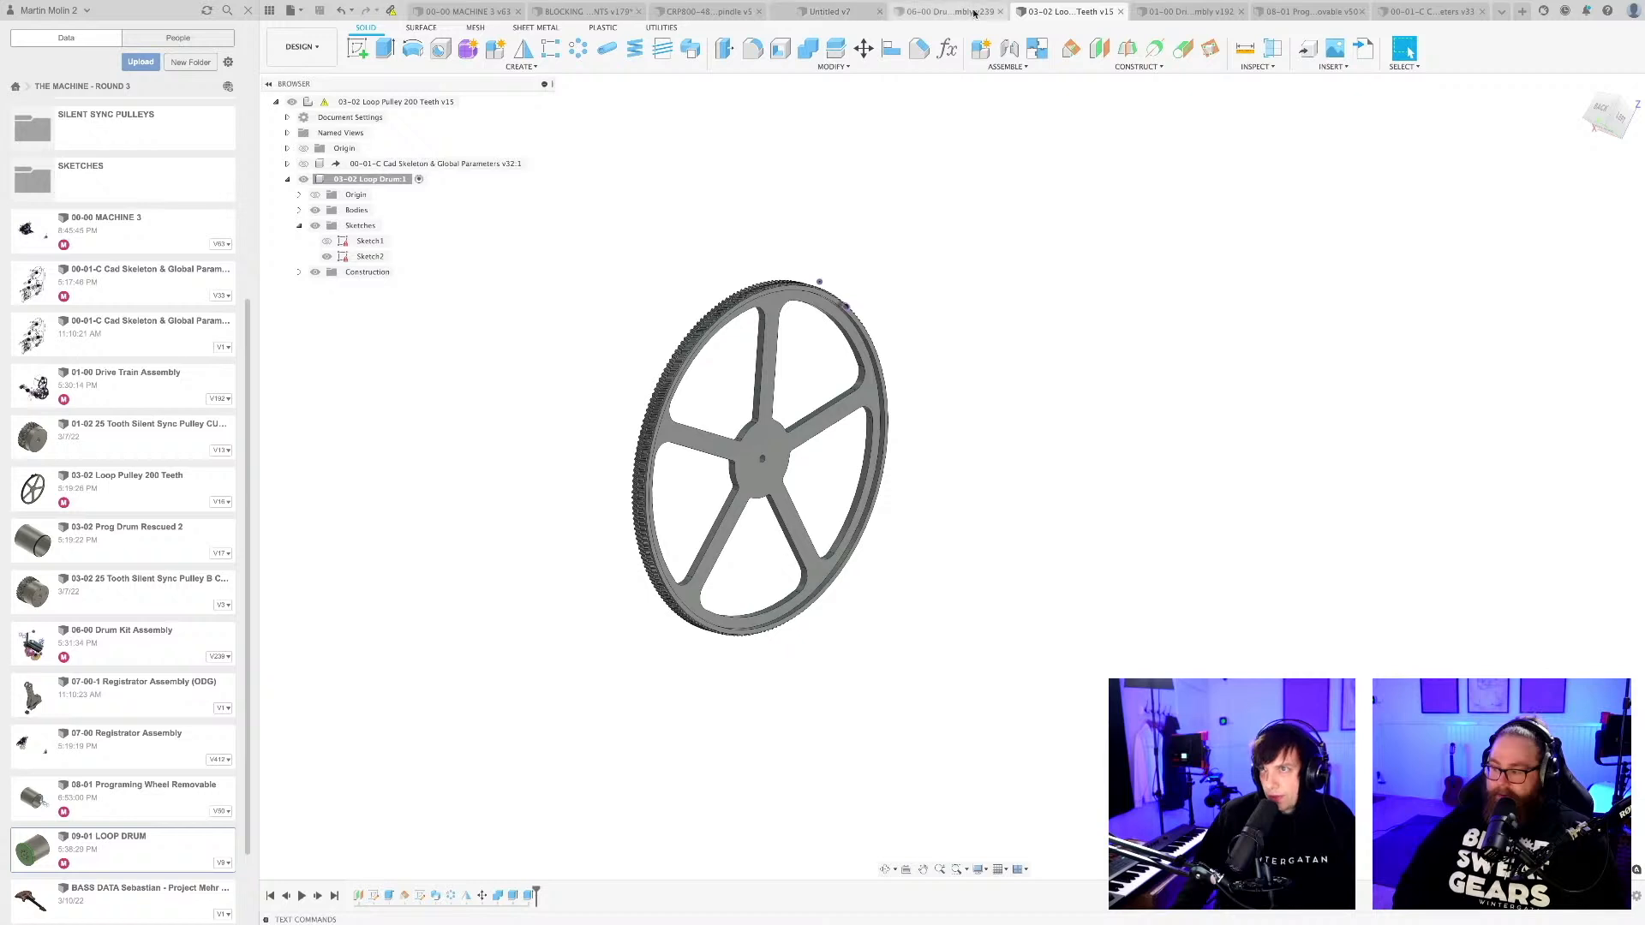
Look through the open designs, including the blocking model, drum kit assembly, drive train assembly and programming wheel.
{"action": "left_click", "coordinate": [1227, 11]}
{"action": "left_click", "coordinate": [553, 11]}
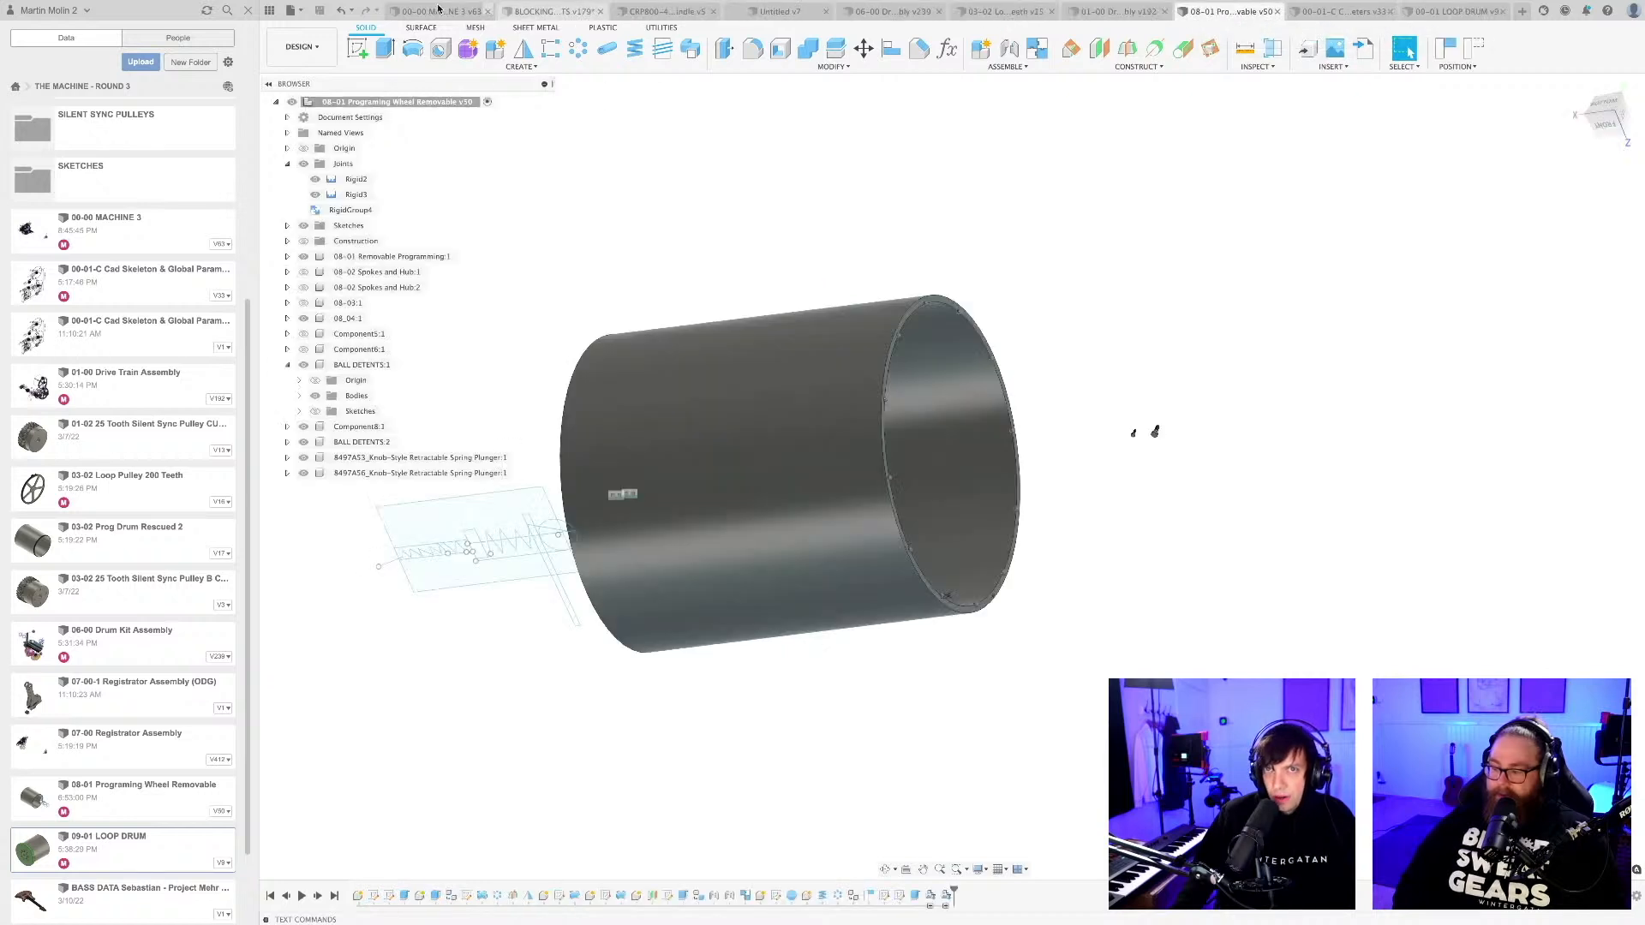
{"action": "left_click", "coordinate": [661, 12]}
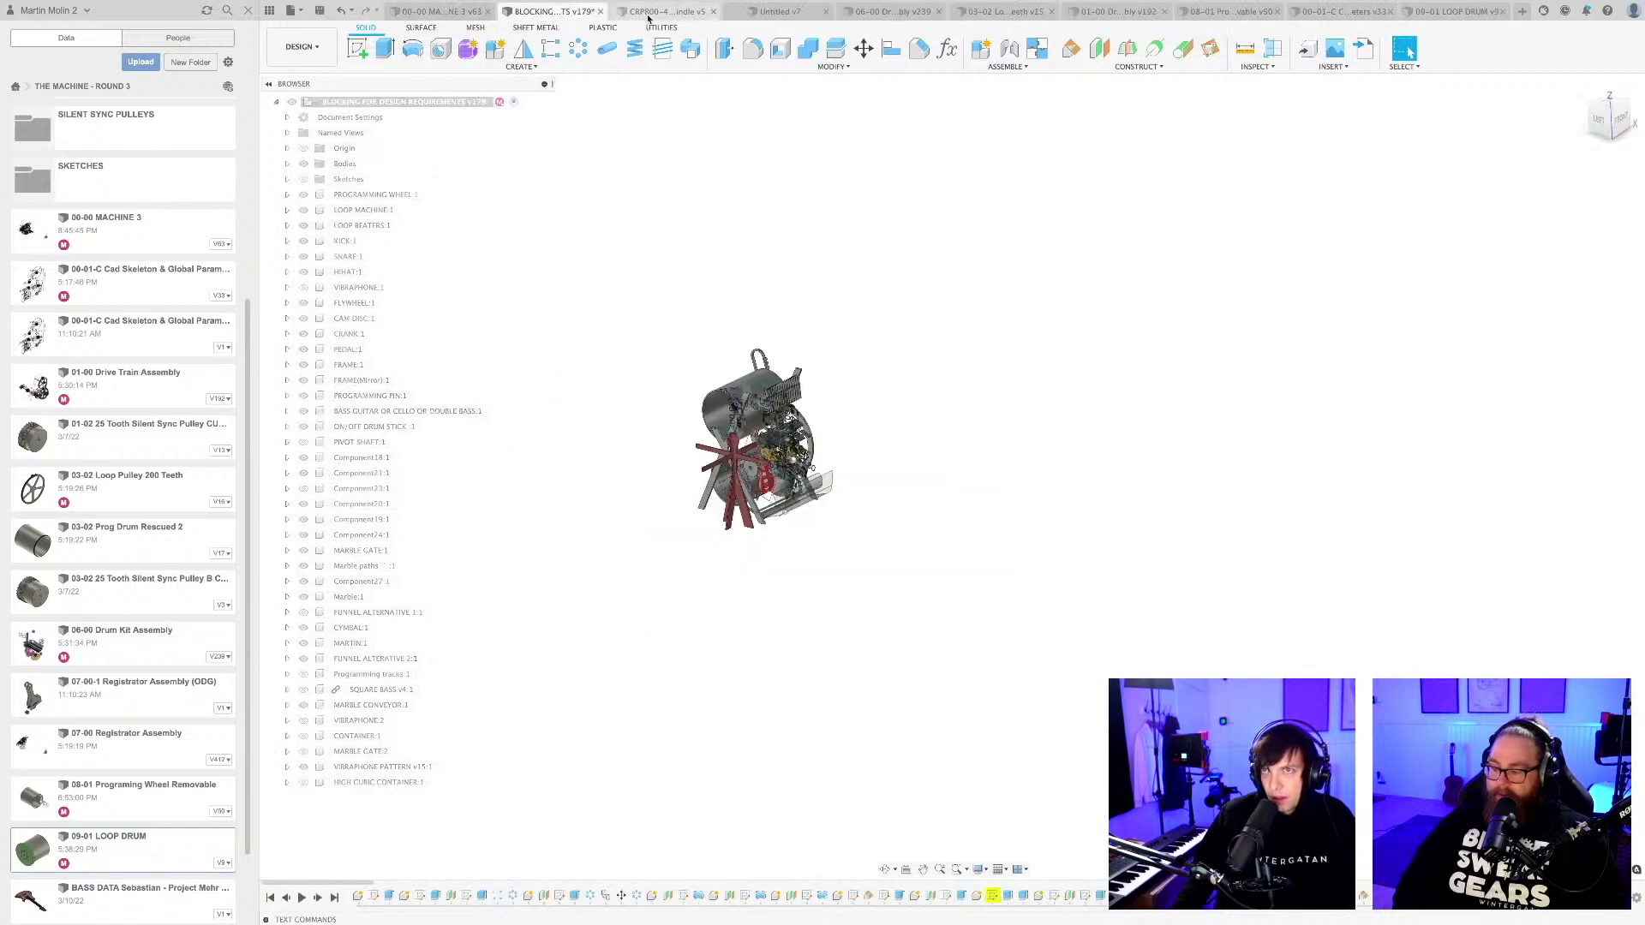
{"action": "left_click", "coordinate": [932, 12]}
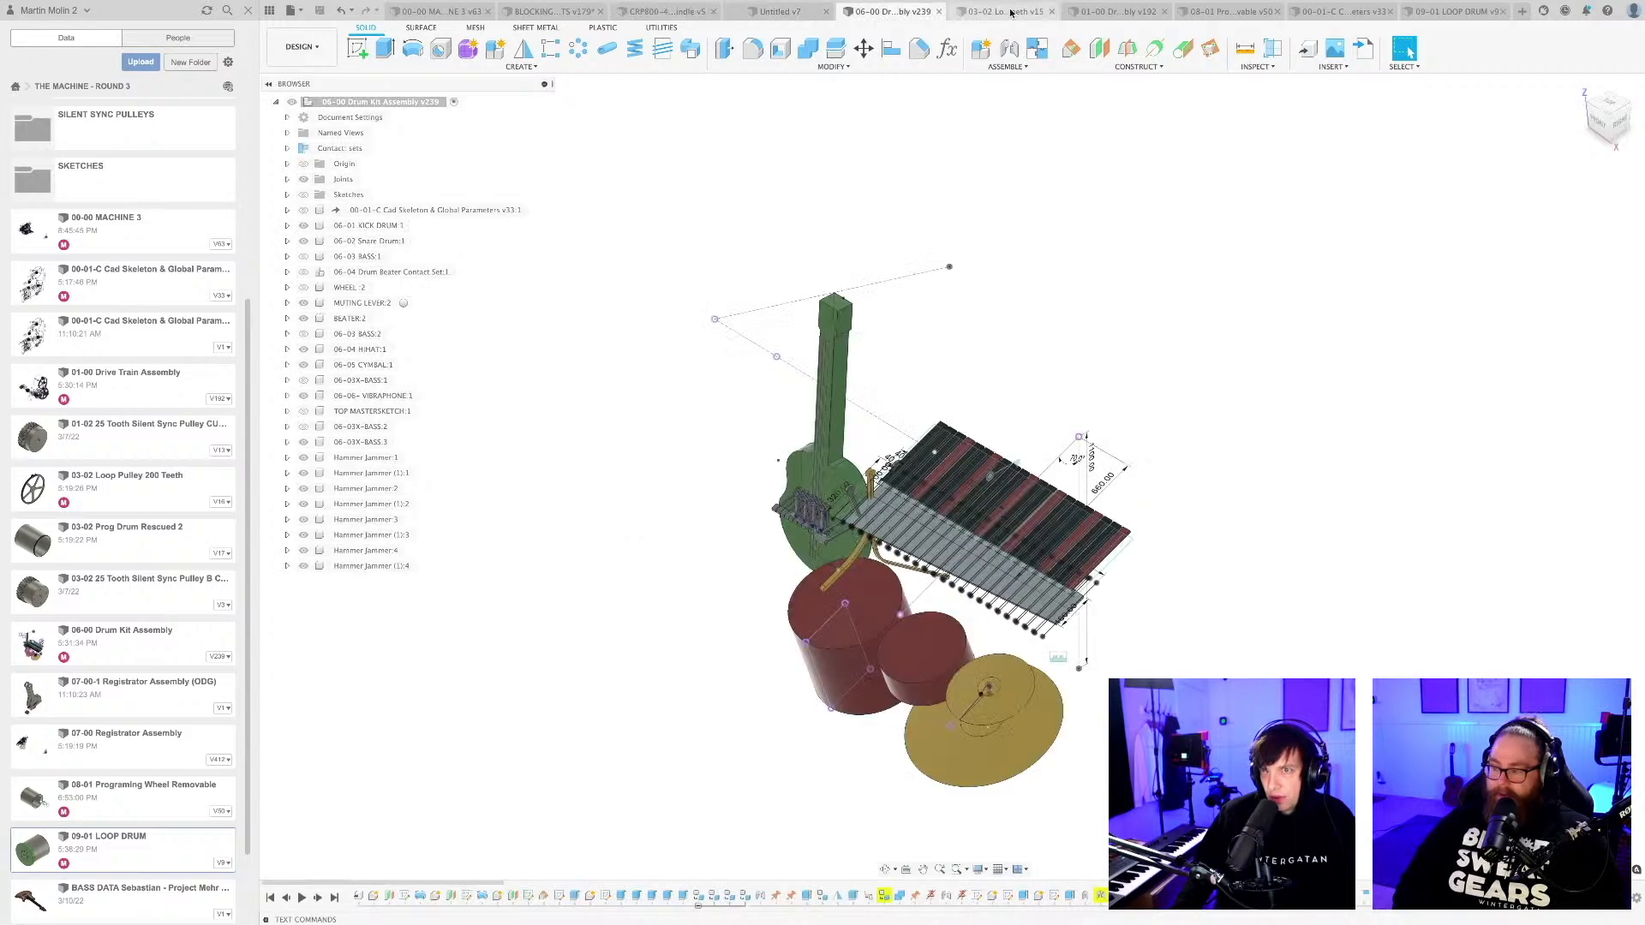
{"action": "left_click", "coordinate": [1019, 15]}
{"action": "left_click", "coordinate": [1216, 12]}
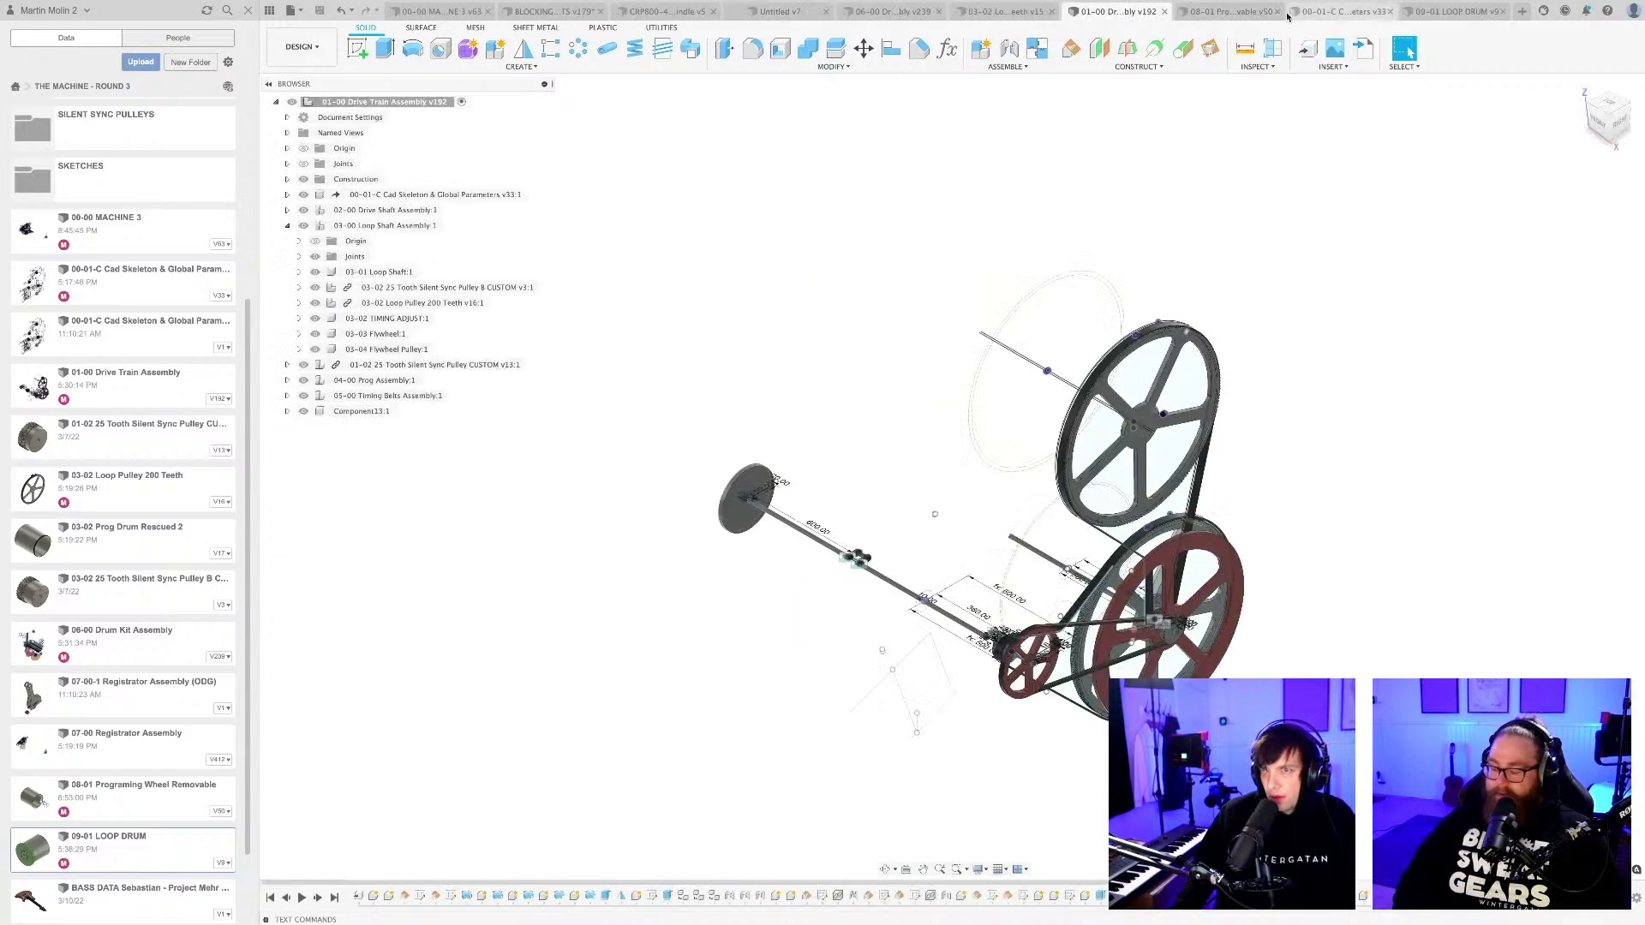
{"action": "left_click", "coordinate": [1223, 12]}
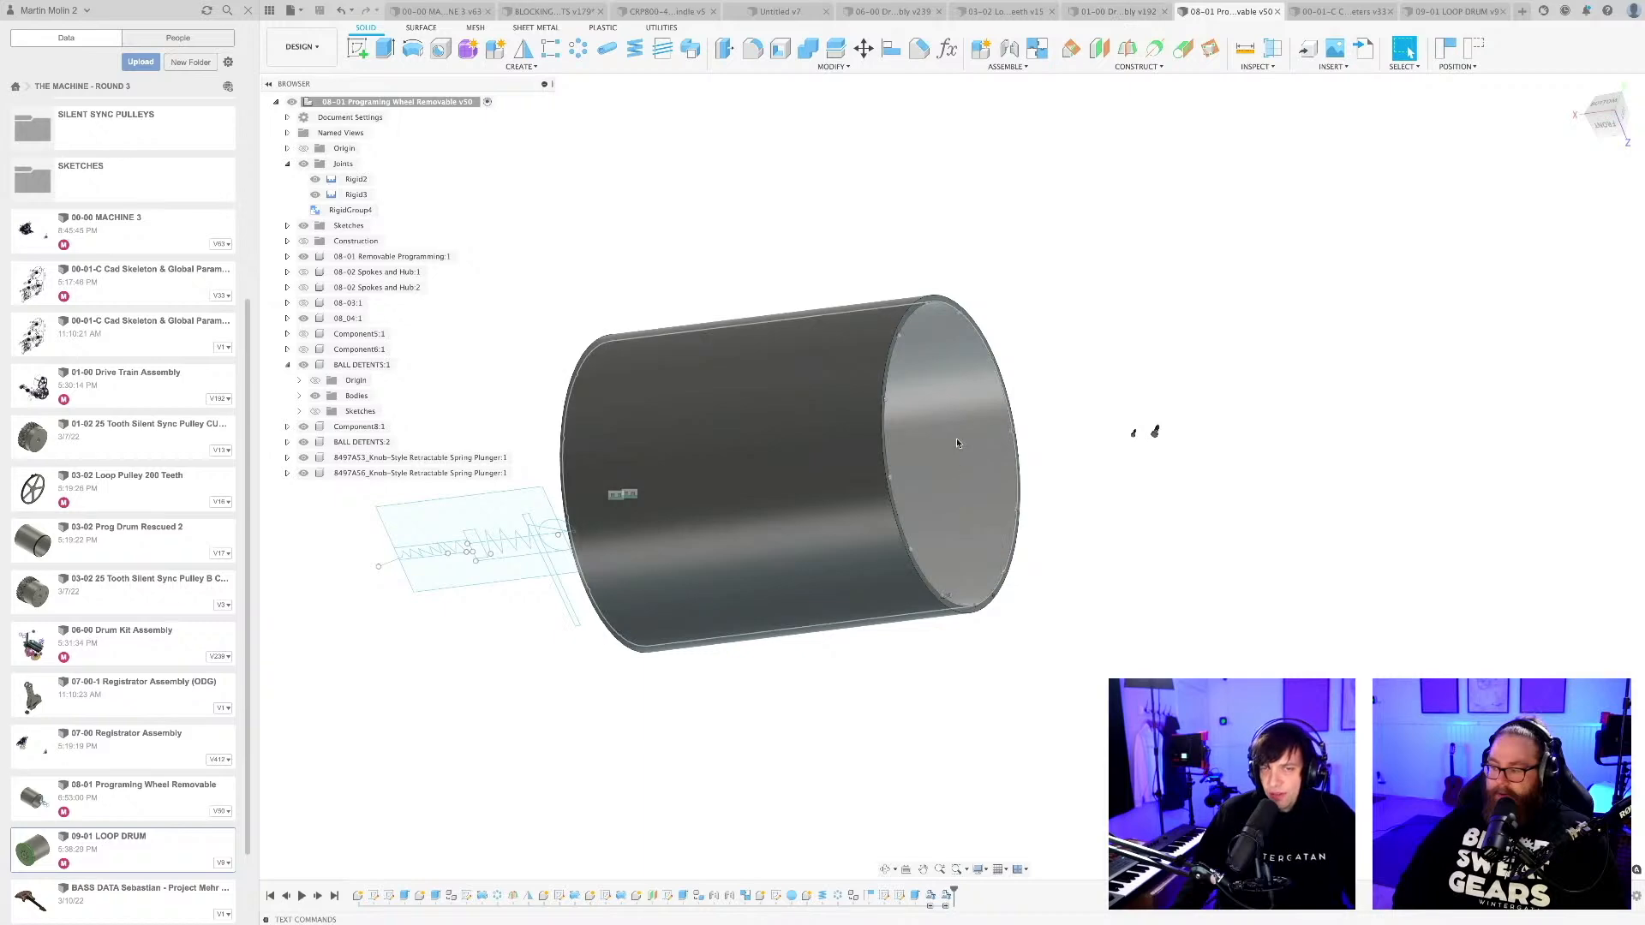
Examine the overall layout of the 00-00 MACHINE 3 assembly from several angles.
{"action": "left_click", "coordinate": [420, 13]}
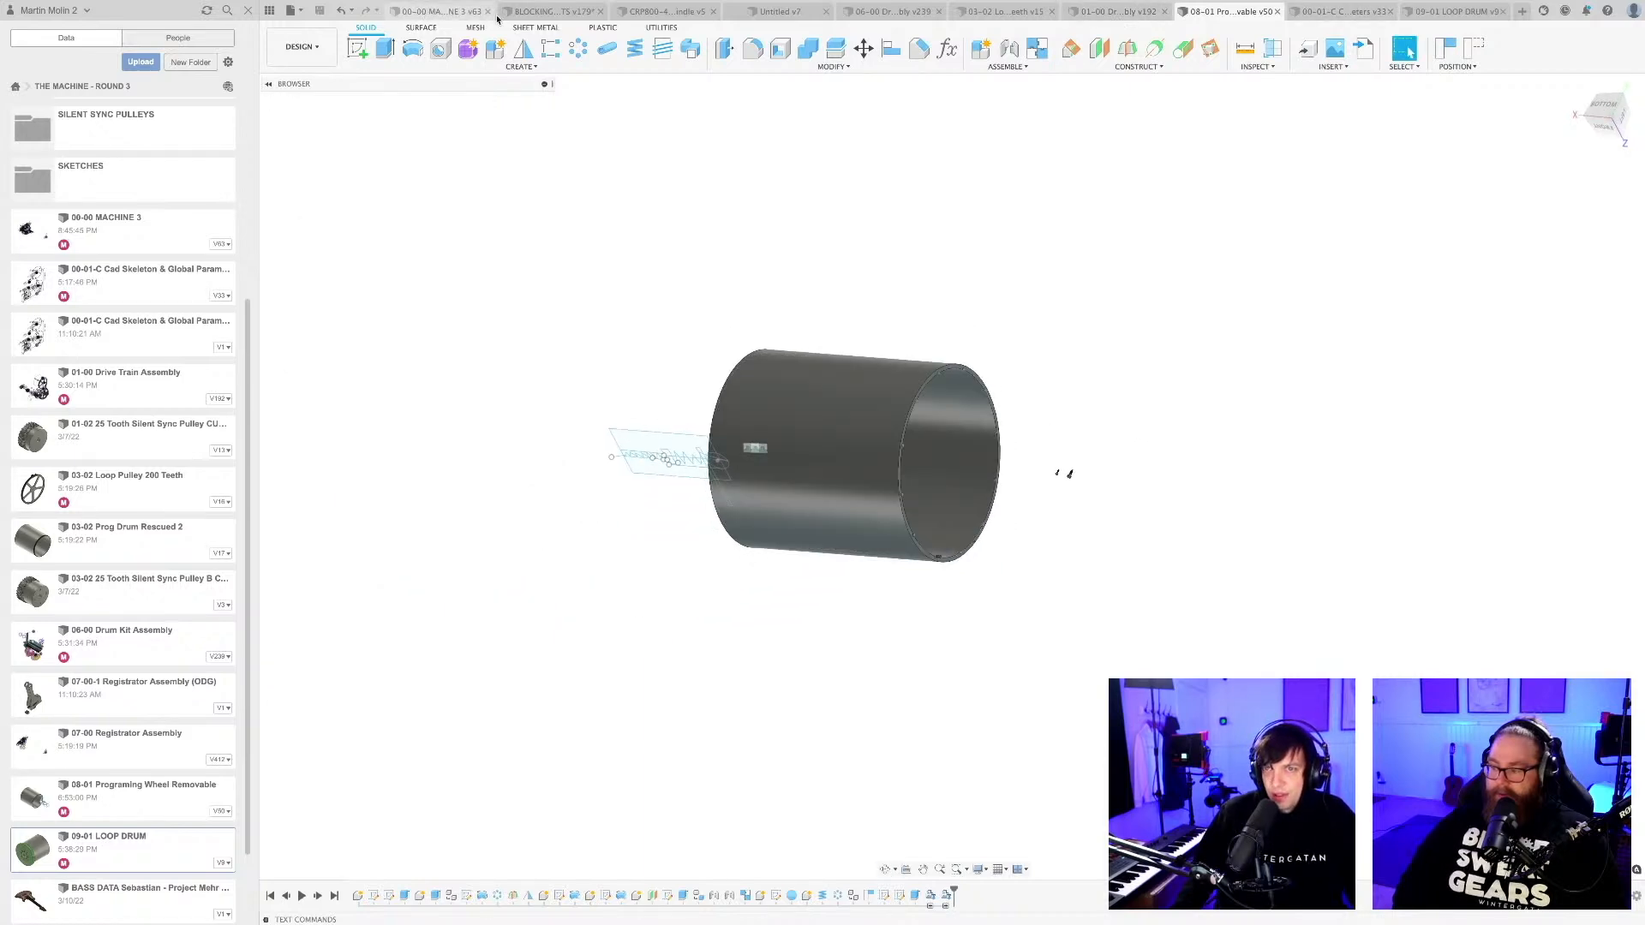
{"action": "scroll", "coordinate": [1043, 421], "scroll_direction": "down", "scroll_amount": 1}
{"action": "middle_click_drag", "start_coordinate": [1024, 430], "coordinate": [794, 424], "text": "shift"}
{"action": "scroll", "coordinate": [747, 557], "scroll_direction": "up", "scroll_amount": 4}
{"action": "middle_click_drag", "start_coordinate": [740, 559], "coordinate": [717, 639]}
{"action": "scroll", "coordinate": [735, 600], "scroll_direction": "down", "scroll_amount": 2}
{"action": "middle_click_drag", "start_coordinate": [717, 639], "coordinate": [747, 665], "text": "shift"}
{"action": "middle_click_drag", "start_coordinate": [747, 664], "coordinate": [741, 683]}
Inspect the 09-01 LOOP DRUM design and the large drum mounted in the CRP800 CNC machine design.
{"action": "left_click", "coordinate": [1454, 12]}
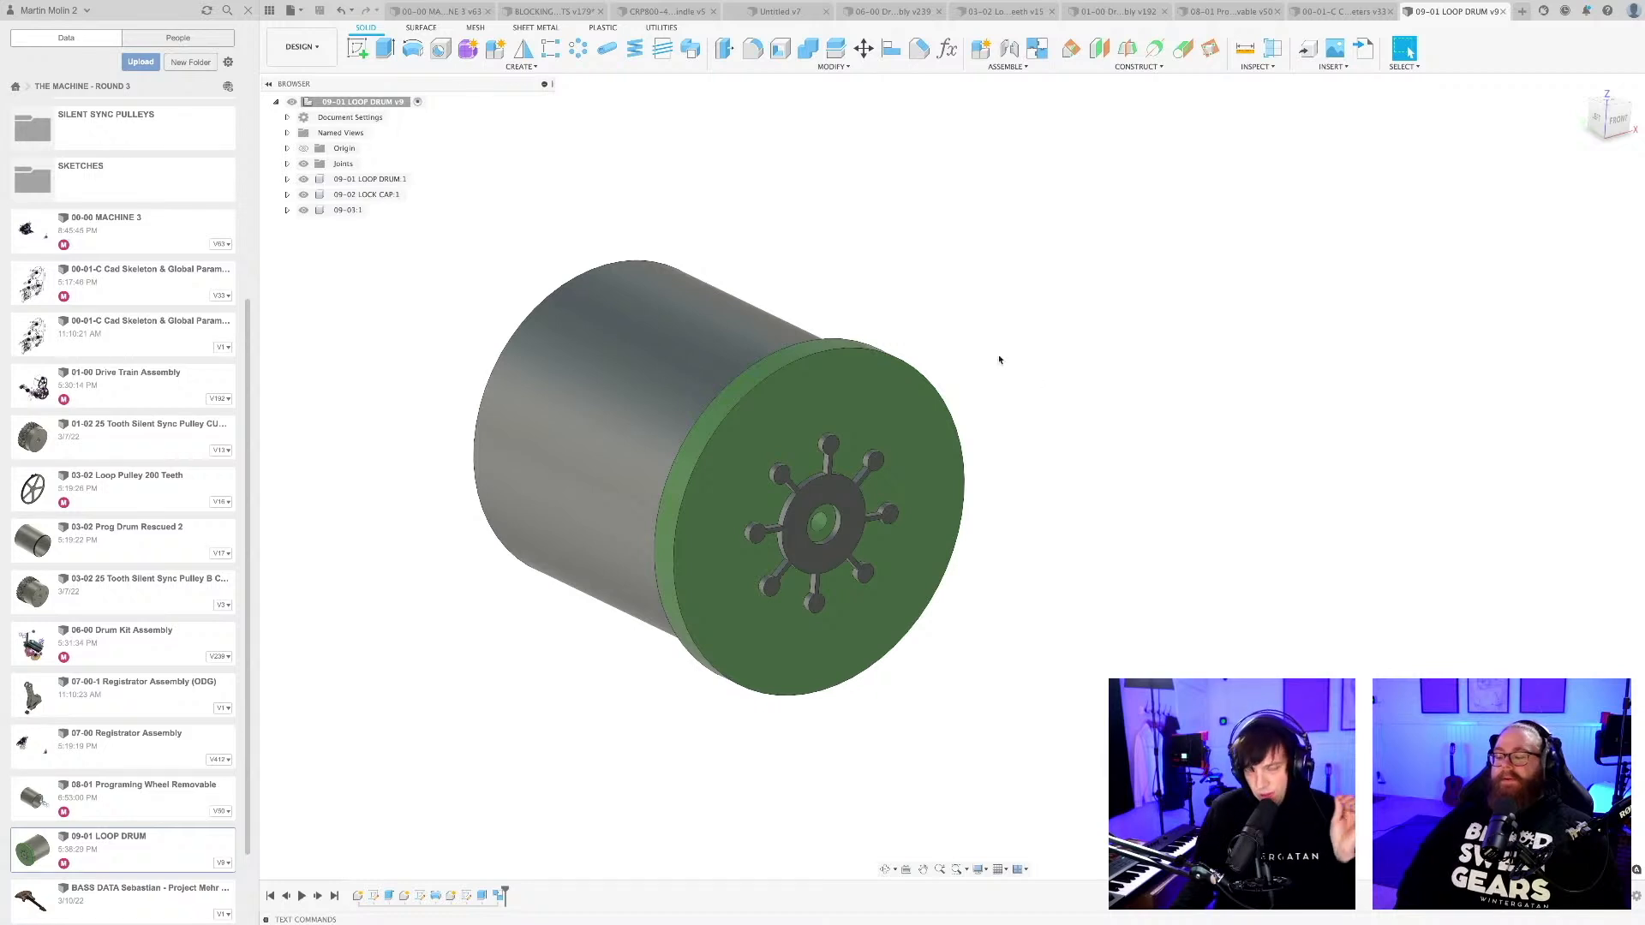
{"action": "middle_click_drag", "start_coordinate": [872, 295], "coordinate": [892, 309]}
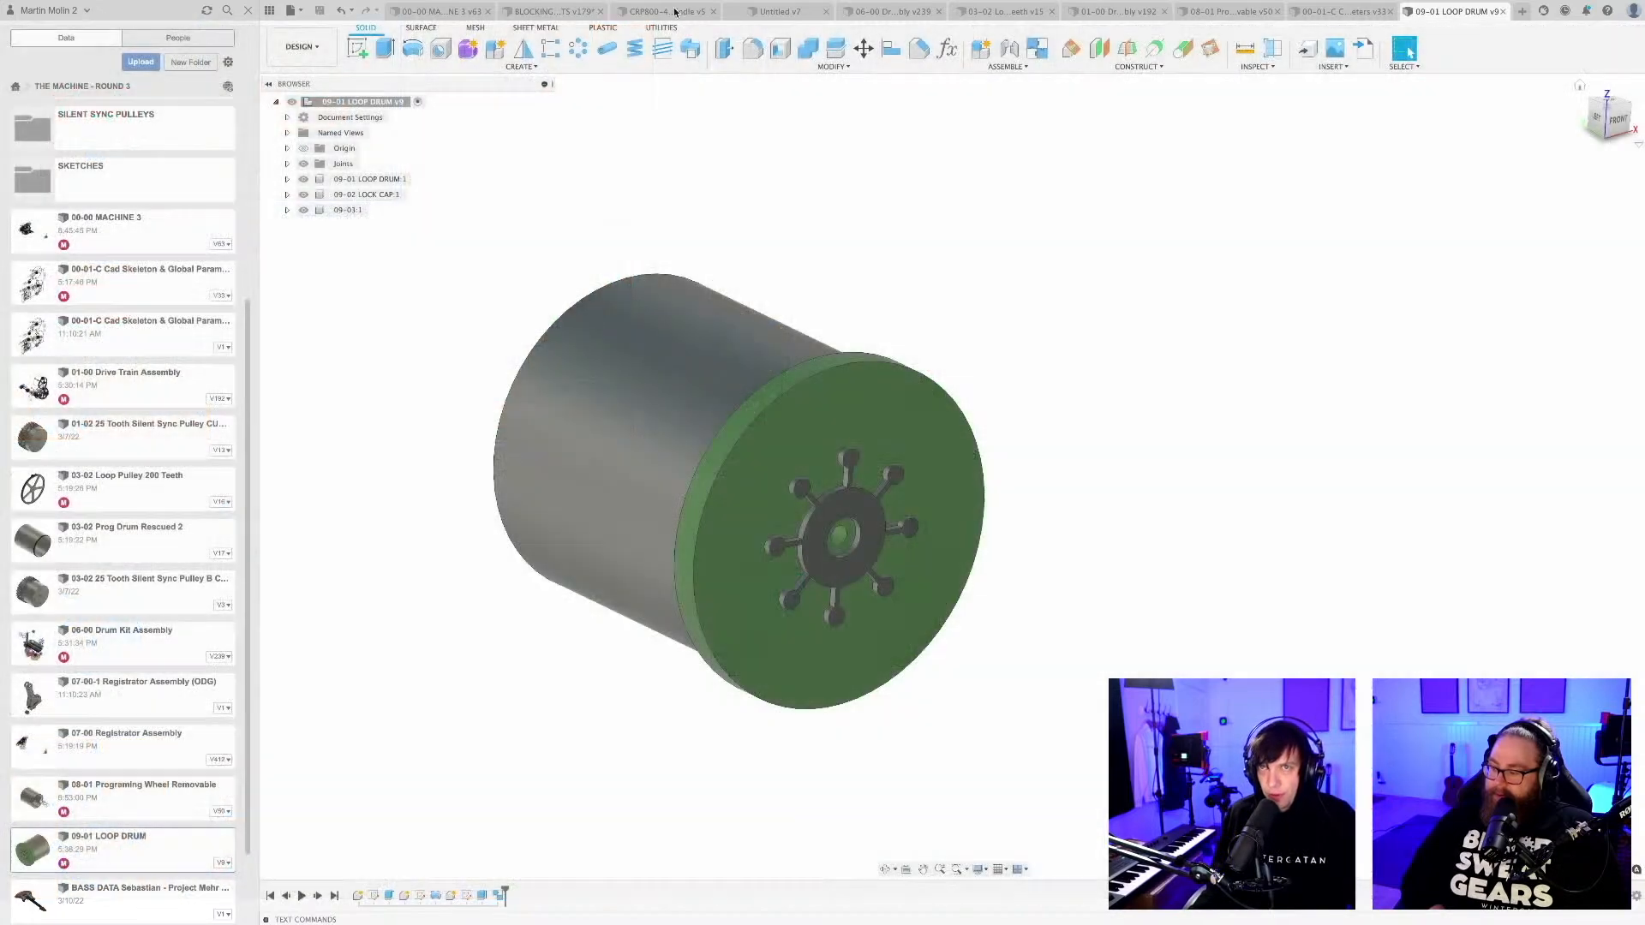
{"action": "left_click", "coordinate": [664, 11]}
{"action": "middle_click_drag", "start_coordinate": [788, 413], "coordinate": [922, 577], "text": "shift"}
{"action": "scroll", "coordinate": [1024, 623], "scroll_direction": "up", "scroll_amount": 10}
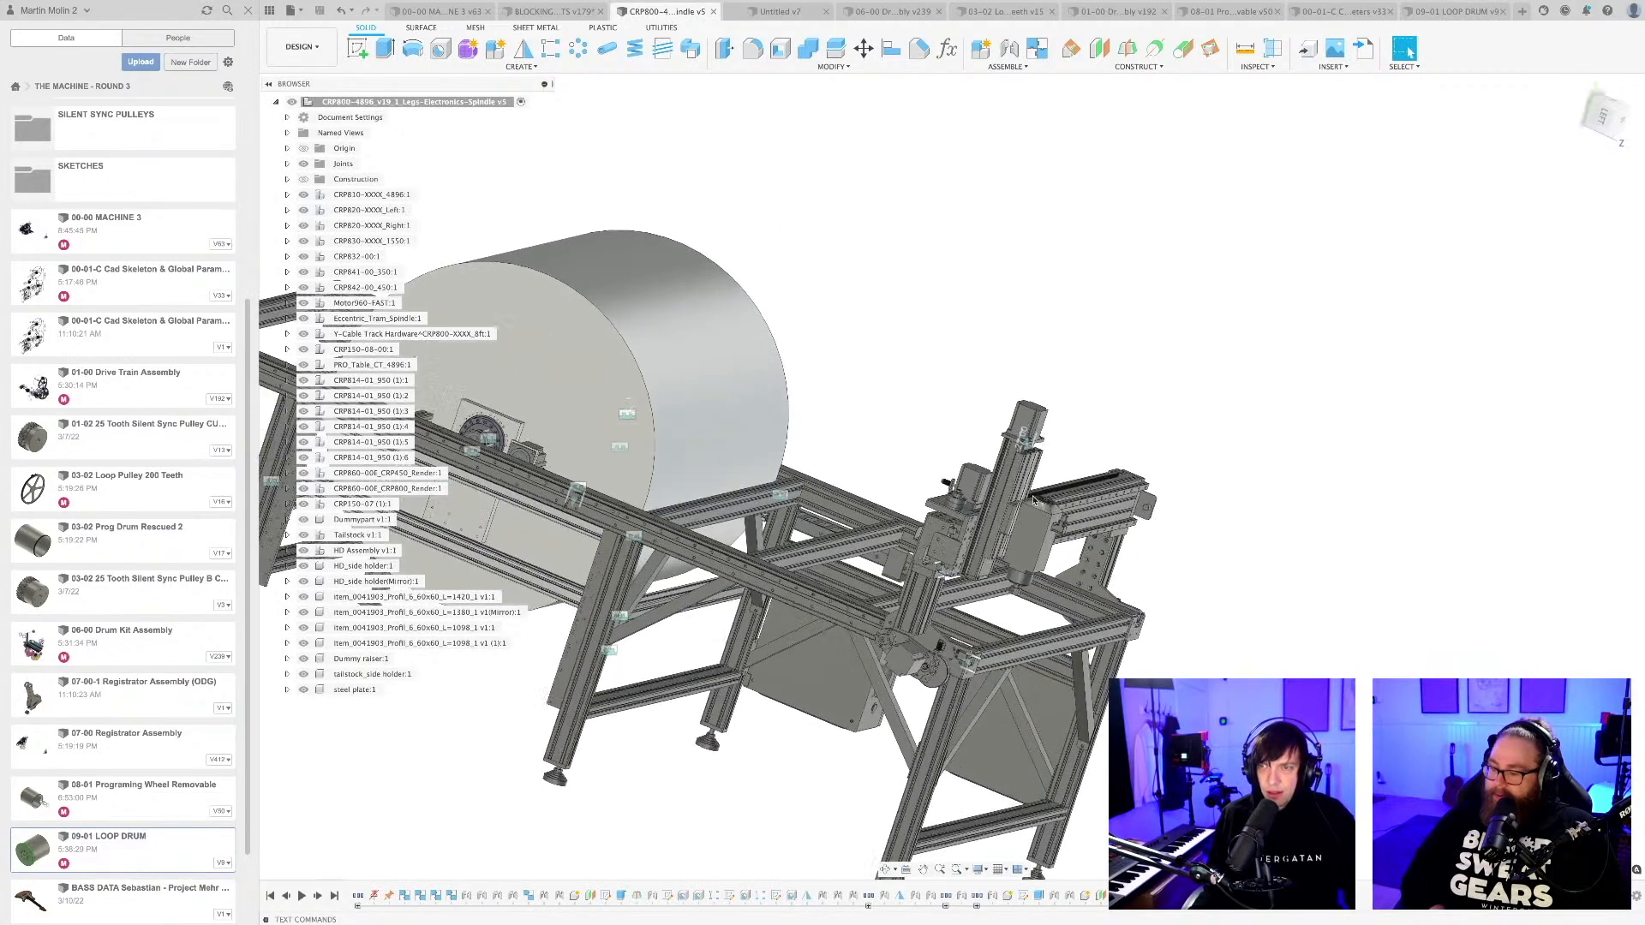
{"action": "scroll", "coordinate": [1024, 623], "scroll_direction": "down", "scroll_amount": 5}
{"action": "scroll", "coordinate": [1024, 623], "scroll_direction": "down", "scroll_amount": 5}
{"action": "left_click", "coordinate": [783, 444]}
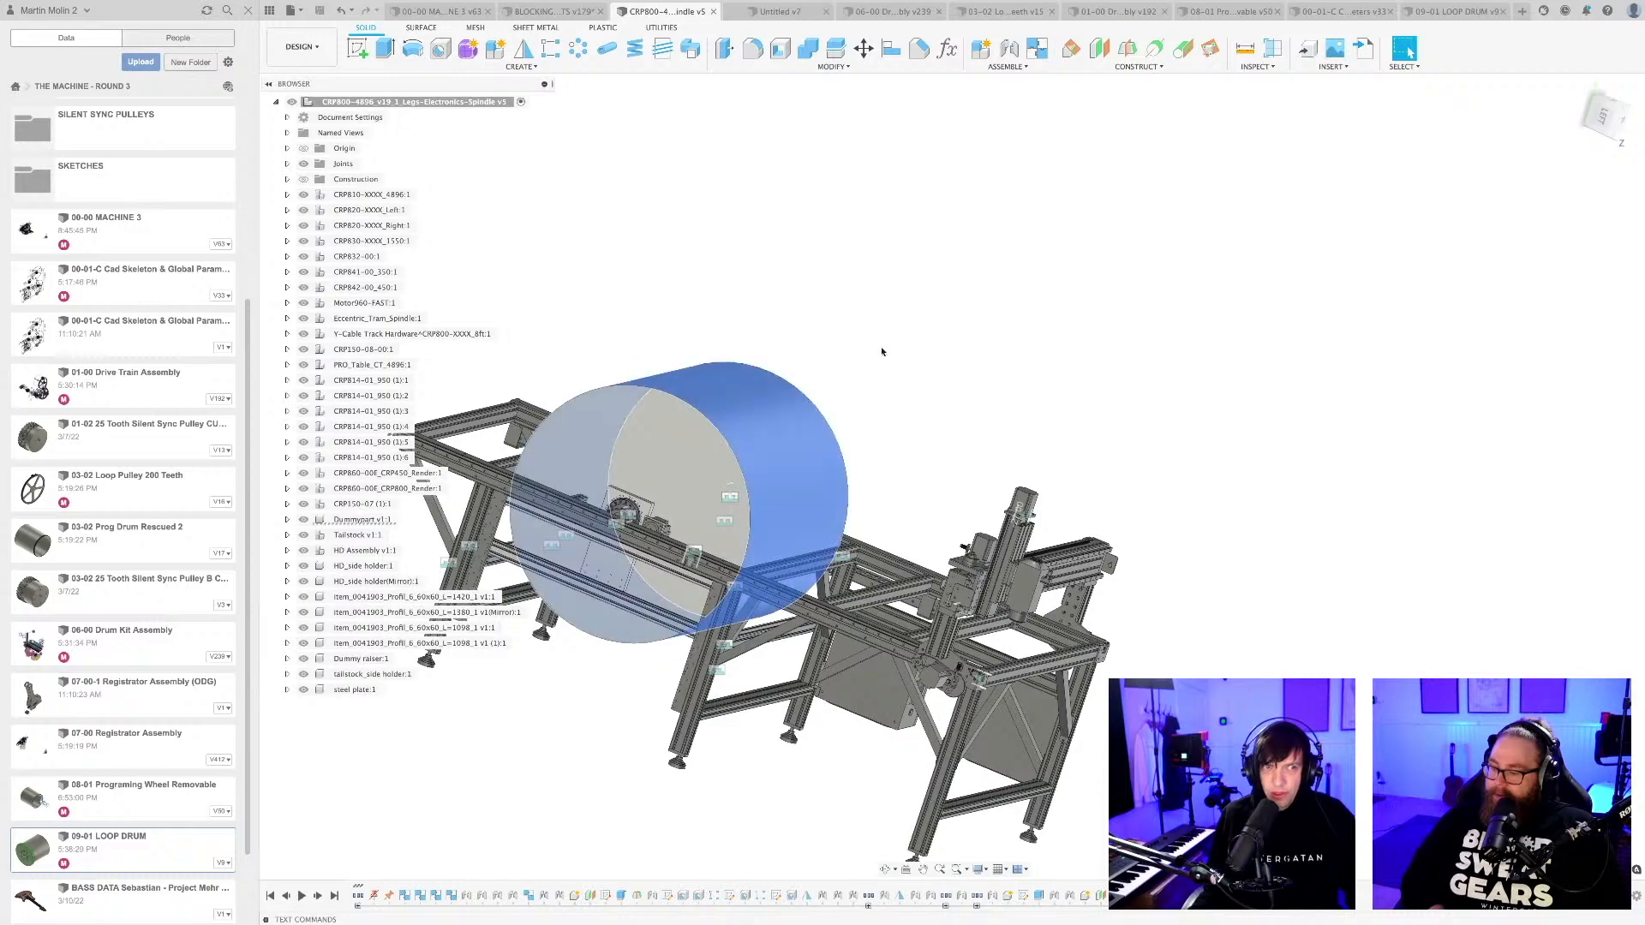
{"action": "middle_click_drag", "start_coordinate": [881, 350], "coordinate": [946, 399], "text": "shift"}
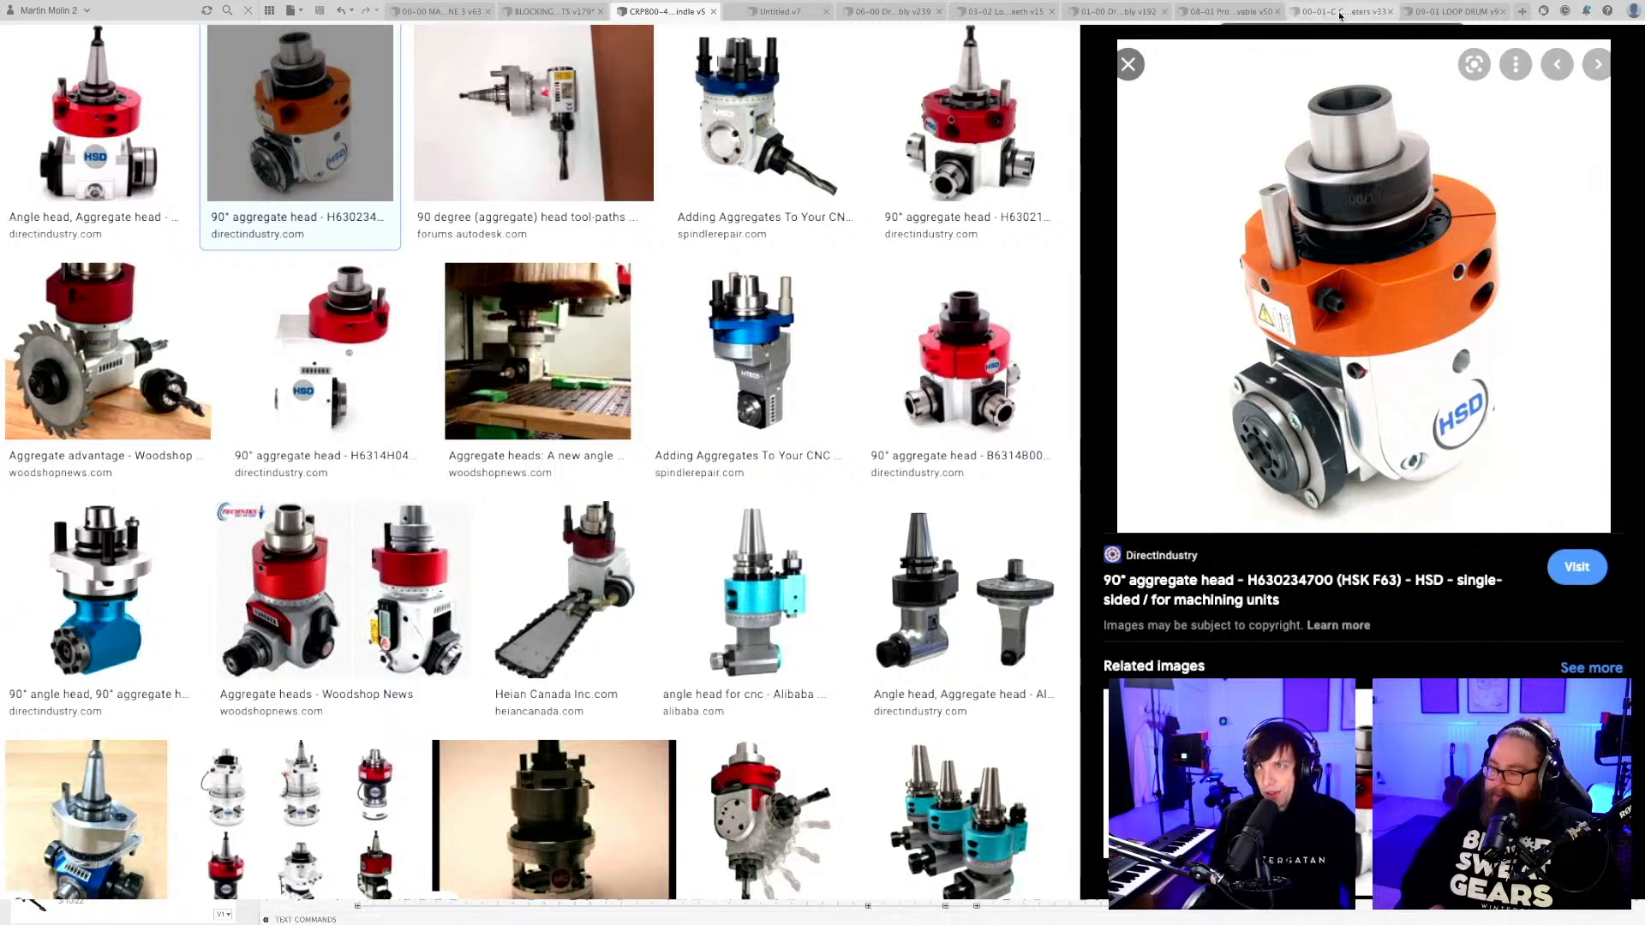
Inspect the ball detents around the rim of the drum in the 08-01 Programing Wheel Removable design.
{"action": "left_click", "coordinate": [1220, 12]}
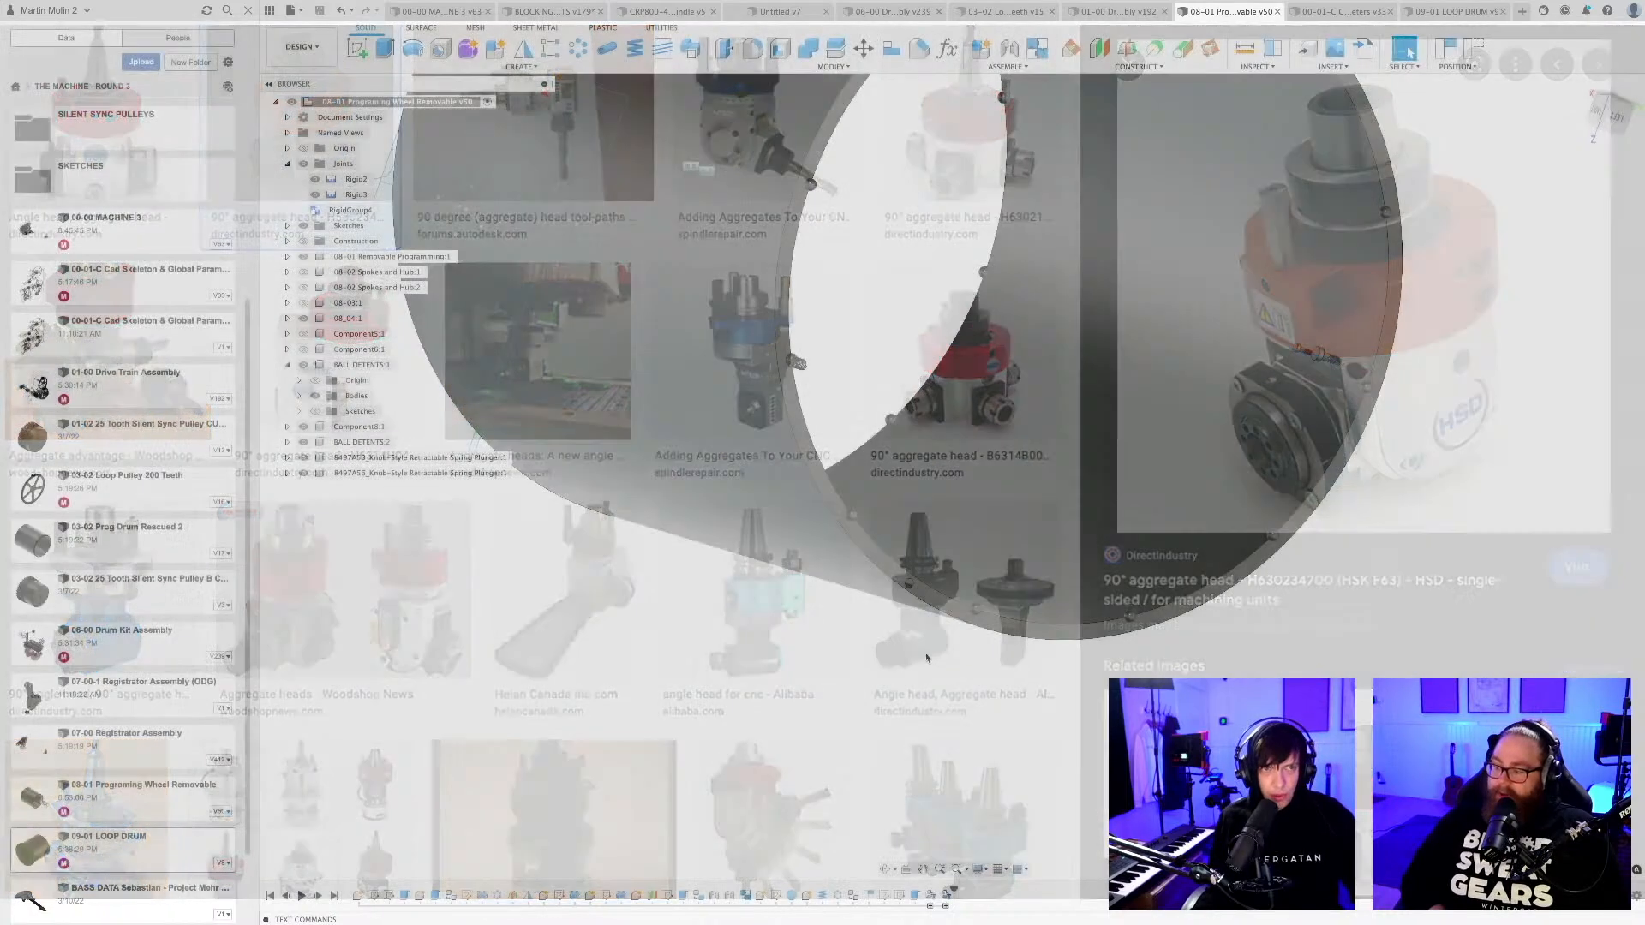
{"action": "middle_click_drag", "start_coordinate": [926, 658], "coordinate": [743, 442]}
{"action": "scroll", "coordinate": [951, 759], "scroll_direction": "up", "scroll_amount": 6}
{"action": "scroll", "coordinate": [899, 729], "scroll_direction": "down", "scroll_amount": 8}
{"action": "scroll", "coordinate": [823, 289], "scroll_direction": "up", "scroll_amount": 5}
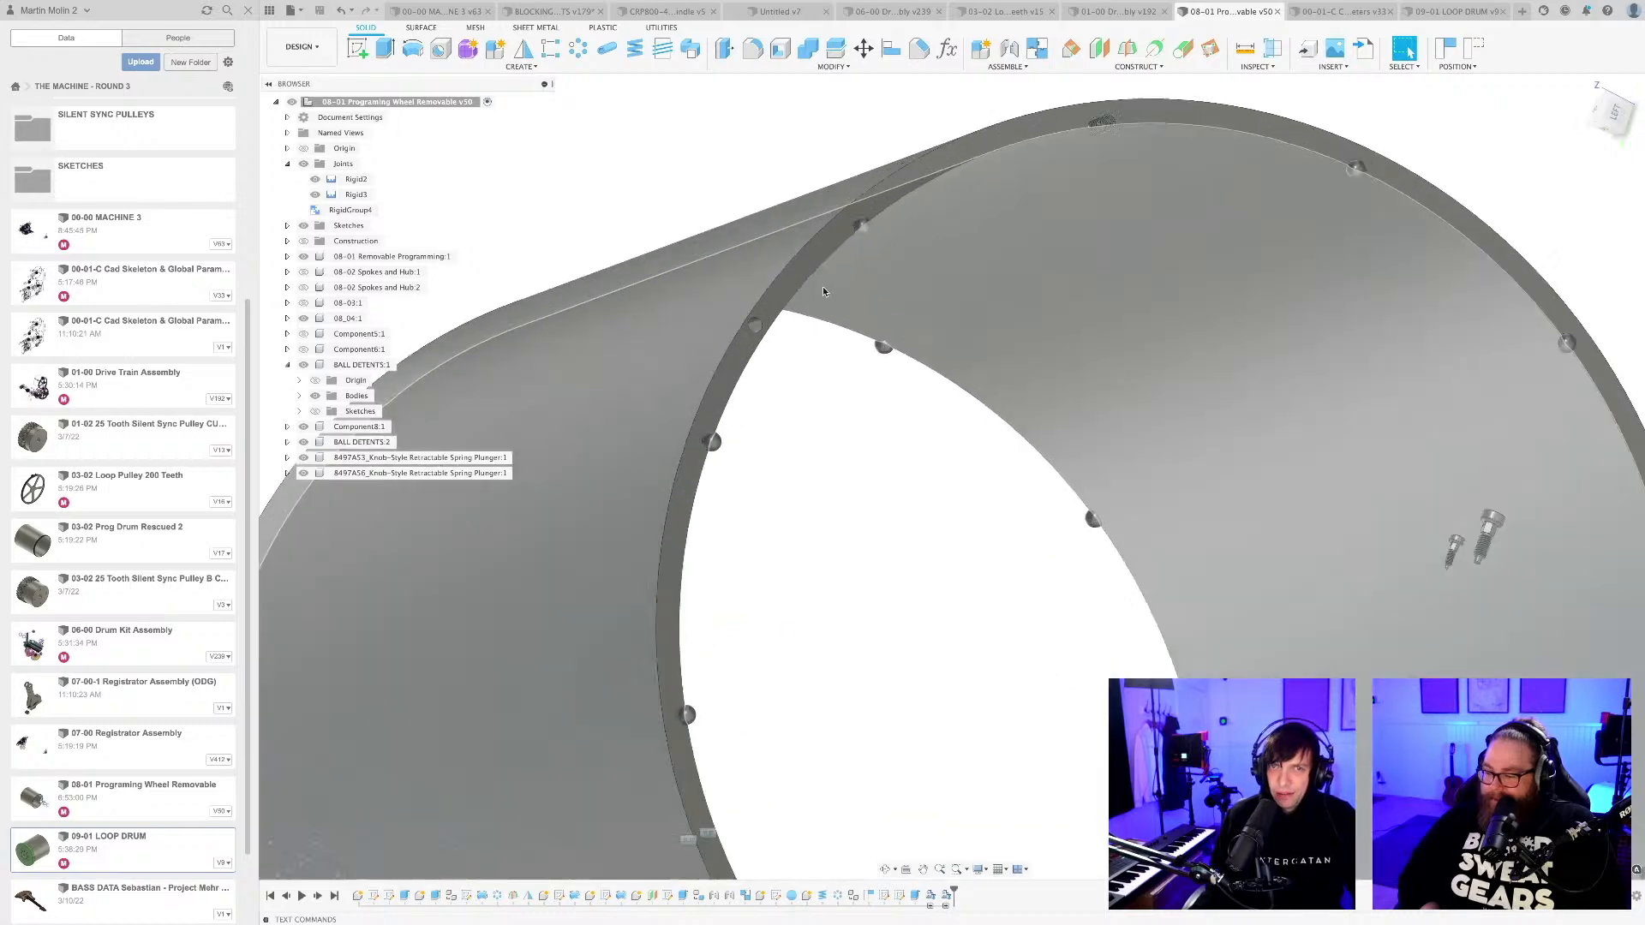
{"action": "scroll", "coordinate": [782, 308], "scroll_direction": "up", "scroll_amount": 5}
{"action": "left_click", "coordinate": [726, 345]}
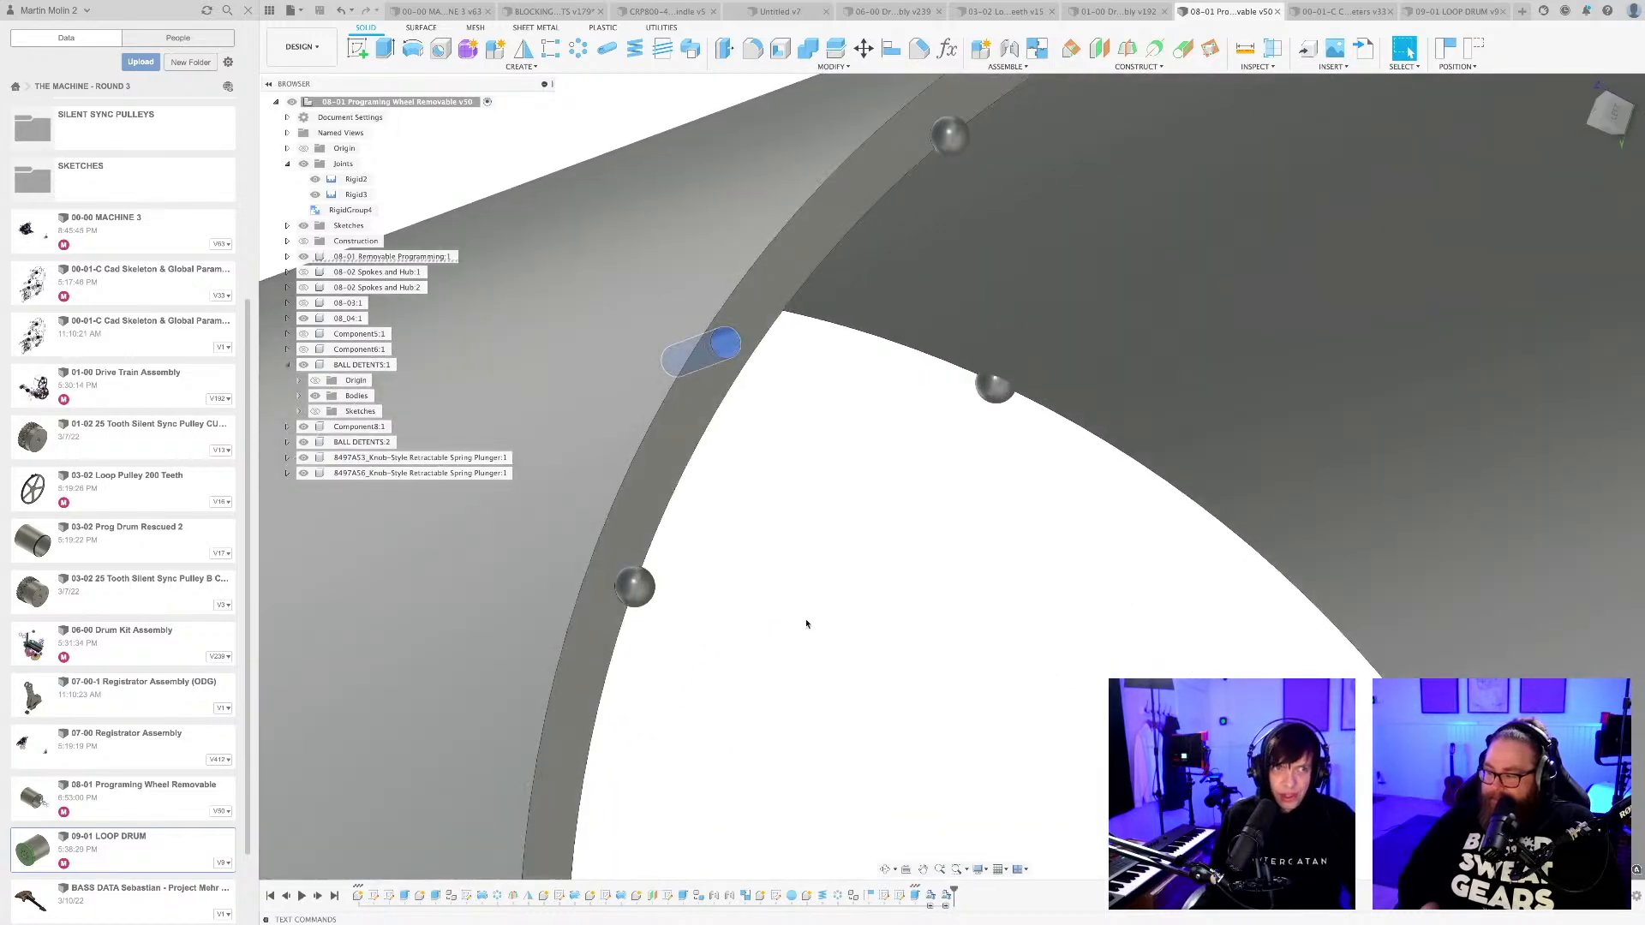
{"action": "middle_click_drag", "start_coordinate": [806, 623], "coordinate": [815, 563], "text": "shift"}
{"action": "scroll", "coordinate": [822, 617], "scroll_direction": "down", "scroll_amount": 10}
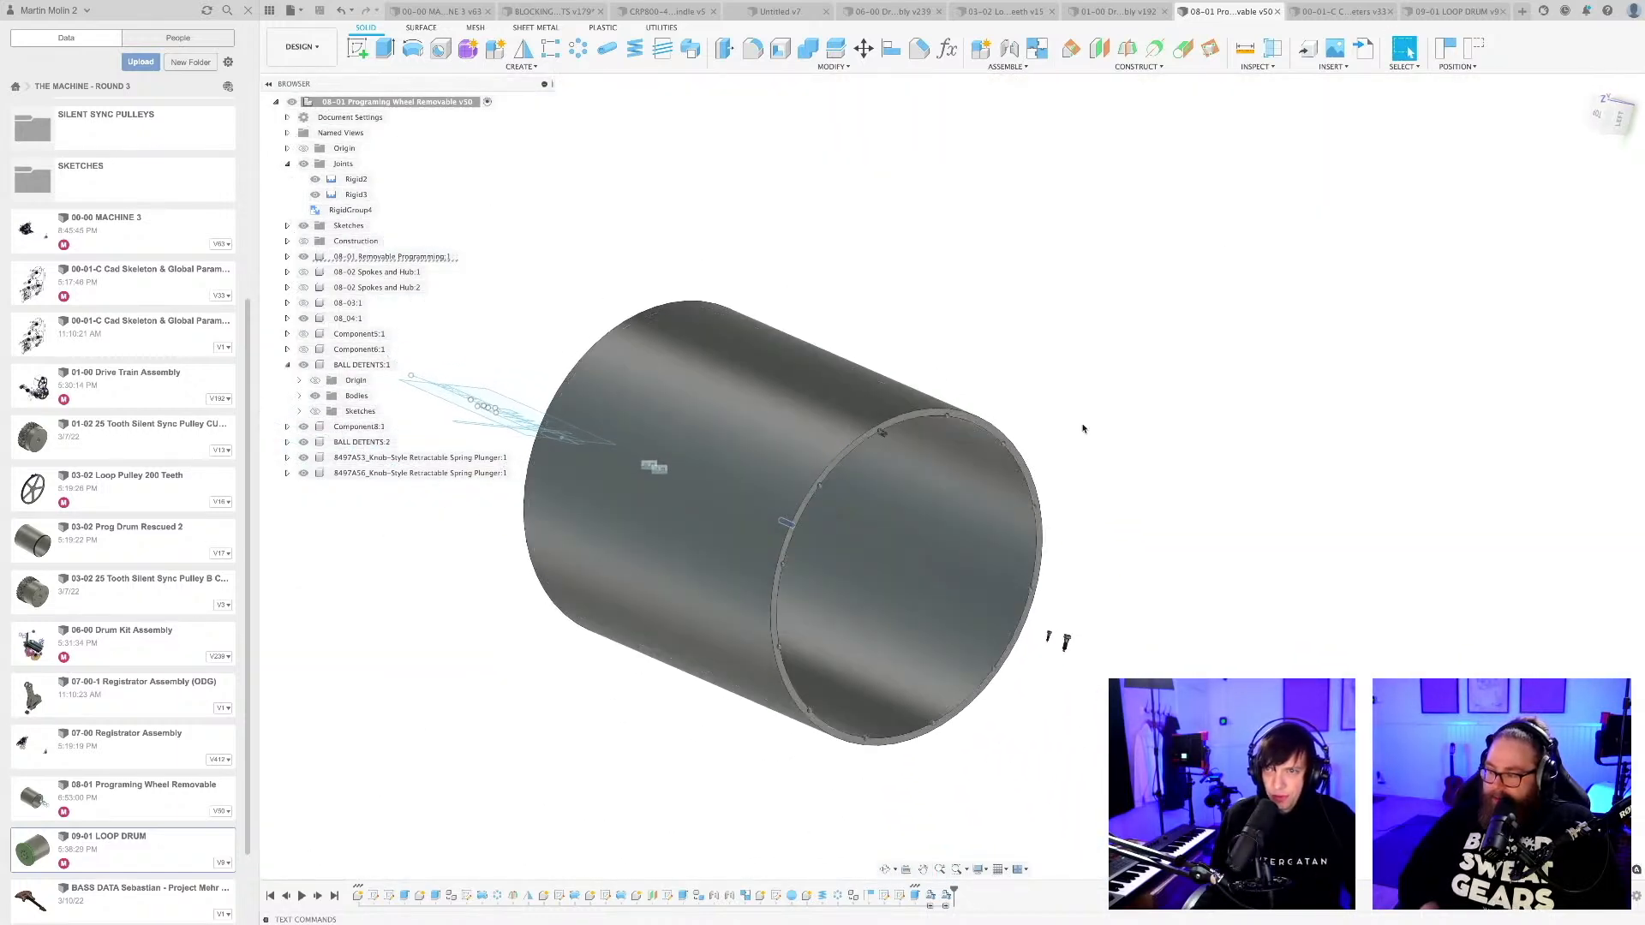
Inspect the knobs, threads and tips of the two retractable spring plungers beside the programming drum.
{"action": "scroll", "coordinate": [866, 547], "scroll_direction": "up", "scroll_amount": 2}
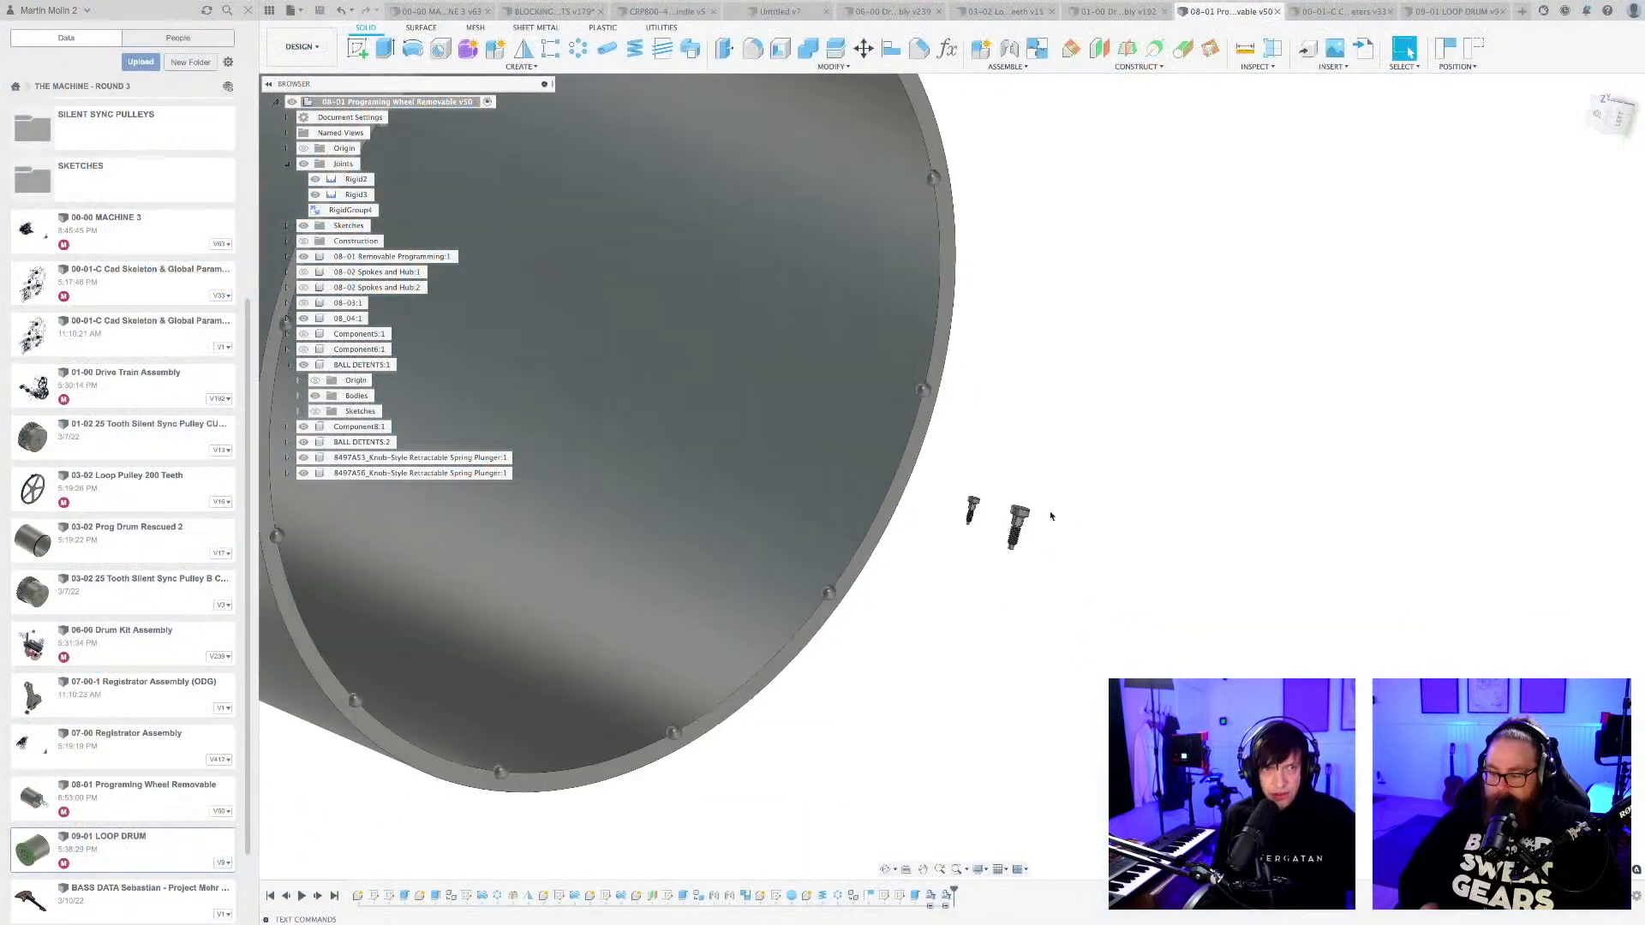
{"action": "scroll", "coordinate": [1023, 510], "scroll_direction": "up", "scroll_amount": 10}
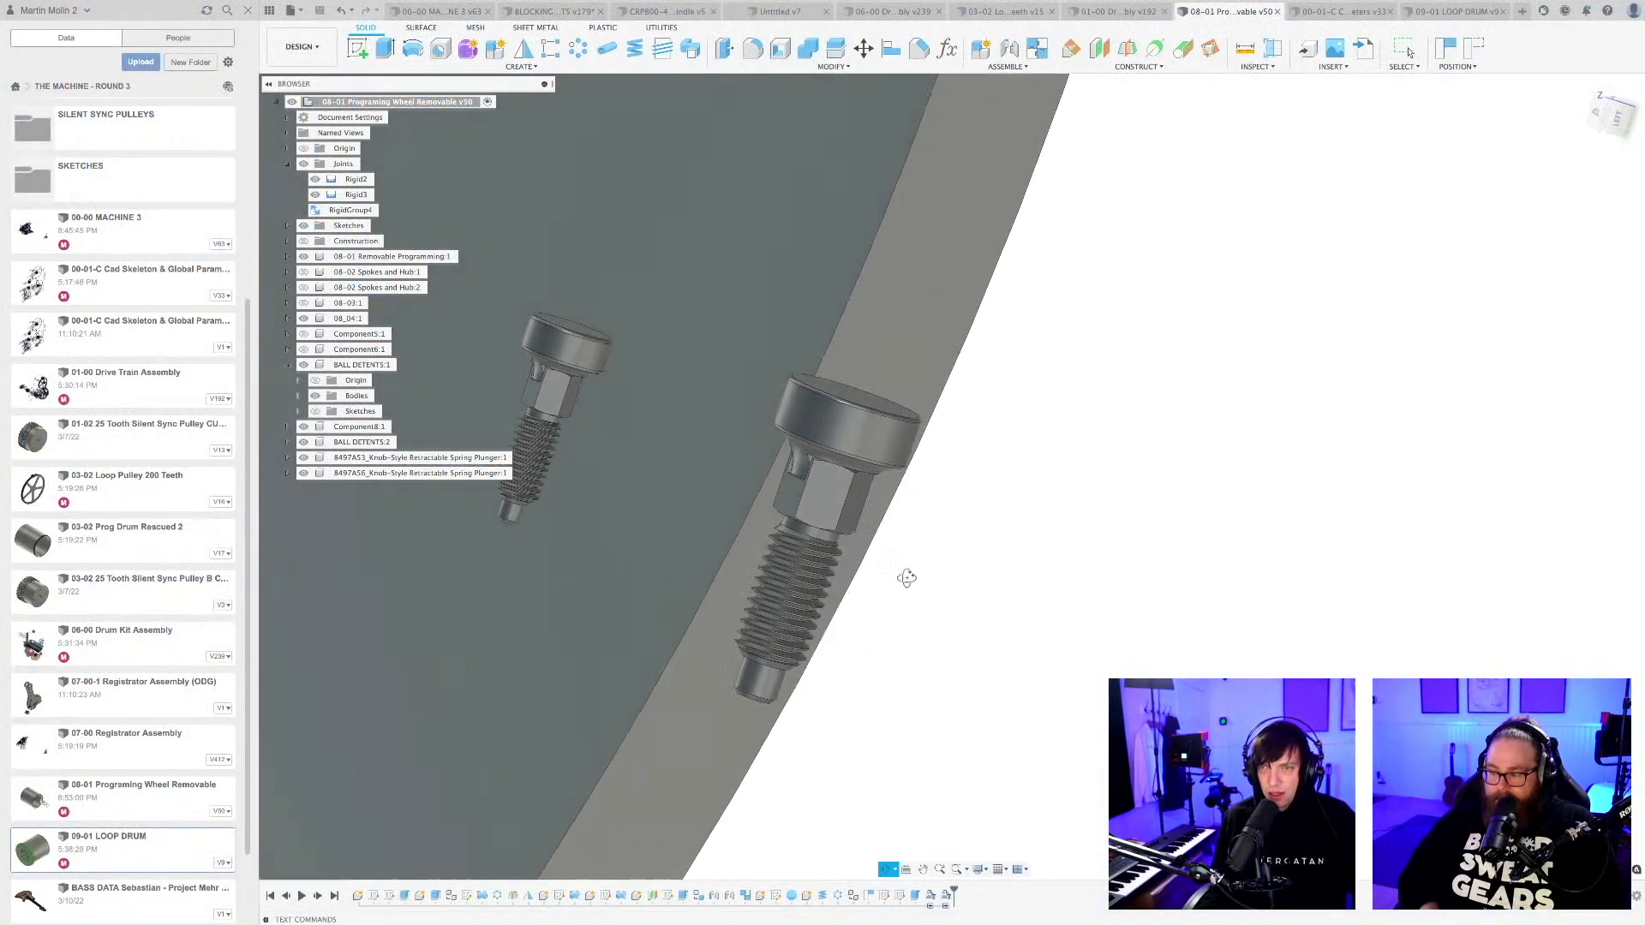
{"action": "middle_click_drag", "start_coordinate": [907, 578], "coordinate": [917, 573], "text": "shift"}
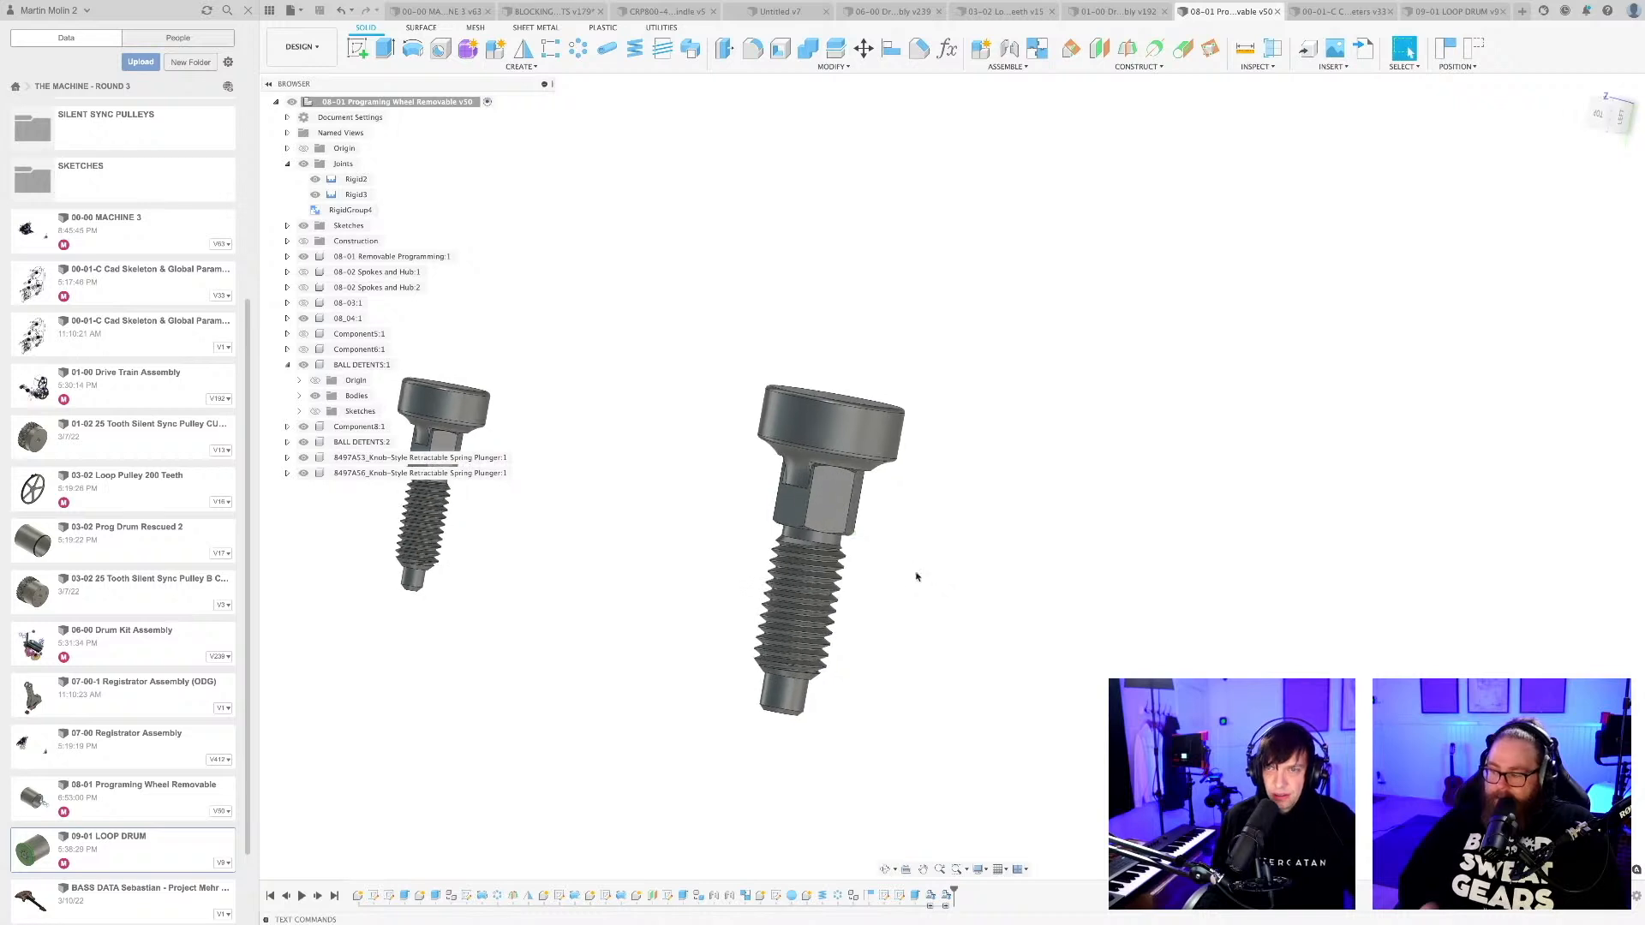
{"action": "left_click", "coordinate": [817, 440]}
{"action": "scroll", "coordinate": [881, 528], "scroll_direction": "up", "scroll_amount": 5}
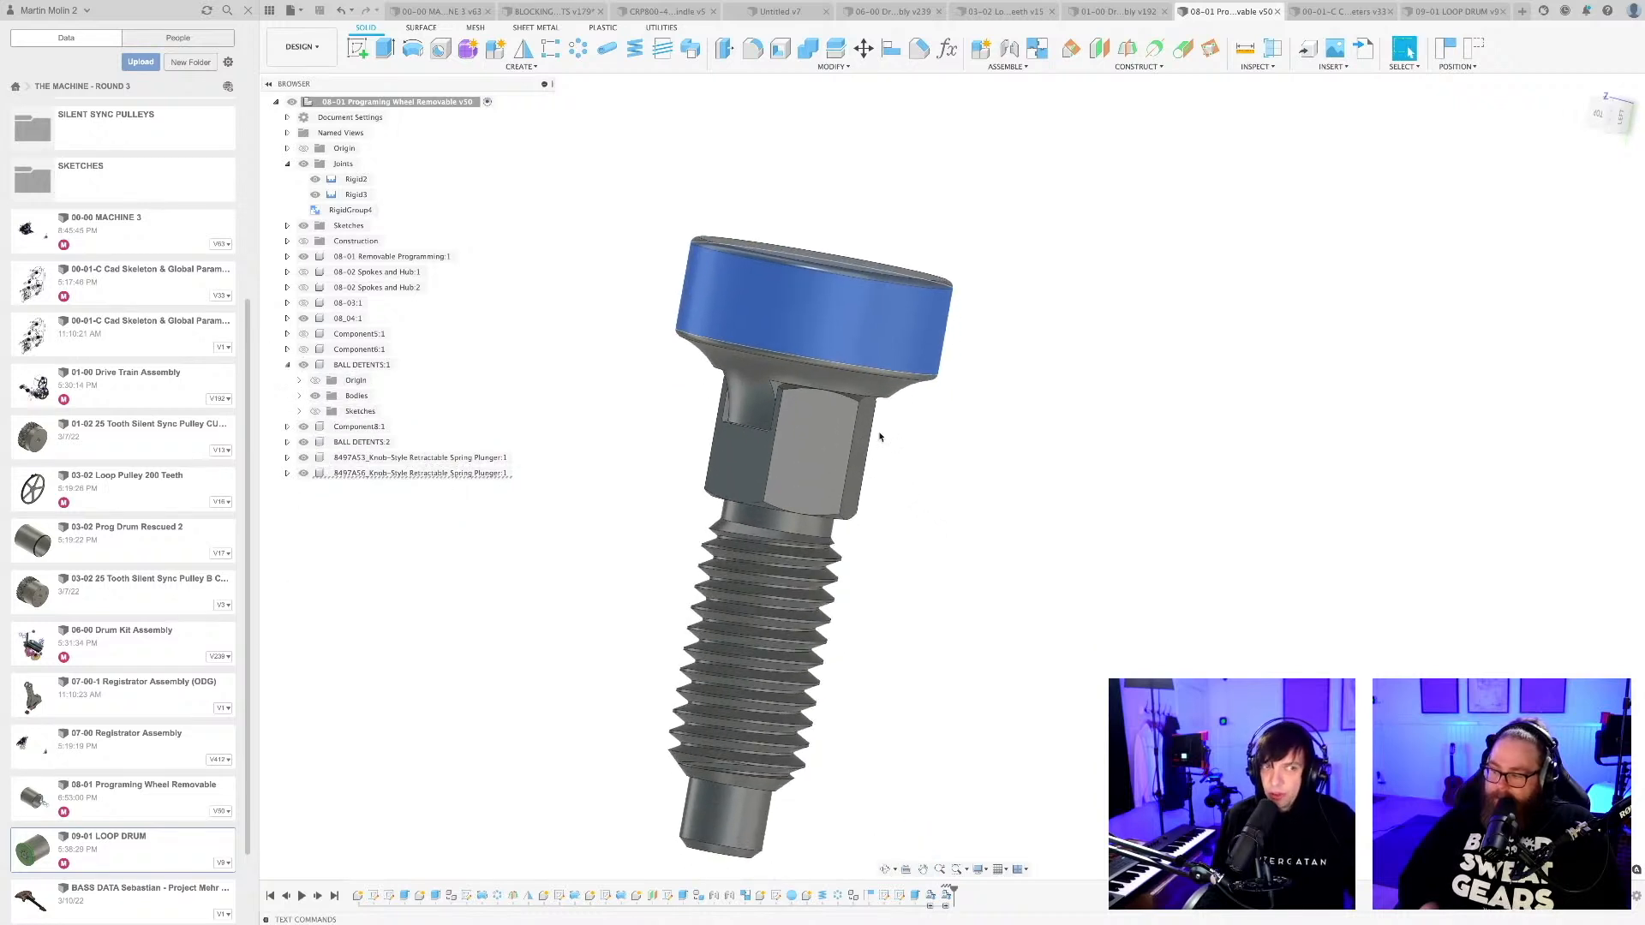
{"action": "middle_click_drag", "start_coordinate": [885, 448], "coordinate": [856, 624], "text": "shift"}
{"action": "left_click", "coordinate": [685, 762]}
{"action": "scroll", "coordinate": [867, 652], "scroll_direction": "down", "scroll_amount": 3}
{"action": "scroll", "coordinate": [861, 660], "scroll_direction": "down", "scroll_amount": 2}
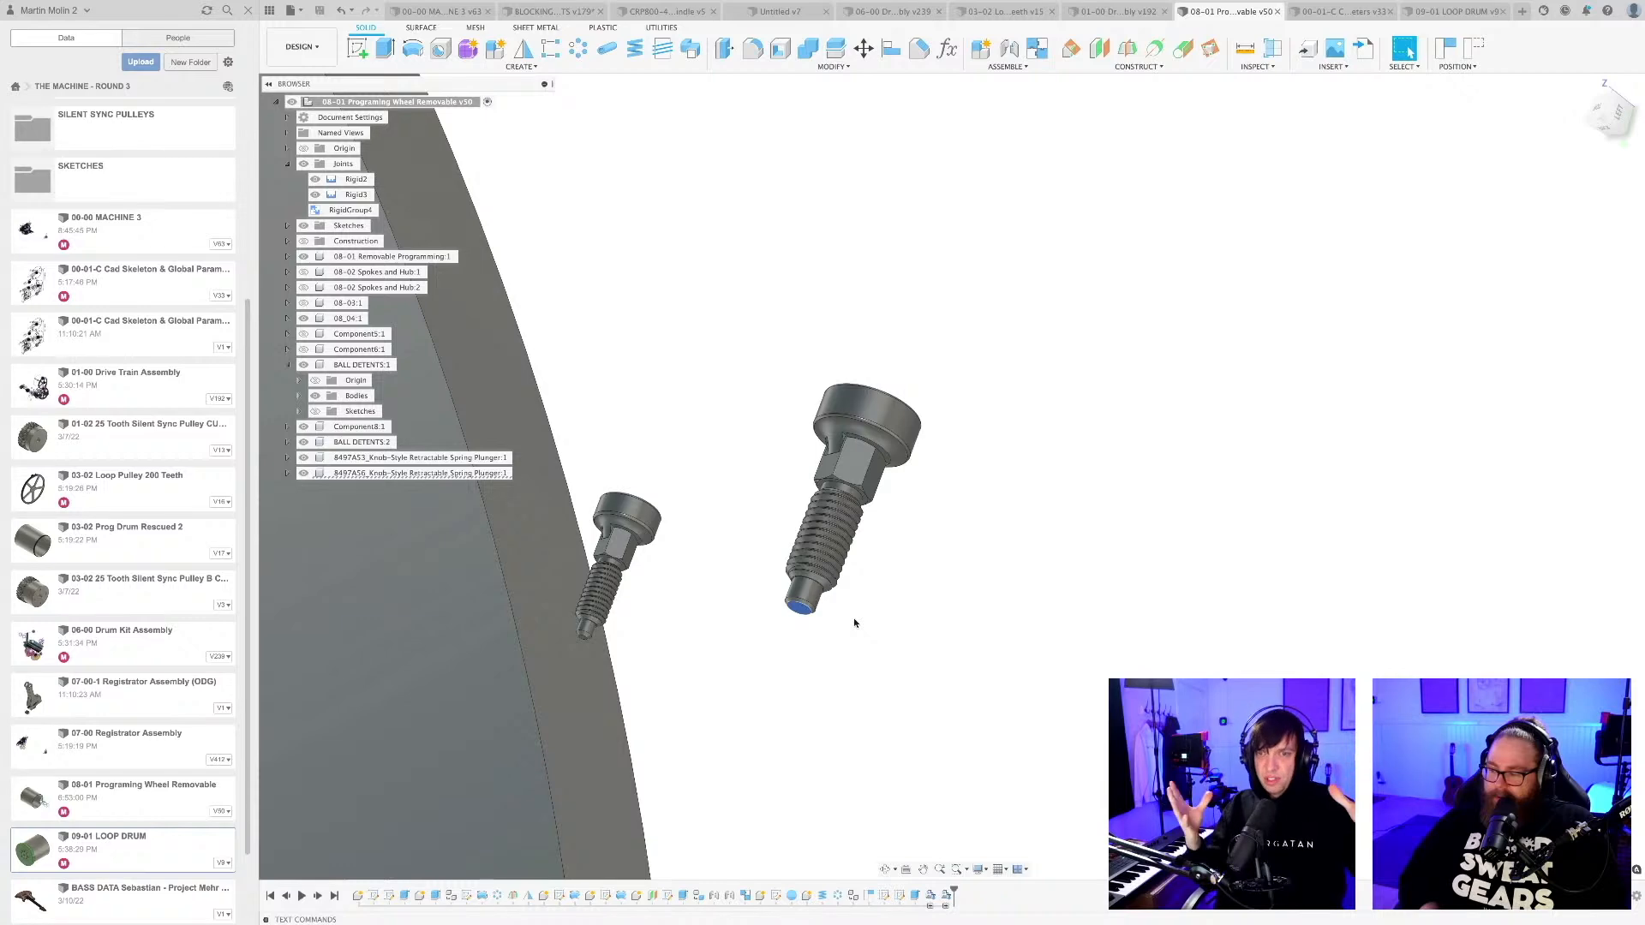
{"action": "scroll", "coordinate": [934, 691], "scroll_direction": "down", "scroll_amount": 10}
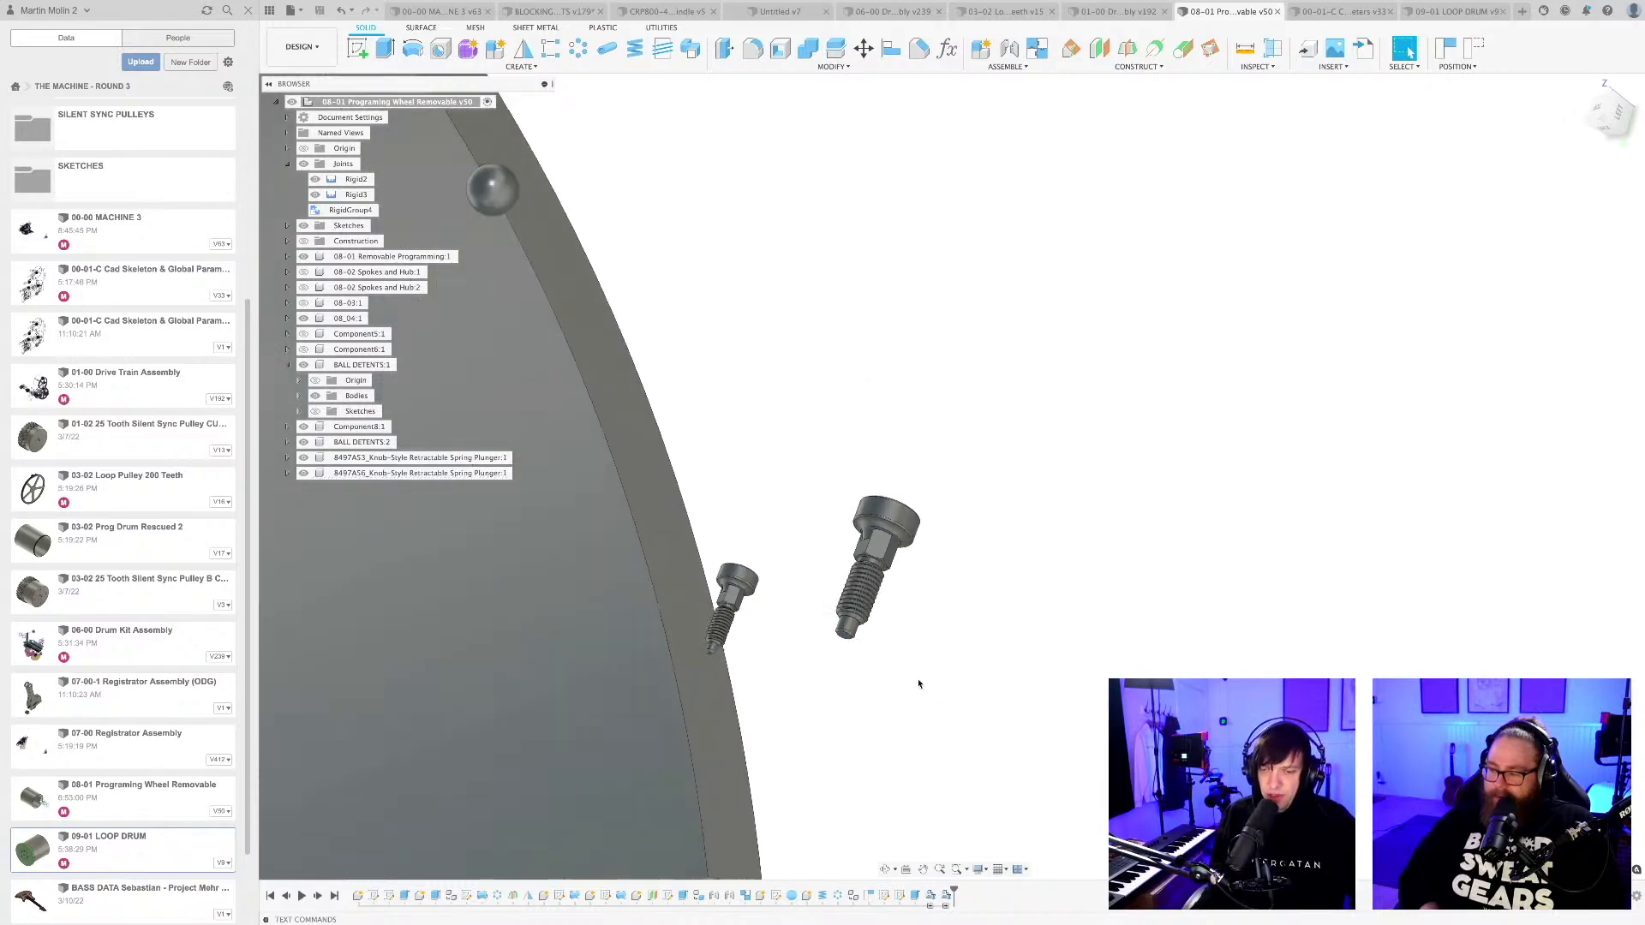
{"action": "middle_click_drag", "start_coordinate": [921, 719], "coordinate": [960, 658]}
{"action": "scroll", "coordinate": [953, 538], "scroll_direction": "down", "scroll_amount": 6}
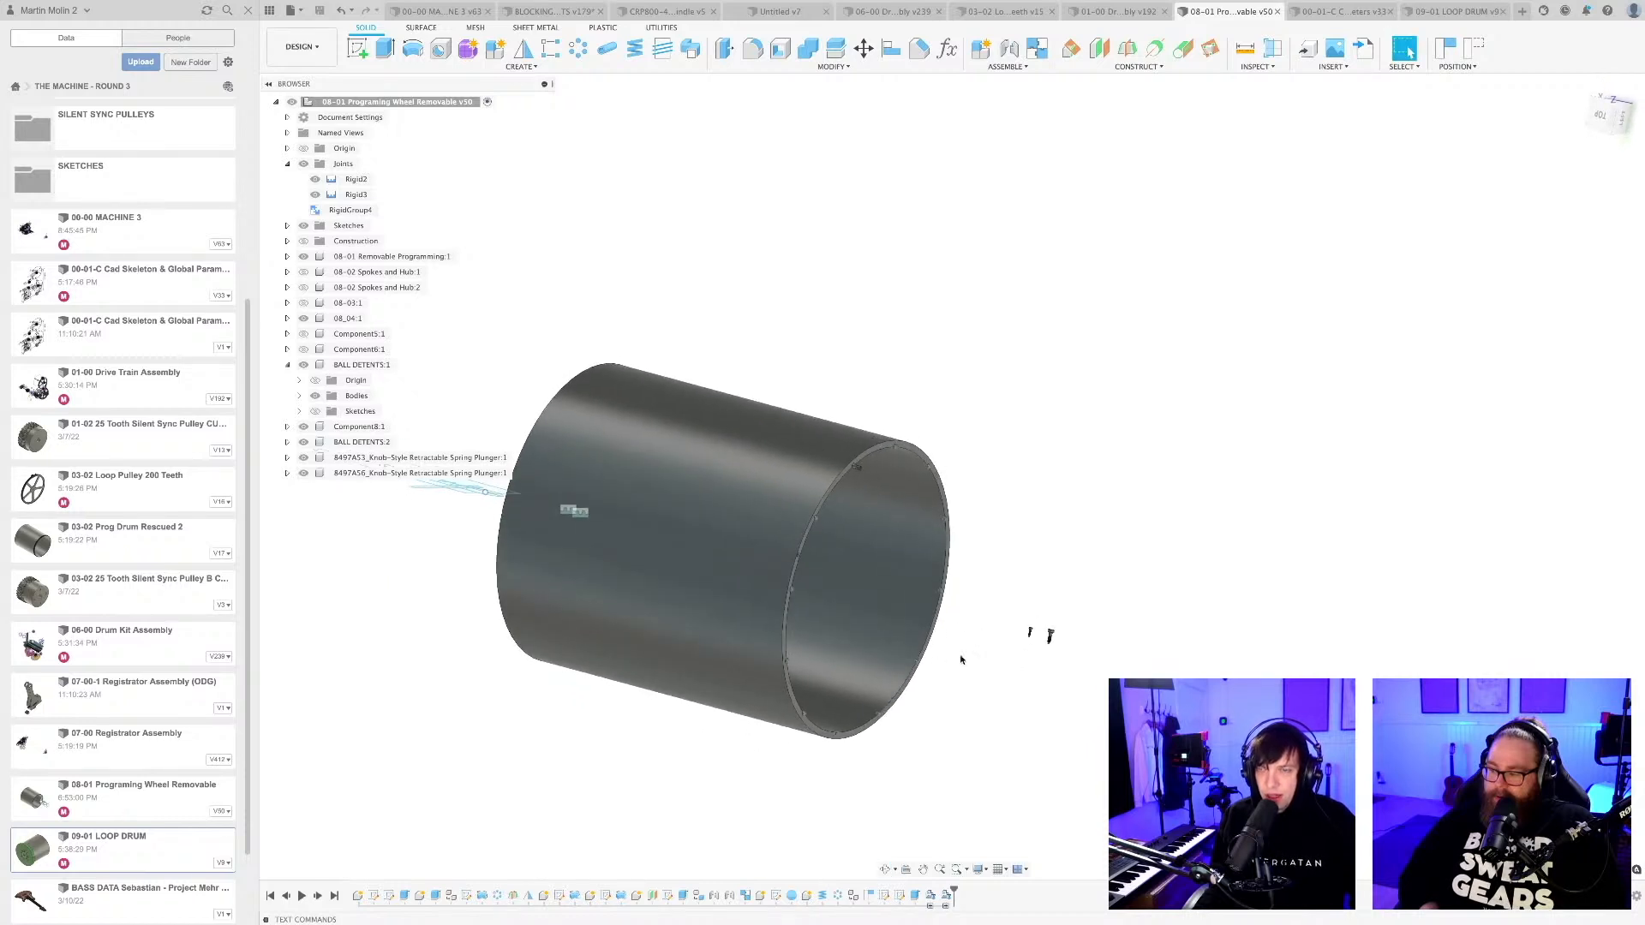
Examine the row of hammer blocks in front of the green bass in the 00-00 MACHINE 3 assembly.
{"action": "left_click", "coordinate": [439, 11]}
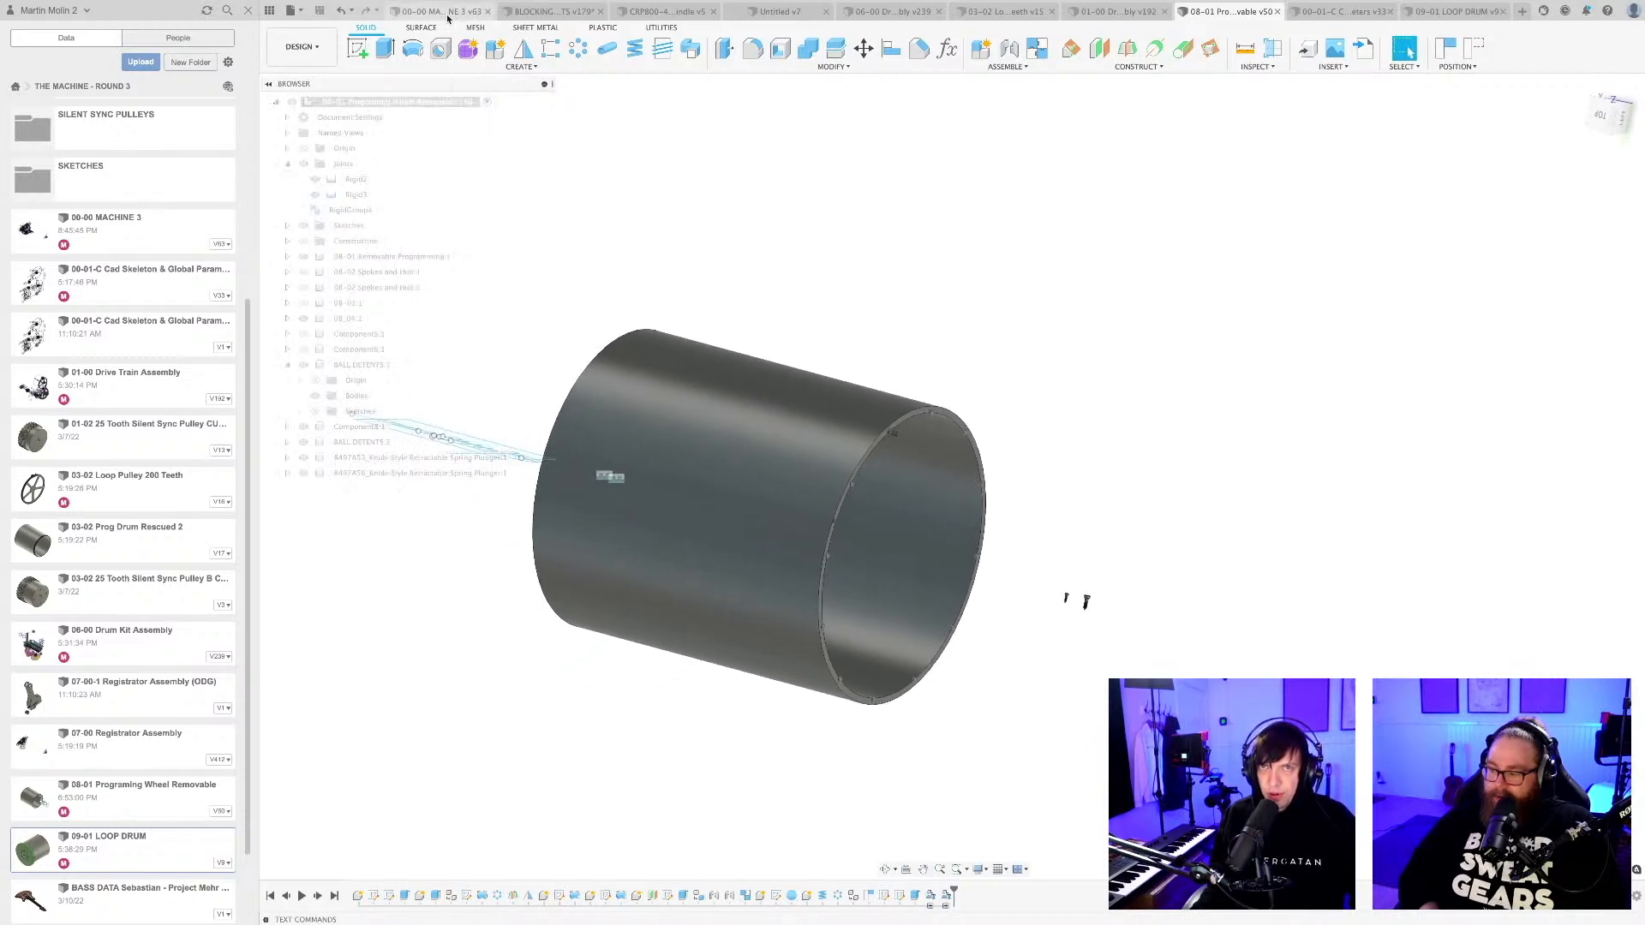
{"action": "scroll", "coordinate": [947, 381], "scroll_direction": "down", "scroll_amount": 5}
{"action": "middle_click_drag", "start_coordinate": [980, 623], "coordinate": [843, 621], "text": "shift"}
{"action": "middle_click_drag", "start_coordinate": [1122, 598], "coordinate": [800, 644]}
{"action": "middle_click_drag", "start_coordinate": [942, 635], "coordinate": [753, 606], "text": "shift"}
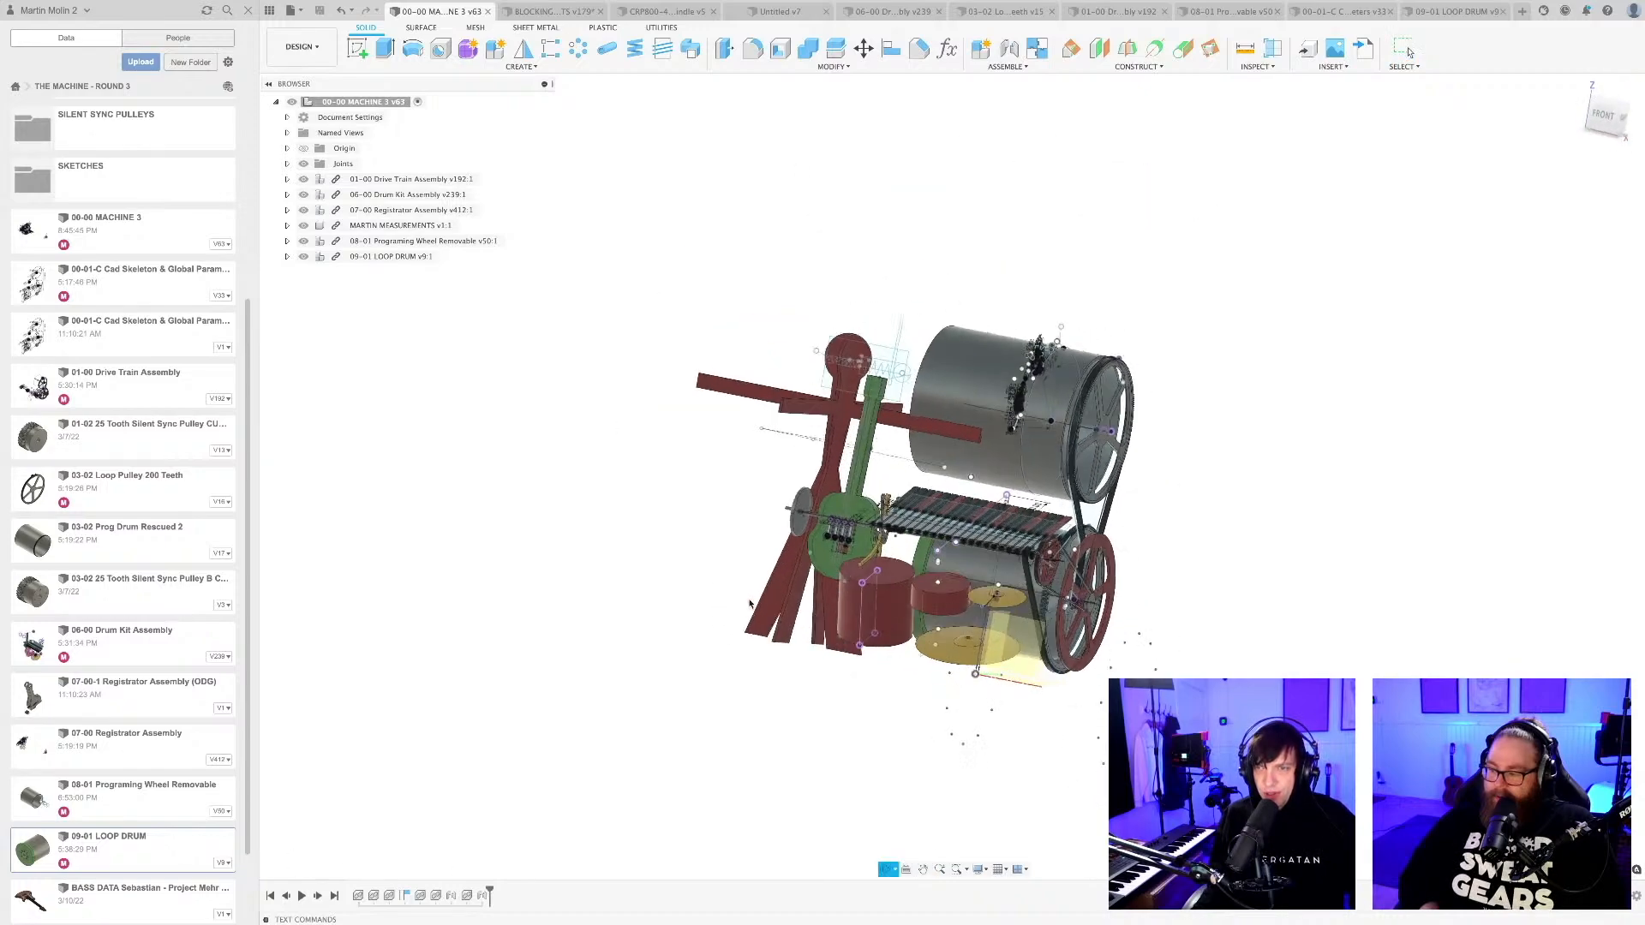
{"action": "scroll", "coordinate": [872, 465], "scroll_direction": "up", "scroll_amount": 5}
{"action": "scroll", "coordinate": [814, 600], "scroll_direction": "up", "scroll_amount": 10}
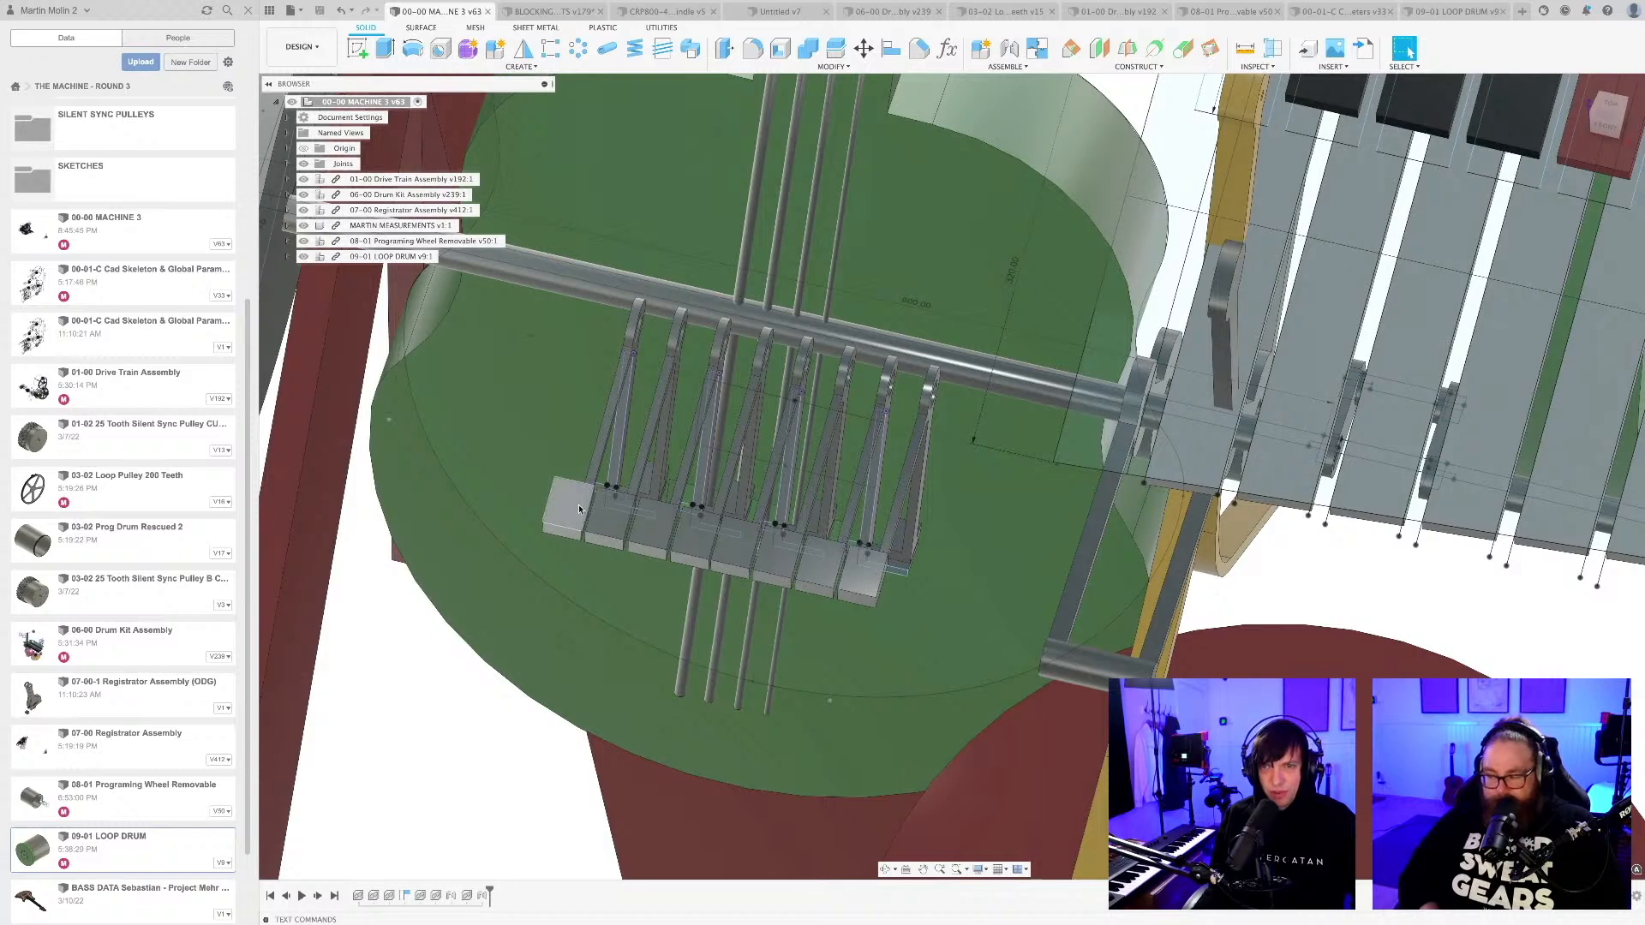
{"action": "left_click", "coordinate": [578, 509]}
{"action": "left_click", "coordinate": [618, 521], "text": "shift"}
{"action": "left_click", "coordinate": [661, 528], "text": "shift"}
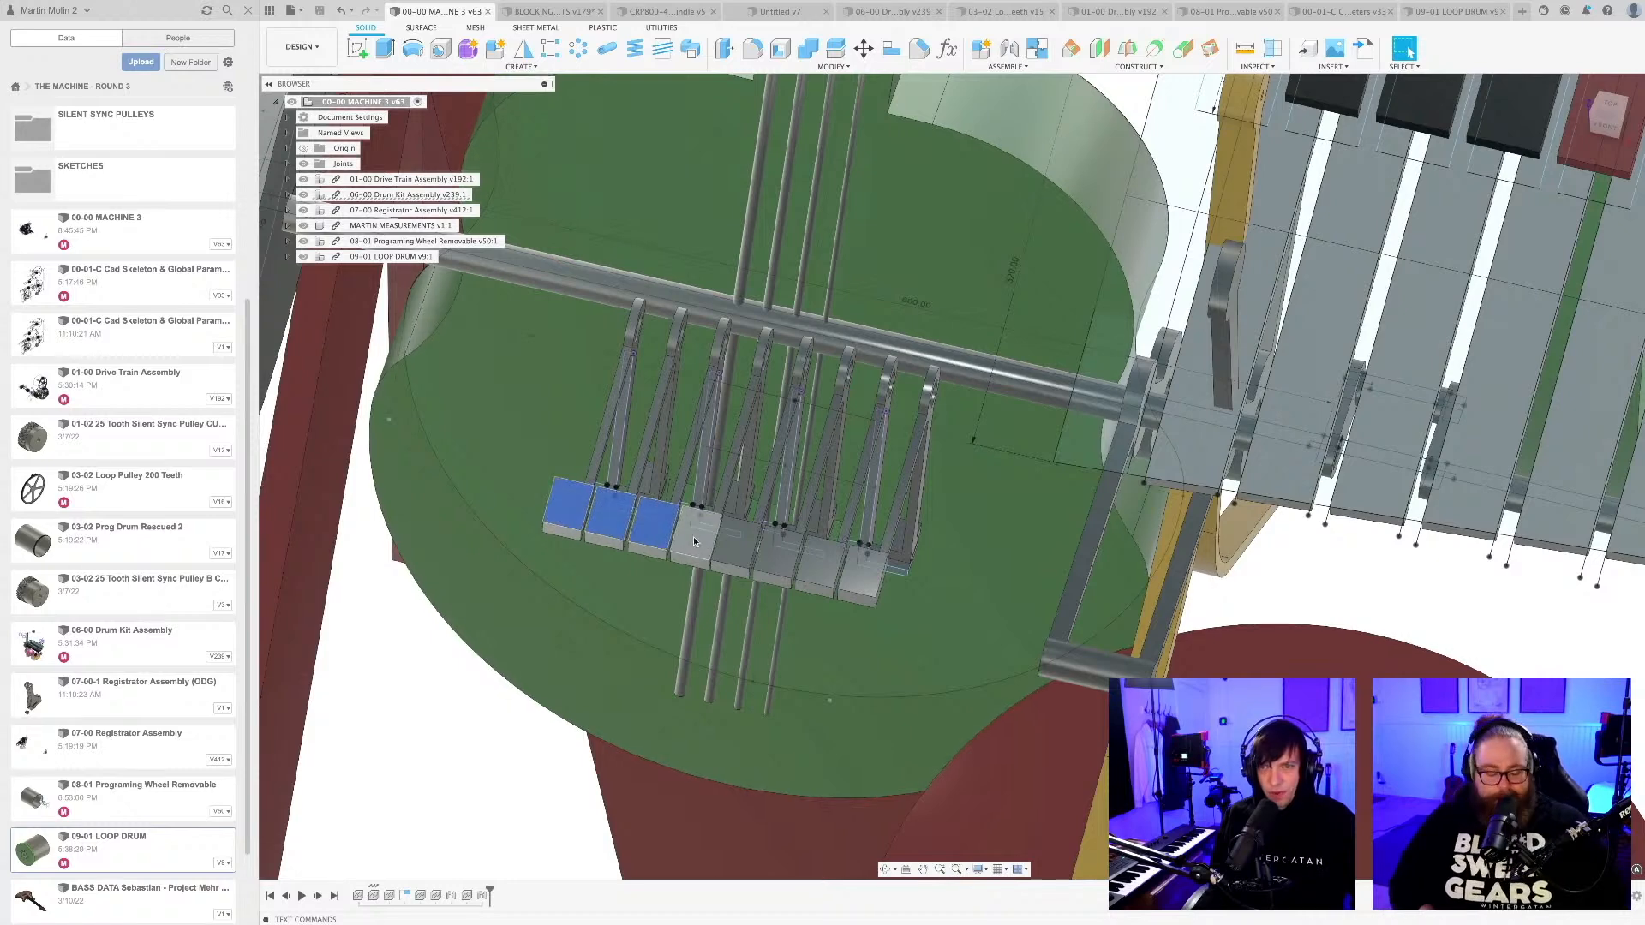
{"action": "scroll", "coordinate": [709, 542], "scroll_direction": "down", "scroll_amount": 10}
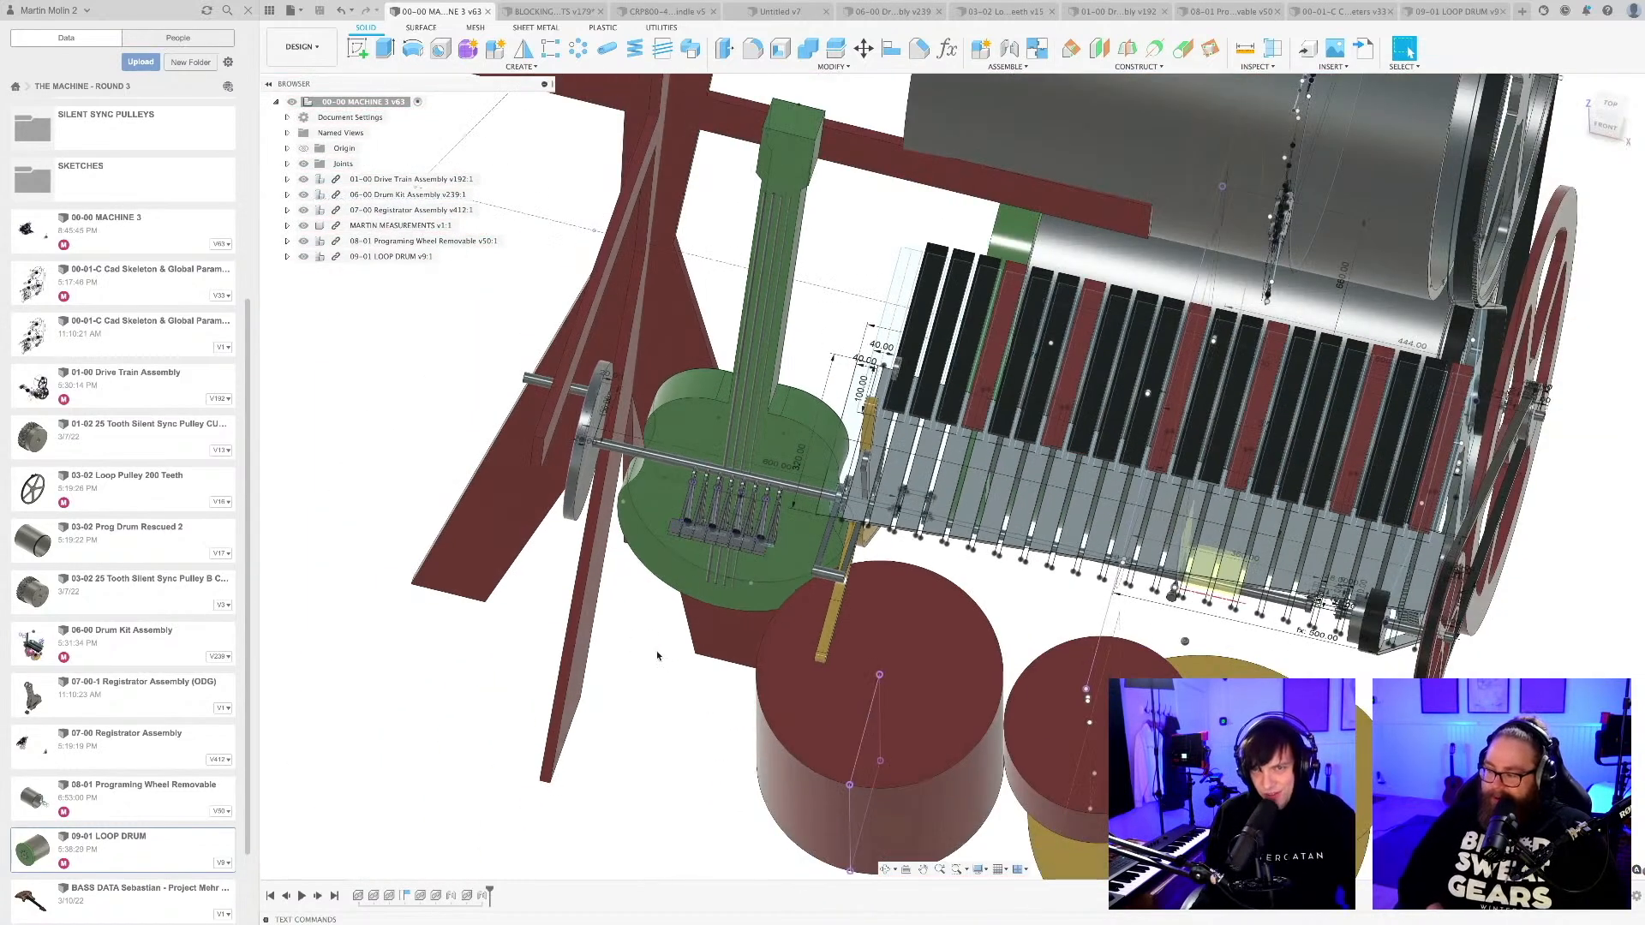
Show the 08-02 Spokes and Hub:2 and 08-03:1 components of the programming wheel in the machine assembly.
{"action": "middle_click_drag", "start_coordinate": [657, 655], "coordinate": [768, 669], "text": "shift"}
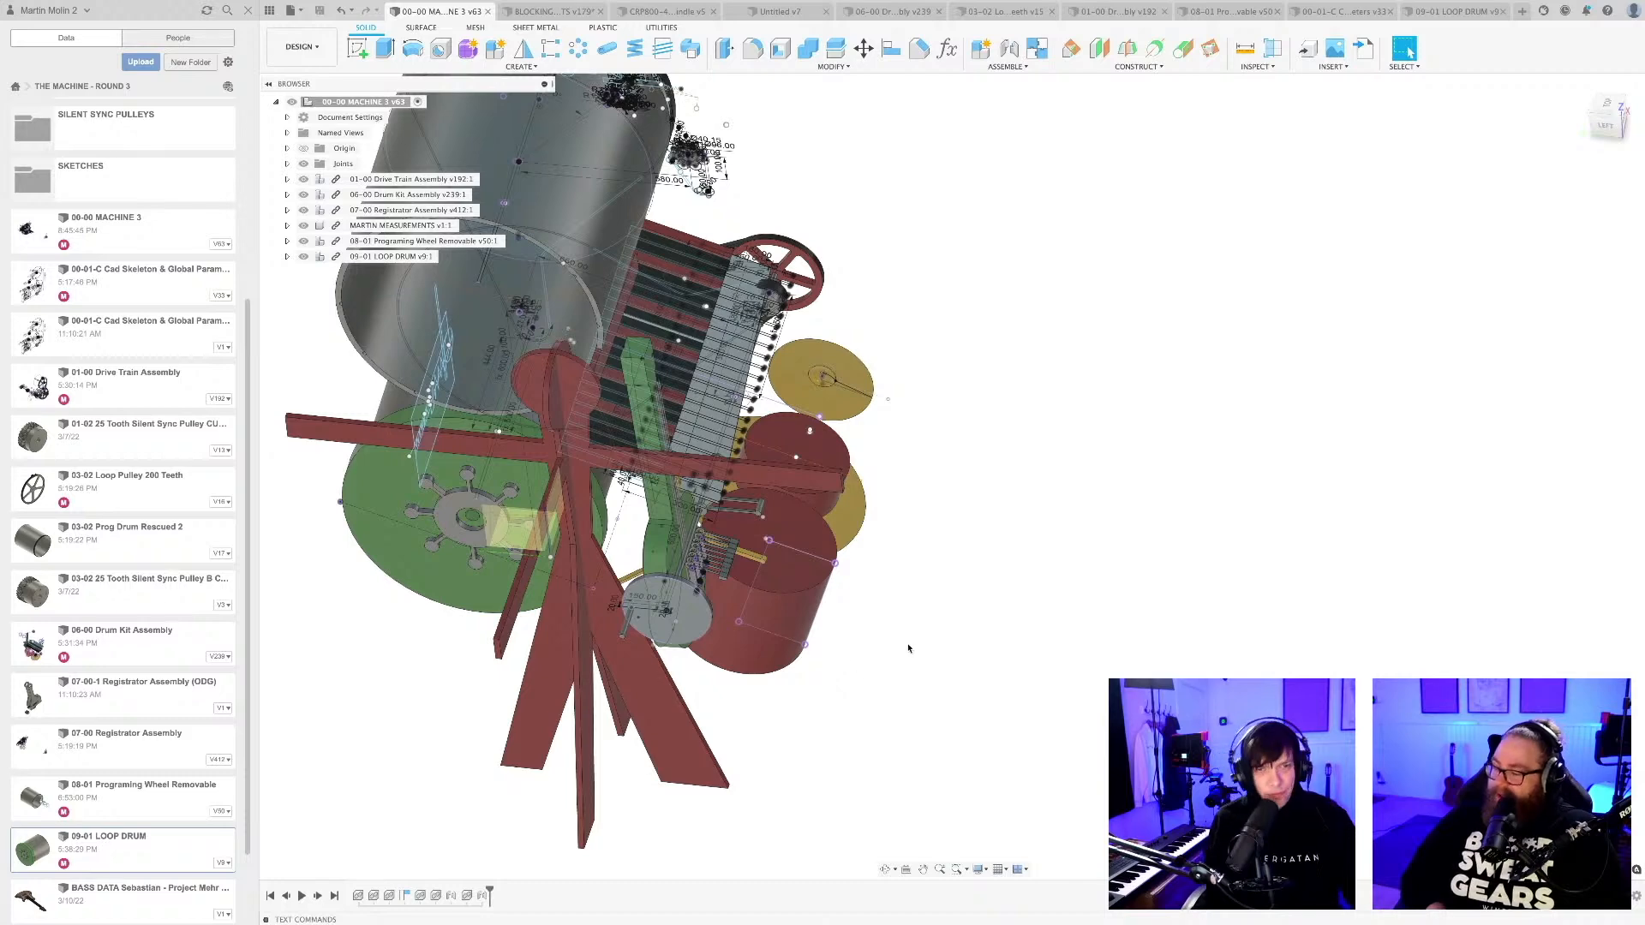
{"action": "middle_click_drag", "start_coordinate": [946, 630], "coordinate": [834, 675], "text": "shift"}
{"action": "middle_click_drag", "start_coordinate": [851, 678], "coordinate": [921, 677], "text": "shift"}
{"action": "left_click", "coordinate": [703, 359]}
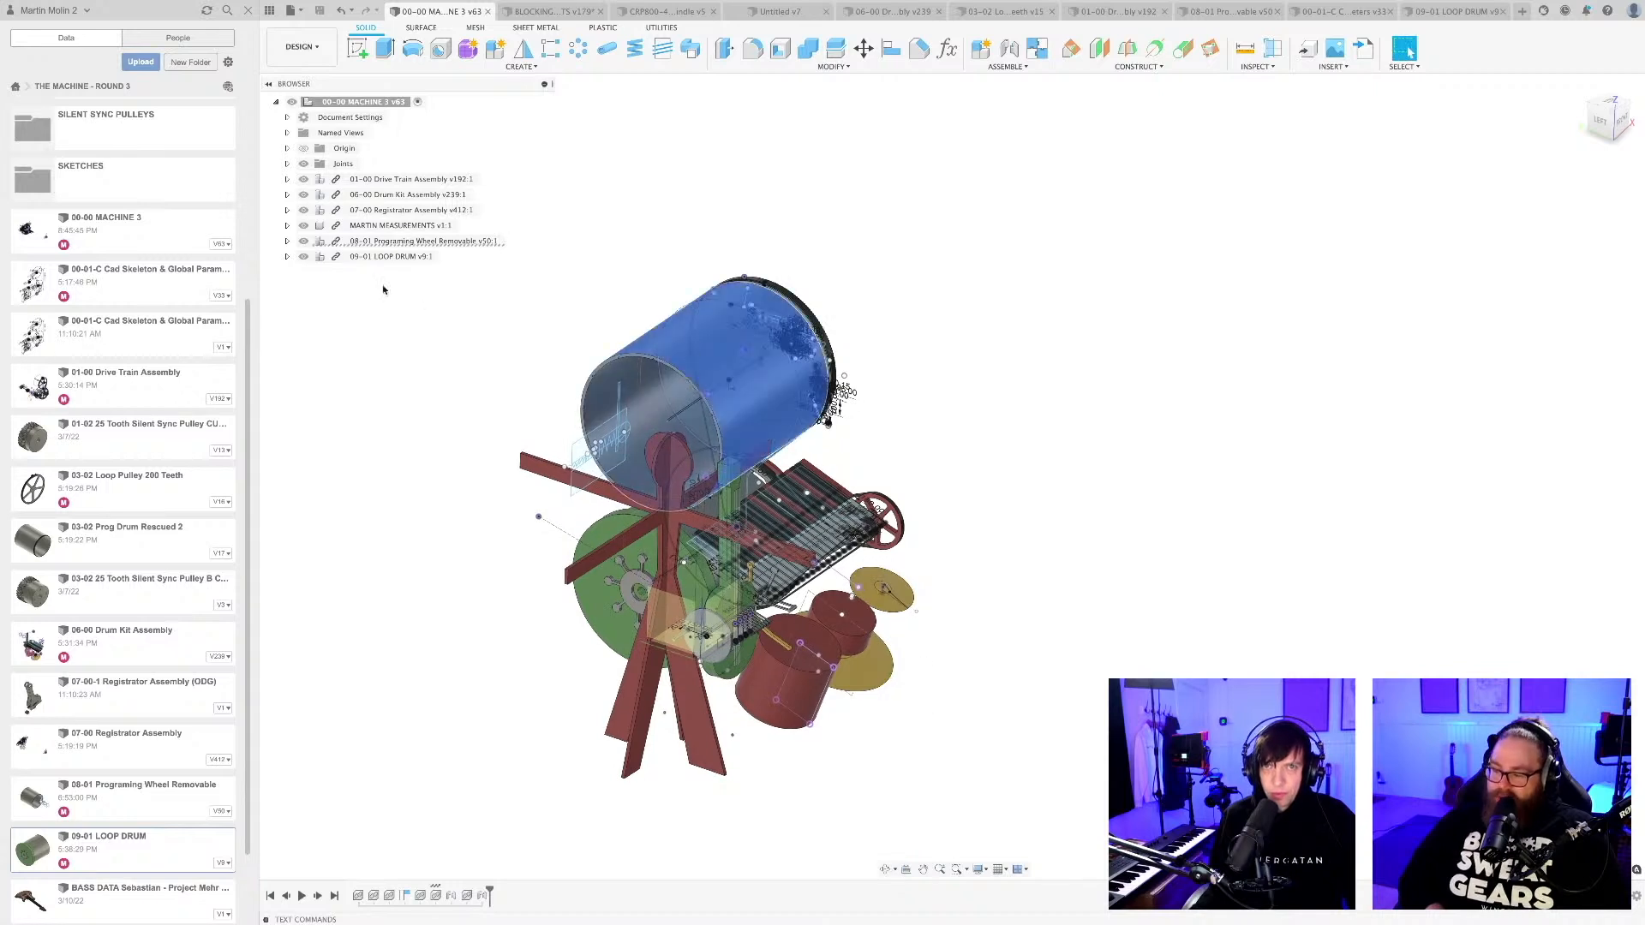
{"action": "left_click", "coordinate": [287, 242]}
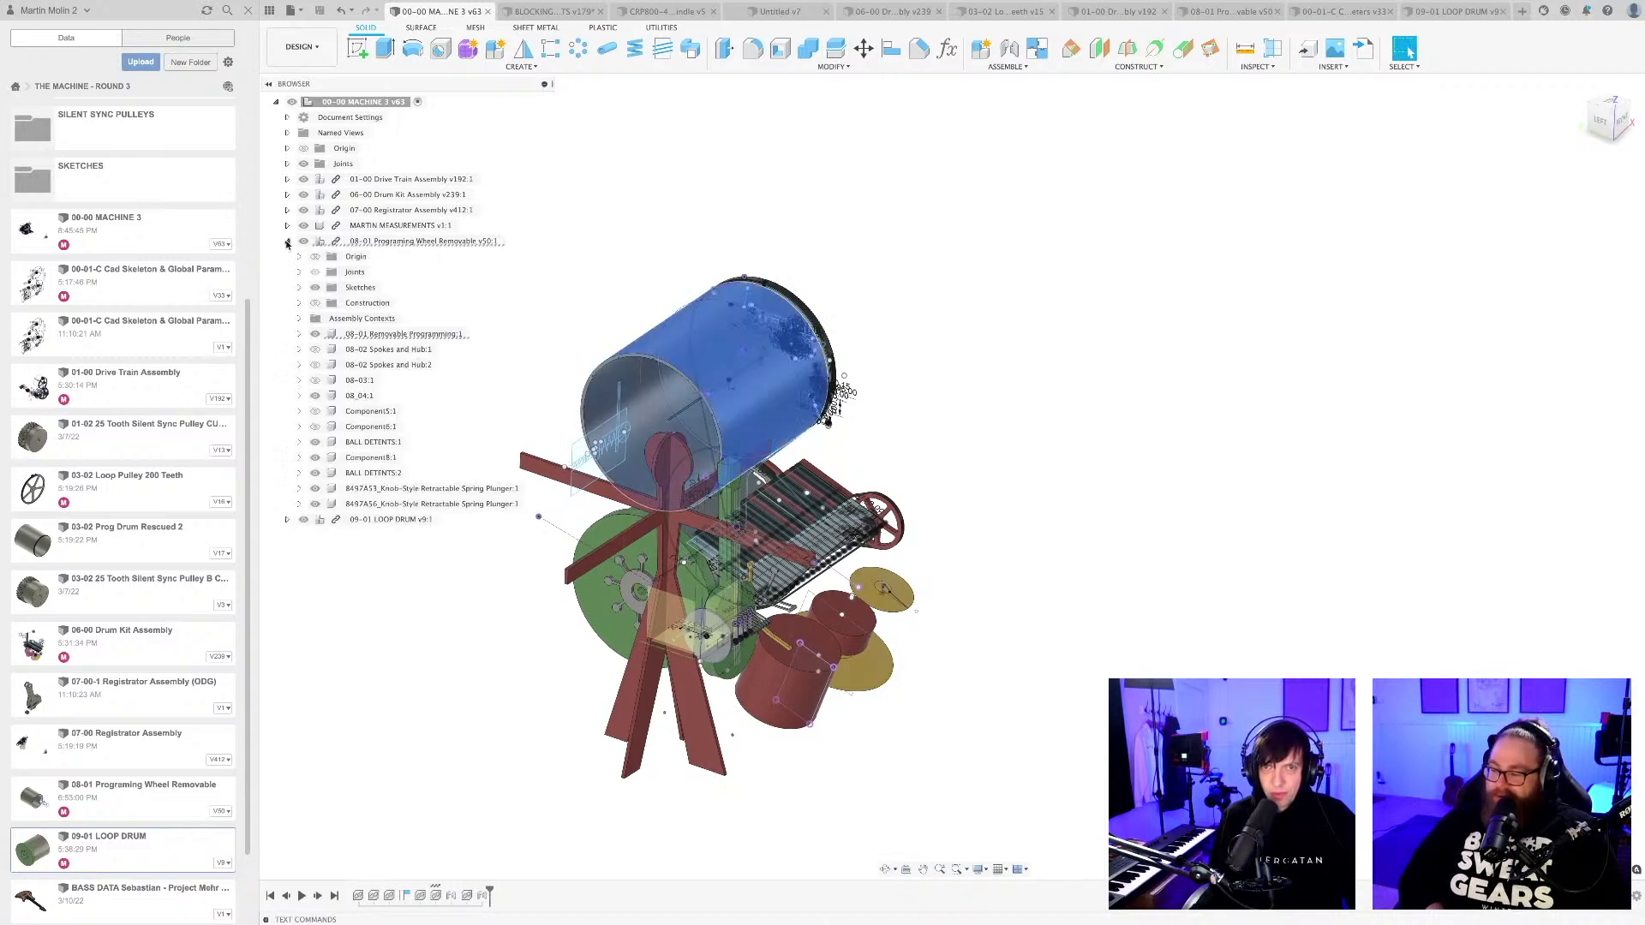
{"action": "left_click", "coordinate": [315, 350]}
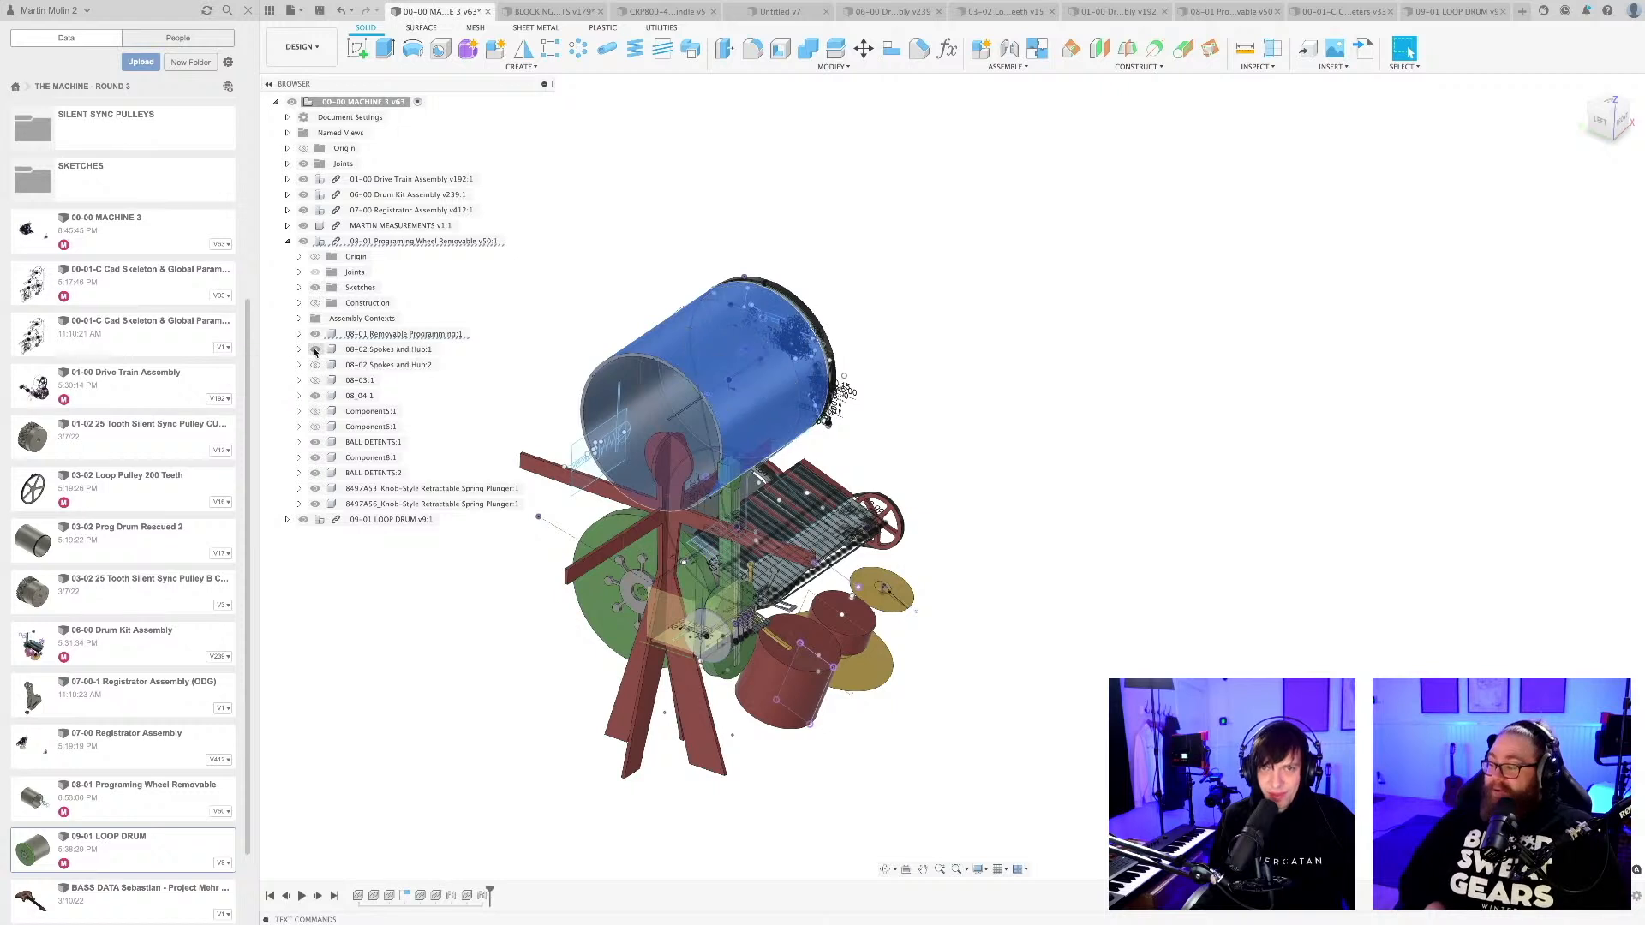
{"action": "left_click", "coordinate": [315, 364]}
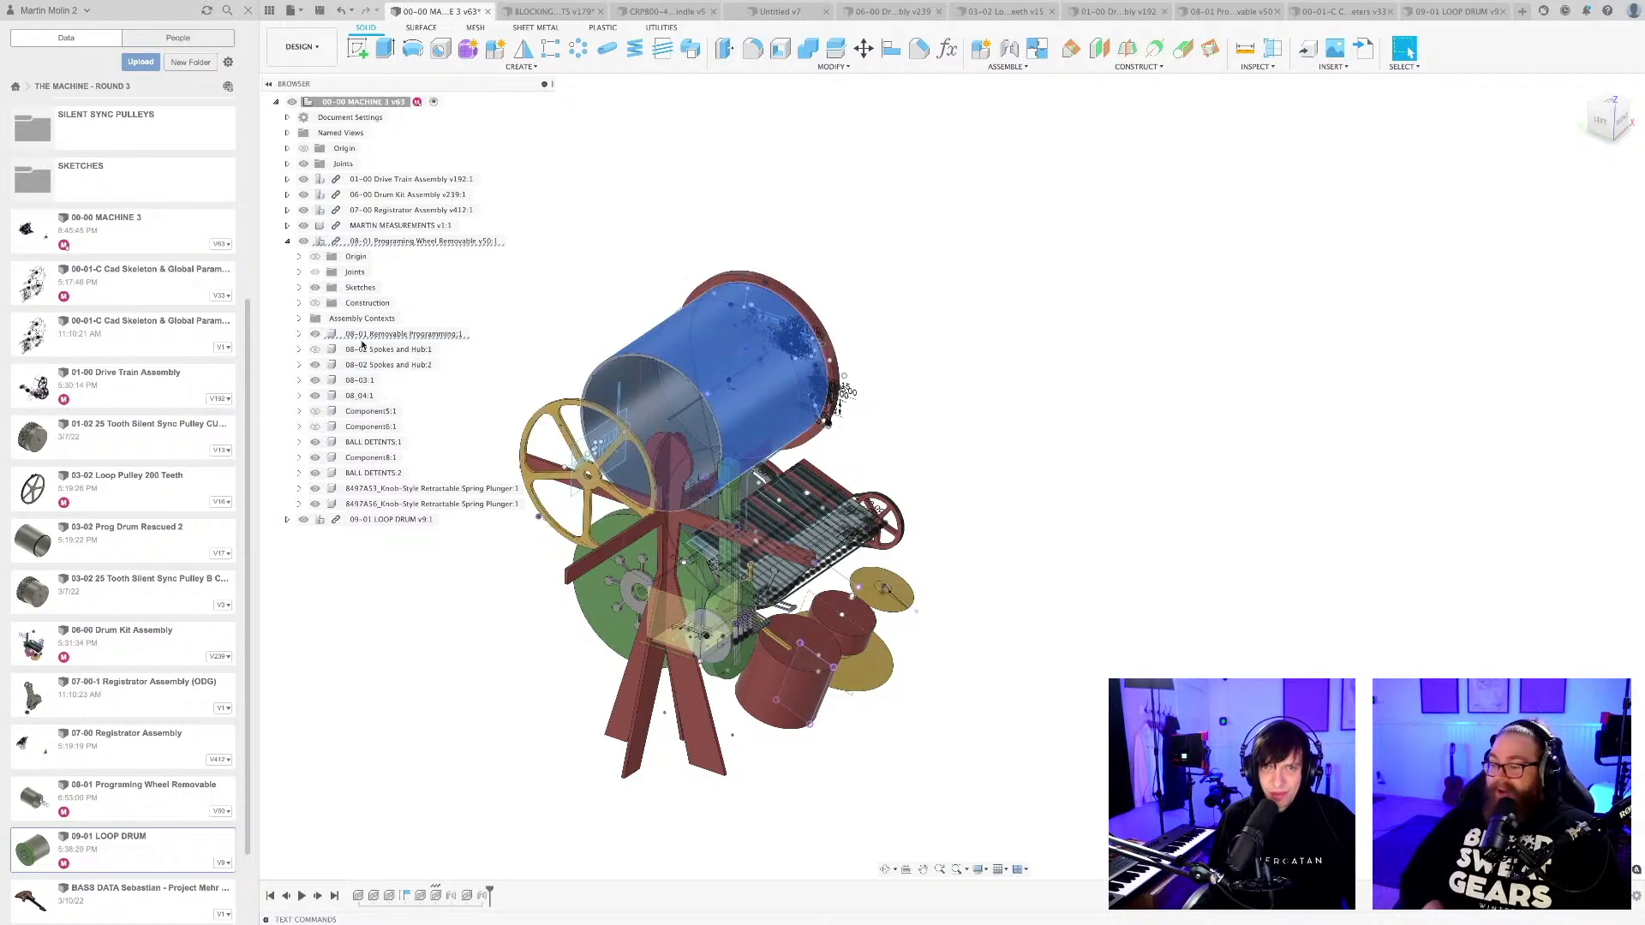
{"action": "left_click", "coordinate": [394, 334]}
{"action": "left_click", "coordinate": [385, 242]}
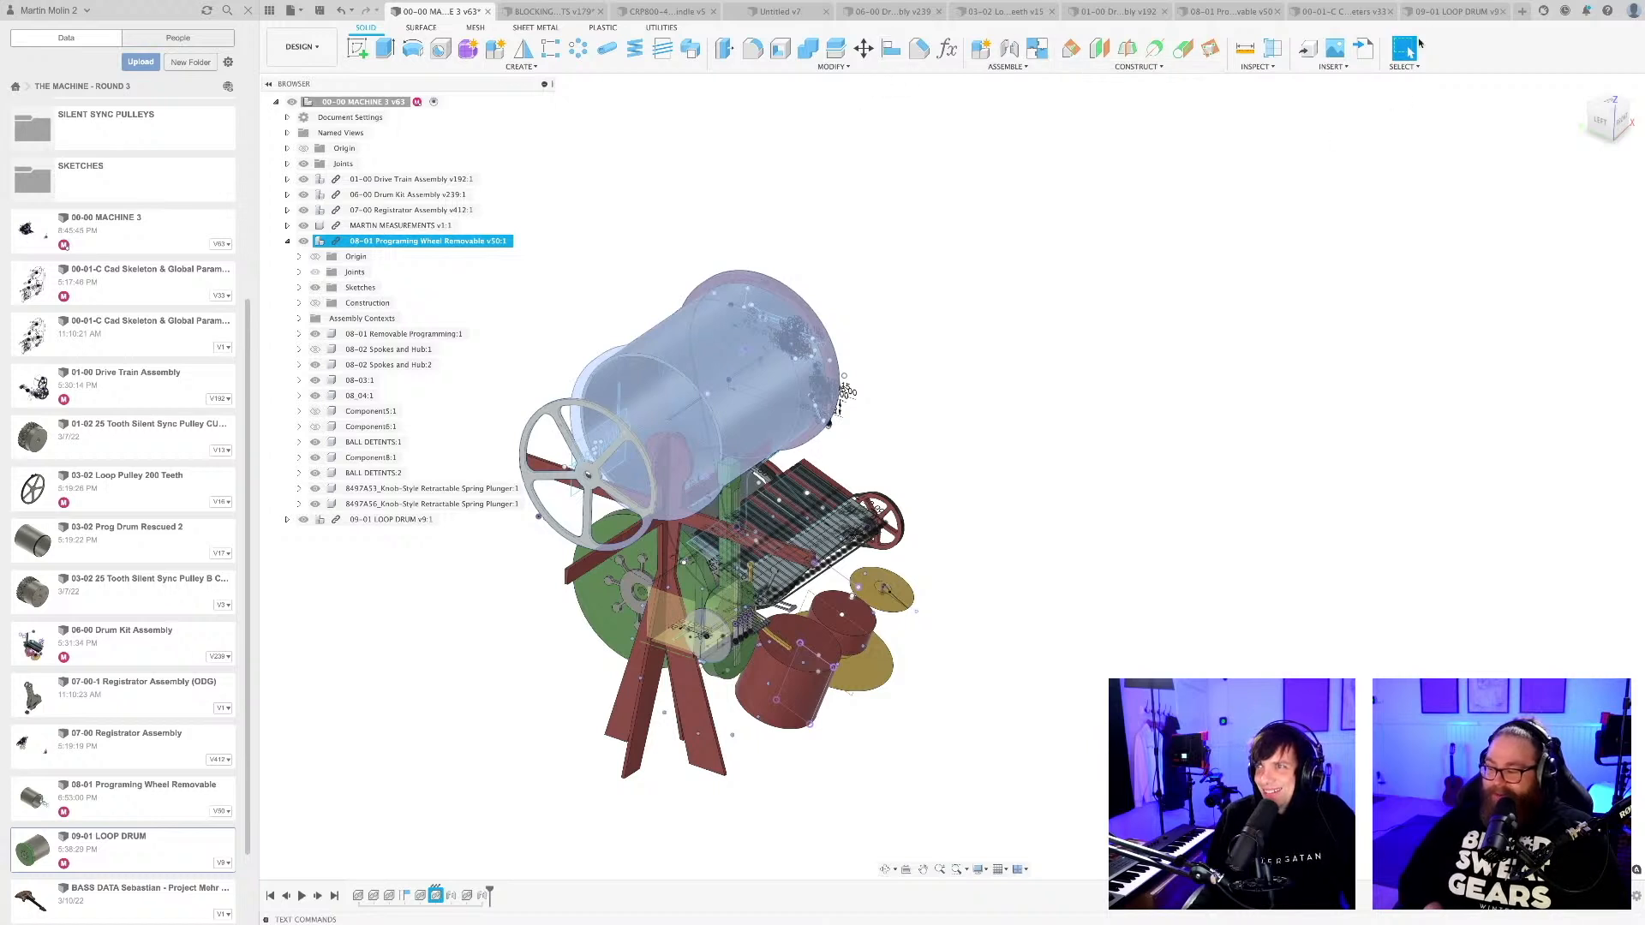
Show Component5:1 and Component6:1 in the 08-01 Programing Wheel Removable design and collapse the BALL DETENTS:1 contents.
{"action": "left_click", "coordinate": [1229, 11]}
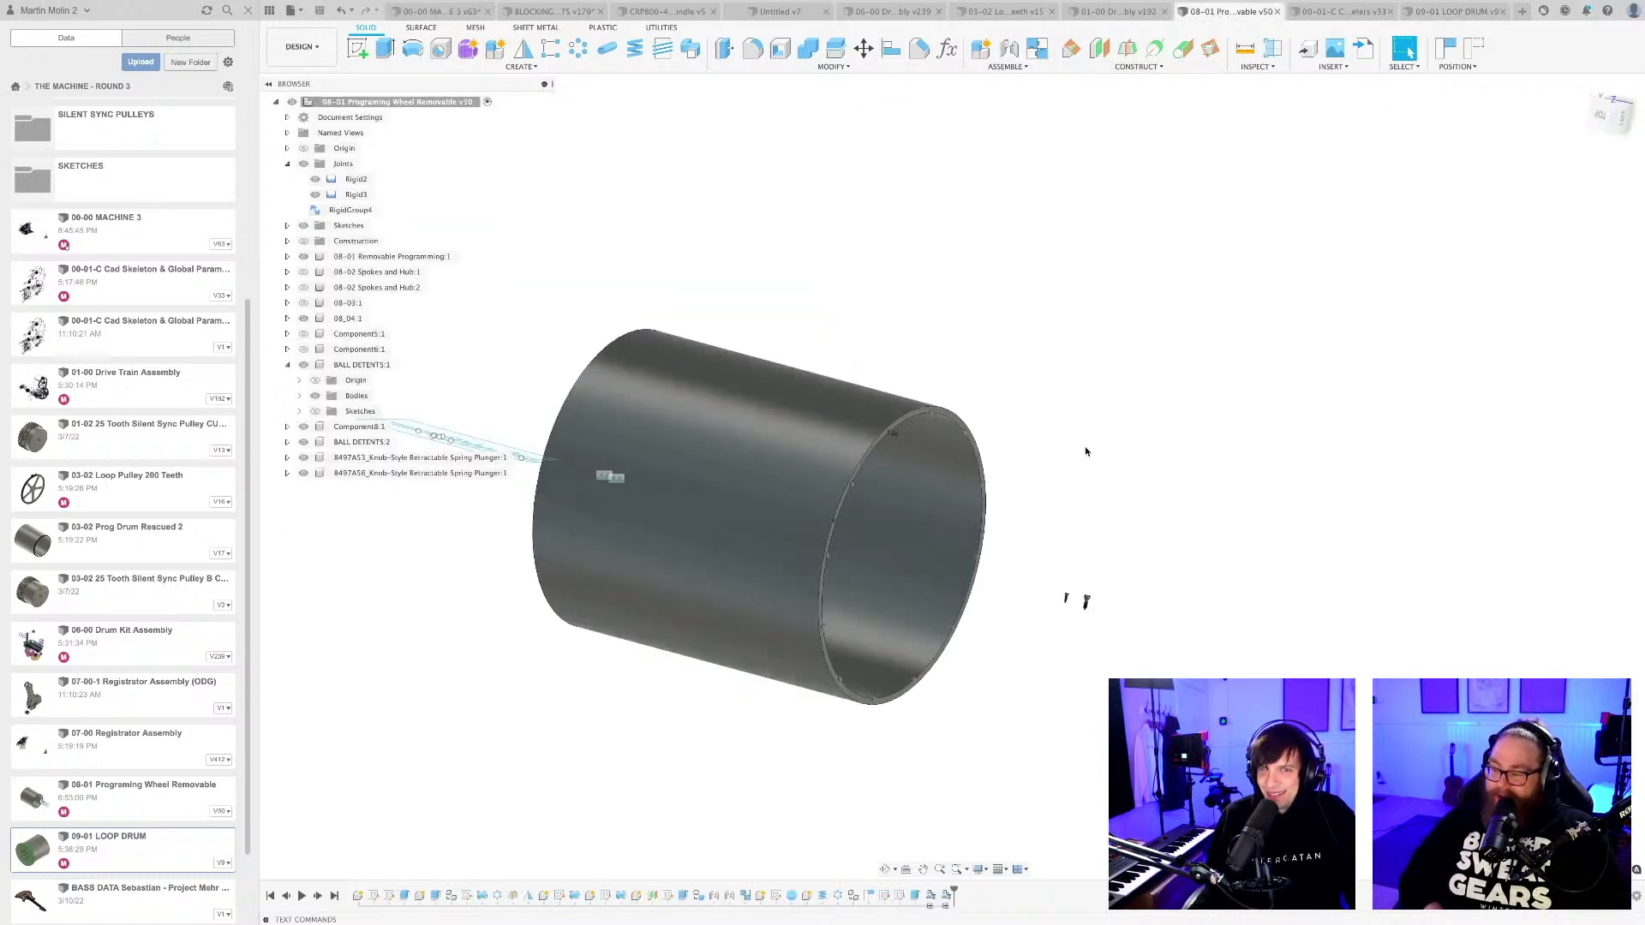
{"action": "scroll", "coordinate": [1090, 431], "scroll_direction": "down", "scroll_amount": 3}
{"action": "mouse_move", "coordinate": [1091, 464]}
{"action": "middle_mouse_down", "text": "shift"}
{"action": "mouse_move", "coordinate": [1046, 460]}
{"action": "mouse_move", "coordinate": [1074, 454]}
{"action": "middle_mouse_up", "text": "shift"}
{"action": "left_click", "coordinate": [304, 334]}
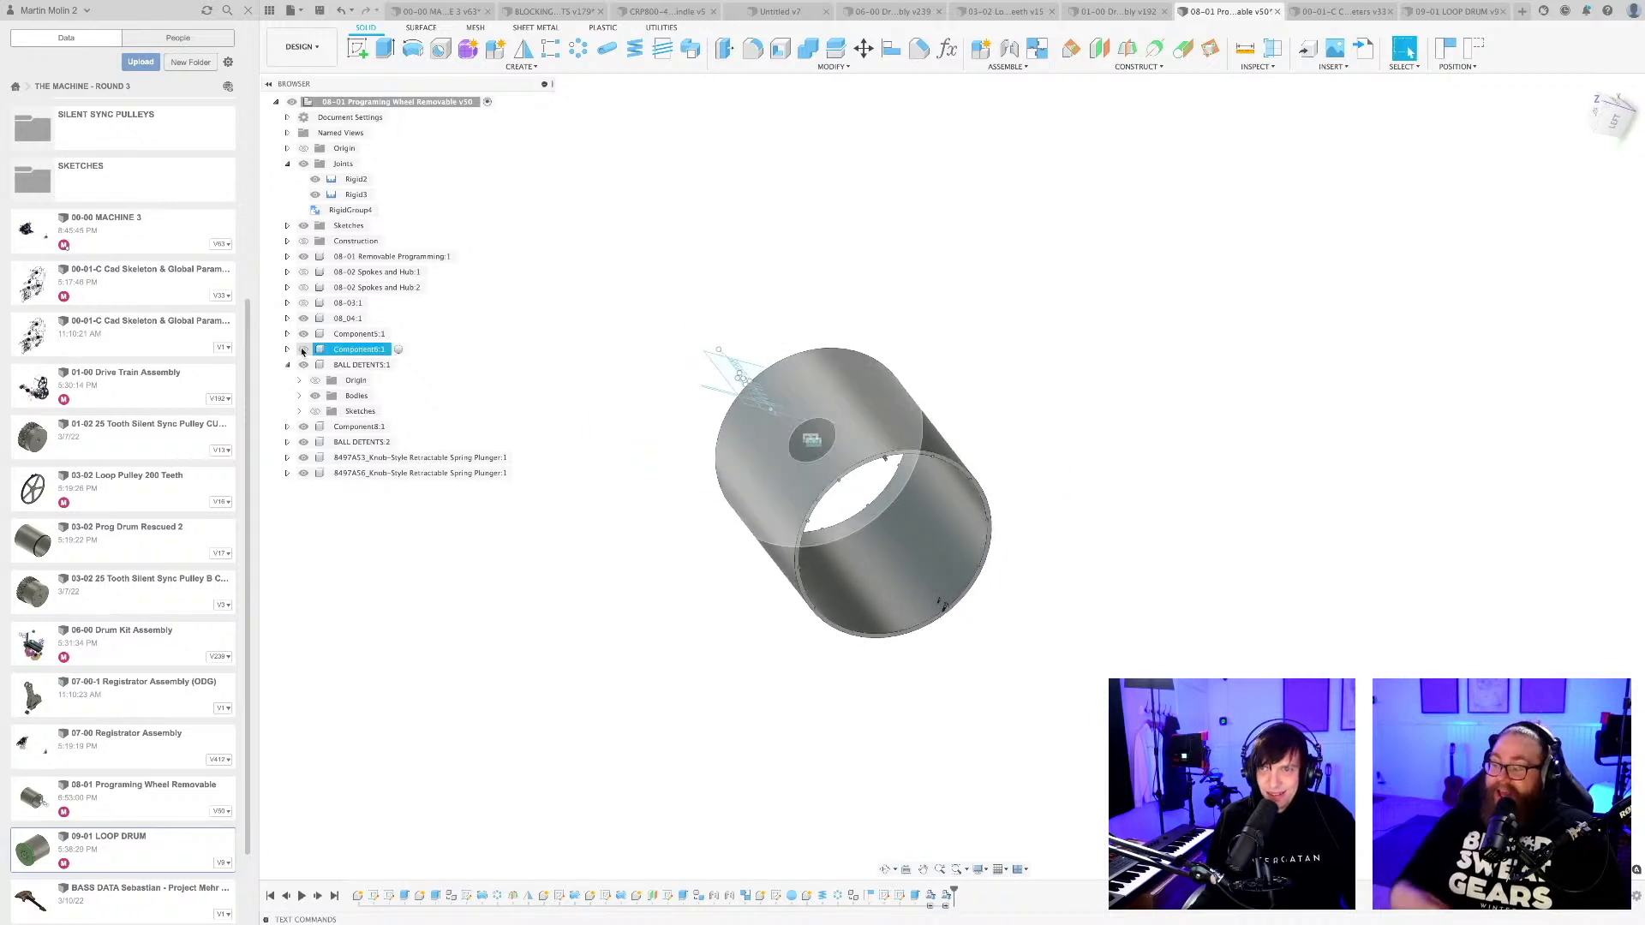
{"action": "left_click", "coordinate": [304, 350]}
{"action": "middle_click_drag", "start_coordinate": [656, 608], "coordinate": [686, 624], "text": "shift"}
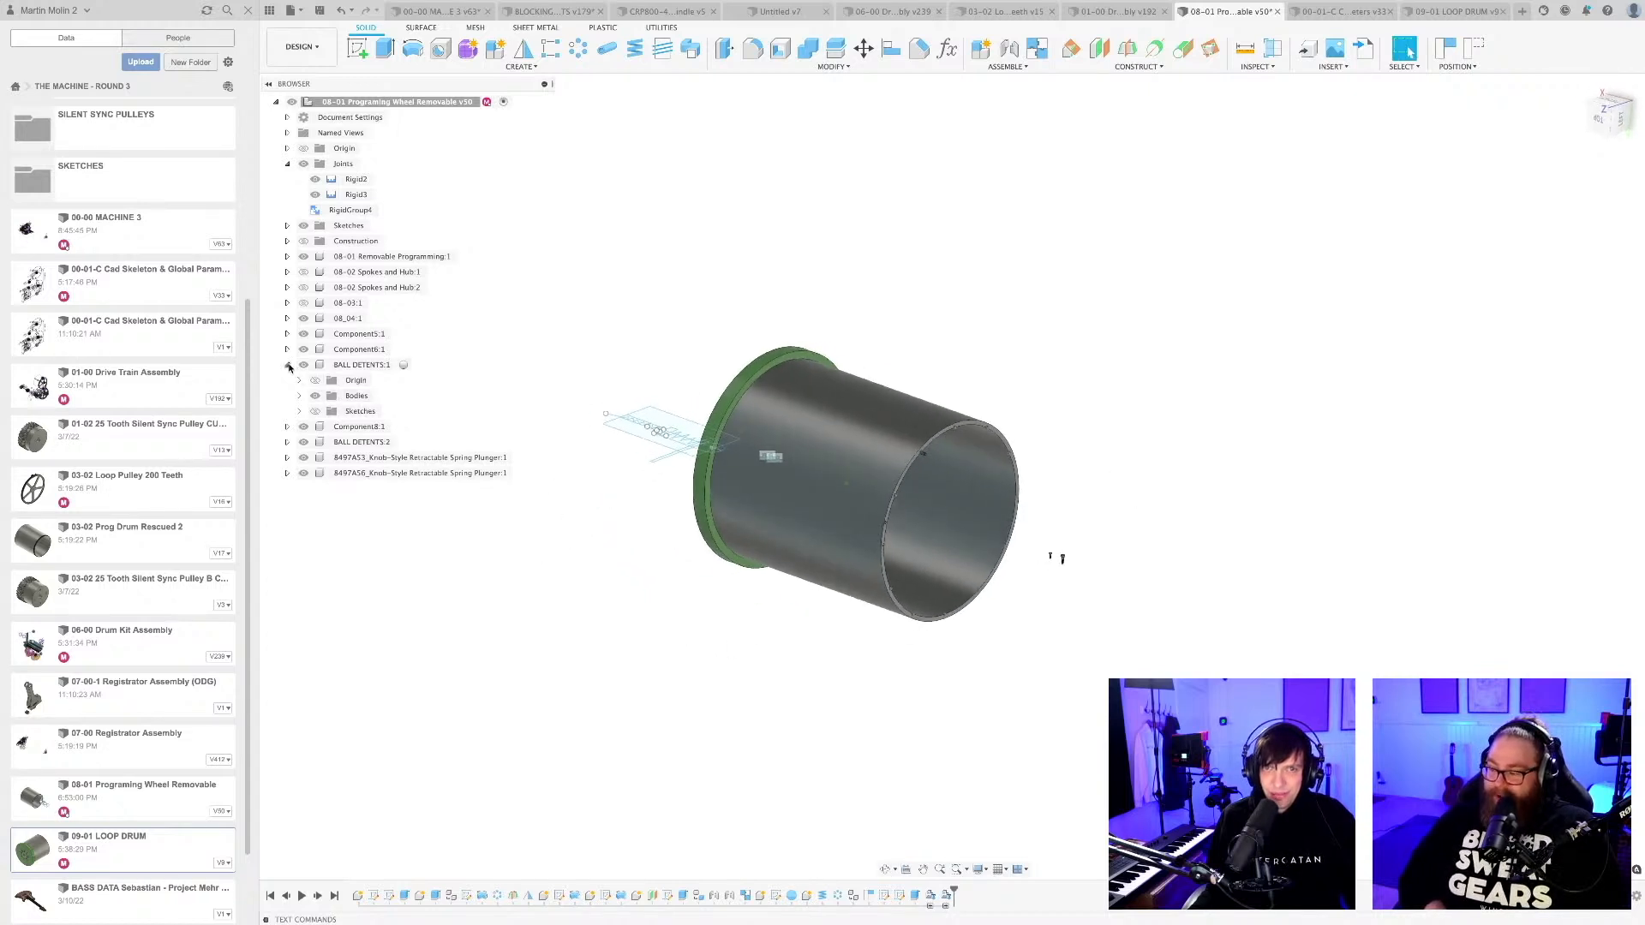
{"action": "left_click", "coordinate": [288, 366]}
{"action": "scroll", "coordinate": [722, 605], "scroll_direction": "up", "scroll_amount": 3}
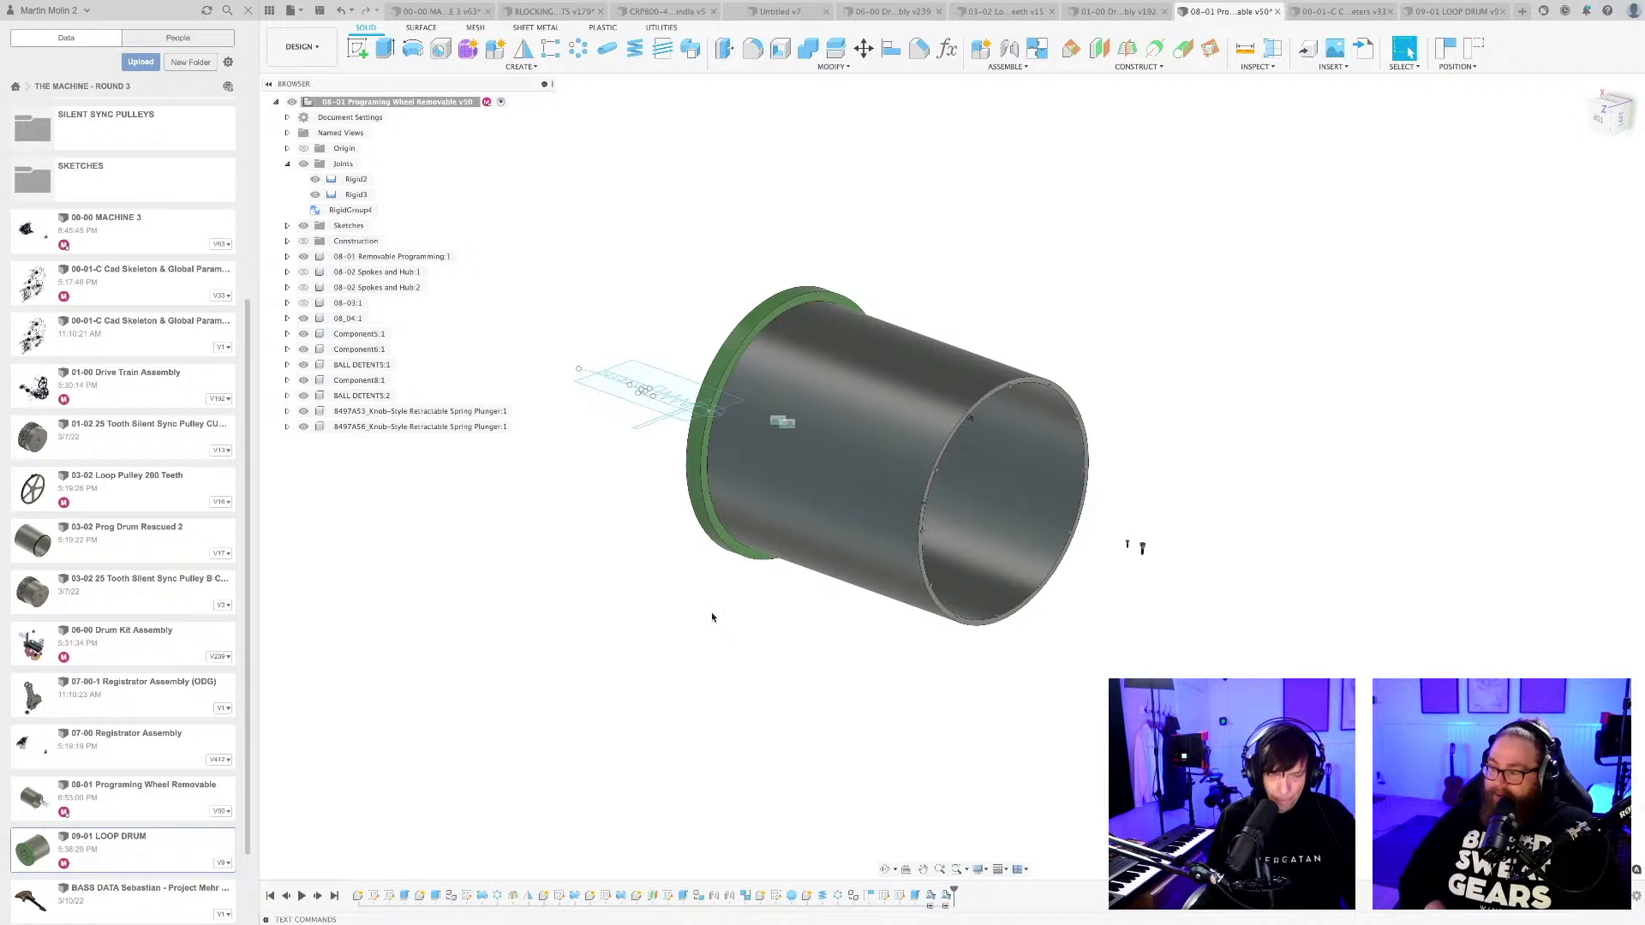
Save the 08-01 Programing Wheel Removable design as a new version with the default description.
{"action": "key", "text": "super+s"}
{"action": "key", "text": "Return"}
{"action": "scroll", "coordinate": [716, 616], "scroll_direction": "down", "scroll_amount": 3}
{"action": "middle_click_drag", "start_coordinate": [718, 616], "coordinate": [691, 627], "text": "shift"}
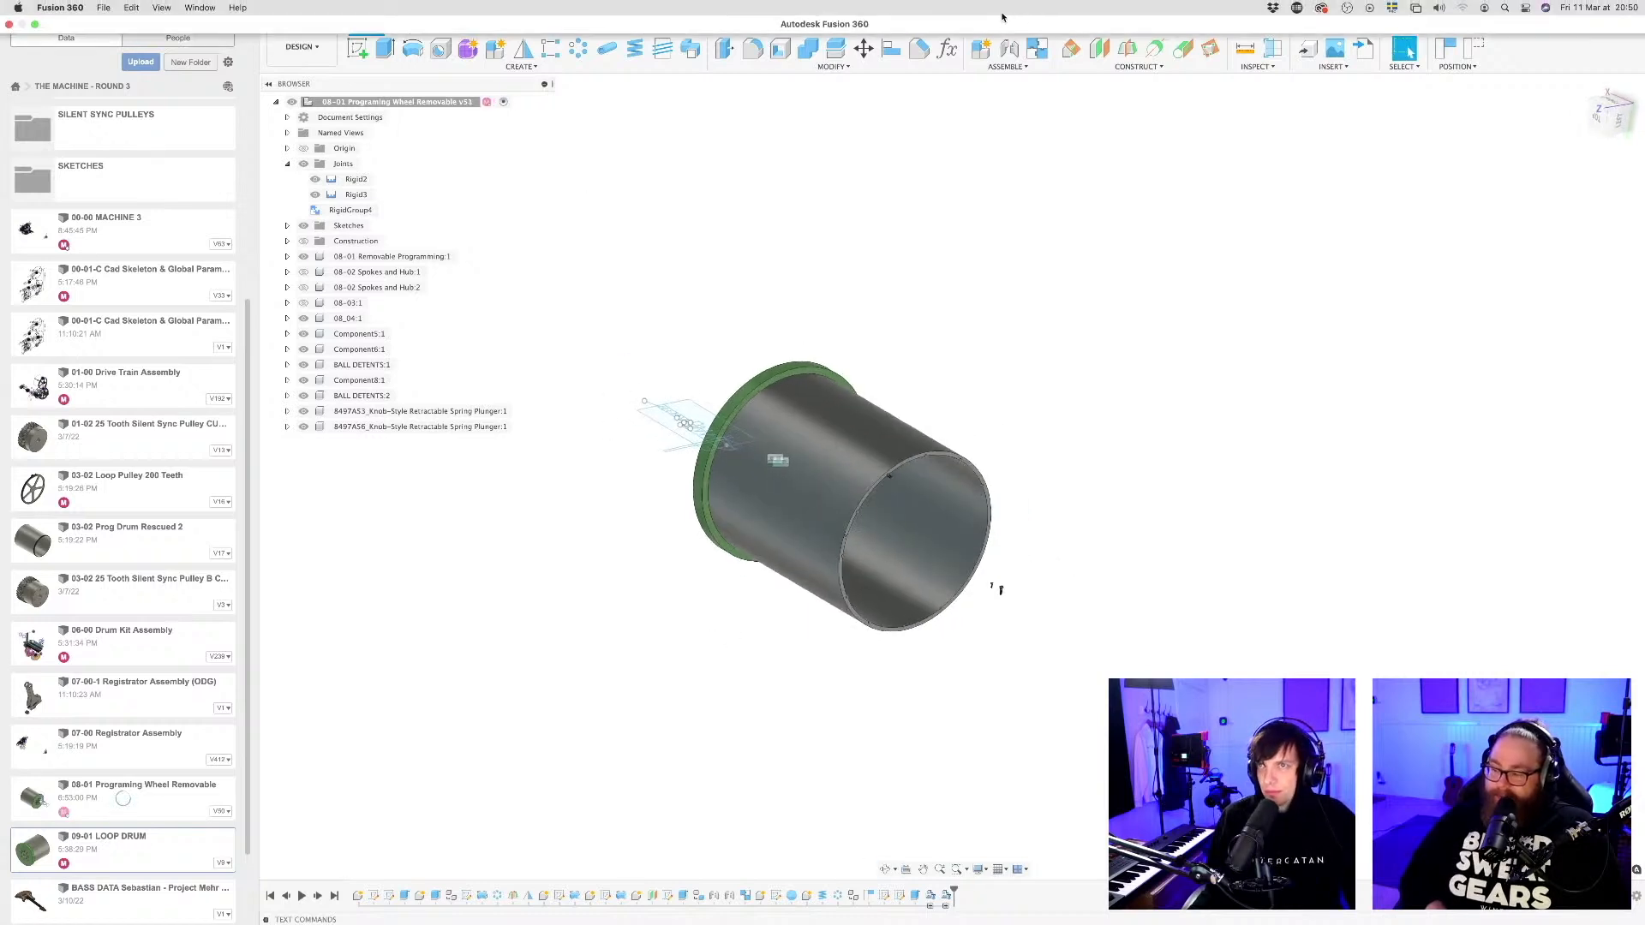
Look over the 03-02 Loop Pulley 200 Teeth design and open 03-02 Prog Drum Rescued 2 from the project files.
{"action": "left_click", "coordinate": [1009, 11]}
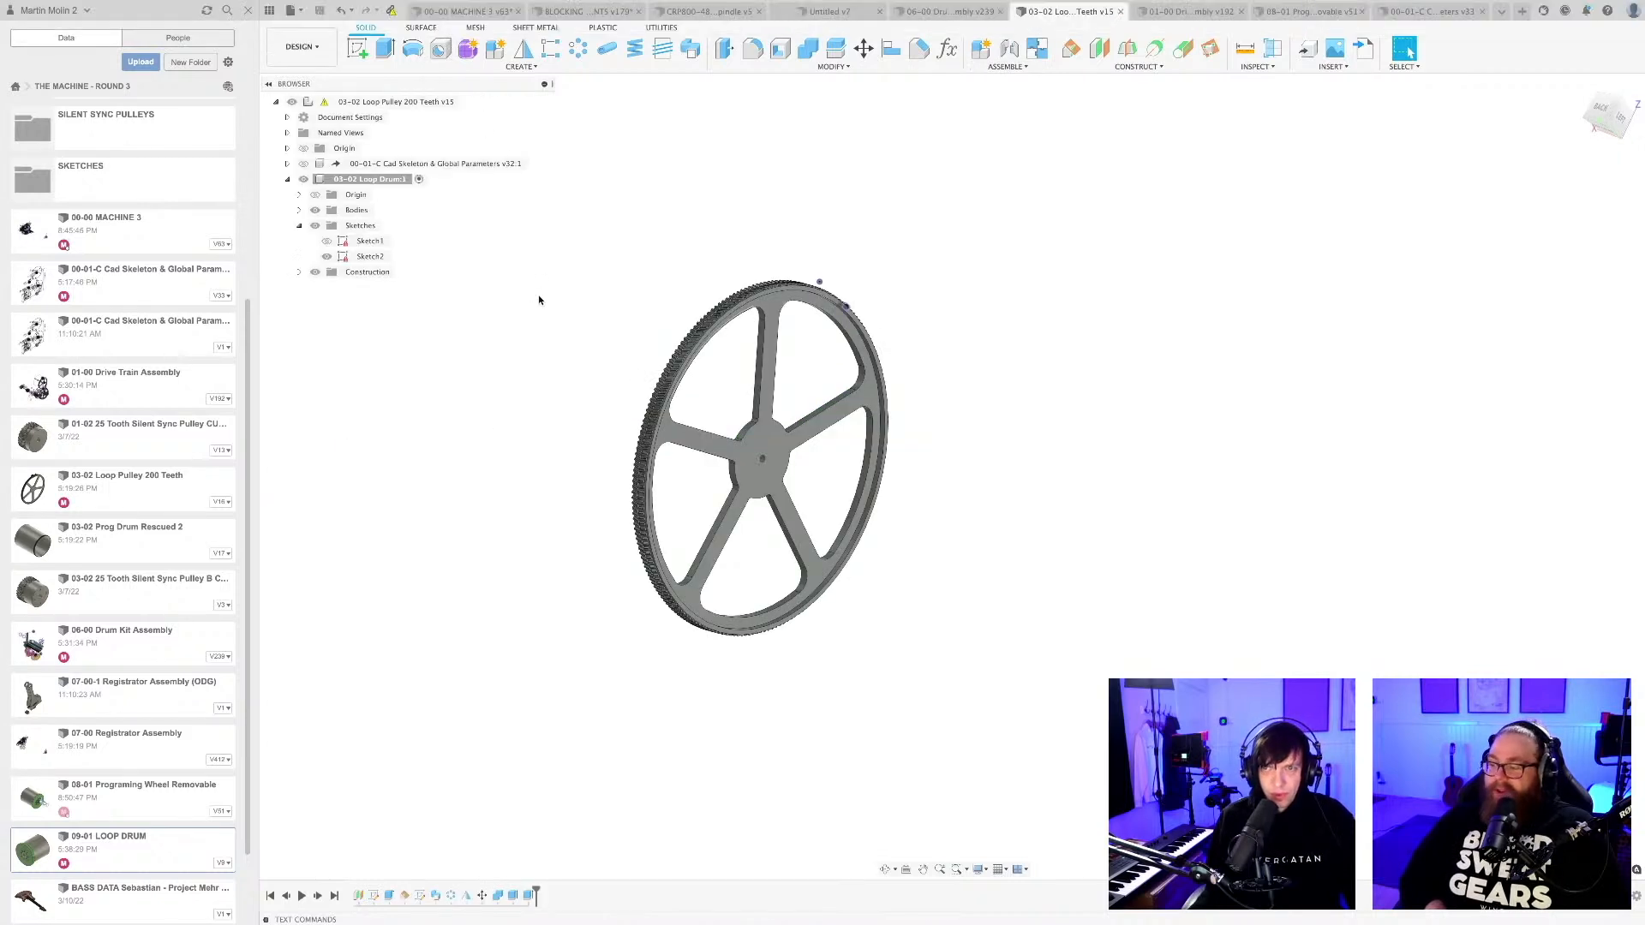
{"action": "middle_click_drag", "start_coordinate": [591, 323], "coordinate": [596, 367]}
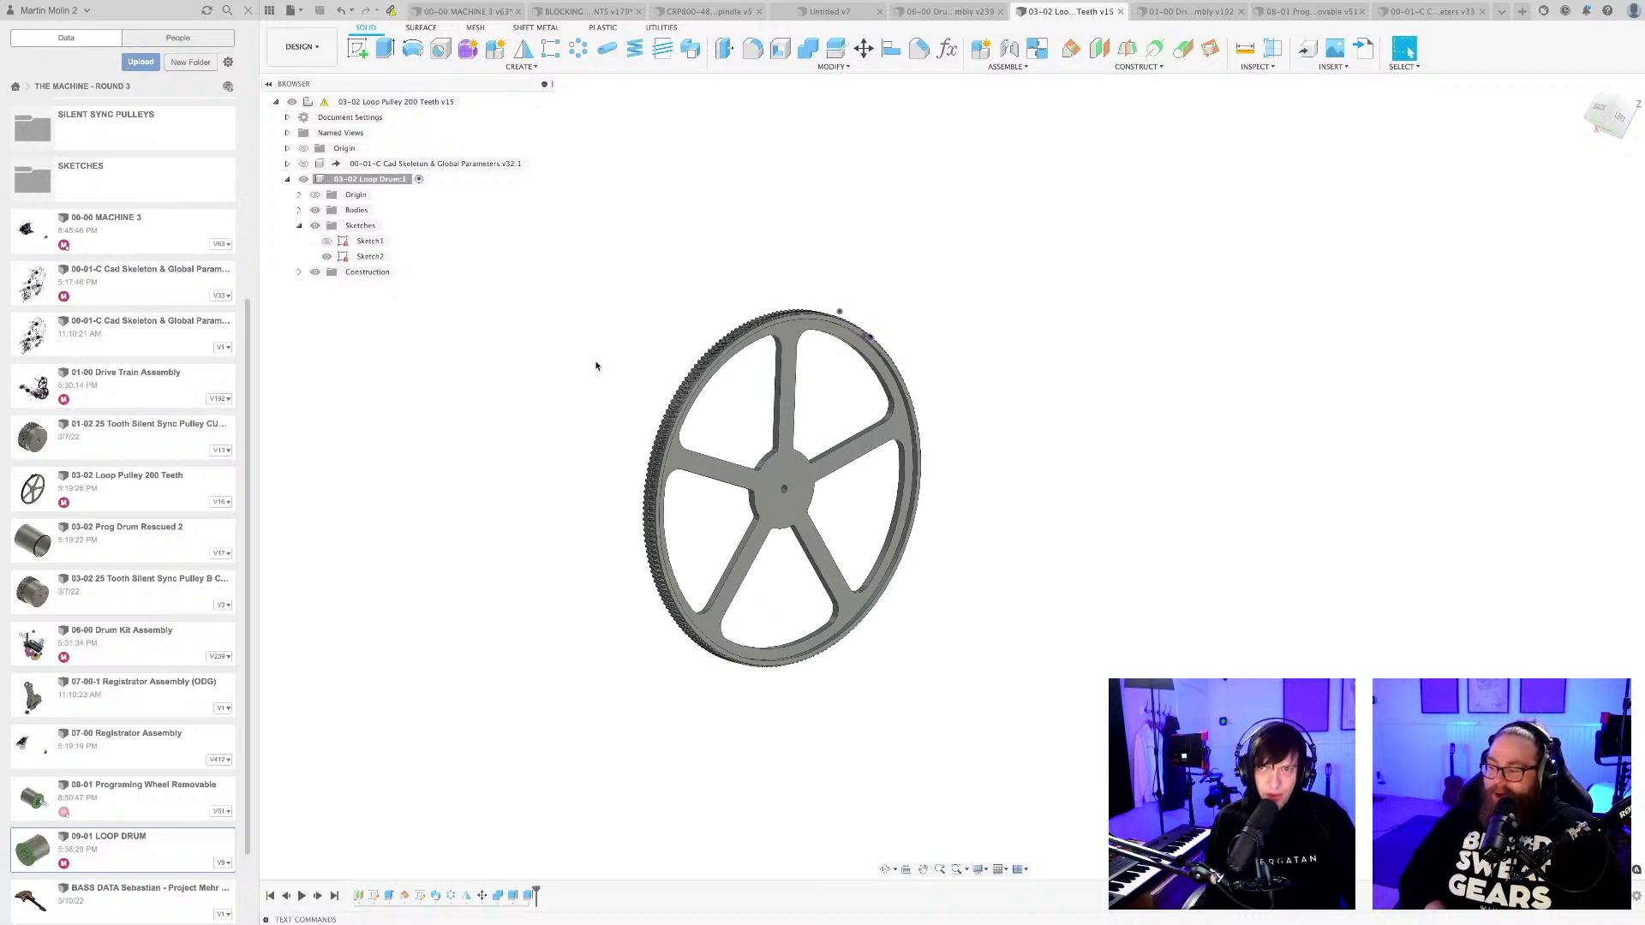
{"action": "middle_click_drag", "start_coordinate": [500, 519], "coordinate": [524, 522], "text": "shift"}
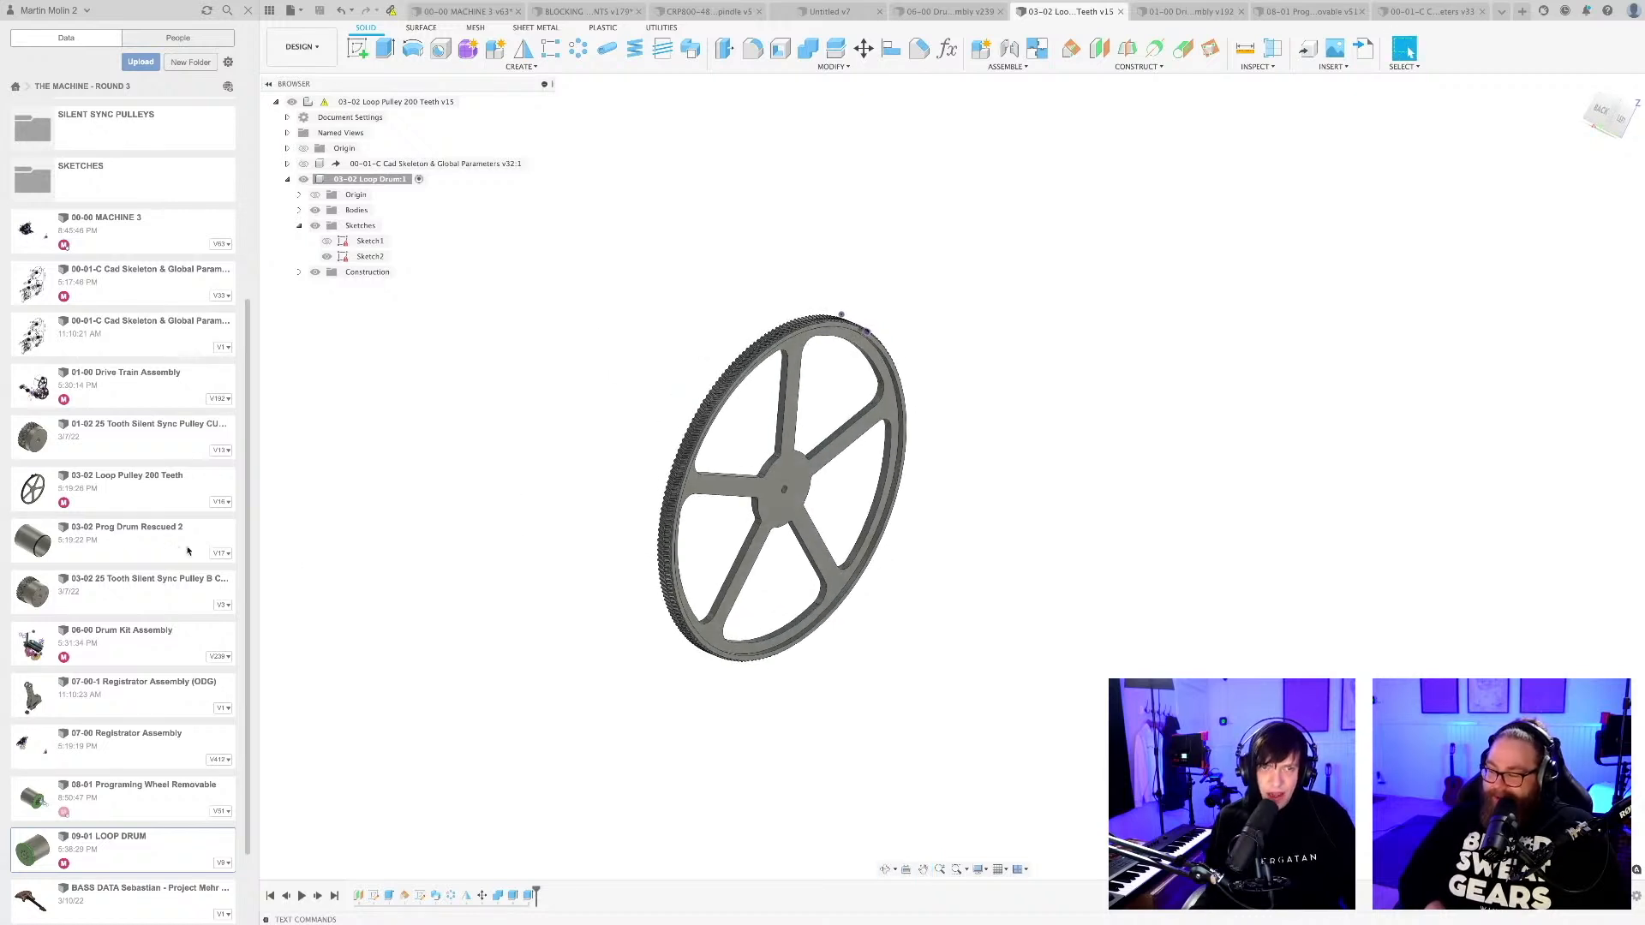
{"action": "double_click", "coordinate": [132, 553]}
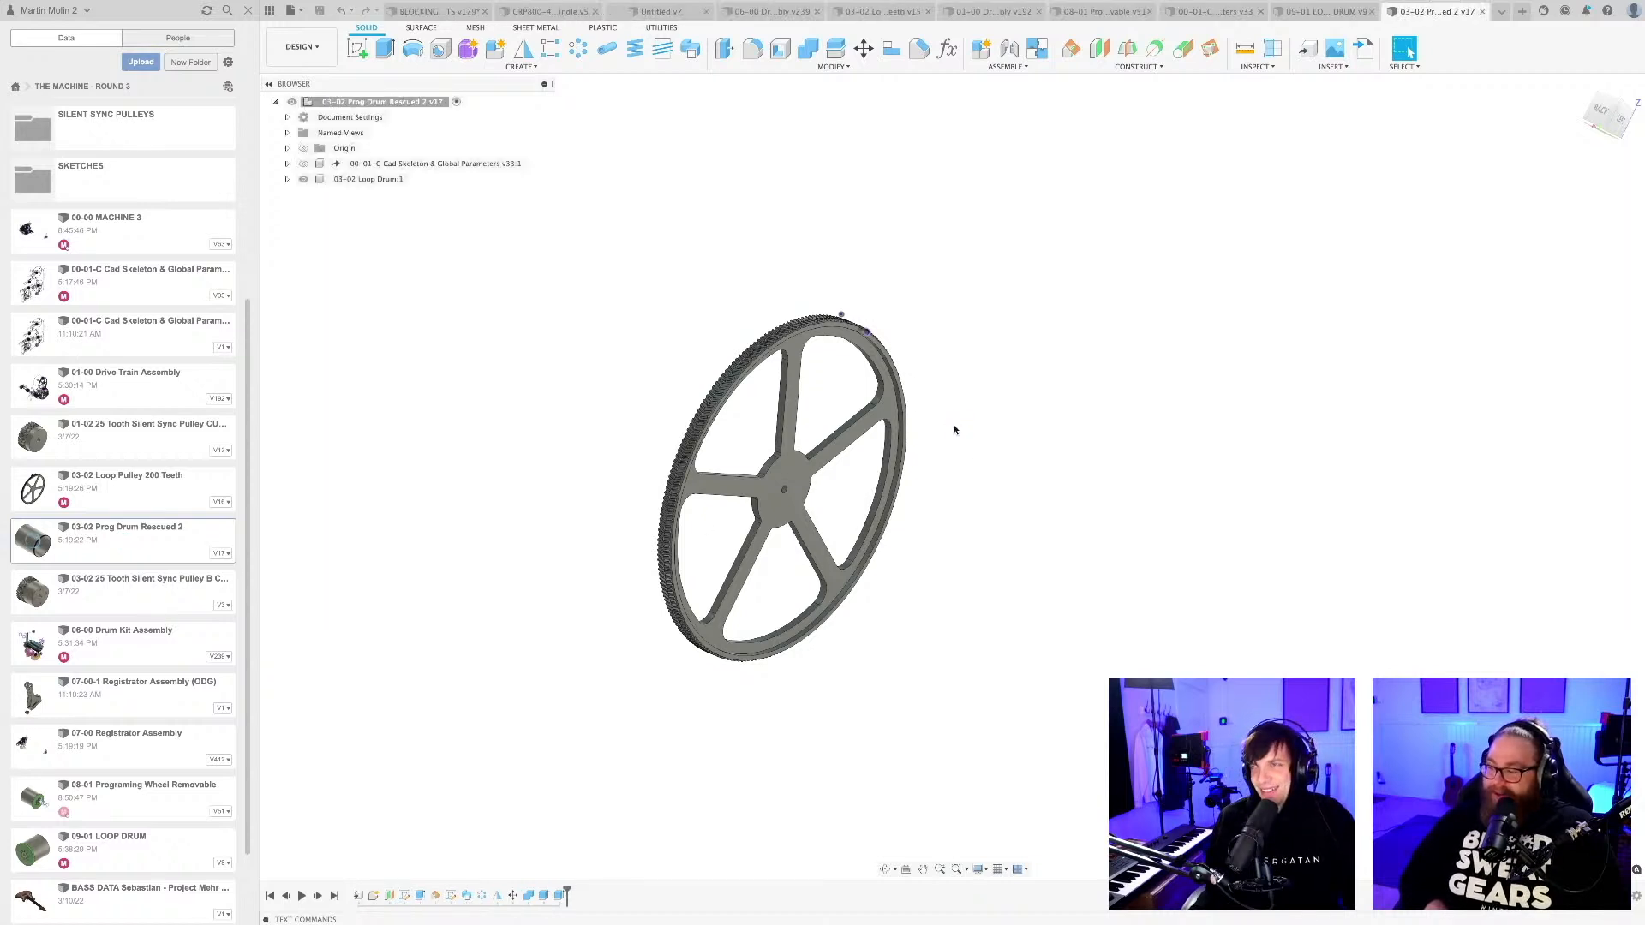
{"action": "middle_click_drag", "start_coordinate": [667, 454], "coordinate": [595, 466], "text": "shift"}
Show Component5:1 and Component6:1 of the programming wheel in the 00-00 MACHINE 3 assembly.
{"action": "left_click", "coordinate": [444, 12]}
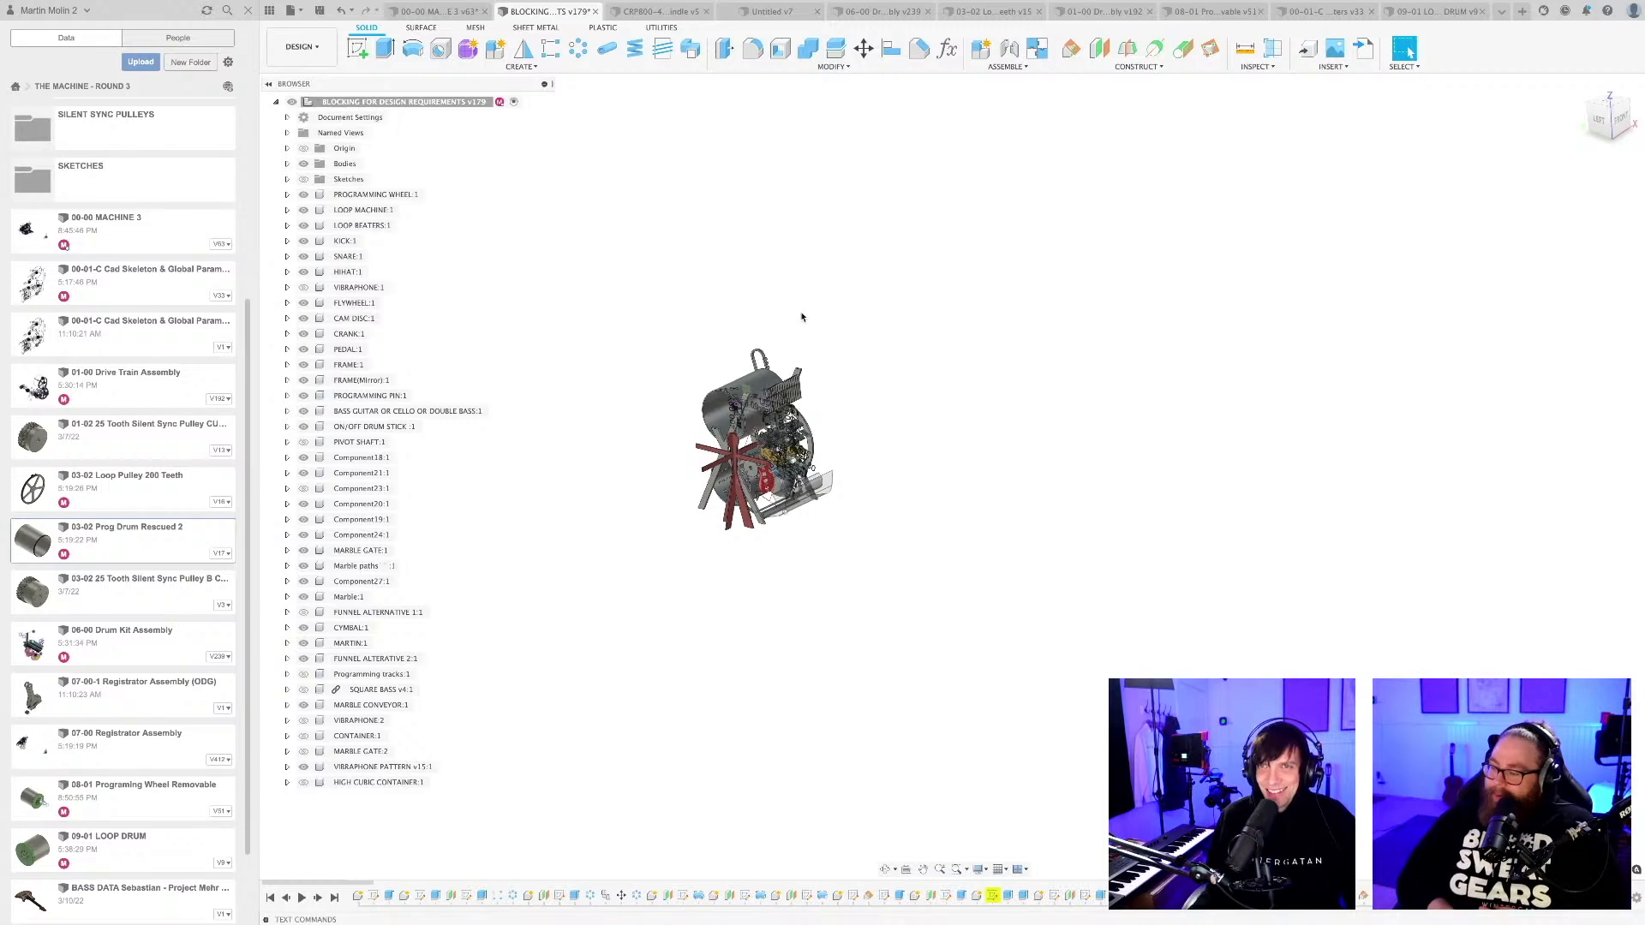
{"action": "left_click", "coordinate": [436, 11]}
{"action": "scroll", "coordinate": [759, 505], "scroll_direction": "up", "scroll_amount": 3}
{"action": "middle_click_drag", "start_coordinate": [757, 582], "coordinate": [738, 552], "text": "shift"}
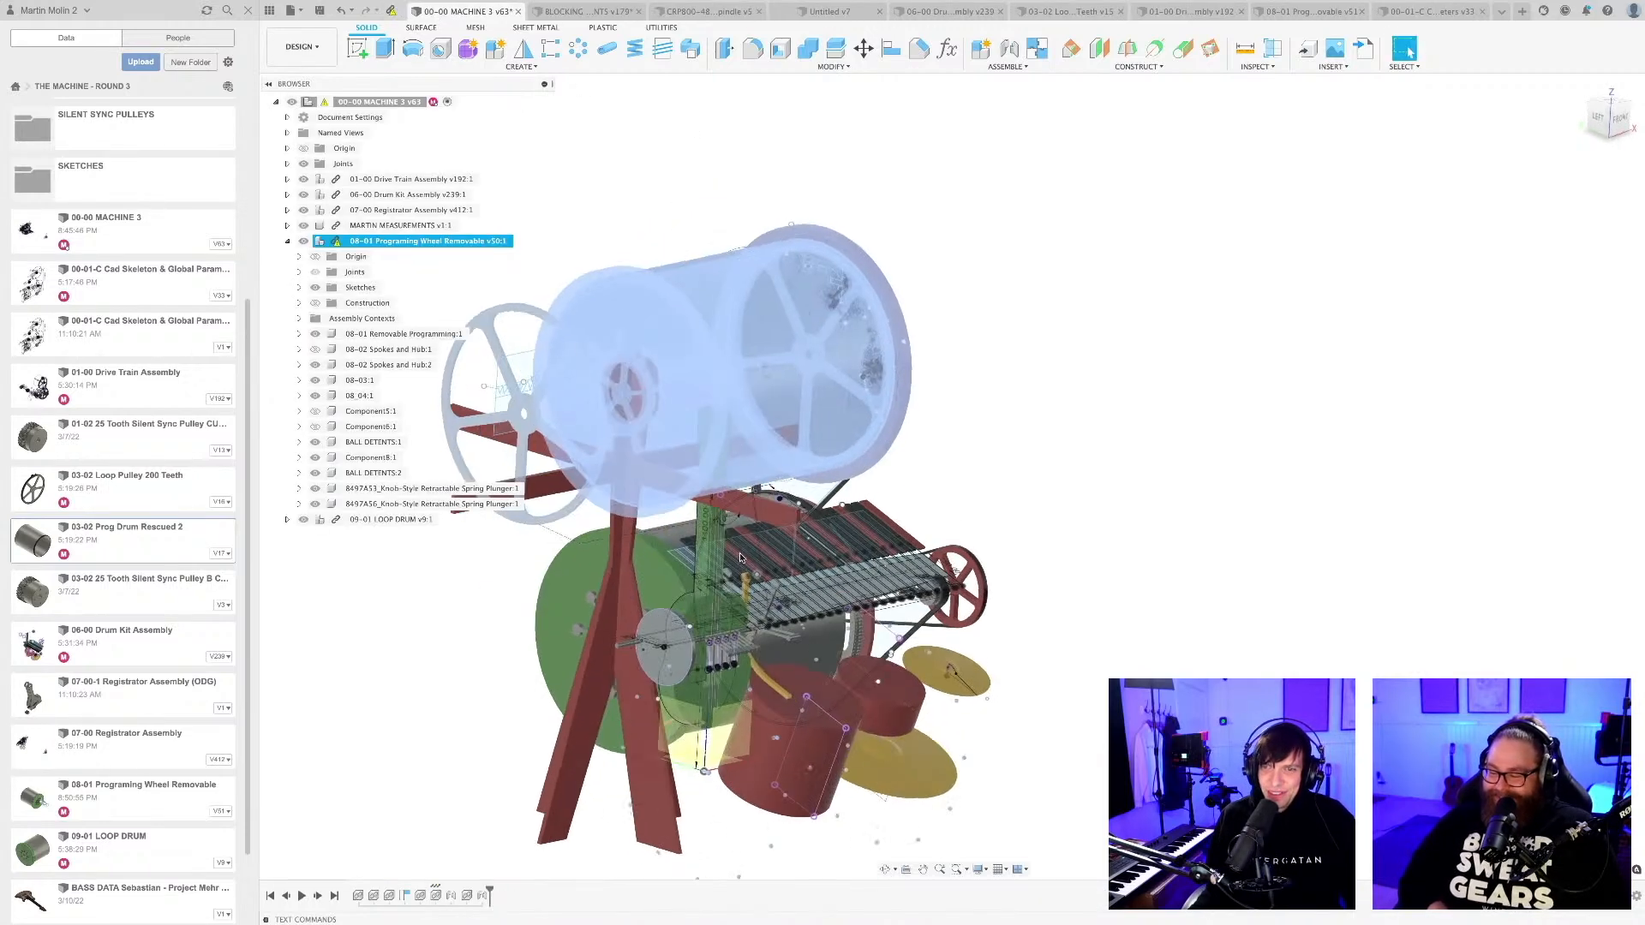
{"action": "scroll", "coordinate": [675, 526], "scroll_direction": "up", "scroll_amount": 5}
{"action": "scroll", "coordinate": [666, 512], "scroll_direction": "down", "scroll_amount": 5}
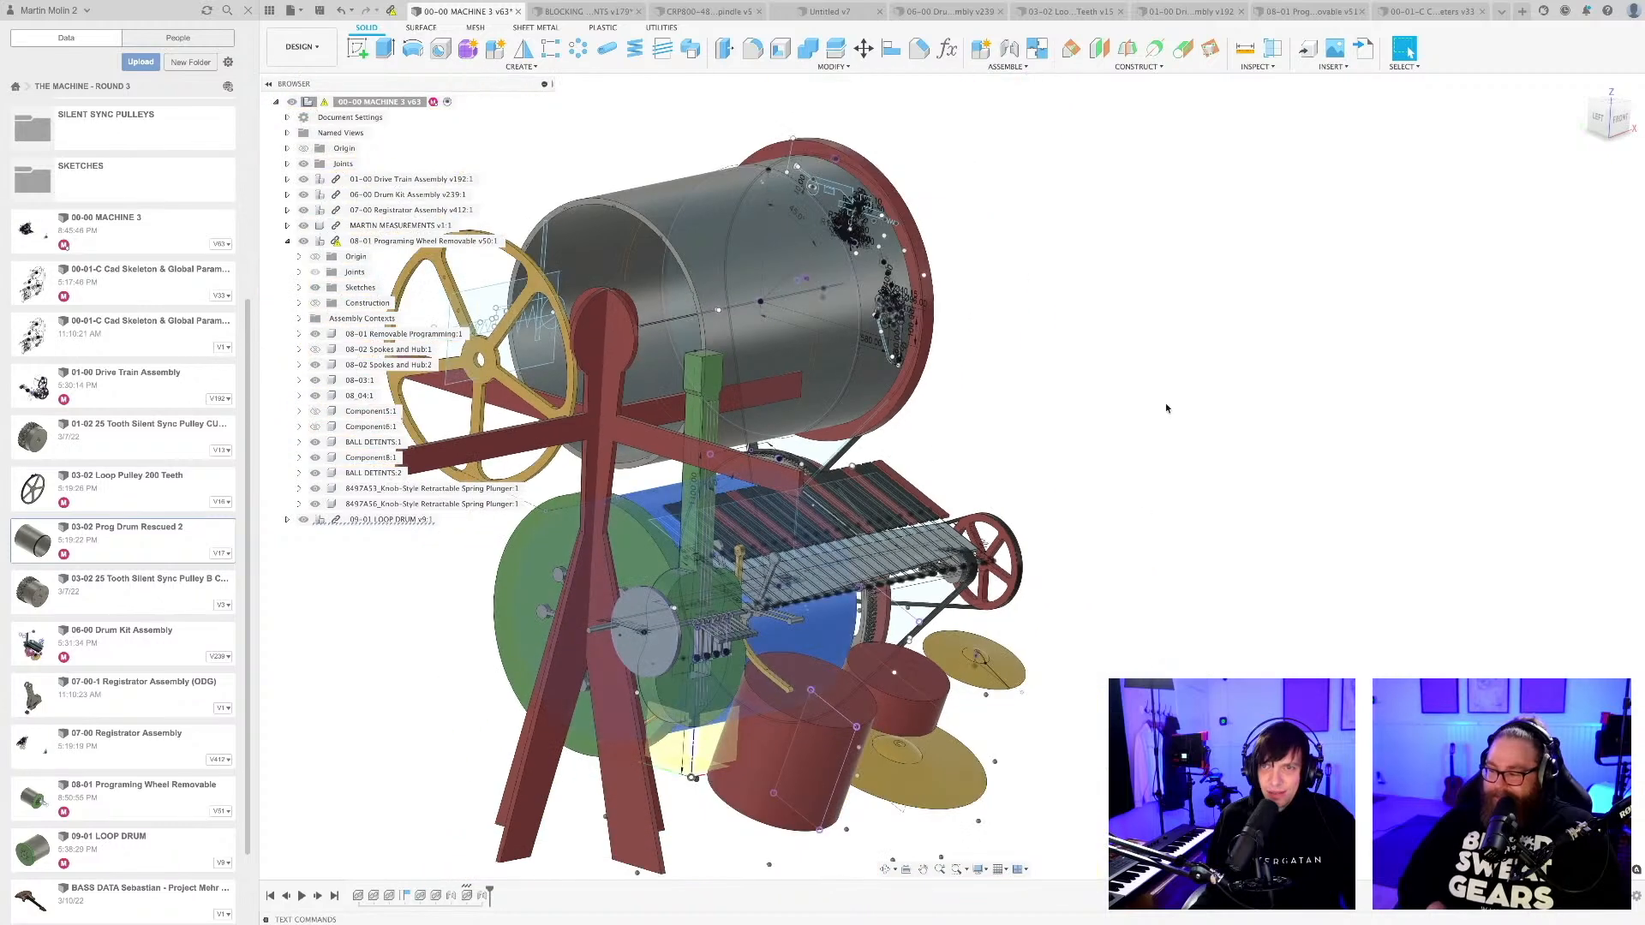
{"action": "scroll", "coordinate": [1064, 386], "scroll_direction": "down", "scroll_amount": 3}
{"action": "middle_click_drag", "start_coordinate": [1062, 394], "coordinate": [1108, 382]}
{"action": "scroll", "coordinate": [847, 437], "scroll_direction": "up", "scroll_amount": 1}
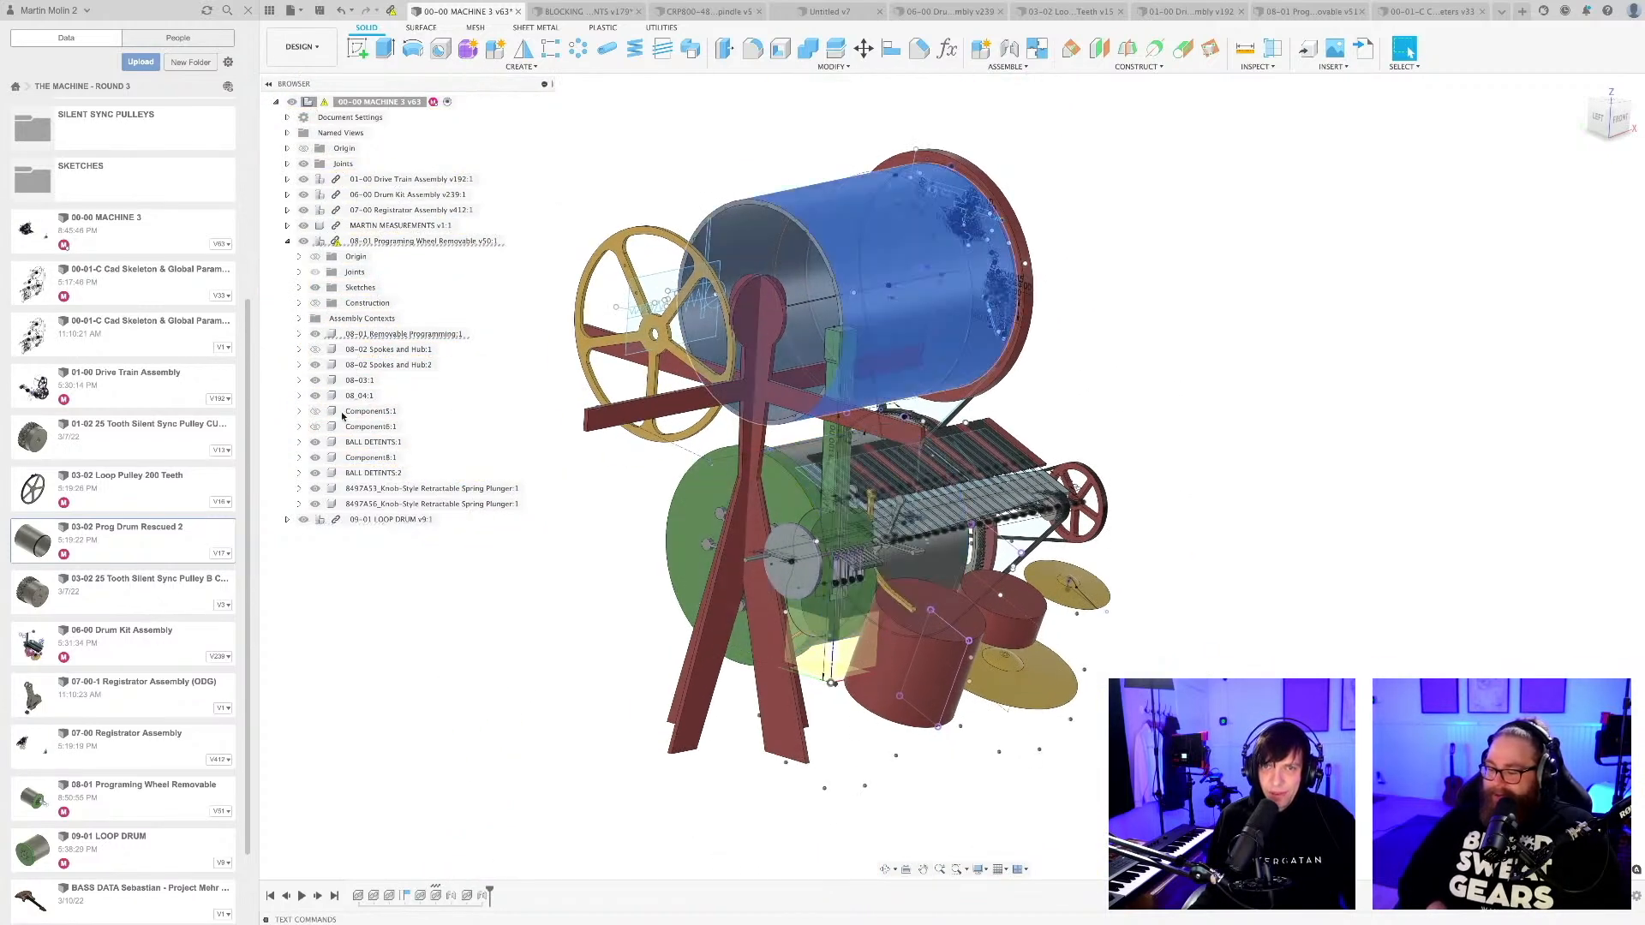
{"action": "left_click", "coordinate": [314, 411]}
{"action": "left_click", "coordinate": [316, 428]}
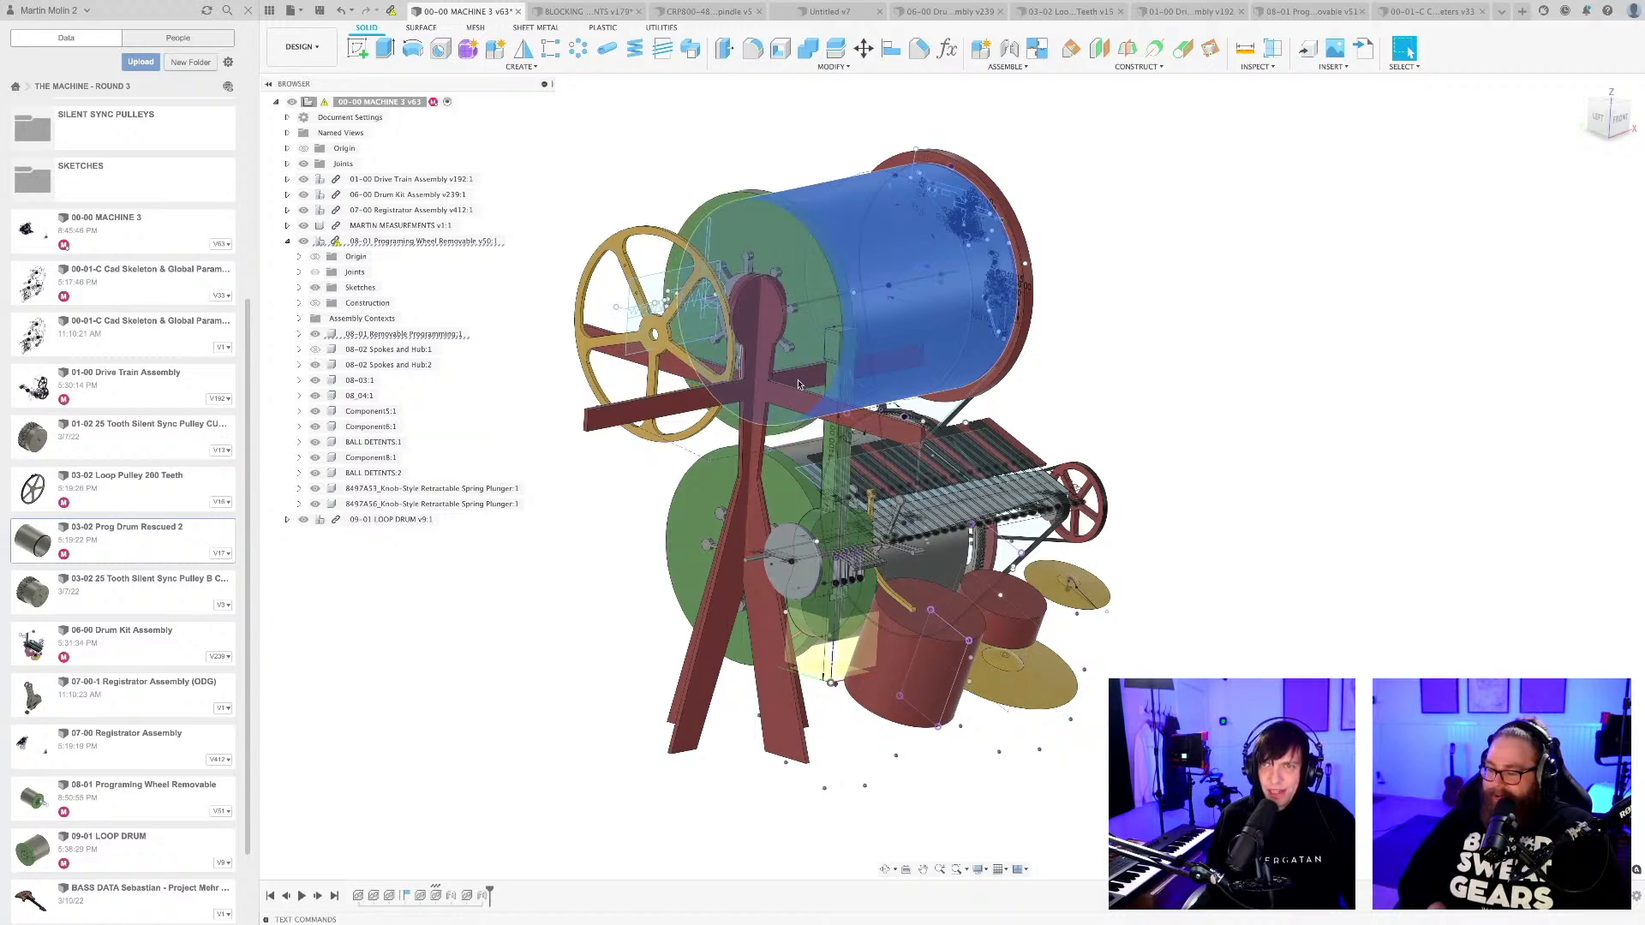
View the programming wheel's green end plate and hub, and save the machine assembly with the description "User Saved".
{"action": "middle_click_drag", "start_coordinate": [582, 445], "coordinate": [754, 514], "text": "shift"}
{"action": "middle_click_drag", "start_coordinate": [620, 497], "coordinate": [684, 402], "text": "shift"}
{"action": "scroll", "coordinate": [705, 455], "scroll_direction": "up", "scroll_amount": 5}
{"action": "scroll", "coordinate": [684, 404], "scroll_direction": "down", "scroll_amount": 6}
{"action": "middle_click_drag", "start_coordinate": [766, 510], "coordinate": [842, 507], "text": "shift"}
{"action": "scroll", "coordinate": [737, 454], "scroll_direction": "up", "scroll_amount": 4}
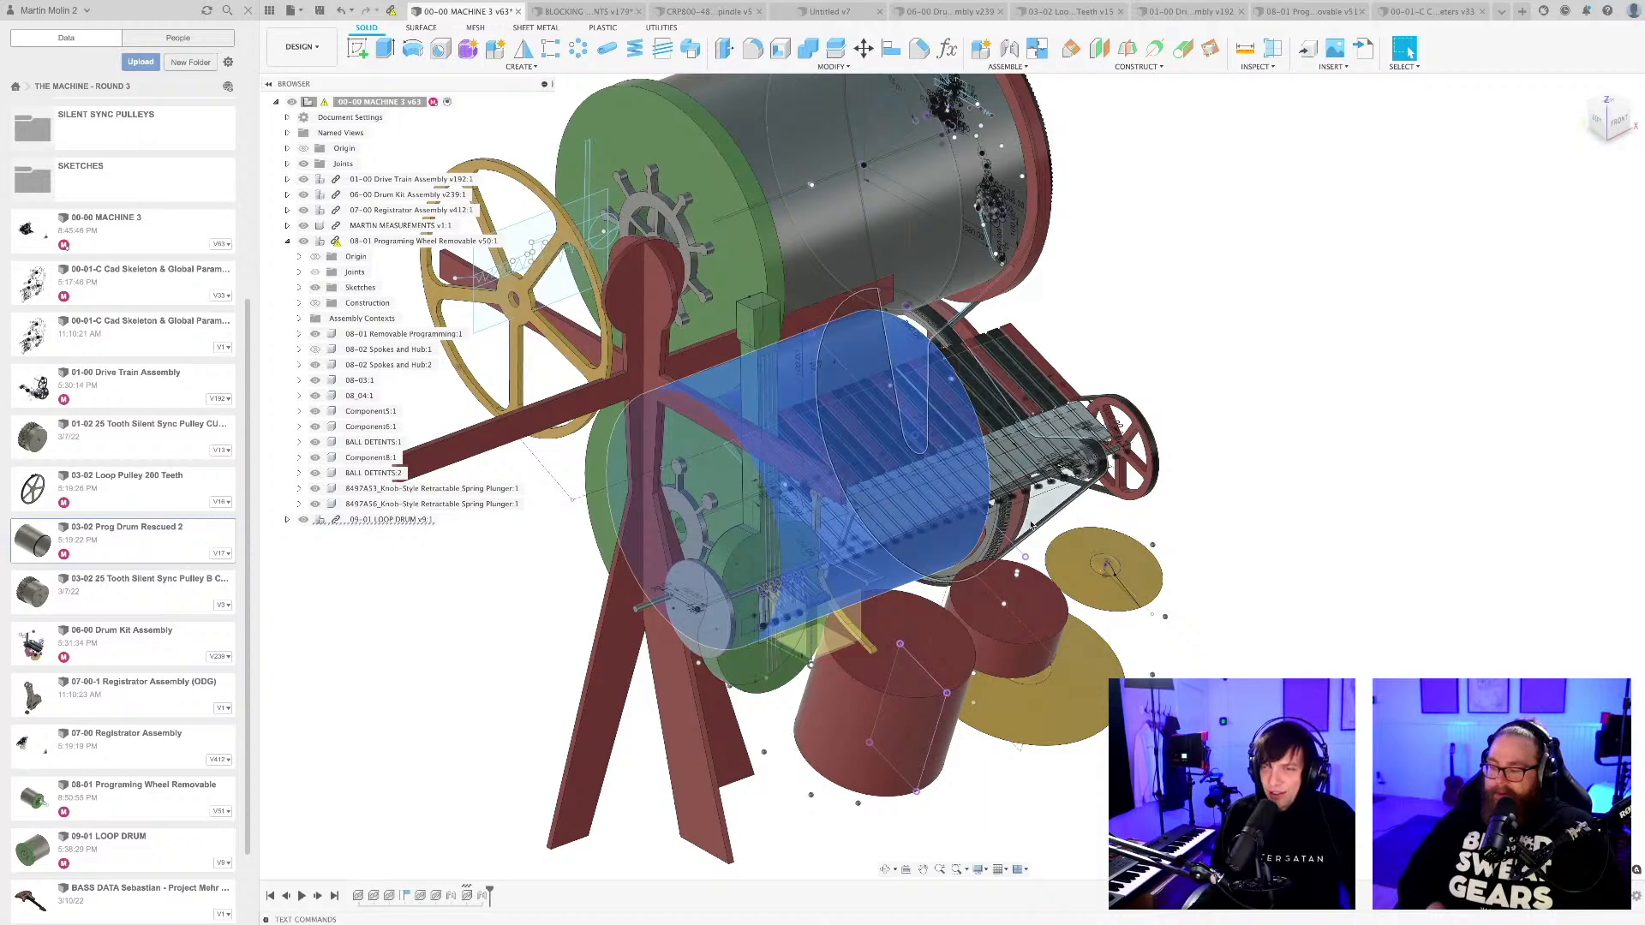
{"action": "scroll", "coordinate": [1215, 600], "scroll_direction": "down", "scroll_amount": 3}
{"action": "key", "text": "ctrl+s"}
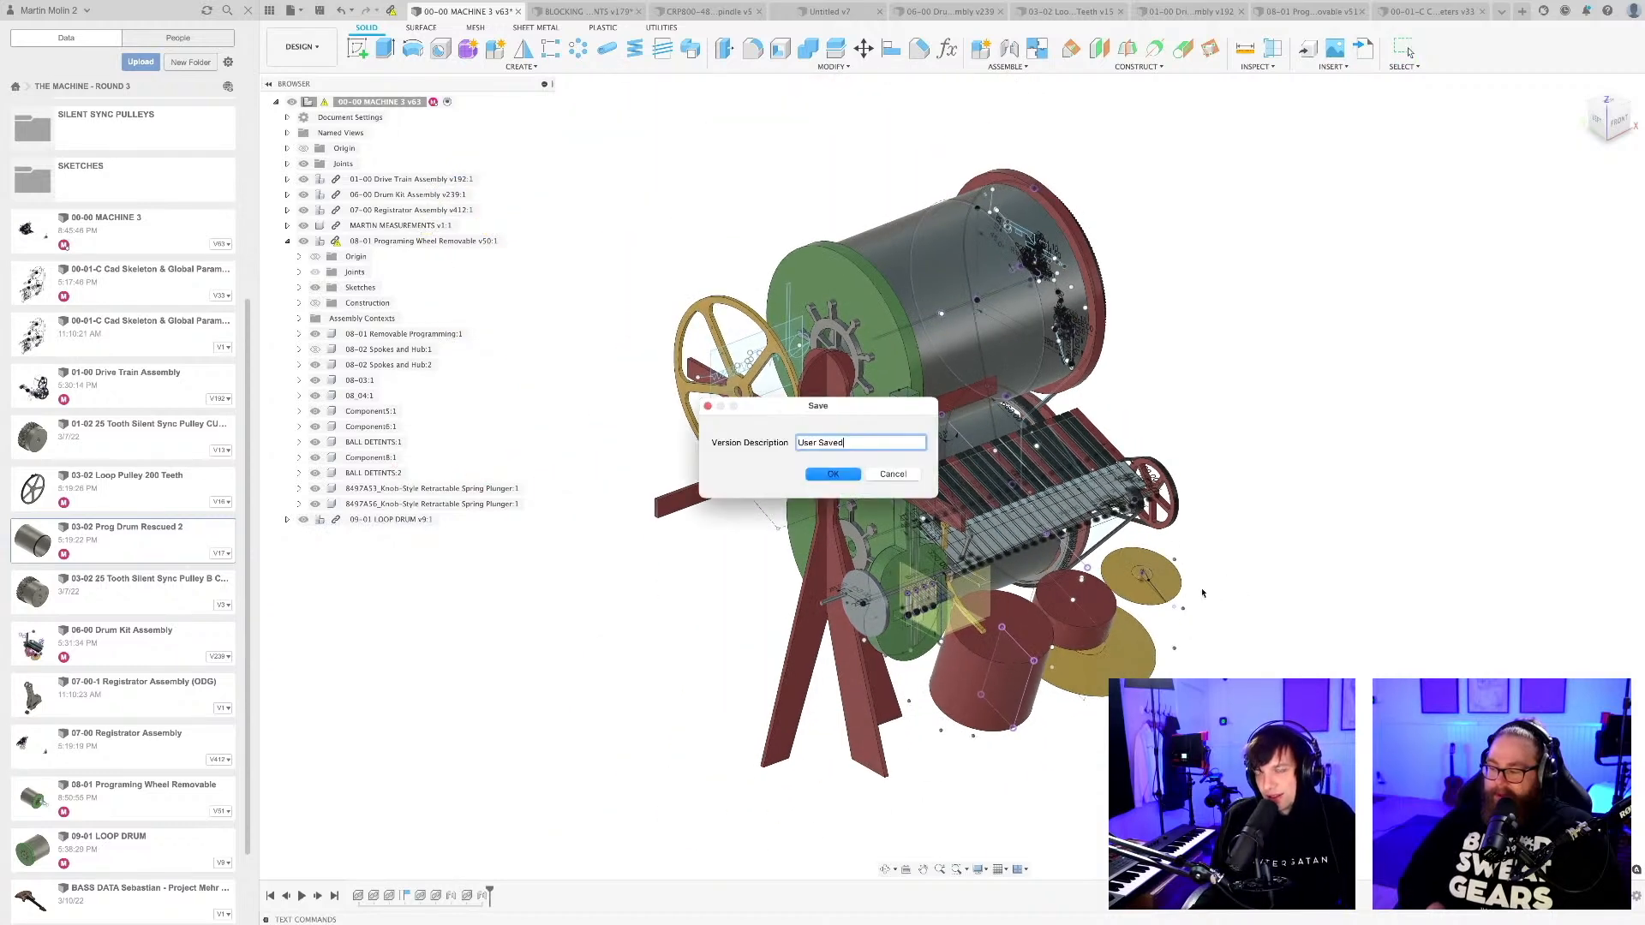
{"action": "key", "text": "Return"}
Save another version of the machine assembly with the updated programming wheel link, keeping the description "User Saved".
{"action": "middle_click_drag", "start_coordinate": [1215, 600], "coordinate": [1097, 505], "text": "shift"}
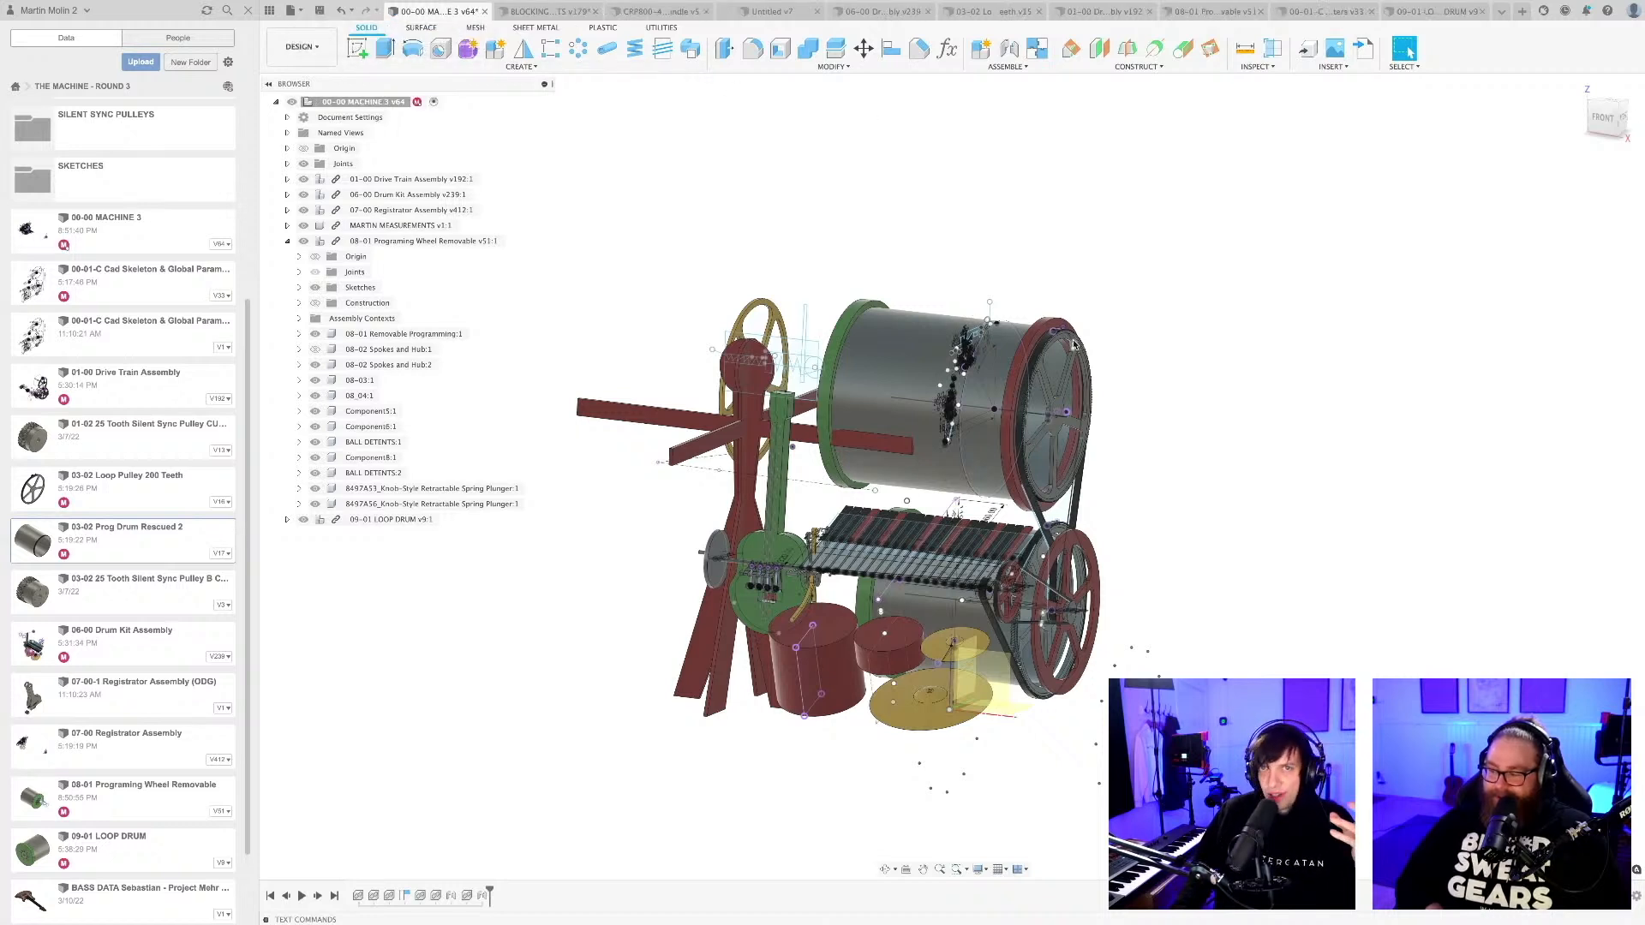
{"action": "key", "text": "super+s"}
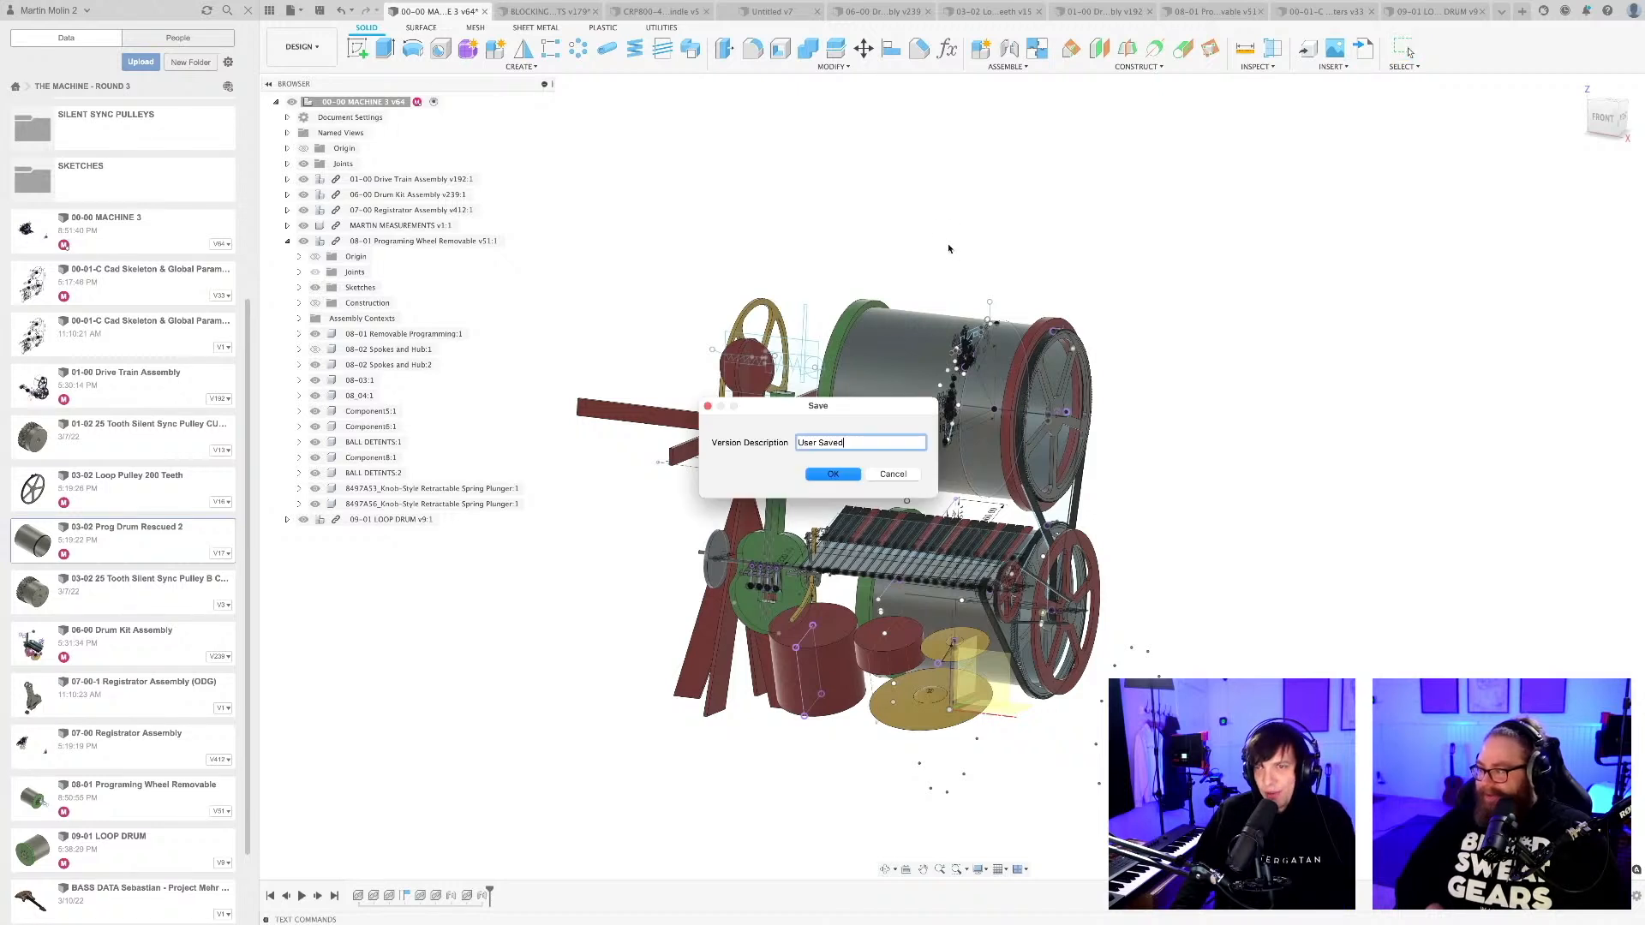
{"action": "left_click", "coordinate": [831, 475]}
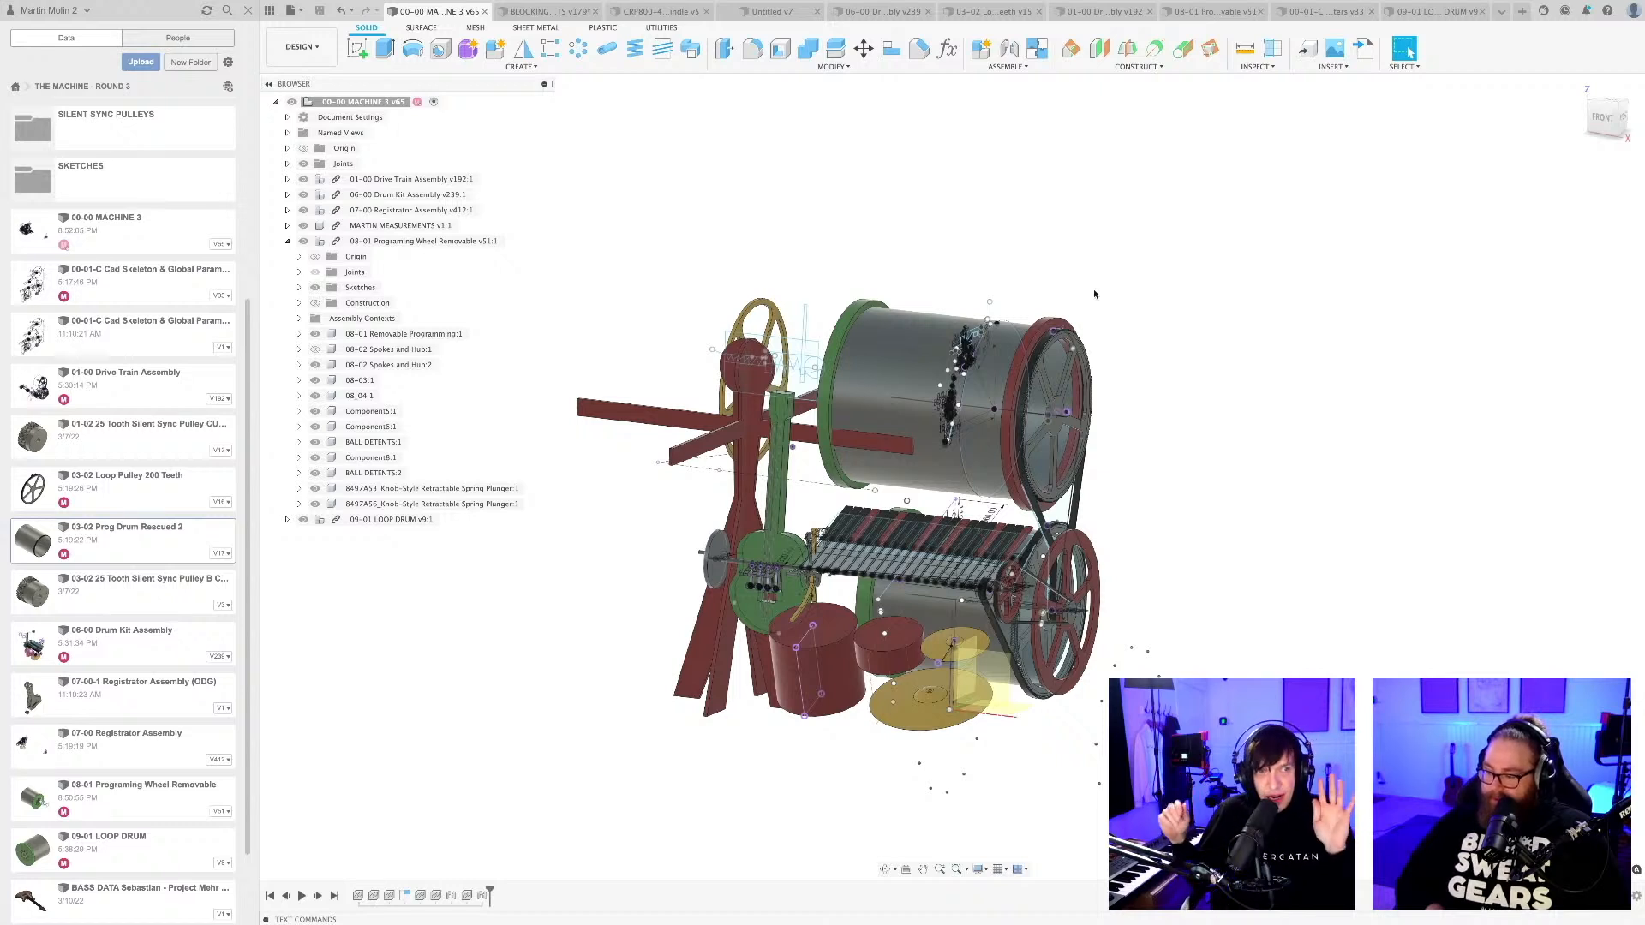
Examine the upper programming drum and the lower loop drum behind the vibraphone bars in the machine assembly.
{"action": "scroll", "coordinate": [798, 473], "scroll_direction": "up", "scroll_amount": 4}
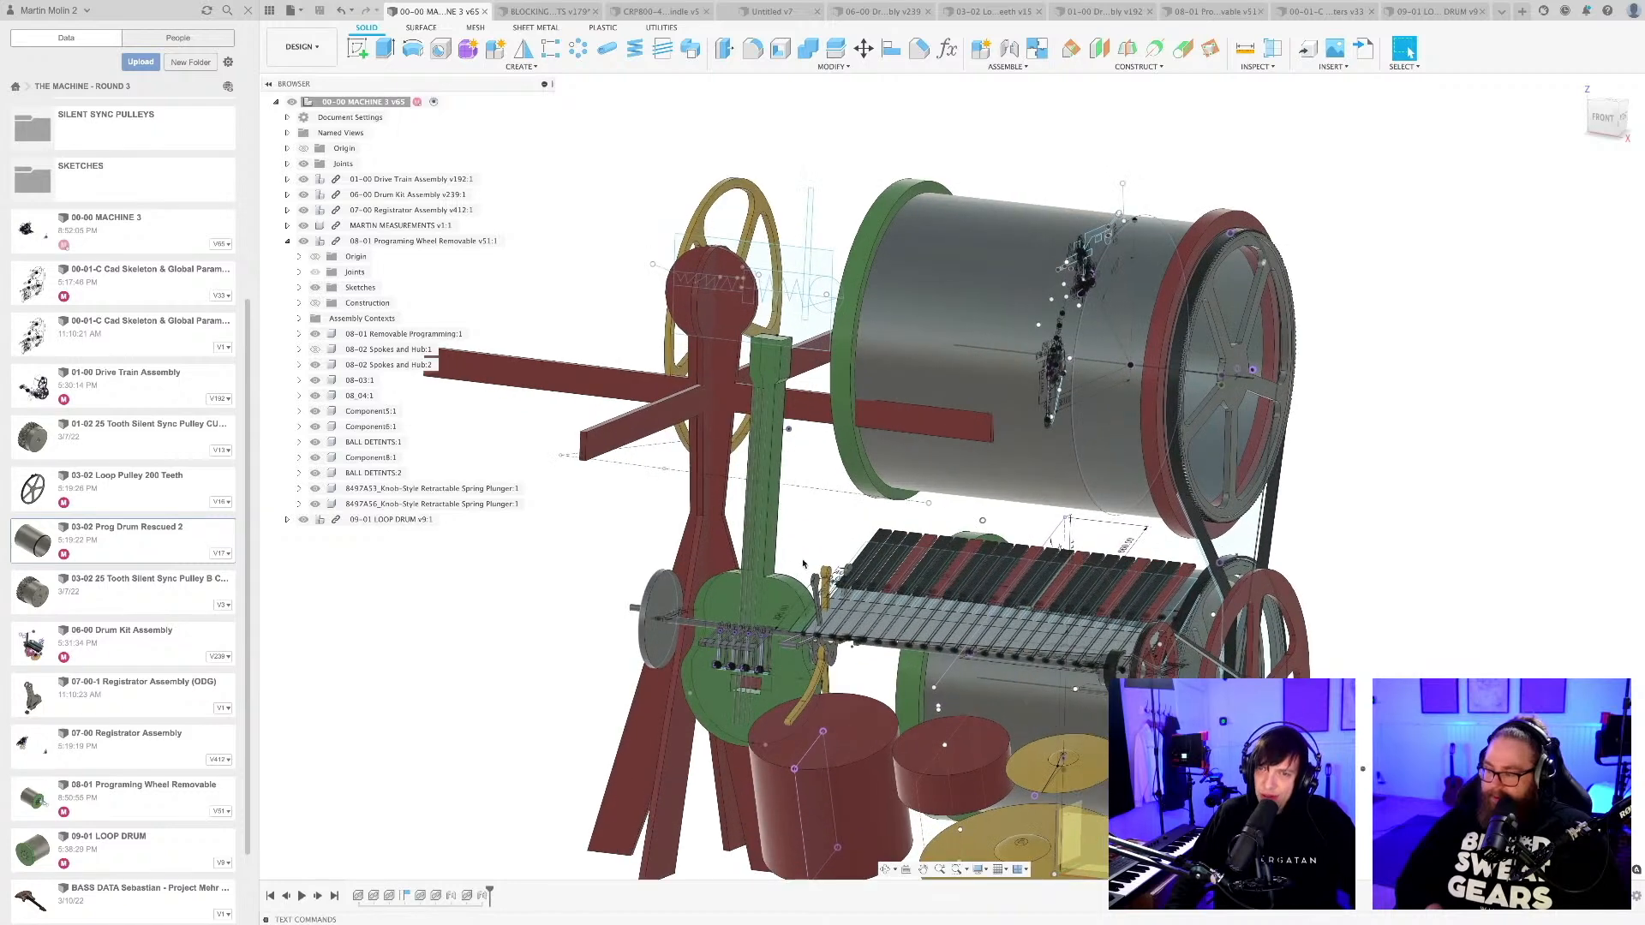
{"action": "middle_click_drag", "start_coordinate": [798, 477], "coordinate": [775, 507], "text": "shift"}
{"action": "scroll", "coordinate": [805, 563], "scroll_direction": "down", "scroll_amount": 3}
{"action": "scroll", "coordinate": [771, 494], "scroll_direction": "down", "scroll_amount": 2}
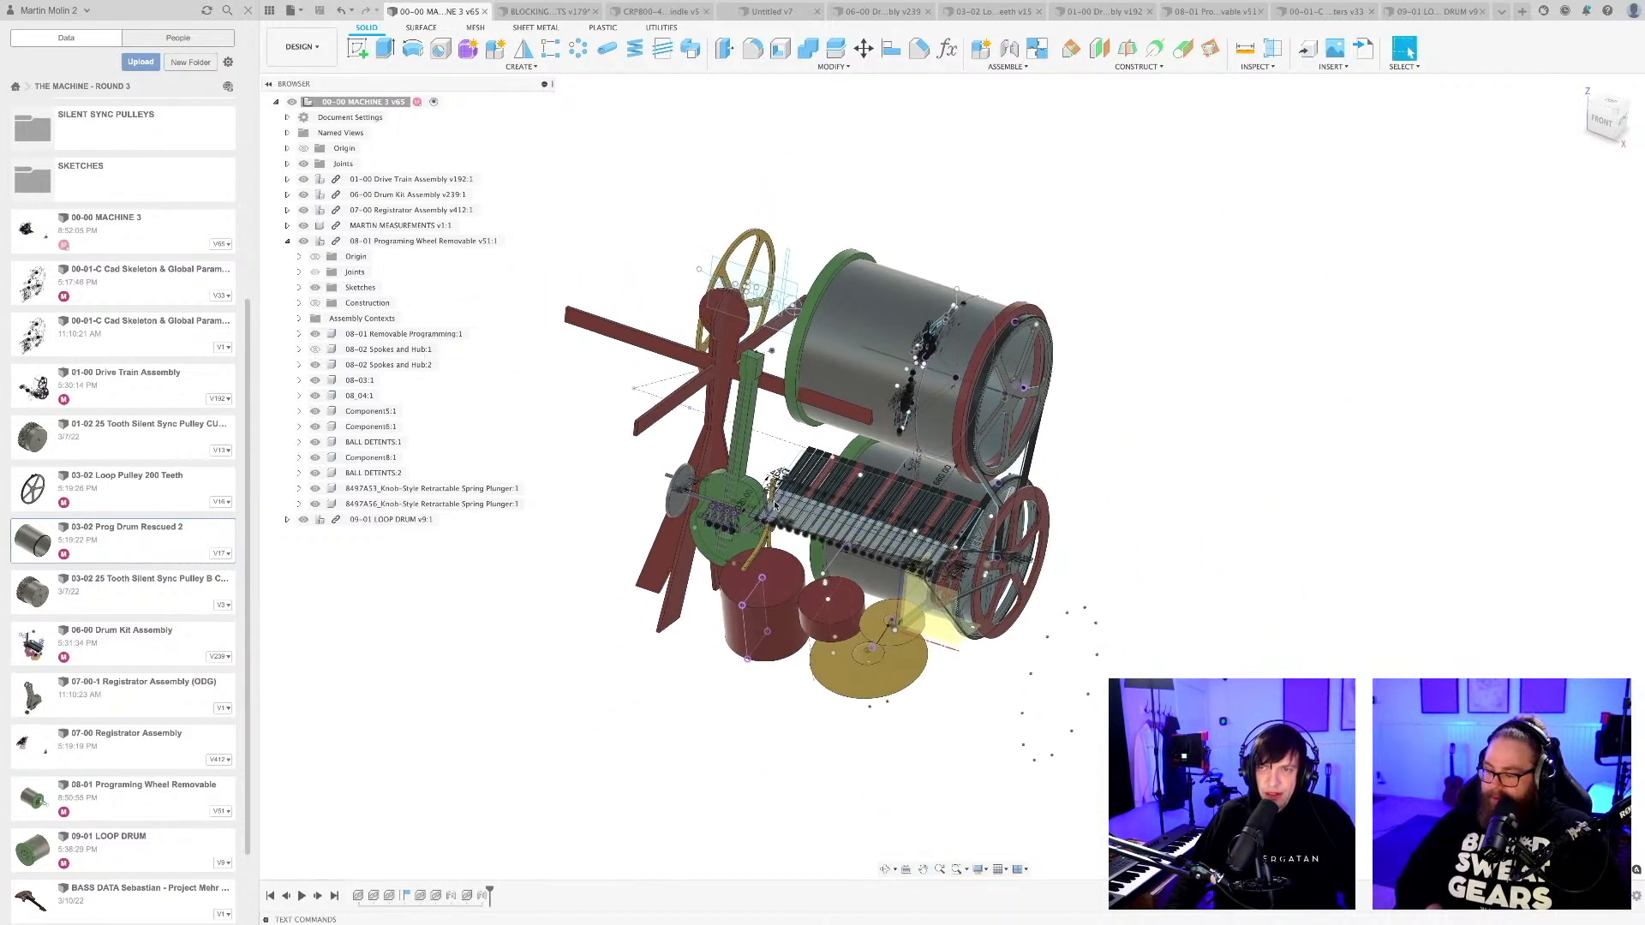
{"action": "scroll", "coordinate": [861, 411], "scroll_direction": "up", "scroll_amount": 2}
{"action": "left_click", "coordinate": [863, 321]}
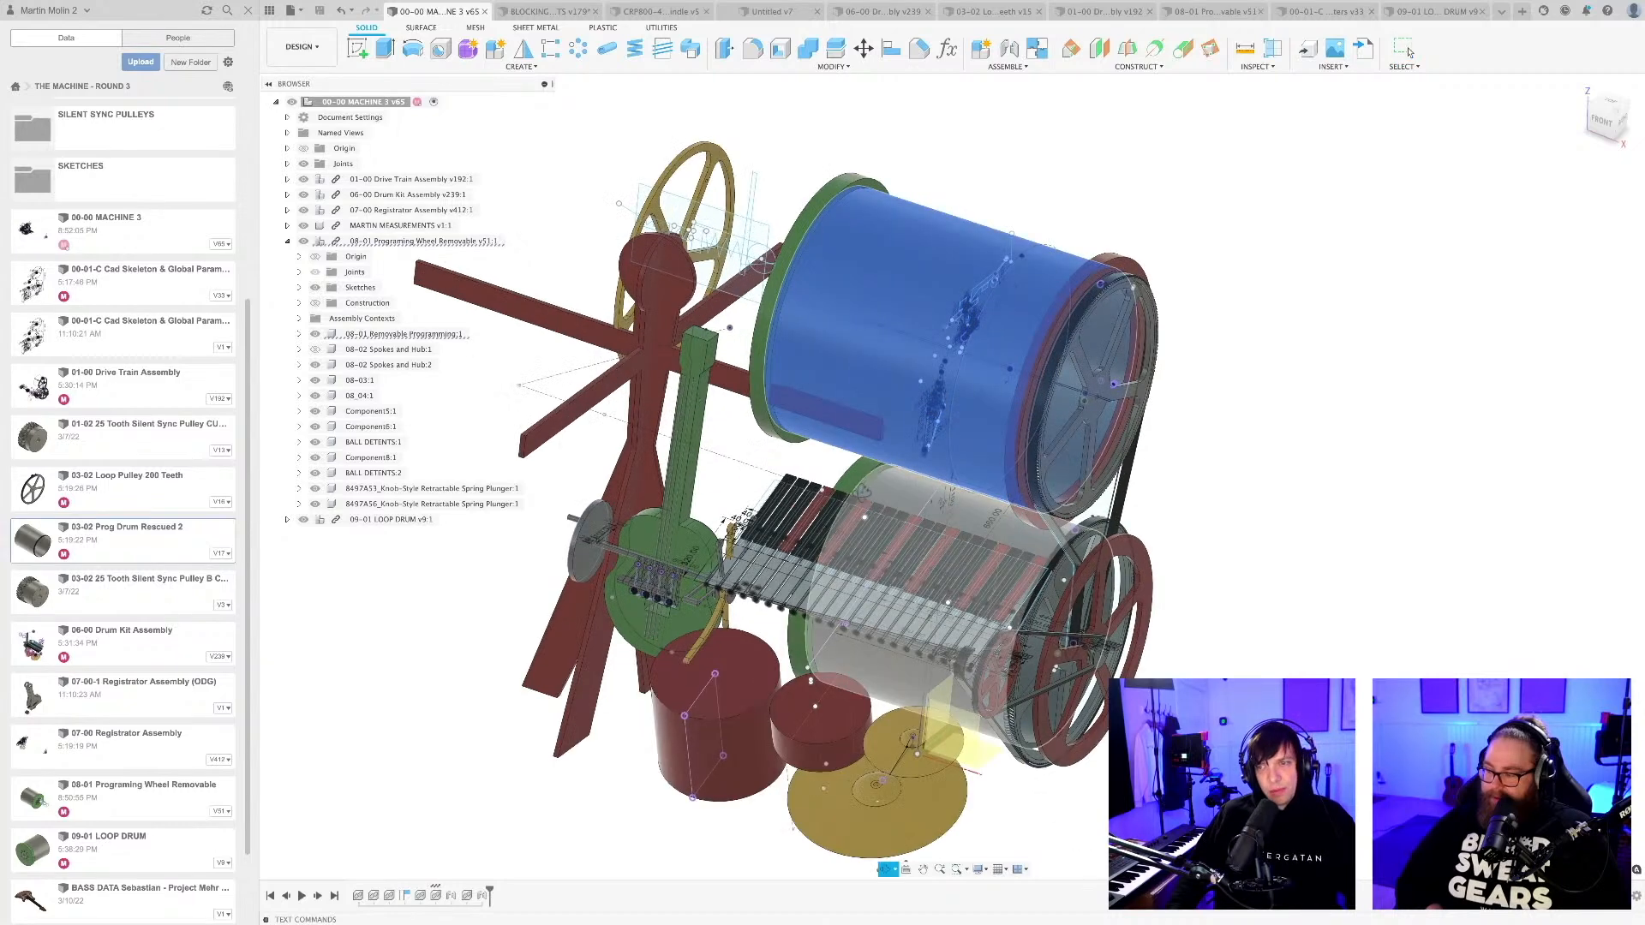
{"action": "scroll", "coordinate": [864, 490], "scroll_direction": "up", "scroll_amount": 2}
{"action": "left_click", "coordinate": [896, 490], "text": "shift"}
{"action": "scroll", "coordinate": [858, 428], "scroll_direction": "down", "scroll_amount": 4}
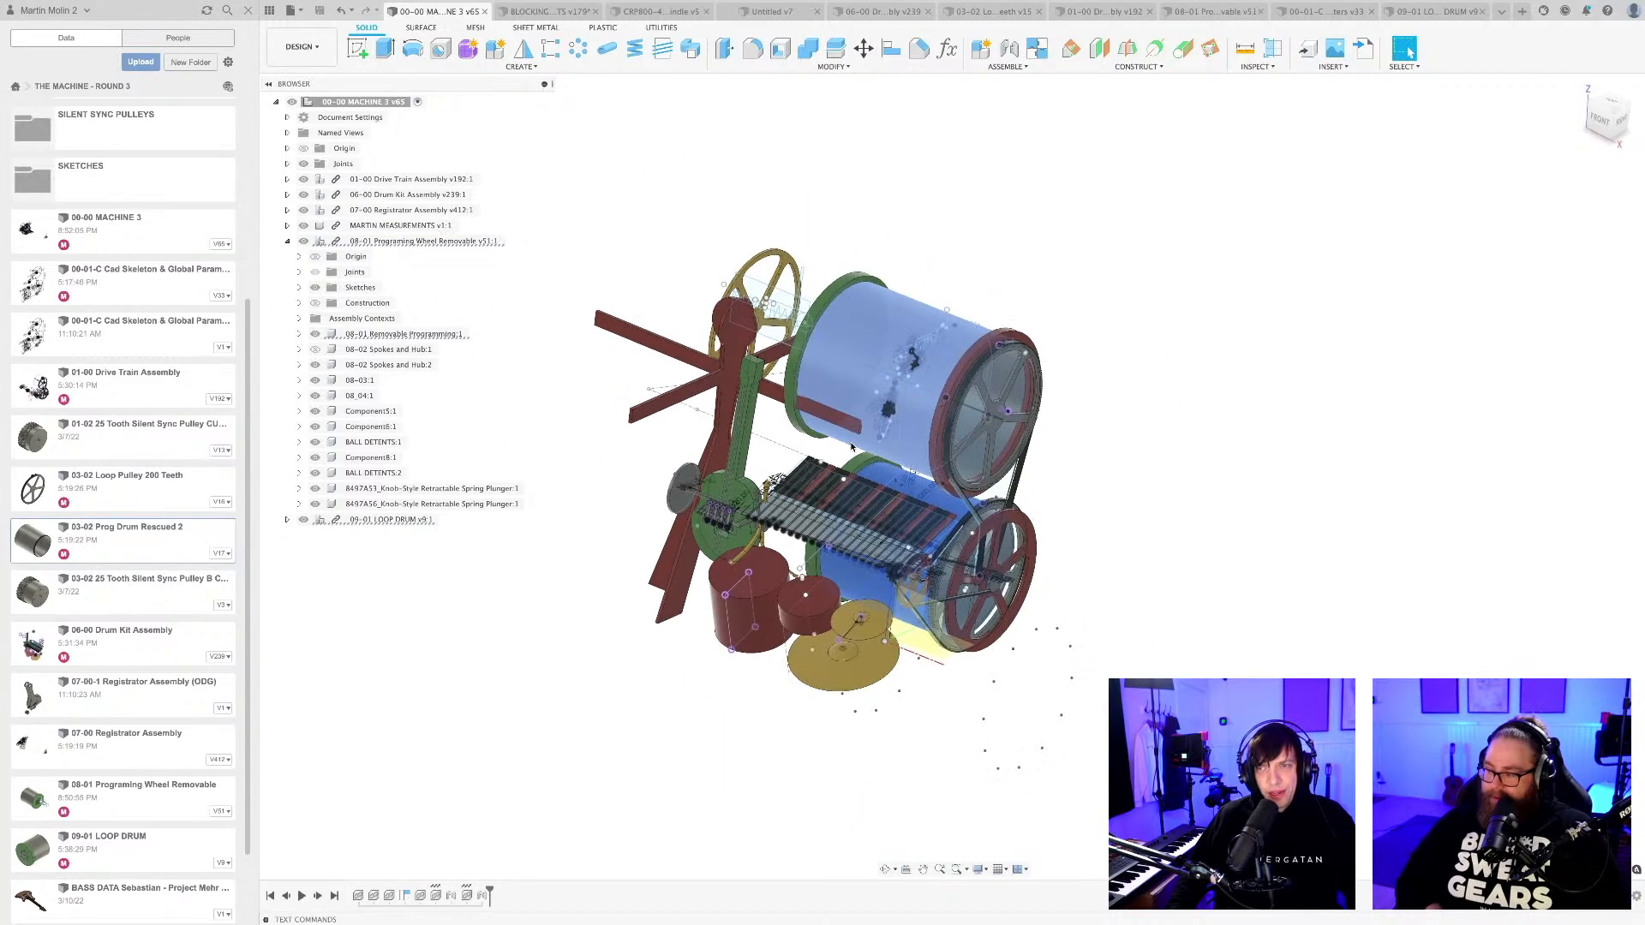
Inspect the pulleys and belts linking the two drums, and how the drums sit relative to the instruments.
{"action": "middle_click_drag", "start_coordinate": [858, 432], "coordinate": [843, 491], "text": "shift"}
{"action": "left_click", "coordinate": [1024, 516]}
{"action": "scroll", "coordinate": [1022, 517], "scroll_direction": "up", "scroll_amount": 2}
{"action": "middle_click_drag", "start_coordinate": [1022, 517], "coordinate": [1050, 520]}
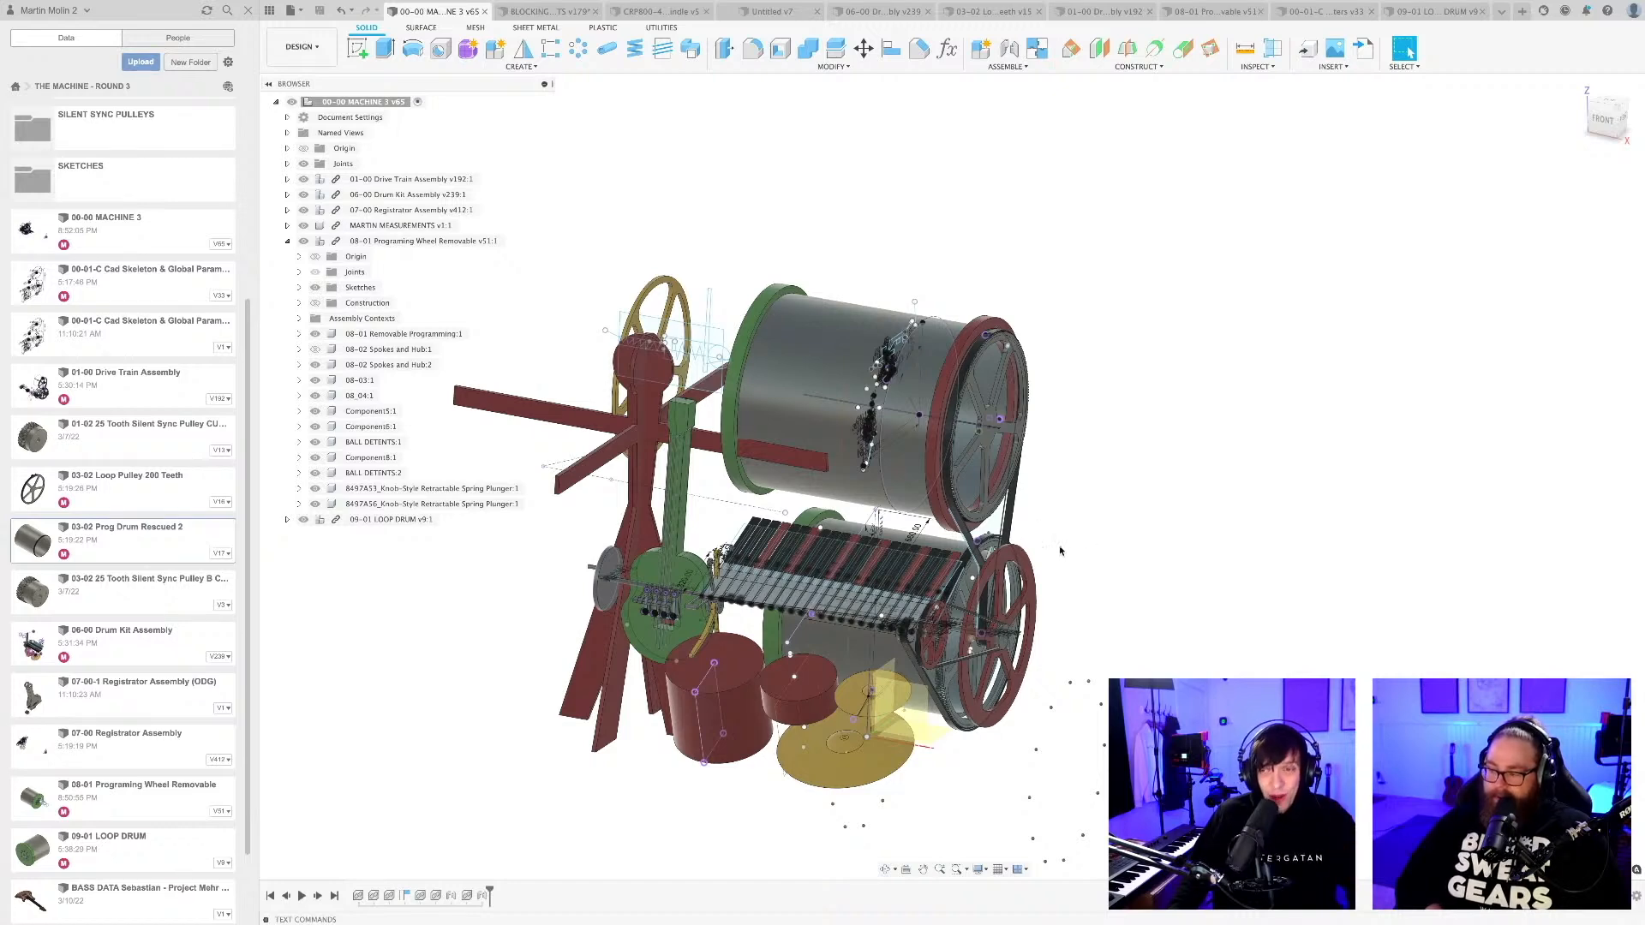
{"action": "scroll", "coordinate": [1060, 551], "scroll_direction": "up", "scroll_amount": 1}
{"action": "middle_click_drag", "start_coordinate": [1056, 553], "coordinate": [1010, 587], "text": "shift"}
{"action": "scroll", "coordinate": [809, 524], "scroll_direction": "up", "scroll_amount": 4}
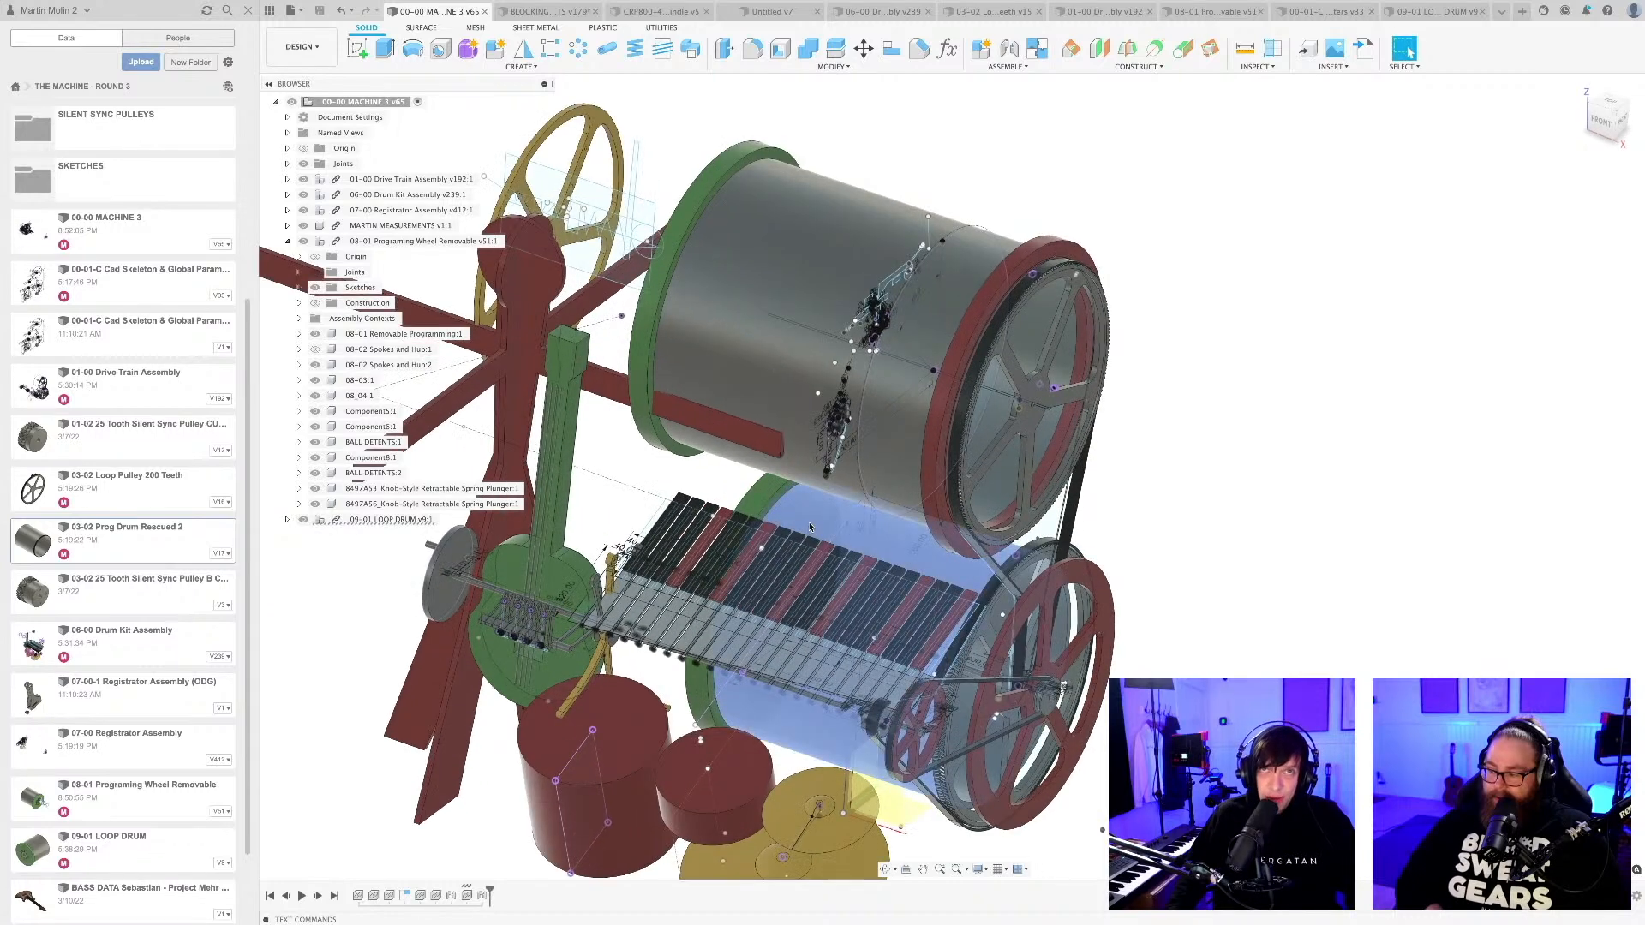
{"action": "scroll", "coordinate": [808, 524], "scroll_direction": "down", "scroll_amount": 3}
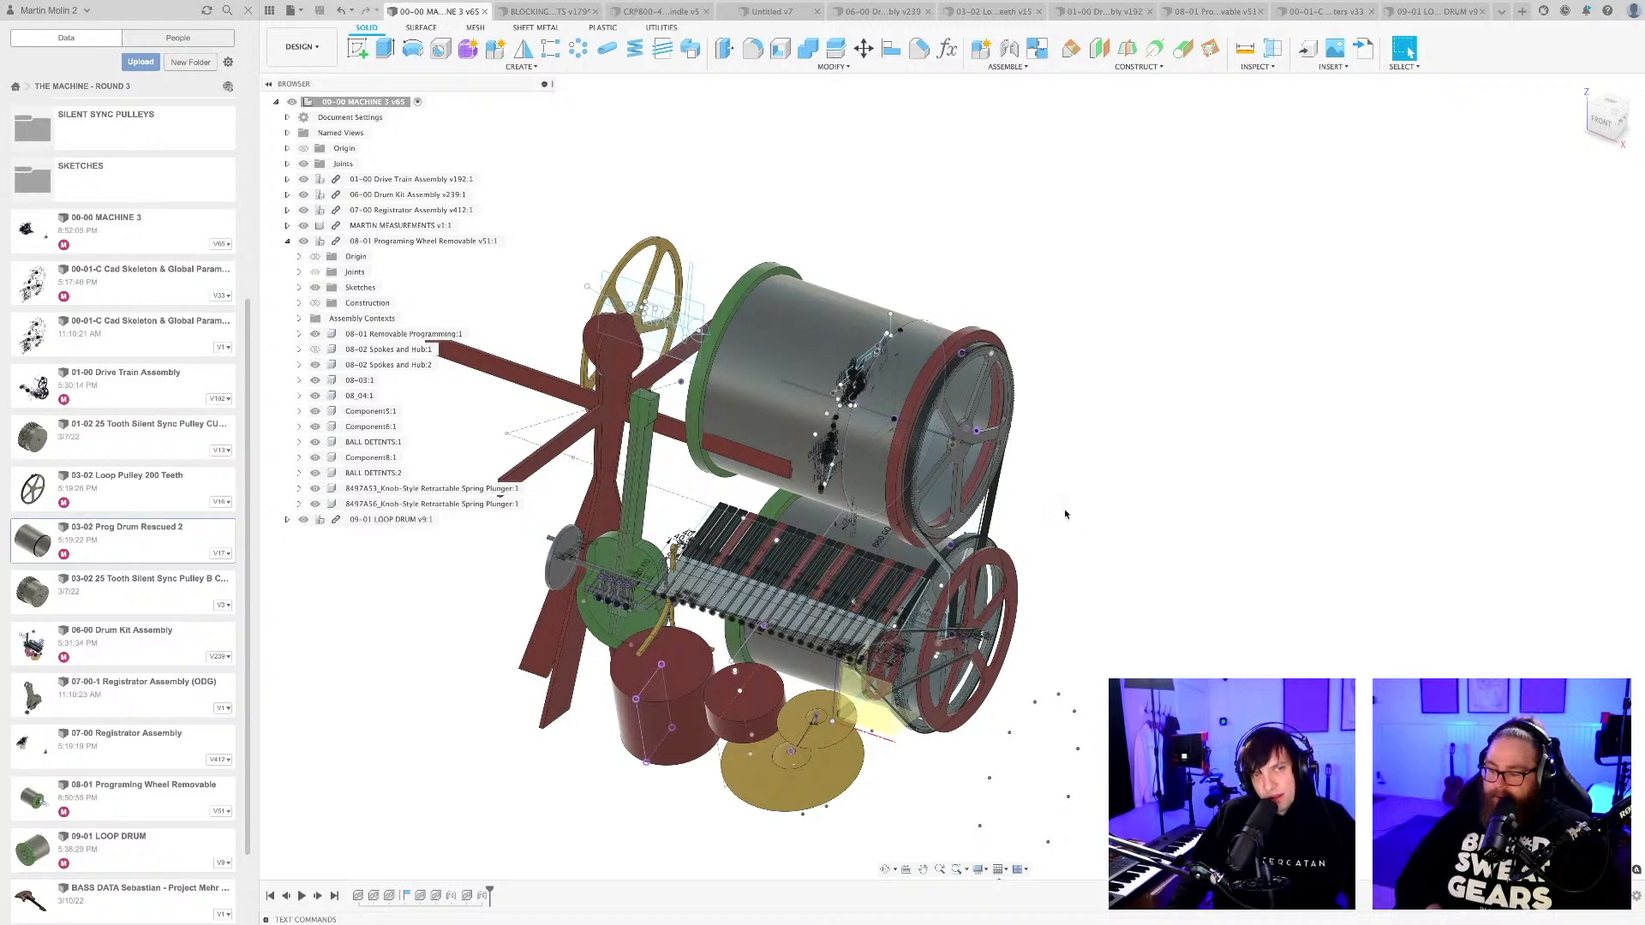
{"action": "scroll", "coordinate": [1067, 516], "scroll_direction": "down", "scroll_amount": 5}
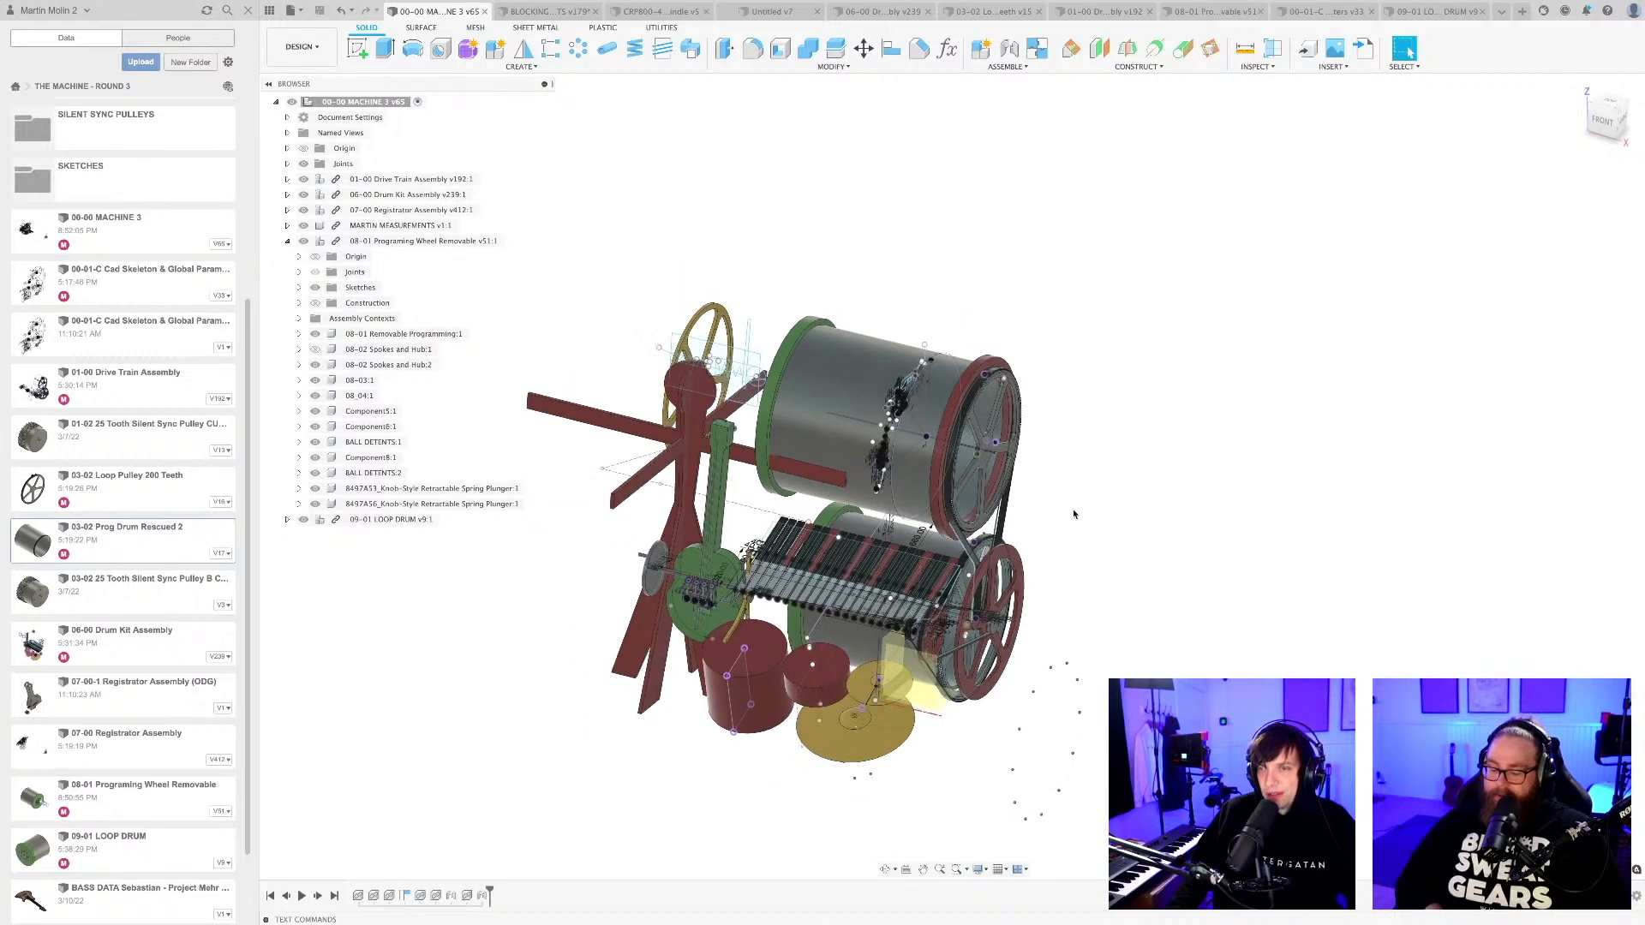
{"action": "middle_click_drag", "start_coordinate": [1073, 515], "coordinate": [1040, 562]}
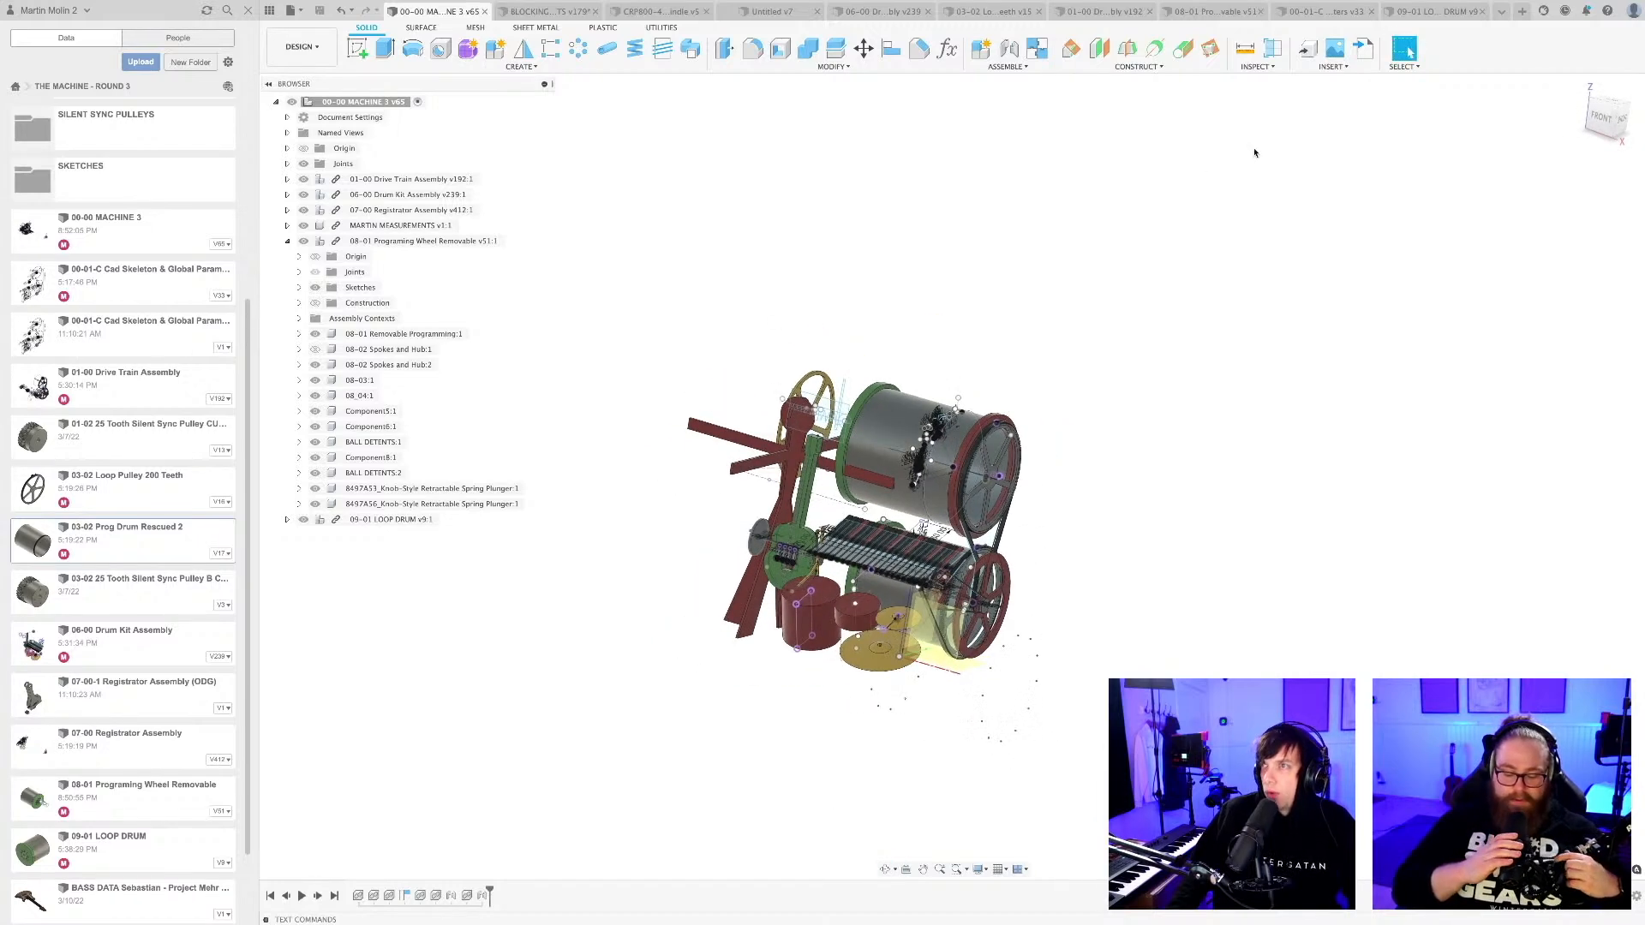
Inspect the detent holes around the open rim of the drum in the 08-01 Programing Wheel Removable design.
{"action": "left_click", "coordinate": [1208, 11]}
{"action": "middle_click_drag", "start_coordinate": [932, 528], "coordinate": [970, 517], "text": "shift"}
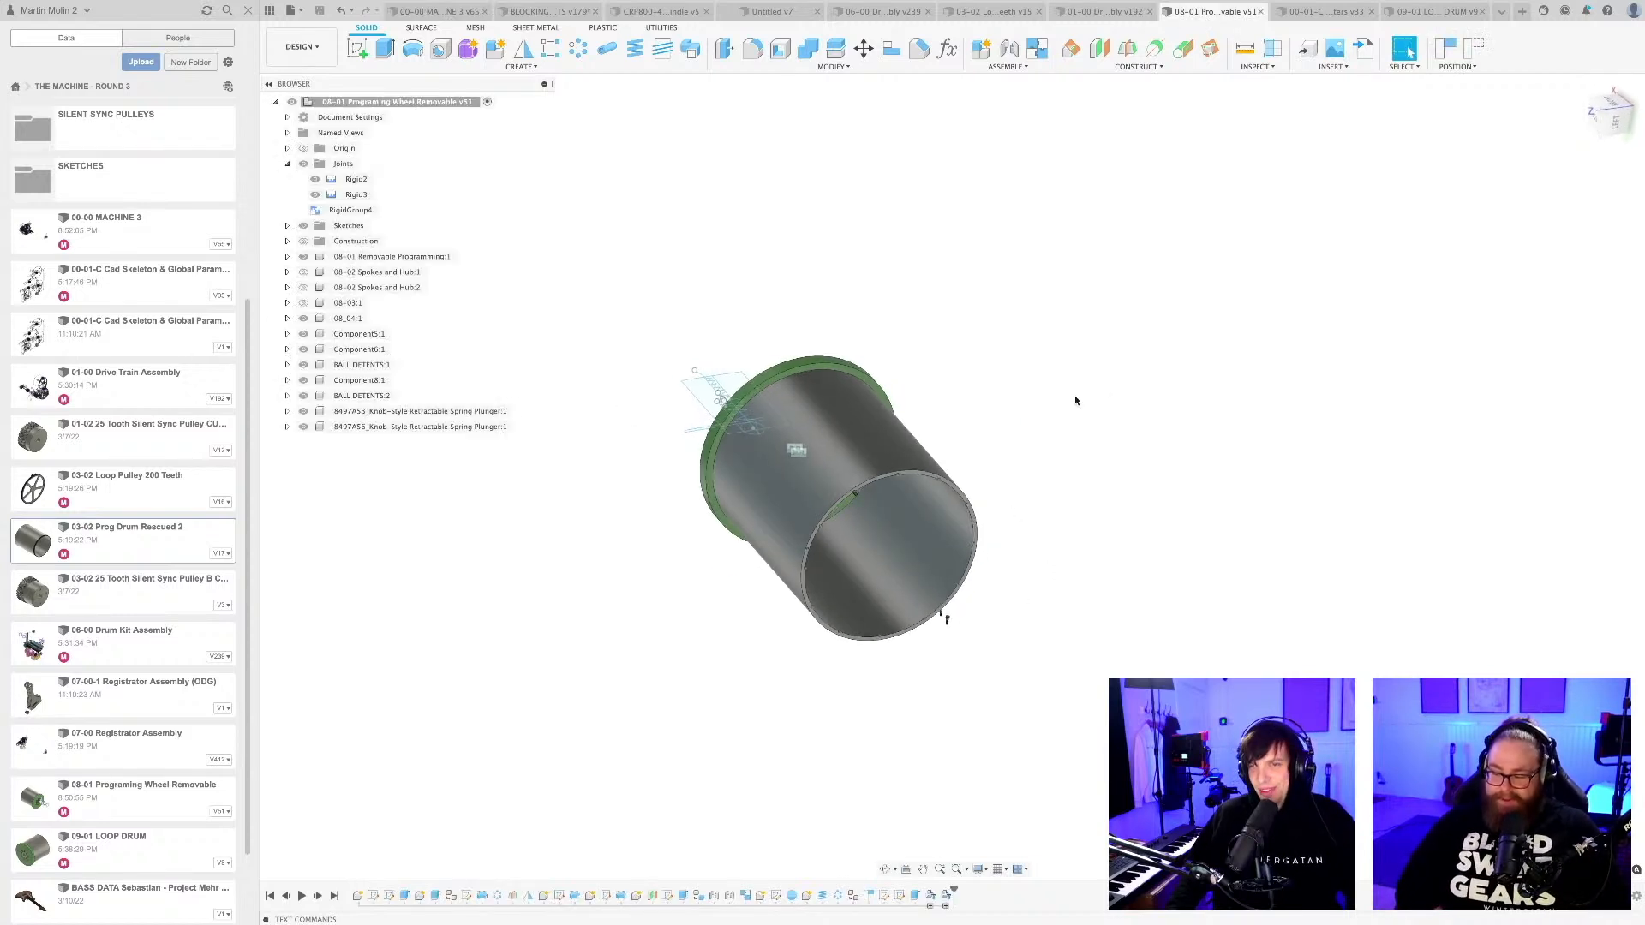
{"action": "middle_click_drag", "start_coordinate": [1075, 400], "coordinate": [1006, 483], "text": "shift"}
{"action": "scroll", "coordinate": [1004, 485], "scroll_direction": "up", "scroll_amount": 5}
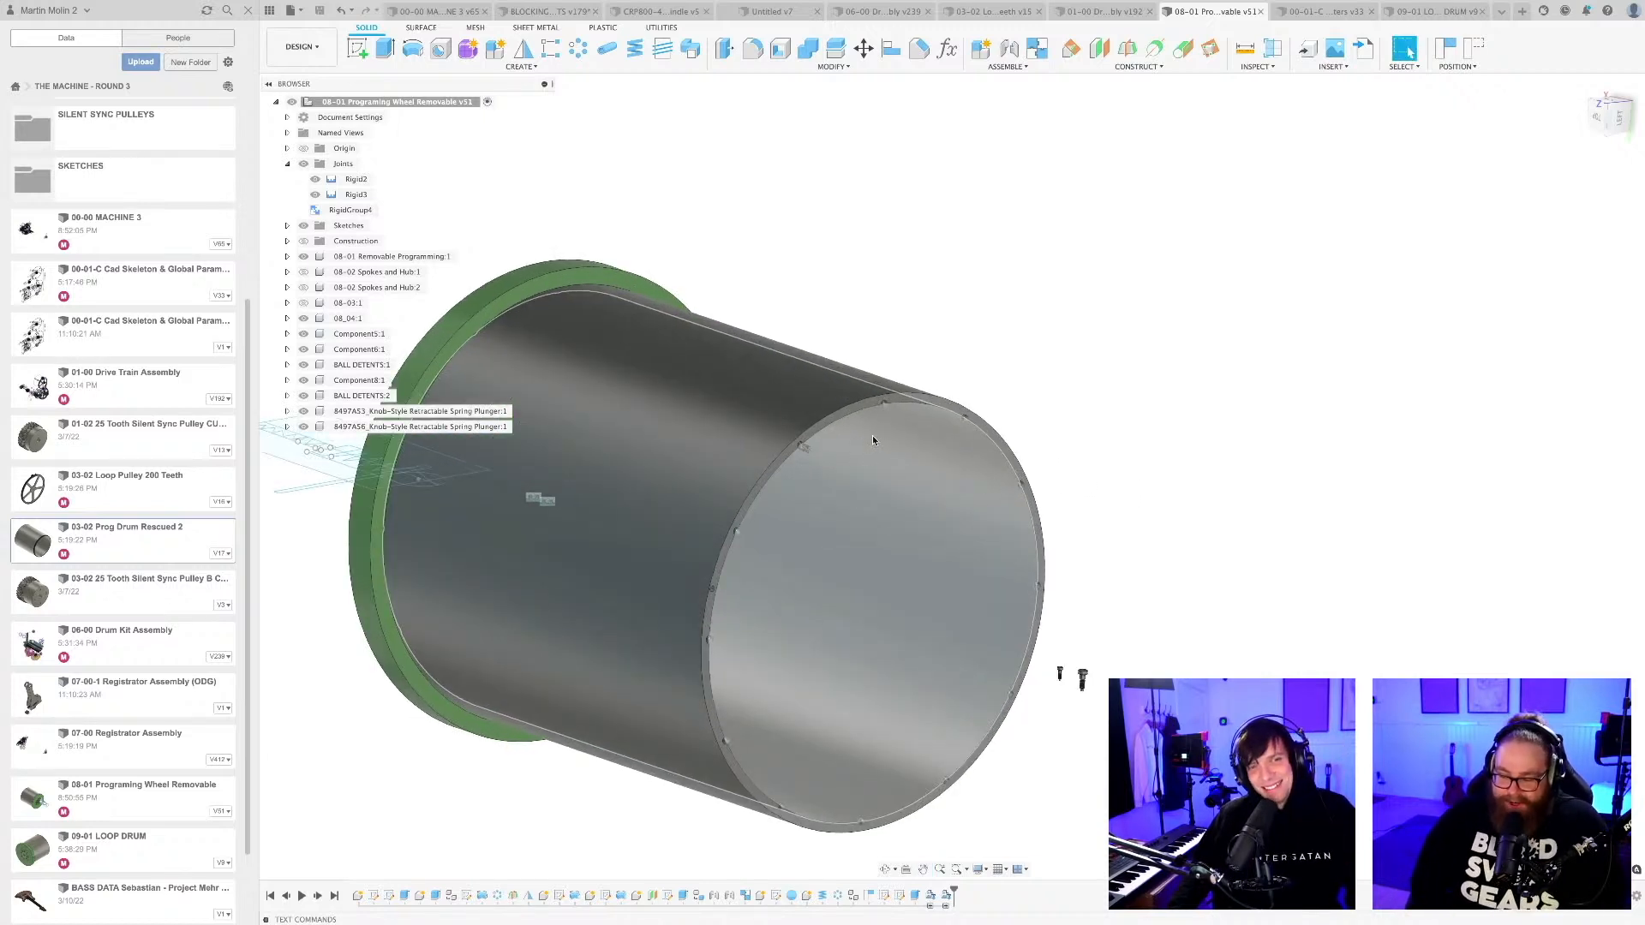
{"action": "scroll", "coordinate": [872, 438], "scroll_direction": "up", "scroll_amount": 6}
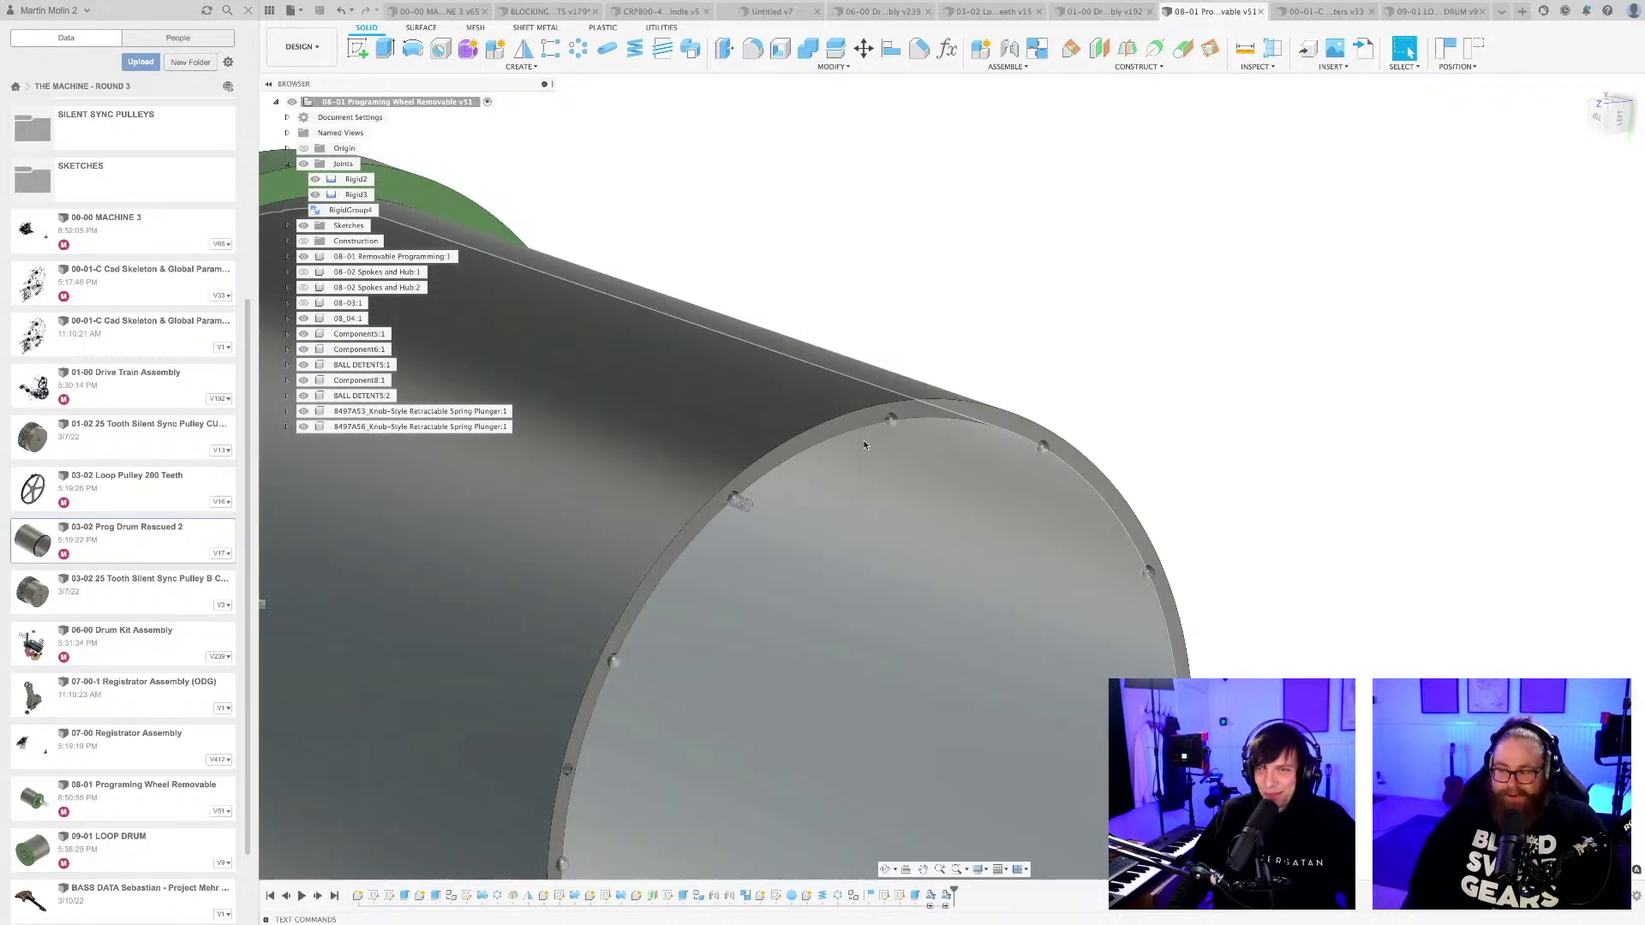
{"action": "scroll", "coordinate": [948, 335], "scroll_direction": "up", "scroll_amount": 2}
{"action": "scroll", "coordinate": [973, 316], "scroll_direction": "down", "scroll_amount": 6}
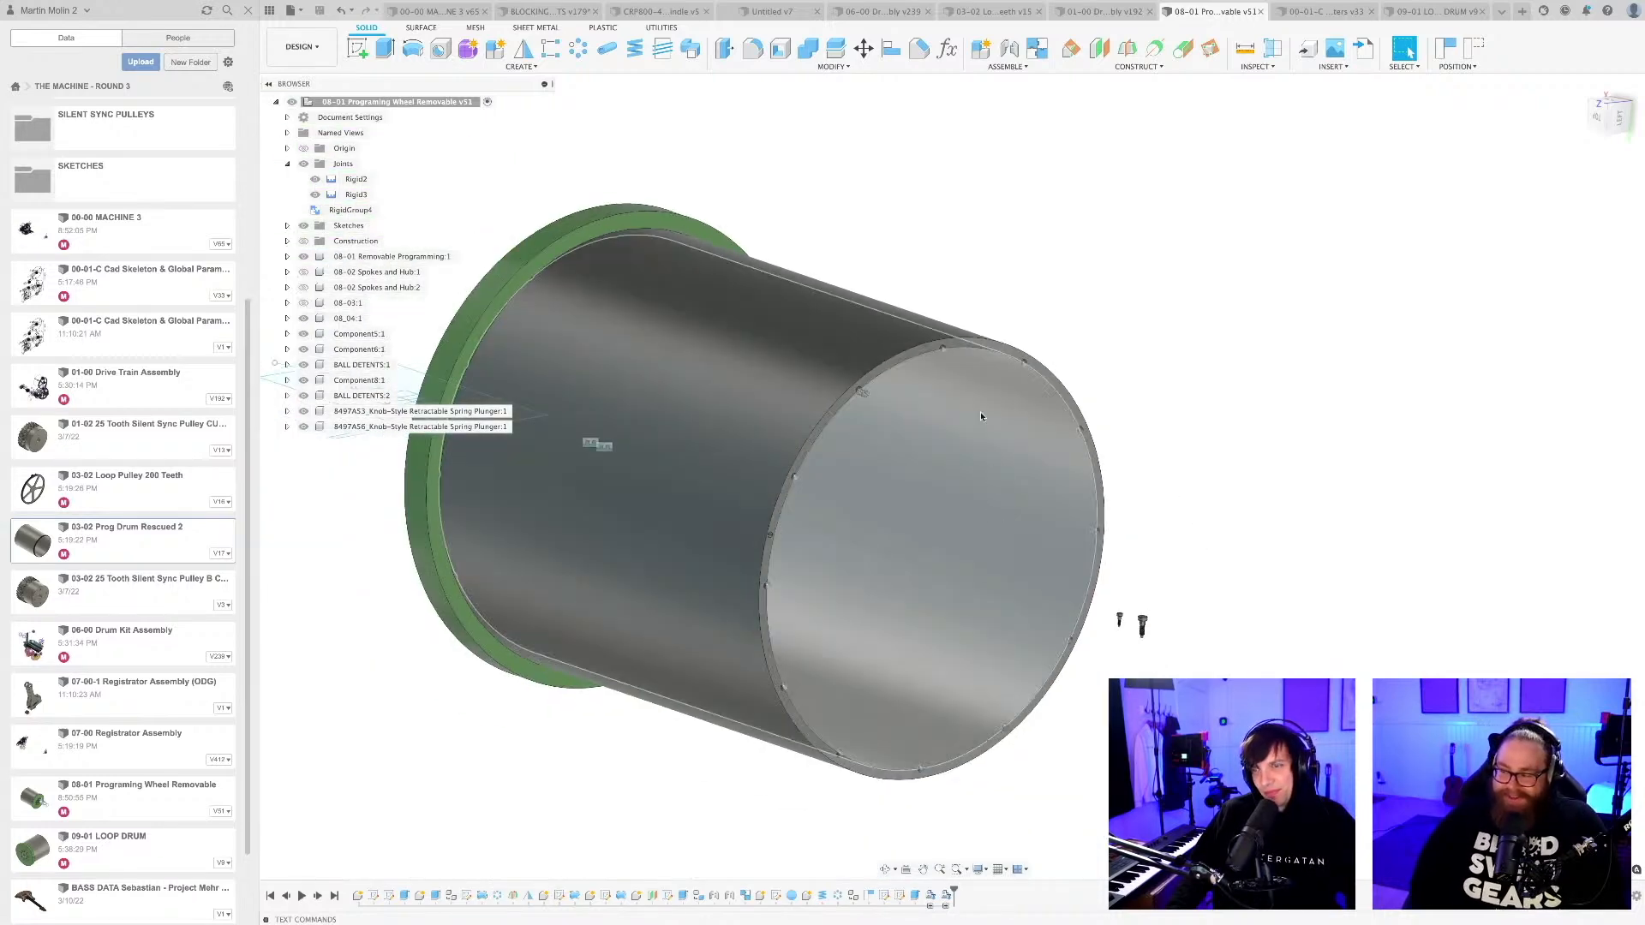
Open Sketch3, the spring mechanism sketch beside the drum's green end plate, for editing.
{"action": "middle_click_drag", "start_coordinate": [1165, 569], "coordinate": [1006, 669], "text": "shift"}
{"action": "scroll", "coordinate": [1129, 655], "scroll_direction": "down", "scroll_amount": 2}
{"action": "scroll", "coordinate": [1035, 660], "scroll_direction": "up", "scroll_amount": 2}
{"action": "middle_click_drag", "start_coordinate": [968, 672], "coordinate": [1002, 634], "text": "shift"}
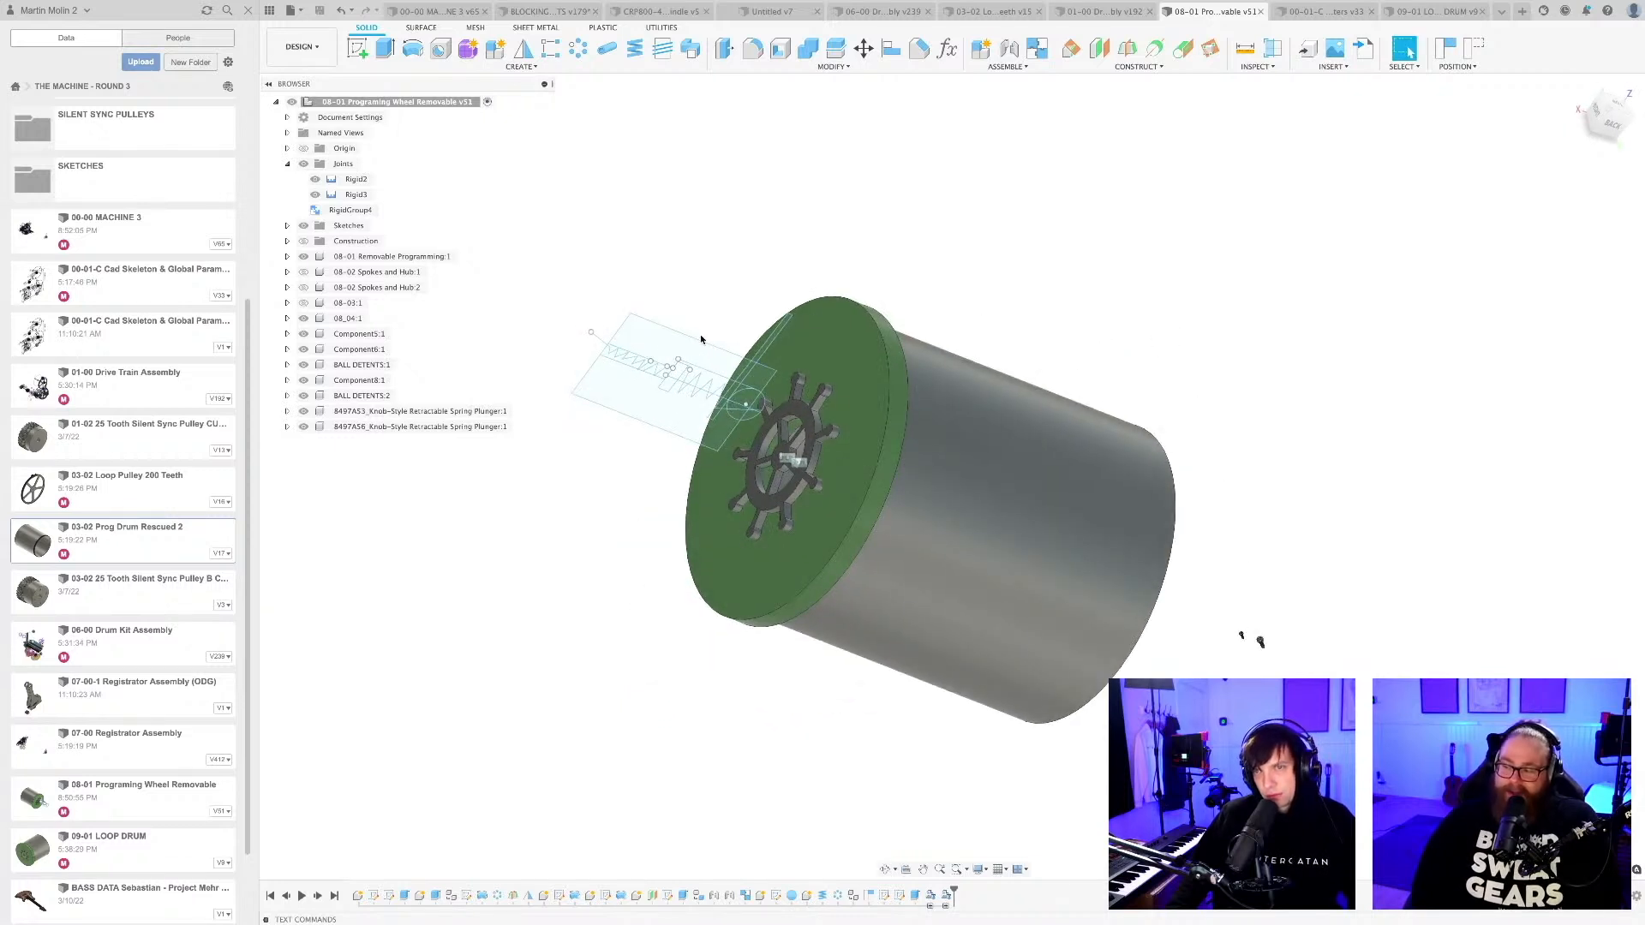
{"action": "left_click", "coordinate": [288, 225]}
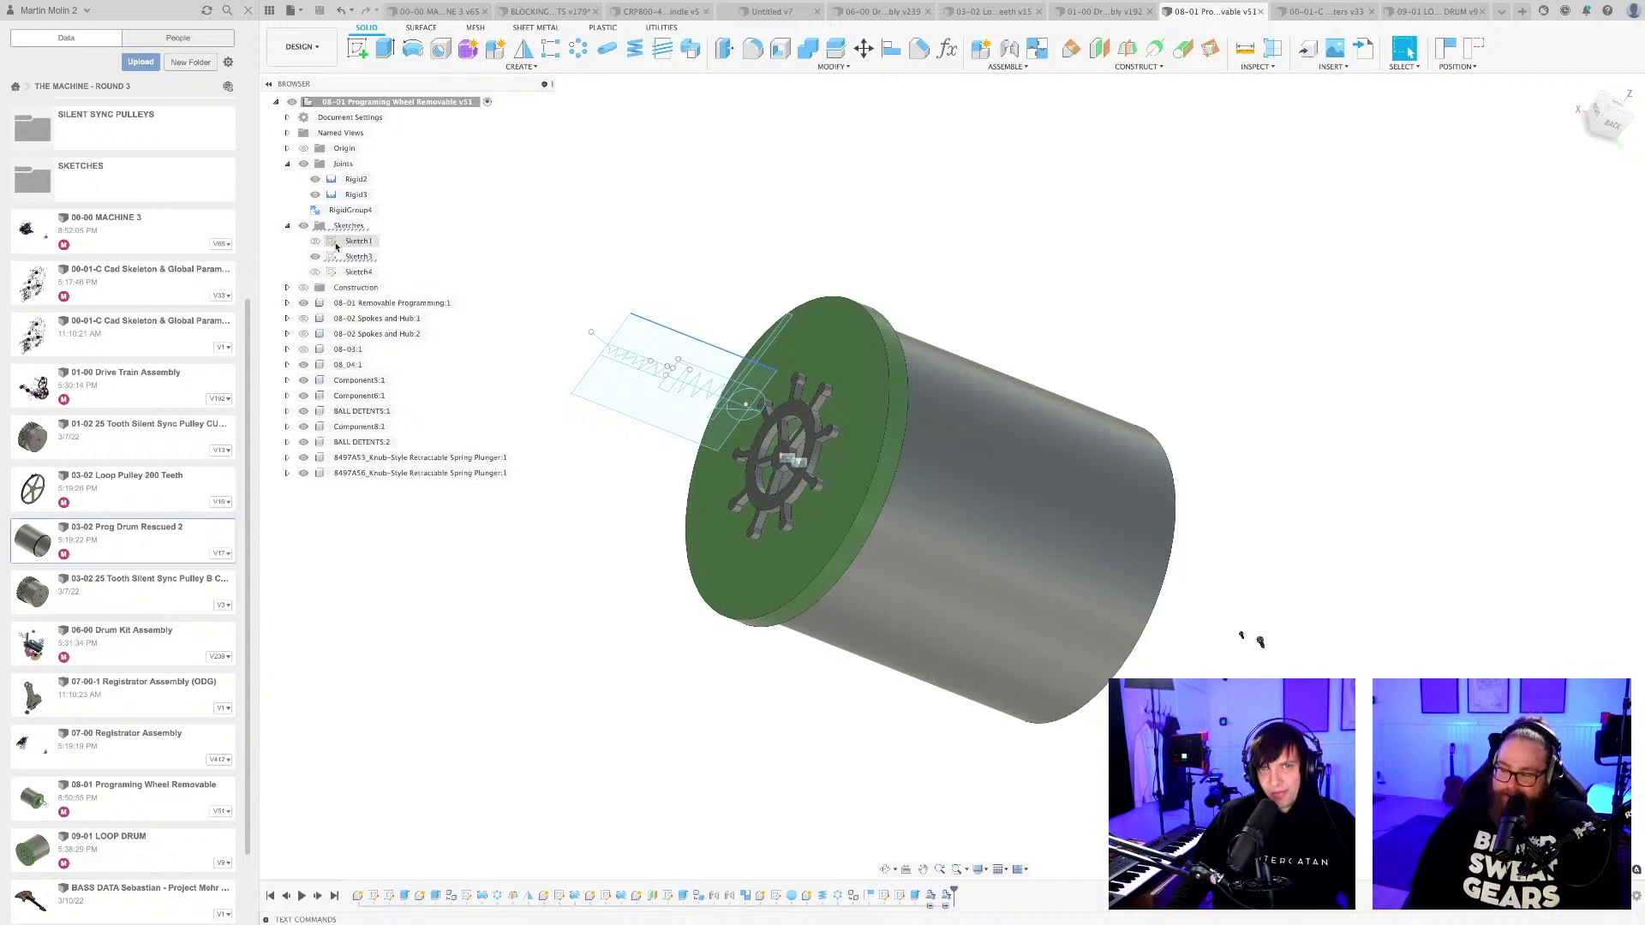
{"action": "double_click", "coordinate": [358, 257]}
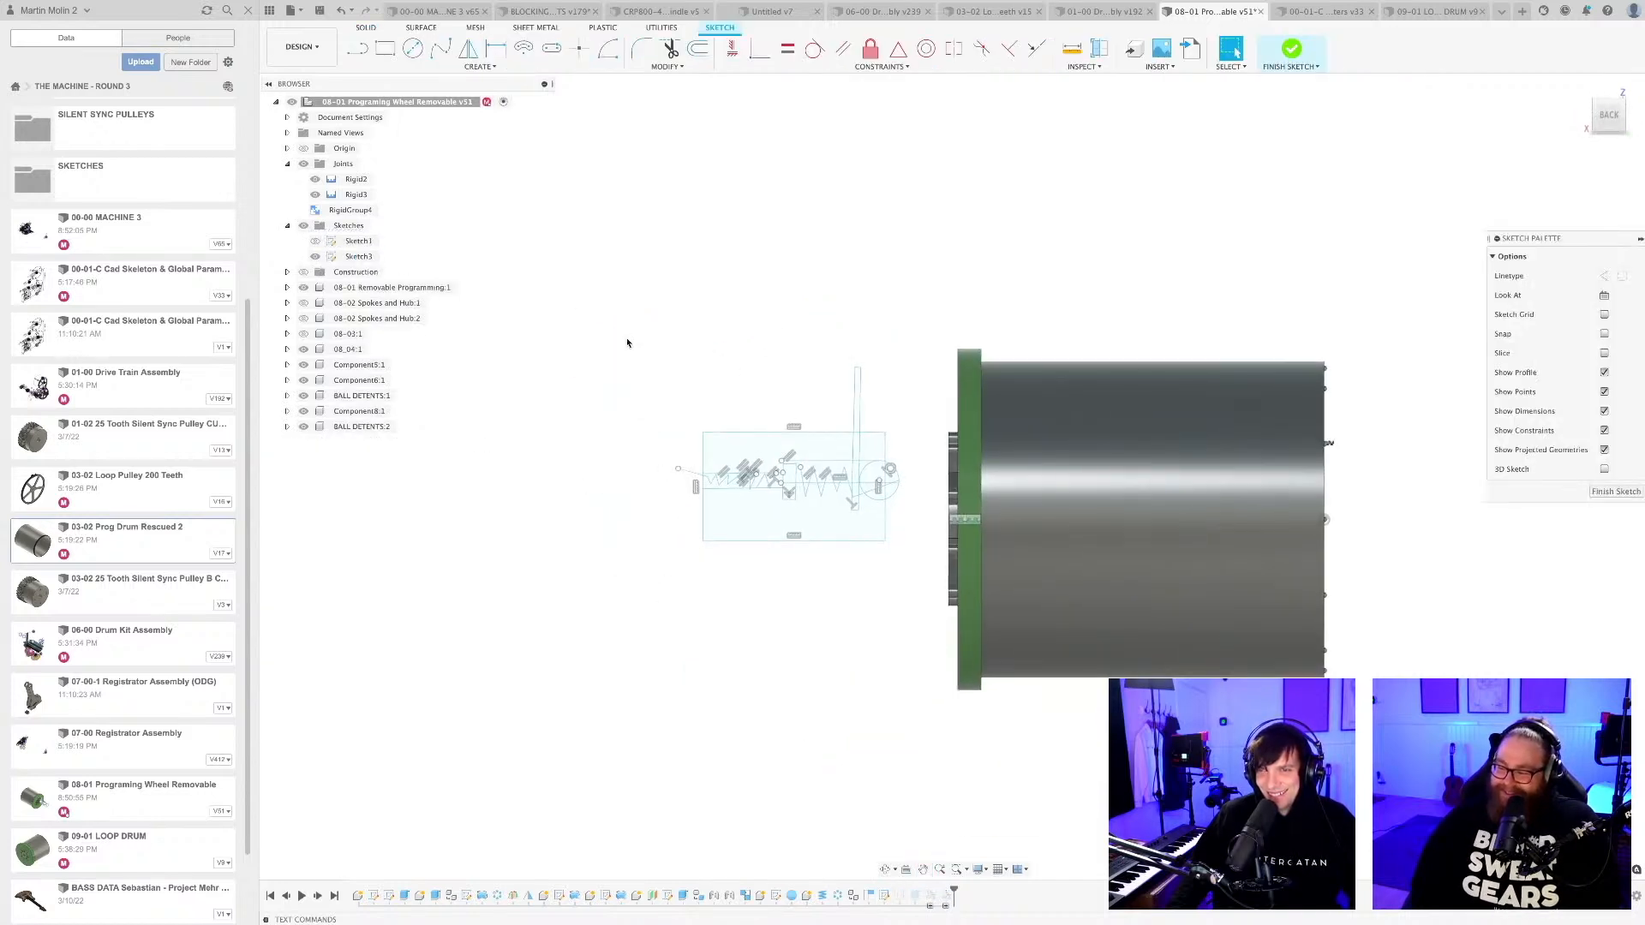
Delete all the spring mechanism geometry from Sketch3 and finish the sketch.
{"action": "left_click_drag", "start_coordinate": [625, 340], "coordinate": [941, 608]}
{"action": "key", "text": "Delete"}
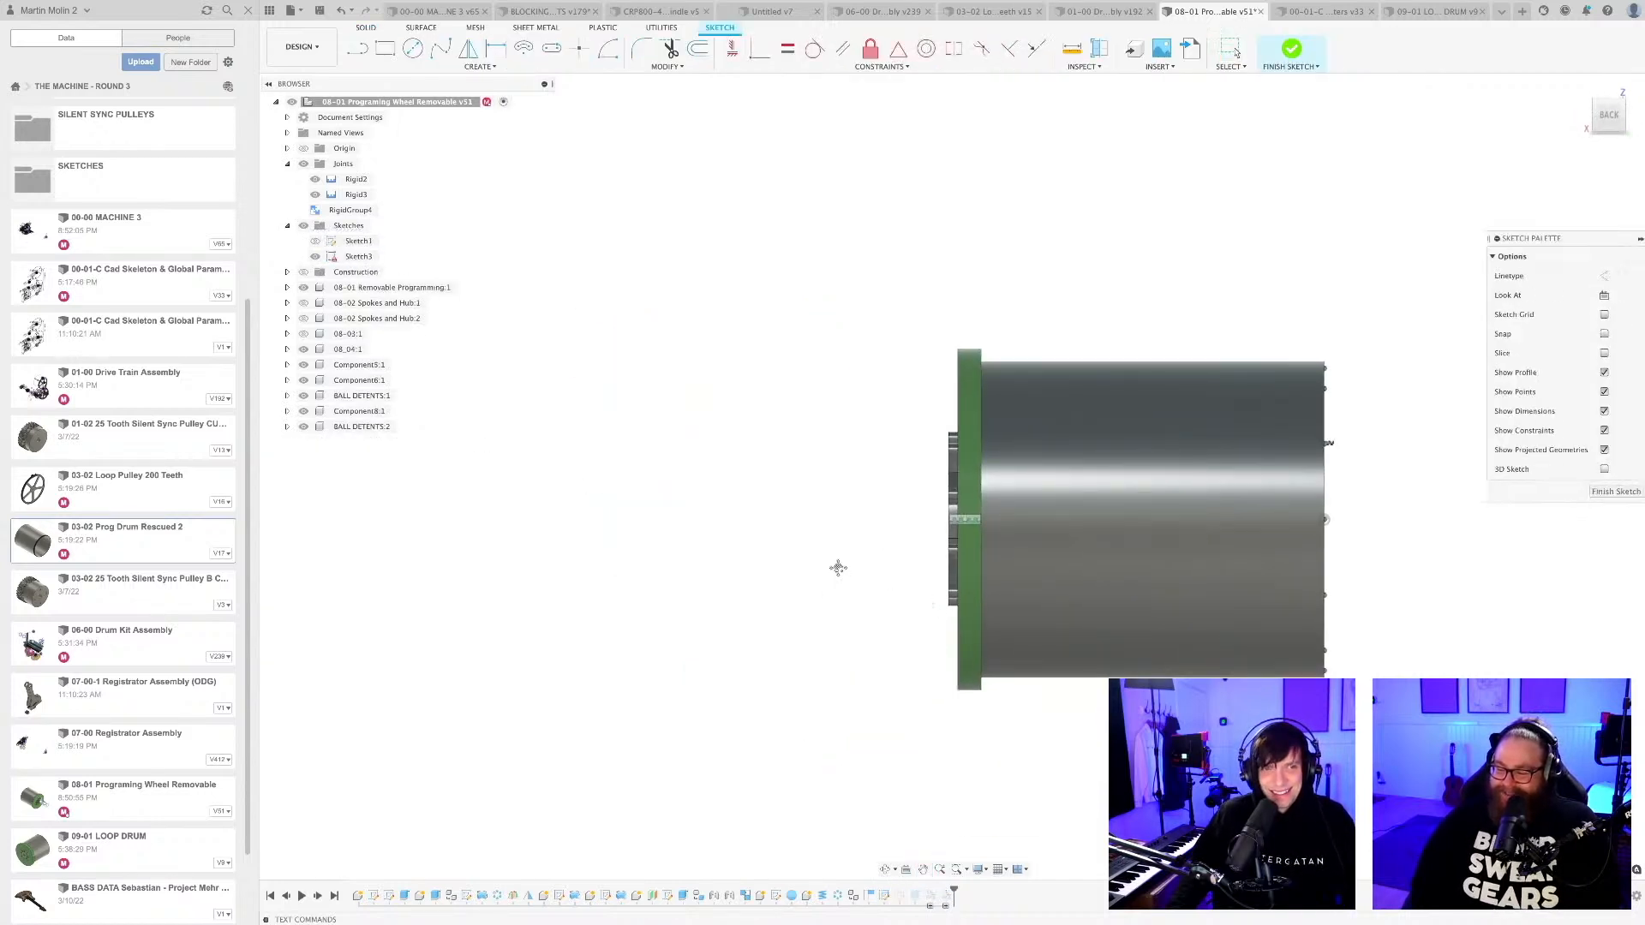
{"action": "key", "text": "F6"}
{"action": "left_click", "coordinate": [1616, 492]}
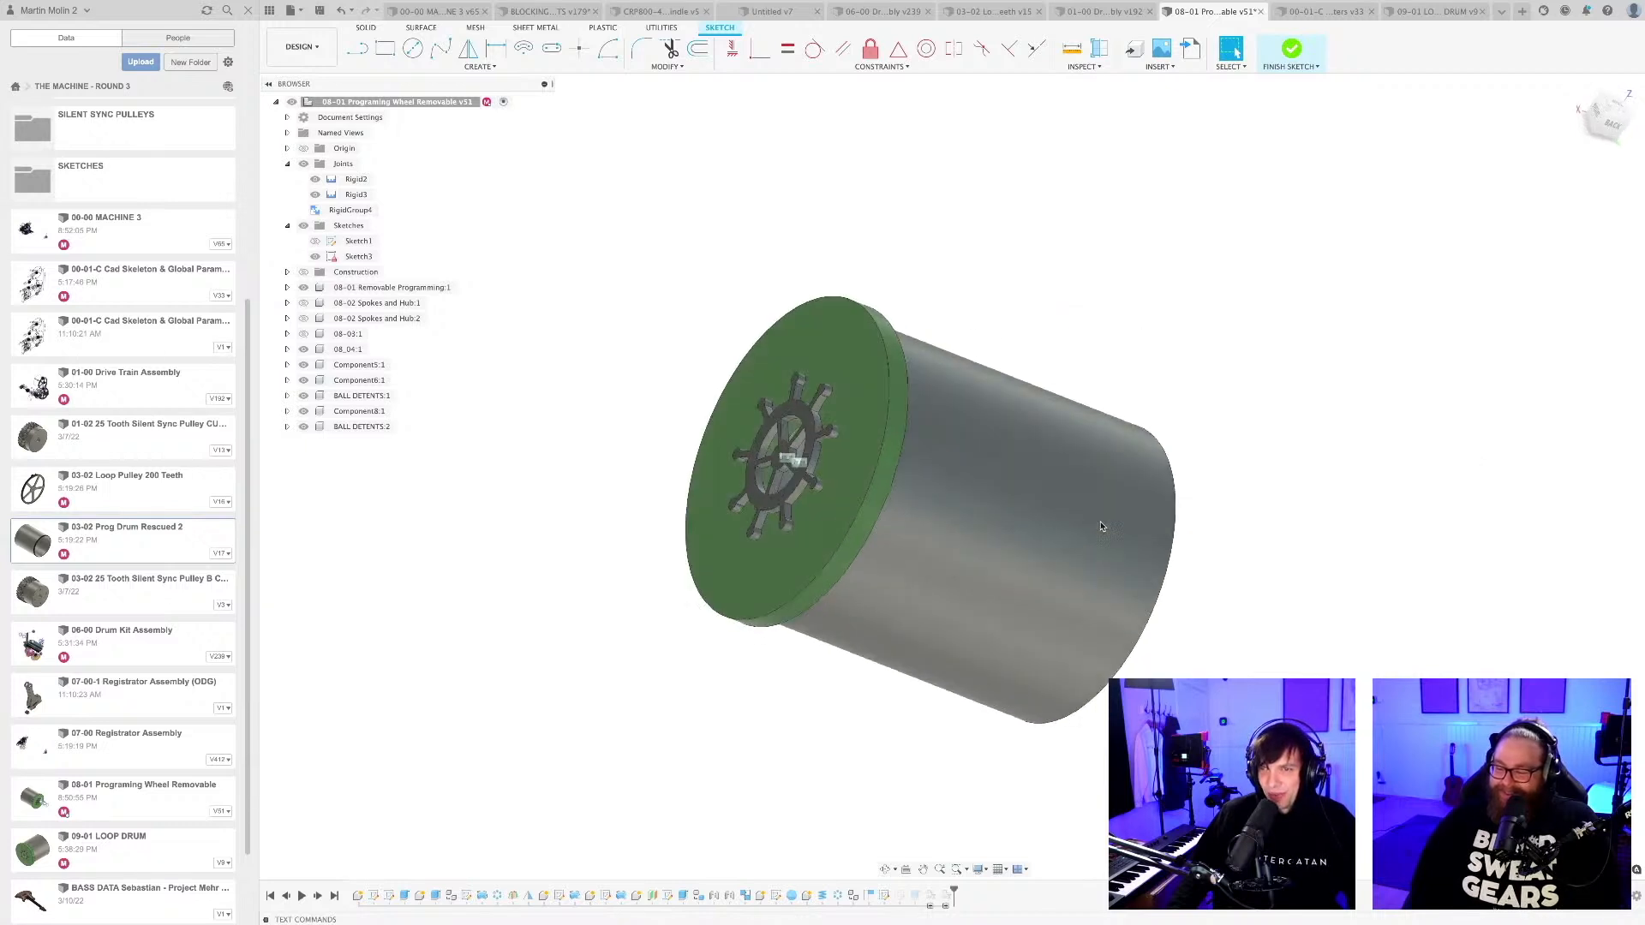
Save the 08-01 Programing Wheel Removable design as a new version.
{"action": "middle_click_drag", "start_coordinate": [1112, 569], "coordinate": [1199, 651], "text": "shift"}
{"action": "key", "text": "super+s"}
{"action": "key", "text": "Return"}
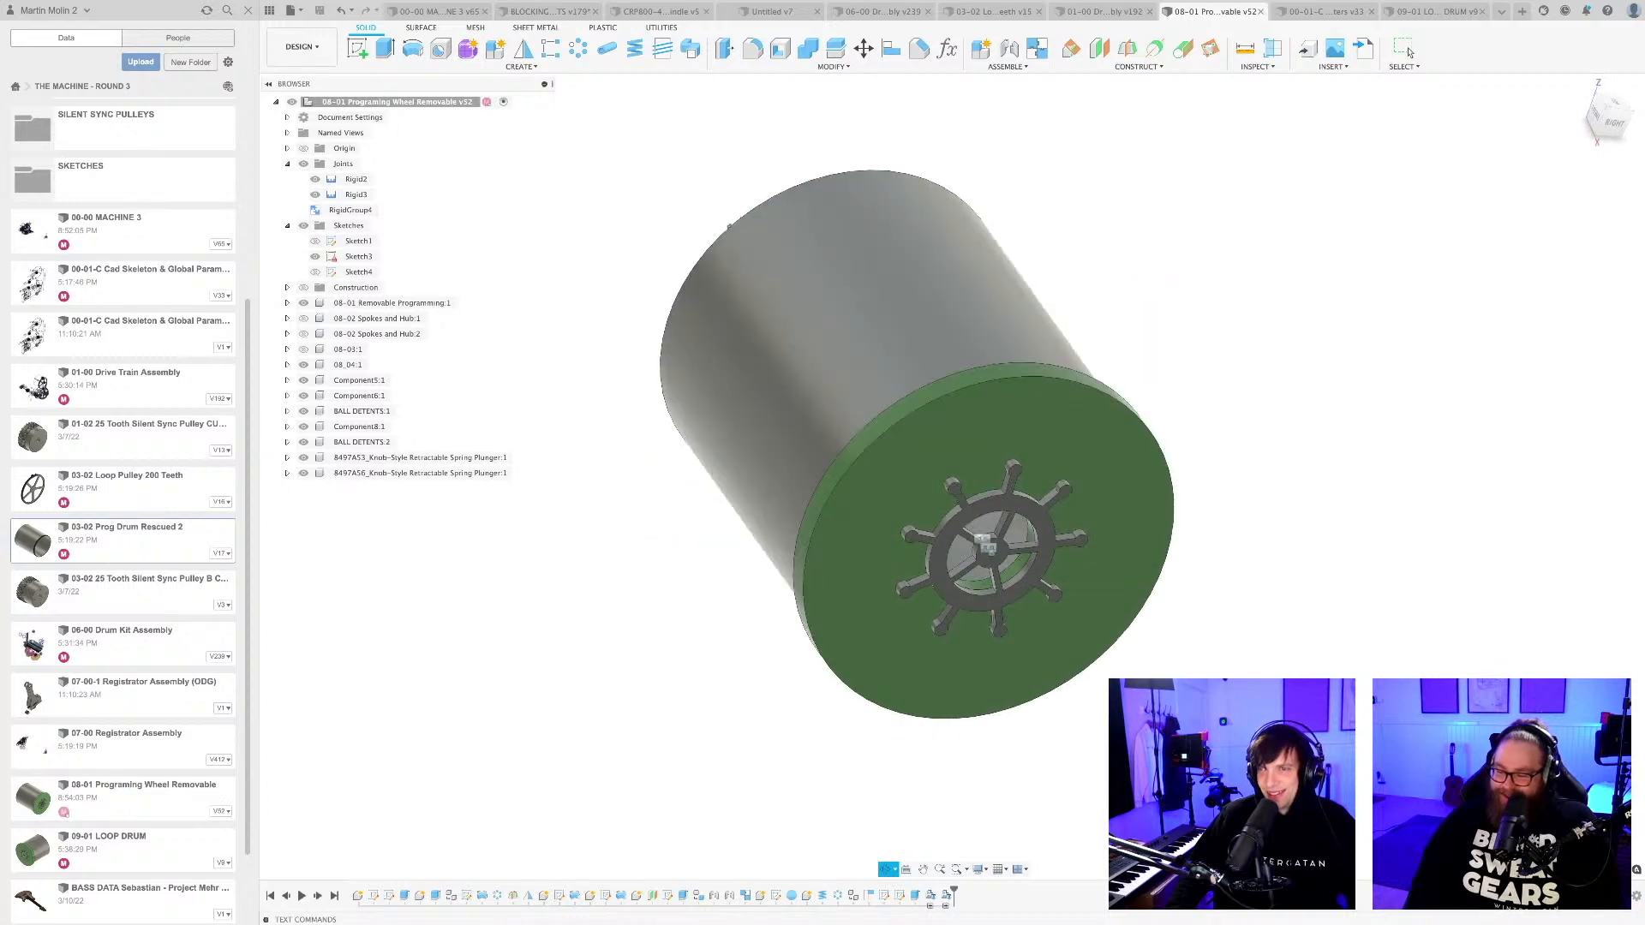
Delete the ship's-wheel handle component, Component5:1, from the green end plate, including its dependent references.
{"action": "left_click", "coordinate": [1409, 50]}
{"action": "left_click", "coordinate": [1014, 466]}
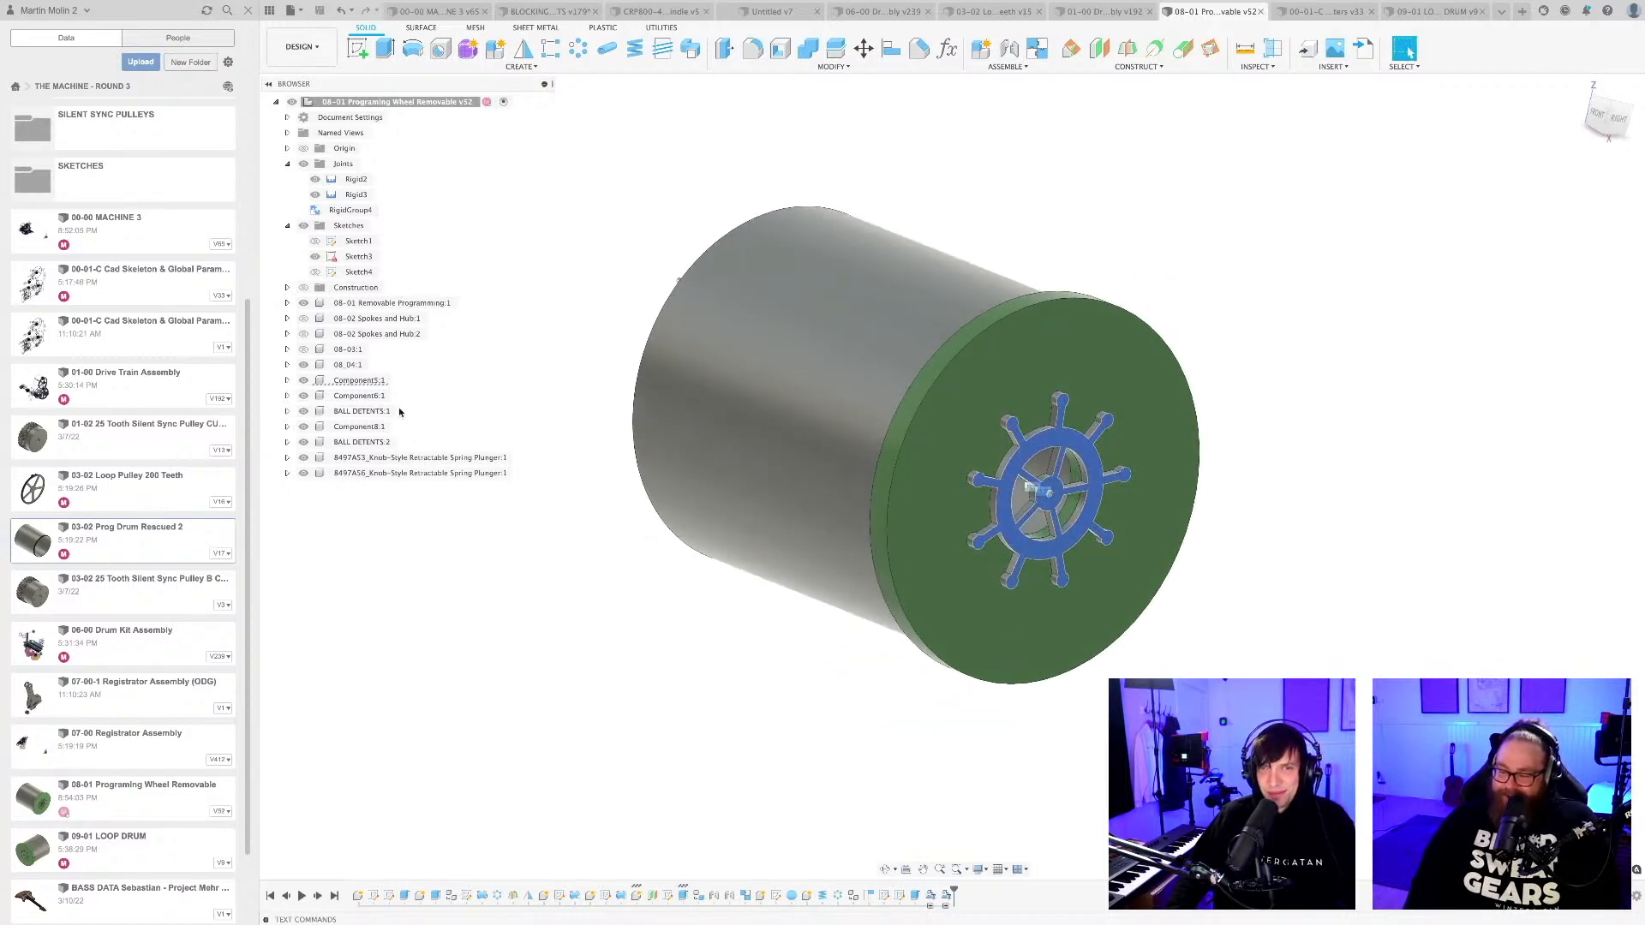
{"action": "right_click", "coordinate": [357, 382]}
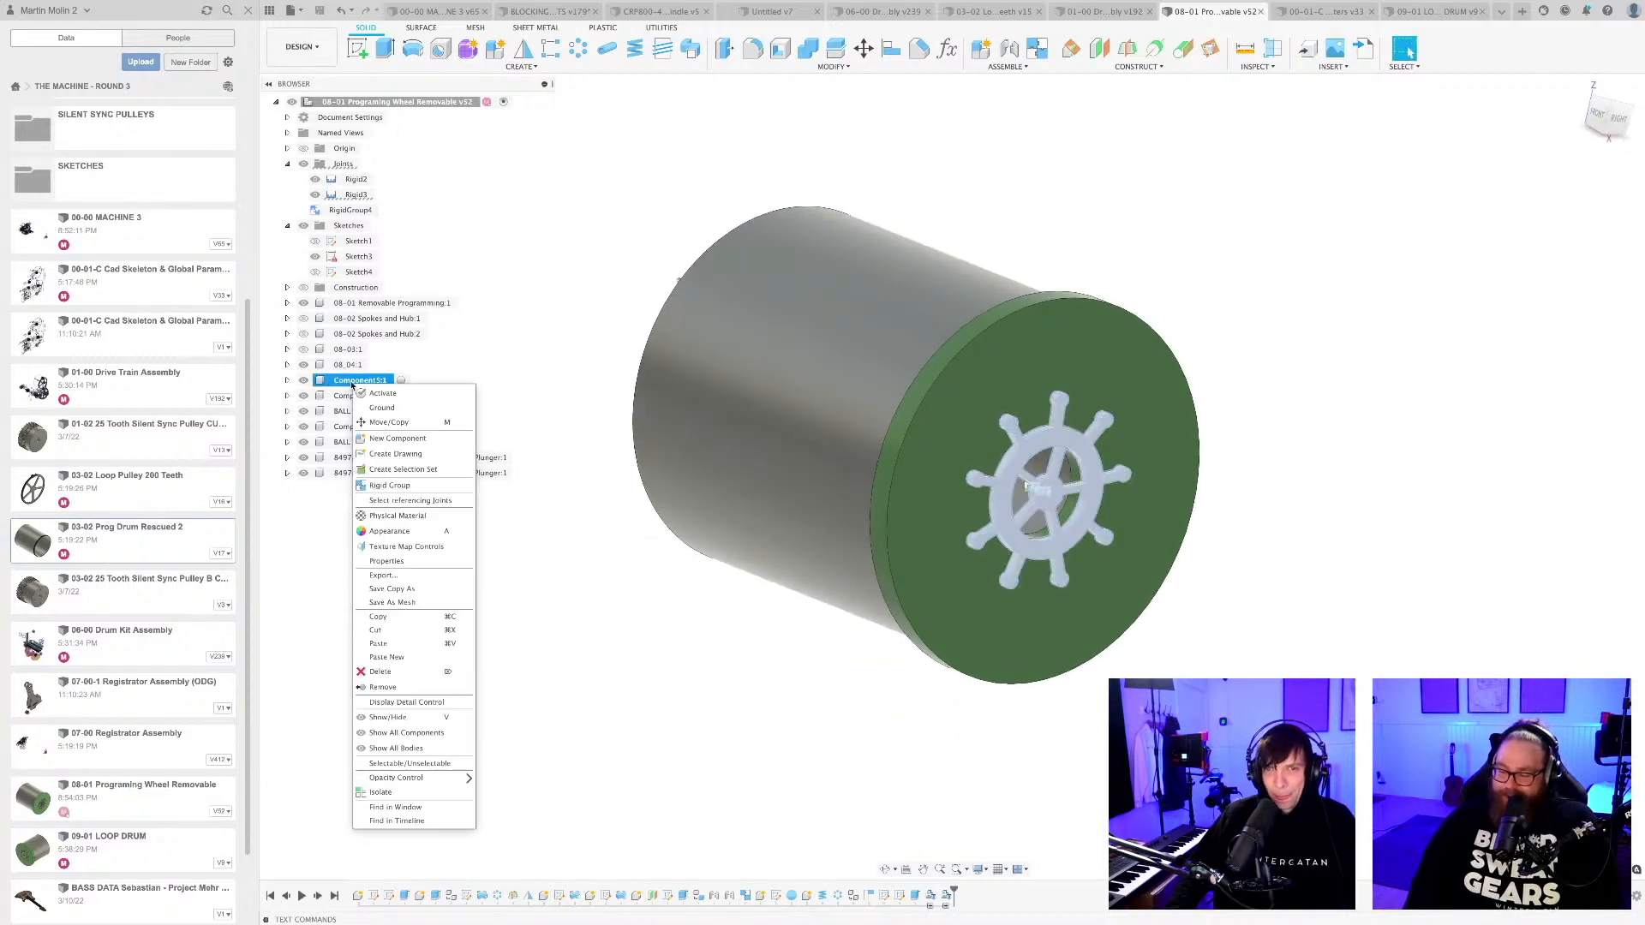
{"action": "left_click", "coordinate": [386, 672]}
{"action": "left_click", "coordinate": [748, 477]}
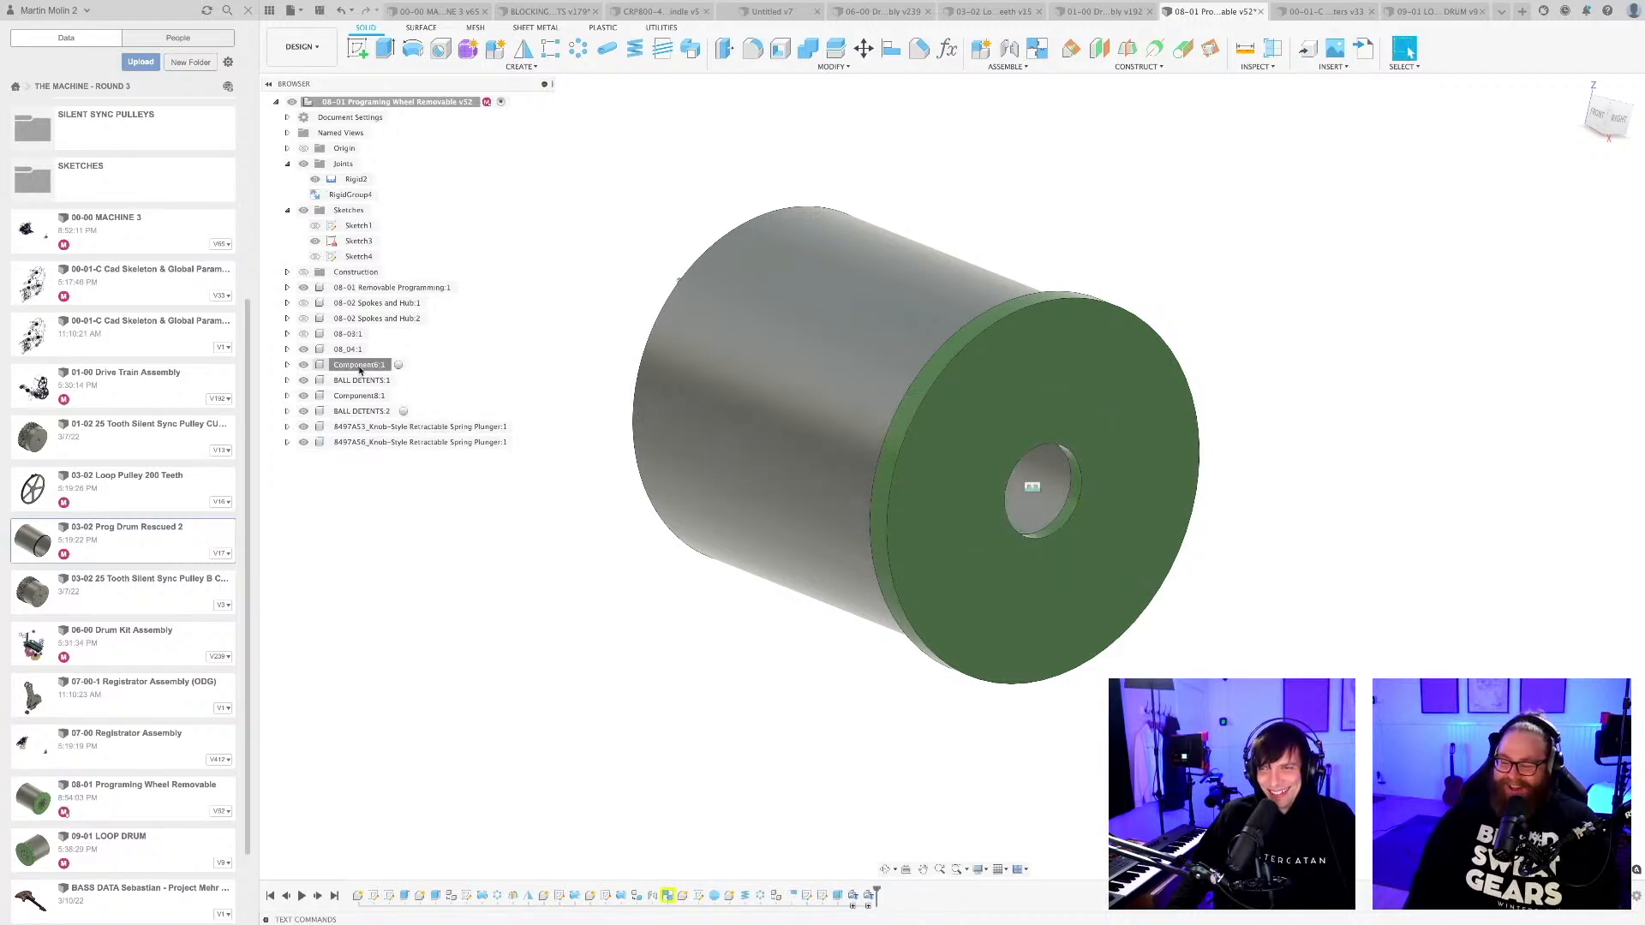
Delete the Component6:1 end plate component from the drum despite its references in the timeline.
{"action": "left_click", "coordinate": [359, 366]}
{"action": "right_click", "coordinate": [358, 367]}
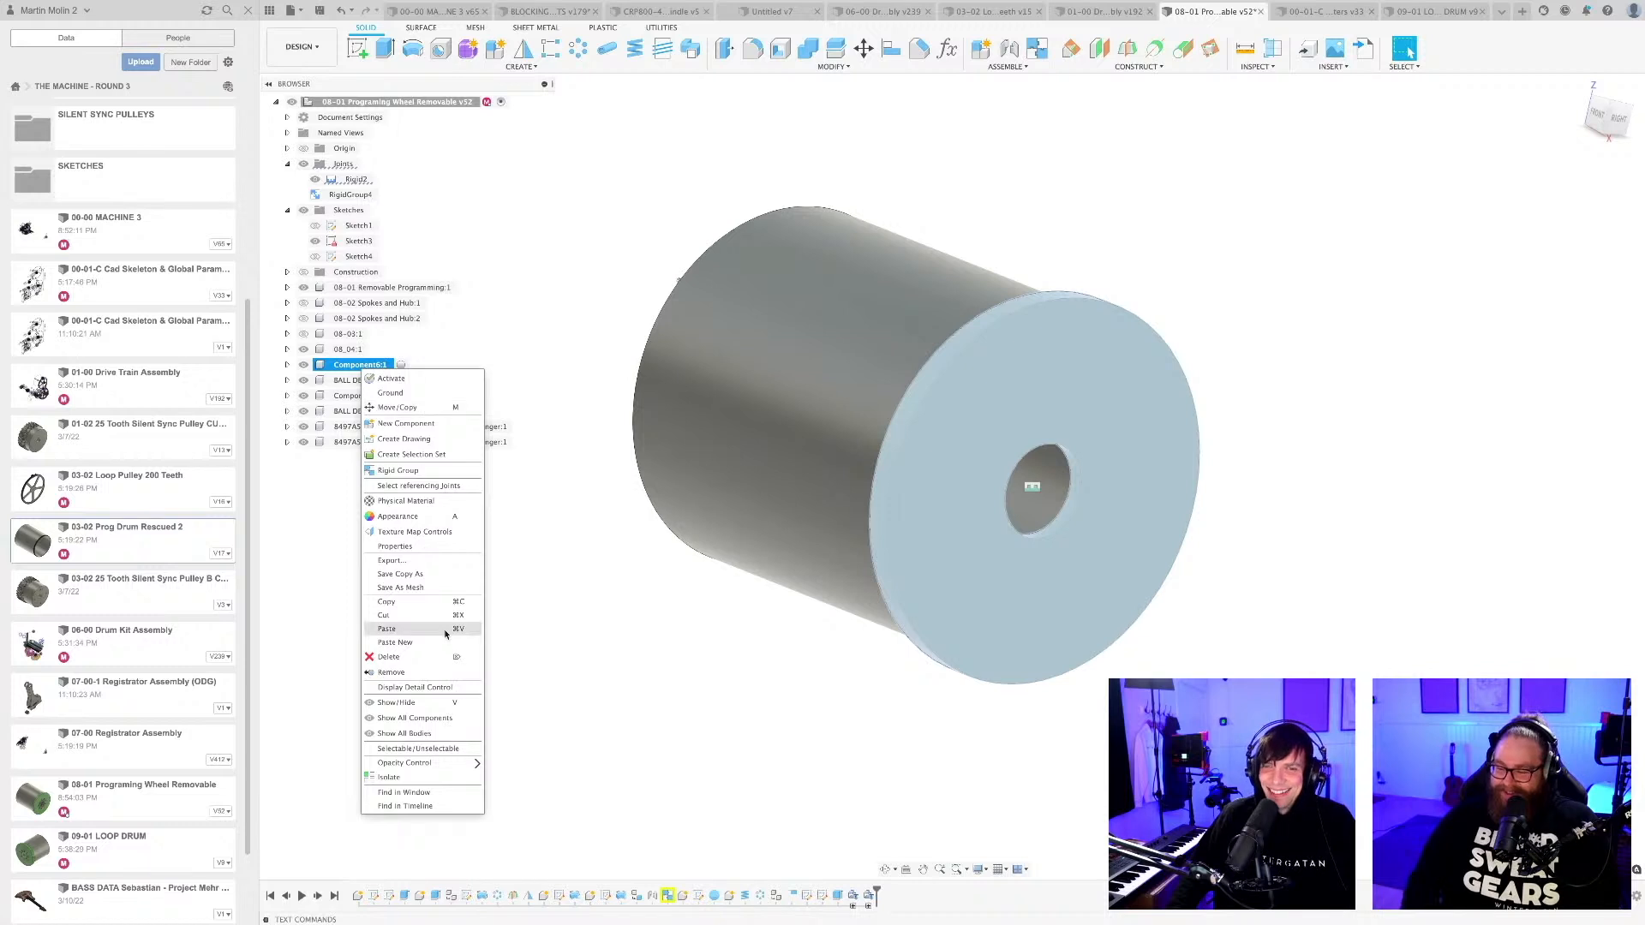
{"action": "left_click", "coordinate": [429, 658]}
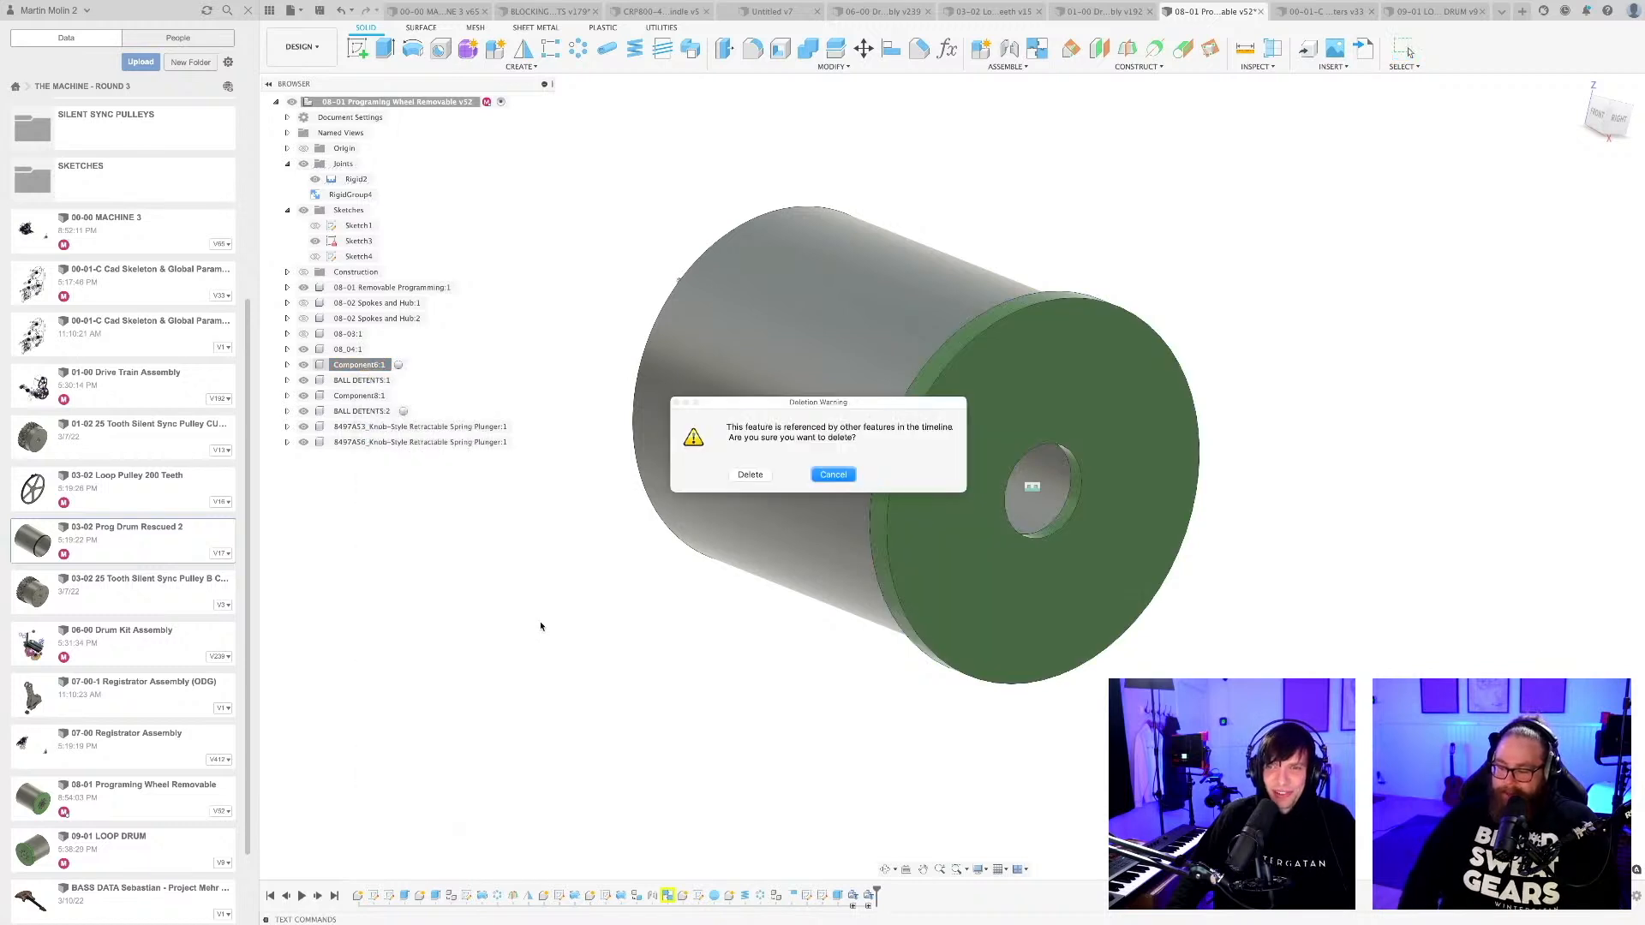
{"action": "left_click", "coordinate": [749, 475]}
Examine the BALL DETENTS:2 balls and the small spring around the drum's open rim.
{"action": "left_click", "coordinate": [363, 411]}
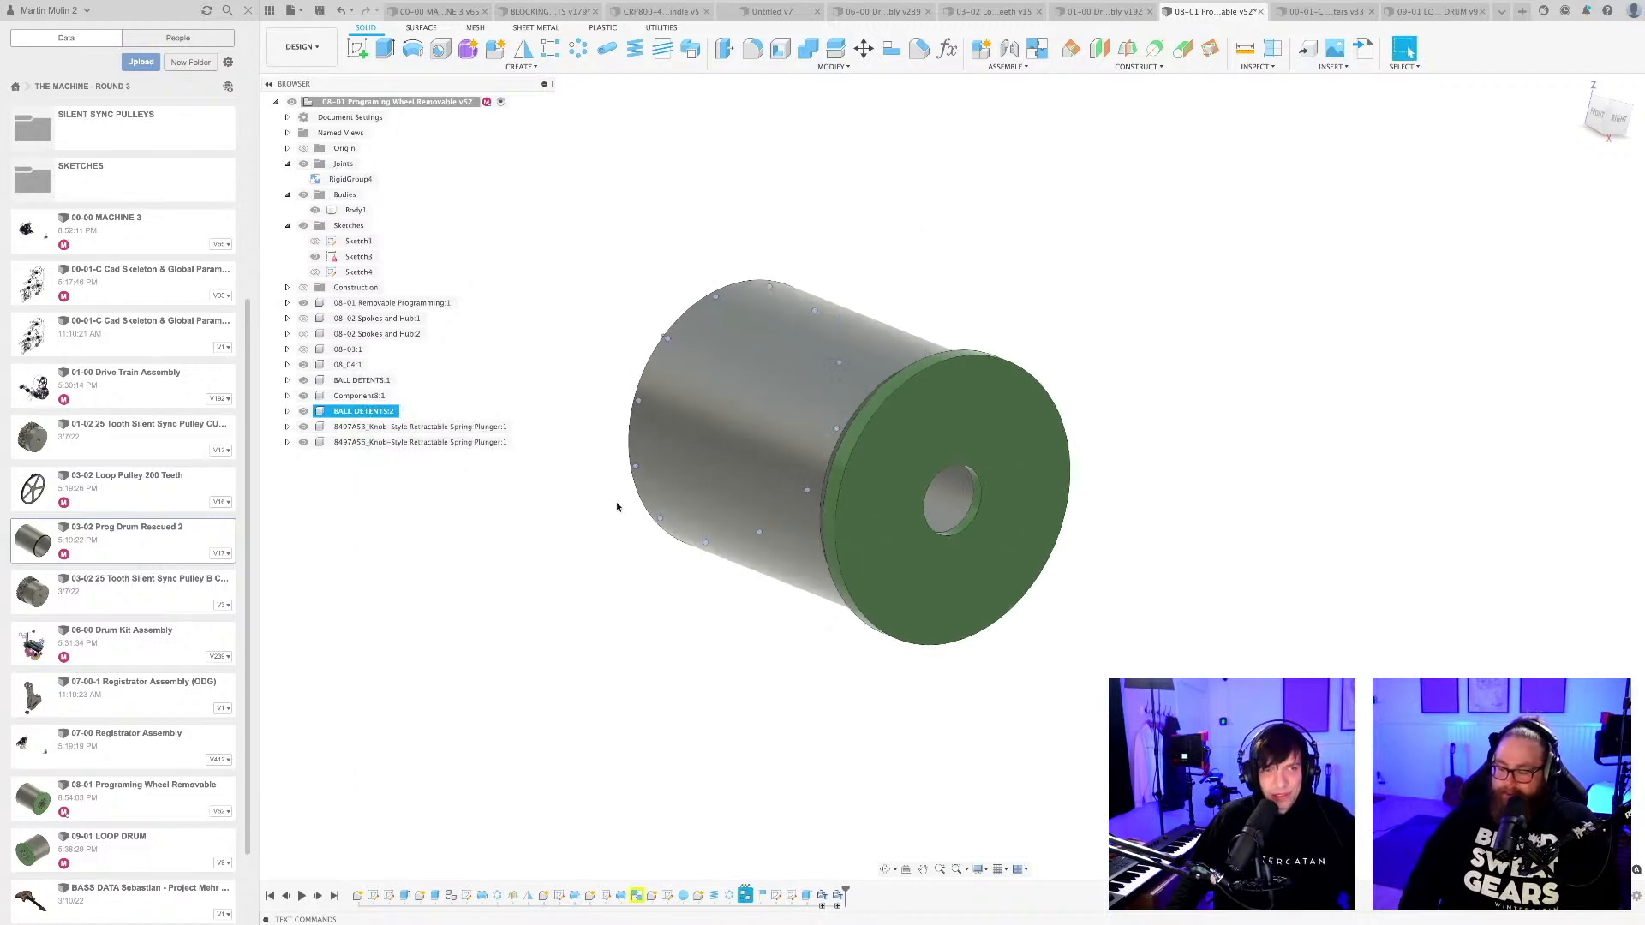
{"action": "middle_click_drag", "start_coordinate": [617, 505], "coordinate": [738, 521], "text": "shift"}
{"action": "scroll", "coordinate": [814, 463], "scroll_direction": "up", "scroll_amount": 5}
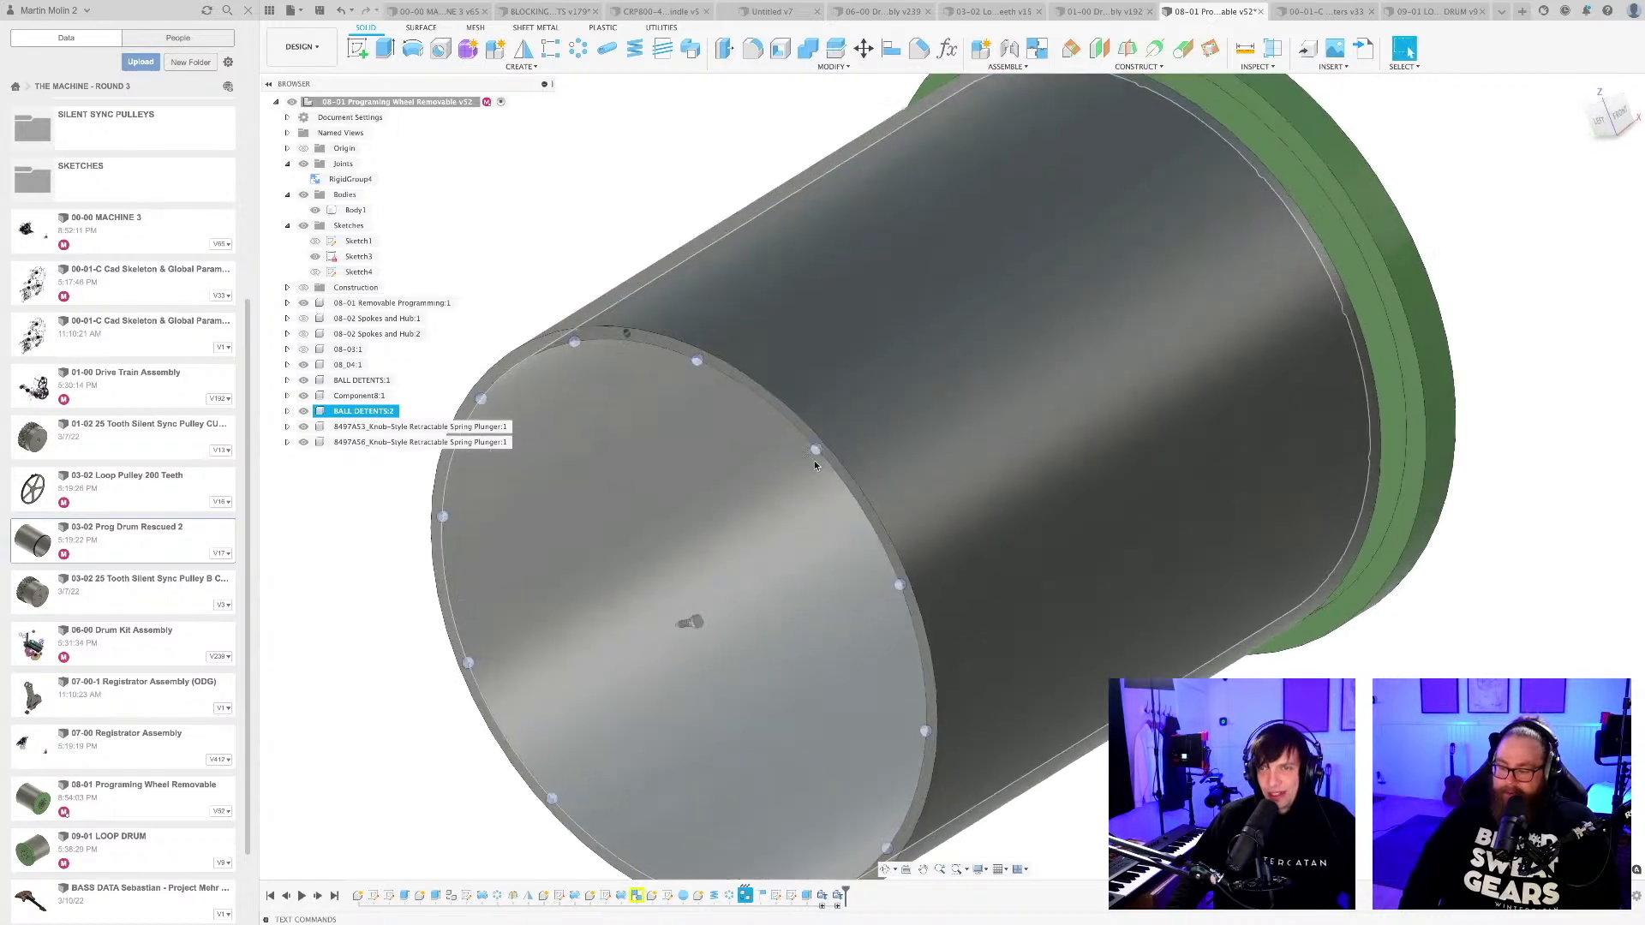
{"action": "scroll", "coordinate": [815, 460], "scroll_direction": "up", "scroll_amount": 8}
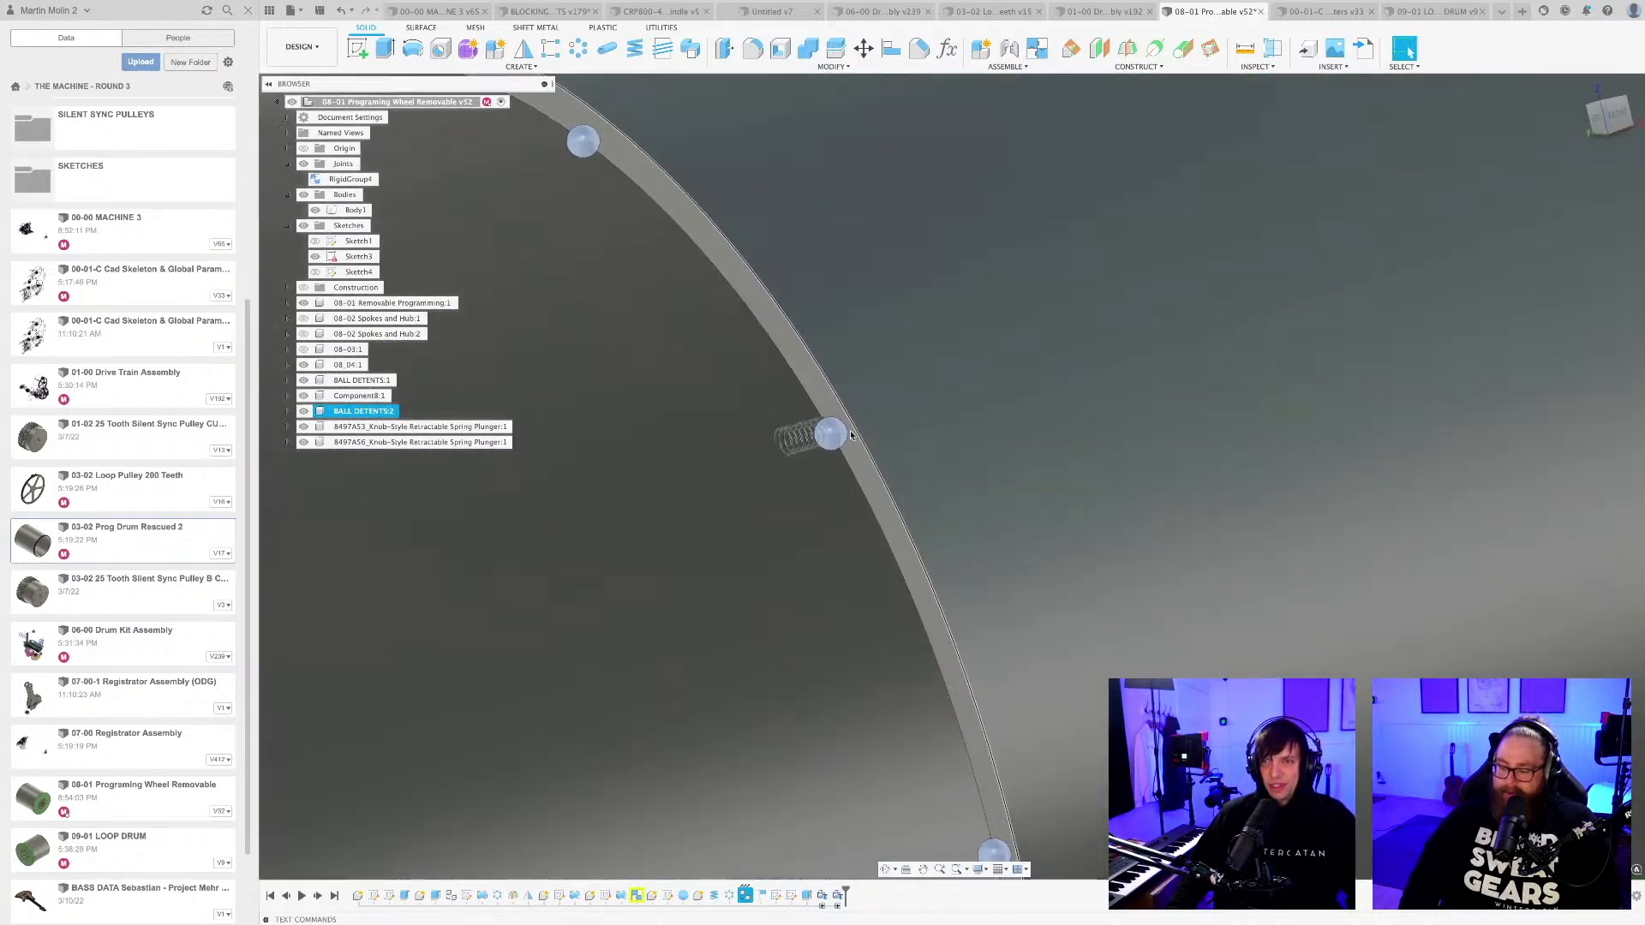
{"action": "scroll", "coordinate": [850, 435], "scroll_direction": "down", "scroll_amount": 15}
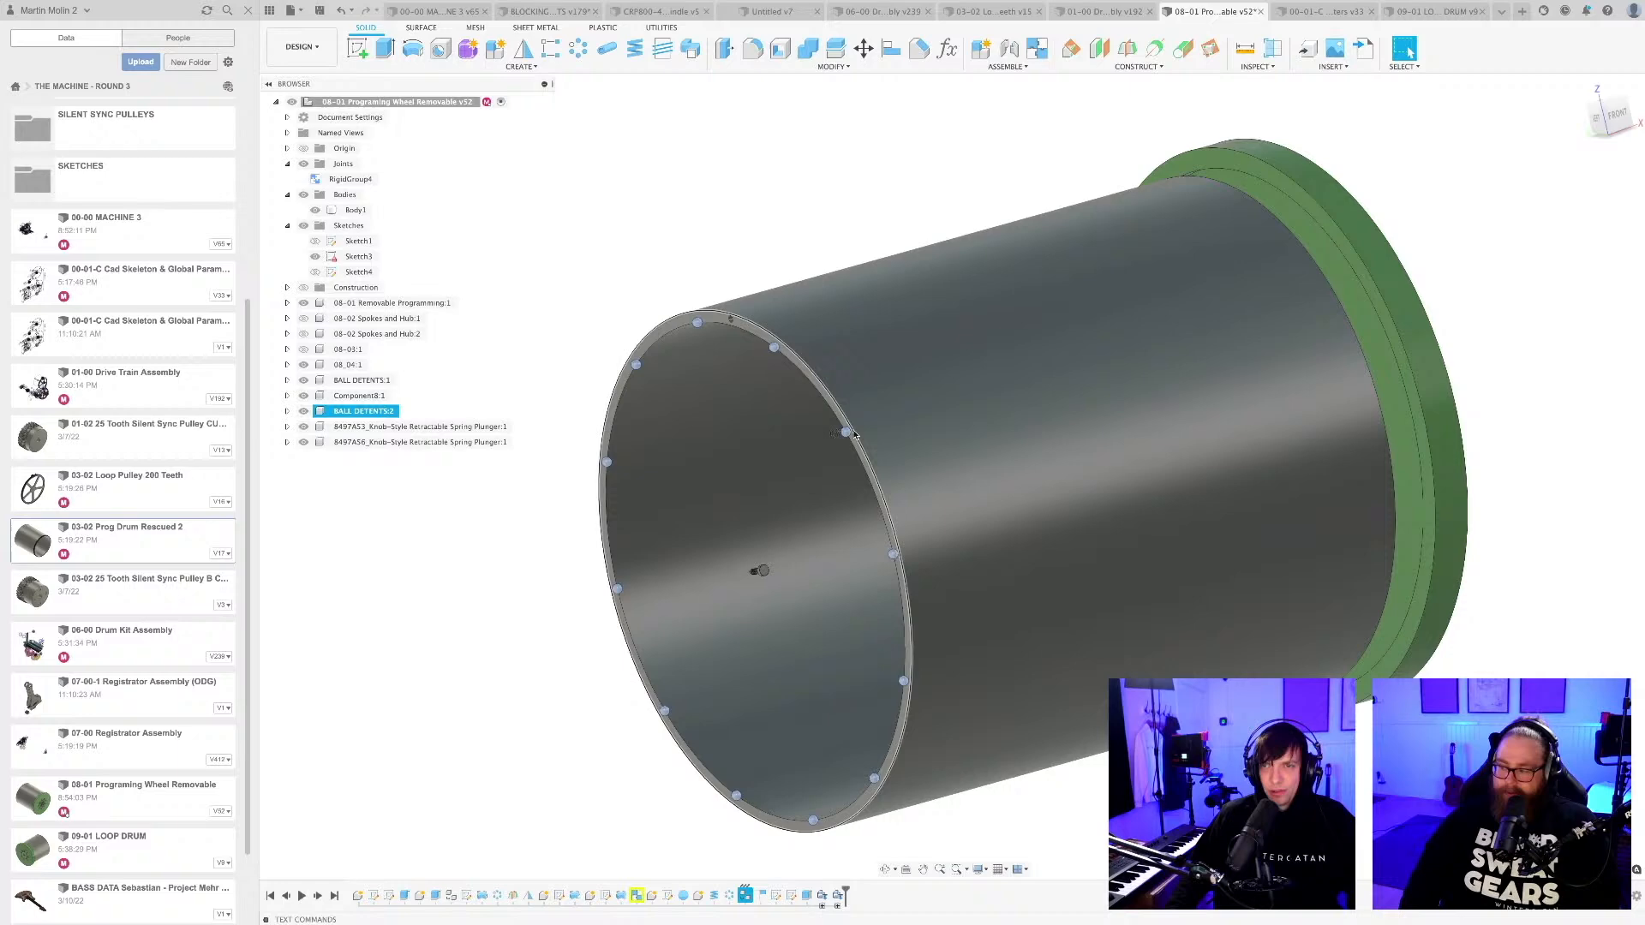
{"action": "left_click", "coordinate": [728, 289]}
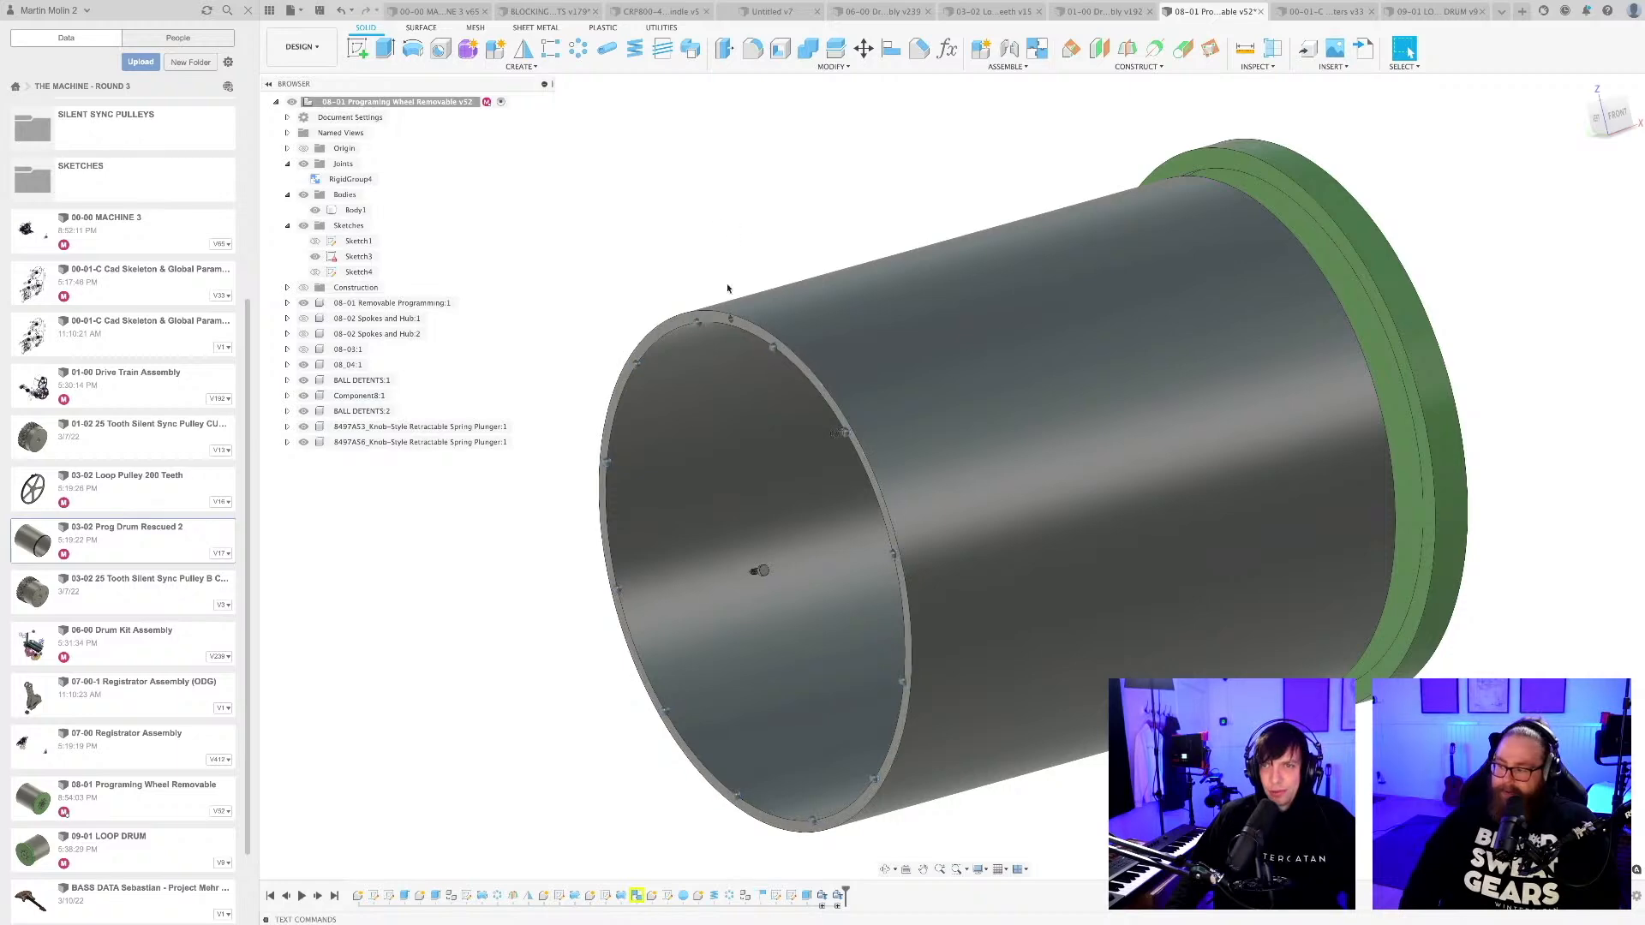
{"action": "scroll", "coordinate": [728, 289], "scroll_direction": "up", "scroll_amount": 10}
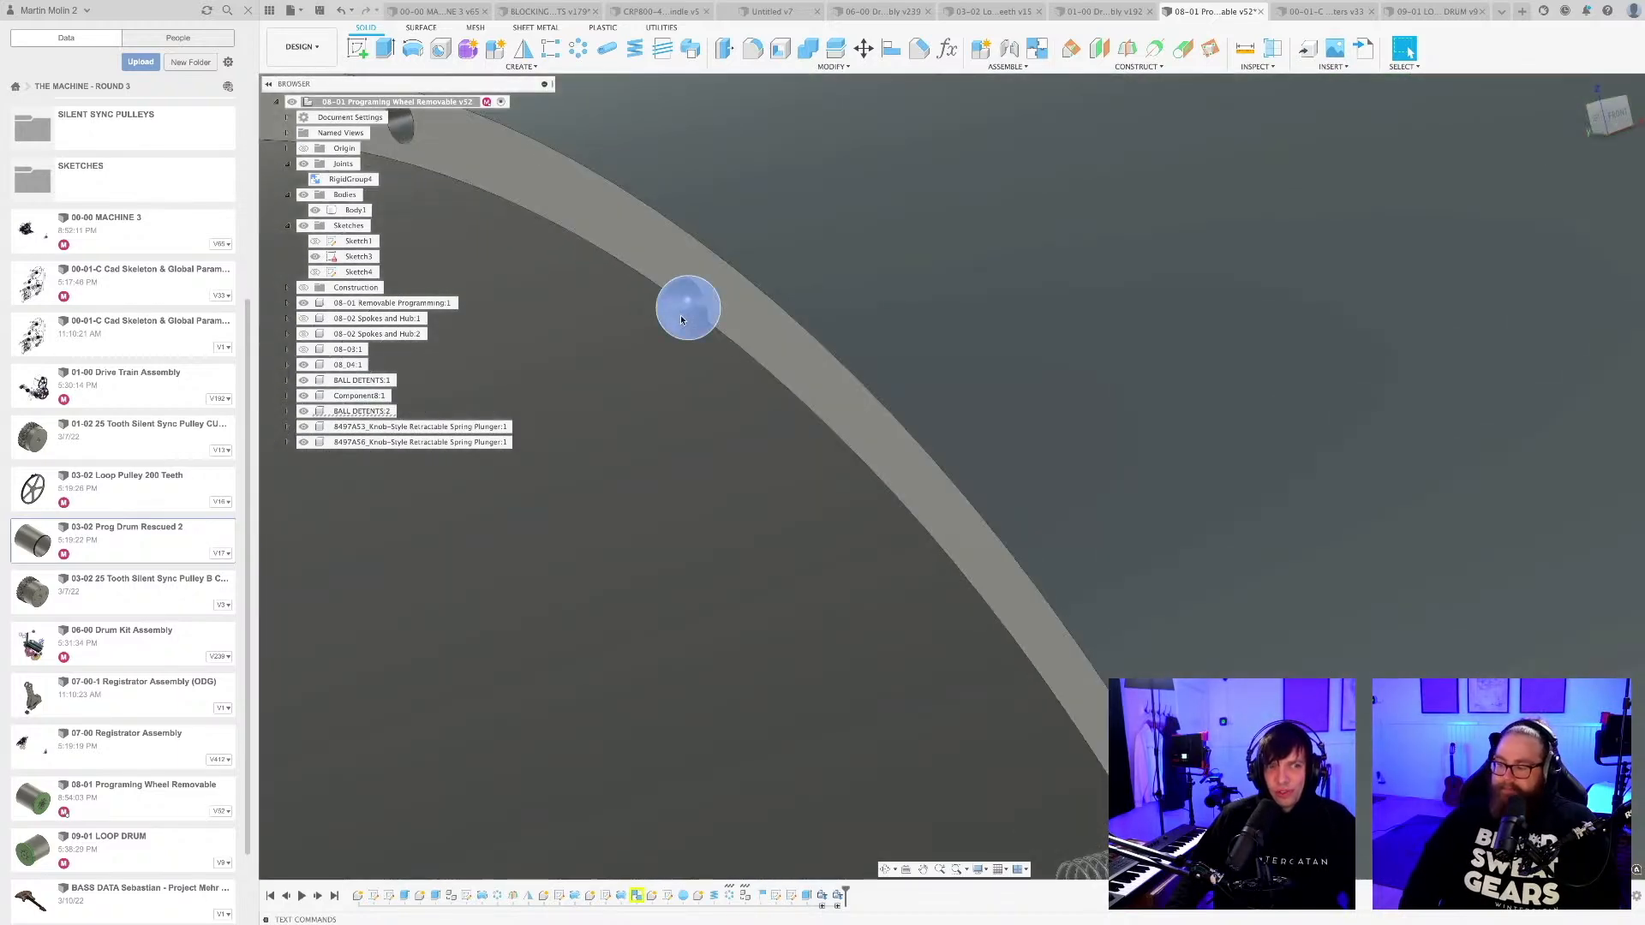
{"action": "scroll", "coordinate": [681, 319], "scroll_direction": "down", "scroll_amount": 10}
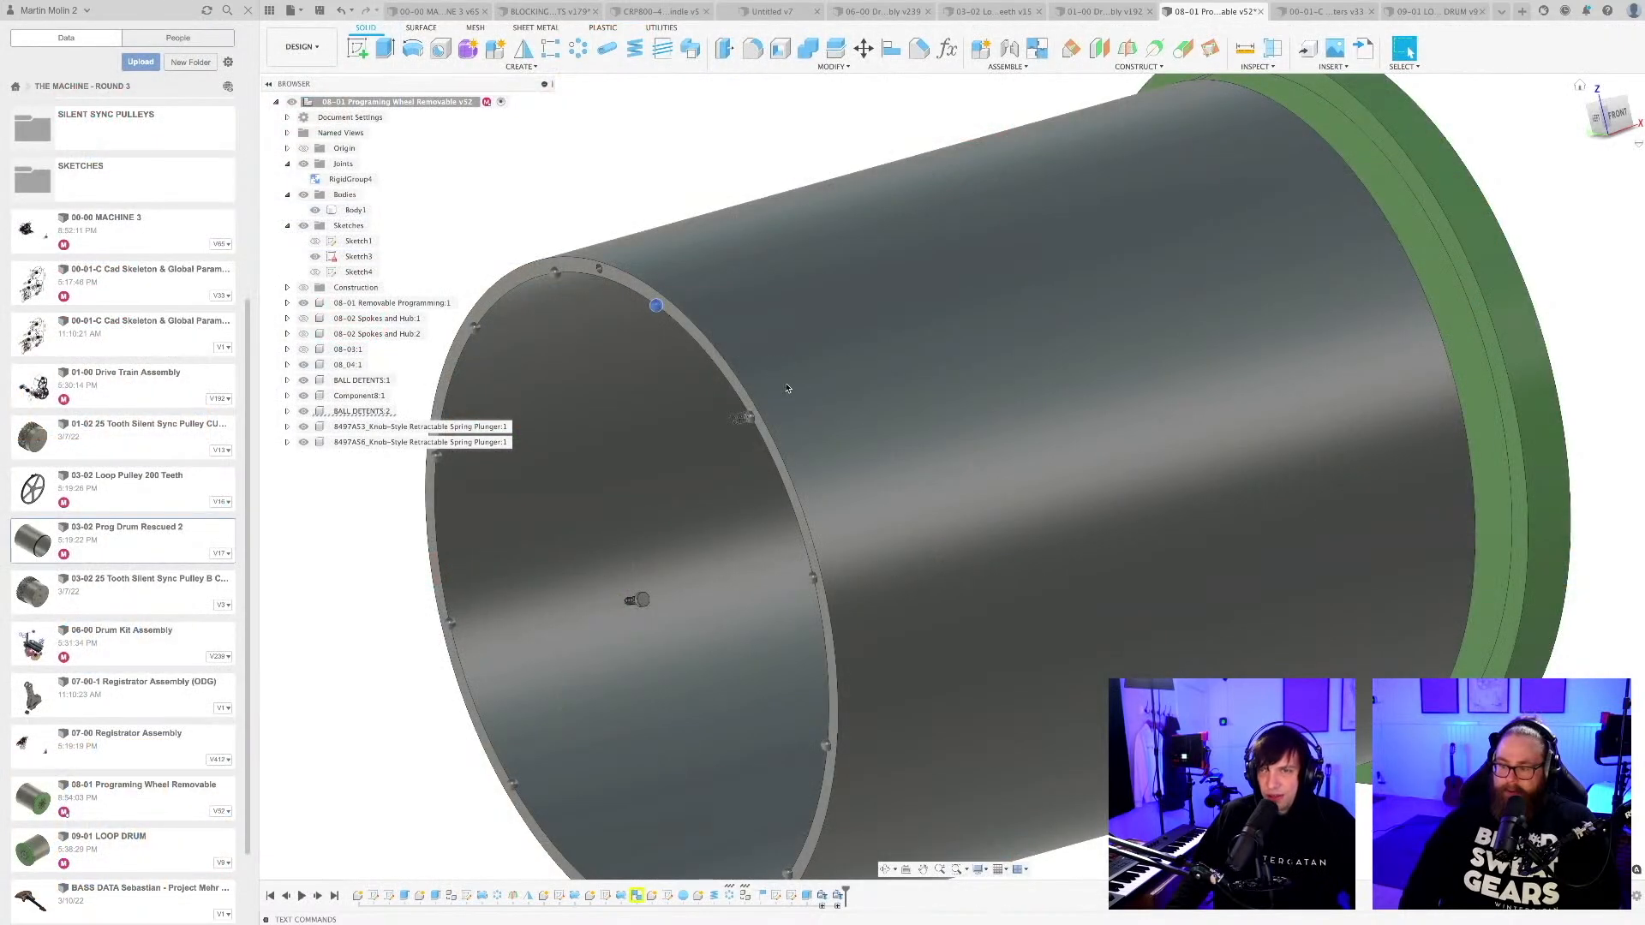
{"action": "scroll", "coordinate": [745, 257], "scroll_direction": "down", "scroll_amount": 5}
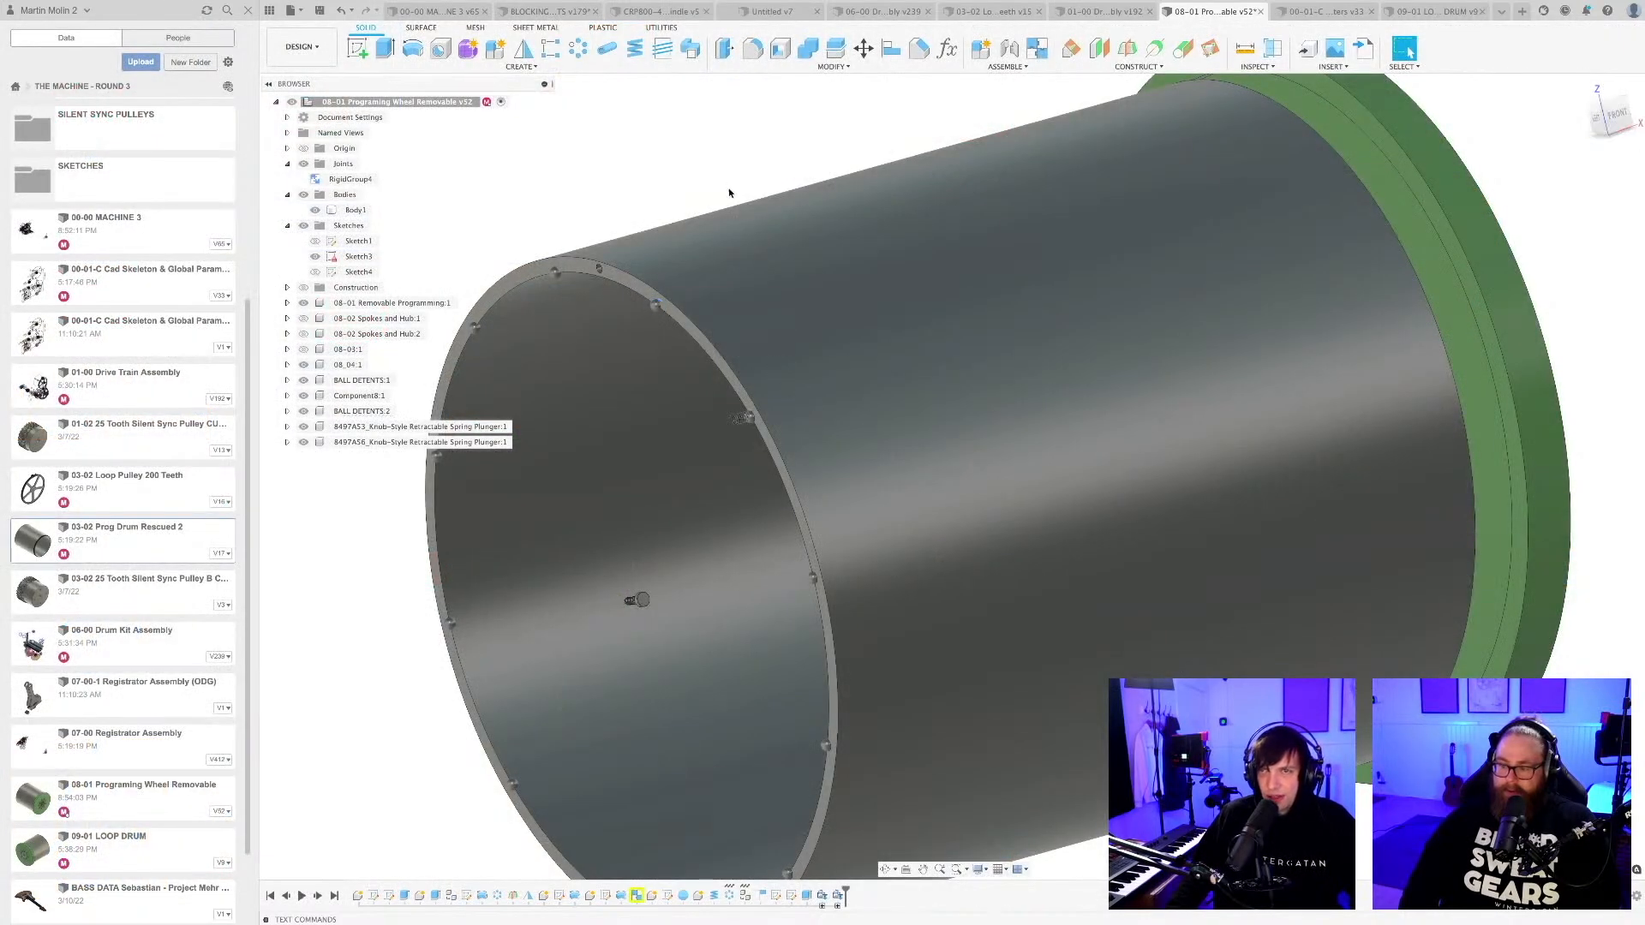
Delete the leftover green end plate body, Body1, from the end of the drum.
{"action": "middle_click_drag", "start_coordinate": [742, 258], "coordinate": [854, 597], "text": "shift"}
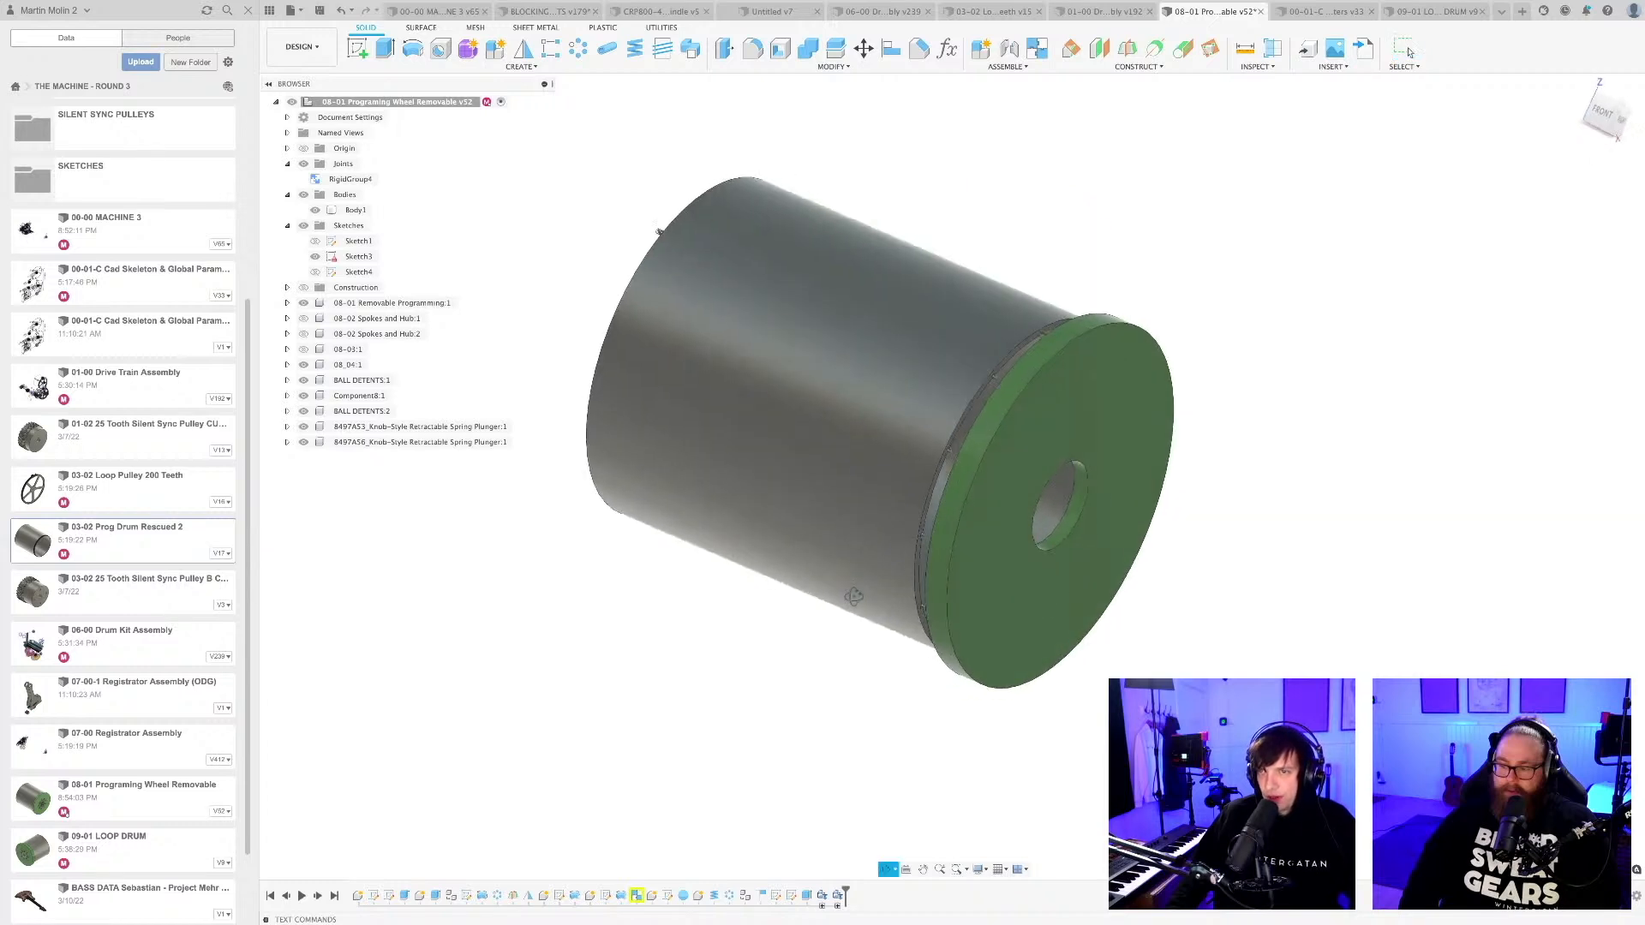
{"action": "left_click", "coordinate": [1003, 516]}
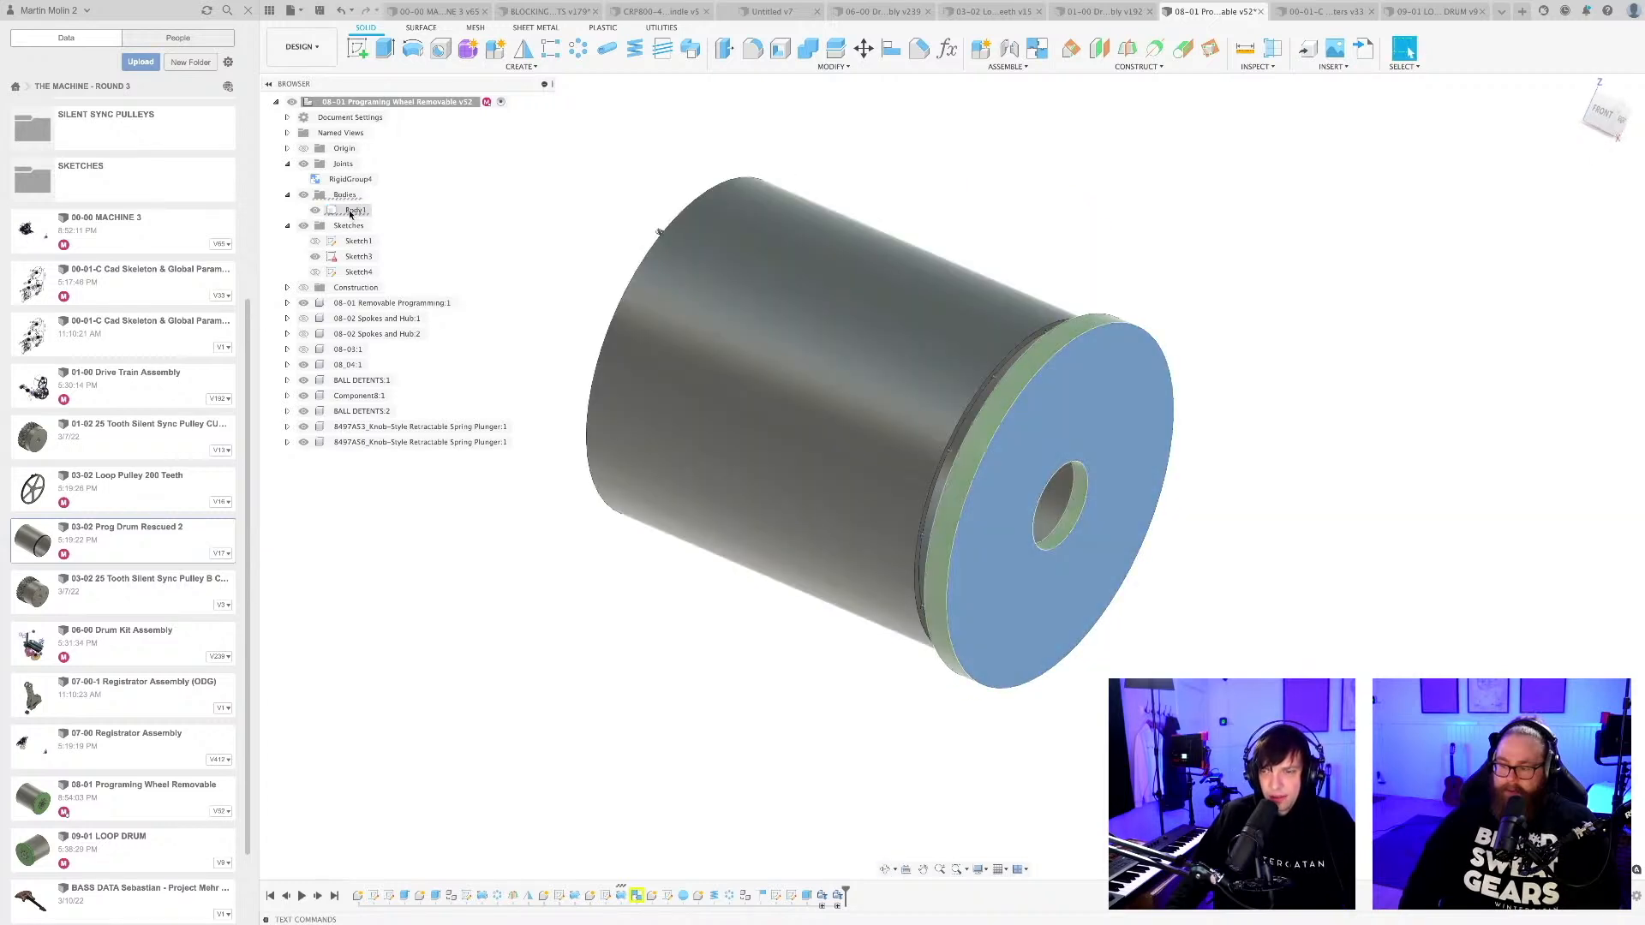
{"action": "left_click", "coordinate": [356, 211]}
{"action": "right_click", "coordinate": [353, 215]}
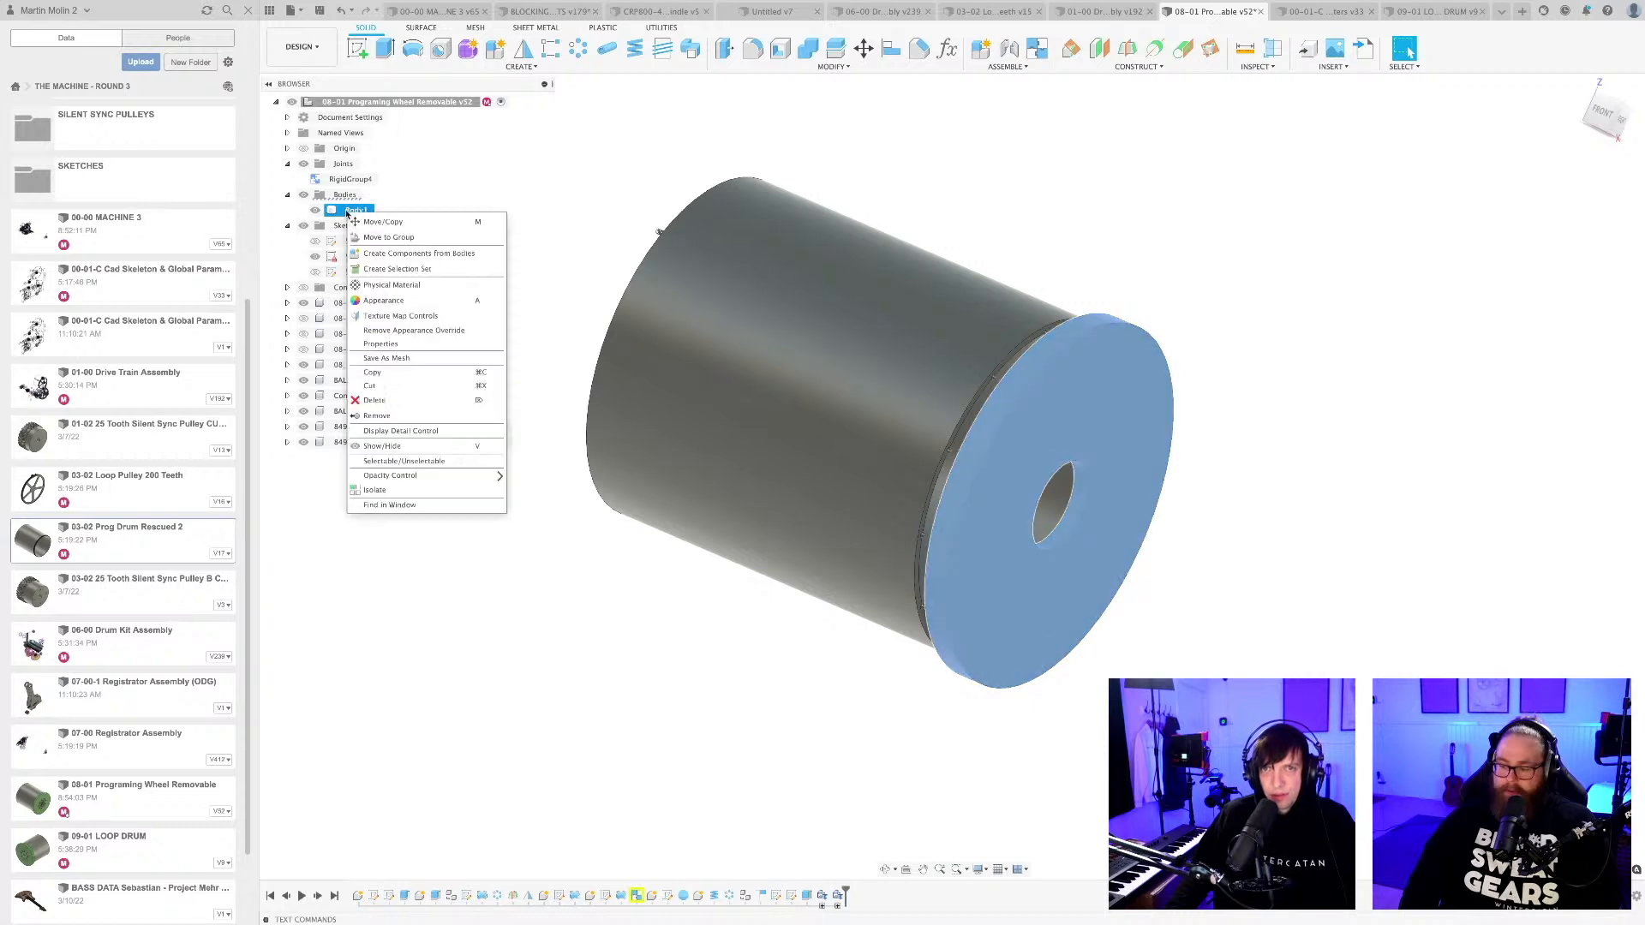
{"action": "left_click", "coordinate": [409, 394]}
Delete the small spring component, Component8:1, at the drum's open rim, including its dependent references.
{"action": "middle_click_drag", "start_coordinate": [591, 472], "coordinate": [1362, 514], "text": "shift"}
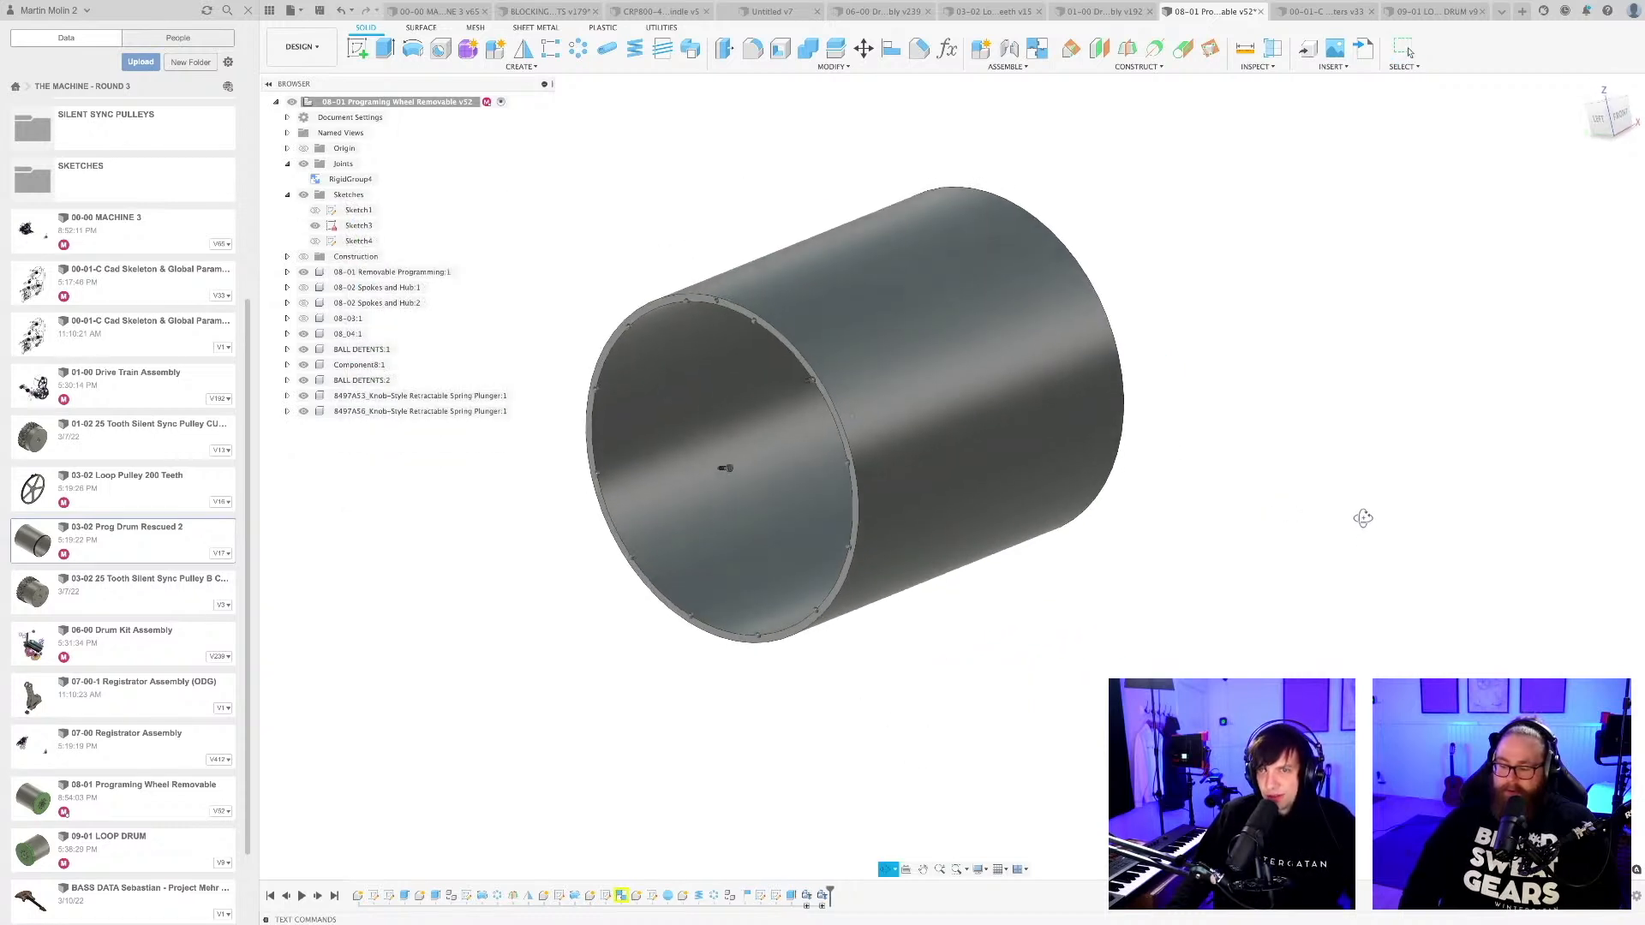
{"action": "scroll", "coordinate": [882, 372], "scroll_direction": "up", "scroll_amount": 6}
{"action": "left_click", "coordinate": [754, 387]}
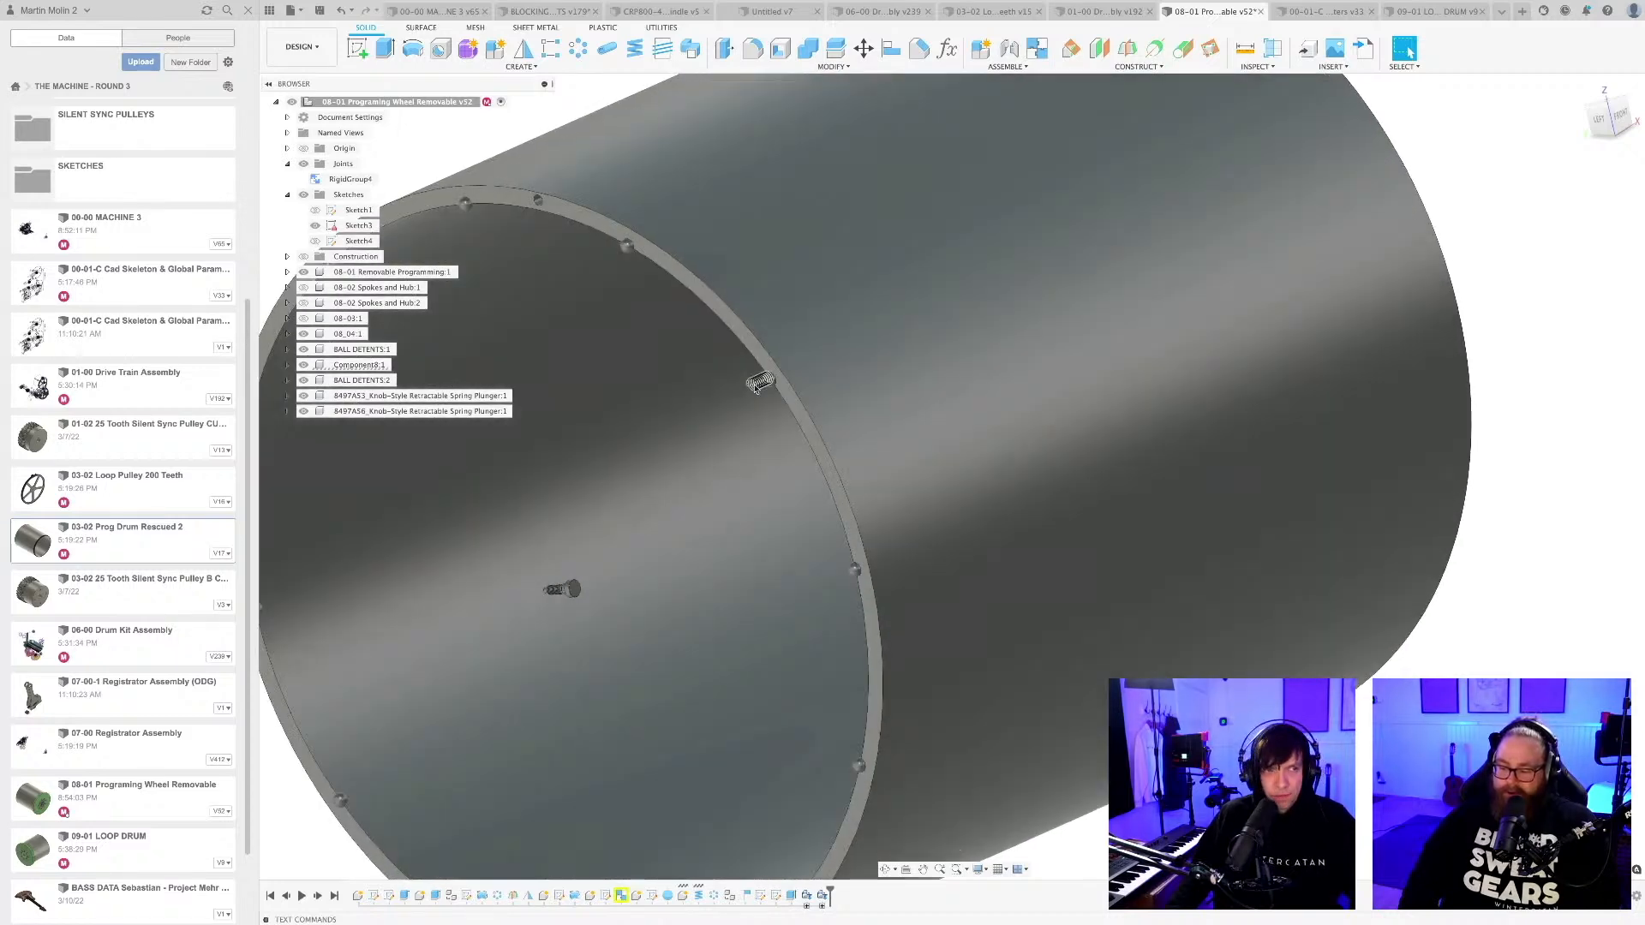
{"action": "middle_click_drag", "start_coordinate": [677, 443], "coordinate": [717, 452], "text": "shift"}
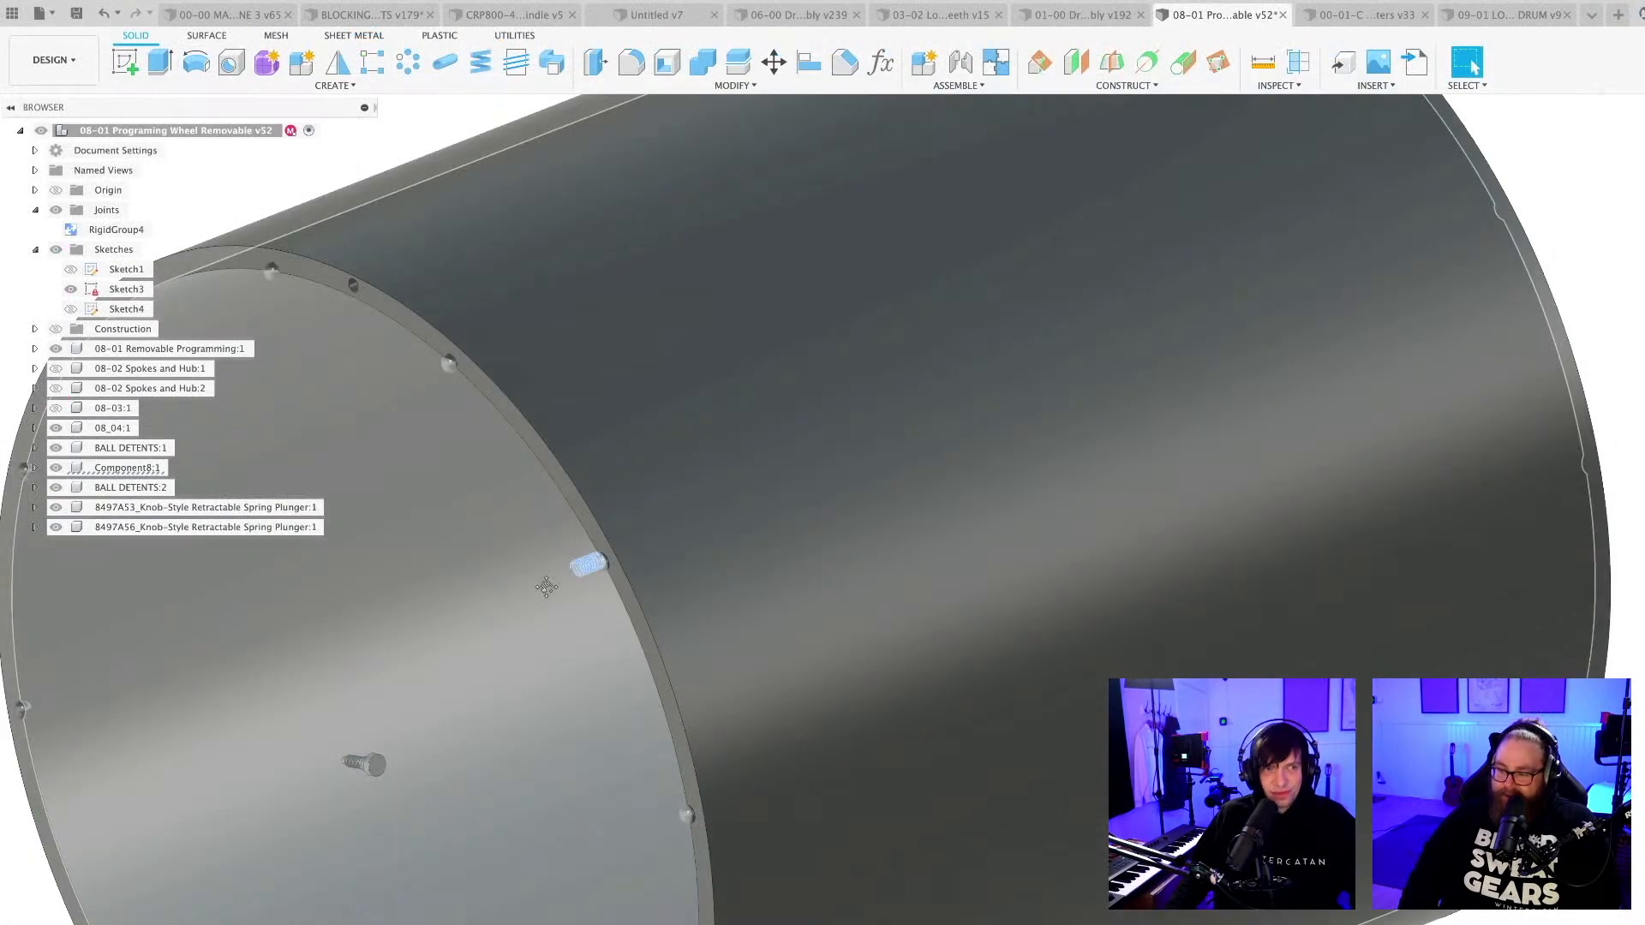
{"action": "middle_click_drag", "start_coordinate": [546, 587], "coordinate": [784, 542]}
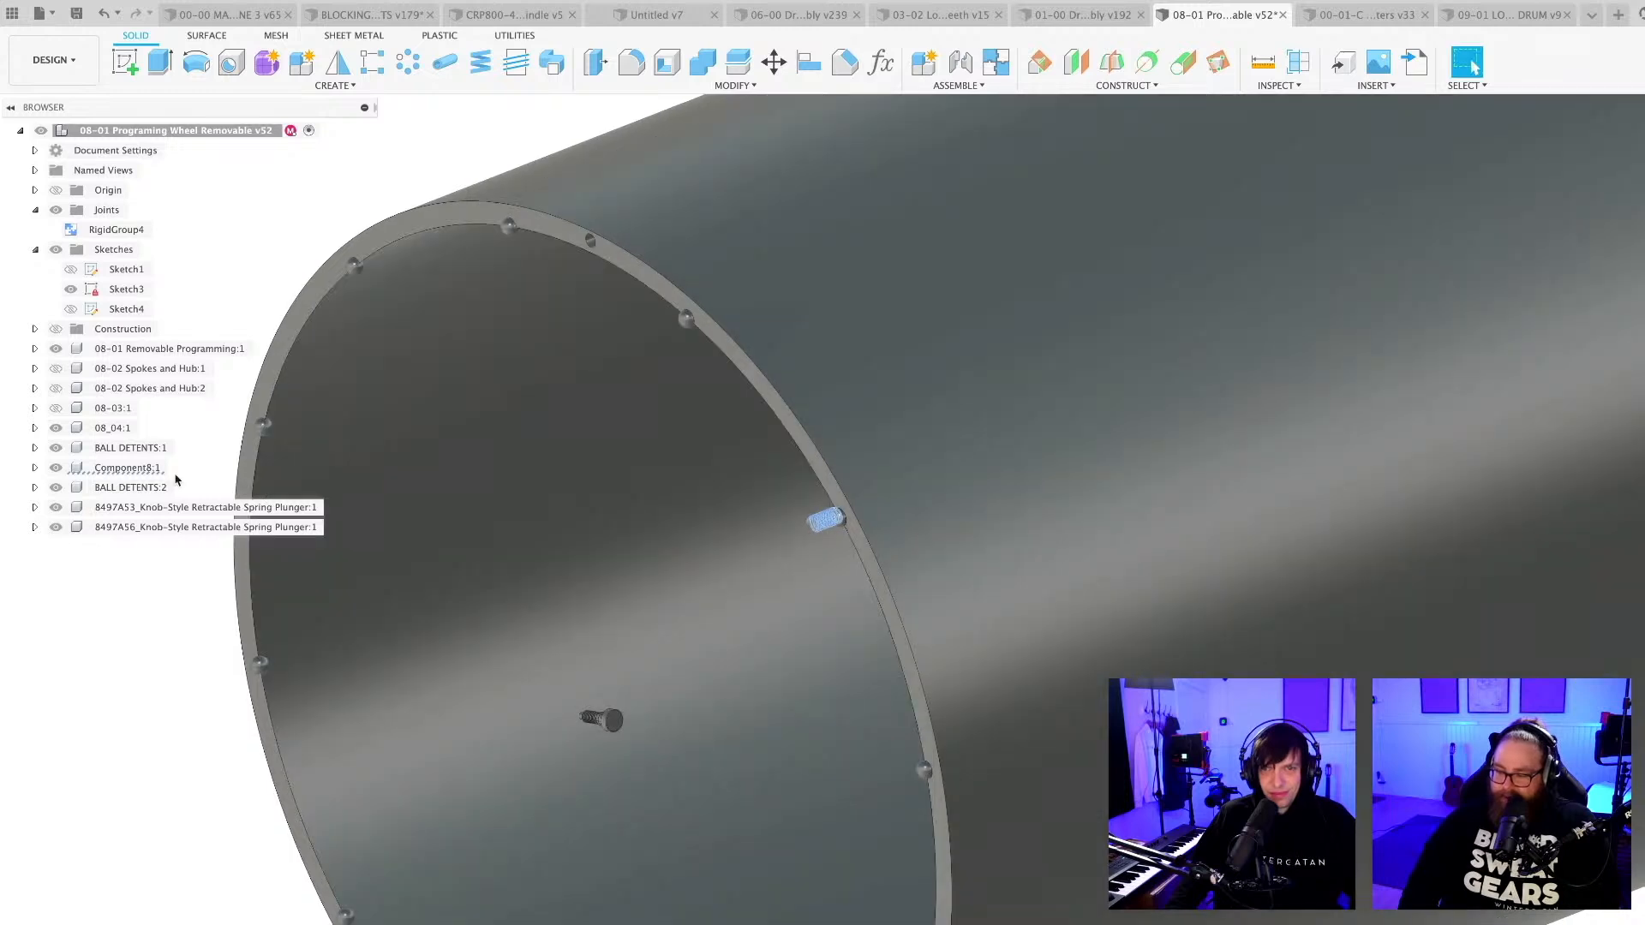
{"action": "right_click", "coordinate": [126, 467]}
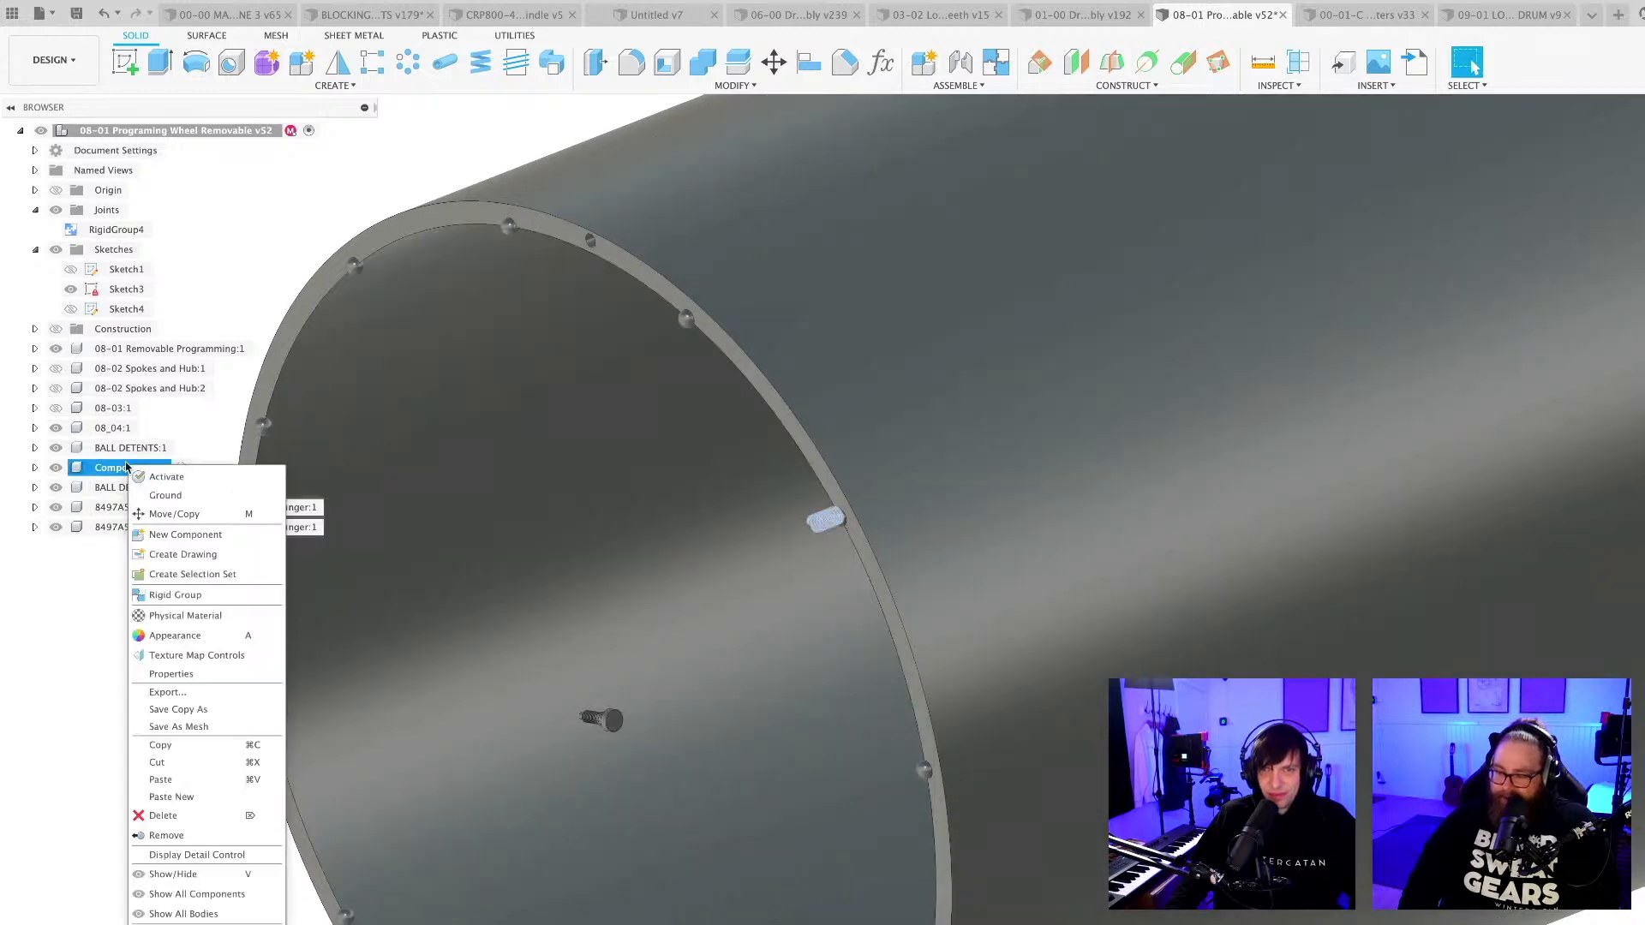
{"action": "left_click", "coordinate": [191, 815]}
{"action": "left_click", "coordinate": [628, 609]}
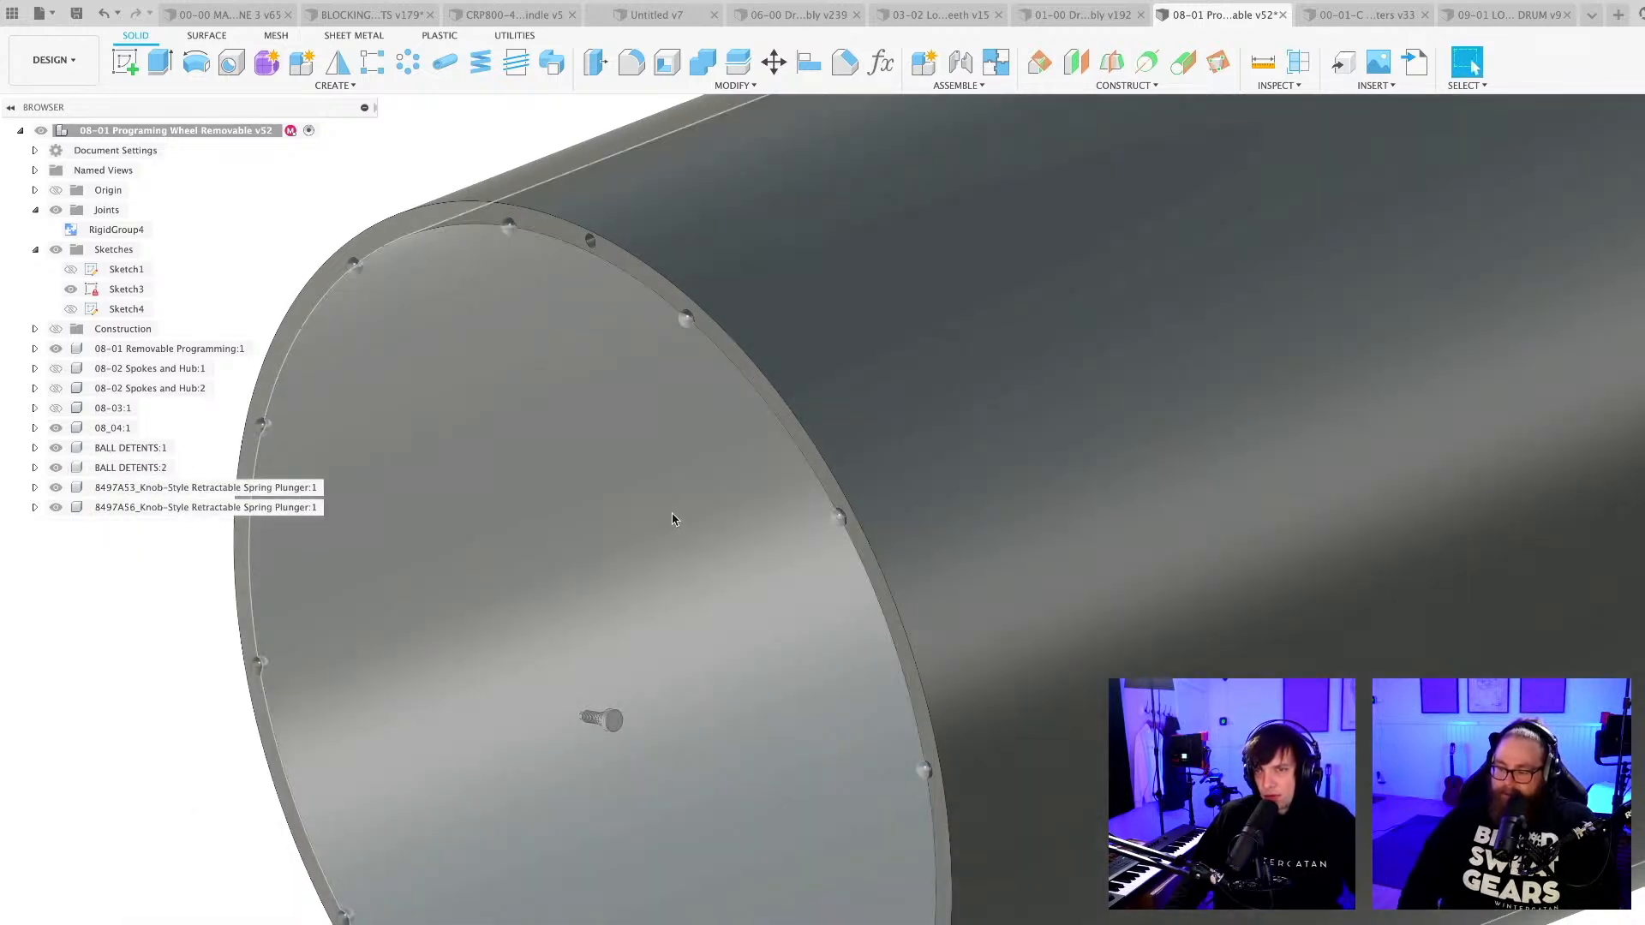
Delete the BALL DETENTS:2 component with its ring of balls from the drum's open rim.
{"action": "key", "text": "F6"}
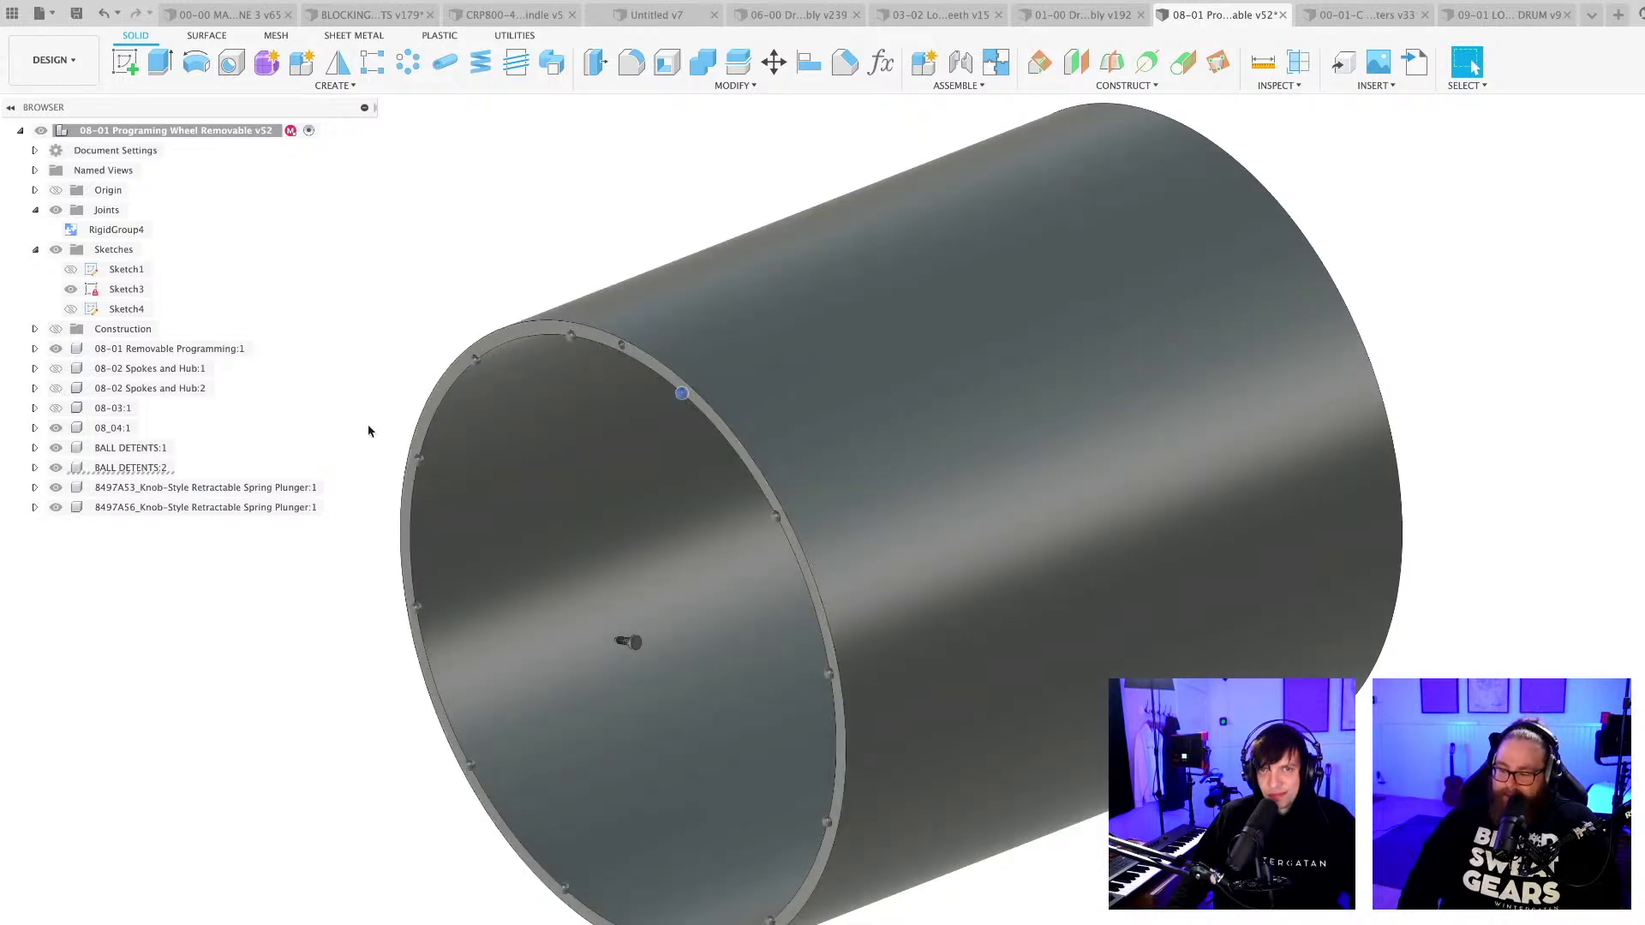
{"action": "left_click", "coordinate": [129, 468]}
{"action": "right_click", "coordinate": [125, 468]}
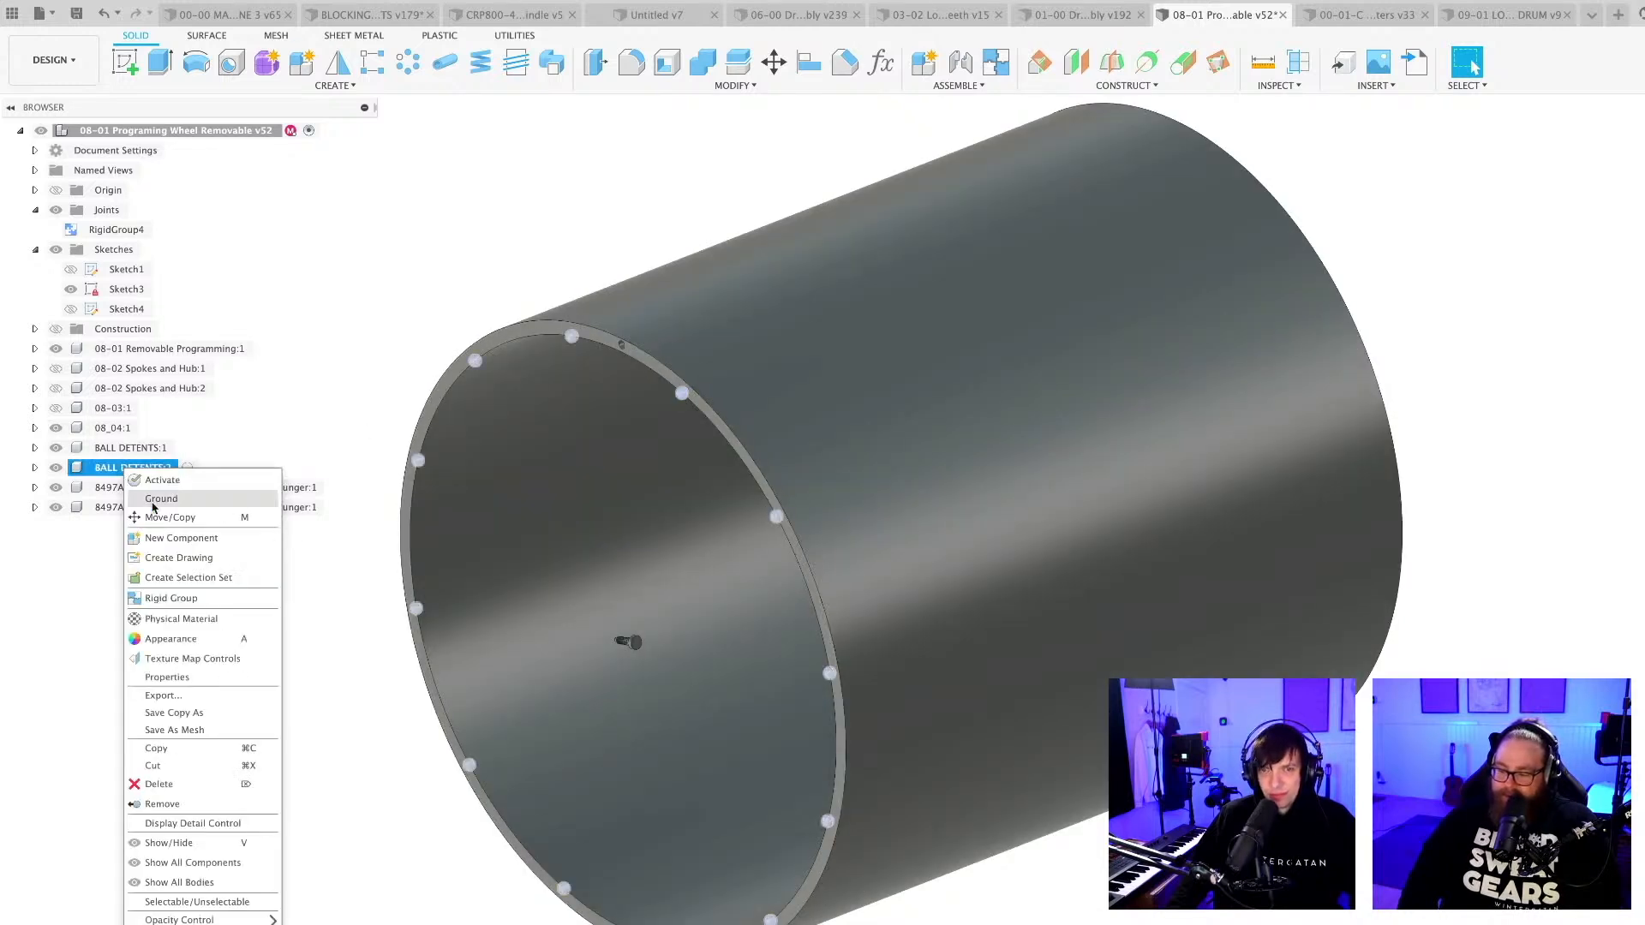
{"action": "left_click", "coordinate": [159, 785]}
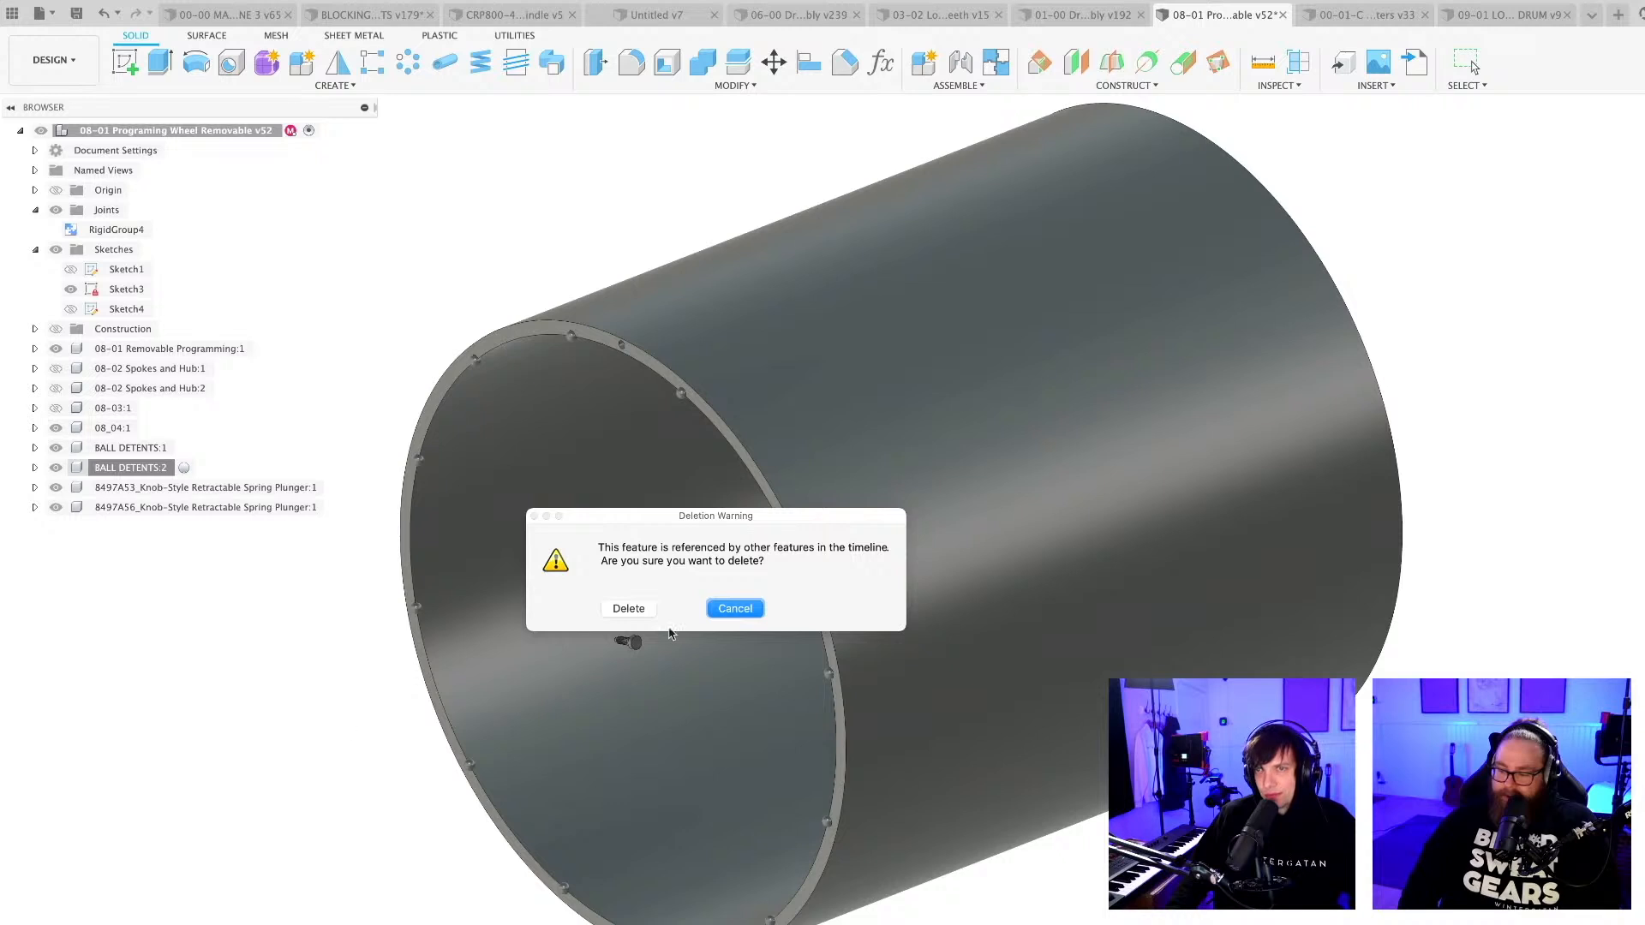
{"action": "left_click", "coordinate": [636, 610]}
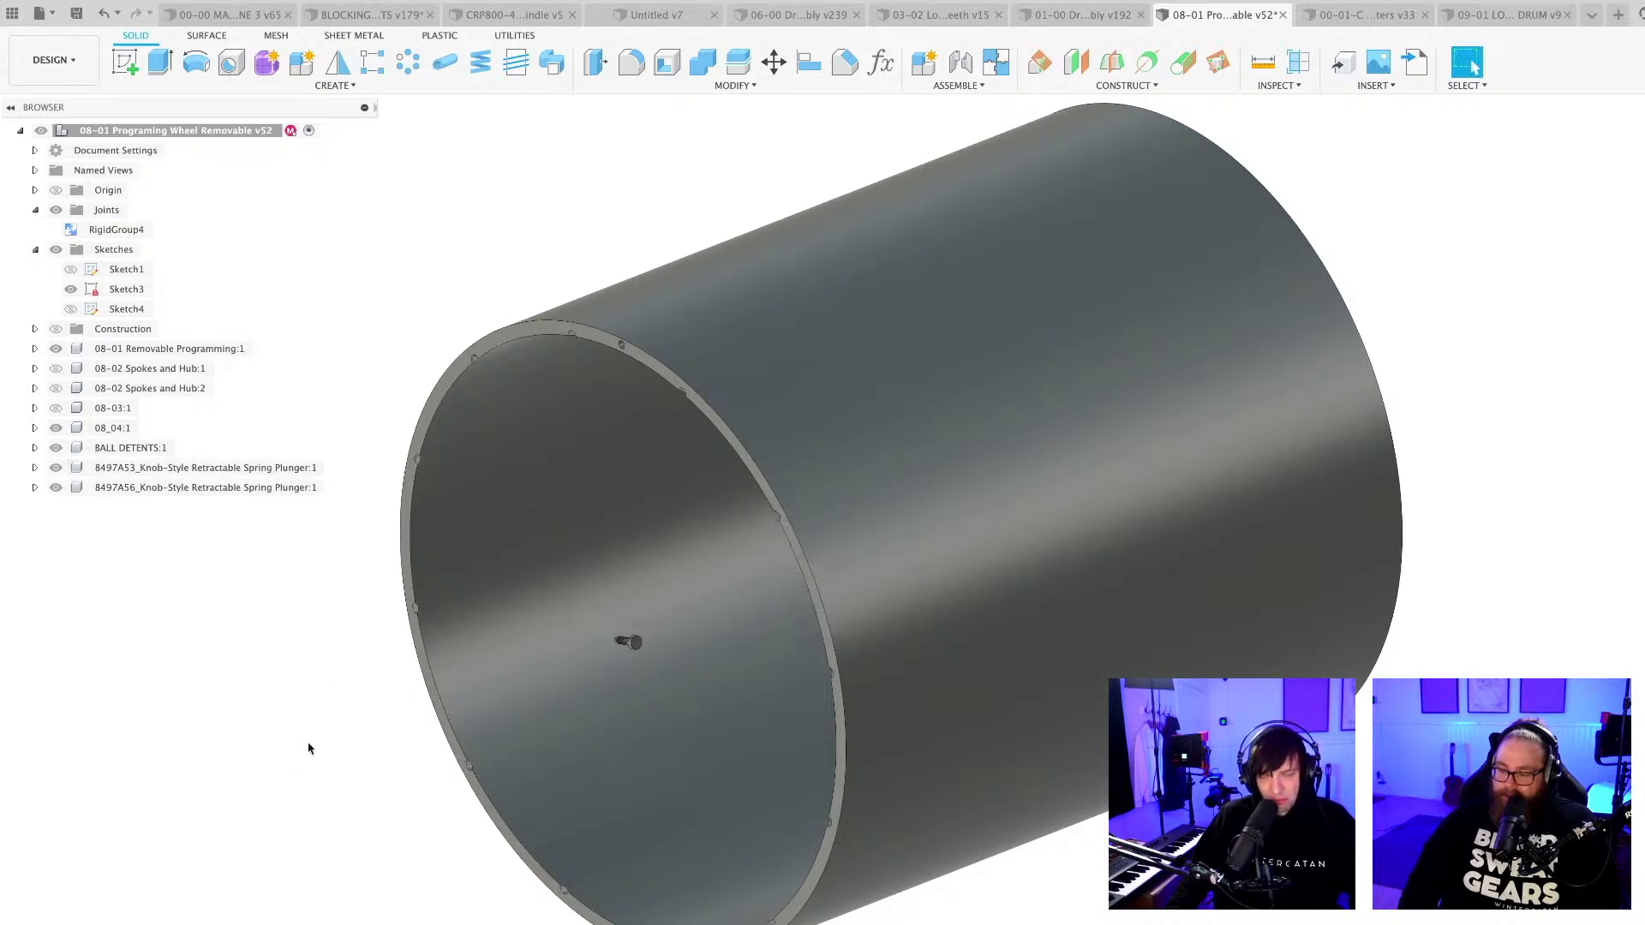
Delete the BALL DETENTS:1 component with its ring of balls from the drum's other open rim.
{"action": "scroll", "coordinate": [309, 748], "scroll_direction": "down", "scroll_amount": 3}
{"action": "middle_click_drag", "start_coordinate": [310, 752], "coordinate": [215, 698], "text": "shift"}
{"action": "scroll", "coordinate": [991, 436], "scroll_direction": "up", "scroll_amount": 4}
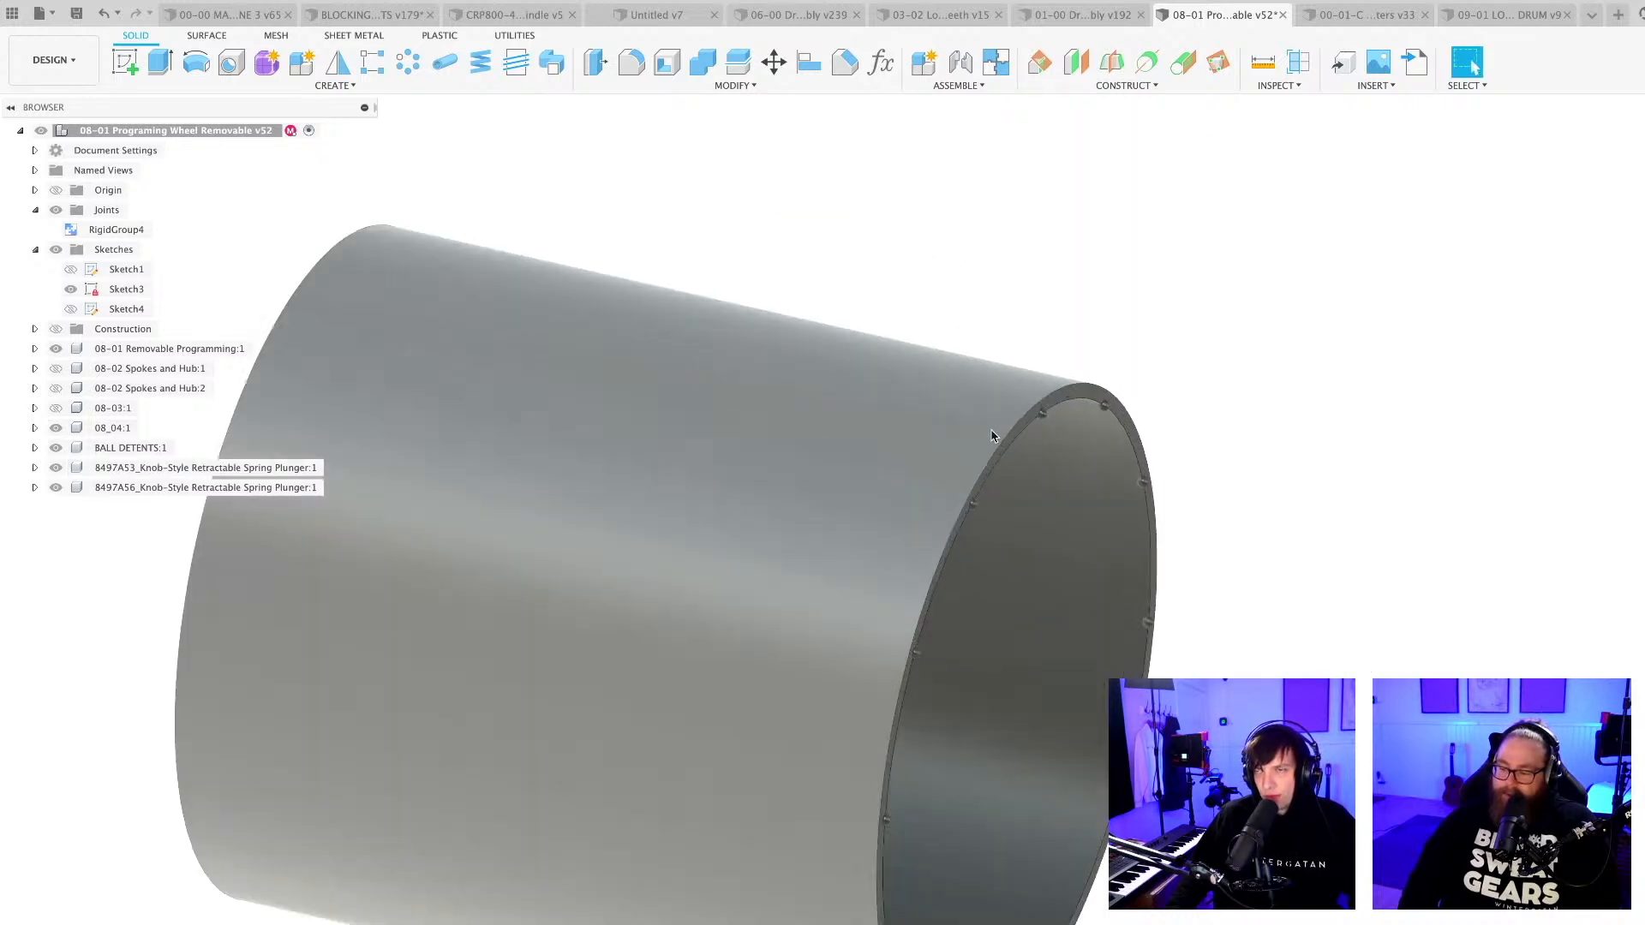
{"action": "scroll", "coordinate": [991, 436], "scroll_direction": "up", "scroll_amount": 1}
{"action": "left_click", "coordinate": [1047, 412]}
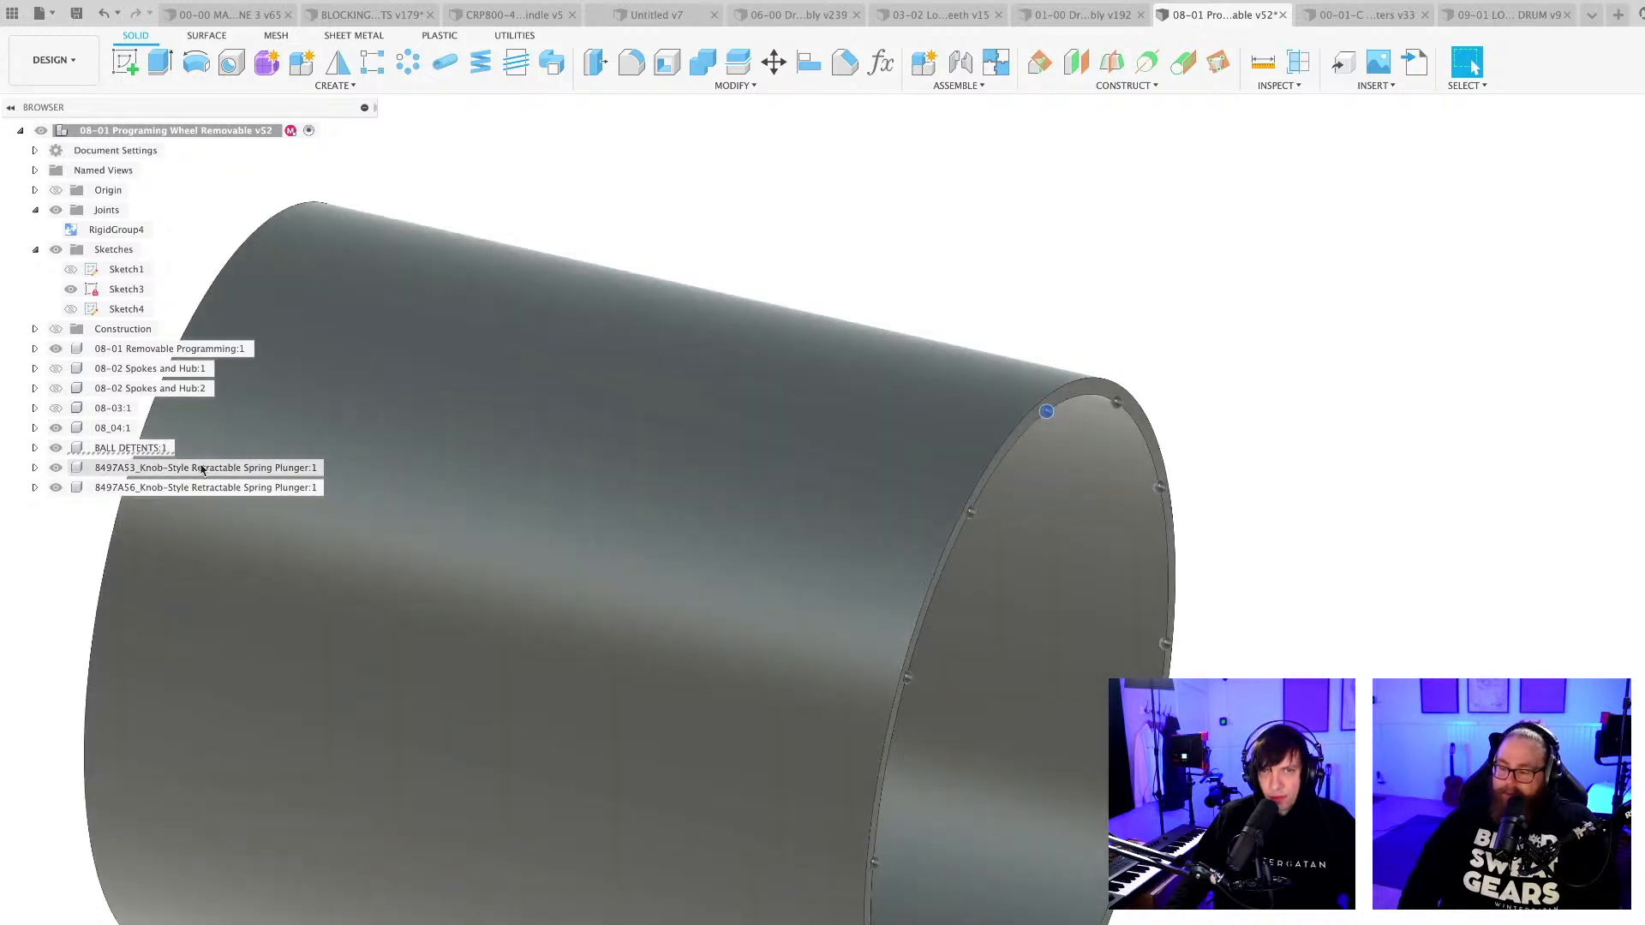
{"action": "left_click", "coordinate": [144, 448]}
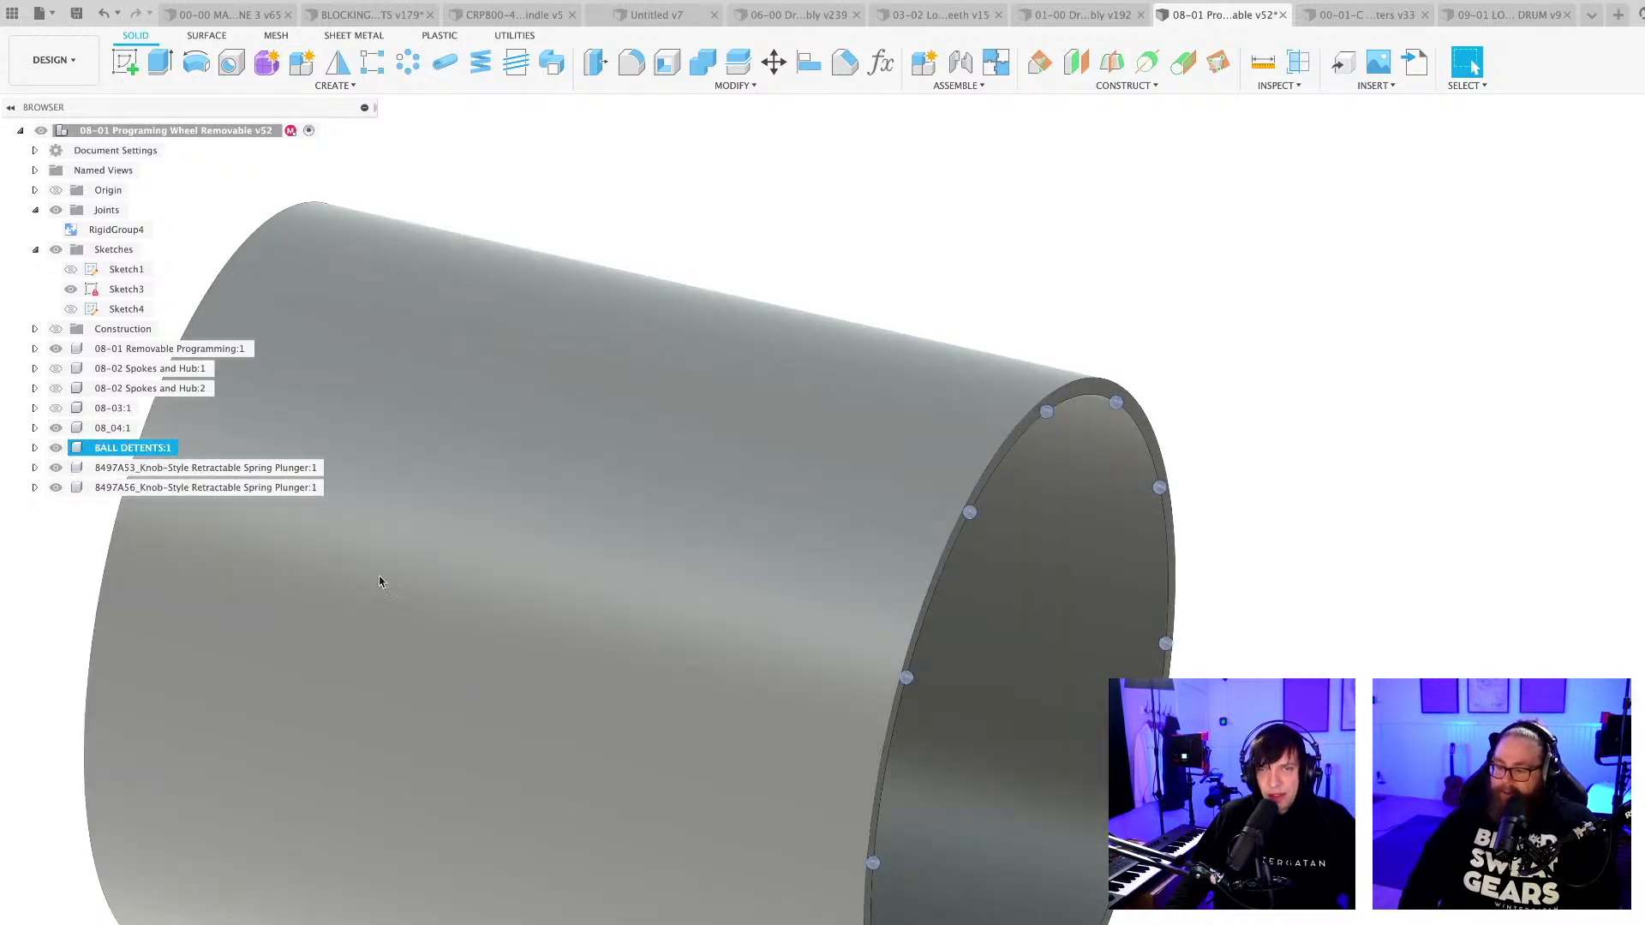
{"action": "scroll", "coordinate": [496, 592], "scroll_direction": "down", "scroll_amount": 2}
{"action": "middle_click_drag", "start_coordinate": [496, 591], "coordinate": [608, 547]}
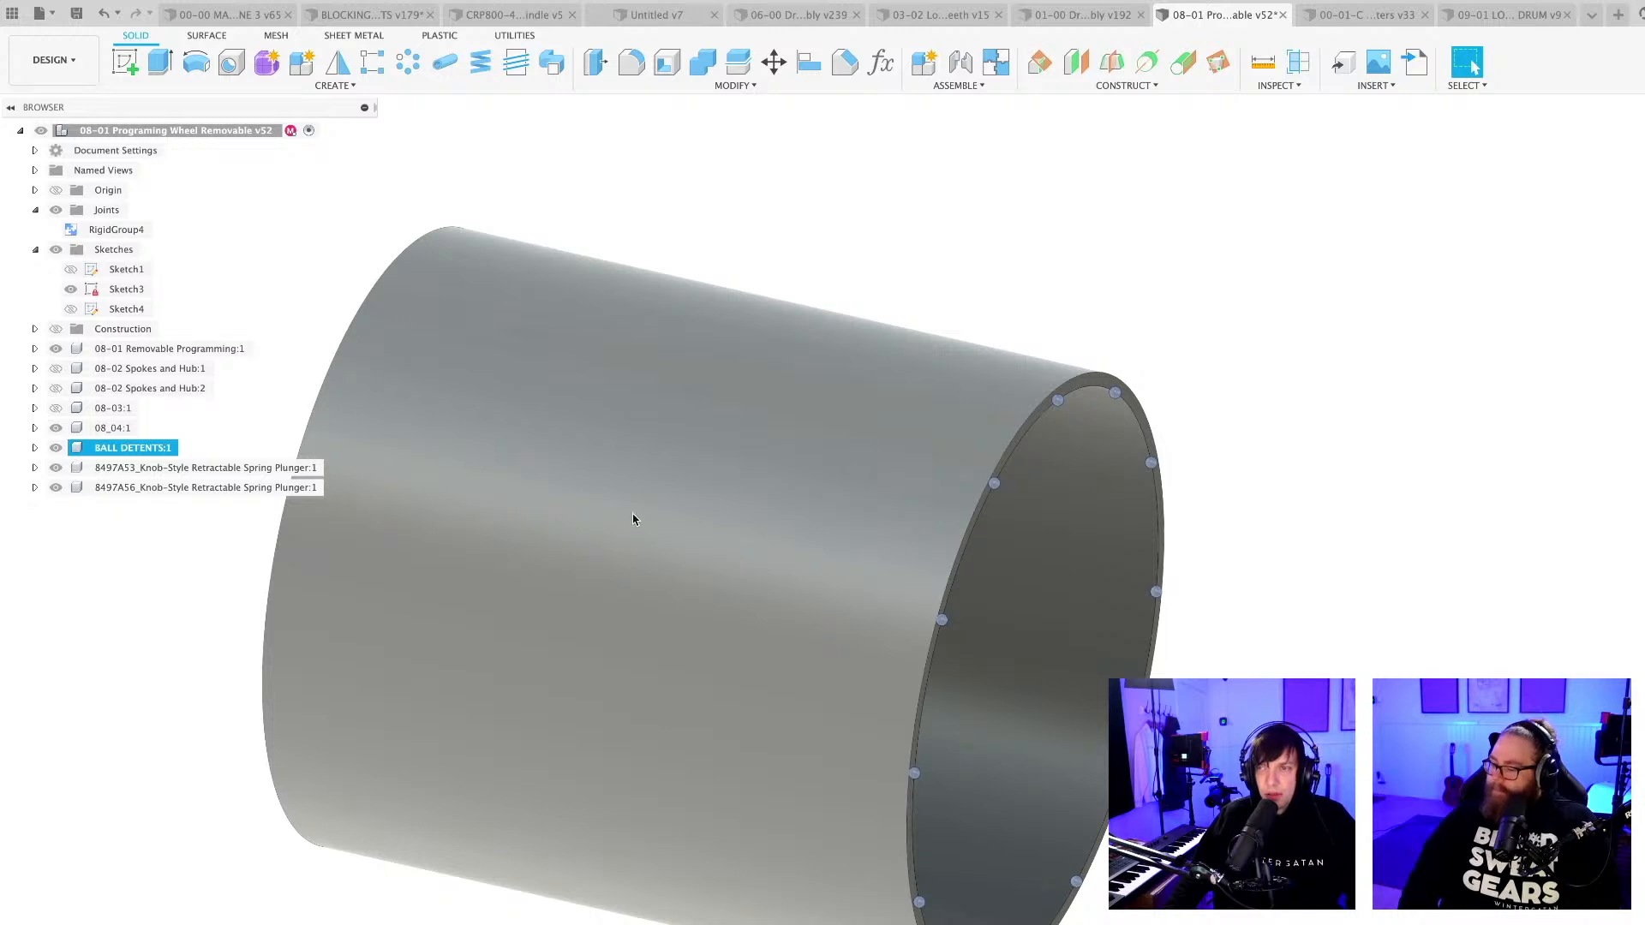
{"action": "scroll", "coordinate": [617, 512], "scroll_direction": "down", "scroll_amount": 5}
{"action": "middle_click_drag", "start_coordinate": [619, 515], "coordinate": [601, 505], "text": "shift"}
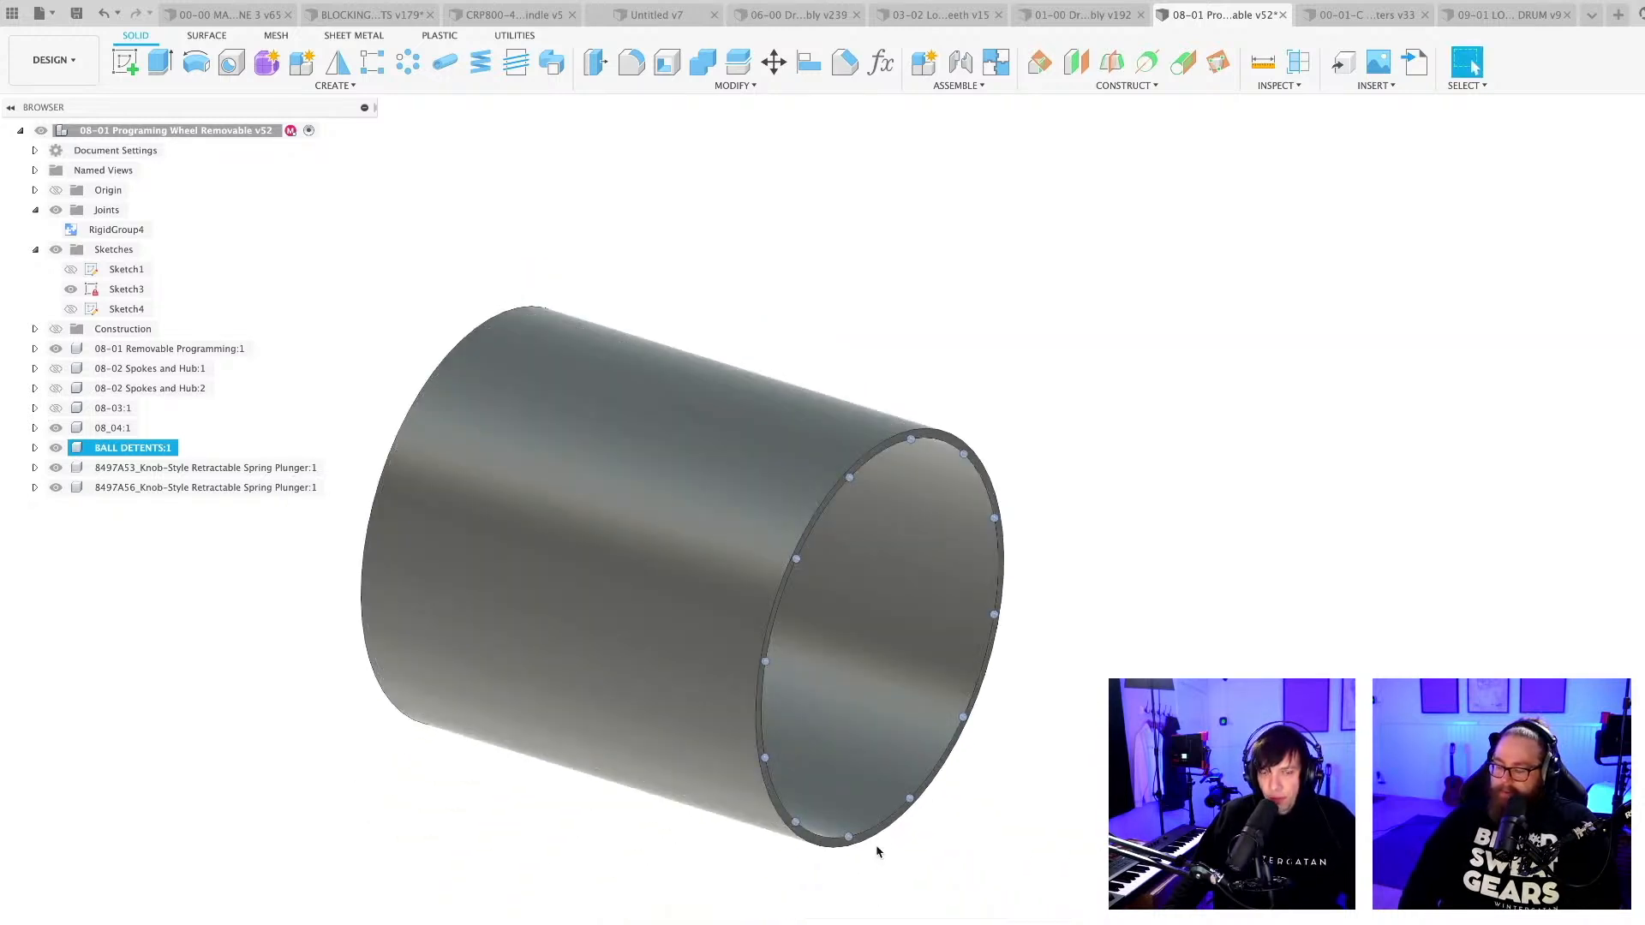
{"action": "scroll", "coordinate": [881, 846], "scroll_direction": "up", "scroll_amount": 2}
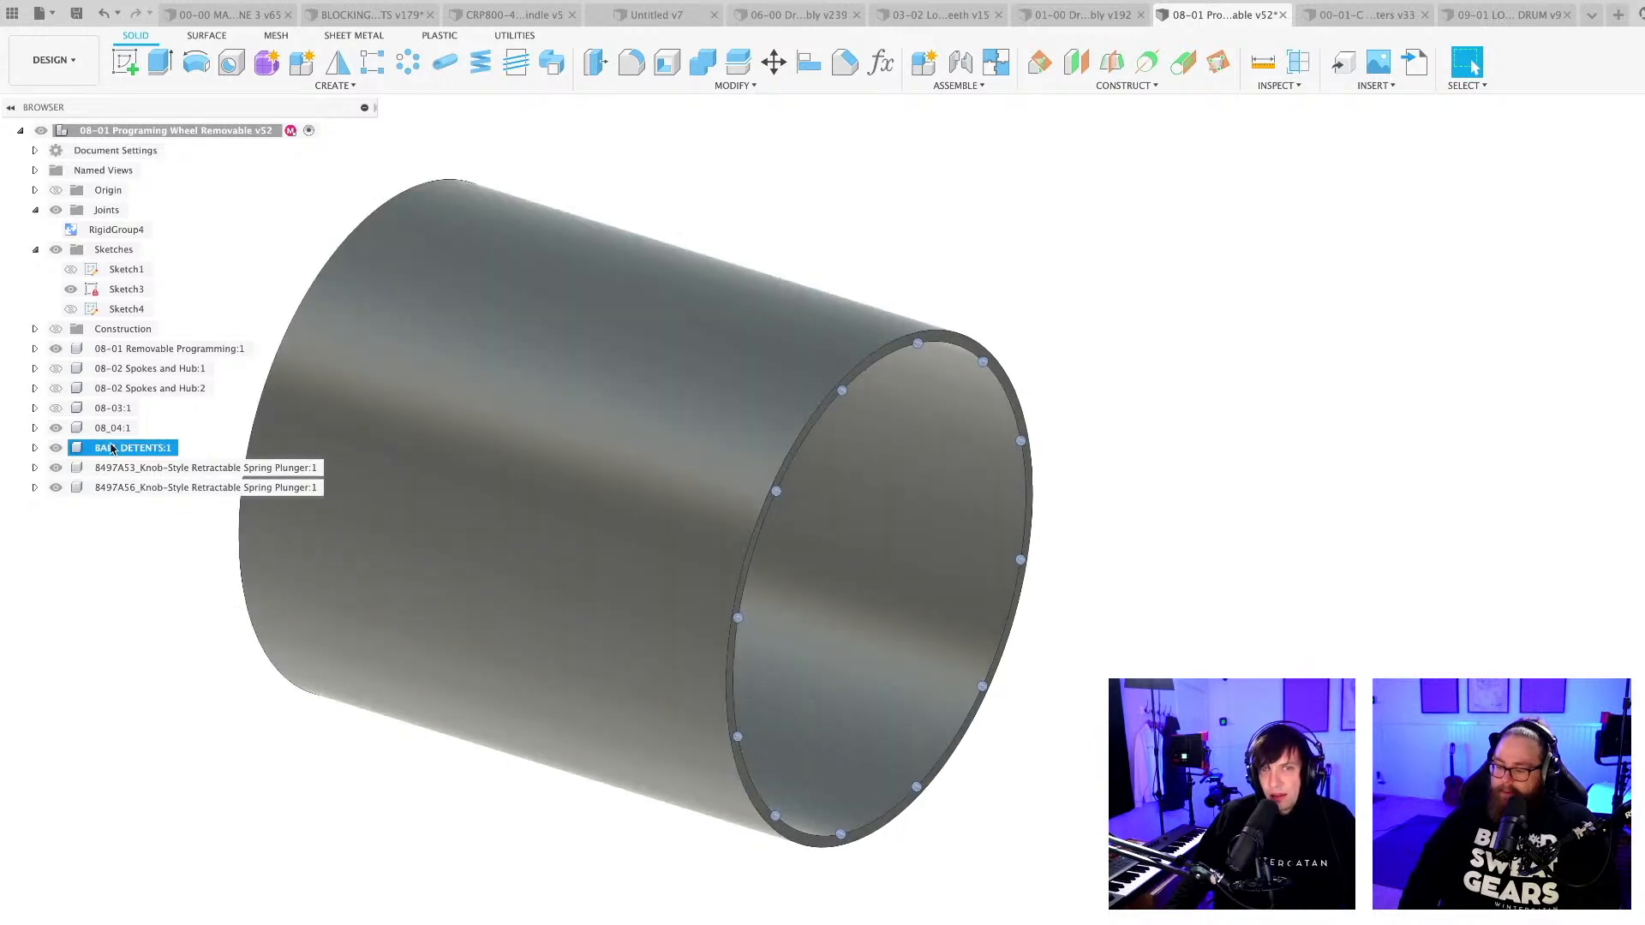
{"action": "right_click", "coordinate": [117, 449]}
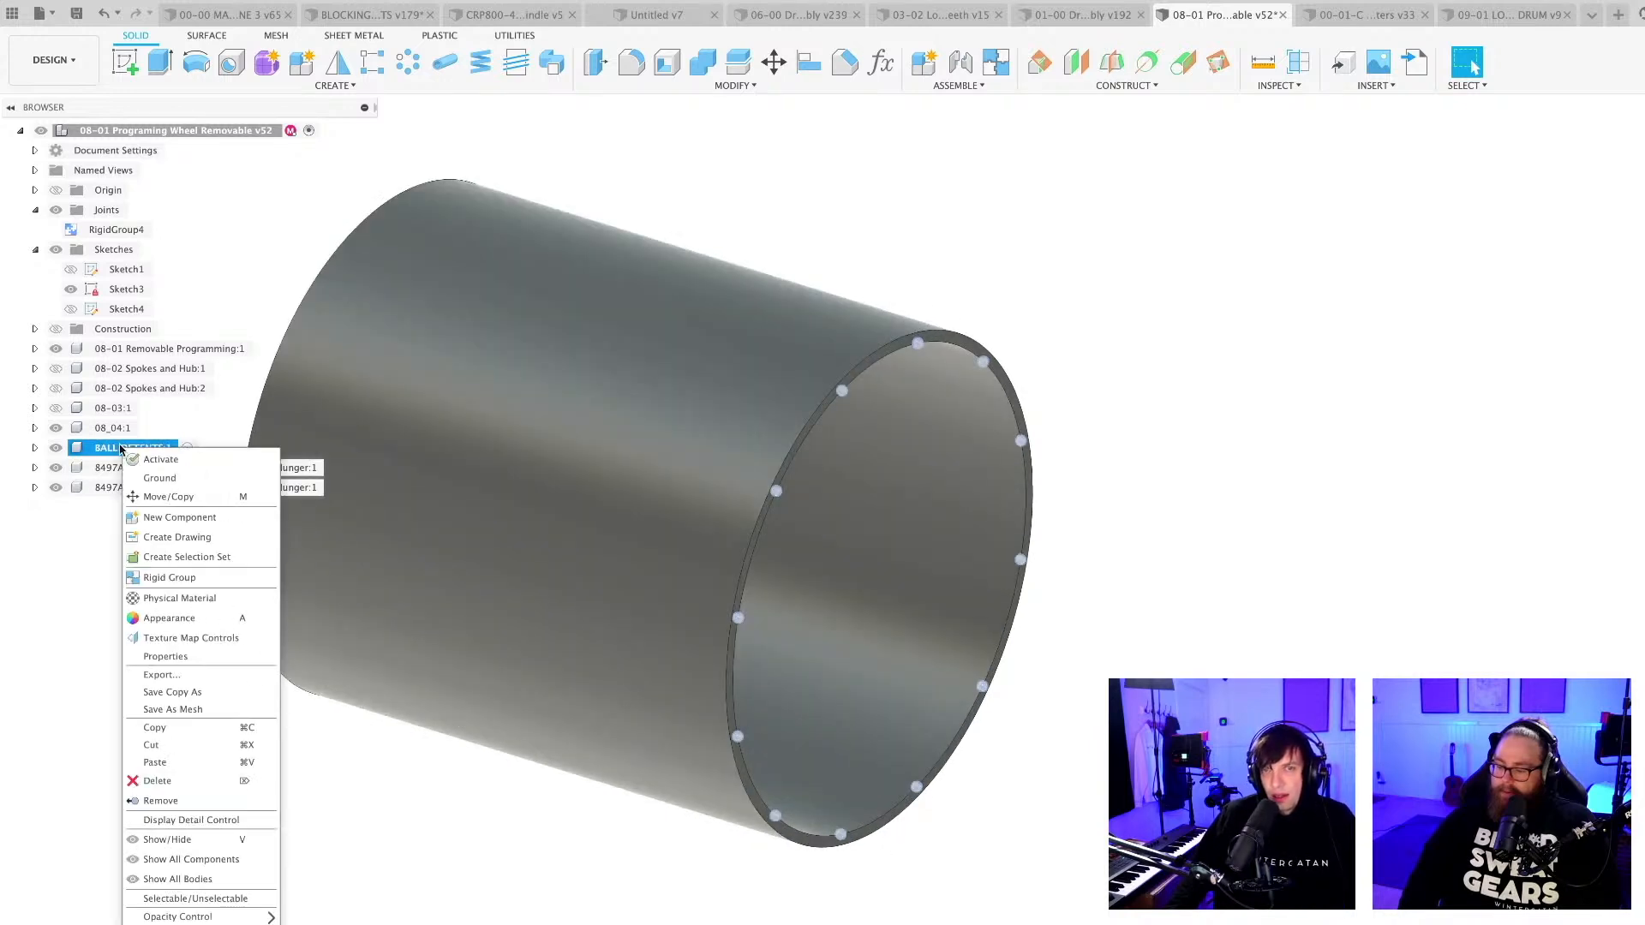
{"action": "left_click", "coordinate": [159, 780]}
{"action": "left_click", "coordinate": [627, 608]}
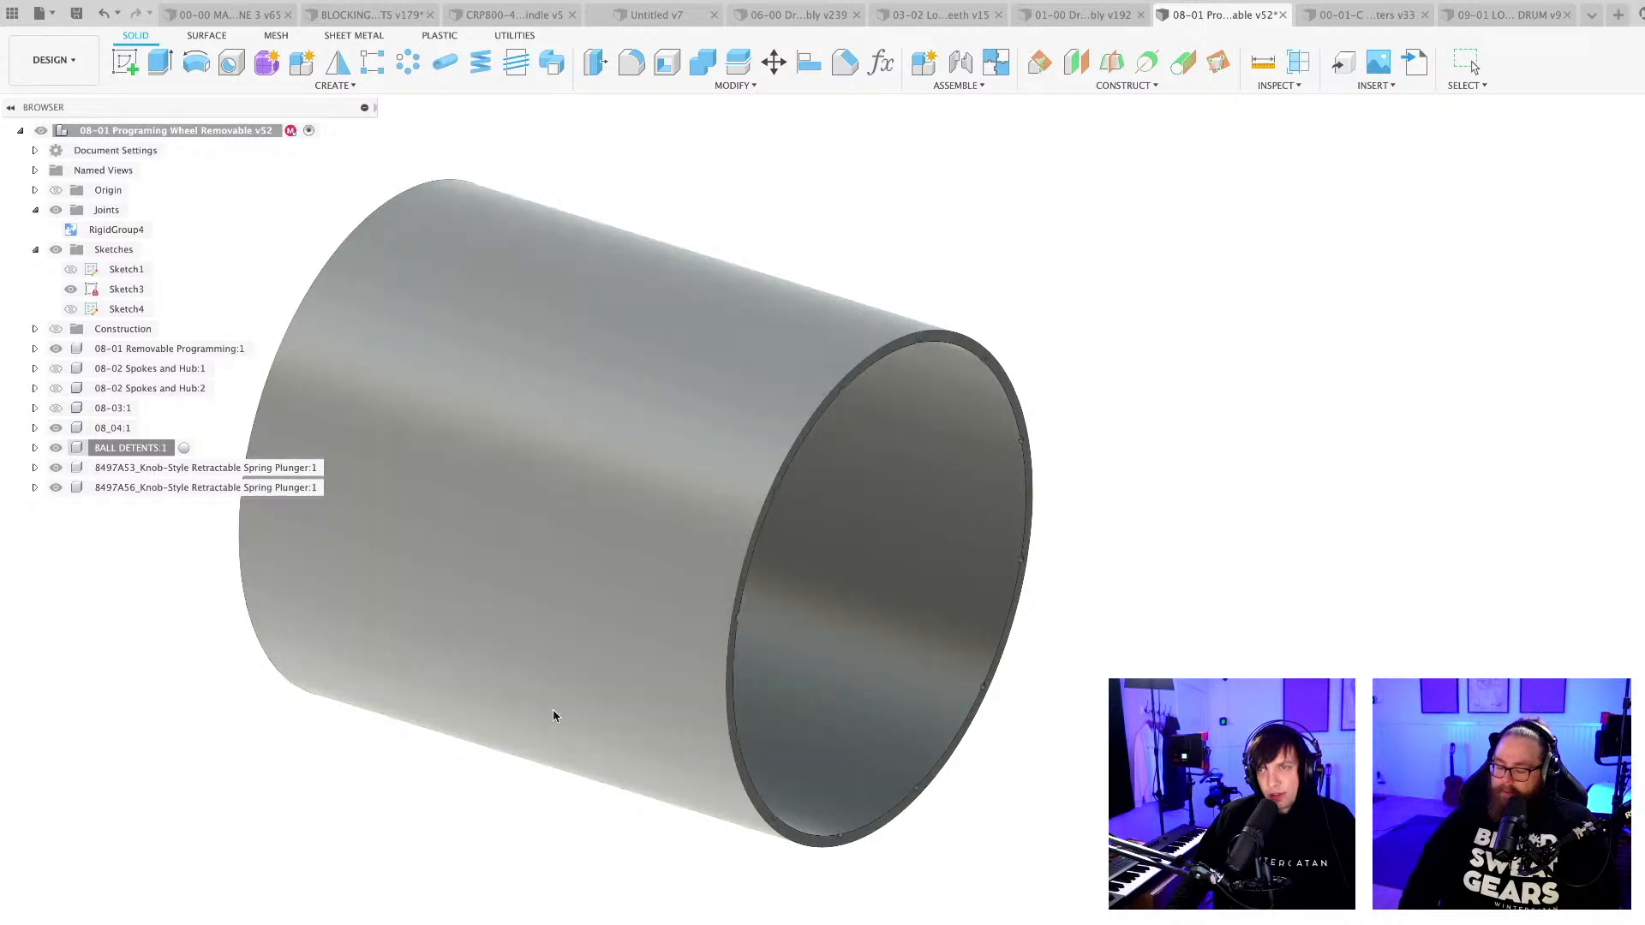
Save the bare drum design as a new version with the description User Saved.
{"action": "scroll", "coordinate": [488, 814], "scroll_direction": "down", "scroll_amount": 3}
{"action": "middle_click_drag", "start_coordinate": [492, 827], "coordinate": [580, 841], "text": "shift"}
{"action": "key", "text": "super+s"}
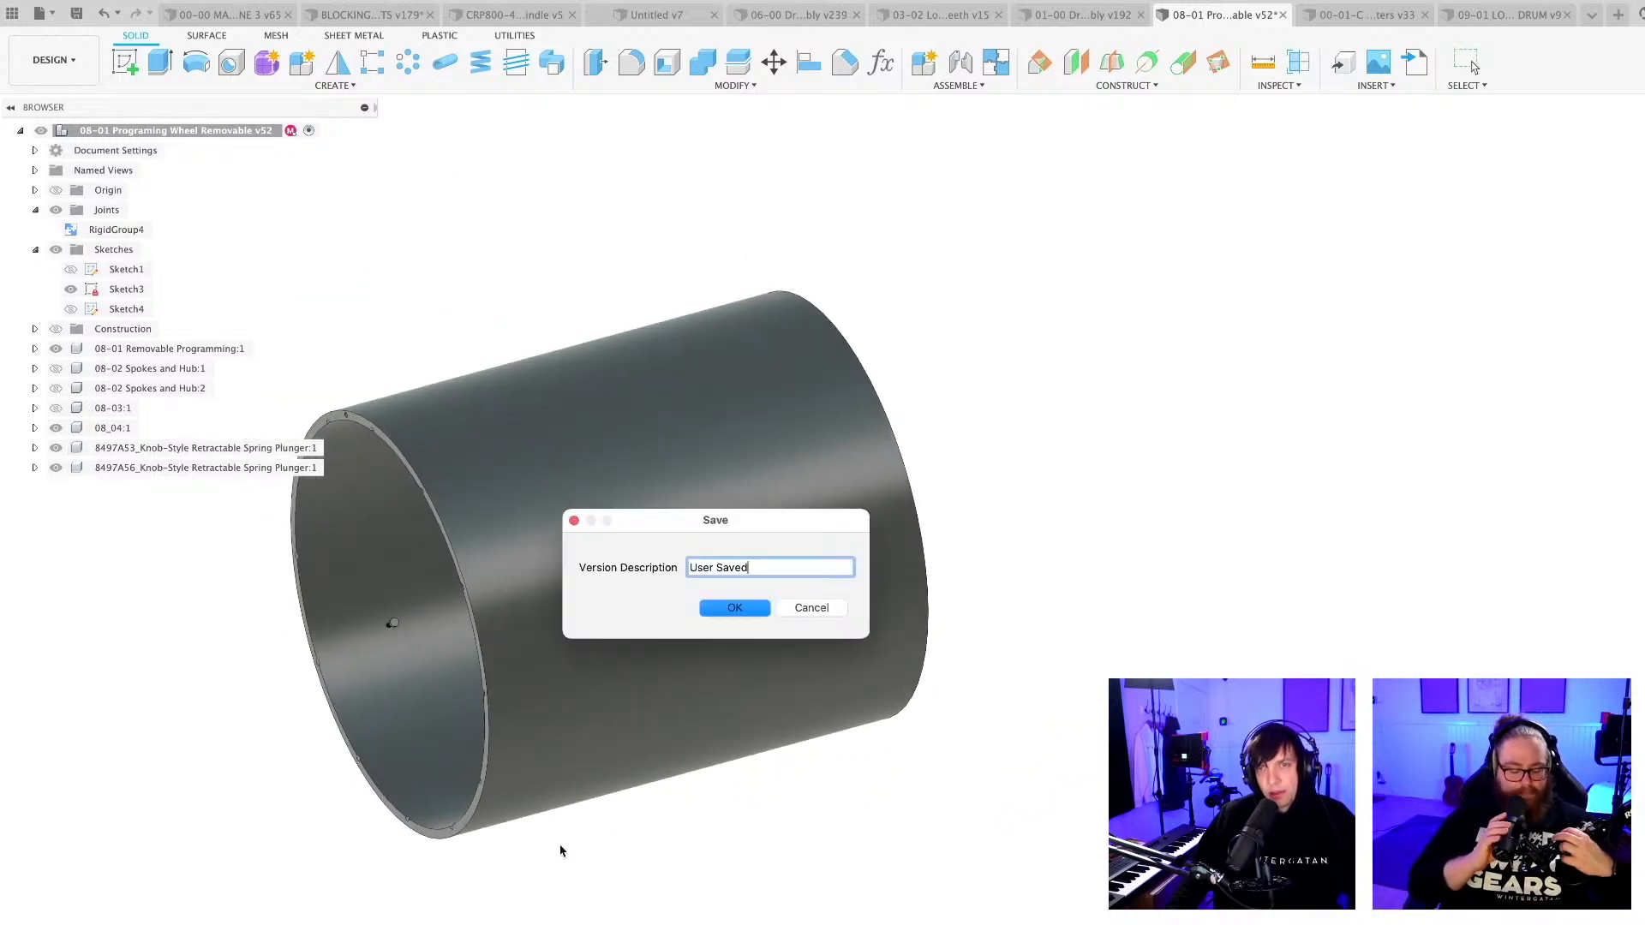
{"action": "left_click", "coordinate": [735, 608]}
{"action": "scroll", "coordinate": [694, 816], "scroll_direction": "down", "scroll_amount": 2}
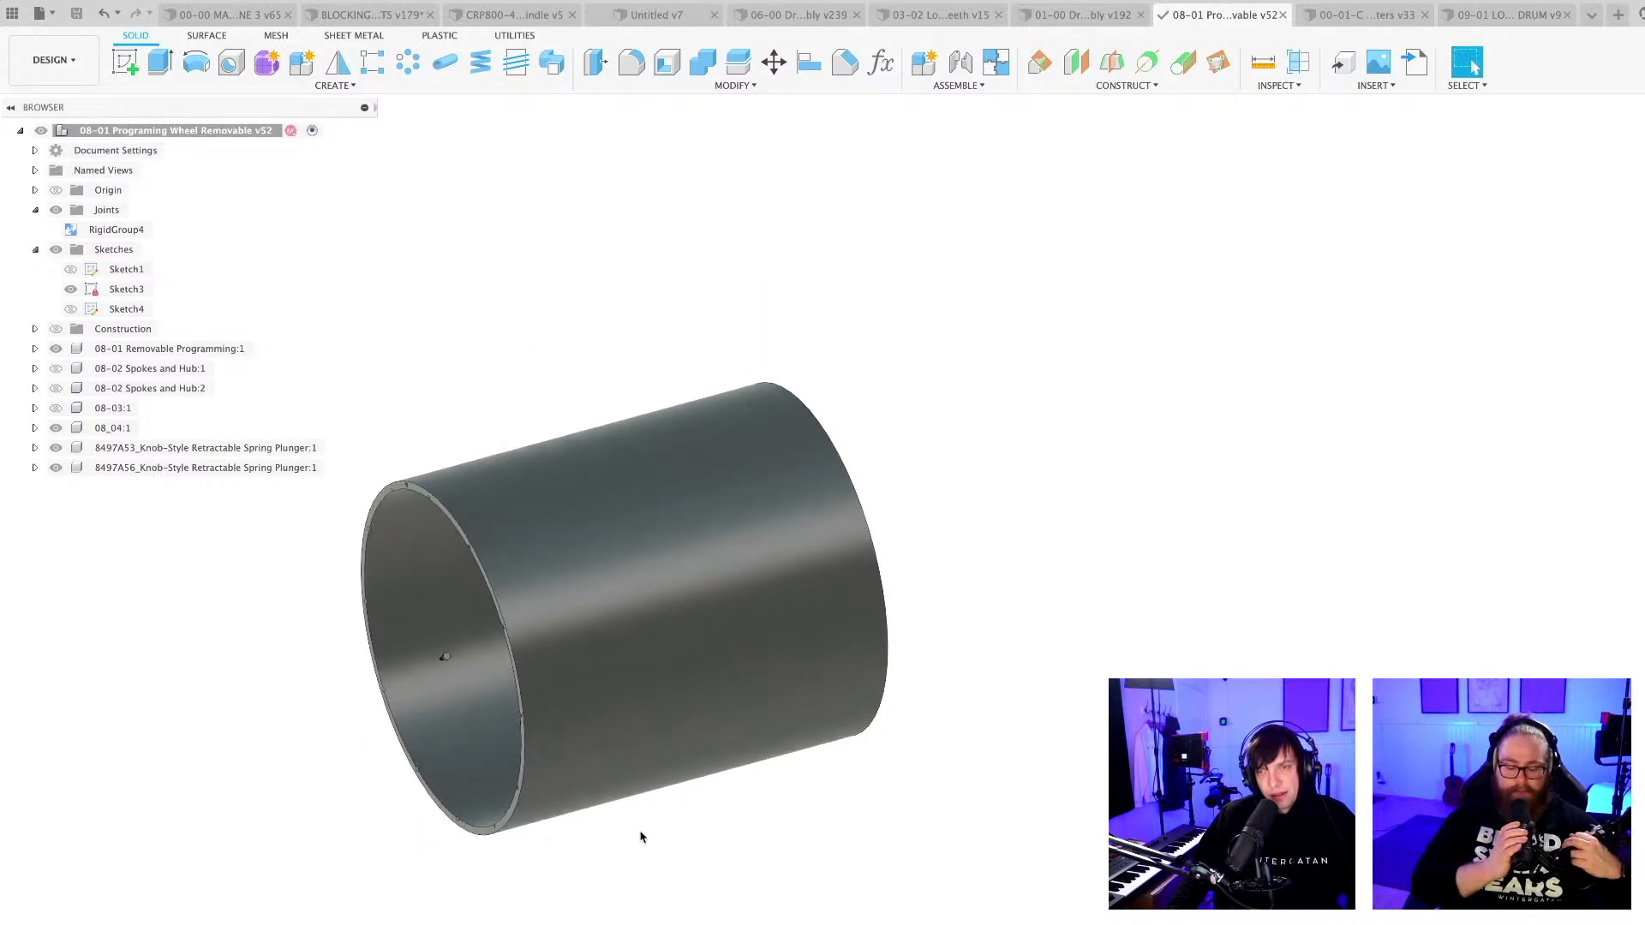
{"action": "middle_click_drag", "start_coordinate": [632, 839], "coordinate": [639, 855], "text": "shift"}
{"action": "scroll", "coordinate": [639, 855], "scroll_direction": "up", "scroll_amount": 3}
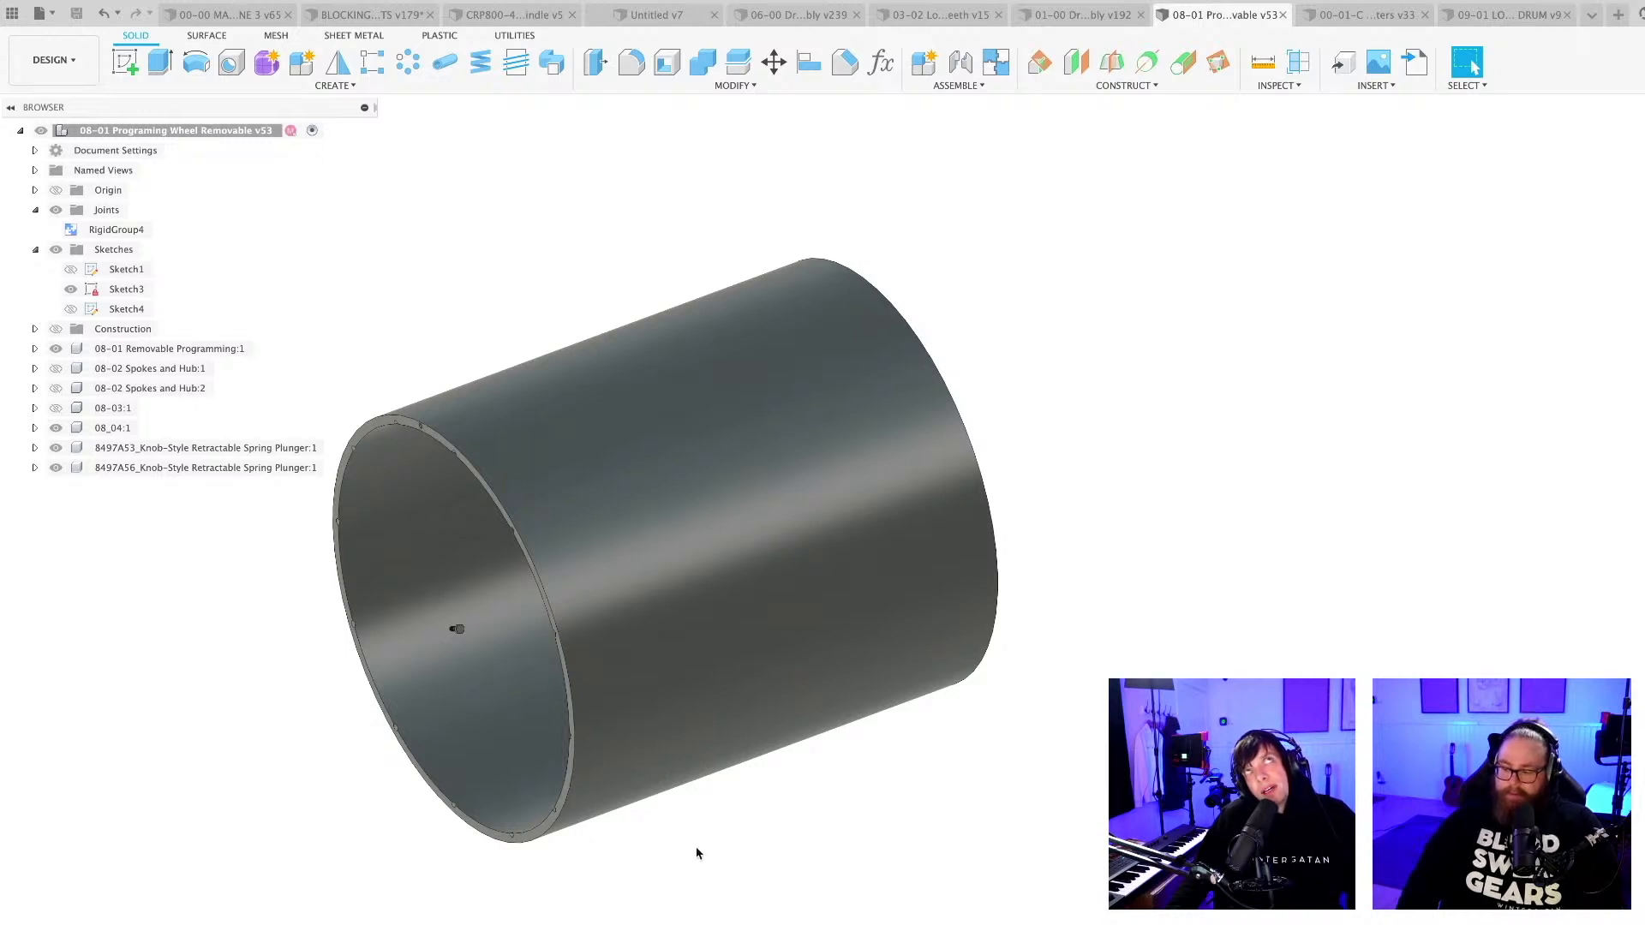
{"action": "scroll", "coordinate": [698, 853], "scroll_direction": "up", "scroll_amount": 3}
{"action": "scroll", "coordinate": [709, 865], "scroll_direction": "down", "scroll_amount": 2}
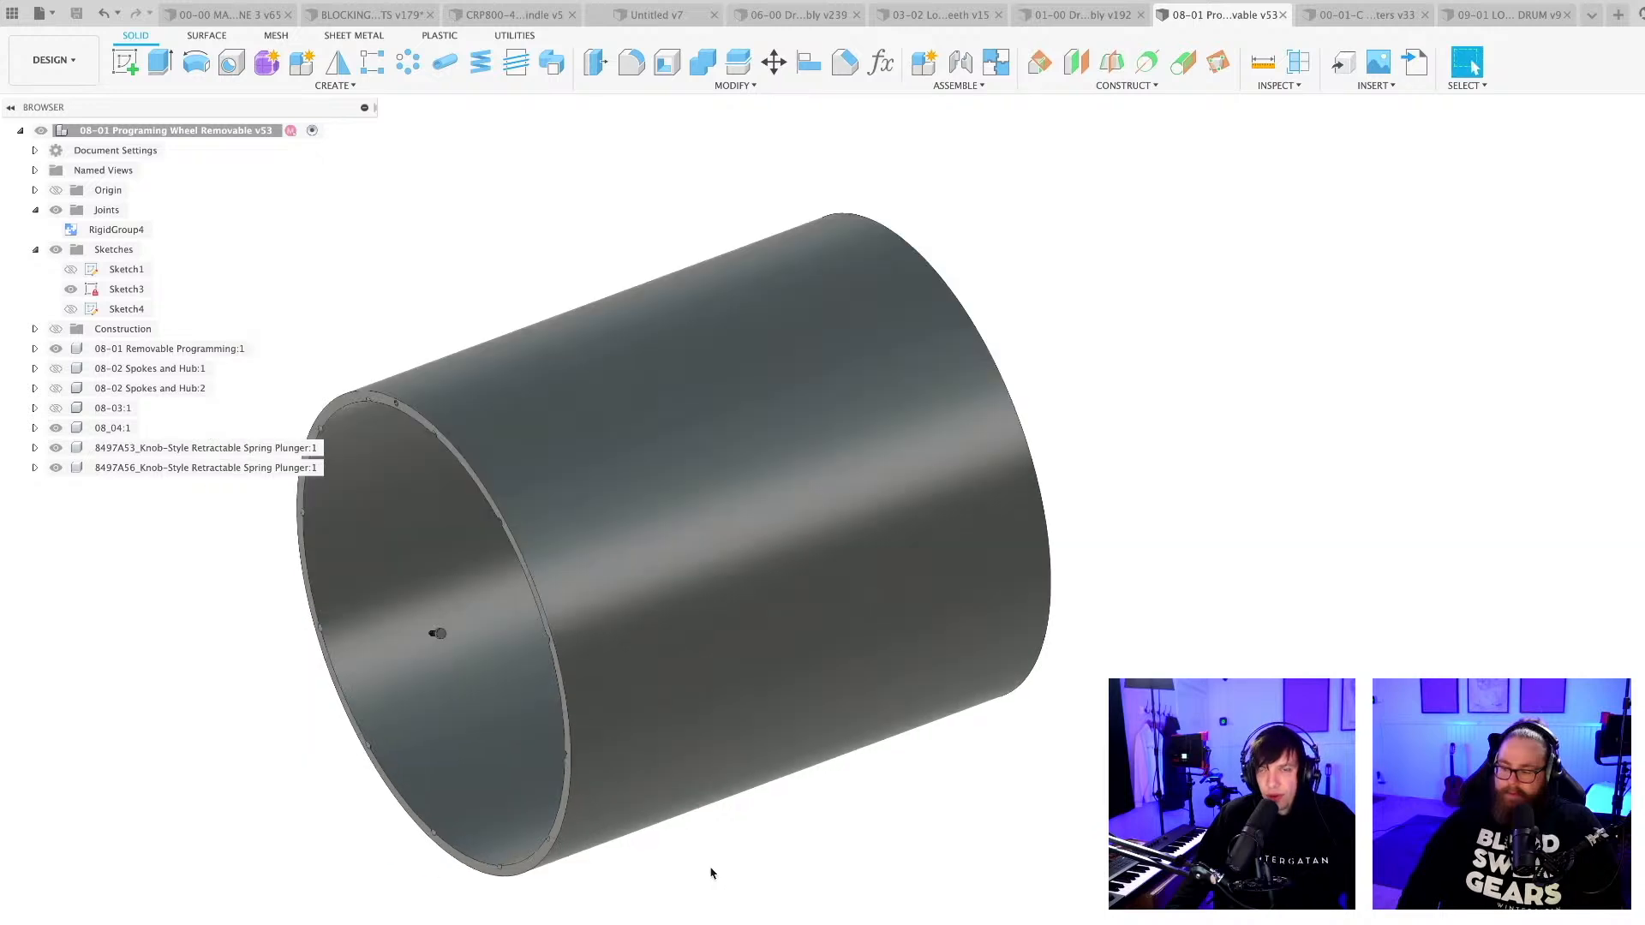
{"action": "middle_click_drag", "start_coordinate": [710, 868], "coordinate": [749, 822], "text": "shift"}
{"action": "left_click", "coordinate": [723, 761]}
{"action": "scroll", "coordinate": [717, 841], "scroll_direction": "down", "scroll_amount": 2}
{"action": "left_click", "coordinate": [768, 874]}
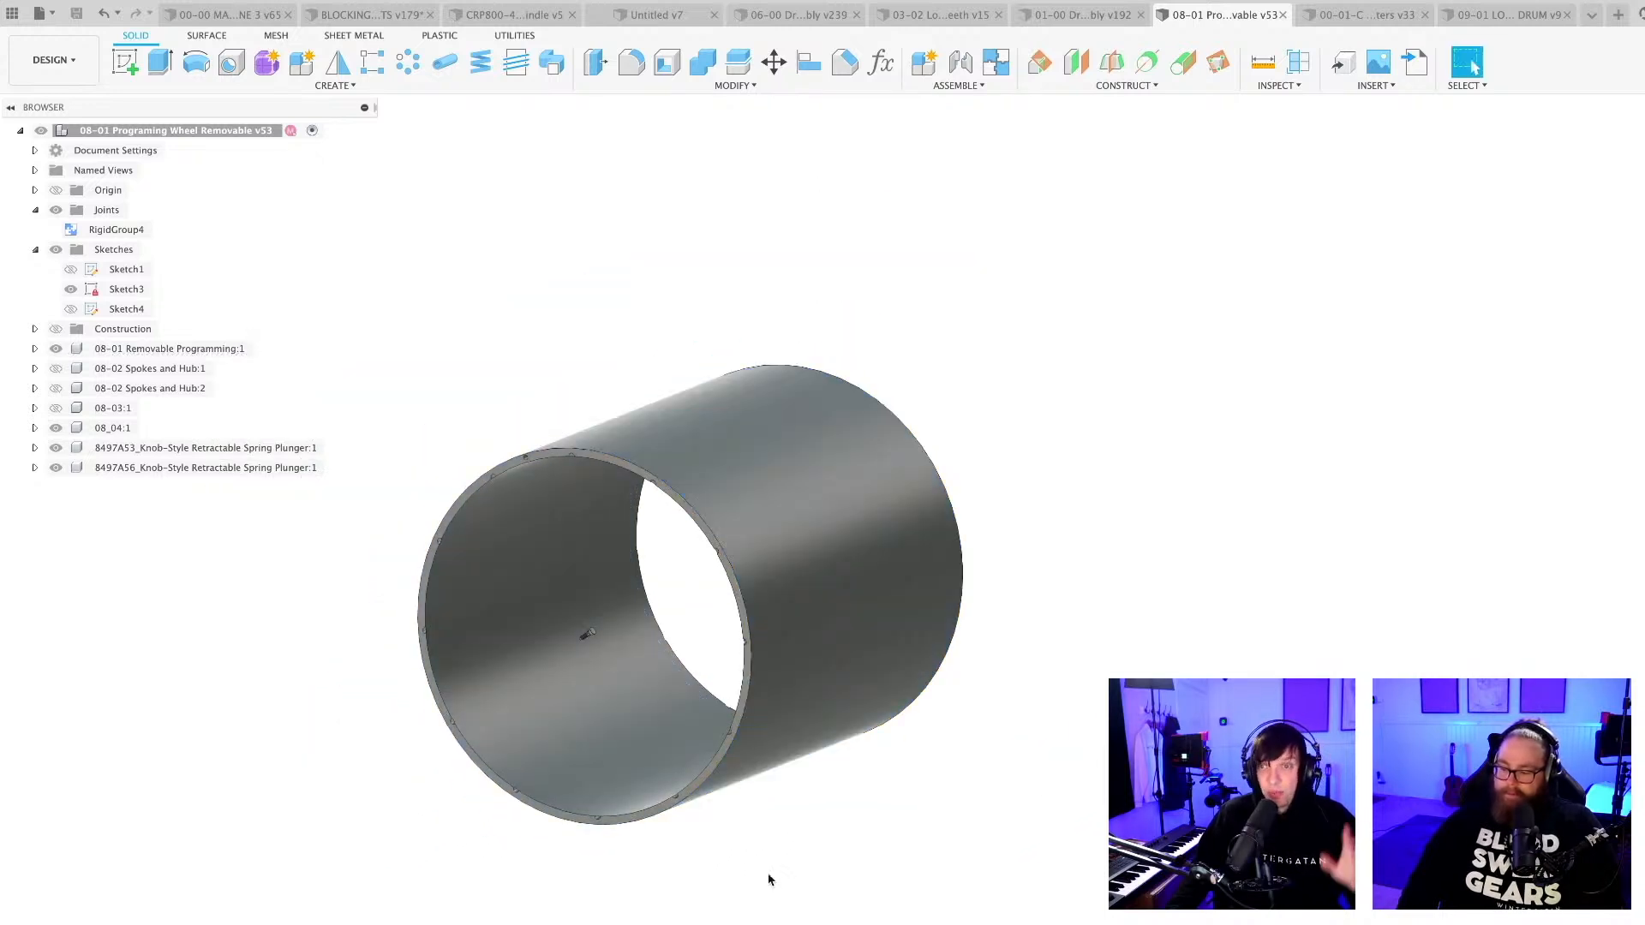
{"action": "left_click", "coordinate": [789, 717]}
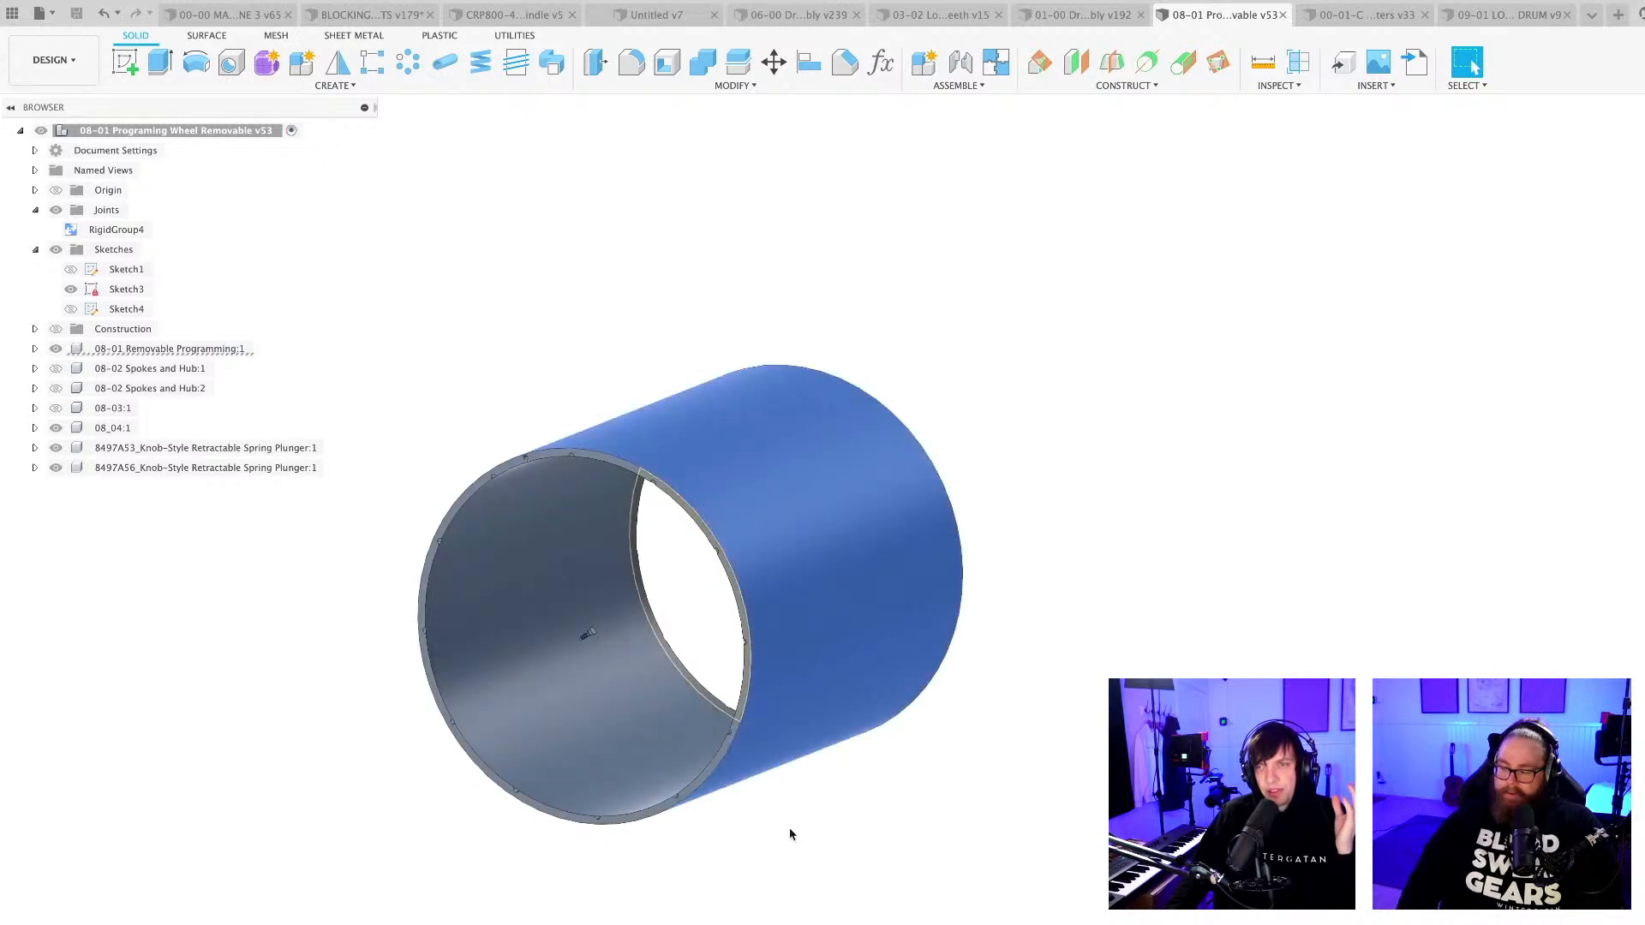
{"action": "left_click", "coordinate": [790, 828]}
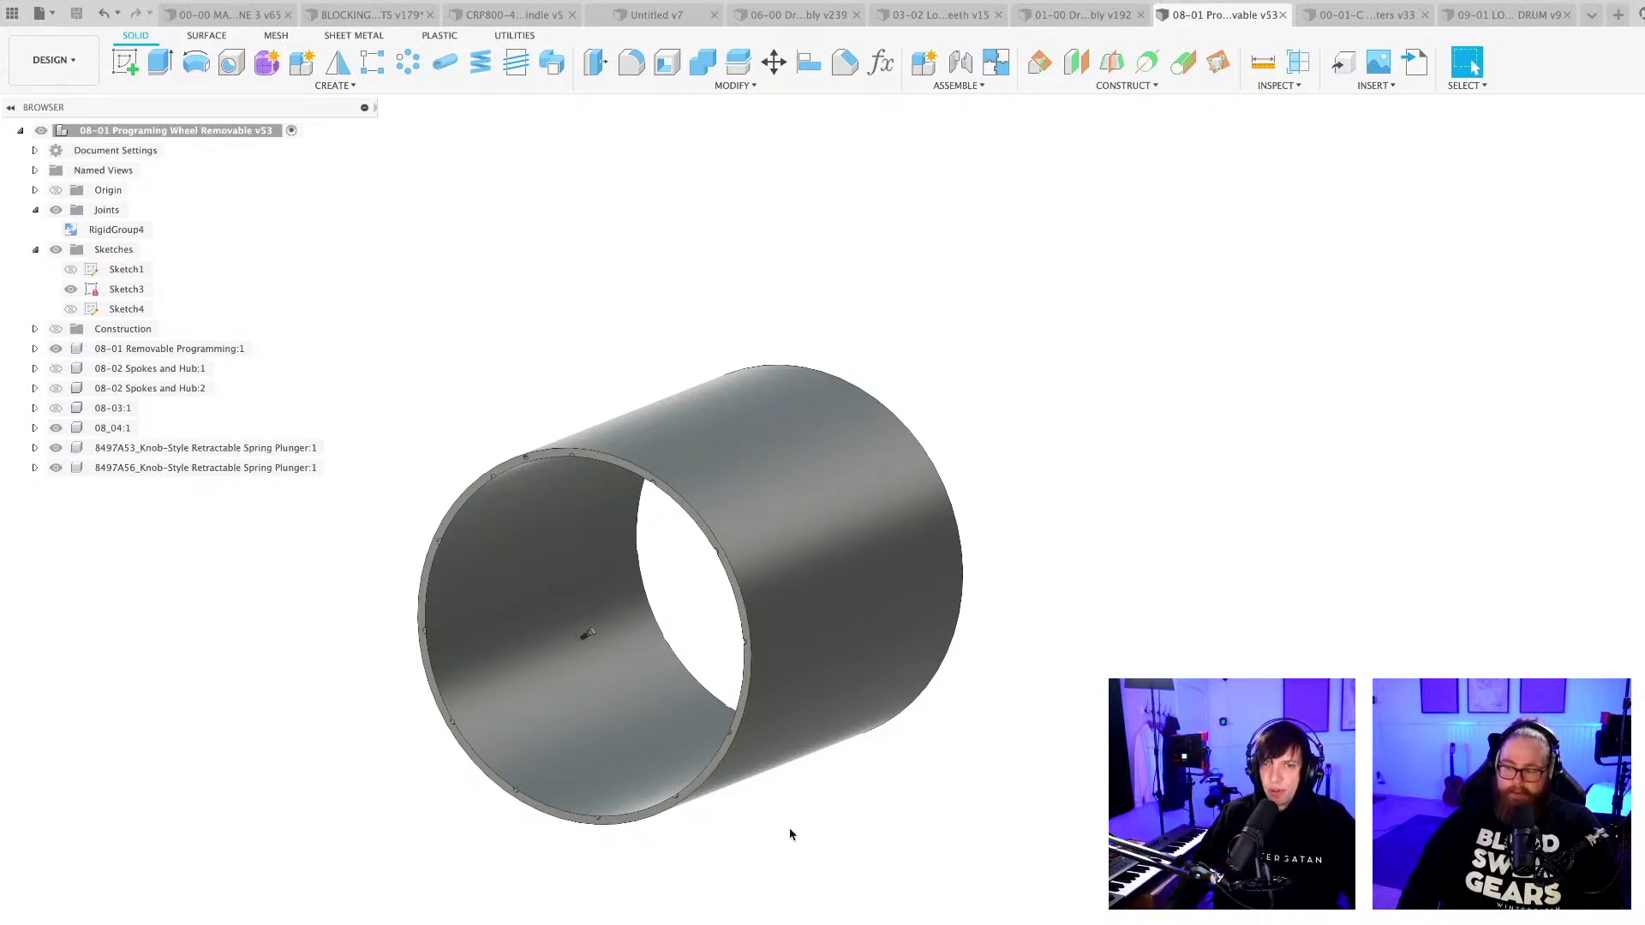
{"action": "middle_click_drag", "start_coordinate": [786, 833], "coordinate": [808, 838], "text": "shift"}
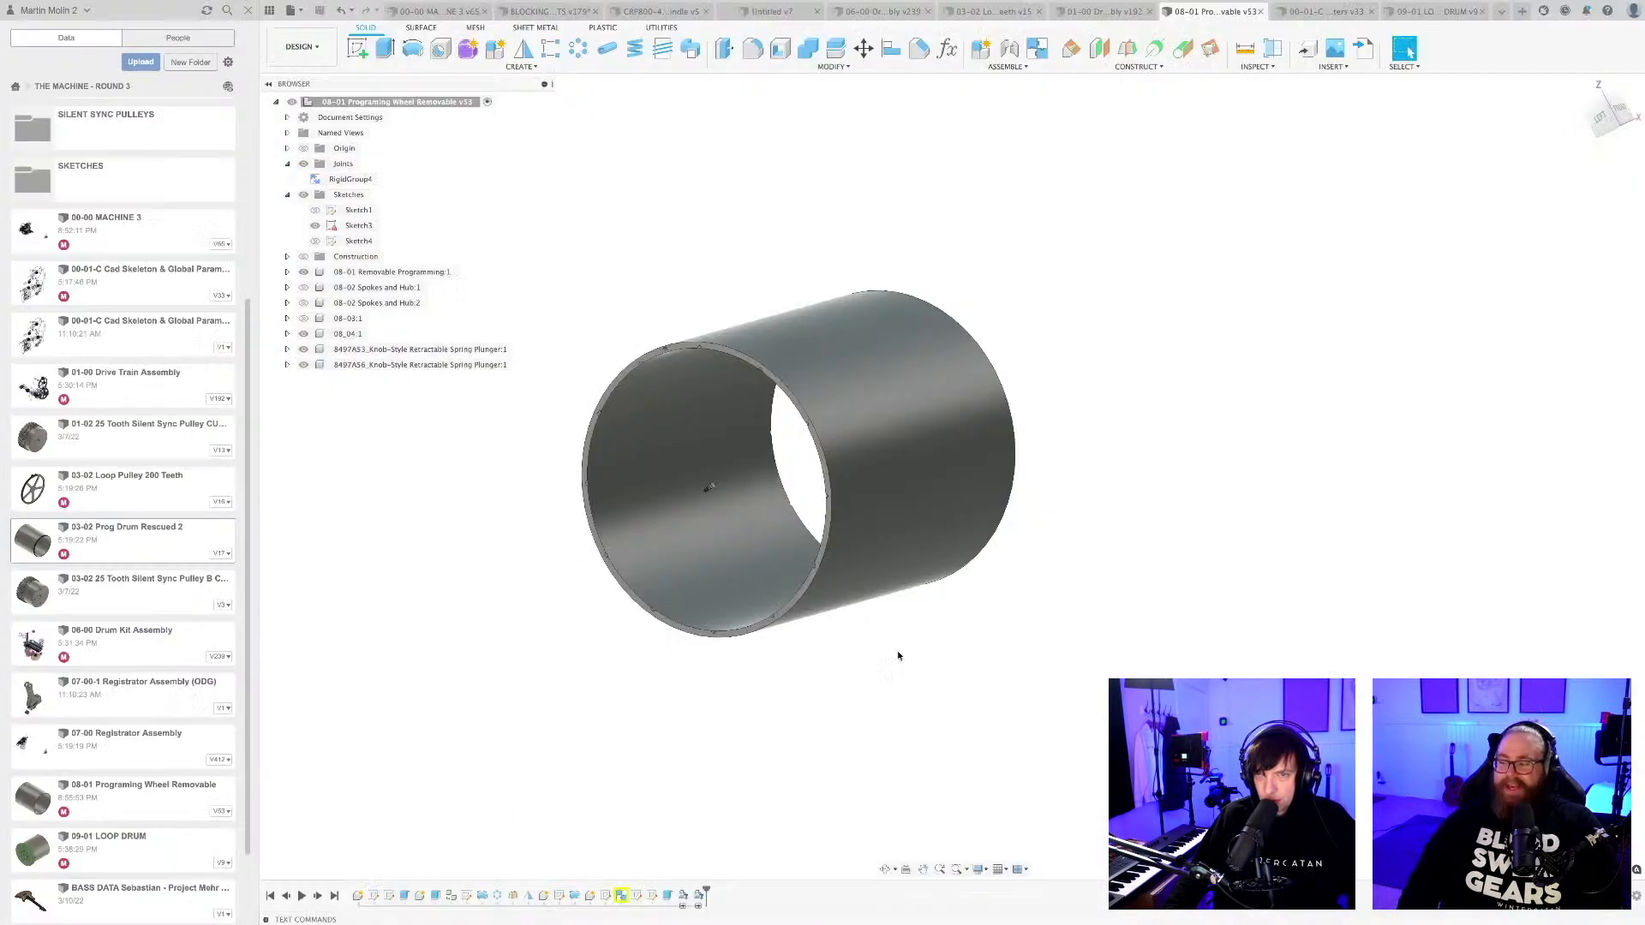
{"action": "middle_click_drag", "start_coordinate": [897, 650], "coordinate": [925, 711], "text": "shift"}
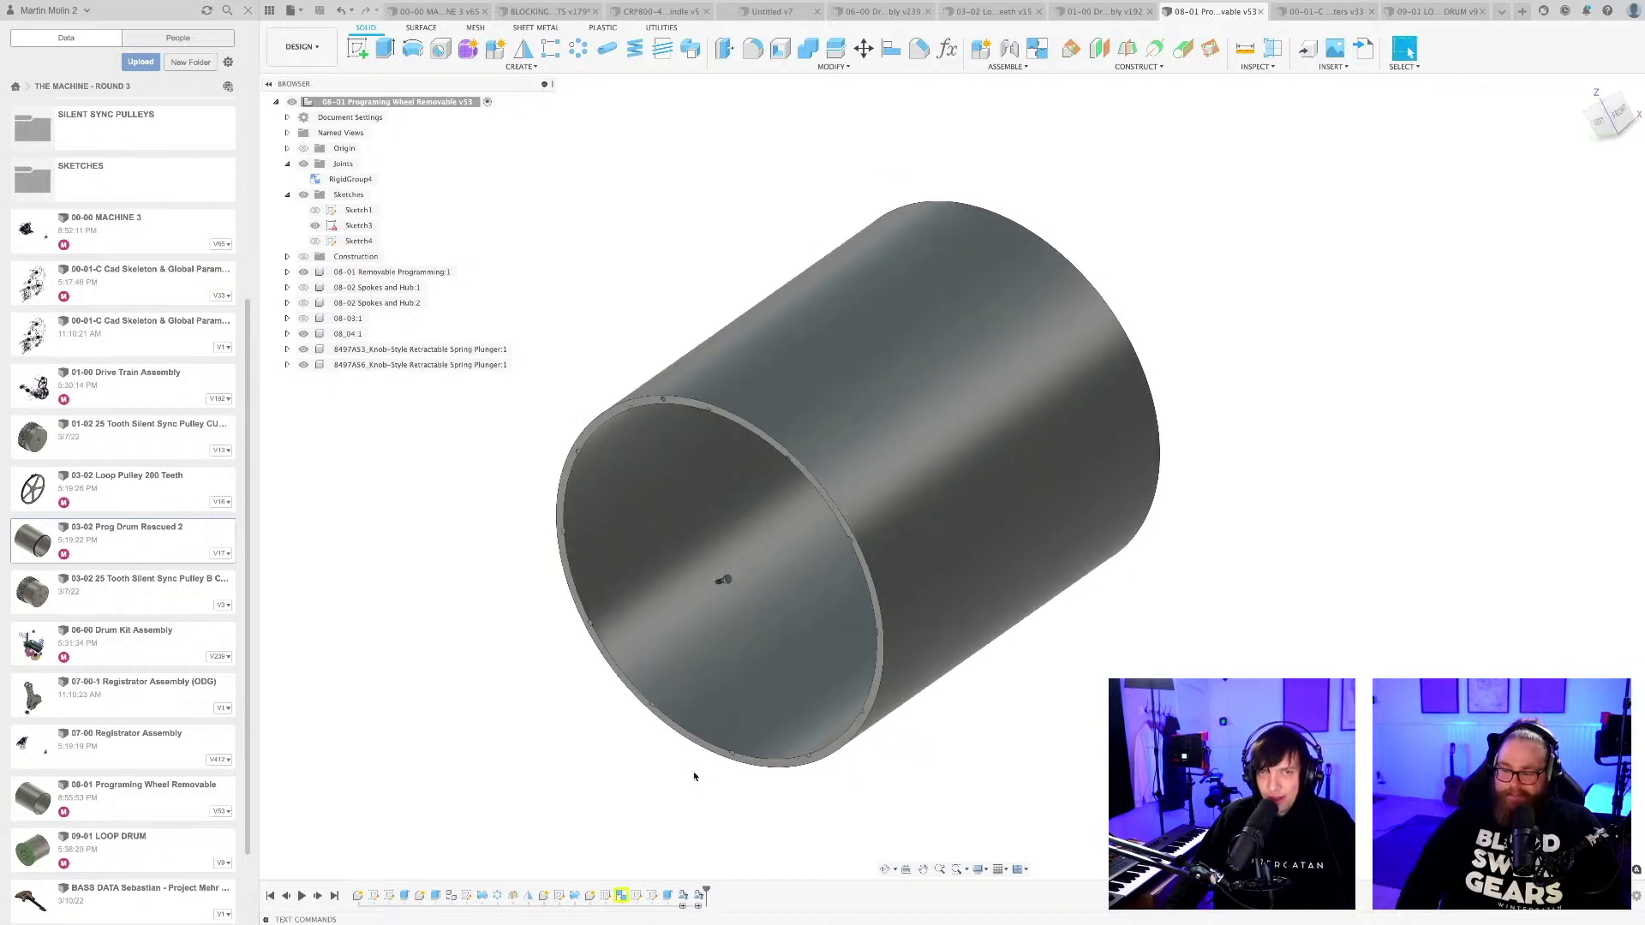
Show the hidden components 08-02 Spokes and Hub:1, 08-02 Spokes and Hub:2 and 08-03:1 on the drum.
{"action": "middle_click_drag", "start_coordinate": [694, 777], "coordinate": [764, 759]}
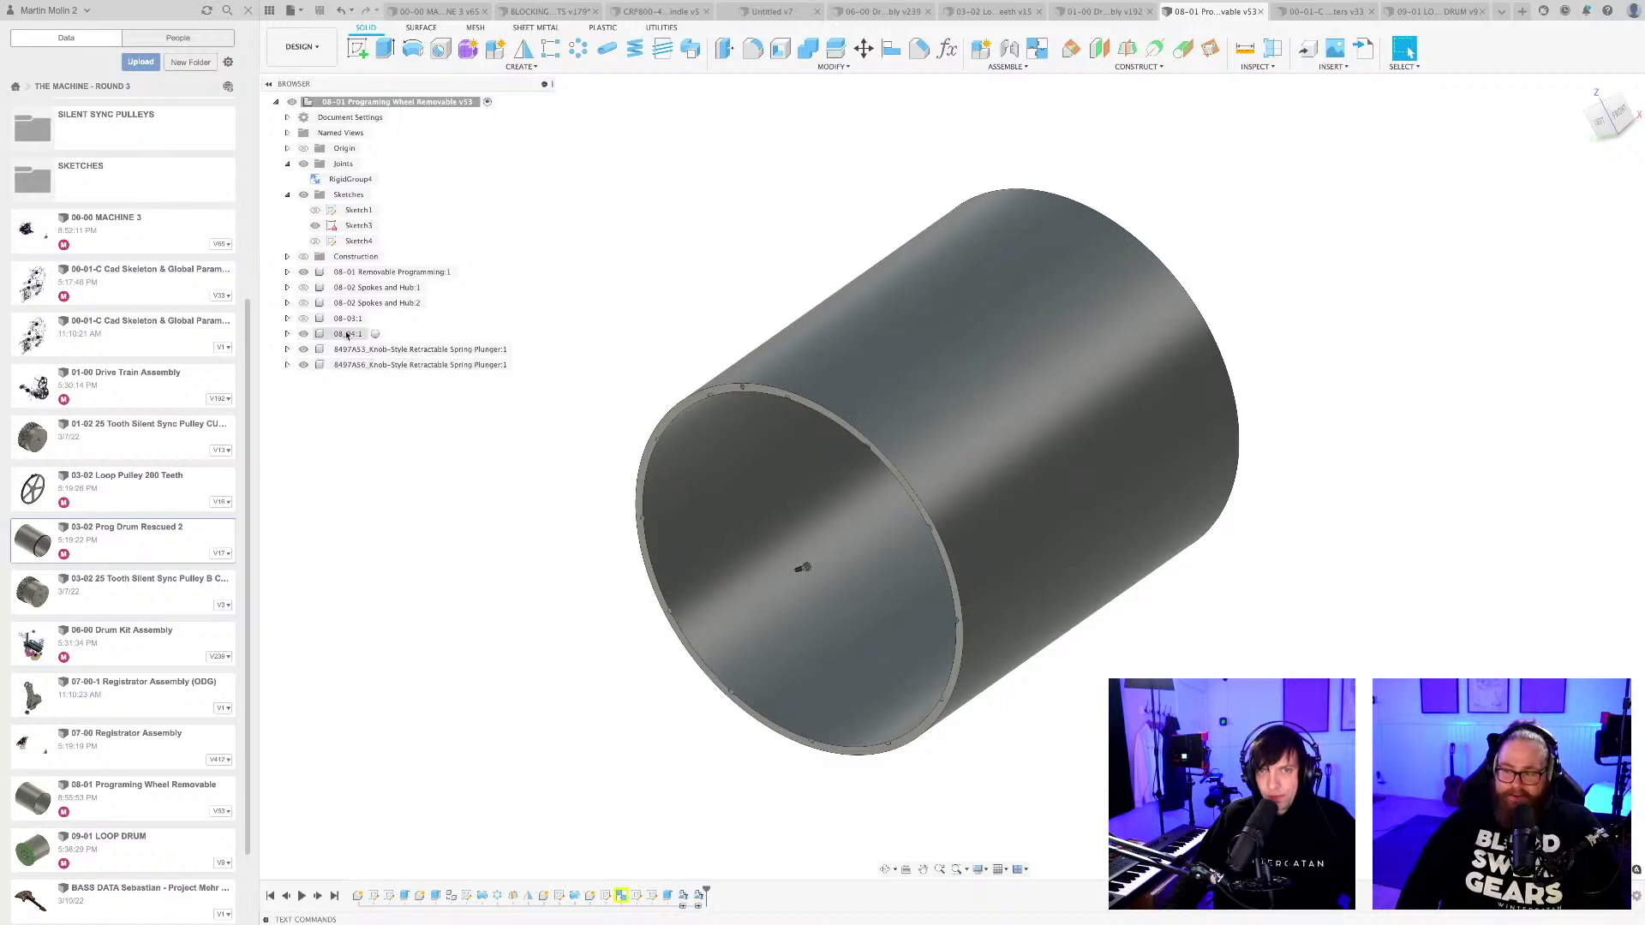
{"action": "middle_click_drag", "start_coordinate": [622, 536], "coordinate": [522, 514], "text": "shift"}
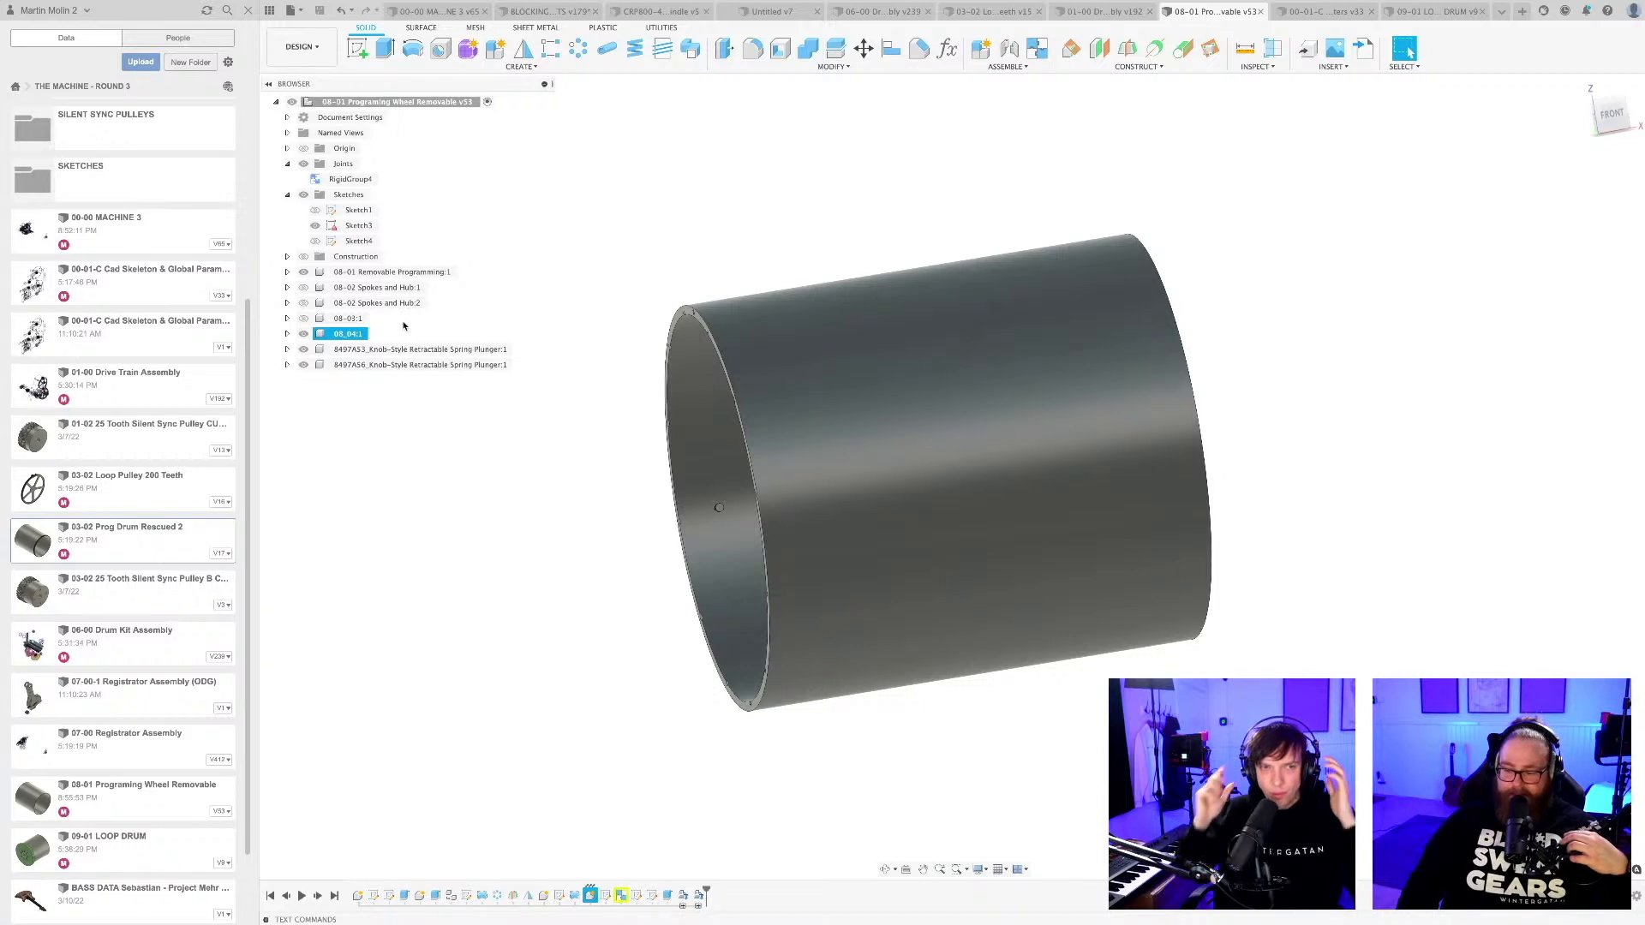
{"action": "left_click", "coordinate": [484, 486]}
{"action": "middle_click_drag", "start_coordinate": [484, 485], "coordinate": [454, 482], "text": "shift"}
{"action": "middle_click_drag", "start_coordinate": [549, 513], "coordinate": [500, 501], "text": "shift"}
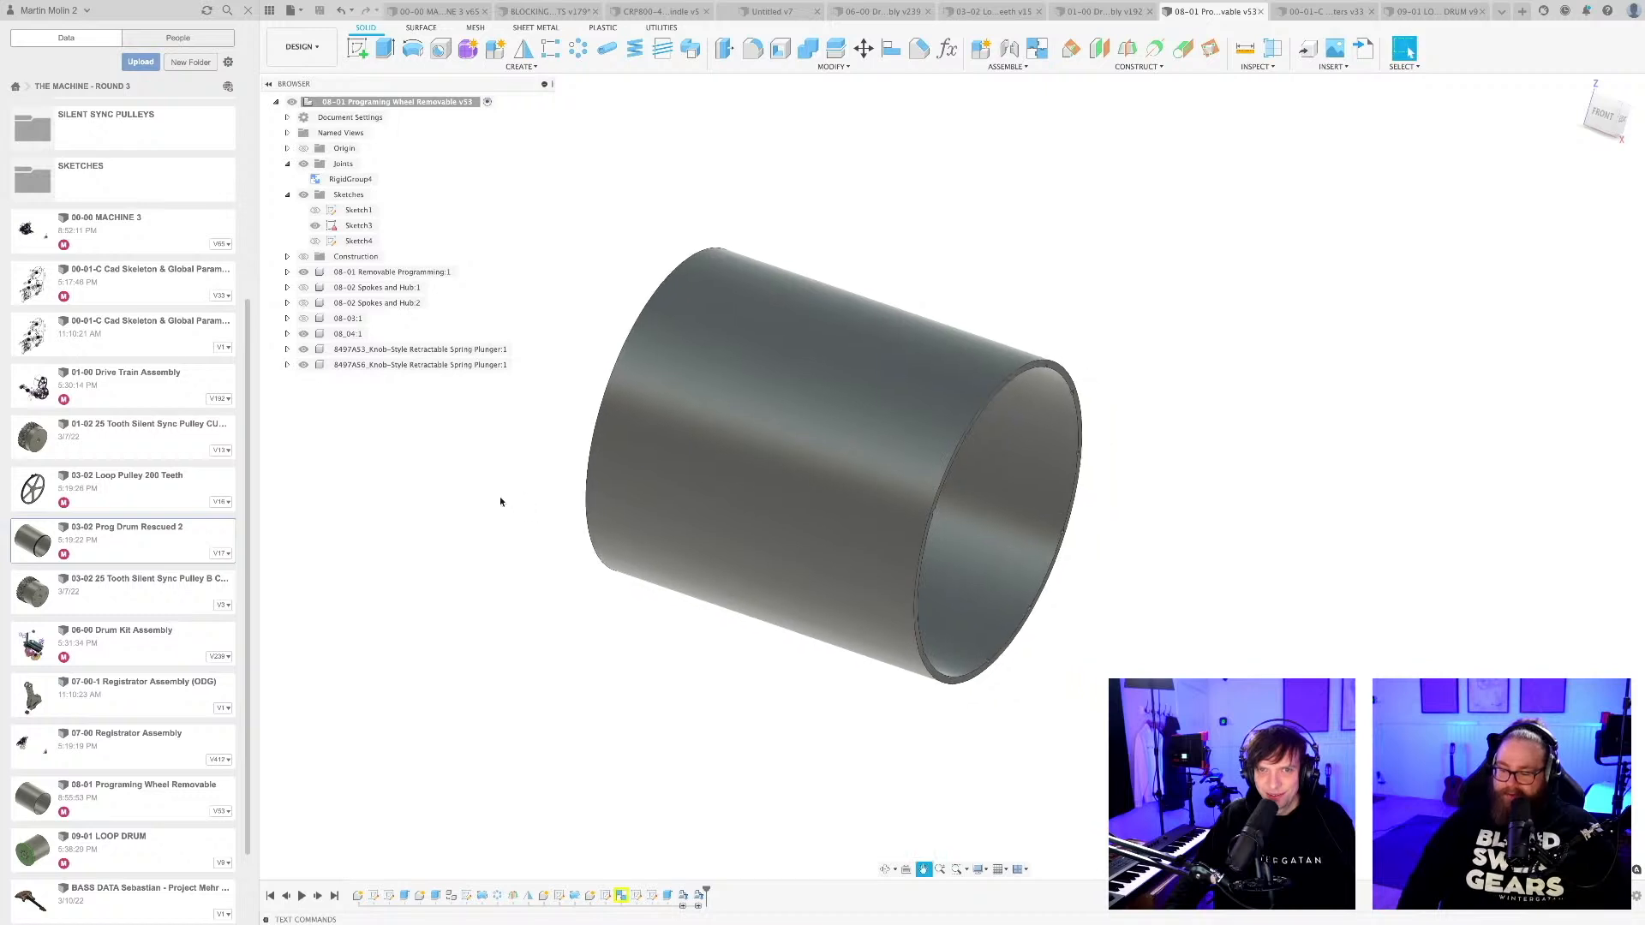
{"action": "left_click", "coordinate": [303, 303]}
{"action": "left_click", "coordinate": [303, 317]}
{"action": "middle_click_drag", "start_coordinate": [630, 456], "coordinate": [753, 683], "text": "shift"}
{"action": "scroll", "coordinate": [770, 617], "scroll_direction": "up", "scroll_amount": 3}
{"action": "middle_click_drag", "start_coordinate": [764, 624], "coordinate": [764, 620], "text": "shift"}
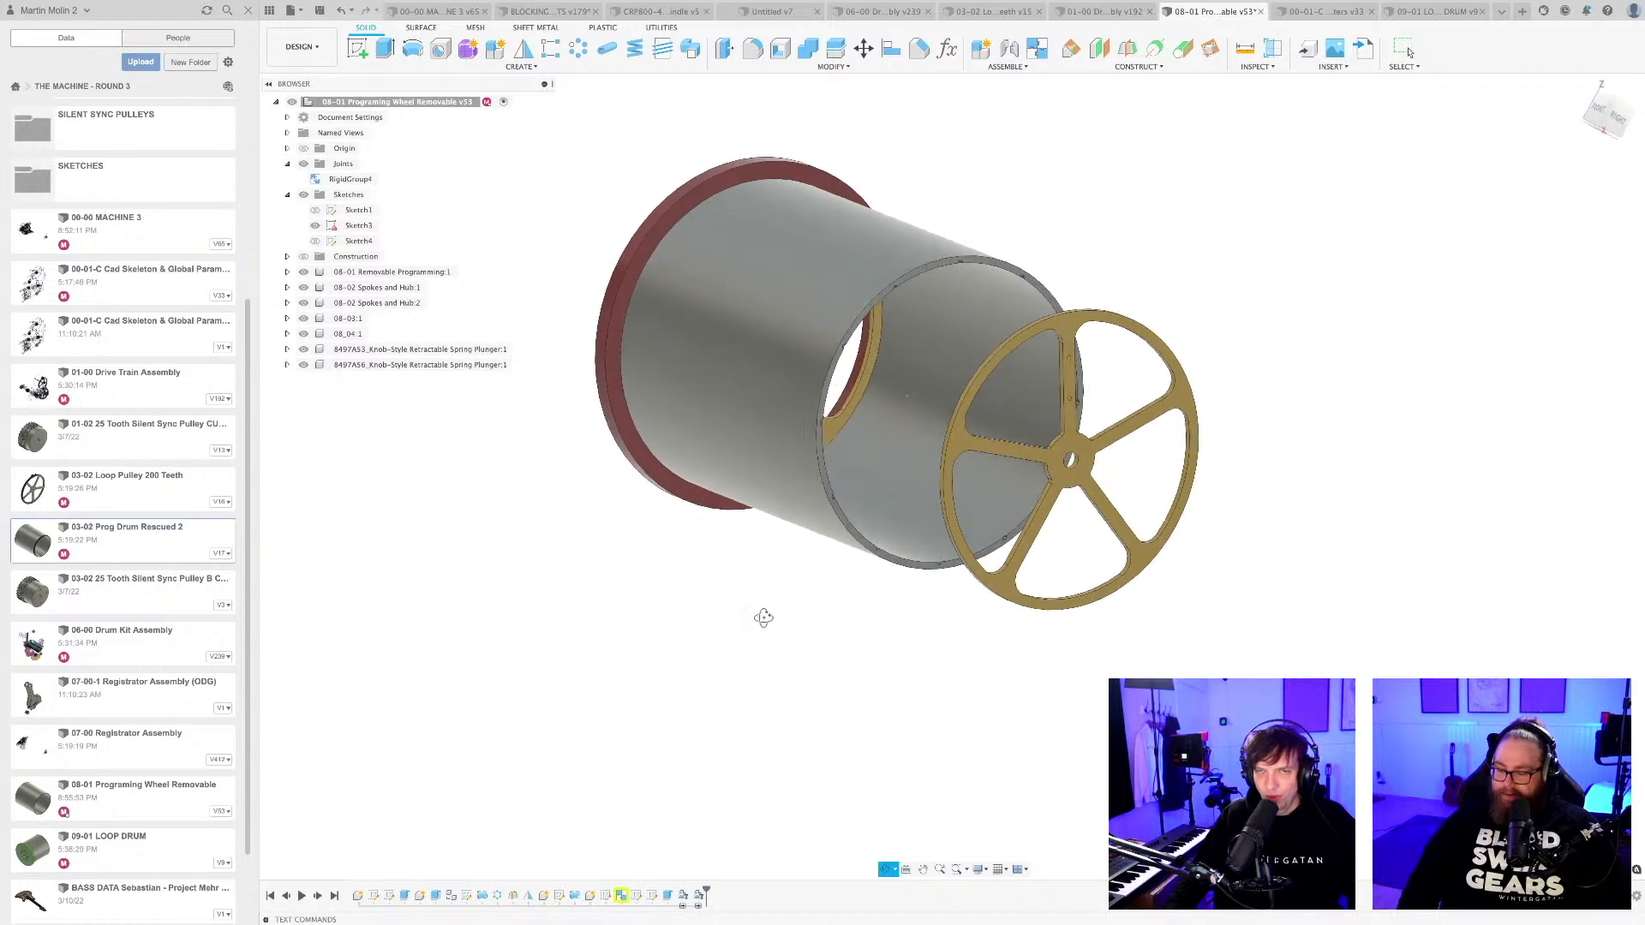
Save another version of the design with the spokes and red ring shown, keeping the description User Saved.
{"action": "key", "text": "super+s"}
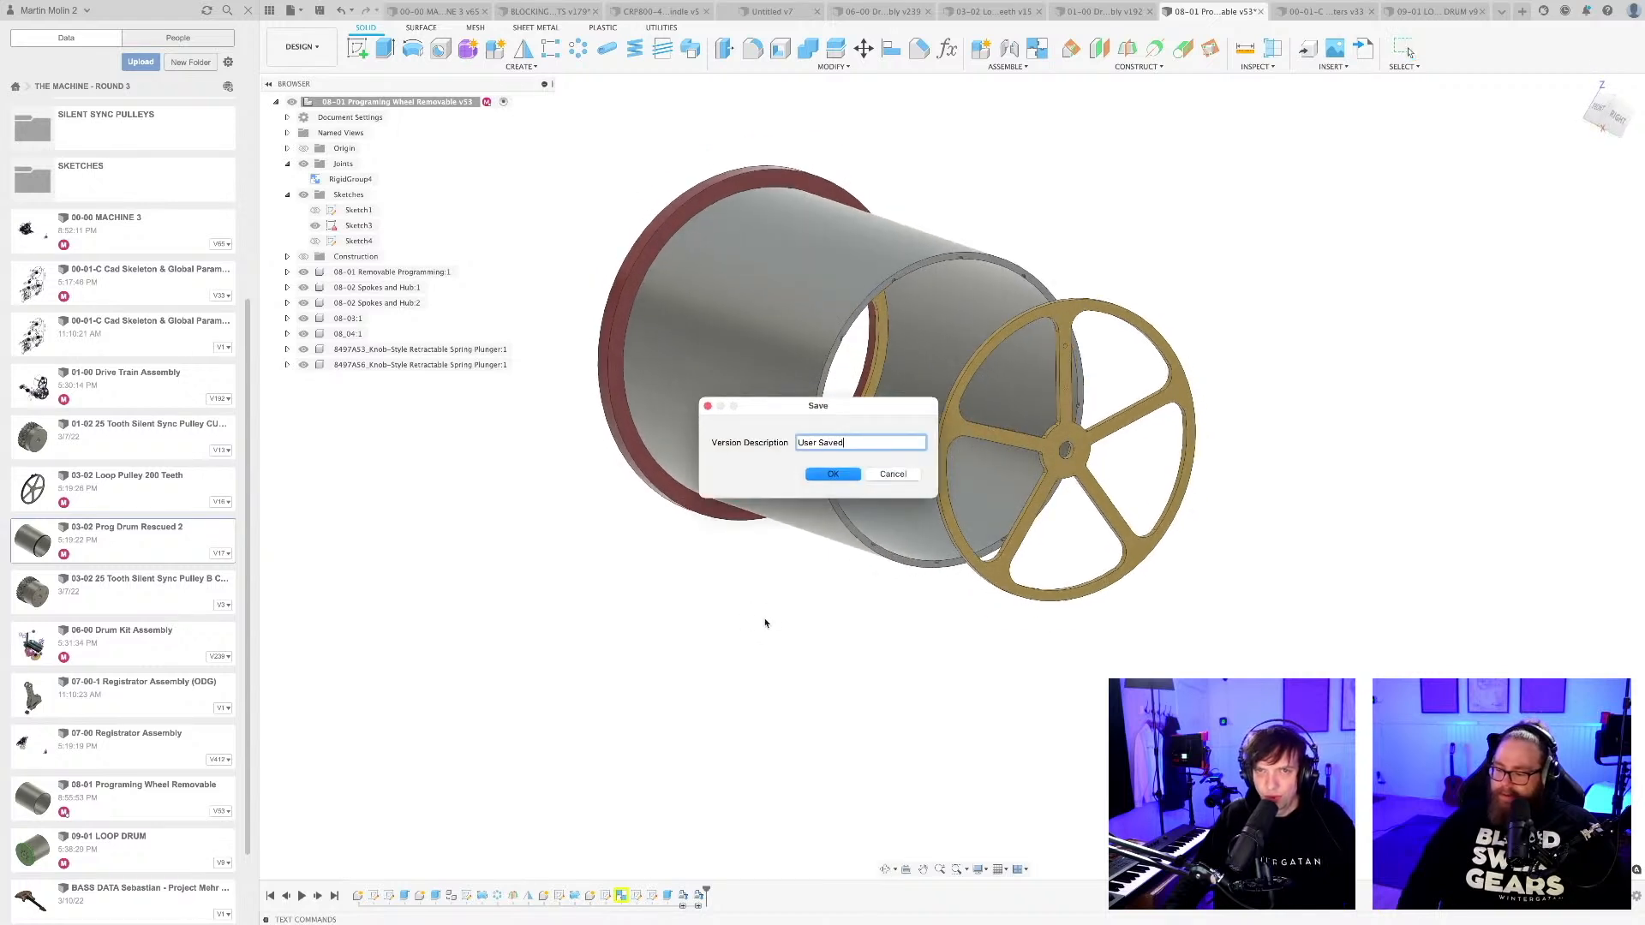
{"action": "key", "text": "Return"}
{"action": "scroll", "coordinate": [764, 623], "scroll_direction": "down", "scroll_amount": 2}
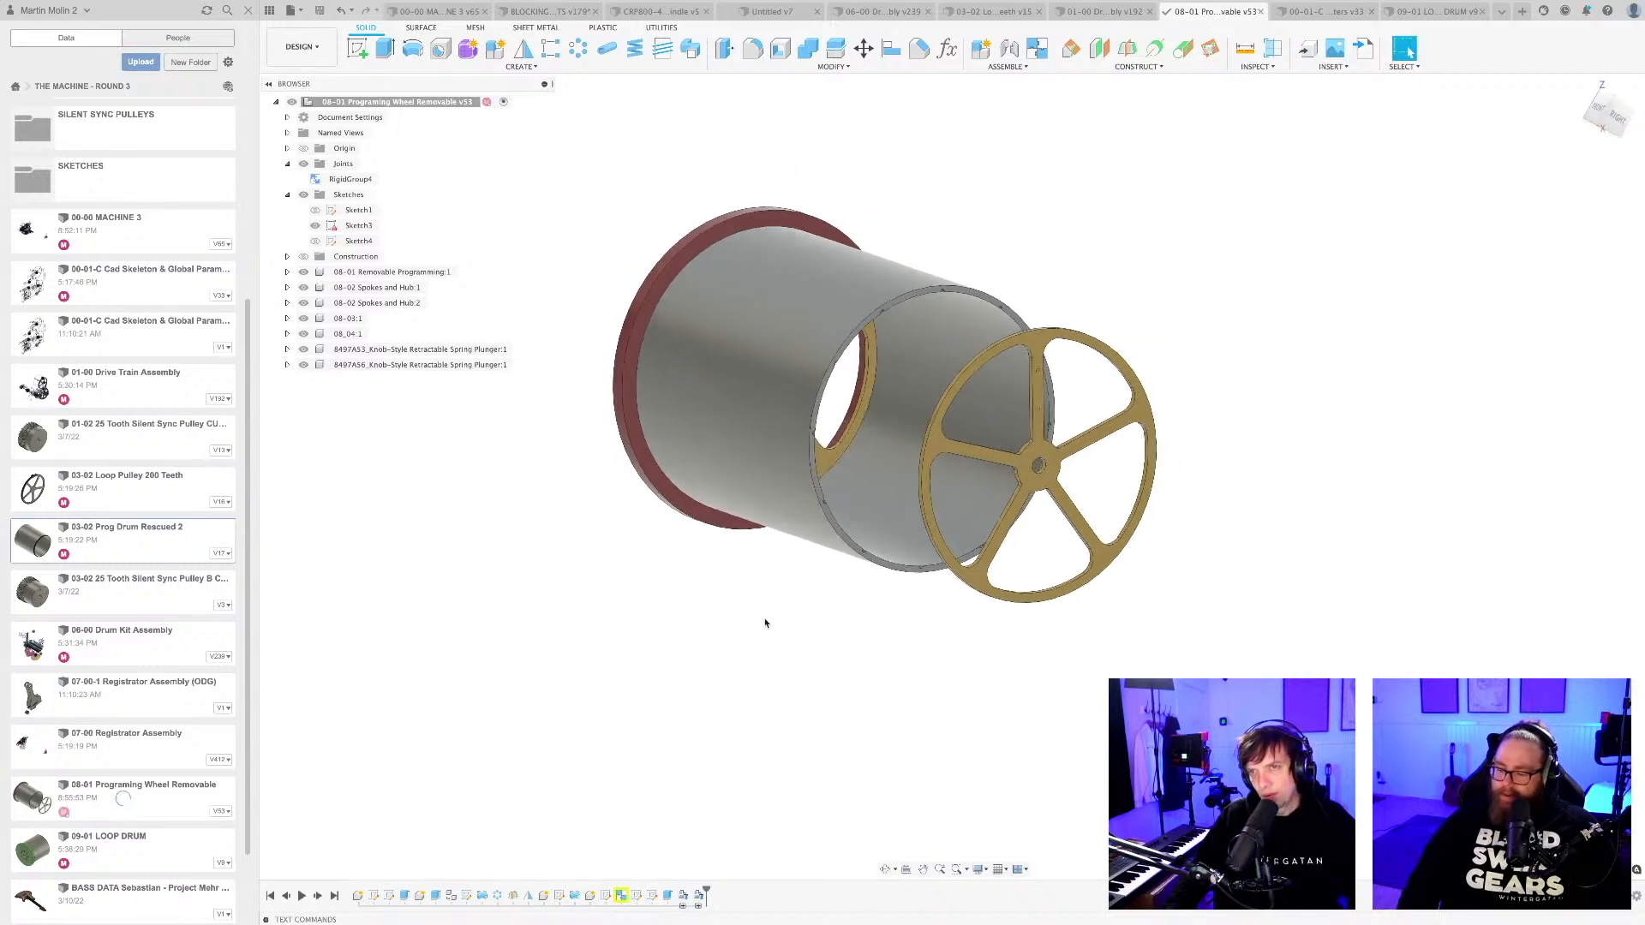
{"action": "middle_click_drag", "start_coordinate": [765, 625], "coordinate": [731, 580], "text": "shift"}
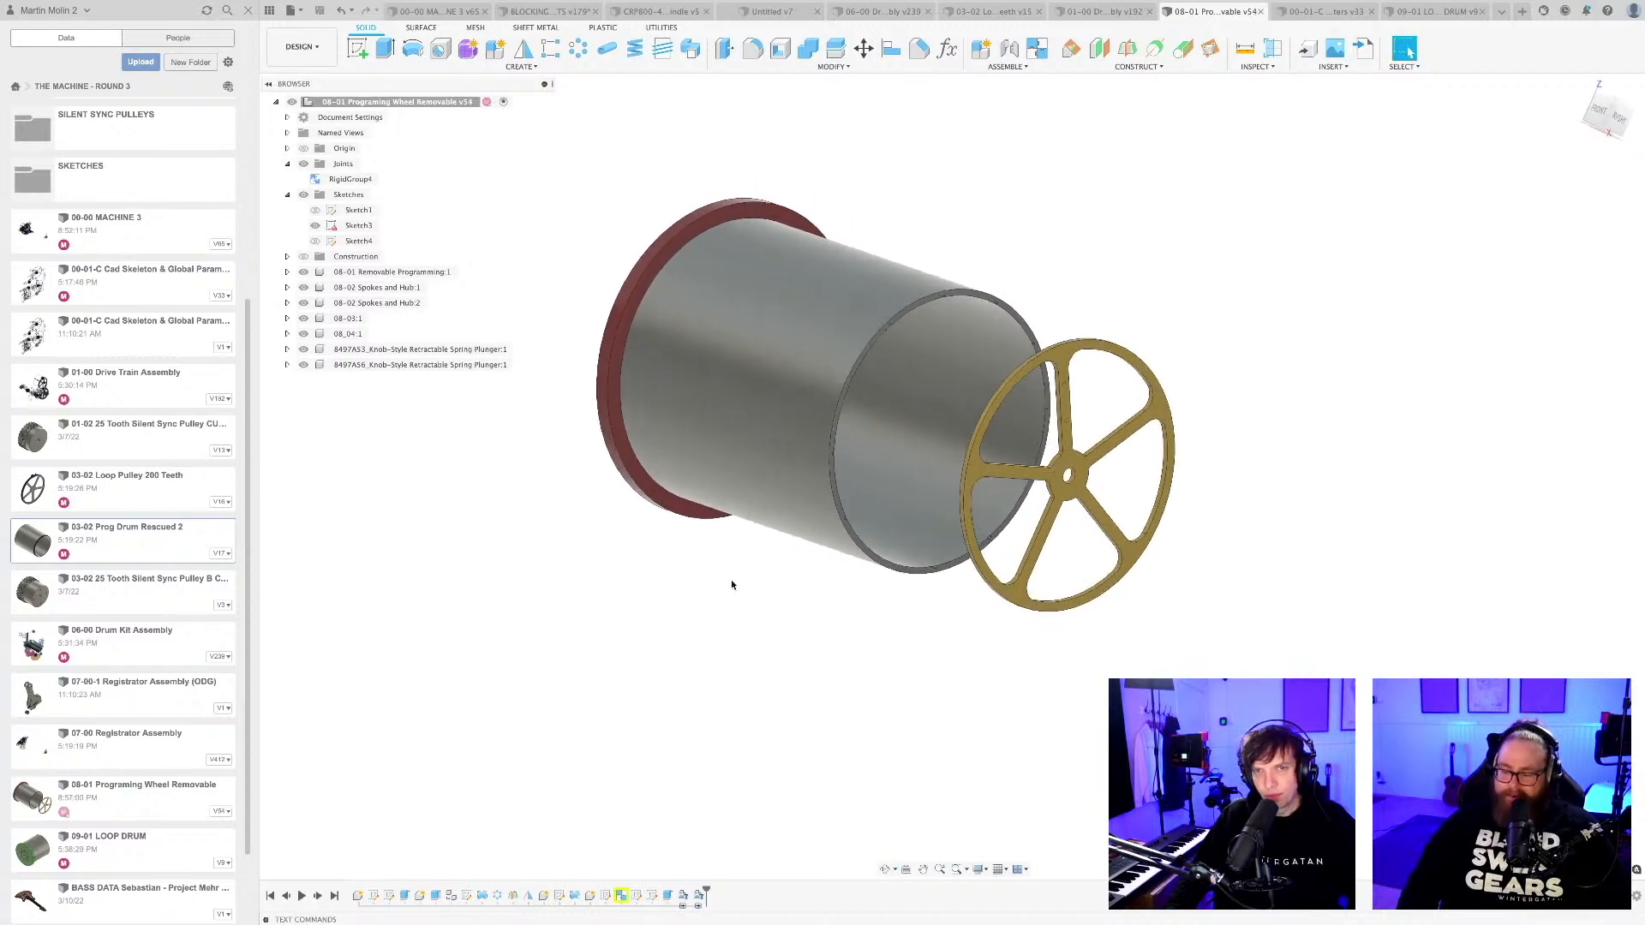
Examine the drum component 08-01 Removable Programming:1 and the two 08-02 Spokes and Hub components at its ends.
{"action": "left_click", "coordinate": [375, 273]}
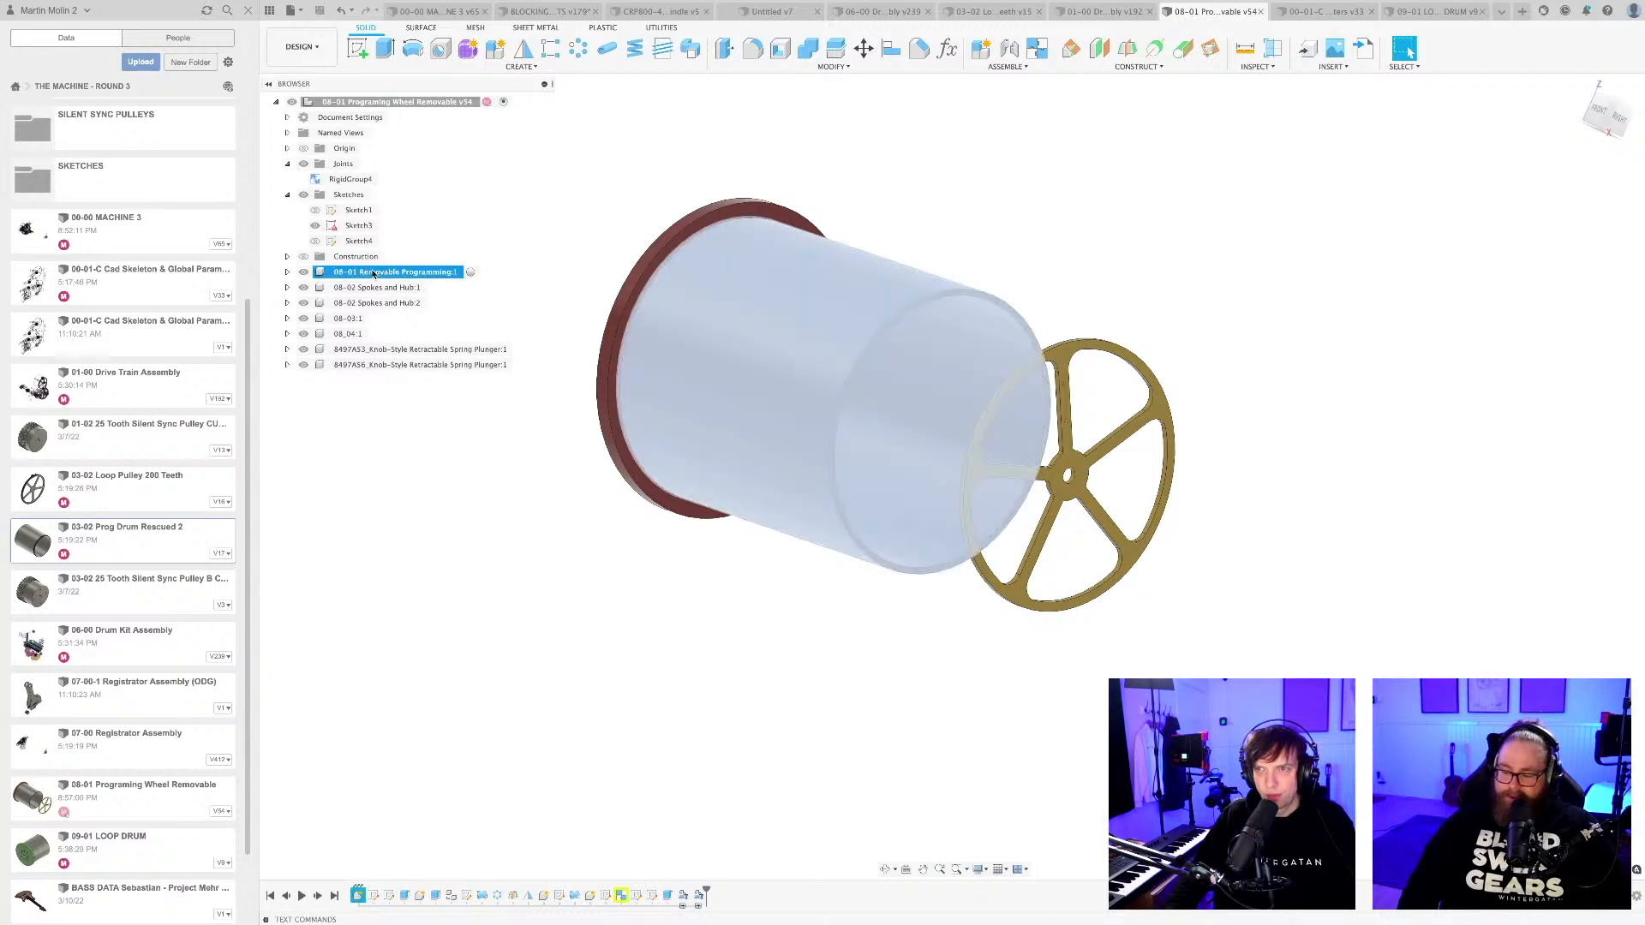
{"action": "left_click", "coordinate": [559, 591]}
{"action": "middle_click_drag", "start_coordinate": [569, 573], "coordinate": [705, 519], "text": "shift"}
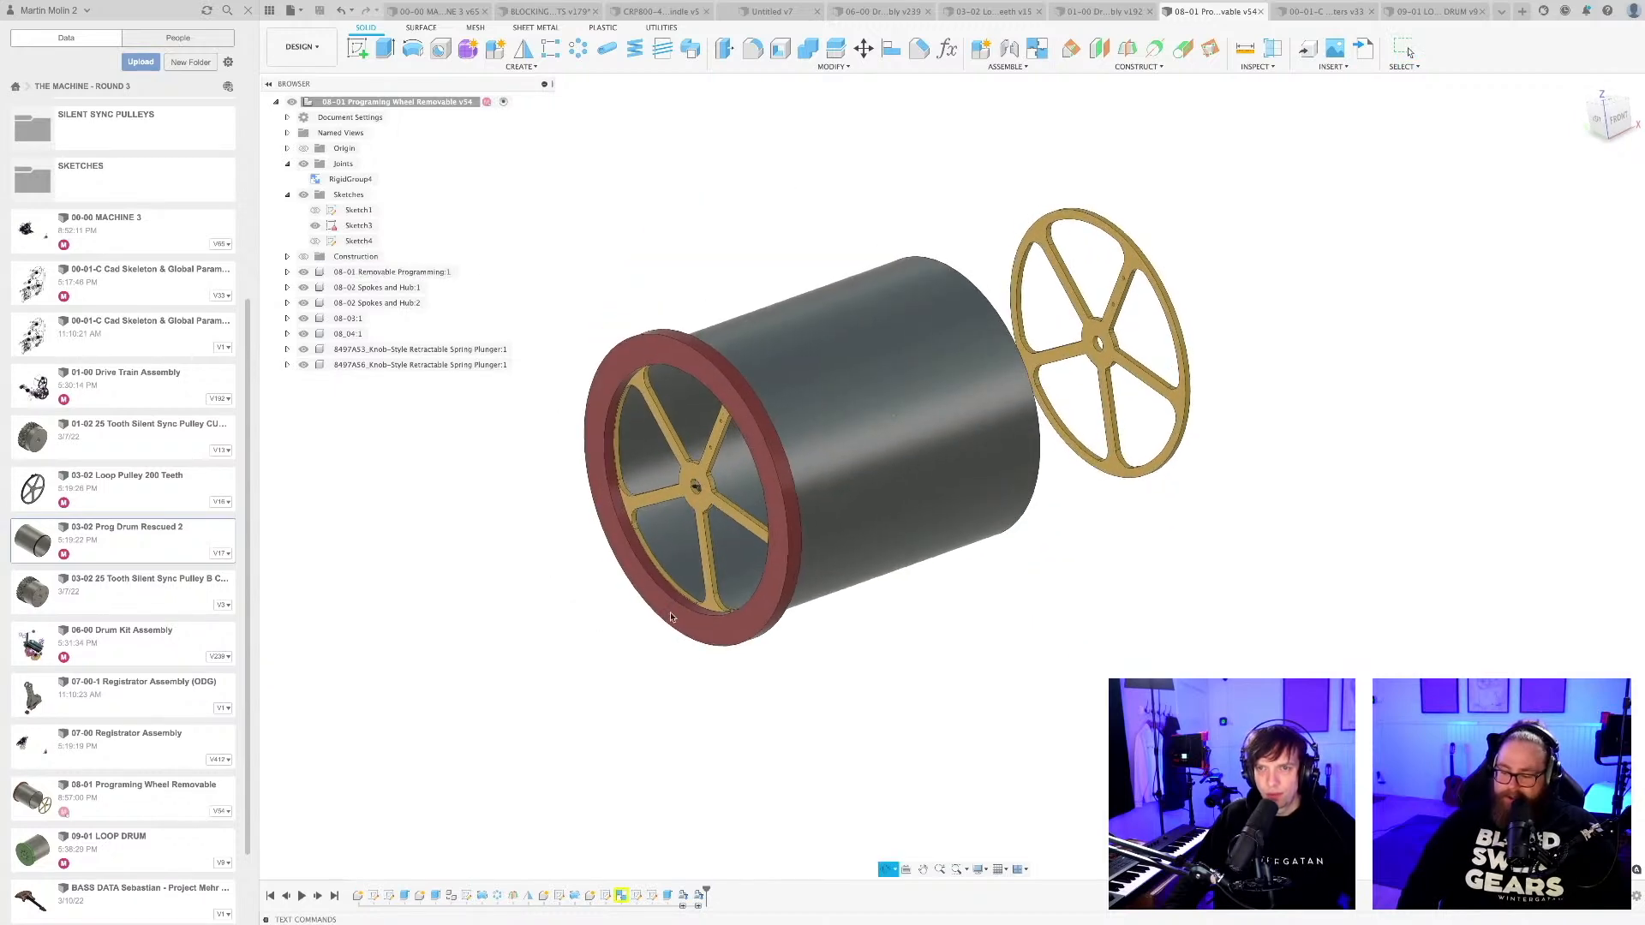
{"action": "scroll", "coordinate": [711, 512], "scroll_direction": "up", "scroll_amount": 3}
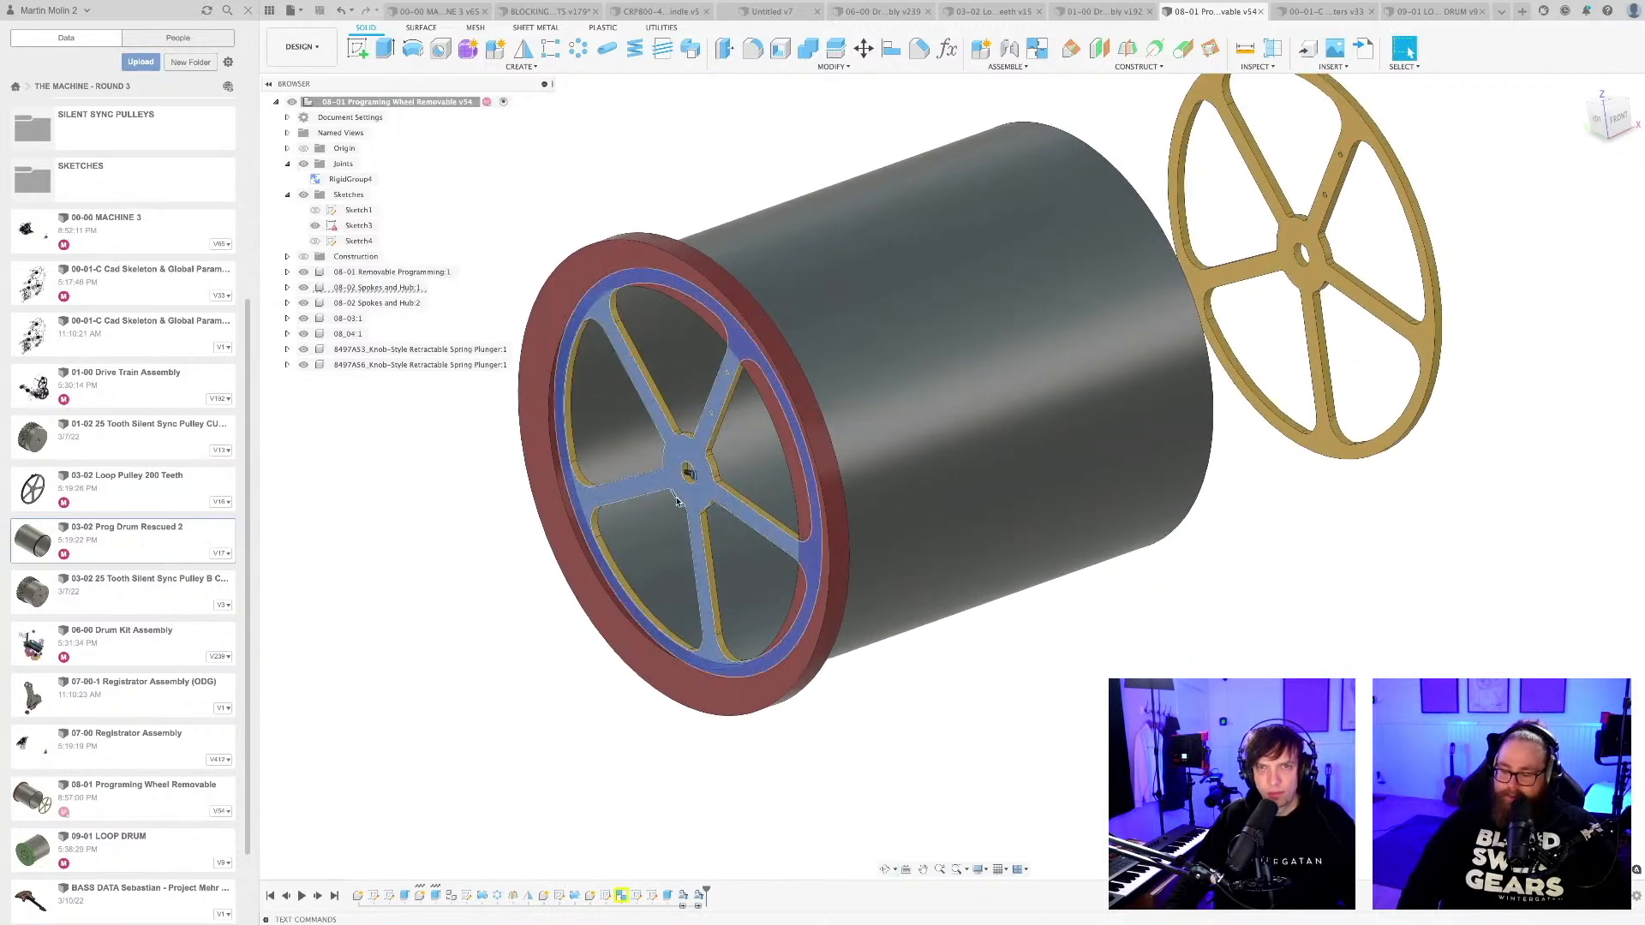
{"action": "left_click", "coordinate": [377, 288]}
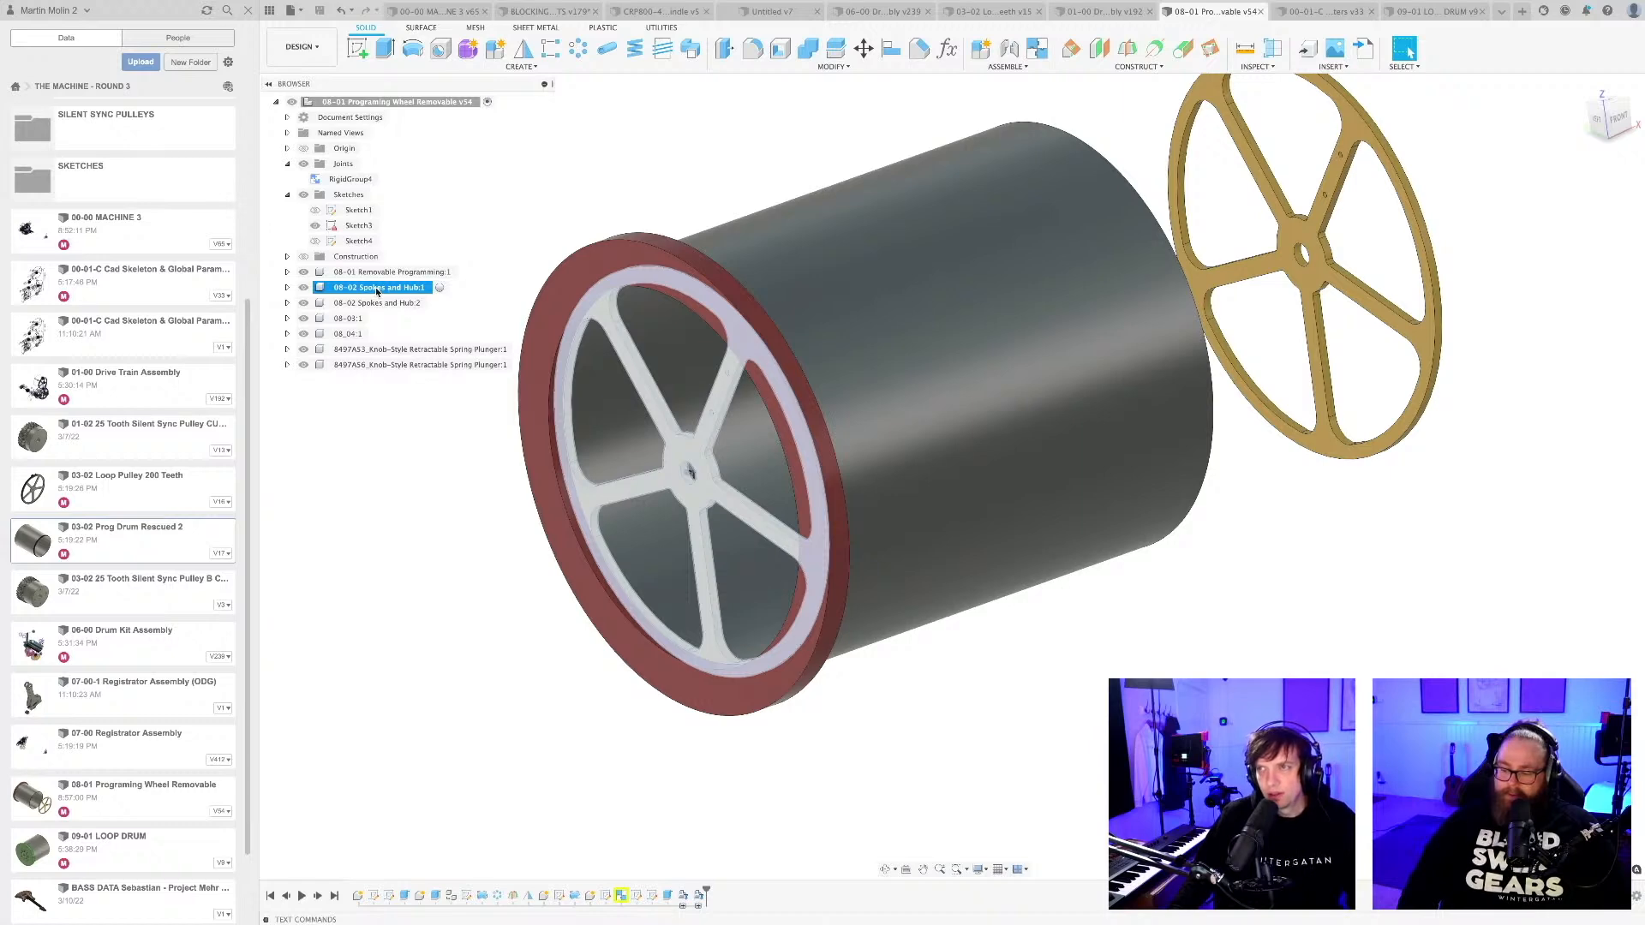
{"action": "left_click", "coordinate": [376, 303]}
{"action": "left_click", "coordinate": [375, 541]}
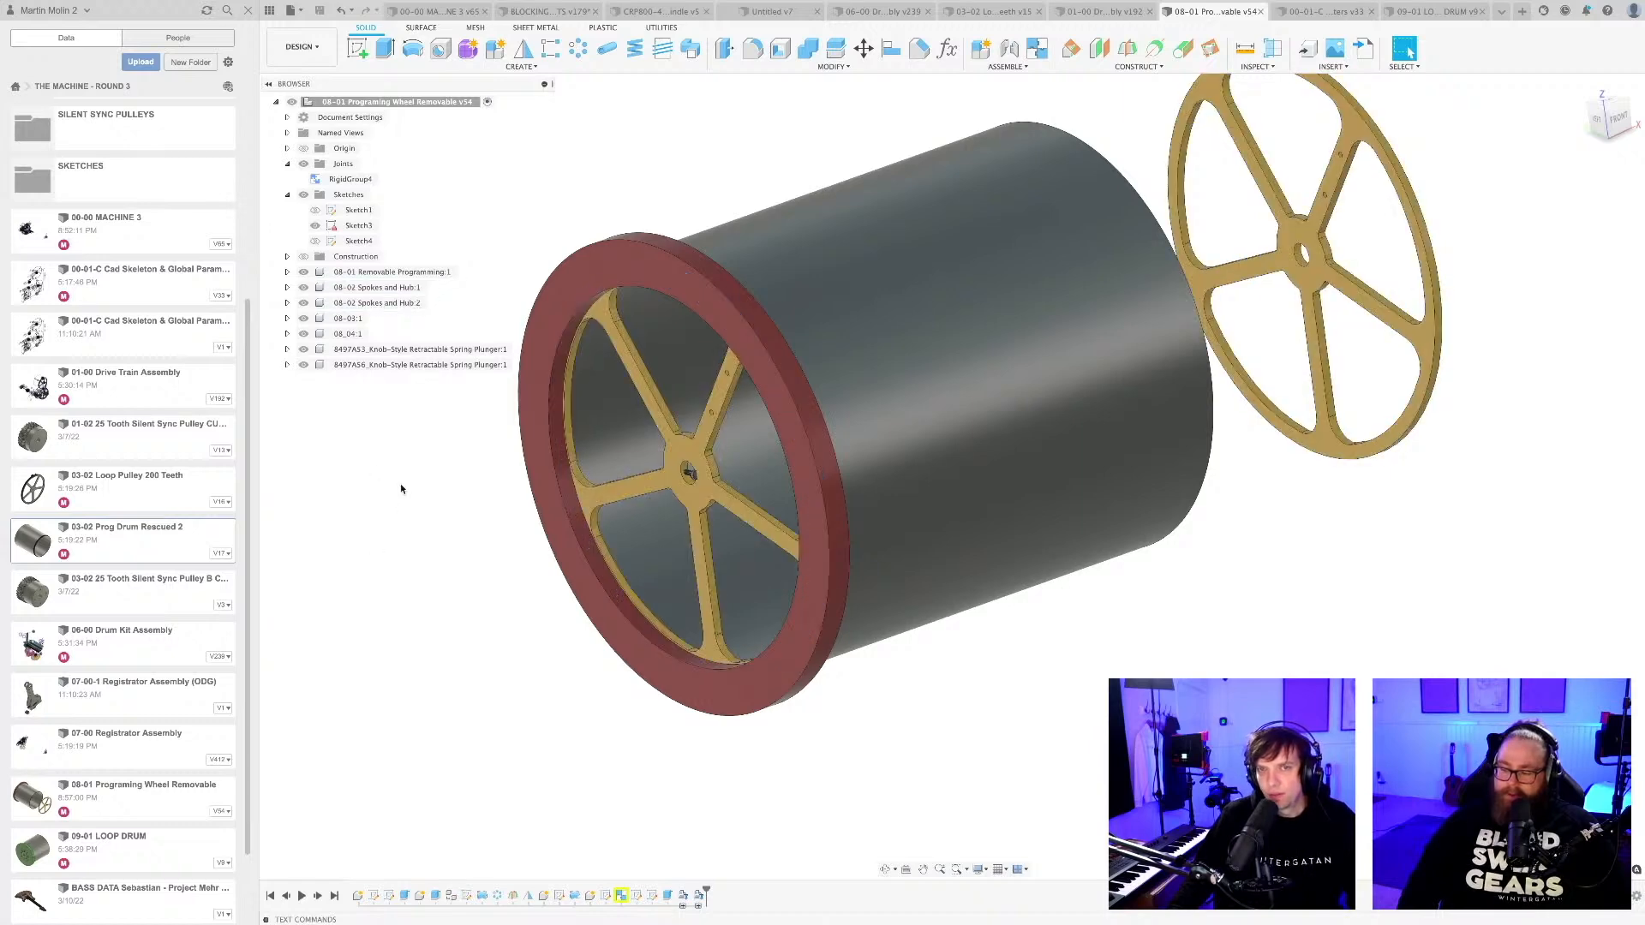
{"action": "scroll", "coordinate": [404, 470], "scroll_direction": "down", "scroll_amount": 3}
{"action": "middle_click_drag", "start_coordinate": [404, 471], "coordinate": [505, 478]}
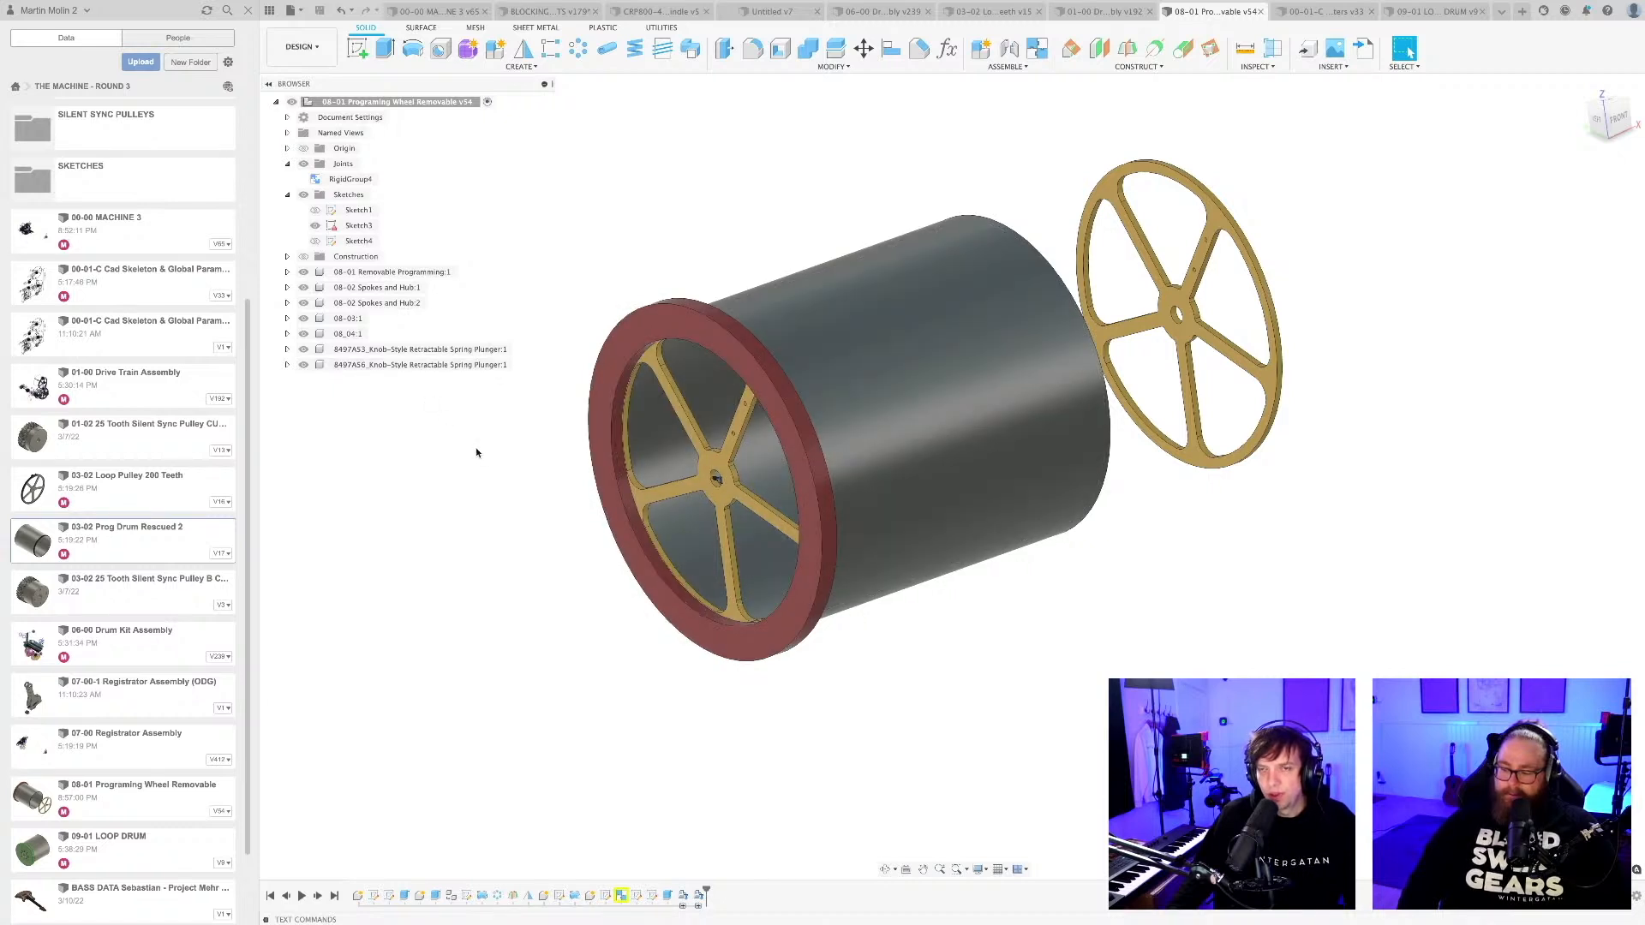
{"action": "scroll", "coordinate": [476, 447], "scroll_direction": "down", "scroll_amount": 1}
{"action": "middle_click_drag", "start_coordinate": [476, 447], "coordinate": [503, 478]}
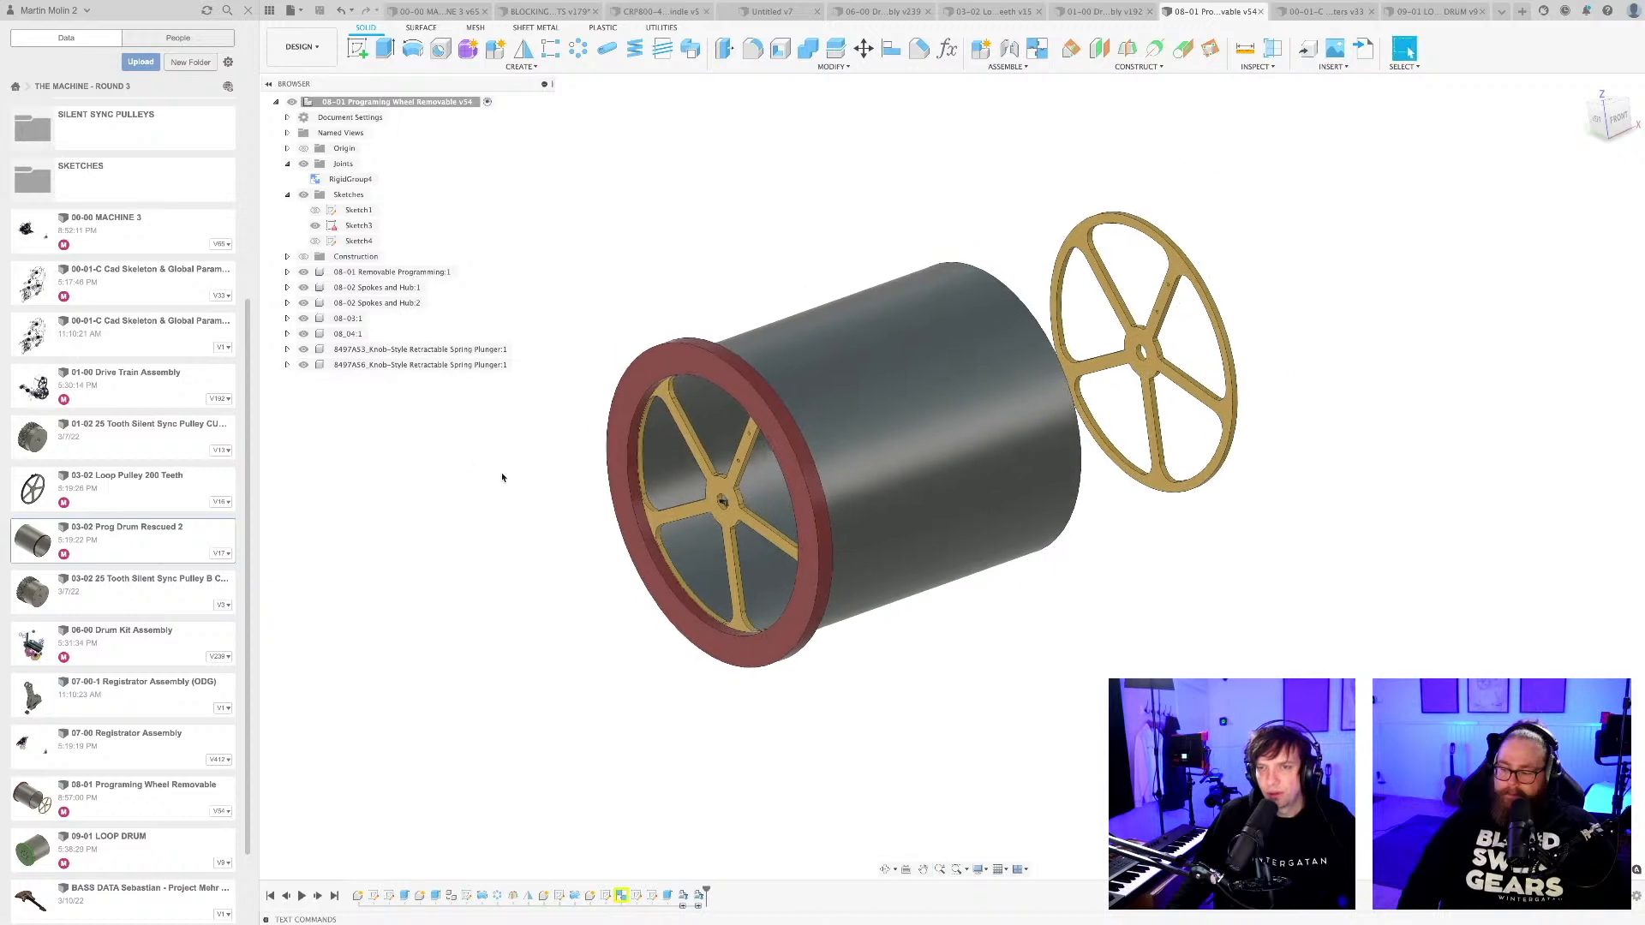
Delete the red ring component 08-03:1 from the drum's end and the RigidGroup4 rigid group.
{"action": "left_click", "coordinate": [701, 358]}
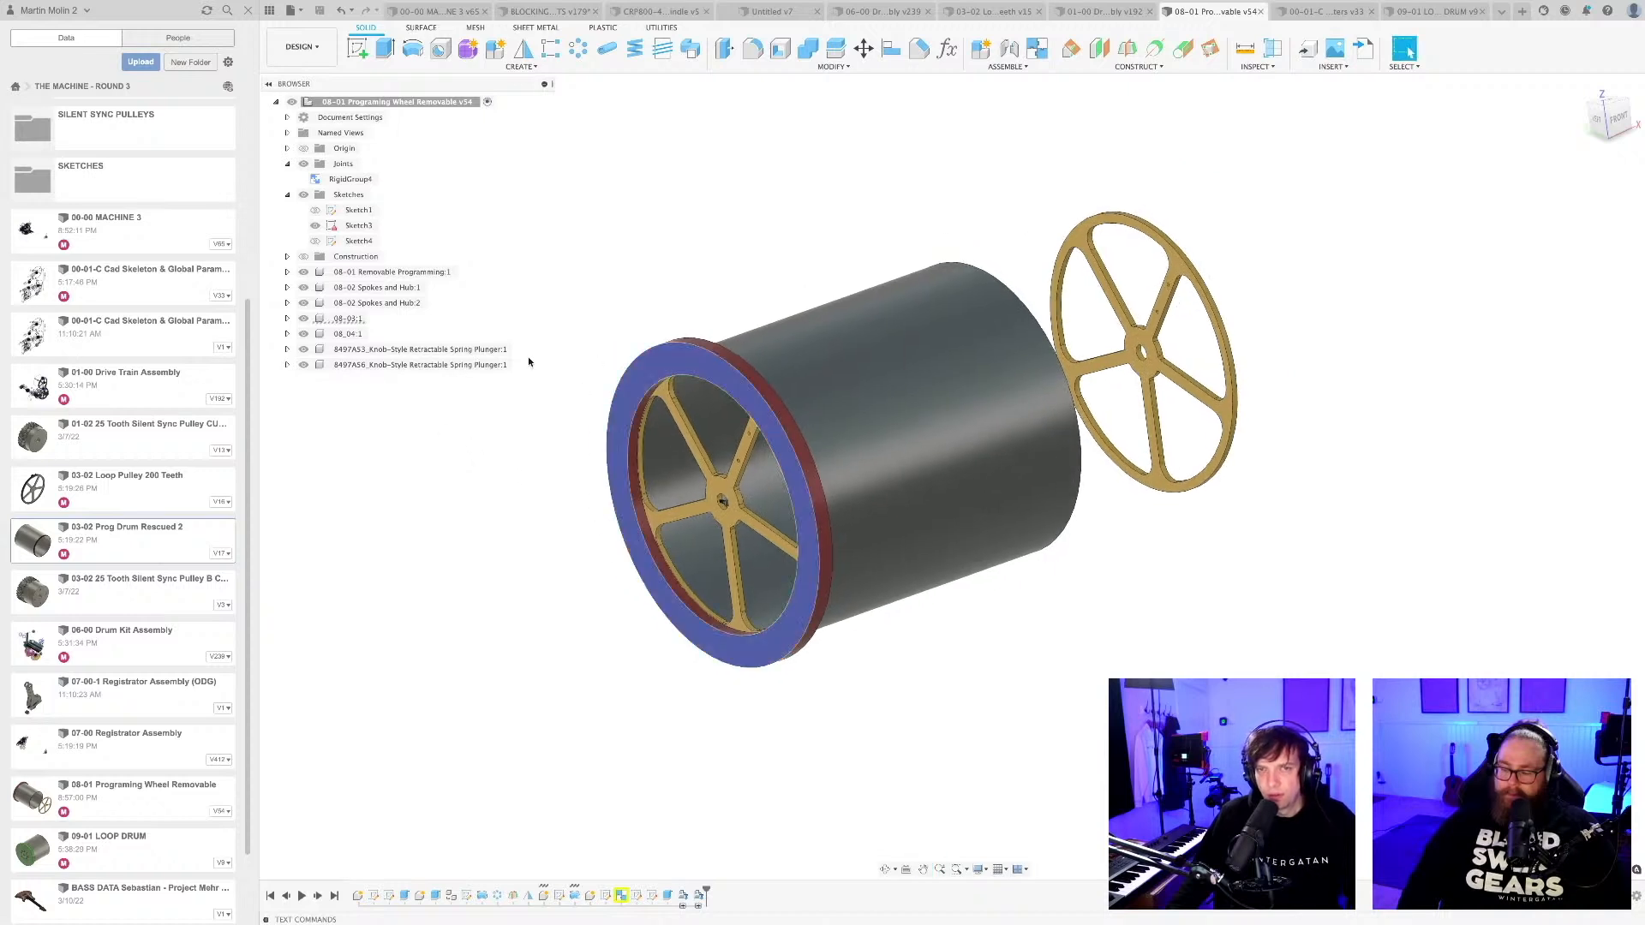
{"action": "left_click", "coordinate": [349, 321]}
{"action": "right_click", "coordinate": [348, 321]}
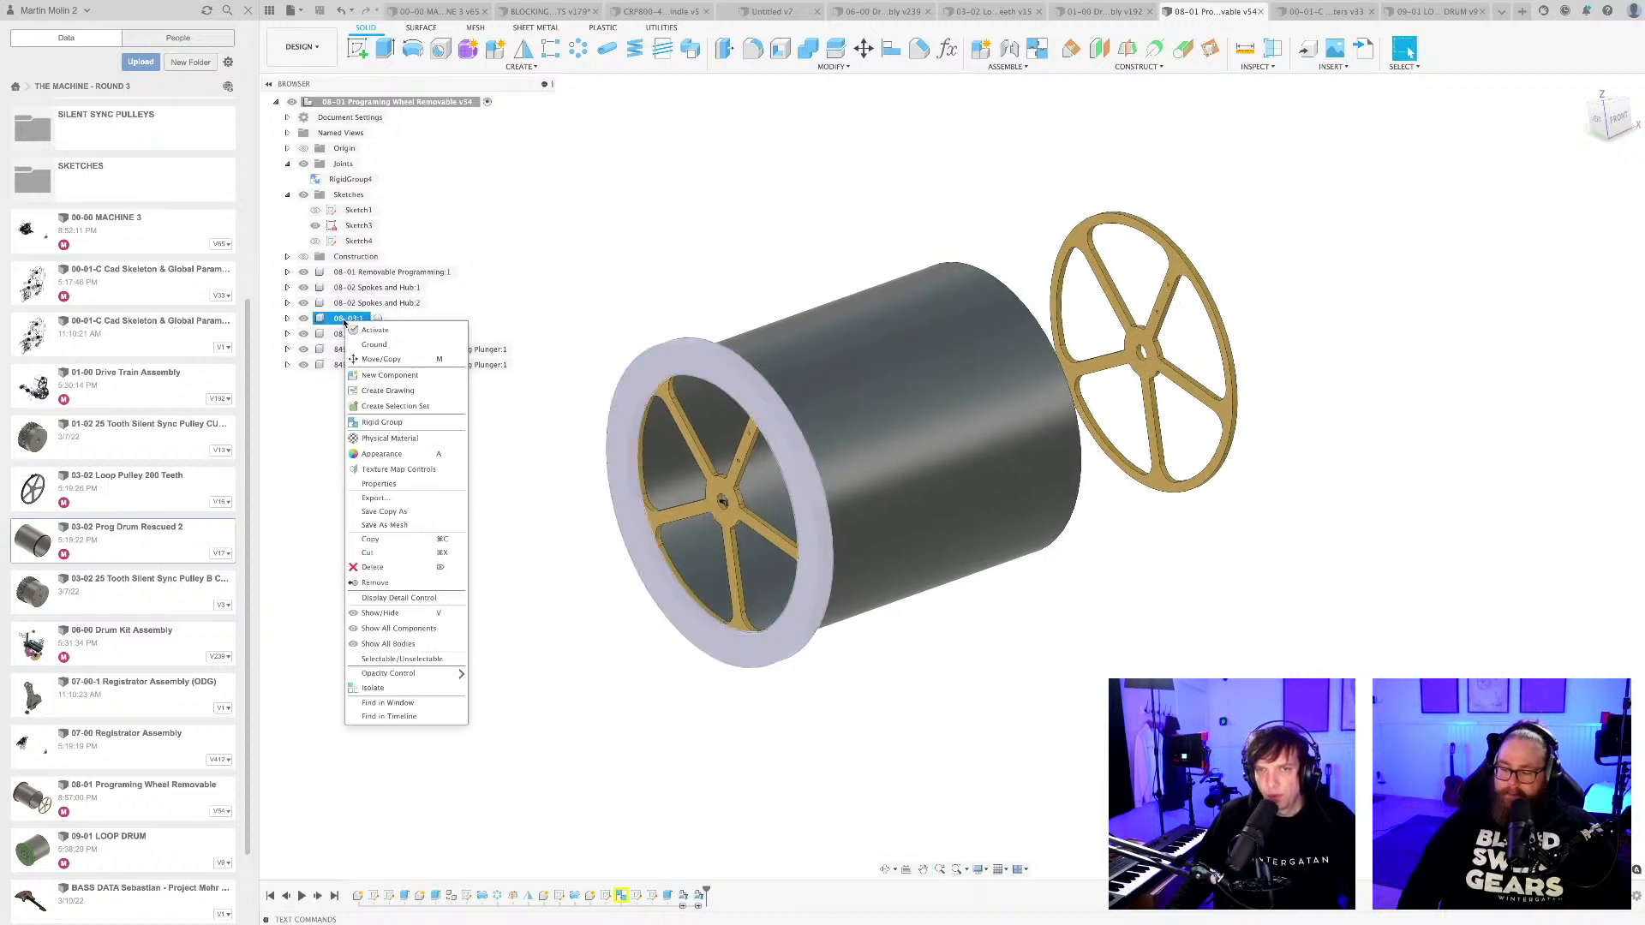
{"action": "left_click", "coordinate": [373, 569]}
{"action": "left_click", "coordinate": [750, 477]}
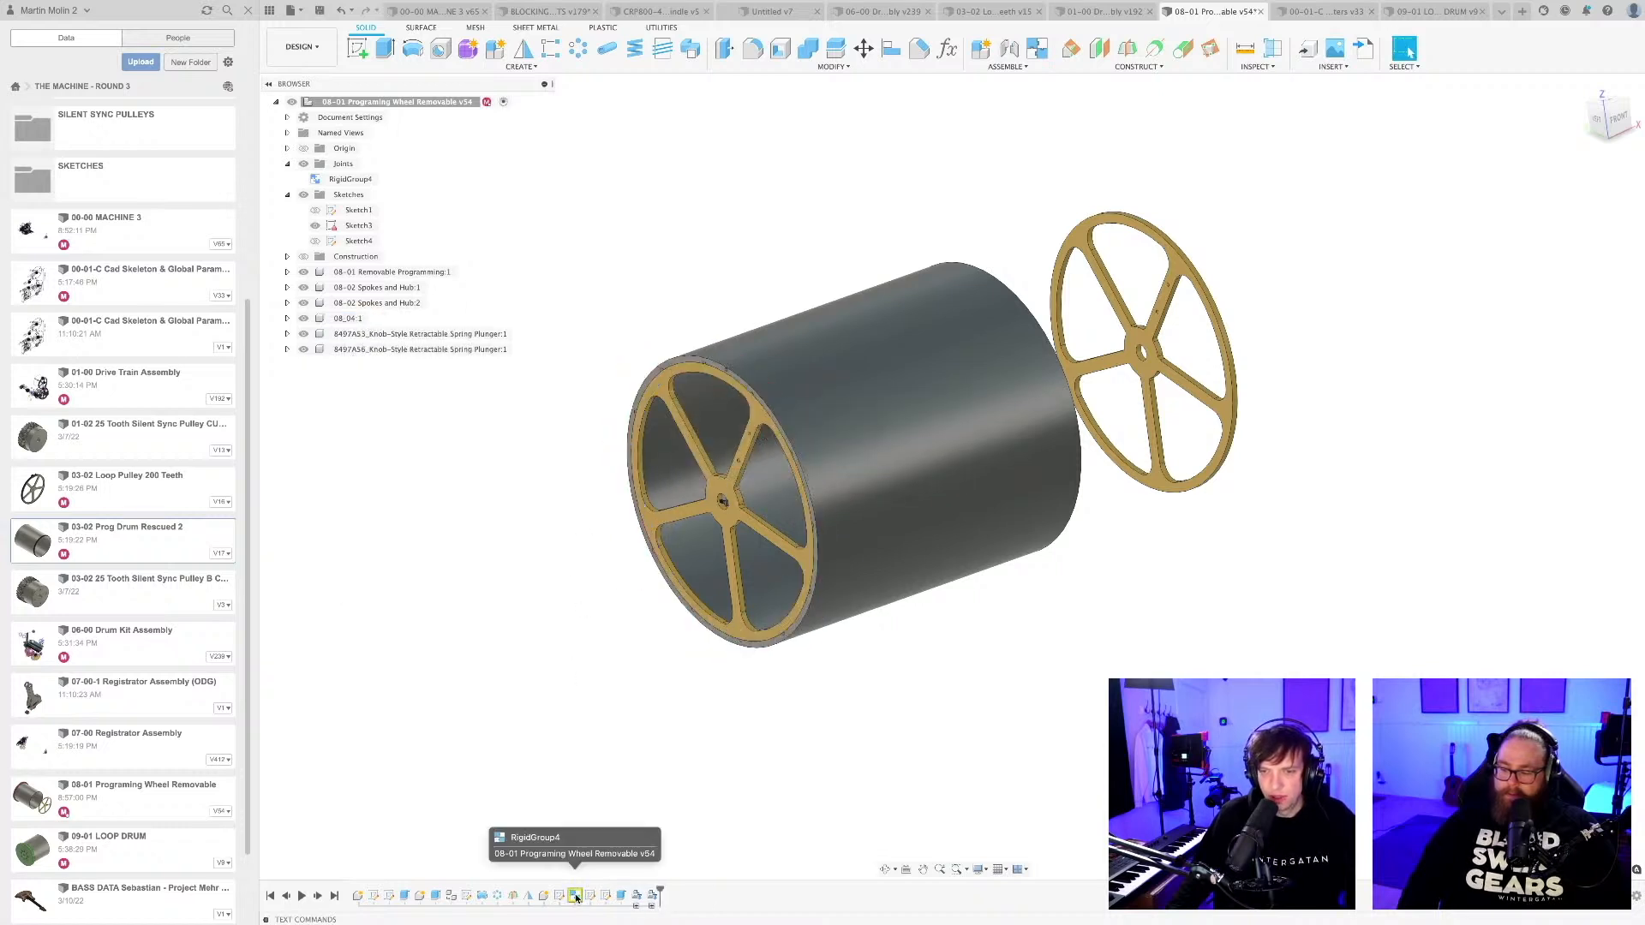
{"action": "right_click", "coordinate": [610, 897]}
{"action": "key", "text": "Delete"}
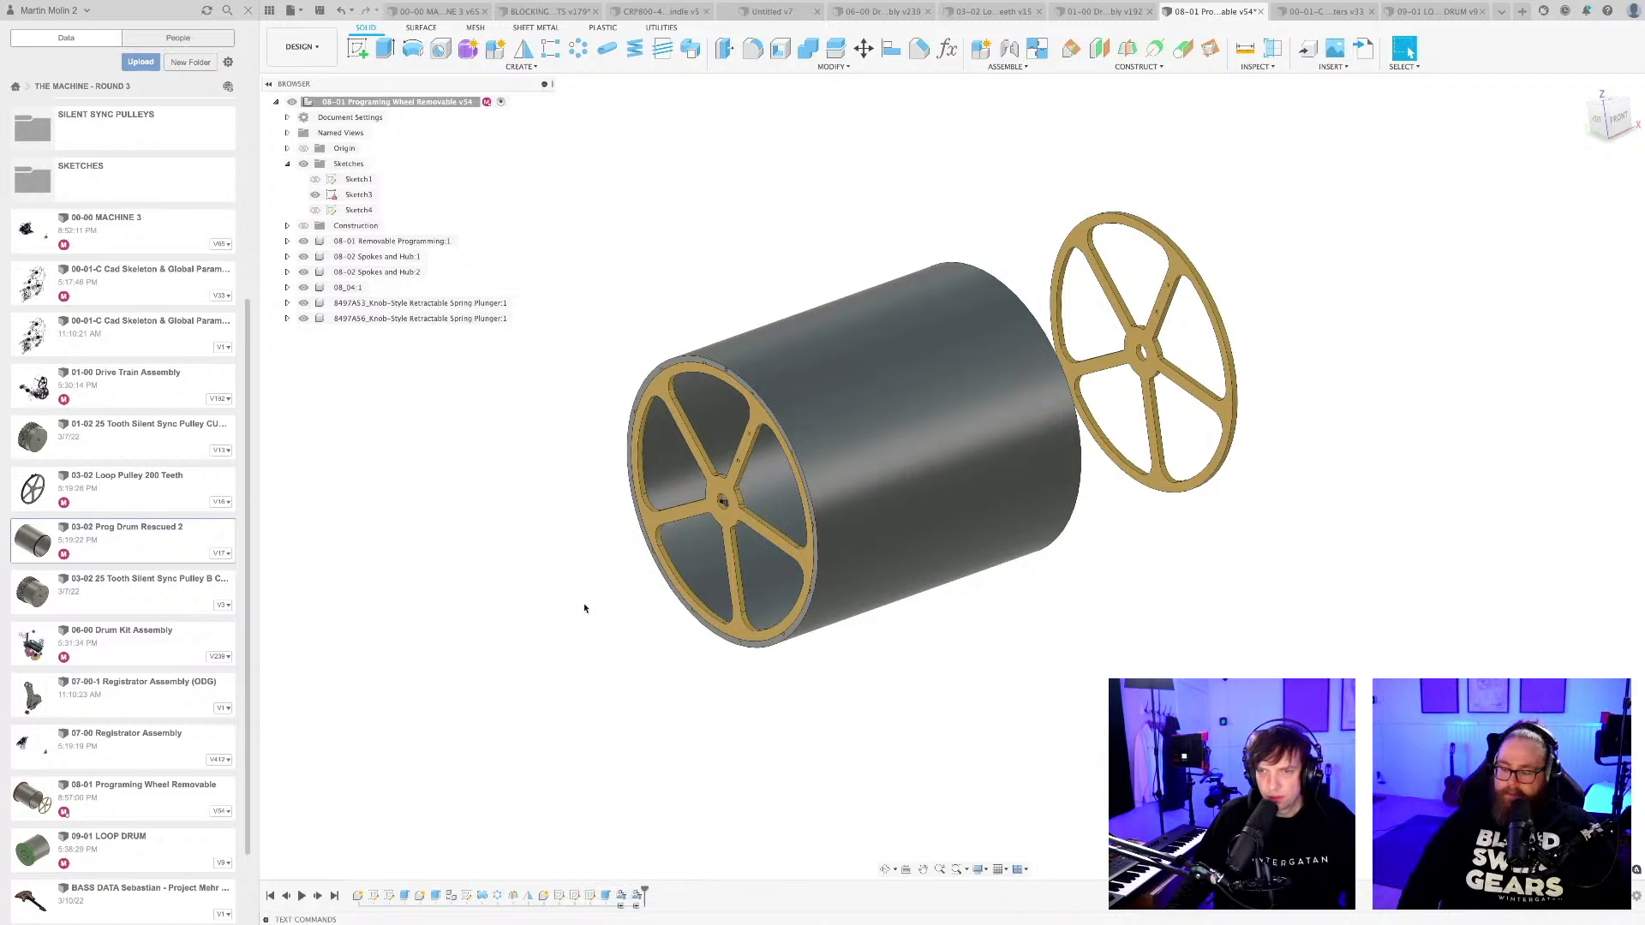
Delete the components 08-02 Spokes and Hub:1 and 08-02 Spokes and Hub:2 from the programming wheel.
{"action": "scroll", "coordinate": [1148, 563], "scroll_direction": "up", "scroll_amount": 6}
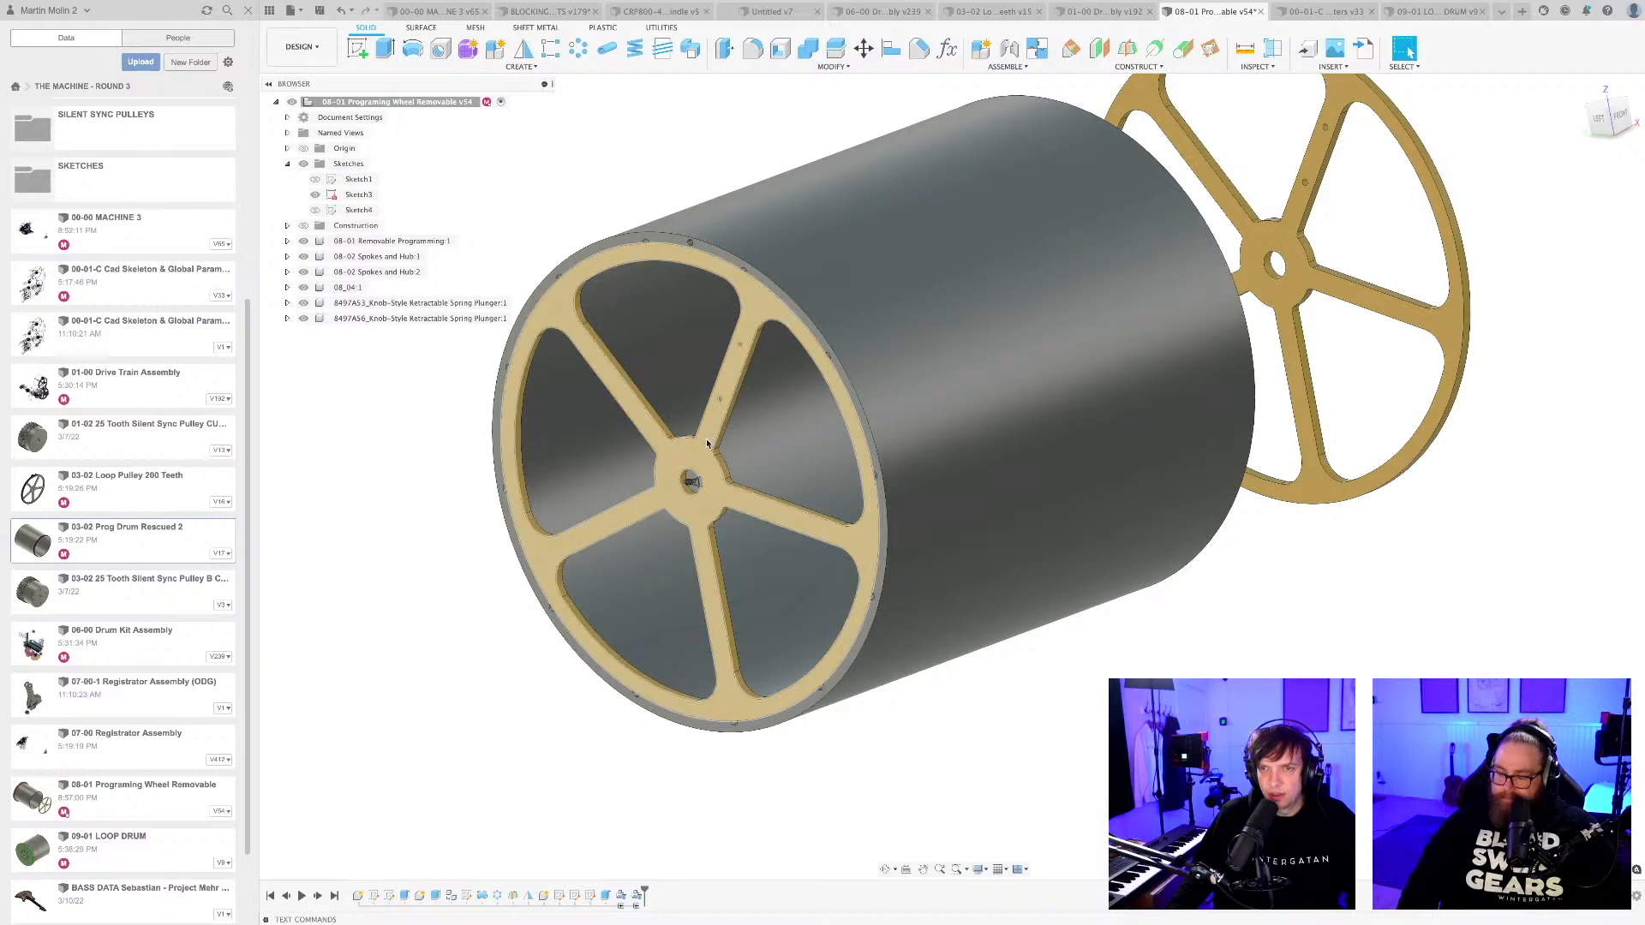
{"action": "left_click", "coordinate": [380, 259]}
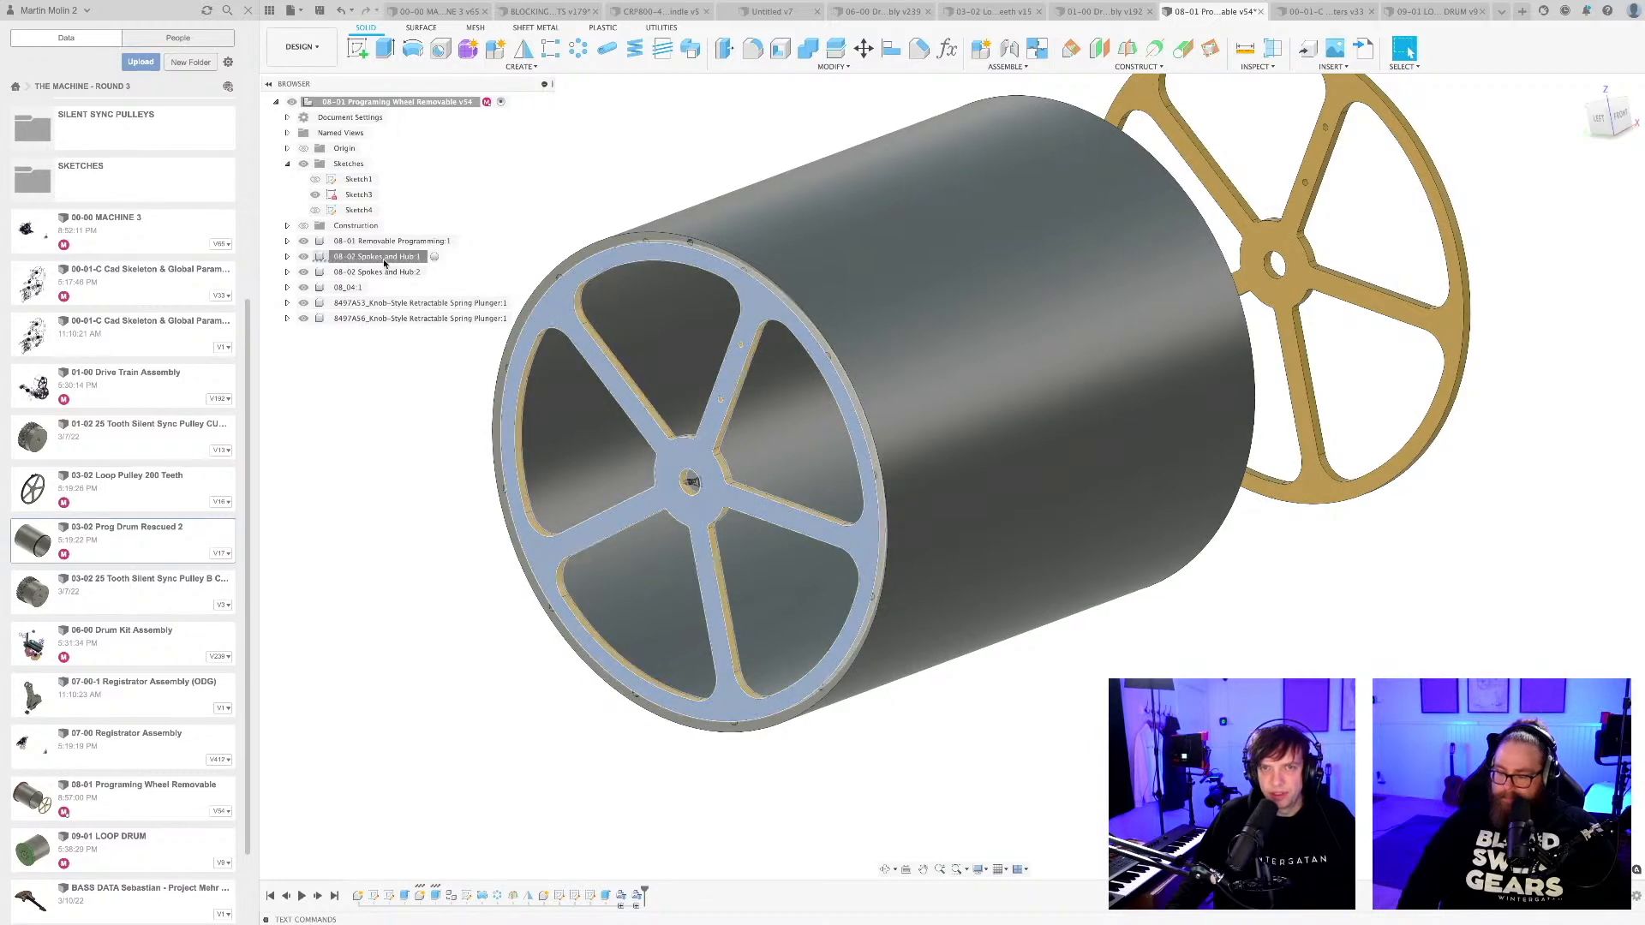
{"action": "right_click", "coordinate": [380, 259]}
{"action": "left_click", "coordinate": [416, 525]}
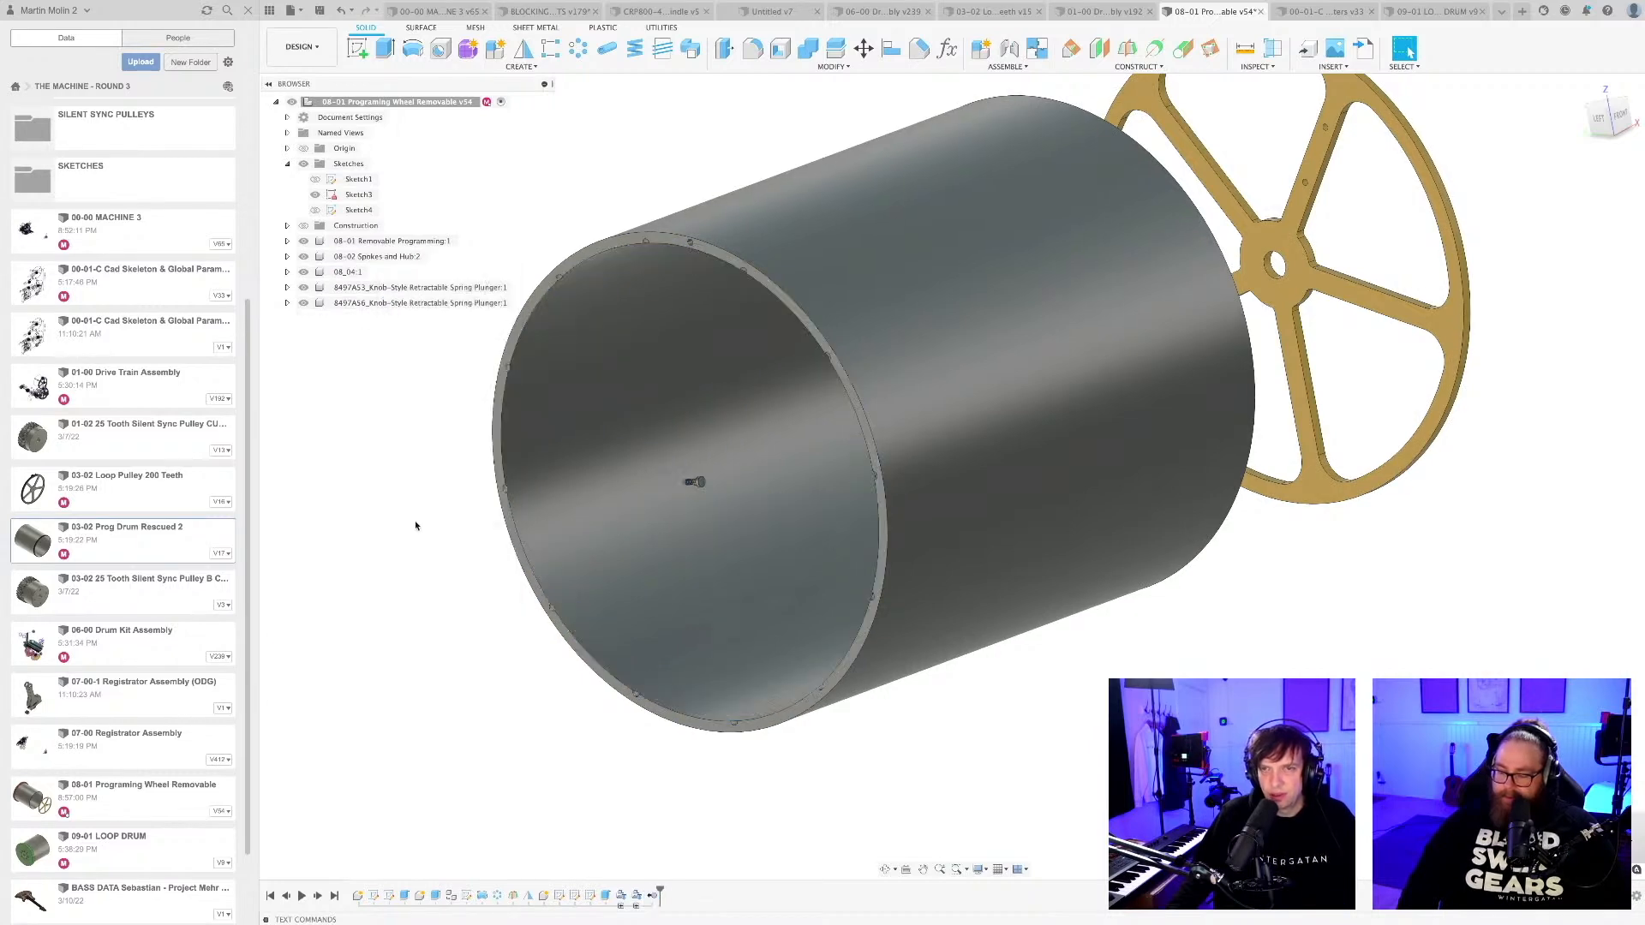
{"action": "scroll", "coordinate": [402, 557], "scroll_direction": "down", "scroll_amount": 2}
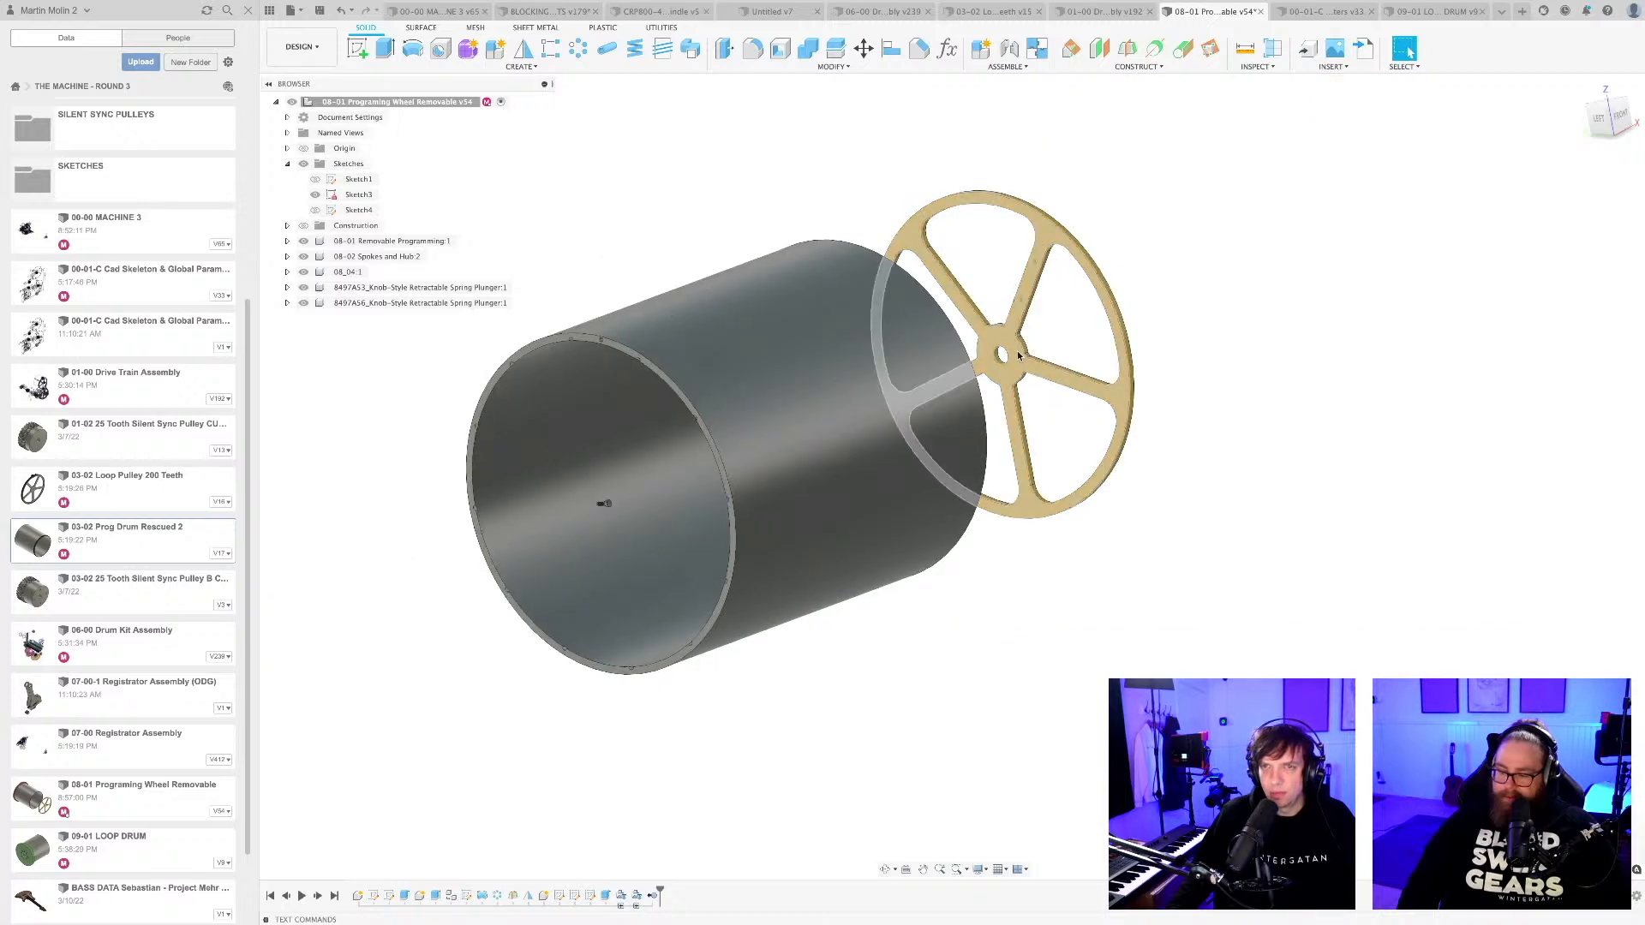
{"action": "left_click", "coordinate": [373, 257]}
{"action": "right_click", "coordinate": [371, 259]}
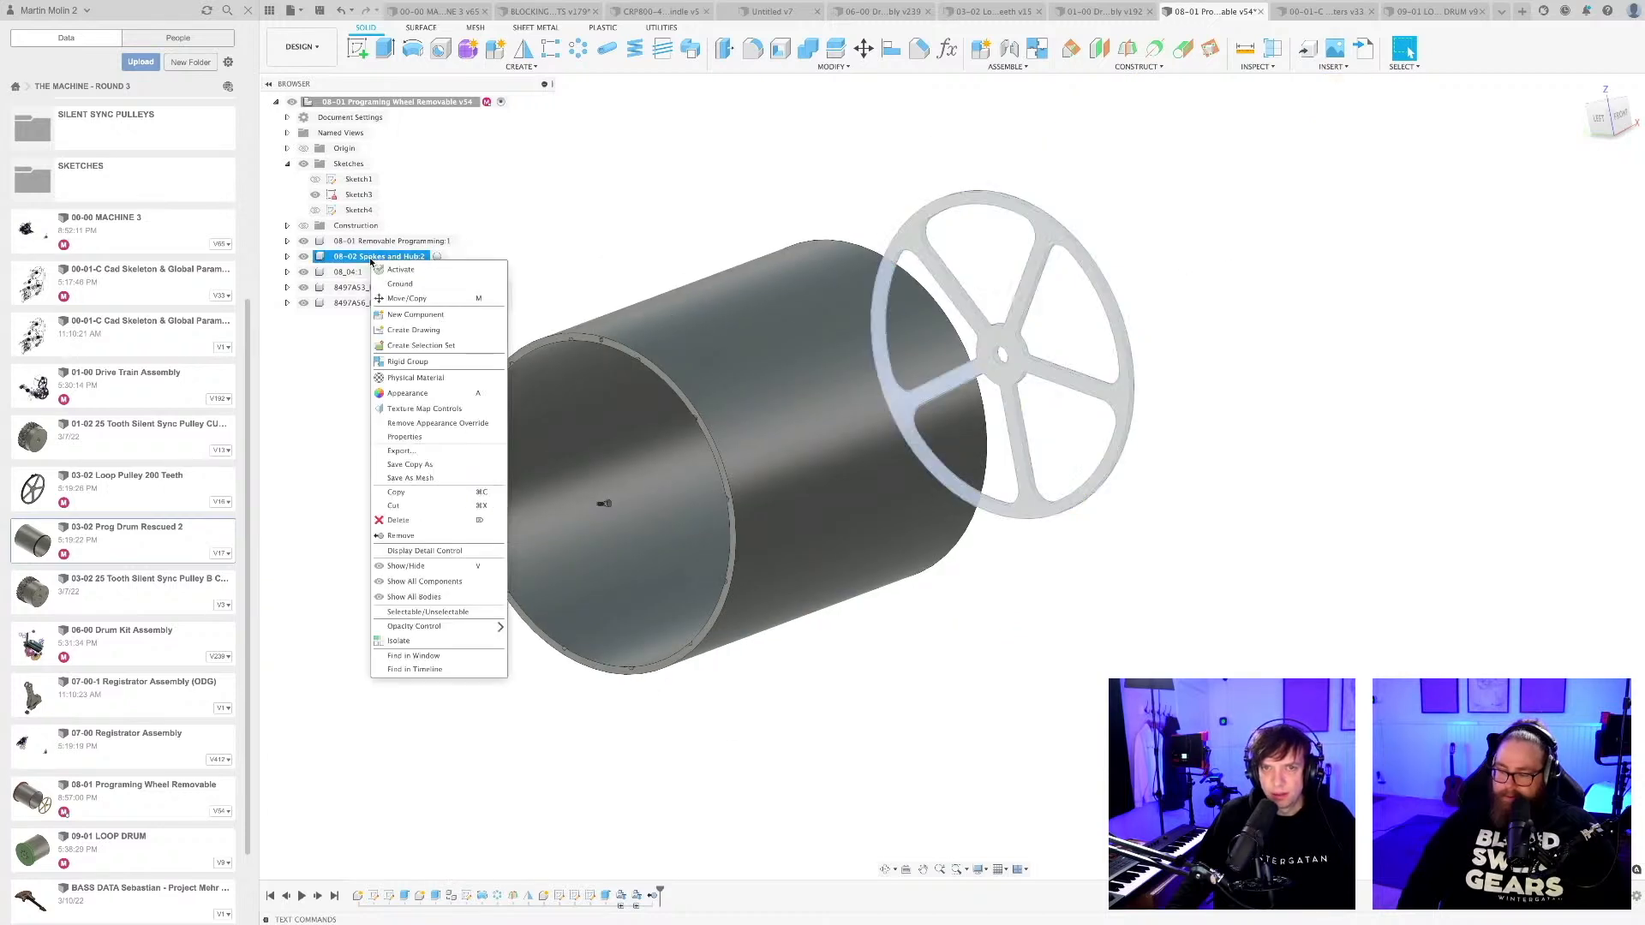
{"action": "left_click", "coordinate": [399, 520]}
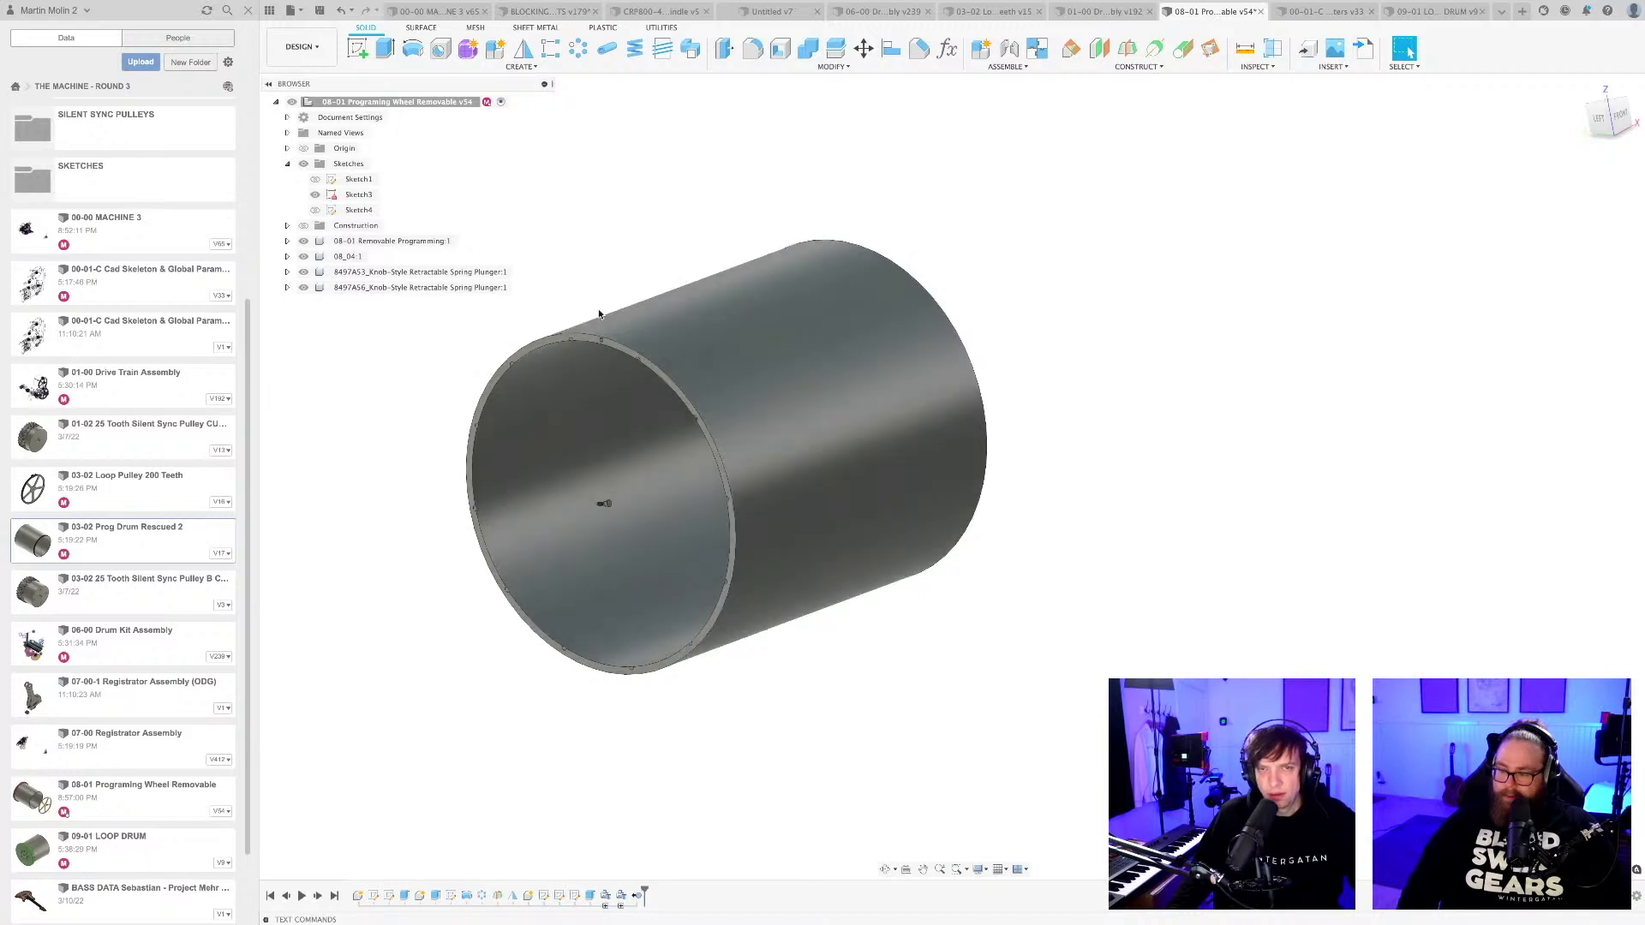
Roll the design history back to just after the drum's extrusion and show the sketches of 08-01 Removable Programming:1.
{"action": "middle_click_drag", "start_coordinate": [539, 308], "coordinate": [701, 247]}
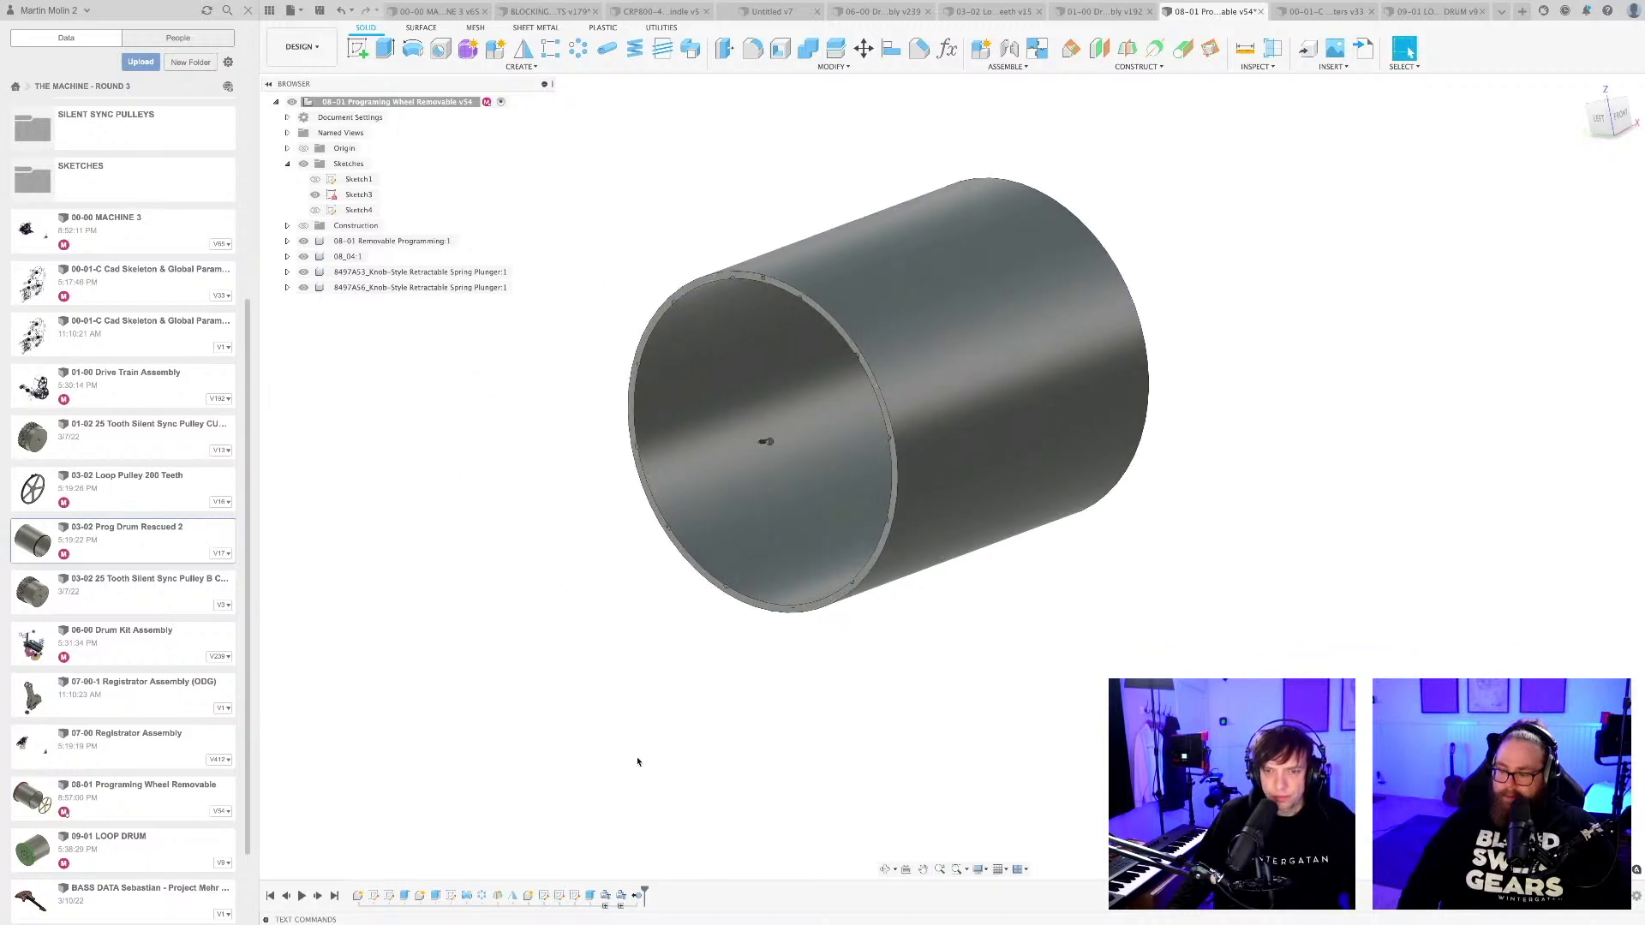
{"action": "left_click_drag", "start_coordinate": [644, 891], "coordinate": [383, 891]}
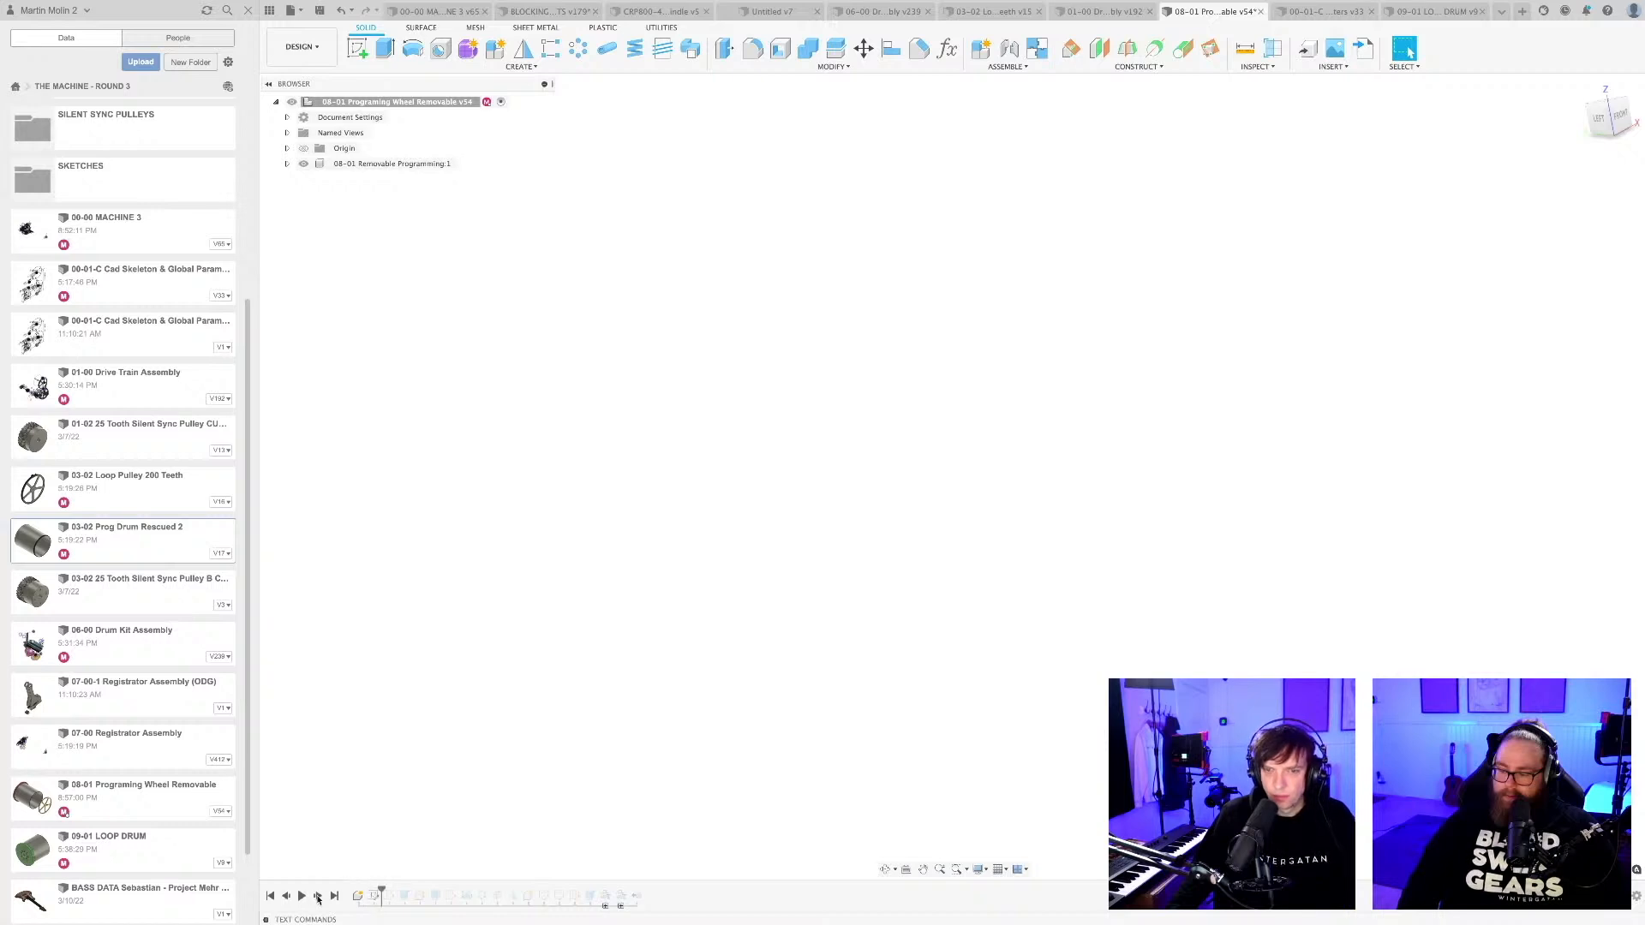
{"action": "left_click", "coordinate": [318, 895]}
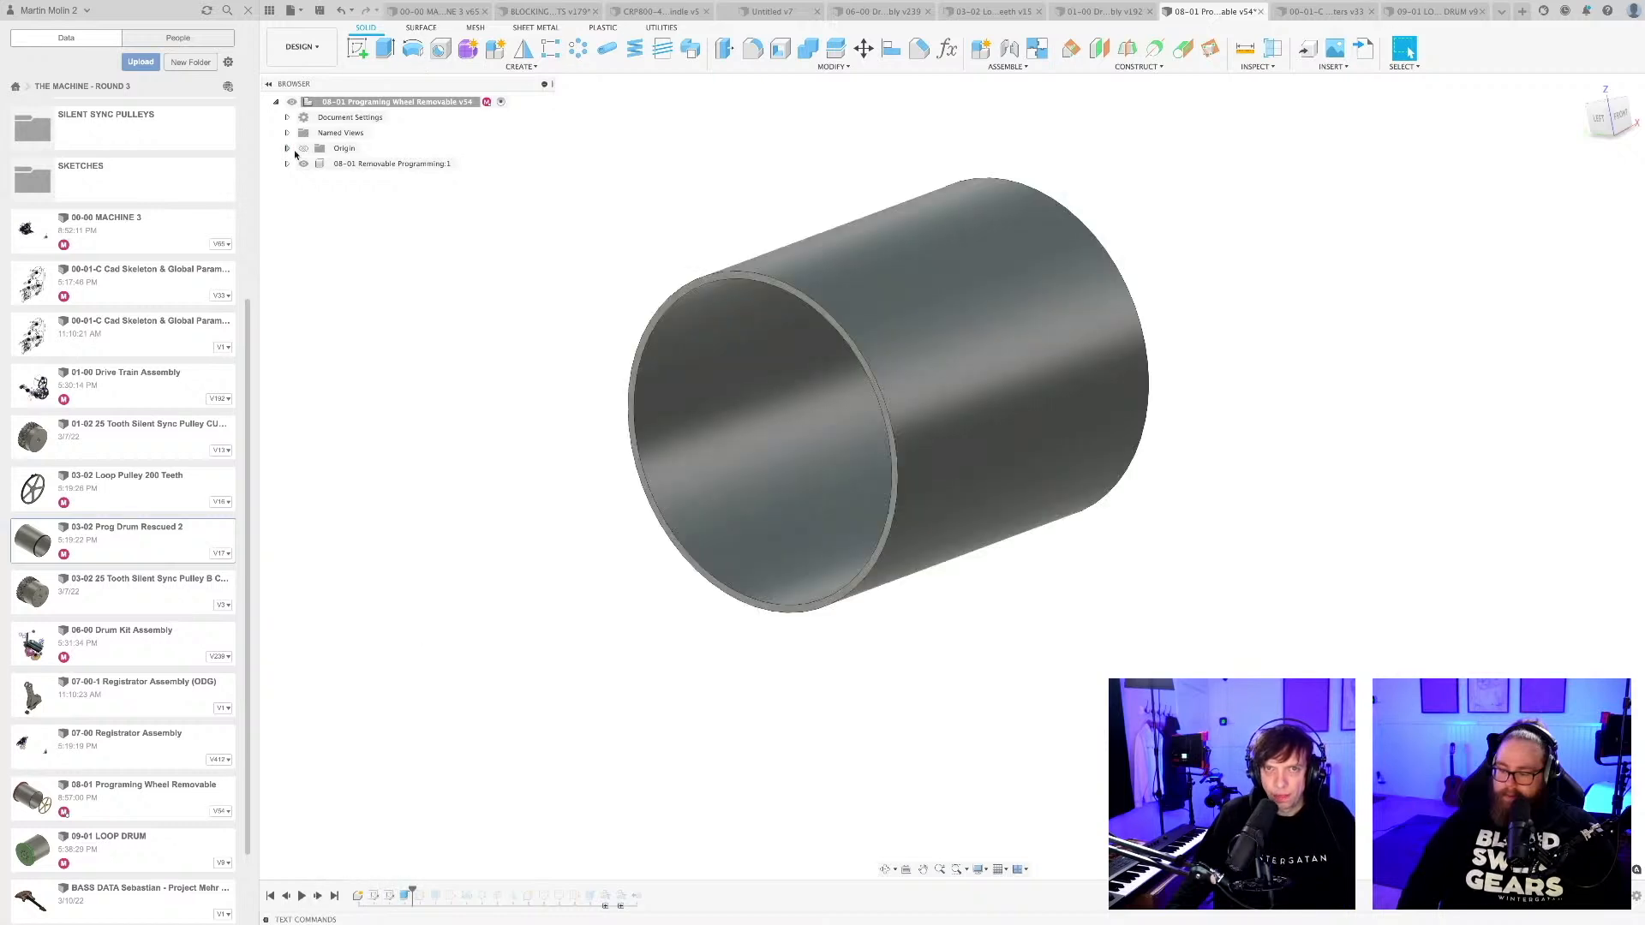
{"action": "left_click", "coordinate": [287, 164]}
{"action": "left_click", "coordinate": [314, 226]}
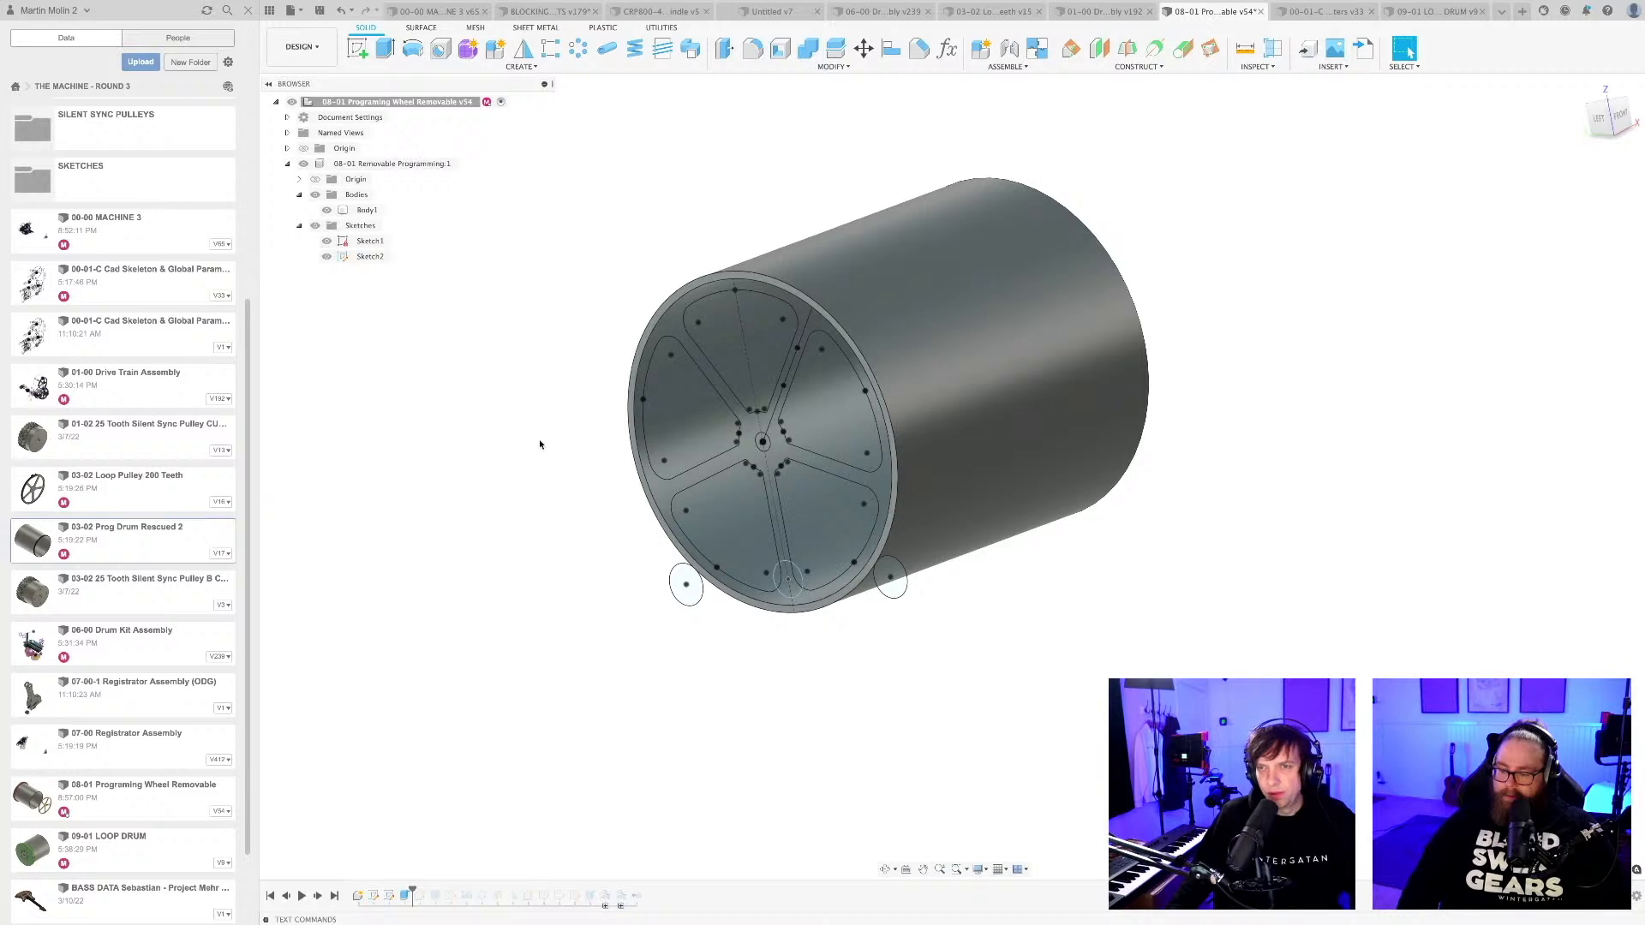
{"action": "mouse_move", "coordinate": [737, 709]}
{"action": "middle_mouse_down", "text": "shift"}
{"action": "mouse_move", "coordinate": [723, 694]}
{"action": "mouse_move", "coordinate": [671, 716]}
{"action": "mouse_move", "coordinate": [716, 686]}
{"action": "middle_mouse_up", "text": "shift"}
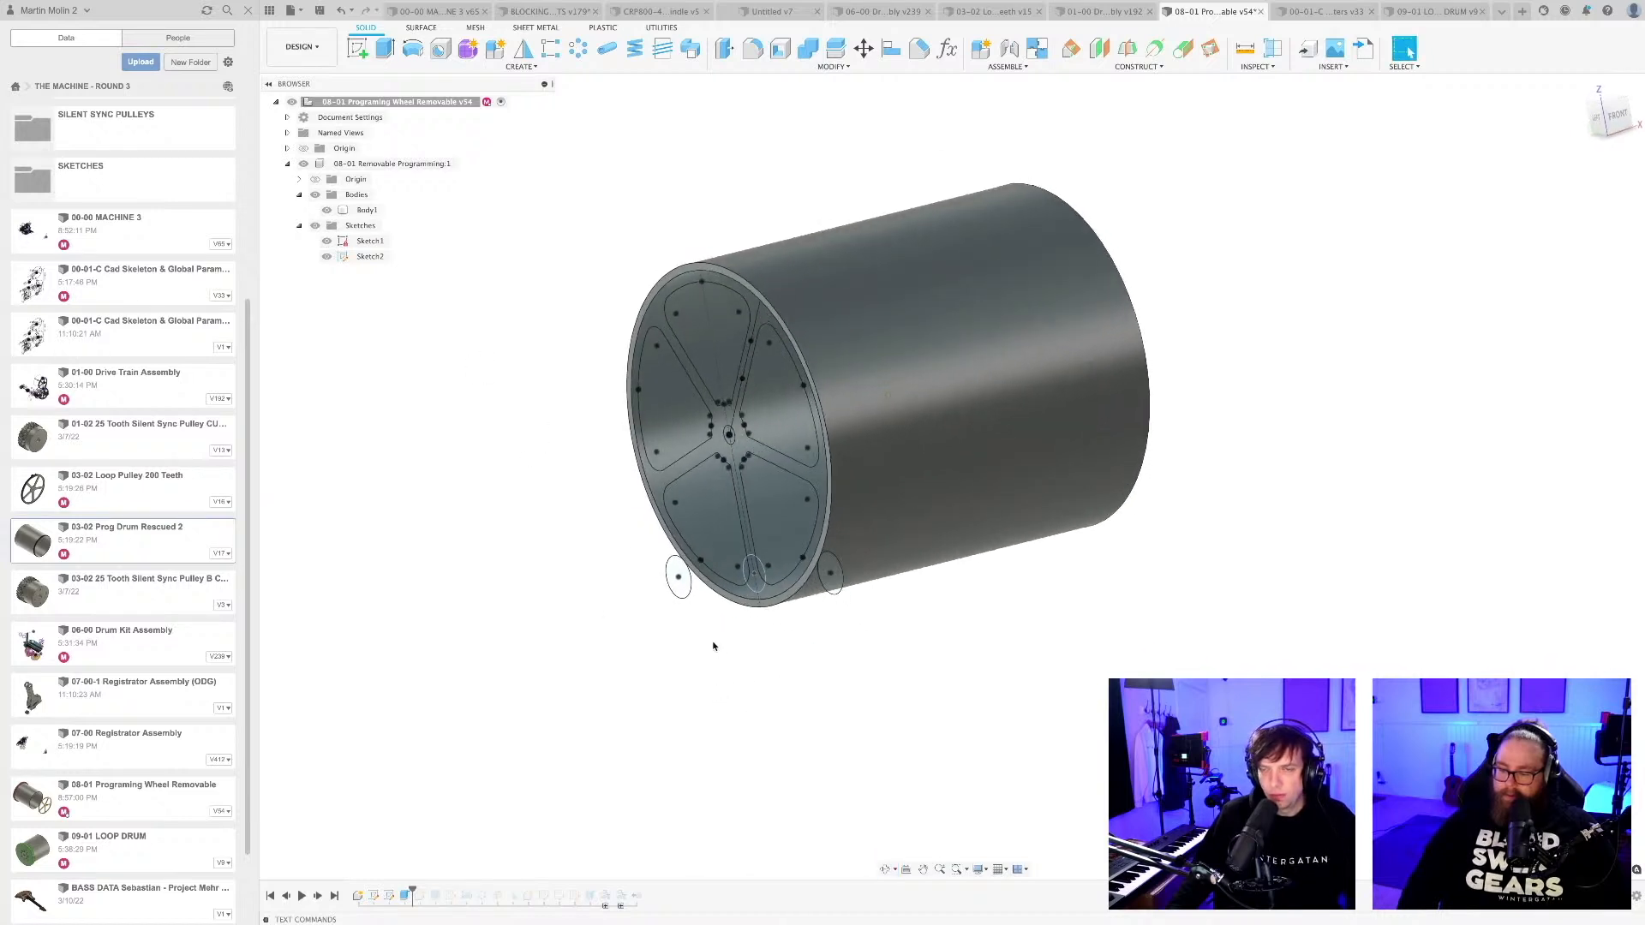
{"action": "scroll", "coordinate": [709, 646], "scroll_direction": "down", "scroll_amount": 3}
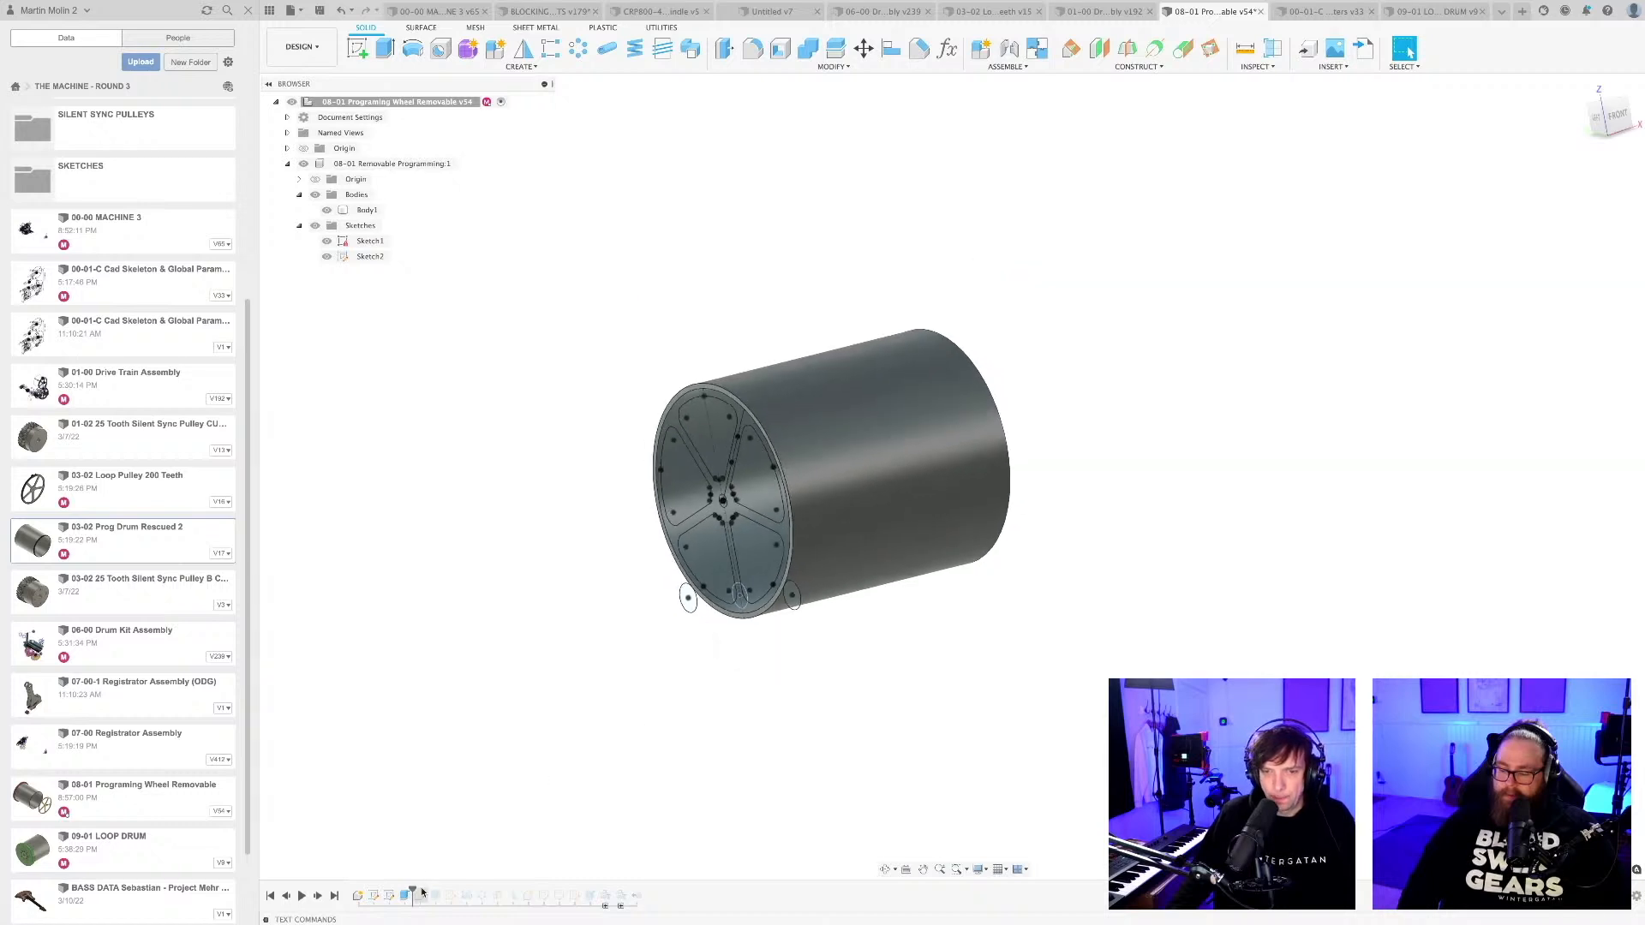
Roll the history forward past the spokes features and delete those creating 08-02 Spokes and Hub:1 together with the top-level Sketch1.
{"action": "left_click_drag", "start_coordinate": [412, 891], "coordinate": [475, 890]}
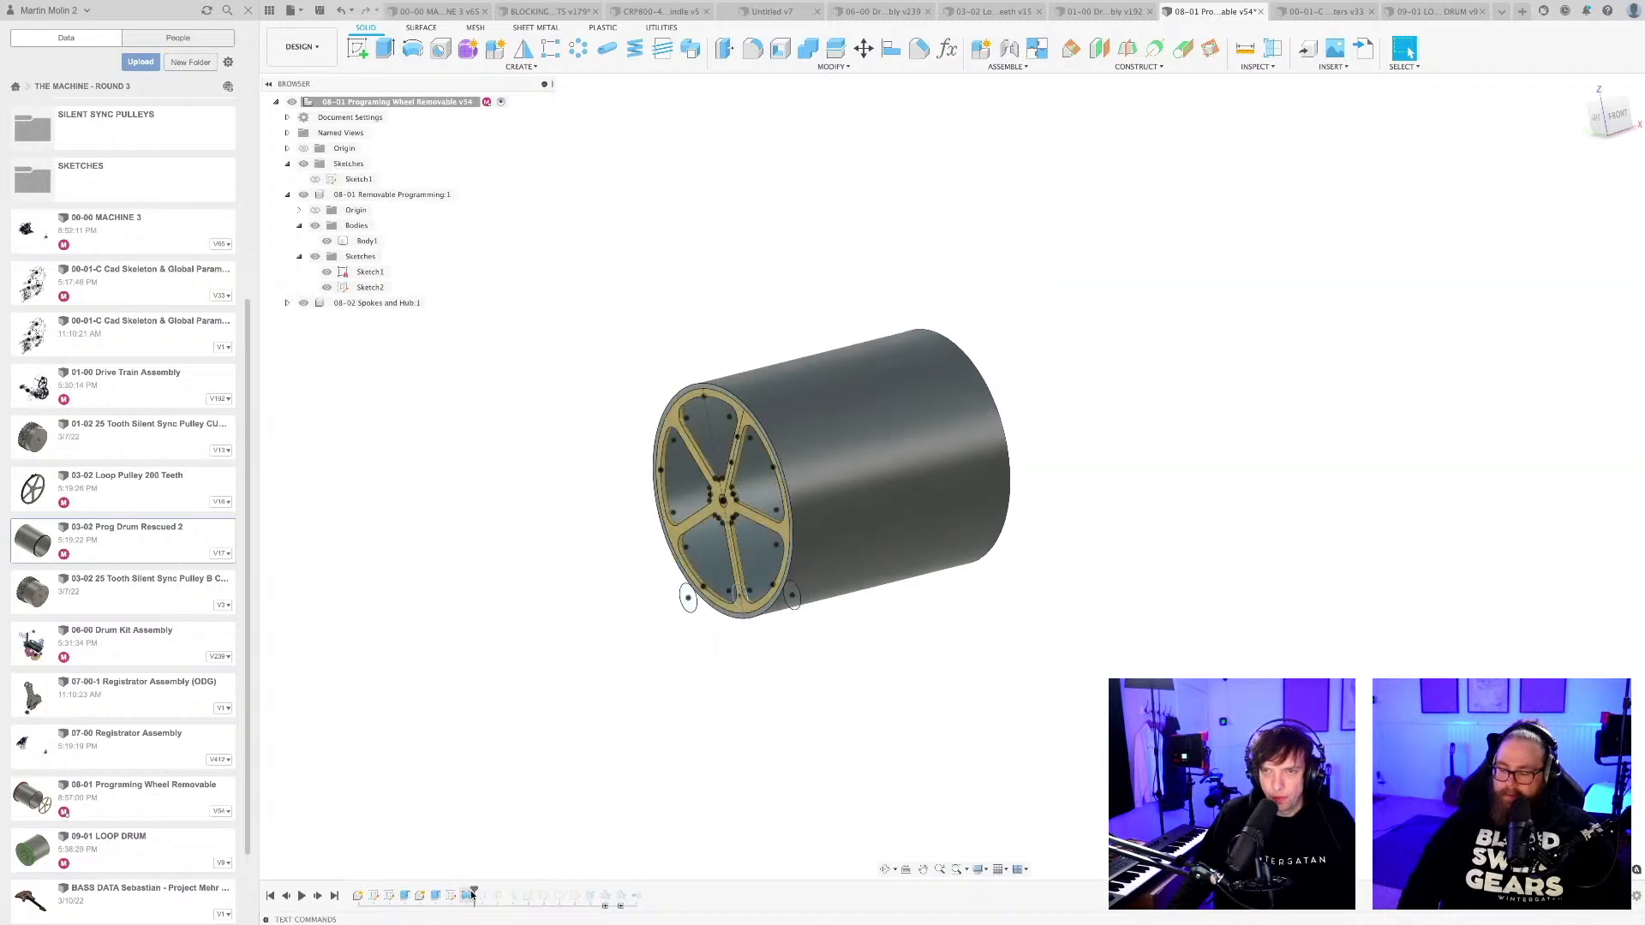
{"action": "left_click", "coordinate": [367, 305]}
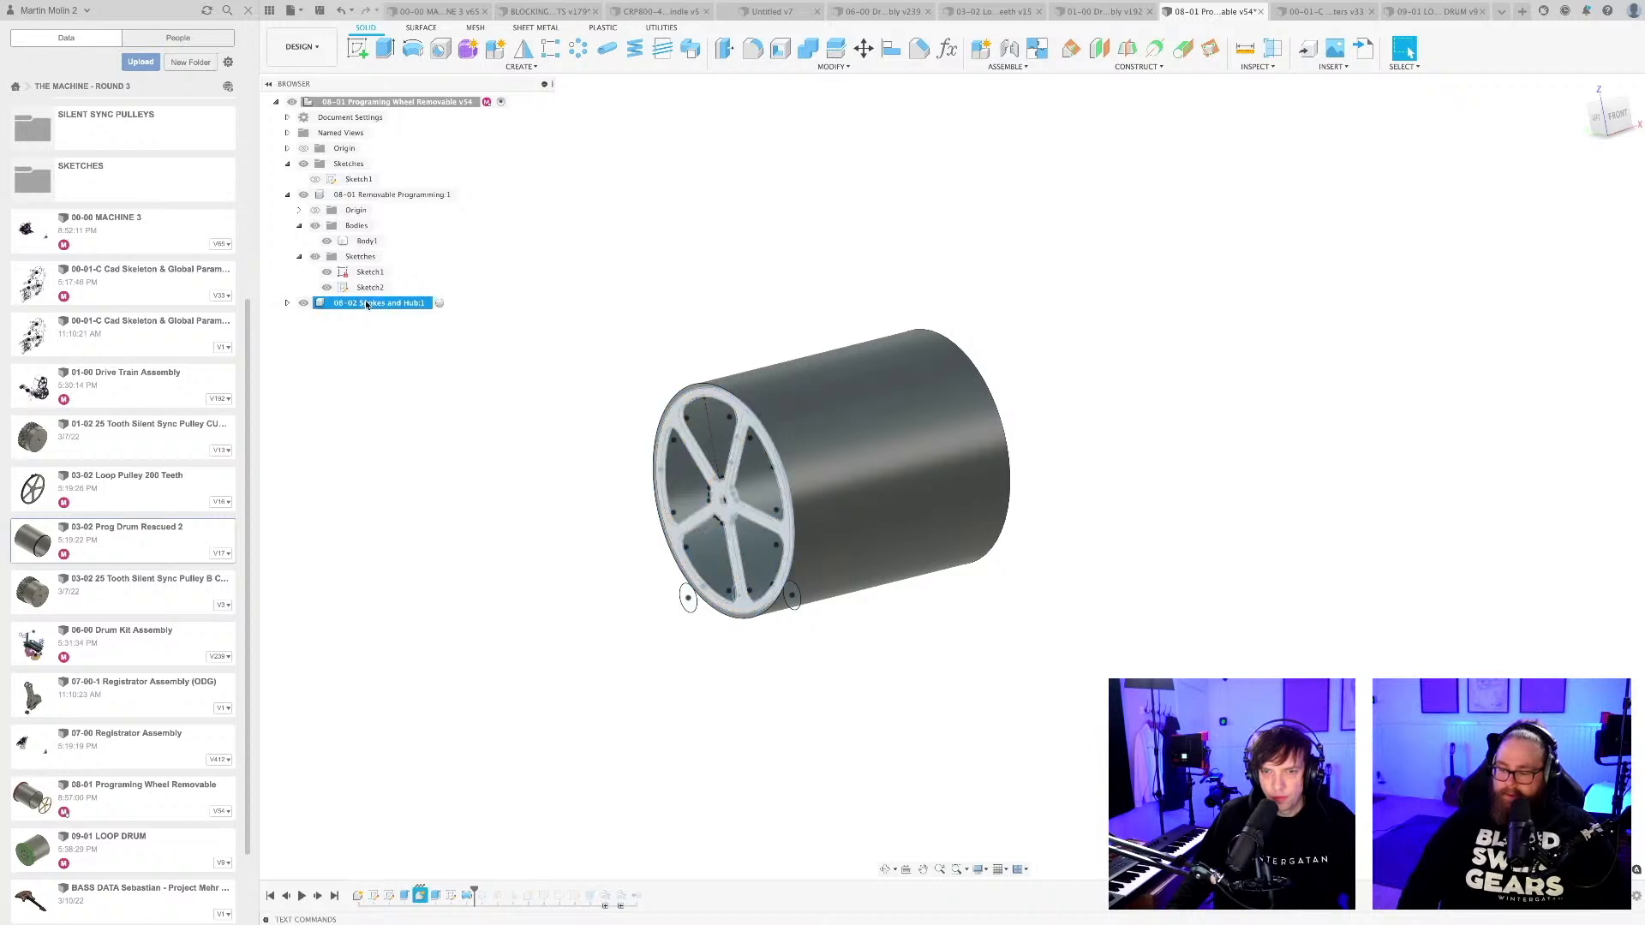
{"action": "right_click", "coordinate": [368, 306]}
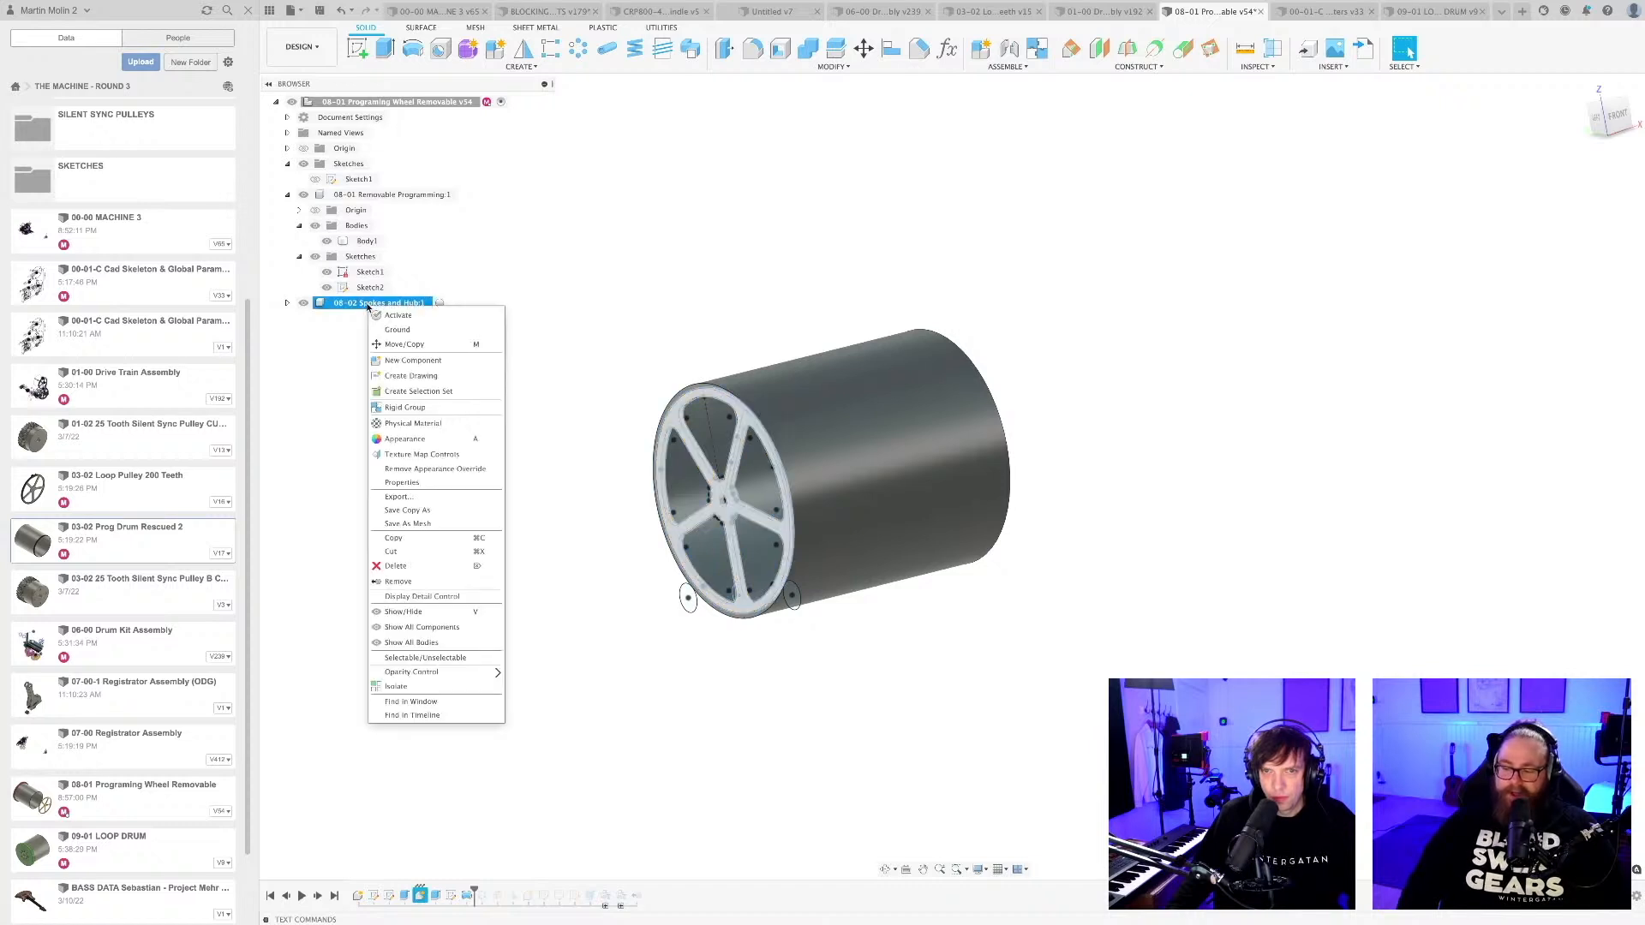
{"action": "left_click", "coordinate": [580, 625]}
{"action": "left_click", "coordinate": [422, 899]}
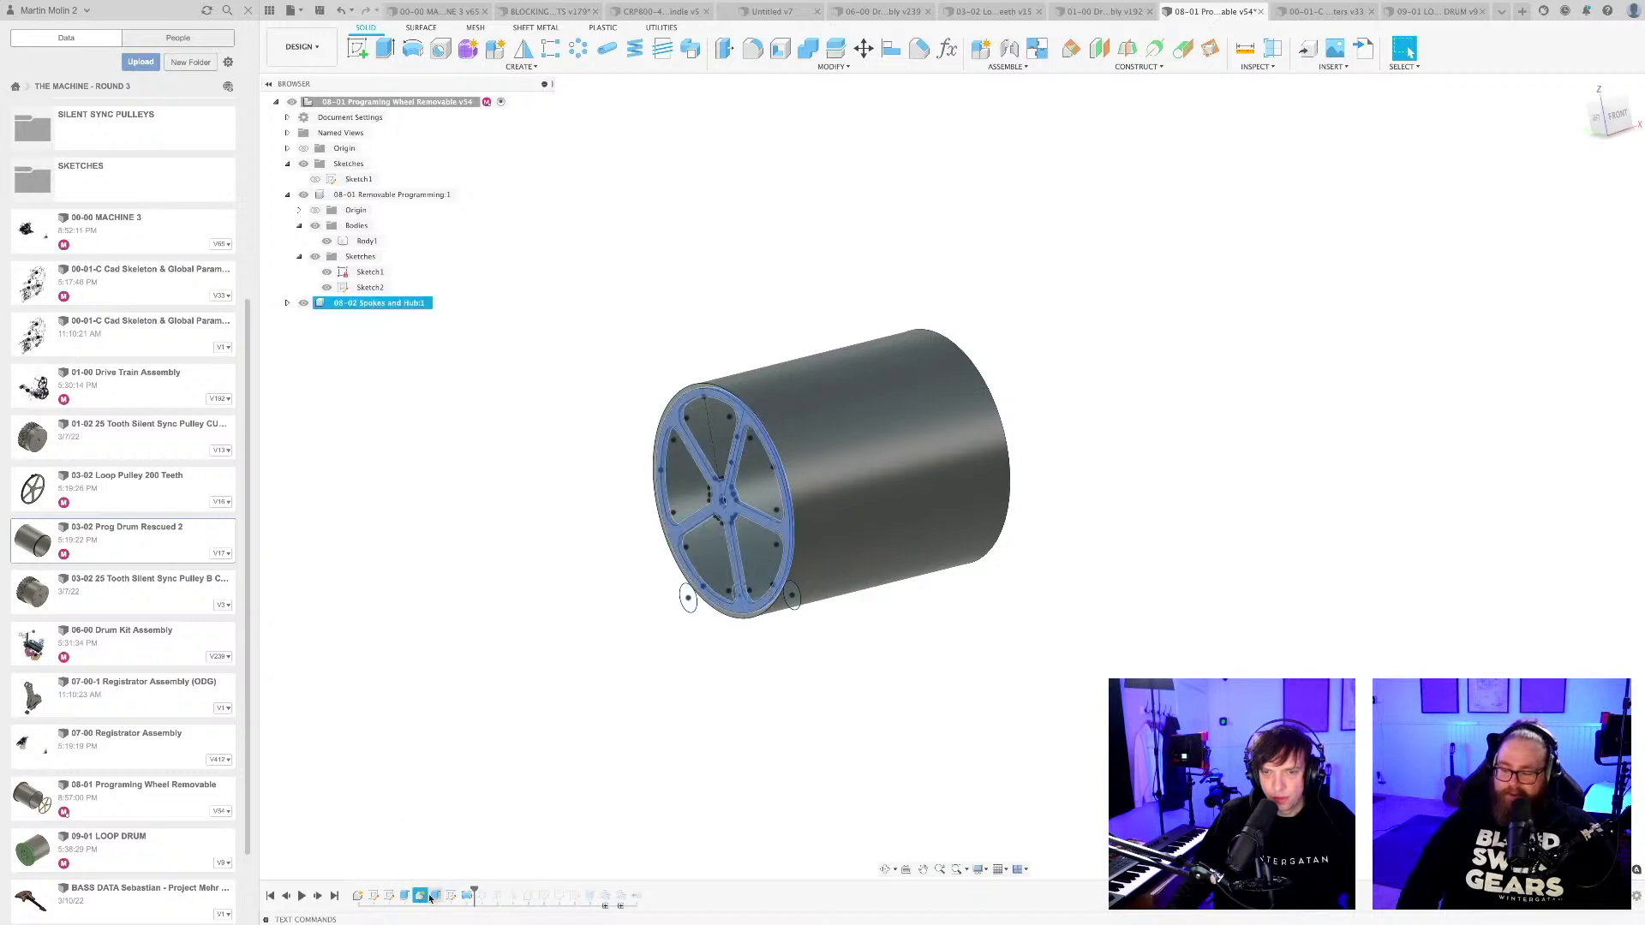
{"action": "left_click", "coordinate": [454, 899], "text": "shift"}
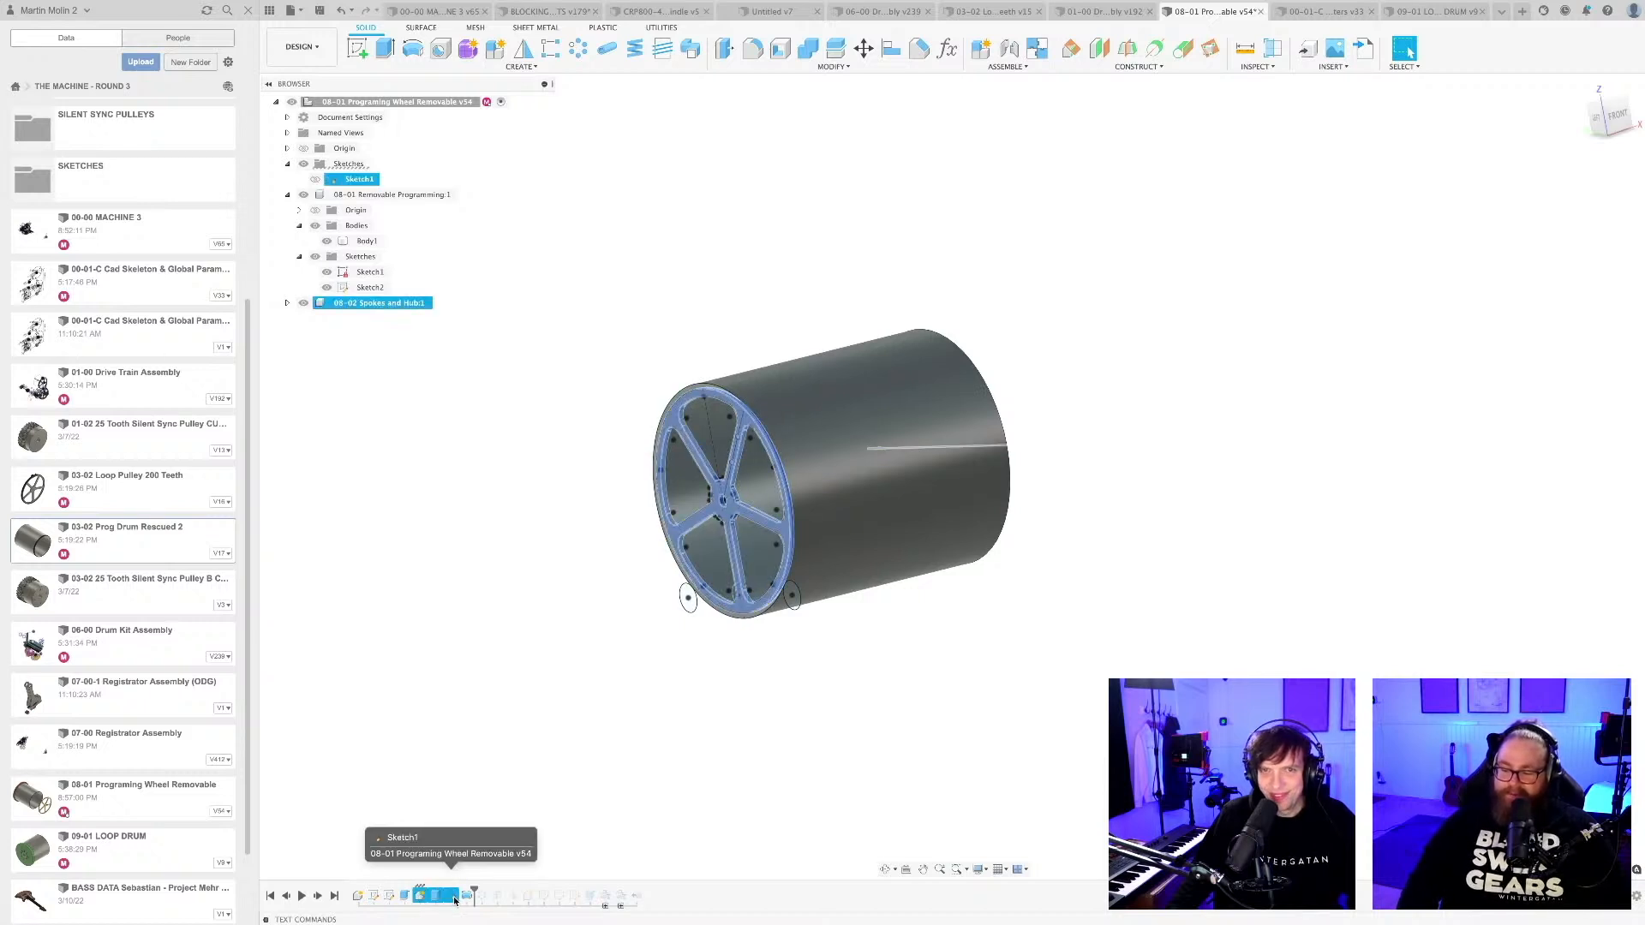
{"action": "right_click", "coordinate": [455, 898]}
{"action": "left_click", "coordinate": [481, 845]}
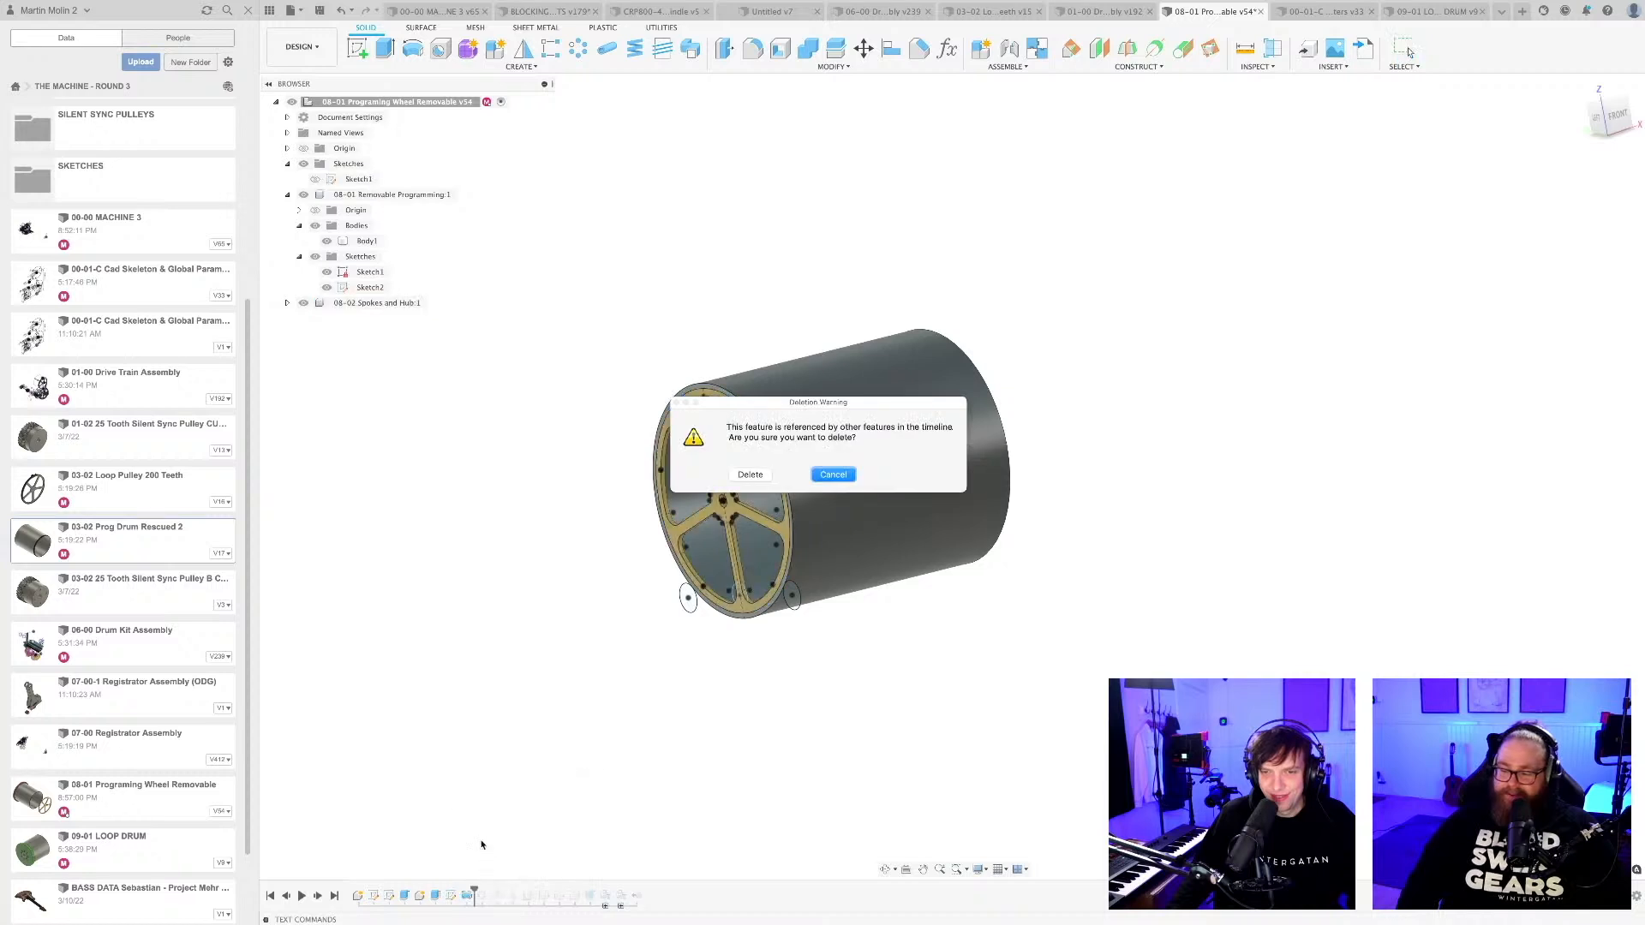
{"action": "left_click", "coordinate": [751, 475]}
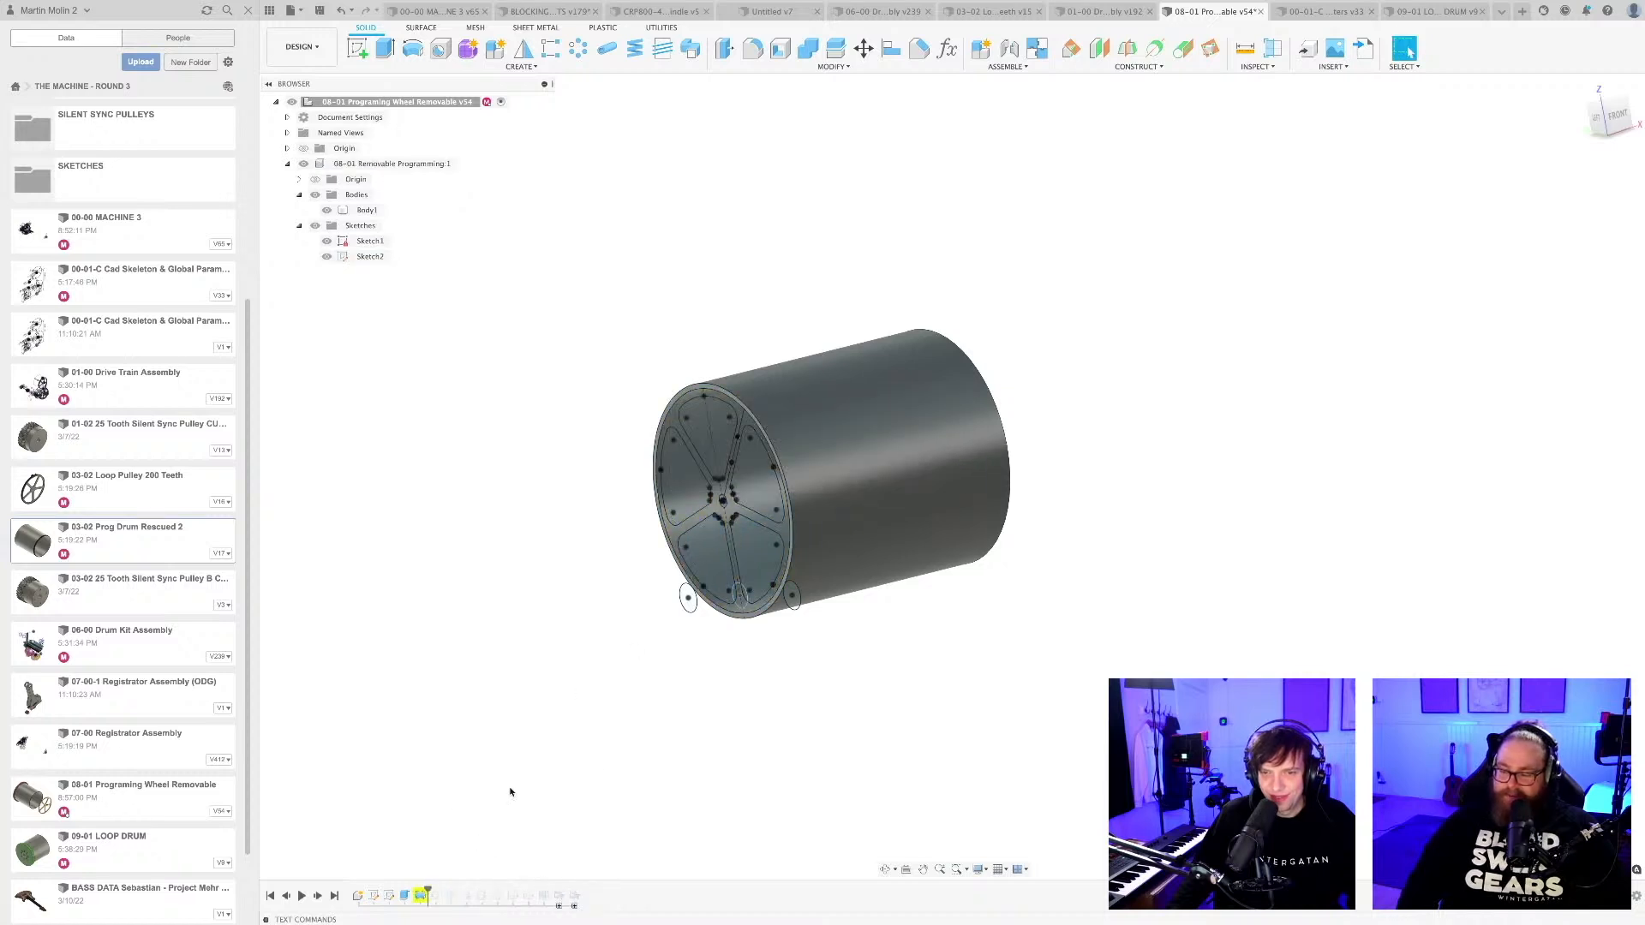
Delete the remaining yellow-flagged history feature directly after the drum's extrusion, despite its references.
{"action": "right_click", "coordinate": [423, 895]}
{"action": "left_click", "coordinate": [494, 756]}
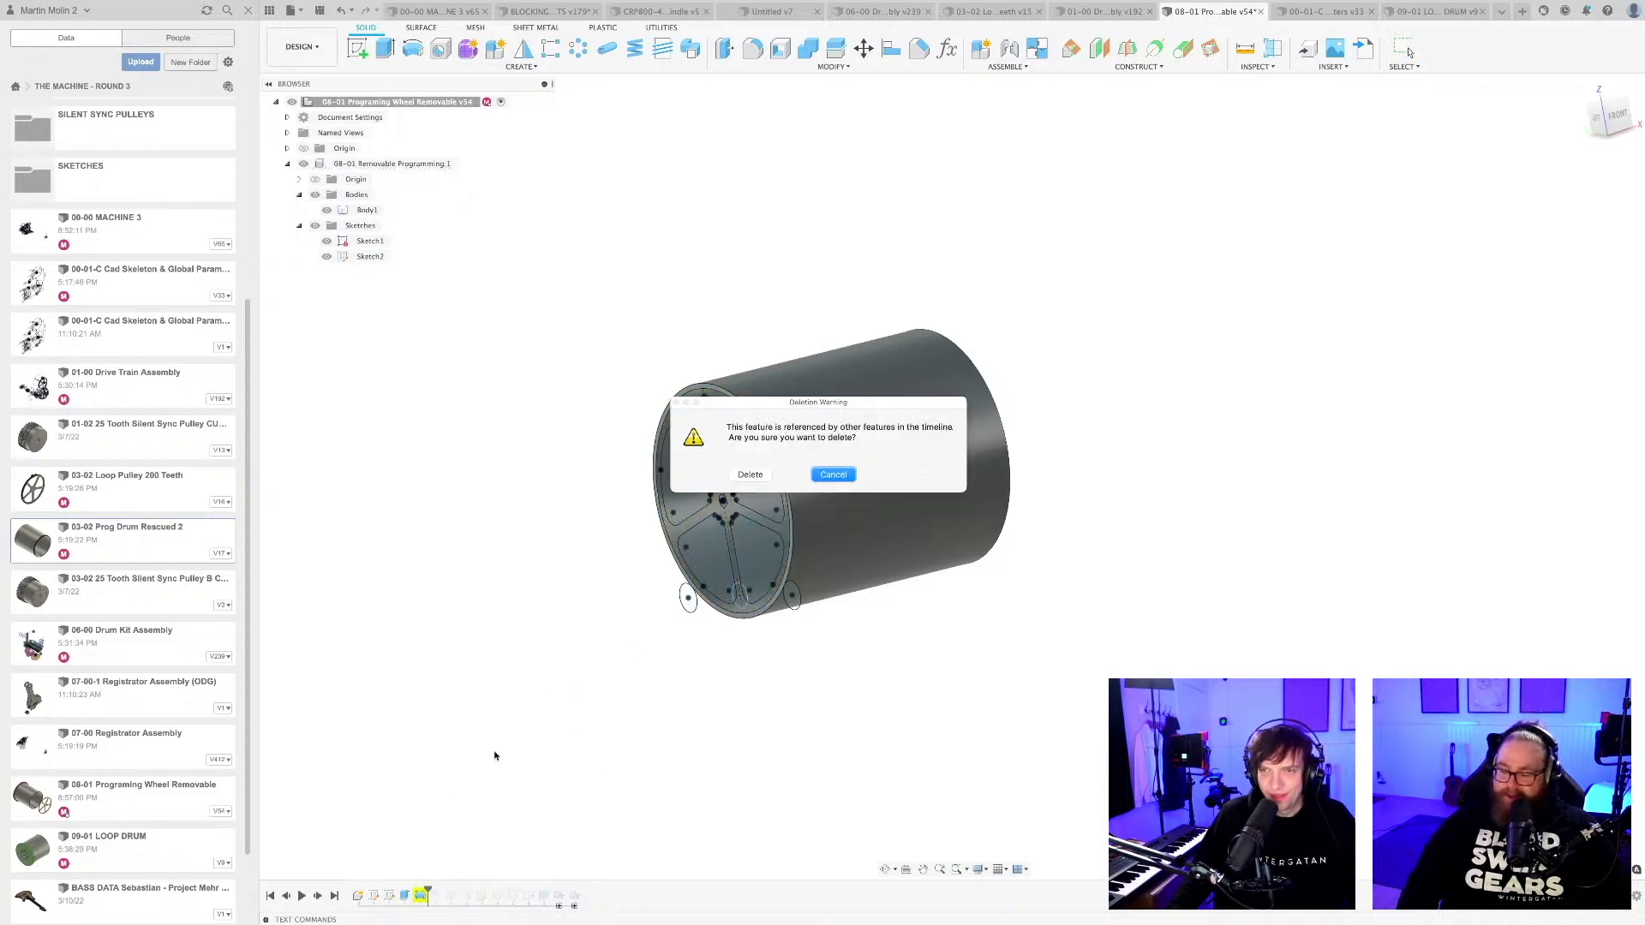
{"action": "left_click", "coordinate": [751, 475]}
Roll the history forward by a few features and delete the yellow-flagged feature and the red failed one after the drum's extrusion.
{"action": "left_click_drag", "start_coordinate": [412, 888], "coordinate": [458, 891]}
{"action": "middle_click_drag", "start_coordinate": [525, 716], "coordinate": [553, 679], "text": "shift"}
{"action": "scroll", "coordinate": [749, 505], "scroll_direction": "up", "scroll_amount": 5}
{"action": "middle_click_drag", "start_coordinate": [745, 513], "coordinate": [825, 734], "text": "shift"}
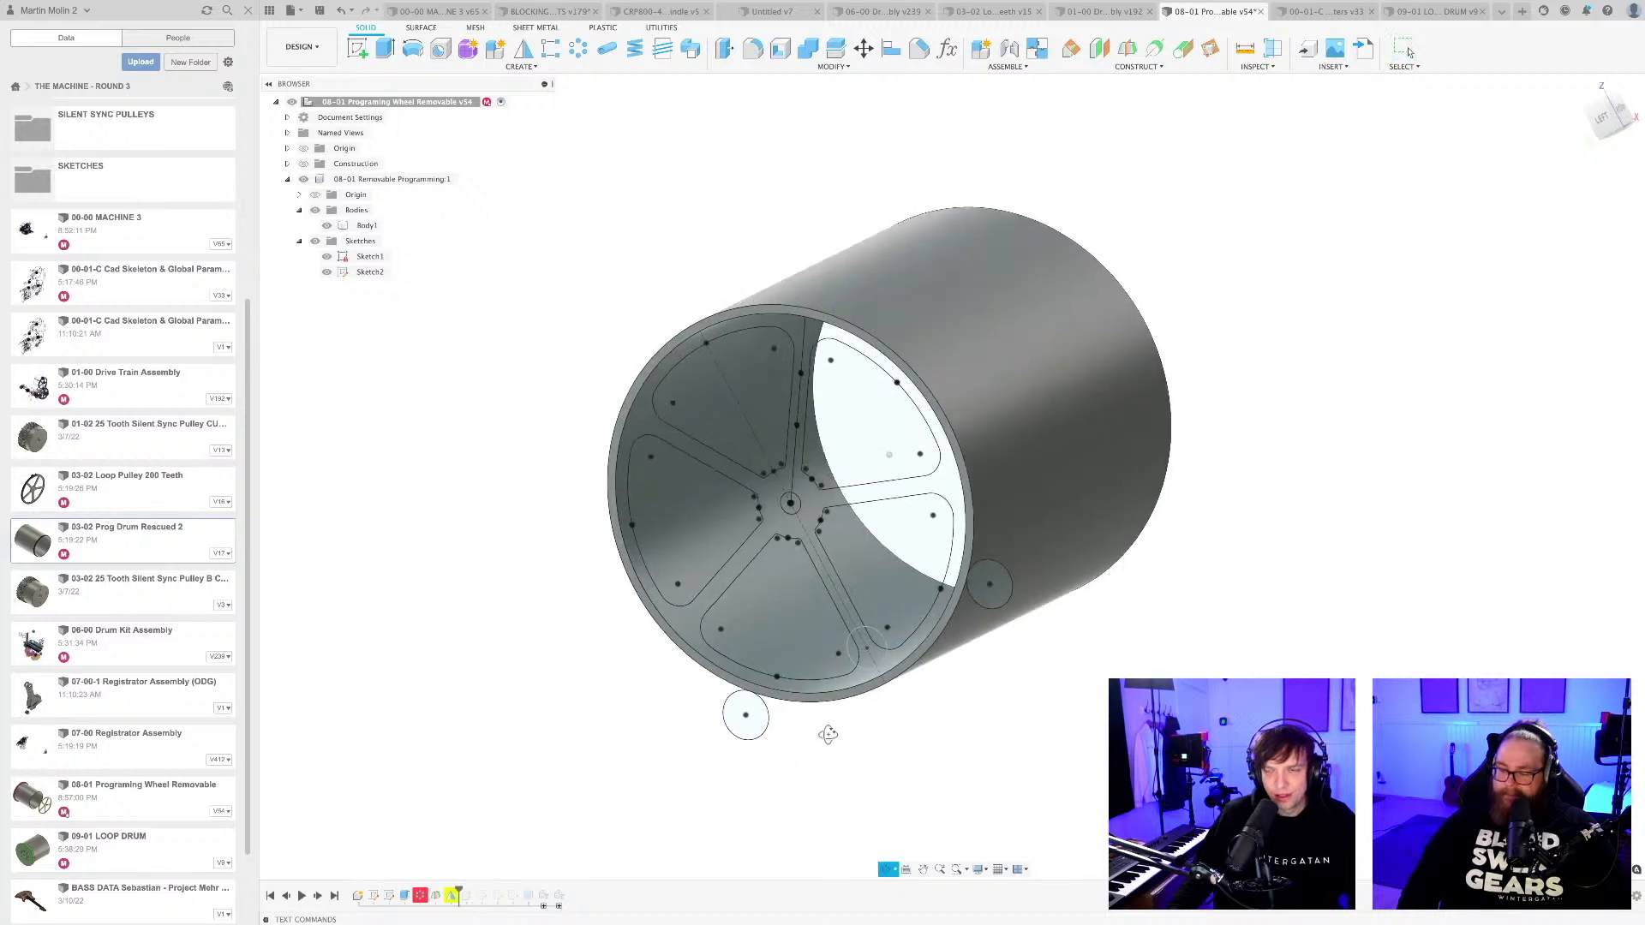
{"action": "right_click", "coordinate": [452, 895]}
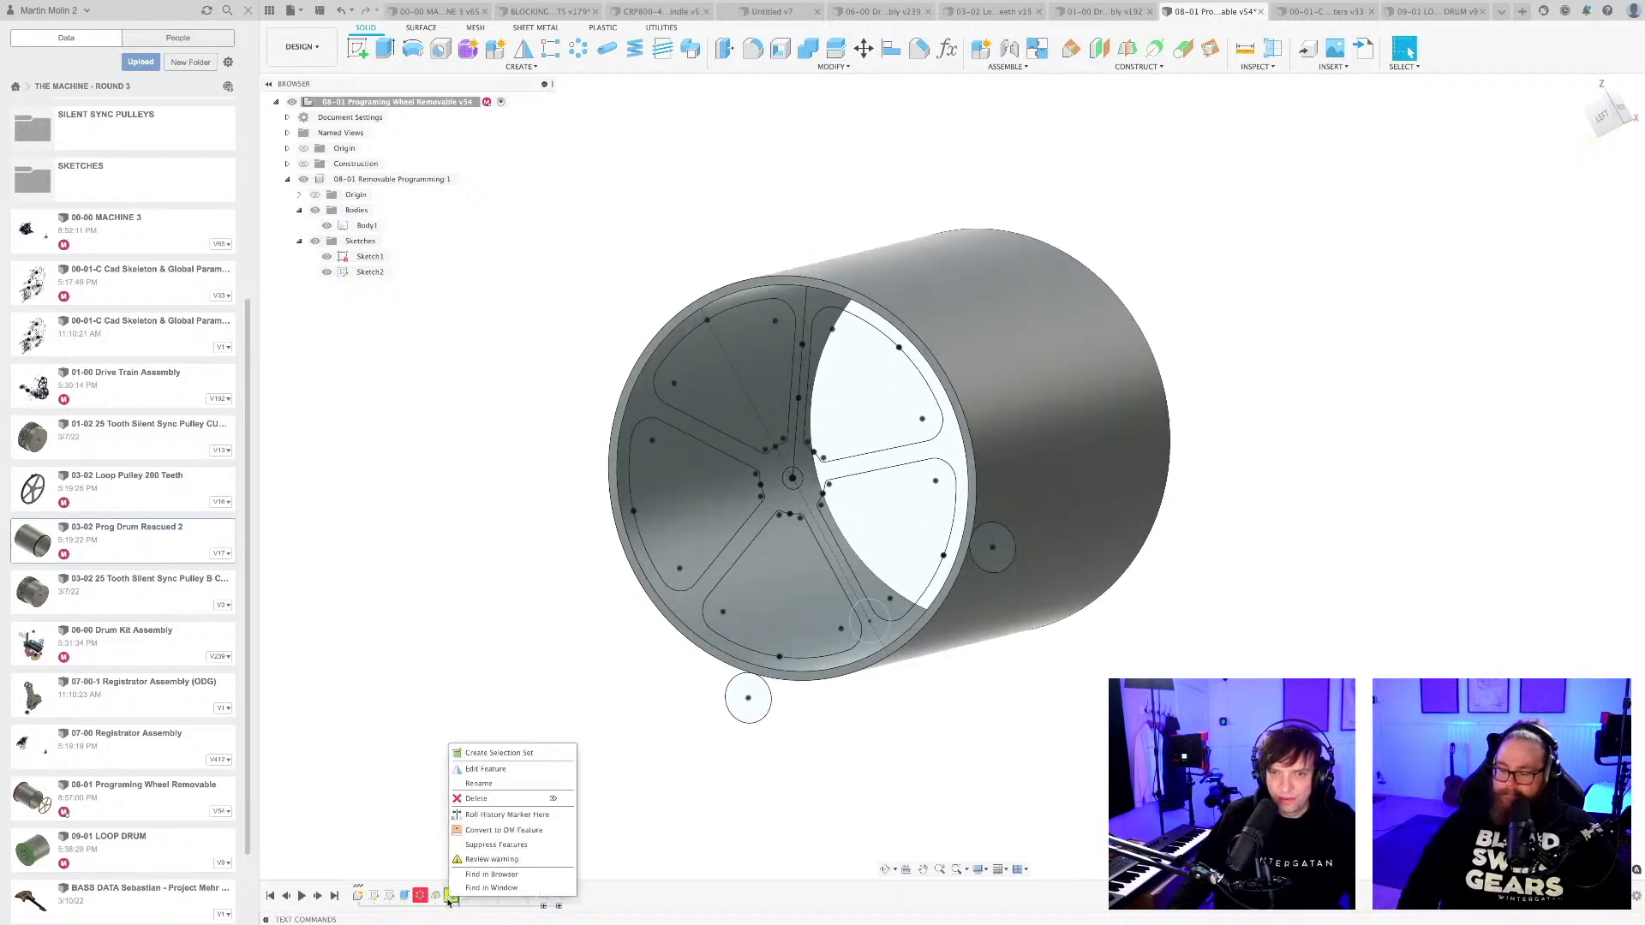
{"action": "left_click", "coordinate": [472, 815]}
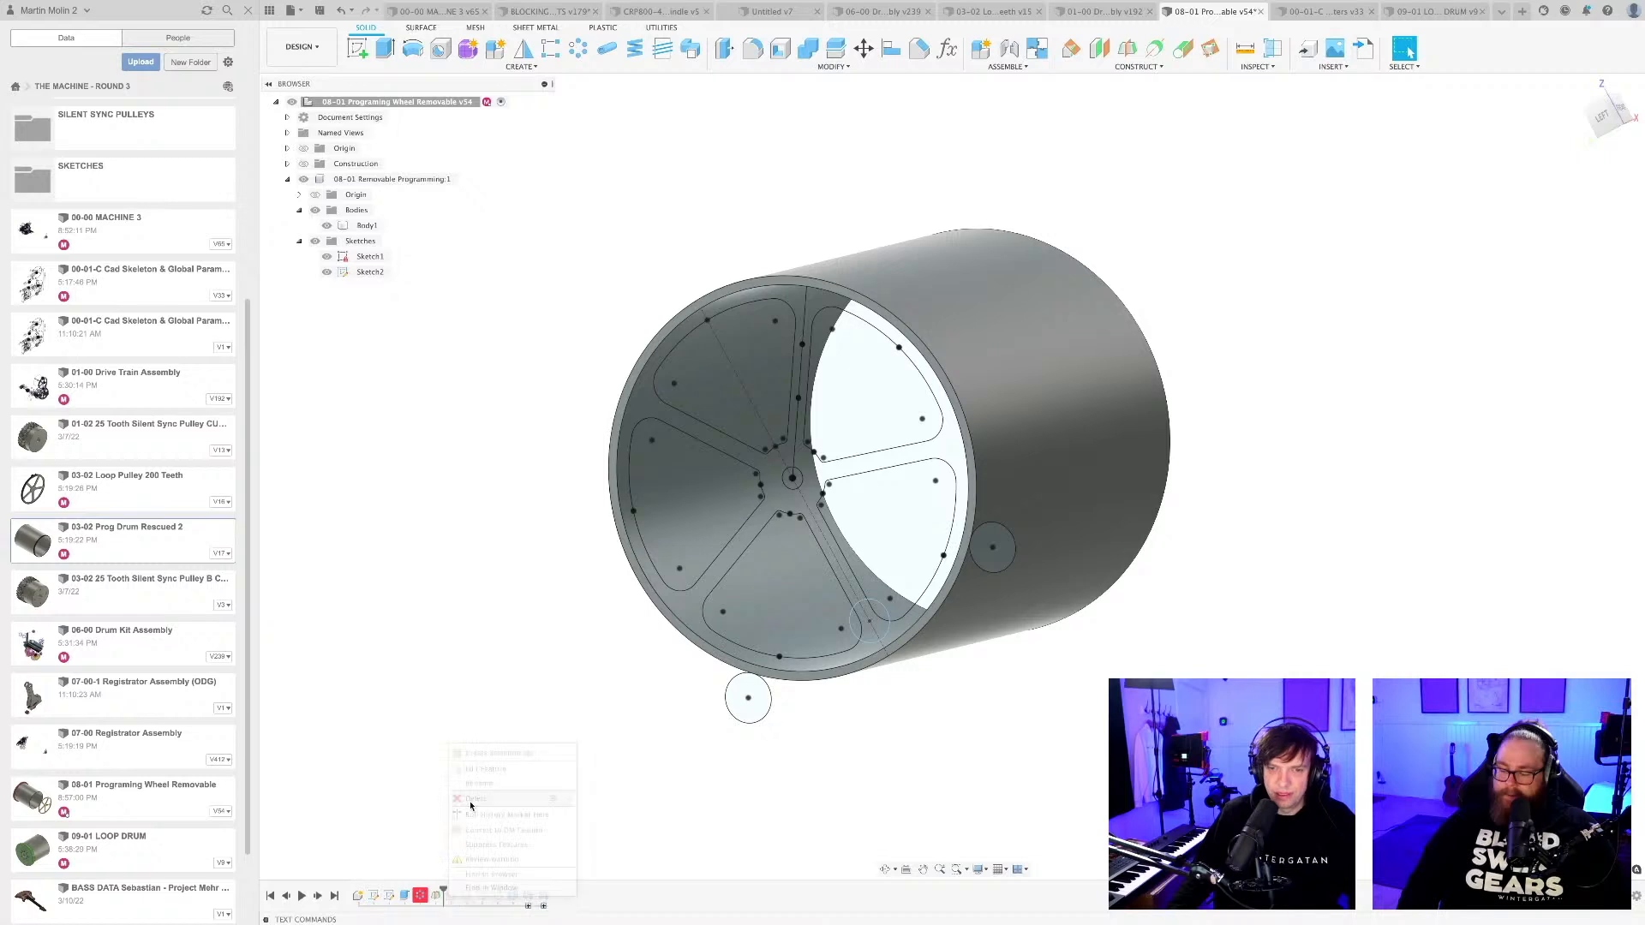
{"action": "right_click", "coordinate": [419, 896]}
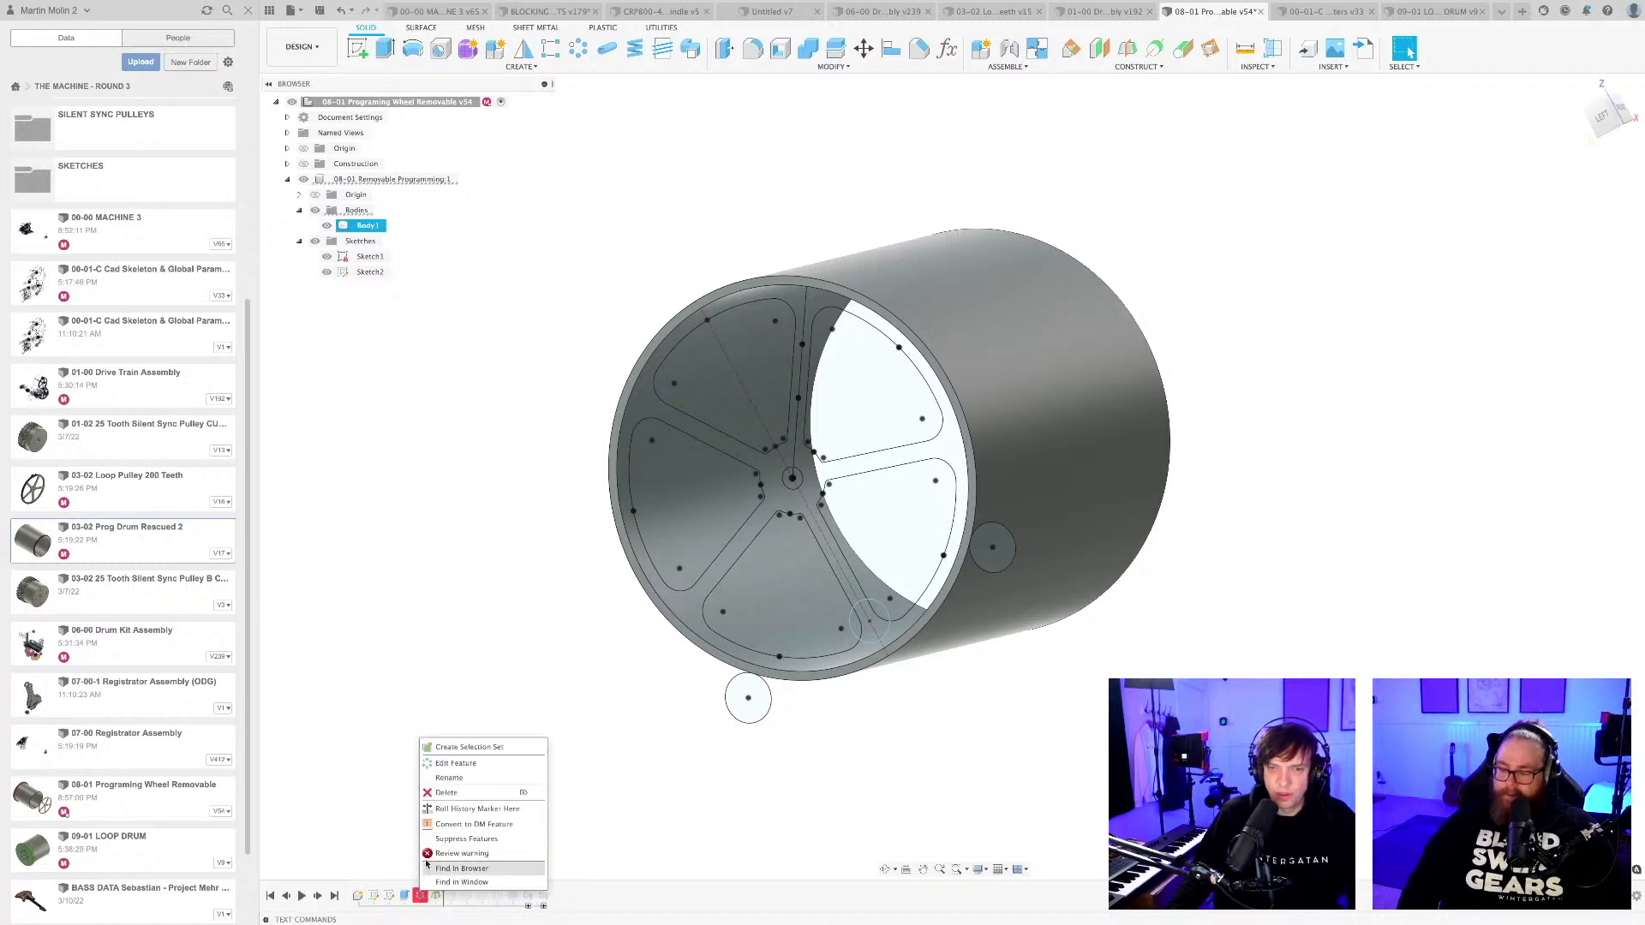
{"action": "left_click", "coordinate": [446, 794]}
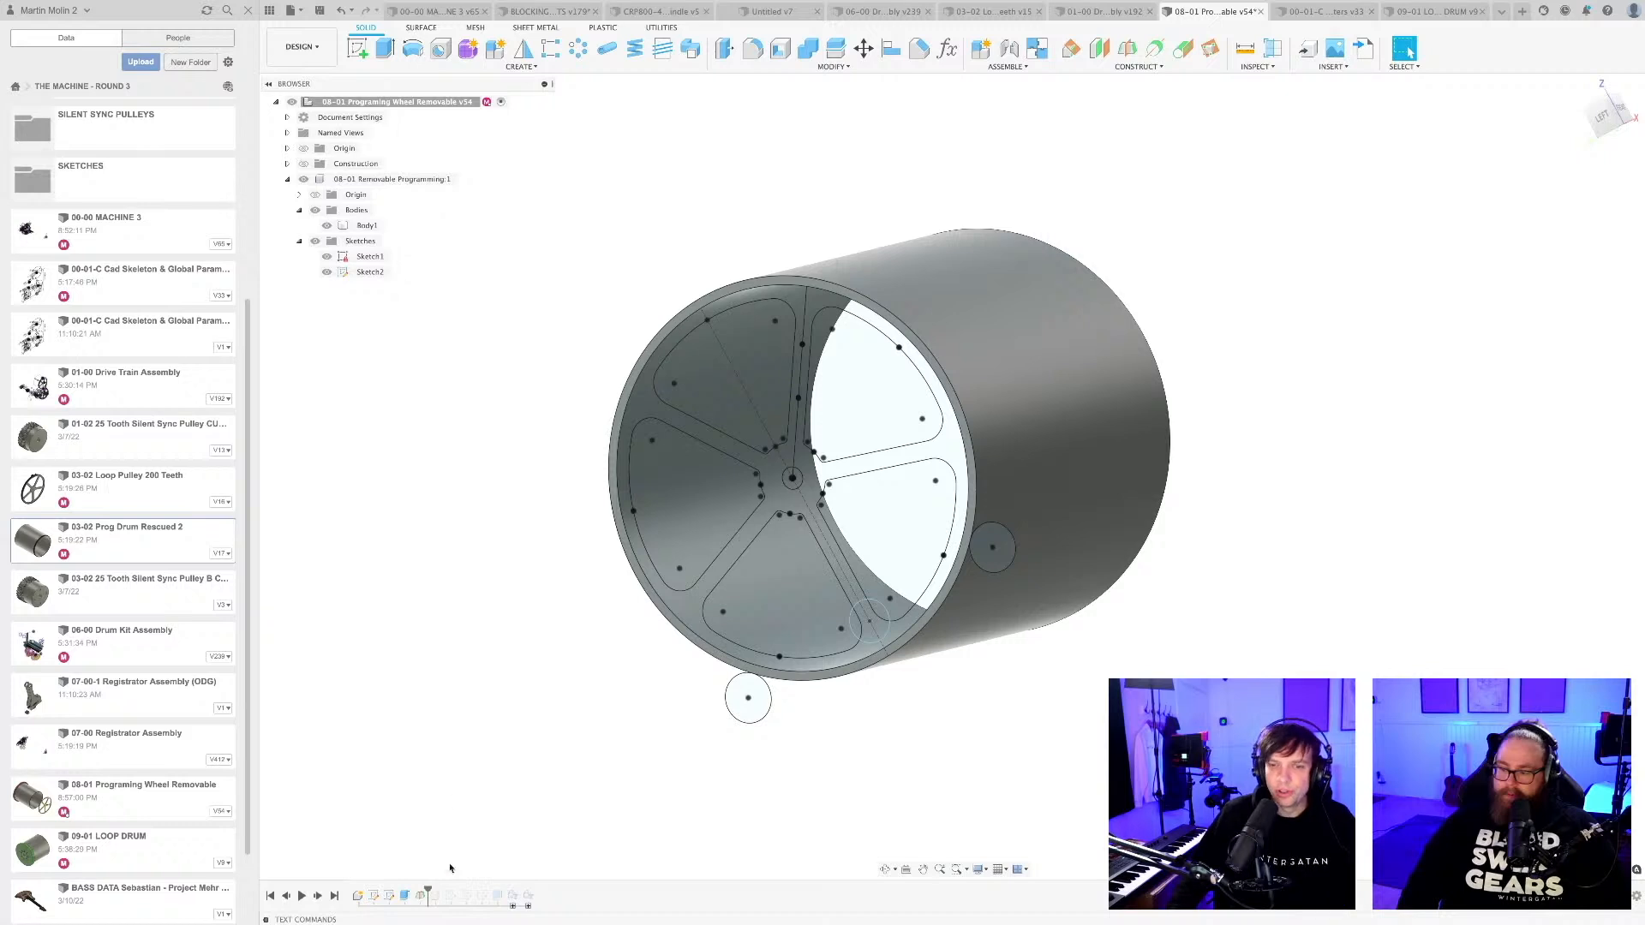
Roll the design history forward to its end and hide Sketch2 of the 08-01 Removable Programming component.
{"action": "left_click_drag", "start_coordinate": [420, 895], "coordinate": [536, 894]}
{"action": "middle_click_drag", "start_coordinate": [522, 766], "coordinate": [506, 778], "text": "shift"}
{"action": "middle_click_drag", "start_coordinate": [667, 766], "coordinate": [701, 752], "text": "shift"}
{"action": "left_click", "coordinate": [742, 630]}
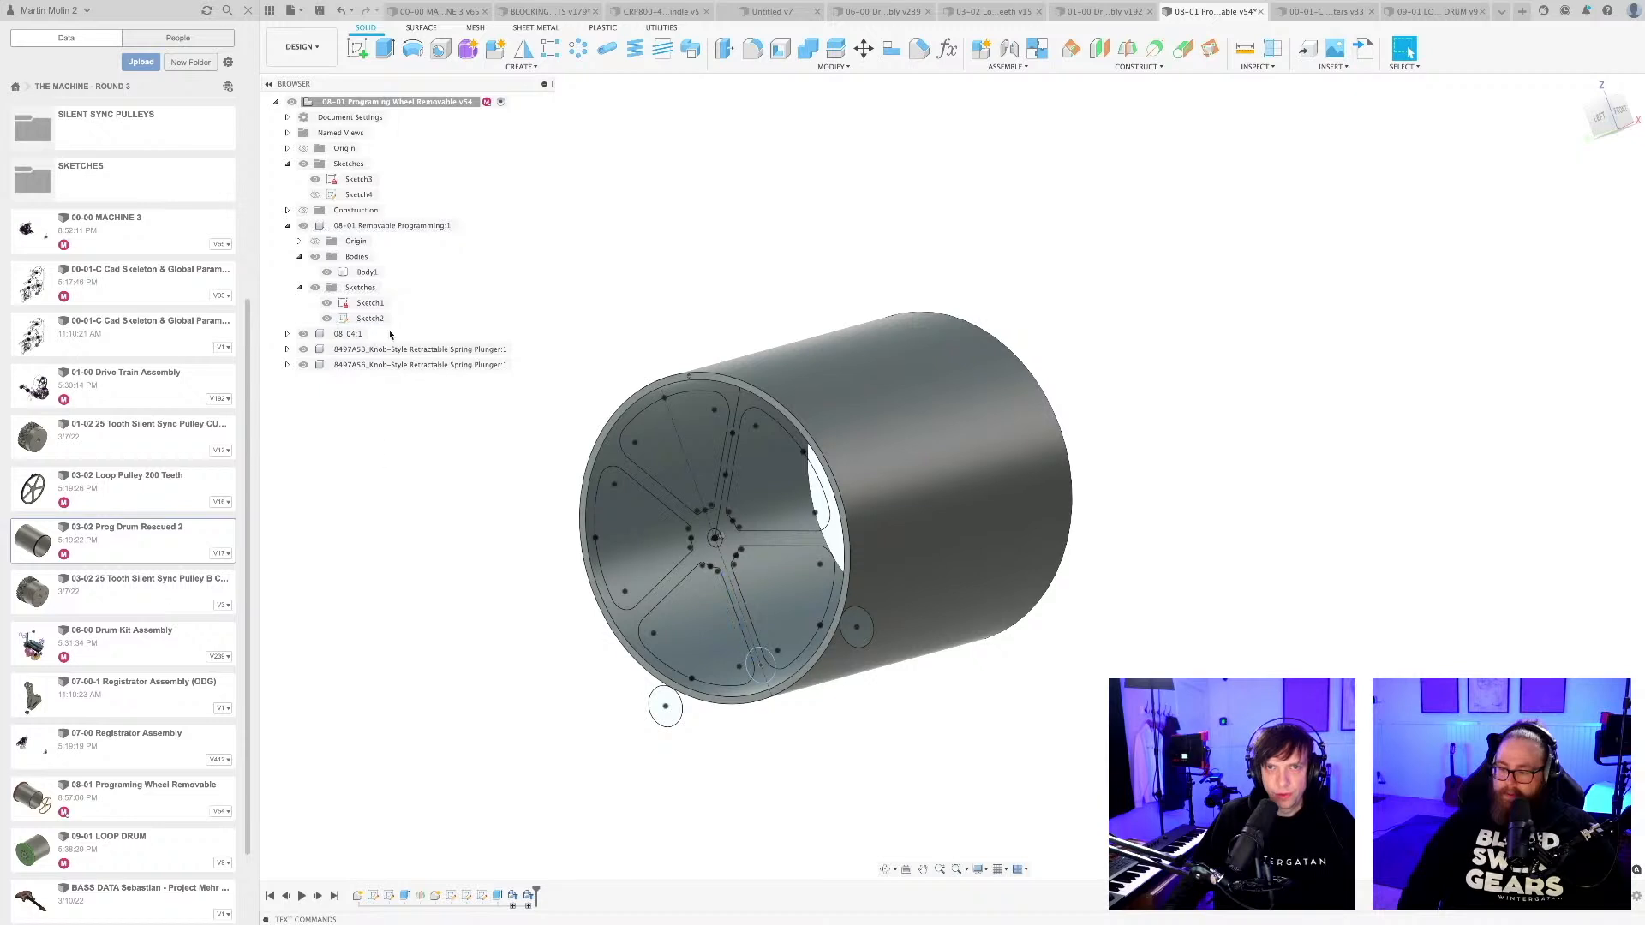
{"action": "left_click", "coordinate": [370, 304]}
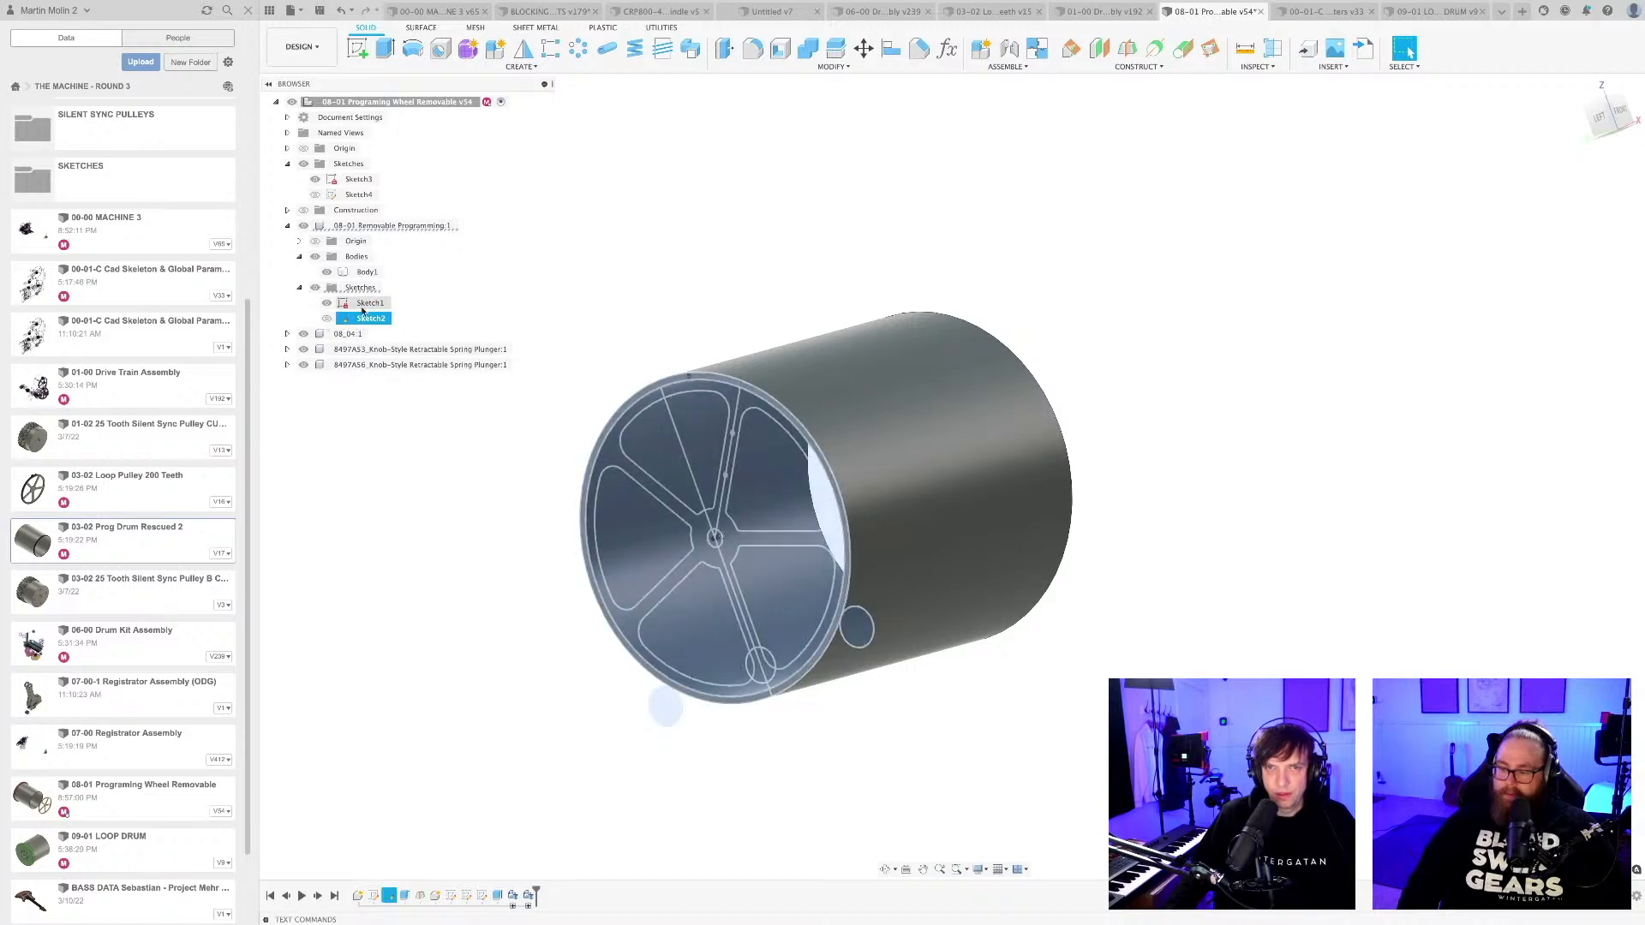
{"action": "left_click", "coordinate": [469, 313]}
Inspect Sketch1 of the 08-01 Removable Programming component in edit mode, leave it and delete the sketch.
{"action": "double_click", "coordinate": [368, 304]}
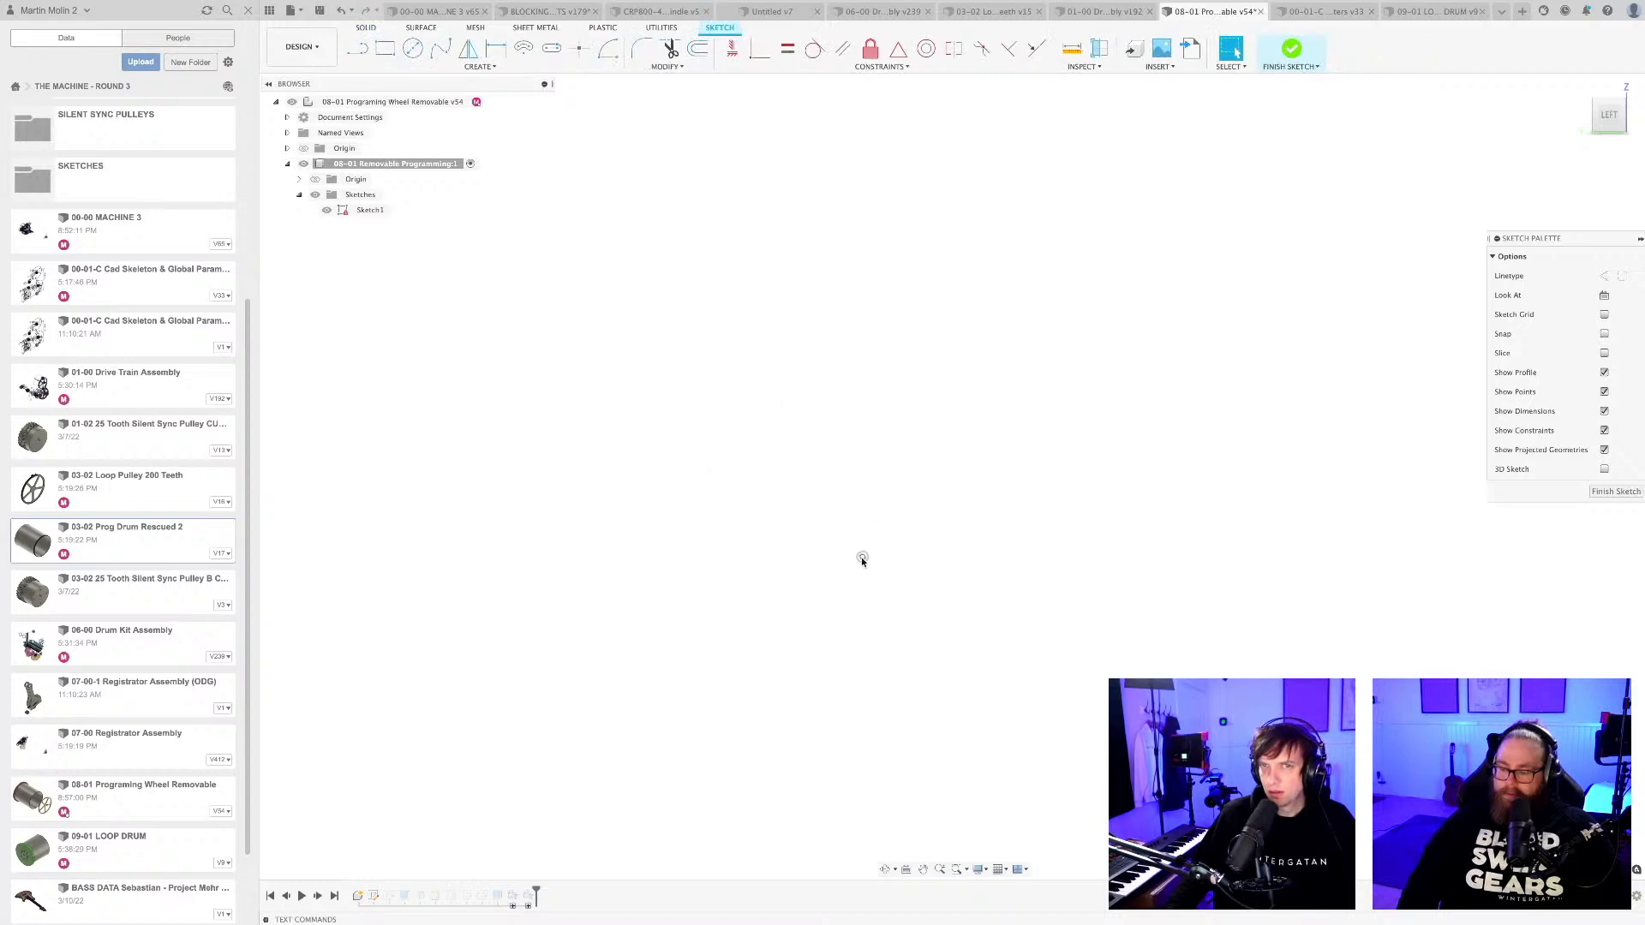
{"action": "left_click", "coordinate": [1608, 493]}
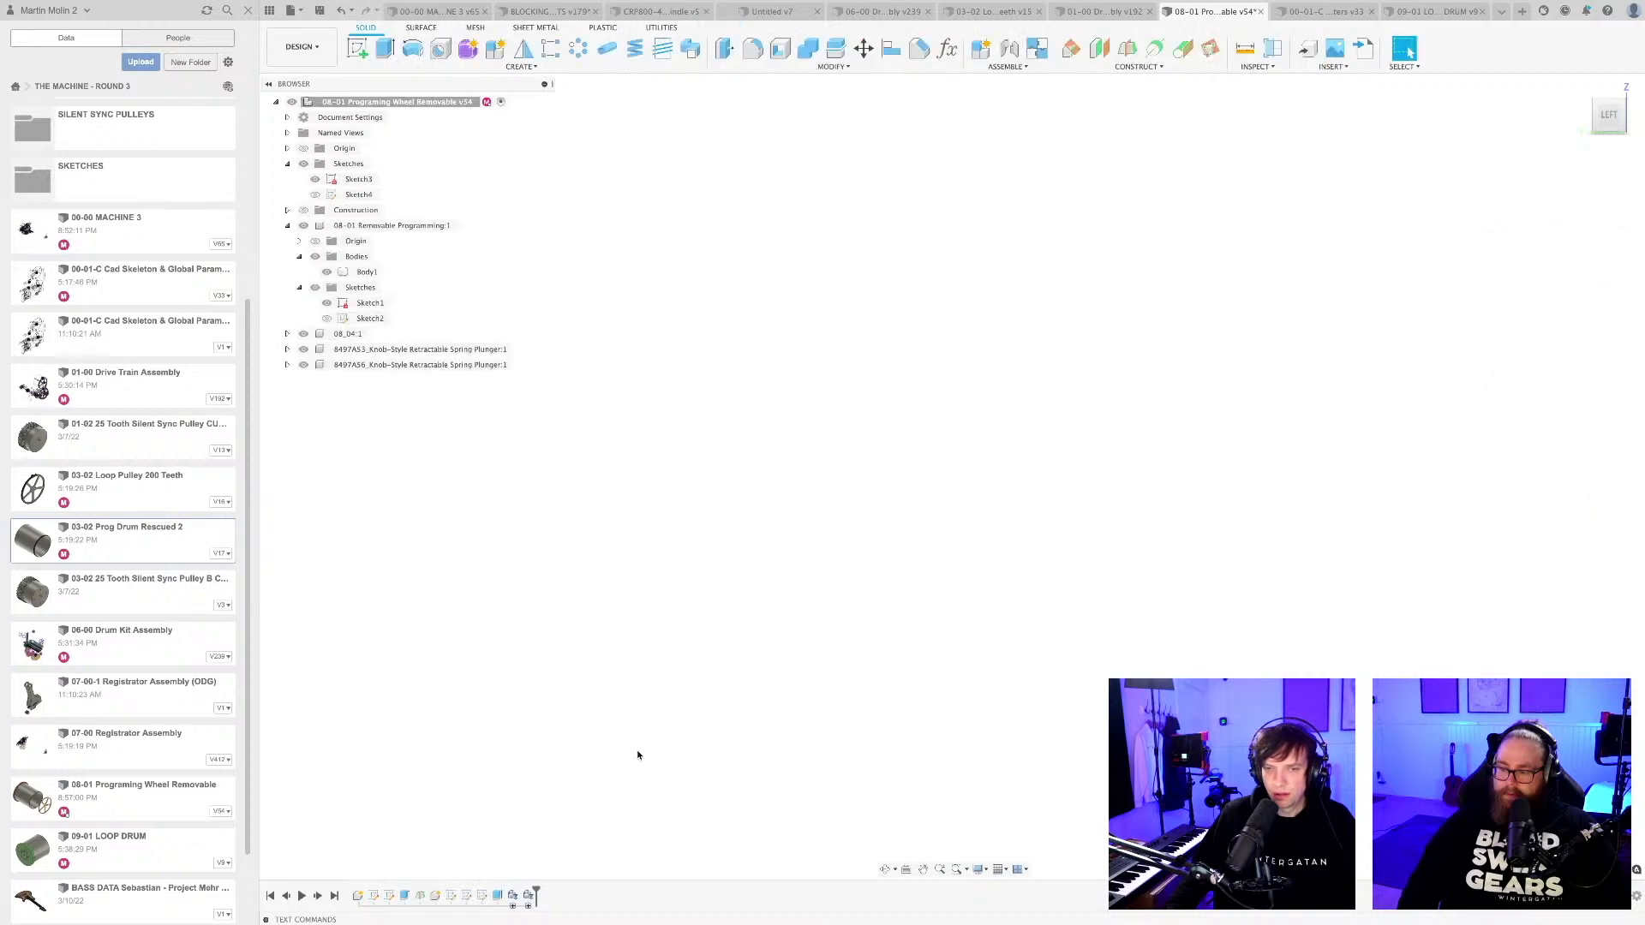
{"action": "right_click", "coordinate": [374, 895]}
{"action": "left_click", "coordinate": [402, 828]}
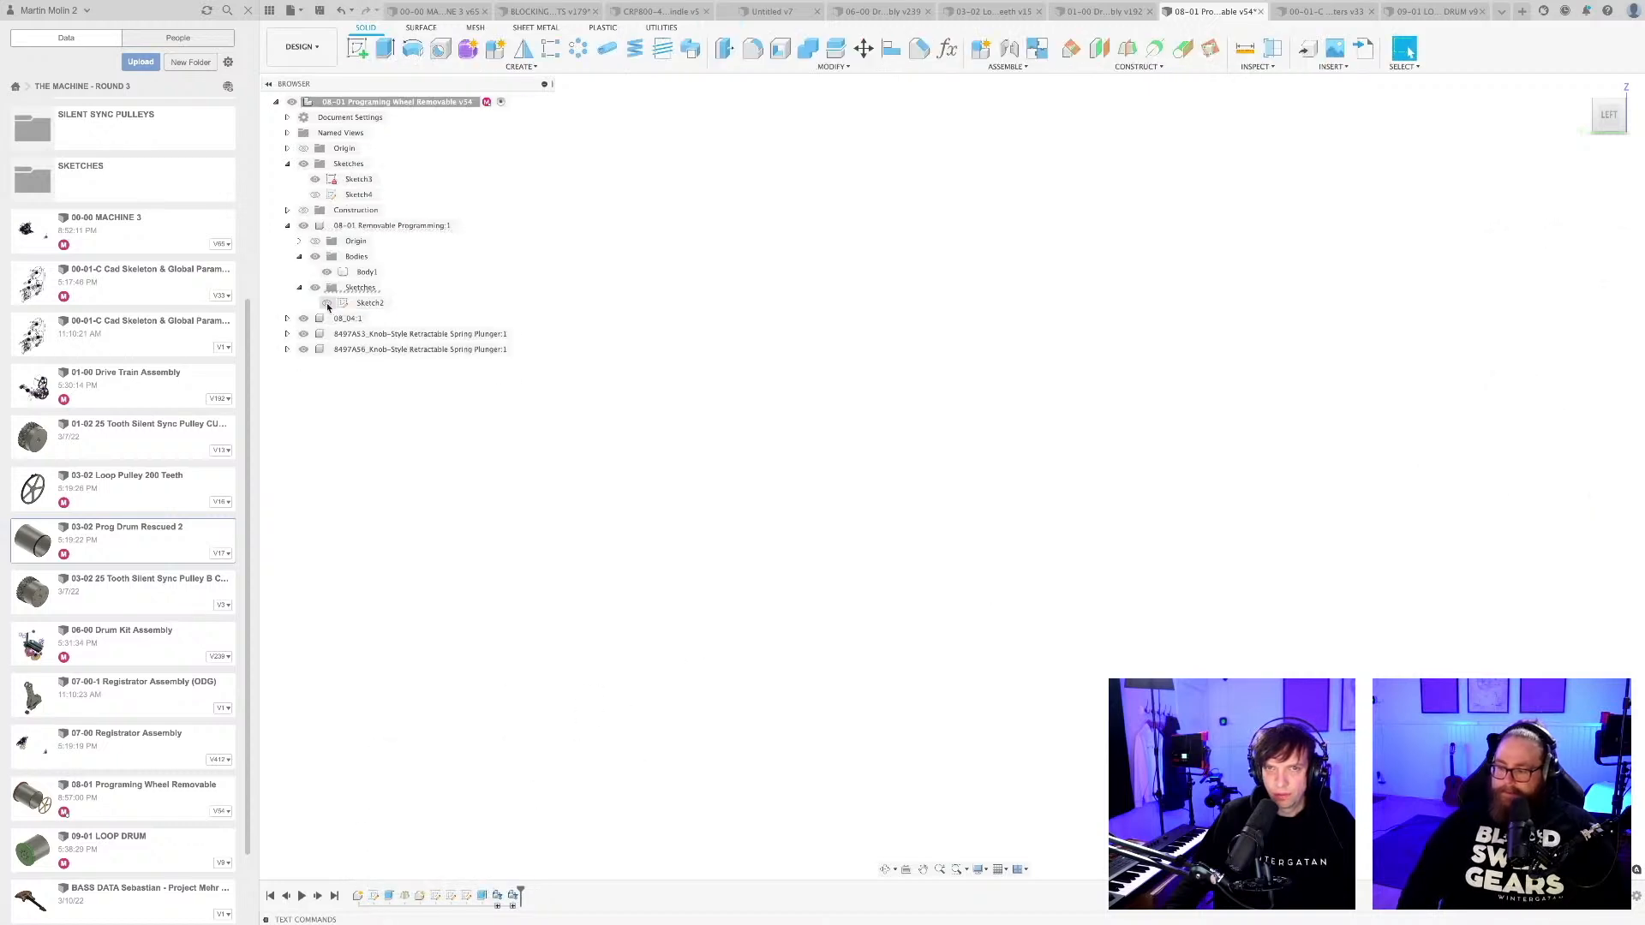
In the drum component's Sketch2, delete the two Ø112.50 circles beside the wheel's lower edge and the construction circle between them.
{"action": "left_click", "coordinate": [376, 896]}
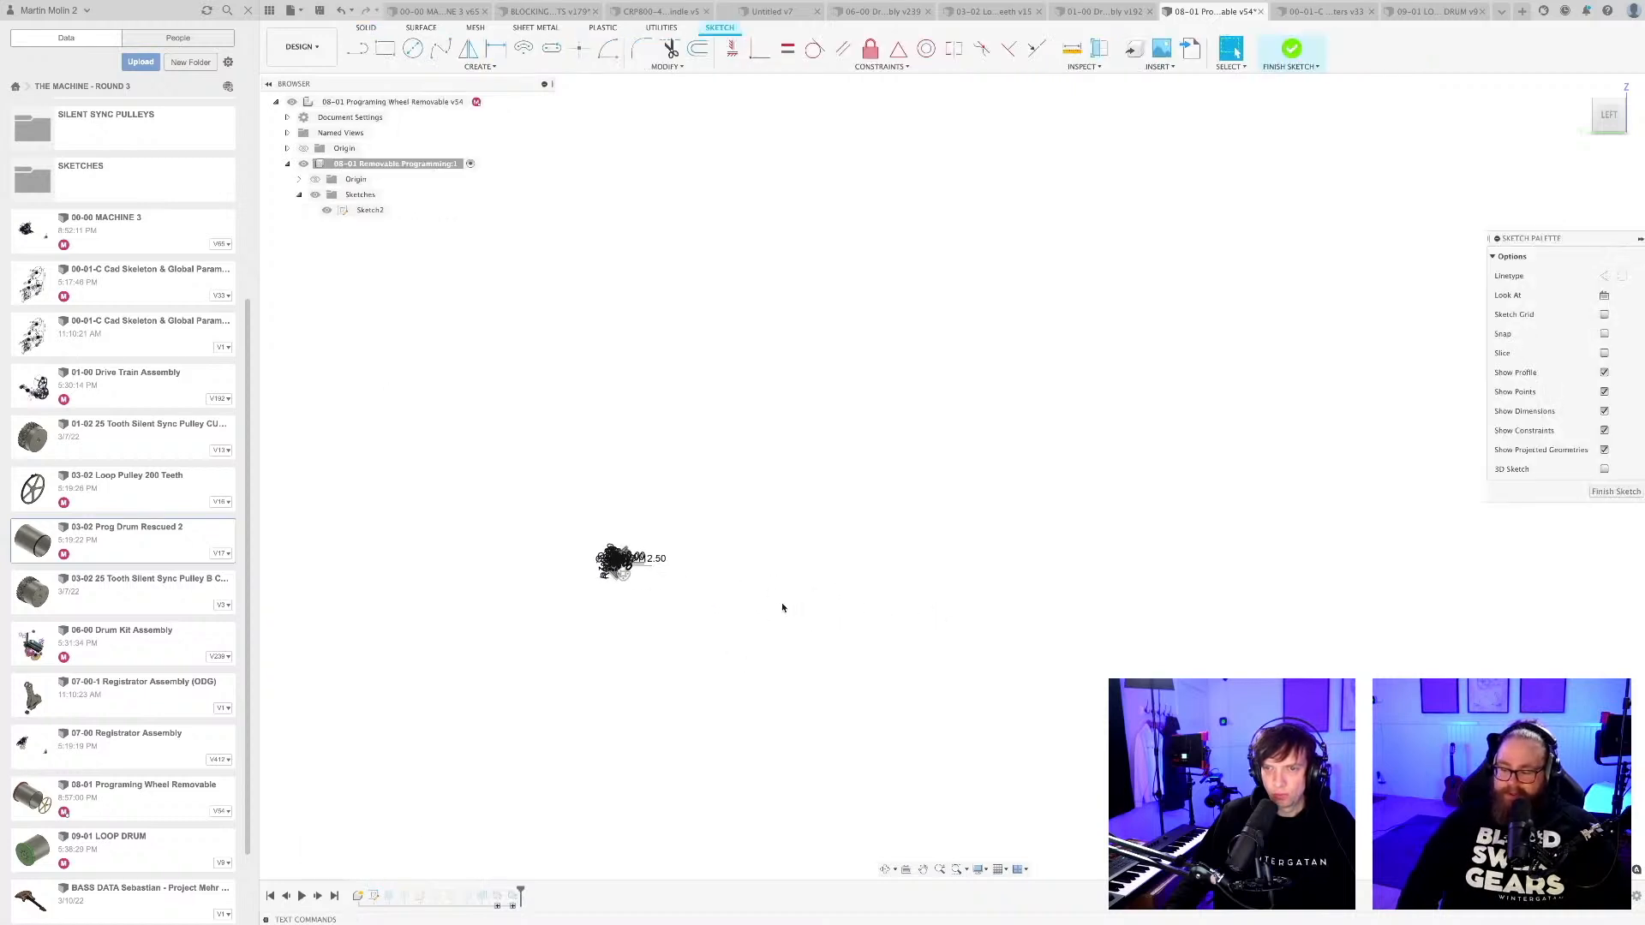
{"action": "middle_click_drag", "start_coordinate": [552, 519], "coordinate": [899, 515]}
{"action": "scroll", "coordinate": [719, 455], "scroll_direction": "up", "scroll_amount": 10}
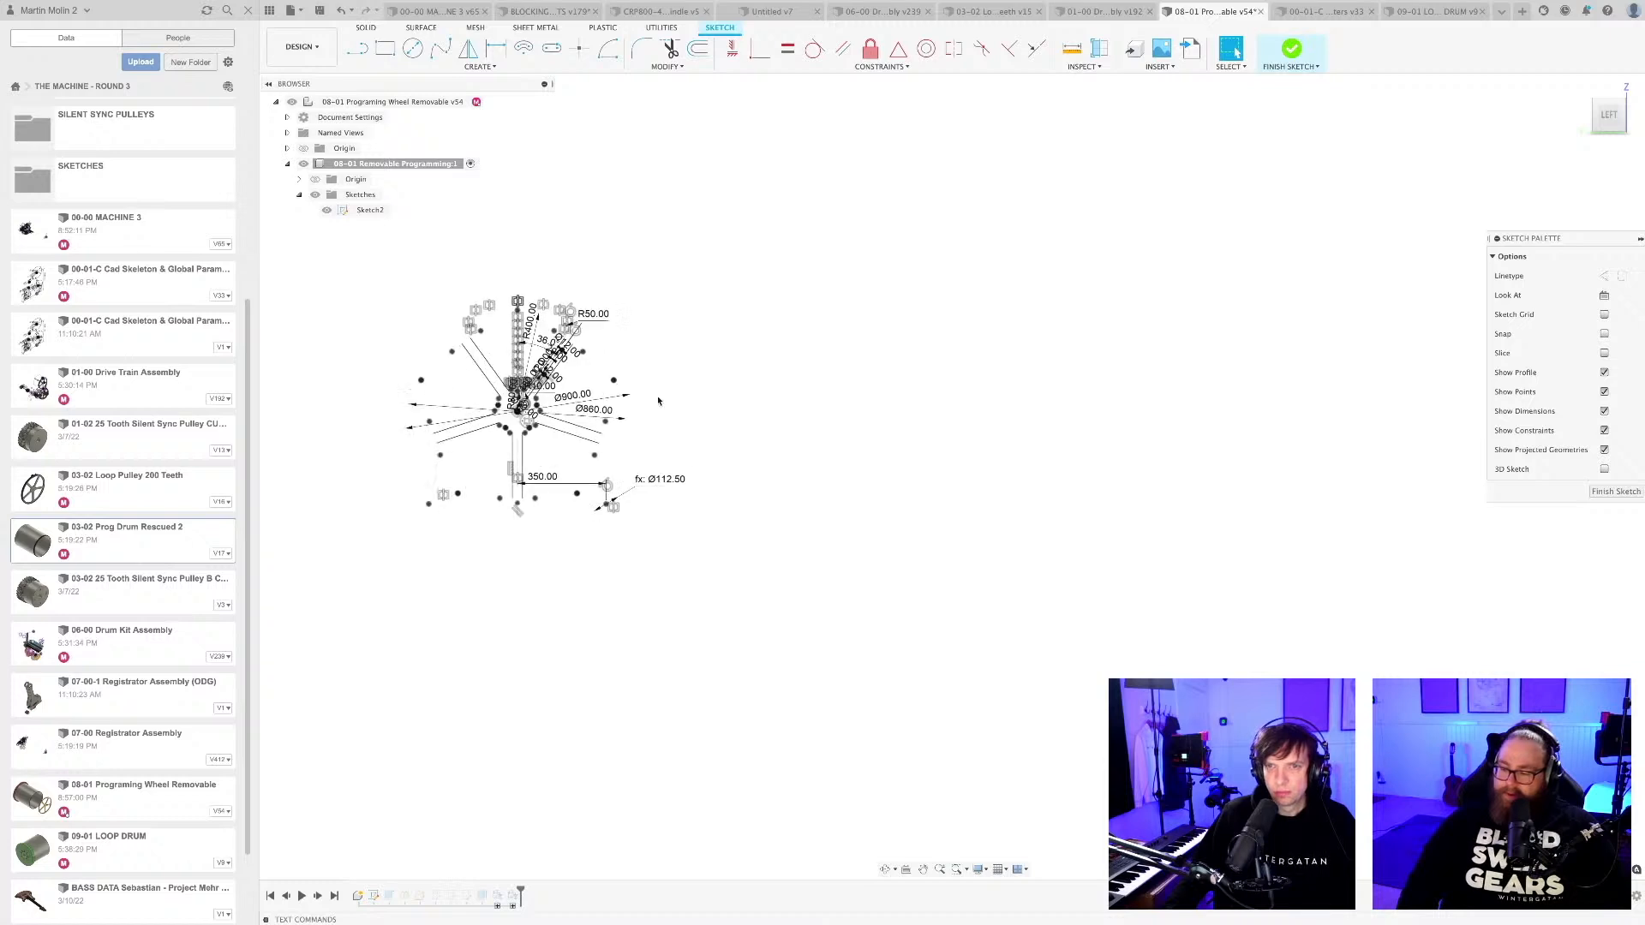
{"action": "mouse_move", "coordinate": [670, 405]}
{"action": "middle_mouse_down"}
{"action": "mouse_move", "coordinate": [966, 459]}
{"action": "mouse_move", "coordinate": [1064, 409]}
{"action": "mouse_move", "coordinate": [1082, 428]}
{"action": "middle_mouse_up"}
{"action": "scroll", "coordinate": [966, 459], "scroll_direction": "up", "scroll_amount": 3}
{"action": "scroll", "coordinate": [1076, 414], "scroll_direction": "down", "scroll_amount": 2}
{"action": "scroll", "coordinate": [1071, 417], "scroll_direction": "up", "scroll_amount": 2}
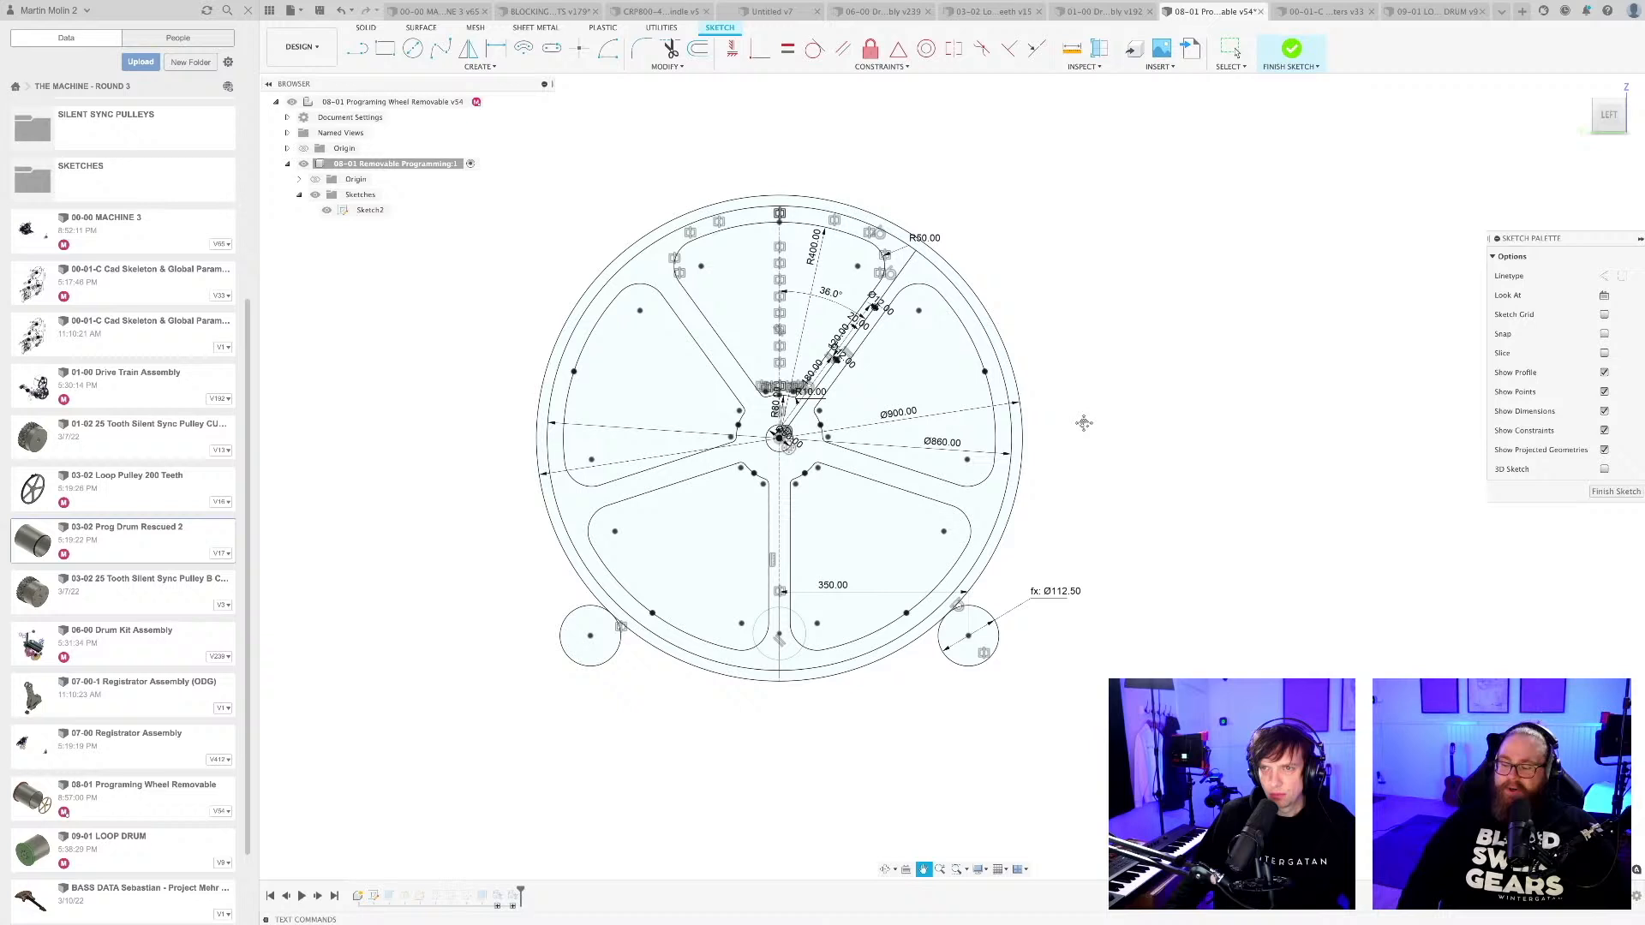
{"action": "left_click", "coordinate": [996, 650]}
{"action": "key", "text": "Delete"}
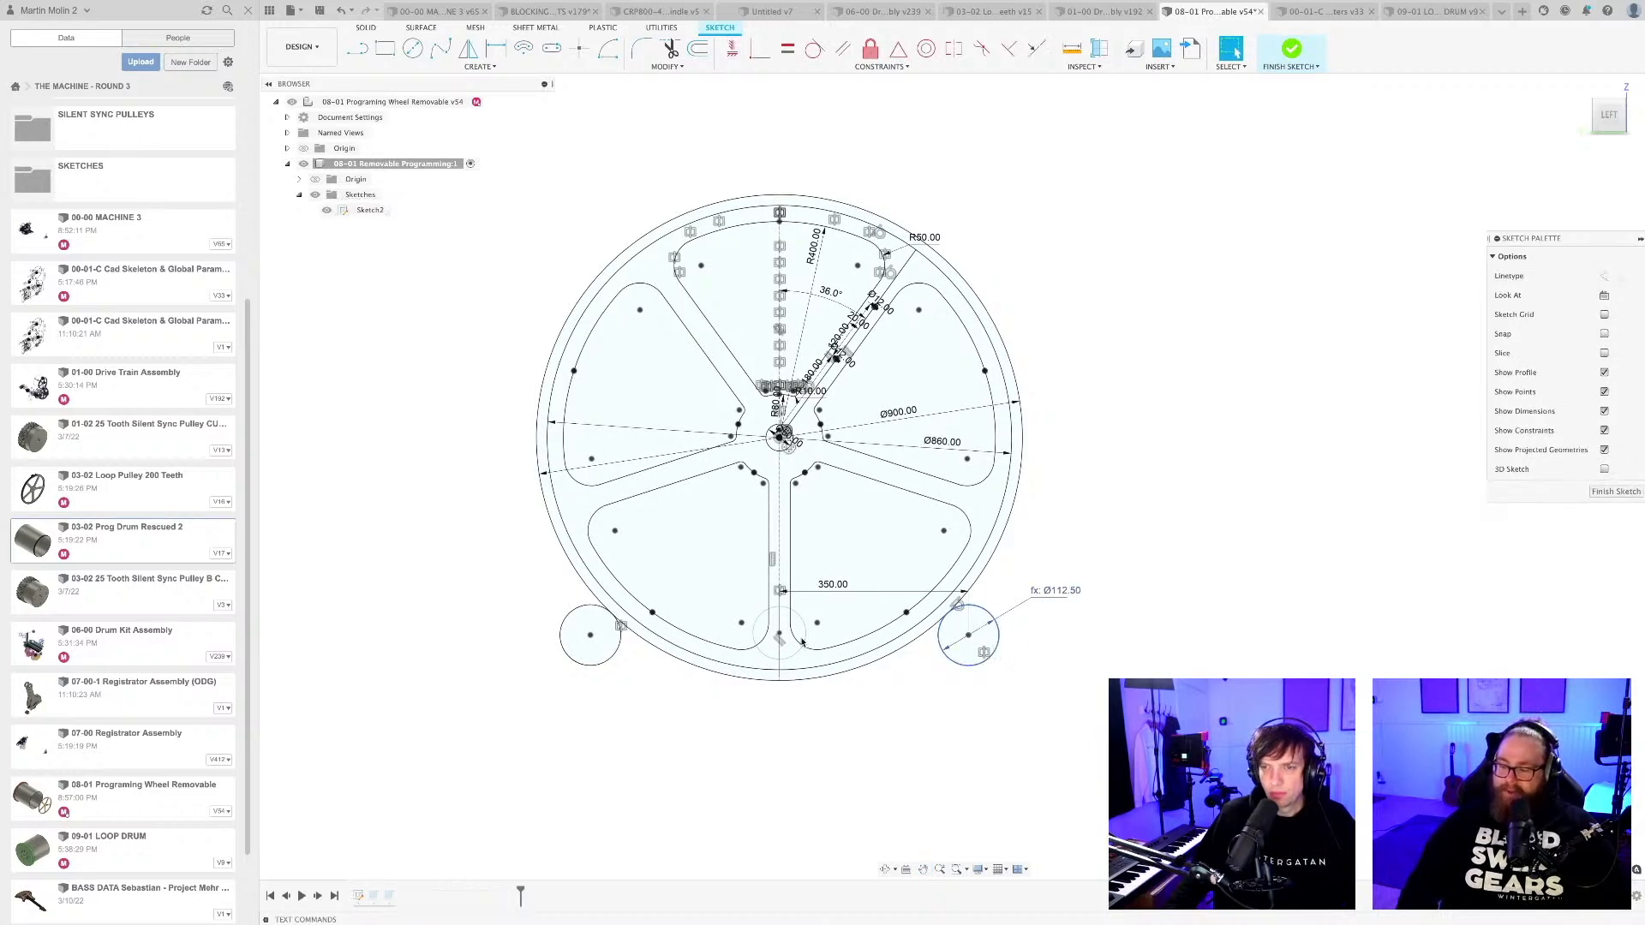
{"action": "key", "text": "Delete"}
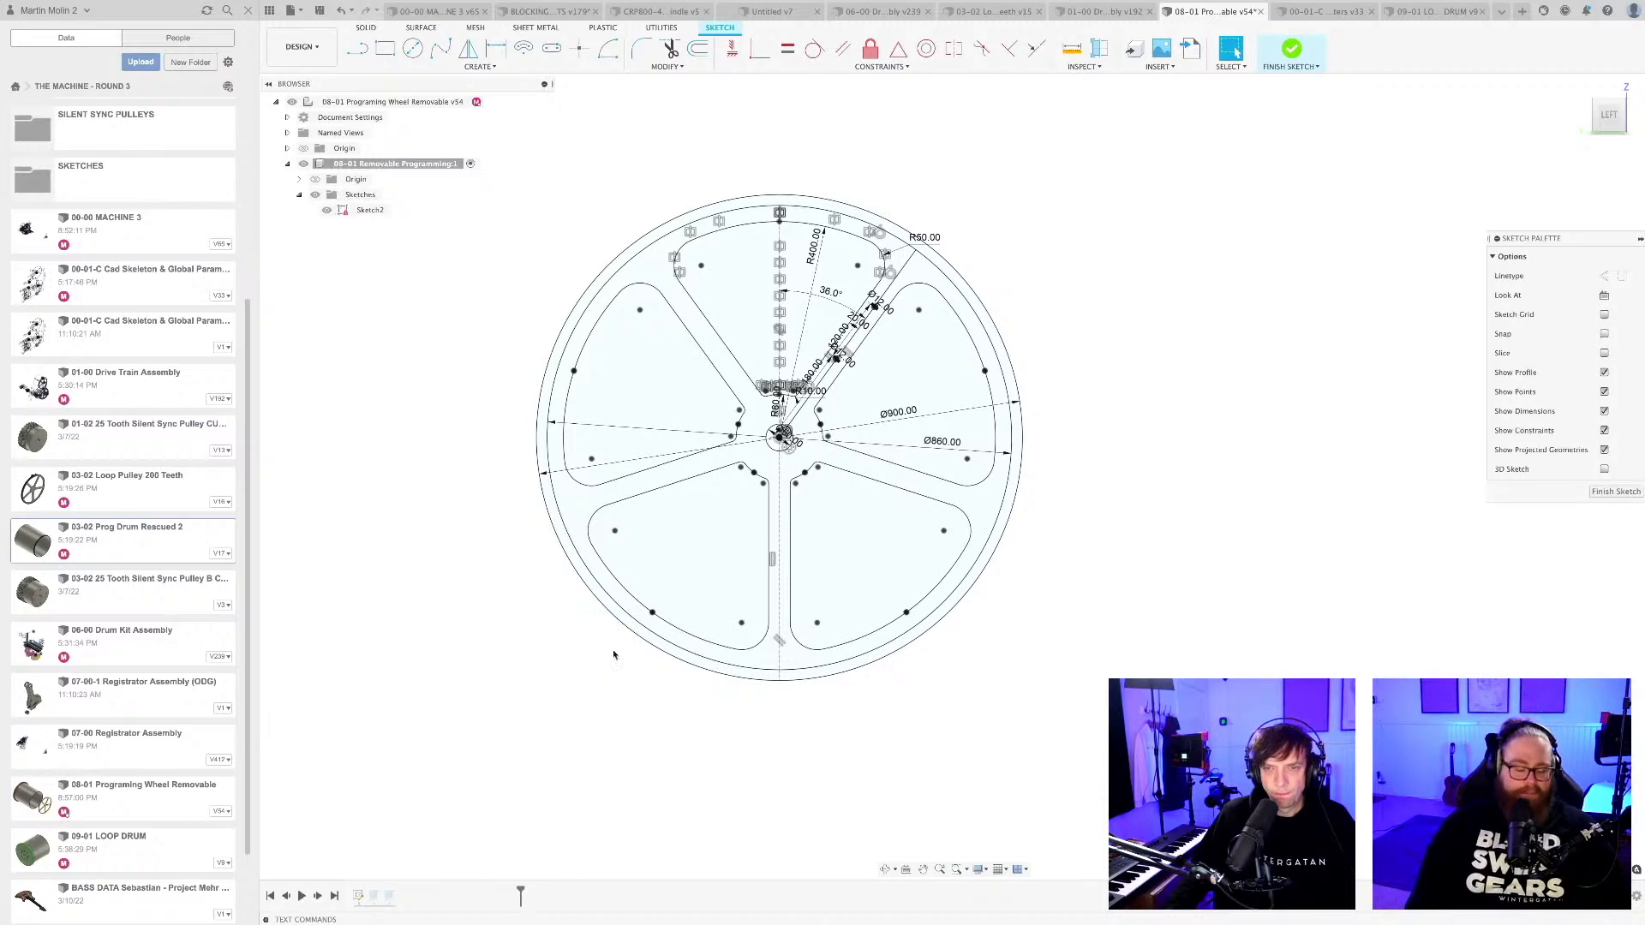
In Sketch2, delete the top spoke cutout's outer R400 arc and its slanted side opposite the R50 corner.
{"action": "scroll", "coordinate": [1043, 514], "scroll_direction": "down", "scroll_amount": 2}
{"action": "mouse_move", "coordinate": [1042, 514]}
{"action": "middle_mouse_down"}
{"action": "mouse_move", "coordinate": [1011, 620]}
{"action": "mouse_move", "coordinate": [1095, 532]}
{"action": "middle_mouse_up"}
{"action": "scroll", "coordinate": [989, 616], "scroll_direction": "up", "scroll_amount": 3}
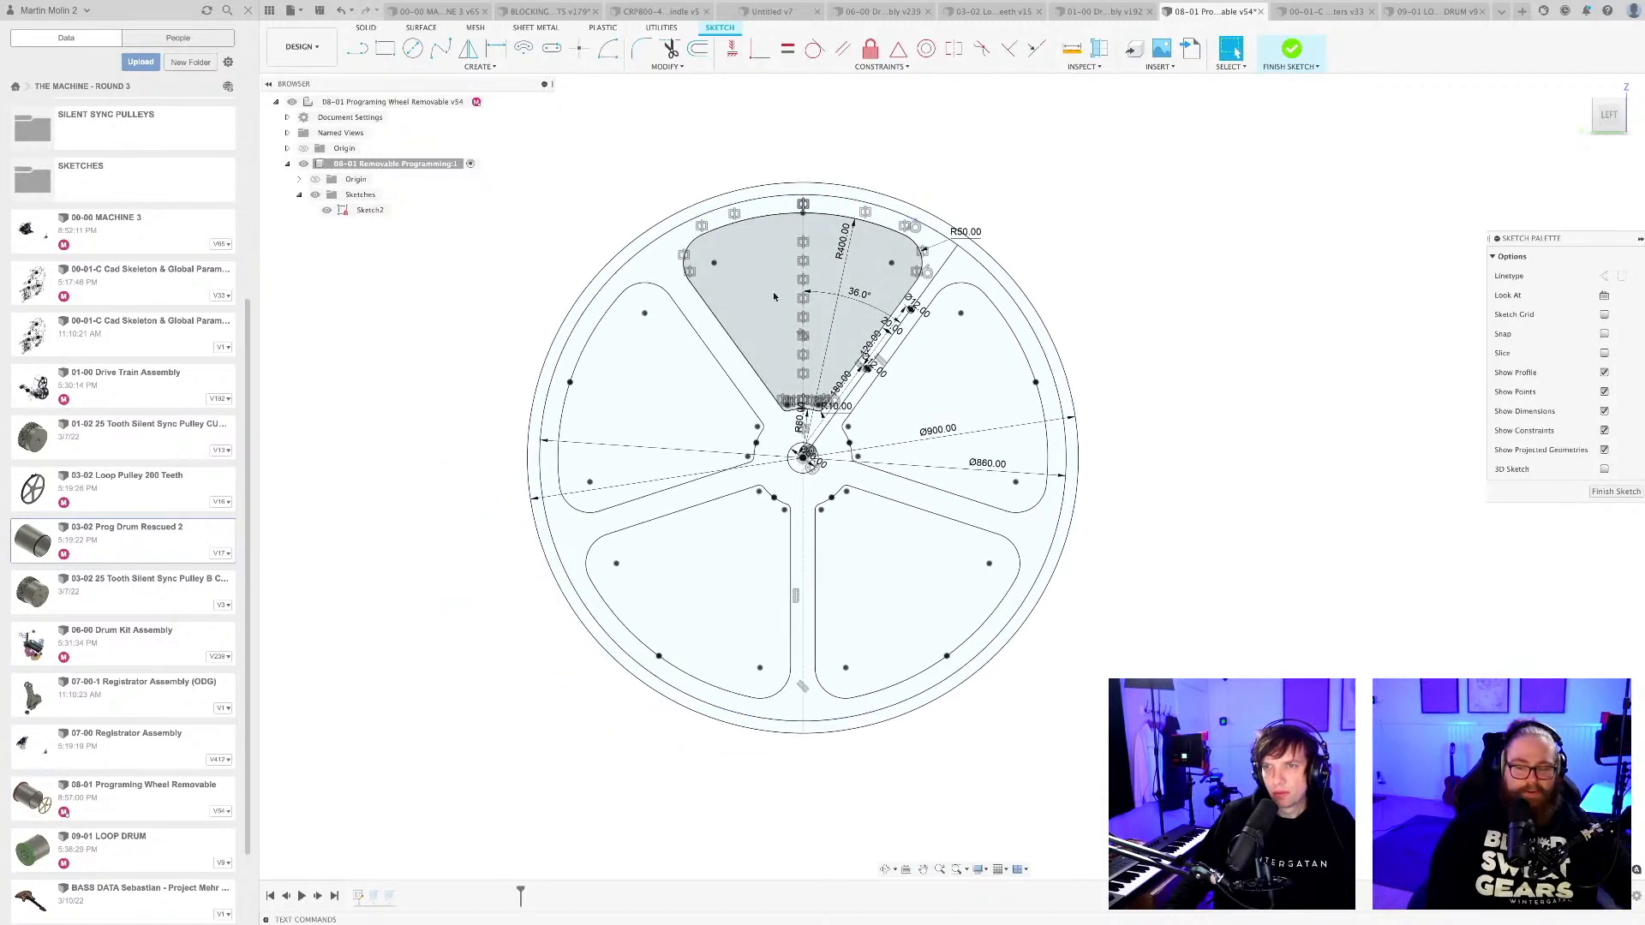
{"action": "left_click", "coordinate": [769, 215]}
{"action": "key", "text": "Delete"}
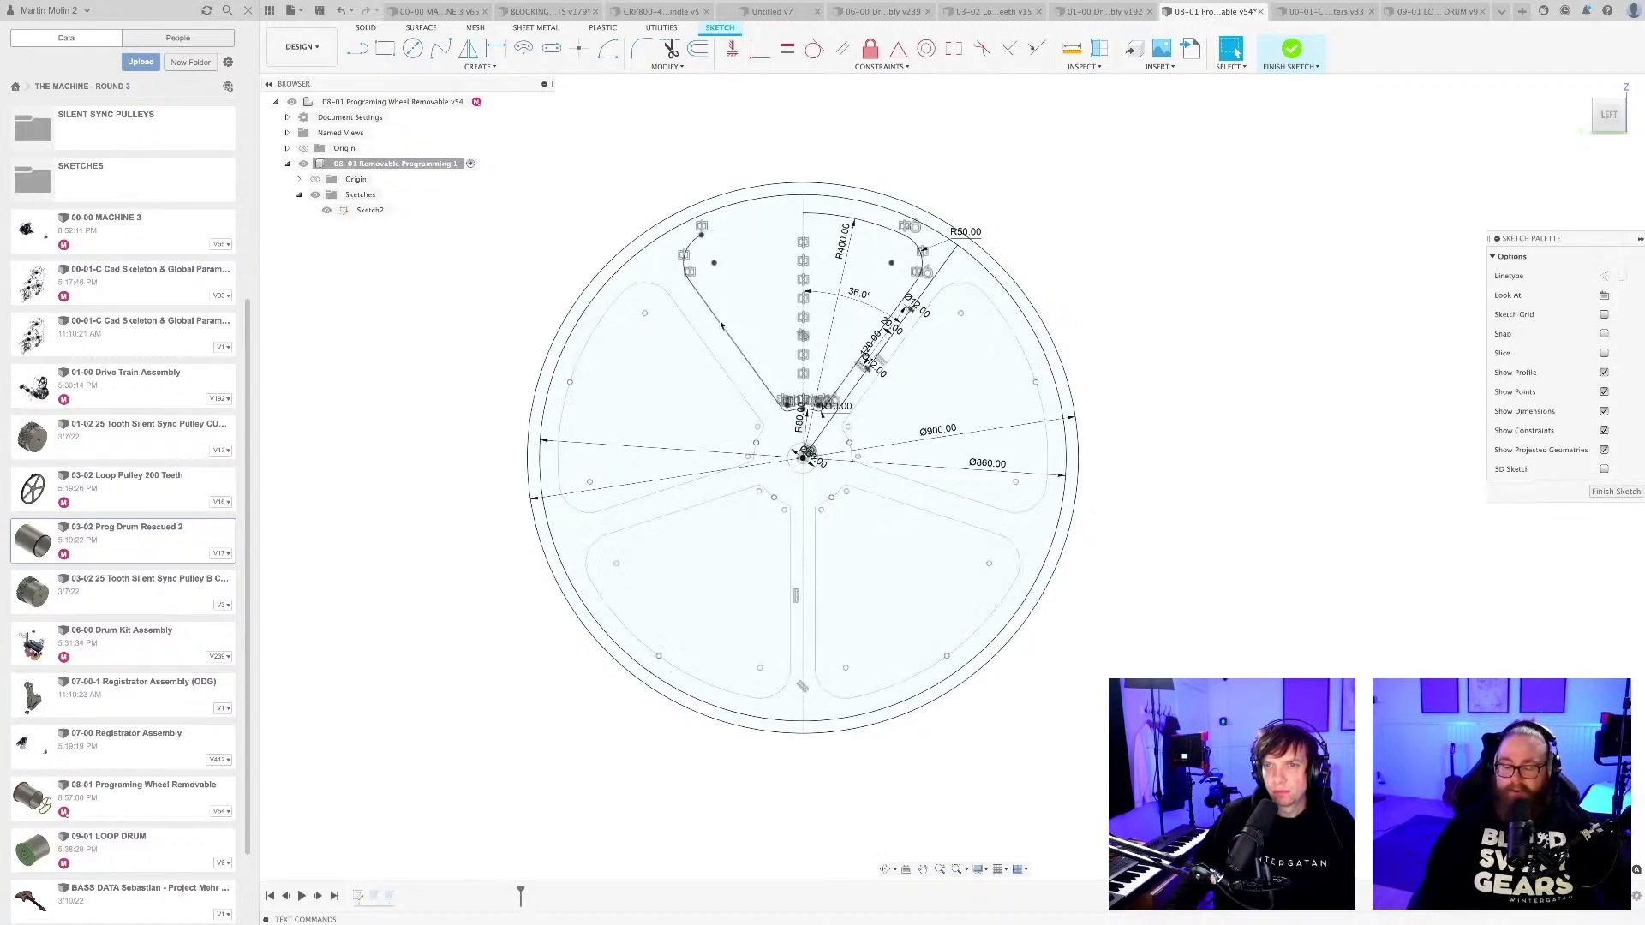
{"action": "left_click", "coordinate": [719, 328]}
{"action": "key", "text": "Delete"}
{"action": "left_click", "coordinate": [751, 411]}
{"action": "key", "text": "Delete"}
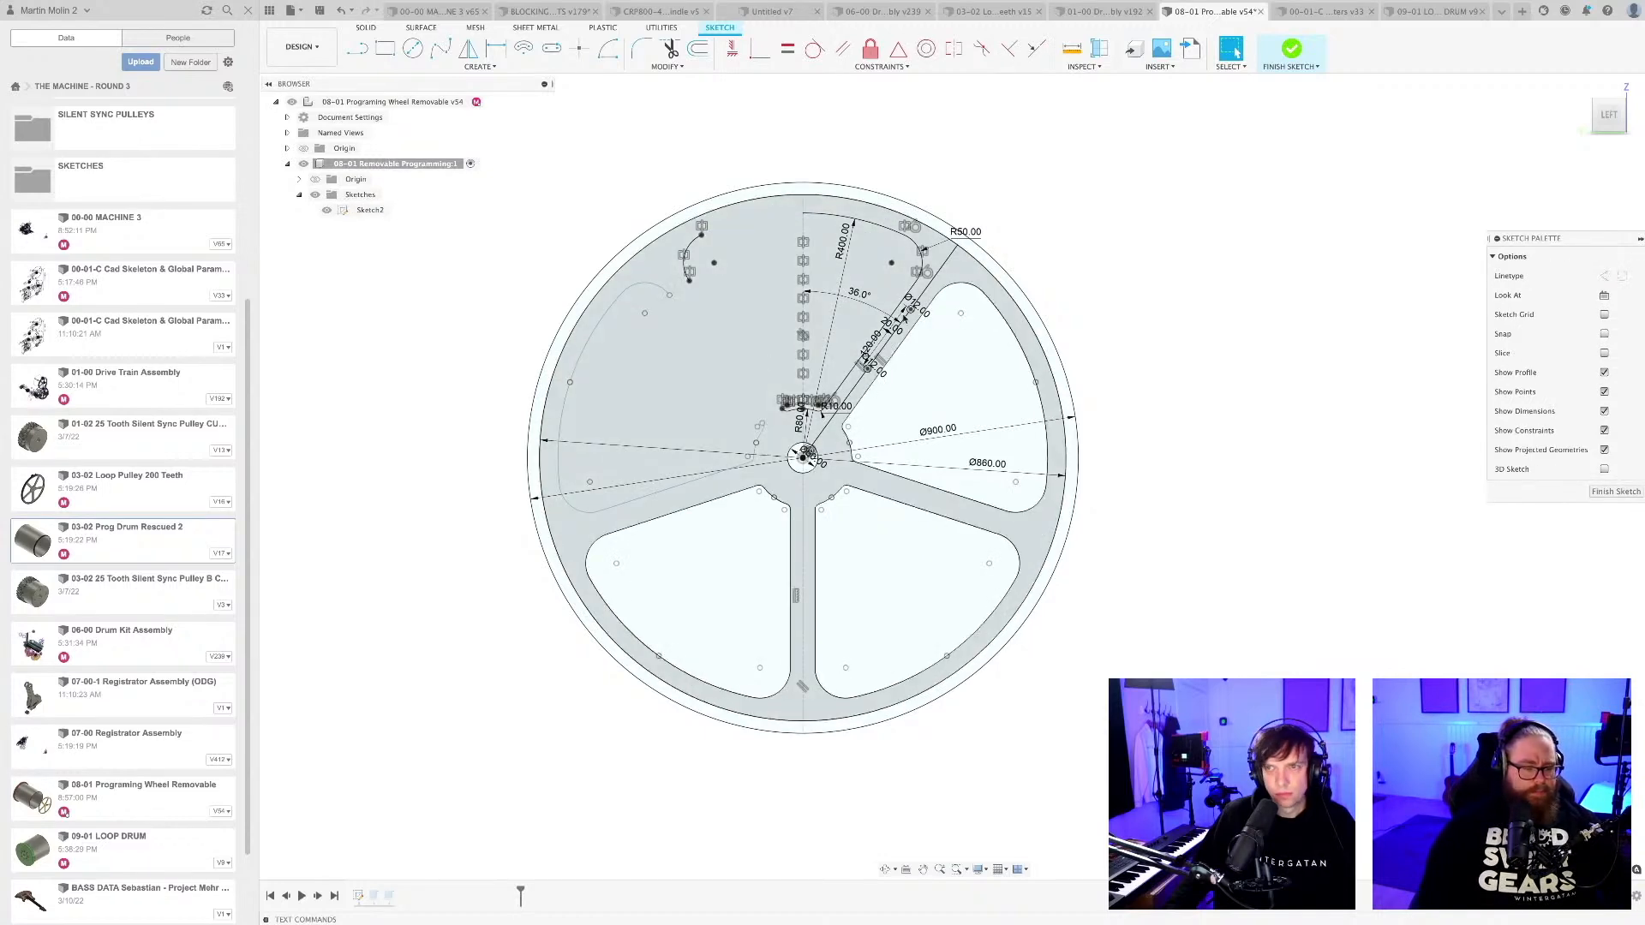
{"action": "scroll", "coordinate": [911, 254], "scroll_direction": "up", "scroll_amount": 3}
{"action": "left_click", "coordinate": [882, 221]}
{"action": "key", "text": "Delete"}
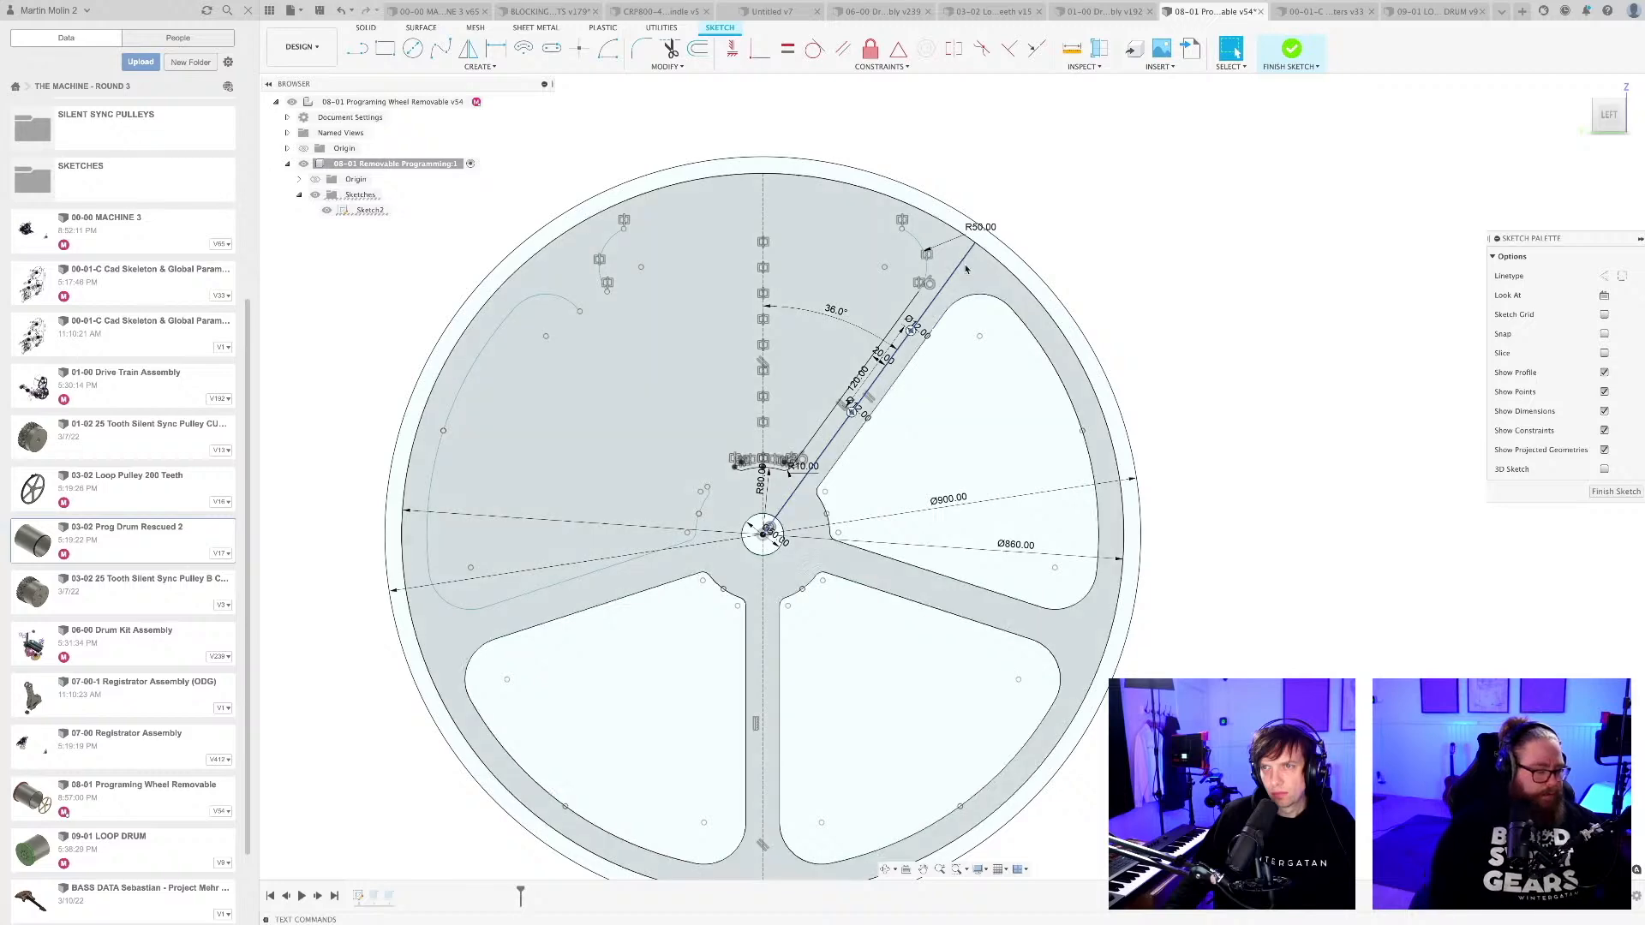
Delete the outline of the upper-right spoke cutout, together with its inner curve and the adjoining edges of the lower-right cutout.
{"action": "left_click", "coordinate": [1022, 325]}
{"action": "key", "text": "Delete"}
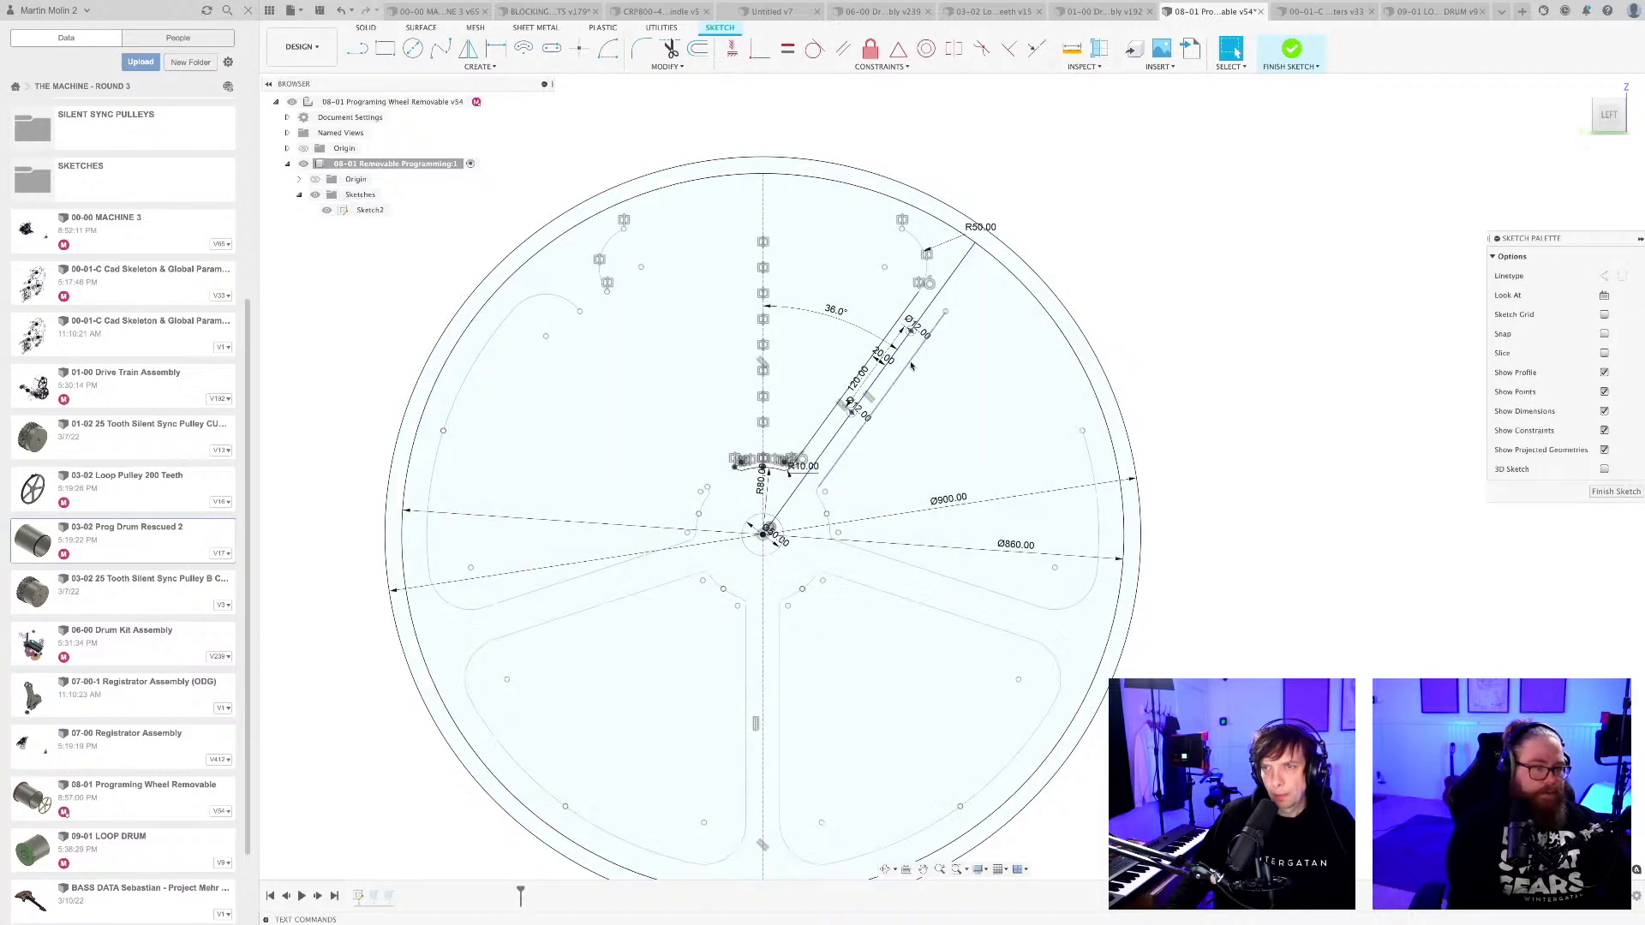
{"action": "left_click", "coordinate": [1090, 462]}
{"action": "key", "text": "Delete"}
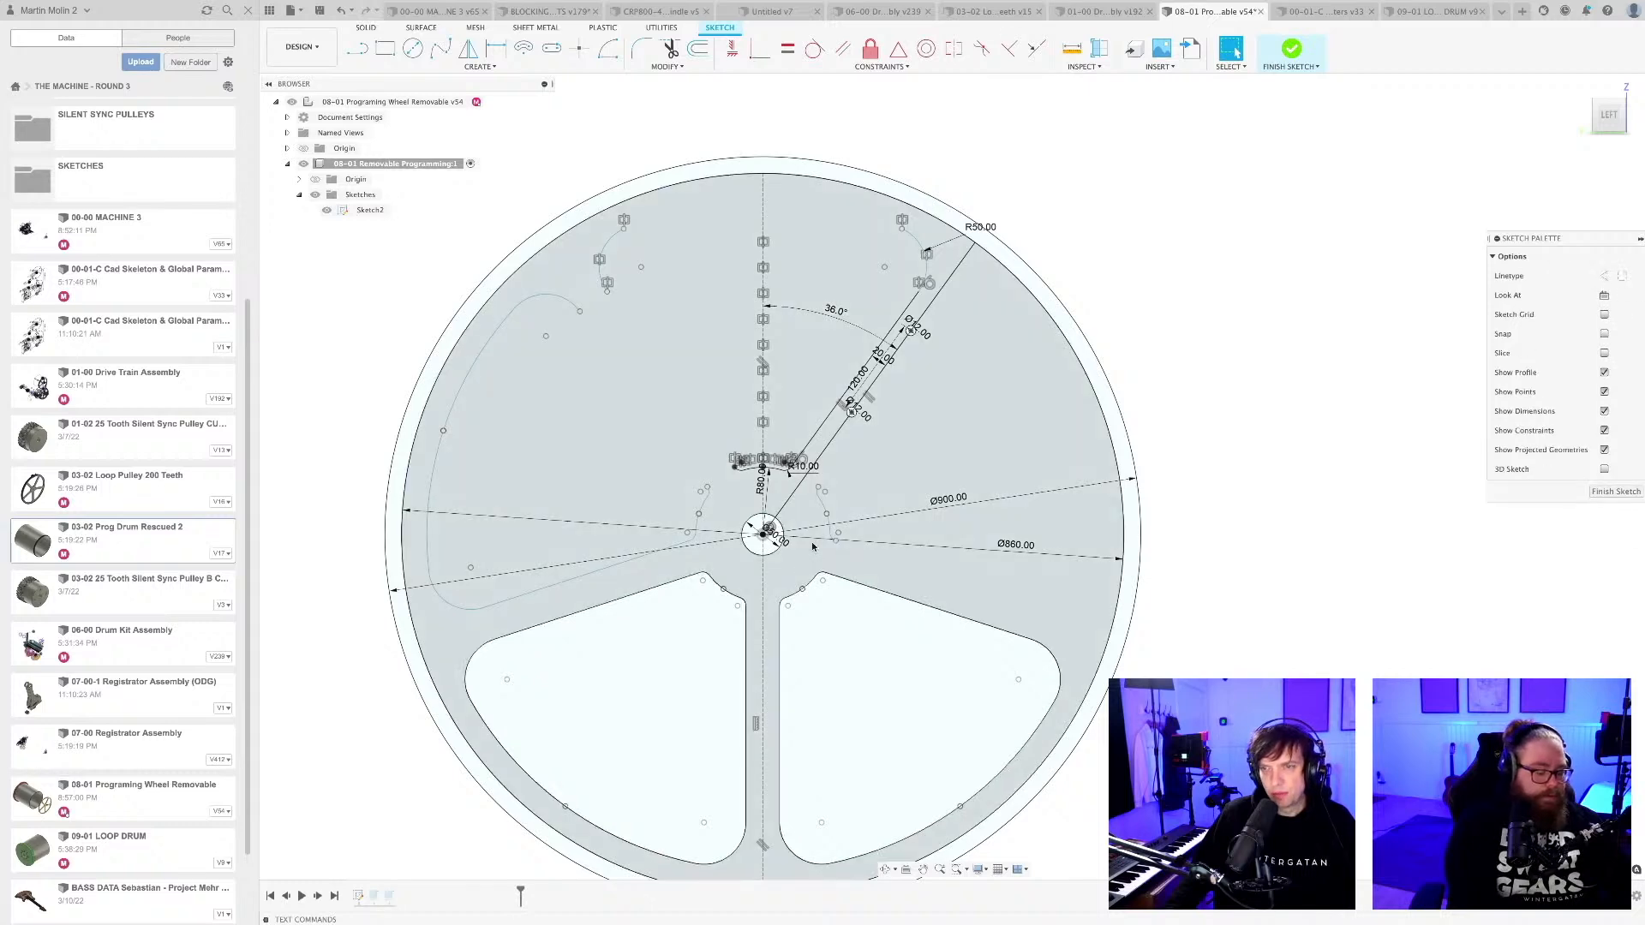
{"action": "scroll", "coordinate": [891, 548], "scroll_direction": "up", "scroll_amount": 5}
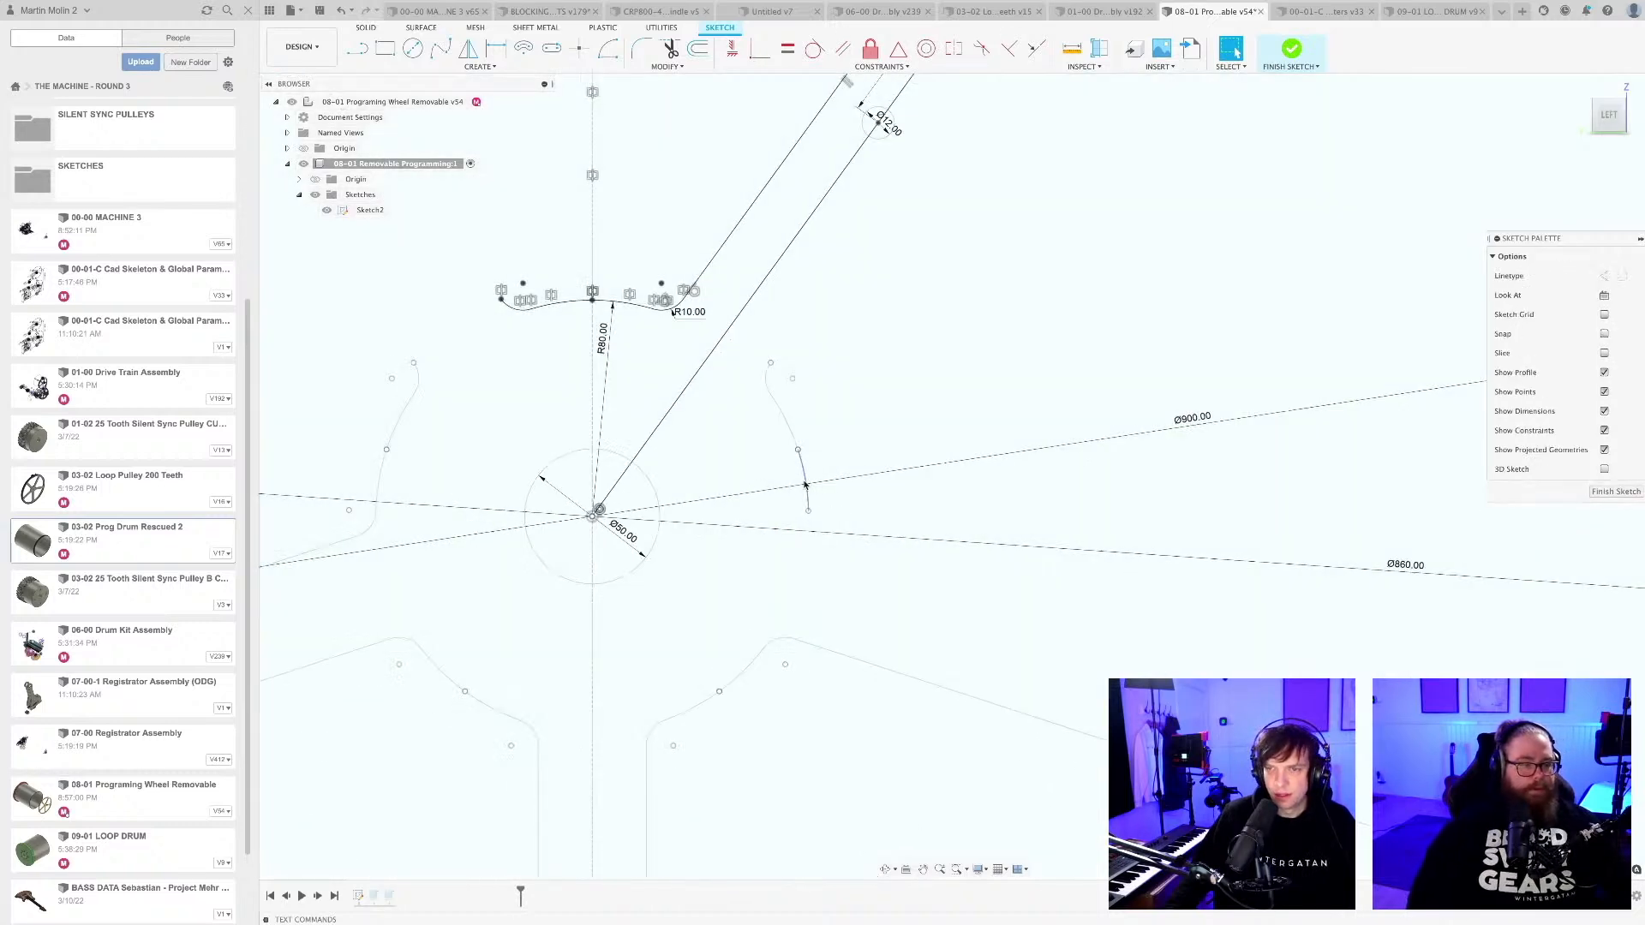
{"action": "scroll", "coordinate": [806, 485], "scroll_direction": "down", "scroll_amount": 5}
{"action": "mouse_move", "coordinate": [786, 441]}
{"action": "left_mouse_down"}
{"action": "mouse_move", "coordinate": [997, 689]}
{"action": "mouse_move", "coordinate": [1032, 681]}
{"action": "left_mouse_up"}
{"action": "key", "text": "Delete"}
Delete the remaining inner curves, straight side and outer arcs of the lower-right spoke cutout.
{"action": "scroll", "coordinate": [786, 551], "scroll_direction": "up", "scroll_amount": 2}
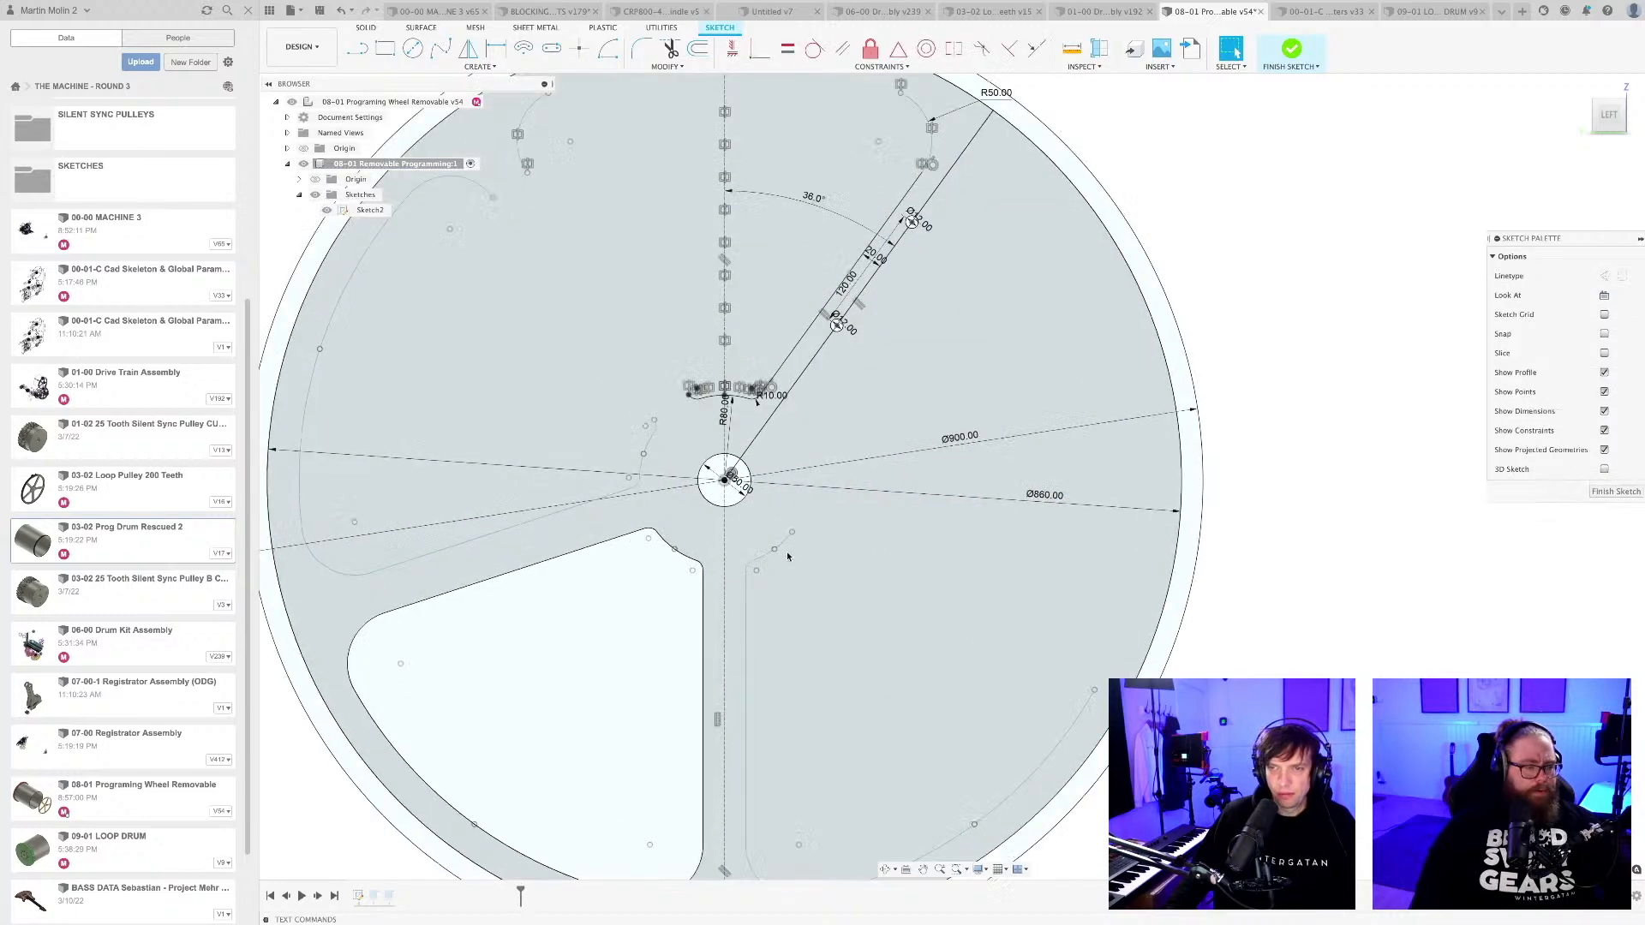
{"action": "scroll", "coordinate": [786, 551], "scroll_direction": "up", "scroll_amount": 1}
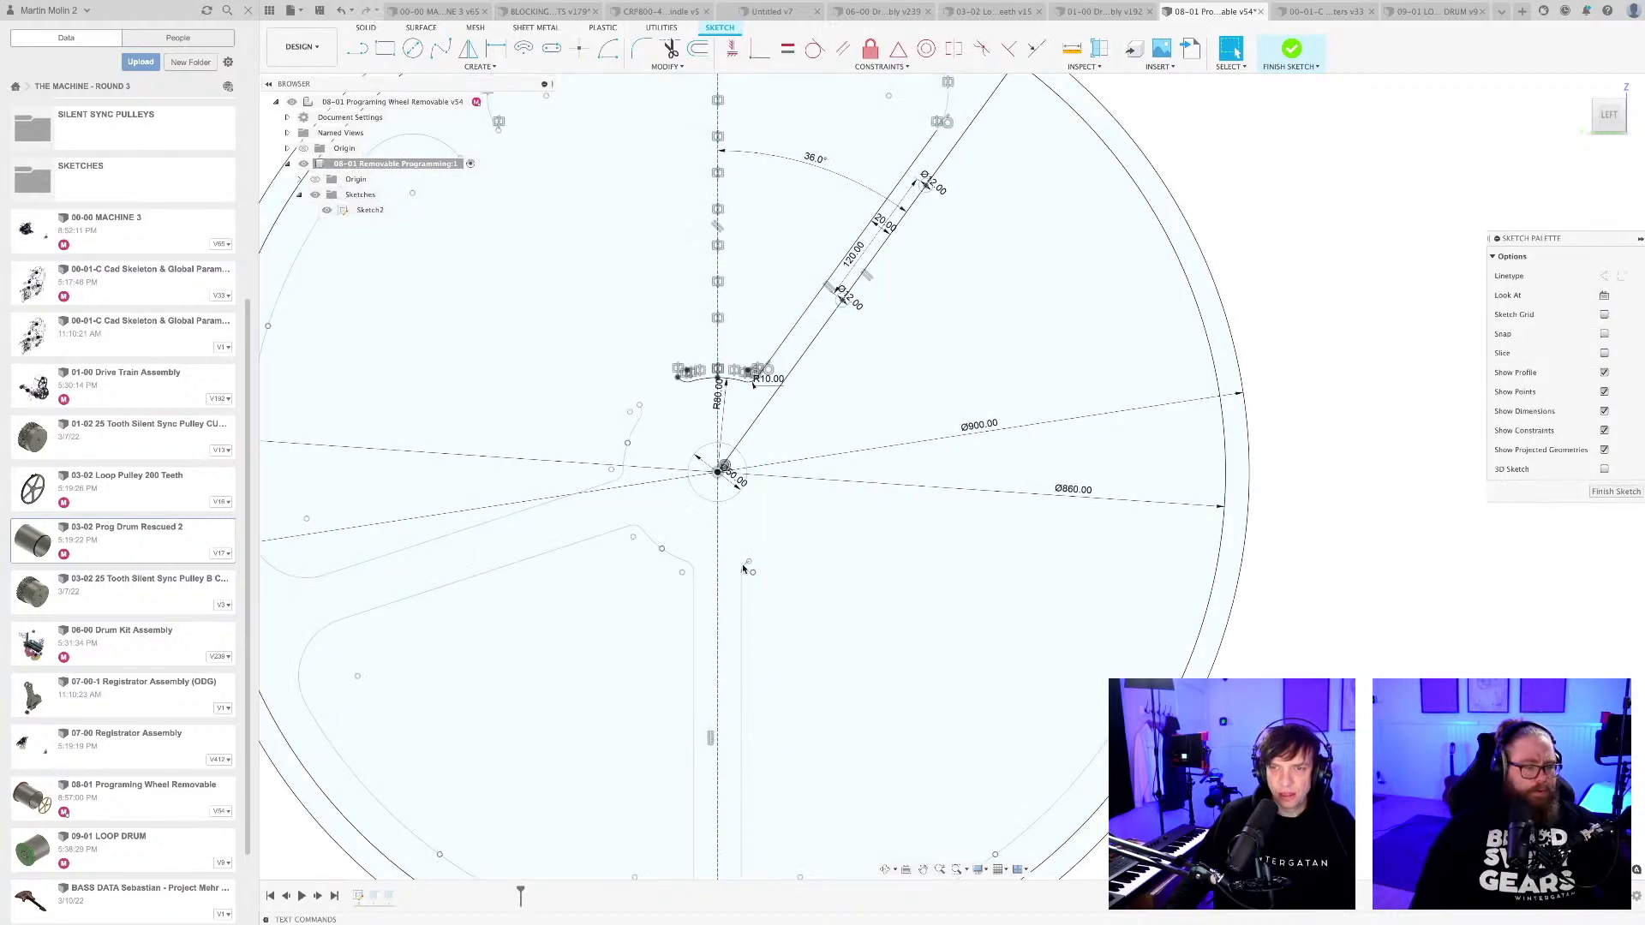
{"action": "scroll", "coordinate": [899, 600], "scroll_direction": "down", "scroll_amount": 3}
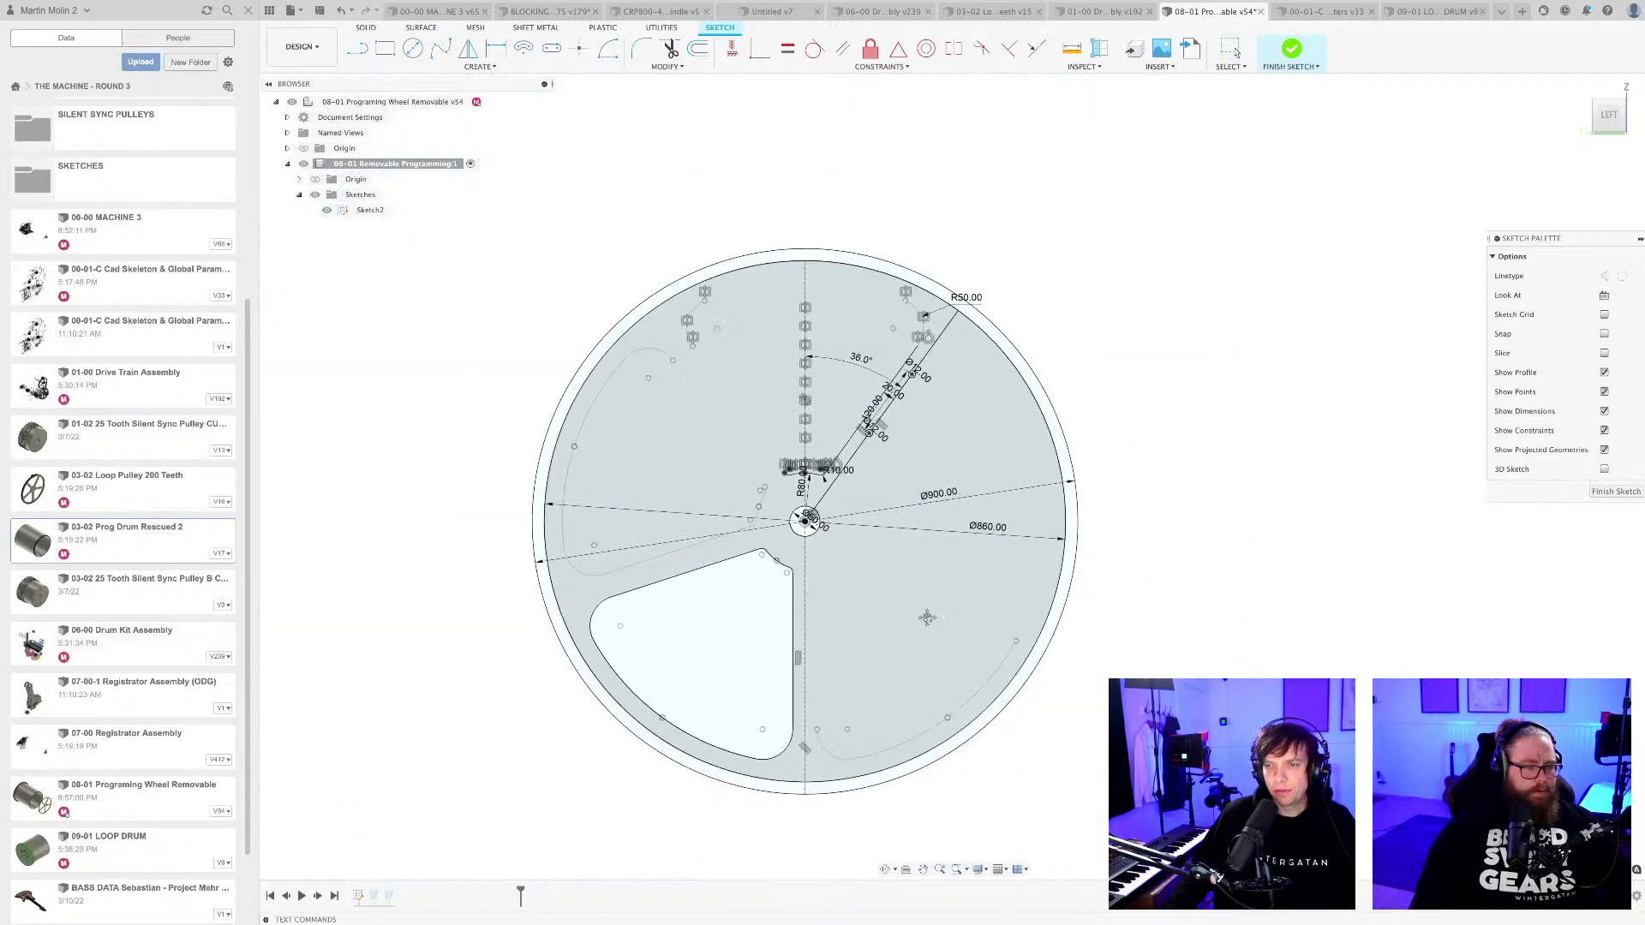
{"action": "scroll", "coordinate": [927, 617], "scroll_direction": "up", "scroll_amount": 4}
{"action": "key", "text": "Delete"}
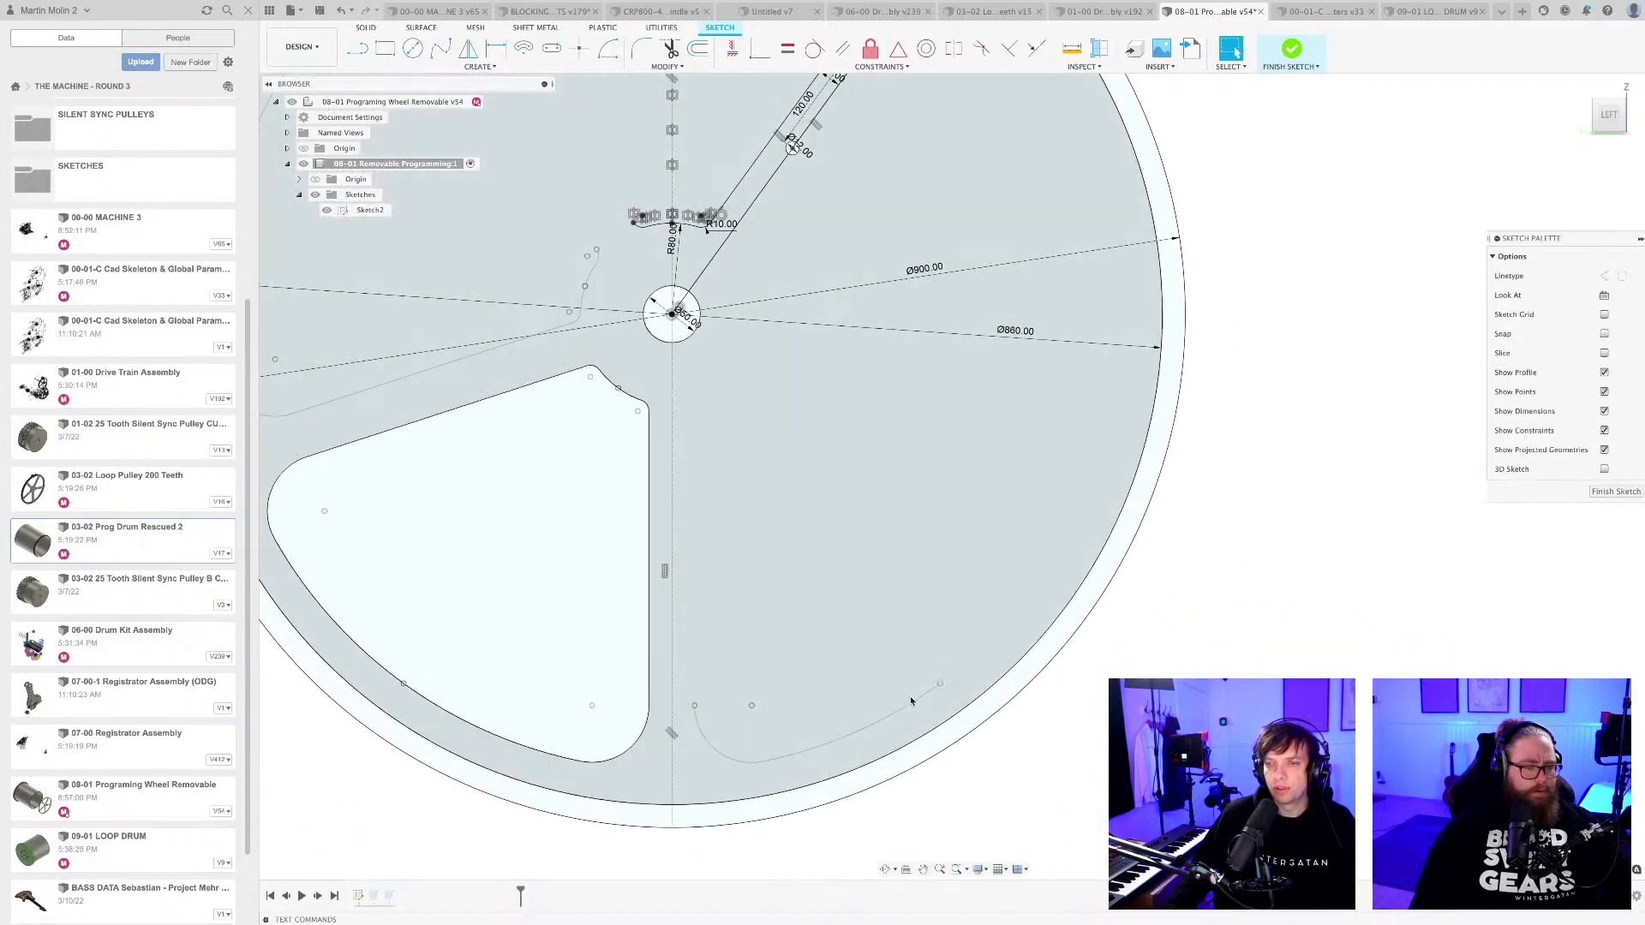
{"action": "left_click", "coordinate": [912, 699]}
{"action": "key", "text": "Delete"}
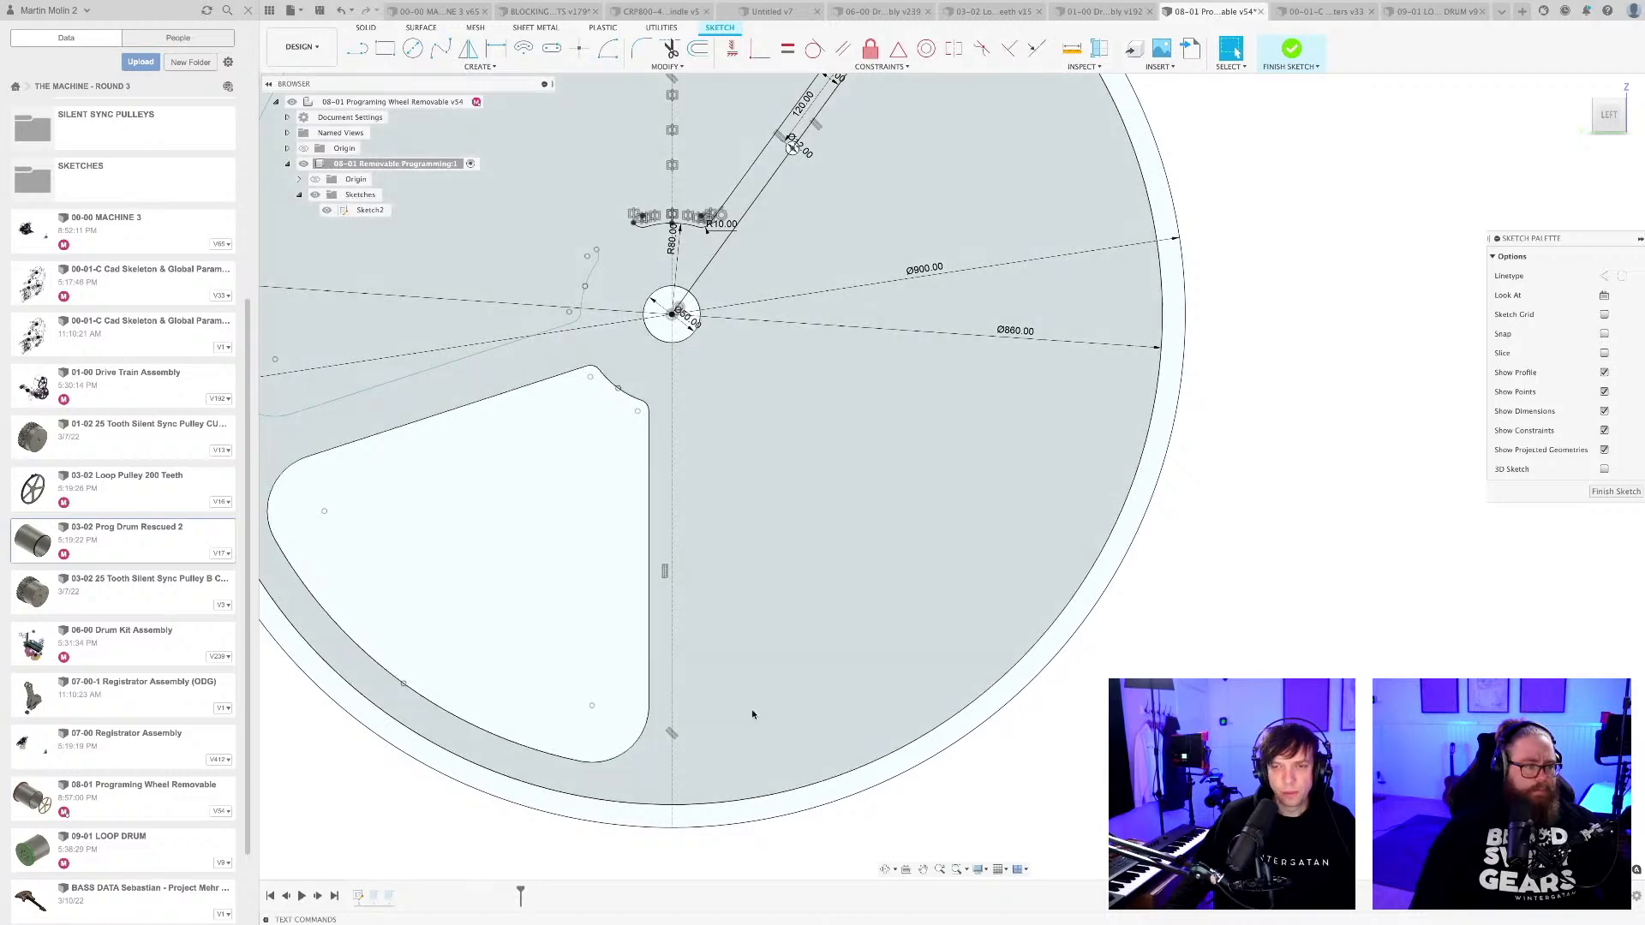
Delete the top cutout's leftover upper-left corner arc and the outer arcs of the upper-left spoke cutout.
{"action": "scroll", "coordinate": [711, 645], "scroll_direction": "down", "scroll_amount": 4}
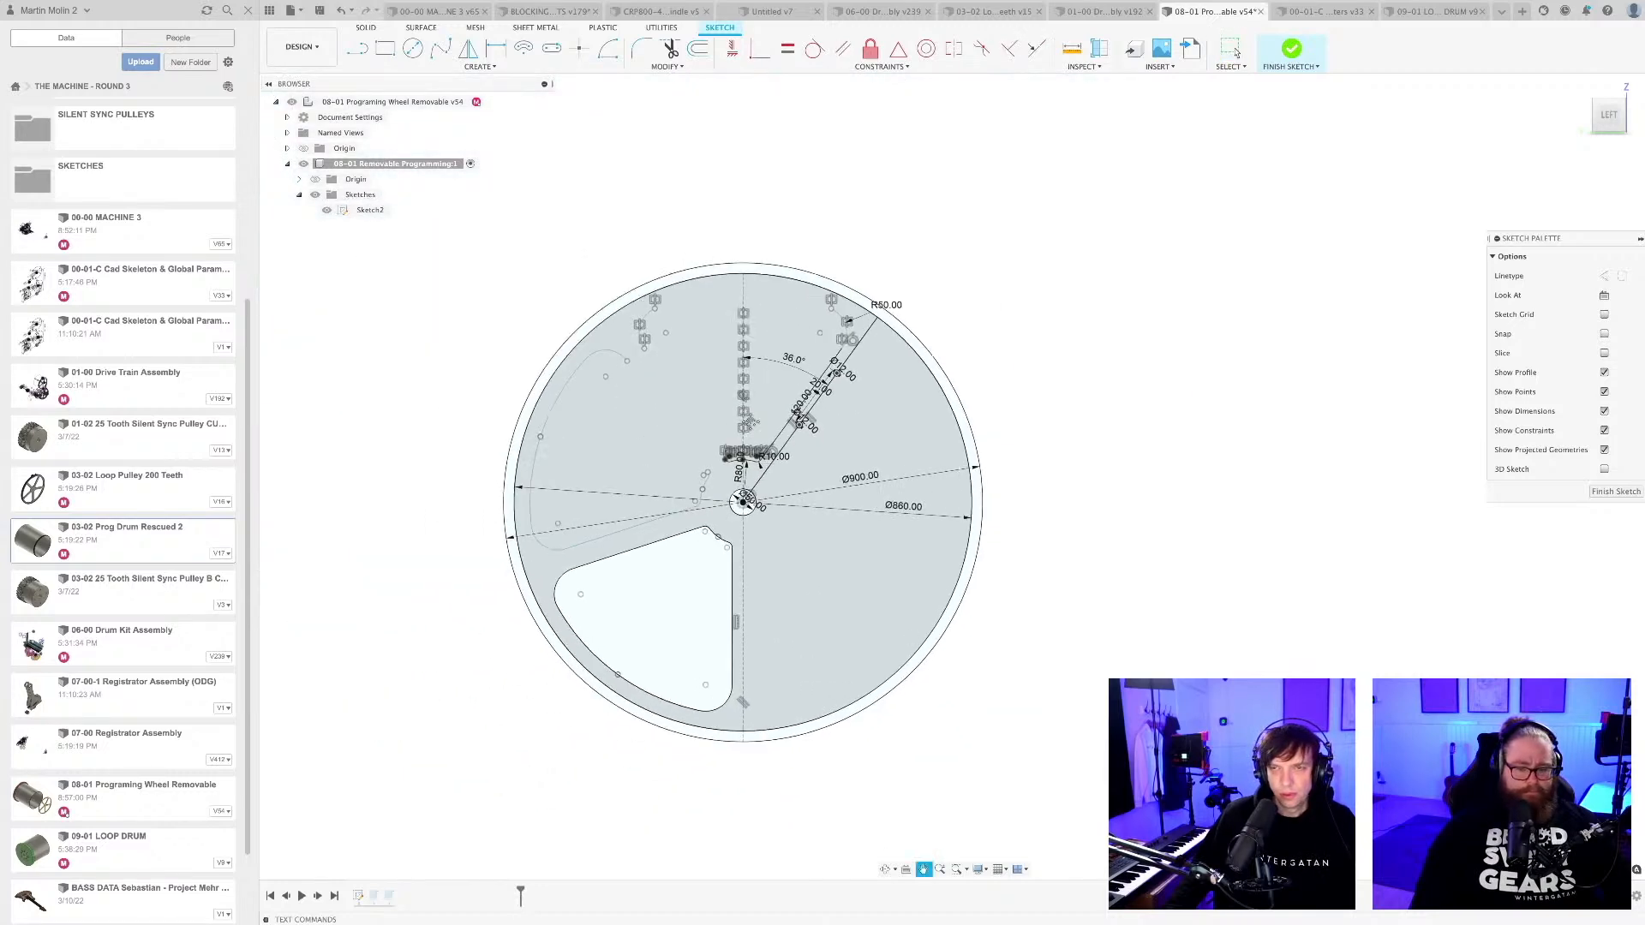
{"action": "scroll", "coordinate": [655, 411], "scroll_direction": "up", "scroll_amount": 3}
{"action": "left_click", "coordinate": [687, 286]}
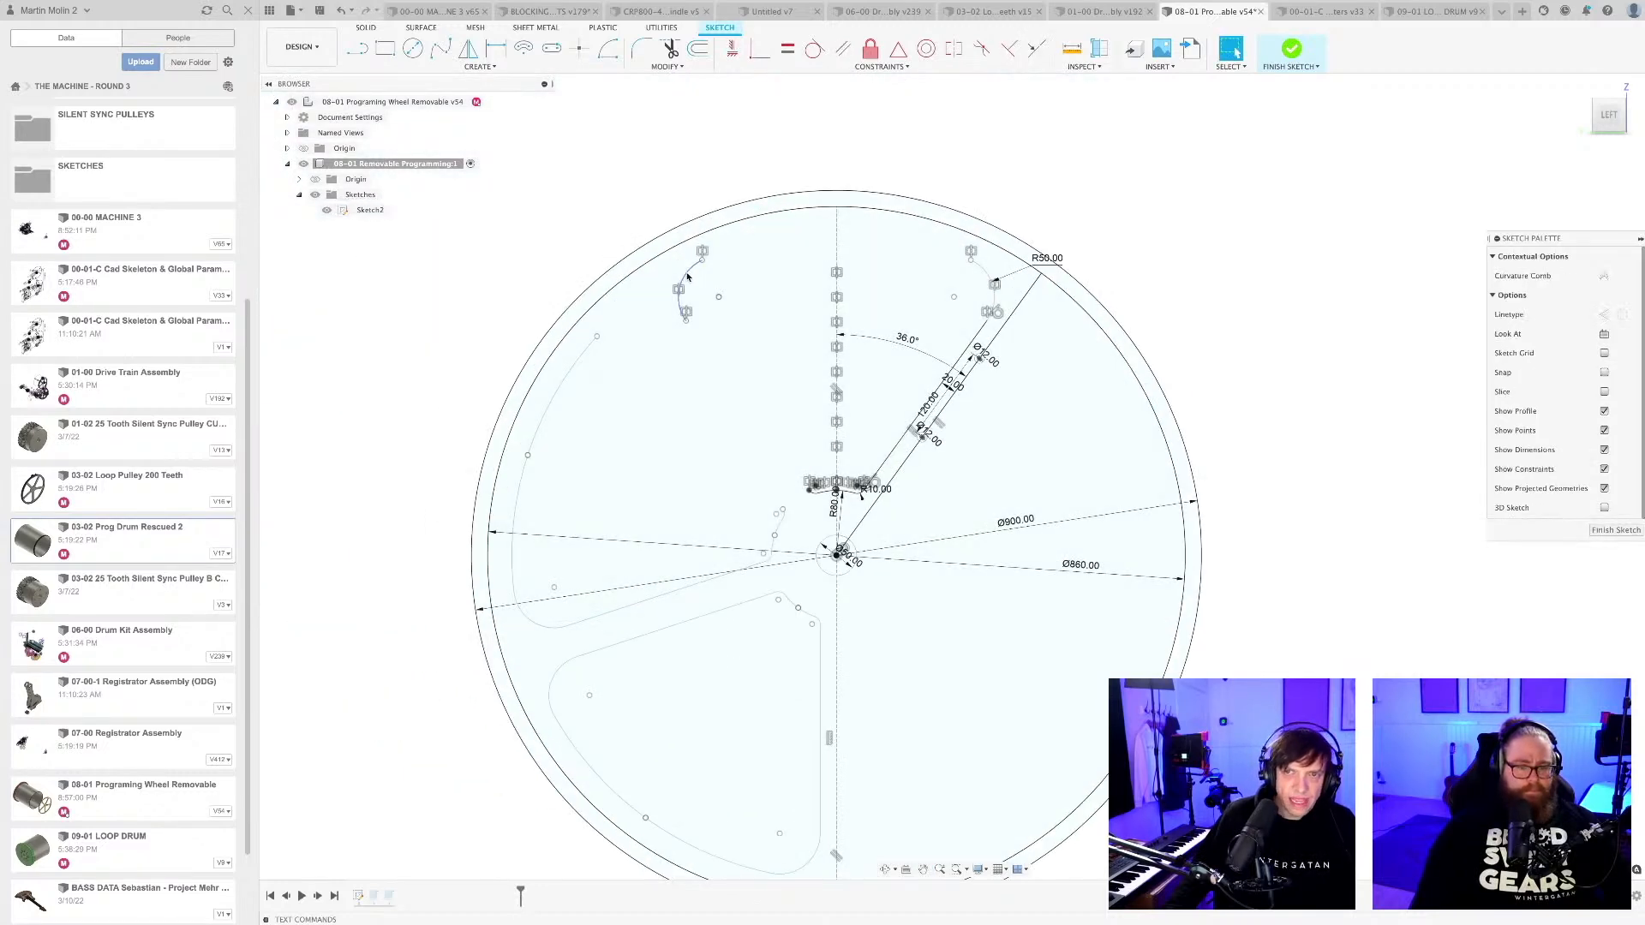
{"action": "key", "text": "Delete"}
{"action": "left_click", "coordinate": [548, 455]}
{"action": "key", "text": "Delete"}
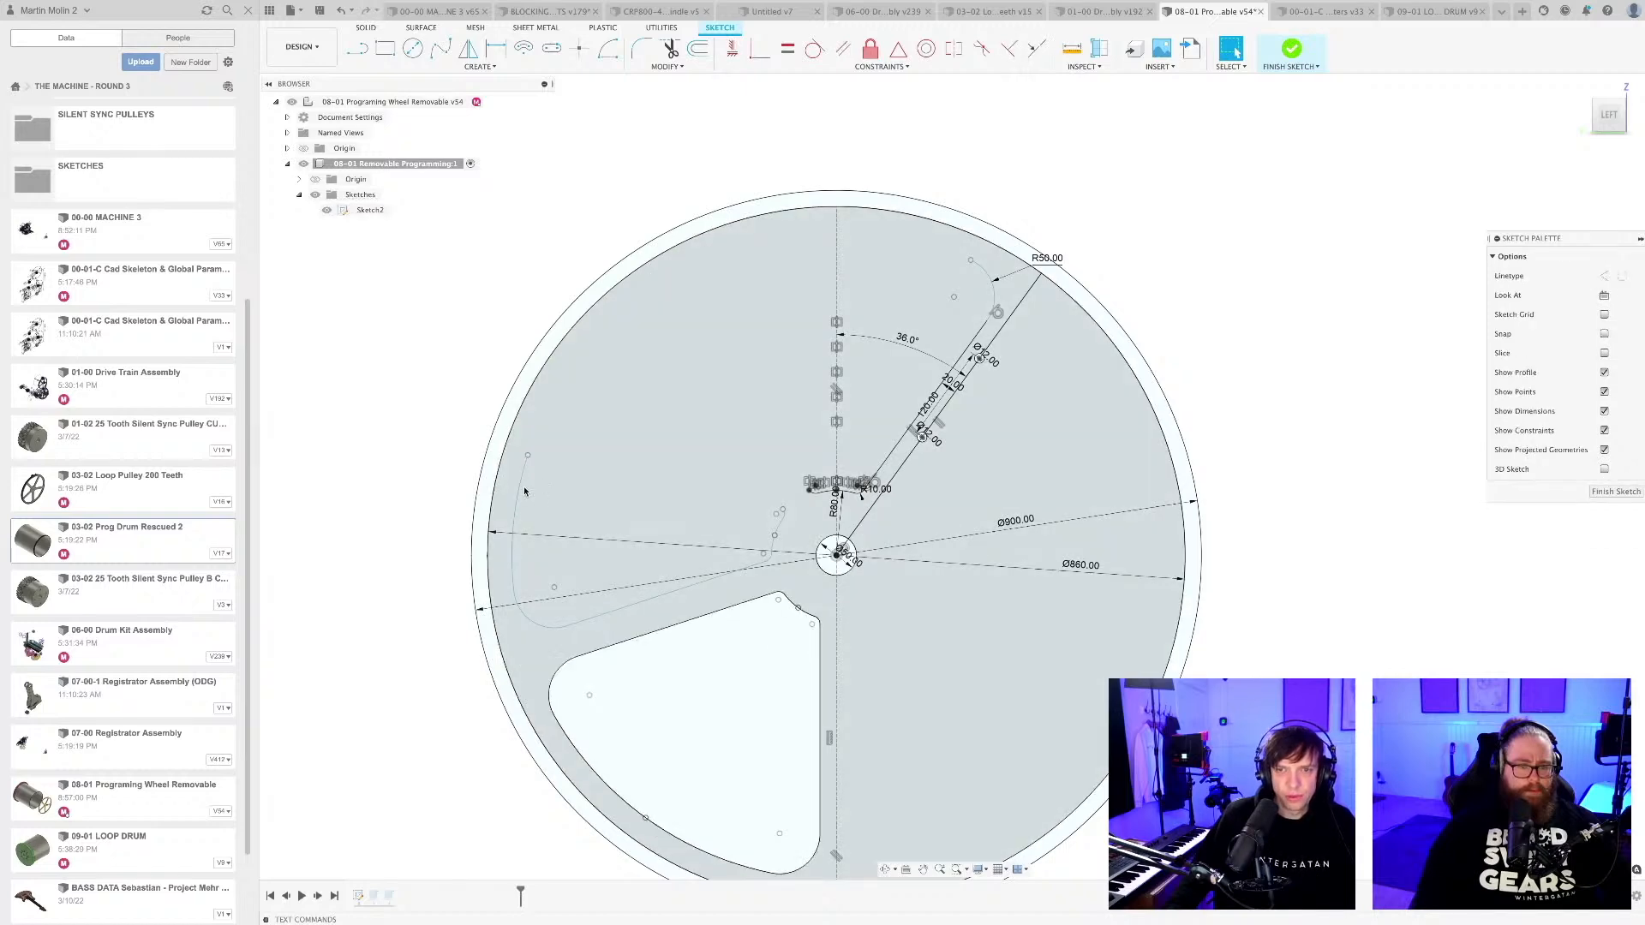
{"action": "left_click", "coordinate": [533, 625]}
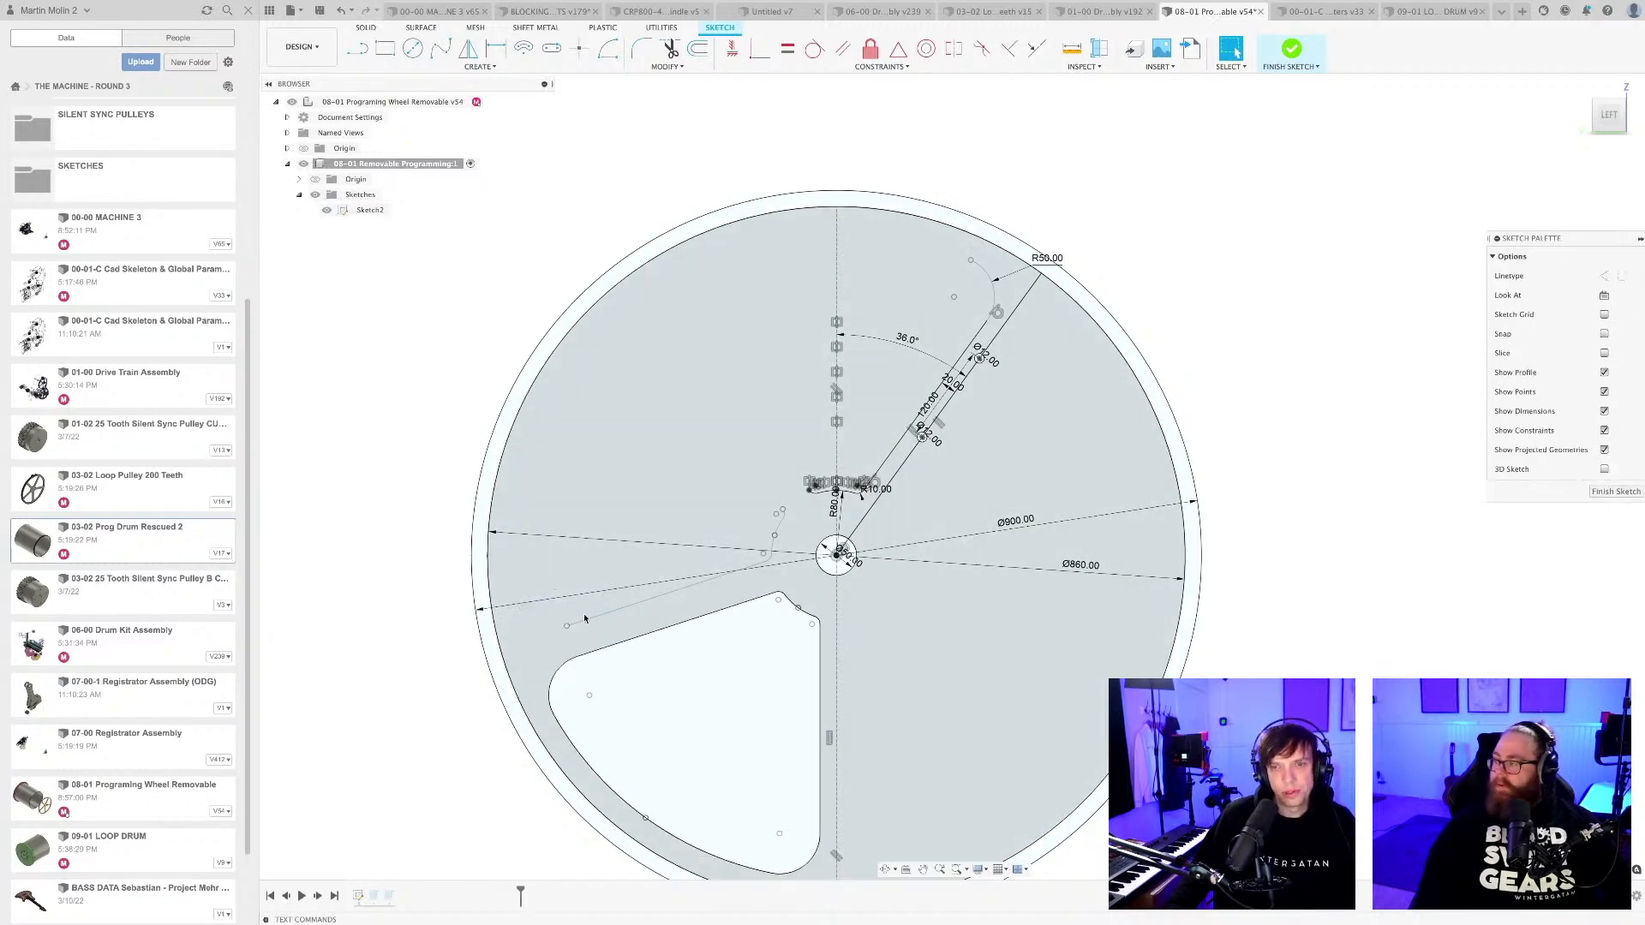
{"action": "key", "text": "Delete"}
Delete the remaining curve segments at the hub end of the upper-left spoke cutout.
{"action": "scroll", "coordinate": [781, 558], "scroll_direction": "up", "scroll_amount": 3}
{"action": "scroll", "coordinate": [782, 558], "scroll_direction": "up", "scroll_amount": 5}
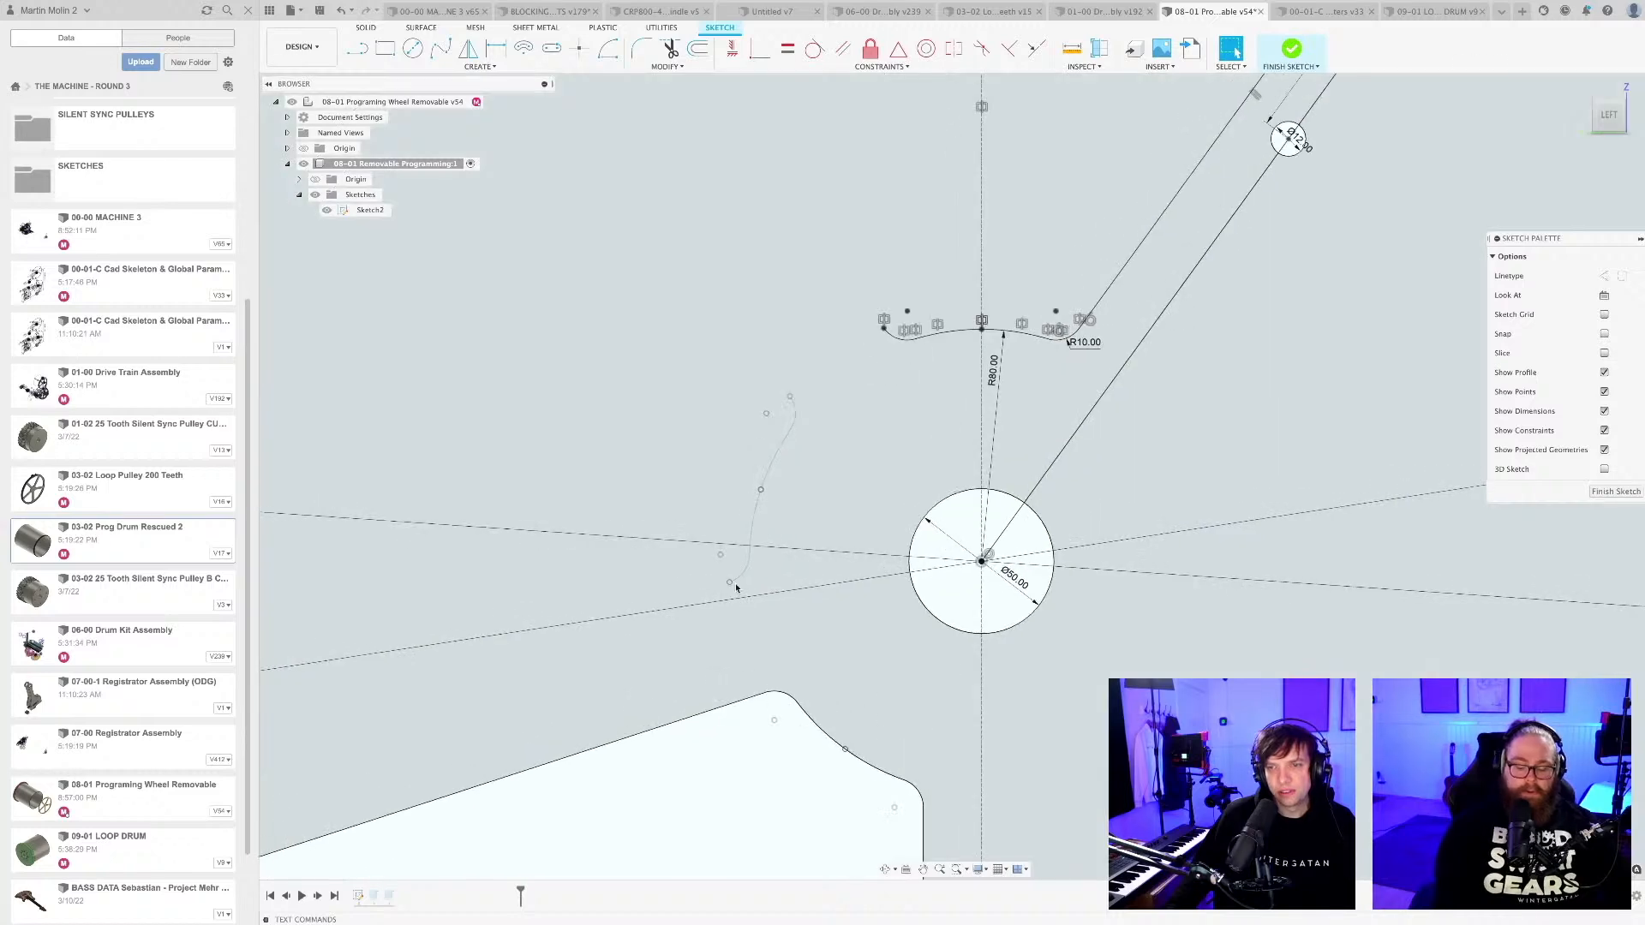
{"action": "left_click", "coordinate": [743, 475]}
{"action": "key", "text": "Delete"}
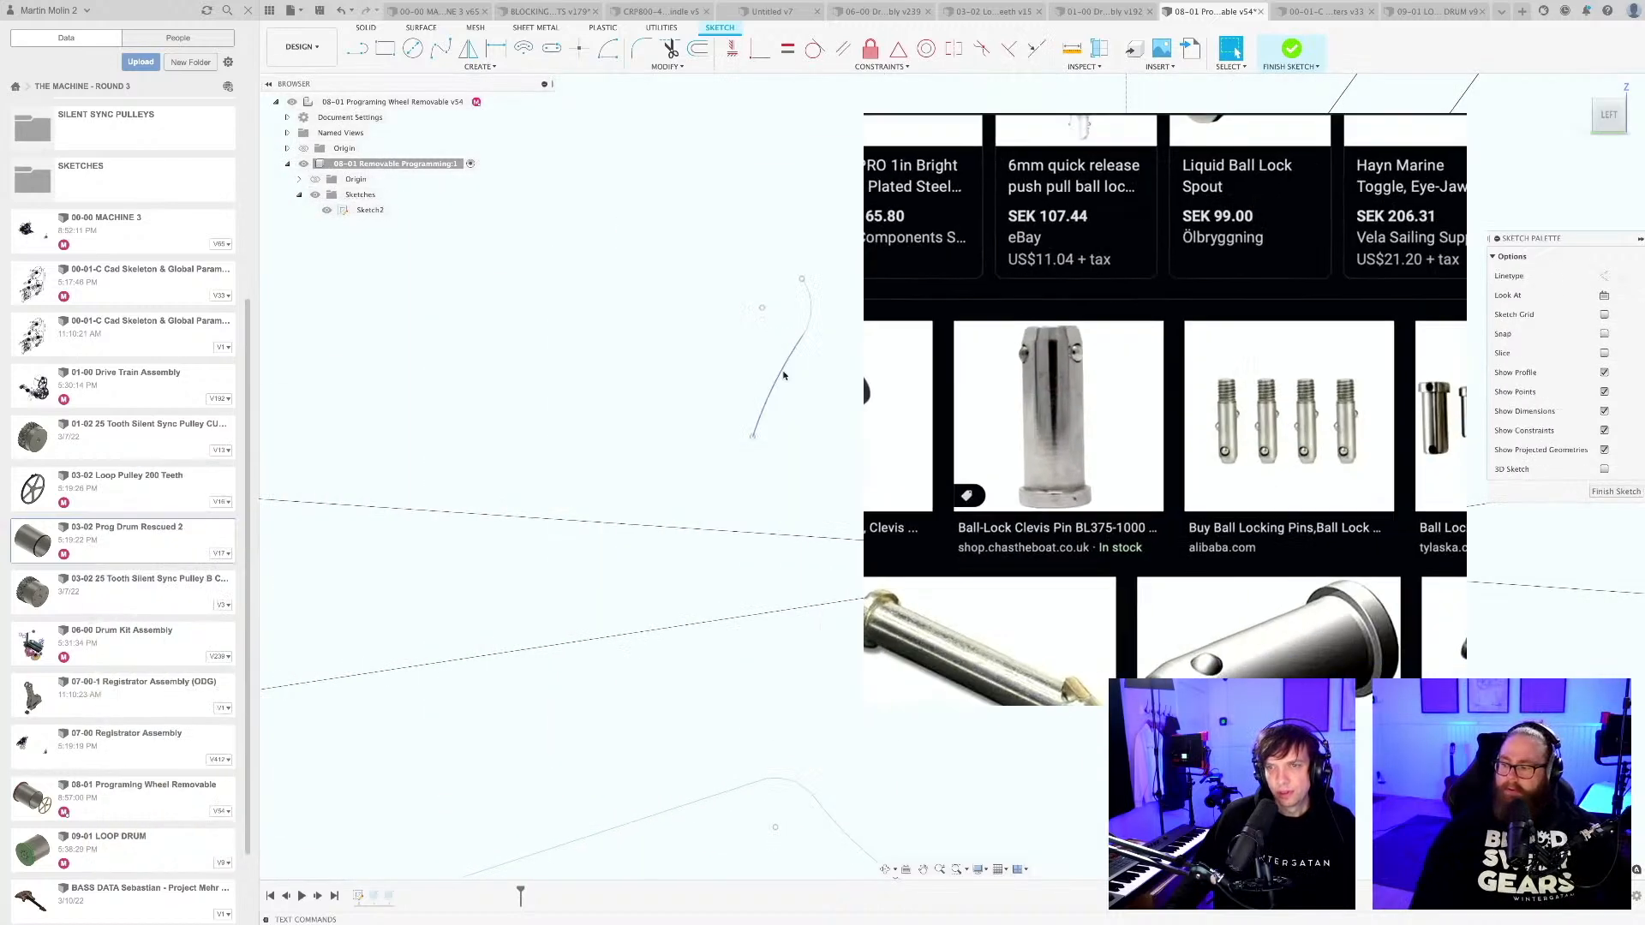
{"action": "left_click", "coordinate": [782, 370]}
{"action": "key", "text": "Delete"}
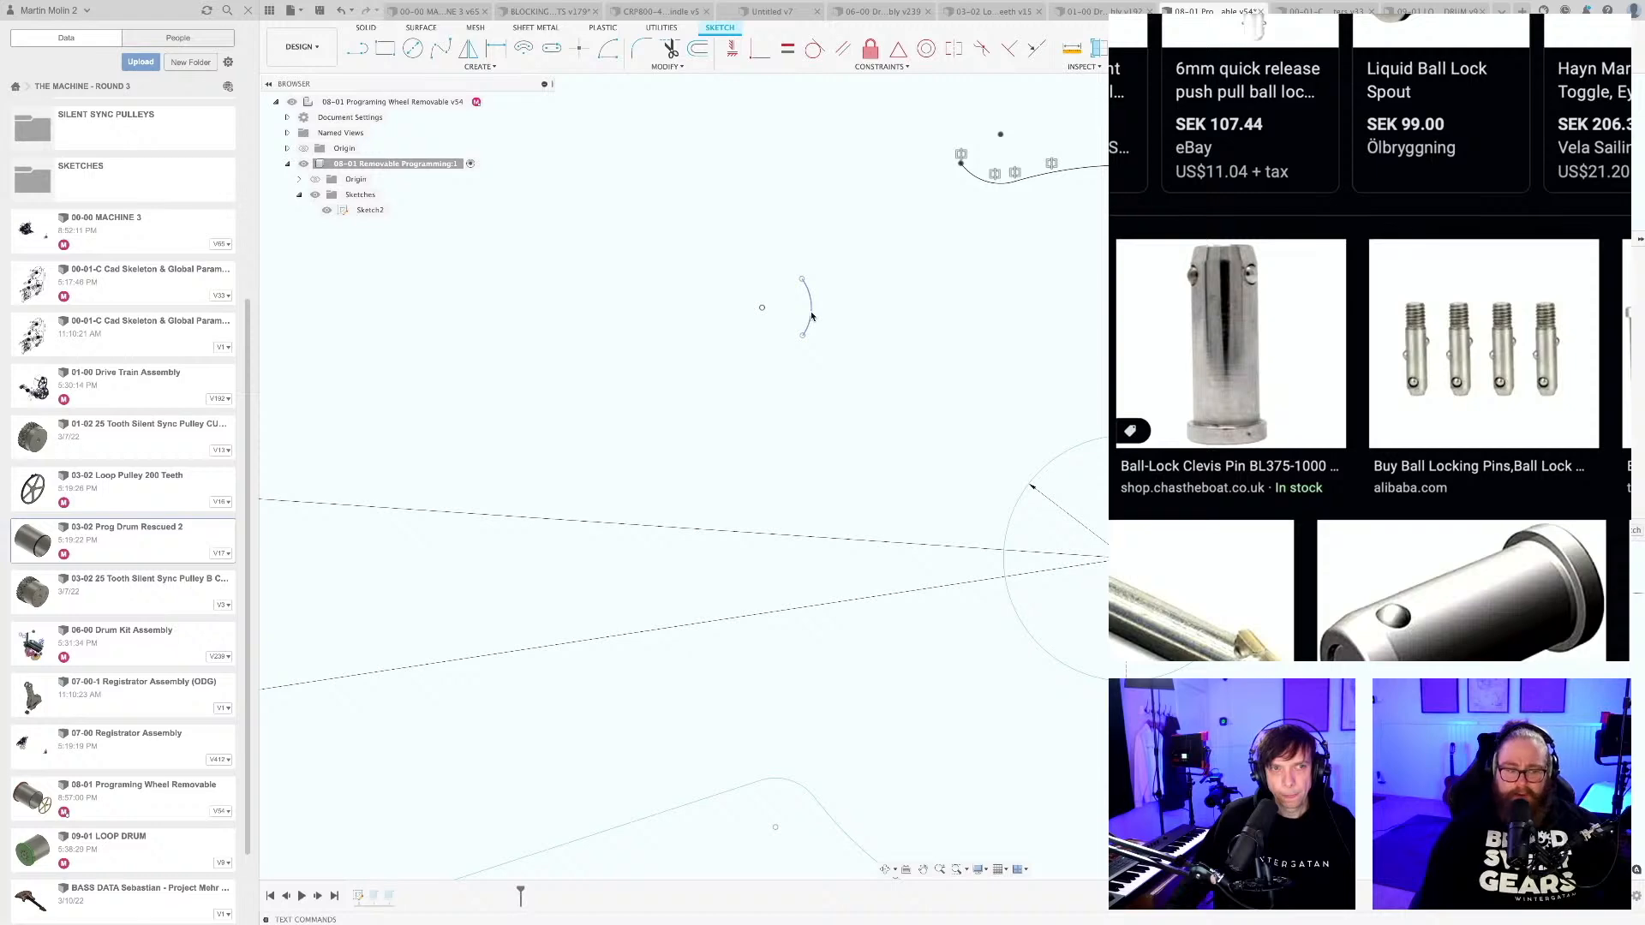
{"action": "left_click", "coordinate": [811, 316]}
{"action": "key", "text": "Delete"}
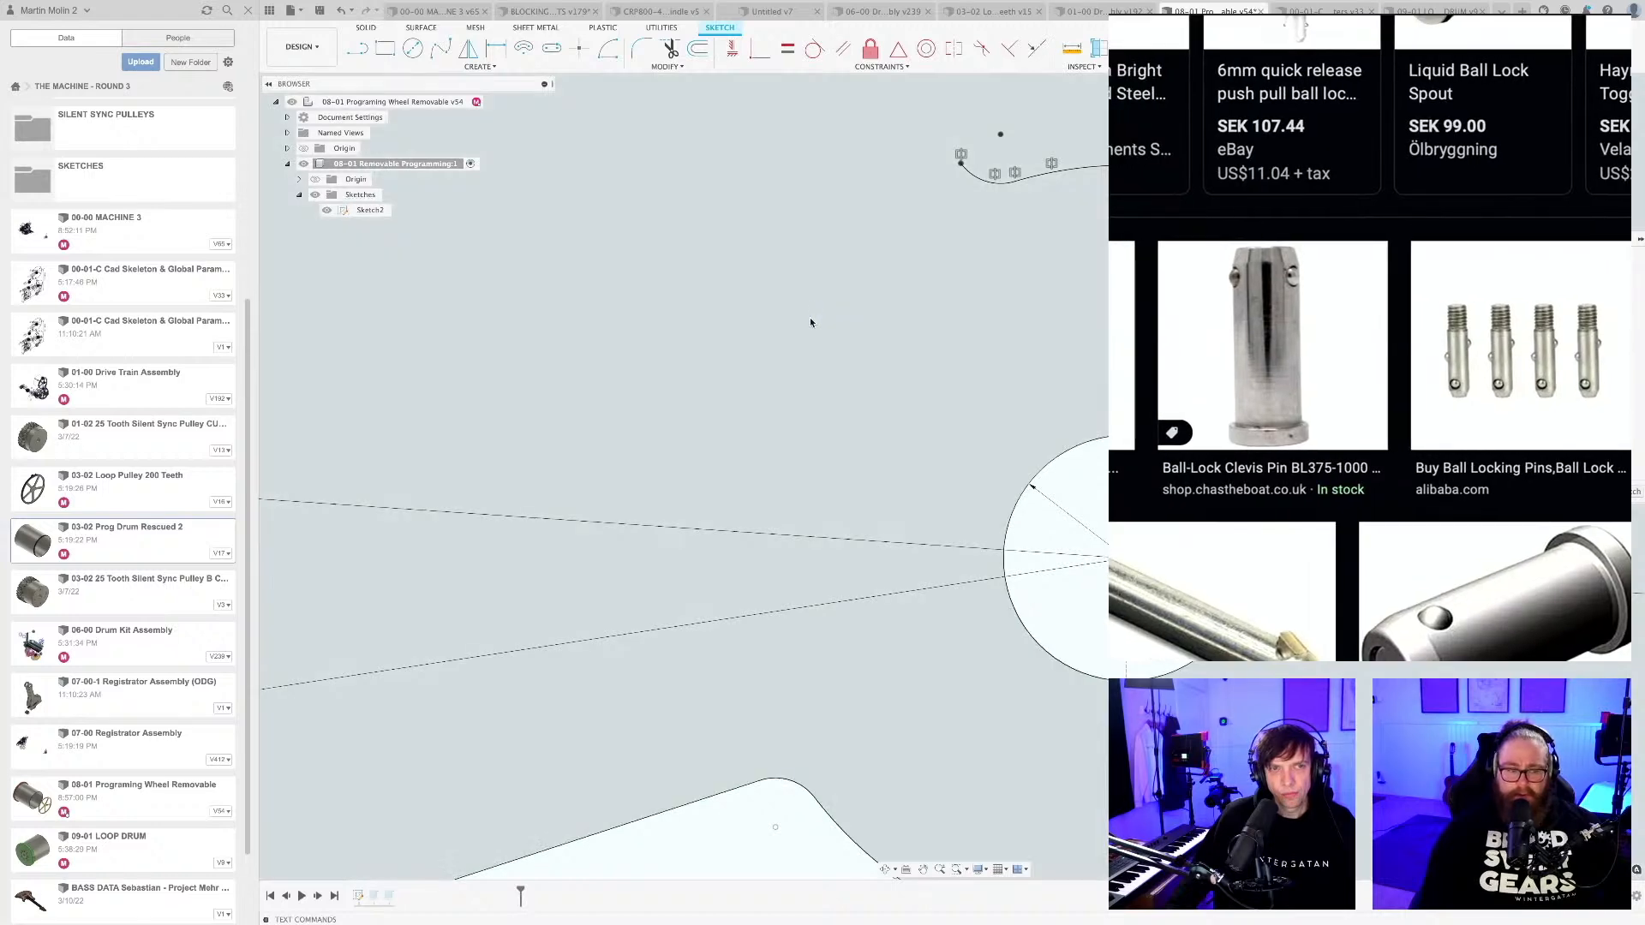
Delete the lower-left spoke cutout's slanted upper edge and the corner arc at its outer end.
{"action": "scroll", "coordinate": [810, 450], "scroll_direction": "down", "scroll_amount": 3}
{"action": "scroll", "coordinate": [810, 454], "scroll_direction": "down", "scroll_amount": 2}
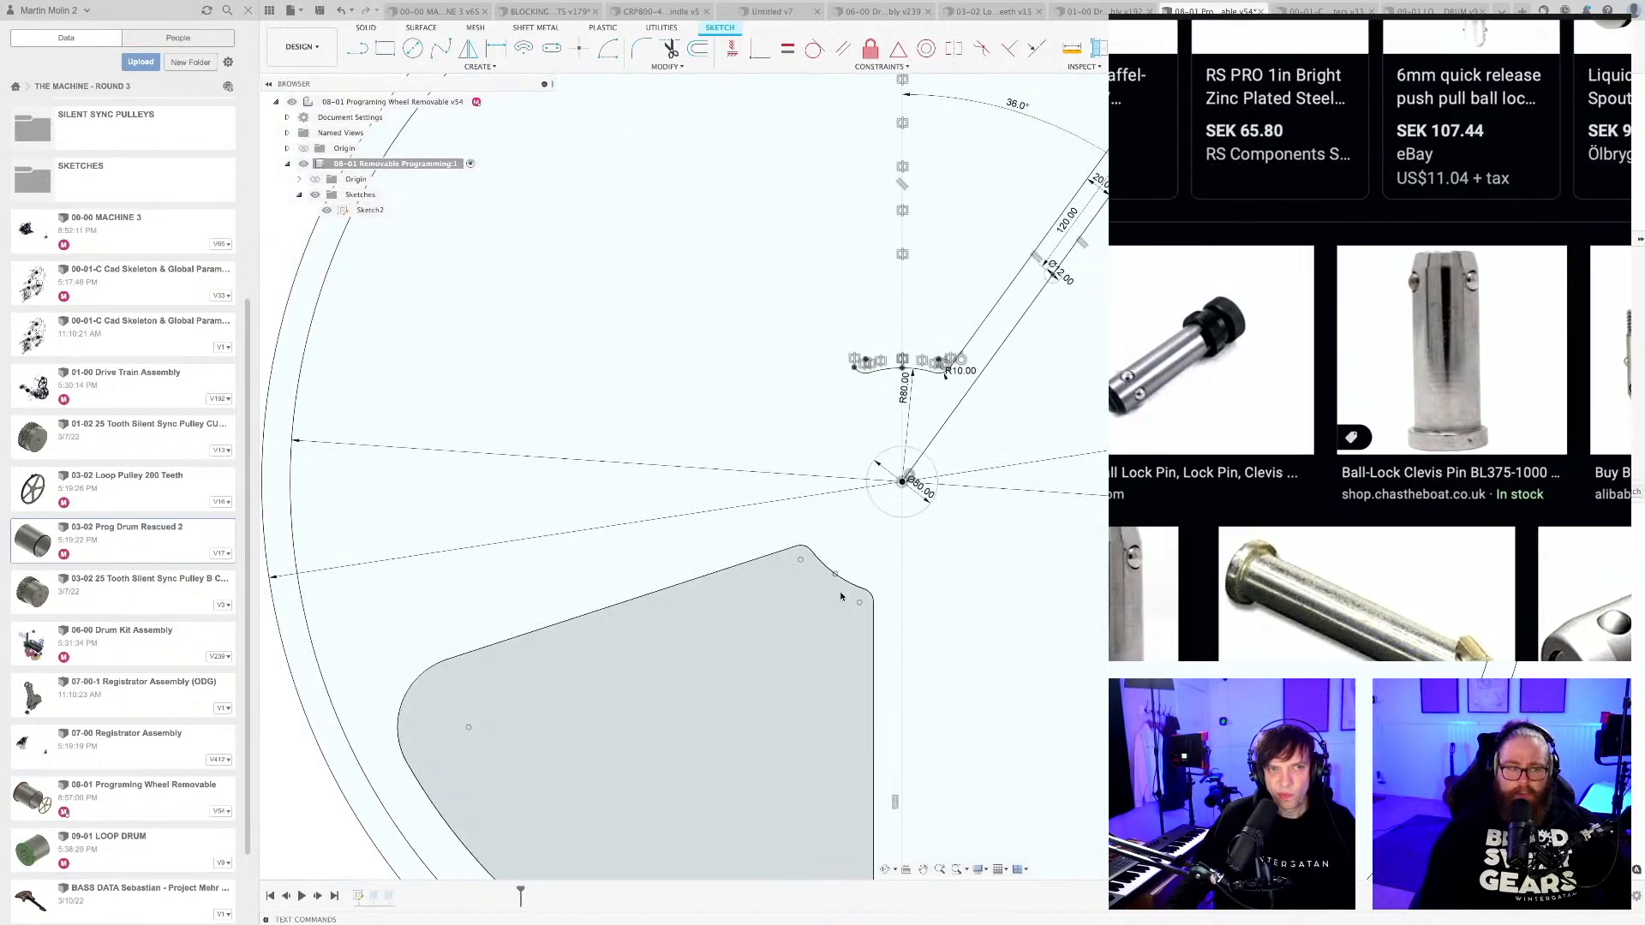
{"action": "middle_click_drag", "start_coordinate": [848, 547], "coordinate": [856, 481]}
{"action": "scroll", "coordinate": [856, 480], "scroll_direction": "down", "scroll_amount": 1}
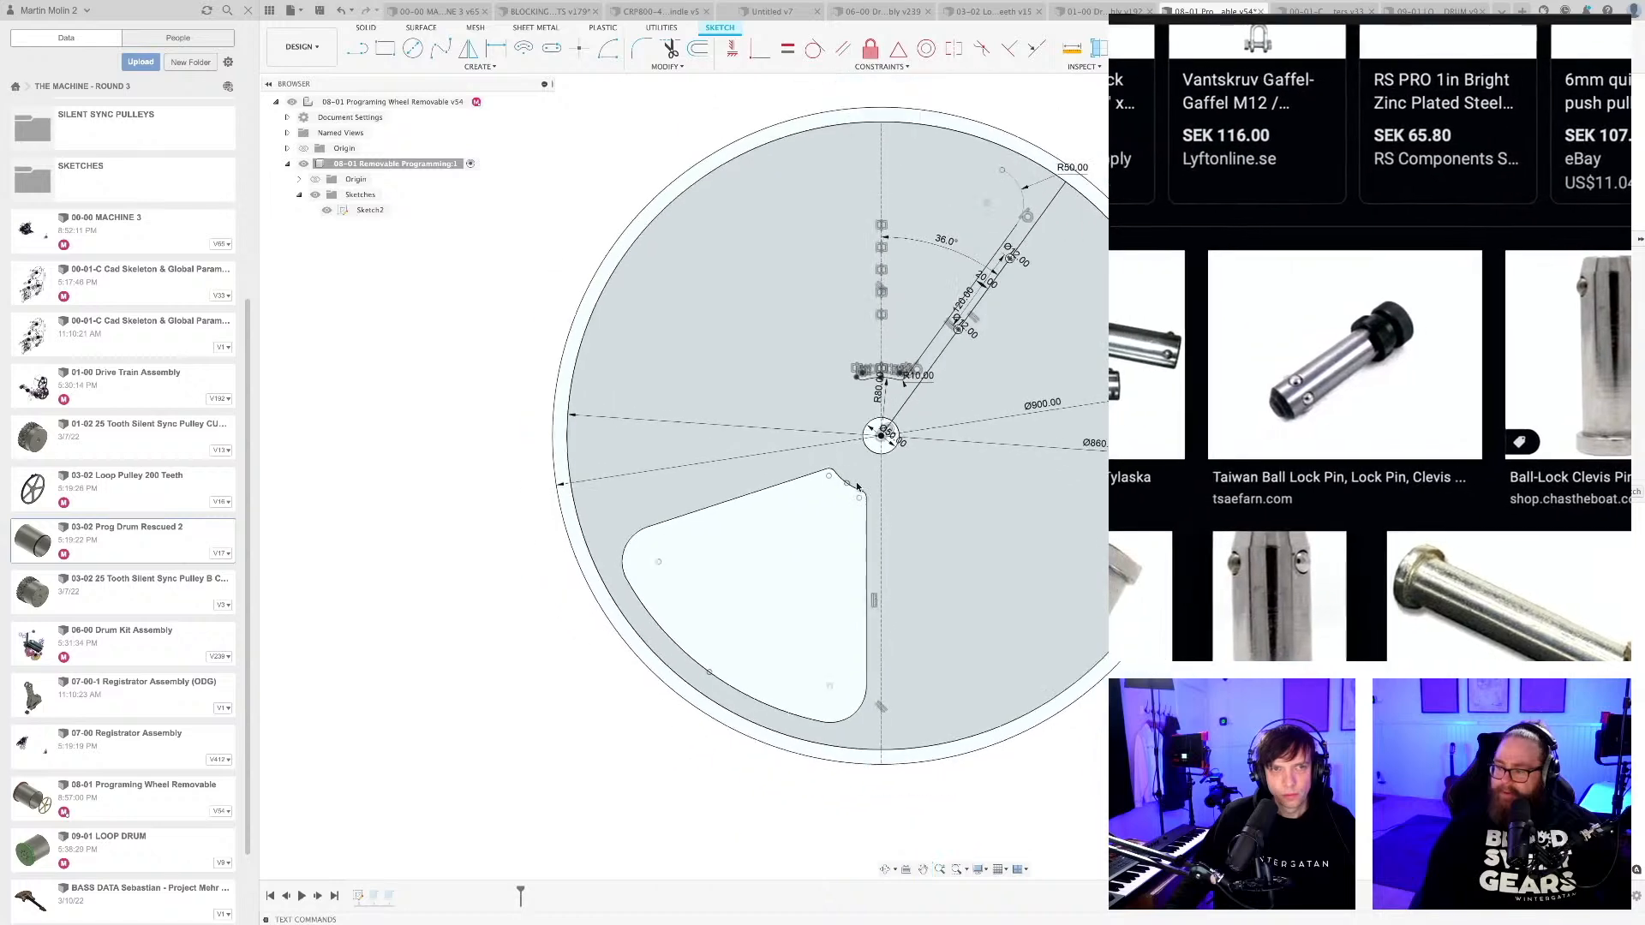
{"action": "left_click", "coordinate": [755, 493]}
{"action": "key", "text": "Delete"}
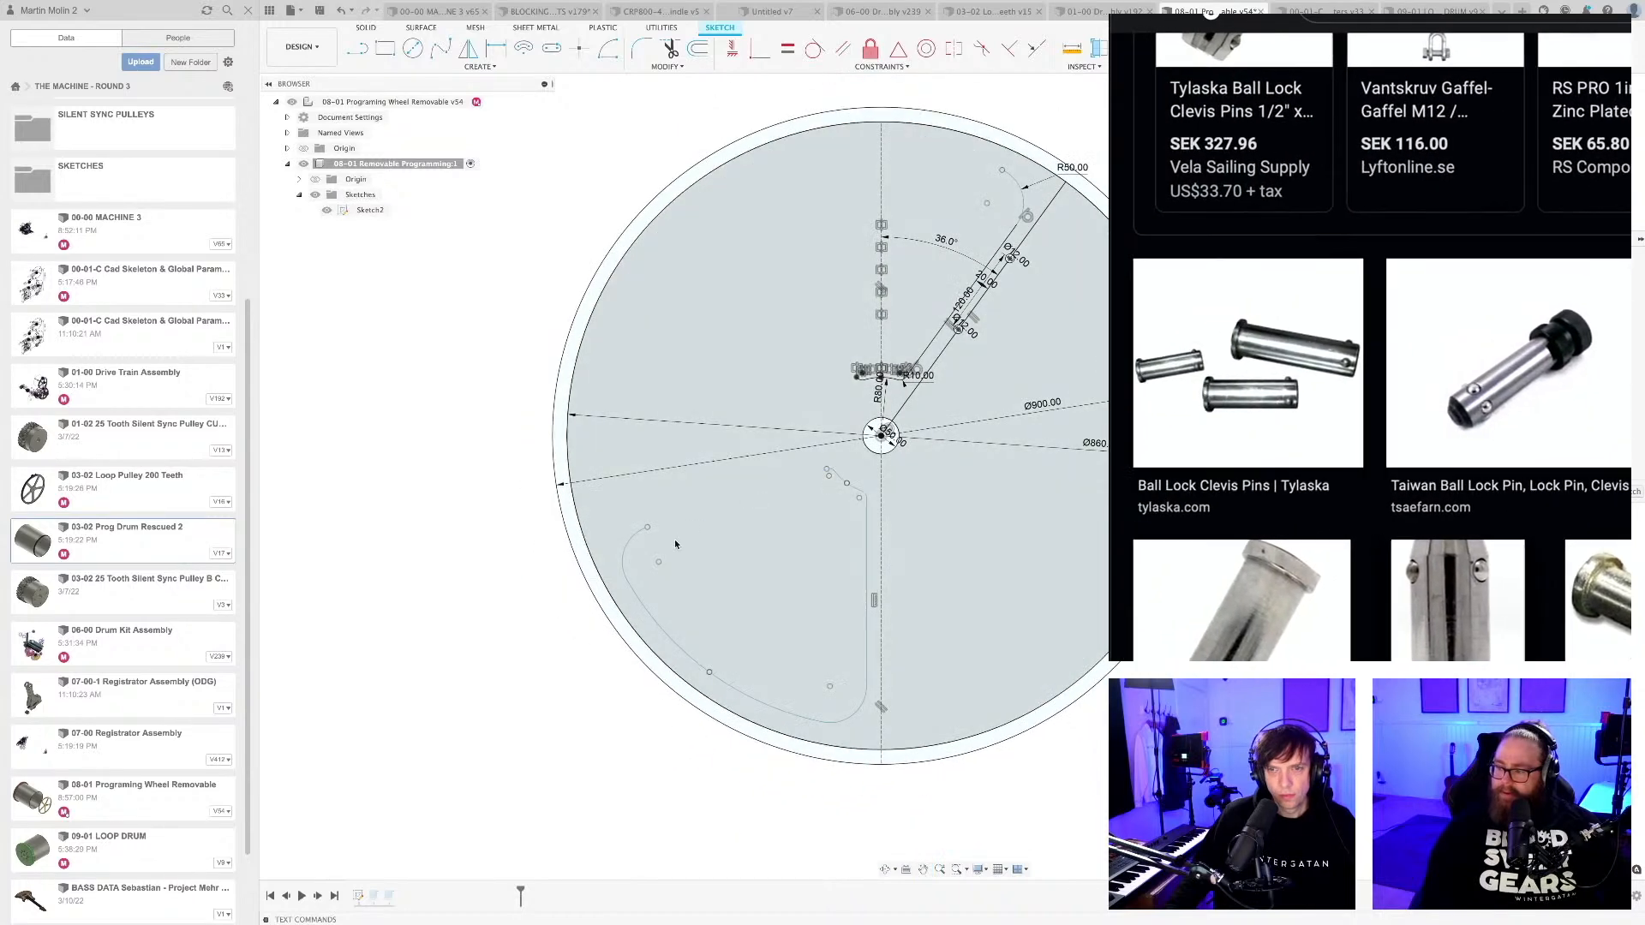
{"action": "left_click", "coordinate": [635, 535]}
{"action": "key", "text": "Delete"}
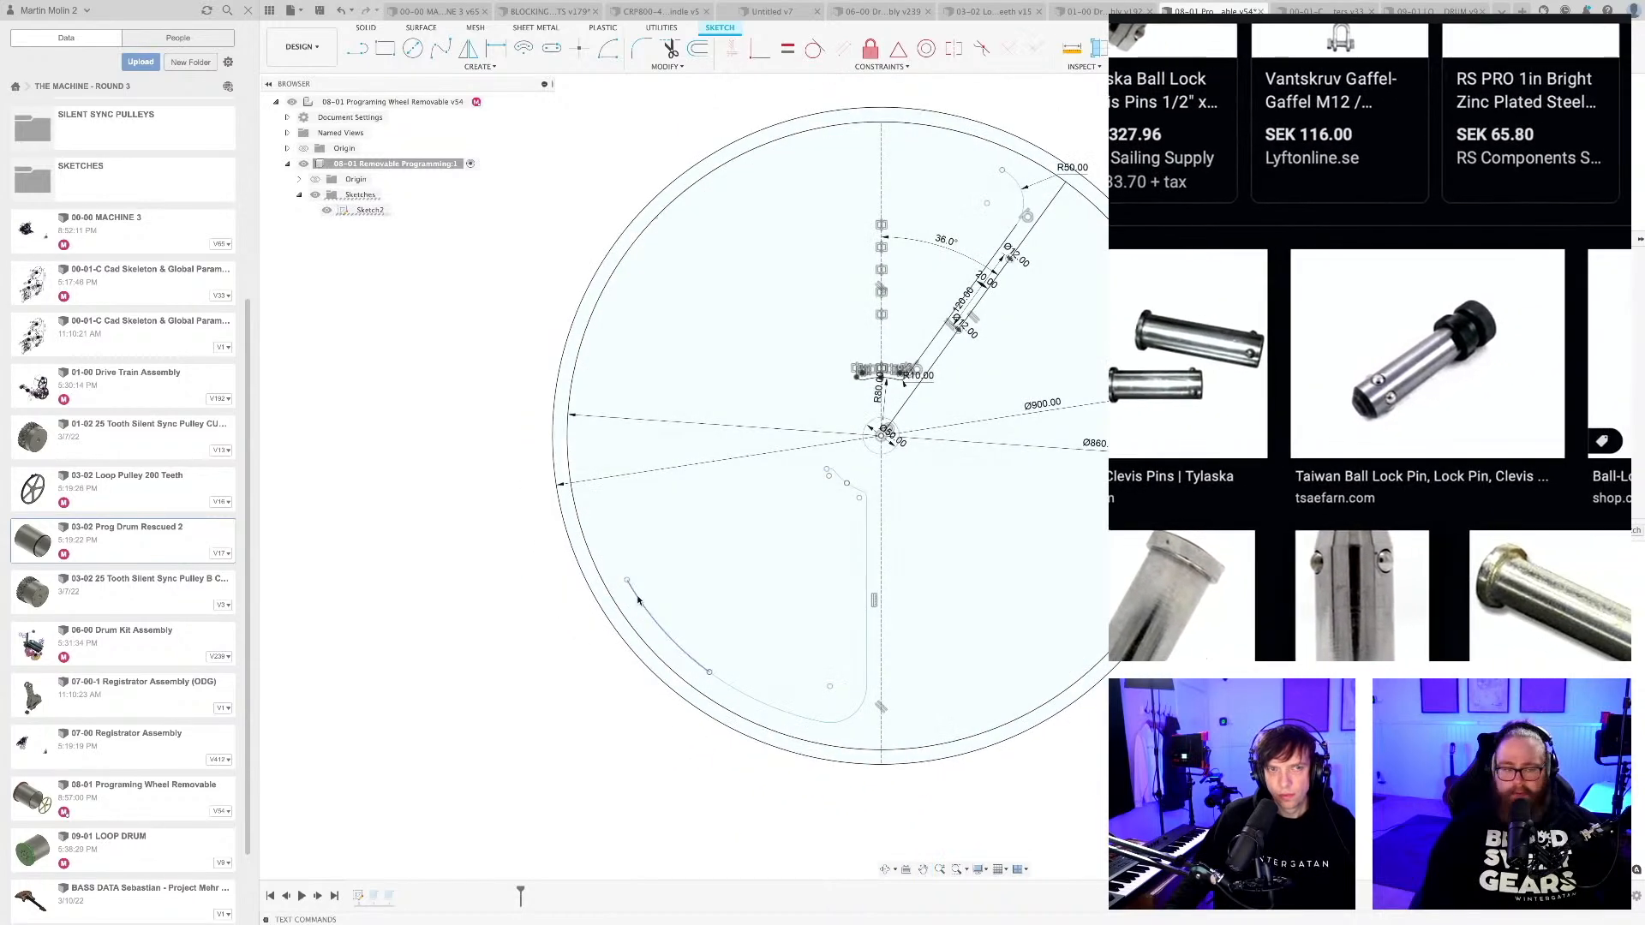
Delete the lower-left cutout's outer arcs, vertical side and small curves near the hub.
{"action": "left_click", "coordinate": [634, 601]}
{"action": "key", "text": "Delete"}
{"action": "left_click", "coordinate": [809, 709]}
{"action": "key", "text": "Delete"}
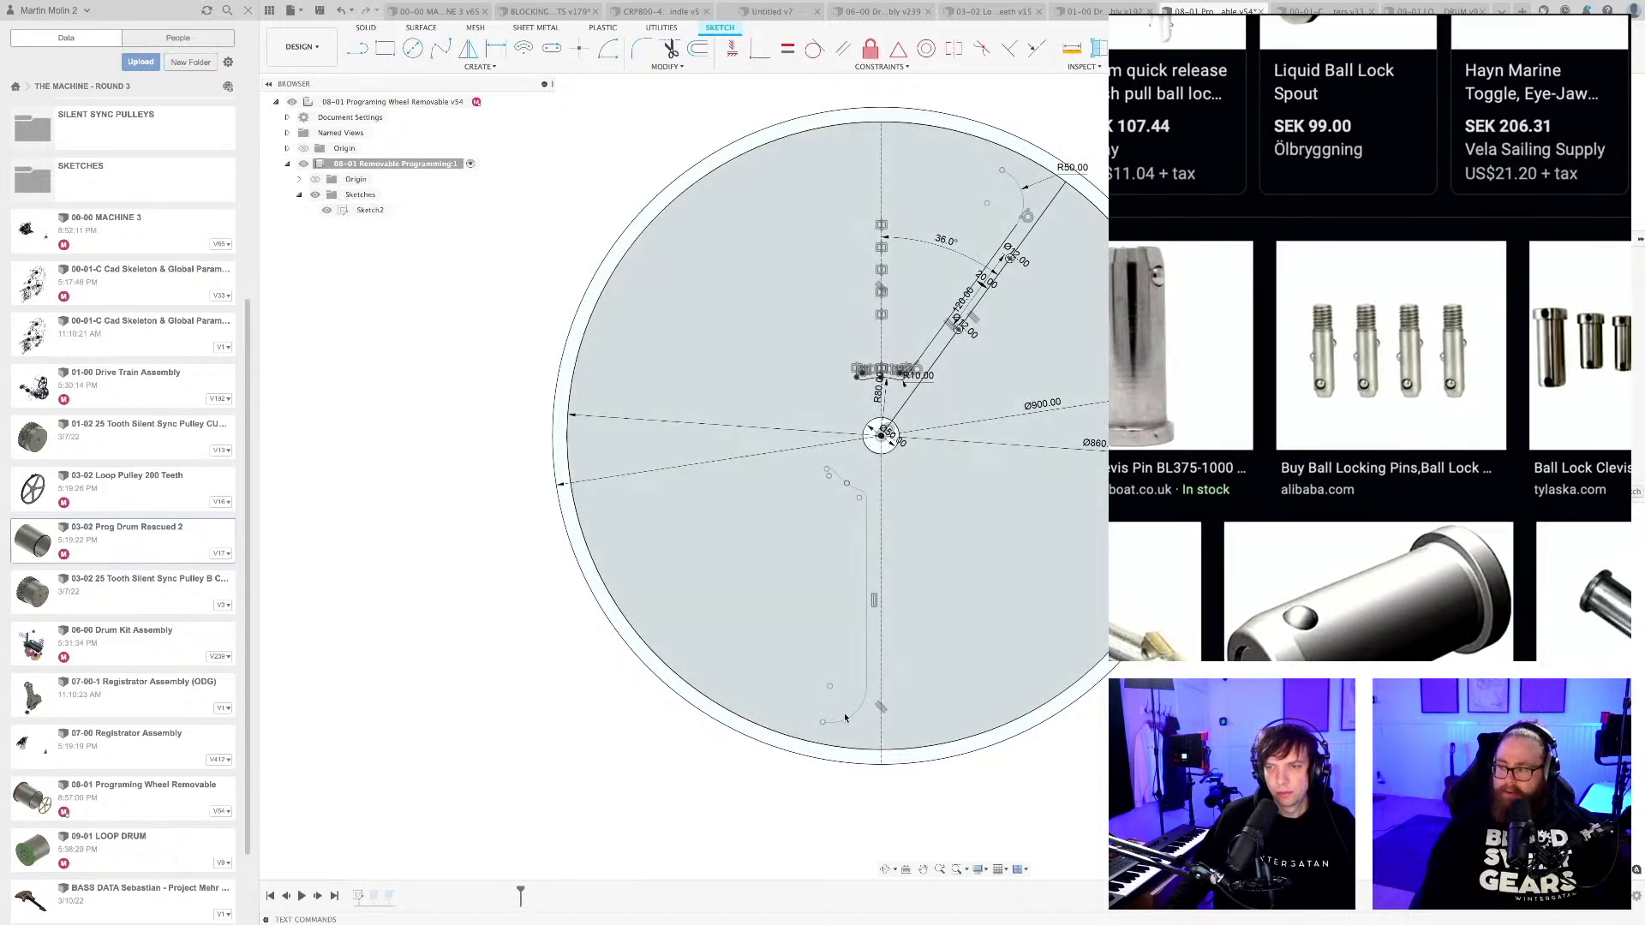
{"action": "left_click", "coordinate": [866, 630]}
{"action": "key", "text": "Delete"}
{"action": "scroll", "coordinate": [864, 493], "scroll_direction": "up", "scroll_amount": 3}
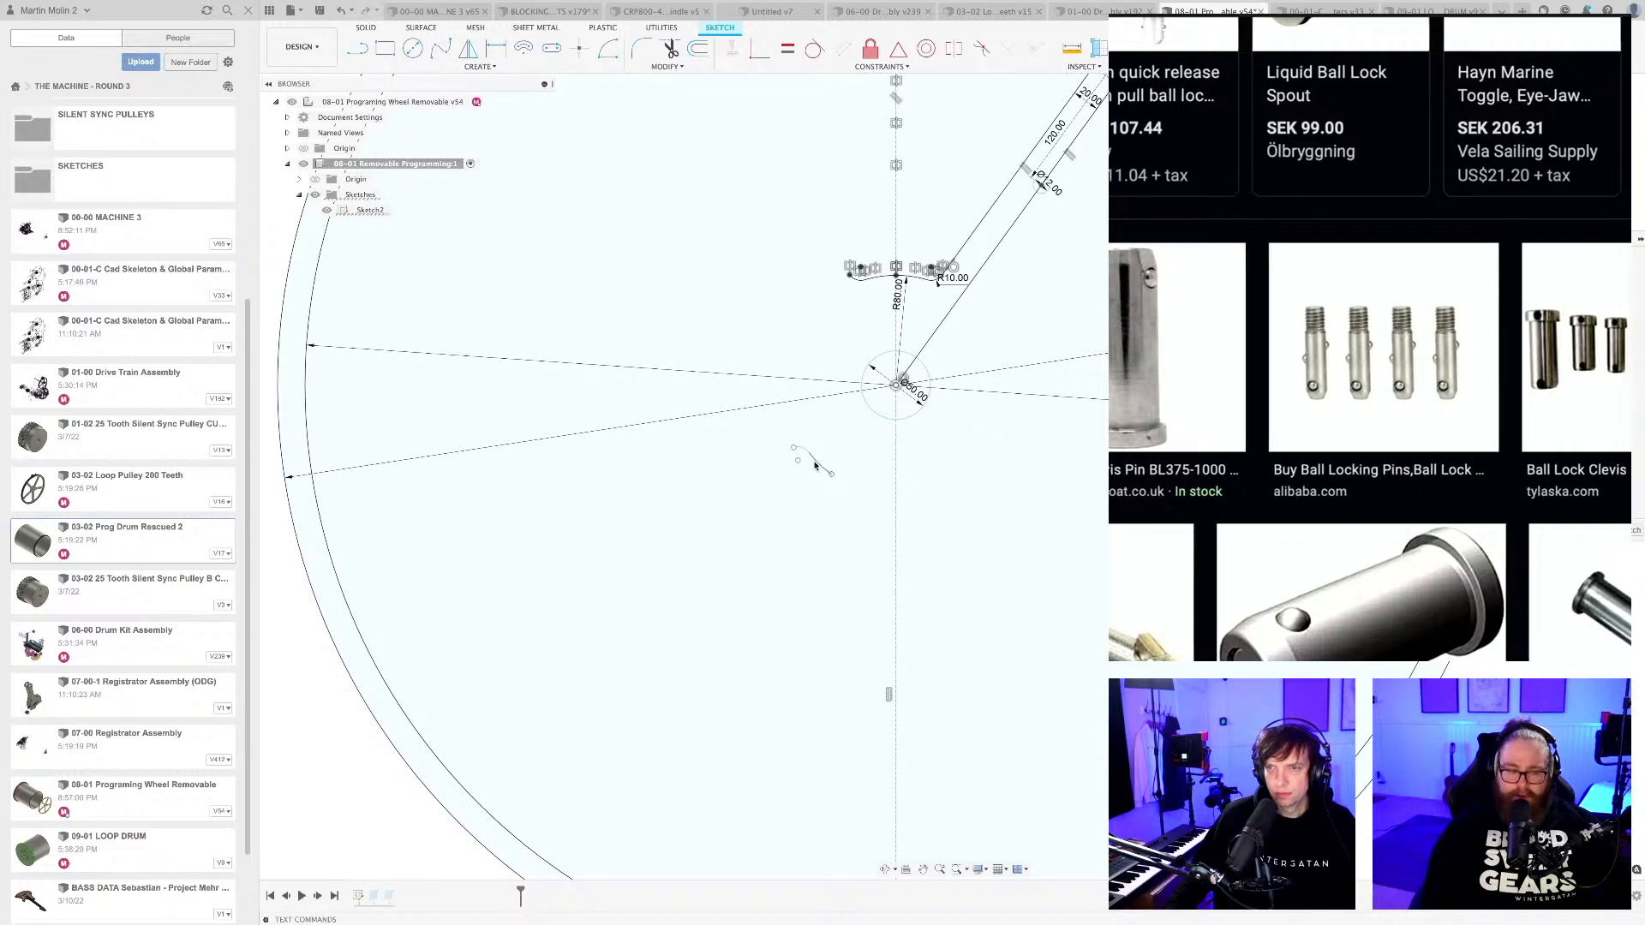
{"action": "left_click", "coordinate": [798, 447]}
{"action": "key", "text": "Delete"}
{"action": "scroll", "coordinate": [945, 392], "scroll_direction": "down", "scroll_amount": 3}
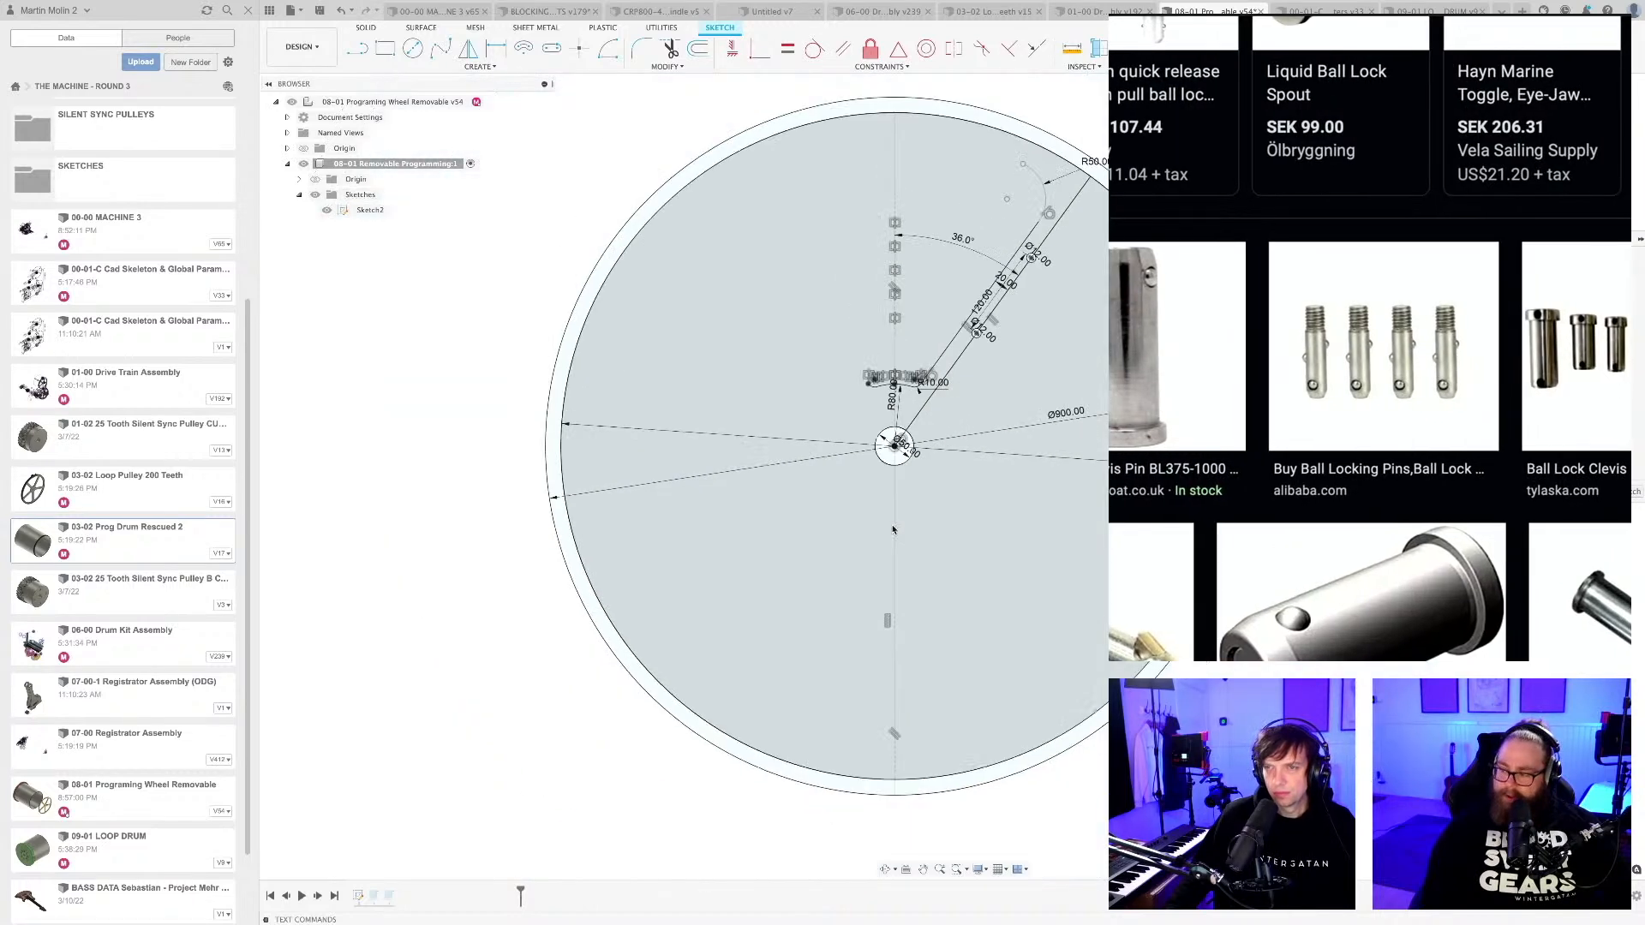
Delete the R80 arc and the adjoining R10 fillet arcs left above the hub from the top cutout.
{"action": "scroll", "coordinate": [984, 304], "scroll_direction": "up", "scroll_amount": 3}
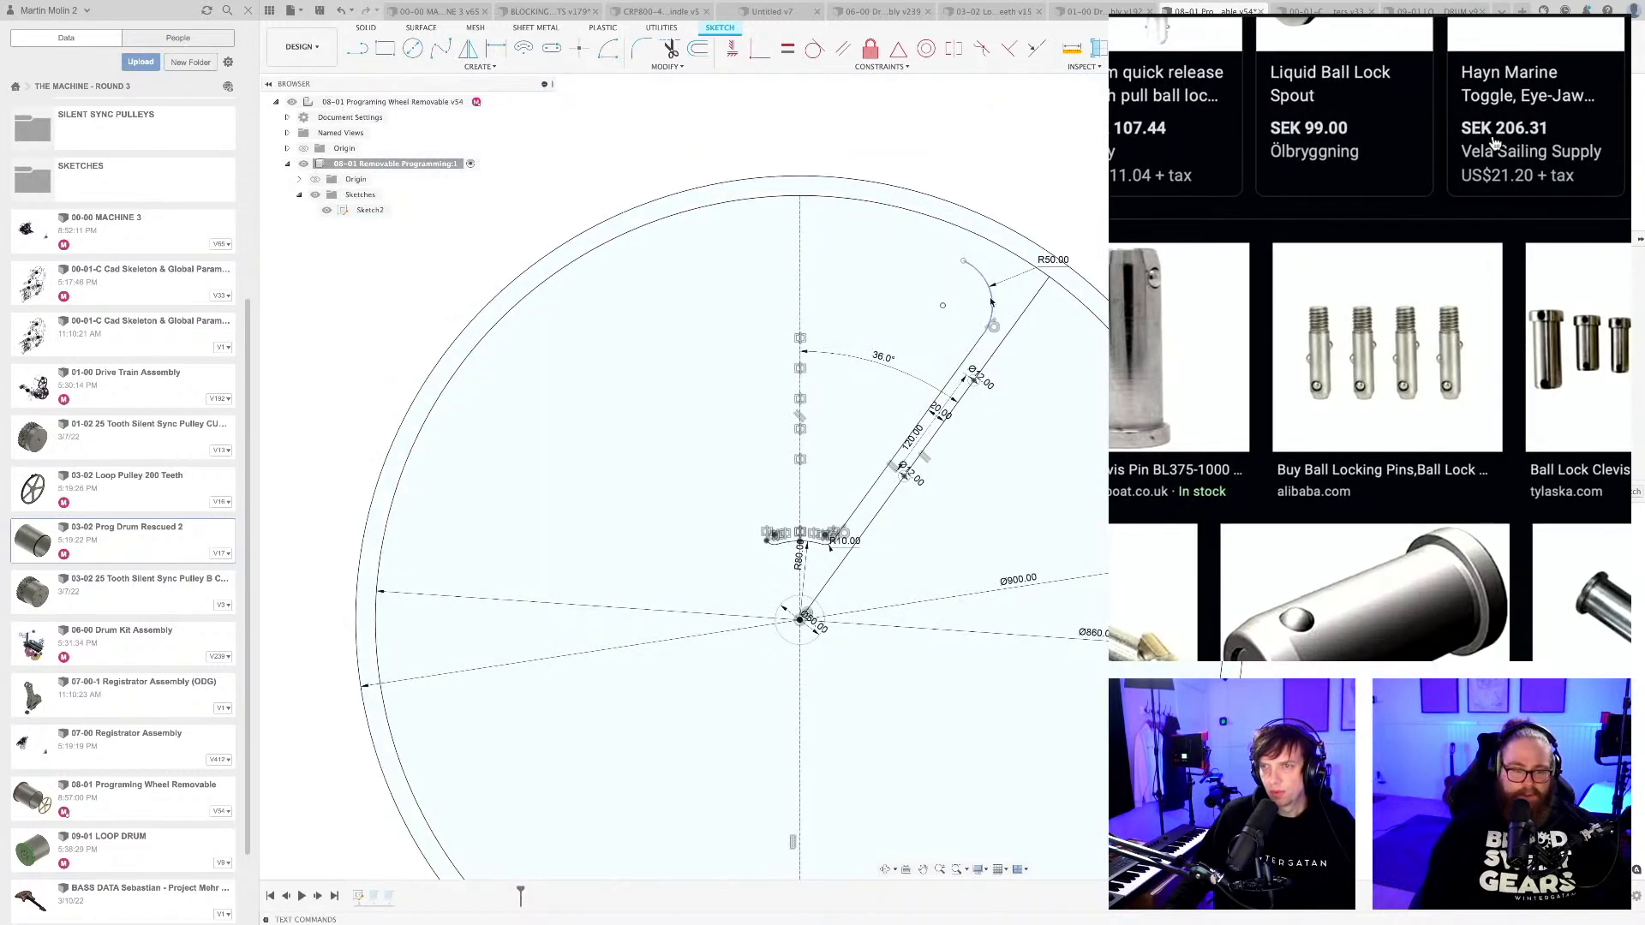
{"action": "scroll", "coordinate": [929, 394], "scroll_direction": "up", "scroll_amount": 2}
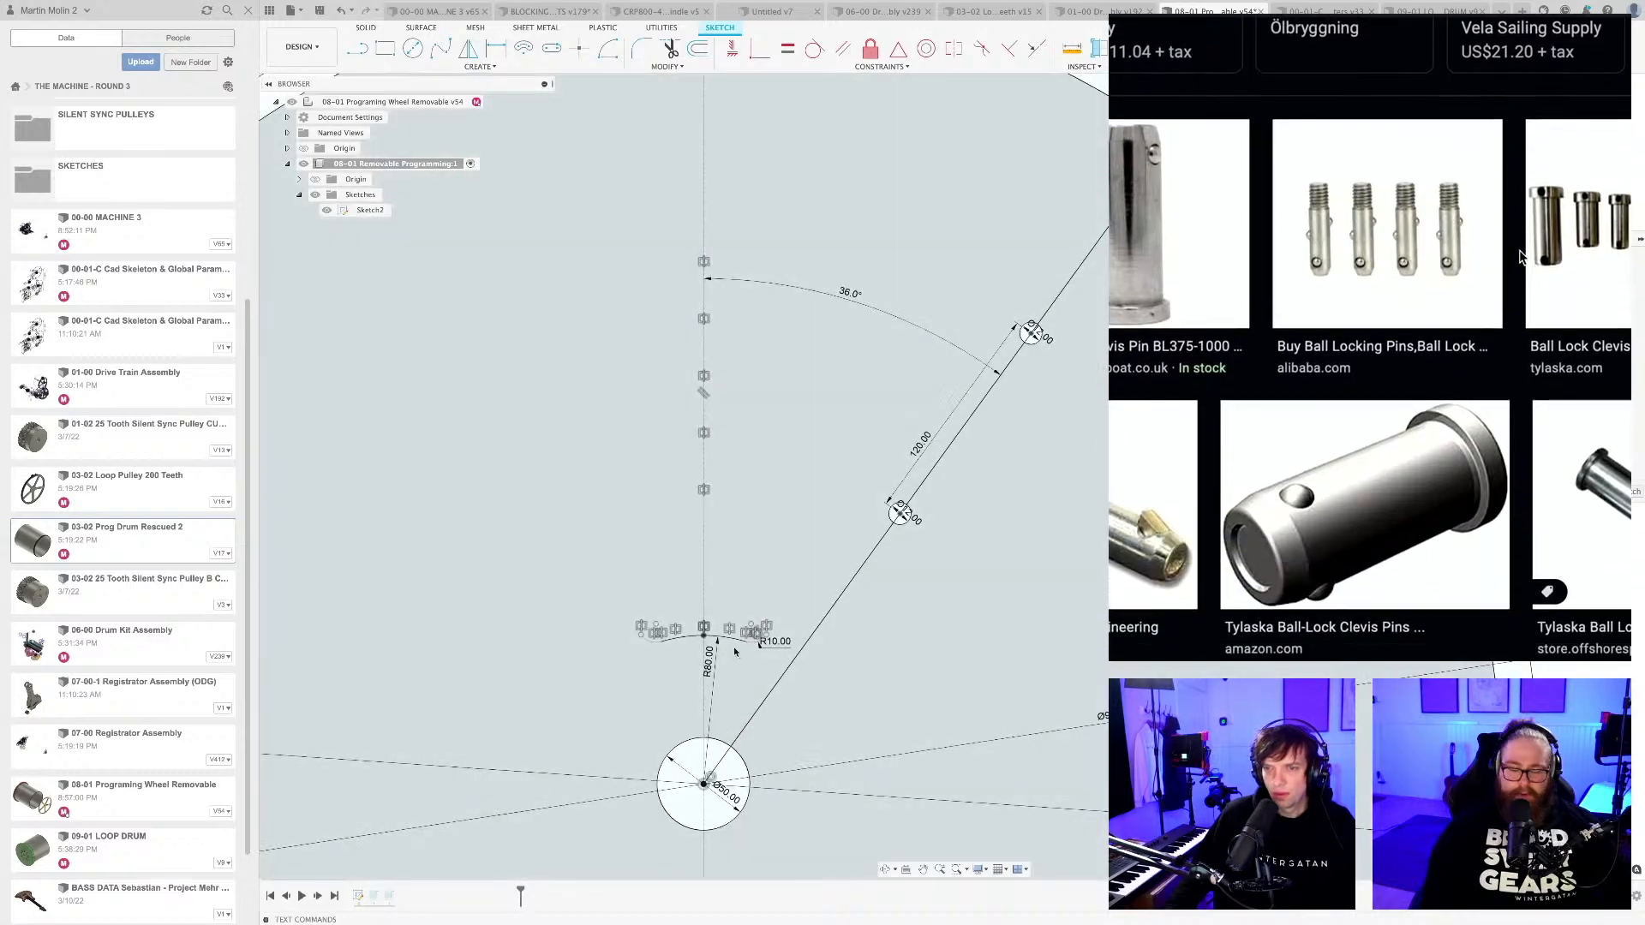
{"action": "left_click", "coordinate": [732, 641]}
{"action": "key", "text": "Delete"}
{"action": "left_click", "coordinate": [756, 645]}
{"action": "key", "text": "Delete"}
{"action": "left_click", "coordinate": [670, 641]}
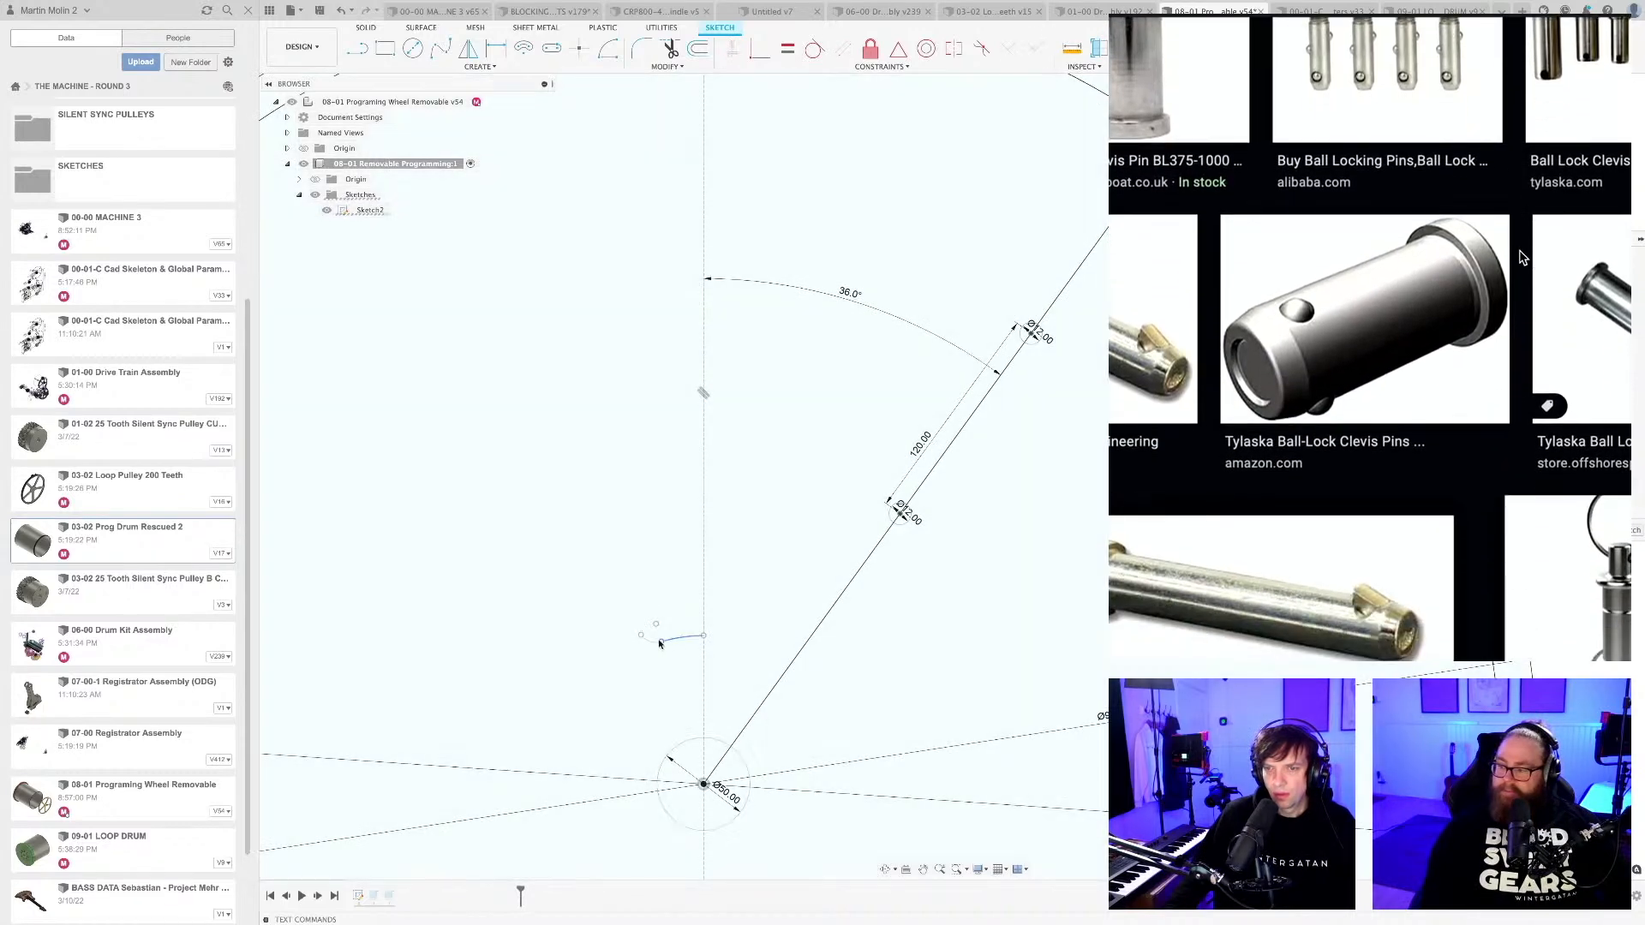
{"action": "key", "text": "Delete"}
{"action": "scroll", "coordinate": [791, 533], "scroll_direction": "down", "scroll_amount": 4}
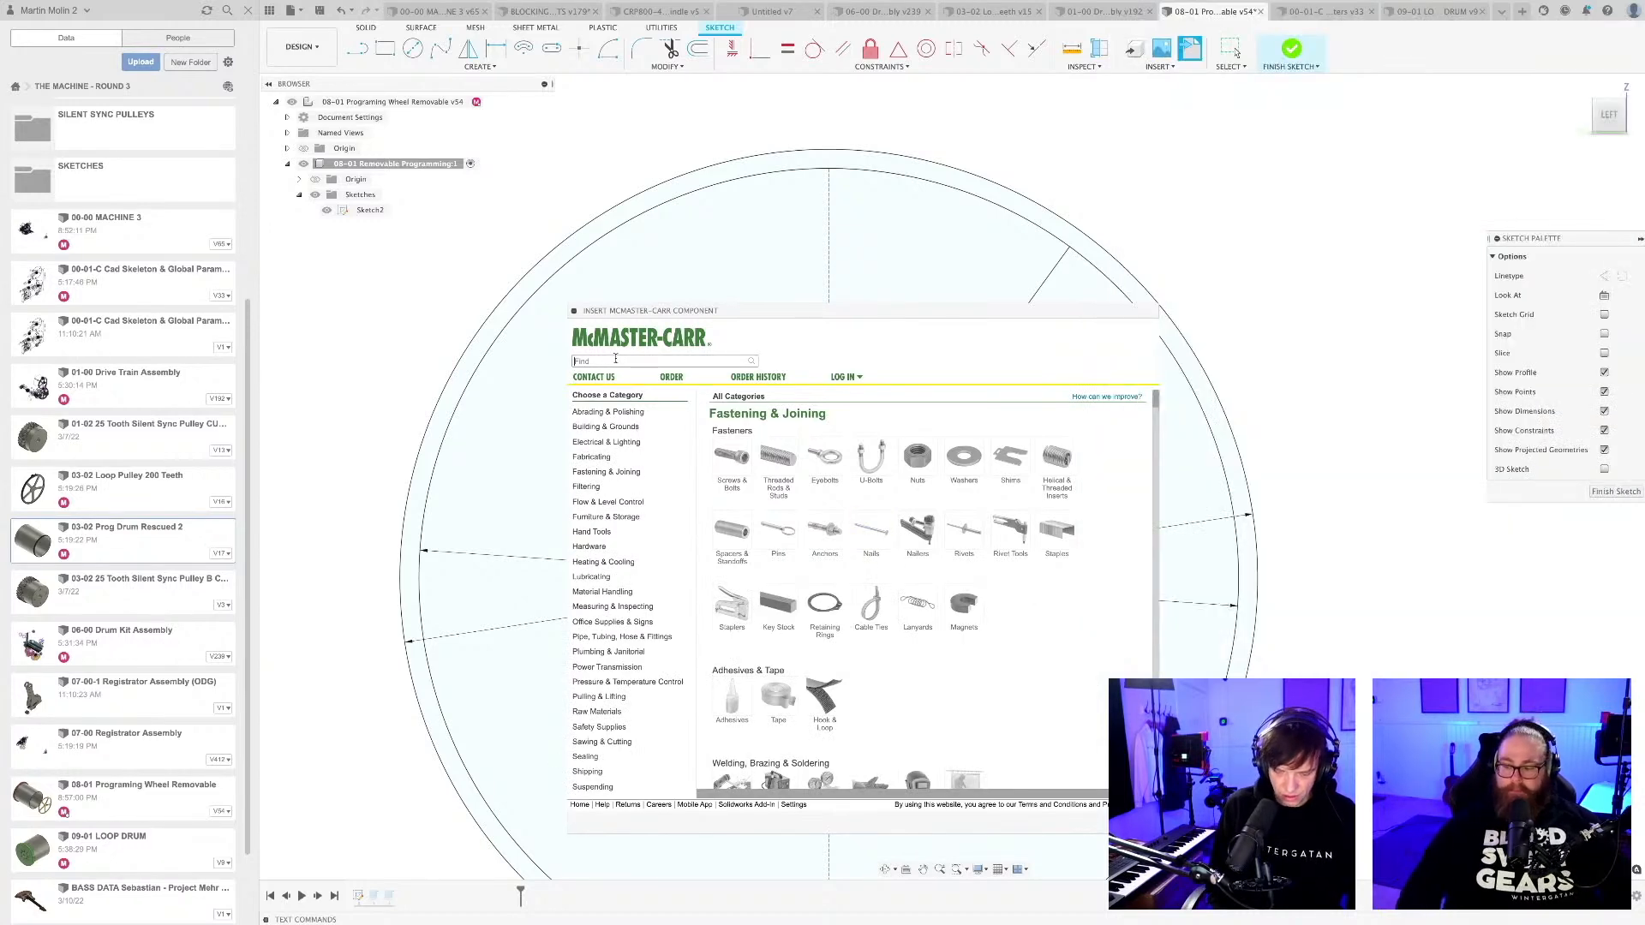
Search the McMaster-Carr component library for "spring loaded pins" and enlarge the repositioned catalogue window to view the products.
{"action": "type", "text": "spring load"}
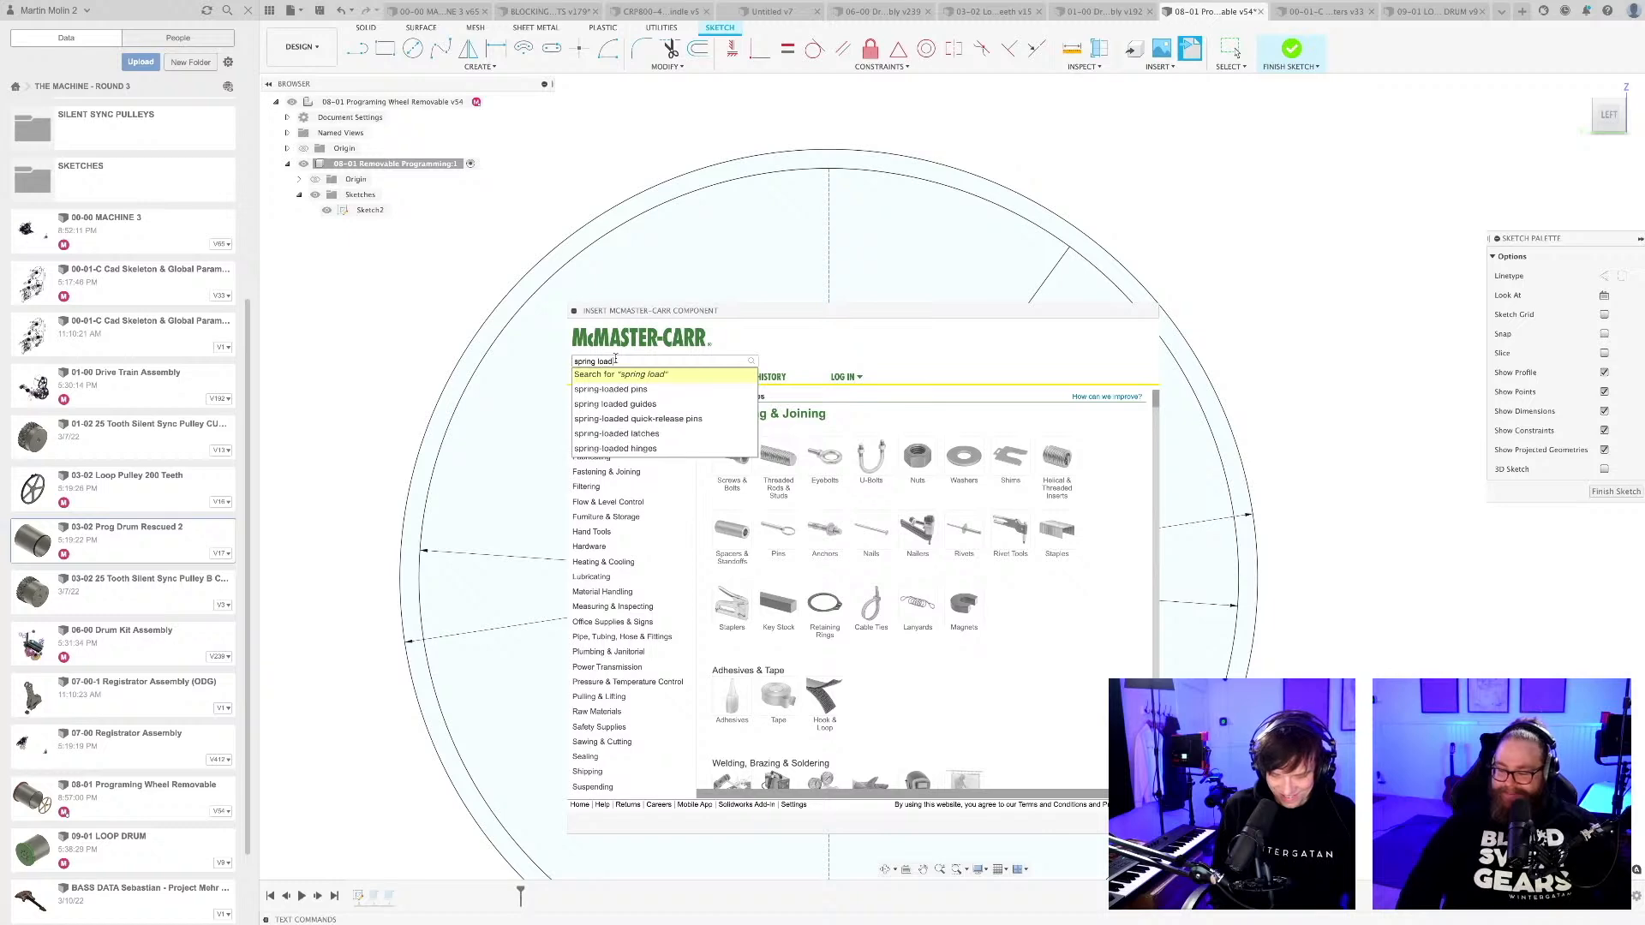
{"action": "type", "text": "ed pins"}
{"action": "key", "text": "Return"}
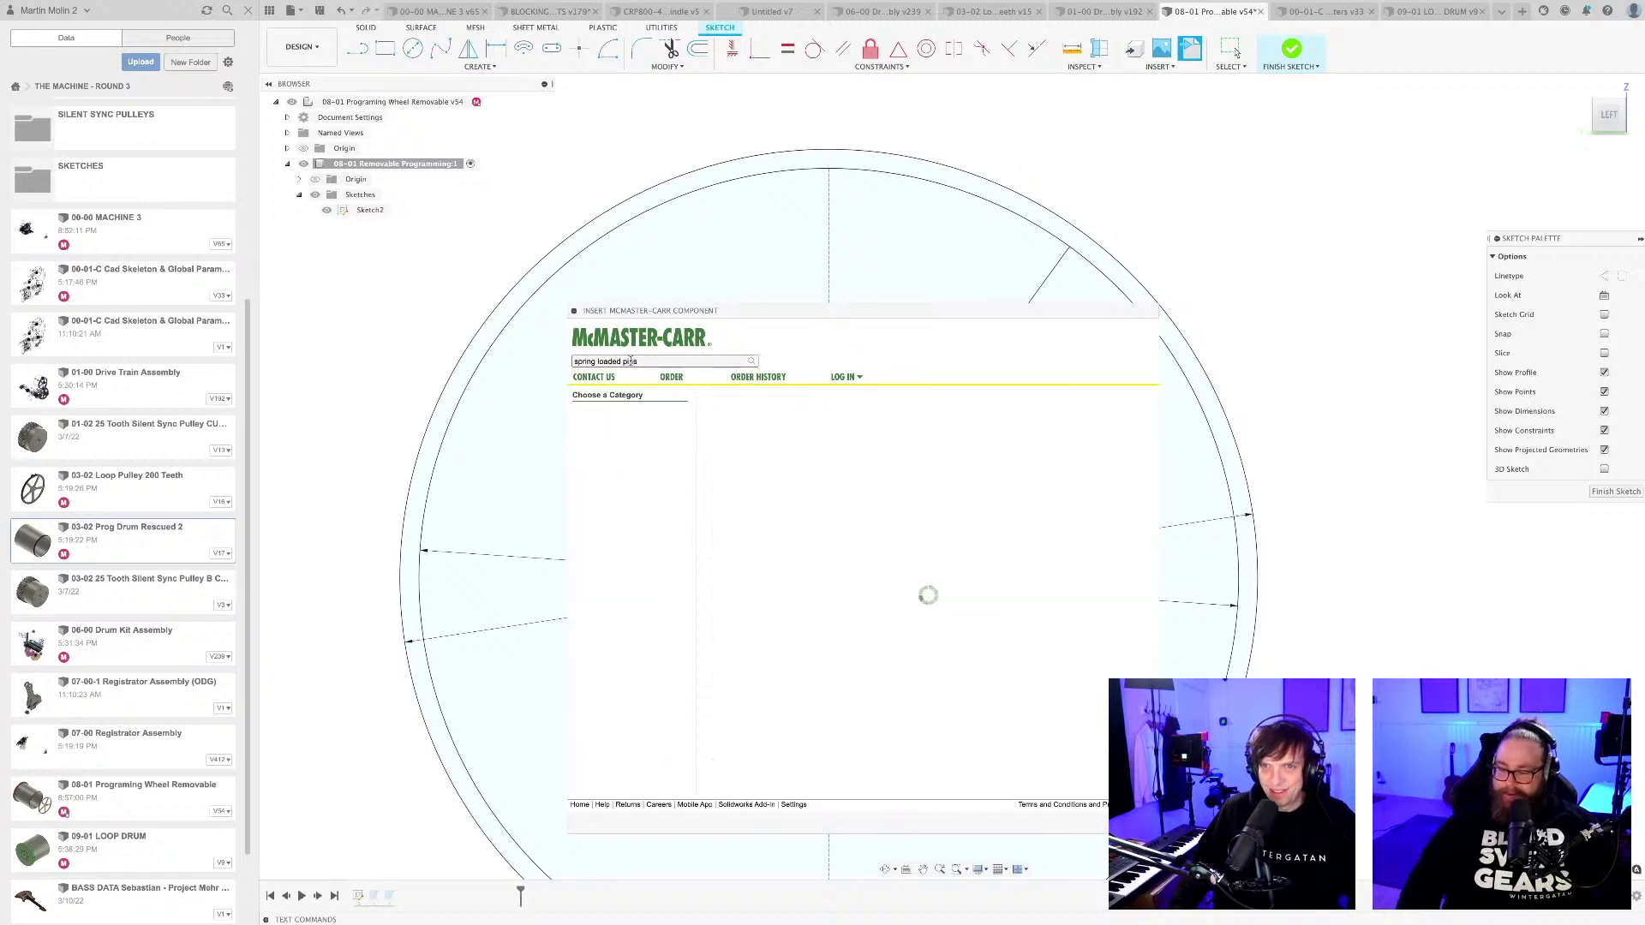
{"action": "left_click_drag", "start_coordinate": [723, 309], "coordinate": [616, 154]}
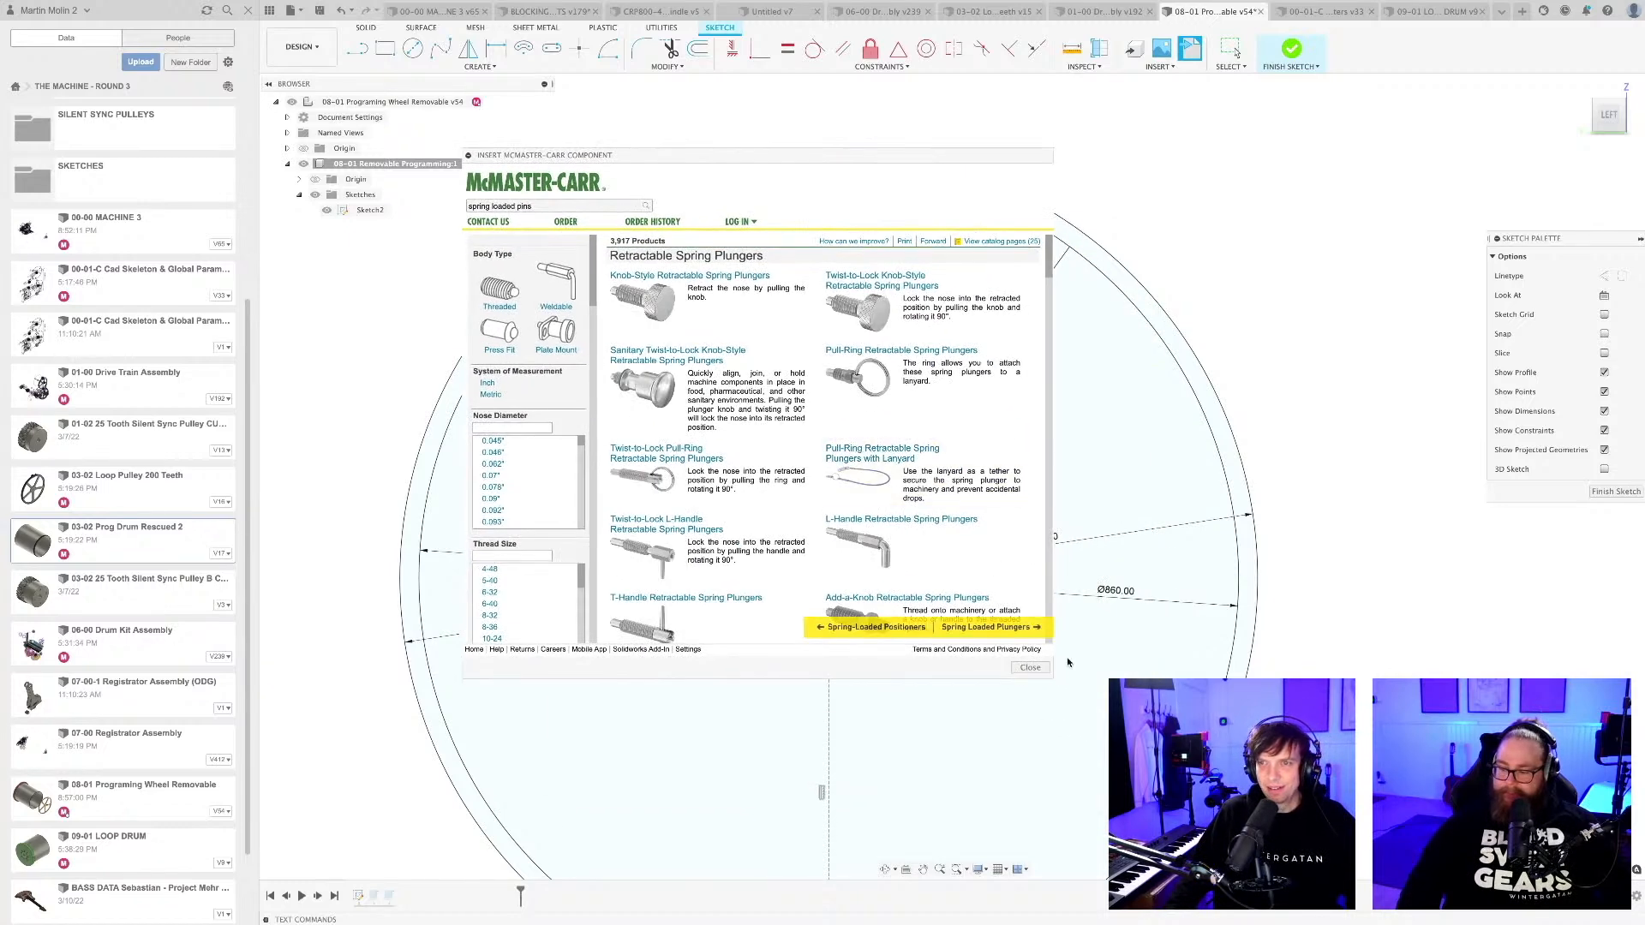
{"action": "left_click_drag", "start_coordinate": [1051, 675], "coordinate": [1239, 856]}
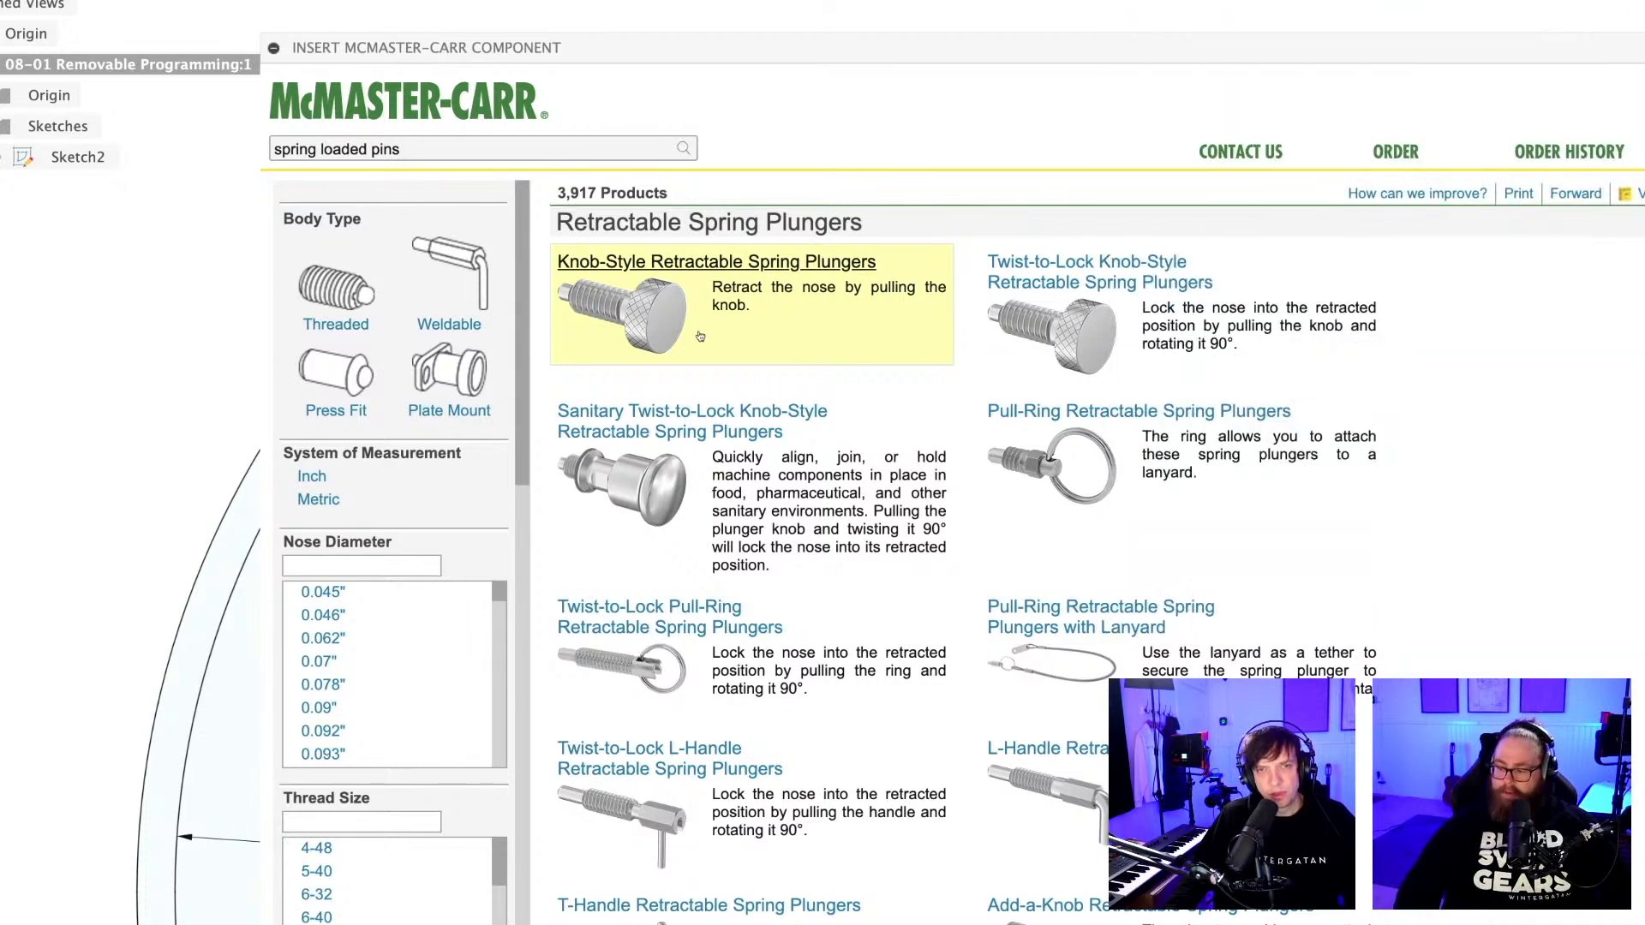
Look through the spring-loaded pin results, from retractable spring plungers to quick-release pins and spring-loaded guide pins.
{"action": "scroll", "coordinate": [1024, 329], "scroll_direction": "down", "scroll_amount": 3}
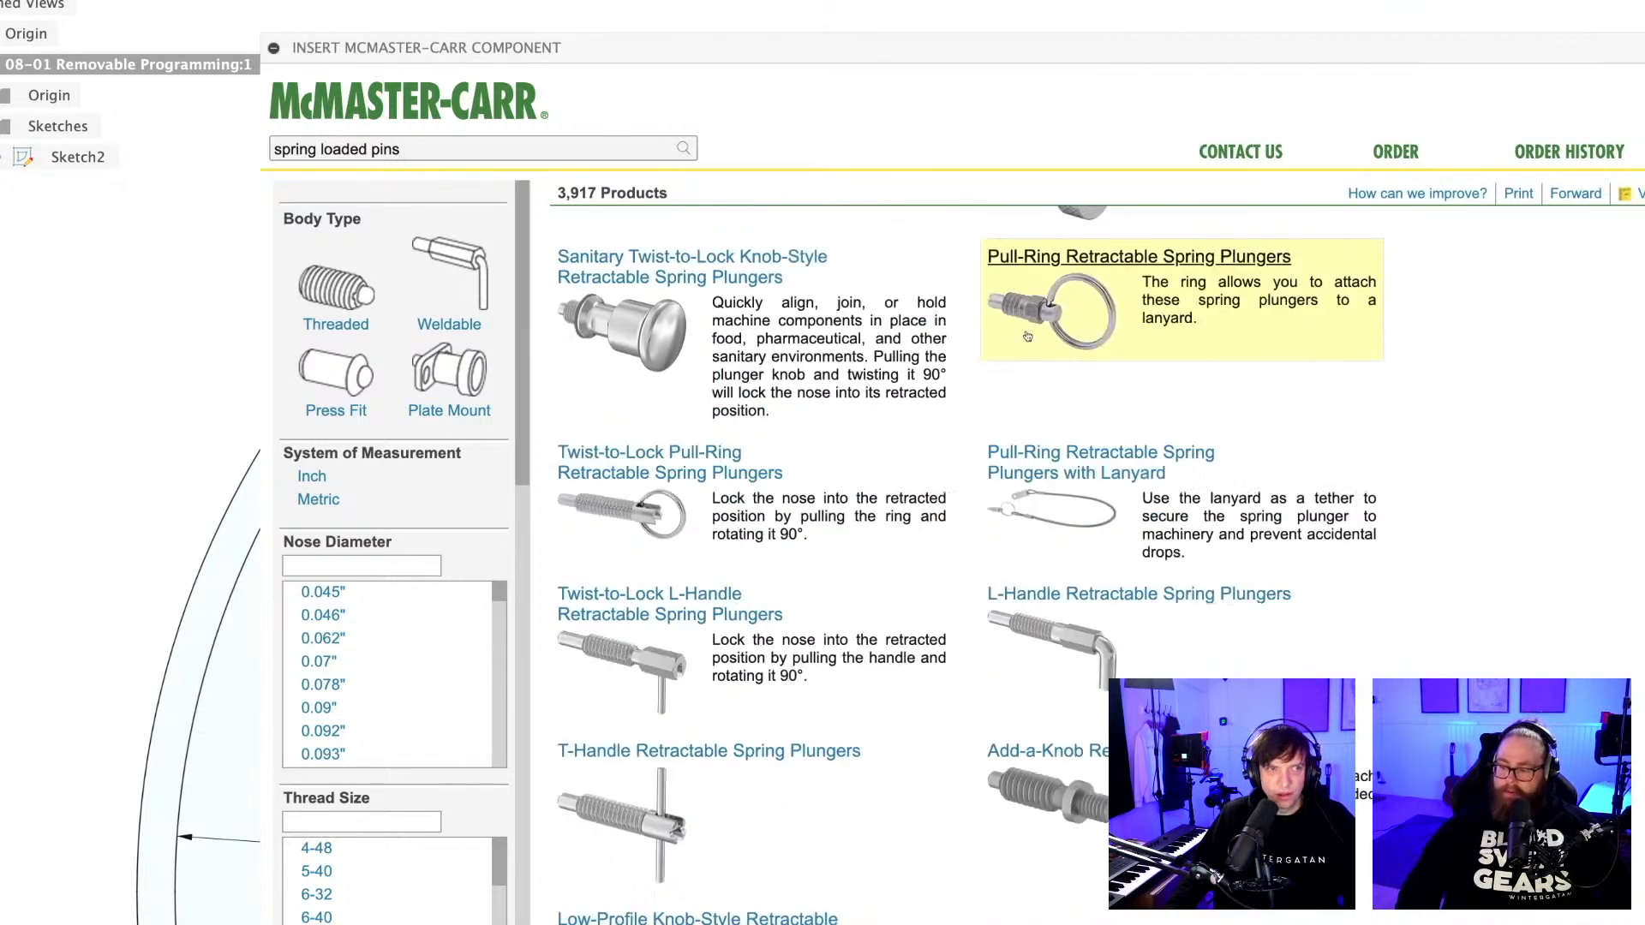
{"action": "scroll", "coordinate": [1025, 340], "scroll_direction": "down", "scroll_amount": 6}
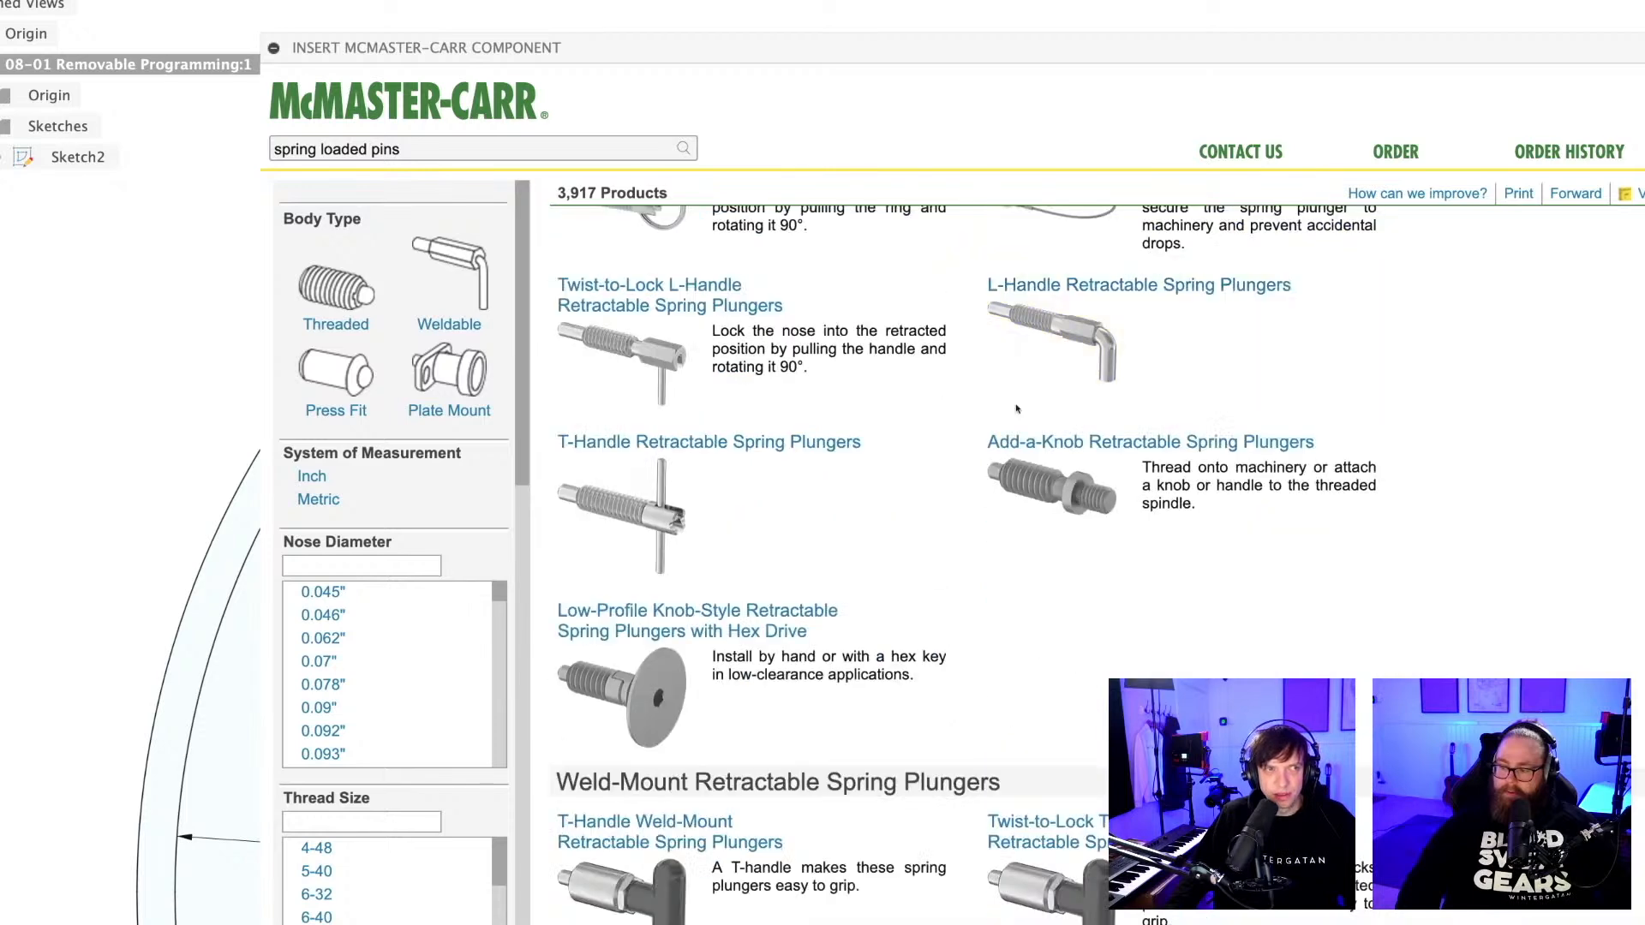
{"action": "scroll", "coordinate": [1017, 408], "scroll_direction": "down", "scroll_amount": 8}
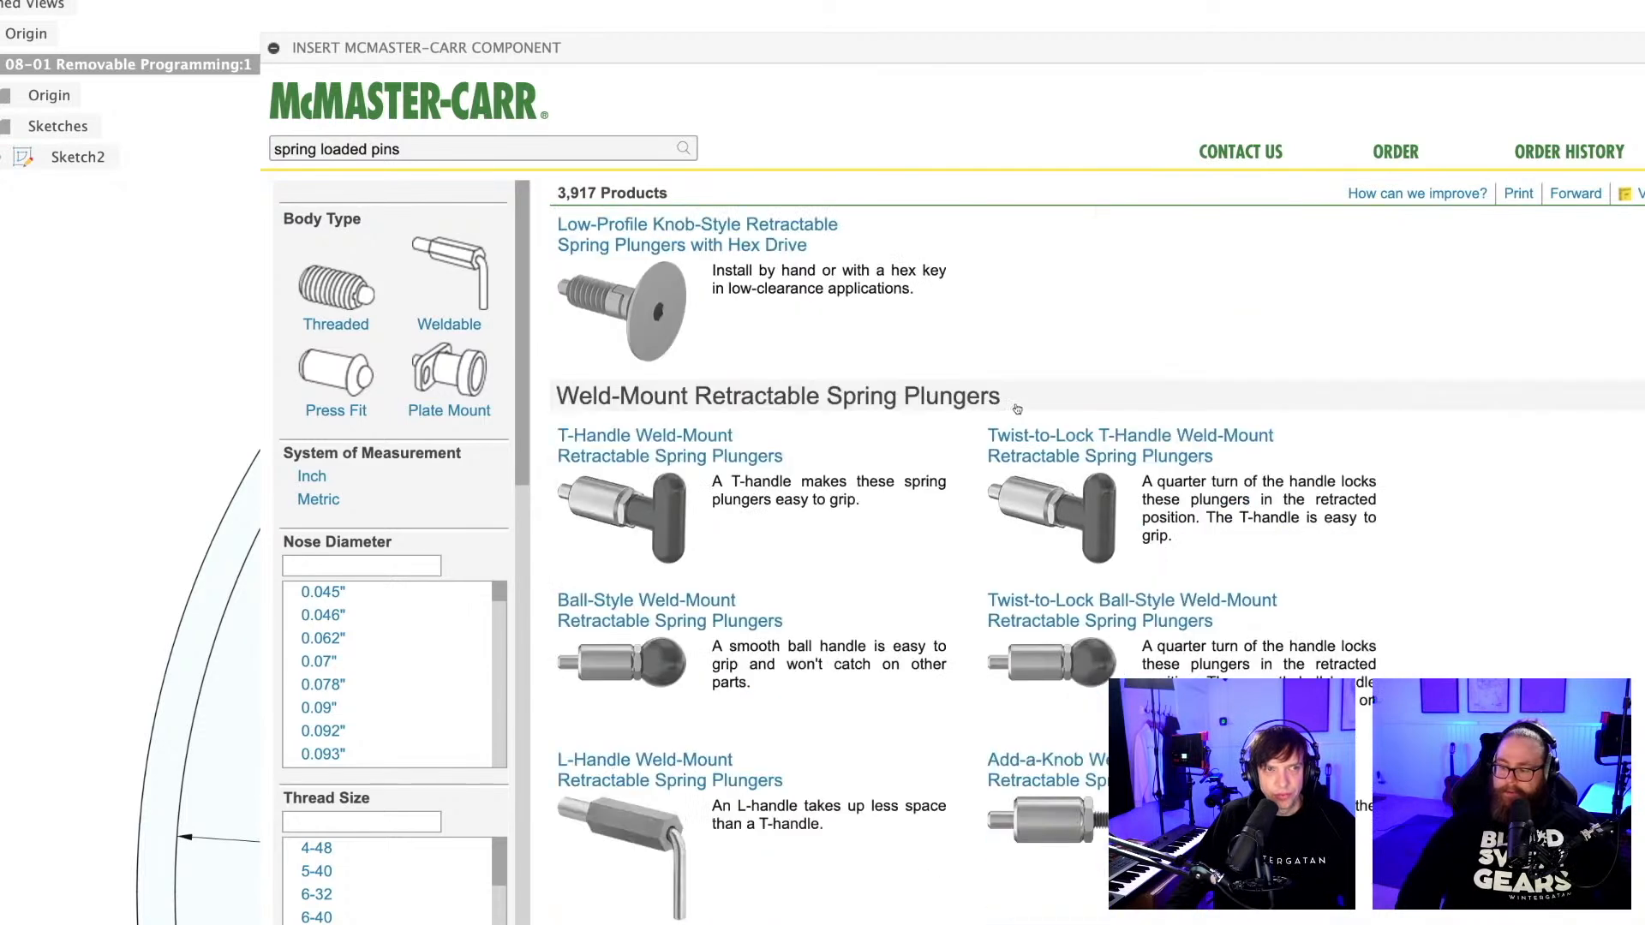
{"action": "scroll", "coordinate": [1017, 409], "scroll_direction": "down", "scroll_amount": 10}
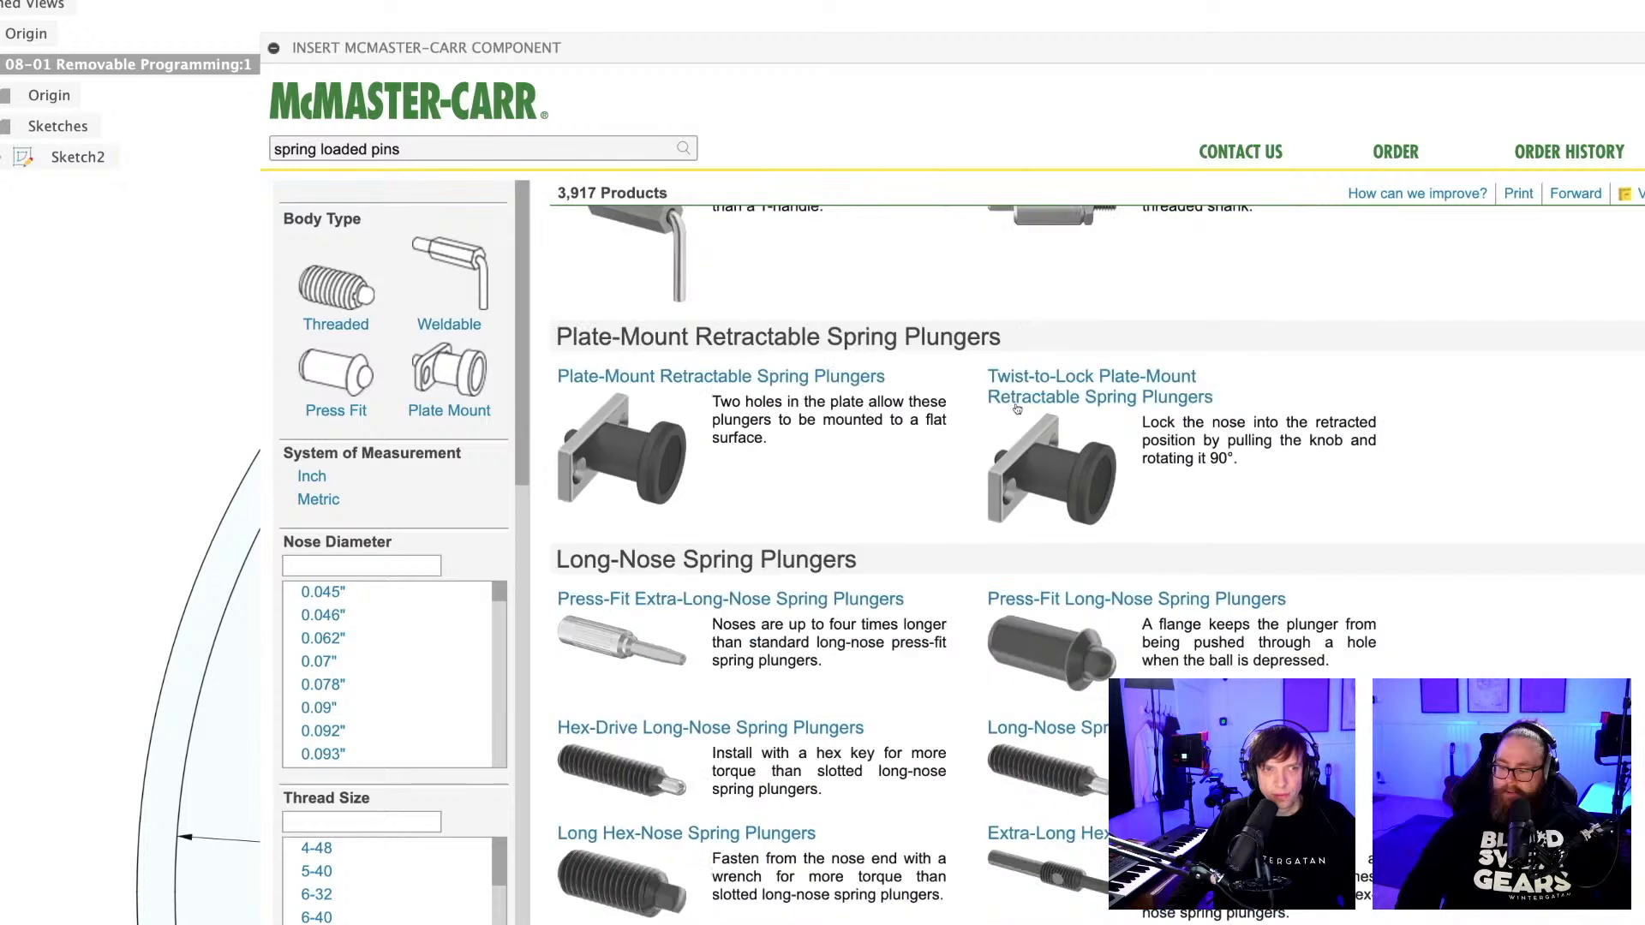
{"action": "scroll", "coordinate": [1017, 408], "scroll_direction": "down", "scroll_amount": 10}
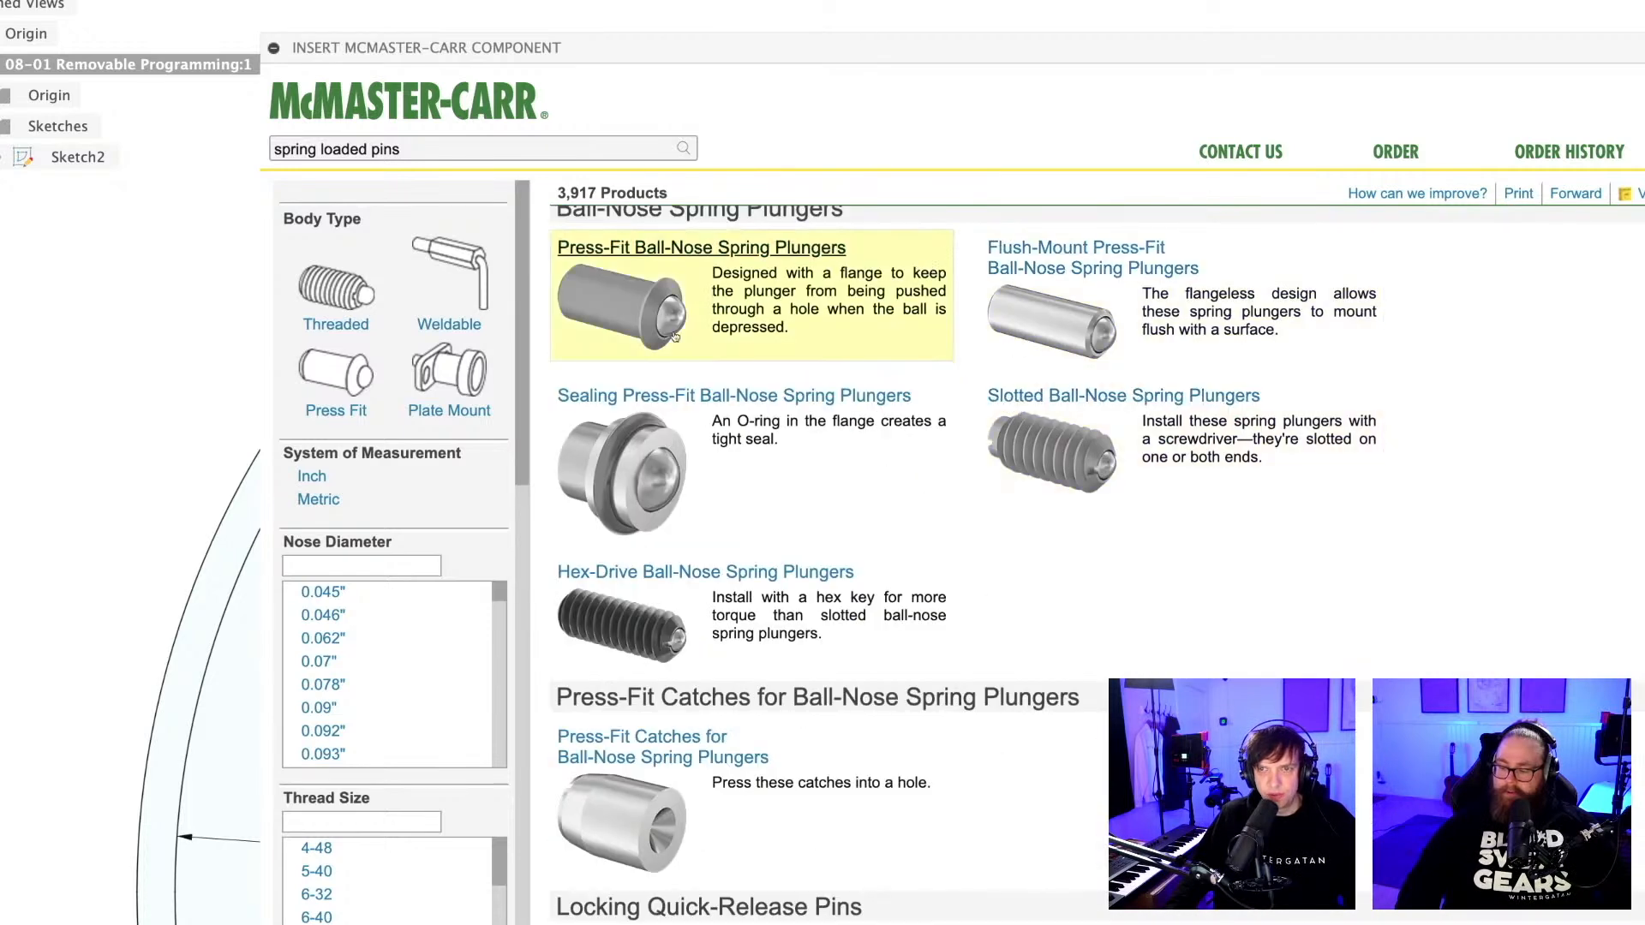
{"action": "scroll", "coordinate": [830, 385], "scroll_direction": "down", "scroll_amount": 3}
{"action": "scroll", "coordinate": [830, 386], "scroll_direction": "down", "scroll_amount": 15}
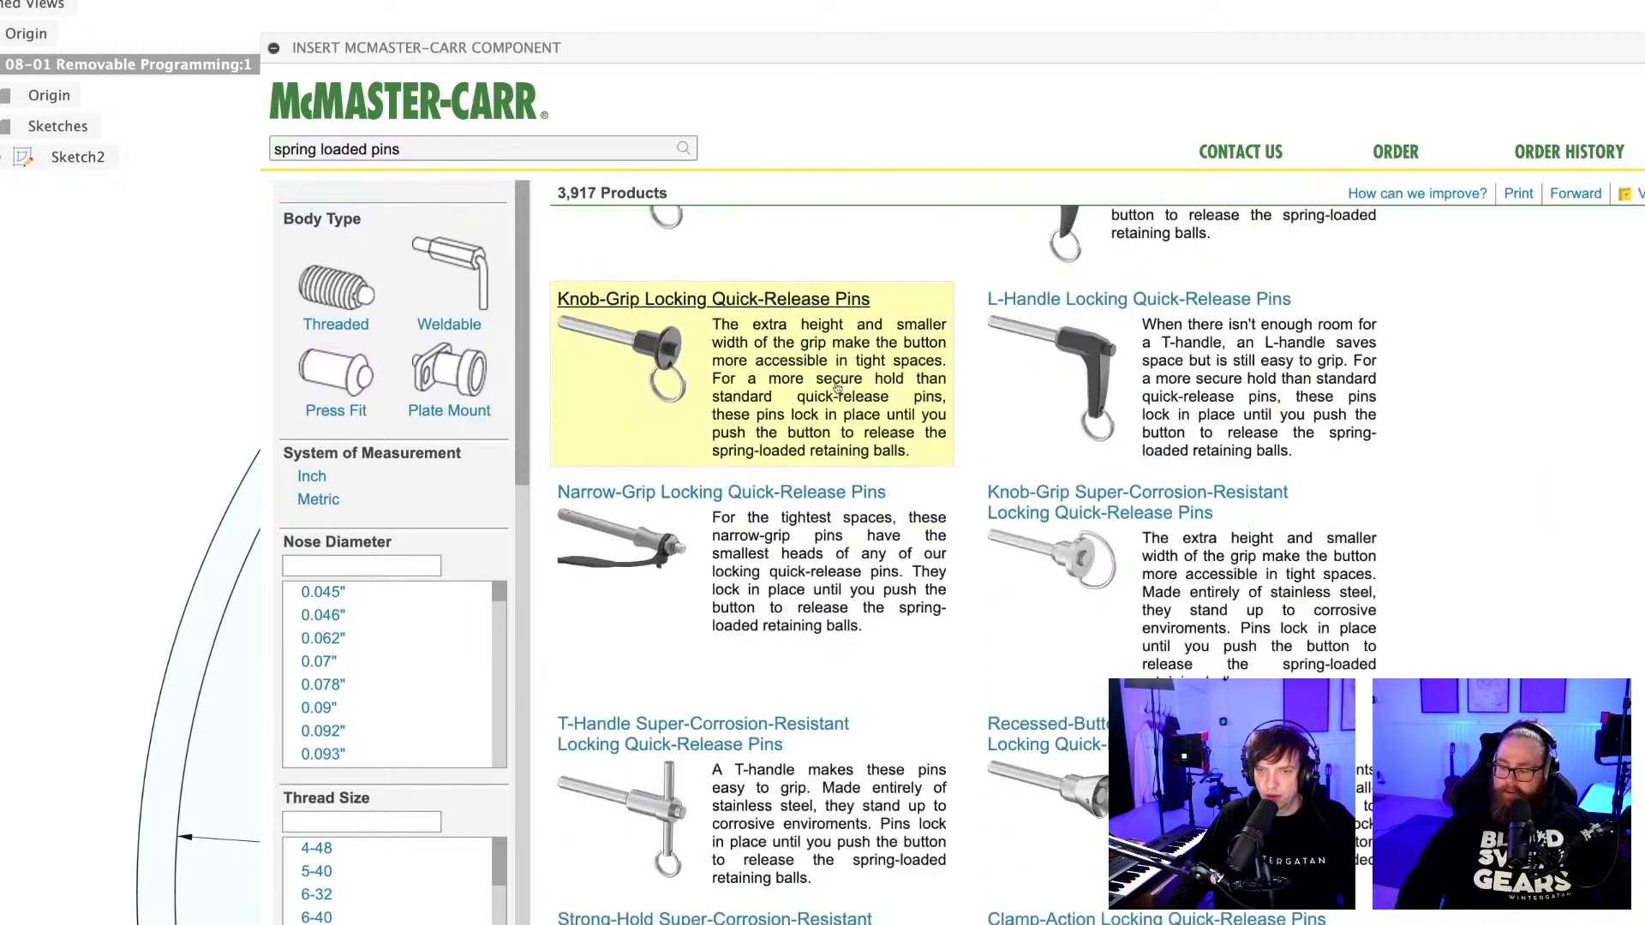
{"action": "scroll", "coordinate": [844, 388], "scroll_direction": "down", "scroll_amount": 18}
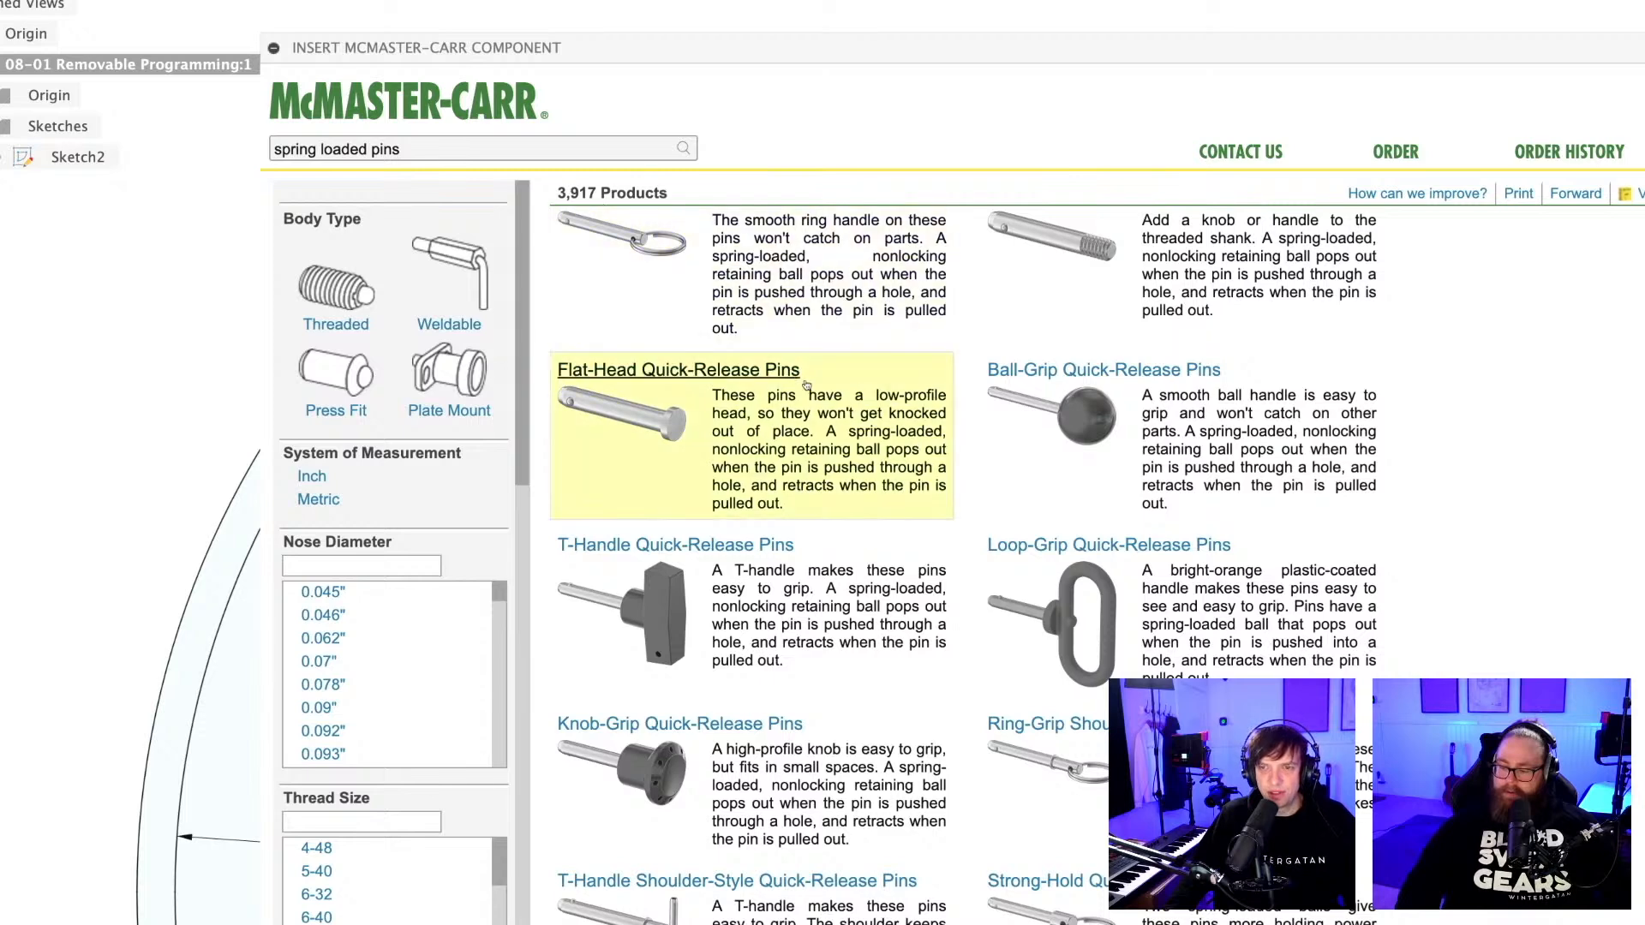
{"action": "scroll", "coordinate": [836, 404], "scroll_direction": "down", "scroll_amount": 5}
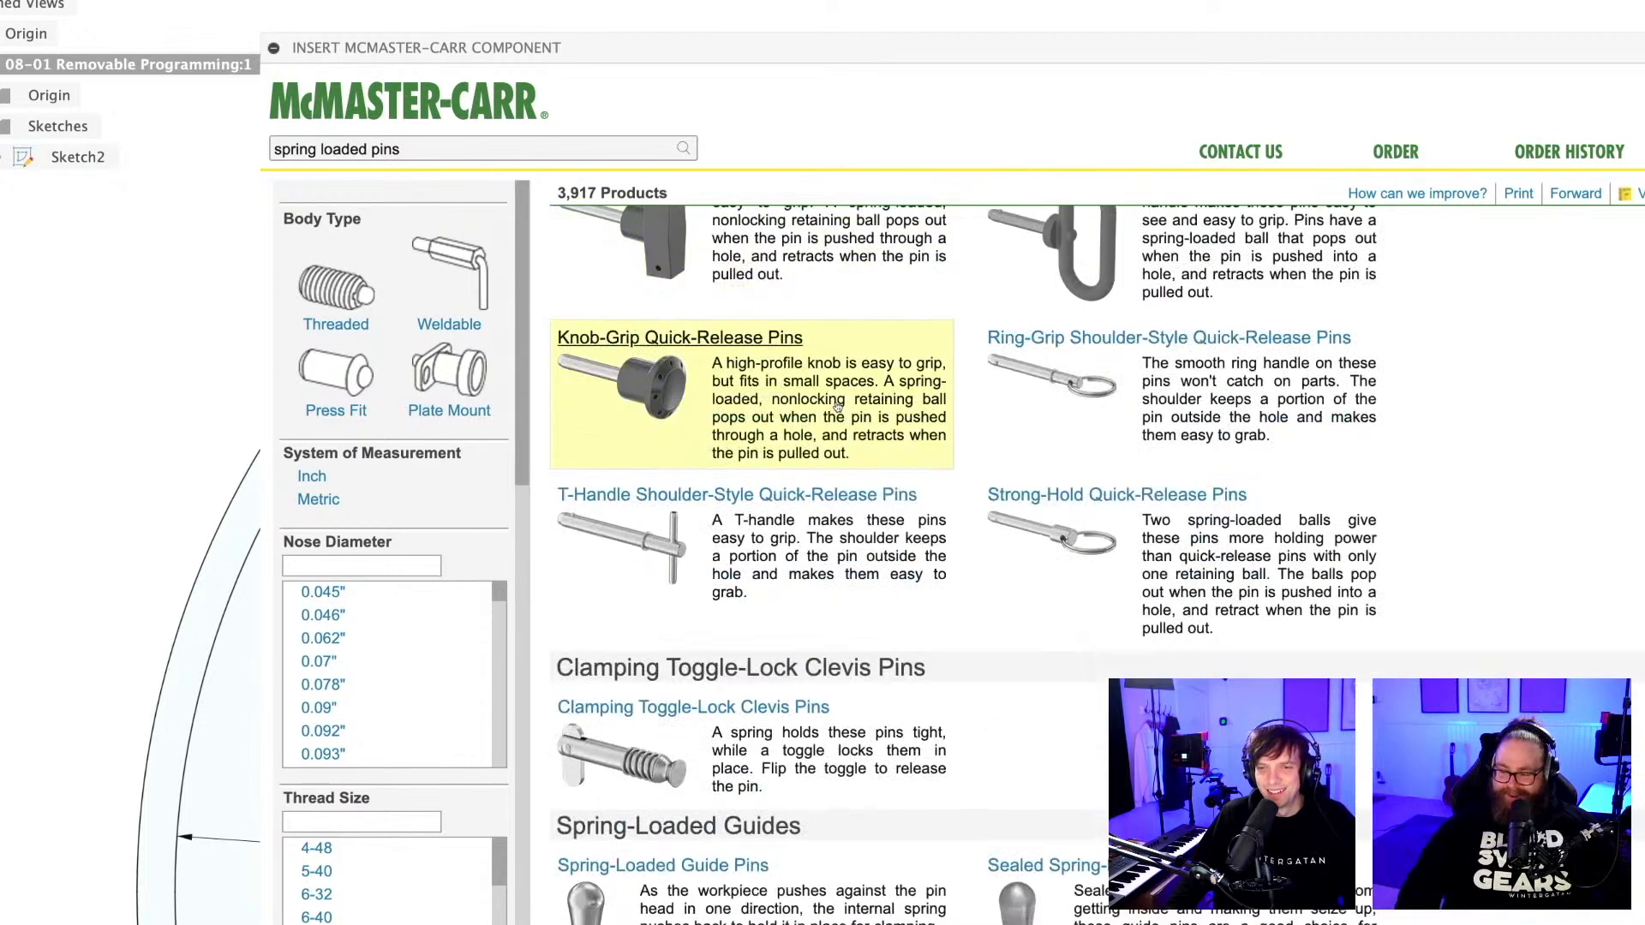
{"action": "scroll", "coordinate": [837, 407], "scroll_direction": "down", "scroll_amount": 3}
{"action": "scroll", "coordinate": [837, 408], "scroll_direction": "down", "scroll_amount": 5}
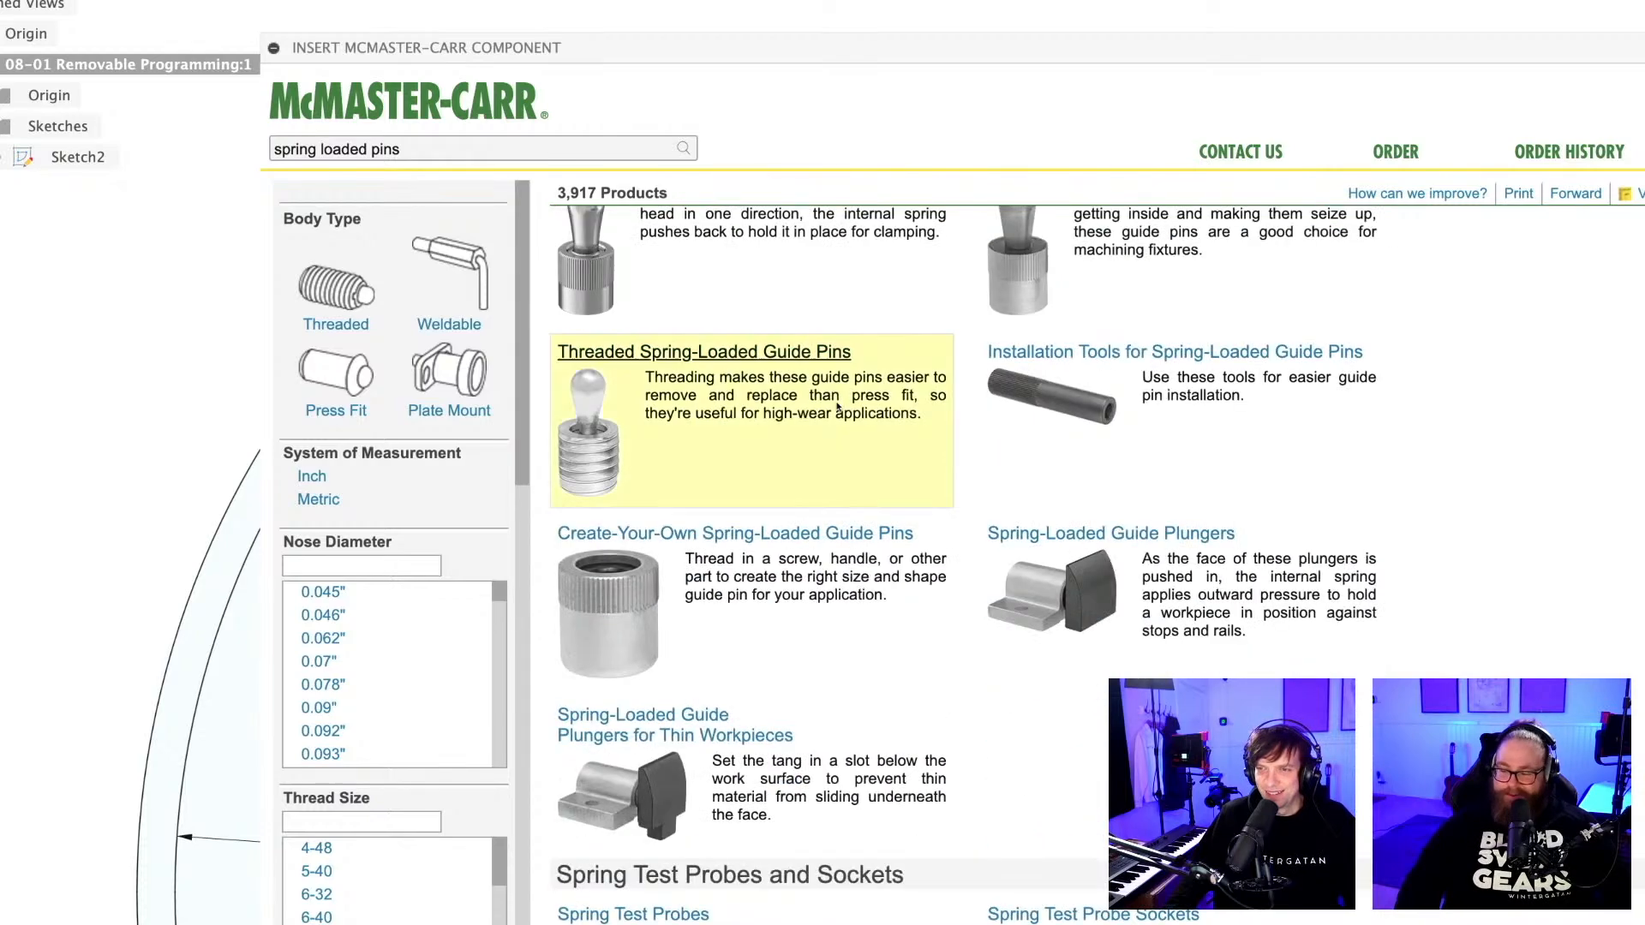
{"action": "scroll", "coordinate": [837, 408], "scroll_direction": "down", "scroll_amount": 4}
{"action": "scroll", "coordinate": [836, 407], "scroll_direction": "down", "scroll_amount": 2}
{"action": "scroll", "coordinate": [837, 408], "scroll_direction": "up", "scroll_amount": 10}
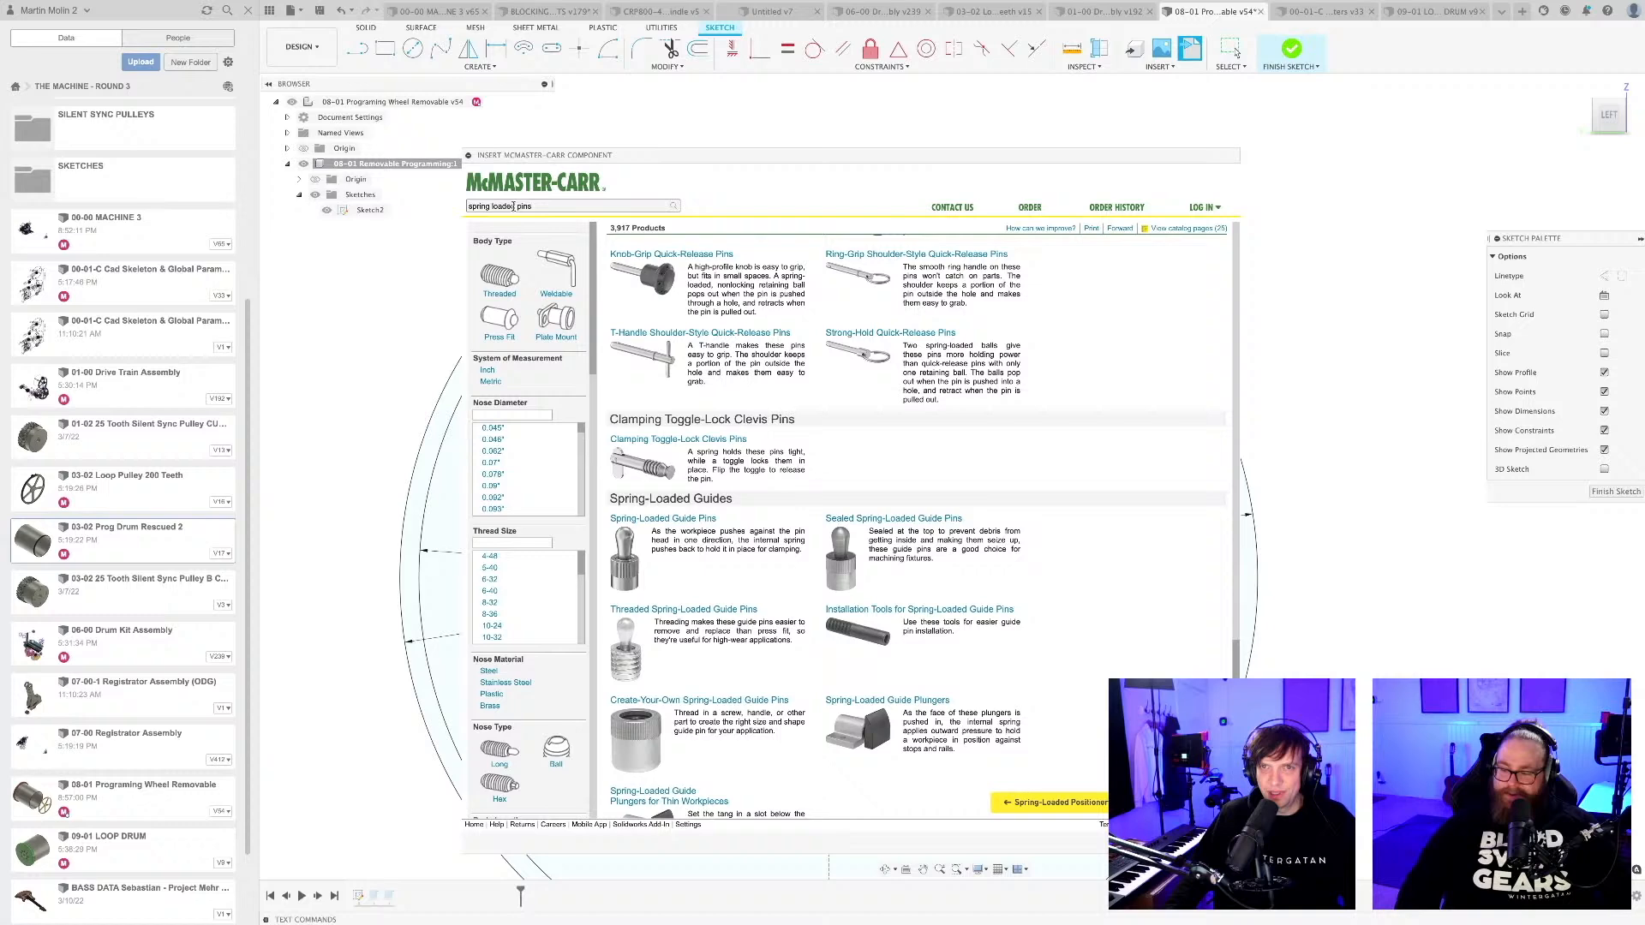
Search the McMaster-Carr catalogue for "spring pins" and show the metric slotted spring pins.
{"action": "left_click_drag", "start_coordinate": [516, 206], "coordinate": [509, 207]}
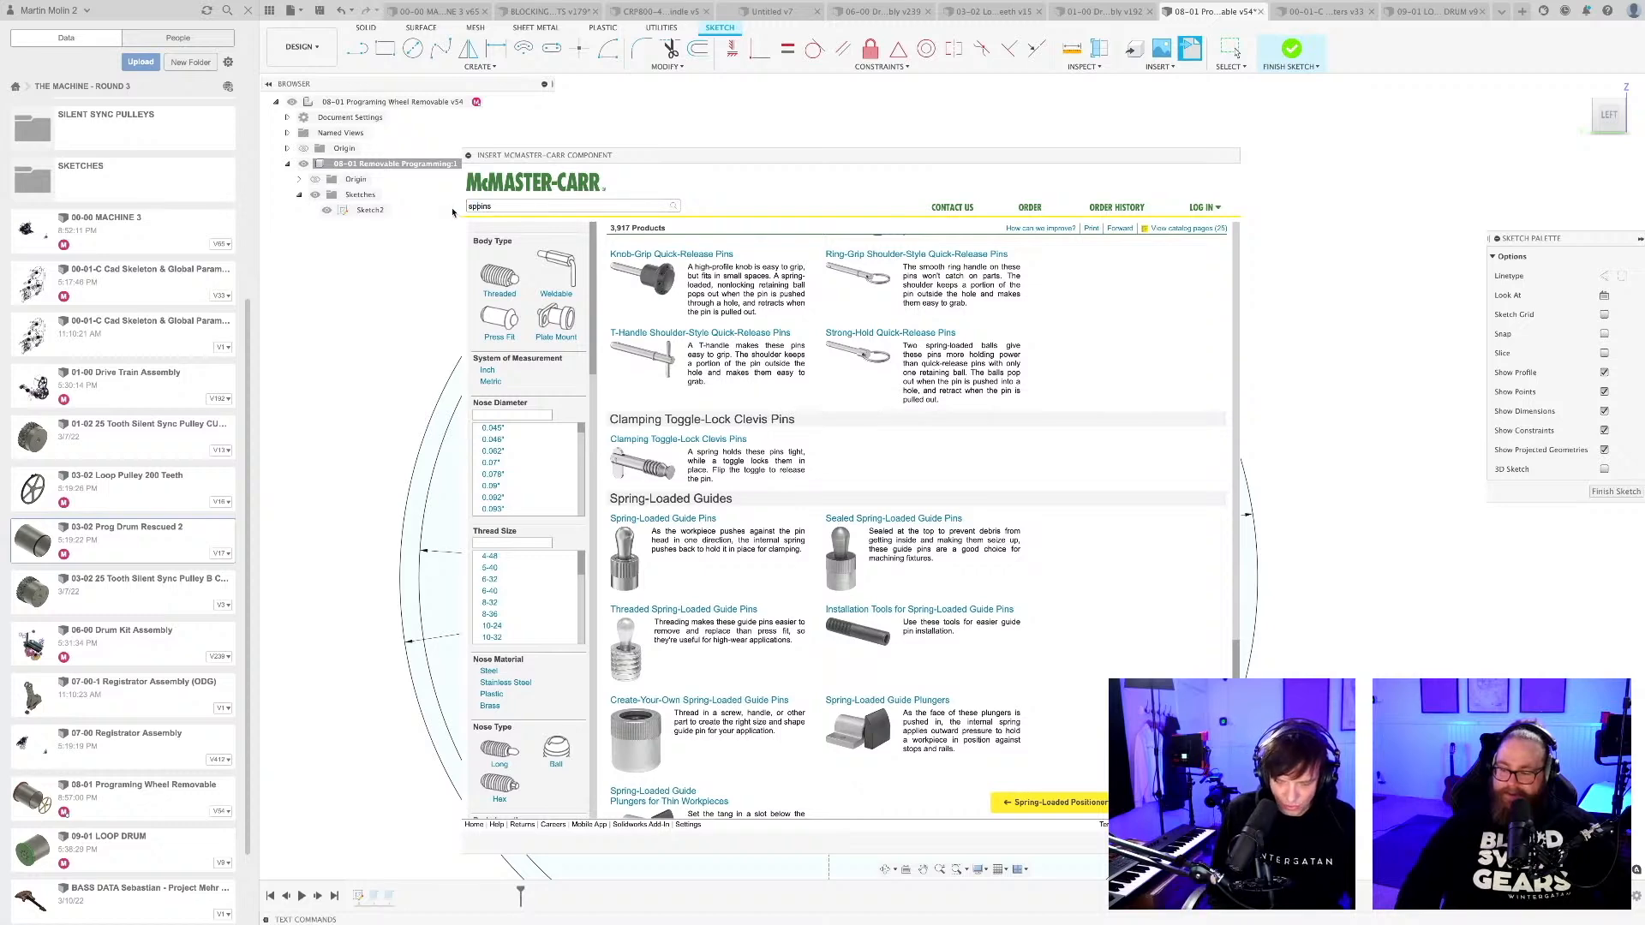
{"action": "type", "text": "ring"}
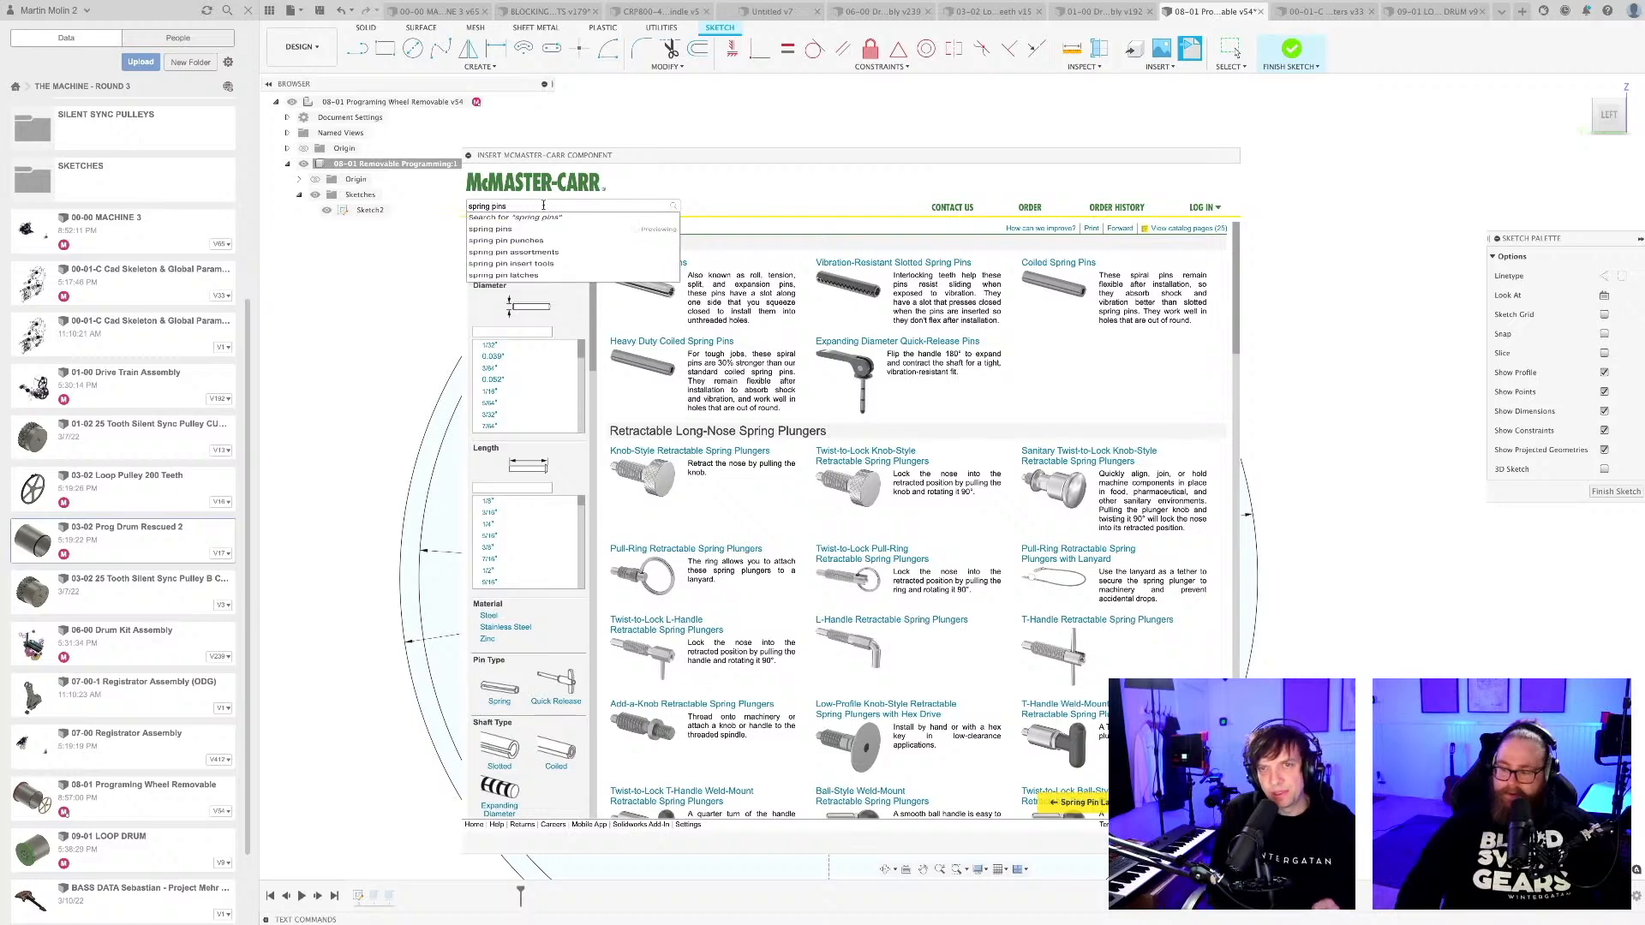
{"action": "key", "text": "Return"}
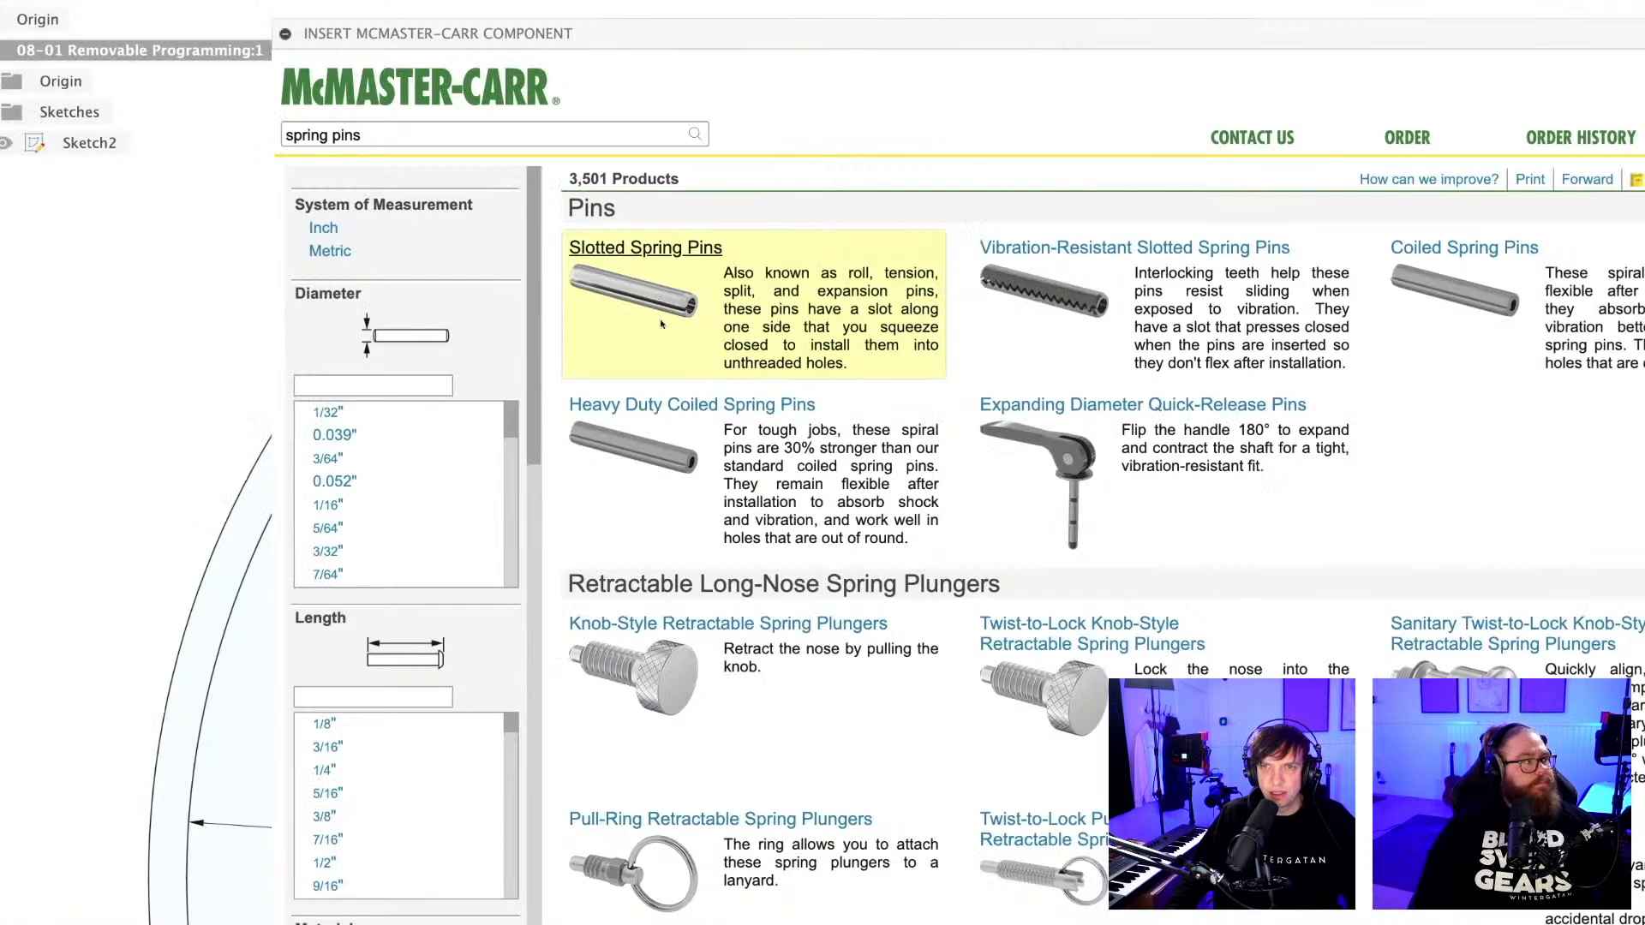
{"action": "left_click", "coordinate": [625, 252]}
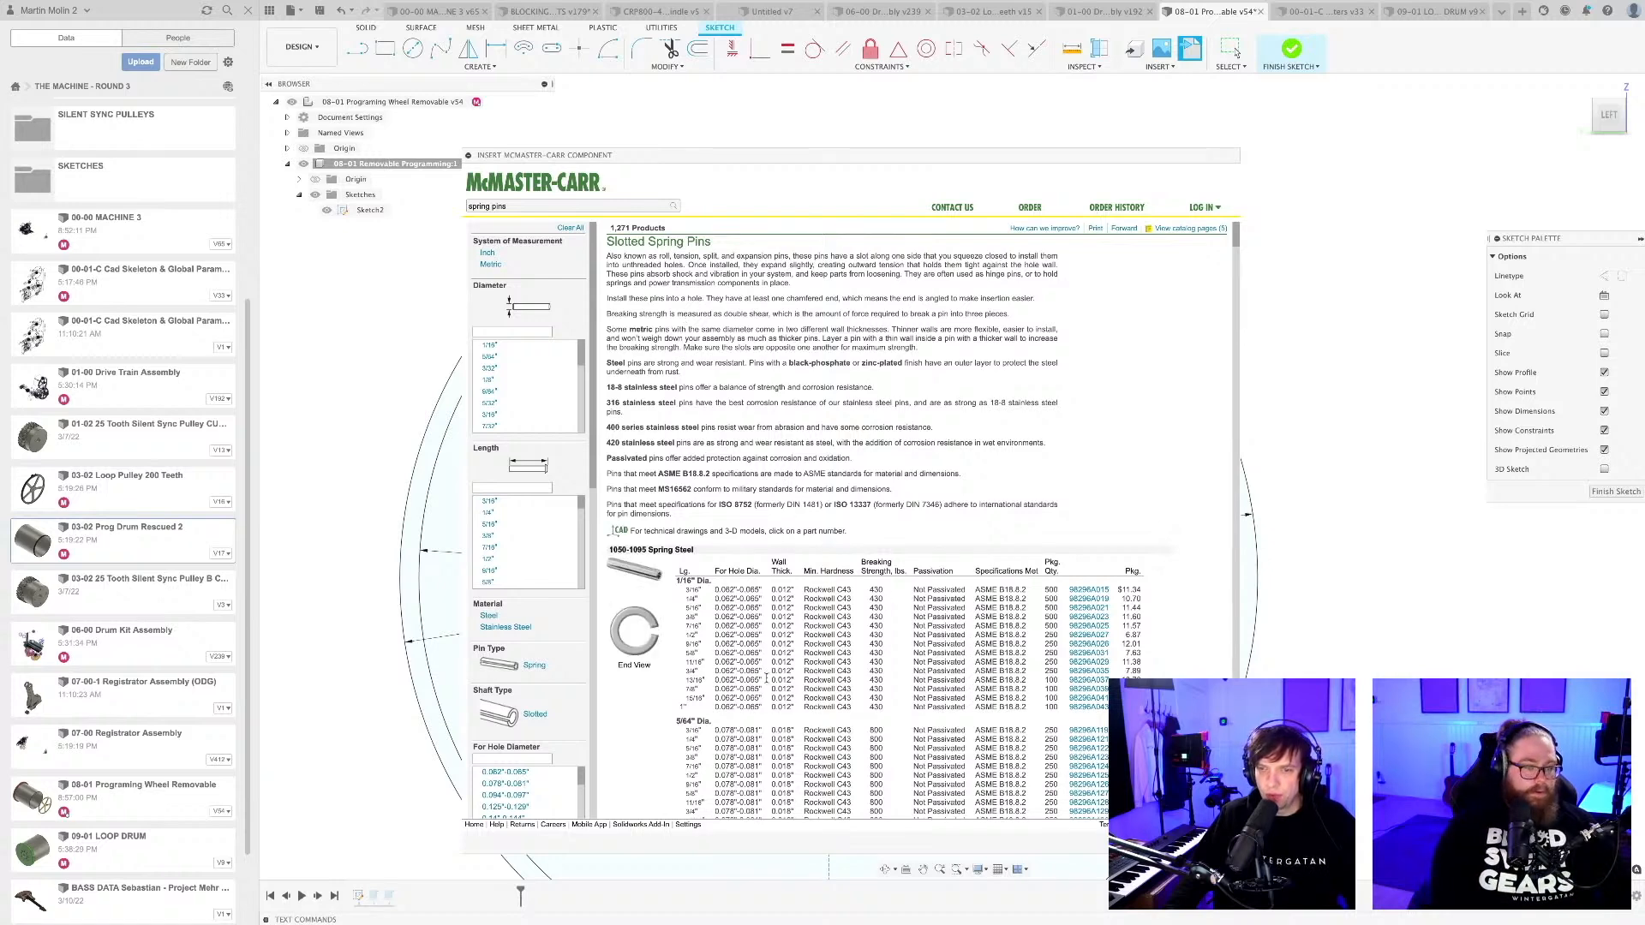
{"action": "scroll", "coordinate": [542, 423], "scroll_direction": "down", "scroll_amount": 1}
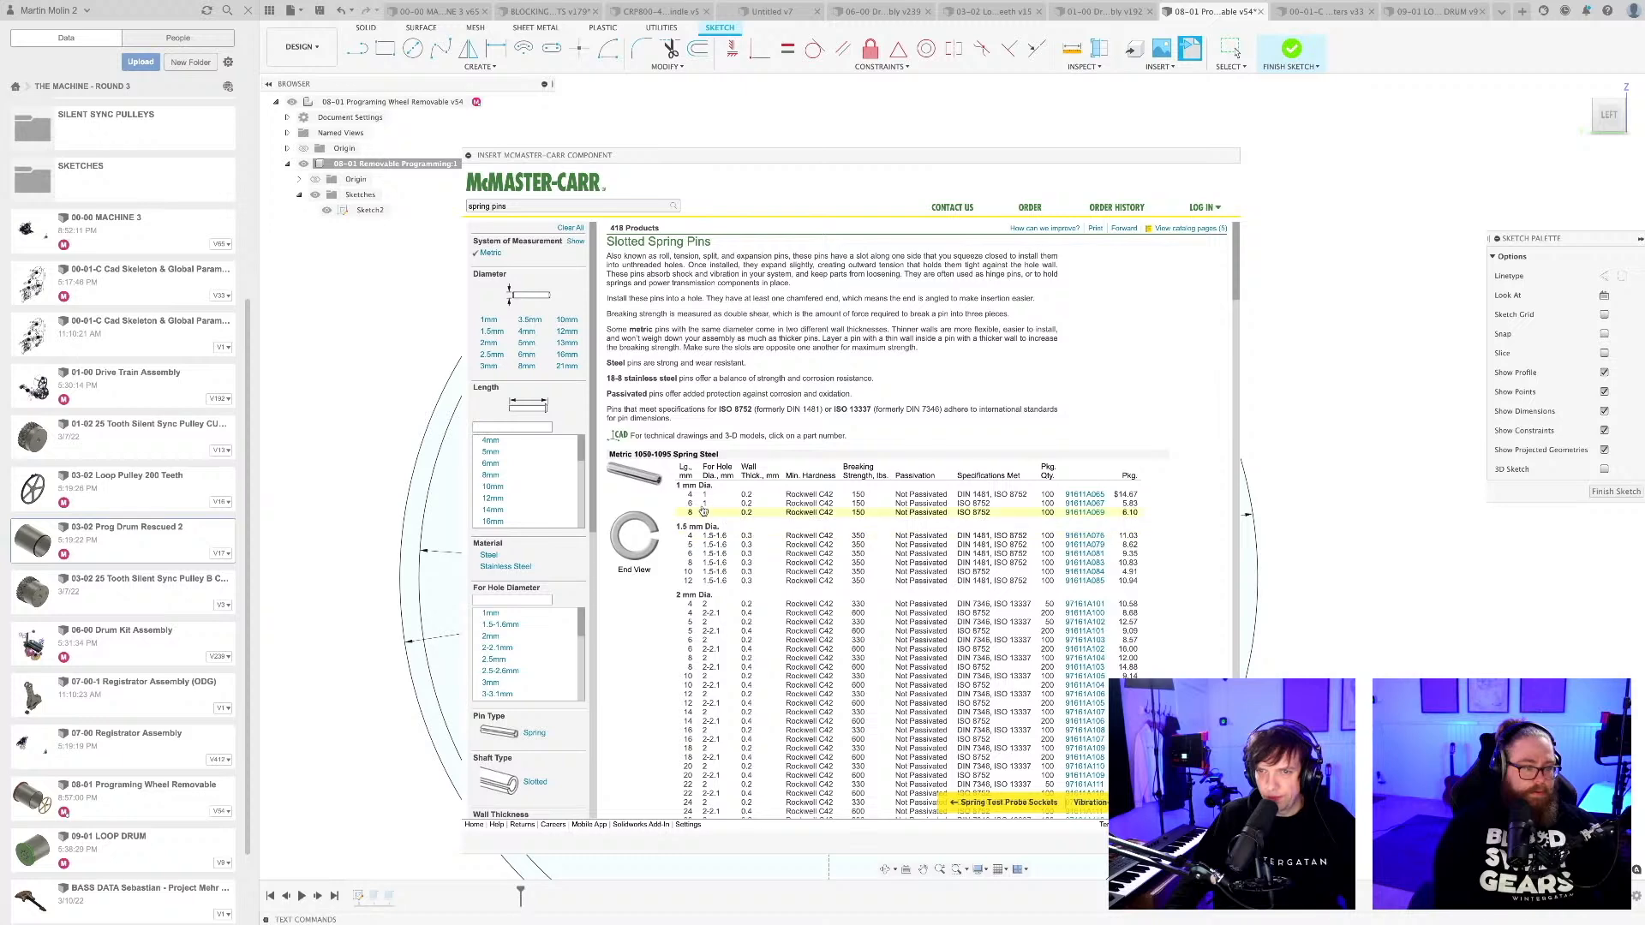
Insert the 3 mm diameter, 20 mm long slotted spring pin 91611A159 as a 3-D STEP model.
{"action": "left_click", "coordinate": [1086, 495]}
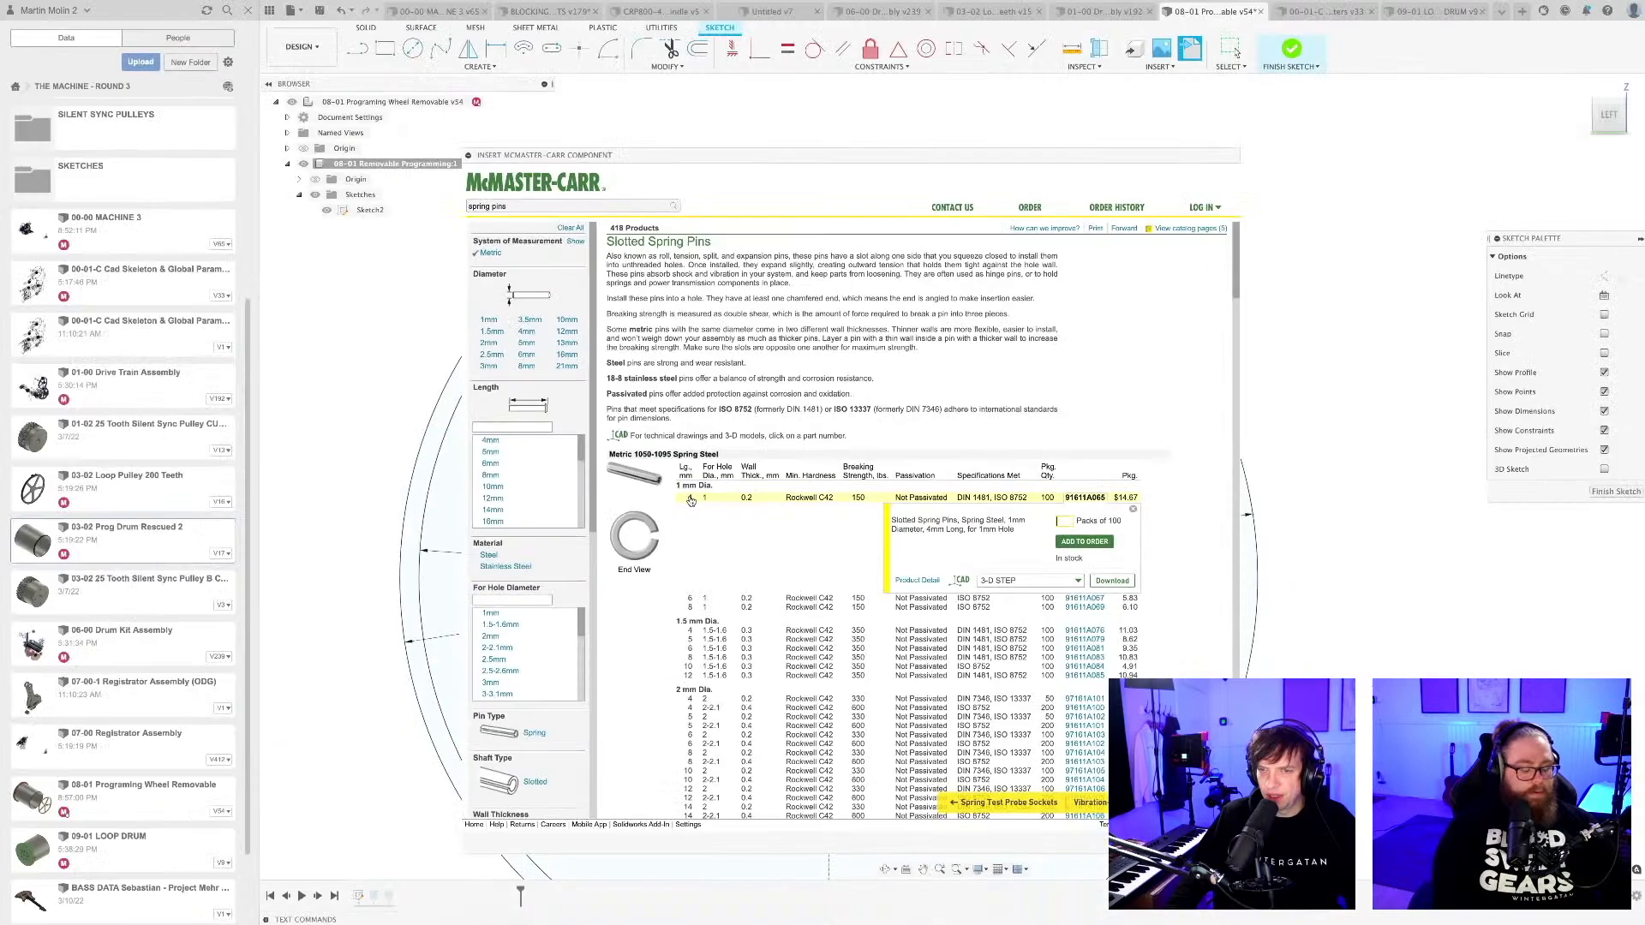
{"action": "scroll", "coordinate": [689, 511], "scroll_direction": "down", "scroll_amount": 4}
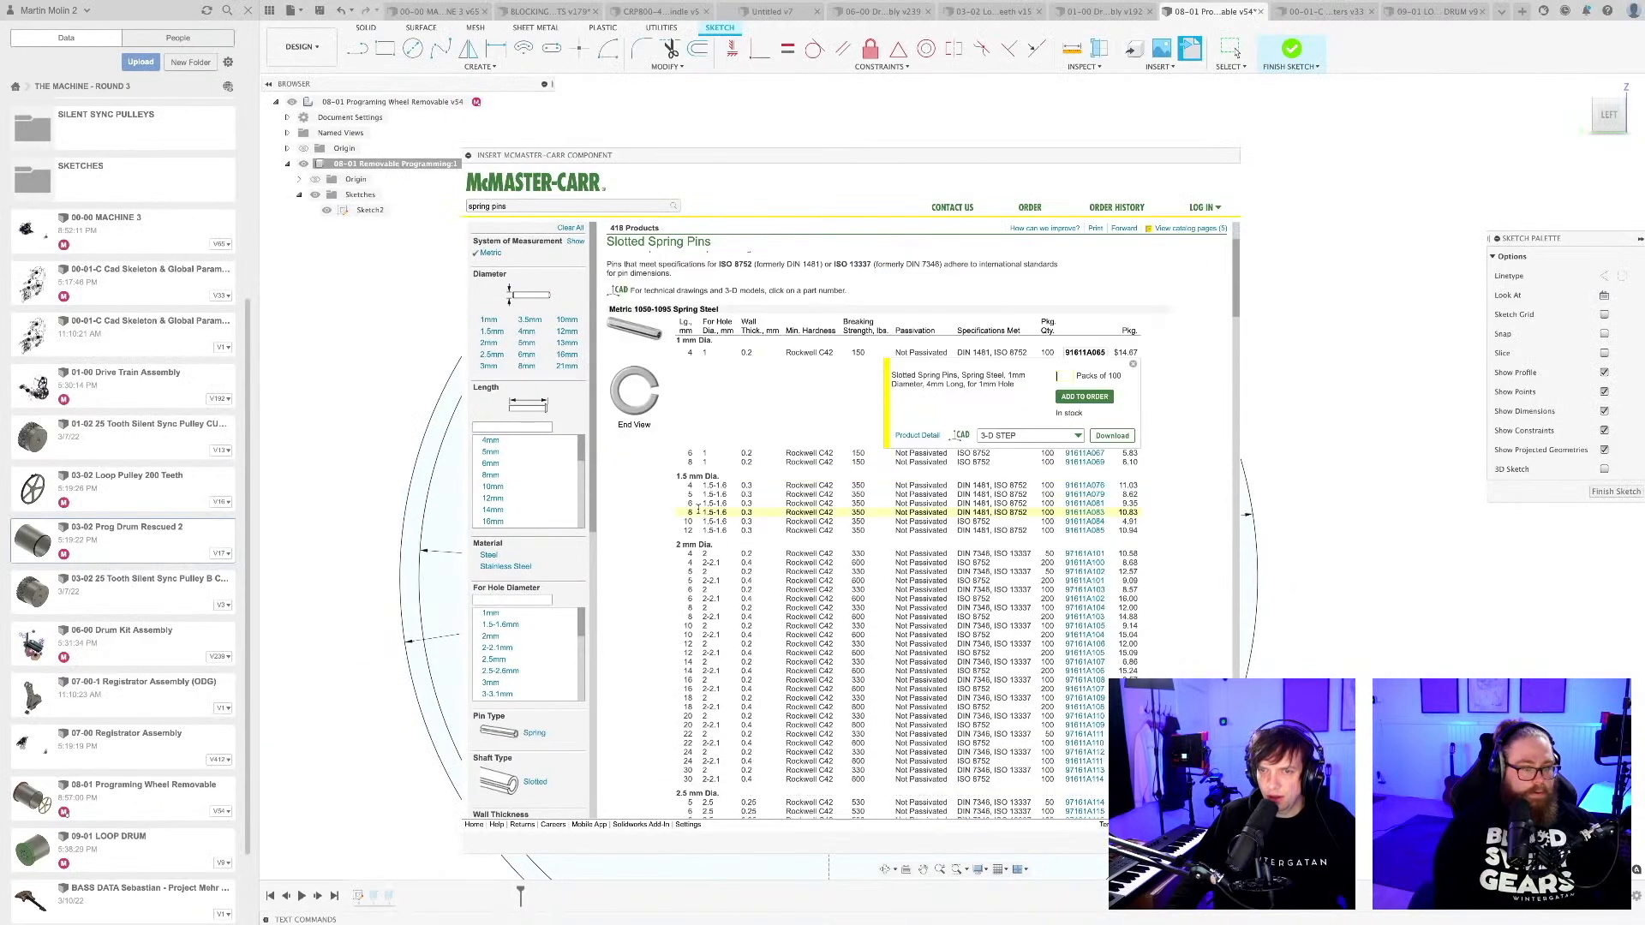
{"action": "scroll", "coordinate": [711, 541], "scroll_direction": "down", "scroll_amount": 3}
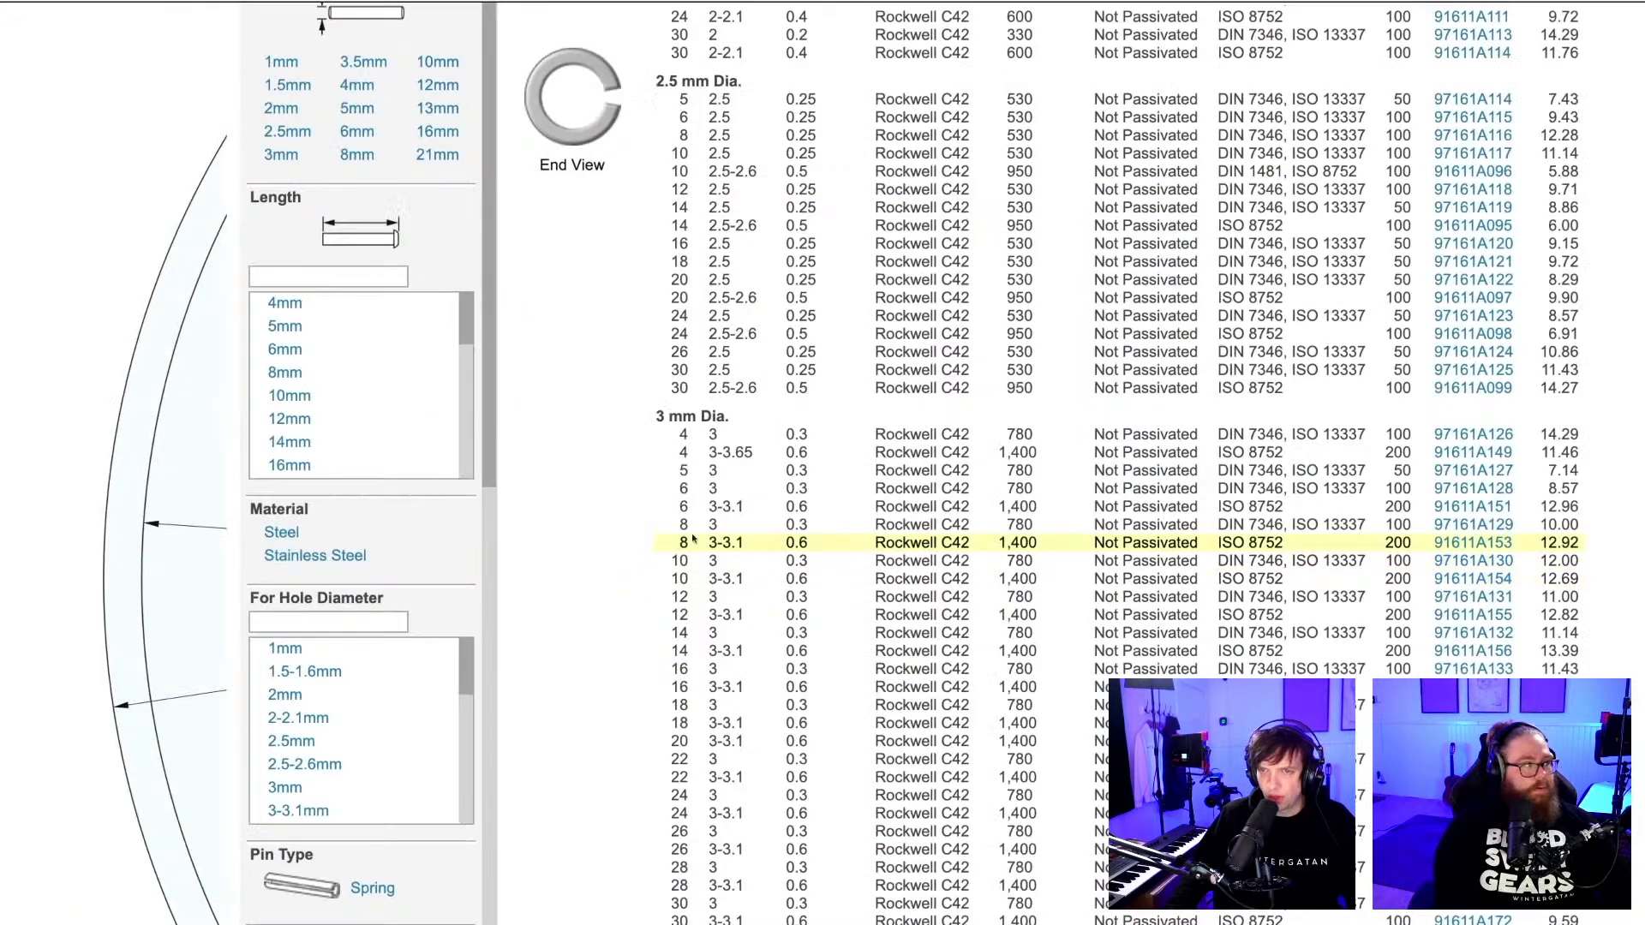
{"action": "scroll", "coordinate": [694, 538], "scroll_direction": "down", "scroll_amount": 2}
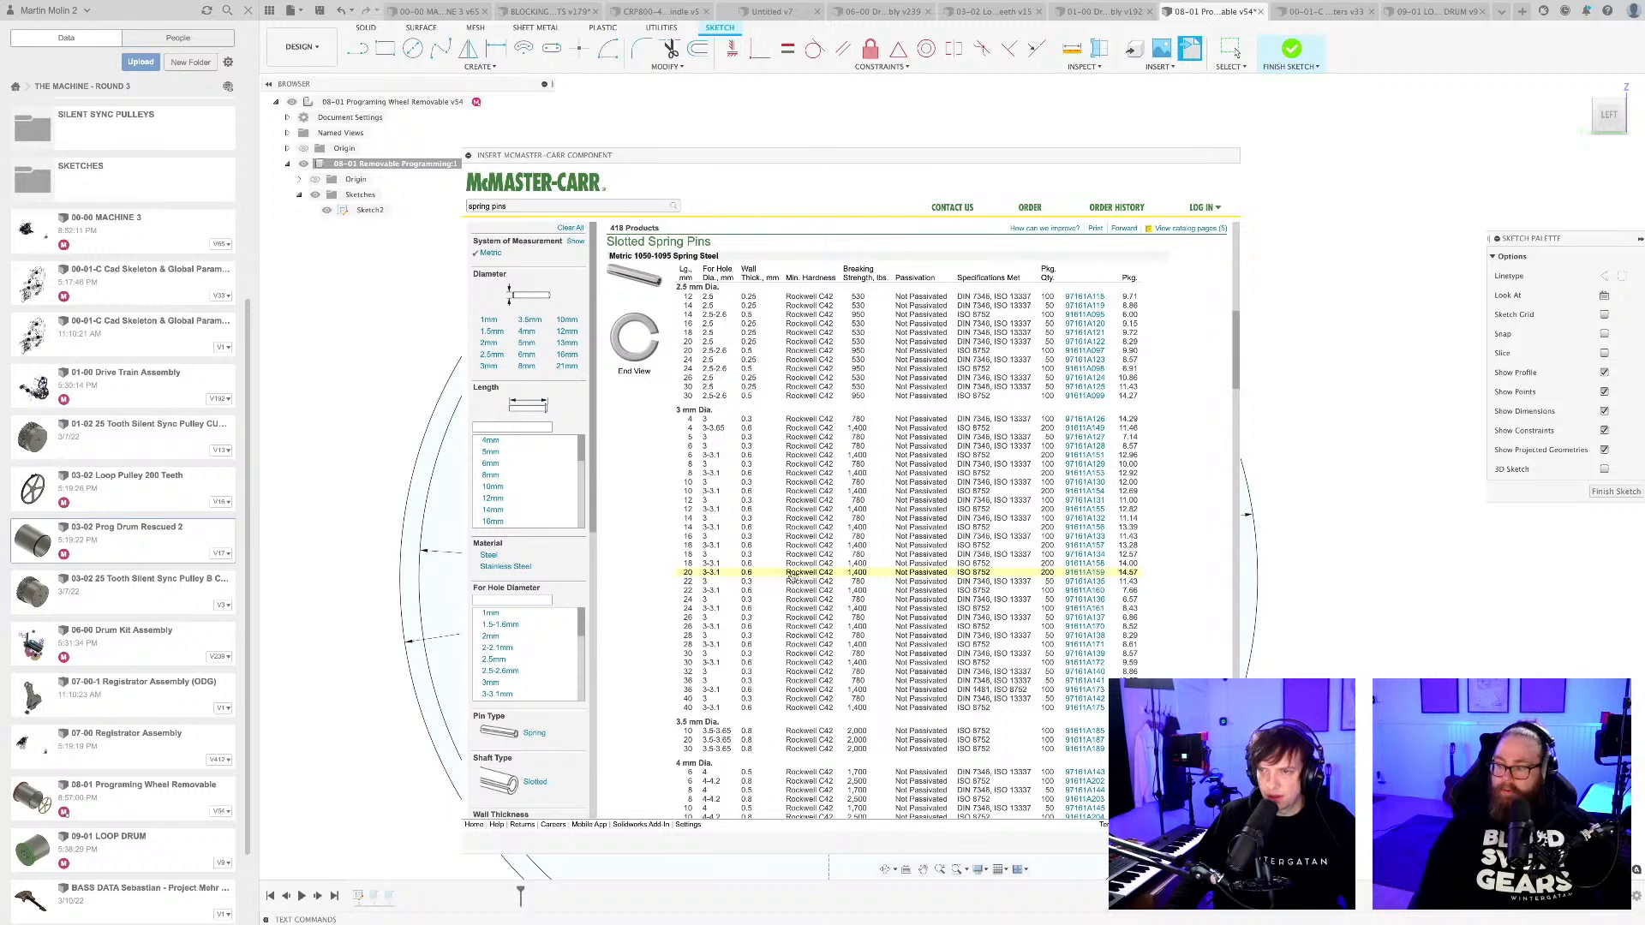
{"action": "left_click", "coordinate": [1075, 575]}
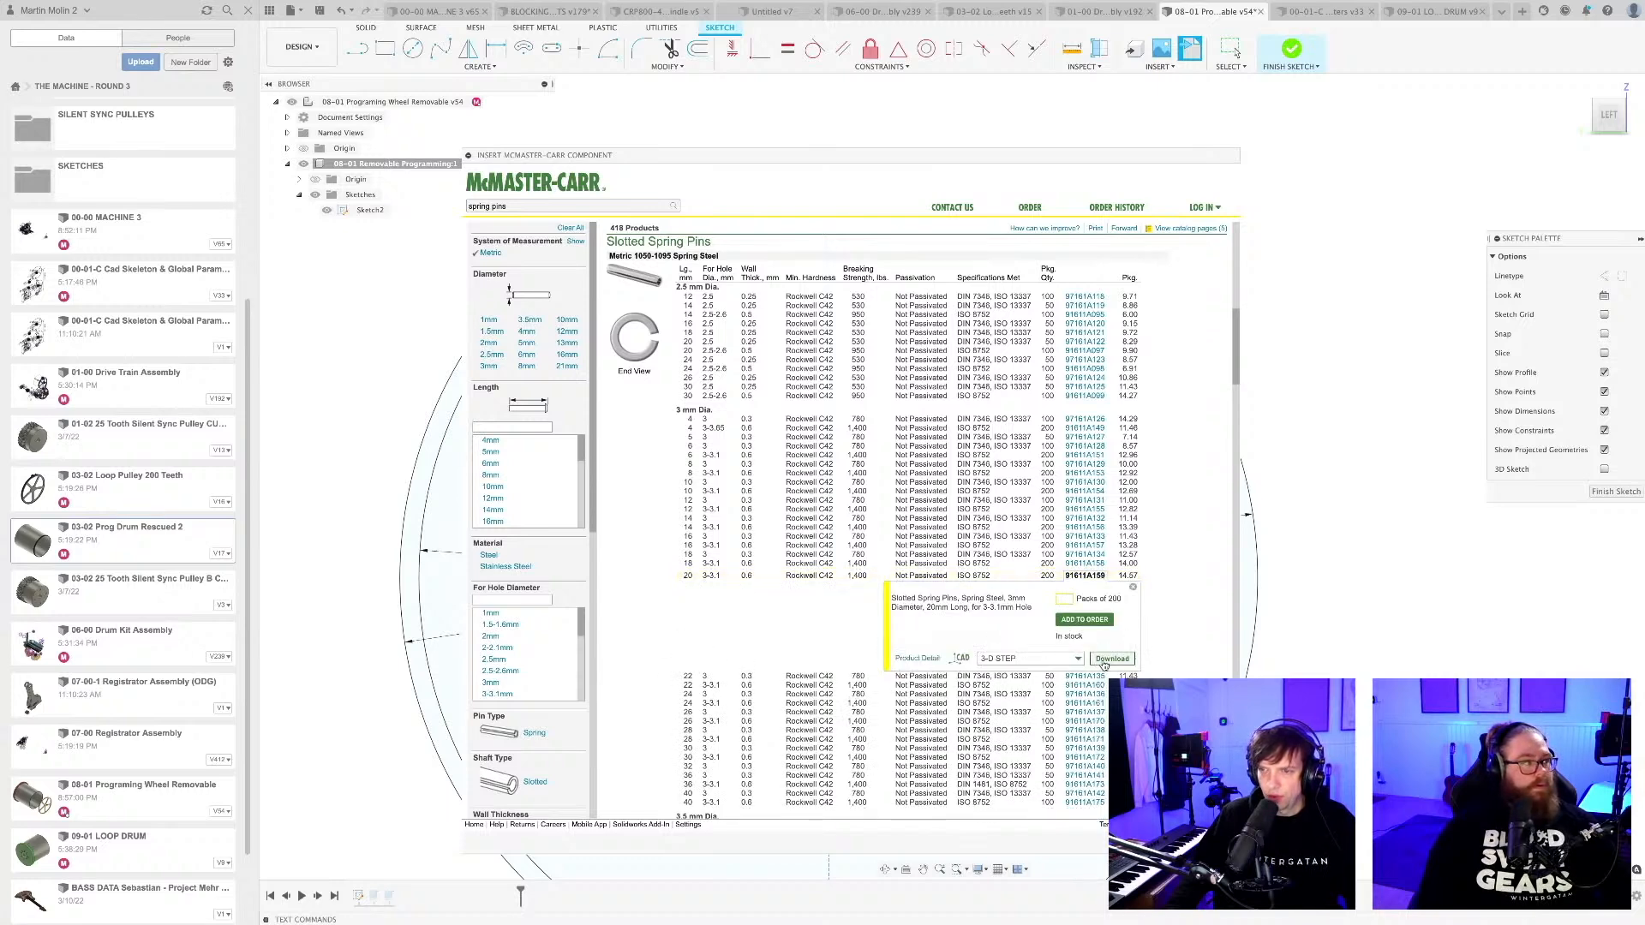
{"action": "left_click", "coordinate": [1110, 659]}
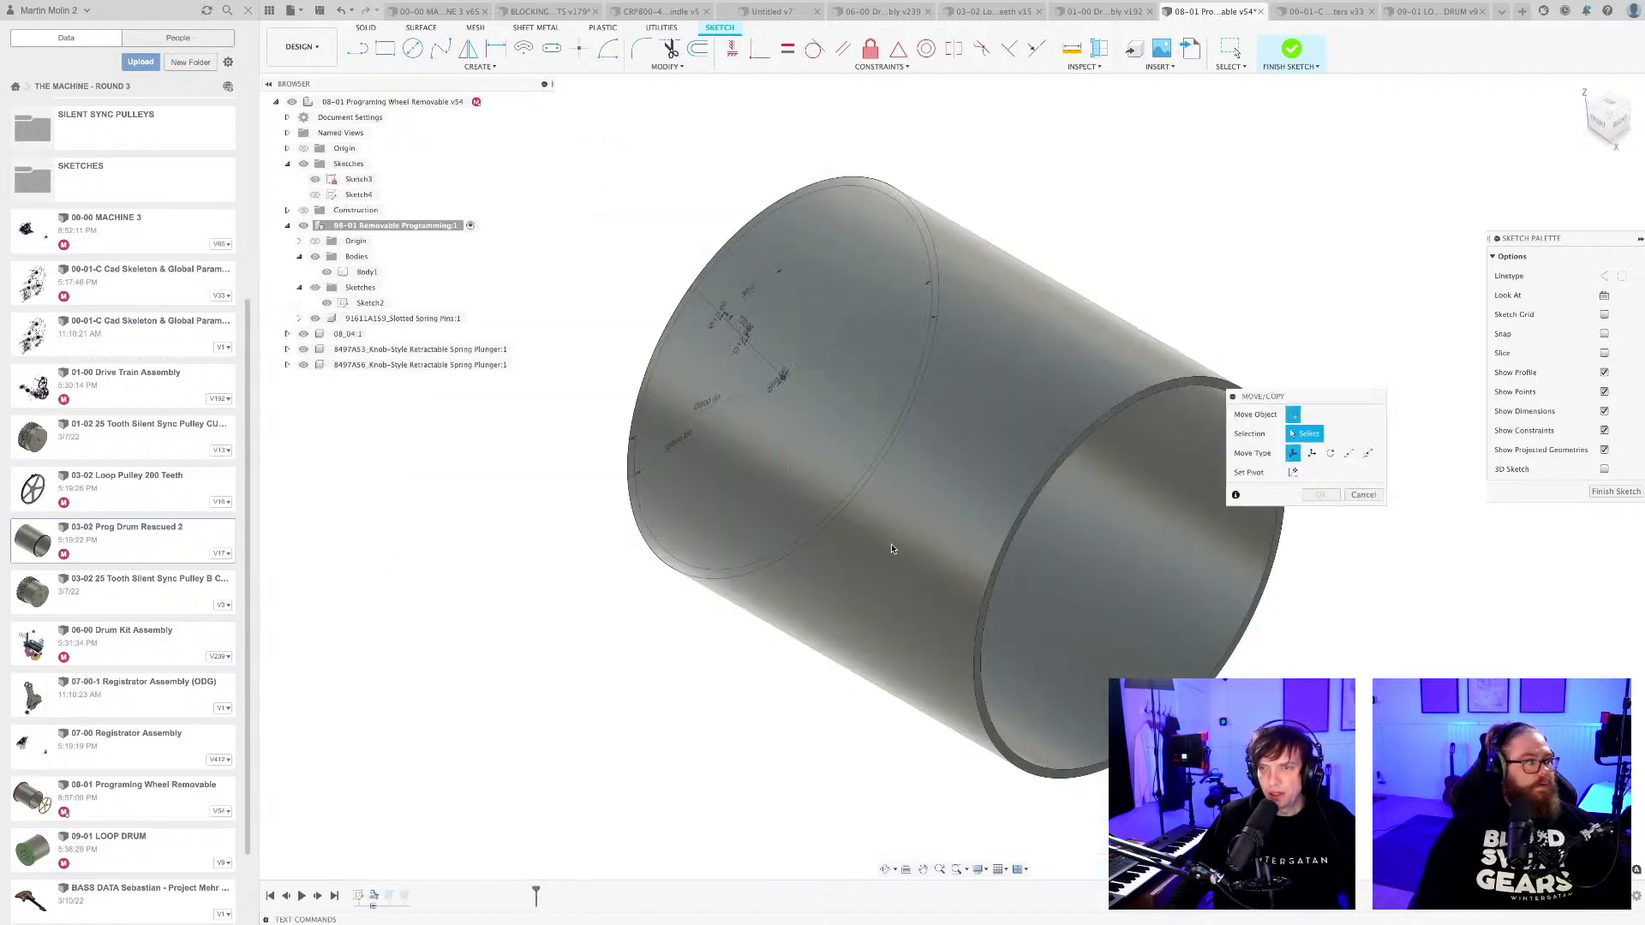
Leave the inserted pin at its default position and finish editing the programming wheel sketch.
{"action": "scroll", "coordinate": [762, 522], "scroll_direction": "down", "scroll_amount": 3}
{"action": "middle_click_drag", "start_coordinate": [807, 494], "coordinate": [857, 551], "text": "shift"}
{"action": "scroll", "coordinate": [857, 551], "scroll_direction": "down", "scroll_amount": 5}
{"action": "middle_click_drag", "start_coordinate": [1065, 641], "coordinate": [1028, 511]}
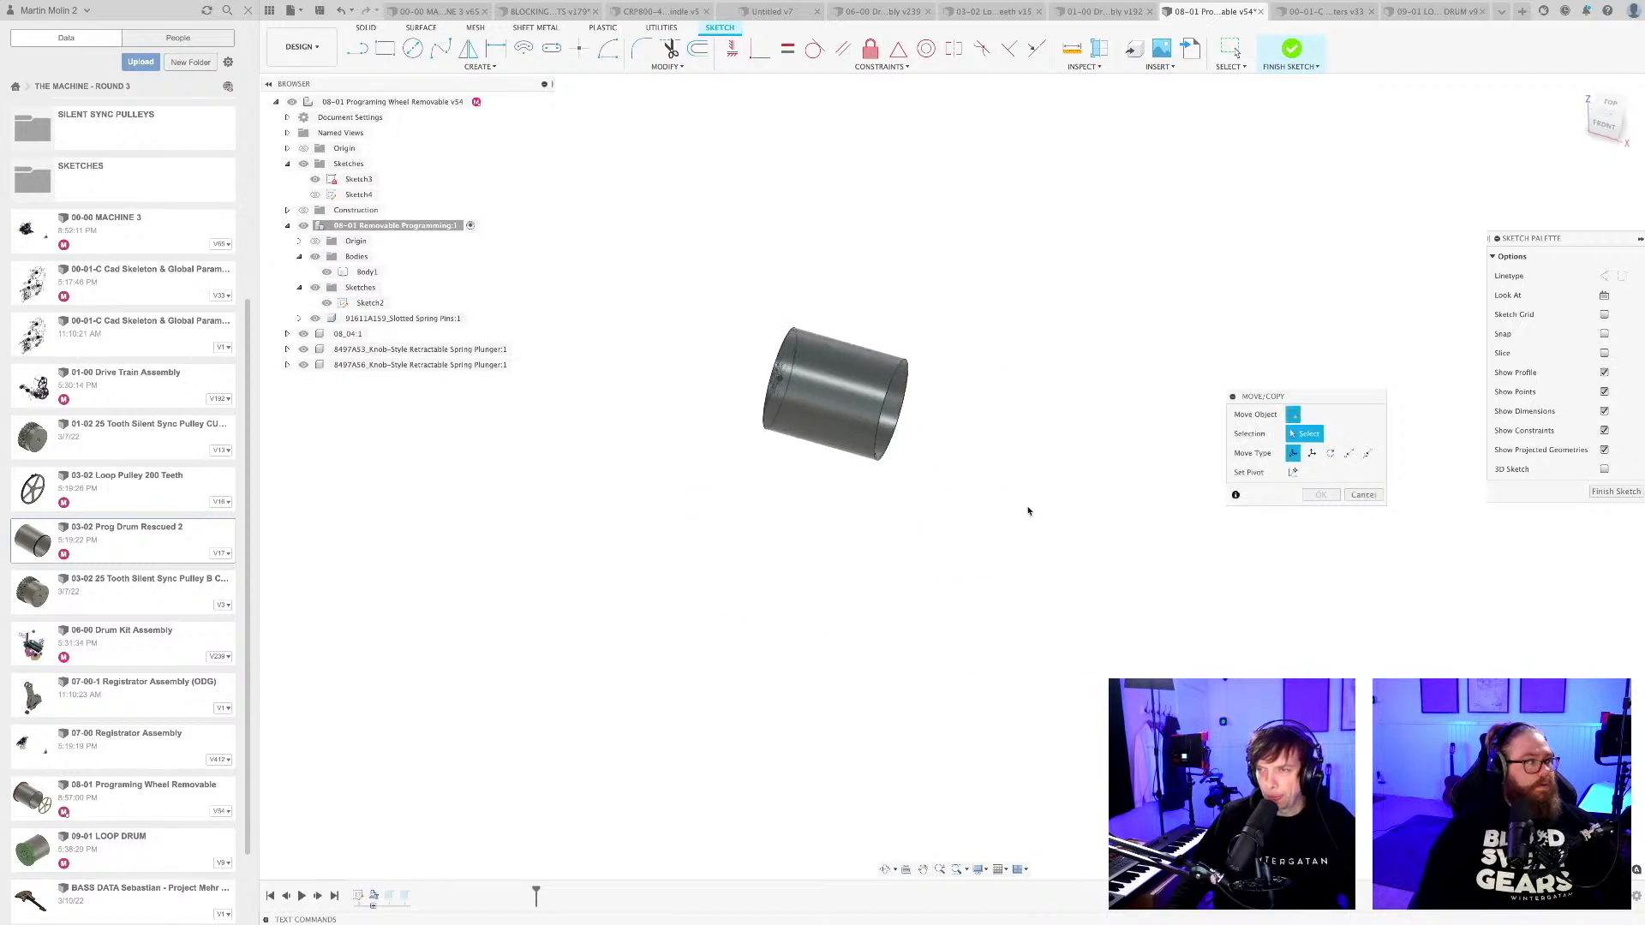
{"action": "left_click_drag", "start_coordinate": [1334, 399], "coordinate": [1216, 300]}
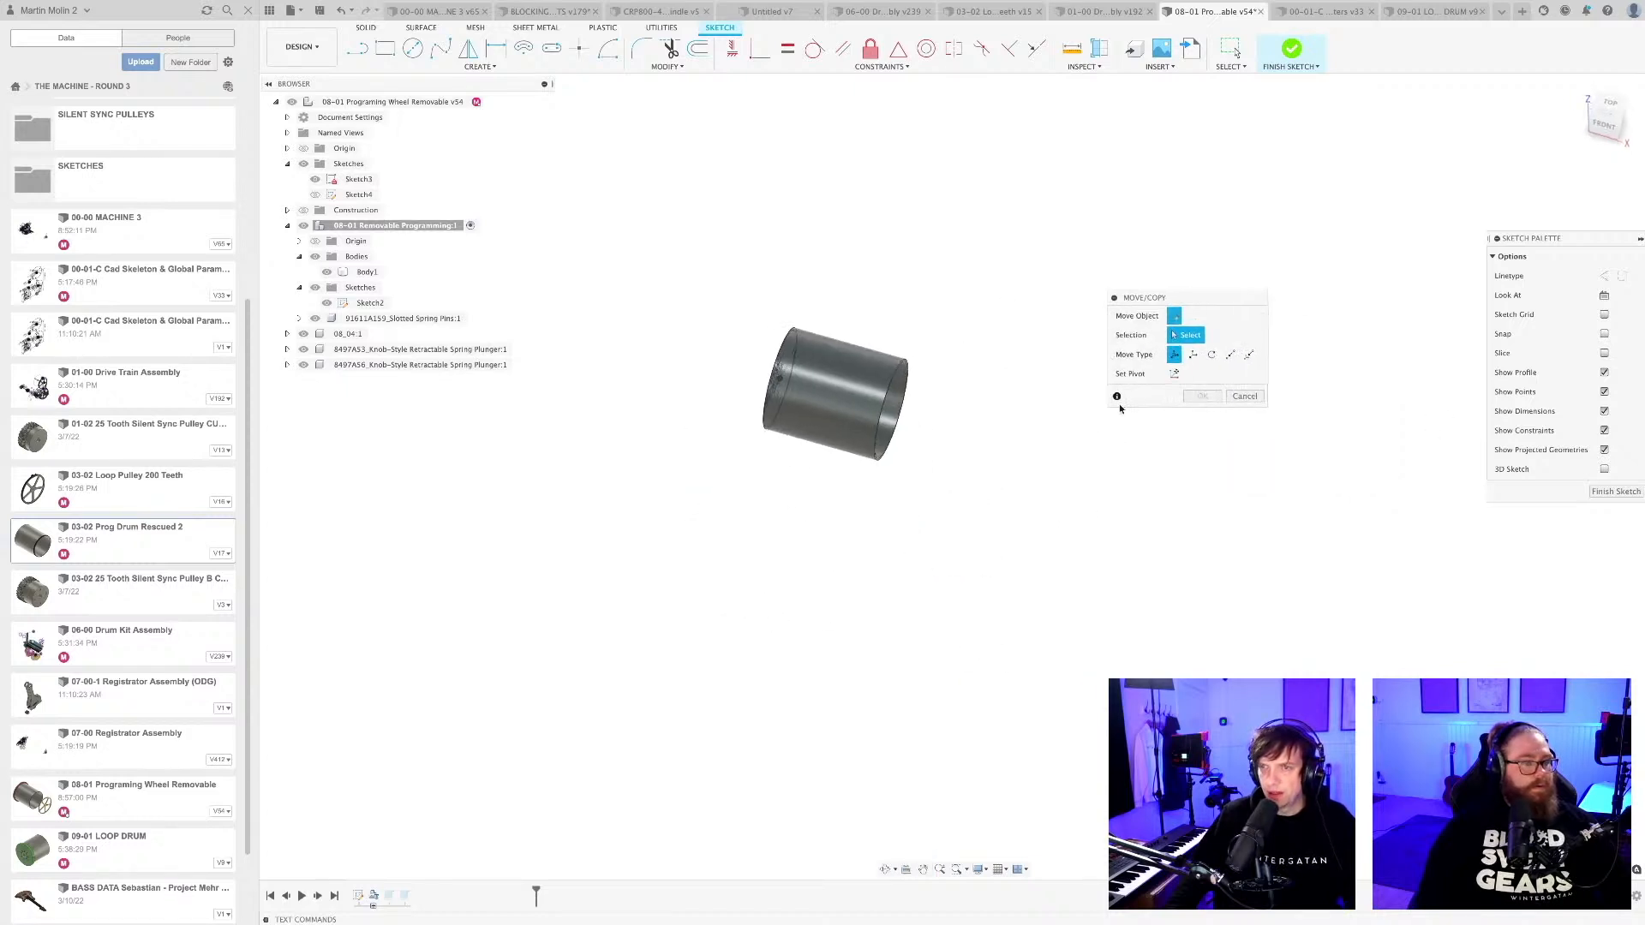
{"action": "scroll", "coordinate": [1119, 404], "scroll_direction": "down", "scroll_amount": 3}
{"action": "left_click", "coordinate": [1617, 493]}
{"action": "scroll", "coordinate": [1141, 496], "scroll_direction": "down", "scroll_amount": 5}
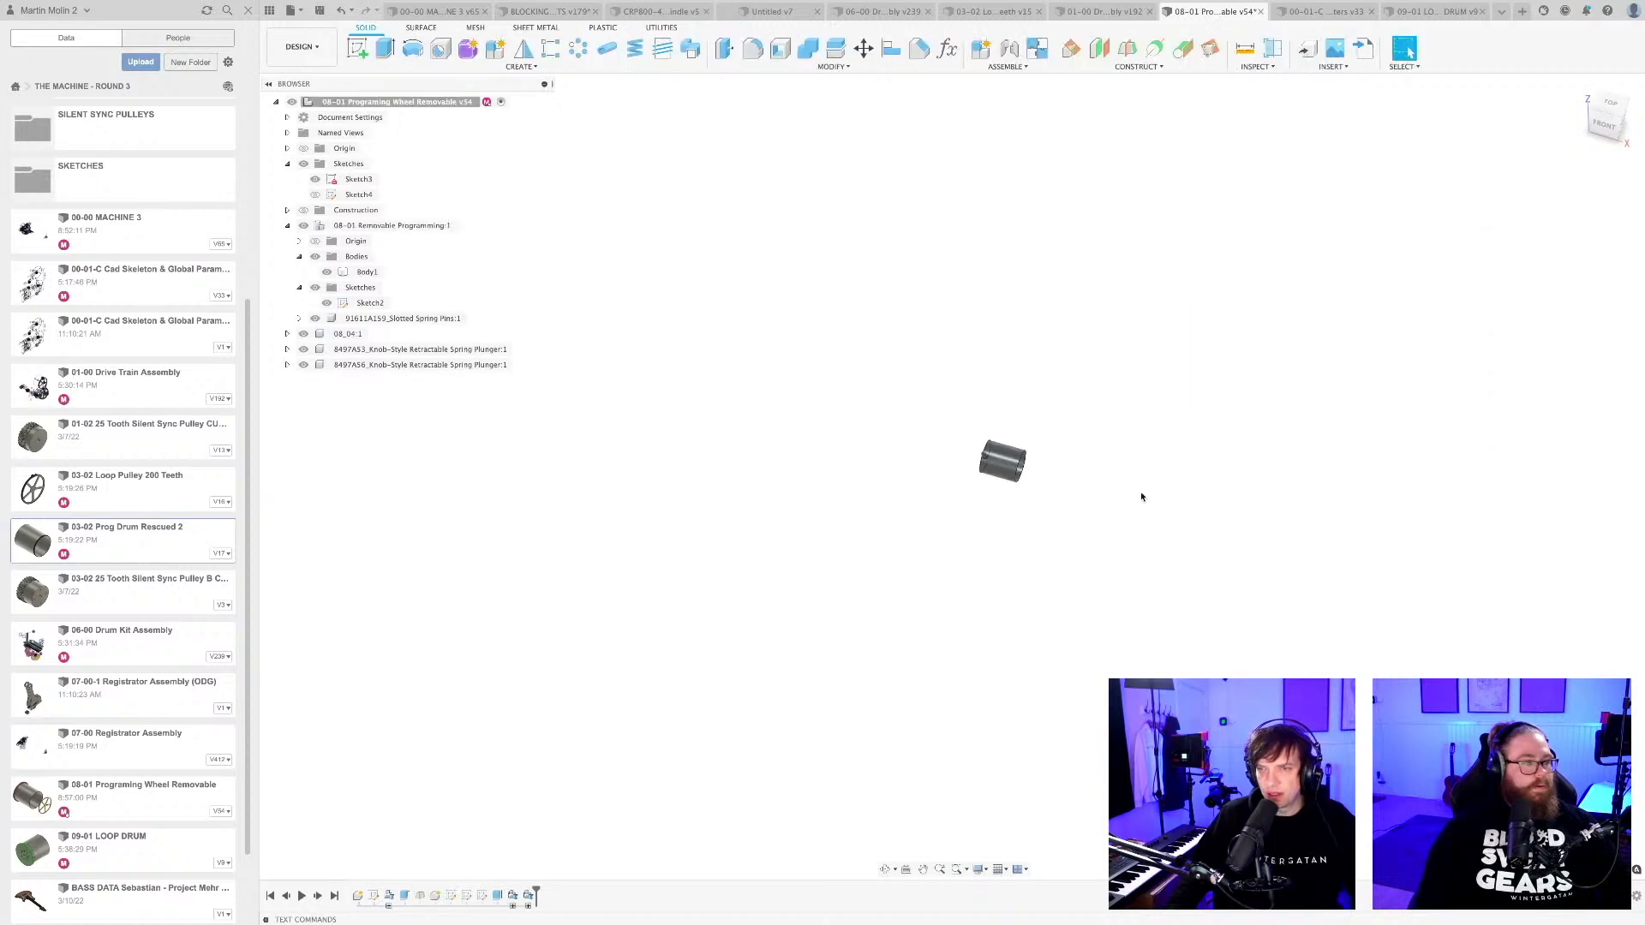
Hide both knob-style retractable spring plungers at the centre of the drum.
{"action": "scroll", "coordinate": [908, 510], "scroll_direction": "up", "scroll_amount": 10}
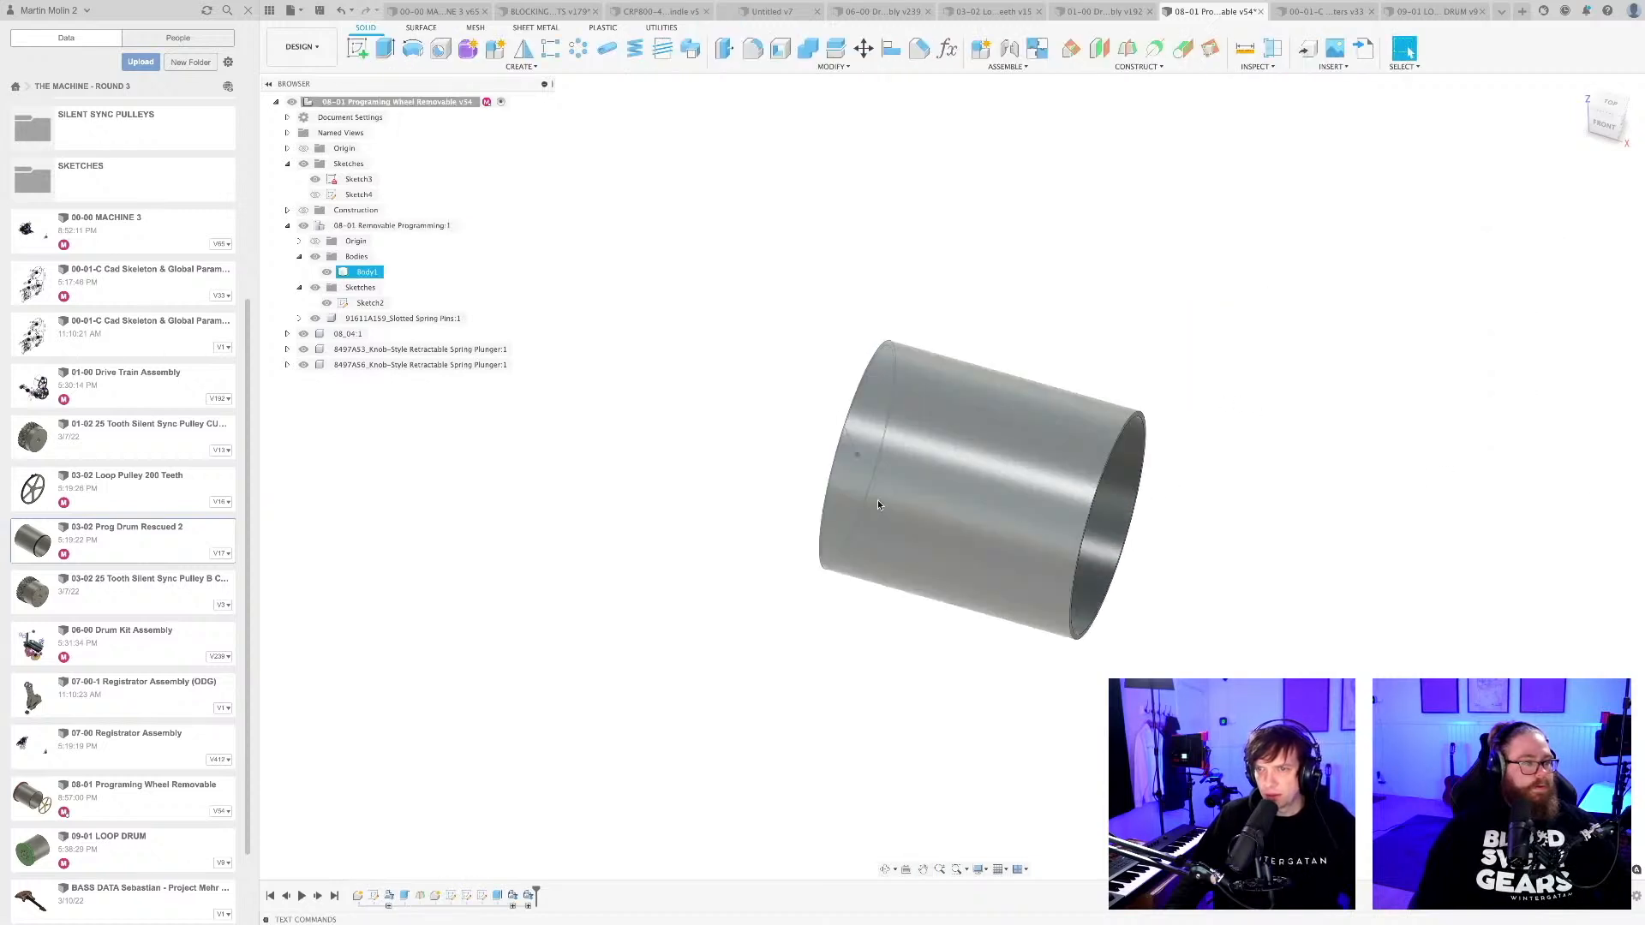
{"action": "scroll", "coordinate": [883, 527], "scroll_direction": "up", "scroll_amount": 10}
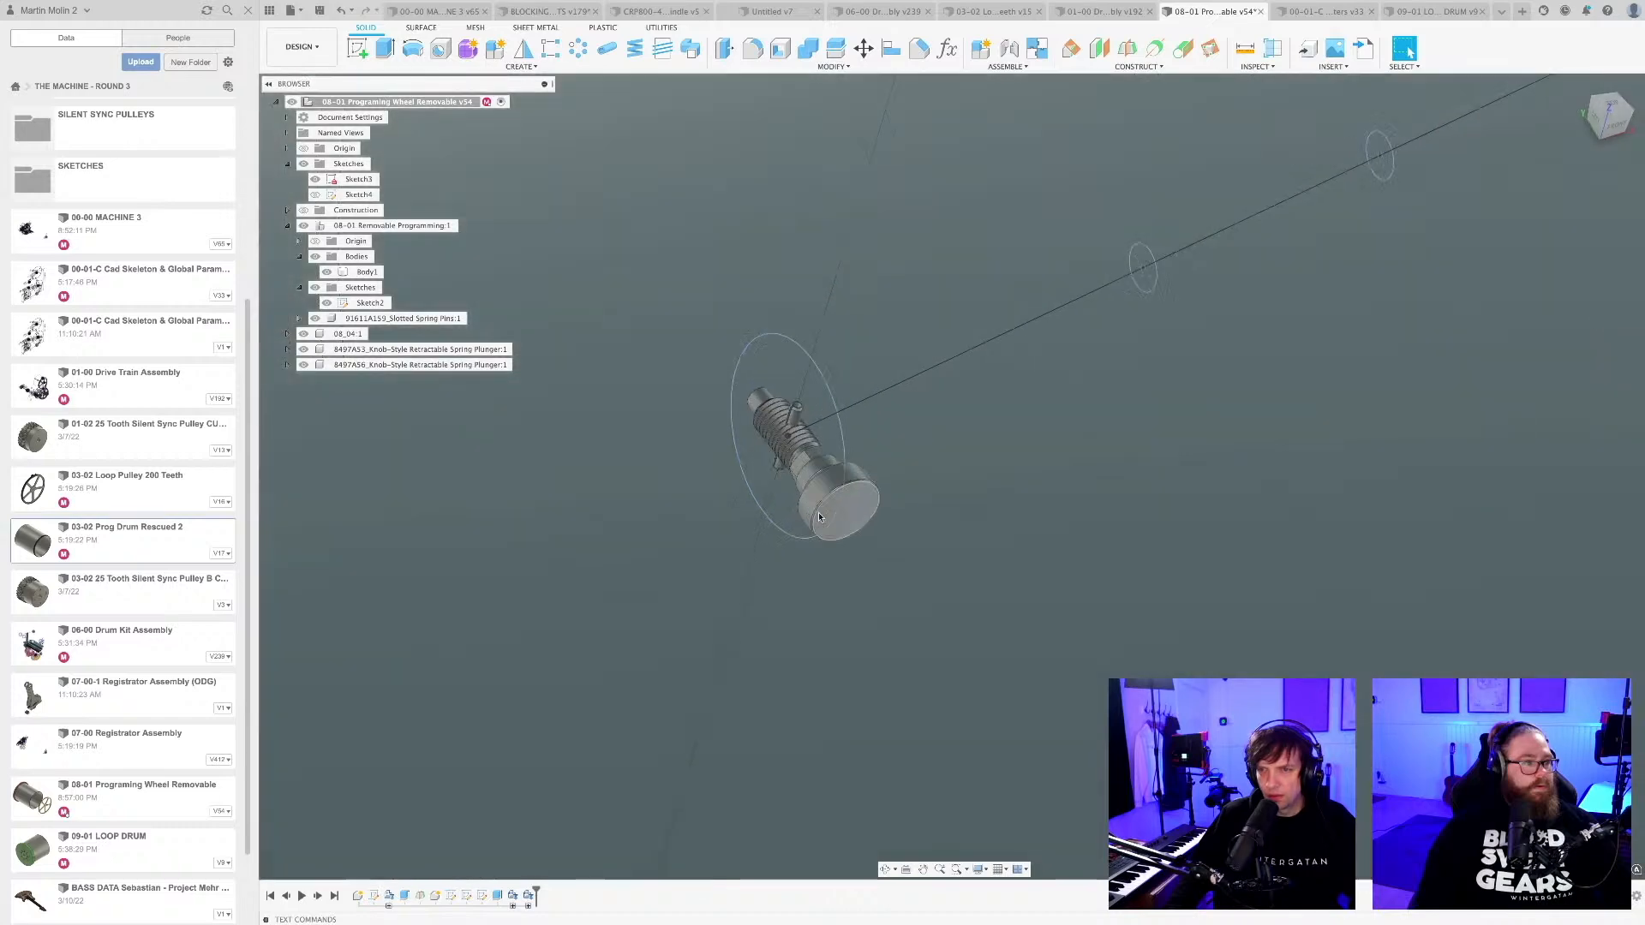
{"action": "scroll", "coordinate": [799, 448], "scroll_direction": "up", "scroll_amount": 1}
{"action": "middle_click_drag", "start_coordinate": [800, 448], "coordinate": [888, 454]}
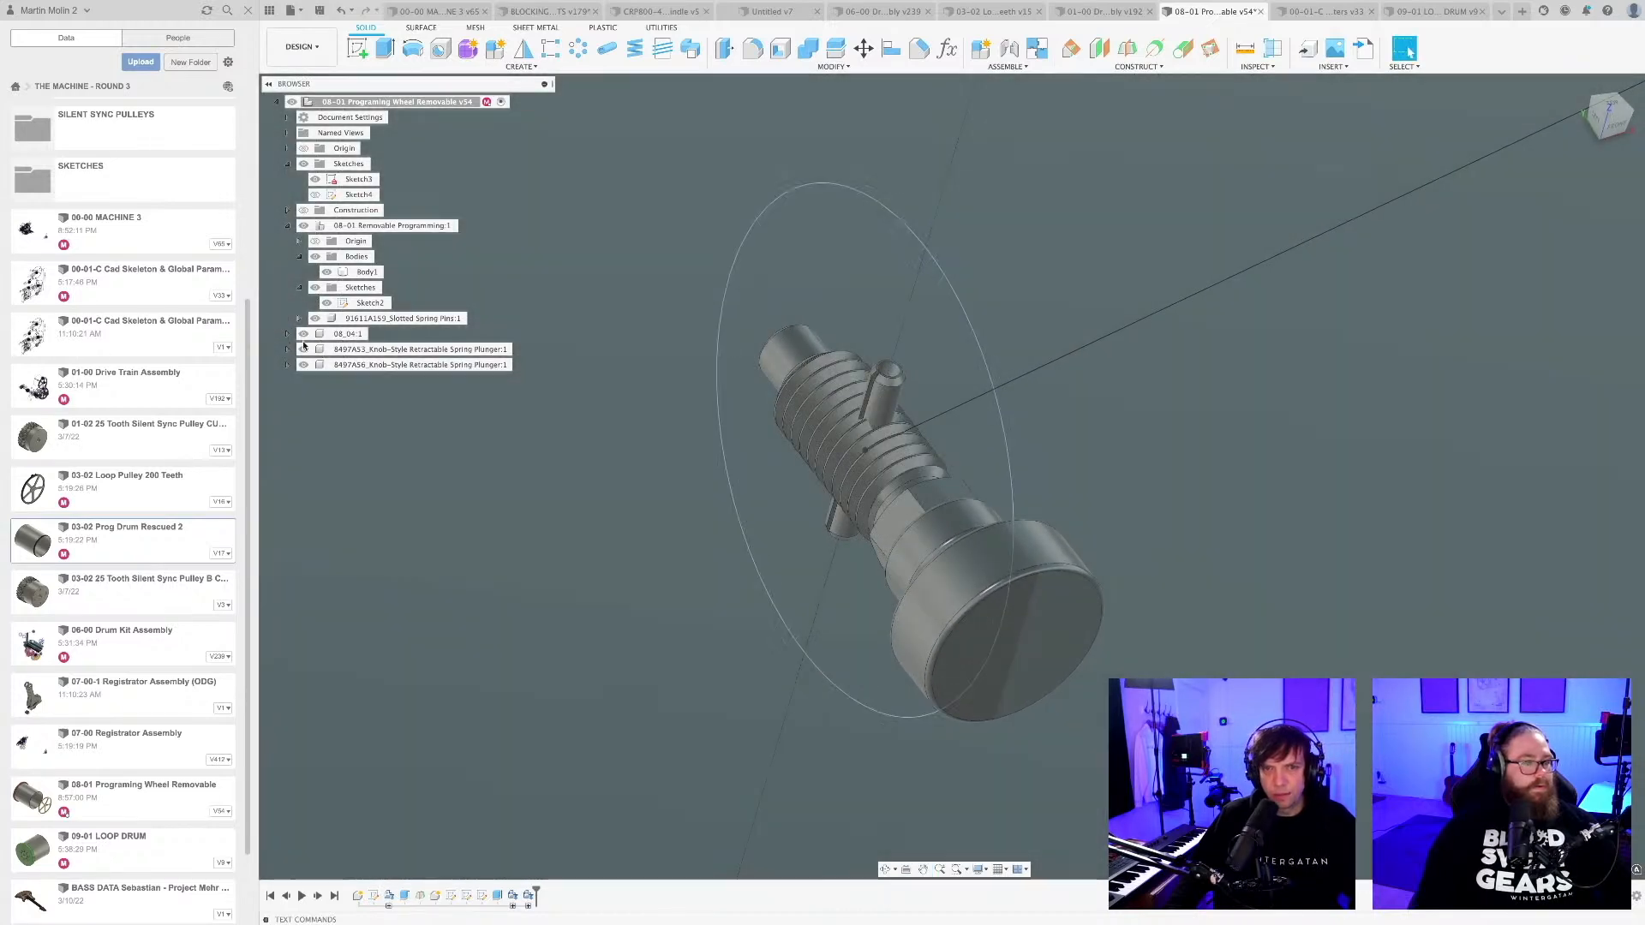
{"action": "left_click", "coordinate": [304, 350]}
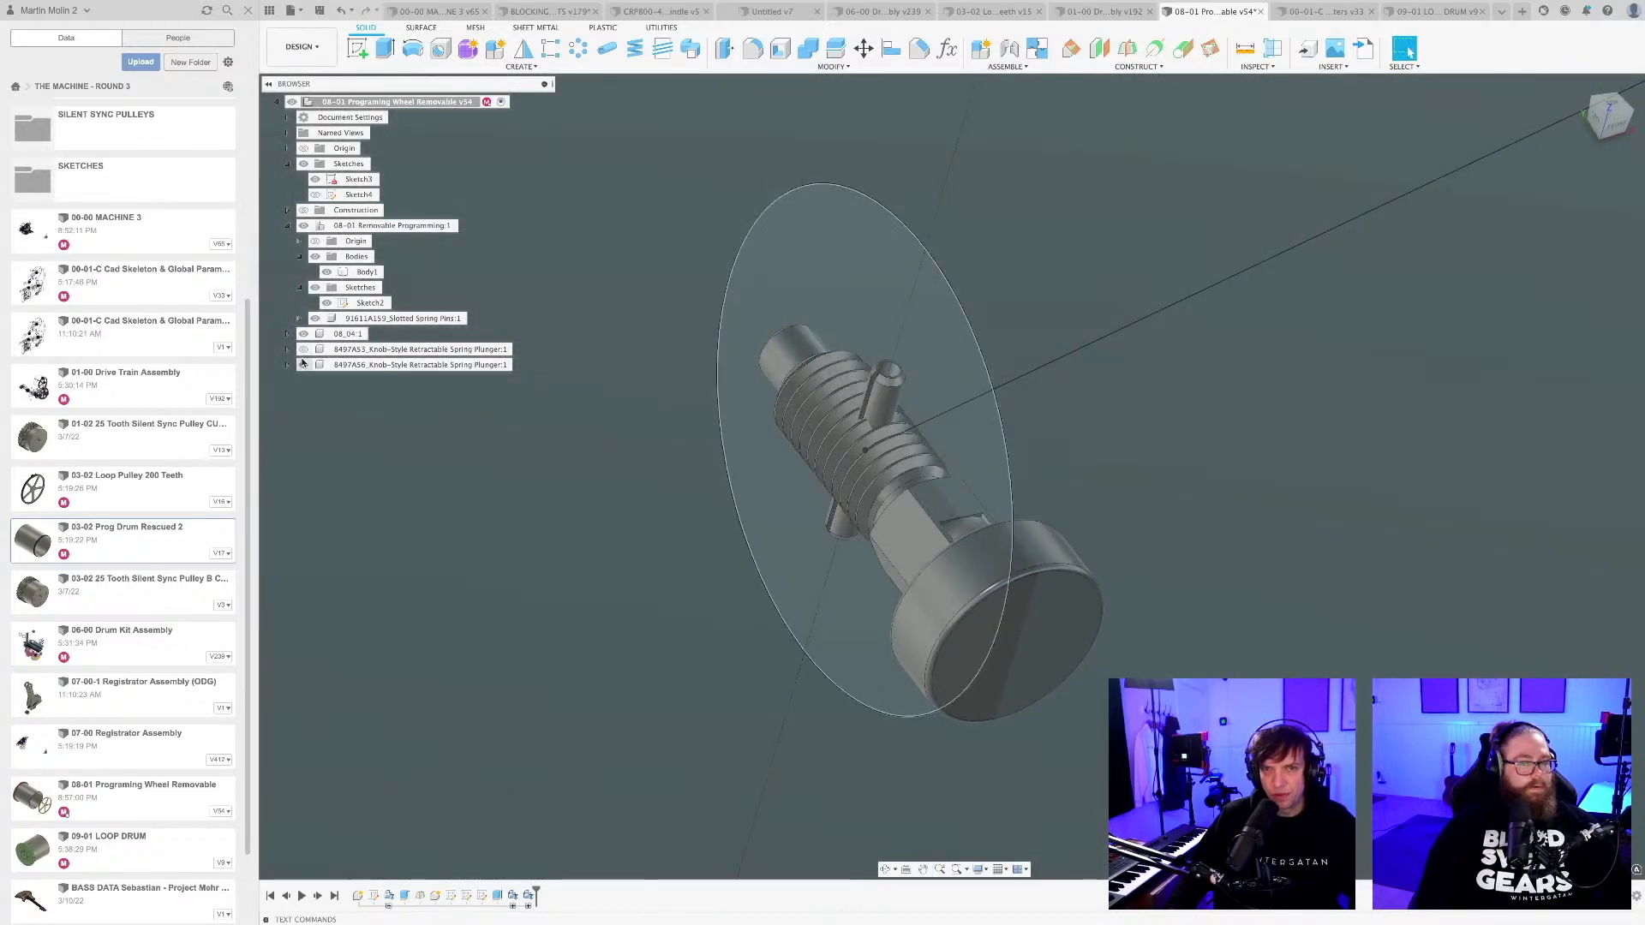
{"action": "left_click", "coordinate": [303, 365]}
{"action": "scroll", "coordinate": [909, 497], "scroll_direction": "up", "scroll_amount": 5}
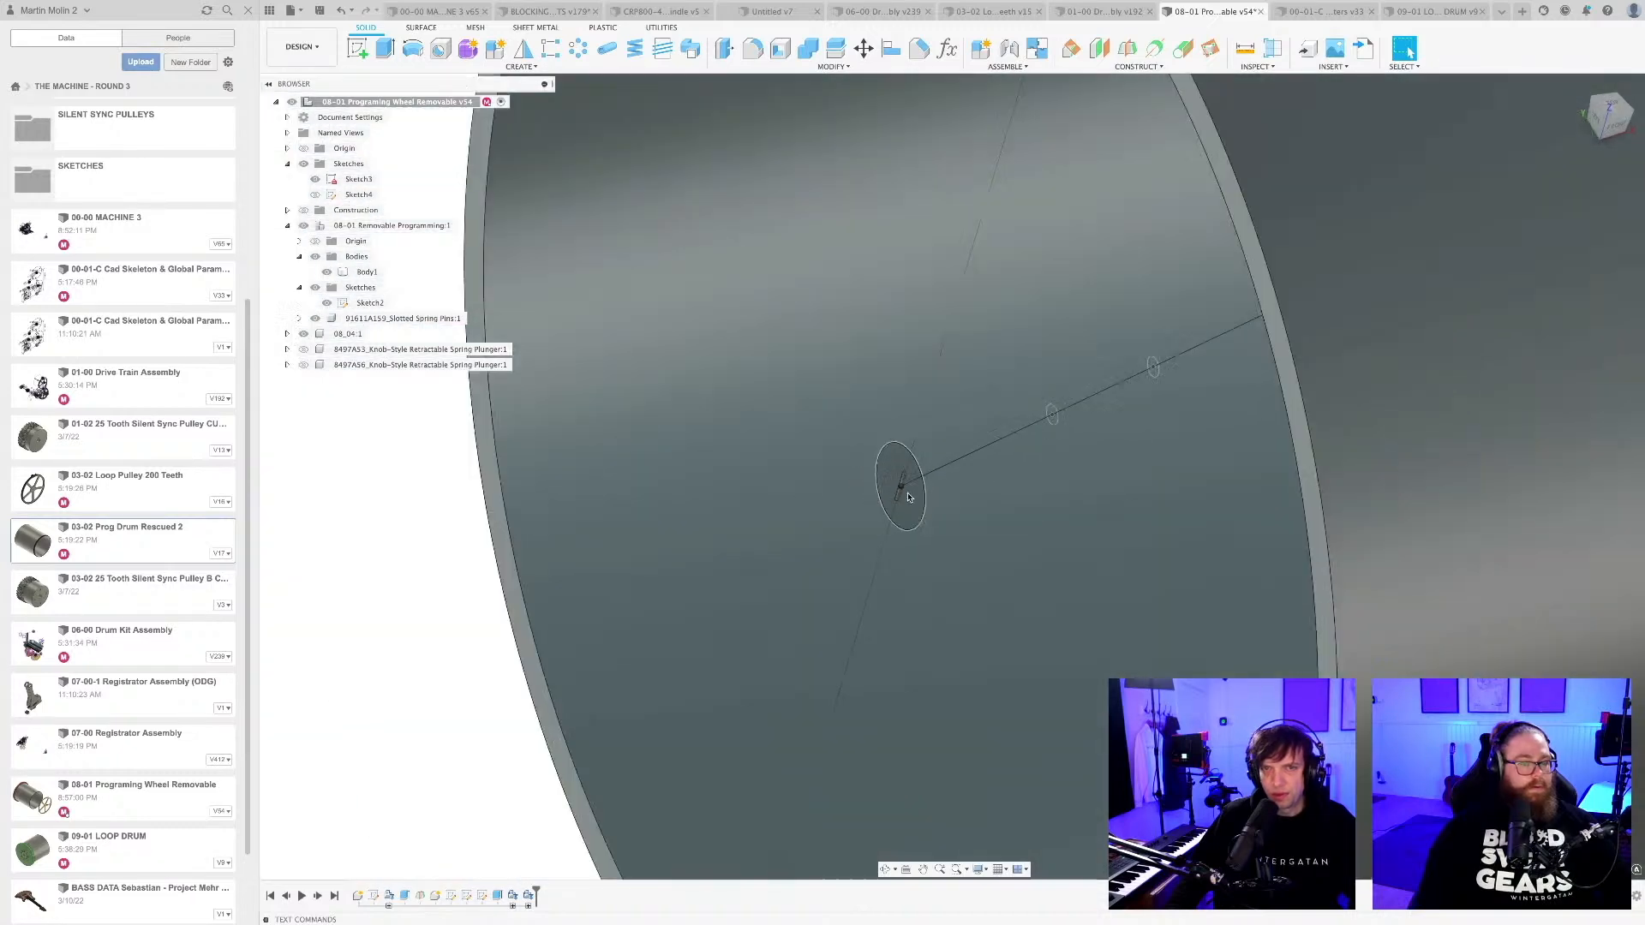
Hide the 08_04 component and the bodies of the removable programming component, keeping its sketch and the slotted pin shown.
{"action": "scroll", "coordinate": [908, 497], "scroll_direction": "down", "scroll_amount": 2}
{"action": "left_click", "coordinate": [303, 227]}
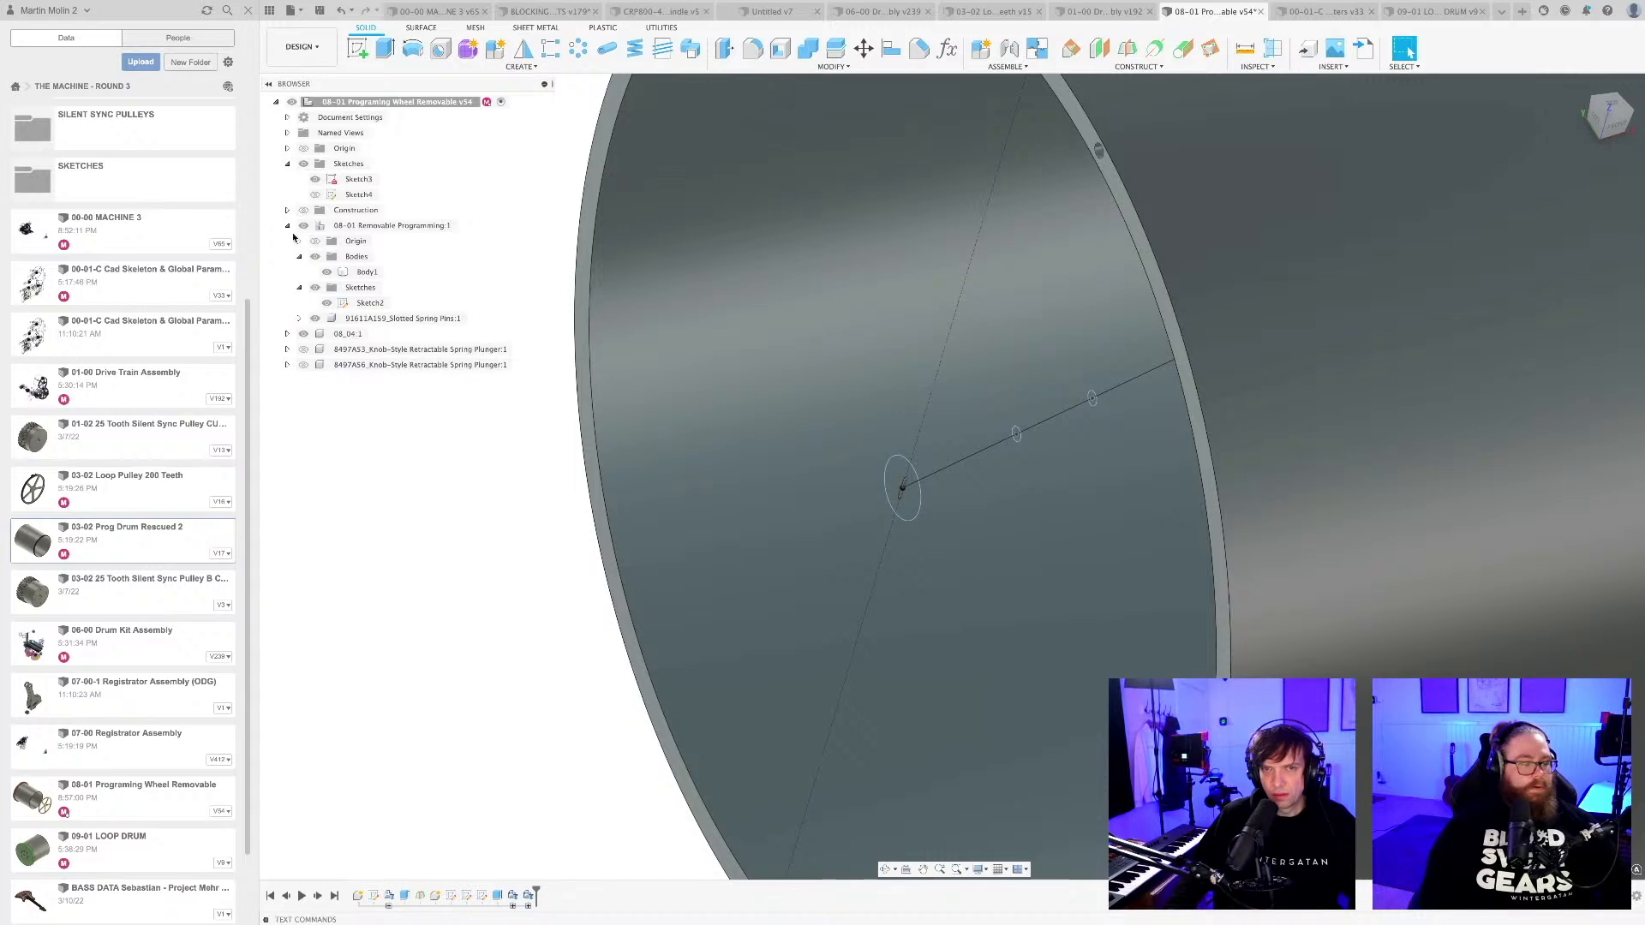
{"action": "left_click", "coordinate": [288, 225]}
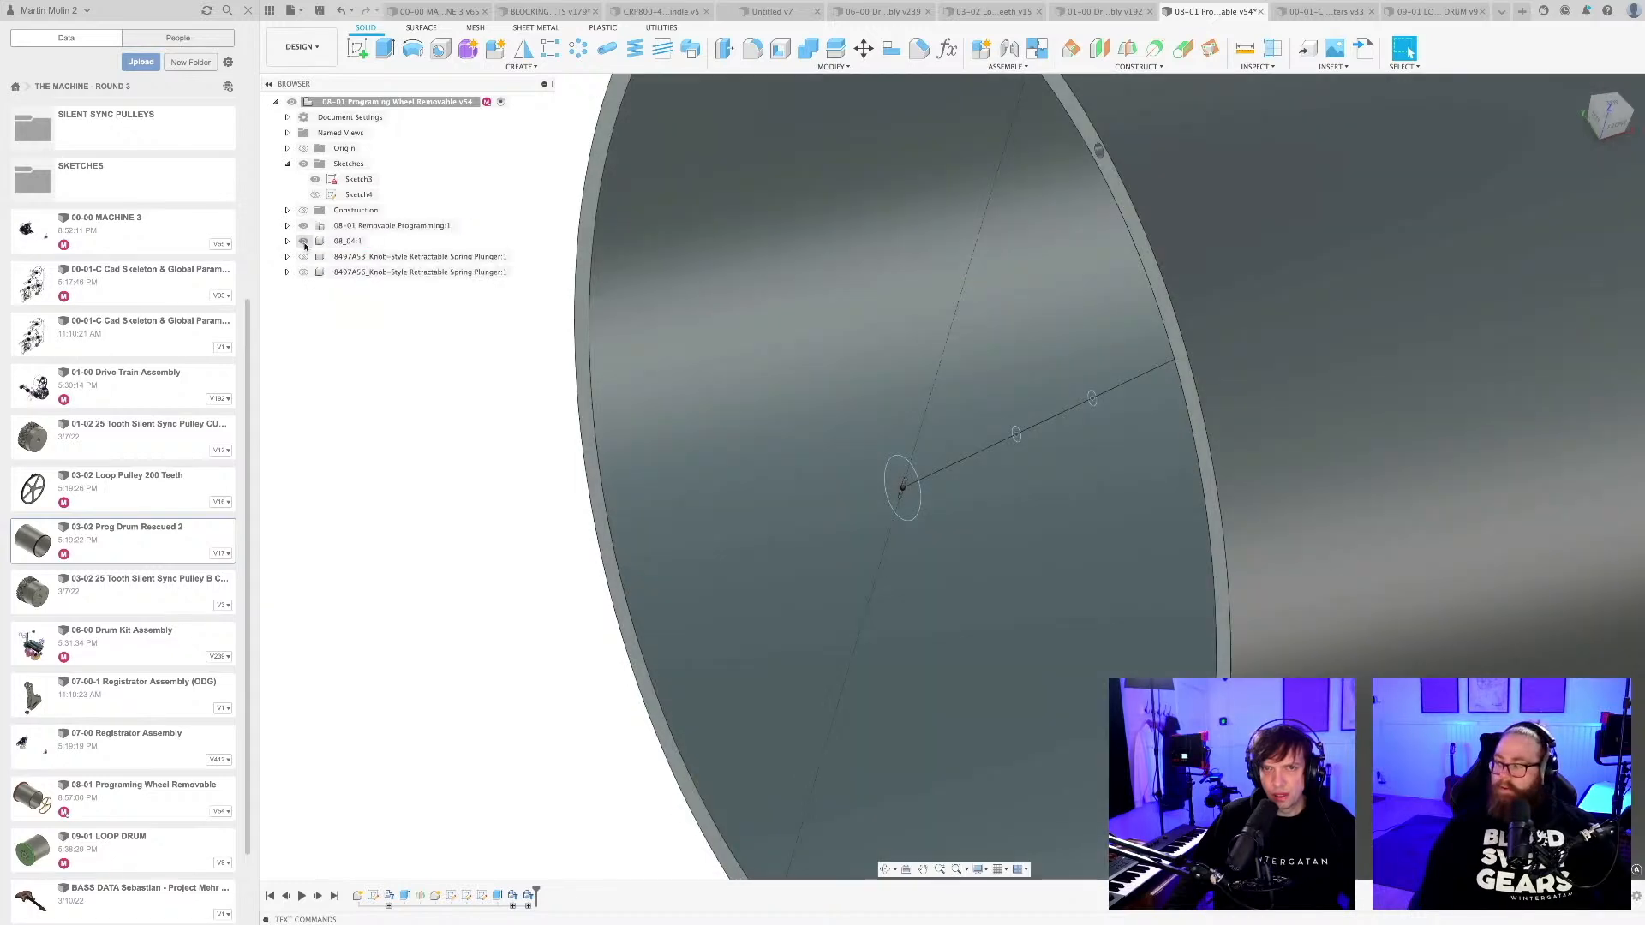
{"action": "left_click", "coordinate": [288, 225]}
{"action": "left_click", "coordinate": [315, 256]}
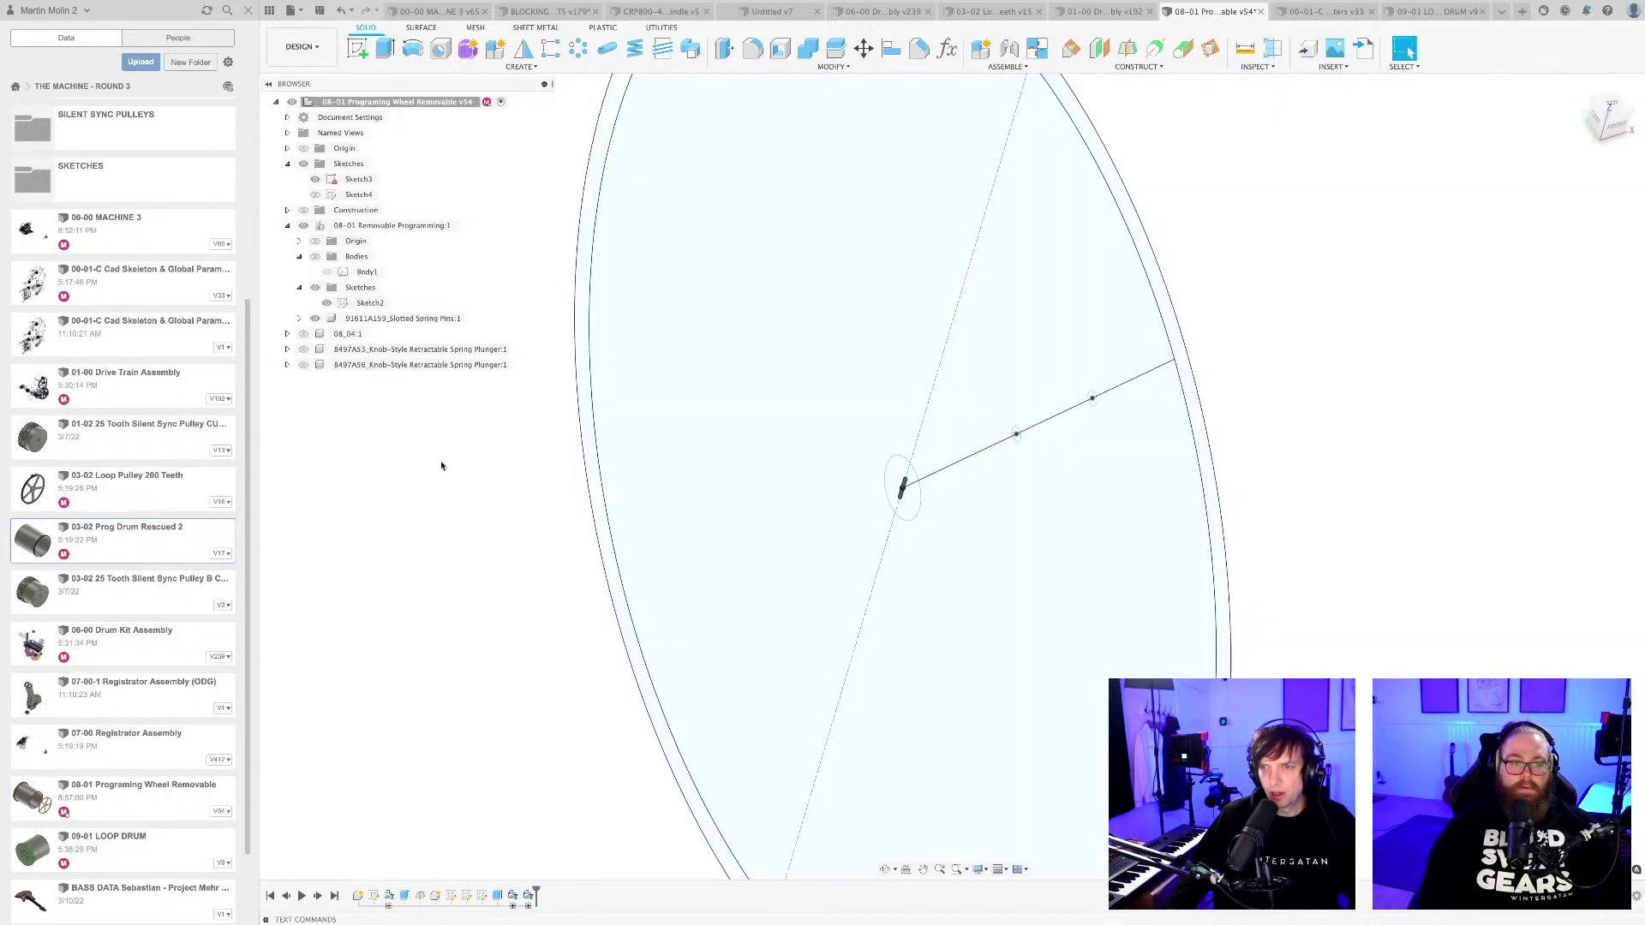
Examine the slotted spring pin at the wheel's centre, including its slot and chamfered ends.
{"action": "middle_click_drag", "start_coordinate": [944, 479], "coordinate": [932, 481], "text": "shift"}
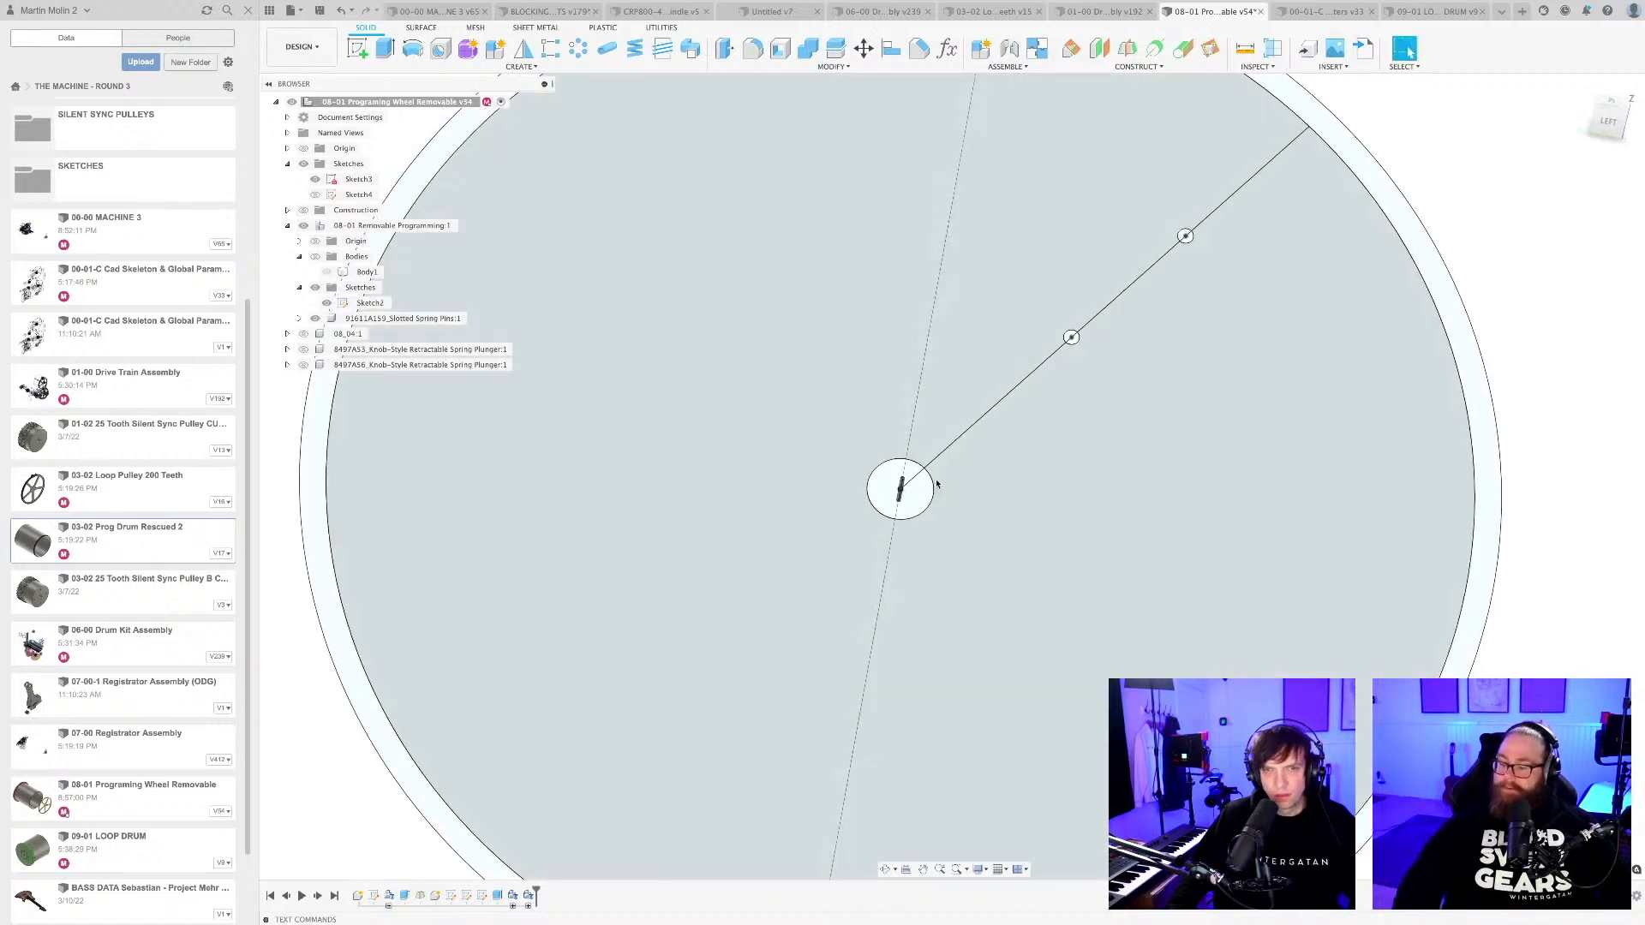
{"action": "scroll", "coordinate": [931, 516], "scroll_direction": "up", "scroll_amount": 15}
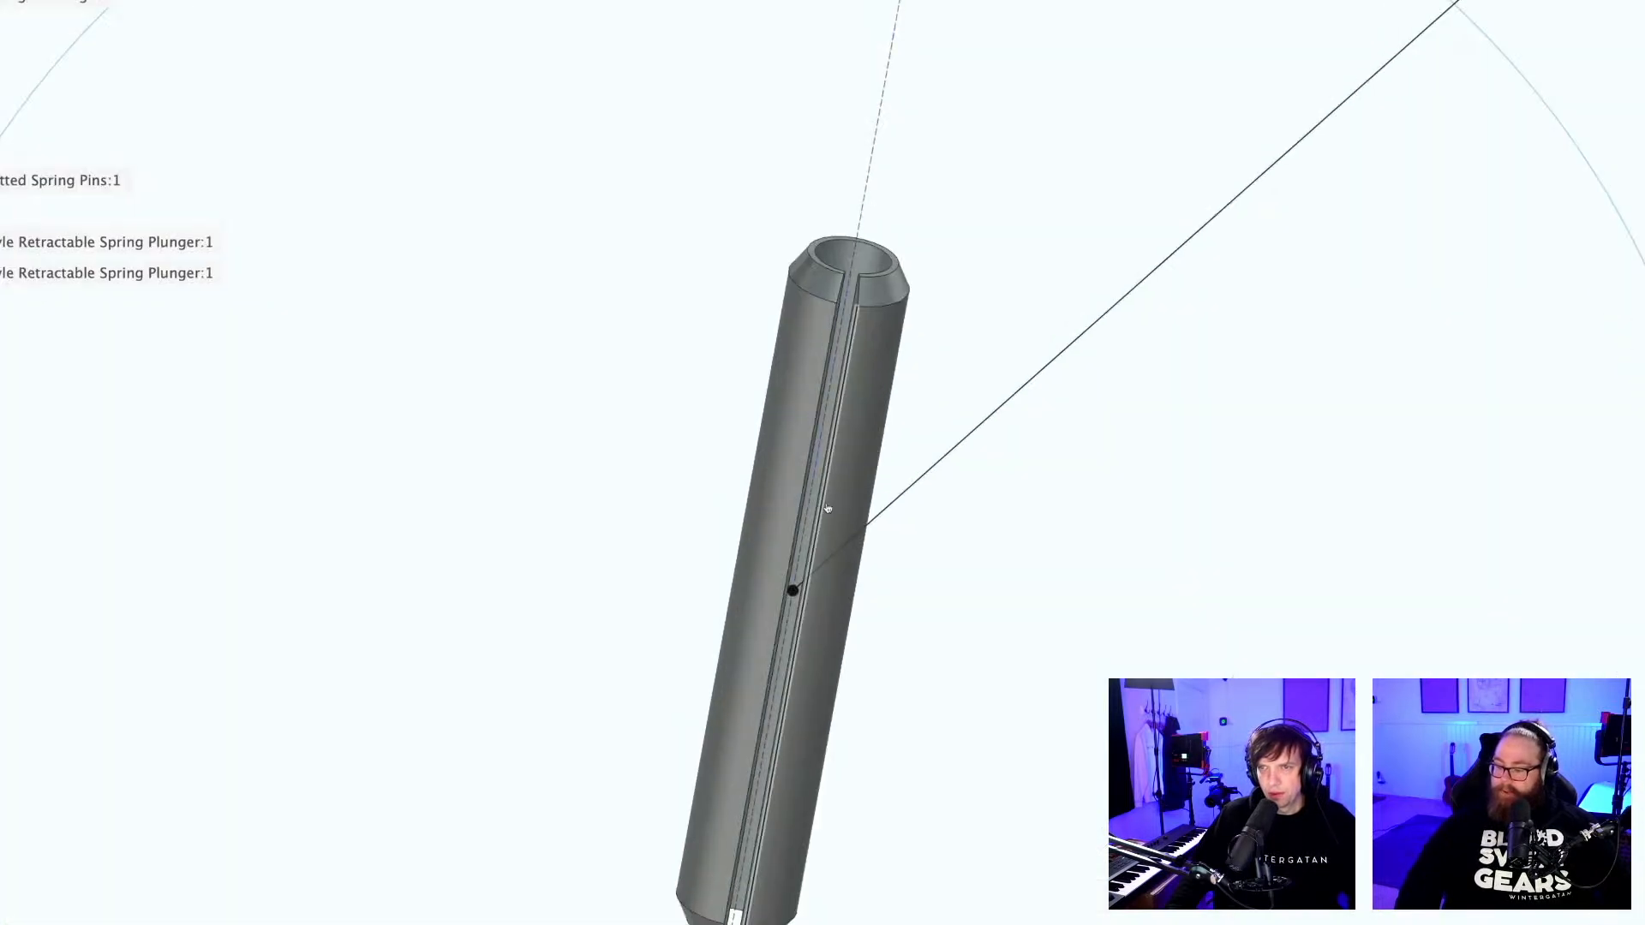
{"action": "middle_click_drag", "start_coordinate": [811, 481], "coordinate": [804, 425]}
{"action": "scroll", "coordinate": [814, 391], "scroll_direction": "down", "scroll_amount": 3}
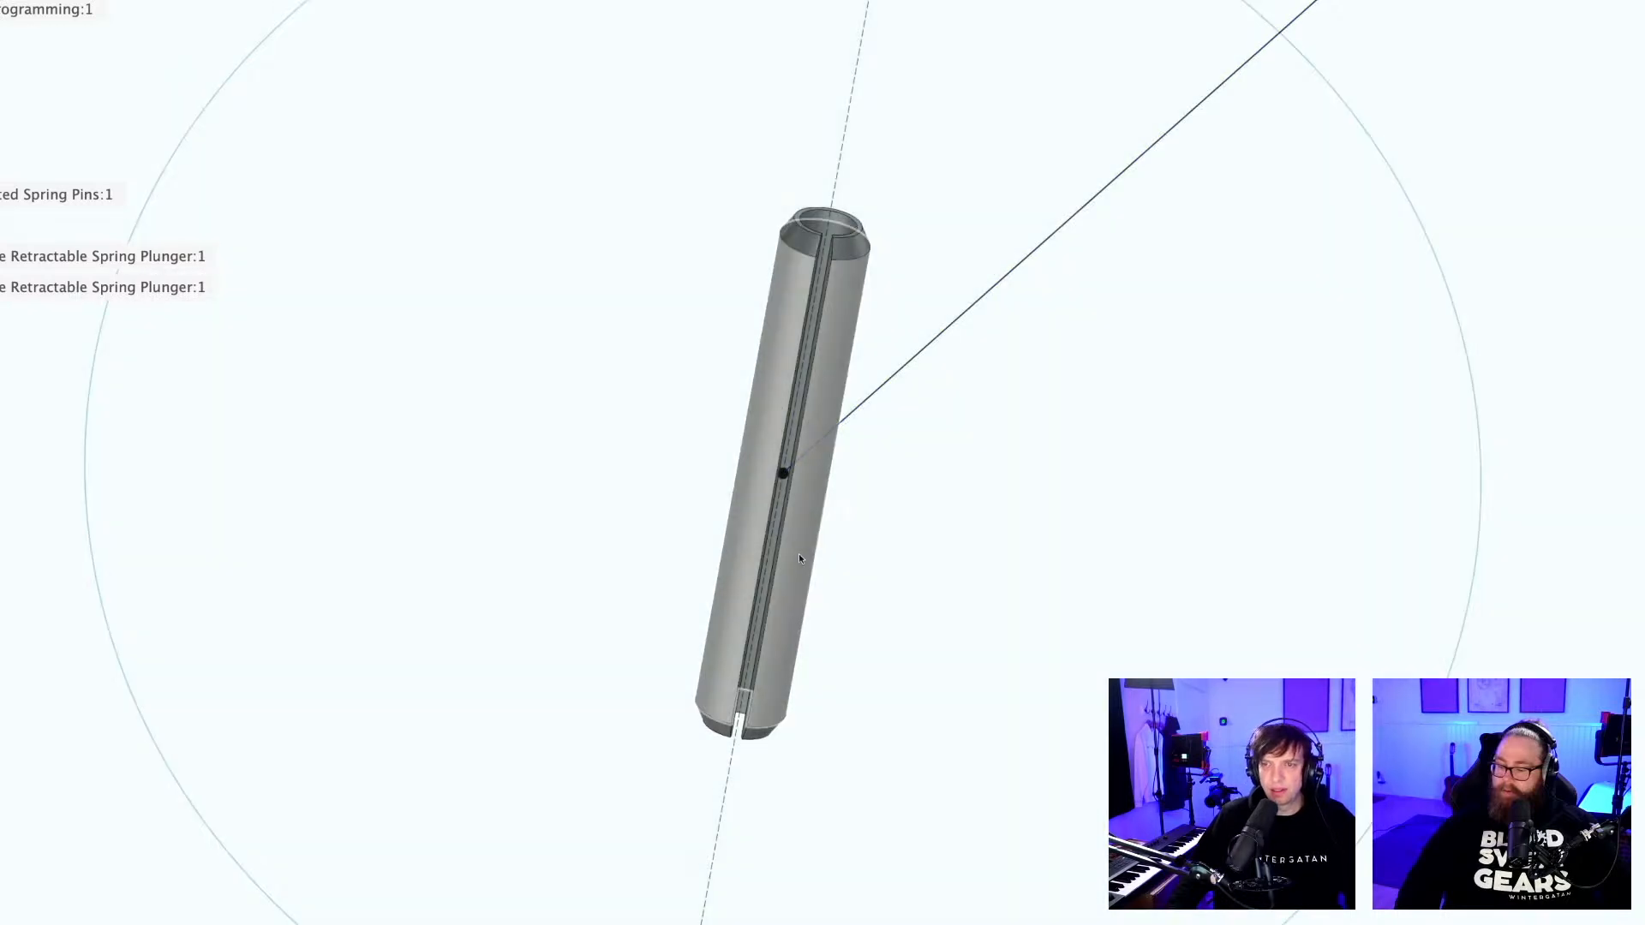
{"action": "scroll", "coordinate": [801, 530], "scroll_direction": "down", "scroll_amount": 15}
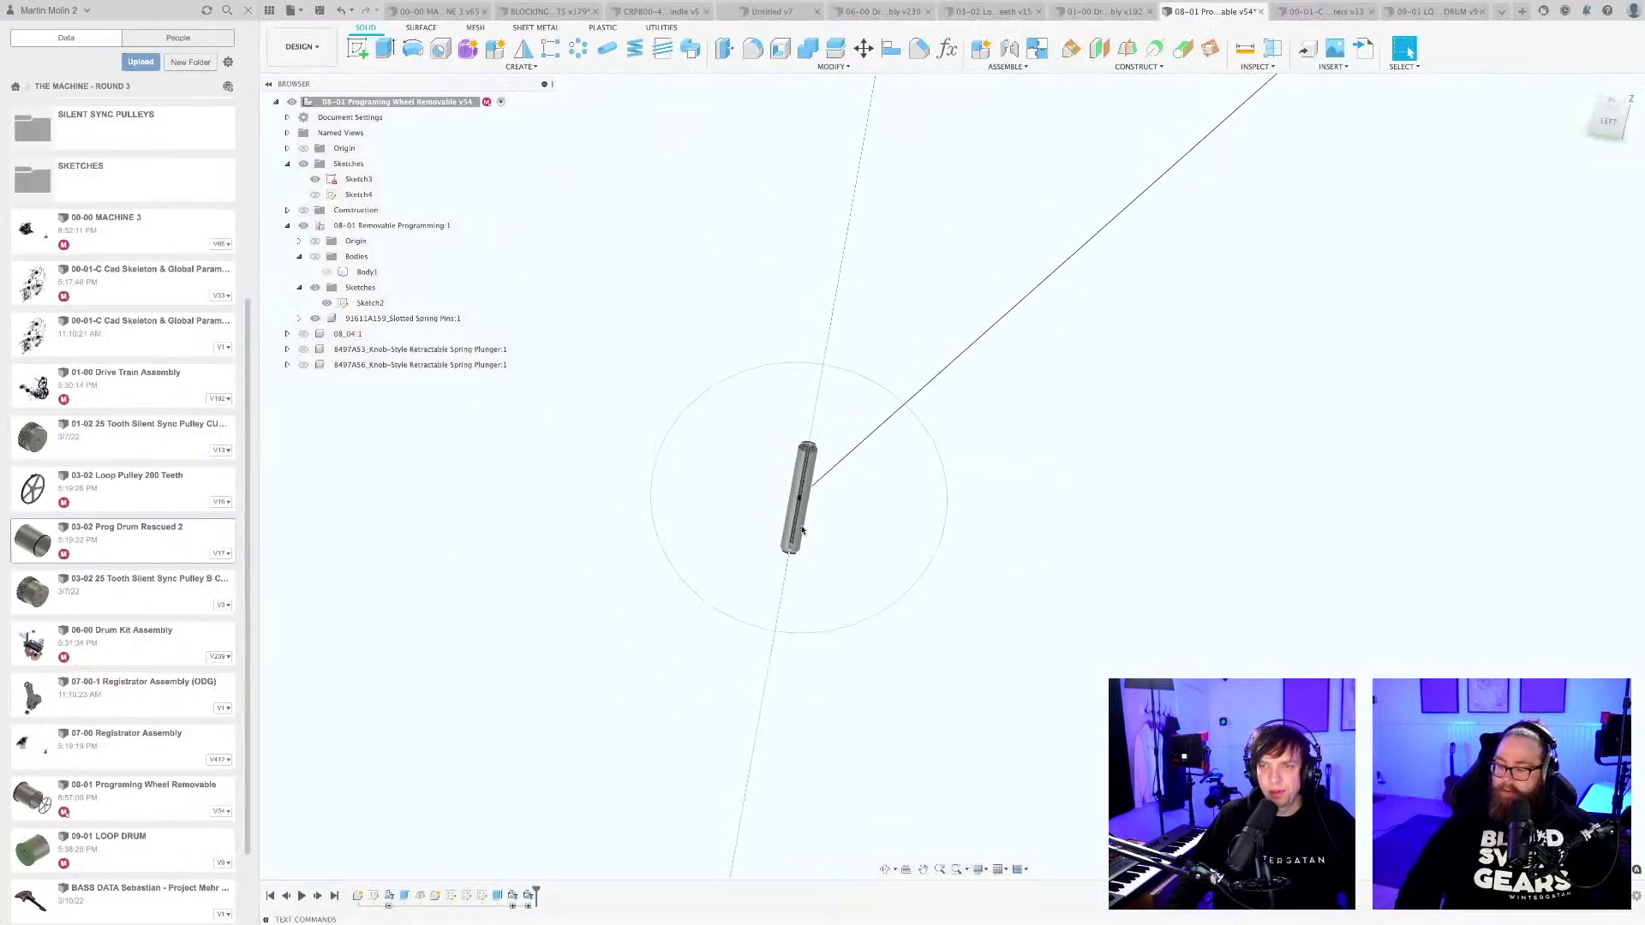
Save the removable programming wheel design with the version description "User Saved".
{"action": "scroll", "coordinate": [801, 531], "scroll_direction": "down", "scroll_amount": 5}
{"action": "mouse_move", "coordinate": [1019, 573]}
{"action": "middle_mouse_down"}
{"action": "mouse_move", "coordinate": [988, 599]}
{"action": "mouse_move", "coordinate": [1008, 574]}
{"action": "middle_mouse_up"}
{"action": "mouse_move", "coordinate": [899, 509]}
{"action": "middle_mouse_down", "text": "shift"}
{"action": "mouse_move", "coordinate": [894, 466]}
{"action": "mouse_move", "coordinate": [875, 479]}
{"action": "middle_mouse_up", "text": "shift"}
{"action": "key", "text": "ctrl+s"}
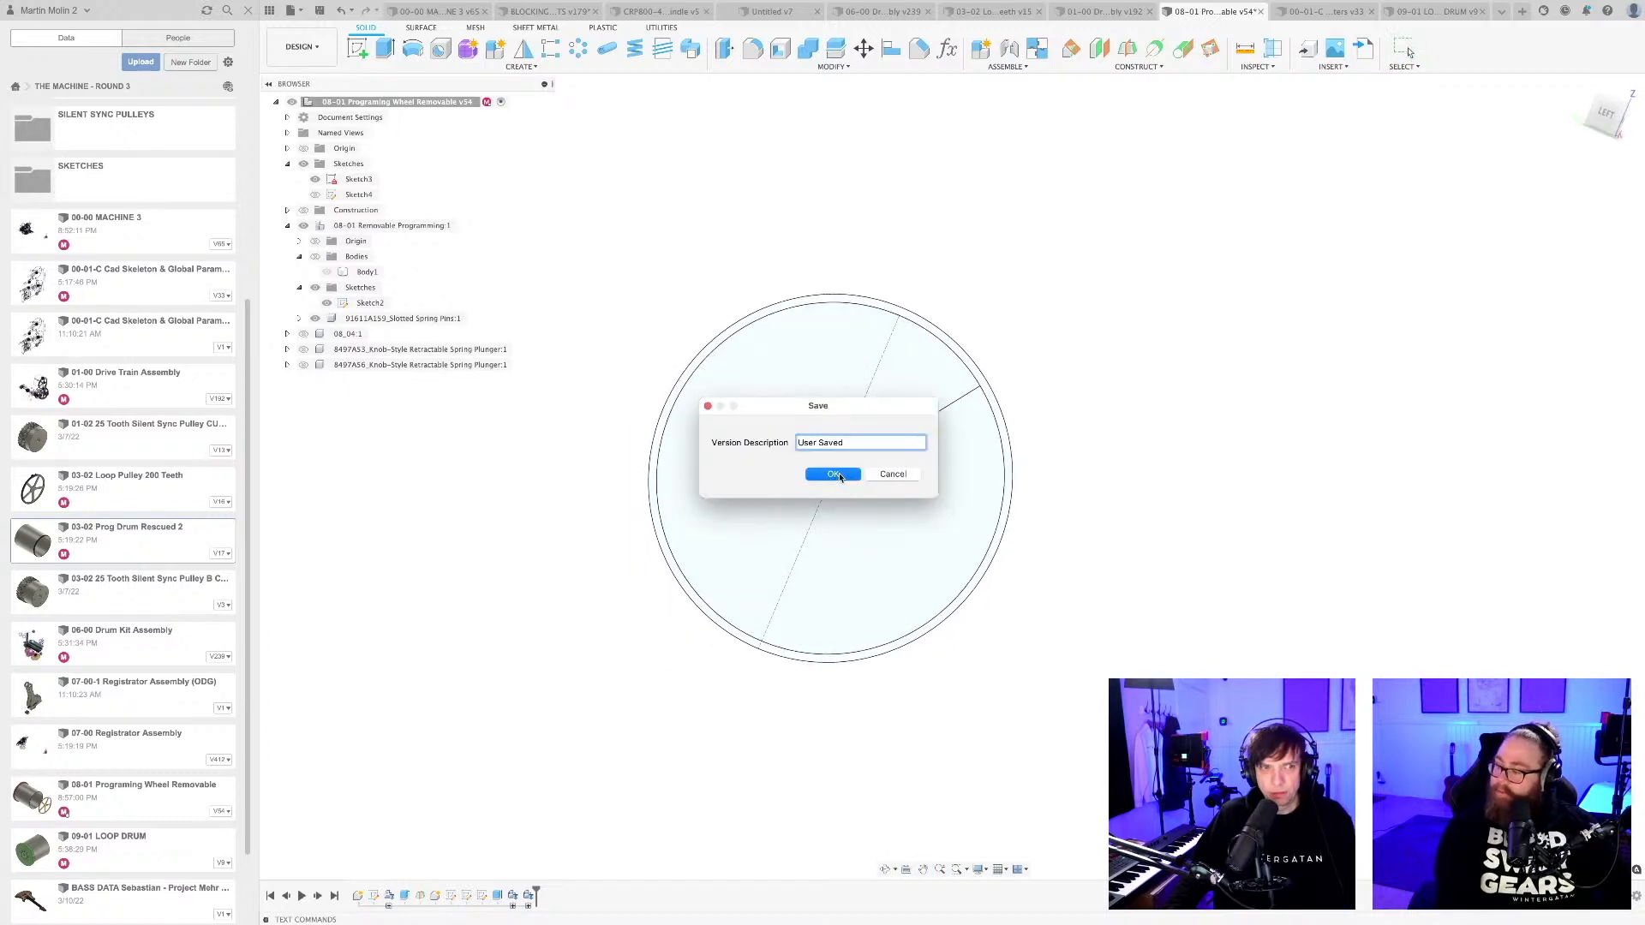
{"action": "left_click", "coordinate": [838, 472]}
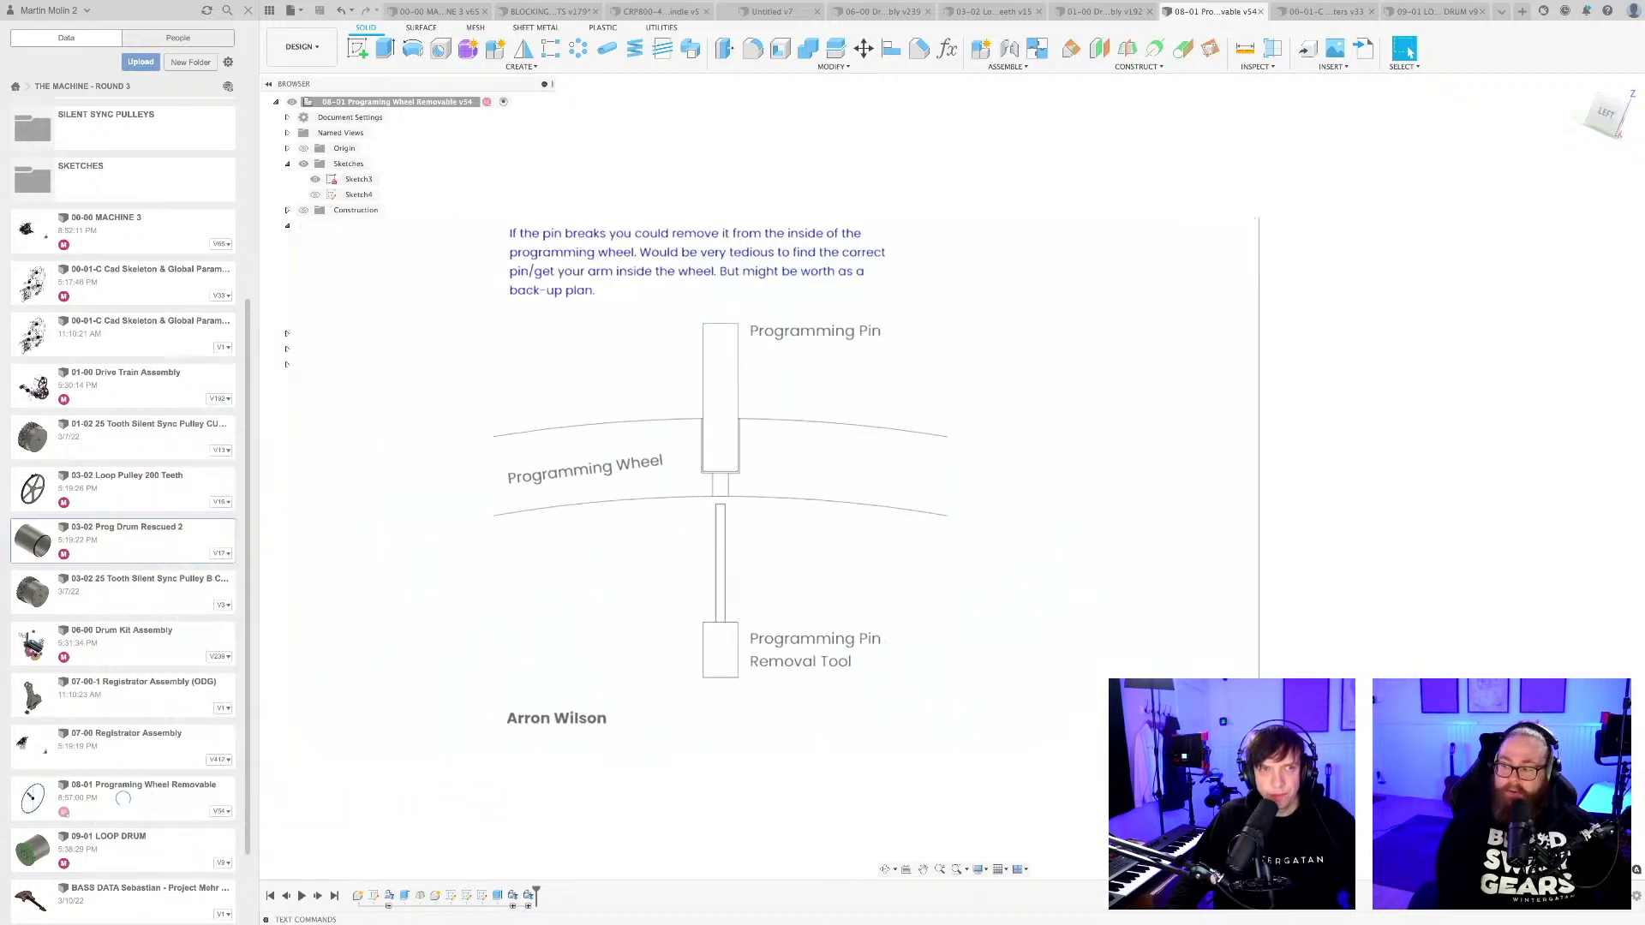
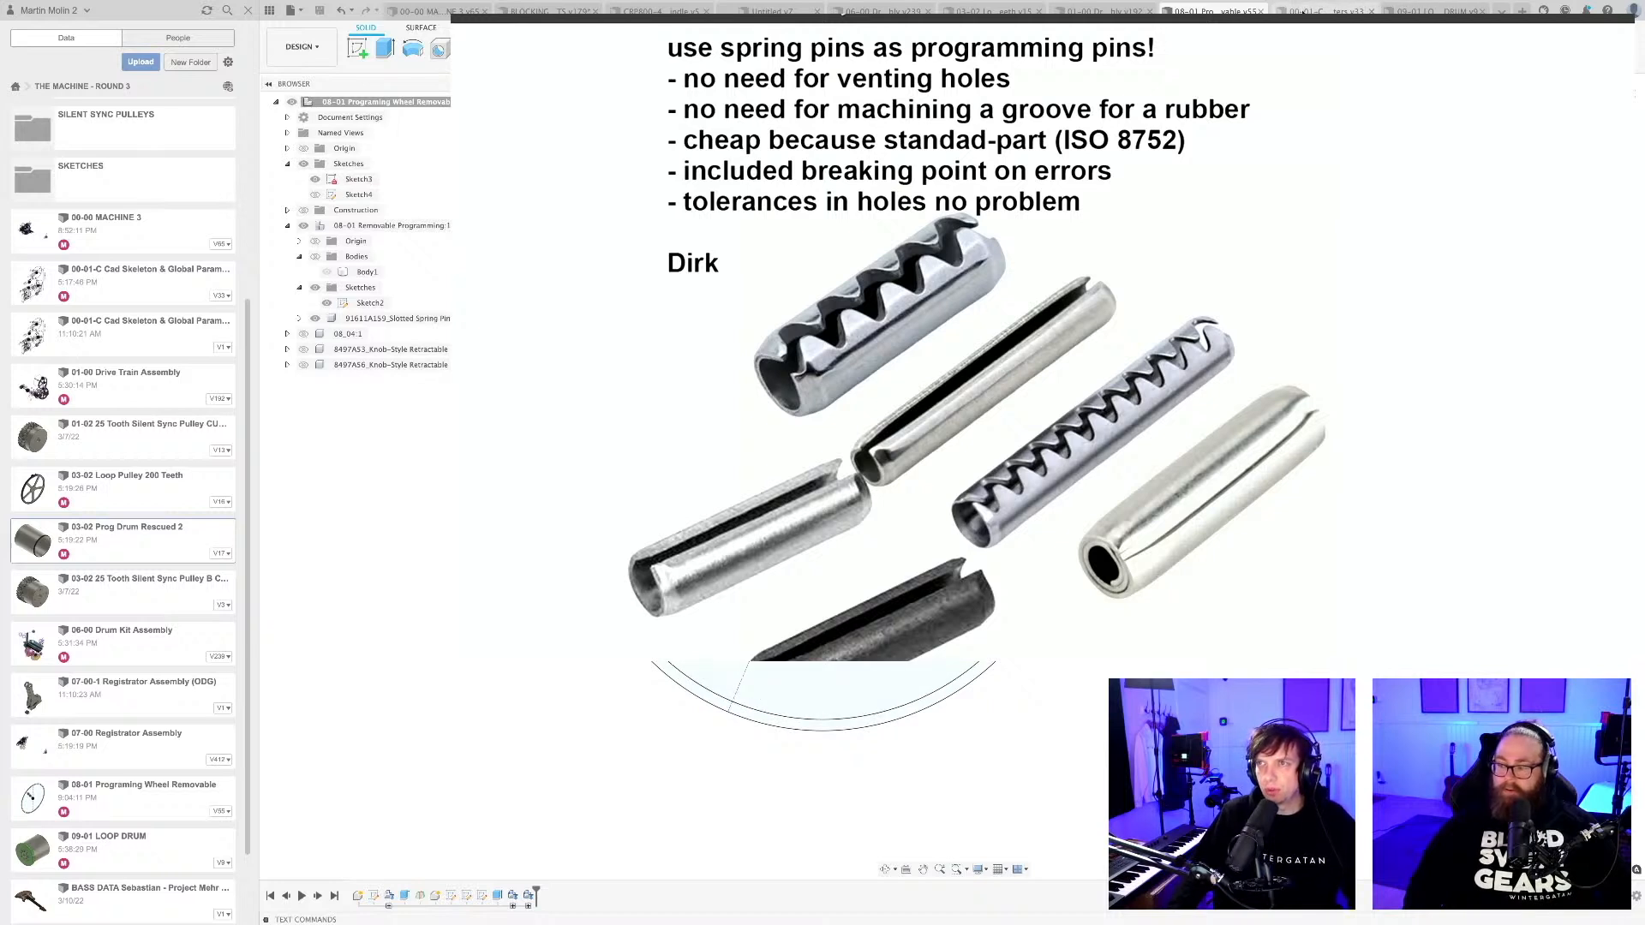
Switch to the CRP800 CNC machine design and examine the large drum mounted on its frame.
{"action": "left_click", "coordinate": [659, 12]}
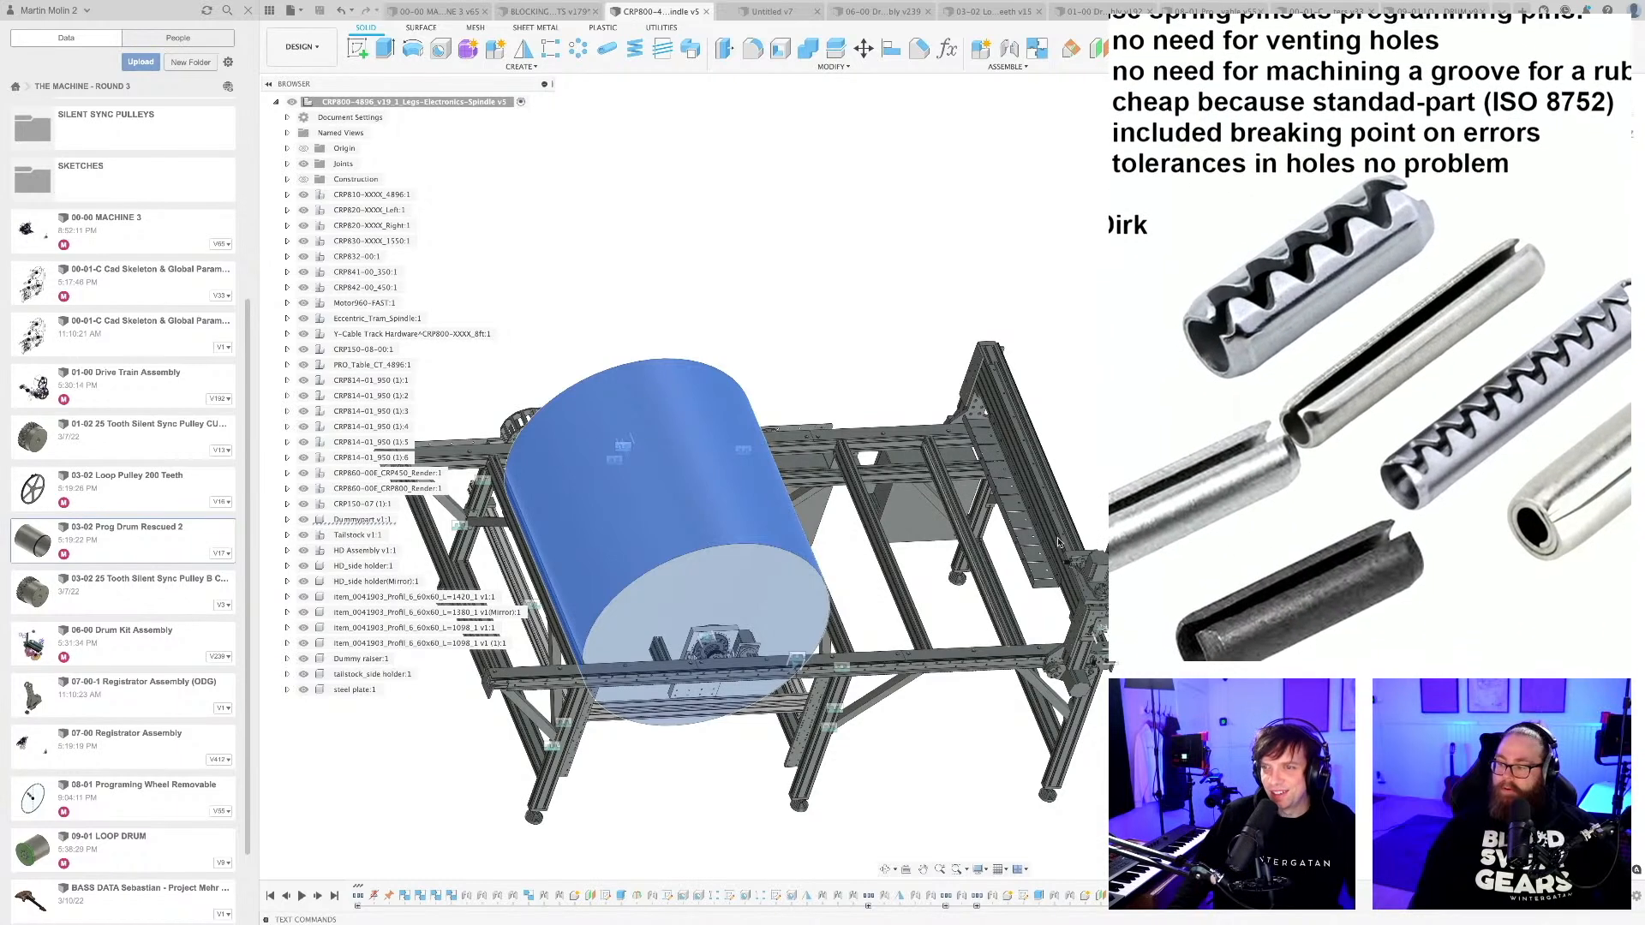
{"action": "scroll", "coordinate": [1110, 385], "scroll_direction": "down", "scroll_amount": 3}
{"action": "middle_click_drag", "start_coordinate": [1110, 393], "coordinate": [951, 379], "text": "shift"}
{"action": "scroll", "coordinate": [925, 387], "scroll_direction": "up", "scroll_amount": 2}
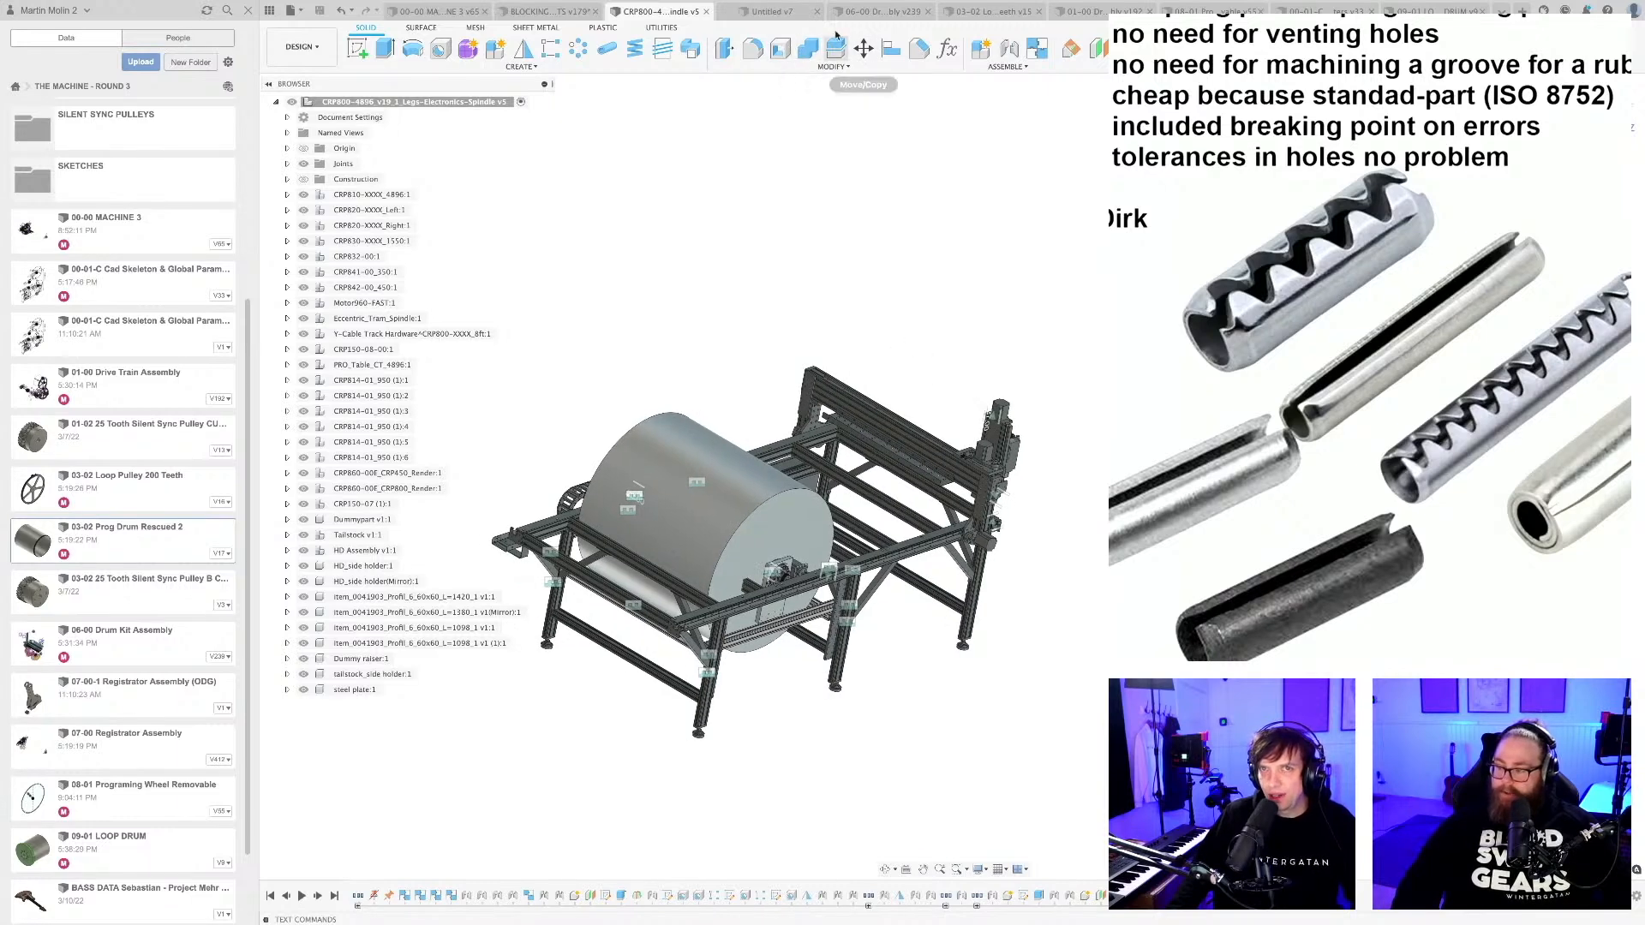
{"action": "middle_click_drag", "start_coordinate": [891, 274], "coordinate": [916, 313], "text": "shift"}
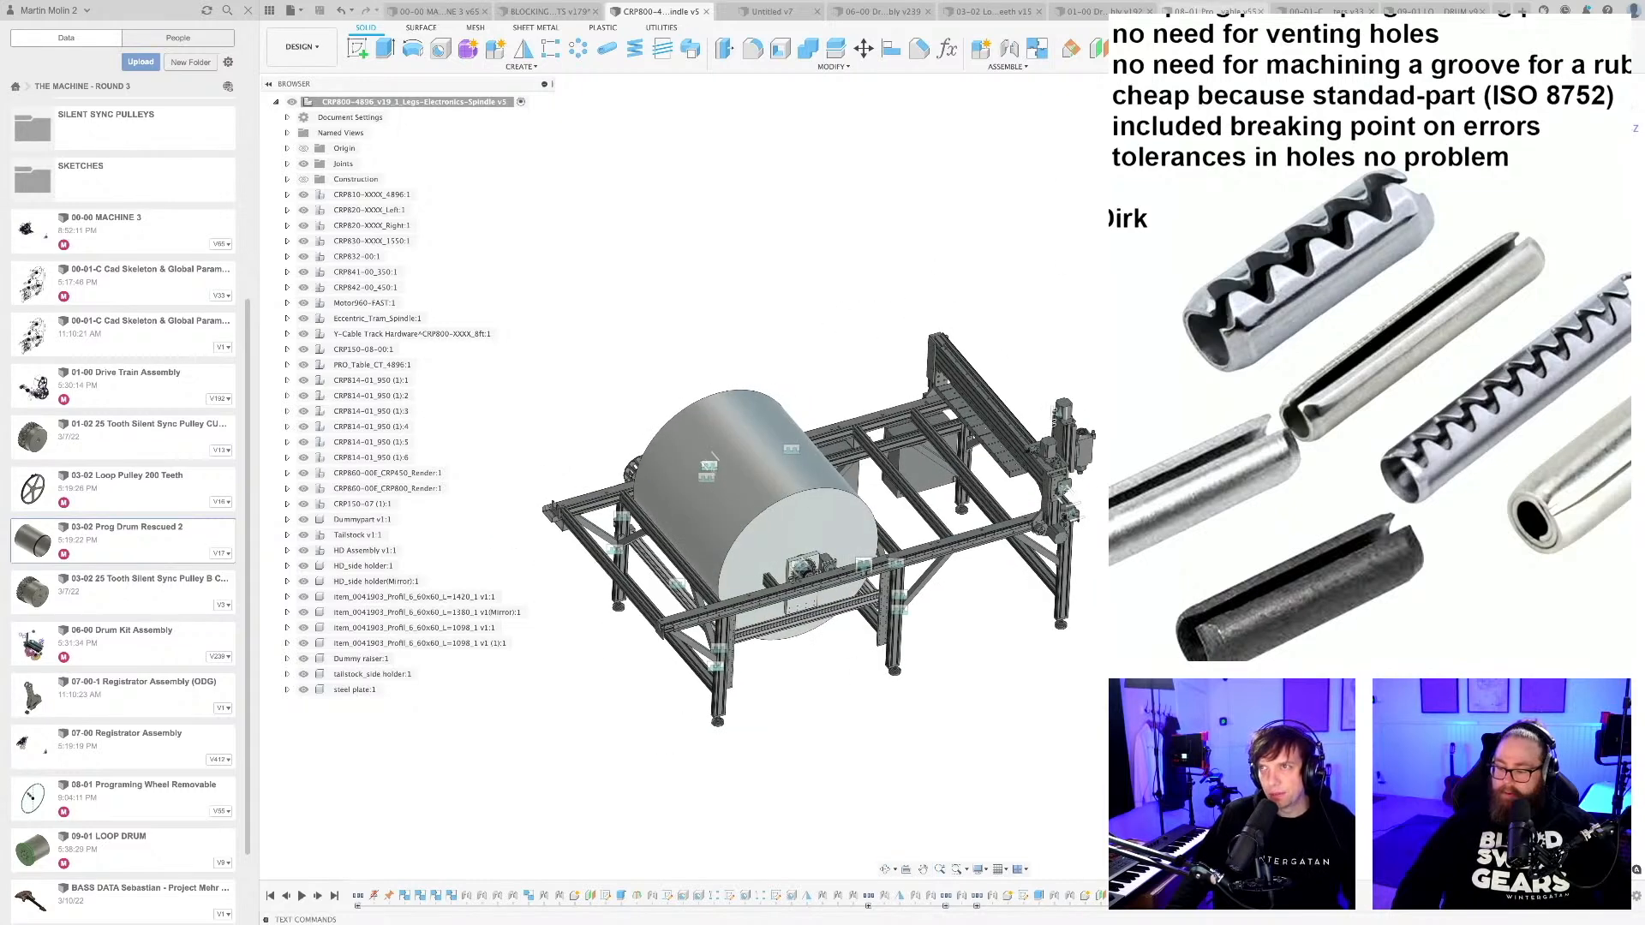
Return to the removable programming wheel design and collapse the sketch and body folders of its removable programming component.
{"action": "left_click", "coordinate": [1212, 11]}
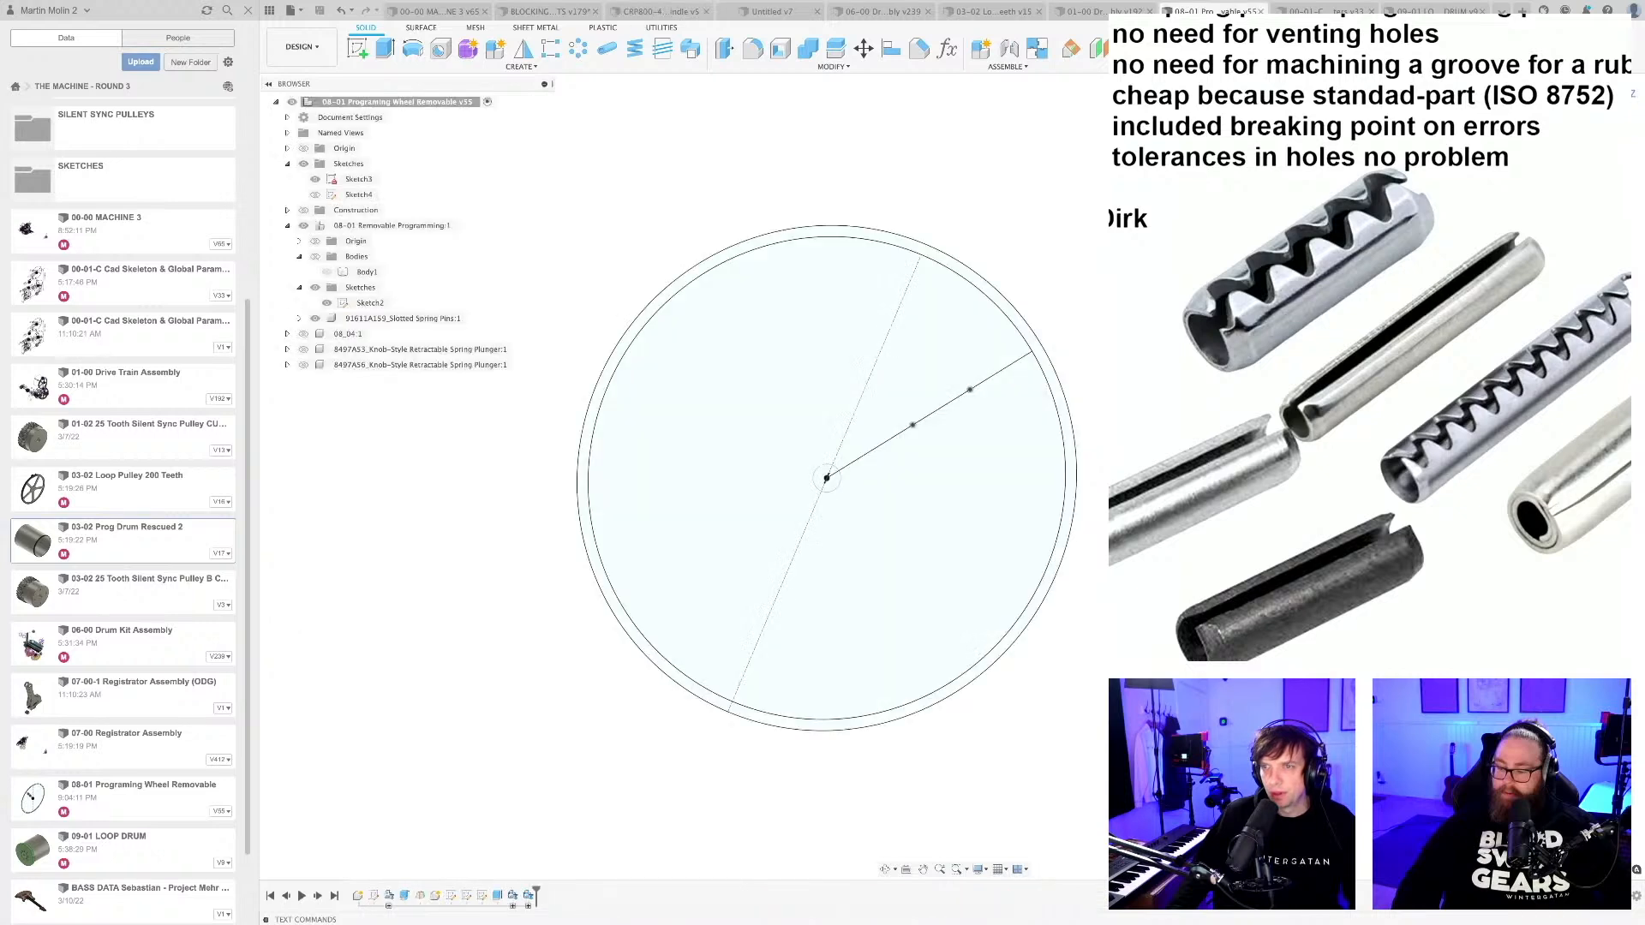
{"action": "scroll", "coordinate": [1014, 551], "scroll_direction": "down", "scroll_amount": 2}
{"action": "mouse_move", "coordinate": [1081, 623]}
{"action": "middle_mouse_down"}
{"action": "mouse_move", "coordinate": [1051, 659]}
{"action": "mouse_move", "coordinate": [1072, 619]}
{"action": "middle_mouse_up"}
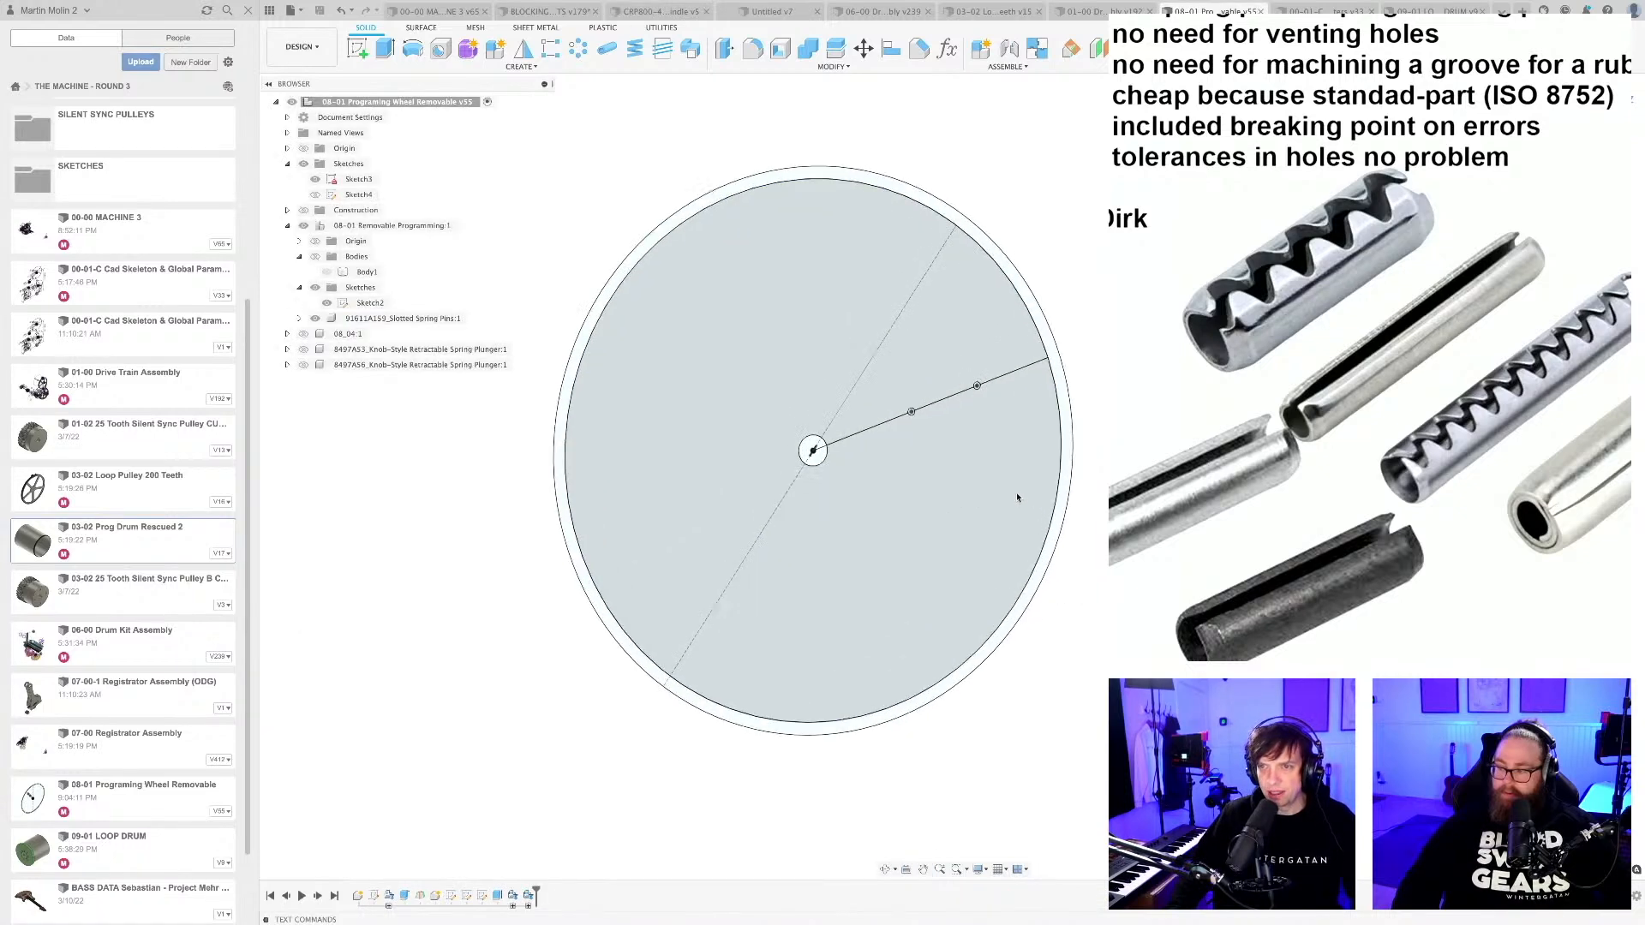
{"action": "scroll", "coordinate": [1018, 499], "scroll_direction": "down", "scroll_amount": 2}
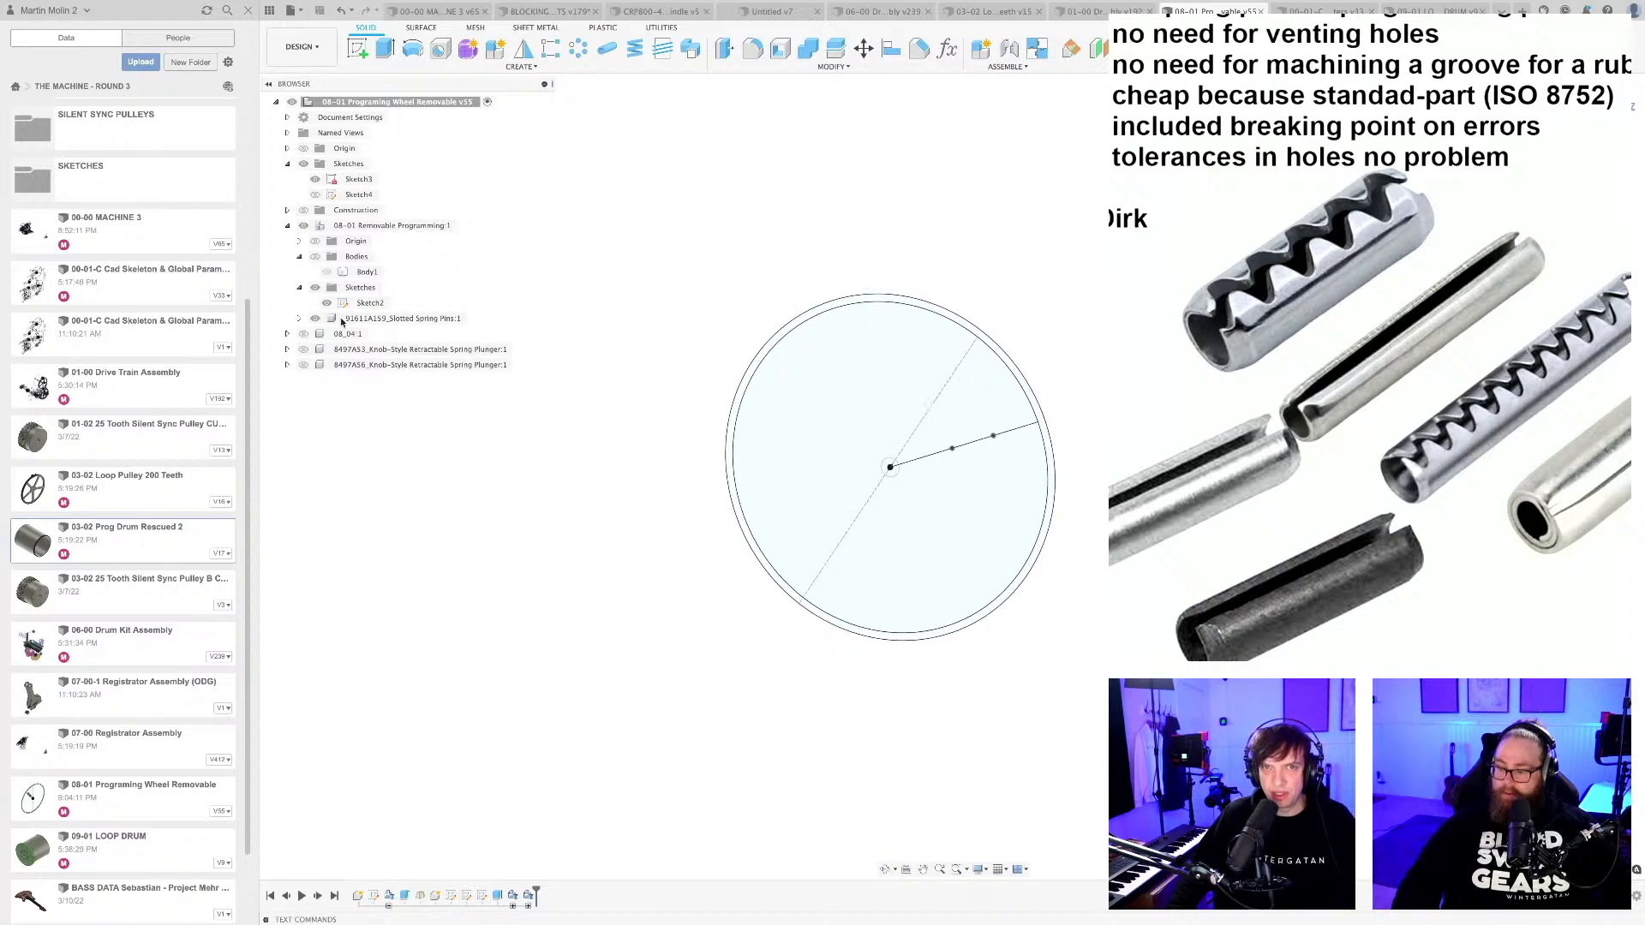
{"action": "left_click", "coordinate": [299, 289]}
{"action": "left_click", "coordinate": [299, 256]}
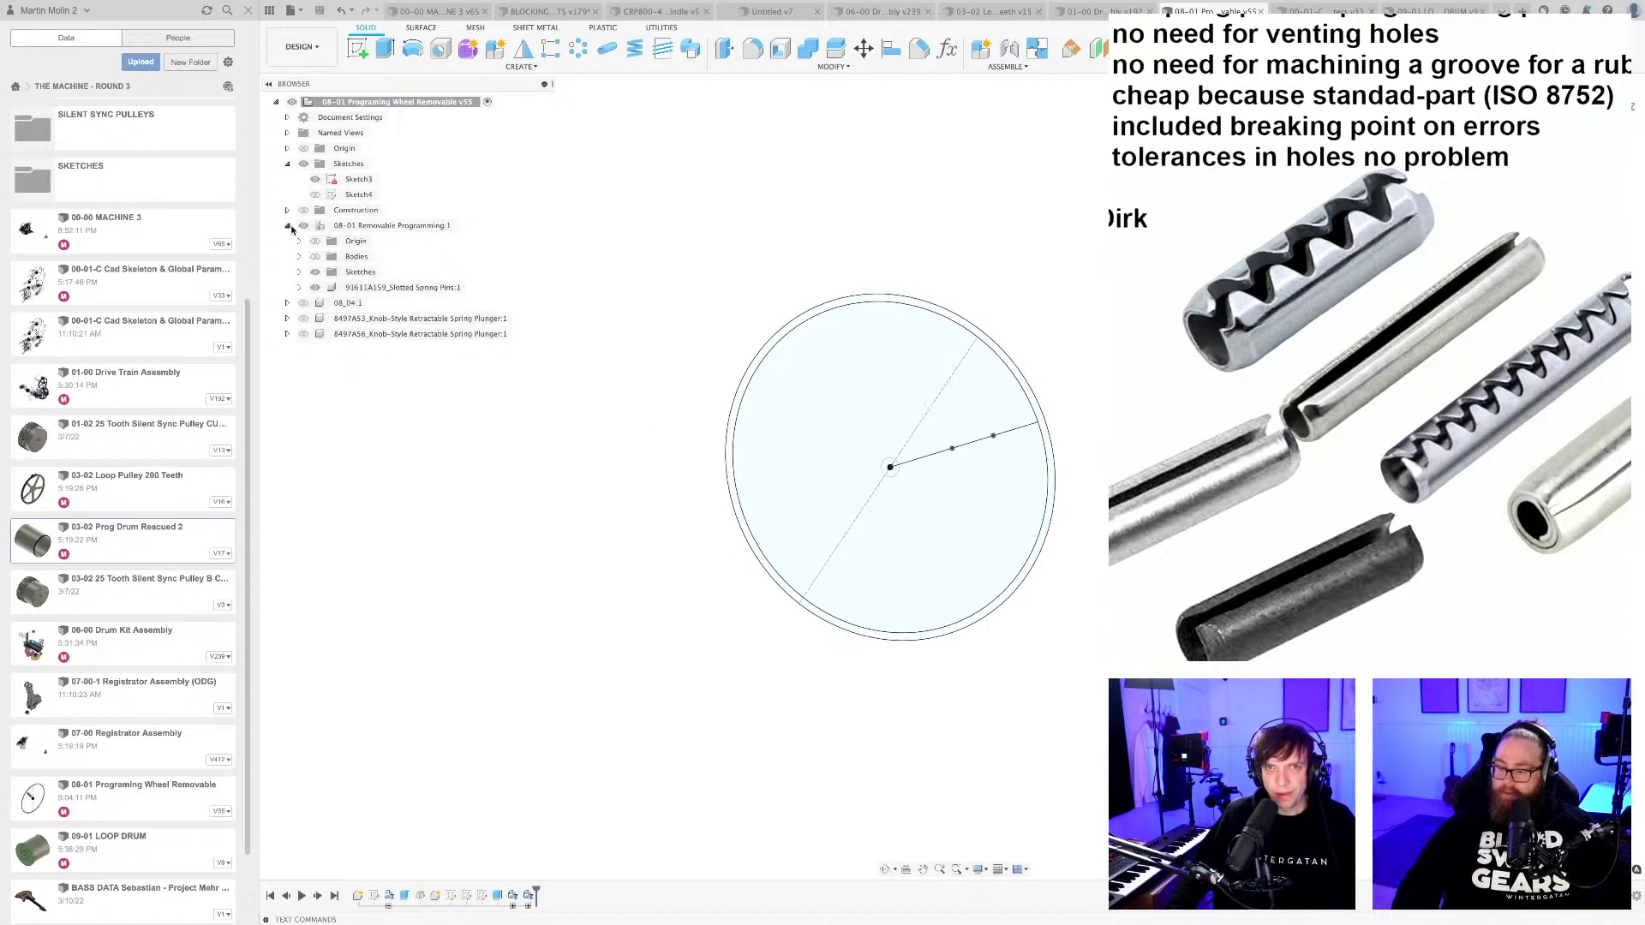
Delete the 08_04 component from the programming wheel design despite its references in the timeline.
{"action": "left_click", "coordinate": [336, 304]}
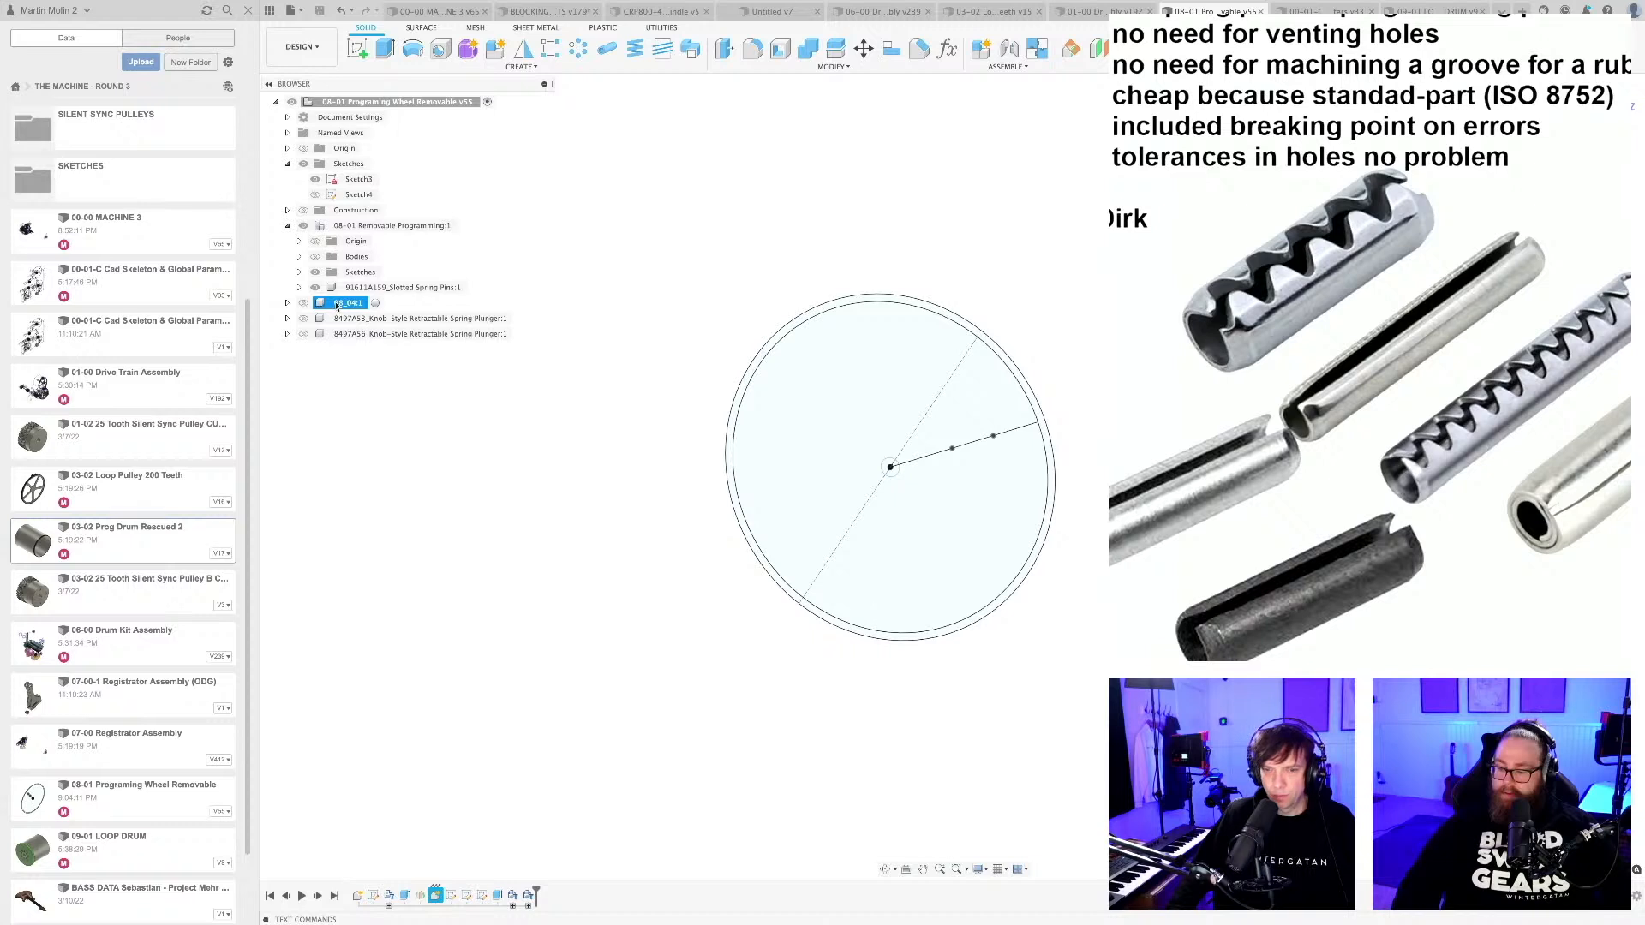
{"action": "scroll", "coordinate": [627, 498], "scroll_direction": "down", "scroll_amount": 1}
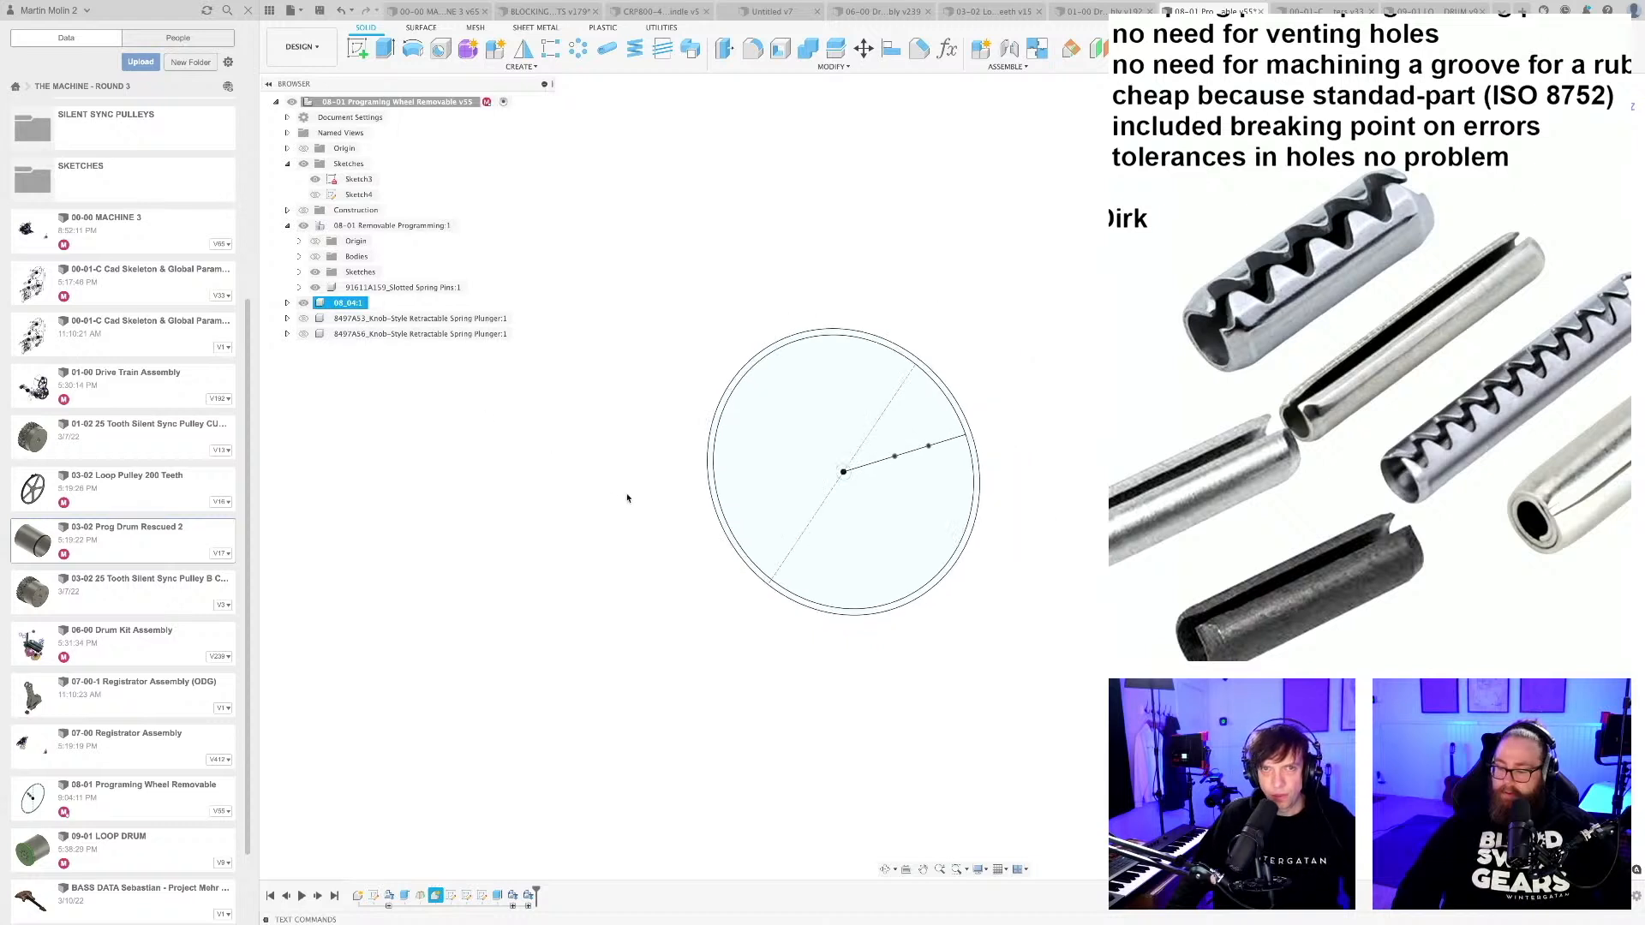
{"action": "mouse_move", "coordinate": [679, 526]}
{"action": "middle_mouse_down", "text": "shift"}
{"action": "mouse_move", "coordinate": [654, 522]}
{"action": "mouse_move", "coordinate": [672, 510]}
{"action": "mouse_move", "coordinate": [679, 532]}
{"action": "middle_mouse_up", "text": "shift"}
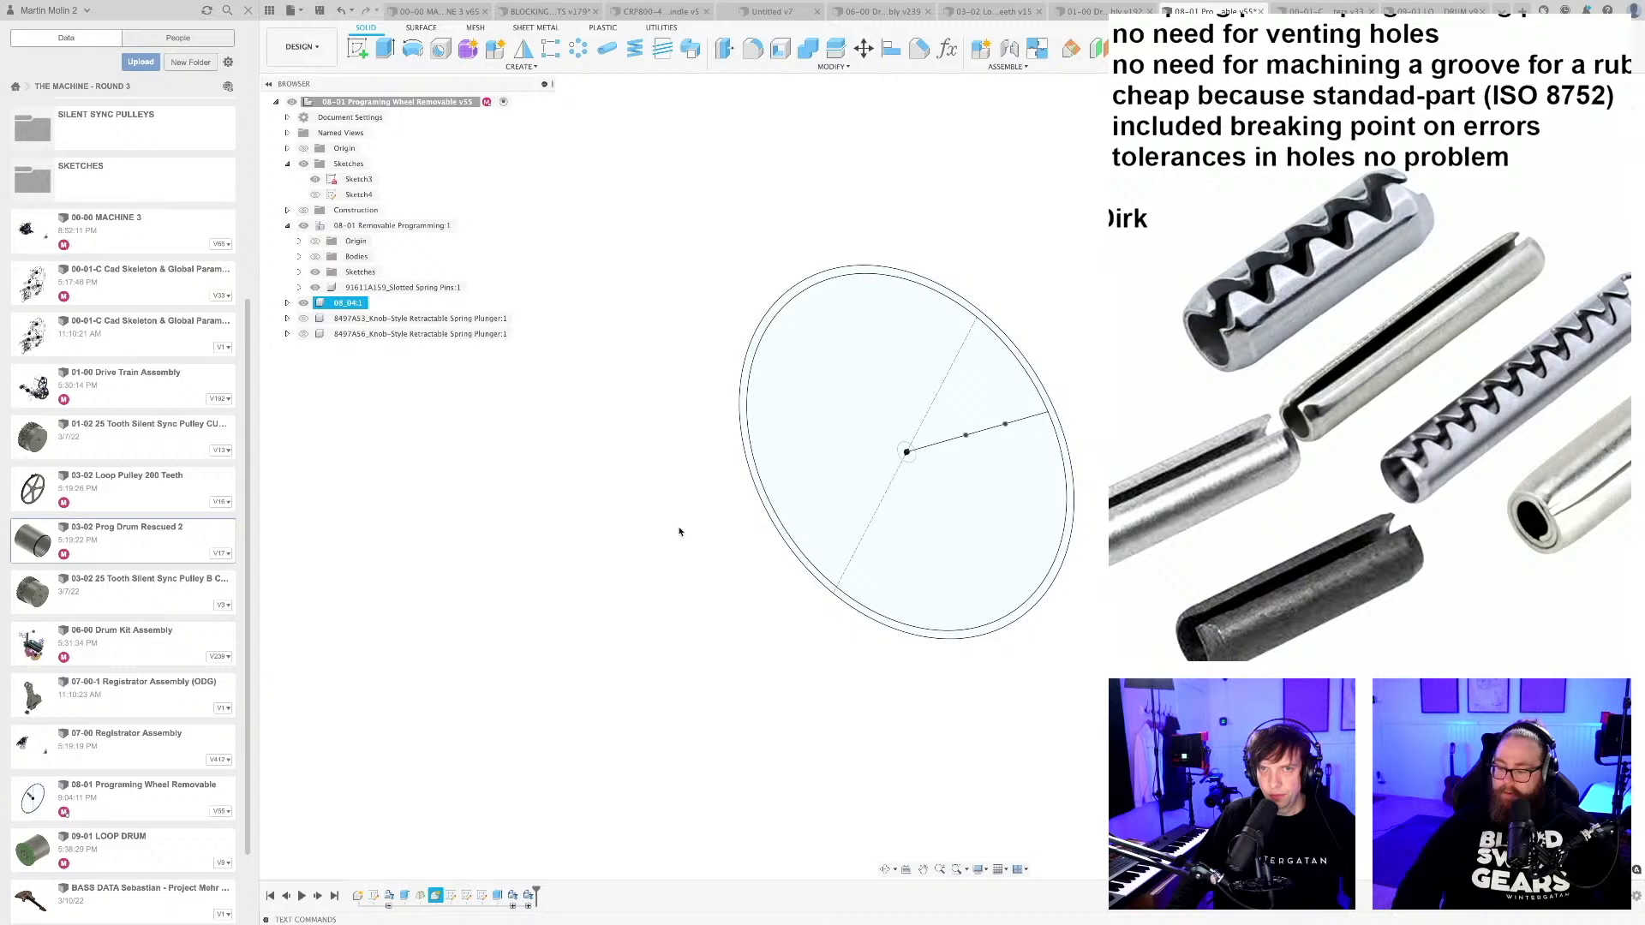
{"action": "right_click", "coordinate": [341, 310]}
{"action": "left_click", "coordinate": [403, 519]}
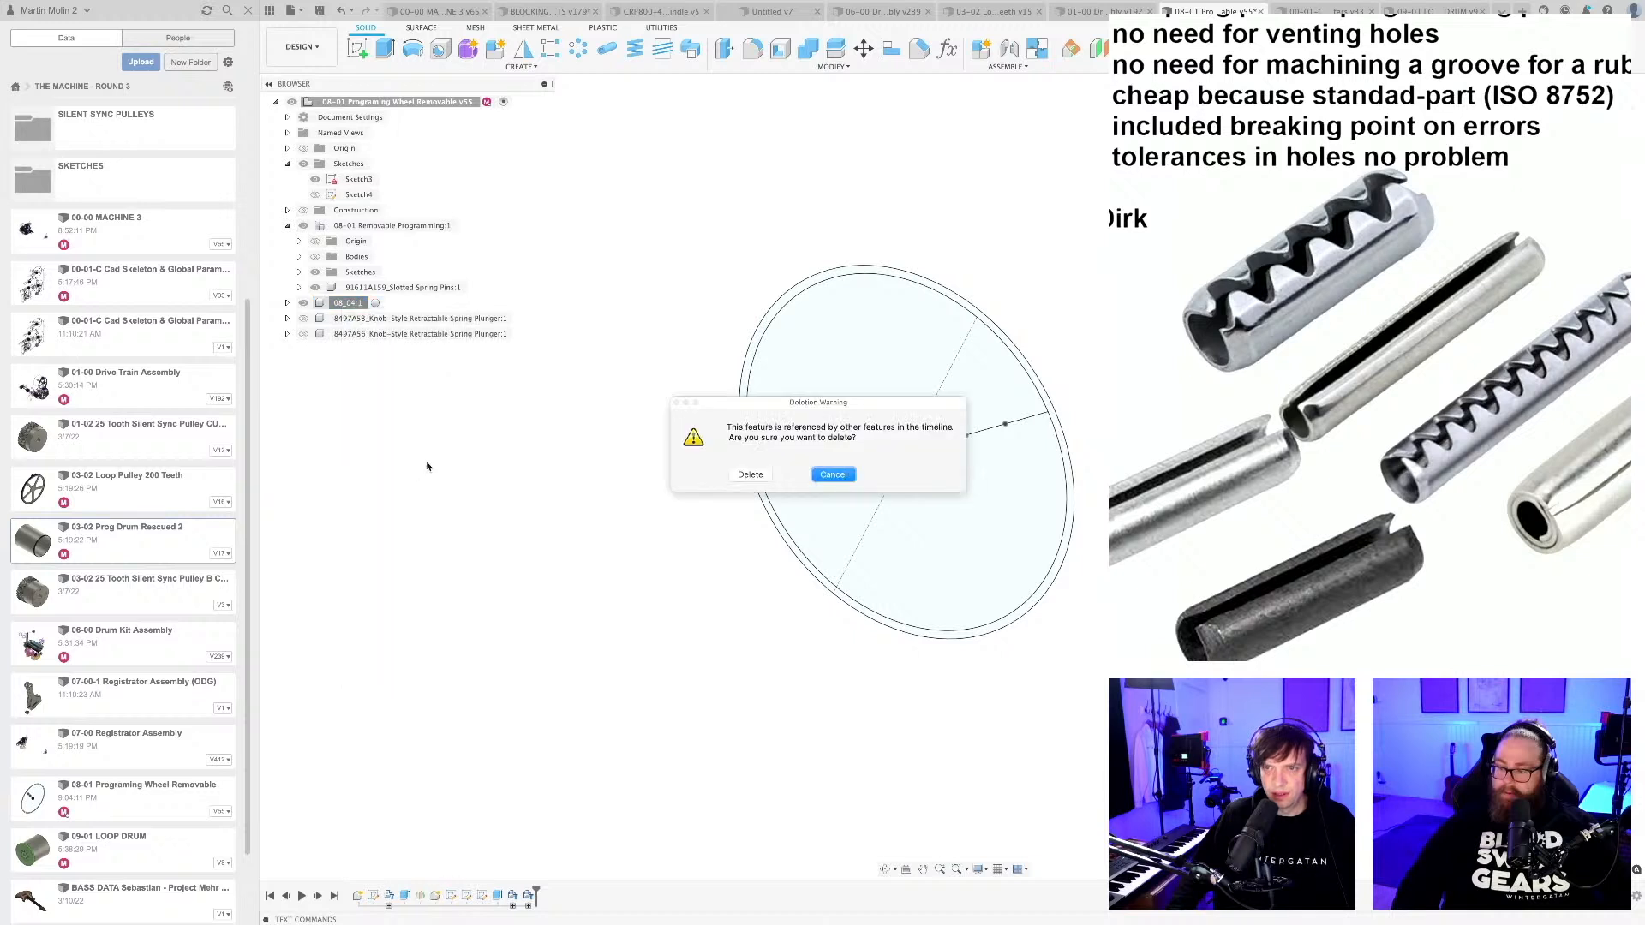
{"action": "left_click", "coordinate": [752, 475]}
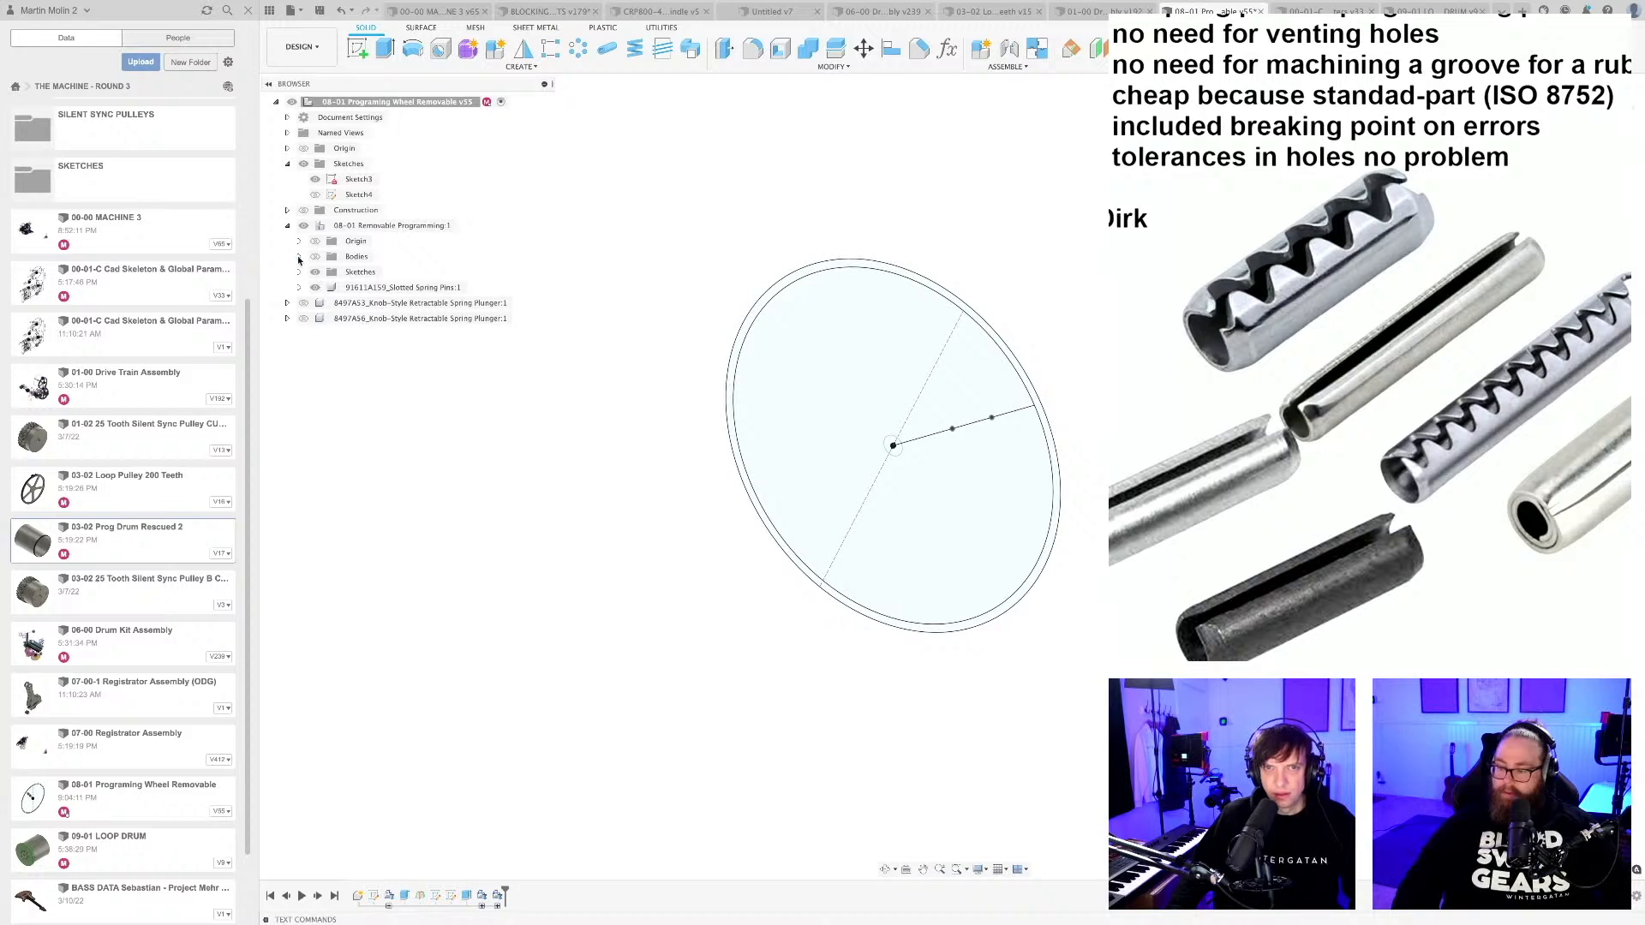
Show the bodies of the removable programming component and delete its Extrude2 feature from the timeline.
{"action": "left_click", "coordinate": [299, 256]}
{"action": "left_click", "coordinate": [315, 256]}
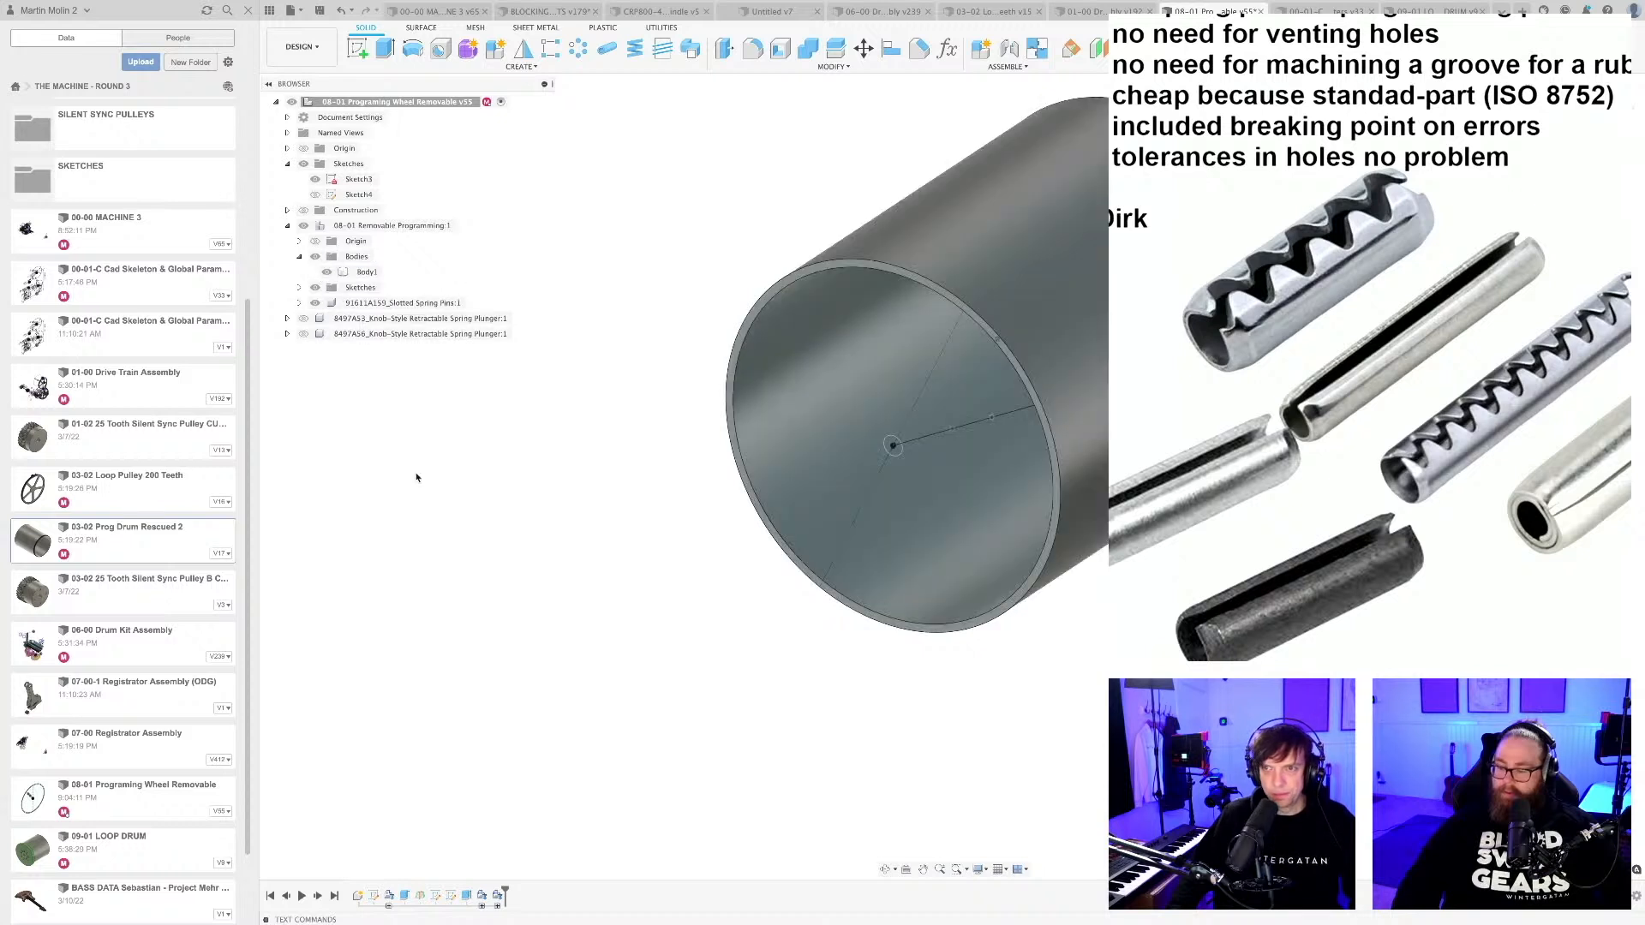
{"action": "left_click", "coordinate": [406, 896]}
{"action": "left_click", "coordinate": [467, 896]}
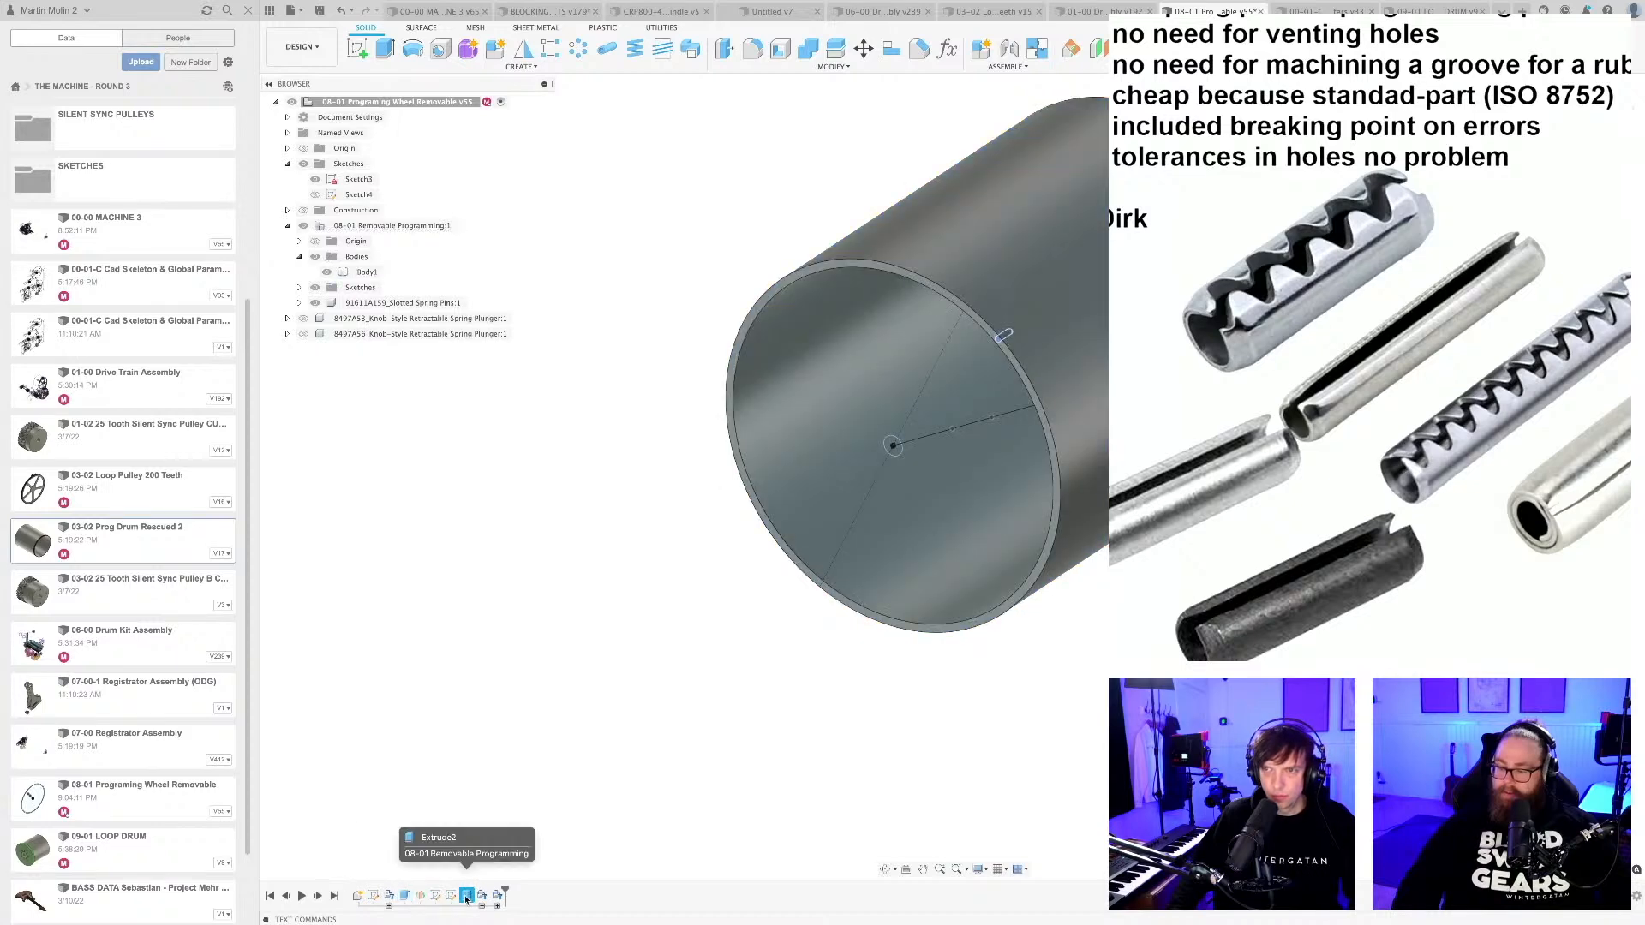
{"action": "right_click", "coordinate": [477, 895]}
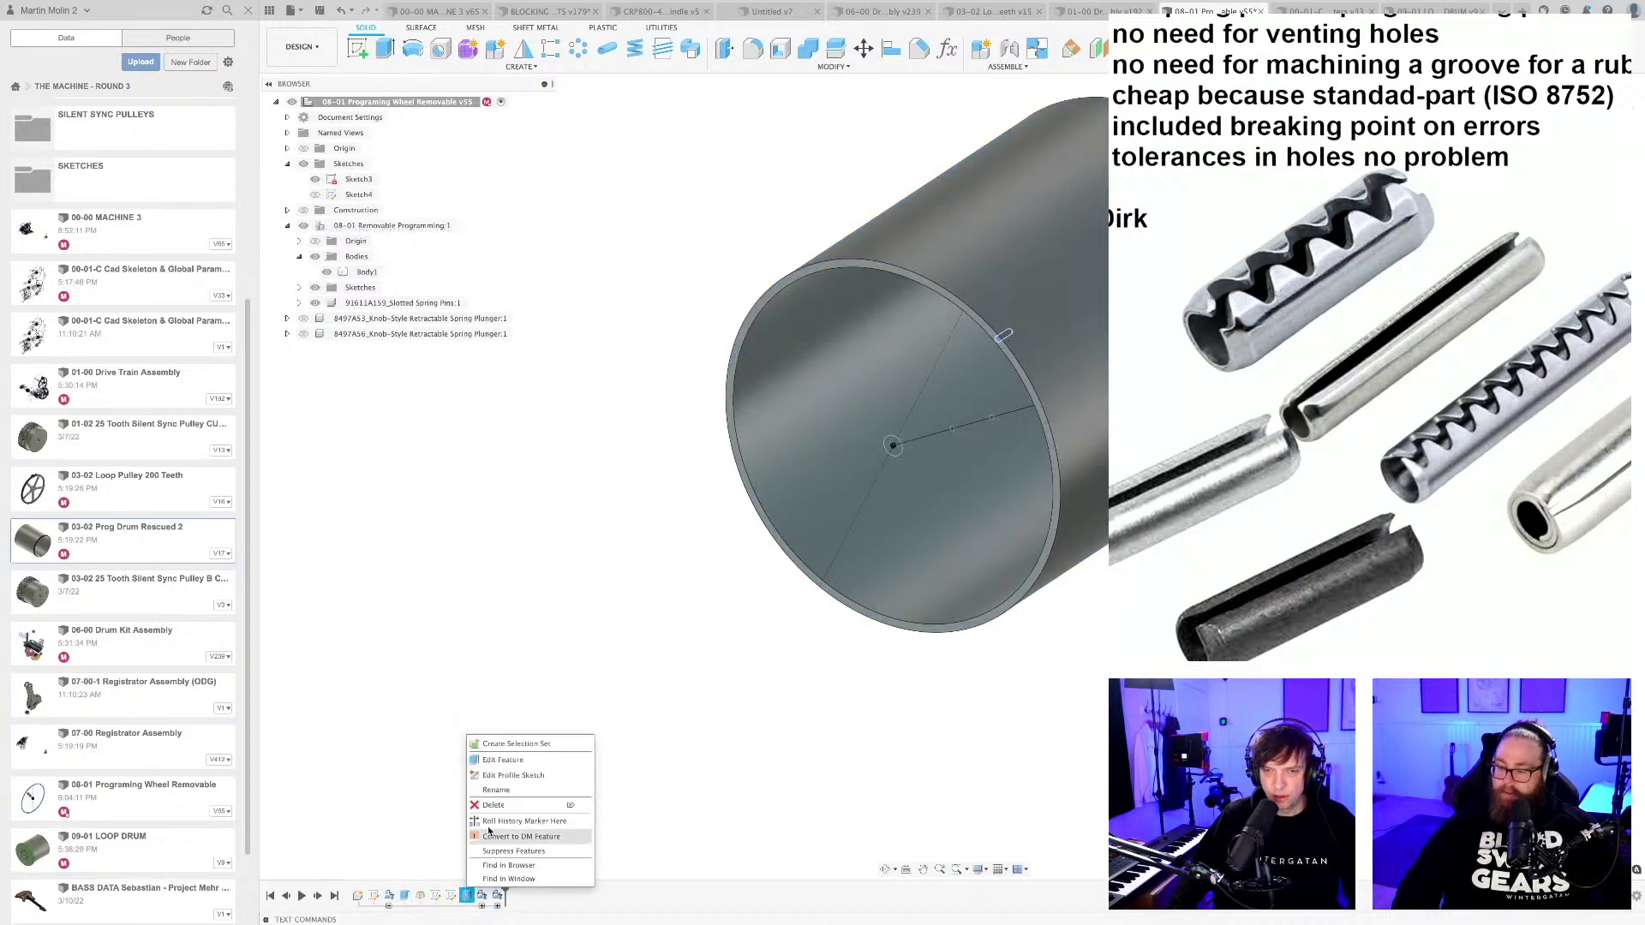
{"action": "left_click", "coordinate": [509, 808]}
Delete Sketch4 and Sketch3 from the programming wheel's timeline.
{"action": "left_click", "coordinate": [450, 896]}
{"action": "right_click", "coordinate": [451, 896]}
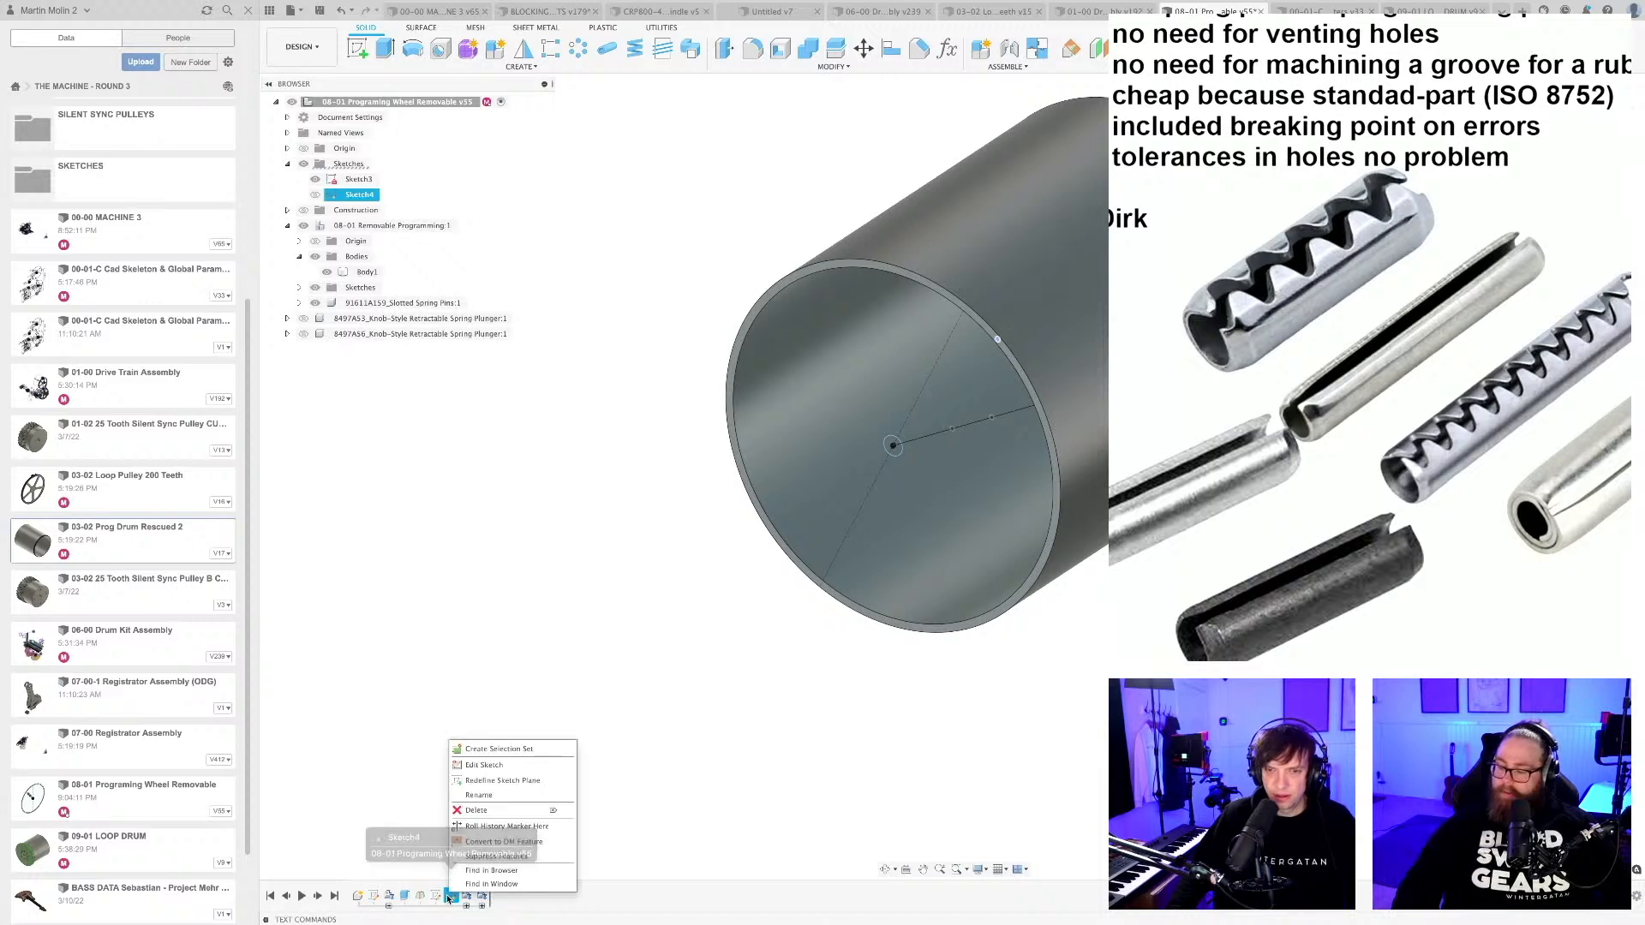
{"action": "left_click", "coordinate": [475, 810]}
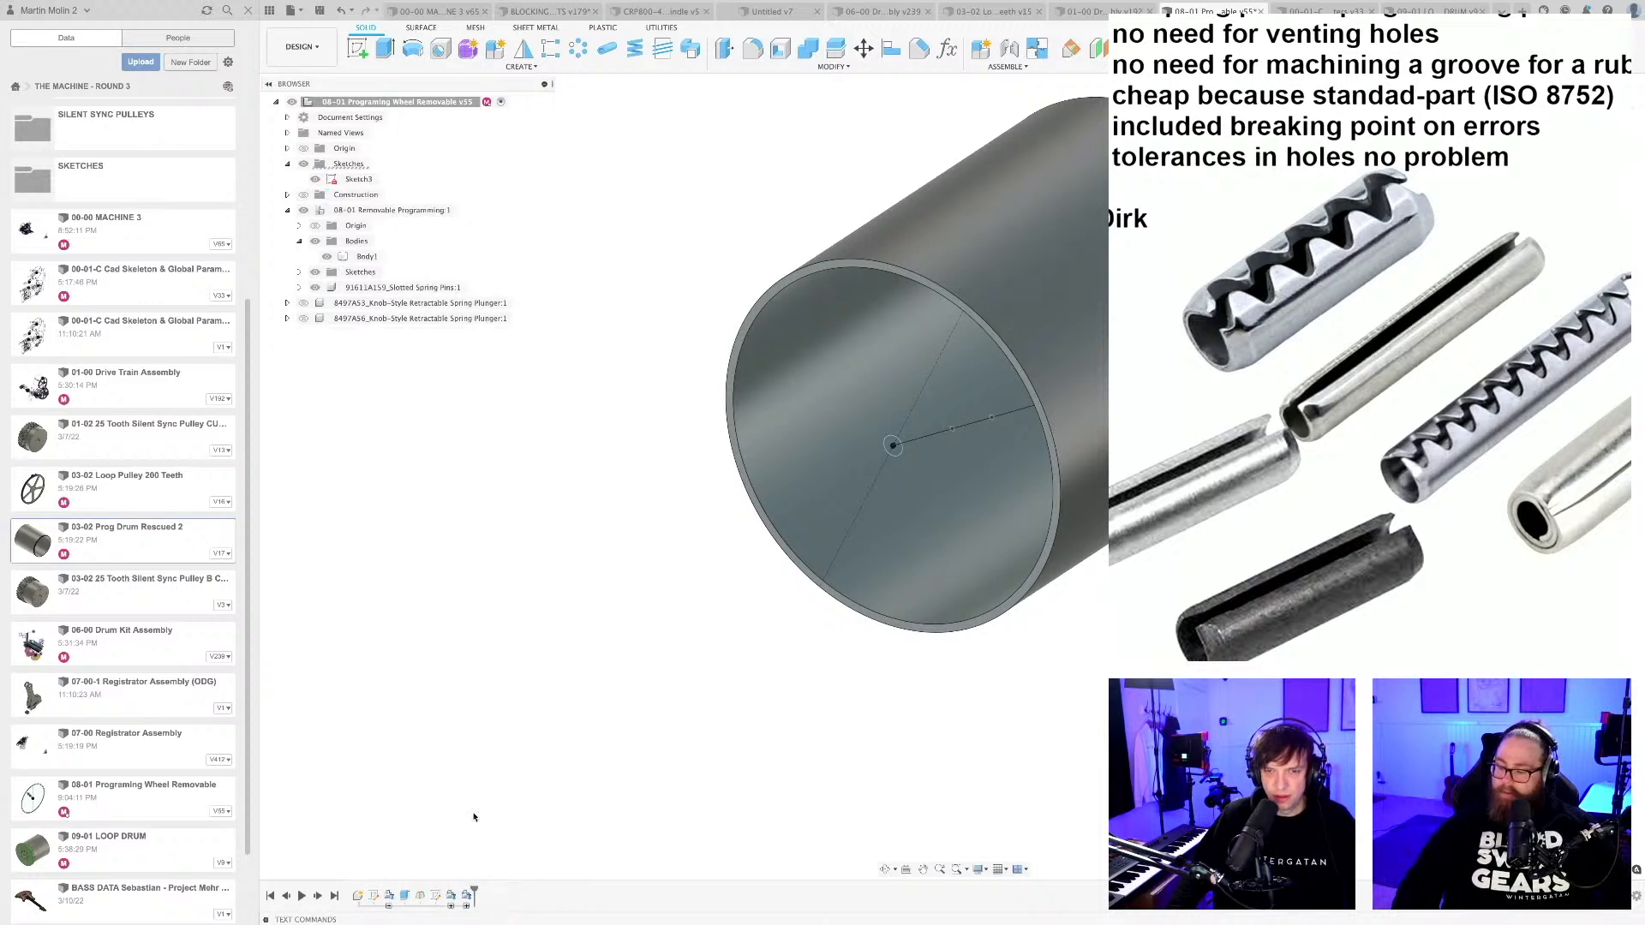
{"action": "left_click", "coordinate": [436, 895]}
{"action": "right_click", "coordinate": [436, 895]}
{"action": "left_click", "coordinate": [463, 812]}
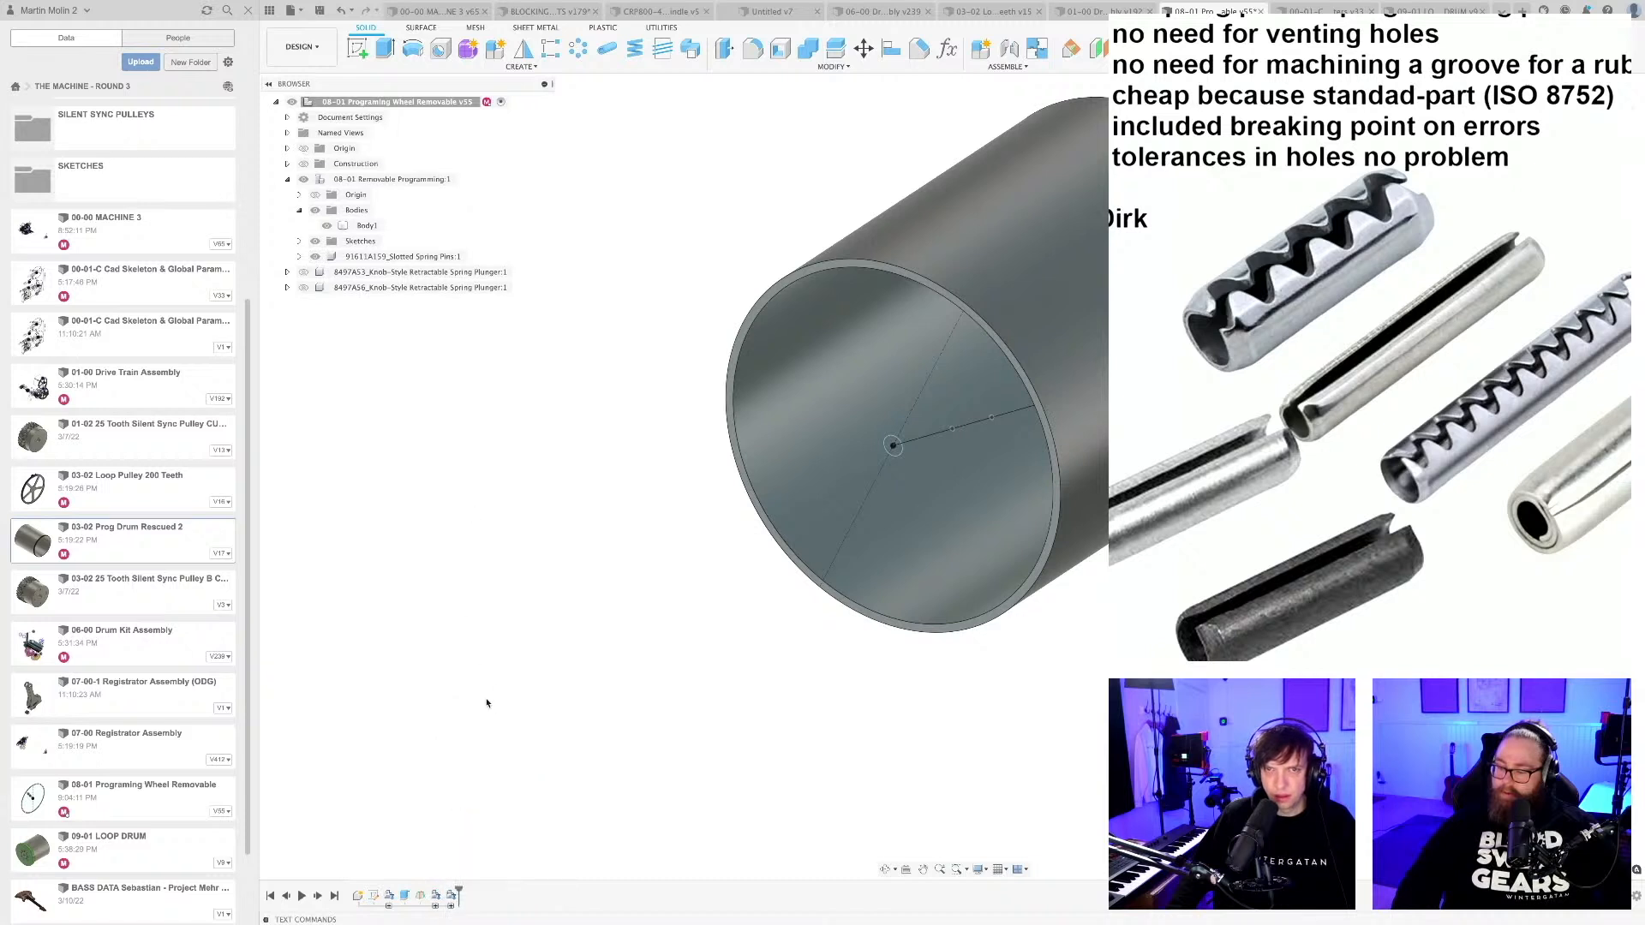
Roll the timeline back to just after the drum's circle sketch and open that sketch for editing.
{"action": "left_click", "coordinate": [299, 240]}
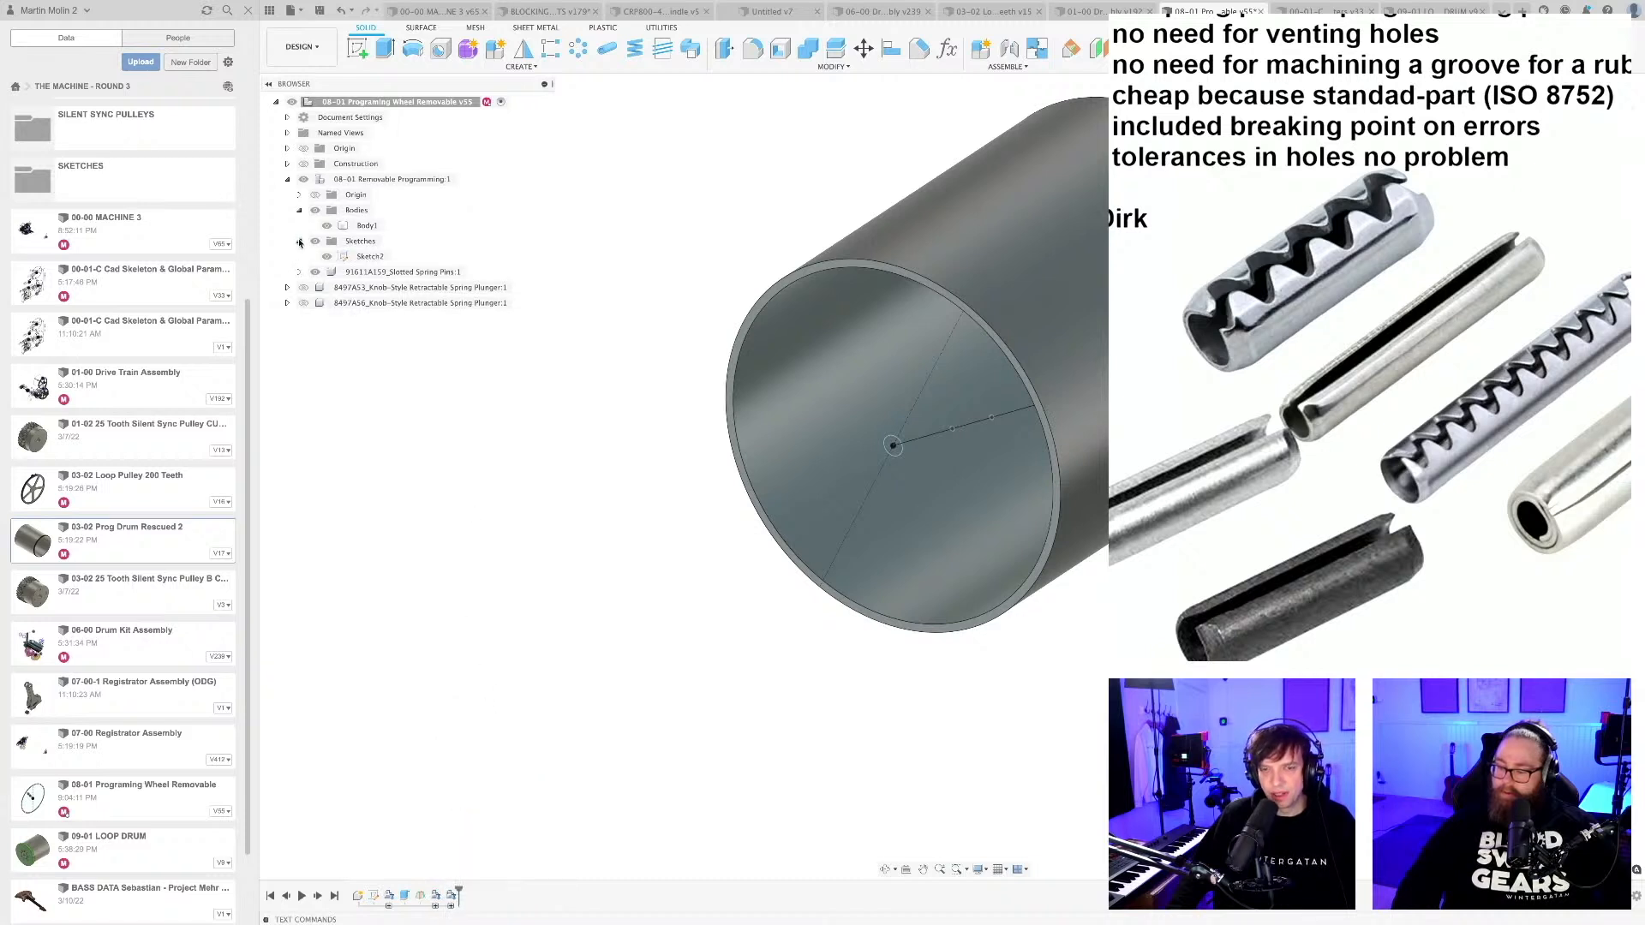
{"action": "left_click", "coordinate": [299, 241]}
{"action": "left_click_drag", "start_coordinate": [462, 896], "coordinate": [382, 895]}
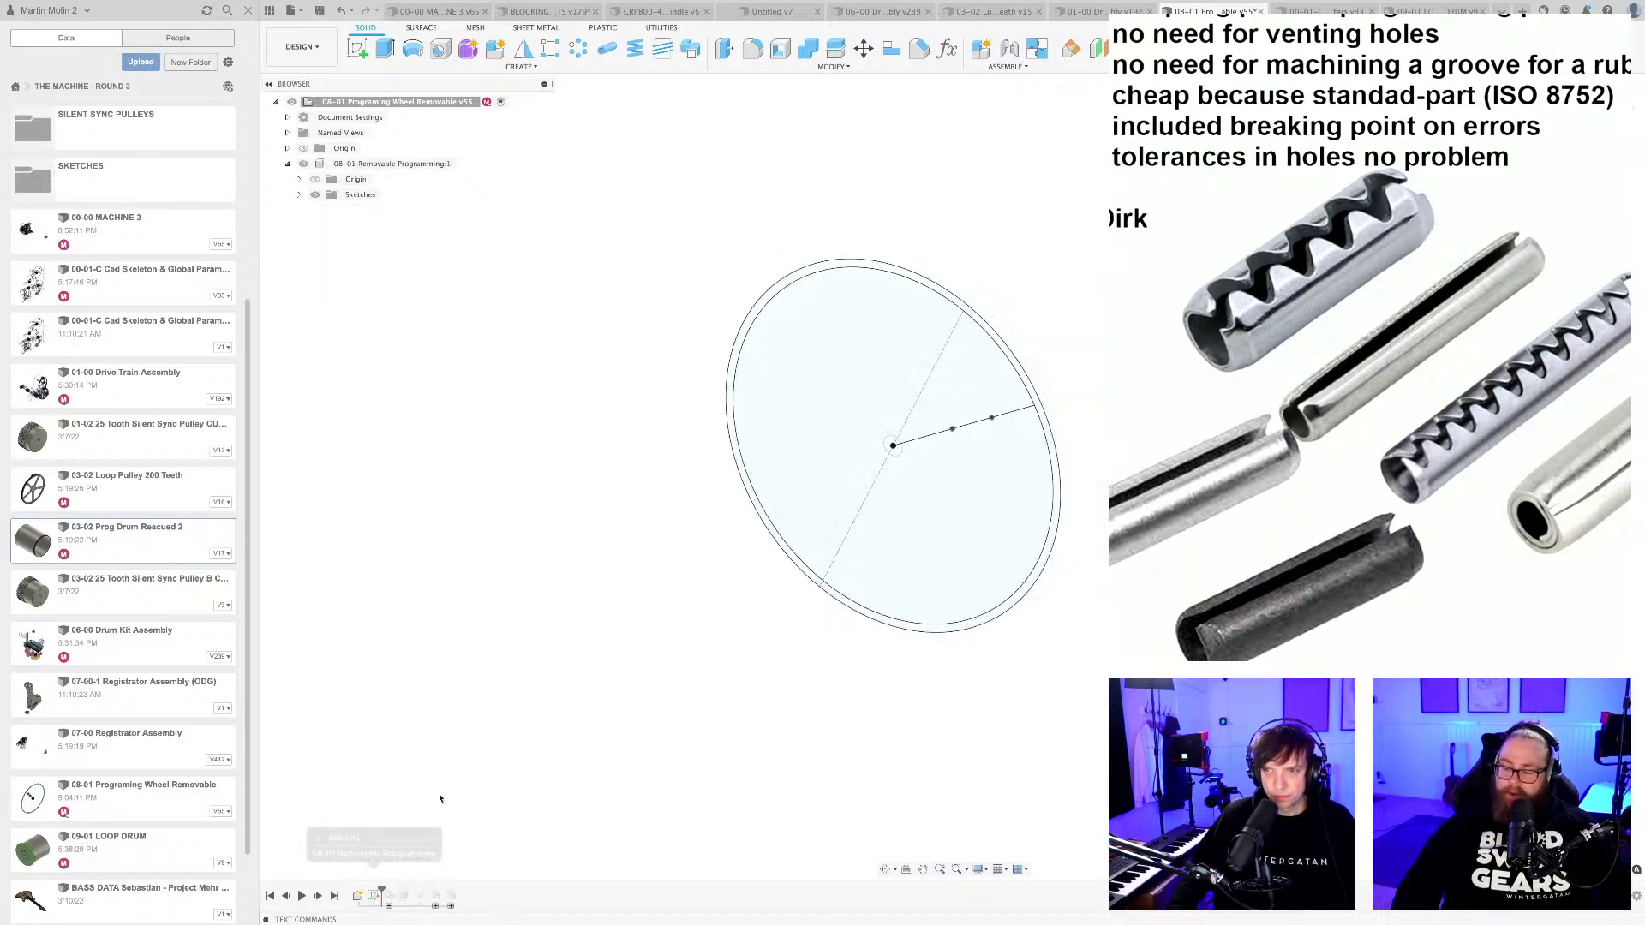
{"action": "double_click", "coordinate": [374, 895]}
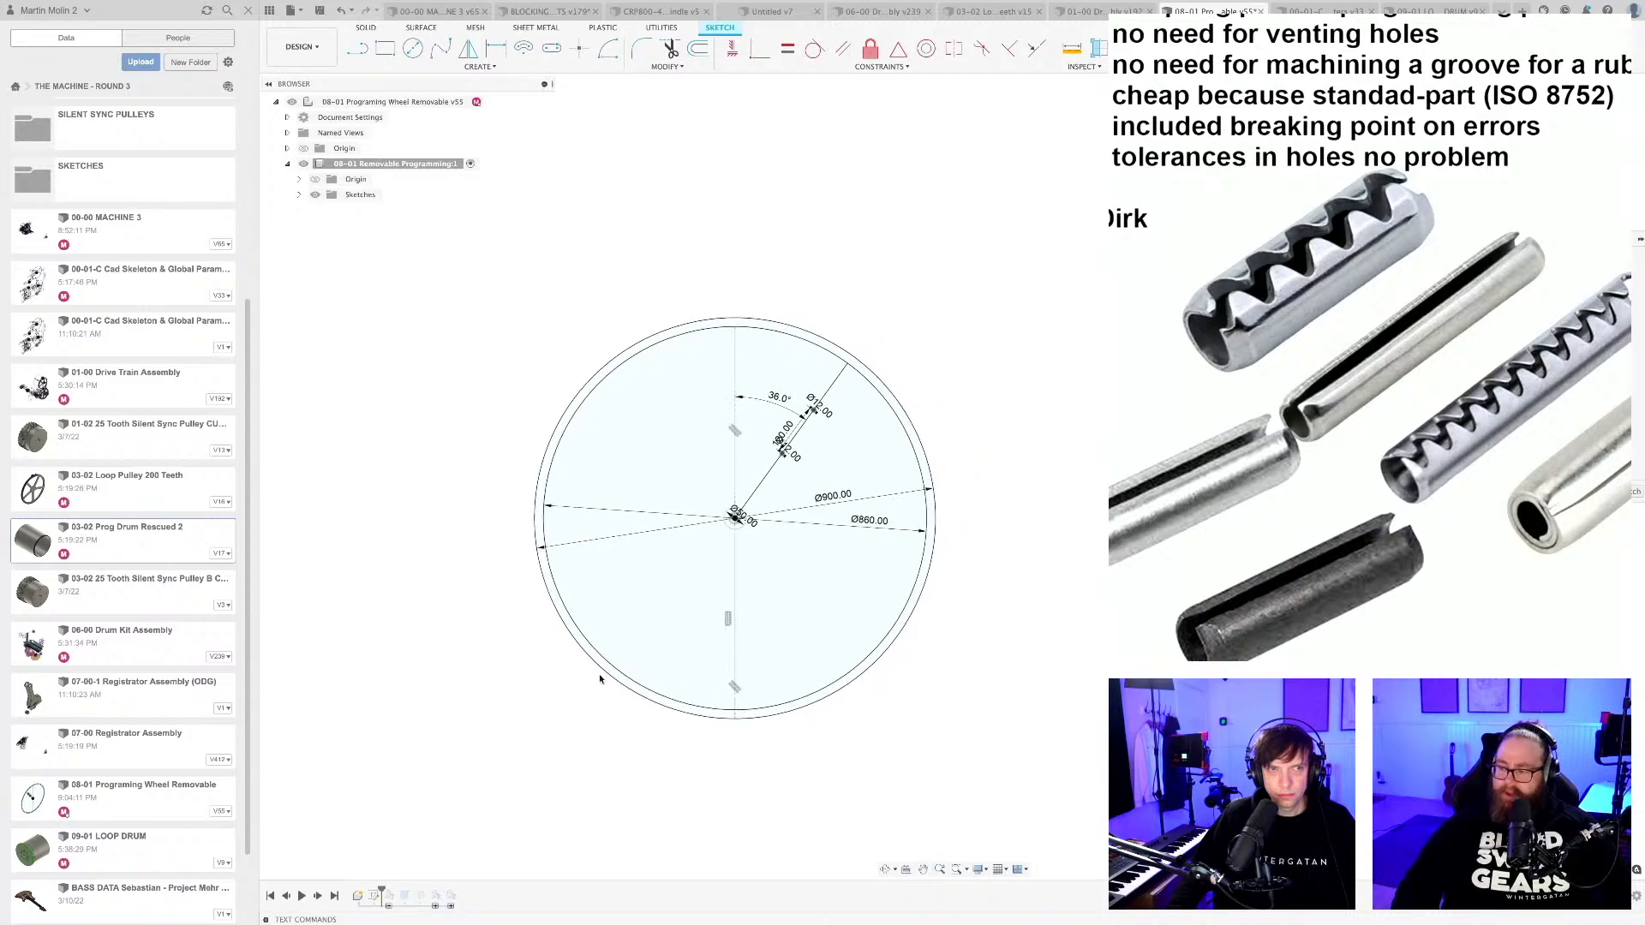
Delete the angled radial line and the two 12 mm circles along it from the drum sketch.
{"action": "middle_click_drag", "start_coordinate": [732, 666], "coordinate": [729, 666]}
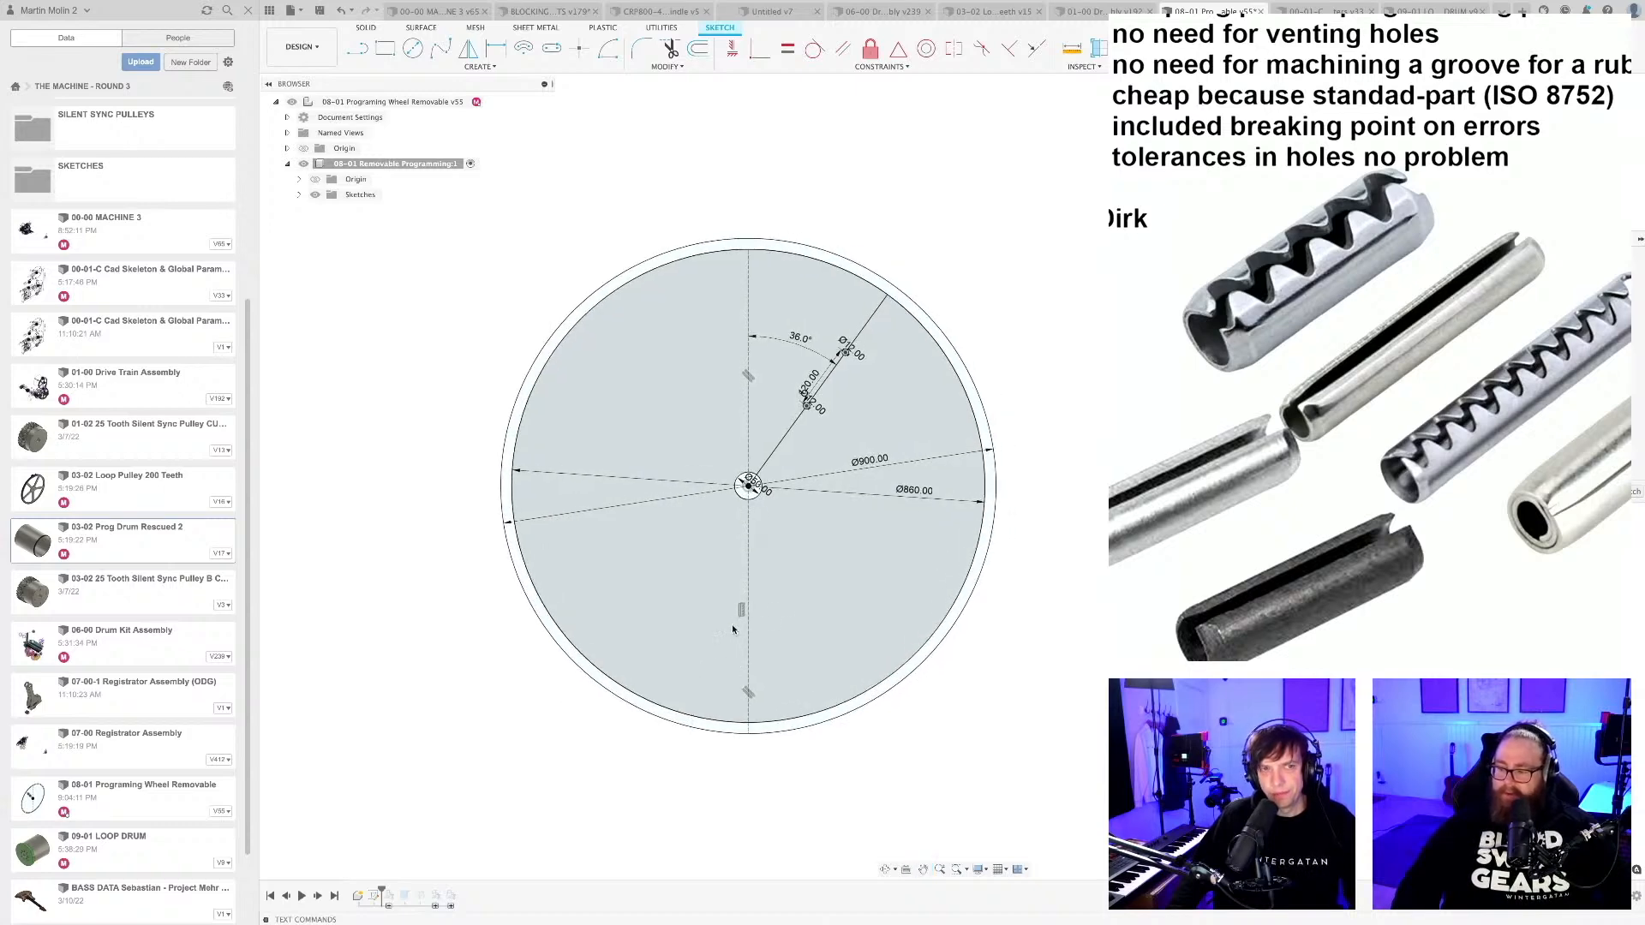
{"action": "scroll", "coordinate": [950, 669], "scroll_direction": "up", "scroll_amount": 1}
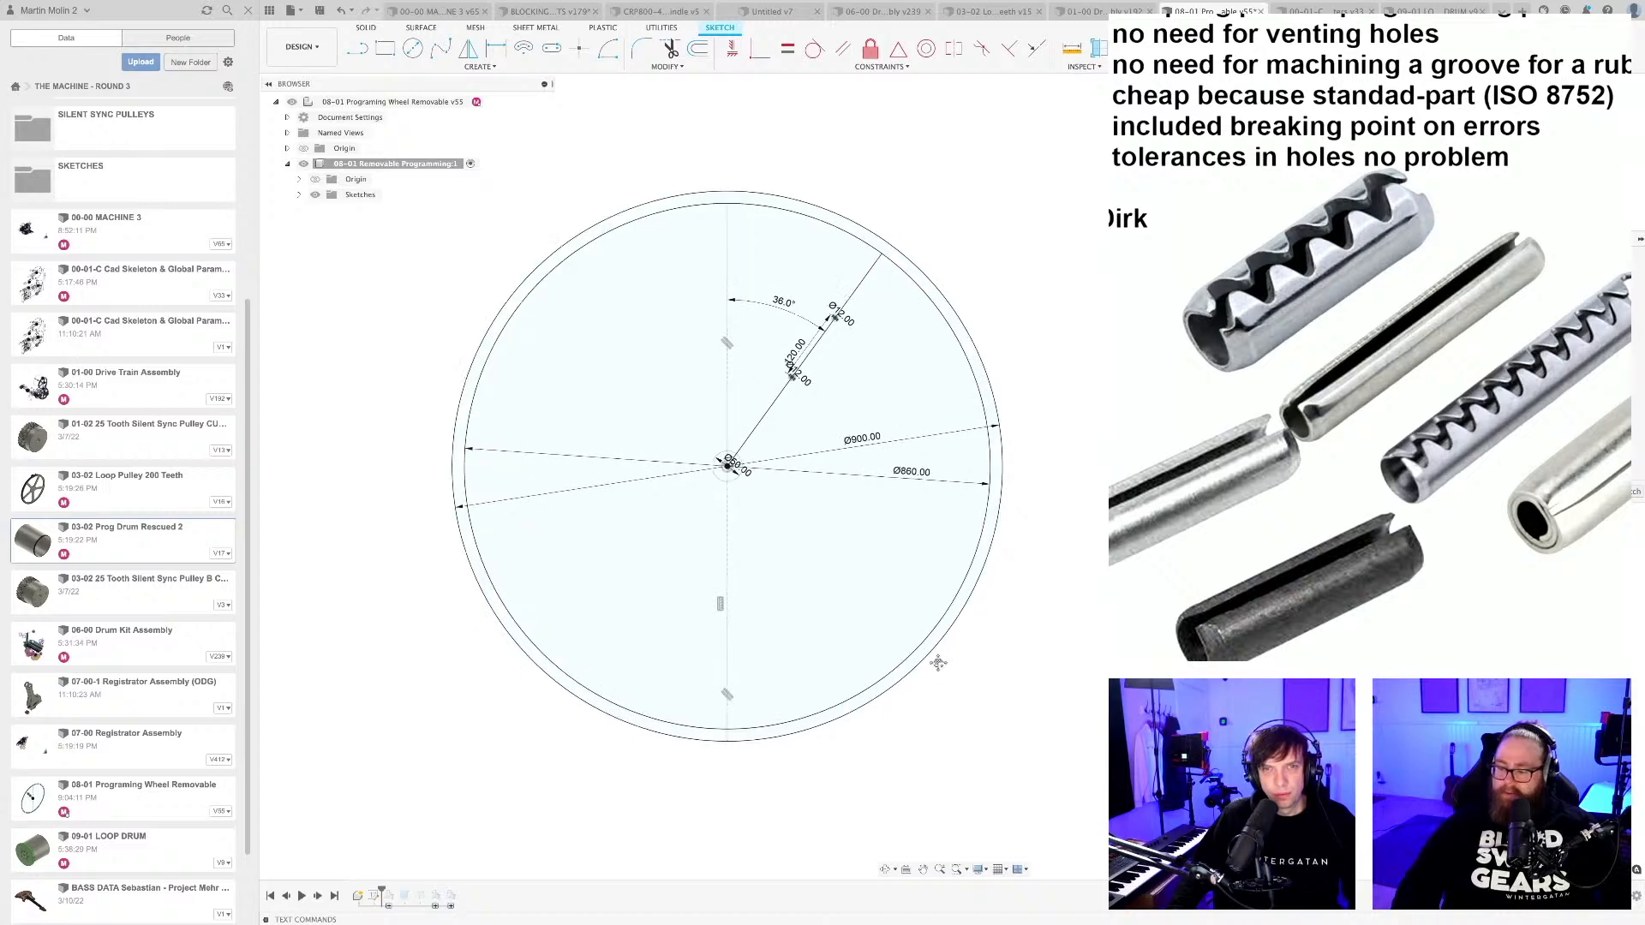
{"action": "middle_click_drag", "start_coordinate": [937, 662], "coordinate": [952, 675]}
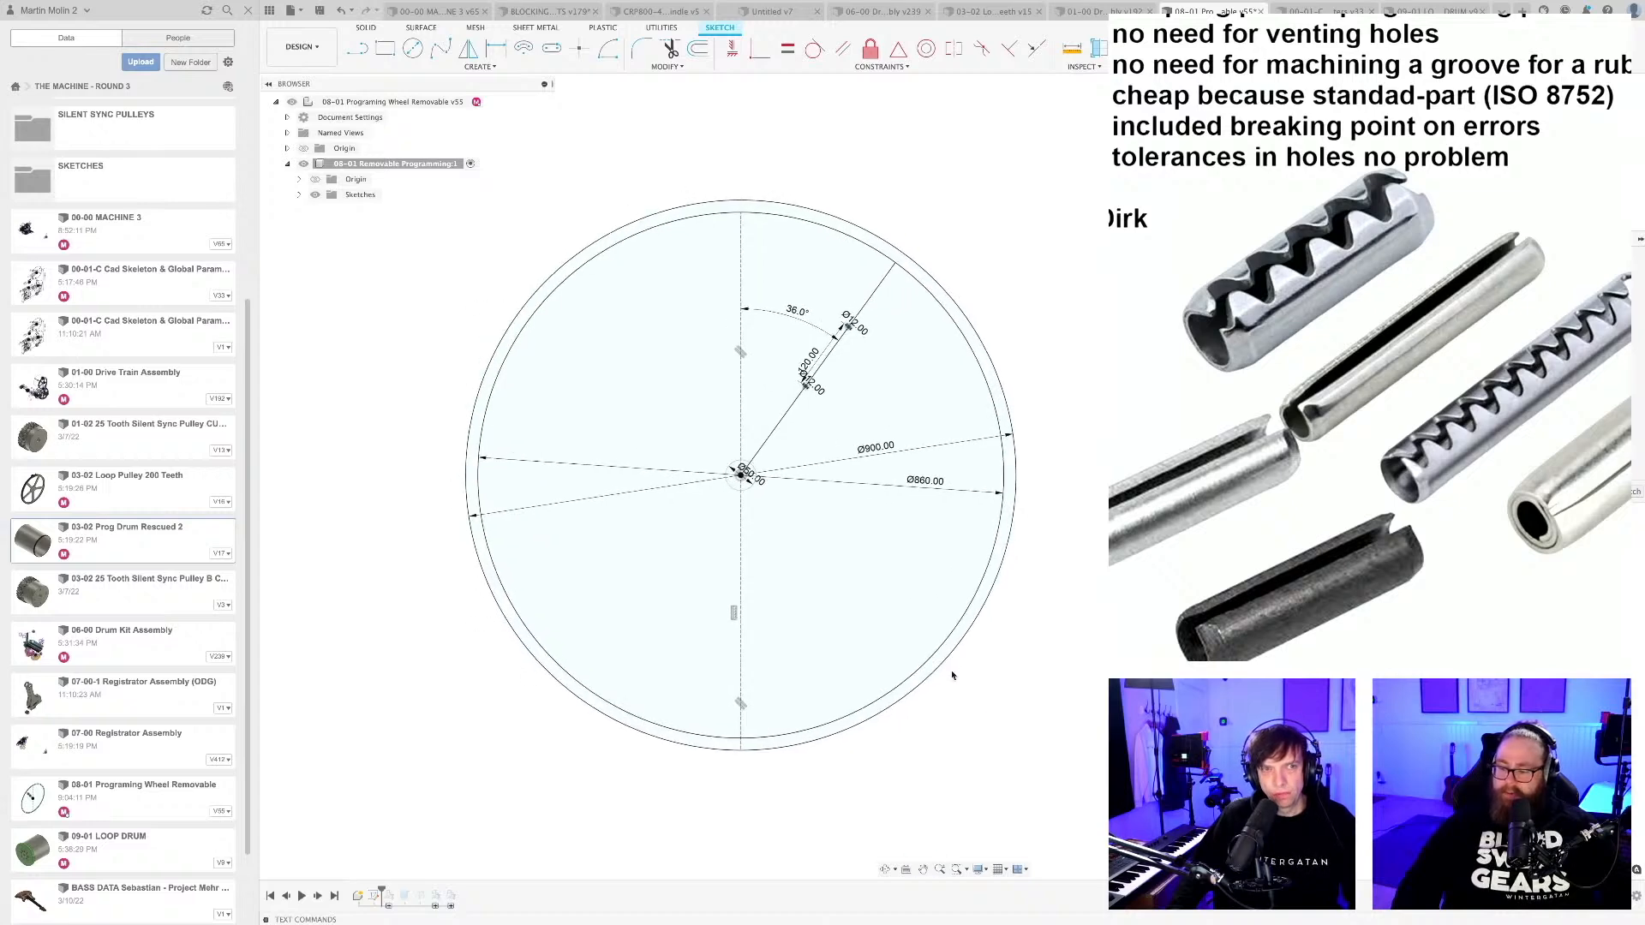
{"action": "middle_click_drag", "start_coordinate": [867, 629], "coordinate": [890, 627]}
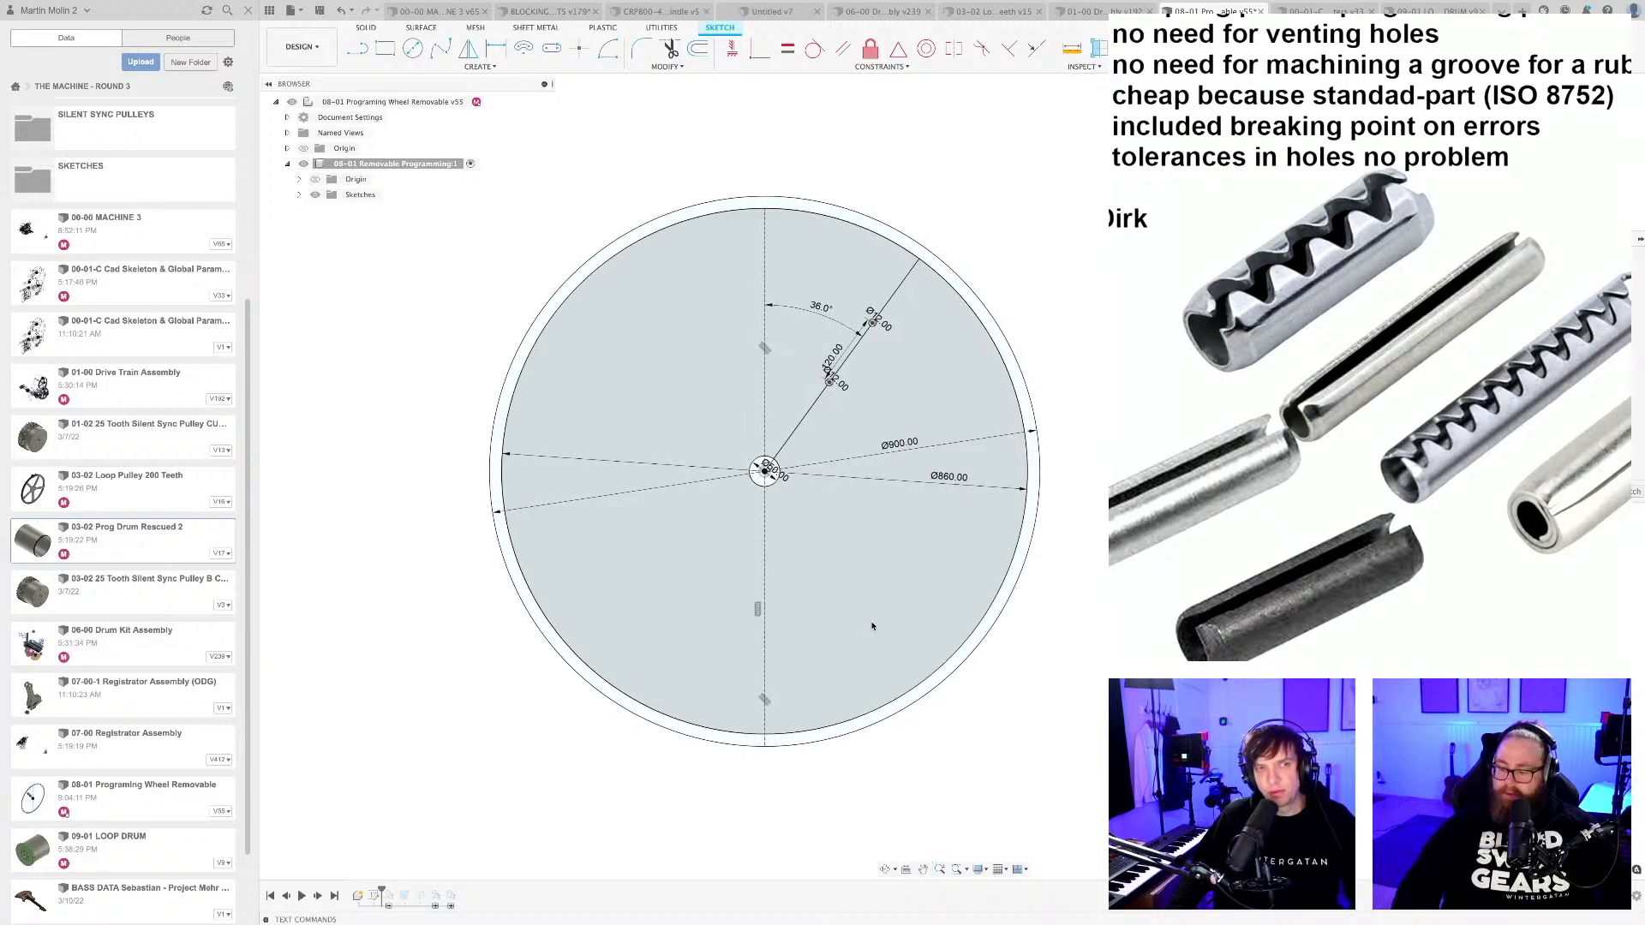
{"action": "mouse_move", "coordinate": [856, 557]}
{"action": "middle_mouse_down"}
{"action": "mouse_move", "coordinate": [763, 578]}
{"action": "mouse_move", "coordinate": [948, 613]}
{"action": "mouse_move", "coordinate": [775, 591]}
{"action": "mouse_move", "coordinate": [817, 582]}
{"action": "middle_mouse_up"}
{"action": "scroll", "coordinate": [809, 597], "scroll_direction": "up", "scroll_amount": 1}
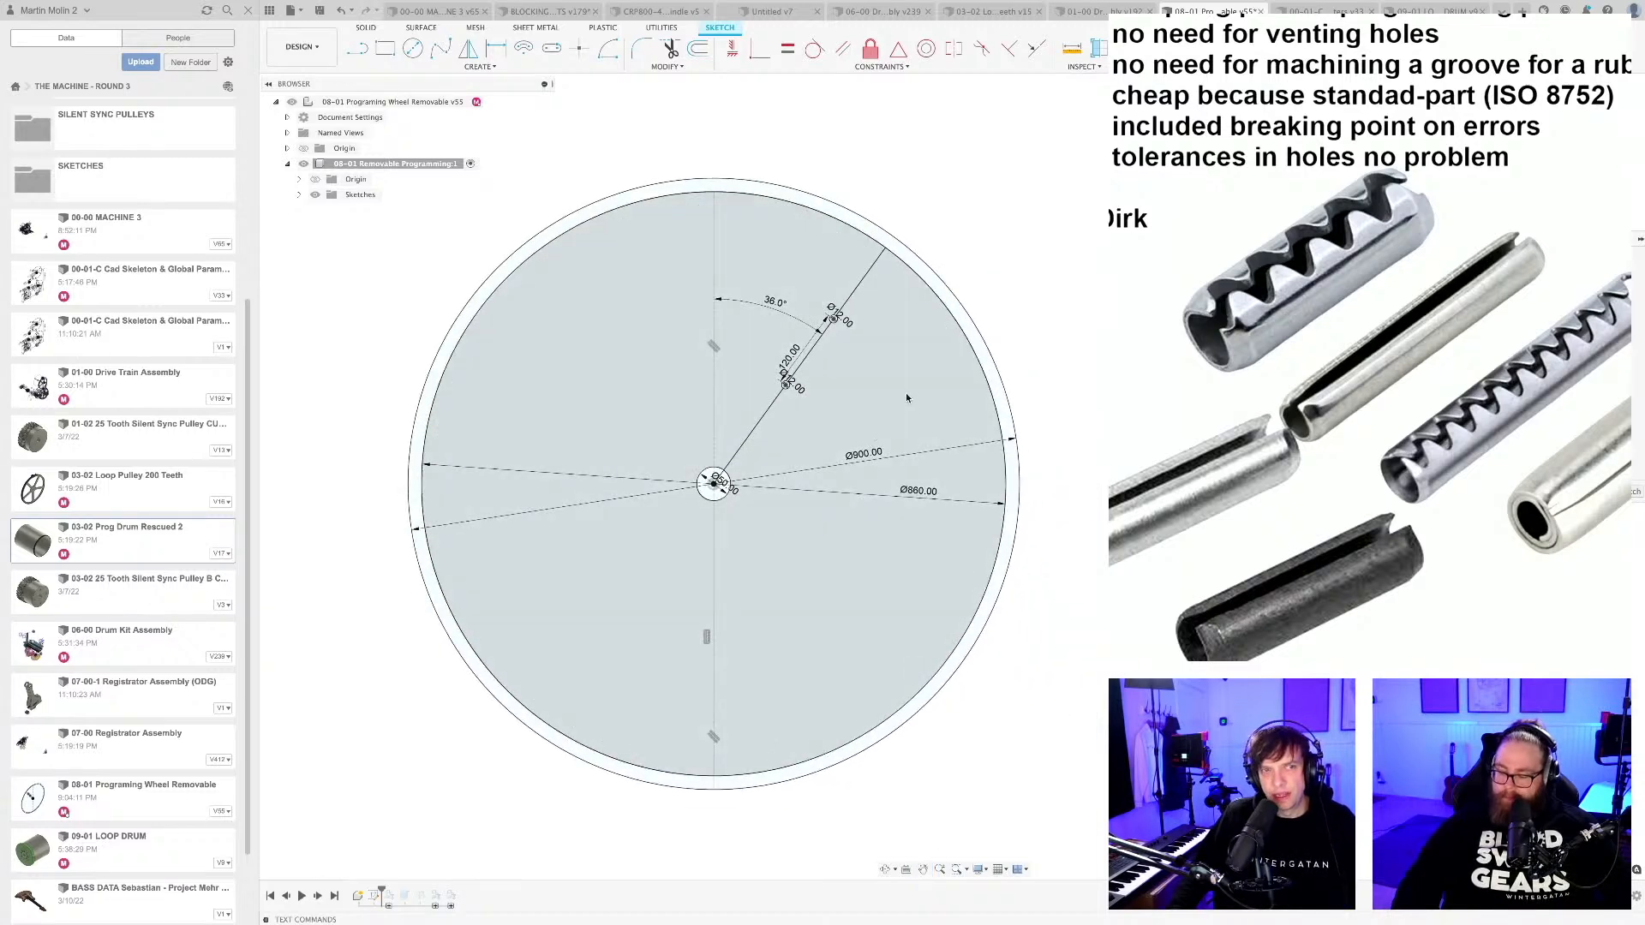
{"action": "scroll", "coordinate": [853, 306], "scroll_direction": "up", "scroll_amount": 2}
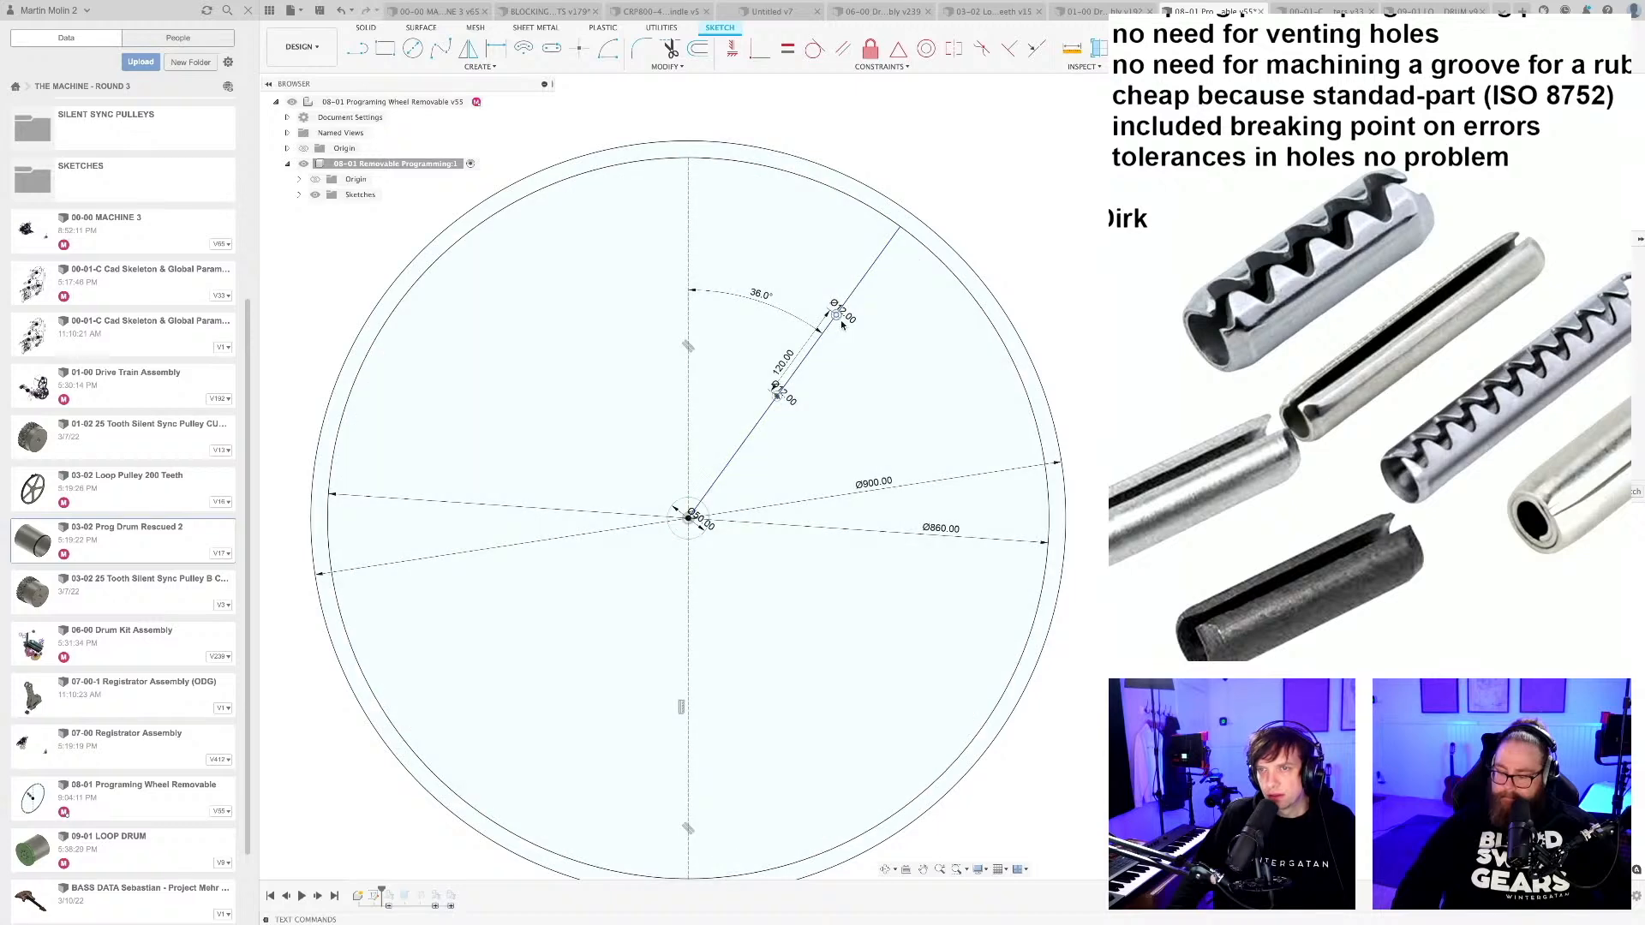
{"action": "key", "text": "Delete"}
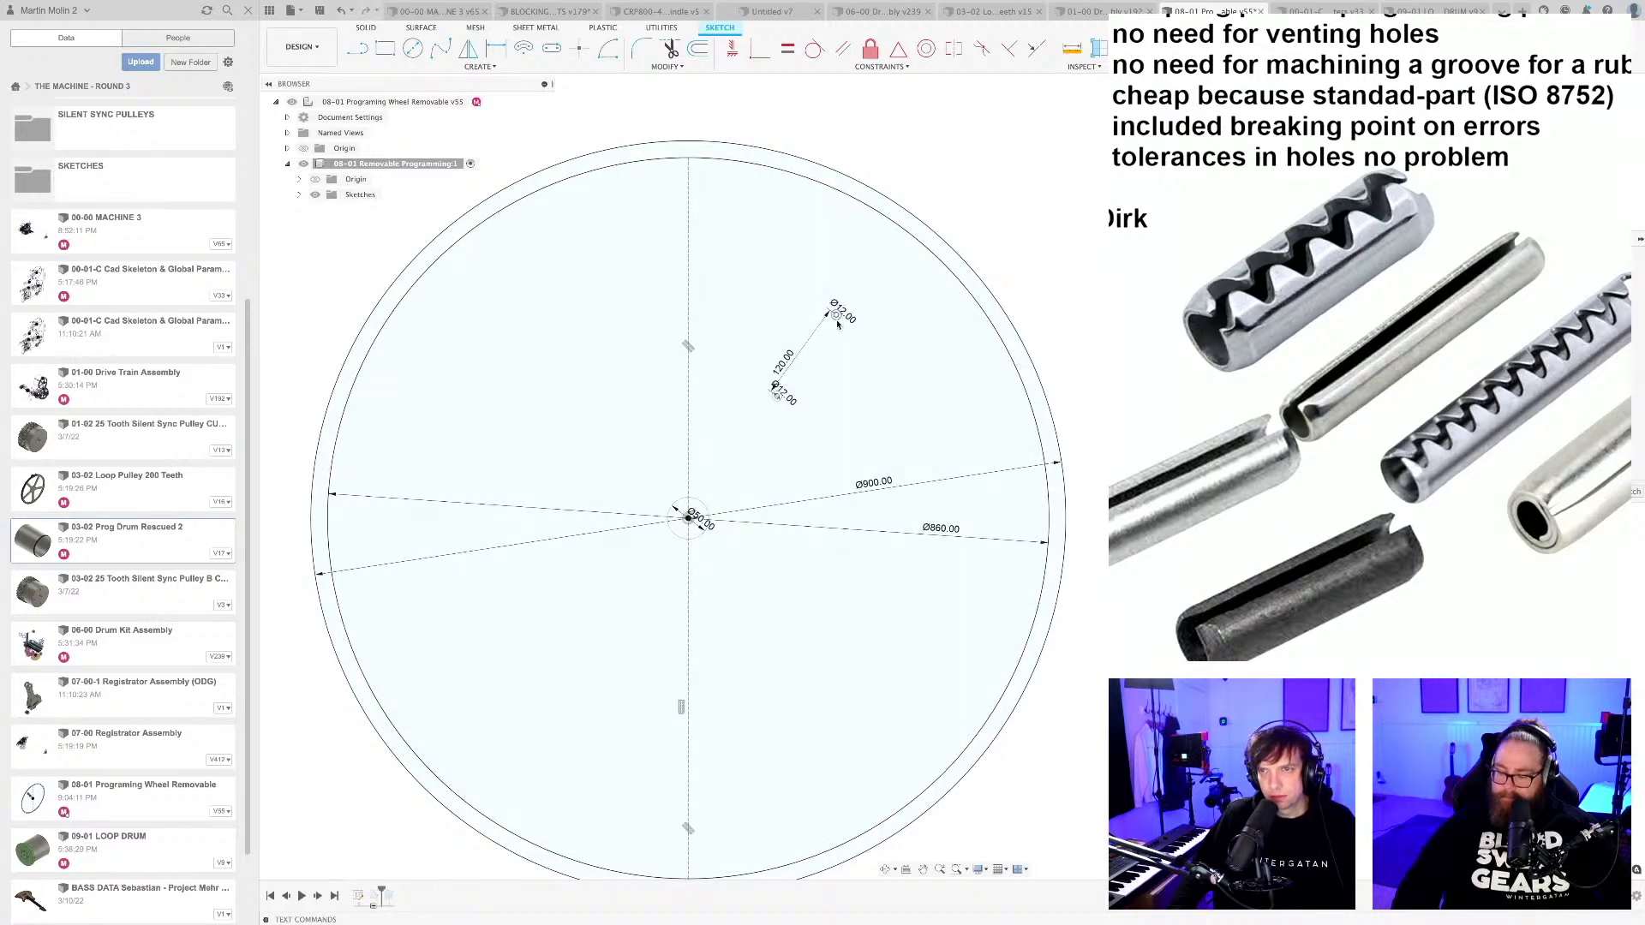
{"action": "left_click", "coordinate": [836, 320]}
{"action": "key", "text": "Delete"}
{"action": "left_click", "coordinate": [778, 400]}
{"action": "key", "text": "Delete"}
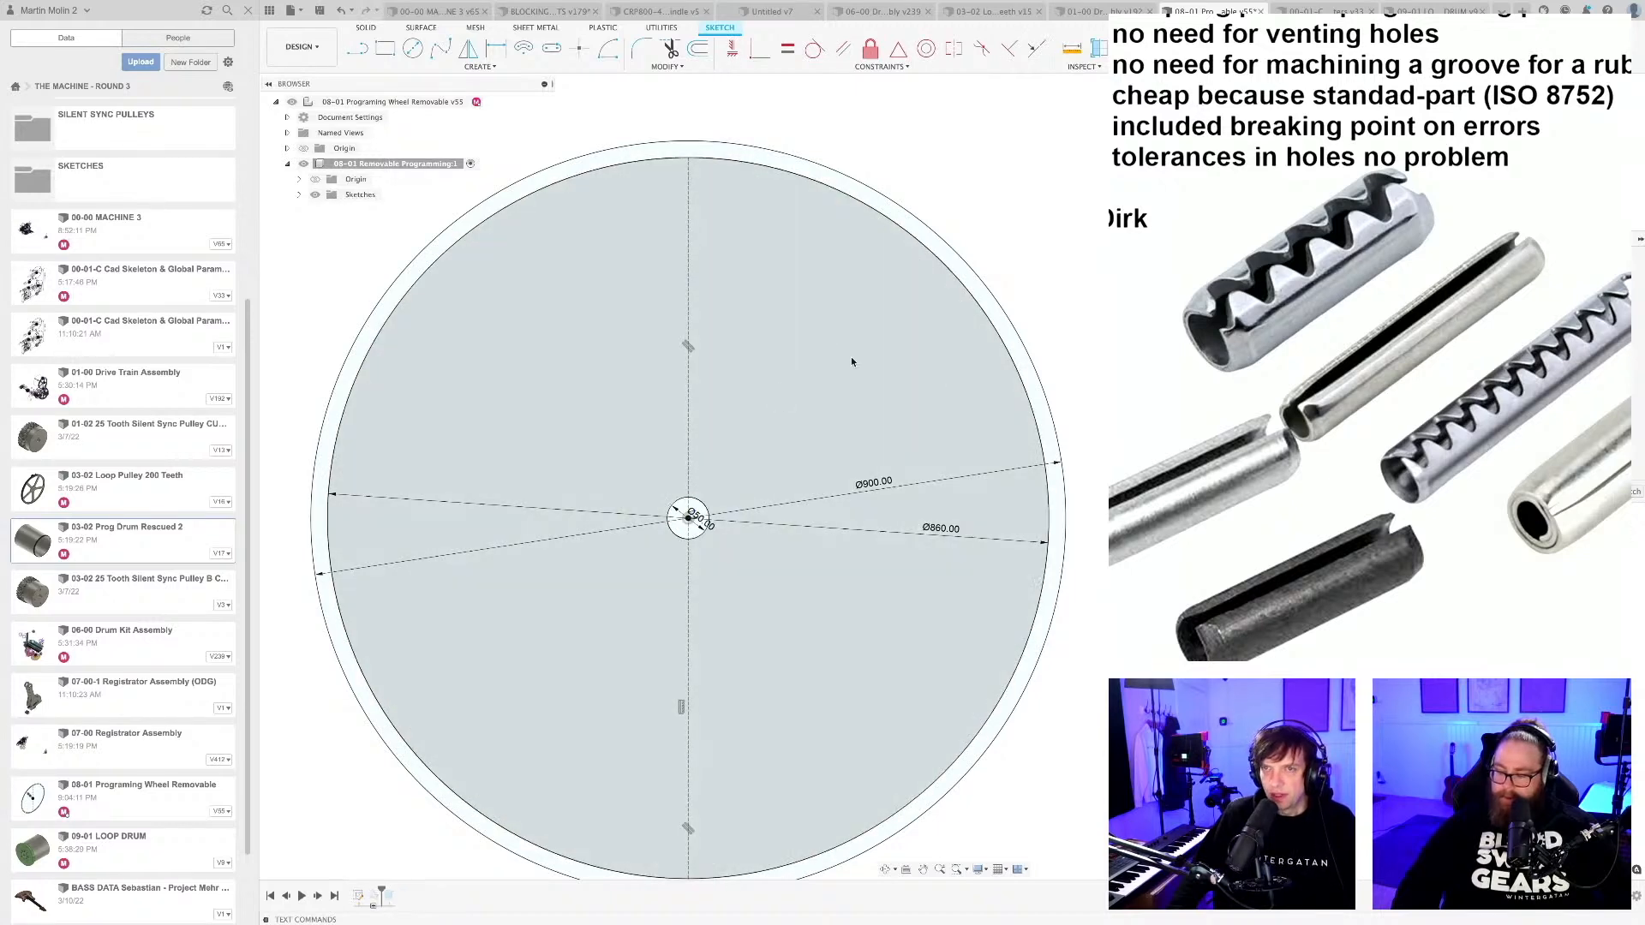
Draw an 880 mm diameter circle centred on the drum, between the 860 mm and 900 mm circles.
{"action": "scroll", "coordinate": [852, 361], "scroll_direction": "down", "scroll_amount": 2}
{"action": "mouse_move", "coordinate": [1048, 674]}
{"action": "middle_mouse_down"}
{"action": "mouse_move", "coordinate": [1086, 663]}
{"action": "mouse_move", "coordinate": [1035, 662]}
{"action": "middle_mouse_up"}
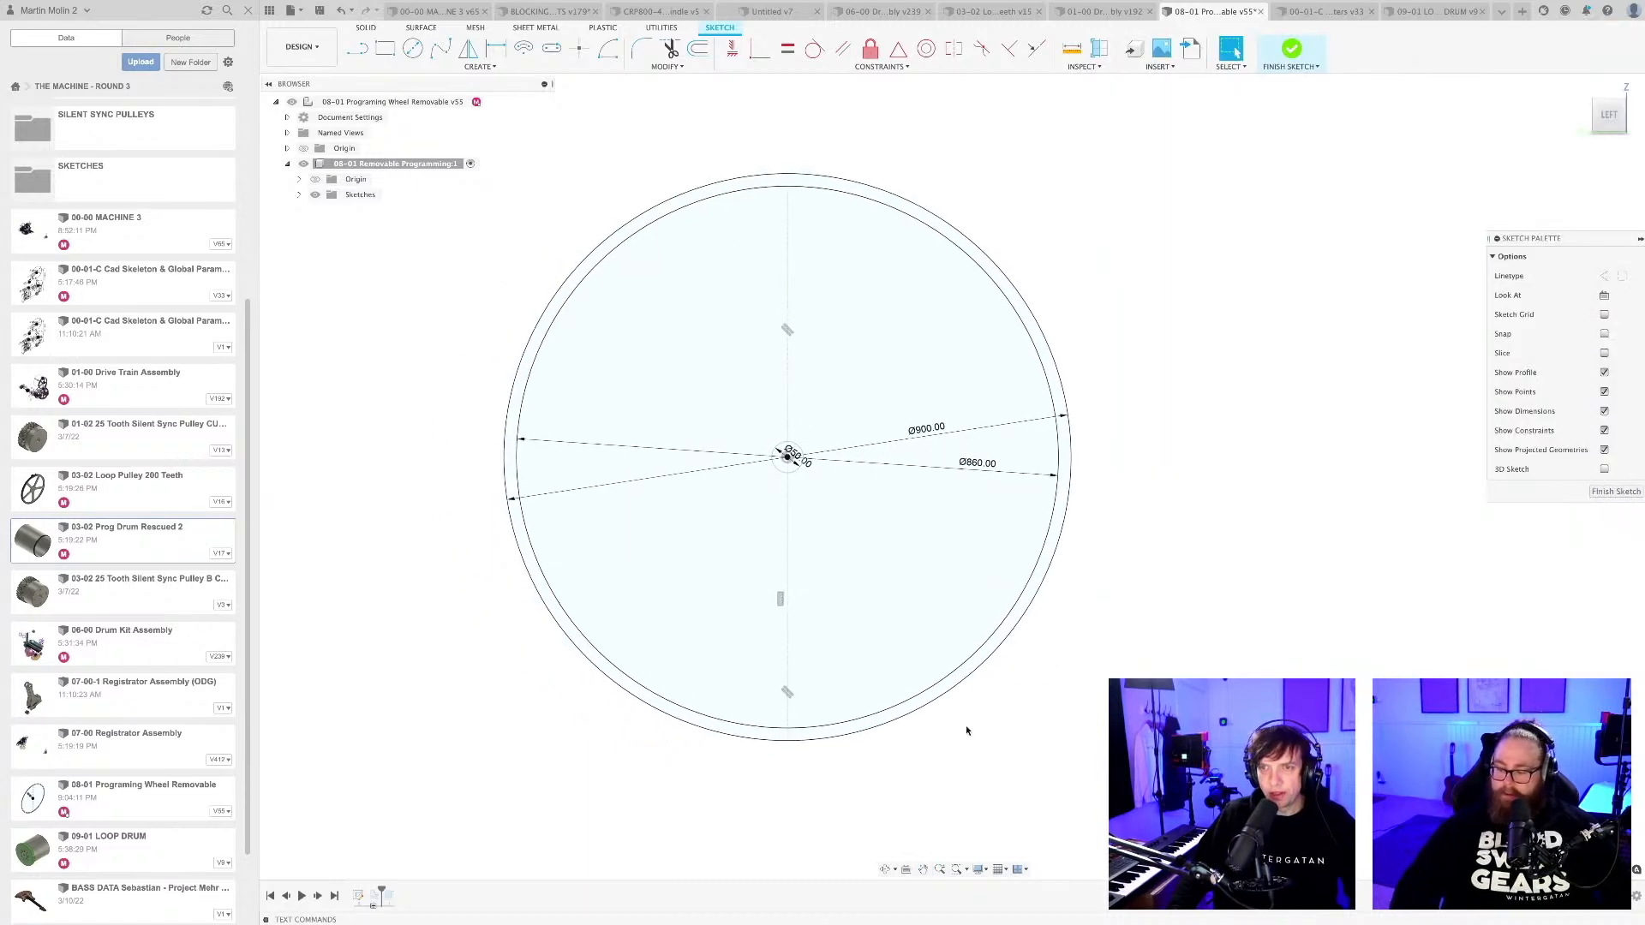
{"action": "middle_click_drag", "start_coordinate": [965, 725], "coordinate": [985, 725]}
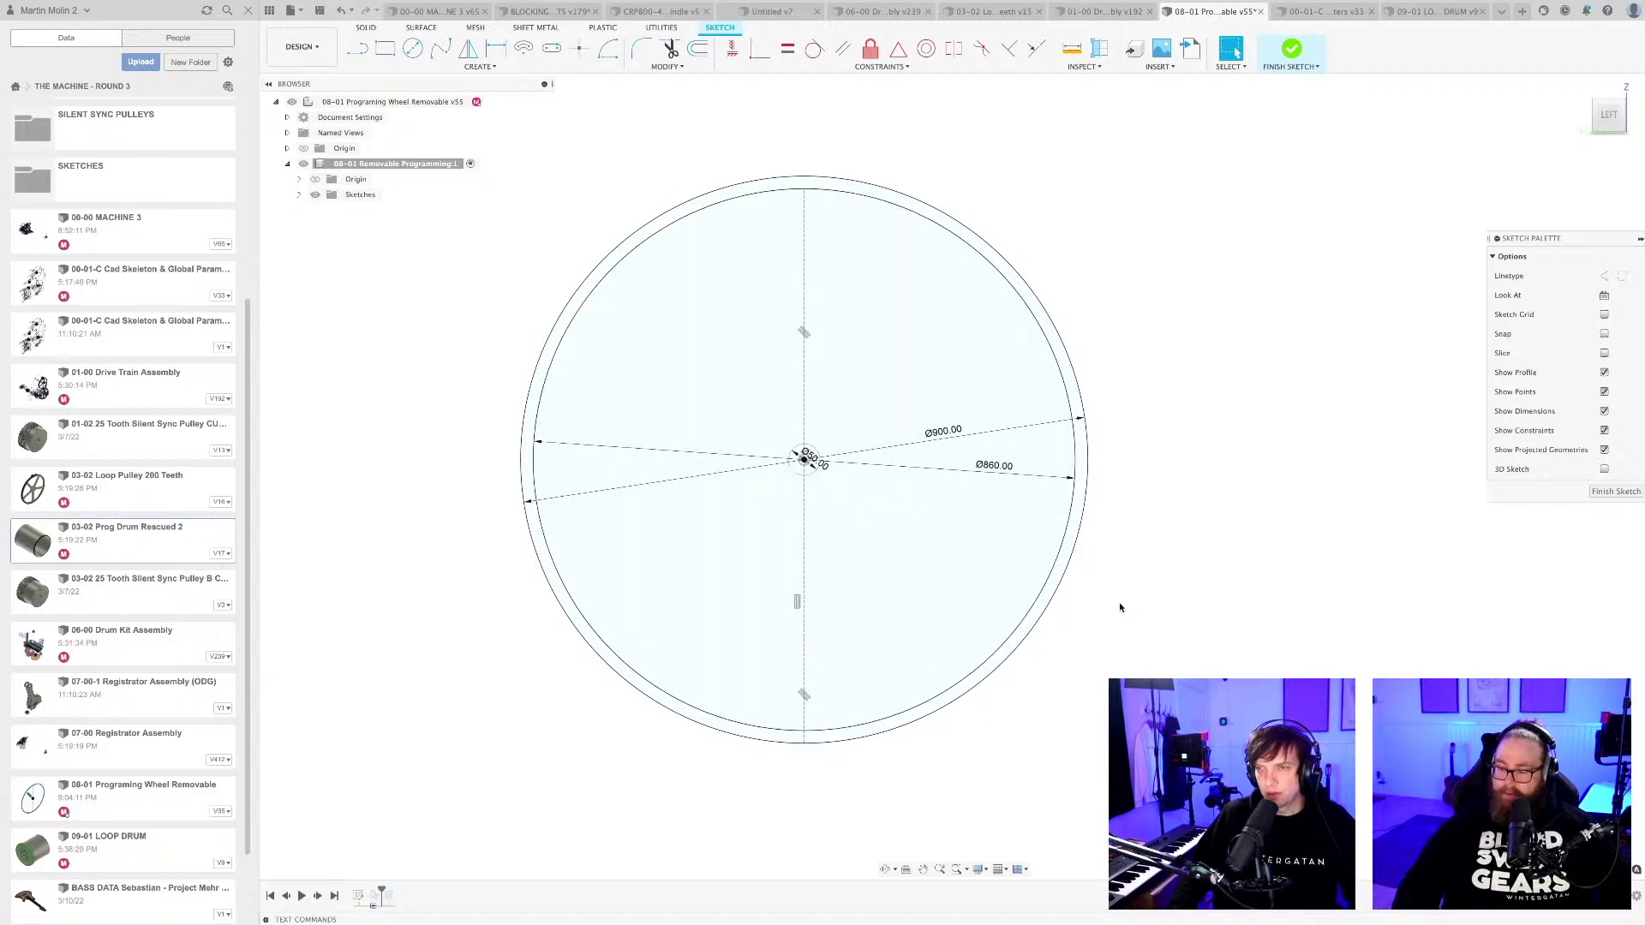
{"action": "scroll", "coordinate": [1114, 604], "scroll_direction": "up", "scroll_amount": 1}
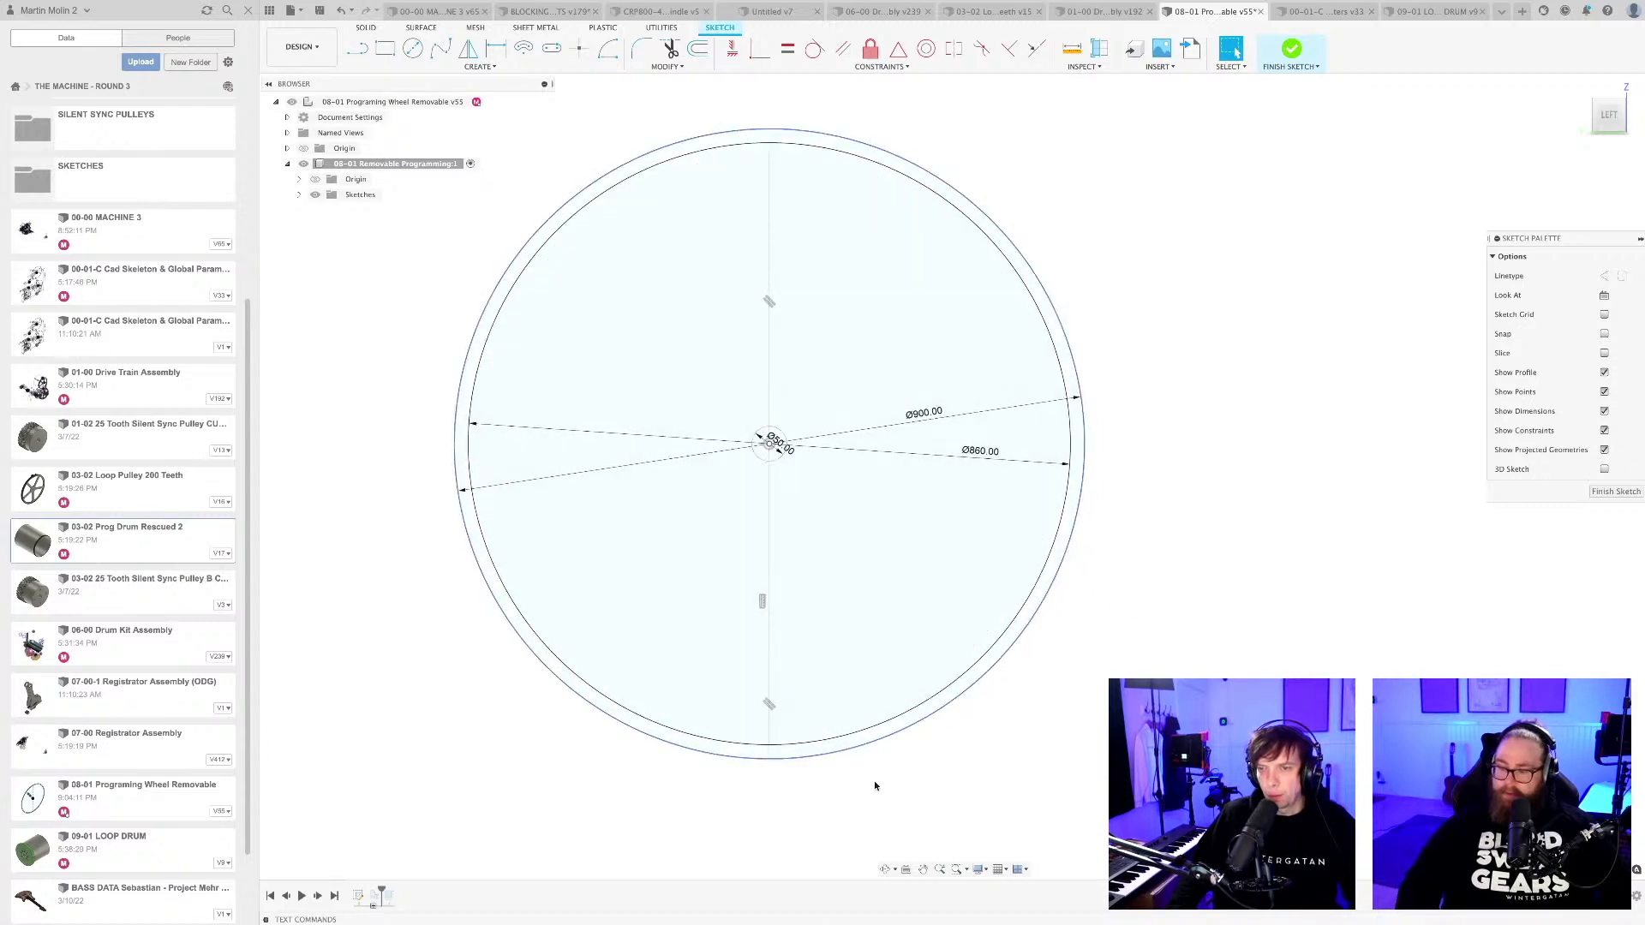
{"action": "middle_click_drag", "start_coordinate": [826, 775], "coordinate": [830, 768]}
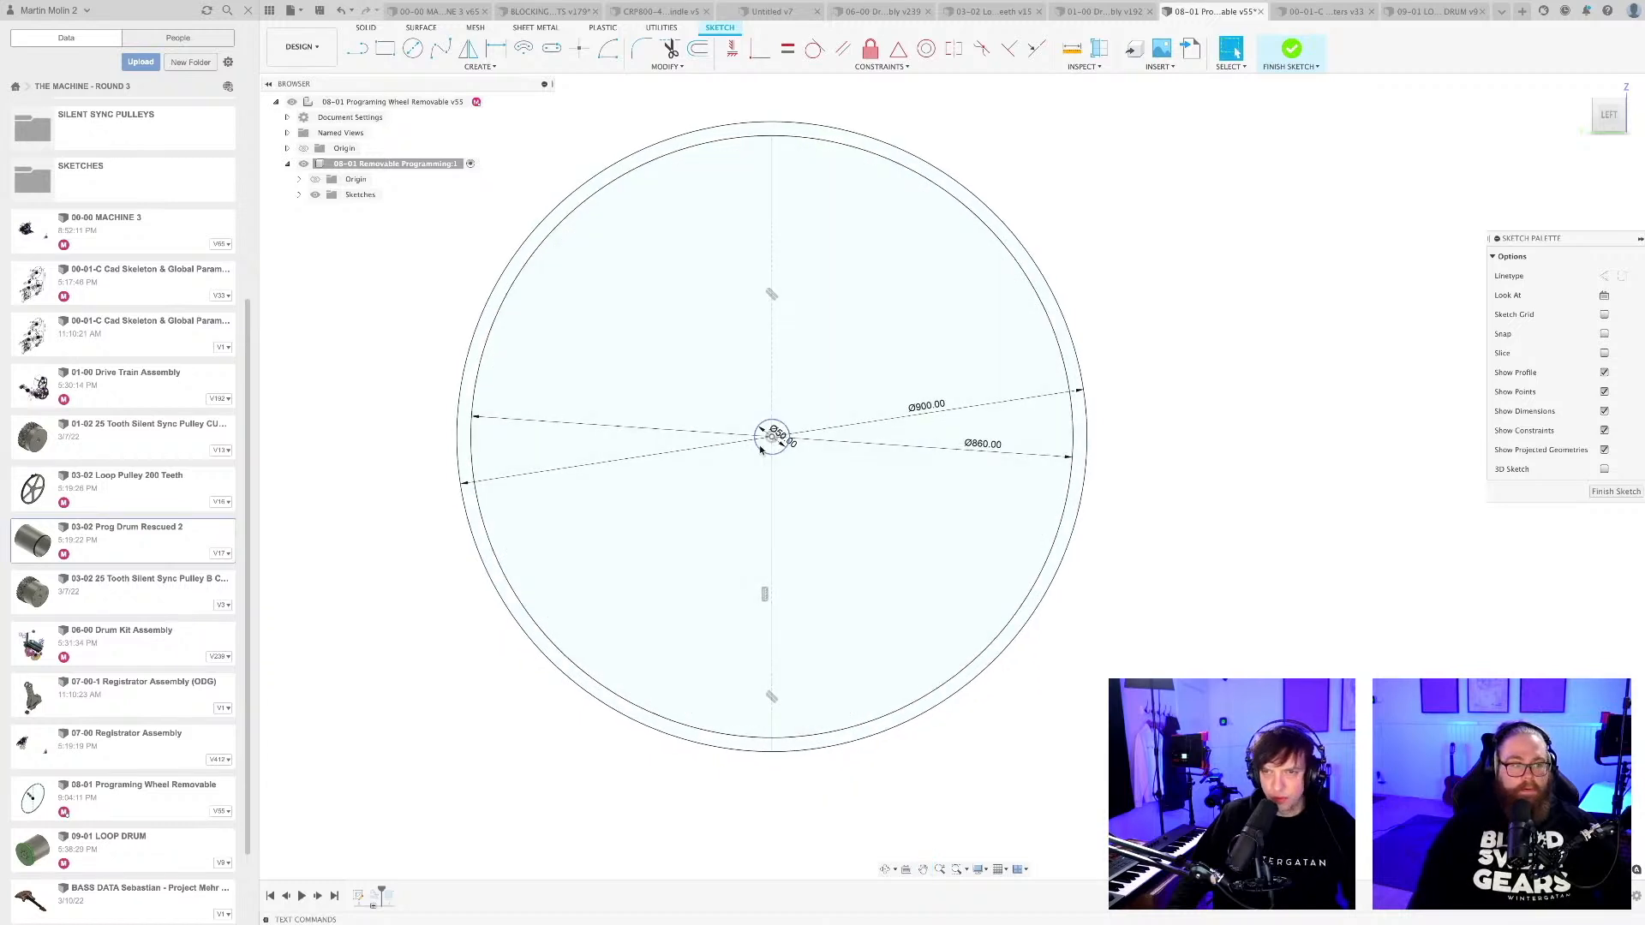
{"action": "key", "text": "c"}
{"action": "scroll", "coordinate": [773, 432], "scroll_direction": "up", "scroll_amount": 1}
{"action": "left_click", "coordinate": [772, 433]}
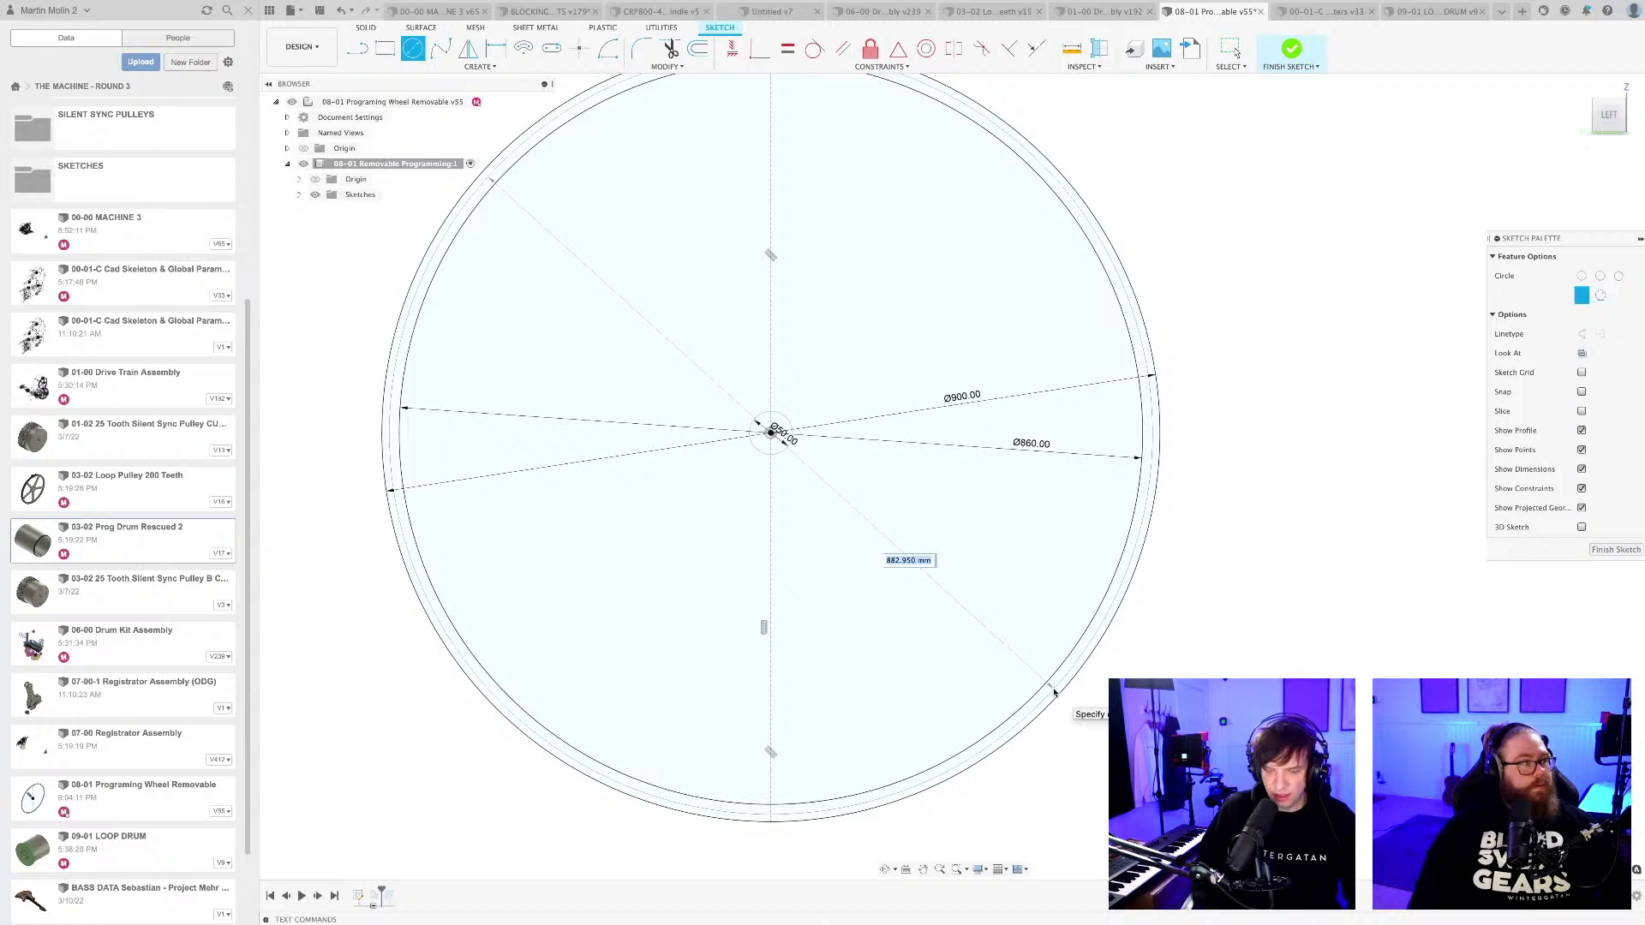
{"action": "type", "text": "880"}
{"action": "key", "text": "Return"}
{"action": "key", "text": "Escape"}
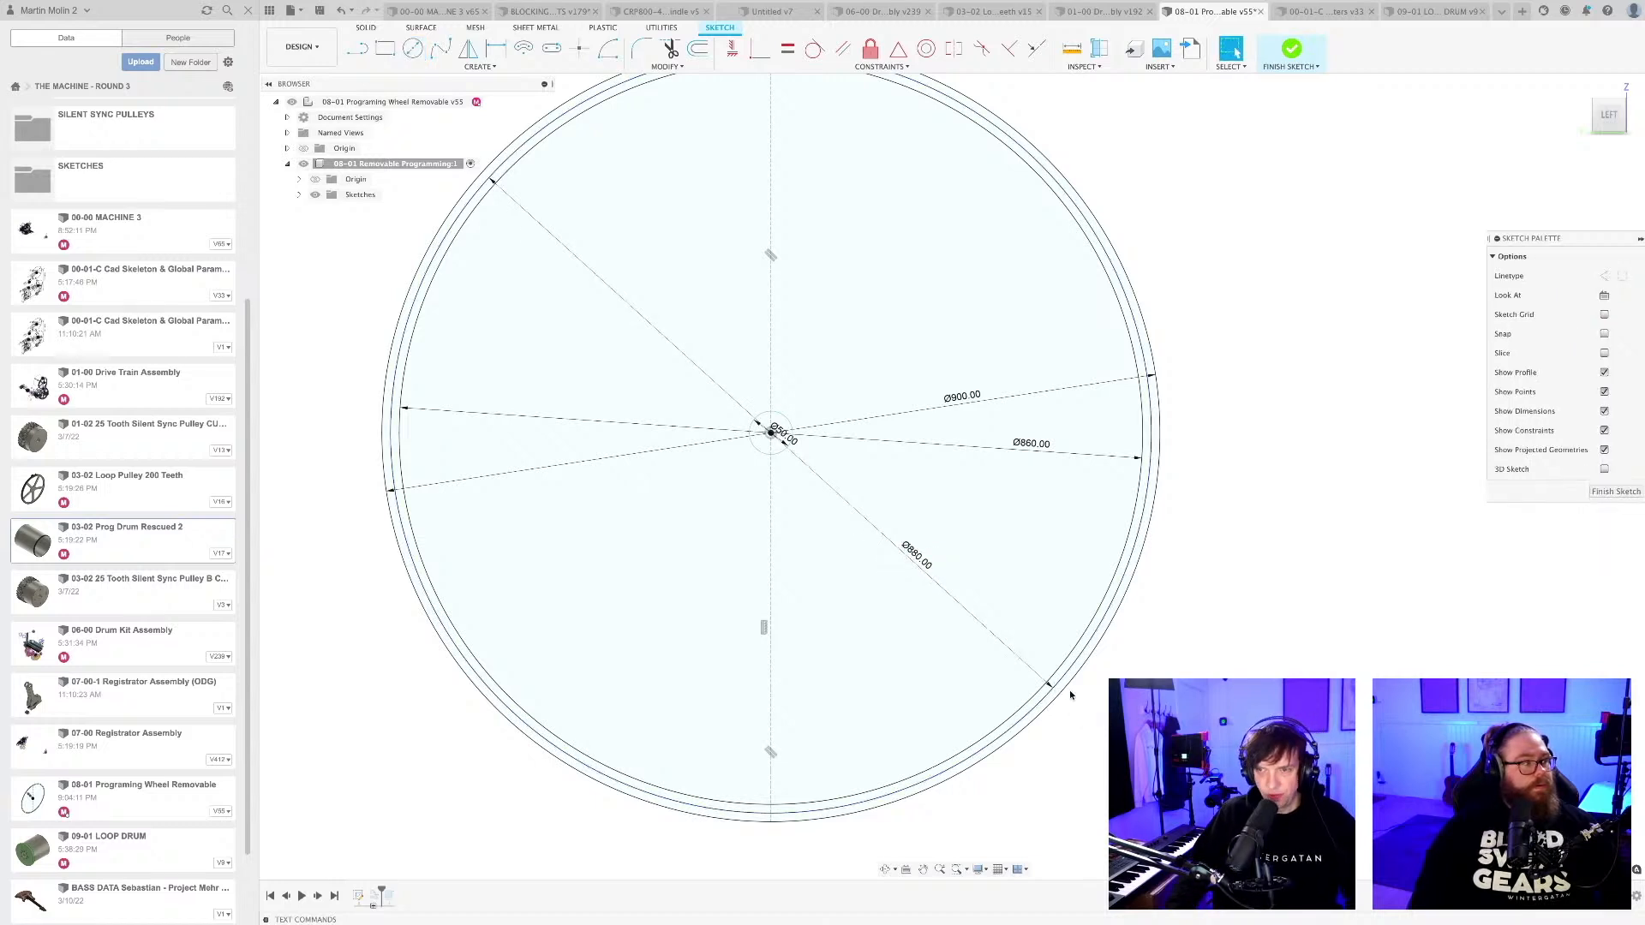
Convert the 880 mm circle in the drum sketch to construction geometry.
{"action": "left_click", "coordinate": [1049, 694]}
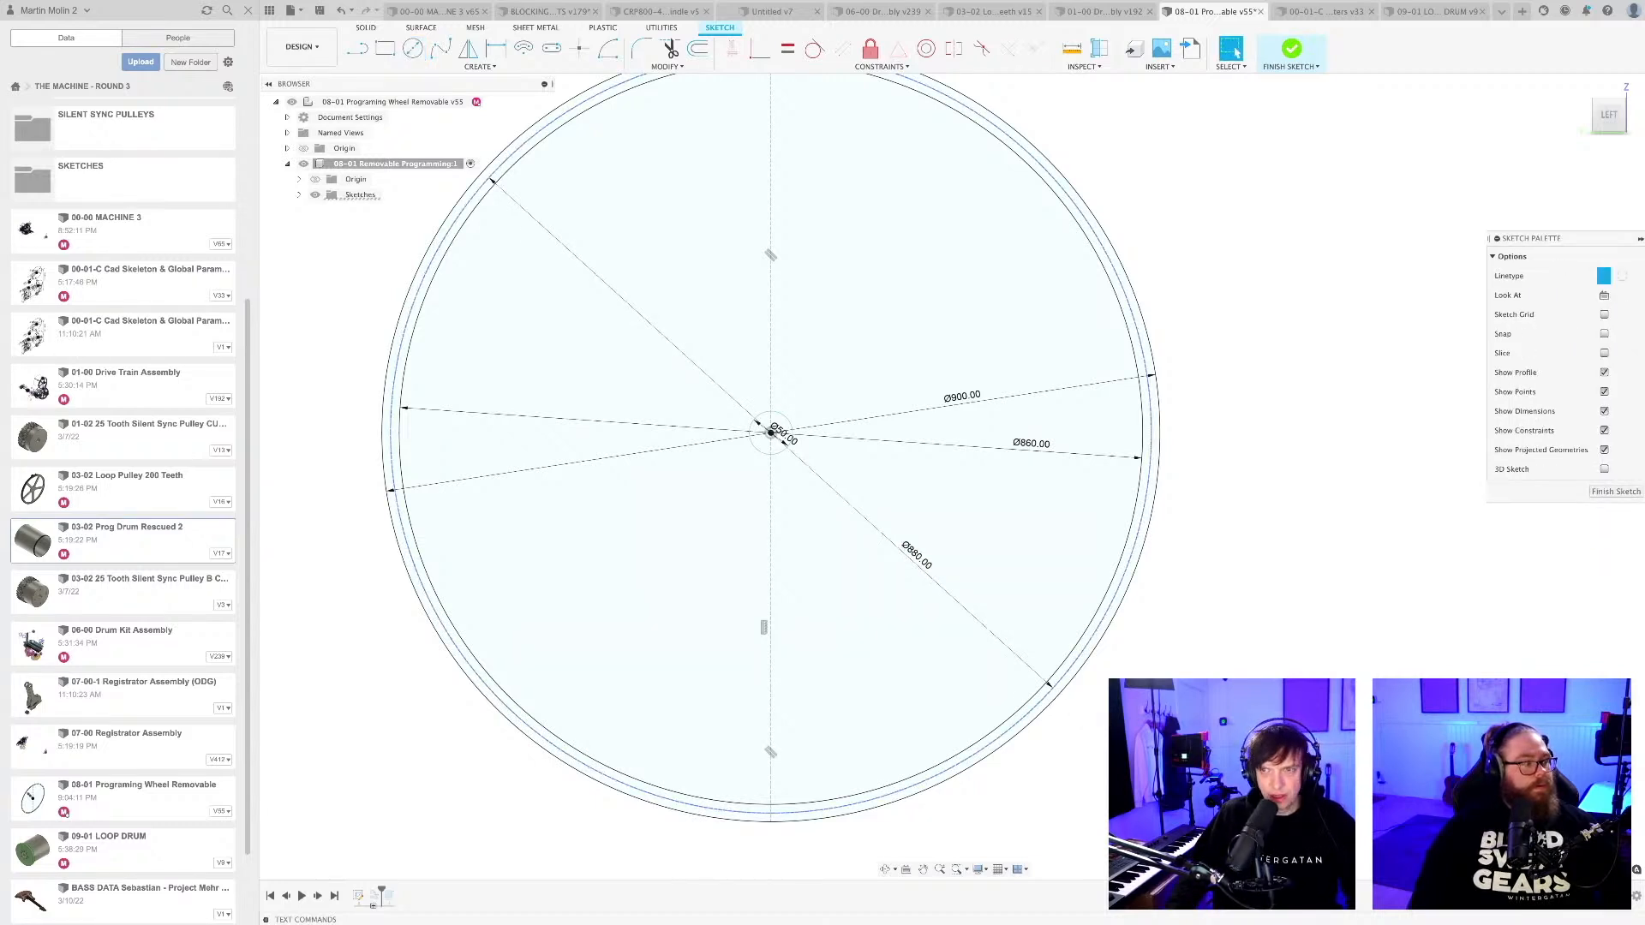
{"action": "left_click", "coordinate": [1103, 713]}
{"action": "scroll", "coordinate": [1107, 716], "scroll_direction": "down", "scroll_amount": 3}
{"action": "middle_click_drag", "start_coordinate": [1105, 749], "coordinate": [1100, 708]}
{"action": "scroll", "coordinate": [1100, 708], "scroll_direction": "down", "scroll_amount": 2}
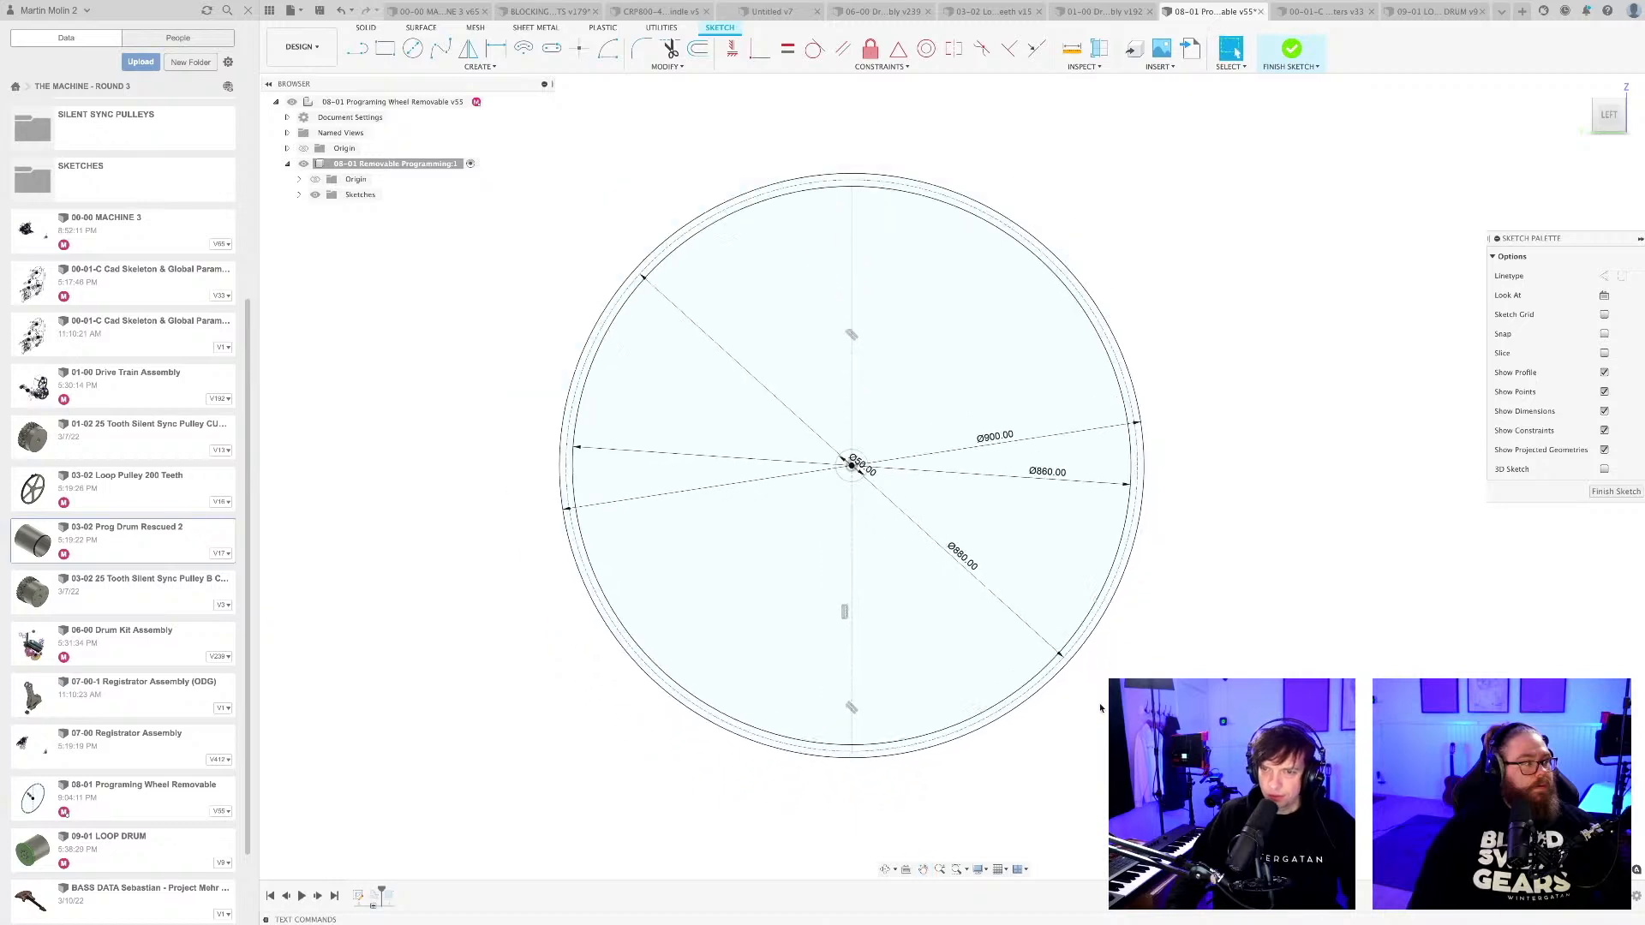
Draw two radial lines from the drum centre to the 900 mm circle, one on each side of the lower vertical centreline.
{"action": "mouse_move", "coordinate": [933, 768]}
{"action": "middle_mouse_down"}
{"action": "mouse_move", "coordinate": [863, 745]}
{"action": "mouse_move", "coordinate": [856, 760]}
{"action": "mouse_move", "coordinate": [879, 772]}
{"action": "middle_mouse_up"}
{"action": "scroll", "coordinate": [856, 760], "scroll_direction": "up", "scroll_amount": 1}
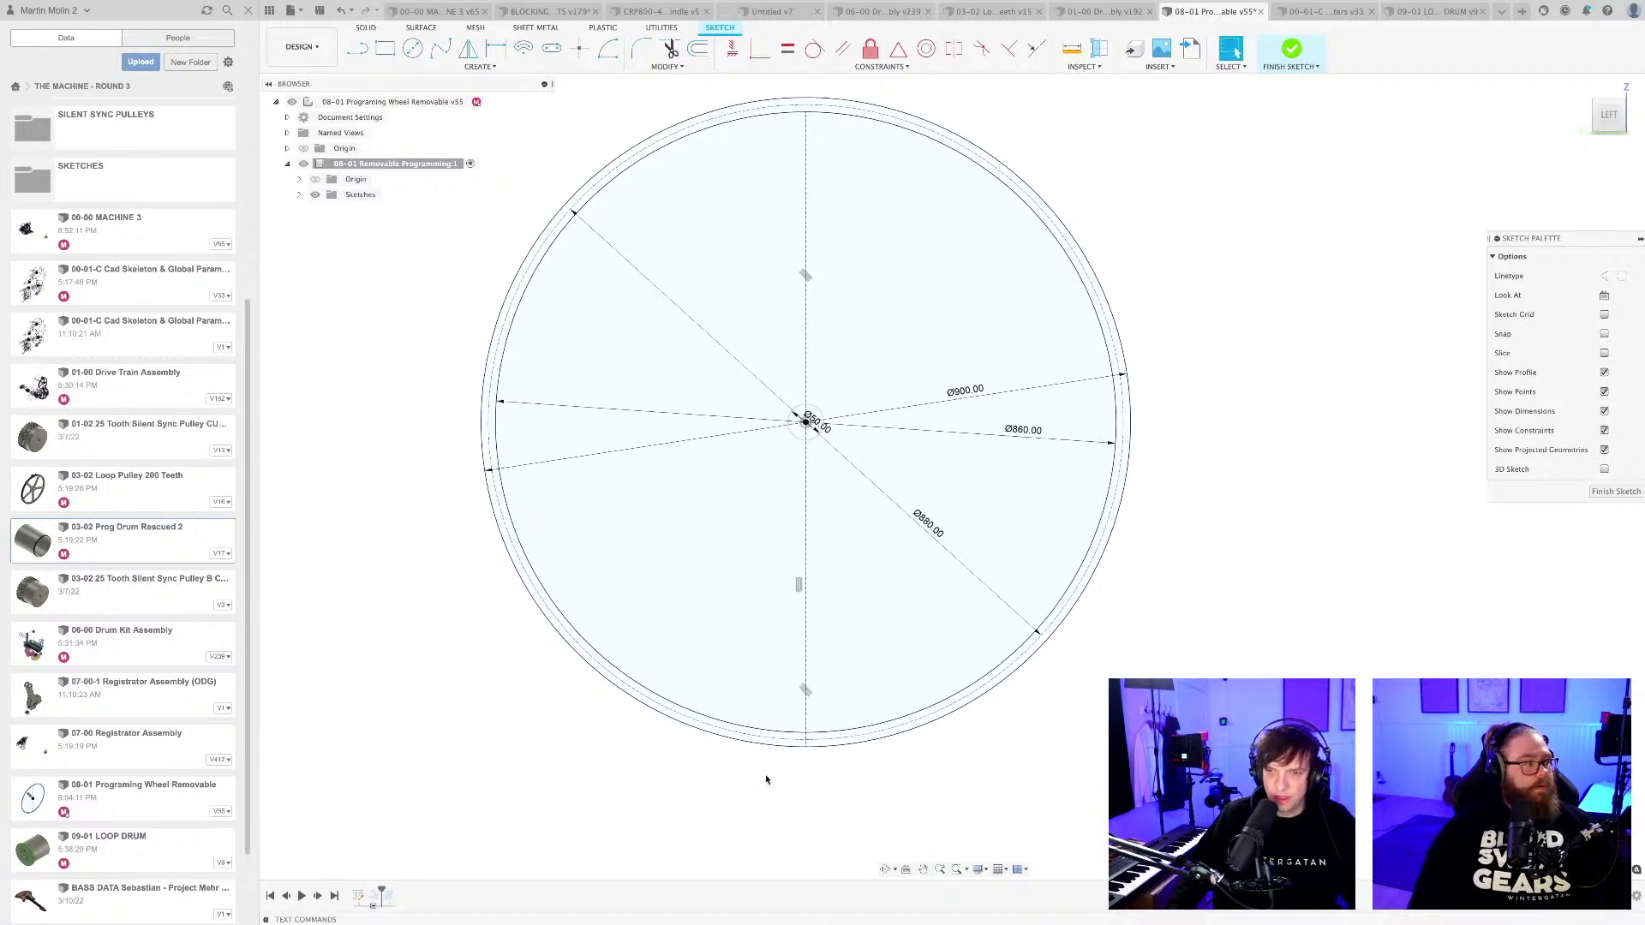
{"action": "scroll", "coordinate": [765, 775], "scroll_direction": "up", "scroll_amount": 1}
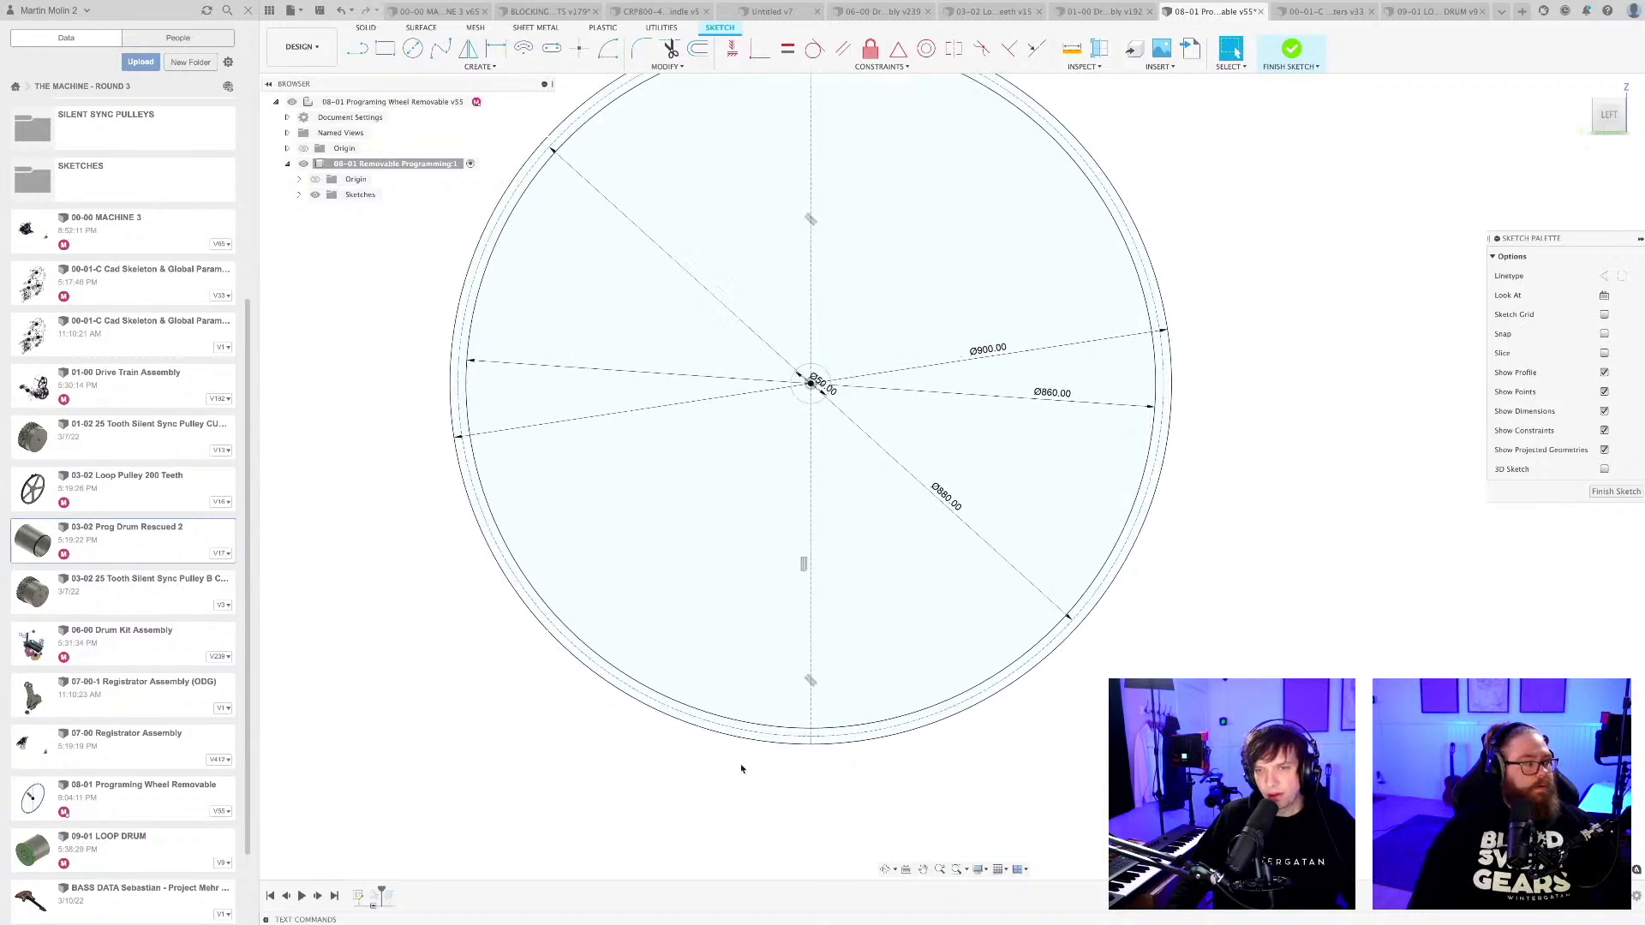
{"action": "middle_click_drag", "start_coordinate": [695, 758], "coordinate": [698, 767]}
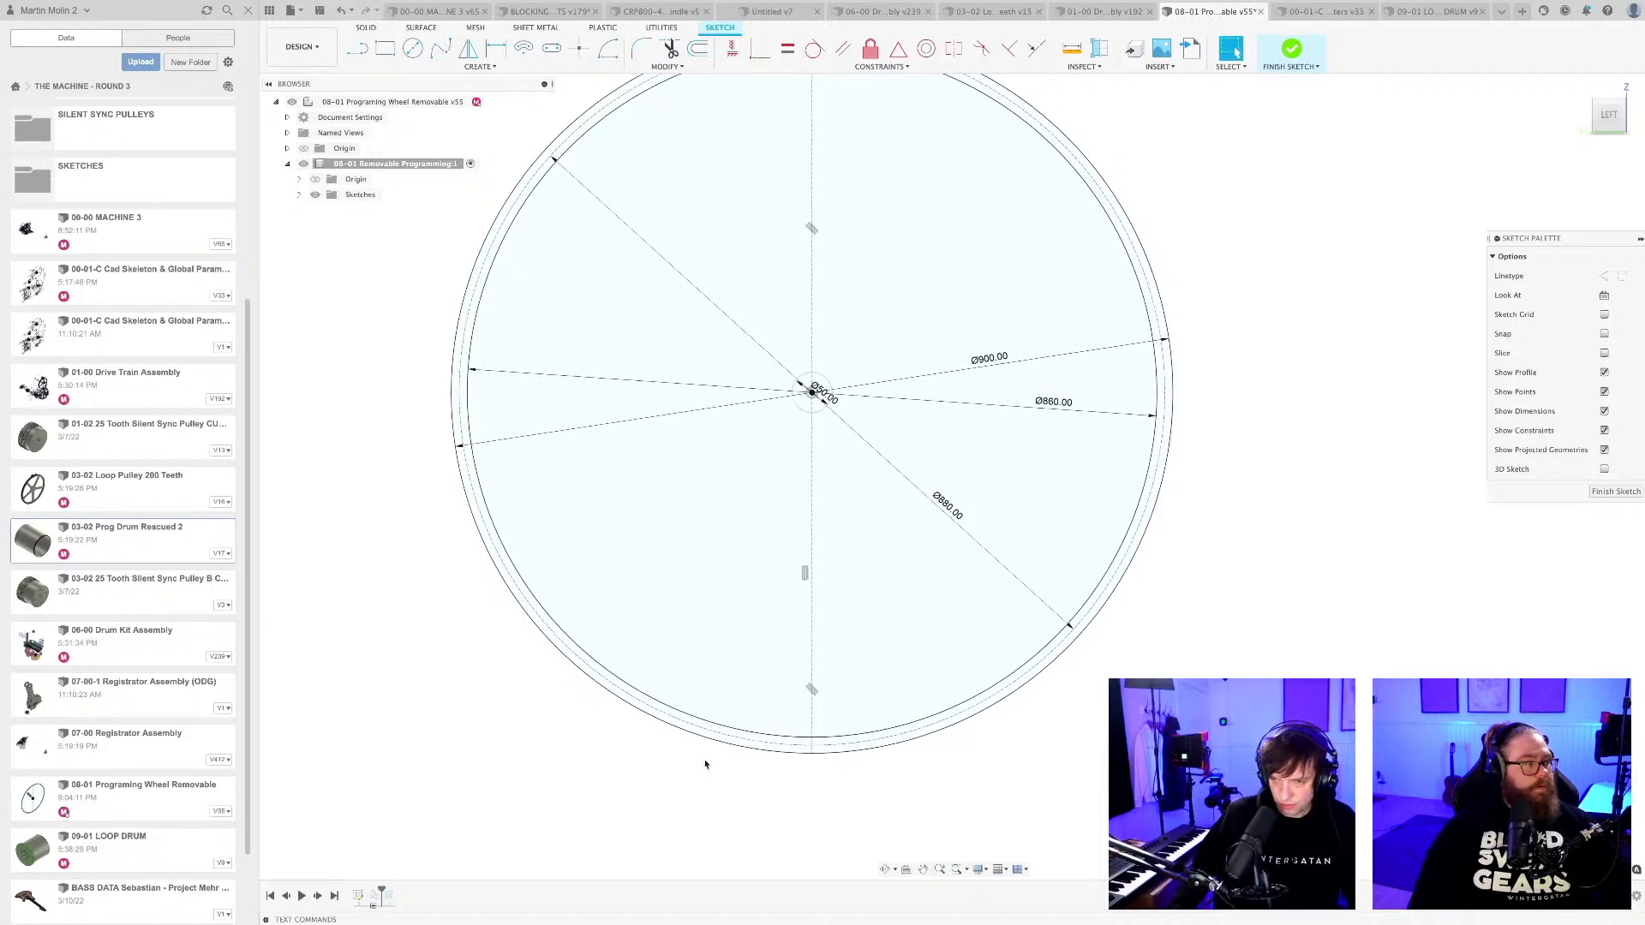
{"action": "scroll", "coordinate": [698, 762], "scroll_direction": "up", "scroll_amount": 1}
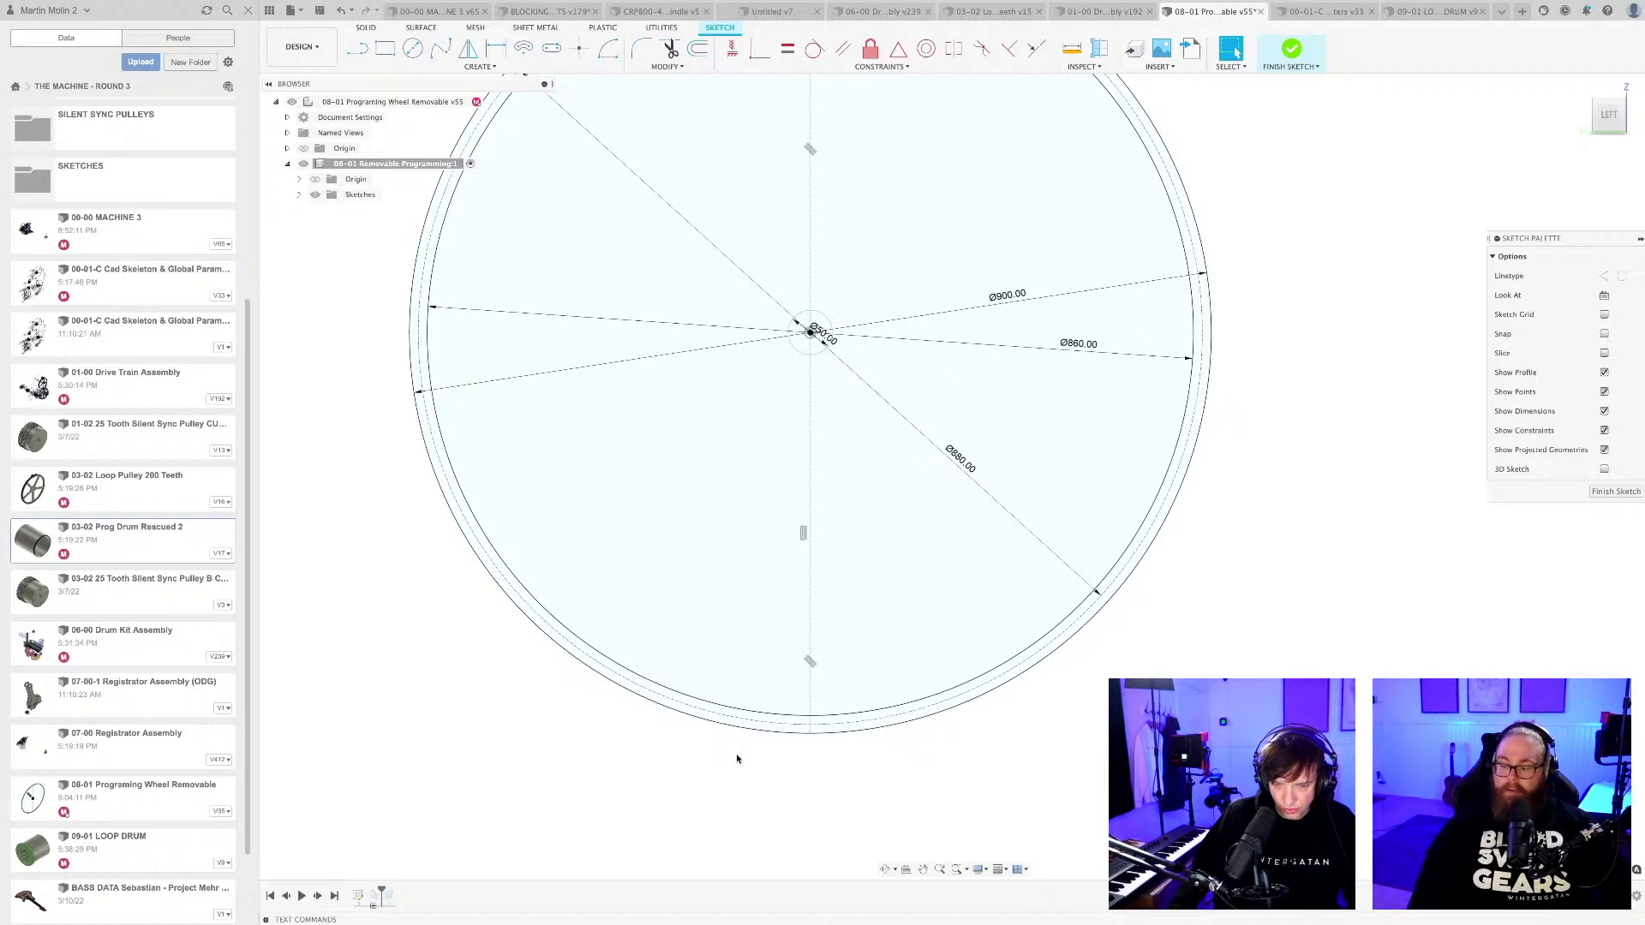
{"action": "scroll", "coordinate": [754, 765], "scroll_direction": "down", "scroll_amount": 2}
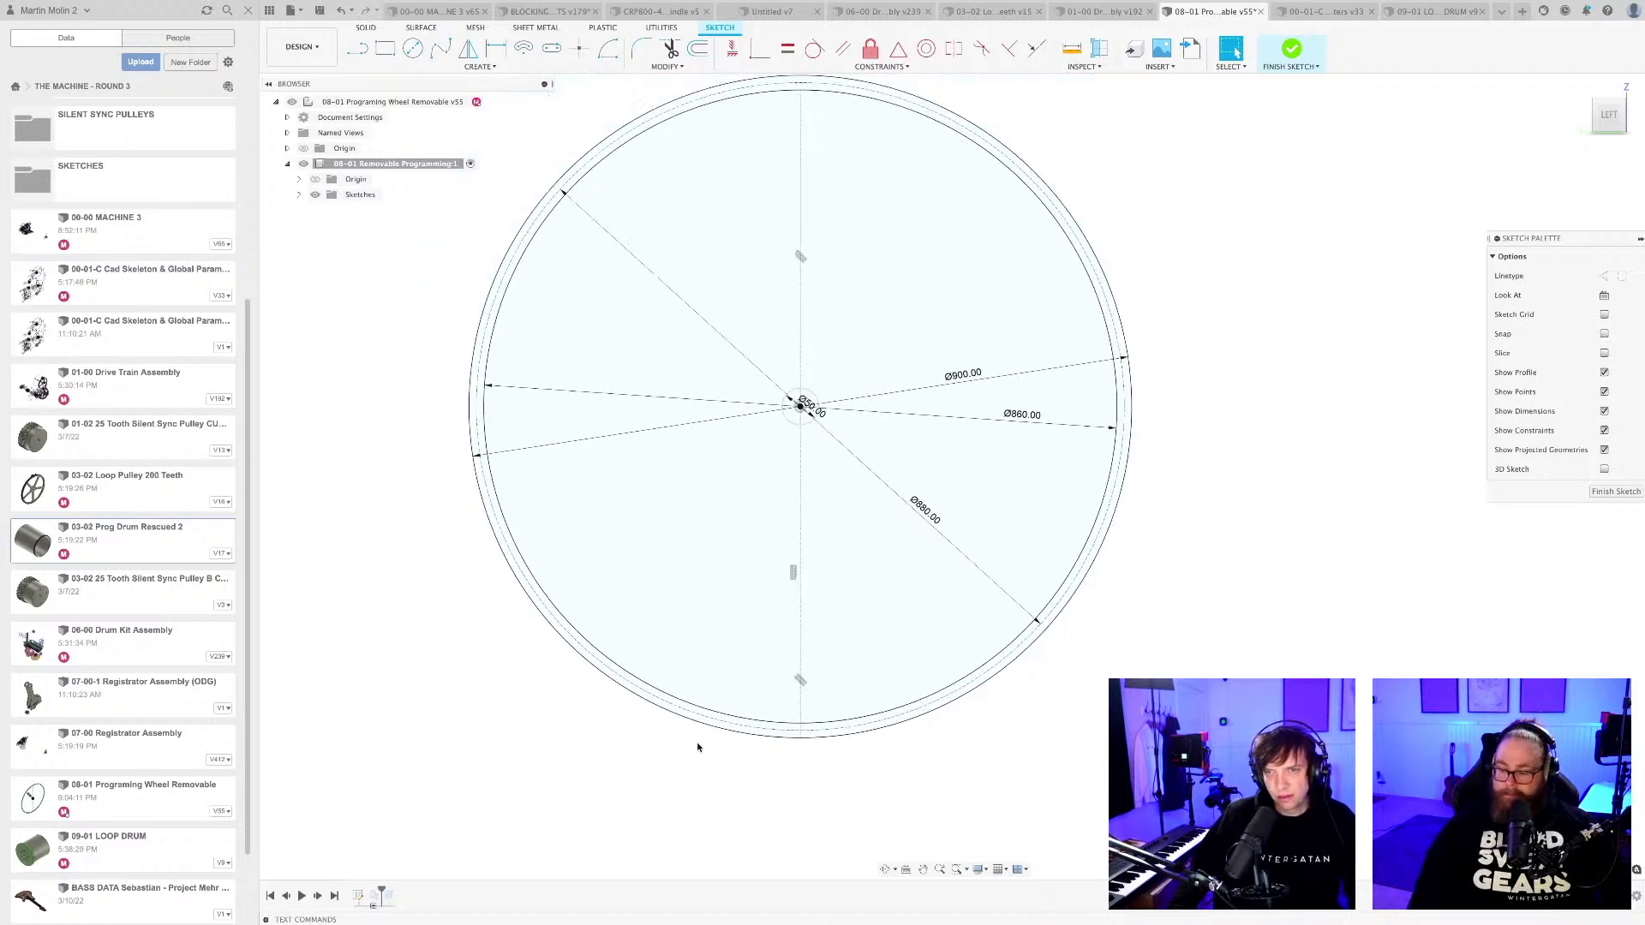
{"action": "key", "text": "l"}
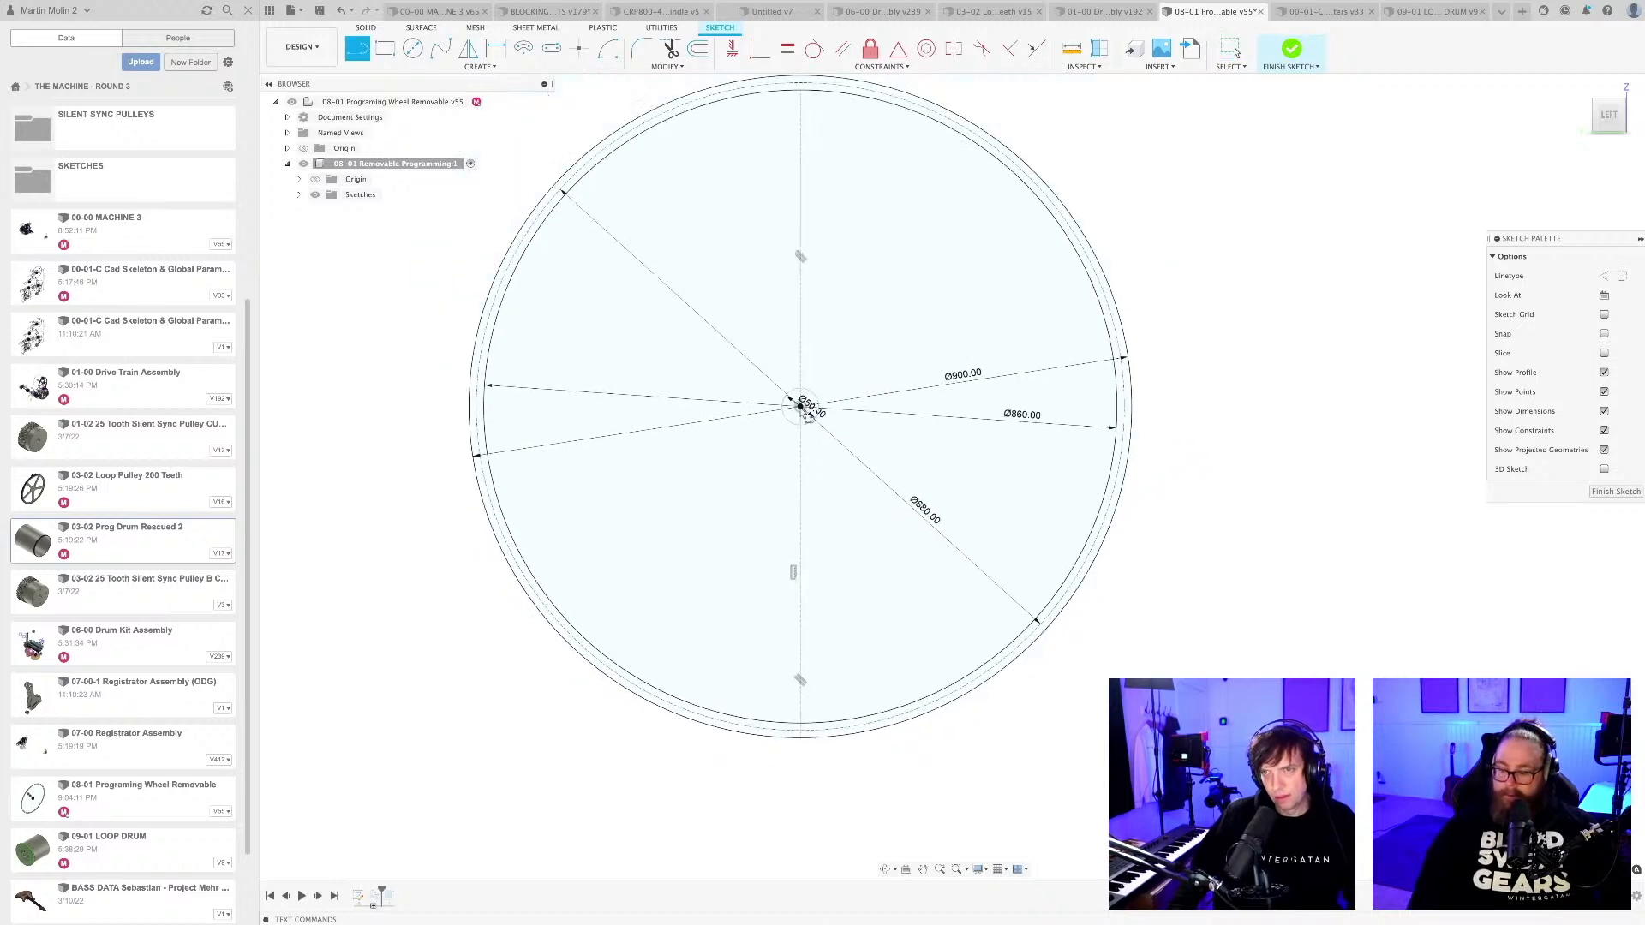
{"action": "left_click", "coordinate": [800, 409]}
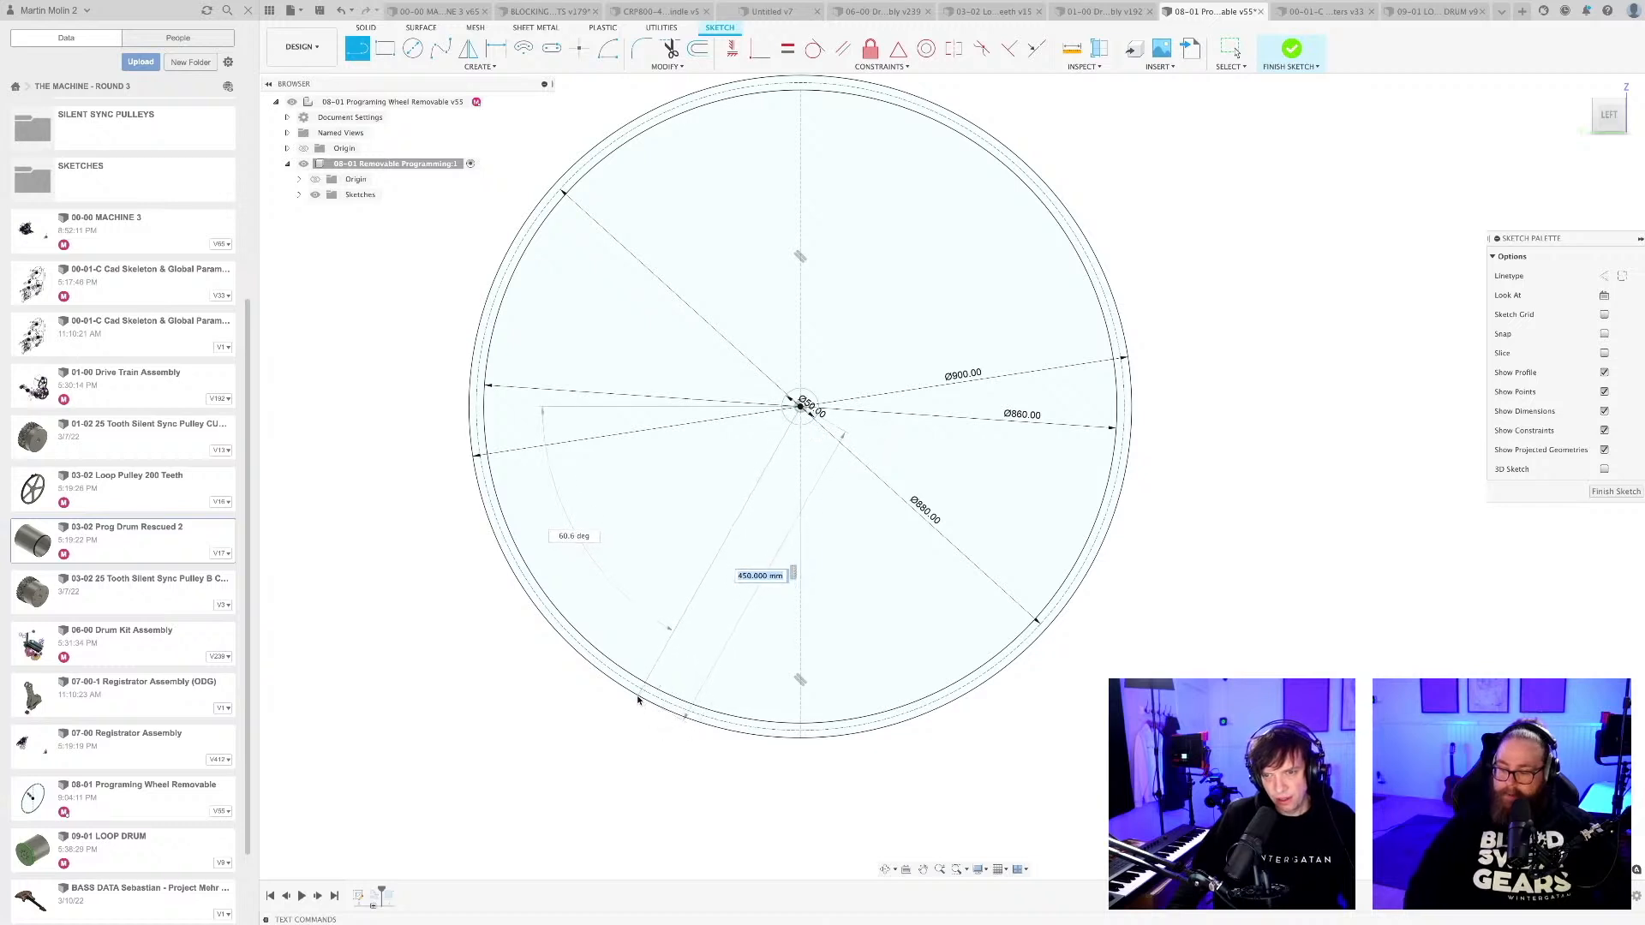
{"action": "key", "text": "Escape"}
{"action": "key", "text": "l"}
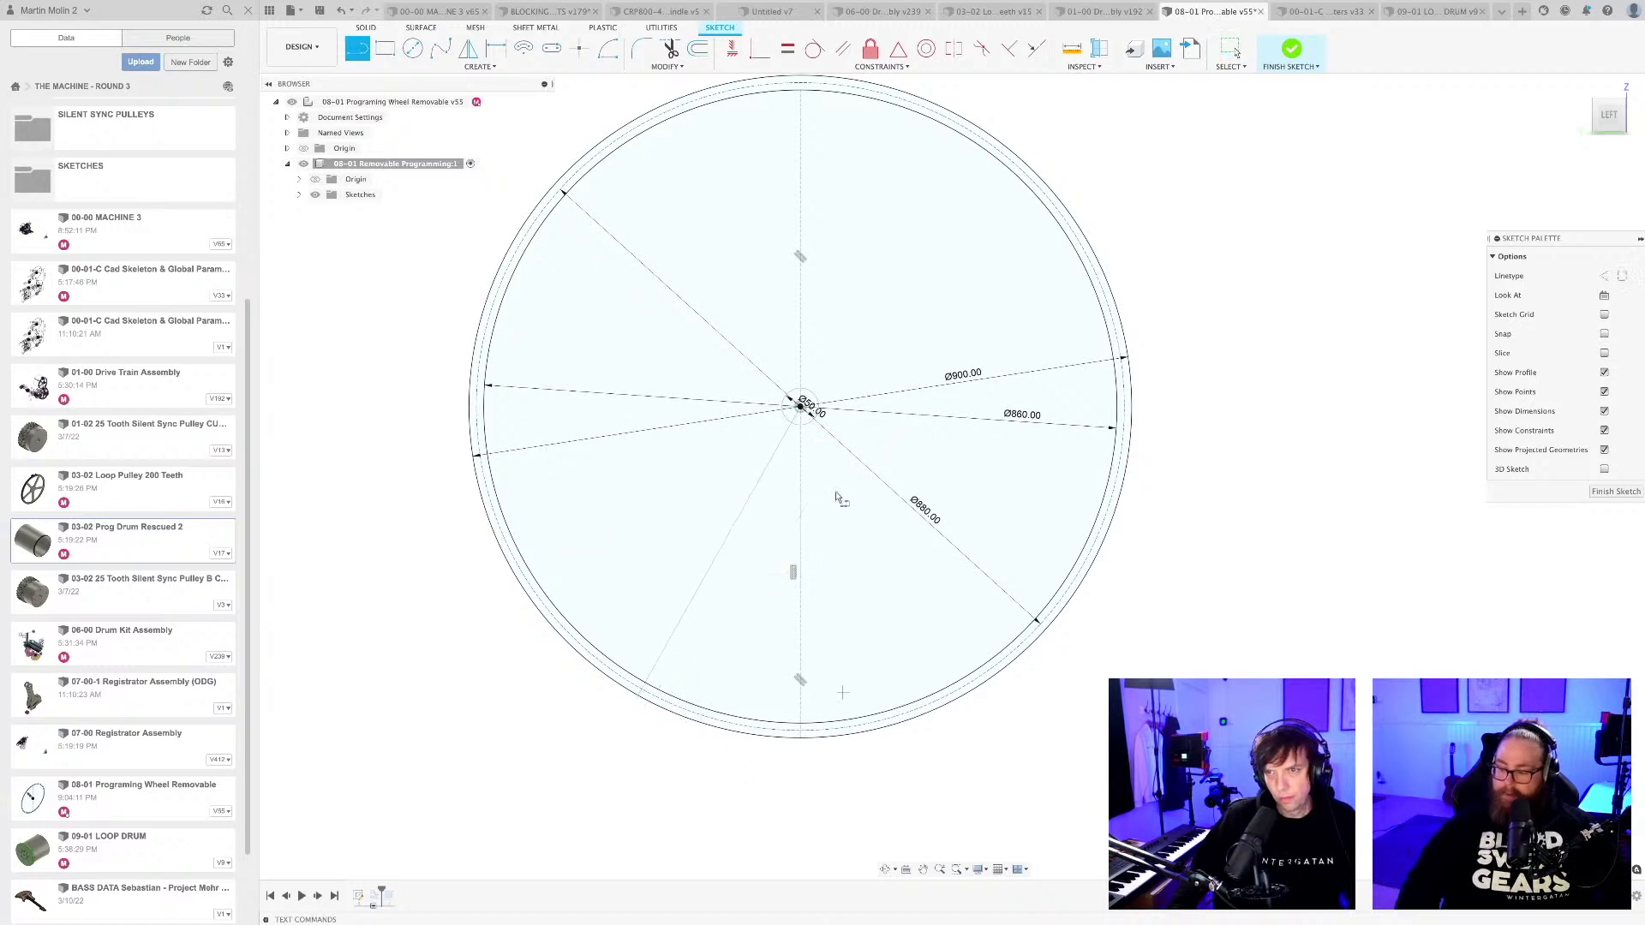
{"action": "left_click", "coordinate": [801, 408]}
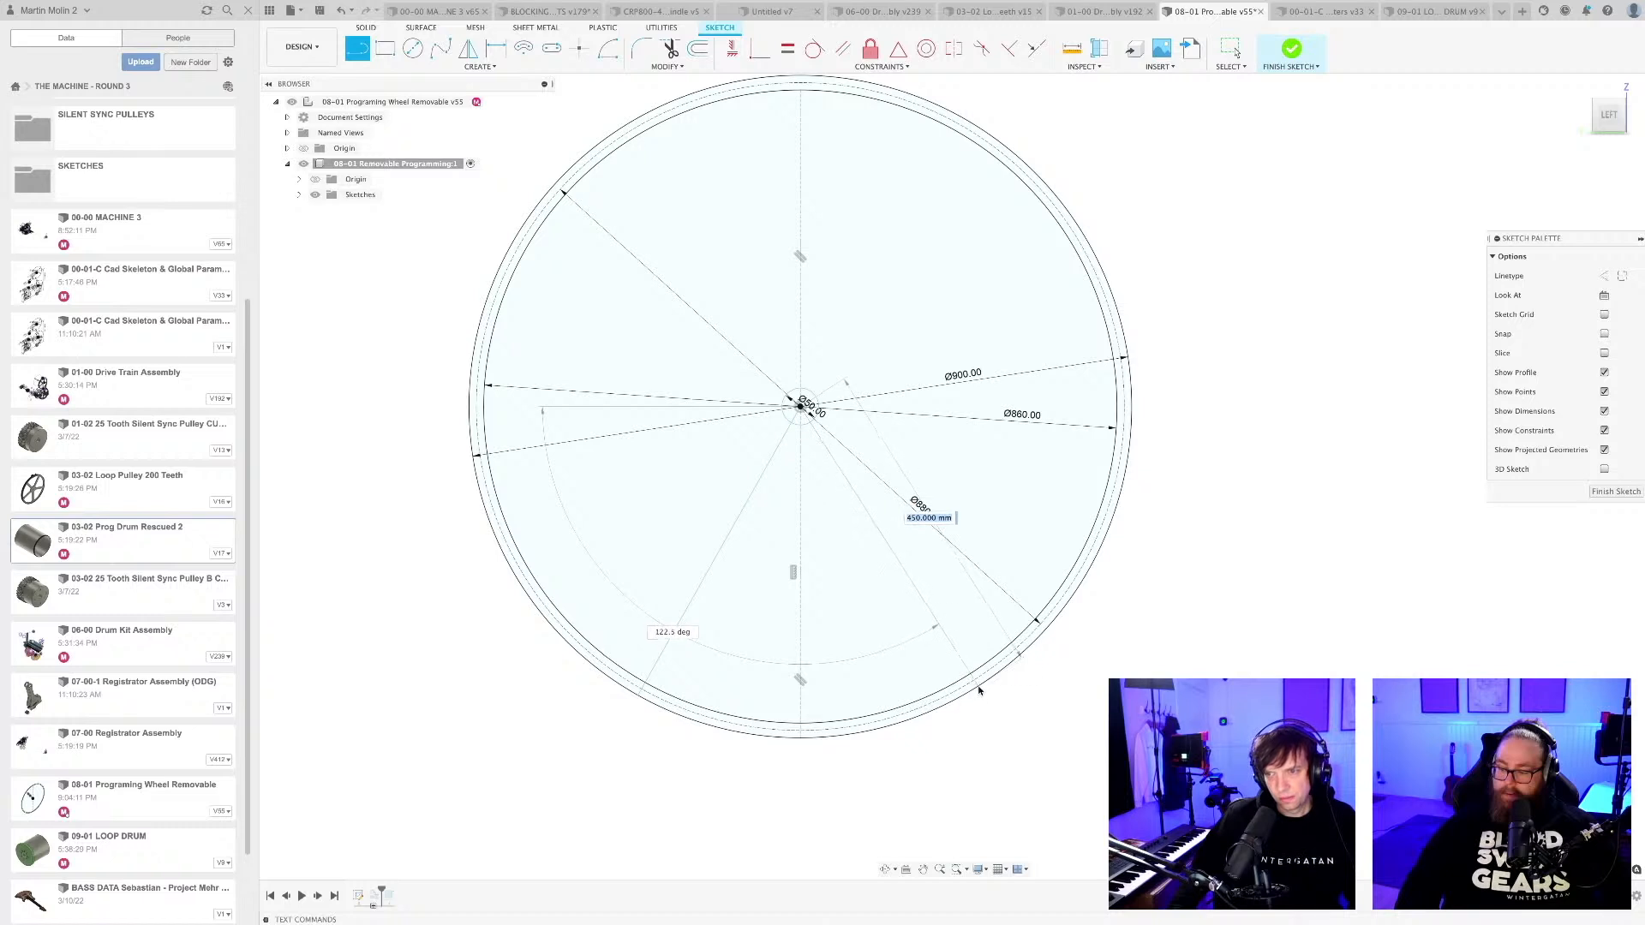
{"action": "left_click", "coordinate": [970, 674]}
{"action": "key", "text": "Escape"}
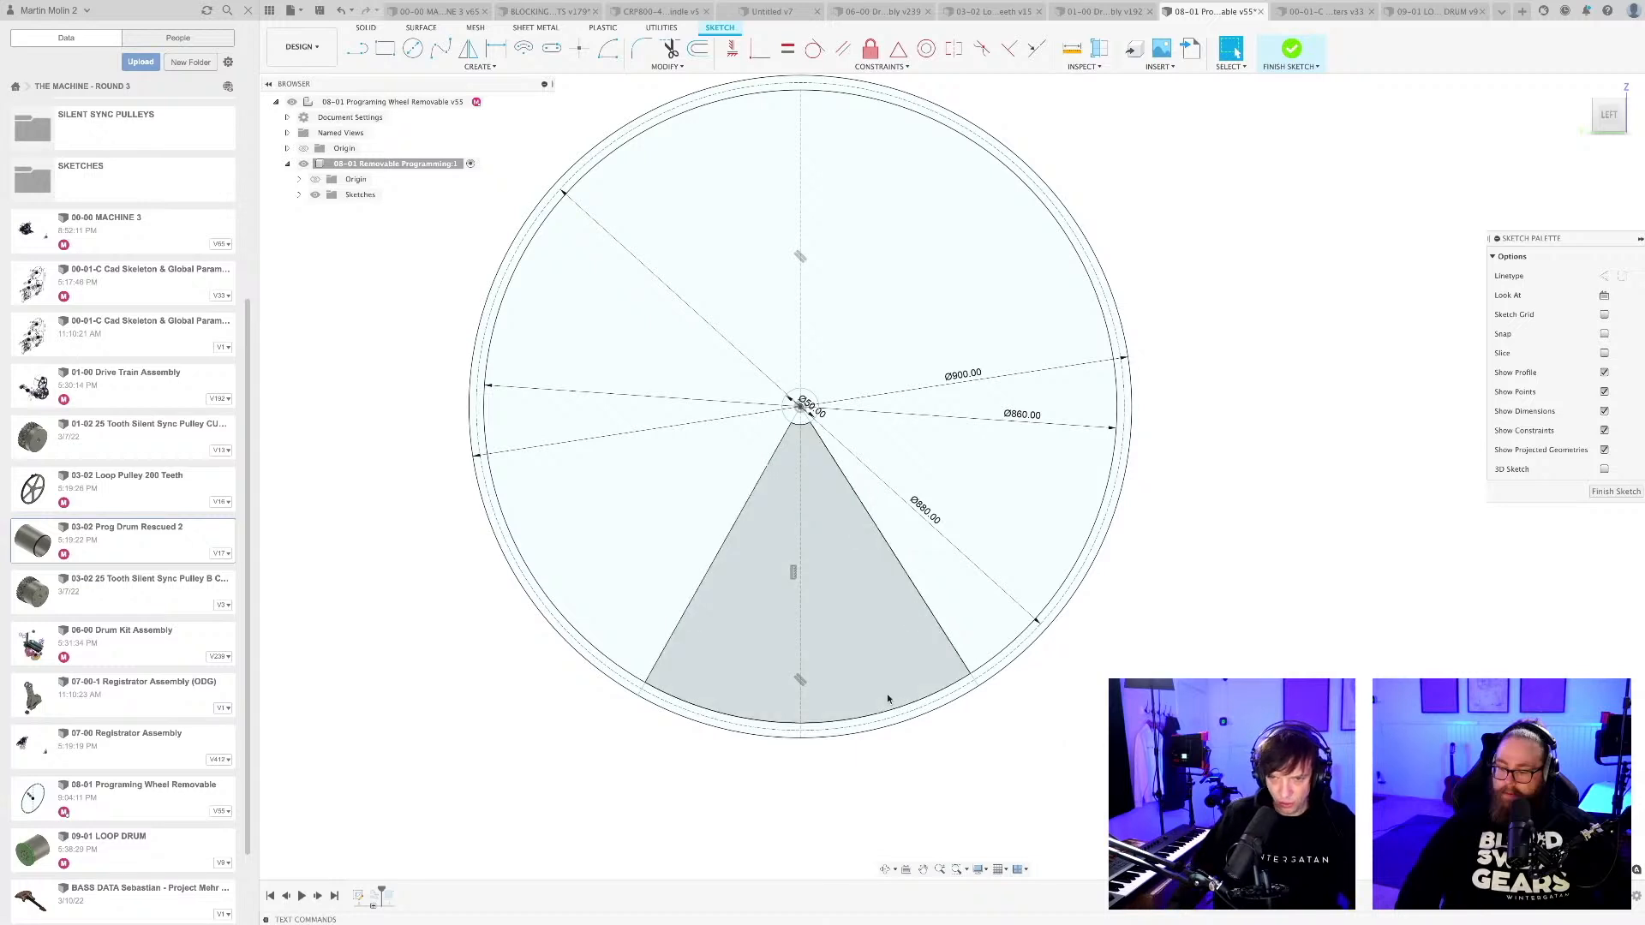
Draw small circles about 16 mm and 14 mm in diameter at the rim ends of the left and right radial lines.
{"action": "scroll", "coordinate": [732, 806], "scroll_direction": "up", "scroll_amount": 1}
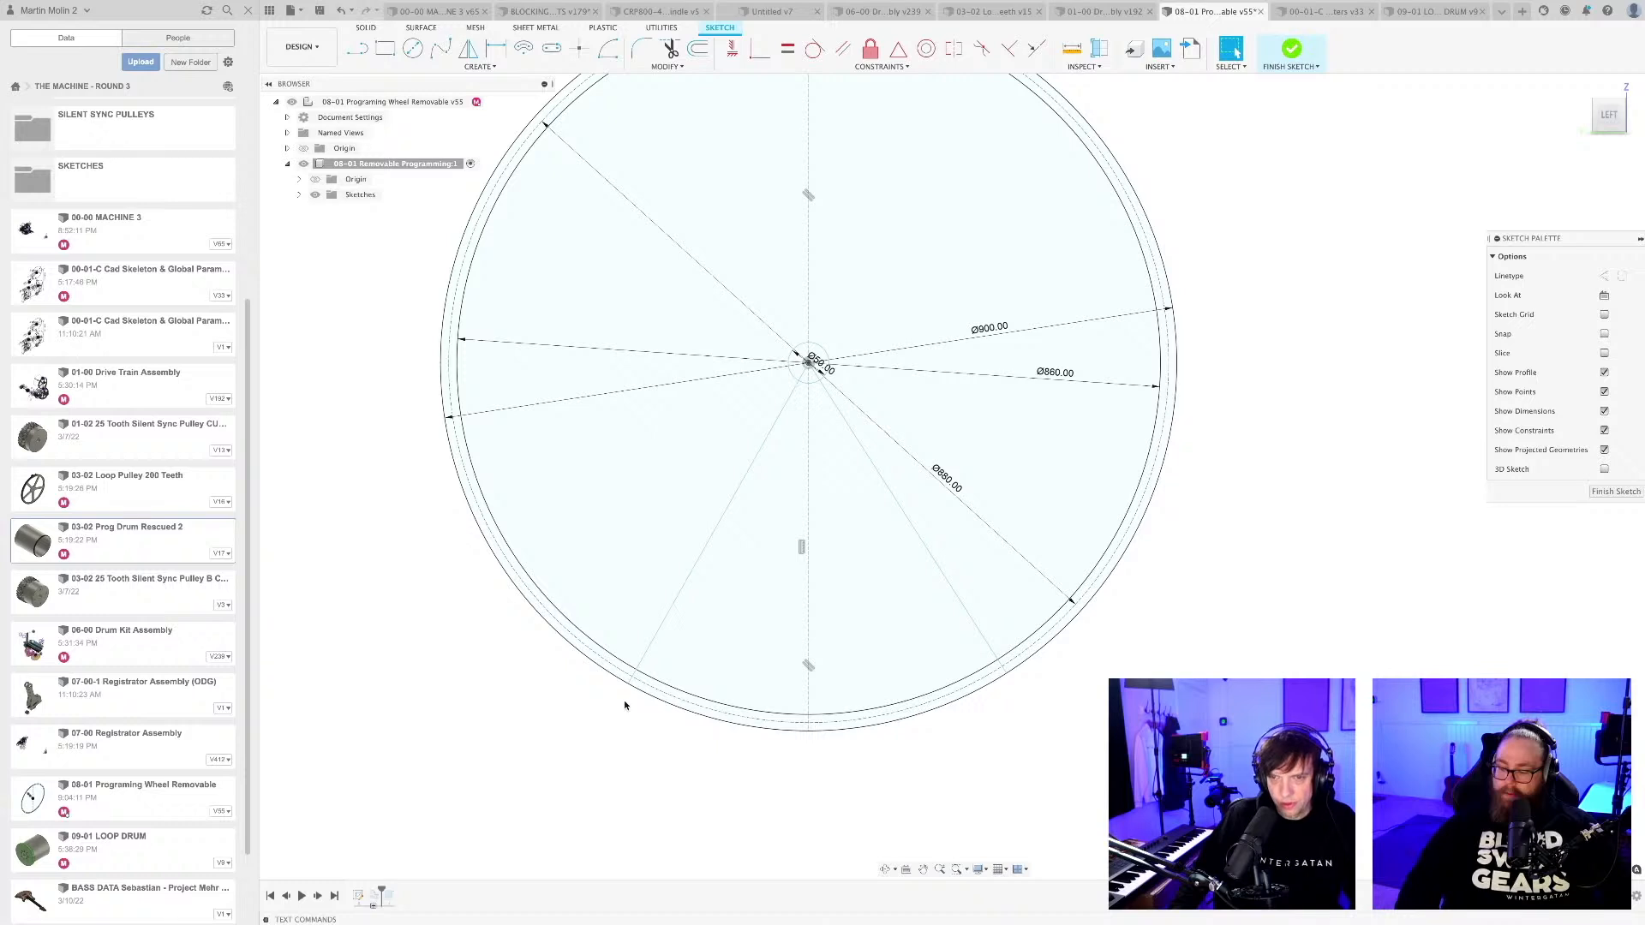
{"action": "scroll", "coordinate": [623, 704], "scroll_direction": "up", "scroll_amount": 1}
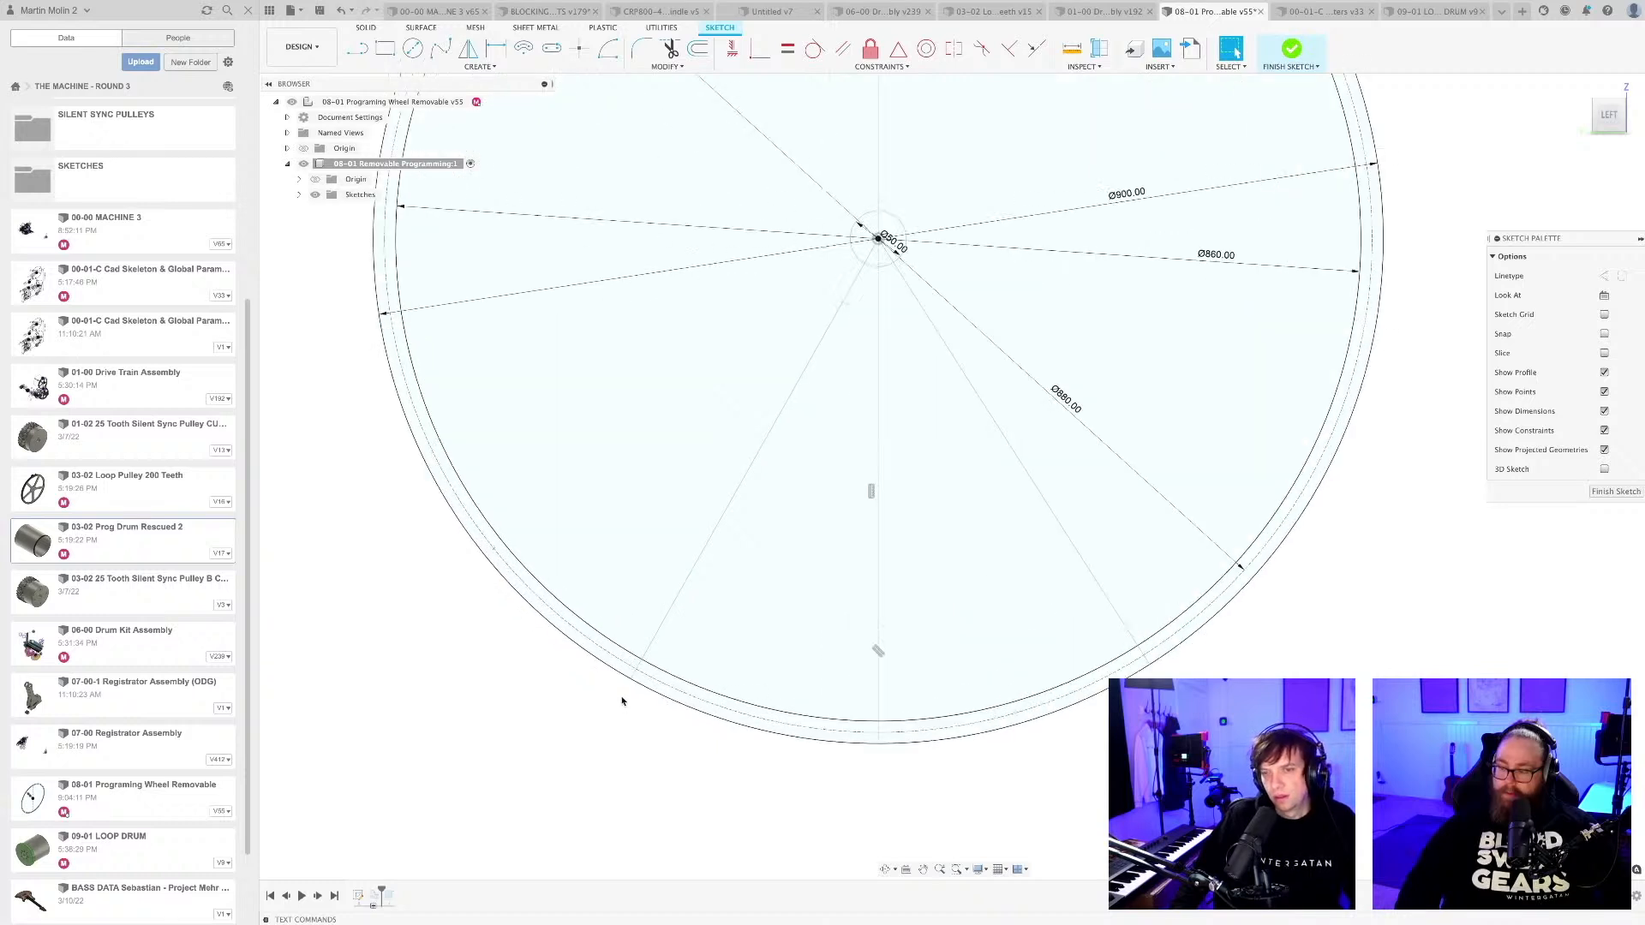
{"action": "scroll", "coordinate": [624, 700], "scroll_direction": "up", "scroll_amount": 3}
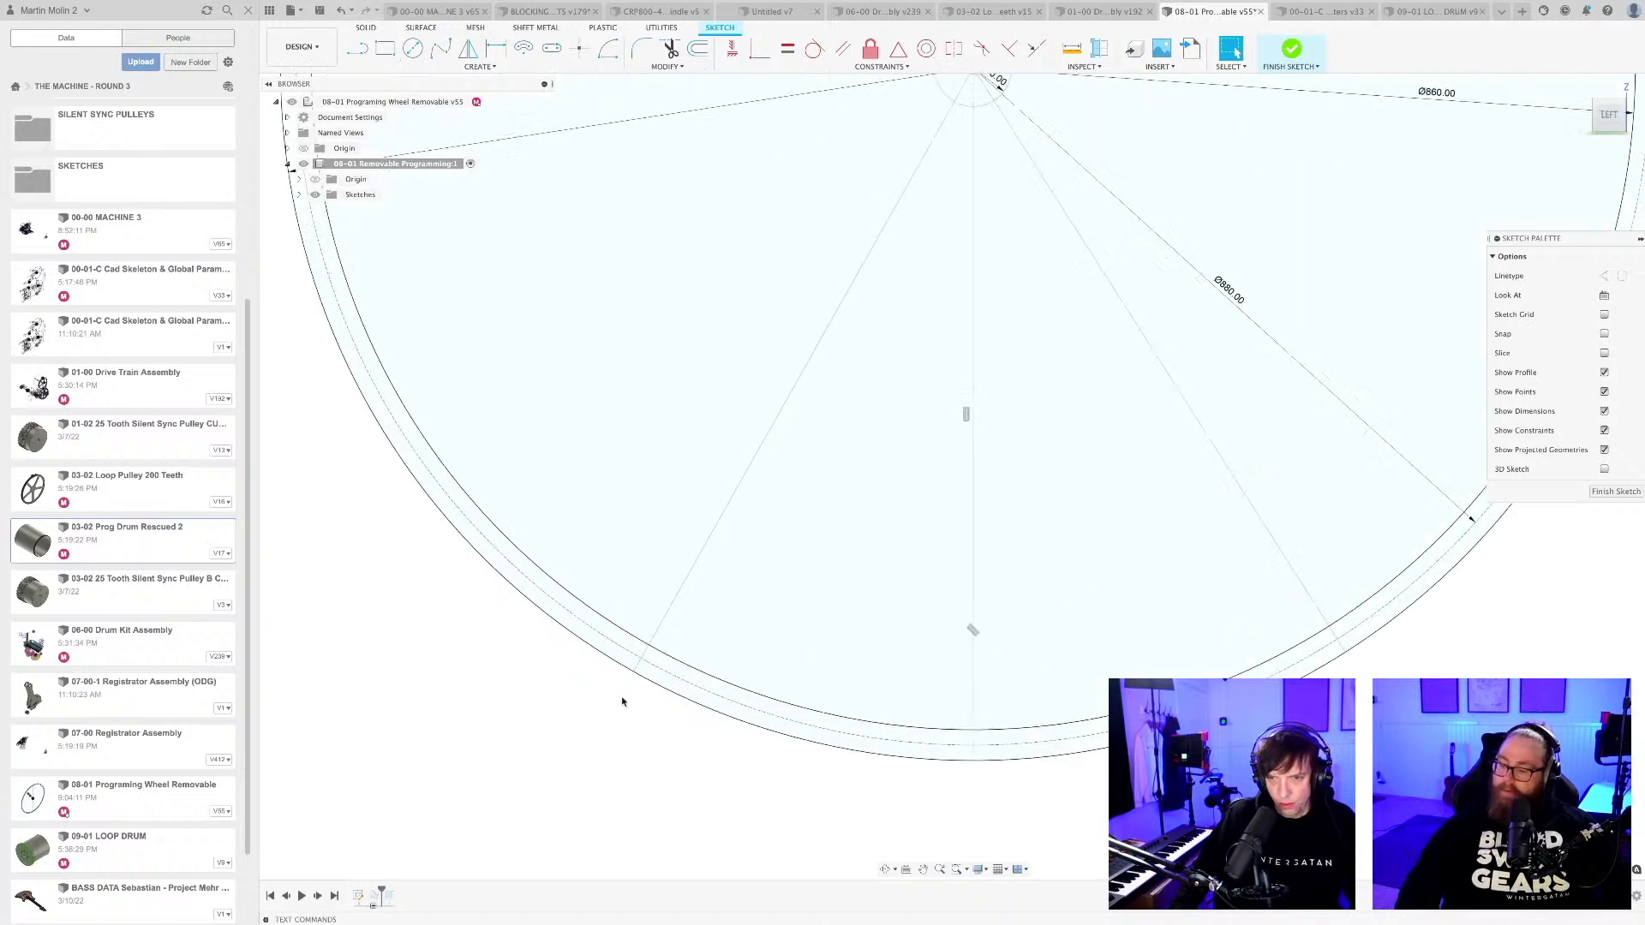
{"action": "key", "text": "c"}
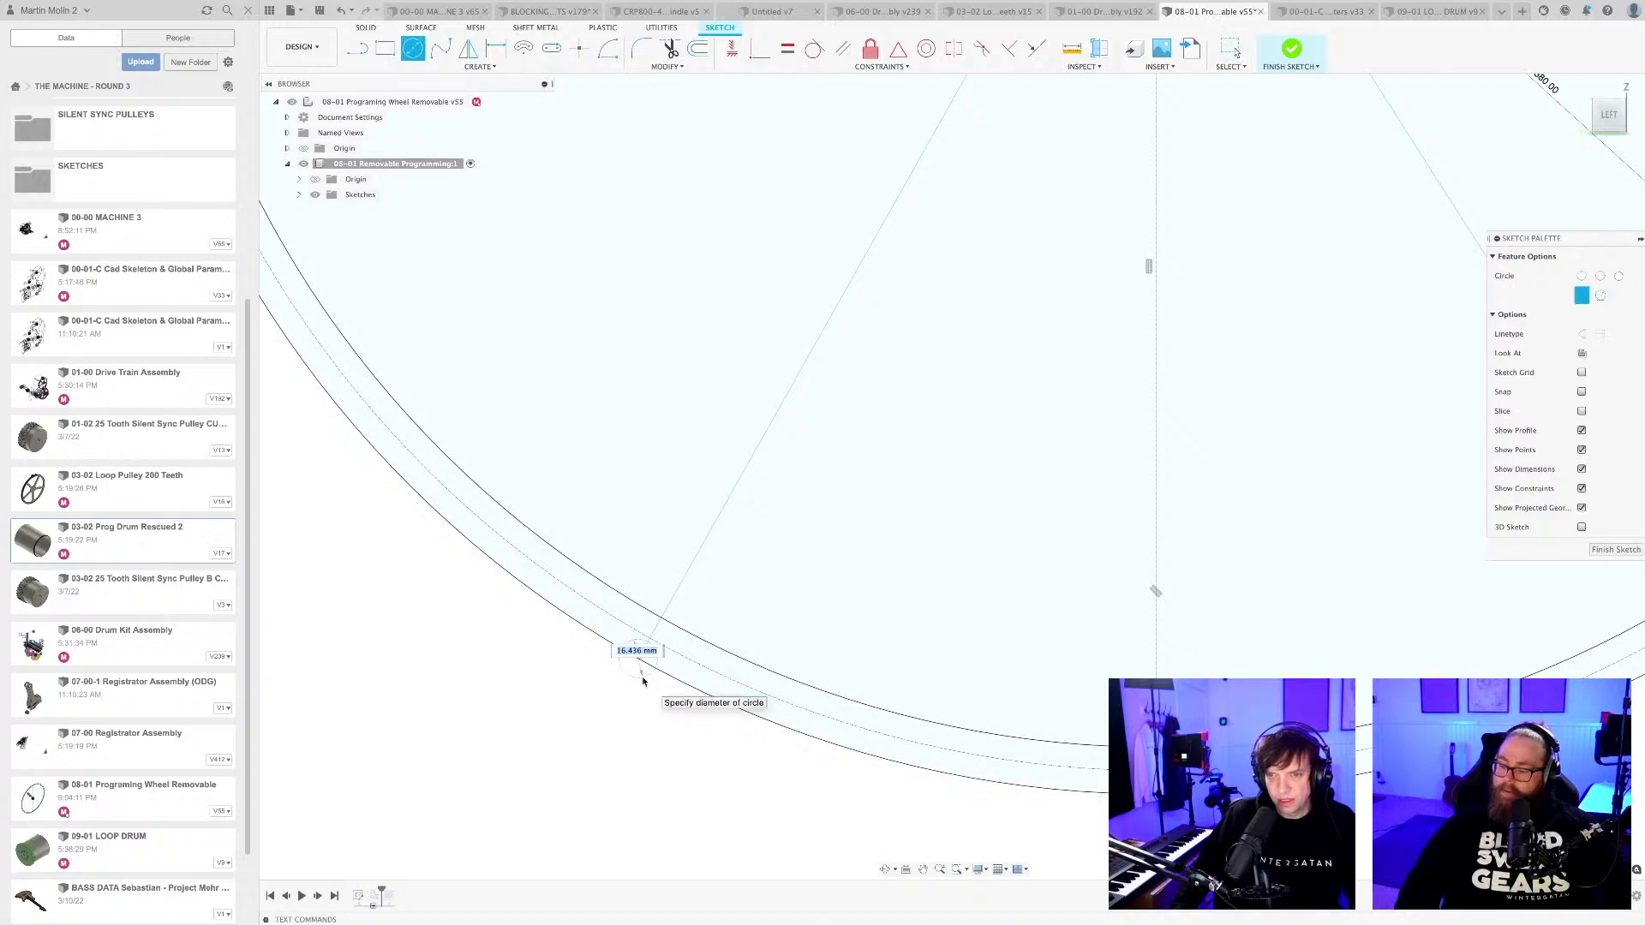
{"action": "scroll", "coordinate": [669, 733], "scroll_direction": "down", "scroll_amount": 1}
{"action": "scroll", "coordinate": [669, 733], "scroll_direction": "down", "scroll_amount": 4}
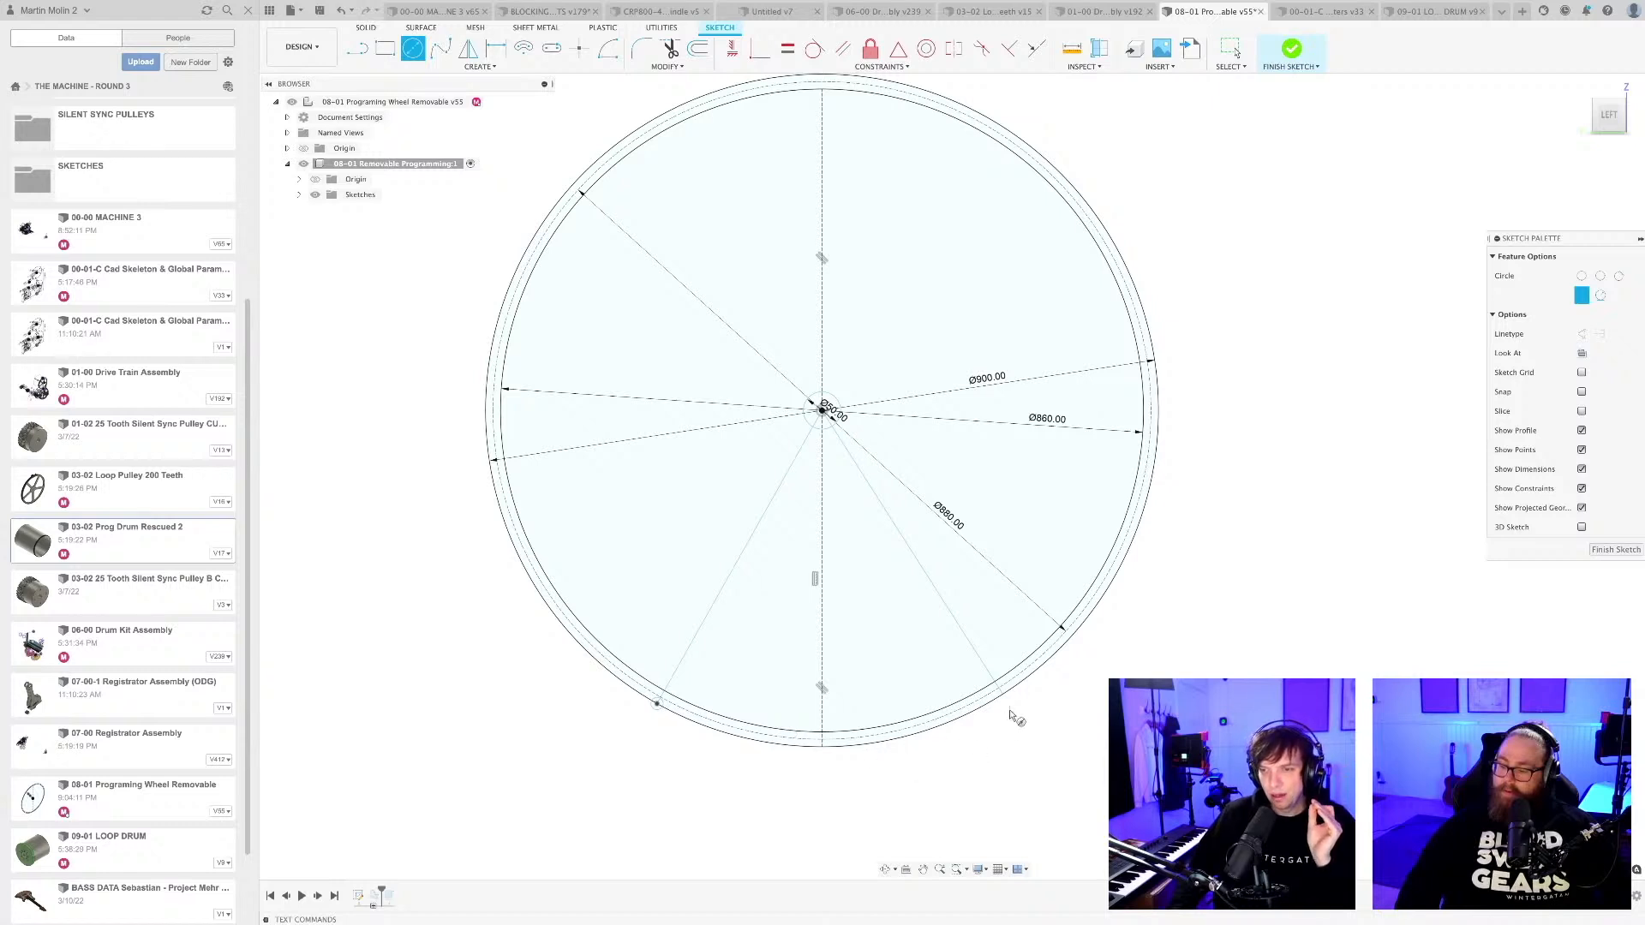
{"action": "scroll", "coordinate": [1011, 708], "scroll_direction": "up", "scroll_amount": 2}
{"action": "left_click", "coordinate": [997, 689]}
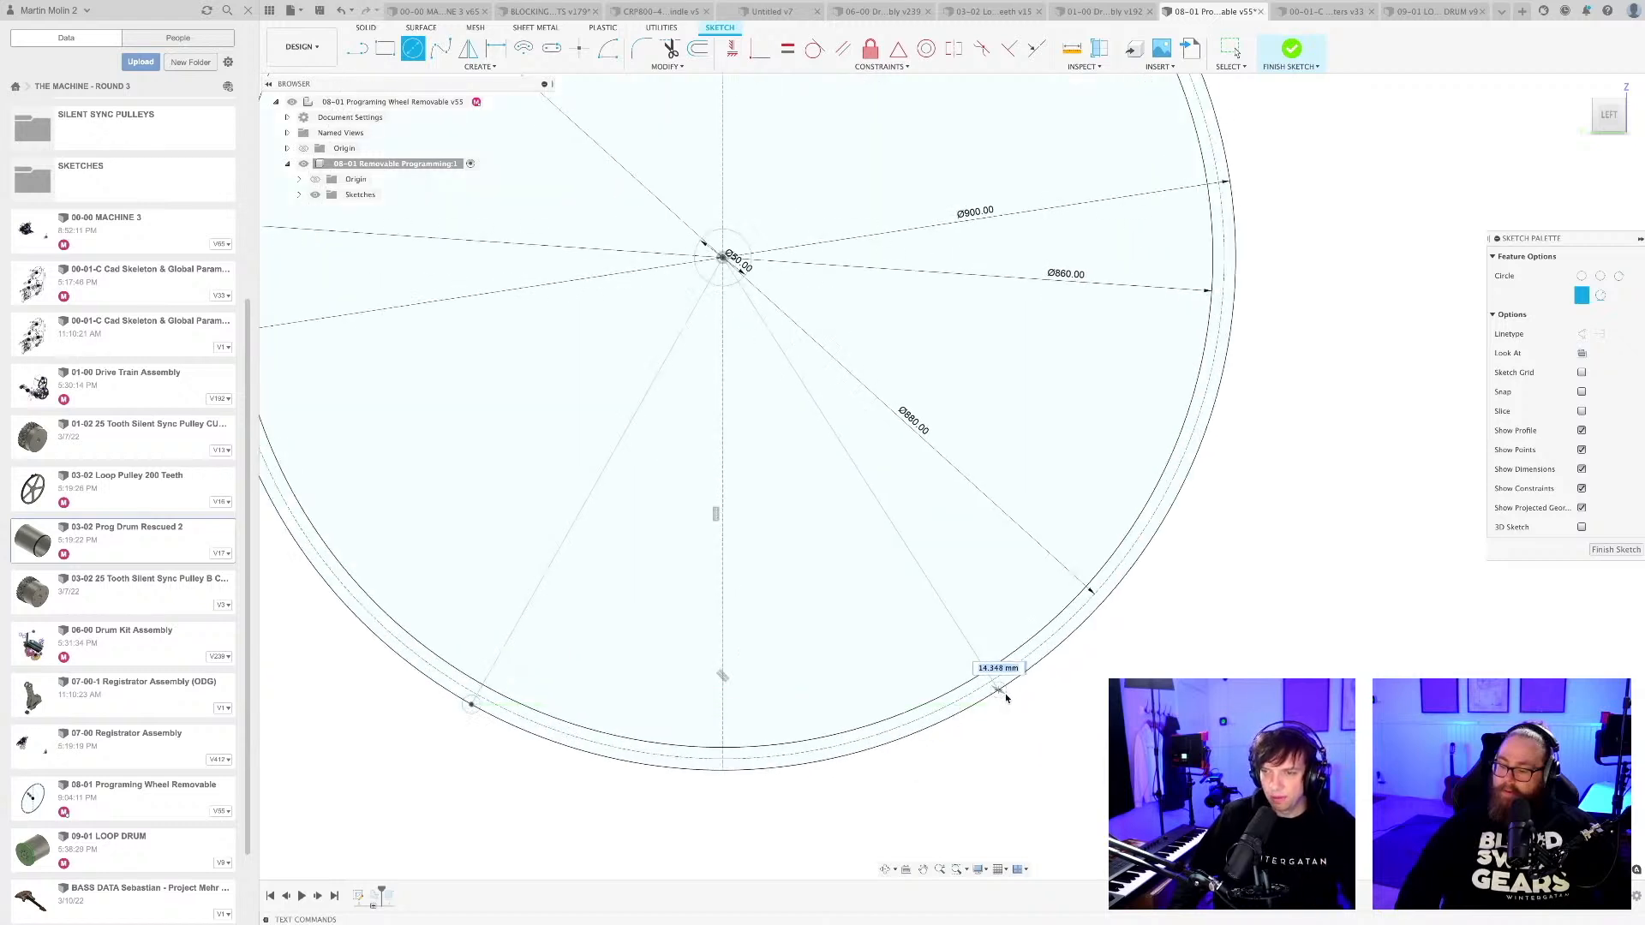
{"action": "left_click", "coordinate": [1006, 698]}
{"action": "scroll", "coordinate": [1006, 702], "scroll_direction": "down", "scroll_amount": 2}
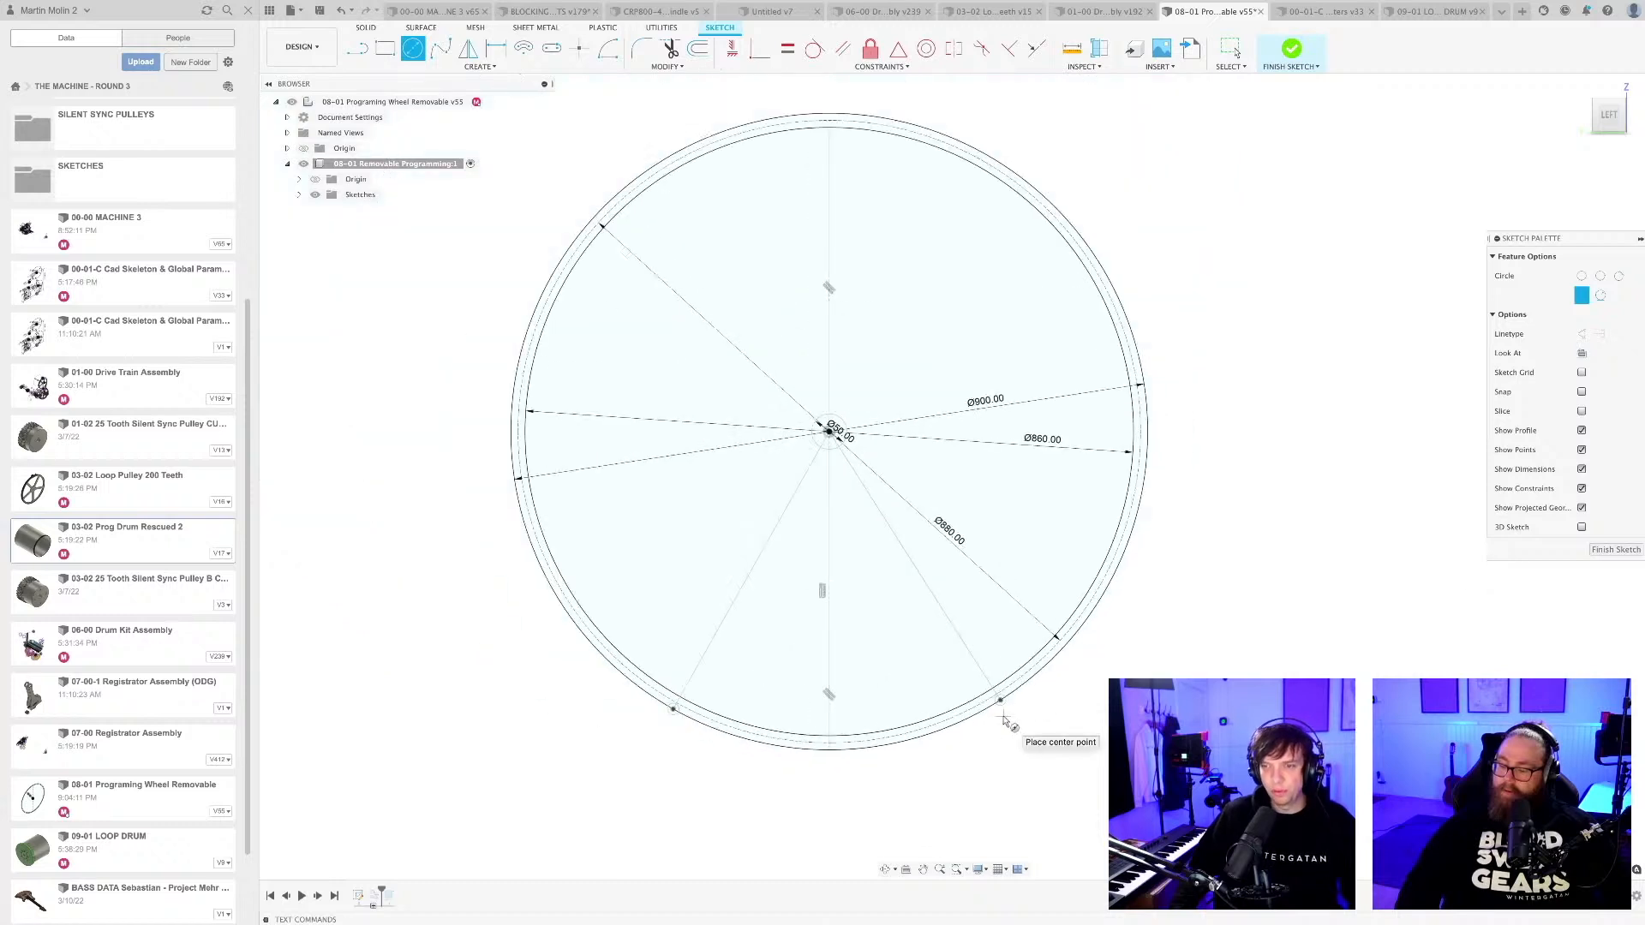
{"action": "middle_click_drag", "start_coordinate": [999, 728], "coordinate": [1019, 646]}
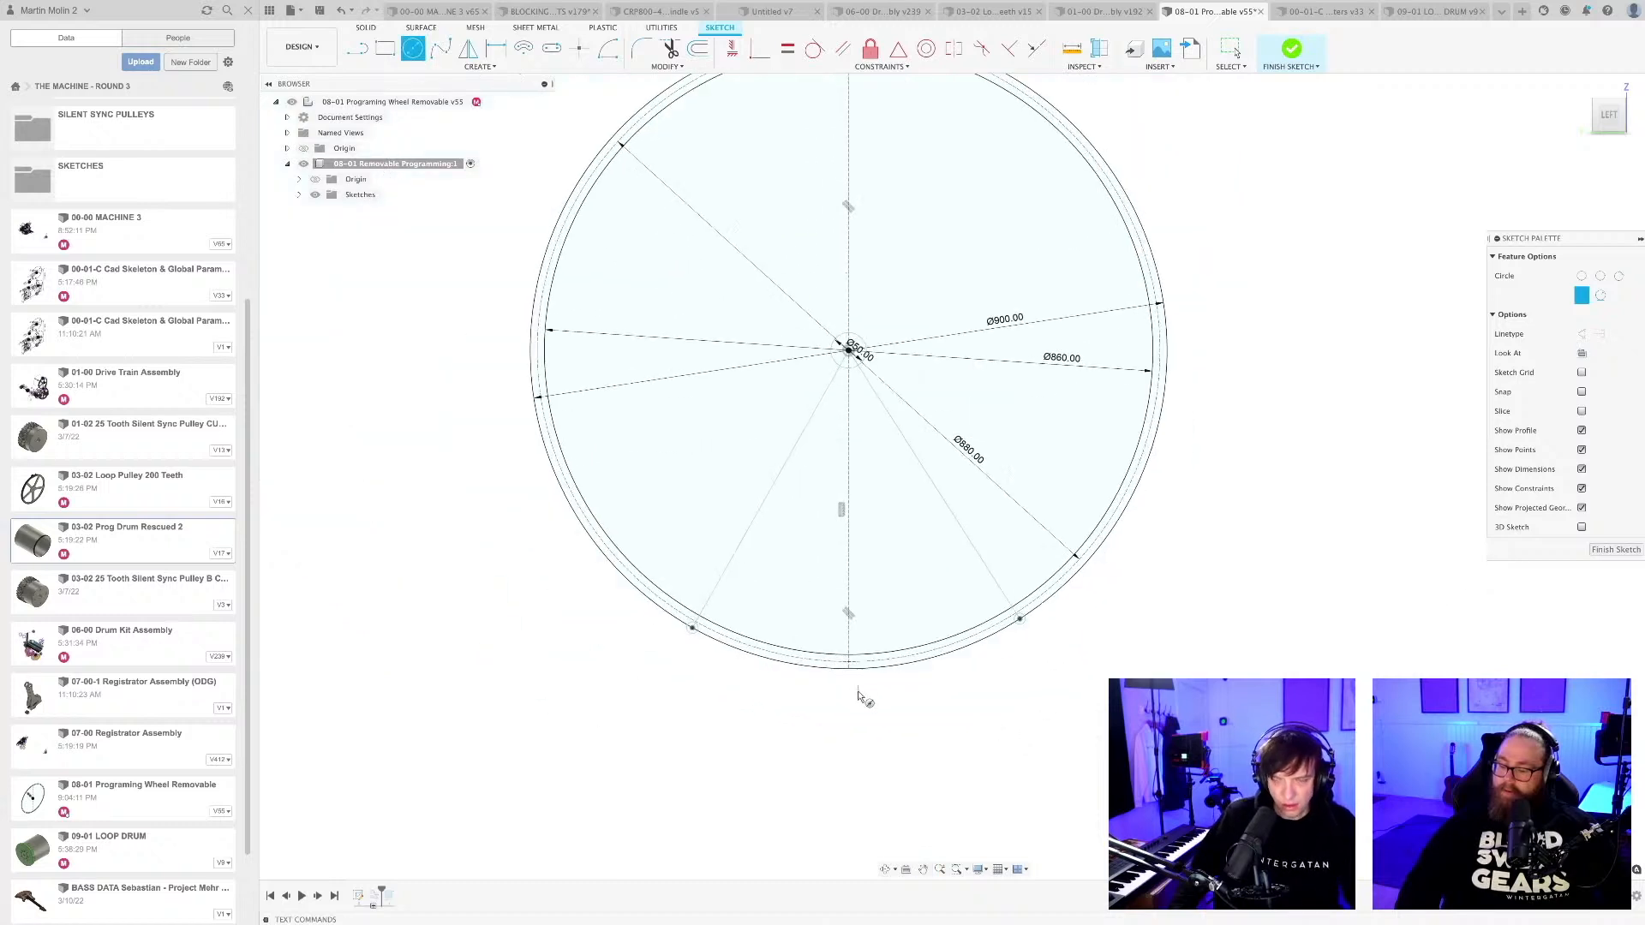
Dimension the angle between the vertical centreline and the left radial line as 30°.
{"action": "key", "text": "l"}
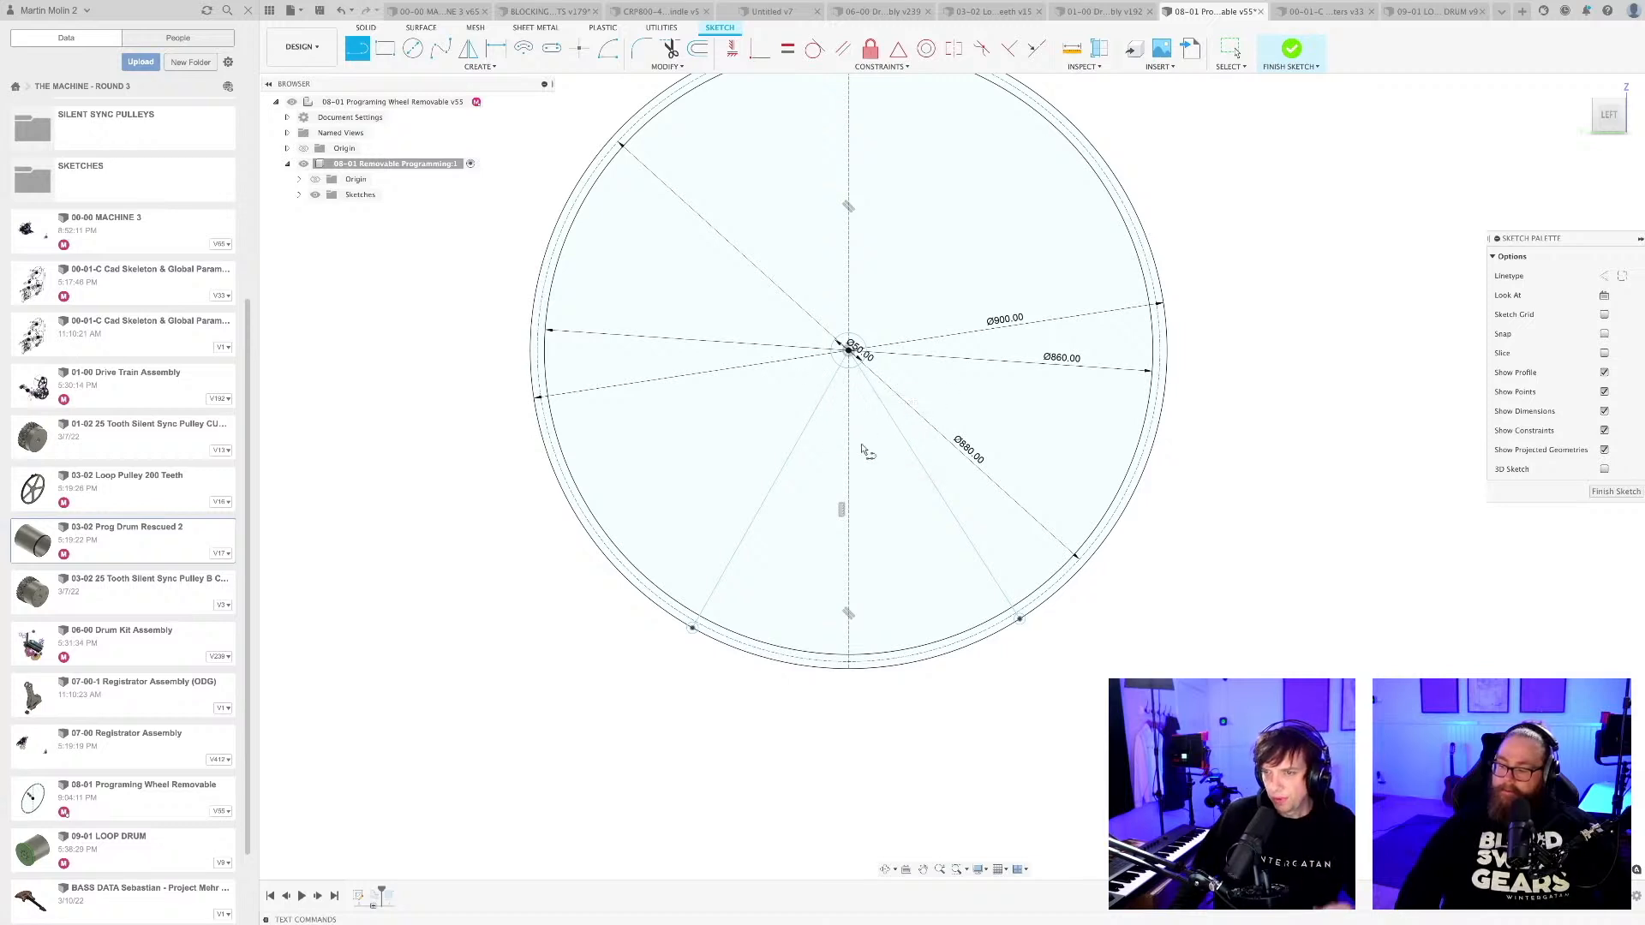
{"action": "key", "text": "d"}
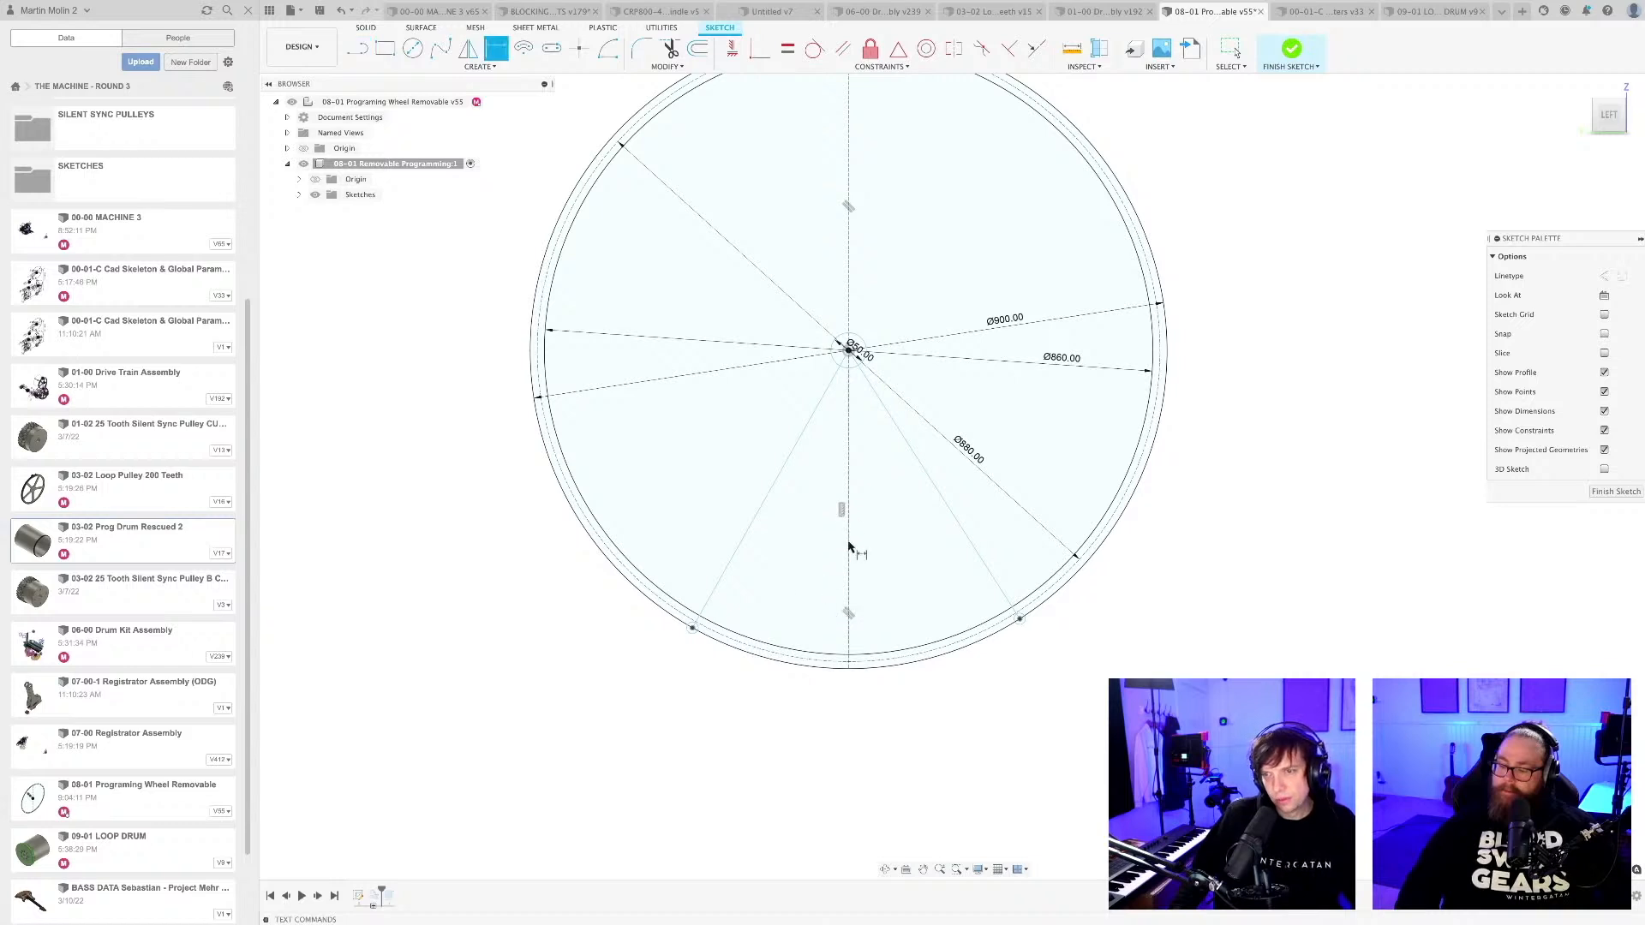
{"action": "left_click", "coordinate": [849, 549]}
{"action": "left_click", "coordinate": [754, 512]}
{"action": "left_click", "coordinate": [790, 549]}
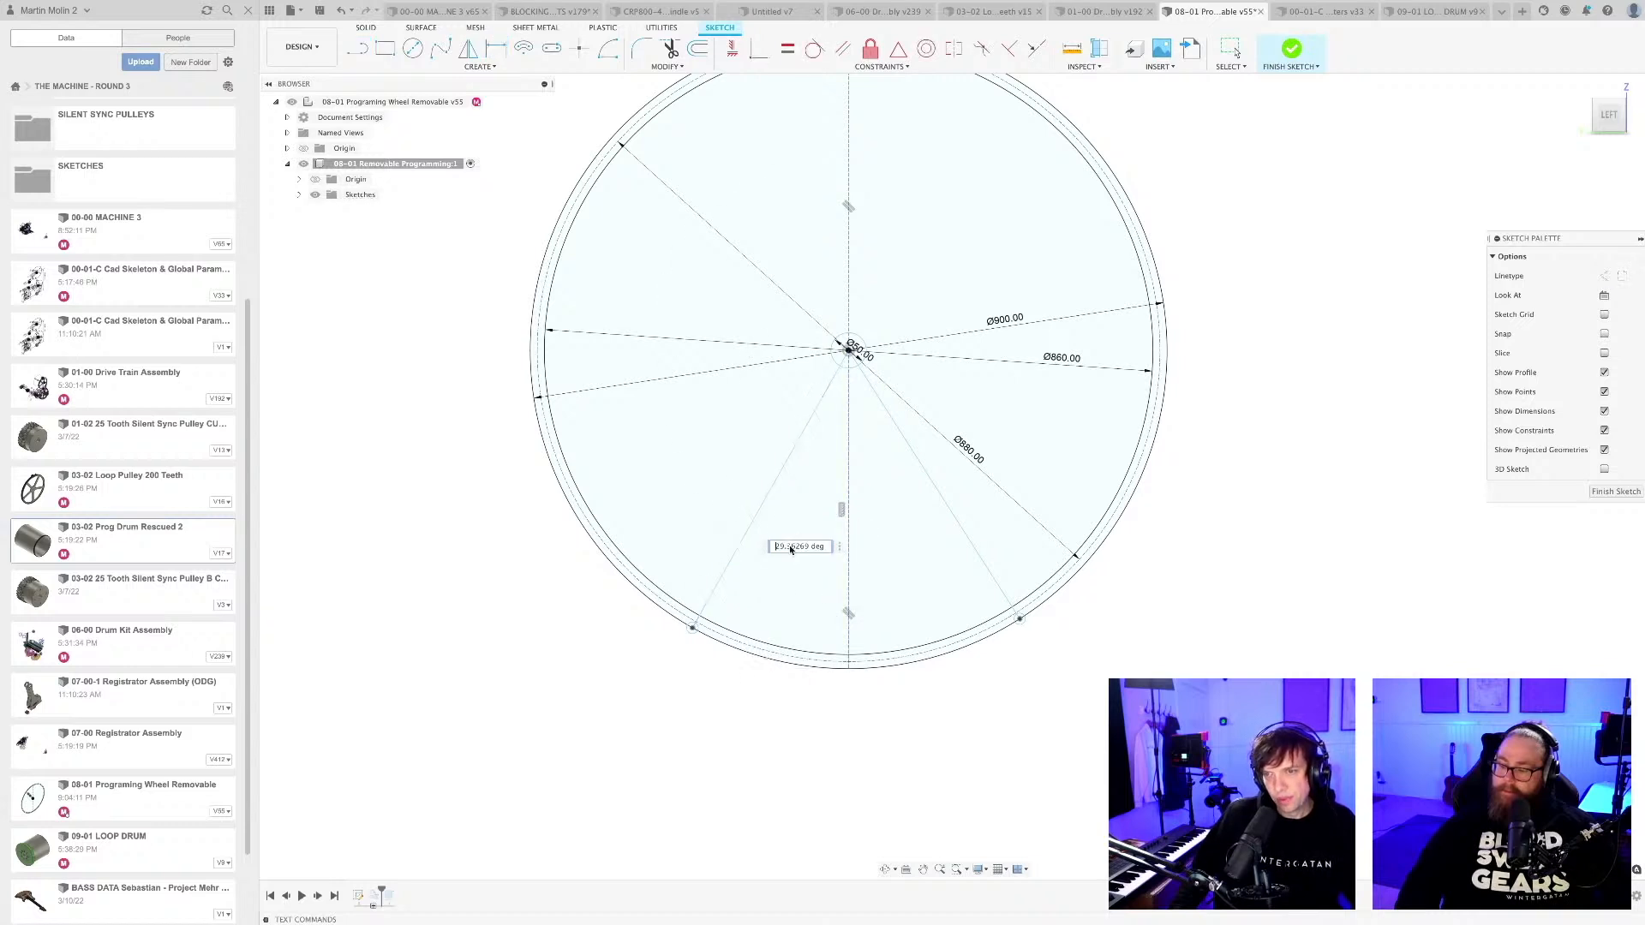
{"action": "type", "text": "30"}
{"action": "key", "text": "Return"}
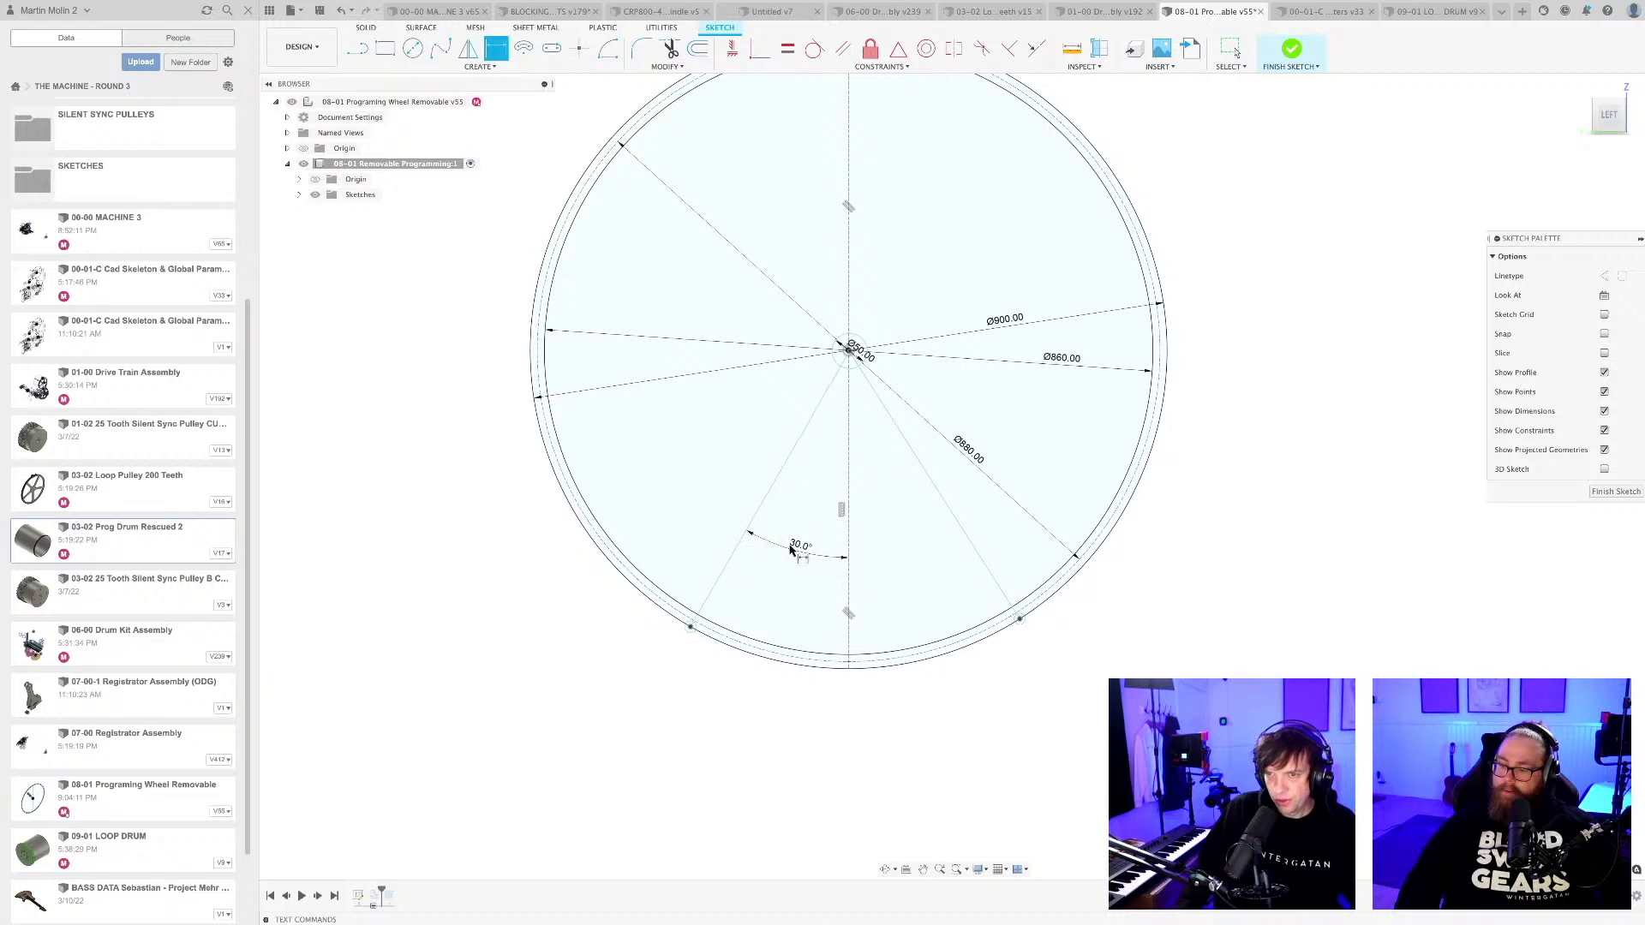
Dimension the angle between the vertical centreline and the right radial line as 30°.
{"action": "left_click", "coordinate": [850, 549]}
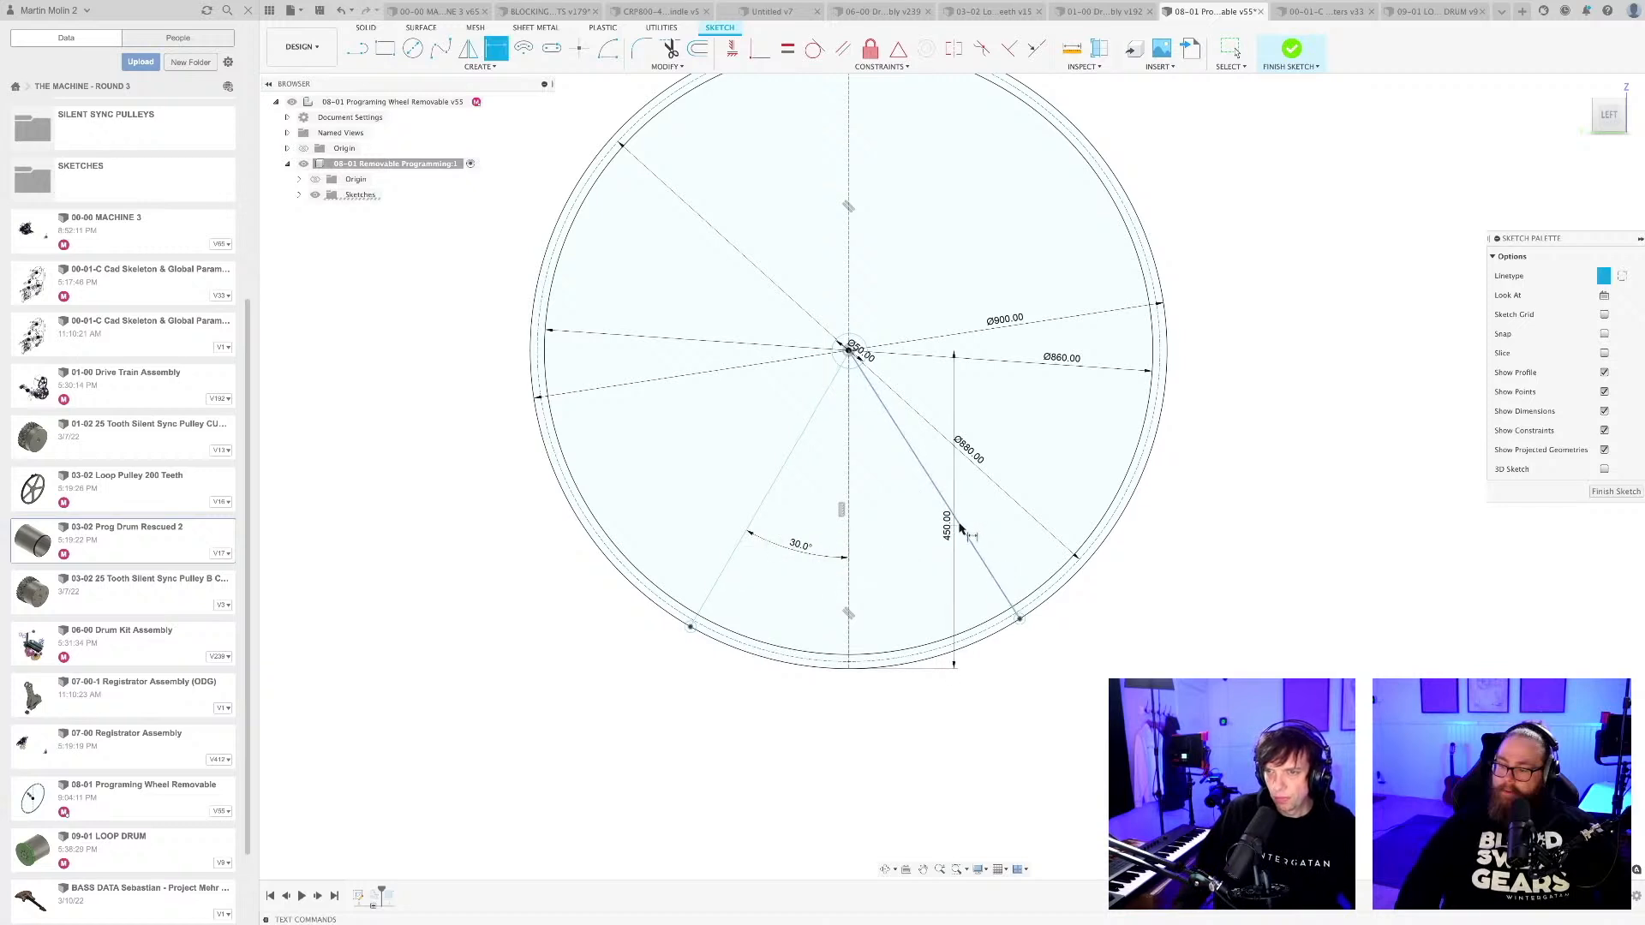
{"action": "left_click", "coordinate": [958, 526]}
{"action": "left_click", "coordinate": [908, 564]}
{"action": "type", "text": "30"}
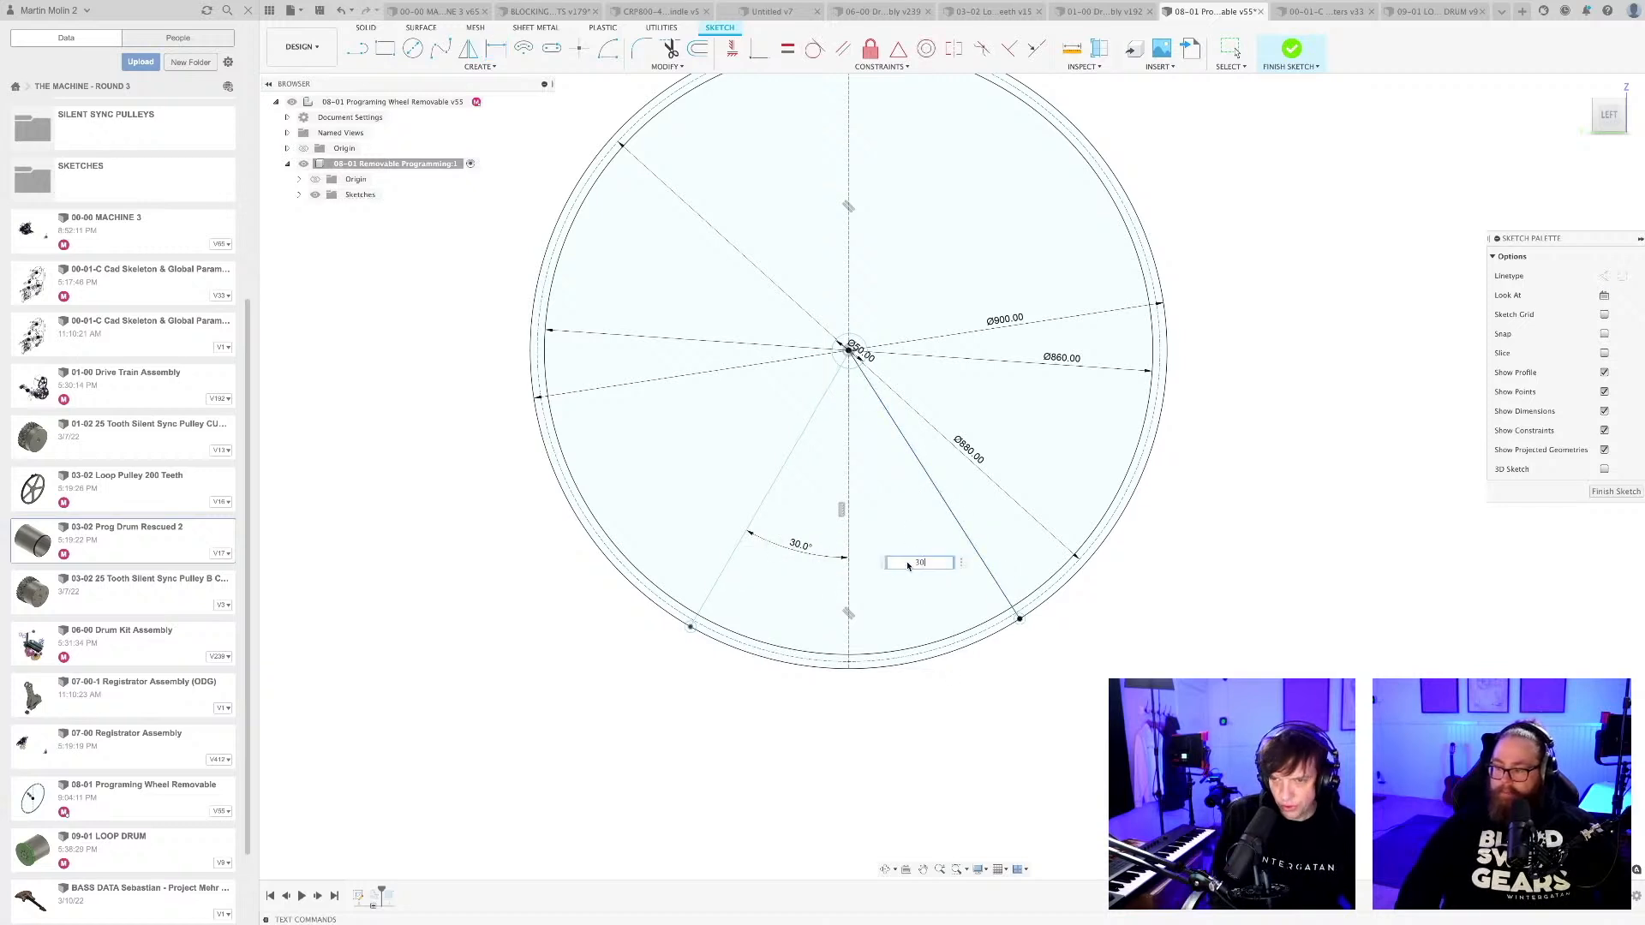
{"action": "key", "text": "Return"}
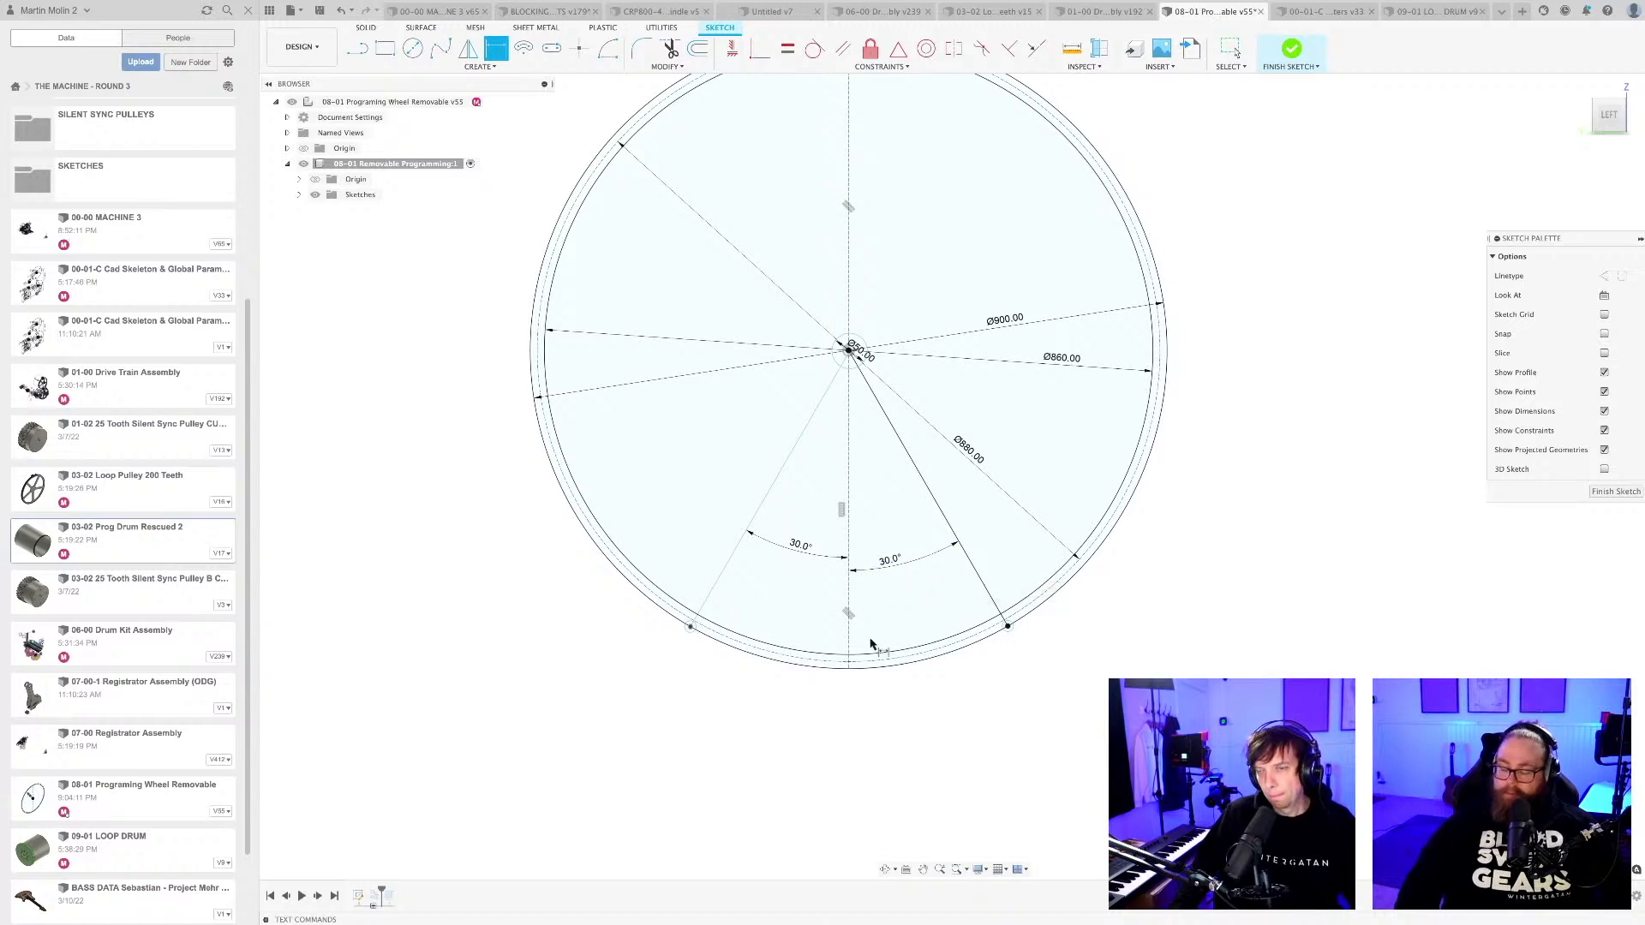
{"action": "key", "text": "Escape"}
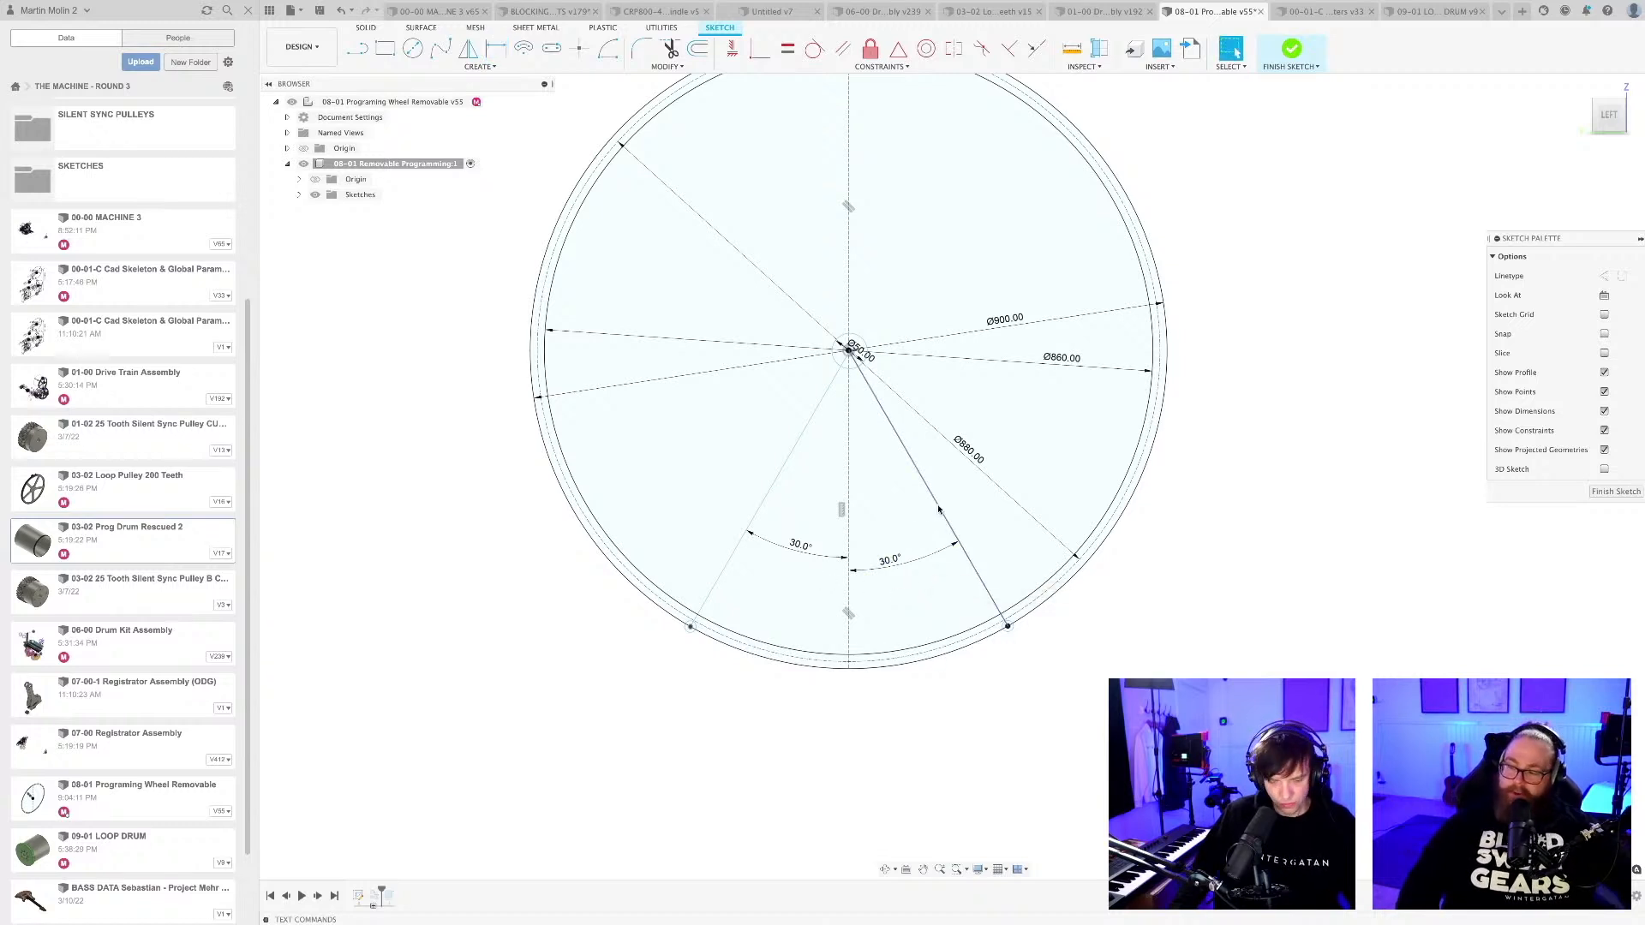
Convert both 30° radial lines to construction lines.
{"action": "left_click", "coordinate": [938, 510]}
{"action": "left_click", "coordinate": [782, 480], "text": "shift"}
{"action": "key", "text": "x"}
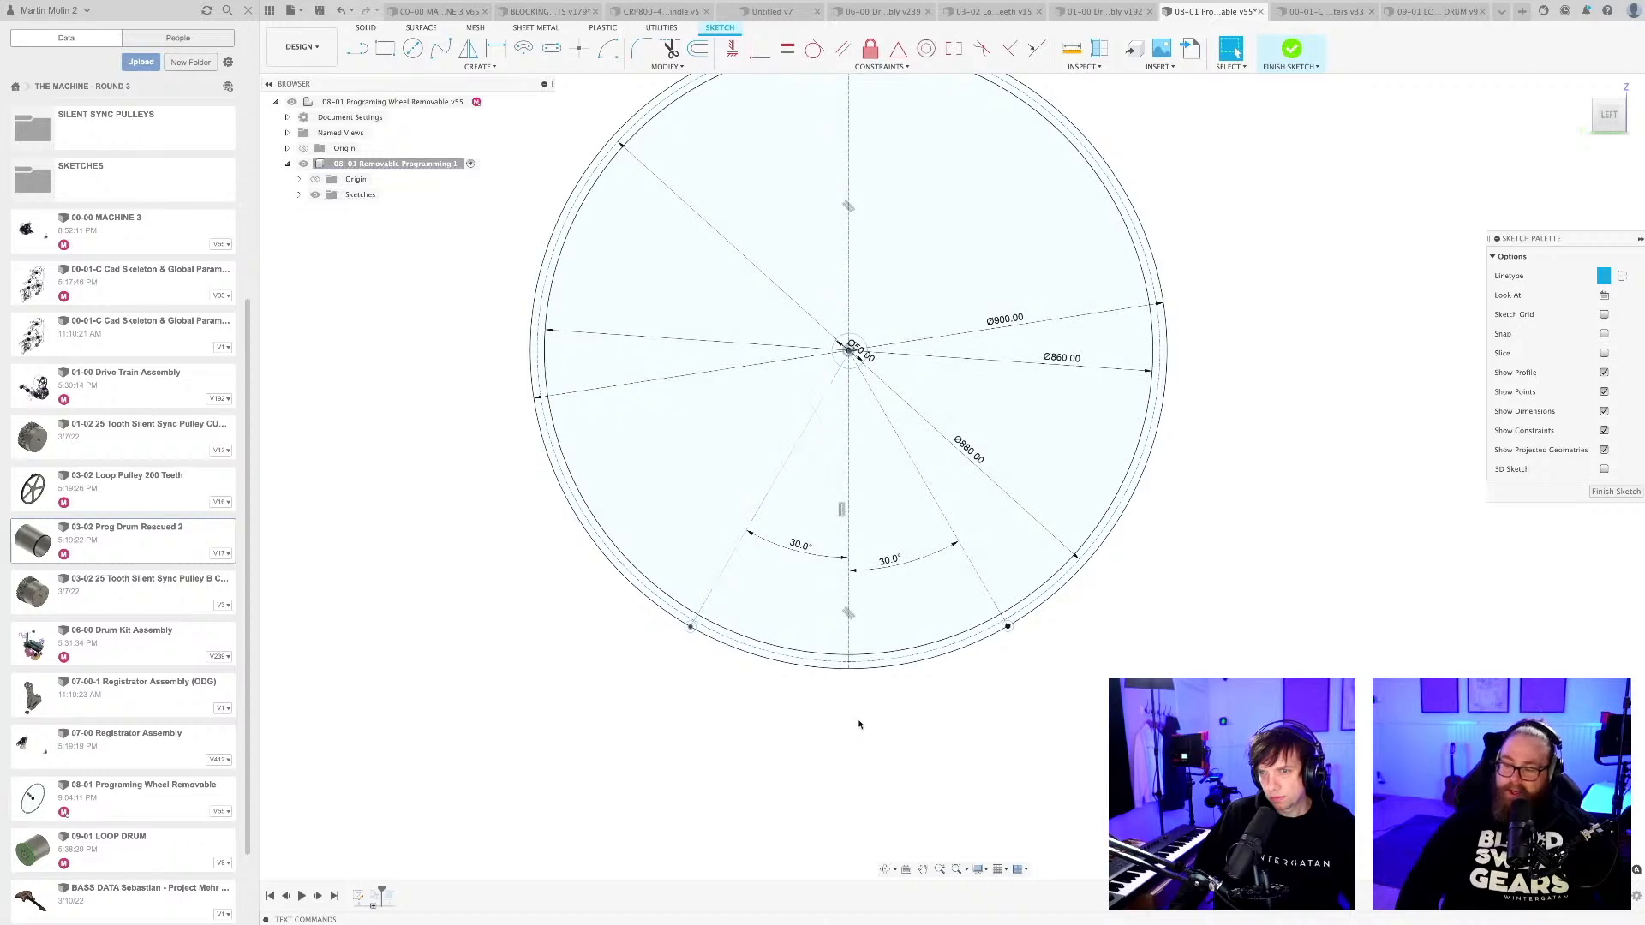
{"action": "left_click", "coordinate": [859, 725]}
Shift the left radial line away from the drum centre to test how it is constrained.
{"action": "scroll", "coordinate": [687, 628], "scroll_direction": "up", "scroll_amount": 4}
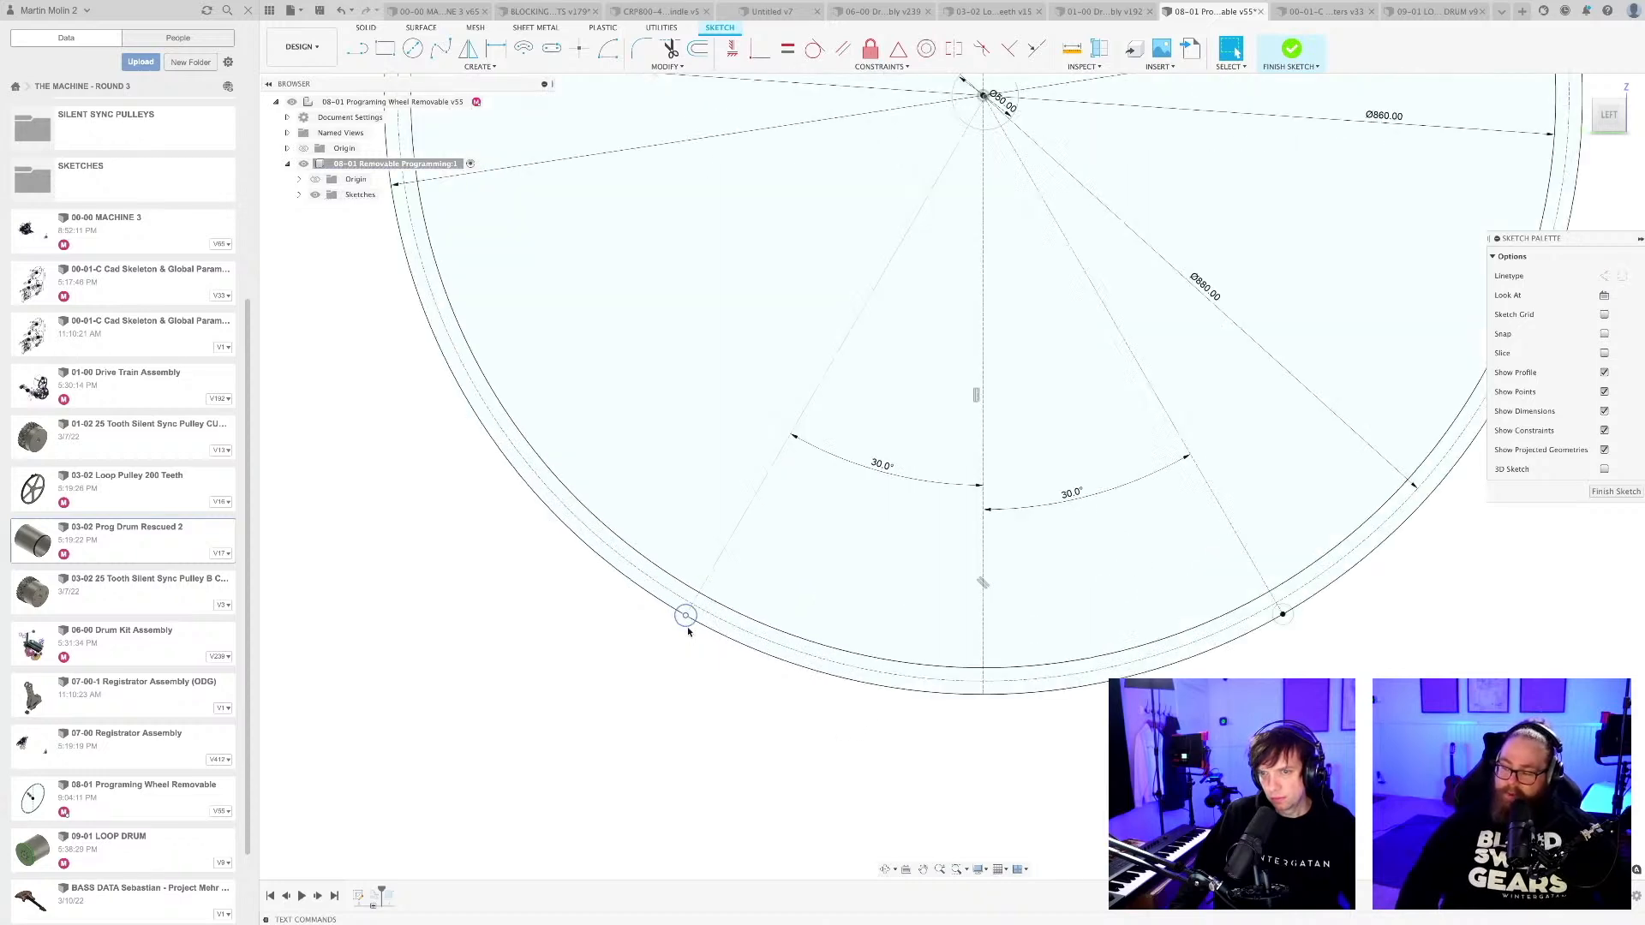
{"action": "scroll", "coordinate": [703, 644], "scroll_direction": "down", "scroll_amount": 4}
{"action": "left_click_drag", "start_coordinate": [810, 417], "coordinate": [774, 394]}
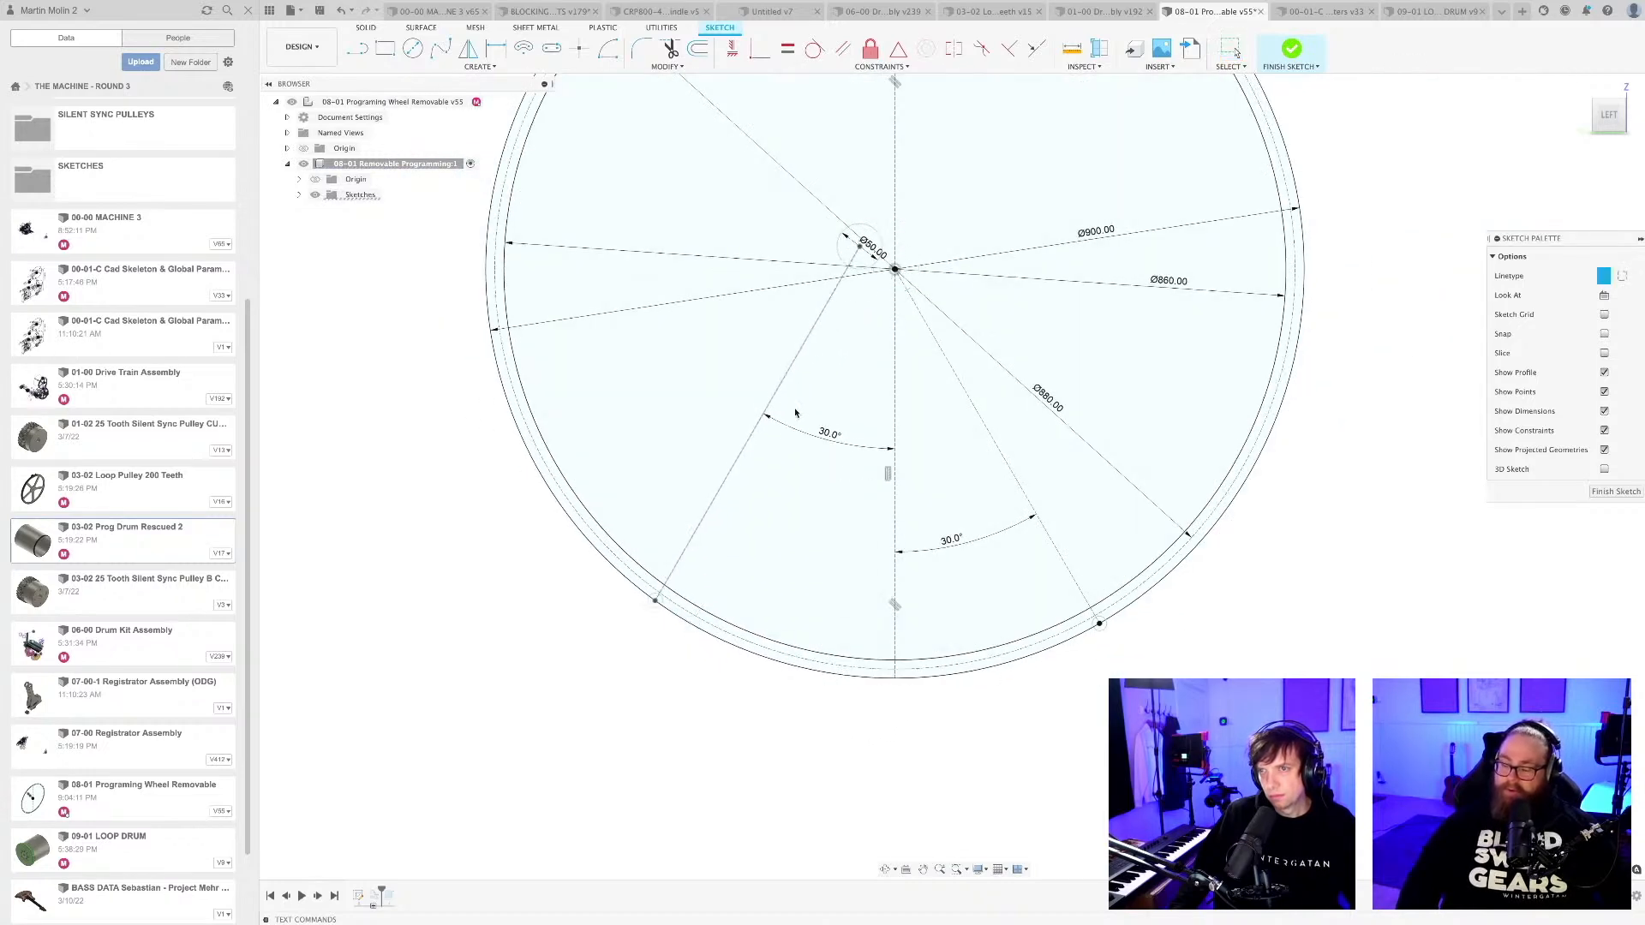
{"action": "key", "text": "Escape"}
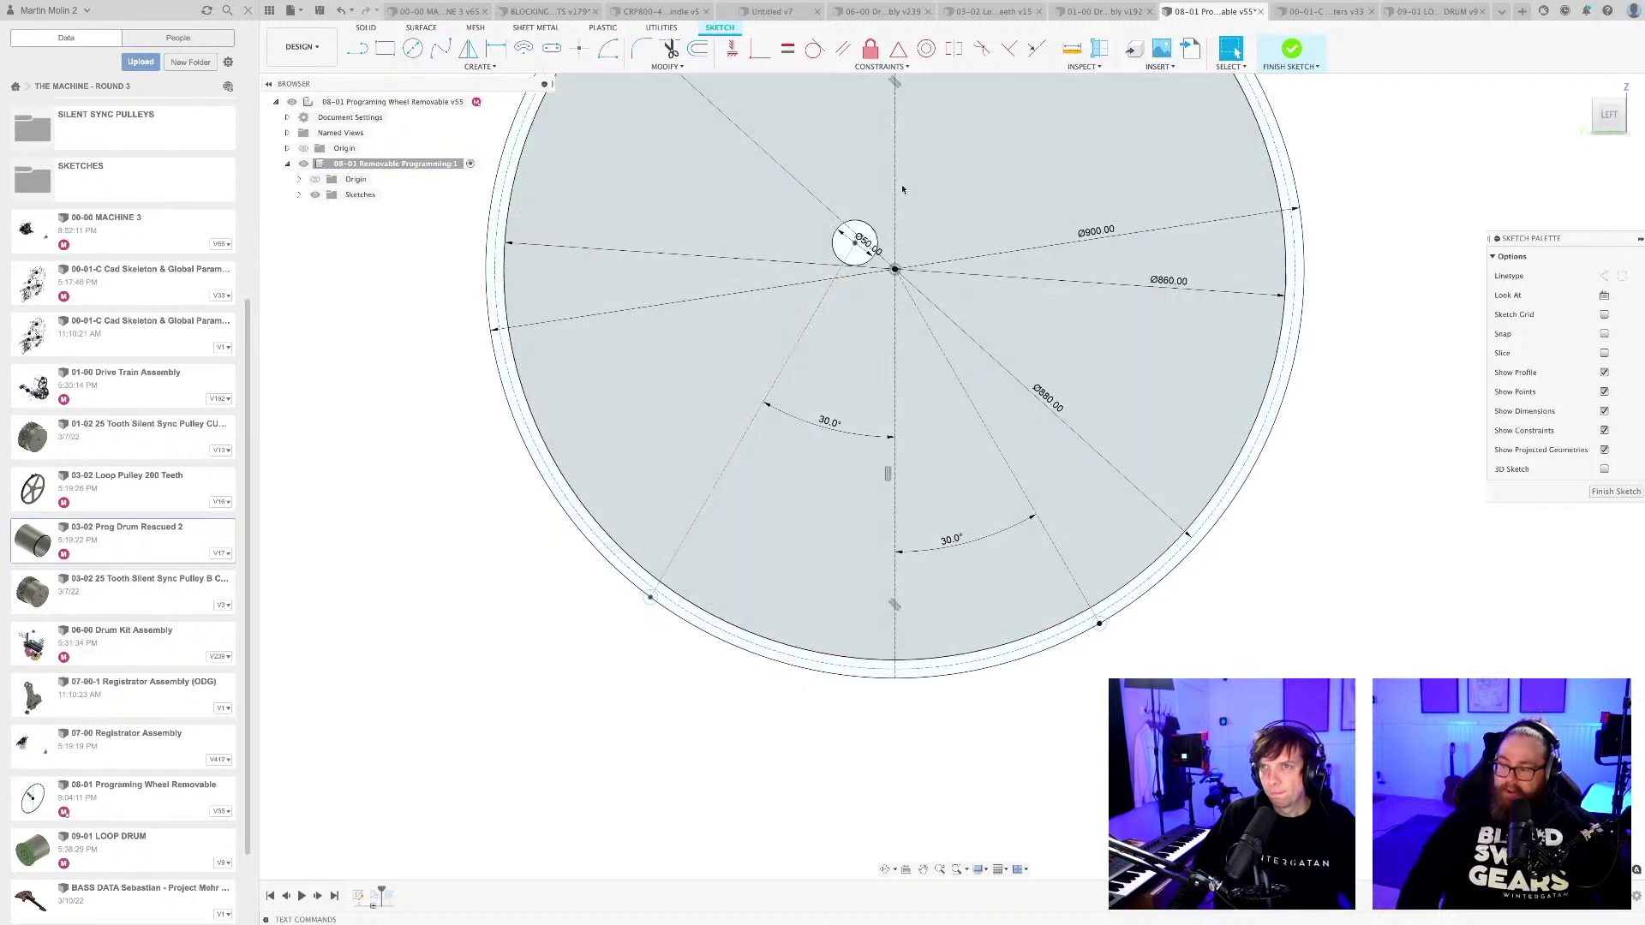
Make the 50 mm centre circle concentric with the 900 mm outer circle.
{"action": "middle_click_drag", "start_coordinate": [902, 187], "coordinate": [887, 219]}
{"action": "left_click", "coordinate": [926, 48]}
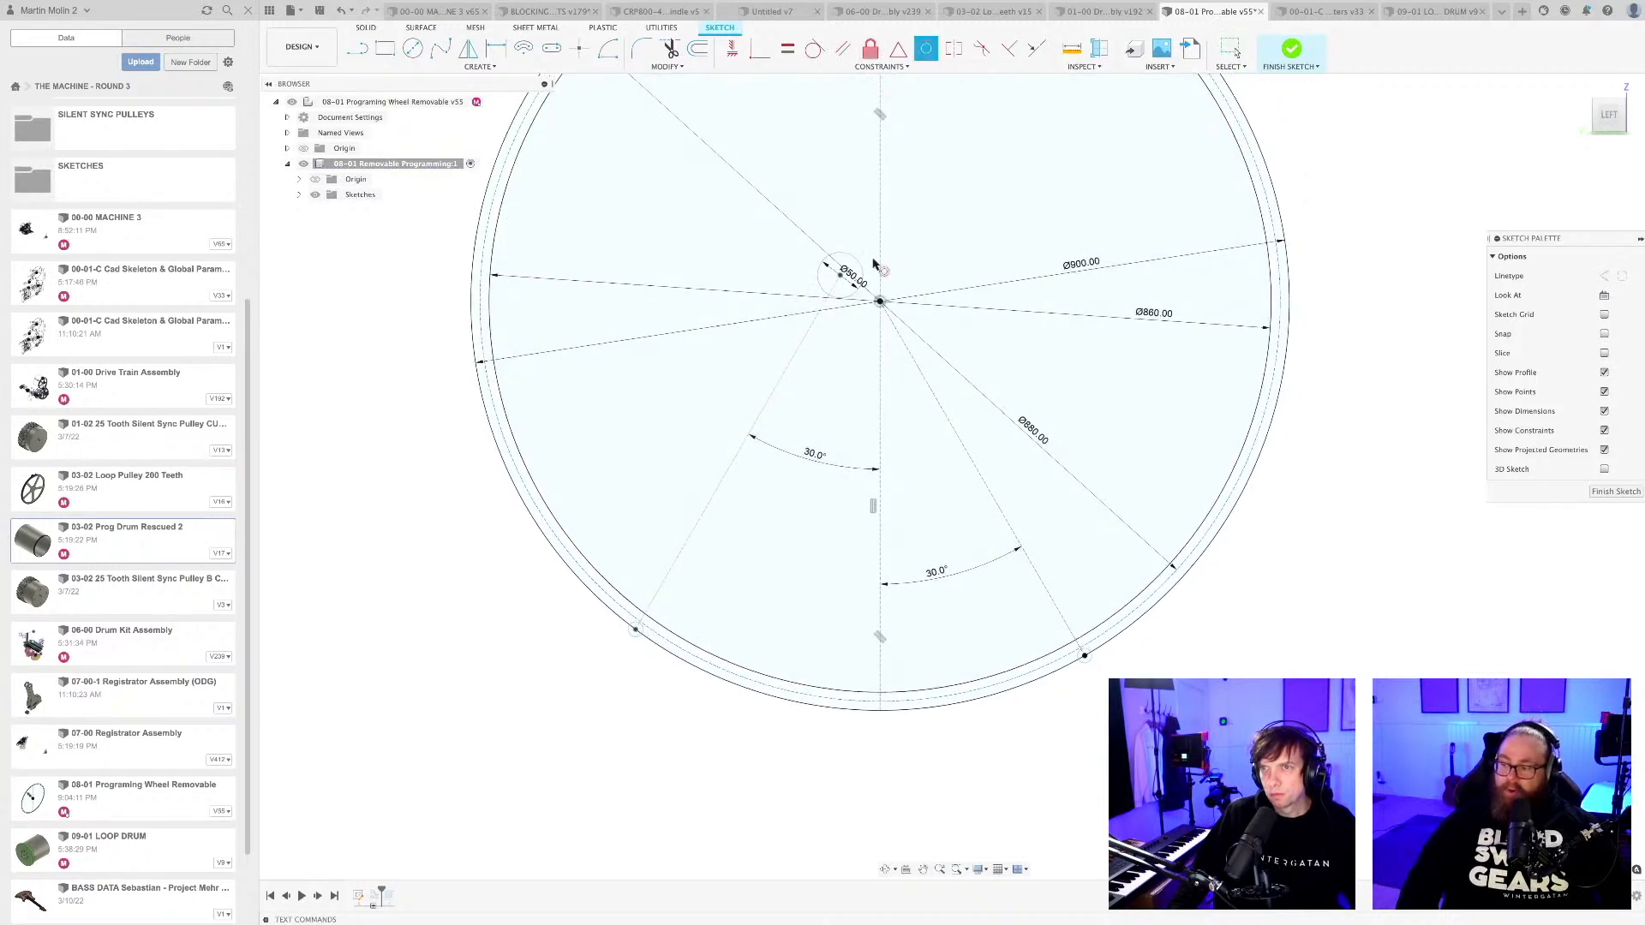
{"action": "left_click", "coordinate": [859, 263]}
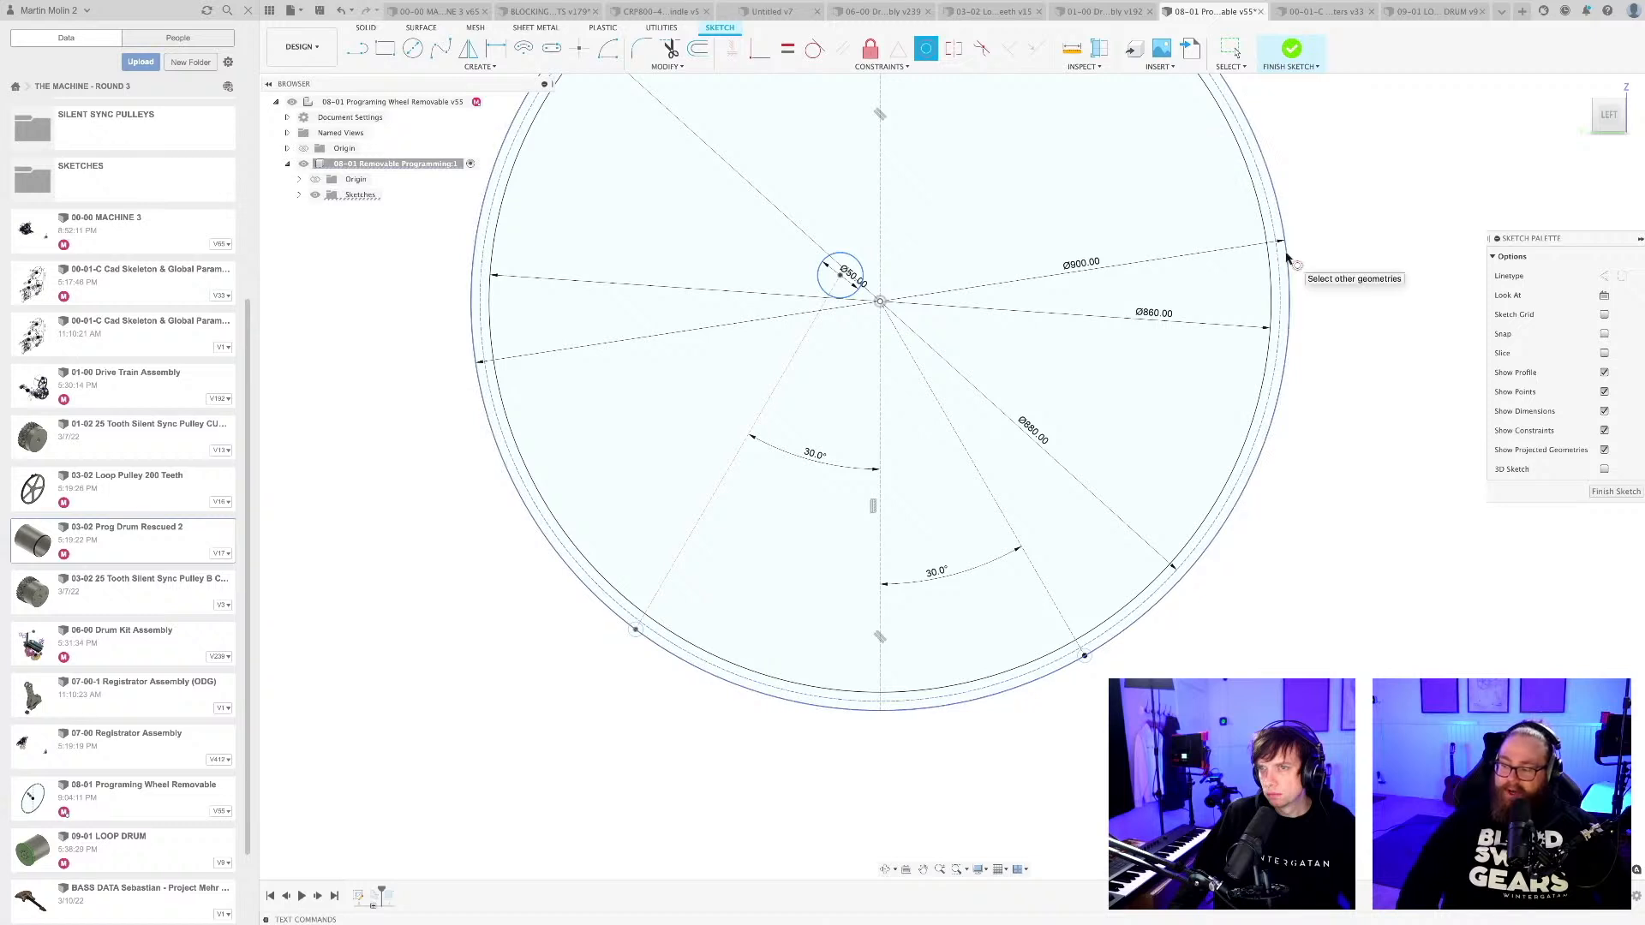
{"action": "left_click", "coordinate": [1283, 250]}
{"action": "scroll", "coordinate": [678, 774], "scroll_direction": "down", "scroll_amount": 3}
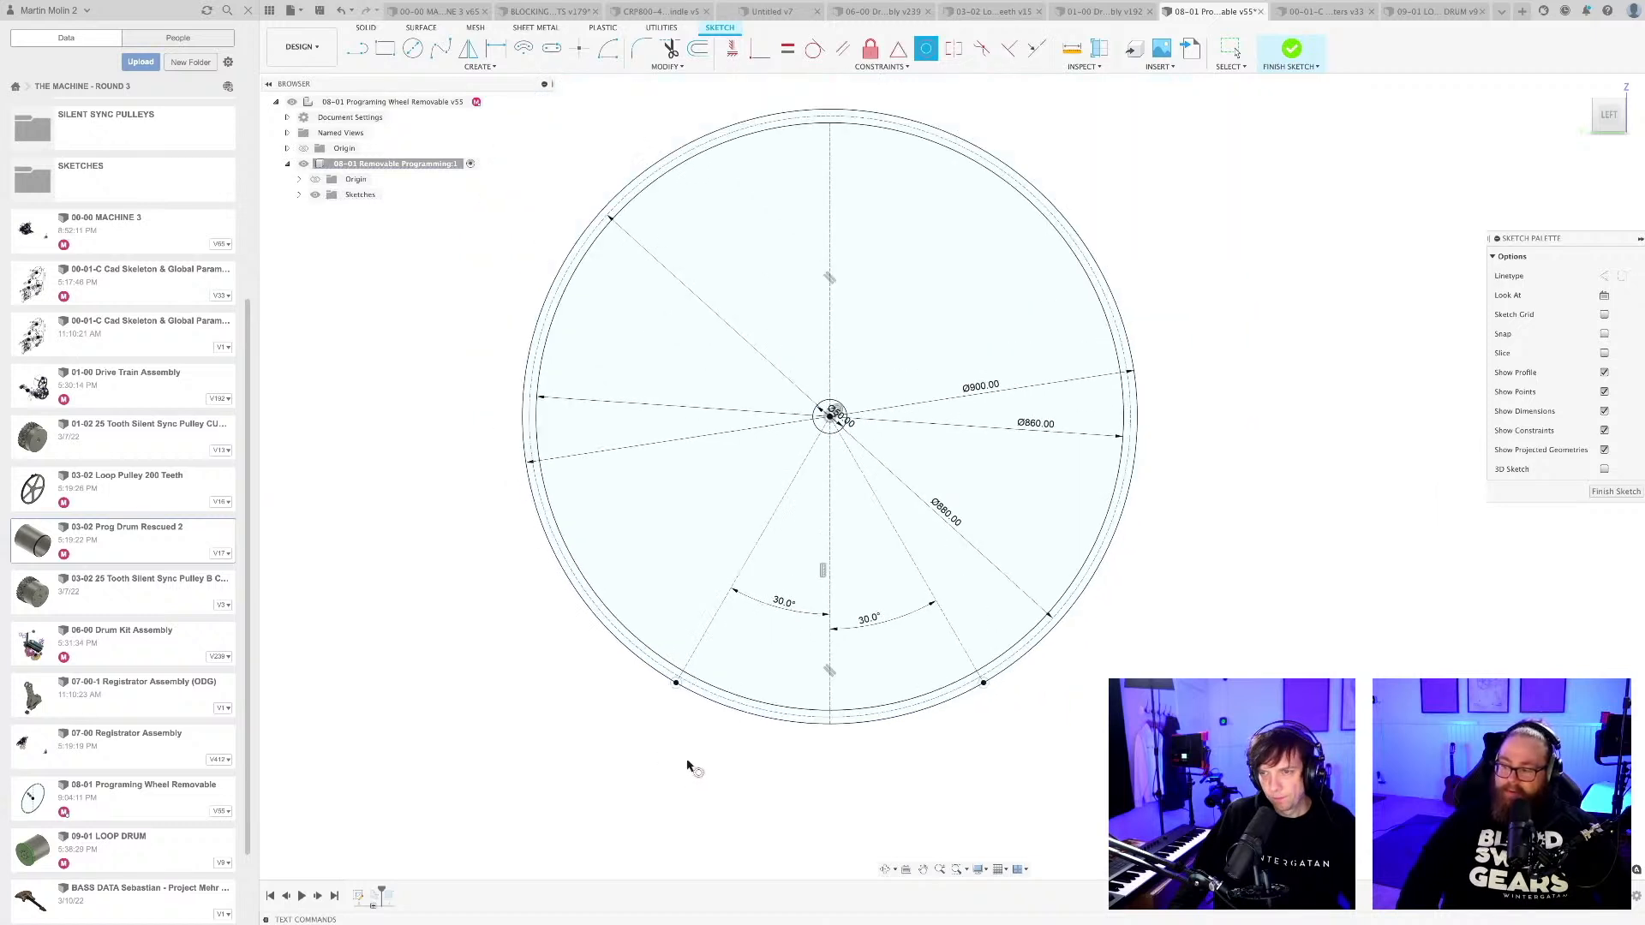
Save the programming wheel design as a new version.
{"action": "key", "text": "ctrl+s"}
{"action": "key", "text": "Return"}
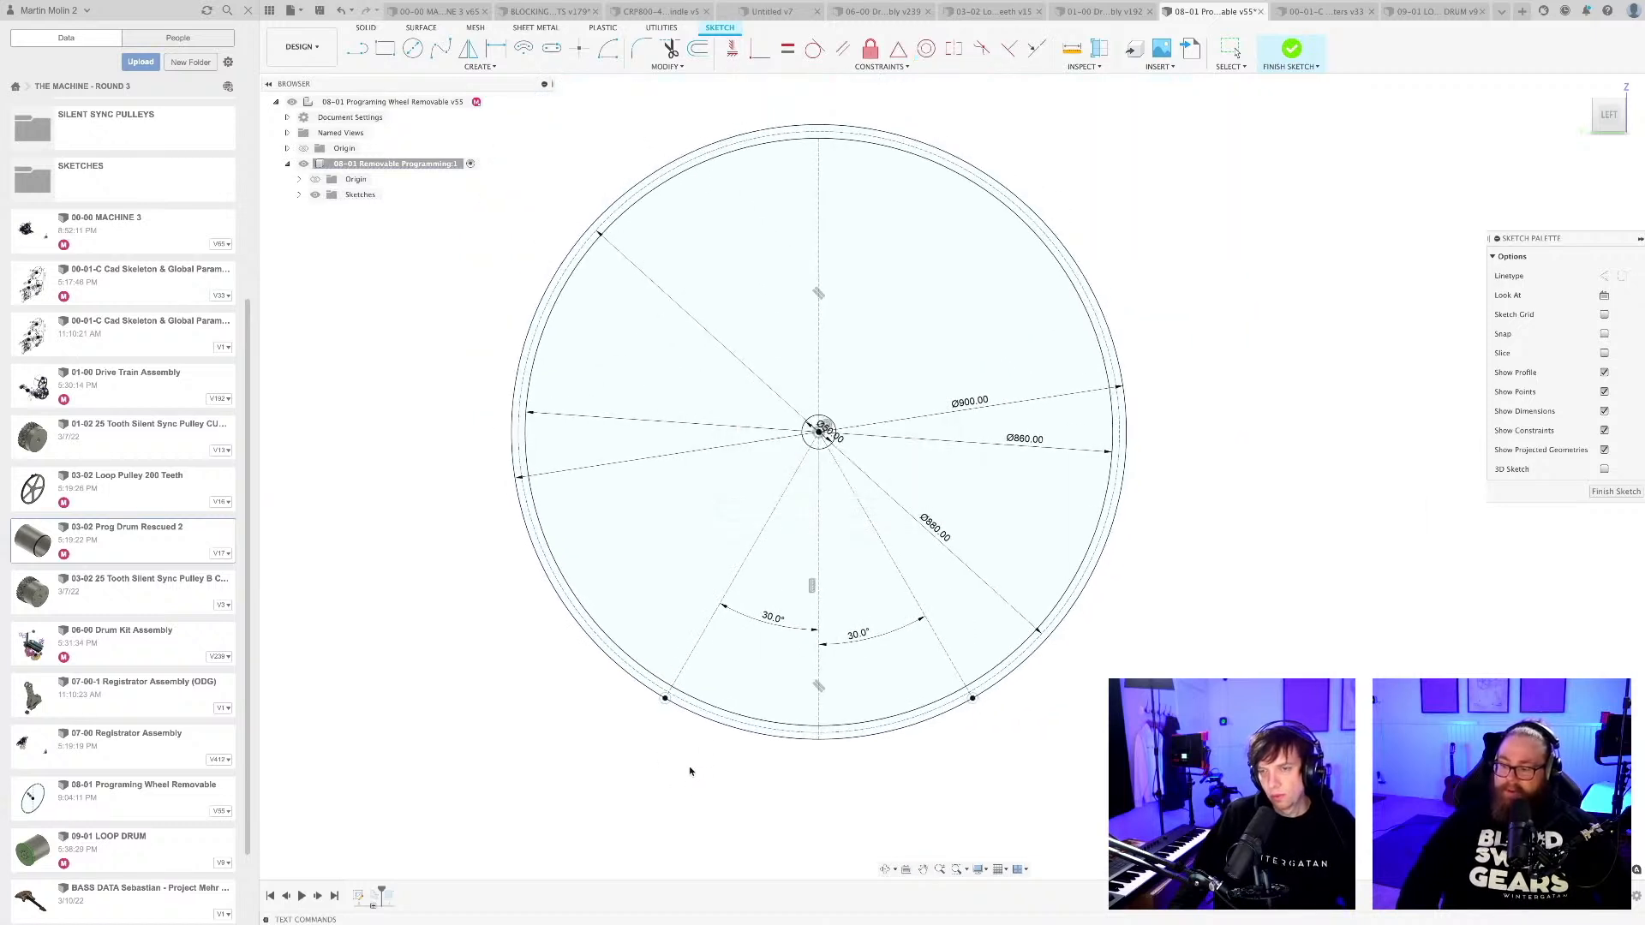
{"action": "scroll", "coordinate": [837, 765], "scroll_direction": "up", "scroll_amount": 1}
{"action": "scroll", "coordinate": [836, 765], "scroll_direction": "down", "scroll_amount": 3}
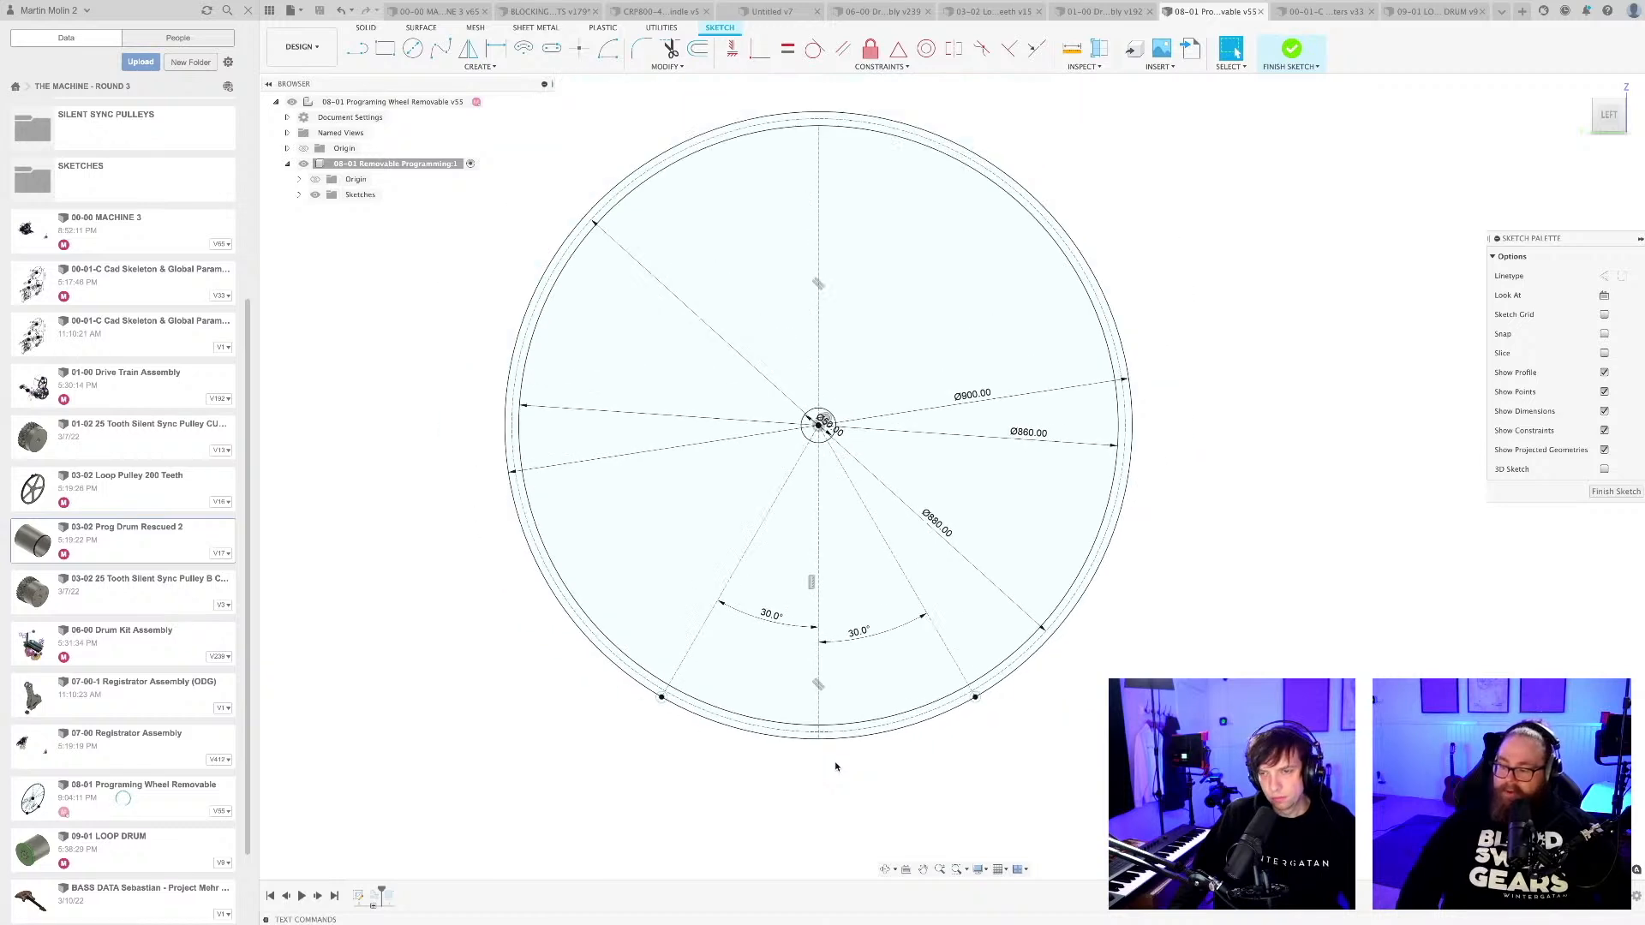
{"action": "scroll", "coordinate": [838, 768], "scroll_direction": "up", "scroll_amount": 2}
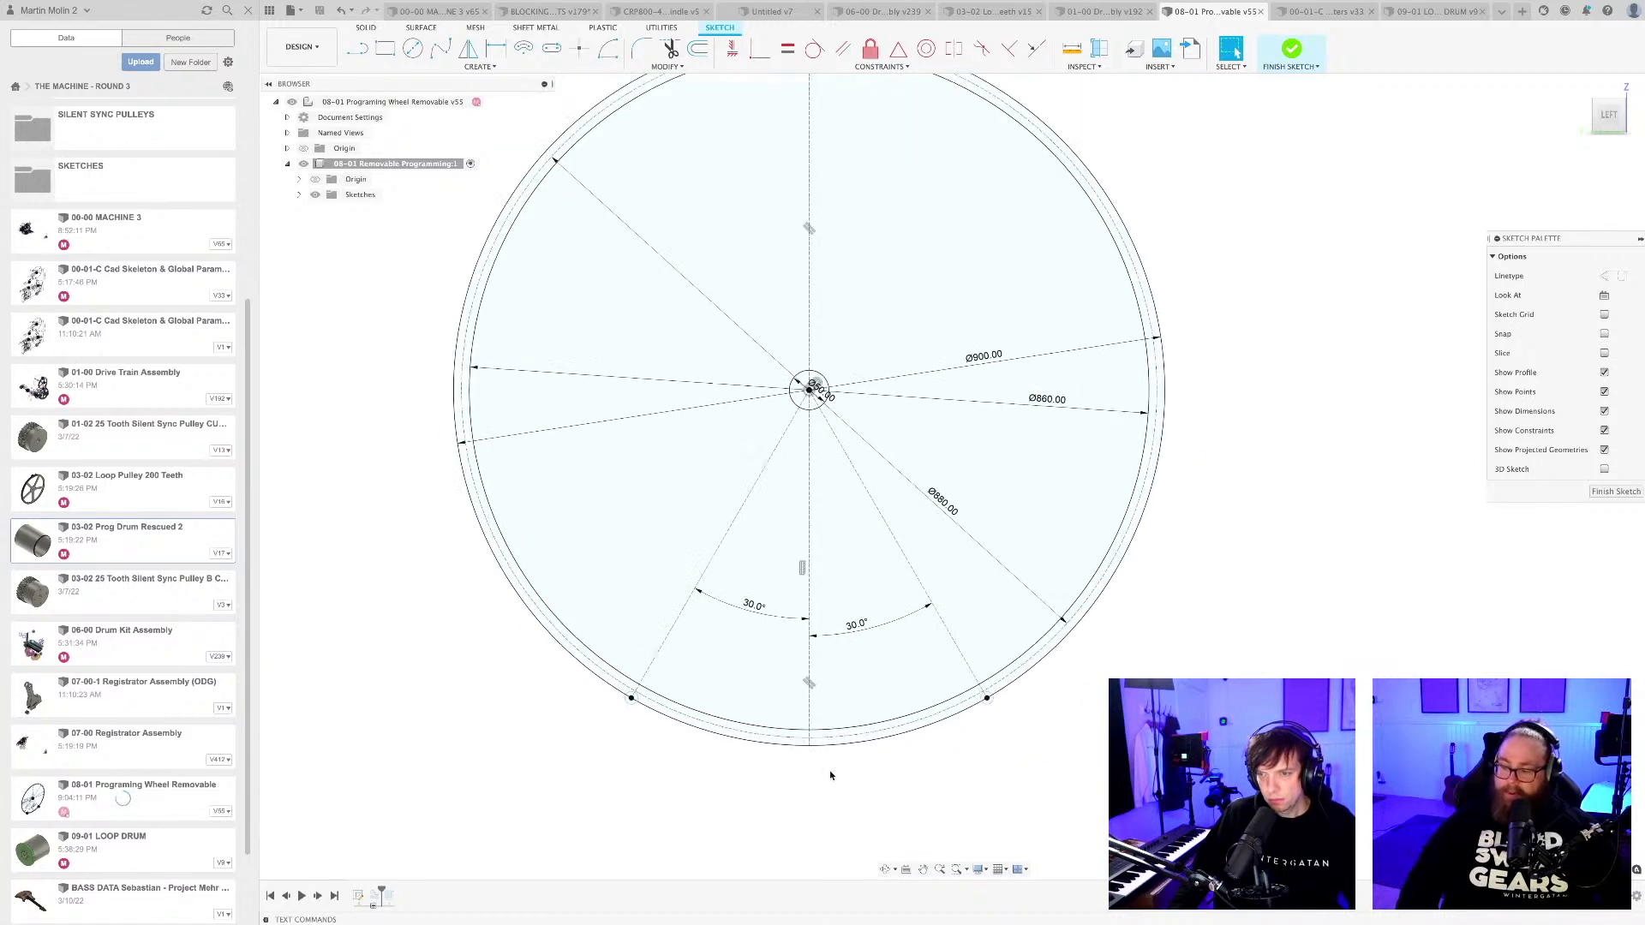
{"action": "middle_click_drag", "start_coordinate": [814, 766], "coordinate": [822, 764]}
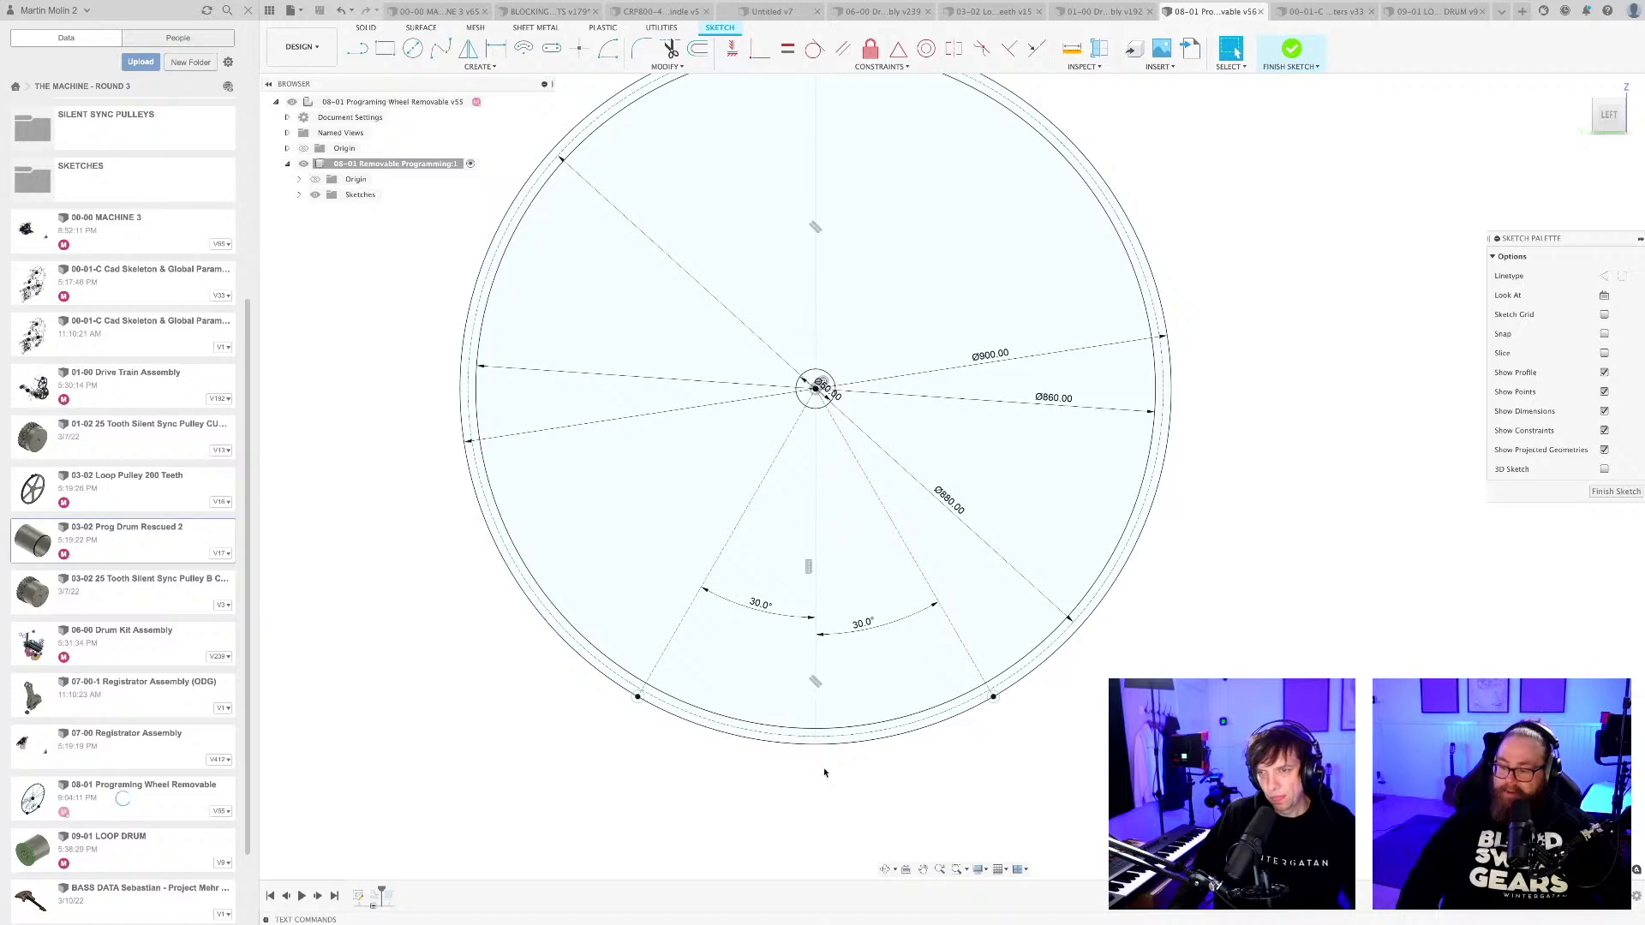
{"action": "scroll", "coordinate": [981, 763], "scroll_direction": "down", "scroll_amount": 2}
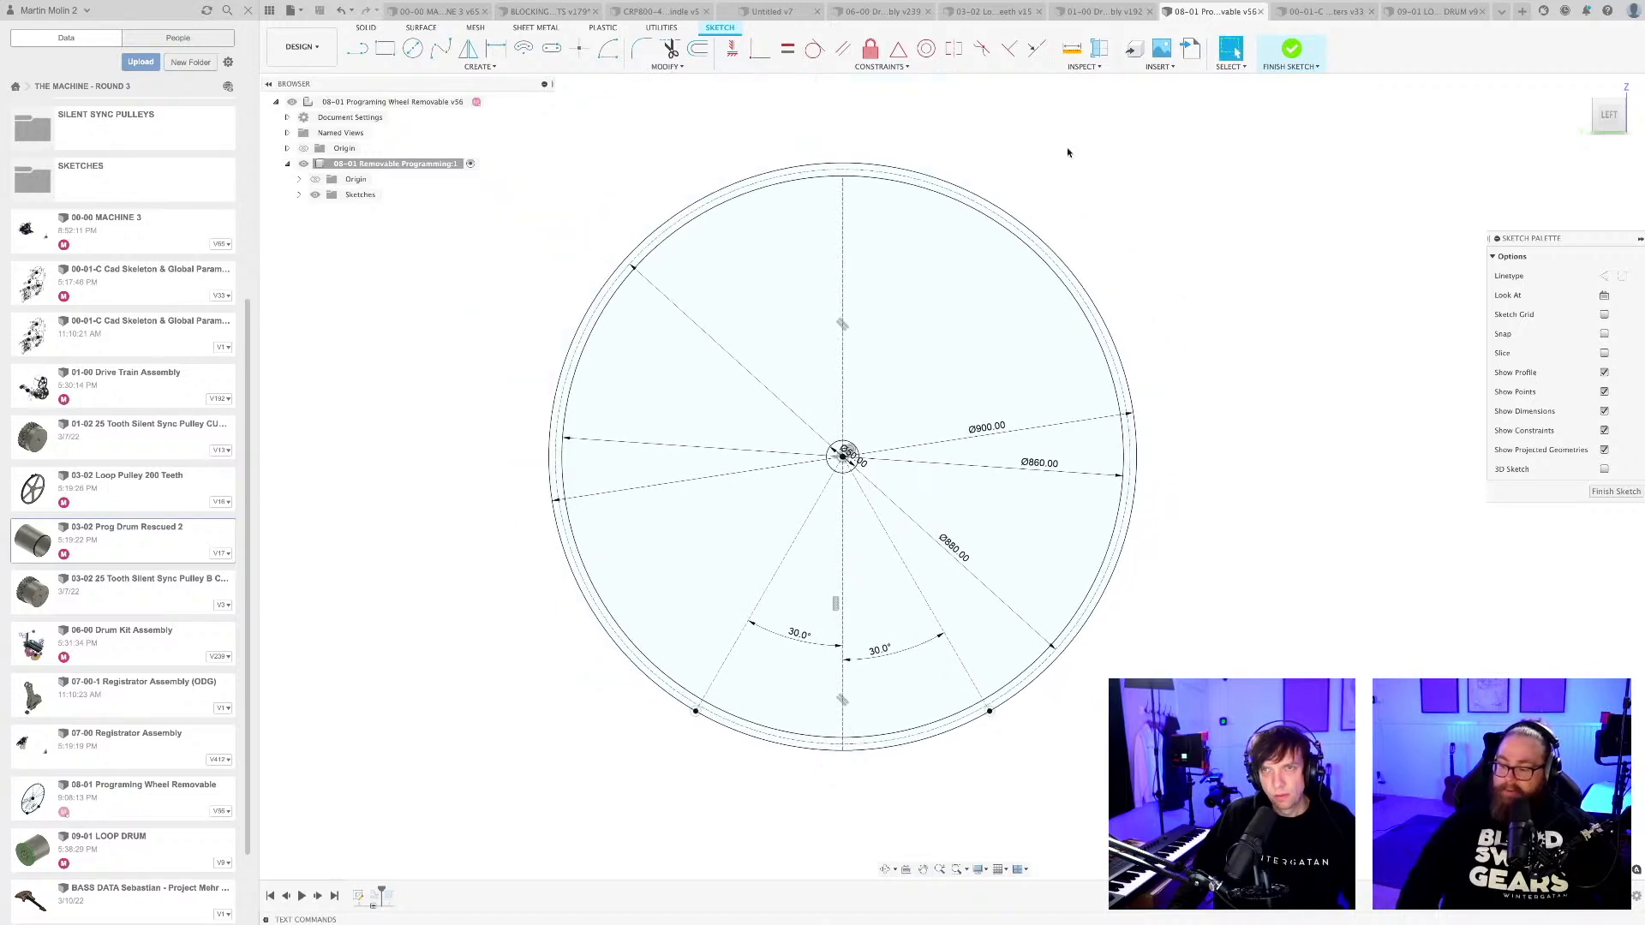
Open the McMaster-Carr component catalogue and search it for "clevis pins".
{"action": "left_click", "coordinate": [1158, 67]}
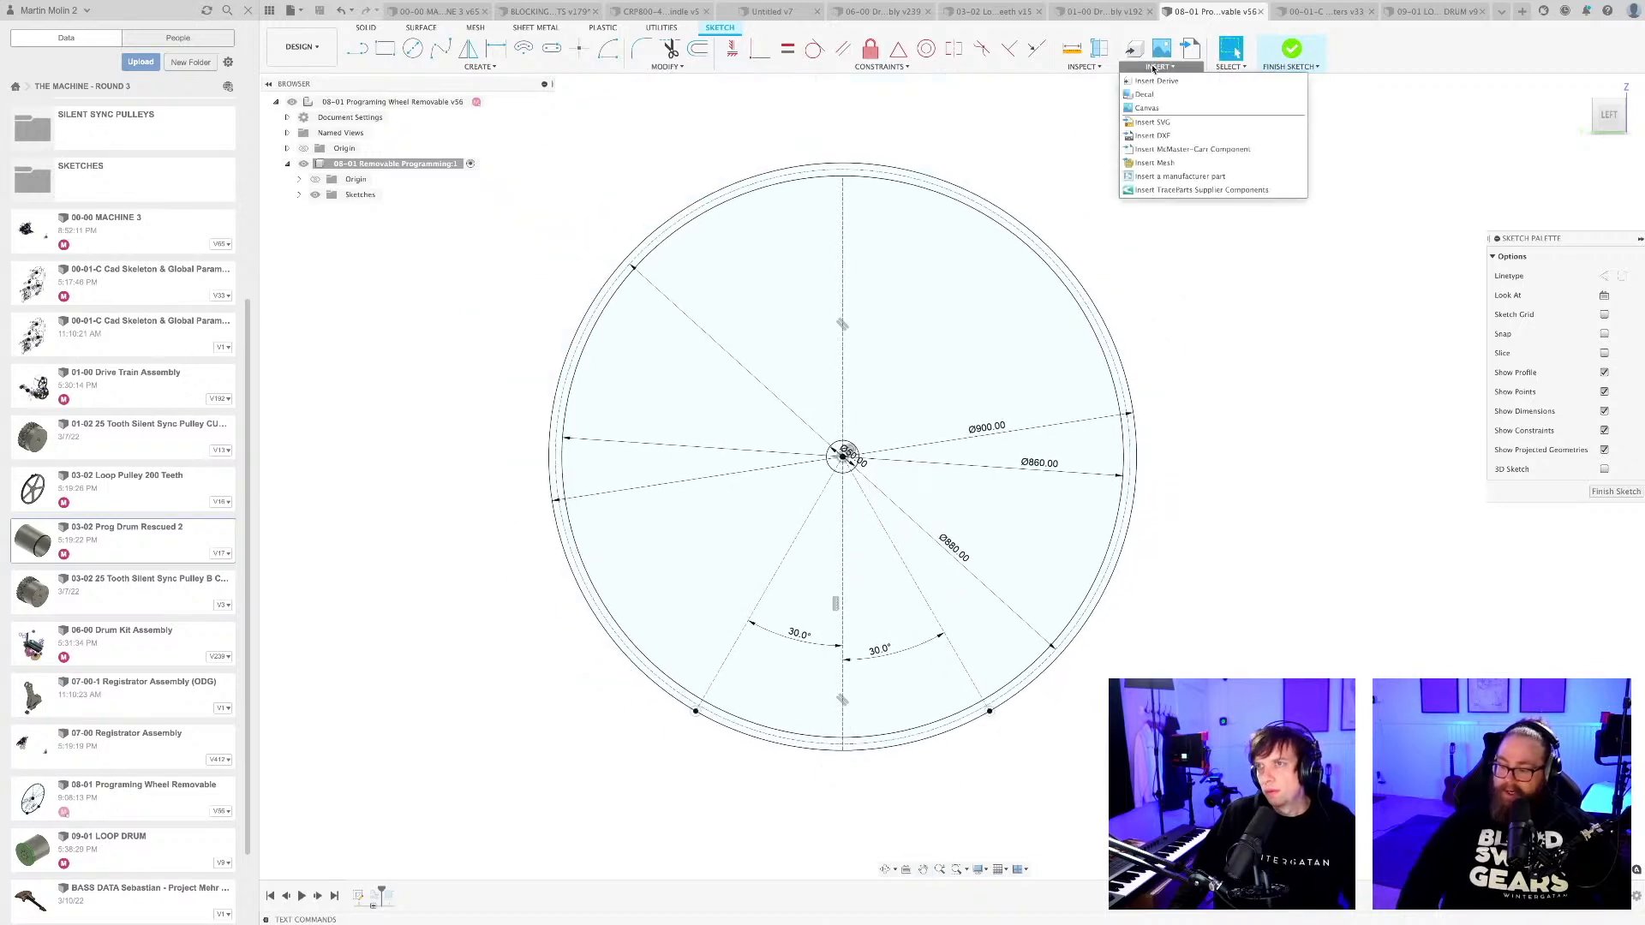
{"action": "left_click", "coordinate": [1151, 146]}
{"action": "left_click", "coordinate": [659, 361]}
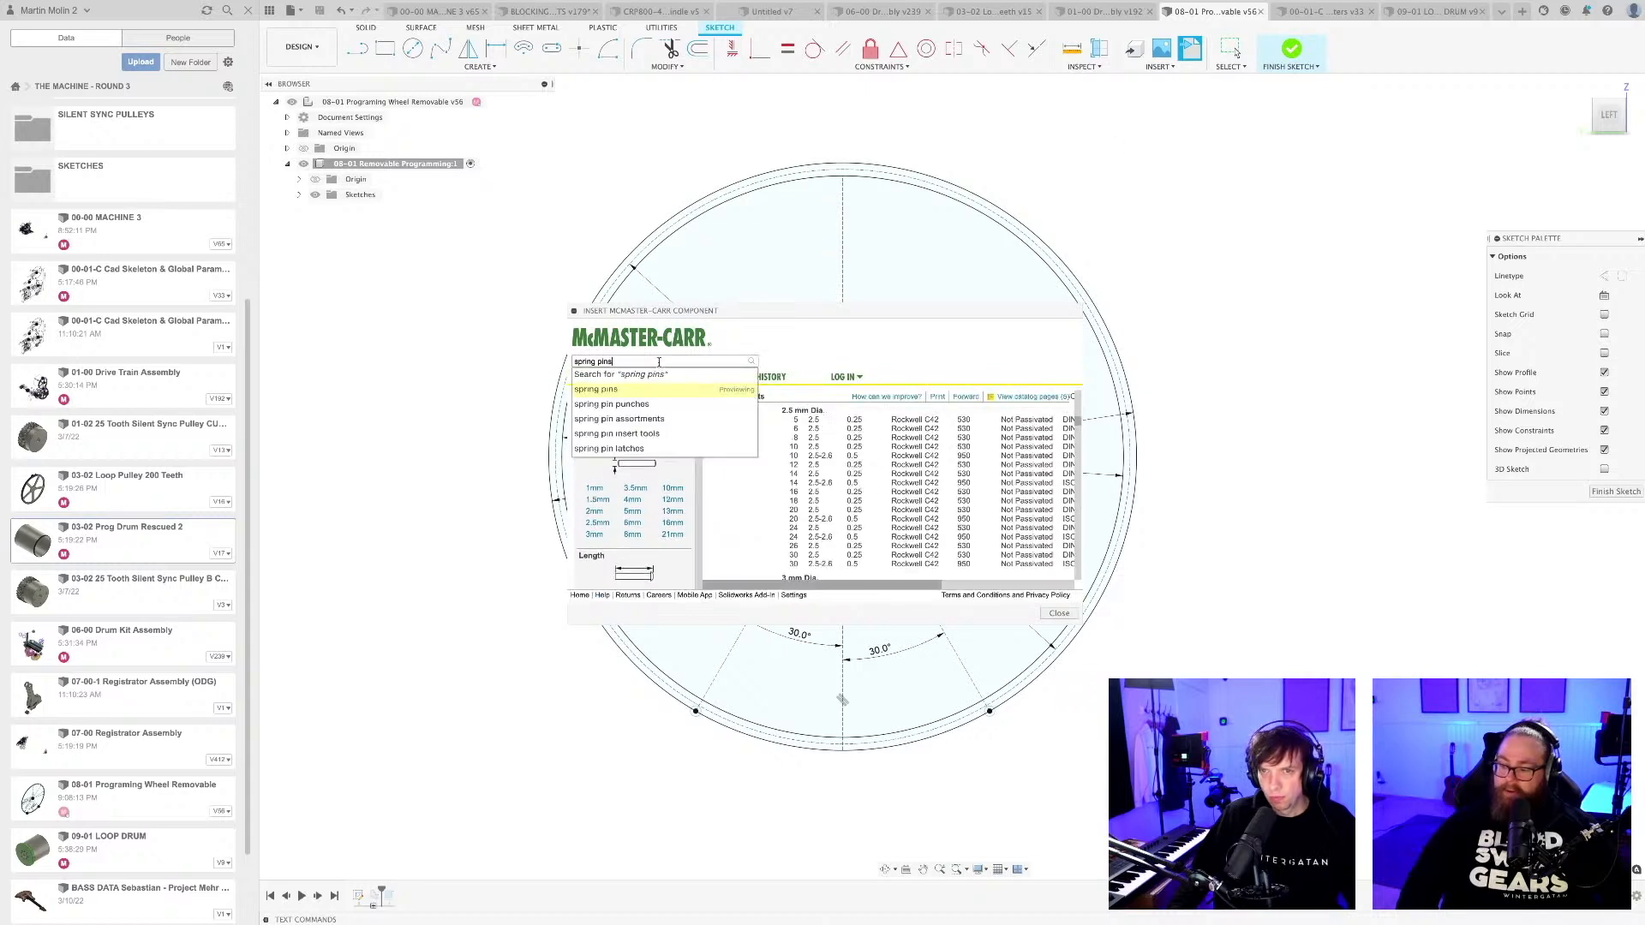
{"action": "type", "text": "clevis "}
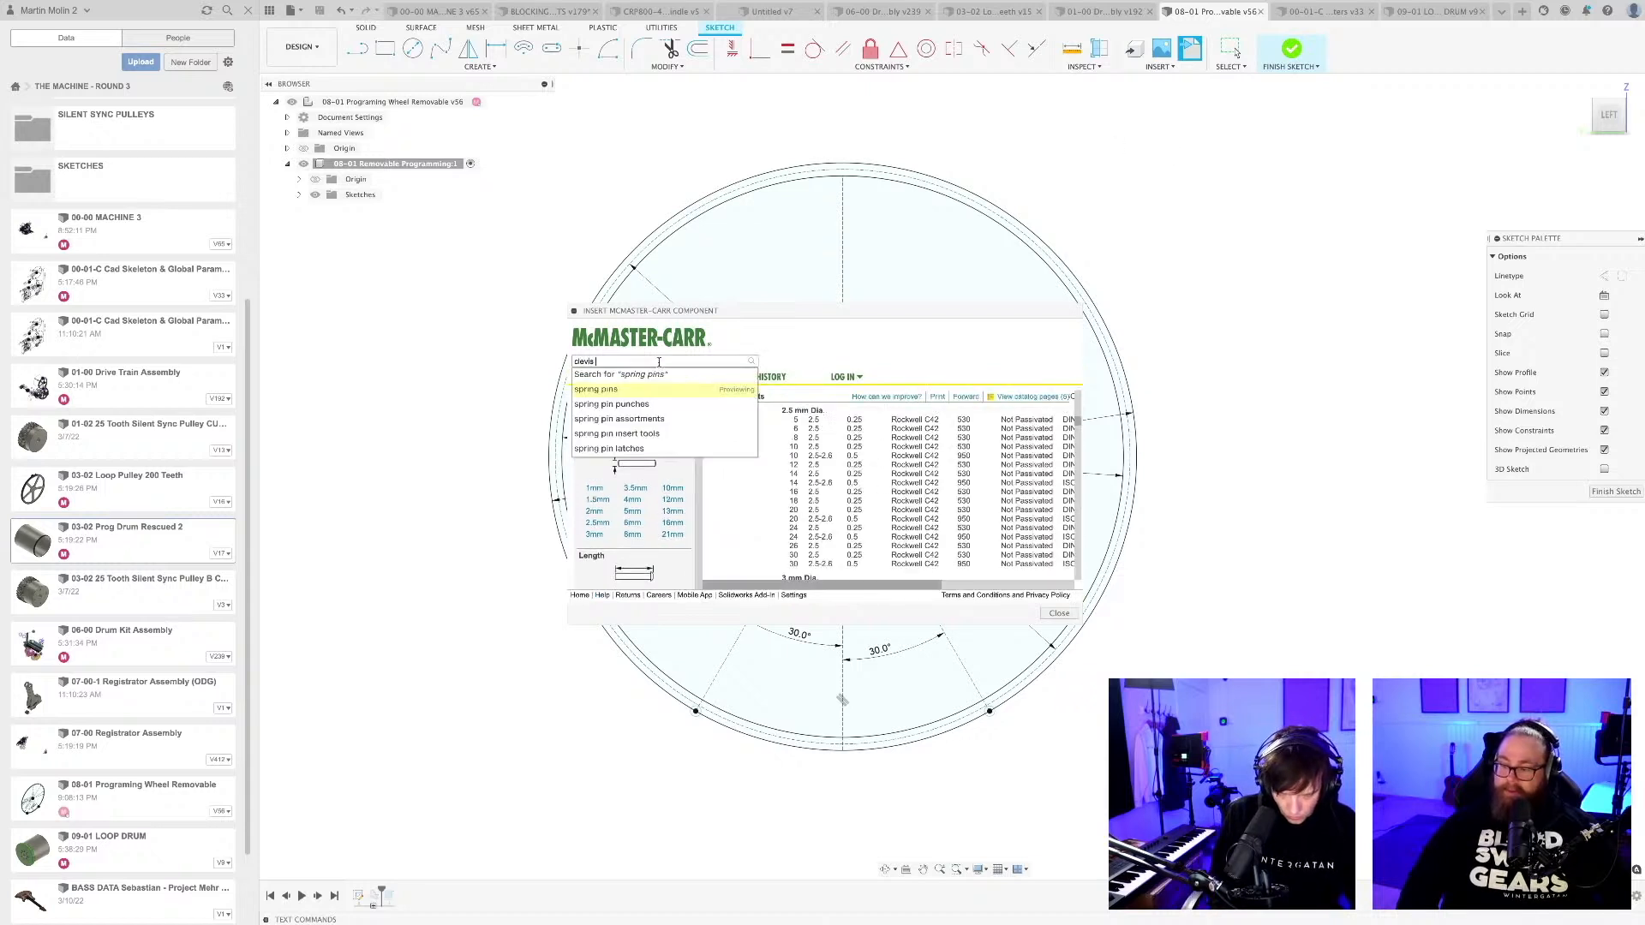
{"action": "type", "text": "pin"}
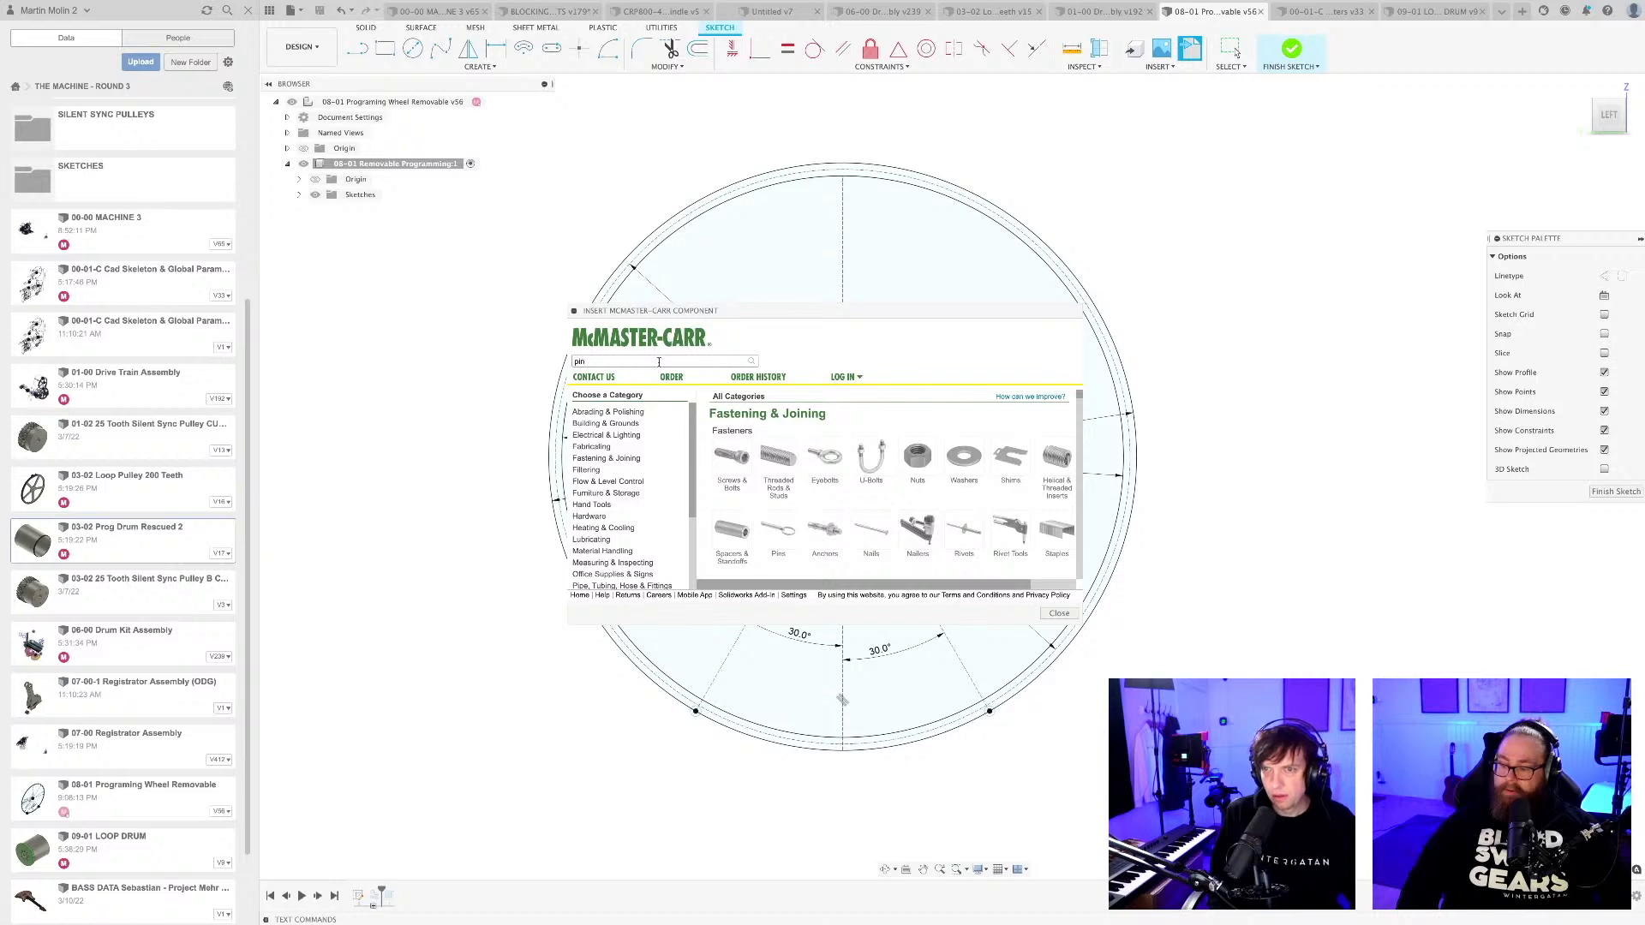
{"action": "key", "text": "BackSpace"}
{"action": "key", "text": "BackSpace"}
{"action": "key", "text": "BackSpace"}
{"action": "key", "text": "BackSpace"}
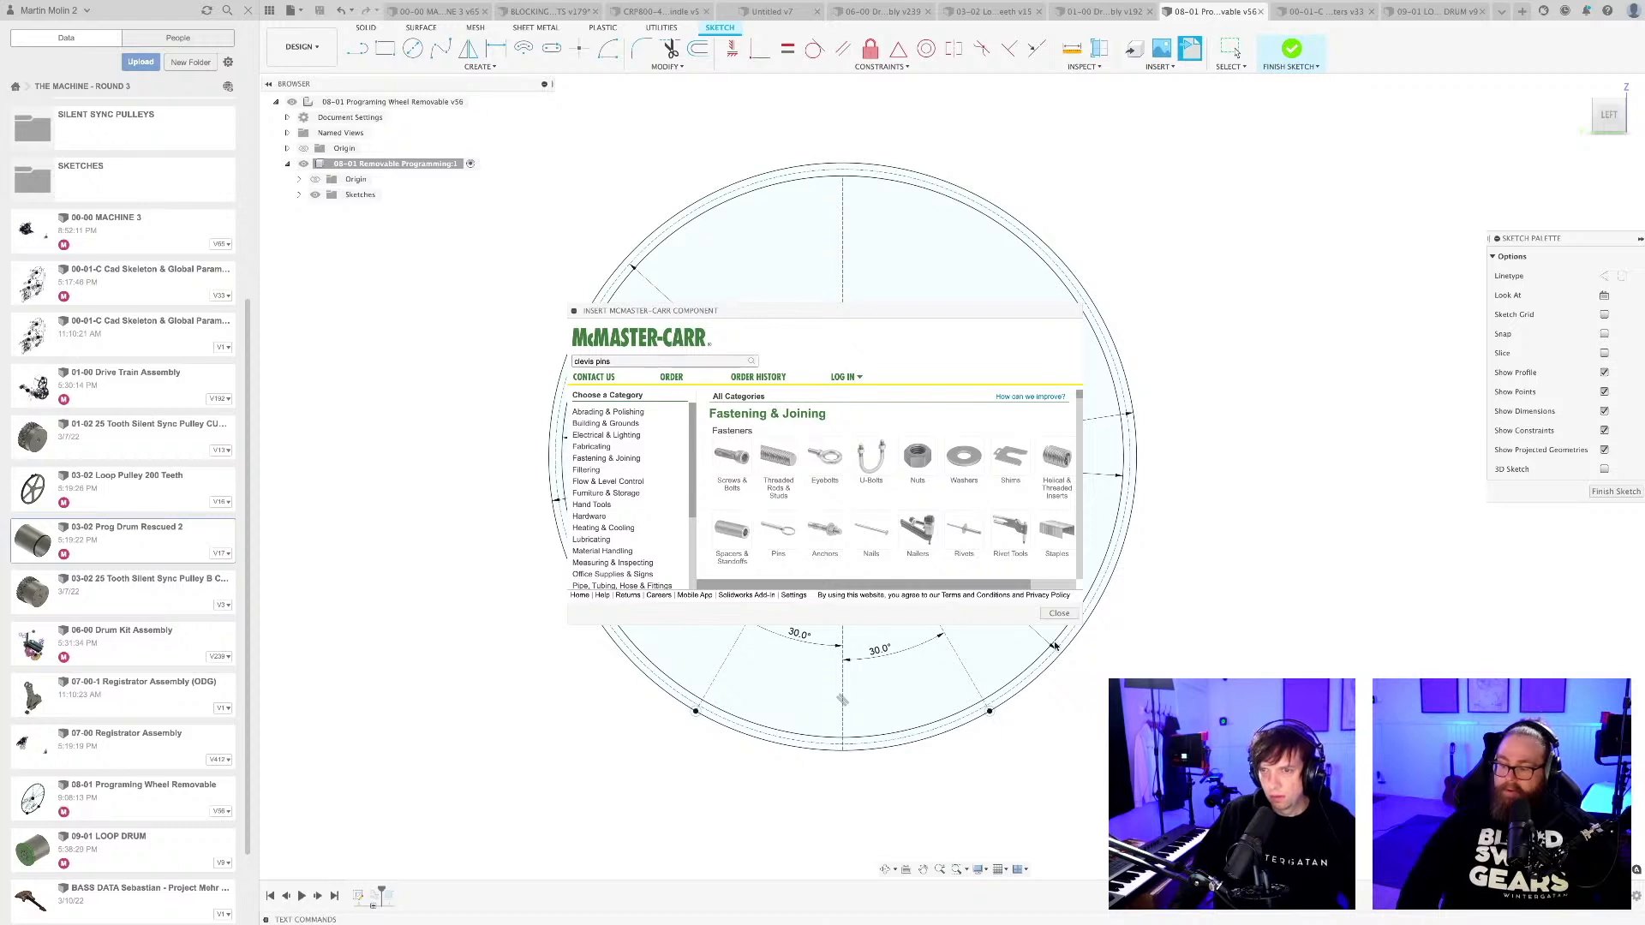
{"action": "key", "text": "Return"}
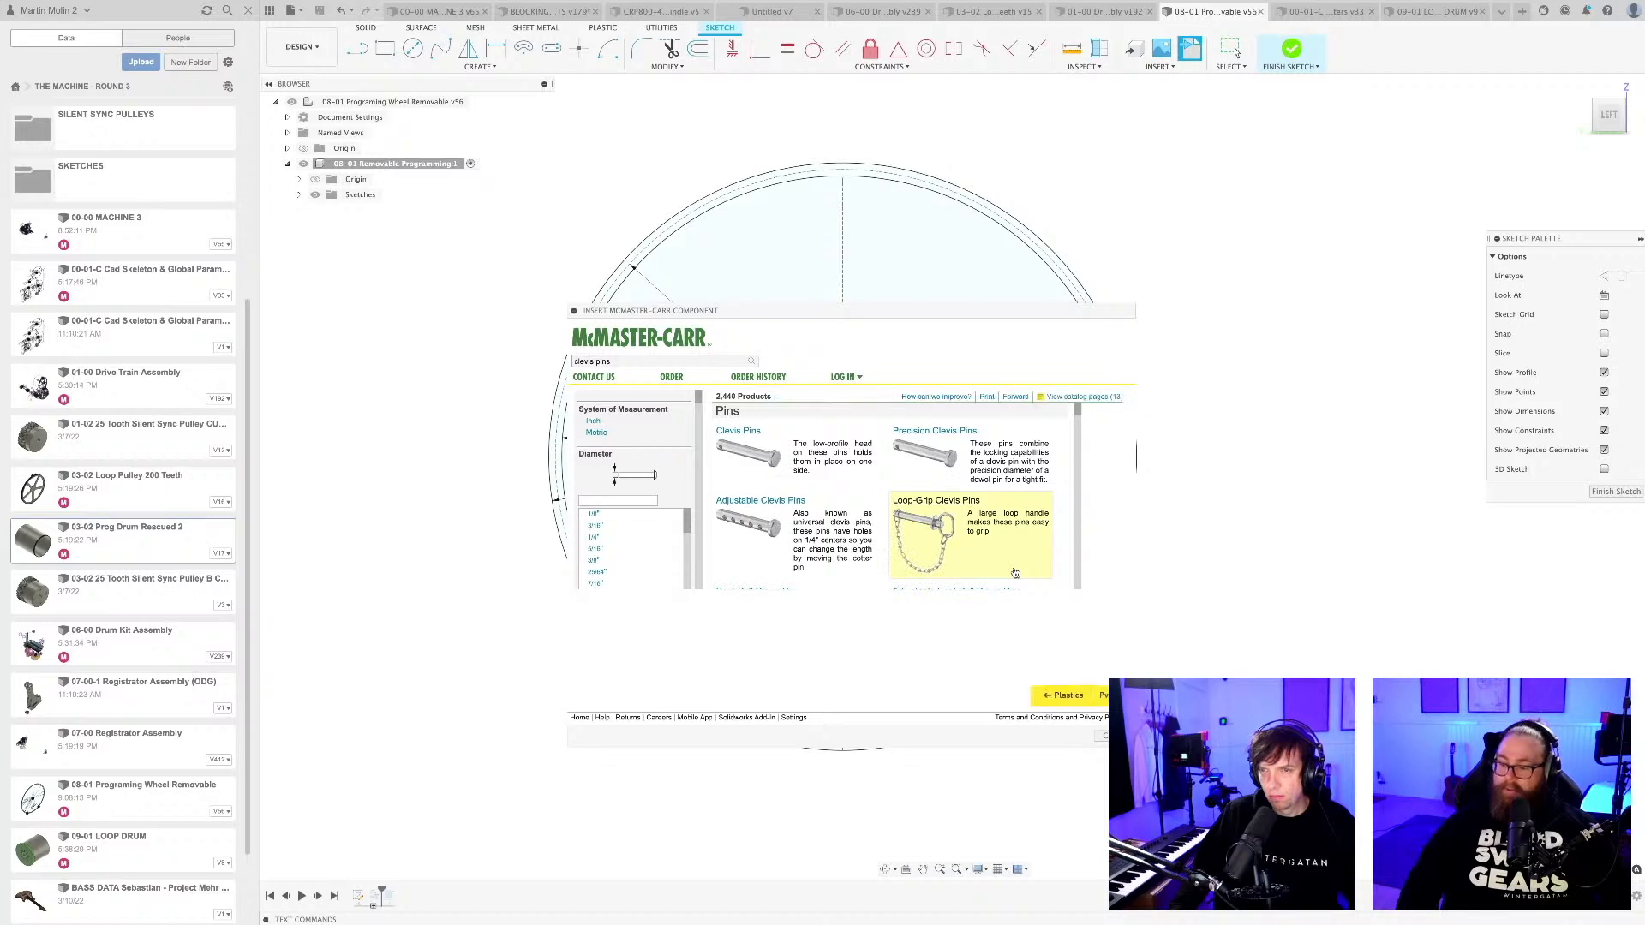
Enlarge the catalogue window, filter the clevis pins to metric and 3 mm diameter, and examine the pin drawing and remaining filter options.
{"action": "left_click_drag", "start_coordinate": [874, 311], "coordinate": [779, 205]}
{"action": "left_click_drag", "start_coordinate": [1037, 639], "coordinate": [1185, 781]}
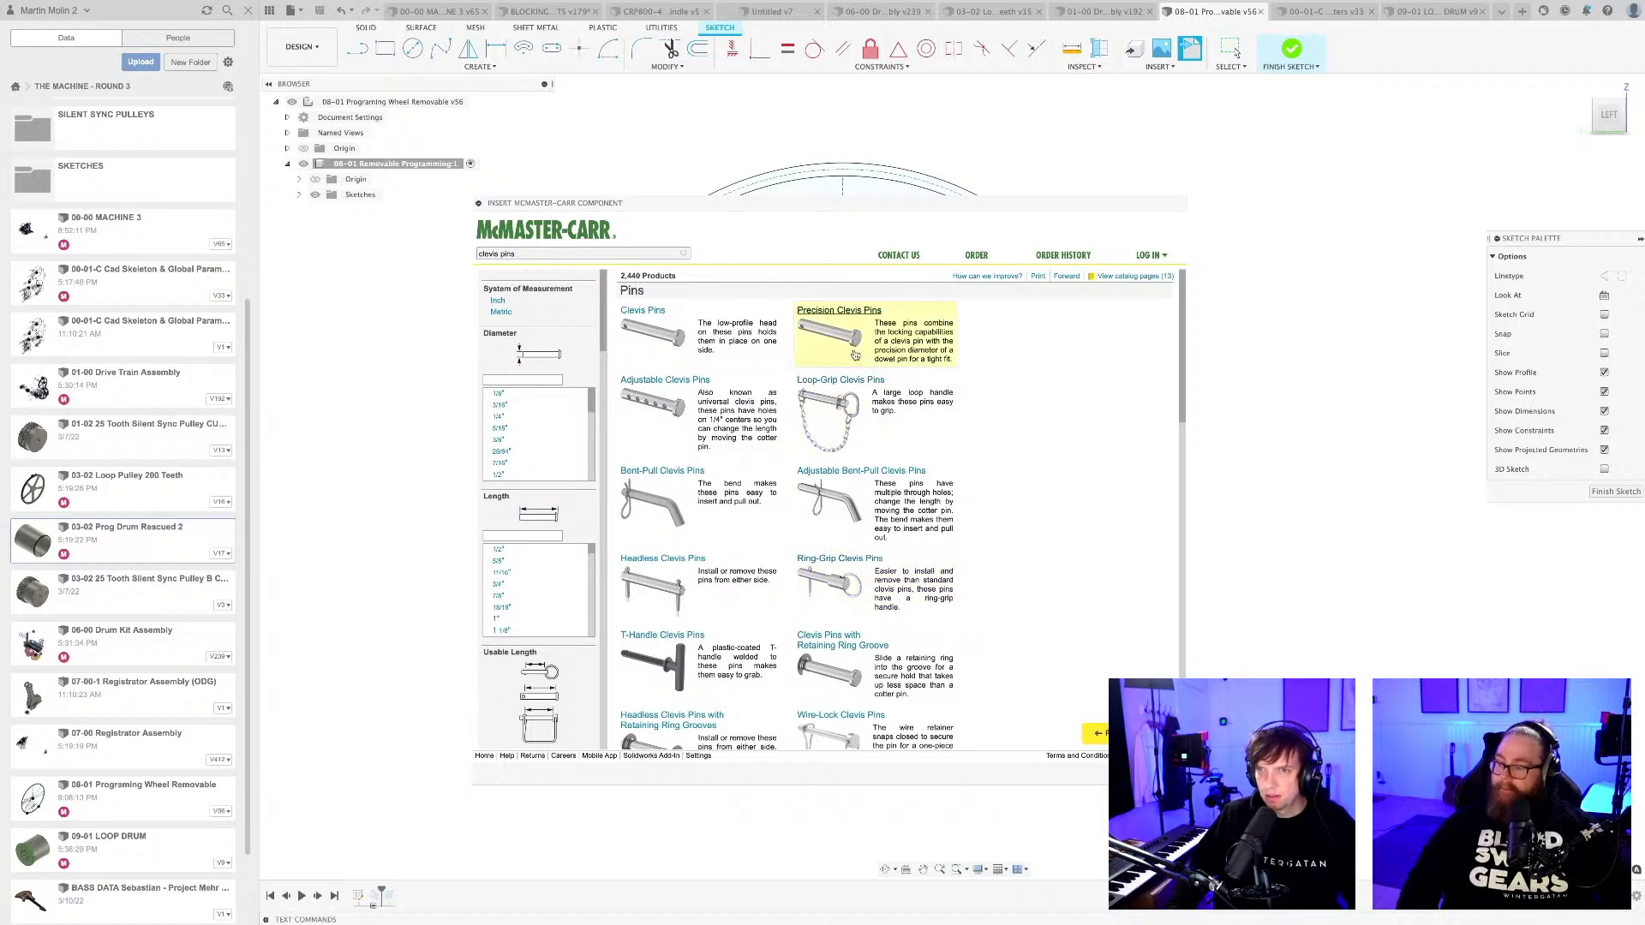
{"action": "left_click", "coordinate": [501, 313]}
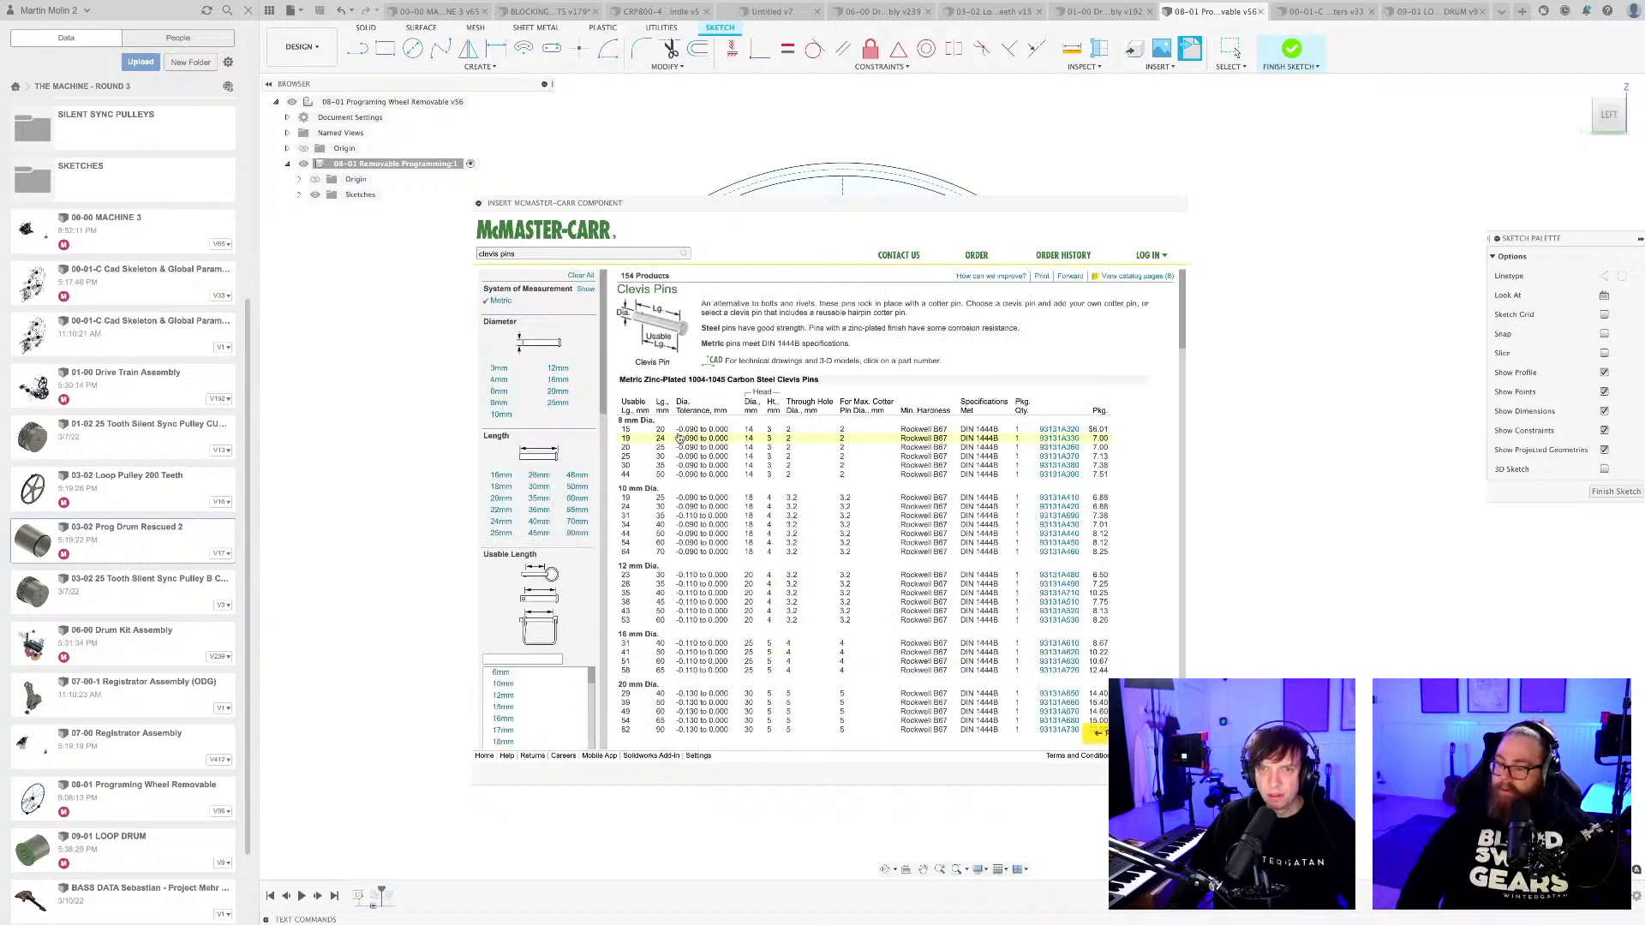
{"action": "left_click", "coordinate": [499, 368]}
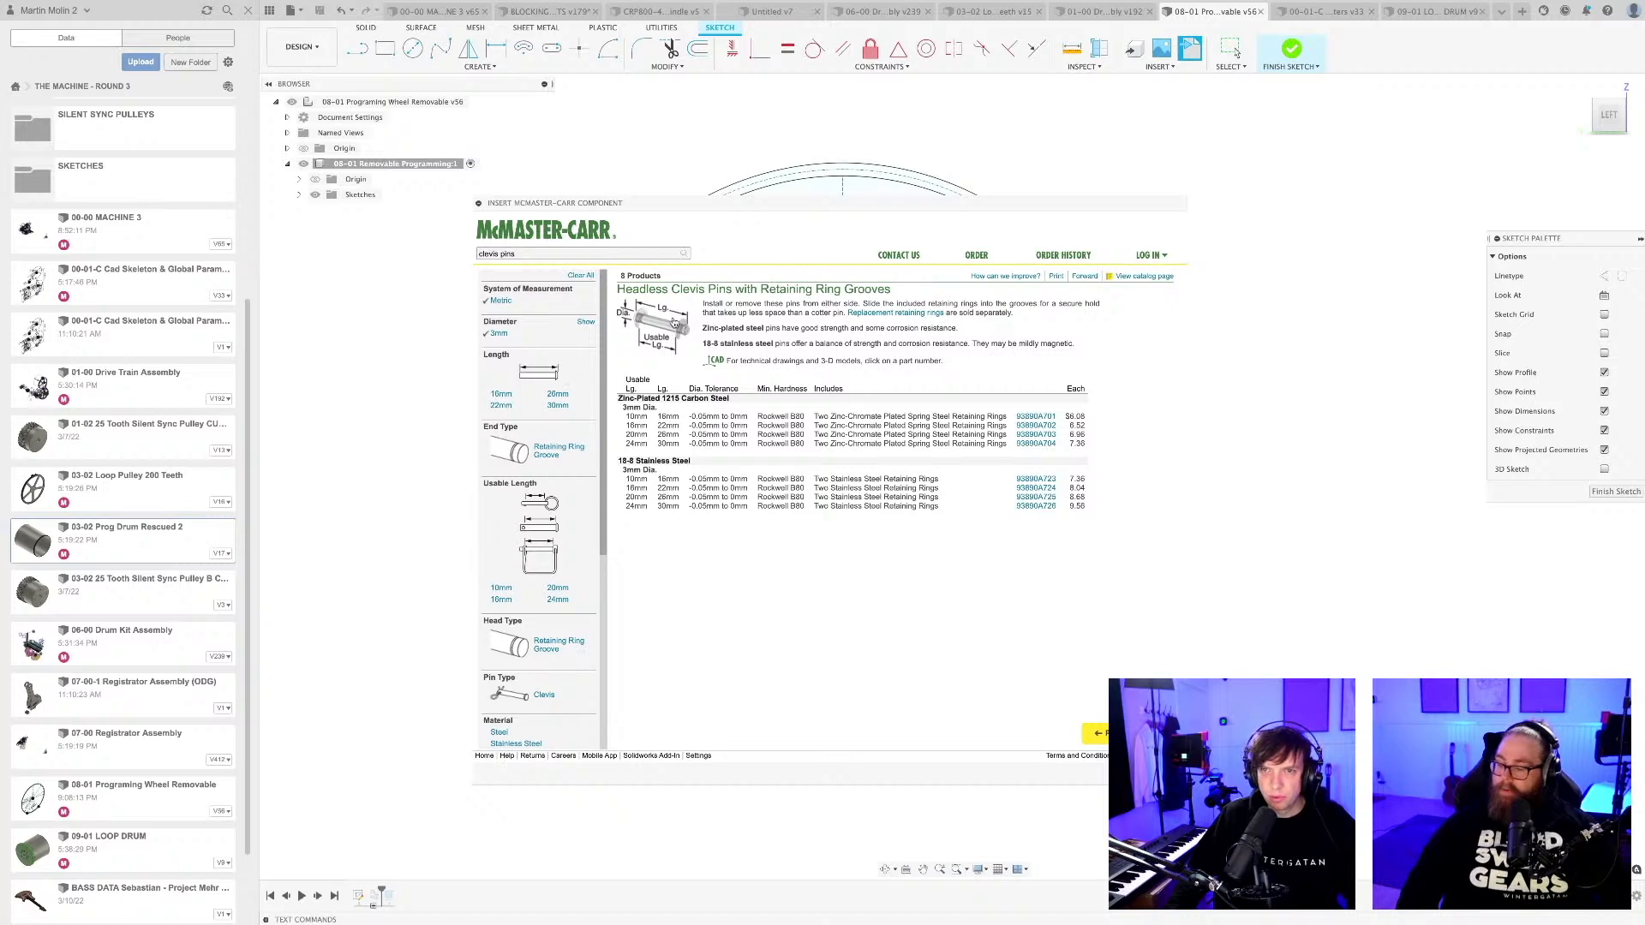
{"action": "mouse_move", "coordinate": [664, 326]}
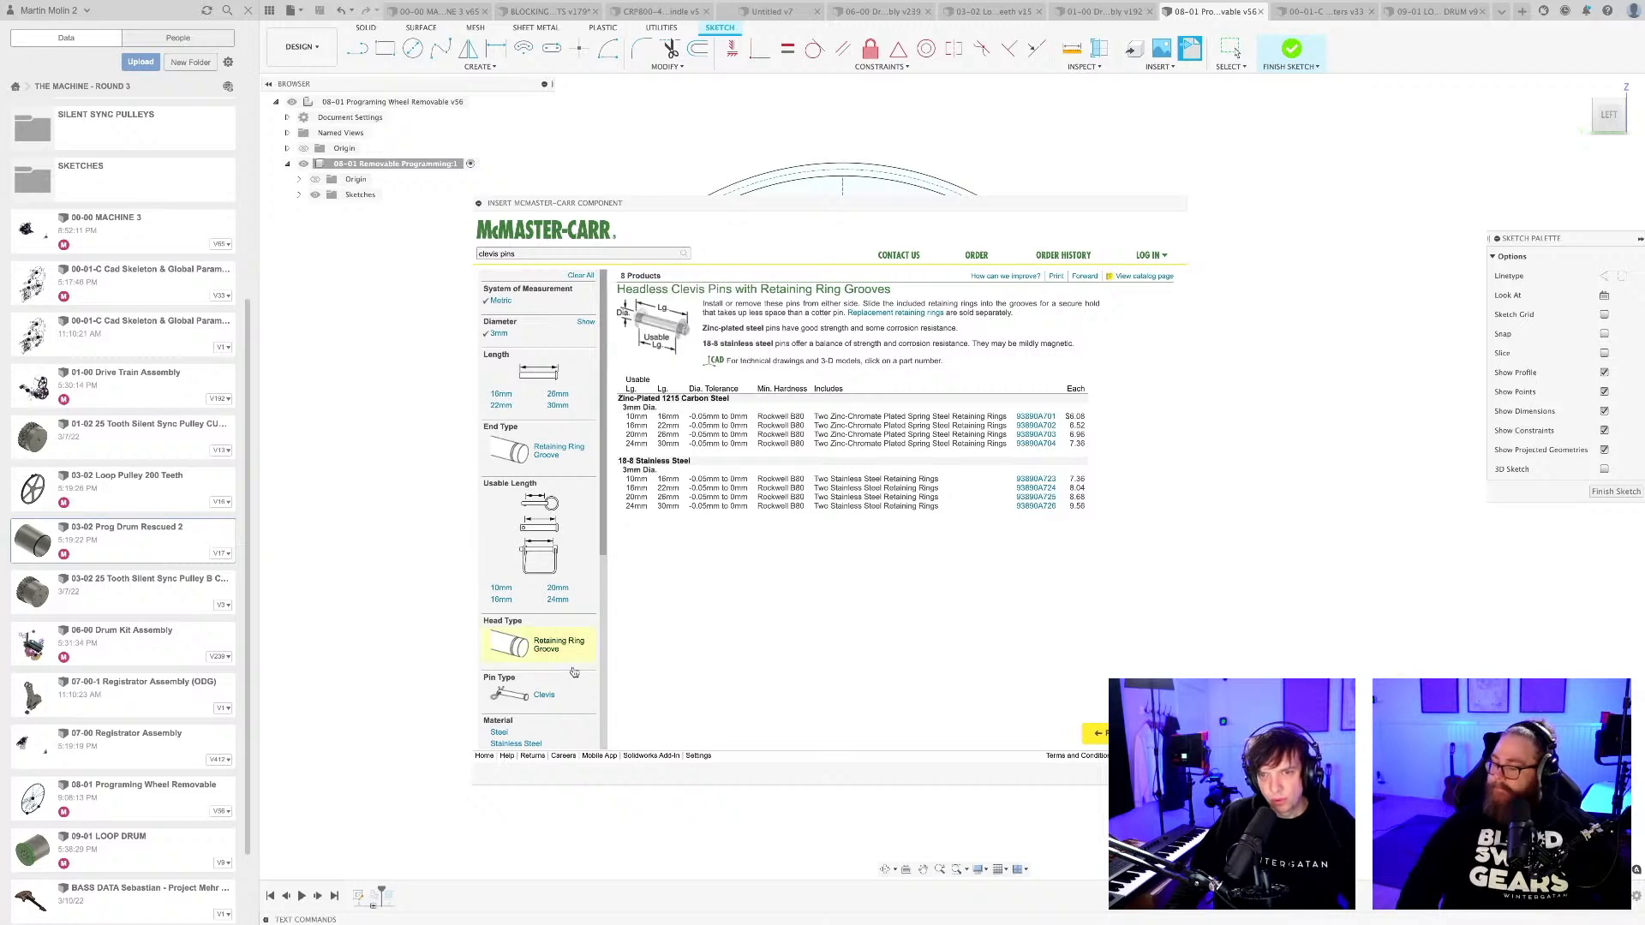
{"action": "scroll", "coordinate": [561, 677], "scroll_direction": "down", "scroll_amount": 3}
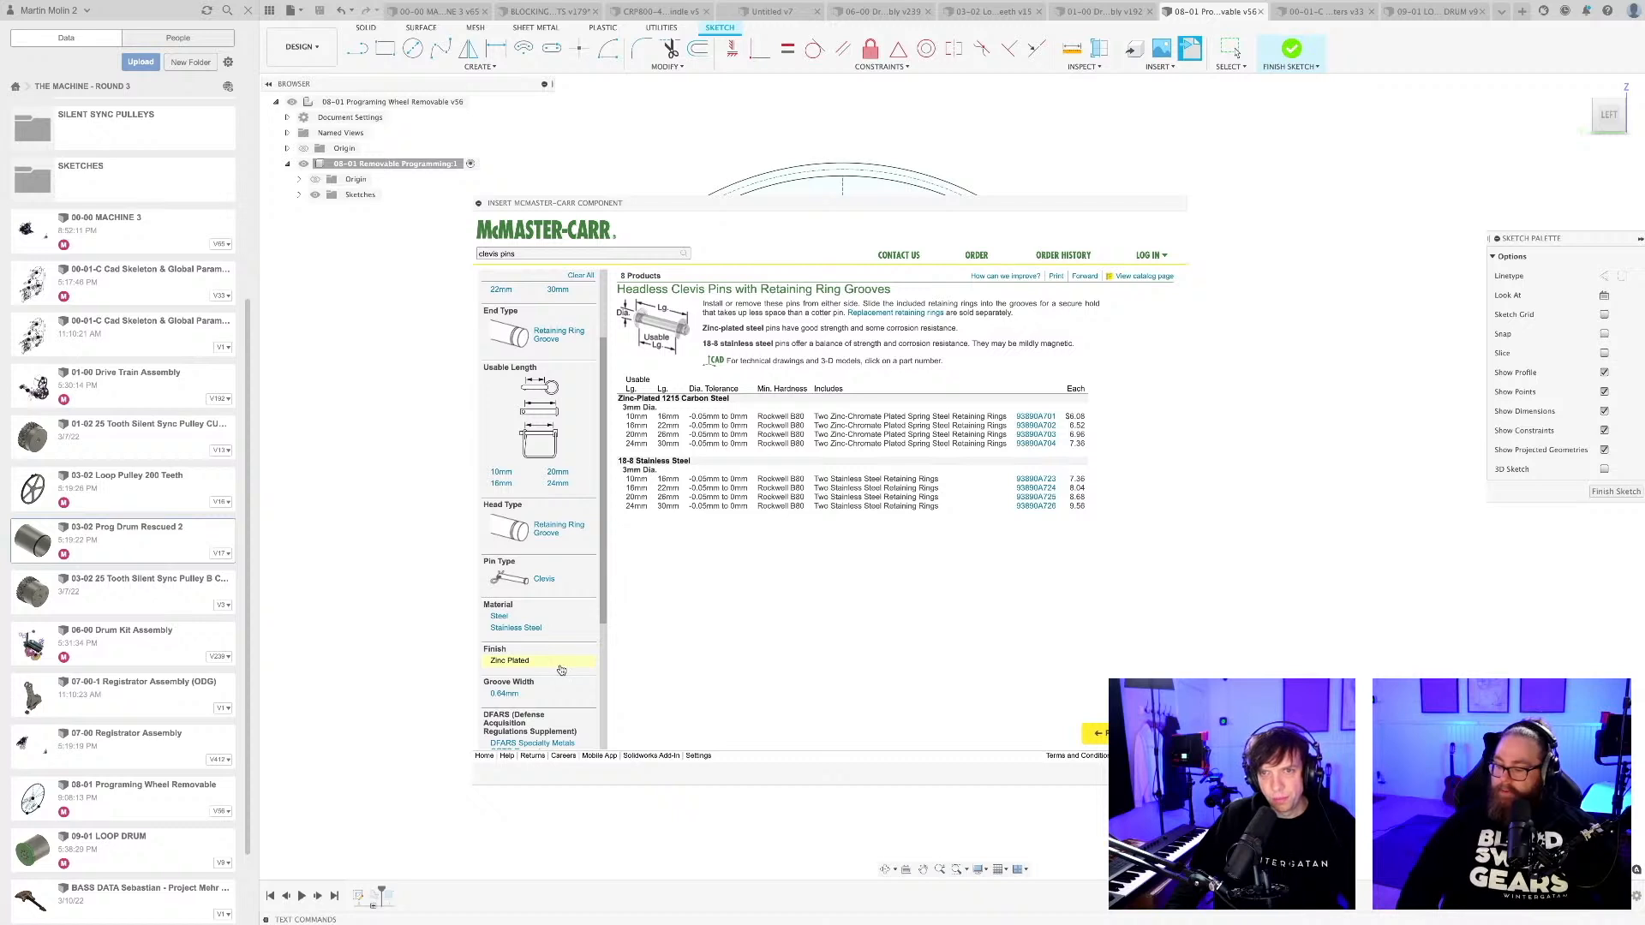
{"action": "scroll", "coordinate": [561, 670], "scroll_direction": "down", "scroll_amount": 3}
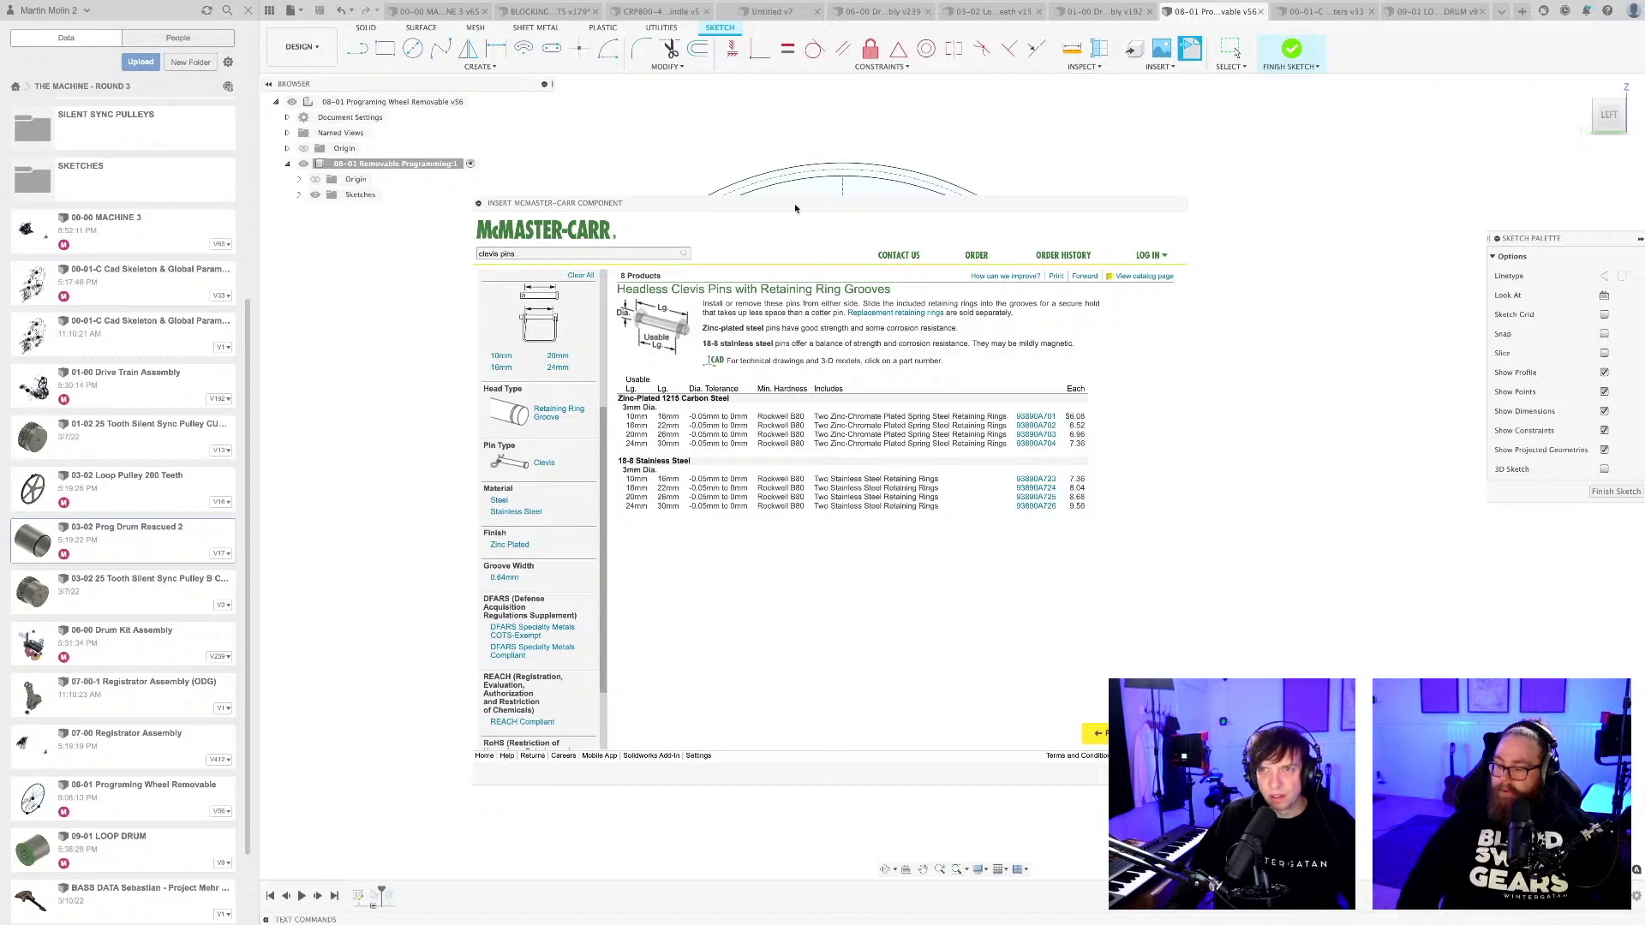
{"action": "mouse_move", "coordinate": [658, 323]}
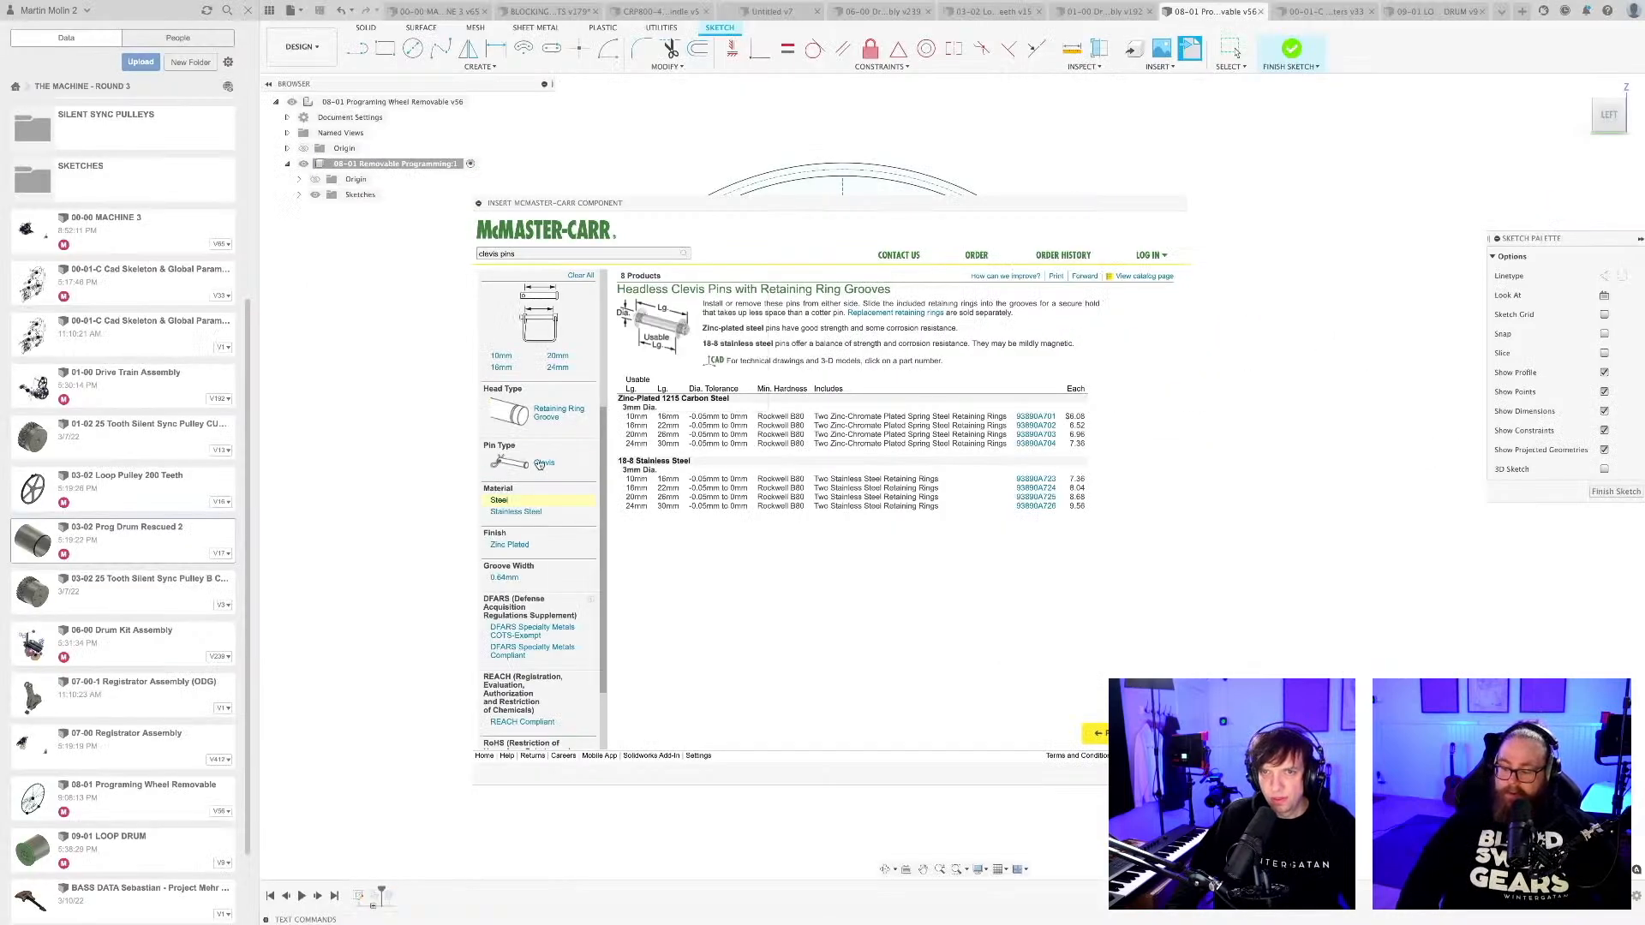
{"action": "scroll", "coordinate": [539, 463], "scroll_direction": "up", "scroll_amount": 3}
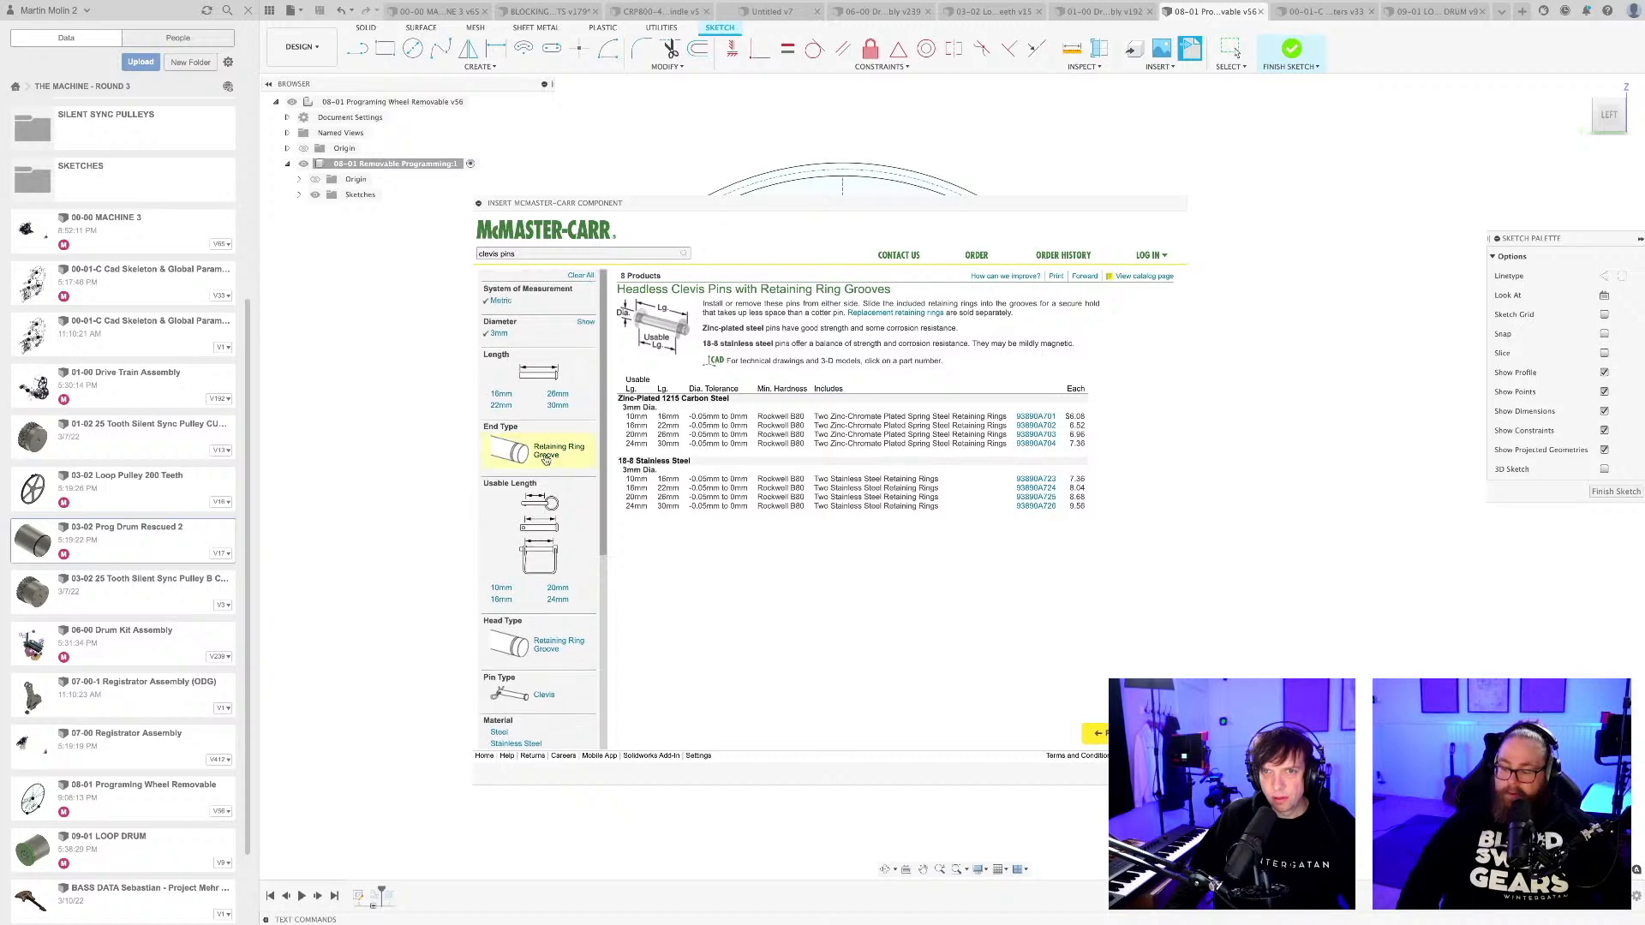
Clear the catalogue filters, open Precision Clevis Pins, limit them to metric sizes, and examine the pin drawing and sizes.
{"action": "left_click", "coordinate": [580, 276]}
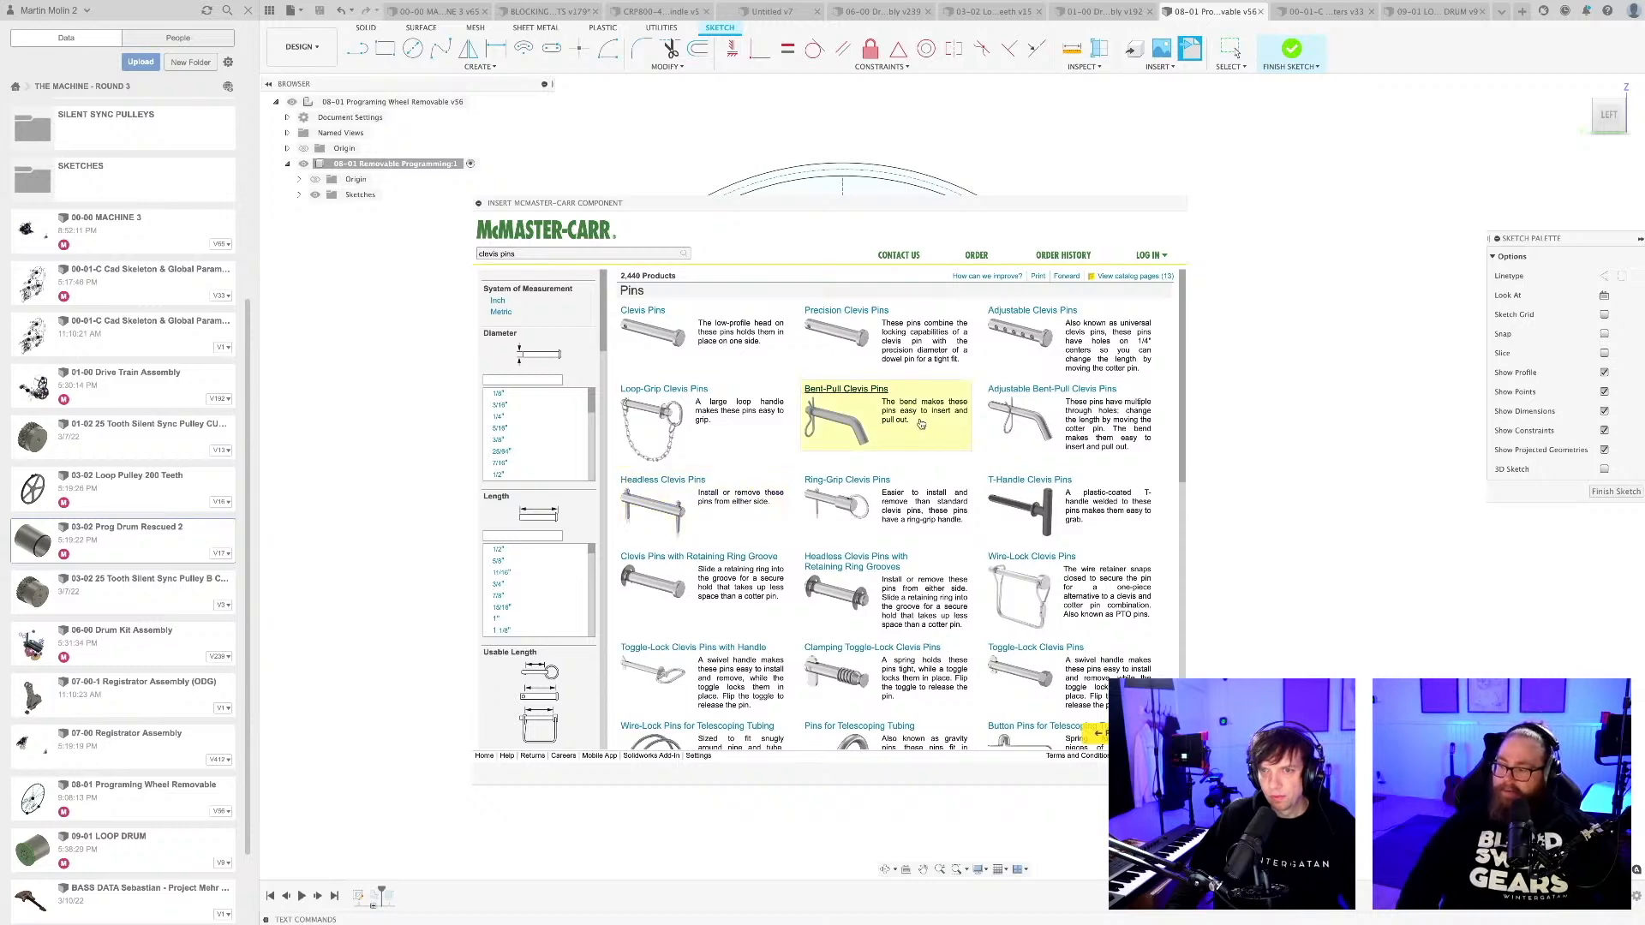
{"action": "left_click", "coordinate": [842, 313]}
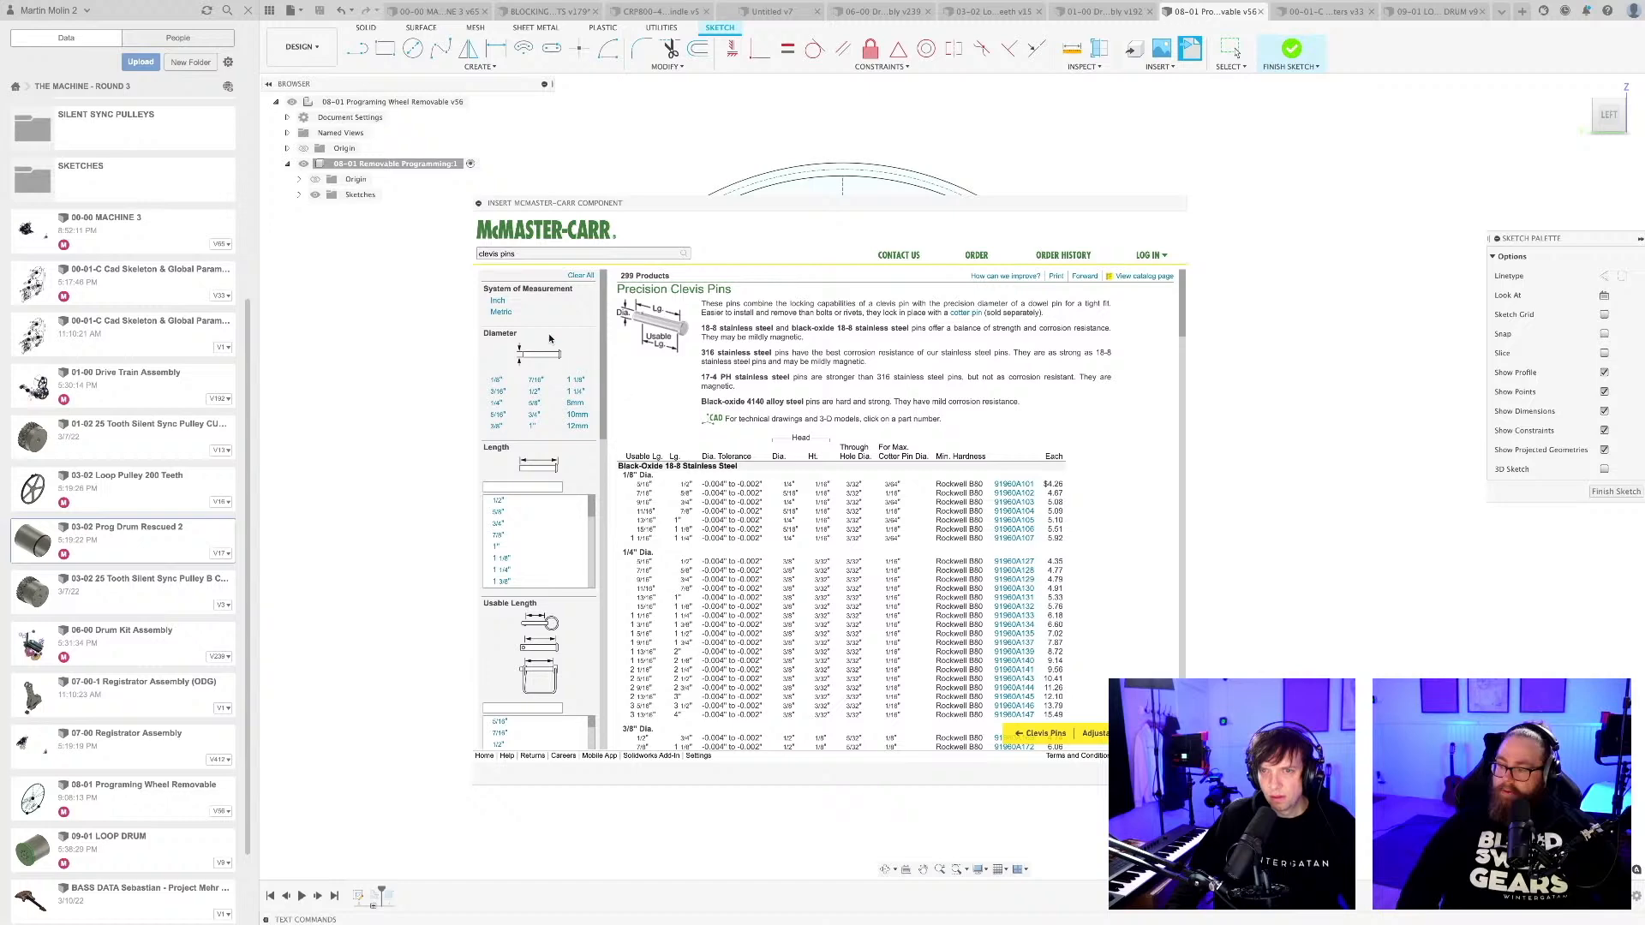
{"action": "left_click", "coordinate": [501, 312]}
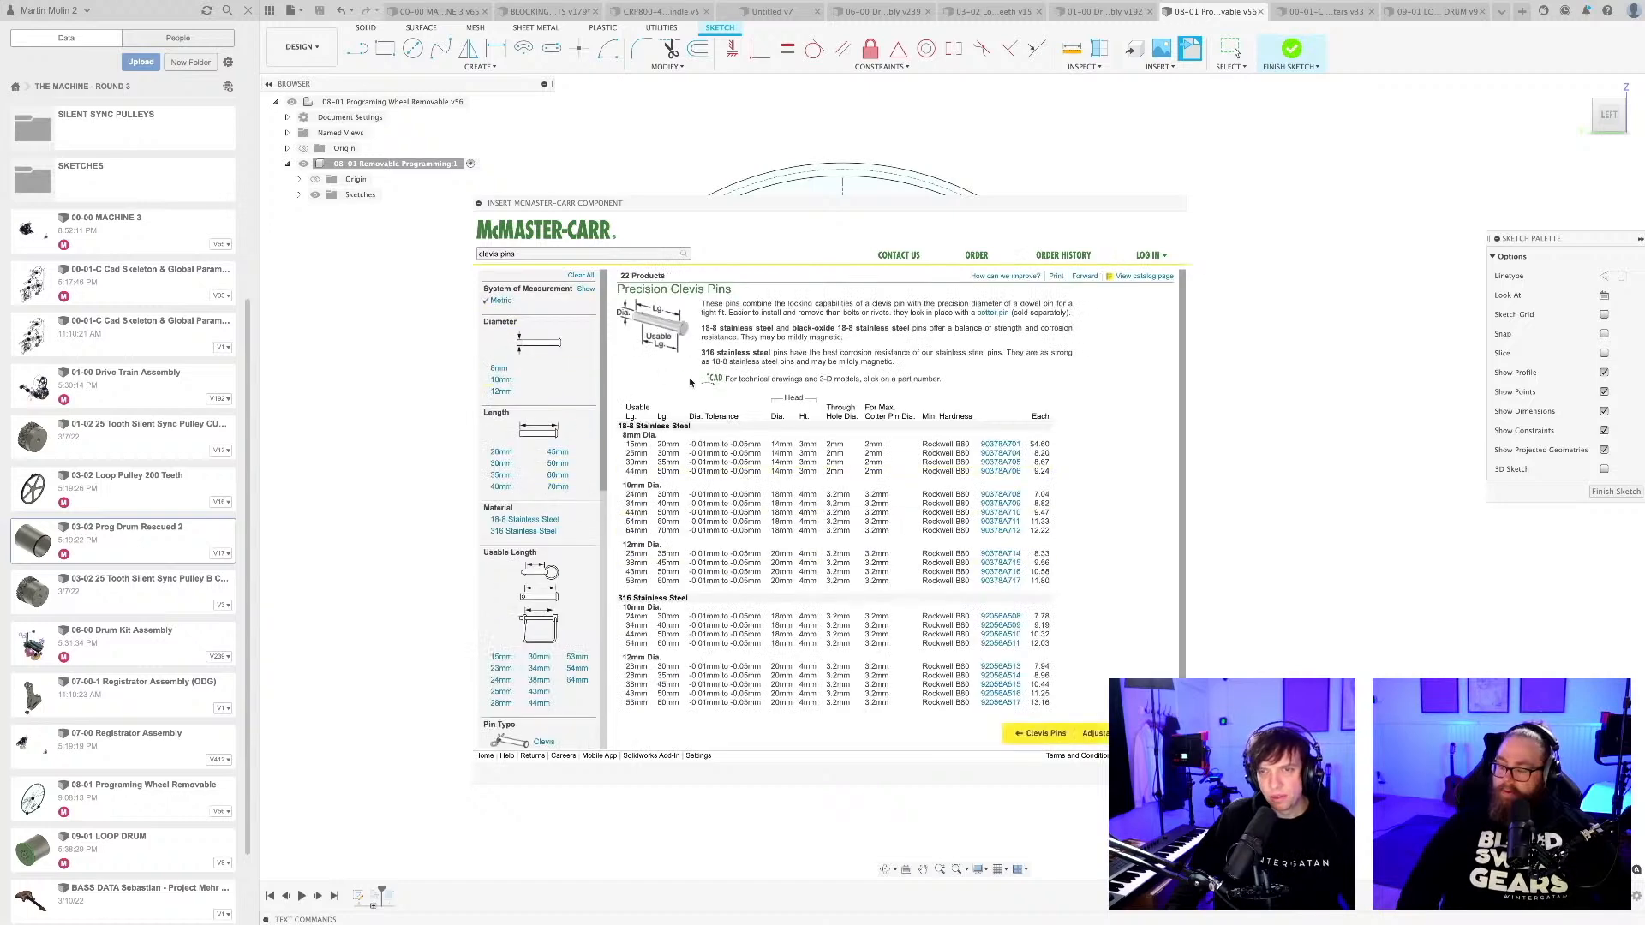
{"action": "mouse_move", "coordinate": [680, 335]}
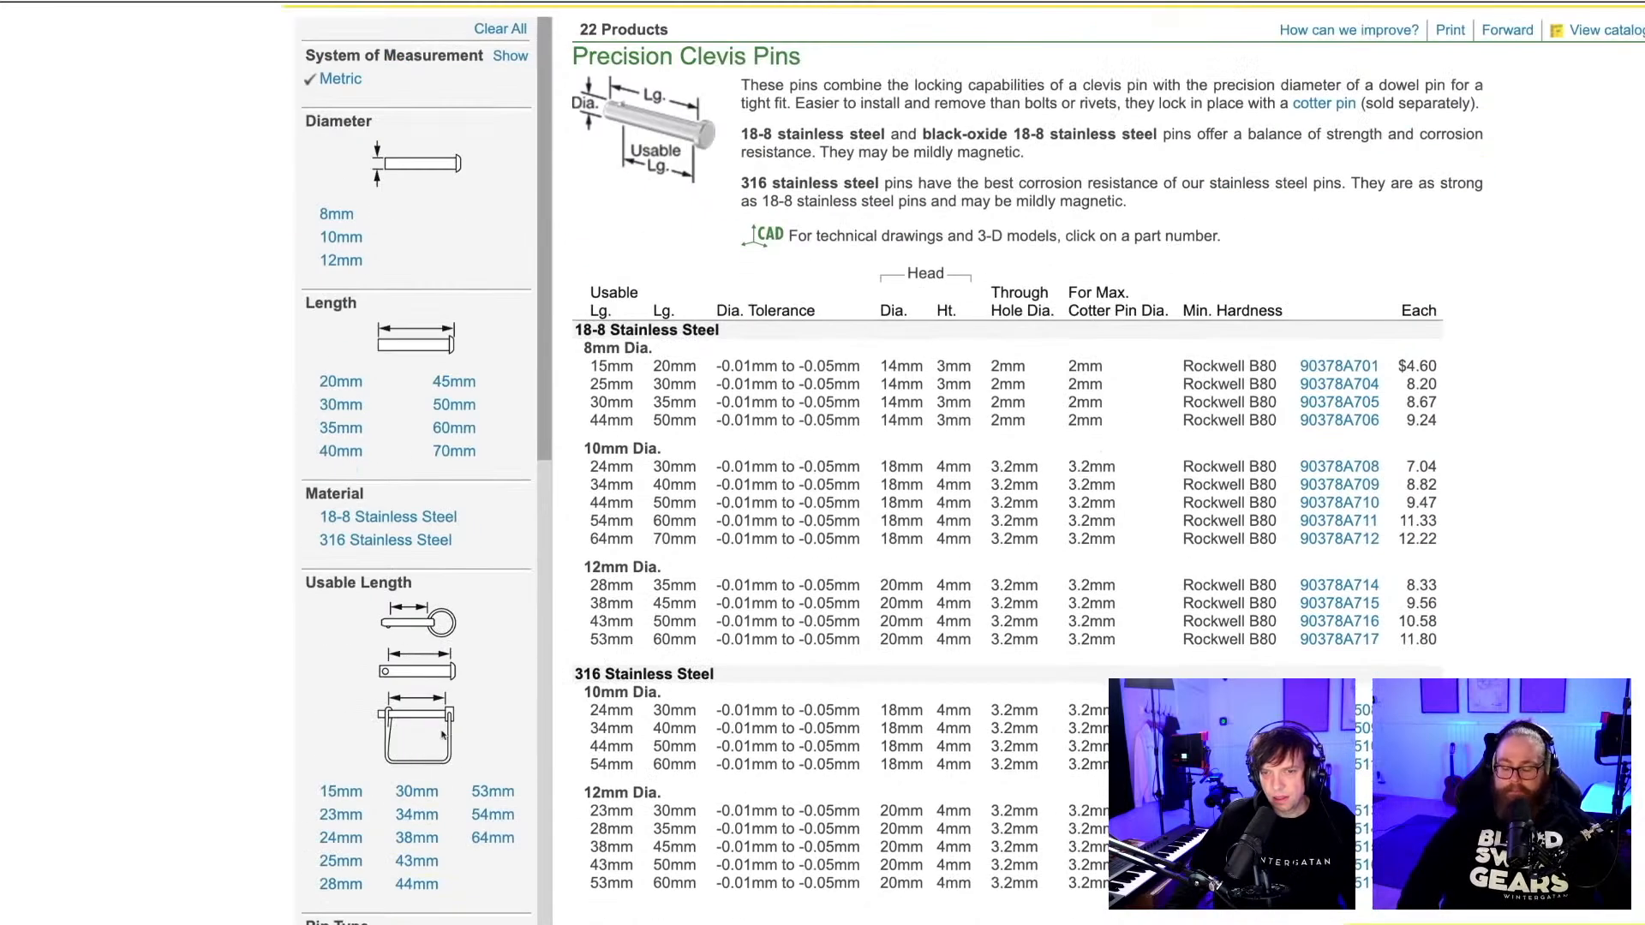
{"action": "scroll", "coordinate": [796, 795], "scroll_direction": "down", "scroll_amount": 3}
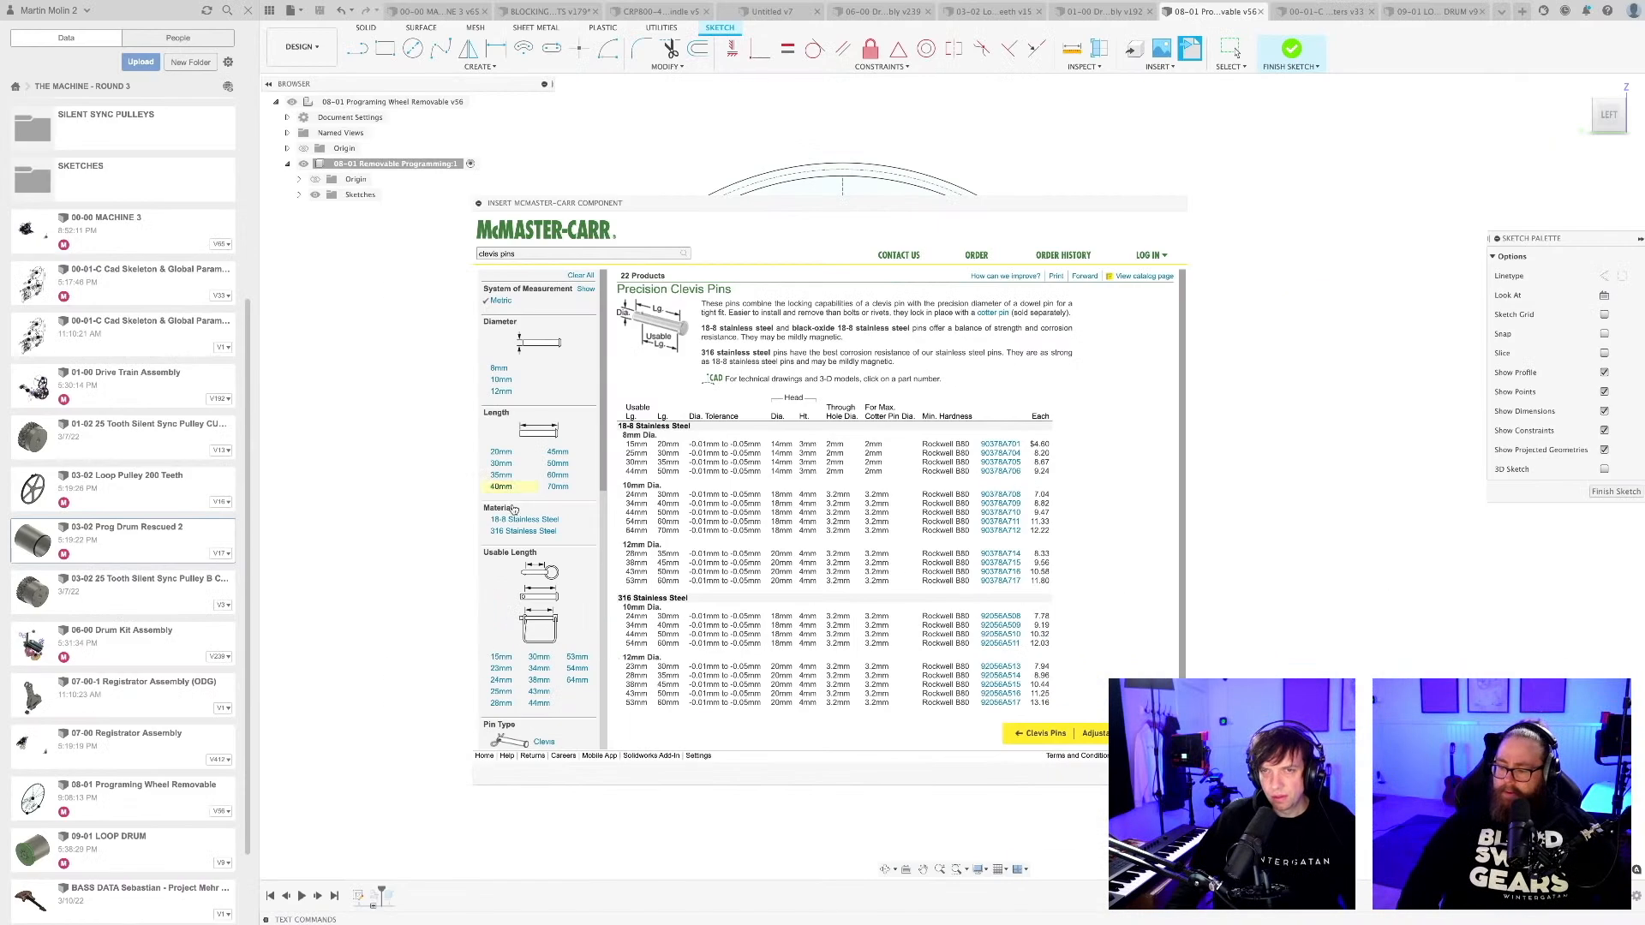
Move the catalogue window aside to view the wheel sketch, and close the catalogue without inserting a component.
{"action": "left_click_drag", "start_coordinate": [600, 205], "coordinate": [803, 159]}
{"action": "left_click", "coordinate": [768, 157]}
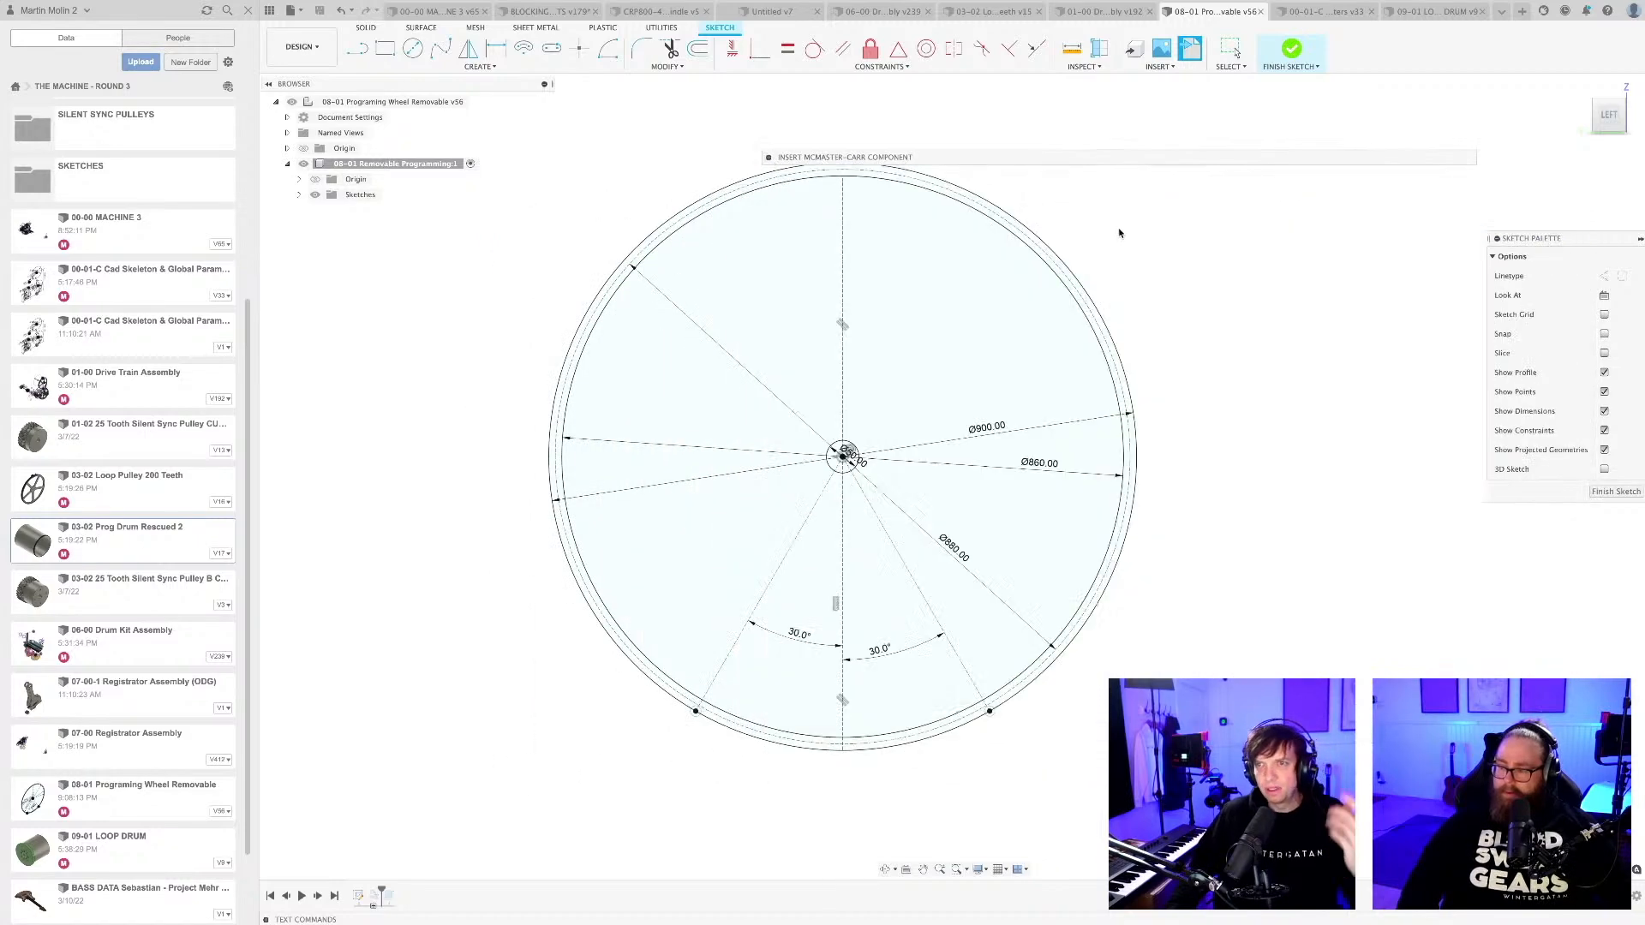
{"action": "left_click", "coordinate": [768, 158]}
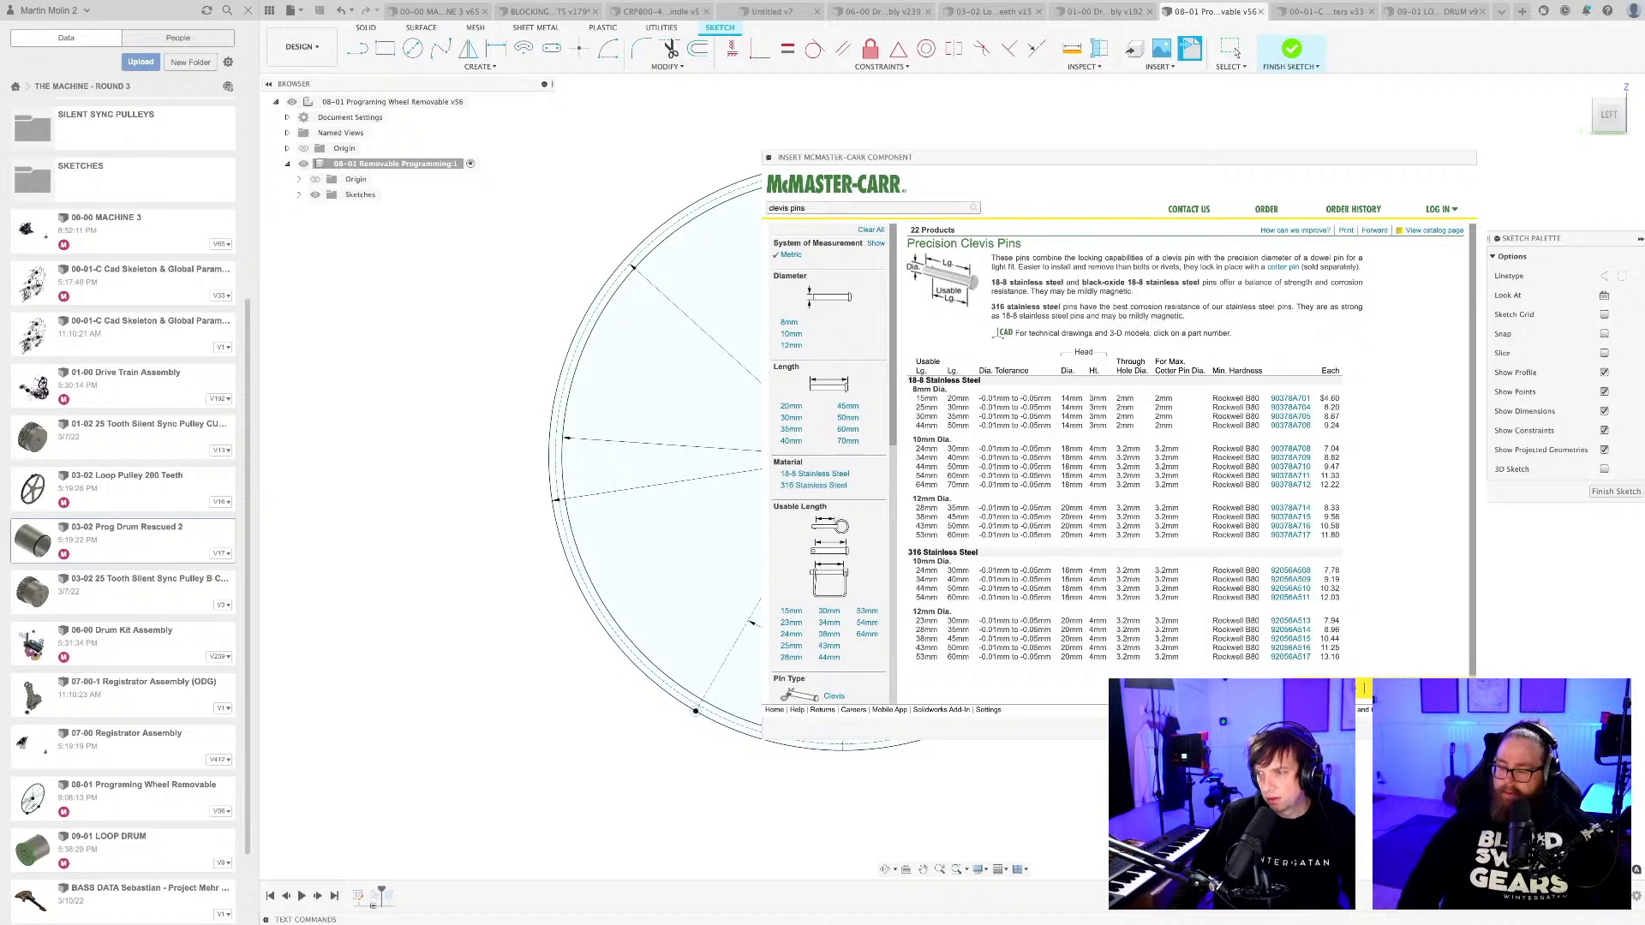
{"action": "left_click", "coordinate": [1231, 49]}
{"action": "scroll", "coordinate": [1027, 667], "scroll_direction": "down", "scroll_amount": 3}
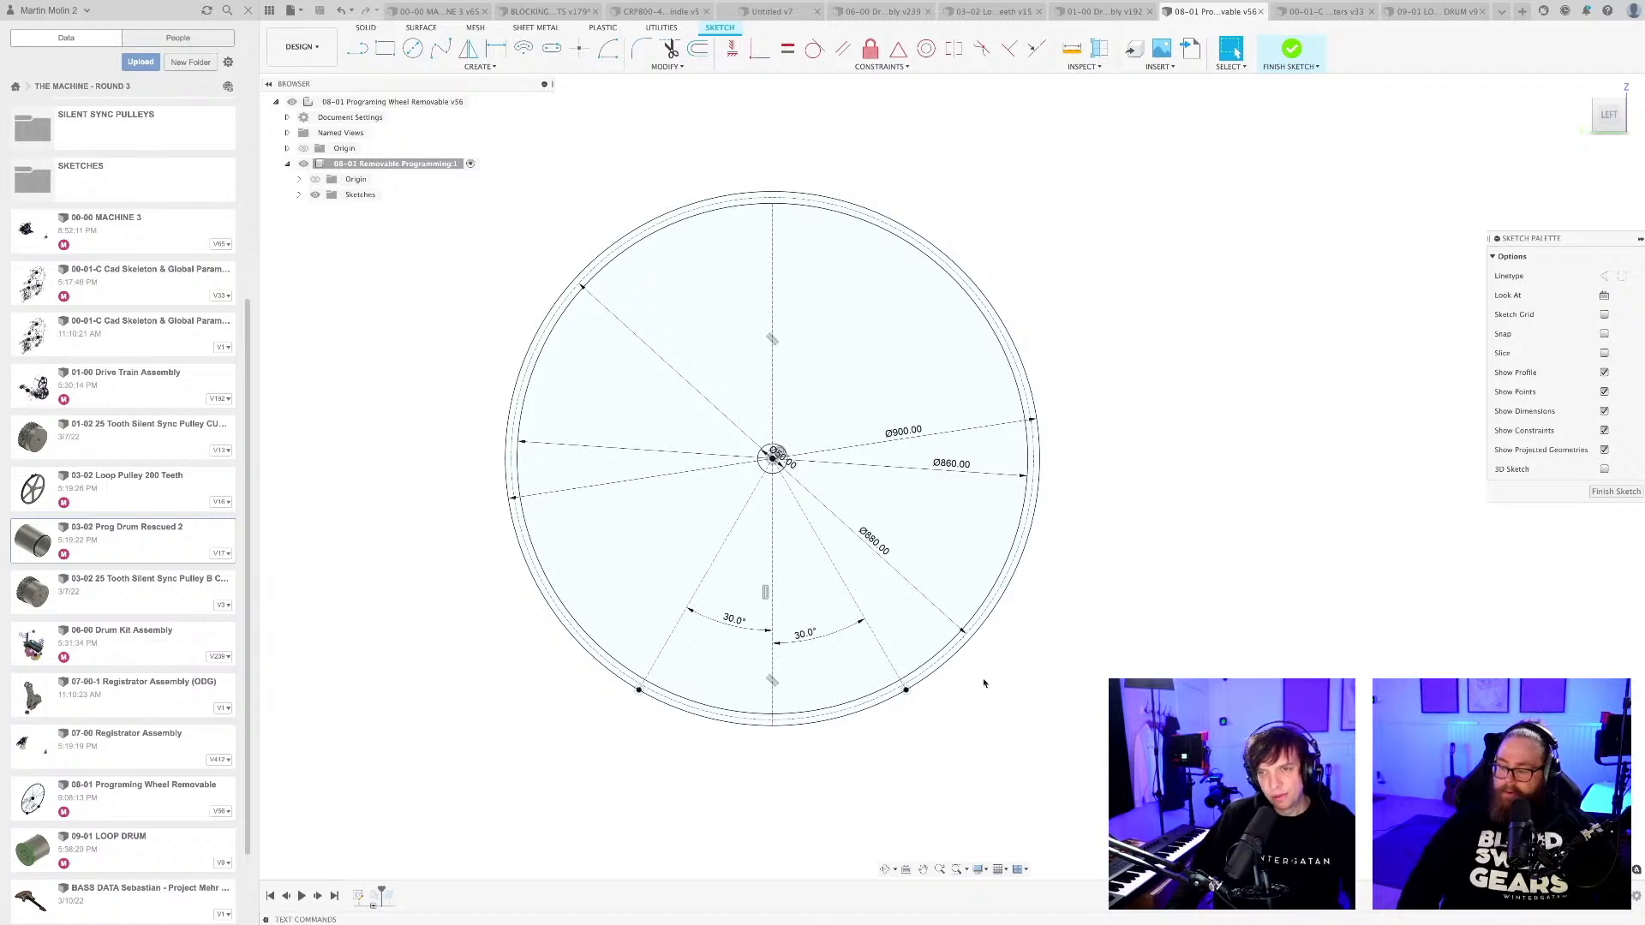
Examine the small circle on the drum rim at the outer end of the left radial line.
{"action": "scroll", "coordinate": [862, 765], "scroll_direction": "up", "scroll_amount": 2}
{"action": "scroll", "coordinate": [879, 768], "scroll_direction": "up", "scroll_amount": 2}
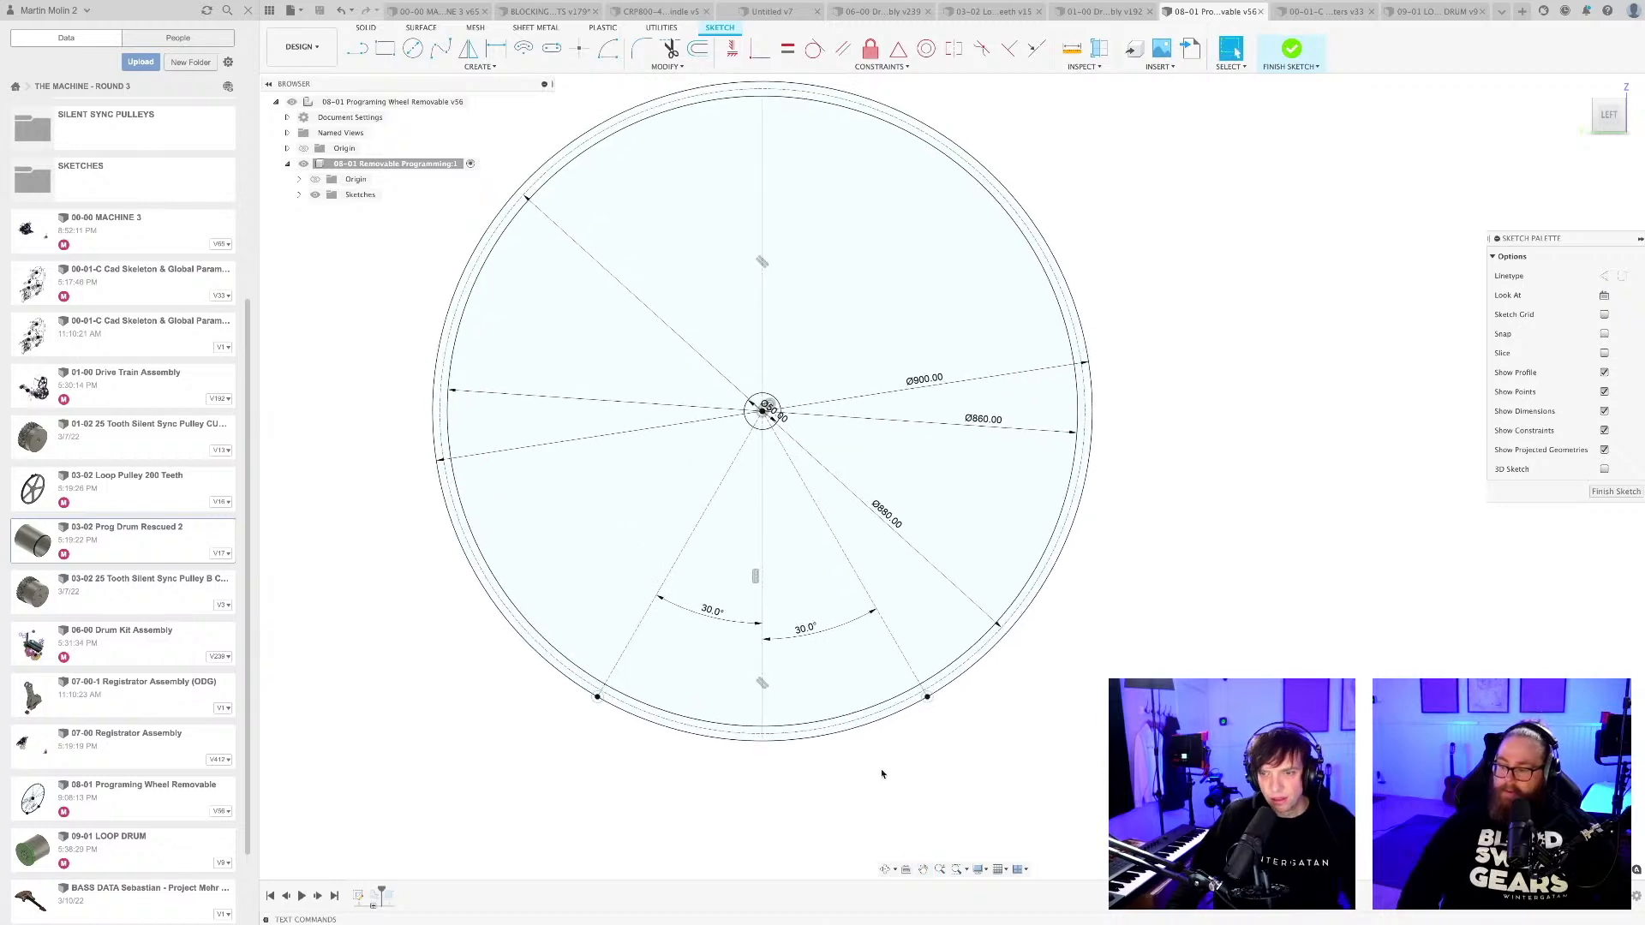
{"action": "scroll", "coordinate": [591, 745], "scroll_direction": "up", "scroll_amount": 4}
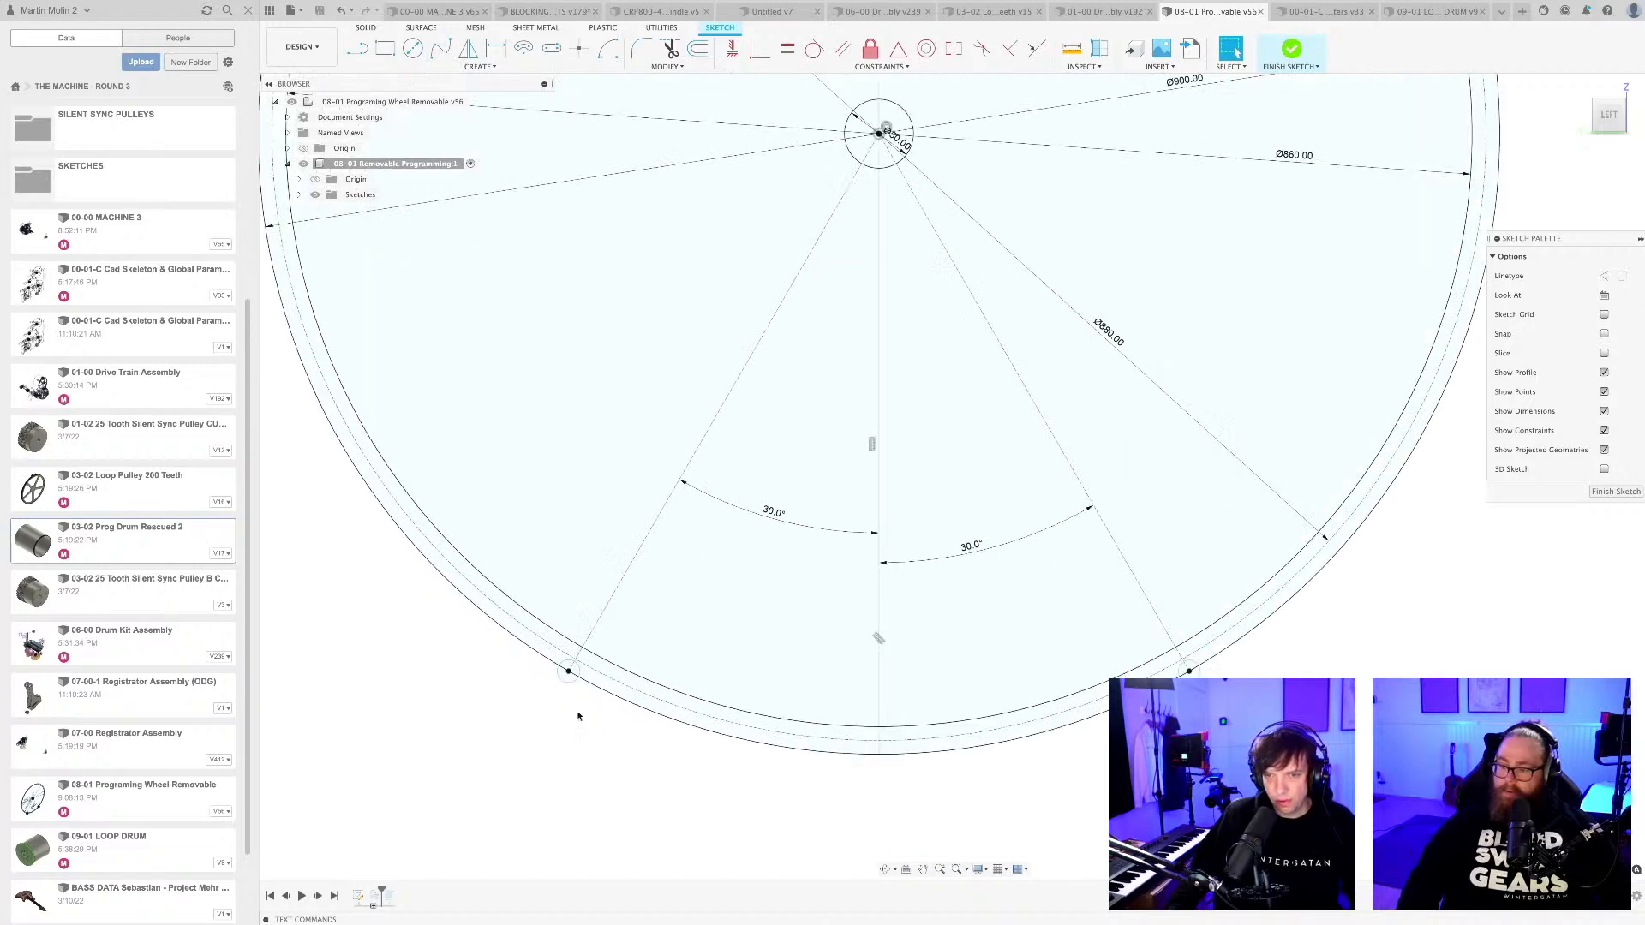
{"action": "scroll", "coordinate": [573, 696], "scroll_direction": "up", "scroll_amount": 4}
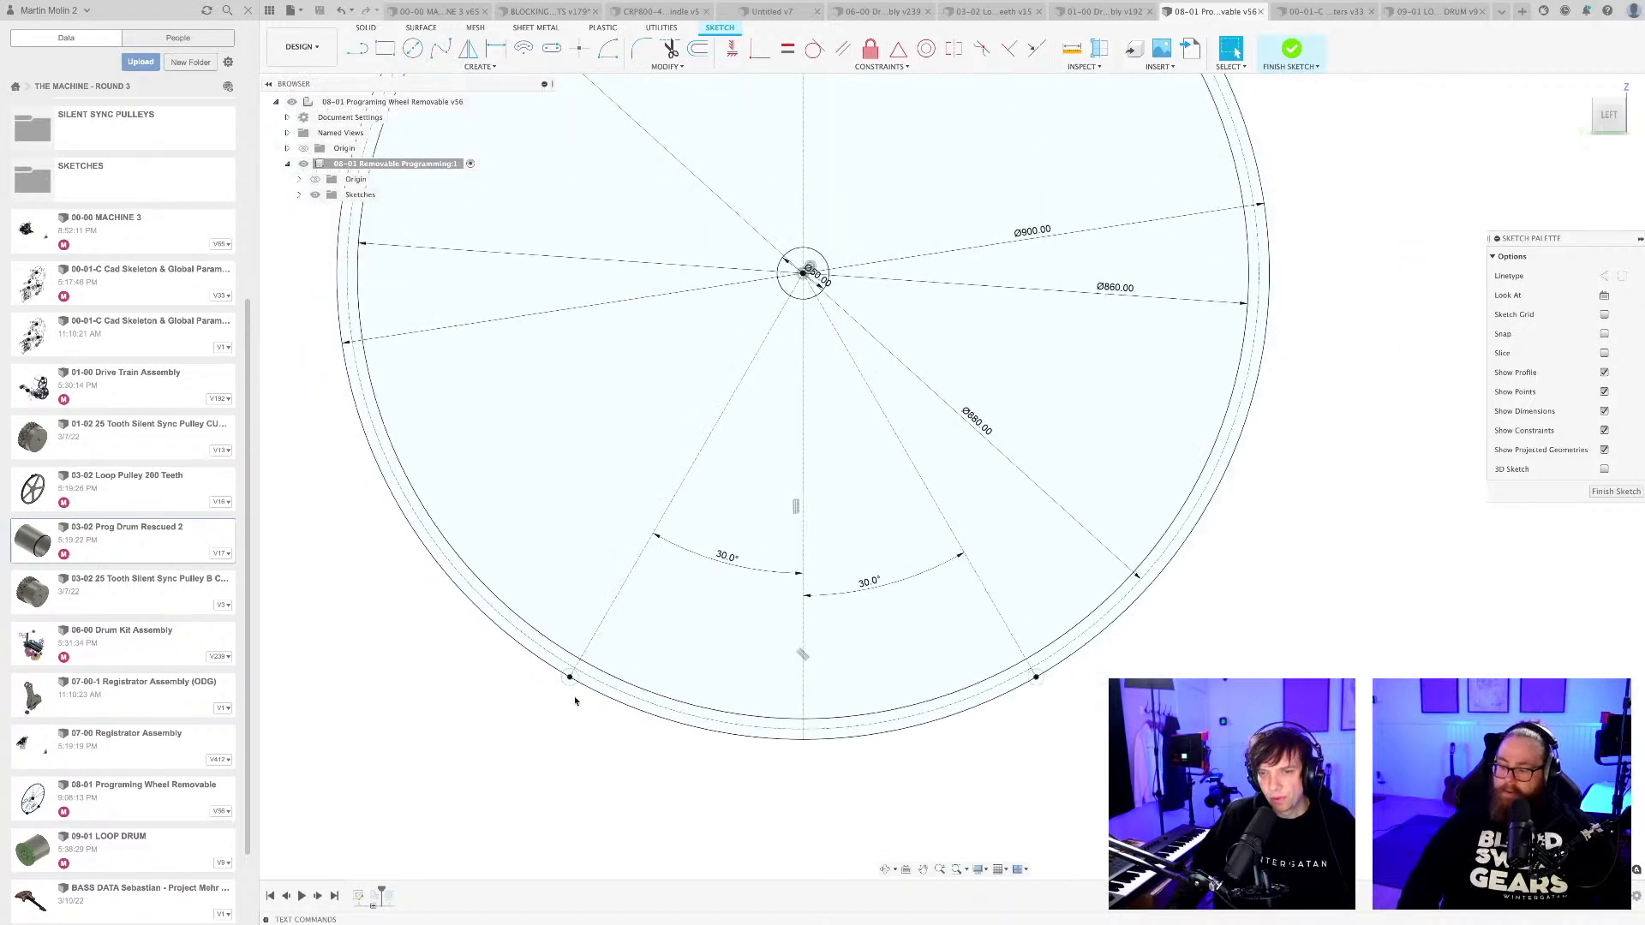
{"action": "scroll", "coordinate": [574, 701], "scroll_direction": "up", "scroll_amount": 2}
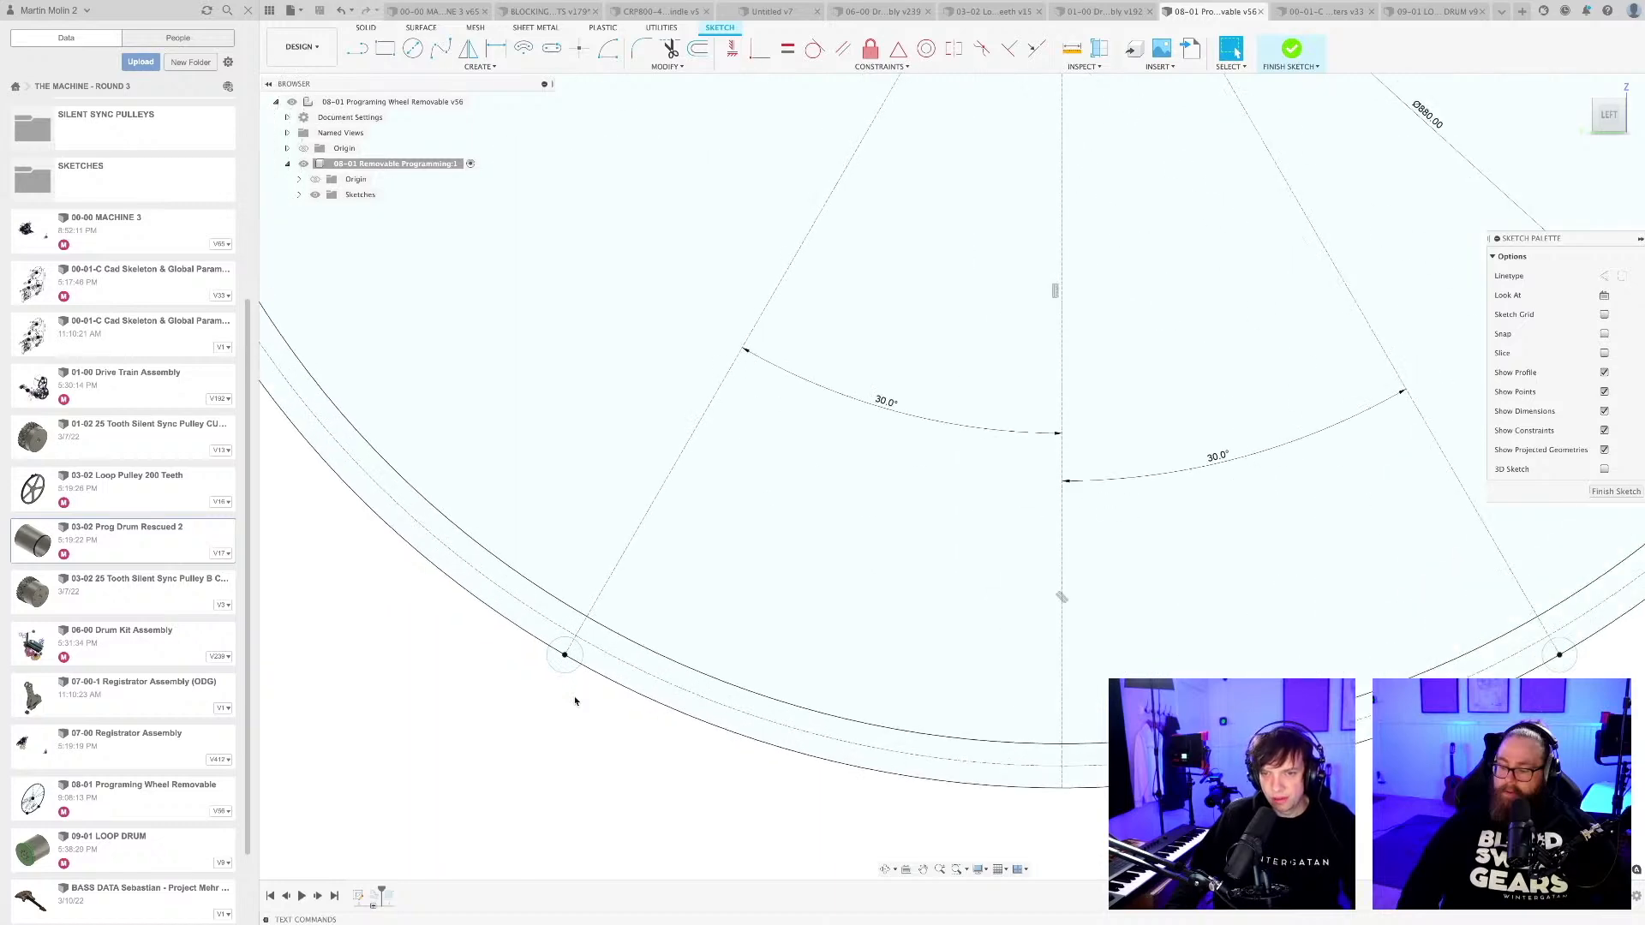
{"action": "scroll", "coordinate": [580, 653], "scroll_direction": "down", "scroll_amount": 8}
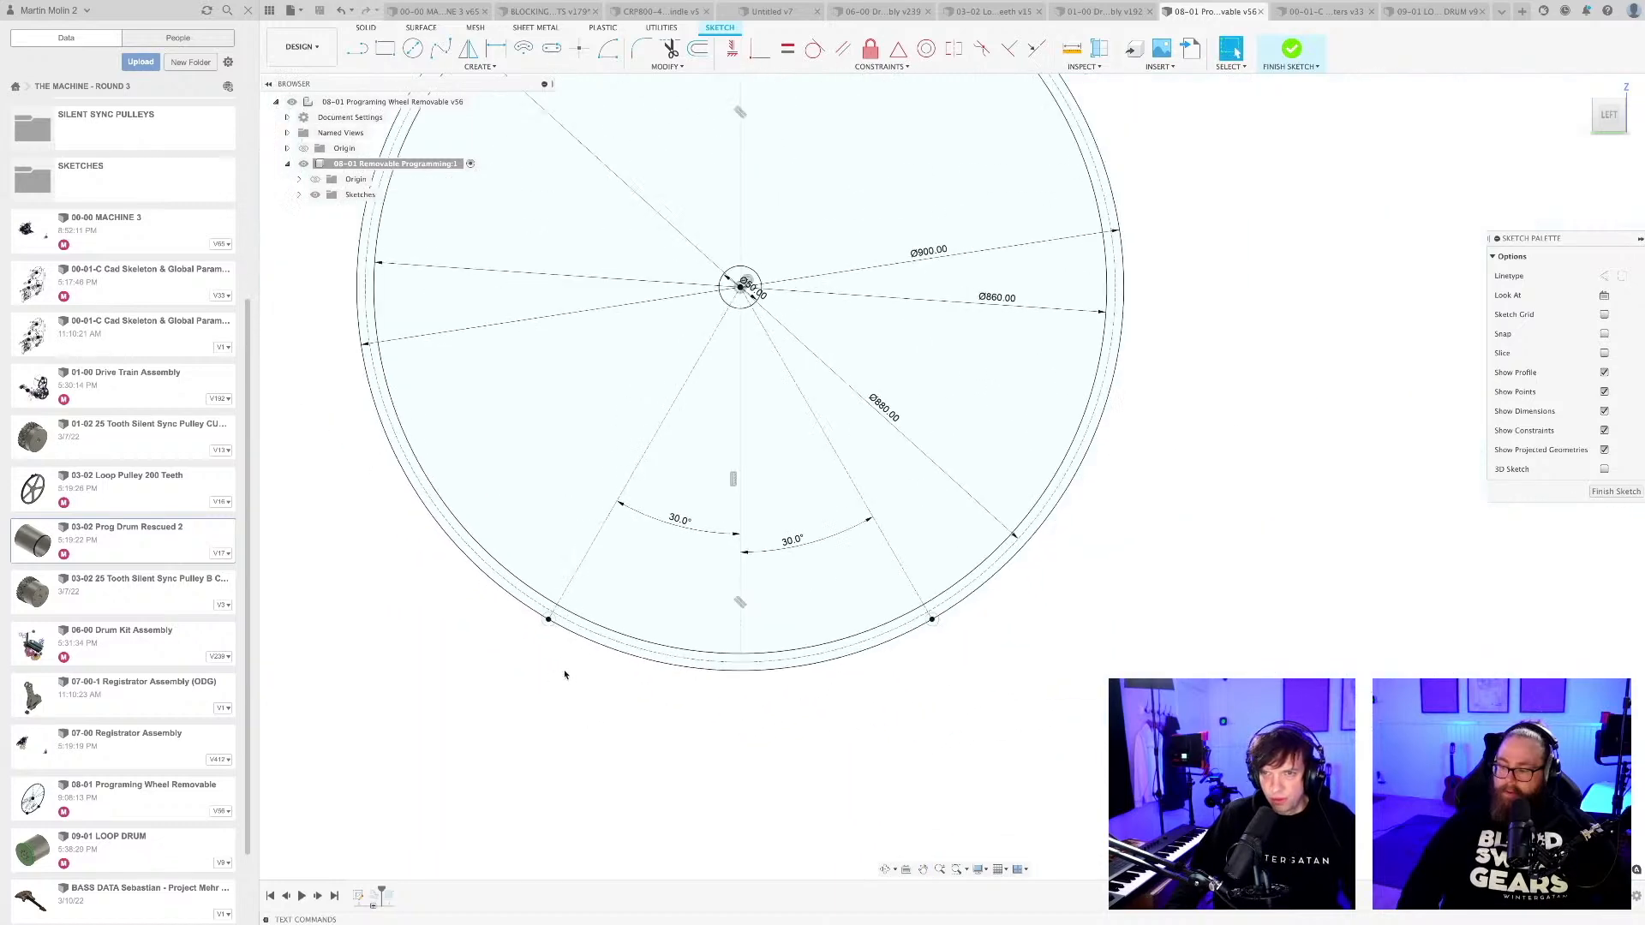
{"action": "scroll", "coordinate": [594, 657], "scroll_direction": "up", "scroll_amount": 6}
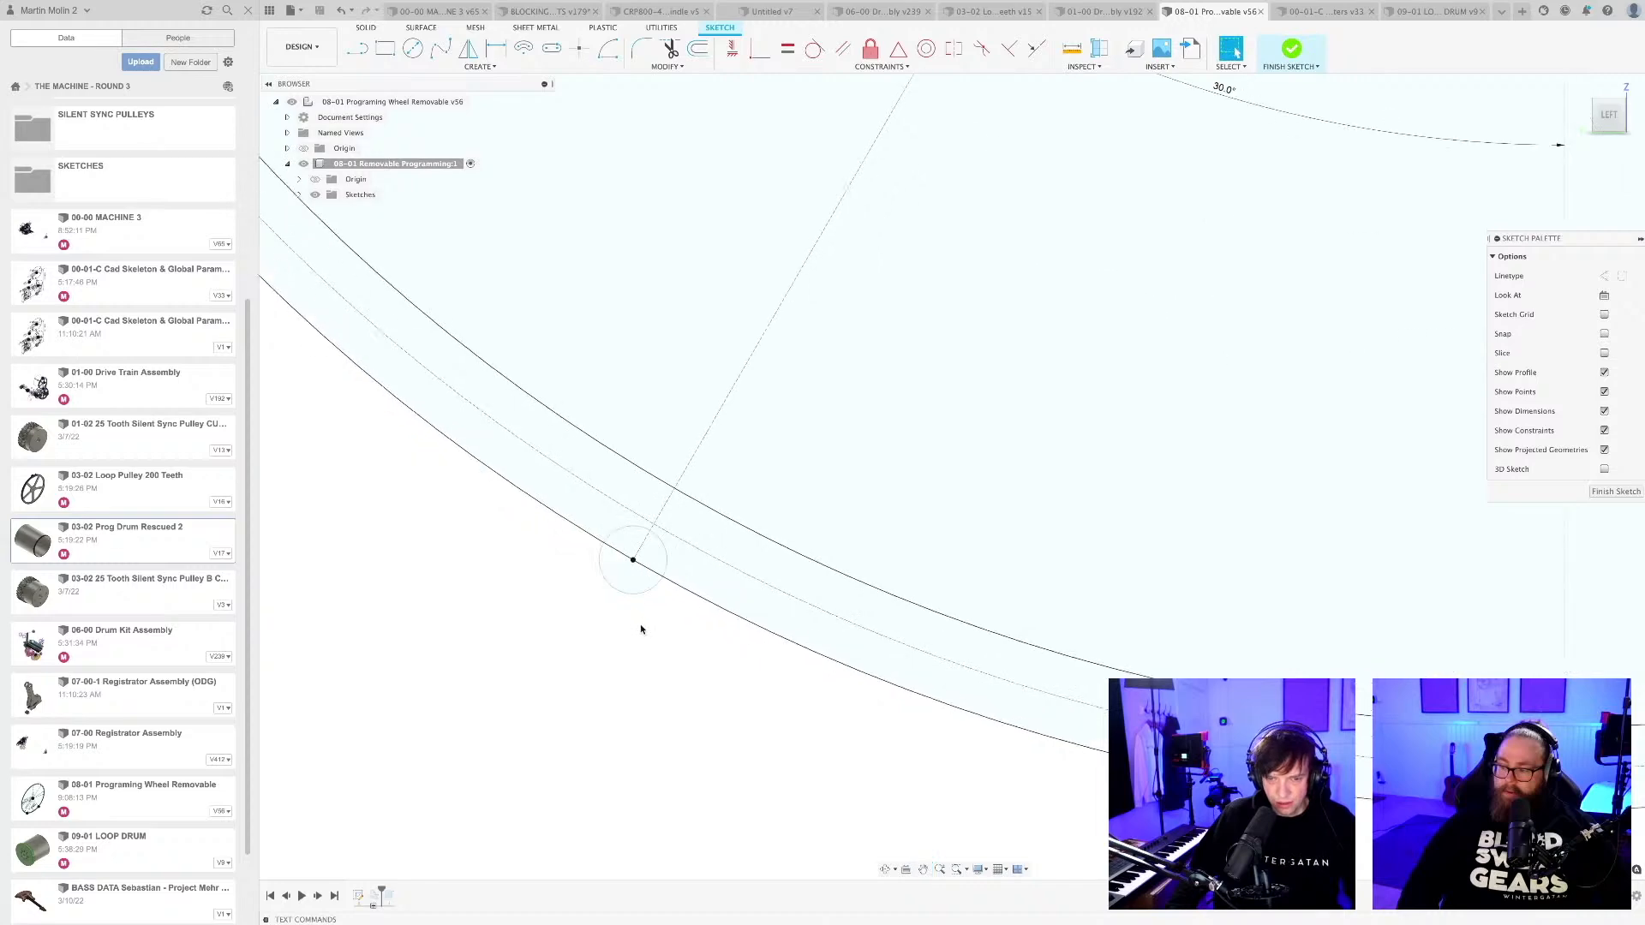
{"action": "key", "text": "e"}
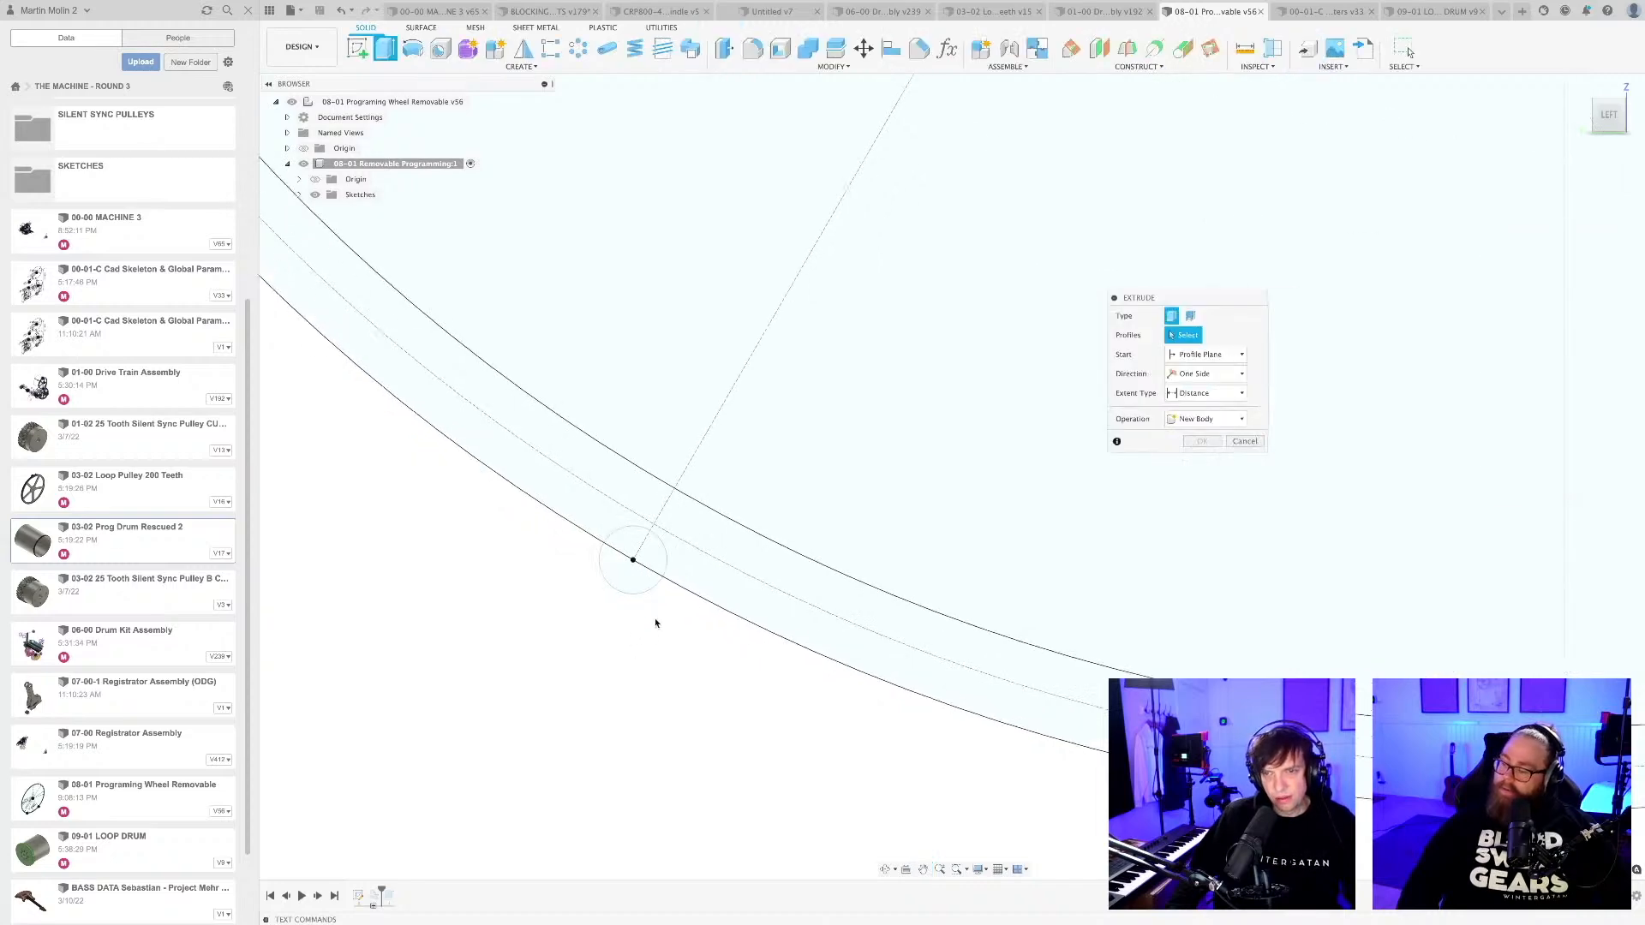
{"action": "key", "text": "Escape"}
Set the angles between the vertical centreline and both lower radial construction lines to 45 degrees.
{"action": "scroll", "coordinate": [656, 645], "scroll_direction": "down", "scroll_amount": 5}
{"action": "scroll", "coordinate": [655, 647], "scroll_direction": "down", "scroll_amount": 5}
{"action": "double_click", "coordinate": [754, 557]}
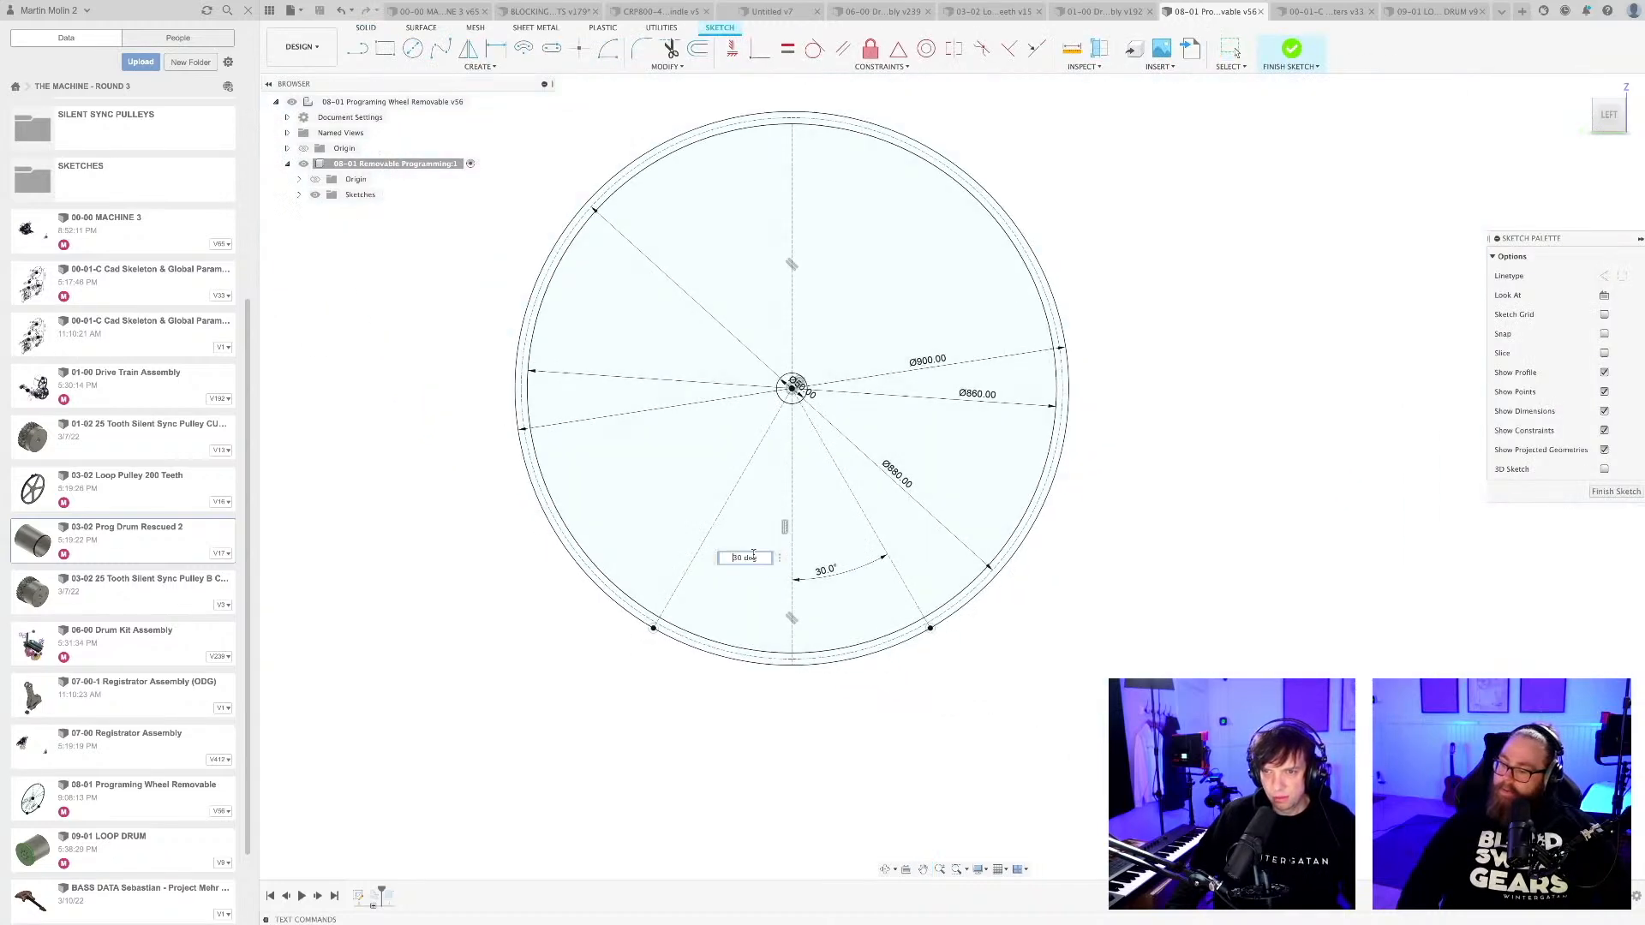
{"action": "type", "text": "45"}
{"action": "key", "text": "Return"}
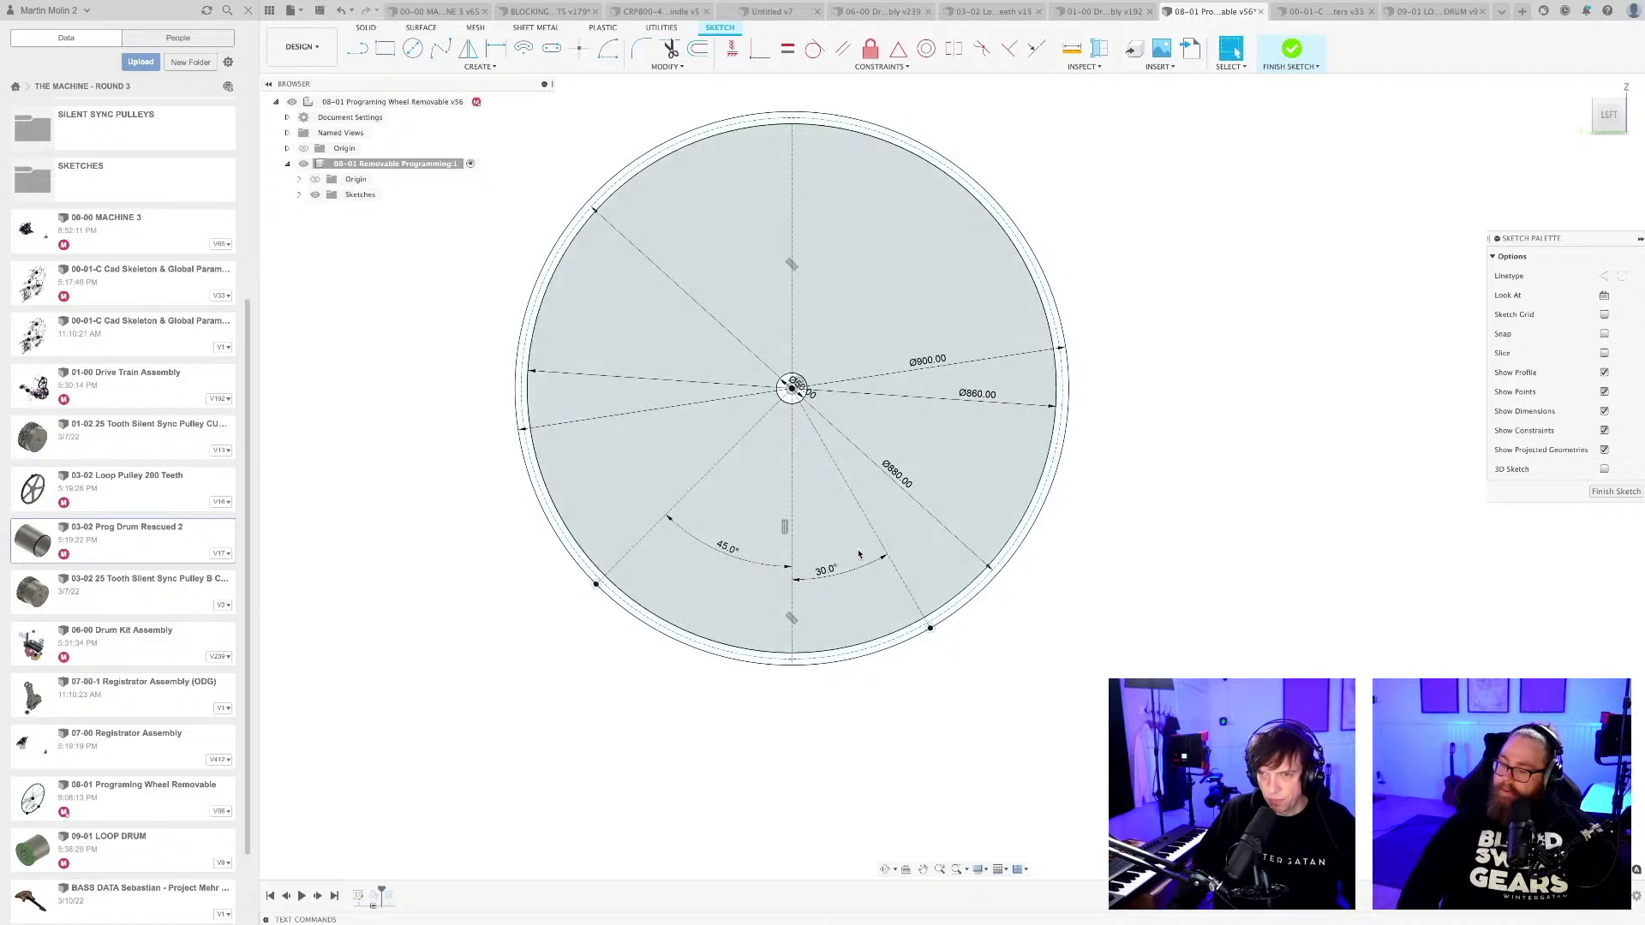
{"action": "double_click", "coordinate": [824, 571]}
{"action": "type", "text": "45"}
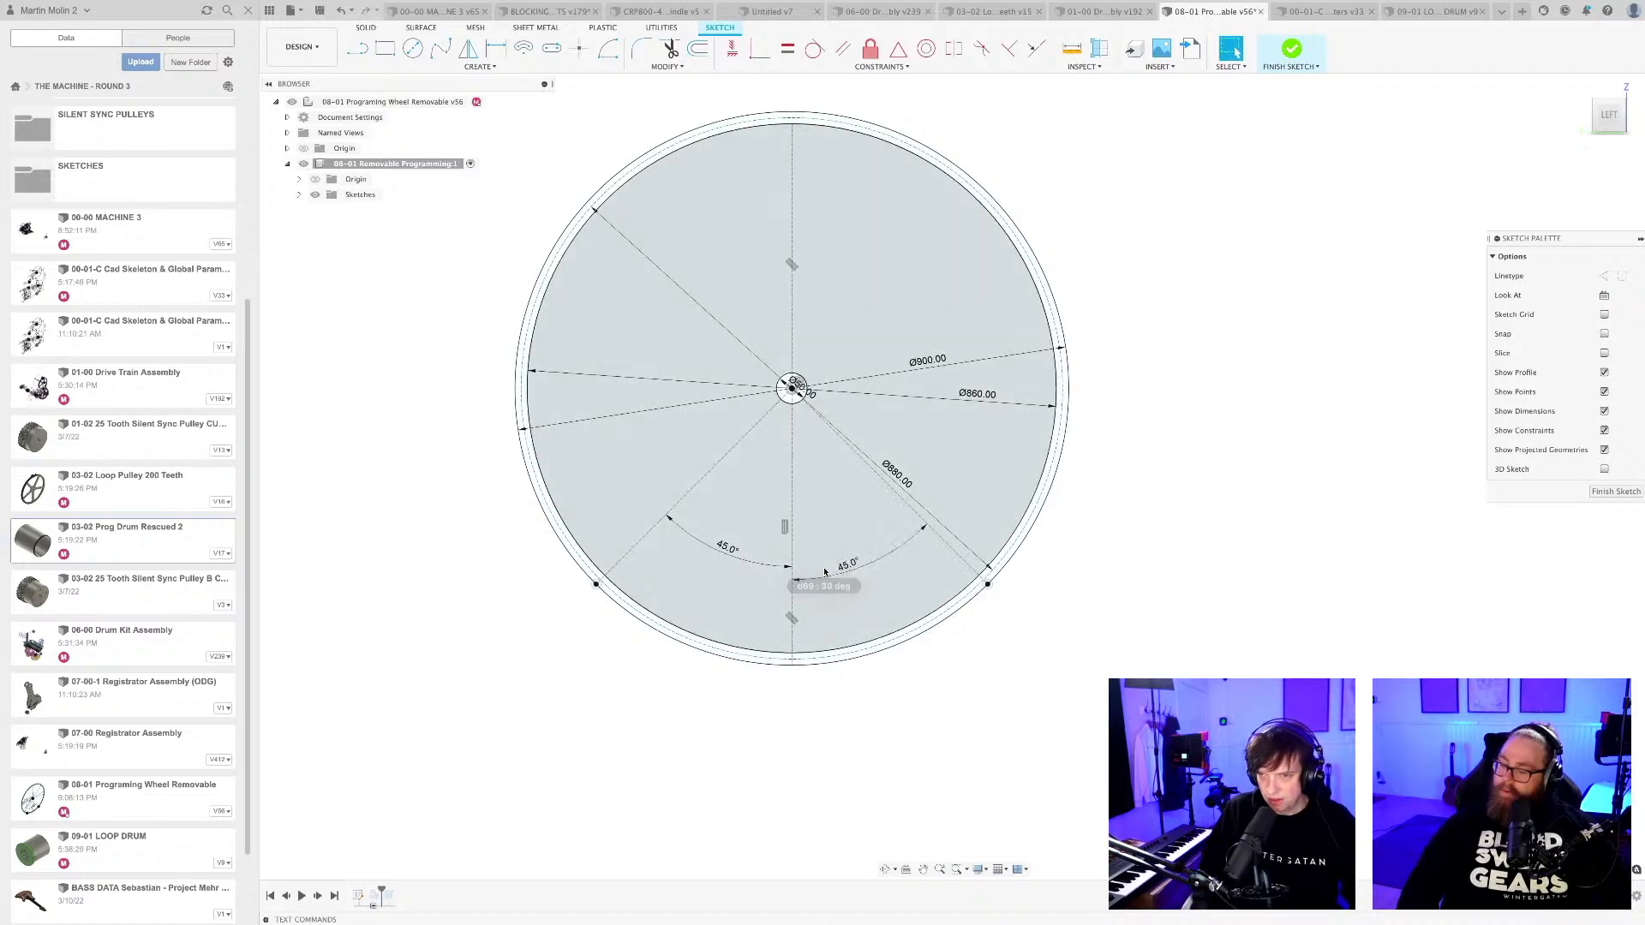
{"action": "key", "text": "Return"}
Dimension the diameter of the rim circle on the left radial line as a new parameter, pinsize=6.
{"action": "scroll", "coordinate": [594, 591], "scroll_direction": "up", "scroll_amount": 3}
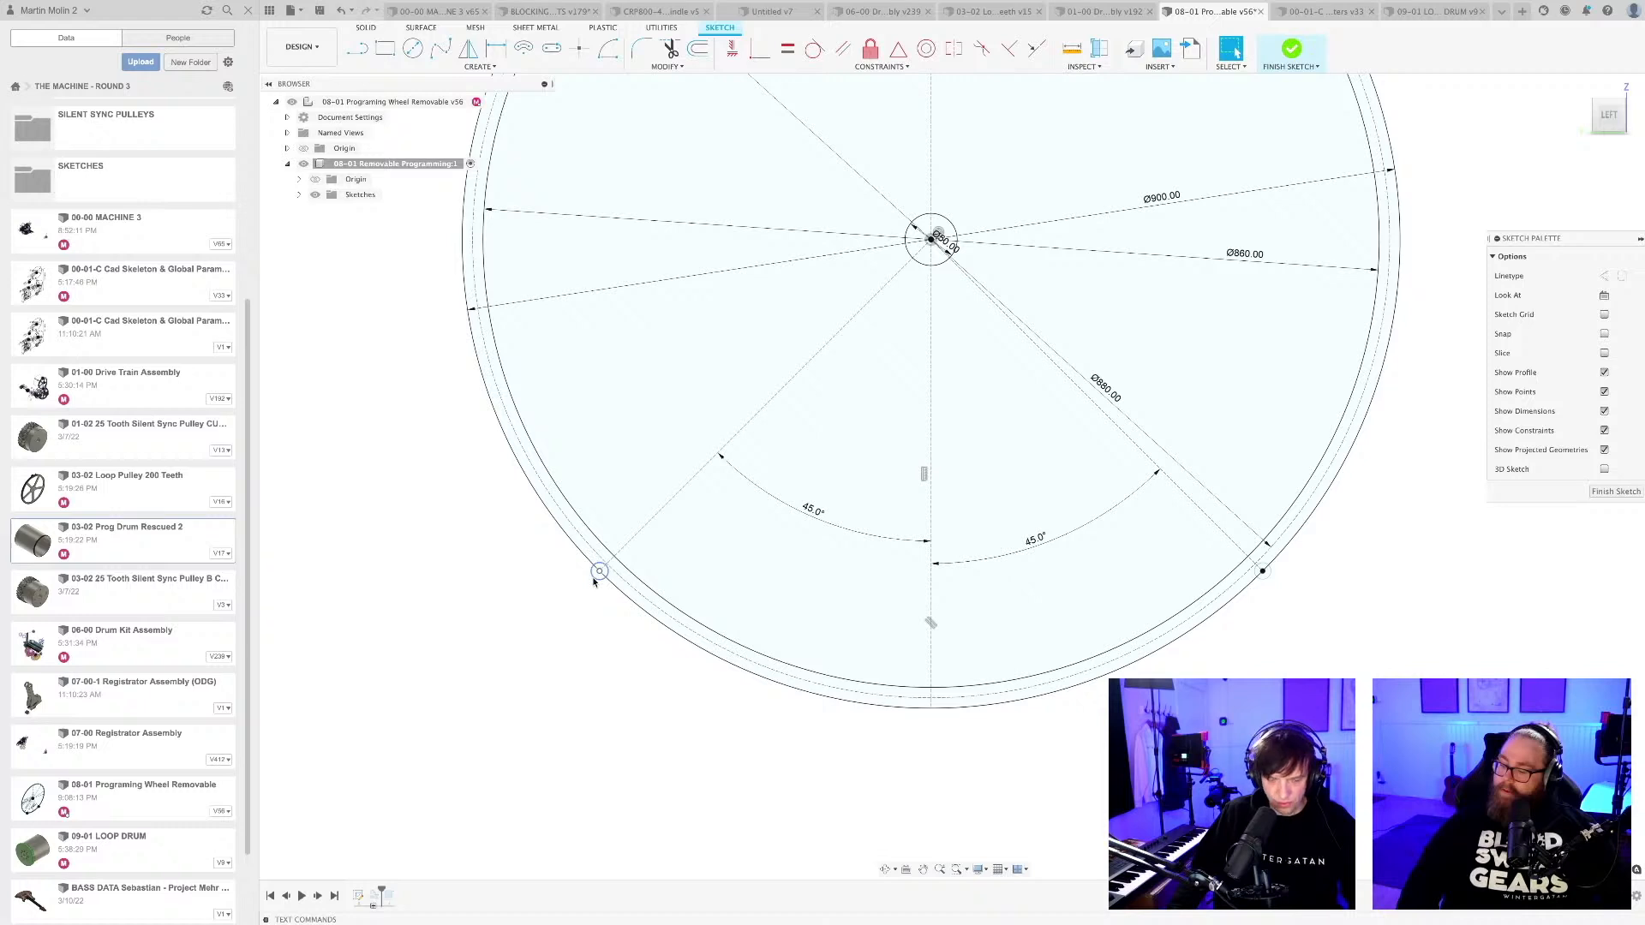
{"action": "left_click", "coordinate": [594, 579]}
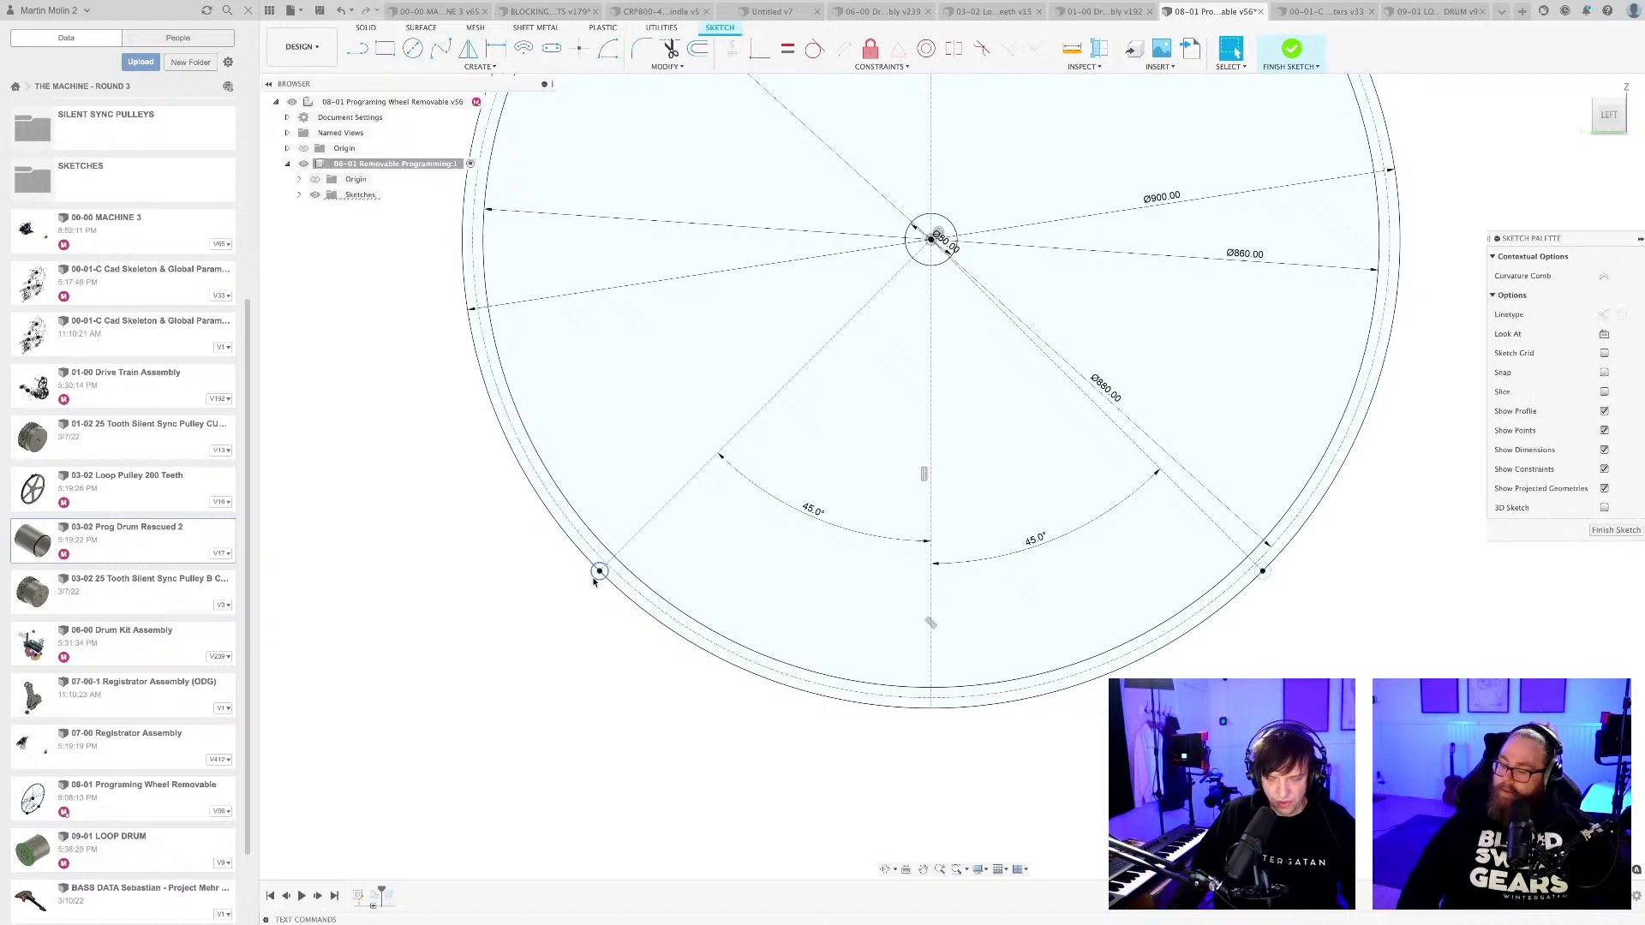
{"action": "key", "text": "Escape"}
{"action": "scroll", "coordinate": [594, 582], "scroll_direction": "up", "scroll_amount": 3}
{"action": "scroll", "coordinate": [593, 605], "scroll_direction": "up", "scroll_amount": 2}
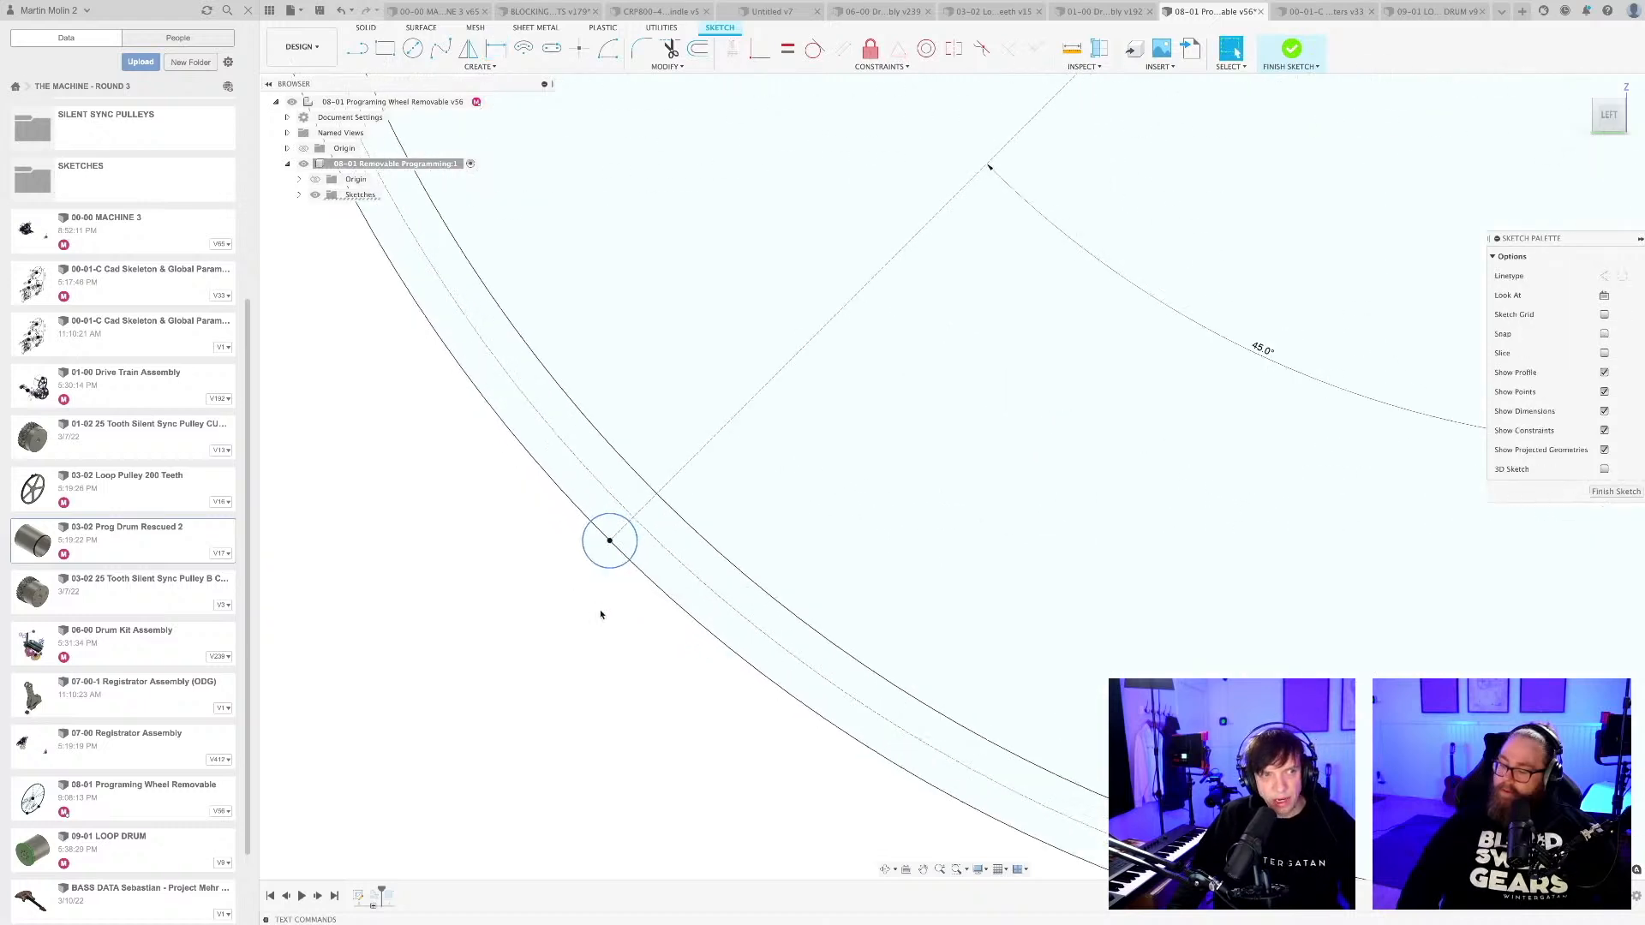
{"action": "scroll", "coordinate": [600, 615], "scroll_direction": "up", "scroll_amount": 5}
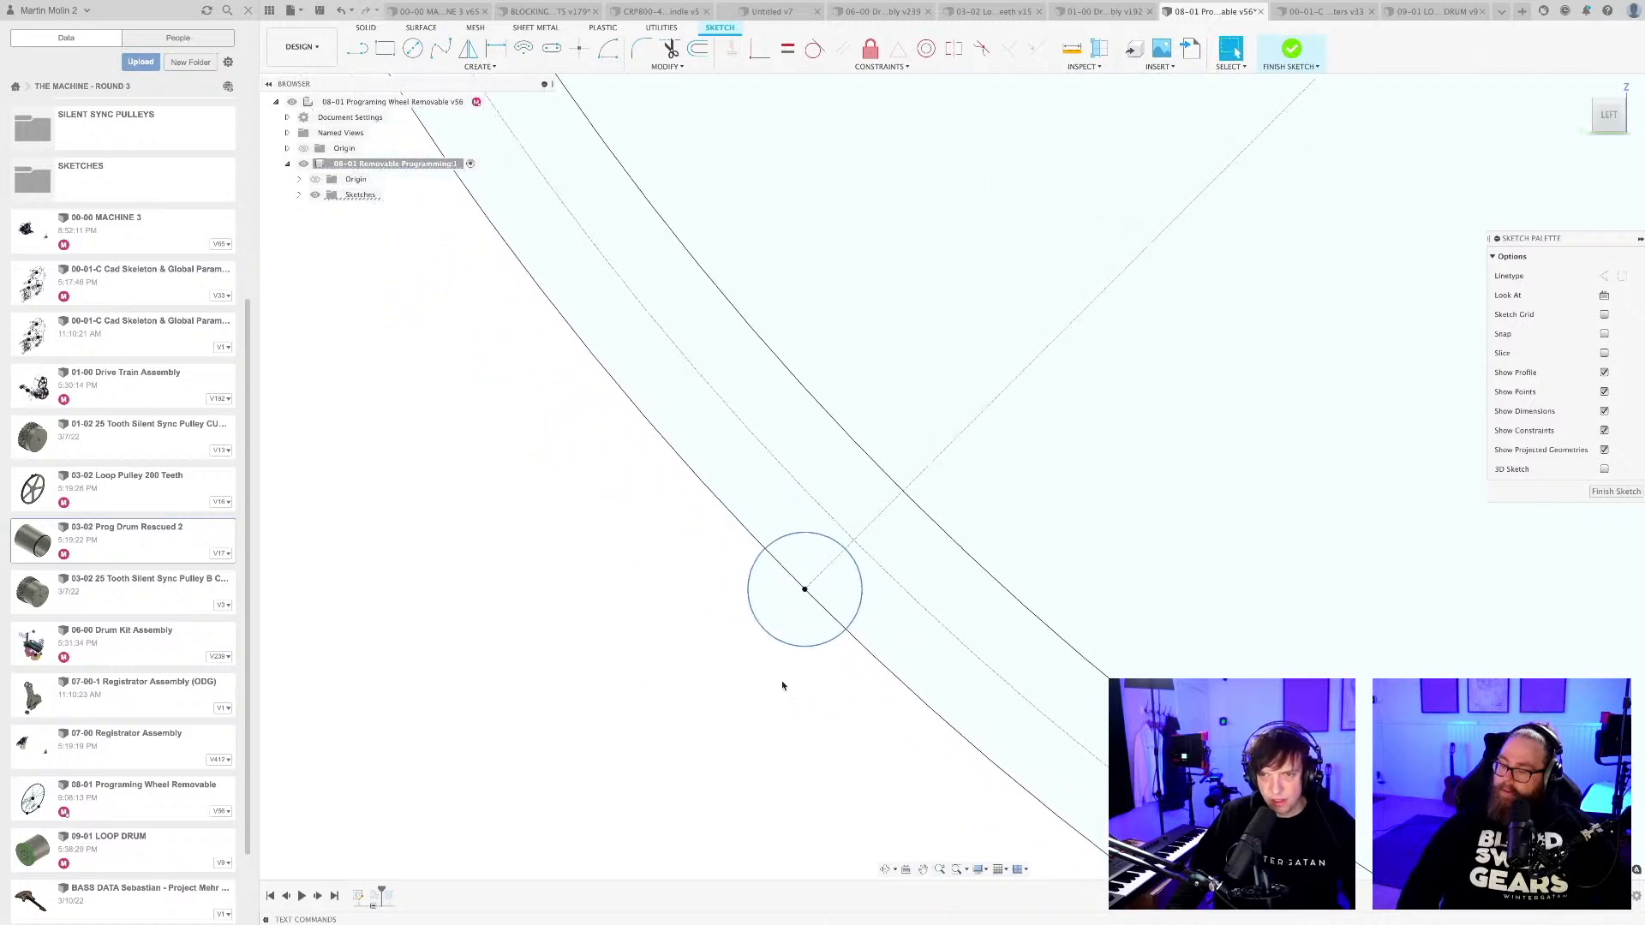
{"action": "key", "text": "d"}
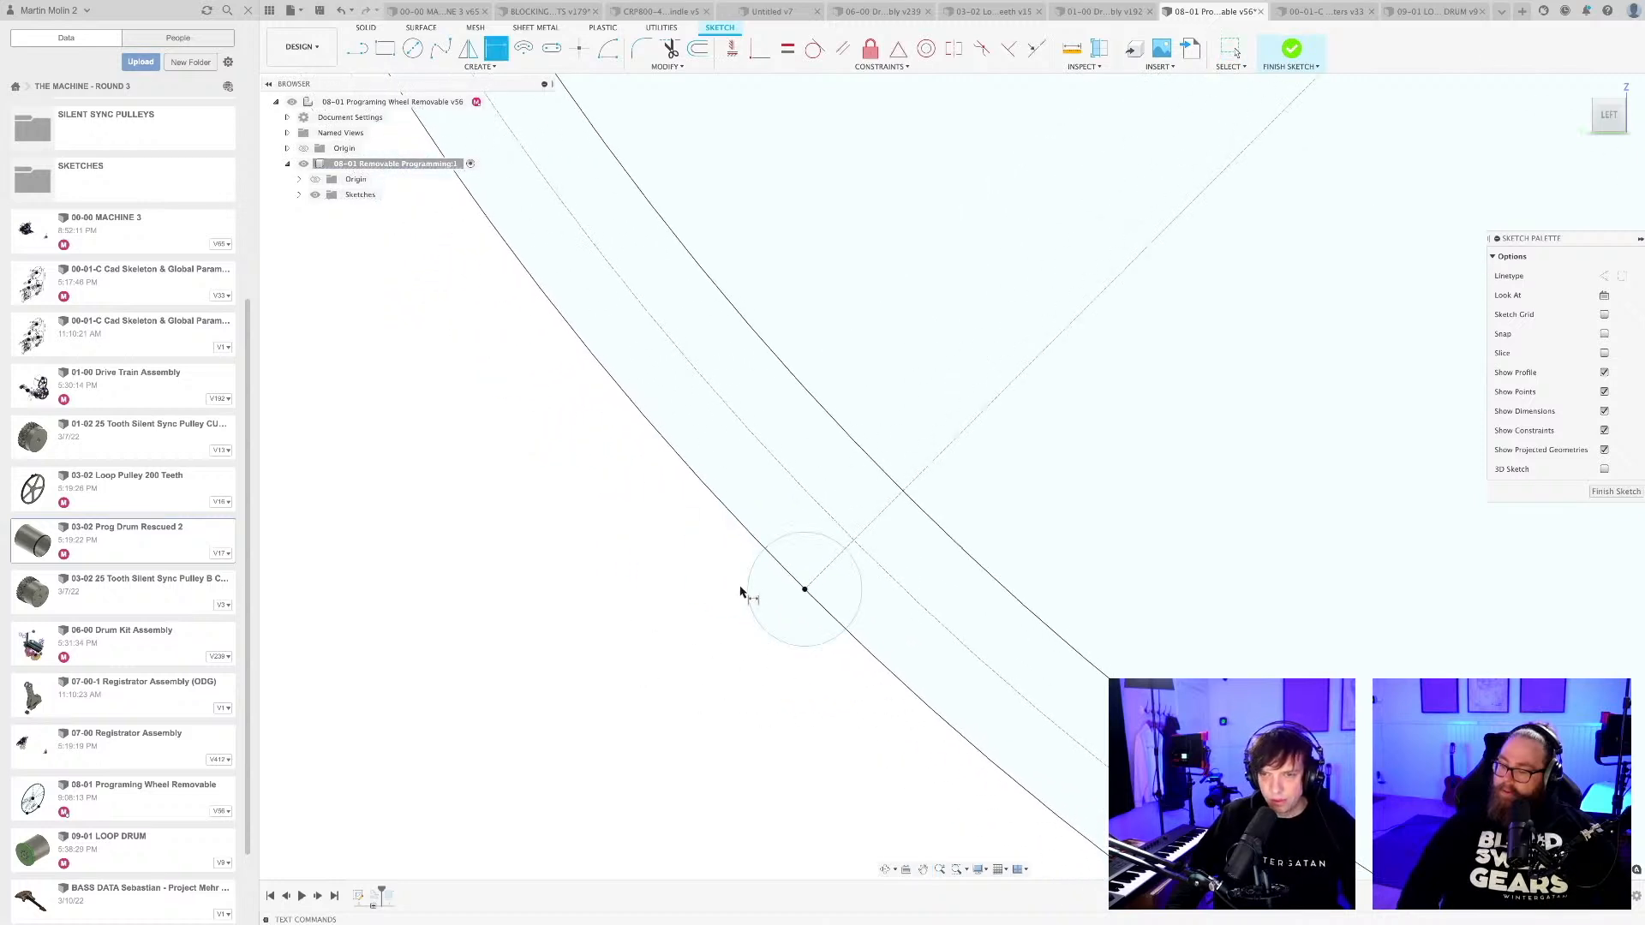
{"action": "left_click", "coordinate": [748, 585]}
{"action": "left_click", "coordinate": [649, 555]}
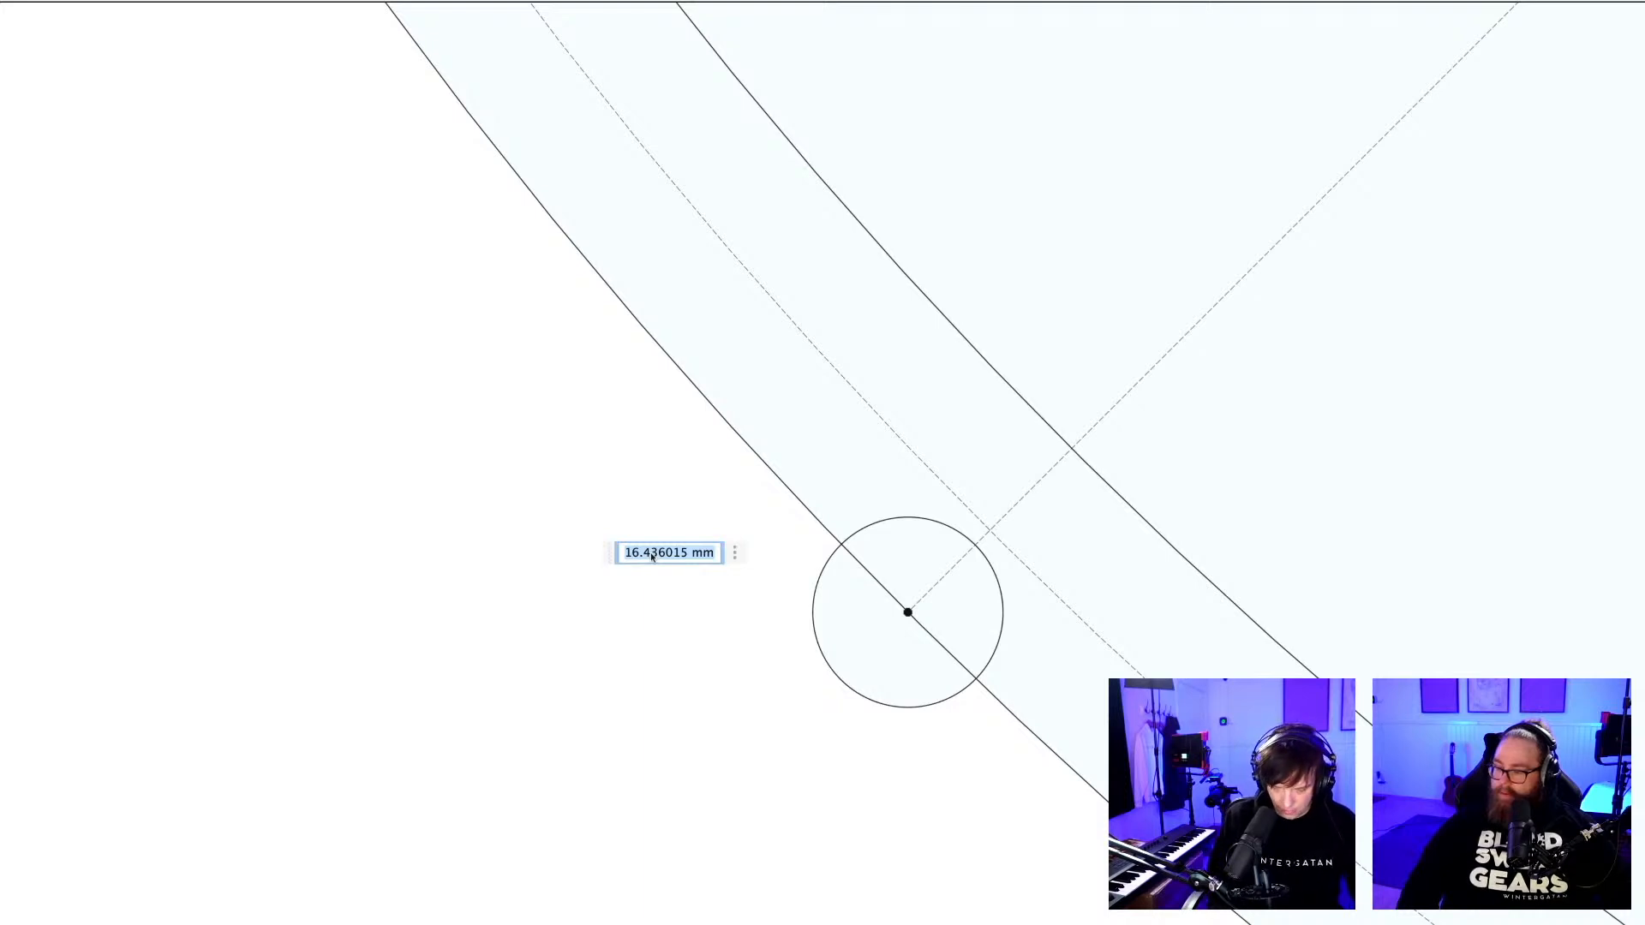
{"action": "type", "text": "pin"}
{"action": "key", "text": "Return"}
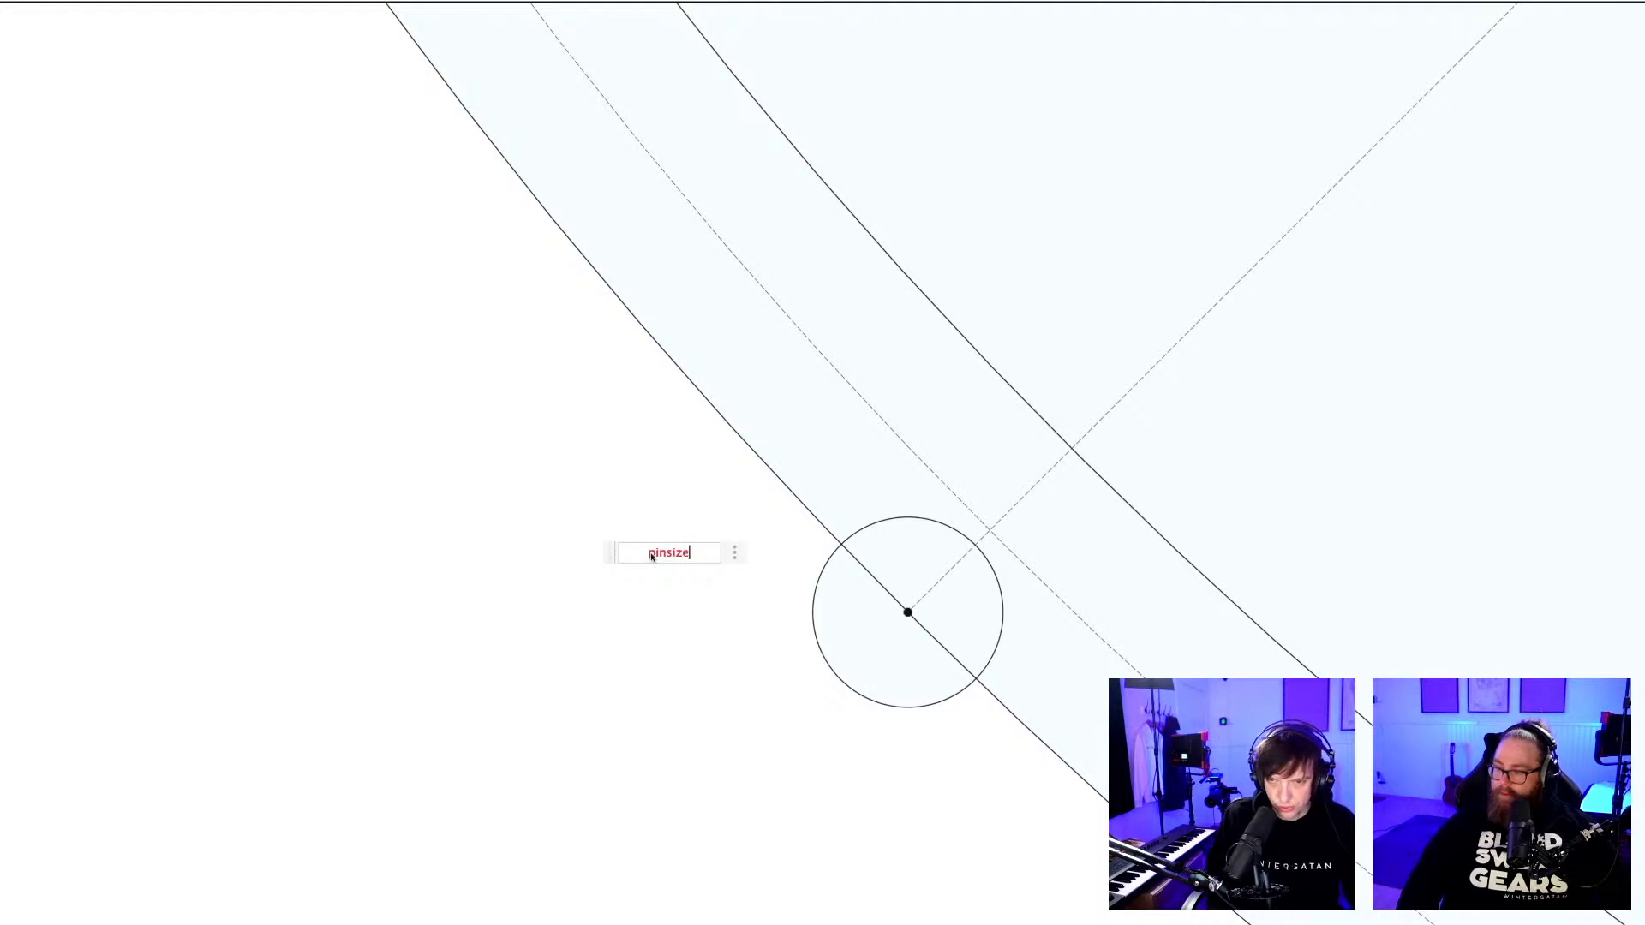
{"action": "type", "text": "=6"}
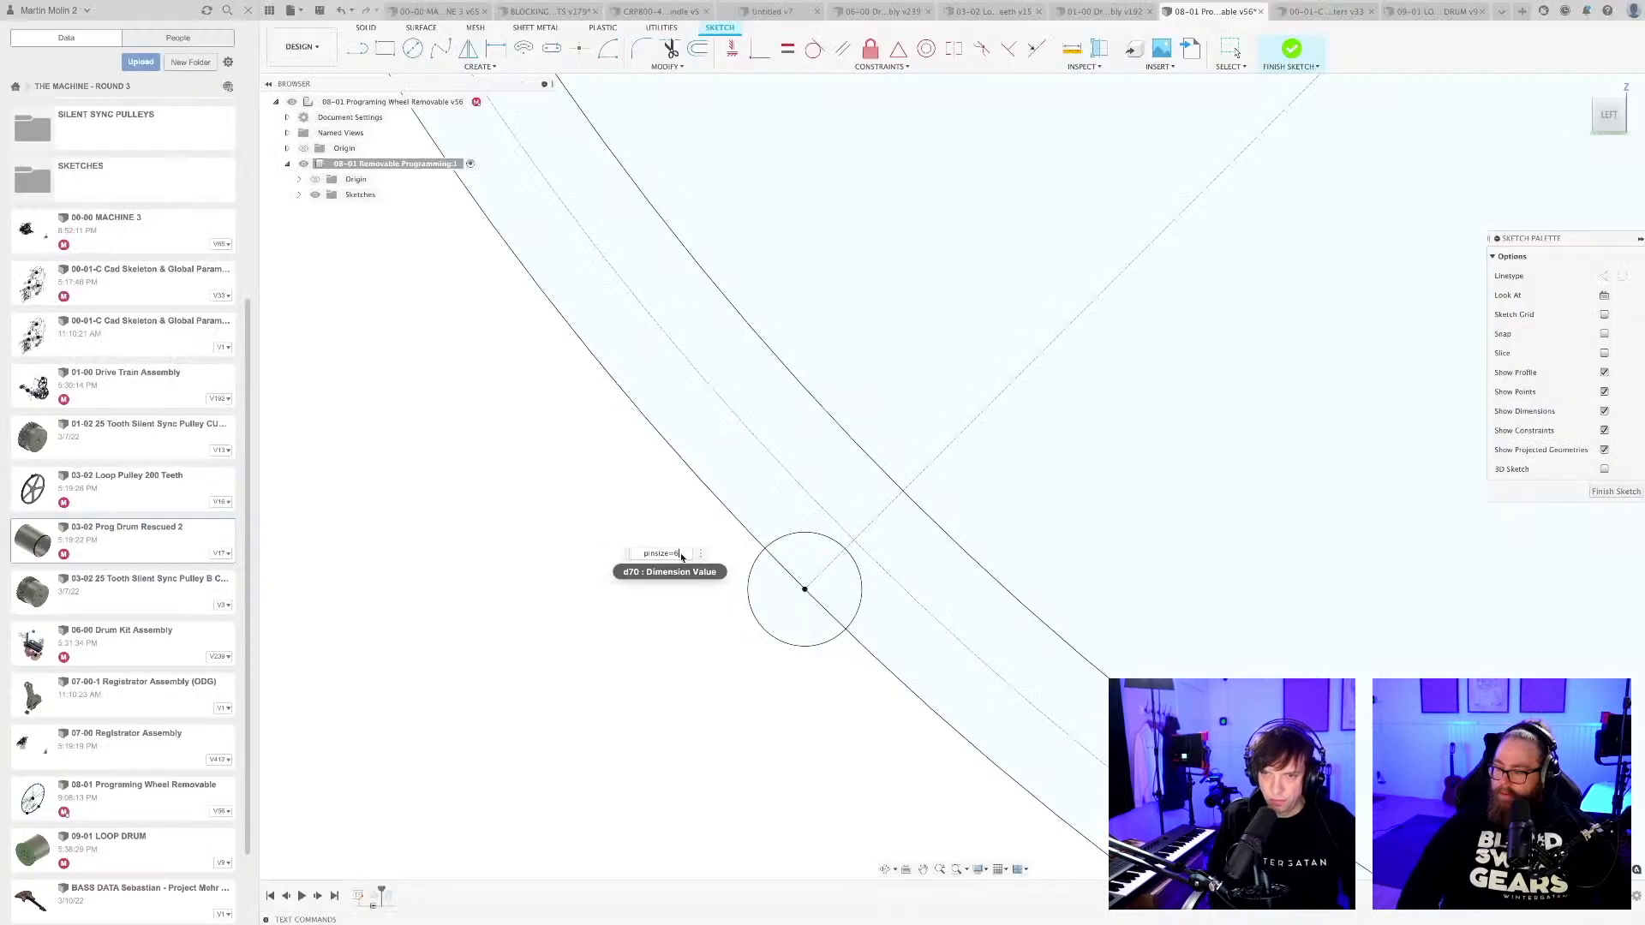
{"action": "key", "text": "Return"}
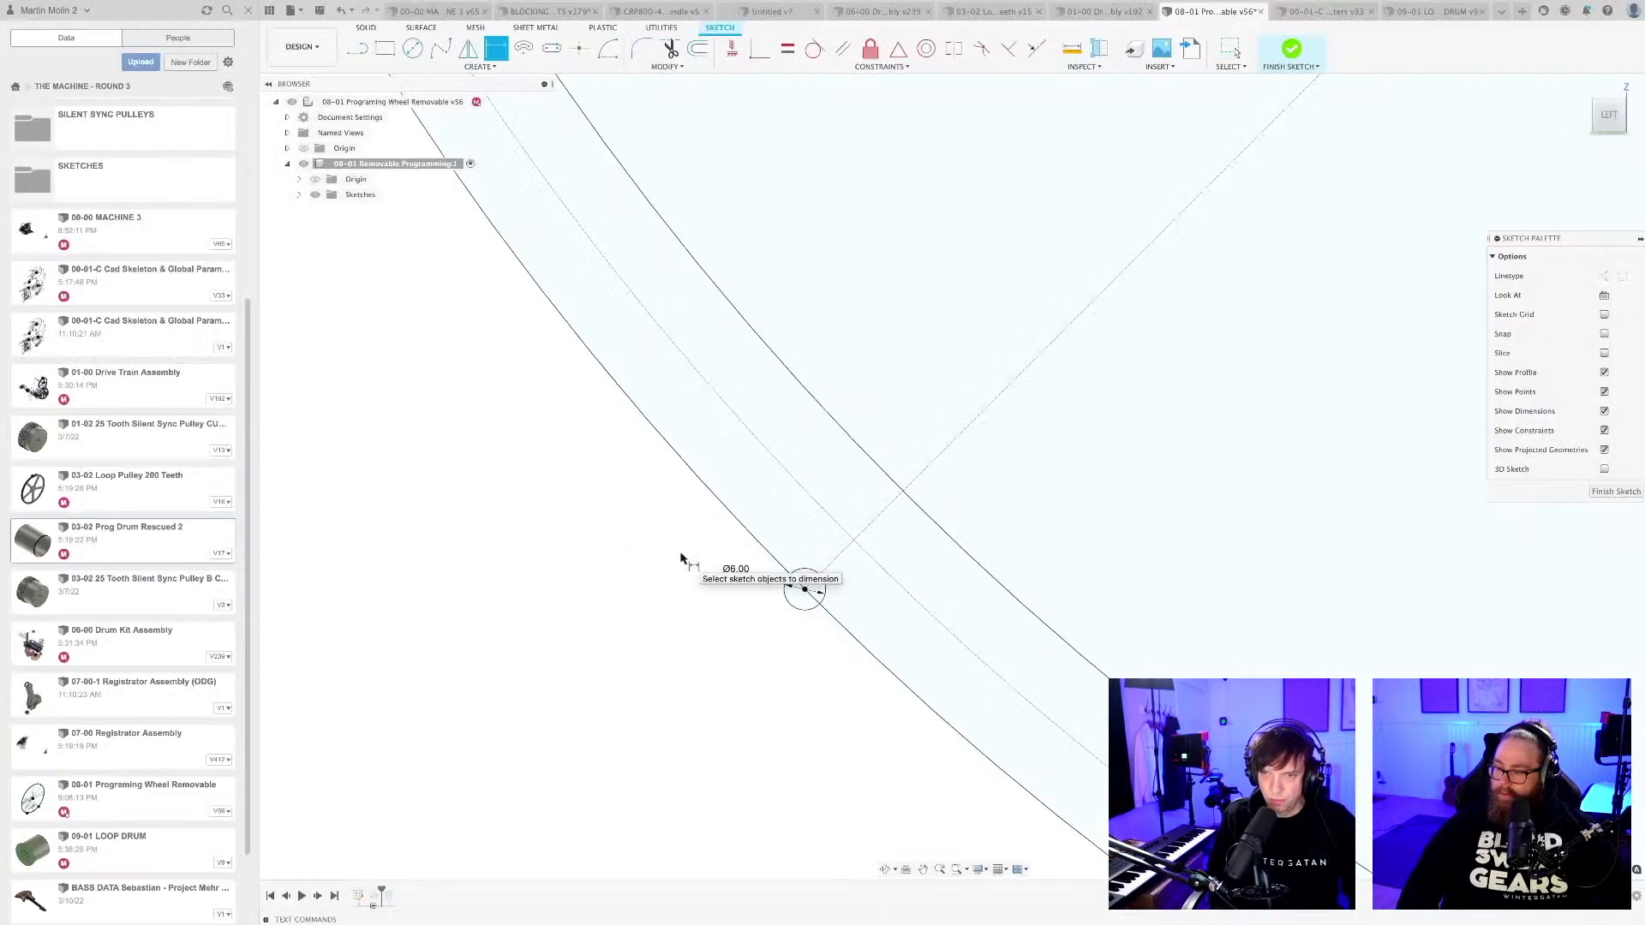
Dimension the diameter of the rim circle on the right radial line with the pinsize parameter.
{"action": "scroll", "coordinate": [774, 628], "scroll_direction": "up", "scroll_amount": 5}
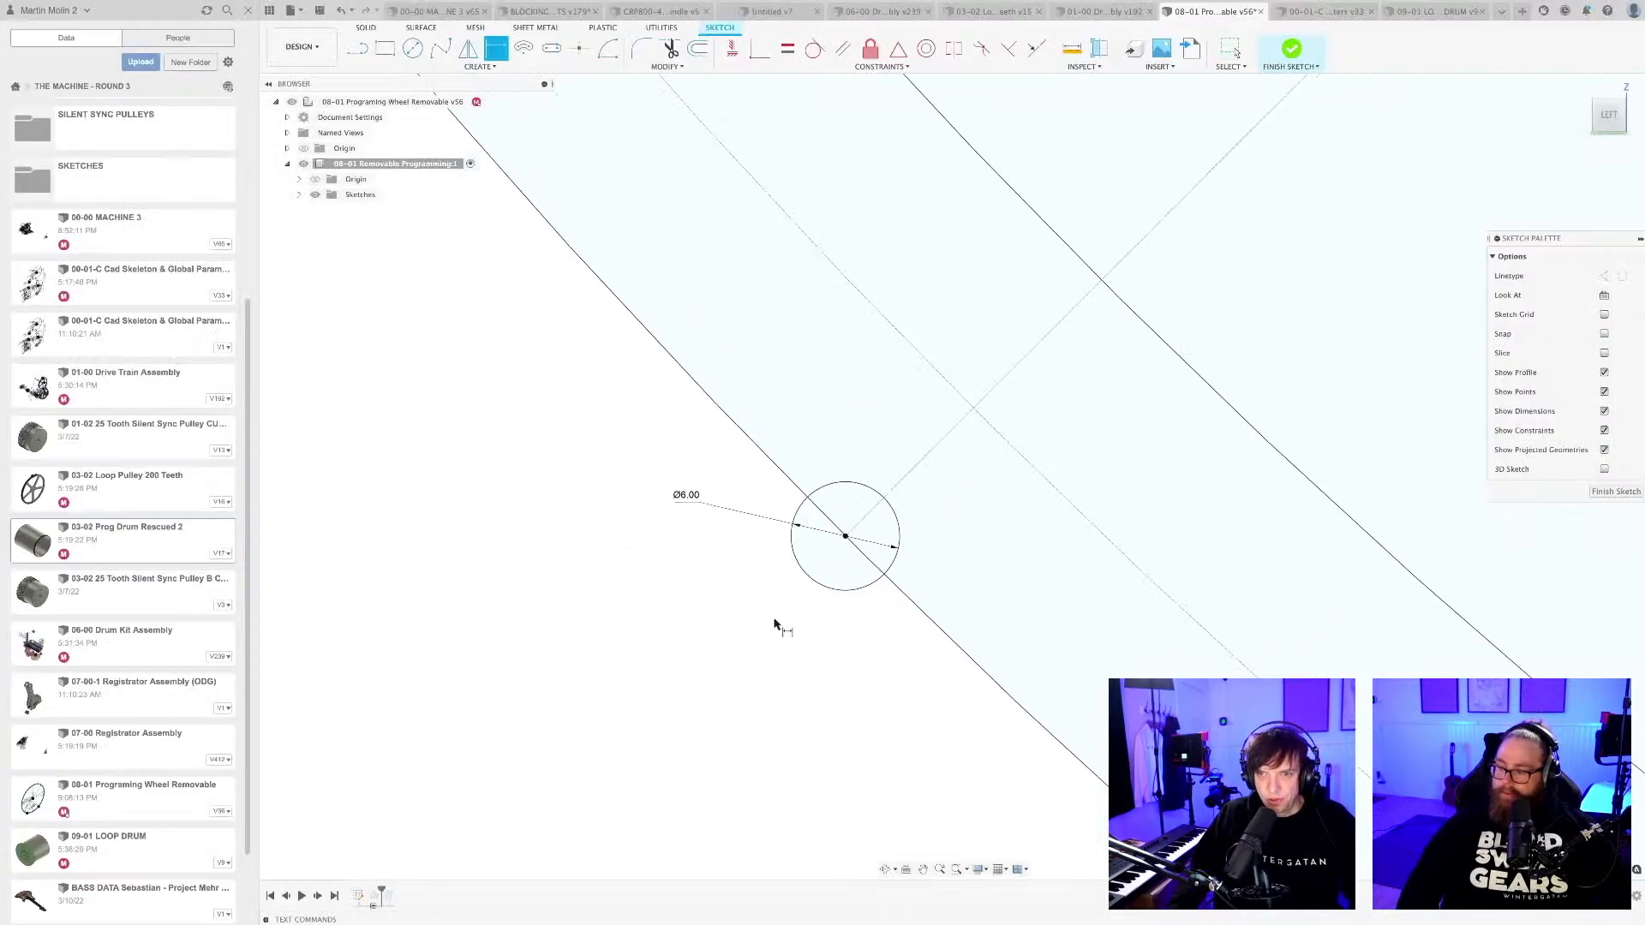
{"action": "scroll", "coordinate": [775, 624], "scroll_direction": "down", "scroll_amount": 8}
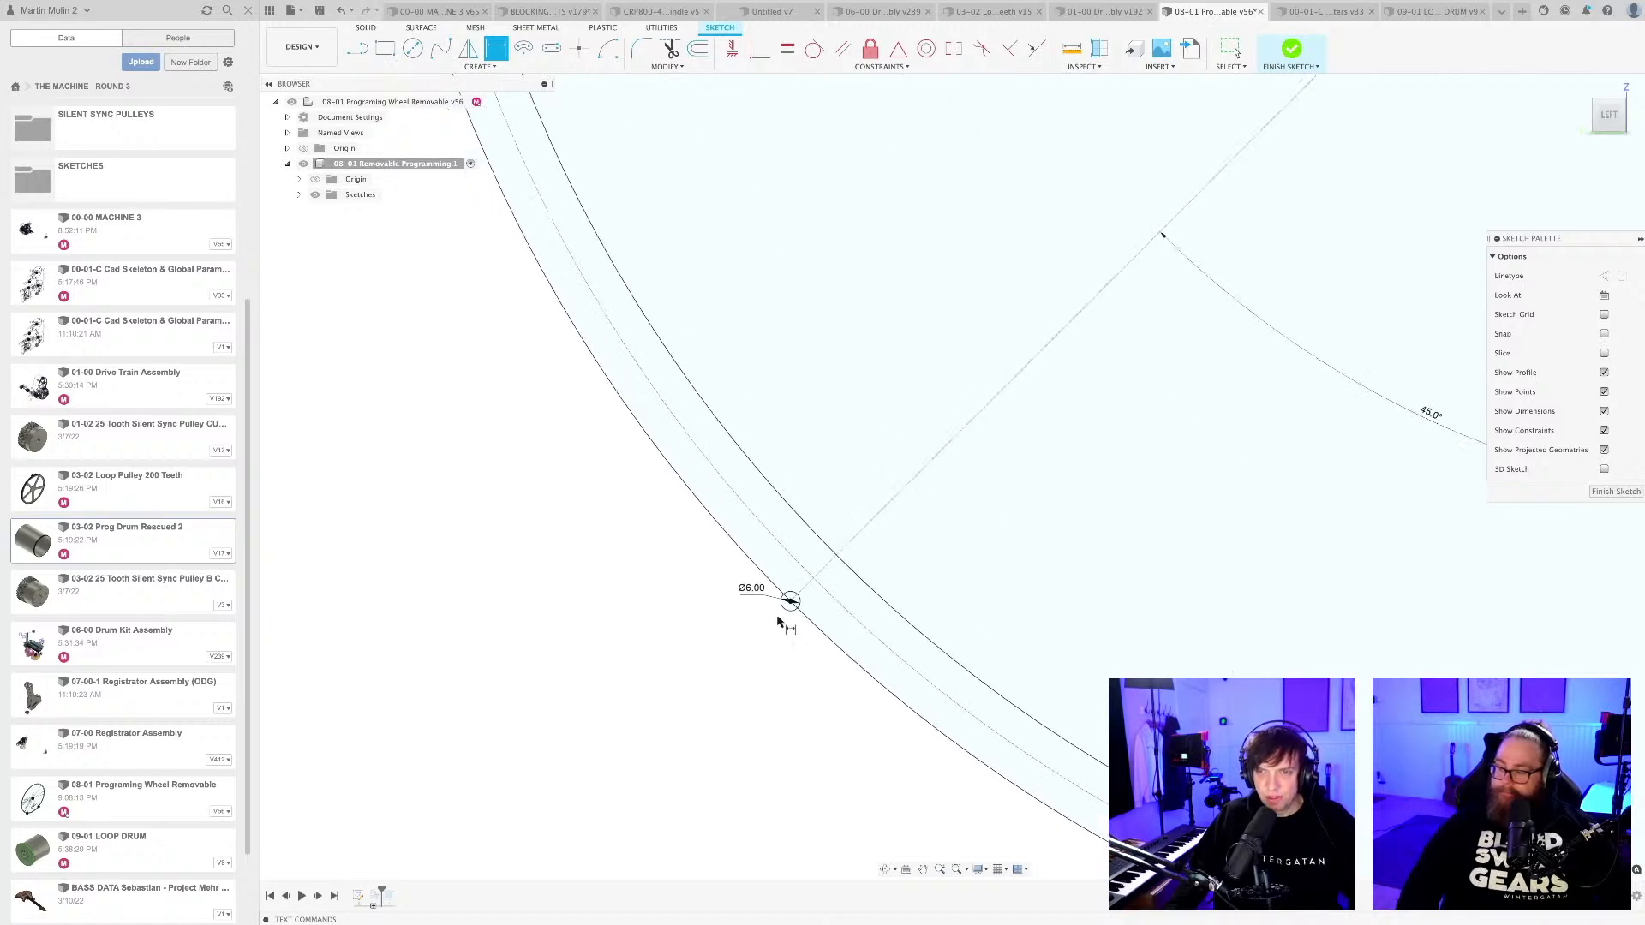
{"action": "scroll", "coordinate": [777, 628], "scroll_direction": "down", "scroll_amount": 3}
{"action": "middle_click_drag", "start_coordinate": [949, 676], "coordinate": [676, 678]}
{"action": "scroll", "coordinate": [917, 623], "scroll_direction": "up", "scroll_amount": 8}
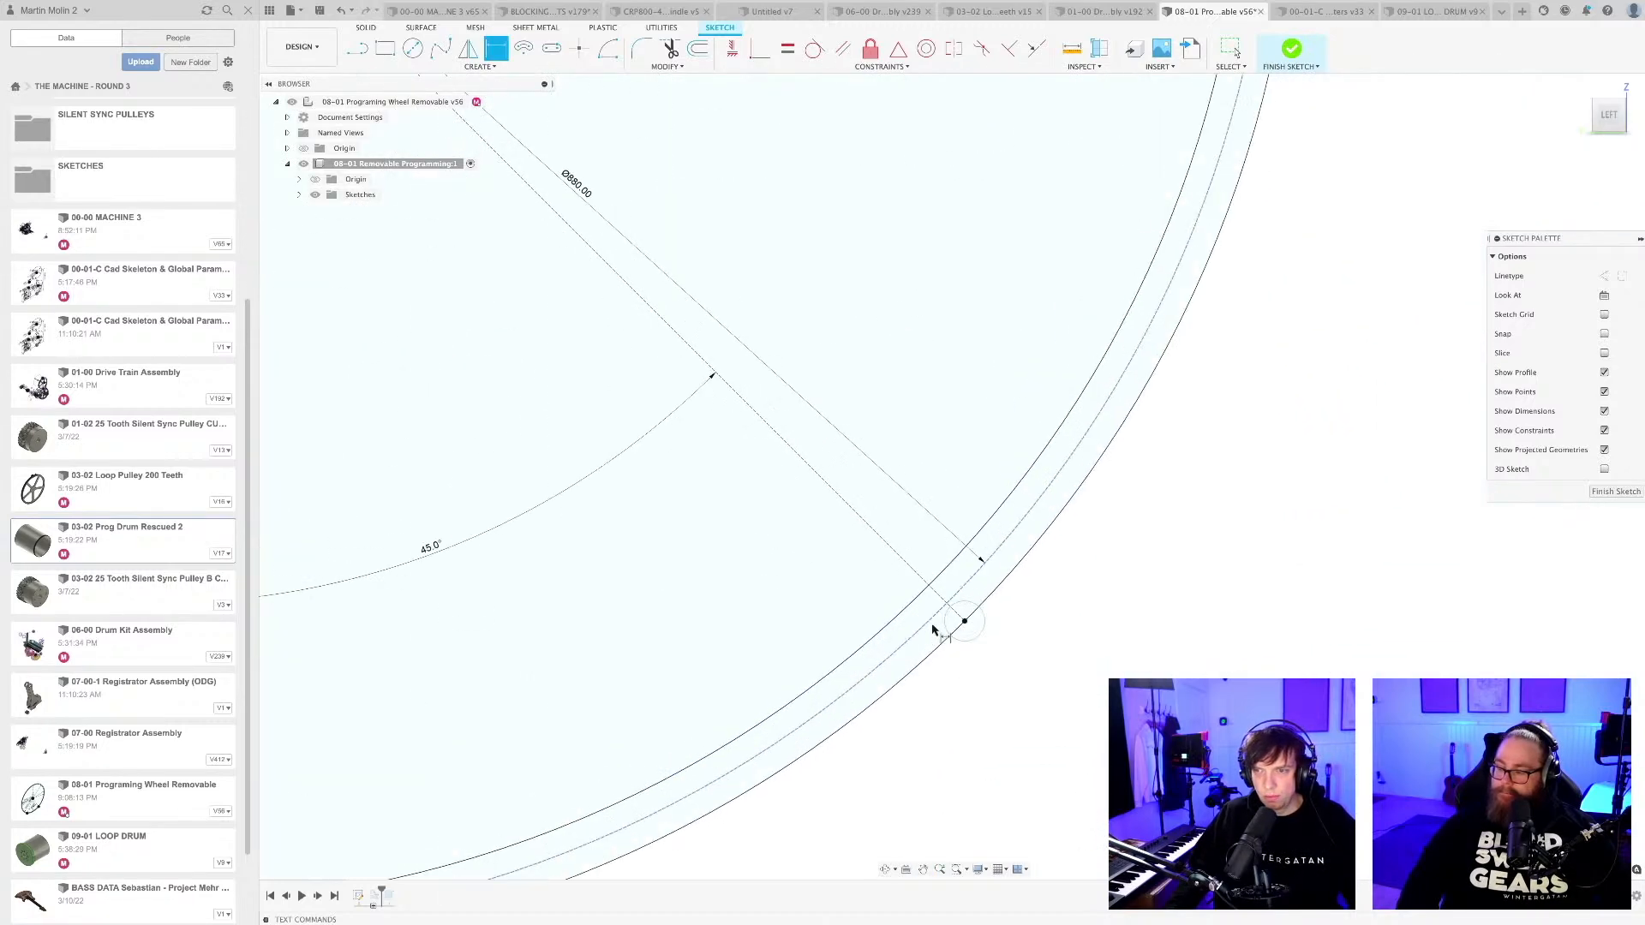
{"action": "middle_click_drag", "start_coordinate": [1070, 728], "coordinate": [973, 676]}
{"action": "key", "text": "d"}
{"action": "left_click", "coordinate": [914, 570]}
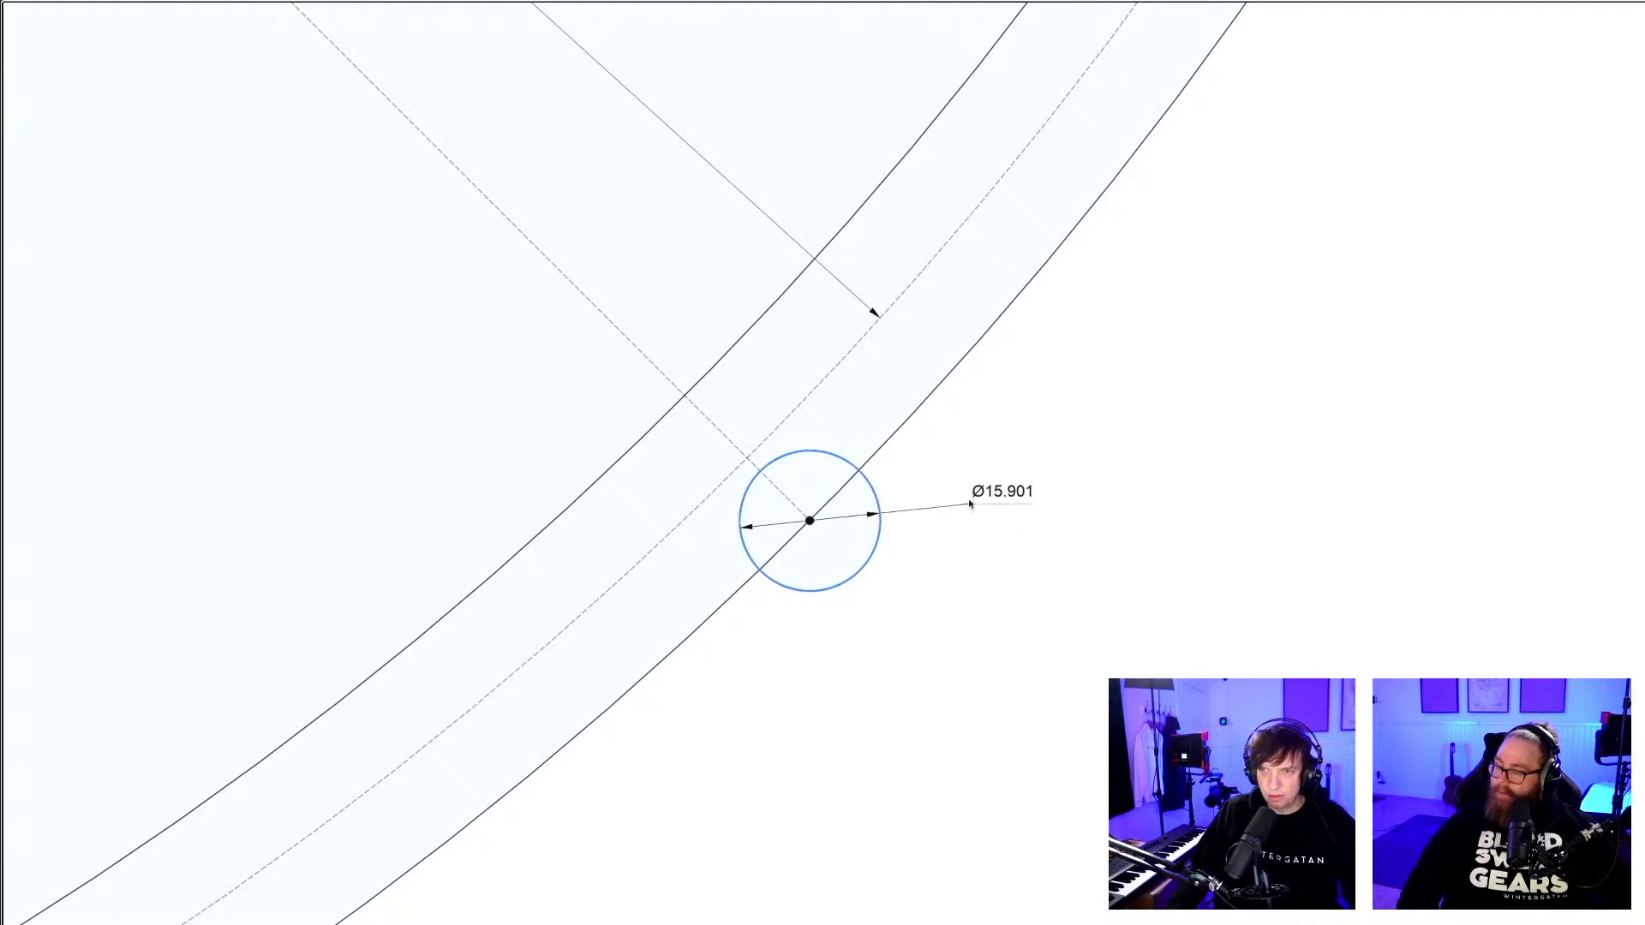
{"action": "left_click", "coordinate": [969, 502]}
{"action": "type", "text": "p"}
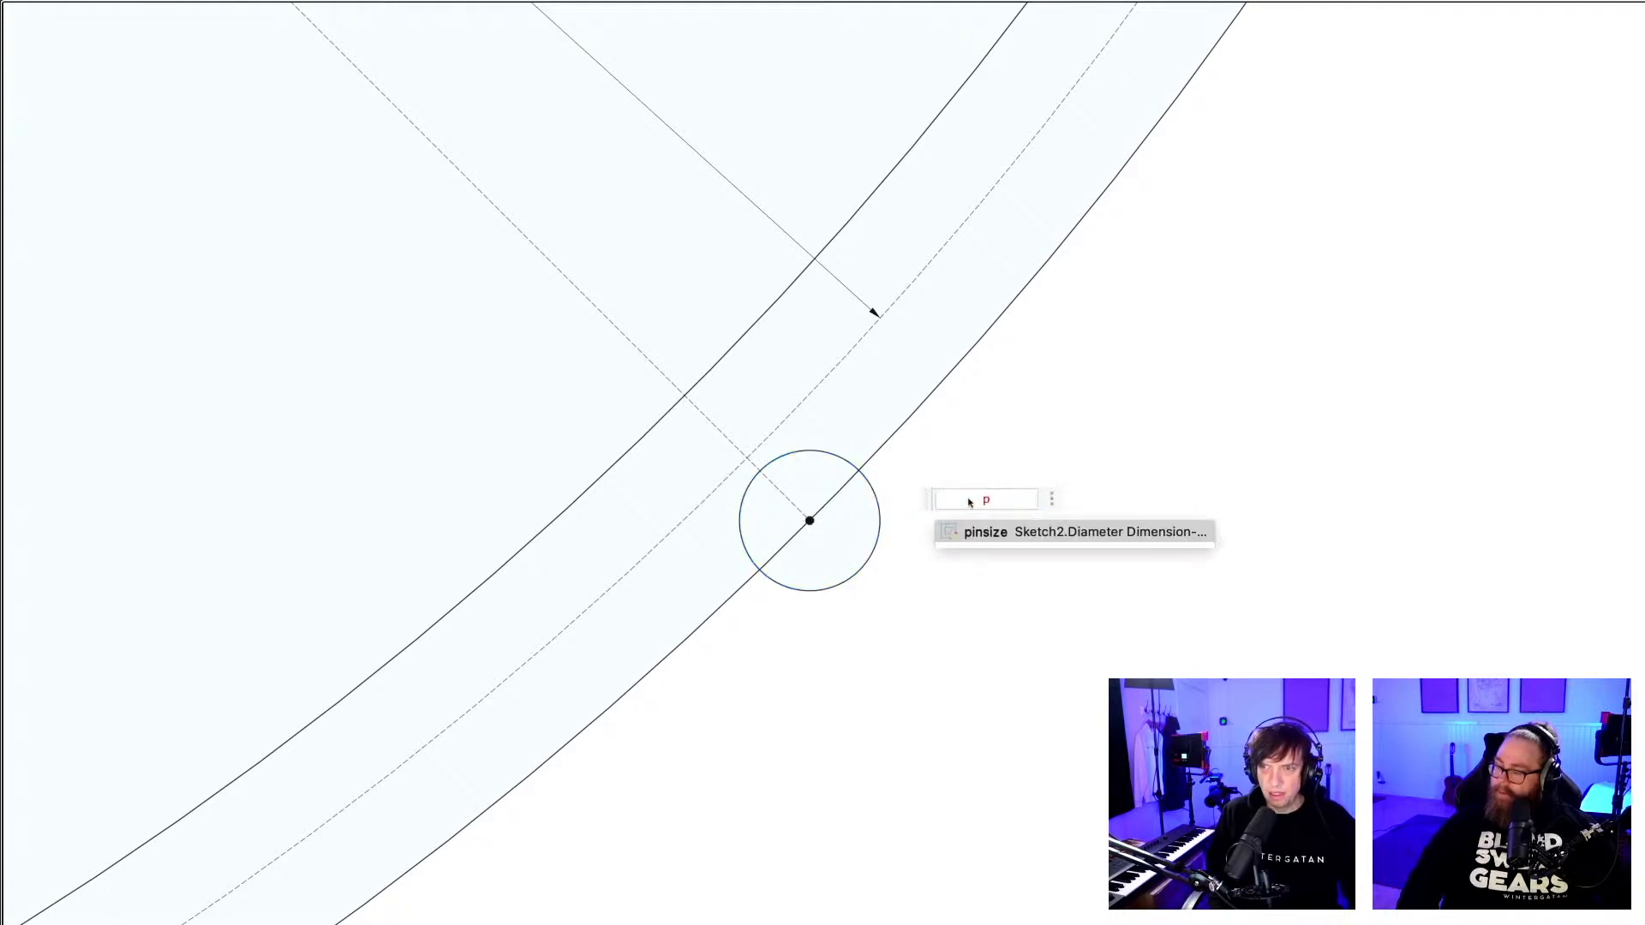
{"action": "key", "text": "Return"}
{"action": "key", "text": "Return"}
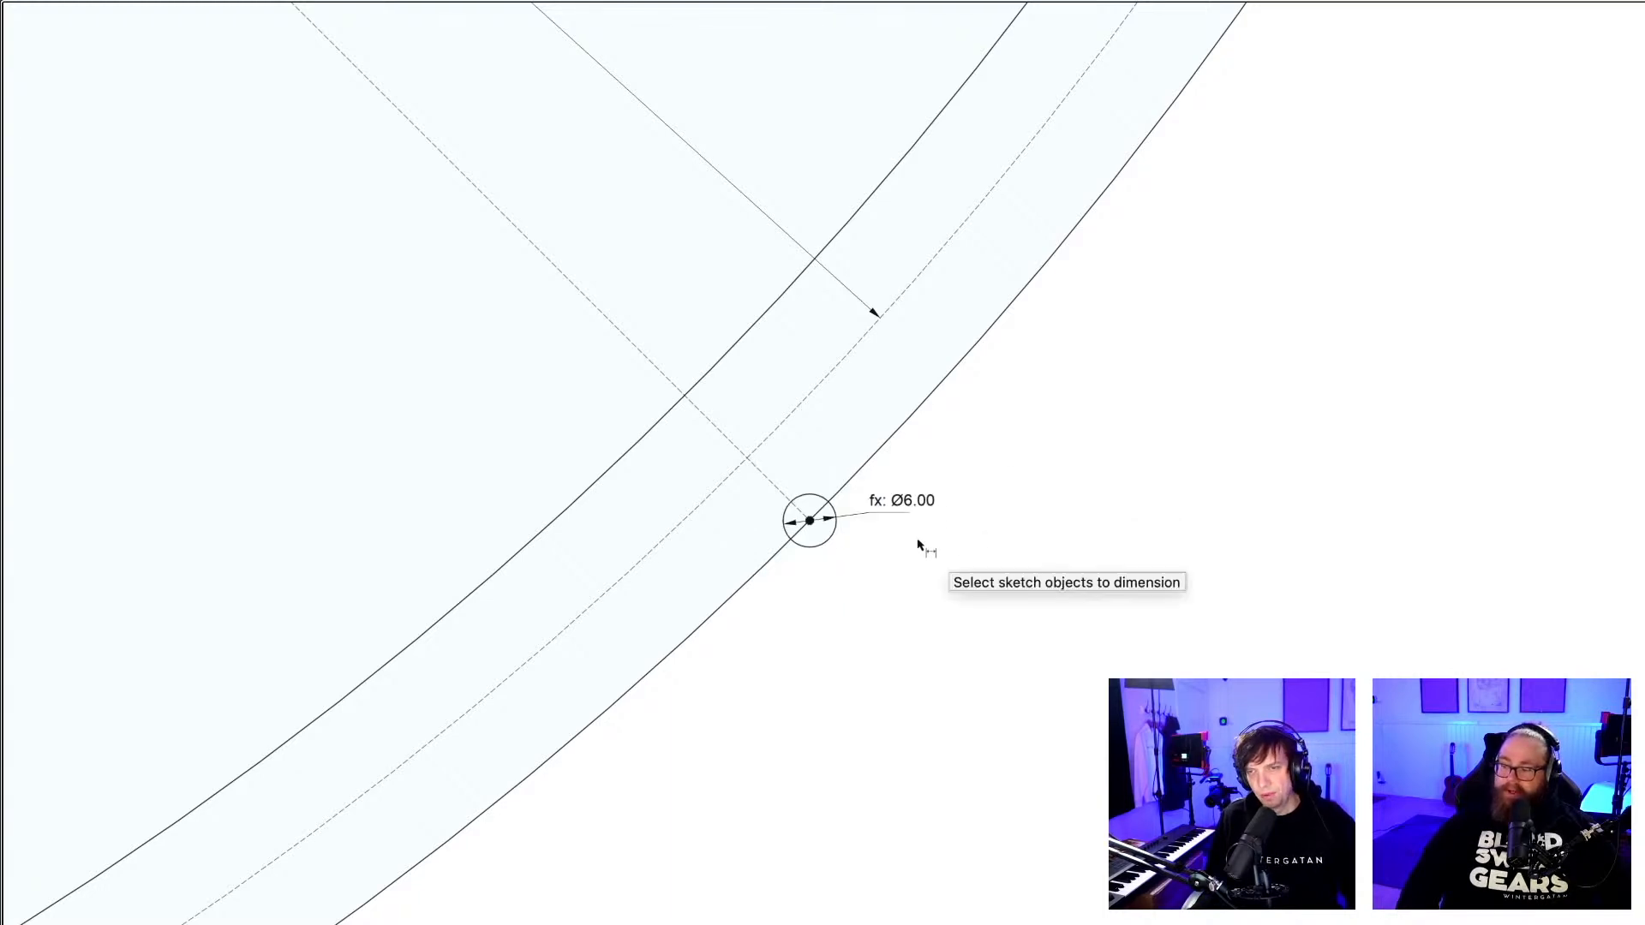
Examine the whole wheel sketch with its two angled radial lines and rim pin circles.
{"action": "scroll", "coordinate": [918, 548], "scroll_direction": "down", "scroll_amount": 5}
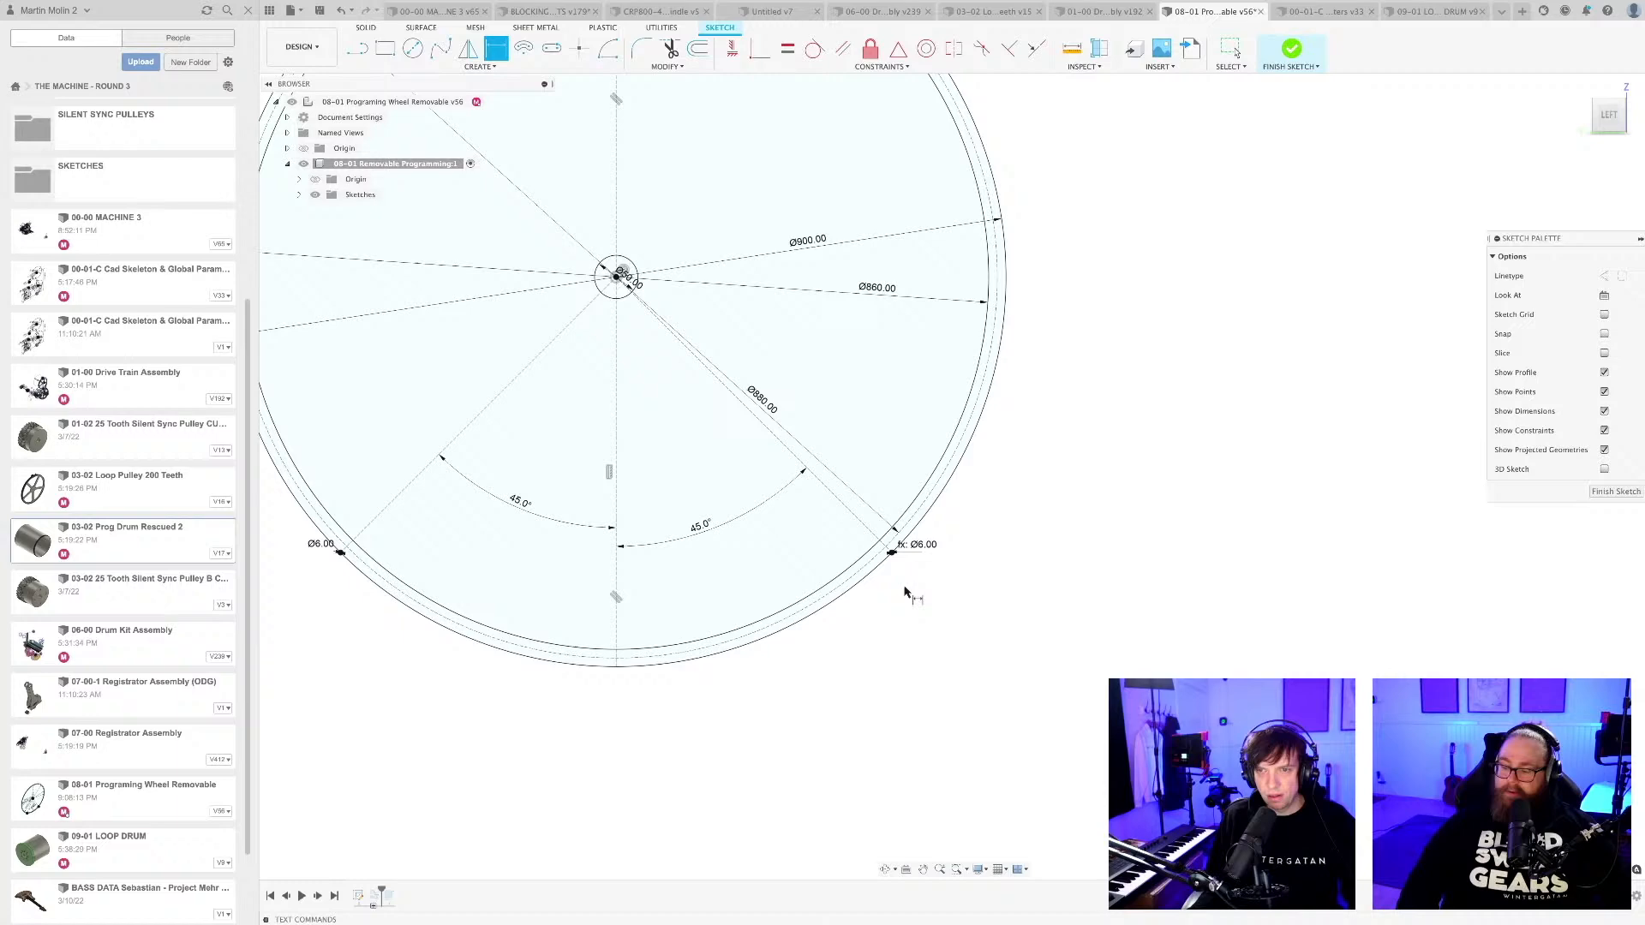
{"action": "mouse_move", "coordinate": [904, 590]}
{"action": "middle_mouse_down"}
{"action": "mouse_move", "coordinate": [1083, 672]}
{"action": "mouse_move", "coordinate": [1040, 673]}
{"action": "mouse_move", "coordinate": [1064, 698]}
{"action": "middle_mouse_up"}
{"action": "scroll", "coordinate": [1087, 672], "scroll_direction": "down", "scroll_amount": 4}
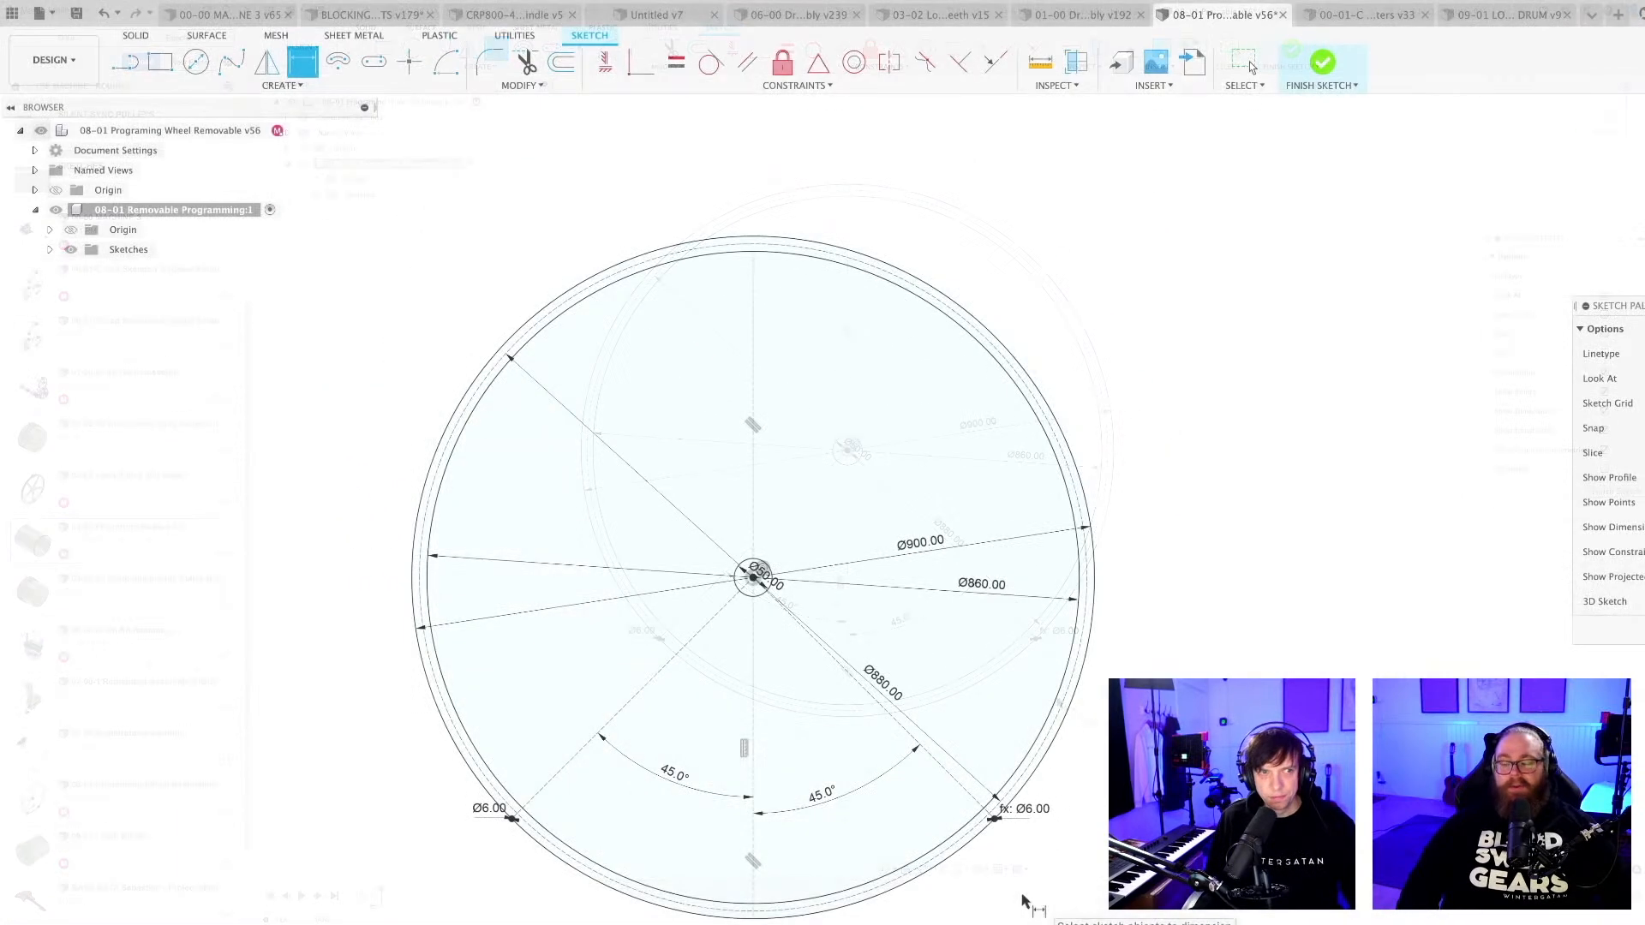
{"action": "scroll", "coordinate": [1046, 694], "scroll_direction": "down", "scroll_amount": 3}
{"action": "scroll", "coordinate": [882, 809], "scroll_direction": "up", "scroll_amount": 1}
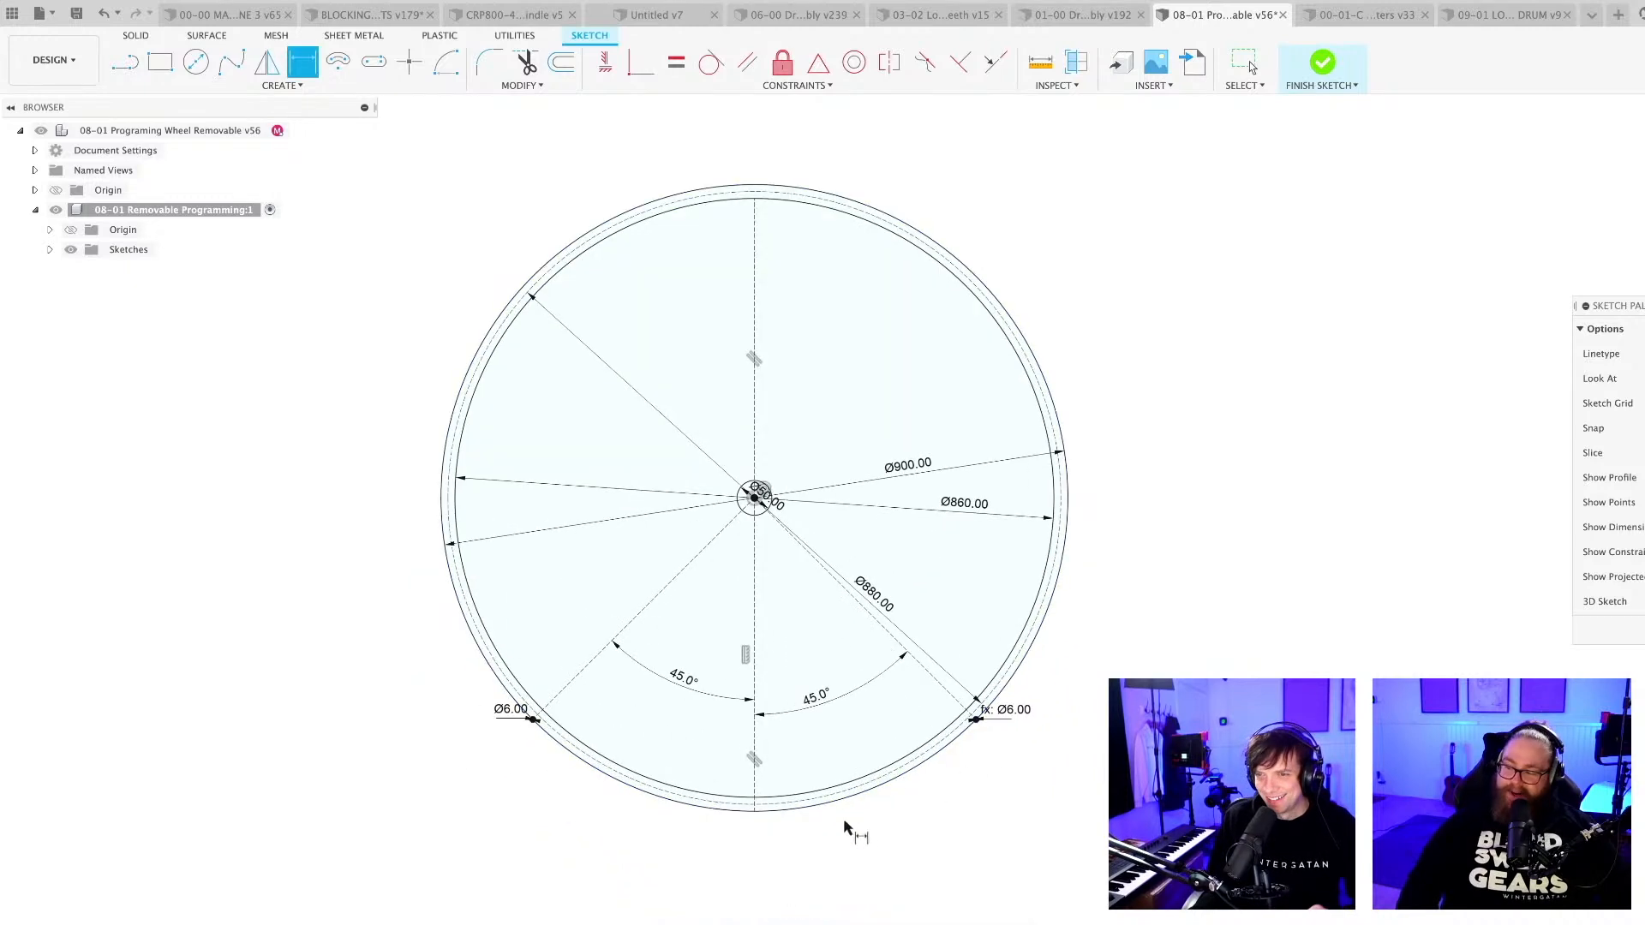
{"action": "scroll", "coordinate": [793, 866], "scroll_direction": "up", "scroll_amount": 3}
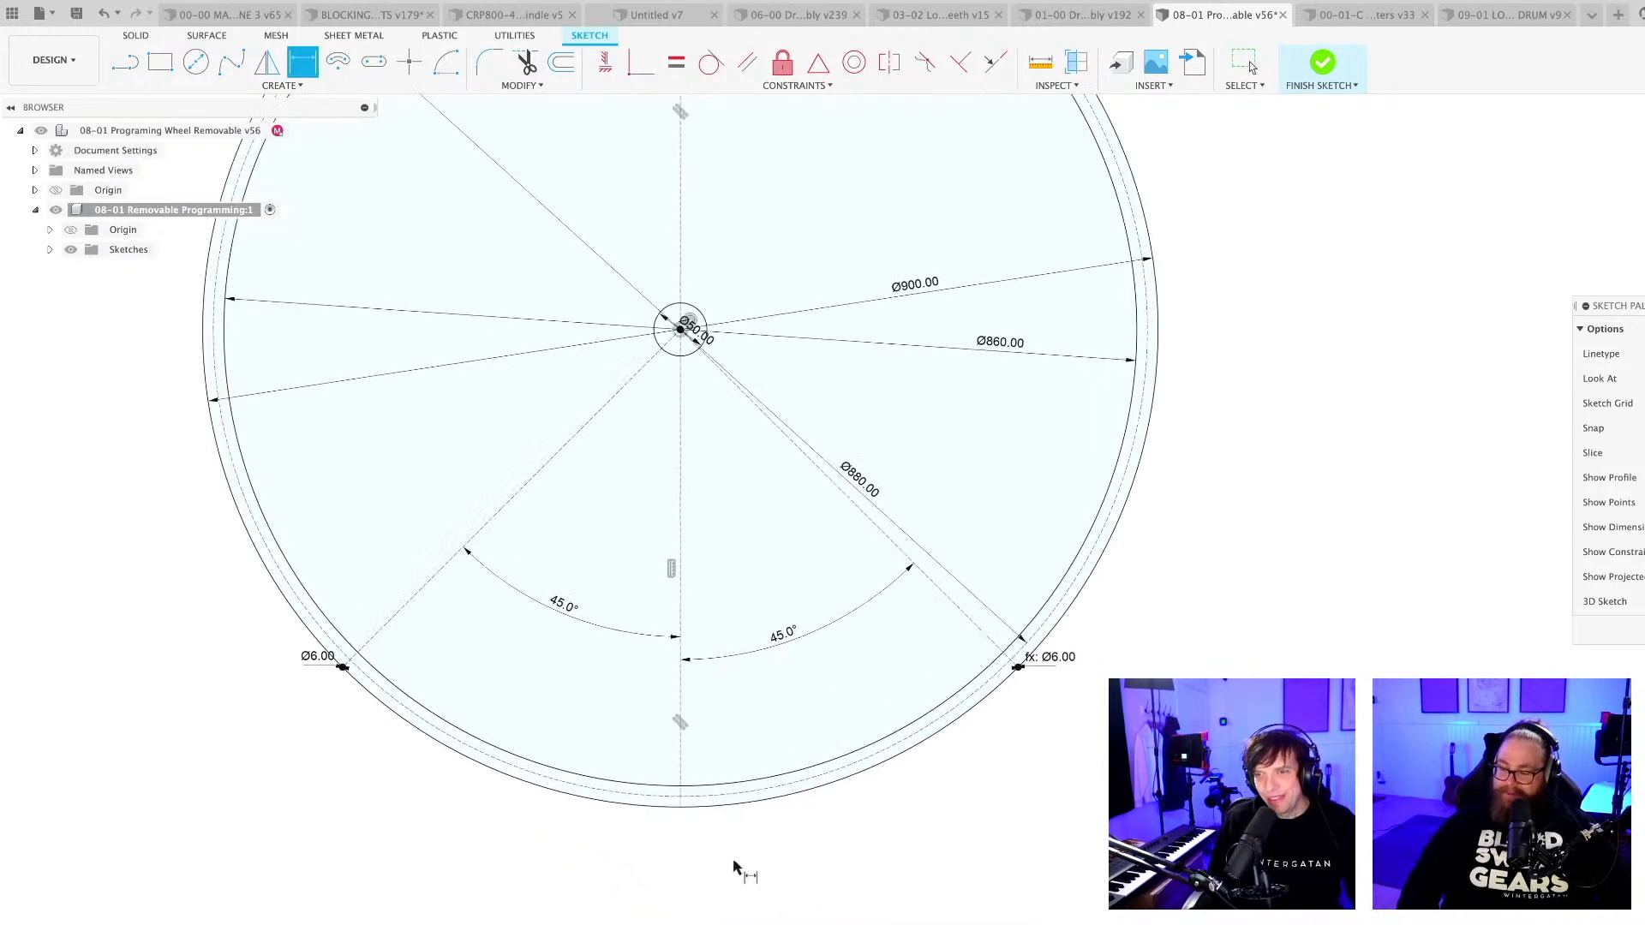
{"action": "middle_click_drag", "start_coordinate": [735, 823], "coordinate": [745, 843]}
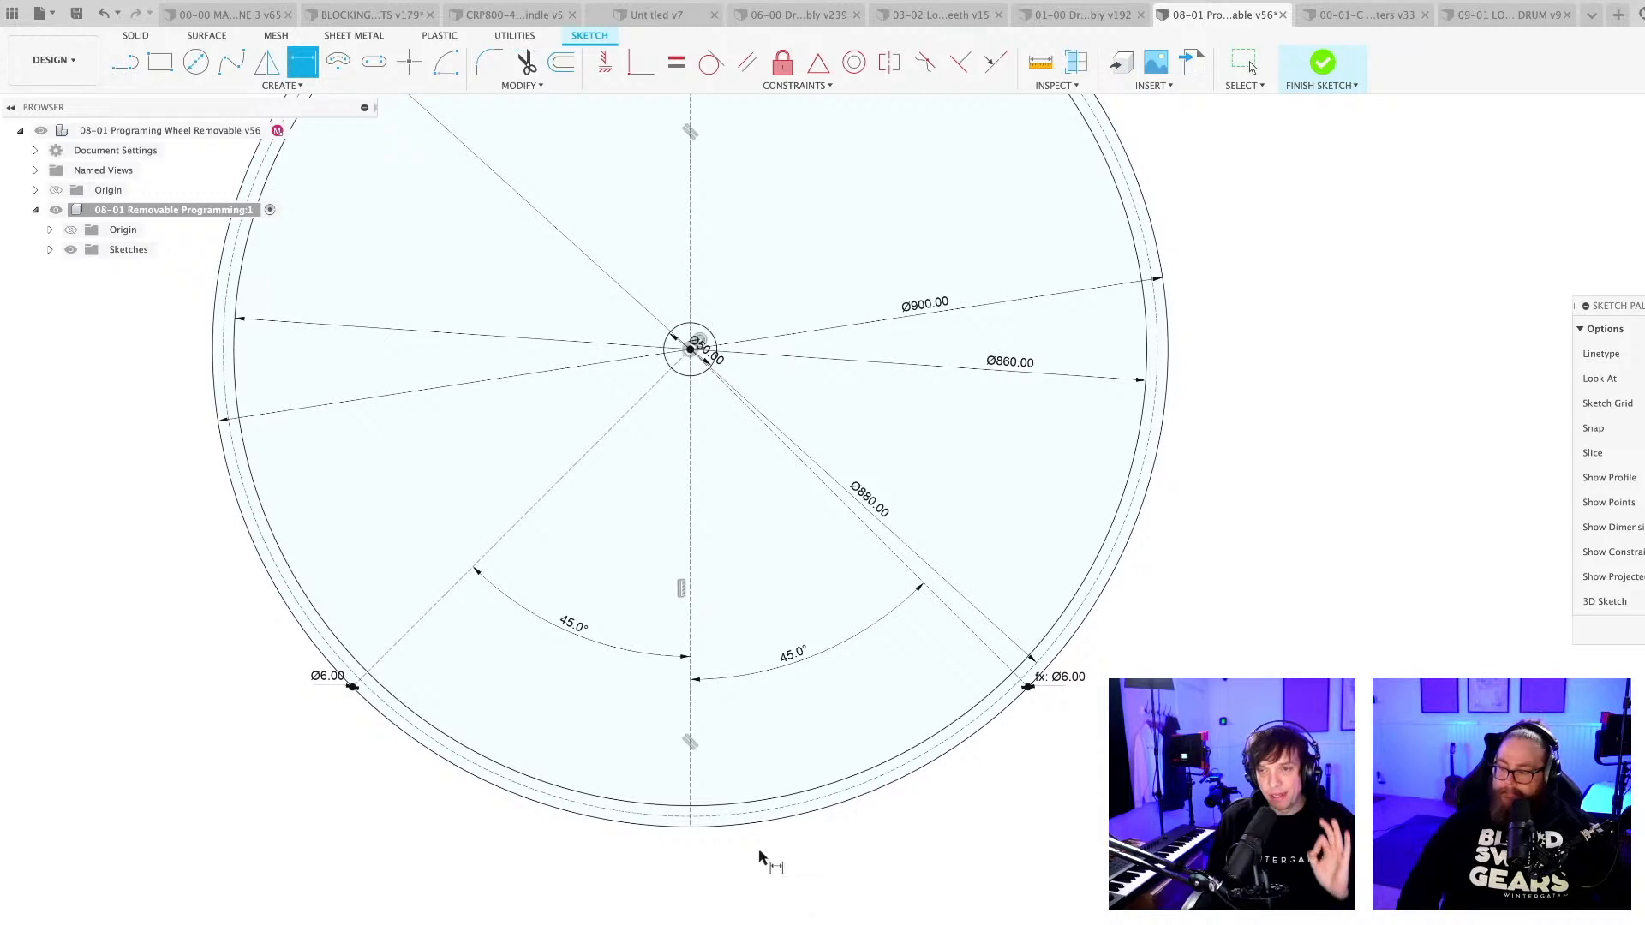
Draw a circle with diameter pinsize centred on the 900 mm outer circle, a little right of the vertical centreline.
{"action": "scroll", "coordinate": [754, 850], "scroll_direction": "up", "scroll_amount": 1}
{"action": "scroll", "coordinate": [759, 887], "scroll_direction": "up", "scroll_amount": 2}
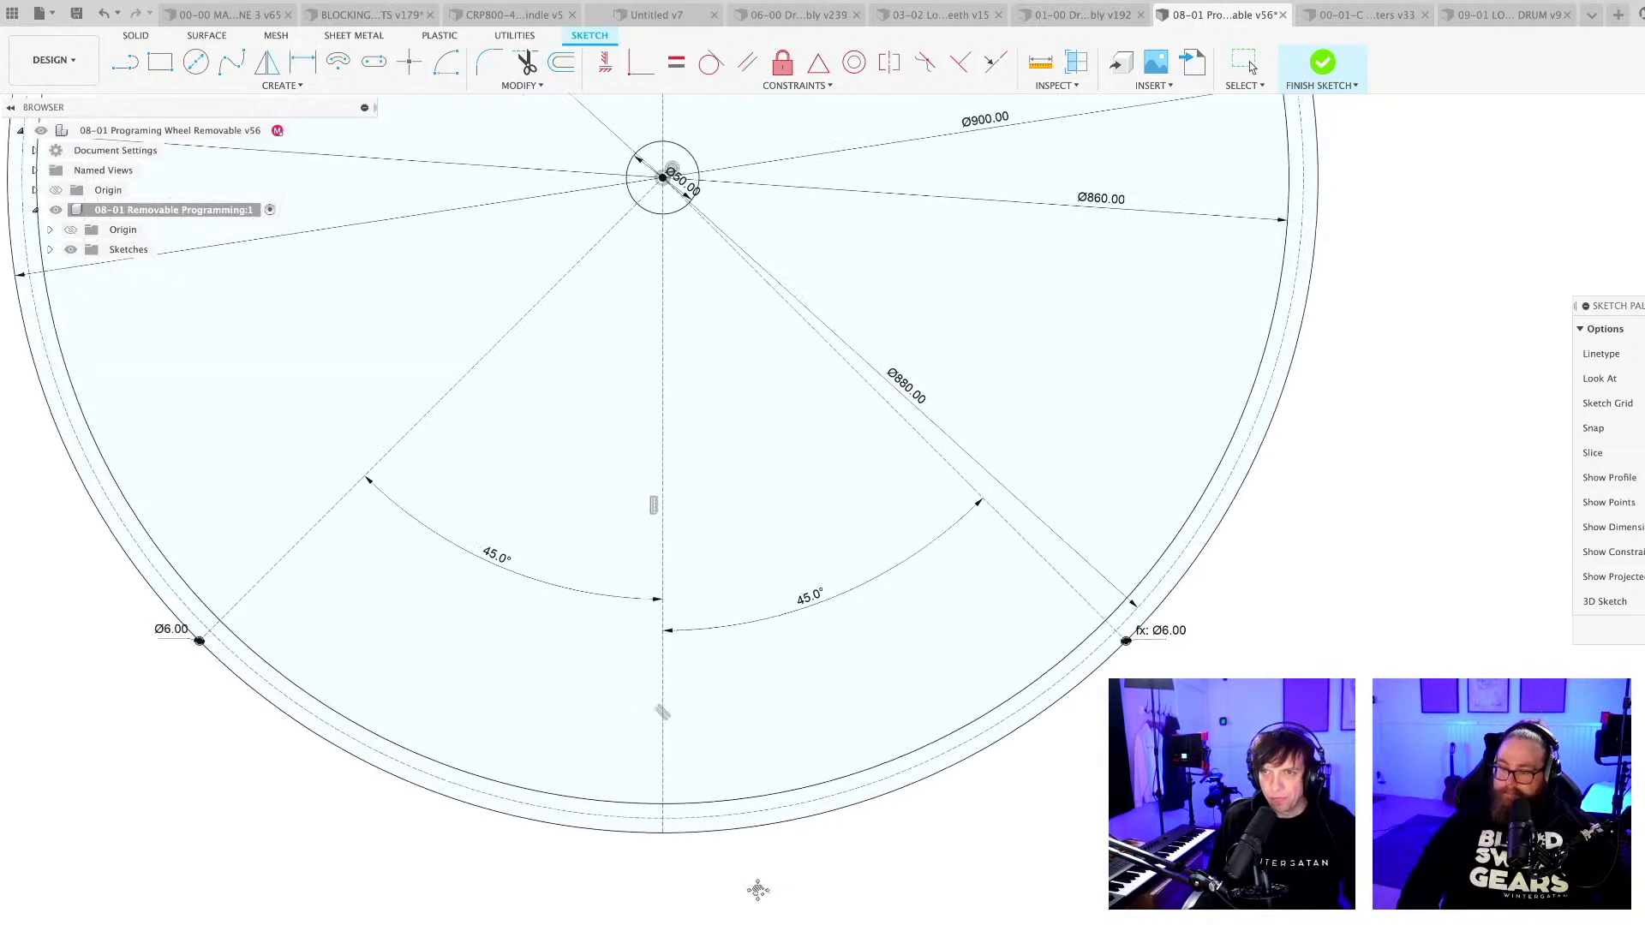
{"action": "key", "text": "c"}
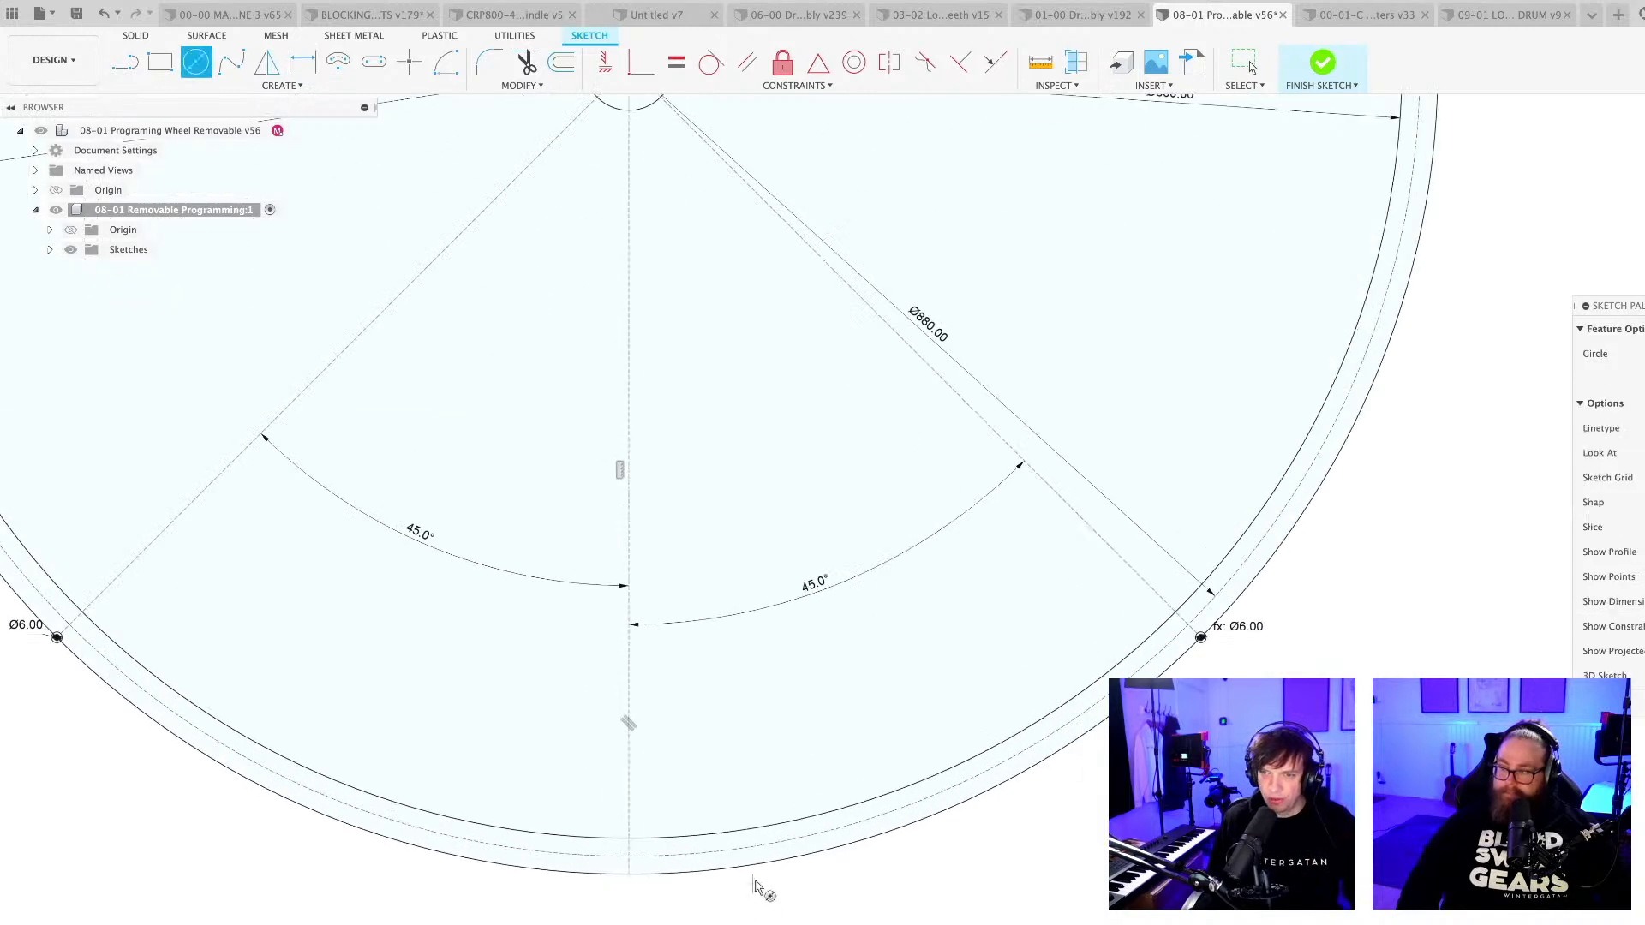
{"action": "left_click", "coordinate": [798, 856]}
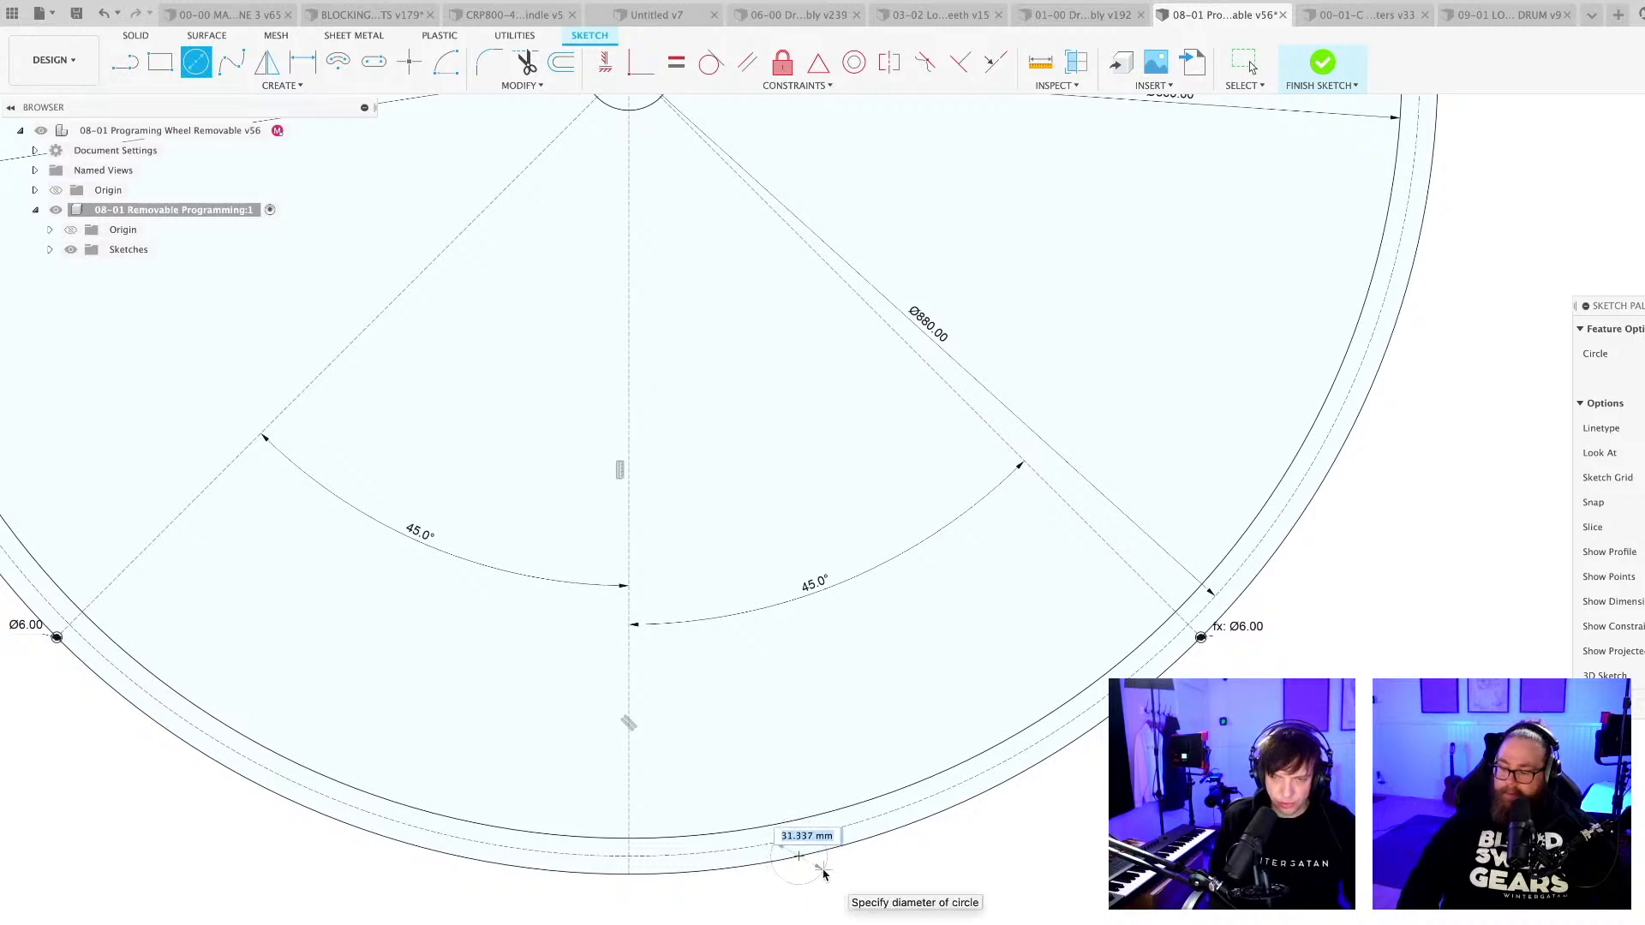
{"action": "type", "text": "pinsize"}
{"action": "key", "text": "Tab"}
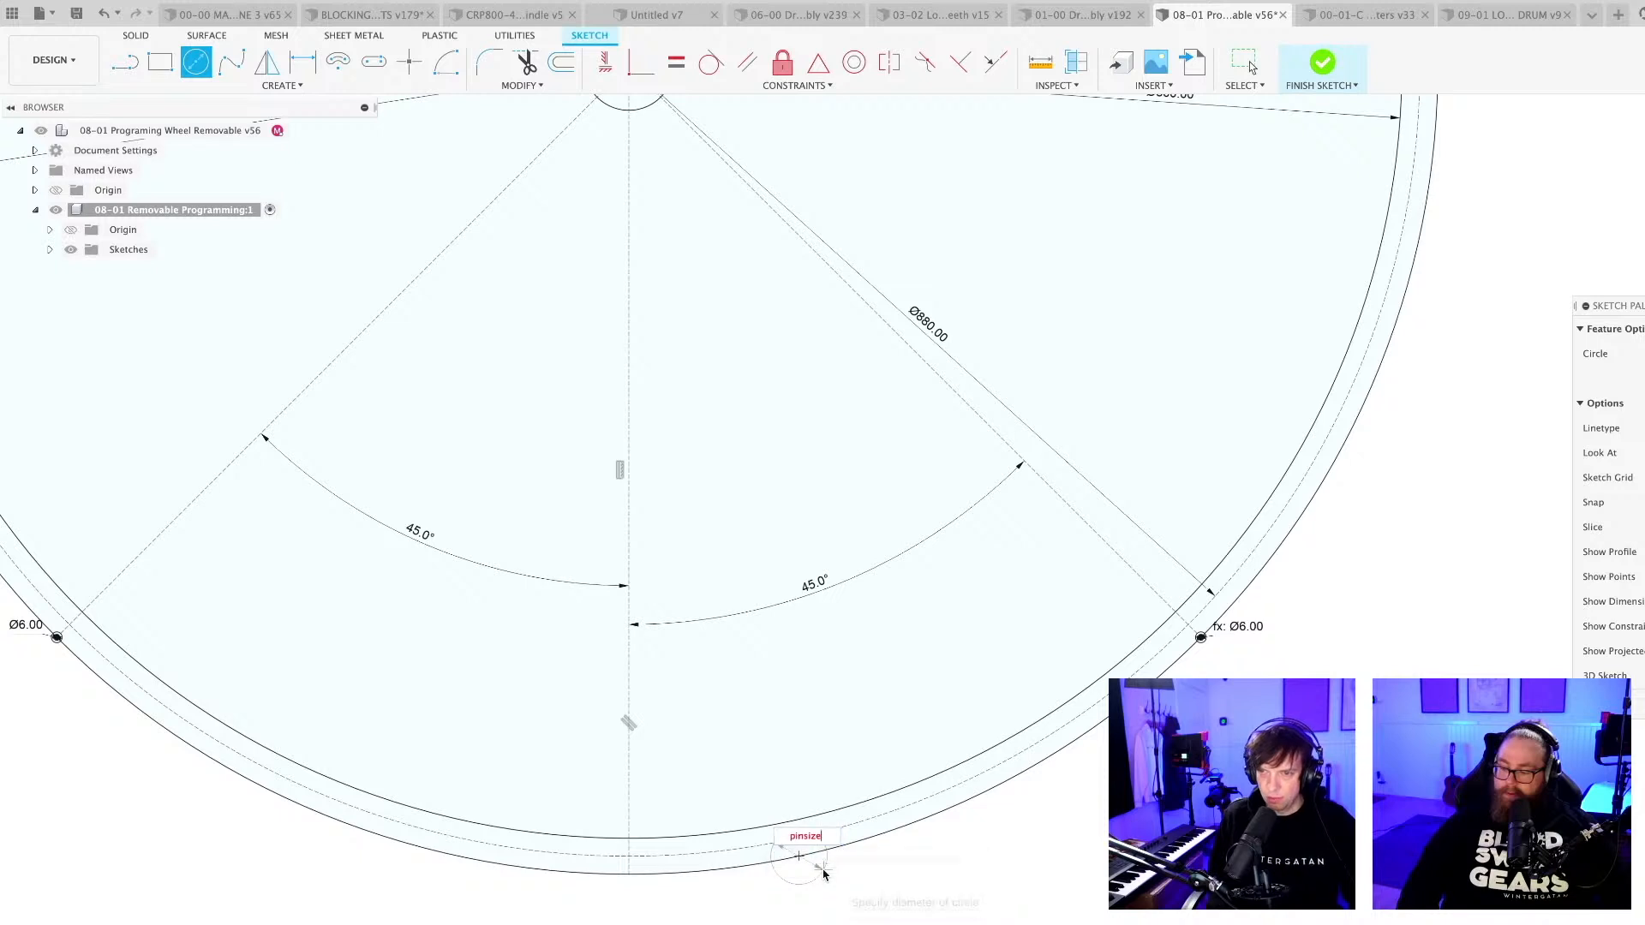
{"action": "key", "text": "Return"}
{"action": "key", "text": "Escape"}
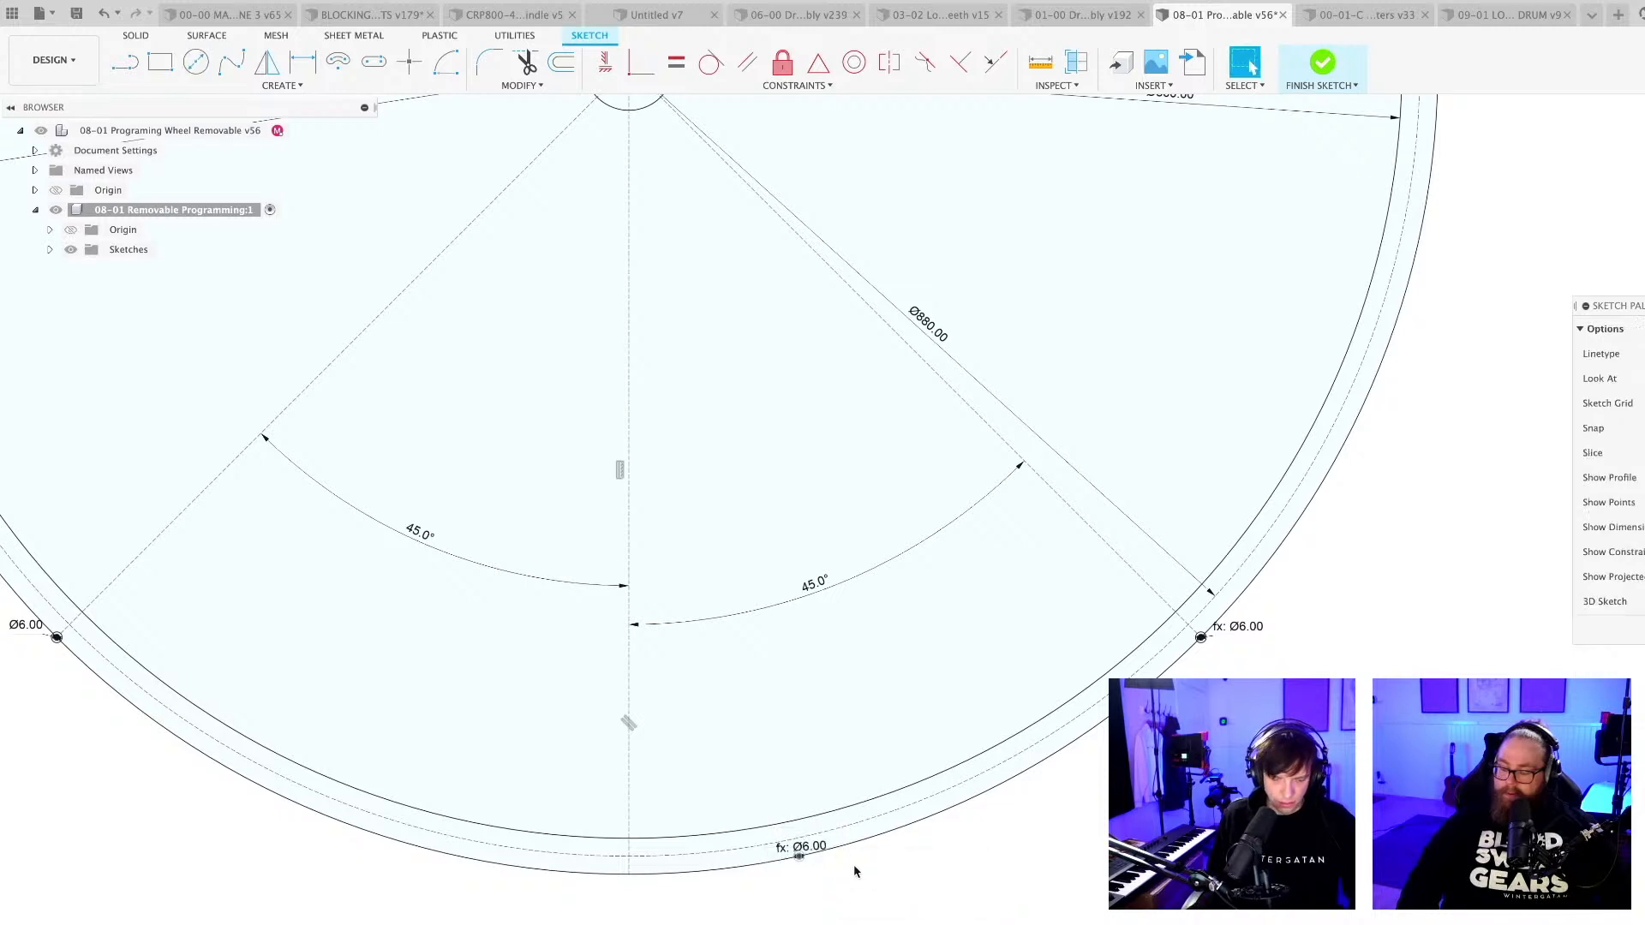
Draw another pinsize-diameter circle centred on the outer circle, between the left 45° radial line and the vertical centreline.
{"action": "key", "text": "c"}
{"action": "scroll", "coordinate": [884, 855], "scroll_direction": "down", "scroll_amount": 3}
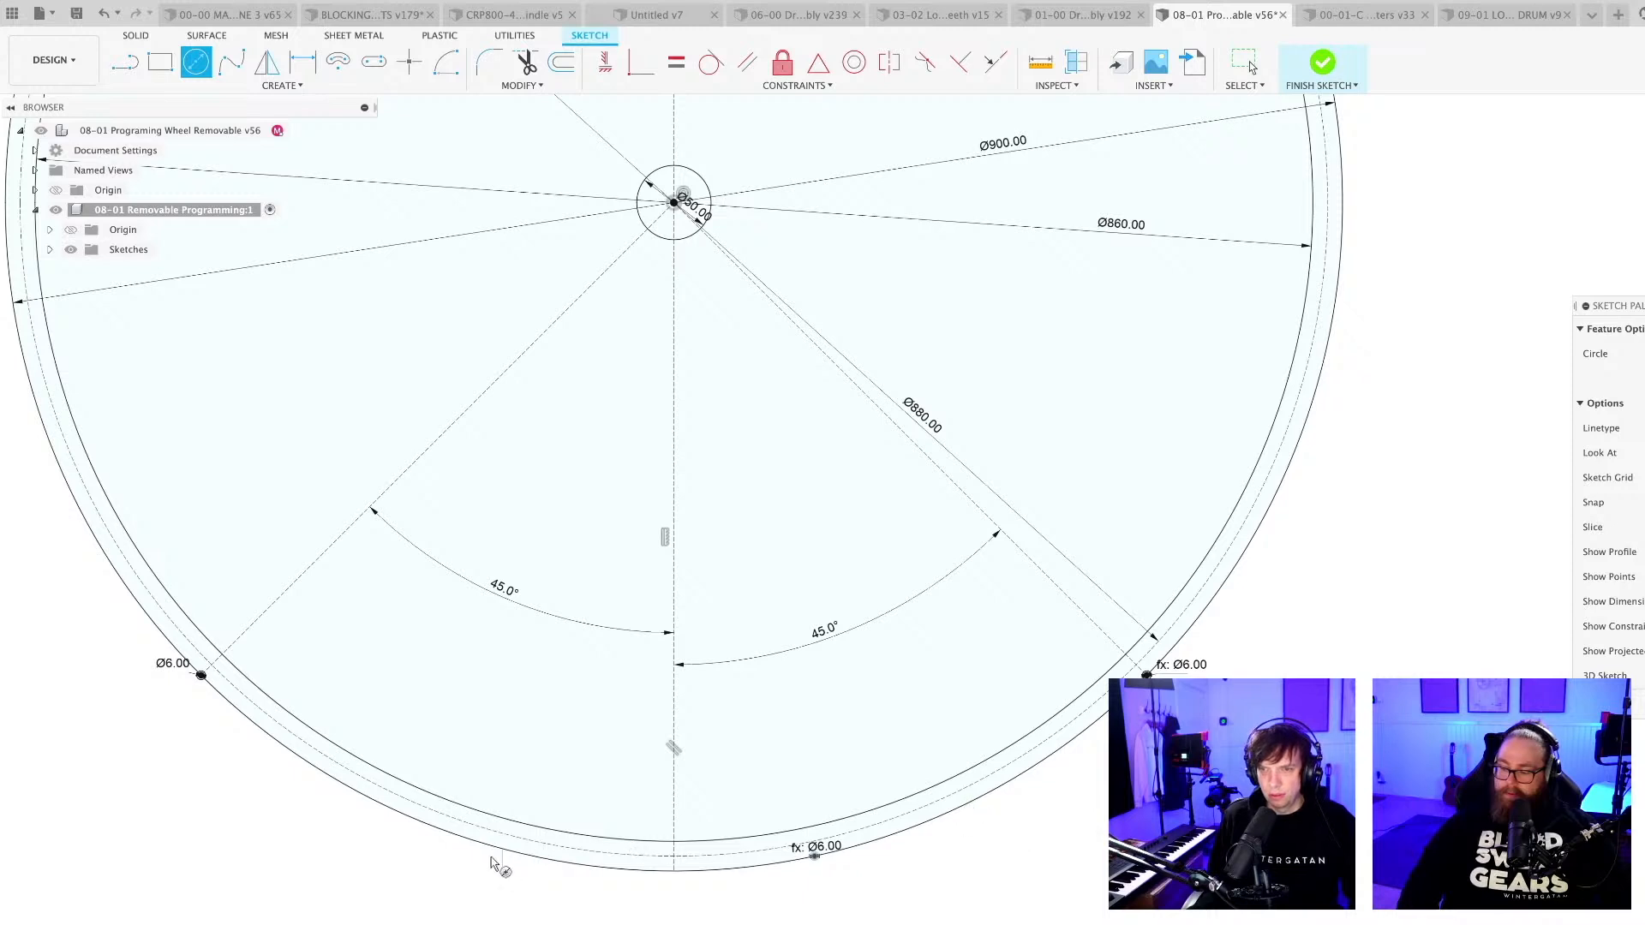
{"action": "left_click", "coordinate": [323, 772]}
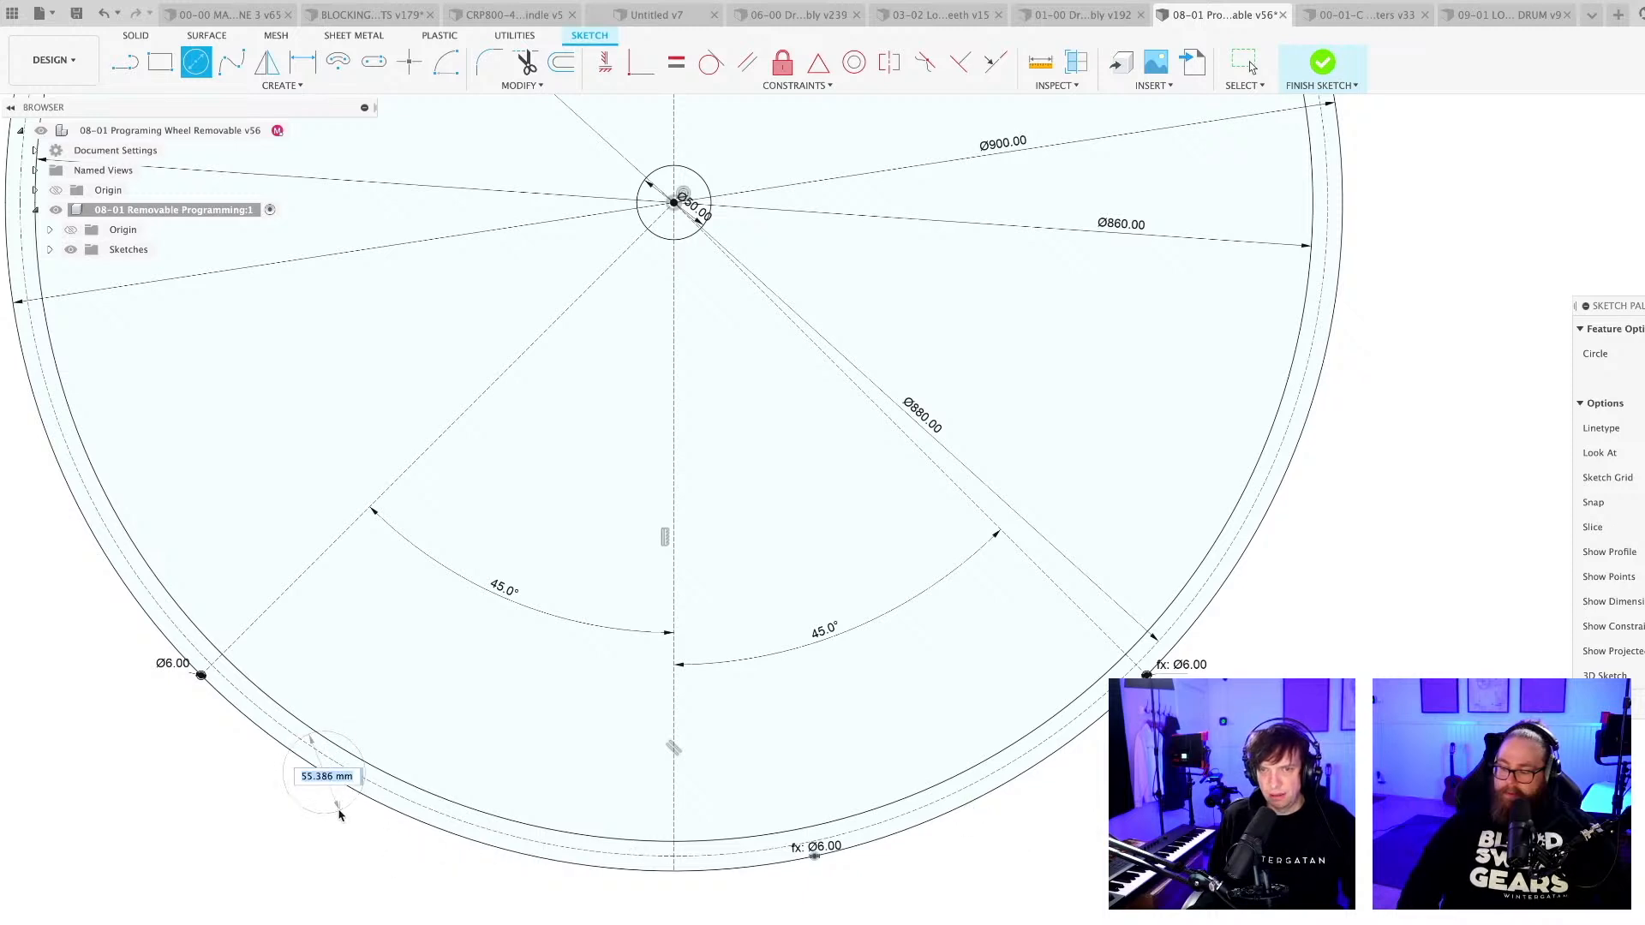
{"action": "type", "text": "pi"}
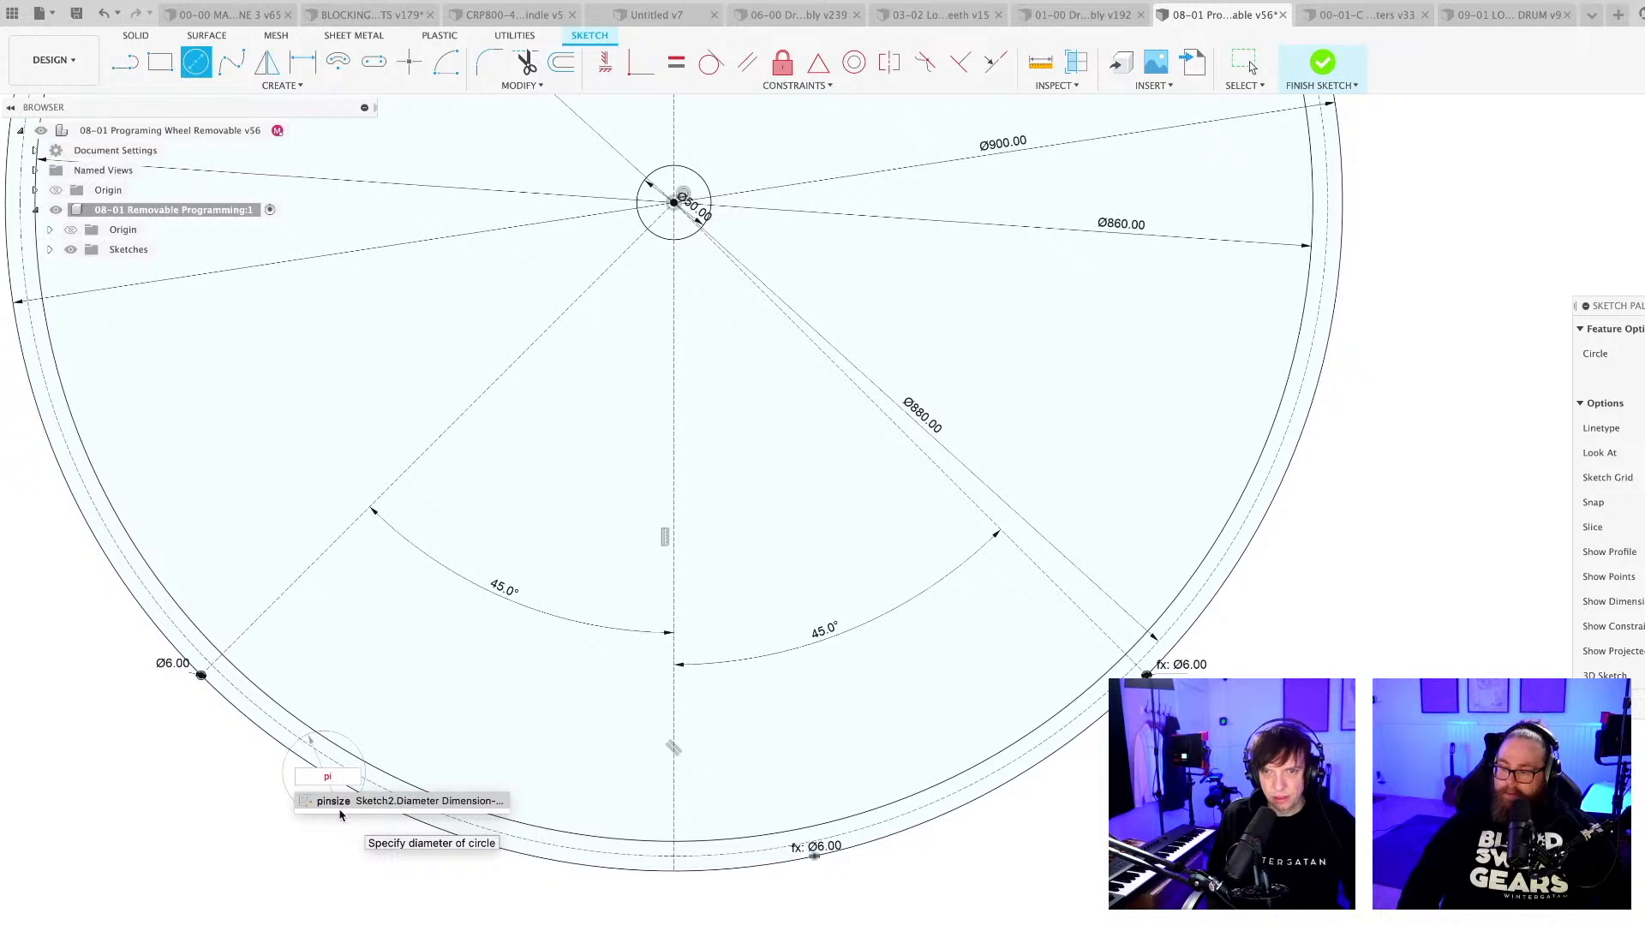
{"action": "left_click", "coordinate": [339, 809]}
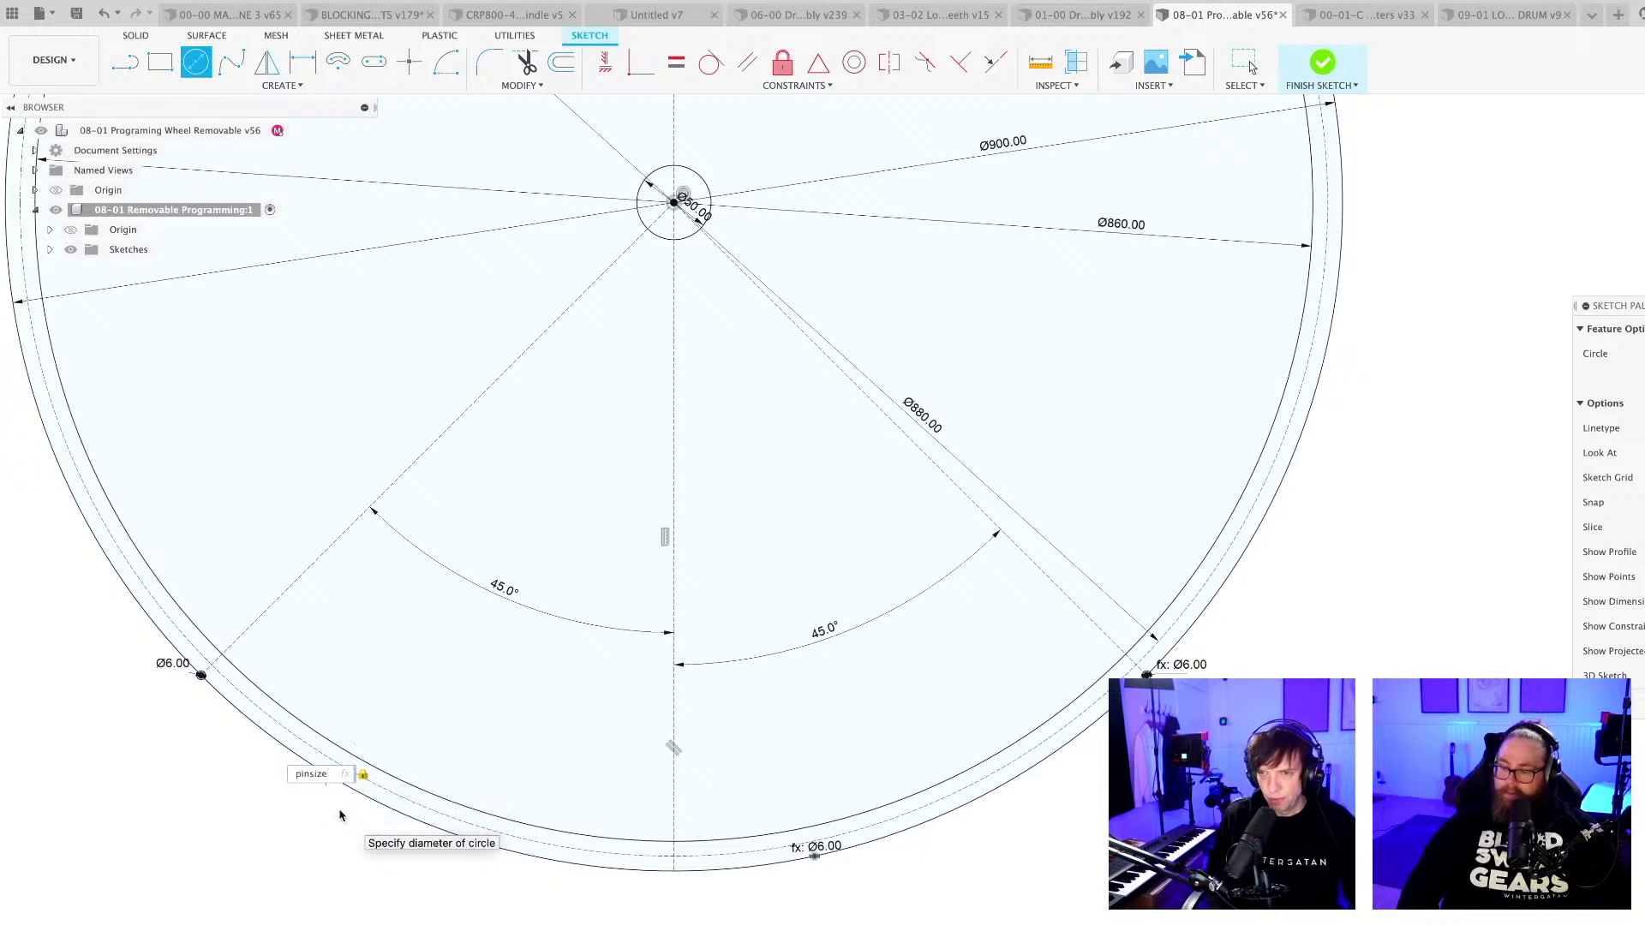
{"action": "key", "text": "Return"}
{"action": "key", "text": "Escape"}
Draw a construction line from the pin circle between the left 45° line and the vertical centreline to the wheel's centre.
{"action": "scroll", "coordinate": [352, 825], "scroll_direction": "up", "scroll_amount": 5}
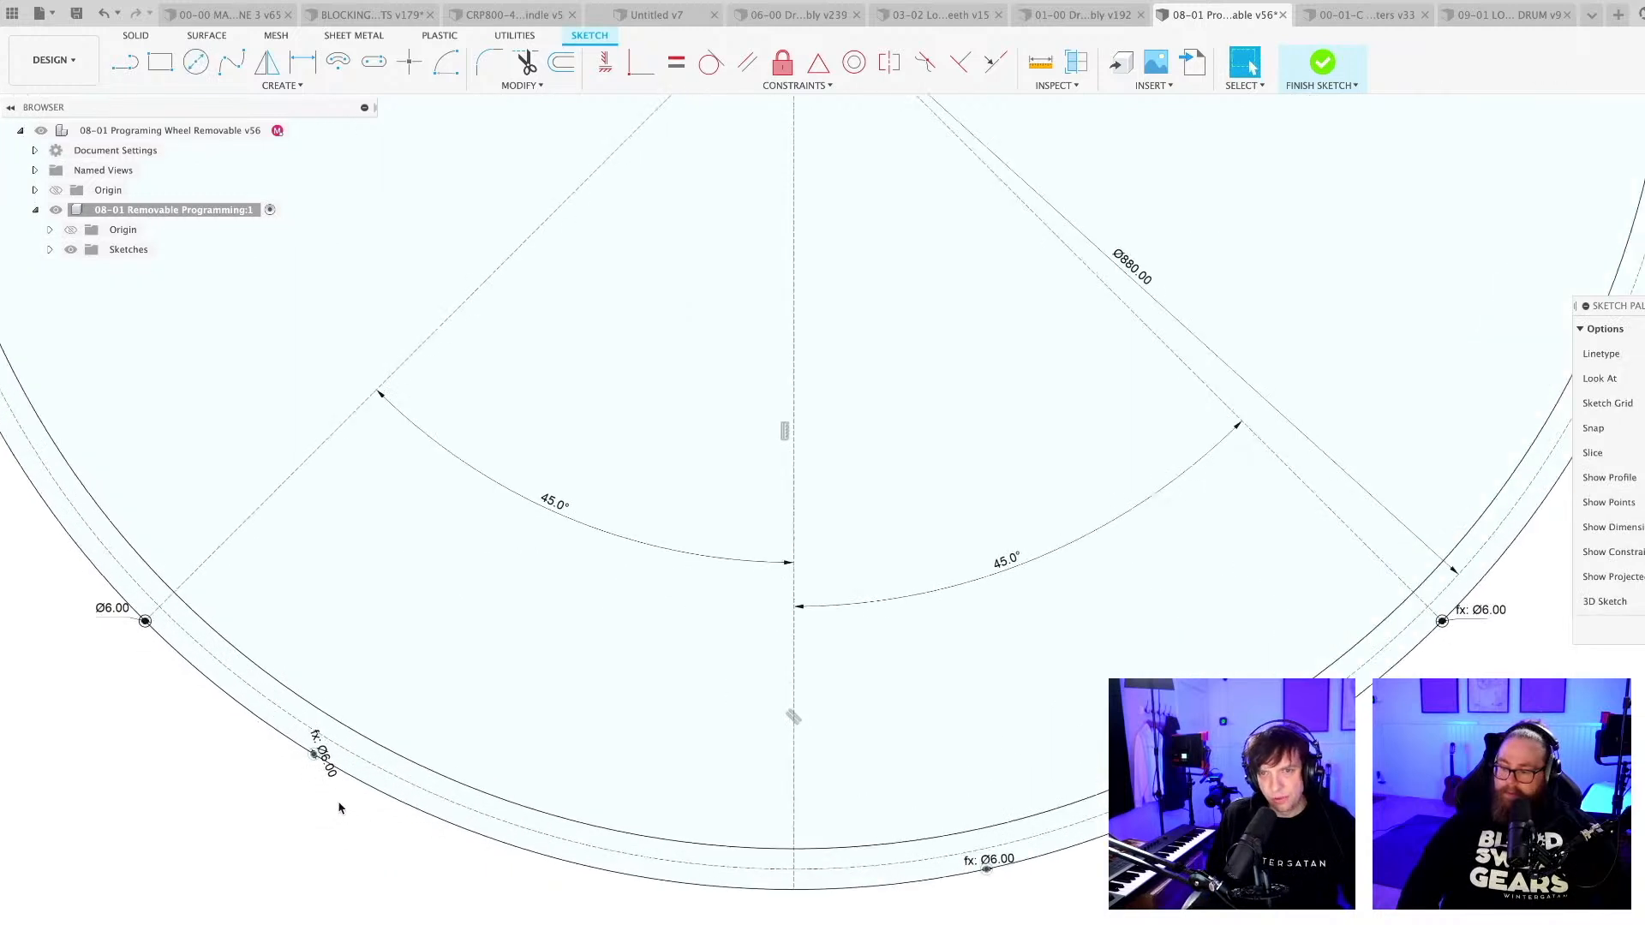
{"action": "key", "text": "l"}
{"action": "left_click", "coordinate": [302, 728]}
{"action": "scroll", "coordinate": [594, 664], "scroll_direction": "down", "scroll_amount": 6}
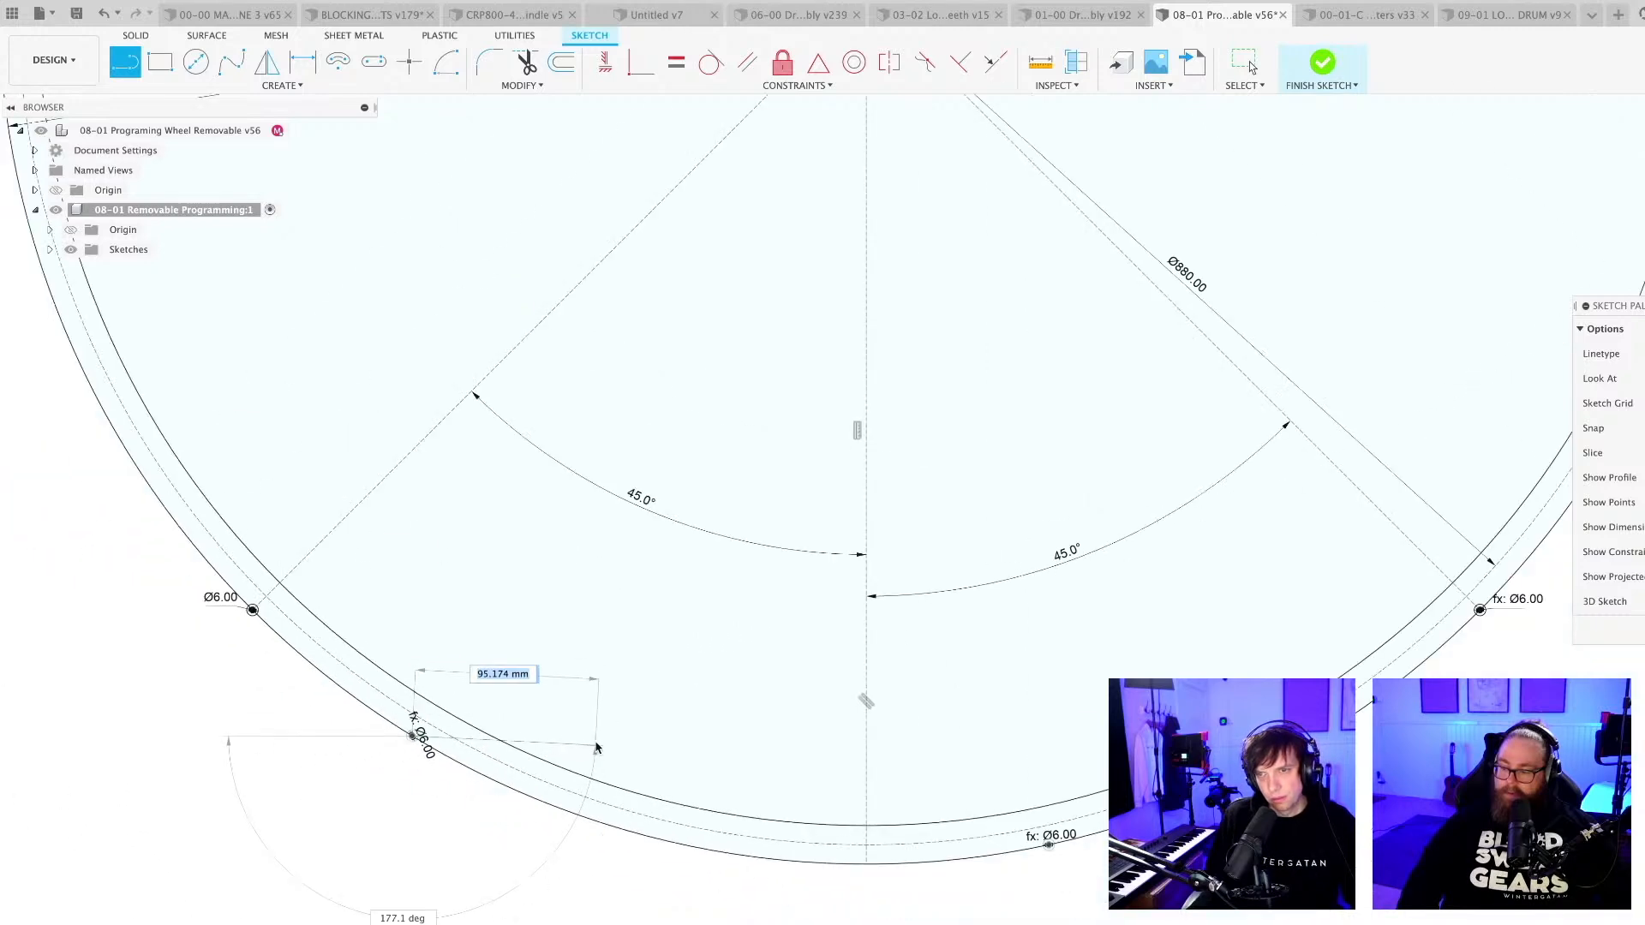
{"action": "left_click", "coordinate": [765, 277]}
{"action": "key", "text": "Escape"}
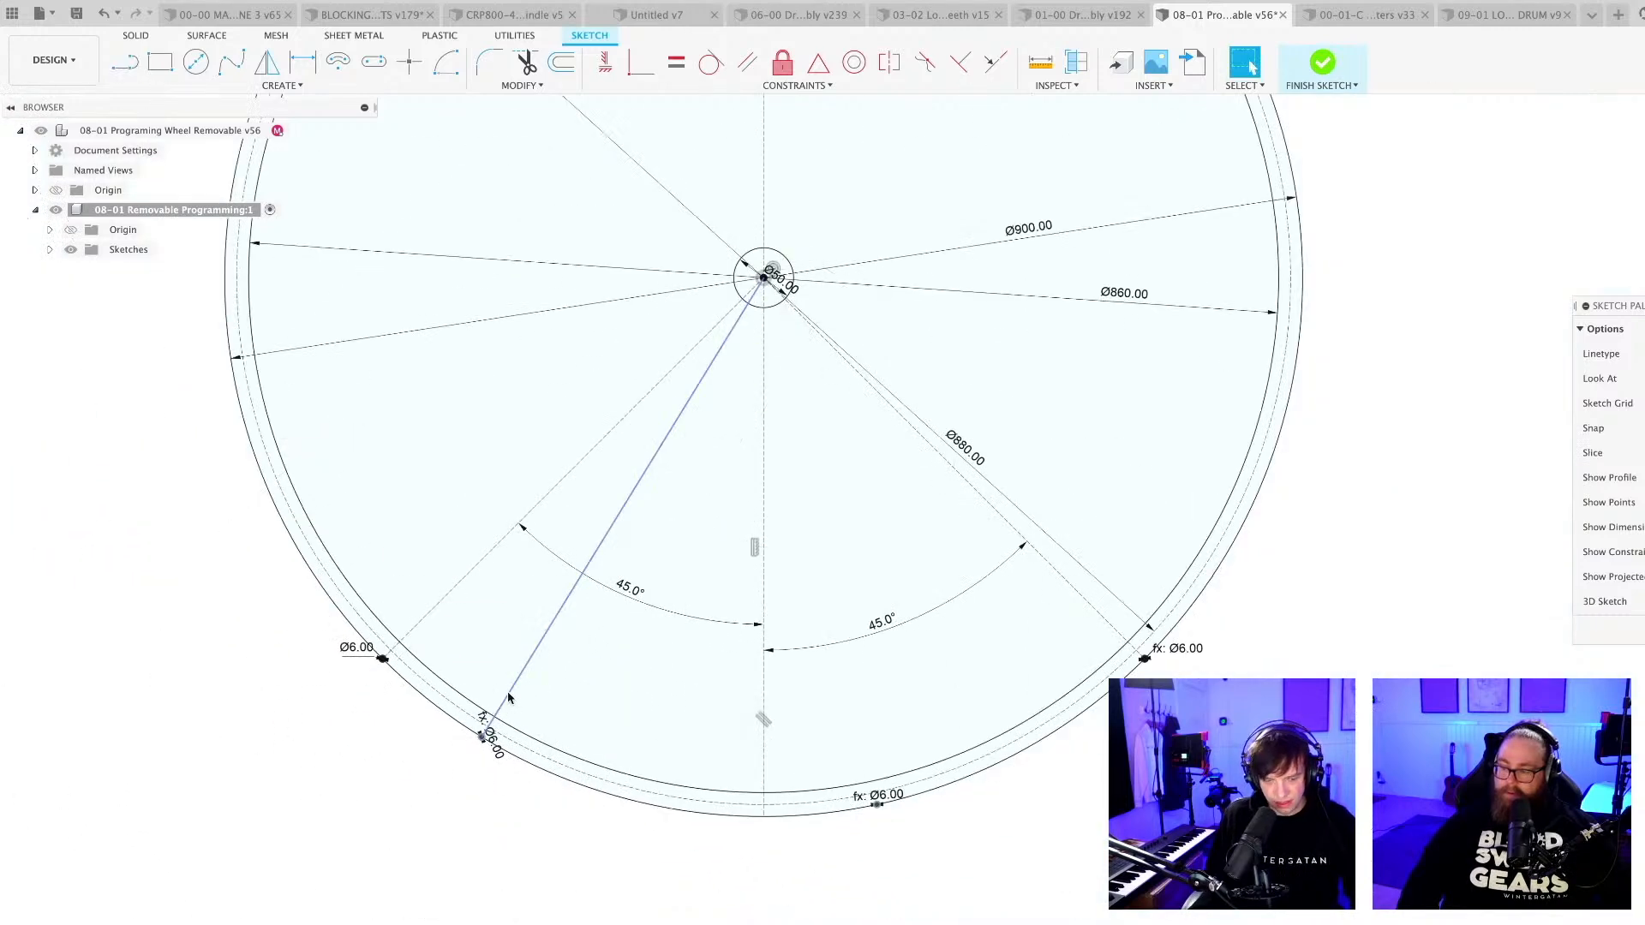
{"action": "left_click", "coordinate": [505, 699]}
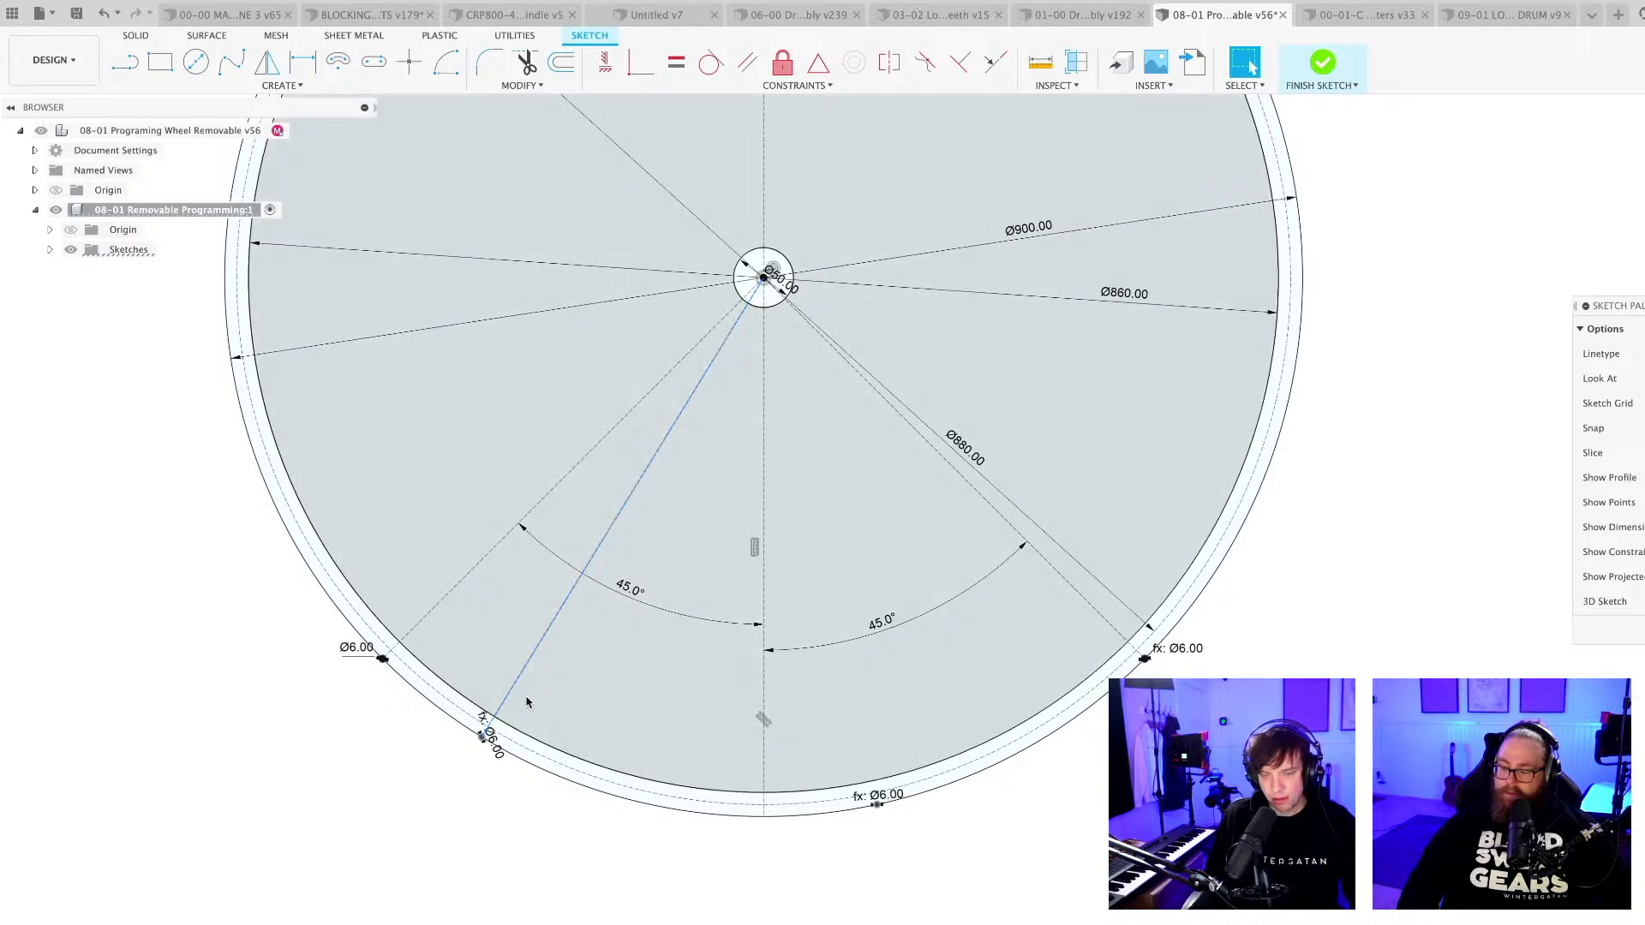
Dimension the angle between the left 45° radial line and the new construction line as 20°.
{"action": "key", "text": "d"}
{"action": "left_click", "coordinate": [502, 541]}
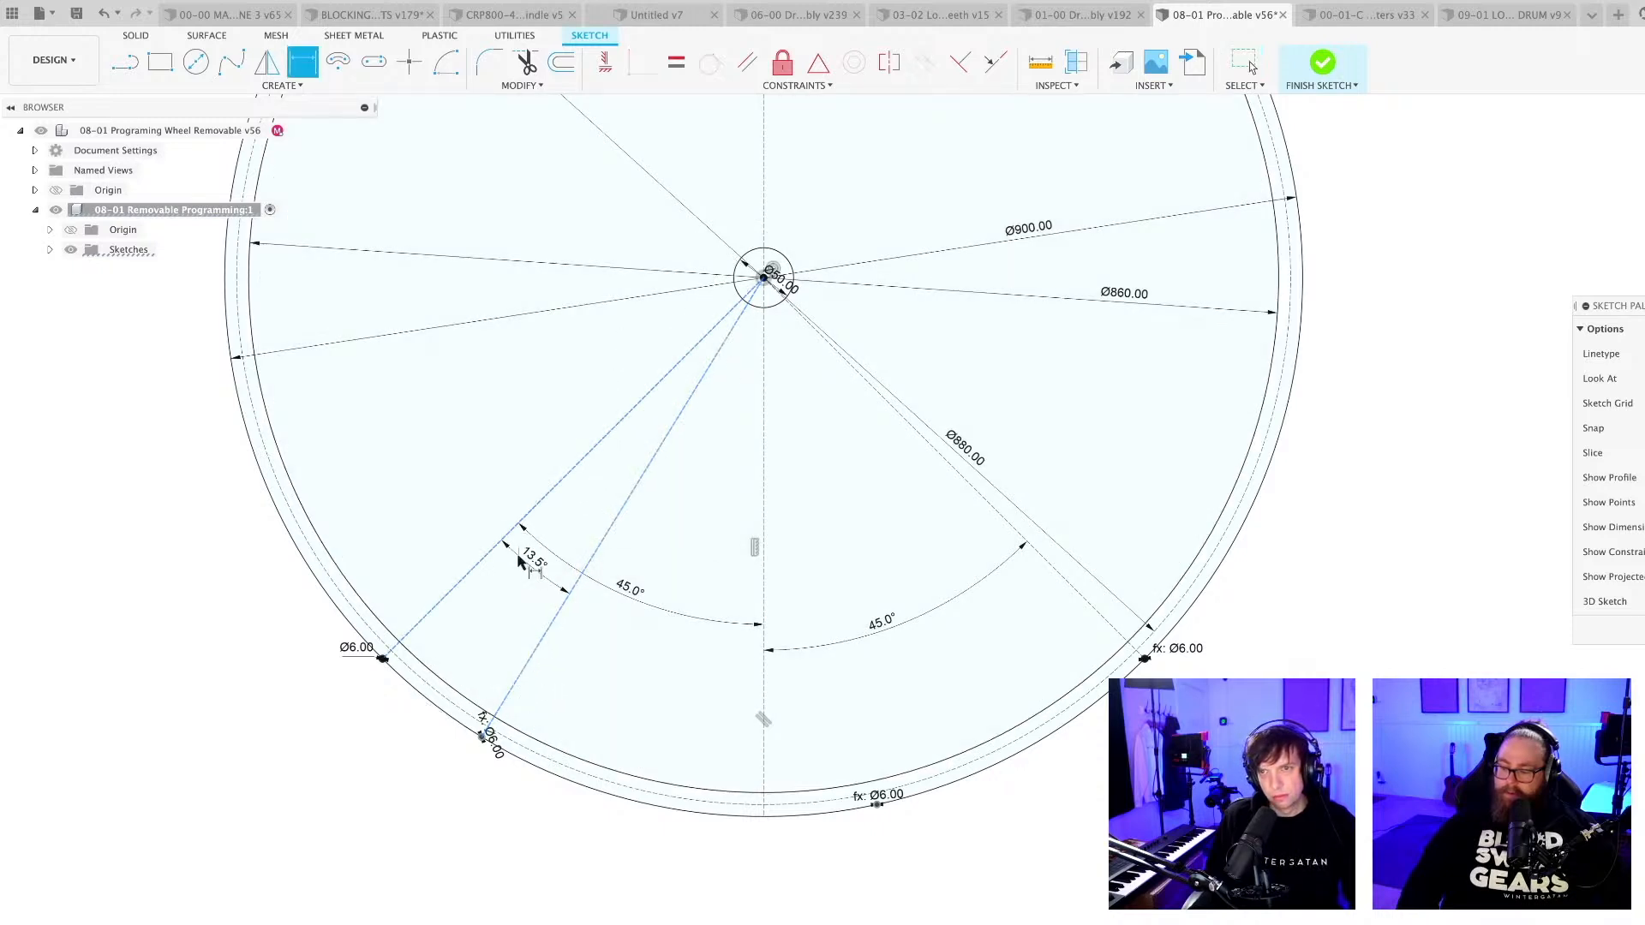
{"action": "left_click", "coordinate": [519, 561]}
{"action": "type", "text": "20"}
{"action": "key", "text": "Return"}
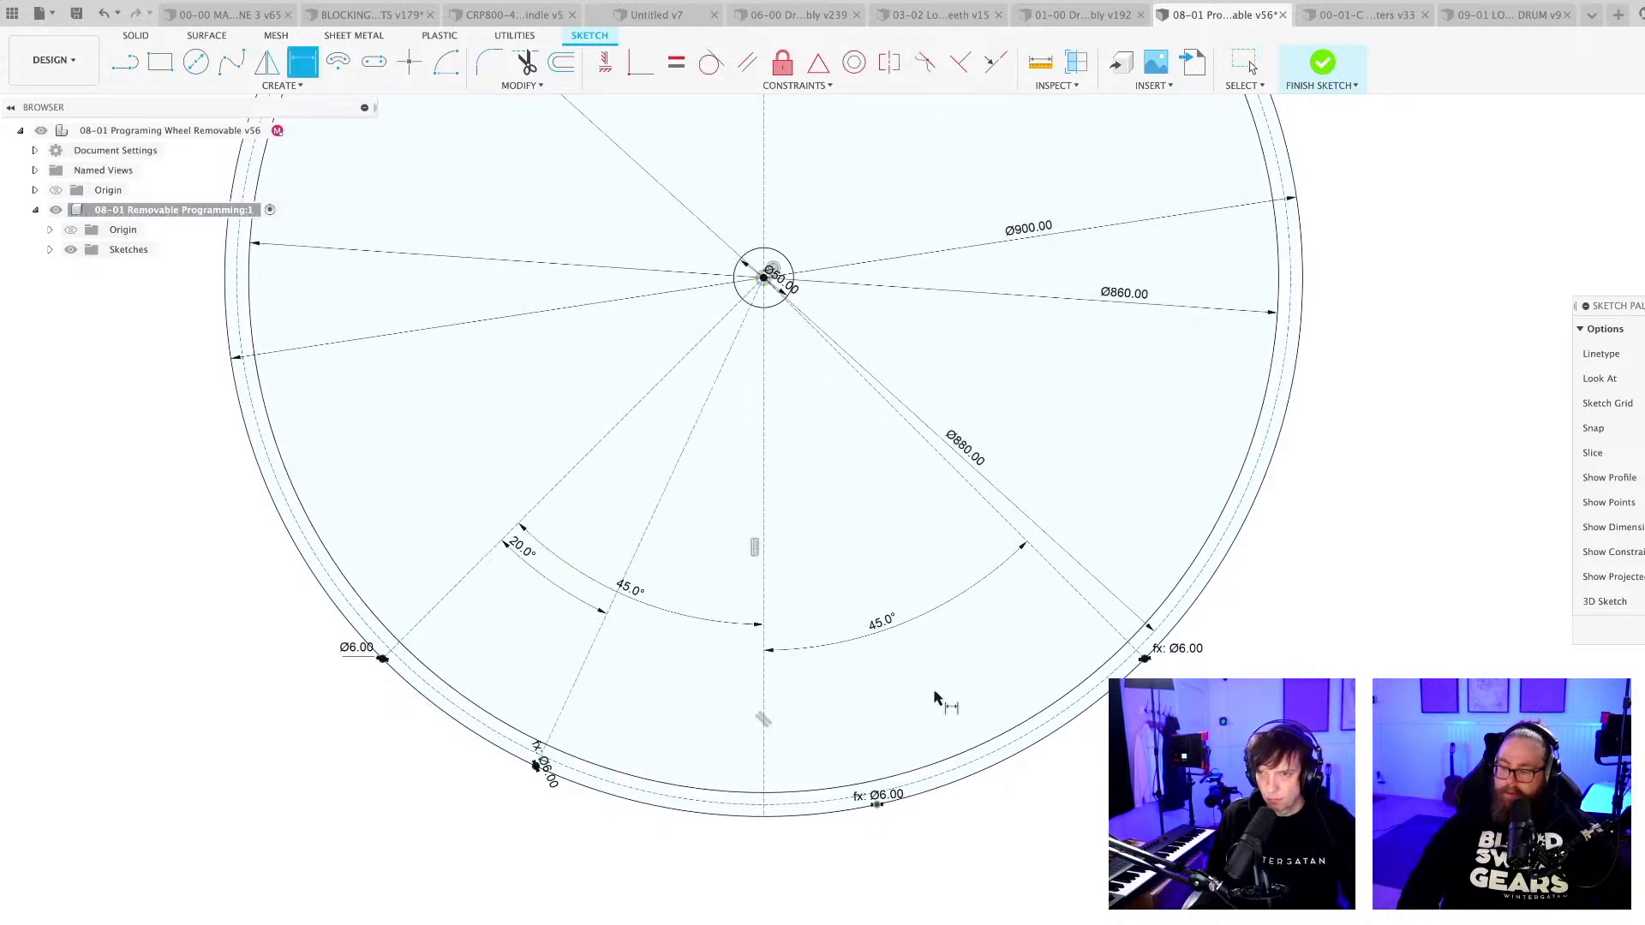
Draw a construction line from the pin circle just right of the vertical centreline to the wheel's centre.
{"action": "middle_click_drag", "start_coordinate": [1016, 864], "coordinate": [948, 864]}
{"action": "key", "text": "d"}
{"action": "scroll", "coordinate": [788, 813], "scroll_direction": "up", "scroll_amount": 10}
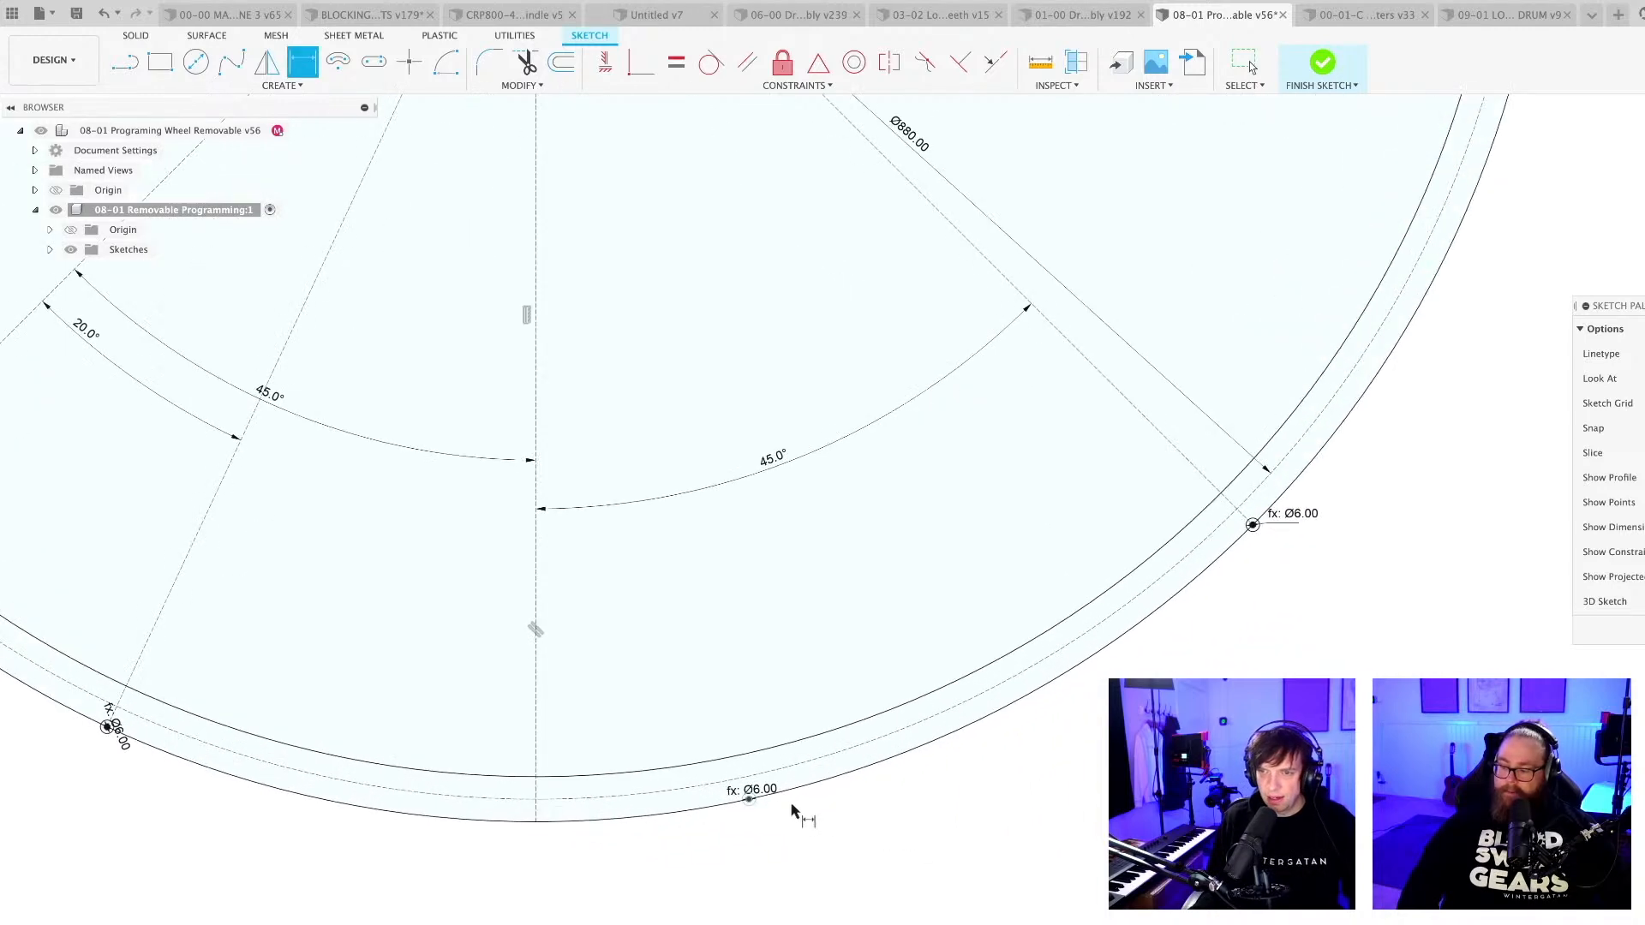
{"action": "key", "text": "Escape"}
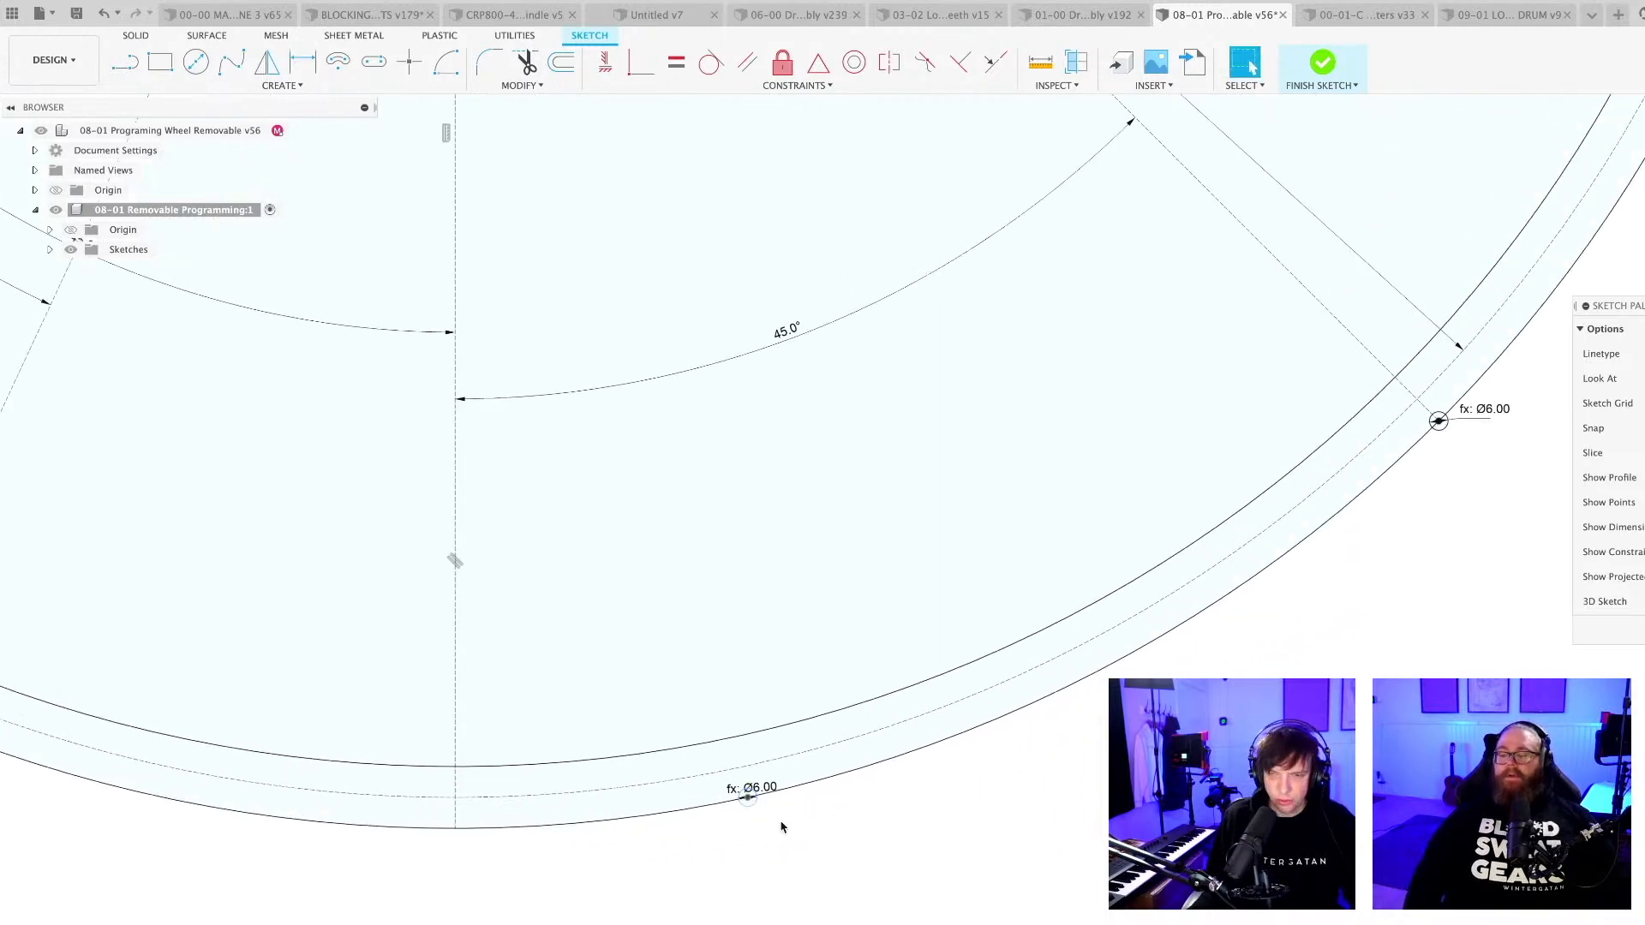
{"action": "key", "text": "l"}
{"action": "scroll", "coordinate": [747, 799], "scroll_direction": "up", "scroll_amount": 4}
{"action": "left_click", "coordinate": [742, 797]}
{"action": "scroll", "coordinate": [743, 801], "scroll_direction": "down", "scroll_amount": 8}
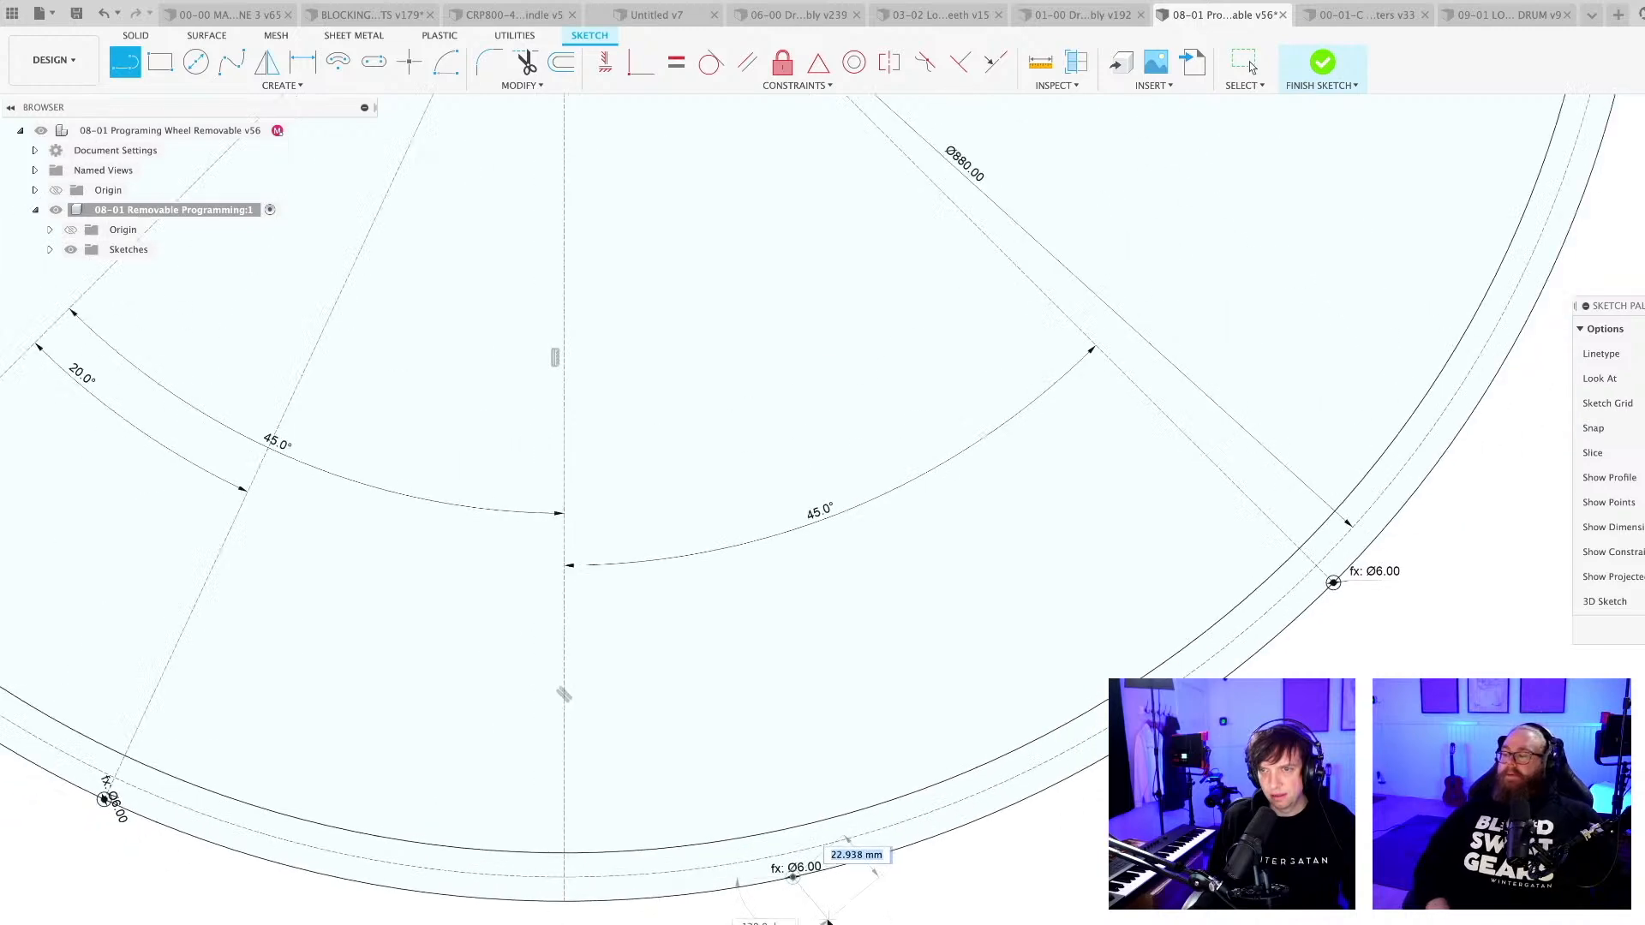
{"action": "left_click", "coordinate": [647, 163]}
{"action": "key", "text": "Escape"}
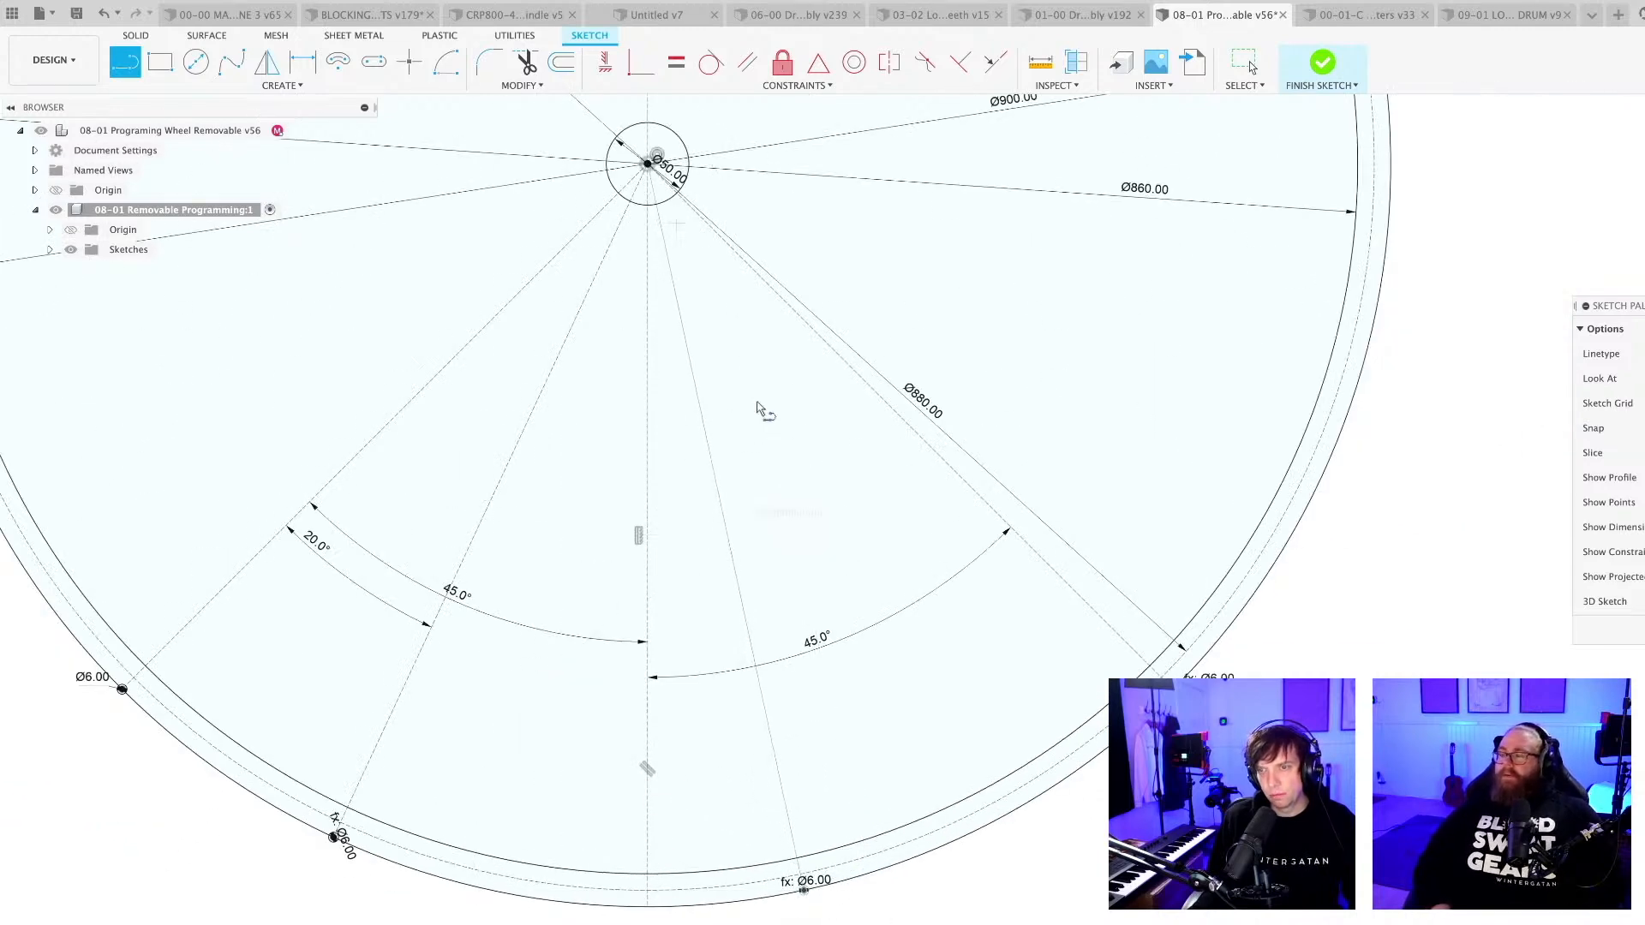
{"action": "key", "text": "Escape"}
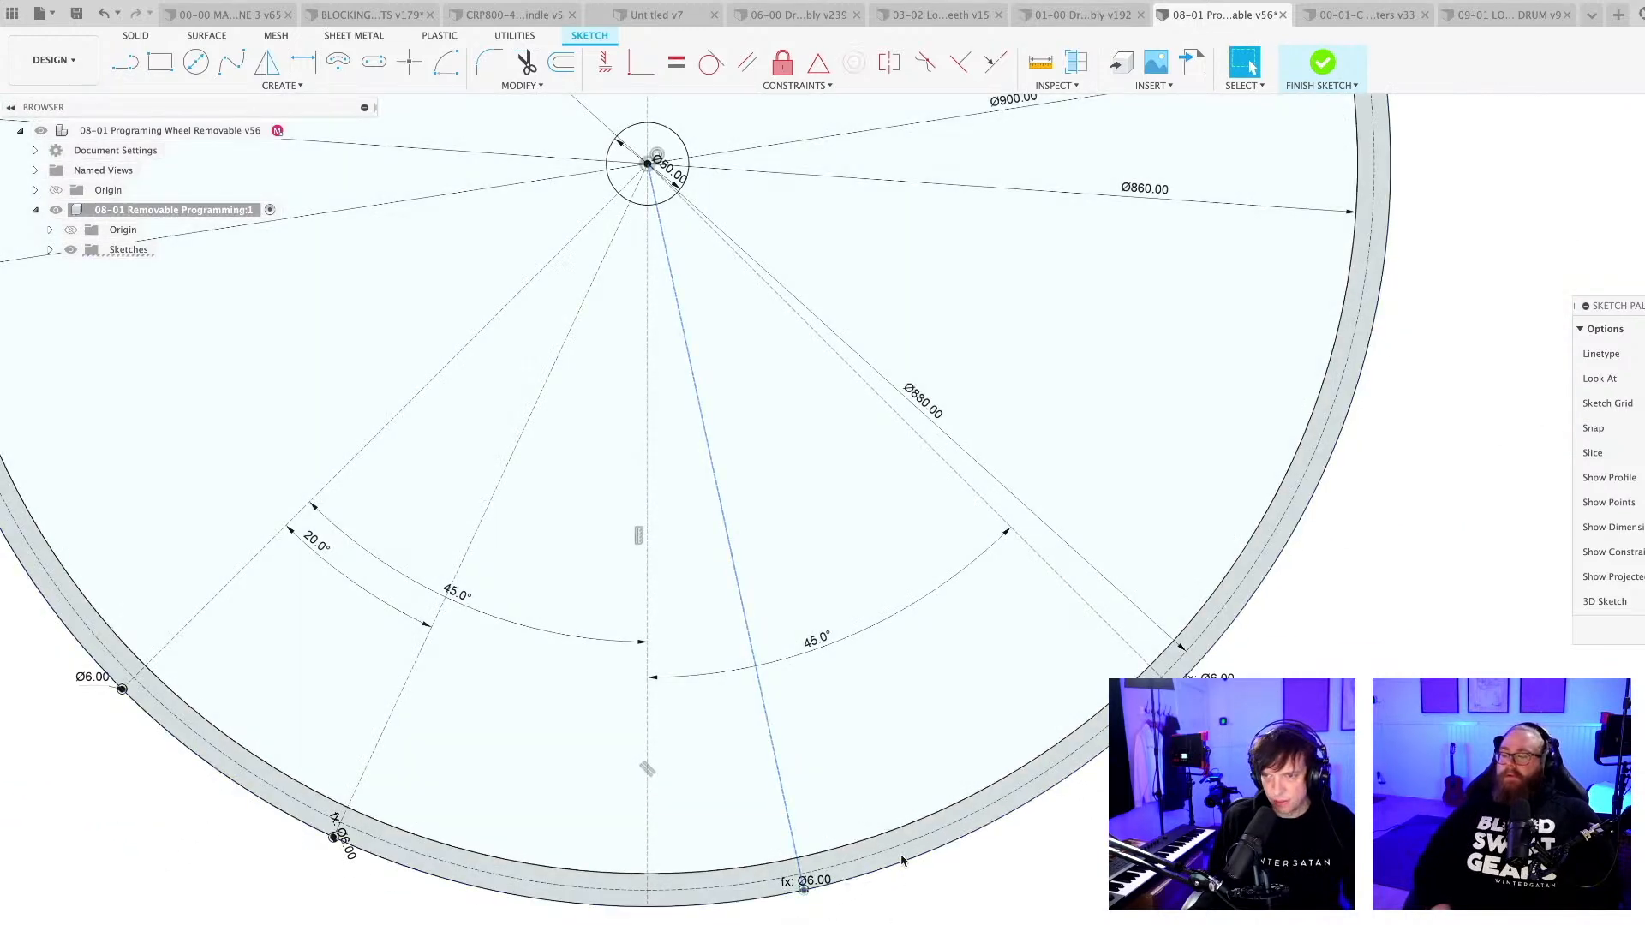
Dimension the angle between the vertical centreline and the new radial line on its right as 10°.
{"action": "key", "text": "d"}
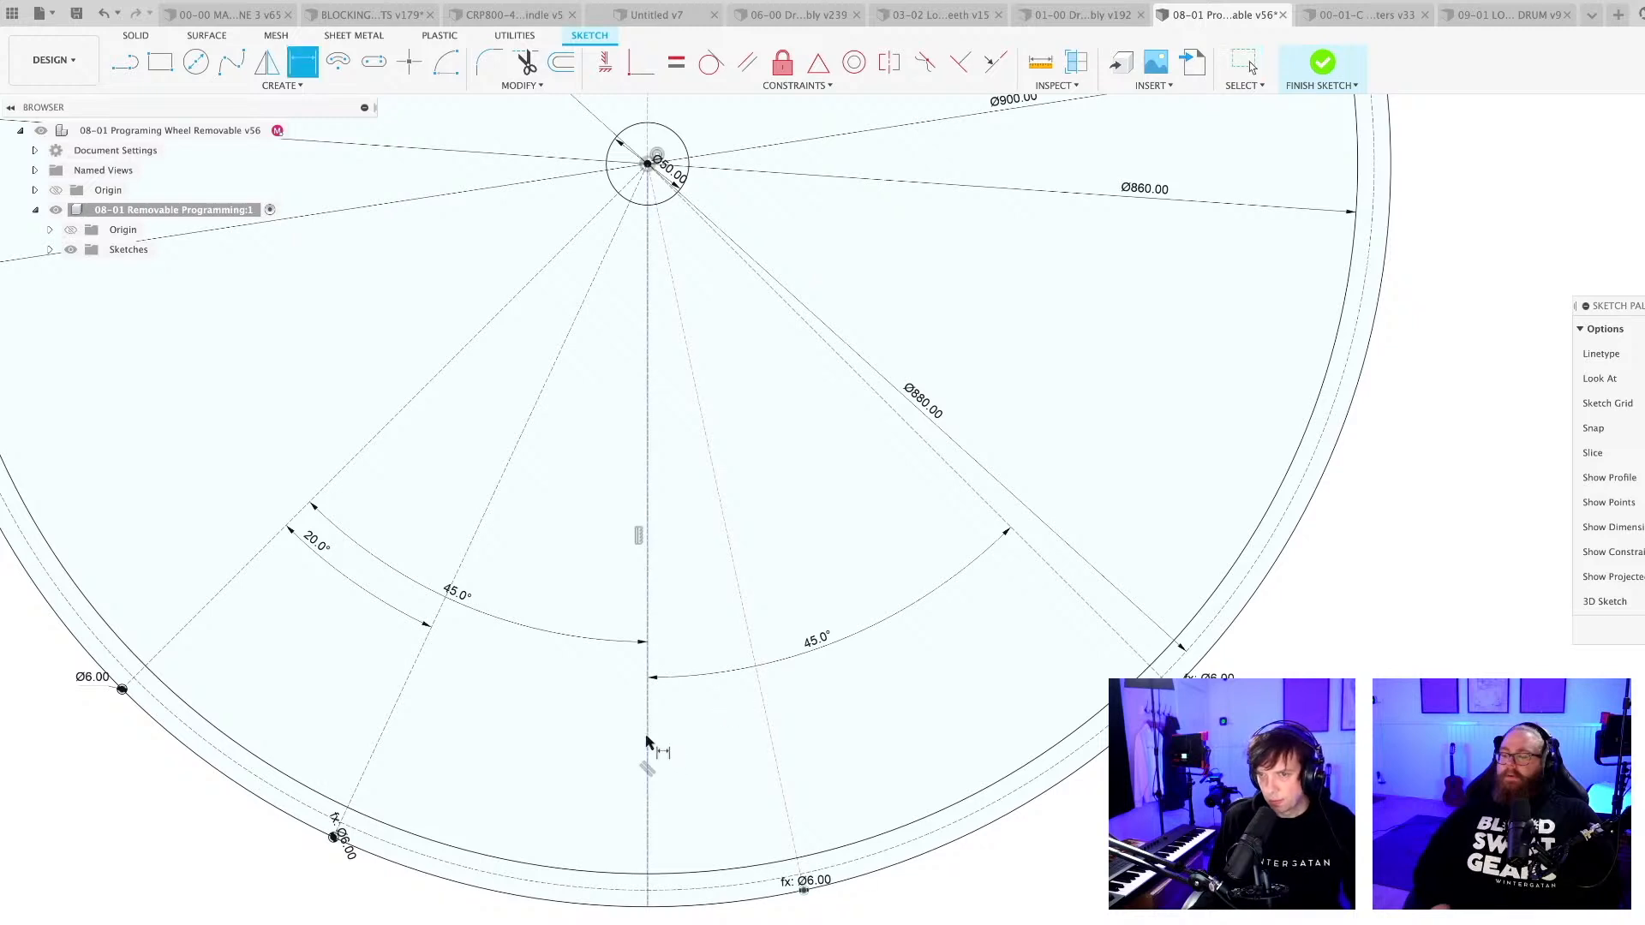
{"action": "left_click", "coordinate": [769, 747]}
{"action": "left_click", "coordinate": [647, 755]}
{"action": "left_click", "coordinate": [721, 759]}
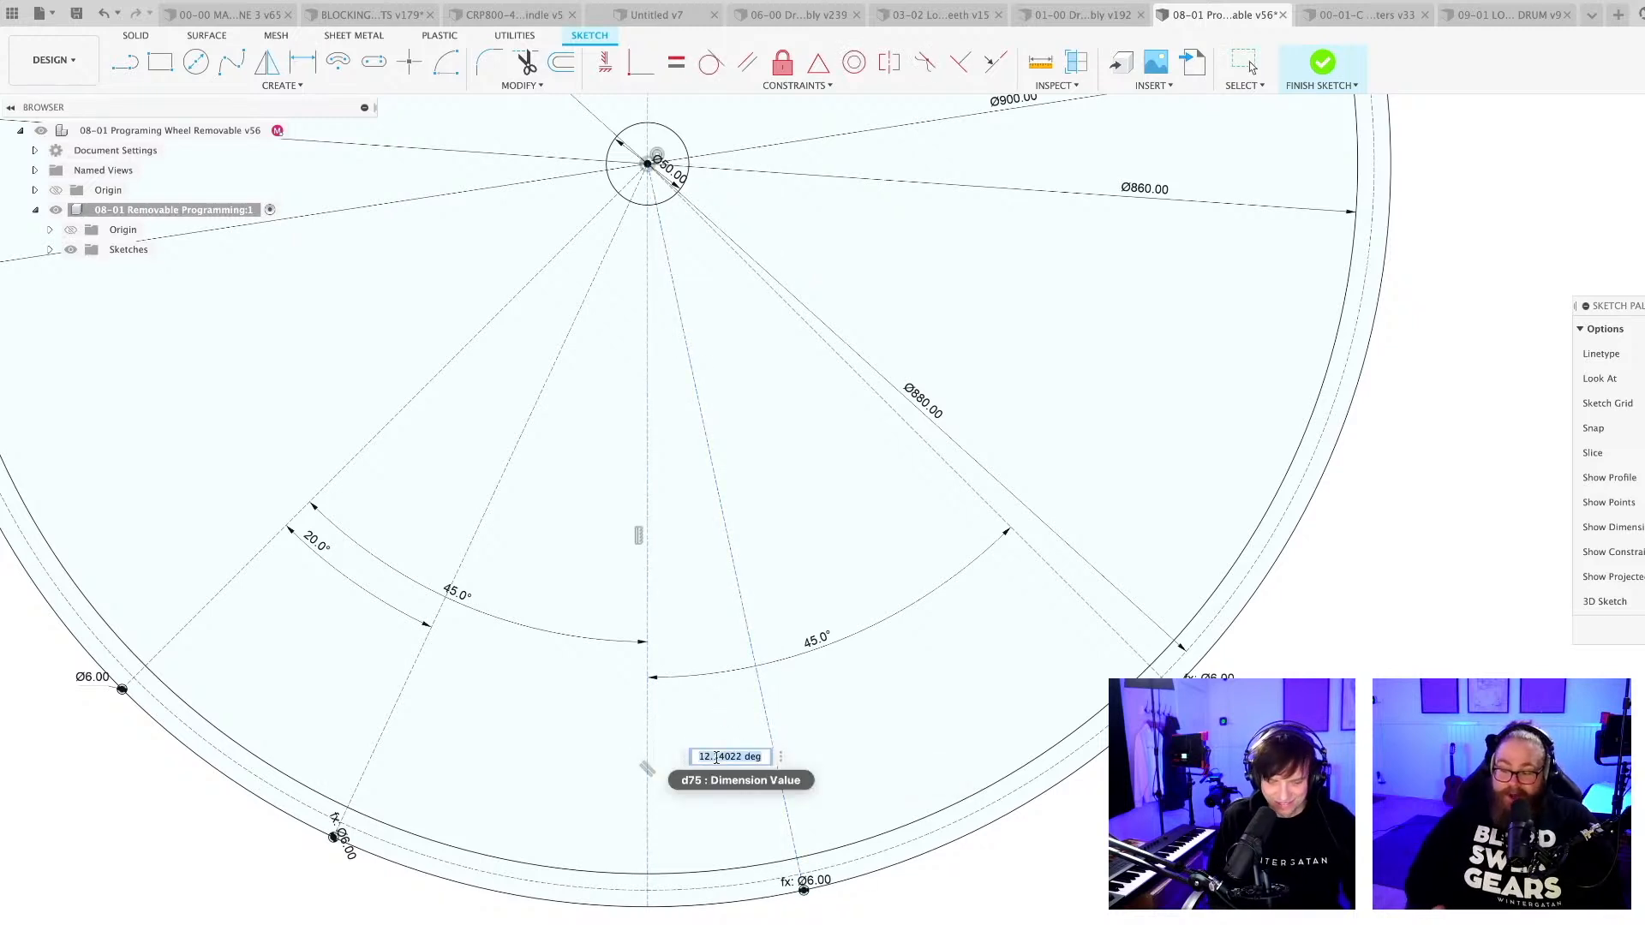
{"action": "type", "text": "10"}
{"action": "key", "text": "Return"}
{"action": "scroll", "coordinate": [789, 823], "scroll_direction": "down", "scroll_amount": 3}
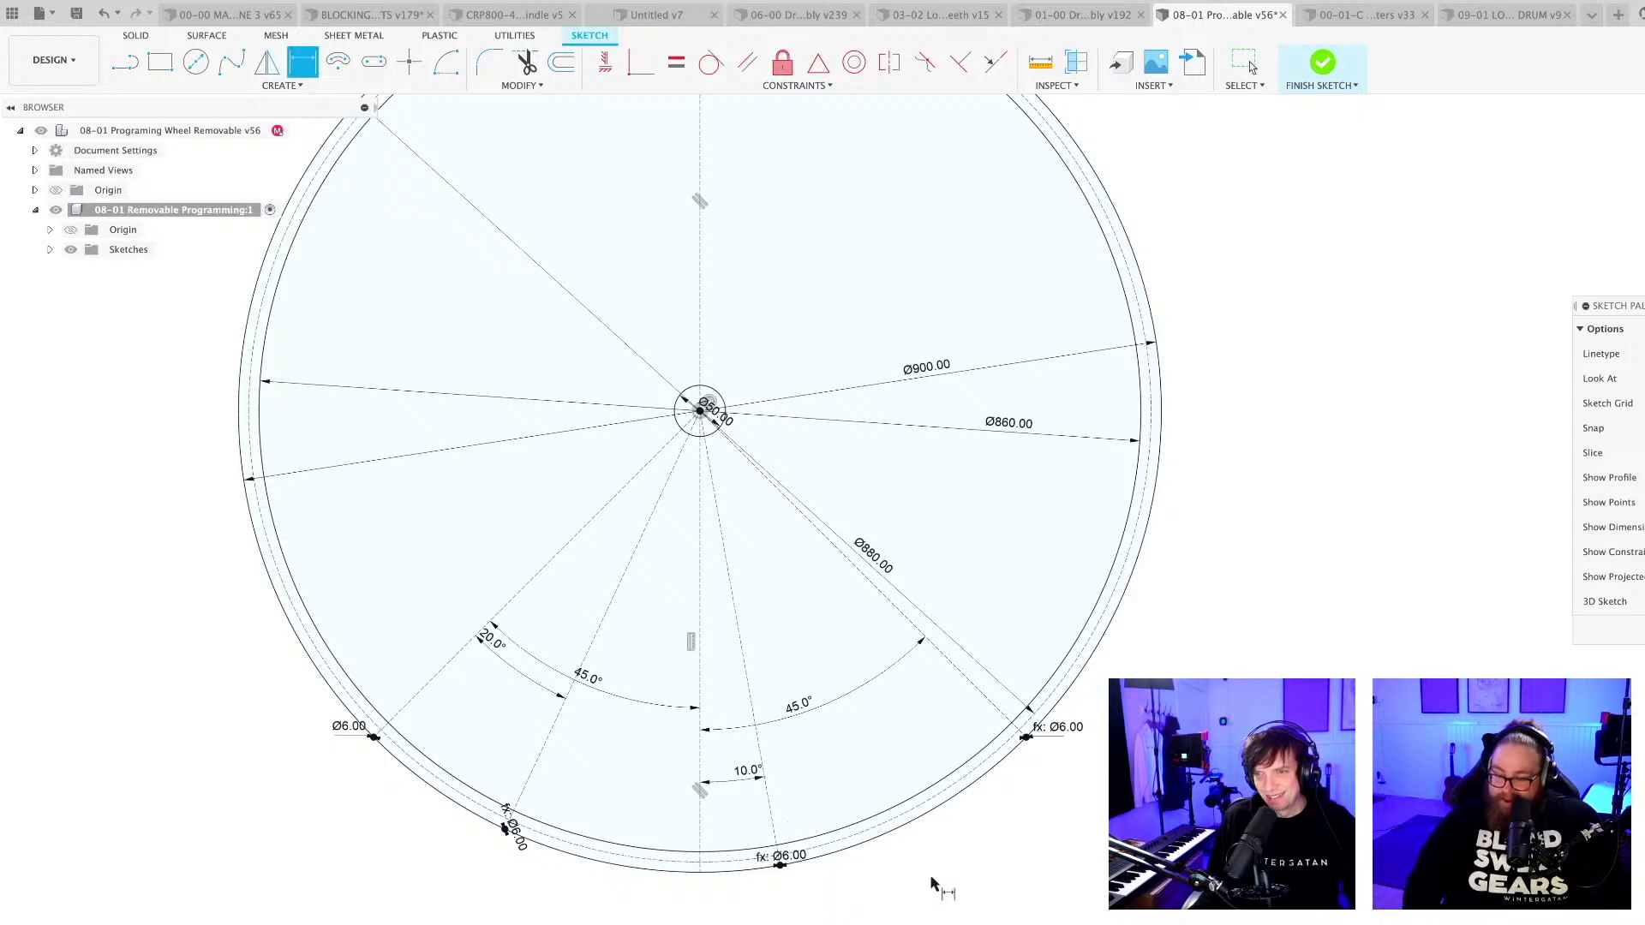
Set the angle between the vertical centreline and the radial line just right of it to 20°, and save the design.
{"action": "key", "text": "Escape"}
{"action": "double_click", "coordinate": [746, 774]}
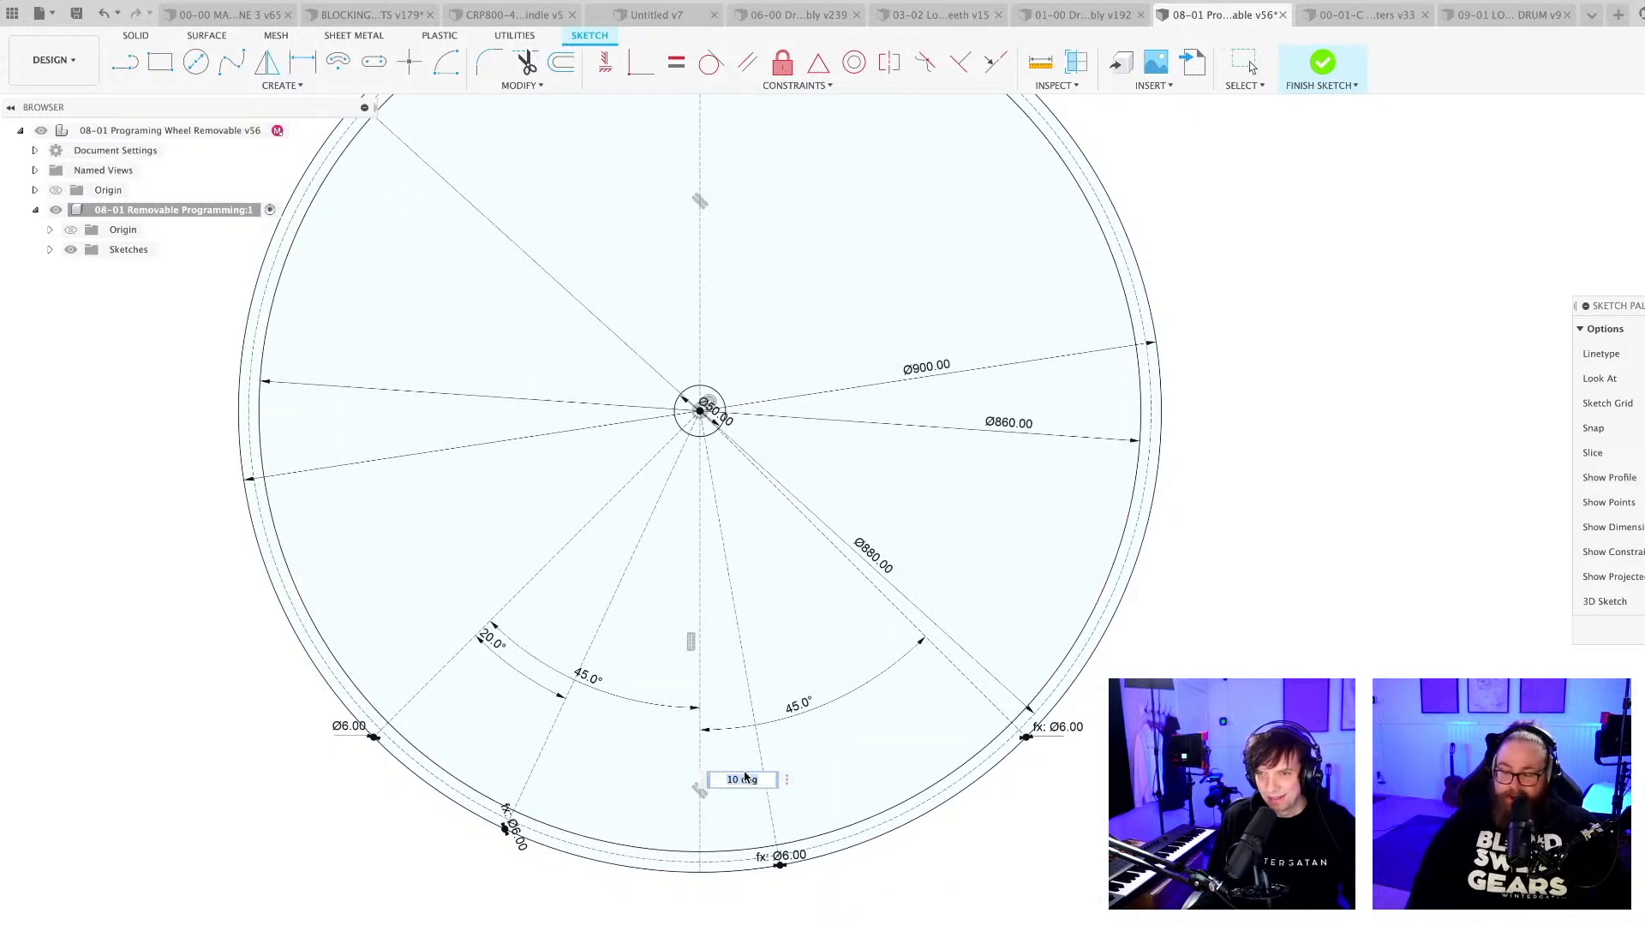
{"action": "type", "text": "20"}
{"action": "key", "text": "Return"}
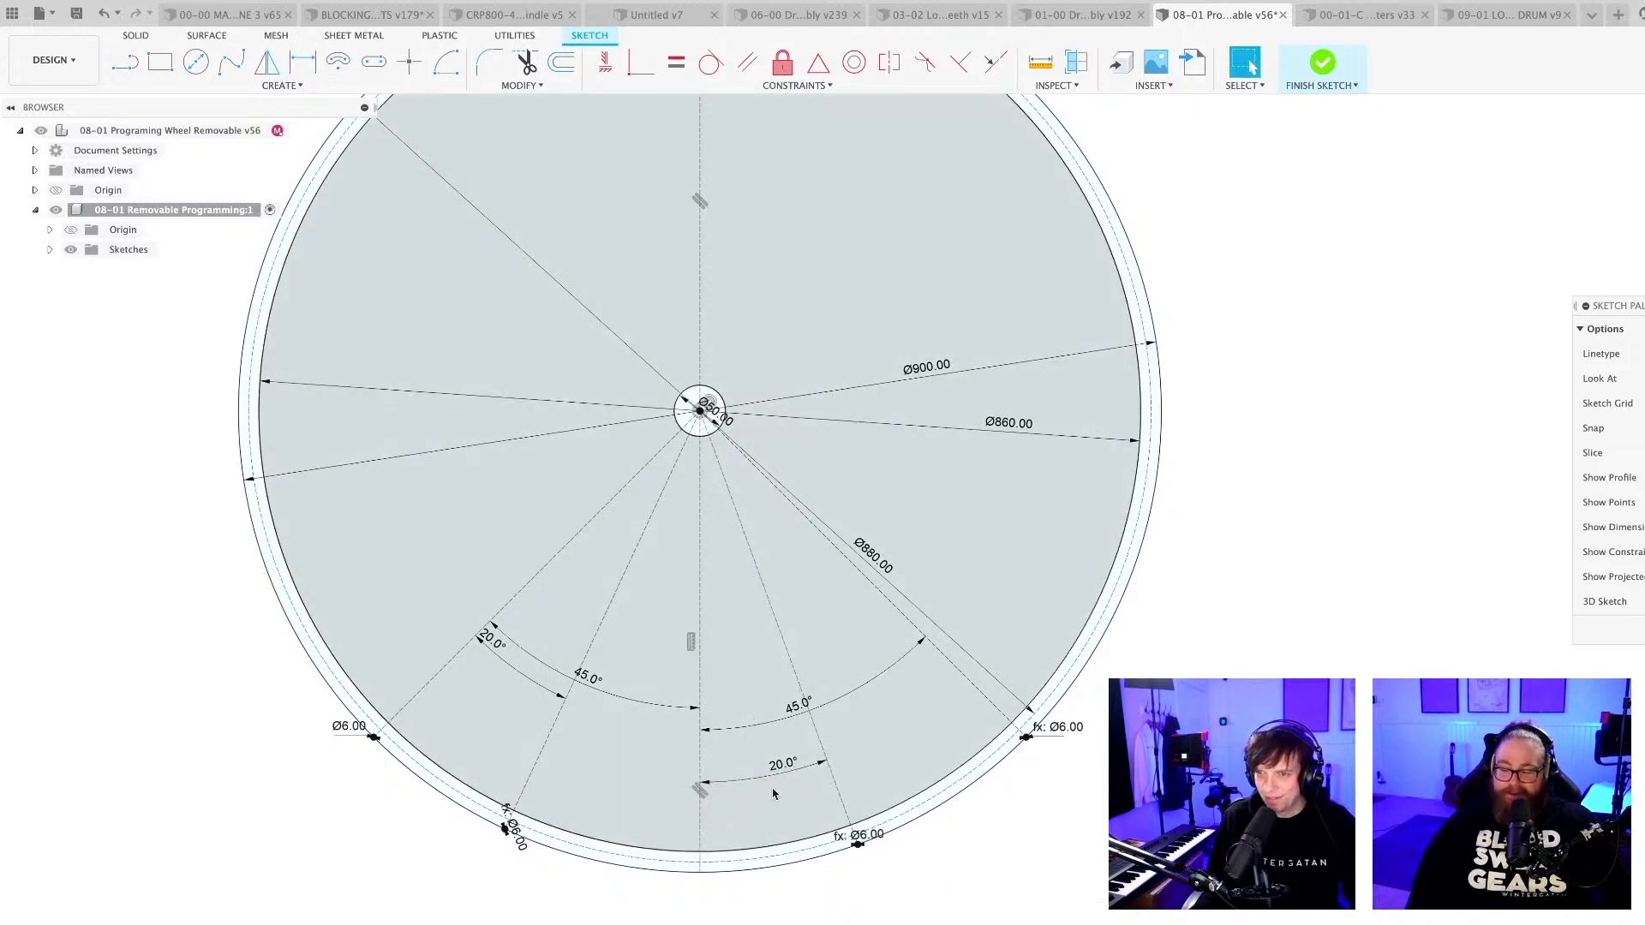
{"action": "key", "text": "super+s"}
{"action": "key", "text": "Return"}
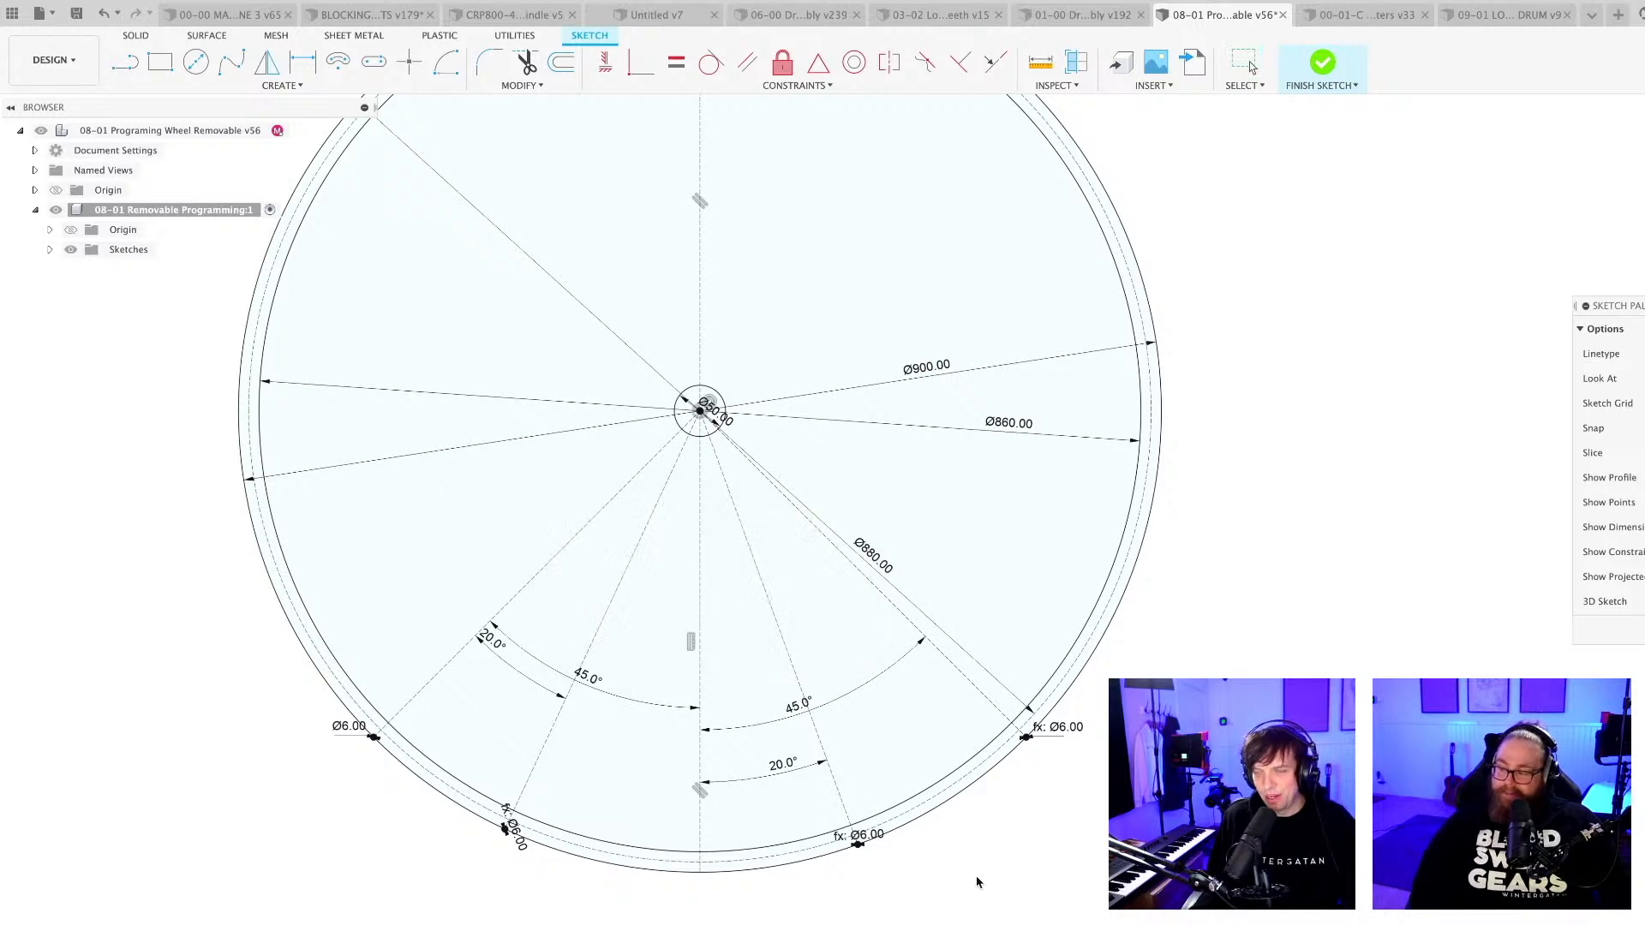
Change the 20° angle right of the vertical centreline to 35° and save the design with the default version description.
{"action": "scroll", "coordinate": [964, 876], "scroll_direction": "down", "scroll_amount": 1}
{"action": "middle_click_drag", "start_coordinate": [963, 877], "coordinate": [961, 880], "text": "shift"}
{"action": "scroll", "coordinate": [960, 885], "scroll_direction": "up", "scroll_amount": 1}
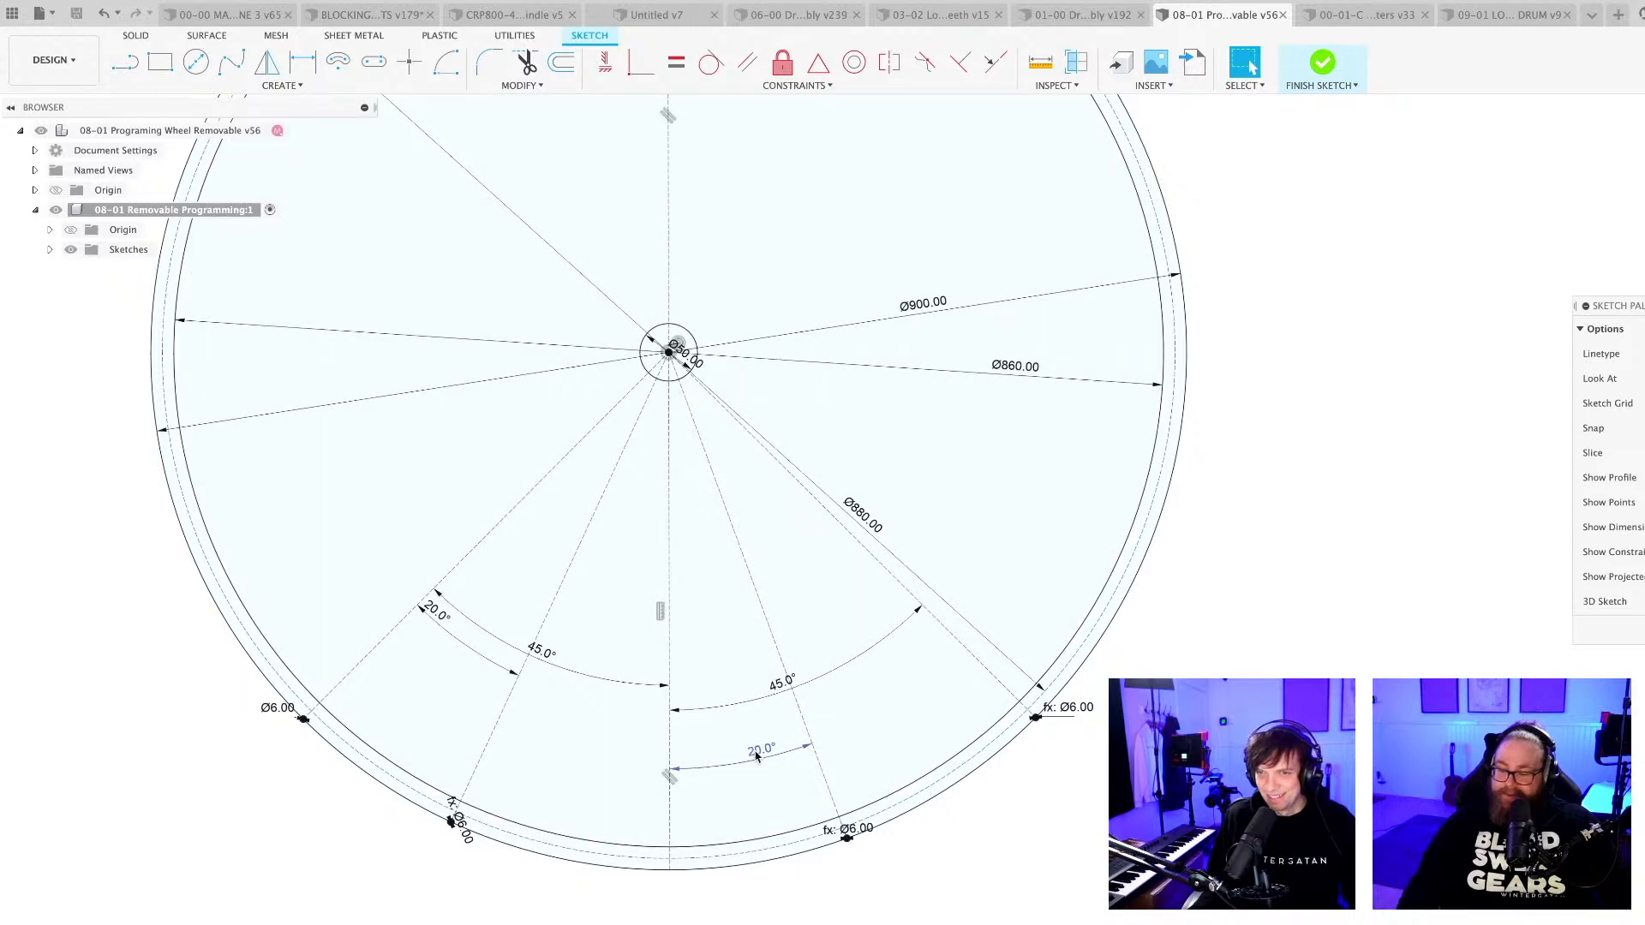
{"action": "double_click", "coordinate": [757, 757]}
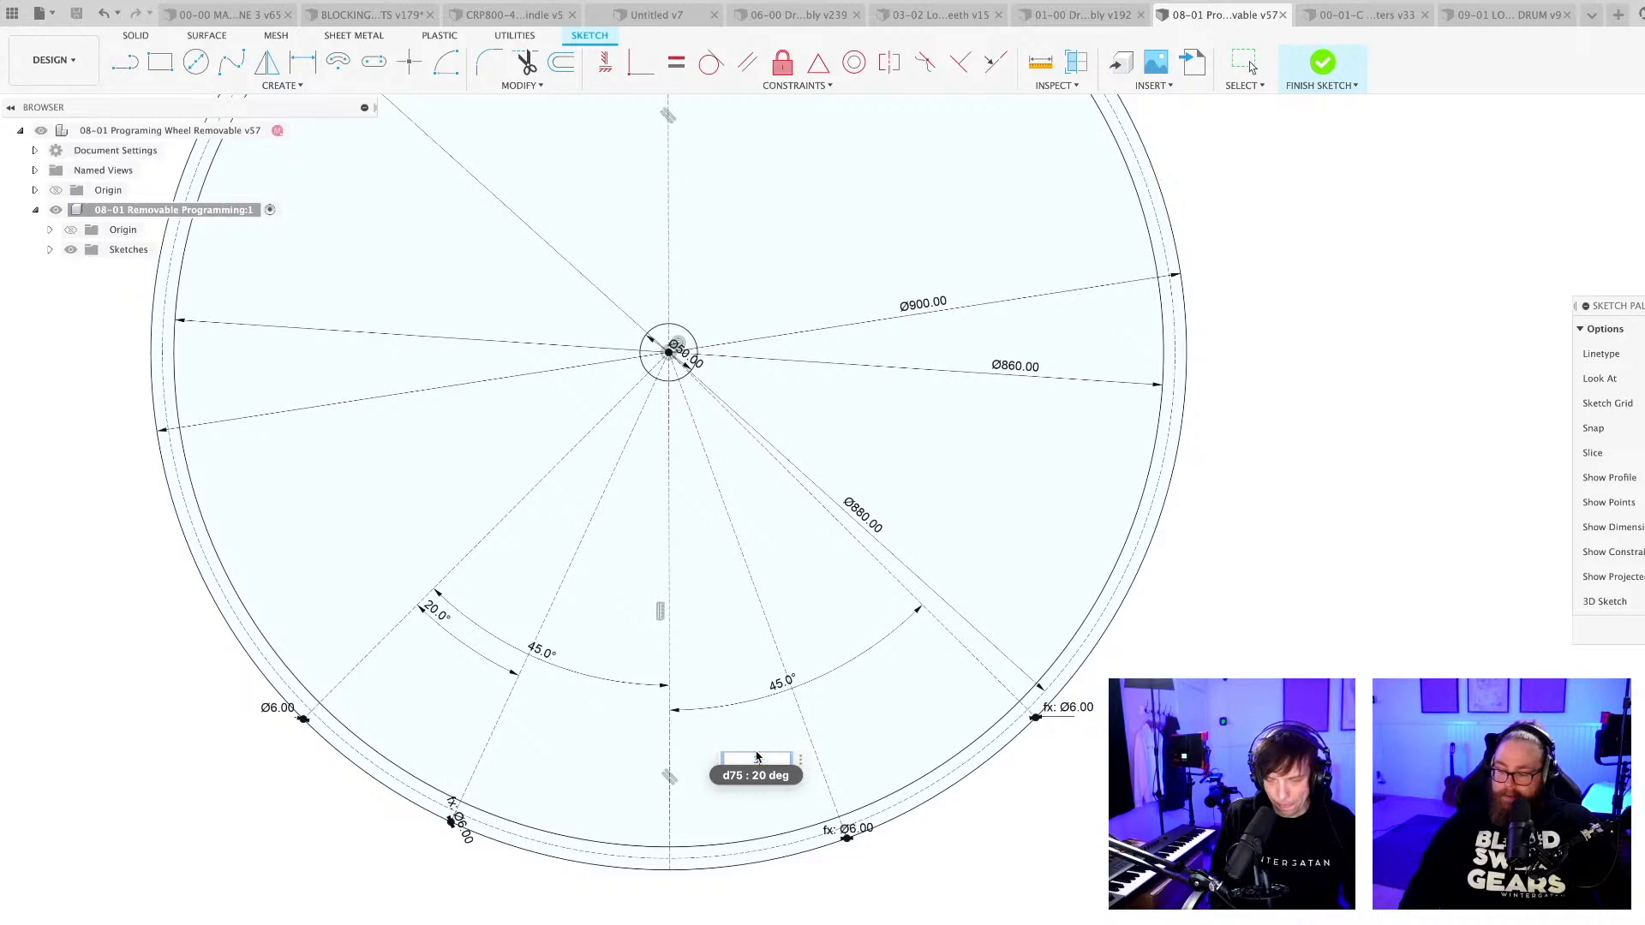
{"action": "type", "text": "35"}
{"action": "key", "text": "Return"}
{"action": "scroll", "coordinate": [959, 904], "scroll_direction": "down", "scroll_amount": 2}
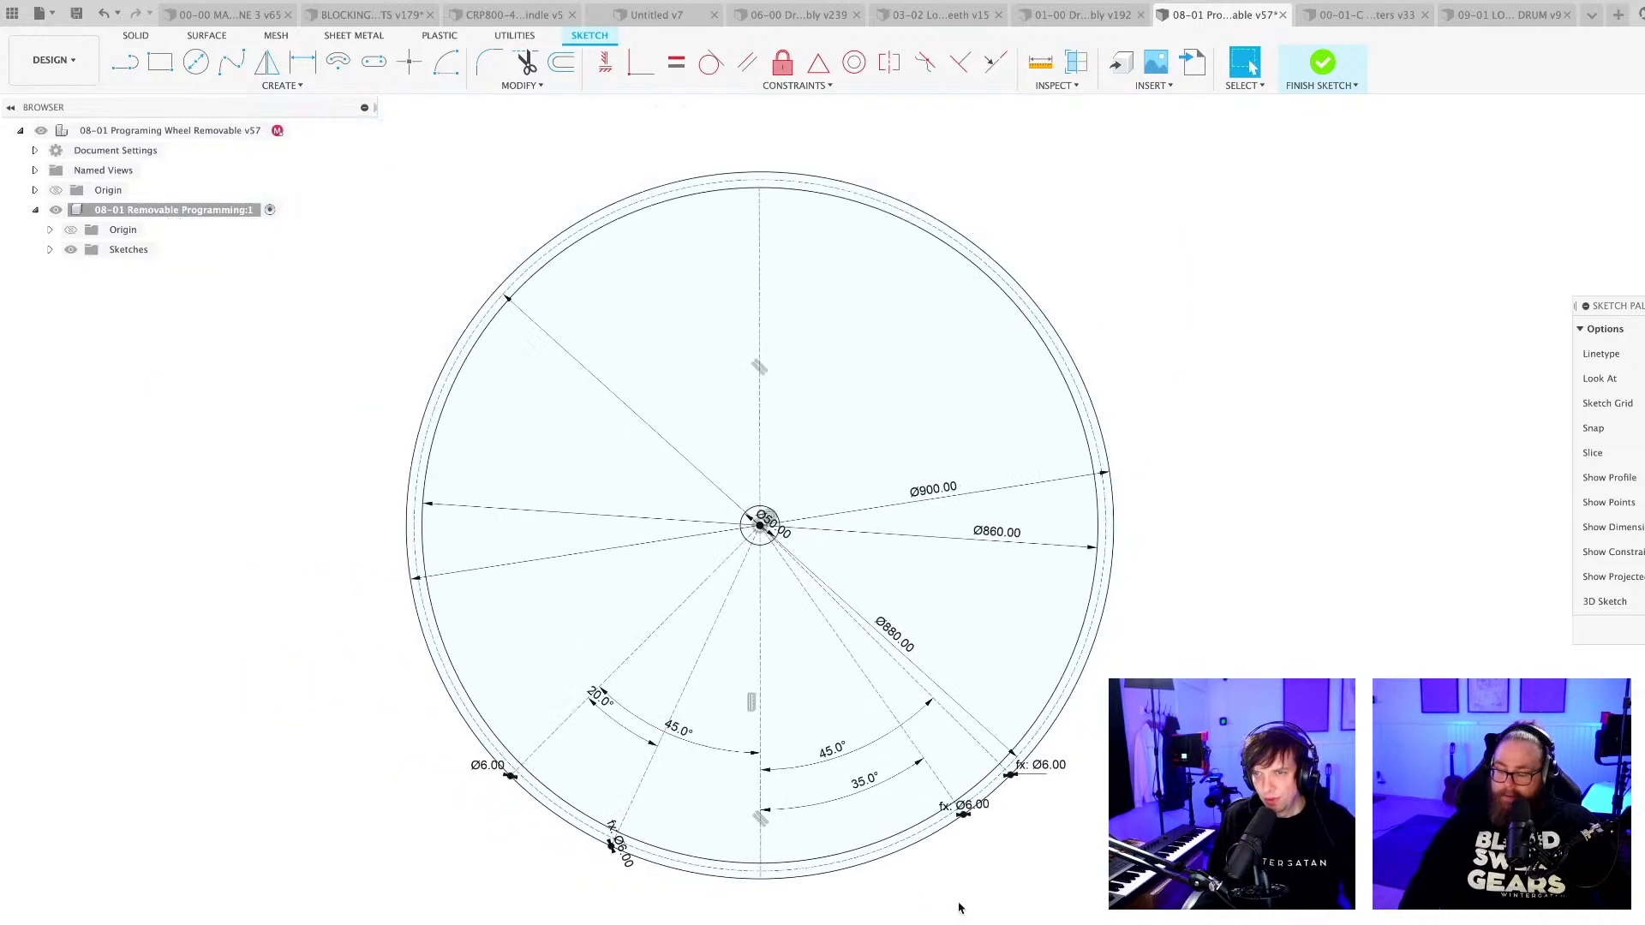
{"action": "key", "text": "super+s"}
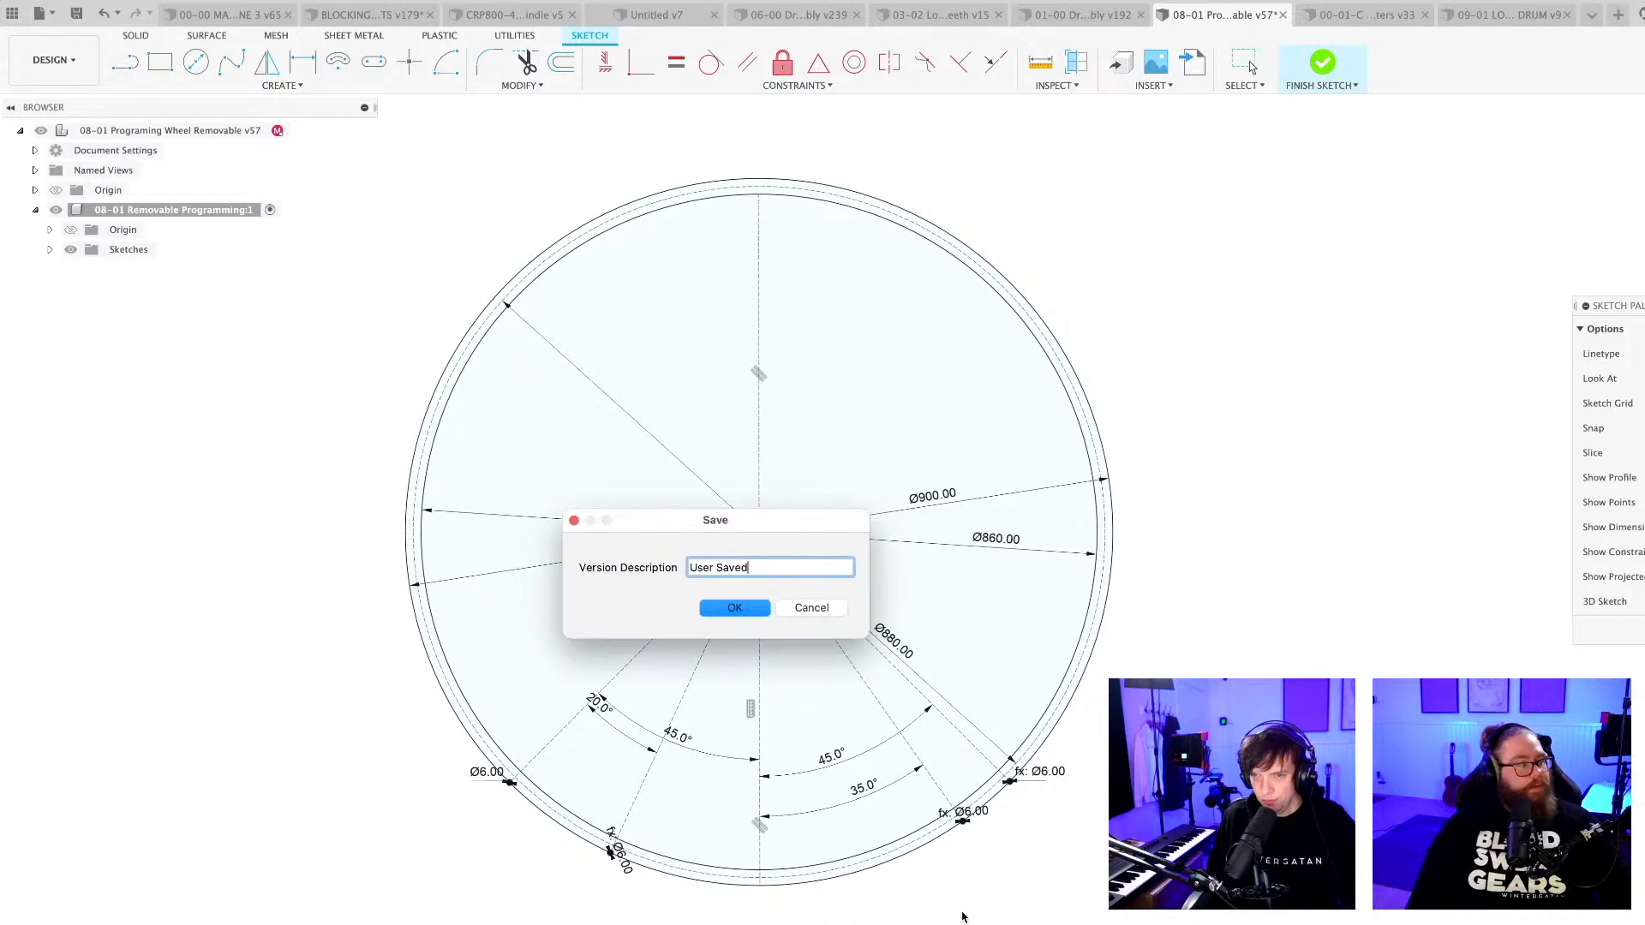
{"action": "key", "text": "Return"}
Draw a 6 mm diameter circle where the 880 mm construction circle crosses the lower vertical centreline.
{"action": "scroll", "coordinate": [940, 905], "scroll_direction": "up", "scroll_amount": 2}
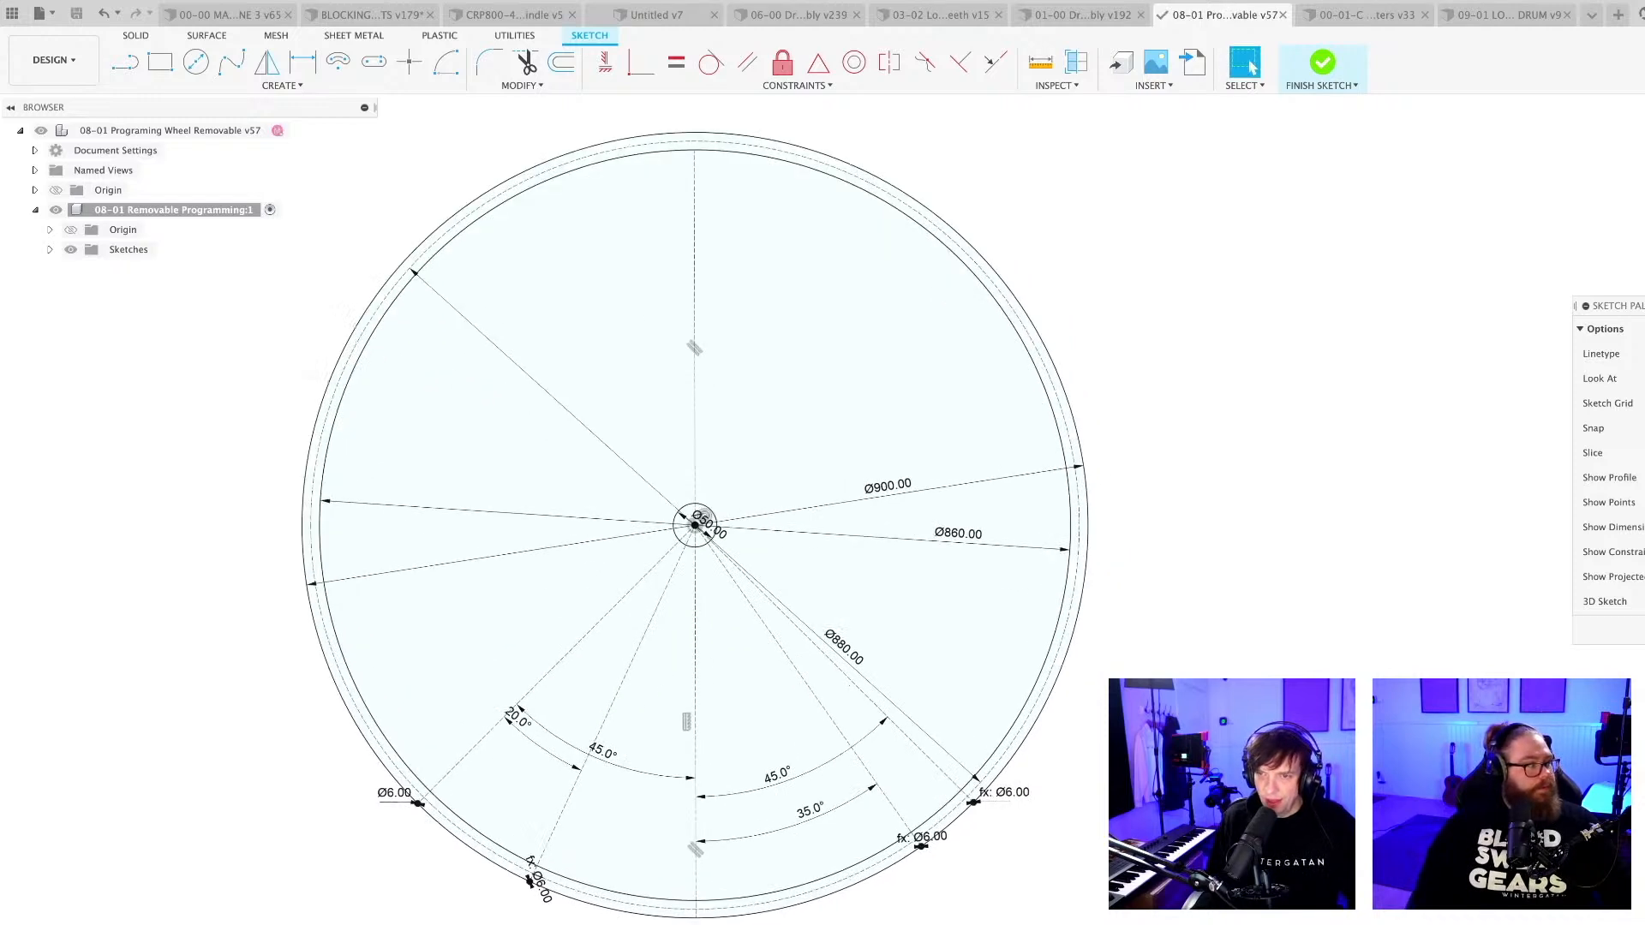
{"action": "mouse_move", "coordinate": [716, 924]}
{"action": "middle_mouse_down"}
{"action": "mouse_move", "coordinate": [762, 924]}
{"action": "mouse_move", "coordinate": [753, 907]}
{"action": "middle_mouse_up"}
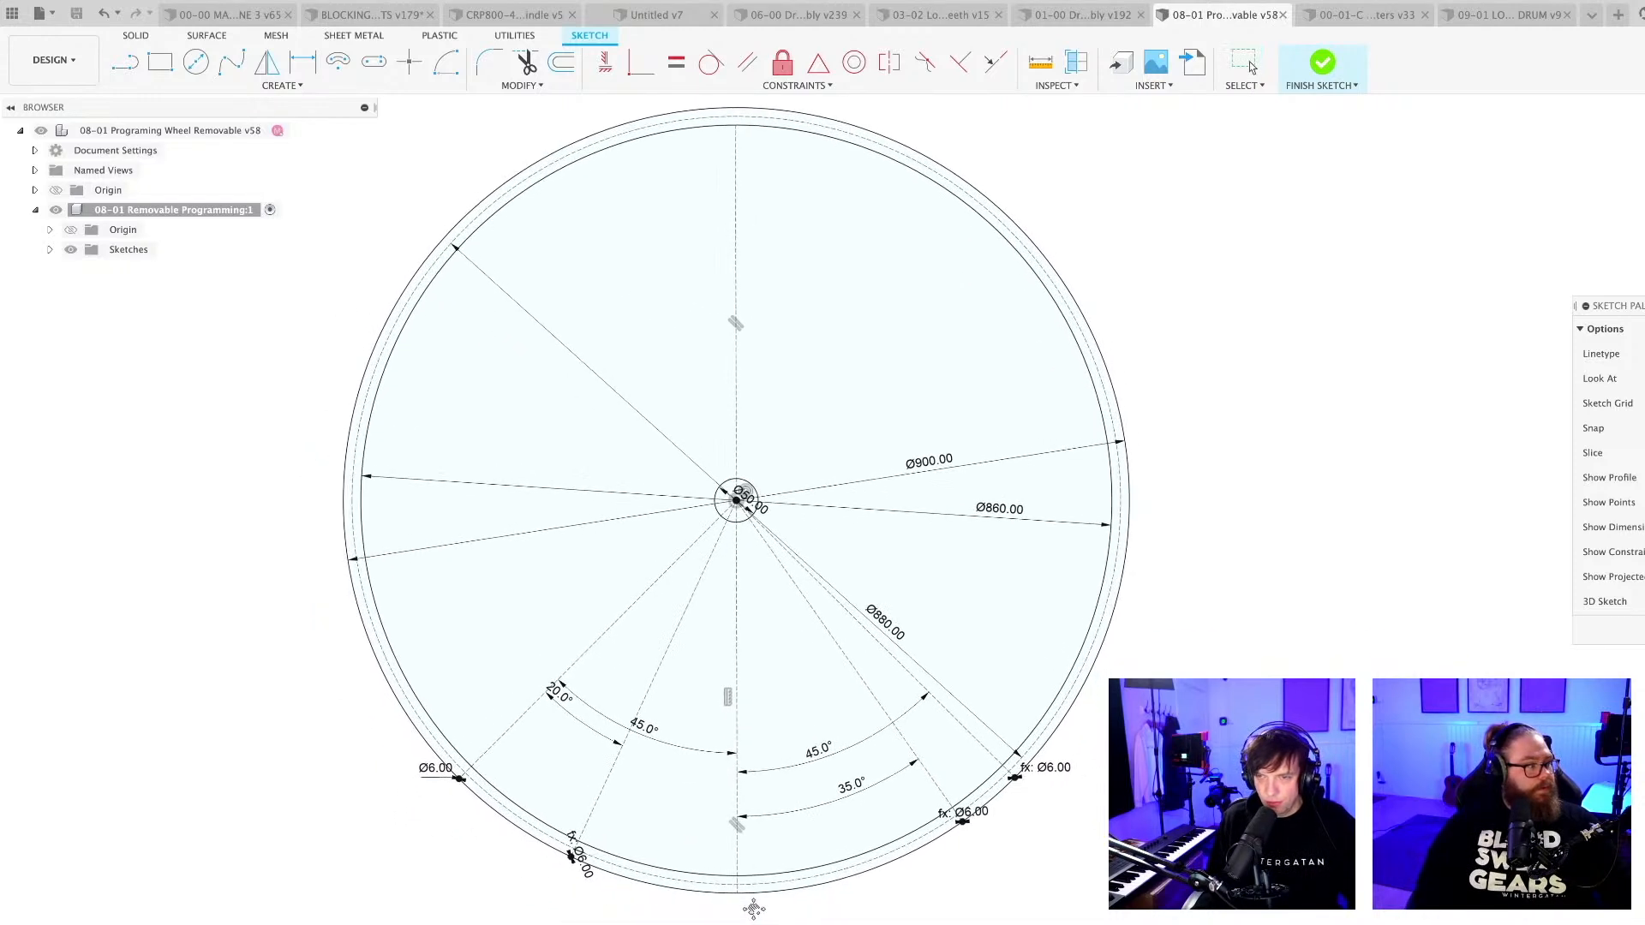
{"action": "scroll", "coordinate": [751, 920], "scroll_direction": "up", "scroll_amount": 1}
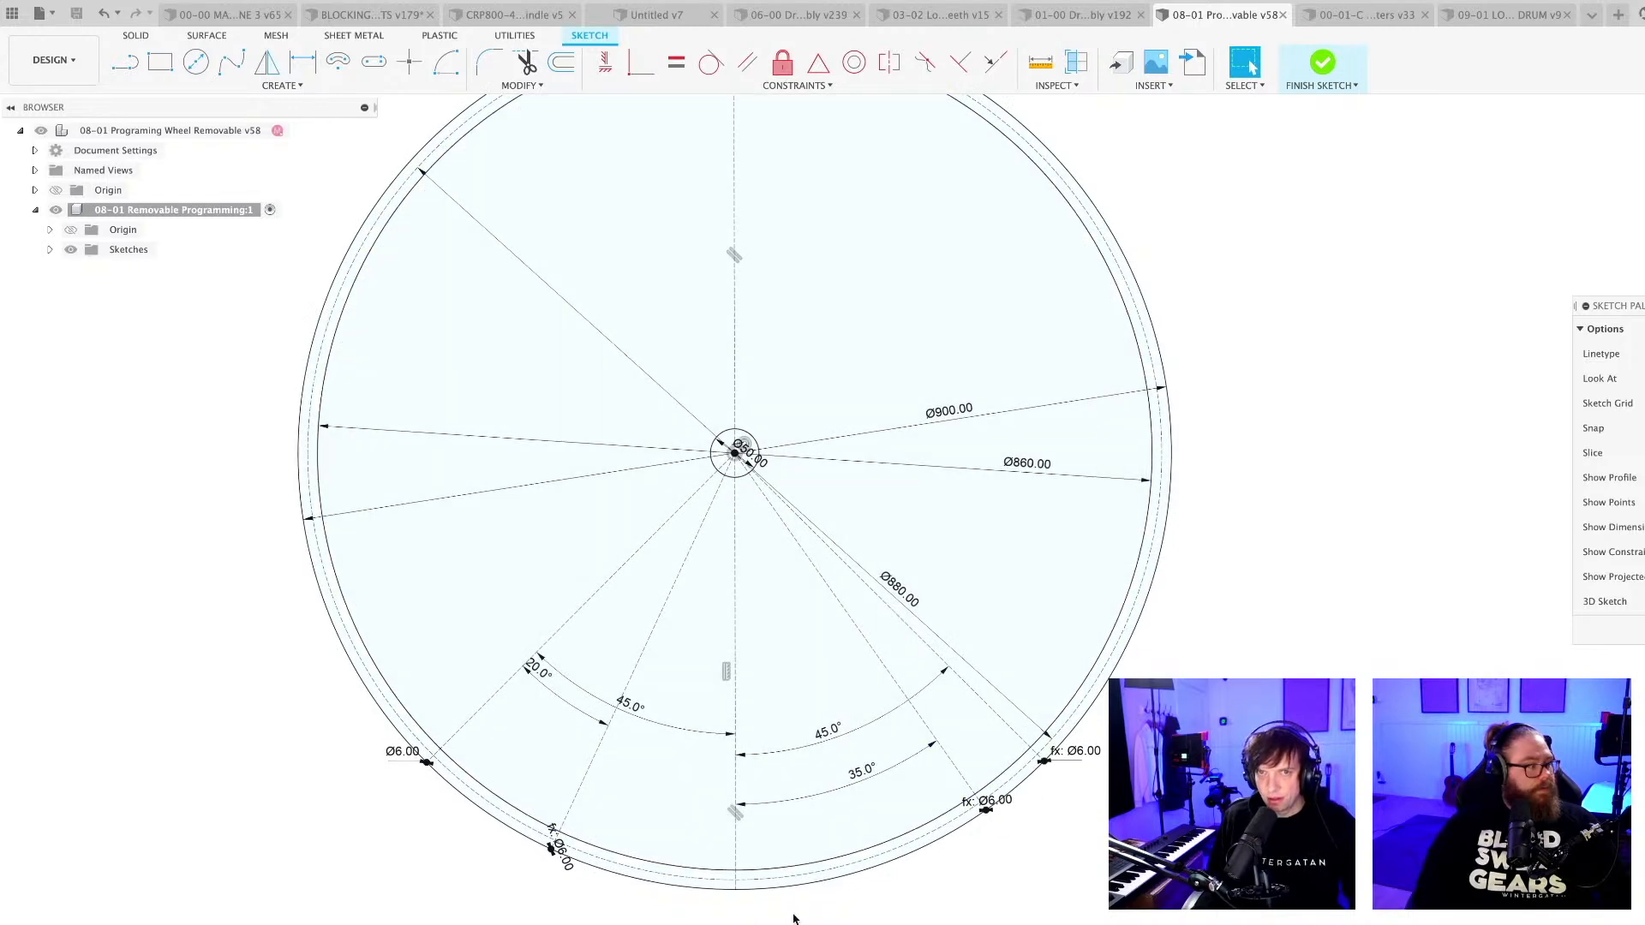
{"action": "key", "text": "c"}
{"action": "scroll", "coordinate": [745, 900], "scroll_direction": "up", "scroll_amount": 5}
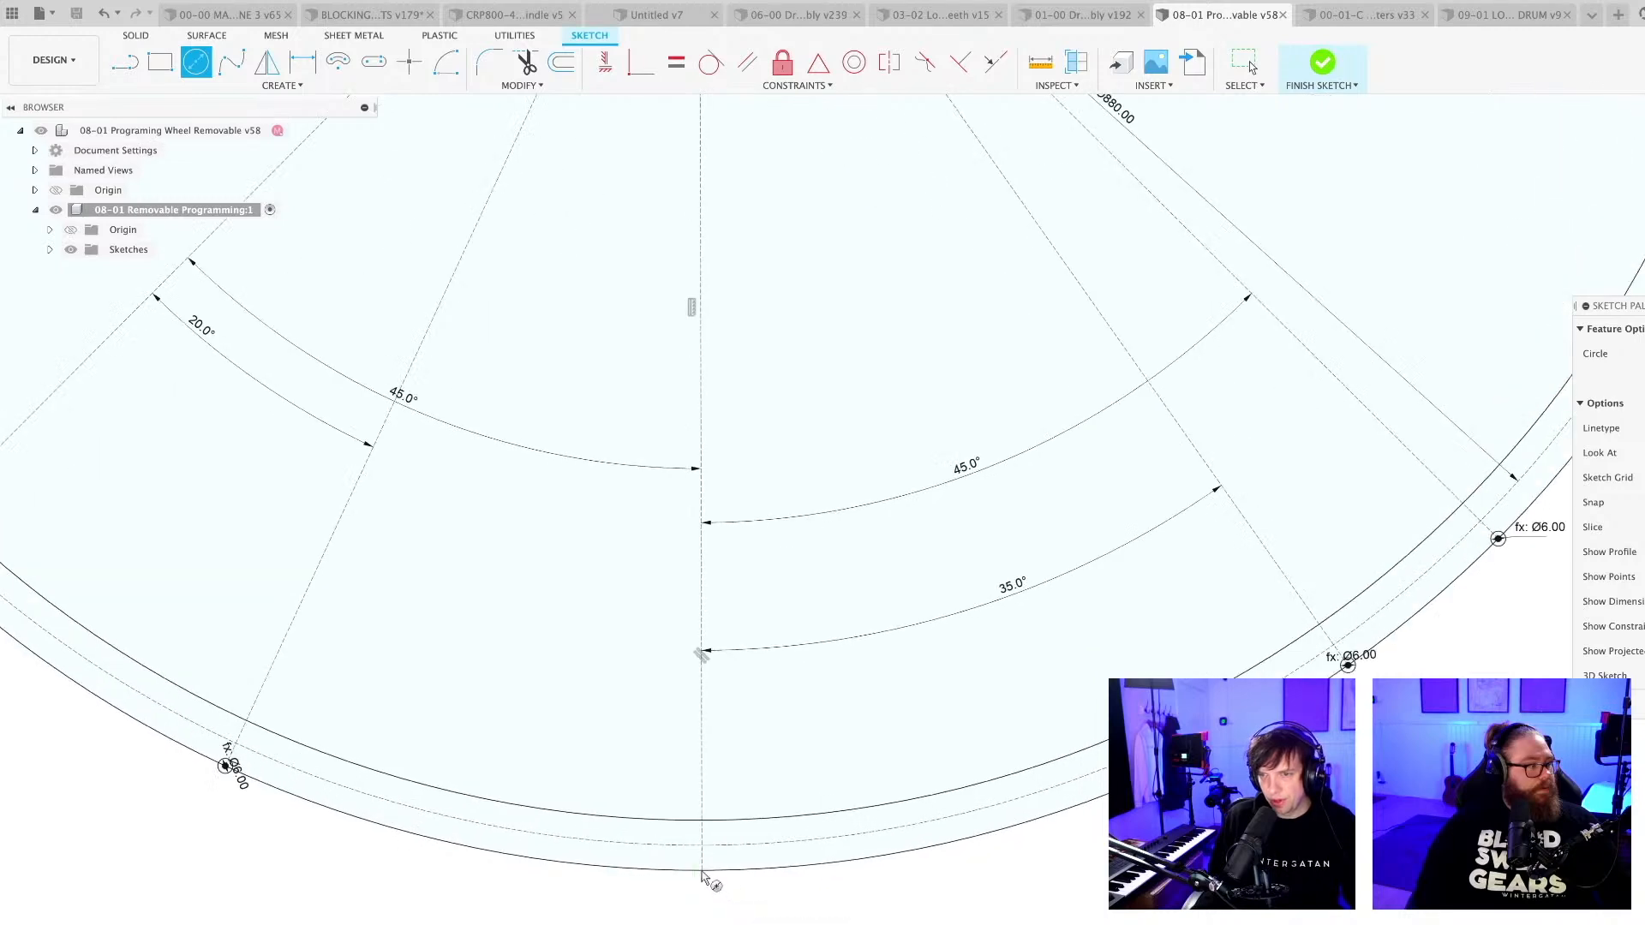
{"action": "scroll", "coordinate": [701, 872], "scroll_direction": "up", "scroll_amount": 2}
{"action": "left_click", "coordinate": [700, 839]}
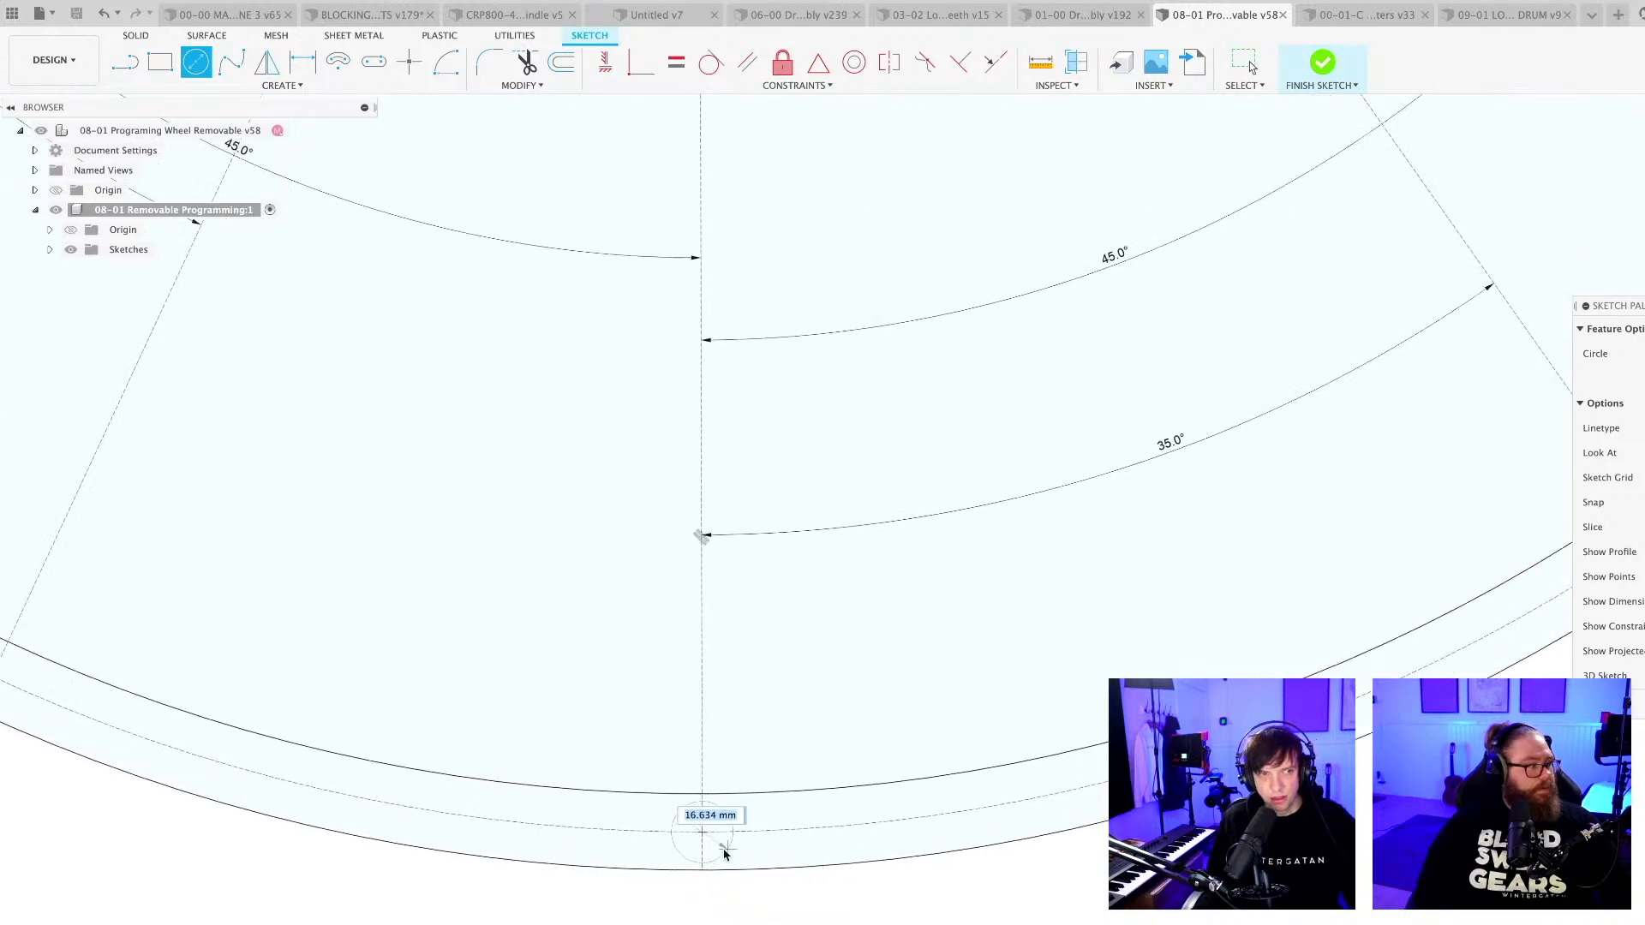
{"action": "middle_click_drag", "start_coordinate": [722, 850], "coordinate": [696, 651]}
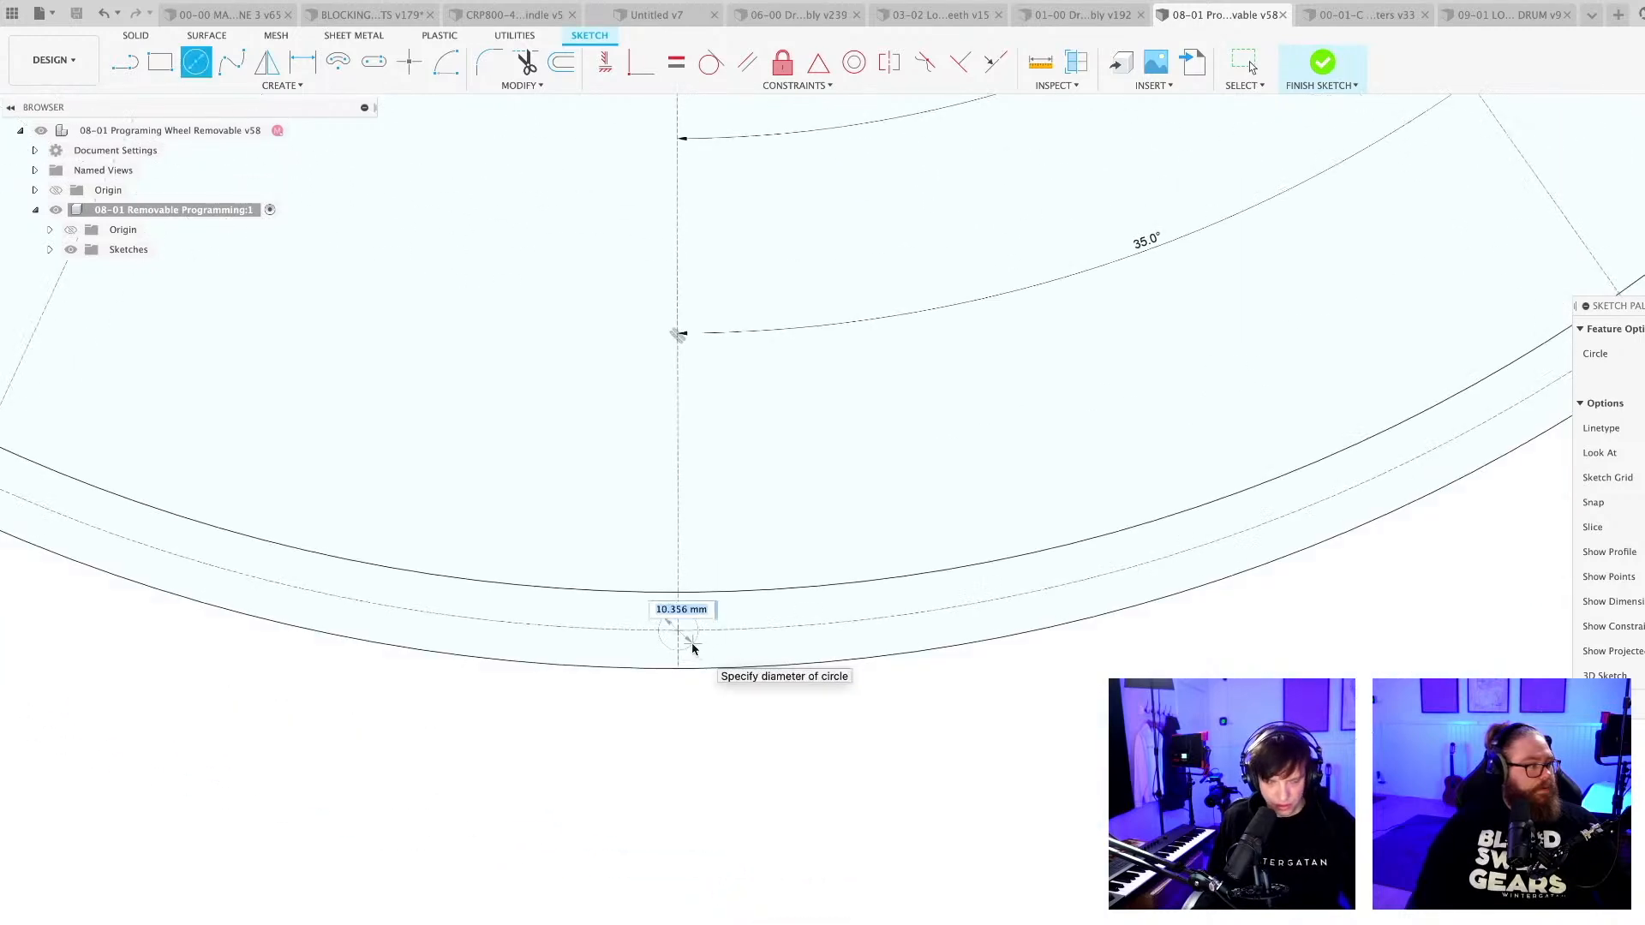
{"action": "type", "text": "6"}
{"action": "key", "text": "Return"}
{"action": "key", "text": "Escape"}
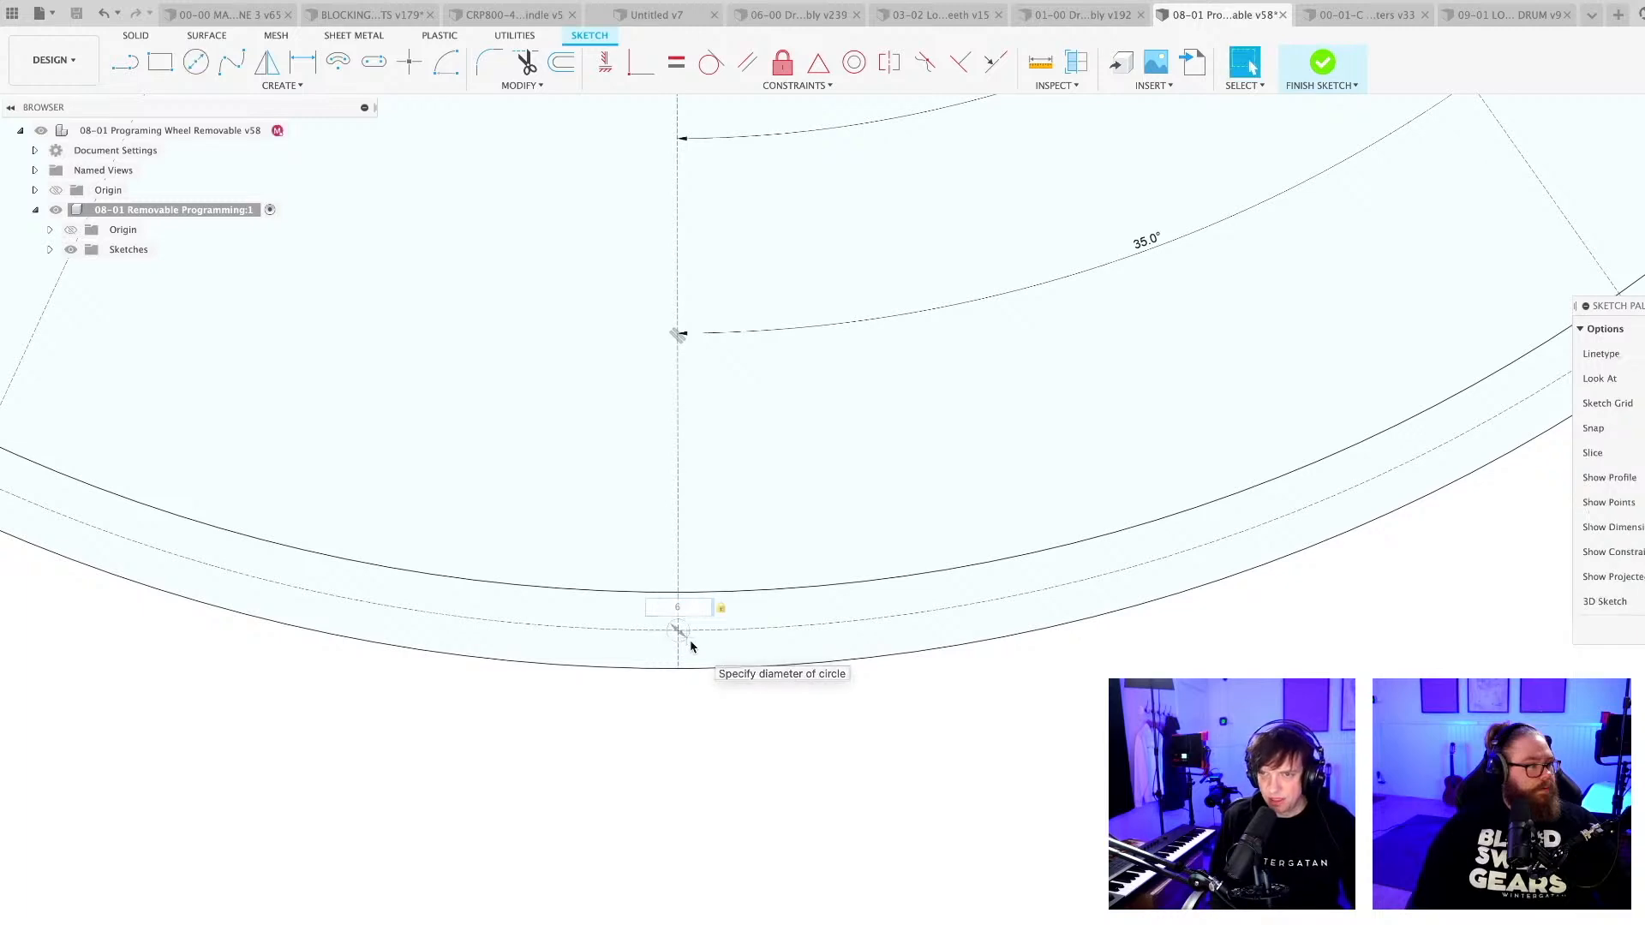
Create a full circular pattern of the bottom 6 mm circle around the wheel's centre with a quantity of 8.
{"action": "scroll", "coordinate": [675, 643], "scroll_direction": "up", "scroll_amount": 2}
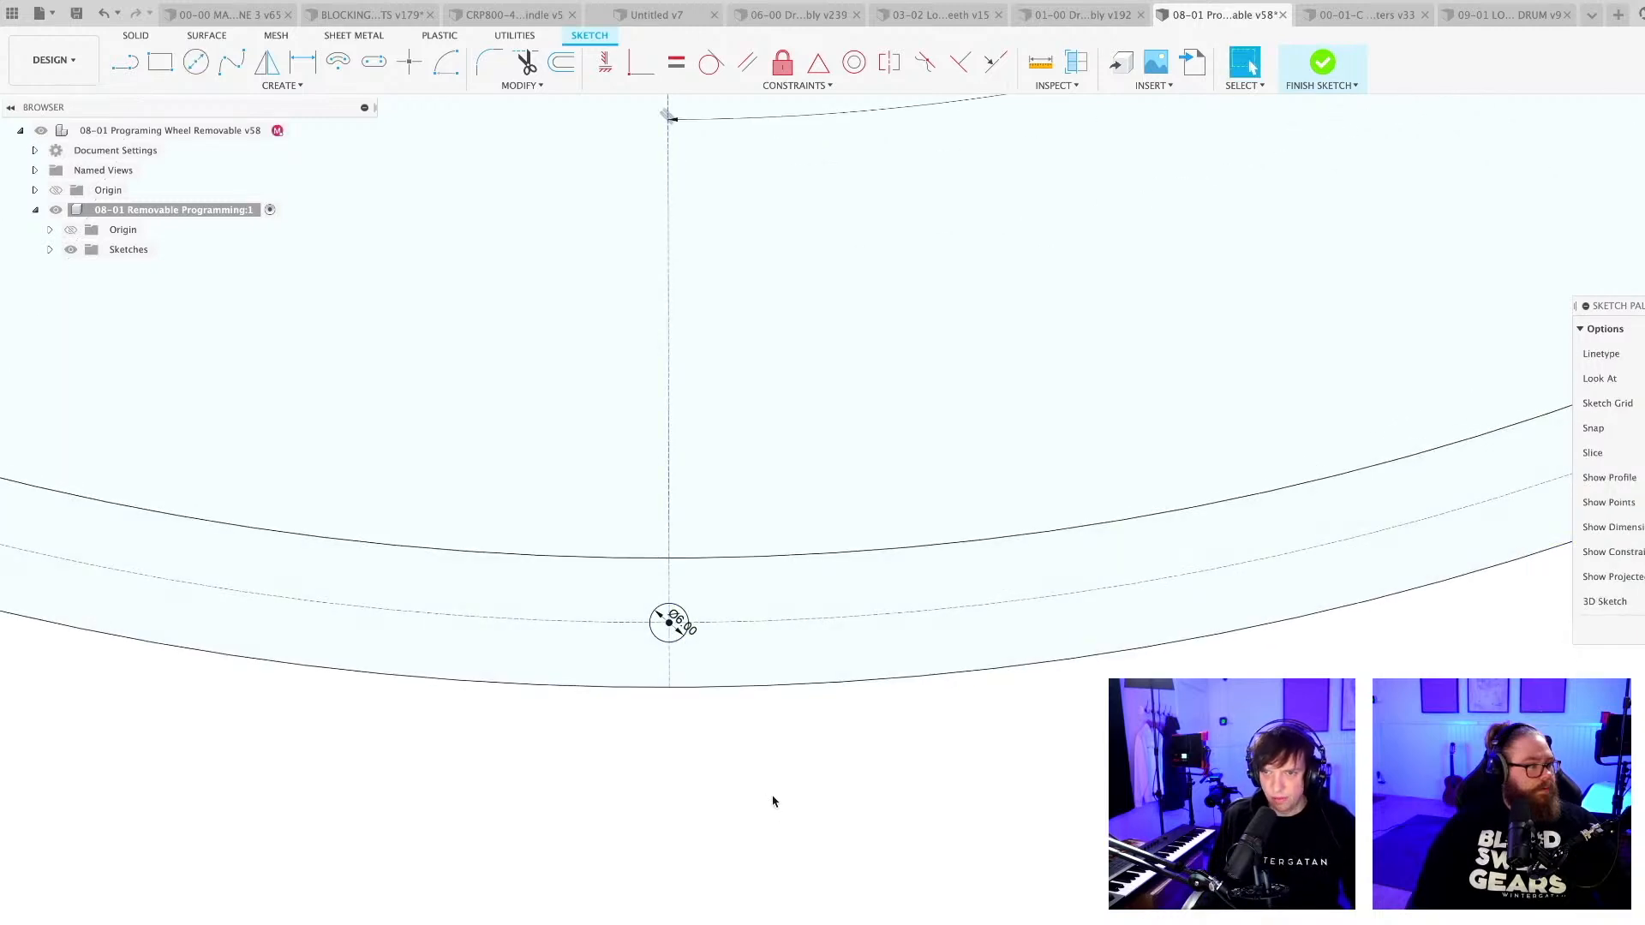
{"action": "scroll", "coordinate": [679, 643], "scroll_direction": "down", "scroll_amount": 6}
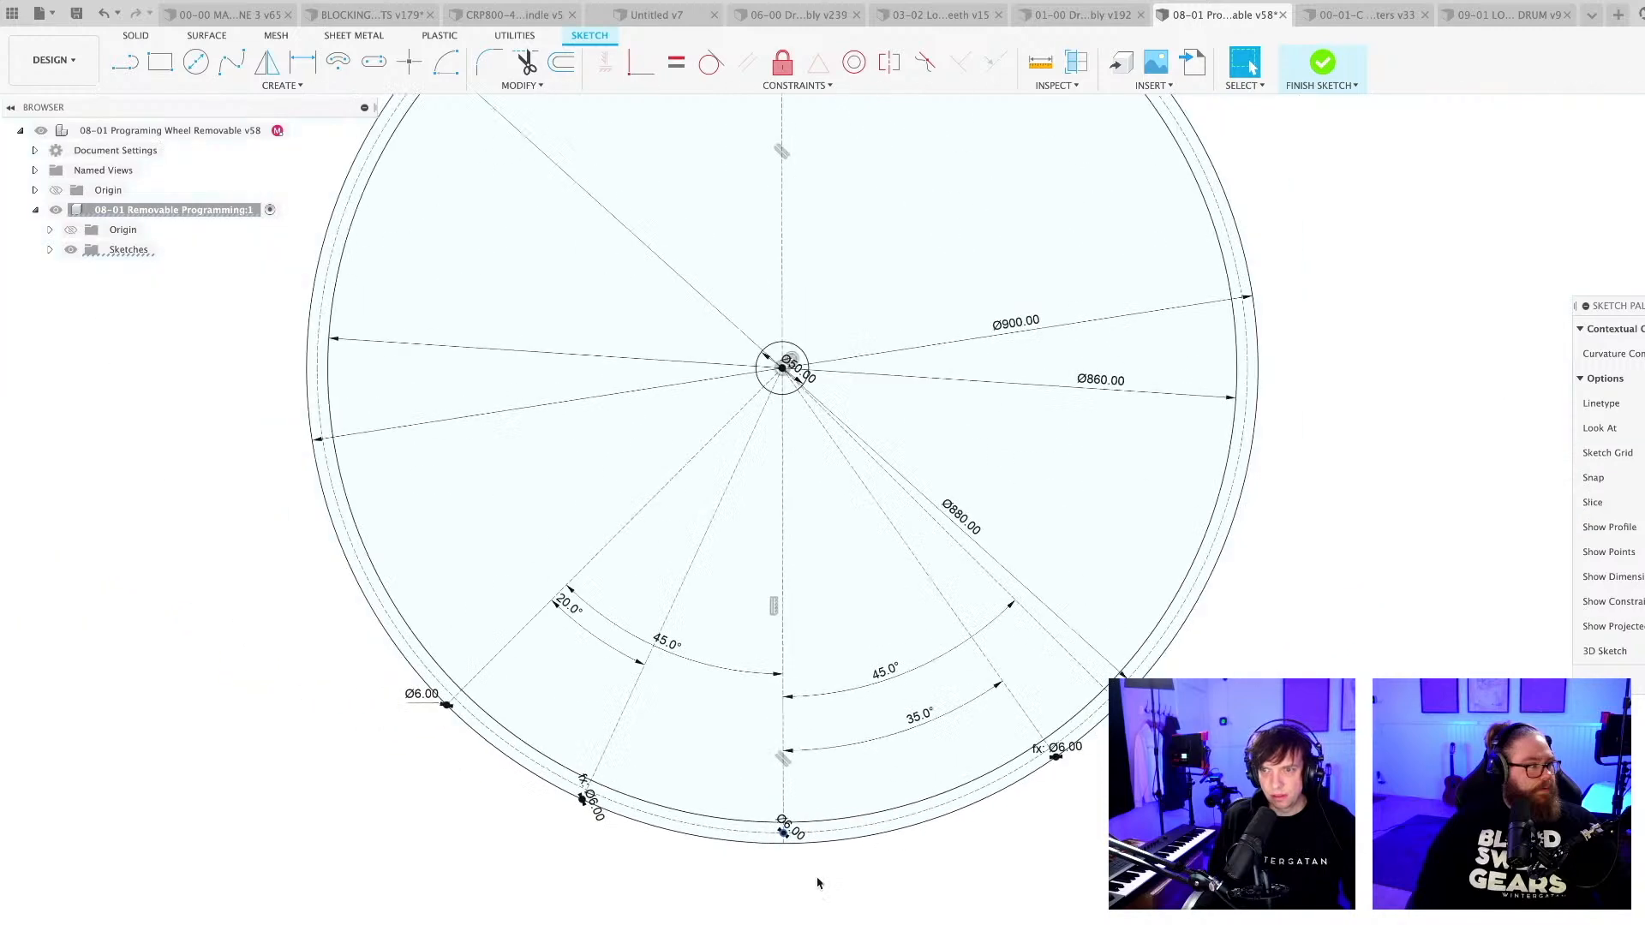
{"action": "left_click", "coordinate": [281, 85]}
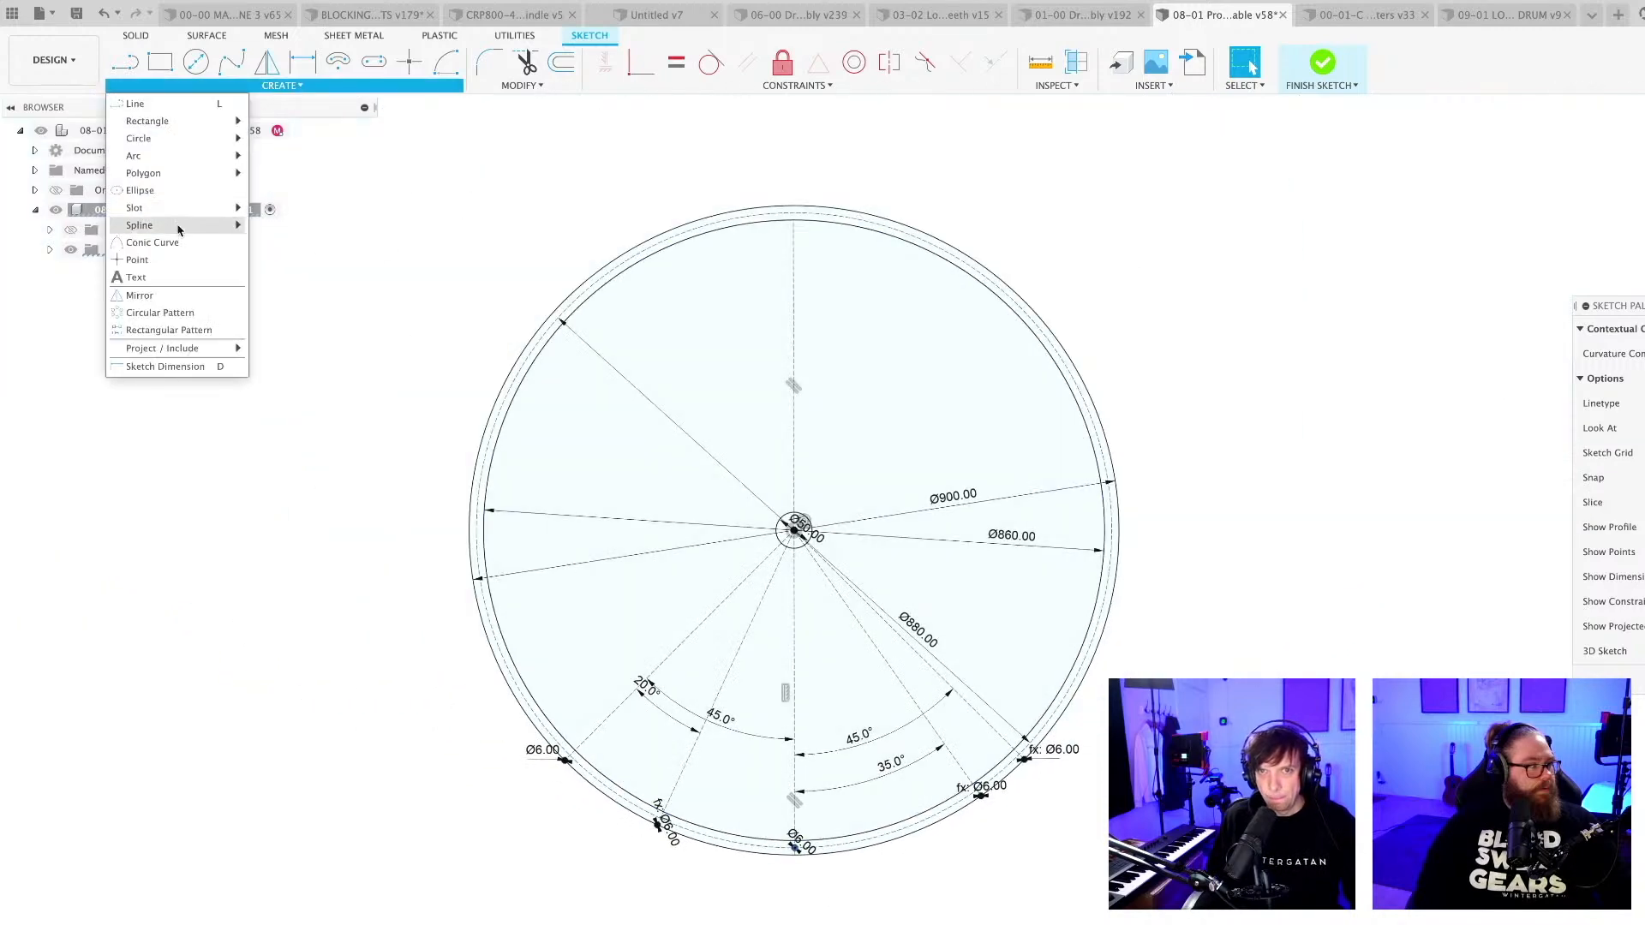
{"action": "left_click", "coordinate": [176, 314]}
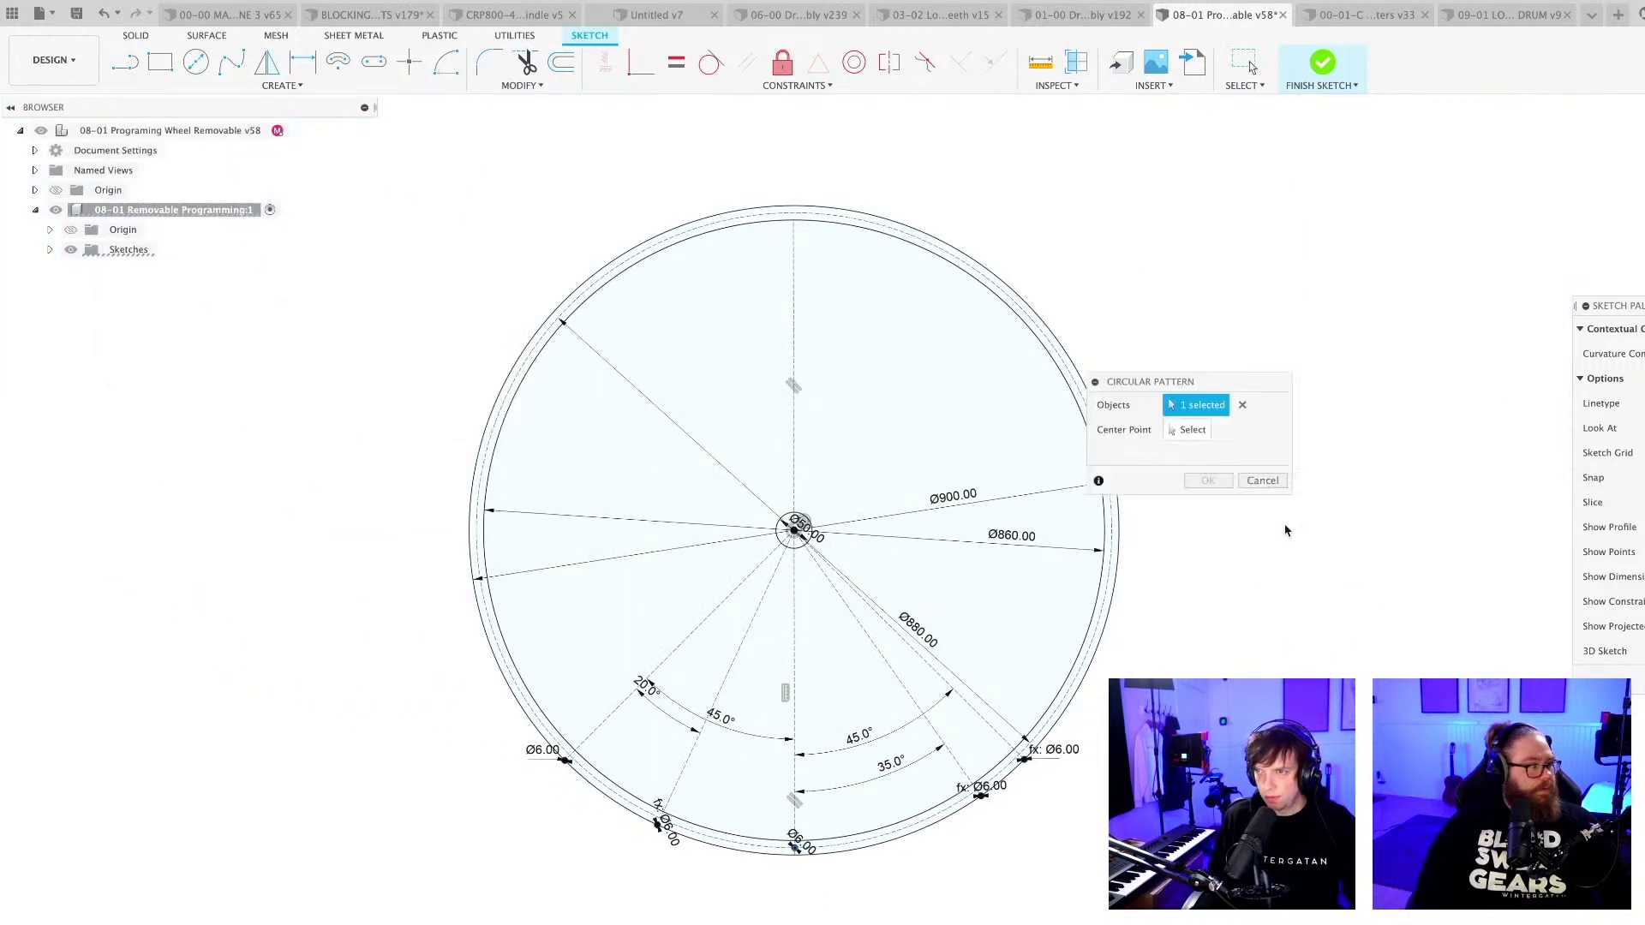
{"action": "left_click", "coordinate": [1189, 430]}
{"action": "left_click", "coordinate": [988, 291]}
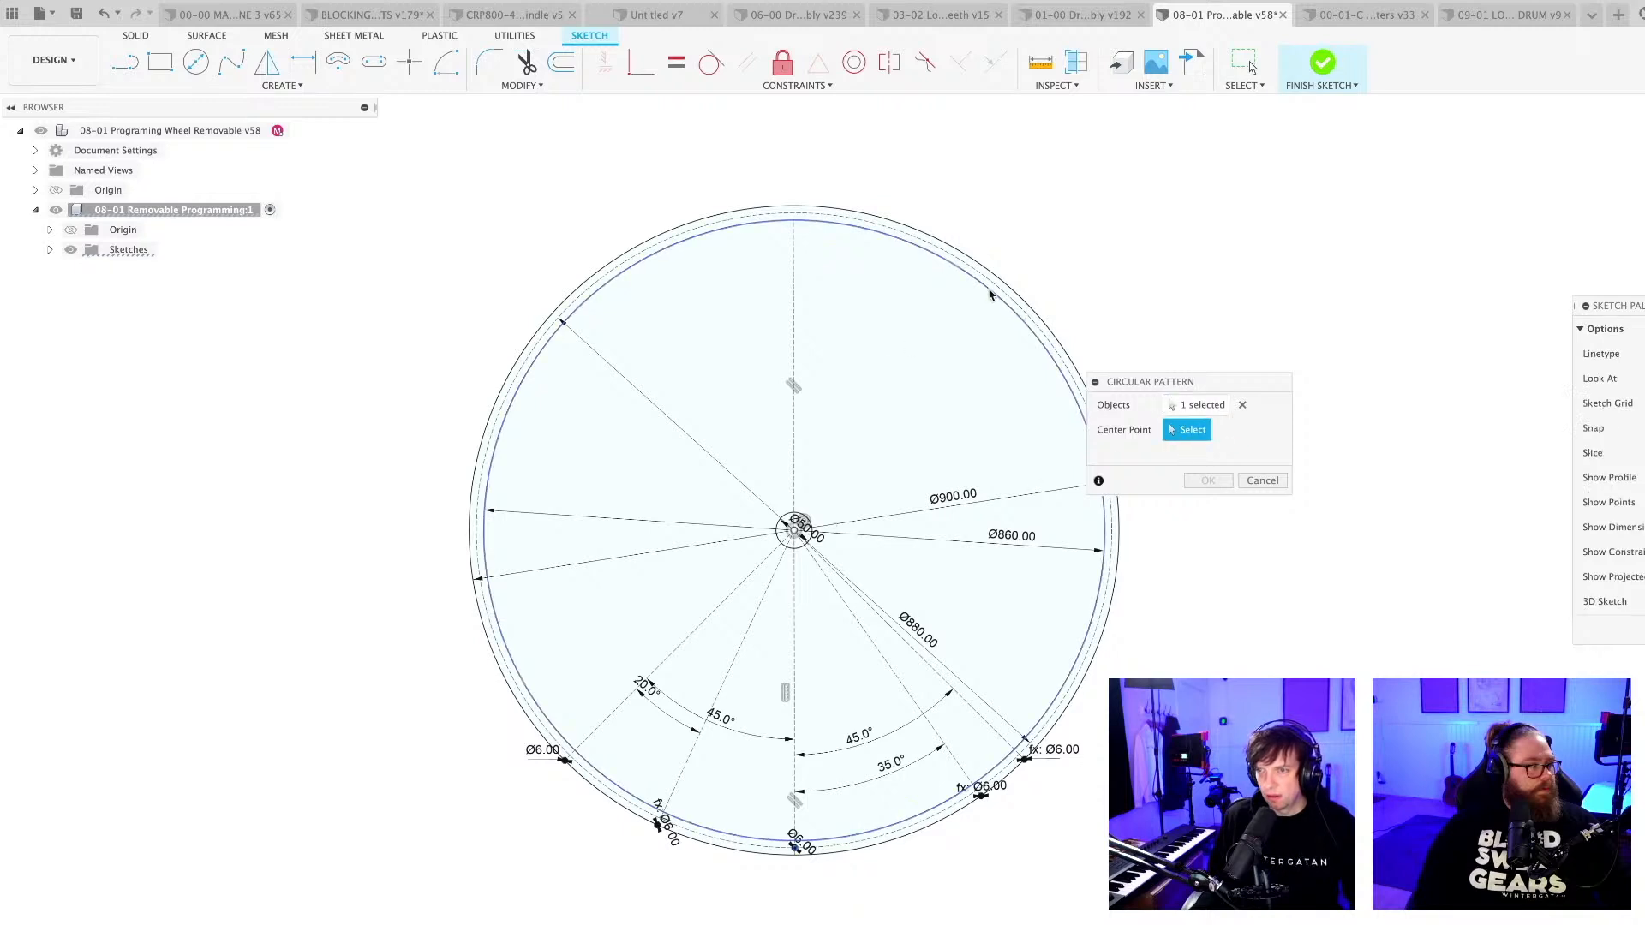
{"action": "middle_click_drag", "start_coordinate": [1072, 736], "coordinate": [931, 710]}
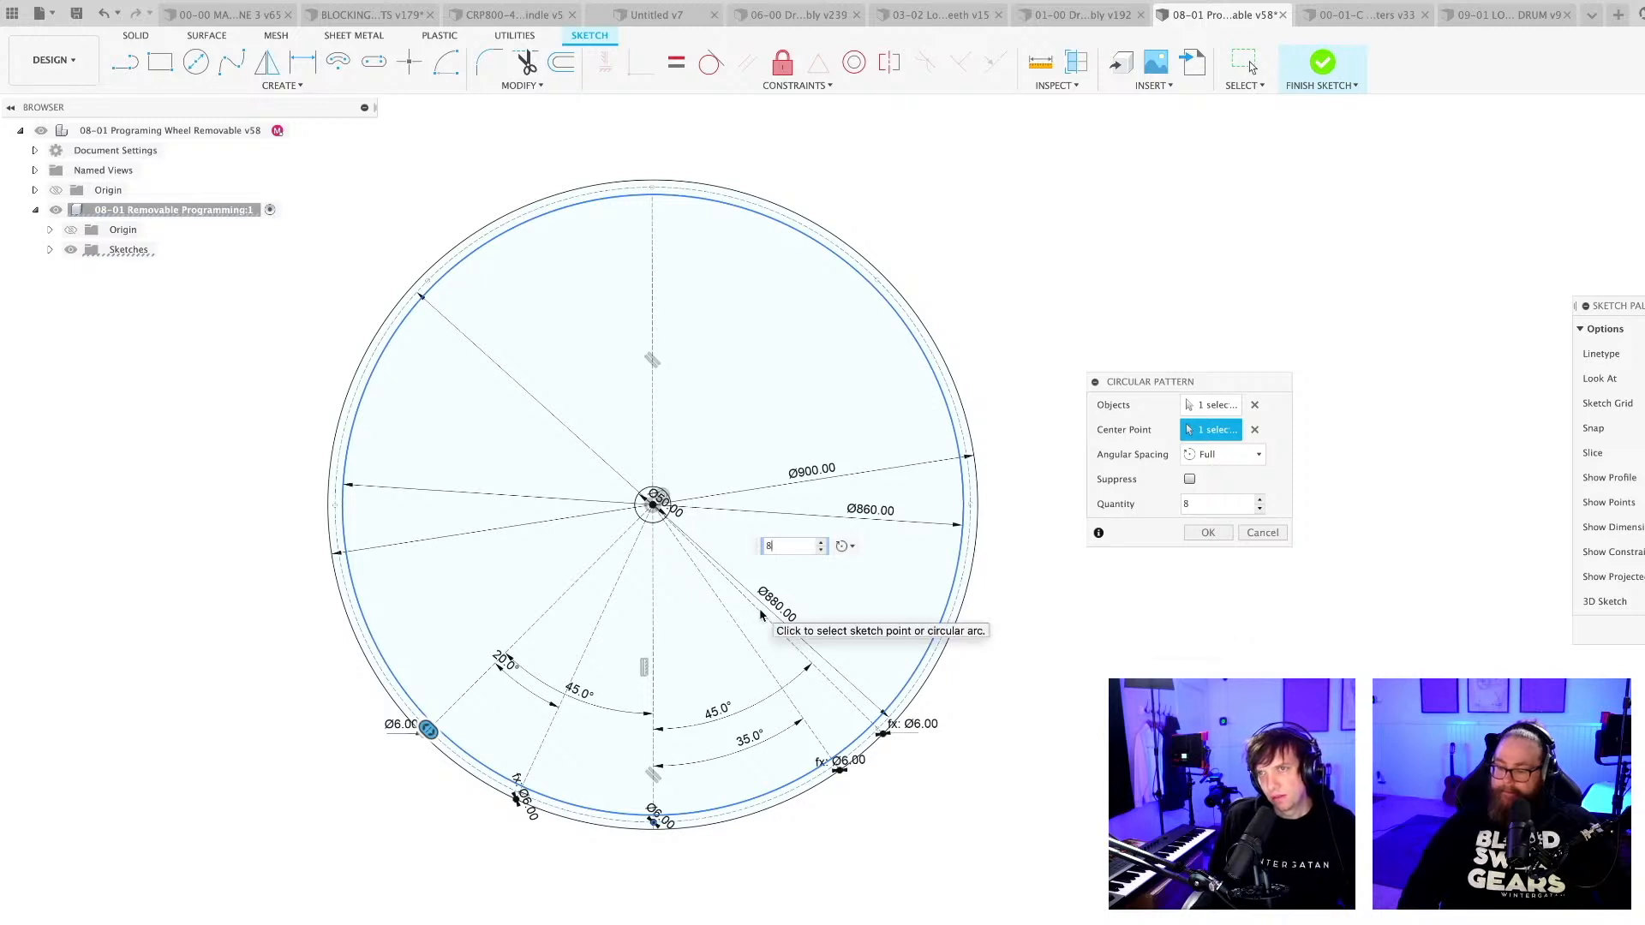
{"action": "key", "text": "Return"}
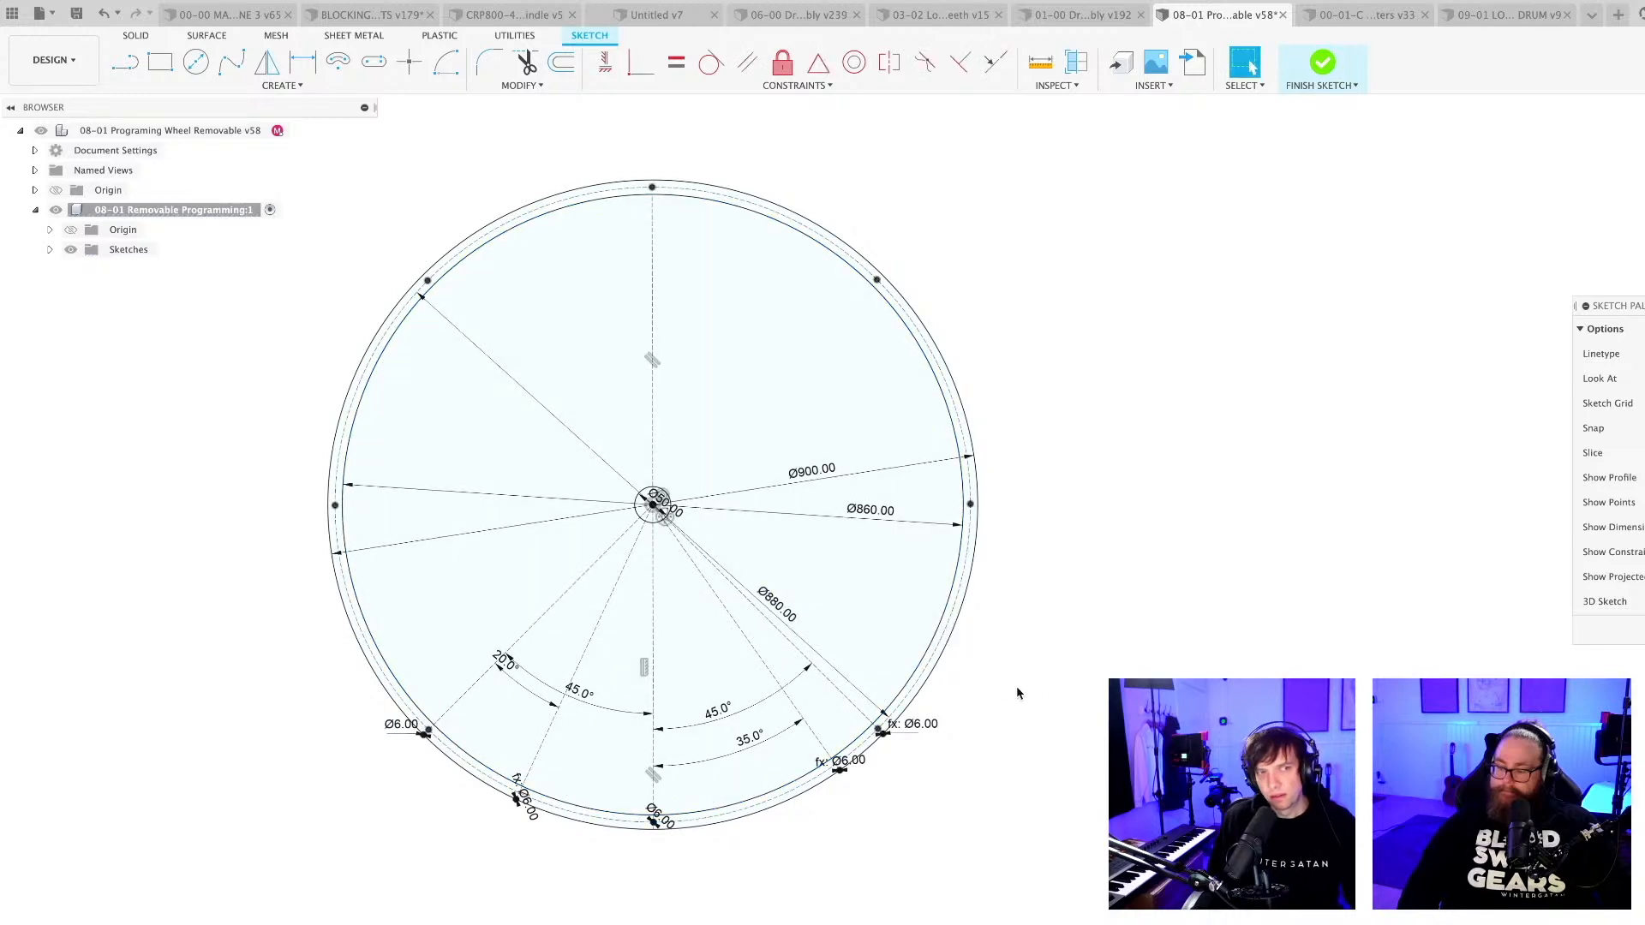
Leave and reopen the drum sketch to examine the positions of the pin circles along the wheel's lower rim.
{"action": "mouse_move", "coordinate": [1018, 692]}
{"action": "middle_mouse_down", "text": "shift"}
{"action": "mouse_move", "coordinate": [1039, 672]}
{"action": "mouse_move", "coordinate": [1010, 683]}
{"action": "mouse_move", "coordinate": [1085, 701]}
{"action": "middle_mouse_up", "text": "shift"}
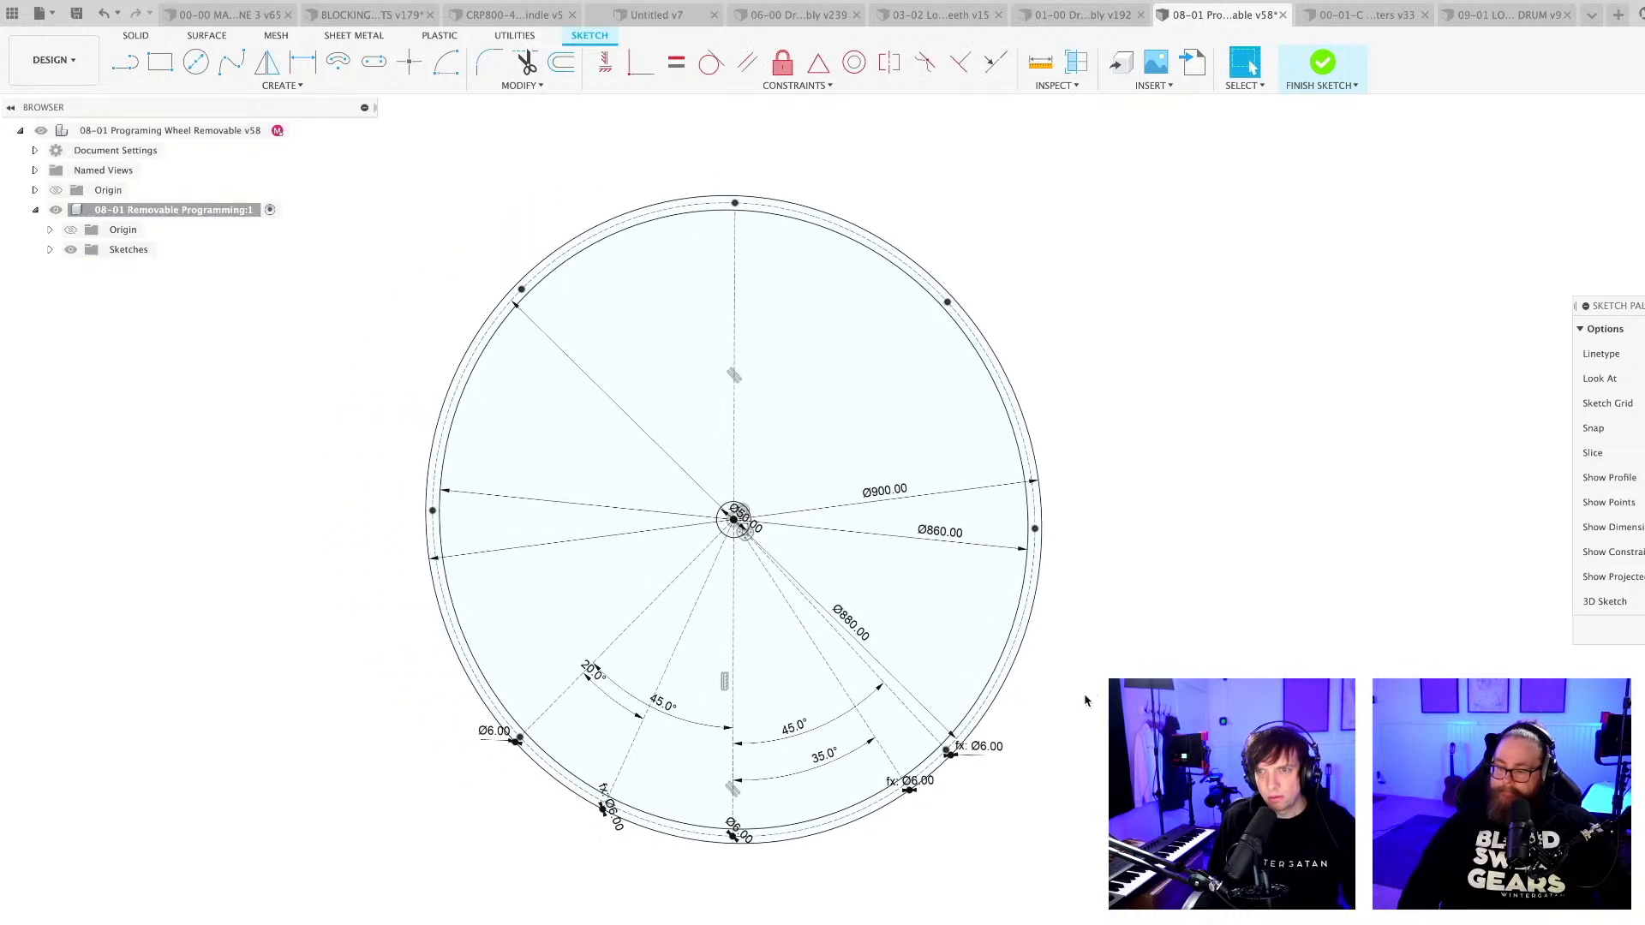
{"action": "scroll", "coordinate": [1084, 700], "scroll_direction": "up", "scroll_amount": 3}
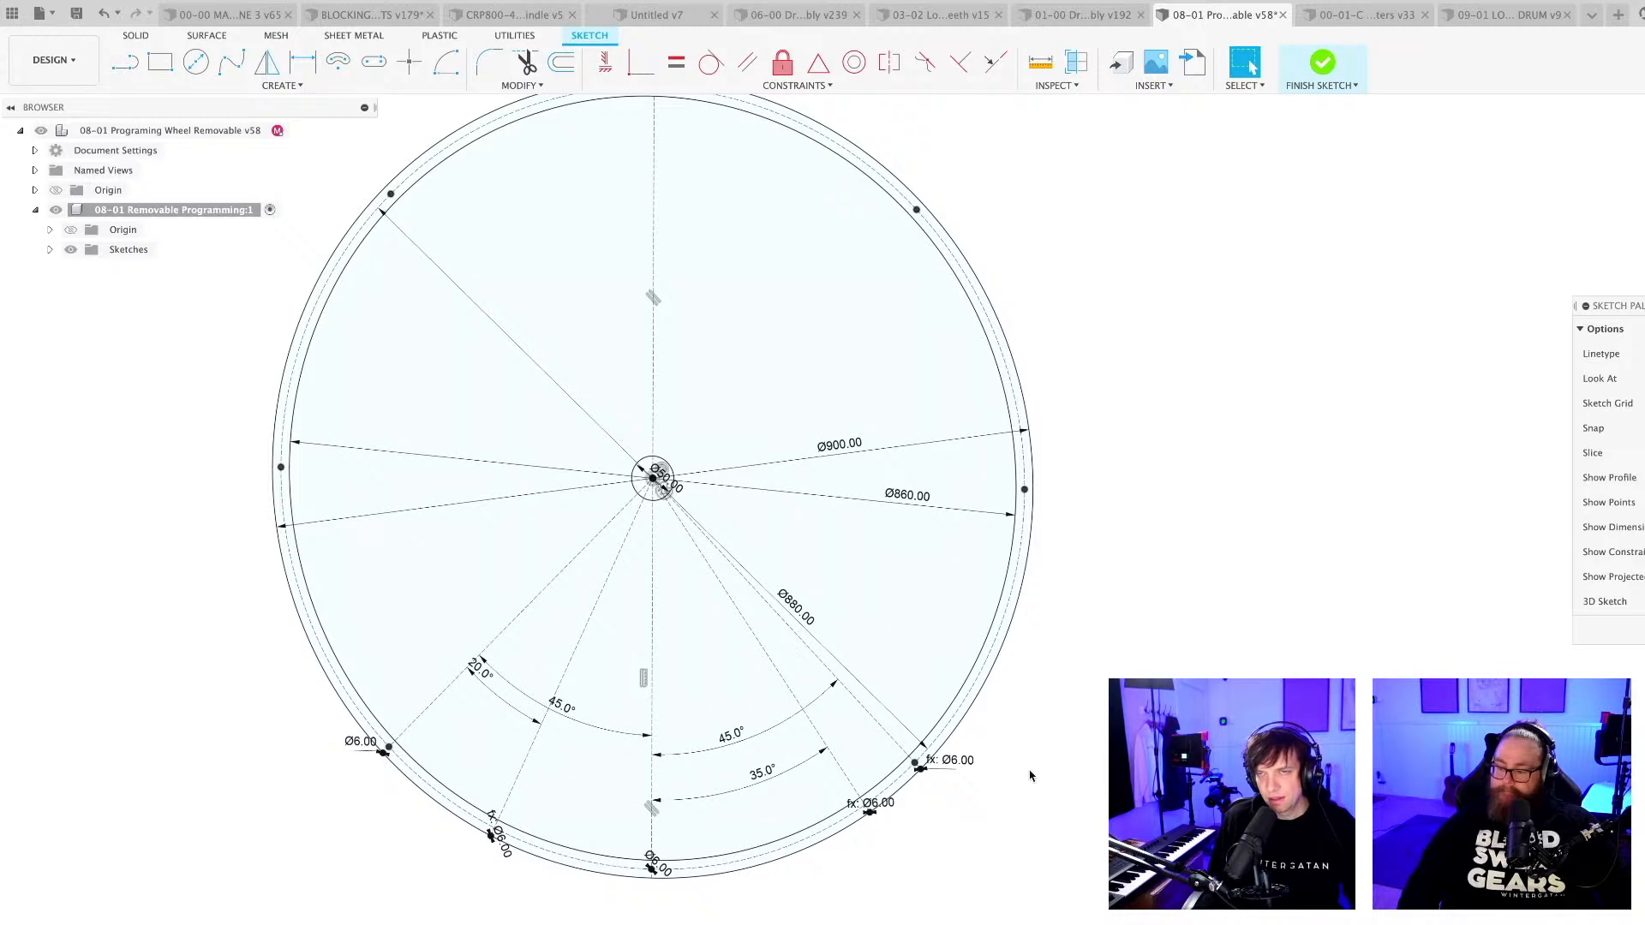
{"action": "scroll", "coordinate": [1031, 775], "scroll_direction": "down", "scroll_amount": 3}
{"action": "scroll", "coordinate": [1030, 787], "scroll_direction": "up", "scroll_amount": 2}
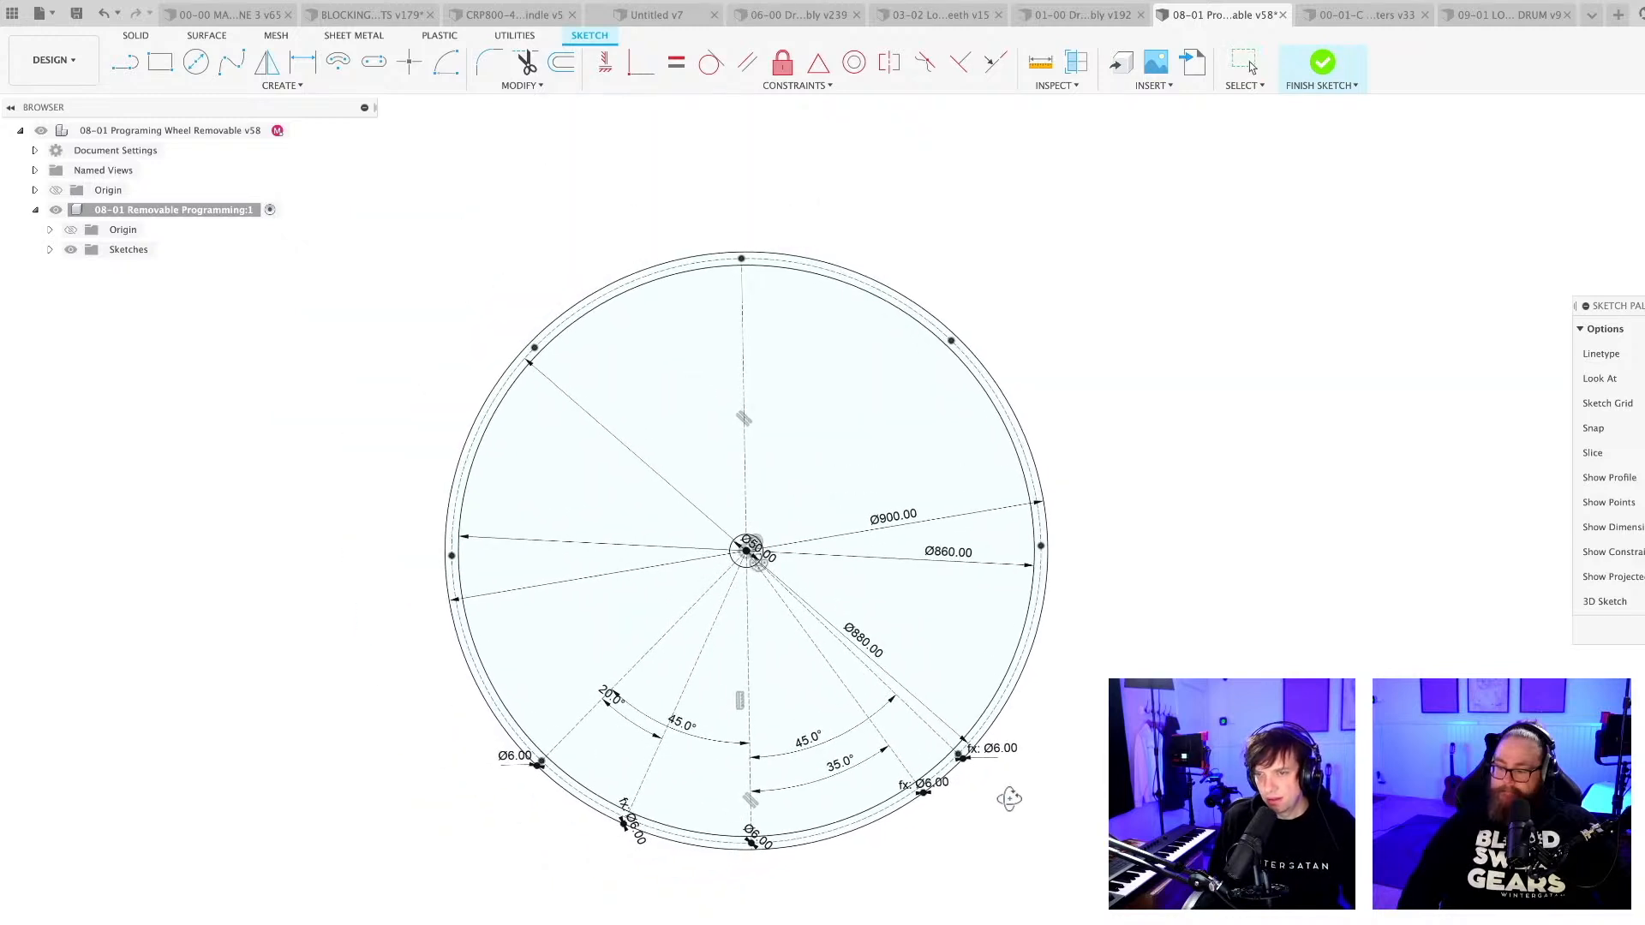
{"action": "left_click", "coordinate": [1322, 61]}
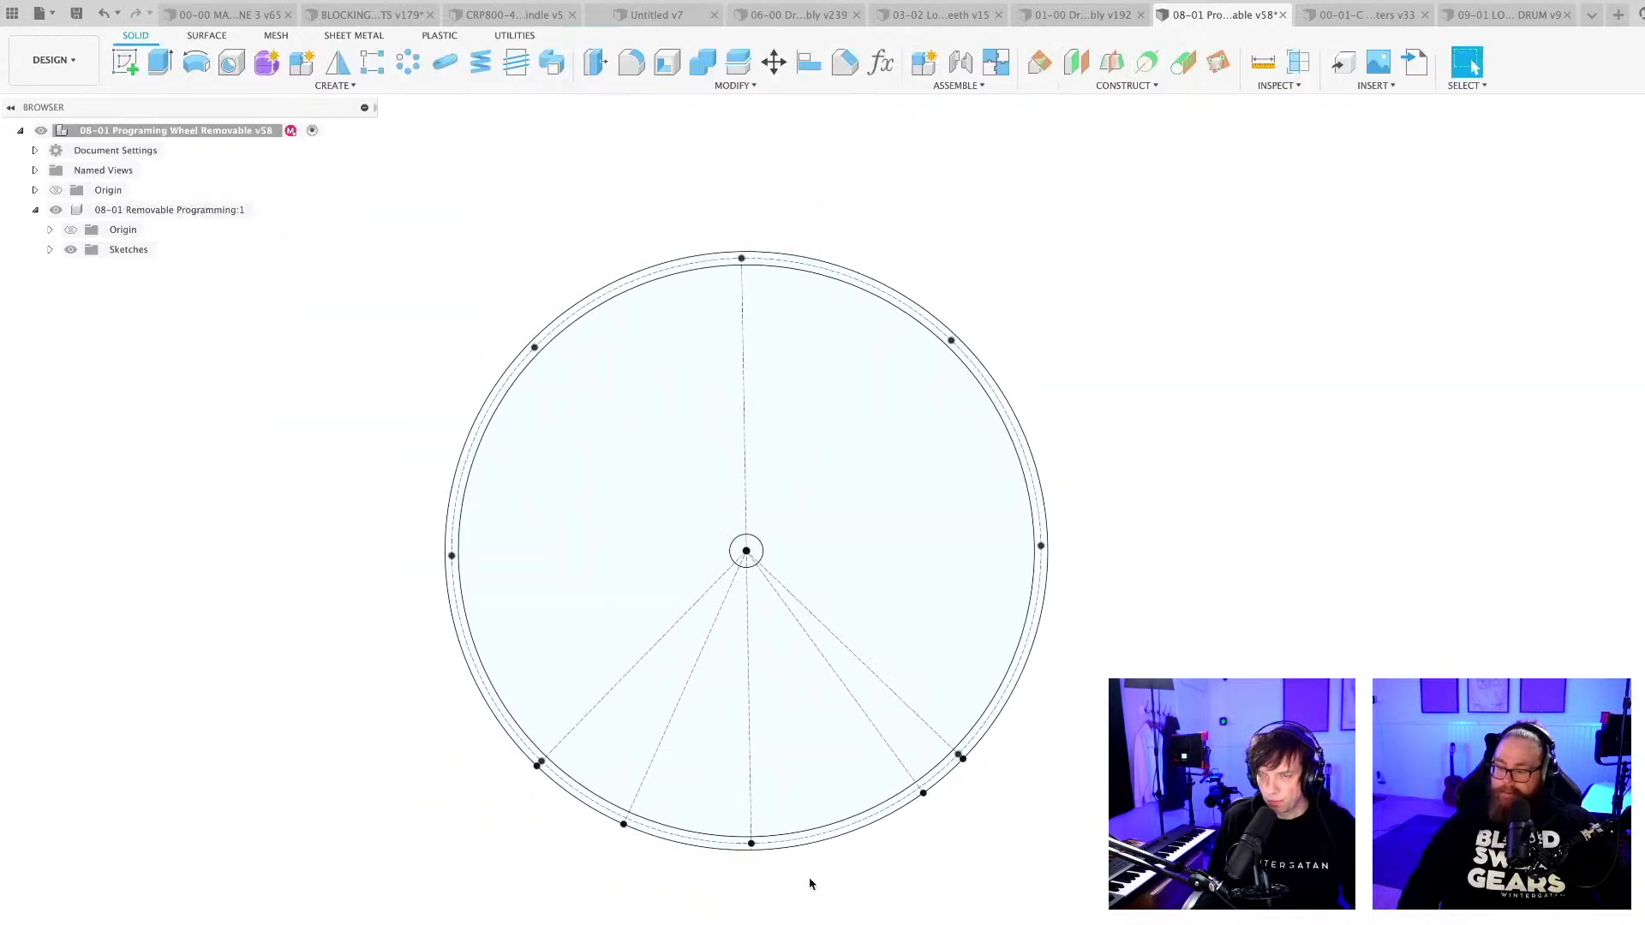
{"action": "scroll", "coordinate": [812, 908], "scroll_direction": "up", "scroll_amount": 2}
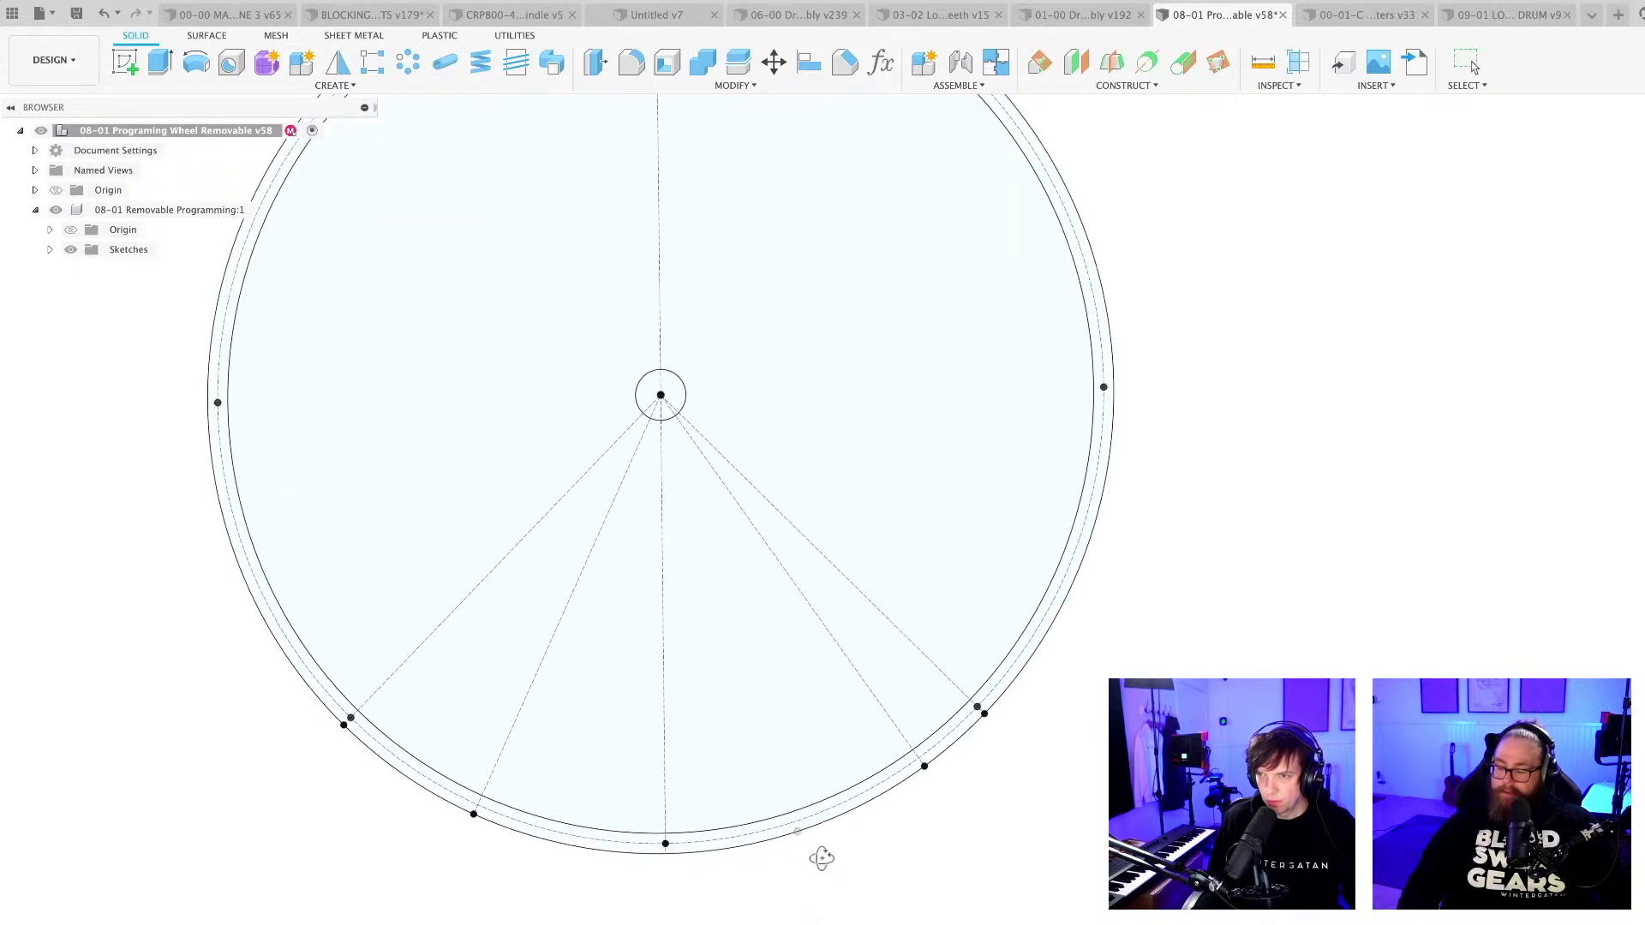
{"action": "scroll", "coordinate": [955, 853], "scroll_direction": "up", "scroll_amount": 5}
{"action": "scroll", "coordinate": [962, 854], "scroll_direction": "down", "scroll_amount": 6}
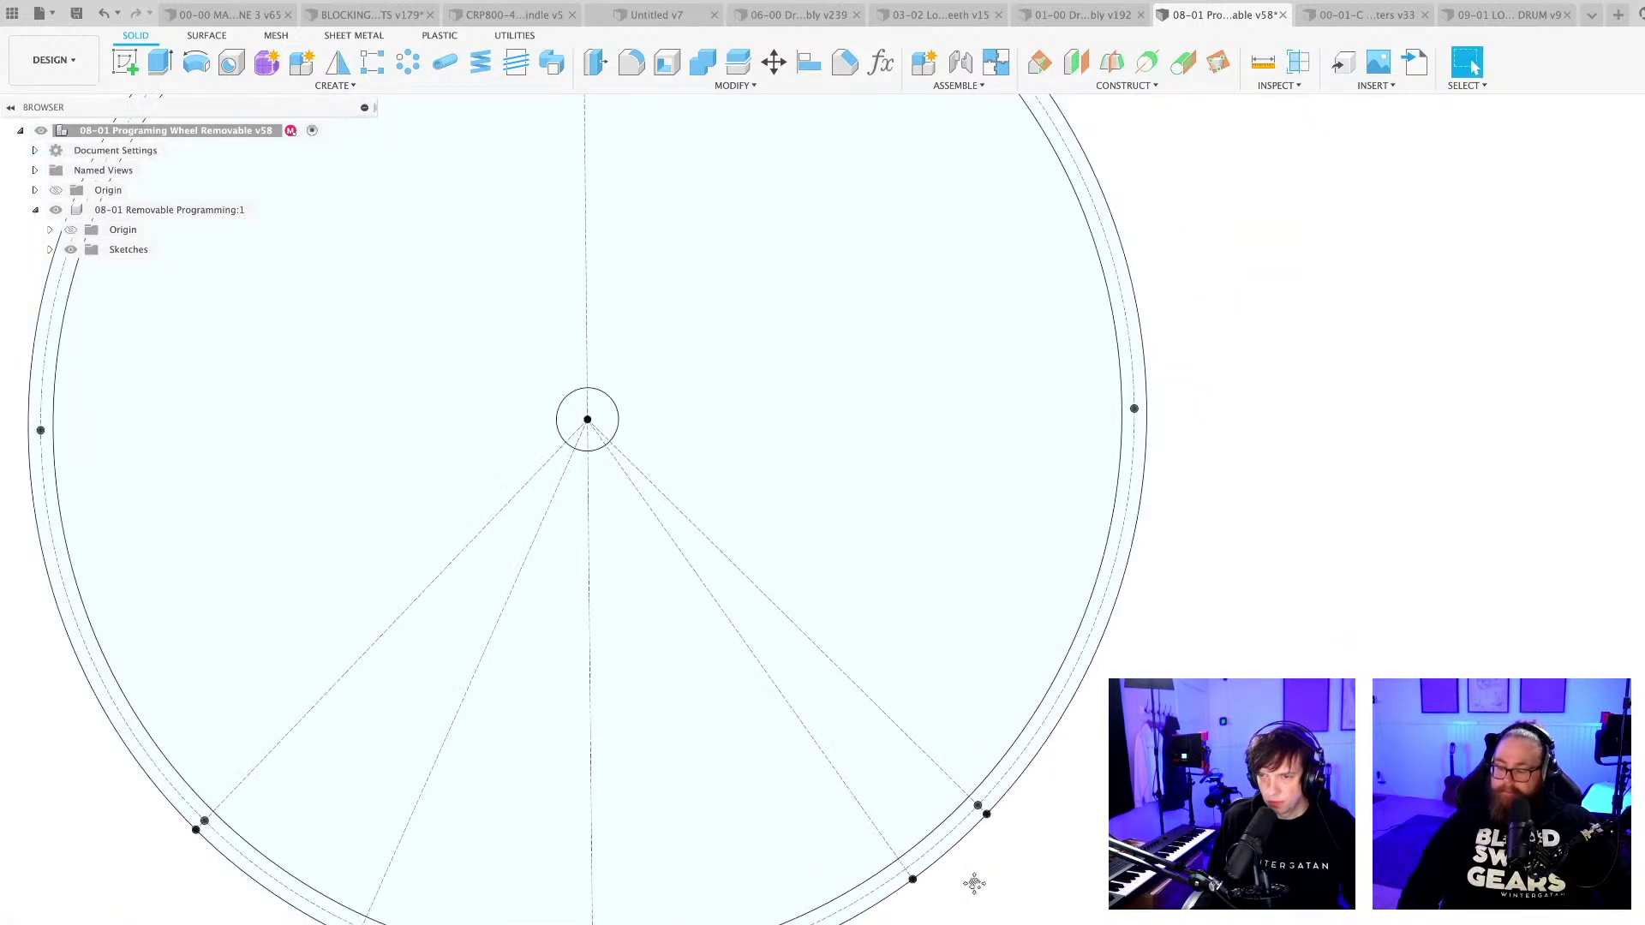
{"action": "middle_click_drag", "start_coordinate": [1034, 792], "coordinate": [1039, 795], "text": "shift"}
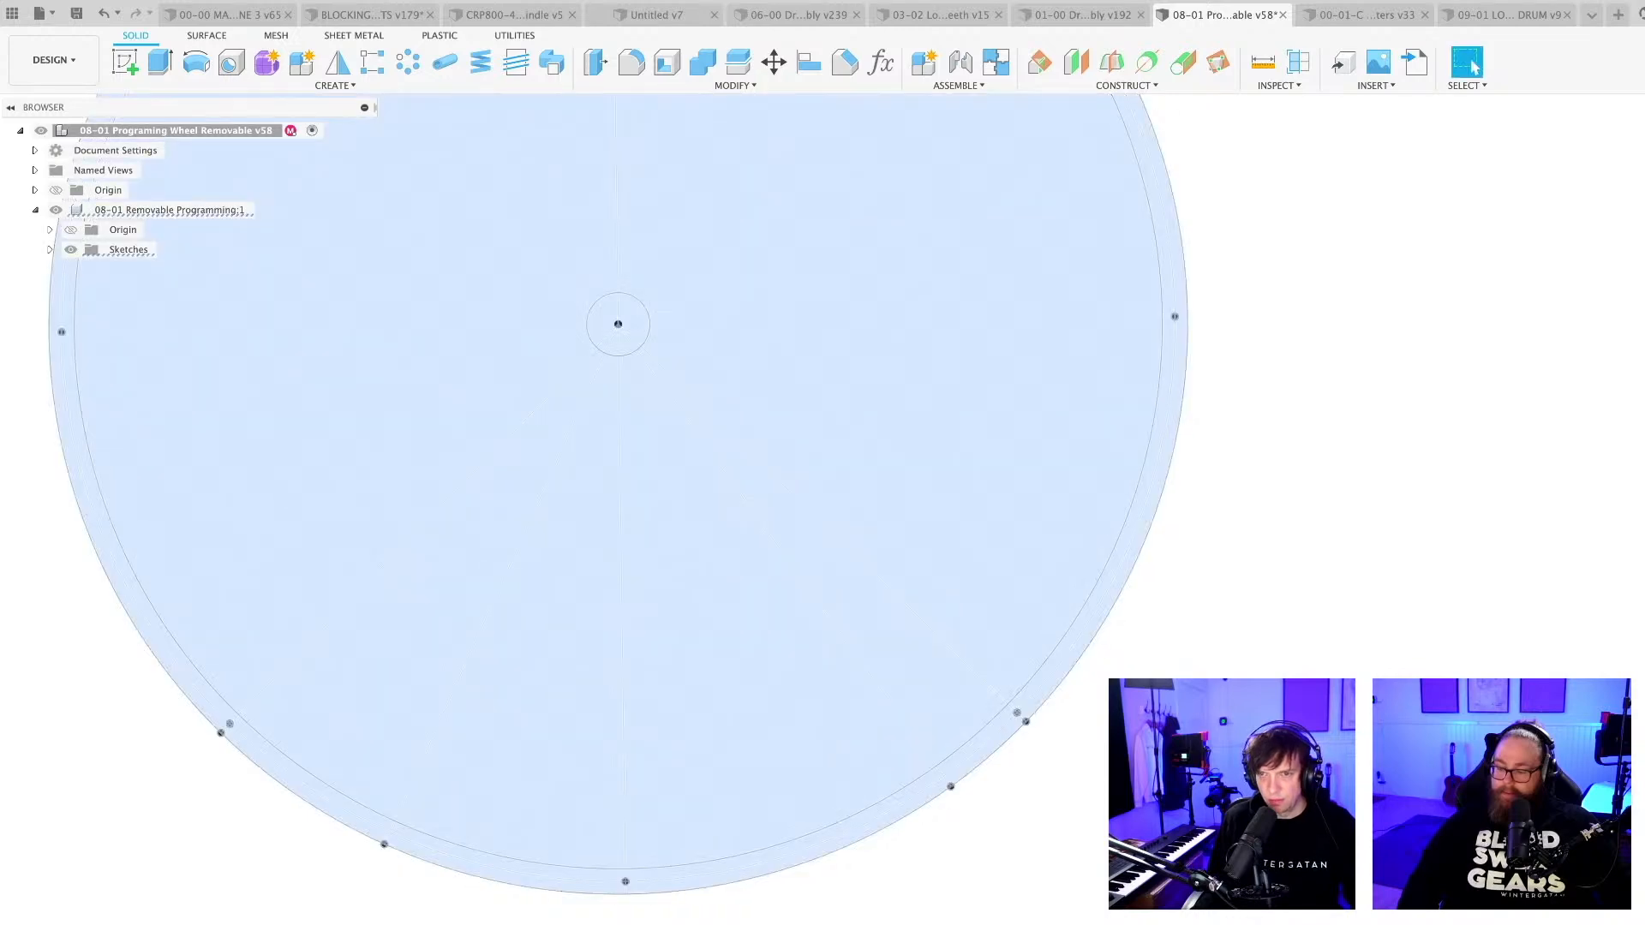
{"action": "double_click", "coordinate": [908, 815]}
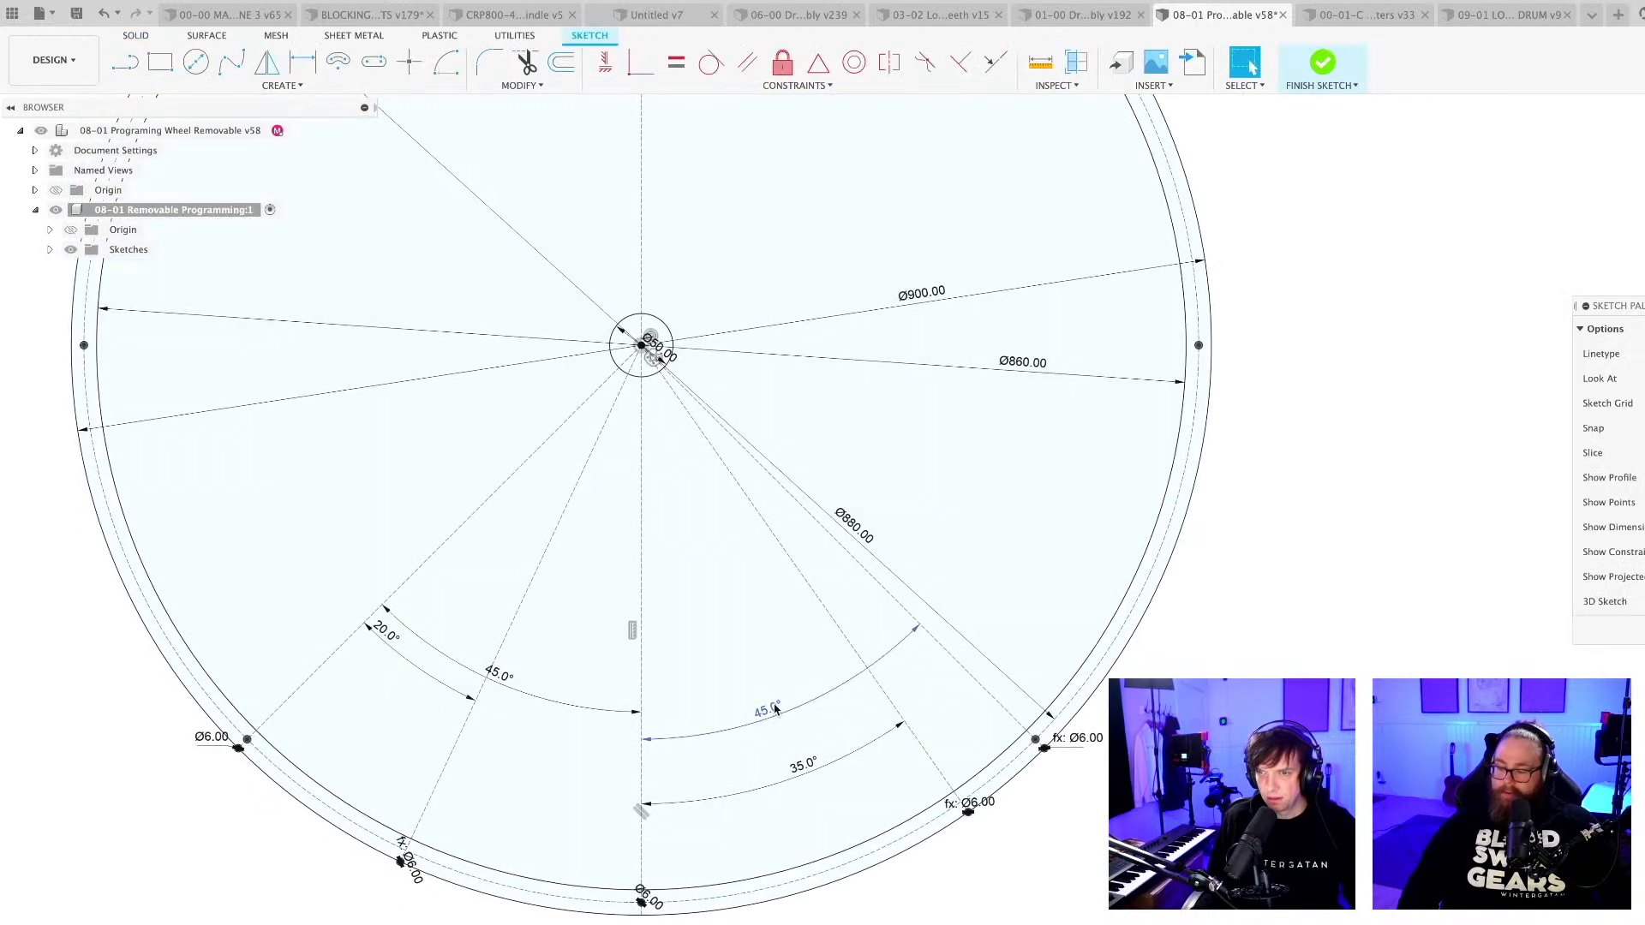
Set the angles right of the lower vertical centreline to 38° for the 45° radial line and 32° for the 35° line.
{"action": "double_click", "coordinate": [774, 709]}
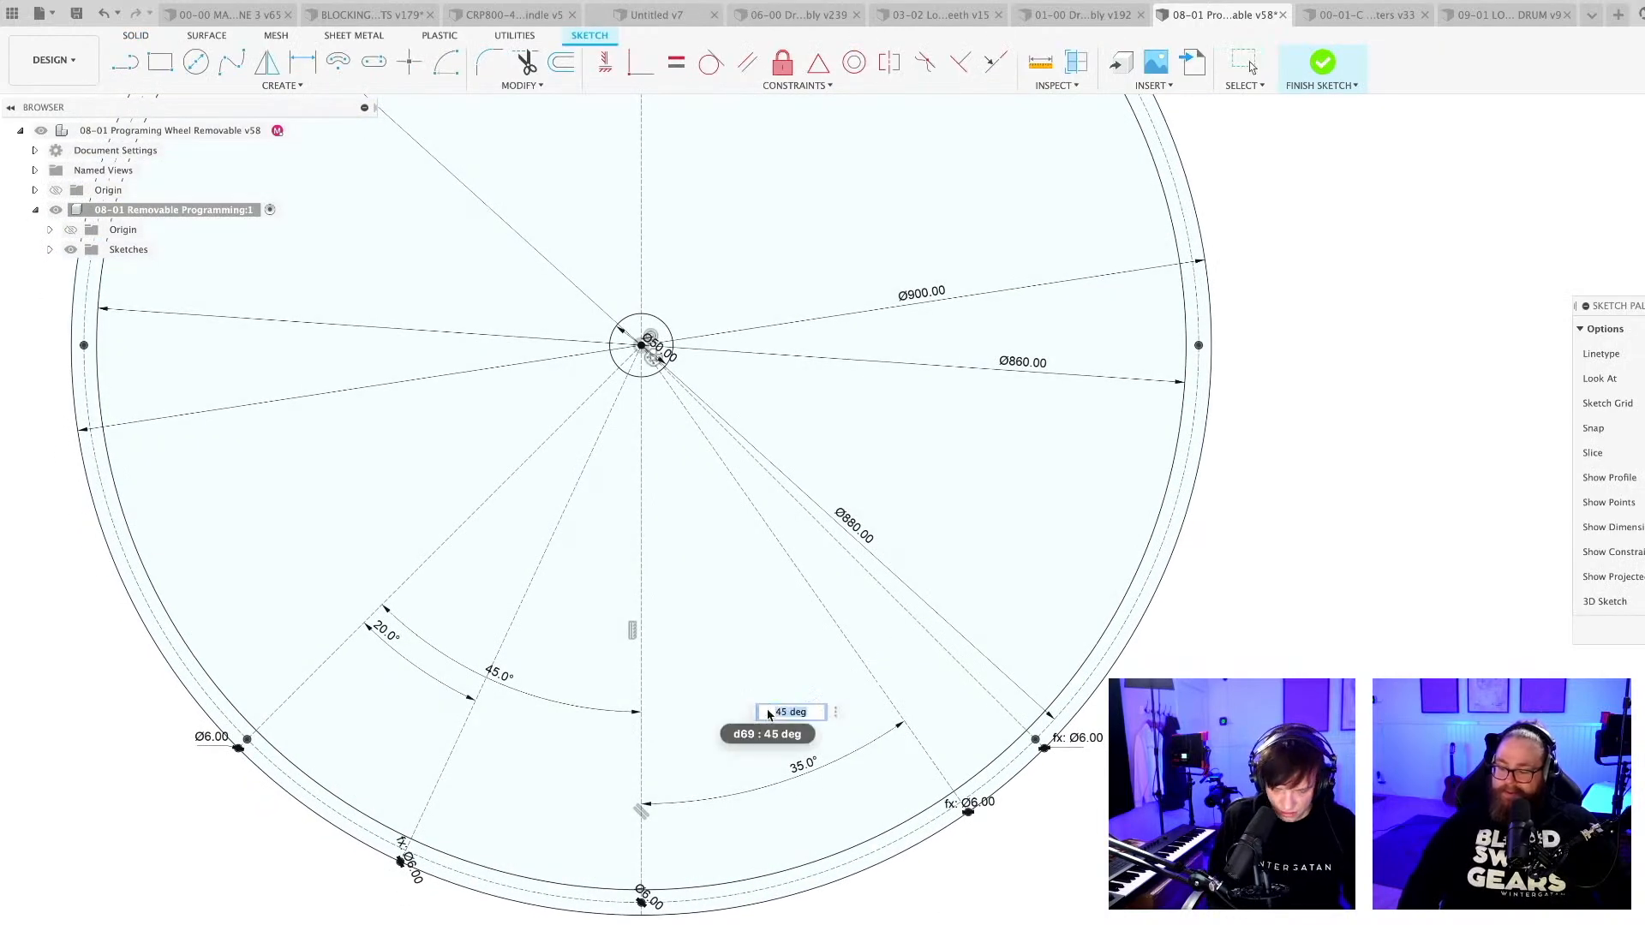
{"action": "type", "text": "38"}
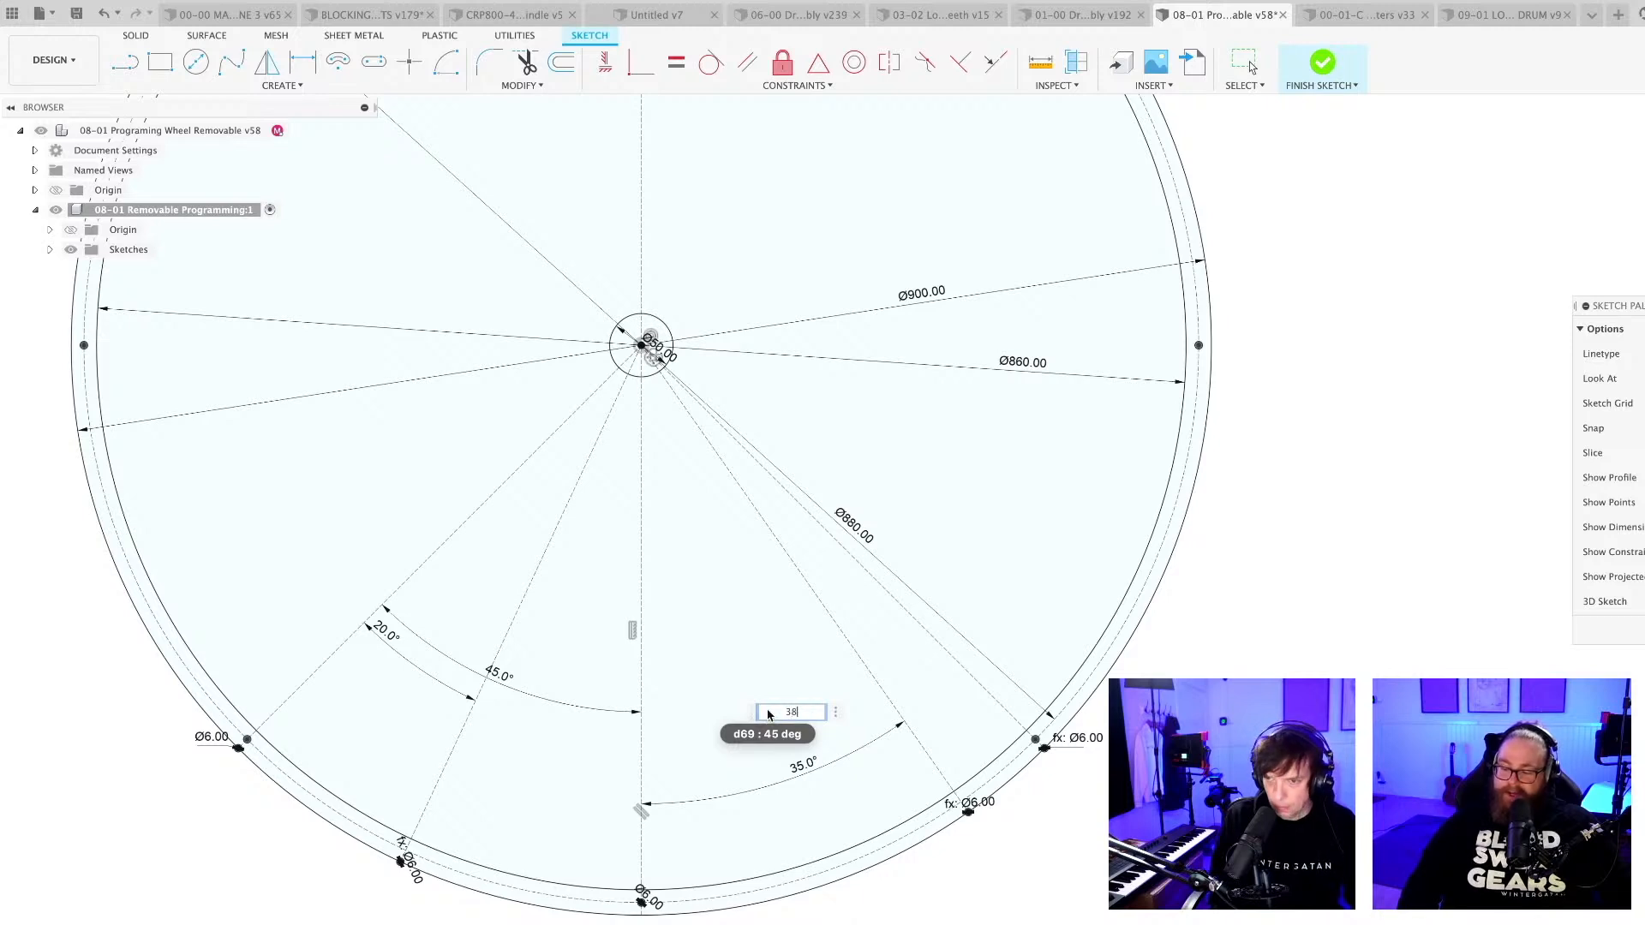
{"action": "key", "text": "Return"}
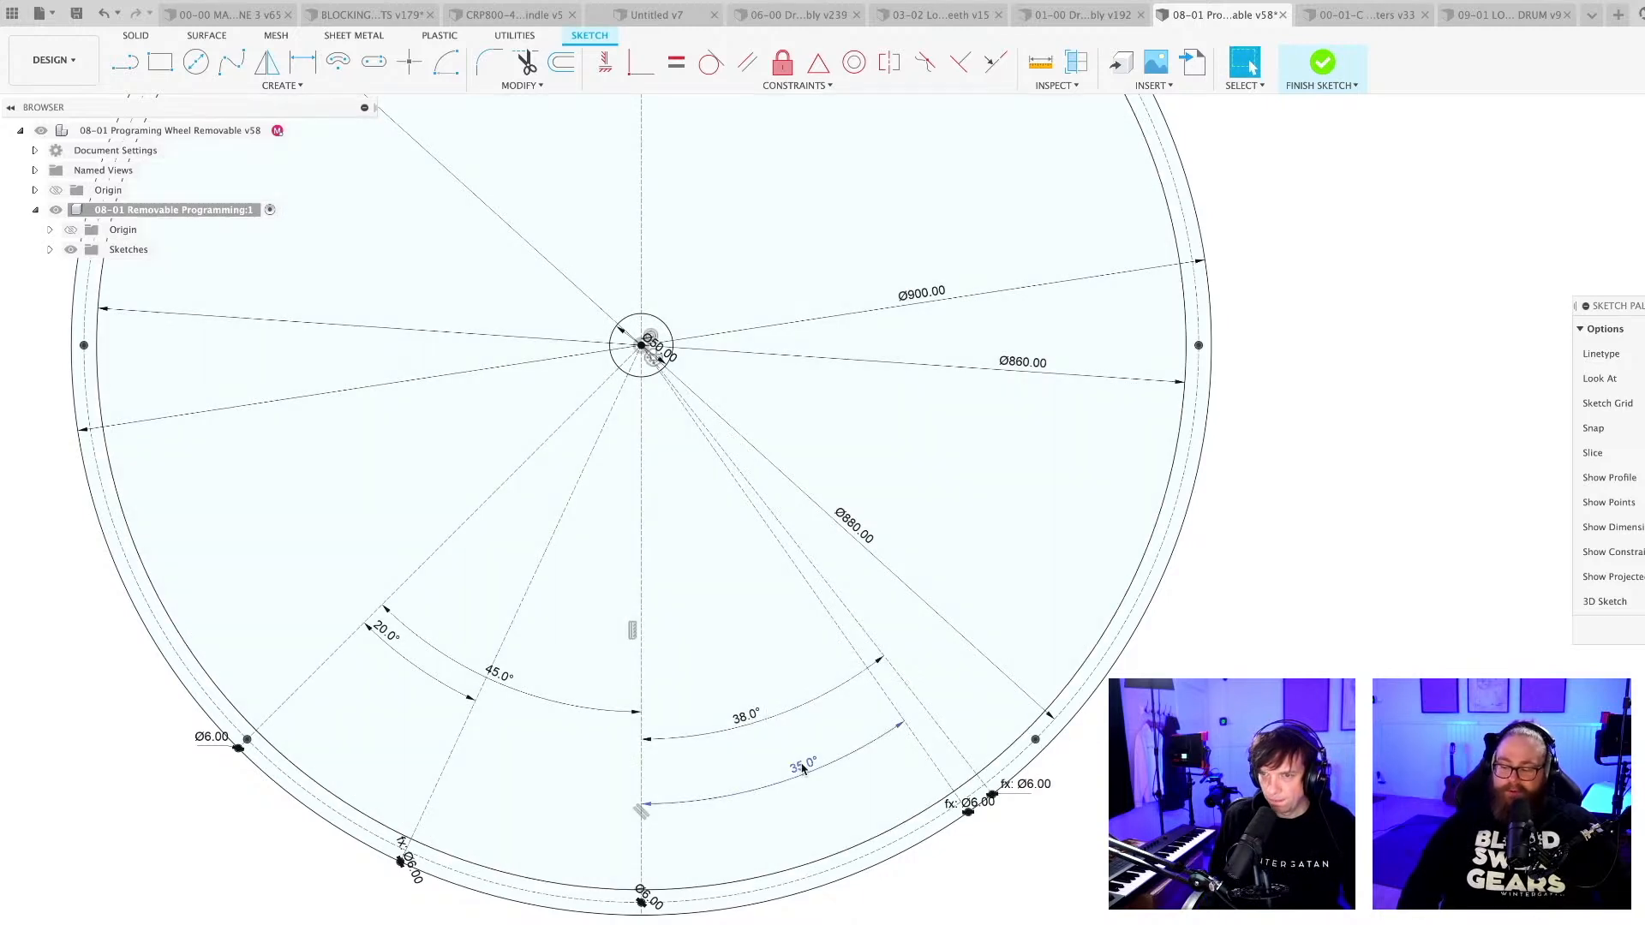
{"action": "double_click", "coordinate": [803, 769]}
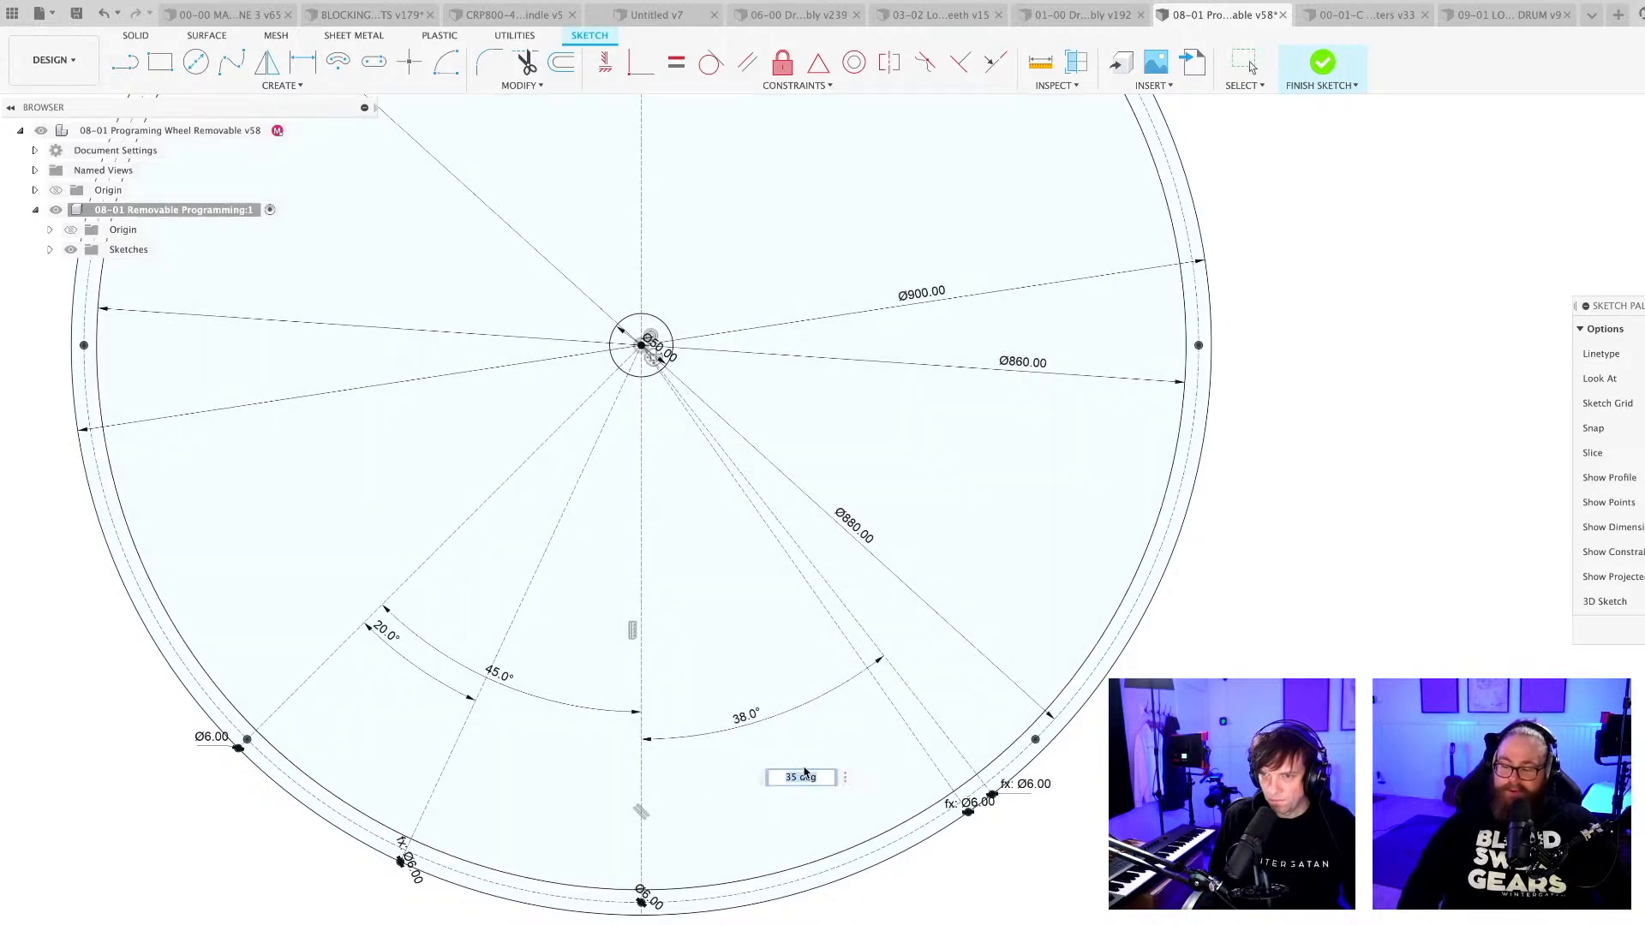
{"action": "type", "text": "32"}
{"action": "key", "text": "Return"}
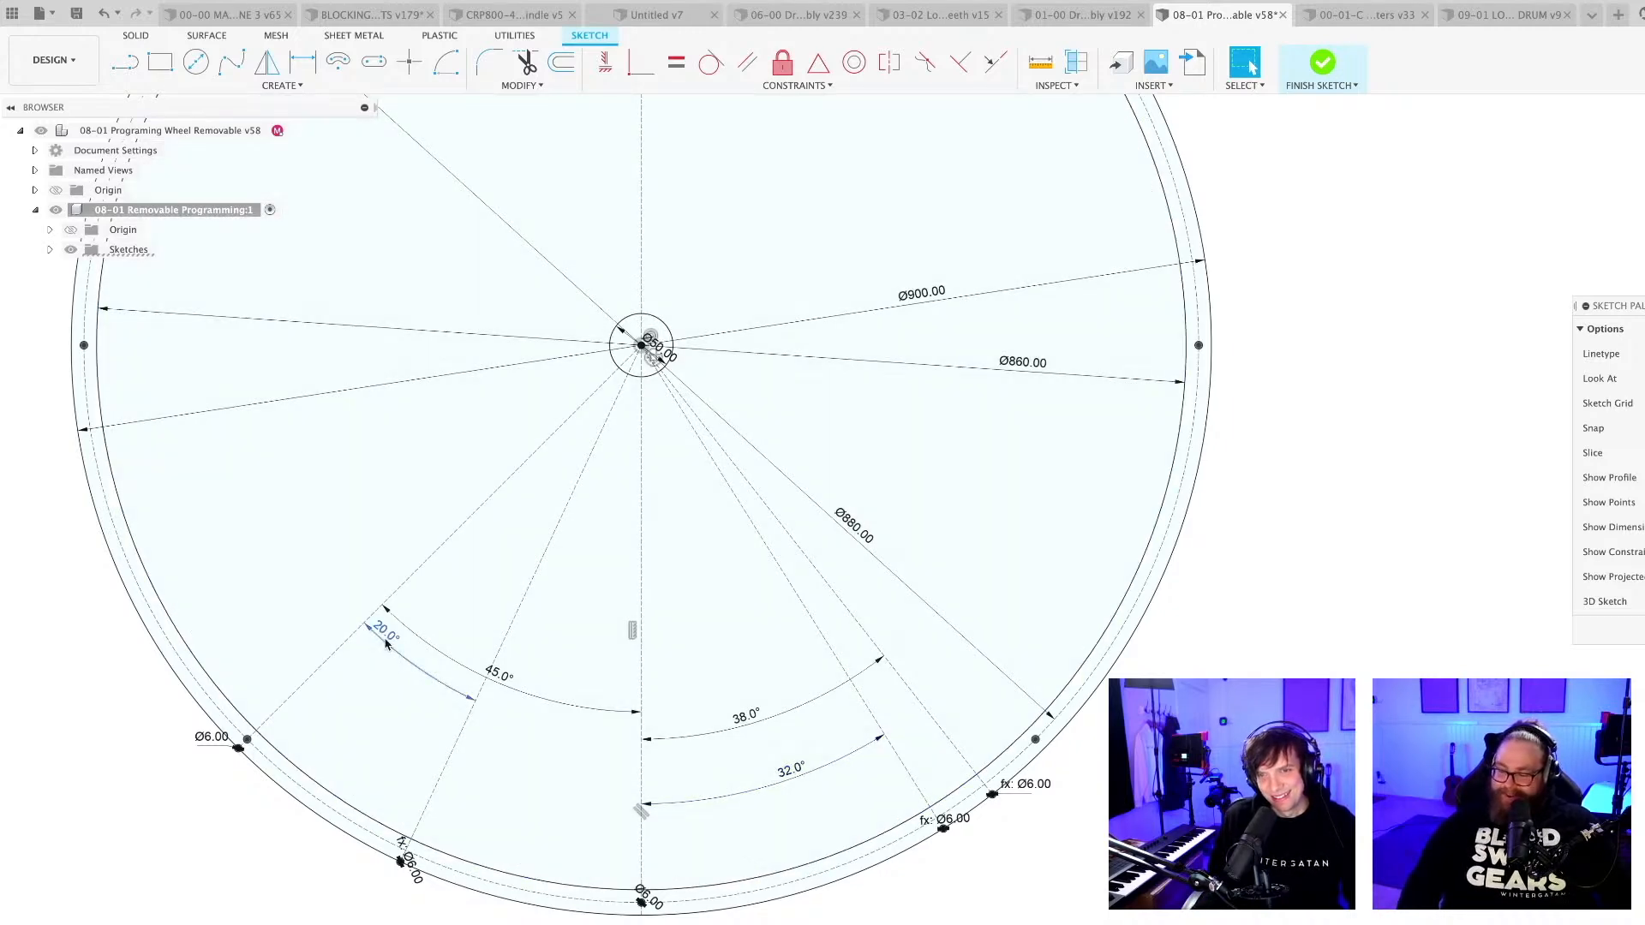
Set the 45° angle left of the lower vertical centreline to 35° and save the design.
{"action": "double_click", "coordinate": [387, 644]}
{"action": "key", "text": "Return"}
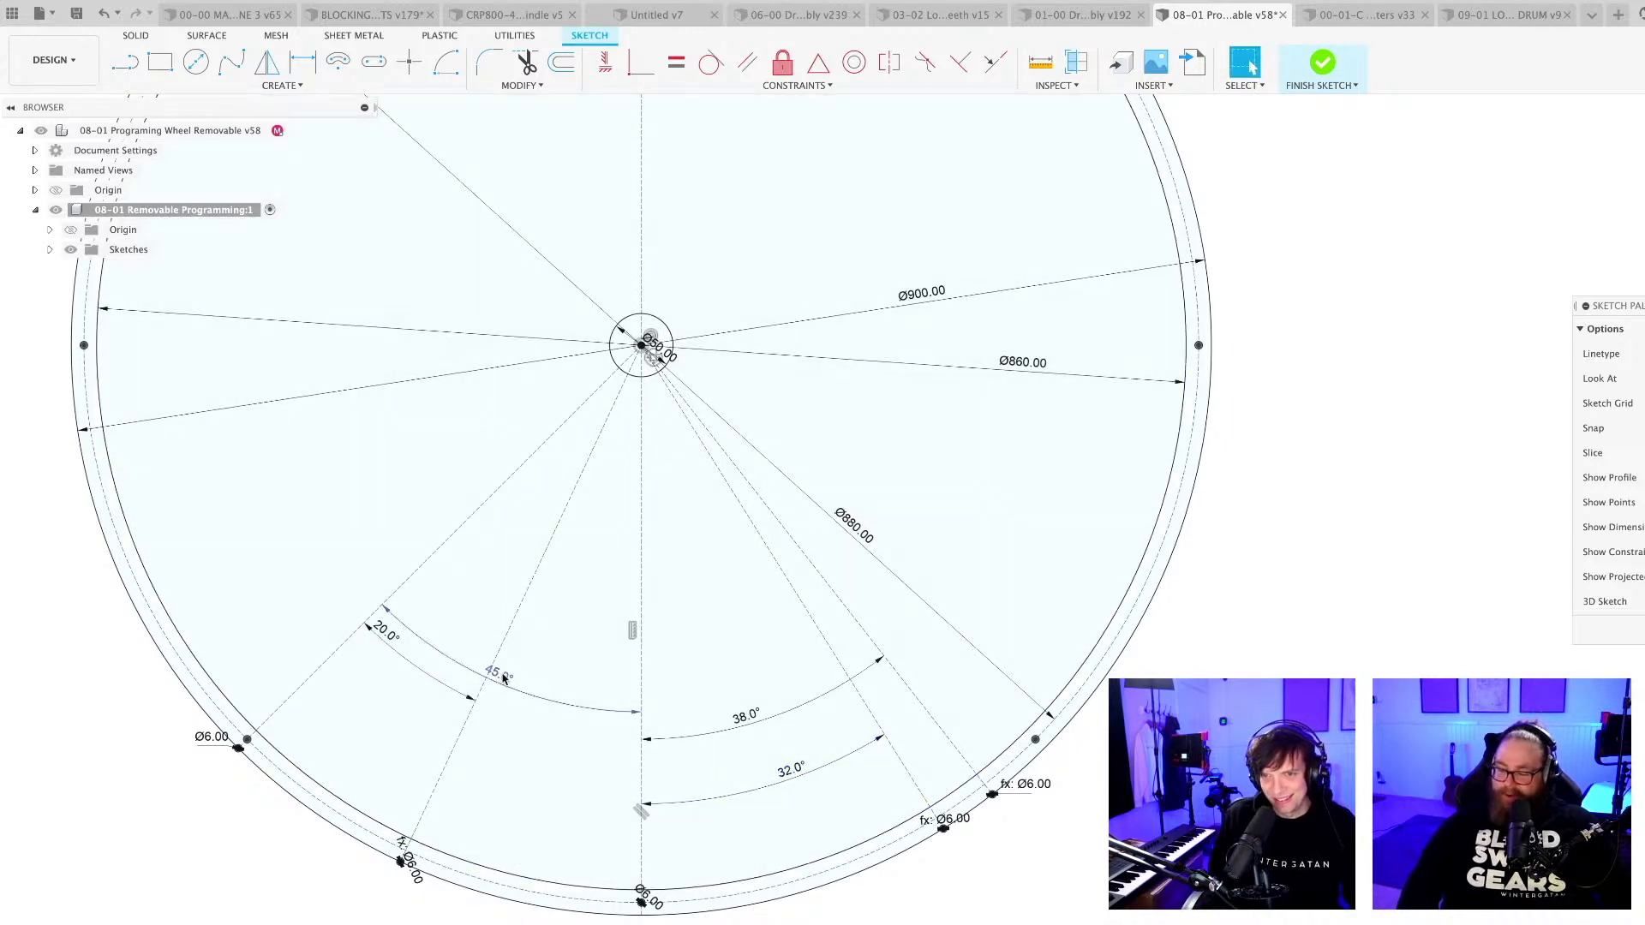
{"action": "double_click", "coordinate": [502, 676]}
{"action": "type", "text": "35"}
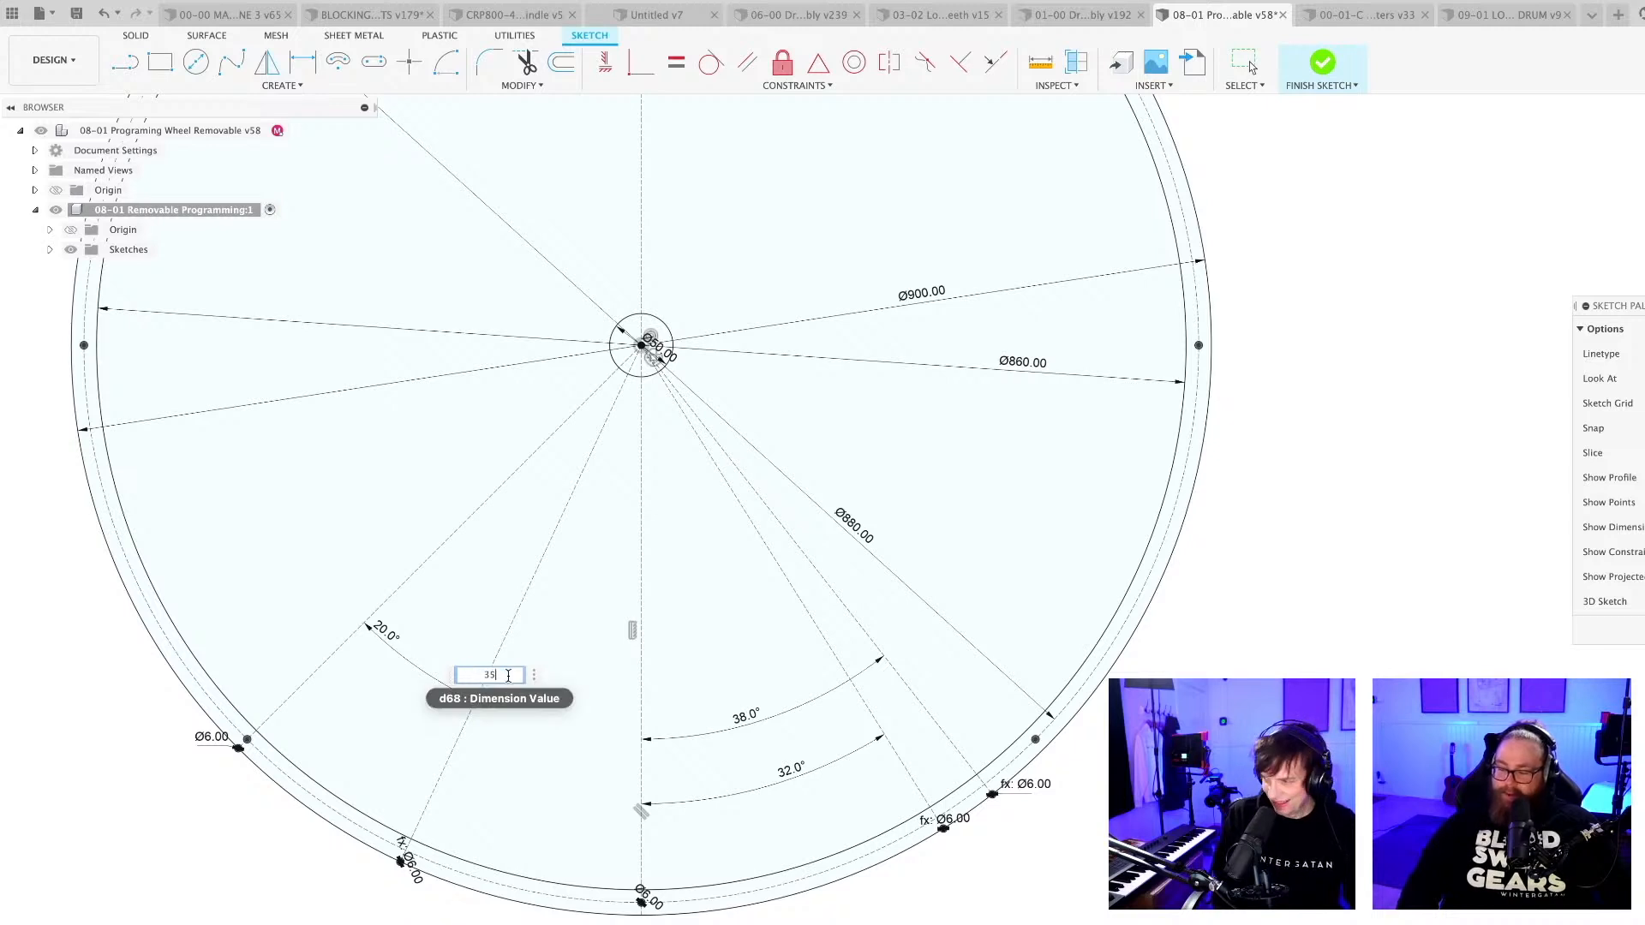
{"action": "key", "text": "Return"}
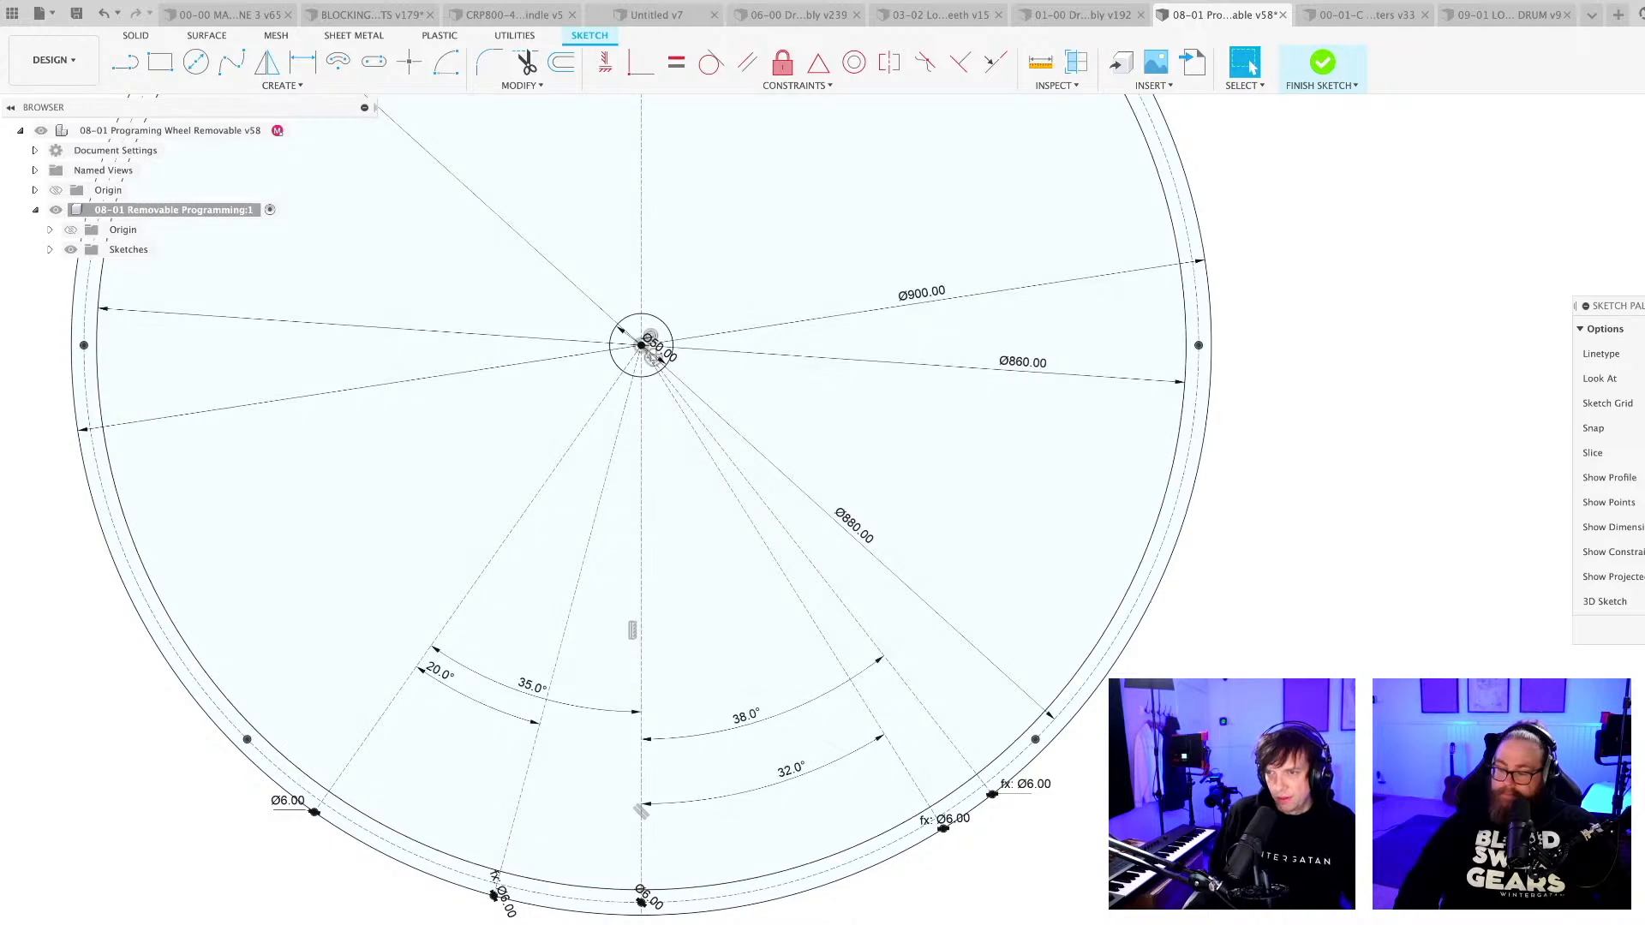
{"action": "scroll", "coordinate": [725, 831], "scroll_direction": "down", "scroll_amount": 5}
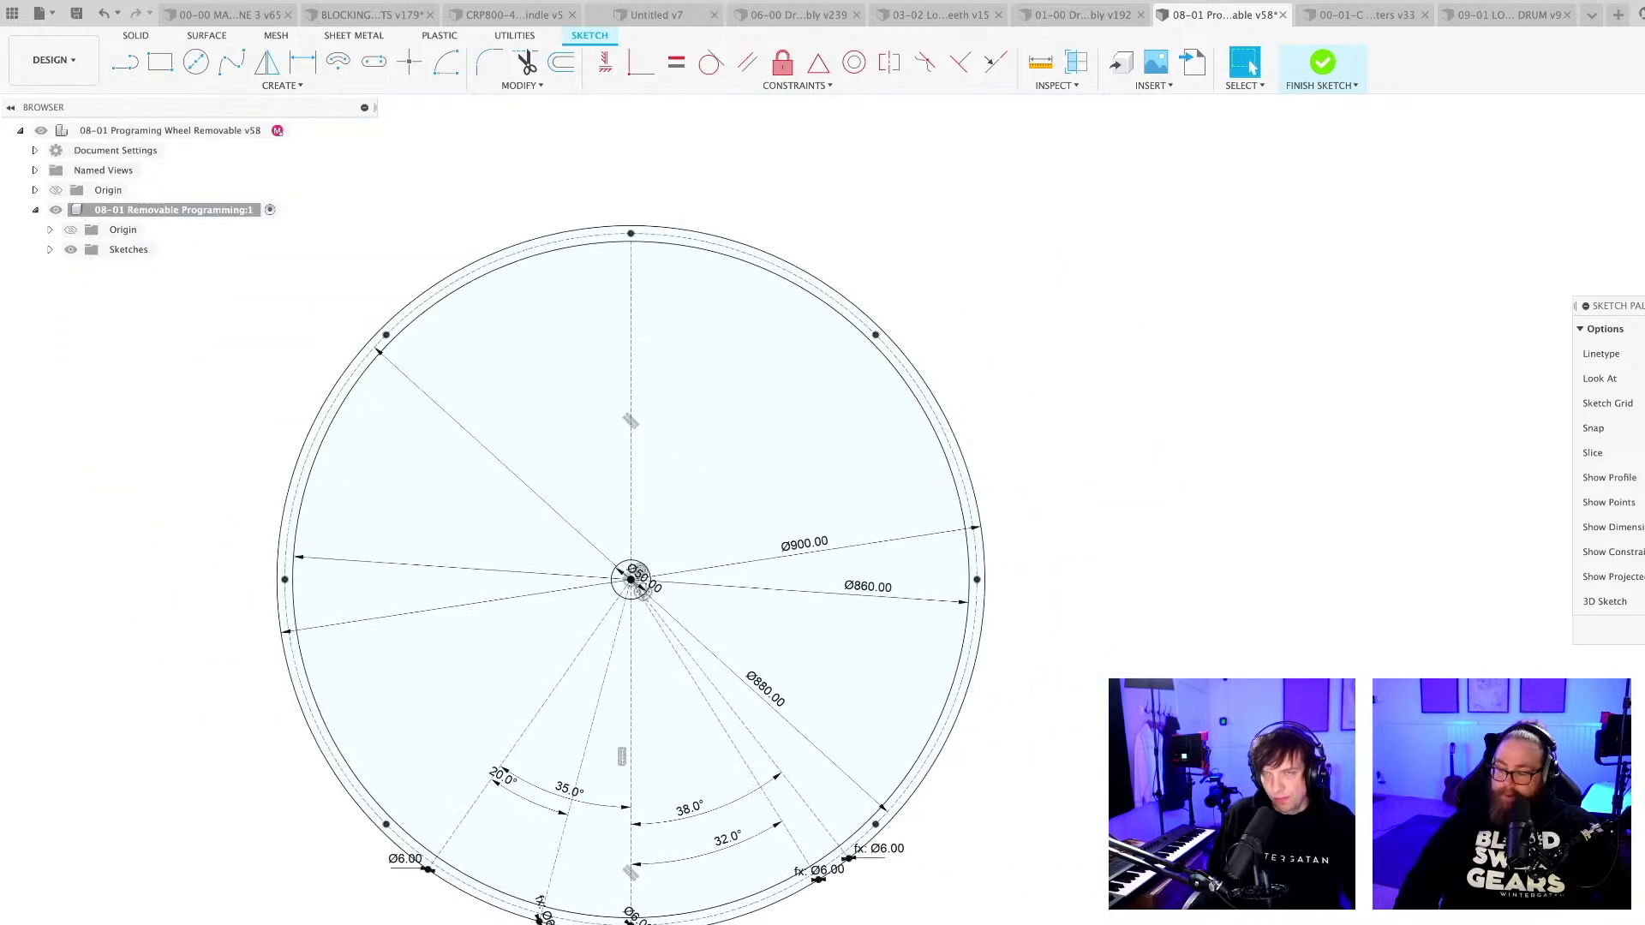
{"action": "key", "text": "super+s"}
{"action": "key", "text": "Return"}
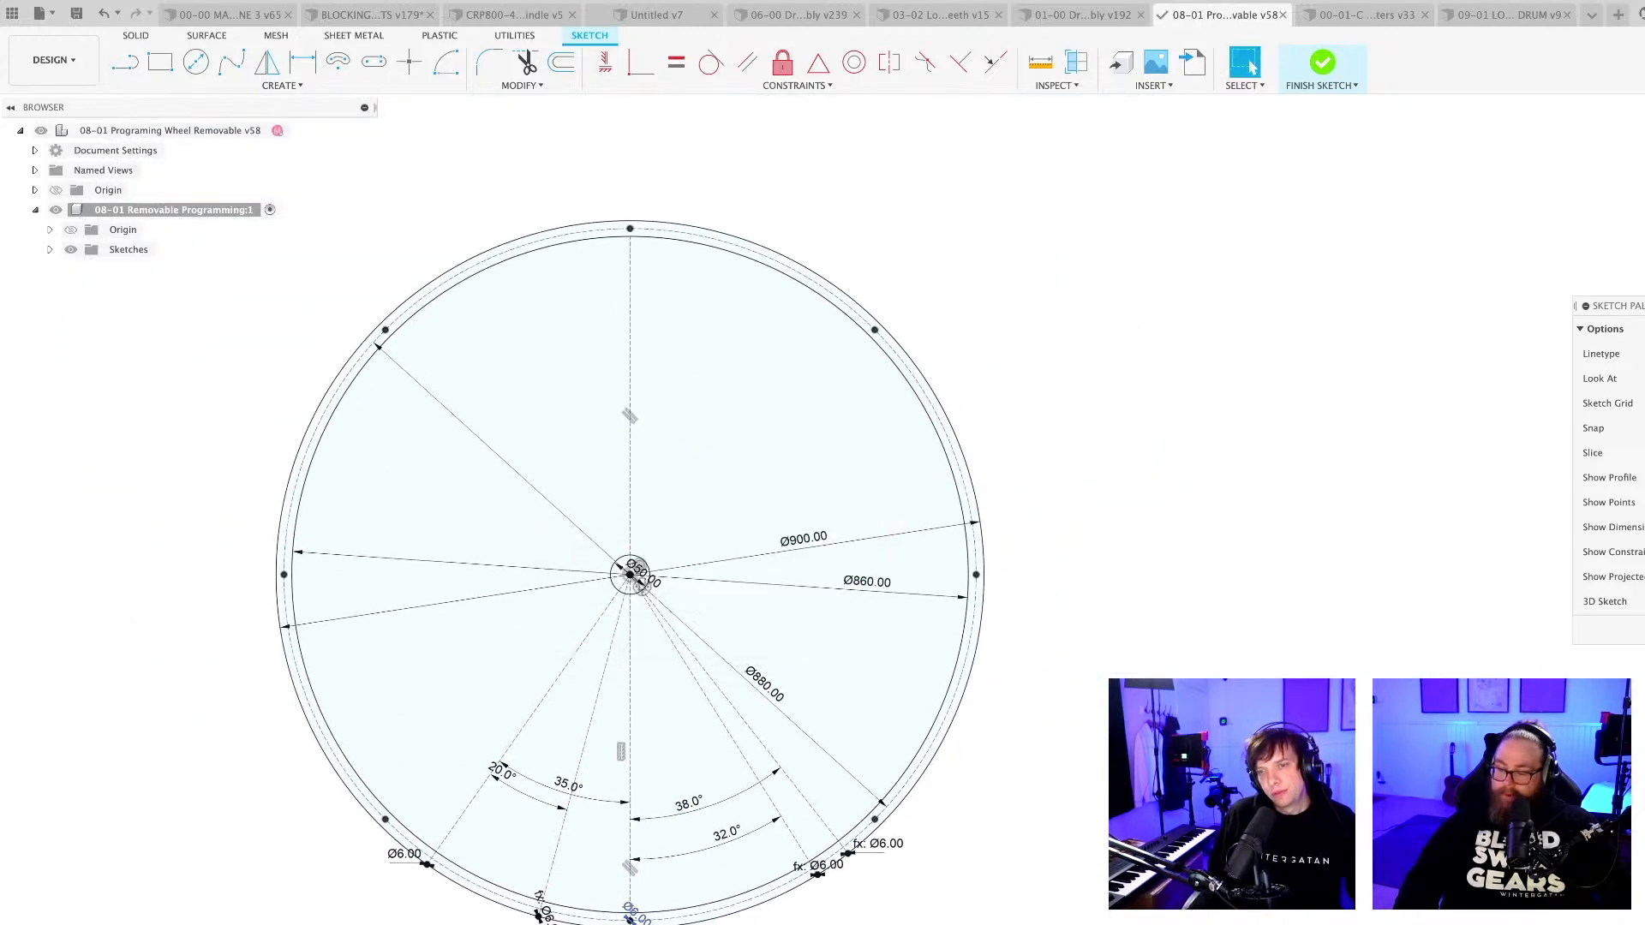
Change the 32° angle between the vertical centreline and the nearest radial line on its right to 22.5°.
{"action": "scroll", "coordinate": [1250, 68], "scroll_direction": "up", "scroll_amount": 4}
{"action": "scroll", "coordinate": [700, 900], "scroll_direction": "up", "scroll_amount": 4}
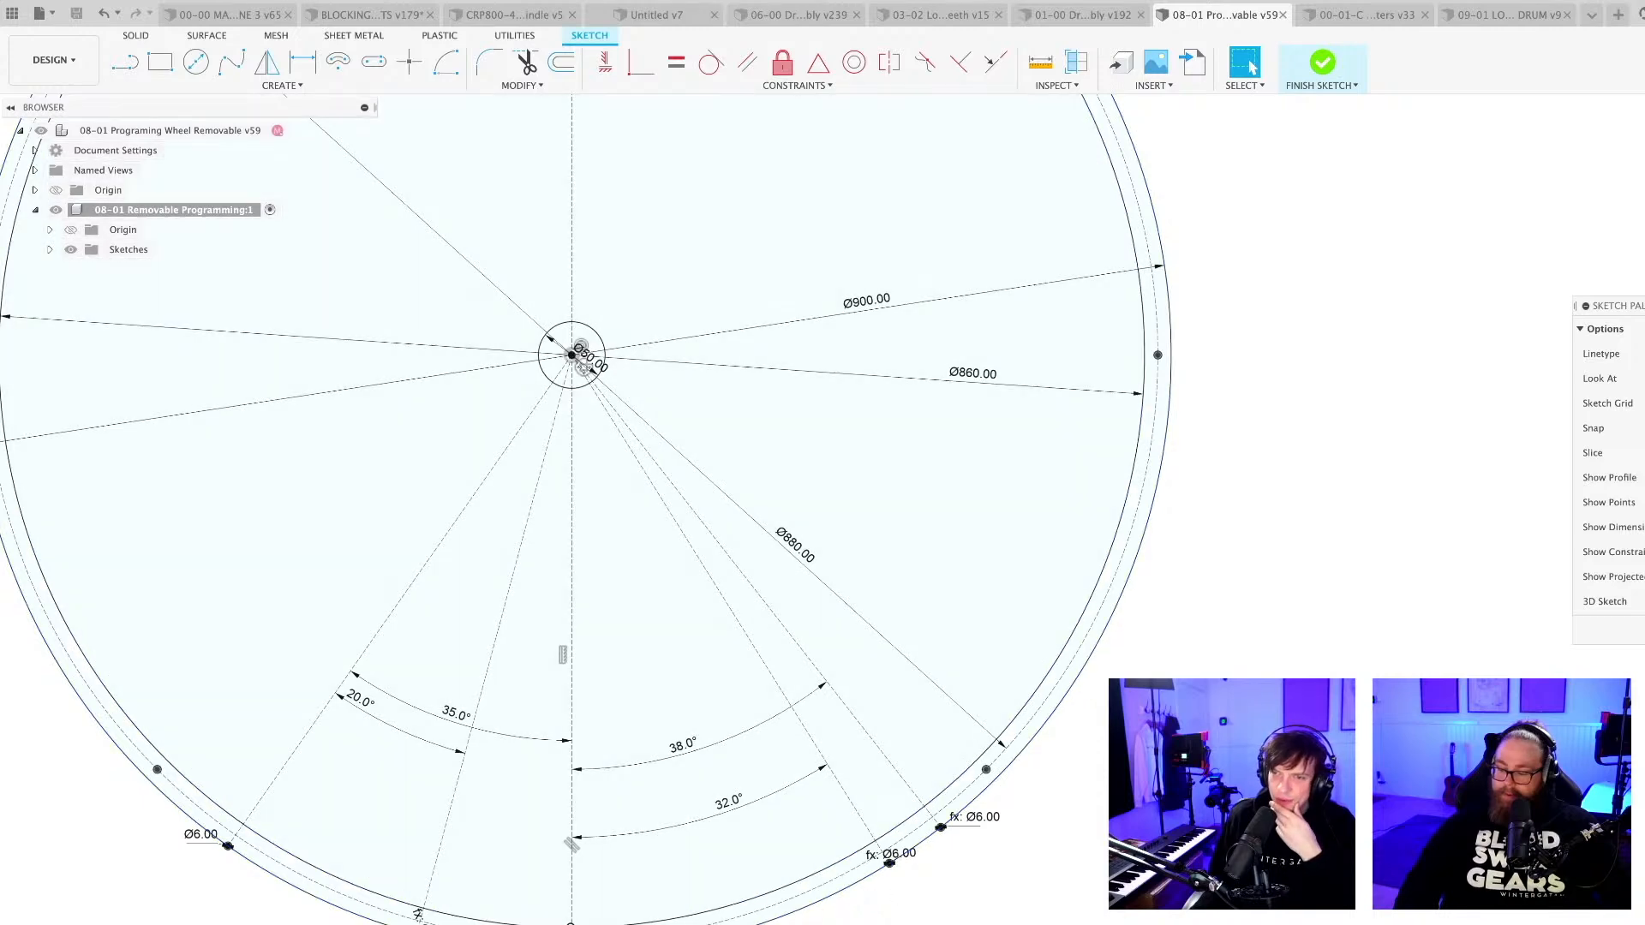
{"action": "mouse_move", "coordinate": [792, 896]}
{"action": "middle_mouse_down"}
{"action": "mouse_move", "coordinate": [807, 914]}
{"action": "mouse_move", "coordinate": [873, 910]}
{"action": "middle_mouse_up"}
{"action": "scroll", "coordinate": [847, 923], "scroll_direction": "up", "scroll_amount": 1}
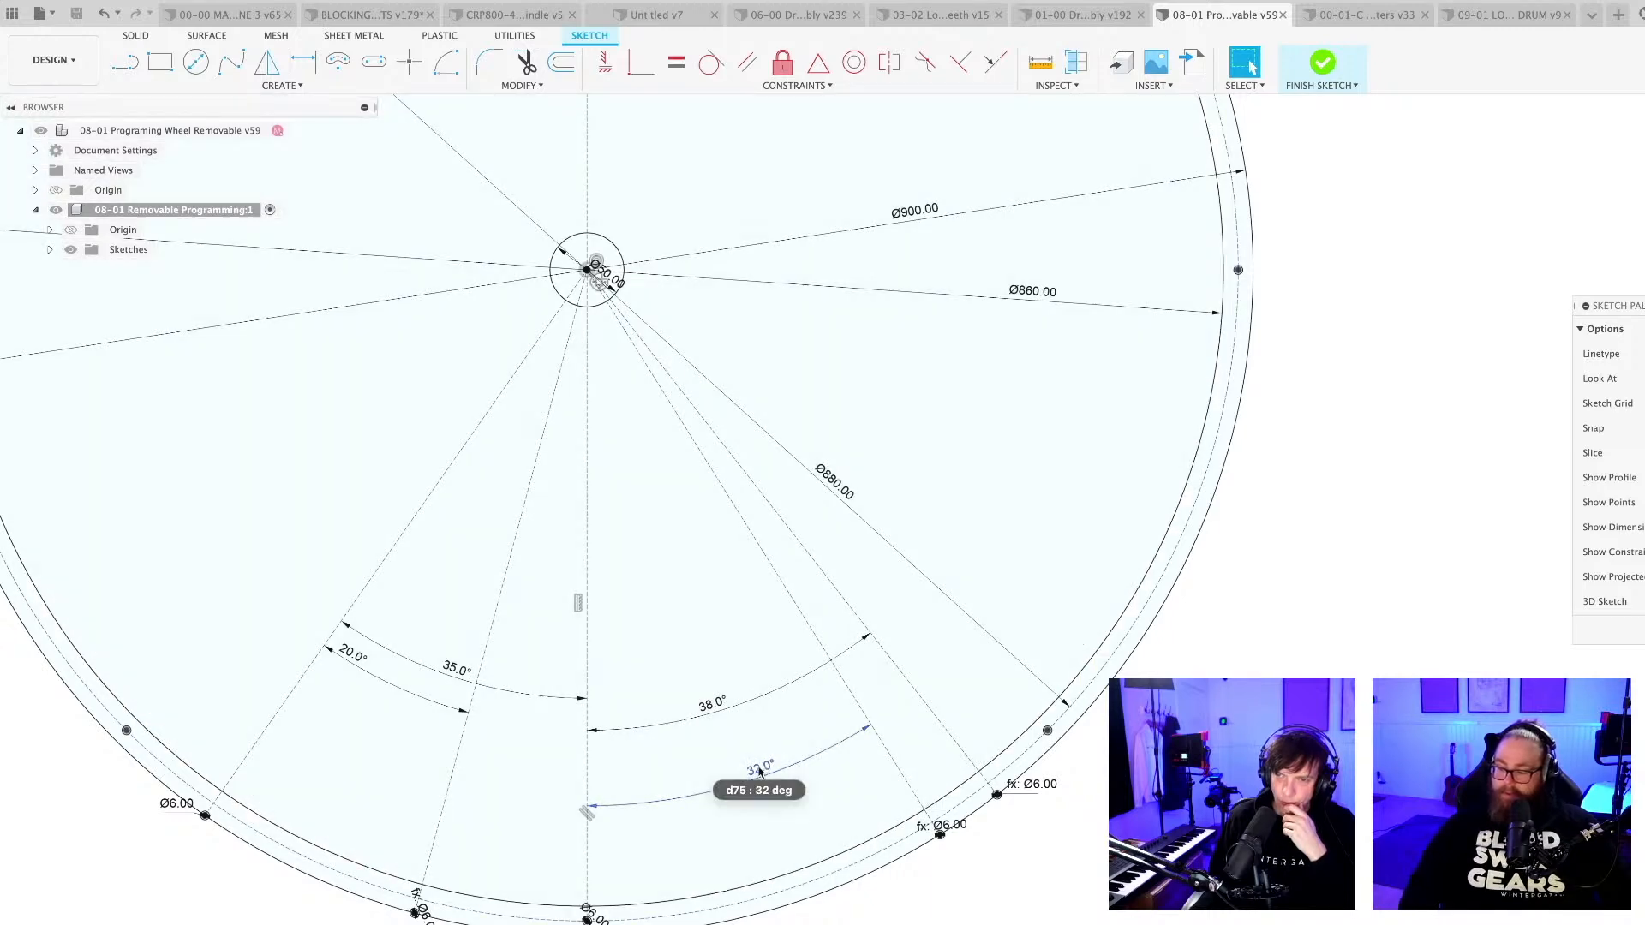
{"action": "double_click", "coordinate": [759, 773]}
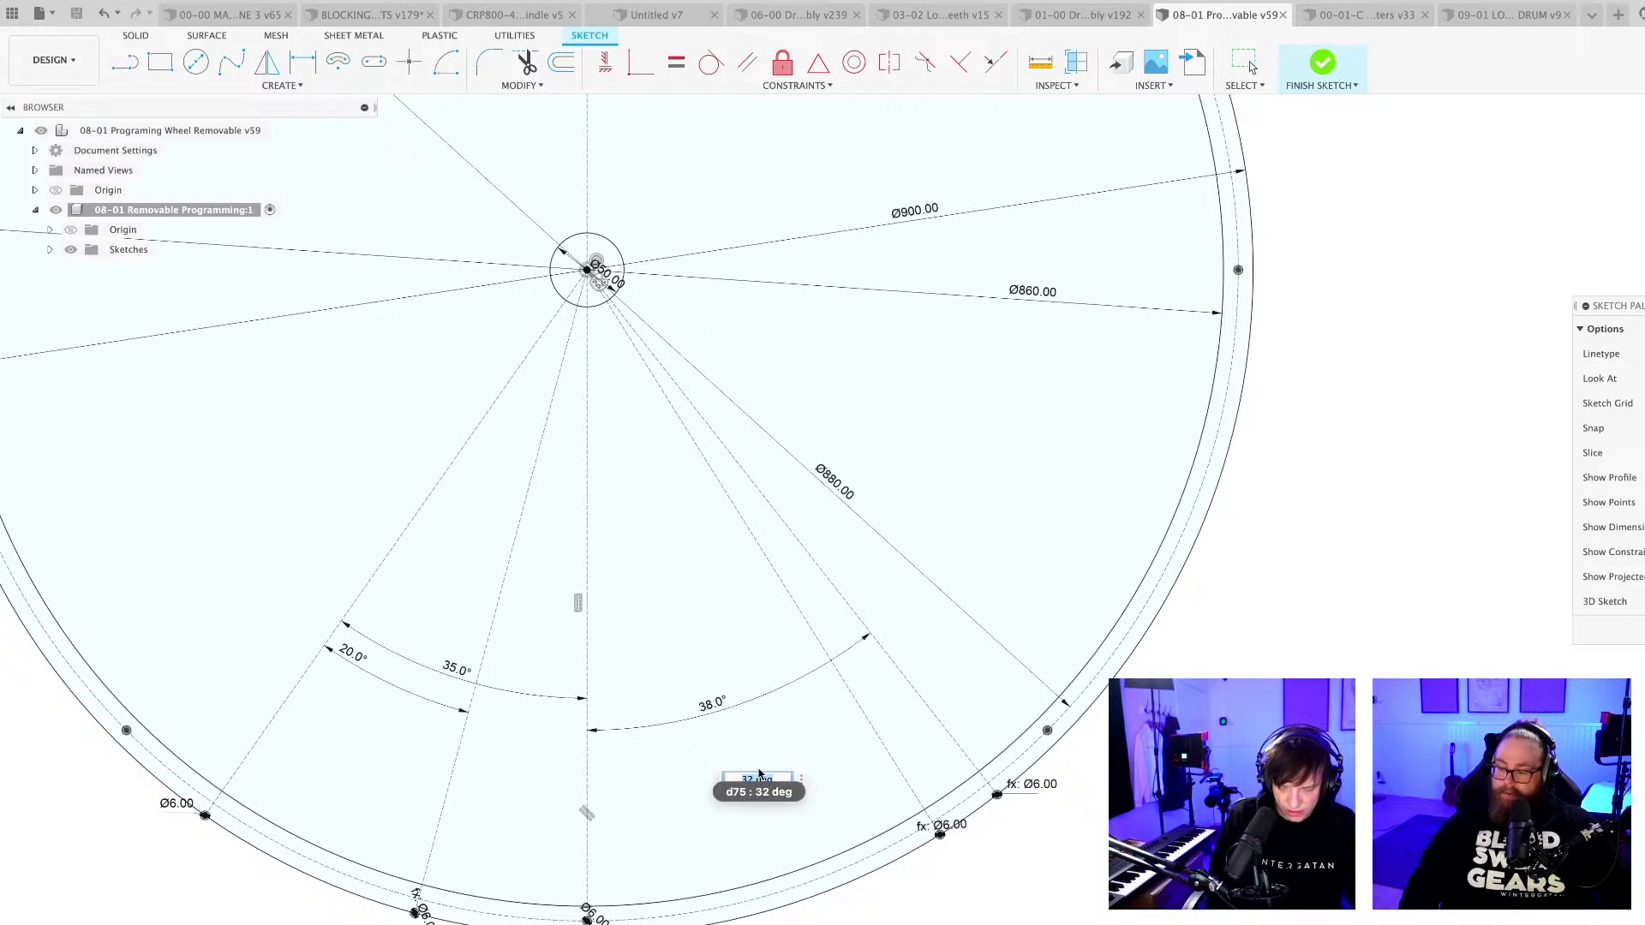
{"action": "type", "text": "360/16"}
{"action": "key", "text": "Return"}
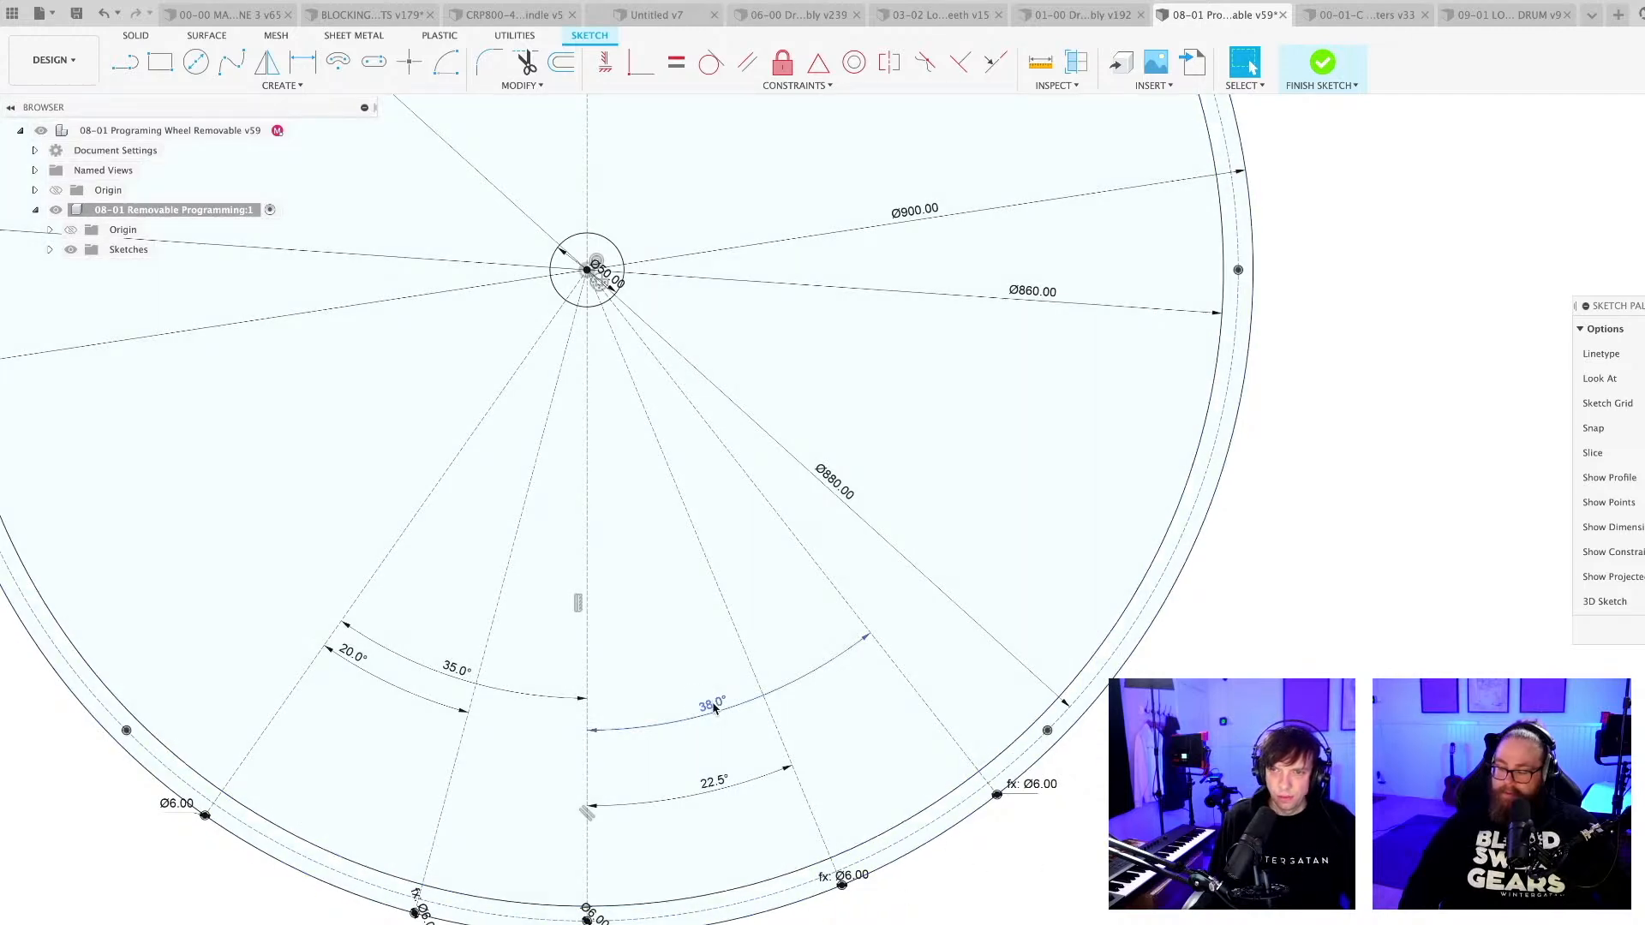
Set the 38° angle between the vertical centreline and the outer radial line on its right to 360/8.
{"action": "double_click", "coordinate": [715, 706]}
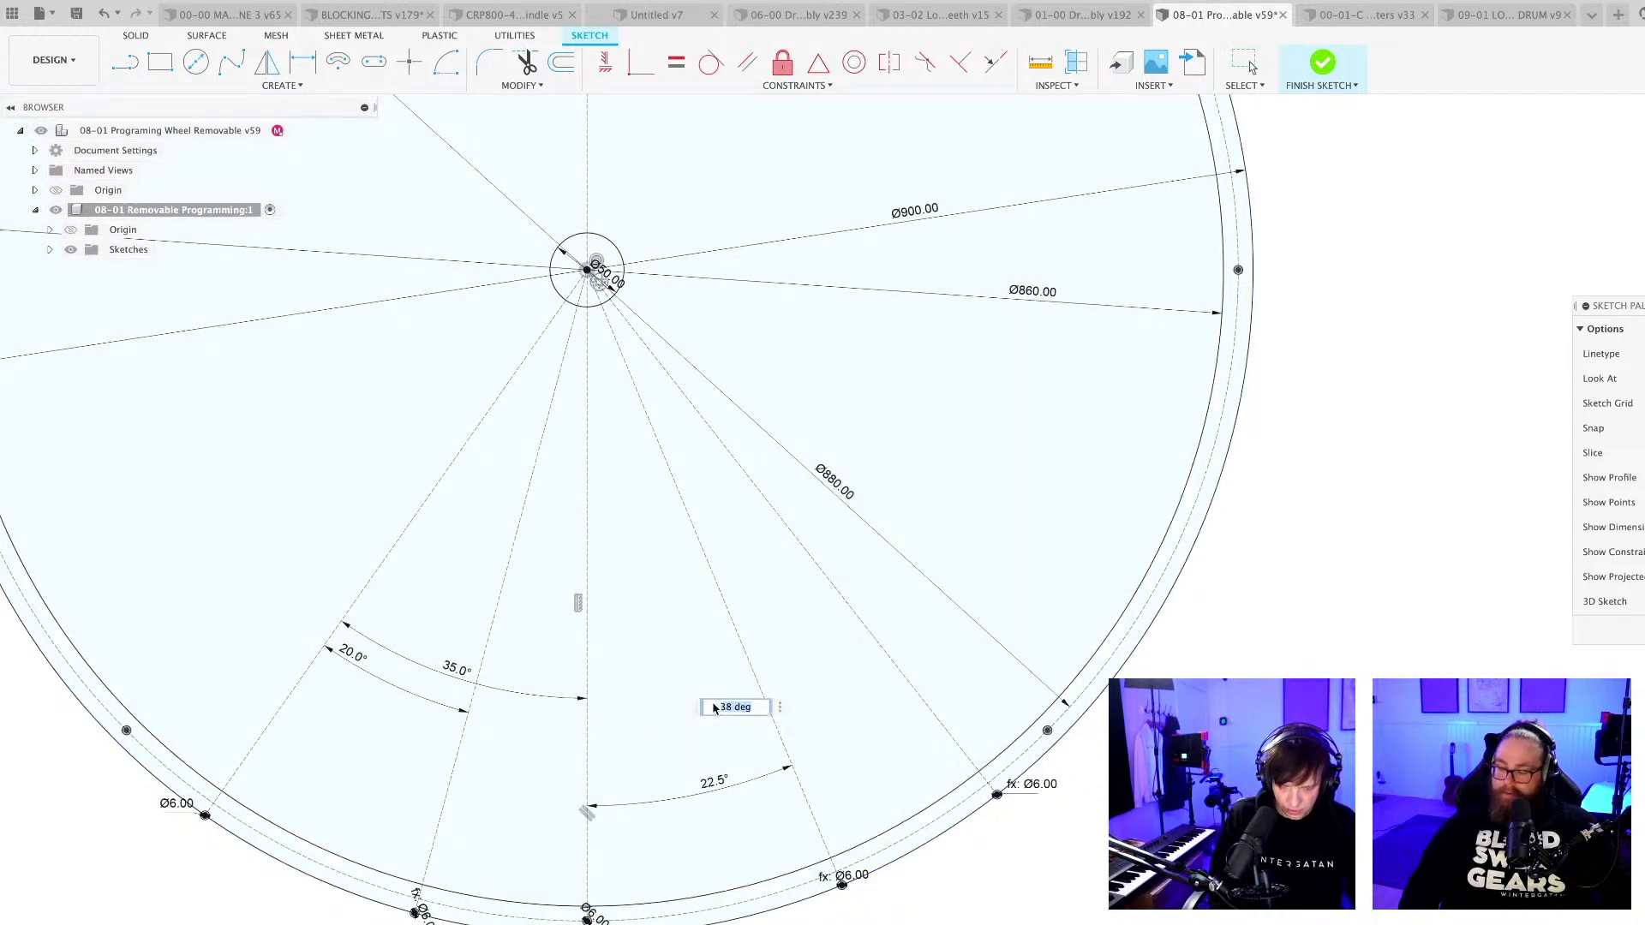
{"action": "type", "text": "360/8"}
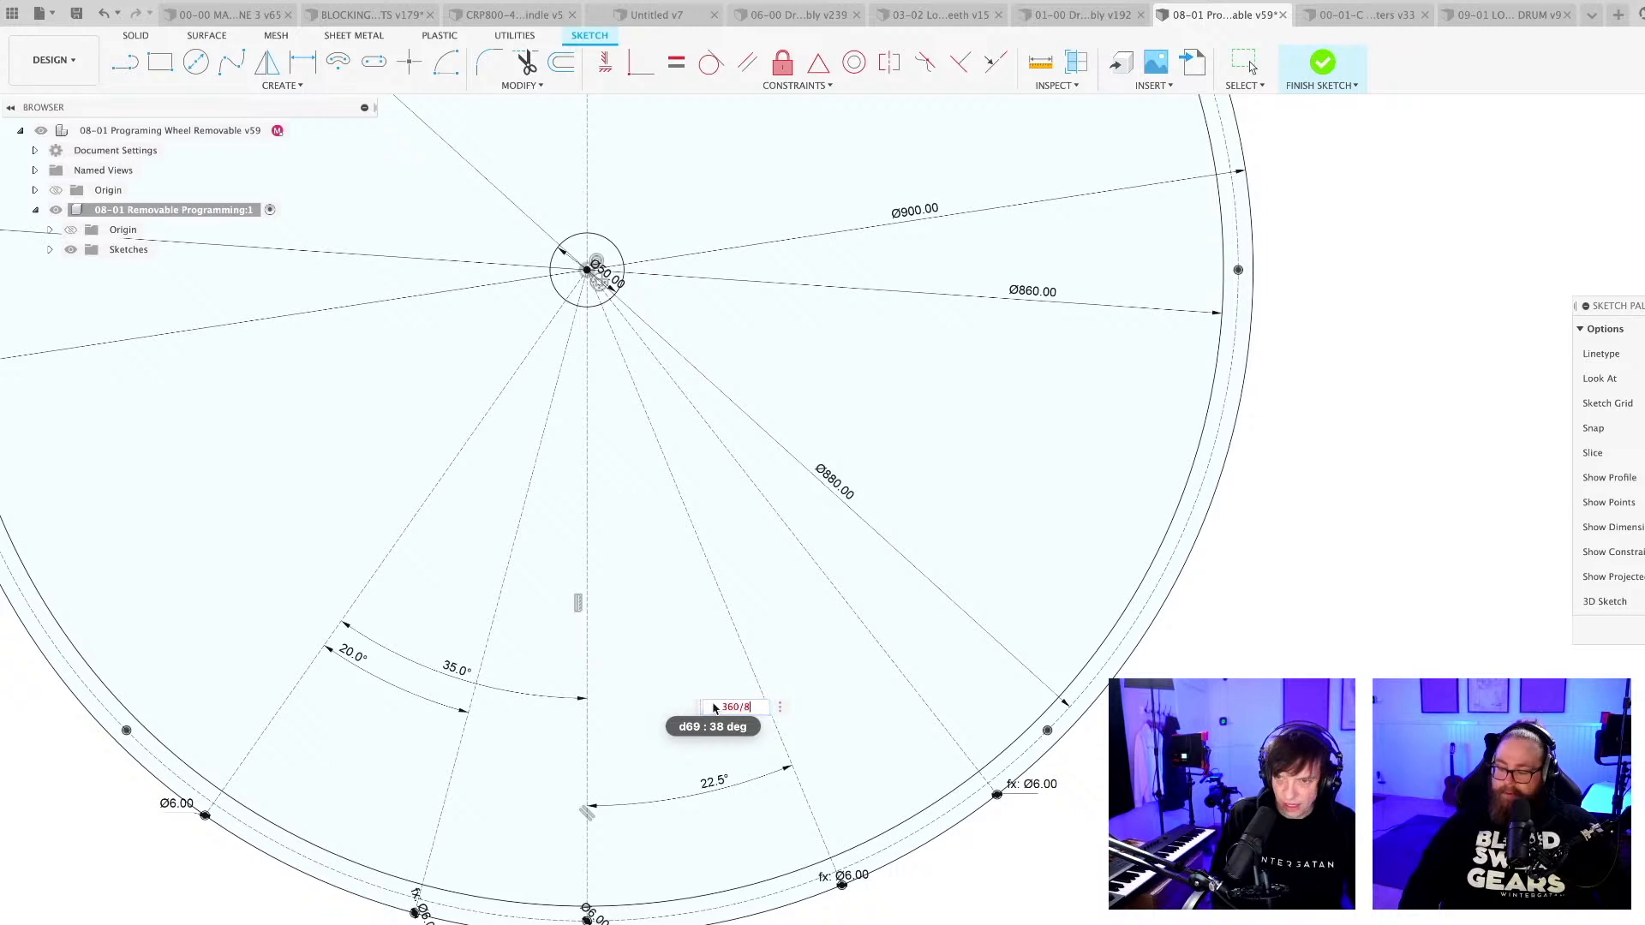
{"action": "key", "text": "Return"}
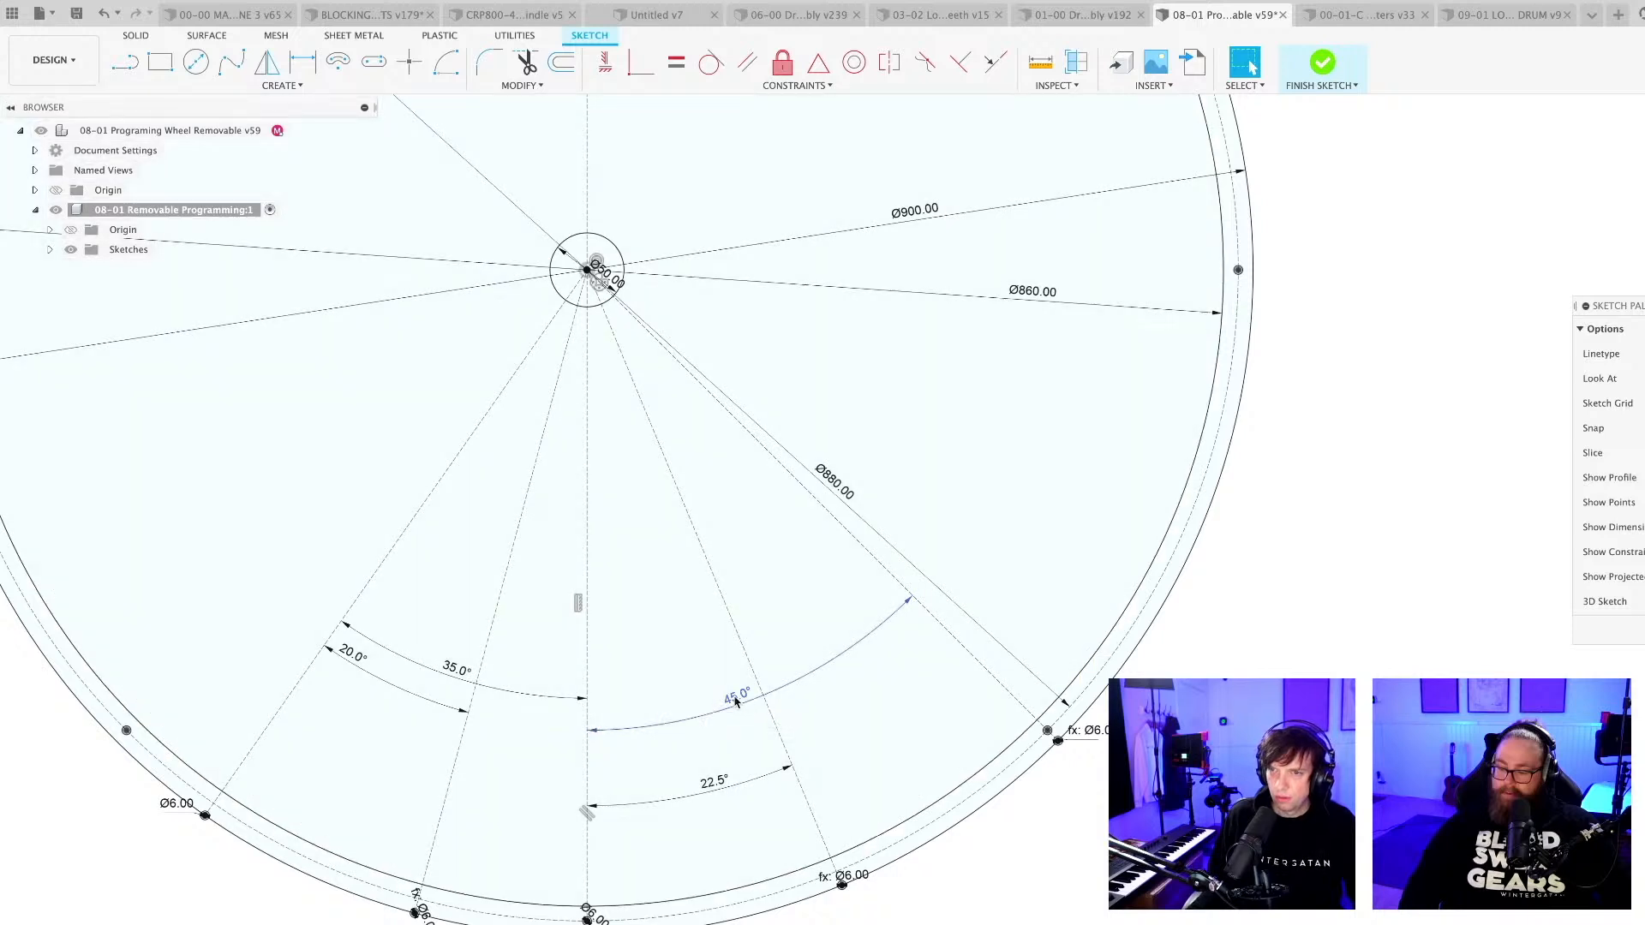
Add 22.5 to the 360/8 expression for the angle of the outer radial line right of the vertical centreline.
{"action": "double_click", "coordinate": [735, 701]}
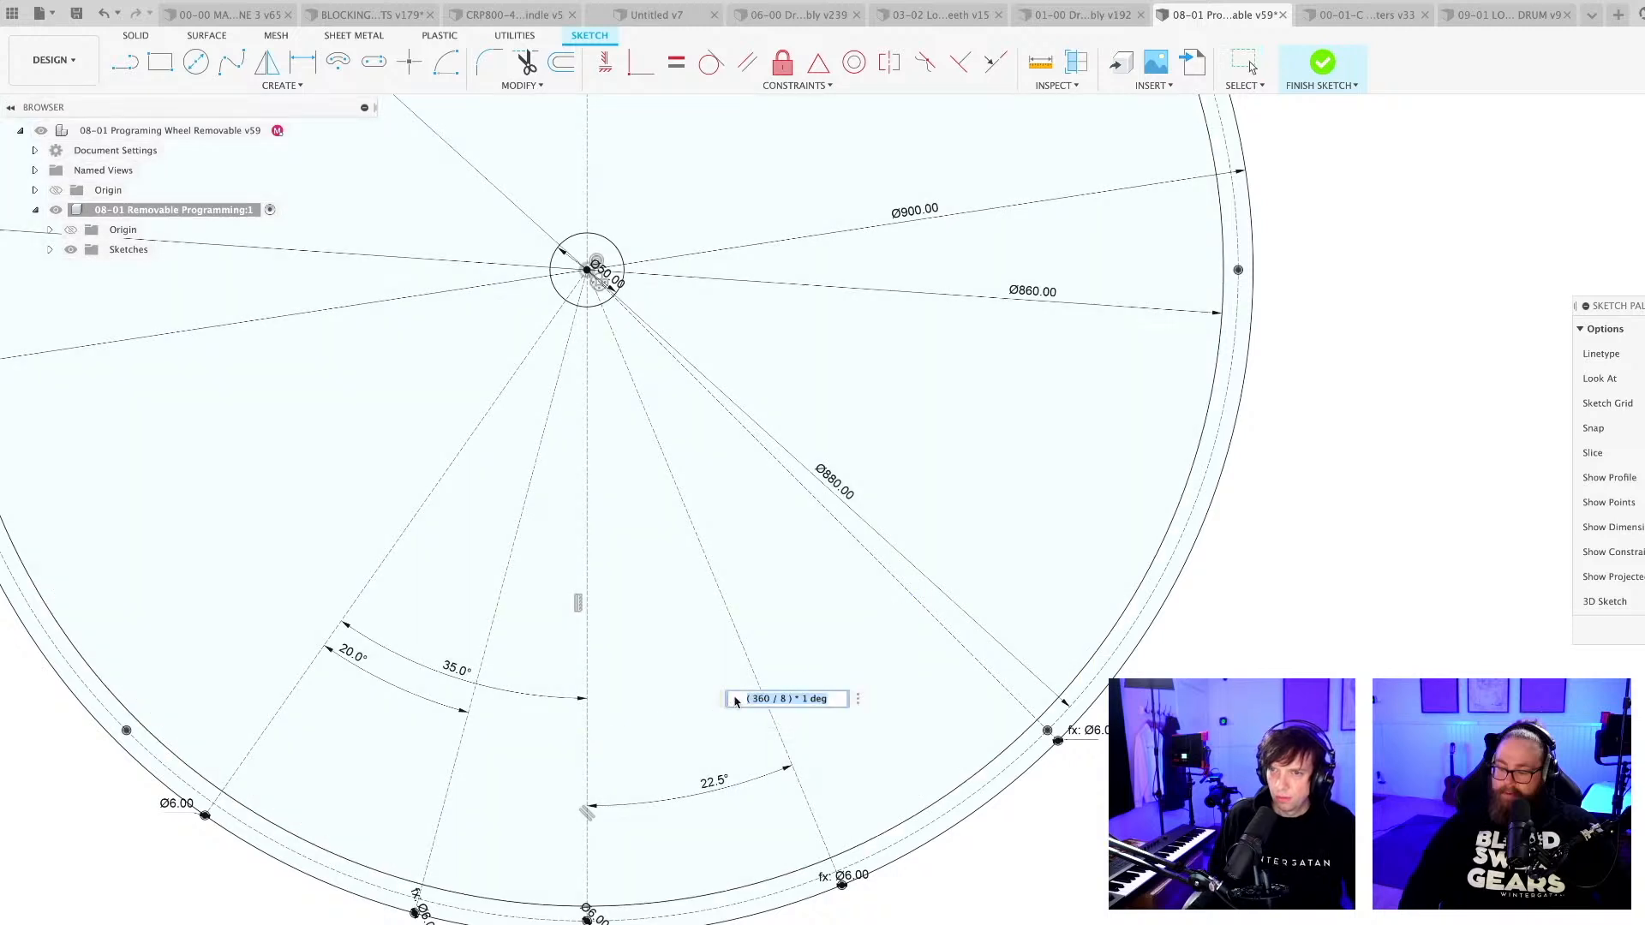
{"action": "left_click", "coordinate": [838, 700]}
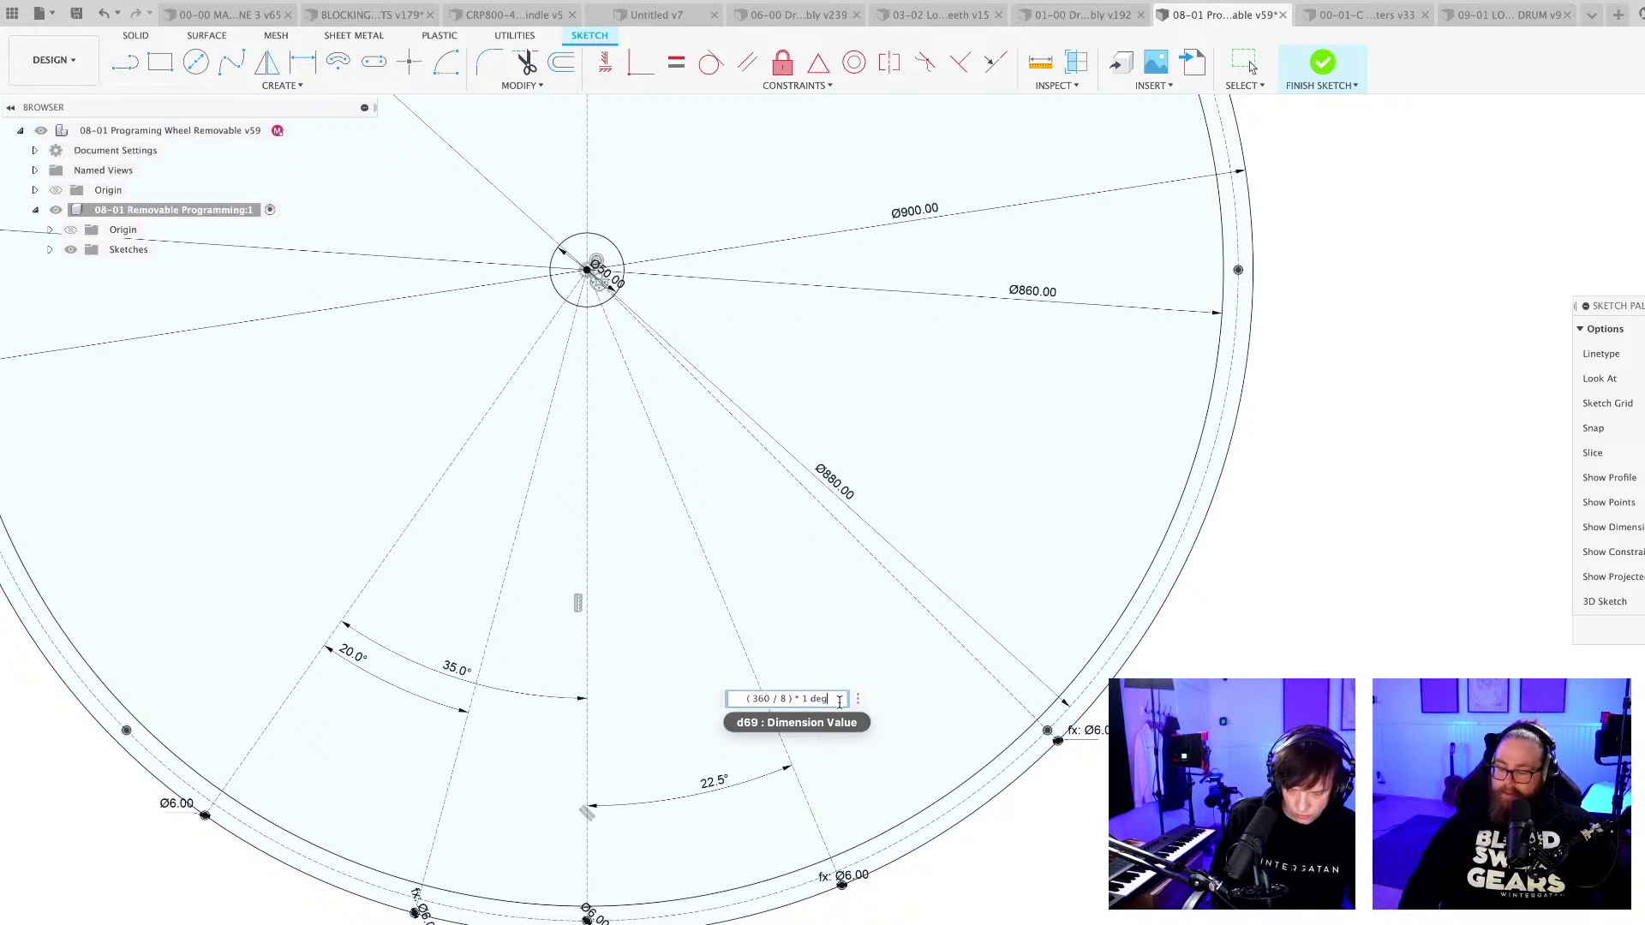
{"action": "type", "text": "+22.5"}
{"action": "key", "text": "Return"}
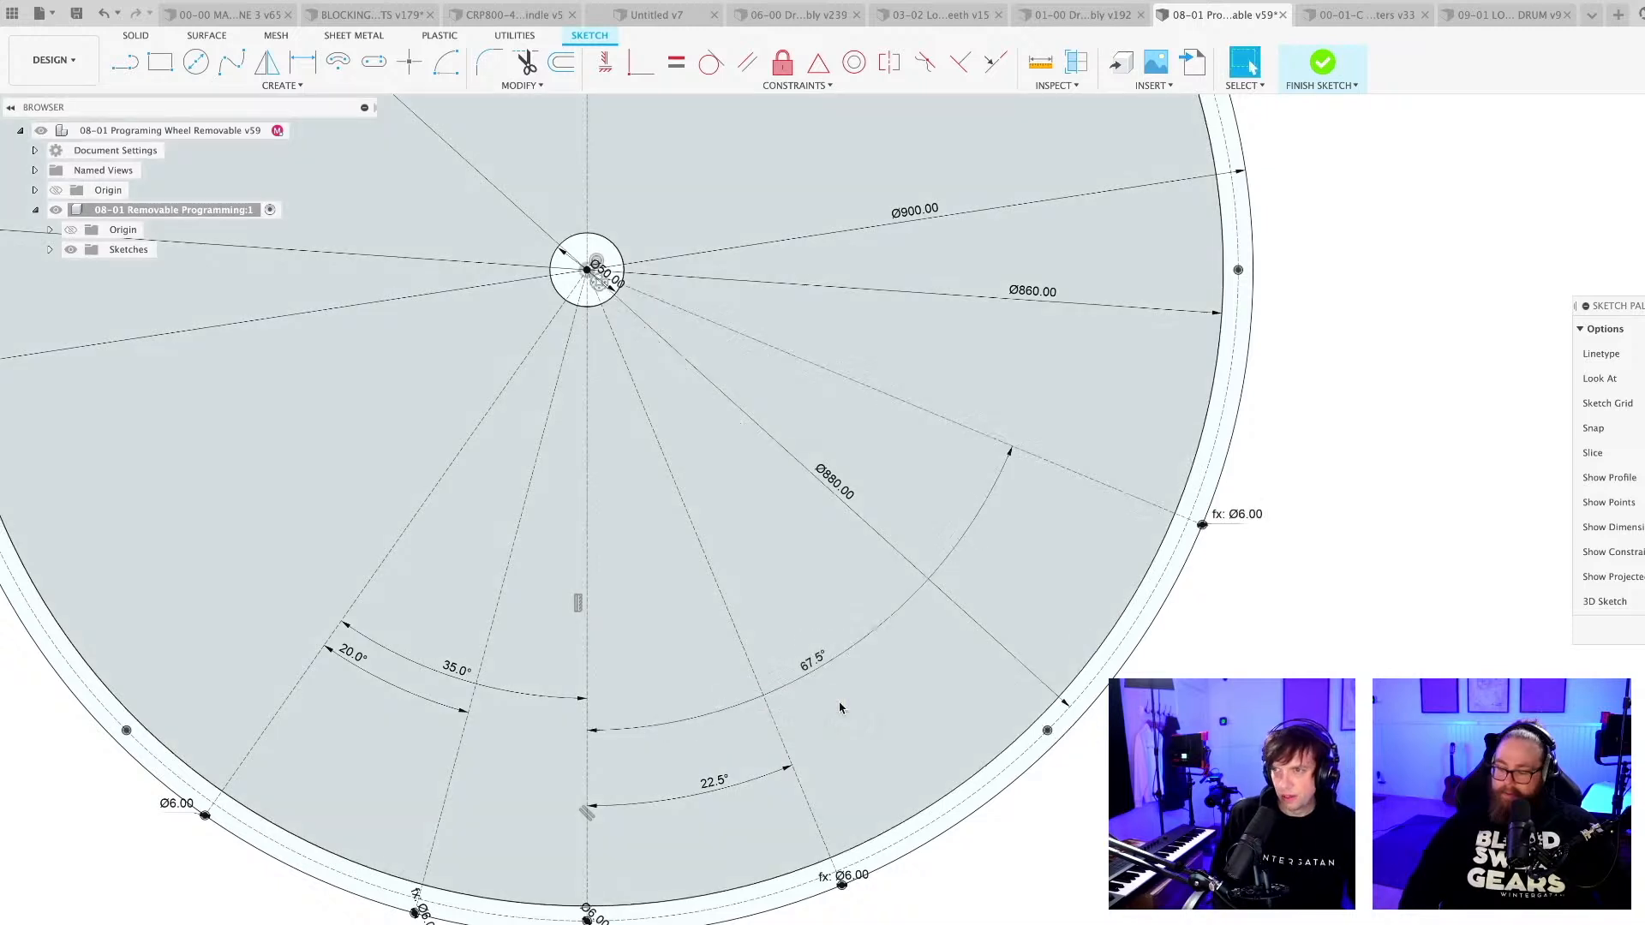
Set the 35° angle between the vertical centreline and the outer radial line on its left to 22.5°.
{"action": "scroll", "coordinate": [1095, 768], "scroll_direction": "down", "scroll_amount": 5}
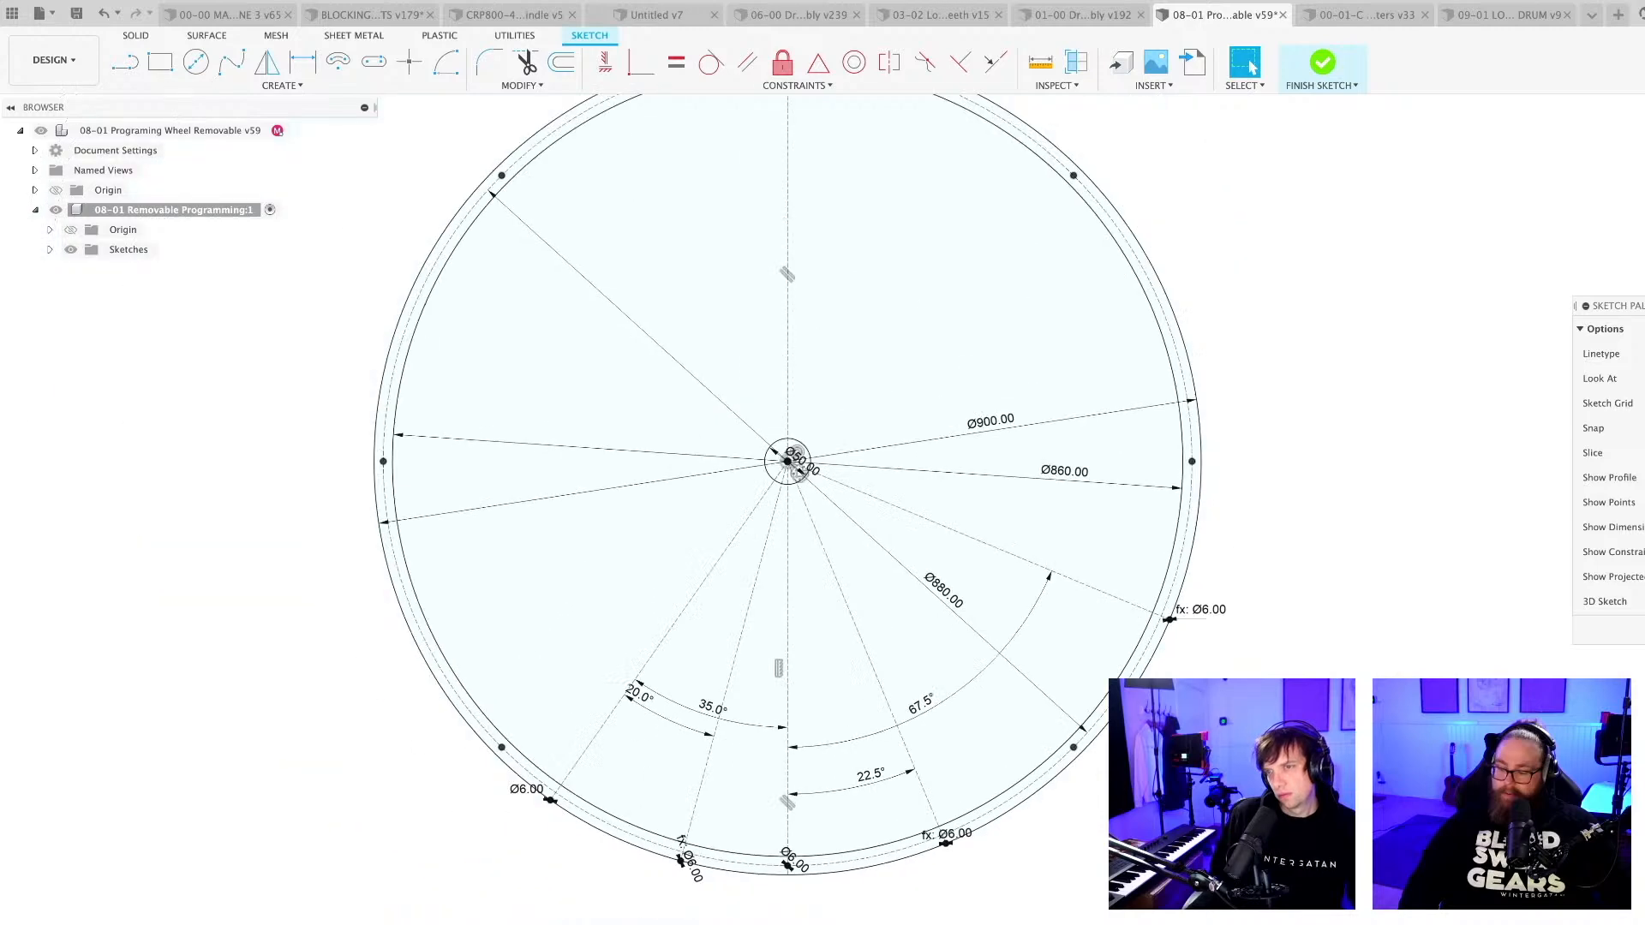
{"action": "middle_click_drag", "start_coordinate": [1105, 765], "coordinate": [1137, 726]}
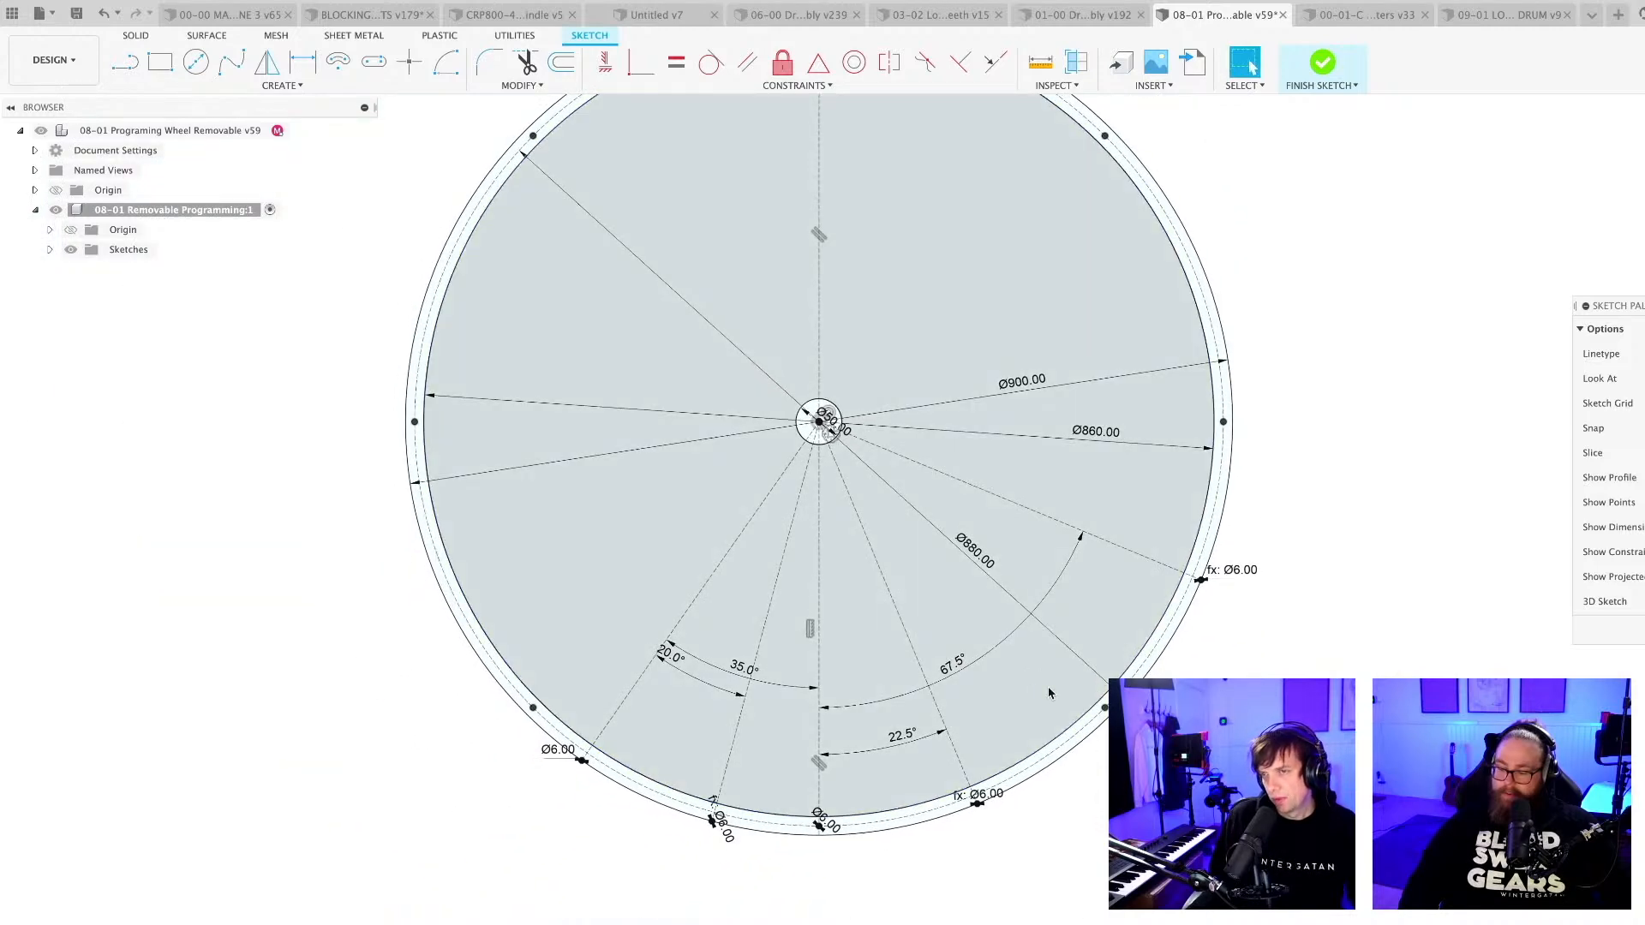
{"action": "scroll", "coordinate": [1088, 814], "scroll_direction": "up", "scroll_amount": 2}
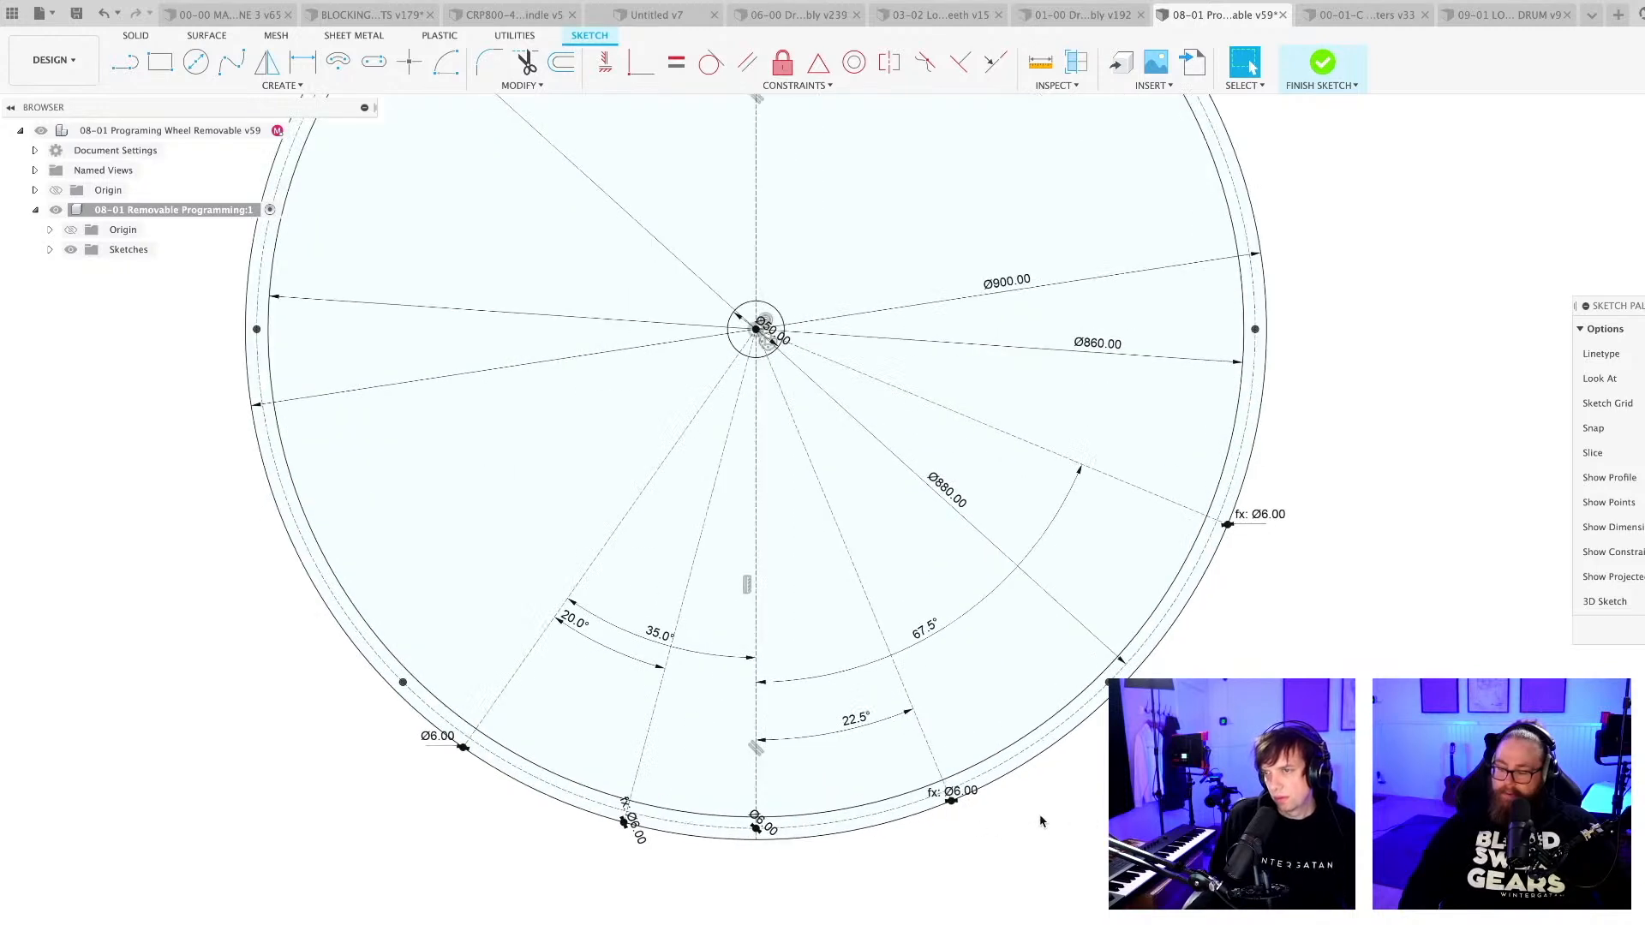
{"action": "scroll", "coordinate": [1061, 814], "scroll_direction": "down", "scroll_amount": 1}
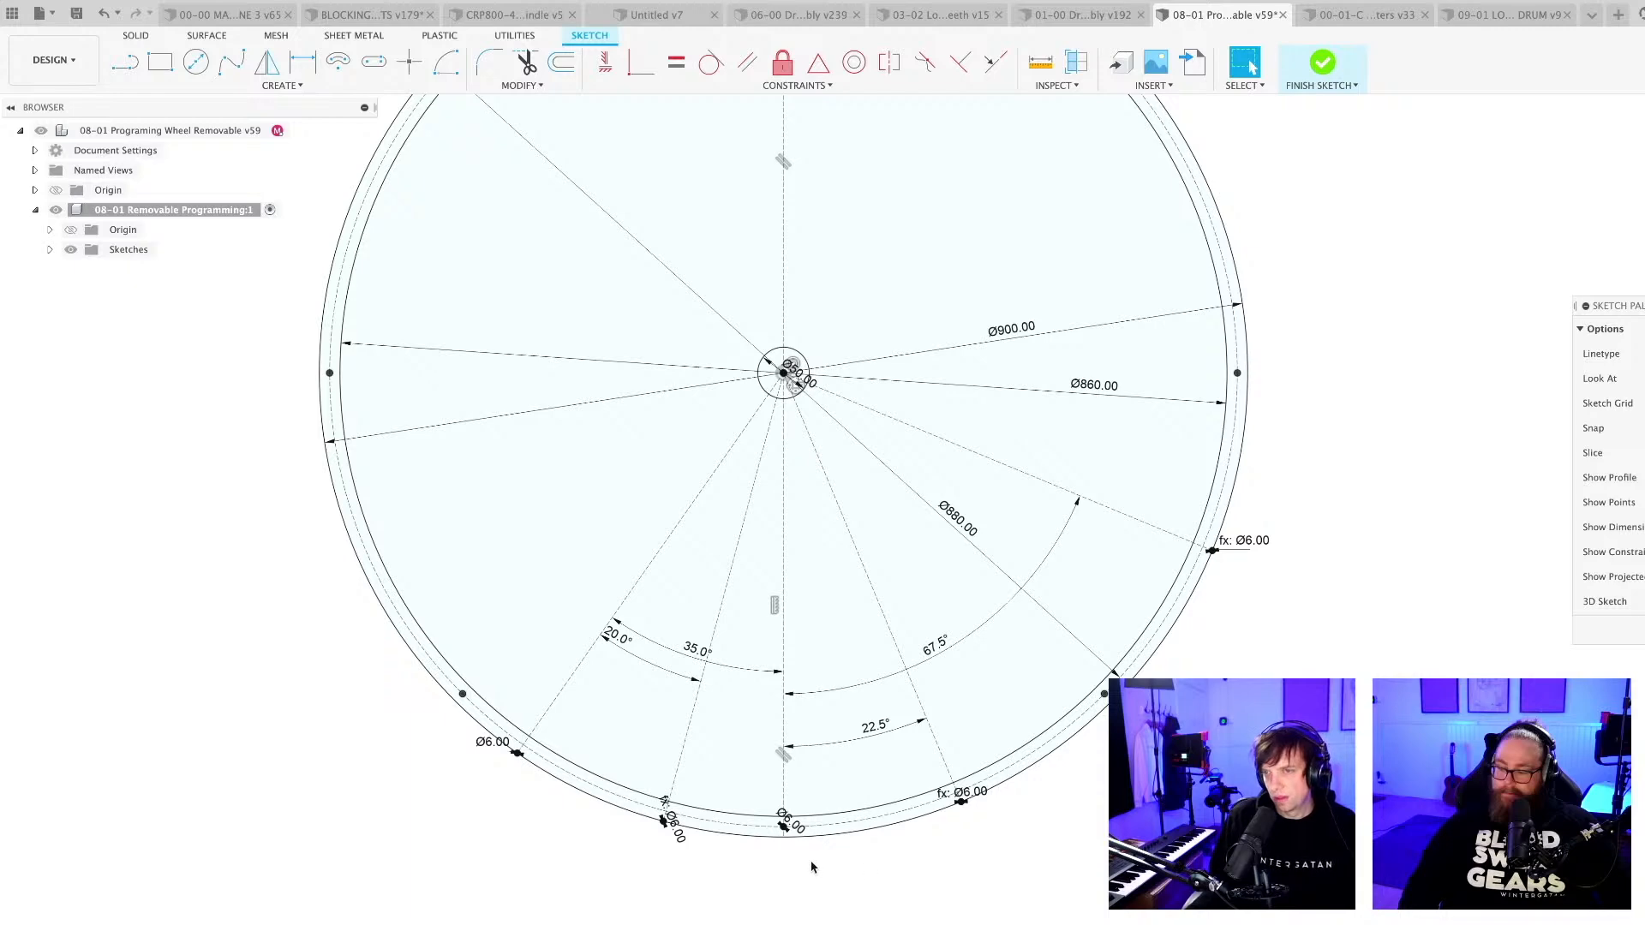
{"action": "scroll", "coordinate": [792, 801], "scroll_direction": "up", "scroll_amount": 1}
{"action": "scroll", "coordinate": [593, 620], "scroll_direction": "up", "scroll_amount": 1}
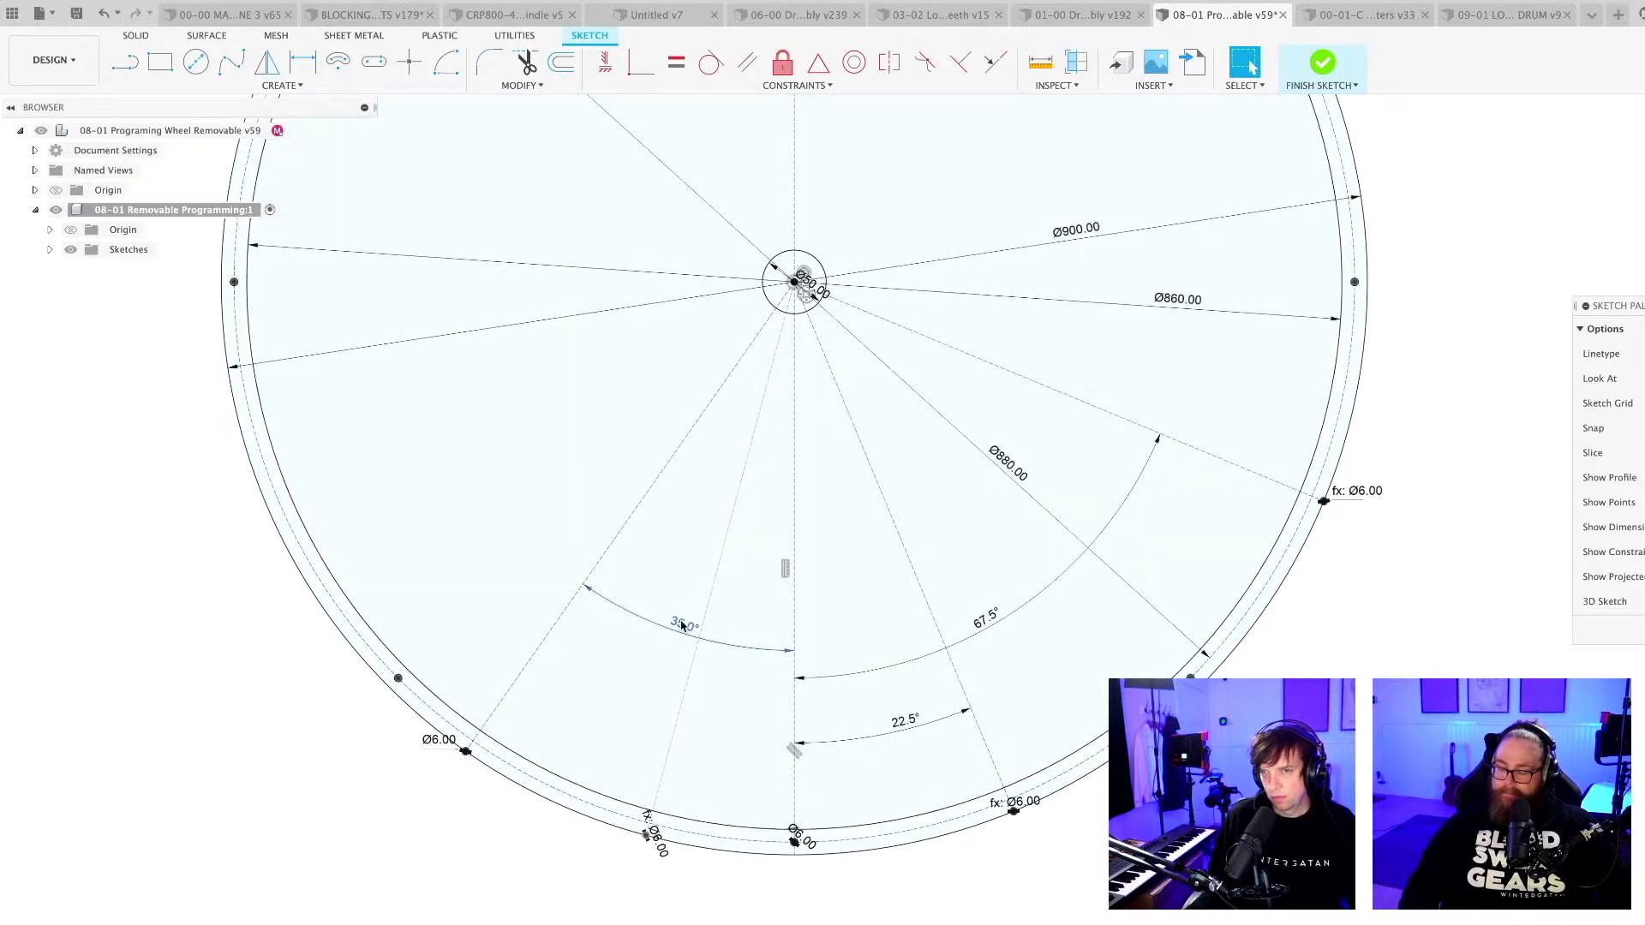
{"action": "double_click", "coordinate": [683, 624]}
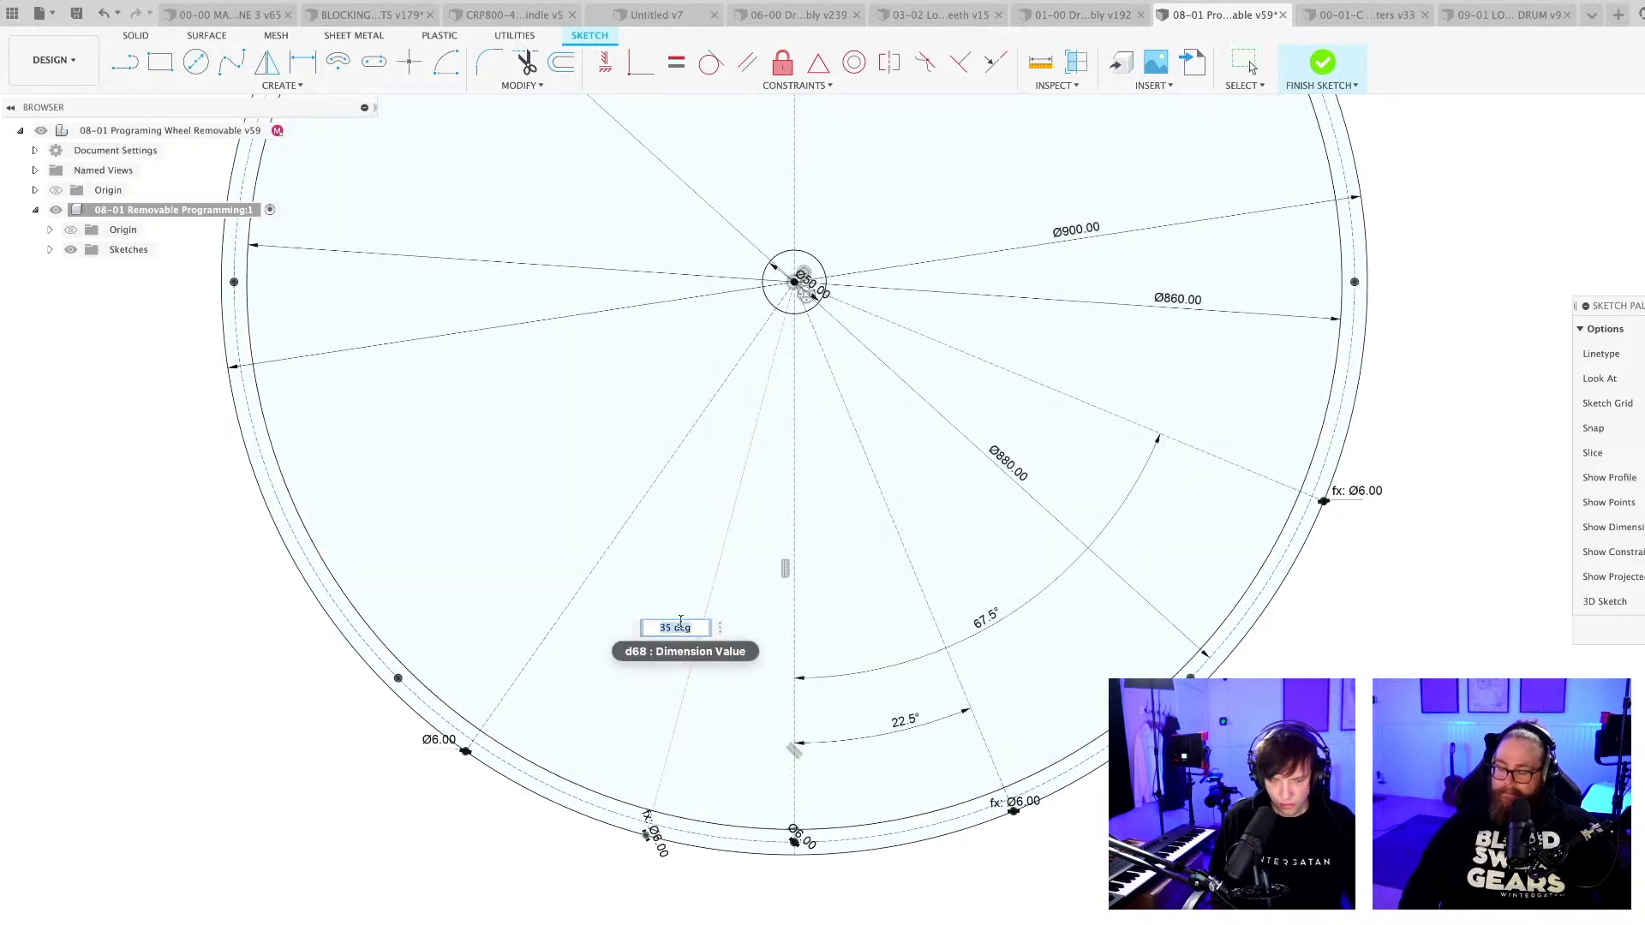
{"action": "type", "text": "22.5"}
{"action": "key", "text": "Return"}
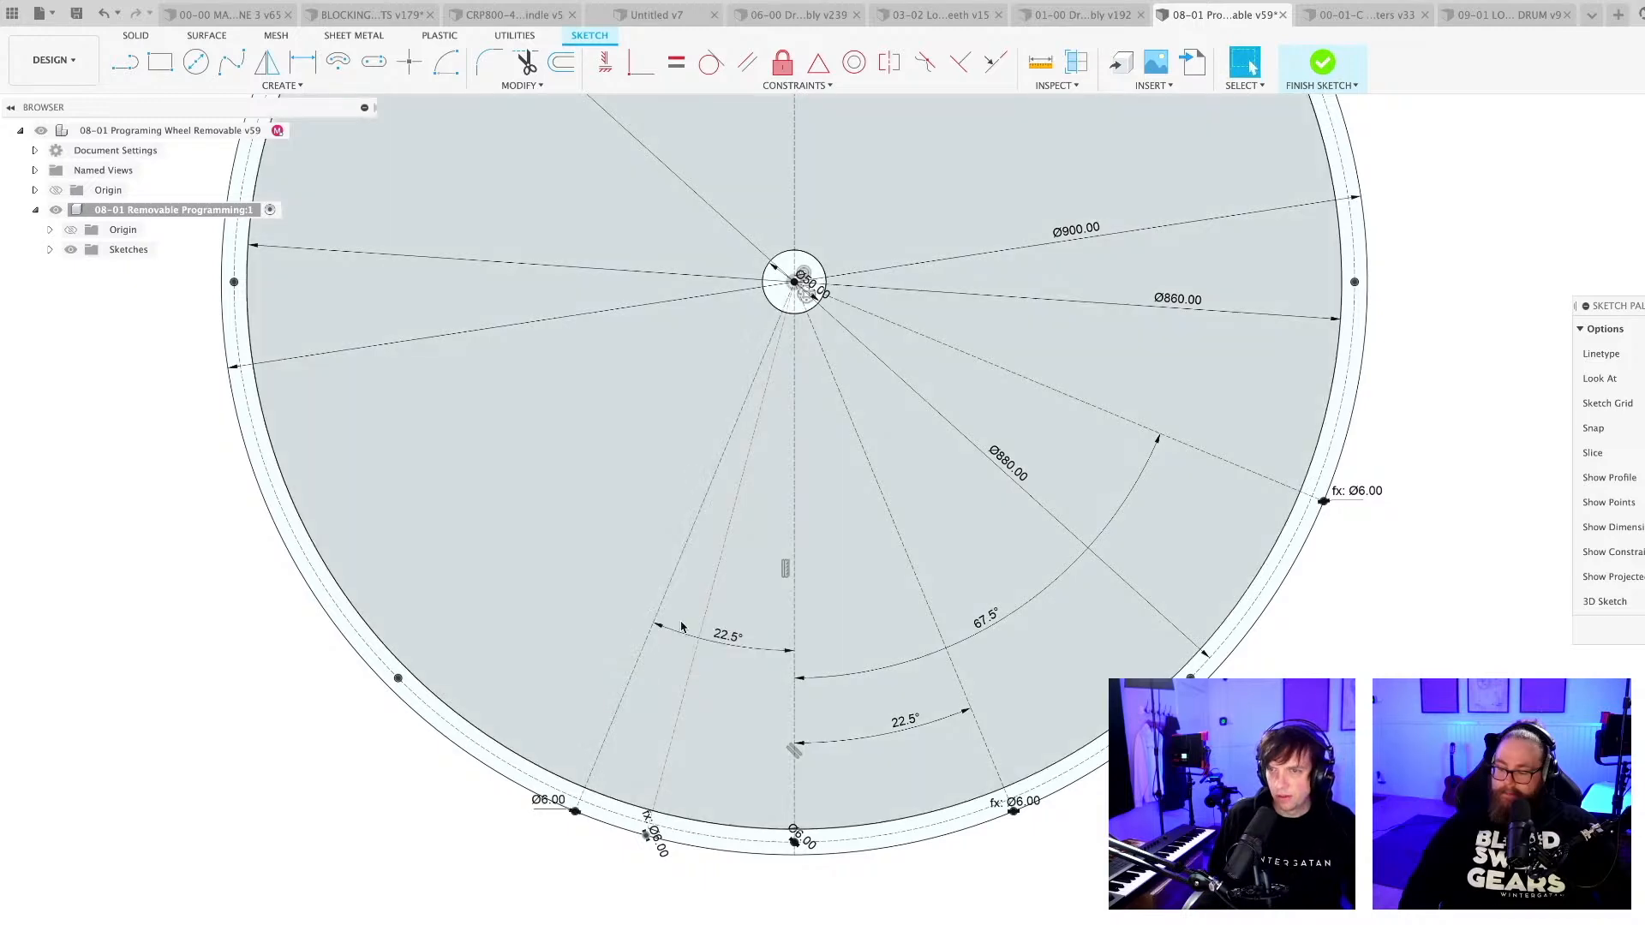
Dimension the angle between the vertical centreline and the remaining undimensioned radial line on its left as 67.5°.
{"action": "key", "text": "d"}
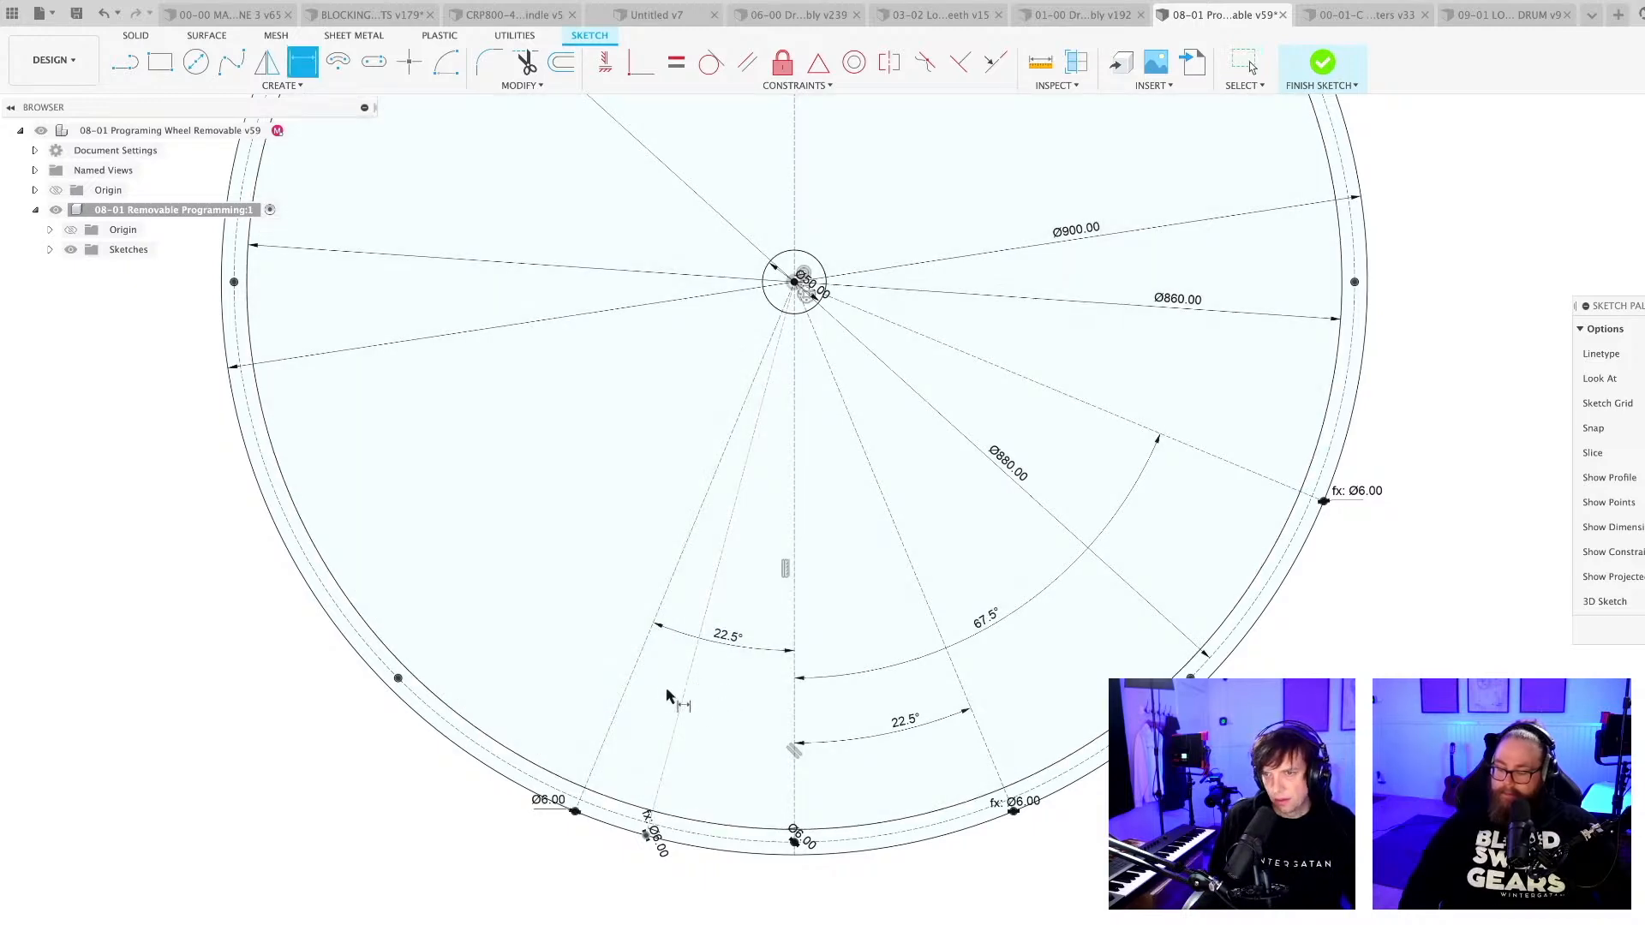
{"action": "left_click", "coordinate": [682, 705]}
{"action": "left_click", "coordinate": [795, 708]}
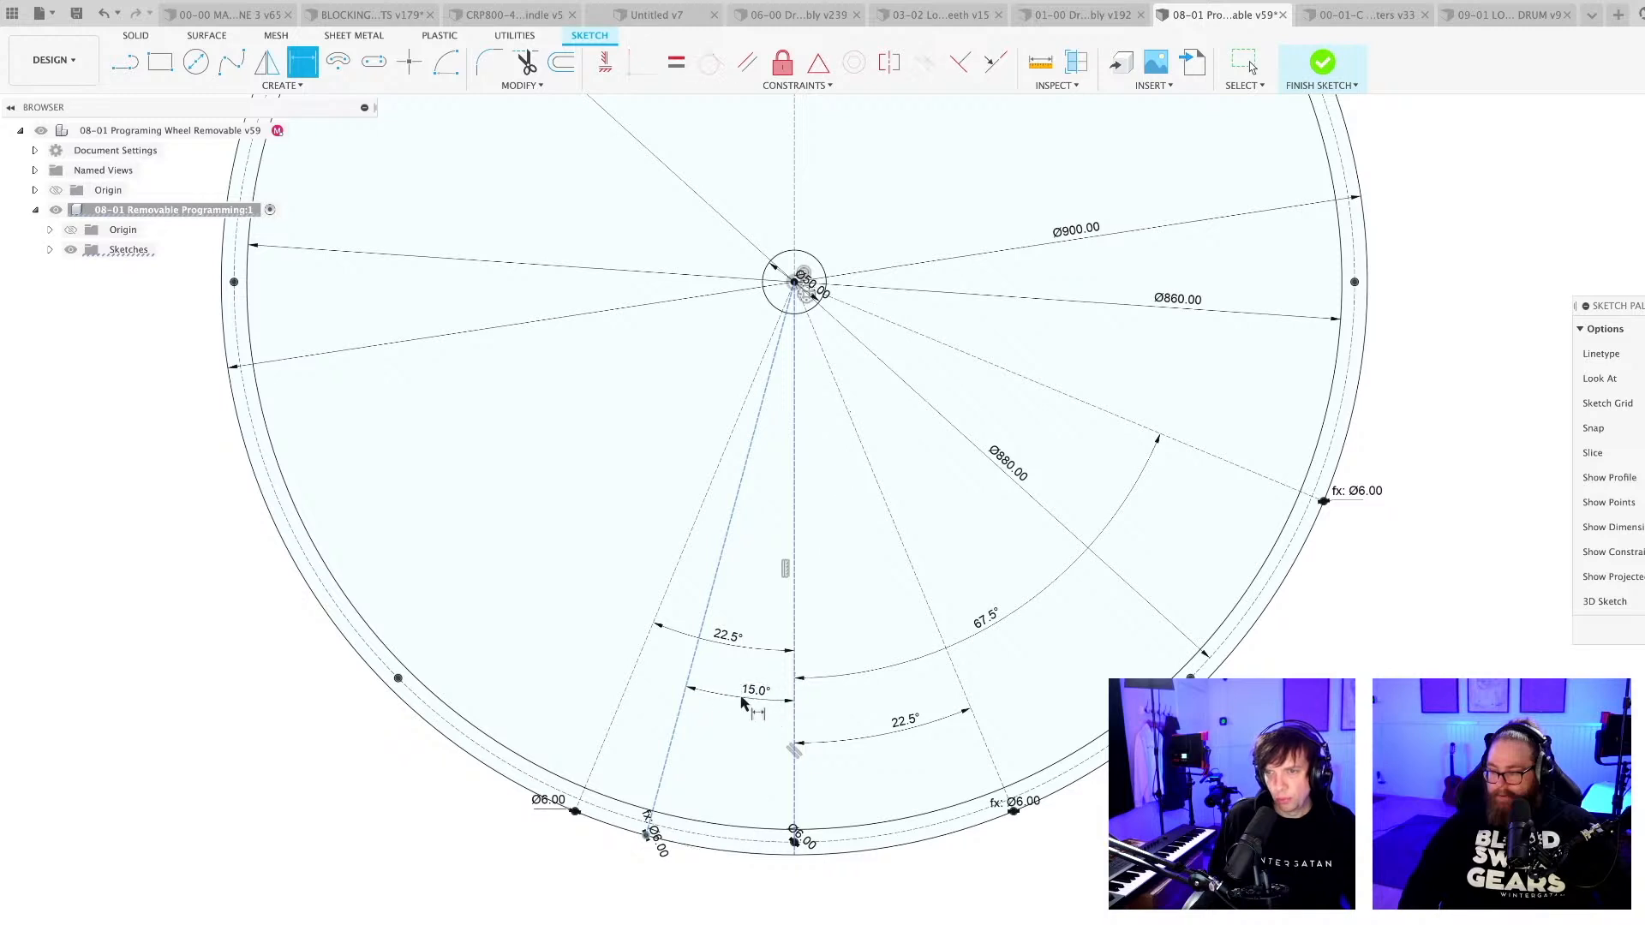
{"action": "left_click", "coordinate": [742, 699]}
{"action": "type", "text": "67."}
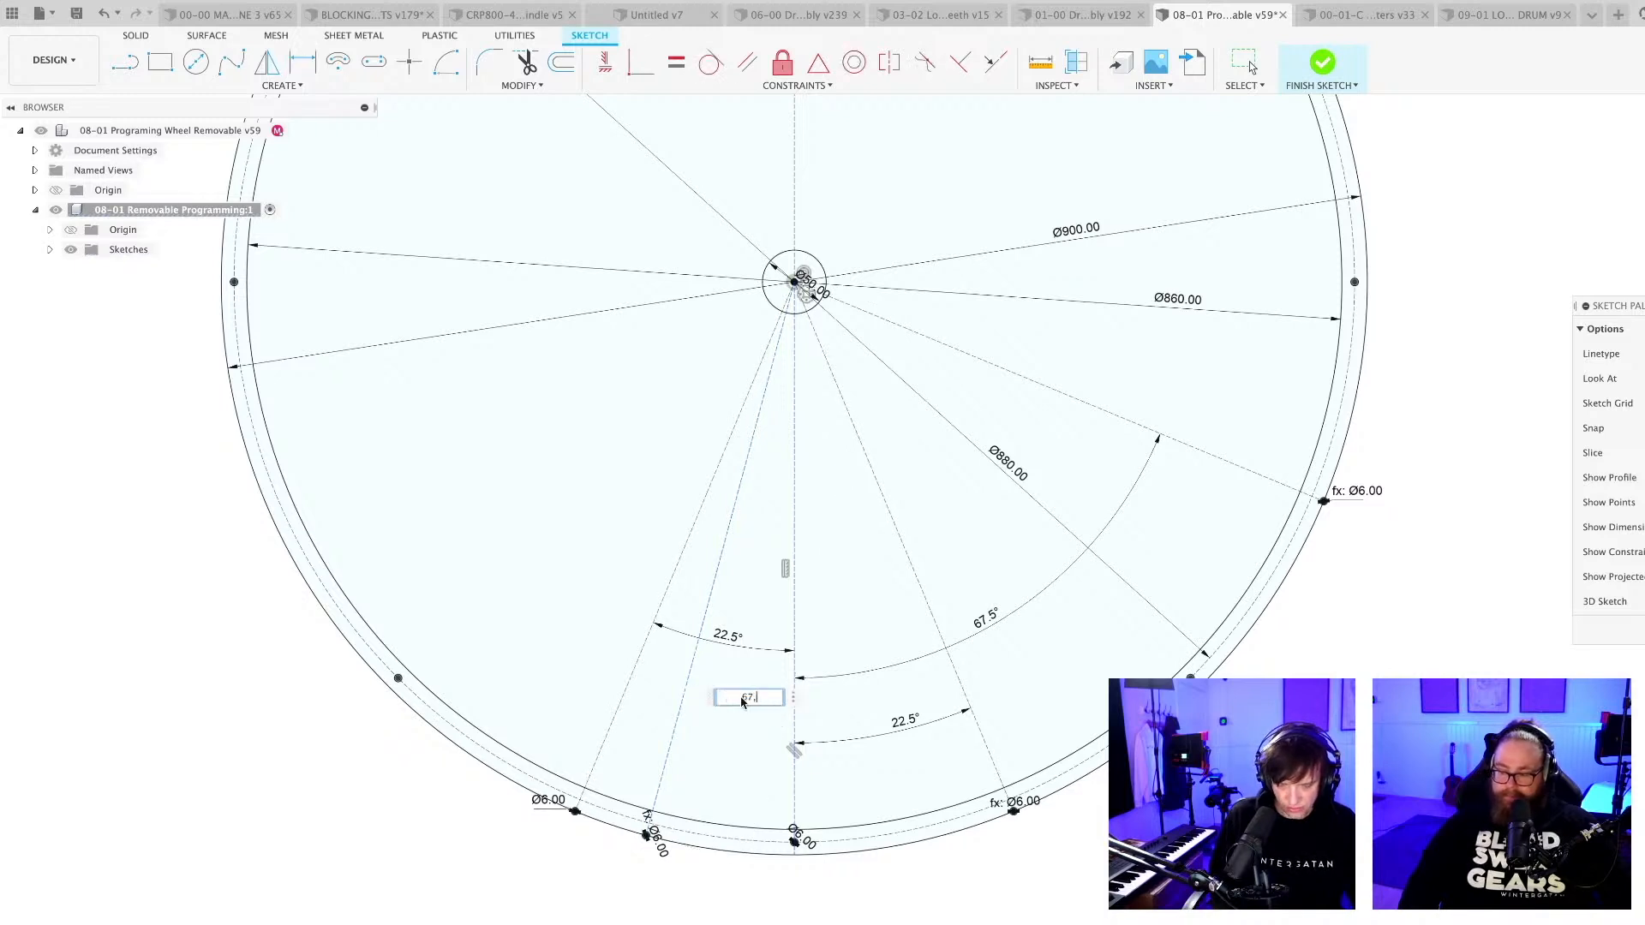
{"action": "type", "text": "5"}
{"action": "key", "text": "Return"}
{"action": "scroll", "coordinate": [790, 844], "scroll_direction": "down", "scroll_amount": 2}
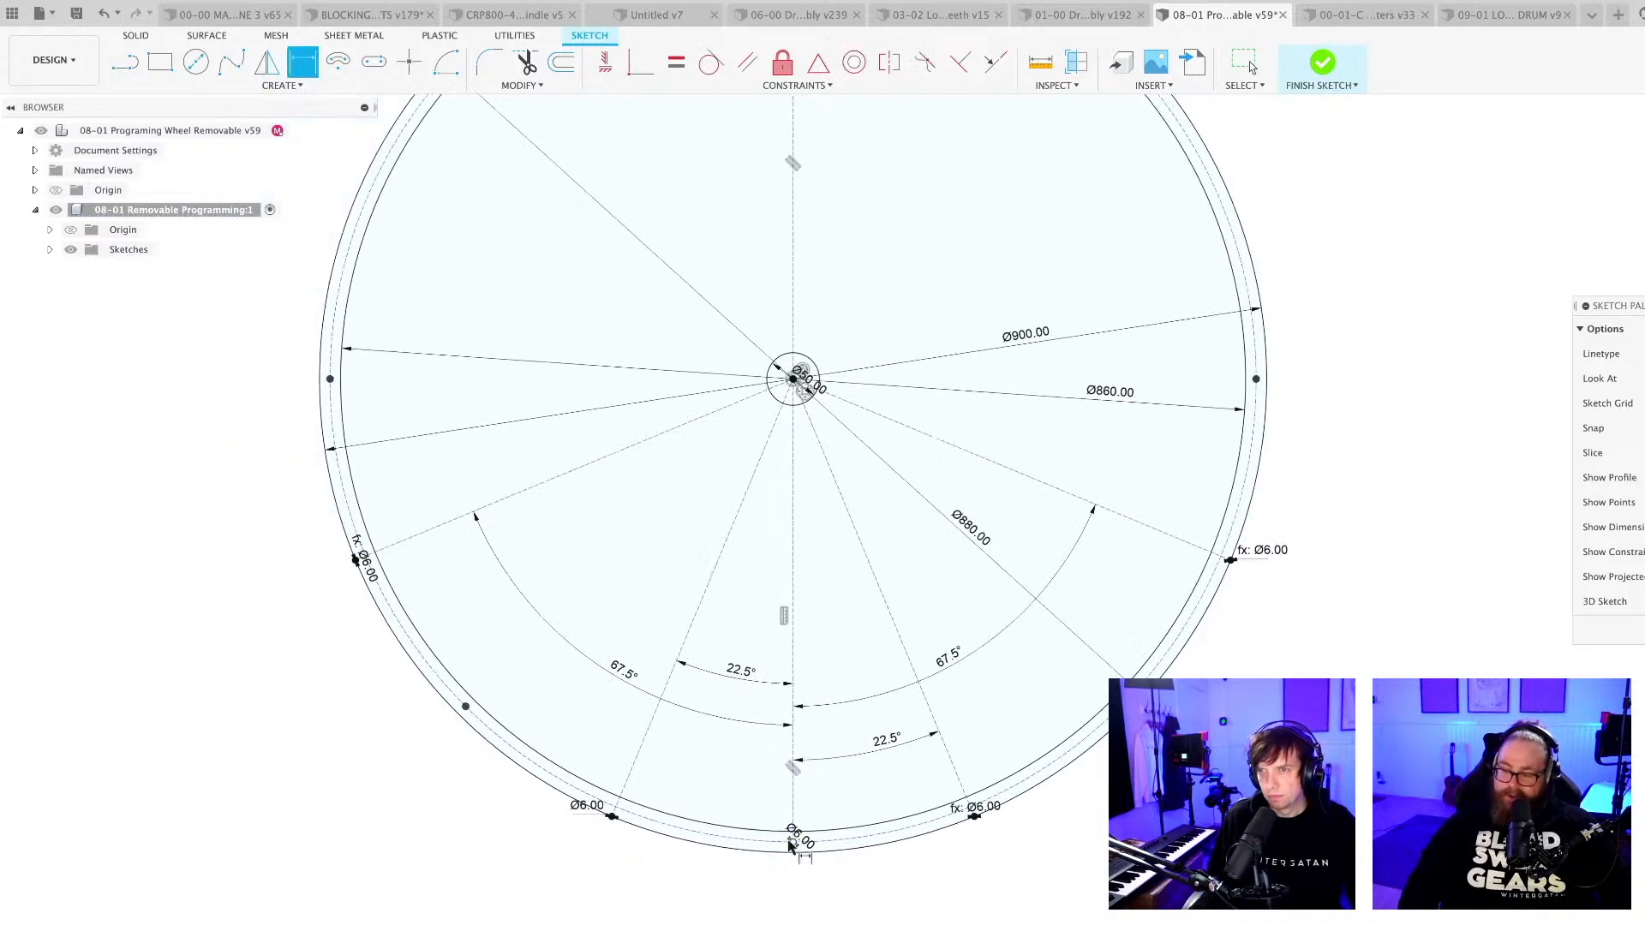
{"action": "scroll", "coordinate": [647, 724], "scroll_direction": "up", "scroll_amount": 2}
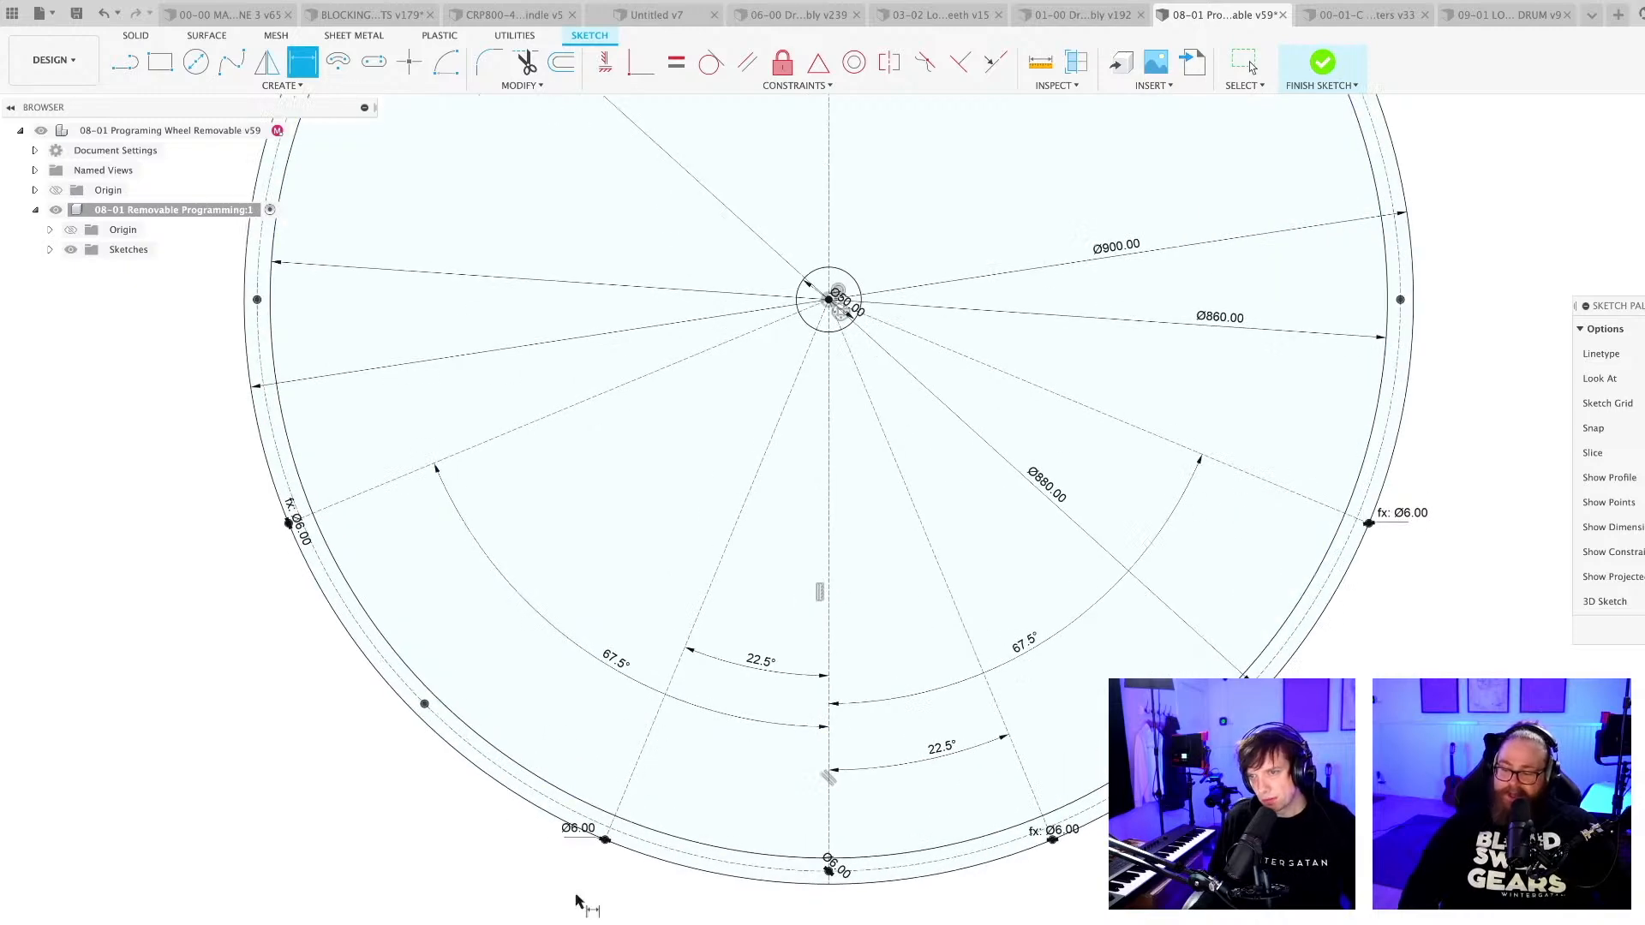
{"action": "key", "text": "Escape"}
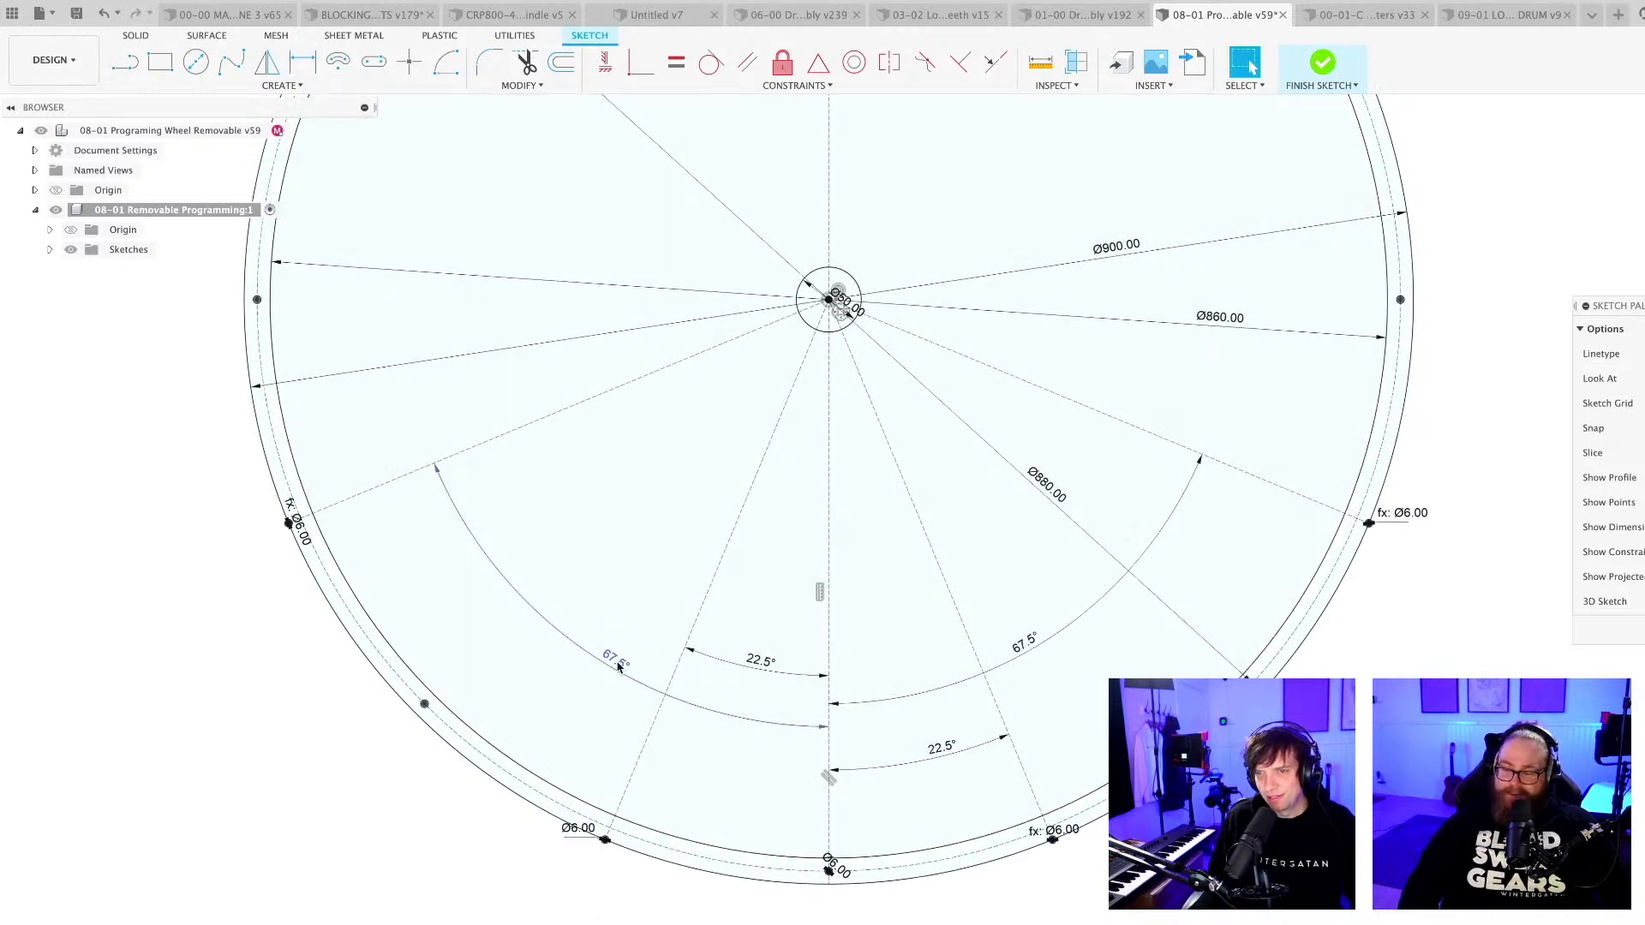
Set the 67.5° angle of the radial line left of the vertical centreline to 45°.
{"action": "double_click", "coordinate": [618, 664]}
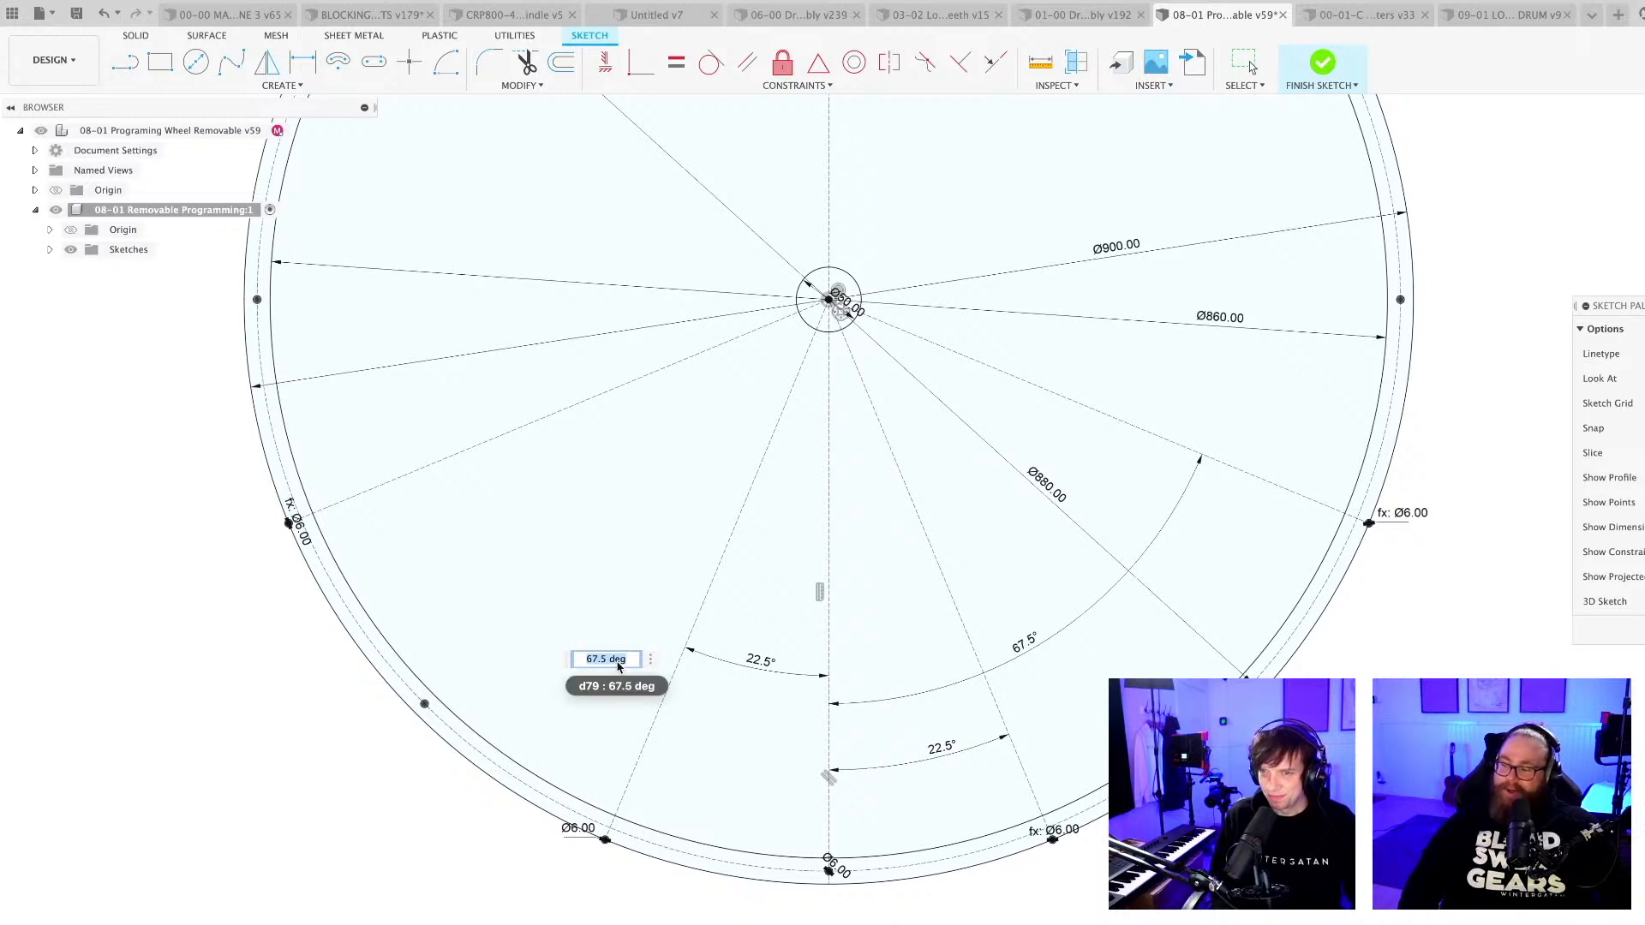
{"action": "type", "text": "45"}
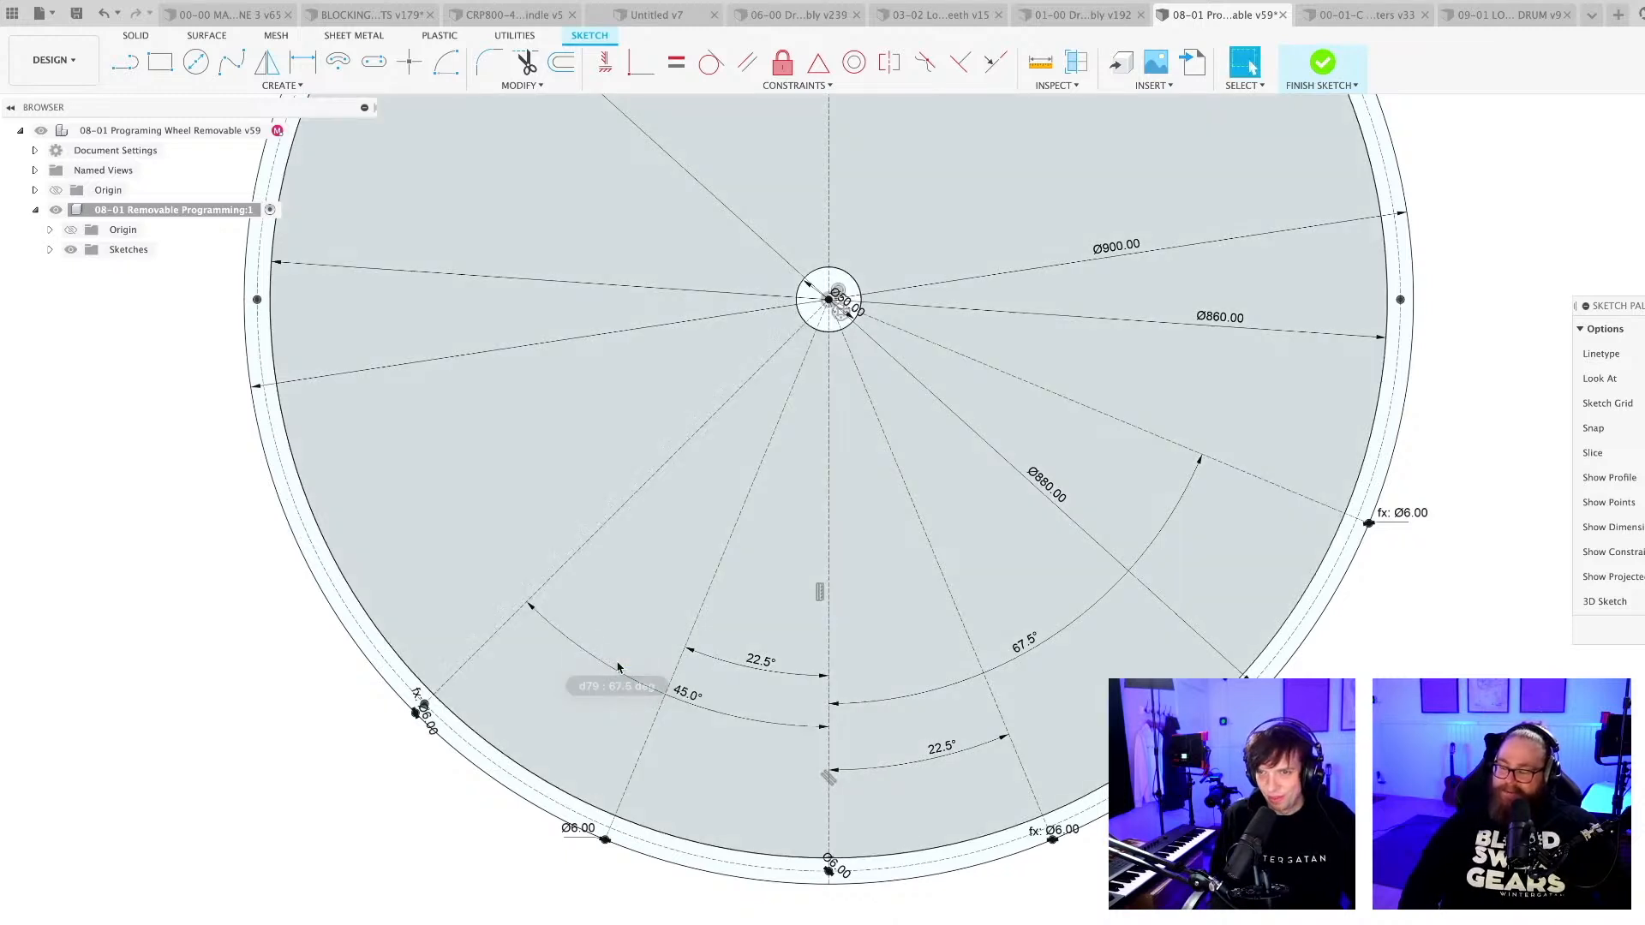
{"action": "key", "text": "Return"}
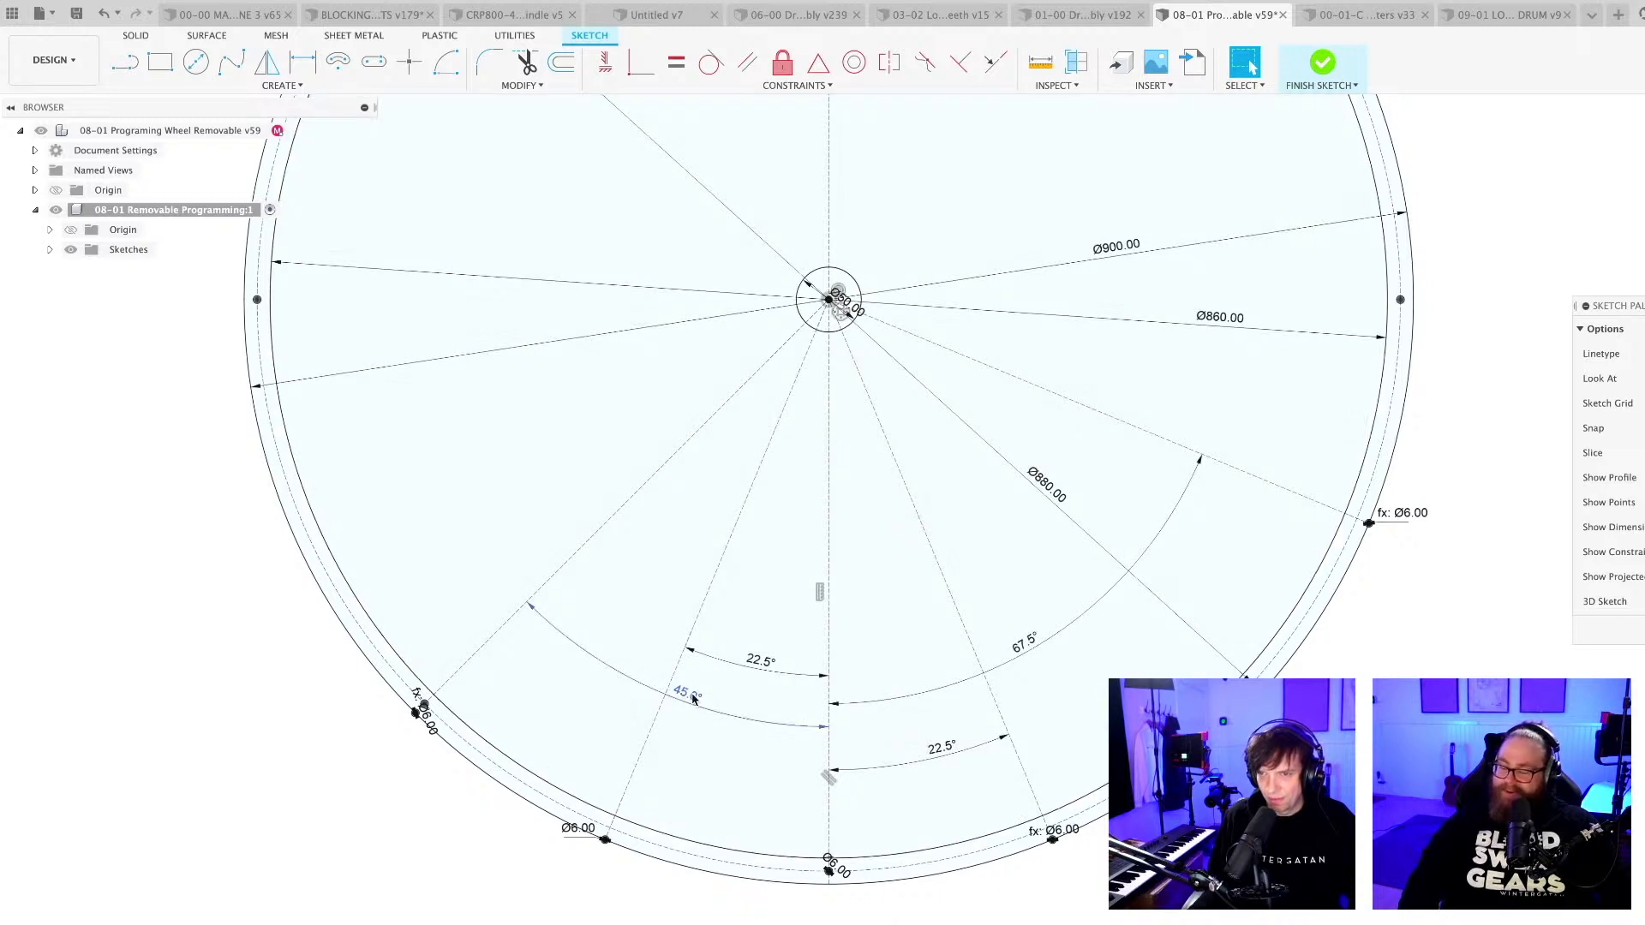
Set the angle of the outer radial line left of the vertical centreline to 22,5+11,25.
{"action": "double_click", "coordinate": [688, 692]}
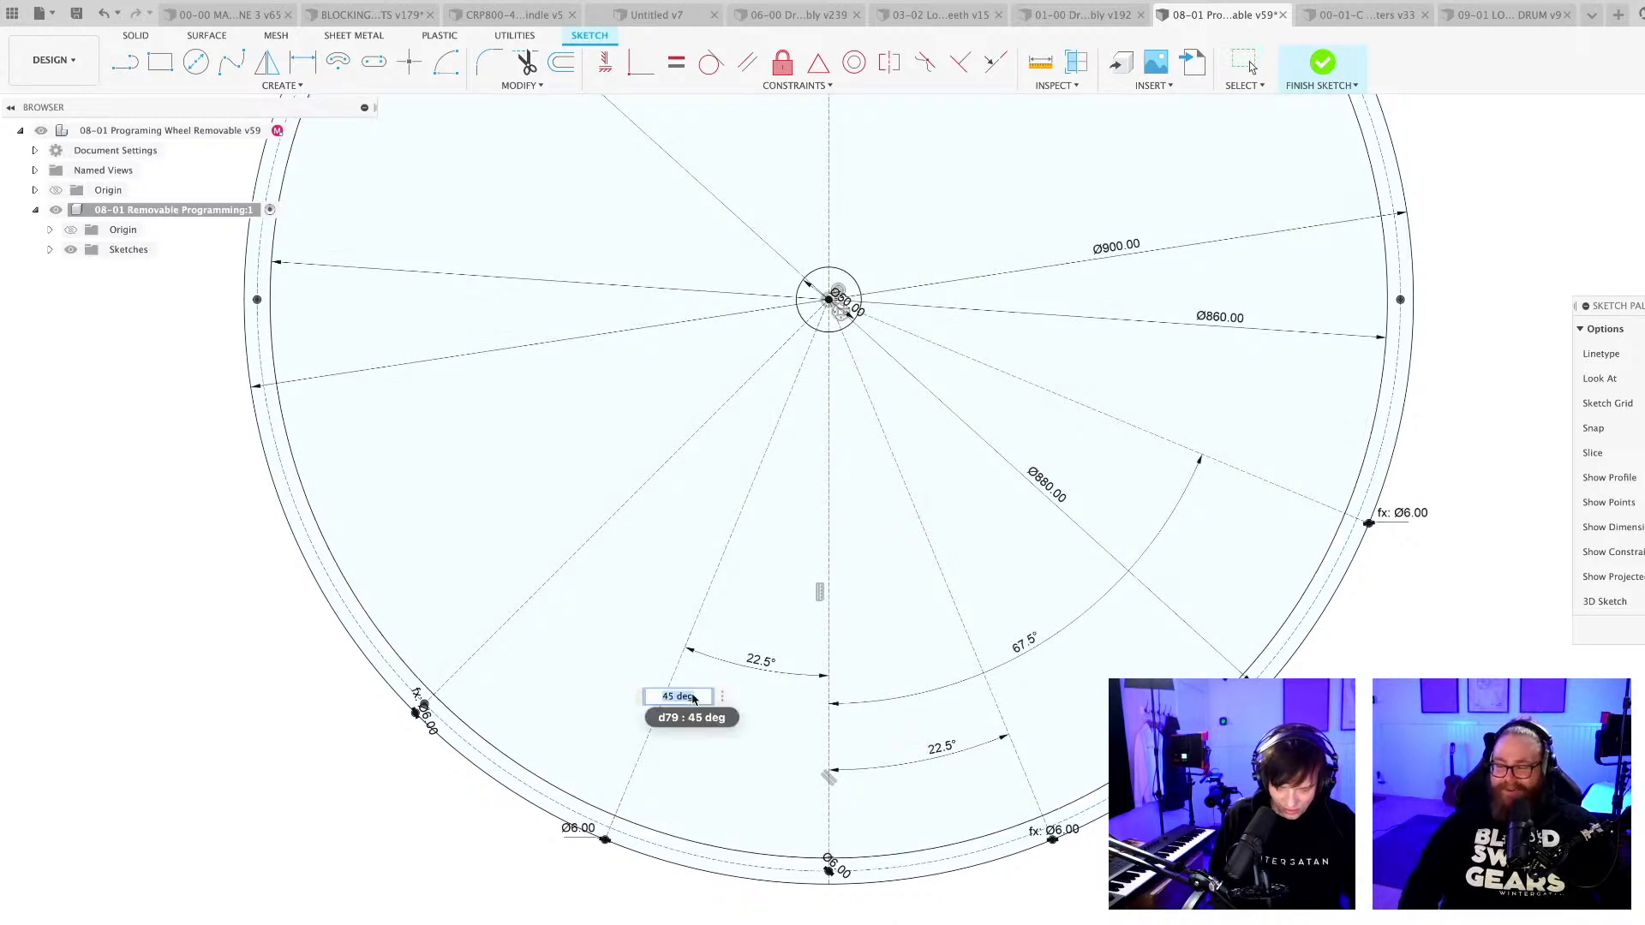
{"action": "type", "text": "2"}
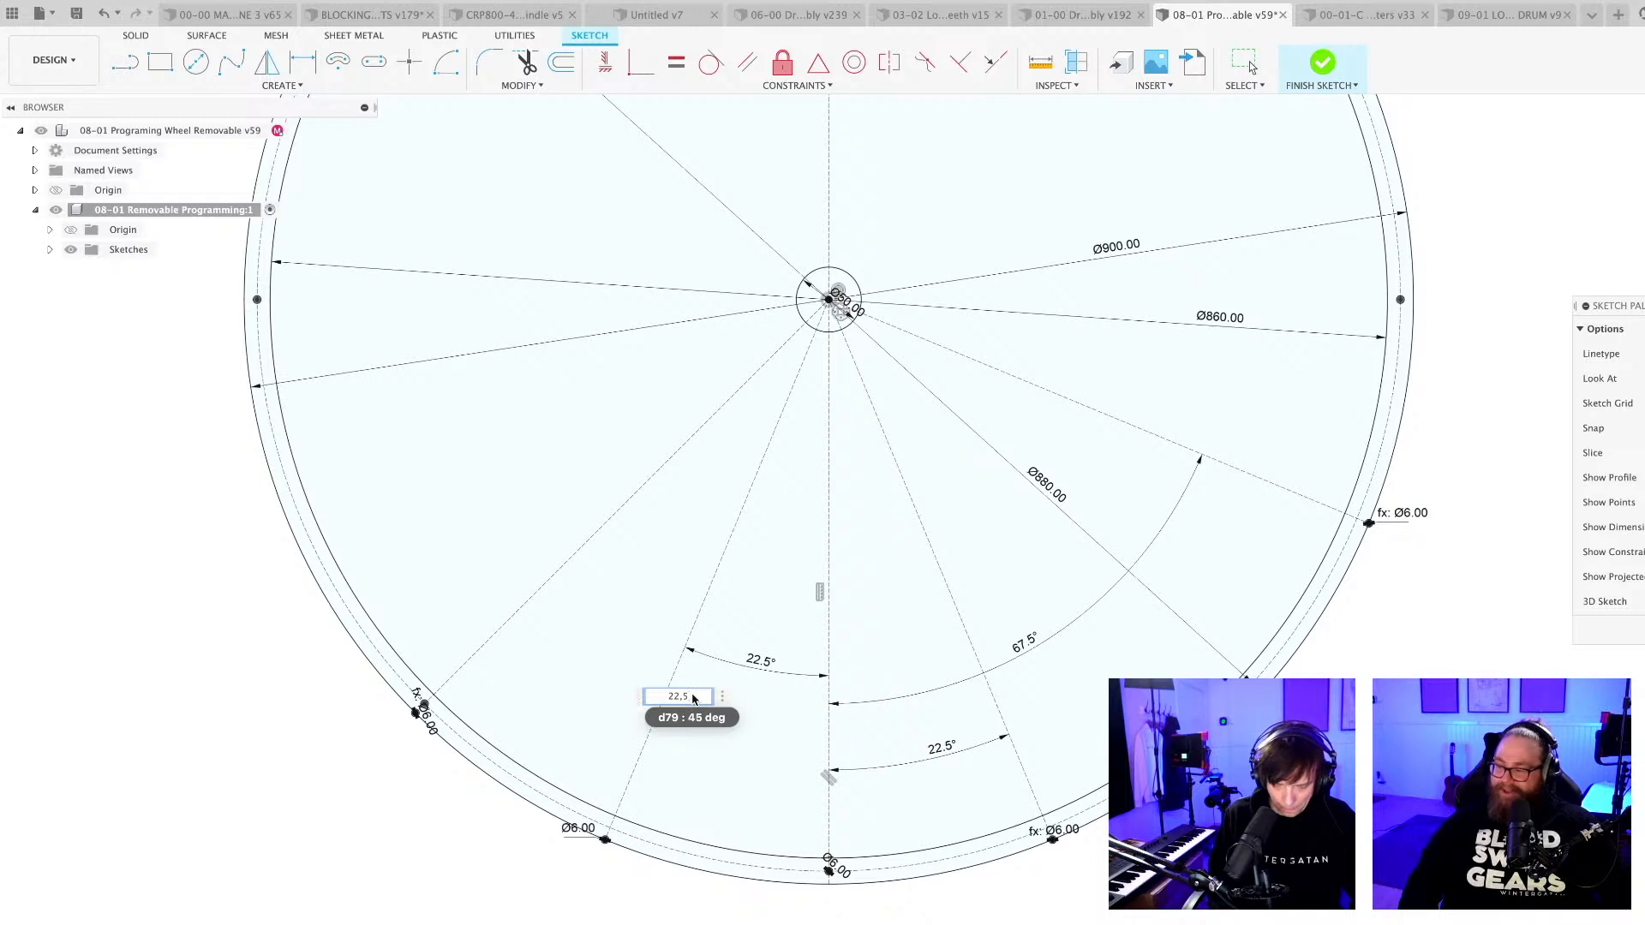
{"action": "type", "text": "2,5+"}
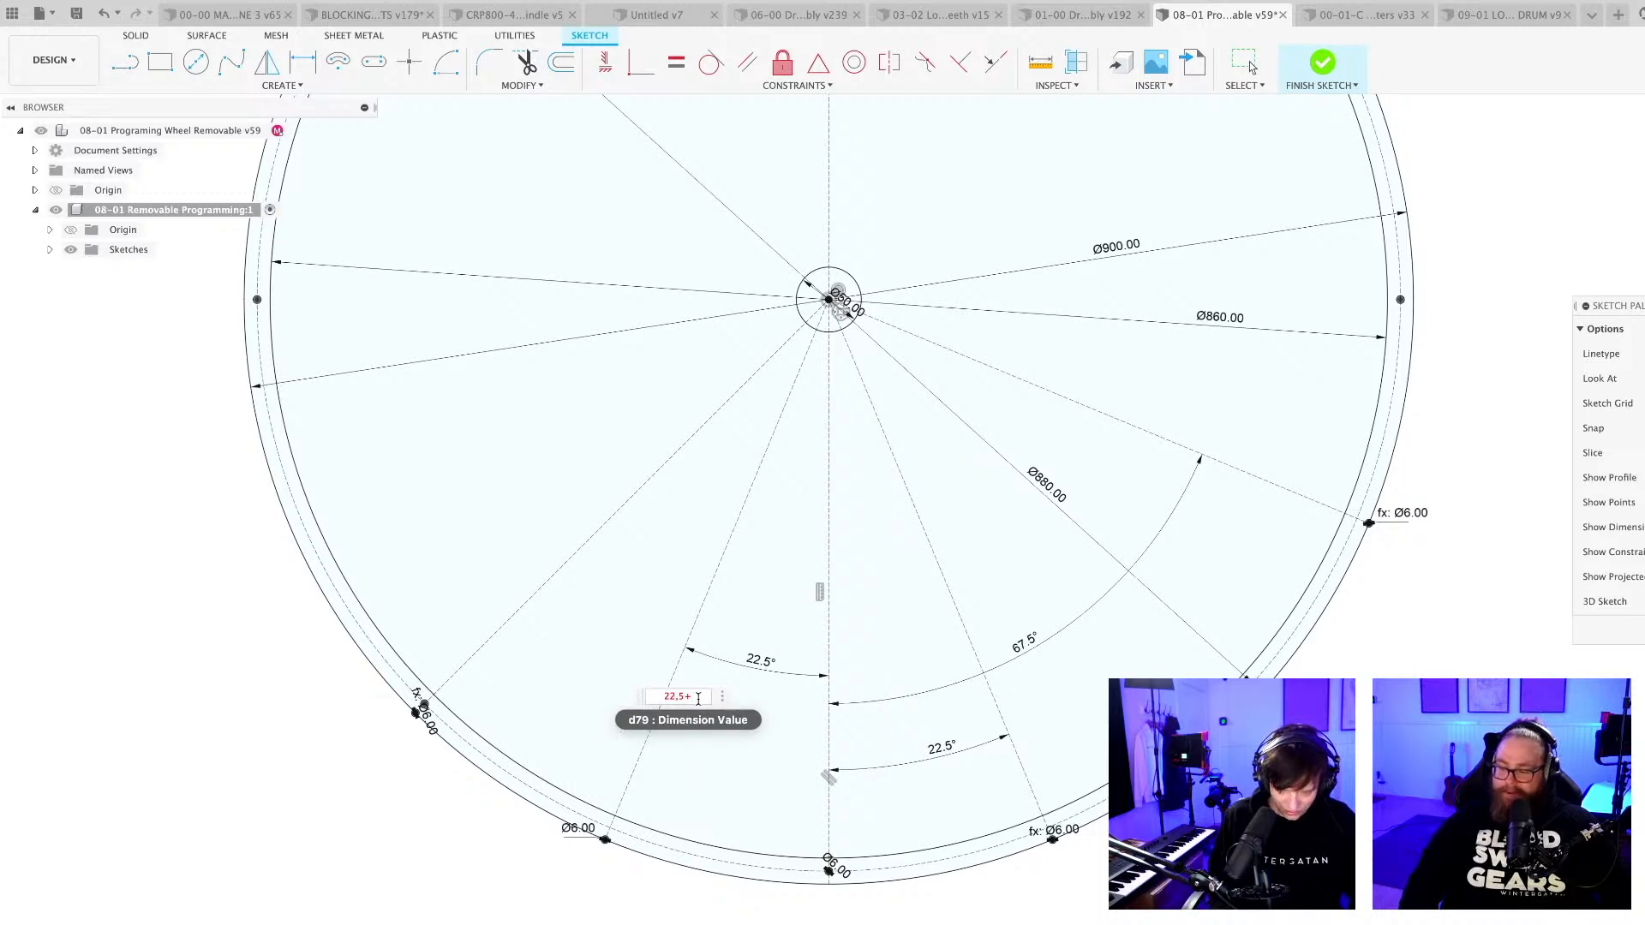
{"action": "type", "text": "11,25"}
{"action": "key", "text": "Return"}
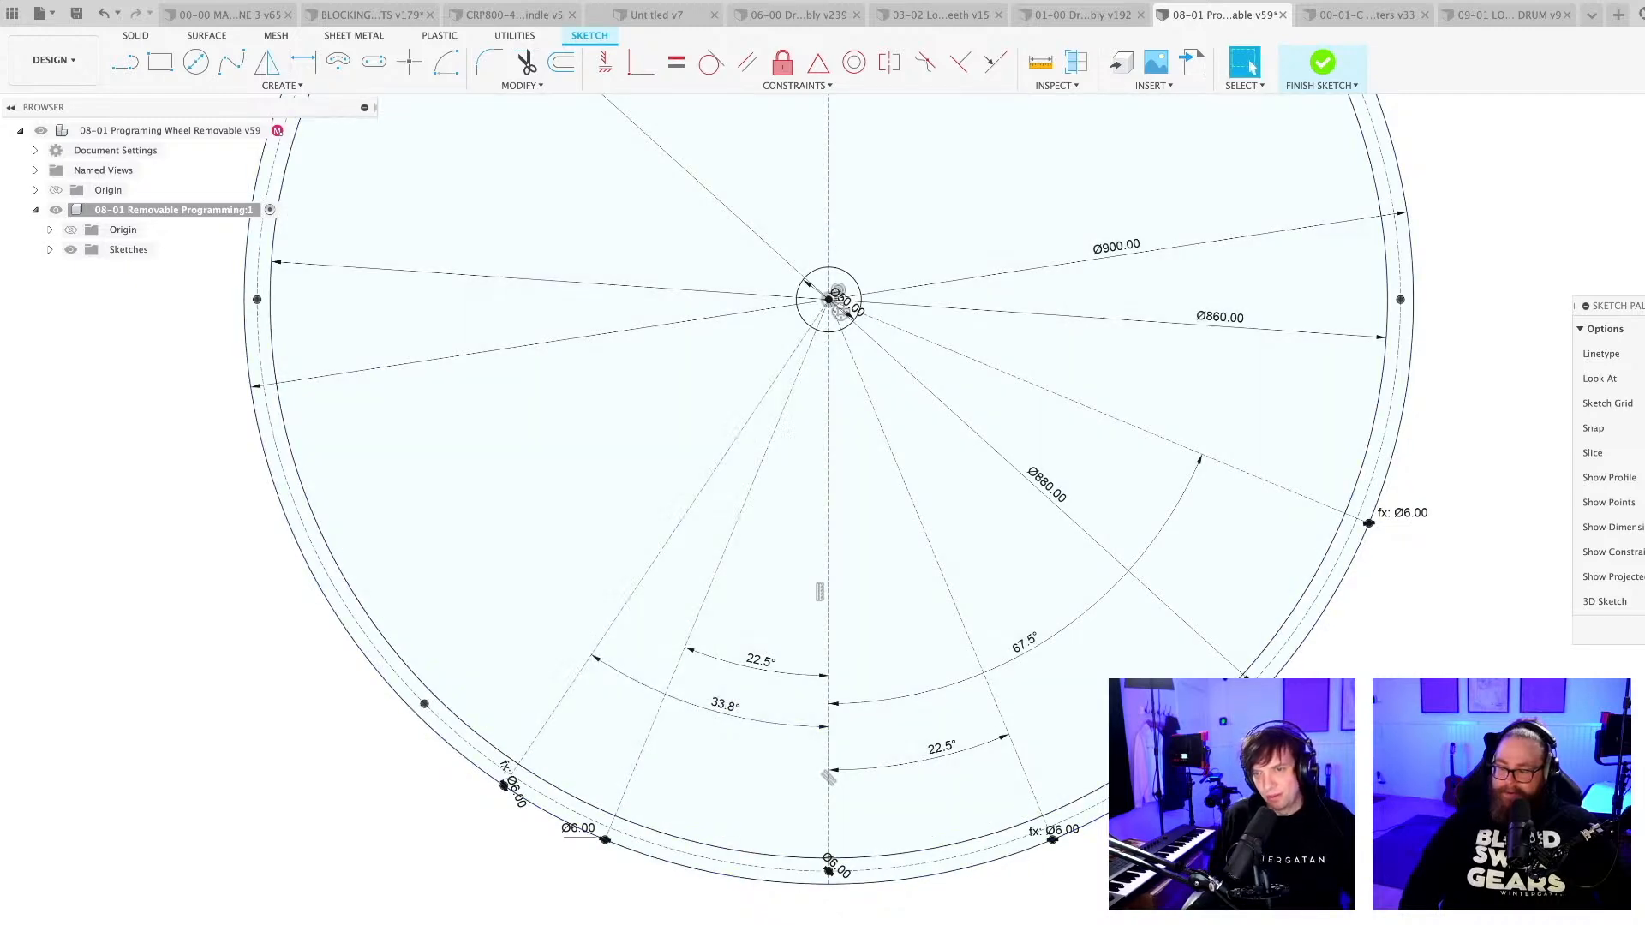
Save the design with the version description "User Saved".
{"action": "scroll", "coordinate": [714, 921], "scroll_direction": "down", "scroll_amount": 3}
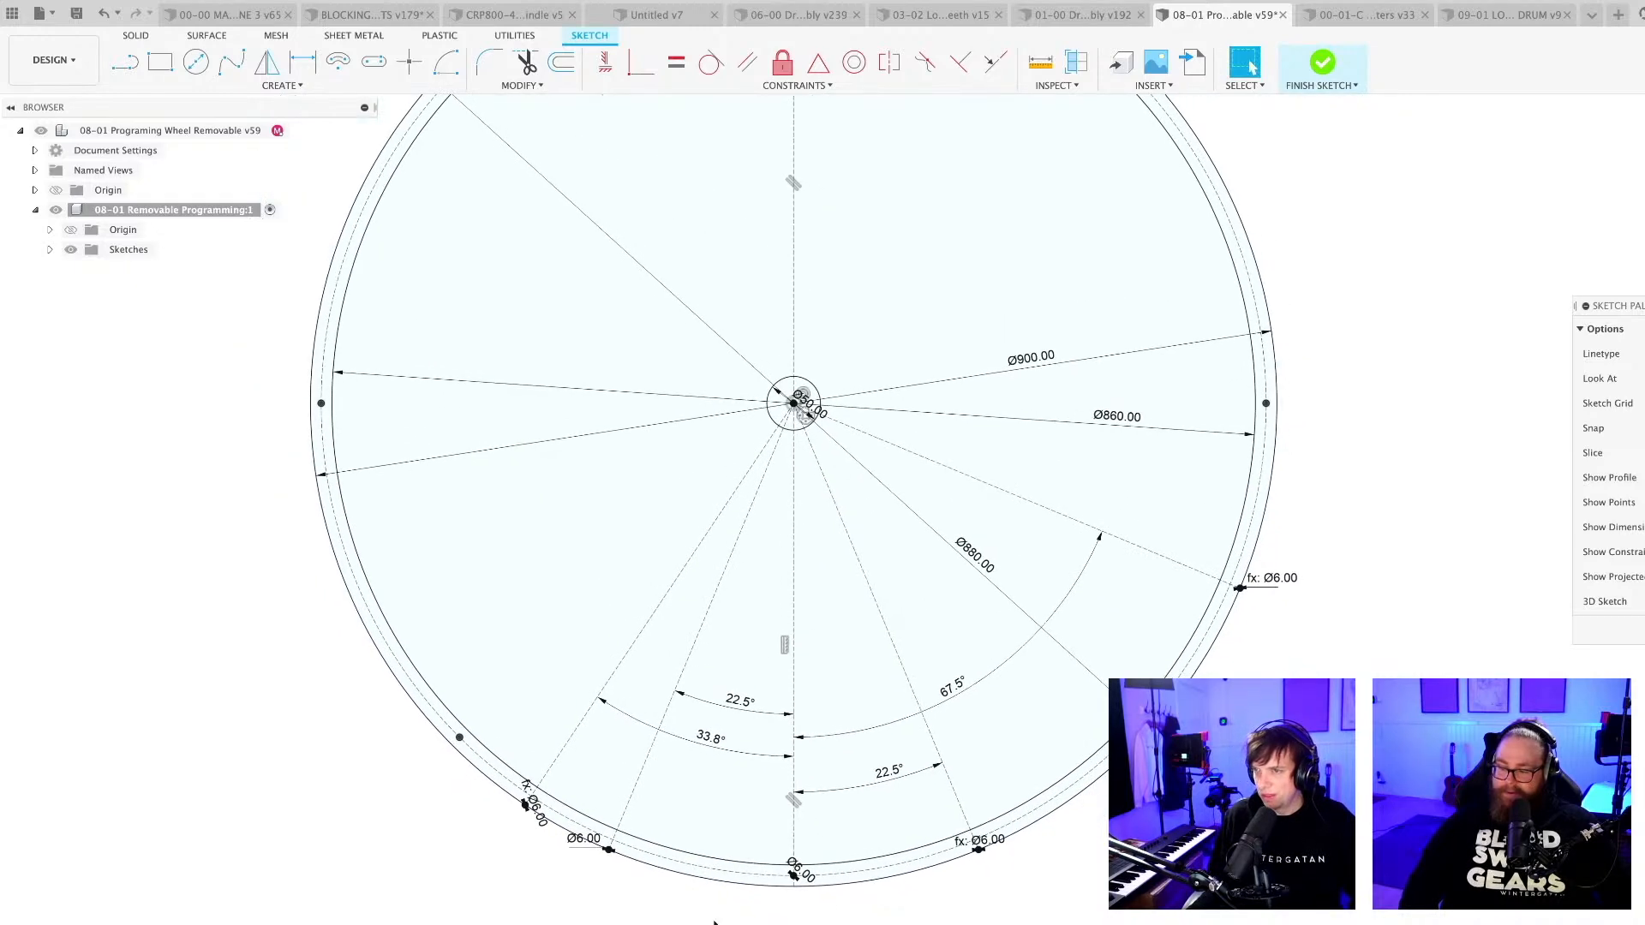
{"action": "scroll", "coordinate": [737, 922], "scroll_direction": "down", "scroll_amount": 2}
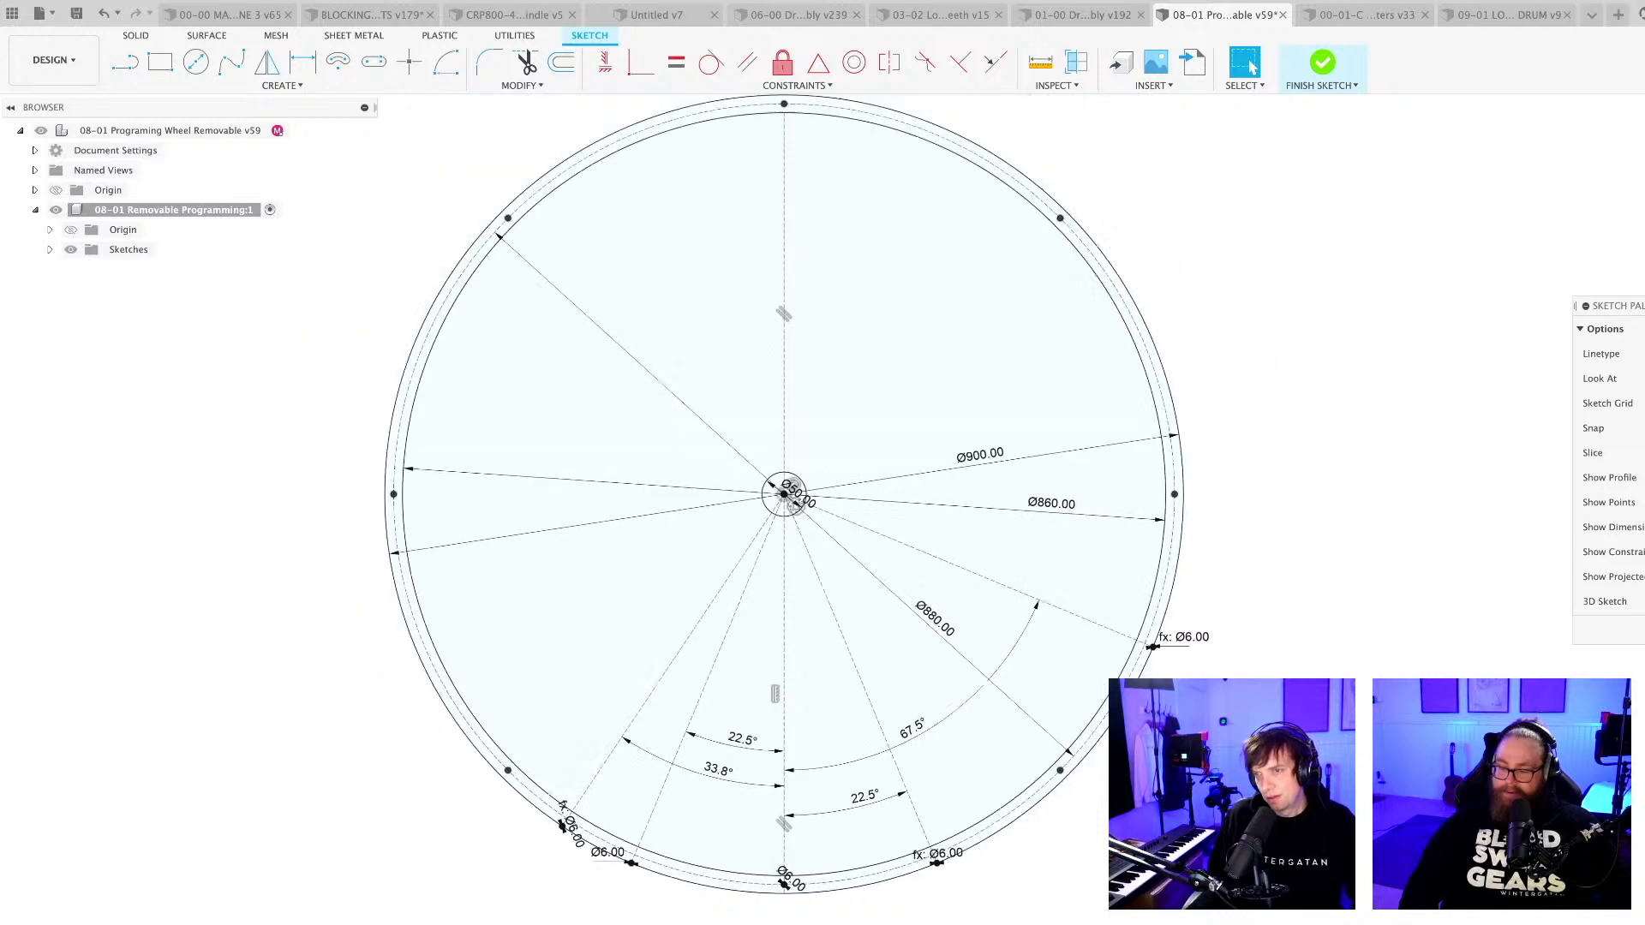
{"action": "scroll", "coordinate": [736, 922], "scroll_direction": "down", "scroll_amount": 1}
{"action": "key", "text": "super+s"}
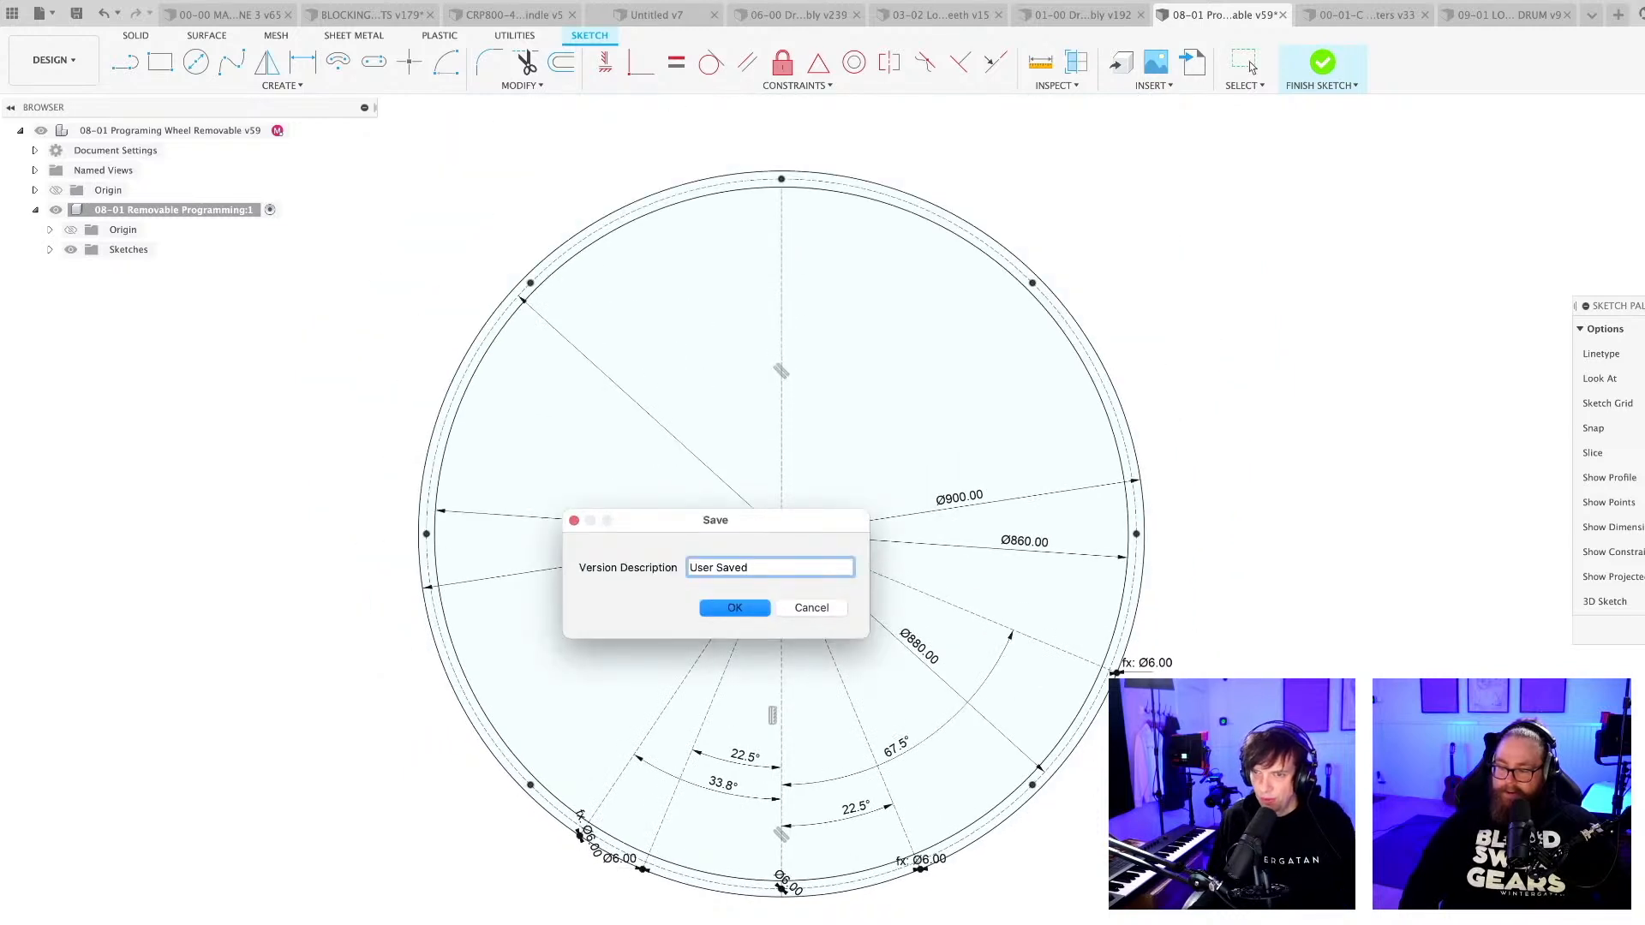
{"action": "key", "text": "Return"}
Extrude the drum's thin ring profile 1000 mm to one side as a new body.
{"action": "scroll", "coordinate": [762, 915], "scroll_direction": "up", "scroll_amount": 2}
{"action": "scroll", "coordinate": [762, 914], "scroll_direction": "down", "scroll_amount": 3}
{"action": "middle_click_drag", "start_coordinate": [763, 915], "coordinate": [805, 913], "text": "shift"}
{"action": "scroll", "coordinate": [784, 913], "scroll_direction": "down", "scroll_amount": 2}
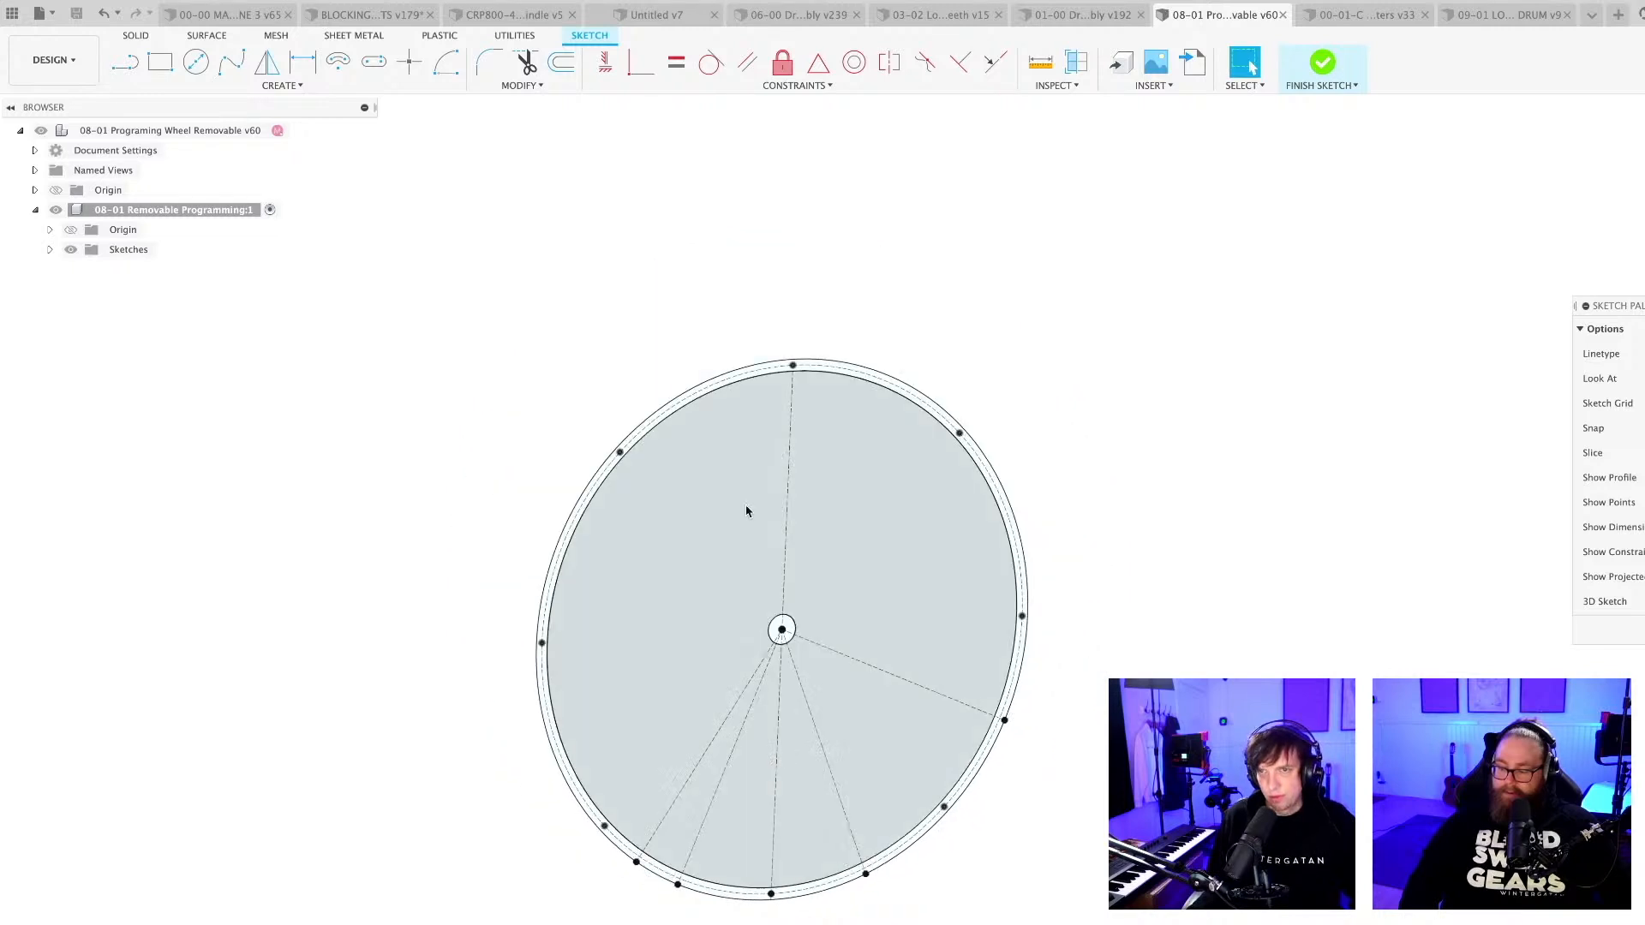
{"action": "key", "text": "e"}
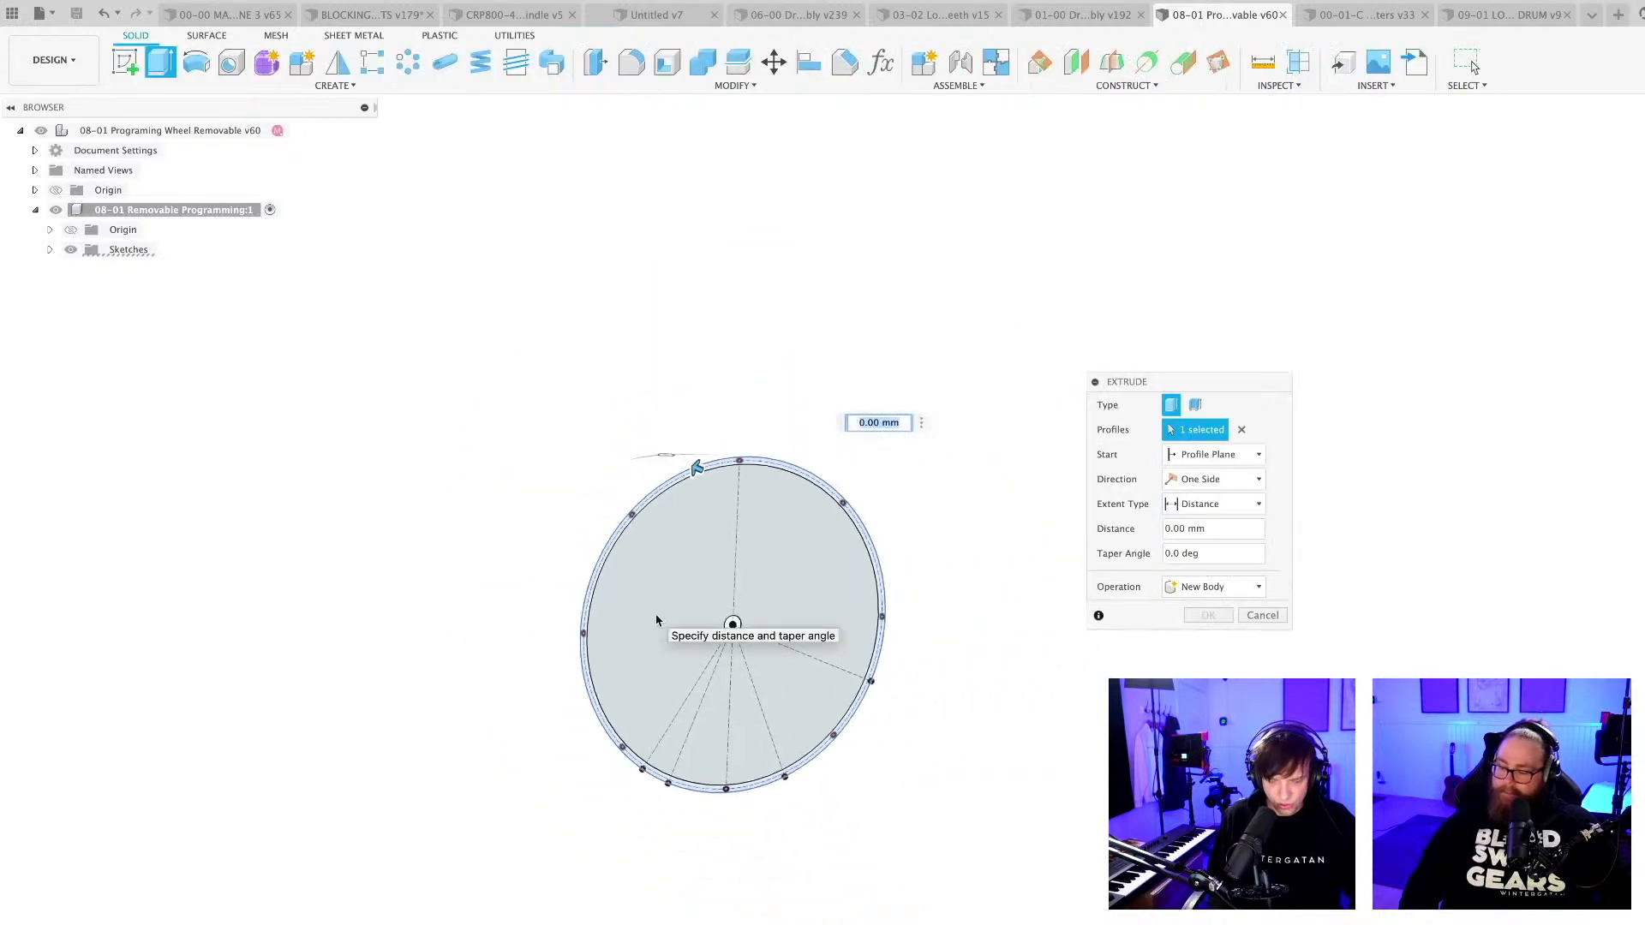
{"action": "type", "text": "1000"}
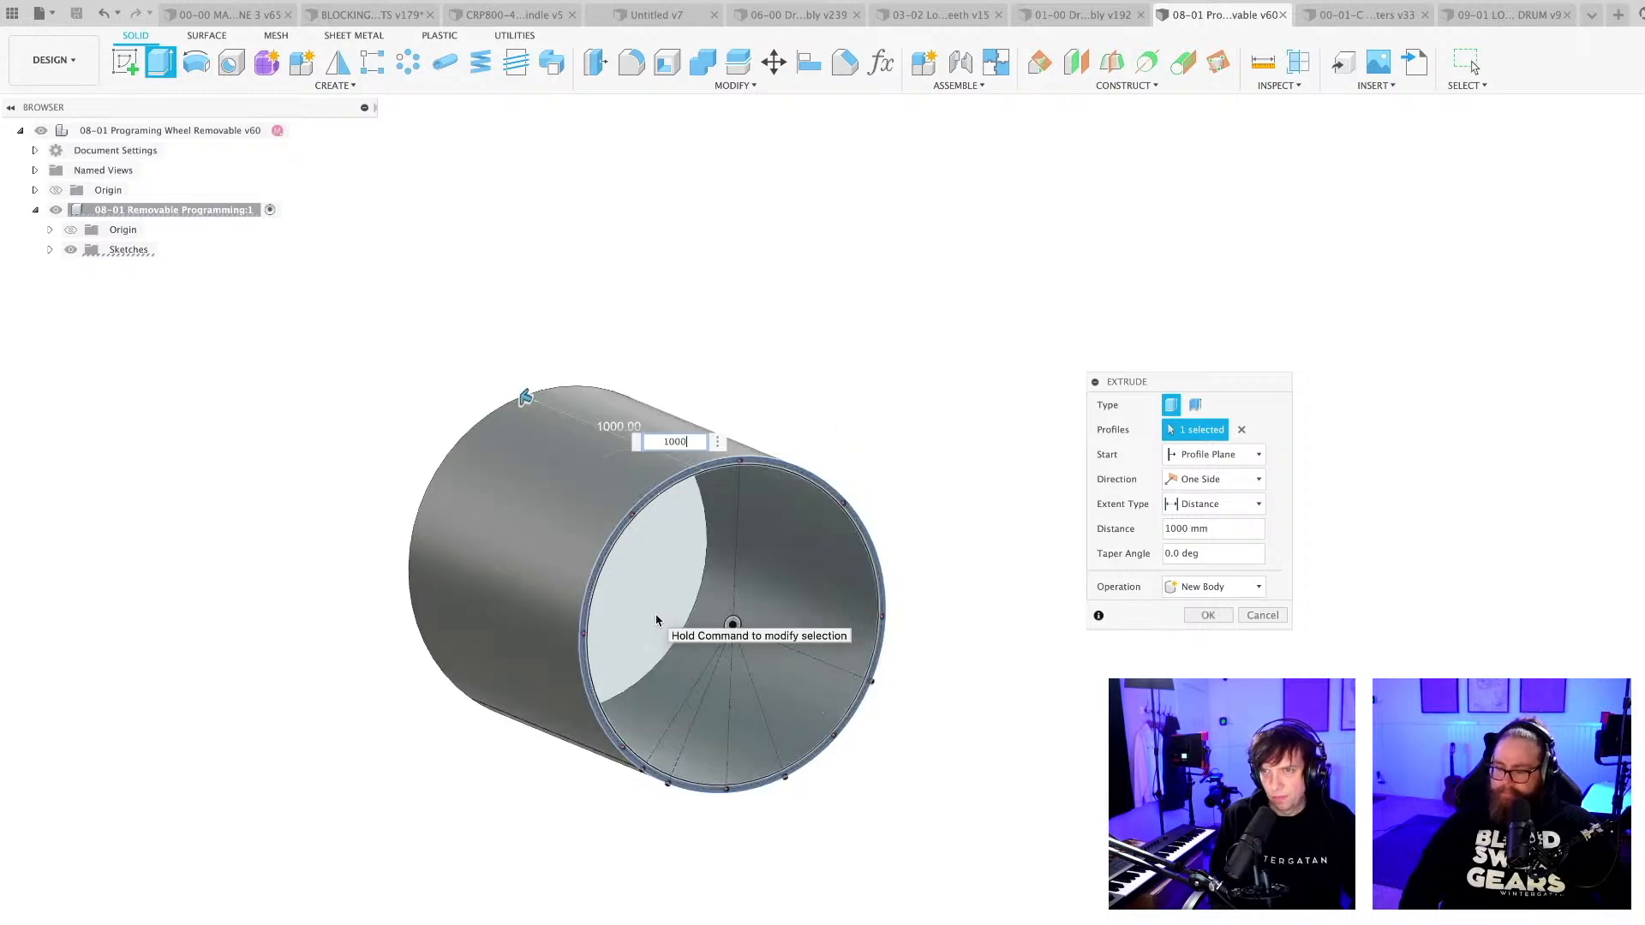
{"action": "key", "text": "Return"}
{"action": "scroll", "coordinate": [844, 792], "scroll_direction": "up", "scroll_amount": 3}
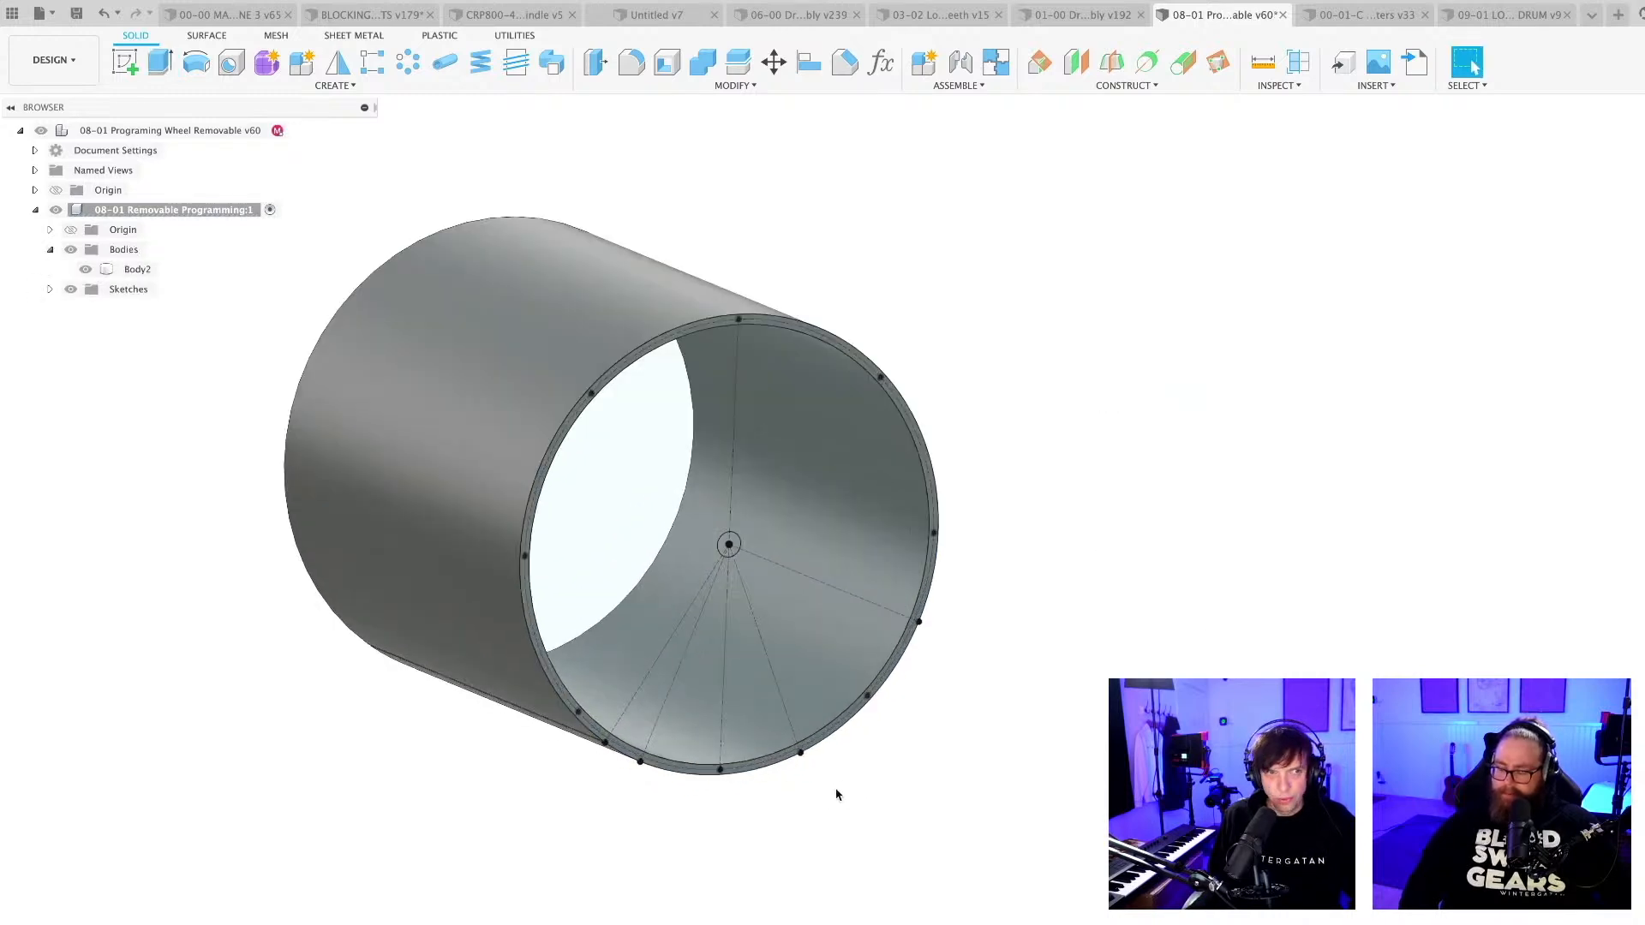
{"action": "middle_click_drag", "start_coordinate": [837, 795], "coordinate": [917, 808]}
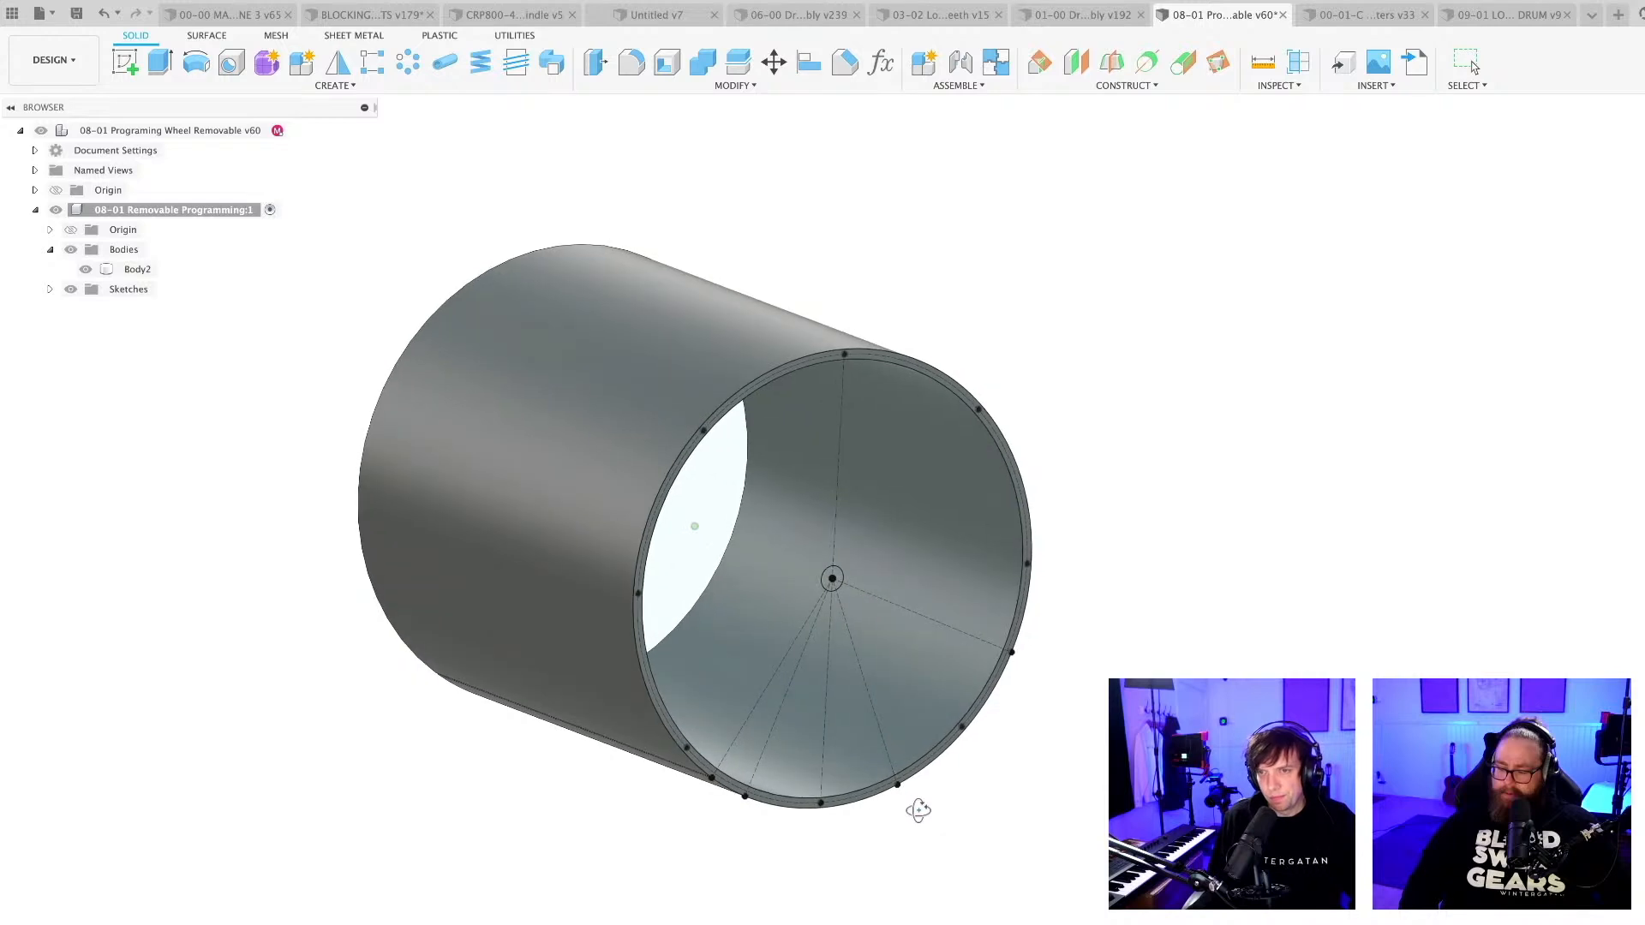
{"action": "scroll", "coordinate": [875, 812], "scroll_direction": "up", "scroll_amount": 2}
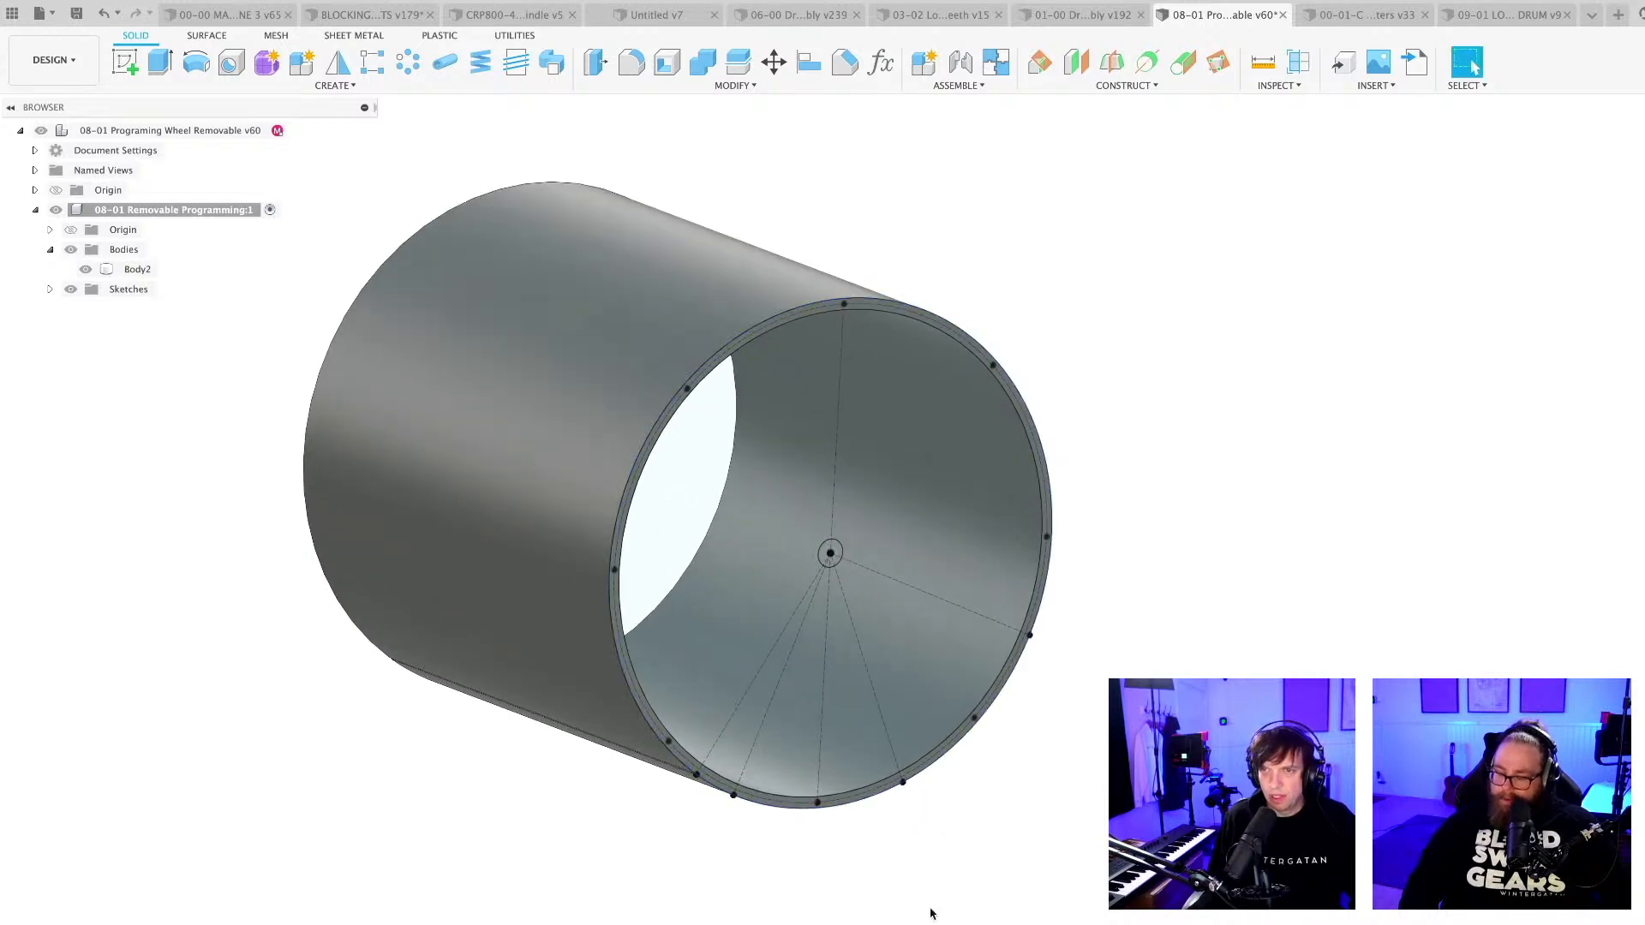
{"action": "key", "text": "e"}
{"action": "scroll", "coordinate": [711, 428], "scroll_direction": "up", "scroll_amount": 3}
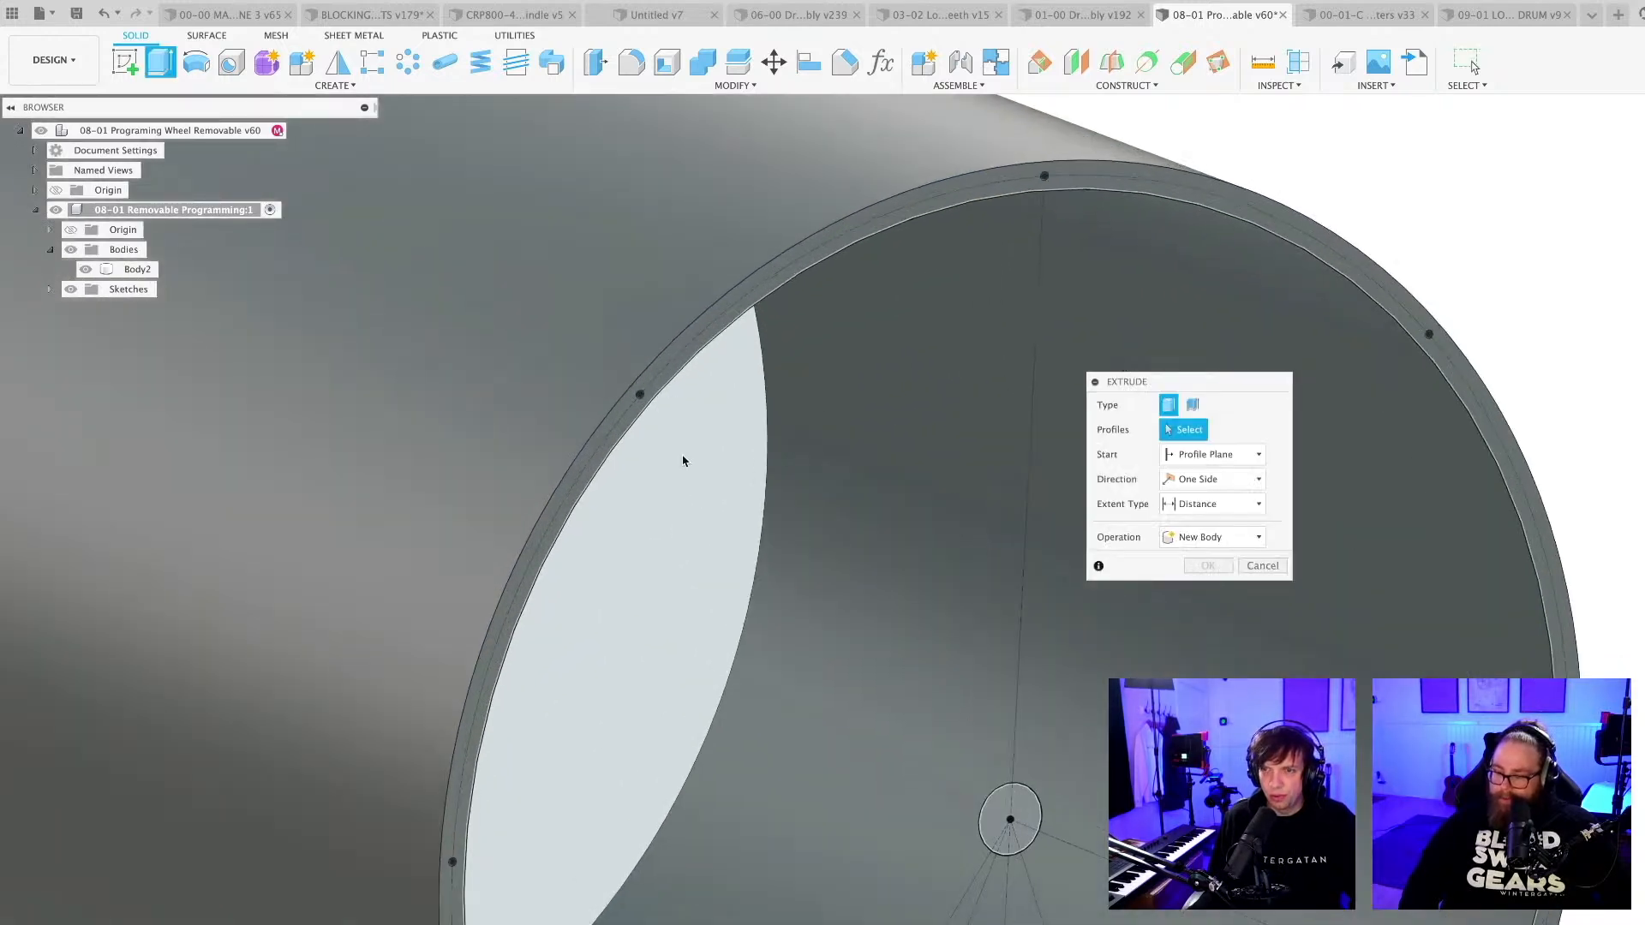
{"action": "scroll", "coordinate": [683, 459], "scroll_direction": "down", "scroll_amount": 5}
{"action": "key", "text": "Escape"}
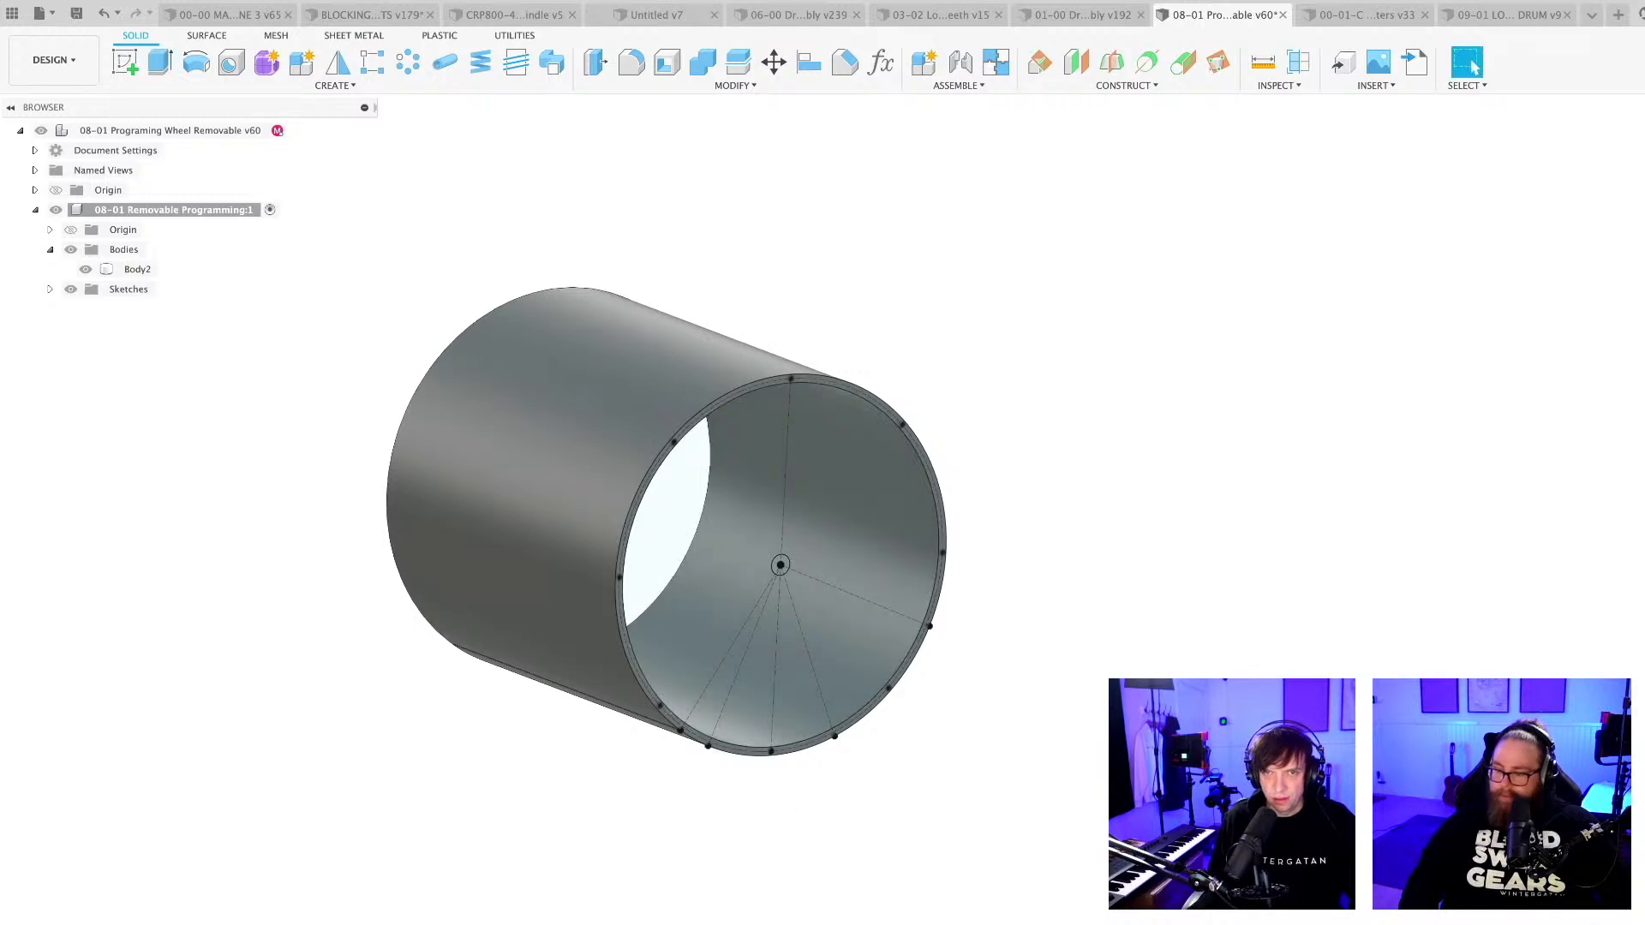
Select the 91611A159 slotted spring pins component and examine its placement at the drum's centre.
{"action": "left_click", "coordinate": [172, 329]}
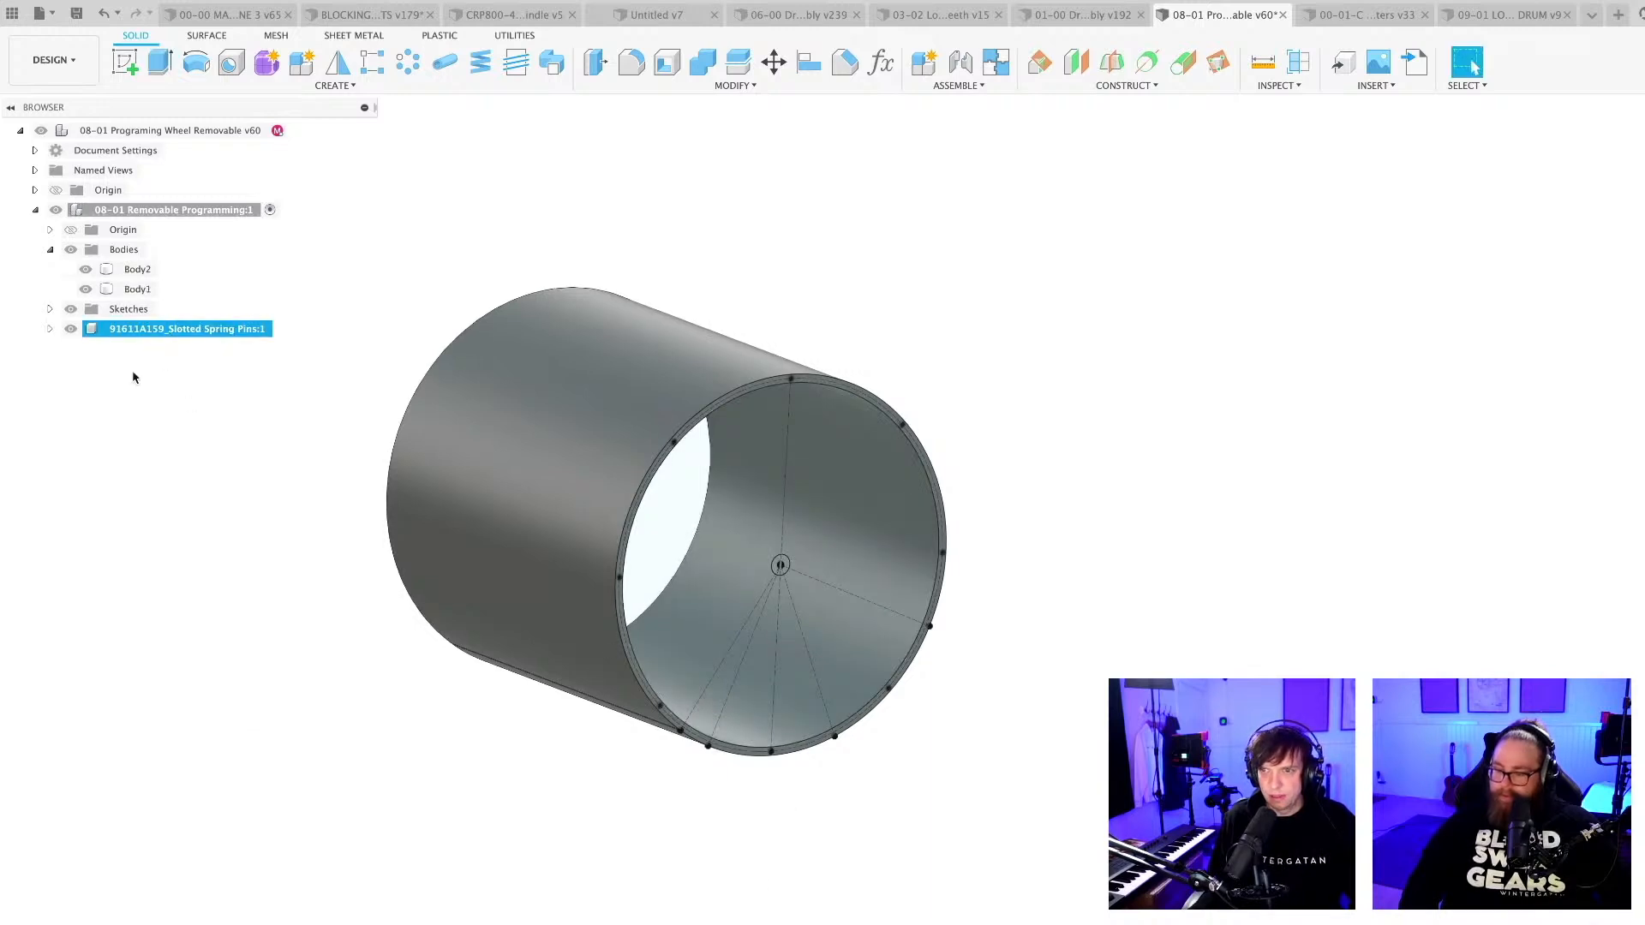
{"action": "scroll", "coordinate": [846, 597], "scroll_direction": "up", "scroll_amount": 6}
{"action": "scroll", "coordinate": [788, 587], "scroll_direction": "up", "scroll_amount": 4}
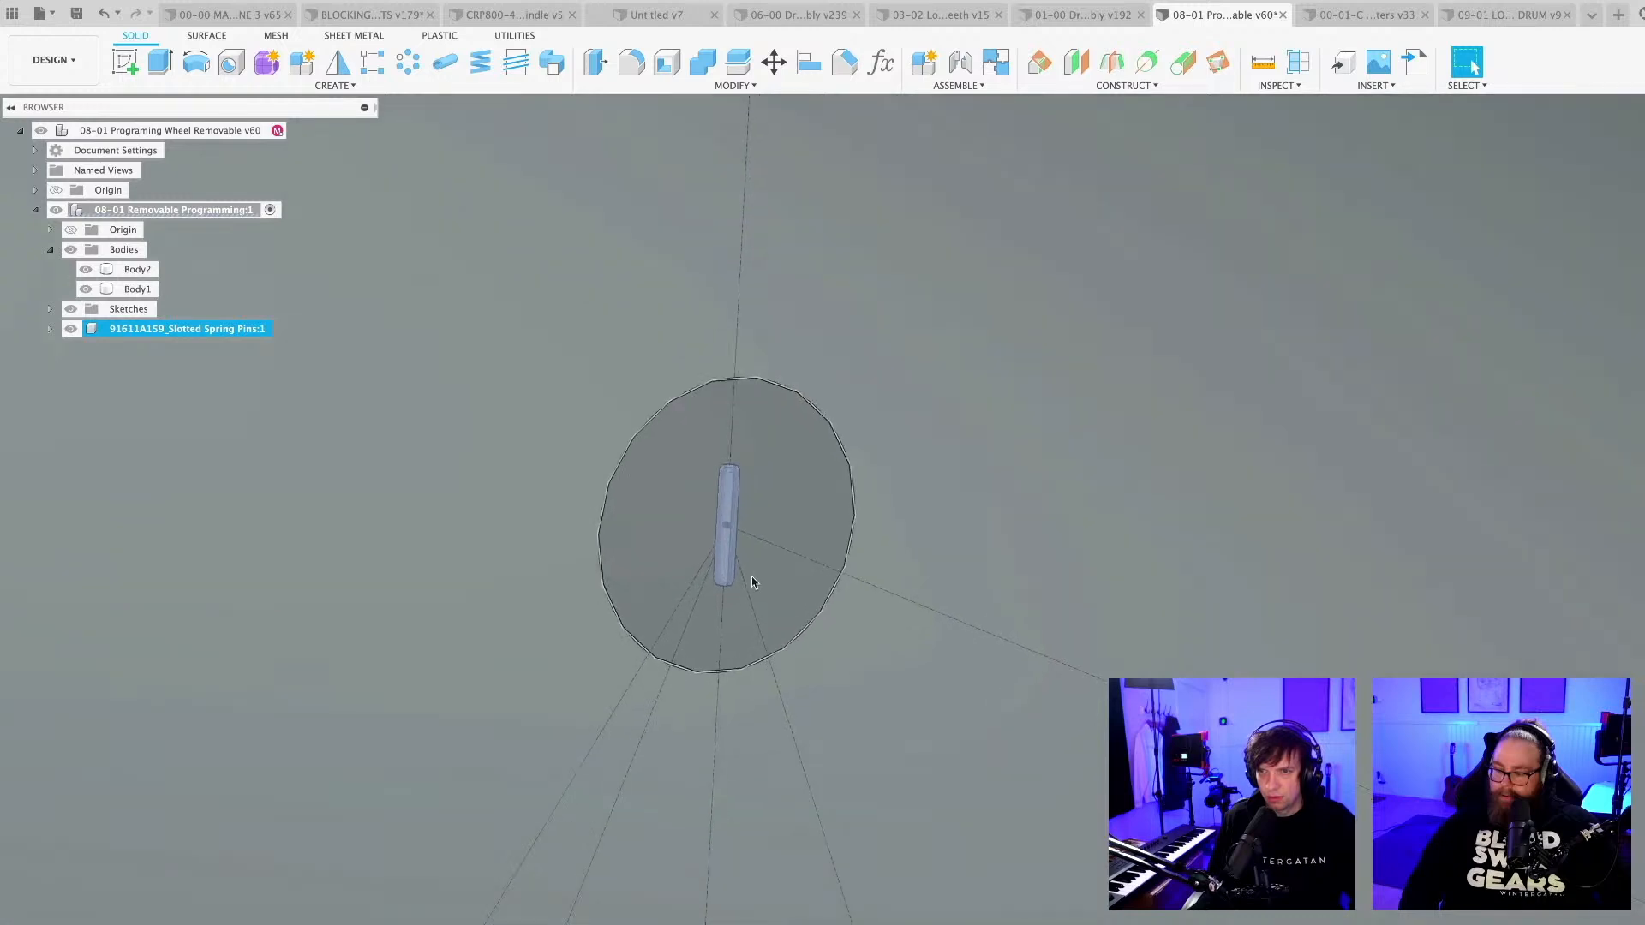
{"action": "scroll", "coordinate": [752, 578], "scroll_direction": "down", "scroll_amount": 8}
{"action": "scroll", "coordinate": [752, 581], "scroll_direction": "down", "scroll_amount": 3}
{"action": "key", "text": "Escape"}
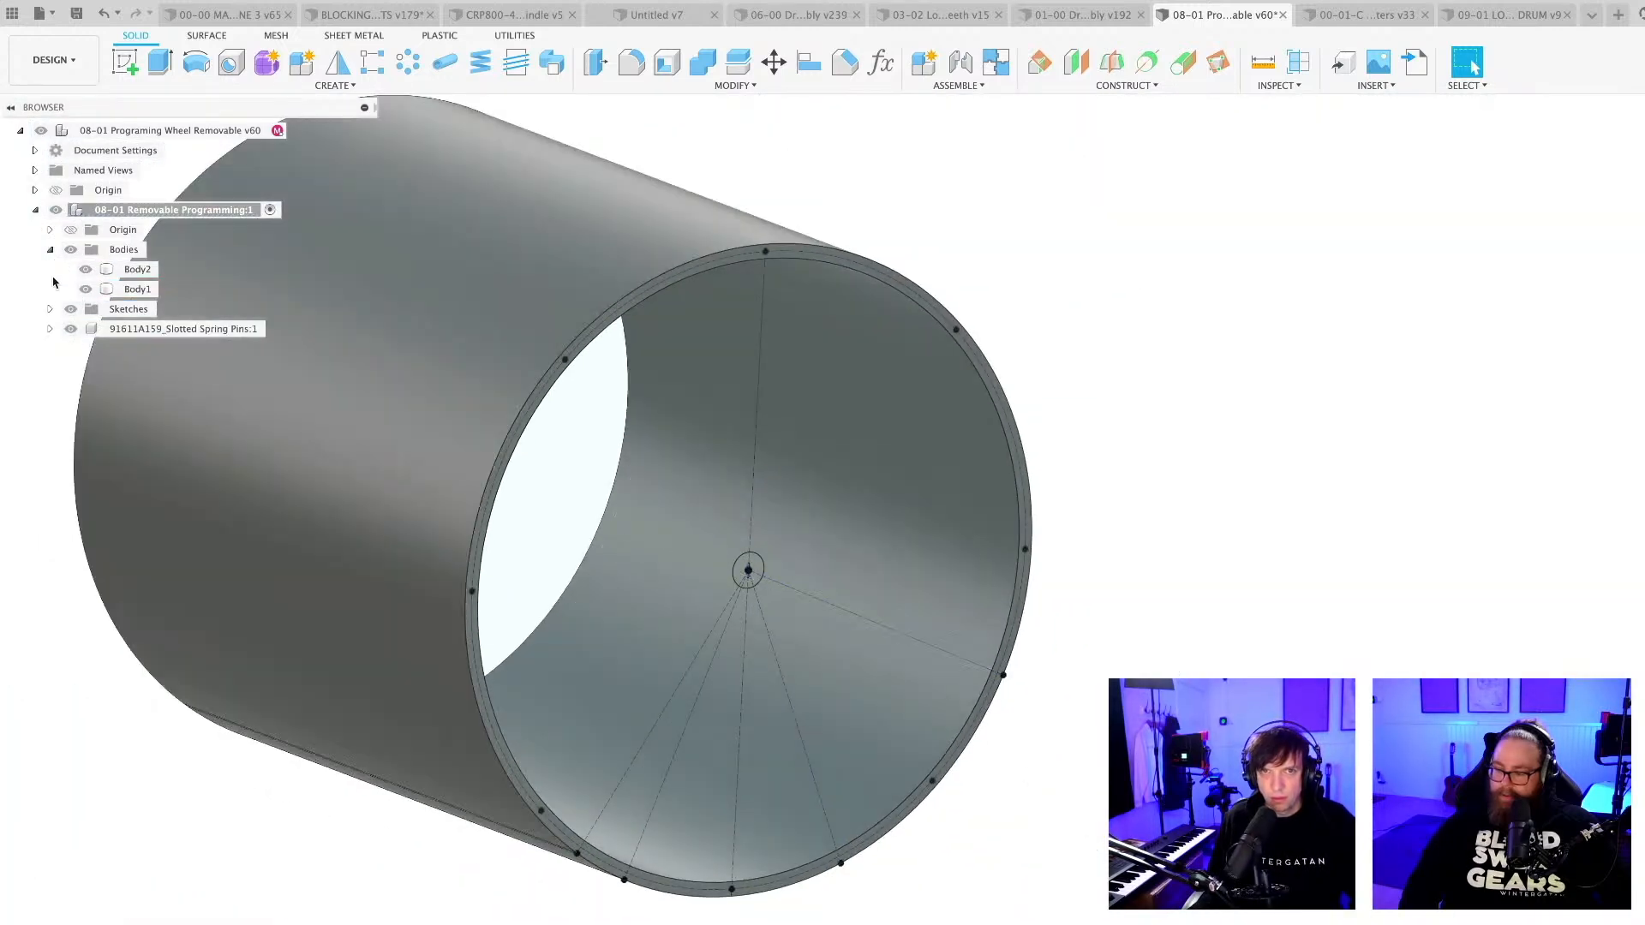
Open the McMaster-Carr component catalogue and enlarge and reposition its window.
{"action": "left_click", "coordinate": [1369, 87]}
{"action": "left_click", "coordinate": [1278, 85]}
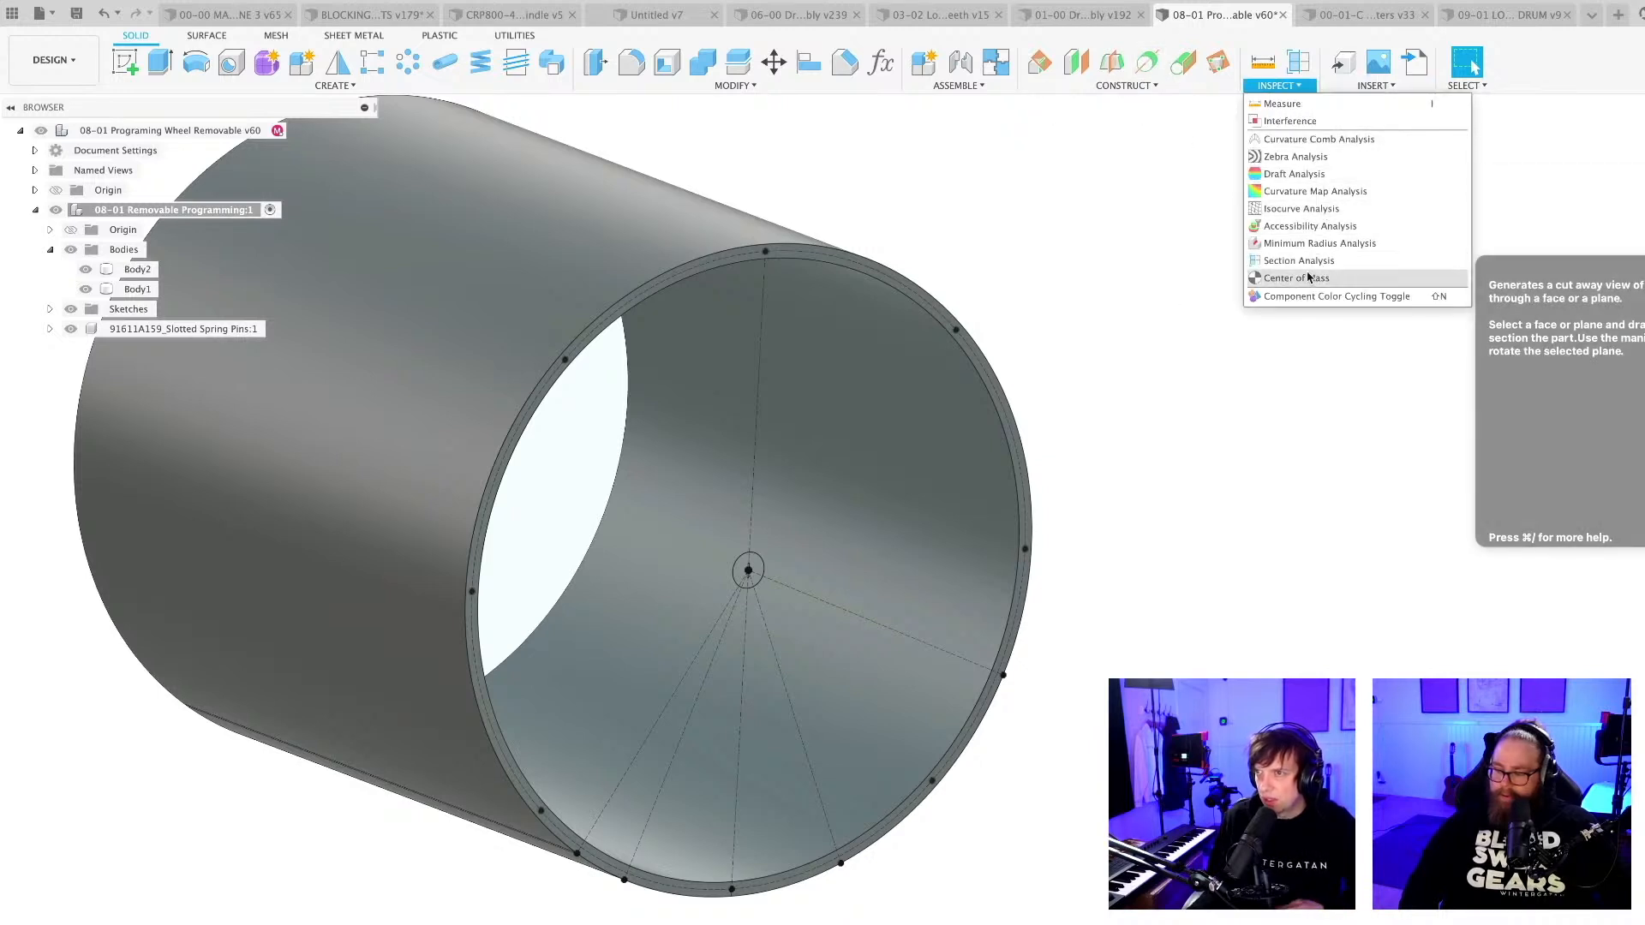
{"action": "left_click", "coordinate": [1375, 86]}
{"action": "left_click", "coordinate": [1394, 191]}
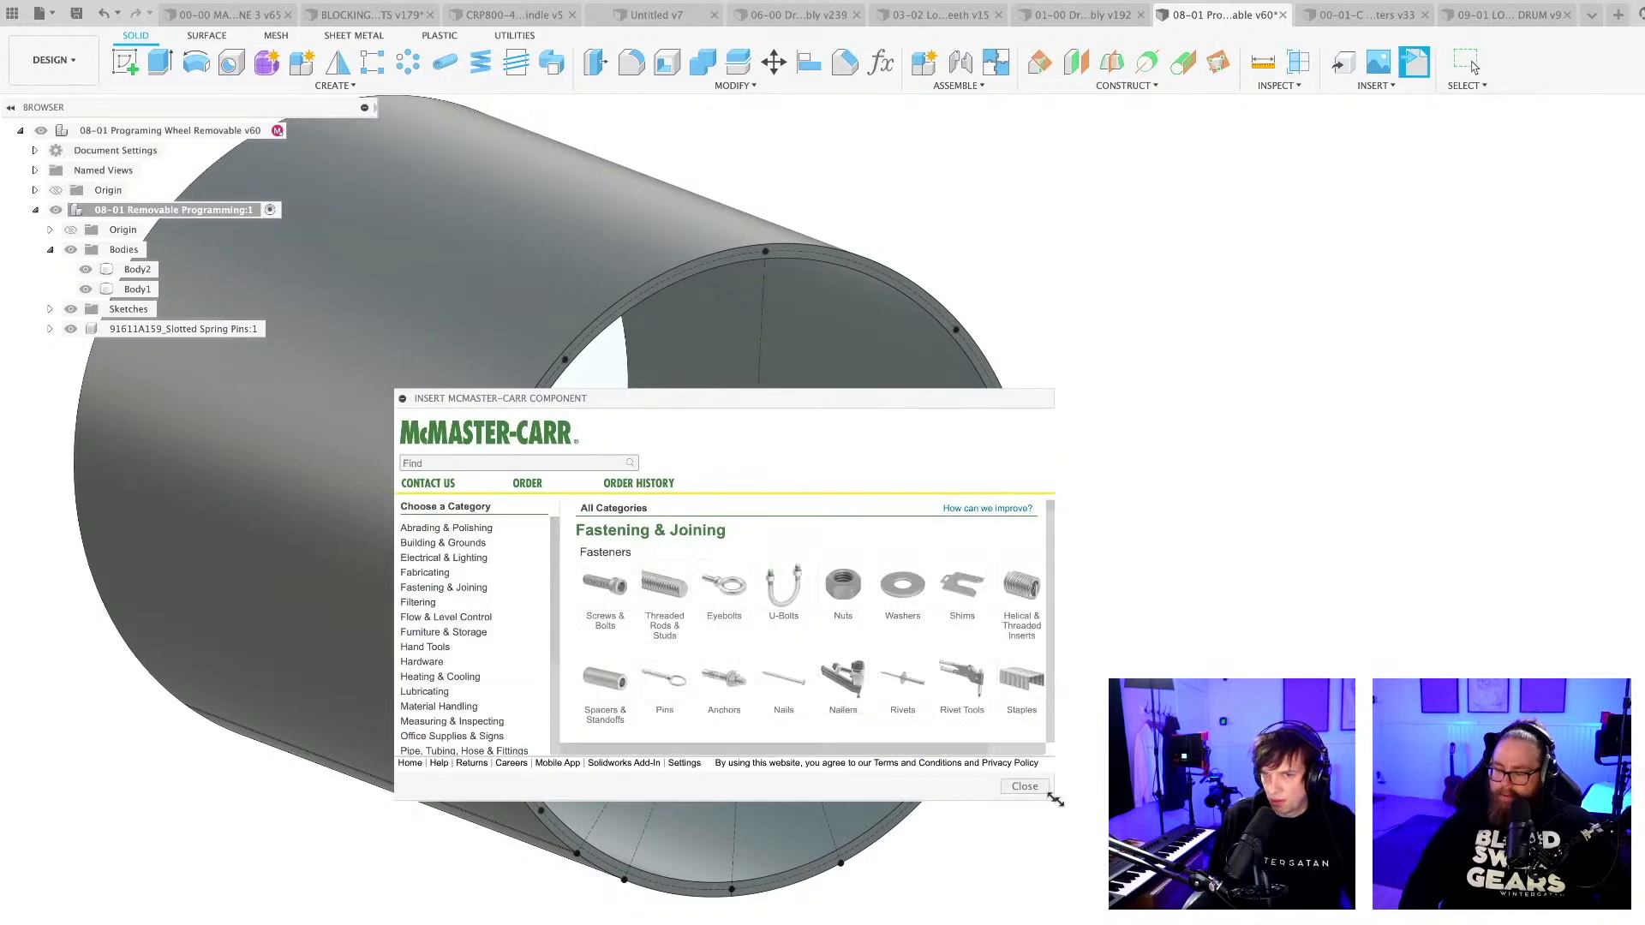
{"action": "left_click_drag", "start_coordinate": [1055, 799], "coordinate": [1301, 923]}
{"action": "left_click_drag", "start_coordinate": [766, 399], "coordinate": [845, 356]}
Search the McMaster-Carr catalogue for "spring loaded pins".
{"action": "left_click", "coordinate": [564, 422]}
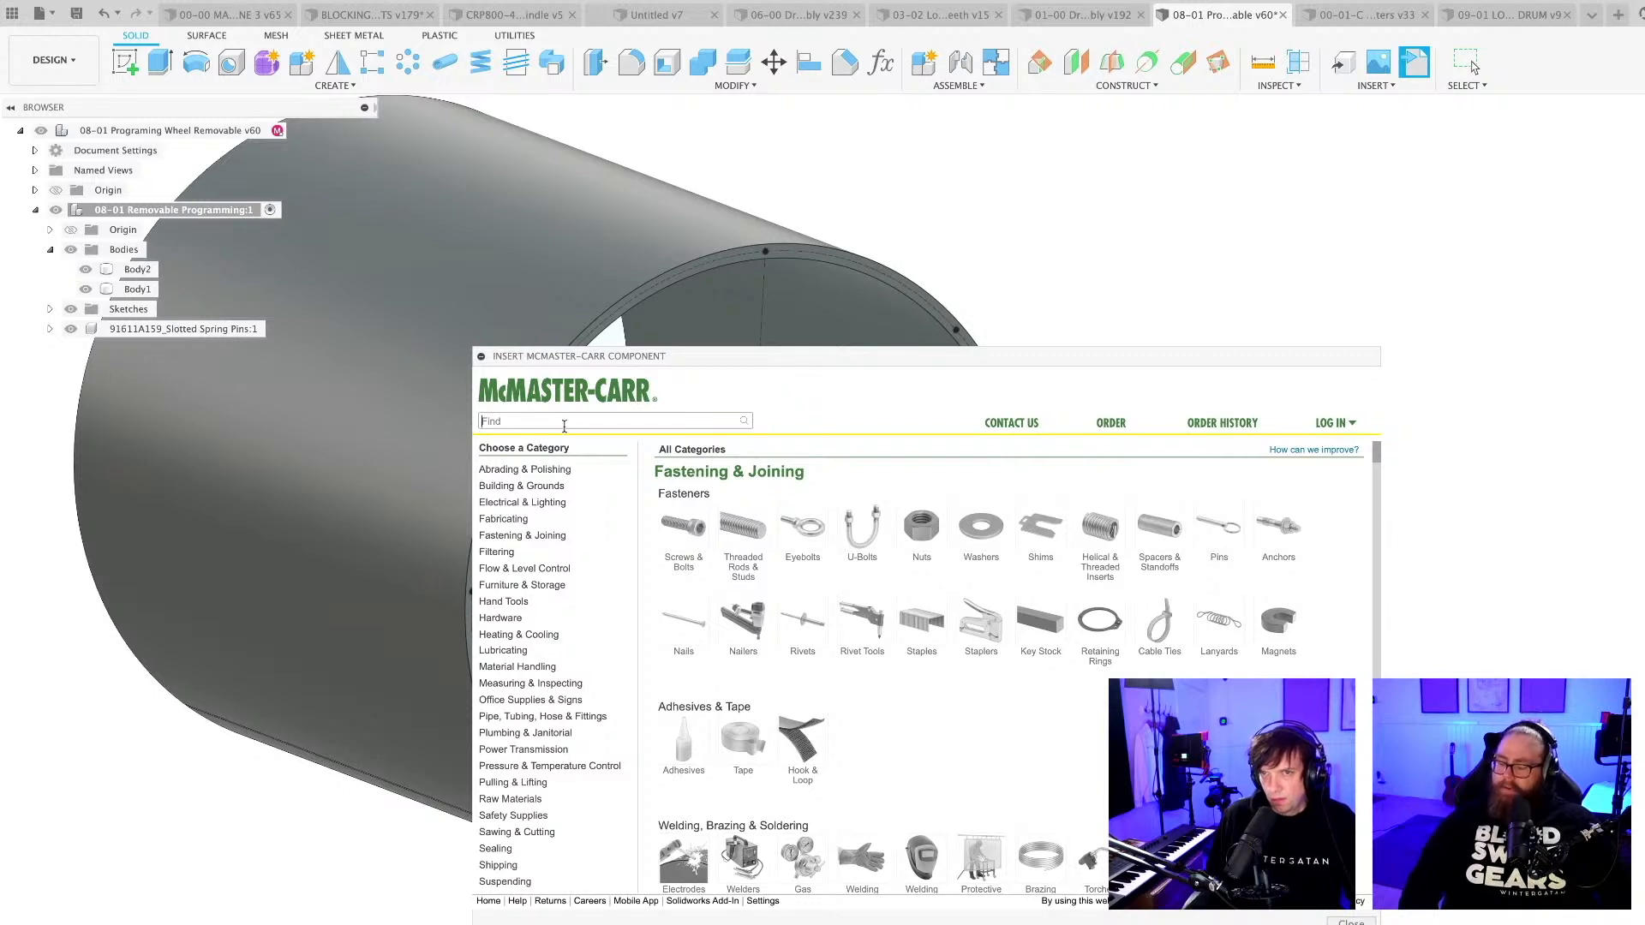
{"action": "type", "text": "spring"}
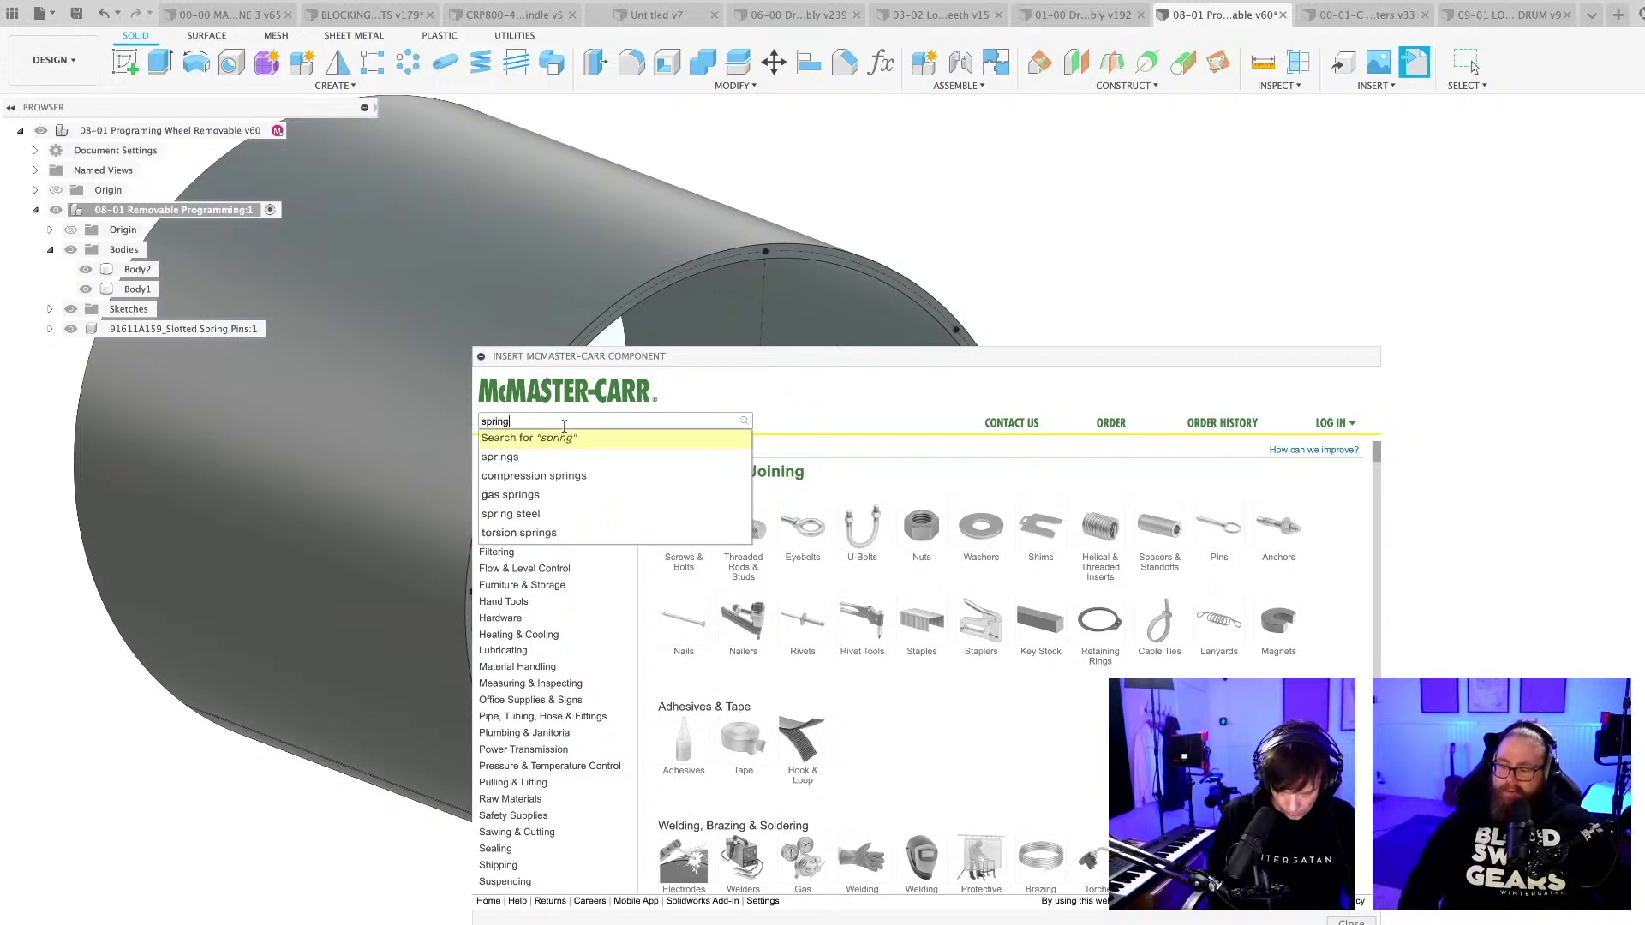
{"action": "type", "text": " loaded pins"}
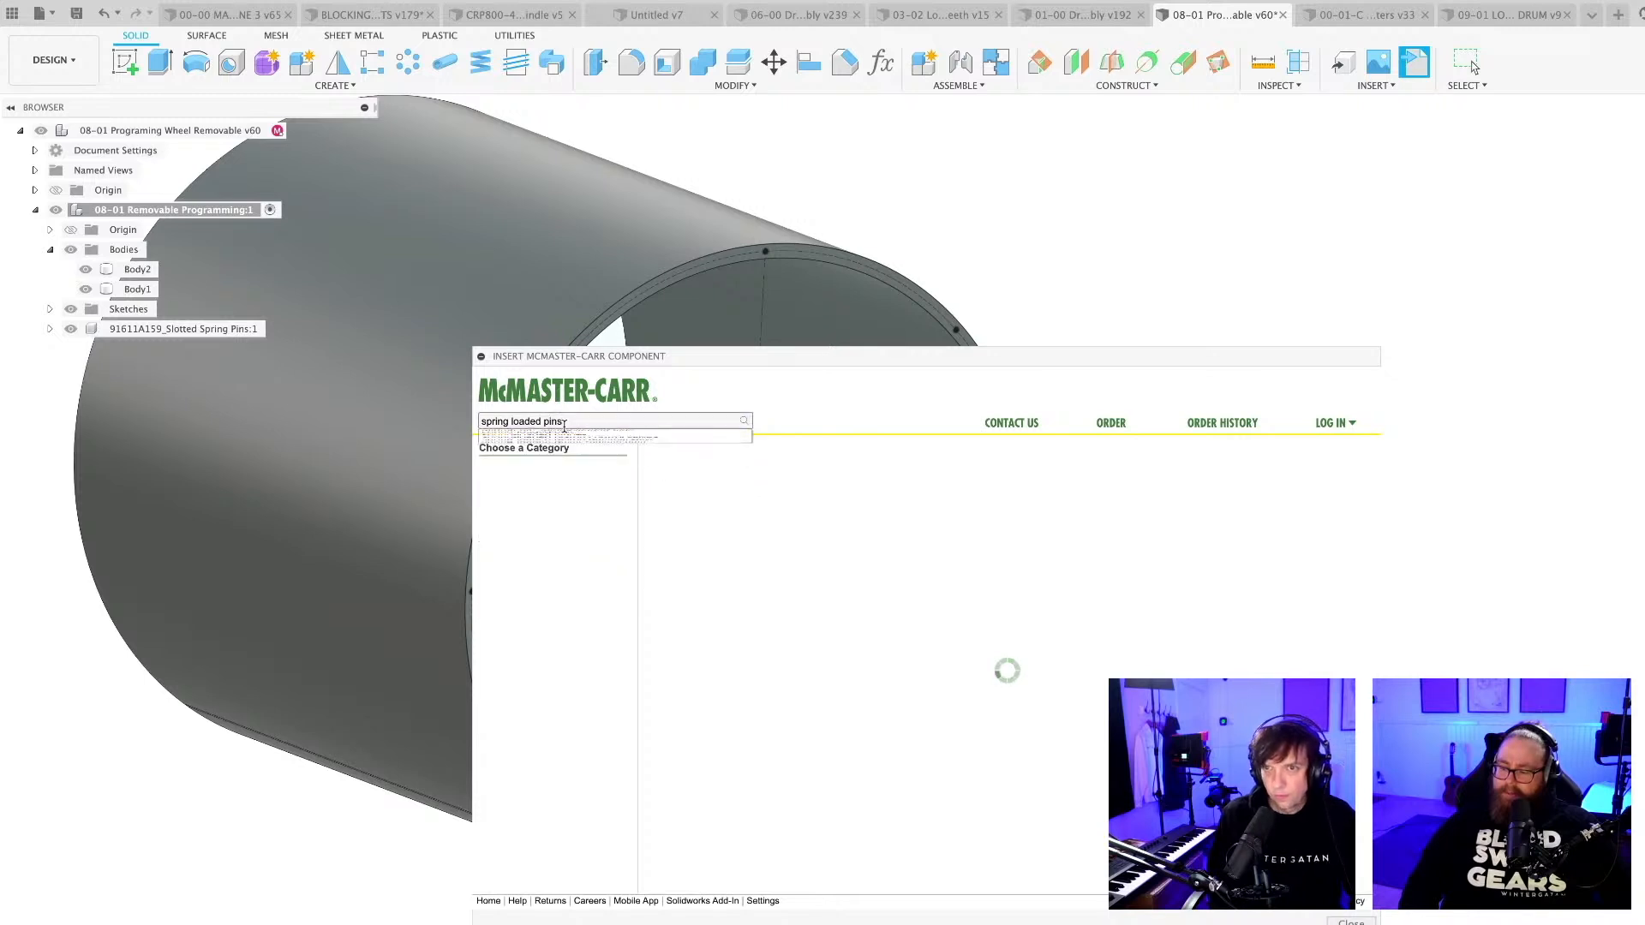
{"action": "key", "text": "Return"}
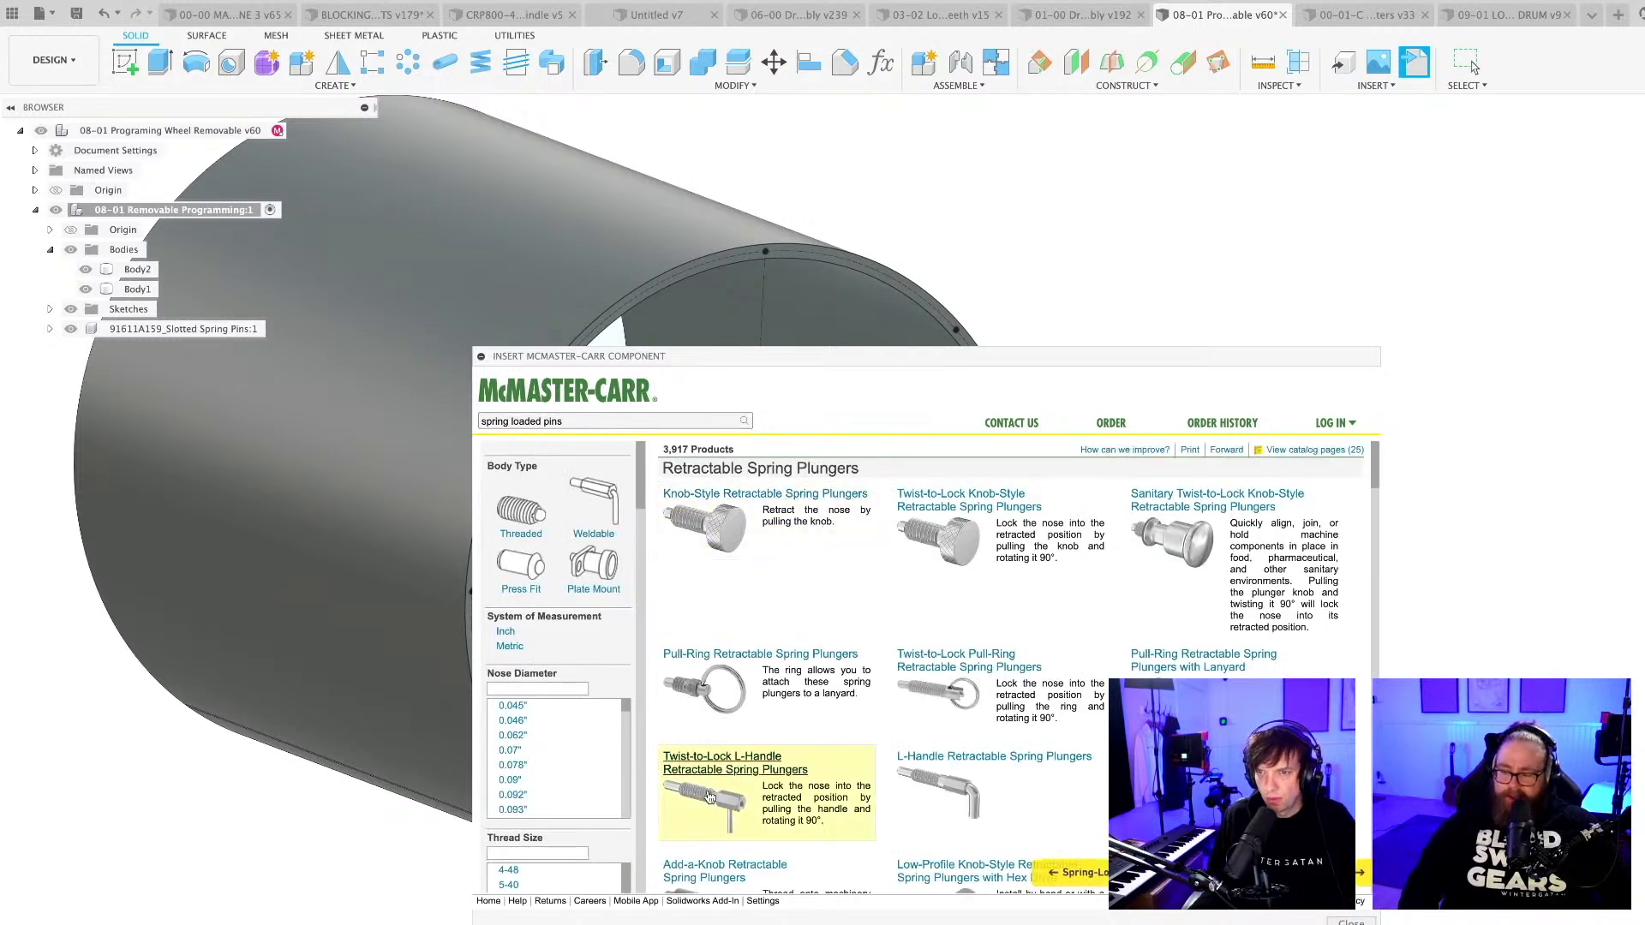
Filter the results to metric and open the Twist-to-Lock Knob-Style Retractable Spring Plungers.
{"action": "left_click", "coordinate": [512, 646]}
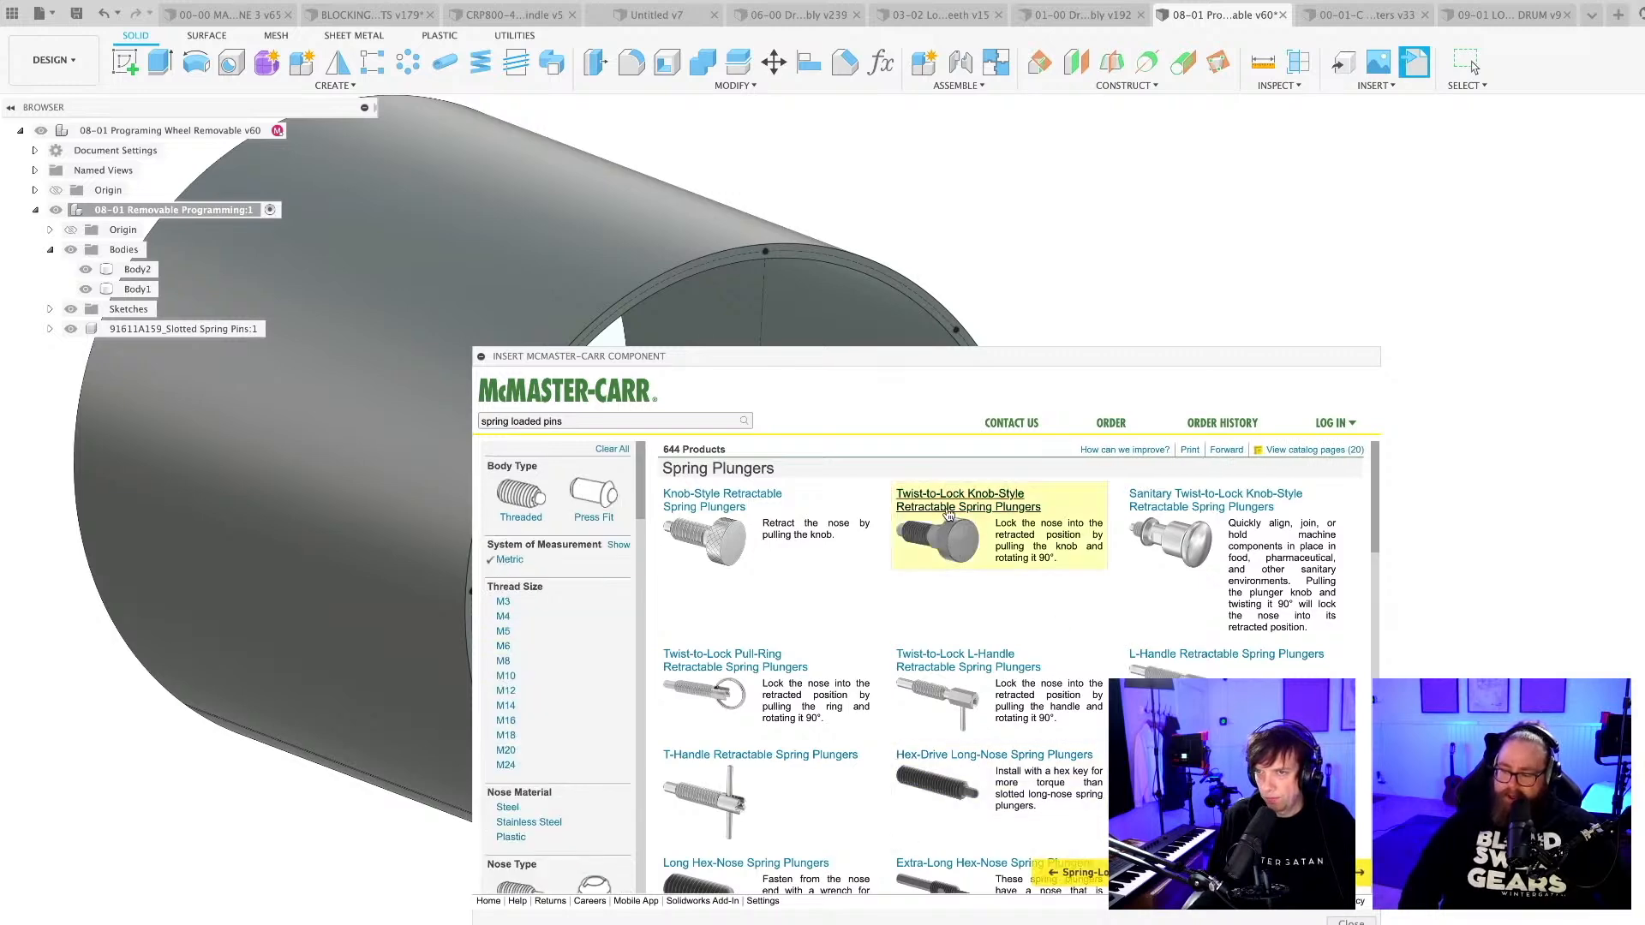
{"action": "left_click", "coordinate": [948, 510]}
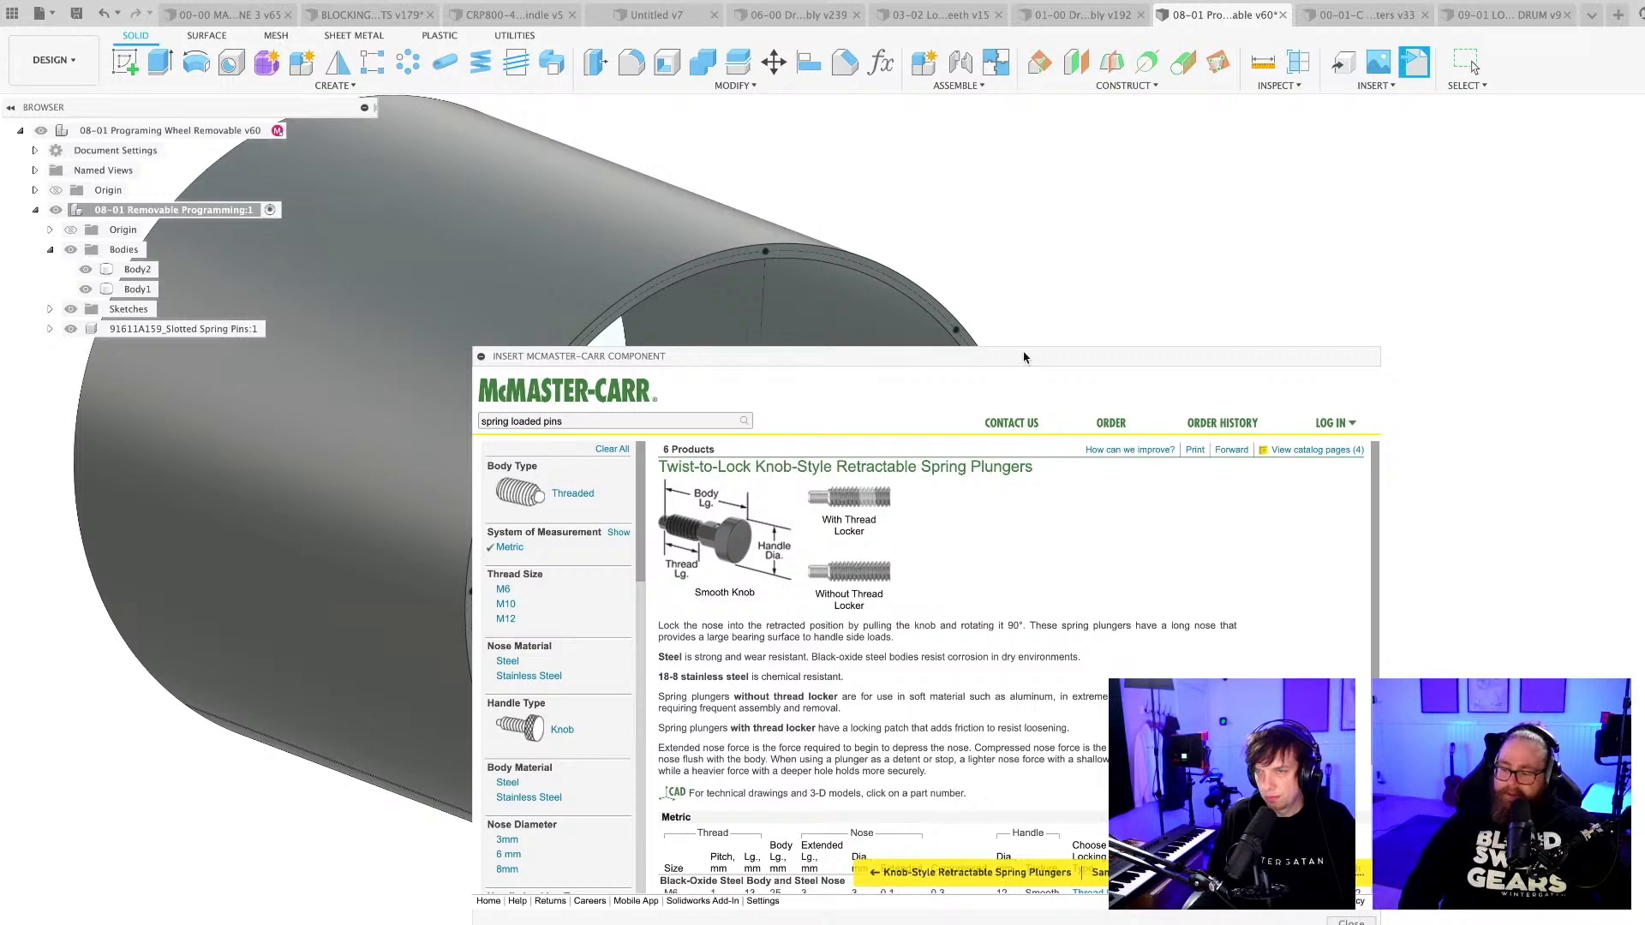
Enlarge and reposition the McMaster-Carr catalogue window and filter the twist-to-lock spring plungers to thread size M10.
{"action": "left_click_drag", "start_coordinate": [1022, 355], "coordinate": [1024, 234]}
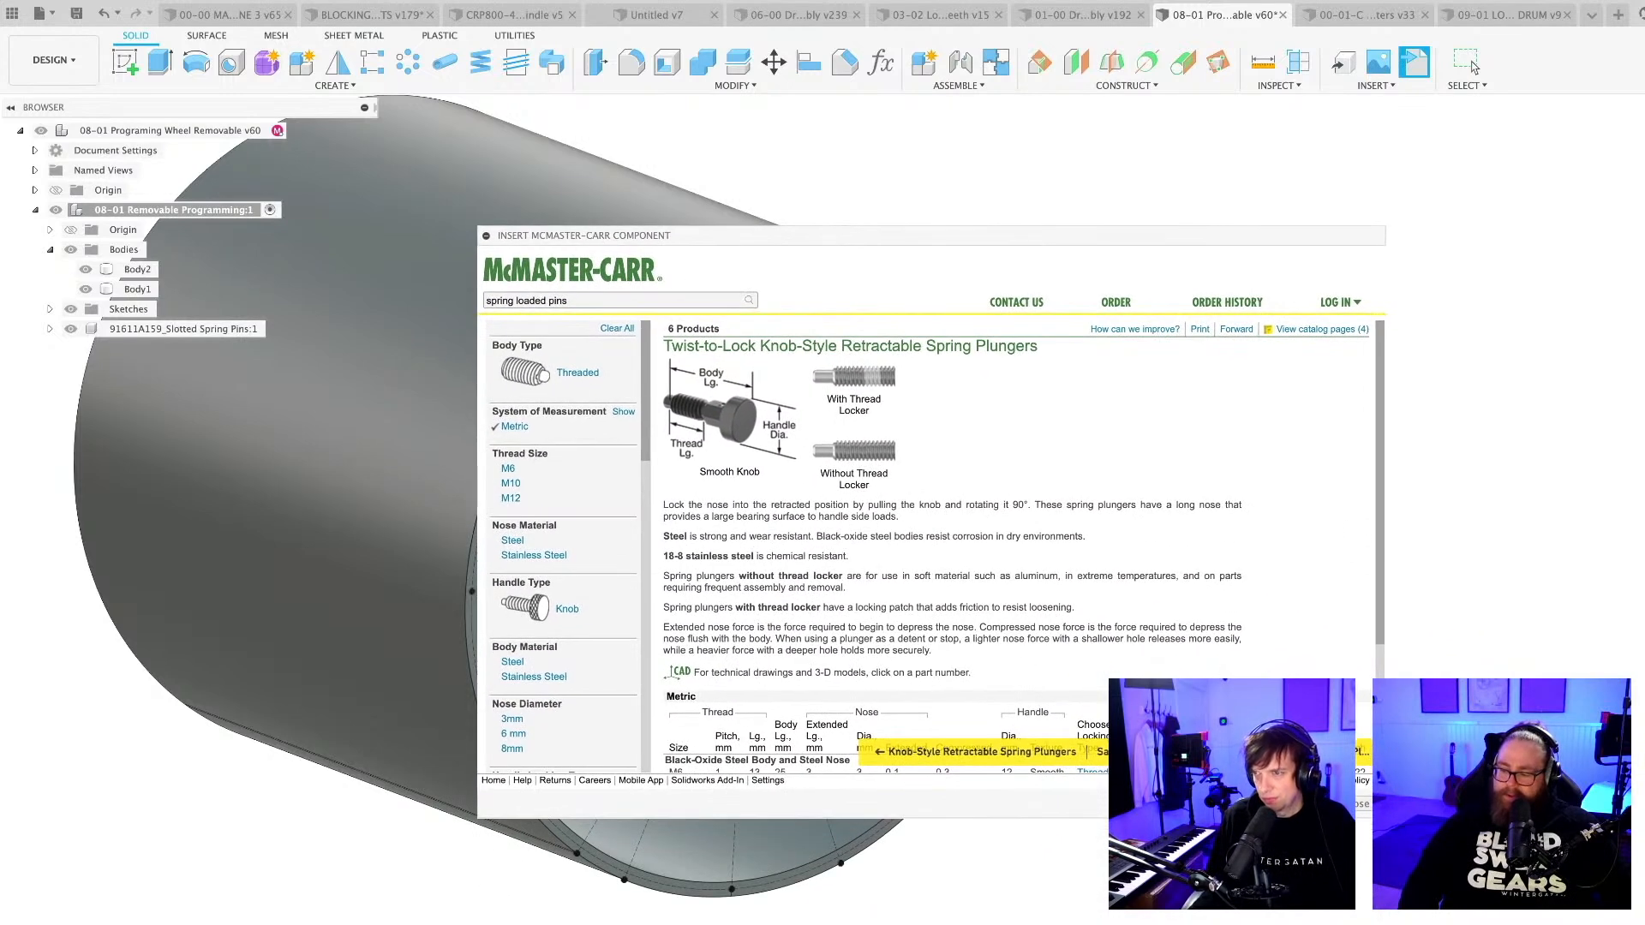
{"action": "left_click_drag", "start_coordinate": [1385, 817], "coordinate": [1409, 924]}
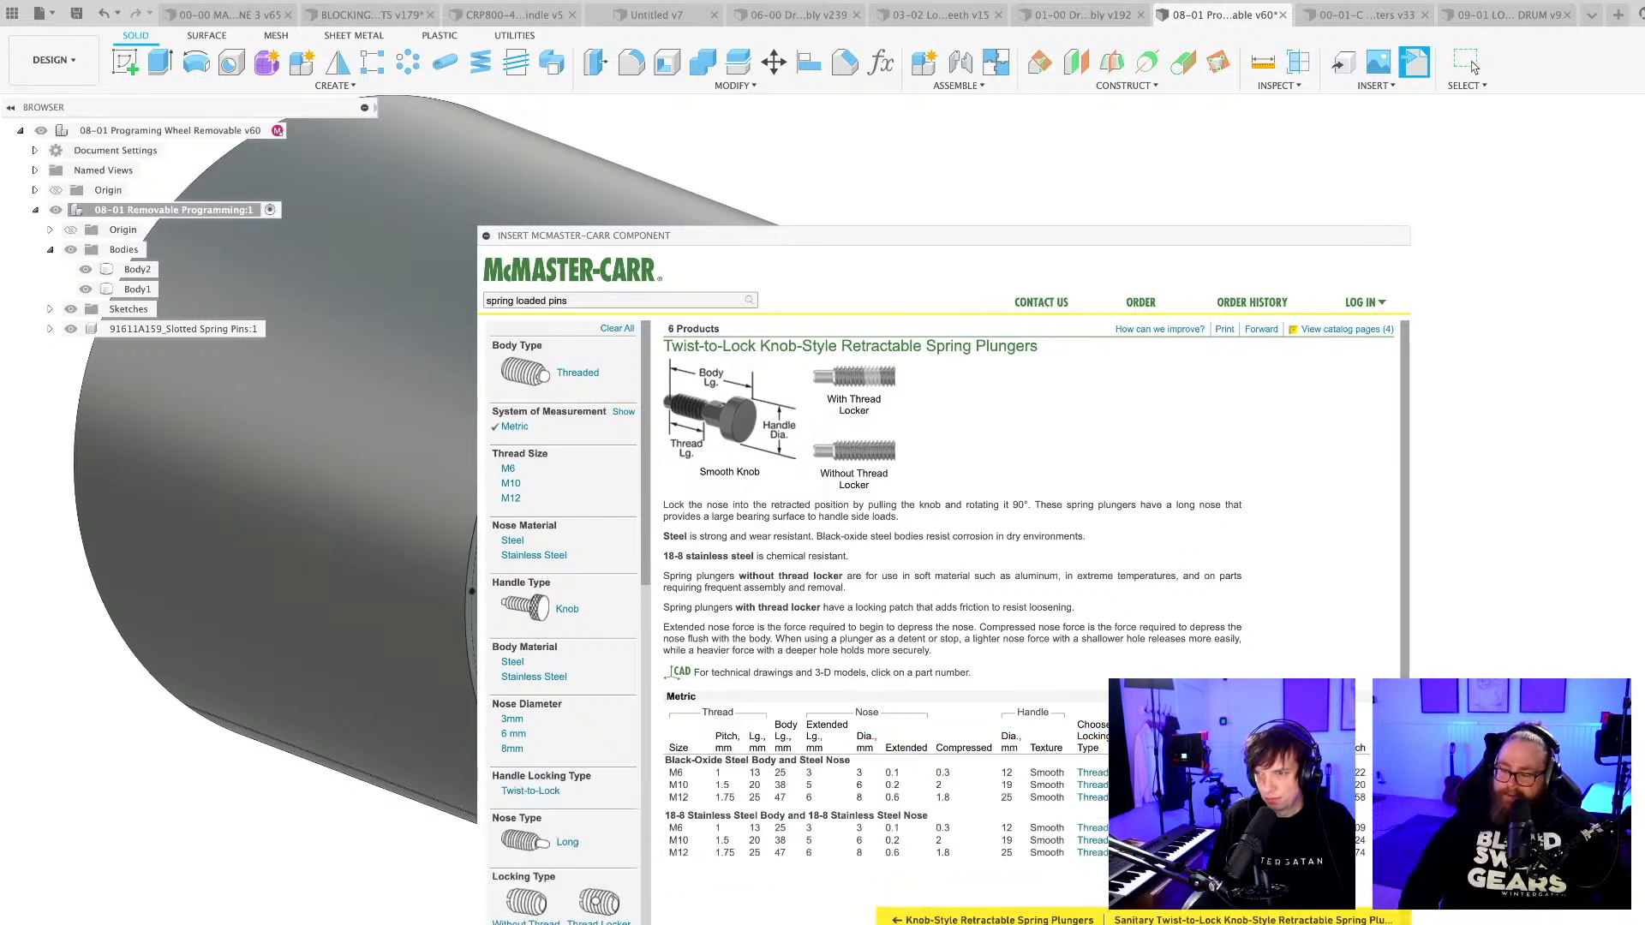
{"action": "left_click_drag", "start_coordinate": [1090, 242], "coordinate": [1006, 233]}
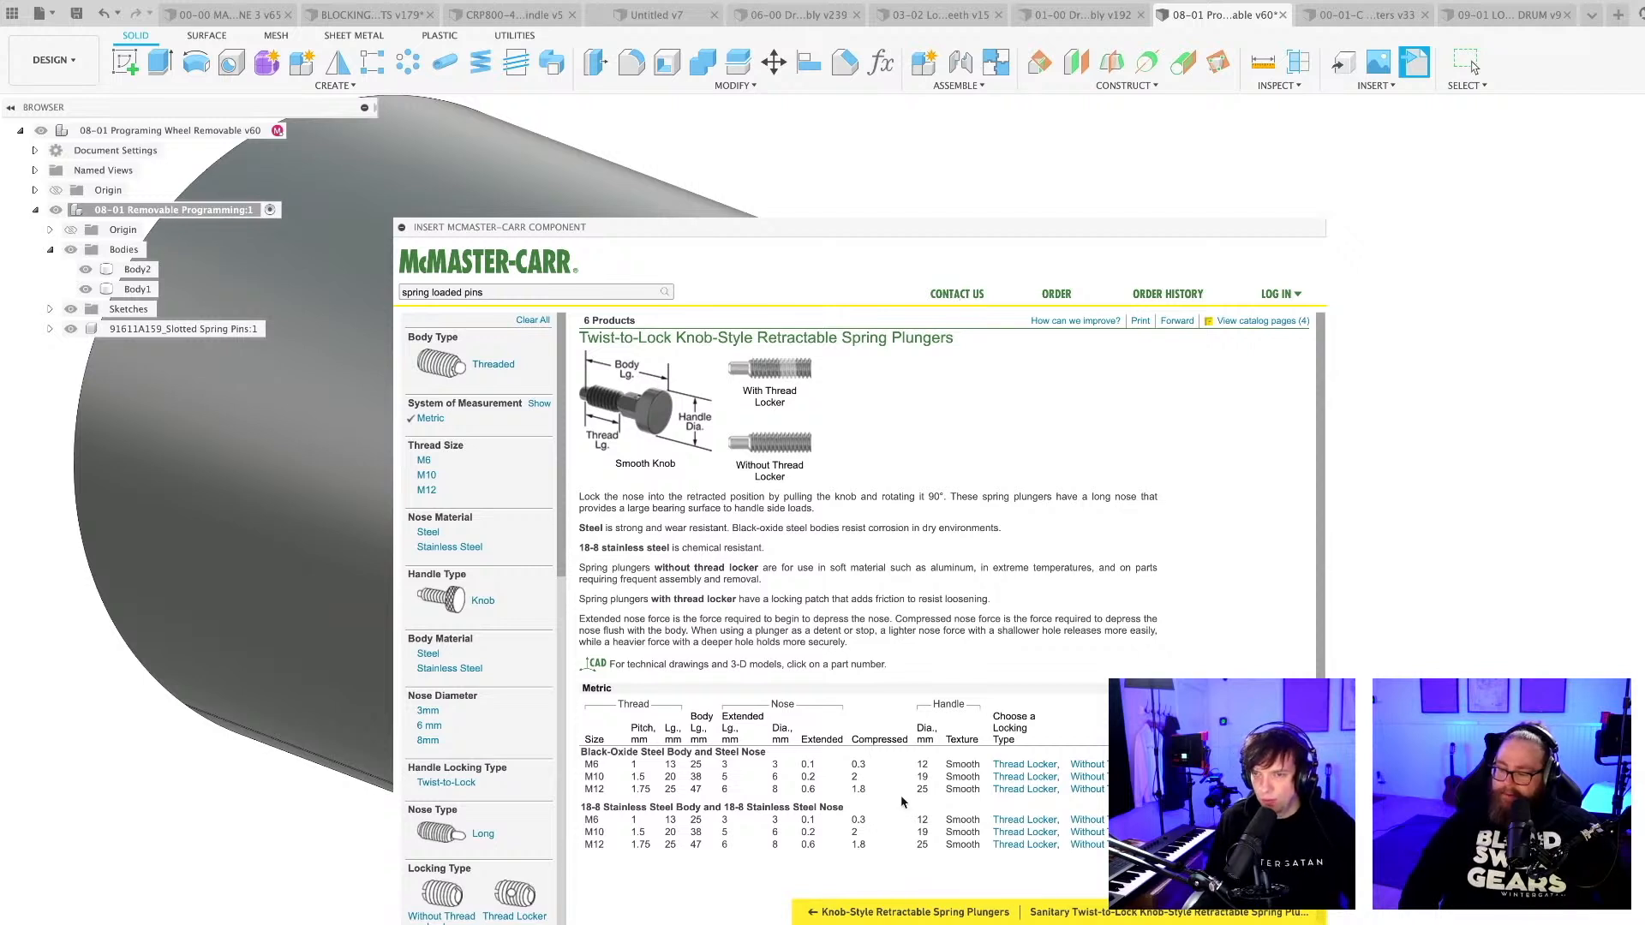
{"action": "left_click", "coordinate": [427, 475]}
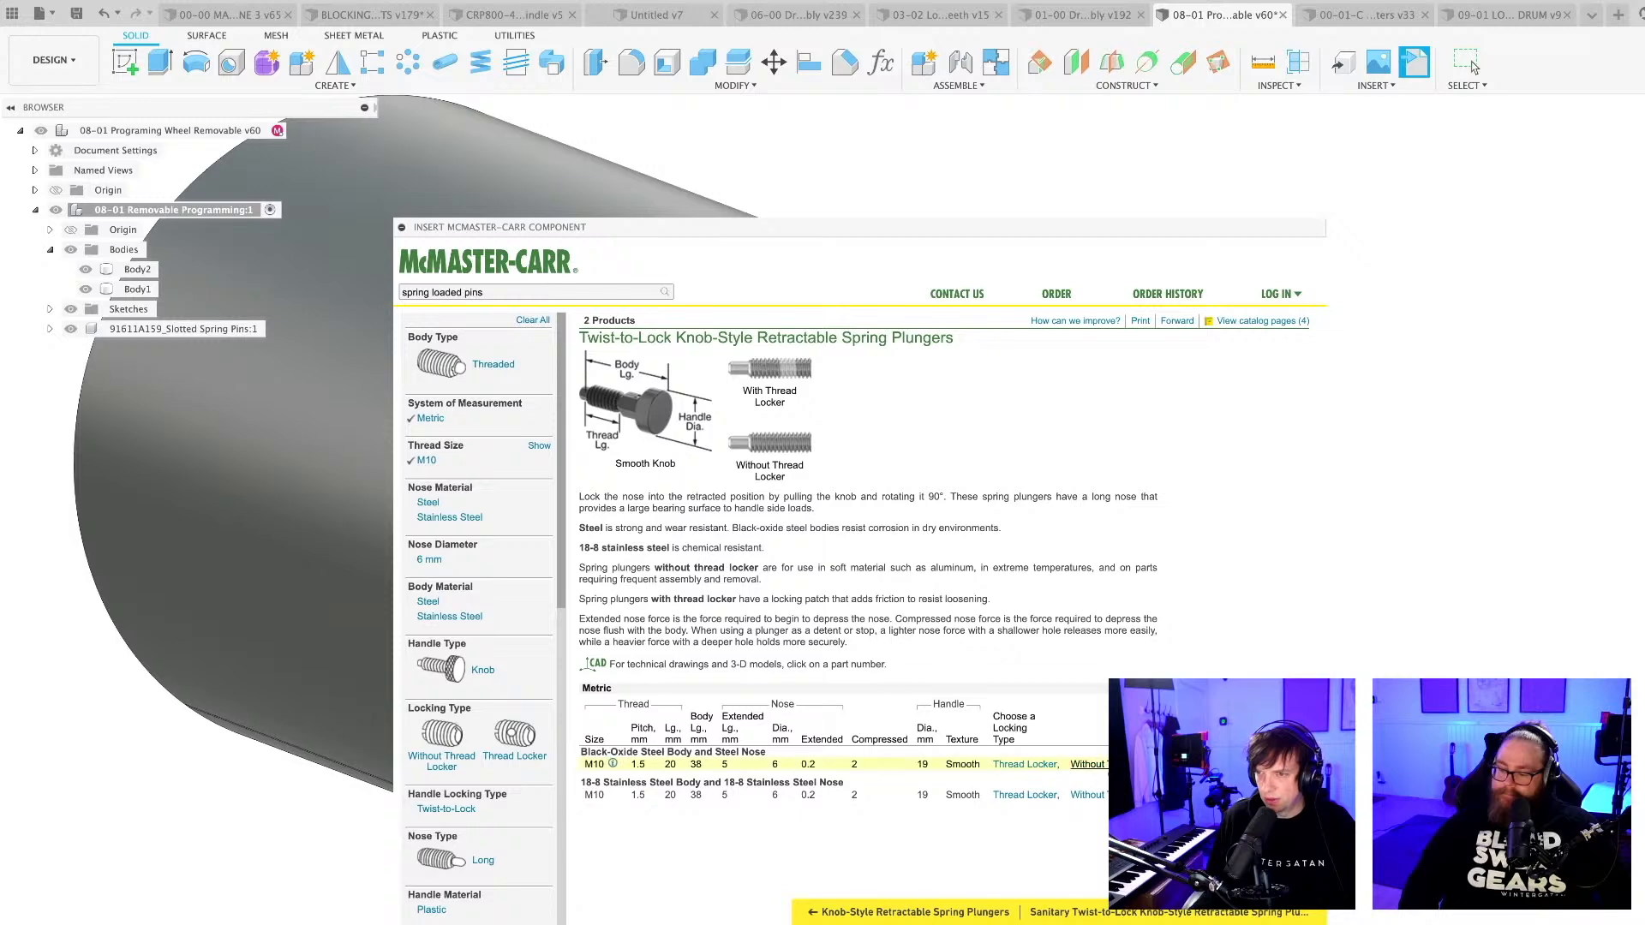
Insert the M10 black-oxide steel plunger without thread locker (8497A56) into the programming drum design at its default position.
{"action": "left_click", "coordinate": [1090, 764]}
{"action": "scroll", "coordinate": [1090, 729], "scroll_direction": "down", "scroll_amount": 2}
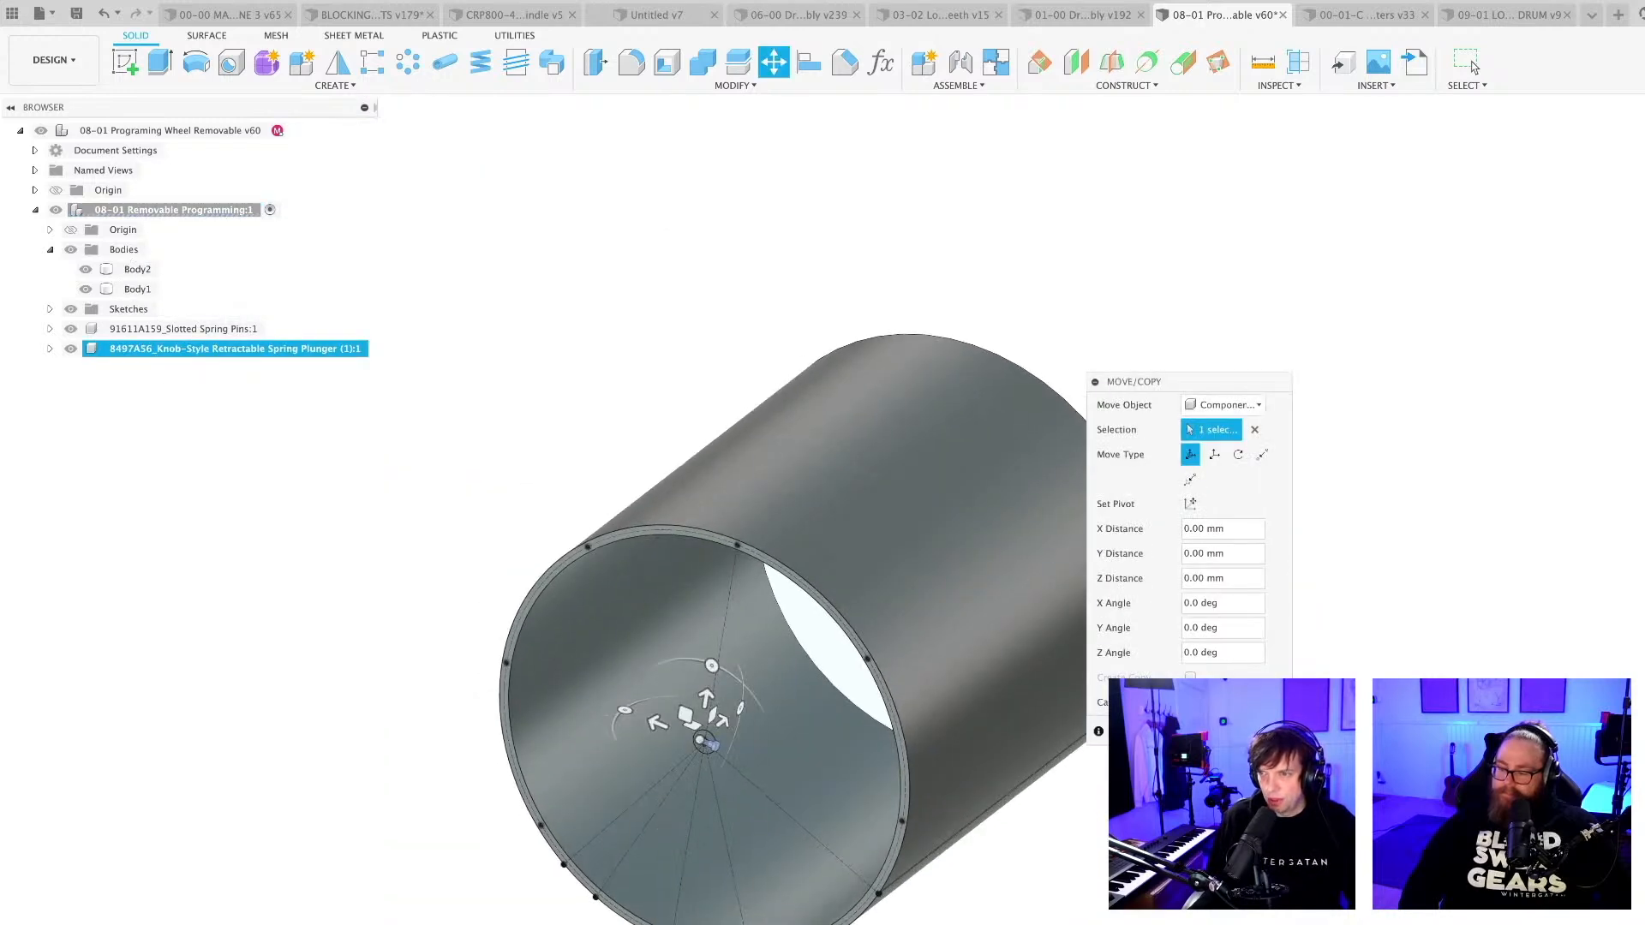
{"action": "left_click", "coordinate": [1473, 66]}
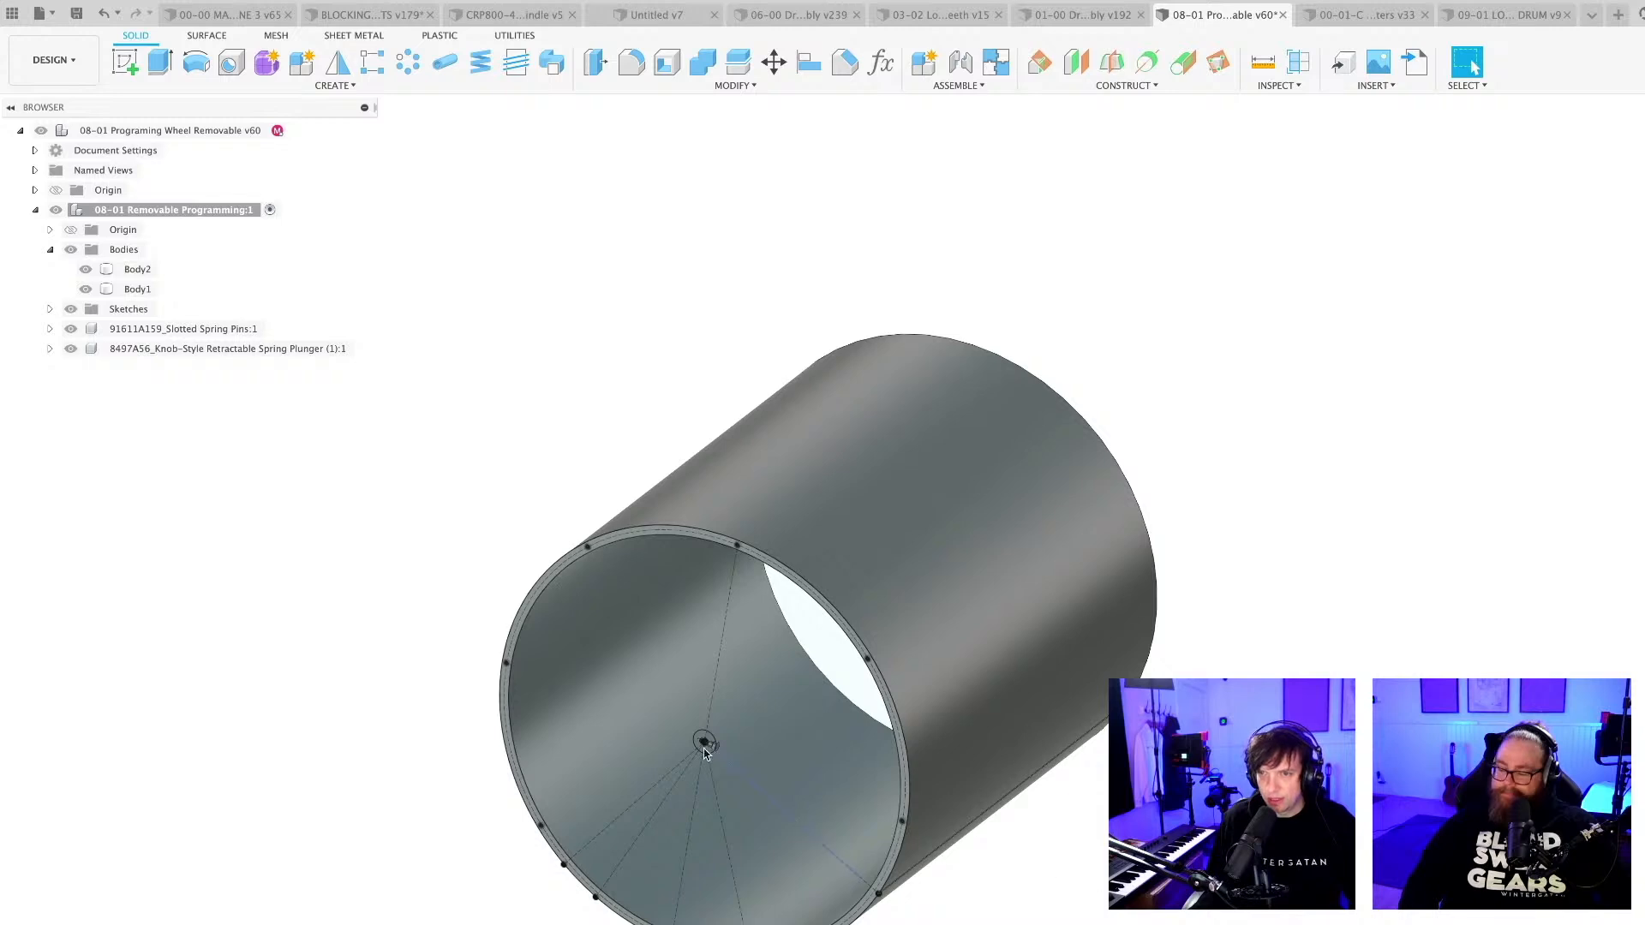
{"action": "scroll", "coordinate": [704, 752], "scroll_direction": "up", "scroll_amount": 5}
{"action": "scroll", "coordinate": [694, 728], "scroll_direction": "down", "scroll_amount": 7}
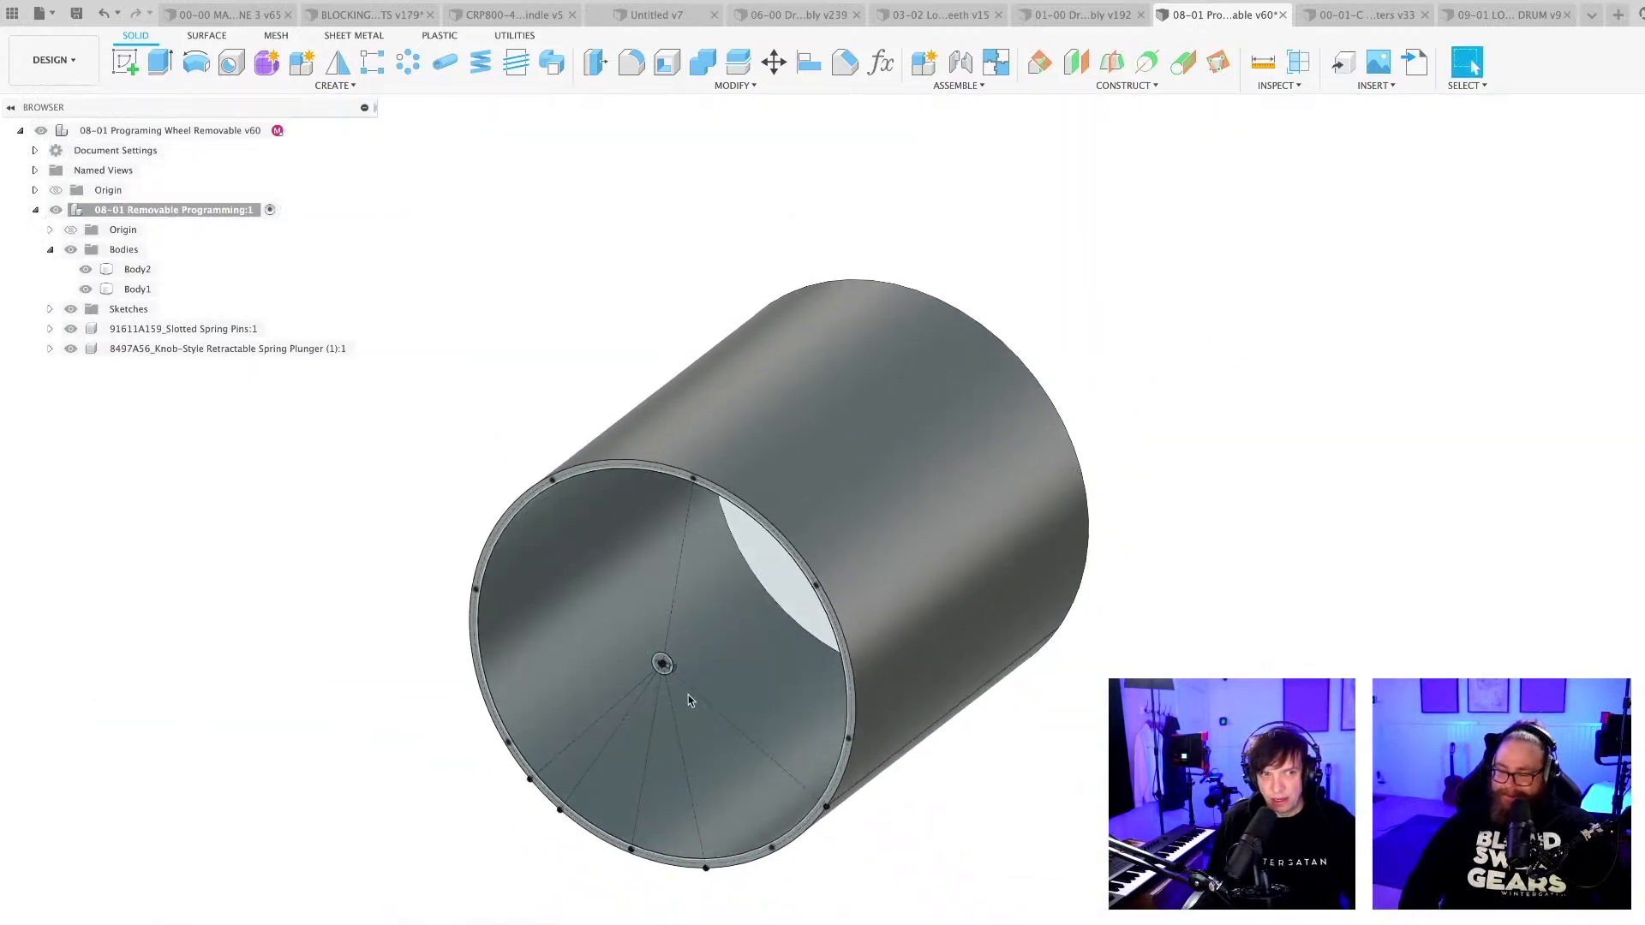
{"action": "middle_click_drag", "start_coordinate": [688, 695], "coordinate": [731, 747], "text": "shift"}
{"action": "middle_click_drag", "start_coordinate": [1241, 771], "coordinate": [1233, 773]}
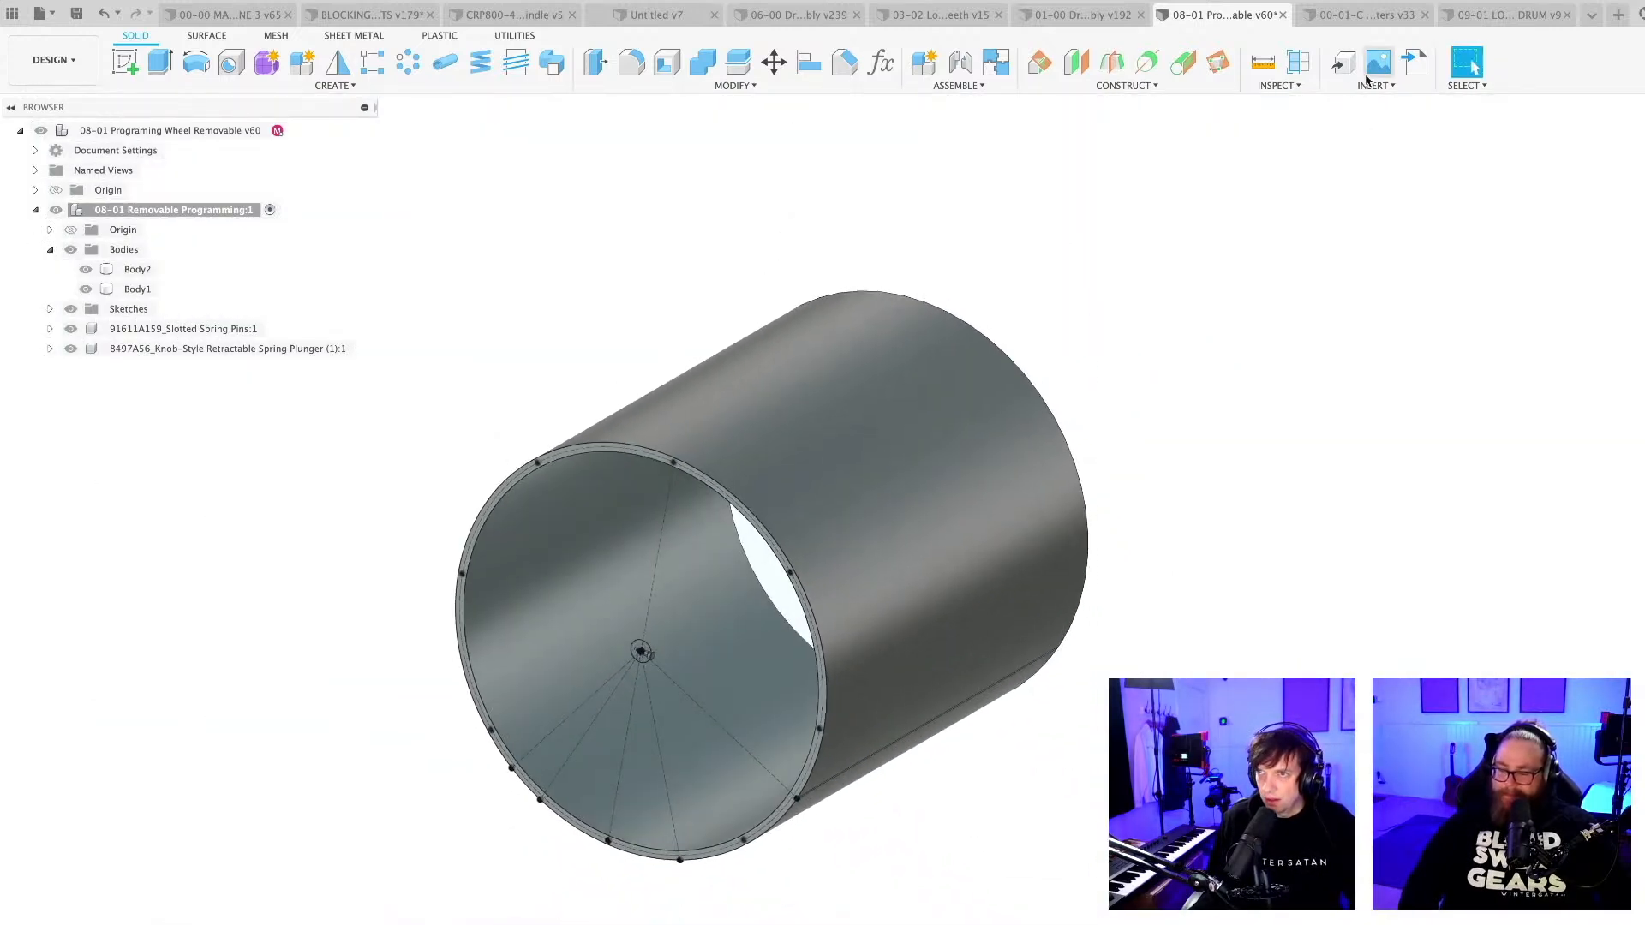
{"action": "middle_click_drag", "start_coordinate": [1276, 142], "coordinate": [1277, 191], "text": "shift"}
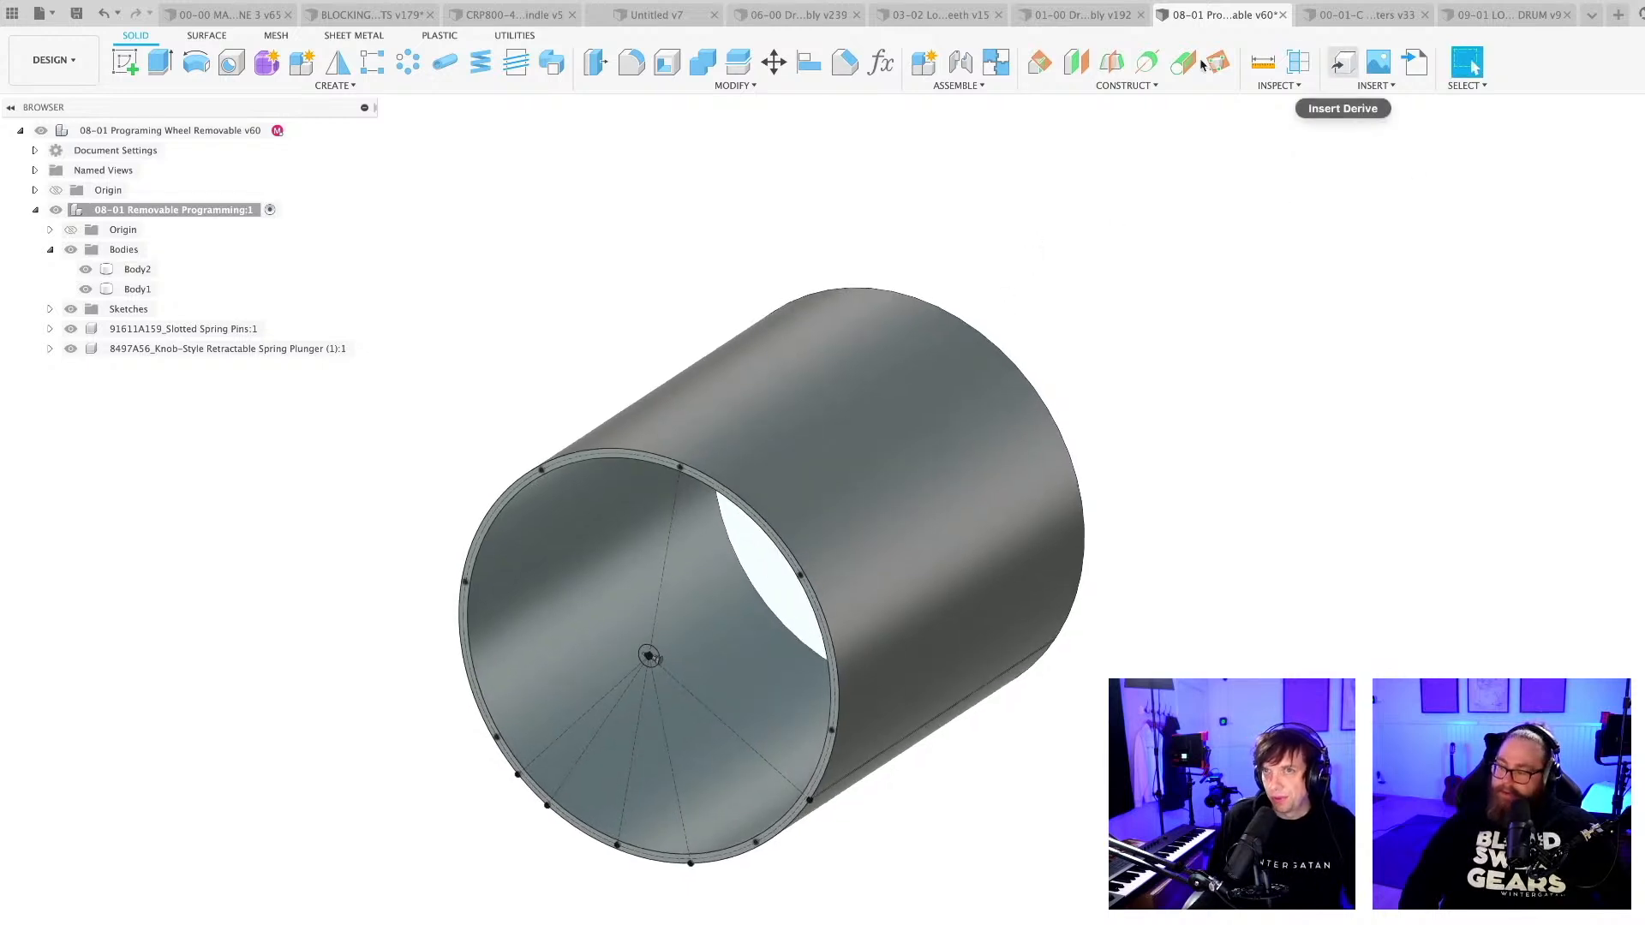
Switch to the CRP800 spindle document and examine the spindle's position relative to the dummy drum.
{"action": "left_click", "coordinate": [507, 15]}
{"action": "middle_click_drag", "start_coordinate": [1008, 390], "coordinate": [812, 749], "text": "shift"}
{"action": "scroll", "coordinate": [960, 664], "scroll_direction": "up", "scroll_amount": 10}
{"action": "scroll", "coordinate": [823, 644], "scroll_direction": "up", "scroll_amount": 5}
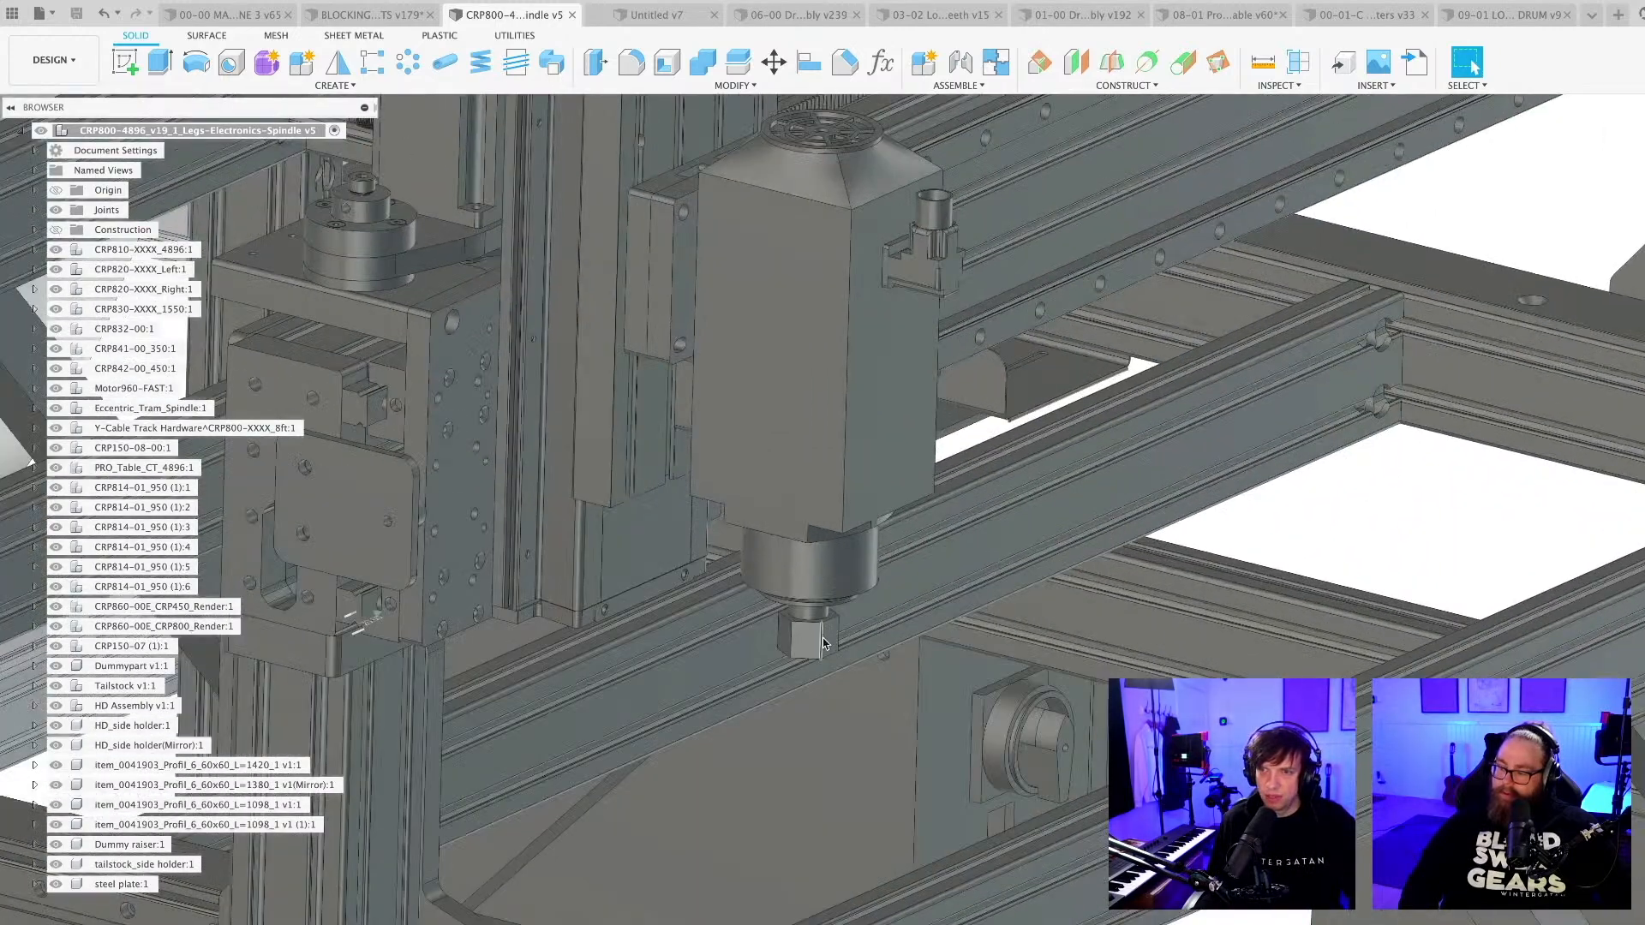
{"action": "scroll", "coordinate": [803, 659], "scroll_direction": "down", "scroll_amount": 15}
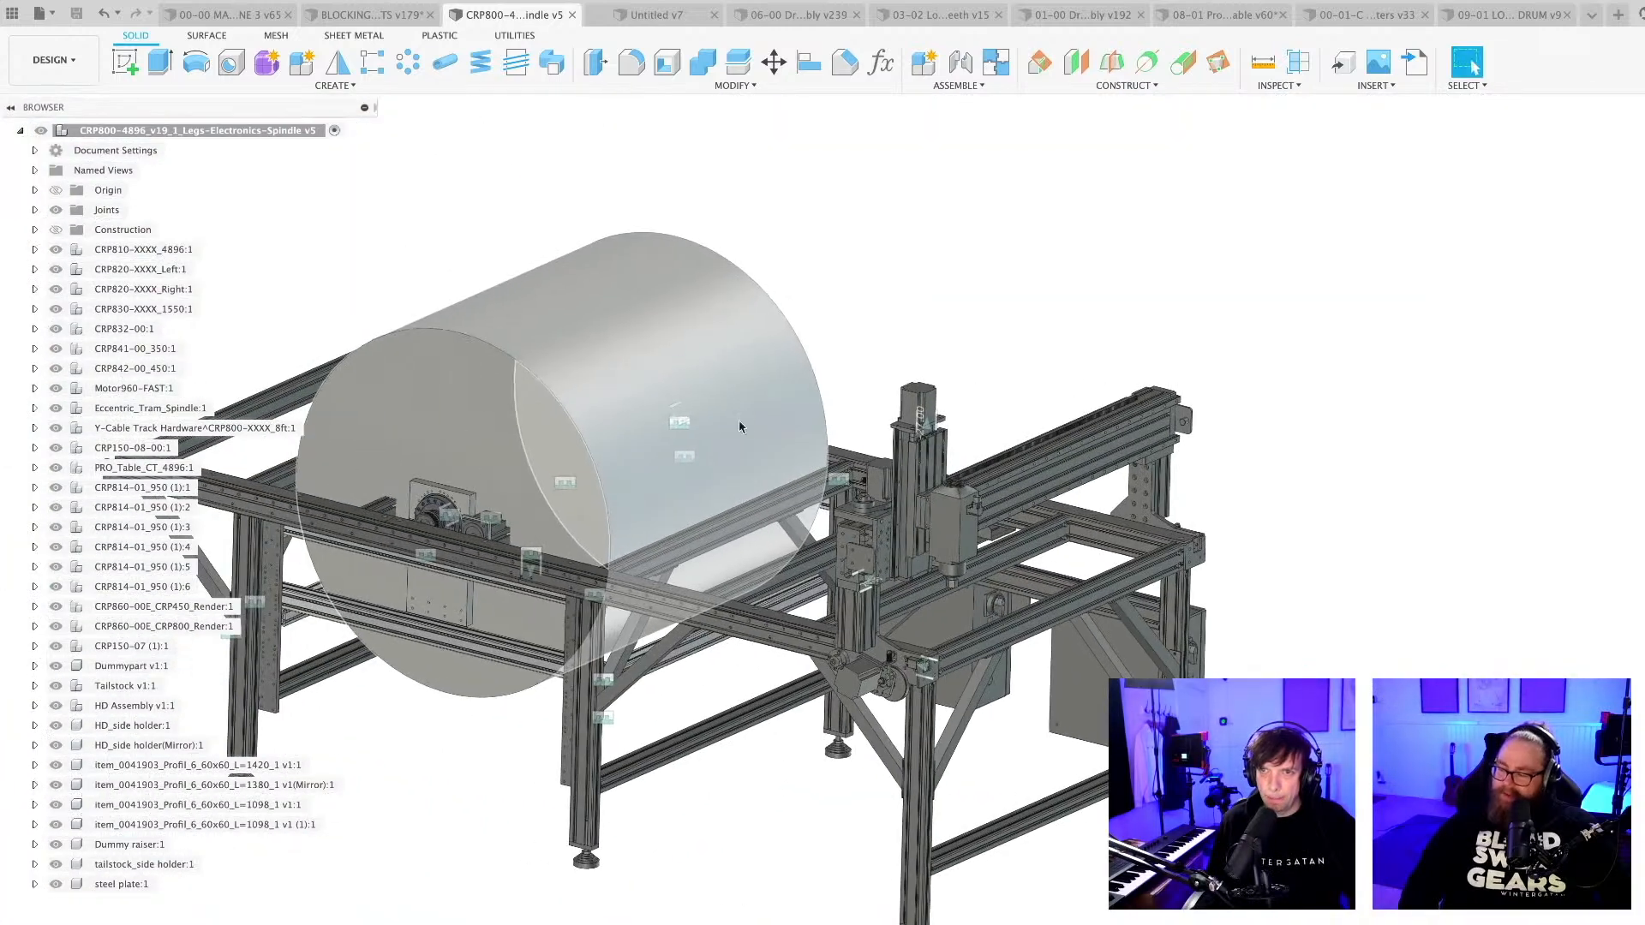
{"action": "left_click", "coordinate": [606, 383]}
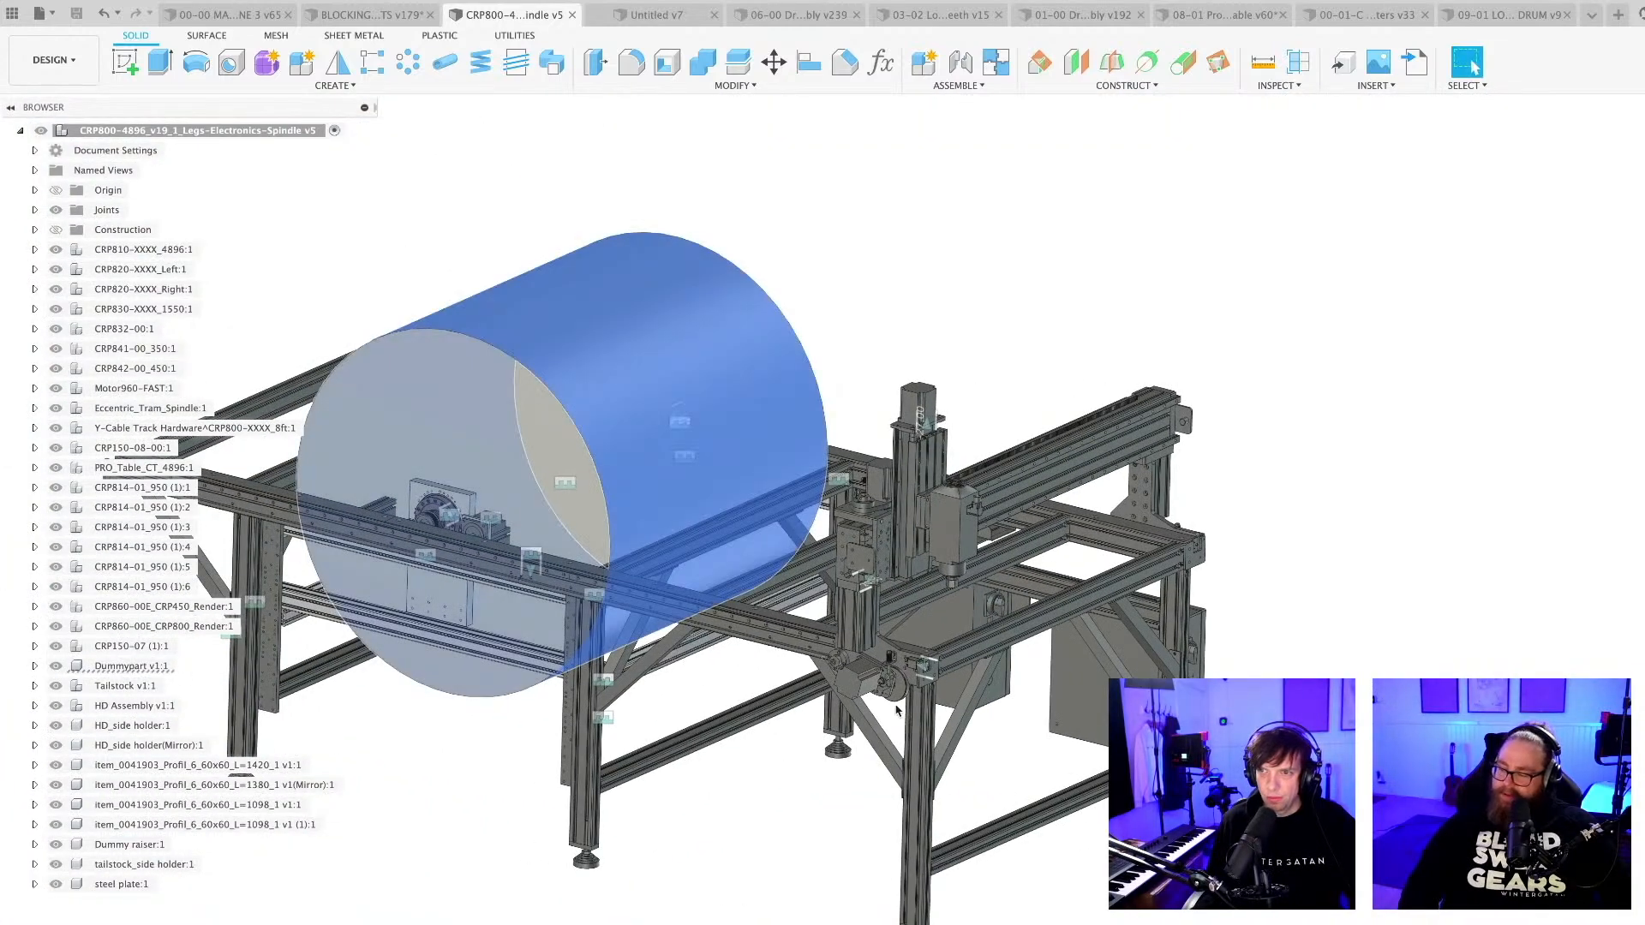
{"action": "middle_click_drag", "start_coordinate": [898, 696], "coordinate": [997, 776]}
{"action": "left_click", "coordinate": [943, 816]}
{"action": "scroll", "coordinate": [562, 709], "scroll_direction": "up", "scroll_amount": 6}
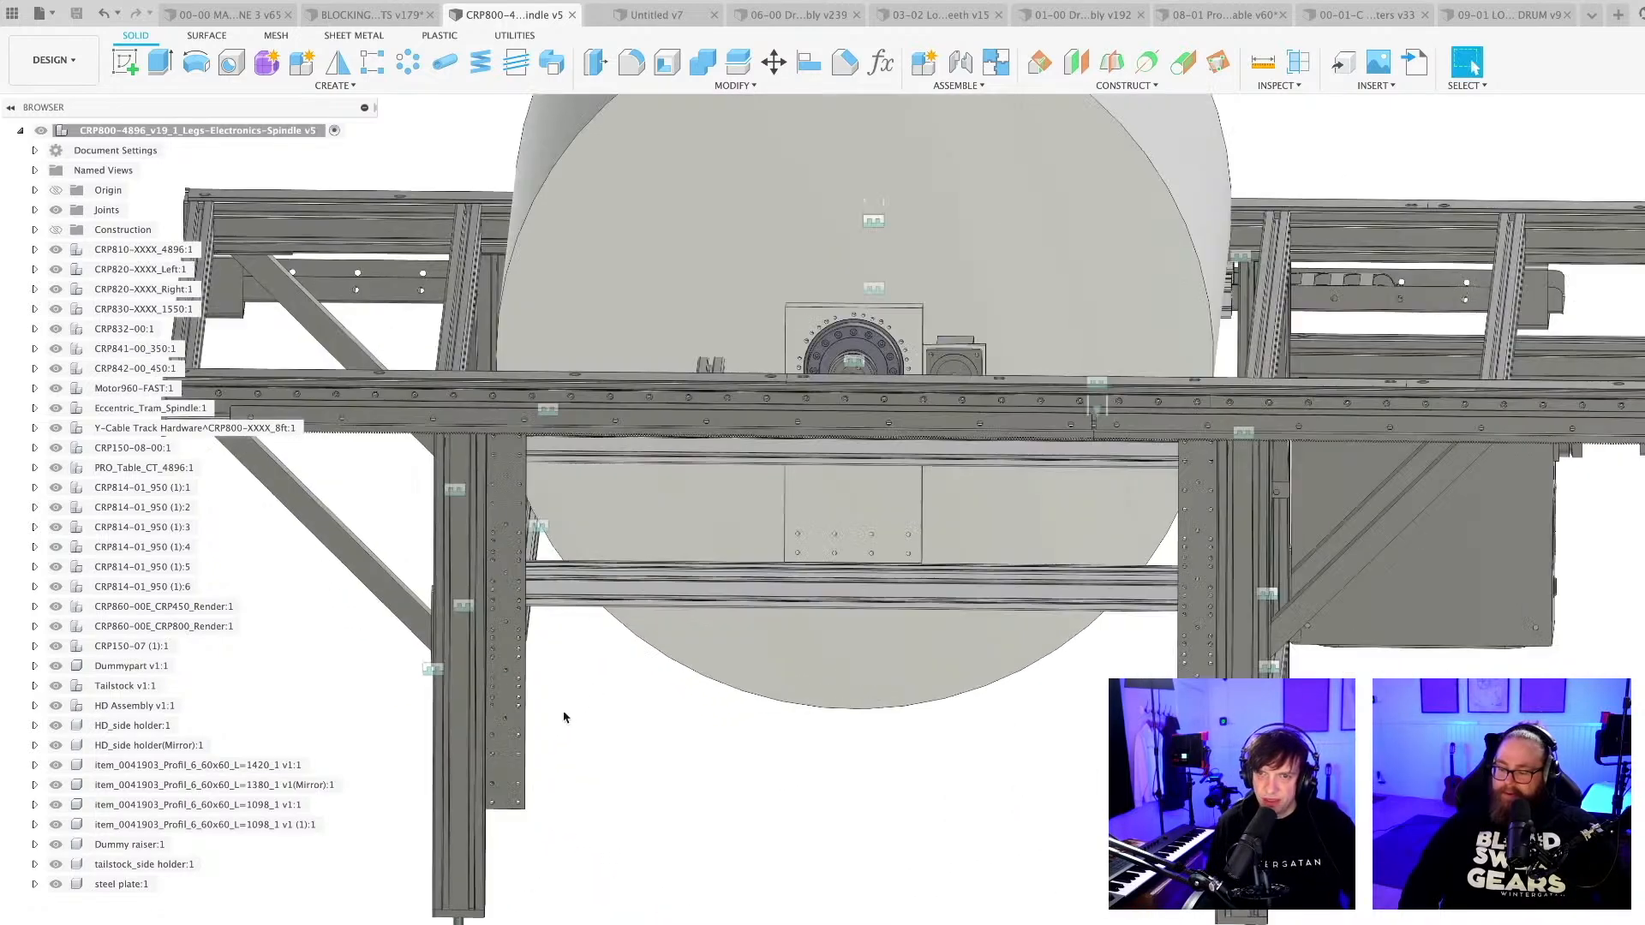
Select both perforated HD side holder plates on the frame legs and examine how they support the drum mount.
{"action": "left_click", "coordinate": [502, 645]}
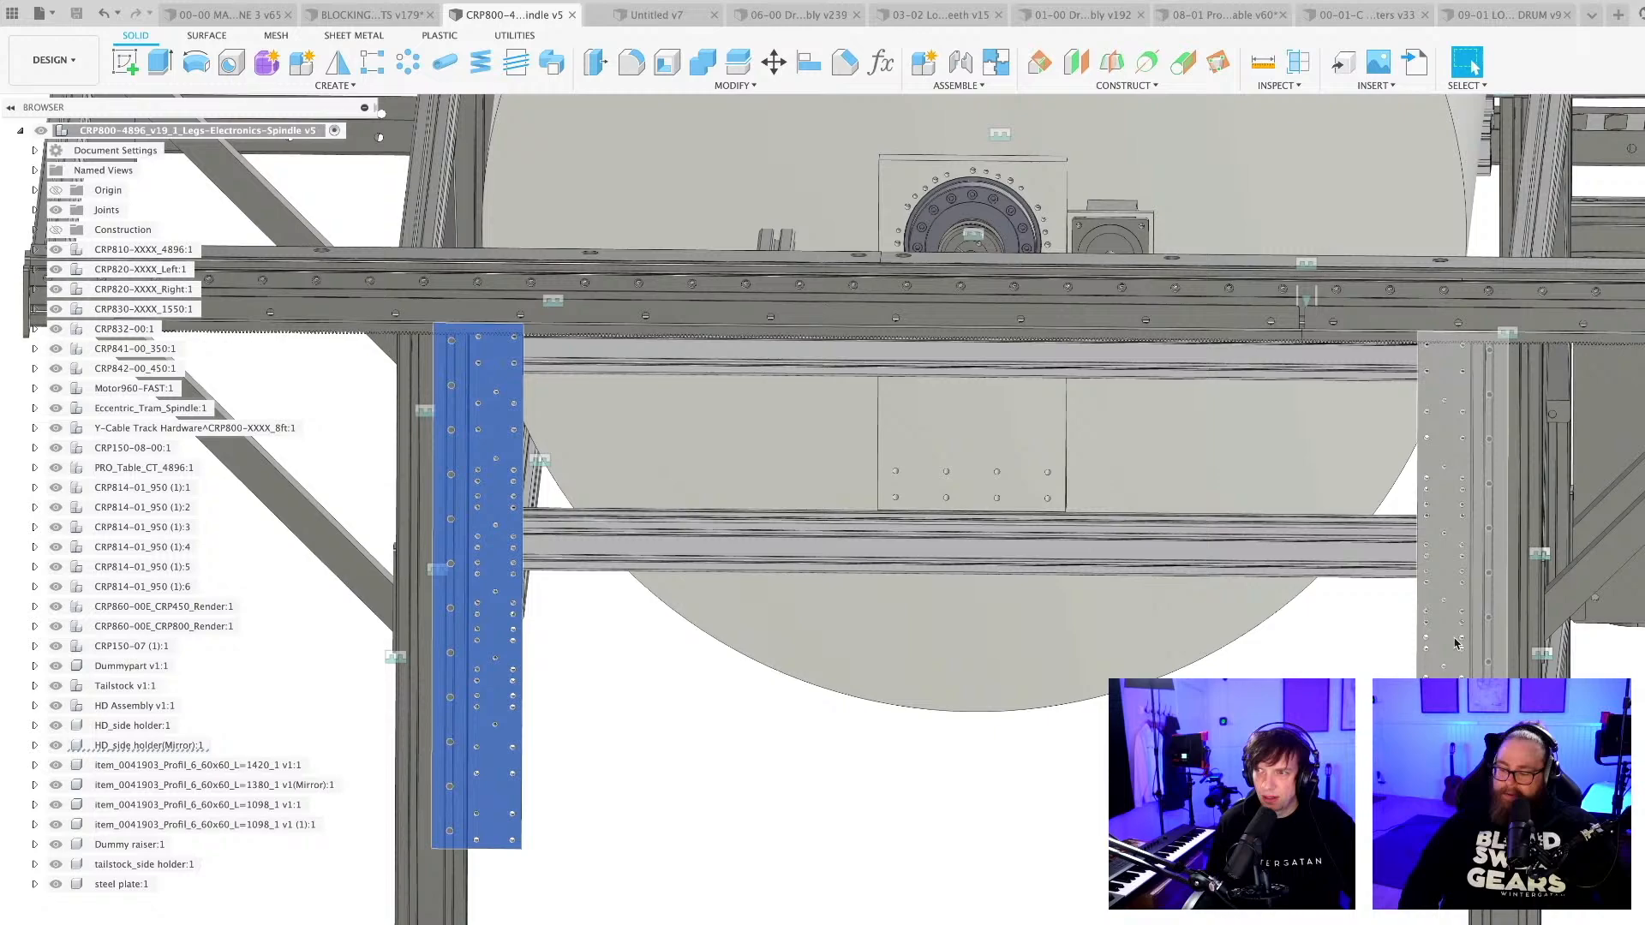
{"action": "left_click", "coordinate": [1441, 573], "text": "shift"}
{"action": "scroll", "coordinate": [1142, 653], "scroll_direction": "down", "scroll_amount": 3}
{"action": "middle_click_drag", "start_coordinate": [1142, 654], "coordinate": [1156, 612], "text": "shift"}
{"action": "scroll", "coordinate": [1090, 552], "scroll_direction": "up", "scroll_amount": 4}
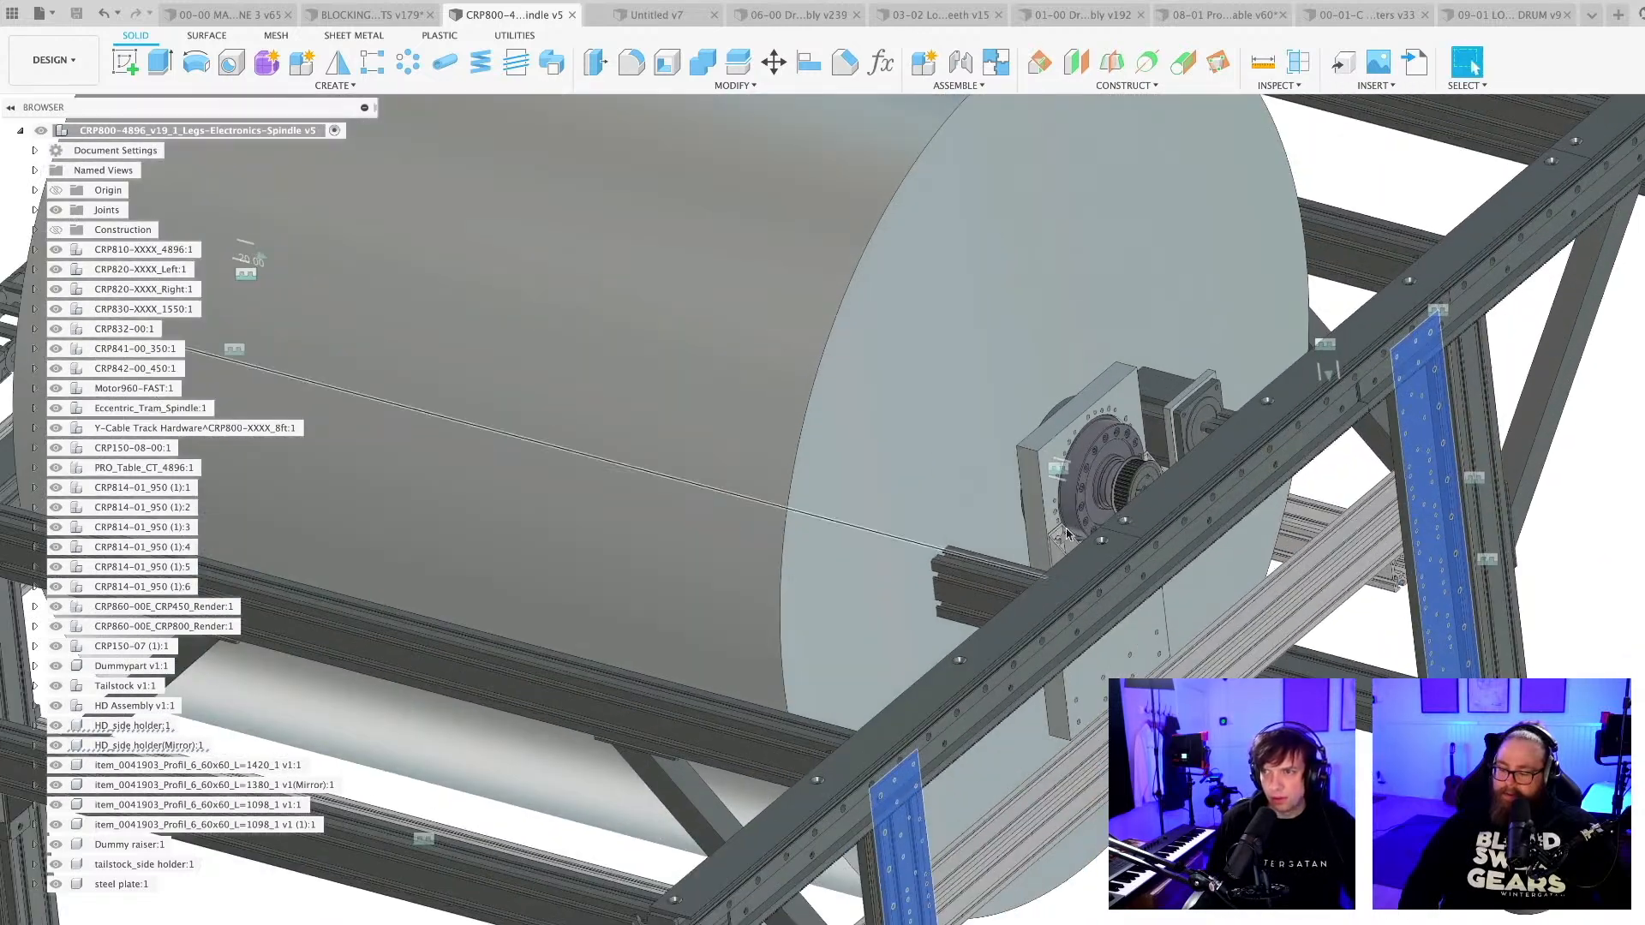
{"action": "scroll", "coordinate": [1084, 701], "scroll_direction": "down", "scroll_amount": 6}
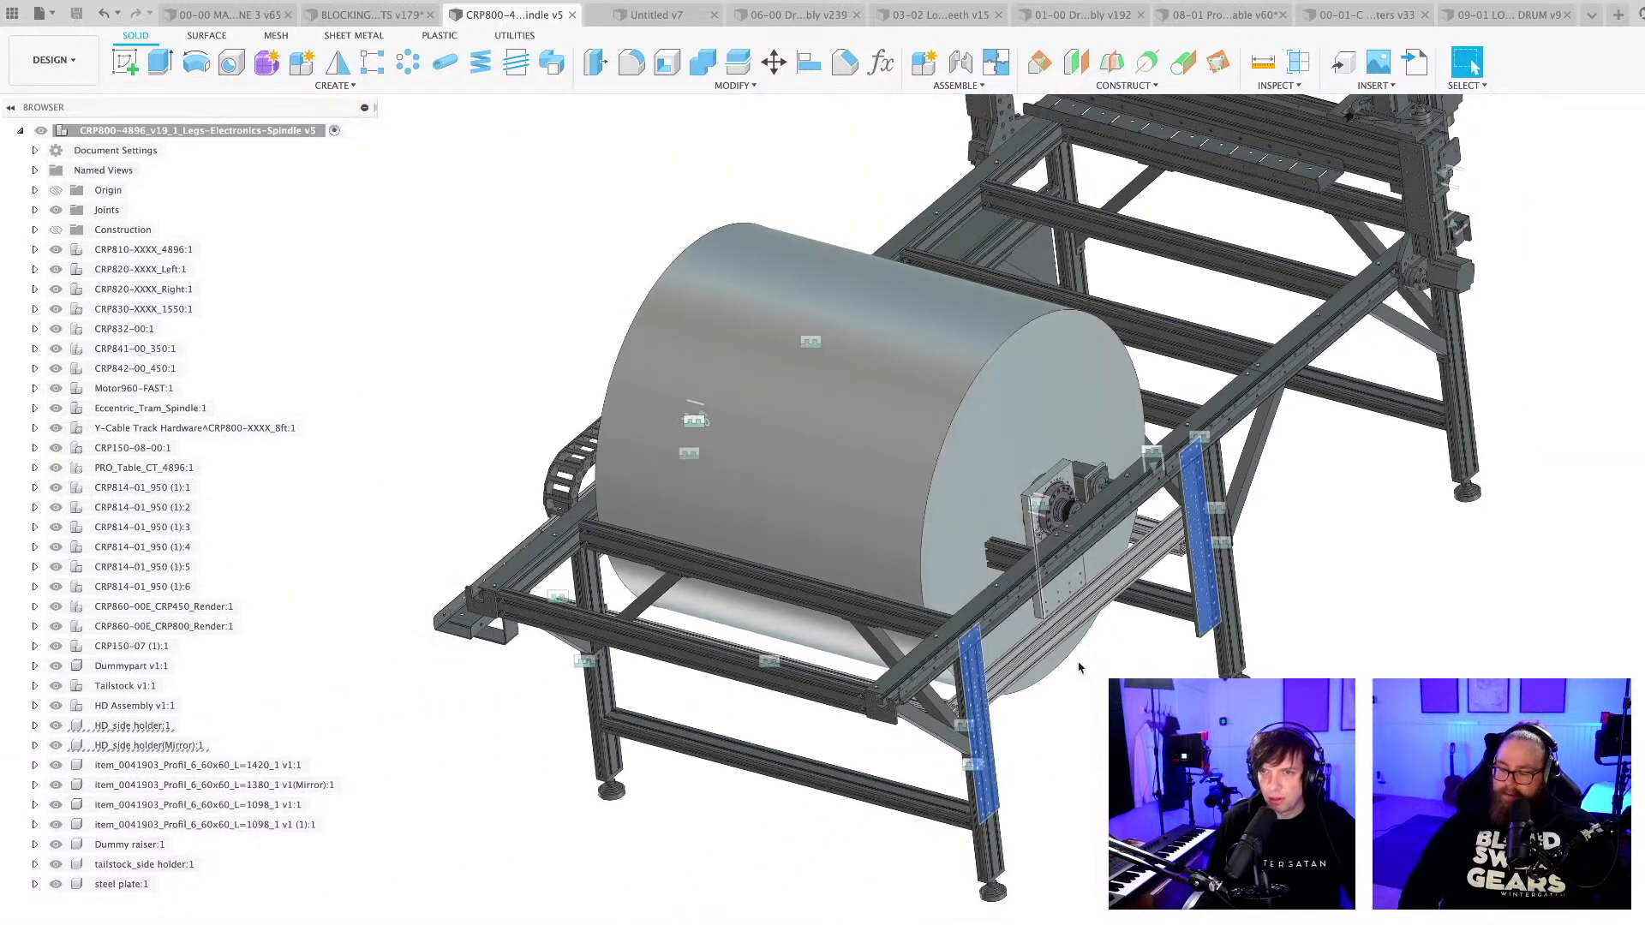
{"action": "middle_click_drag", "start_coordinate": [1084, 701], "coordinate": [1105, 797], "text": "shift"}
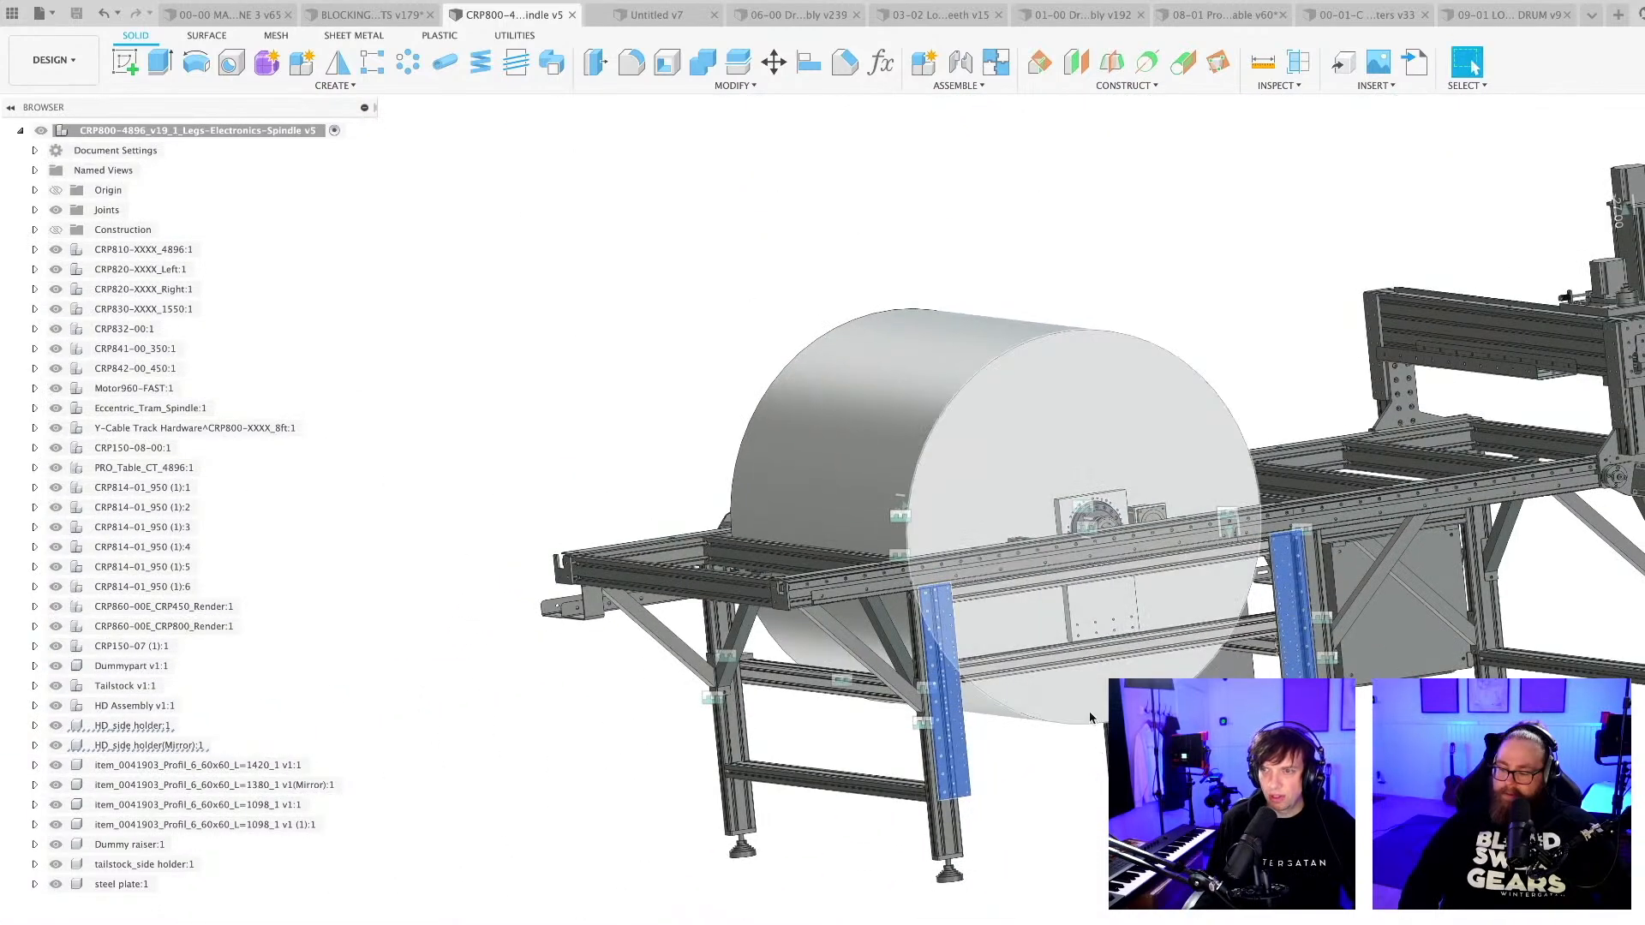
{"action": "scroll", "coordinate": [1081, 696], "scroll_direction": "down", "scroll_amount": 3}
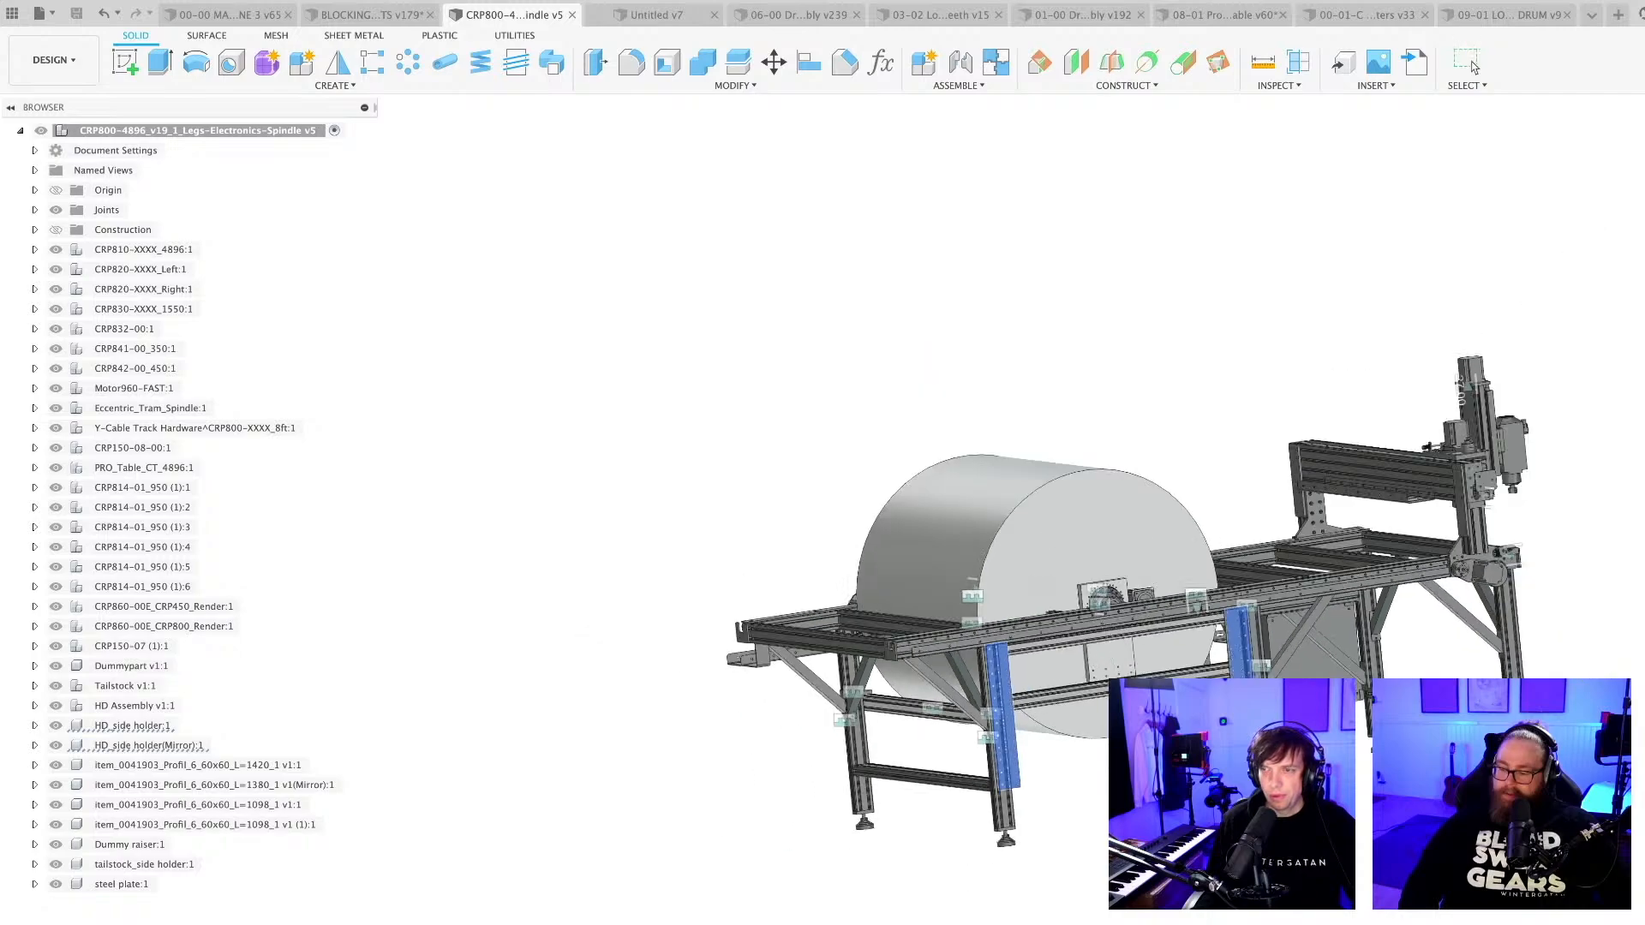
Examine the whole CNC frame from the spindle side, comparing the drum, the side holders and the gantry.
{"action": "middle_click_drag", "start_coordinate": [1075, 692], "coordinate": [749, 655], "text": "shift"}
{"action": "scroll", "coordinate": [1081, 741], "scroll_direction": "up", "scroll_amount": 4}
{"action": "scroll", "coordinate": [1135, 732], "scroll_direction": "up", "scroll_amount": 4}
{"action": "scroll", "coordinate": [1135, 732], "scroll_direction": "down", "scroll_amount": 7}
{"action": "scroll", "coordinate": [1072, 503], "scroll_direction": "up", "scroll_amount": 3}
{"action": "scroll", "coordinate": [1072, 504], "scroll_direction": "up", "scroll_amount": 1}
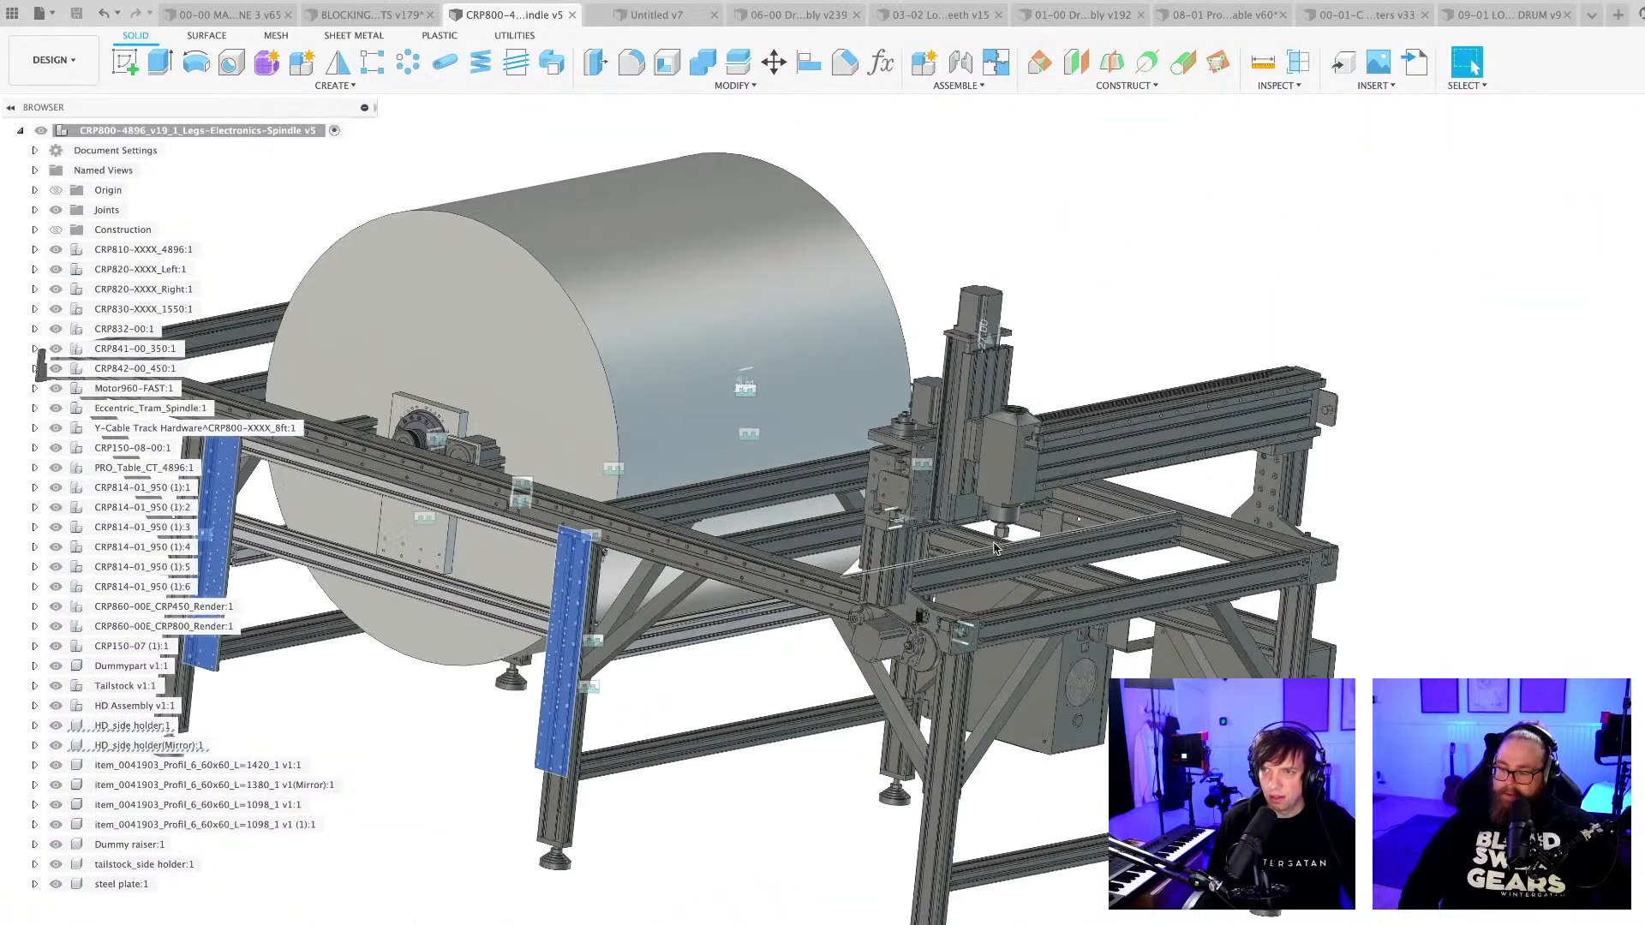
{"action": "middle_click_drag", "start_coordinate": [473, 606], "coordinate": [699, 589]}
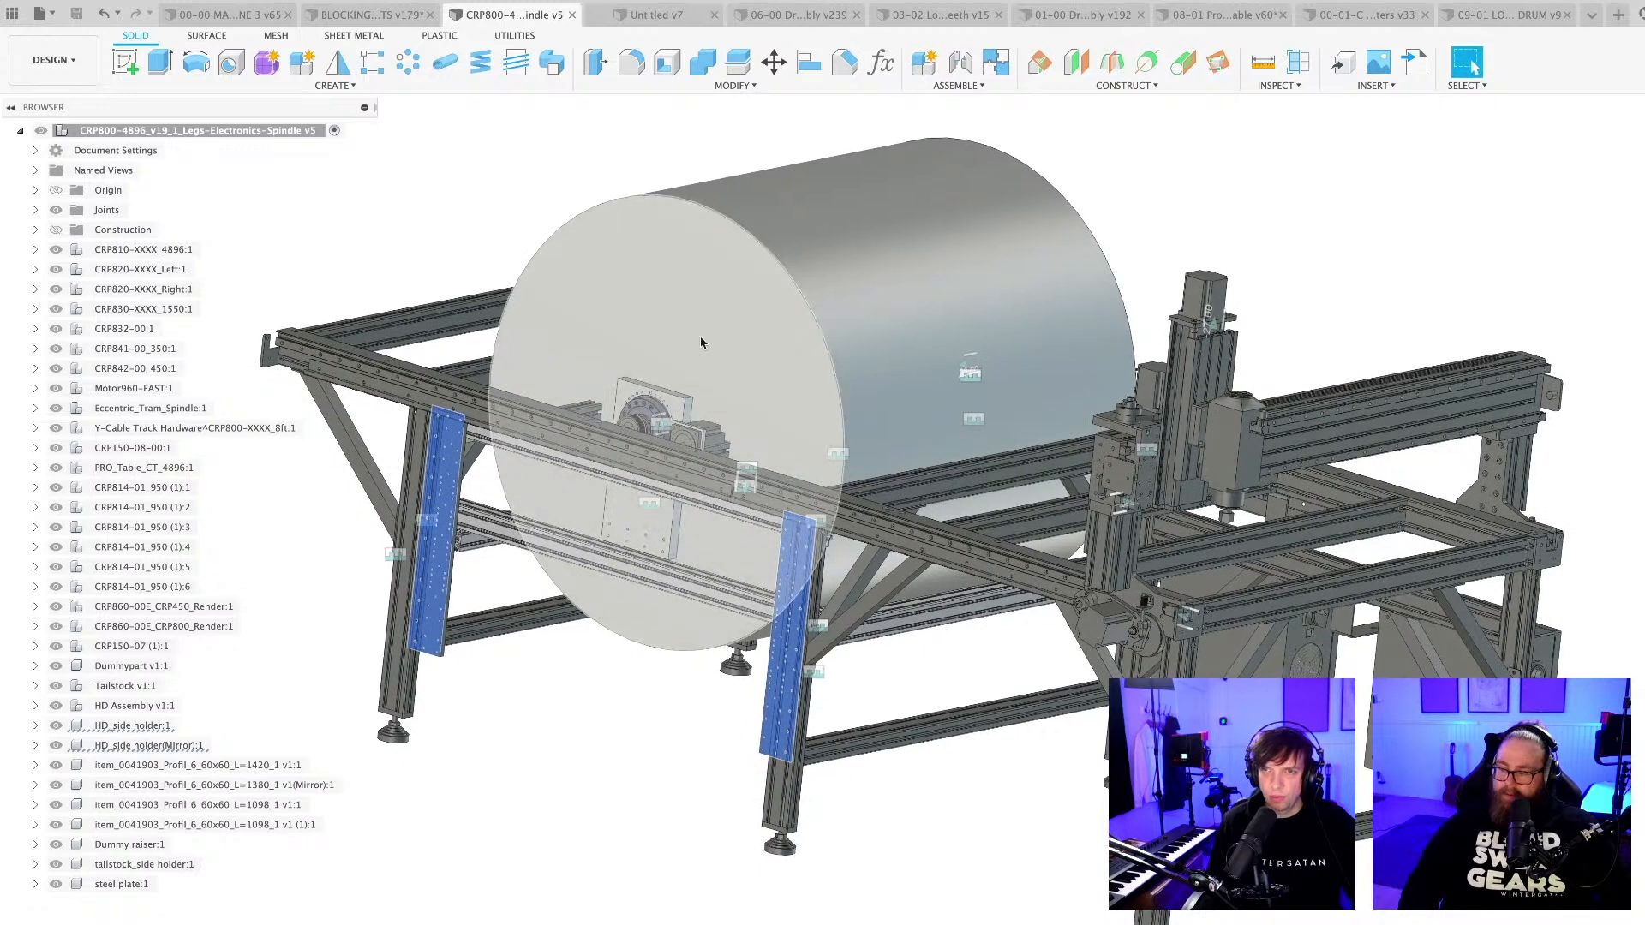
{"action": "scroll", "coordinate": [607, 761], "scroll_direction": "down", "scroll_amount": 2}
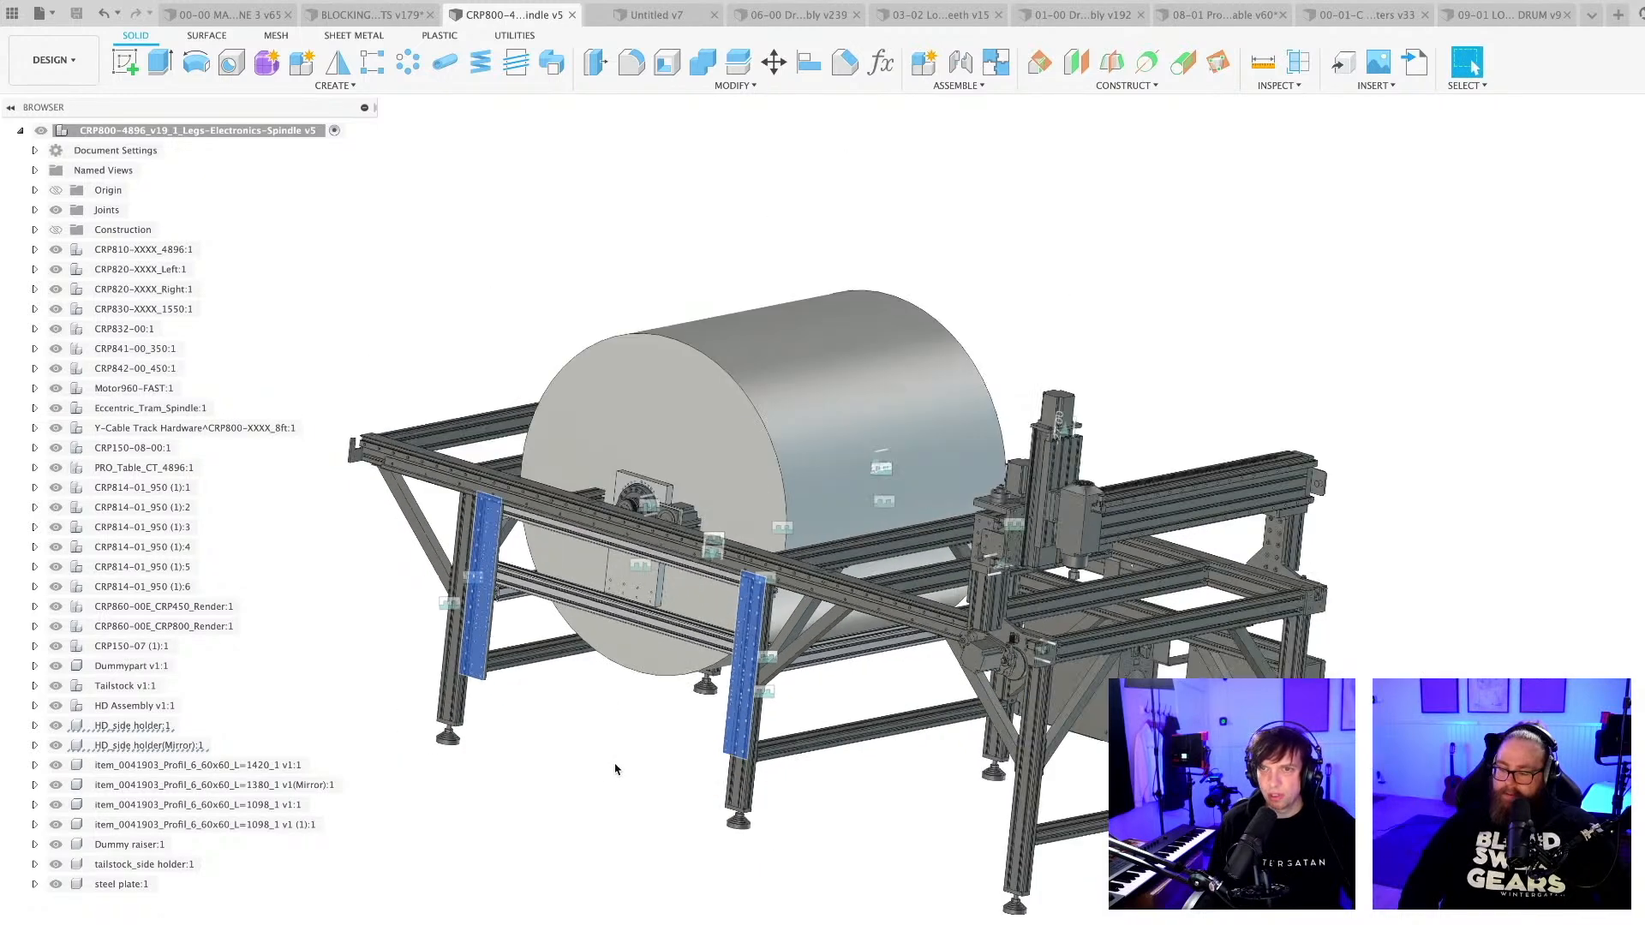
Start a new sketch on the flat circular end face of the dummy drum.
{"action": "left_click", "coordinate": [1638, 162]}
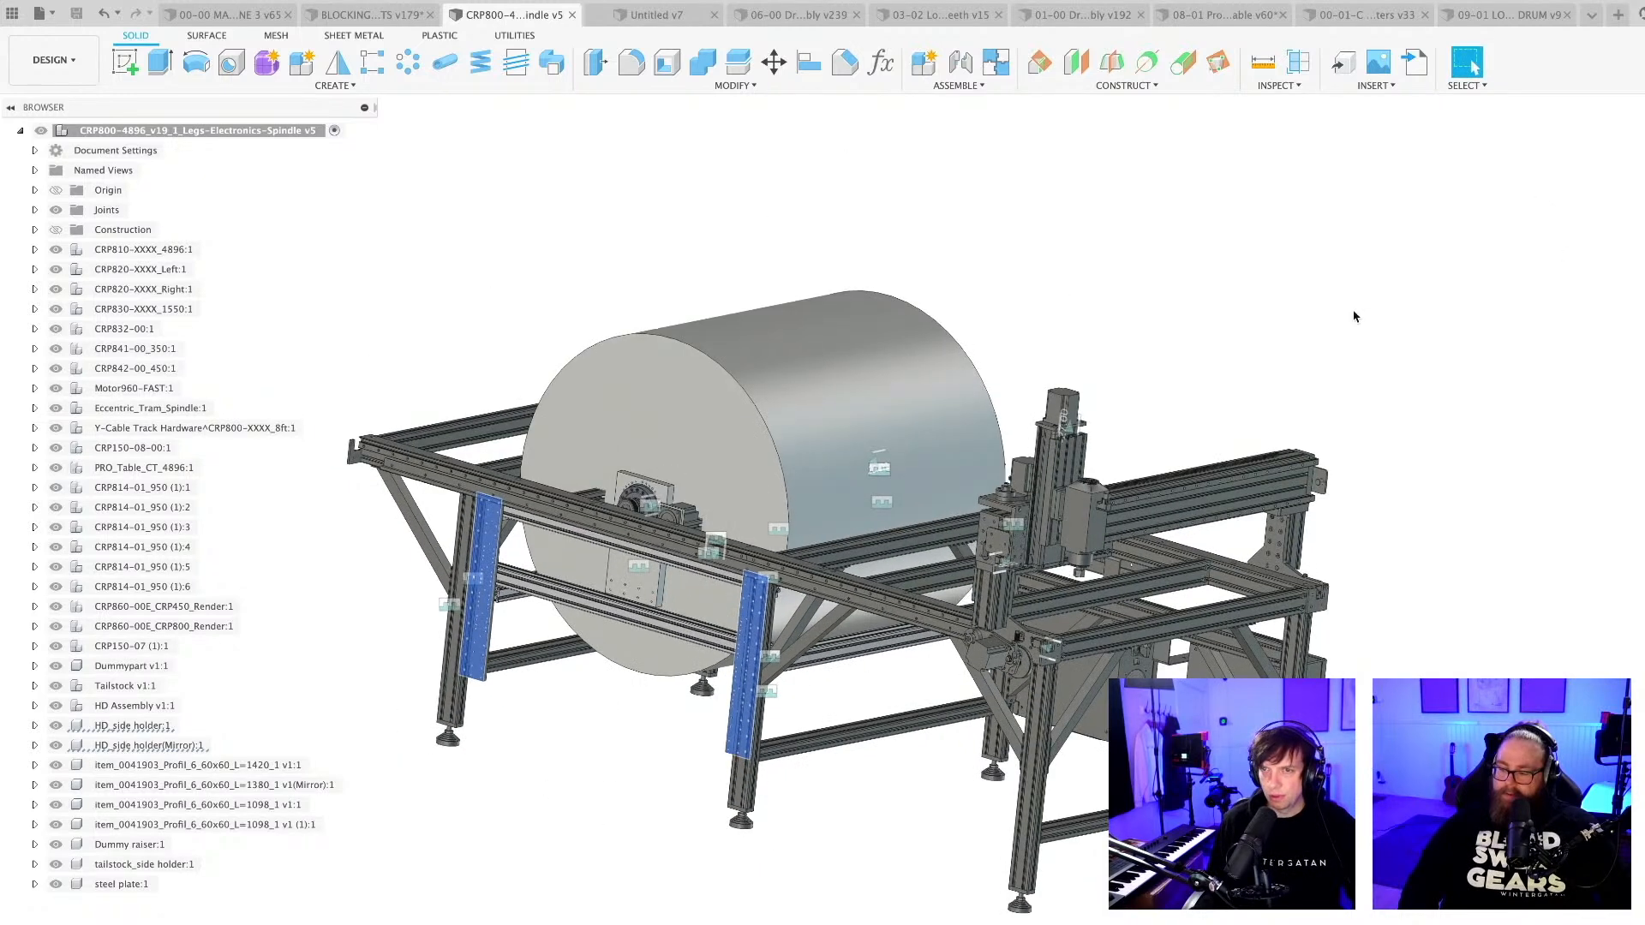
{"action": "left_click", "coordinate": [120, 62]}
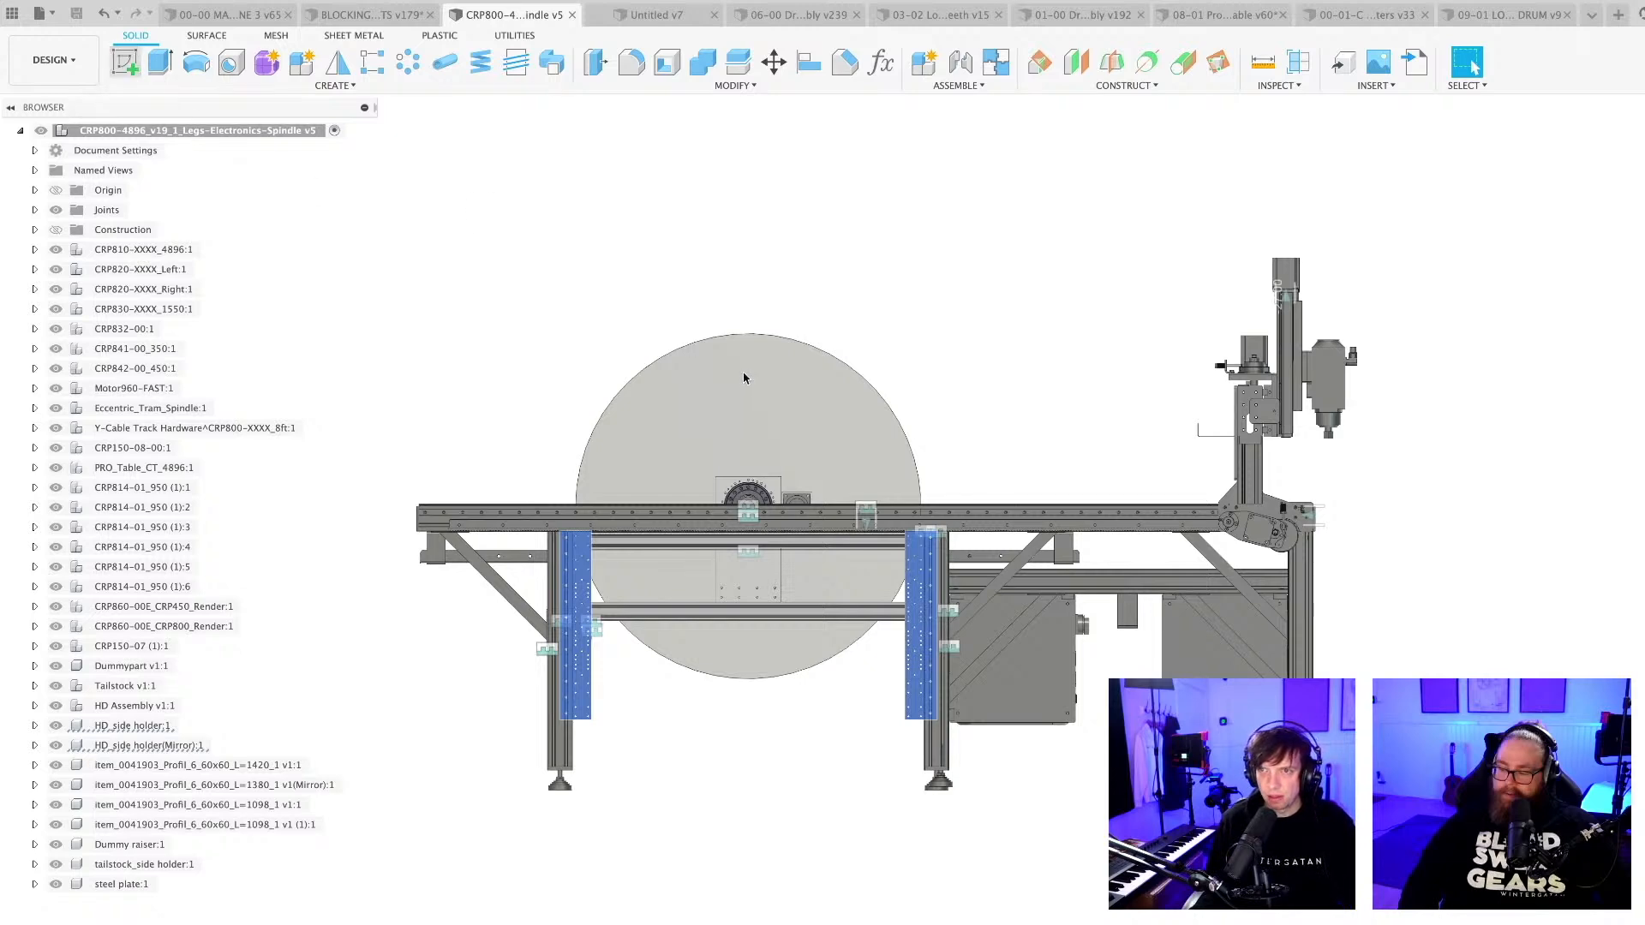
{"action": "left_click", "coordinate": [745, 374]}
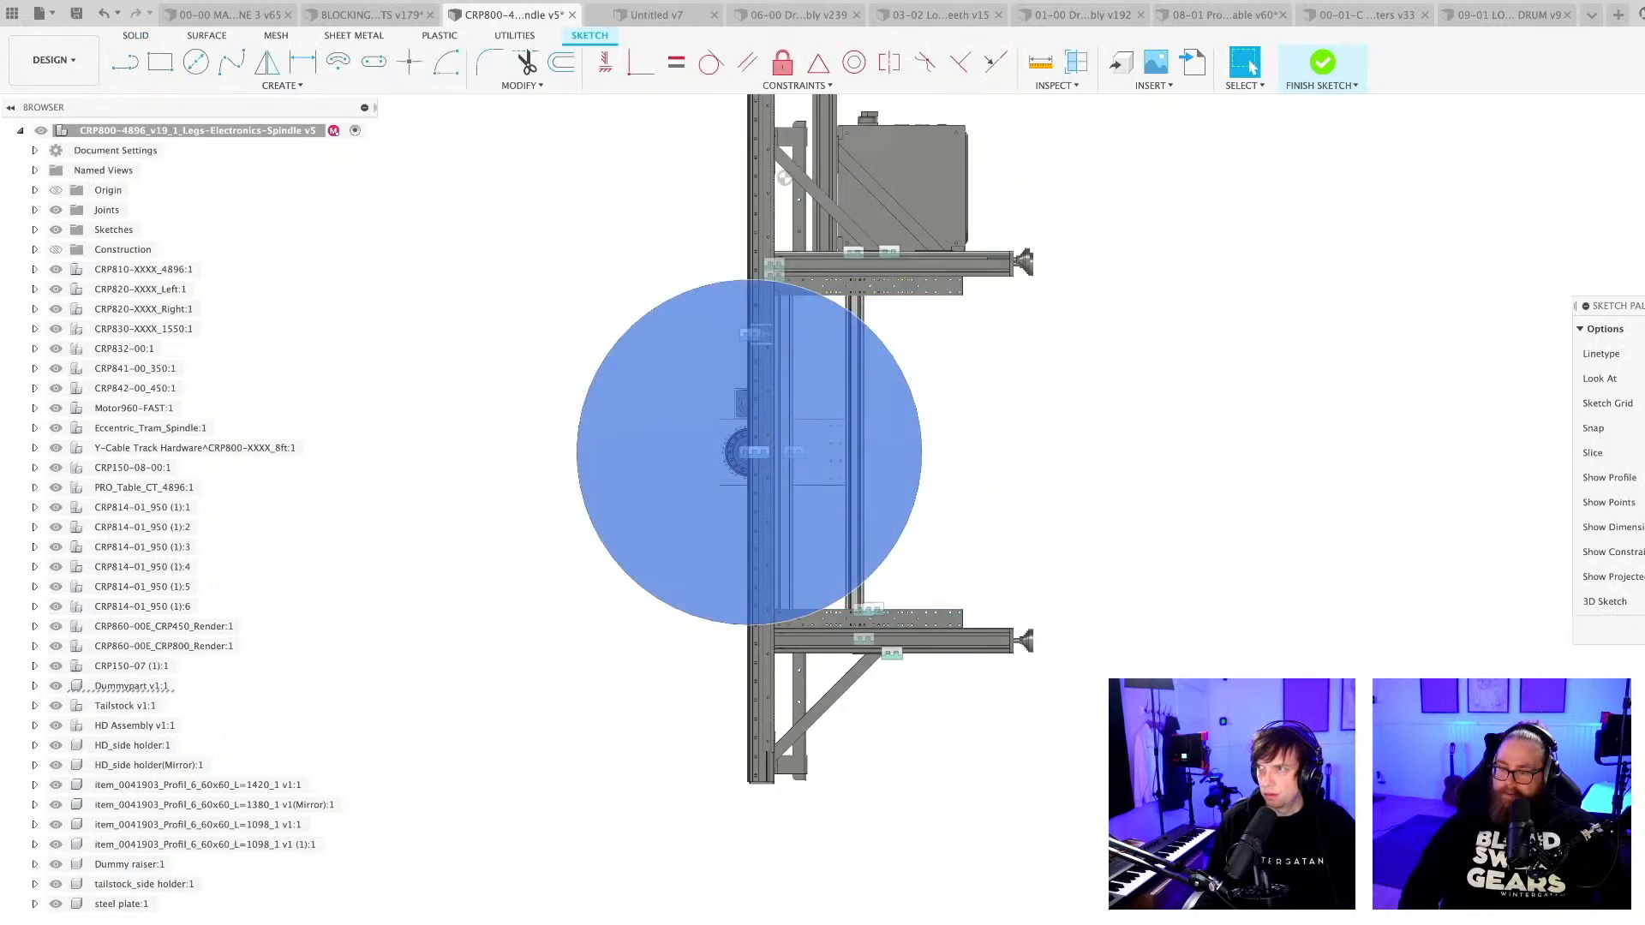
{"action": "key", "text": "super+z"}
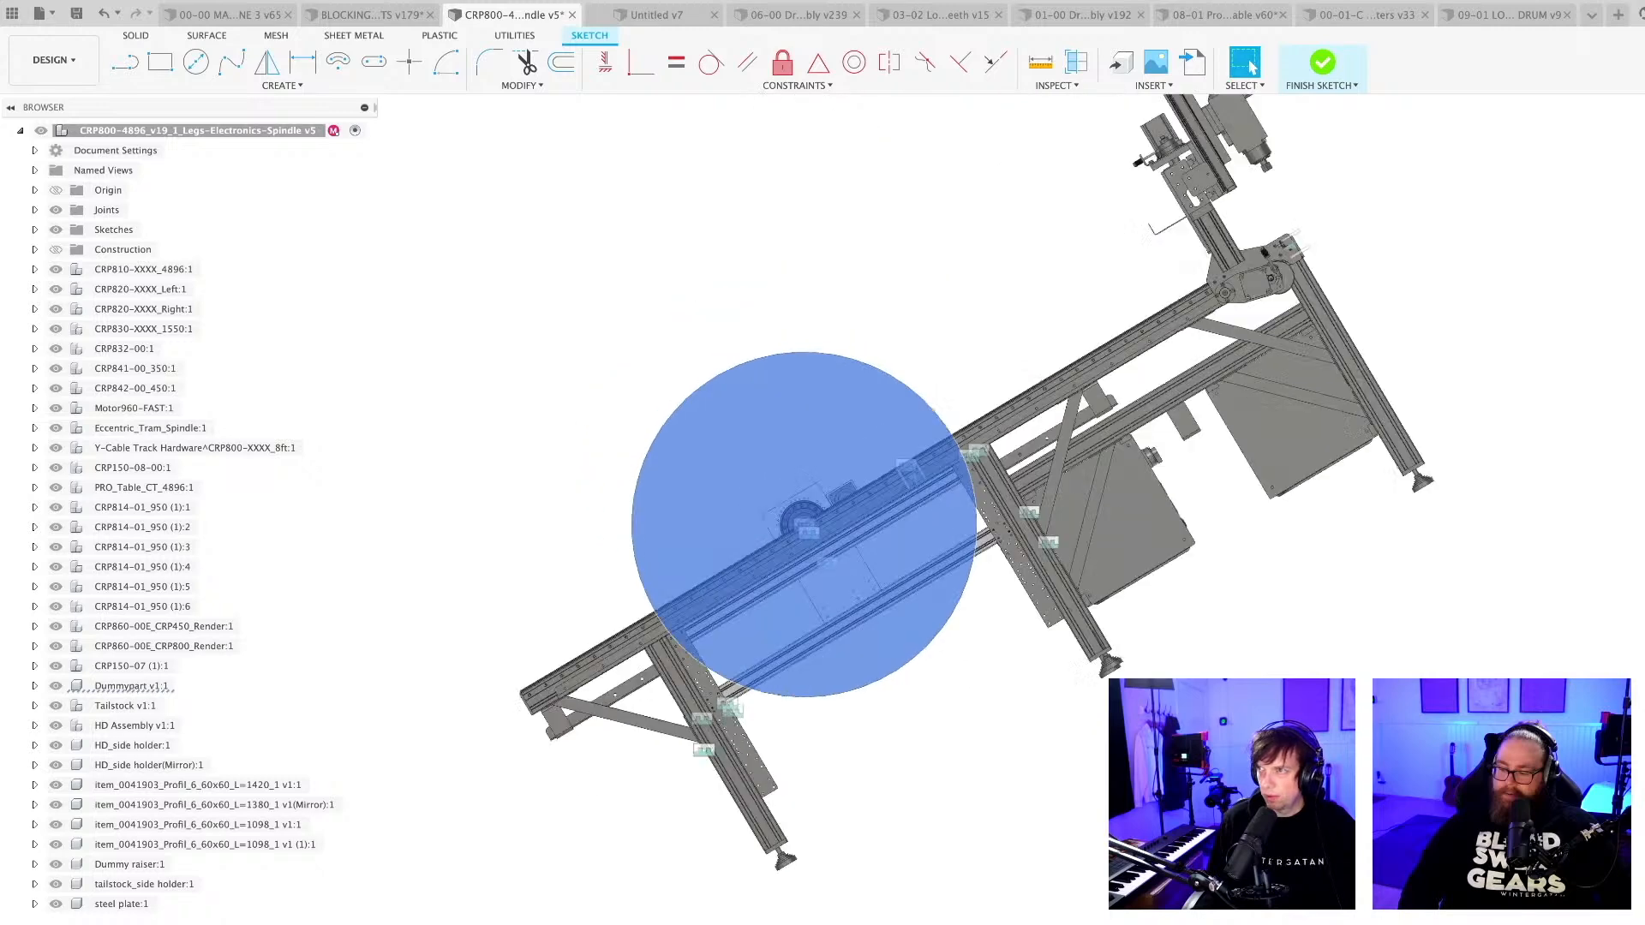
{"action": "left_click", "coordinate": [850, 850]}
{"action": "scroll", "coordinate": [846, 848], "scroll_direction": "down", "scroll_amount": 2}
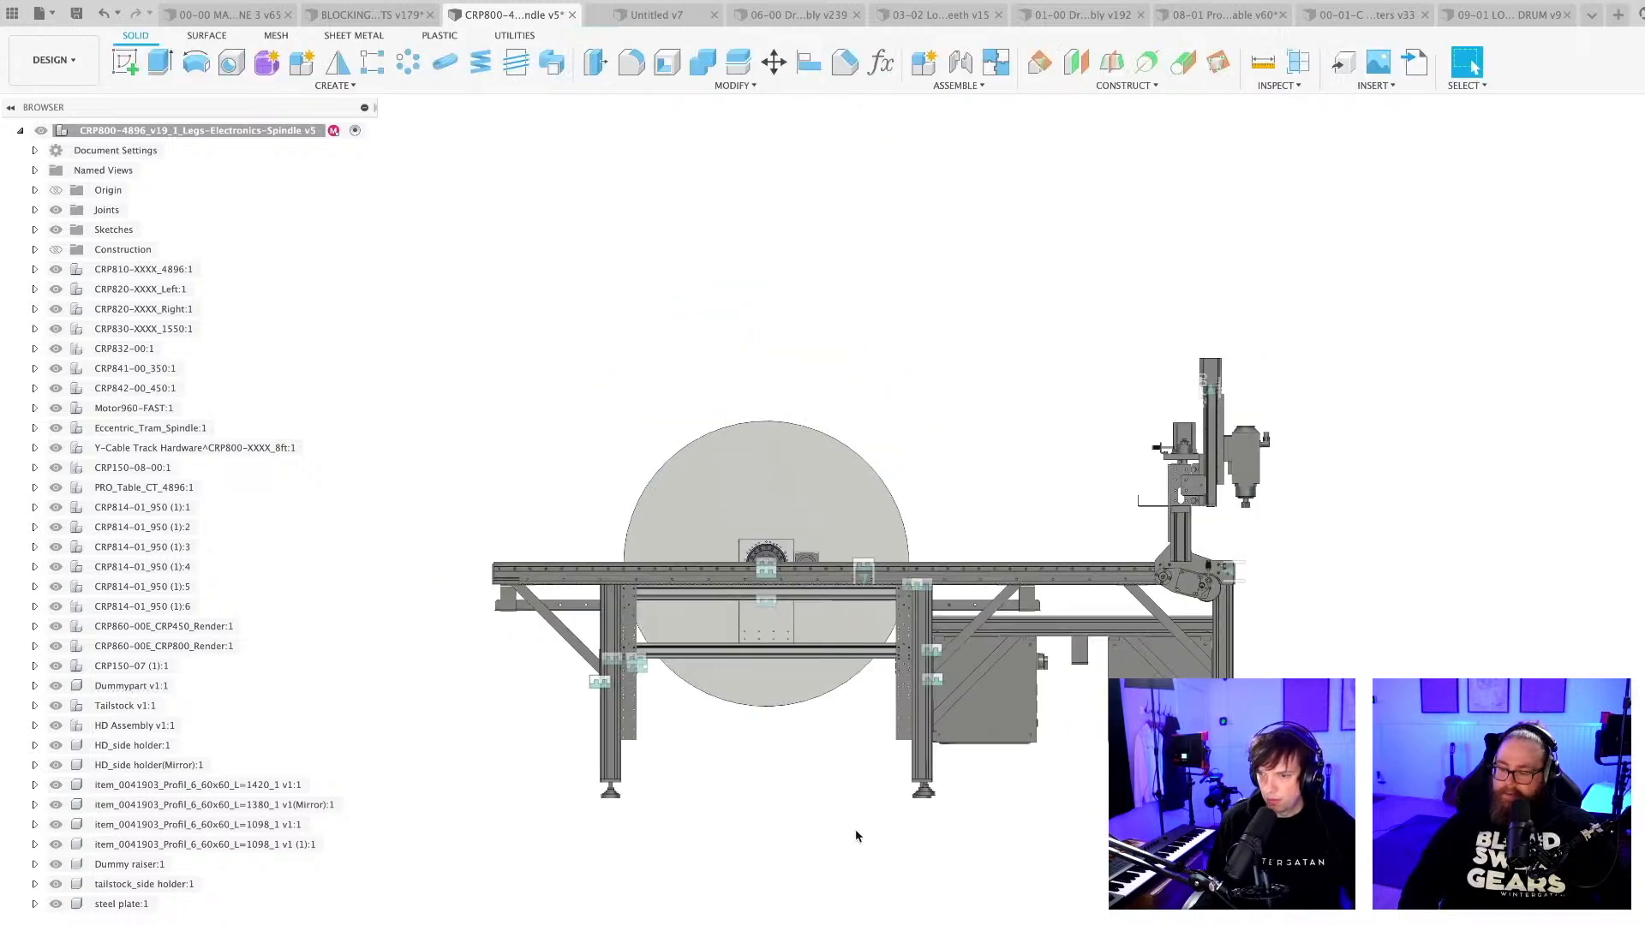
{"action": "middle_click_drag", "start_coordinate": [856, 835], "coordinate": [896, 755]}
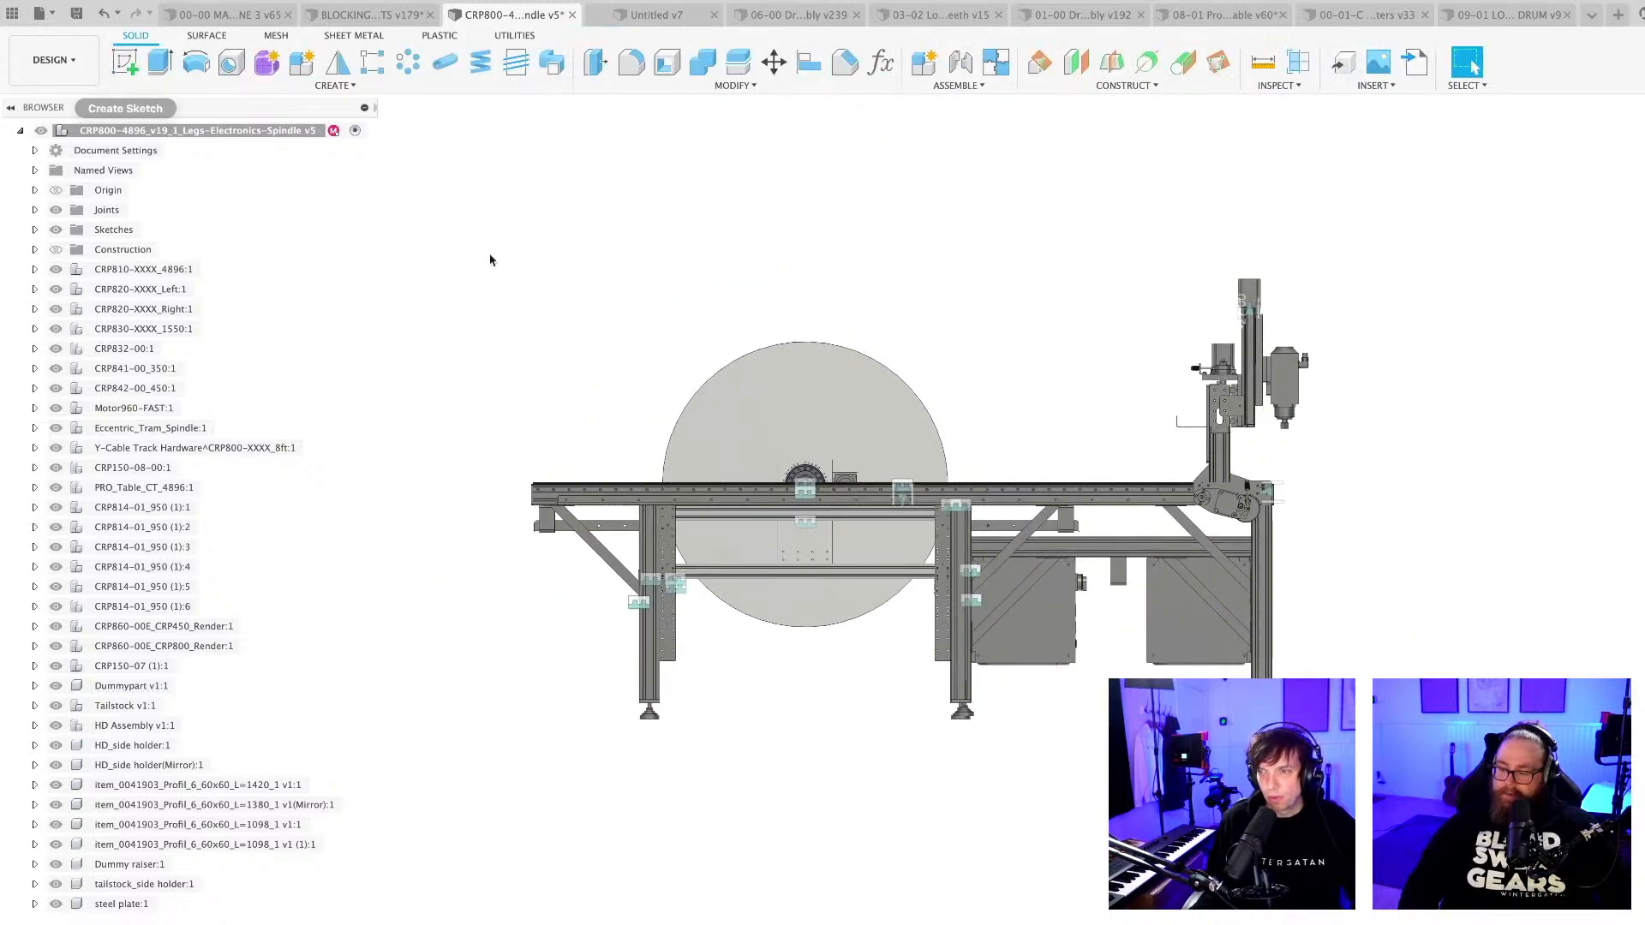
{"action": "key", "text": "super+shift+z"}
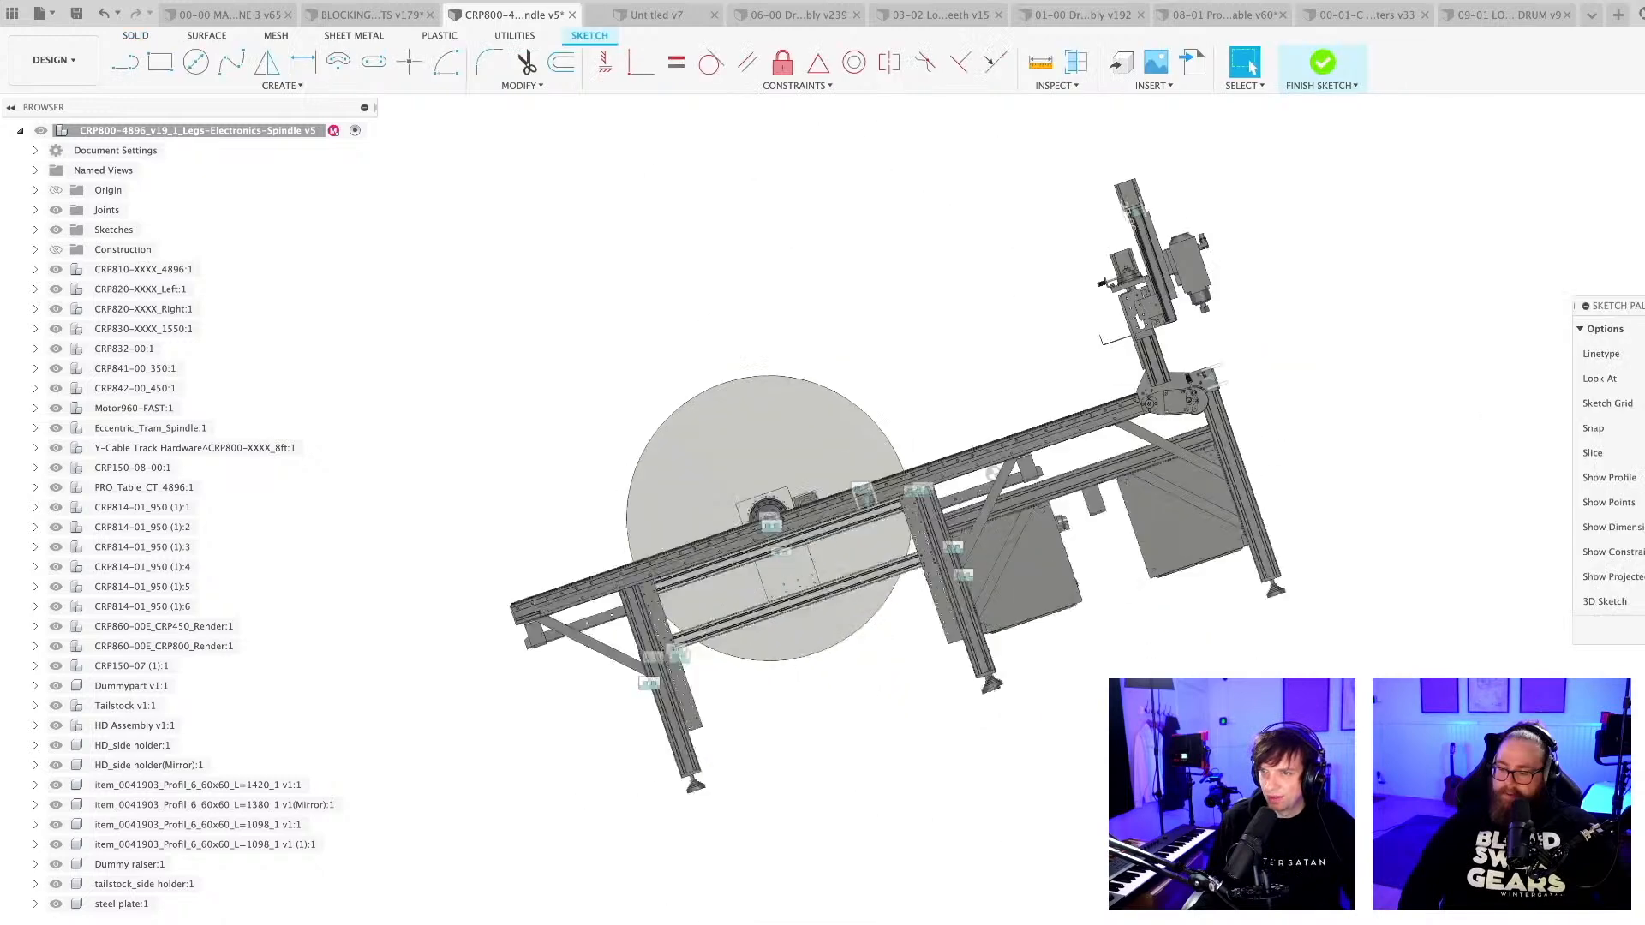
{"action": "key", "text": "p"}
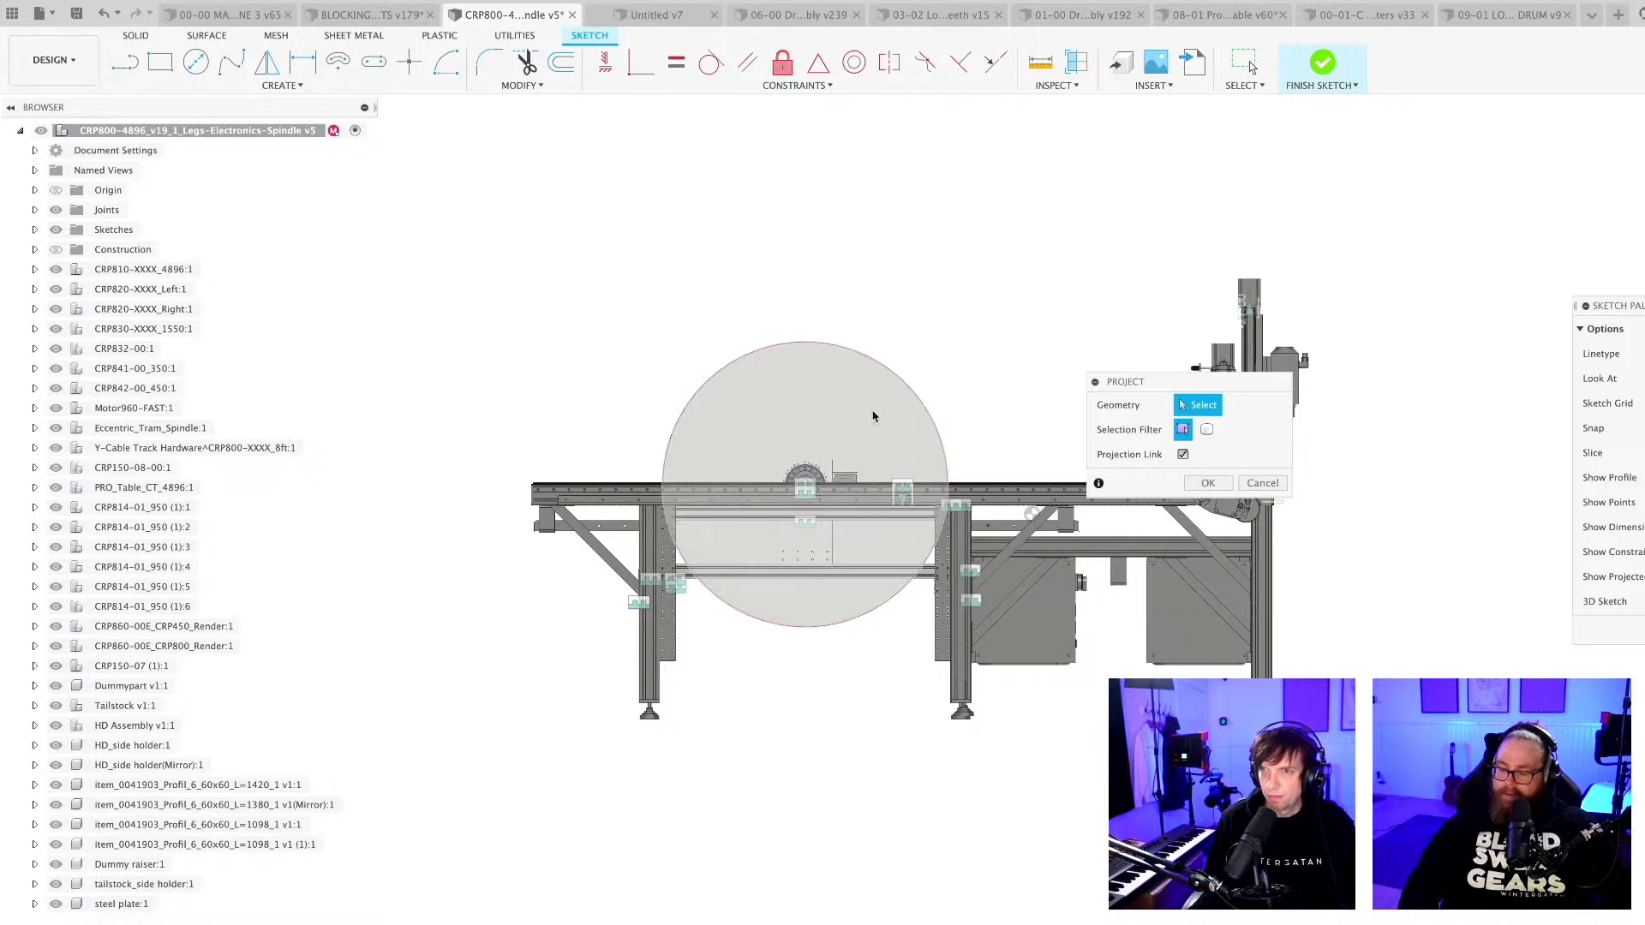
{"action": "key", "text": "Escape"}
{"action": "scroll", "coordinate": [871, 424], "scroll_direction": "up", "scroll_amount": 2}
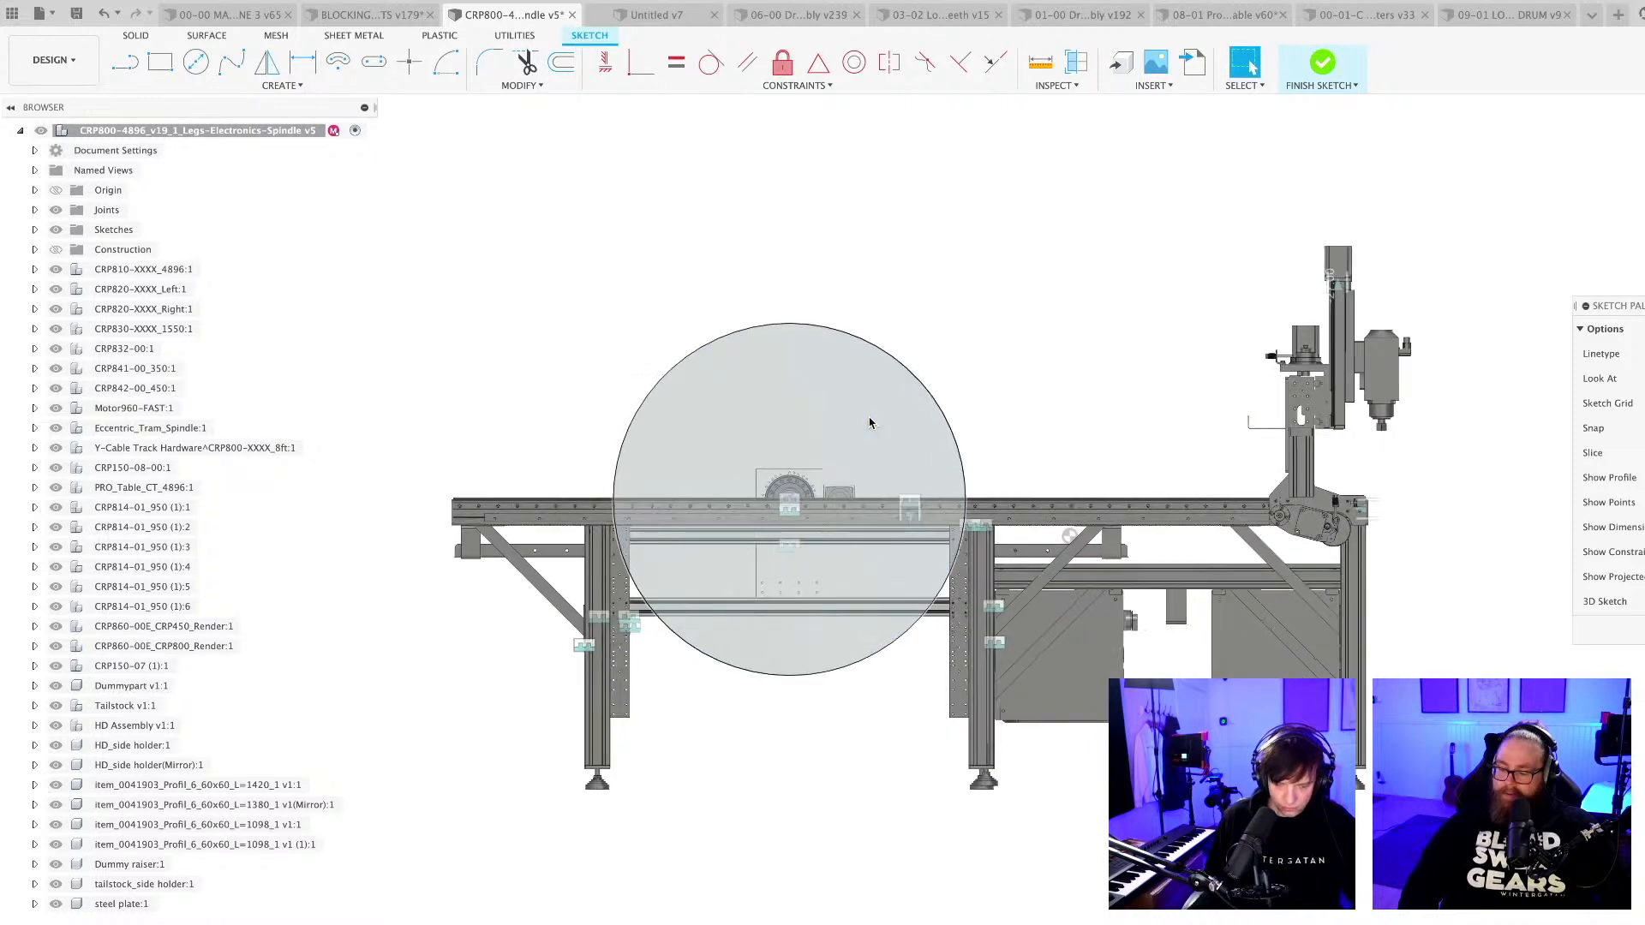
Draw a 110 mm diameter circle on the upper half of the drum's end face.
{"action": "key", "text": "c"}
{"action": "left_click", "coordinate": [792, 418]}
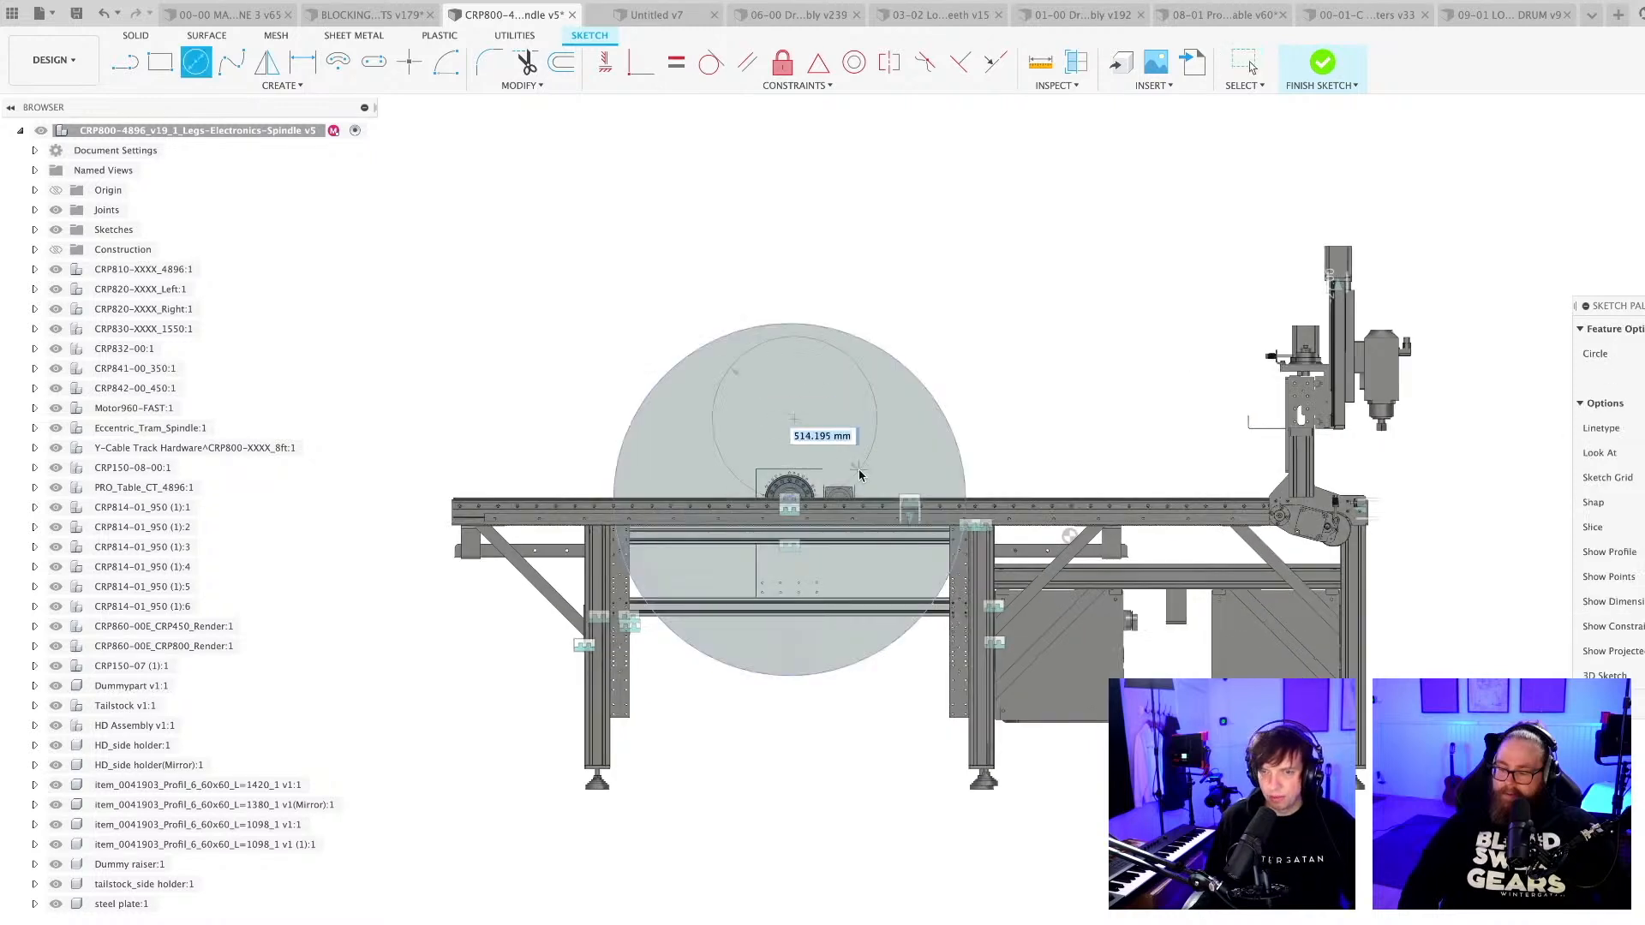
{"action": "type", "text": "110"}
{"action": "key", "text": "Return"}
{"action": "key", "text": "Escape"}
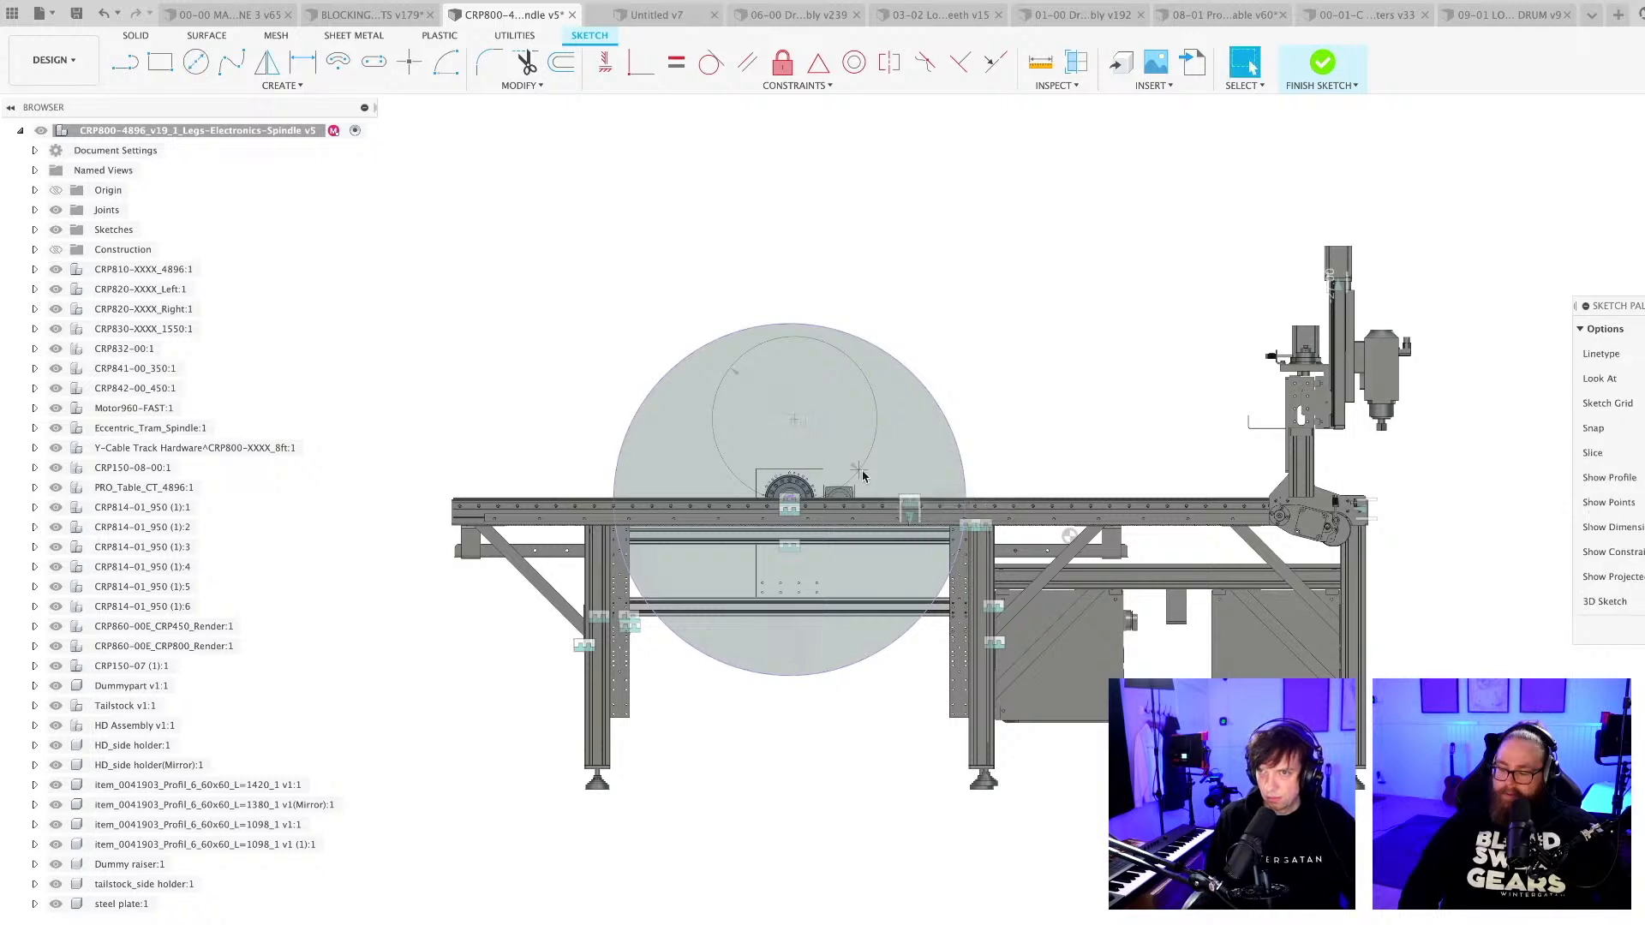
Set the circle's diameter to 1100 mm and move its centre down to the lower cross profile between the side holders.
{"action": "double_click", "coordinate": [830, 427]}
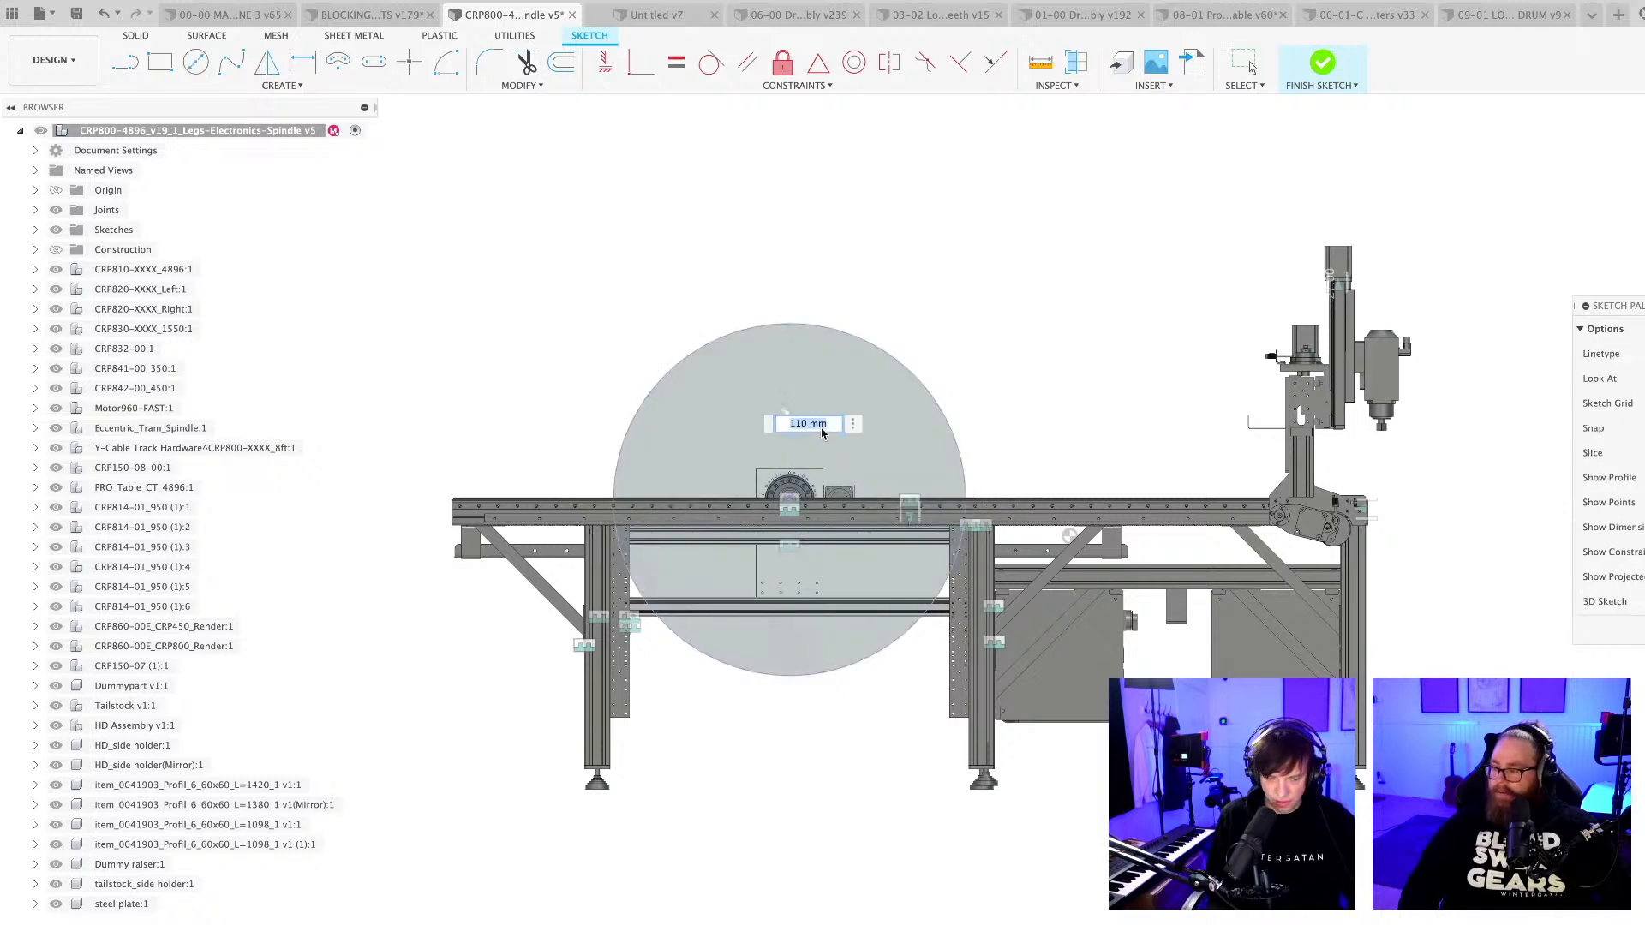
{"action": "type", "text": "1"}
{"action": "key", "text": "Return"}
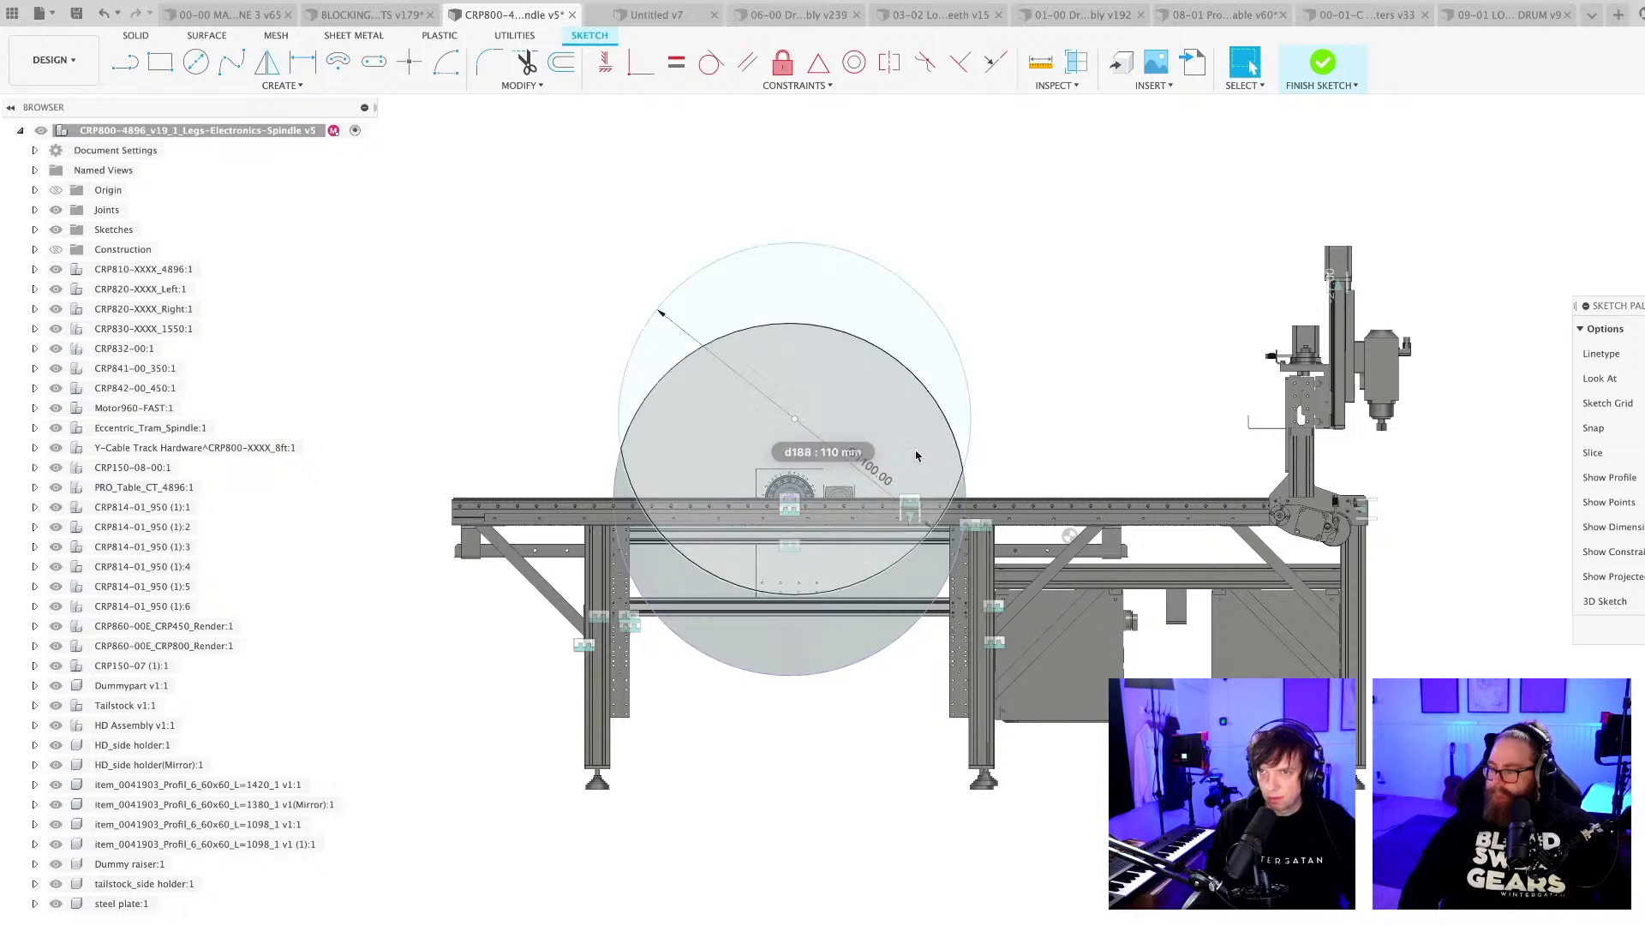
{"action": "scroll", "coordinate": [771, 527], "scroll_direction": "up", "scroll_amount": 1}
{"action": "left_click_drag", "start_coordinate": [770, 526], "coordinate": [780, 657]}
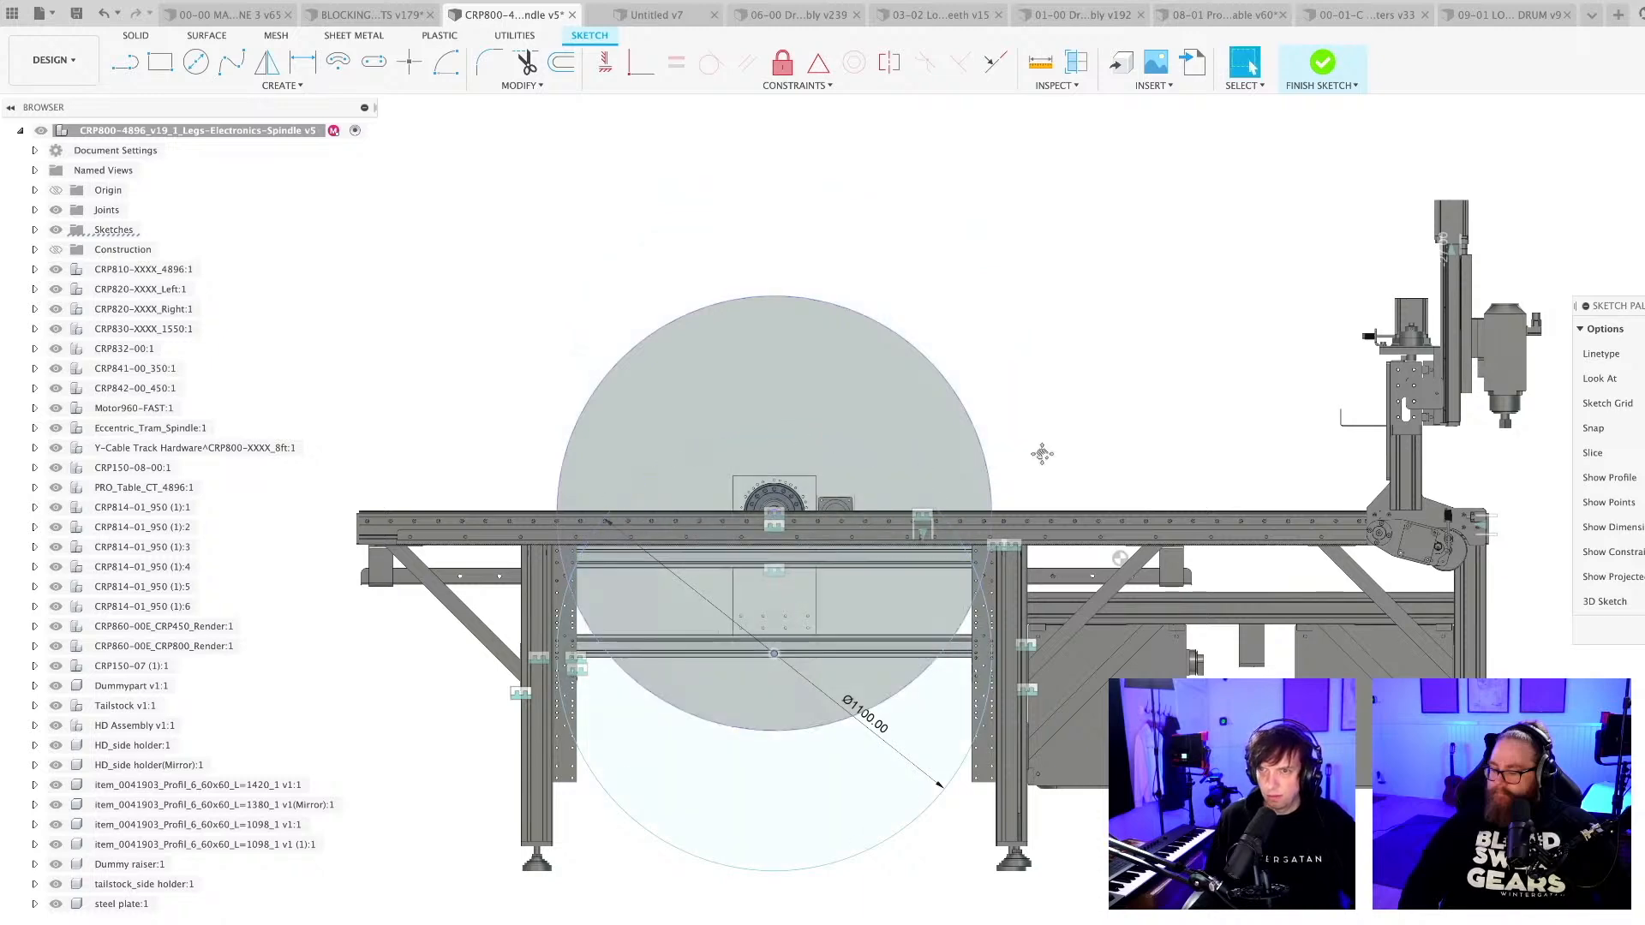
Draw a horizontal line about 2105 mm long from the drum's upper face to past the spindle, level with the tool tip.
{"action": "middle_click_drag", "start_coordinate": [842, 793], "coordinate": [543, 807]}
{"action": "left_click", "coordinate": [503, 809]}
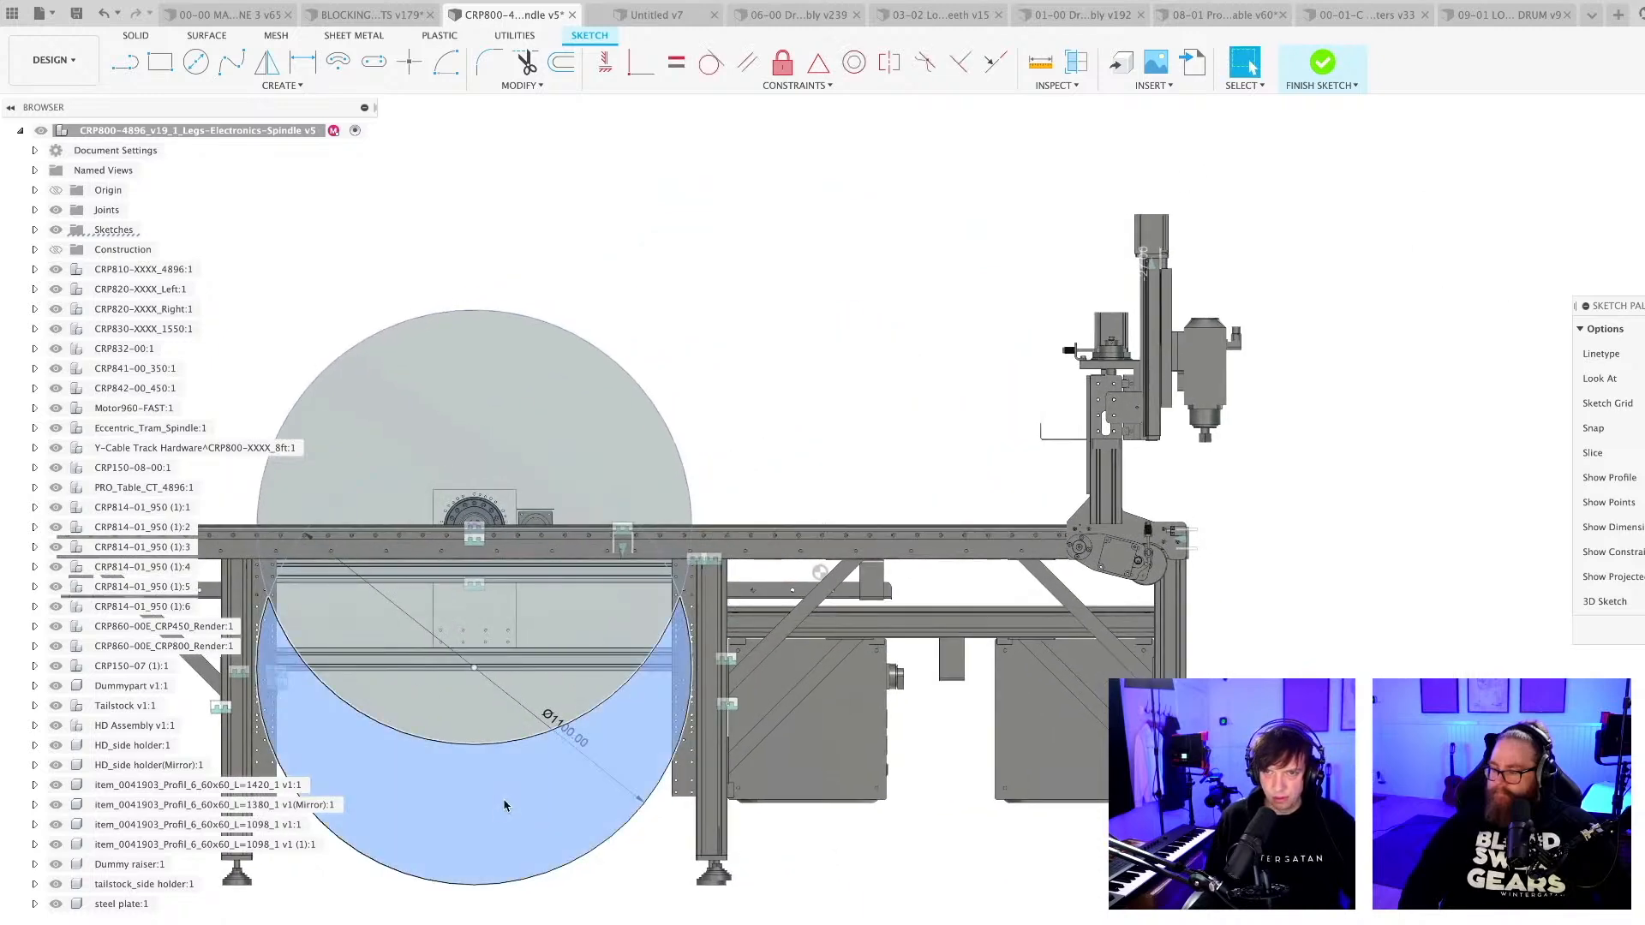
{"action": "left_click", "coordinate": [543, 494]}
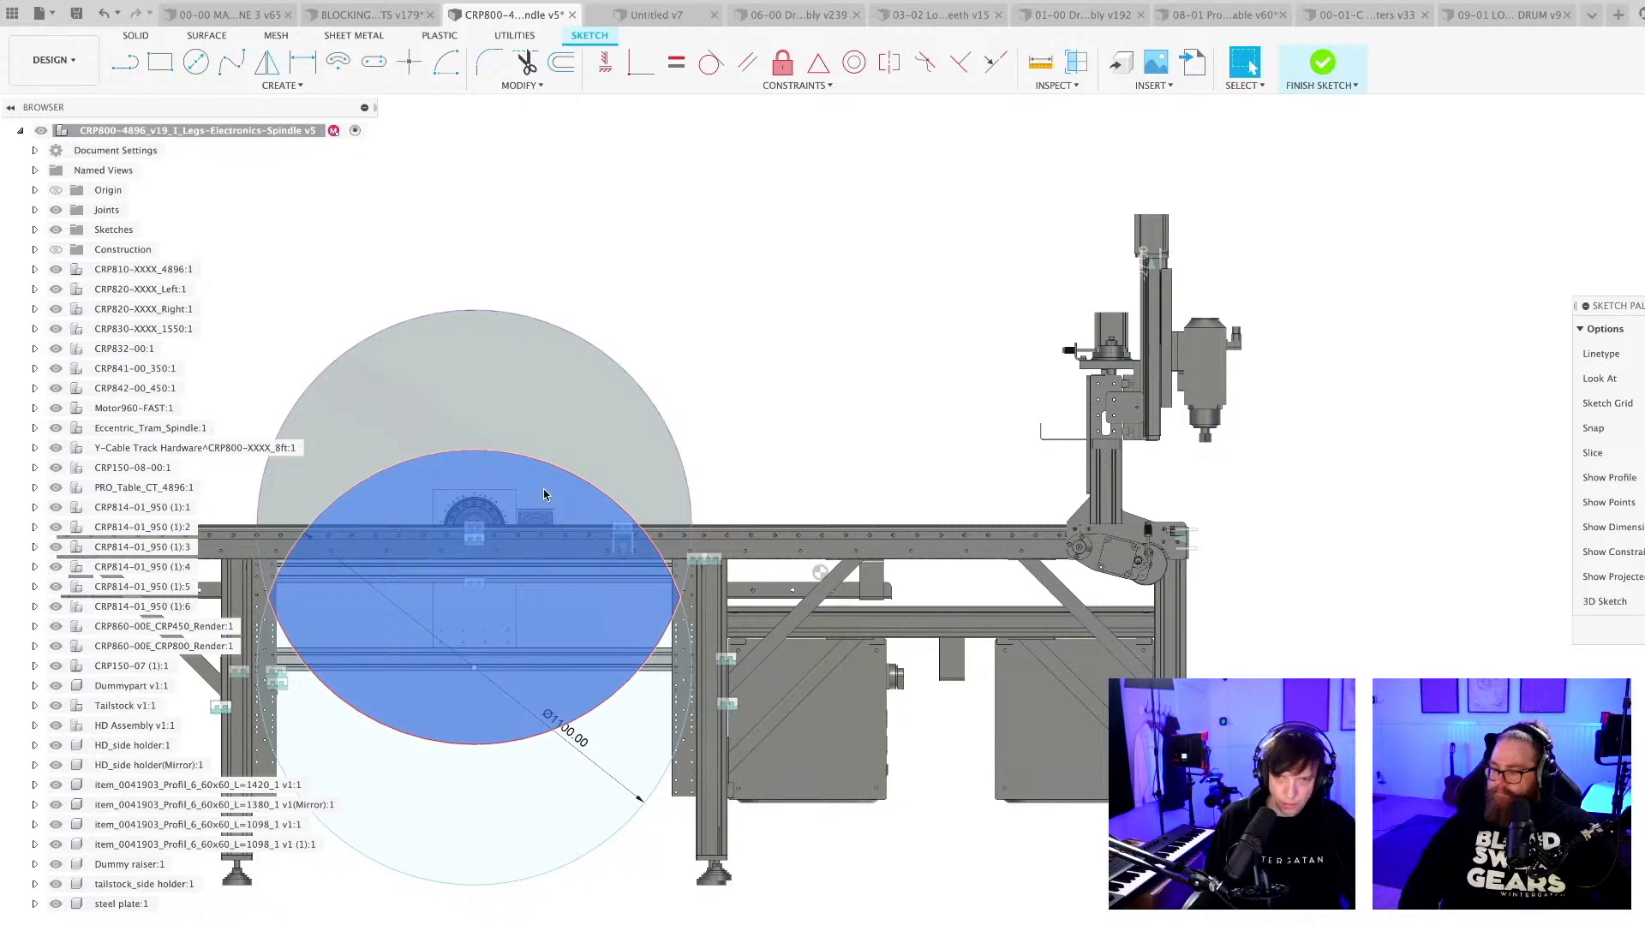
{"action": "key", "text": "l"}
{"action": "left_click", "coordinate": [493, 442]}
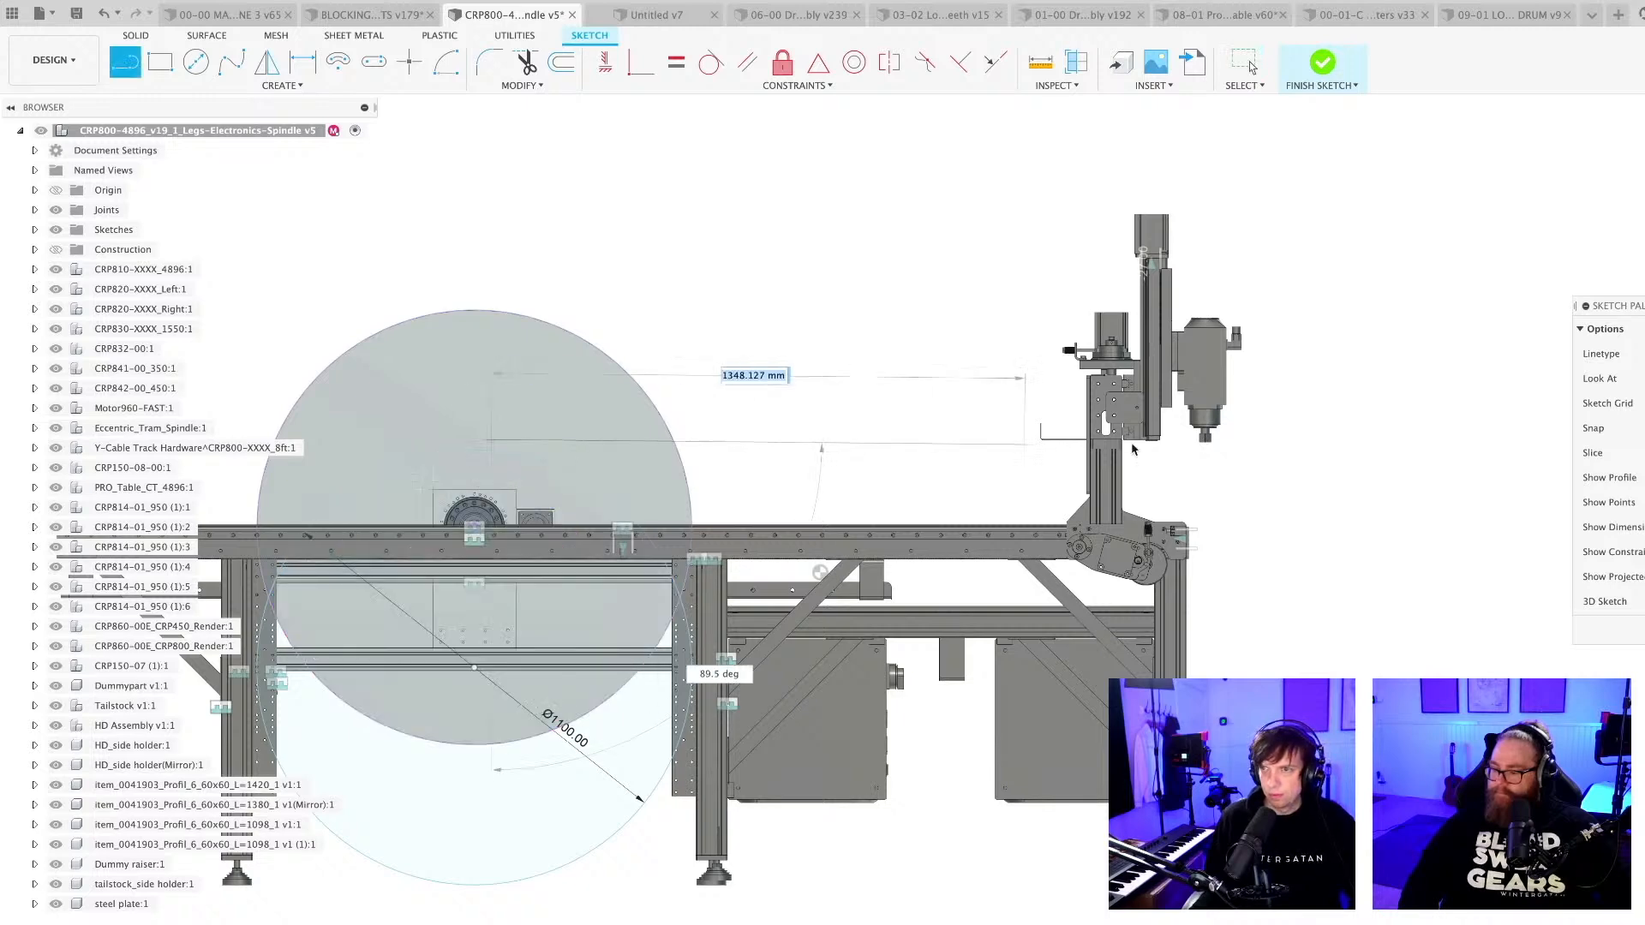
{"action": "left_click", "coordinate": [1317, 441]}
{"action": "key", "text": "Escape"}
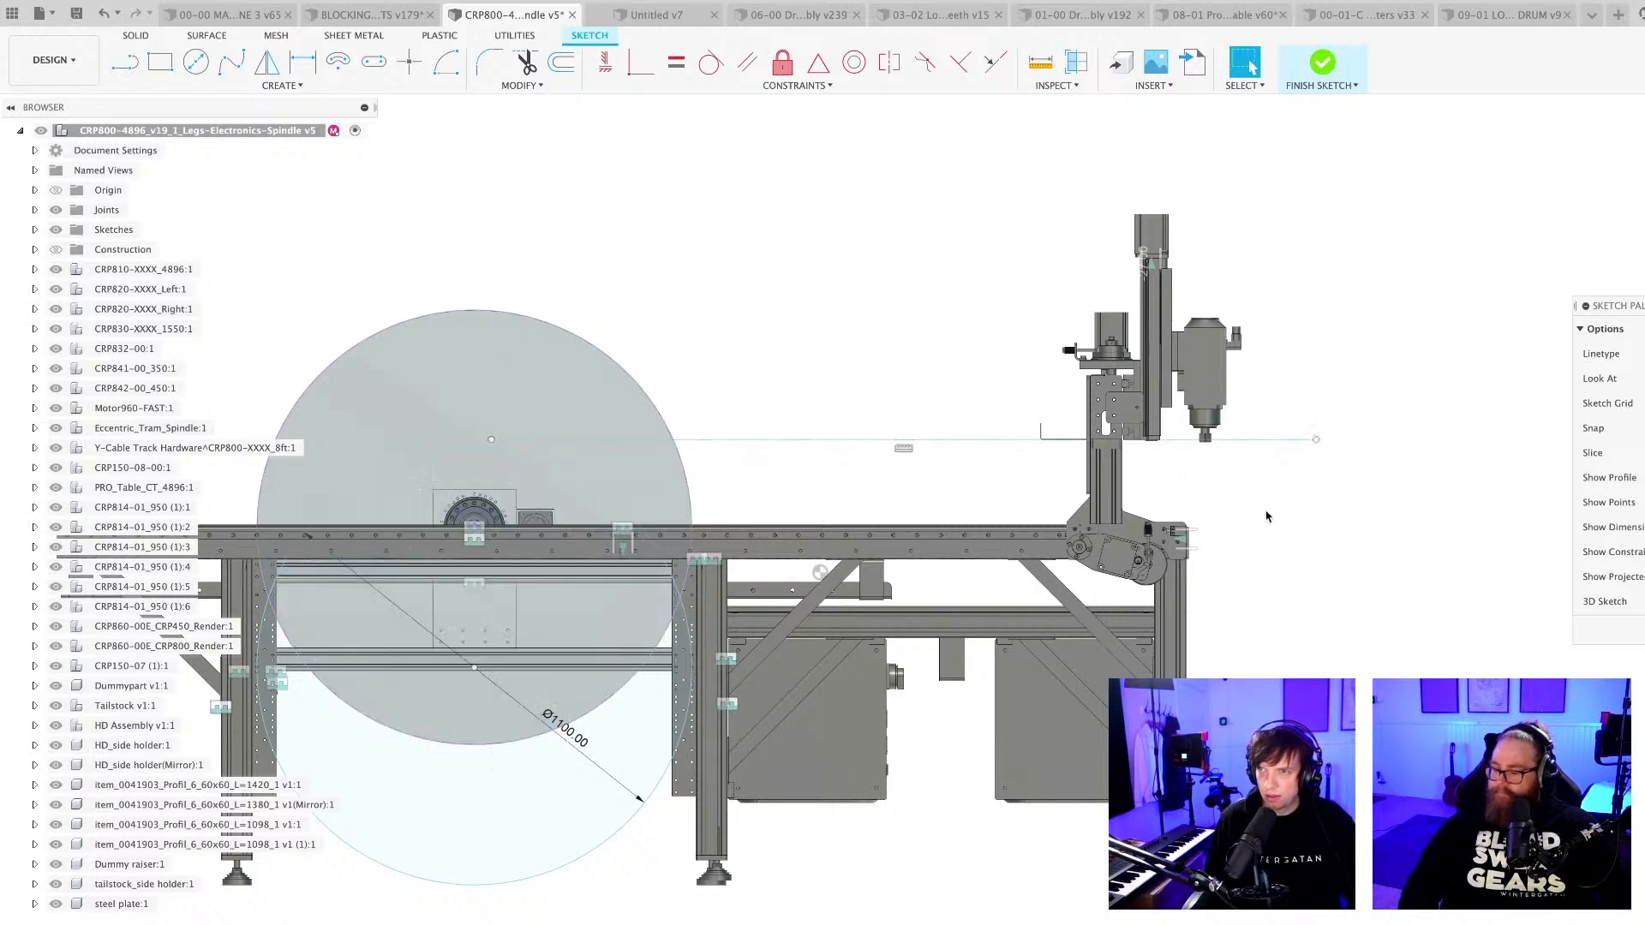
Set the circle's diameter to 900 mm and move its centre down to just below the lower cross profile.
{"action": "scroll", "coordinate": [1267, 505], "scroll_direction": "up", "scroll_amount": 2}
{"action": "middle_click_drag", "start_coordinate": [1205, 495], "coordinate": [1299, 449]}
{"action": "scroll", "coordinate": [1299, 452], "scroll_direction": "down", "scroll_amount": 2}
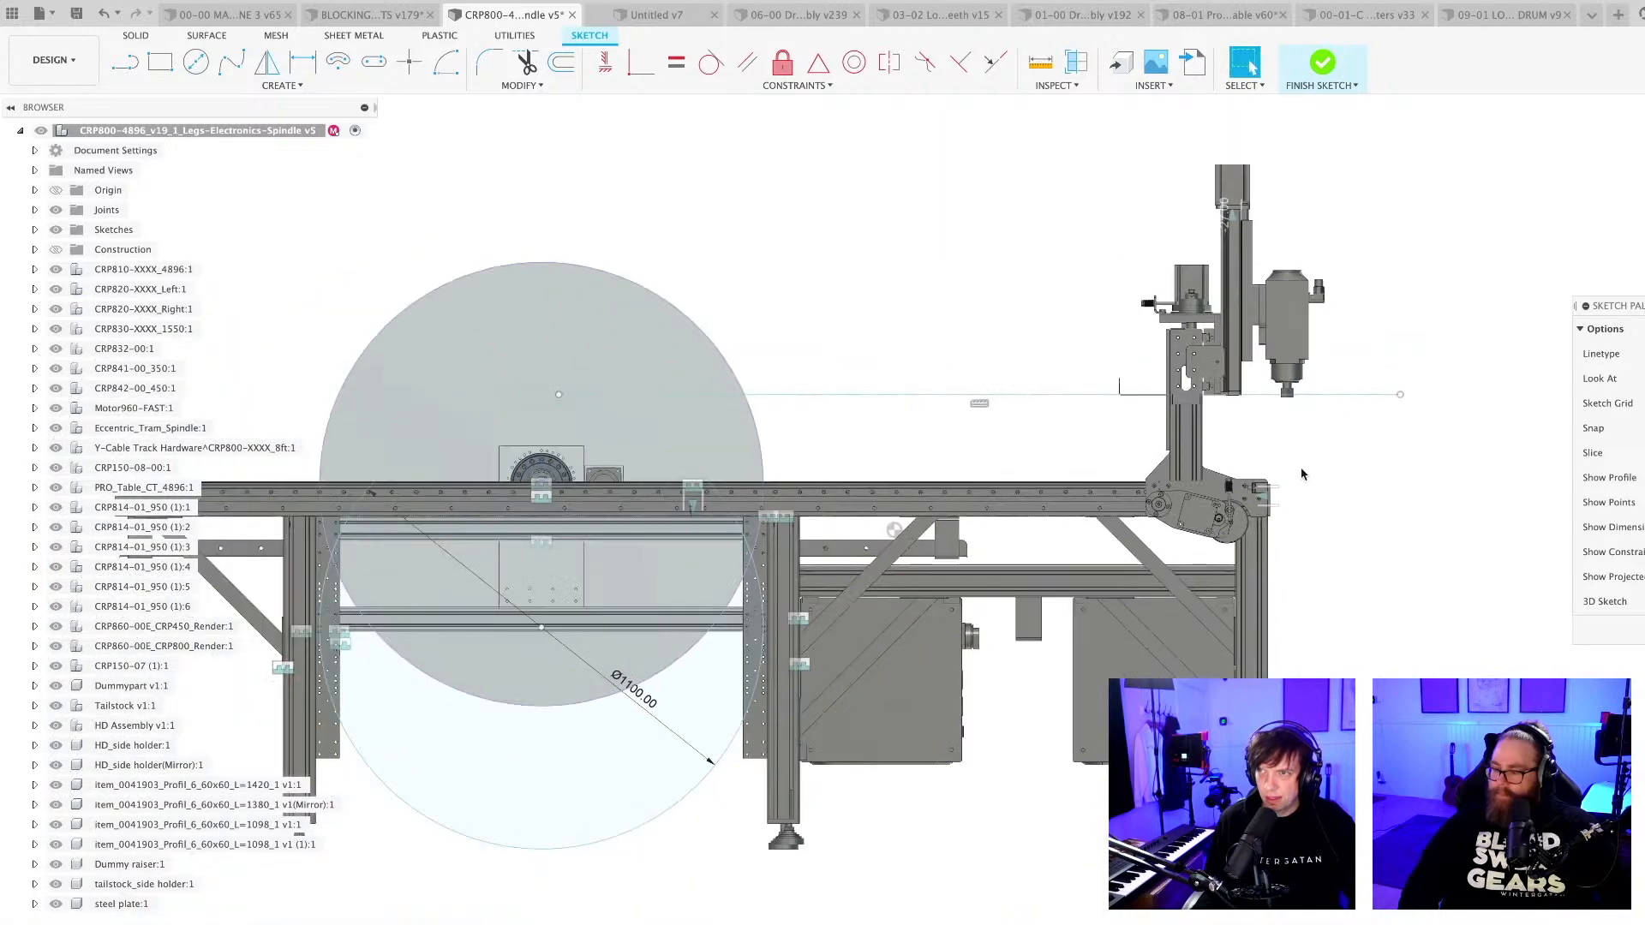
{"action": "scroll", "coordinate": [1268, 432], "scroll_direction": "down", "scroll_amount": 2}
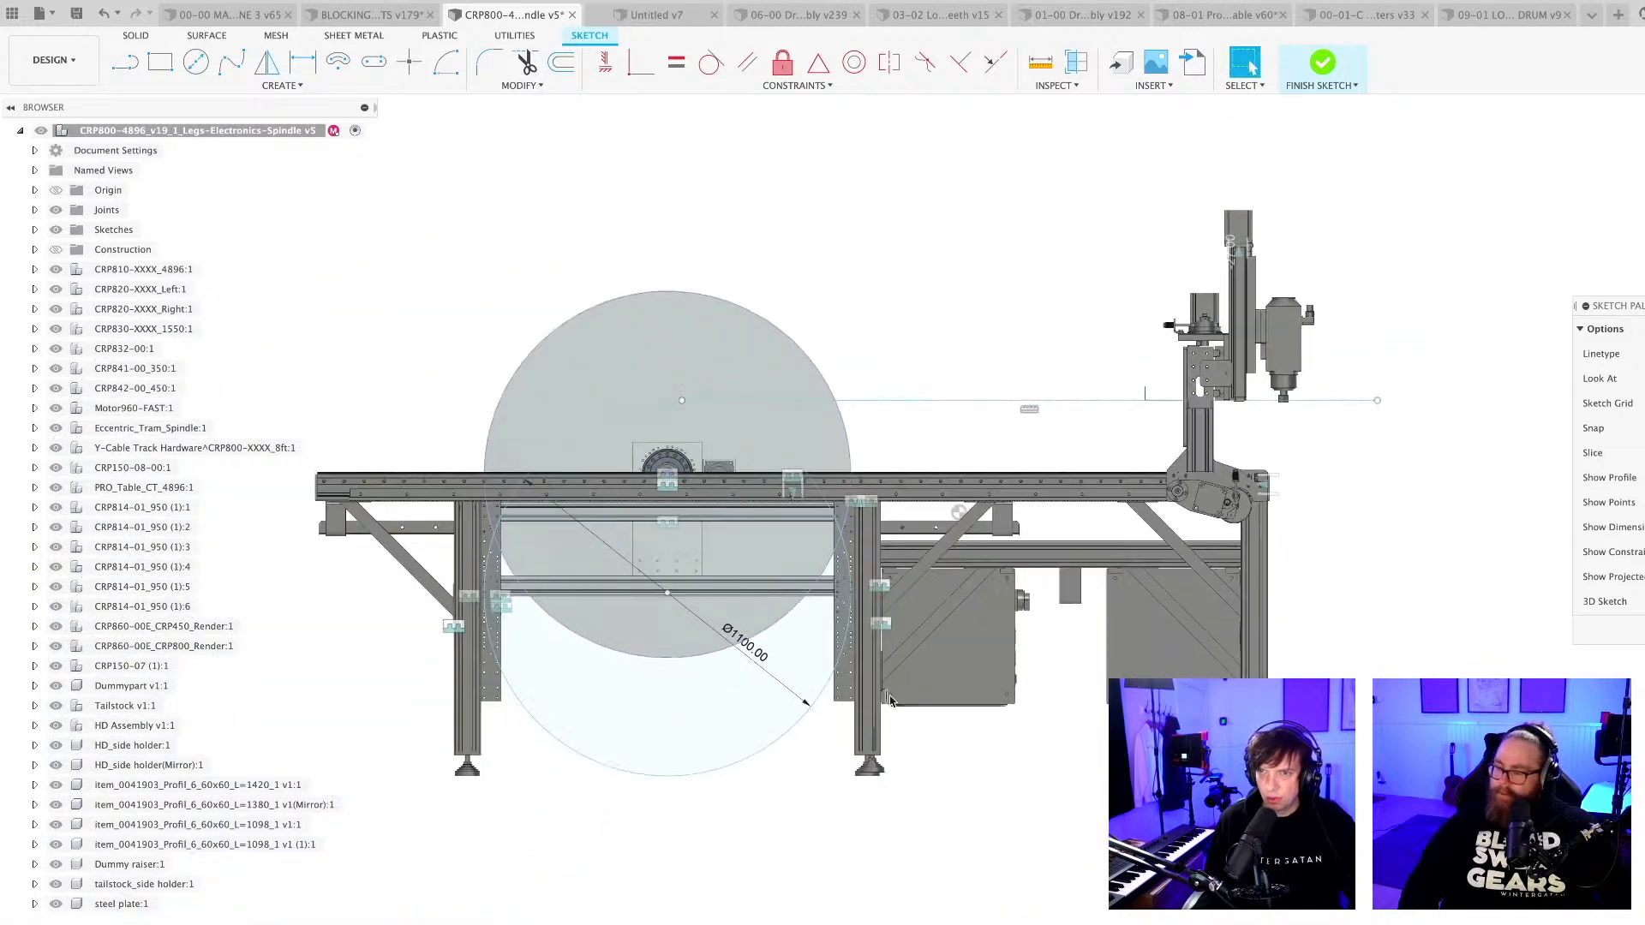
{"action": "scroll", "coordinate": [742, 659], "scroll_direction": "up", "scroll_amount": 3}
{"action": "double_click", "coordinate": [735, 644]}
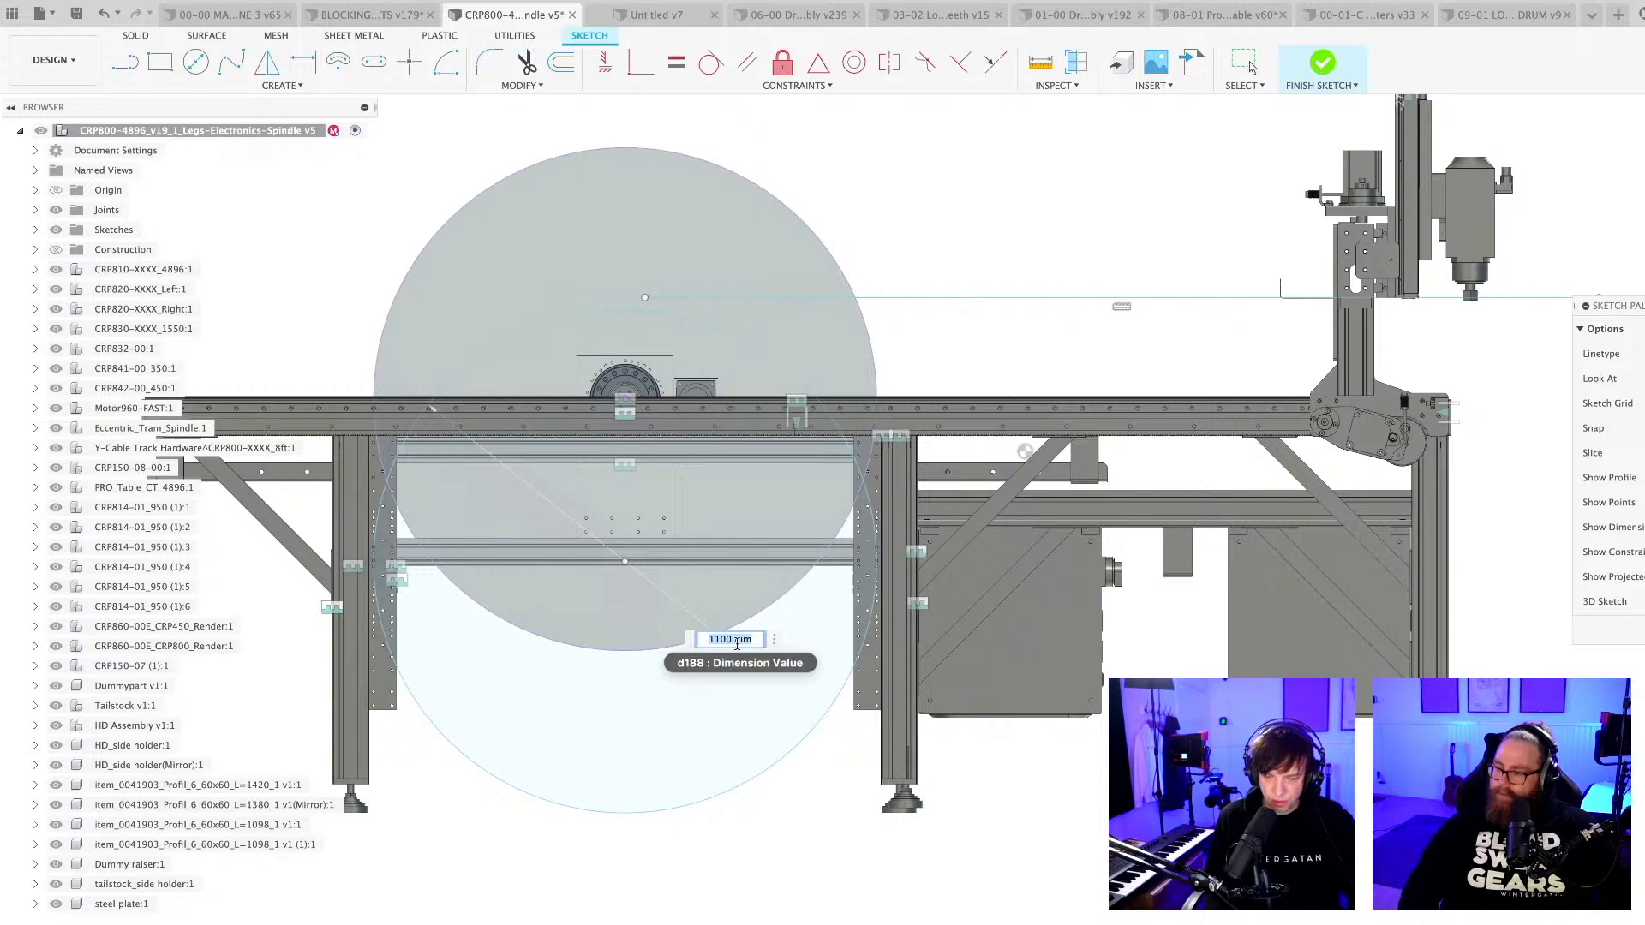
{"action": "key", "text": "Return"}
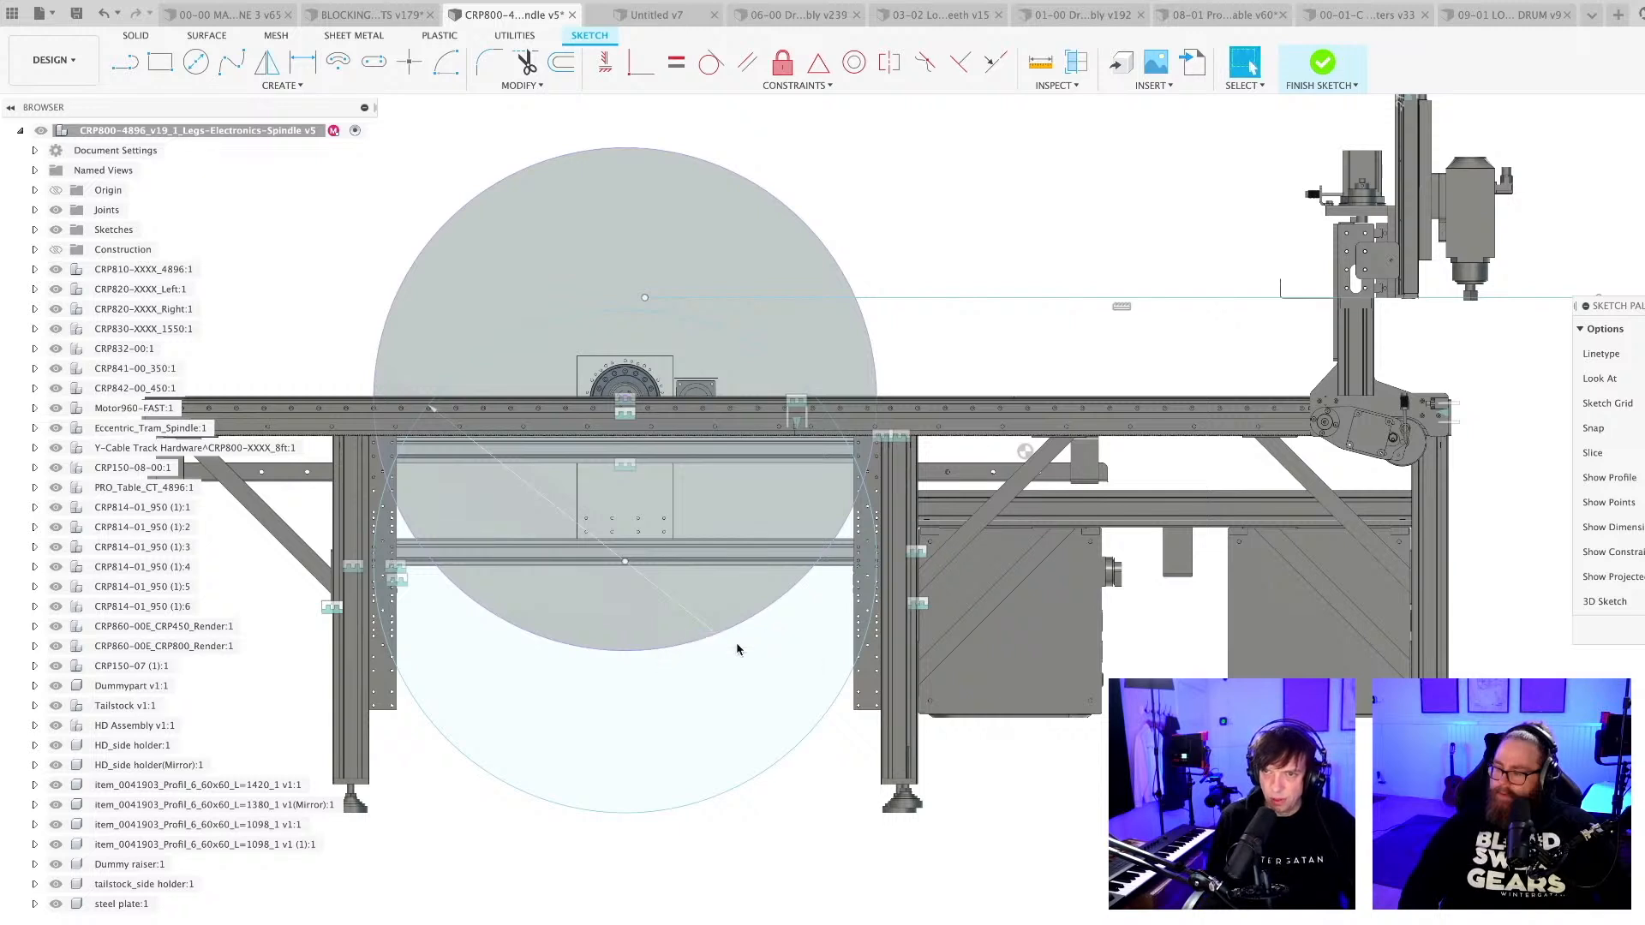
{"action": "left_click_drag", "start_coordinate": [632, 571], "coordinate": [626, 607]}
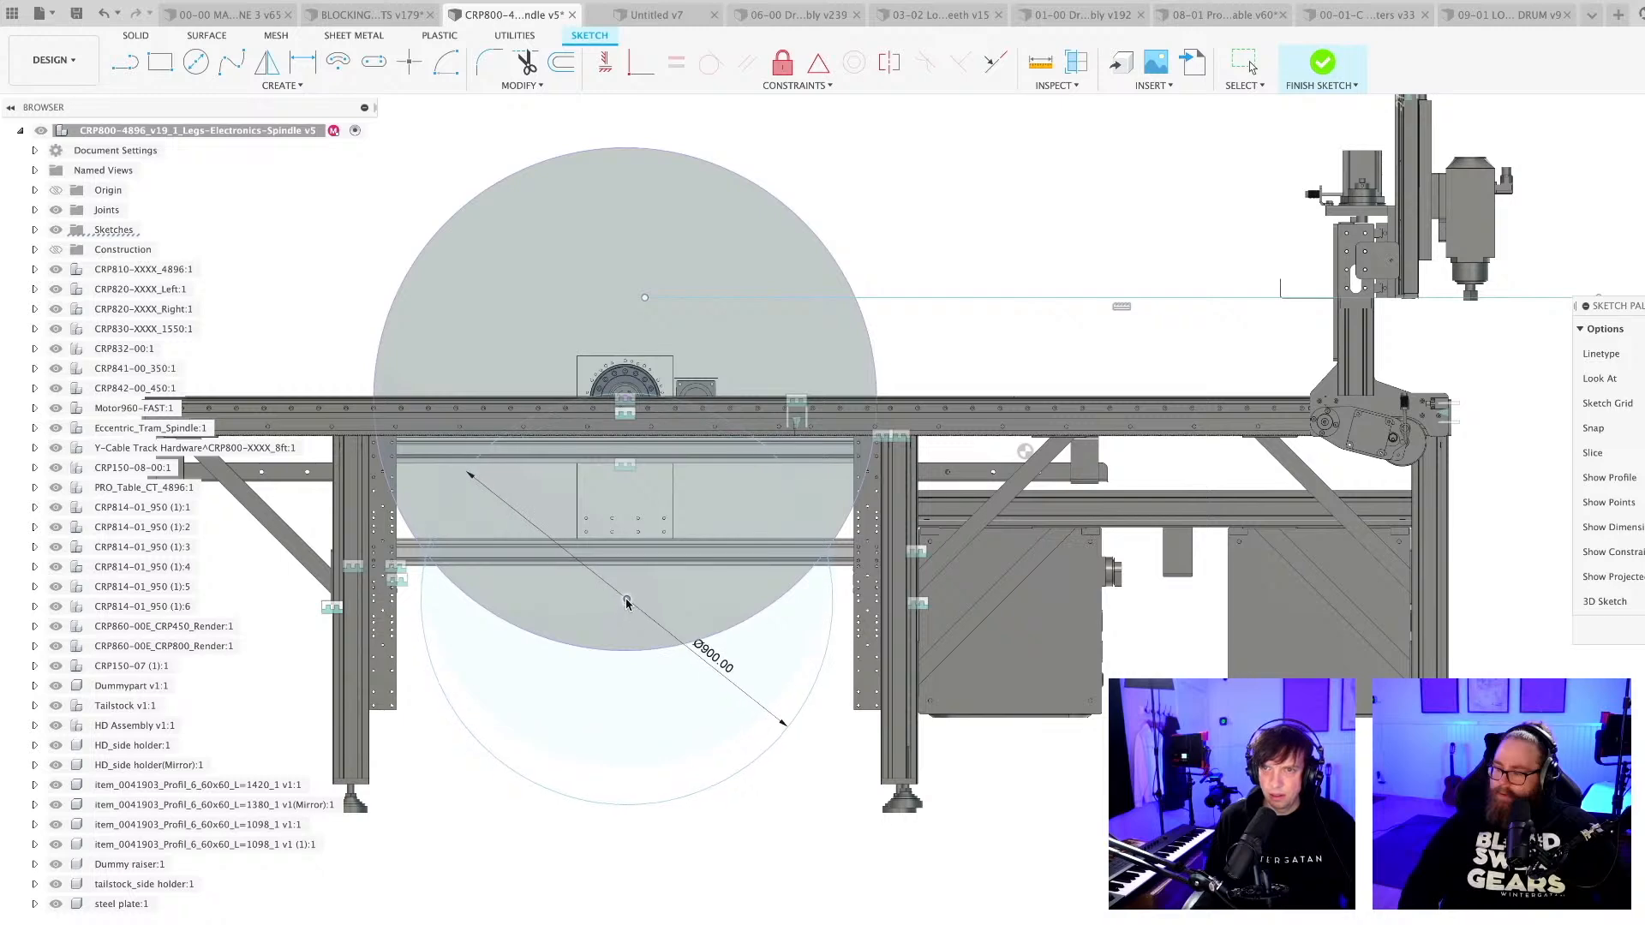
Examine the drum's spindle mount, the resized circle and the whole CNC frame, comparing the drum's height with the gantry.
{"action": "scroll", "coordinate": [638, 535], "scroll_direction": "up", "scroll_amount": 2}
{"action": "scroll", "coordinate": [523, 274], "scroll_direction": "up", "scroll_amount": 3}
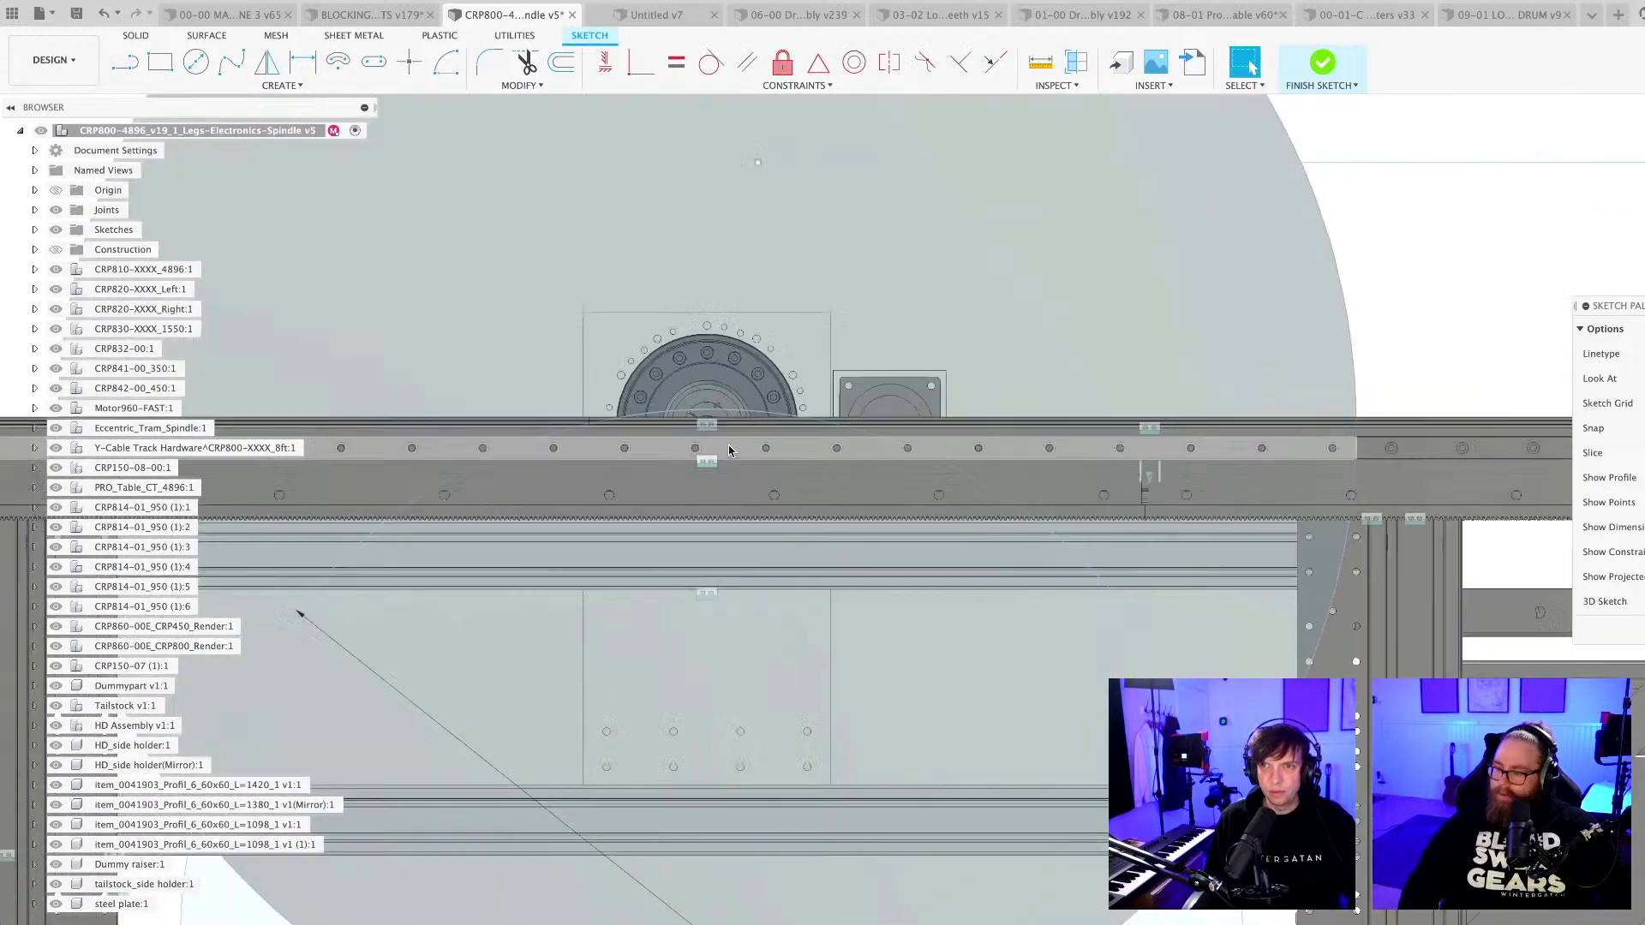
{"action": "scroll", "coordinate": [717, 358], "scroll_direction": "down", "scroll_amount": 5}
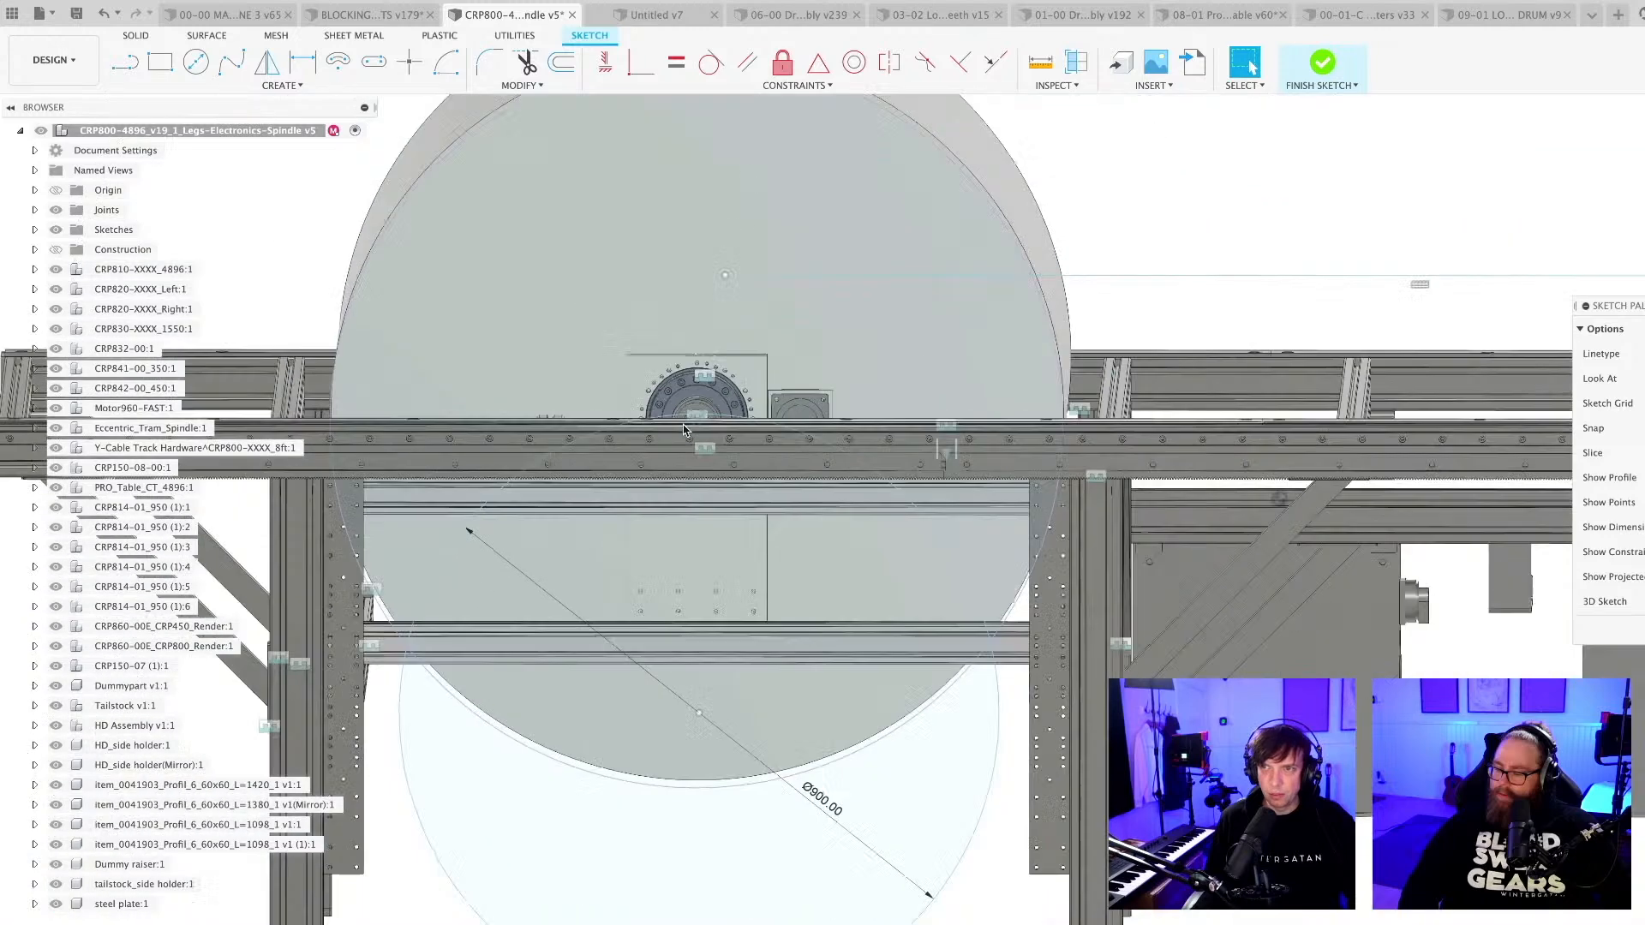
{"action": "scroll", "coordinate": [1384, 352], "scroll_direction": "up", "scroll_amount": 1}
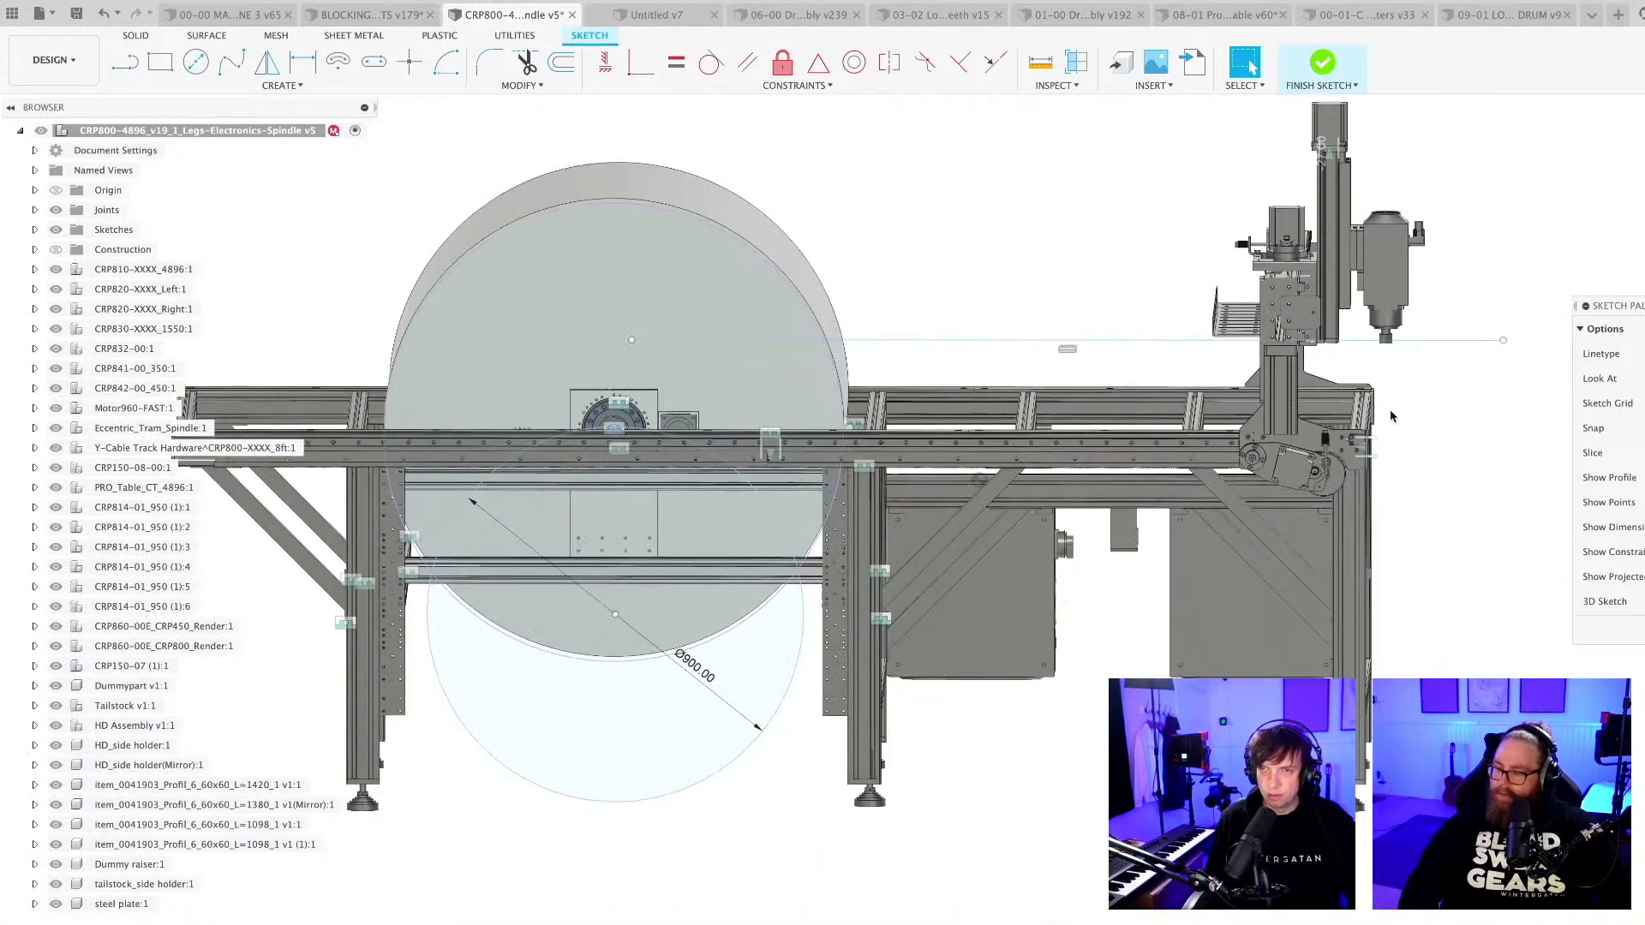
{"action": "scroll", "coordinate": [1391, 416], "scroll_direction": "down", "scroll_amount": 3}
{"action": "middle_click_drag", "start_coordinate": [1189, 639], "coordinate": [1058, 724], "text": "shift"}
{"action": "middle_click_drag", "start_coordinate": [1058, 724], "coordinate": [855, 821]}
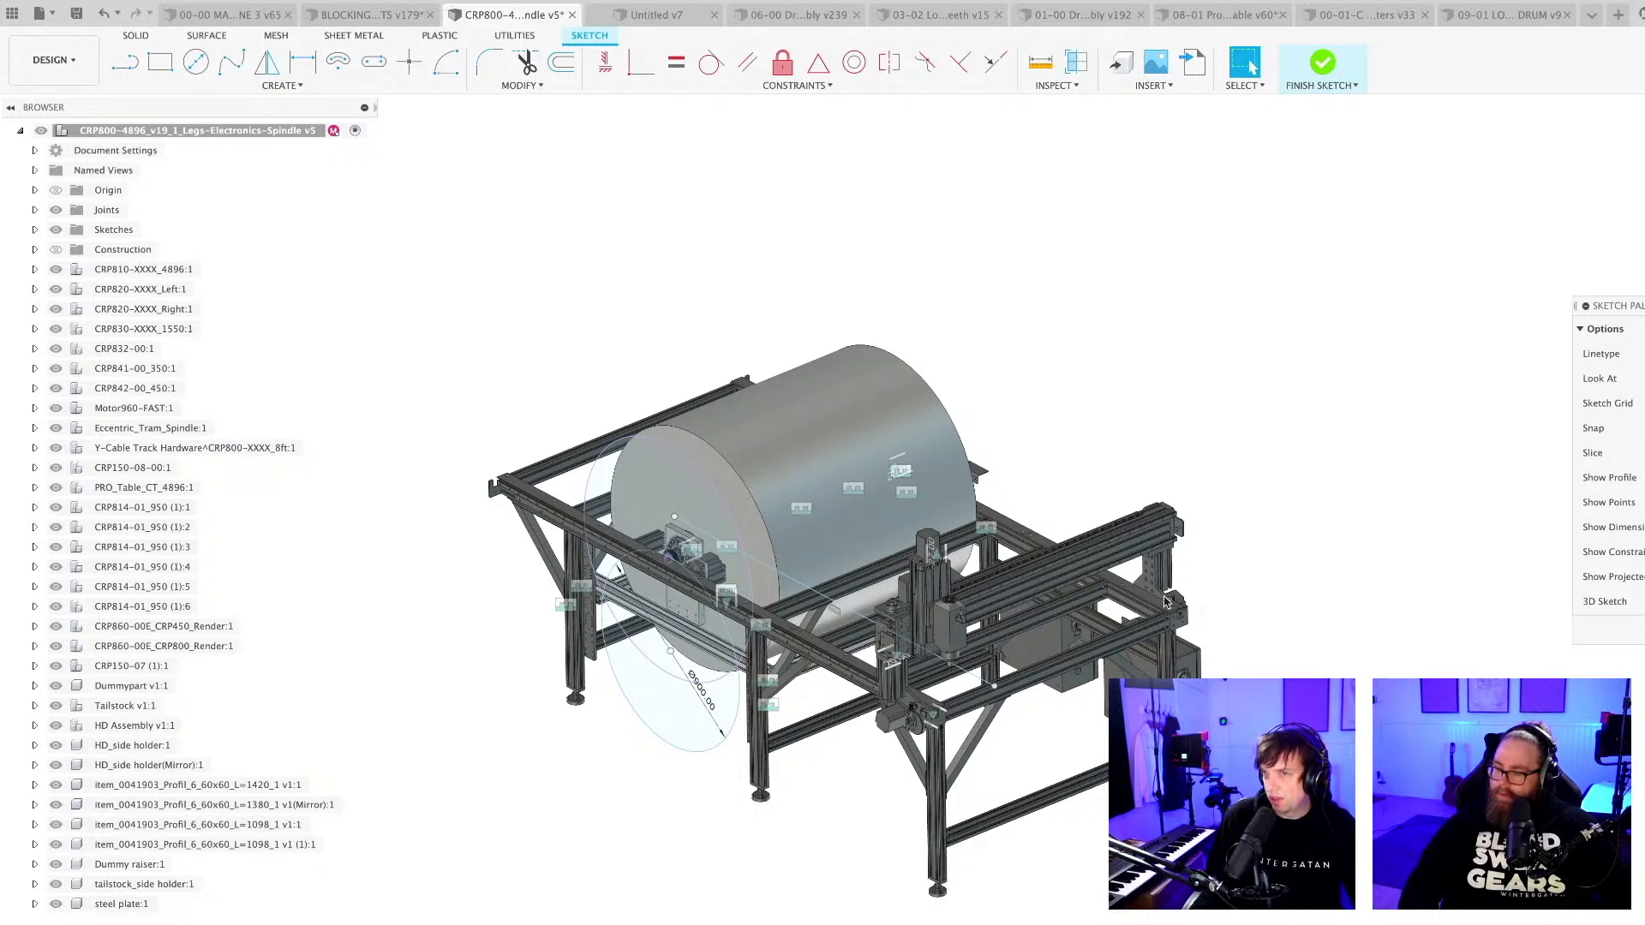
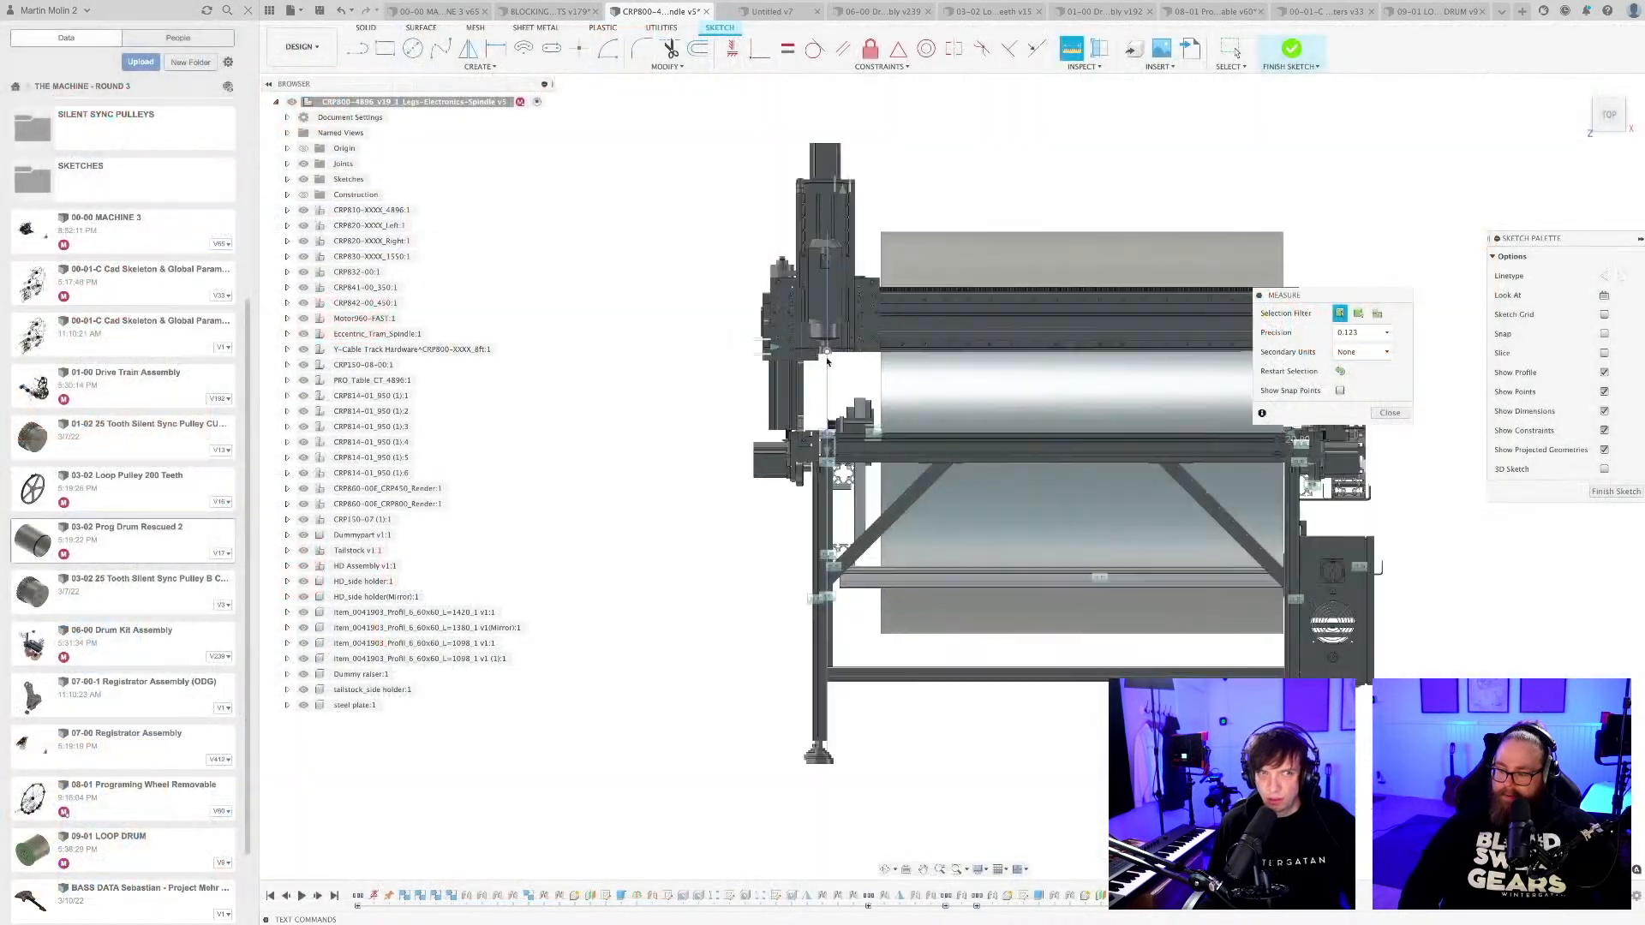
Measure between the tool face at the spindle tip and the end face of the large drum.
{"action": "scroll", "coordinate": [820, 346], "scroll_direction": "up", "scroll_amount": 10}
{"action": "left_click", "coordinate": [818, 296]}
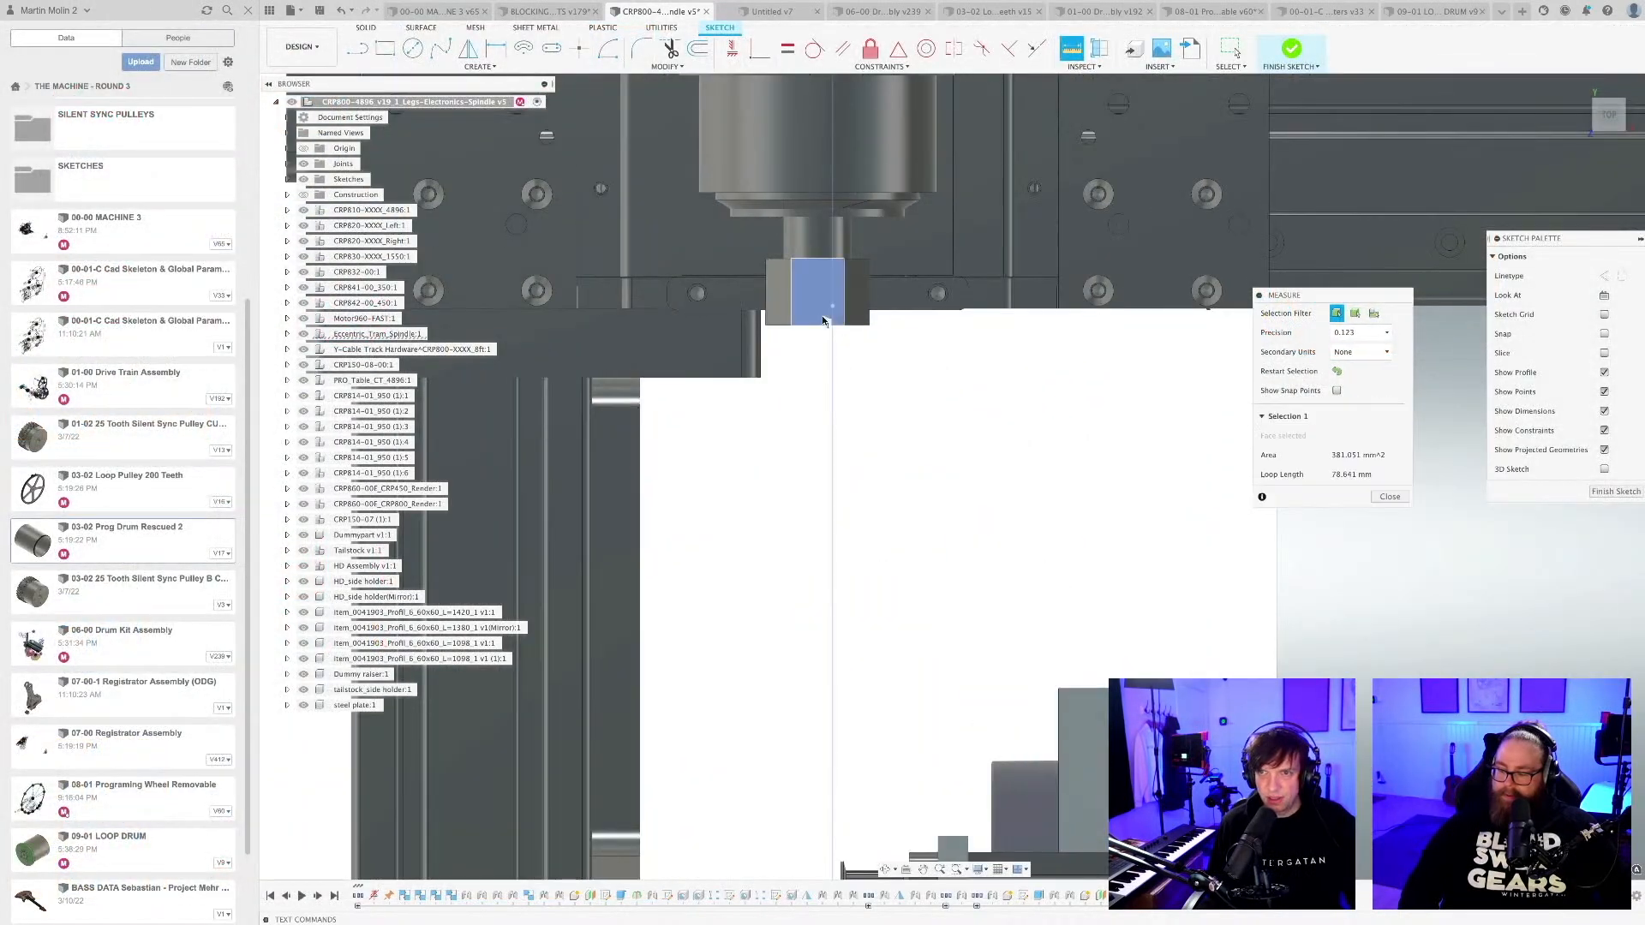
{"action": "scroll", "coordinate": [838, 442], "scroll_direction": "down", "scroll_amount": 8}
{"action": "scroll", "coordinate": [843, 443], "scroll_direction": "down", "scroll_amount": 6}
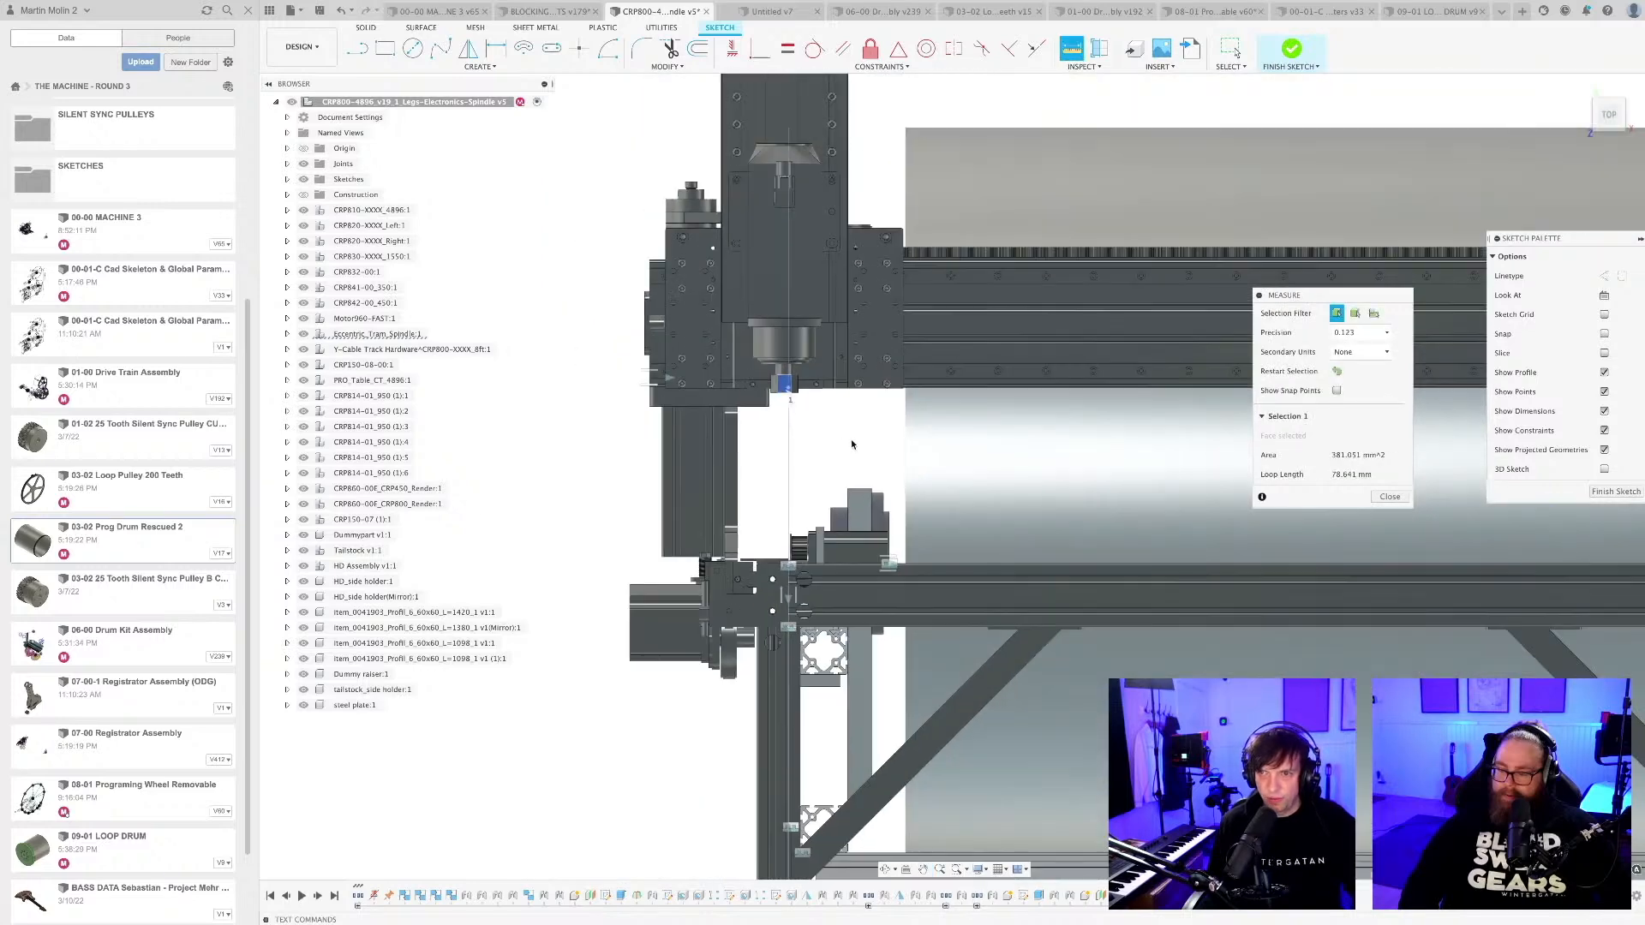
{"action": "middle_click_drag", "start_coordinate": [863, 444], "coordinate": [958, 467], "text": "shift"}
{"action": "left_click", "coordinate": [840, 332]}
{"action": "scroll", "coordinate": [868, 454], "scroll_direction": "down", "scroll_amount": 8}
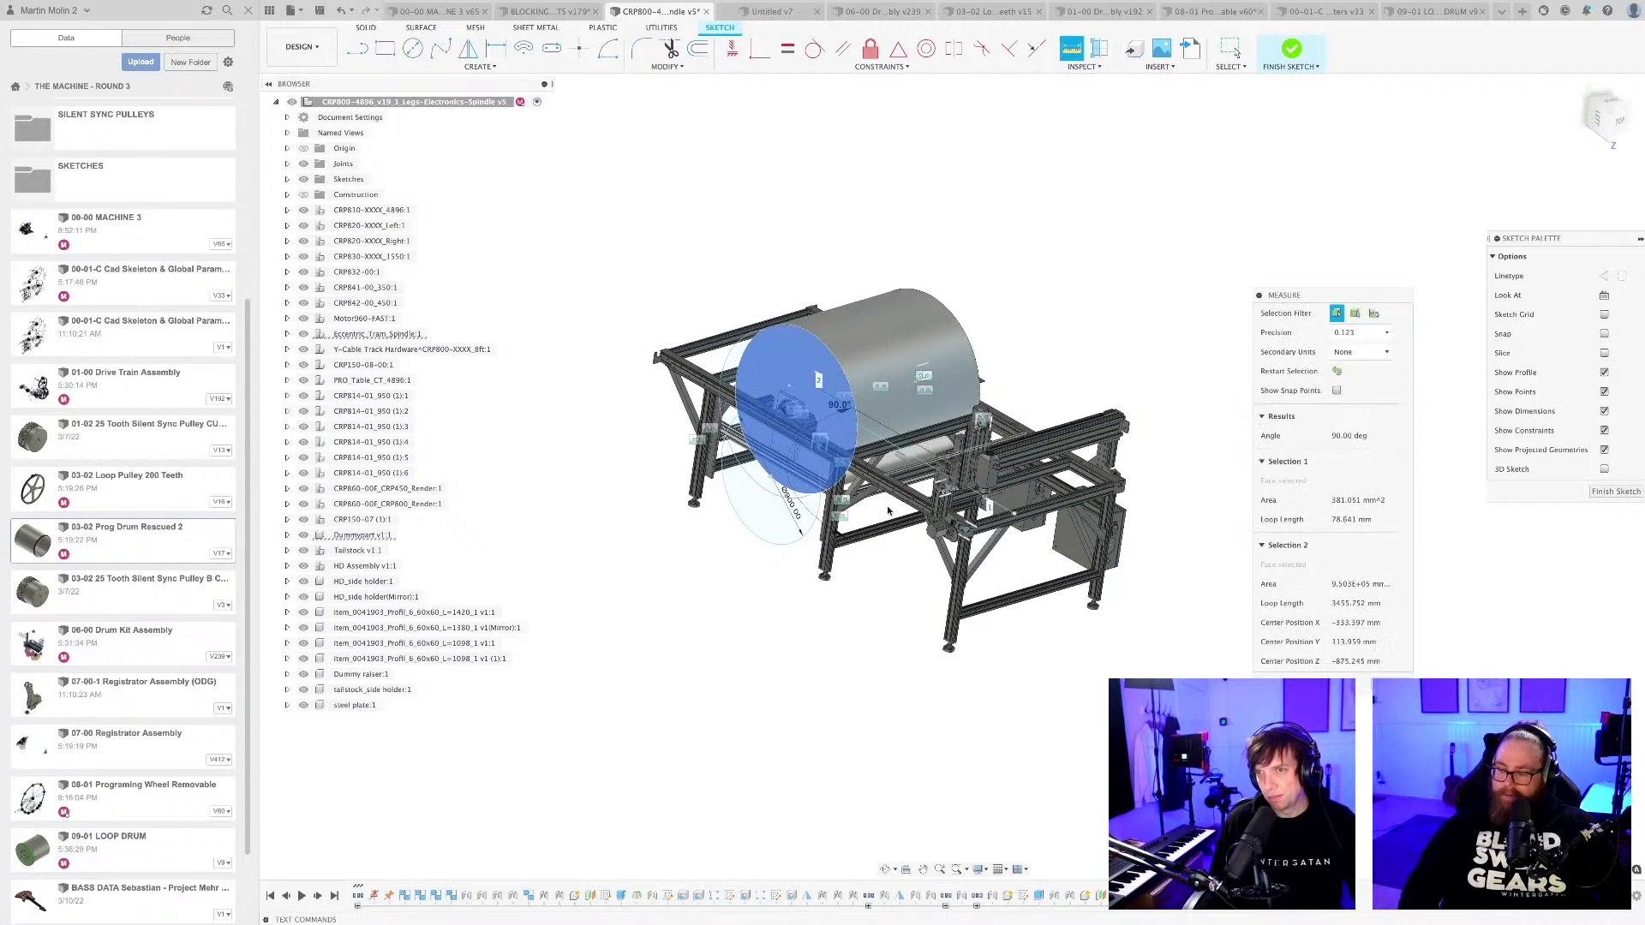
{"action": "left_click", "coordinate": [825, 591]}
Save the CRP800 frame design and switch to the 08-01 Programing Wheel Removable design.
{"action": "key", "text": "super+s"}
{"action": "key", "text": "Return"}
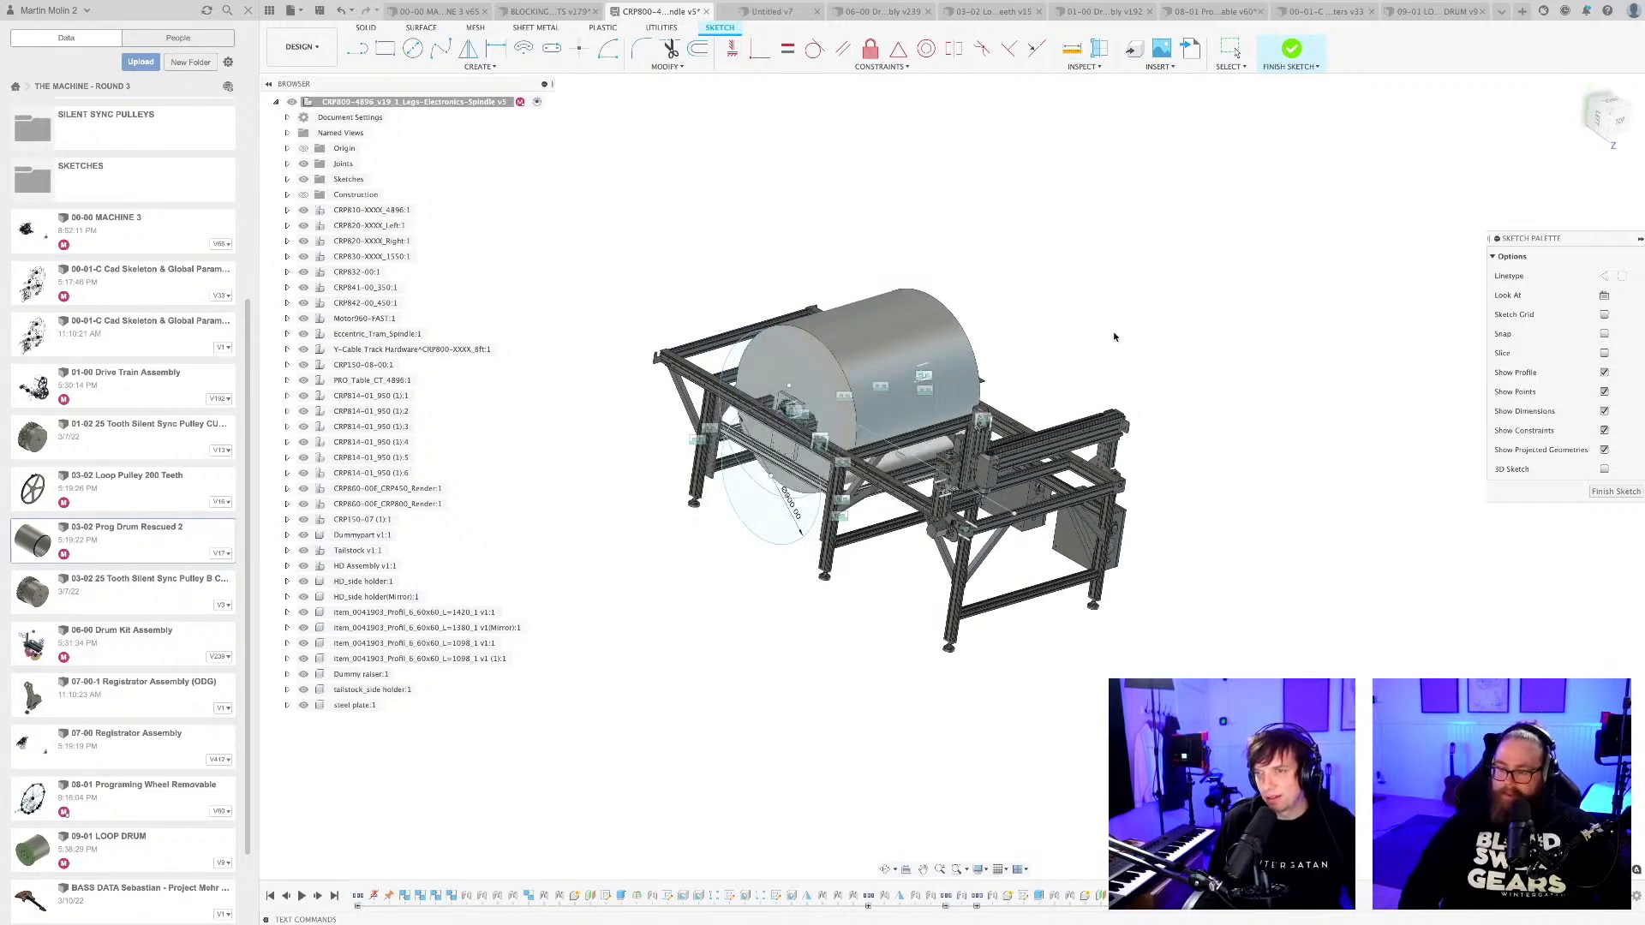
{"action": "mouse_move", "coordinate": [1116, 341]}
{"action": "middle_mouse_down", "text": "shift"}
{"action": "mouse_move", "coordinate": [1104, 308]}
{"action": "mouse_move", "coordinate": [1102, 342]}
{"action": "middle_mouse_up", "text": "shift"}
{"action": "middle_click_drag", "start_coordinate": [1101, 343], "coordinate": [1165, 603]}
{"action": "left_click", "coordinate": [1208, 12]}
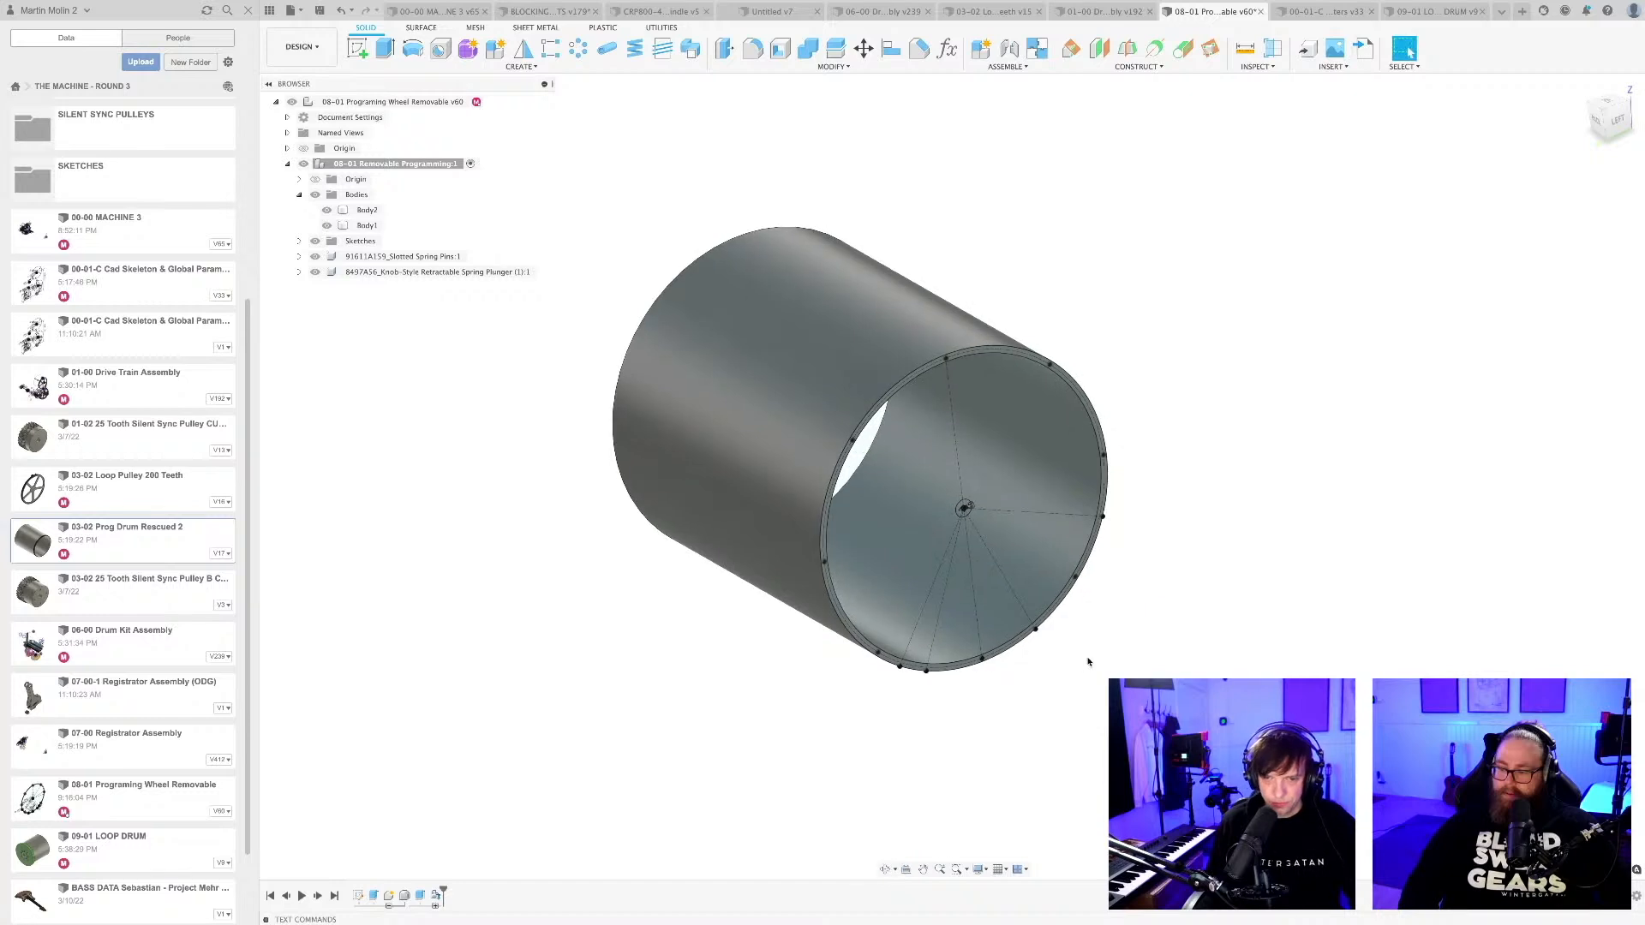
Try to measure the nose length of the knob-style retractable spring plunger at the drum's centre.
{"action": "scroll", "coordinate": [1071, 670], "scroll_direction": "up", "scroll_amount": 5}
{"action": "key", "text": "Escape"}
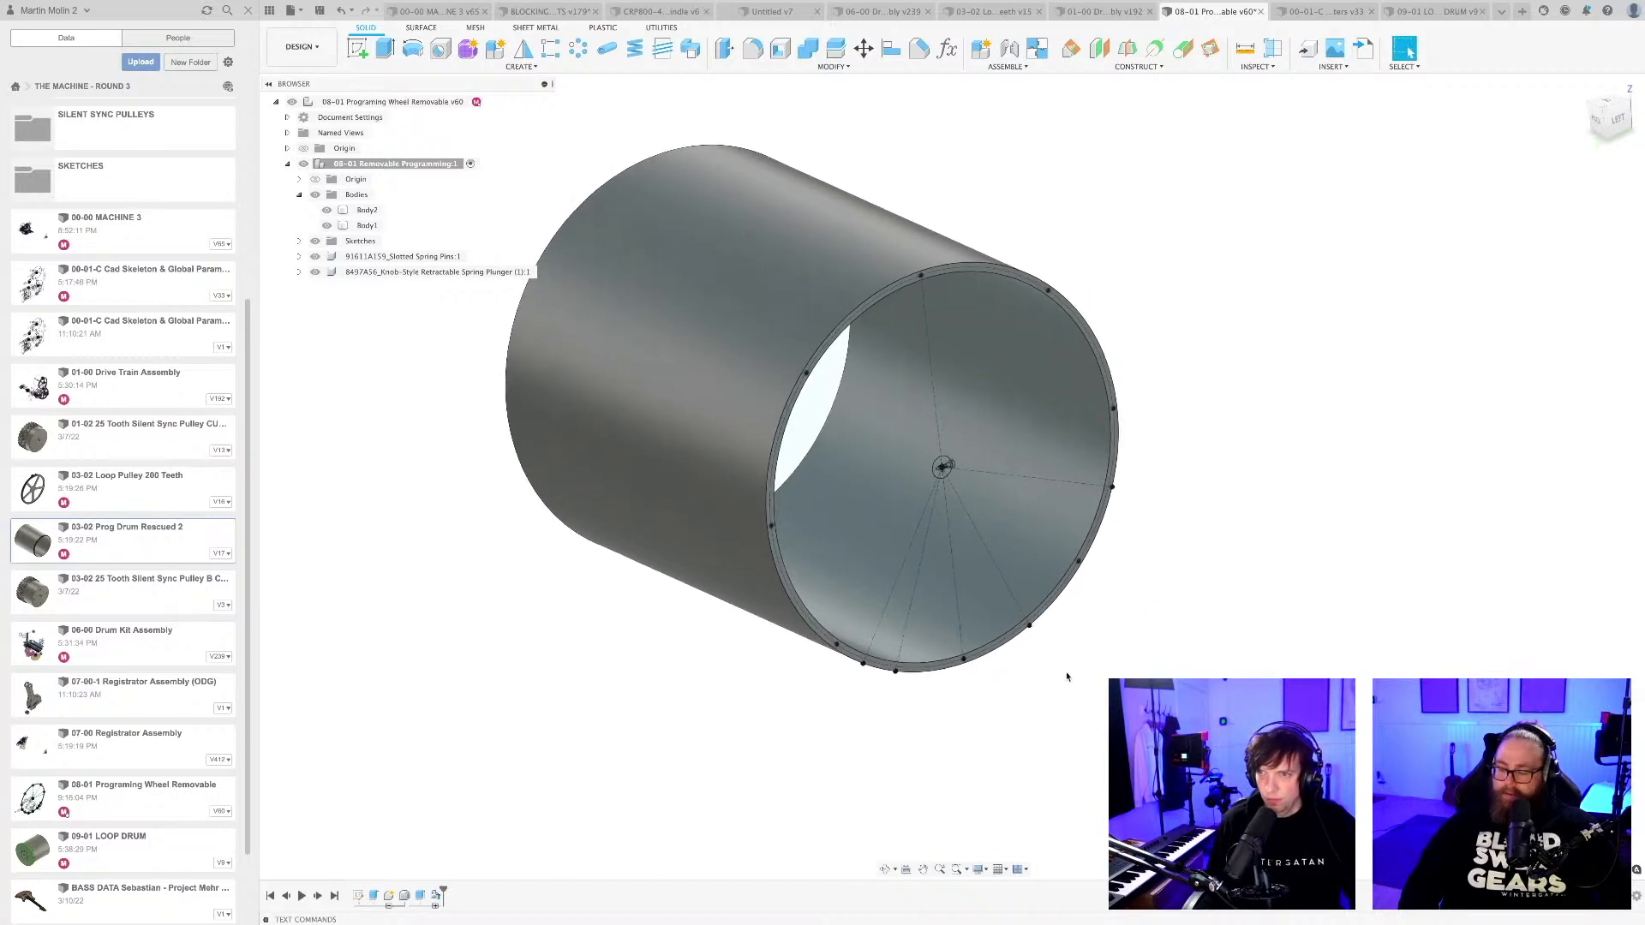
{"action": "scroll", "coordinate": [940, 477], "scroll_direction": "up", "scroll_amount": 10}
{"action": "scroll", "coordinate": [940, 478], "scroll_direction": "up", "scroll_amount": 5}
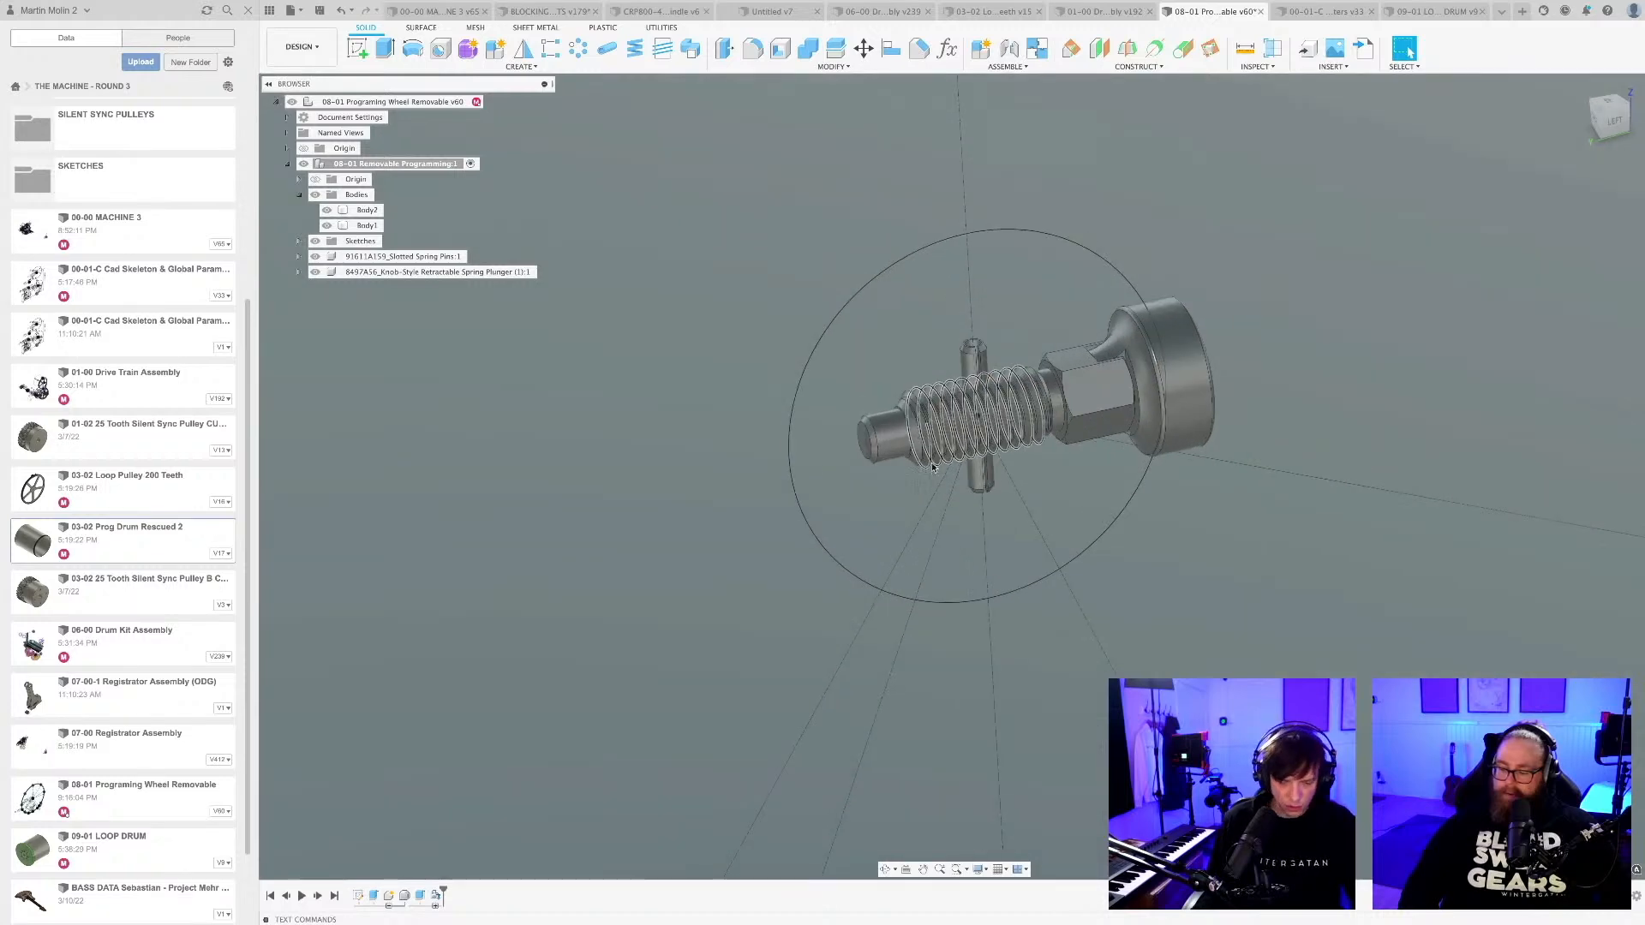
{"action": "key", "text": "i"}
{"action": "scroll", "coordinate": [933, 467], "scroll_direction": "up", "scroll_amount": 8}
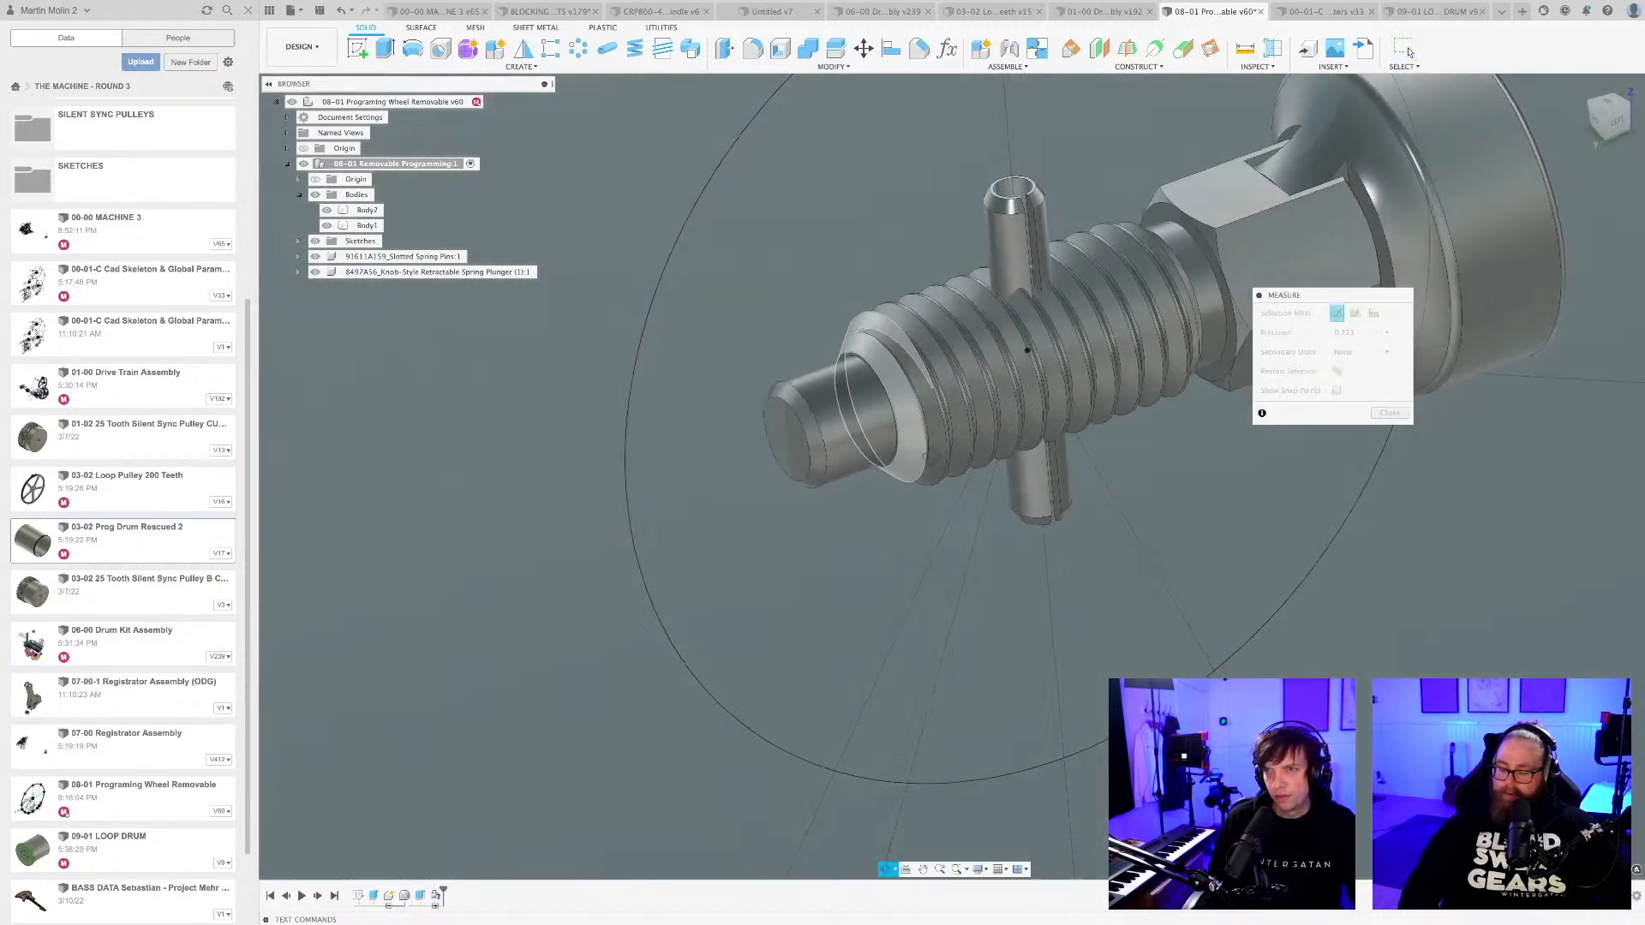
{"action": "scroll", "coordinate": [827, 334], "scroll_direction": "up", "scroll_amount": 6}
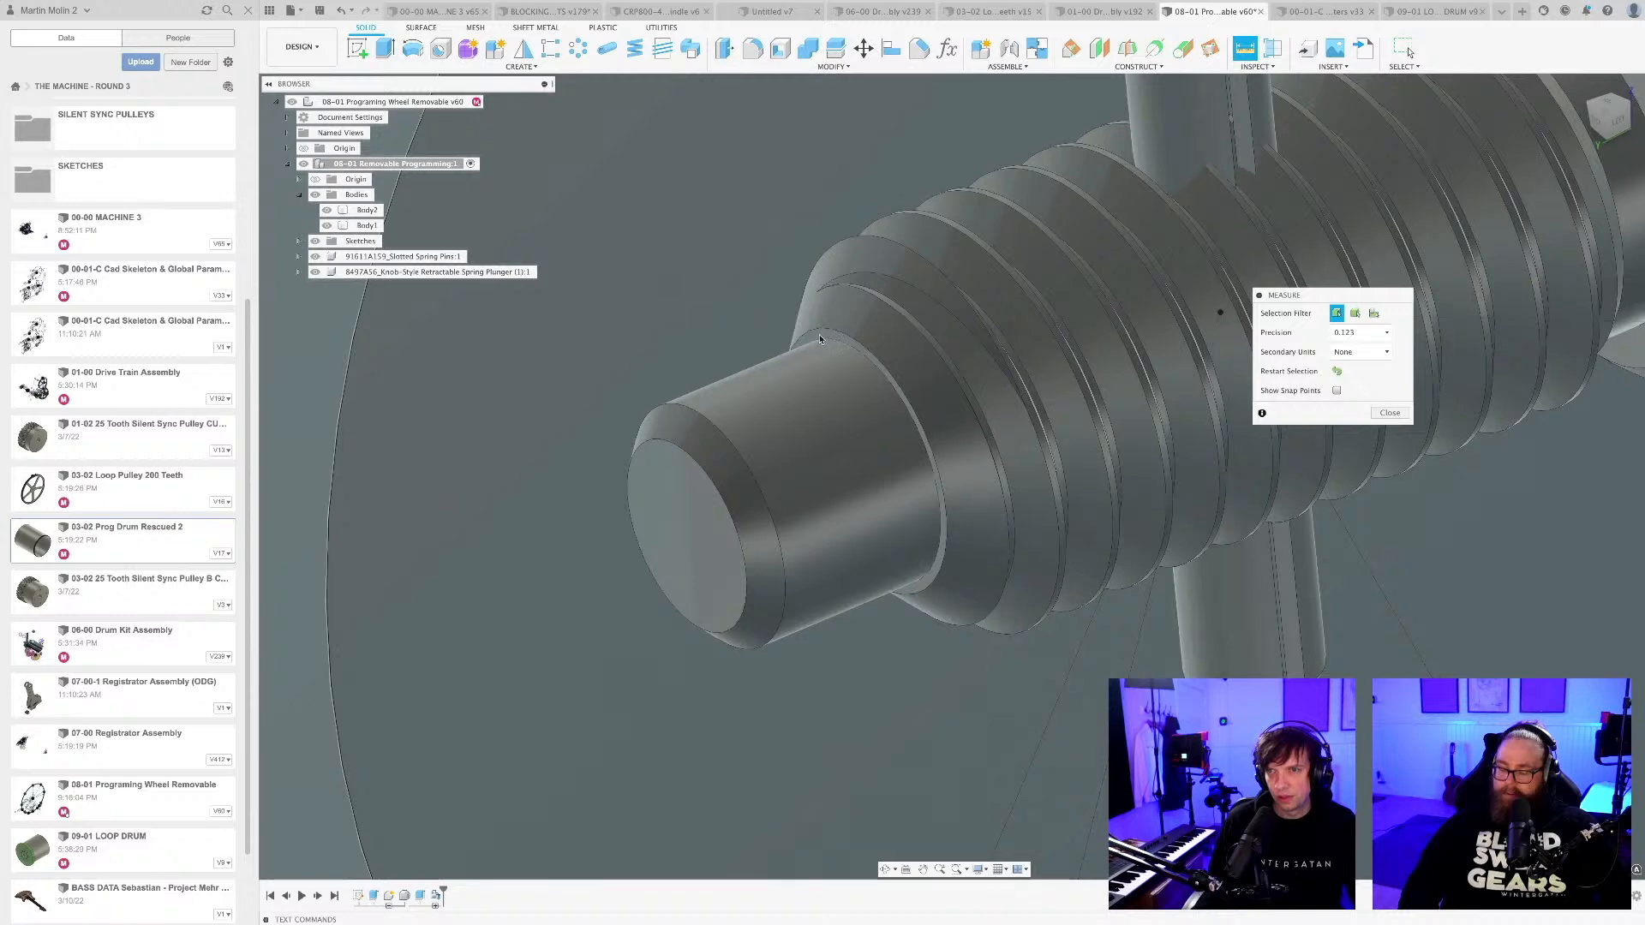
{"action": "left_click", "coordinate": [820, 335]}
{"action": "key", "text": "Escape"}
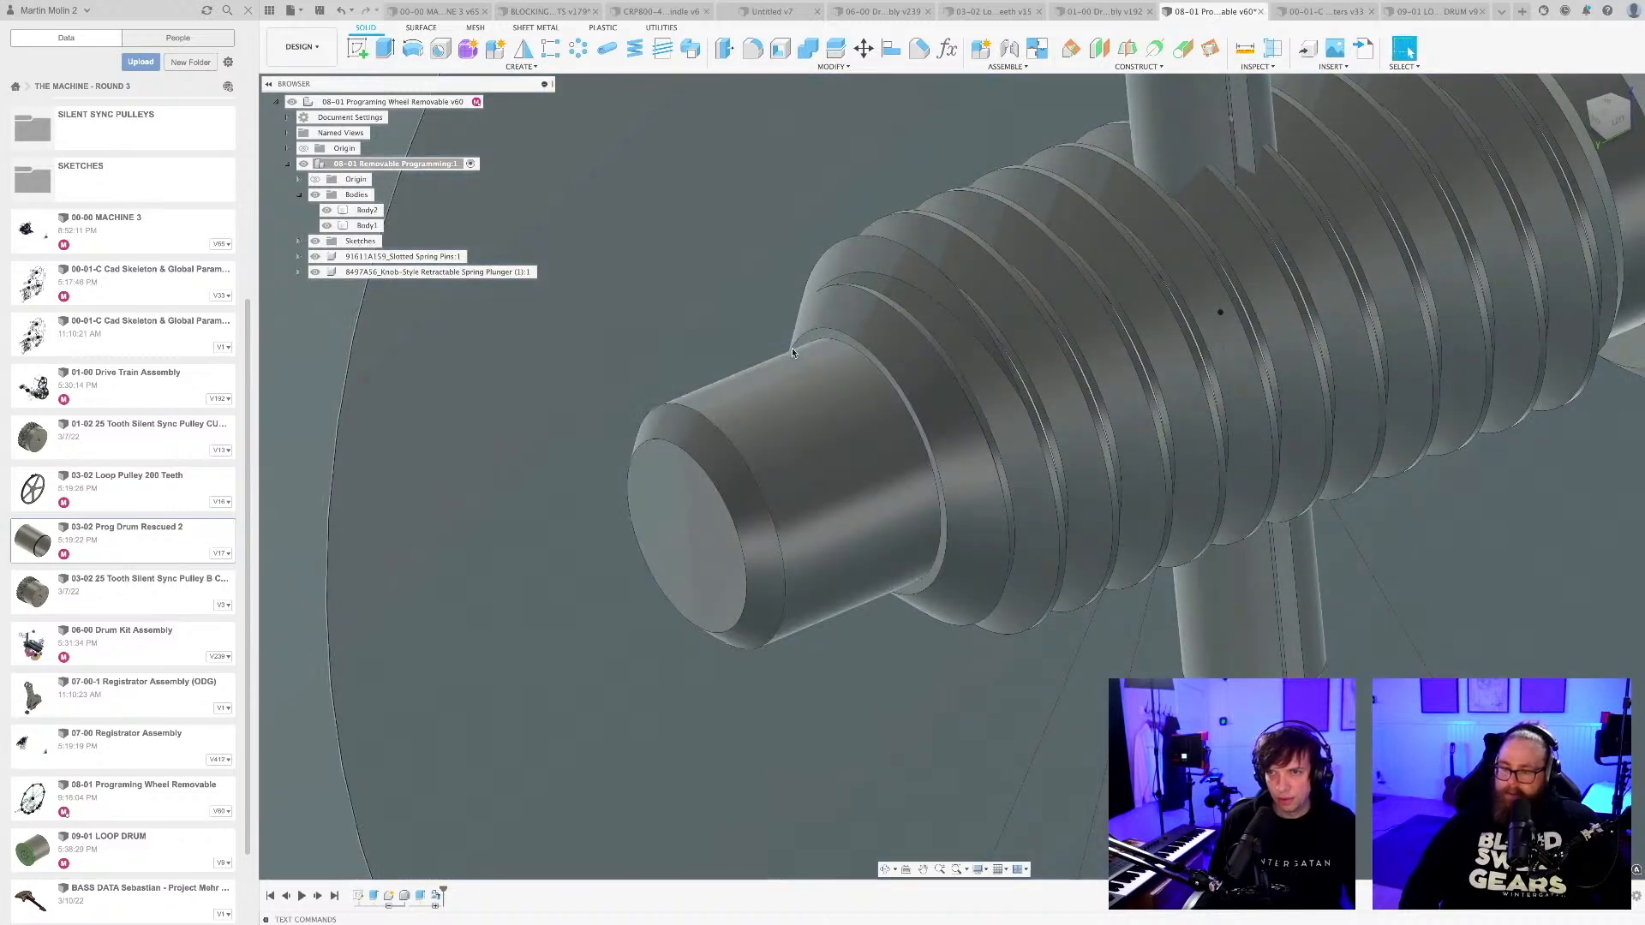
{"action": "key", "text": "i"}
{"action": "left_click", "coordinate": [818, 335]}
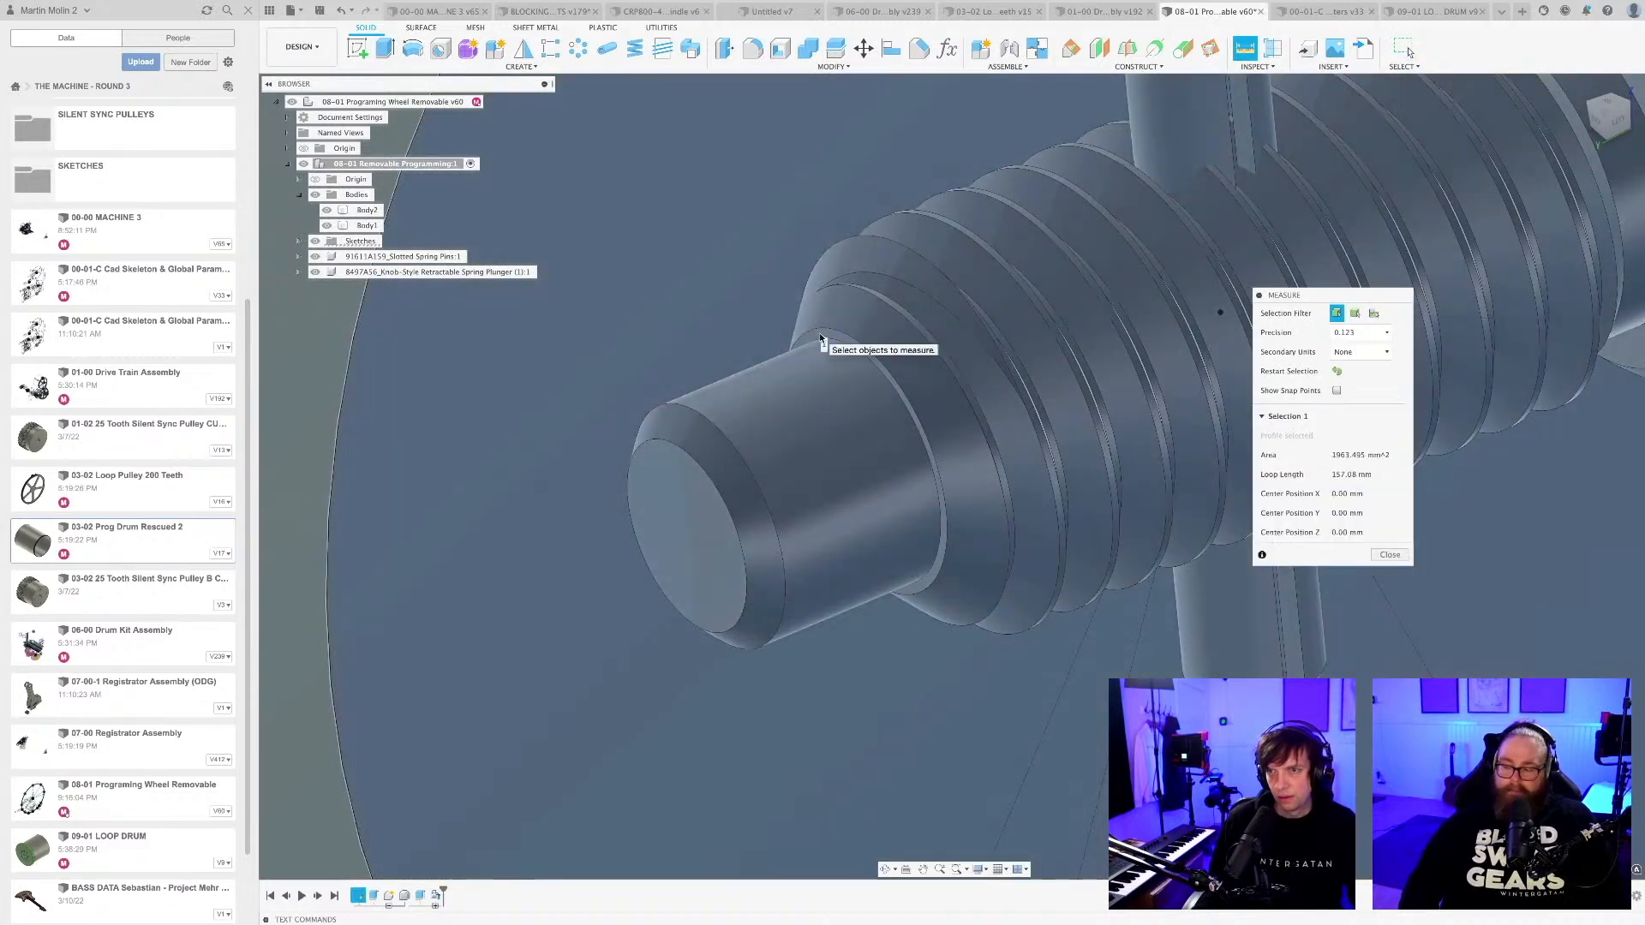
{"action": "left_click", "coordinate": [697, 483]}
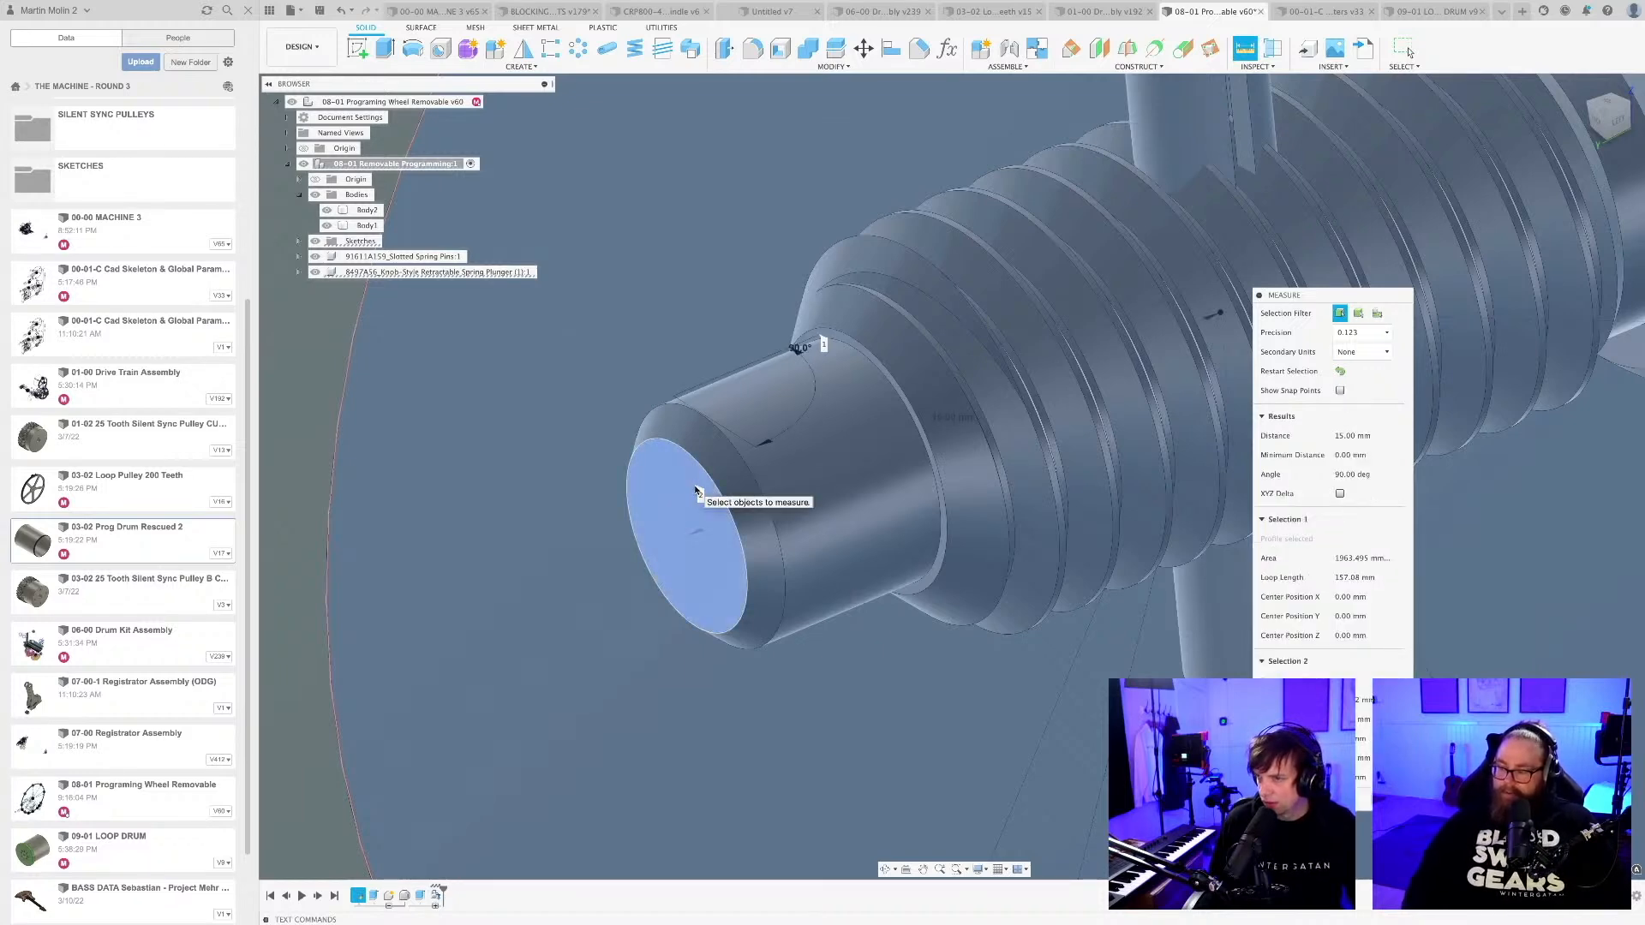
{"action": "key", "text": "Escape"}
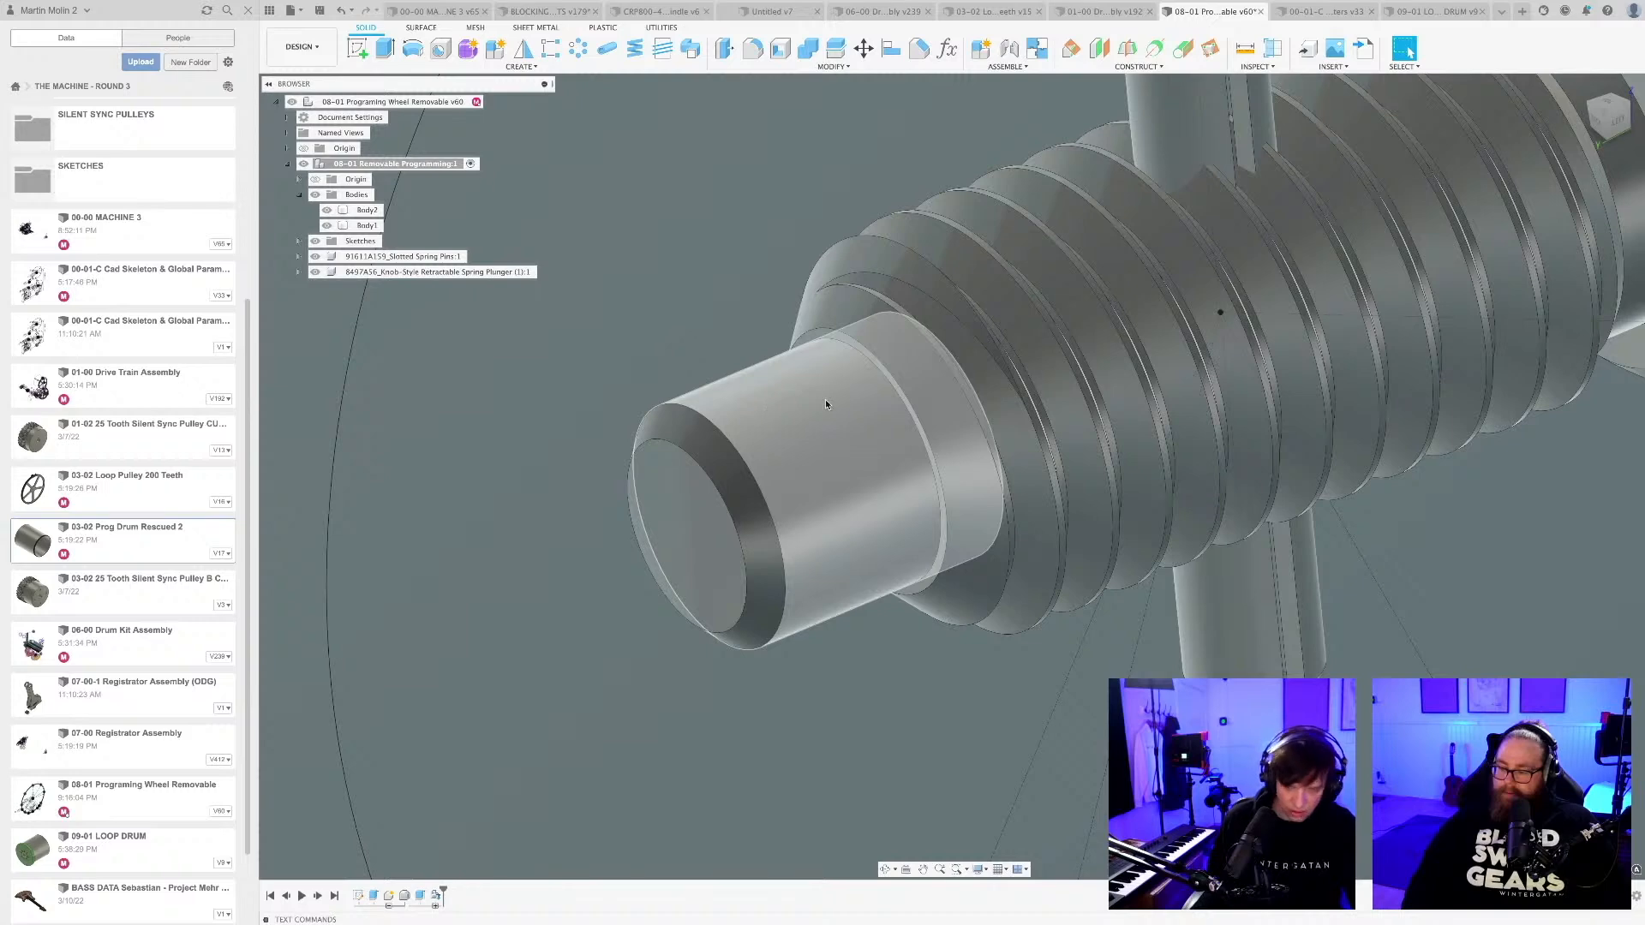
Measure the distance from the ring face at the base of the spring plunger's nose to its tip face.
{"action": "key", "text": "i"}
{"action": "scroll", "coordinate": [824, 343], "scroll_direction": "up", "scroll_amount": 5}
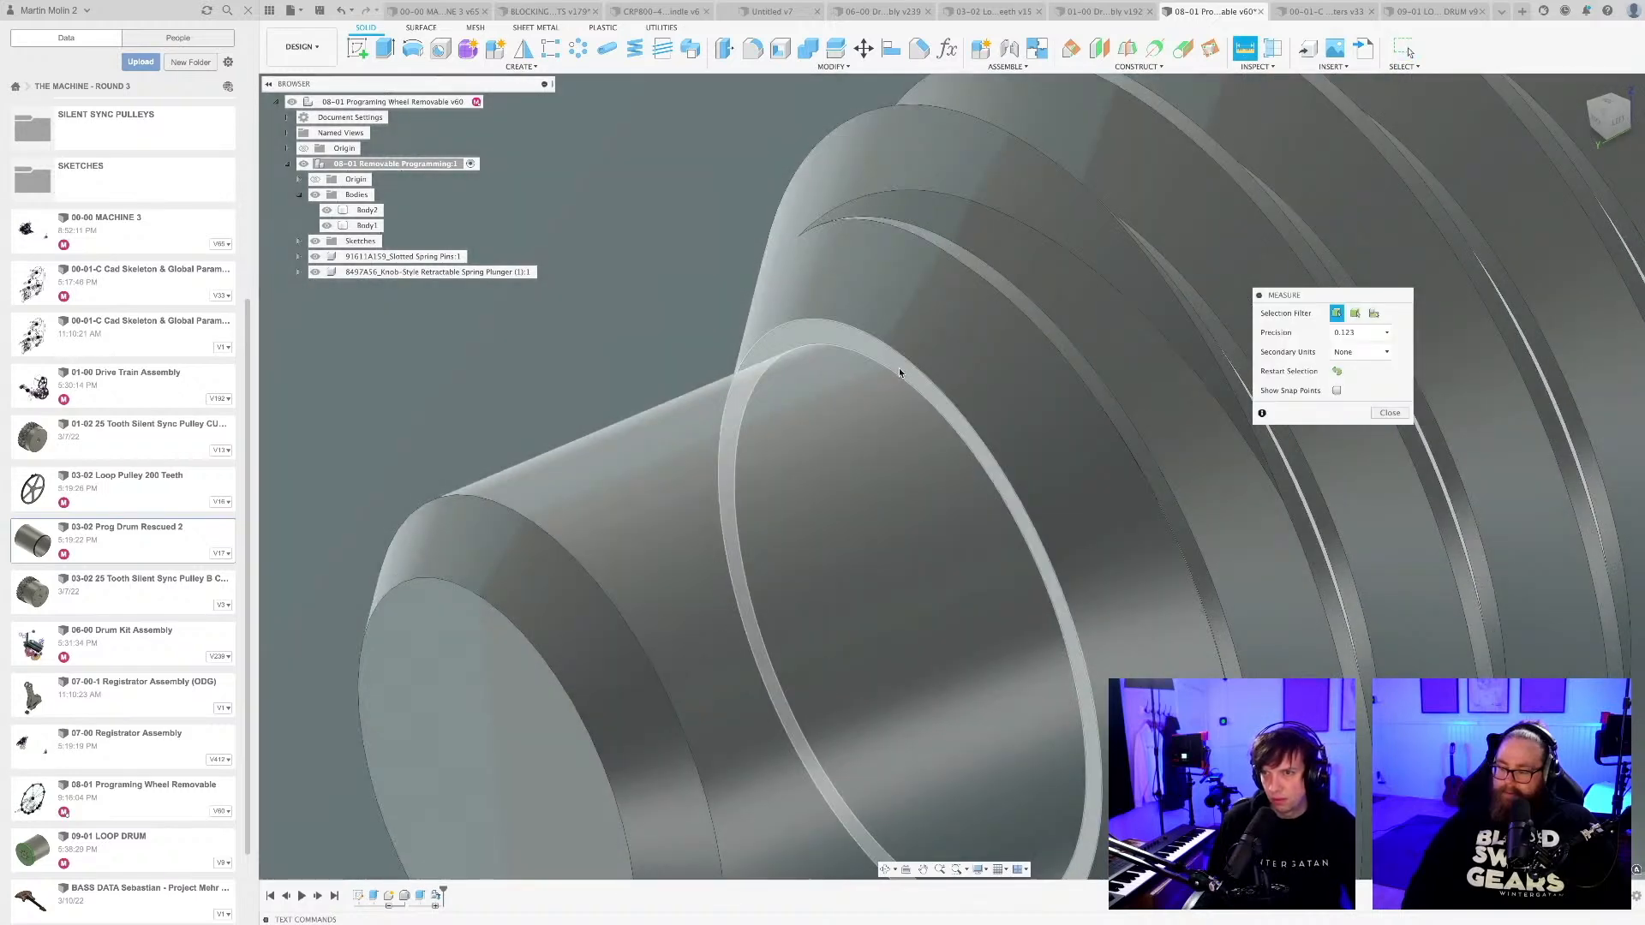
{"action": "left_click", "coordinate": [898, 368]}
{"action": "left_click", "coordinate": [519, 711]}
{"action": "scroll", "coordinate": [658, 557], "scroll_direction": "down", "scroll_amount": 10}
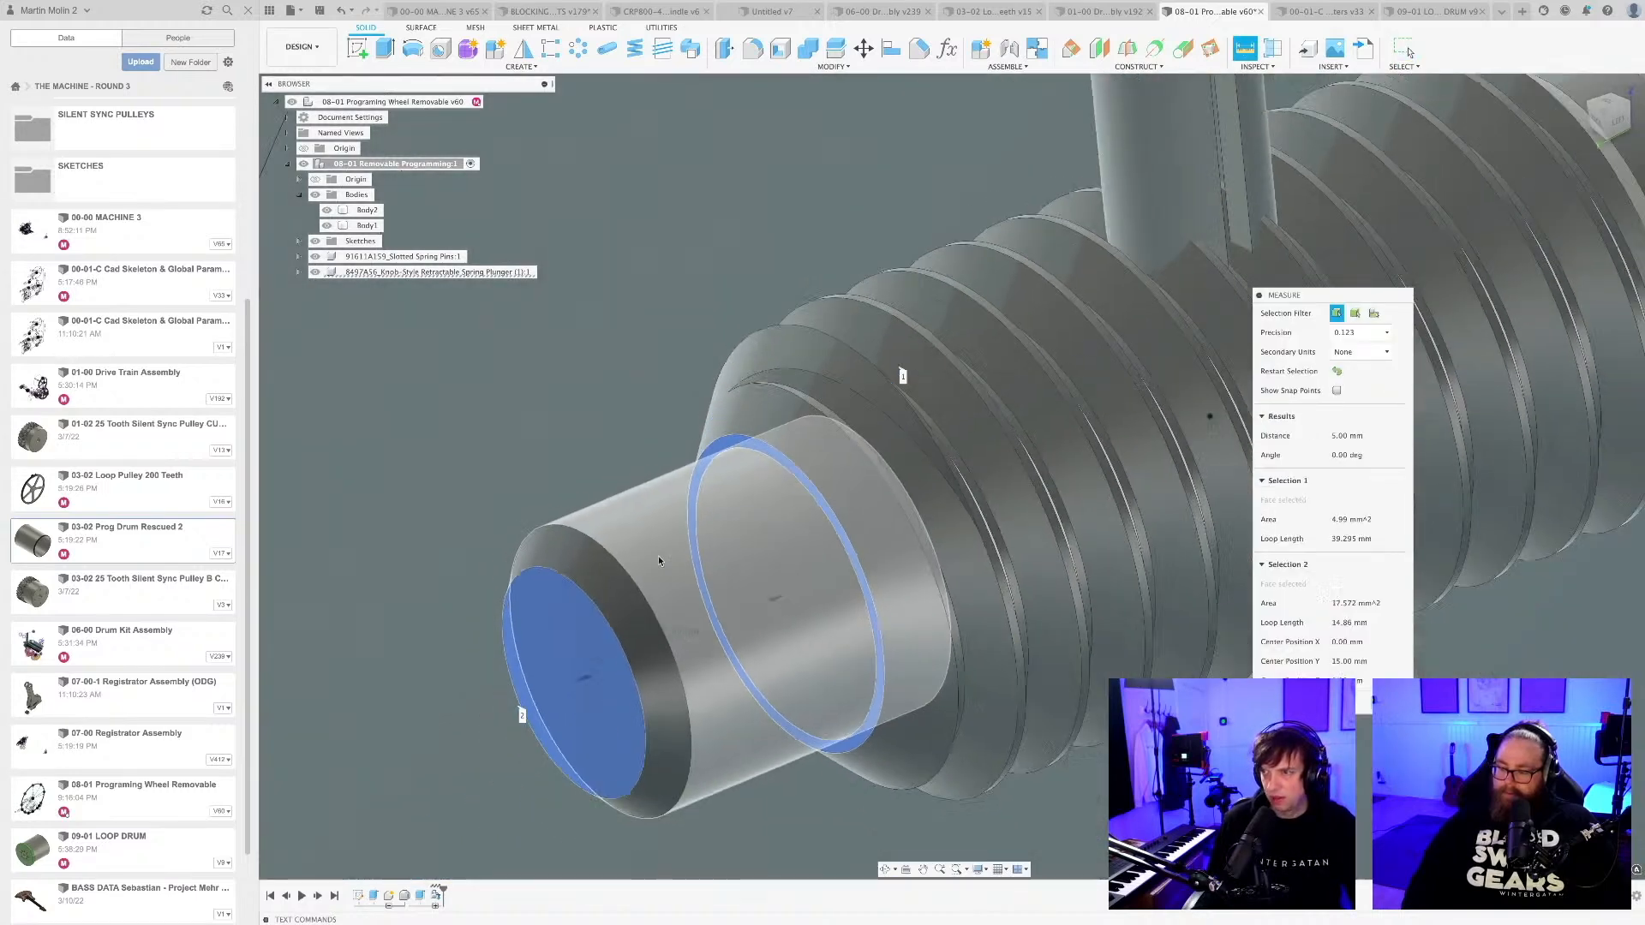
{"action": "scroll", "coordinate": [660, 557], "scroll_direction": "down", "scroll_amount": 10}
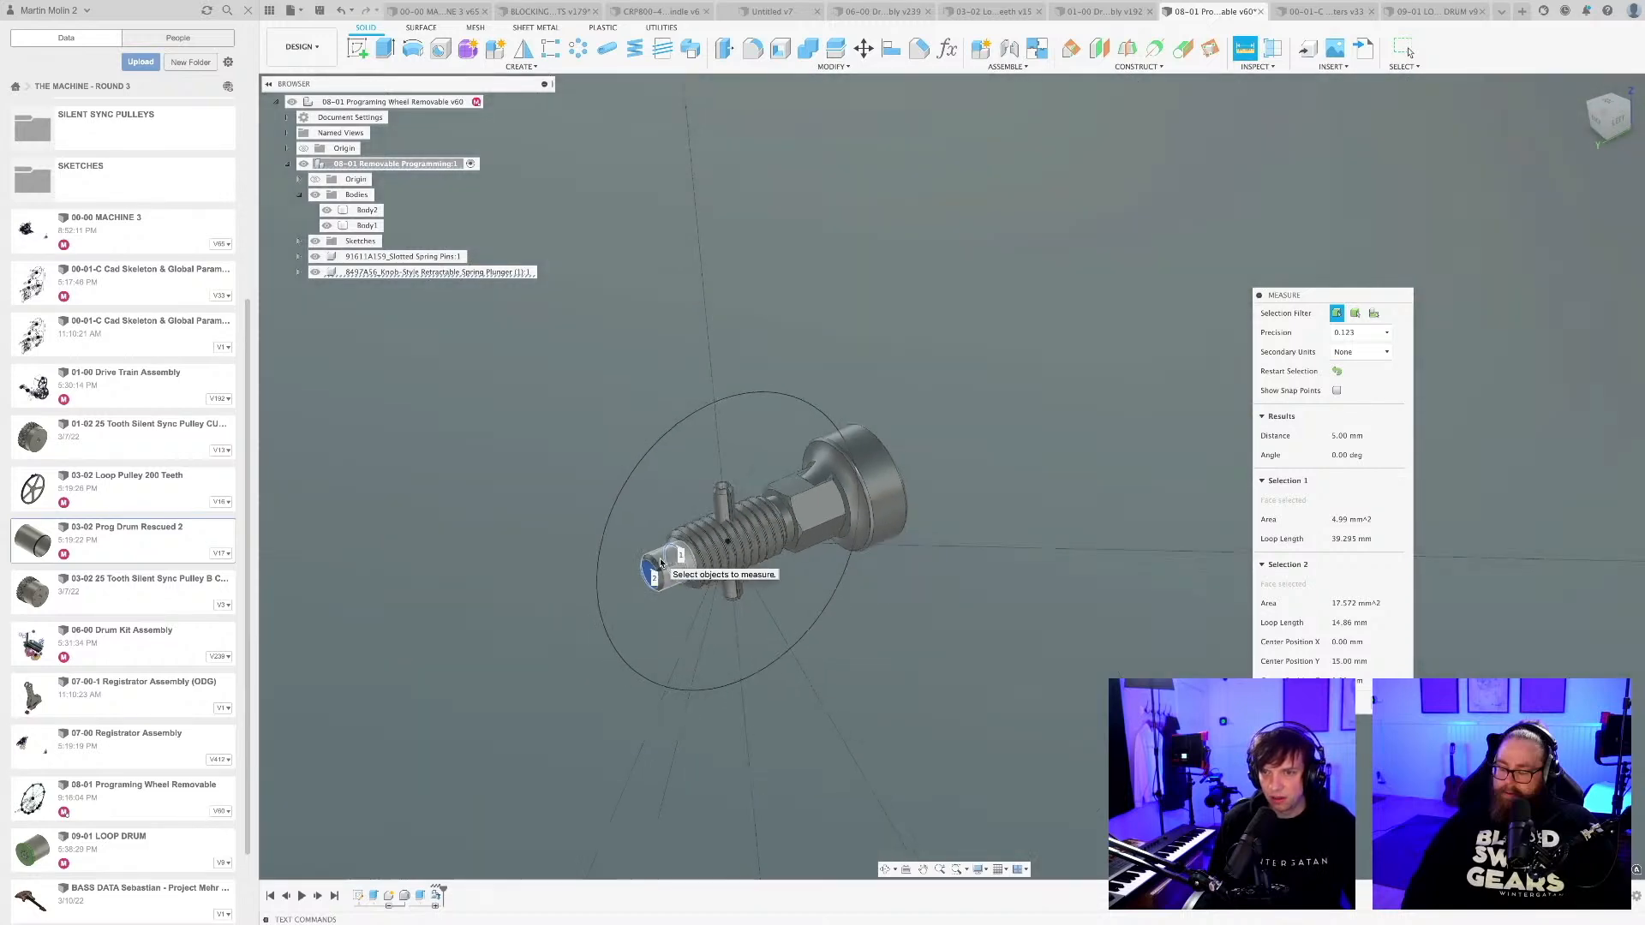
{"action": "key", "text": "Escape"}
Set up an 8 mm deep cut extrude of the hole circle on the near-vertical radial line in the drum's end rim.
{"action": "scroll", "coordinate": [662, 560], "scroll_direction": "down", "scroll_amount": 6}
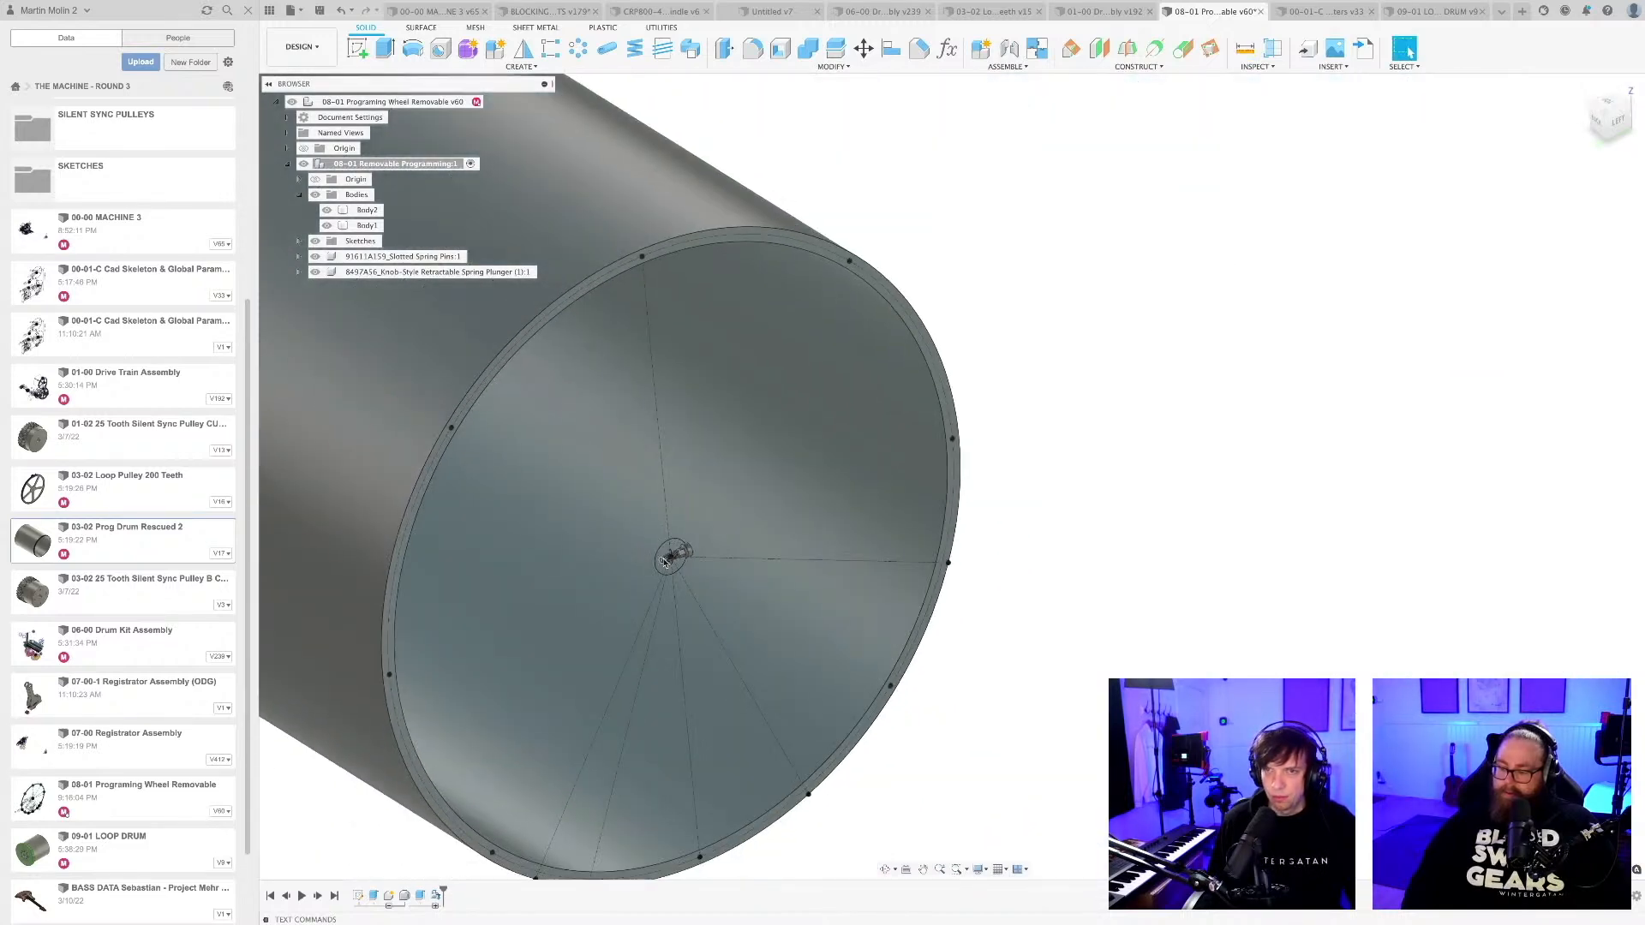
{"action": "middle_click_drag", "start_coordinate": [663, 560], "coordinate": [912, 539]}
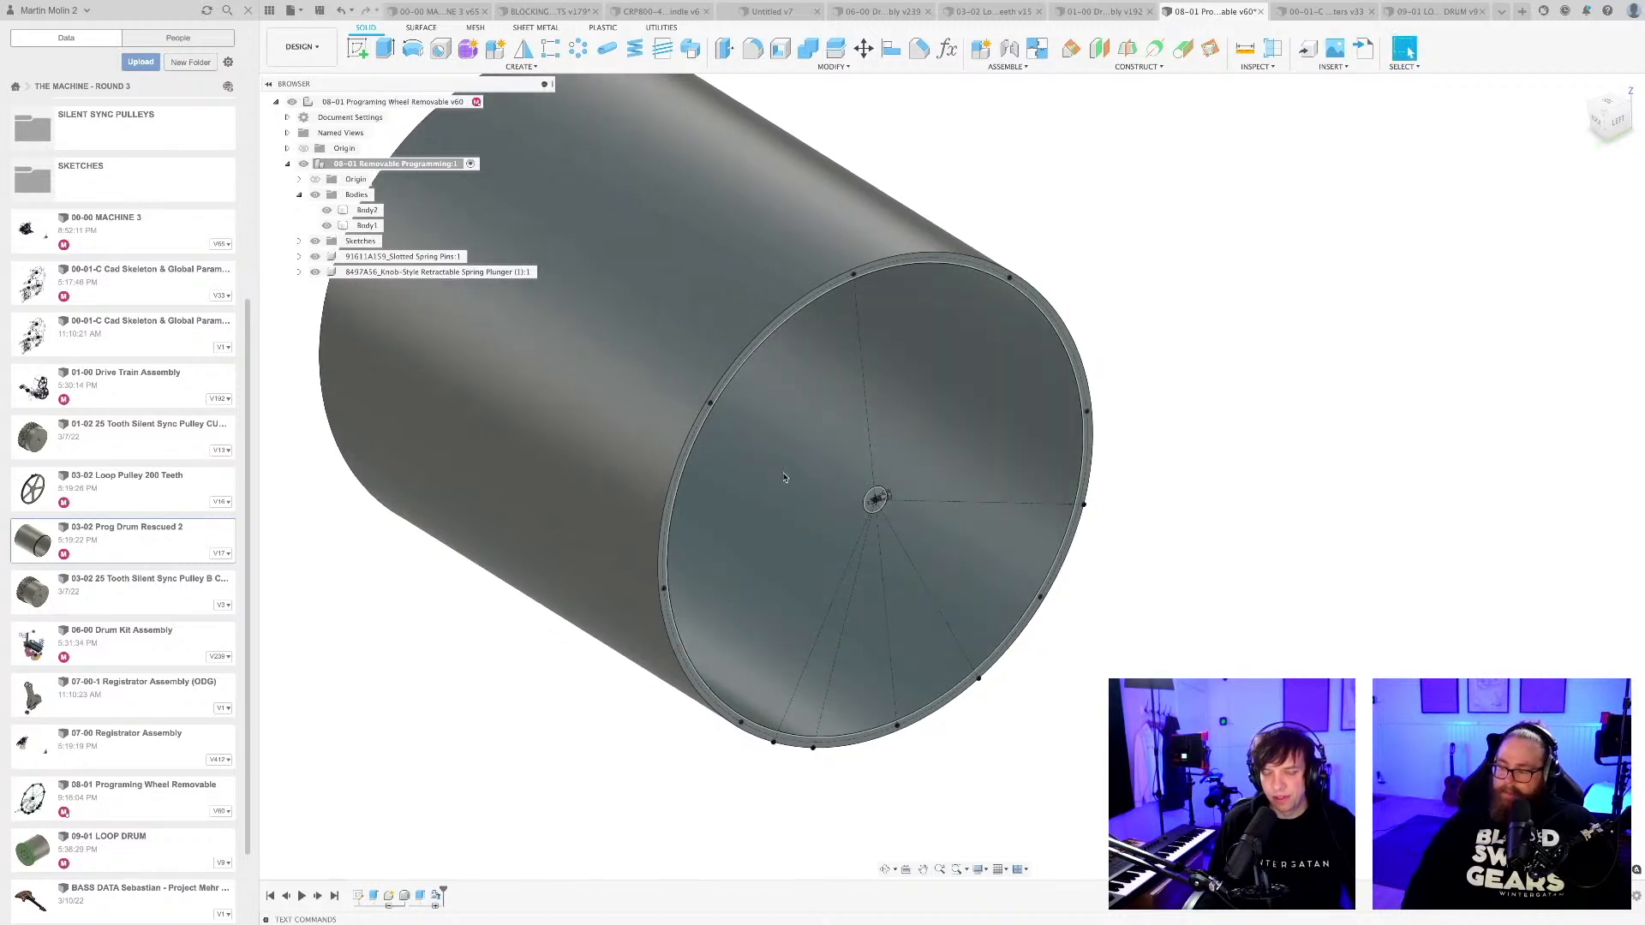
{"action": "key", "text": "e"}
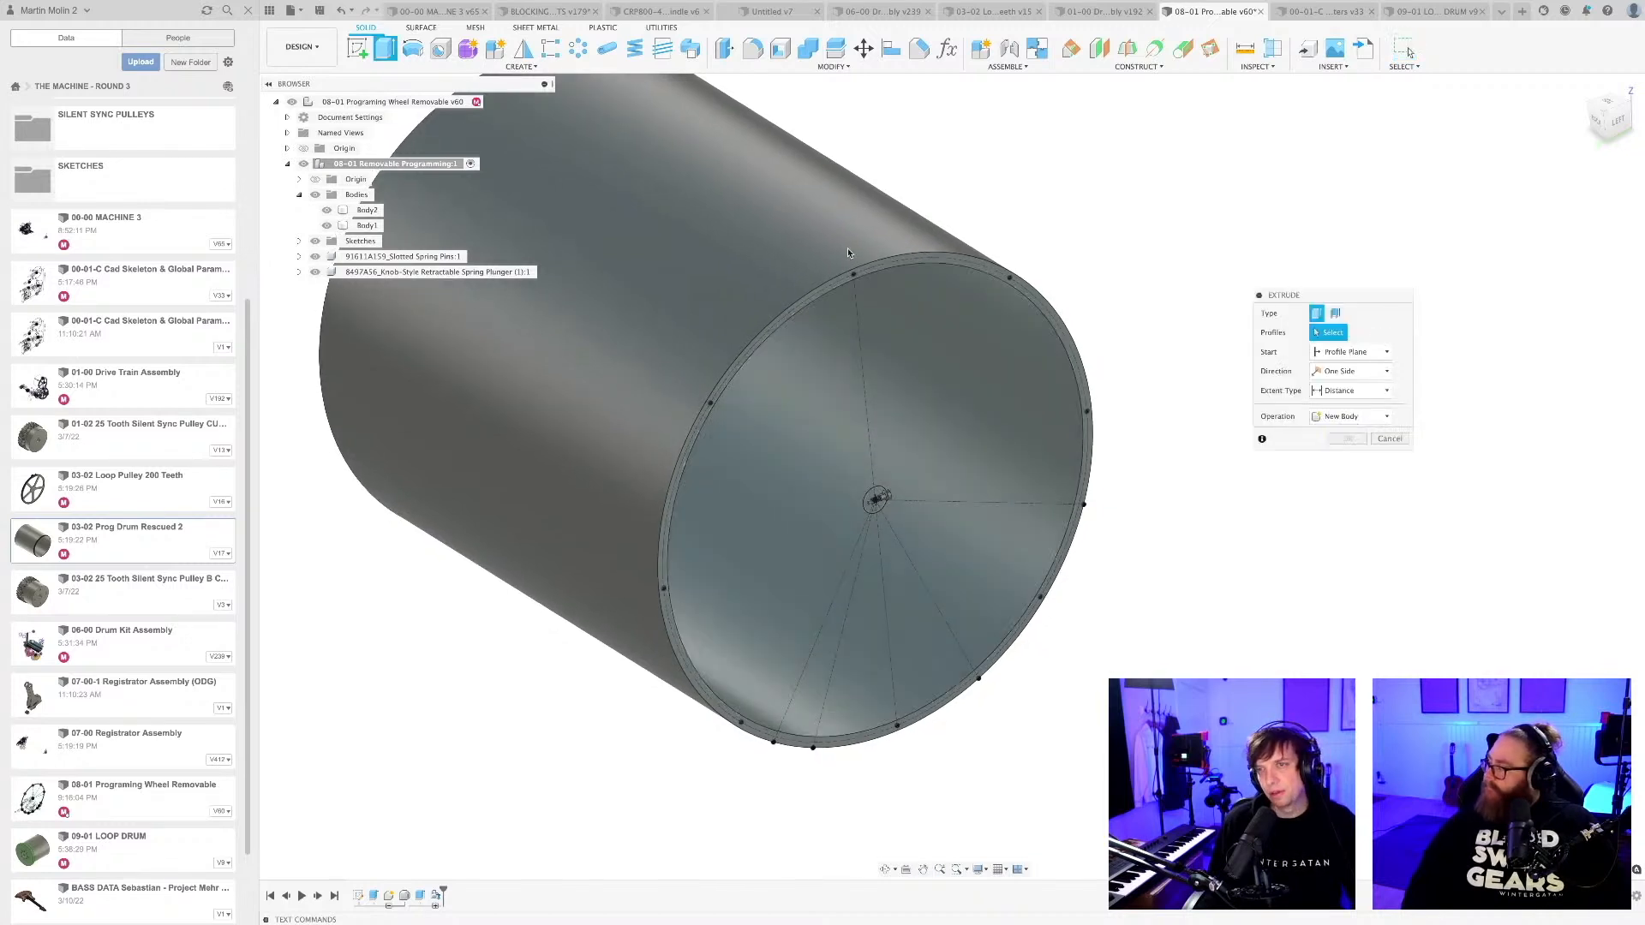
{"action": "scroll", "coordinate": [849, 290], "scroll_direction": "up", "scroll_amount": 6}
{"action": "scroll", "coordinate": [856, 300], "scroll_direction": "up", "scroll_amount": 3}
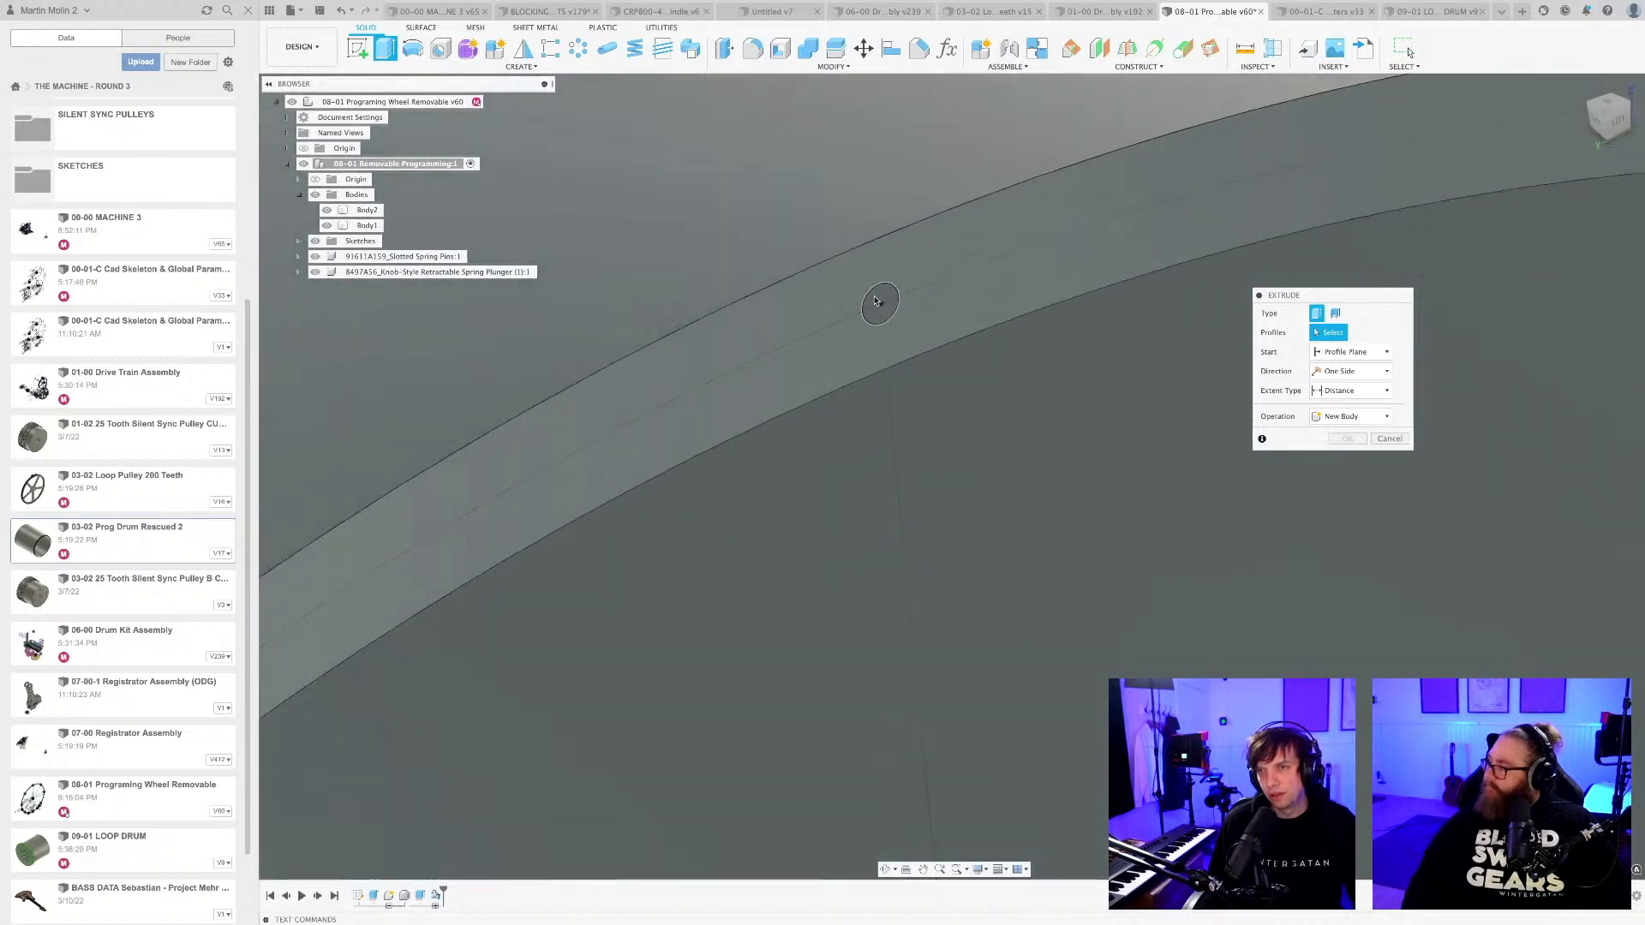
{"action": "left_click", "coordinate": [876, 300]}
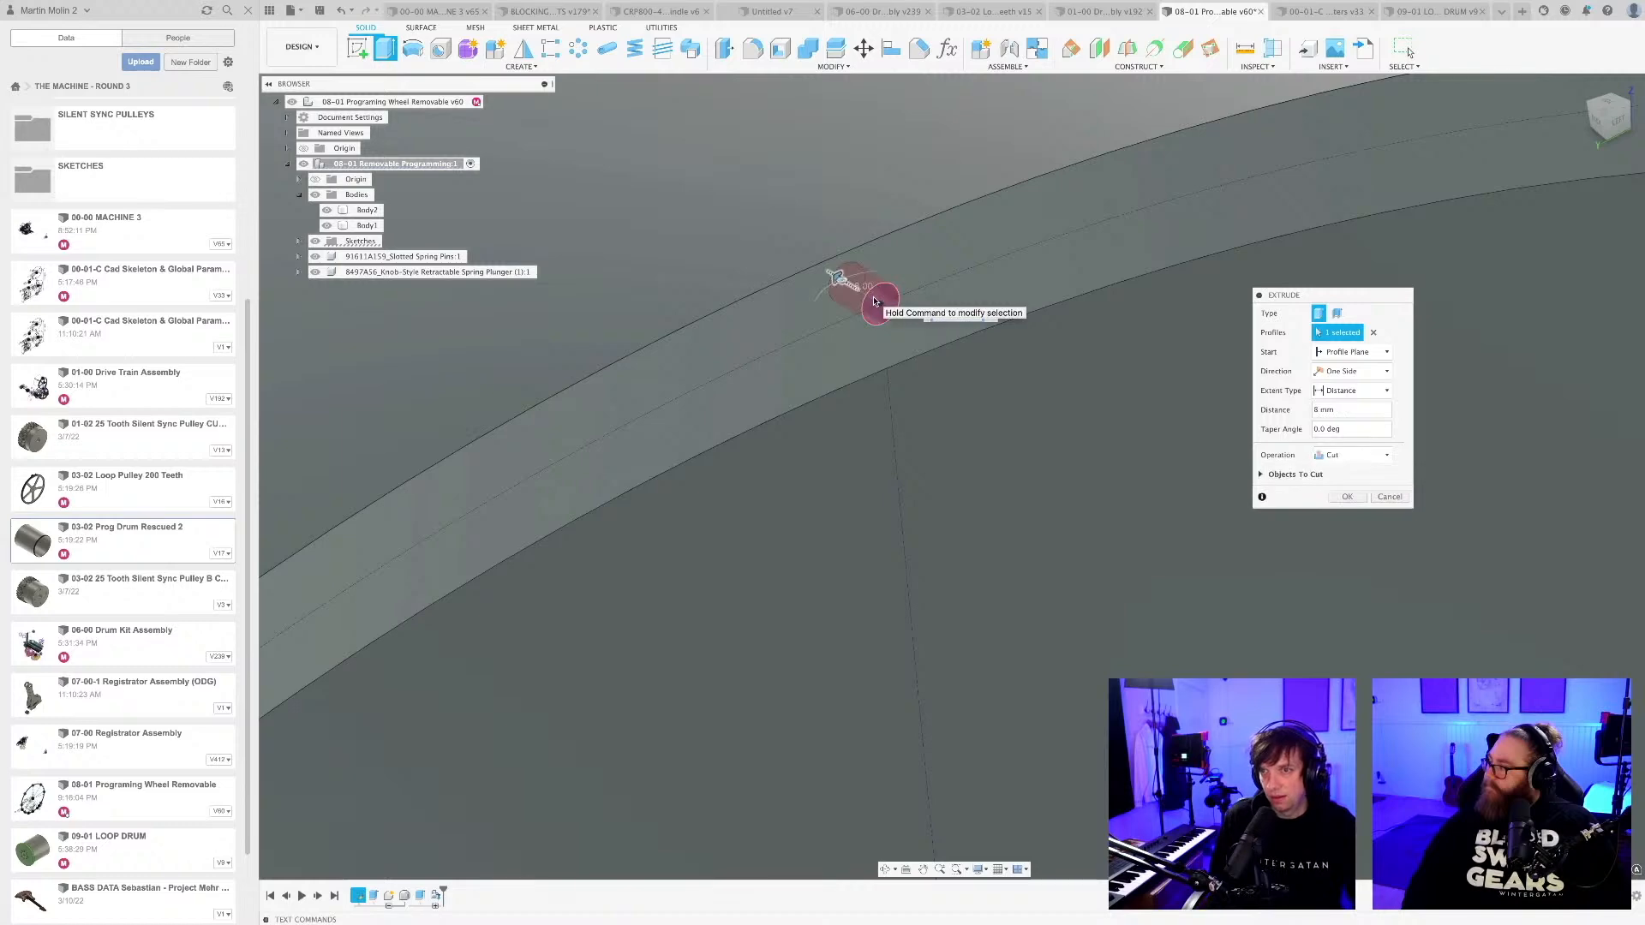
{"action": "scroll", "coordinate": [881, 296], "scroll_direction": "down", "scroll_amount": 5}
{"action": "scroll", "coordinate": [880, 296], "scroll_direction": "down", "scroll_amount": 3}
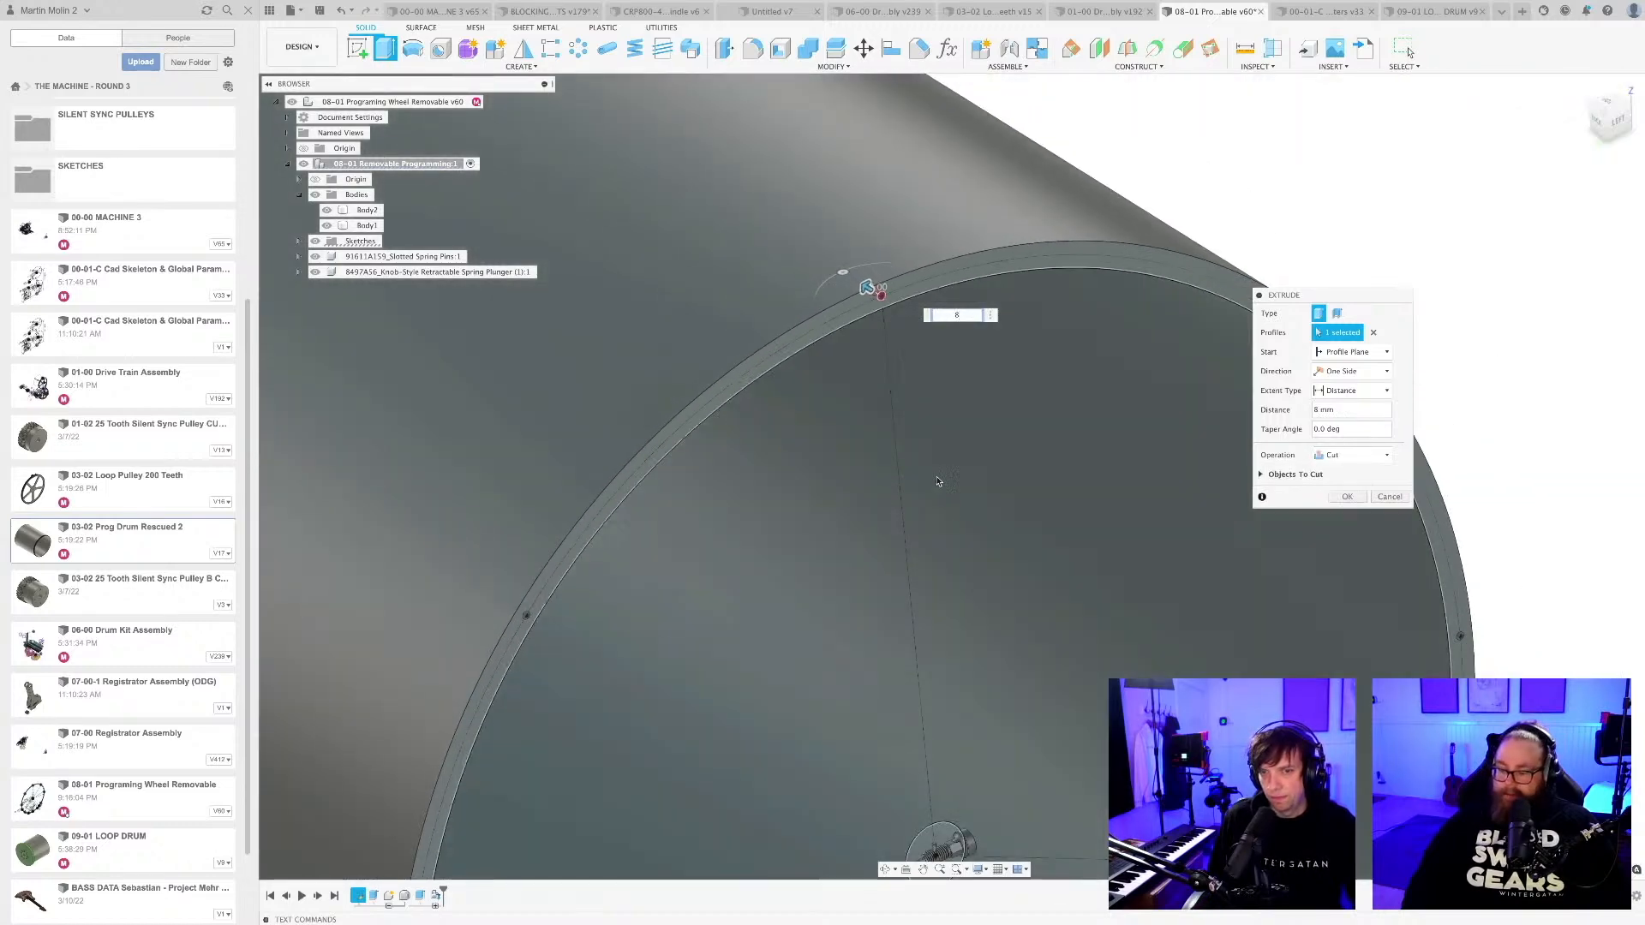
{"action": "scroll", "coordinate": [942, 480], "scroll_direction": "down", "scroll_amount": 3}
{"action": "middle_click_drag", "start_coordinate": [942, 480], "coordinate": [886, 287]}
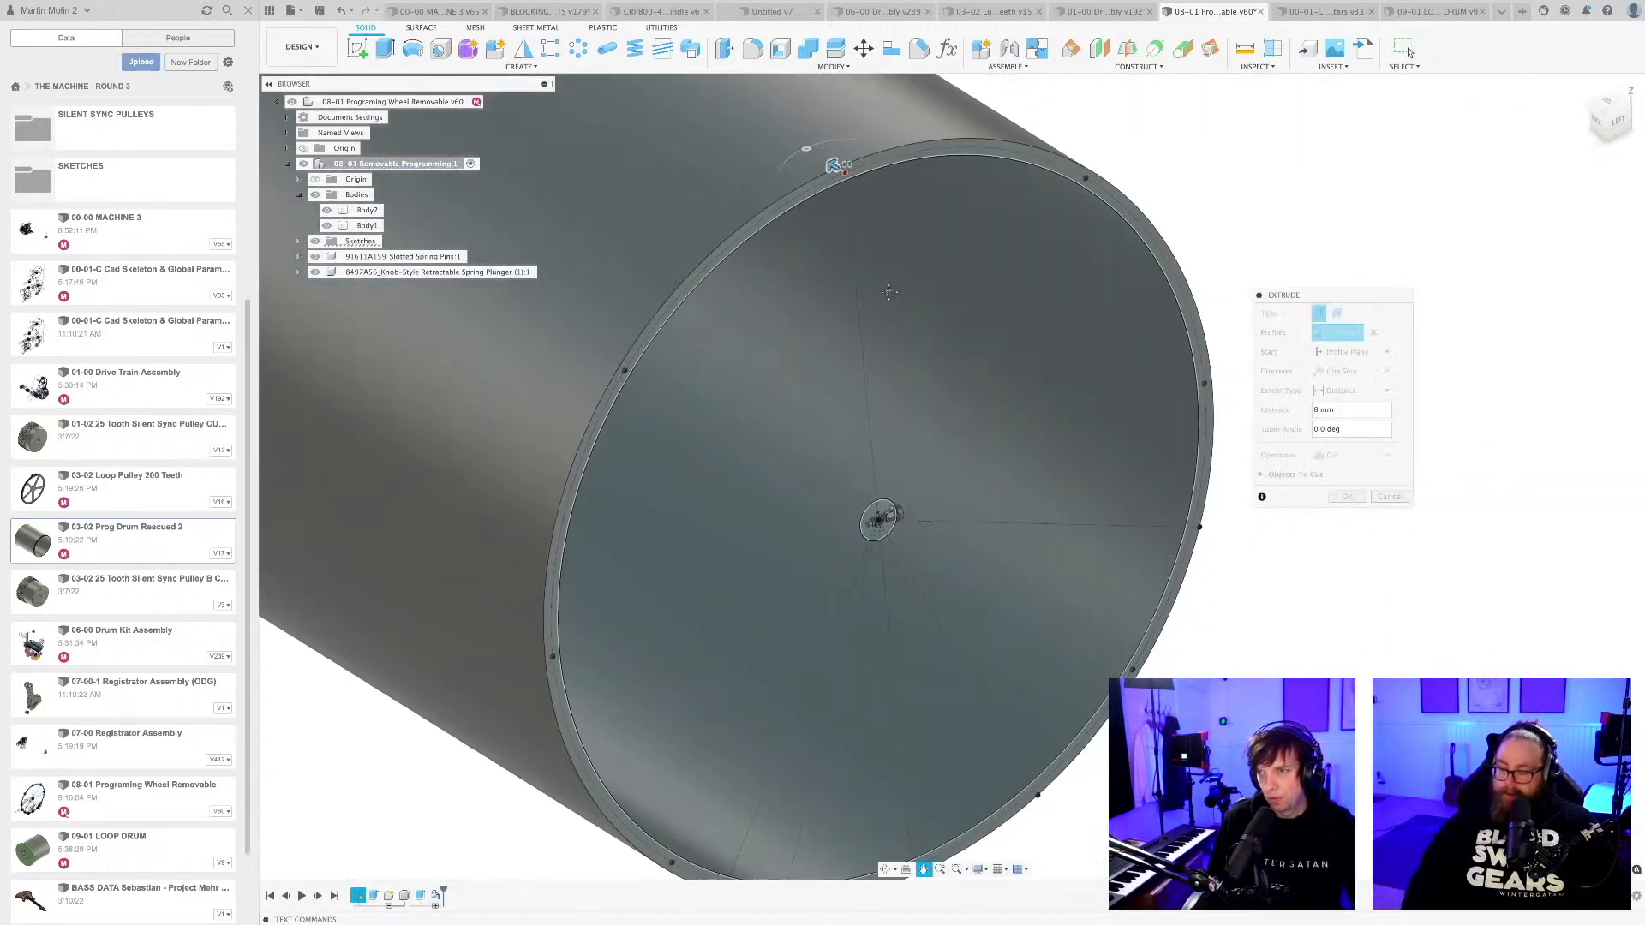
{"action": "scroll", "coordinate": [887, 286], "scroll_direction": "down", "scroll_amount": 2}
{"action": "scroll", "coordinate": [694, 341], "scroll_direction": "up", "scroll_amount": 10}
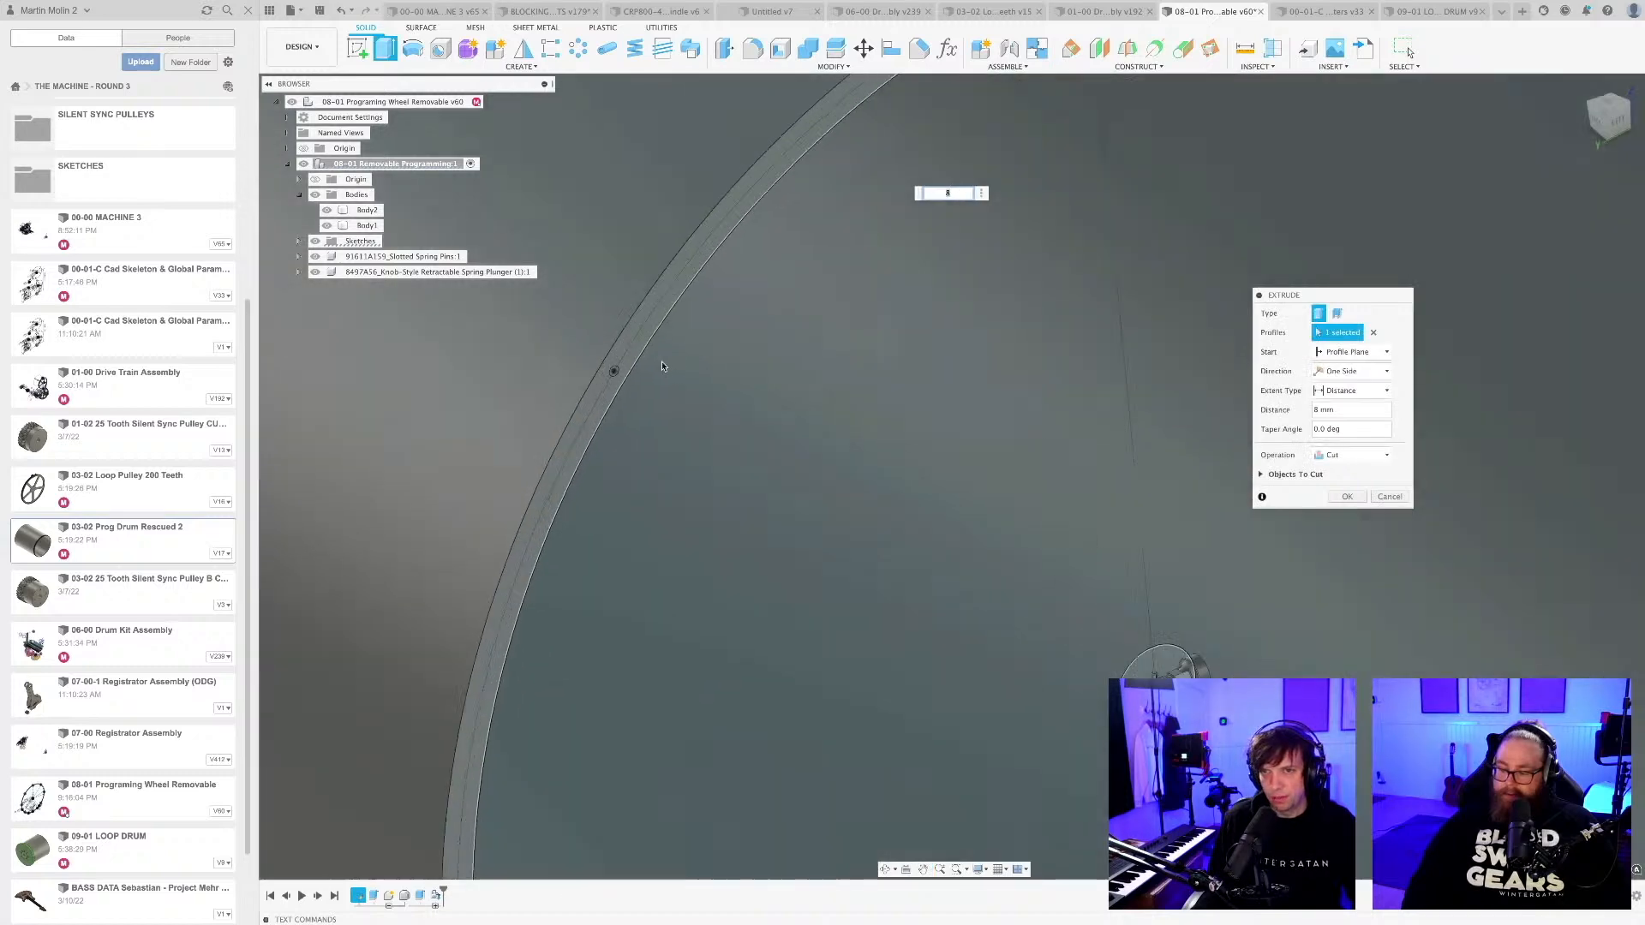
{"action": "left_click", "coordinate": [548, 386]}
{"action": "scroll", "coordinate": [569, 357], "scroll_direction": "down", "scroll_amount": 10}
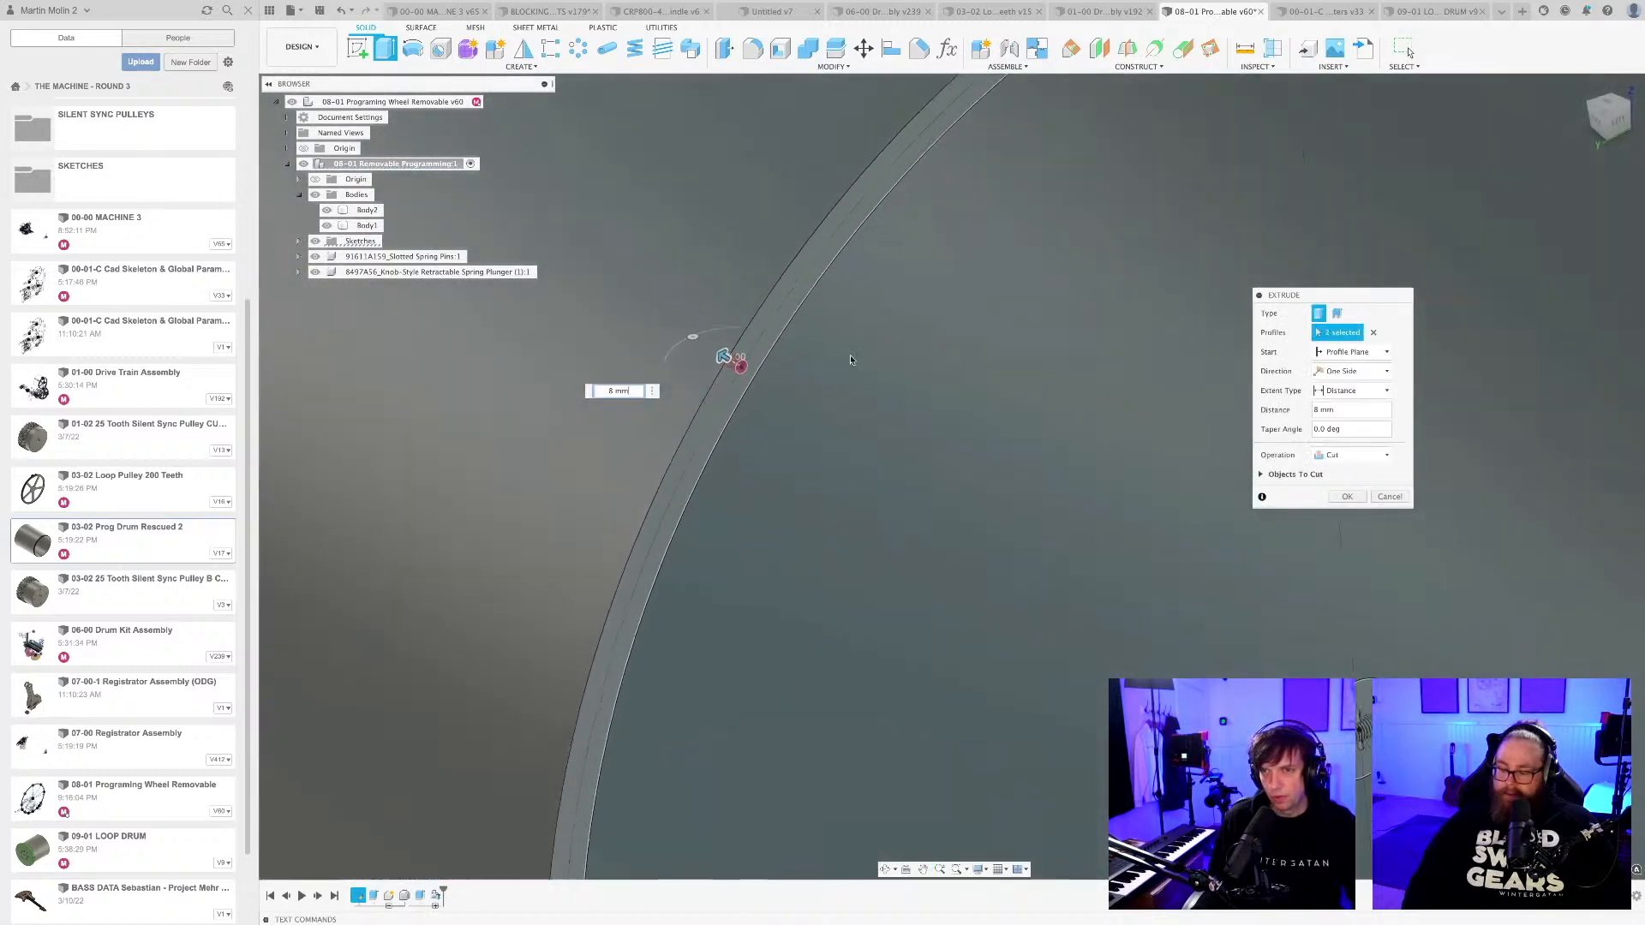
{"action": "scroll", "coordinate": [809, 454], "scroll_direction": "up", "scroll_amount": 10}
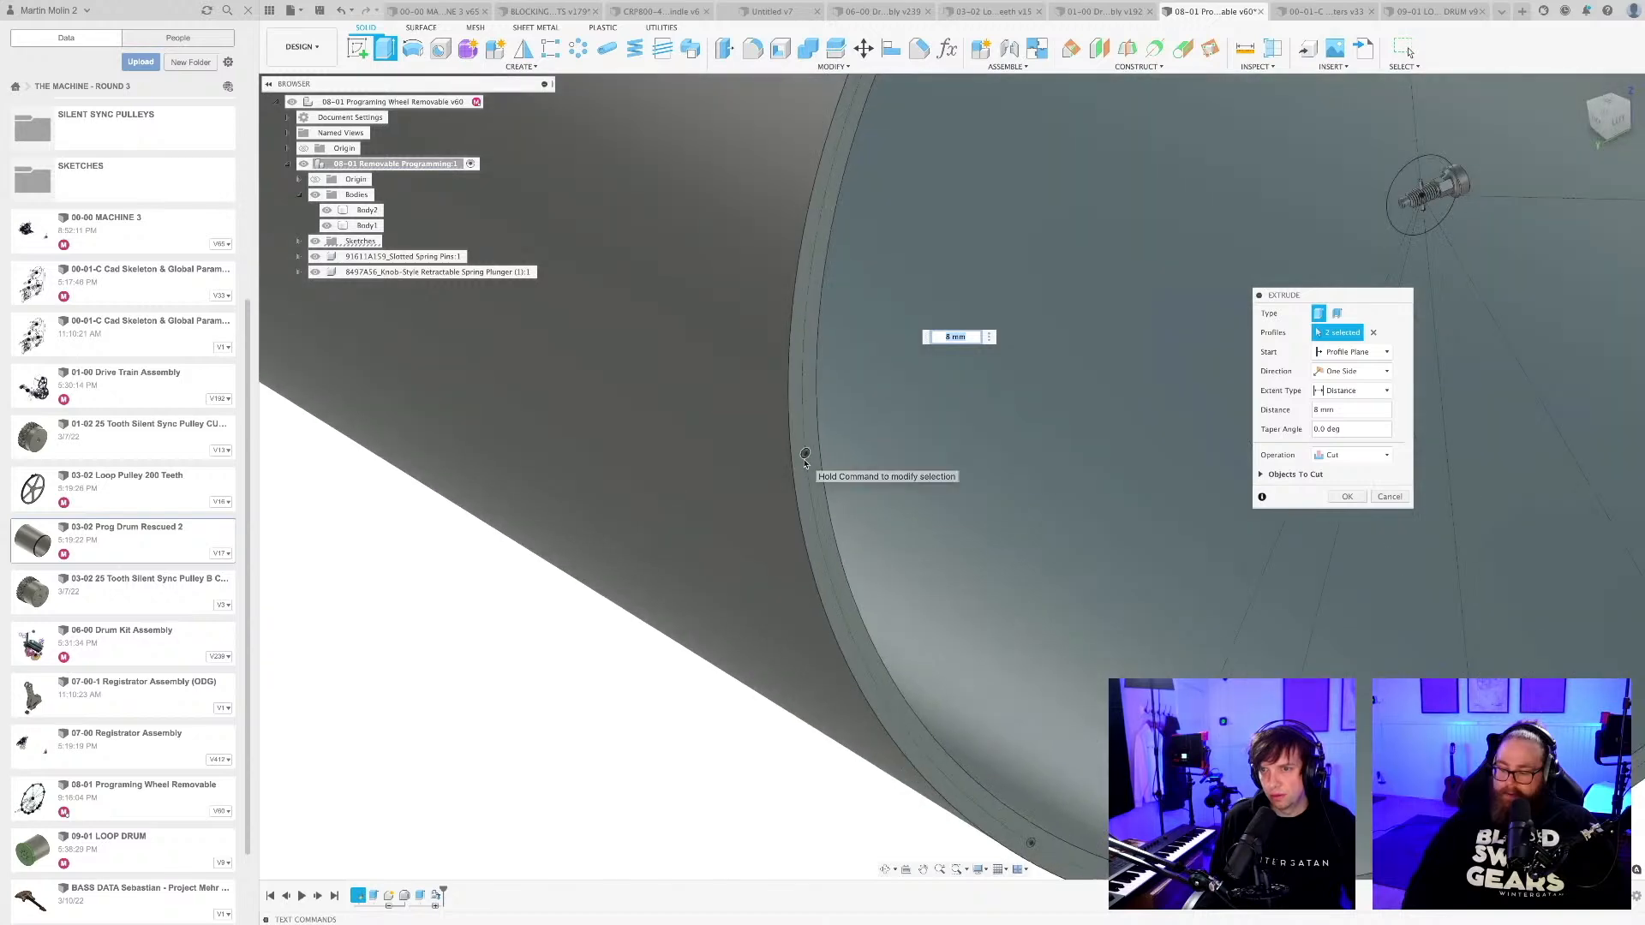
{"action": "scroll", "coordinate": [805, 462], "scroll_direction": "down", "scroll_amount": 10}
{"action": "middle_click_drag", "start_coordinate": [804, 463], "coordinate": [698, 554]}
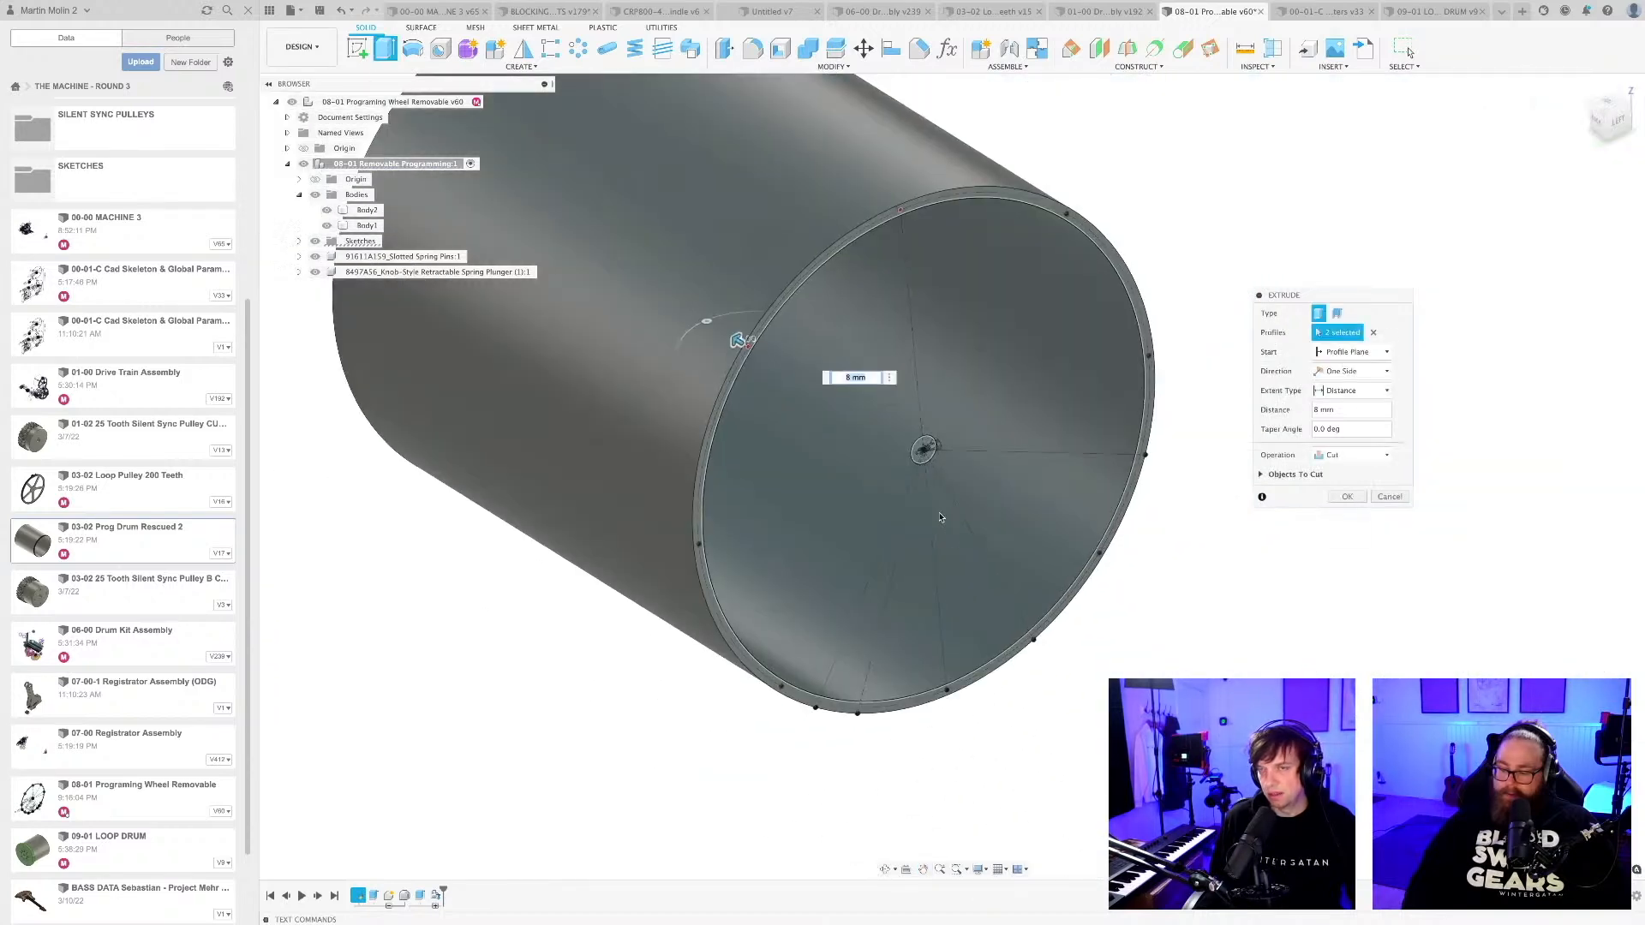
{"action": "left_click", "coordinate": [1373, 333]}
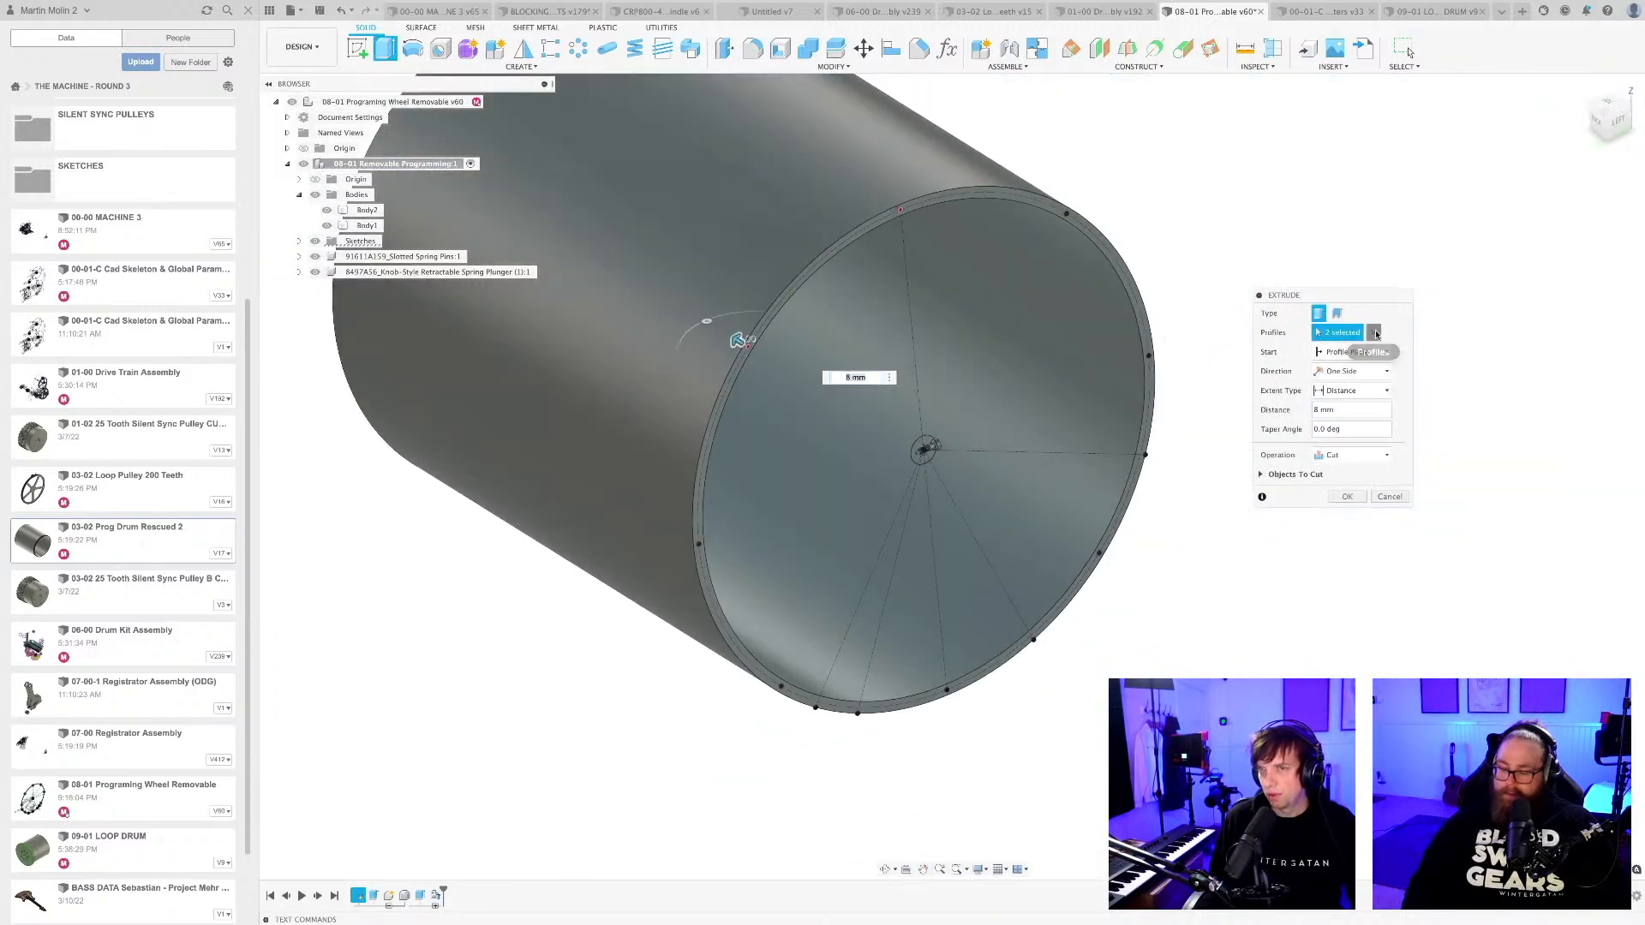
Extrude-cut only the hole circle on the near-vertical radial line into the drum's end rim.
{"action": "scroll", "coordinate": [851, 237], "scroll_direction": "up", "scroll_amount": 3}
{"action": "scroll", "coordinate": [851, 237], "scroll_direction": "up", "scroll_amount": 5}
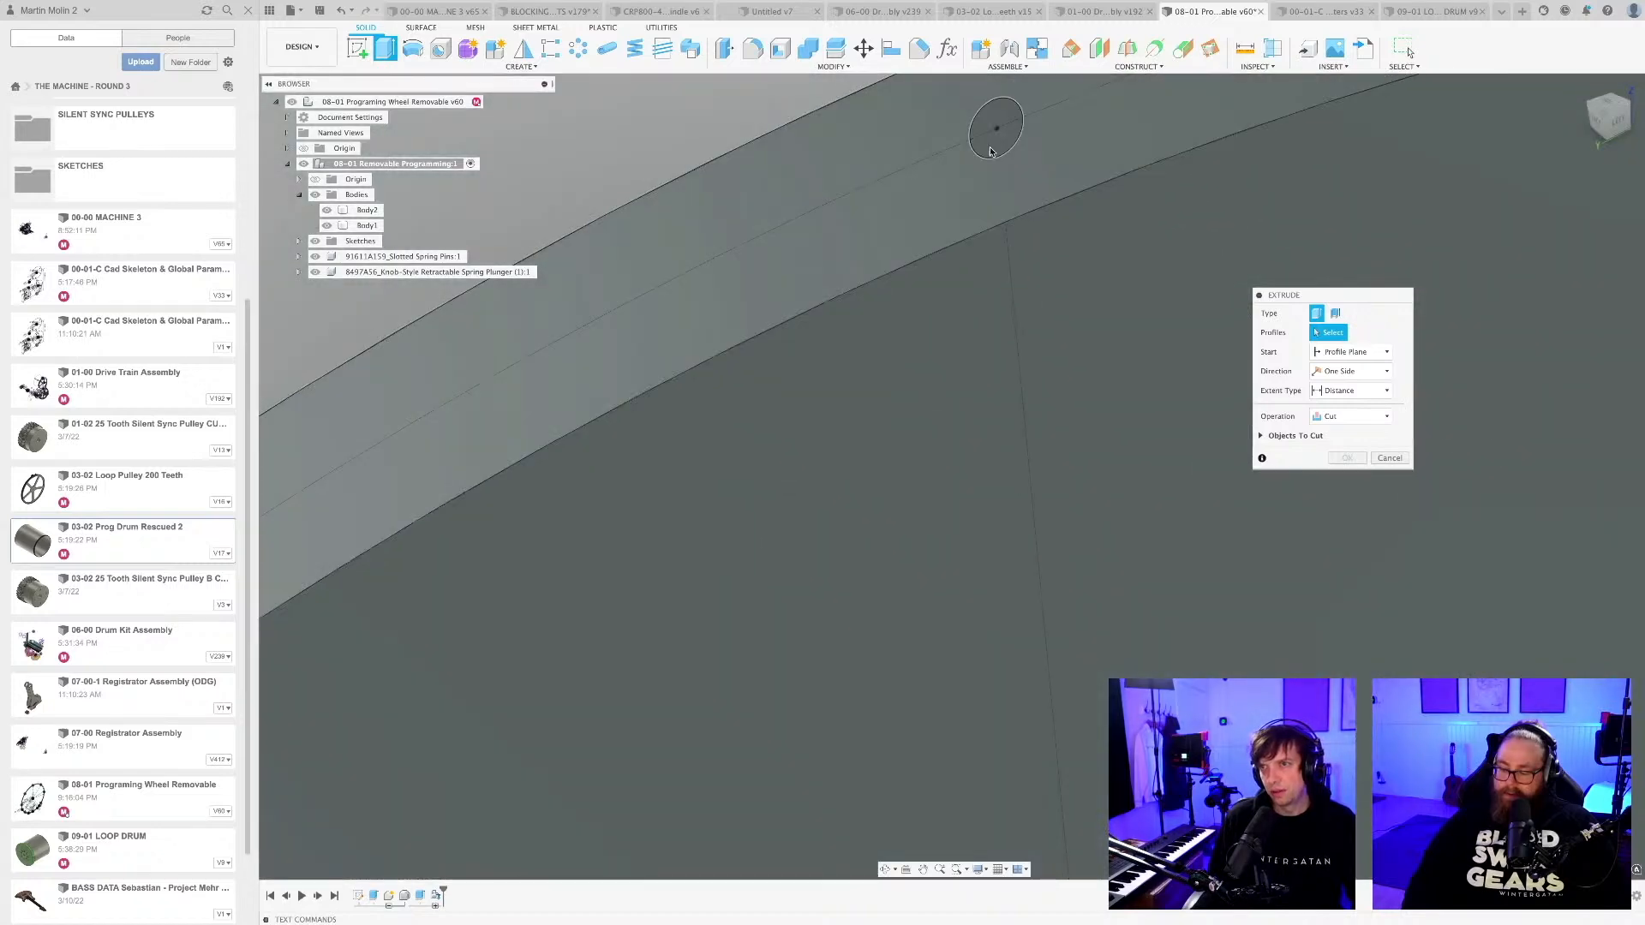
{"action": "left_click", "coordinate": [992, 128]}
{"action": "scroll", "coordinate": [957, 248], "scroll_direction": "down", "scroll_amount": 10}
{"action": "key", "text": "Return"}
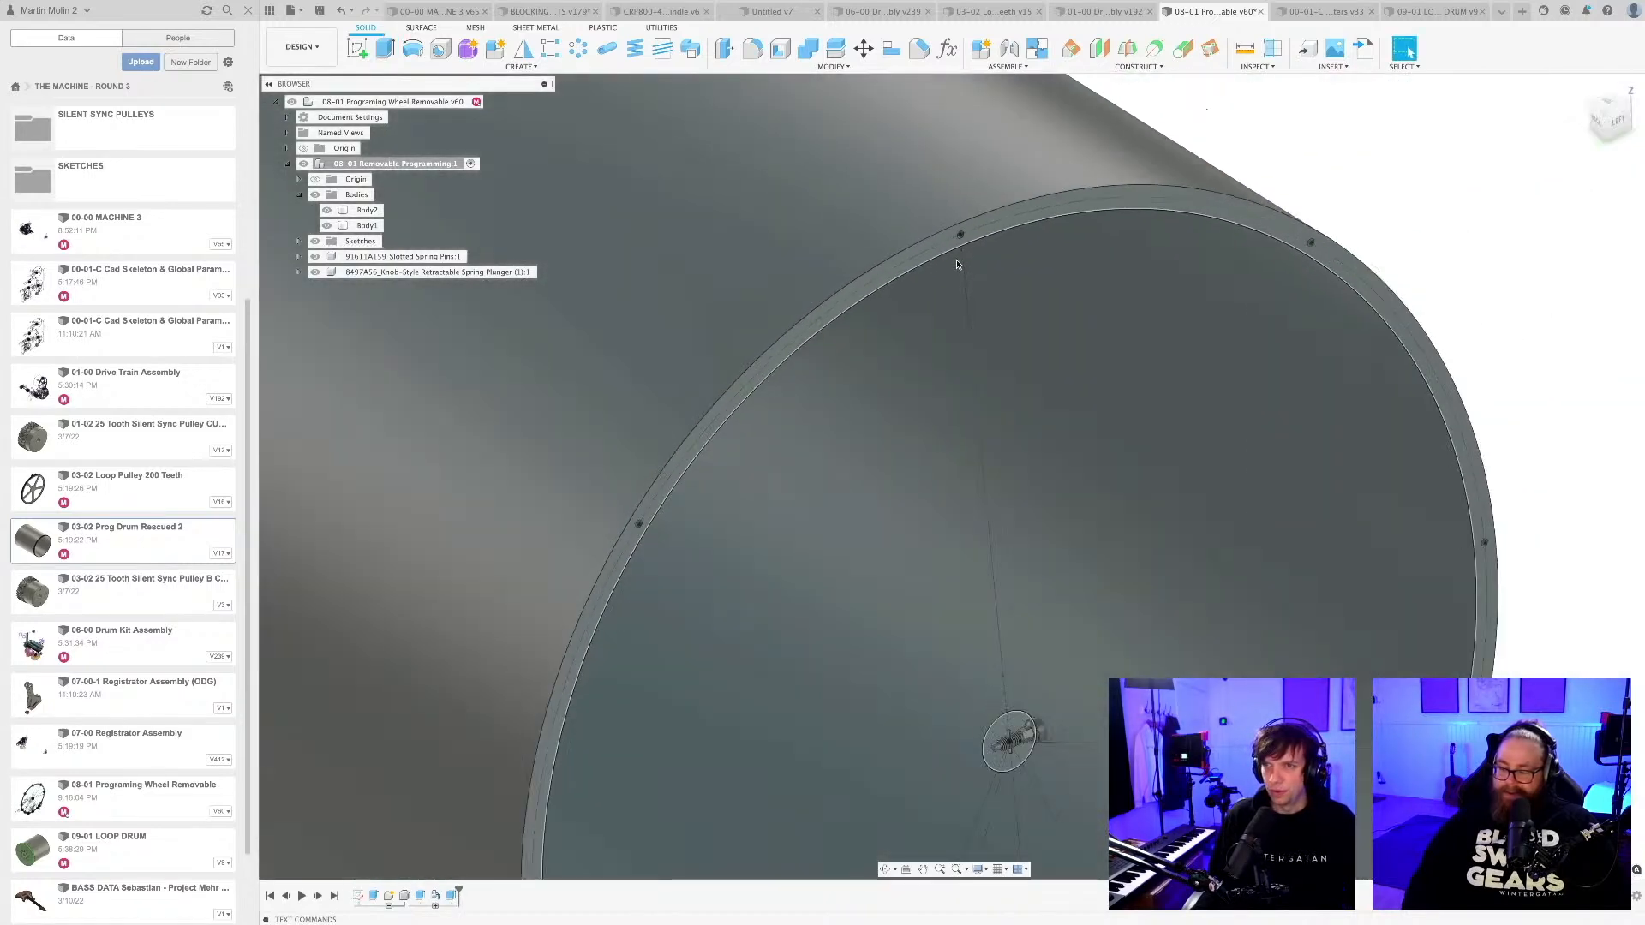
Circular-pattern the pin-hole cut in a full circle about the drum's central axis and save the design.
{"action": "scroll", "coordinate": [959, 269], "scroll_direction": "down", "scroll_amount": 4}
{"action": "middle_click_drag", "start_coordinate": [1226, 499], "coordinate": [1124, 567]}
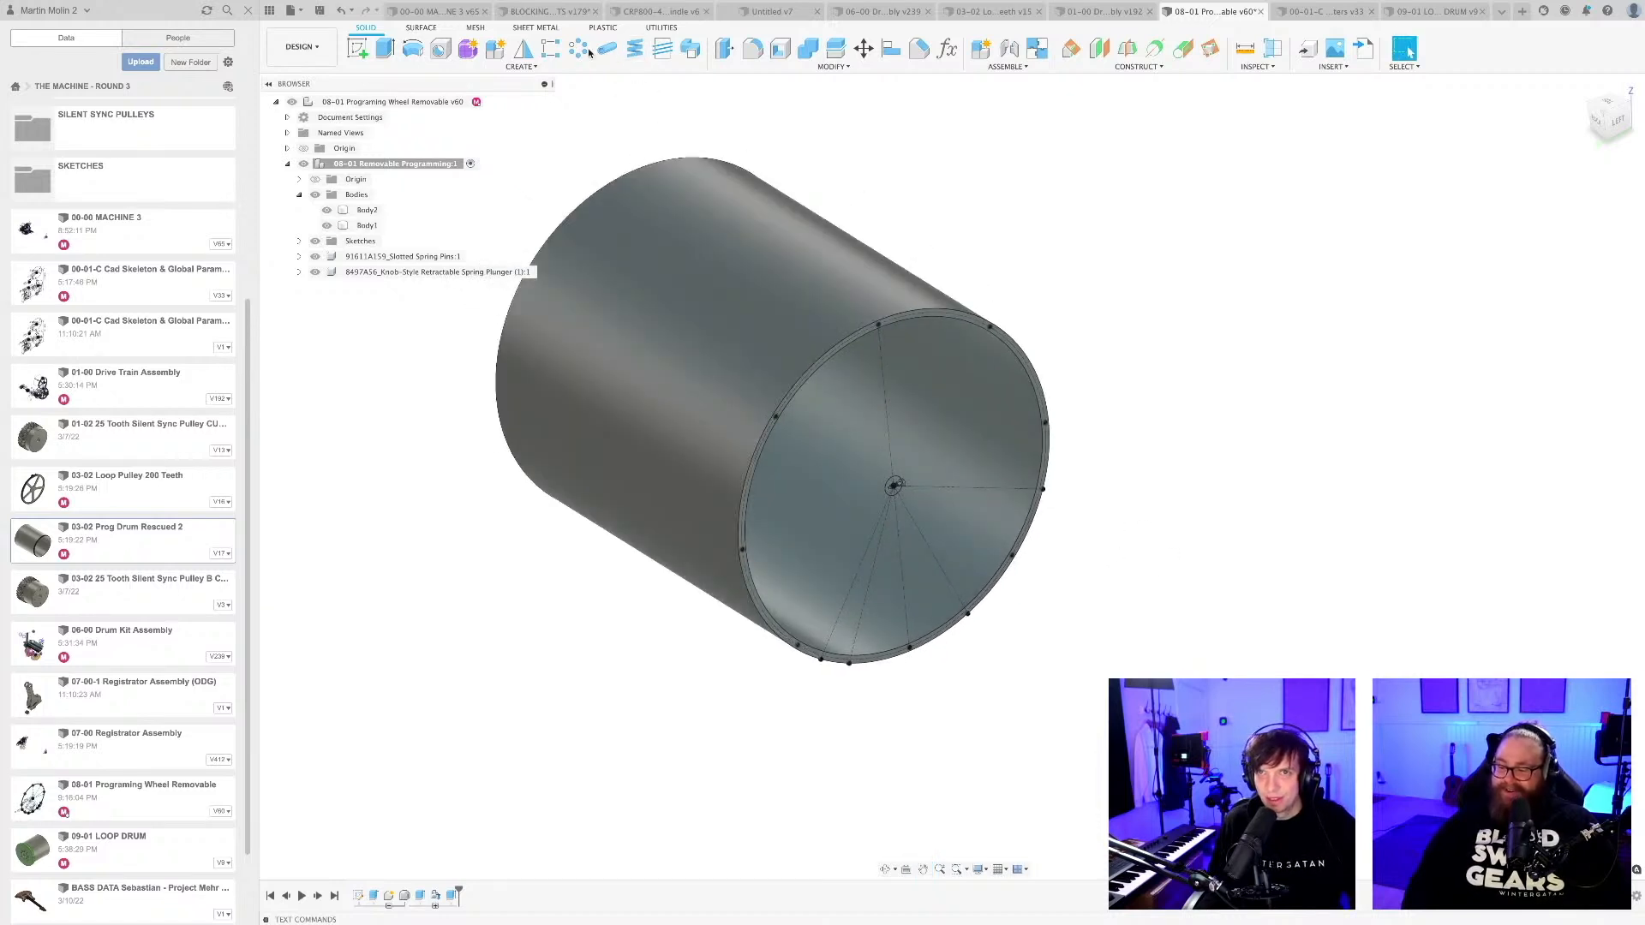
{"action": "left_click", "coordinate": [579, 49]}
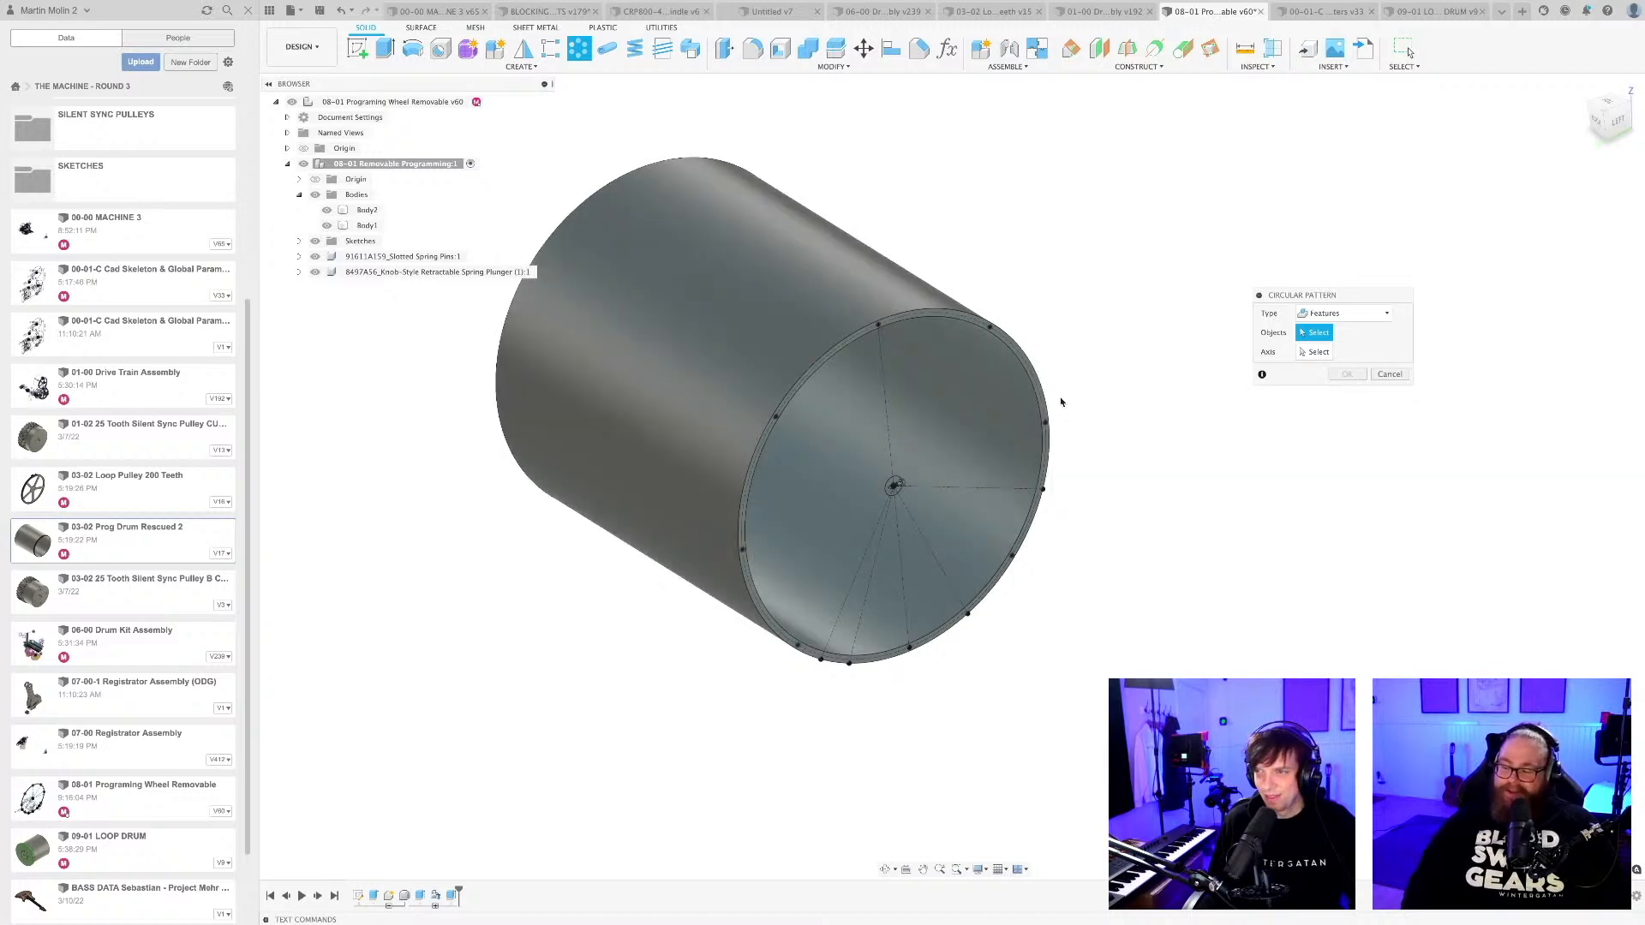
{"action": "left_click_drag", "start_coordinate": [1360, 296], "coordinate": [1333, 331]}
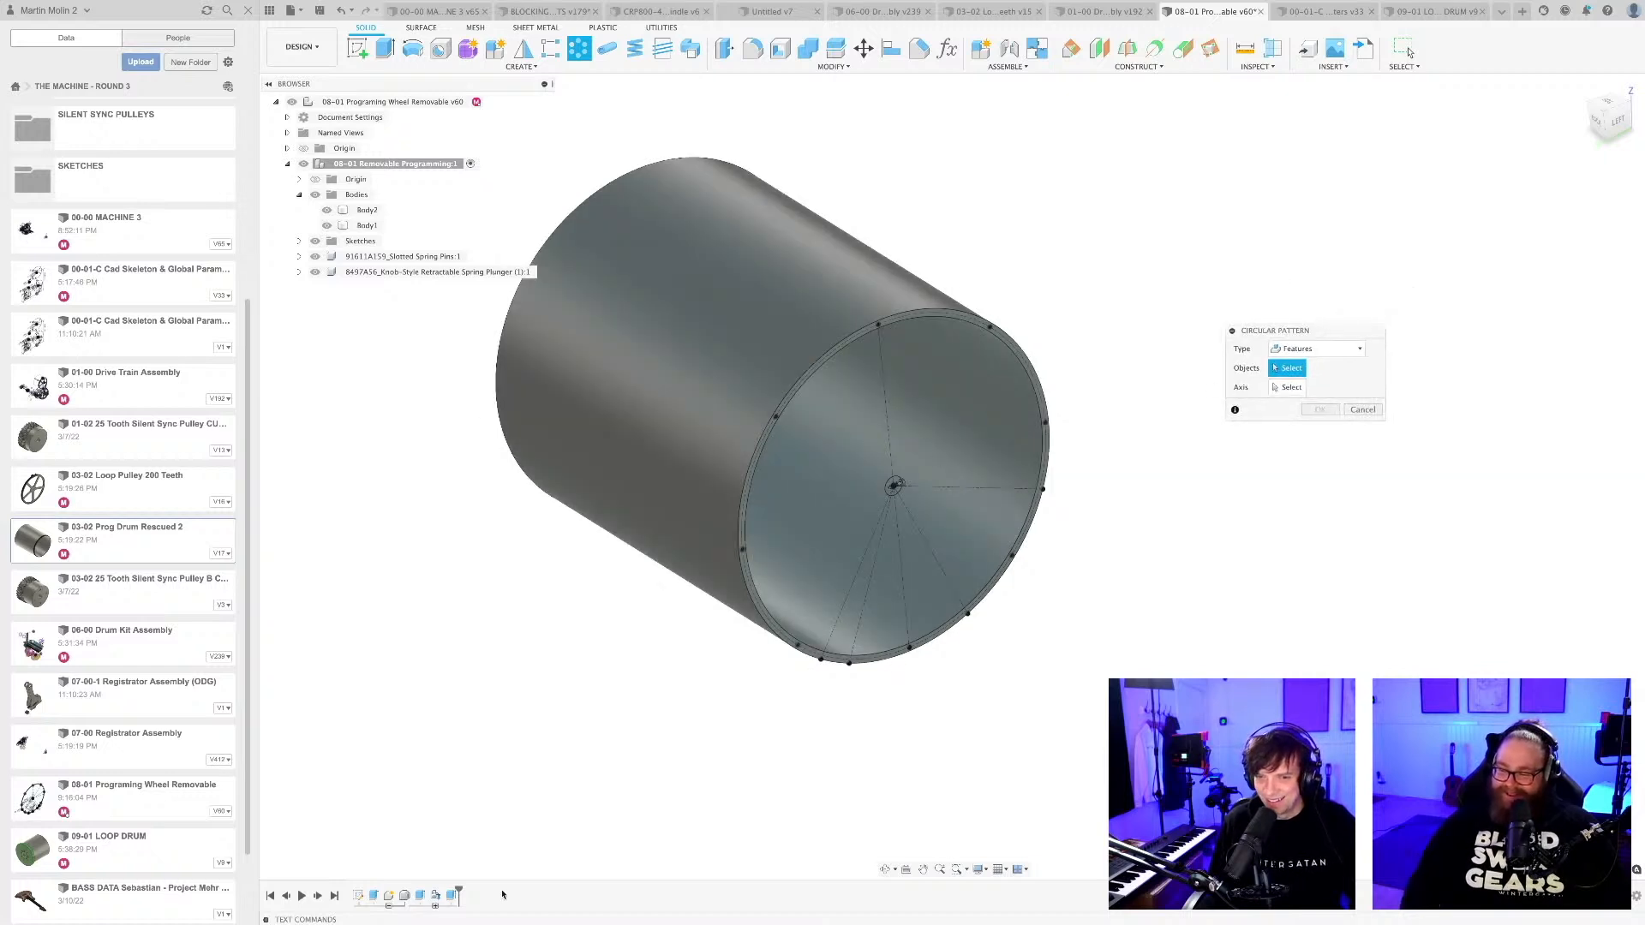
{"action": "left_click", "coordinate": [451, 898]}
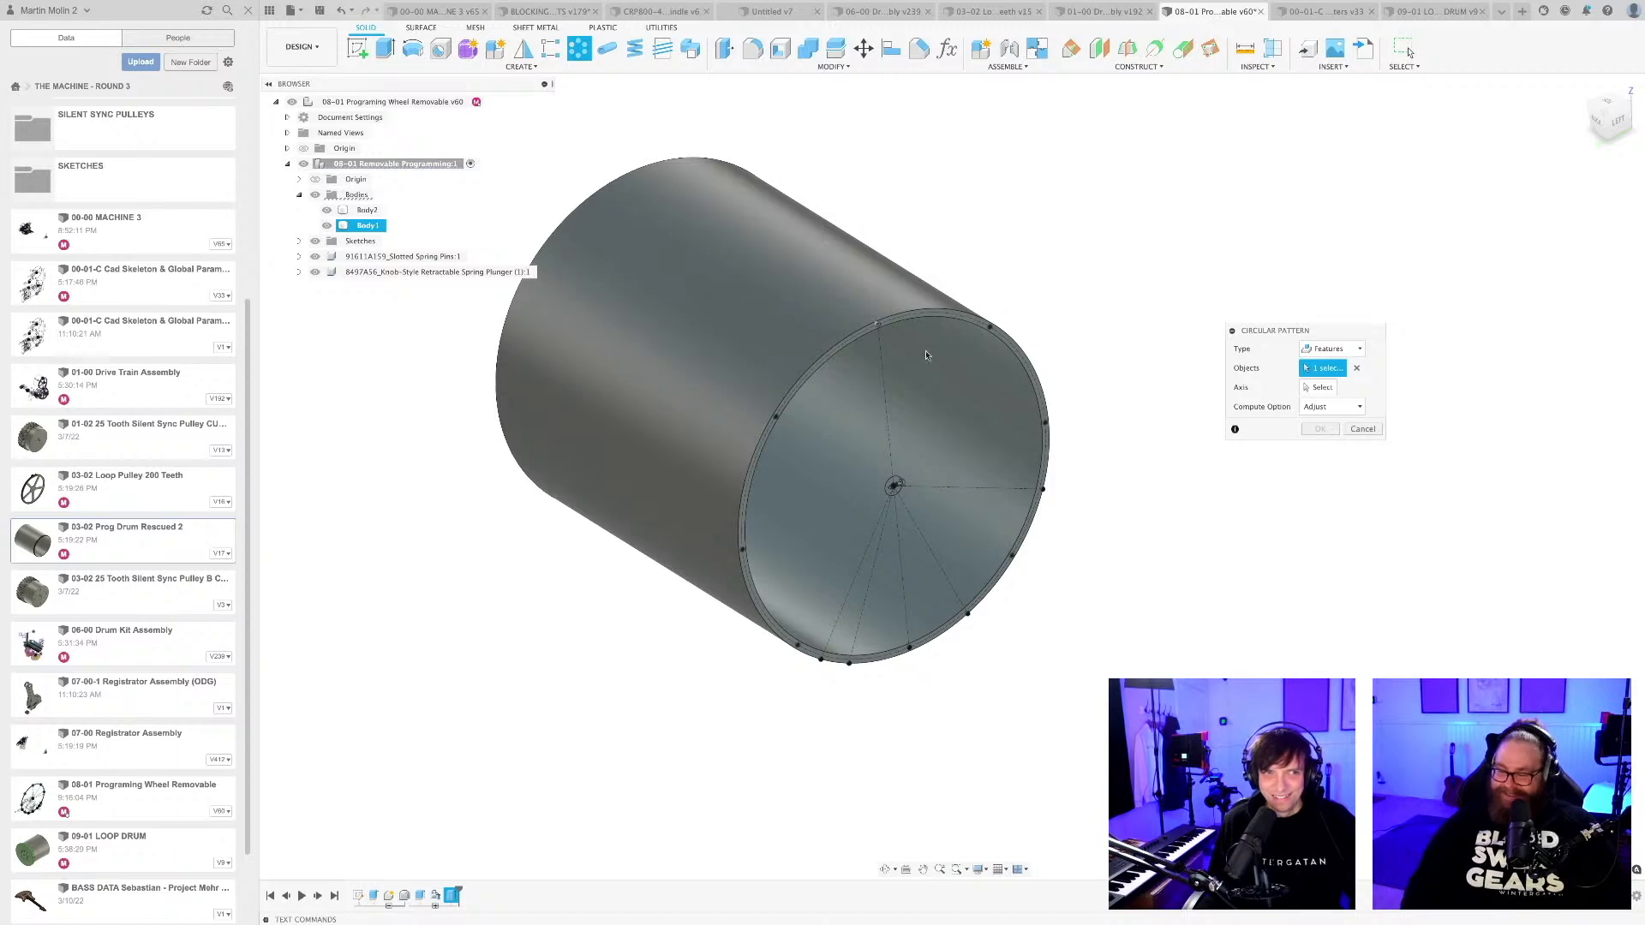
{"action": "scroll", "coordinate": [925, 354], "scroll_direction": "up", "scroll_amount": 5}
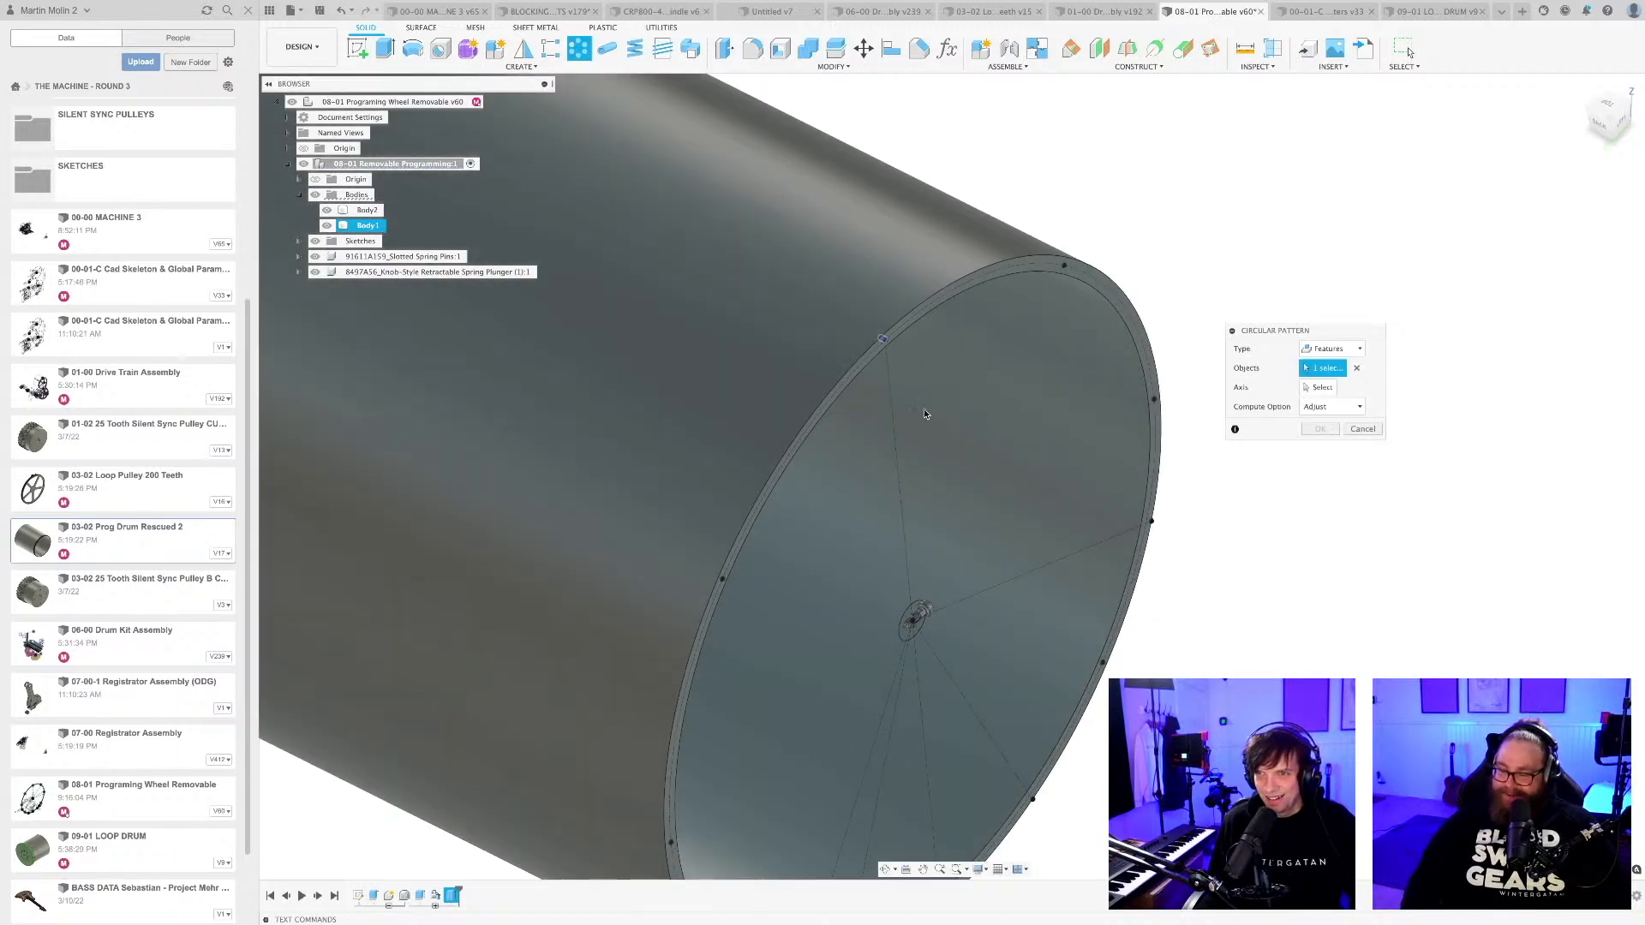
{"action": "middle_click_drag", "start_coordinate": [1037, 381], "coordinate": [1046, 338]}
{"action": "left_click", "coordinate": [1324, 388]}
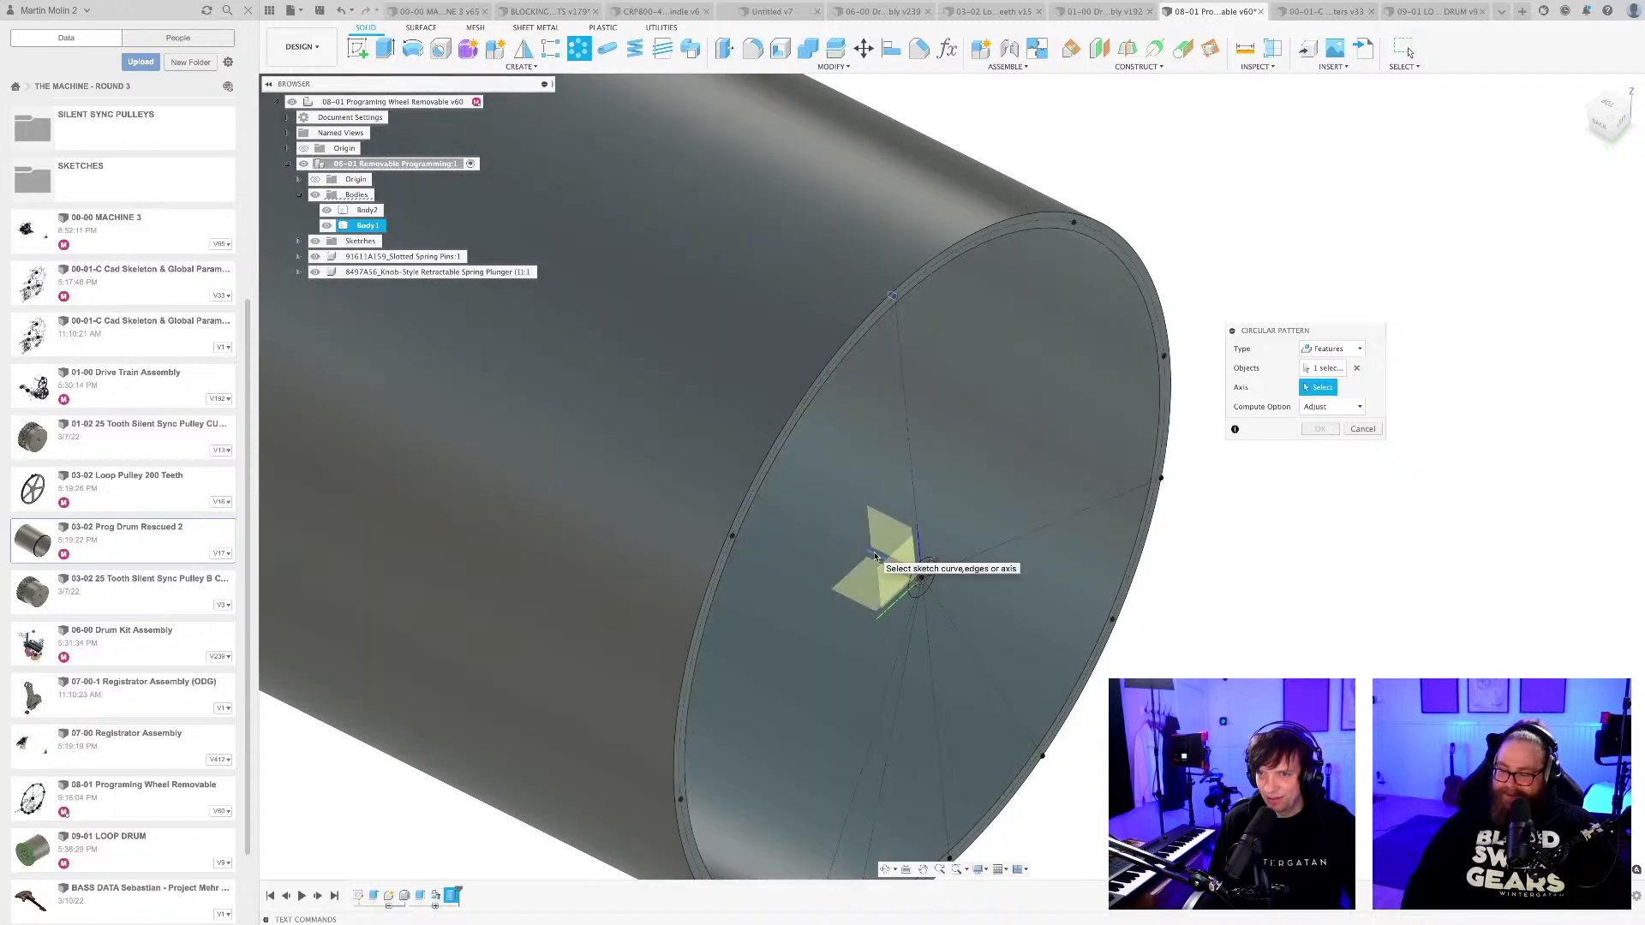
{"action": "left_click", "coordinate": [876, 558]}
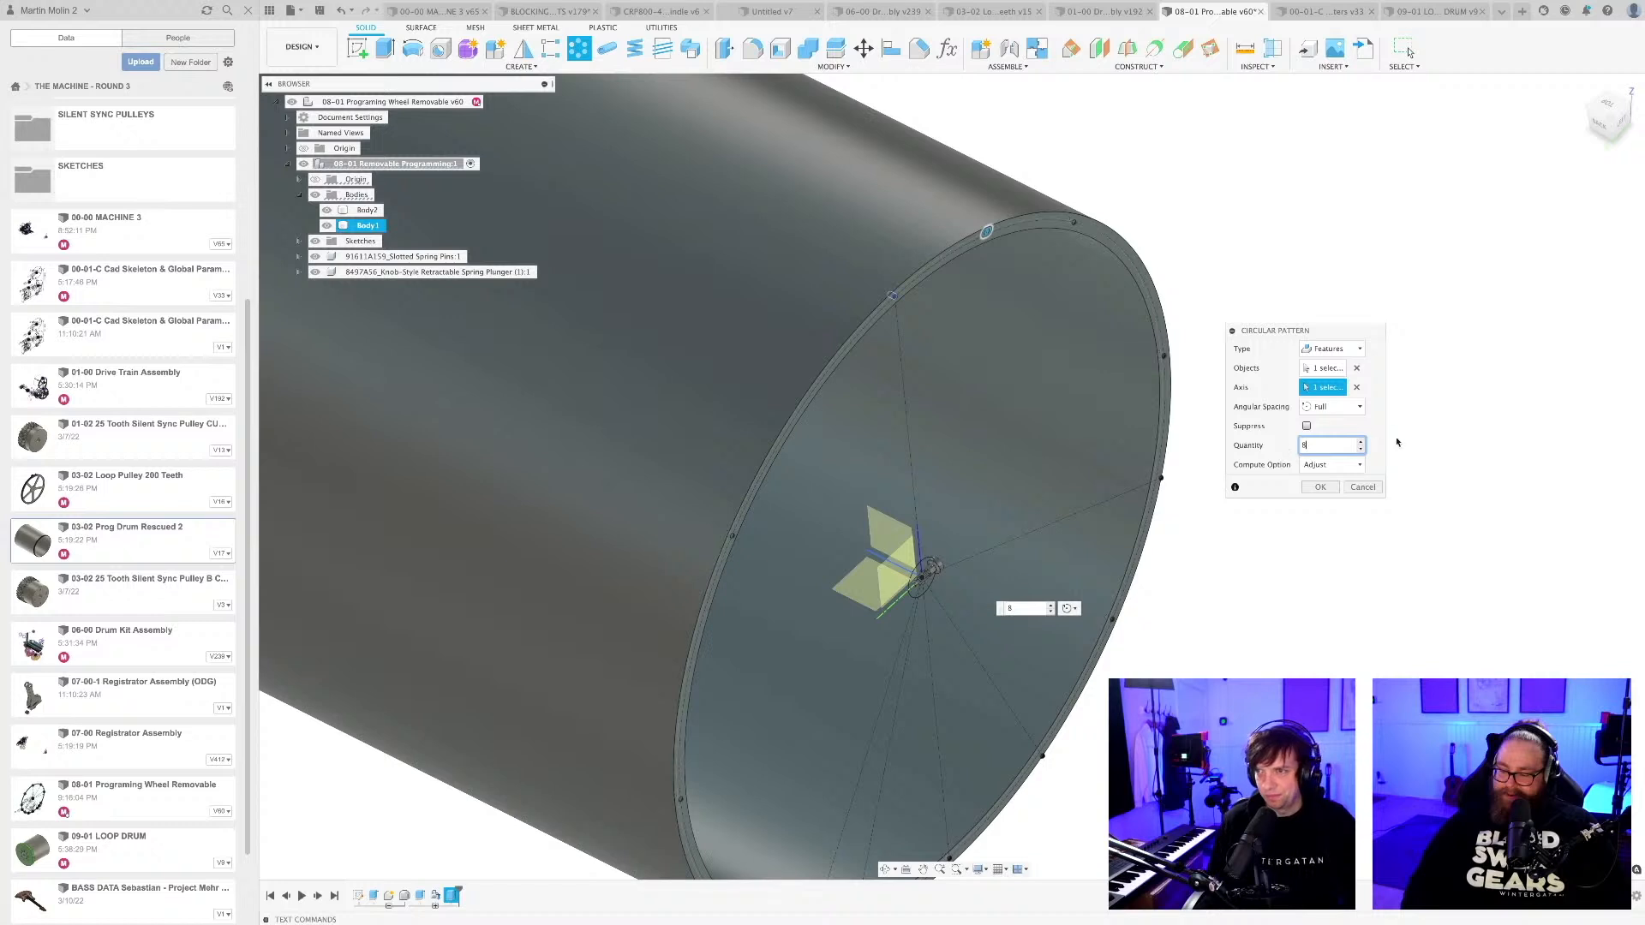
{"action": "key", "text": "Return"}
{"action": "scroll", "coordinate": [1175, 543], "scroll_direction": "down", "scroll_amount": 5}
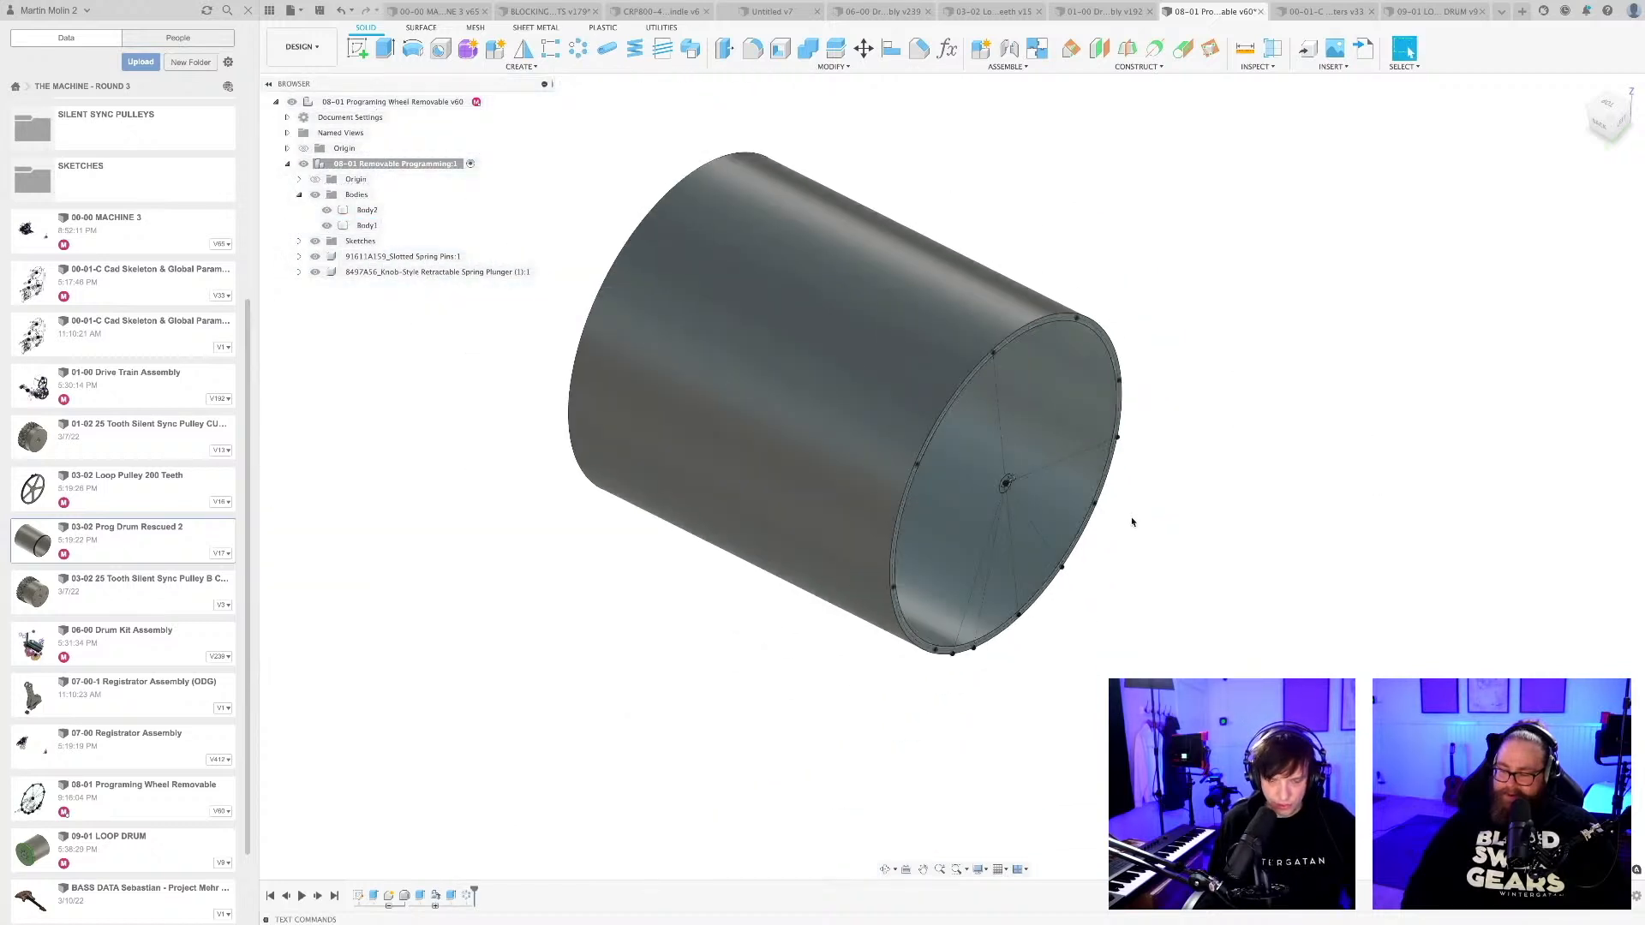
{"action": "key", "text": "super+s"}
{"action": "key", "text": "Return"}
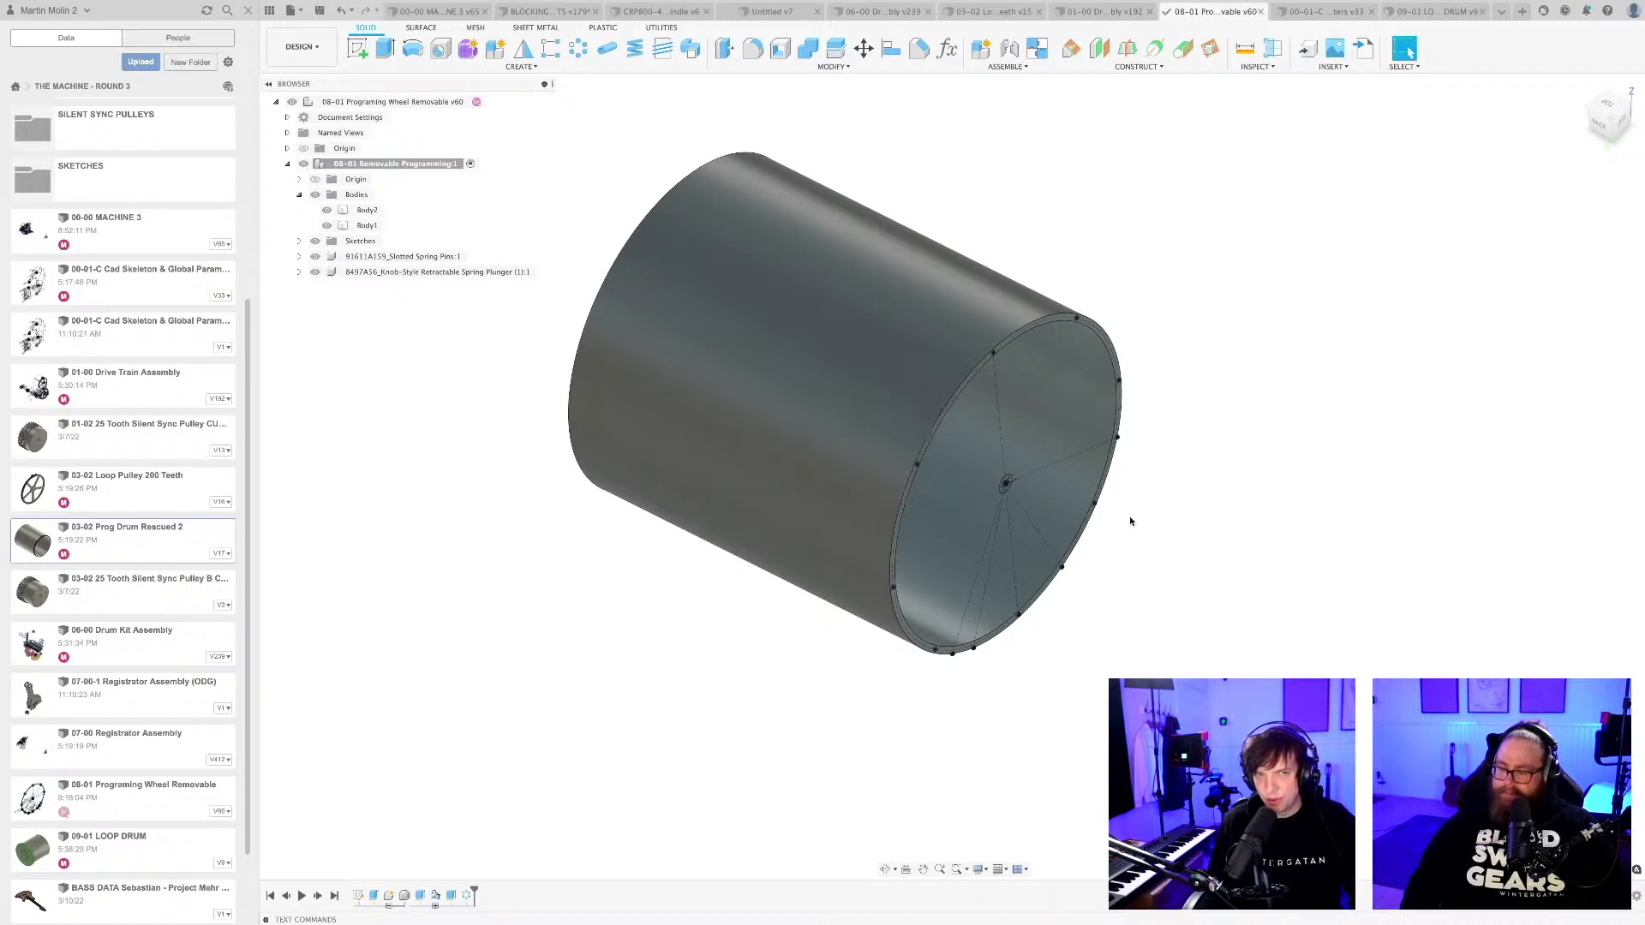
Create a midplane between the drum's two end rim faces and save the design with the description User Saved.
{"action": "scroll", "coordinate": [1129, 516], "scroll_direction": "down", "scroll_amount": 3}
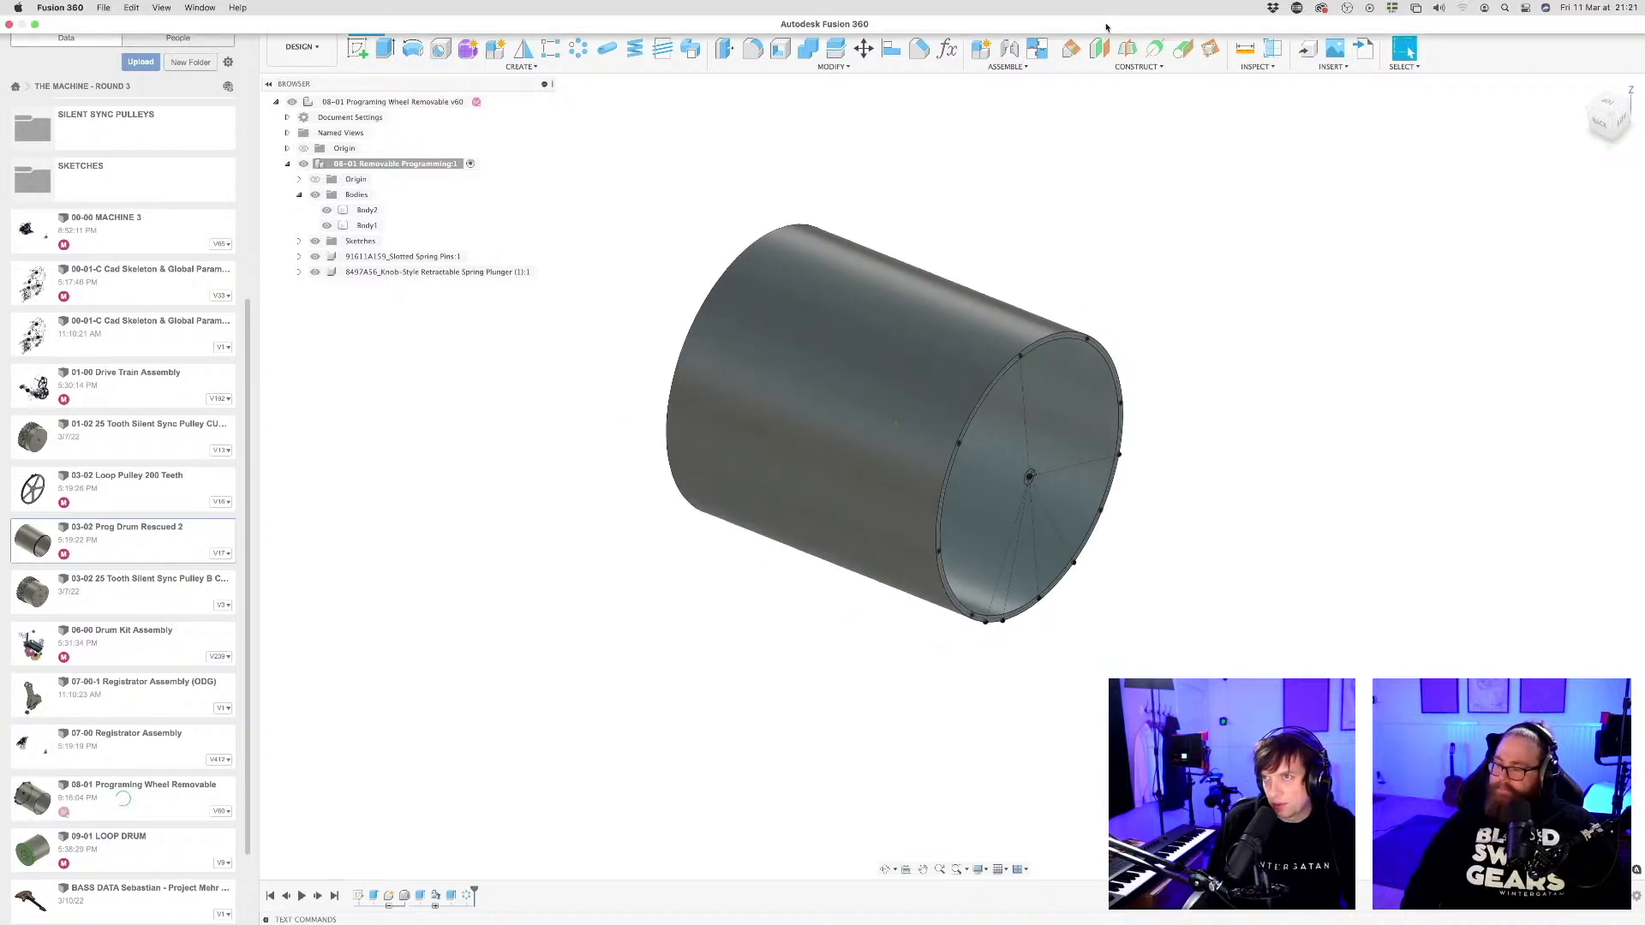
{"action": "left_click", "coordinate": [1127, 53]}
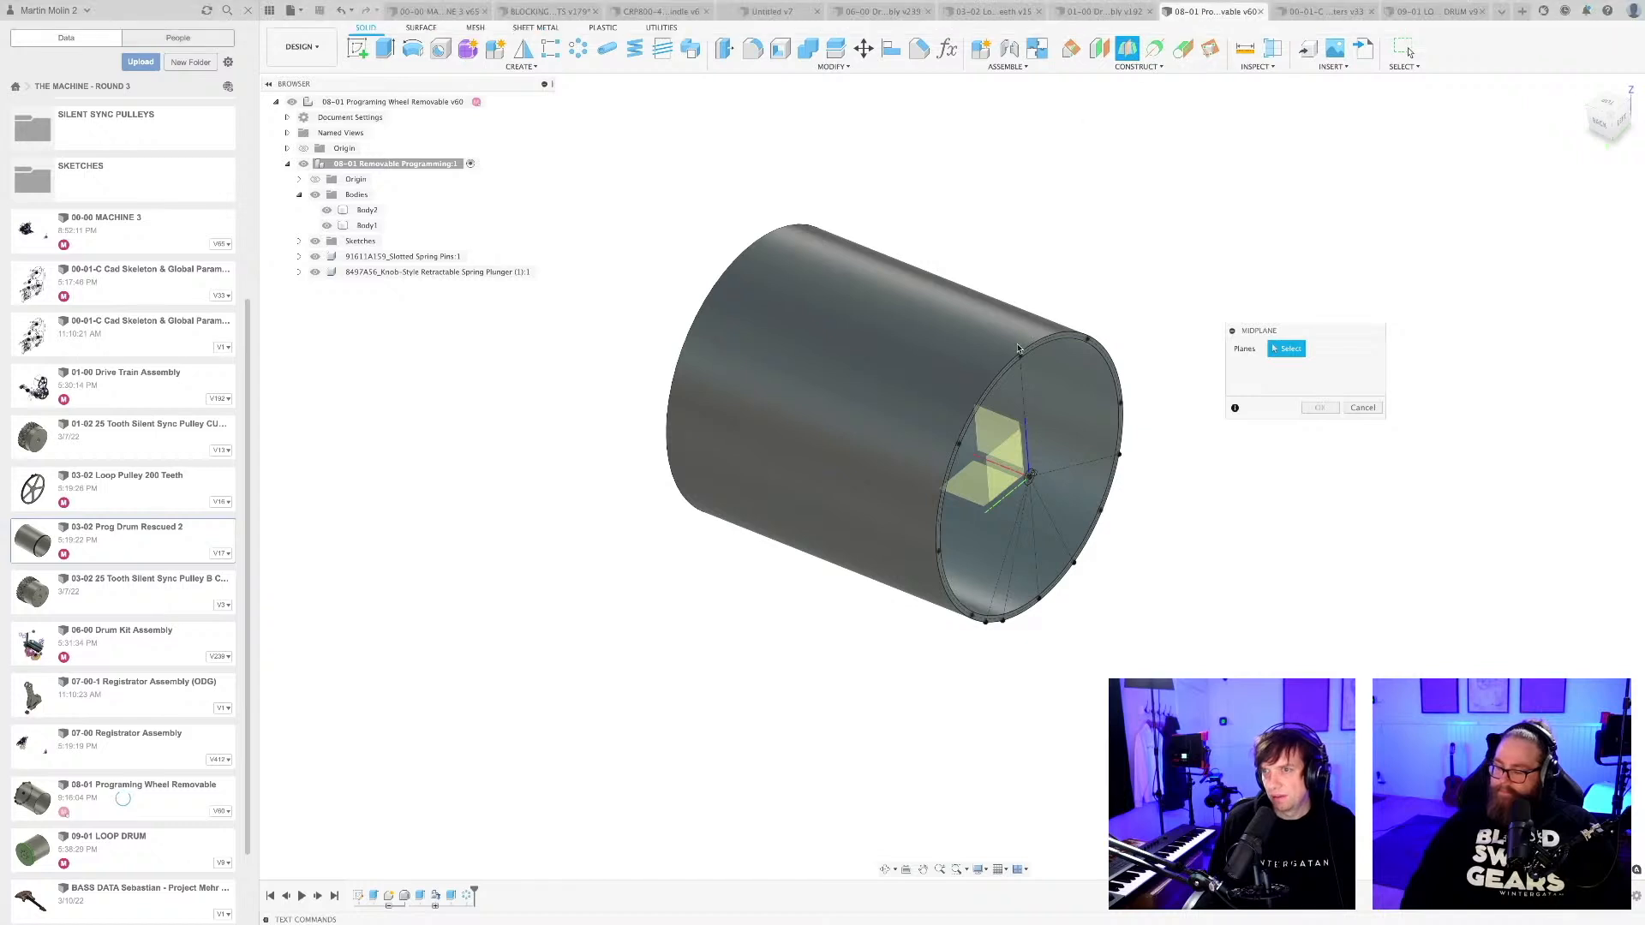
{"action": "scroll", "coordinate": [1004, 371], "scroll_direction": "up", "scroll_amount": 5}
{"action": "left_click", "coordinate": [1004, 371]}
{"action": "scroll", "coordinate": [998, 364], "scroll_direction": "down", "scroll_amount": 6}
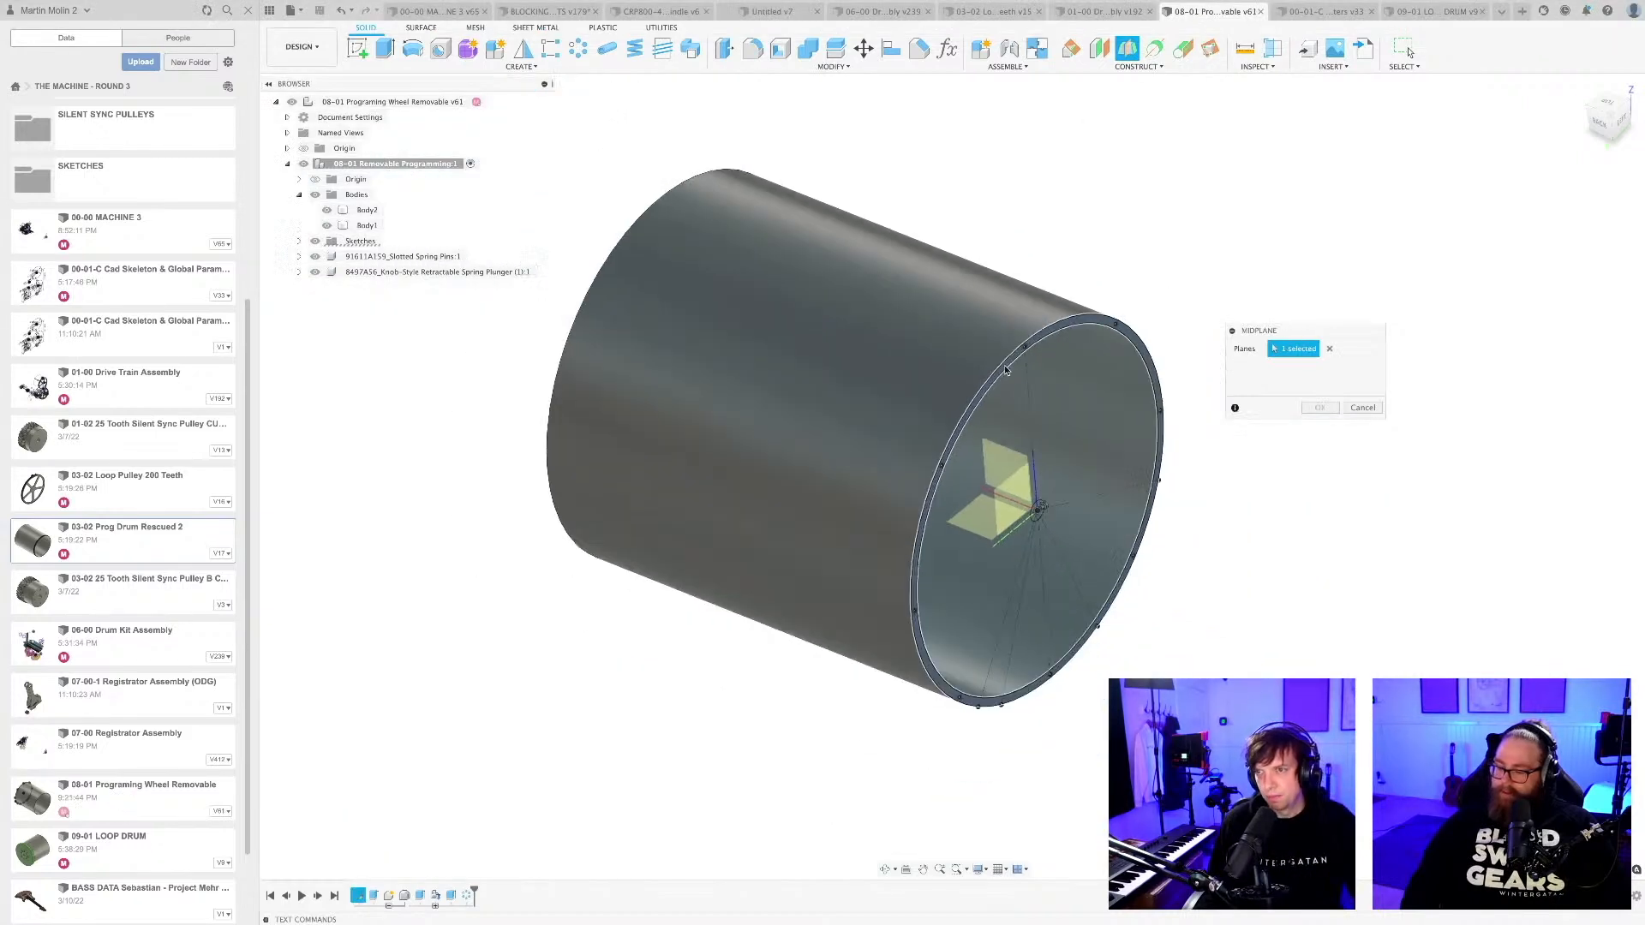
{"action": "scroll", "coordinate": [791, 358], "scroll_direction": "up", "scroll_amount": 5}
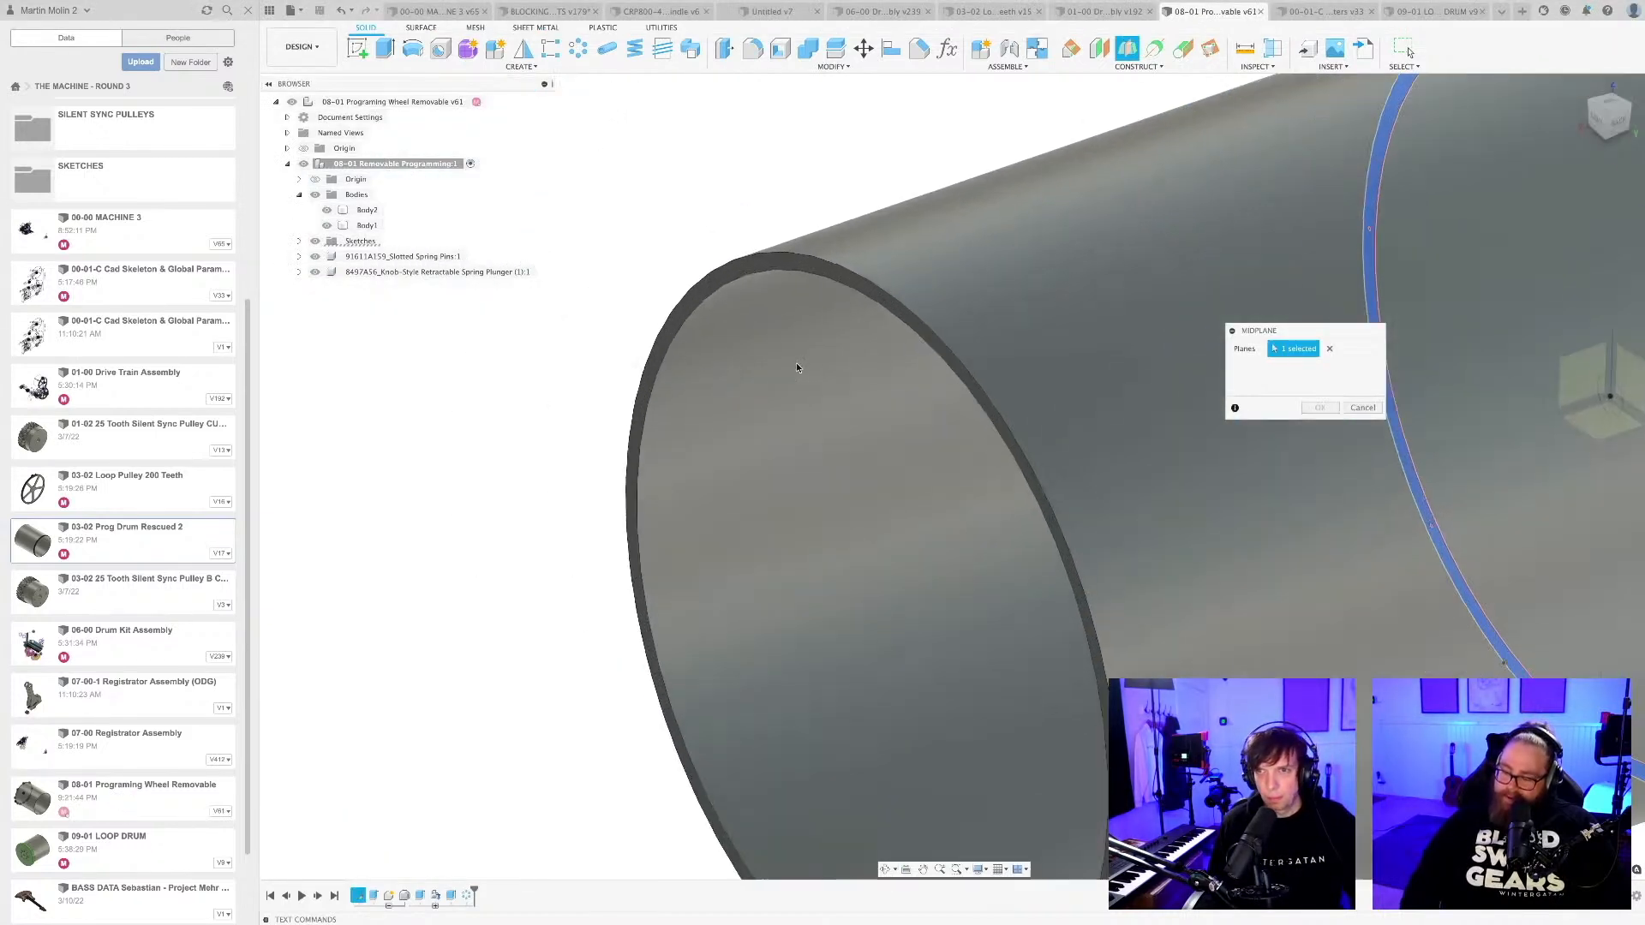
{"action": "left_click", "coordinate": [737, 419]}
{"action": "scroll", "coordinate": [739, 416], "scroll_direction": "down", "scroll_amount": 8}
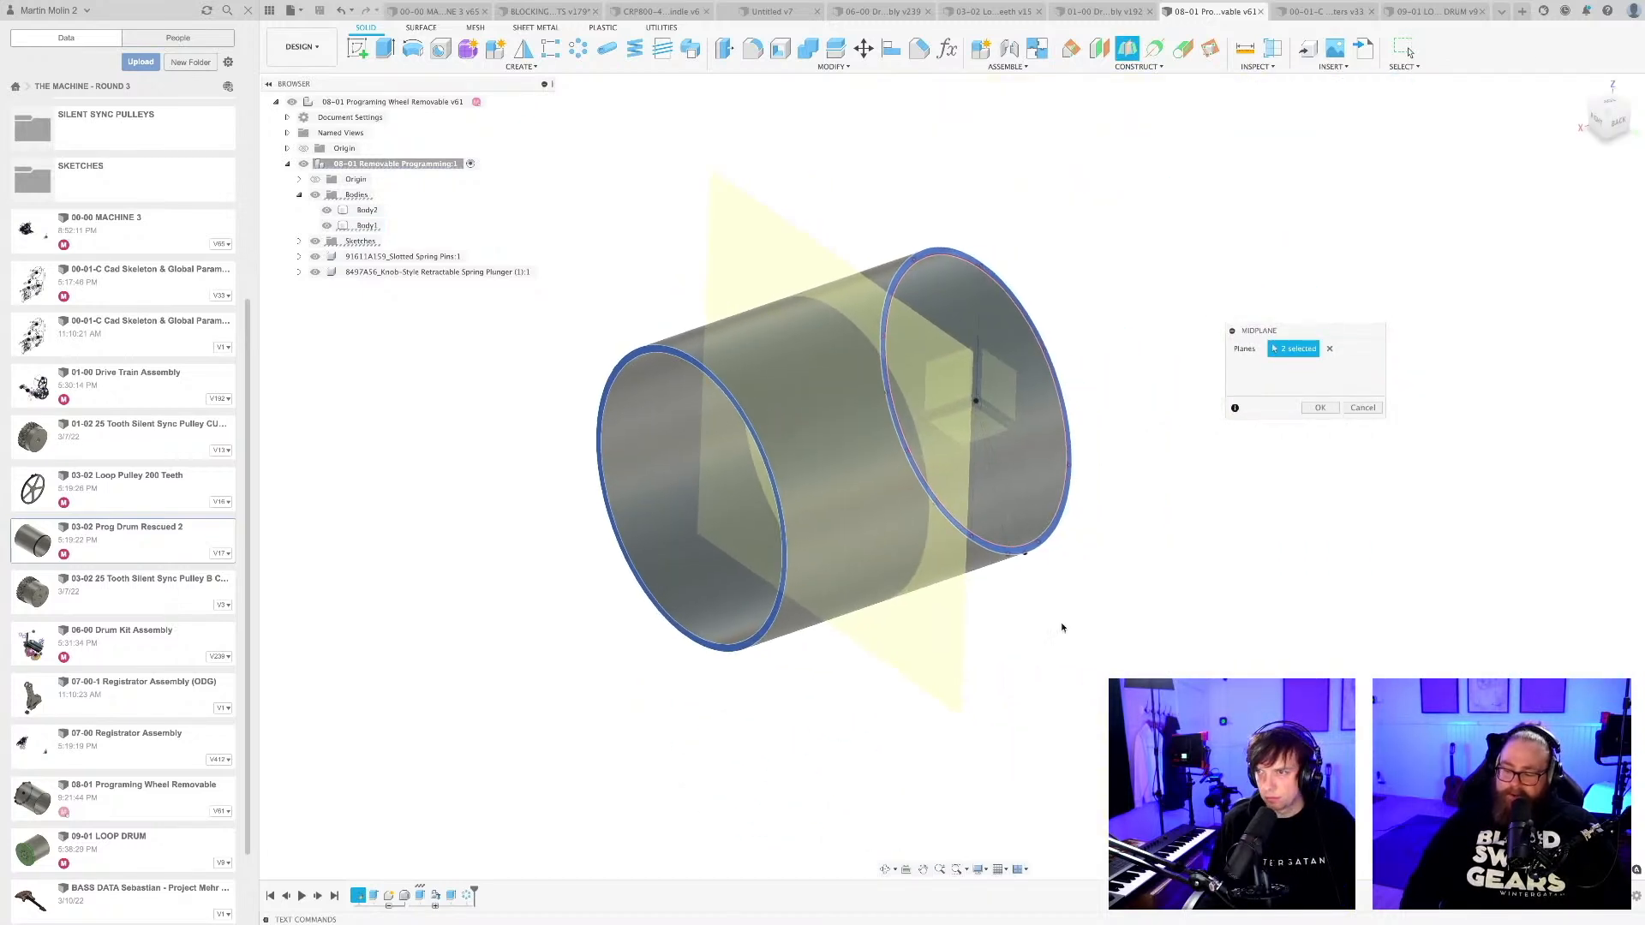
{"action": "key", "text": "Return"}
{"action": "middle_click_drag", "start_coordinate": [1077, 614], "coordinate": [1015, 618], "text": "shift"}
{"action": "key", "text": "super+s"}
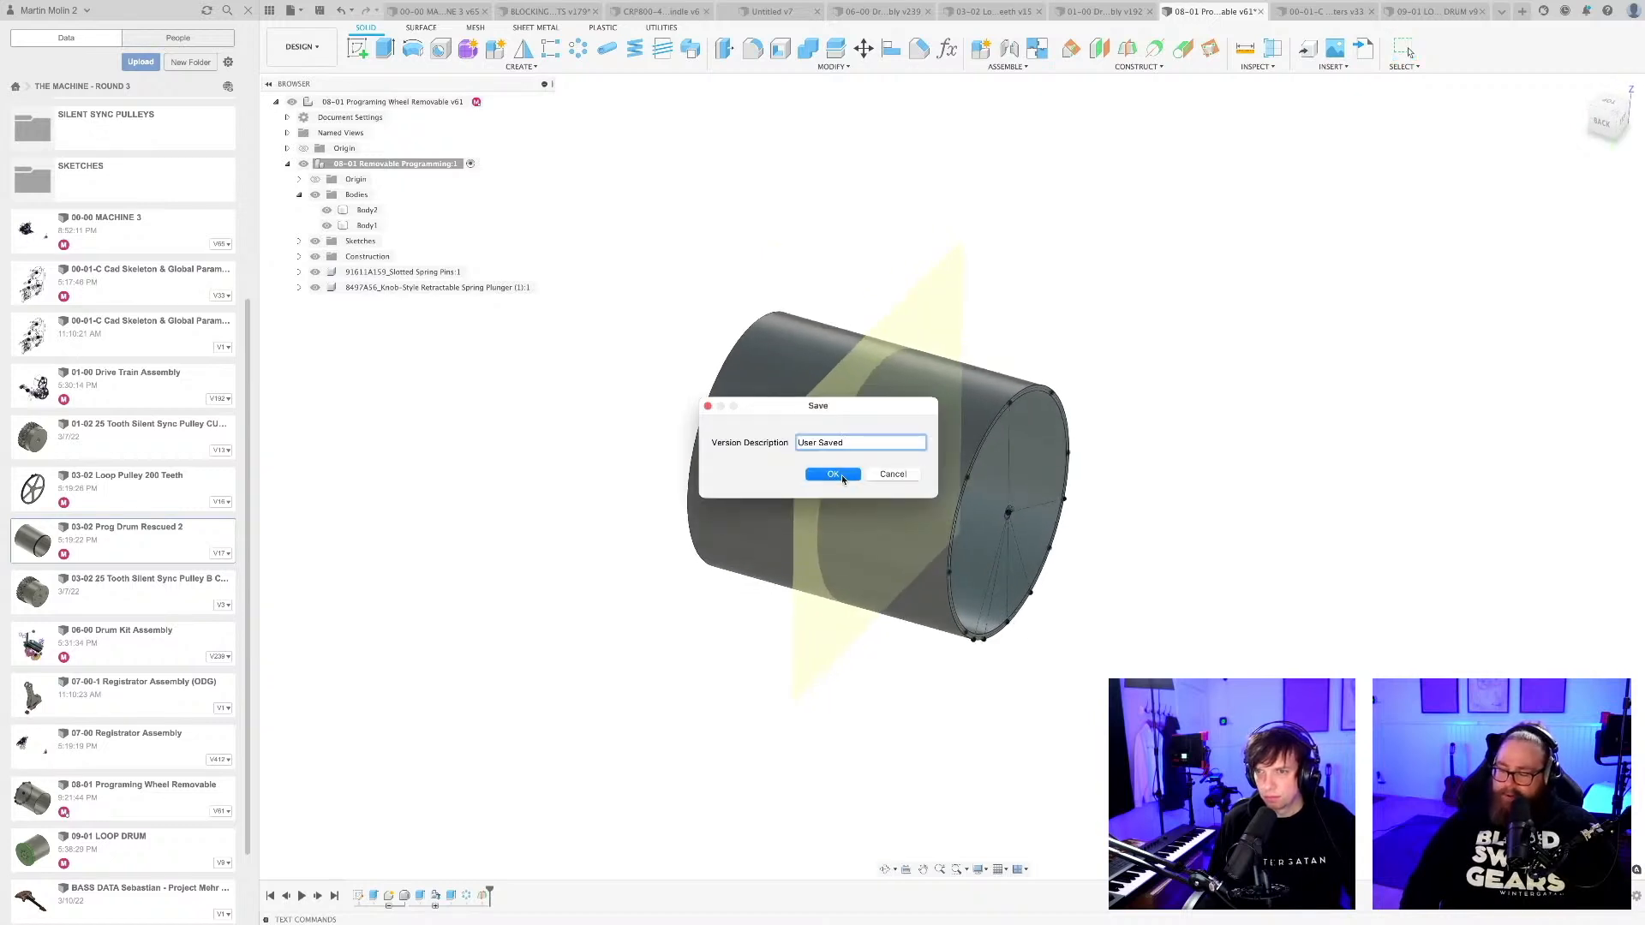
{"action": "left_click", "coordinate": [831, 475]}
Search the McMaster-Carr component catalog for half groove dowel pins and choose the suggested grooved dowel pins.
{"action": "middle_click_drag", "start_coordinate": [1097, 639], "coordinate": [1090, 564], "text": "shift"}
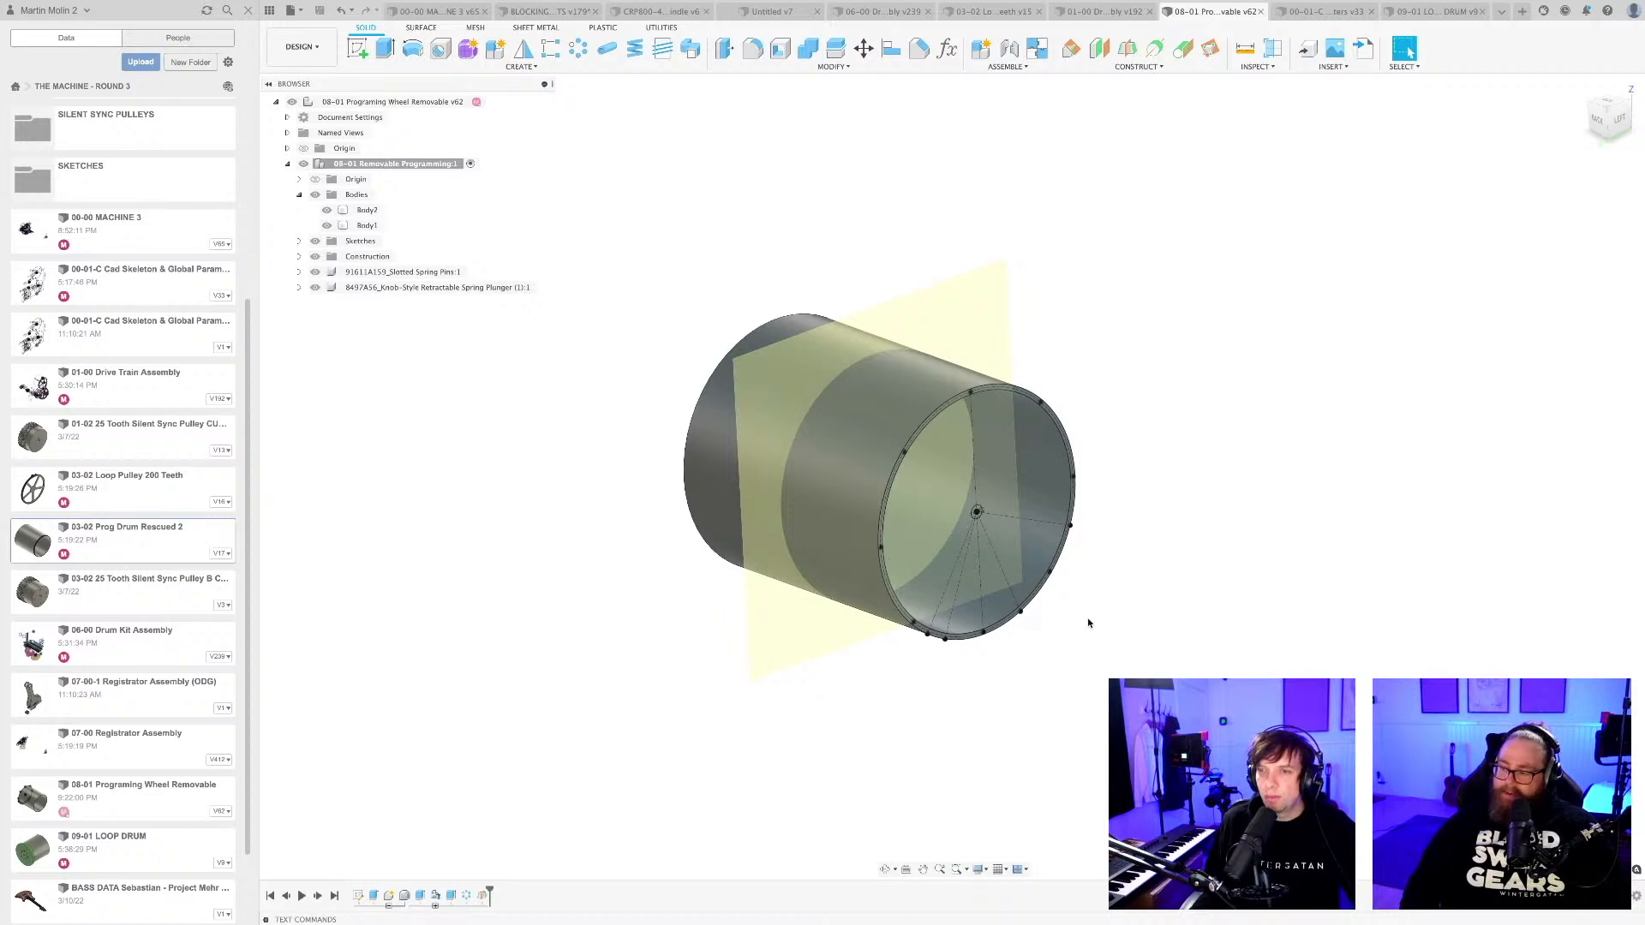
{"action": "middle_click_drag", "start_coordinate": [1088, 623], "coordinate": [1062, 652], "text": "shift"}
{"action": "scroll", "coordinate": [1068, 653], "scroll_direction": "up", "scroll_amount": 3}
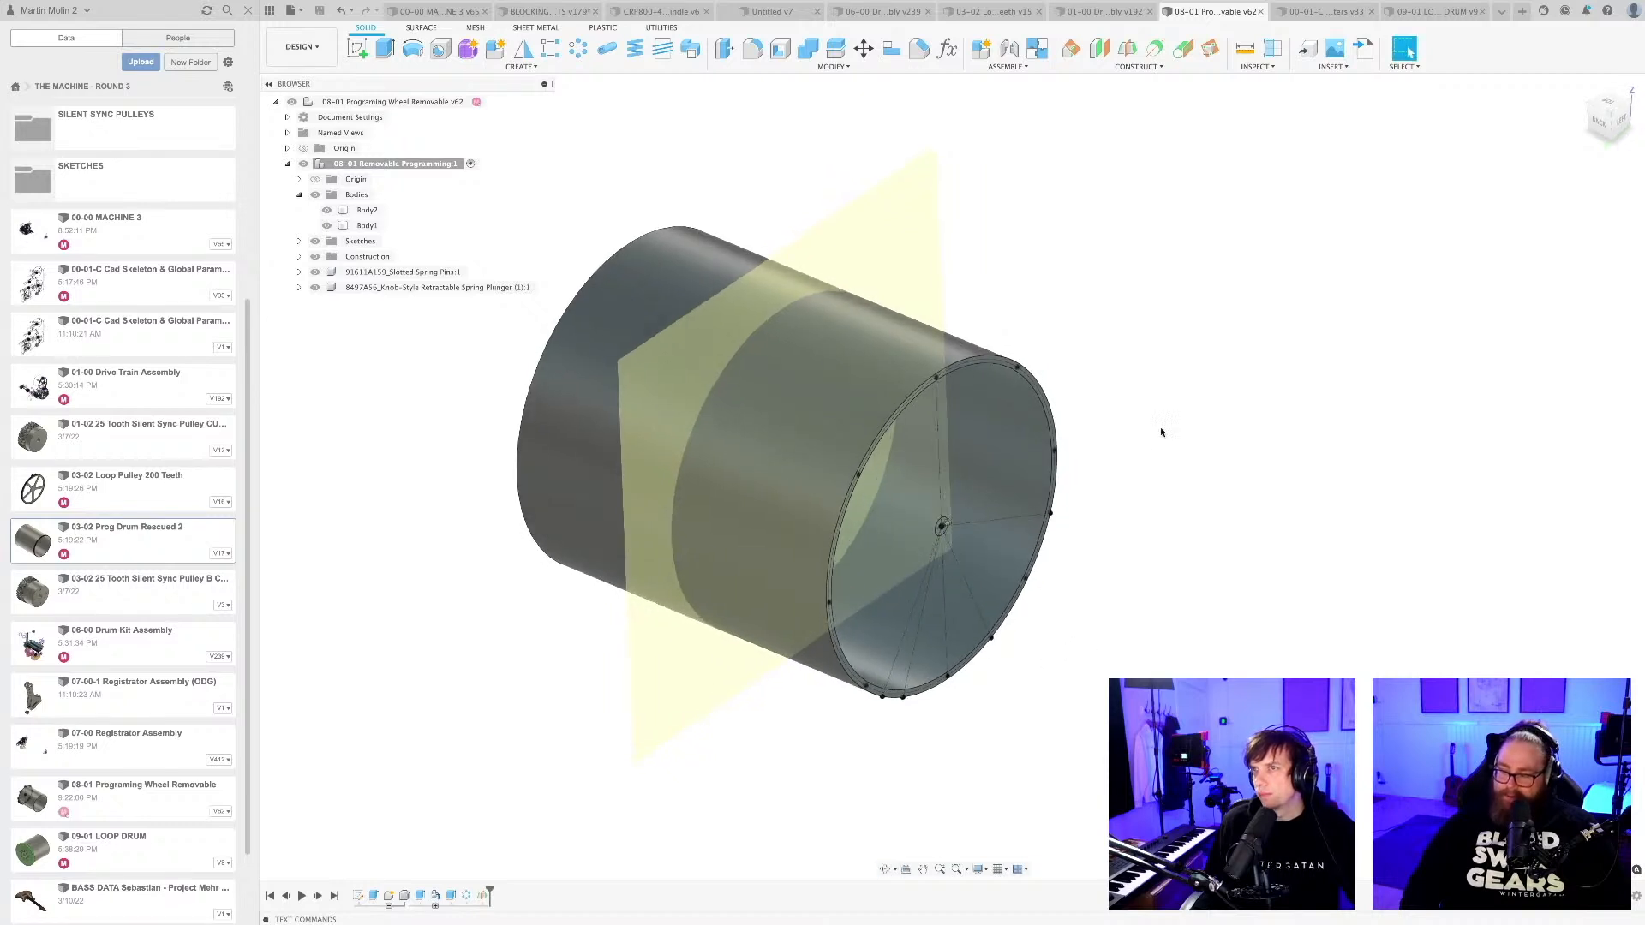
{"action": "left_click", "coordinate": [1332, 67]}
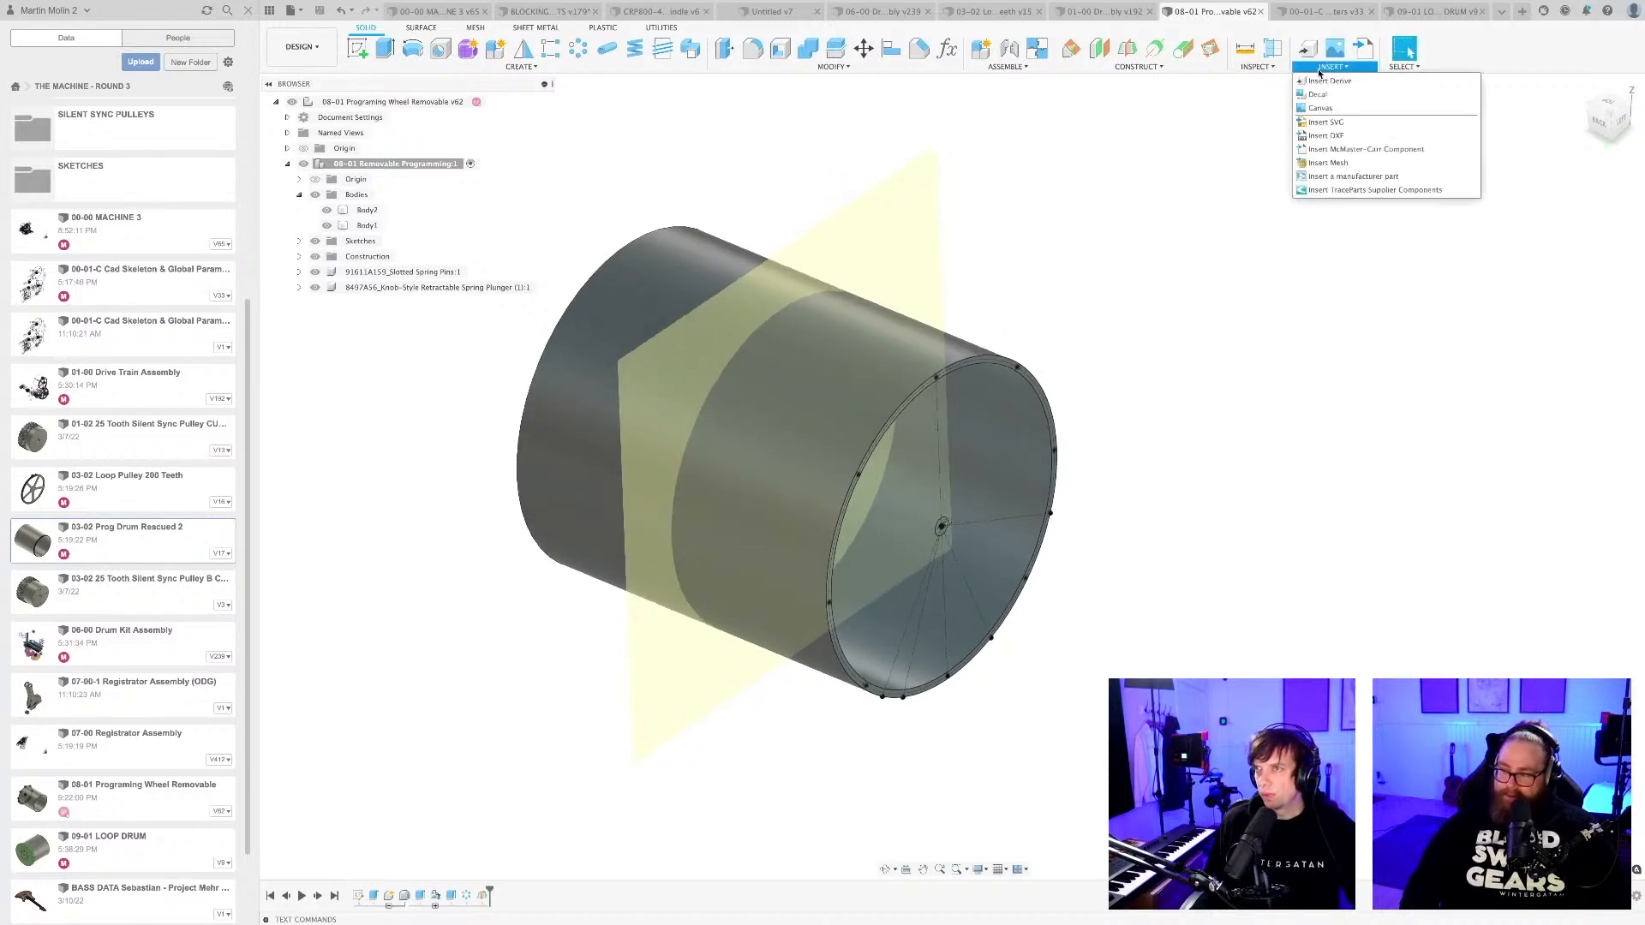
{"action": "left_click", "coordinate": [1334, 150]}
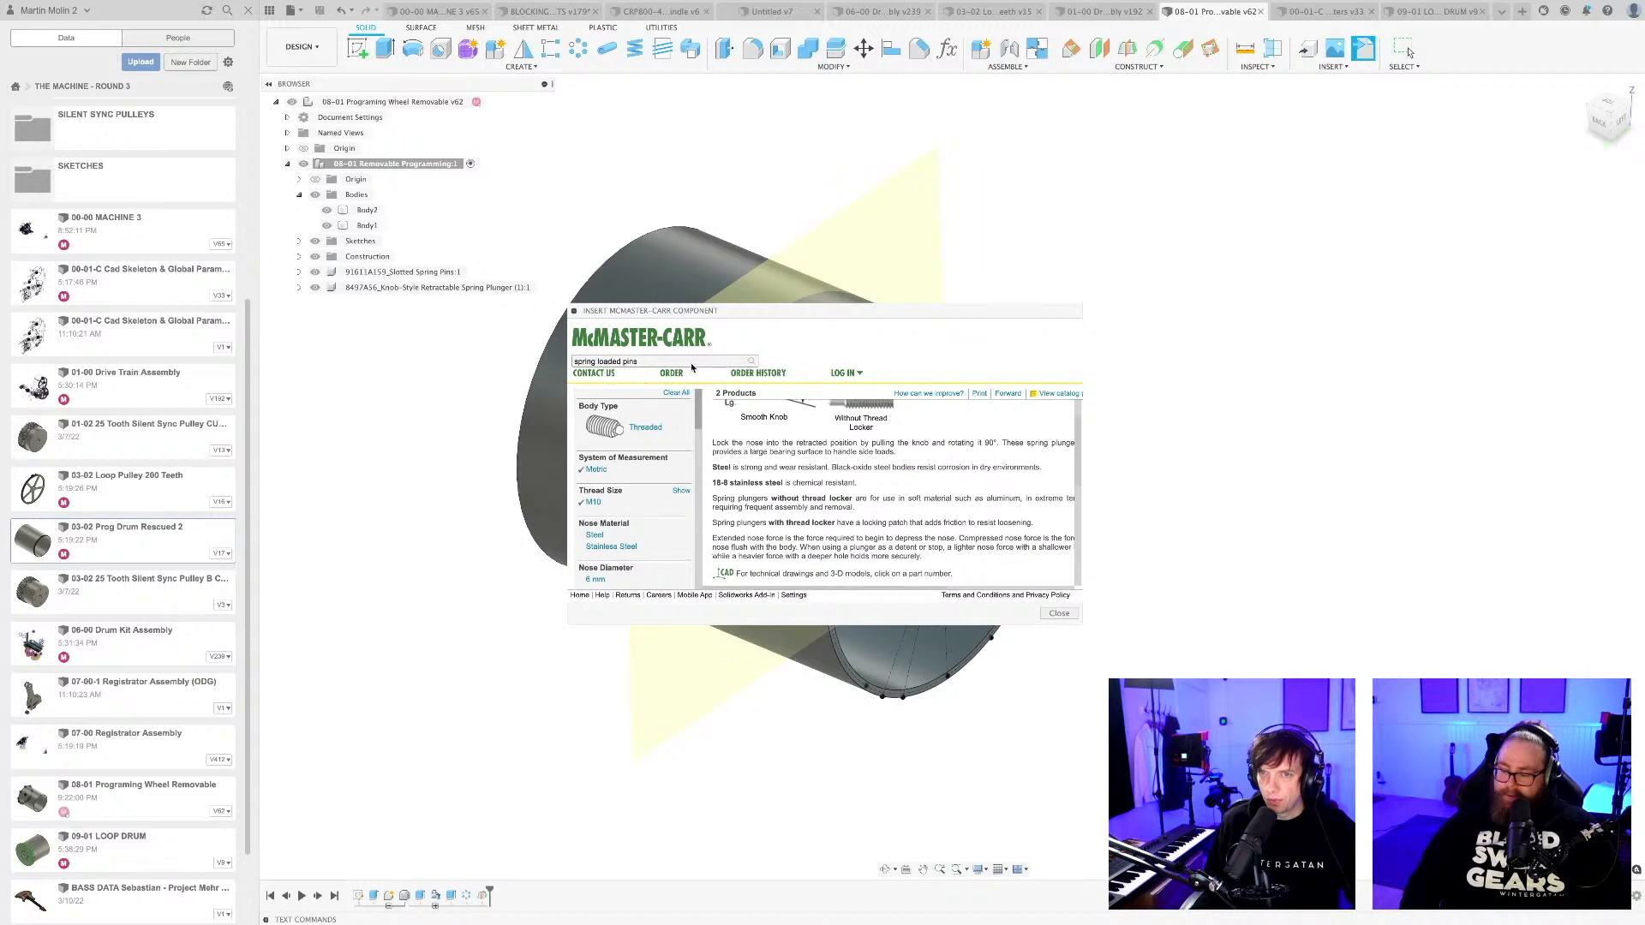
{"action": "type", "text": "half"}
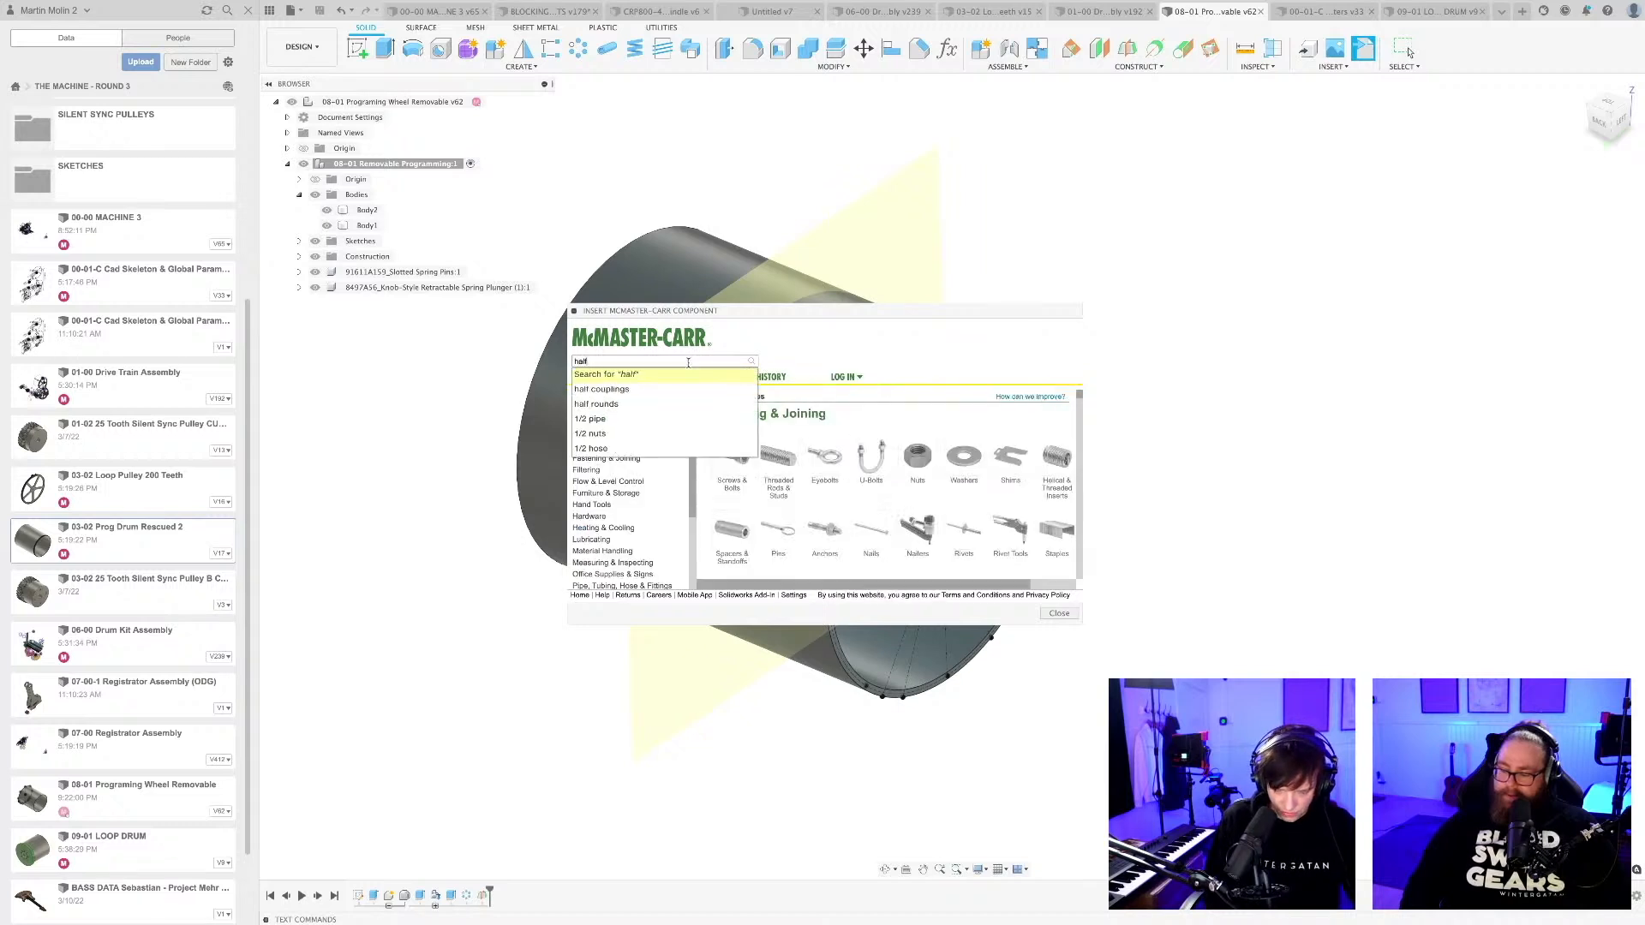
{"action": "type", "text": " groove d"}
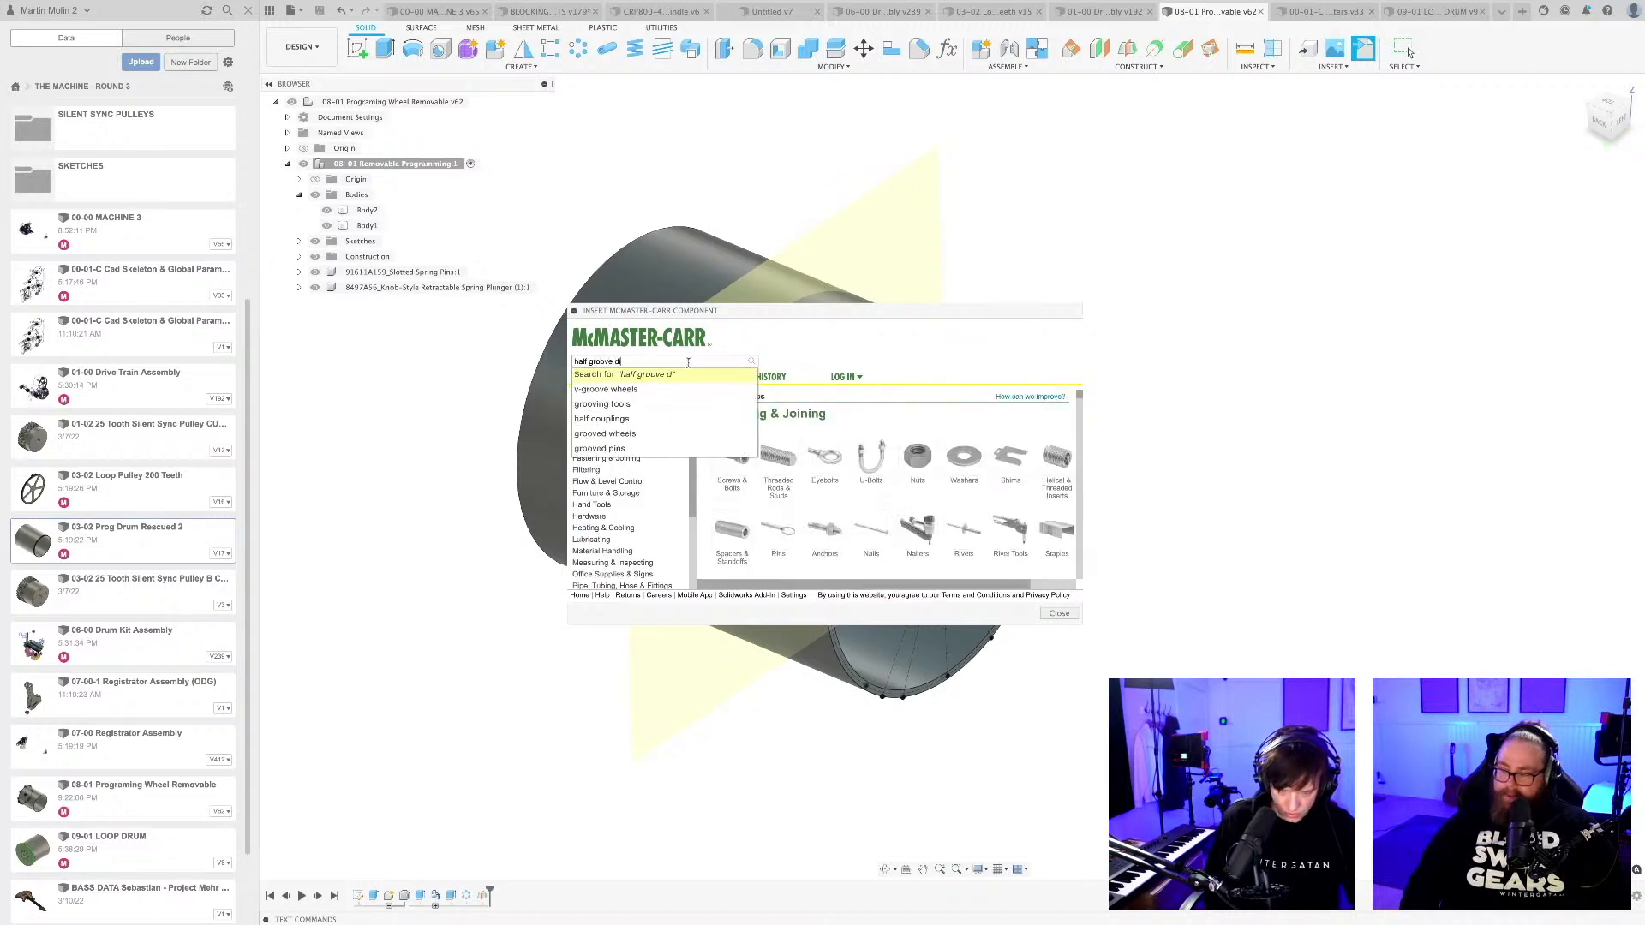
{"action": "type", "text": "iwel pin"}
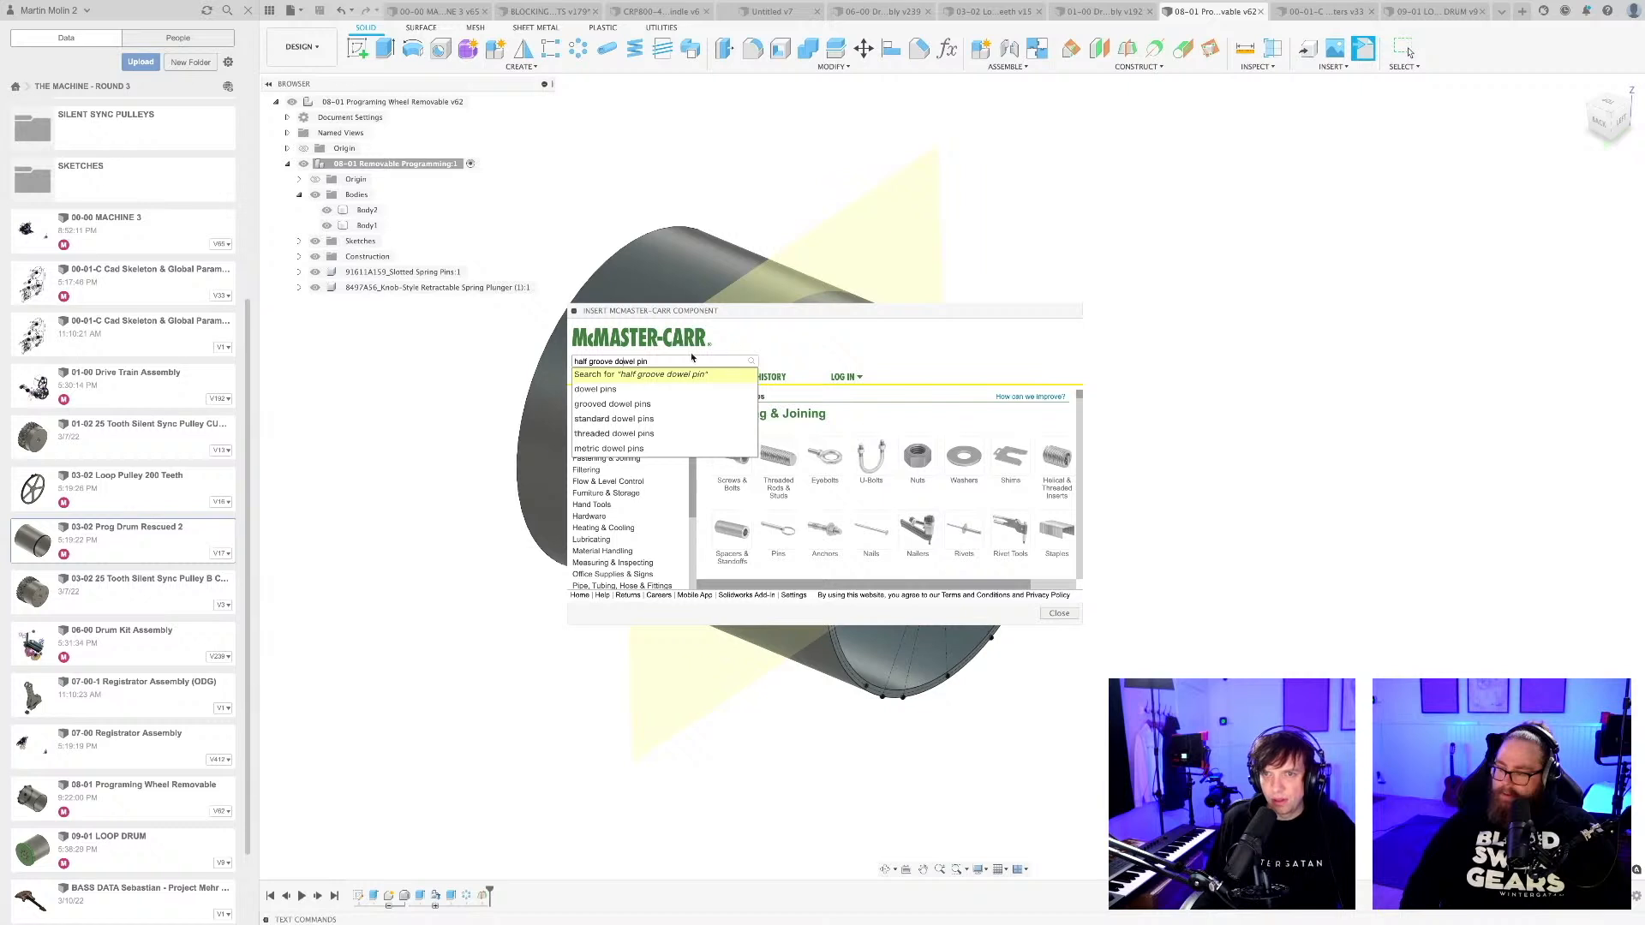
{"action": "left_click", "coordinate": [630, 406]}
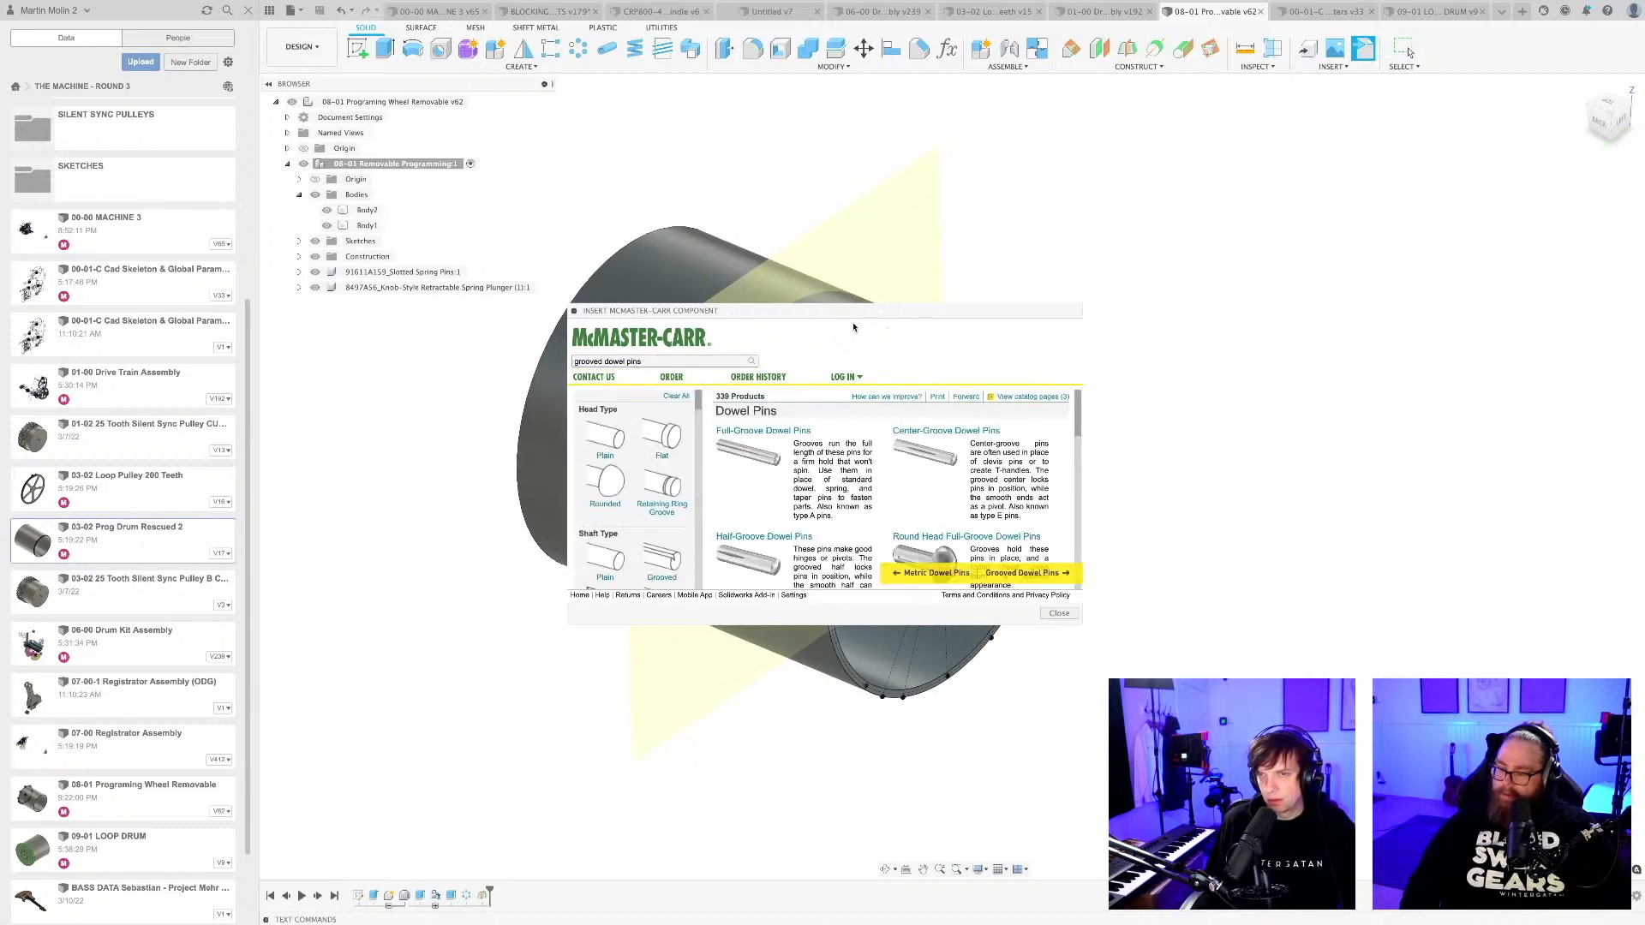
Enlarge the catalog window, filter the dowel pins by retaining ring groove at both ends, and close the catalog after examining them.
{"action": "left_click_drag", "start_coordinate": [839, 317], "coordinate": [766, 177]}
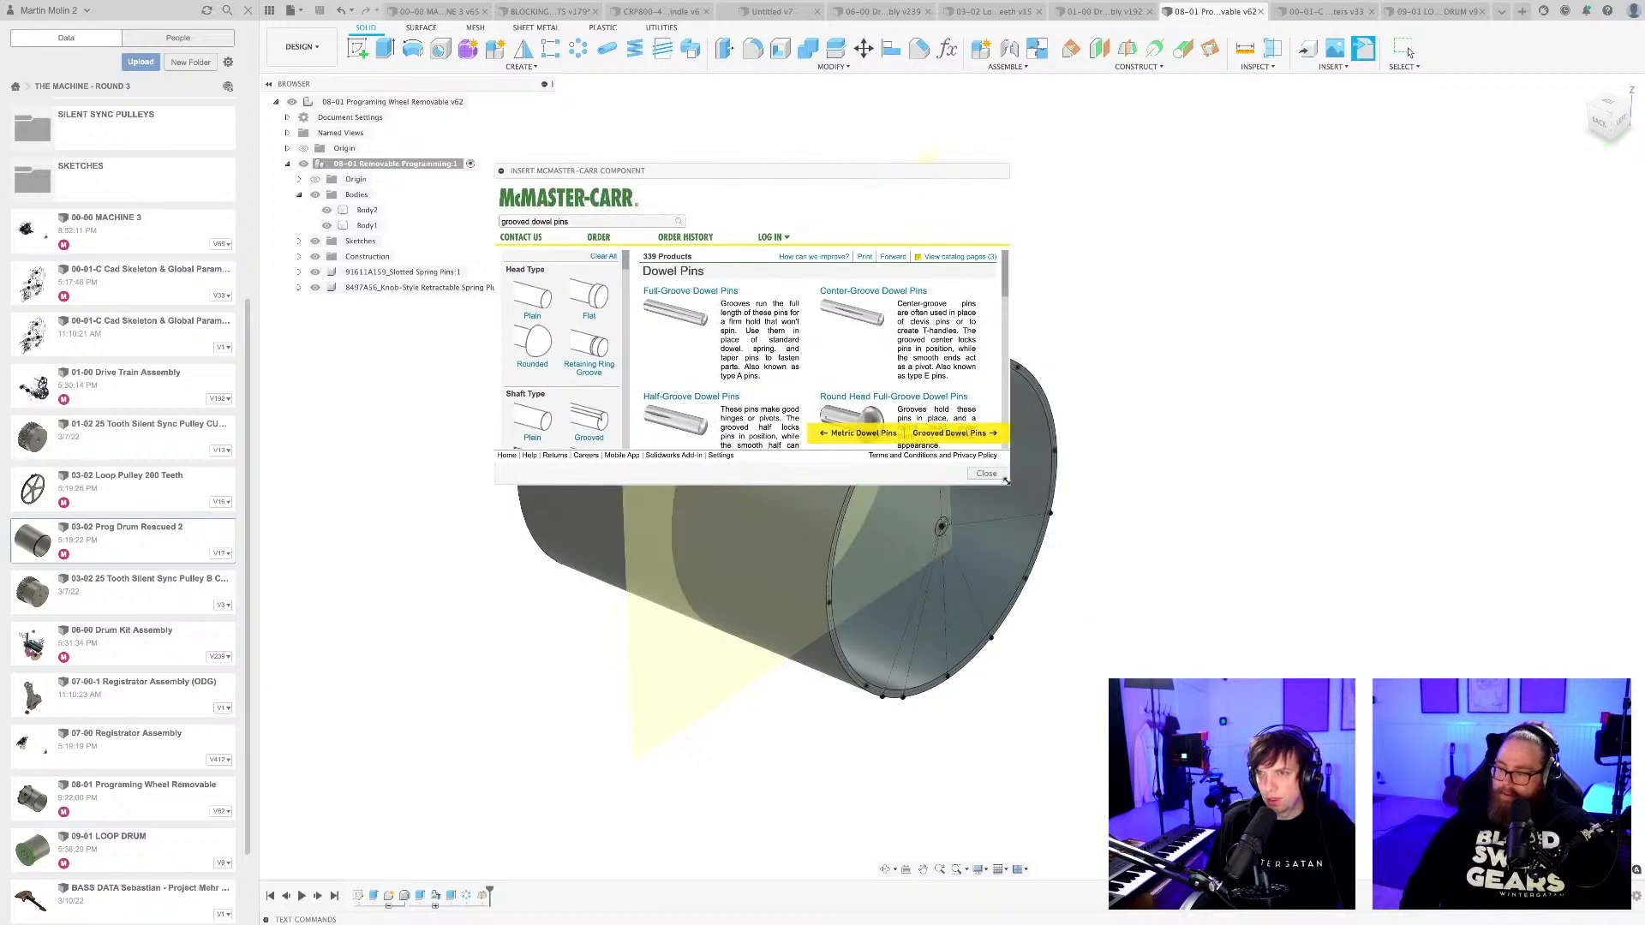
{"action": "left_click_drag", "start_coordinate": [1005, 481], "coordinate": [1191, 746]}
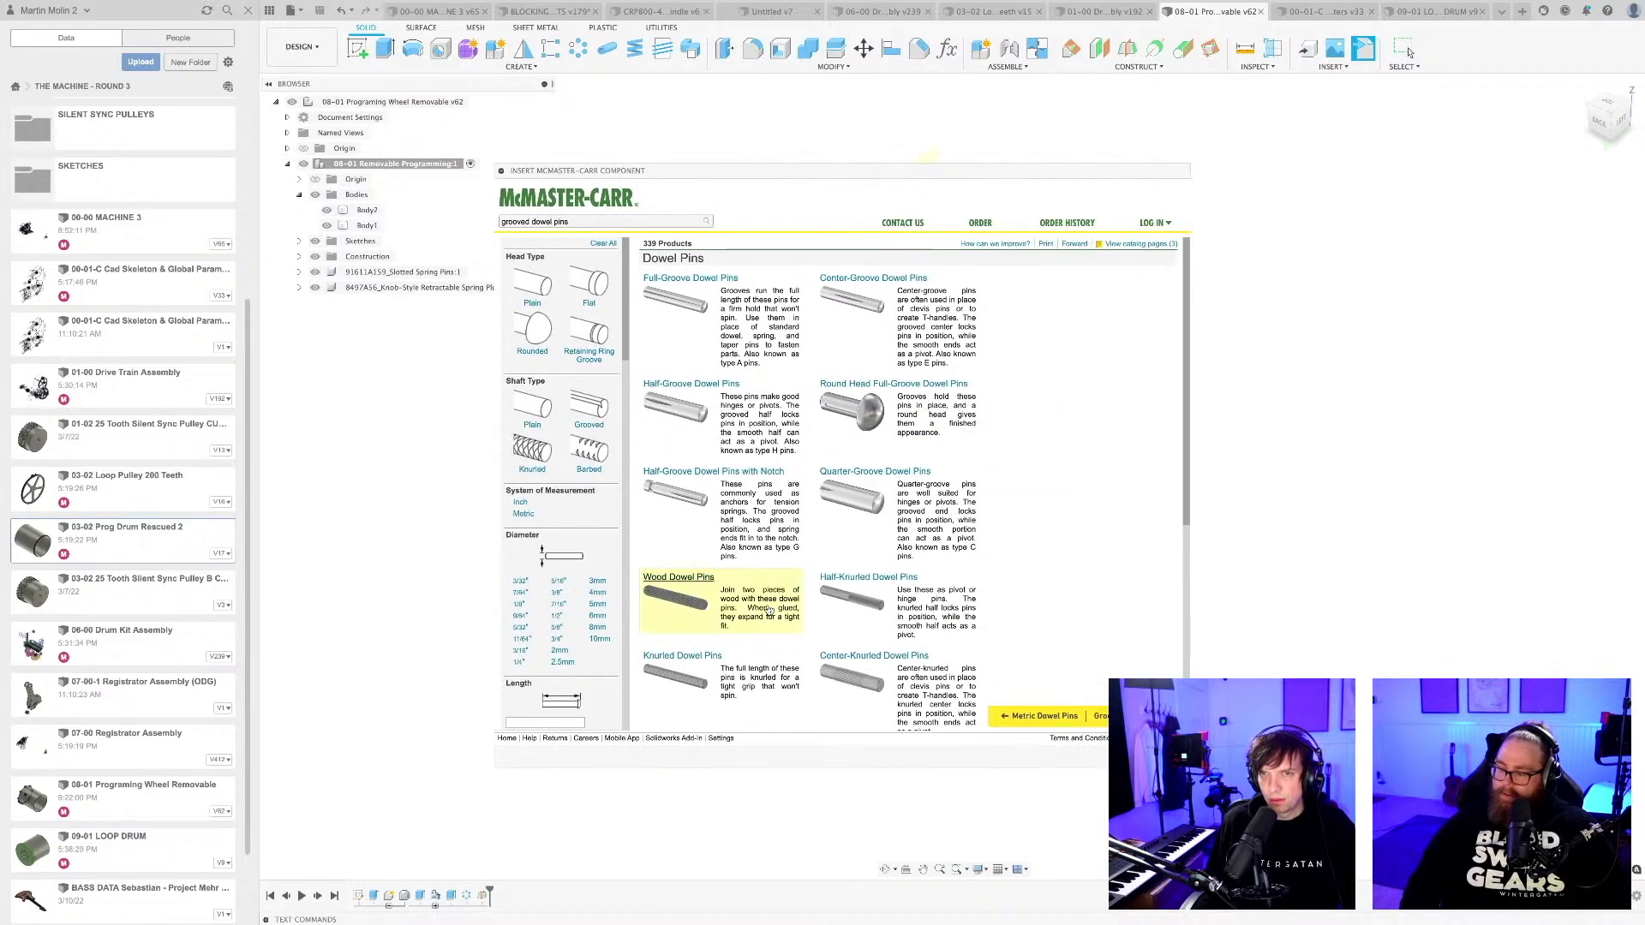
{"action": "left_click", "coordinate": [597, 354]}
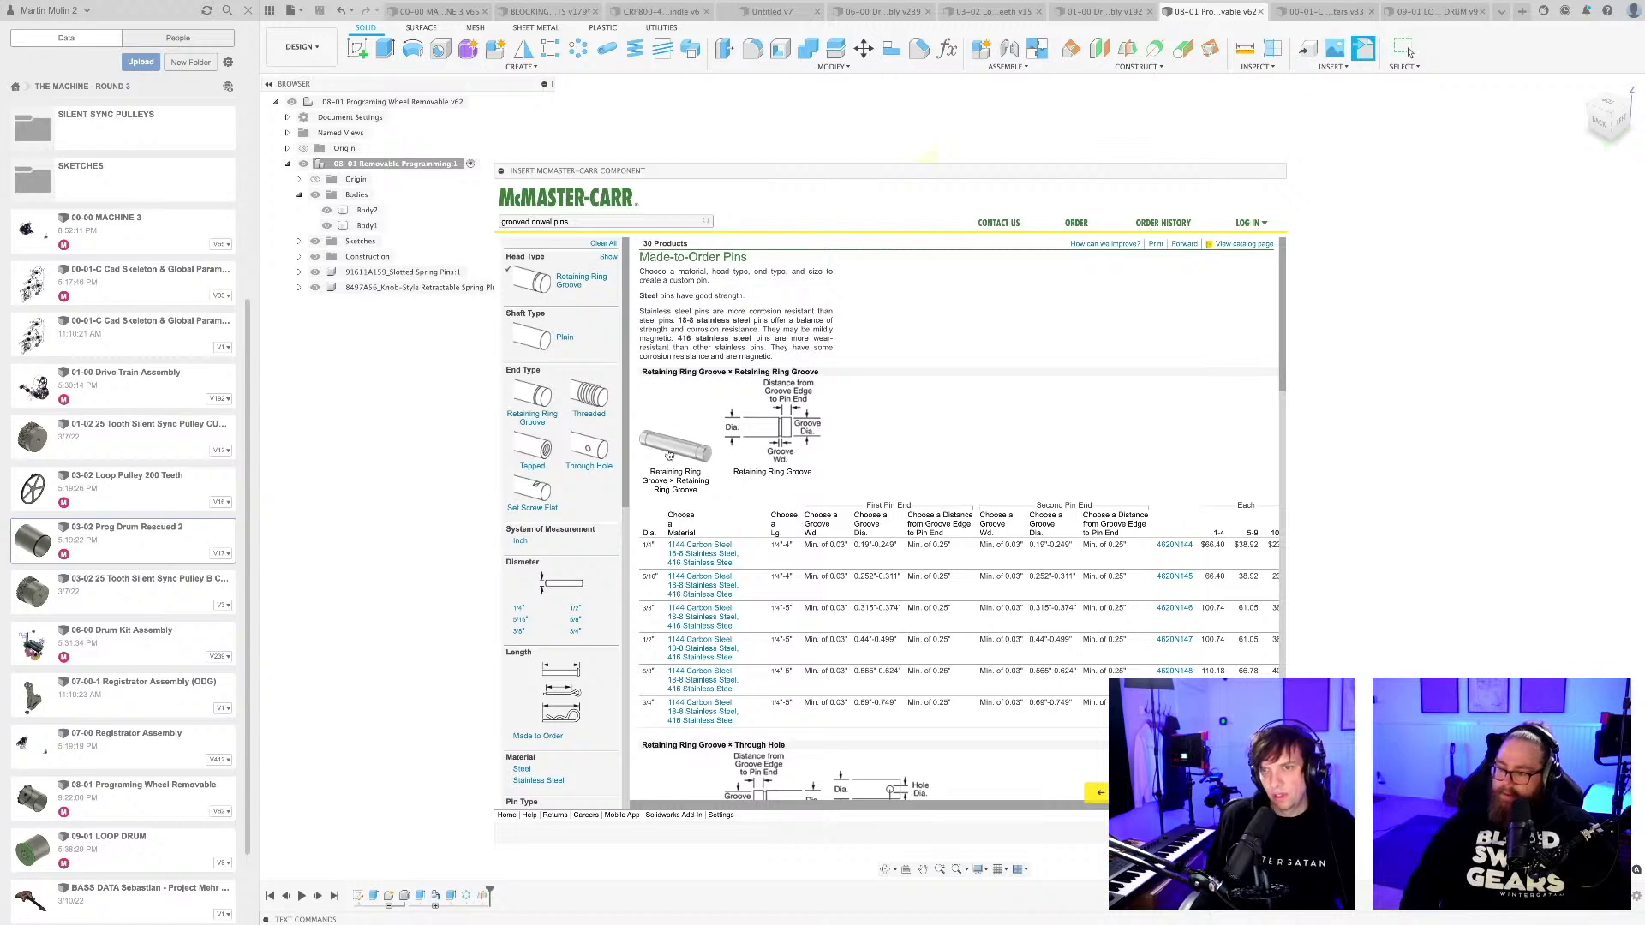
{"action": "mouse_move", "coordinate": [696, 460]}
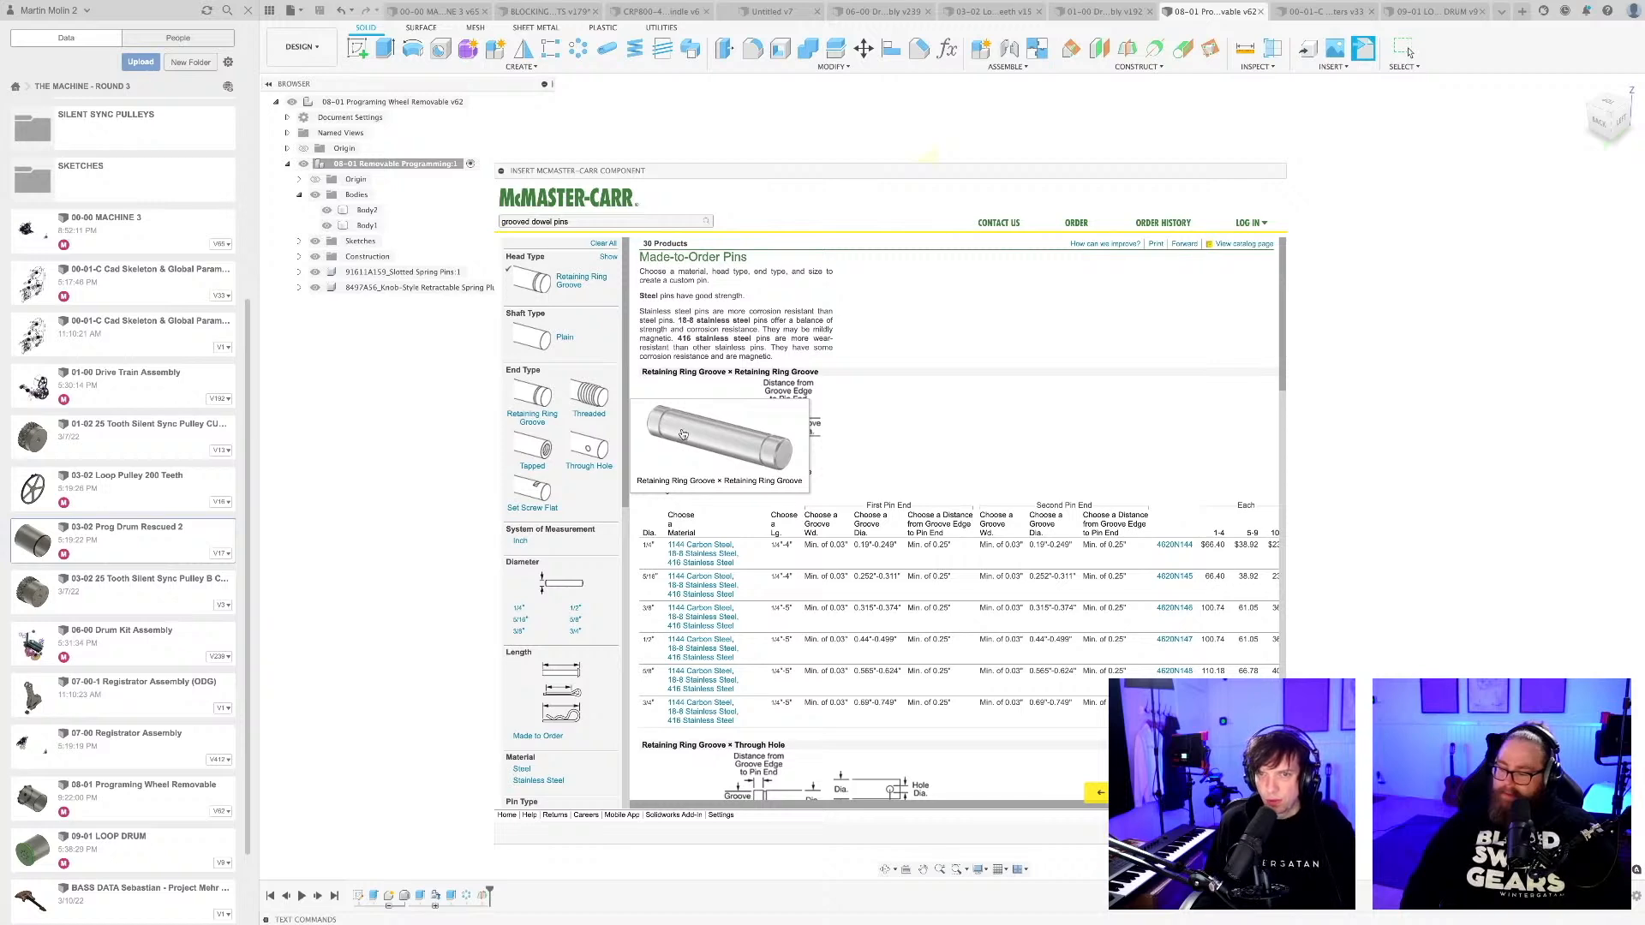
{"action": "left_click", "coordinate": [683, 433]}
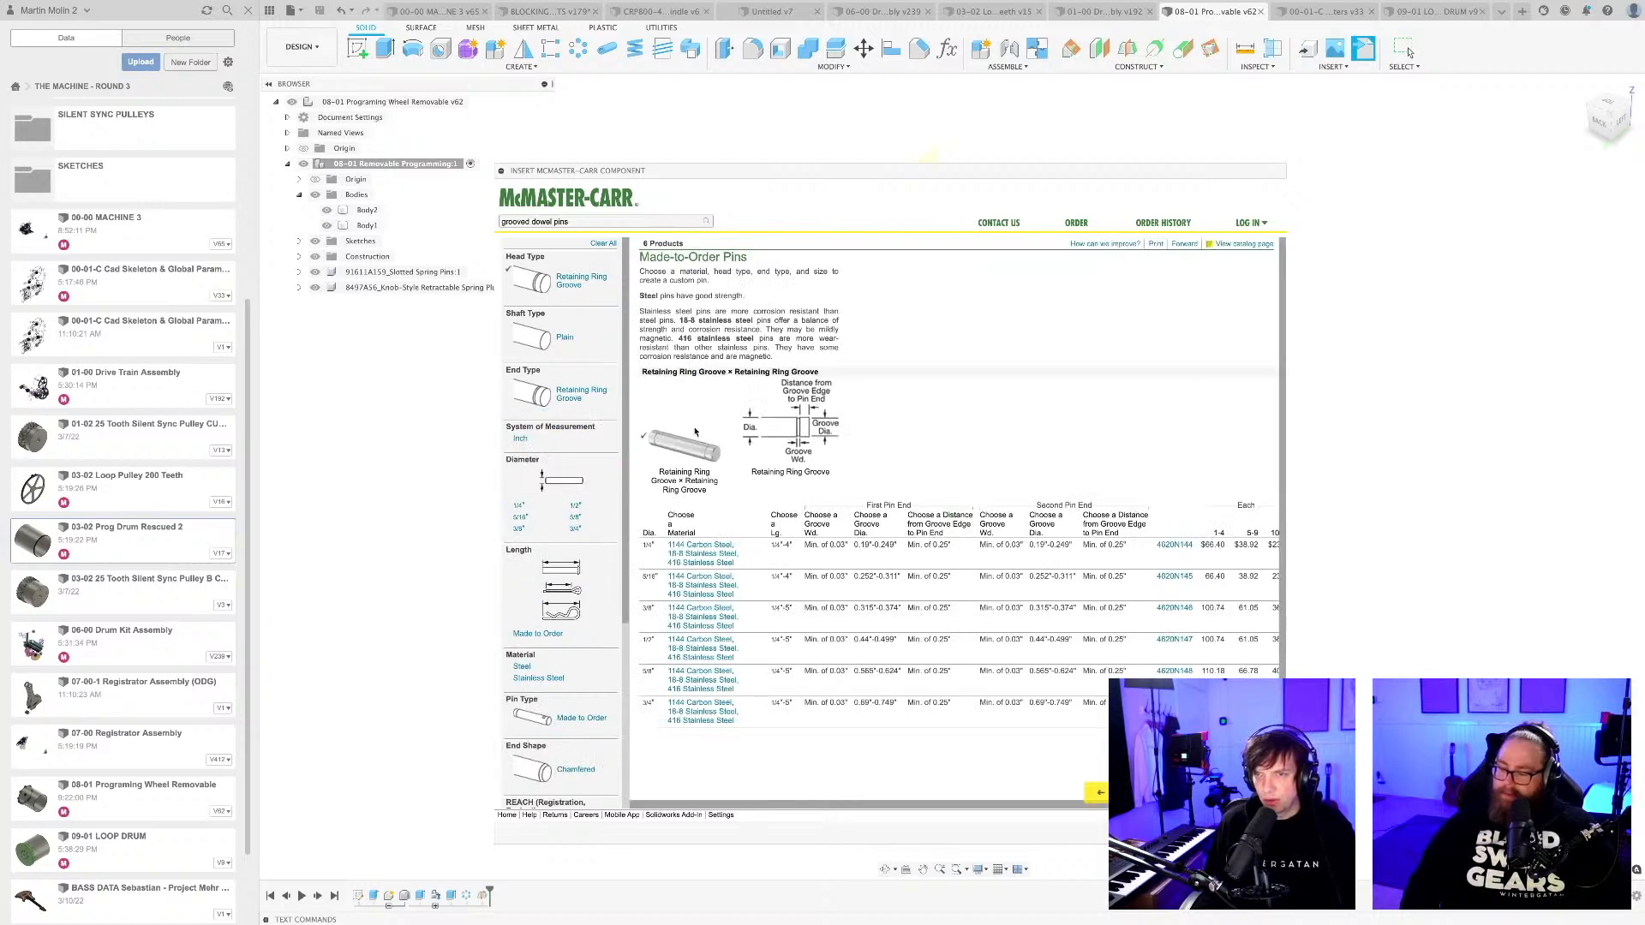
{"action": "mouse_move", "coordinate": [681, 454]}
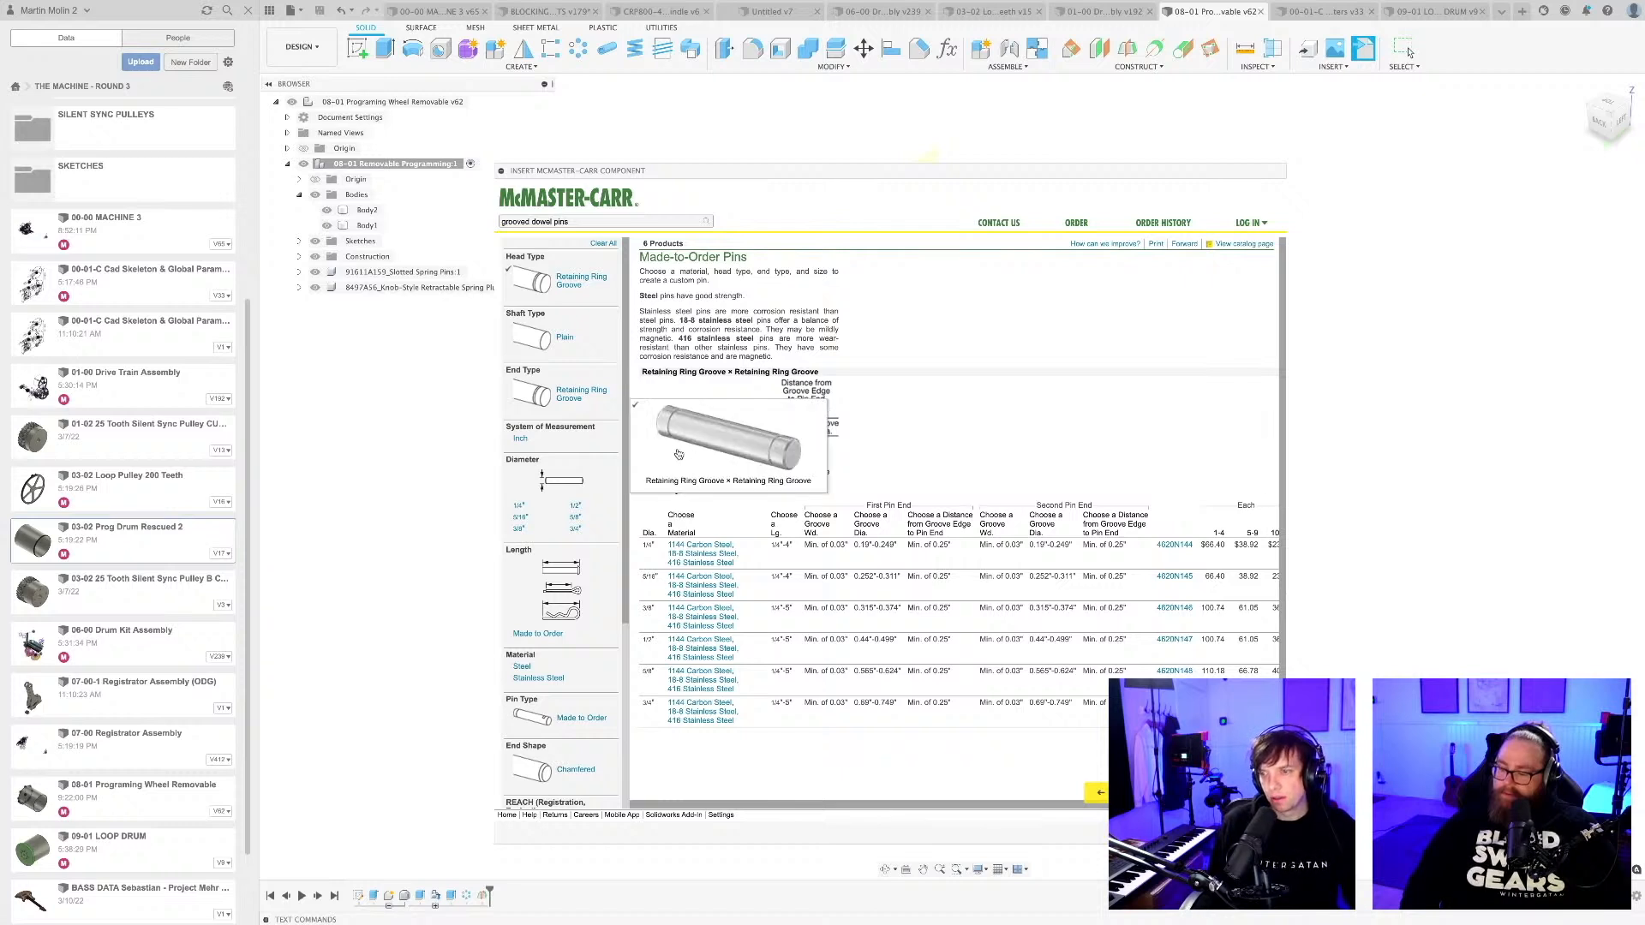
{"action": "left_click", "coordinate": [1408, 50]}
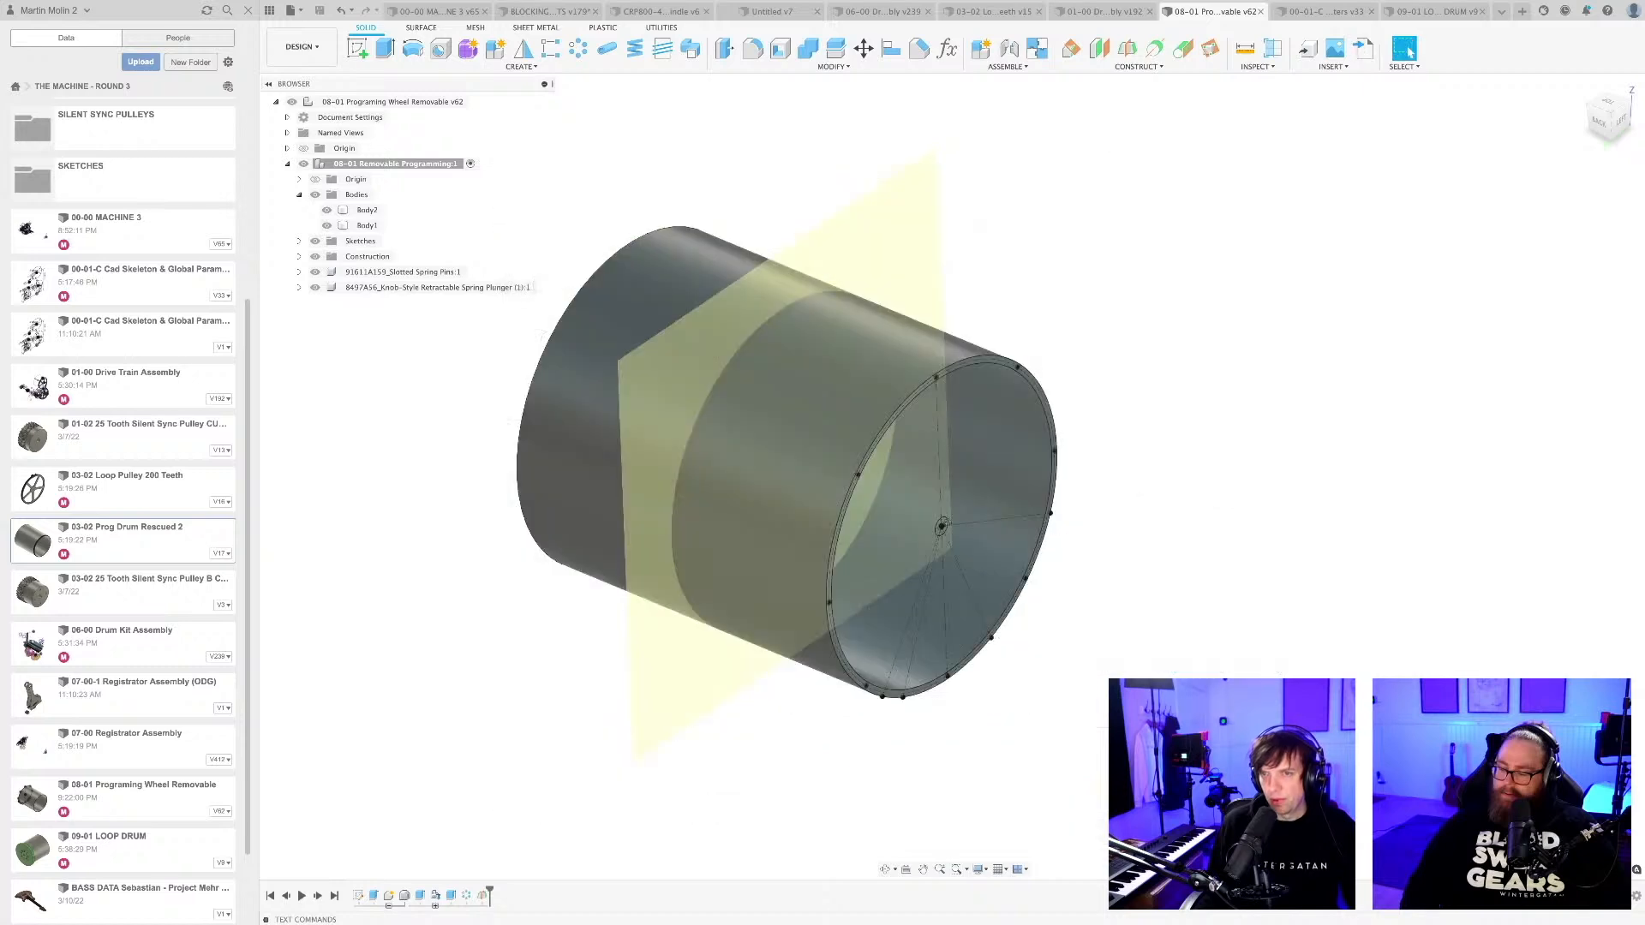
Mirror the pin-hole cut and its circular pattern across the drum's midplane onto the opposite end rim.
{"action": "scroll", "coordinate": [1081, 636], "scroll_direction": "down", "scroll_amount": 3}
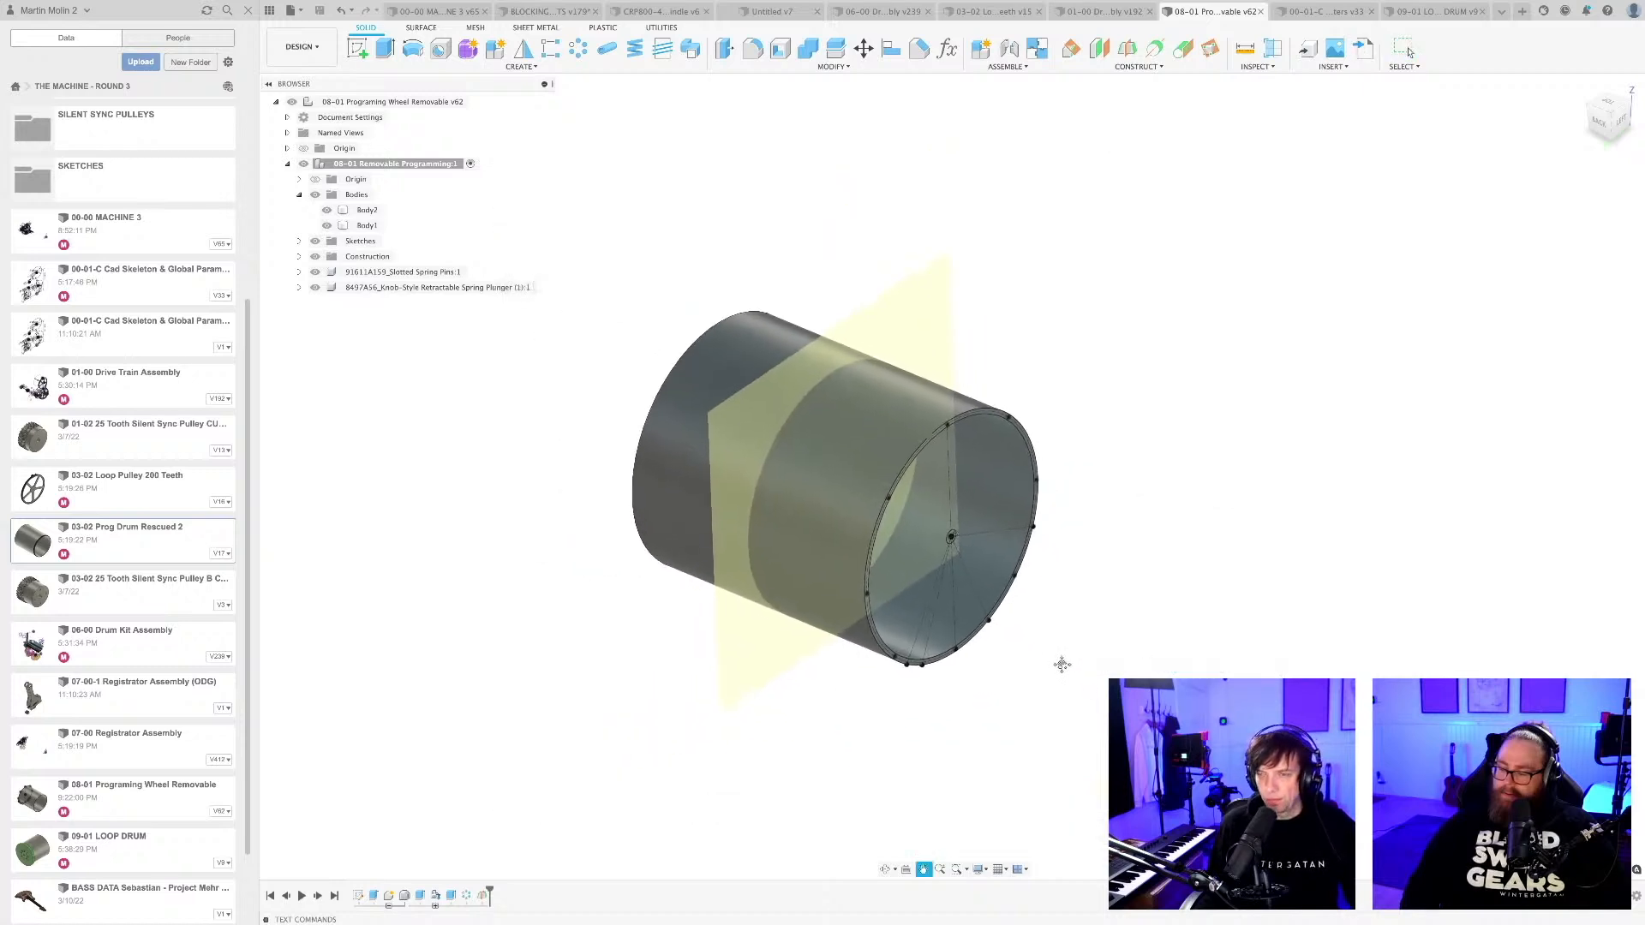
{"action": "middle_click_drag", "start_coordinate": [1035, 671], "coordinate": [1123, 672], "text": "shift"}
{"action": "middle_click_drag", "start_coordinate": [1049, 620], "coordinate": [1061, 626], "text": "shift"}
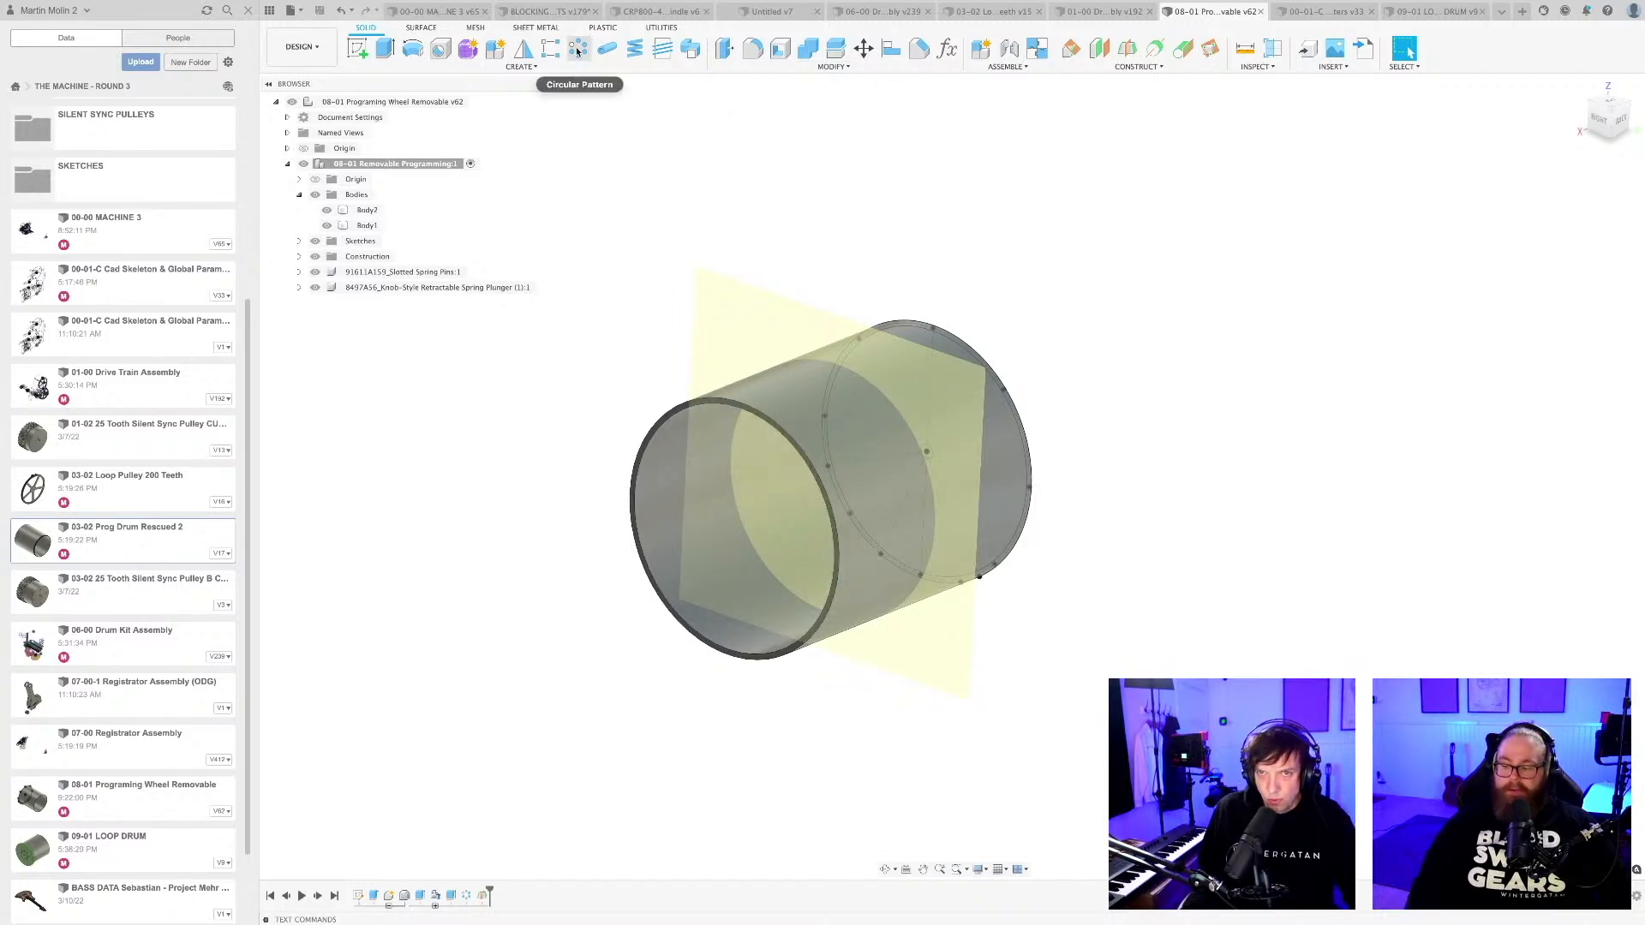
{"action": "left_click", "coordinate": [524, 49]}
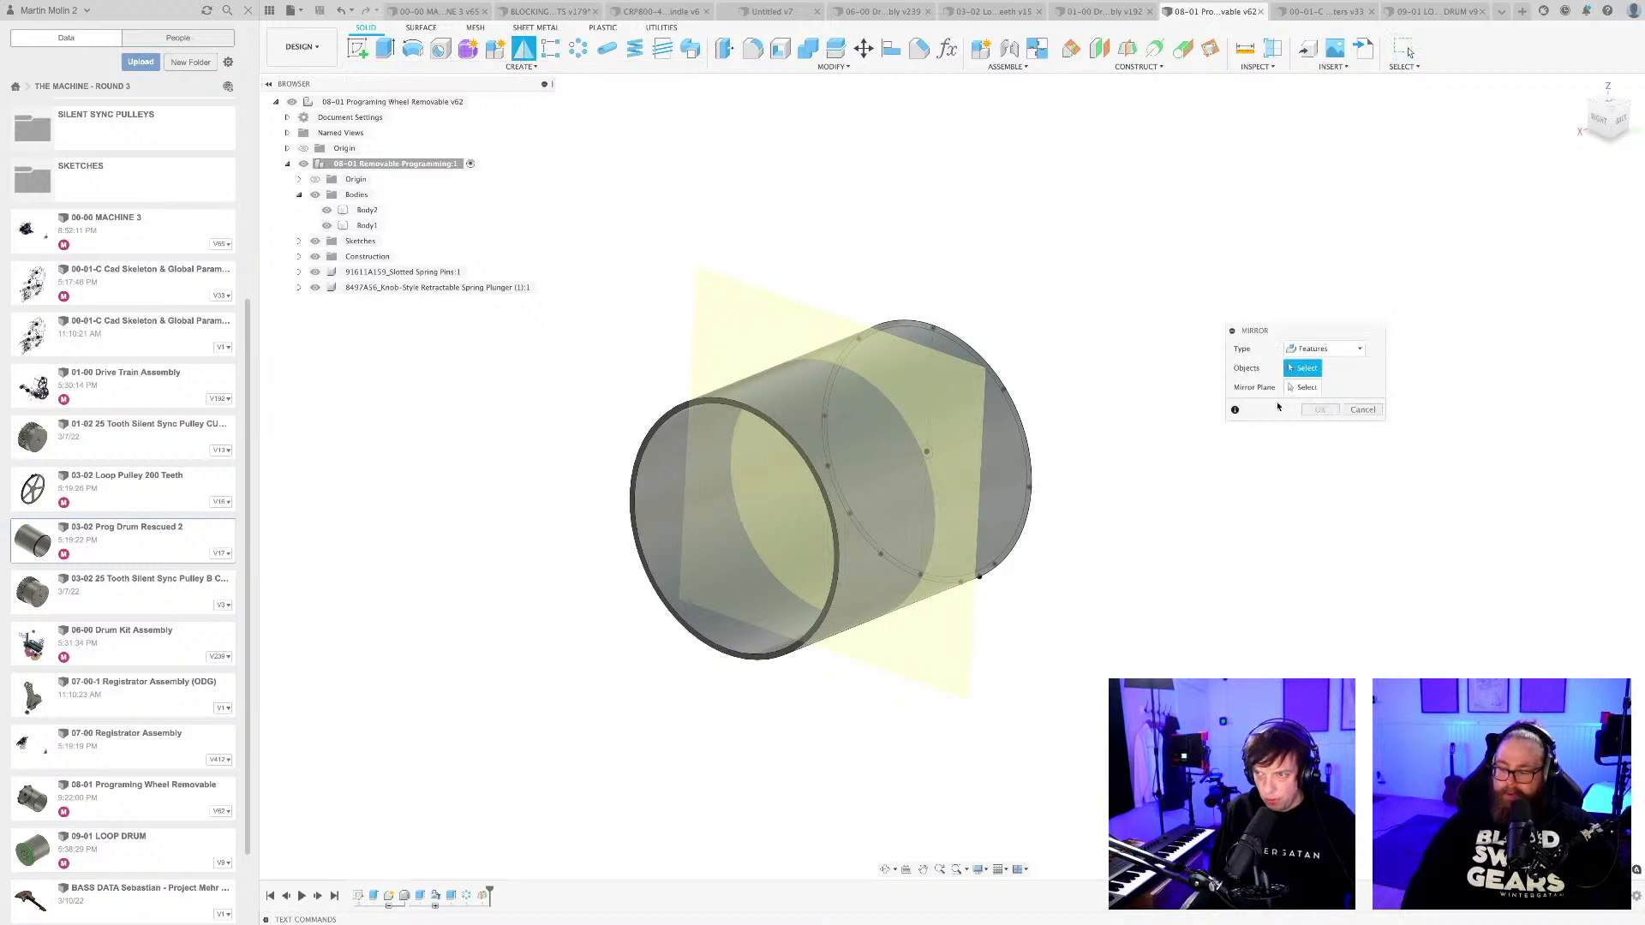
{"action": "left_click", "coordinate": [453, 896]}
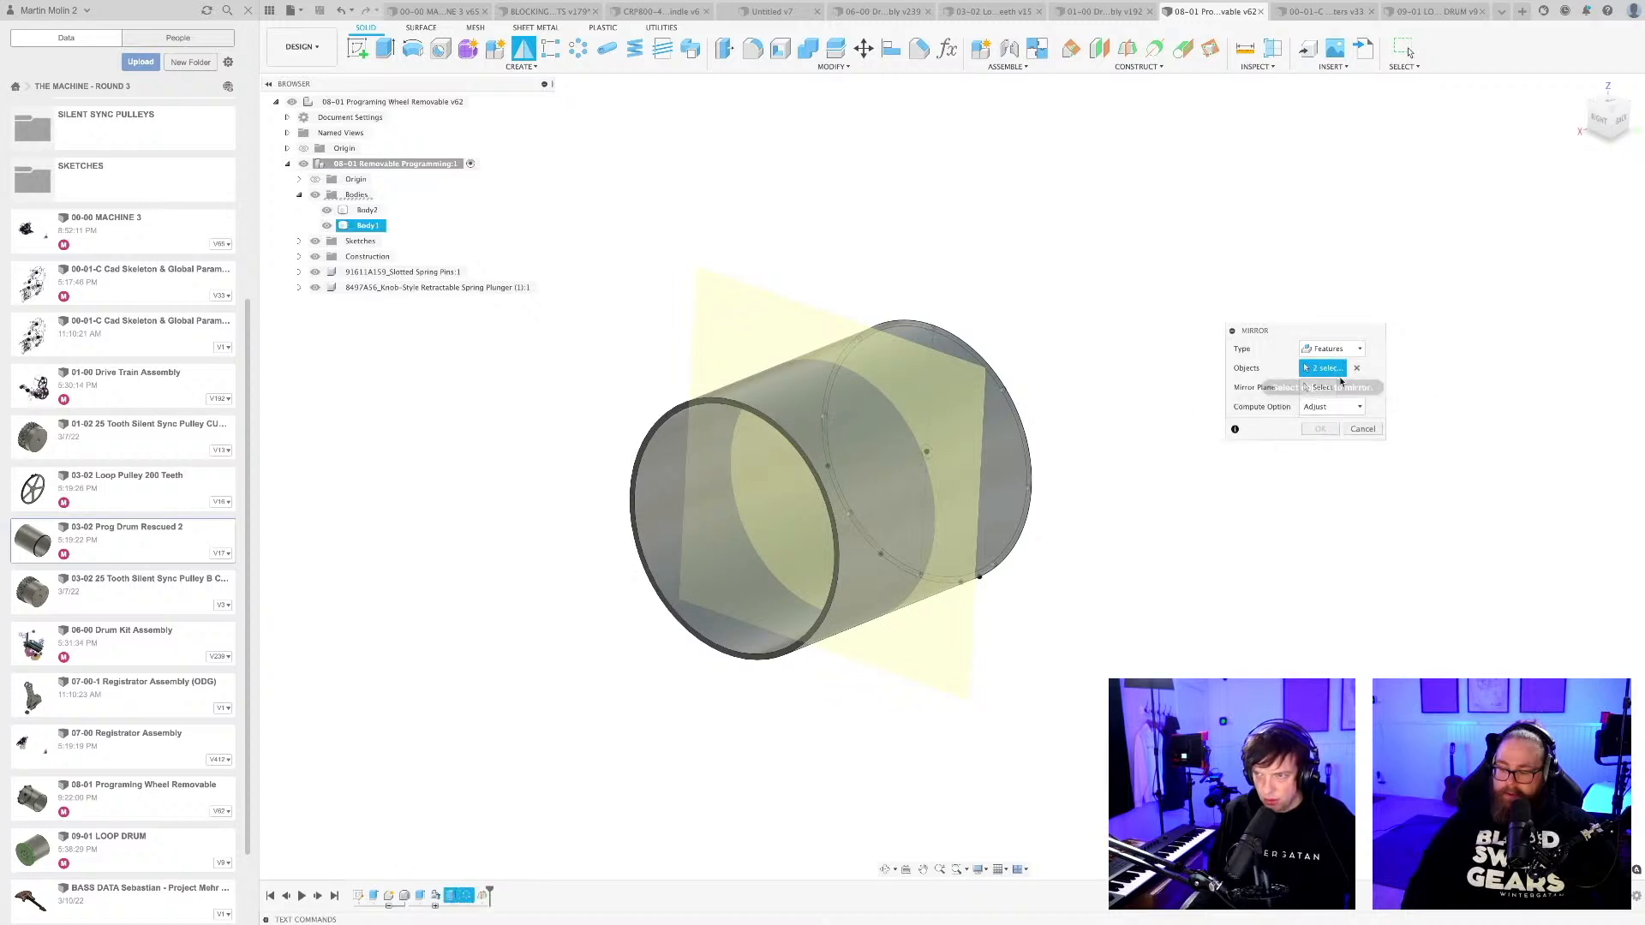
{"action": "left_click", "coordinate": [1322, 388]}
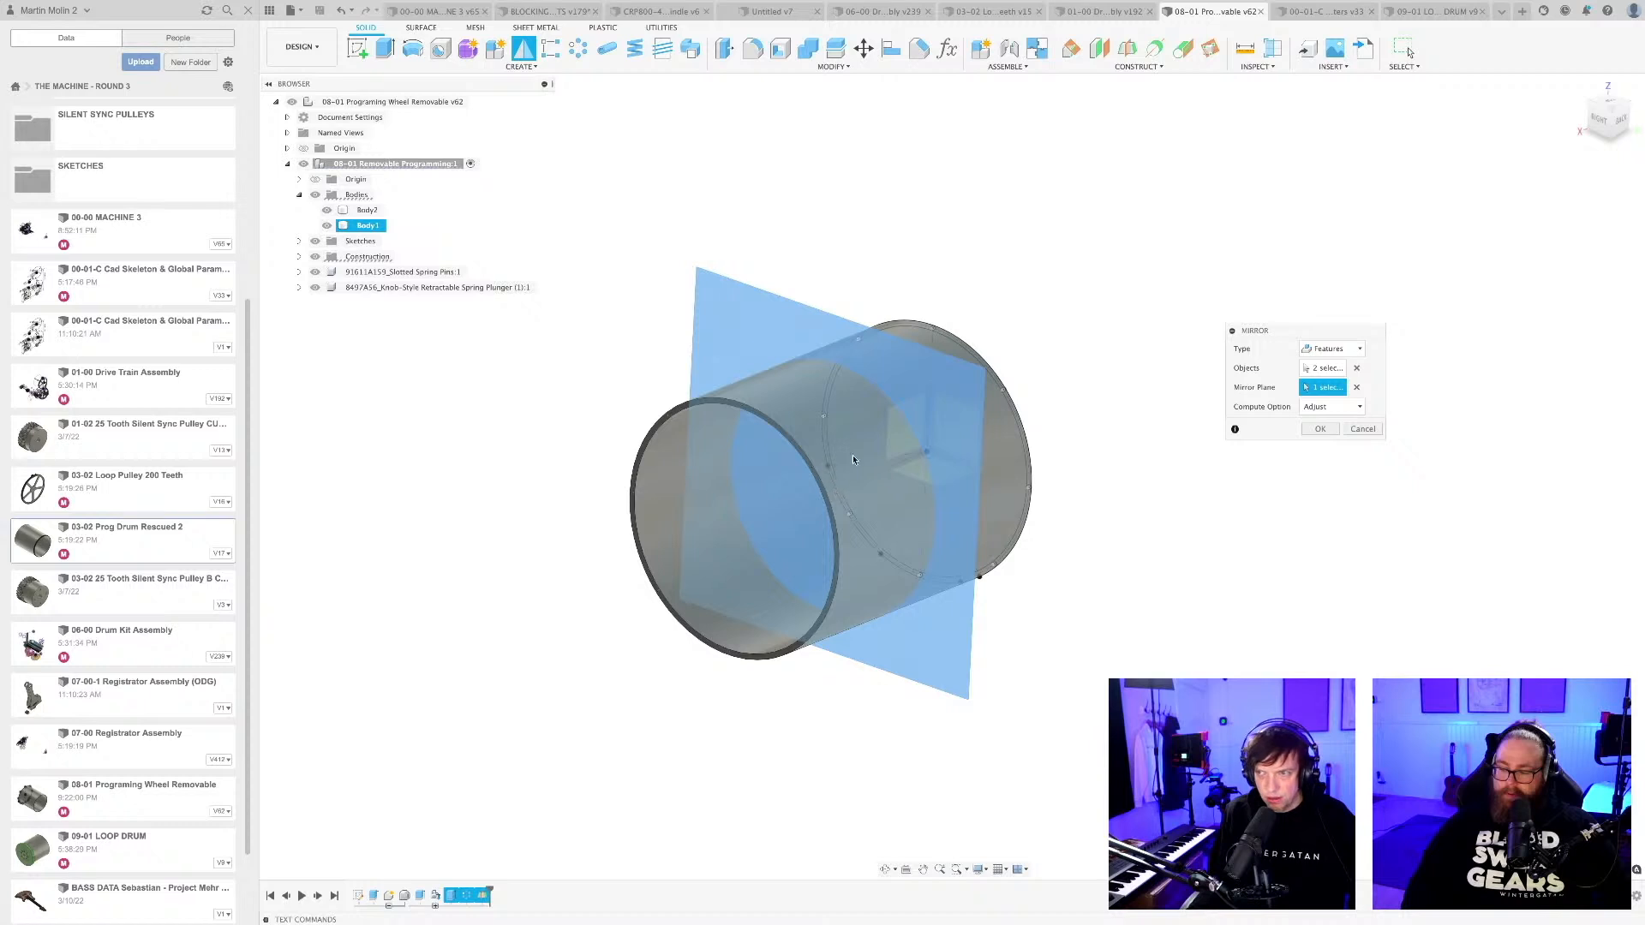
{"action": "scroll", "coordinate": [854, 460], "scroll_direction": "up", "scroll_amount": 10}
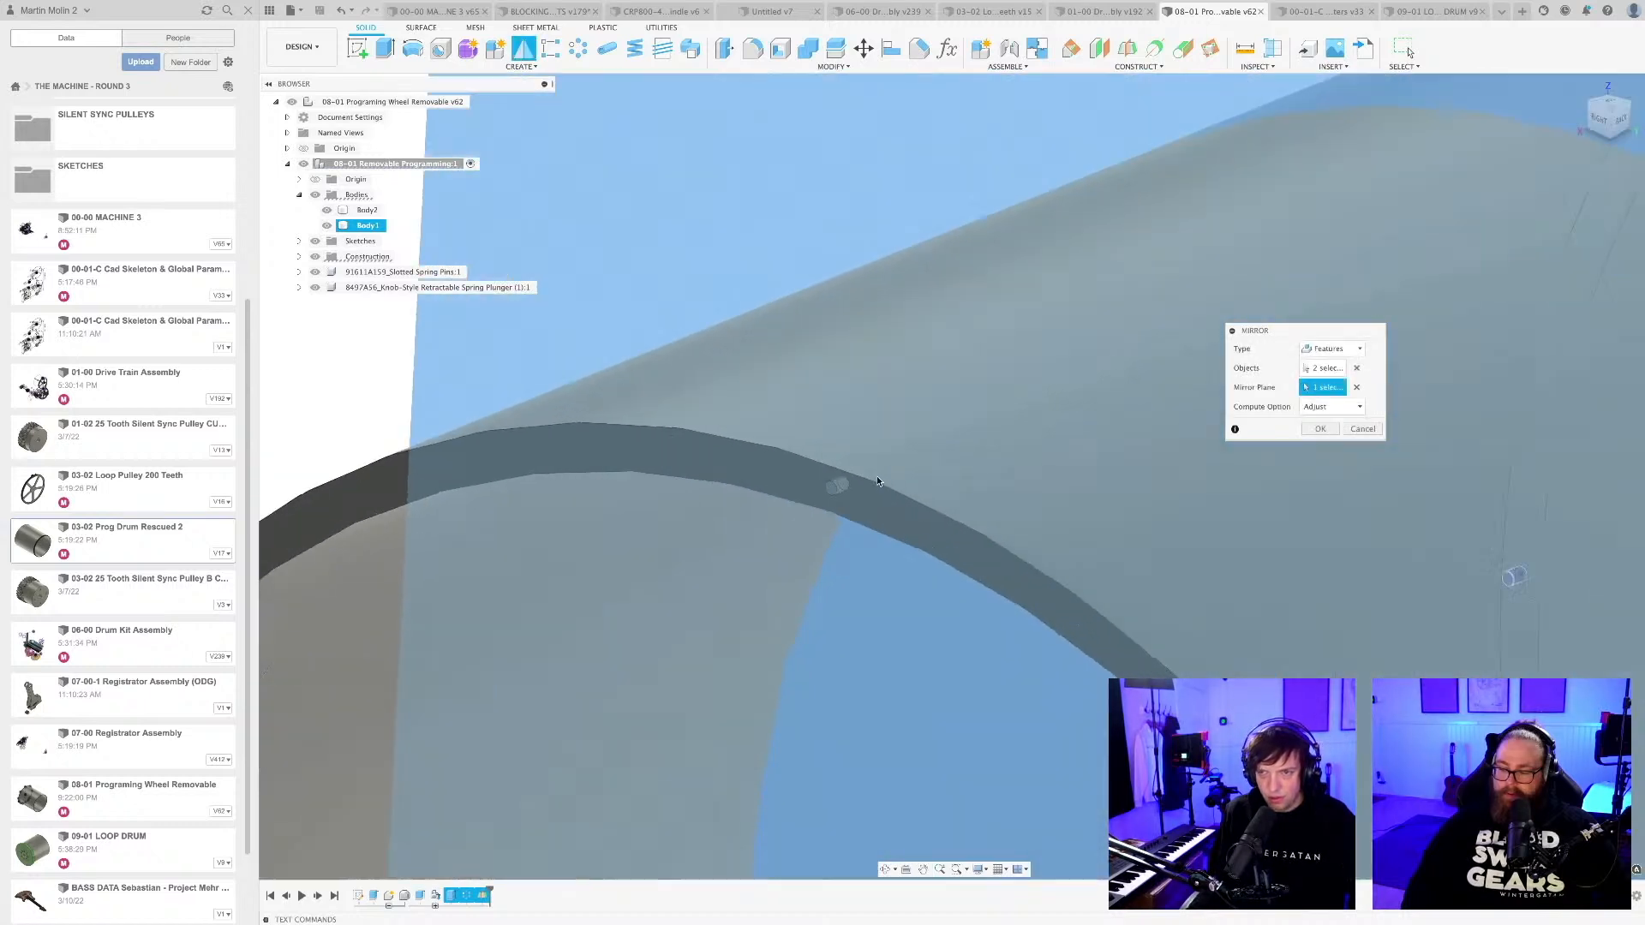
{"action": "scroll", "coordinate": [877, 483], "scroll_direction": "up", "scroll_amount": 4}
{"action": "middle_click_drag", "start_coordinate": [873, 488], "coordinate": [965, 486]}
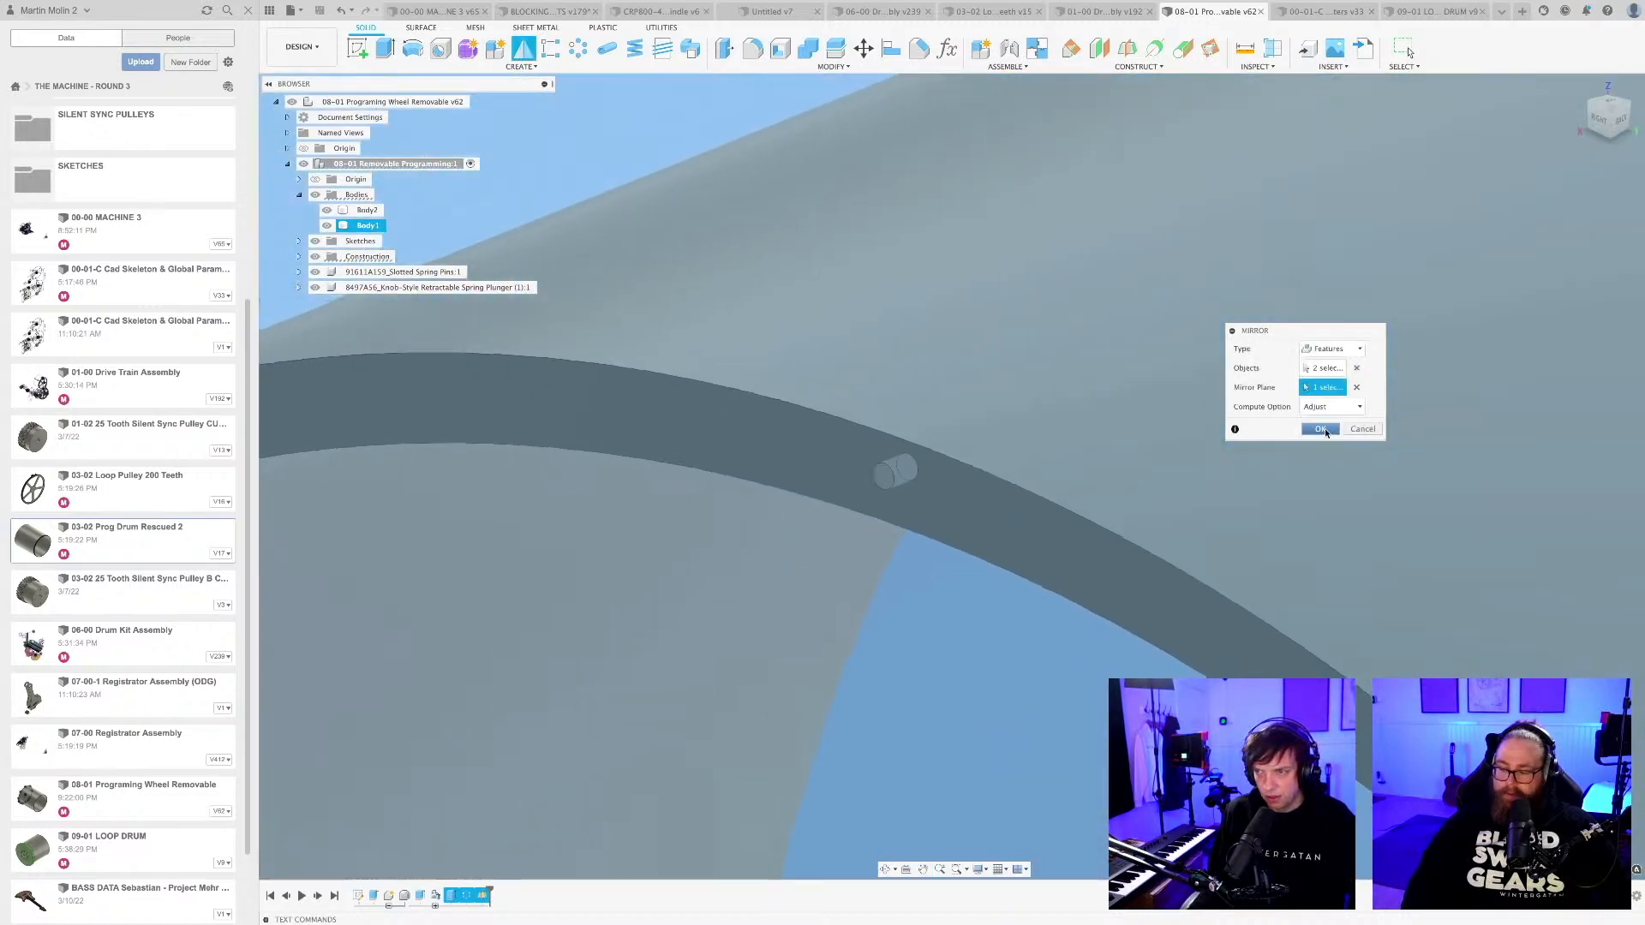
{"action": "left_click", "coordinate": [1320, 429]}
{"action": "scroll", "coordinate": [981, 502], "scroll_direction": "down", "scroll_amount": 10}
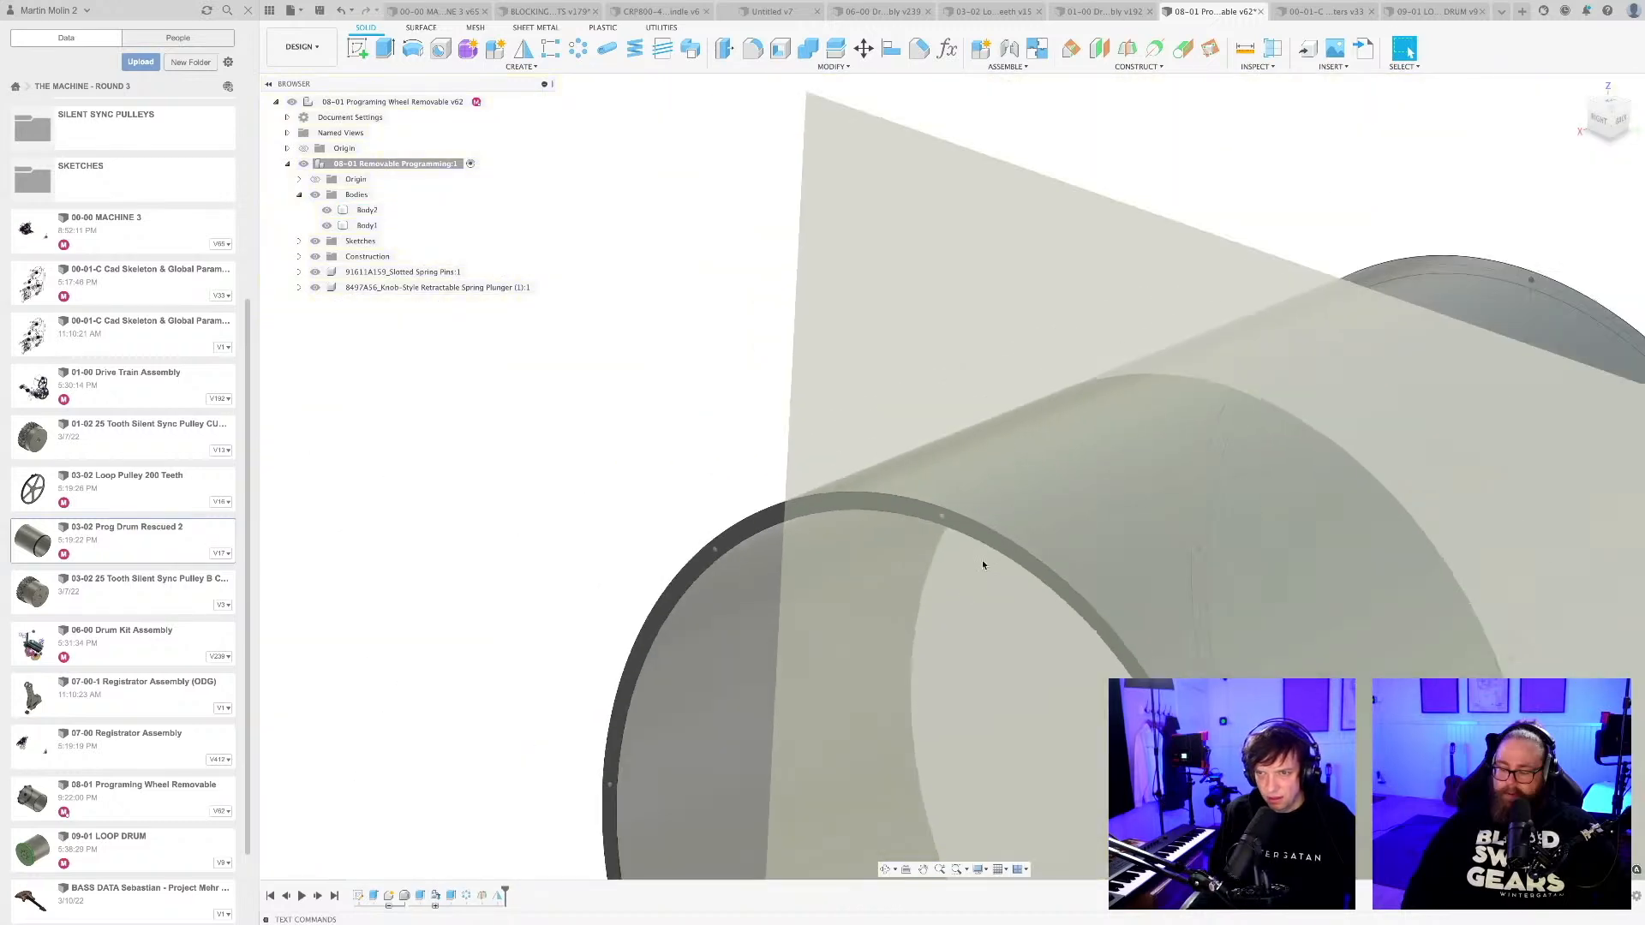
{"action": "scroll", "coordinate": [917, 286], "scroll_direction": "down", "scroll_amount": 10}
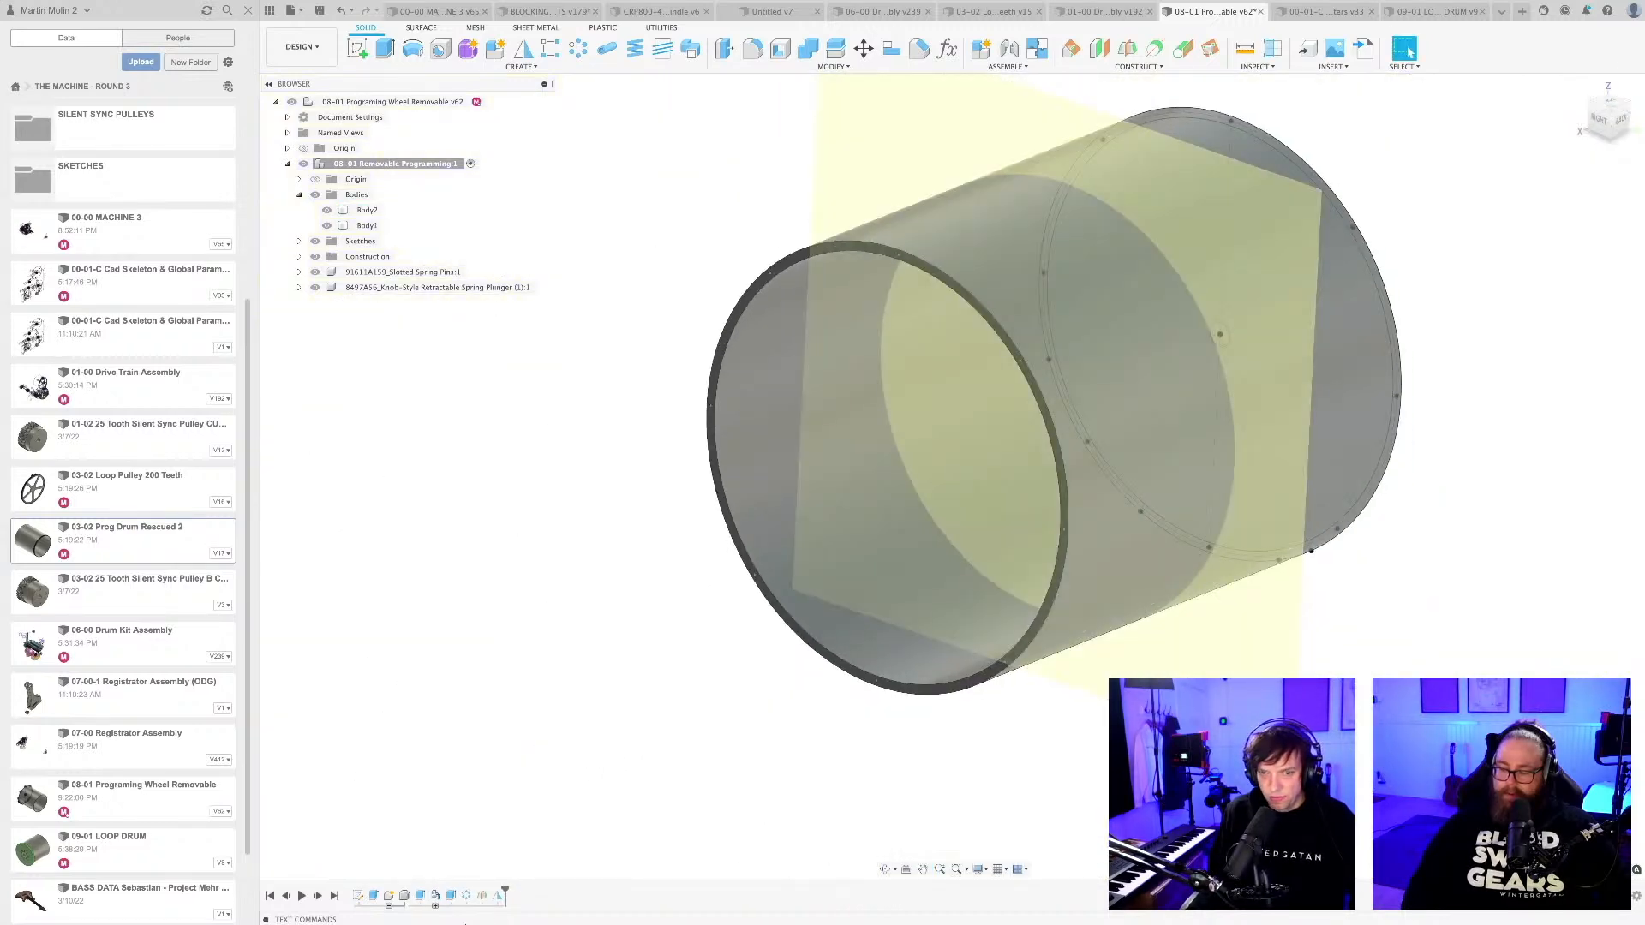
Hide the drum's construction geometry, check the mirrored pin holes in the end rim, and save the design.
{"action": "left_click", "coordinate": [315, 256]}
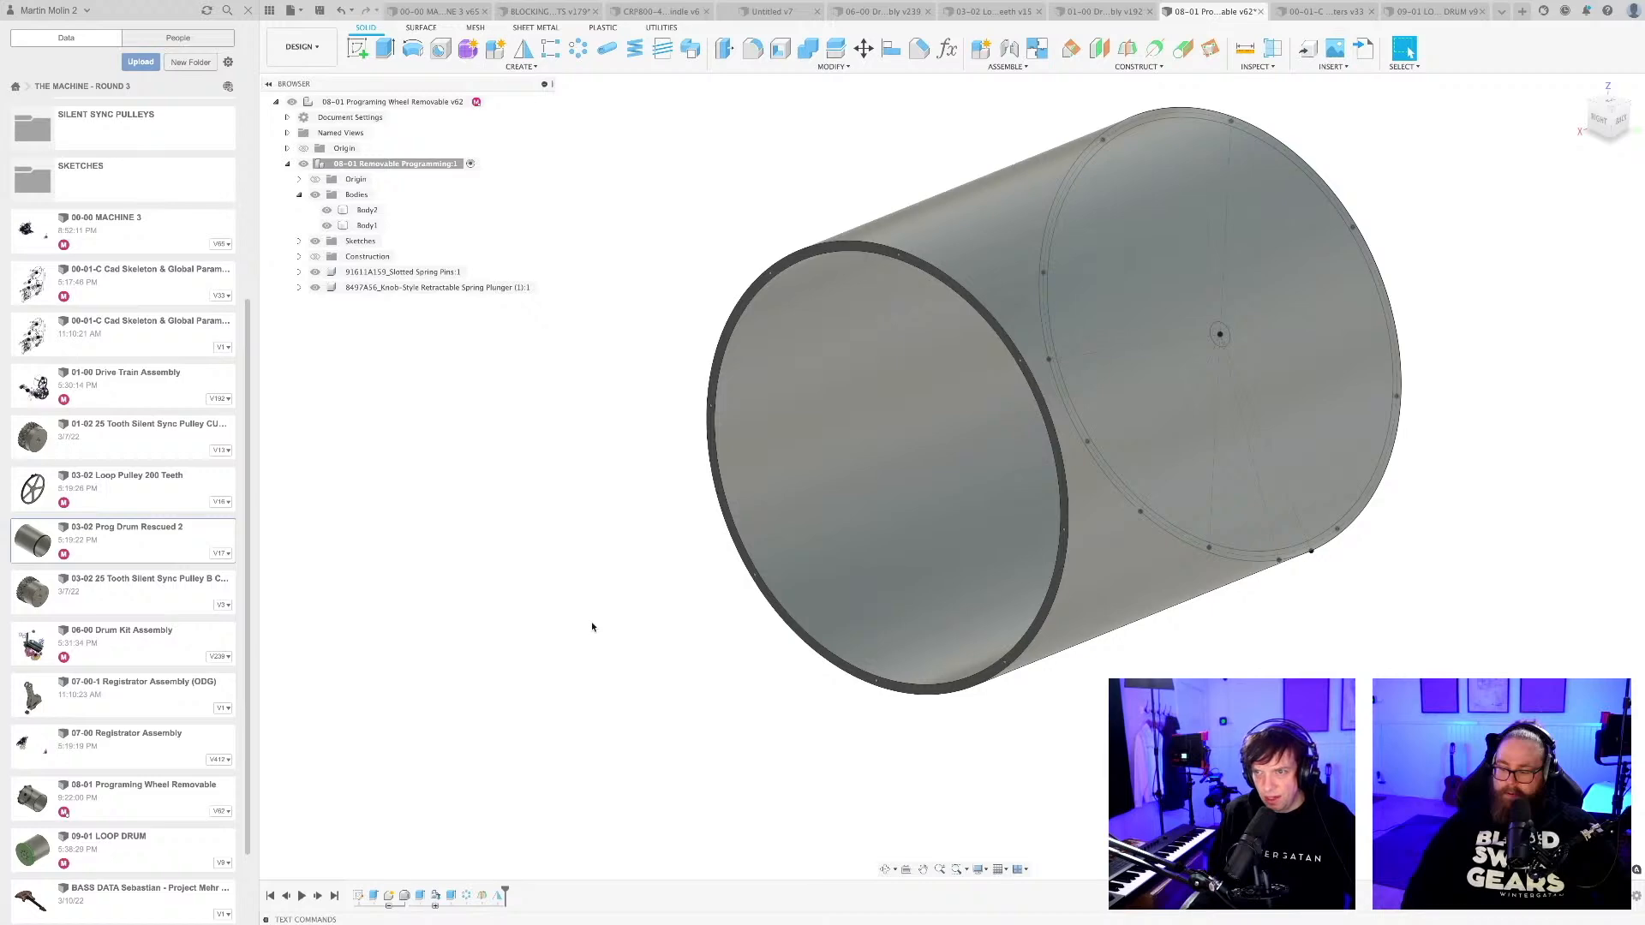
{"action": "middle_click_drag", "start_coordinate": [592, 627], "coordinate": [502, 664], "text": "shift"}
{"action": "scroll", "coordinate": [666, 291], "scroll_direction": "up", "scroll_amount": 10}
{"action": "middle_click_drag", "start_coordinate": [965, 368], "coordinate": [930, 565]}
{"action": "scroll", "coordinate": [810, 466], "scroll_direction": "up", "scroll_amount": 5}
{"action": "middle_click_drag", "start_coordinate": [896, 418], "coordinate": [865, 516]}
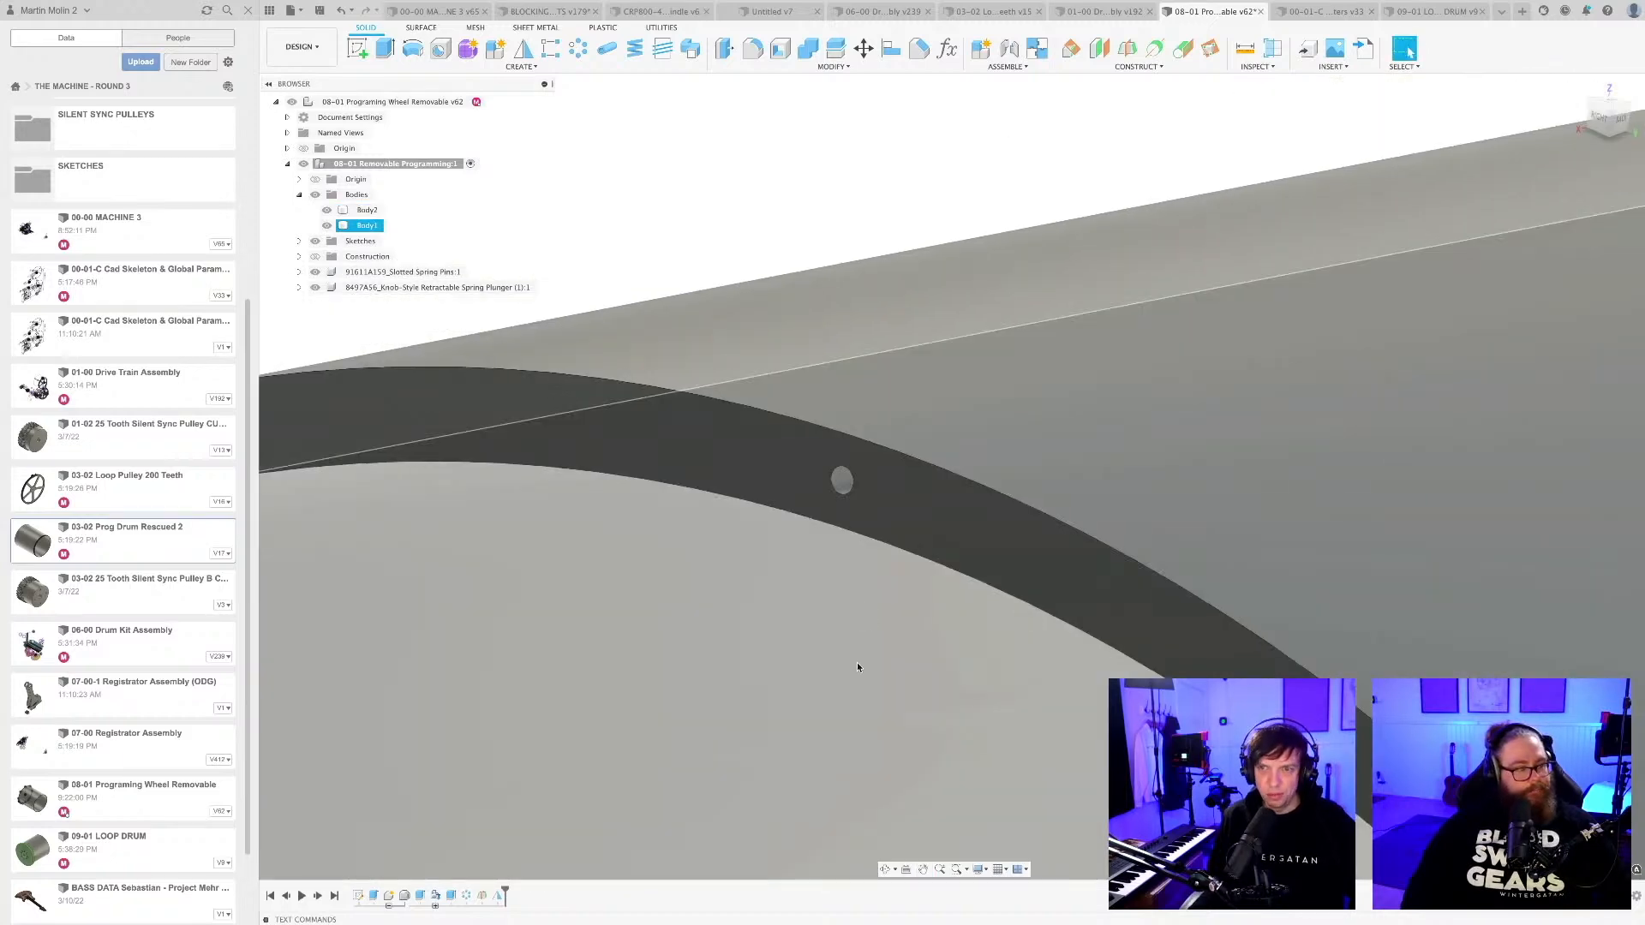
{"action": "middle_click_drag", "start_coordinate": [867, 618], "coordinate": [822, 405], "text": "shift"}
{"action": "scroll", "coordinate": [860, 622], "scroll_direction": "down", "scroll_amount": 10}
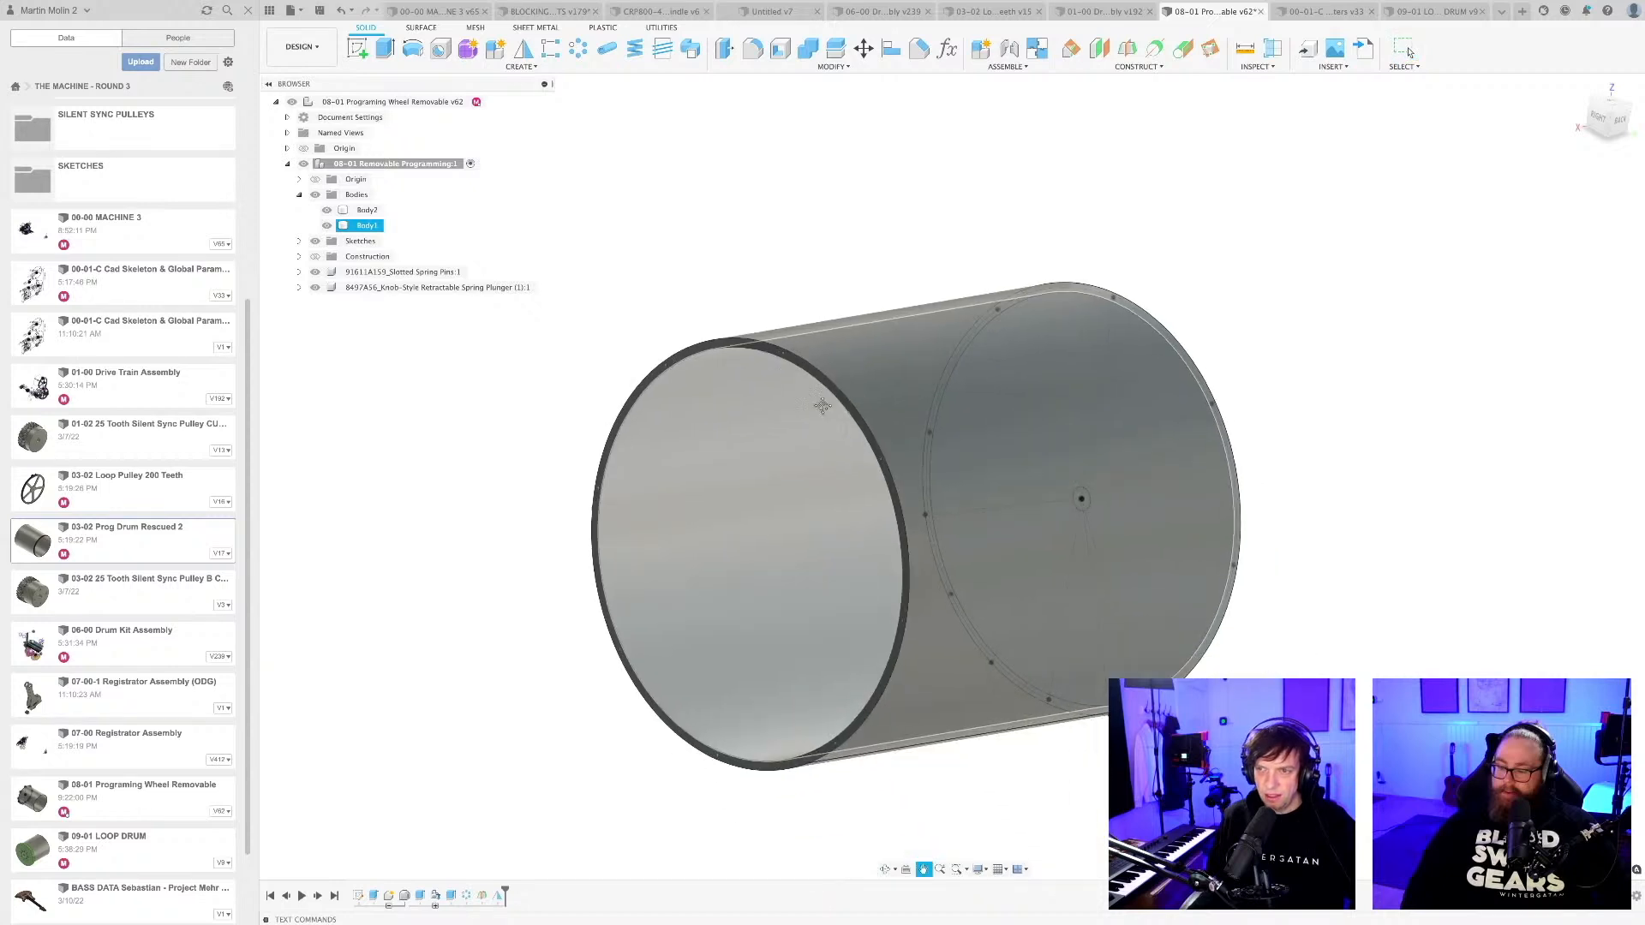
{"action": "middle_click_drag", "start_coordinate": [933, 437], "coordinate": [832, 503], "text": "shift"}
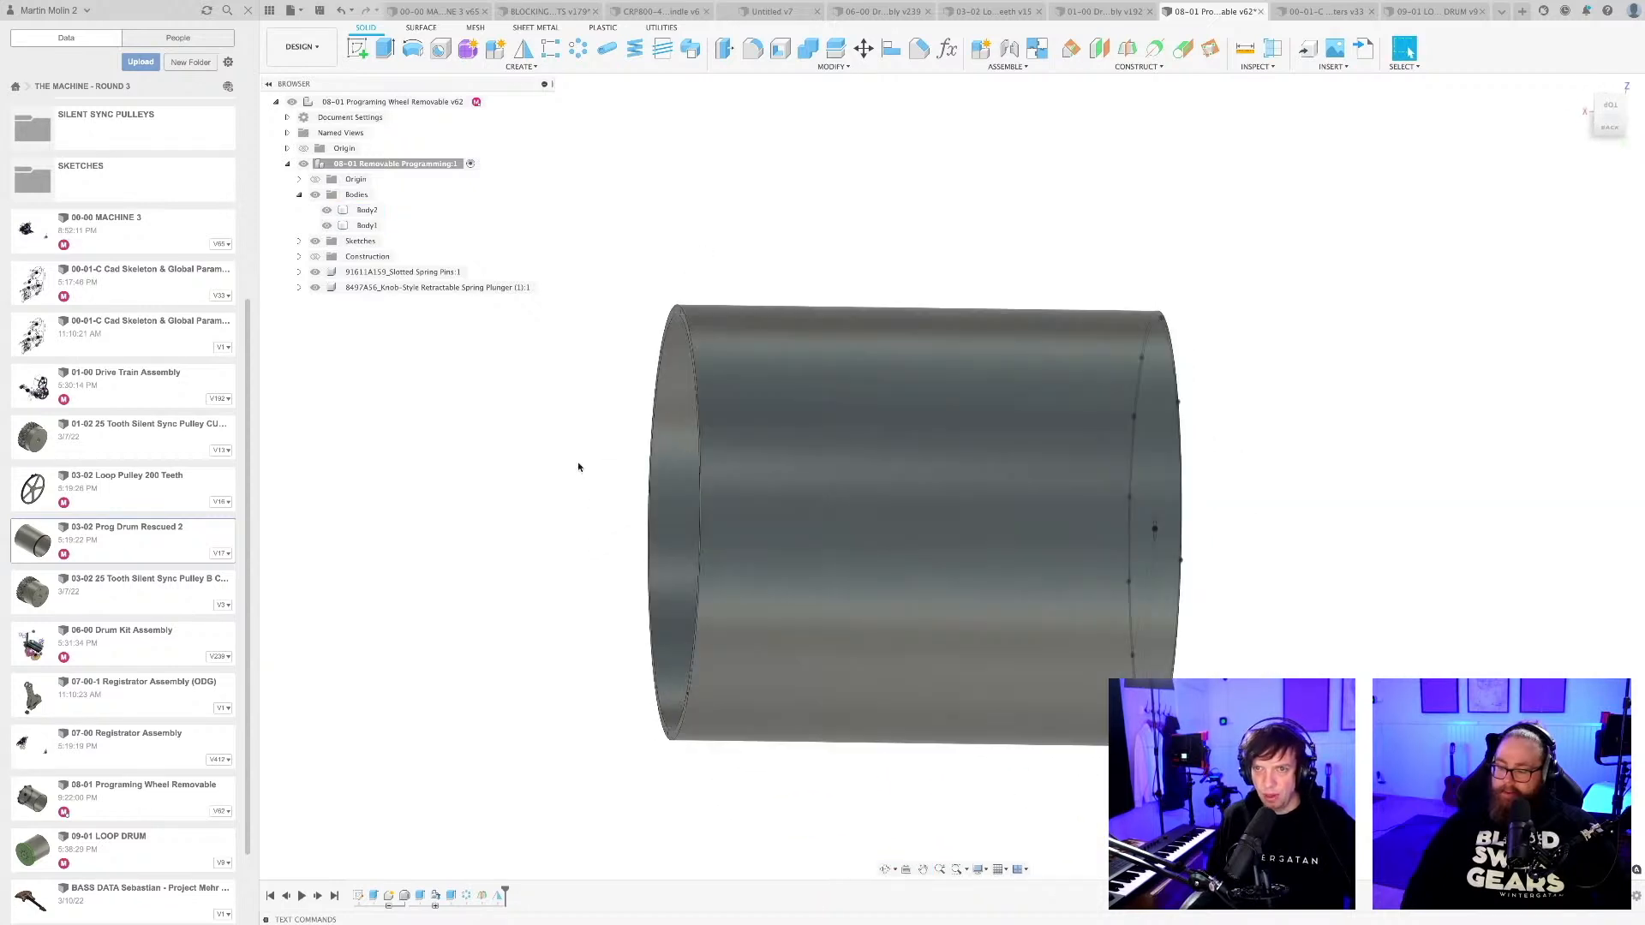
{"action": "middle_click_drag", "start_coordinate": [517, 547], "coordinate": [478, 645], "text": "shift"}
{"action": "key", "text": "ctrl+s"}
{"action": "key", "text": "Return"}
Open the drum's first sketch, with the rim circles and pin-hole layout, for editing and save the design.
{"action": "scroll", "coordinate": [801, 709], "scroll_direction": "up", "scroll_amount": 5}
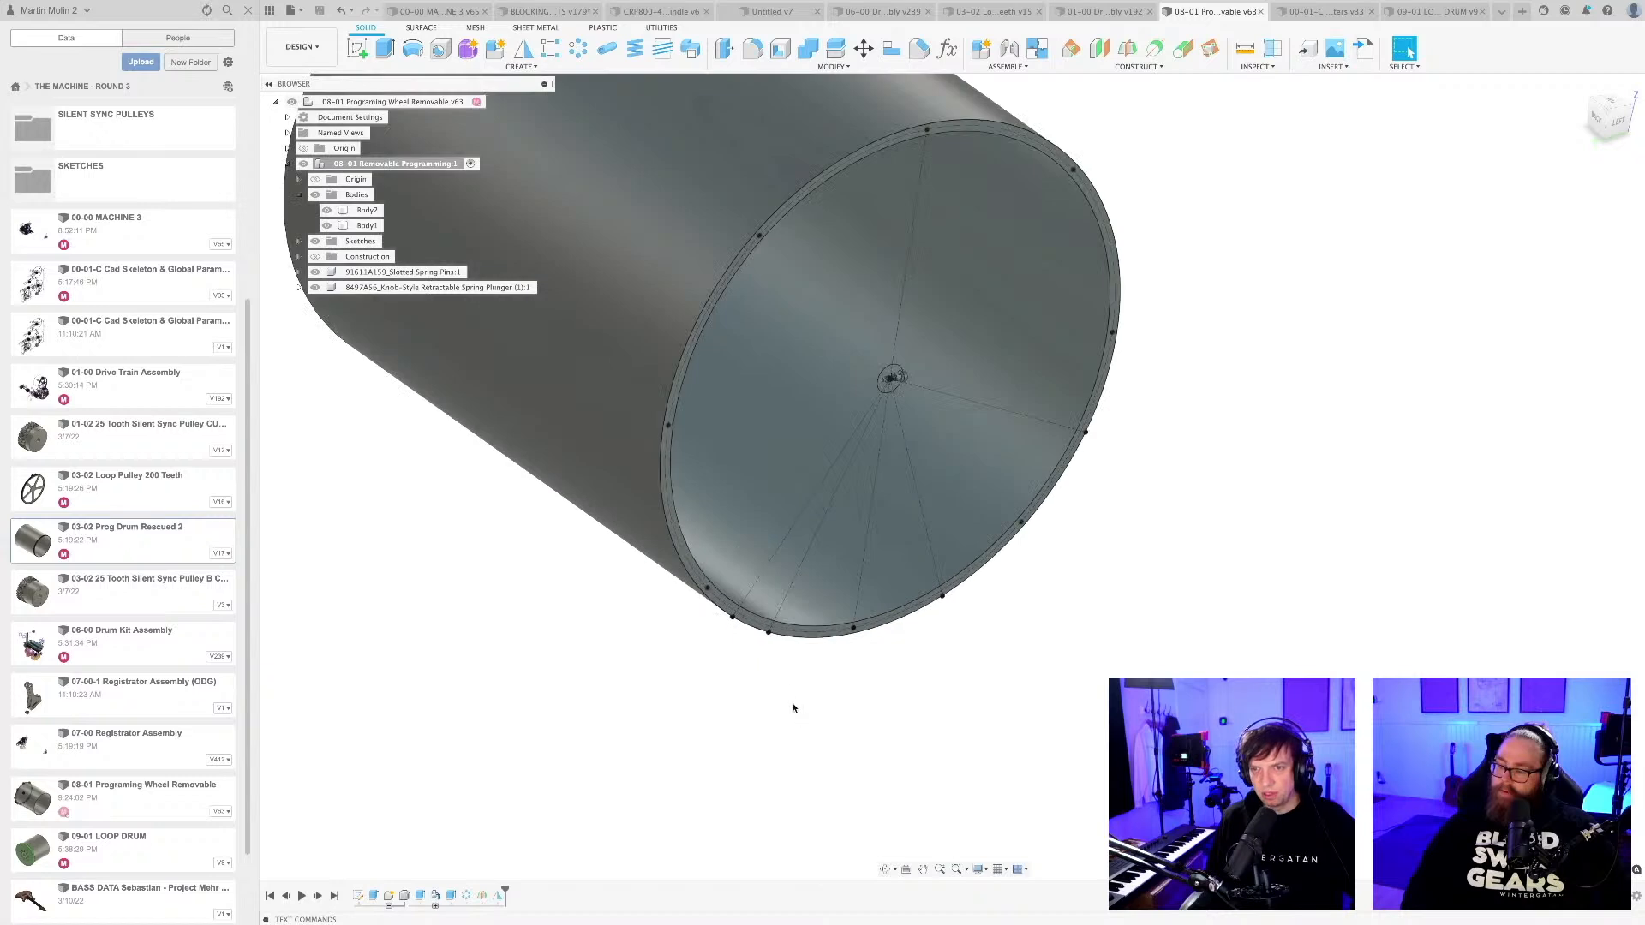
{"action": "mouse_move", "coordinate": [793, 705]}
{"action": "middle_mouse_down", "text": "shift"}
{"action": "mouse_move", "coordinate": [774, 727]}
{"action": "mouse_move", "coordinate": [768, 692]}
{"action": "middle_mouse_up", "text": "shift"}
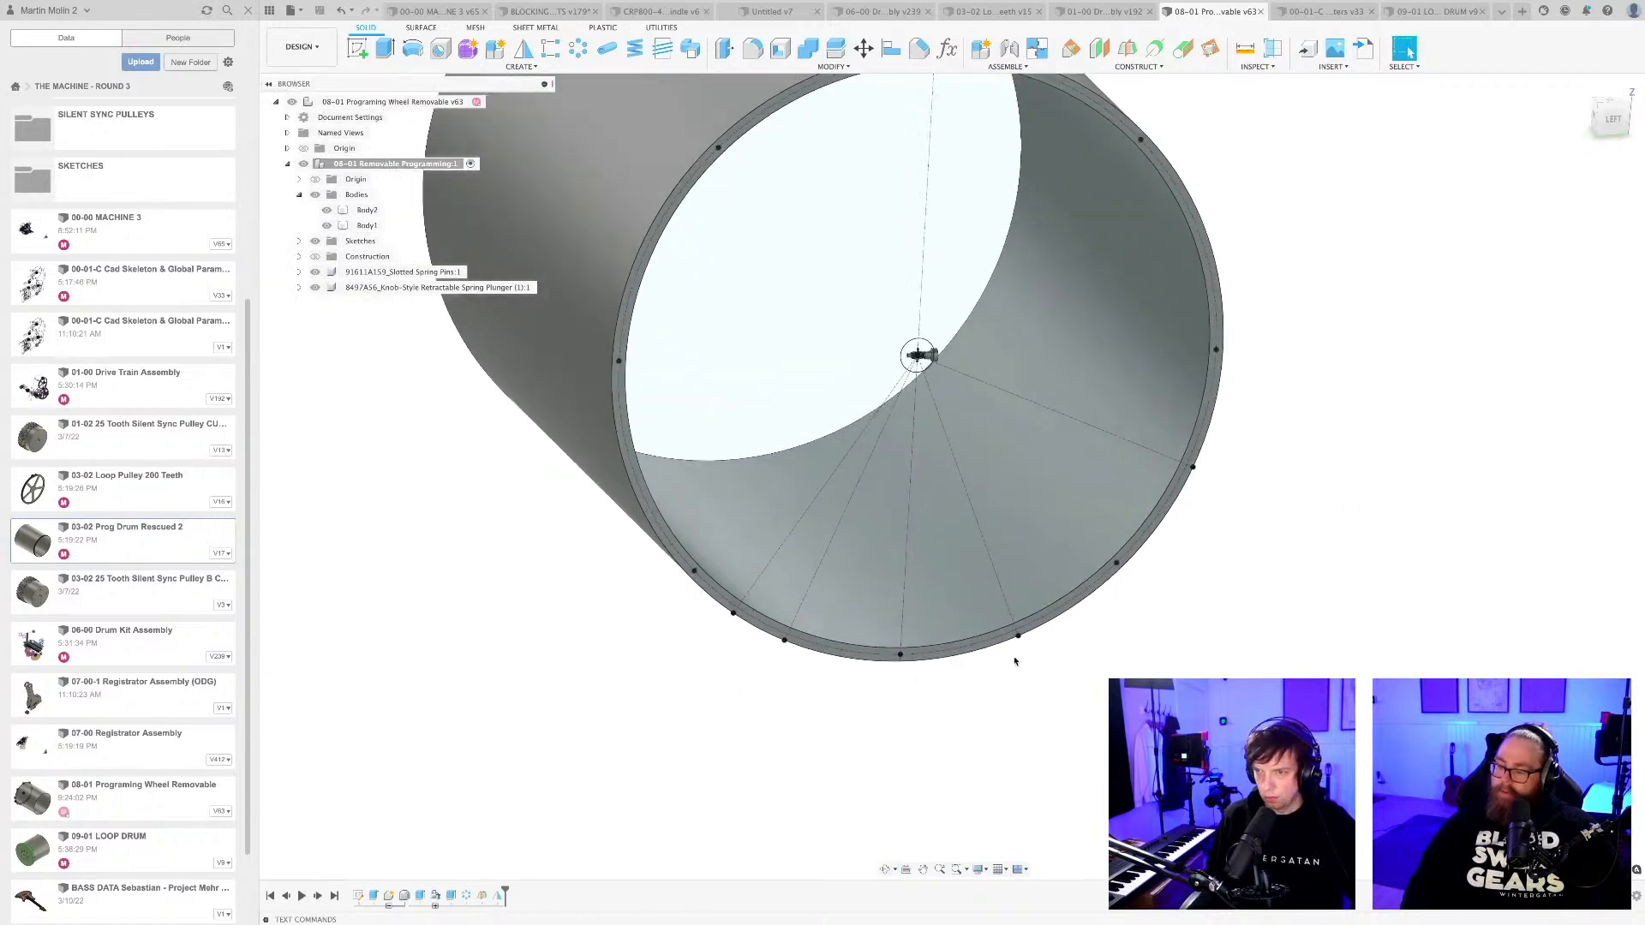
{"action": "scroll", "coordinate": [1014, 660], "scroll_direction": "up", "scroll_amount": 1}
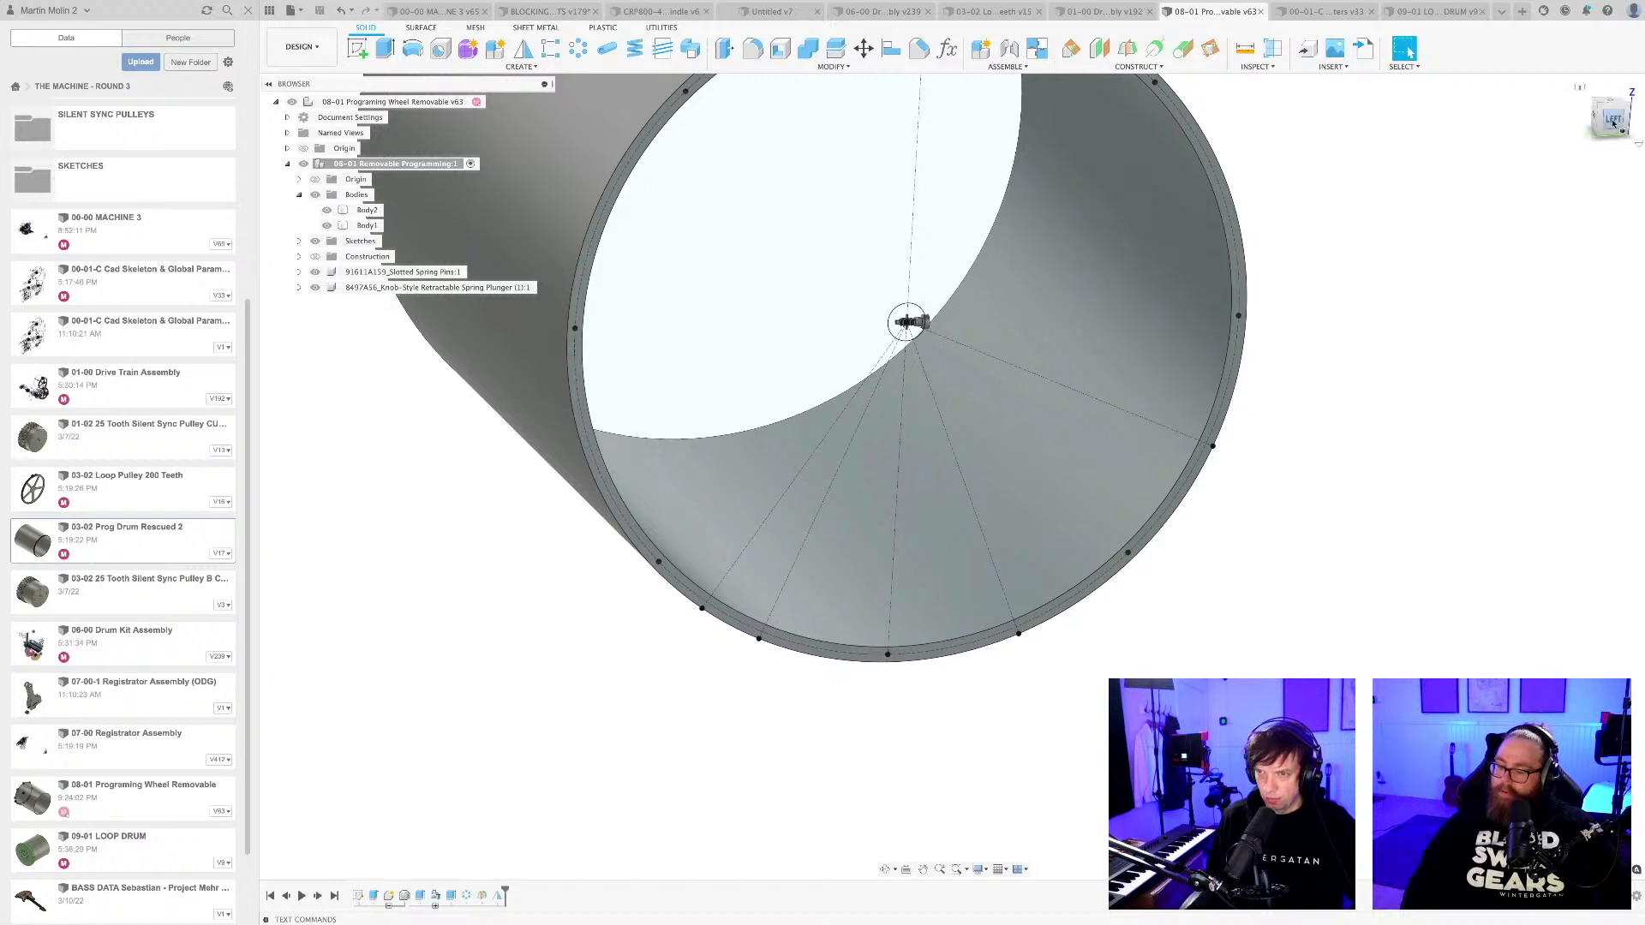
{"action": "mouse_move", "coordinate": [1251, 613]}
{"action": "middle_mouse_down", "text": "shift"}
{"action": "mouse_move", "coordinate": [1222, 609]}
{"action": "mouse_move", "coordinate": [1233, 591]}
{"action": "middle_mouse_up", "text": "shift"}
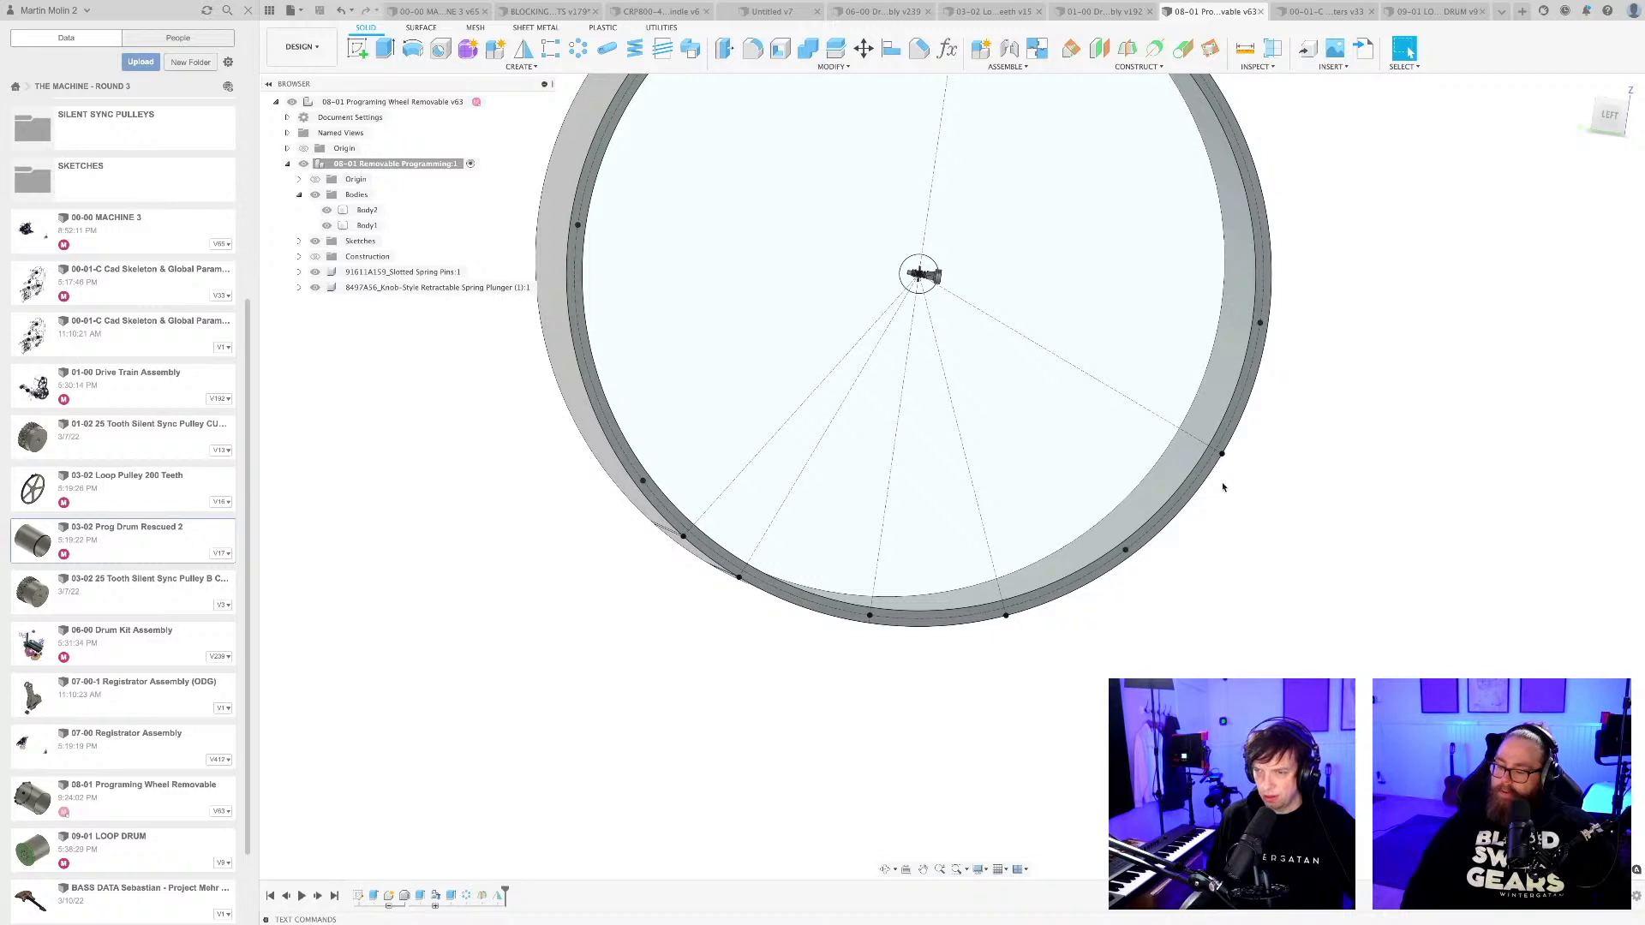
{"action": "middle_click_drag", "start_coordinate": [1226, 514], "coordinate": [1201, 519]}
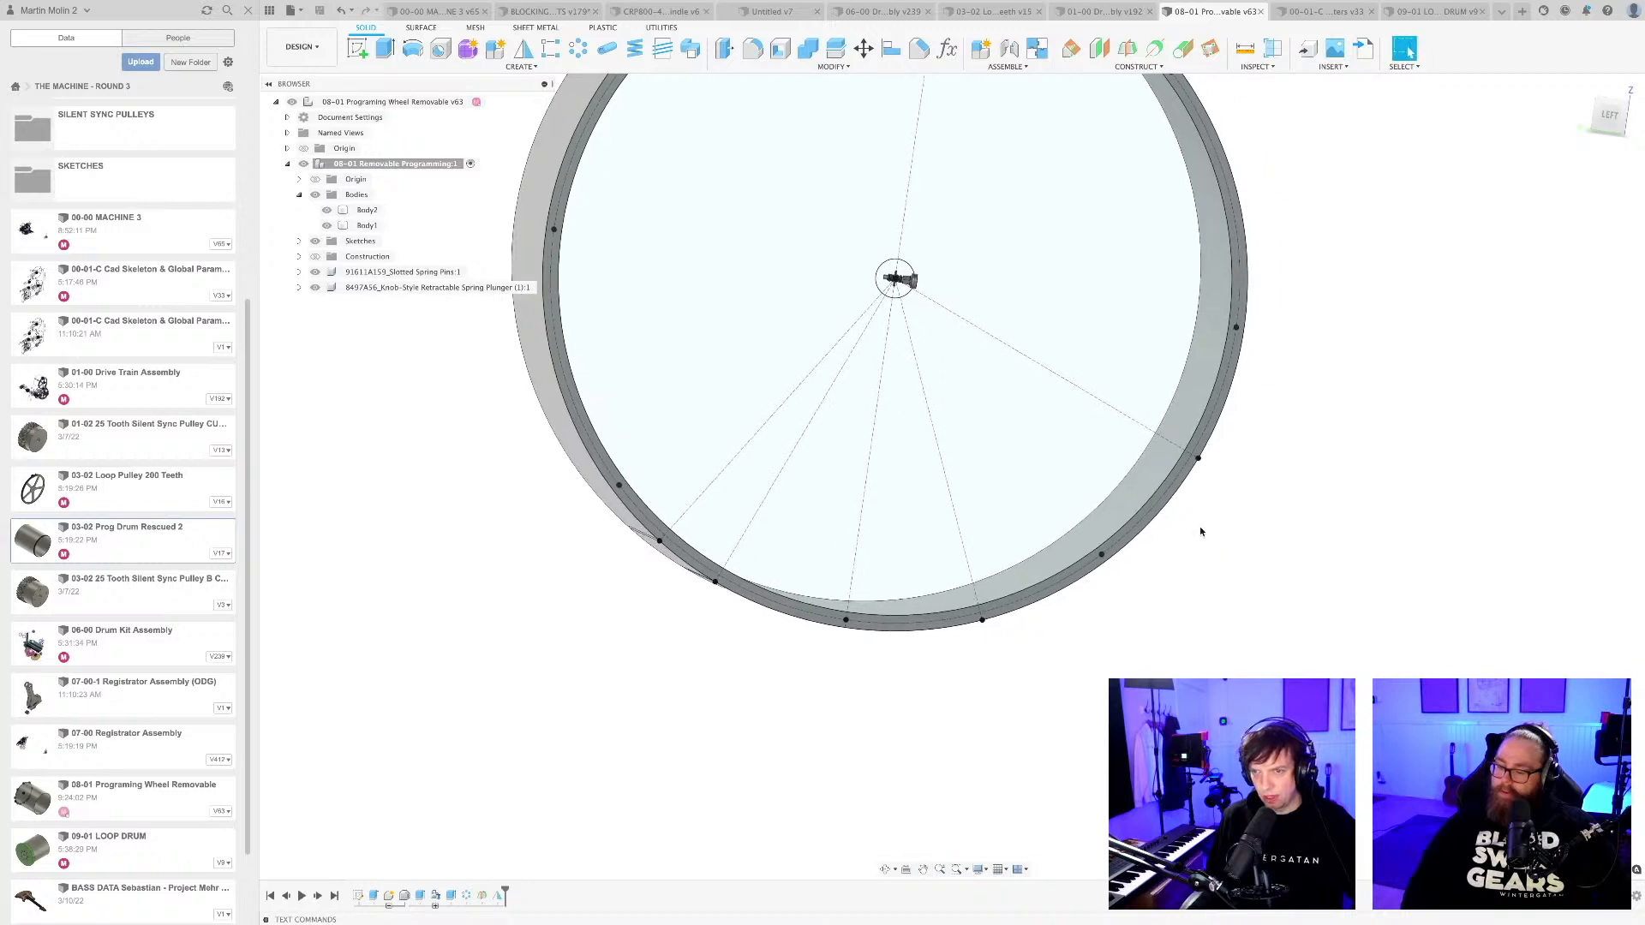
{"action": "scroll", "coordinate": [1199, 526], "scroll_direction": "down", "scroll_amount": 3}
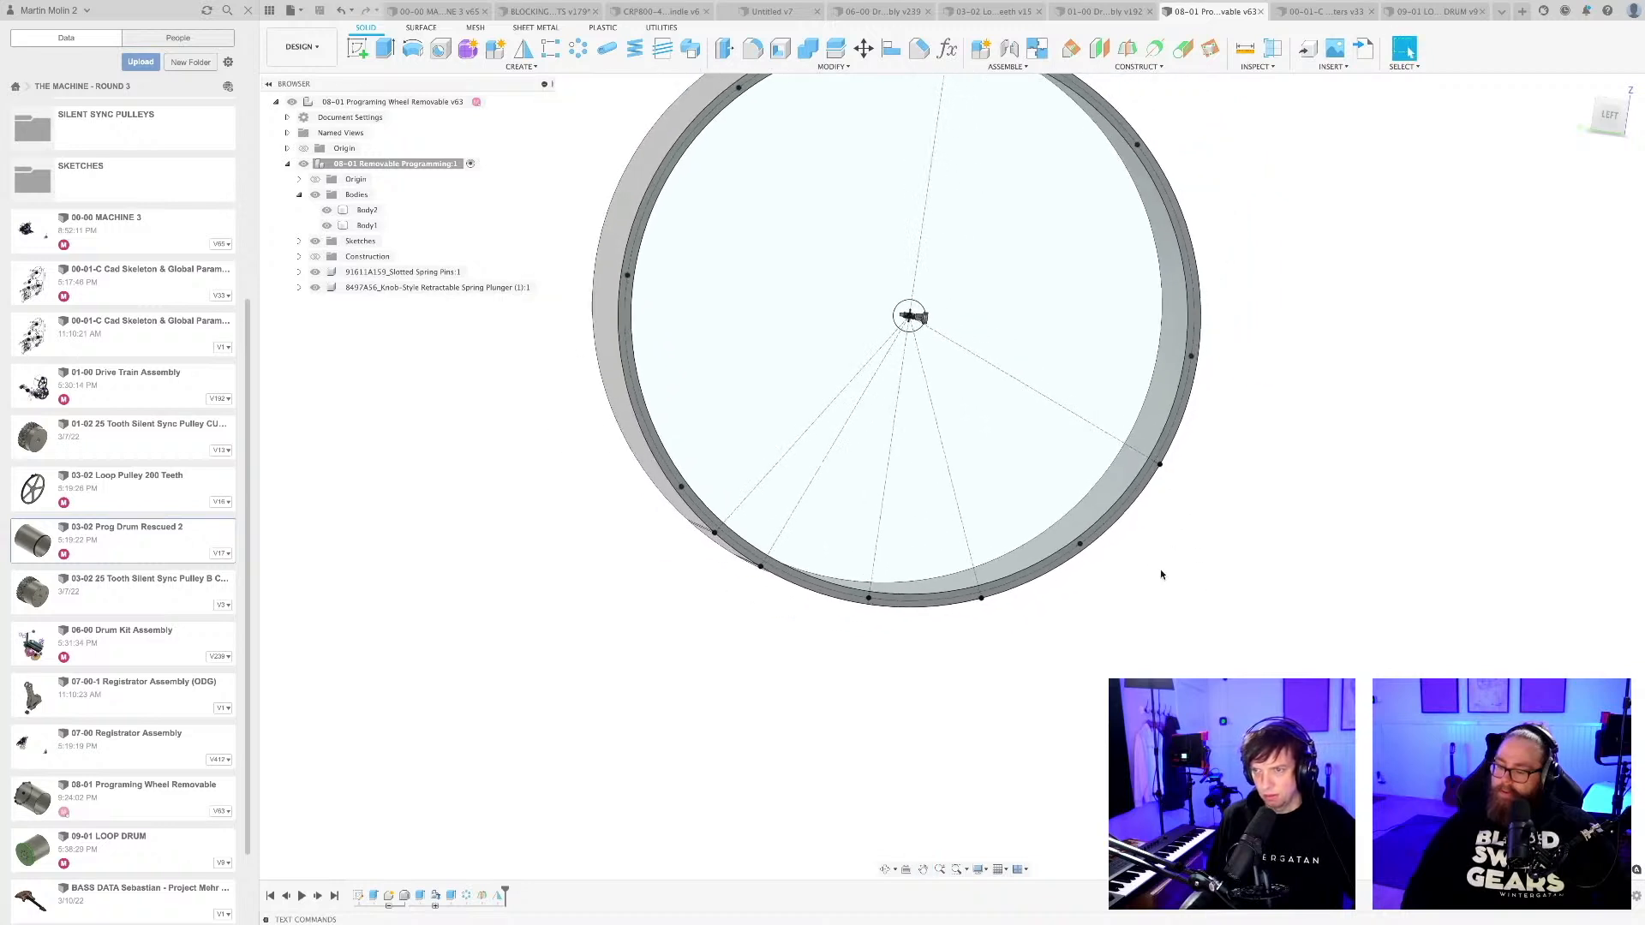
{"action": "middle_click_drag", "start_coordinate": [1157, 514], "coordinate": [1167, 525], "text": "shift"}
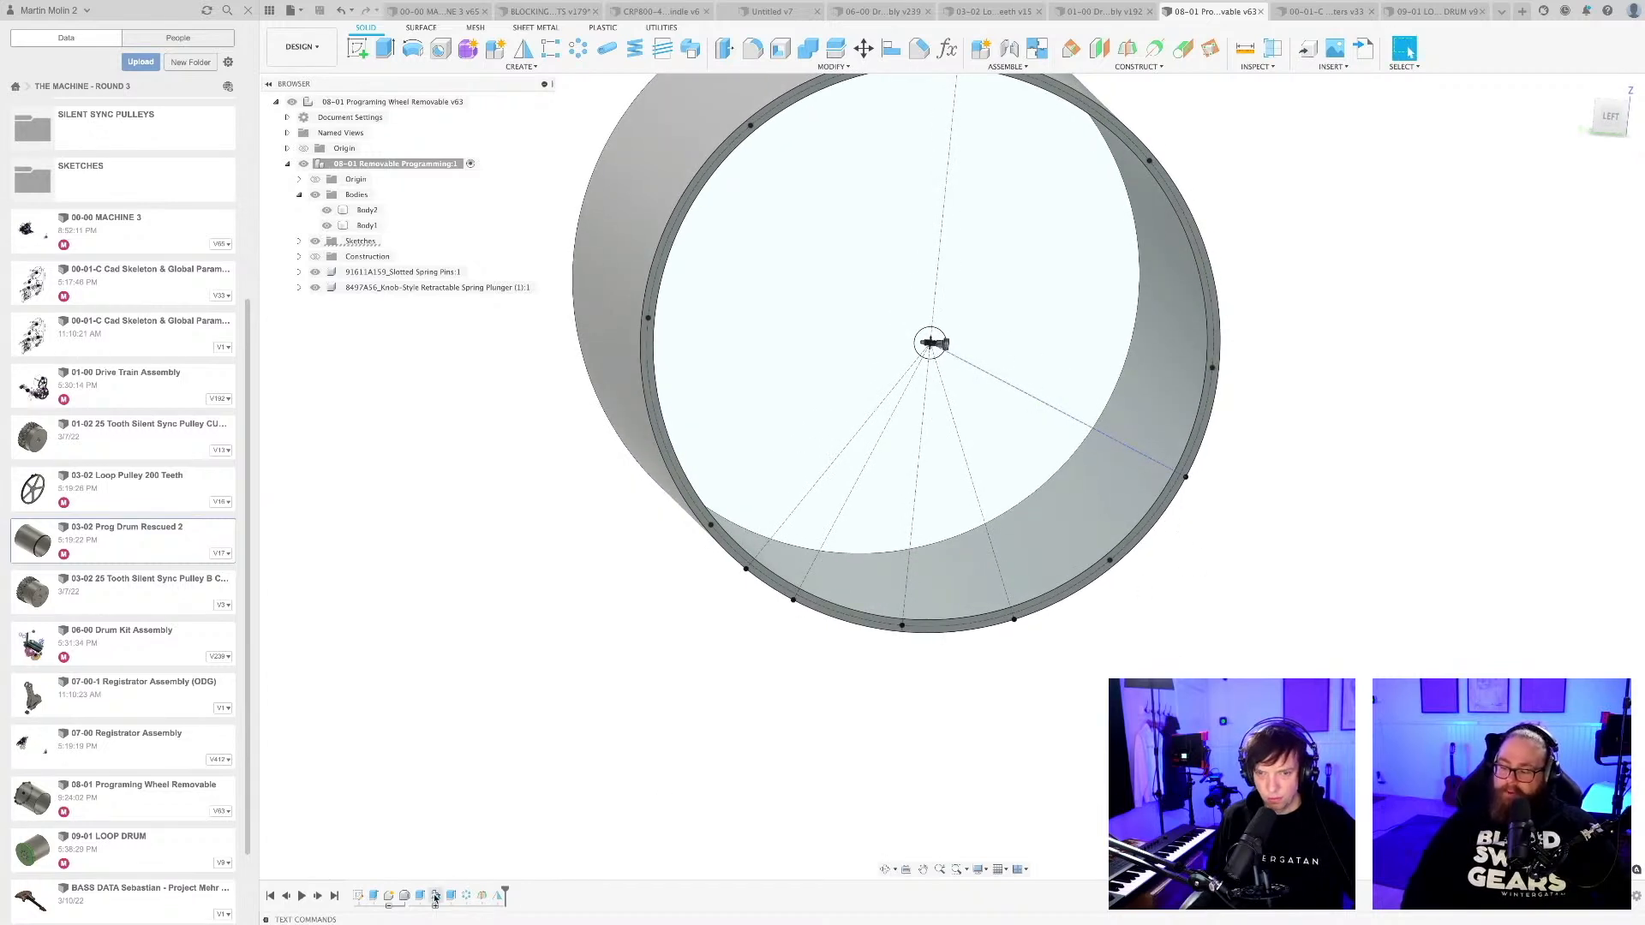
{"action": "double_click", "coordinate": [359, 896]}
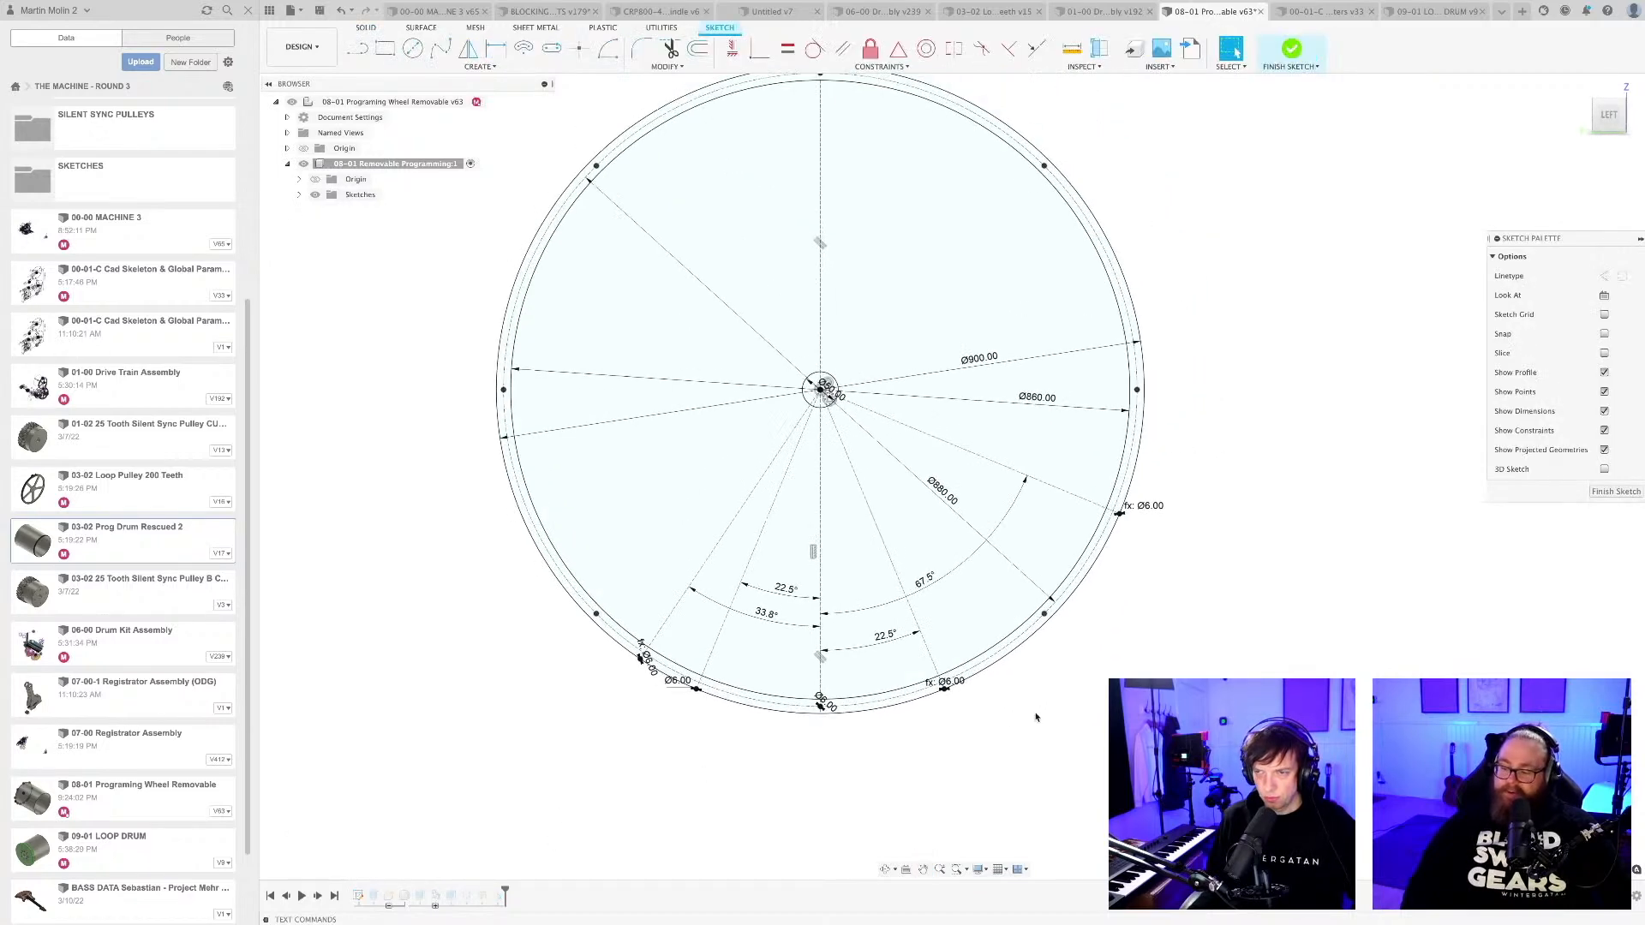
{"action": "key", "text": "ctrl+s"}
{"action": "key", "text": "Return"}
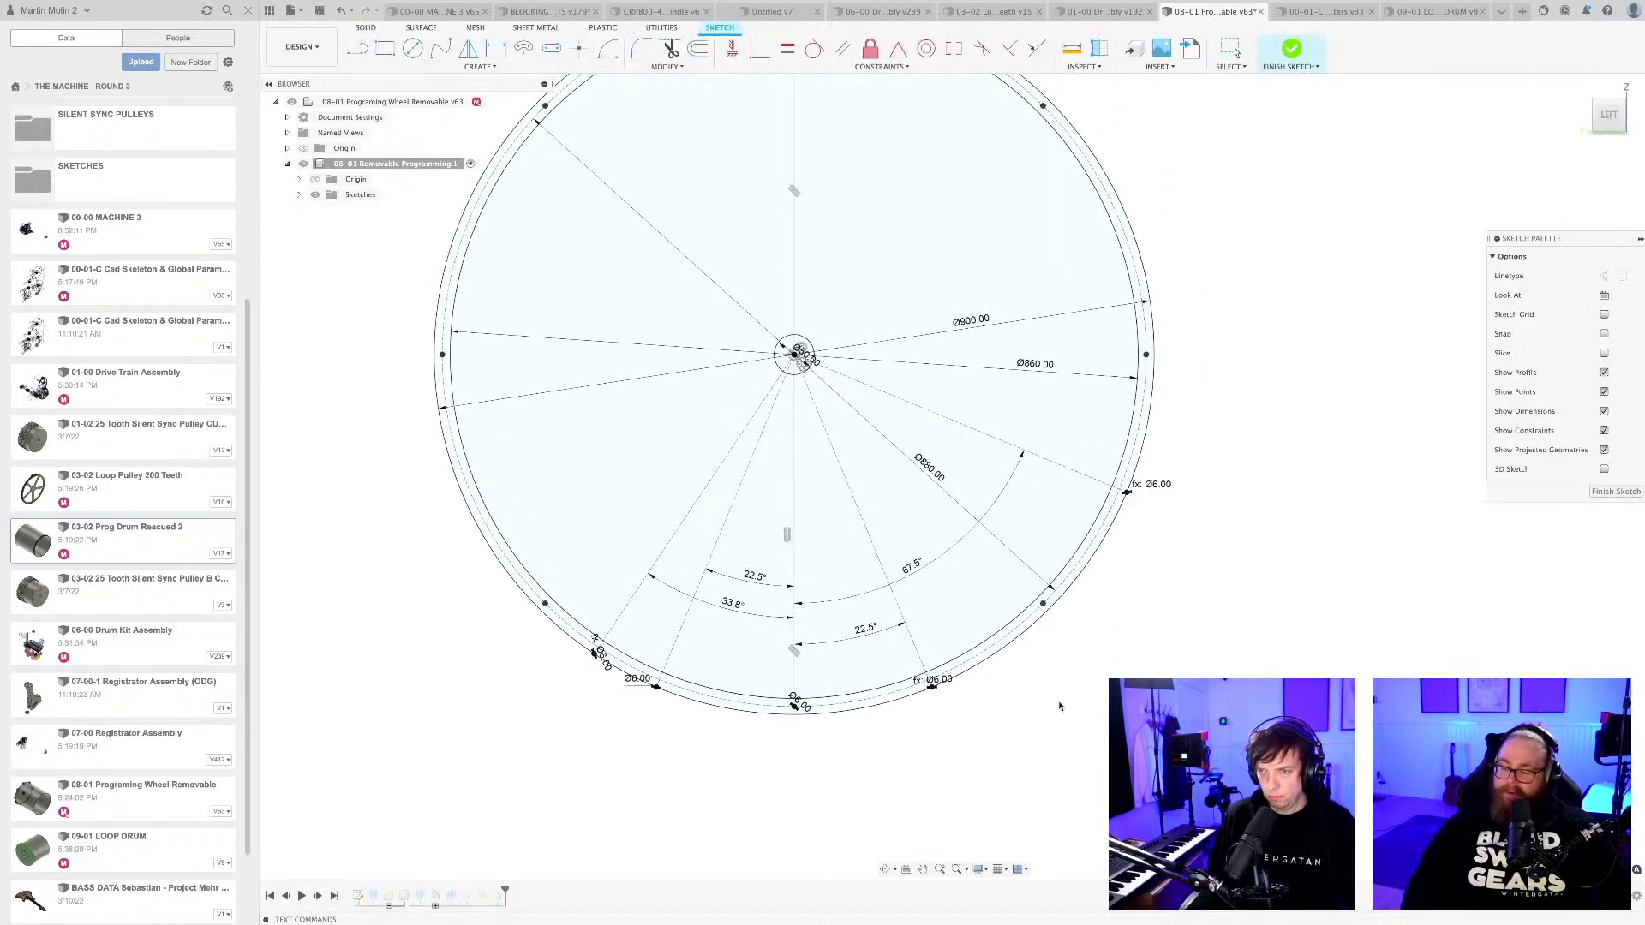
{"action": "scroll", "coordinate": [1059, 695], "scroll_direction": "up", "scroll_amount": 2}
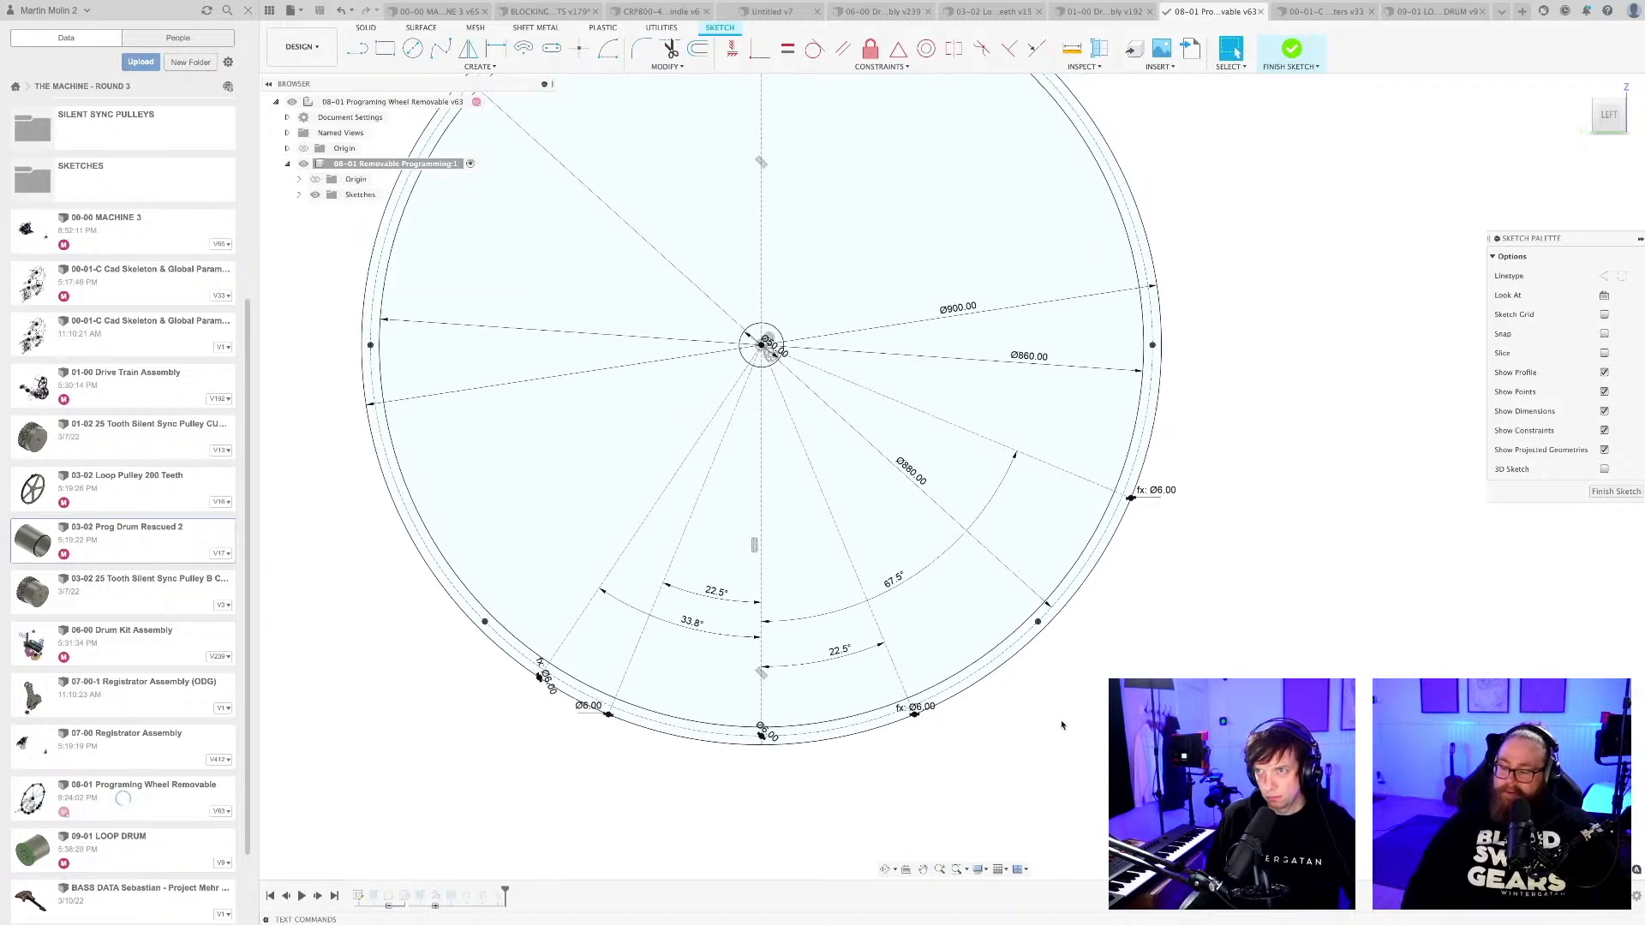
Search the McMaster-Carr component catalog for "half grooved dowel pin".
{"action": "left_click", "coordinate": [1158, 66]}
{"action": "left_click", "coordinate": [1190, 149]}
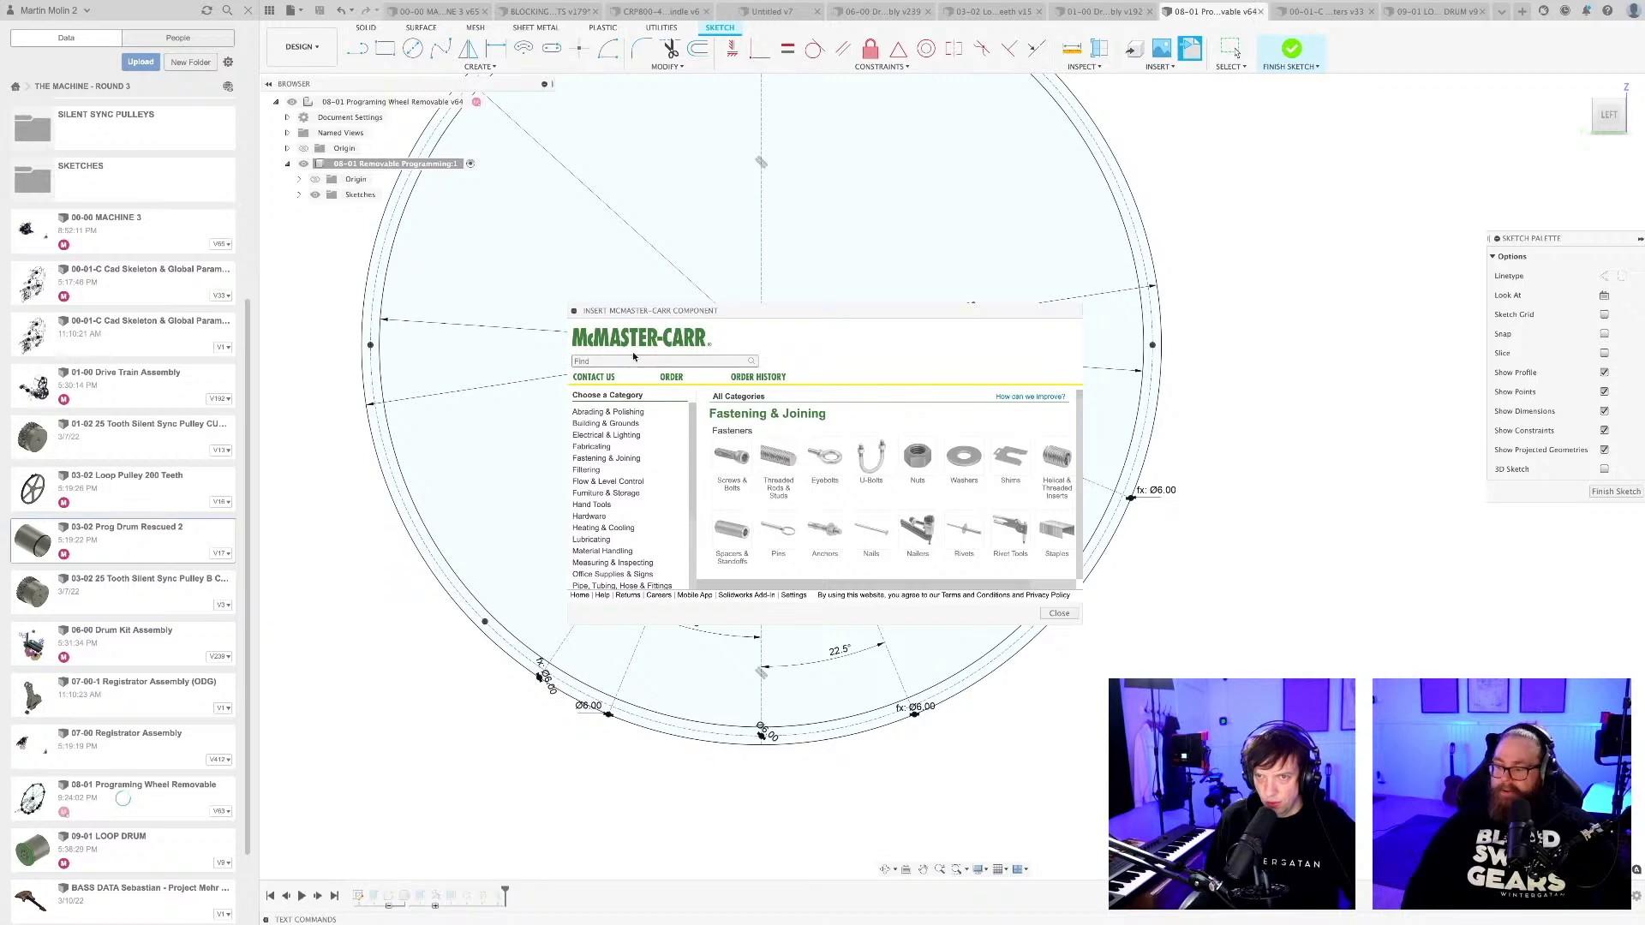
{"action": "left_click", "coordinate": [636, 360]}
{"action": "type", "text": "ha"}
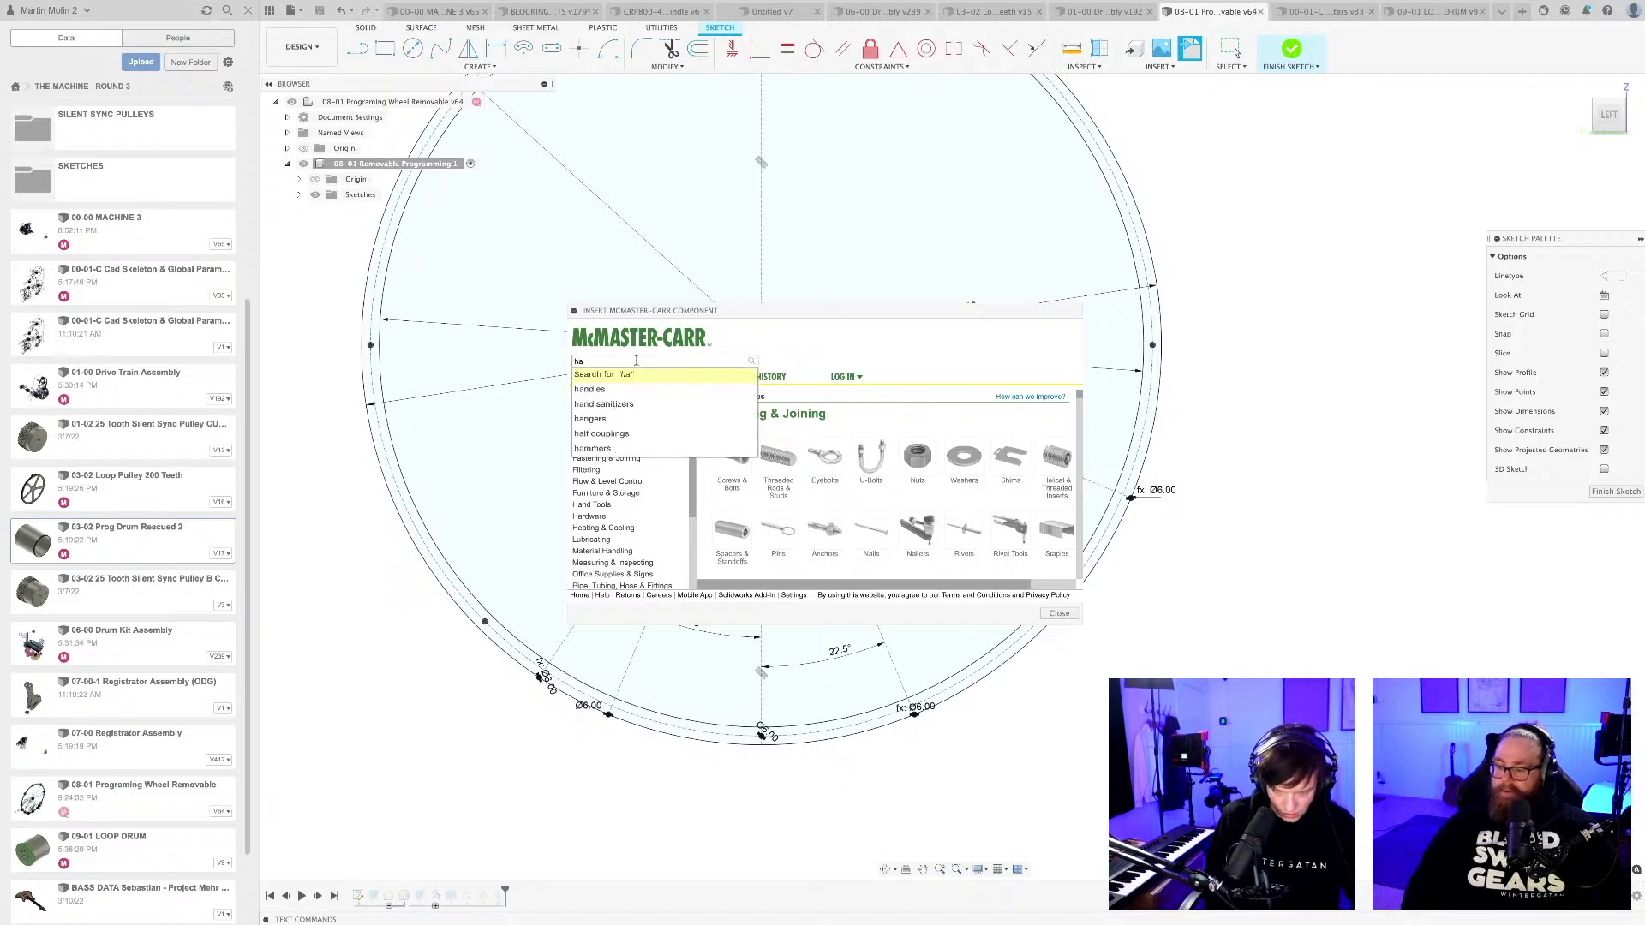
{"action": "type", "text": "lf grooved"}
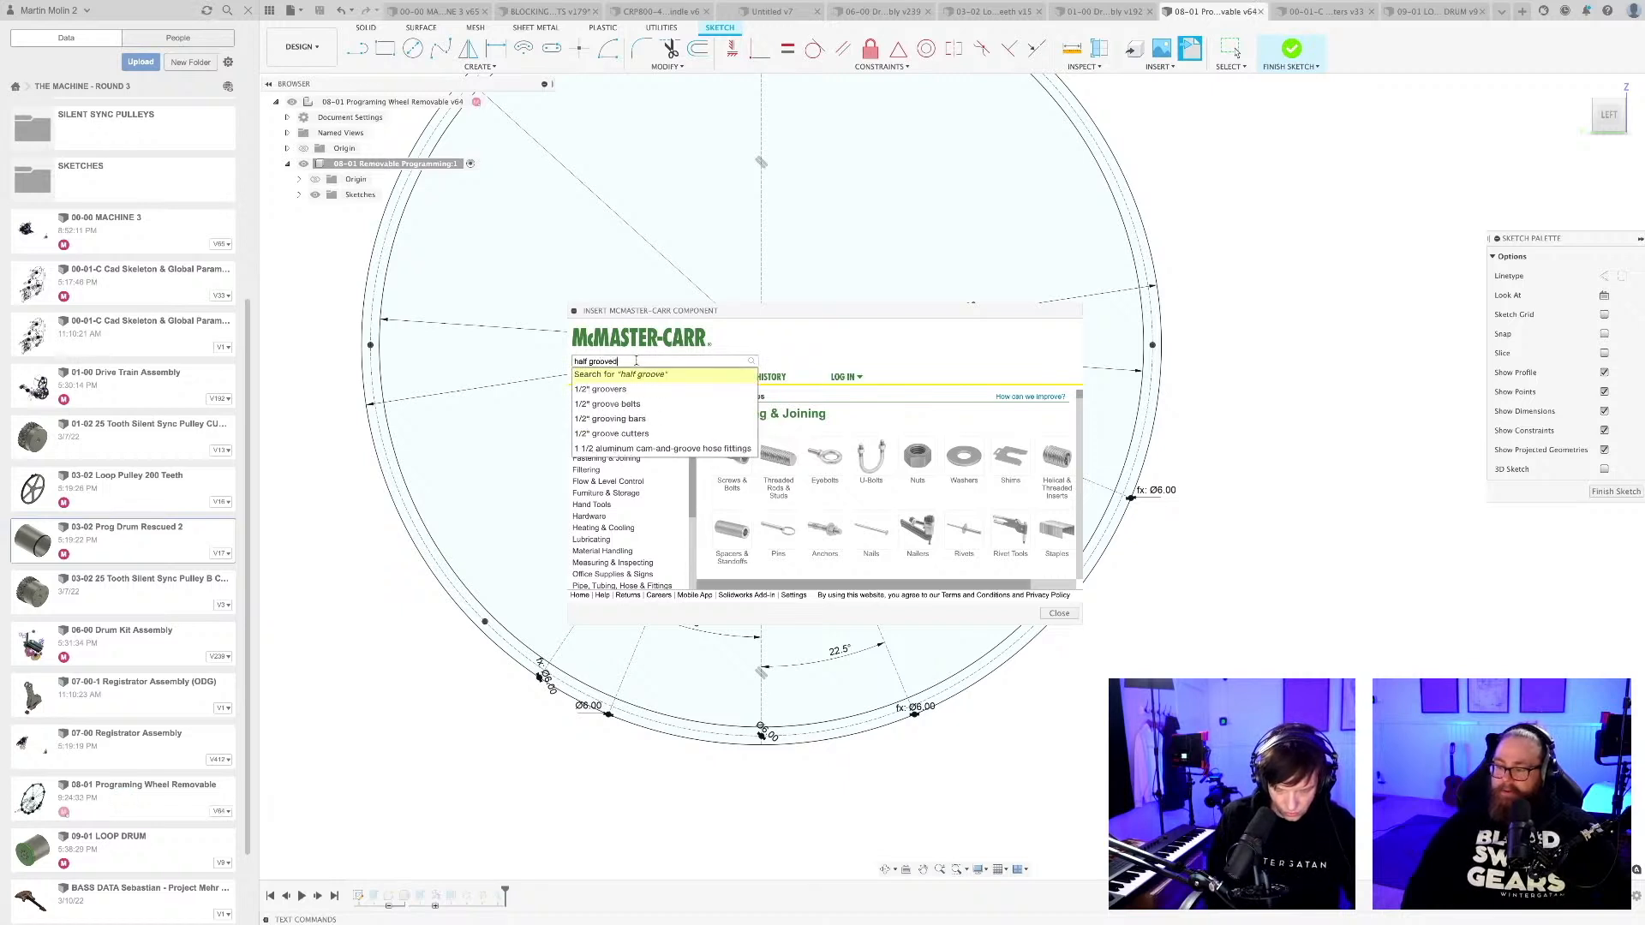
{"action": "type", "text": " dowel pin"}
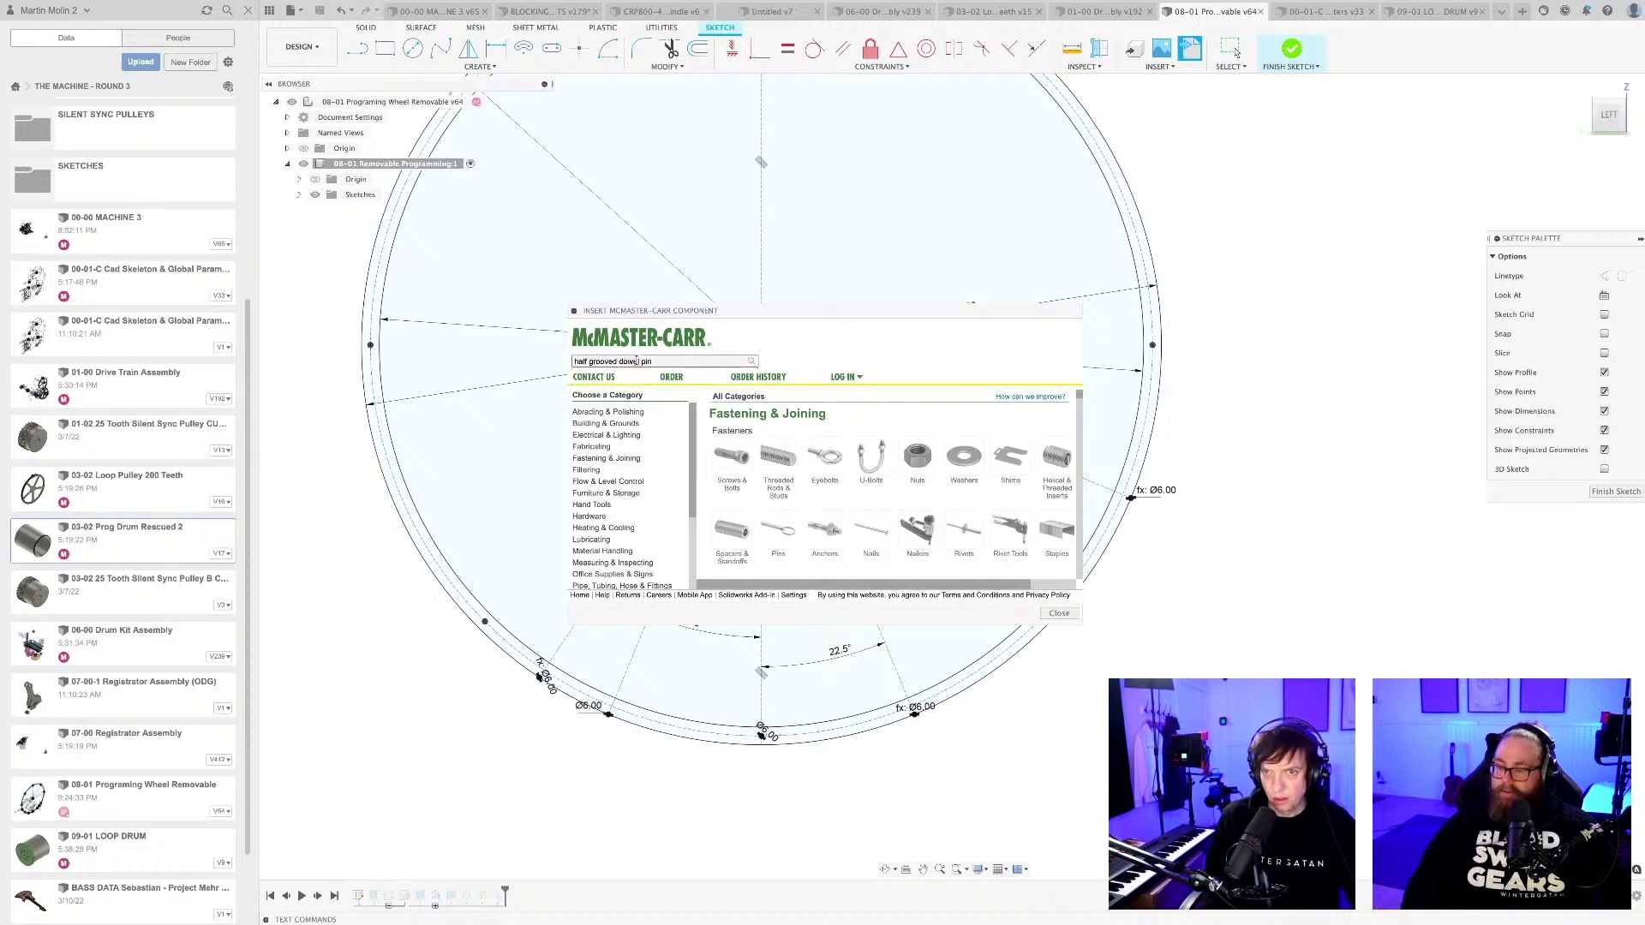
{"action": "key", "text": "Return"}
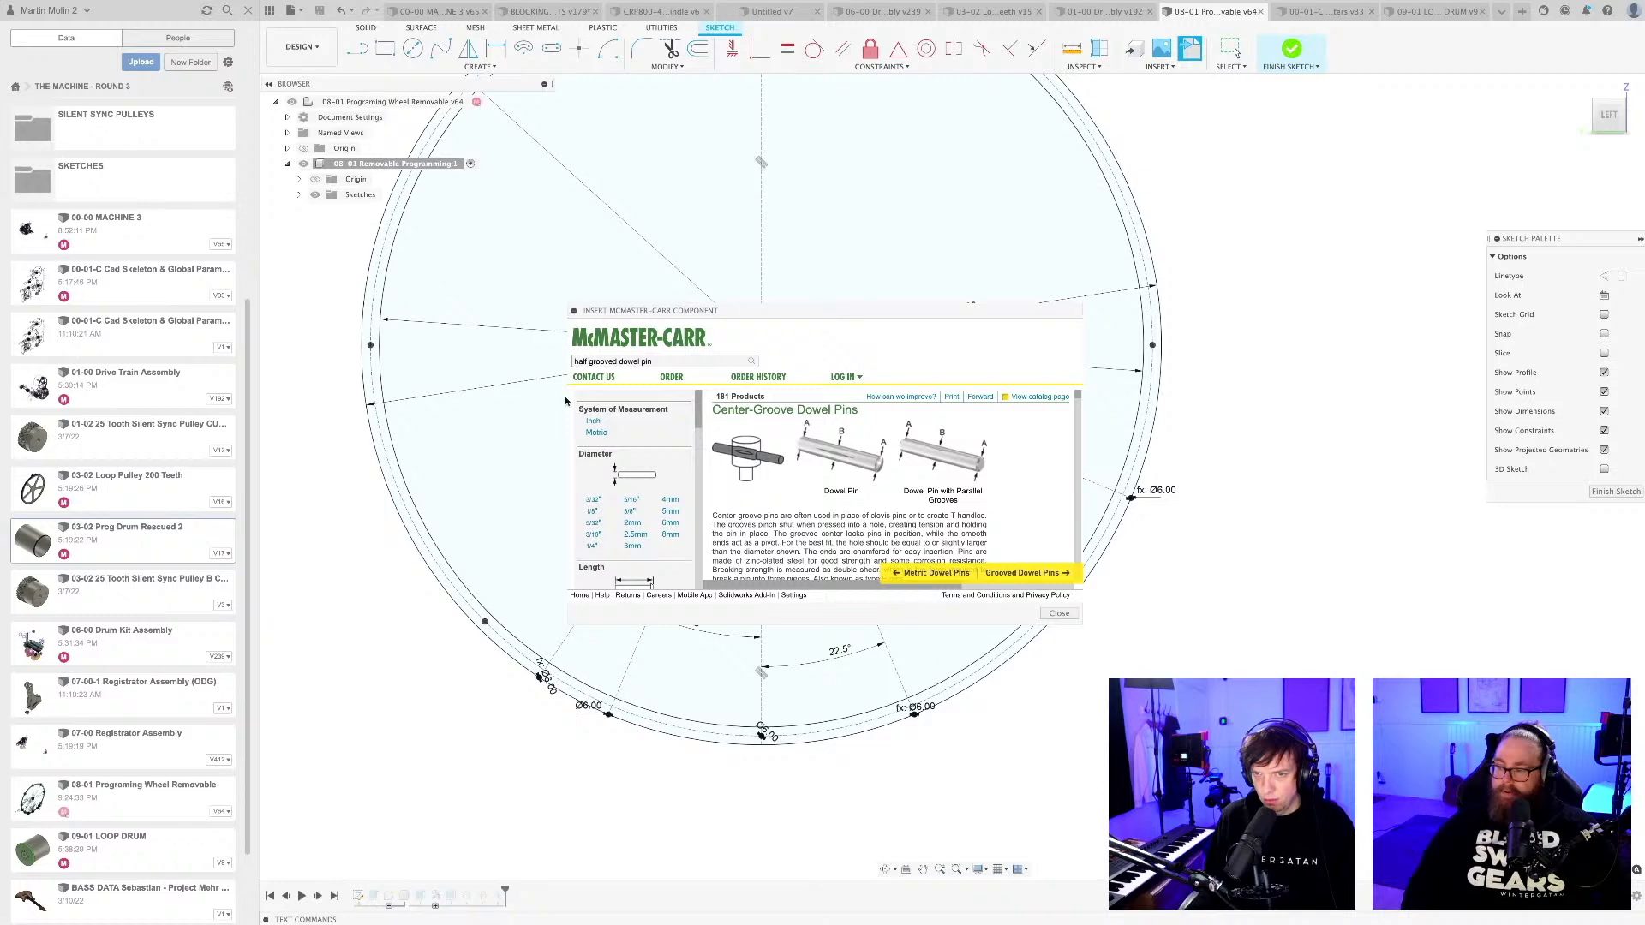
Search the catalog for "dowel pins" and open the Half-Groove Dowel Pins with Notch listing in an enlarged catalog window.
{"action": "triple_click", "coordinate": [620, 360]}
{"action": "type", "text": "dowel pins"}
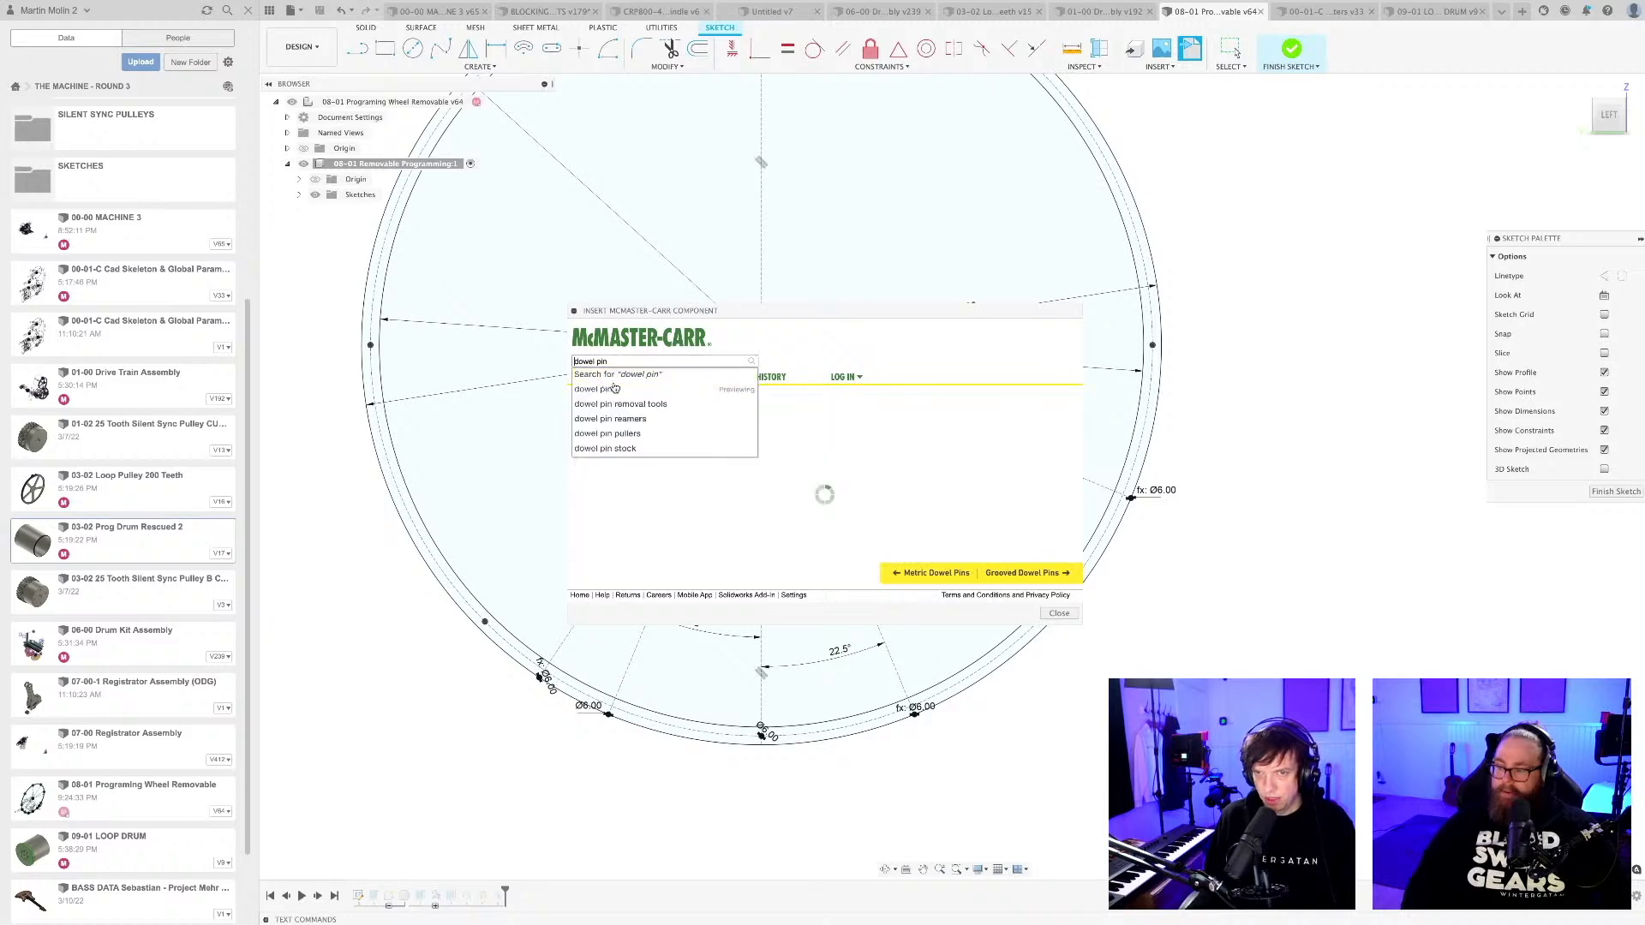
{"action": "key", "text": "Return"}
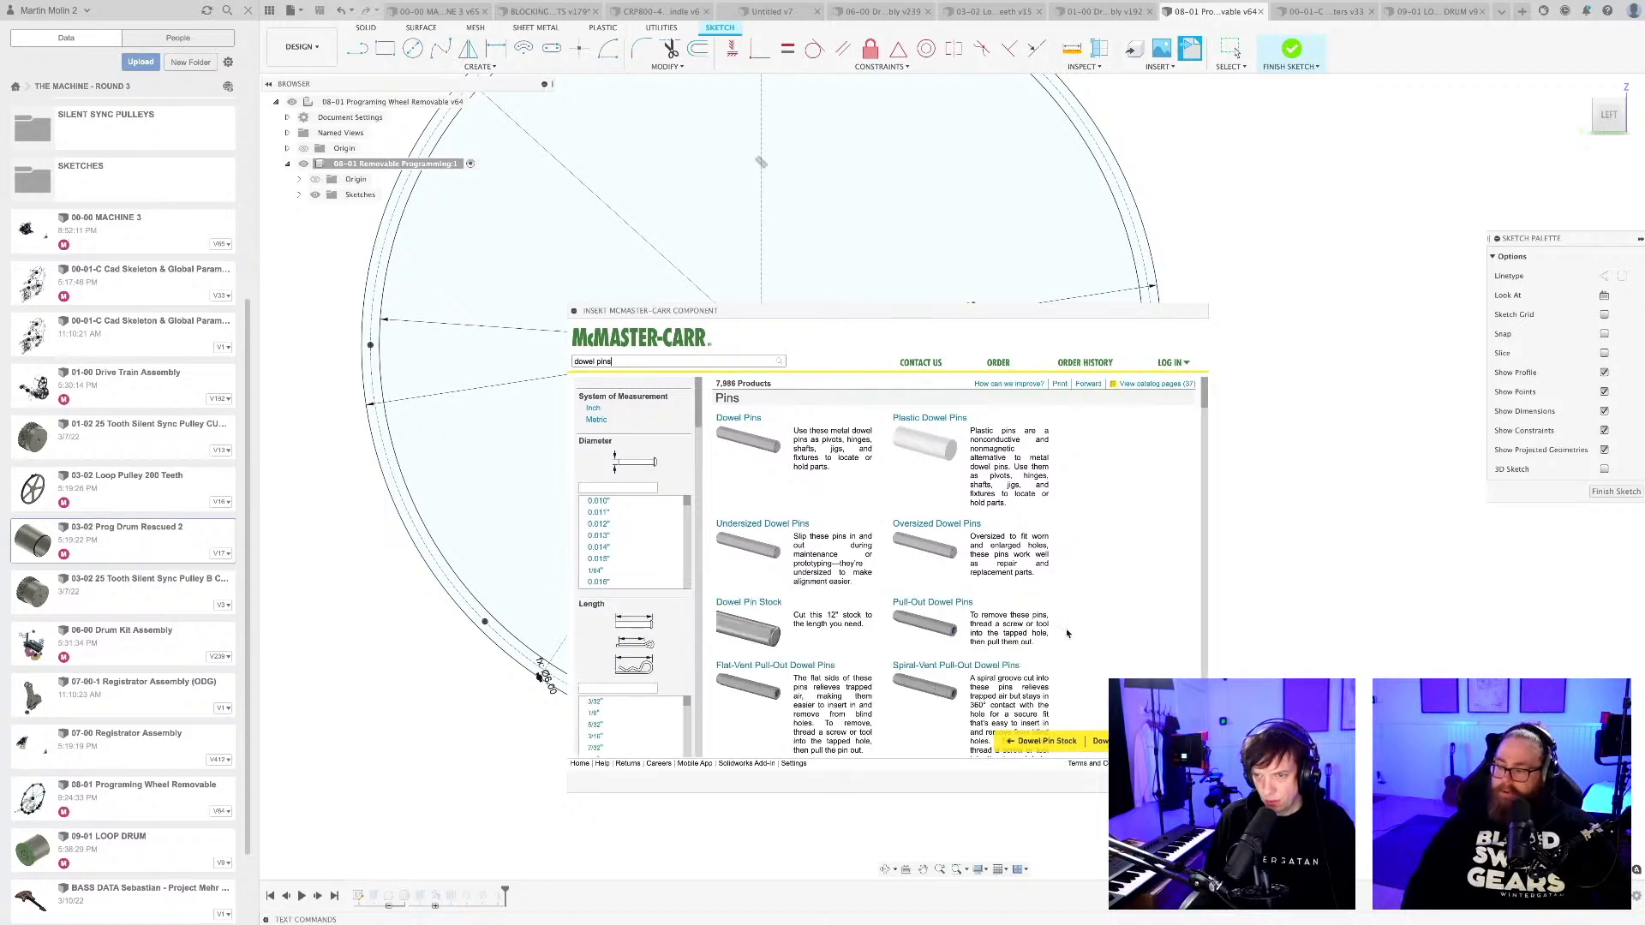
{"action": "scroll", "coordinate": [584, 610], "scroll_direction": "down", "scroll_amount": 4}
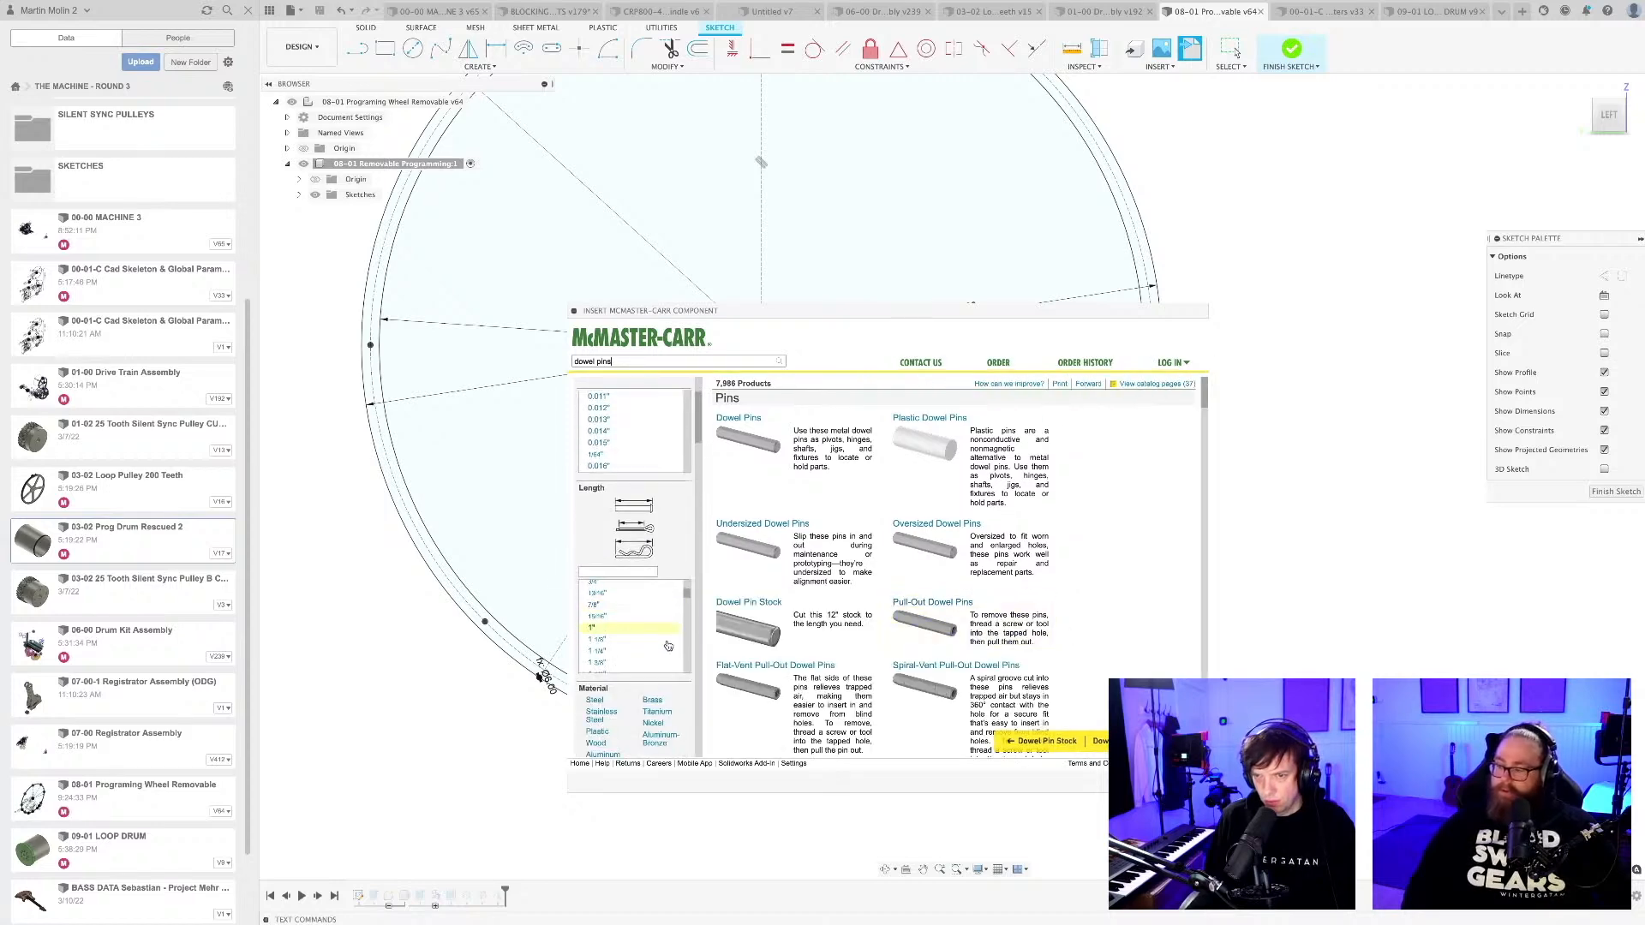
{"action": "scroll", "coordinate": [935, 601], "scroll_direction": "down", "scroll_amount": 4}
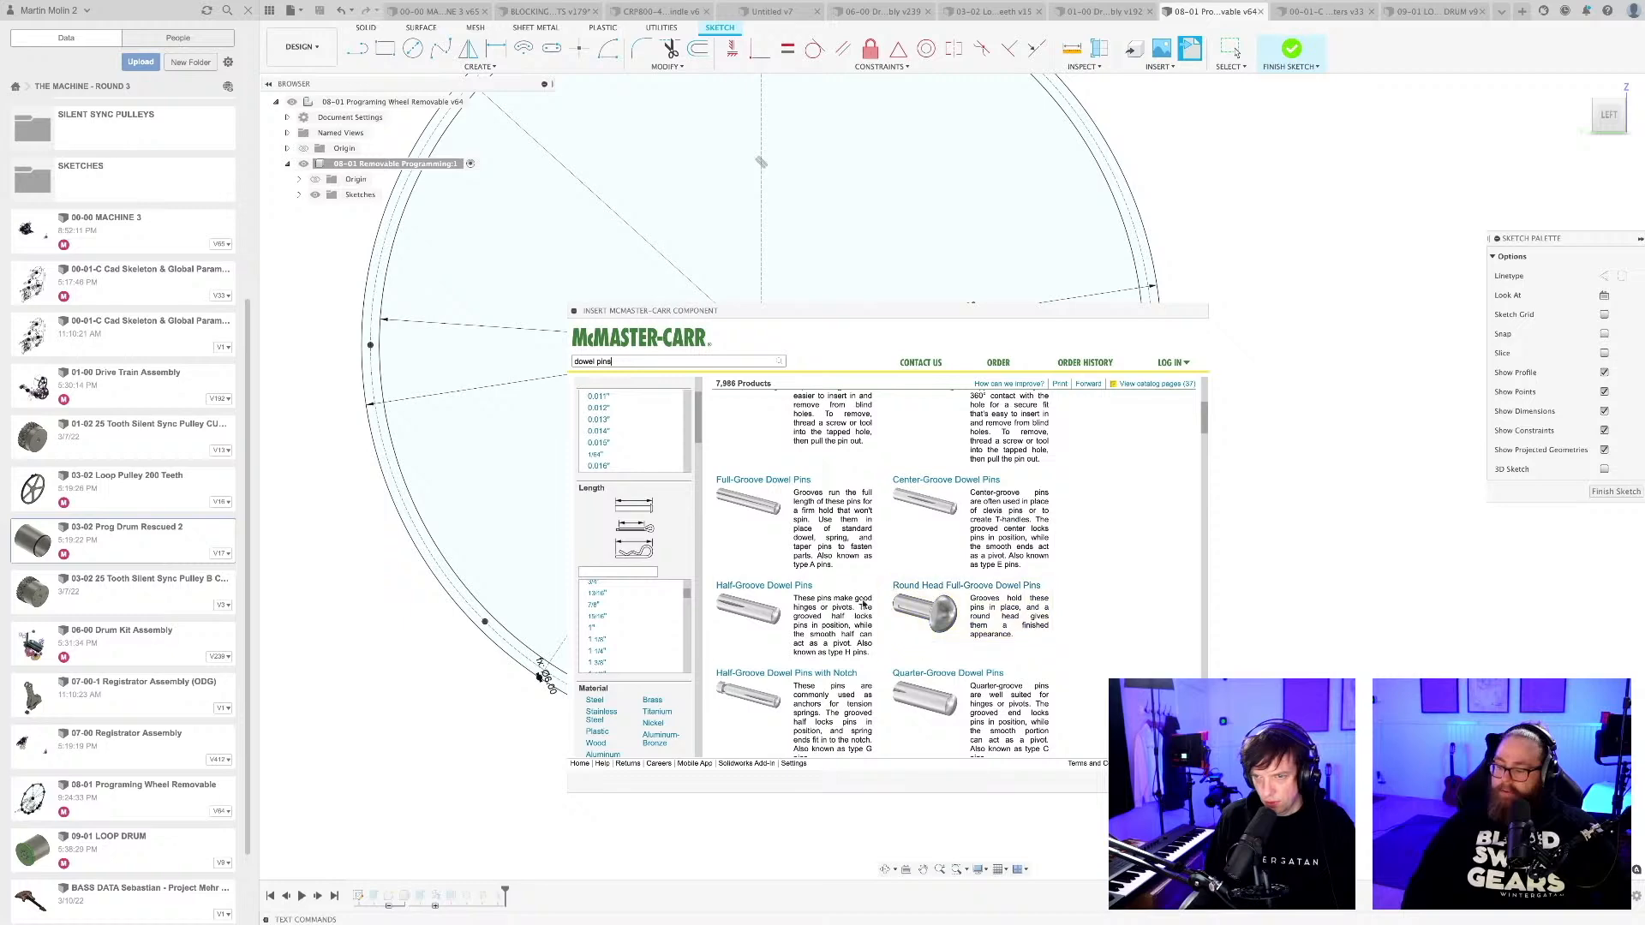
{"action": "scroll", "coordinate": [719, 623], "scroll_direction": "down", "scroll_amount": 7}
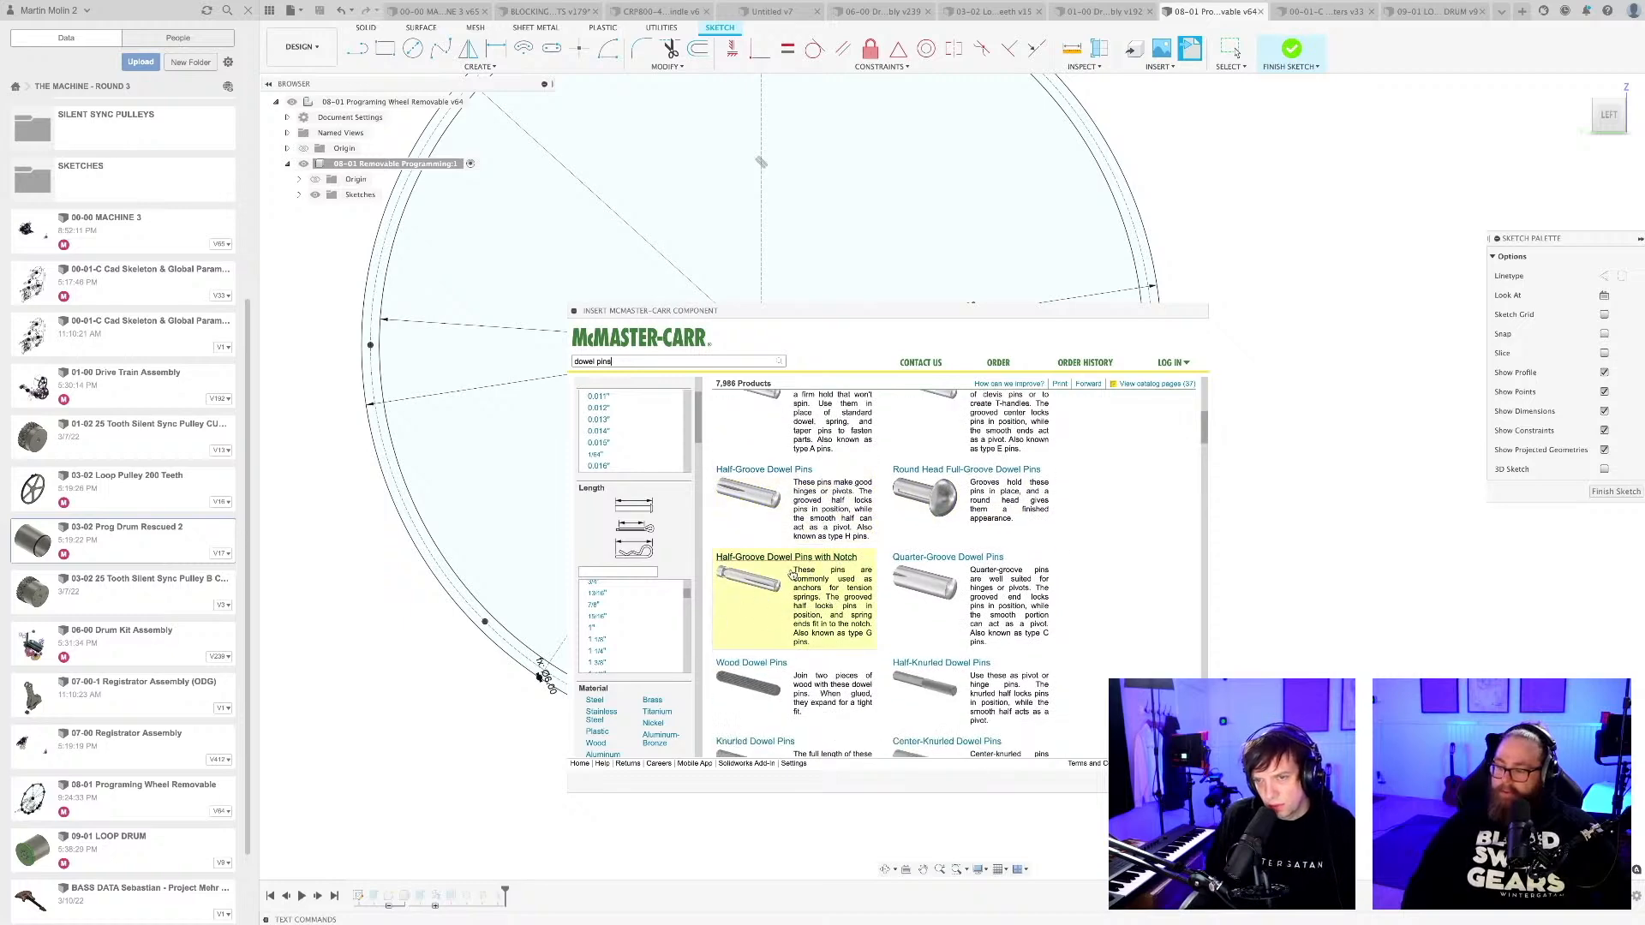
{"action": "left_click", "coordinate": [804, 558]}
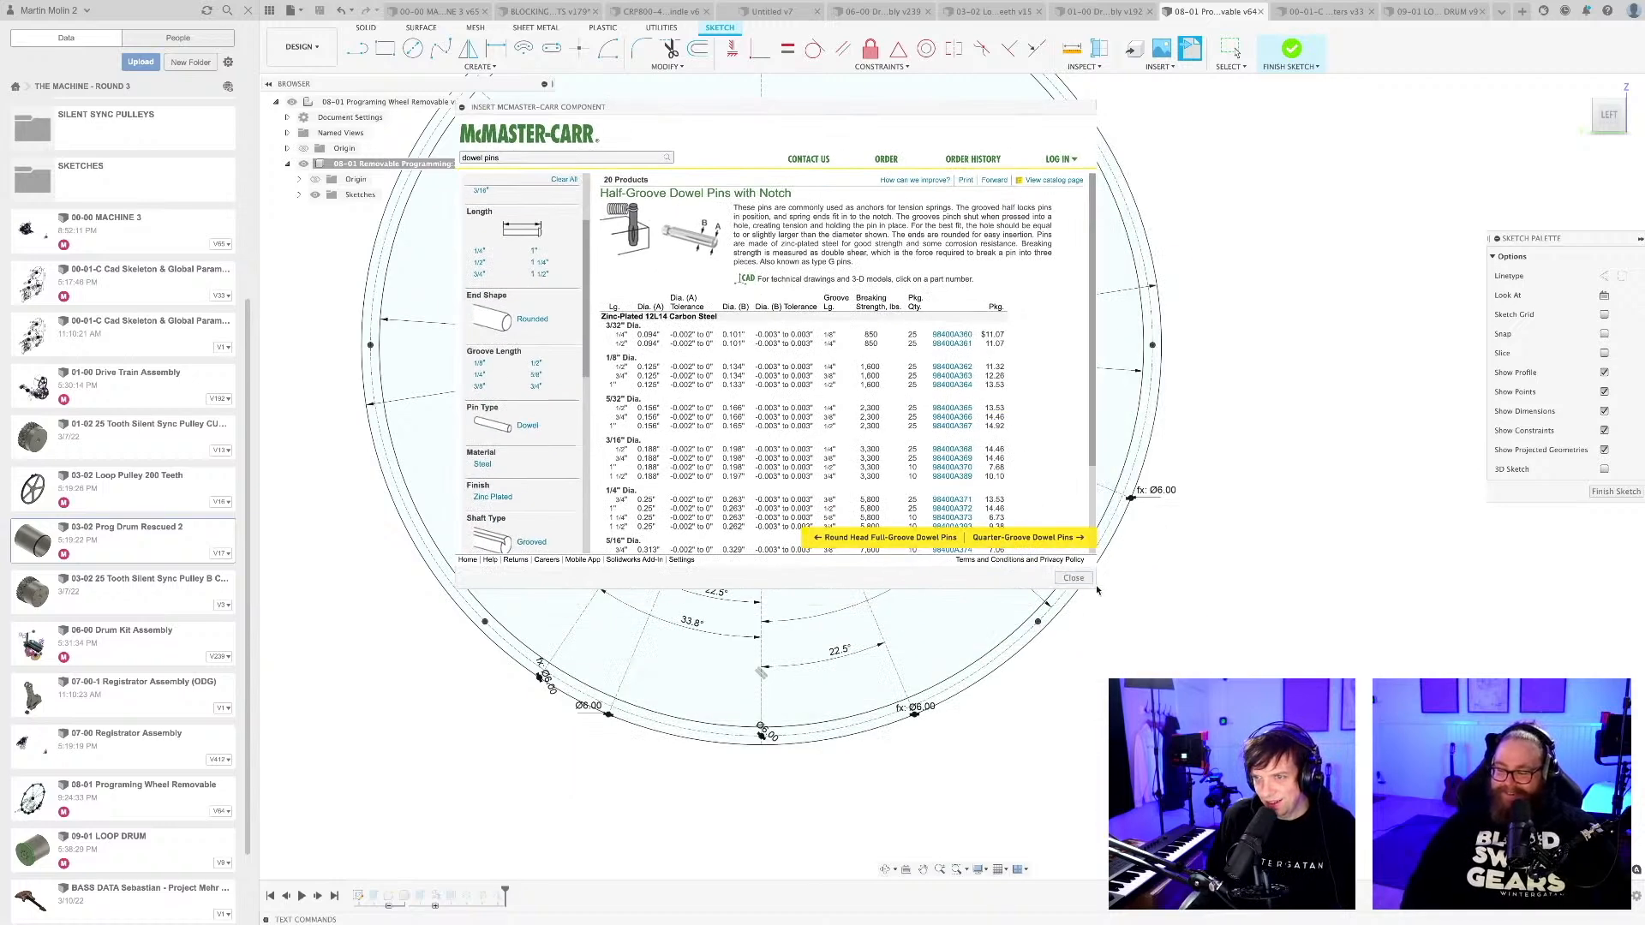
{"action": "left_click_drag", "start_coordinate": [1093, 584], "coordinate": [1277, 782]}
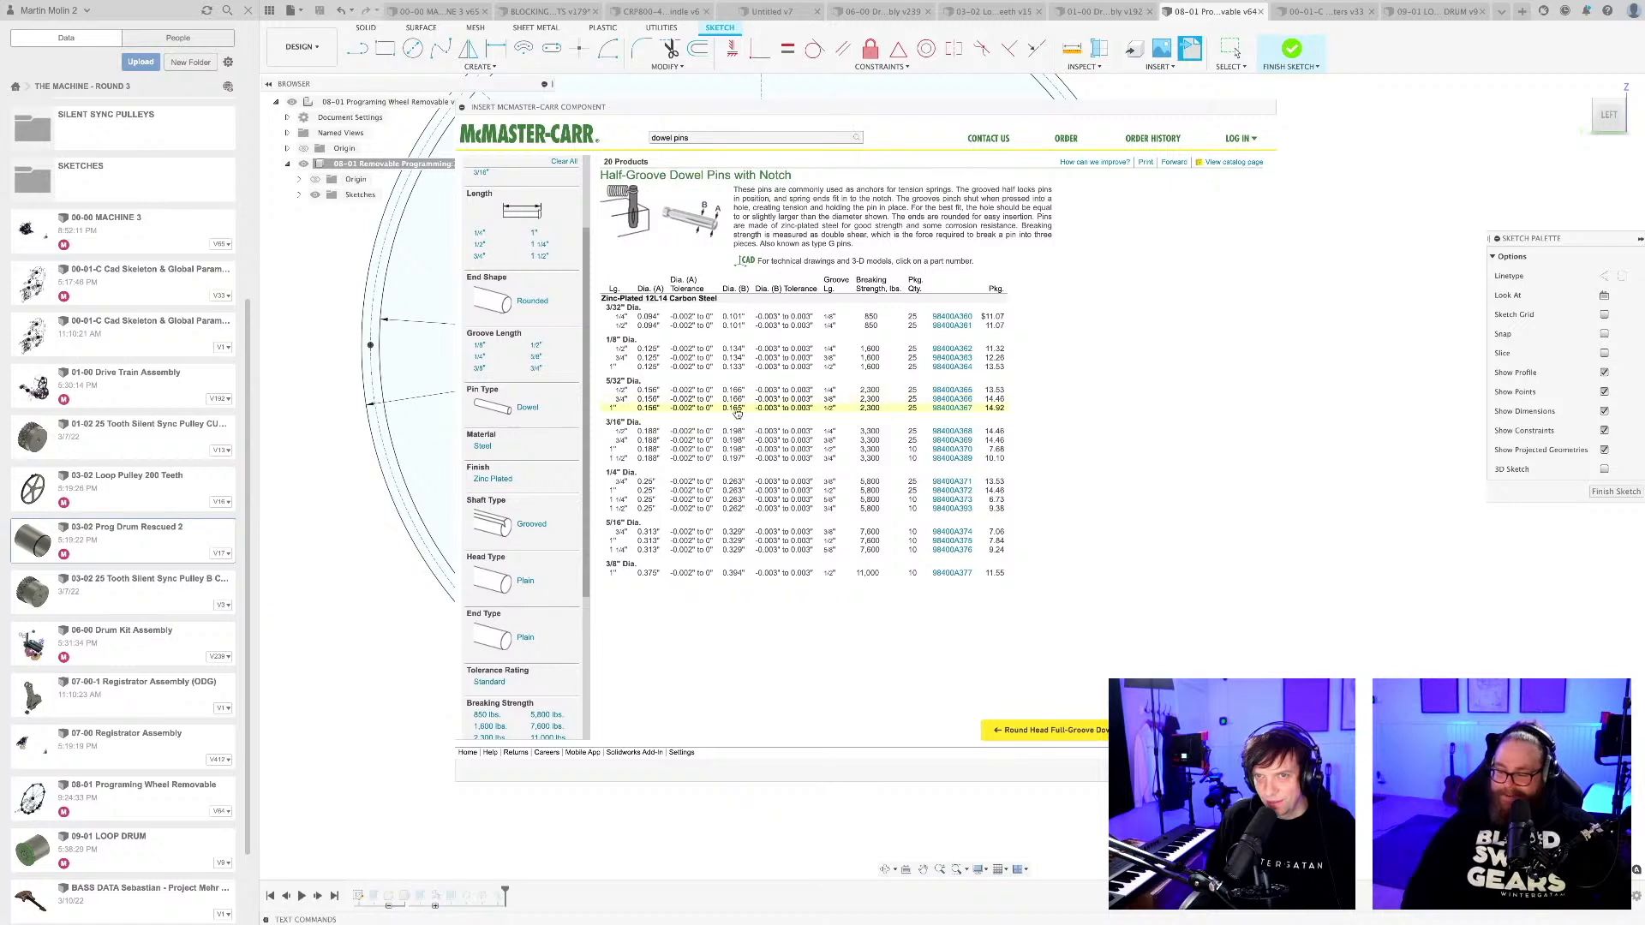
Insert the 3/32" diameter, 1/4" long half-groove dowel pin with notch from the catalog as a 3-D STEP model.
{"action": "mouse_move", "coordinate": [631, 203]}
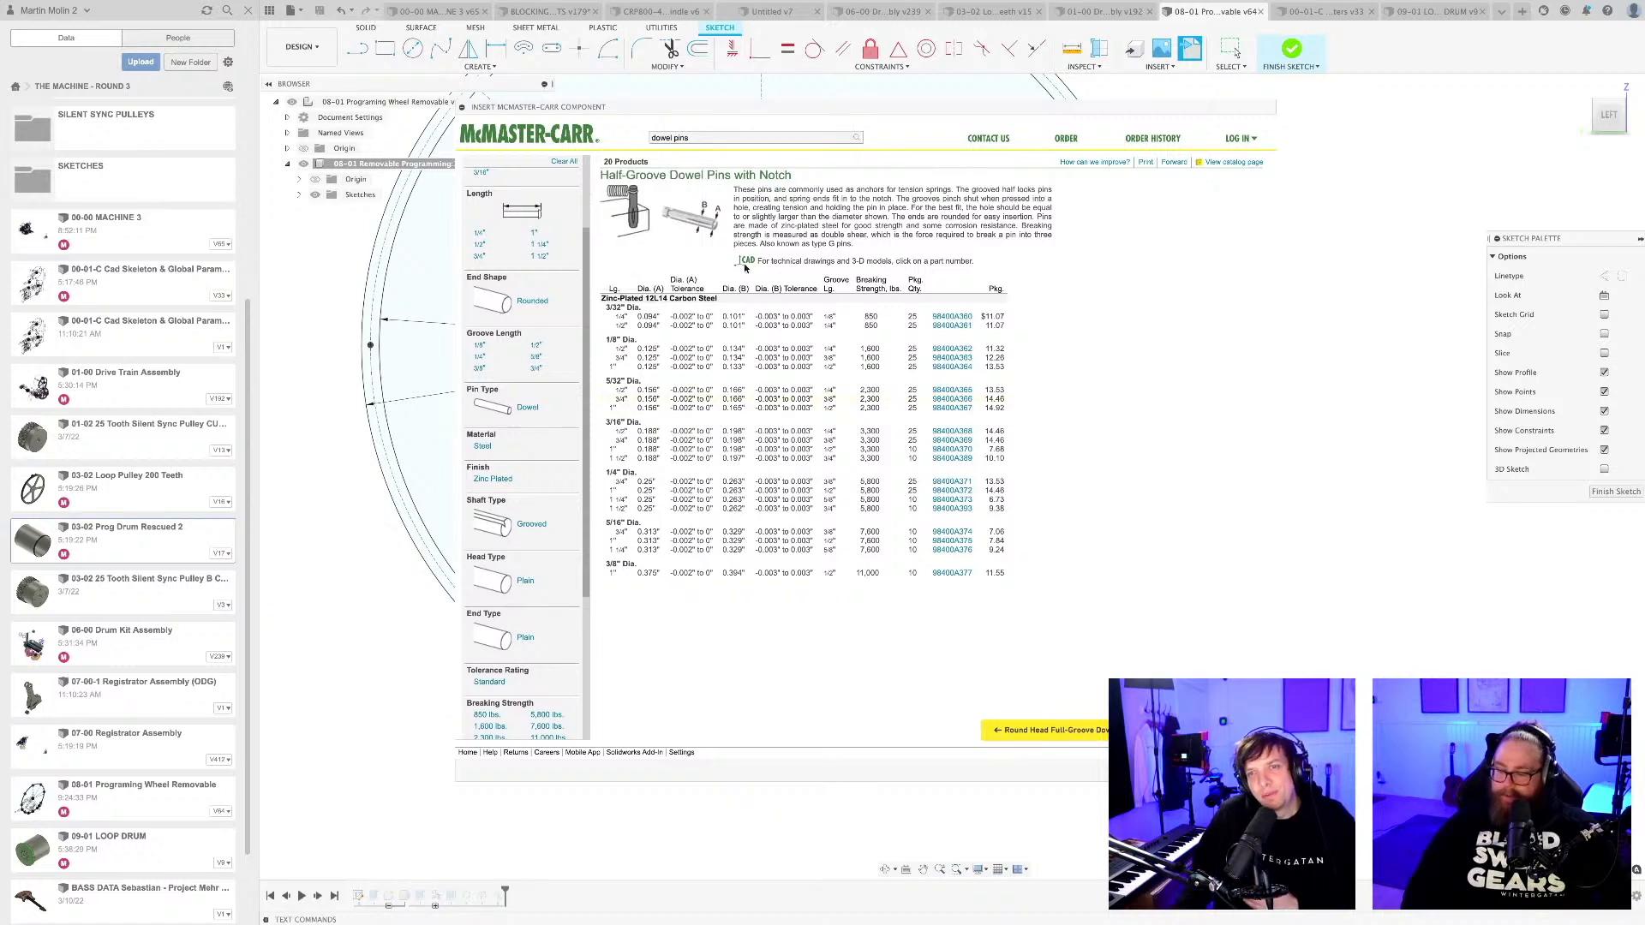
{"action": "scroll", "coordinate": [516, 310], "scroll_direction": "up", "scroll_amount": 3}
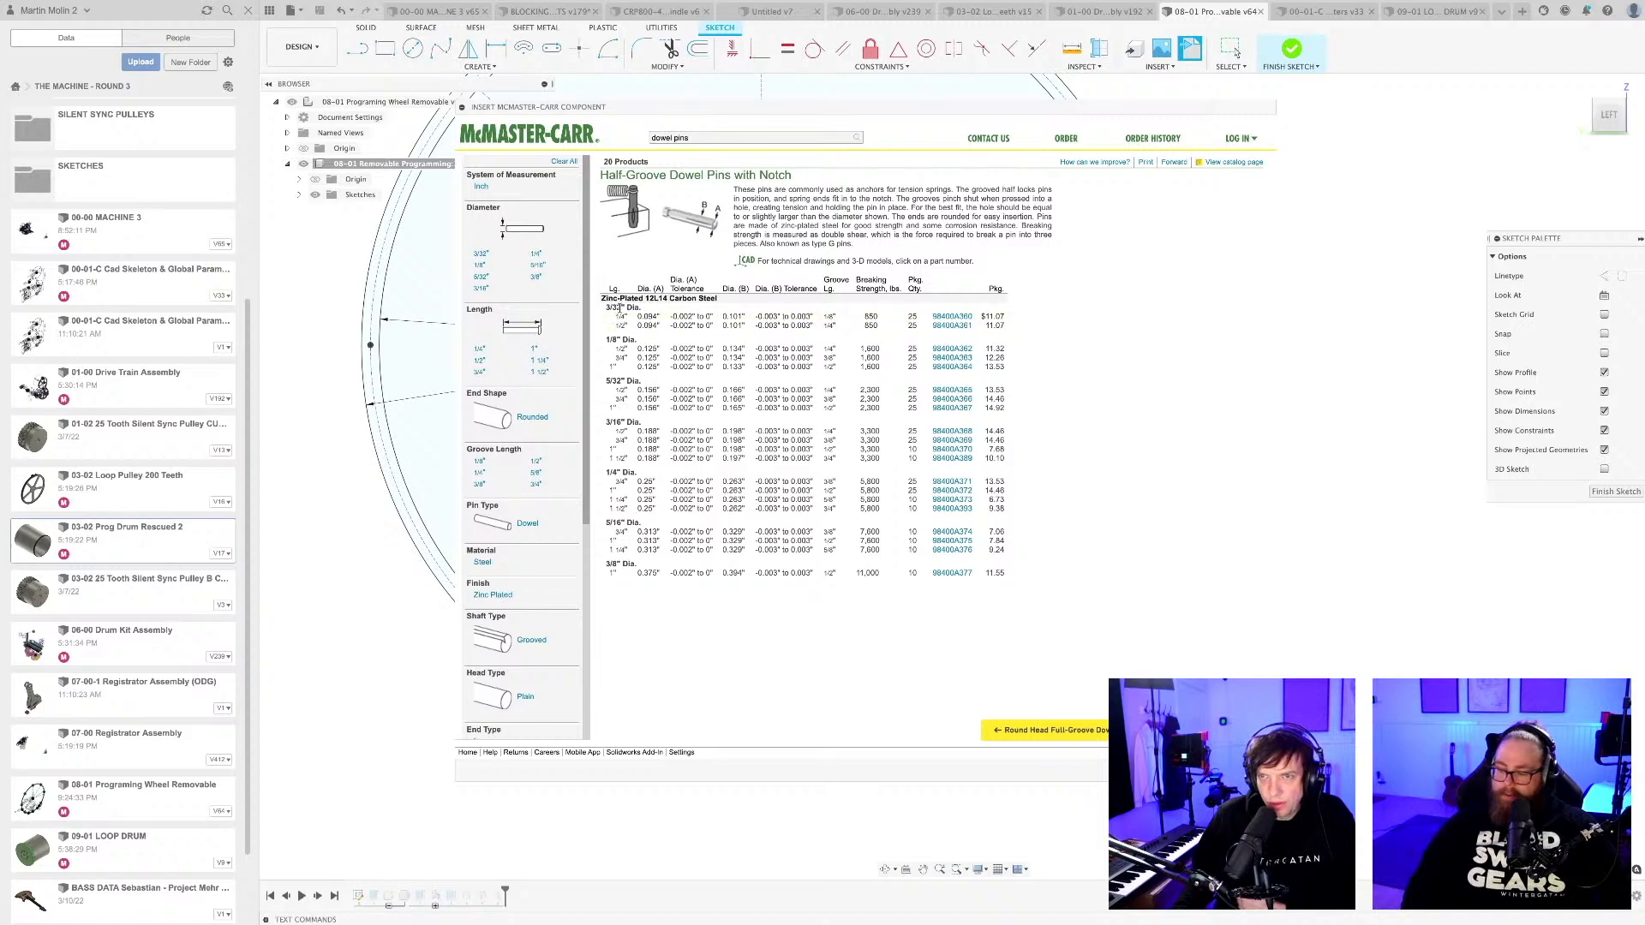
{"action": "left_click", "coordinate": [952, 317]}
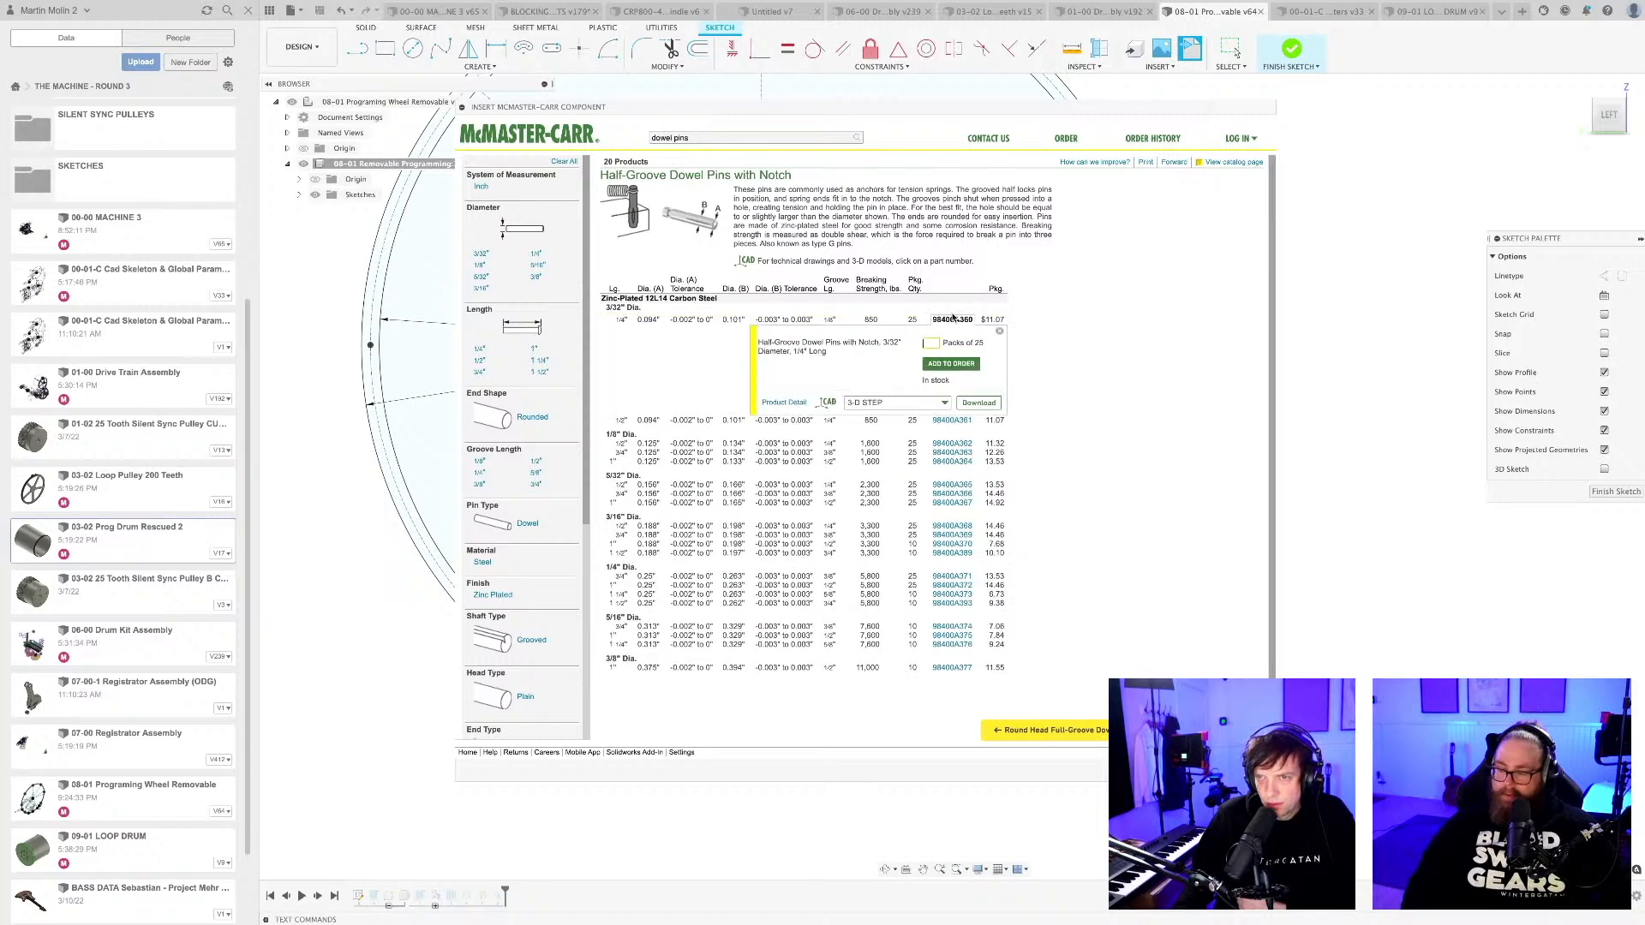
{"action": "left_click", "coordinate": [977, 403]}
{"action": "scroll", "coordinate": [927, 479], "scroll_direction": "down", "scroll_amount": 3}
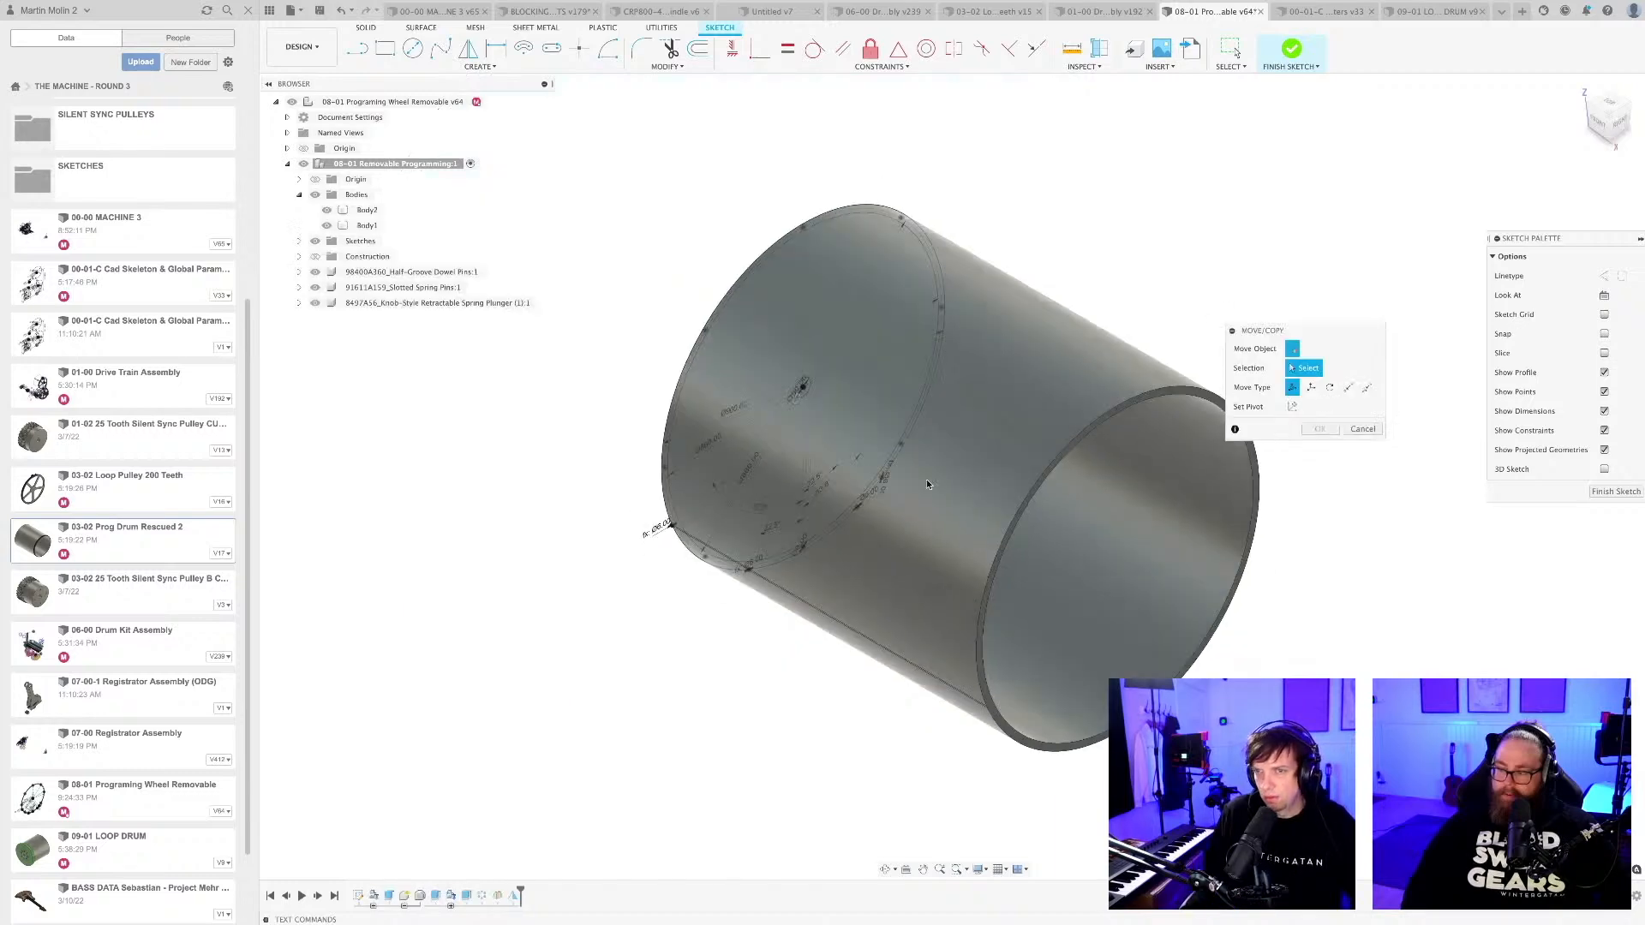
Finish the drum sketch and hide the slotted spring pin and the knob-style retractable spring plunger at the drum's centre.
{"action": "middle_click_drag", "start_coordinate": [788, 471], "coordinate": [886, 561], "text": "shift"}
{"action": "scroll", "coordinate": [823, 559], "scroll_direction": "up", "scroll_amount": 6}
{"action": "scroll", "coordinate": [753, 550], "scroll_direction": "up", "scroll_amount": 10}
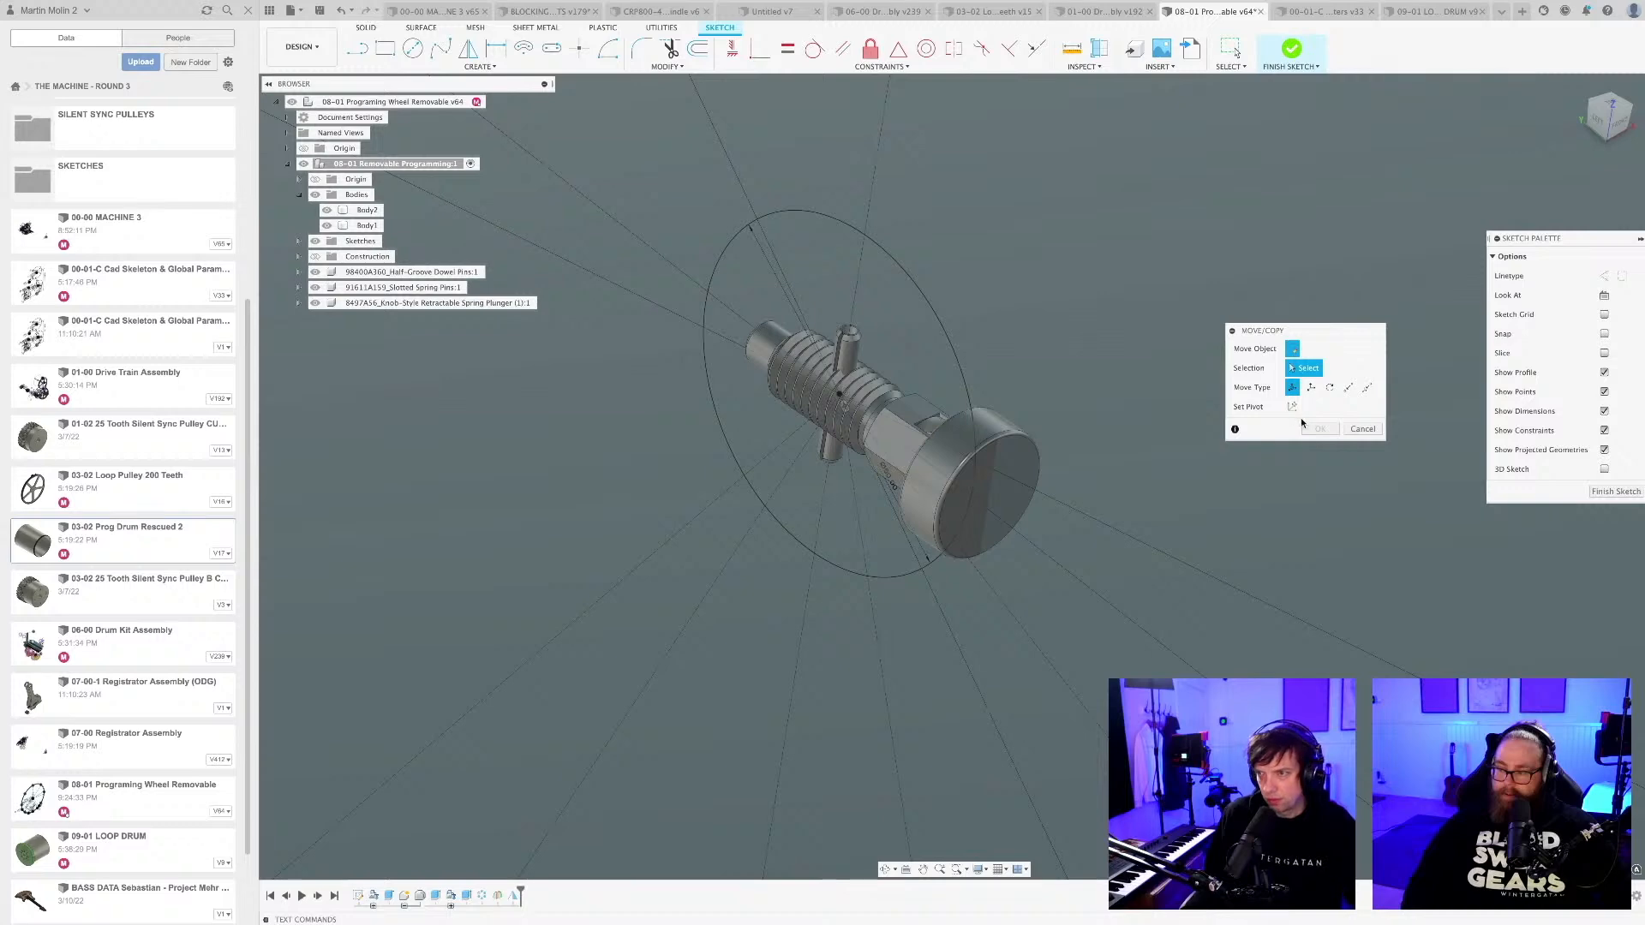
{"action": "scroll", "coordinate": [959, 591], "scroll_direction": "down", "scroll_amount": 10}
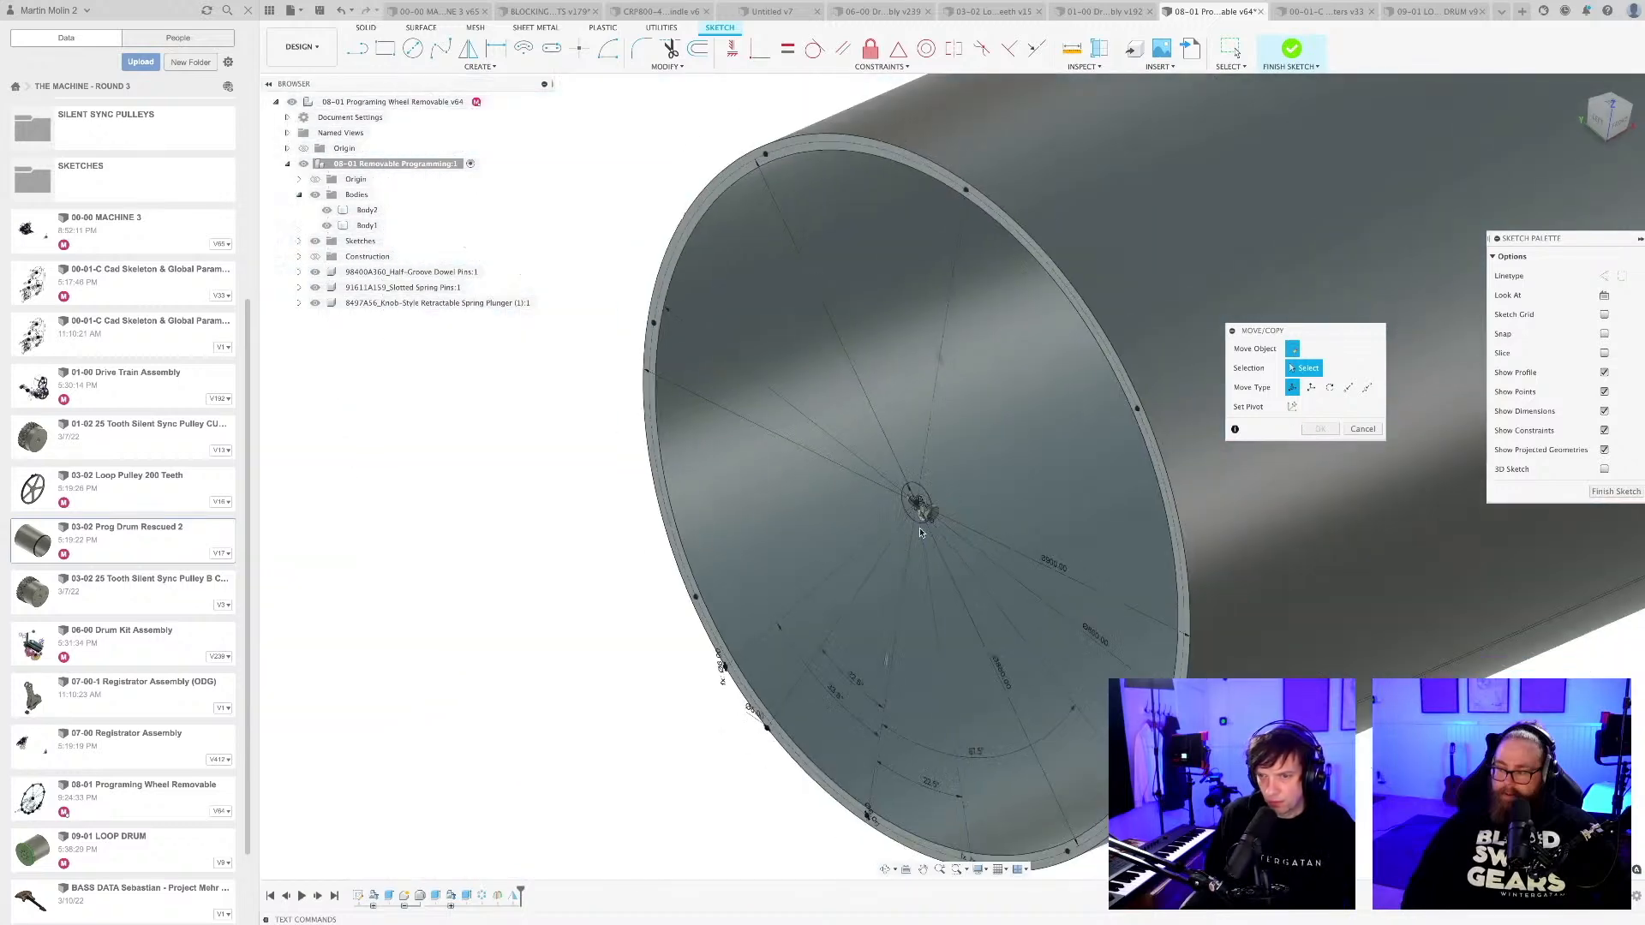
{"action": "scroll", "coordinate": [959, 591], "scroll_direction": "down", "scroll_amount": 5}
{"action": "scroll", "coordinate": [992, 633], "scroll_direction": "up", "scroll_amount": 5}
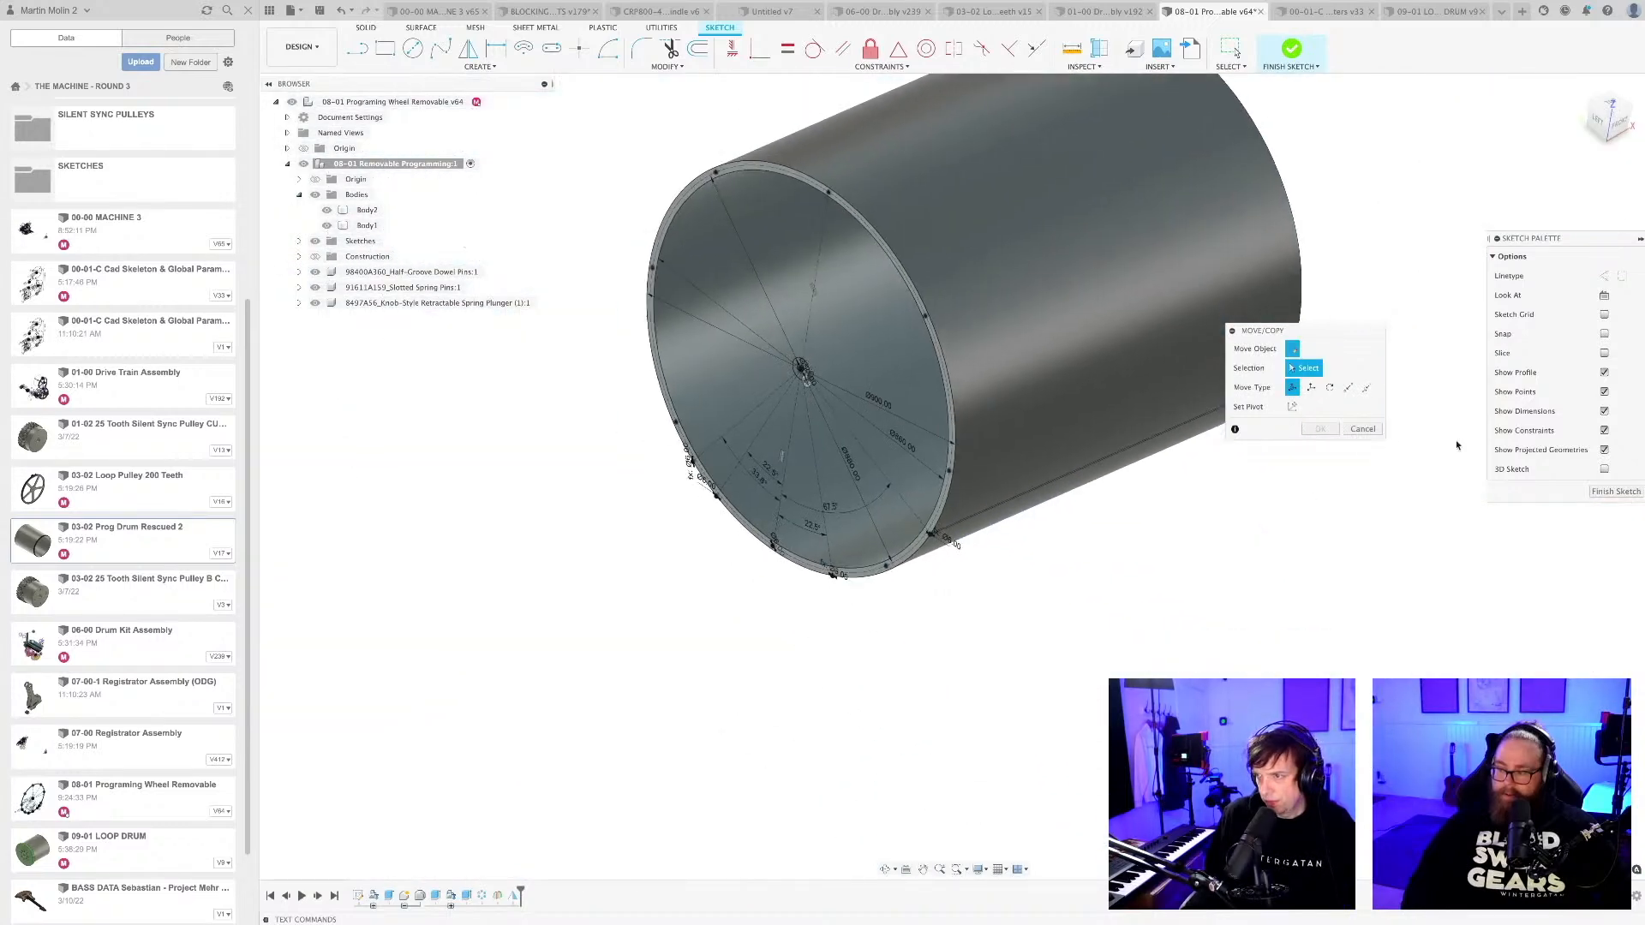
{"action": "left_click", "coordinate": [1615, 493]}
{"action": "scroll", "coordinate": [801, 372], "scroll_direction": "up", "scroll_amount": 15}
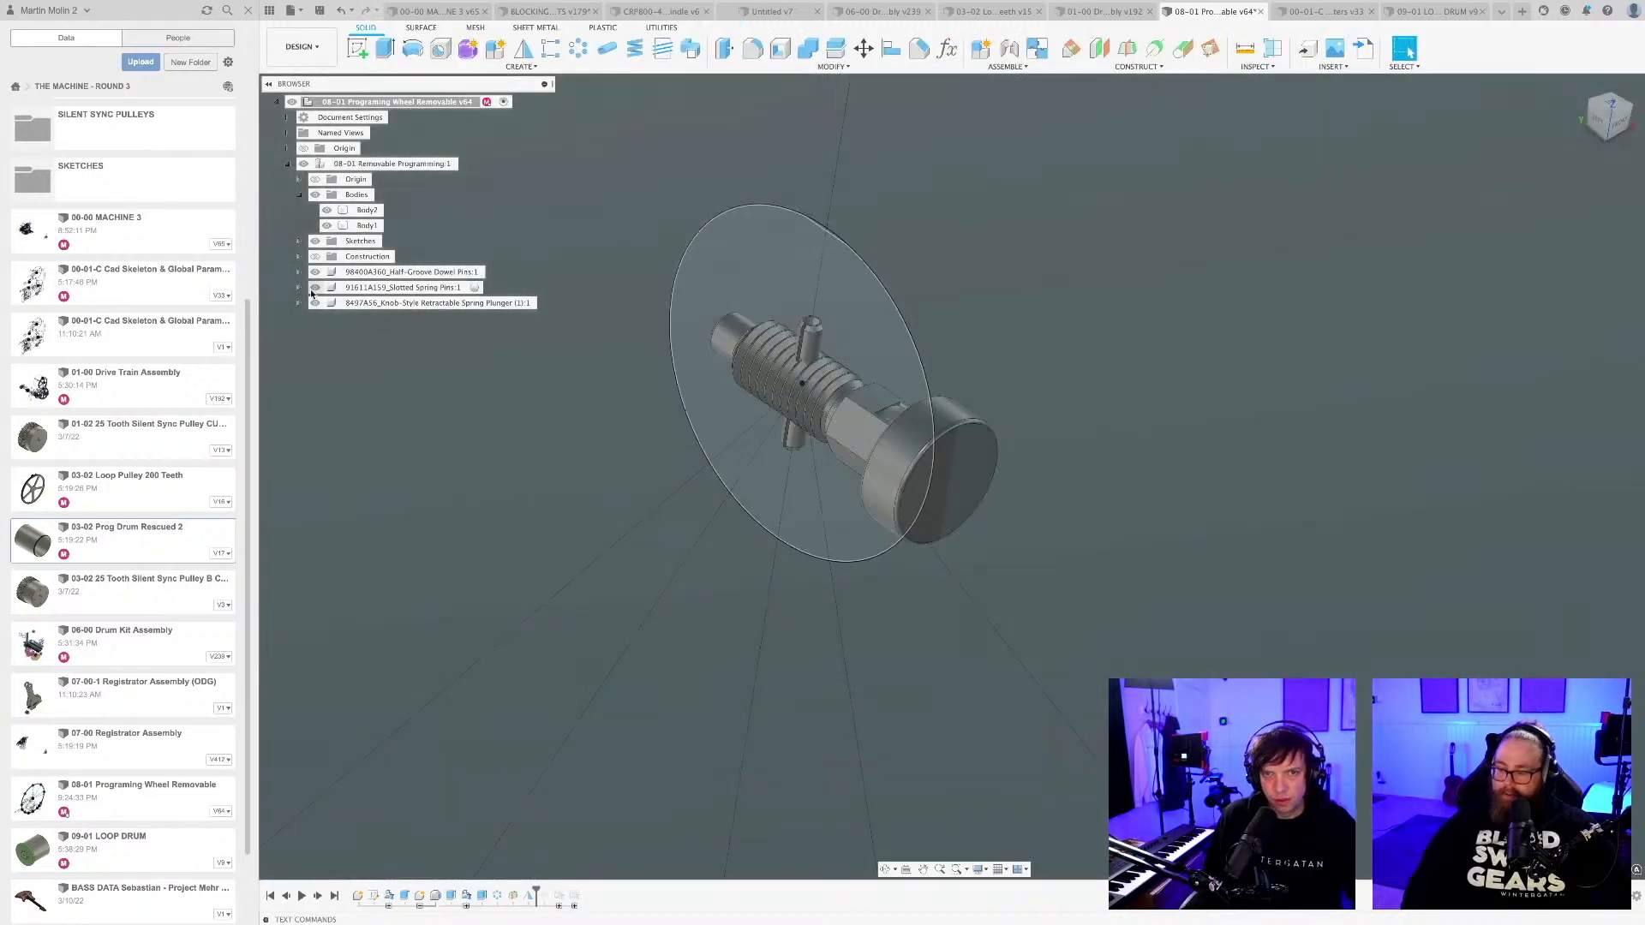
{"action": "left_click", "coordinate": [323, 287]}
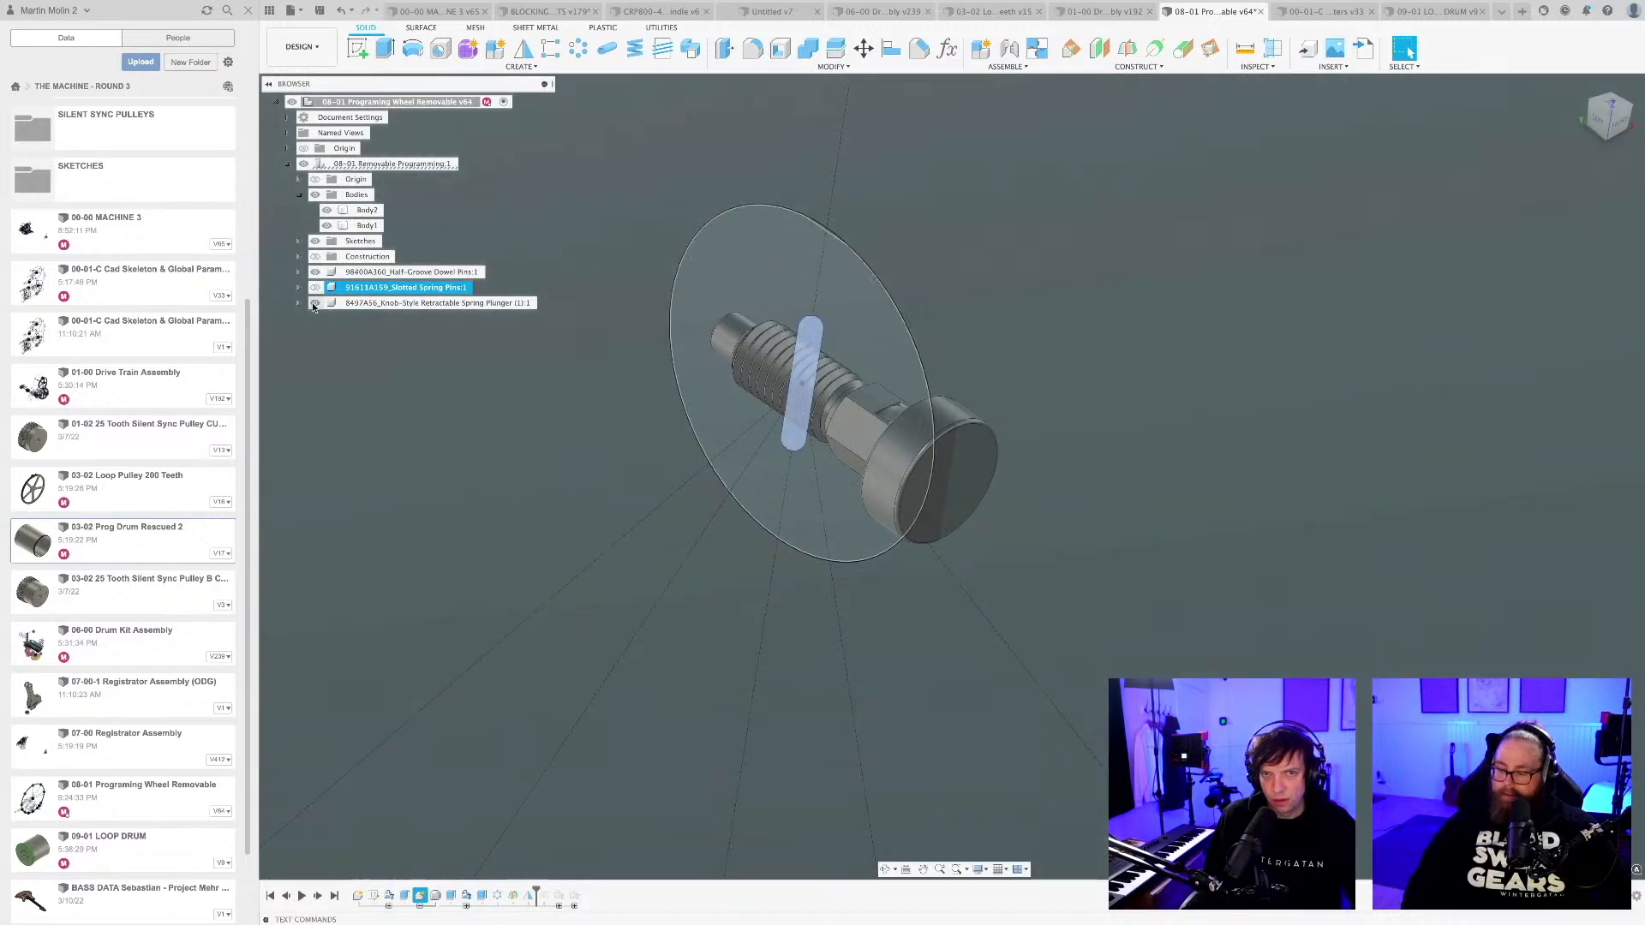
{"action": "left_click", "coordinate": [315, 302]}
Examine the notch, rounded ends and side grooves of the imported half-groove dowel pin at the drum's centre.
{"action": "scroll", "coordinate": [799, 497], "scroll_direction": "down", "scroll_amount": 10}
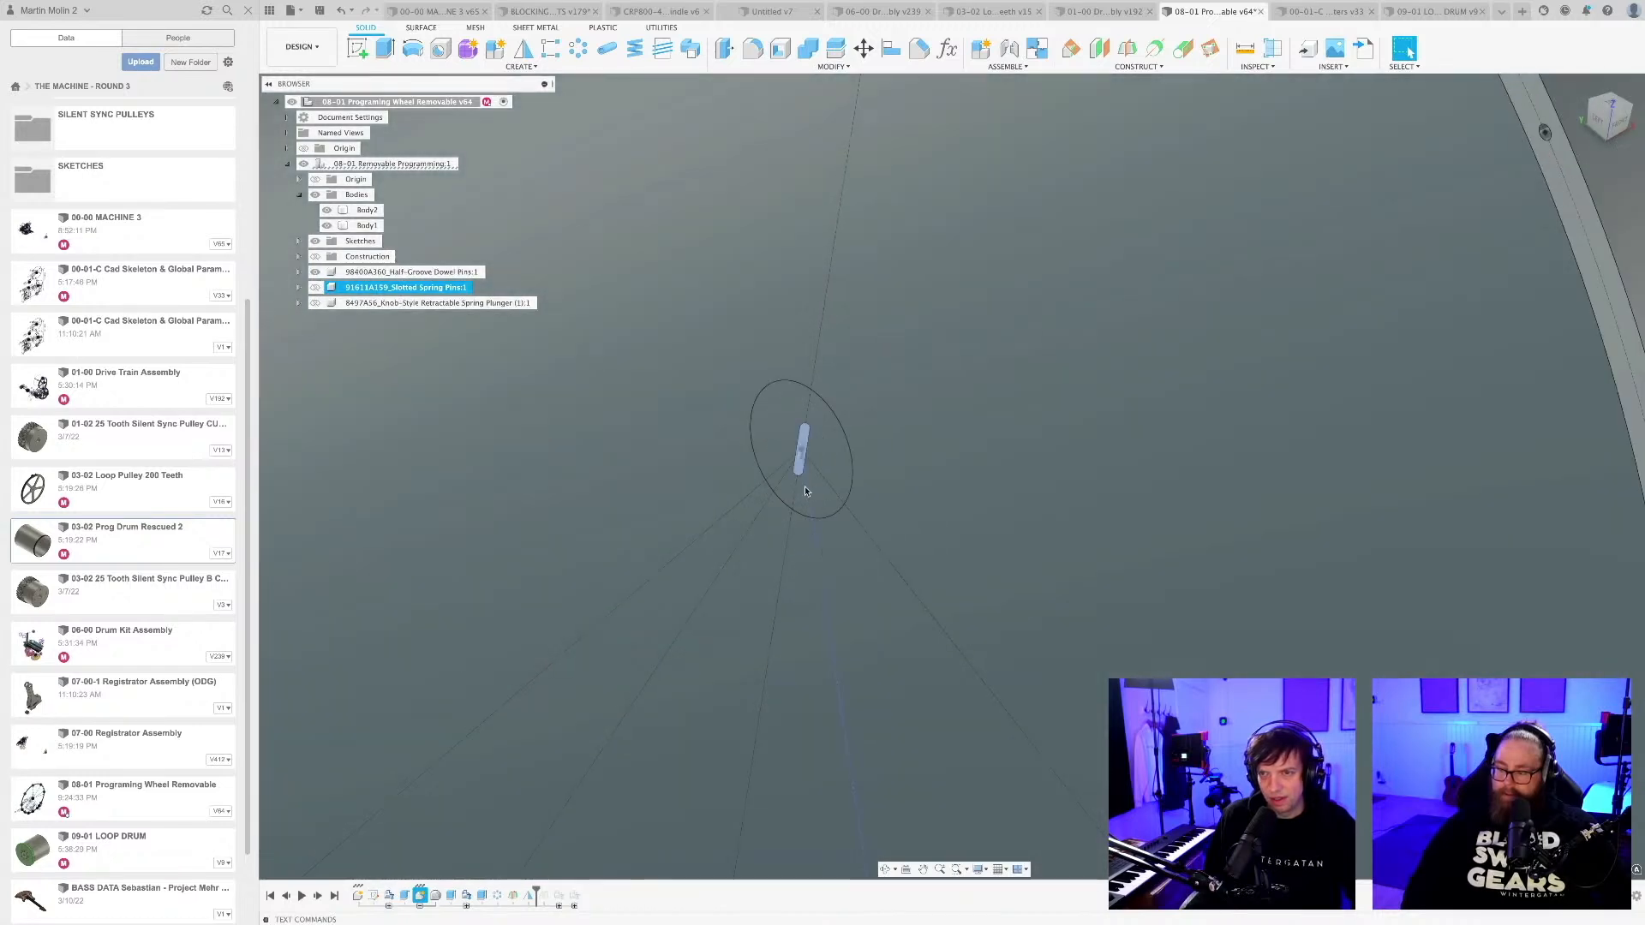
{"action": "middle_click_drag", "start_coordinate": [800, 497], "coordinate": [1003, 267]}
{"action": "left_click", "coordinate": [400, 765]}
{"action": "scroll", "coordinate": [1000, 250], "scroll_direction": "up", "scroll_amount": 10}
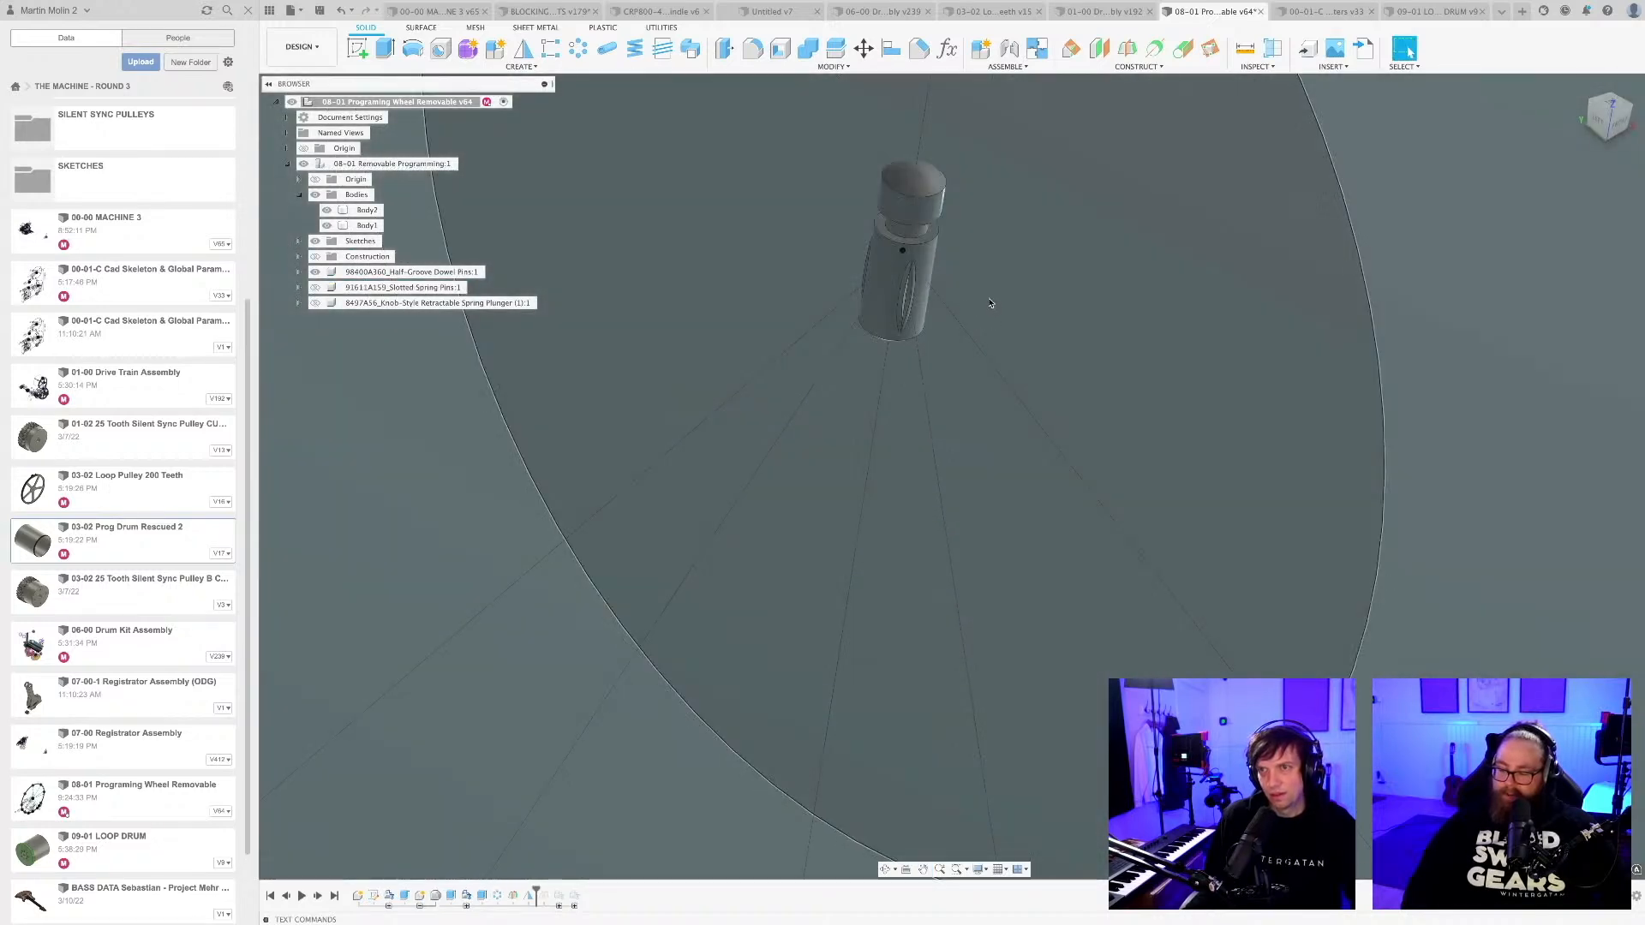
{"action": "middle_click_drag", "start_coordinate": [974, 338], "coordinate": [909, 340], "text": "shift"}
{"action": "scroll", "coordinate": [949, 269], "scroll_direction": "up", "scroll_amount": 4}
{"action": "scroll", "coordinate": [909, 340], "scroll_direction": "up", "scroll_amount": 3}
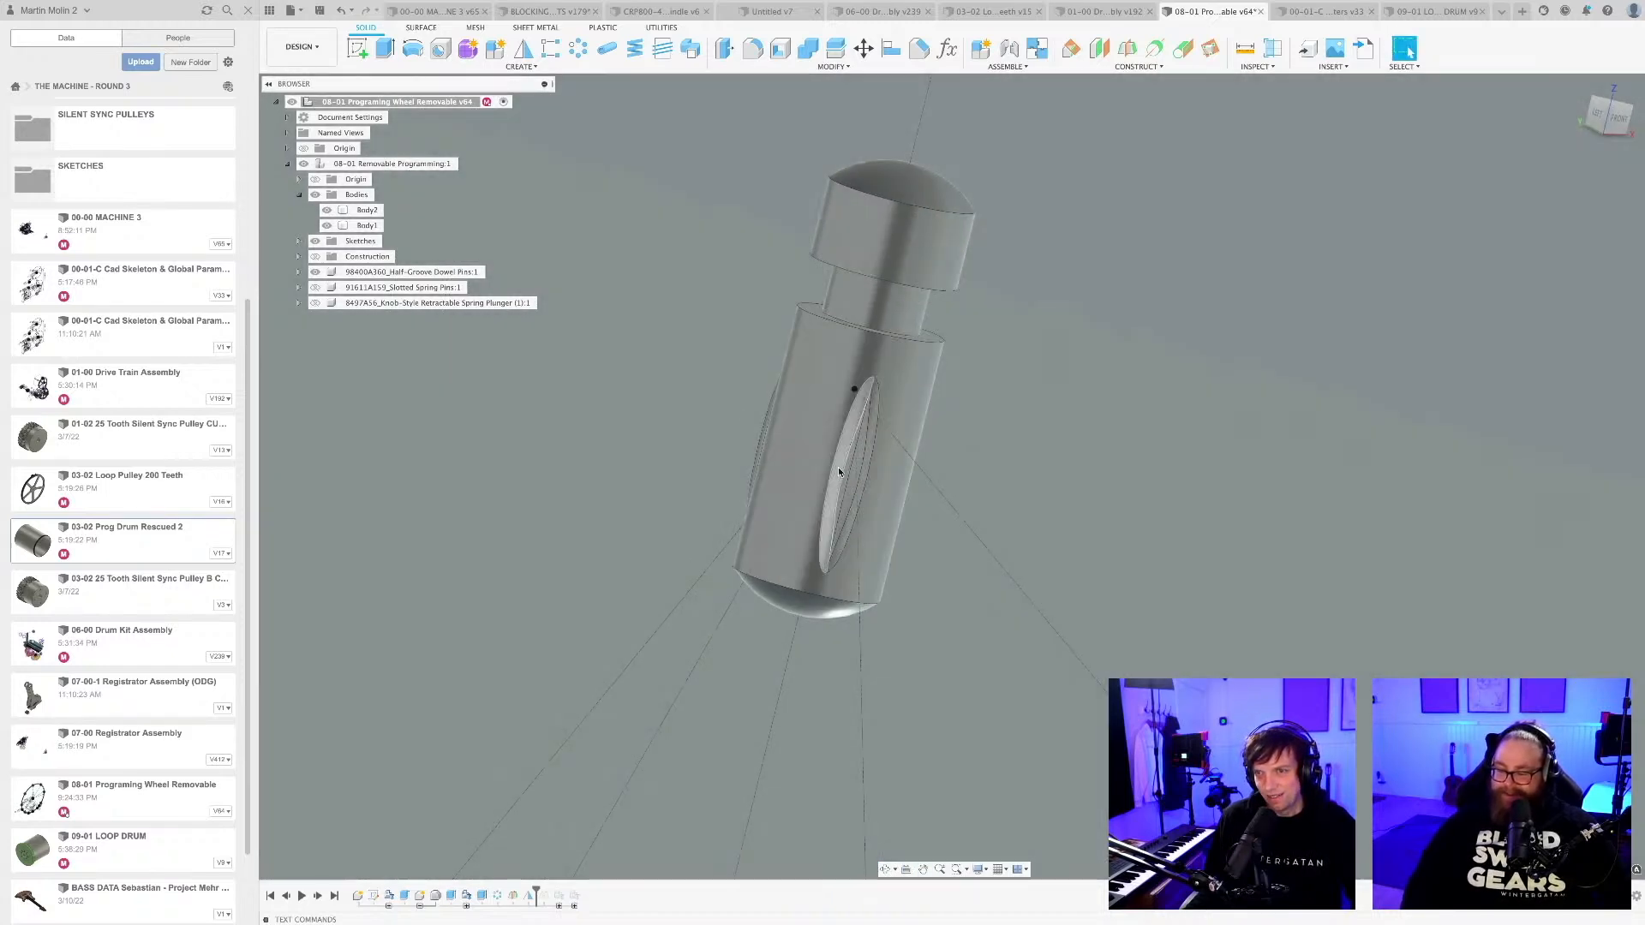
{"action": "middle_click_drag", "start_coordinate": [838, 472], "coordinate": [903, 470], "text": "shift"}
{"action": "scroll", "coordinate": [747, 461], "scroll_direction": "up", "scroll_amount": 4}
{"action": "middle_click_drag", "start_coordinate": [748, 455], "coordinate": [794, 458], "text": "shift"}
{"action": "scroll", "coordinate": [794, 458], "scroll_direction": "down", "scroll_amount": 8}
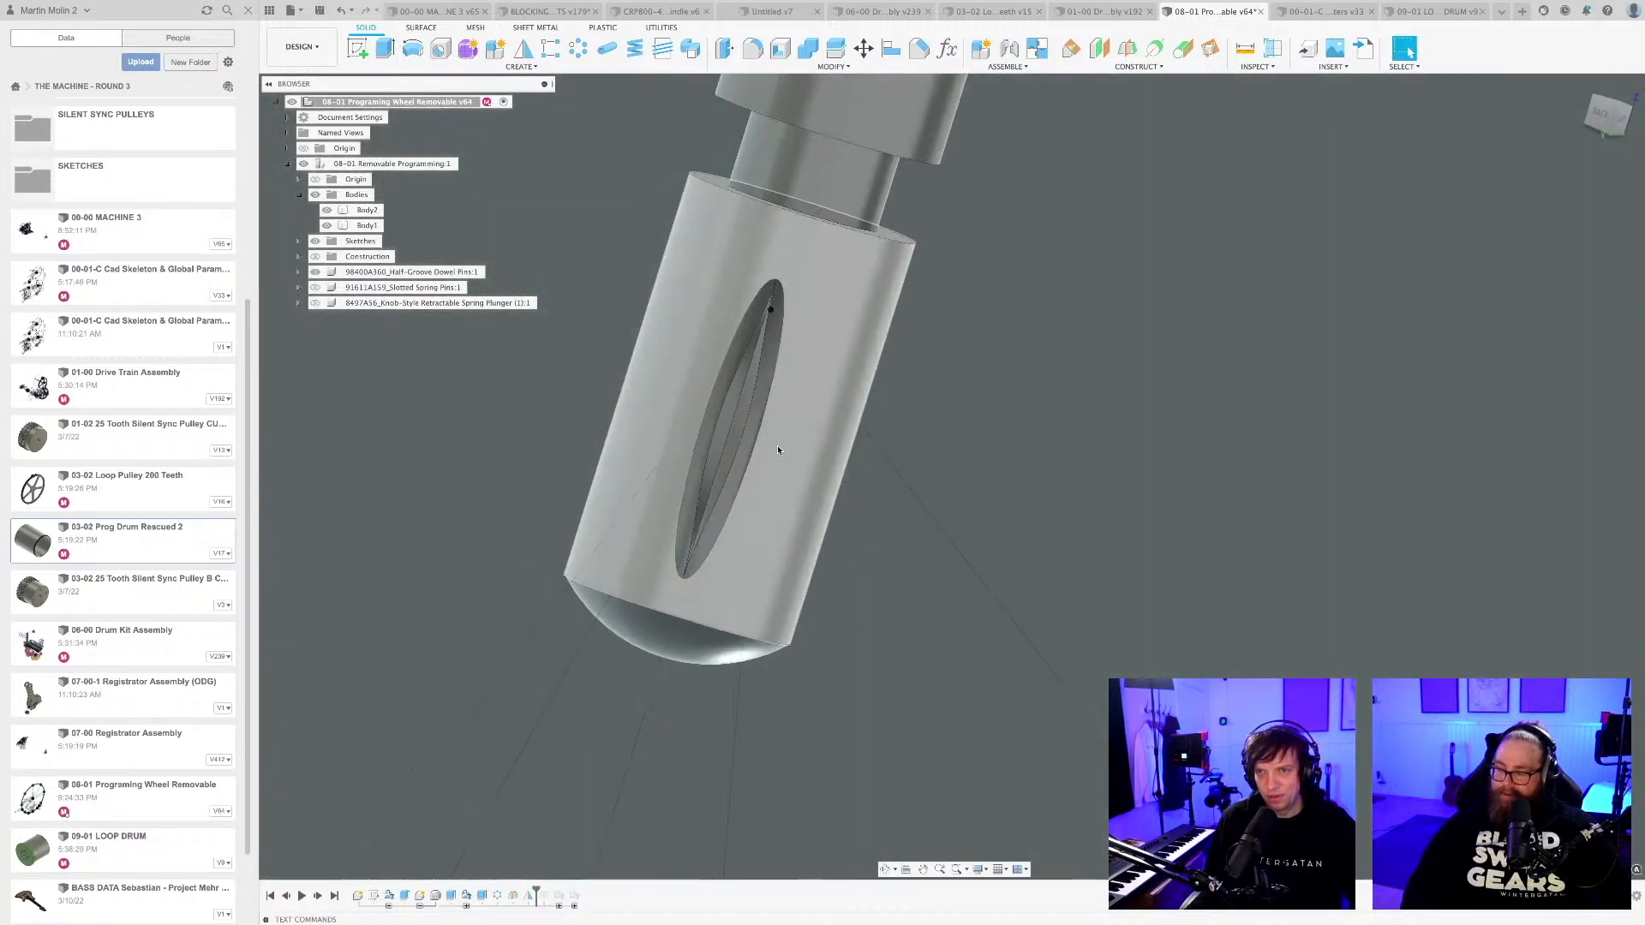
{"action": "scroll", "coordinate": [802, 401], "scroll_direction": "up", "scroll_amount": 3}
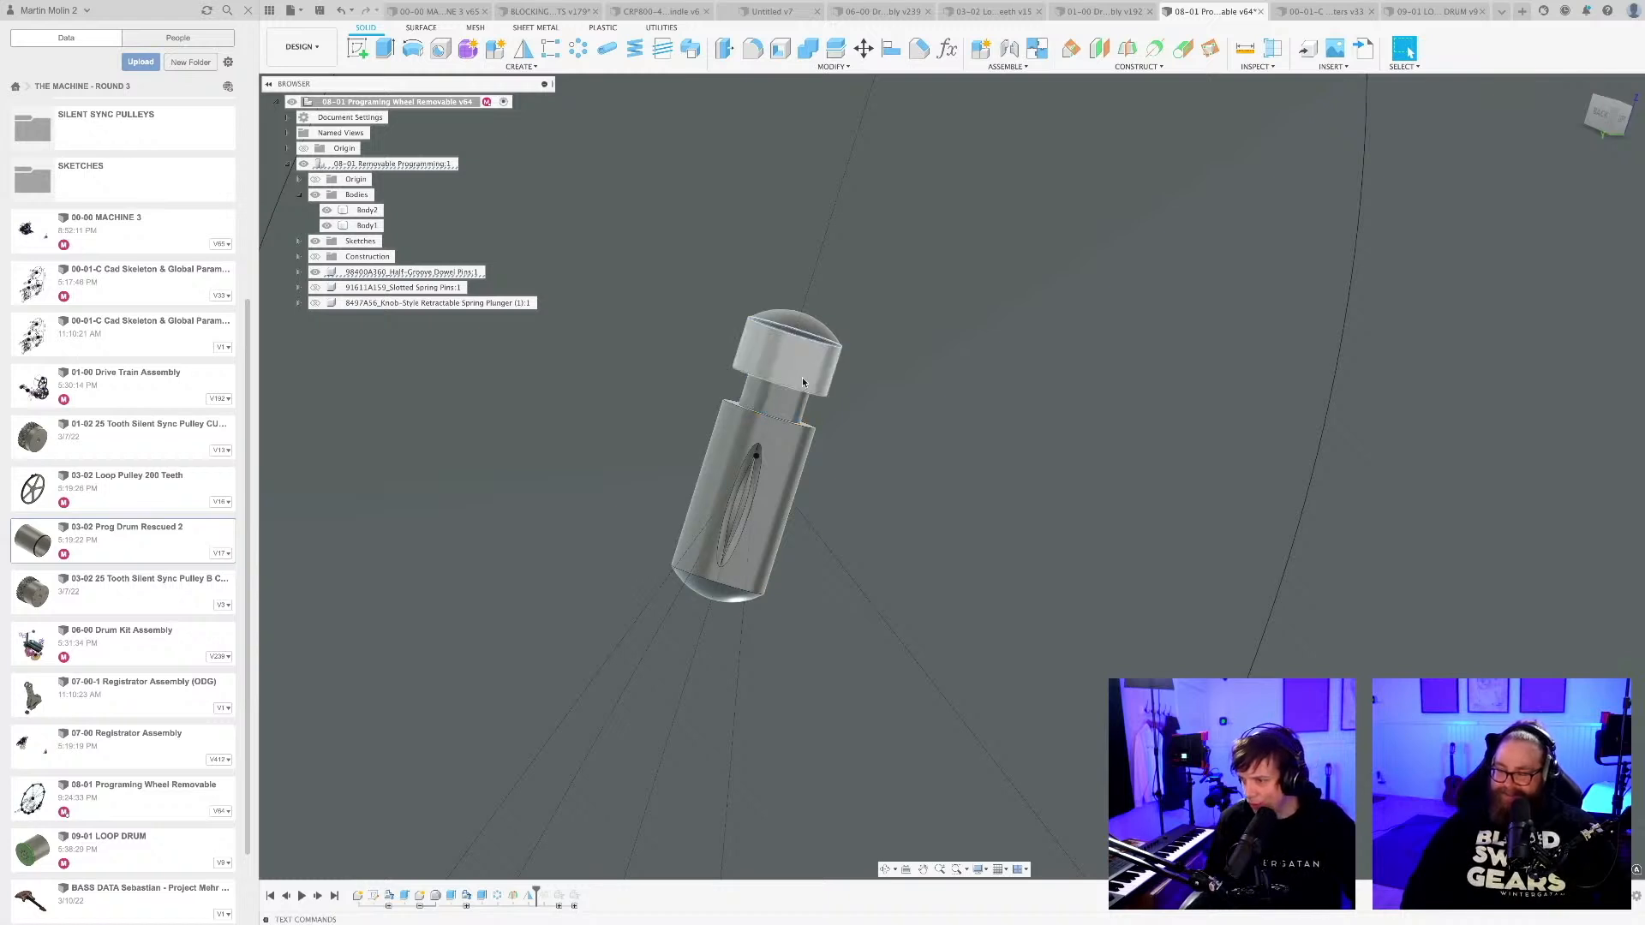
Return to an overview of the drum and save the design with the imported dowel pin.
{"action": "scroll", "coordinate": [802, 377], "scroll_direction": "down", "scroll_amount": 6}
{"action": "scroll", "coordinate": [803, 387], "scroll_direction": "down", "scroll_amount": 6}
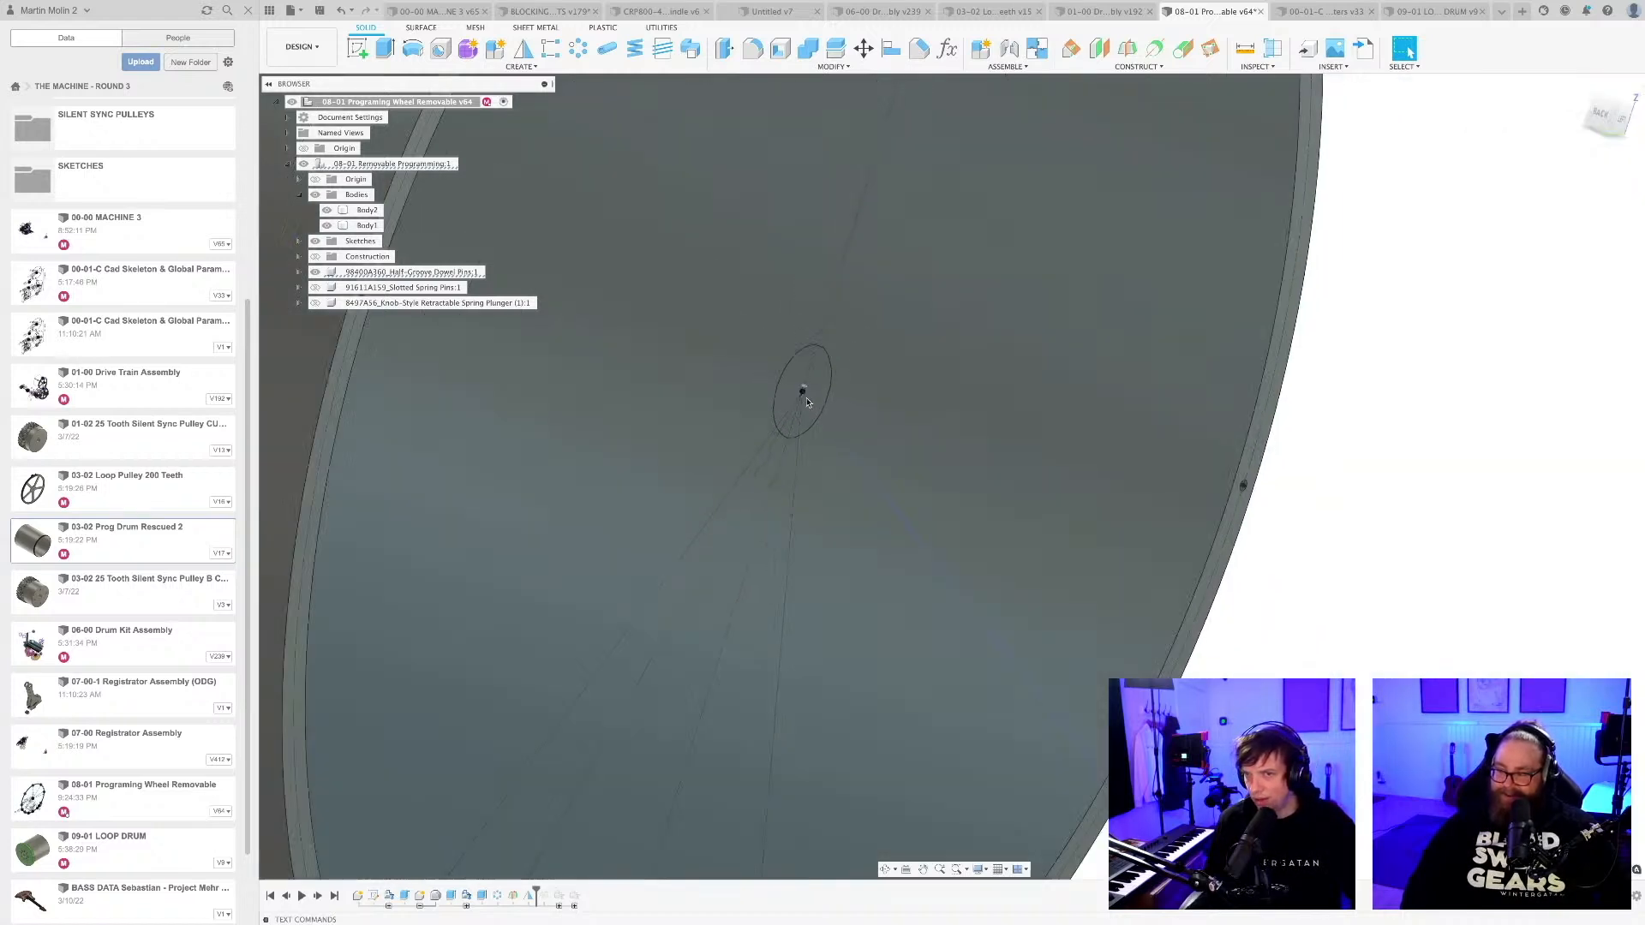
{"action": "middle_click_drag", "start_coordinate": [965, 649], "coordinate": [631, 649], "text": "shift"}
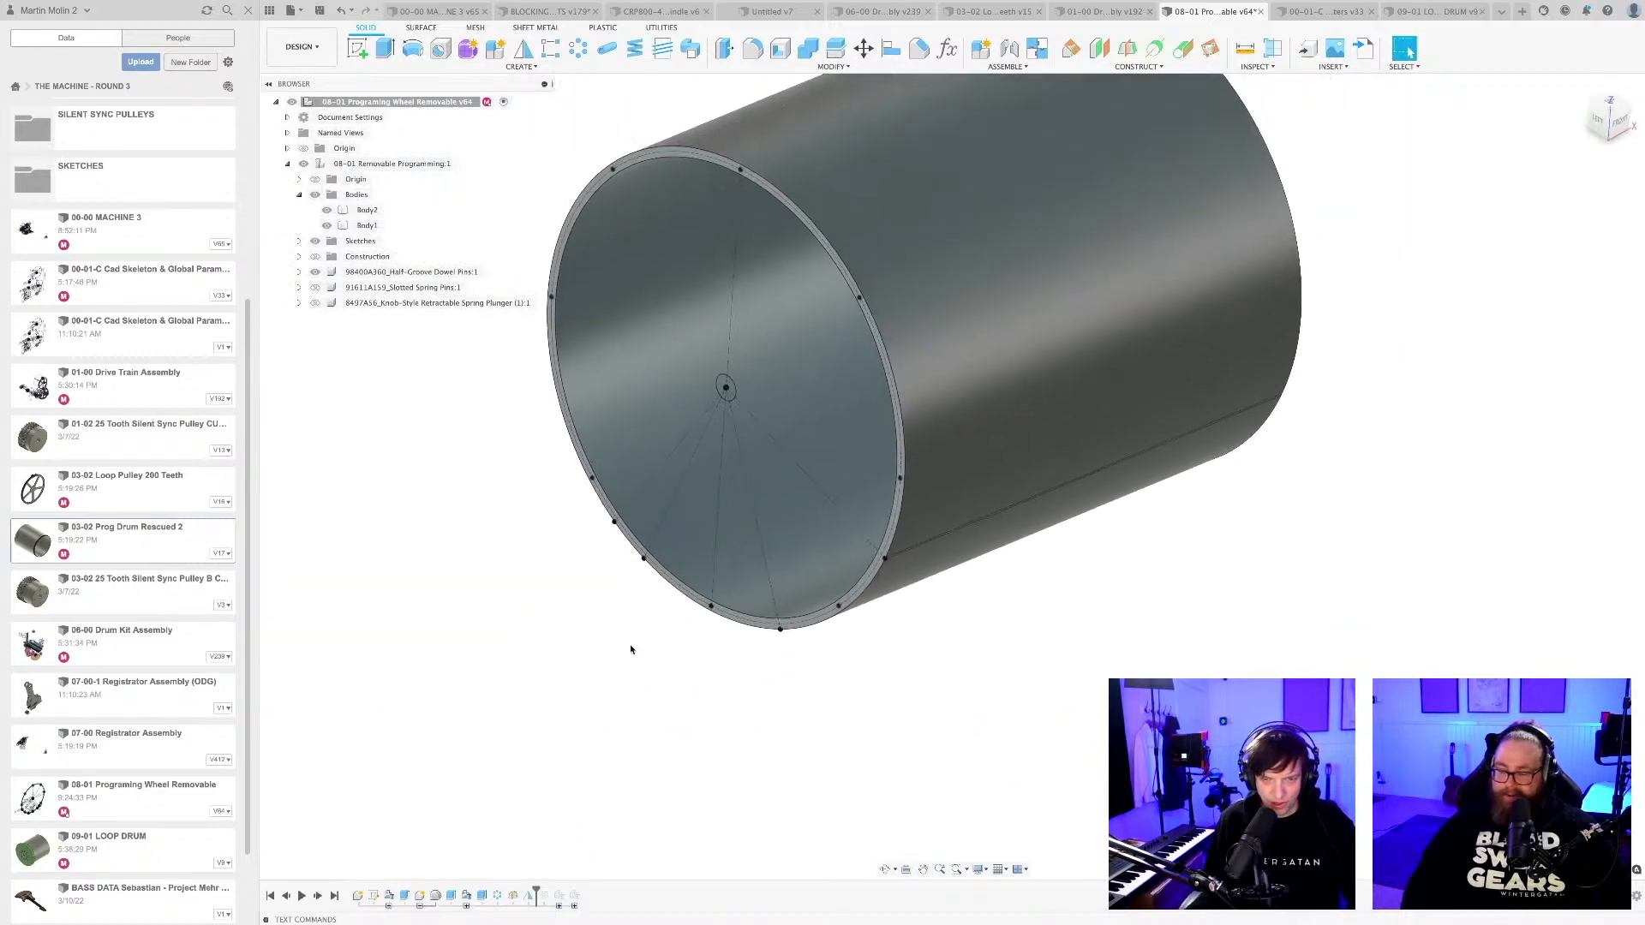
{"action": "key", "text": "ctrl+s"}
{"action": "key", "text": "Return"}
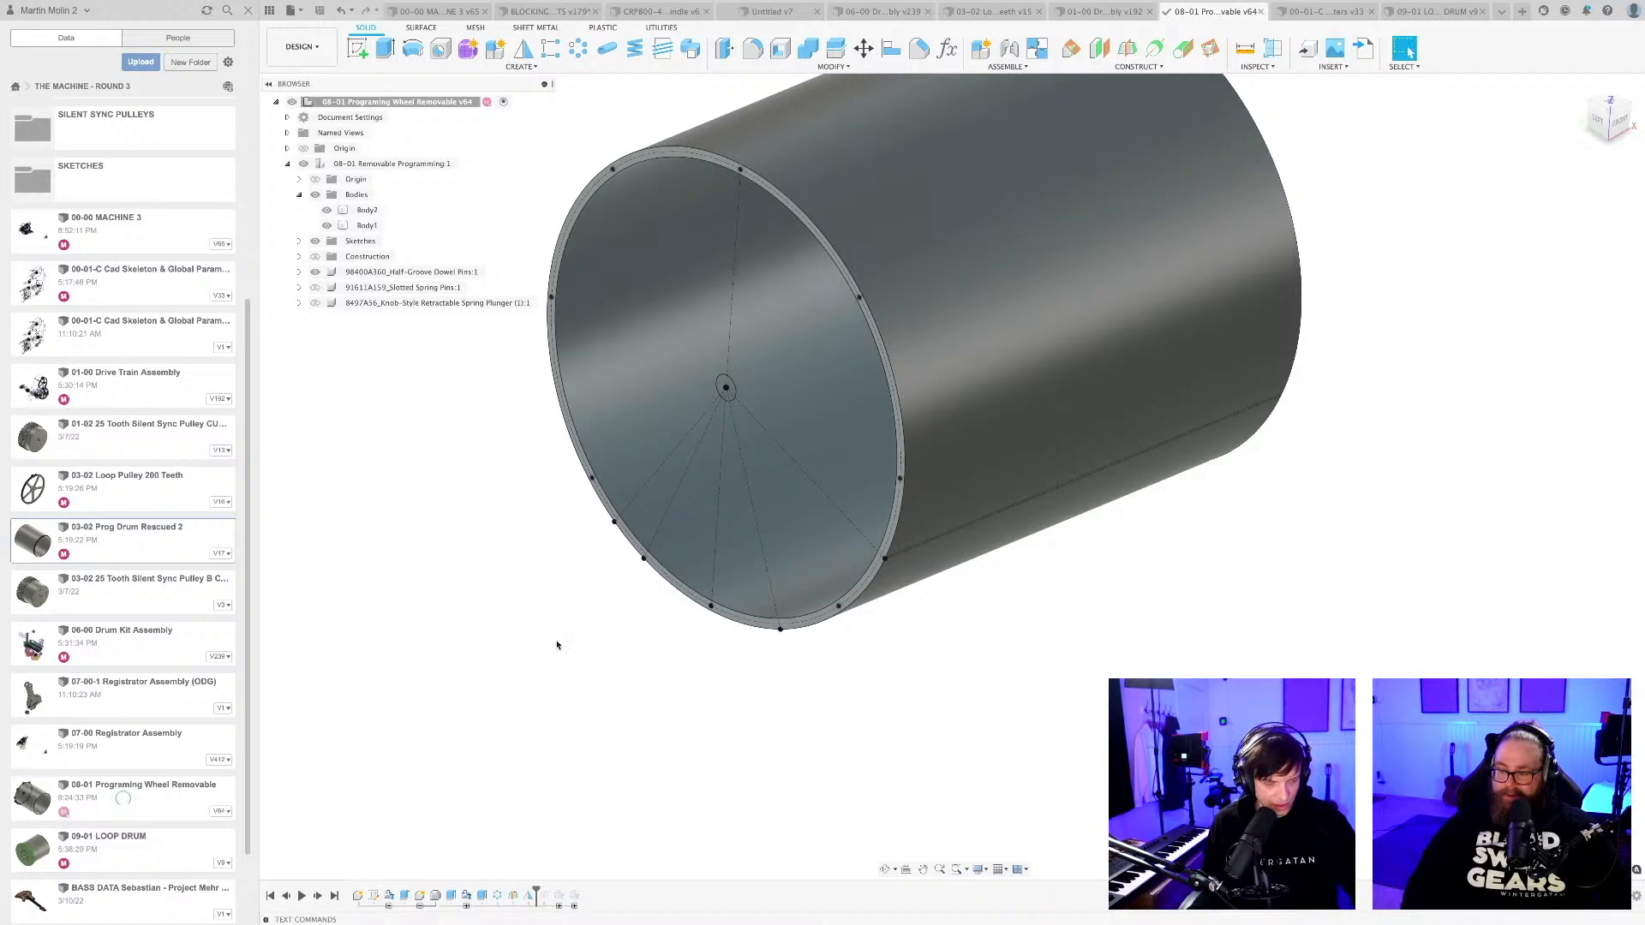
Switch to Firefox and add the note "Helf grooved Dowel pin, ready for orings!" in cell B153 of the design requirements sheet.
{"action": "key", "text": "super+Tab"}
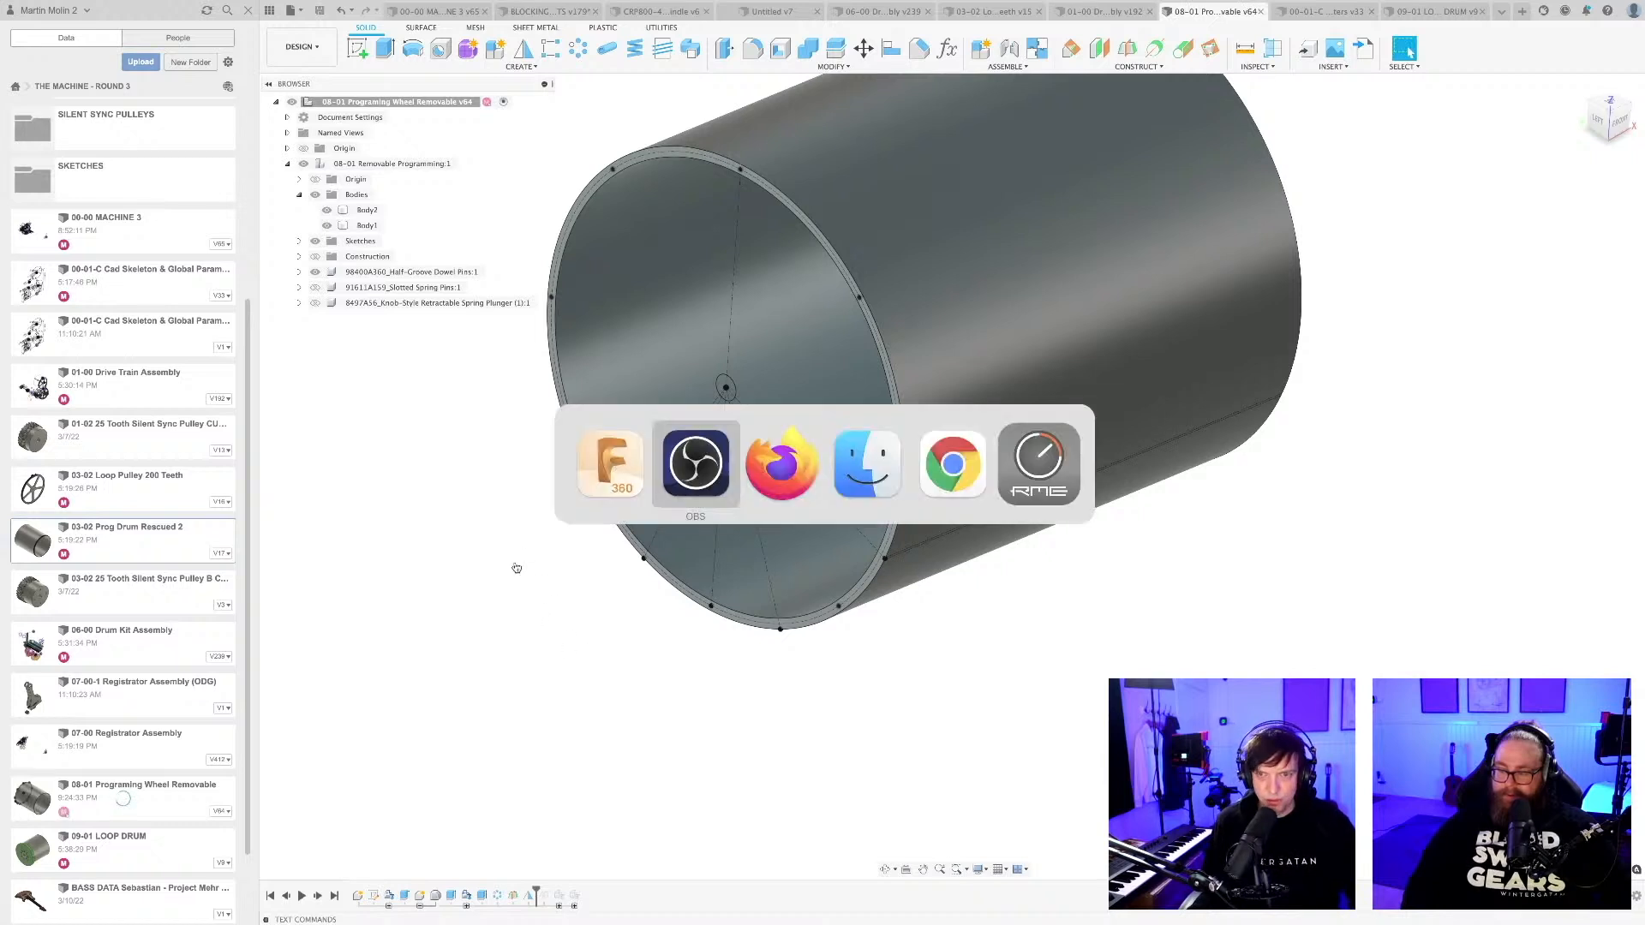
{"action": "left_click", "coordinate": [784, 474]}
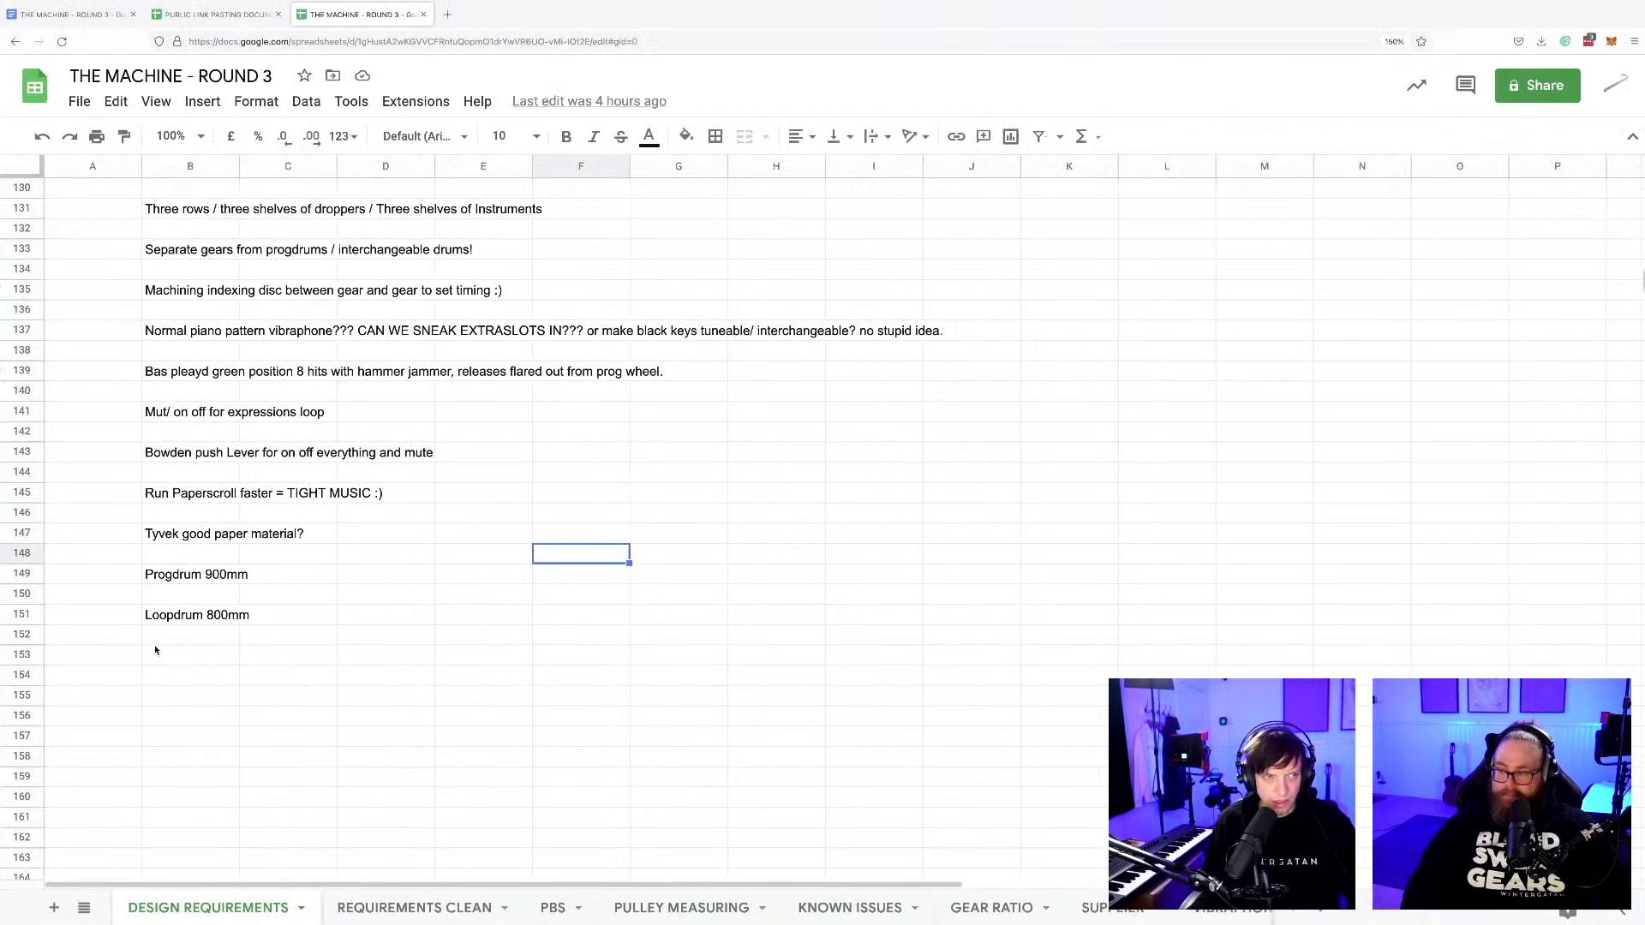
{"action": "left_click", "coordinate": [174, 656]}
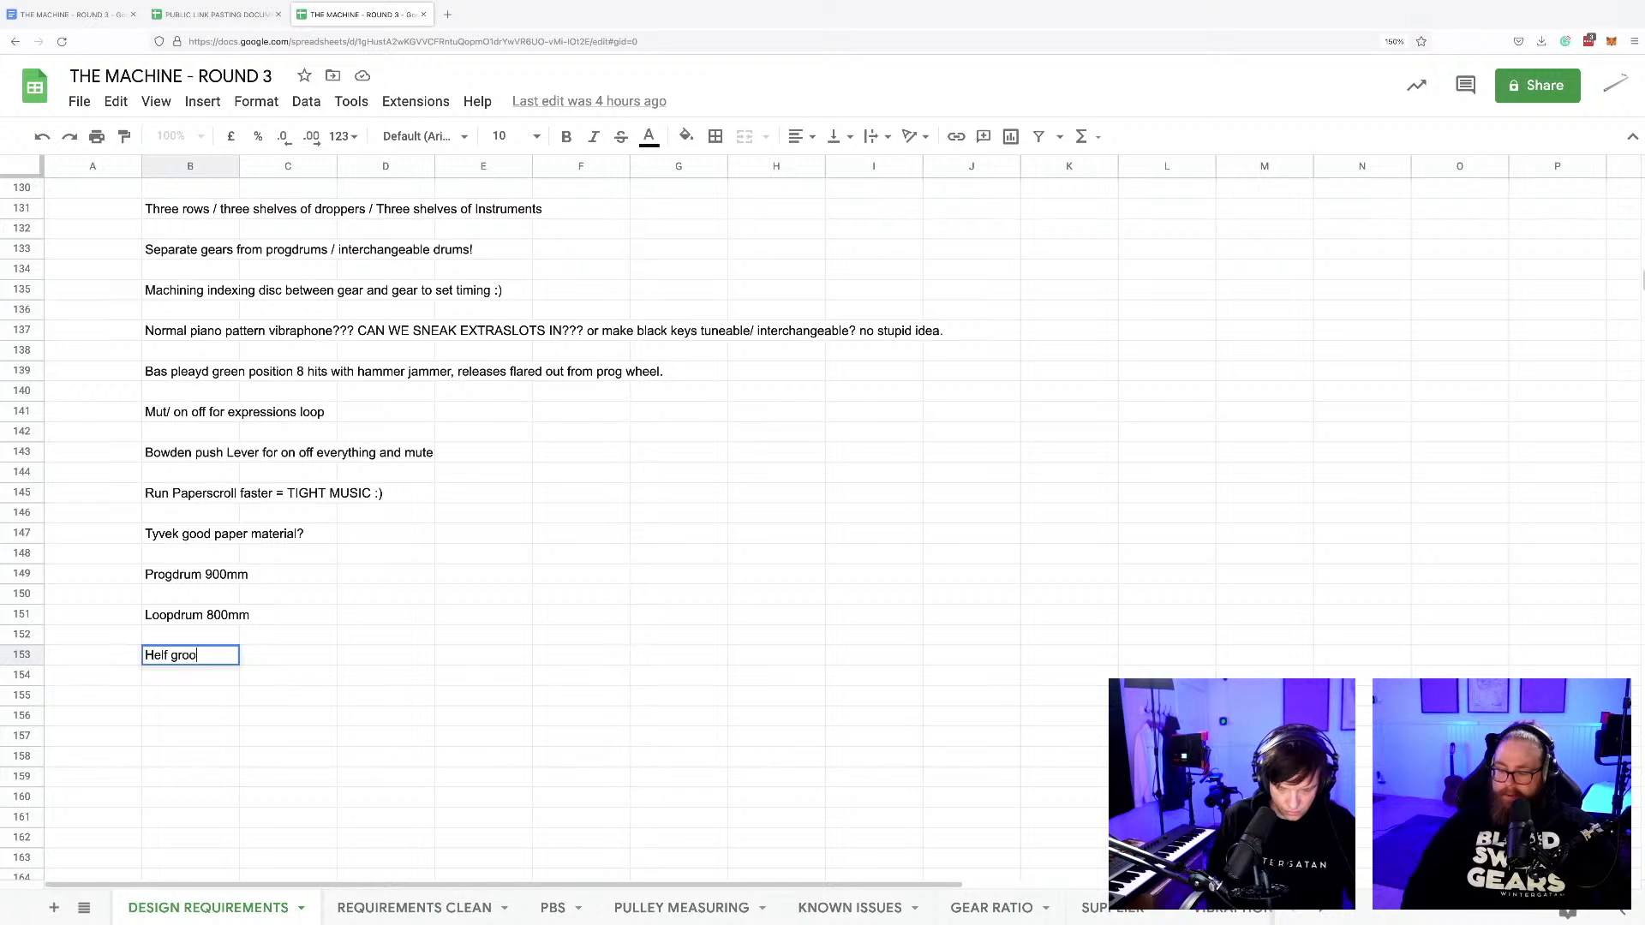
{"action": "type", "text": "Helf grooved Dowel pin, rea"}
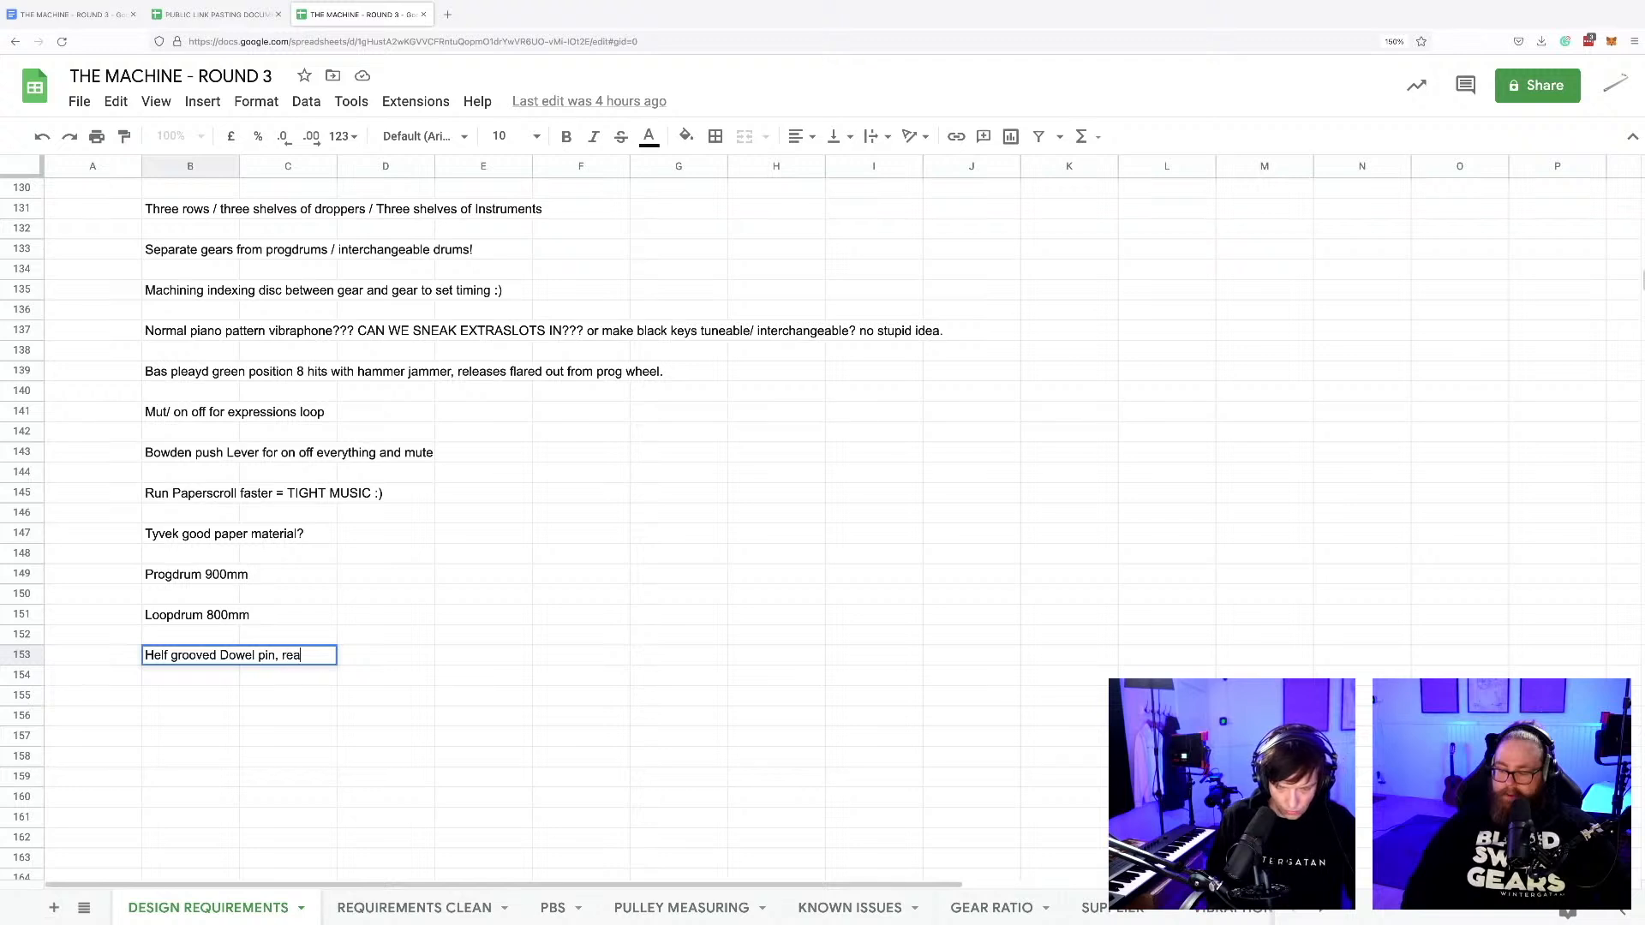
{"action": "type", "text": "dy for orings!"}
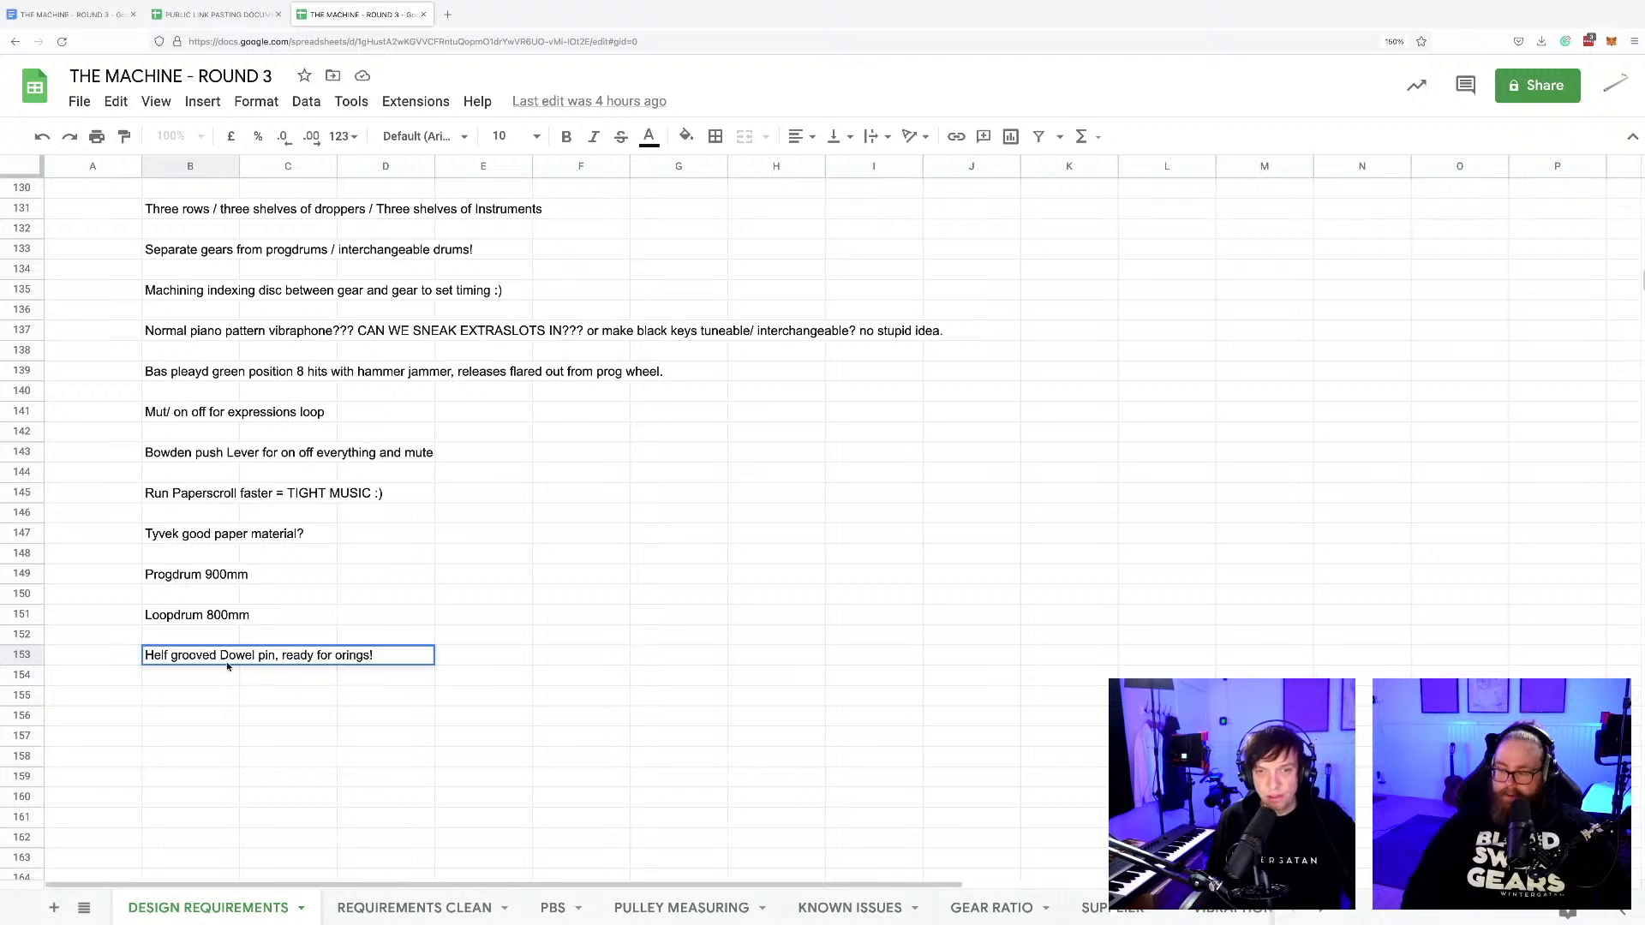
{"action": "left_click", "coordinate": [371, 729]}
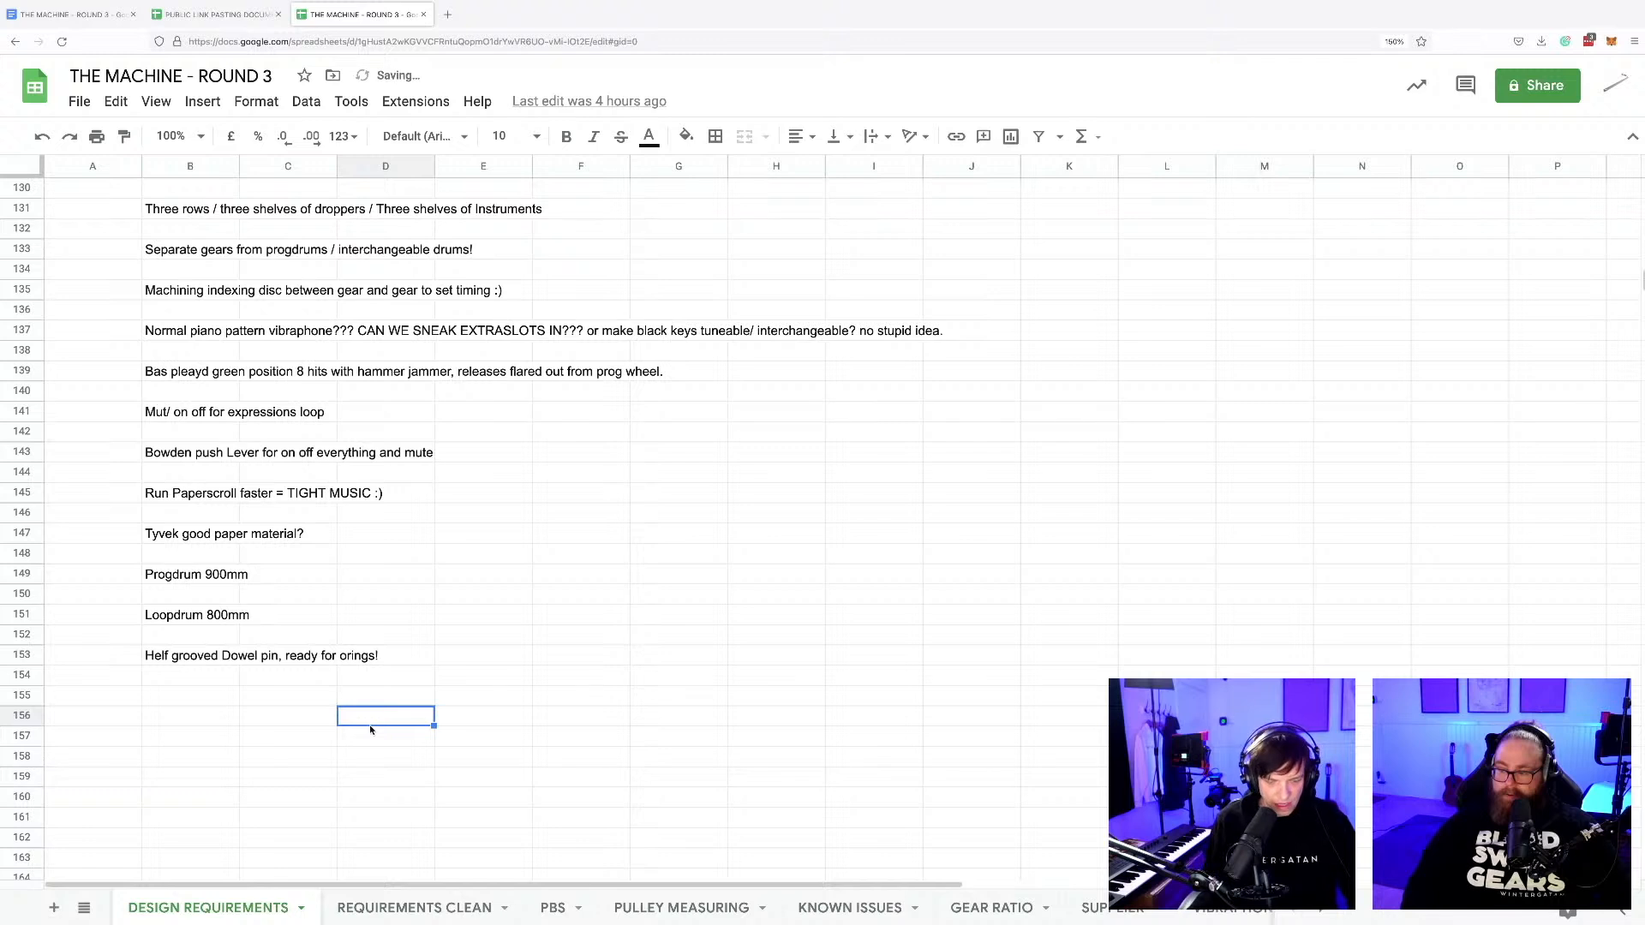
Switch back to Fusion 360 and roll the drum's timeline marker forward to the end of the history.
{"action": "key", "text": "super+Tab"}
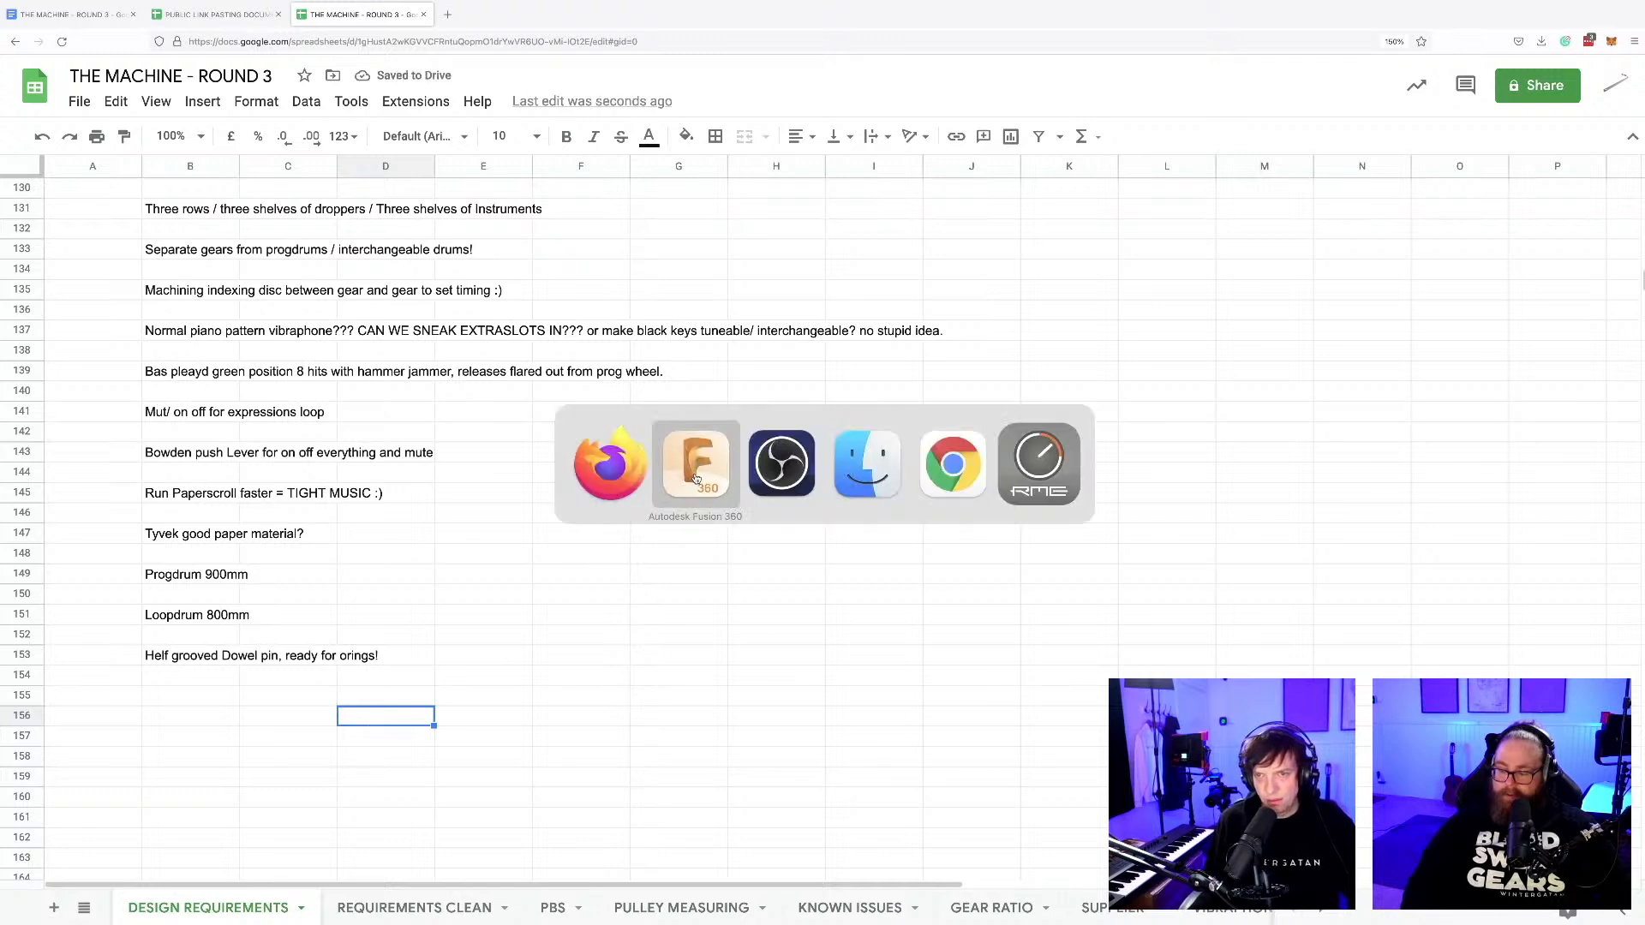
{"action": "left_click", "coordinate": [696, 478]}
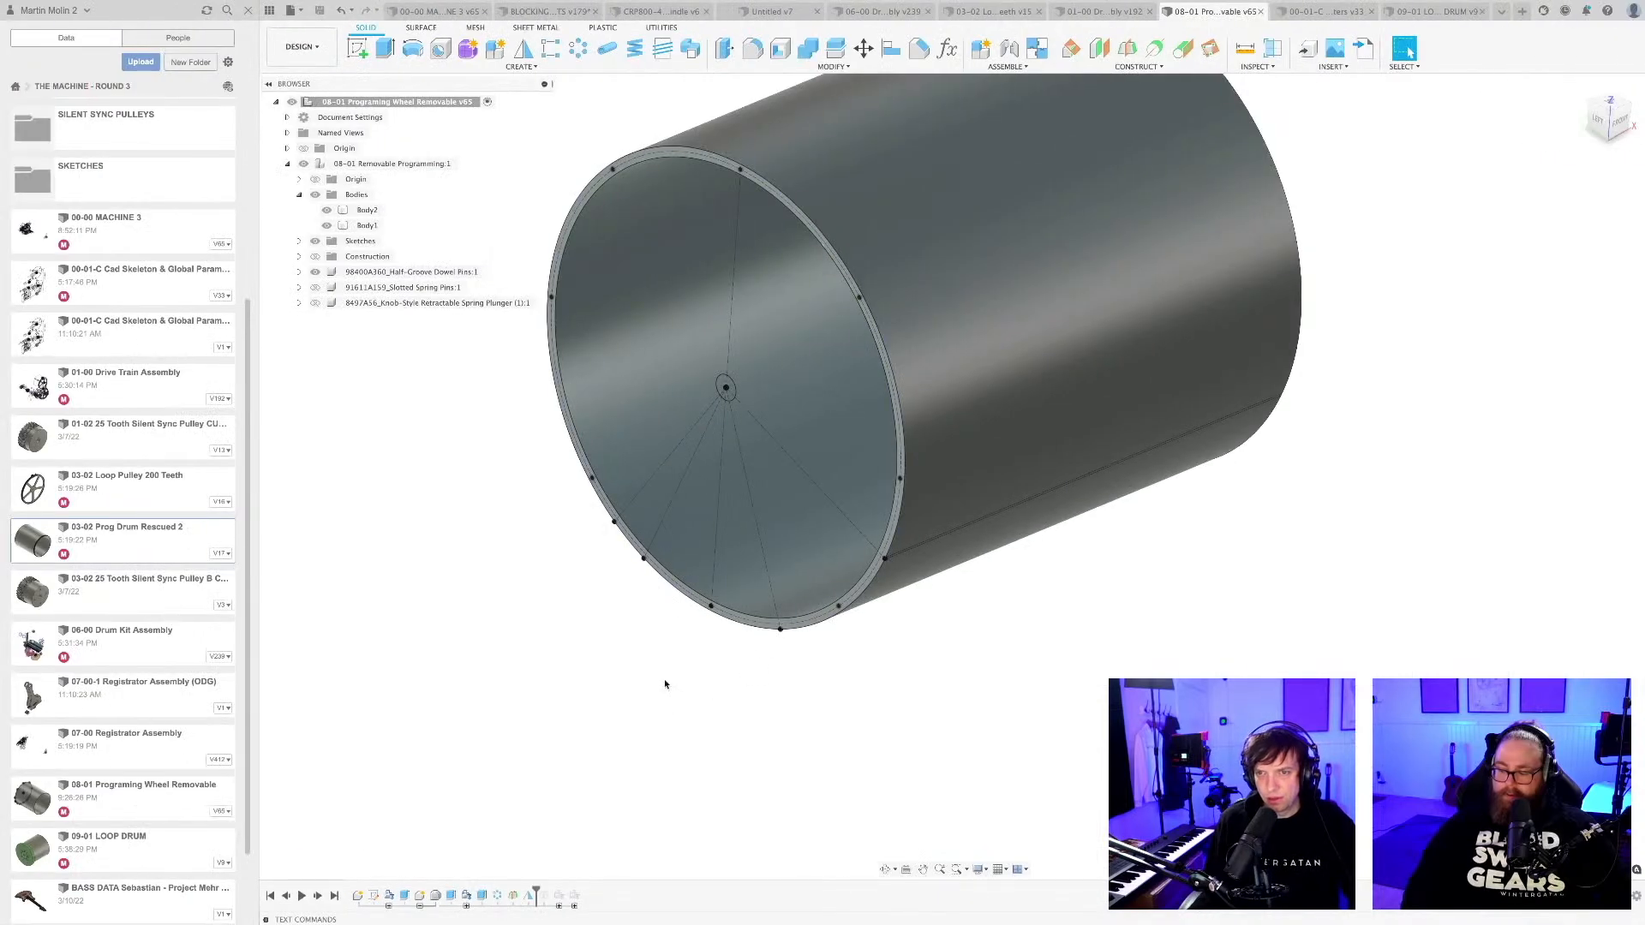
{"action": "scroll", "coordinate": [660, 680], "scroll_direction": "down", "scroll_amount": 3}
{"action": "mouse_move", "coordinate": [650, 677]}
{"action": "middle_mouse_down", "text": "shift"}
{"action": "mouse_move", "coordinate": [631, 668]}
{"action": "mouse_move", "coordinate": [653, 680]}
{"action": "middle_mouse_up", "text": "shift"}
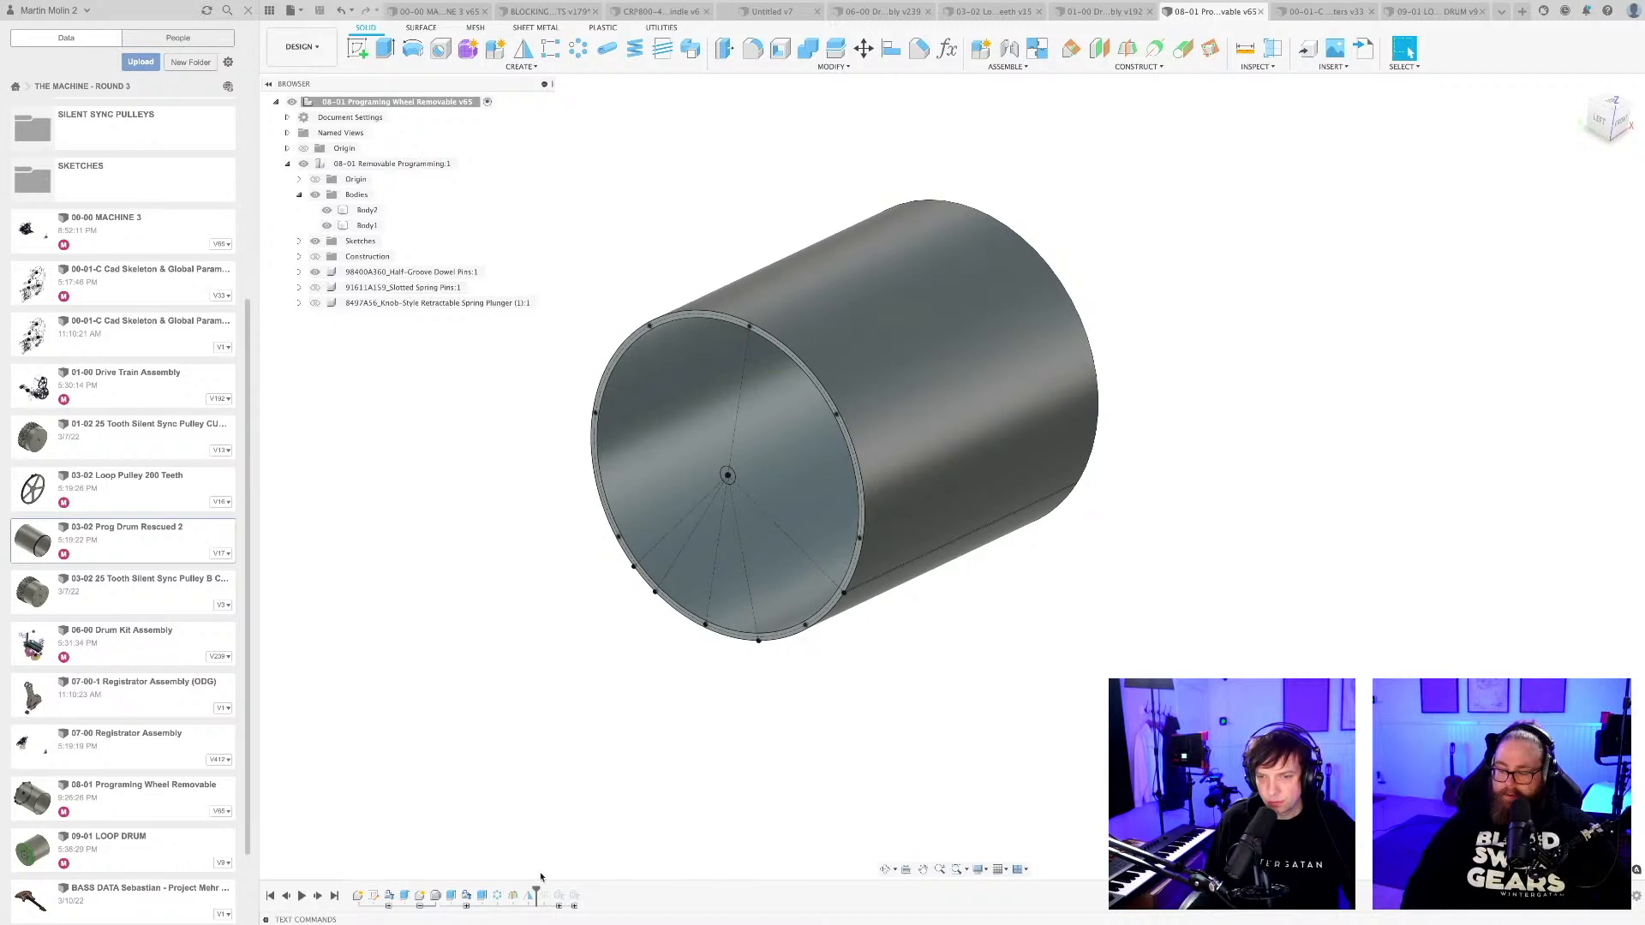
{"action": "left_click_drag", "start_coordinate": [578, 891], "coordinate": [601, 705]}
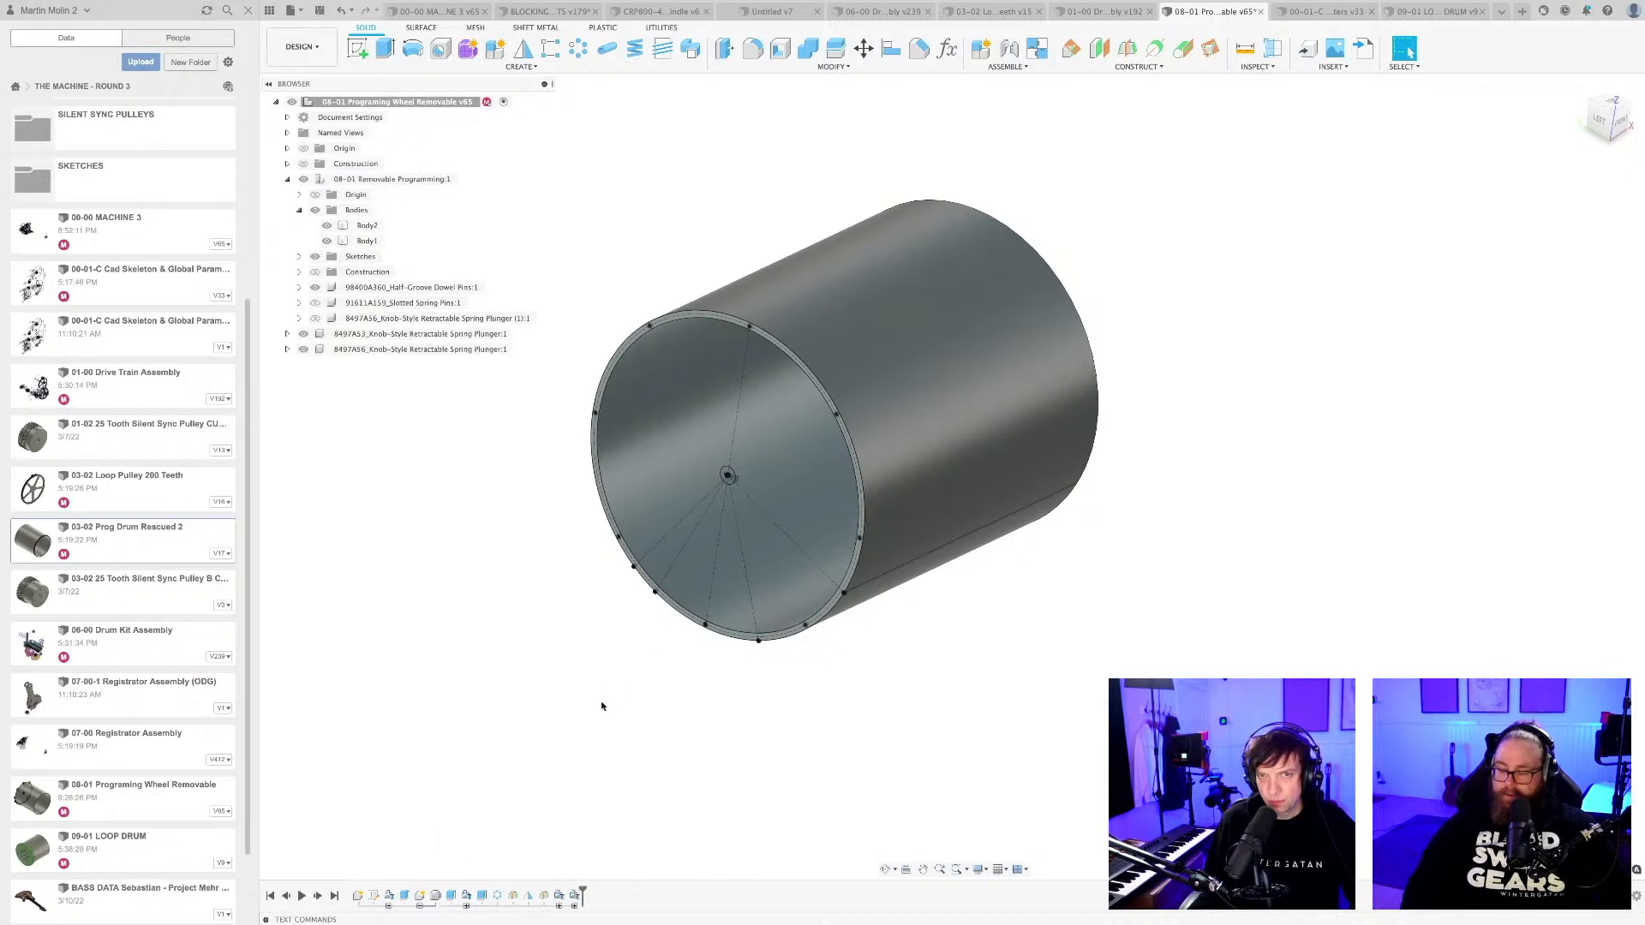
Edit the drum's first sketch and set the outermost right pin hole's angle from the vertical centre line to 33.75°.
{"action": "middle_click_drag", "start_coordinate": [650, 729], "coordinate": [691, 825], "text": "shift"}
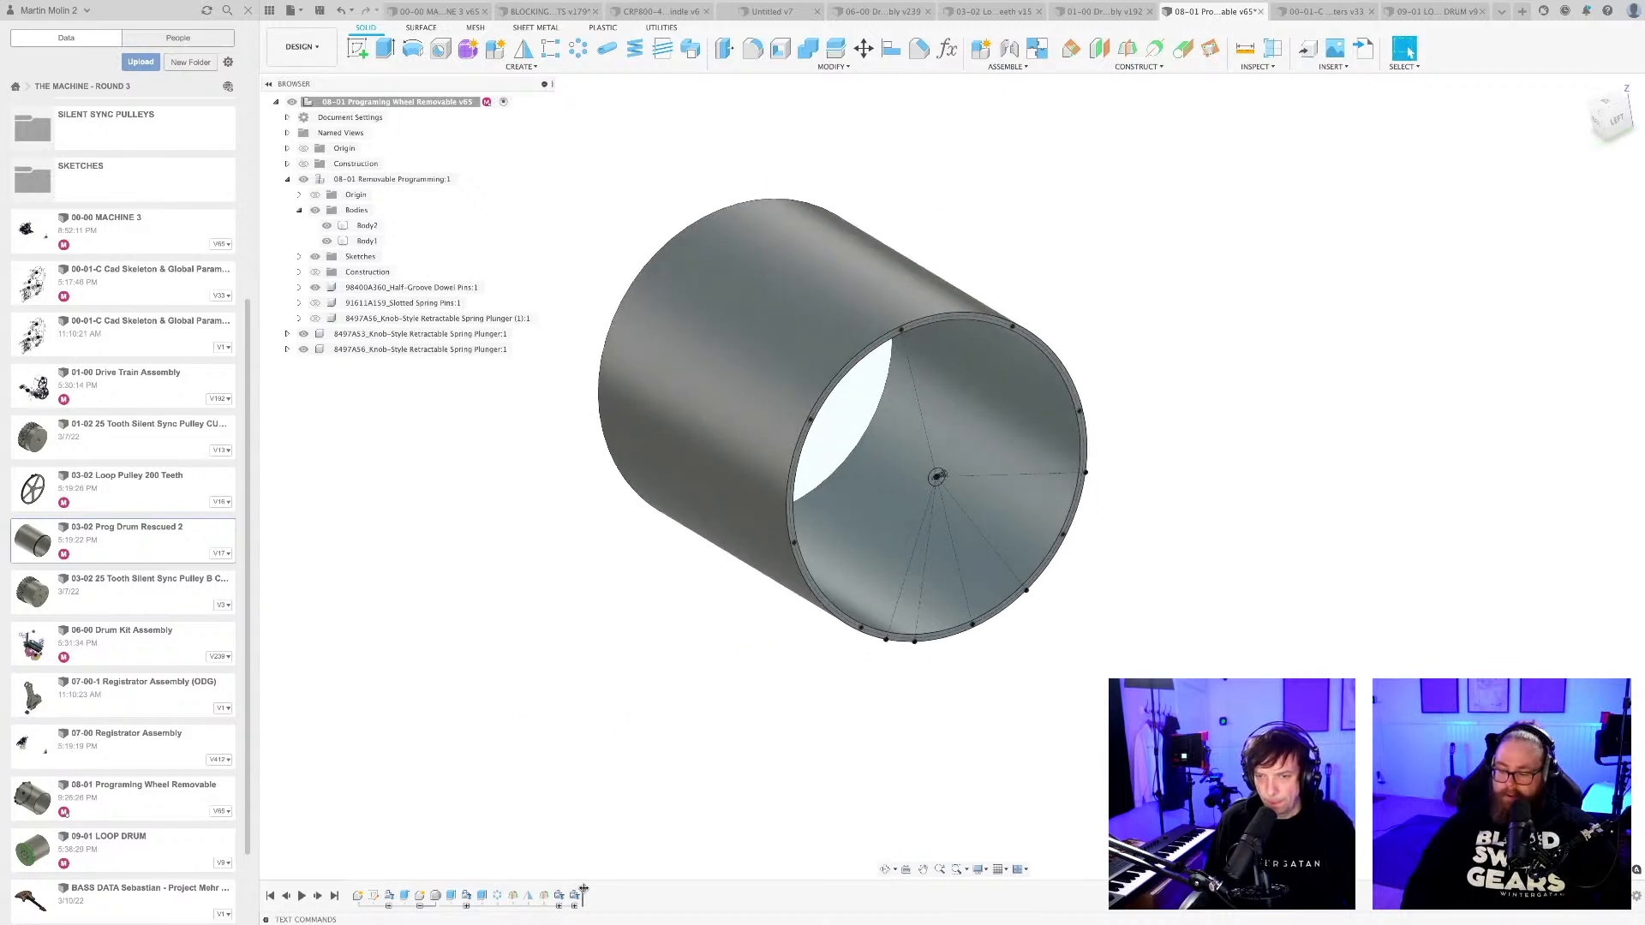
{"action": "scroll", "coordinate": [891, 668], "scroll_direction": "up", "scroll_amount": 5}
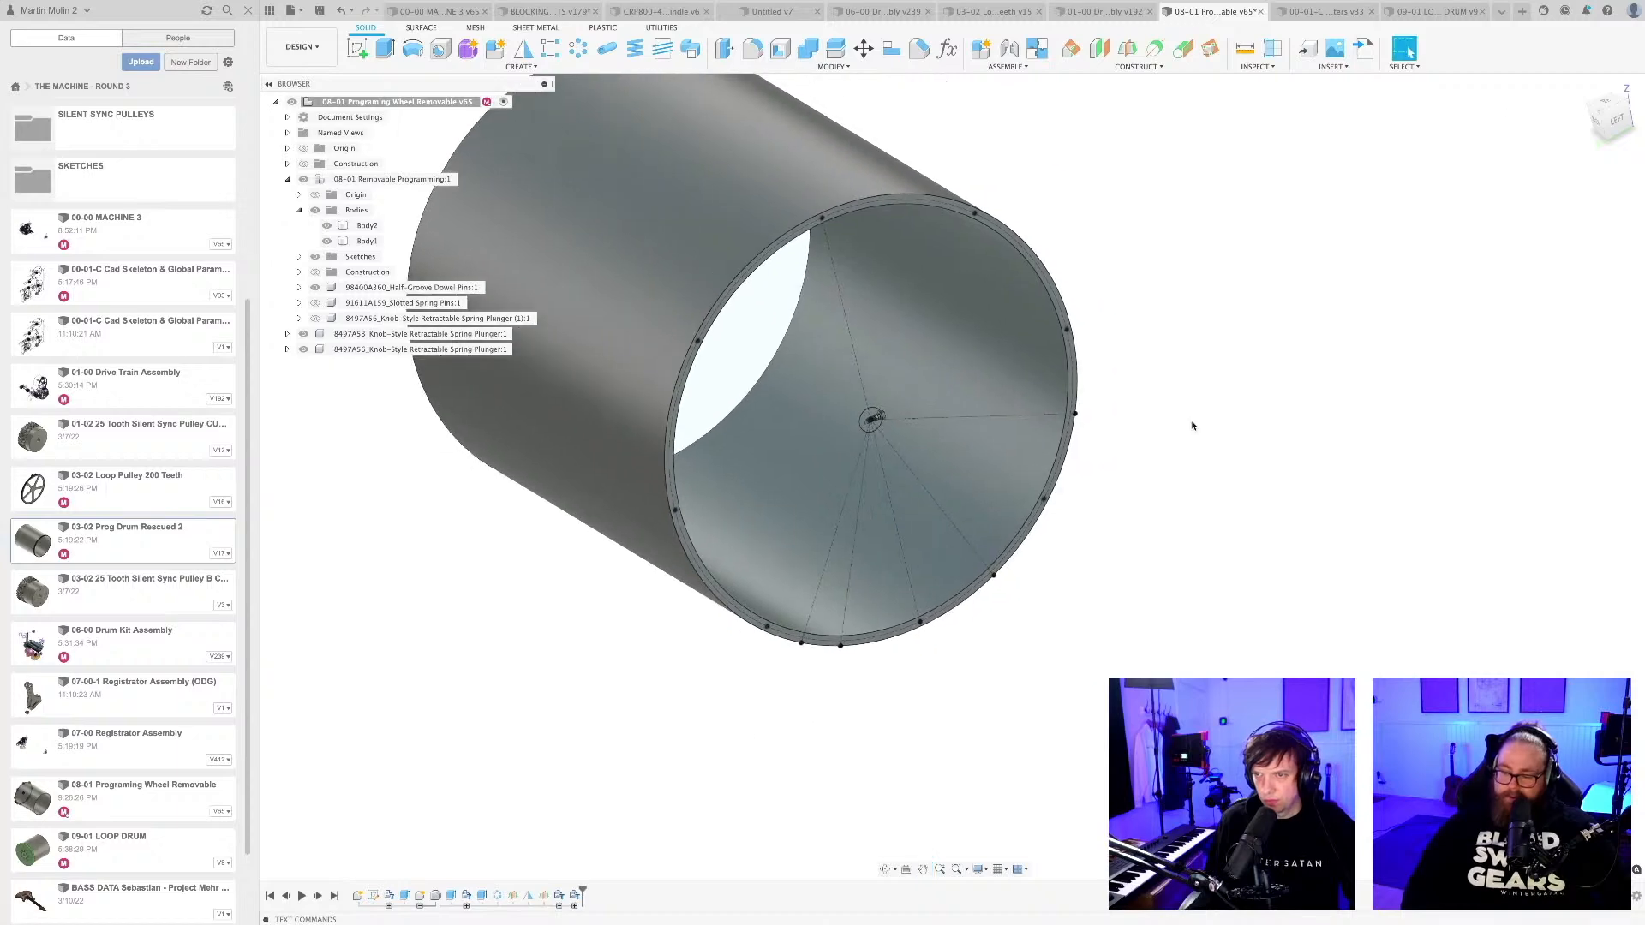
{"action": "double_click", "coordinate": [358, 898]}
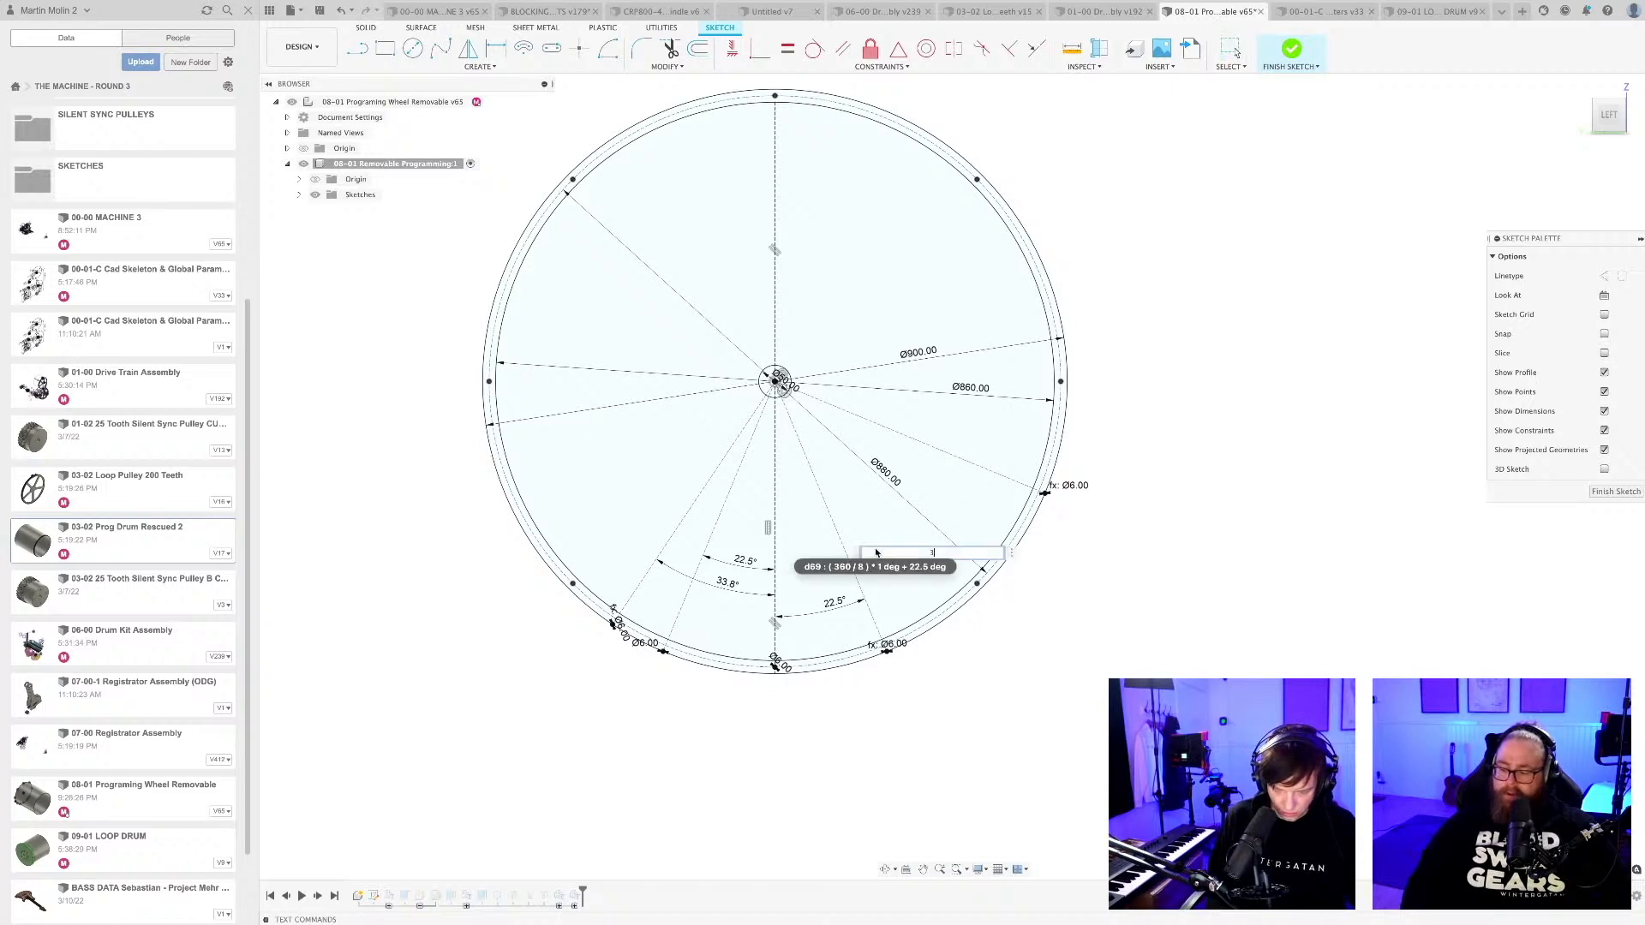
{"action": "type", "text": "75"}
{"action": "key", "text": "Return"}
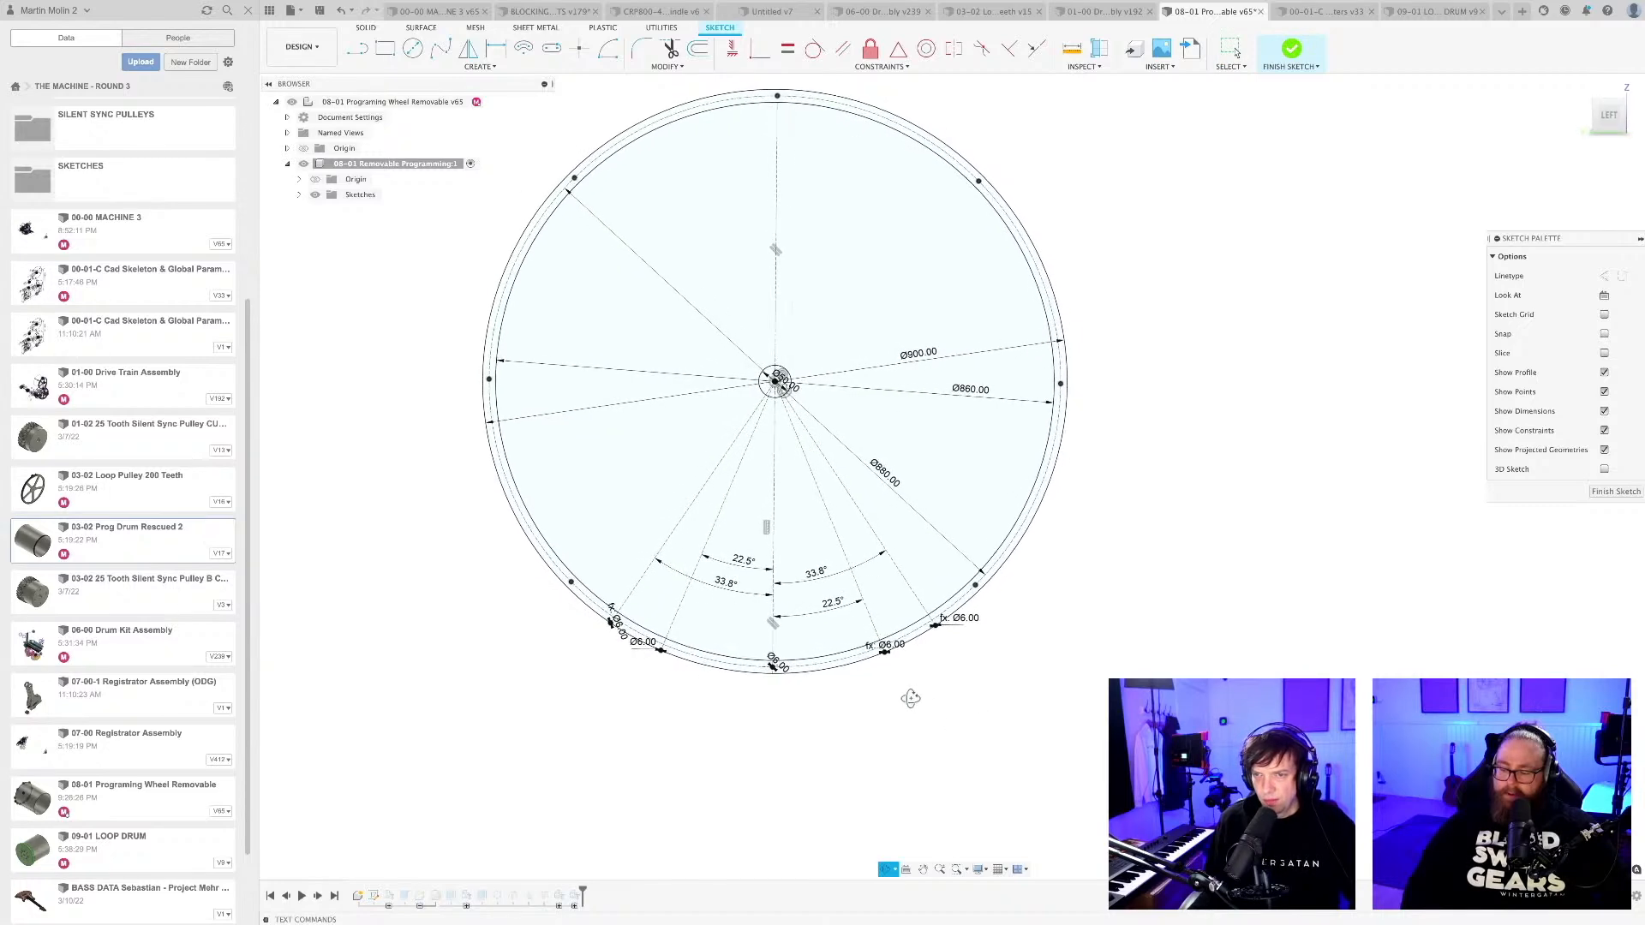
Finish the sketch and check the pin-hole layout around the lower part of the drum's end rim.
{"action": "scroll", "coordinate": [913, 674], "scroll_direction": "up", "scroll_amount": 2}
{"action": "scroll", "coordinate": [911, 681], "scroll_direction": "up", "scroll_amount": 1}
{"action": "scroll", "coordinate": [904, 686], "scroll_direction": "up", "scroll_amount": 1}
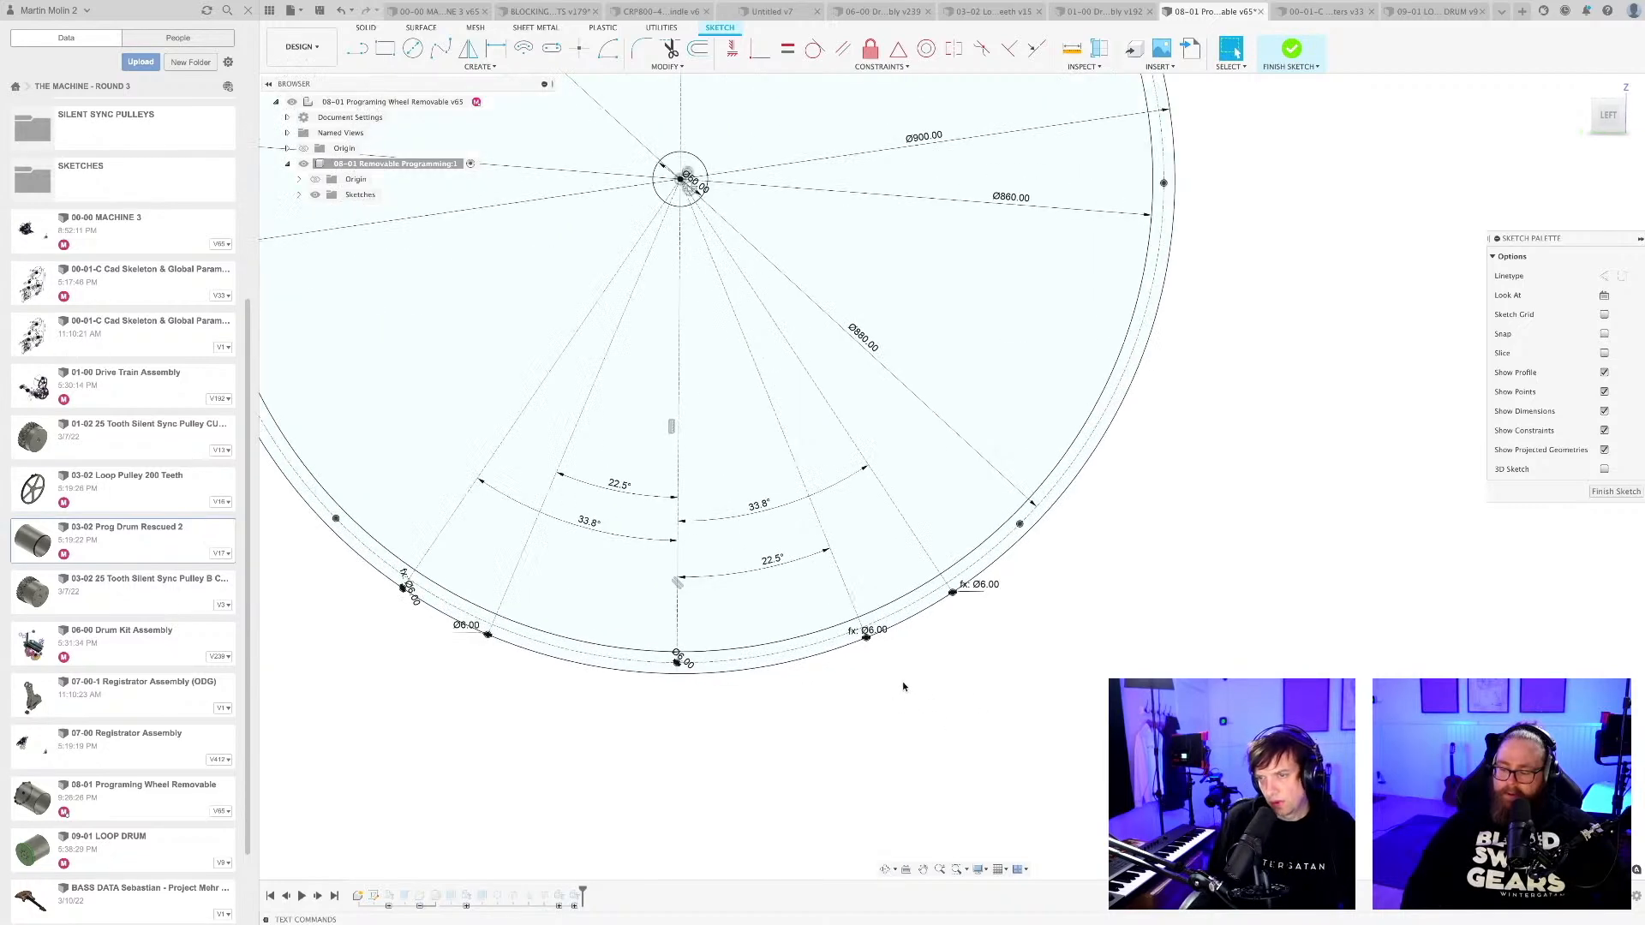
{"action": "middle_click_drag", "start_coordinate": [906, 686], "coordinate": [940, 676]}
{"action": "scroll", "coordinate": [939, 676], "scroll_direction": "down", "scroll_amount": 1}
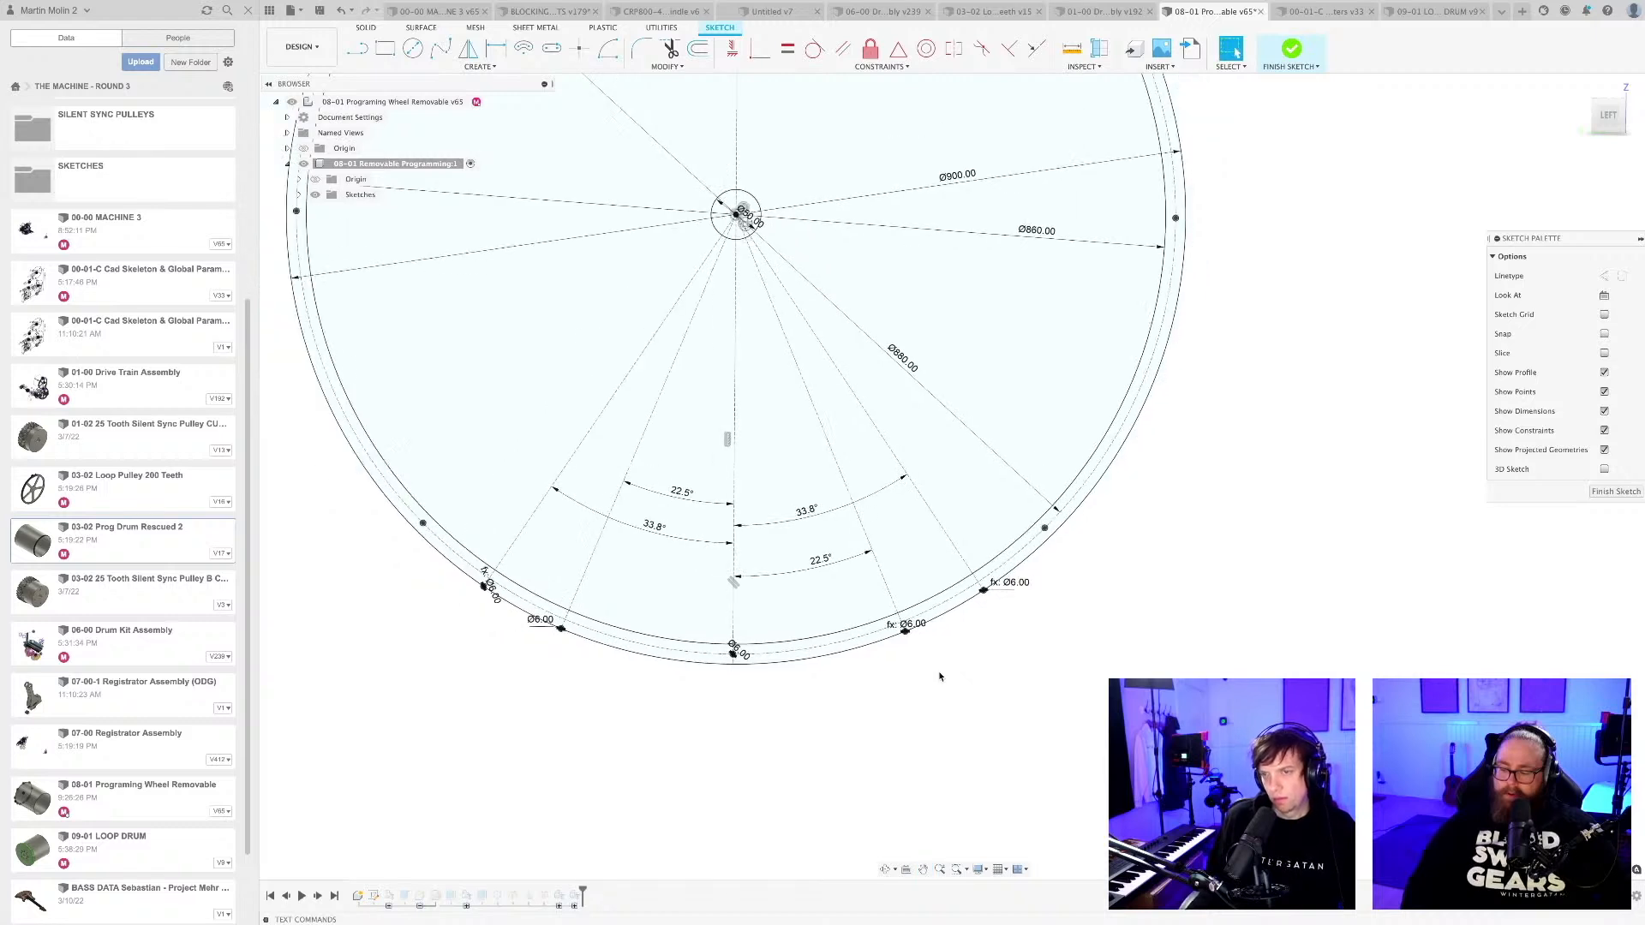
{"action": "left_click", "coordinate": [1609, 494]}
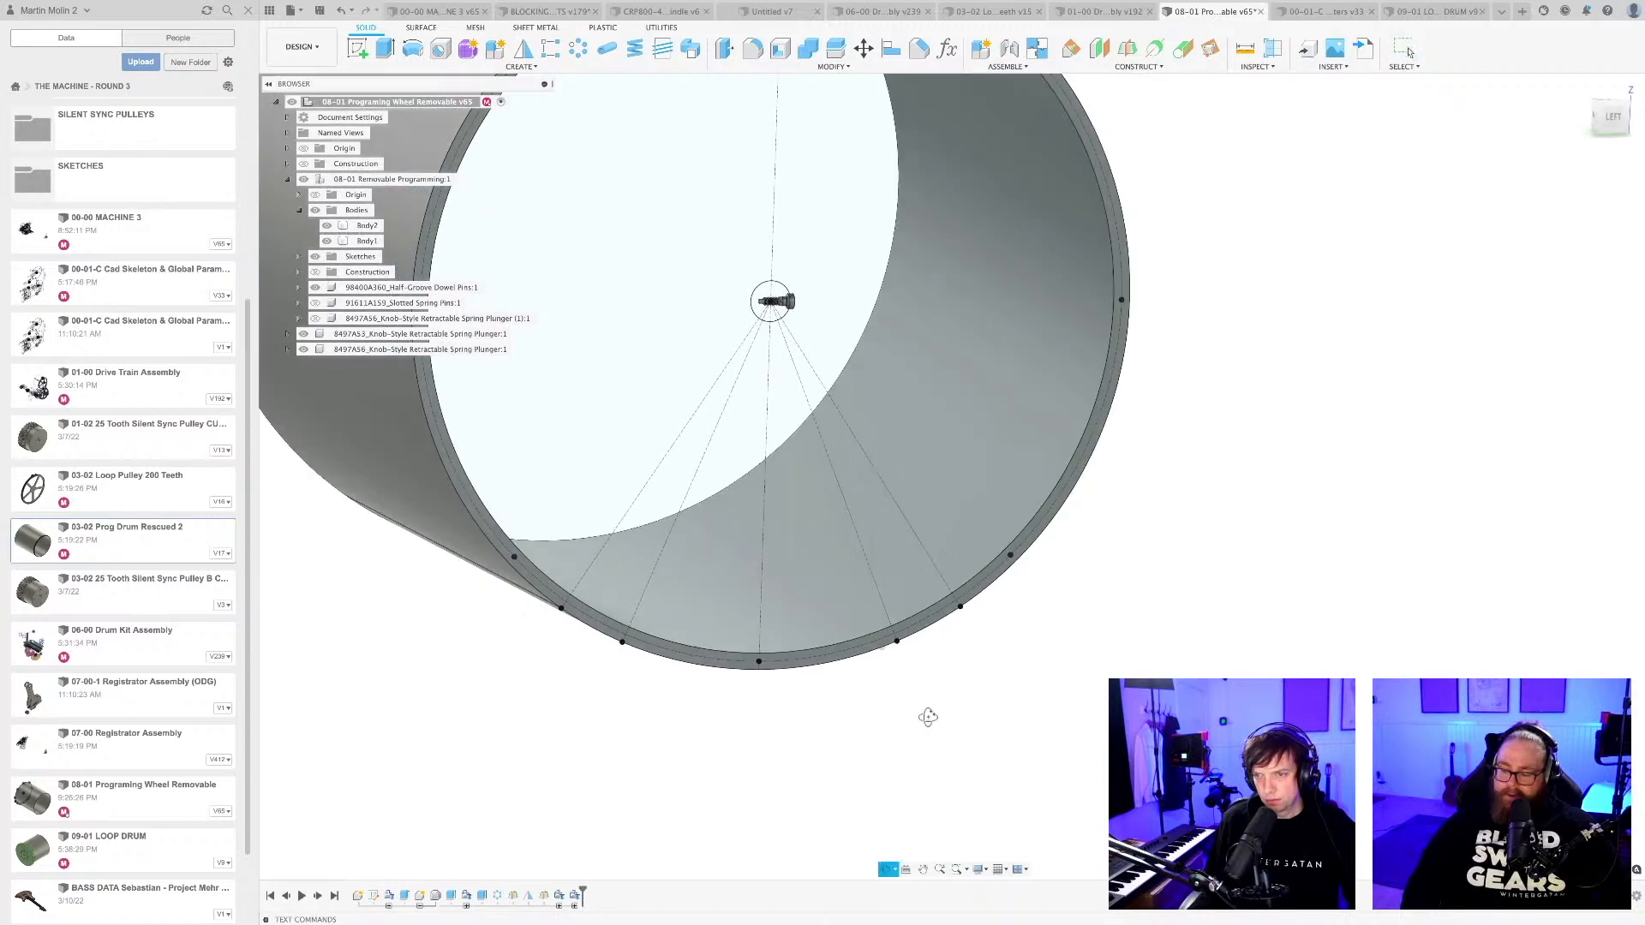
{"action": "middle_click_drag", "start_coordinate": [939, 721], "coordinate": [905, 717]}
{"action": "scroll", "coordinate": [797, 597], "scroll_direction": "up", "scroll_amount": 5}
{"action": "middle_click_drag", "start_coordinate": [742, 555], "coordinate": [753, 584], "text": "shift"}
{"action": "scroll", "coordinate": [753, 584], "scroll_direction": "down", "scroll_amount": 4}
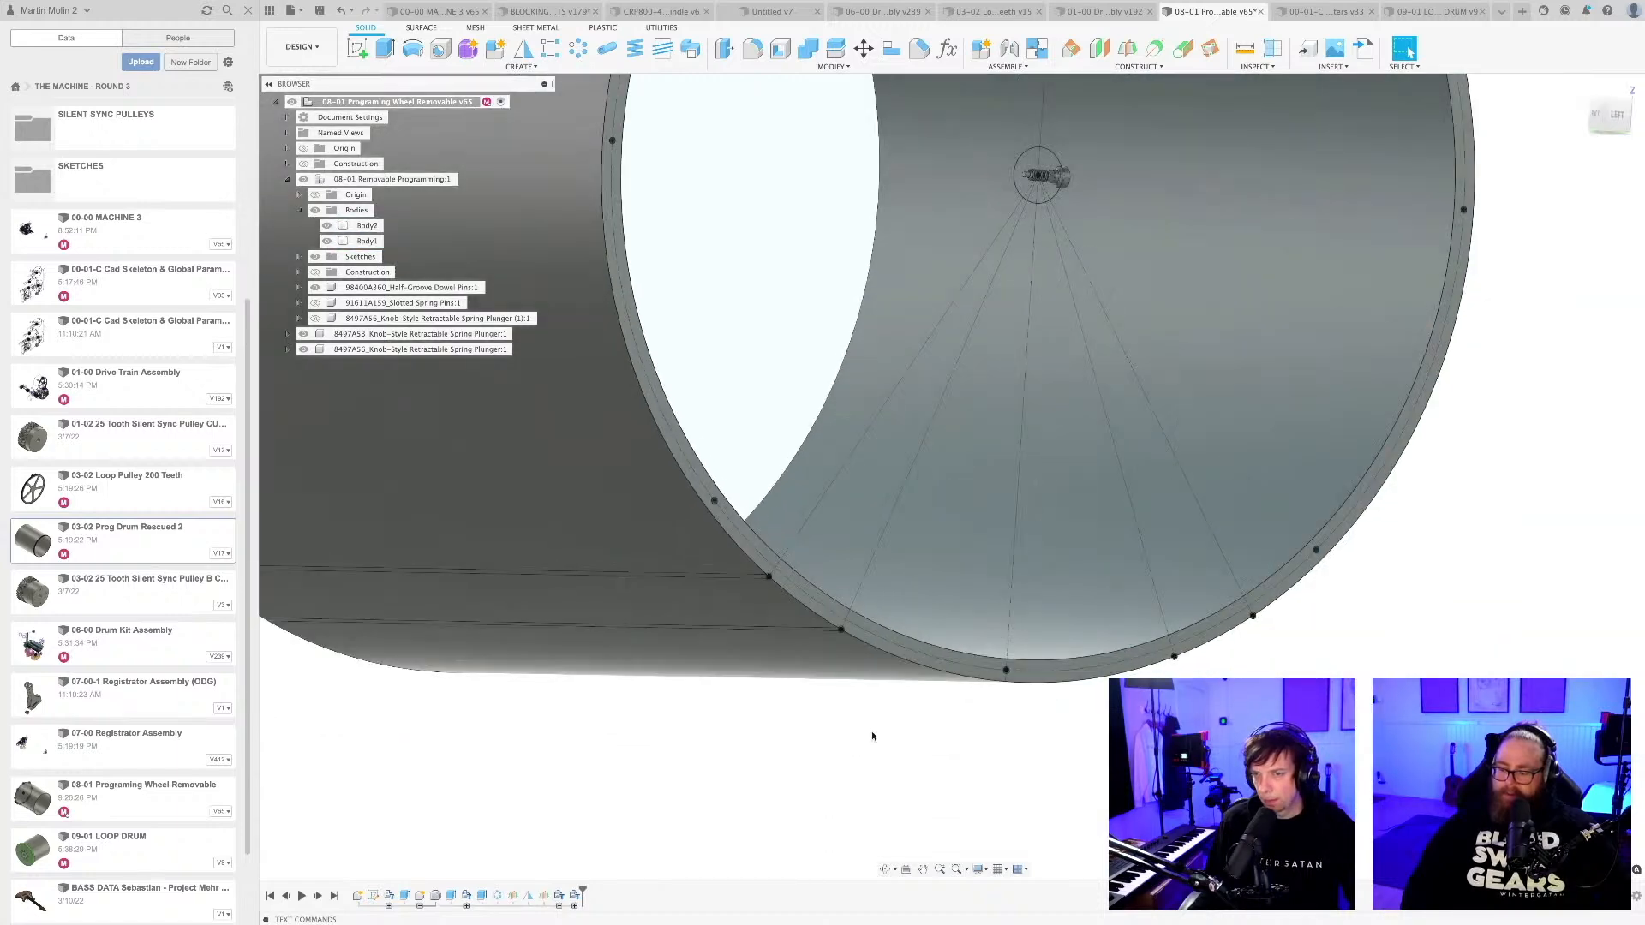
Examine the lower pin holes in the end rim and the lines they leave along the drum's outer surface.
{"action": "scroll", "coordinate": [874, 734], "scroll_direction": "down", "scroll_amount": 3}
{"action": "middle_click_drag", "start_coordinate": [881, 738], "coordinate": [865, 753], "text": "shift"}
{"action": "scroll", "coordinate": [827, 682], "scroll_direction": "up", "scroll_amount": 3}
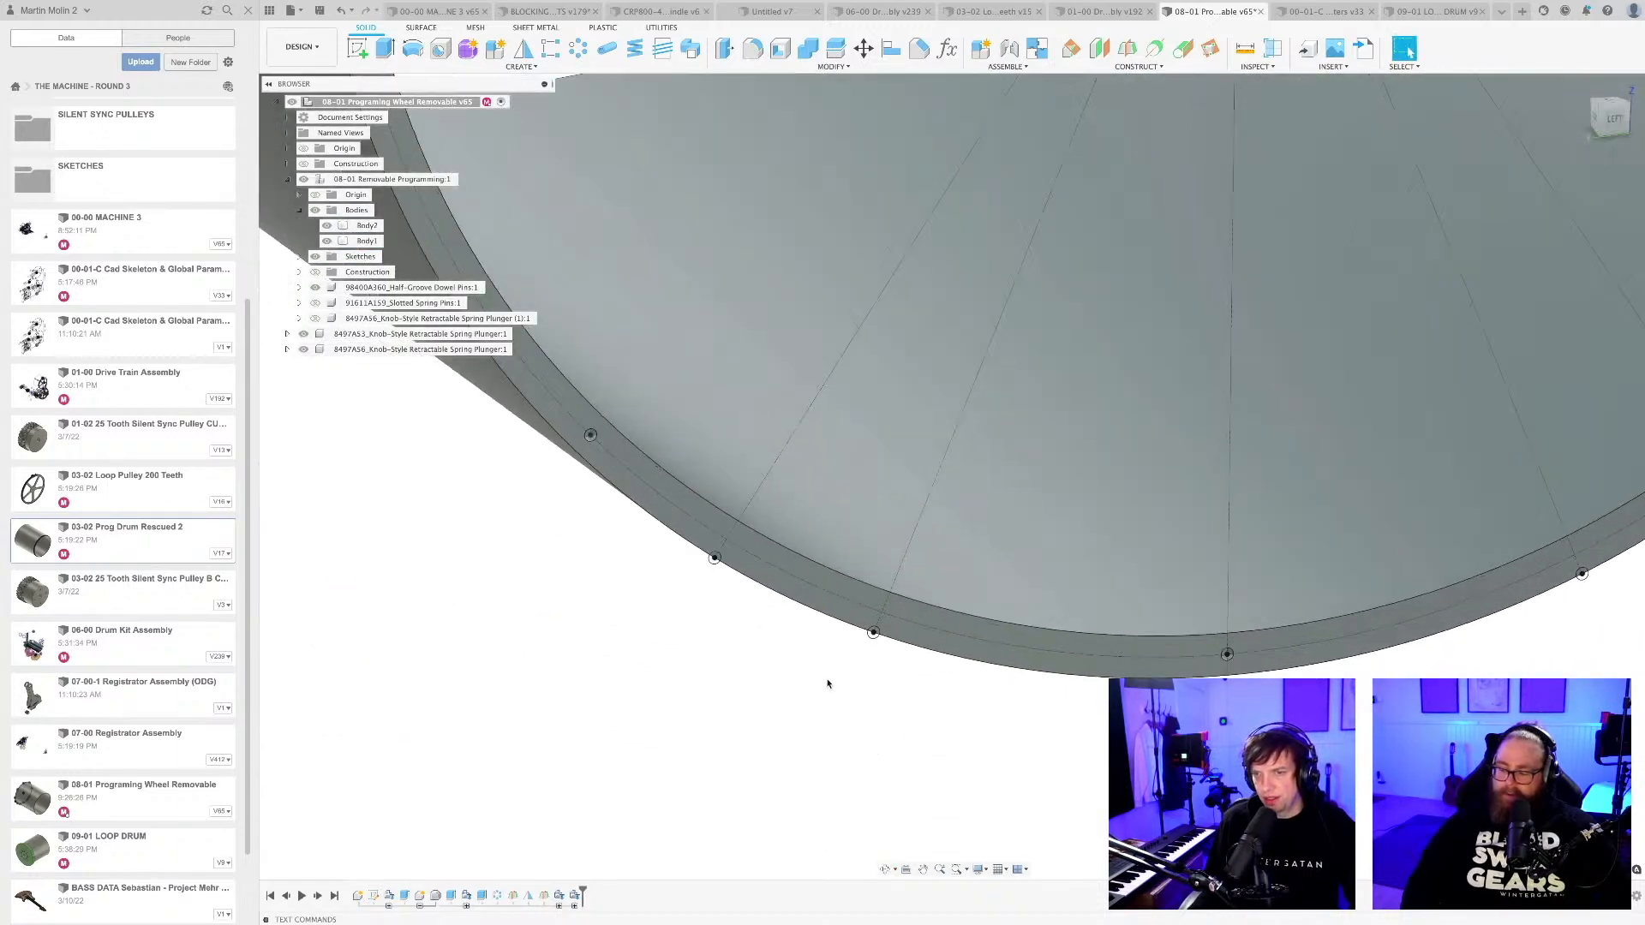
{"action": "middle_click_drag", "start_coordinate": [824, 681], "coordinate": [846, 675], "text": "shift"}
{"action": "scroll", "coordinate": [910, 739], "scroll_direction": "down", "scroll_amount": 2}
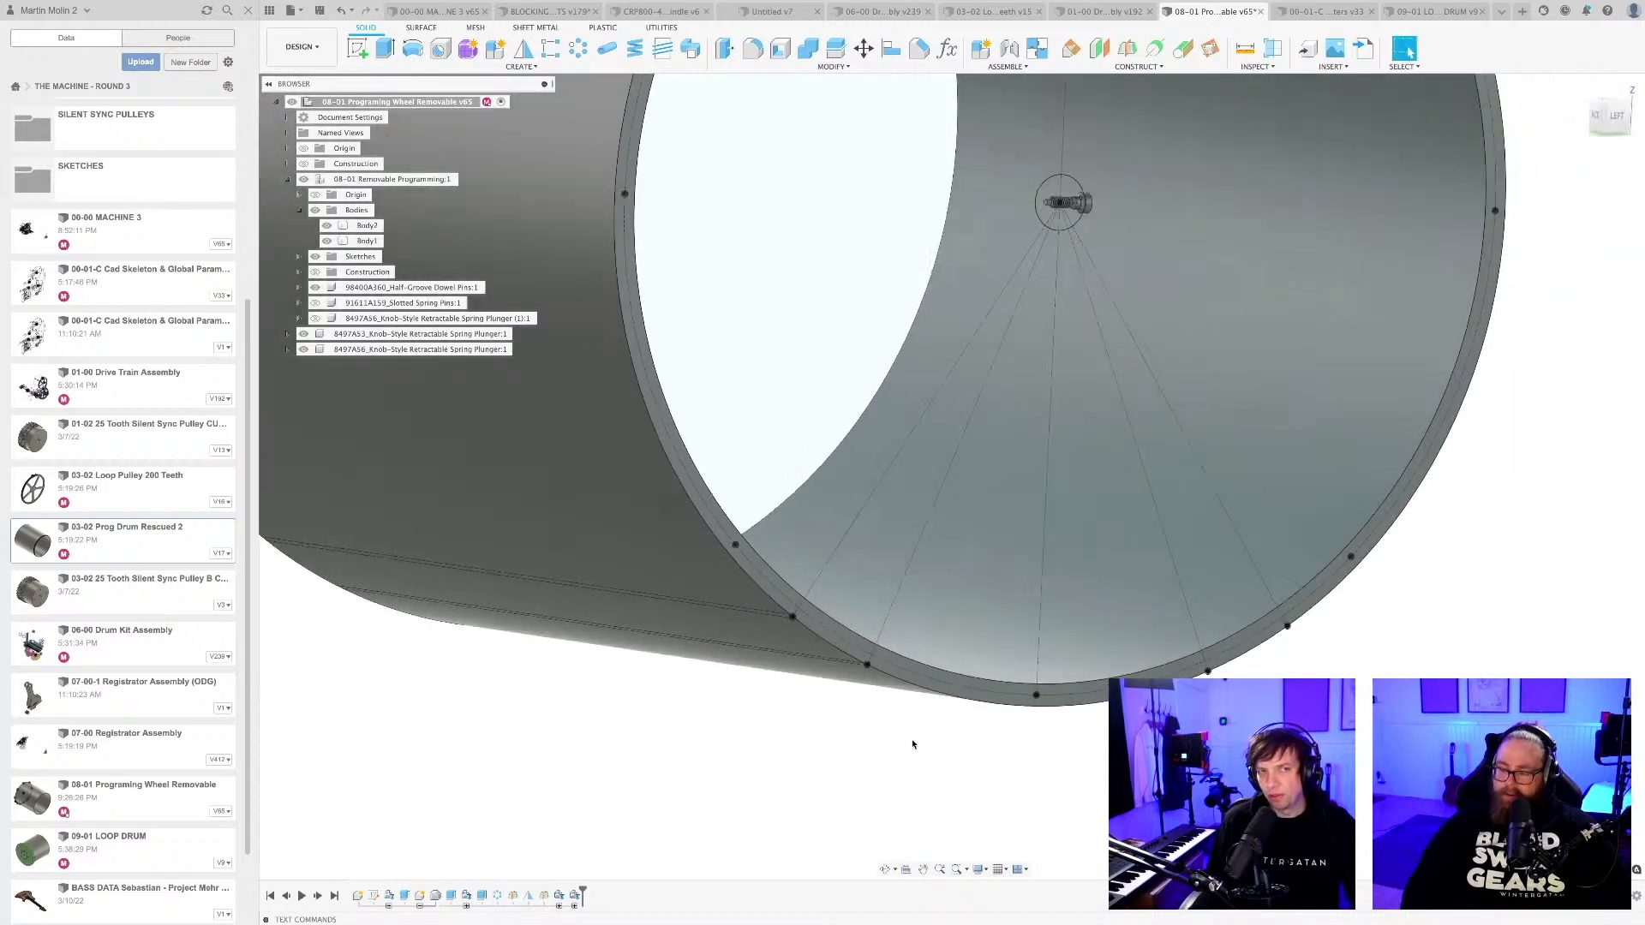
{"action": "middle_click_drag", "start_coordinate": [907, 682], "coordinate": [891, 693], "text": "shift"}
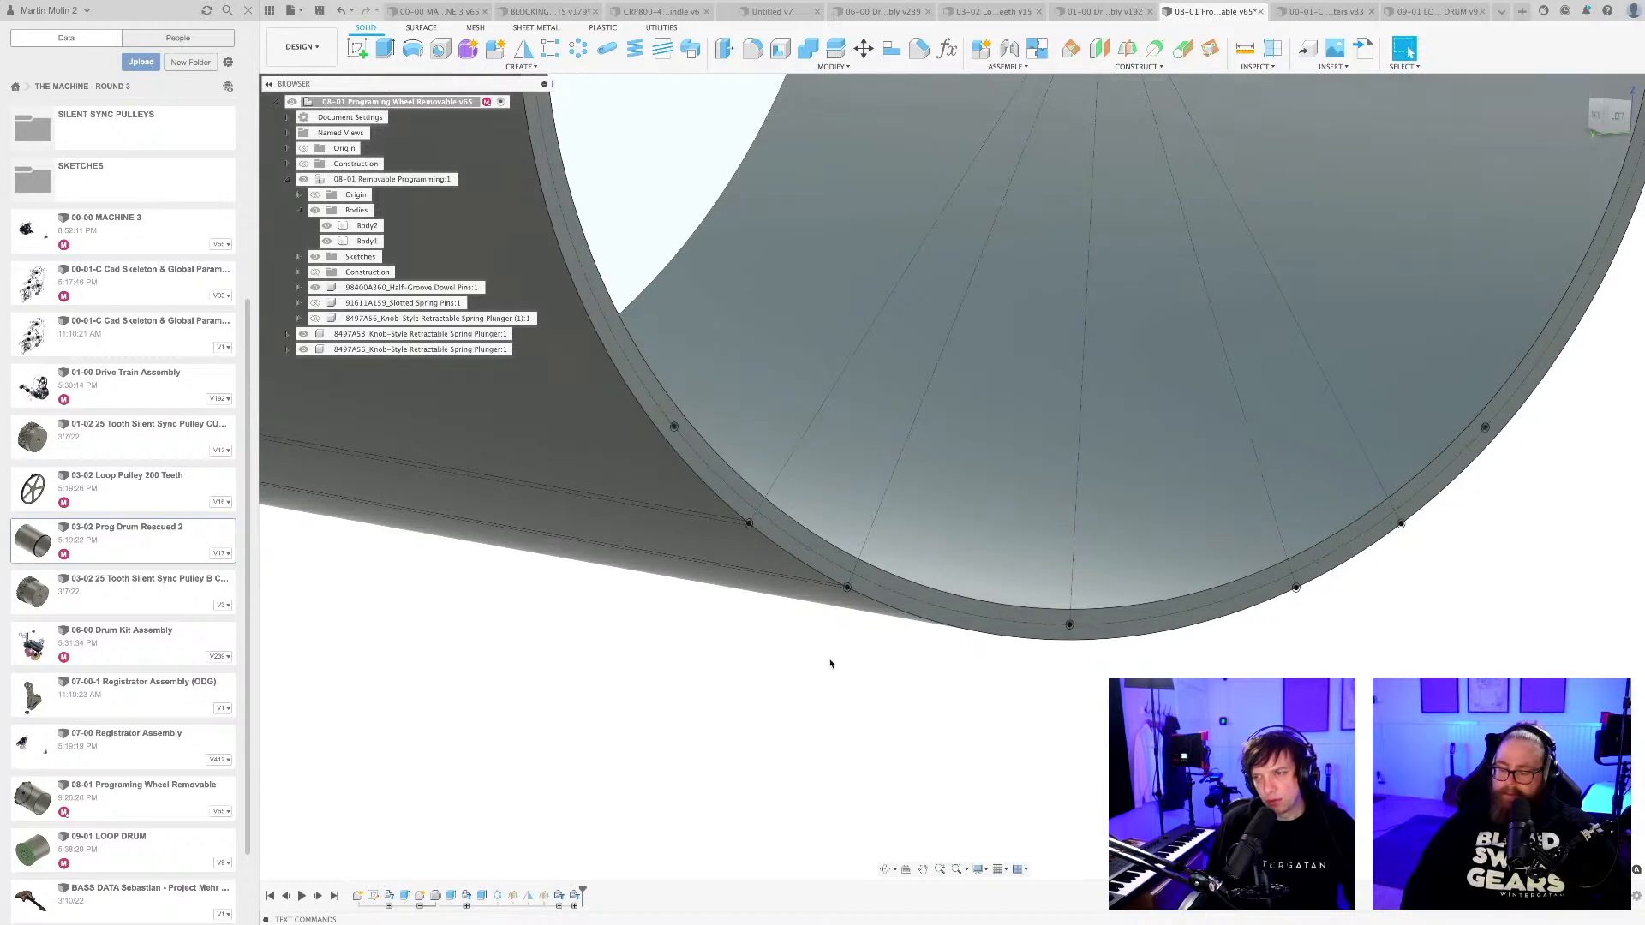
{"action": "left_click", "coordinate": [746, 548]}
{"action": "scroll", "coordinate": [745, 547], "scroll_direction": "up", "scroll_amount": 3}
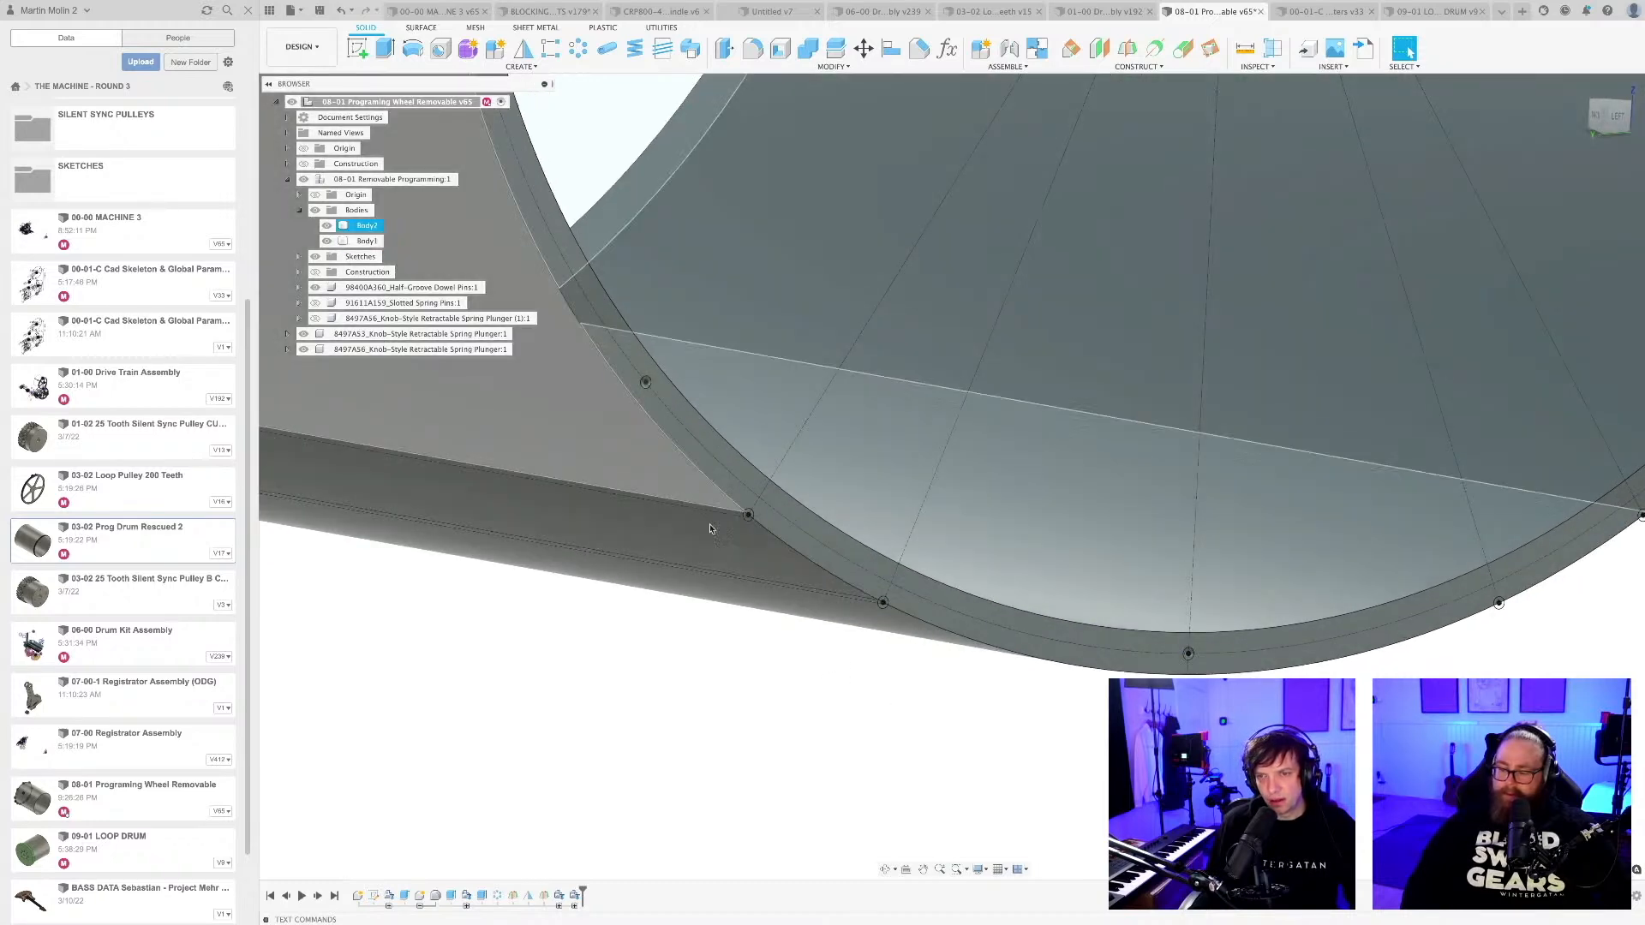
{"action": "middle_click_drag", "start_coordinate": [734, 550], "coordinate": [768, 709], "text": "shift"}
{"action": "left_click_drag", "start_coordinate": [782, 606], "coordinate": [743, 598], "text": "shift"}
{"action": "scroll", "coordinate": [742, 594], "scroll_direction": "up", "scroll_amount": 3}
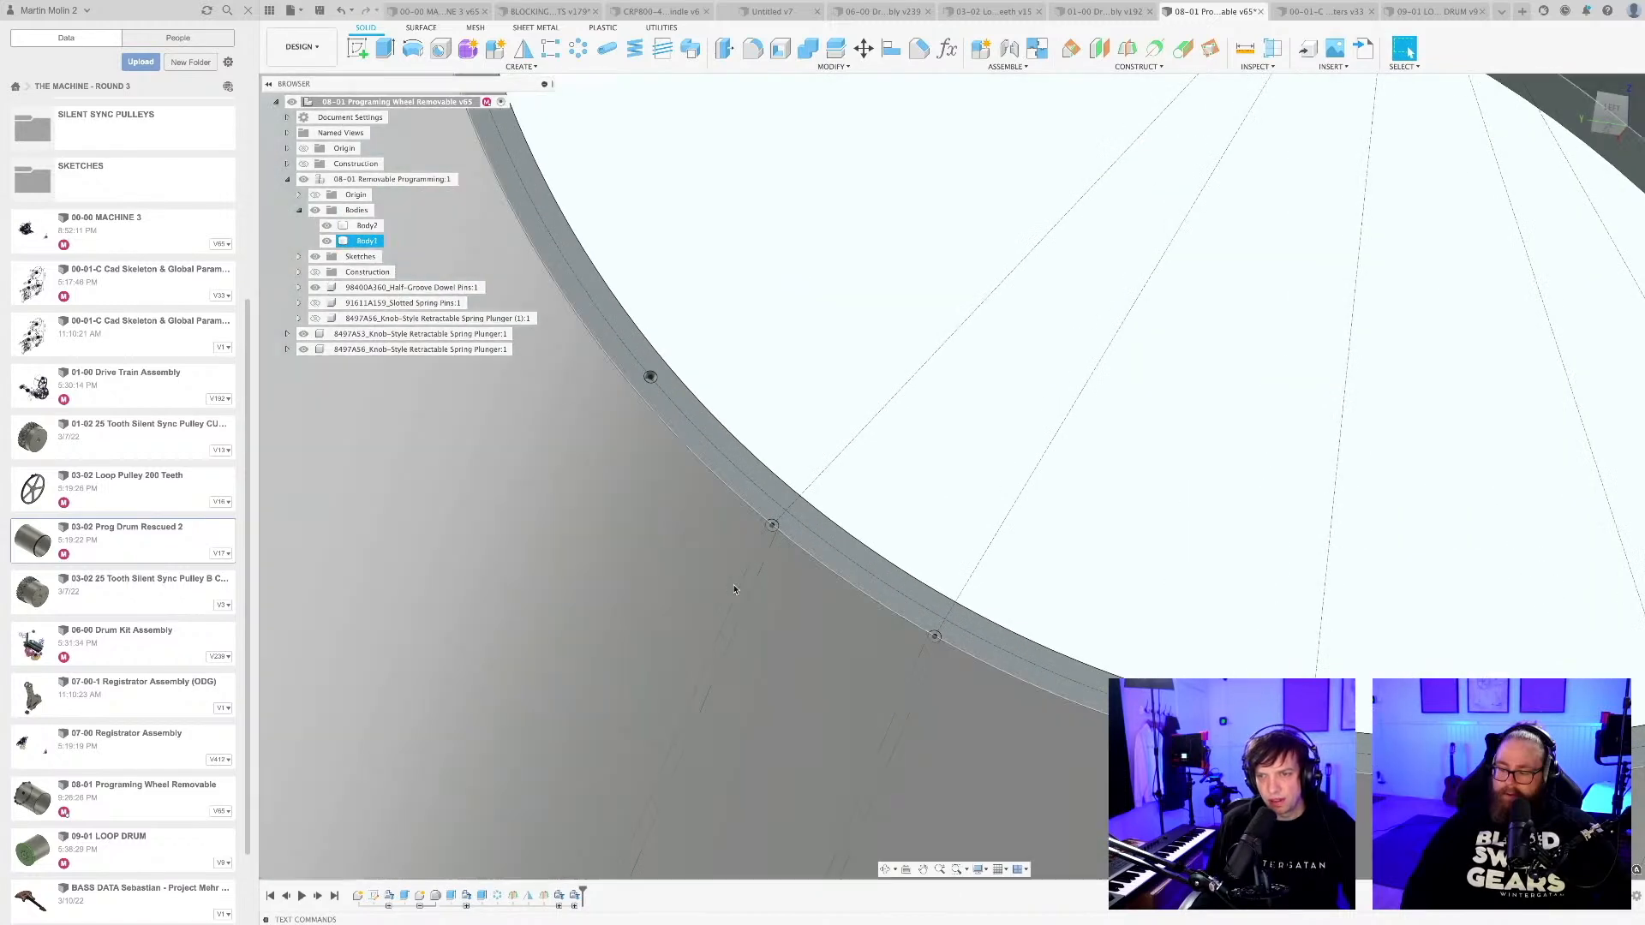
{"action": "scroll", "coordinate": [747, 604], "scroll_direction": "down", "scroll_amount": 5}
{"action": "middle_click_drag", "start_coordinate": [747, 604], "coordinate": [798, 622], "text": "shift"}
{"action": "scroll", "coordinate": [774, 613], "scroll_direction": "up", "scroll_amount": 8}
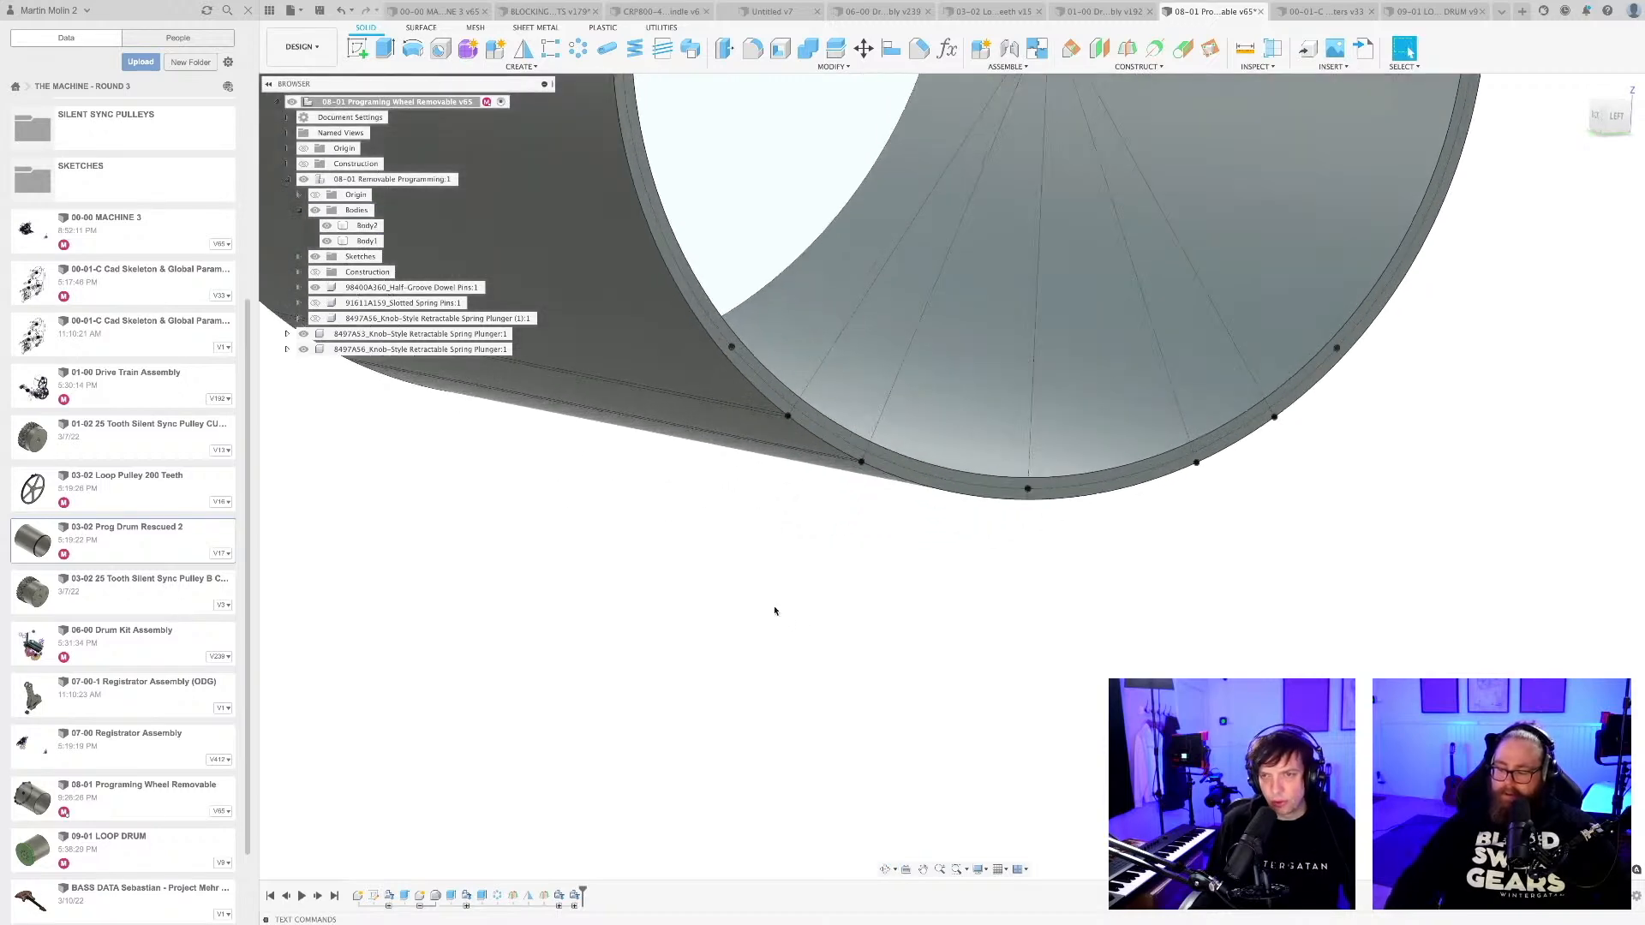
Extrude-cut the inner parts of the four pin-hole circles straddling the lower rim's outer edge to a depth of 10 mm.
{"action": "key", "text": "e"}
{"action": "scroll", "coordinate": [771, 396], "scroll_direction": "up", "scroll_amount": 3}
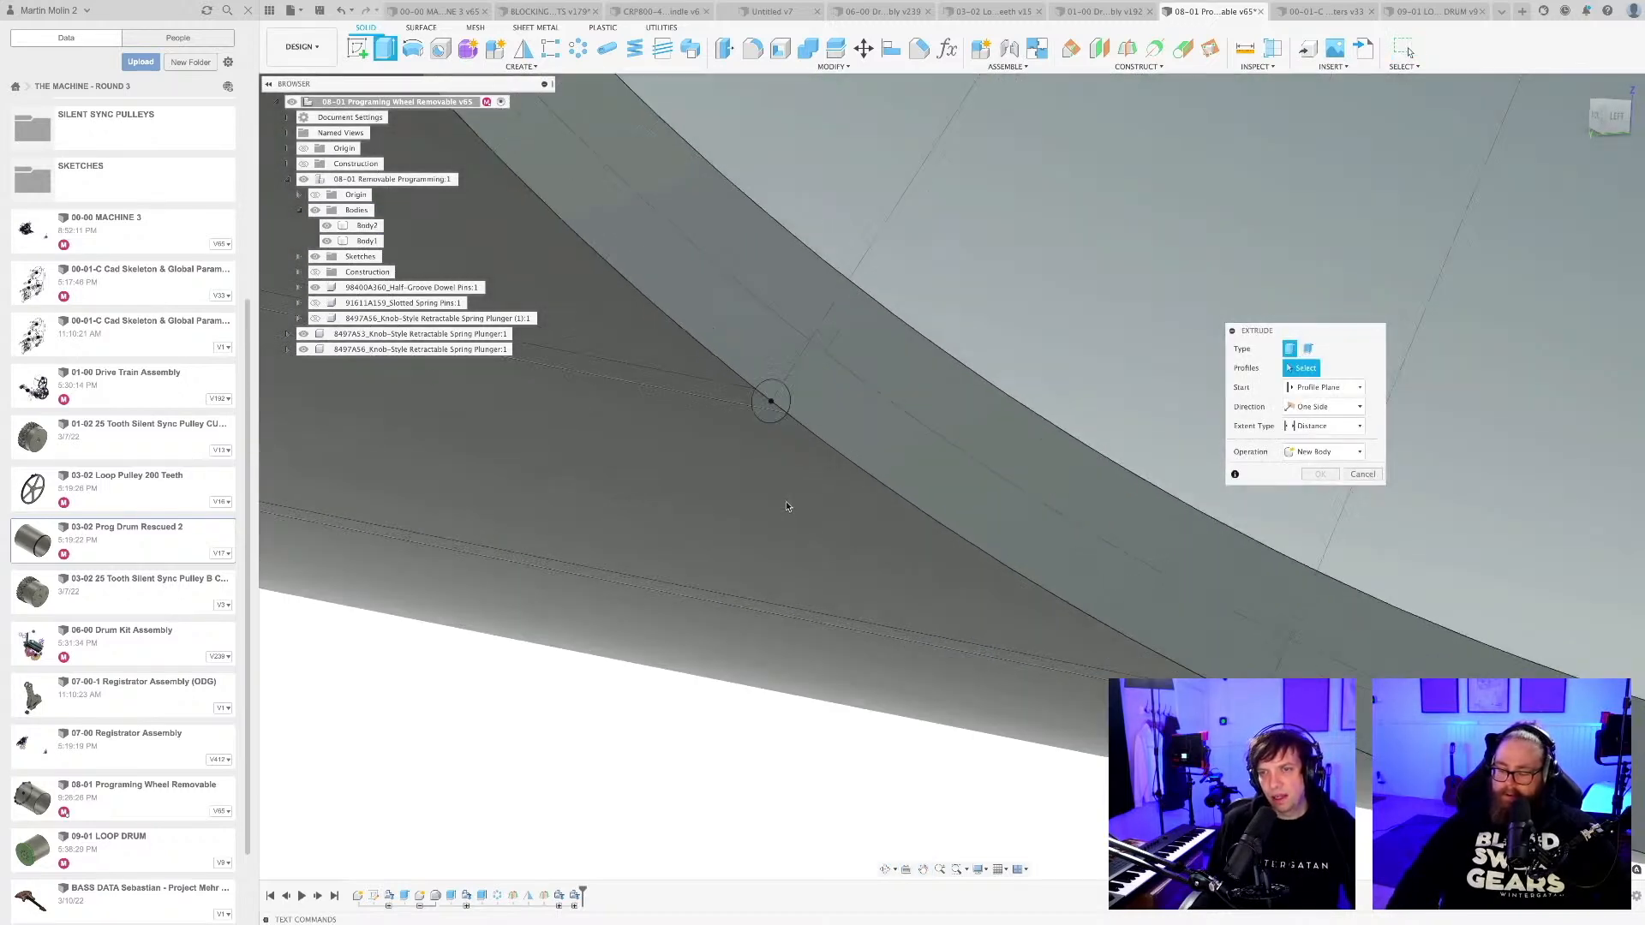
{"action": "left_click", "coordinate": [771, 382]}
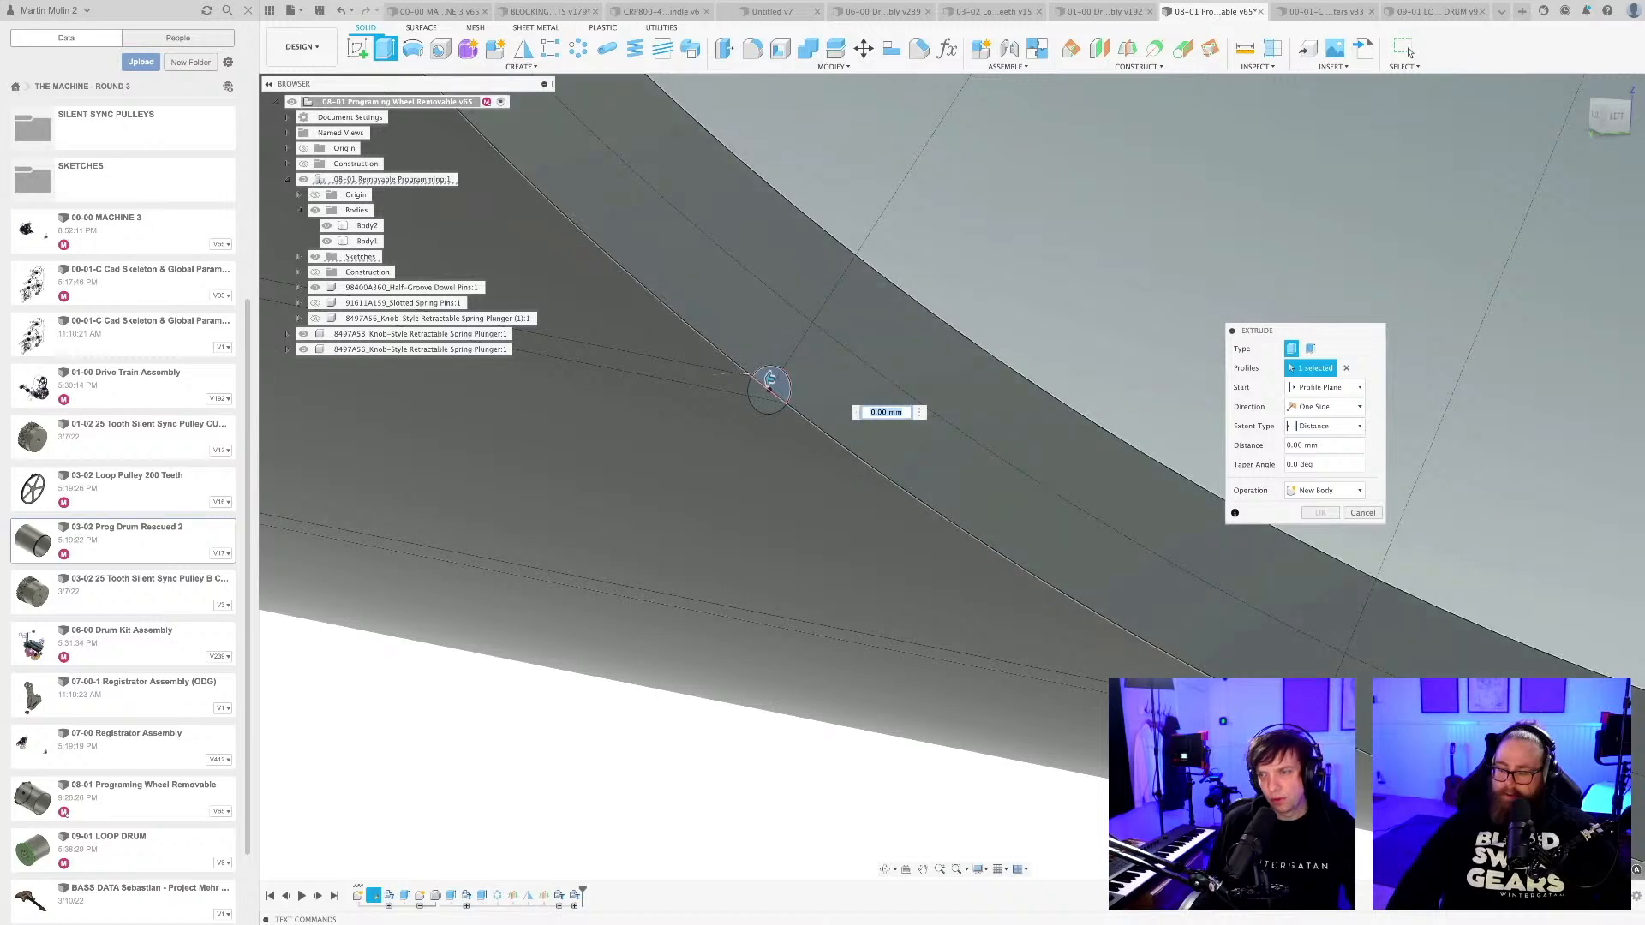
{"action": "scroll", "coordinate": [770, 382], "scroll_direction": "down", "scroll_amount": 5}
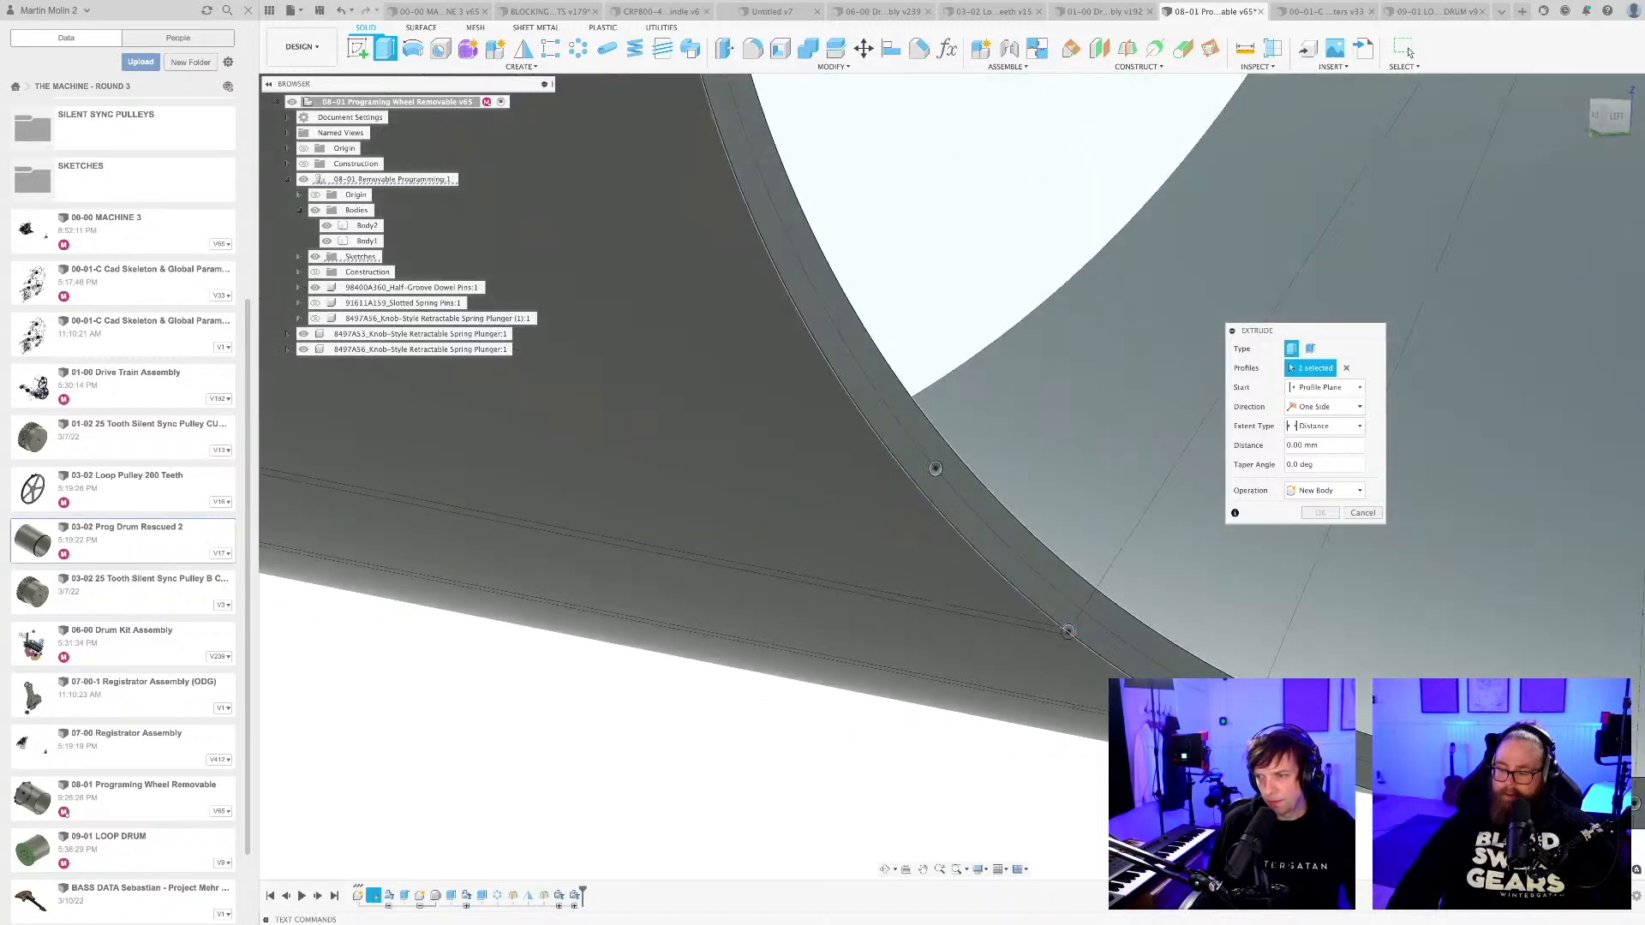
{"action": "left_click", "coordinate": [735, 634]}
{"action": "middle_click_drag", "start_coordinate": [1131, 701], "coordinate": [507, 796]}
{"action": "scroll", "coordinate": [507, 796], "scroll_direction": "up", "scroll_amount": 4}
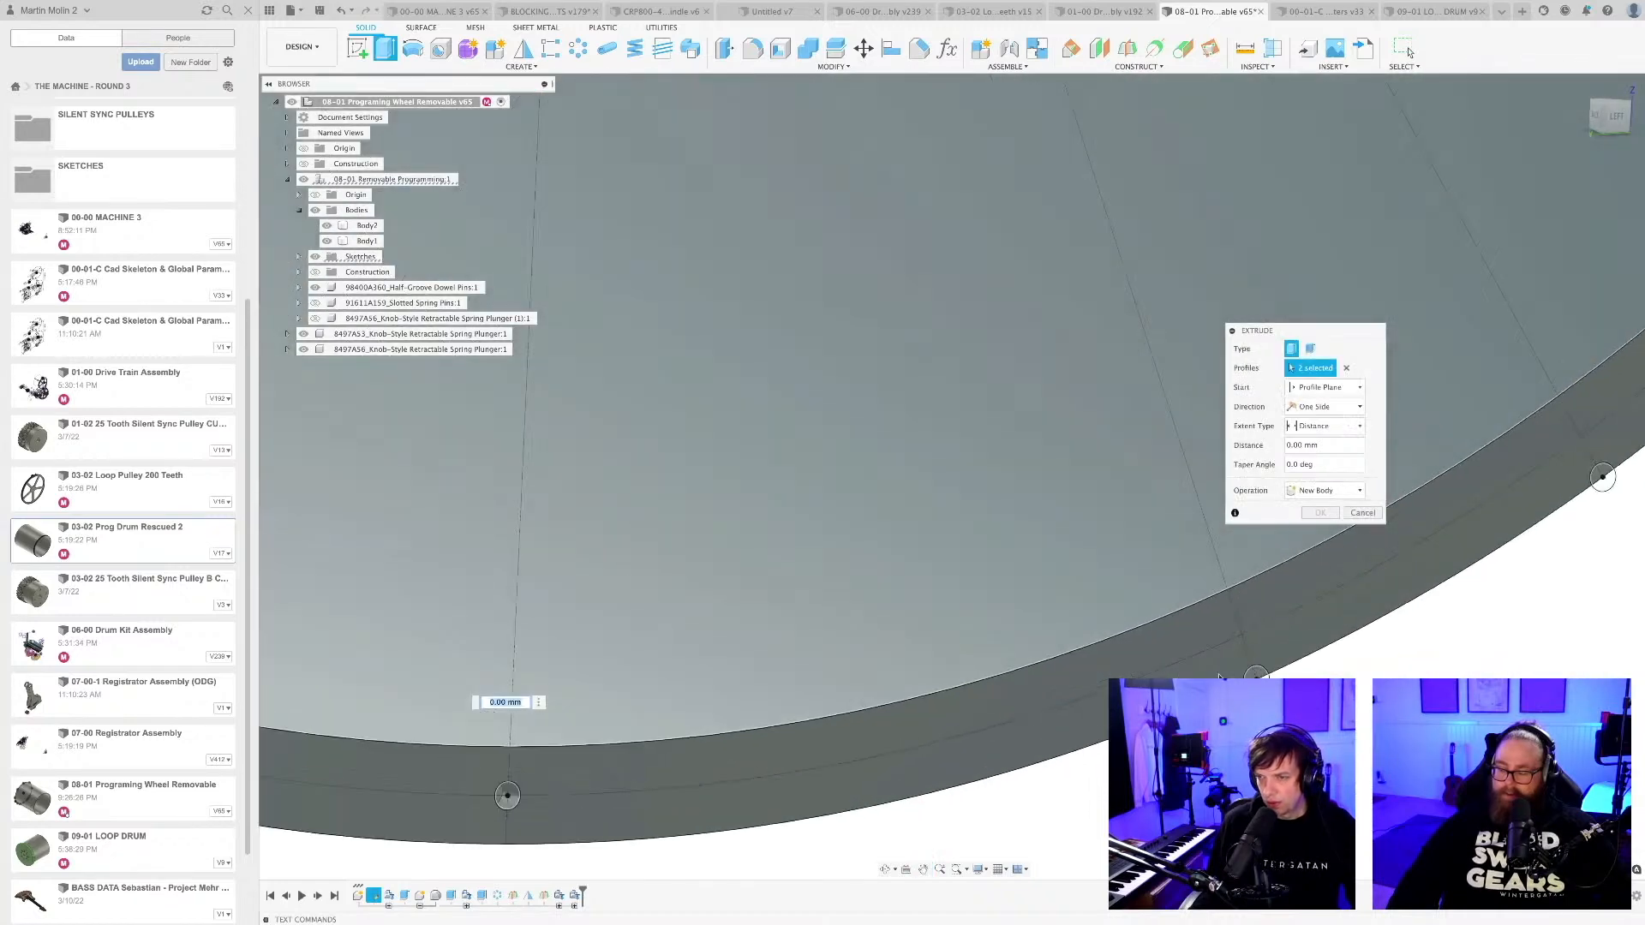
{"action": "left_click", "coordinate": [507, 796]}
{"action": "middle_click_drag", "start_coordinate": [1407, 615], "coordinate": [1088, 717]}
{"action": "left_click", "coordinate": [1181, 544]}
{"action": "scroll", "coordinate": [1098, 632], "scroll_direction": "down", "scroll_amount": 3}
{"action": "scroll", "coordinate": [1098, 632], "scroll_direction": "down", "scroll_amount": 4}
{"action": "middle_click_drag", "start_coordinate": [602, 702], "coordinate": [695, 696]}
{"action": "scroll", "coordinate": [765, 670], "scroll_direction": "up", "scroll_amount": 3}
{"action": "scroll", "coordinate": [746, 696], "scroll_direction": "down", "scroll_amount": 2}
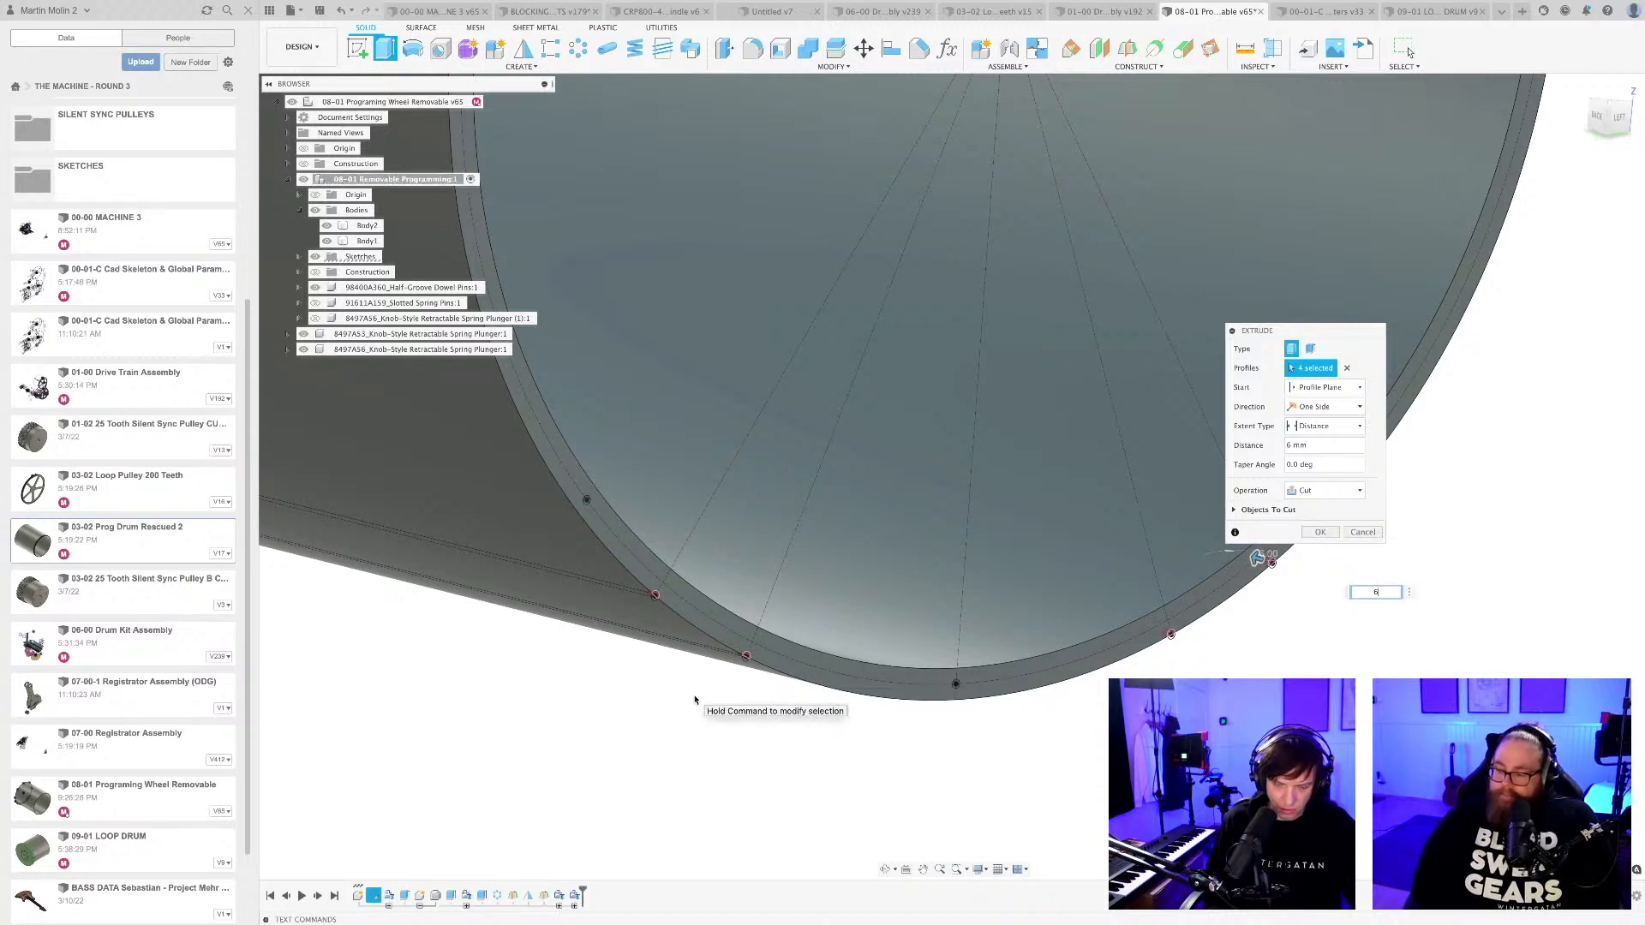
{"action": "scroll", "coordinate": [634, 604], "scroll_direction": "up", "scroll_amount": 10}
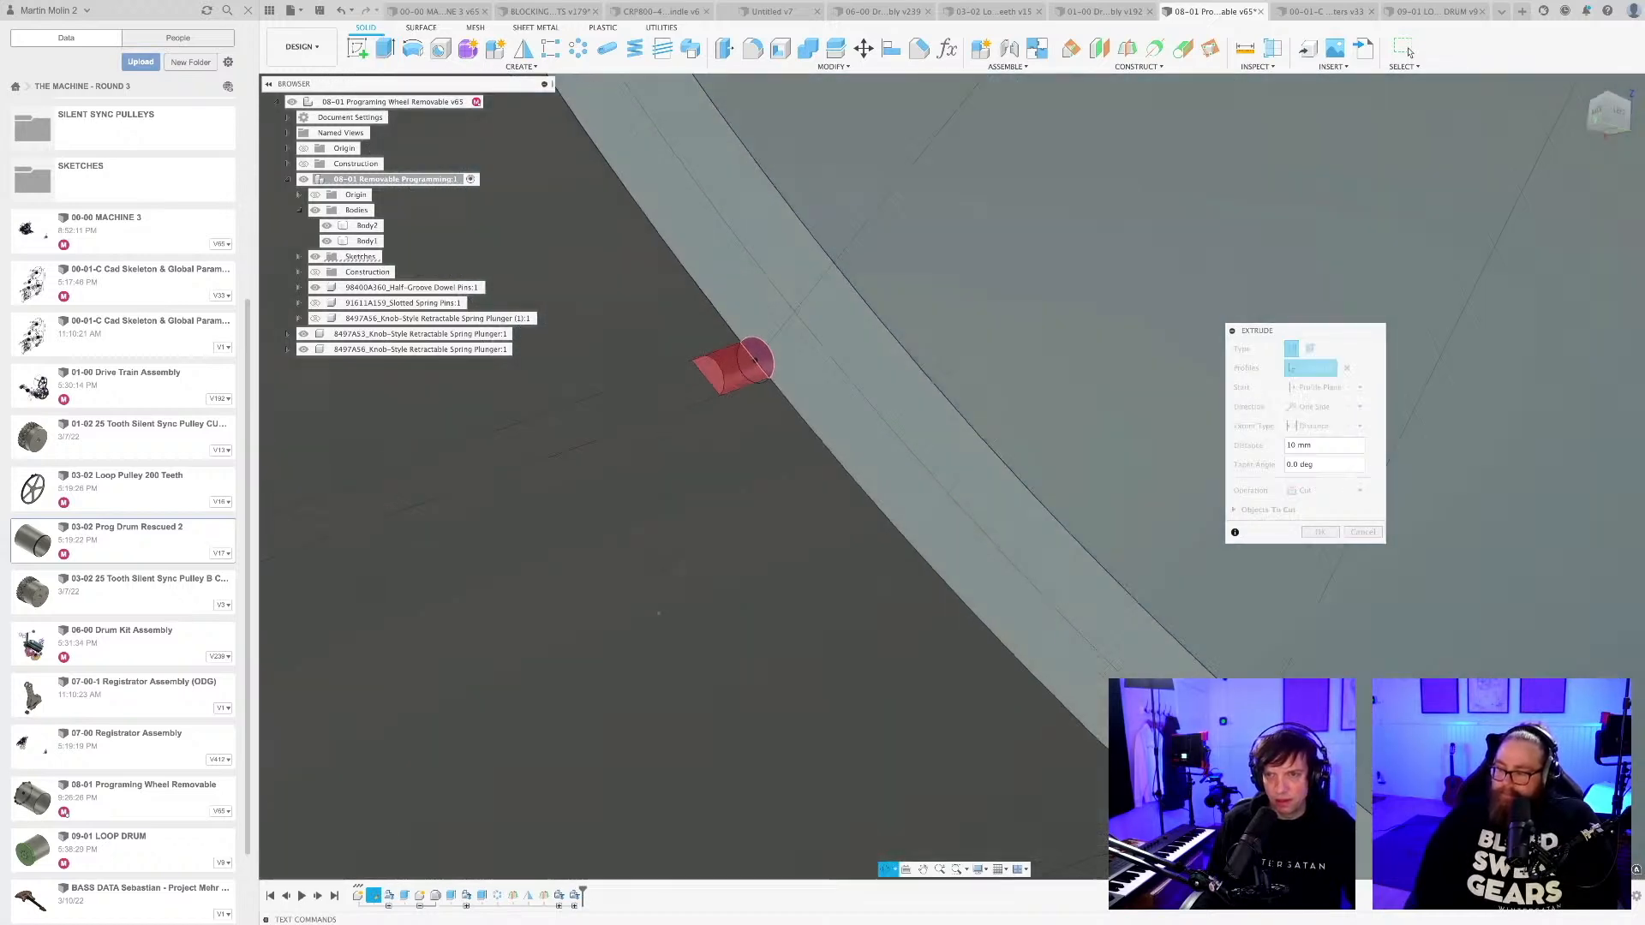
{"action": "mouse_move", "coordinate": [655, 576]}
{"action": "middle_mouse_down", "text": "shift"}
{"action": "mouse_move", "coordinate": [642, 529]}
{"action": "mouse_move", "coordinate": [664, 600]}
{"action": "middle_mouse_up", "text": "shift"}
{"action": "scroll", "coordinate": [666, 600], "scroll_direction": "down", "scroll_amount": 10}
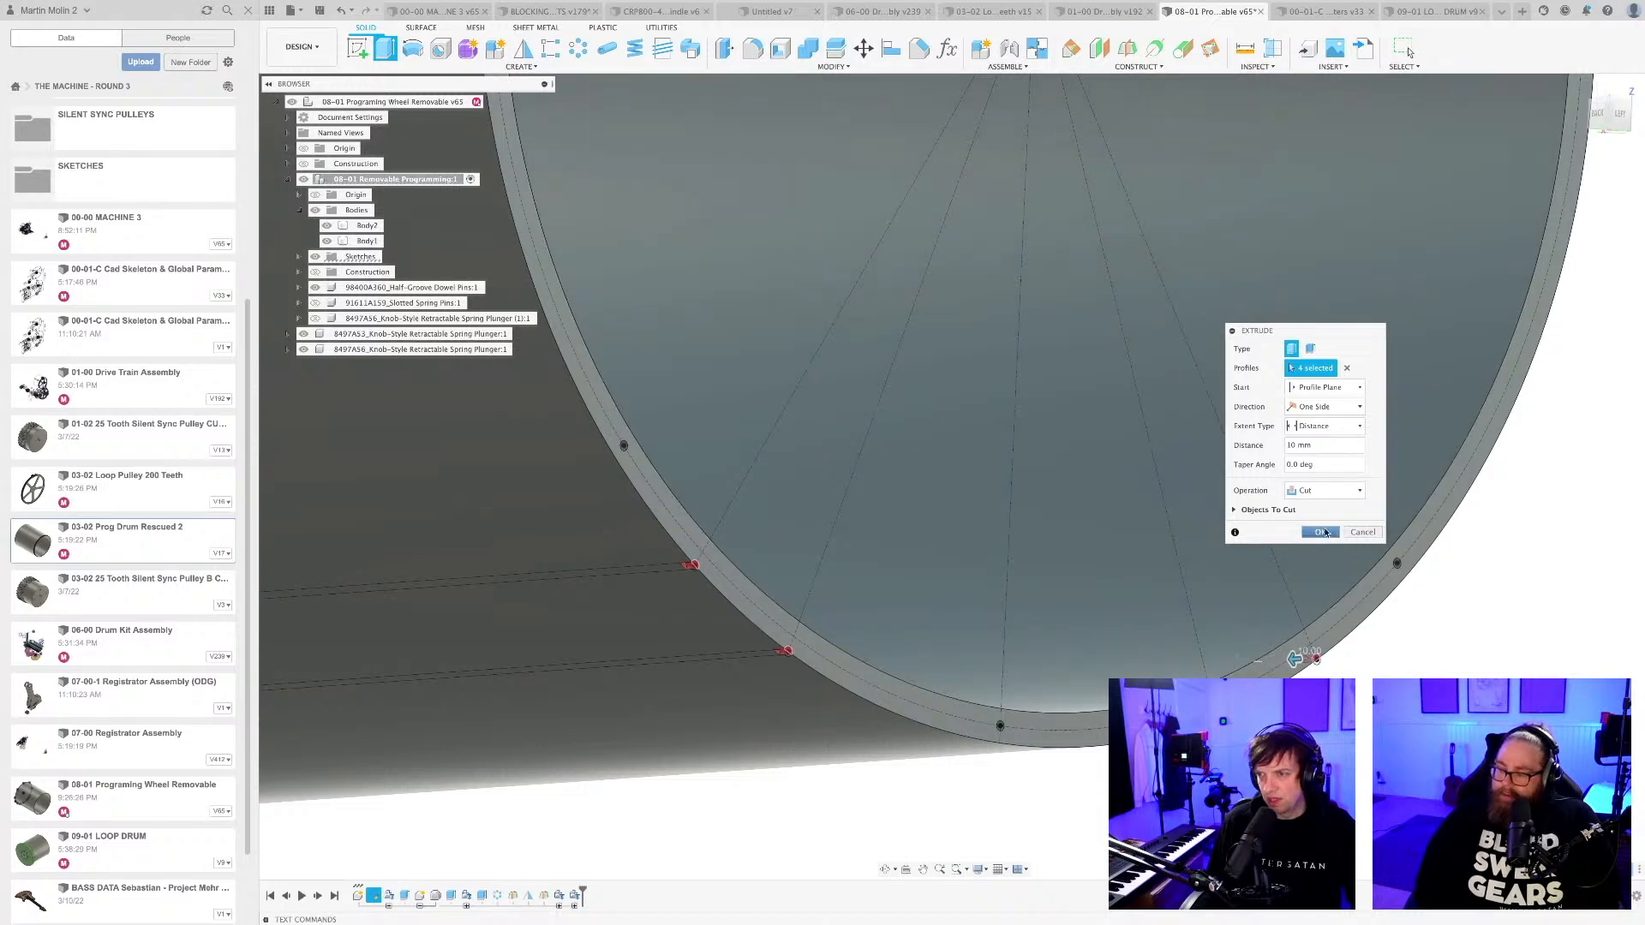
{"action": "left_click", "coordinate": [1324, 532]}
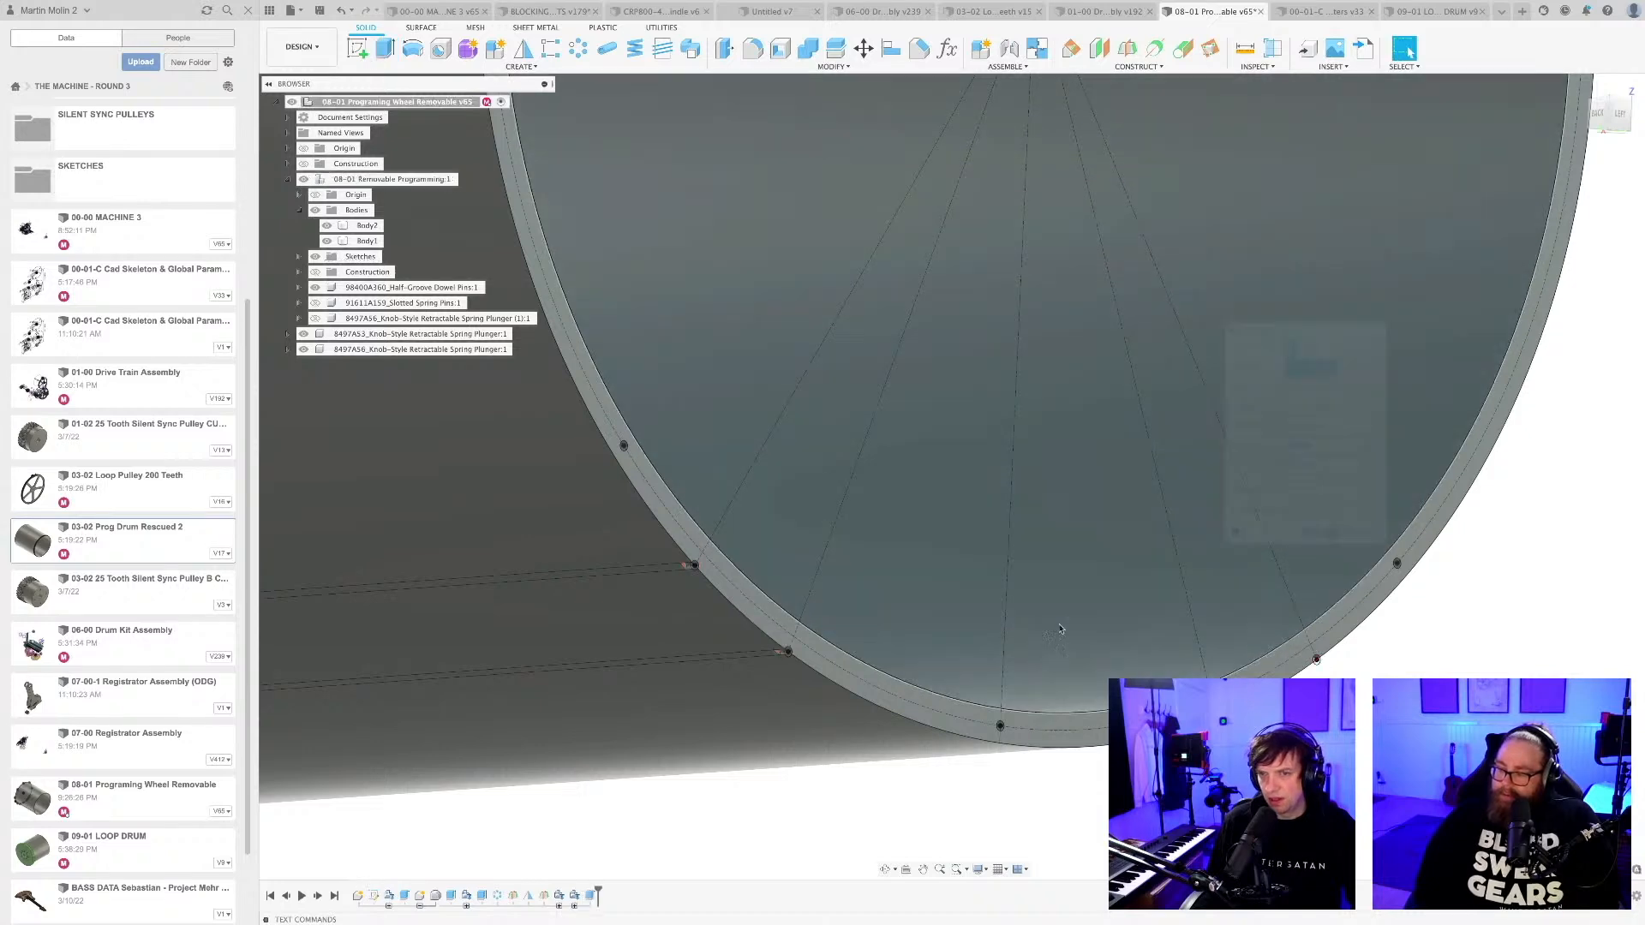
Inspect the four edge pin holes and the long grooves along both lower sides of the drum.
{"action": "scroll", "coordinate": [808, 816], "scroll_direction": "down", "scroll_amount": 3}
{"action": "middle_click_drag", "start_coordinate": [808, 815], "coordinate": [877, 664]}
{"action": "scroll", "coordinate": [884, 679], "scroll_direction": "down", "scroll_amount": 6}
{"action": "scroll", "coordinate": [833, 504], "scroll_direction": "up", "scroll_amount": 3}
{"action": "left_click", "coordinate": [834, 504]}
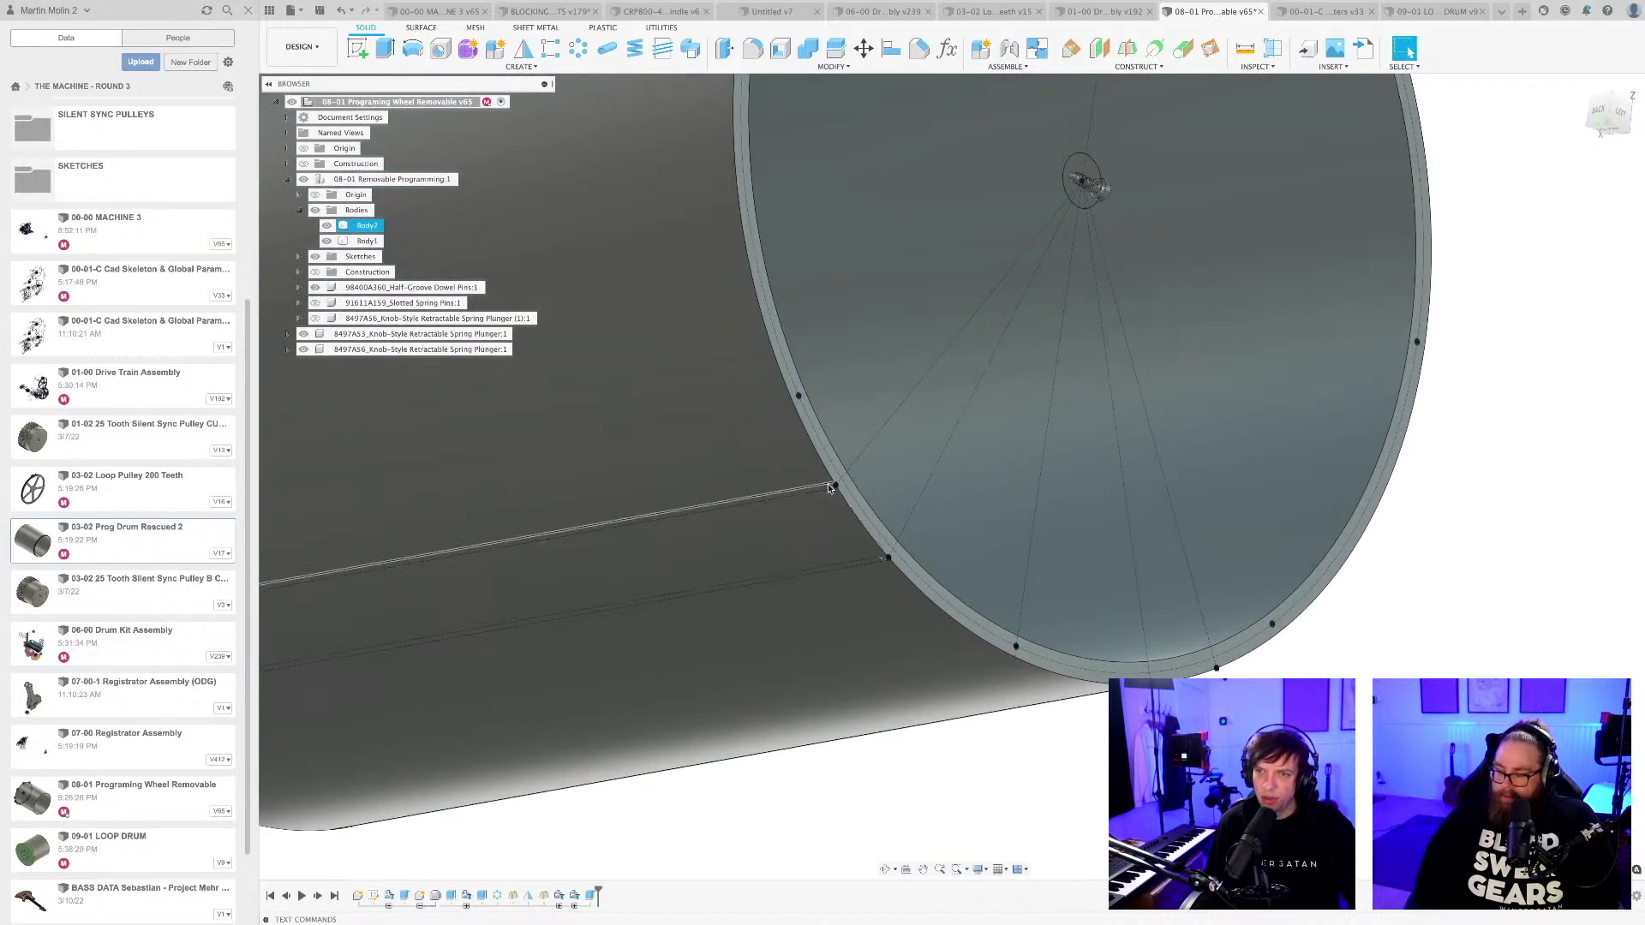
{"action": "scroll", "coordinate": [850, 534], "scroll_direction": "down", "scroll_amount": 5}
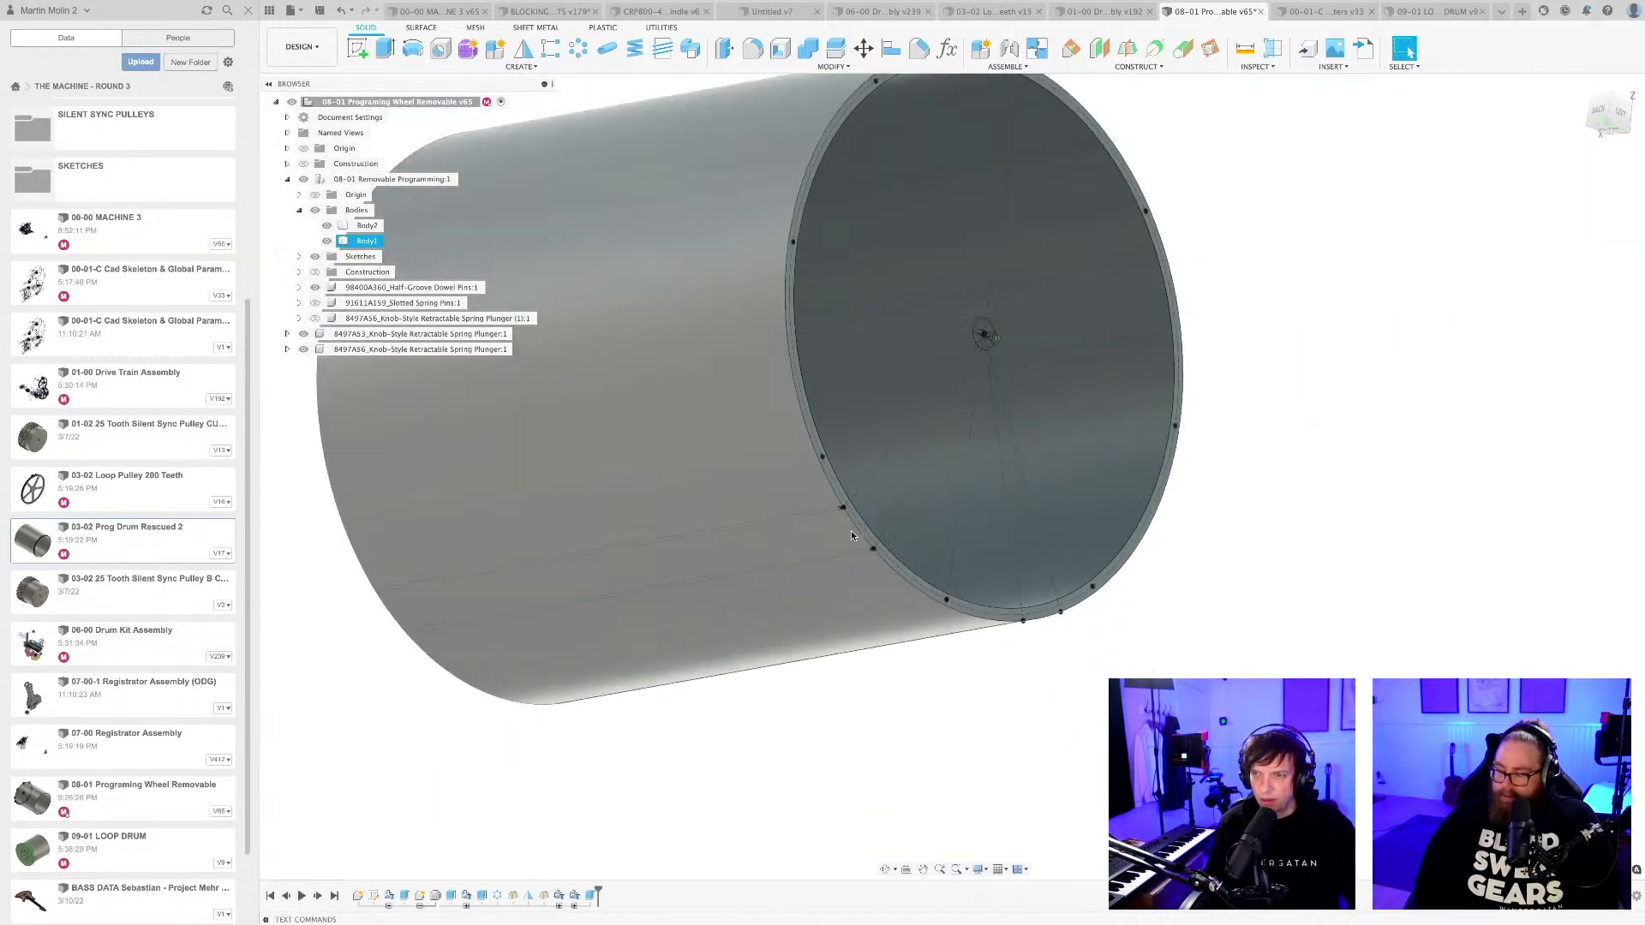
{"action": "middle_click_drag", "start_coordinate": [916, 687], "coordinate": [812, 681], "text": "shift"}
{"action": "scroll", "coordinate": [812, 681], "scroll_direction": "up", "scroll_amount": 8}
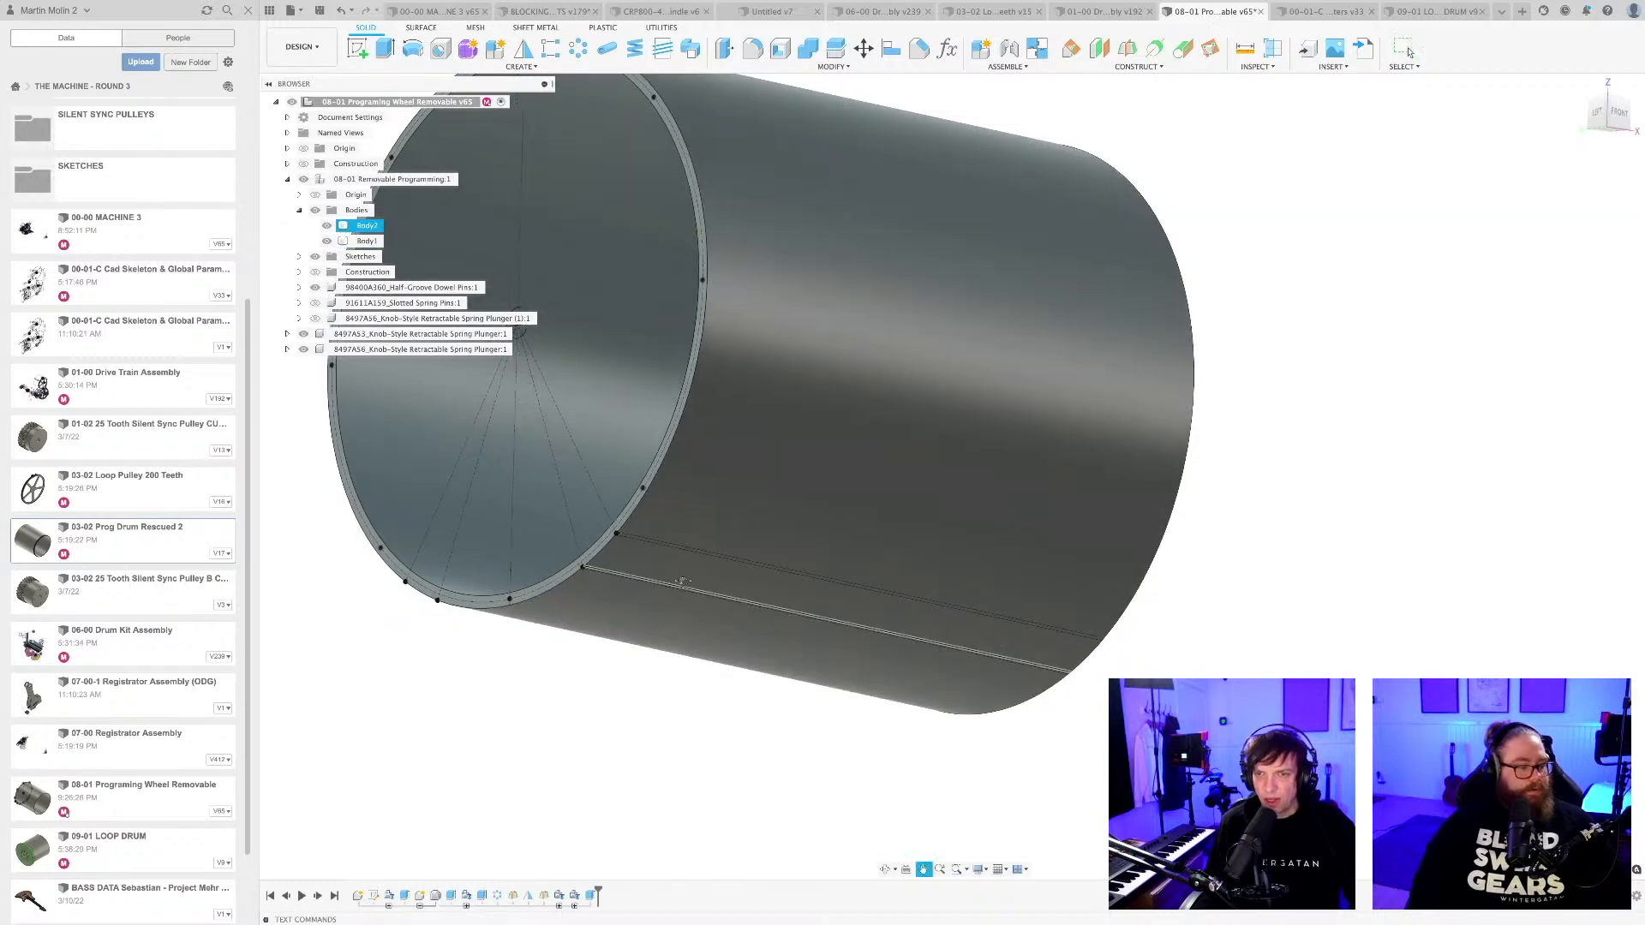
{"action": "scroll", "coordinate": [769, 526], "scroll_direction": "down", "scroll_amount": 10}
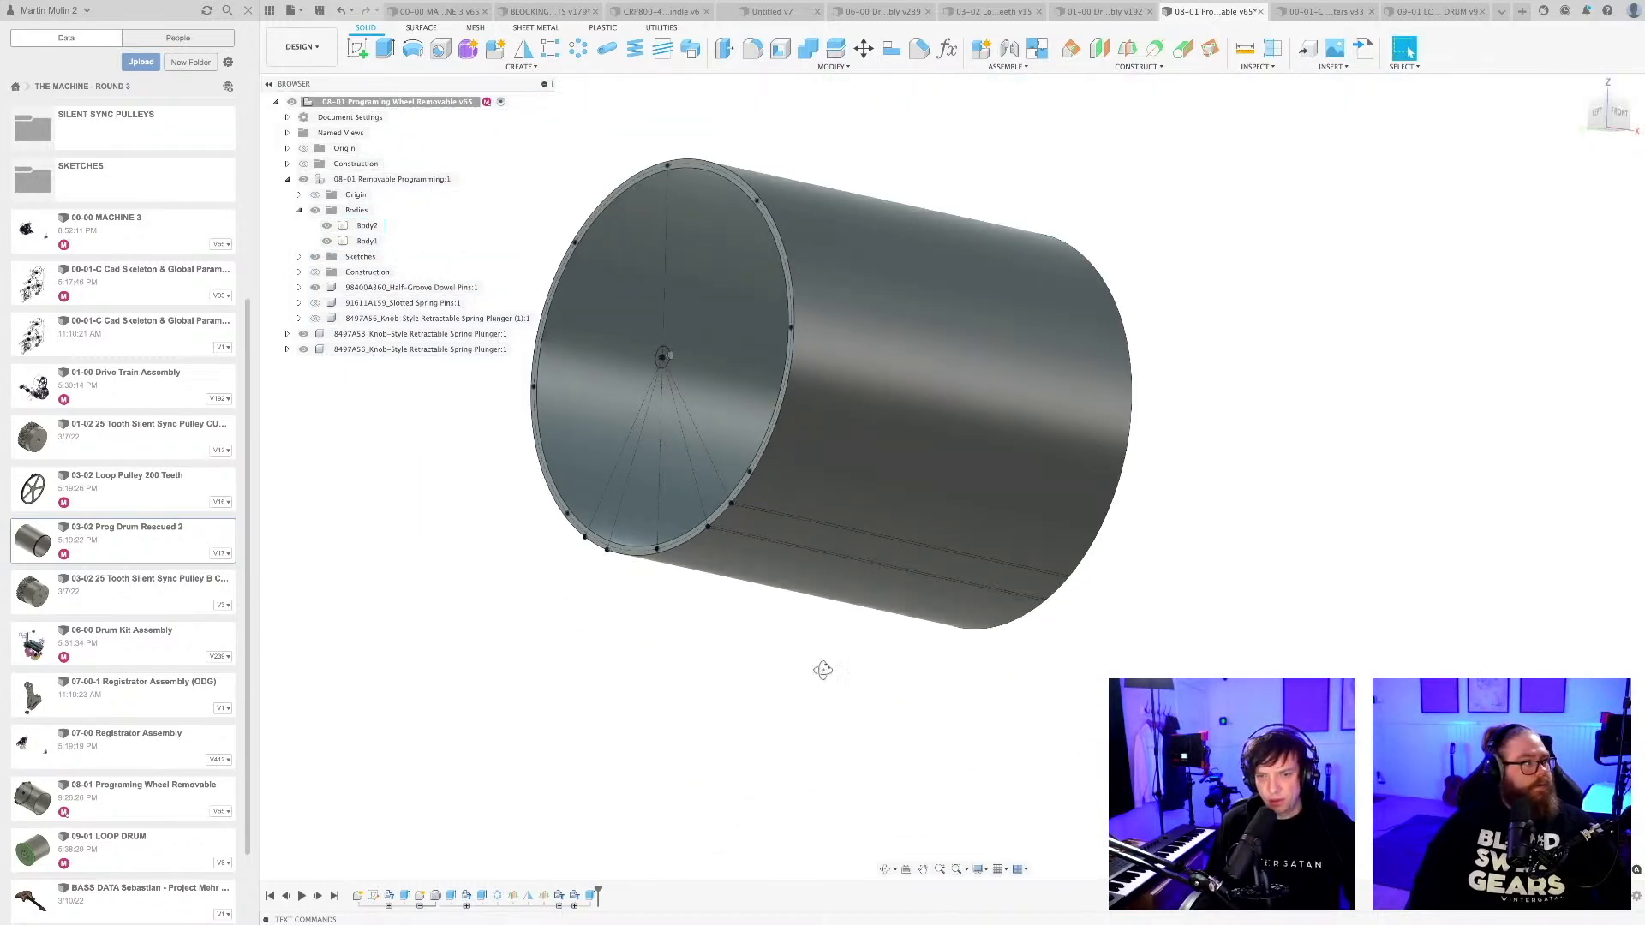
{"action": "middle_click_drag", "start_coordinate": [822, 670], "coordinate": [811, 719], "text": "shift"}
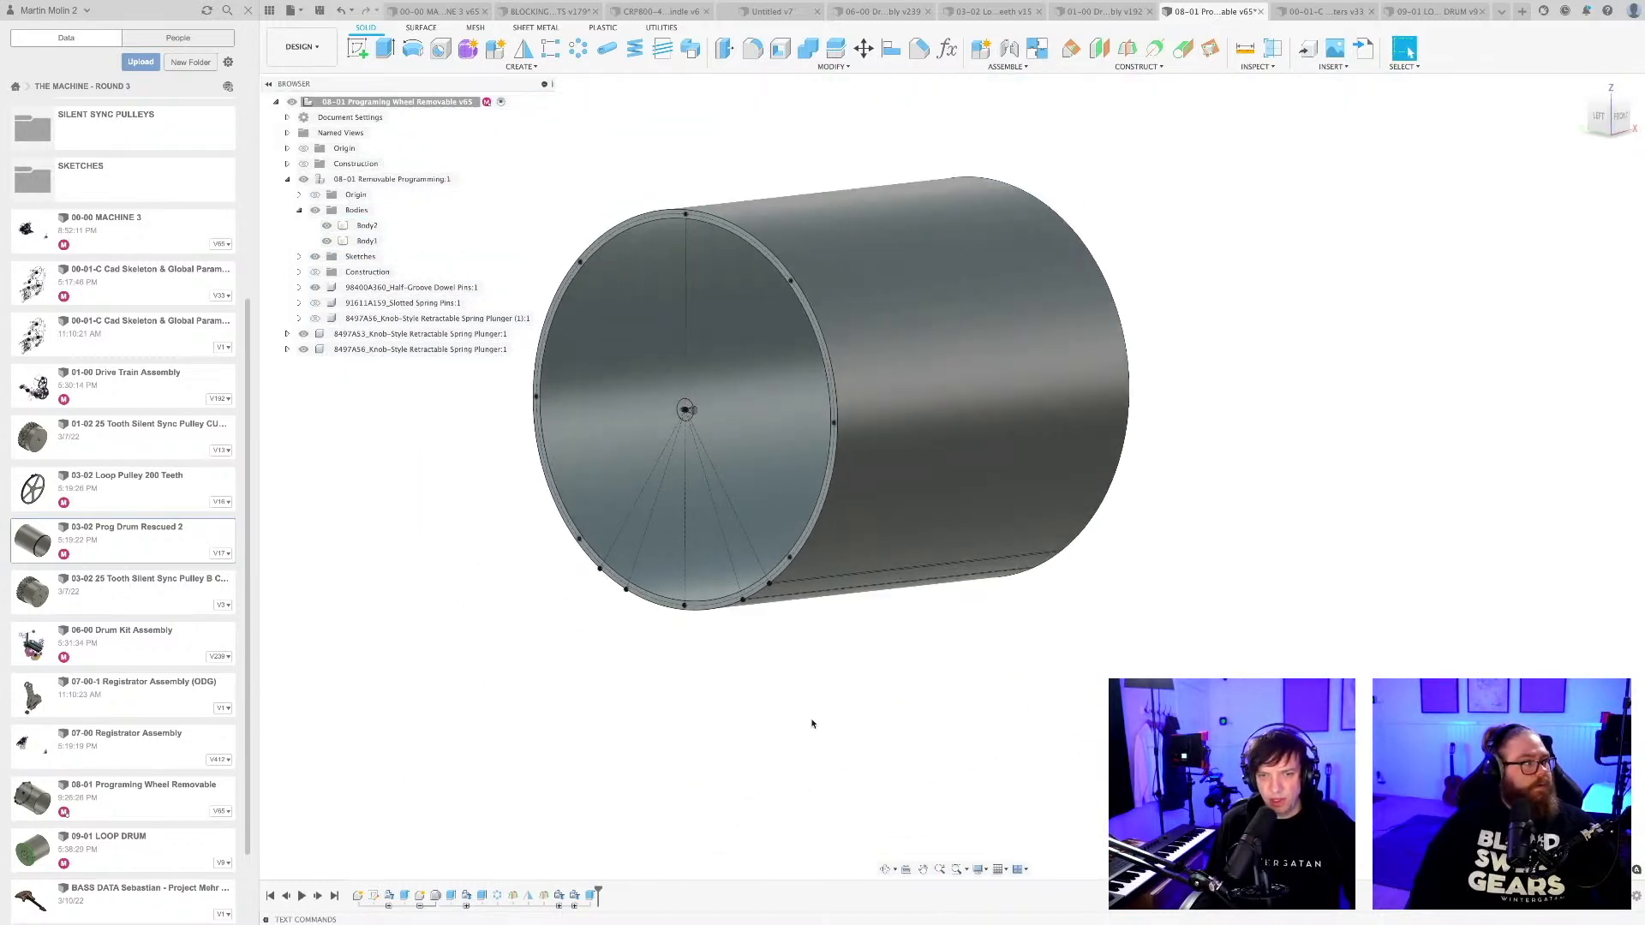
Save the design as a new version and roll the timeline back to just after the drum's base extrude.
{"action": "key", "text": "ctrl+s"}
{"action": "key", "text": "Return"}
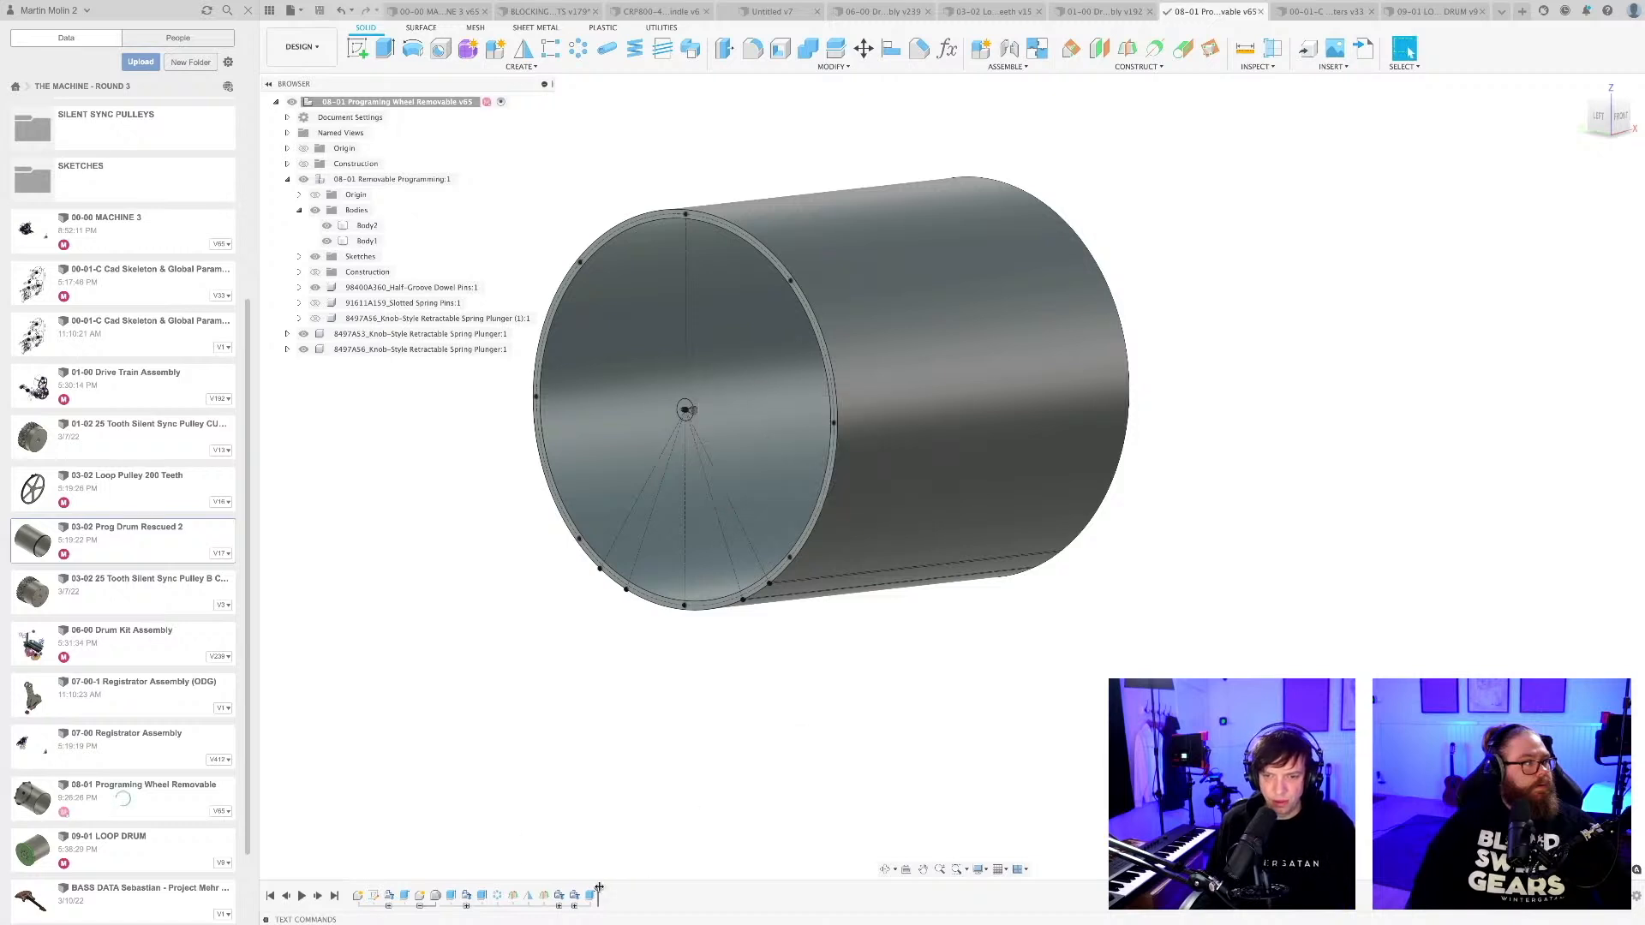
{"action": "left_click_drag", "start_coordinate": [598, 888], "coordinate": [412, 891]}
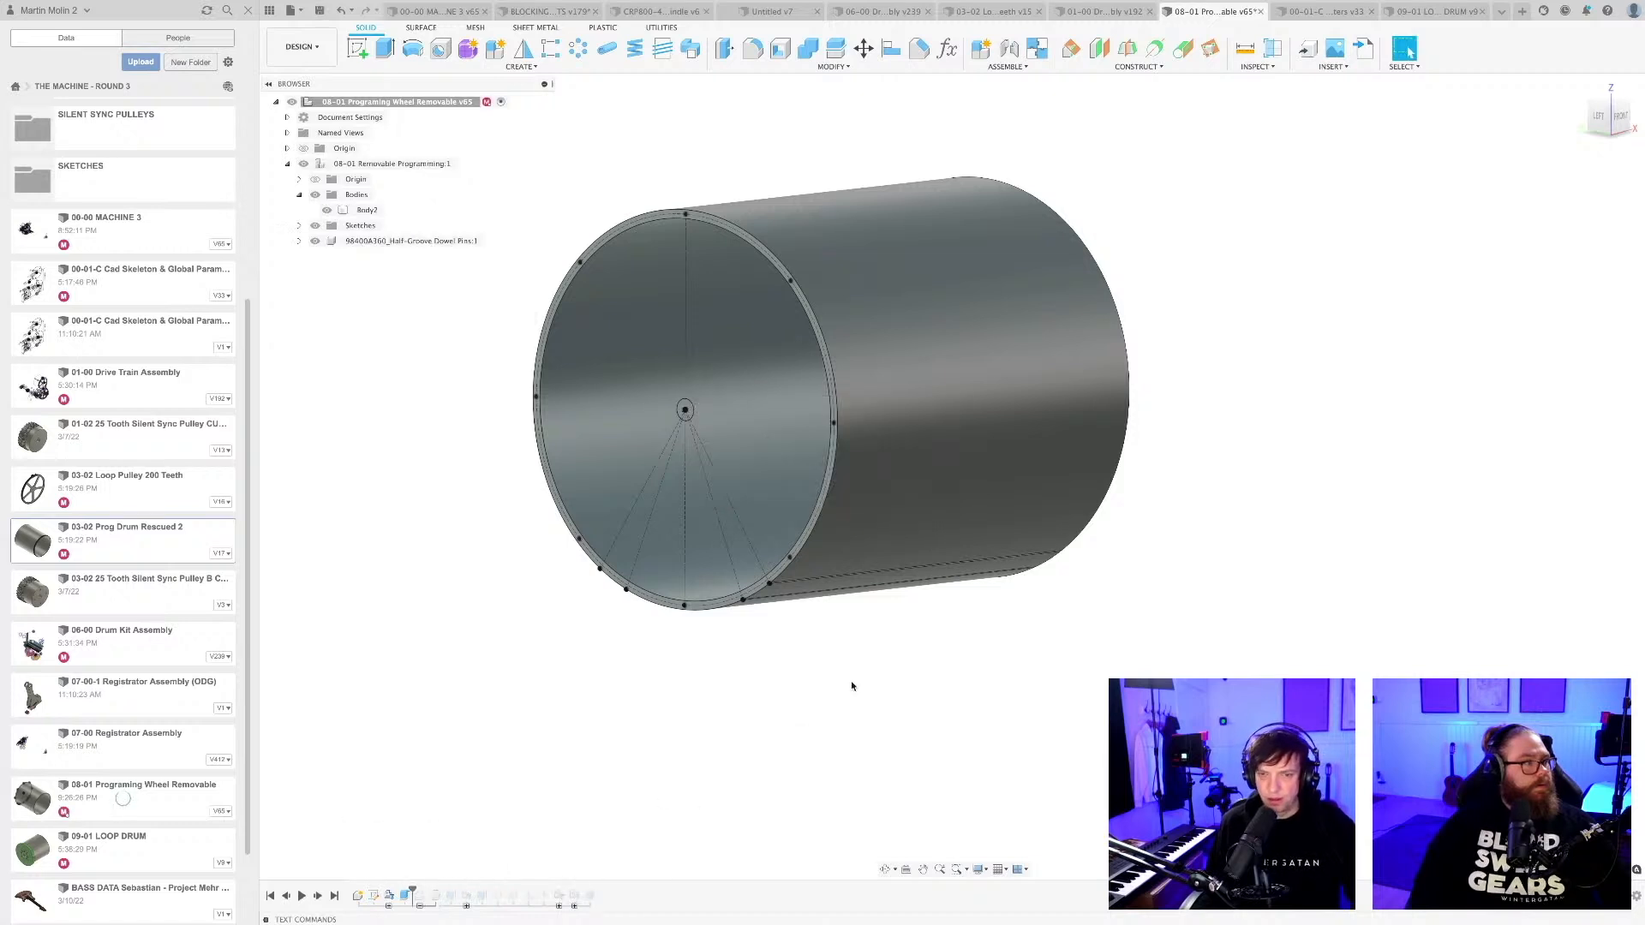
{"action": "middle_click_drag", "start_coordinate": [751, 774], "coordinate": [802, 685], "text": "shift"}
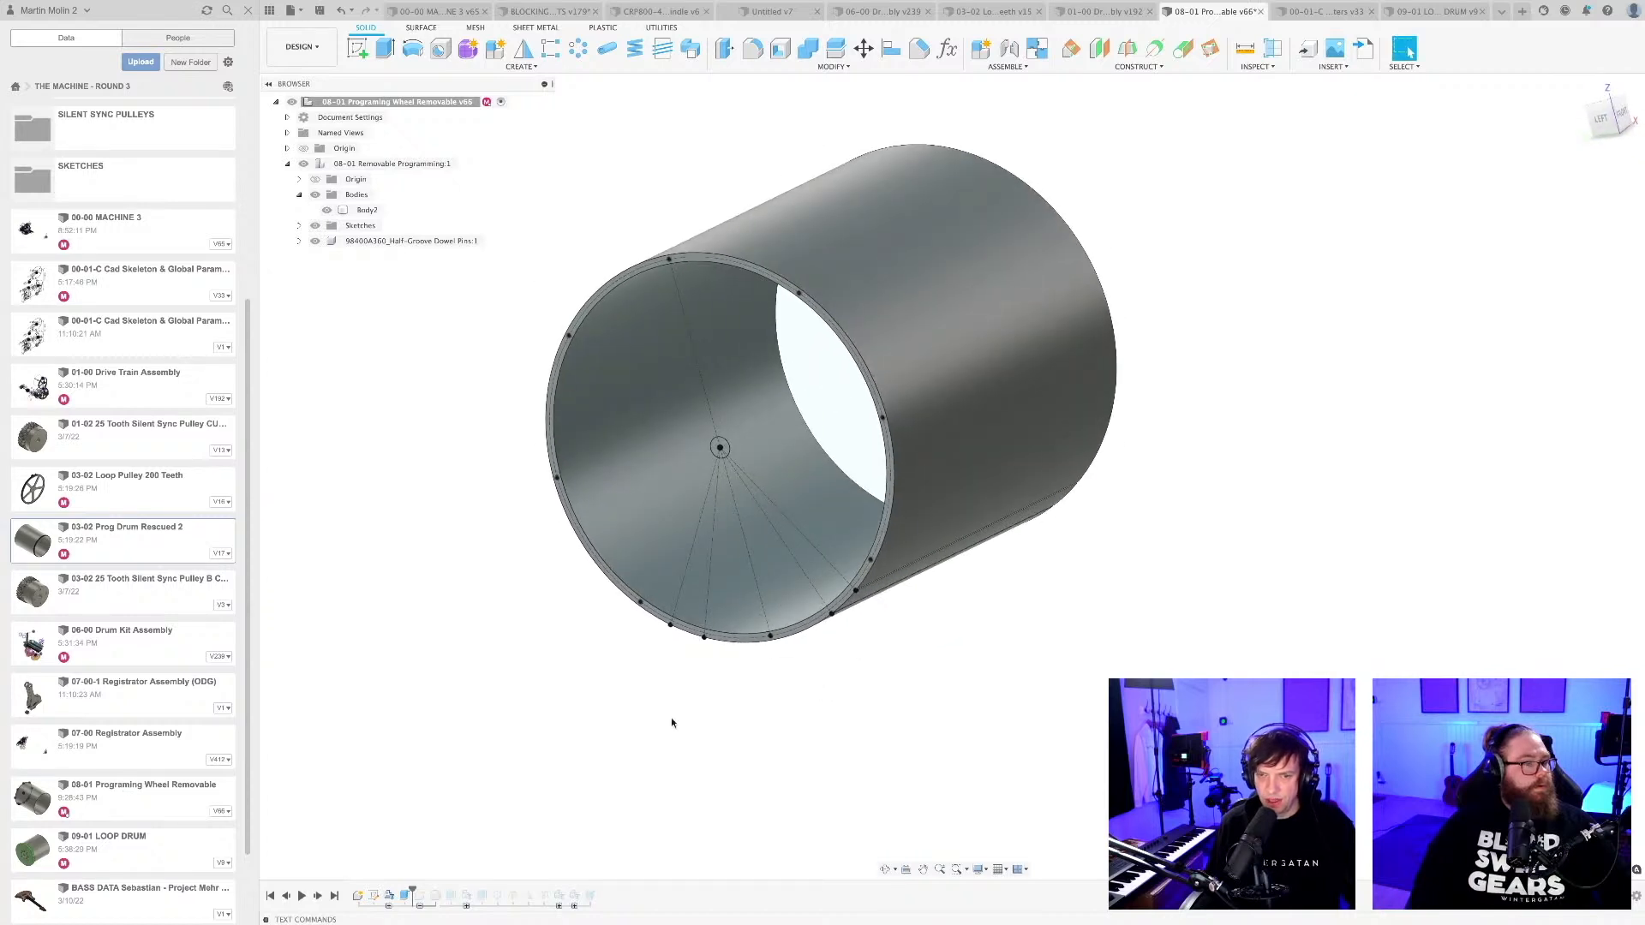
{"action": "mouse_move", "coordinate": [412, 891]}
{"action": "left_mouse_down"}
{"action": "mouse_move", "coordinate": [393, 893]}
{"action": "mouse_move", "coordinate": [424, 884]}
{"action": "left_mouse_up"}
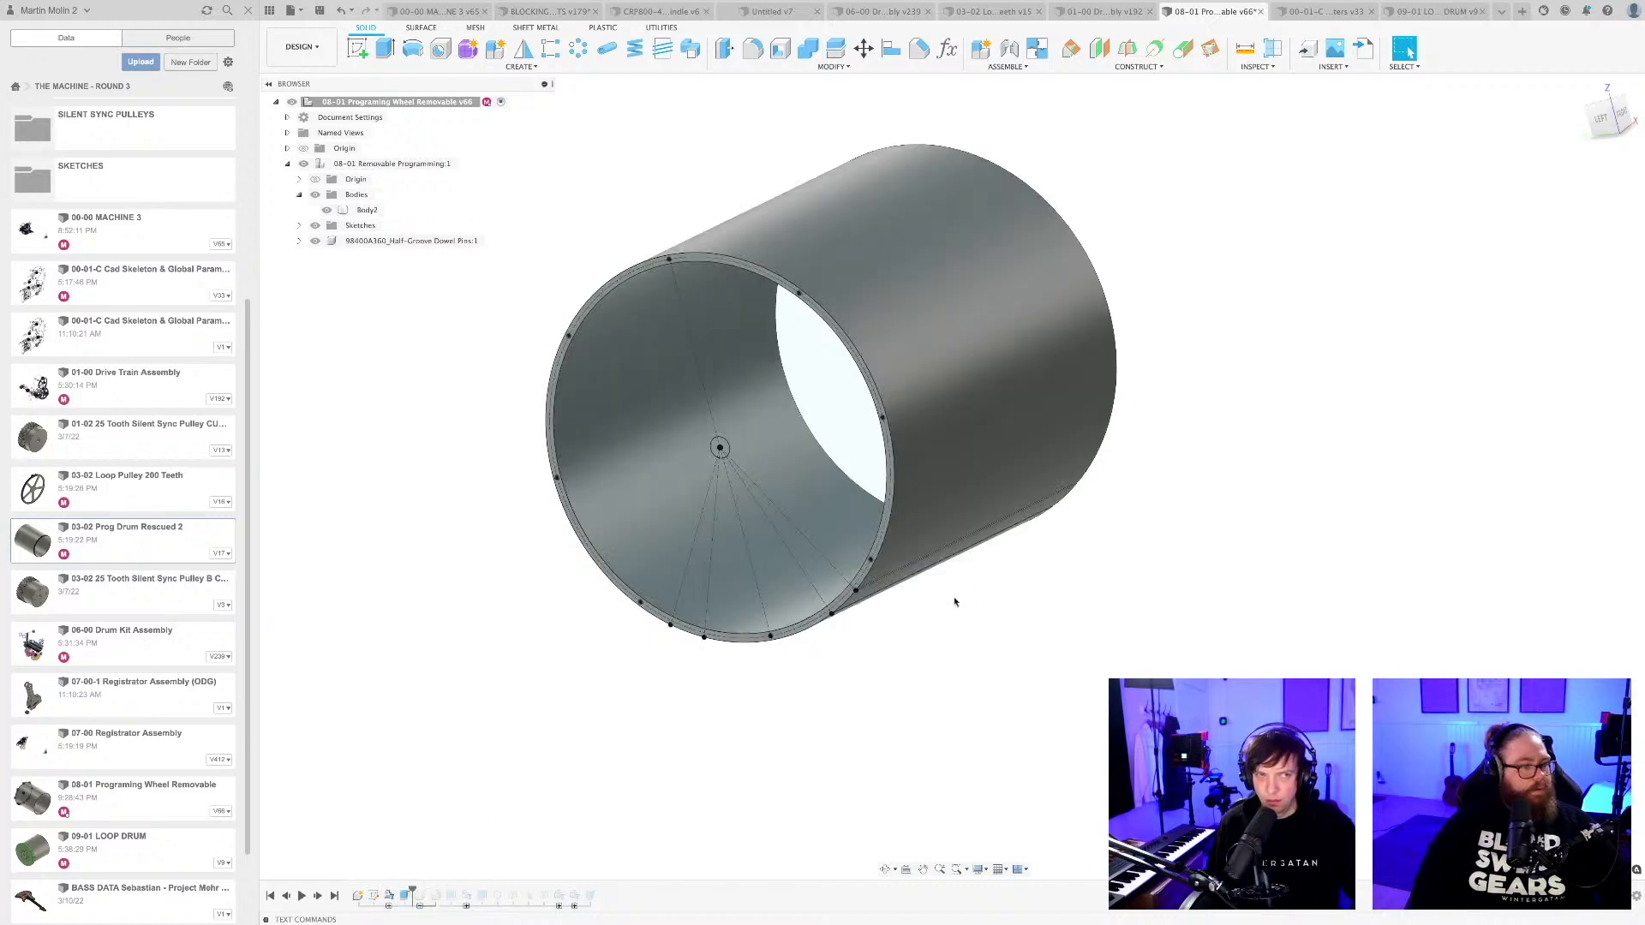
Edit the drum's 1000 mm base extrude and add the two edge pin-hole profiles on the lower right of the rim.
{"action": "middle_click_drag", "start_coordinate": [955, 603], "coordinate": [931, 628], "text": "shift"}
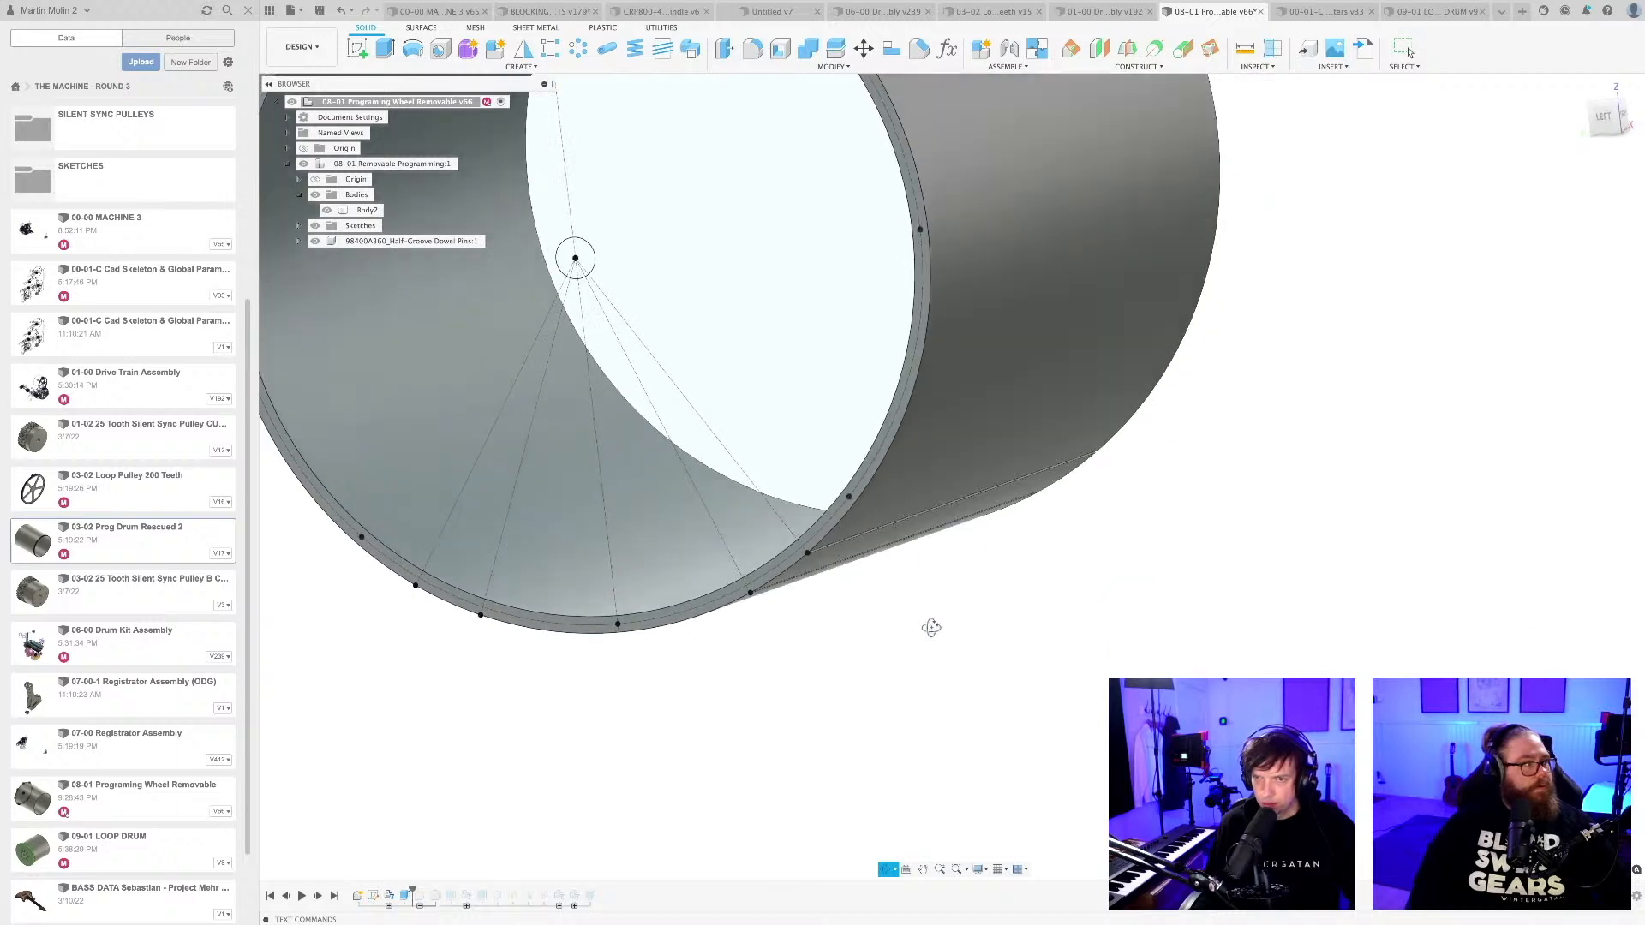
{"action": "scroll", "coordinate": [921, 628], "scroll_direction": "down", "scroll_amount": 4}
{"action": "middle_click_drag", "start_coordinate": [827, 694], "coordinate": [902, 696]}
{"action": "right_click", "coordinate": [404, 899]}
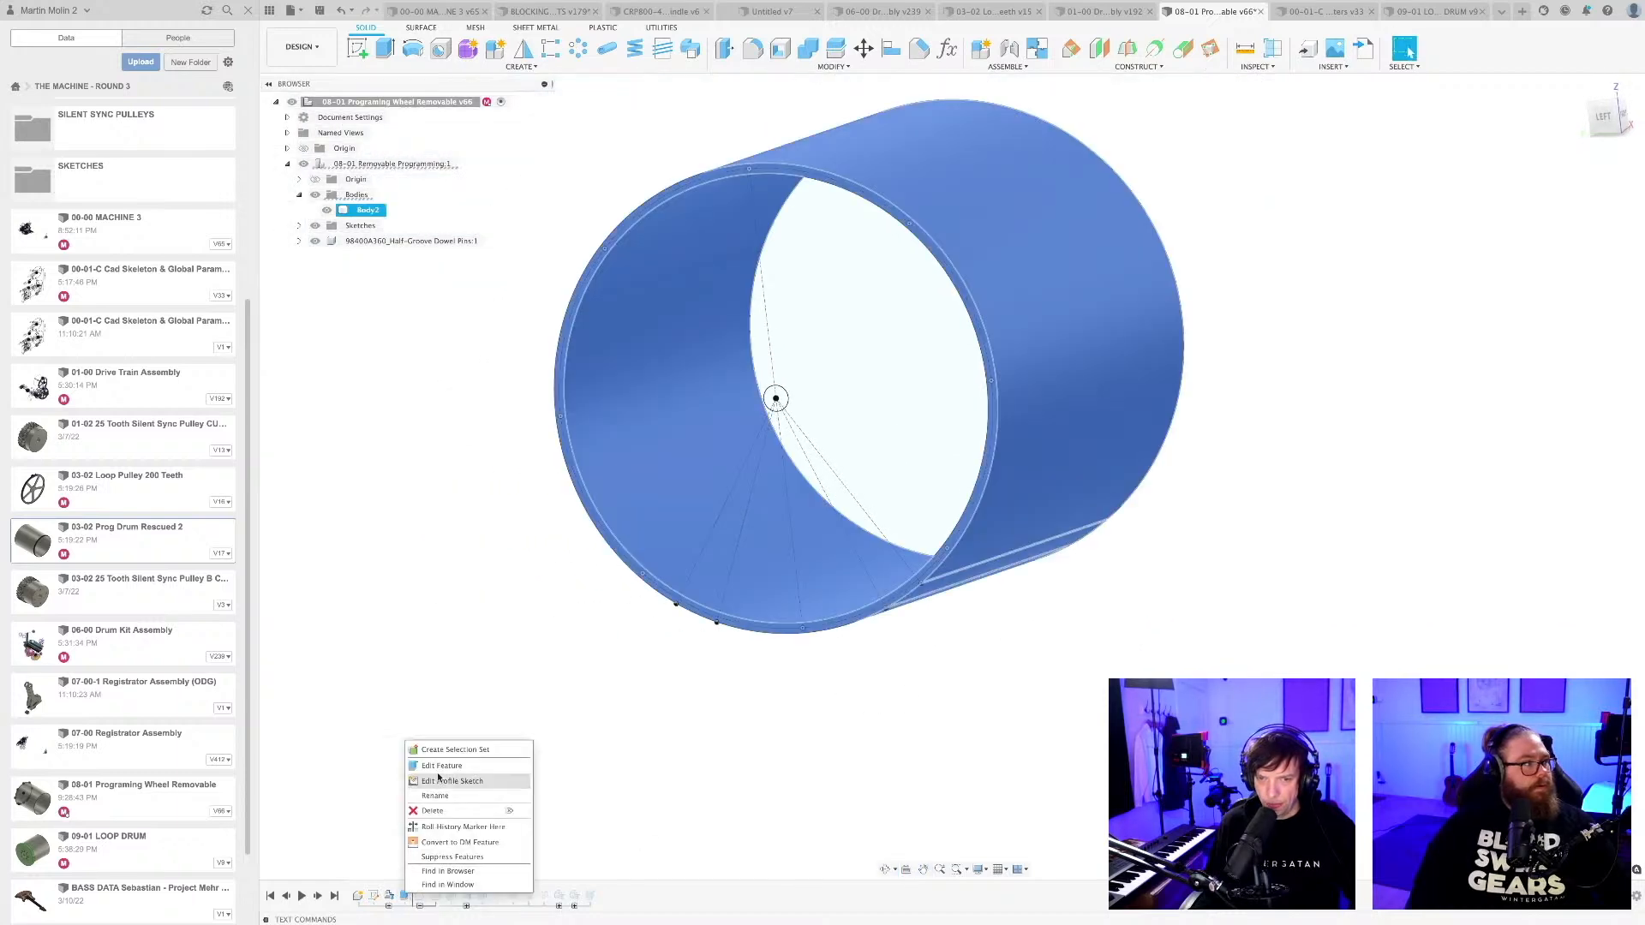
{"action": "left_click", "coordinate": [437, 768]}
{"action": "scroll", "coordinate": [942, 583], "scroll_direction": "up", "scroll_amount": 10}
{"action": "scroll", "coordinate": [848, 591], "scroll_direction": "up", "scroll_amount": 3}
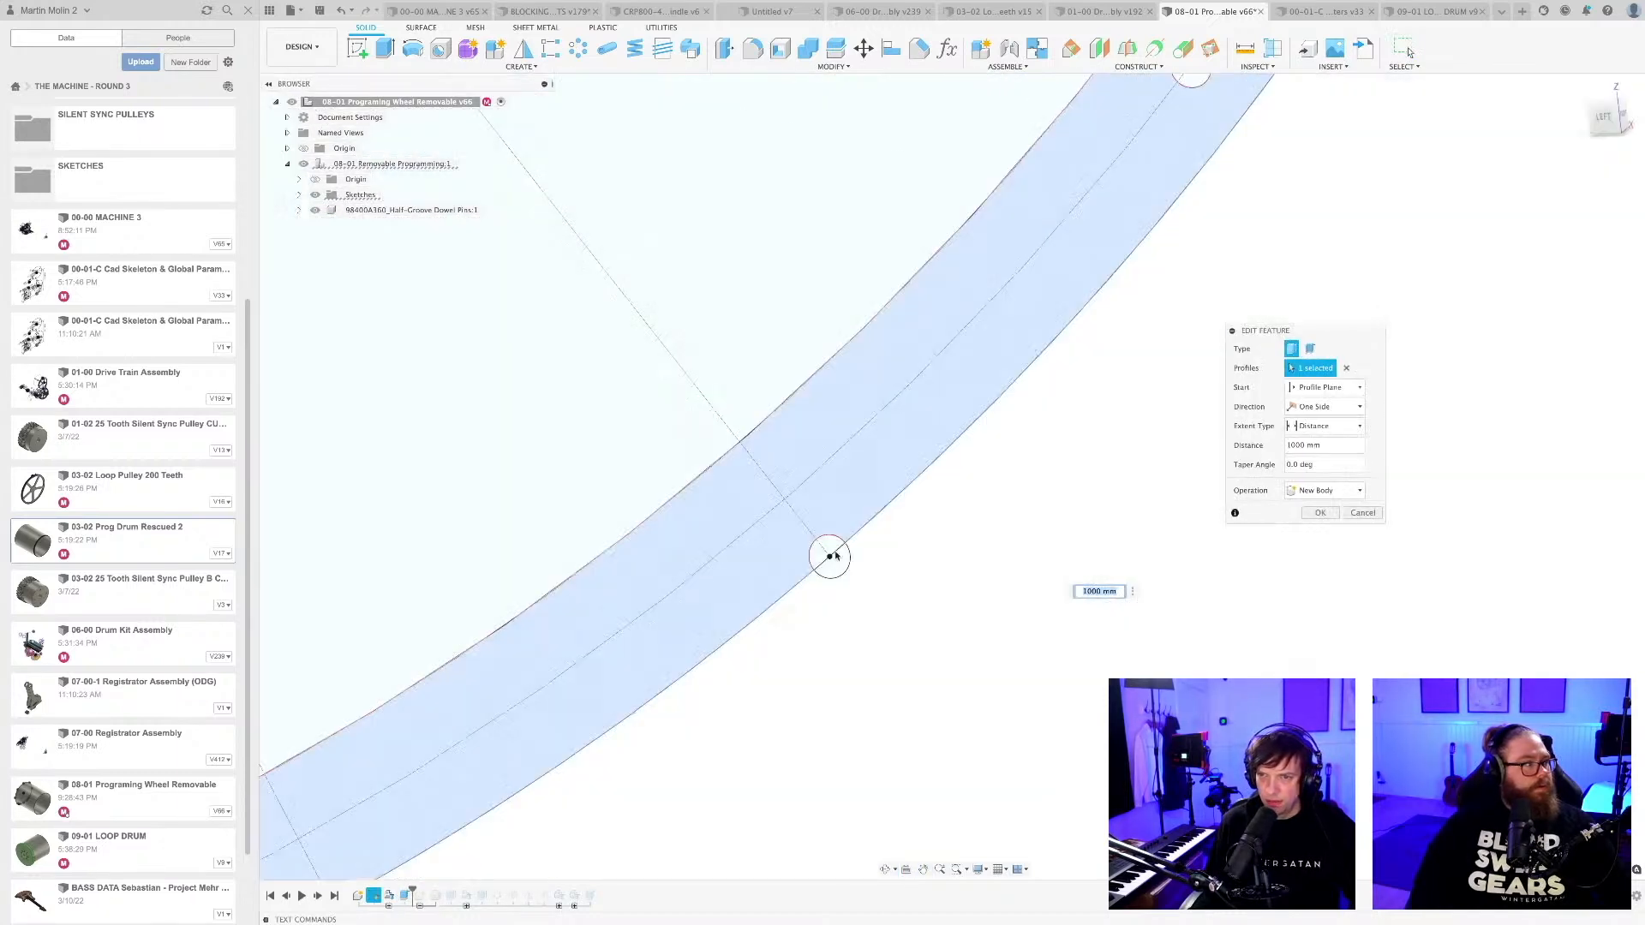
{"action": "left_click", "coordinate": [822, 550]}
{"action": "scroll", "coordinate": [848, 613], "scroll_direction": "down", "scroll_amount": 3}
{"action": "middle_click_drag", "start_coordinate": [591, 817], "coordinate": [763, 609]}
{"action": "scroll", "coordinate": [764, 609], "scroll_direction": "up", "scroll_amount": 3}
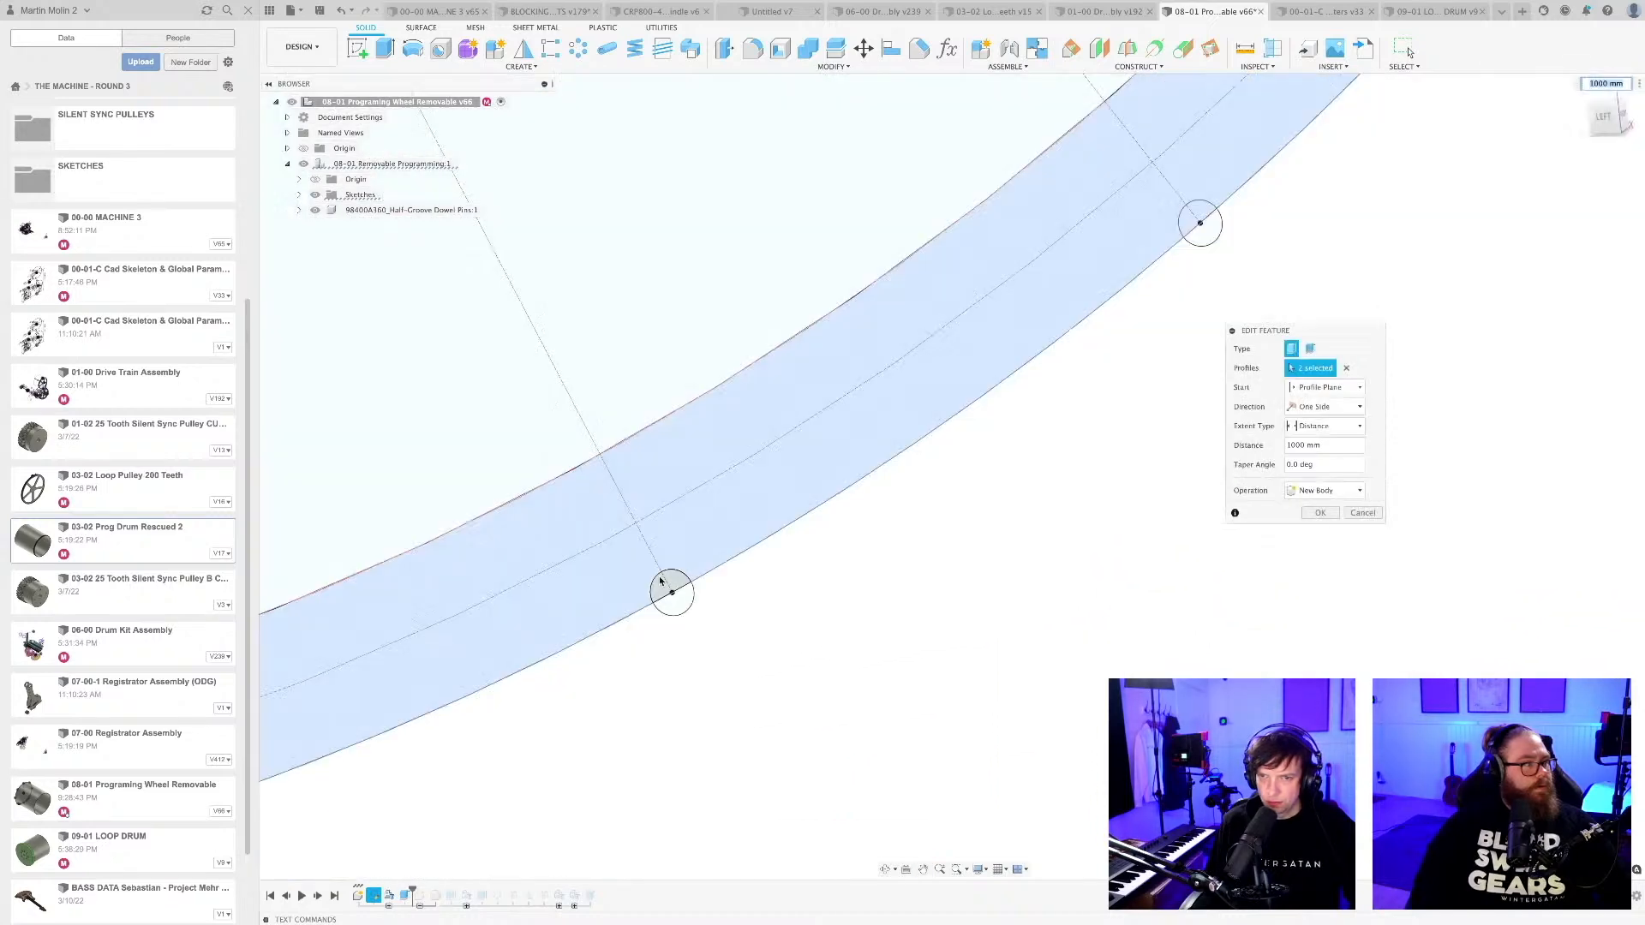
{"action": "left_click", "coordinate": [675, 581]}
Add the two edge pin-hole profiles on the lower left of the rim to the base extrude and apply the edit.
{"action": "scroll", "coordinate": [797, 647], "scroll_direction": "down", "scroll_amount": 3}
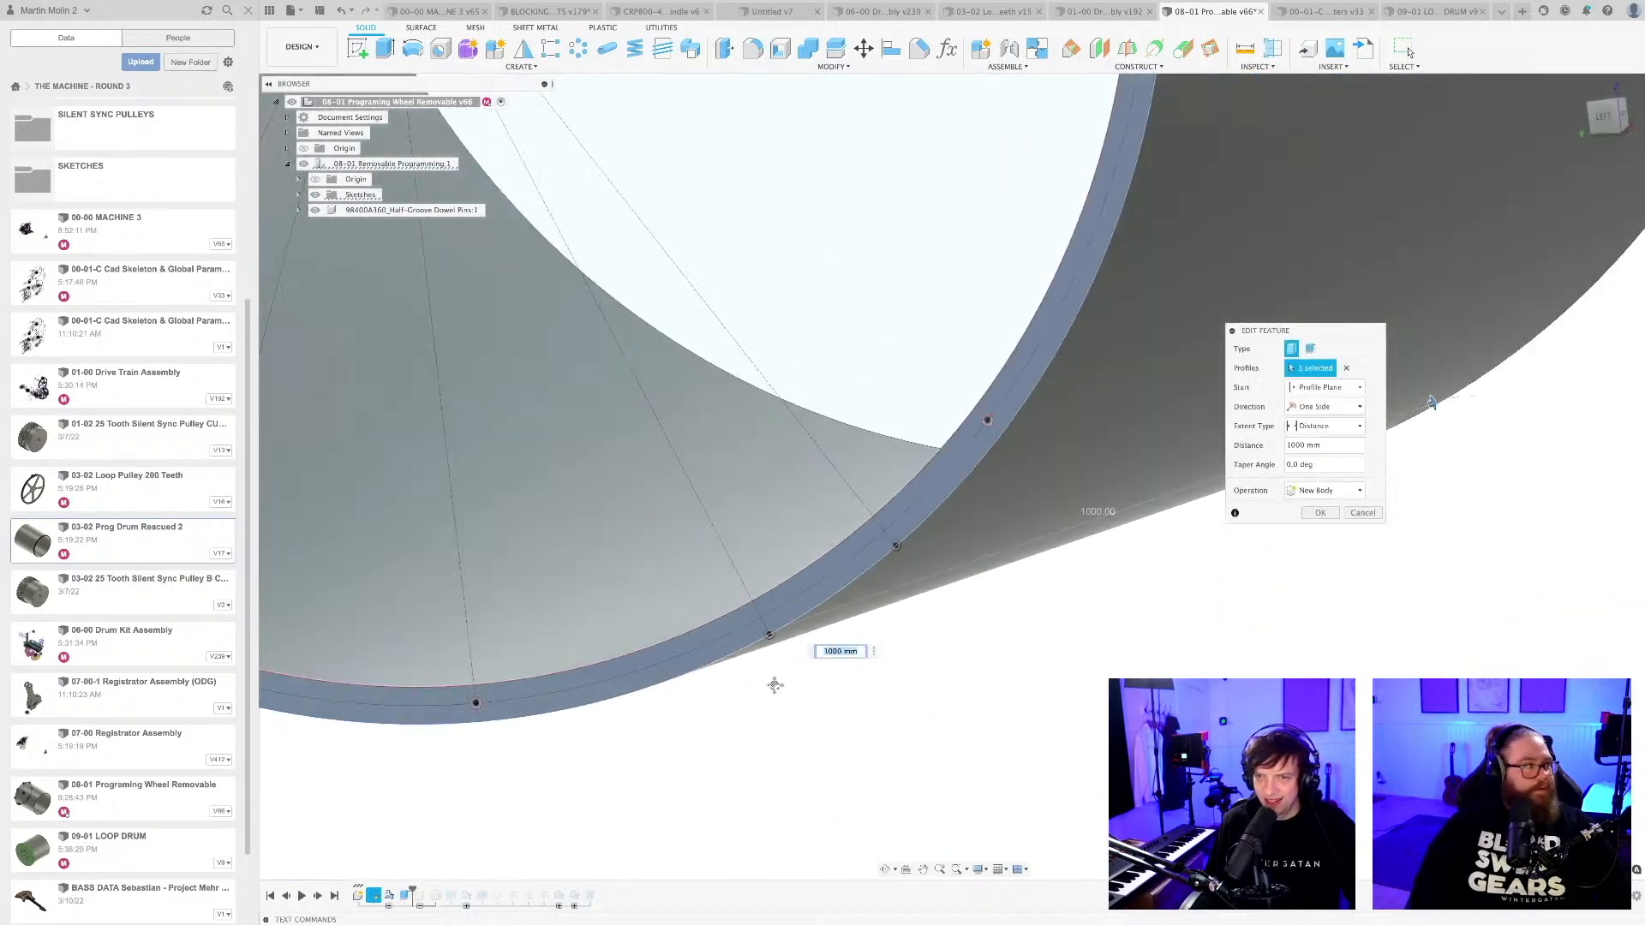
{"action": "middle_click_drag", "start_coordinate": [775, 685], "coordinate": [1079, 624]}
{"action": "scroll", "coordinate": [1079, 625], "scroll_direction": "down", "scroll_amount": 3}
{"action": "middle_click_drag", "start_coordinate": [907, 653], "coordinate": [973, 665], "text": "shift"}
{"action": "middle_click_drag", "start_coordinate": [696, 672], "coordinate": [750, 680]}
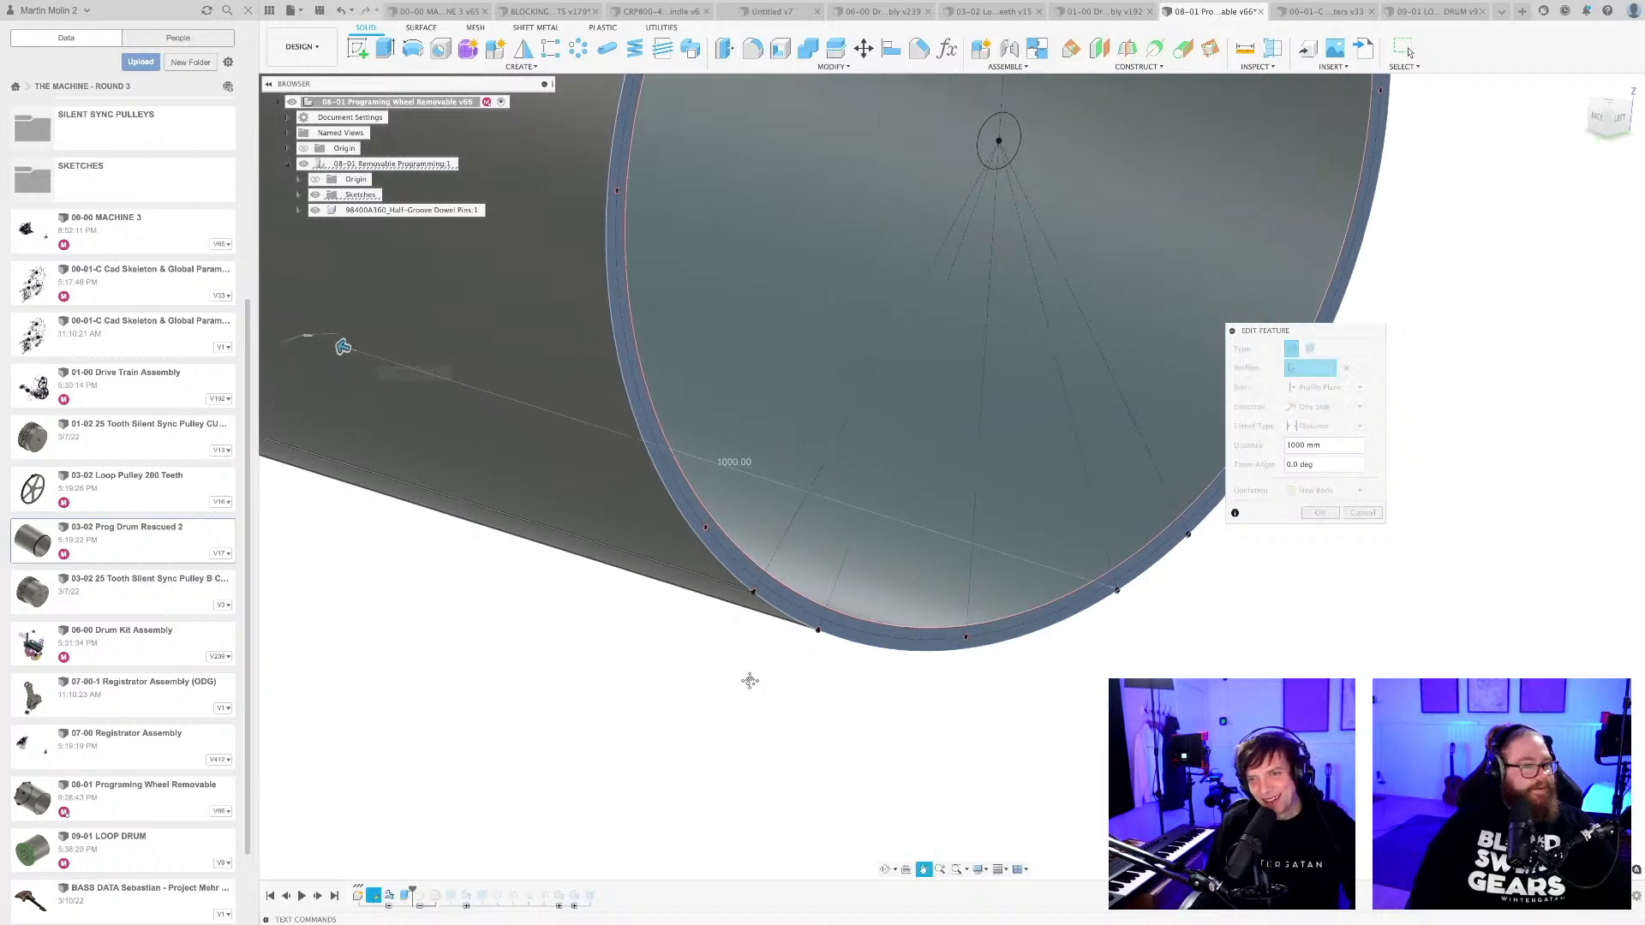
{"action": "scroll", "coordinate": [685, 463], "scroll_direction": "up", "scroll_amount": 6}
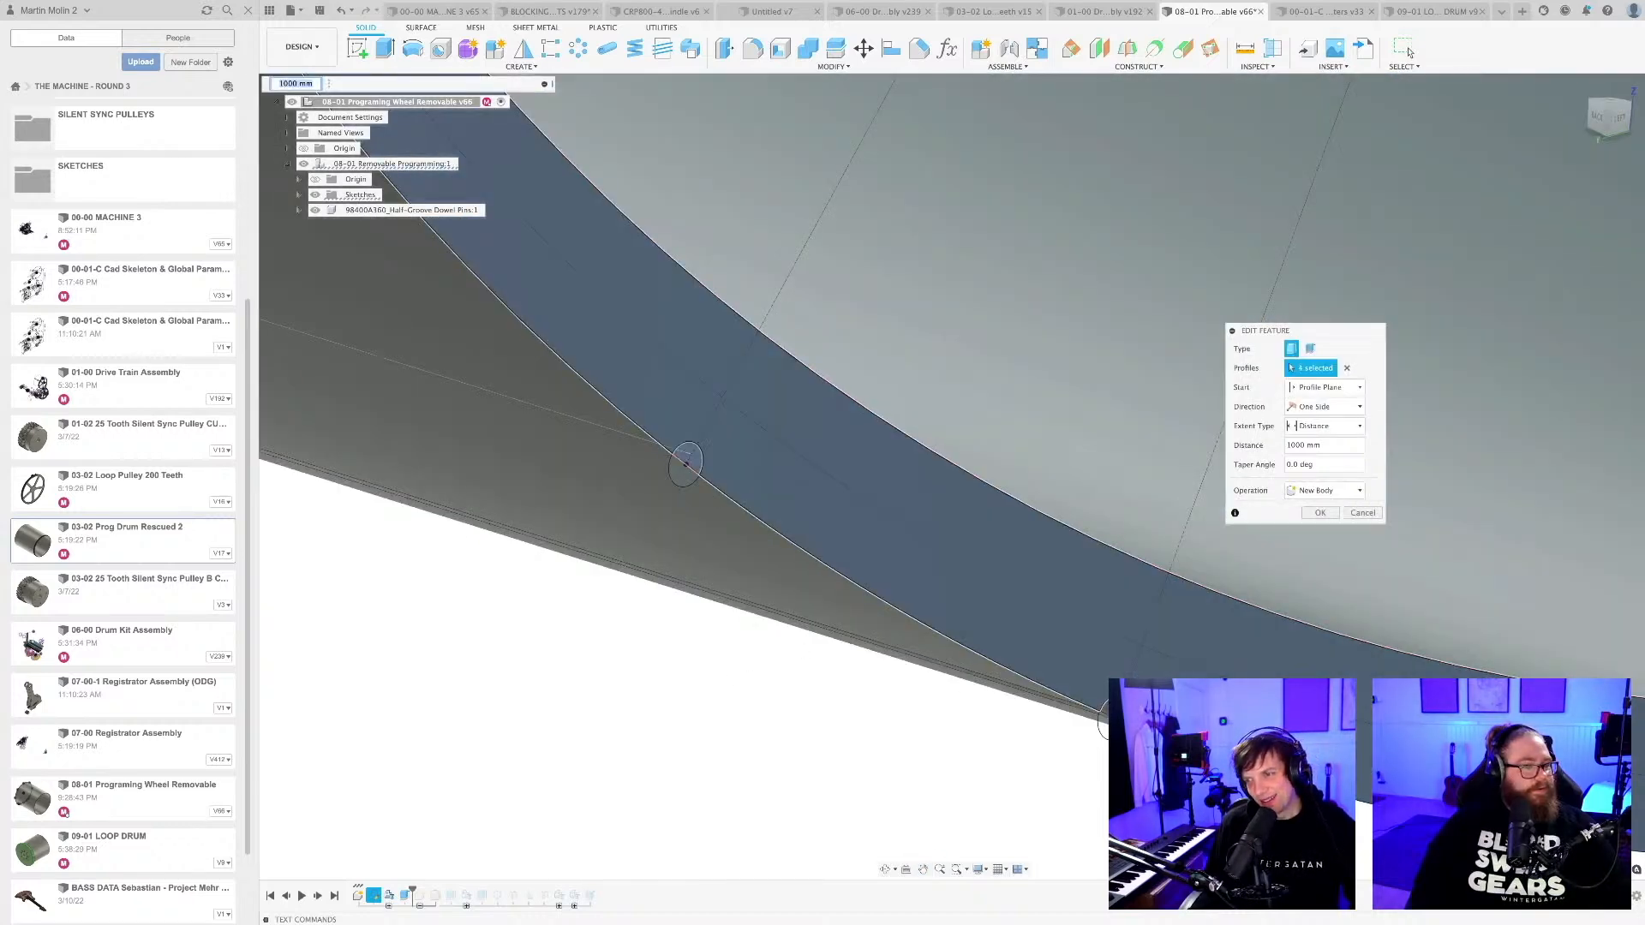
{"action": "scroll", "coordinate": [899, 681], "scroll_direction": "down", "scroll_amount": 6}
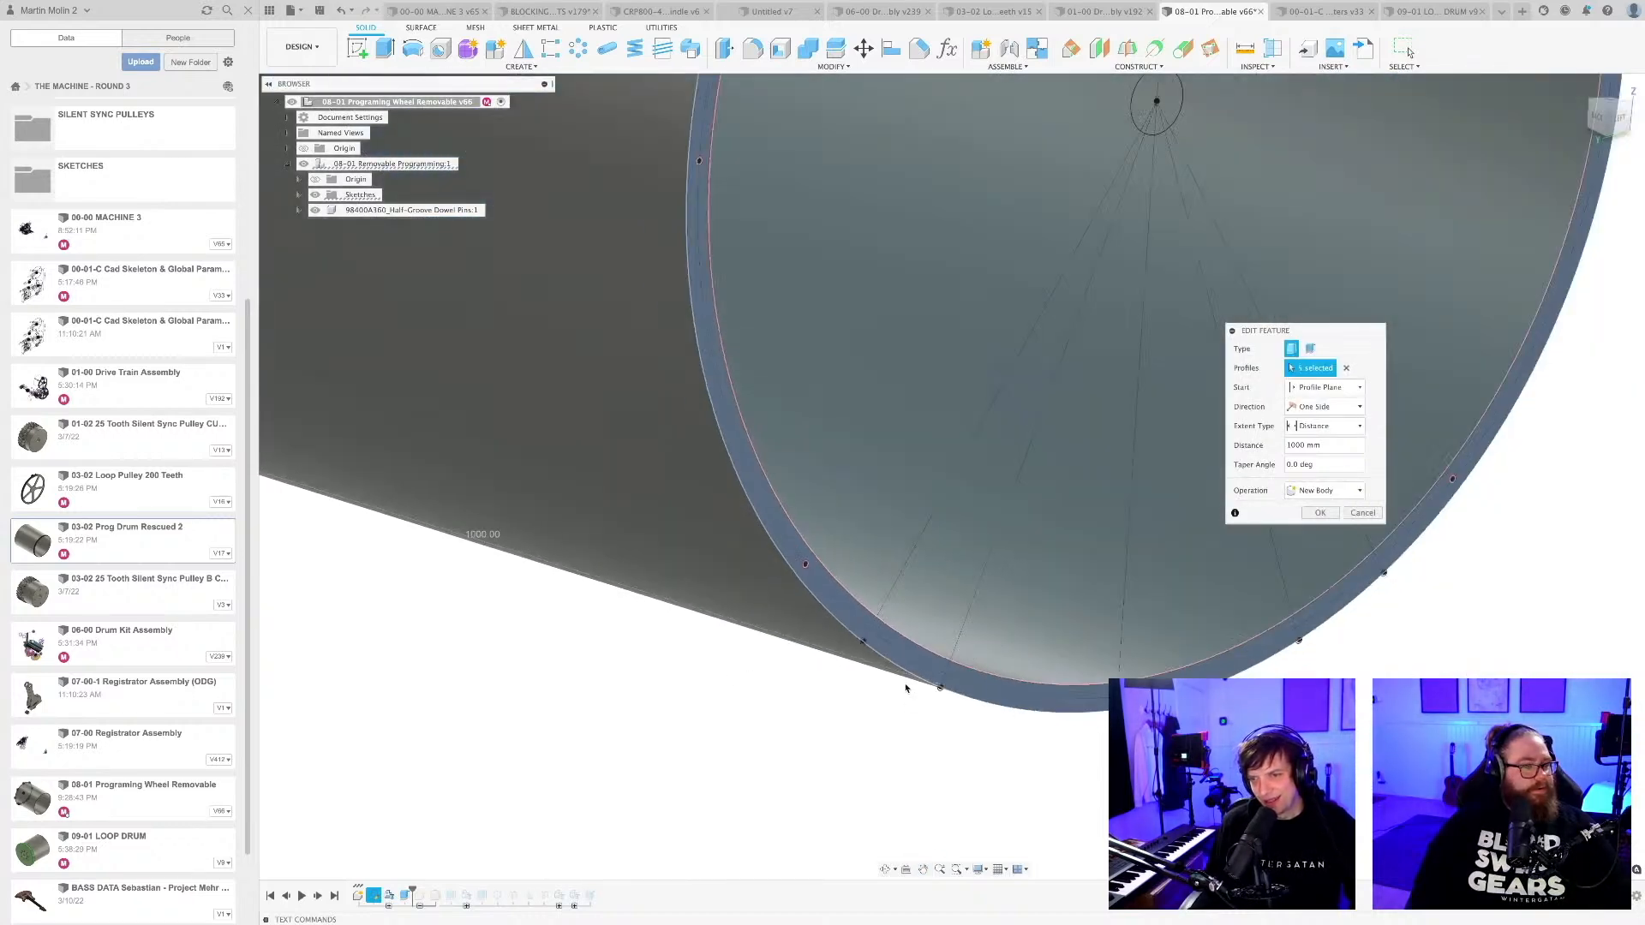
{"action": "left_click", "coordinate": [1321, 513]}
Roll the timeline forward to the end of the history and check the last pin-hole cut around the drum's lower rim.
{"action": "scroll", "coordinate": [904, 758], "scroll_direction": "down", "scroll_amount": 3}
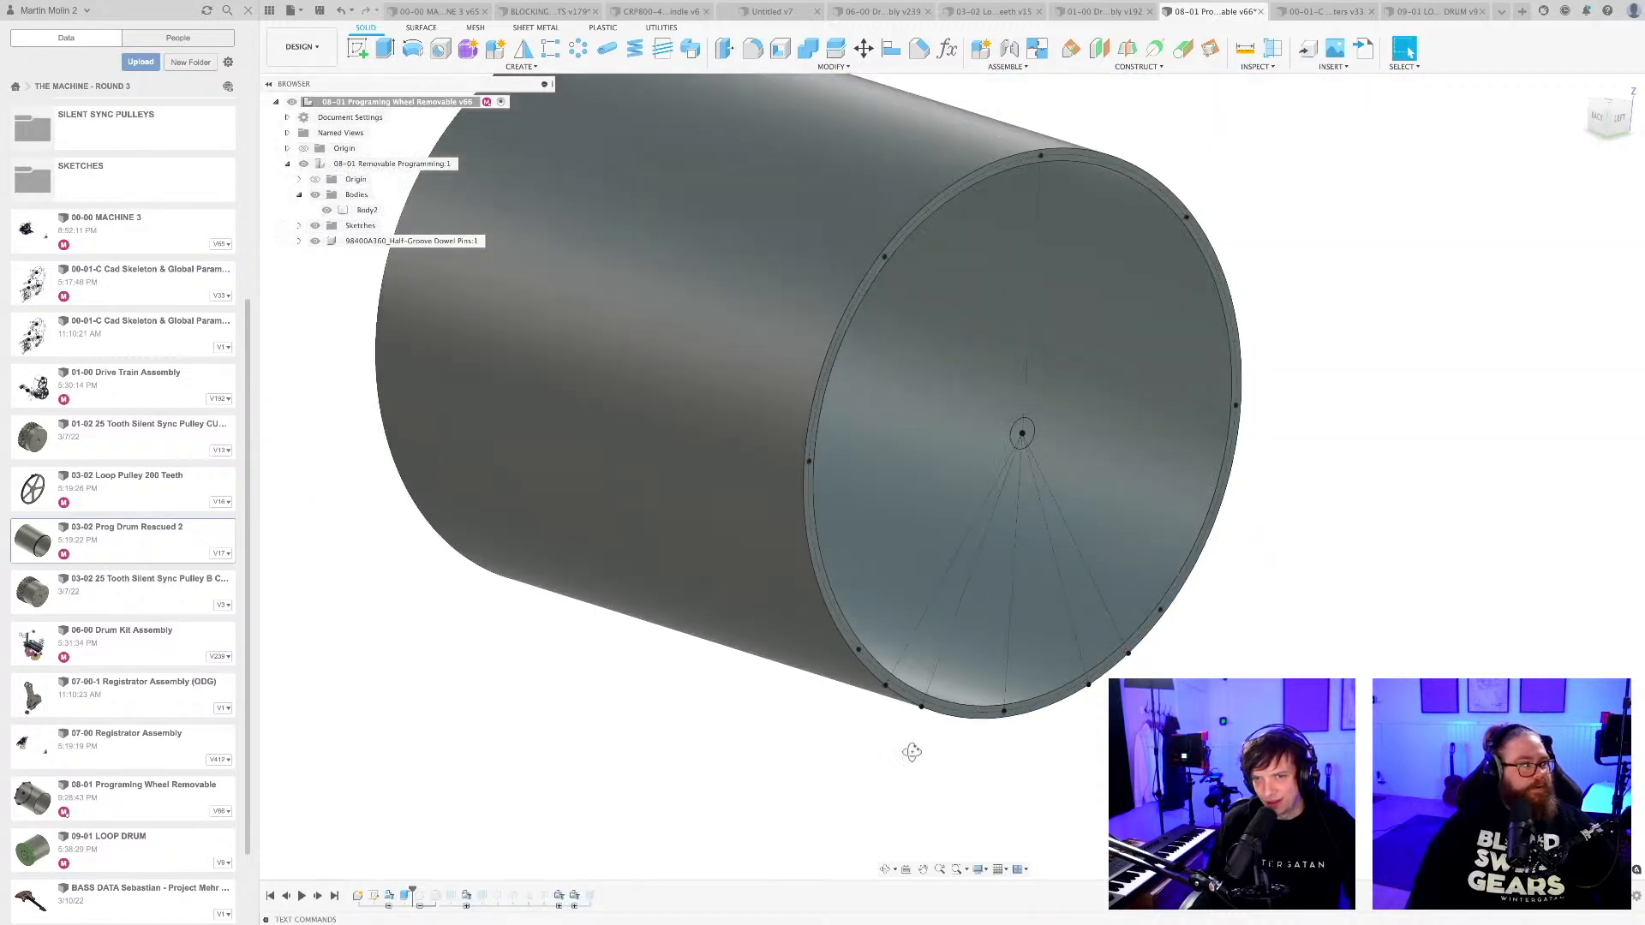
{"action": "mouse_move", "coordinate": [911, 753]}
{"action": "middle_mouse_down", "text": "shift"}
{"action": "mouse_move", "coordinate": [914, 719]}
{"action": "mouse_move", "coordinate": [913, 746]}
{"action": "middle_mouse_up", "text": "shift"}
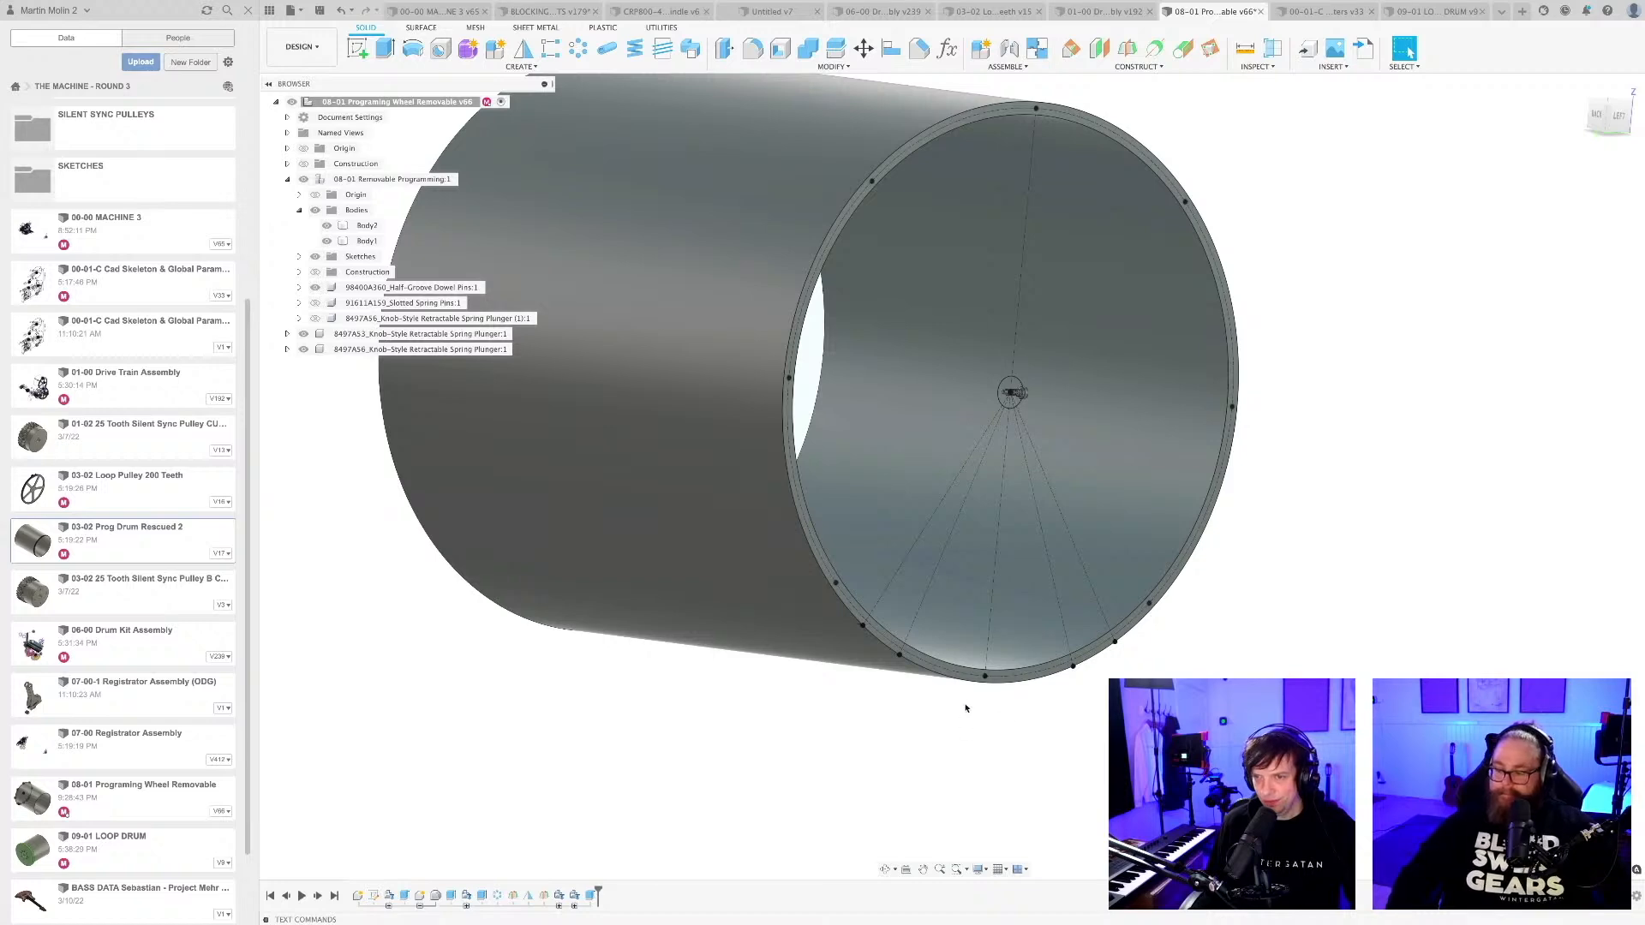
{"action": "scroll", "coordinate": [913, 666], "scroll_direction": "up", "scroll_amount": 8}
{"action": "mouse_move", "coordinate": [906, 754]}
{"action": "middle_mouse_down", "text": "shift"}
{"action": "mouse_move", "coordinate": [896, 689]}
{"action": "mouse_move", "coordinate": [894, 728]}
{"action": "middle_mouse_up", "text": "shift"}
{"action": "scroll", "coordinate": [887, 617], "scroll_direction": "up", "scroll_amount": 7}
{"action": "middle_click_drag", "start_coordinate": [869, 604], "coordinate": [920, 548]}
{"action": "scroll", "coordinate": [918, 562], "scroll_direction": "down", "scroll_amount": 7}
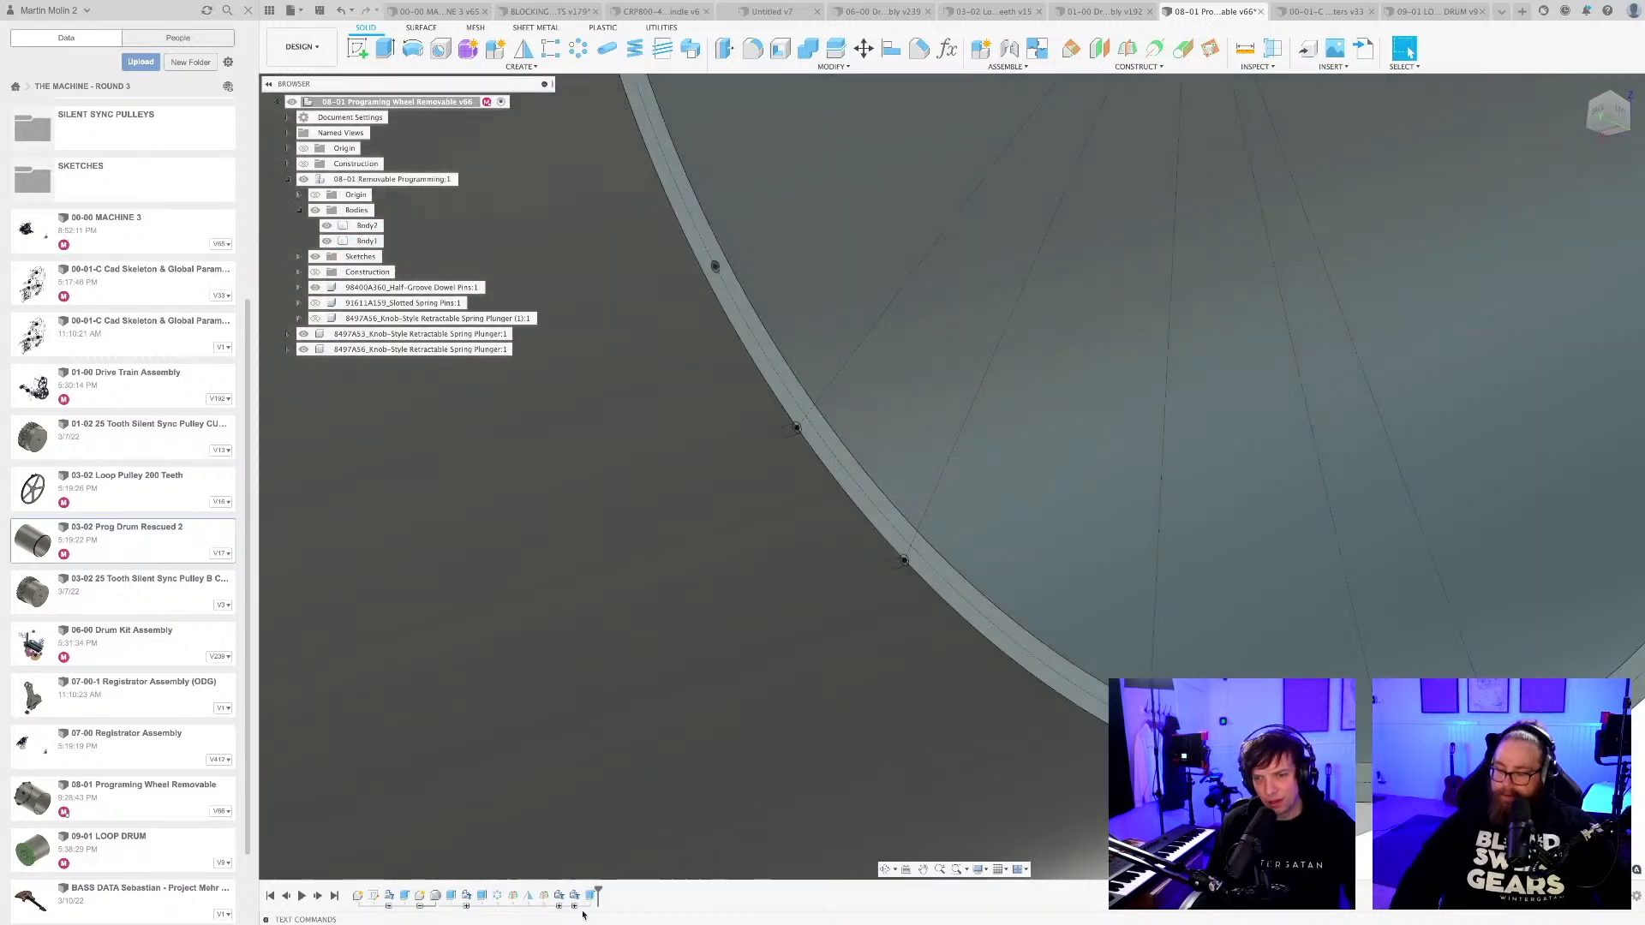
{"action": "left_click", "coordinate": [590, 897]}
{"action": "scroll", "coordinate": [785, 722], "scroll_direction": "down", "scroll_amount": 10}
{"action": "middle_click_drag", "start_coordinate": [804, 743], "coordinate": [884, 464], "text": "shift"}
{"action": "key", "text": "Escape"}
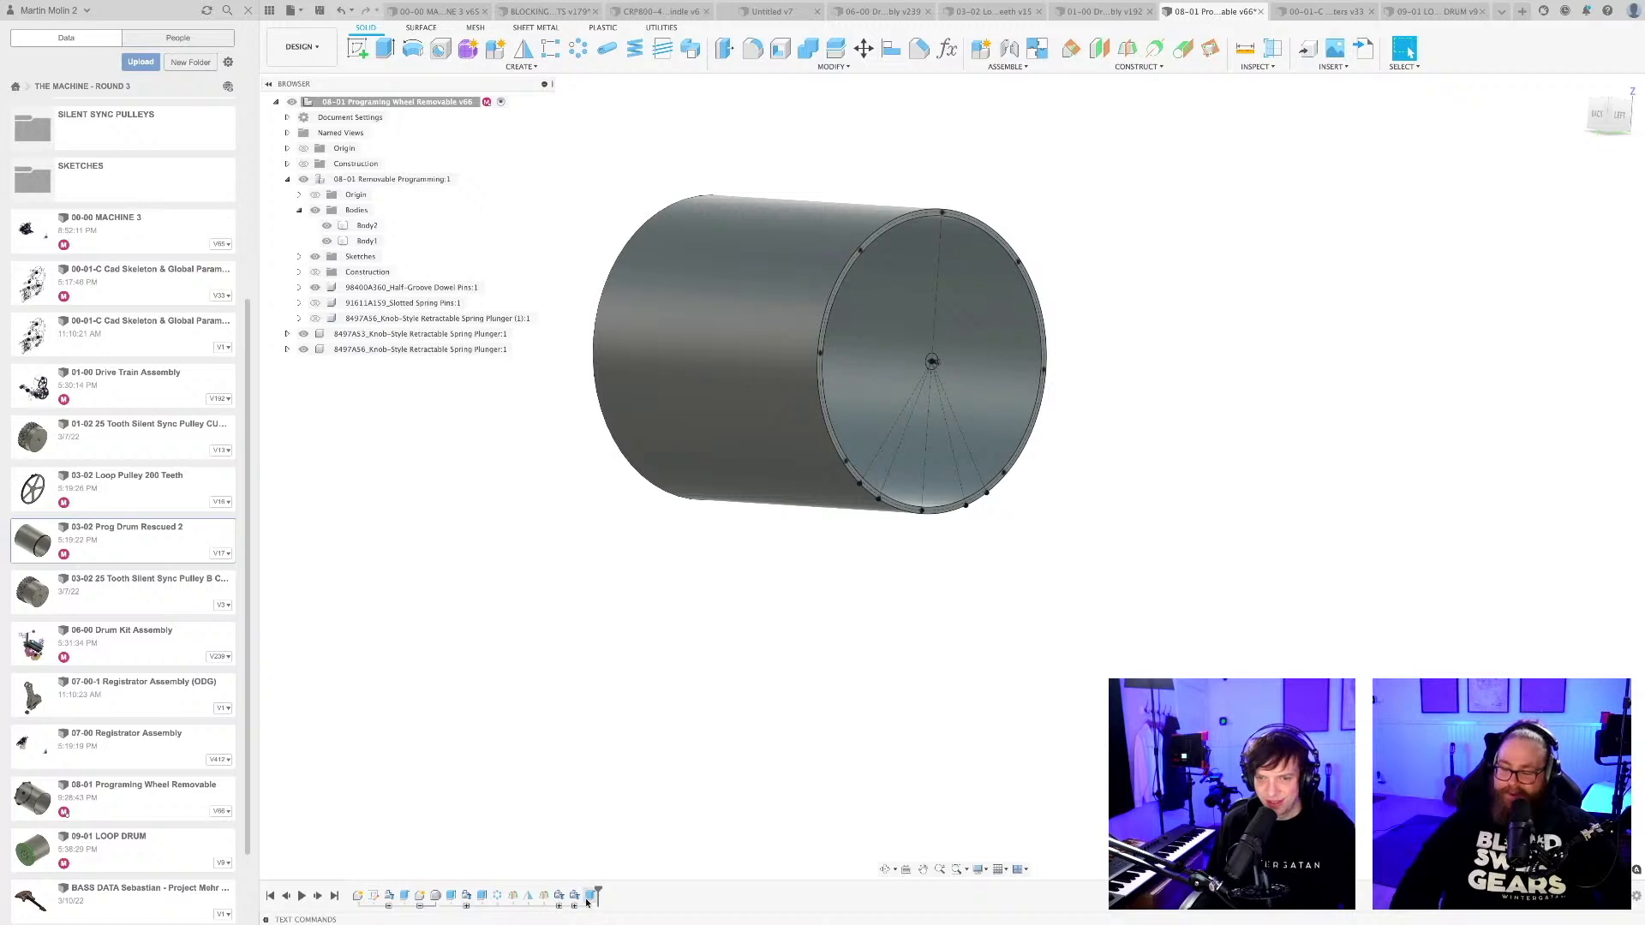
Save the design as a new version and focus on the pin holes along the drum's lower rim.
{"action": "middle_click_drag", "start_coordinate": [976, 580], "coordinate": [869, 575], "text": "shift"}
{"action": "key", "text": "Return"}
{"action": "scroll", "coordinate": [869, 570], "scroll_direction": "up", "scroll_amount": 5}
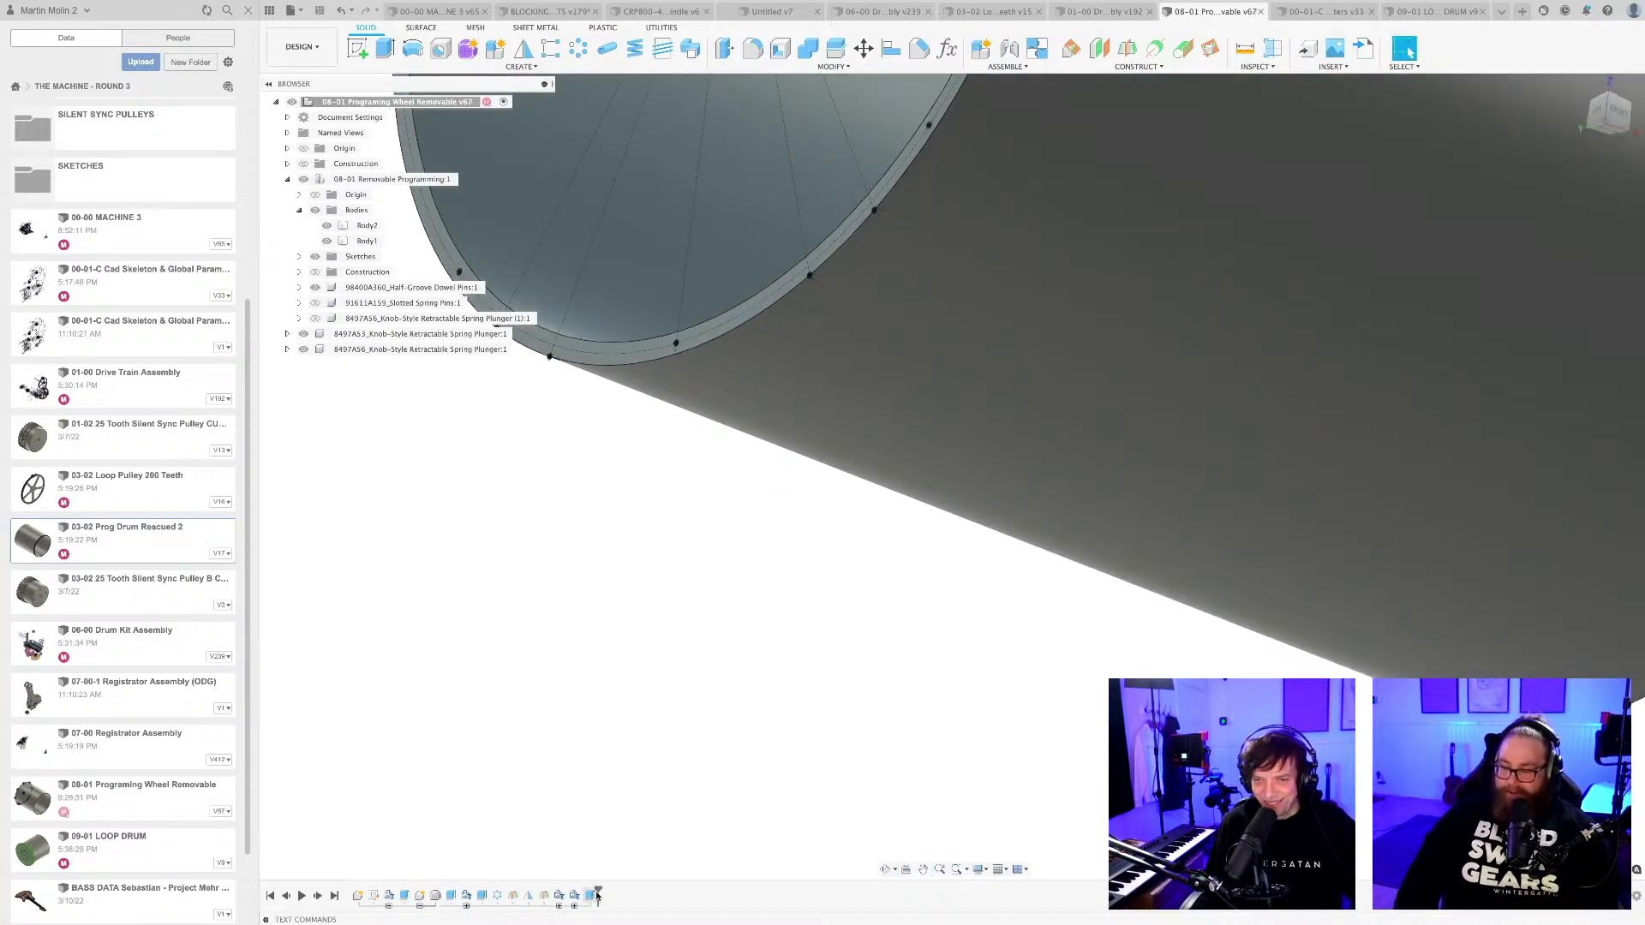
Edit the last pin-hole extrude, try the Join operation, and return it to Cut.
{"action": "mouse_move", "coordinate": [555, 891]}
{"action": "left_mouse_down"}
{"action": "mouse_move", "coordinate": [538, 889]}
{"action": "mouse_move", "coordinate": [595, 896]}
{"action": "left_mouse_up"}
{"action": "right_click", "coordinate": [593, 896]}
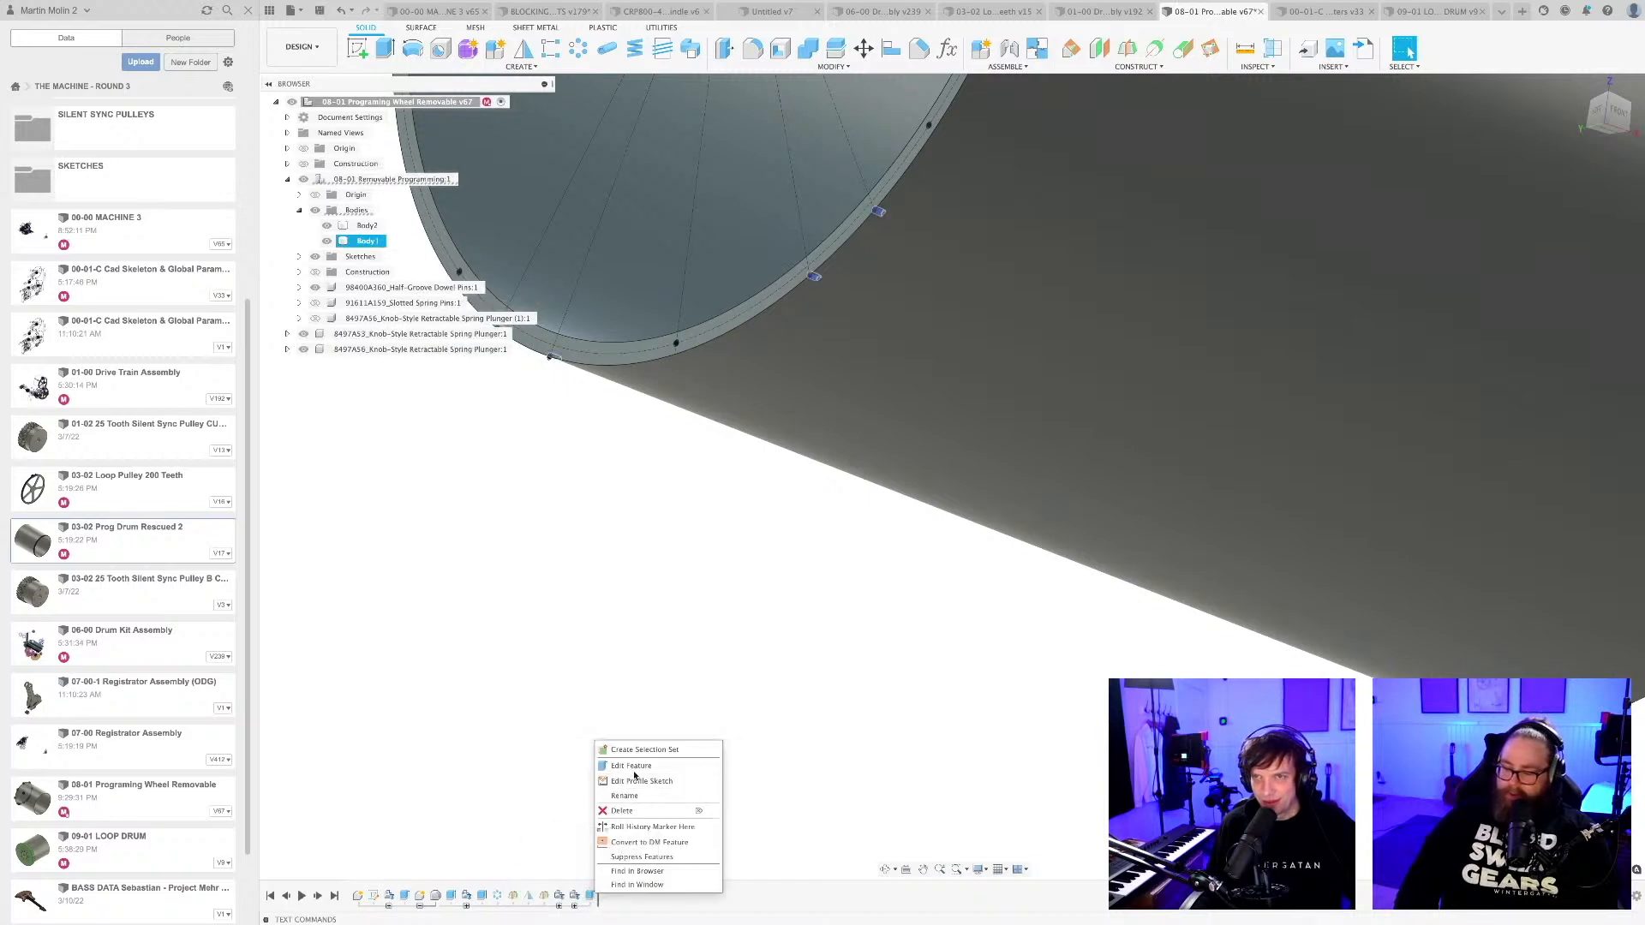
{"action": "left_click", "coordinate": [632, 766]}
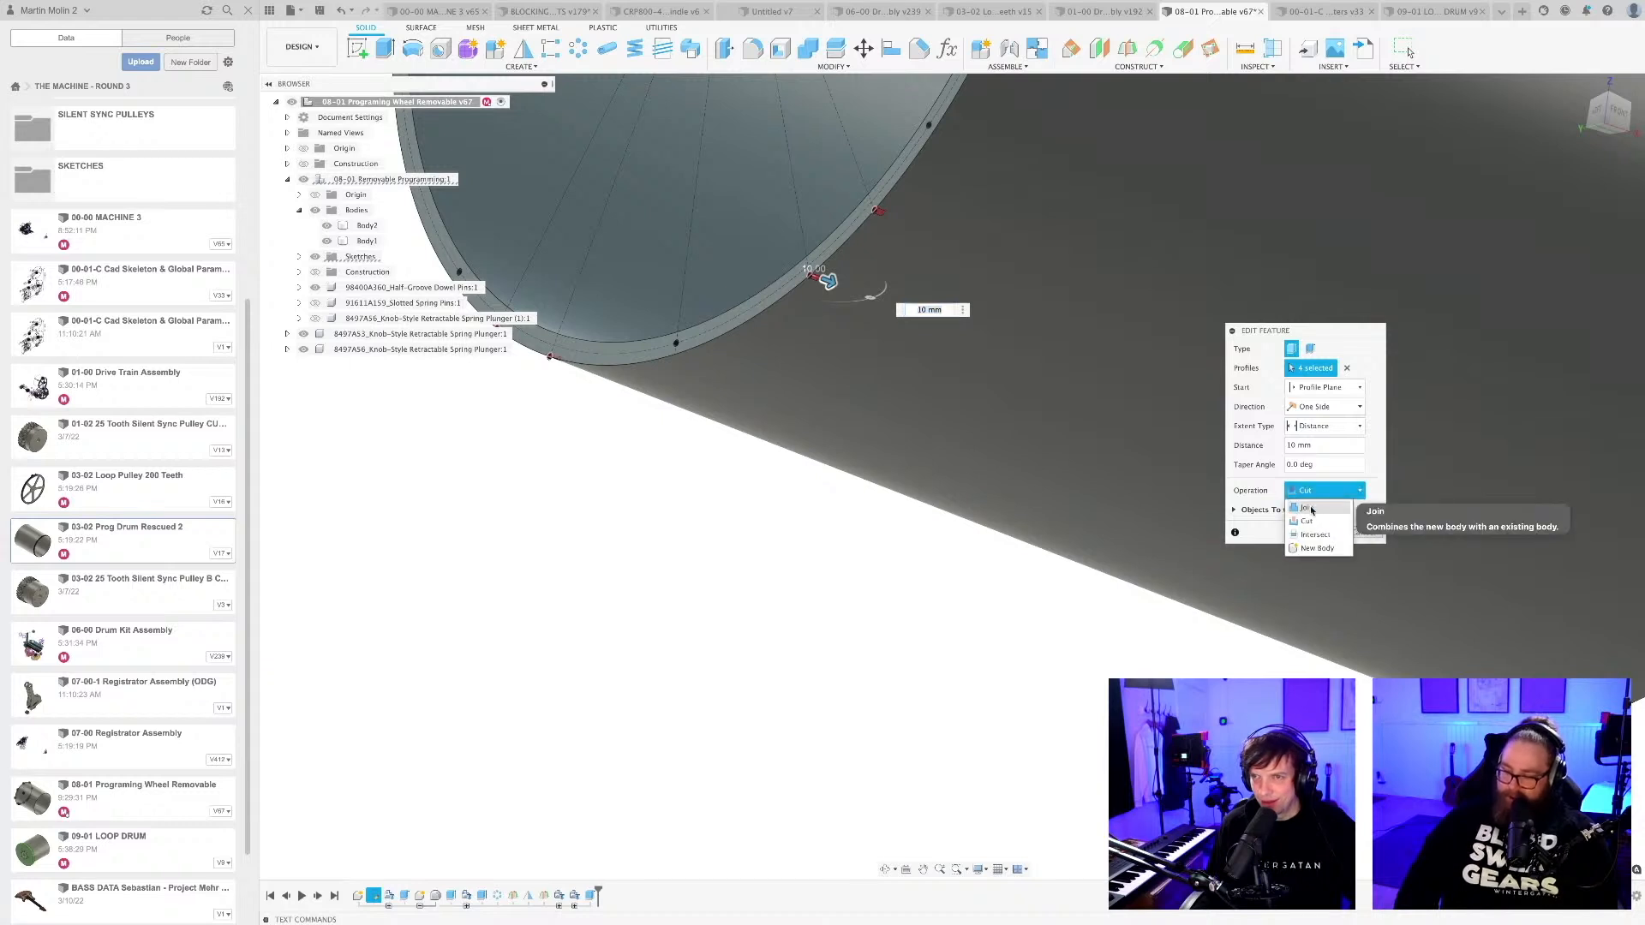
{"action": "left_click", "coordinate": [1311, 509]}
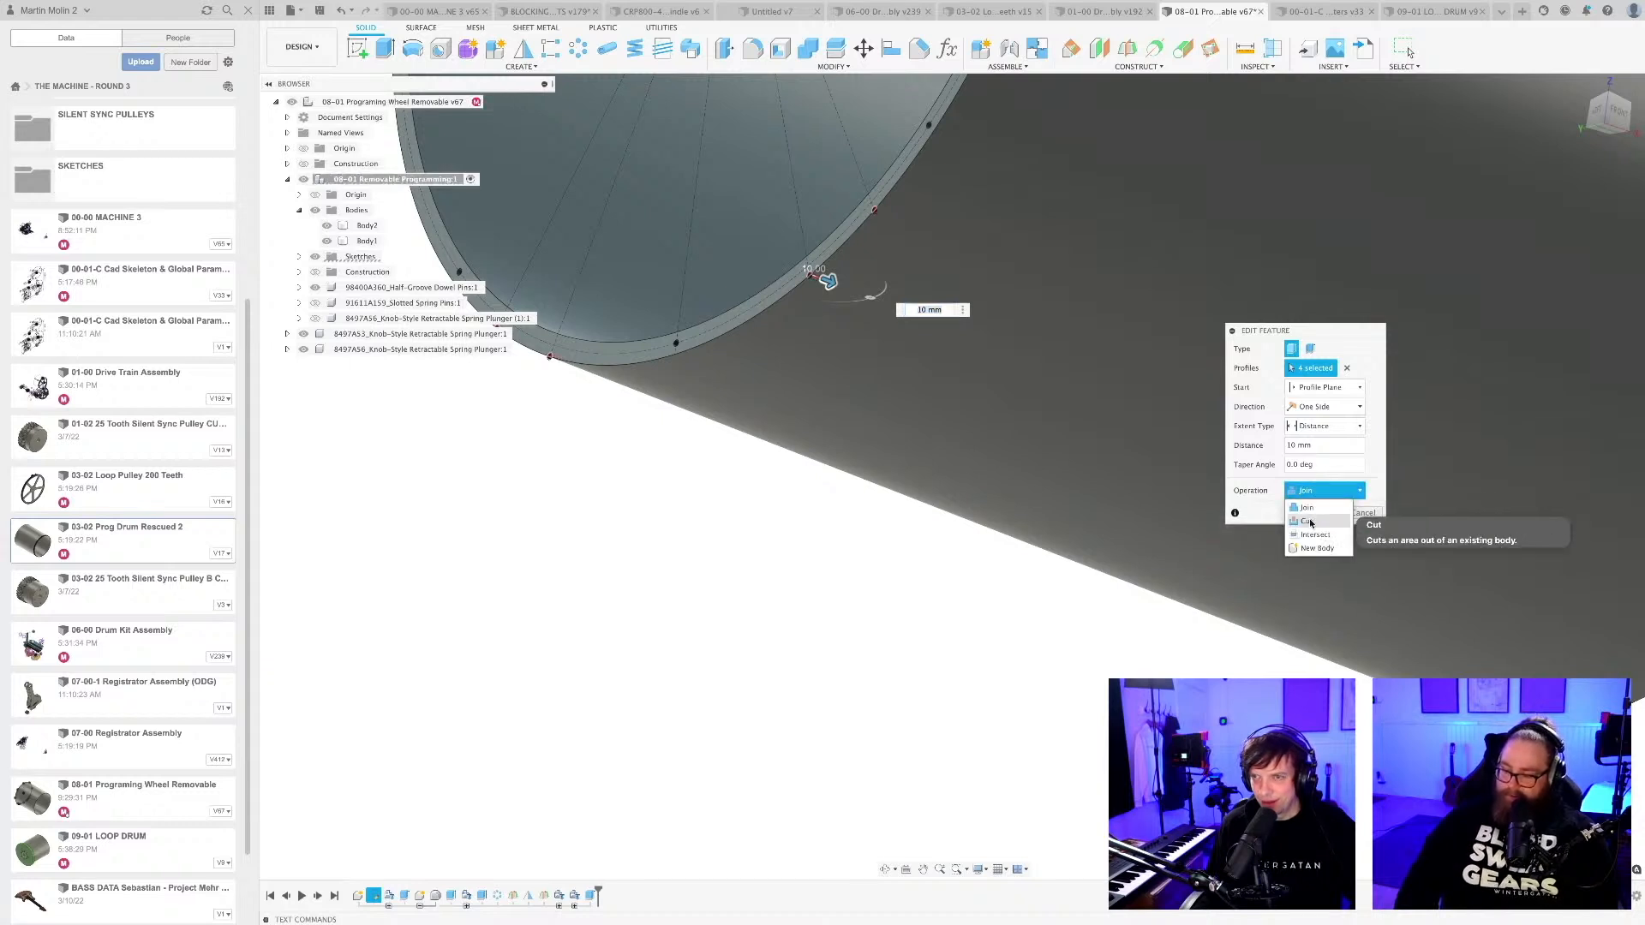
{"action": "left_click", "coordinate": [1311, 522]}
{"action": "left_click", "coordinate": [1319, 533]}
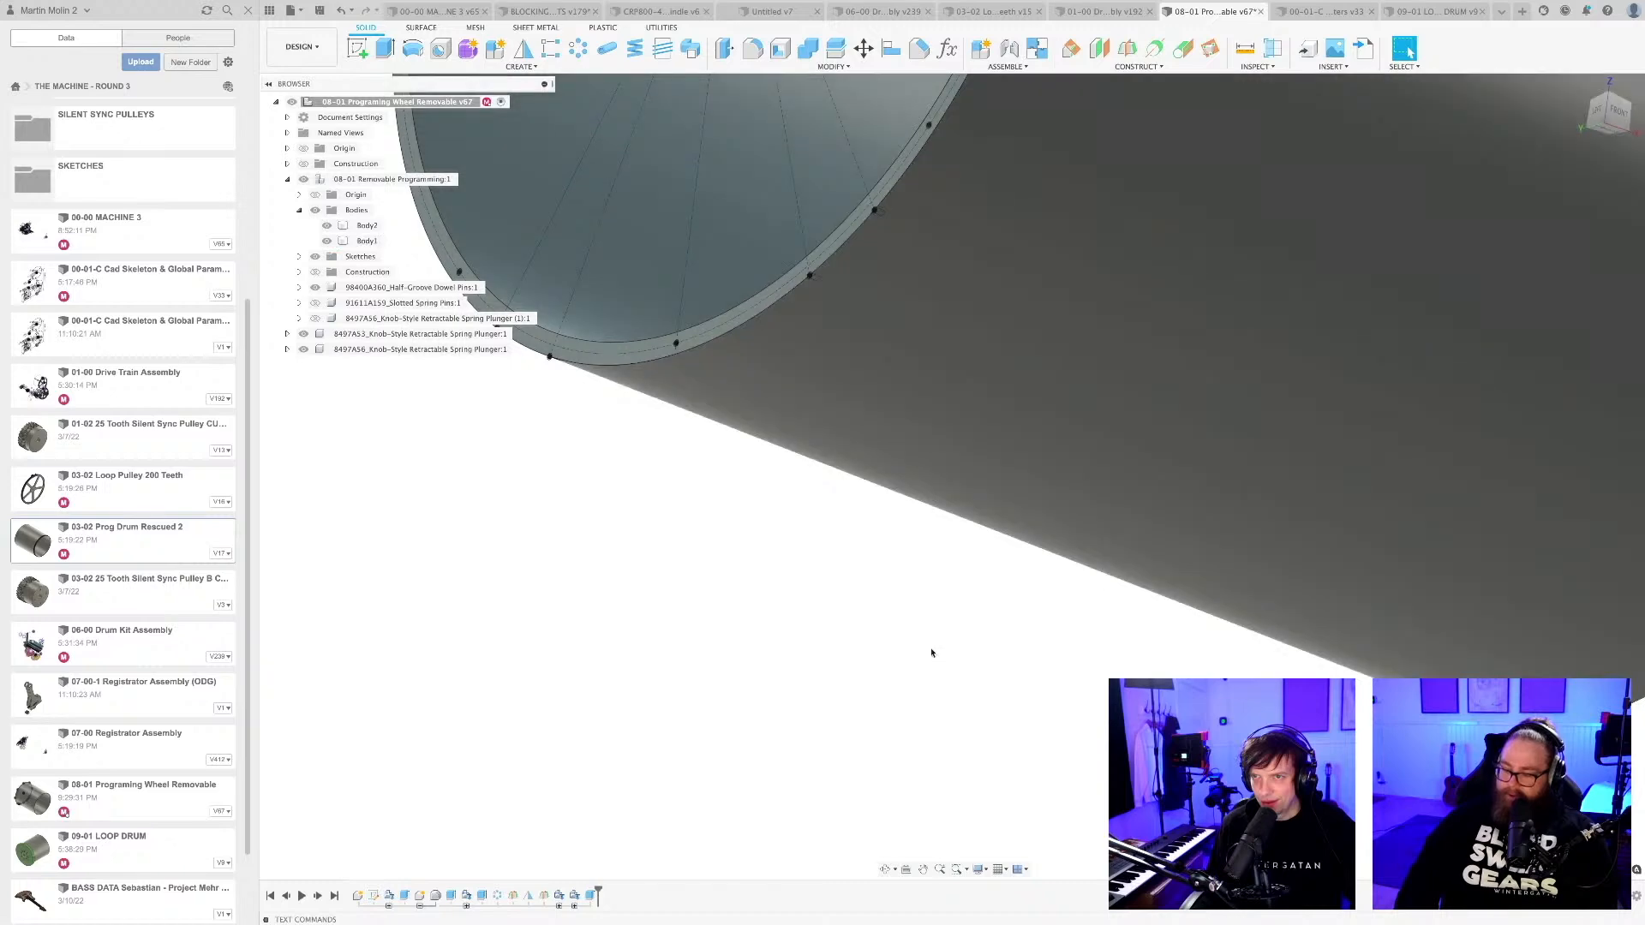
Examine the edge pin-hole cuts along the drum's lower rim up close and from several angles.
{"action": "middle_click_drag", "start_coordinate": [900, 614], "coordinate": [889, 623], "text": "shift"}
{"action": "middle_click_drag", "start_coordinate": [852, 540], "coordinate": [885, 690]}
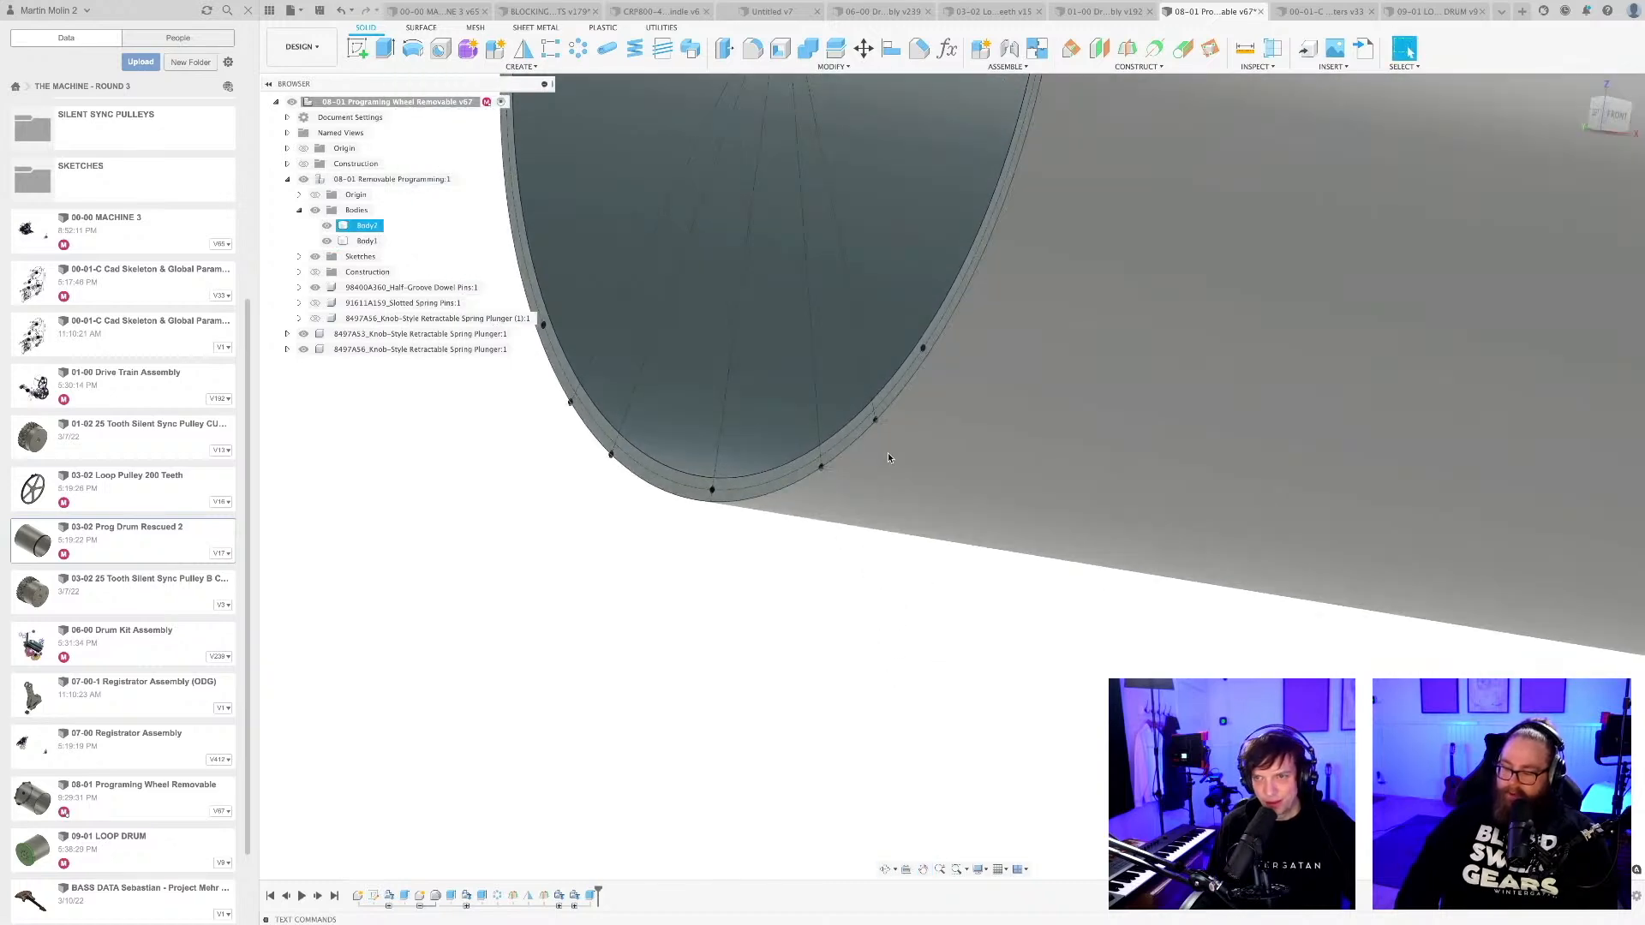
{"action": "scroll", "coordinate": [908, 364], "scroll_direction": "up", "scroll_amount": 4}
{"action": "left_click", "coordinate": [908, 364]}
{"action": "scroll", "coordinate": [882, 470], "scroll_direction": "up", "scroll_amount": 5}
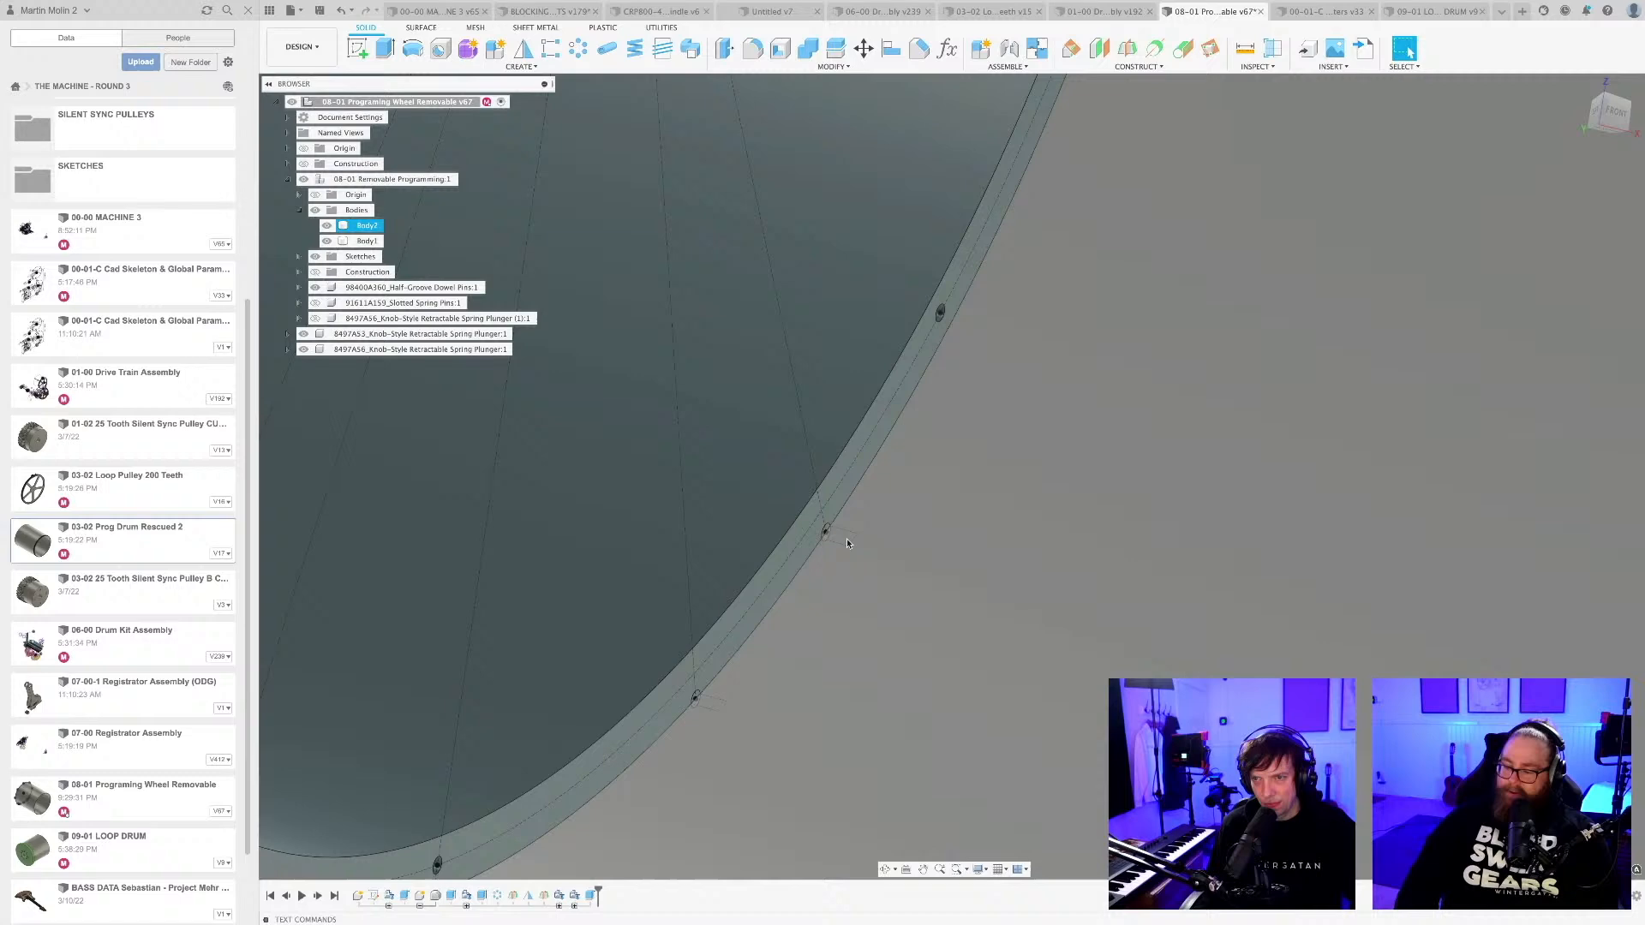
{"action": "left_click", "coordinate": [846, 543]}
{"action": "scroll", "coordinate": [853, 542], "scroll_direction": "down", "scroll_amount": 10}
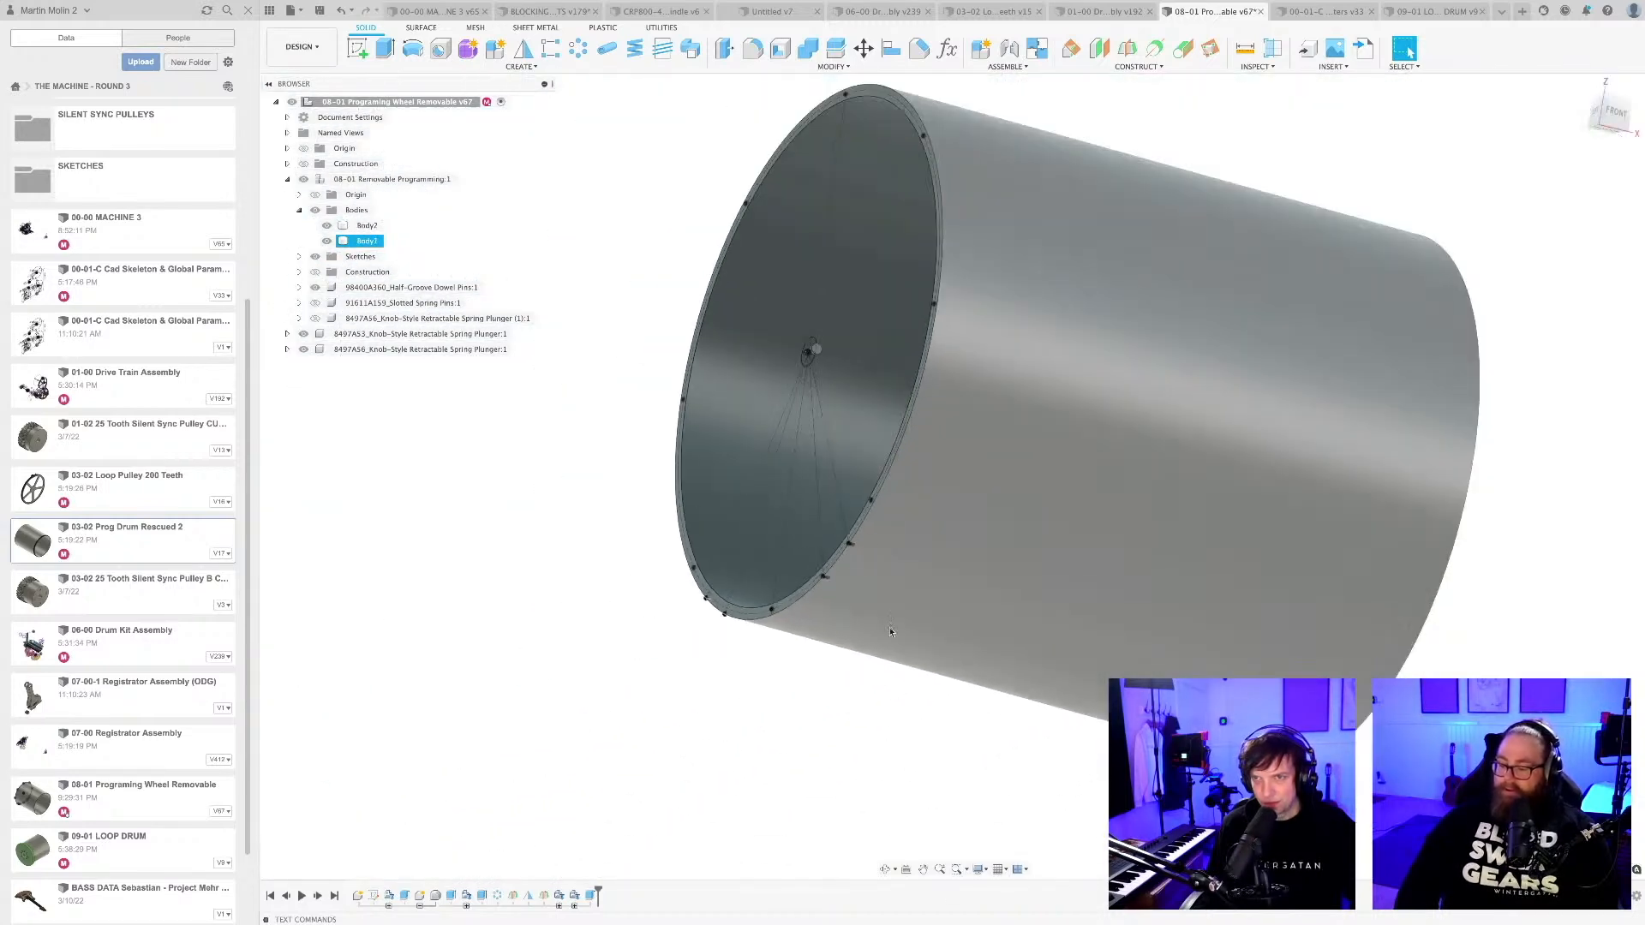
{"action": "left_click", "coordinate": [900, 702]}
{"action": "middle_click_drag", "start_coordinate": [899, 704], "coordinate": [848, 680]}
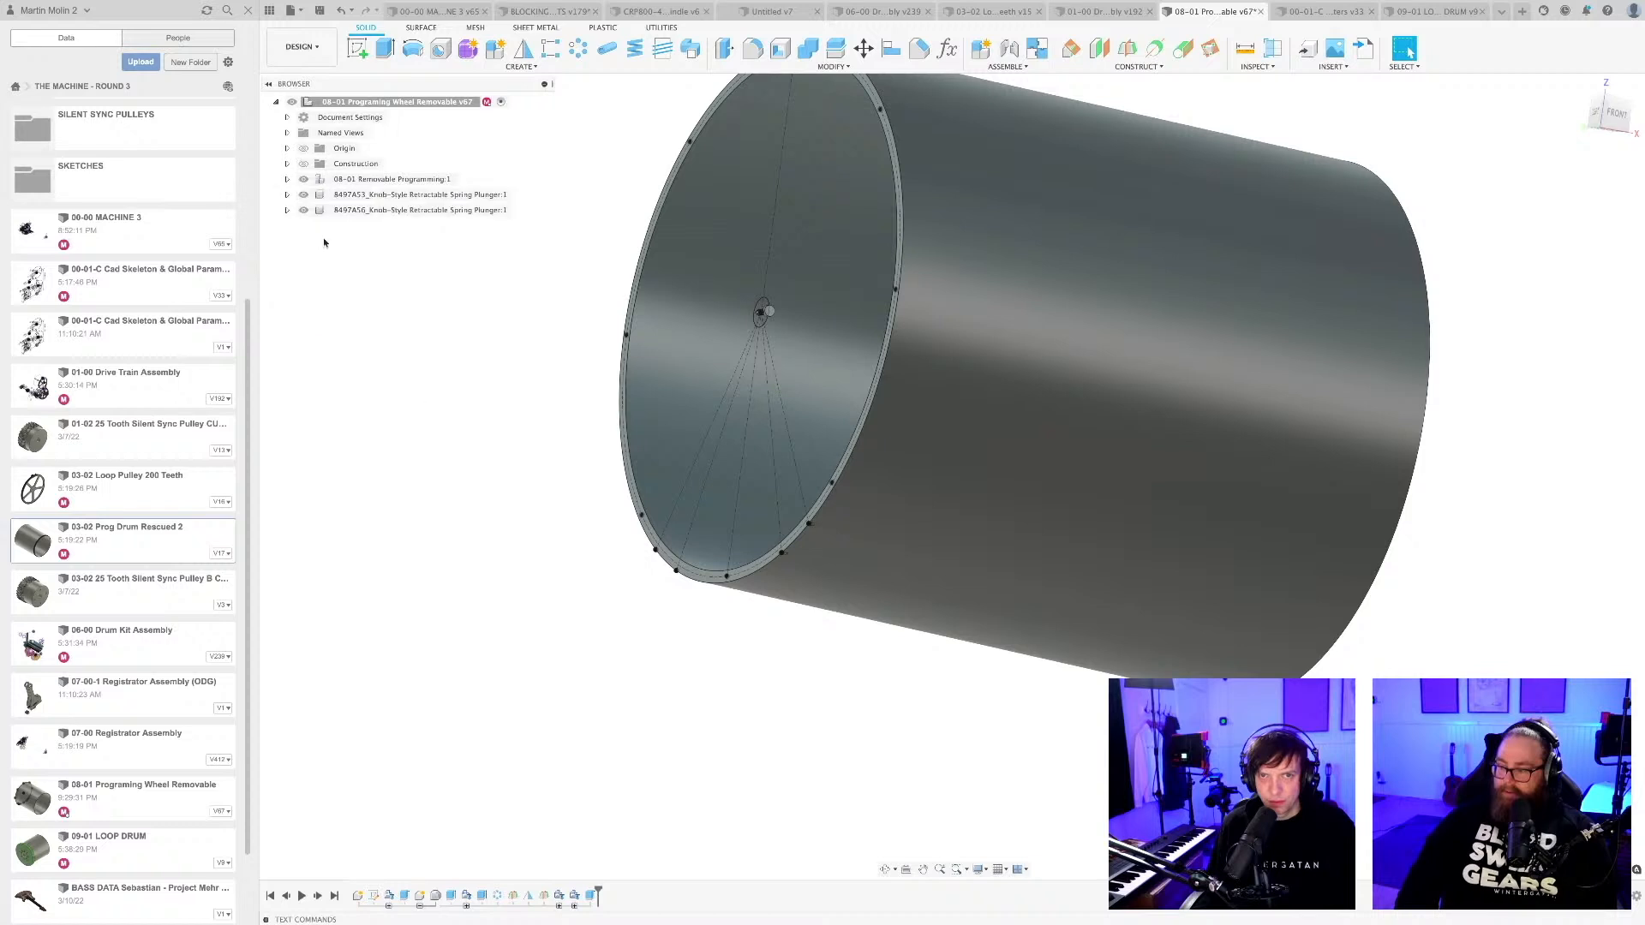
{"action": "middle_click_drag", "start_coordinate": [526, 498], "coordinate": [825, 599], "text": "shift"}
Save the design as a new version and hide the sketches of the removable programming drum component.
{"action": "key", "text": "super+s"}
{"action": "key", "text": "Return"}
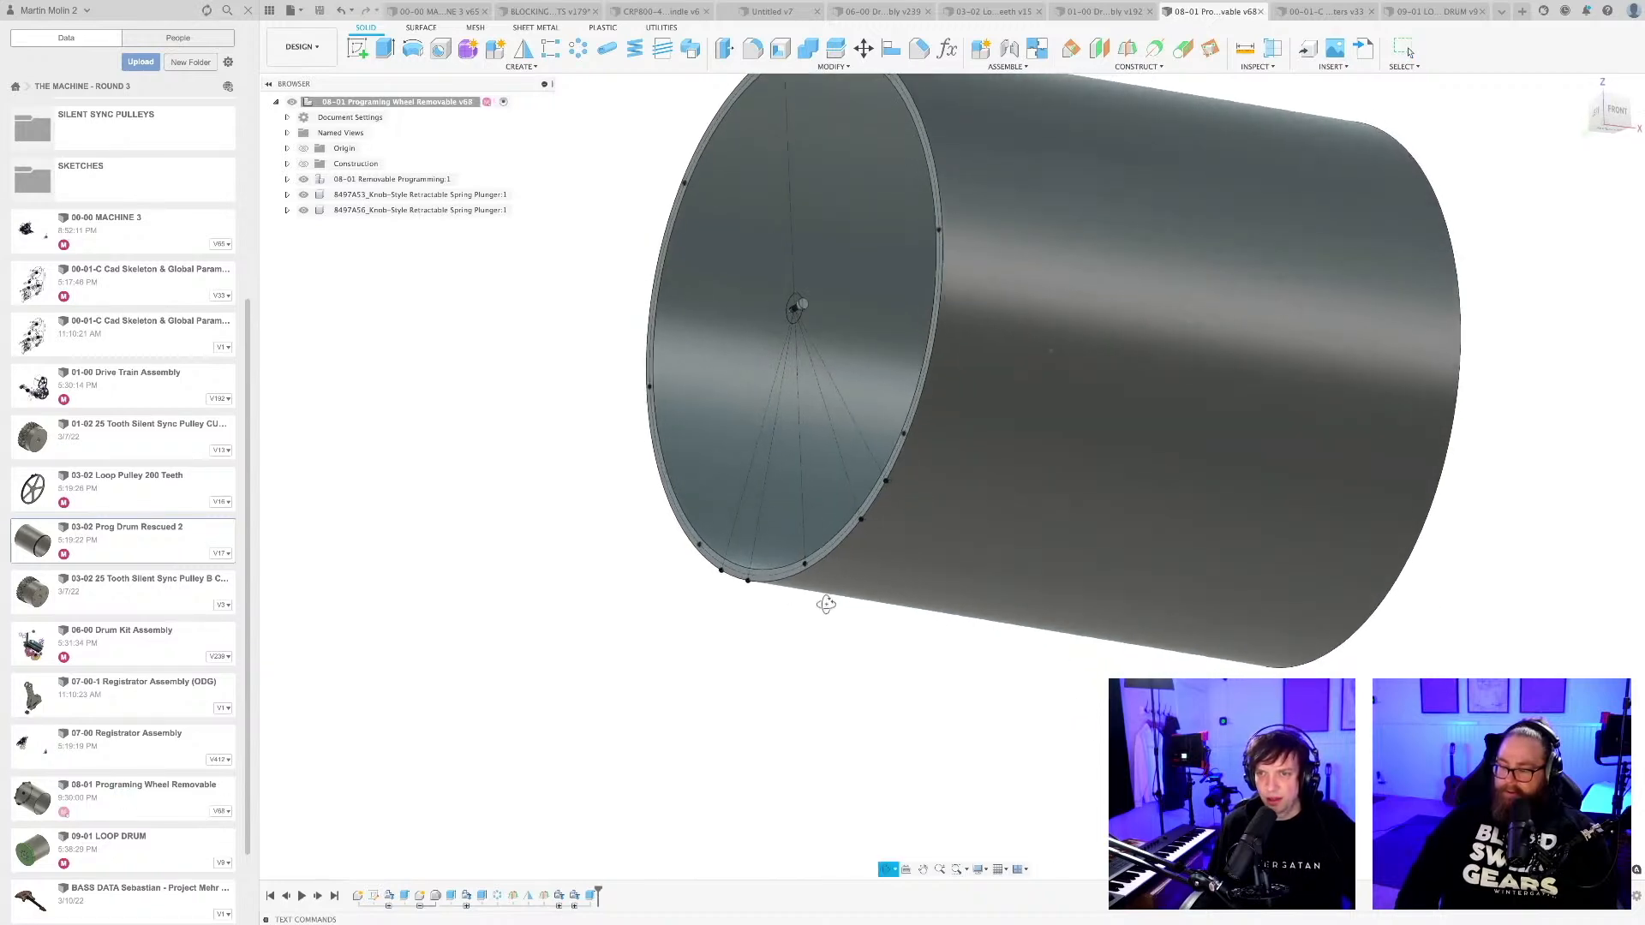
{"action": "scroll", "coordinate": [862, 536], "scroll_direction": "up", "scroll_amount": 5}
{"action": "scroll", "coordinate": [863, 536], "scroll_direction": "up", "scroll_amount": 8}
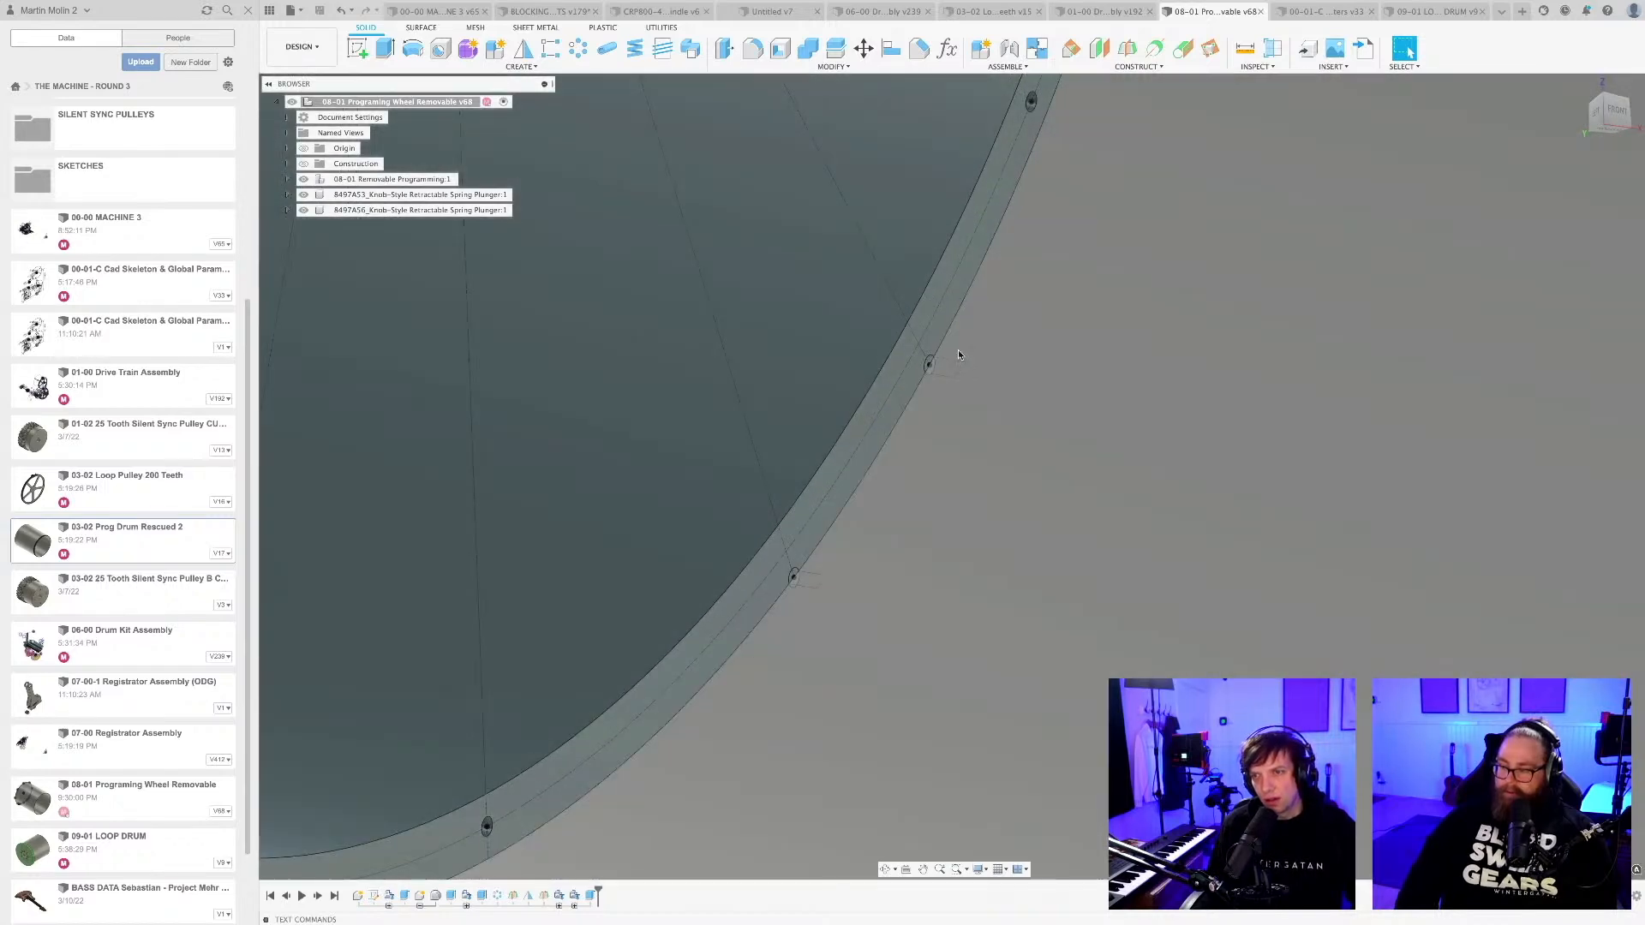
{"action": "scroll", "coordinate": [930, 412], "scroll_direction": "down", "scroll_amount": 5}
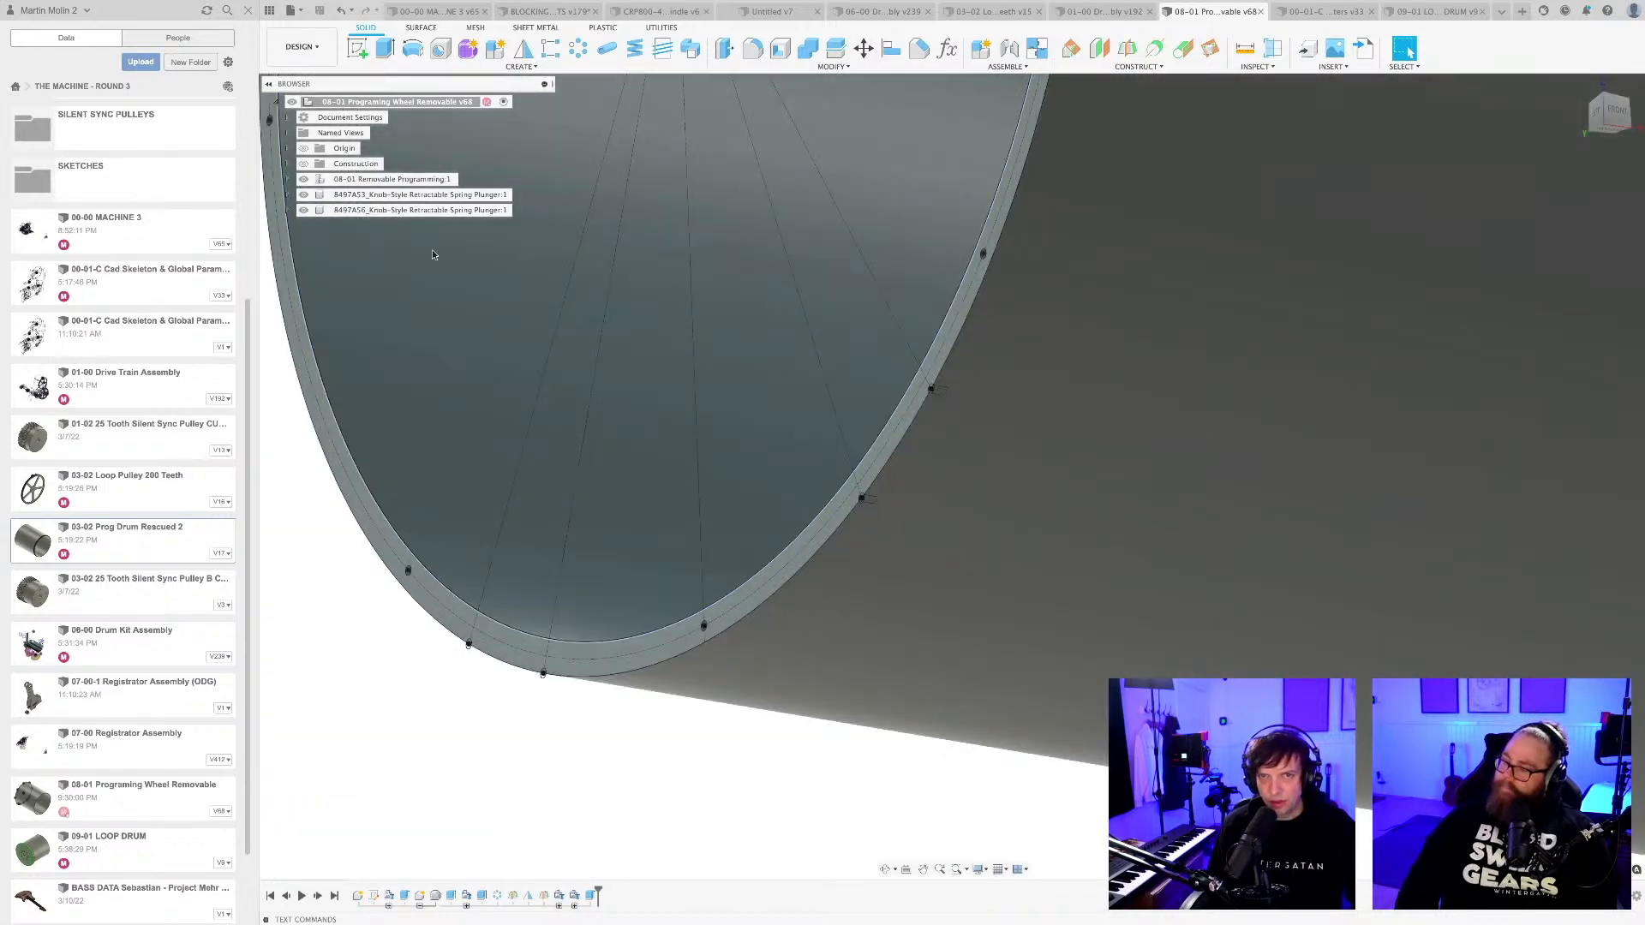
{"action": "left_click", "coordinate": [288, 180]}
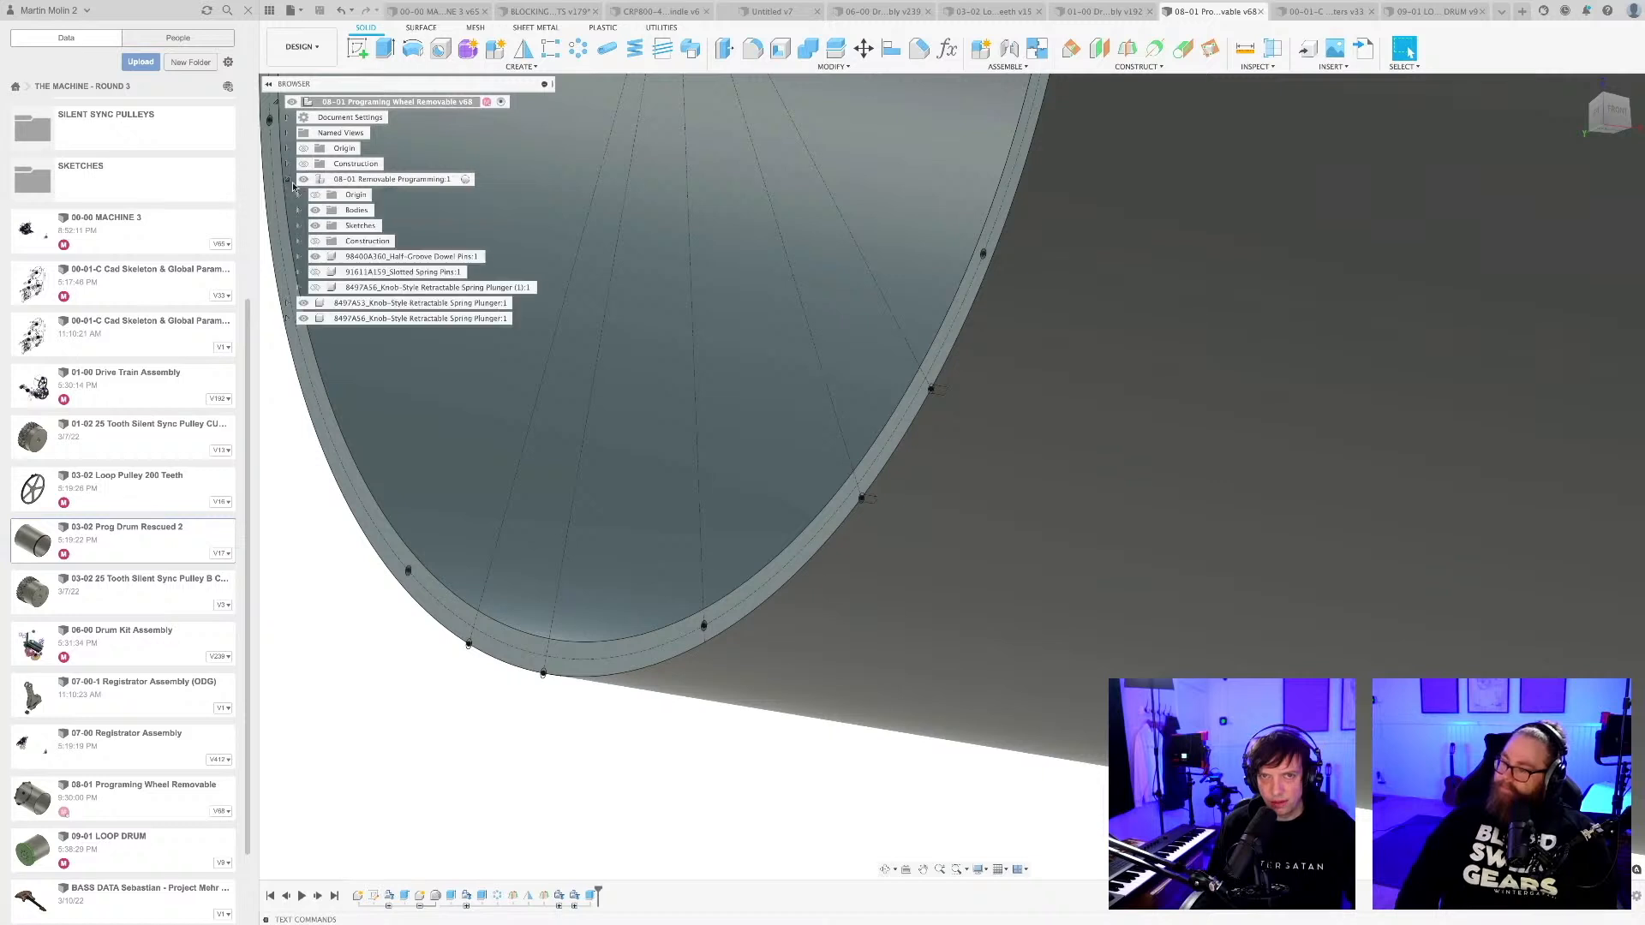
{"action": "left_click", "coordinate": [312, 226]}
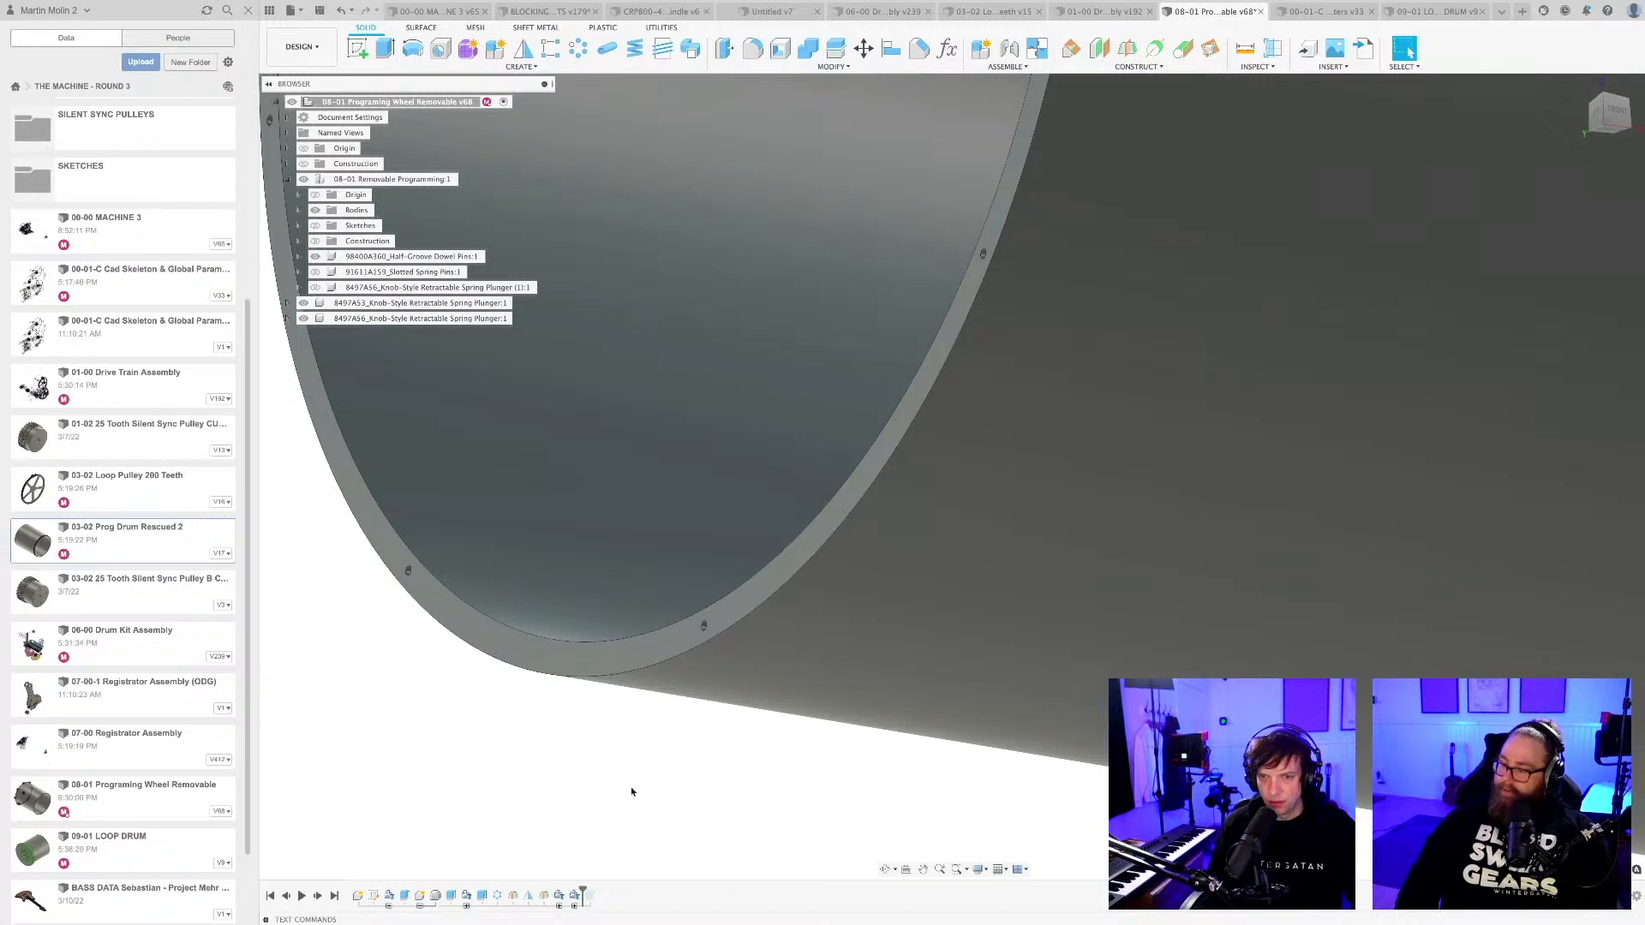
Check the drum's rim with the last pin-hole cut rolled back and restored, and delete that extrude feature.
{"action": "scroll", "coordinate": [634, 790], "scroll_direction": "down", "scroll_amount": 10}
{"action": "middle_click_drag", "start_coordinate": [638, 789], "coordinate": [656, 796], "text": "shift"}
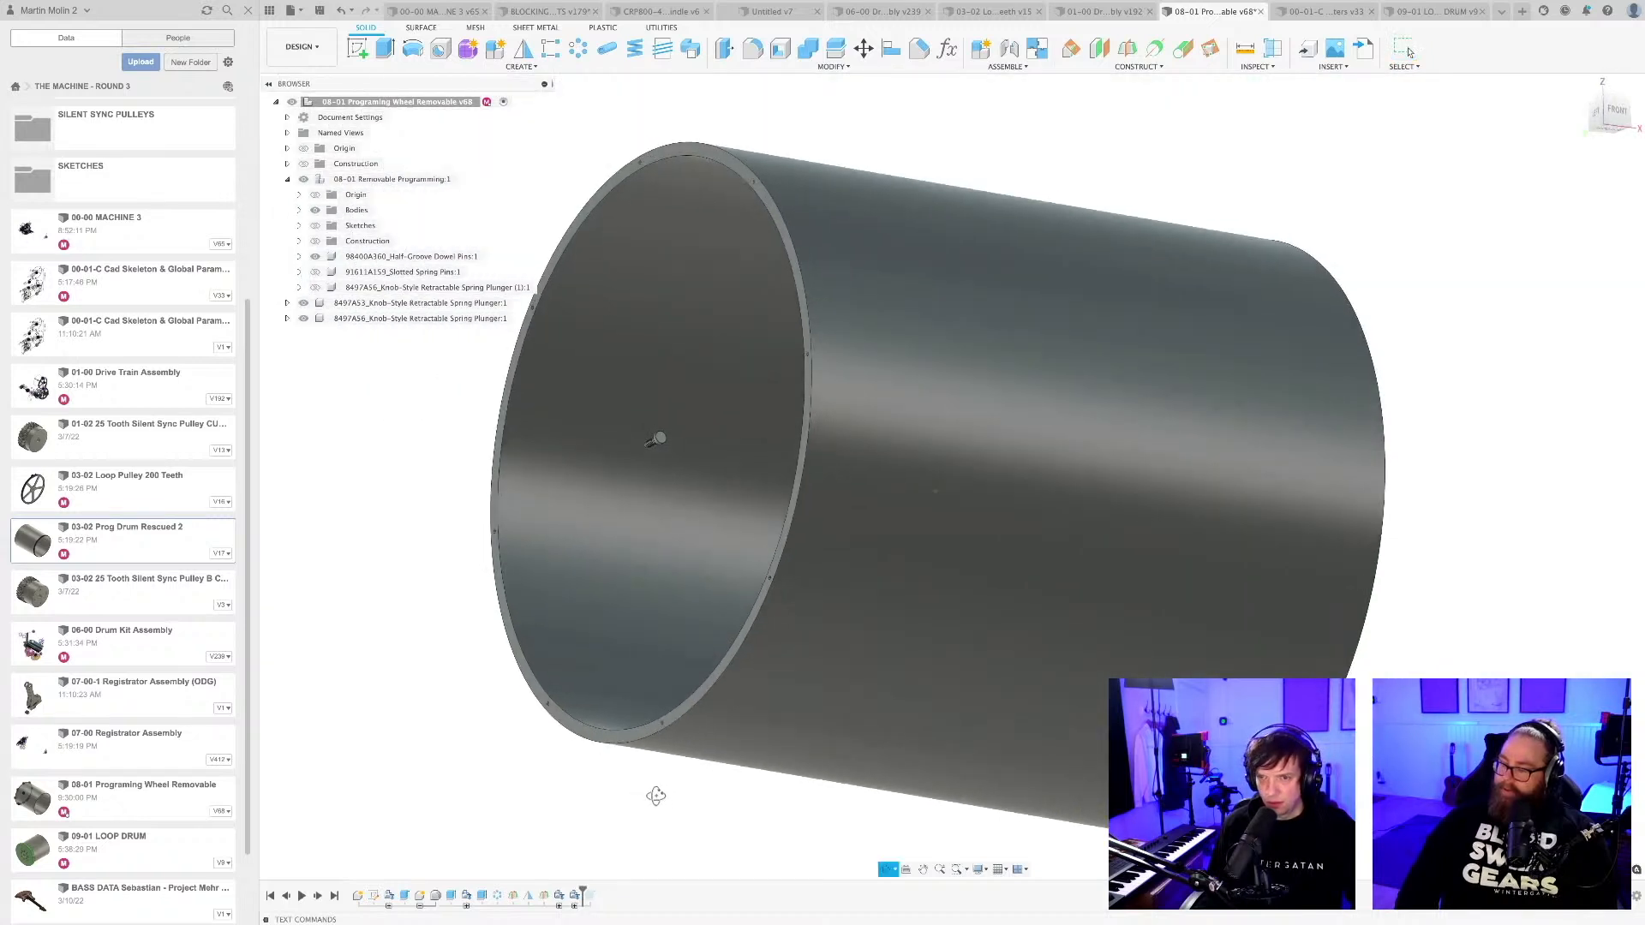
{"action": "scroll", "coordinate": [657, 797], "scroll_direction": "up", "scroll_amount": 3}
{"action": "key", "text": "Escape"}
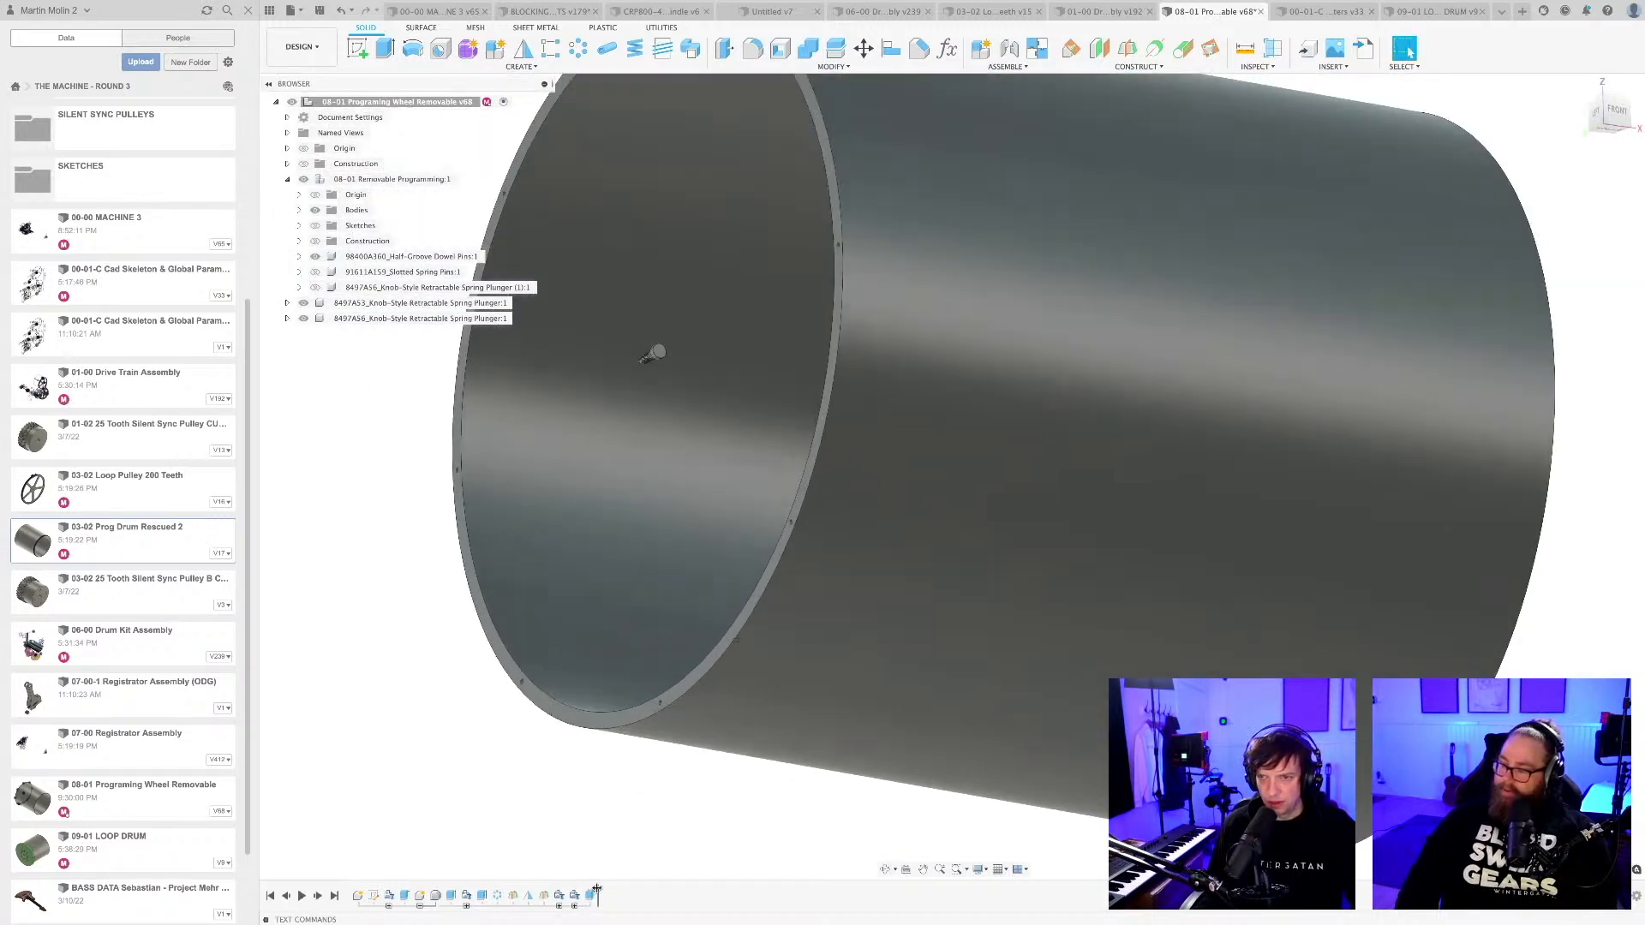
{"action": "scroll", "coordinate": [780, 622], "scroll_direction": "up", "scroll_amount": 10}
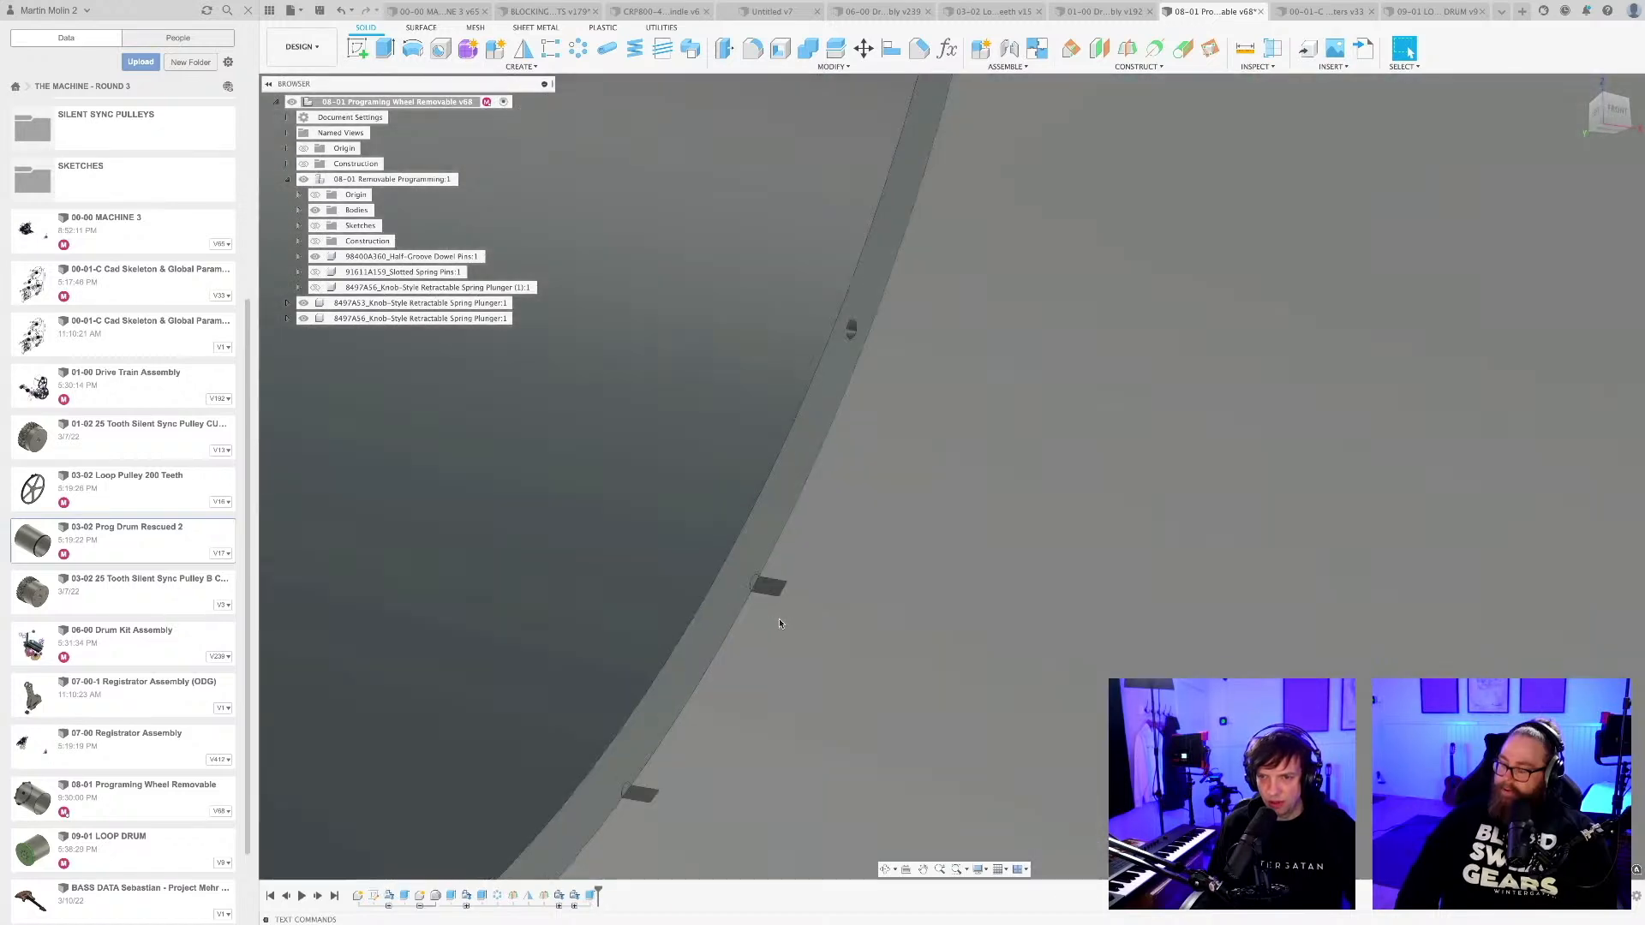
{"action": "scroll", "coordinate": [780, 628], "scroll_direction": "down", "scroll_amount": 10}
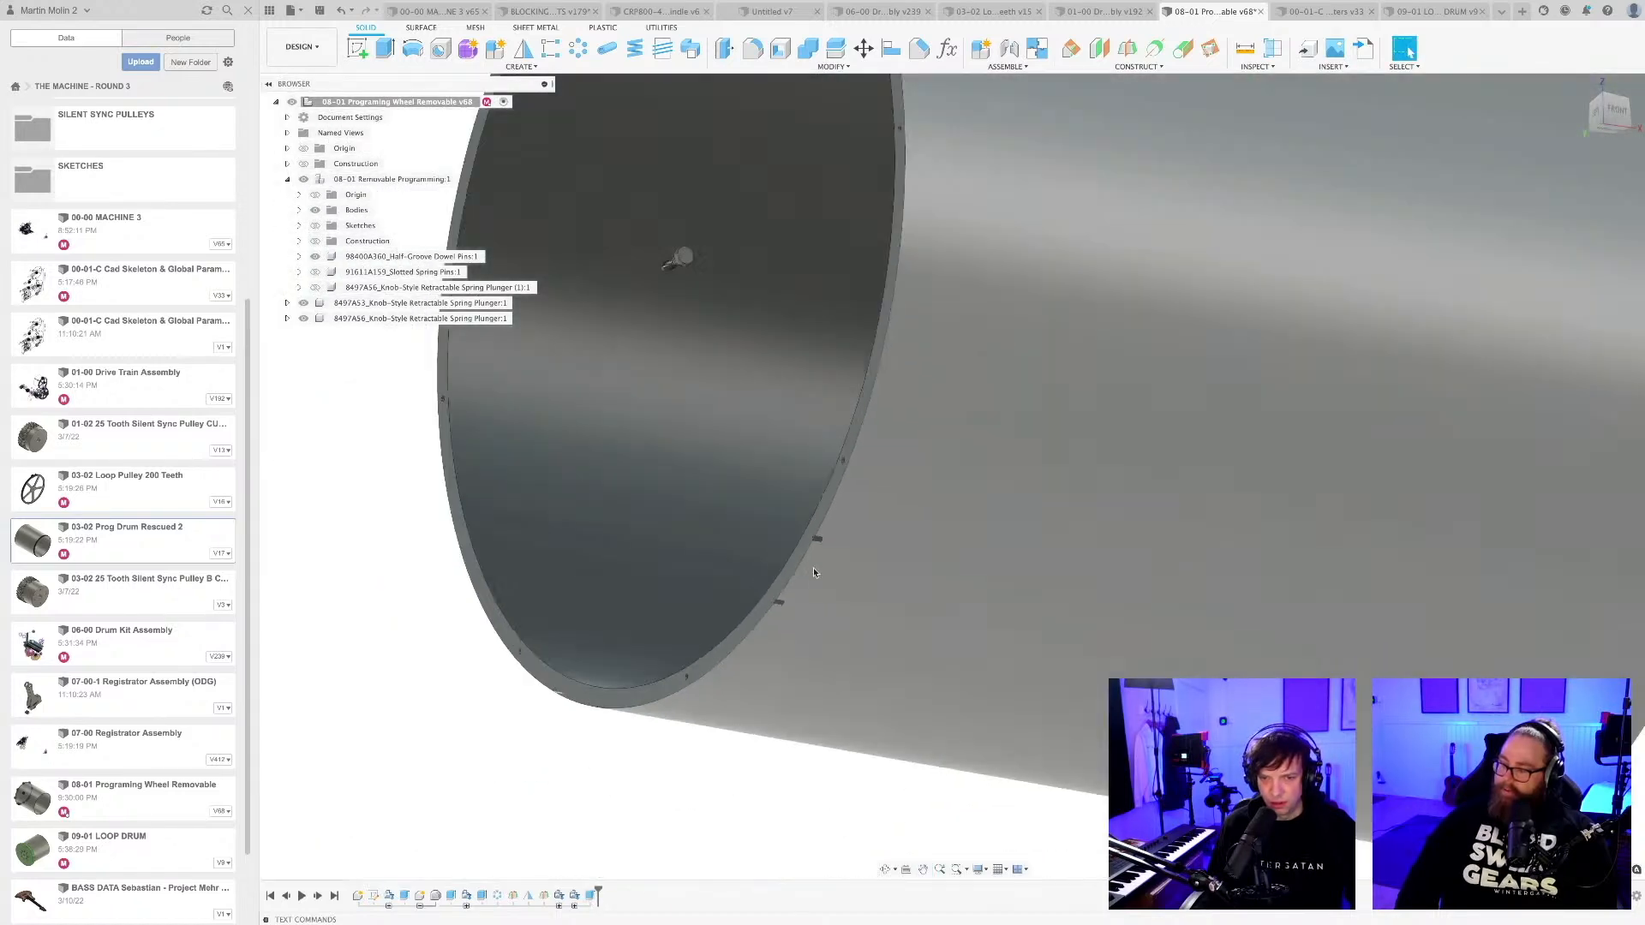
{"action": "middle_click_drag", "start_coordinate": [819, 562], "coordinate": [807, 621]}
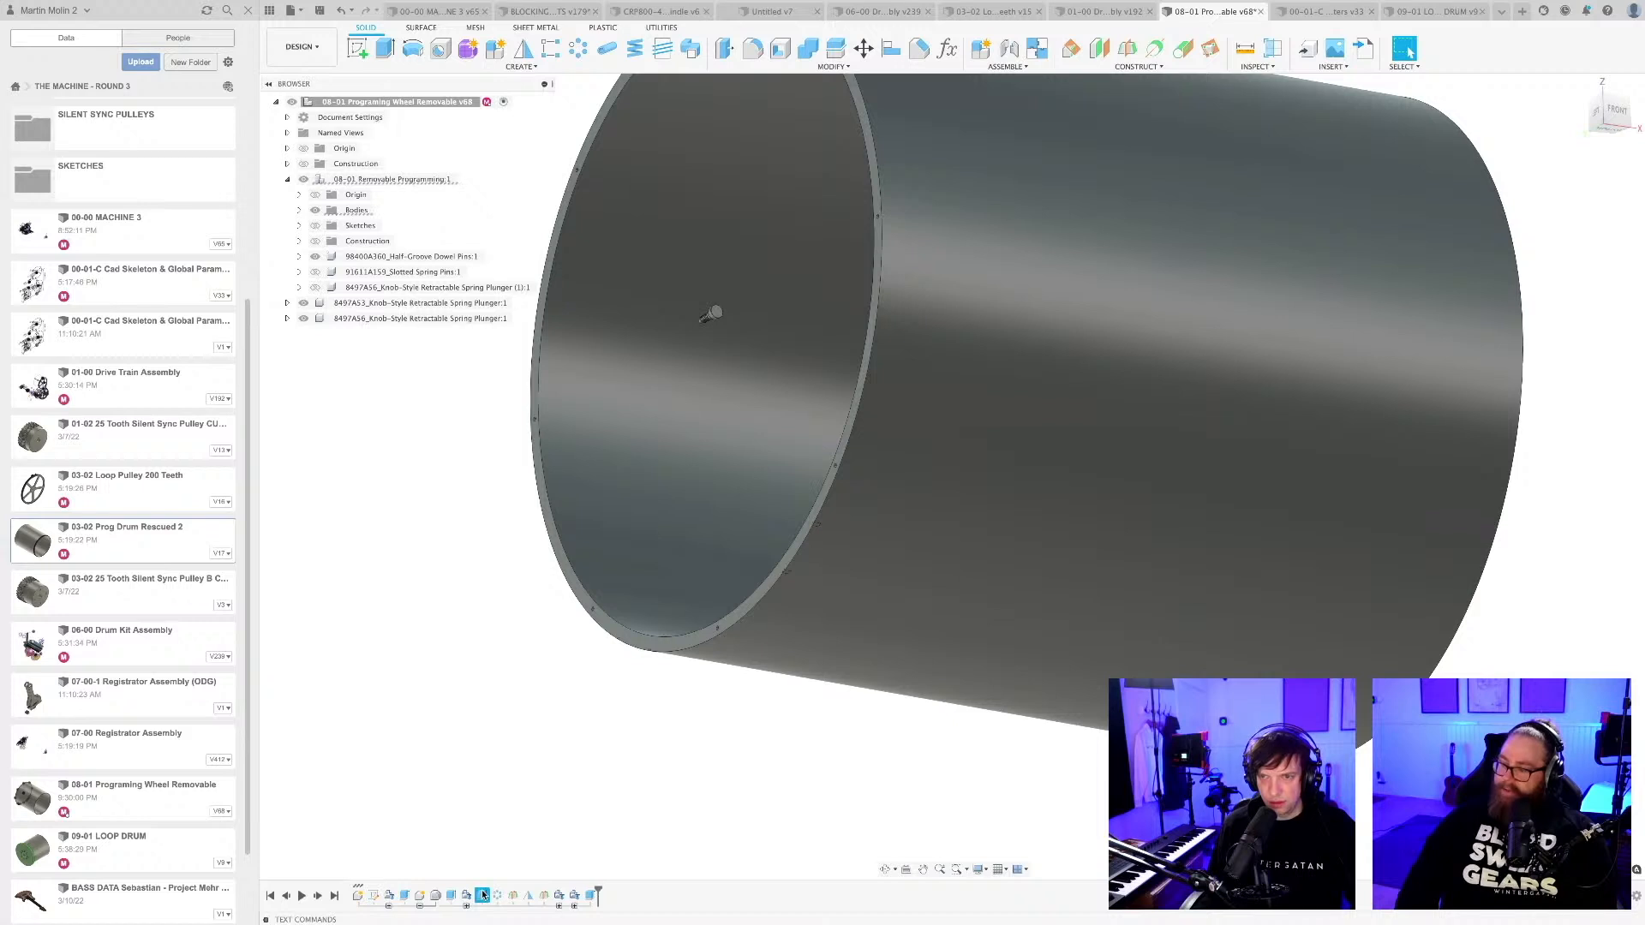
{"action": "right_click", "coordinate": [597, 895]}
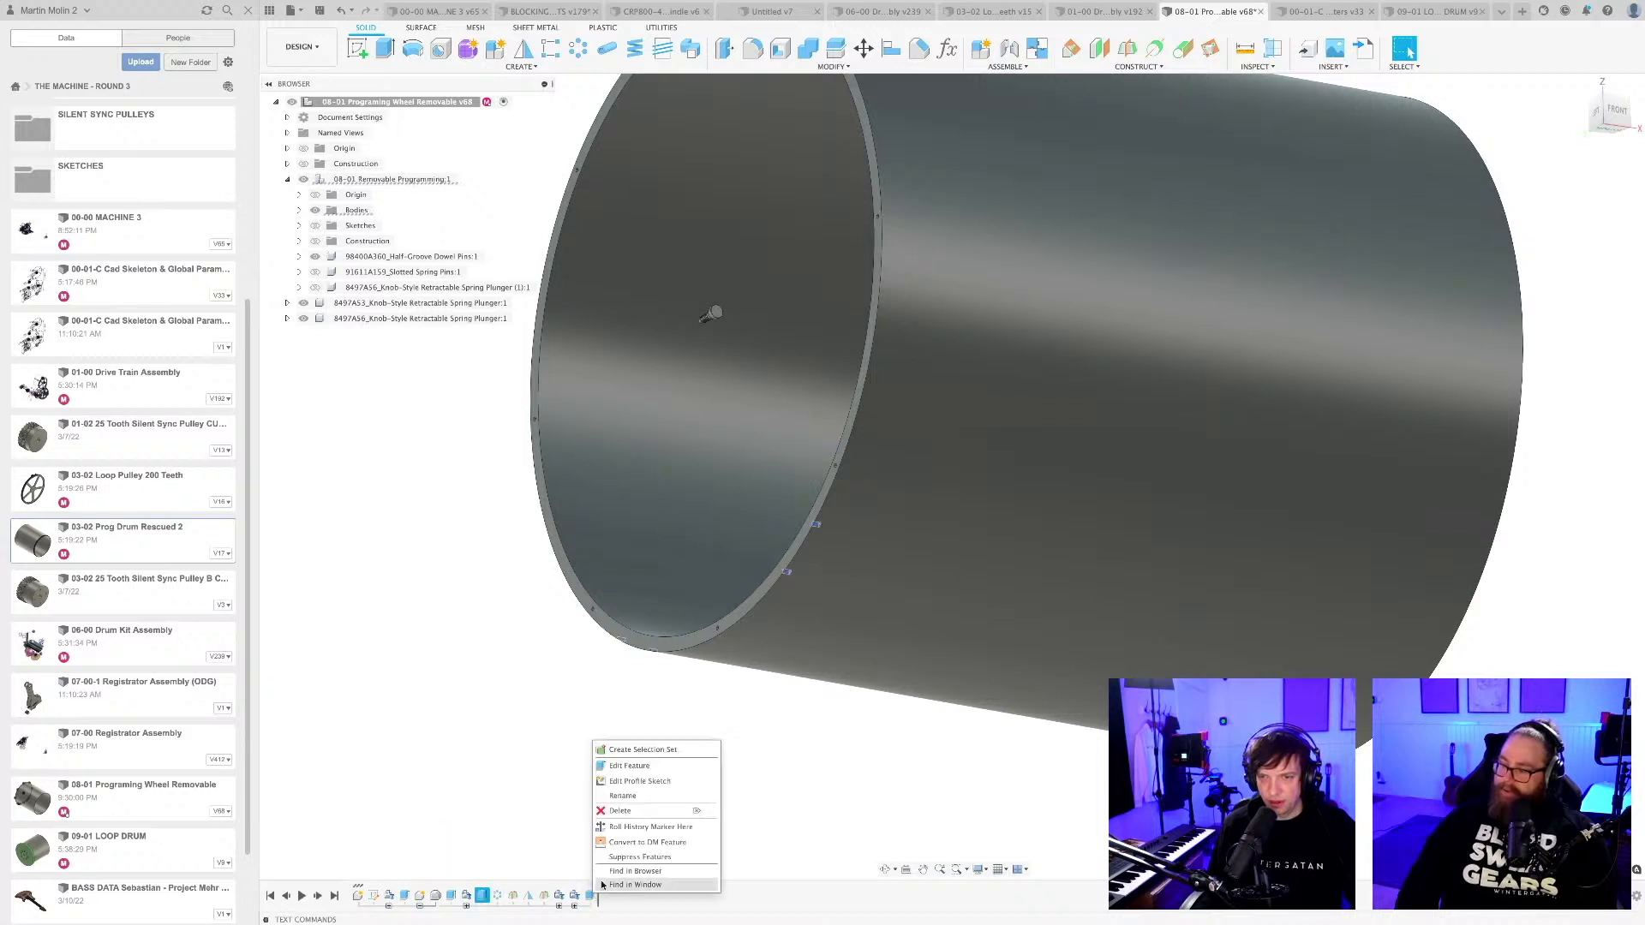
{"action": "left_click", "coordinate": [620, 812]}
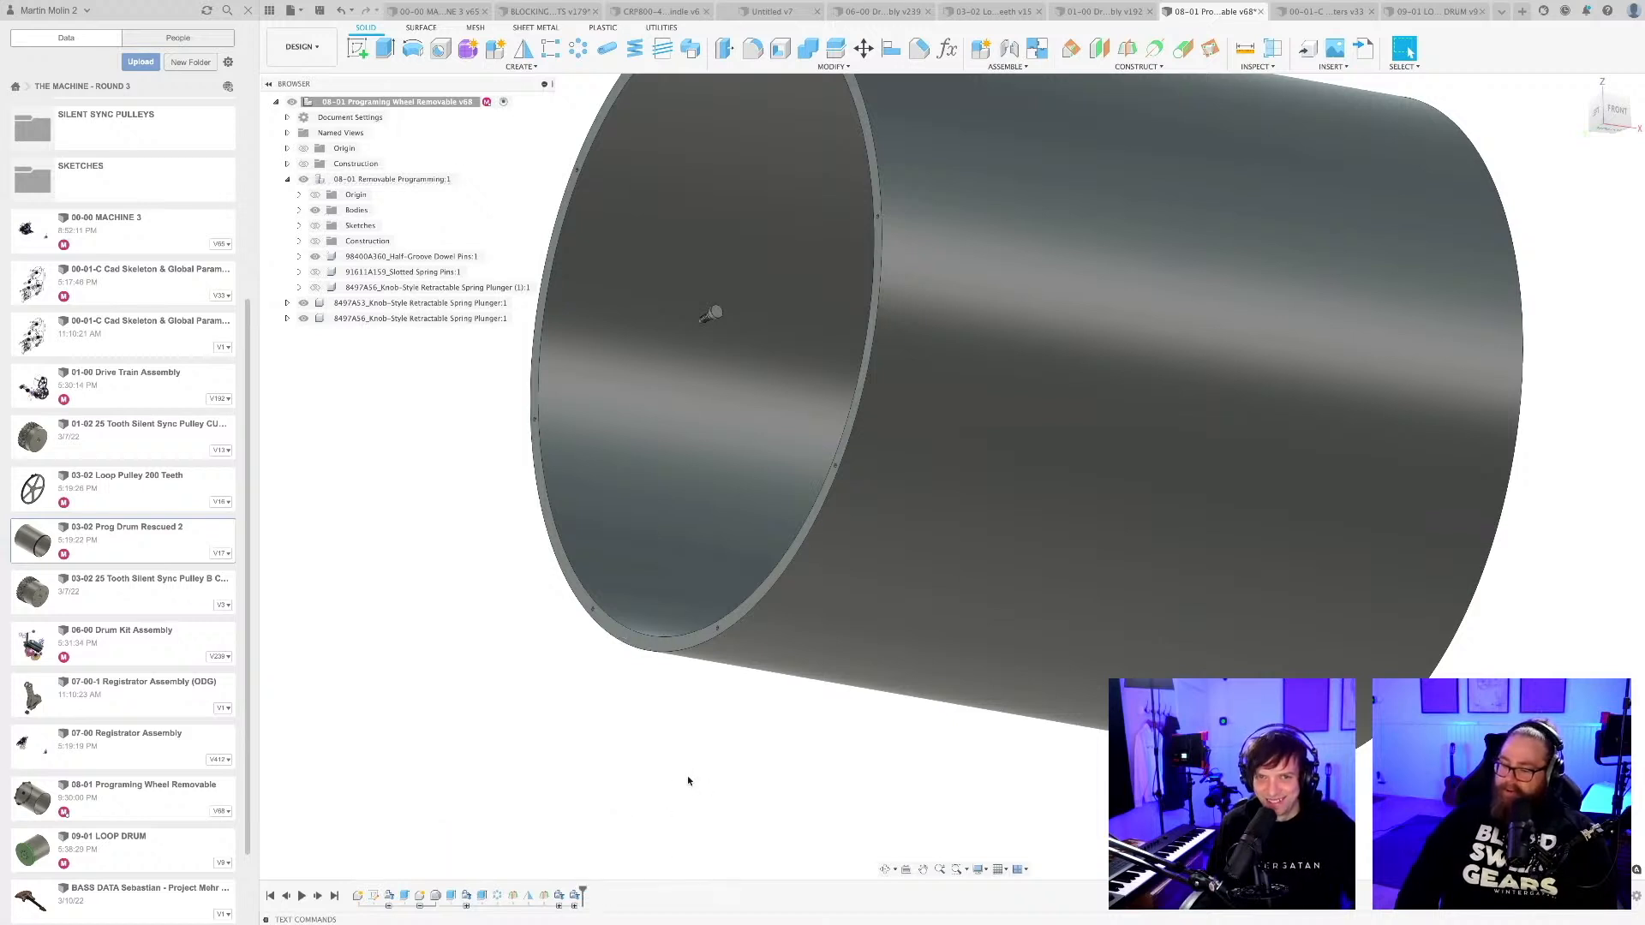
Show the drum's sketches again and start an extrude with the two edge pin-hole profiles on the lower right of the rim.
{"action": "left_click", "coordinate": [315, 226]}
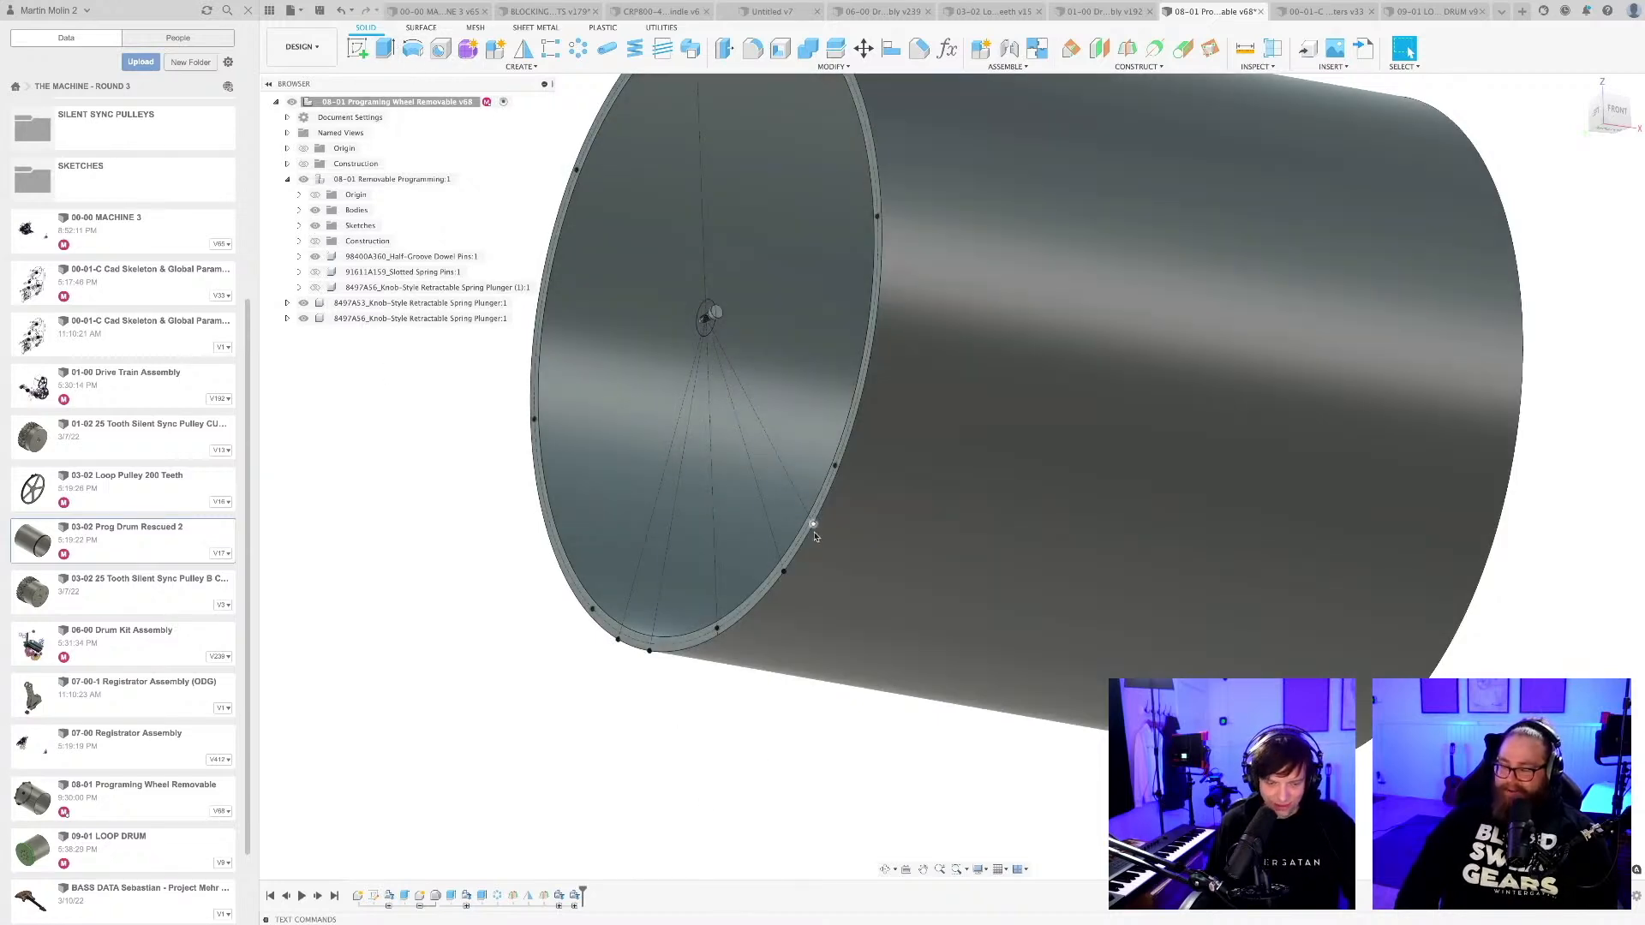
{"action": "key", "text": "e"}
{"action": "scroll", "coordinate": [812, 527], "scroll_direction": "up", "scroll_amount": 10}
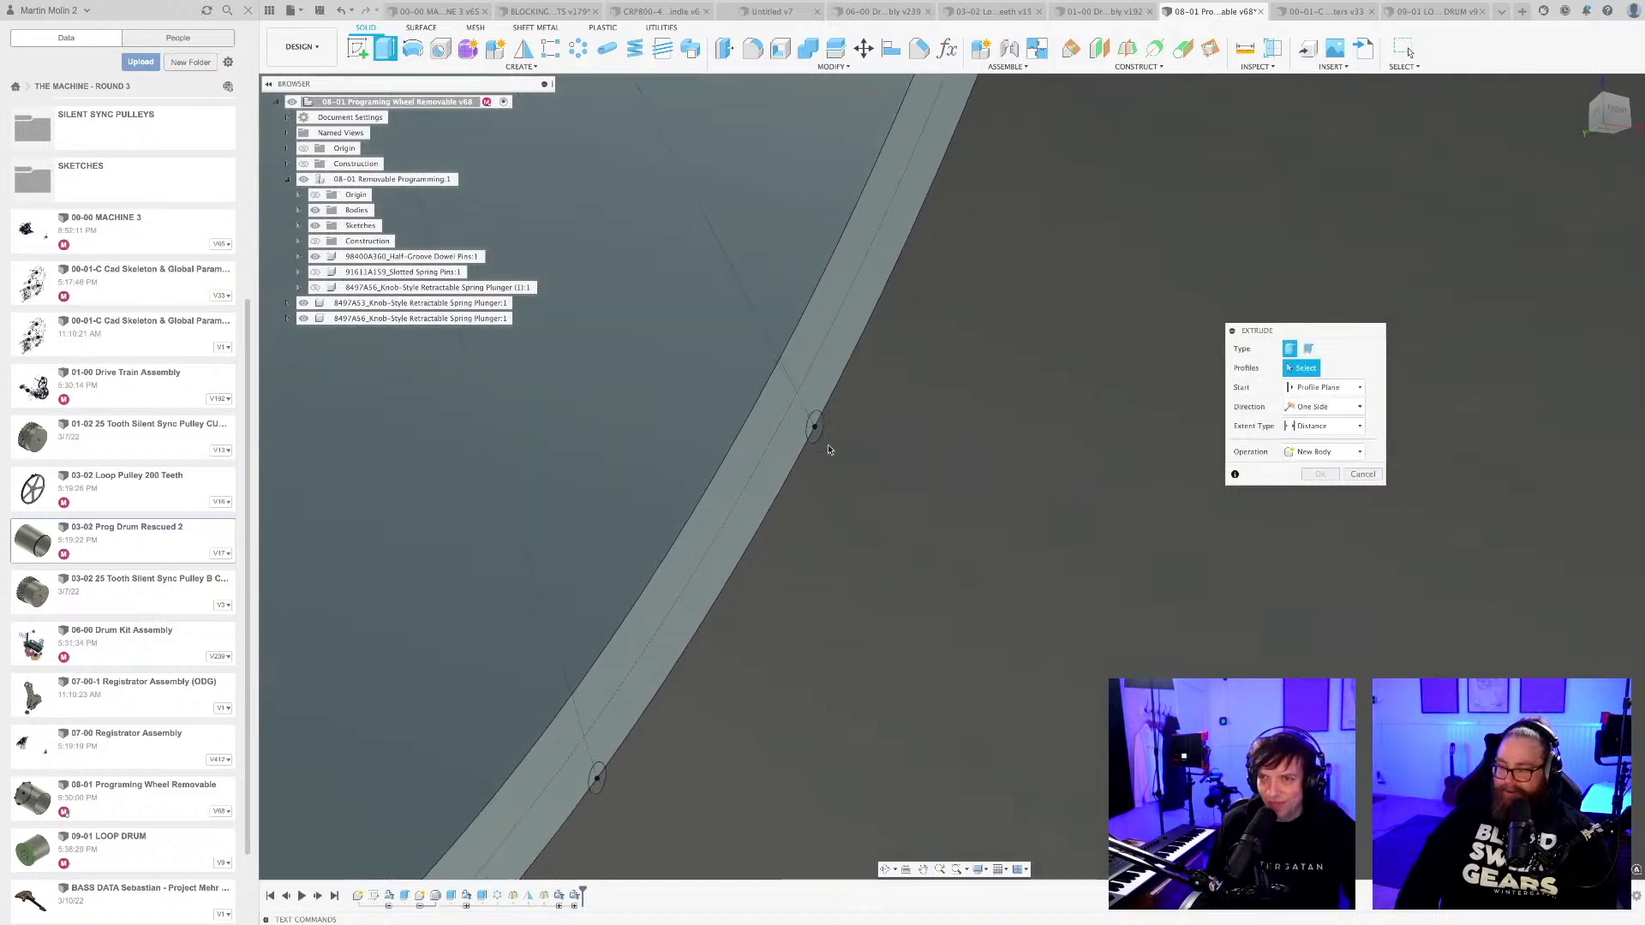
{"action": "left_click", "coordinate": [813, 425]}
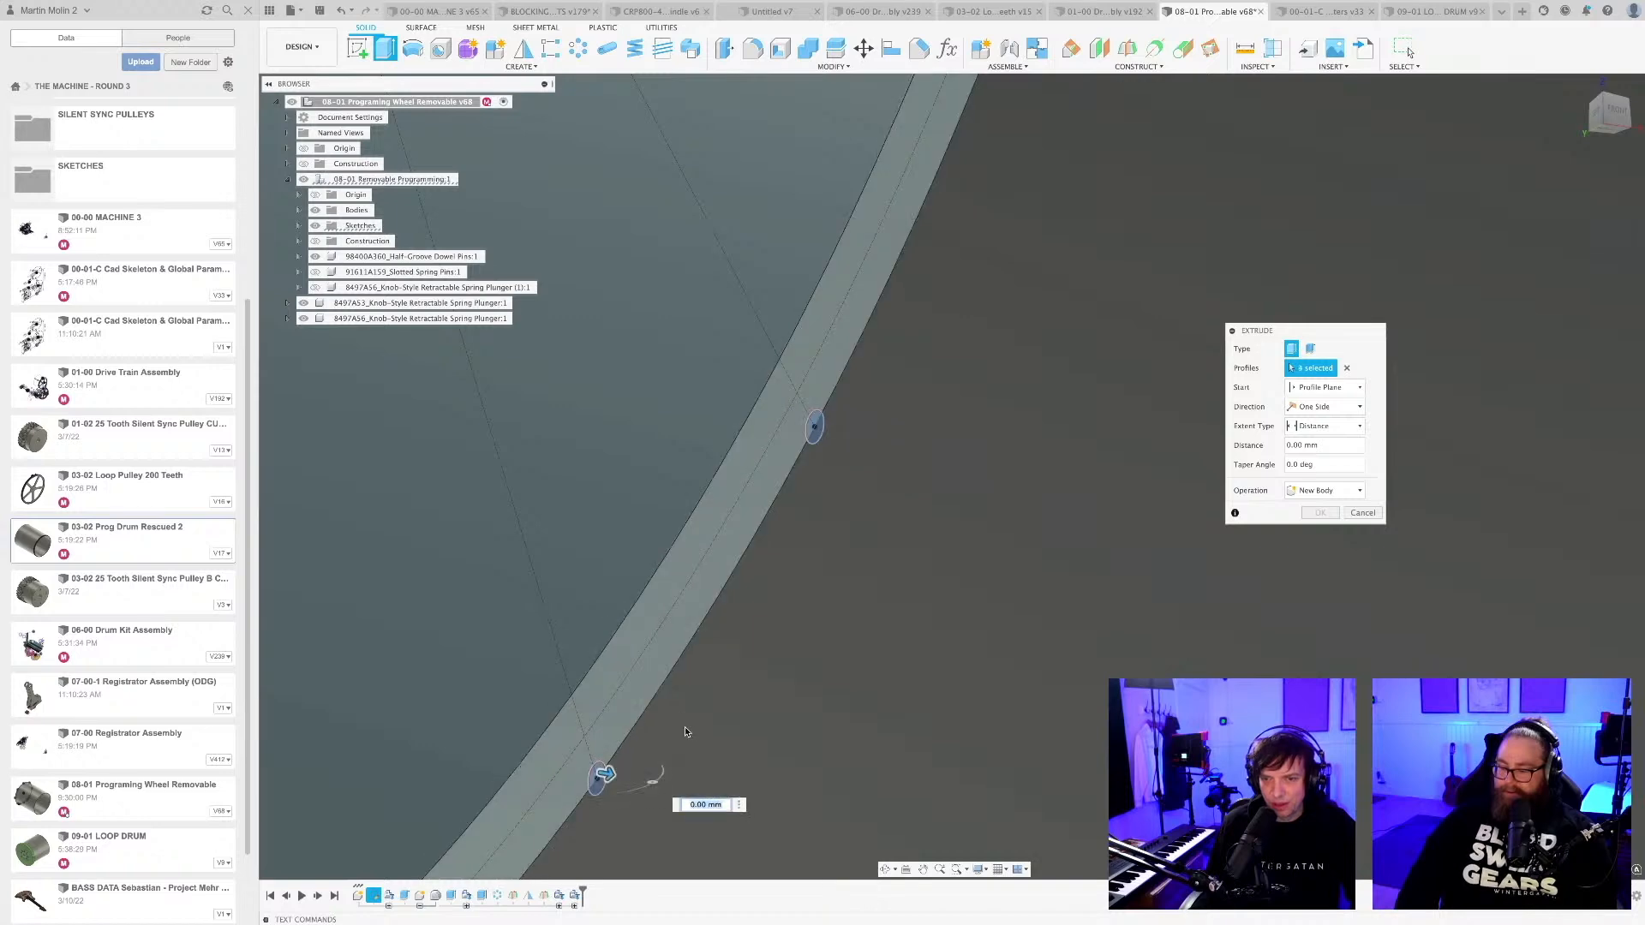
Add the two edge pin-hole profiles on the opposite lower side of the rim to the extrude selection.
{"action": "scroll", "coordinate": [812, 627], "scroll_direction": "down", "scroll_amount": 3}
{"action": "scroll", "coordinate": [812, 627], "scroll_direction": "down", "scroll_amount": 10}
{"action": "middle_click_drag", "start_coordinate": [813, 627], "coordinate": [713, 491], "text": "shift"}
{"action": "scroll", "coordinate": [857, 621], "scroll_direction": "up", "scroll_amount": 5}
{"action": "middle_click_drag", "start_coordinate": [914, 712], "coordinate": [786, 599], "text": "shift"}
{"action": "scroll", "coordinate": [694, 574], "scroll_direction": "up", "scroll_amount": 8}
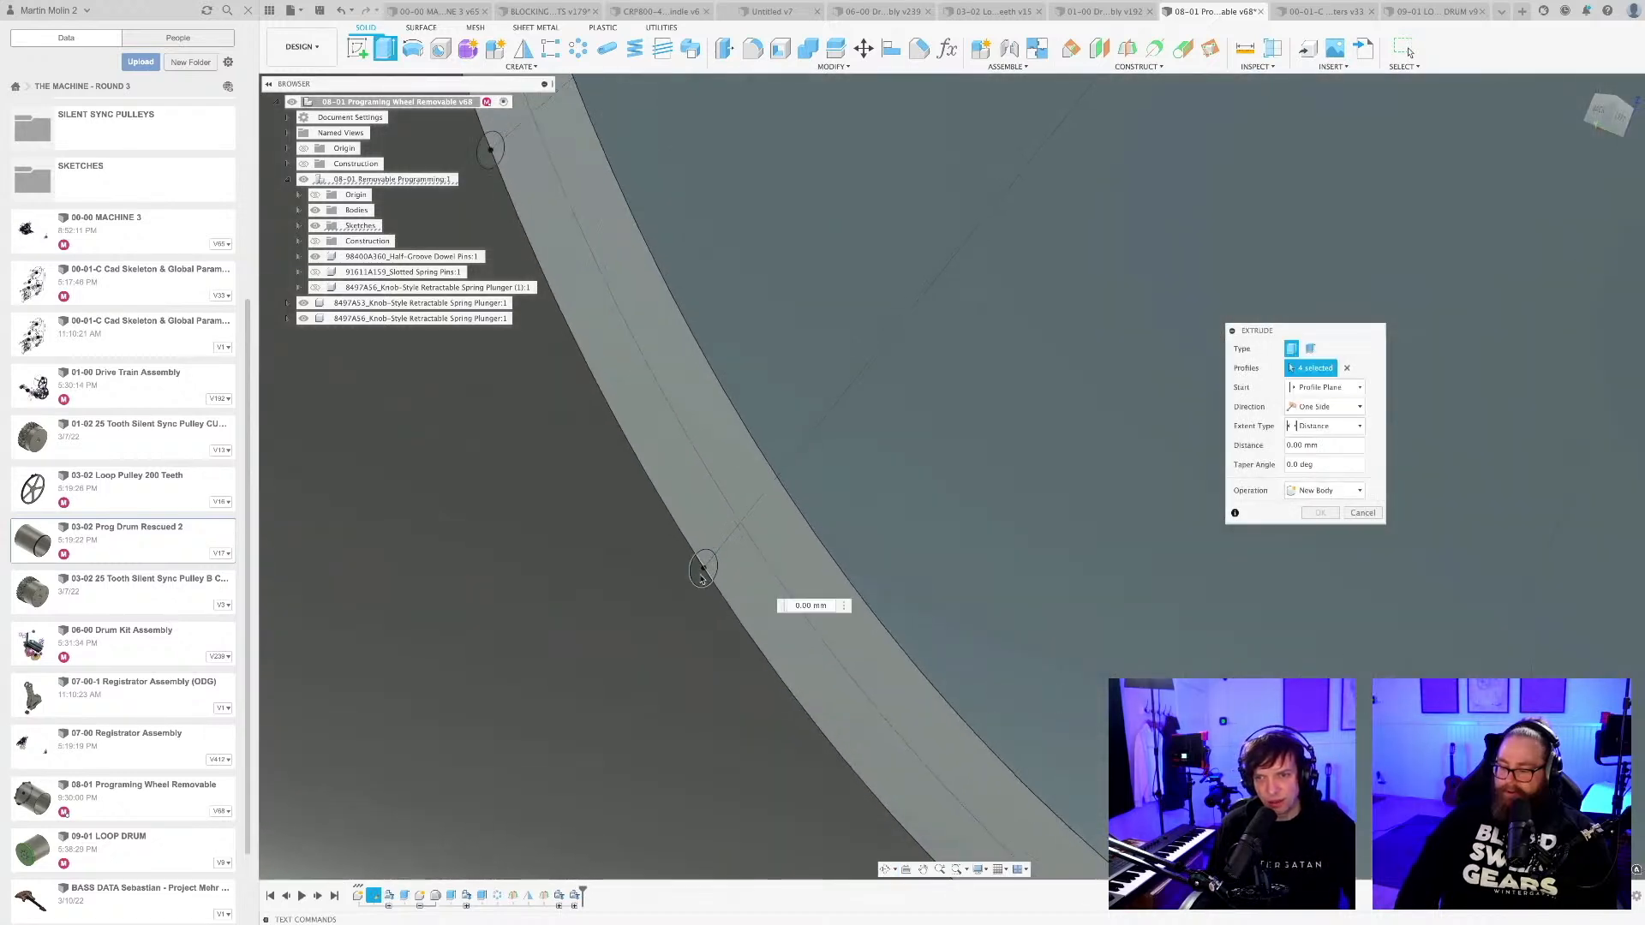
{"action": "left_click", "coordinate": [706, 559]}
{"action": "scroll", "coordinate": [709, 561], "scroll_direction": "down", "scroll_amount": 5}
{"action": "scroll", "coordinate": [627, 373], "scroll_direction": "up", "scroll_amount": 5}
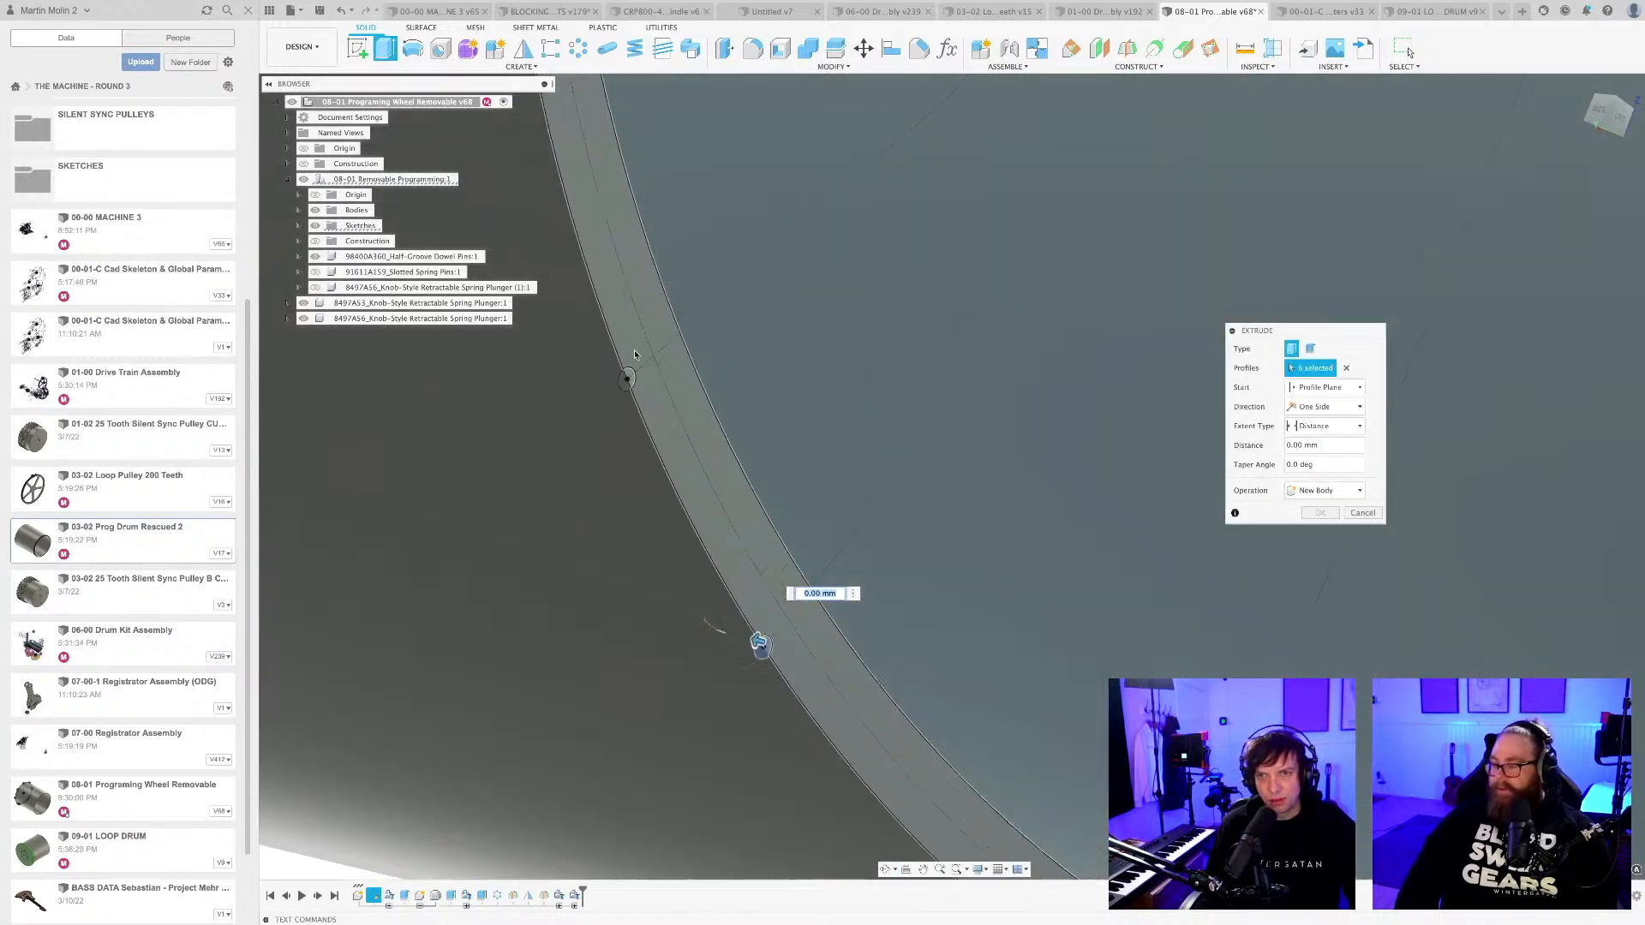
{"action": "left_click", "coordinate": [626, 388]}
{"action": "scroll", "coordinate": [639, 396], "scroll_direction": "down", "scroll_amount": 5}
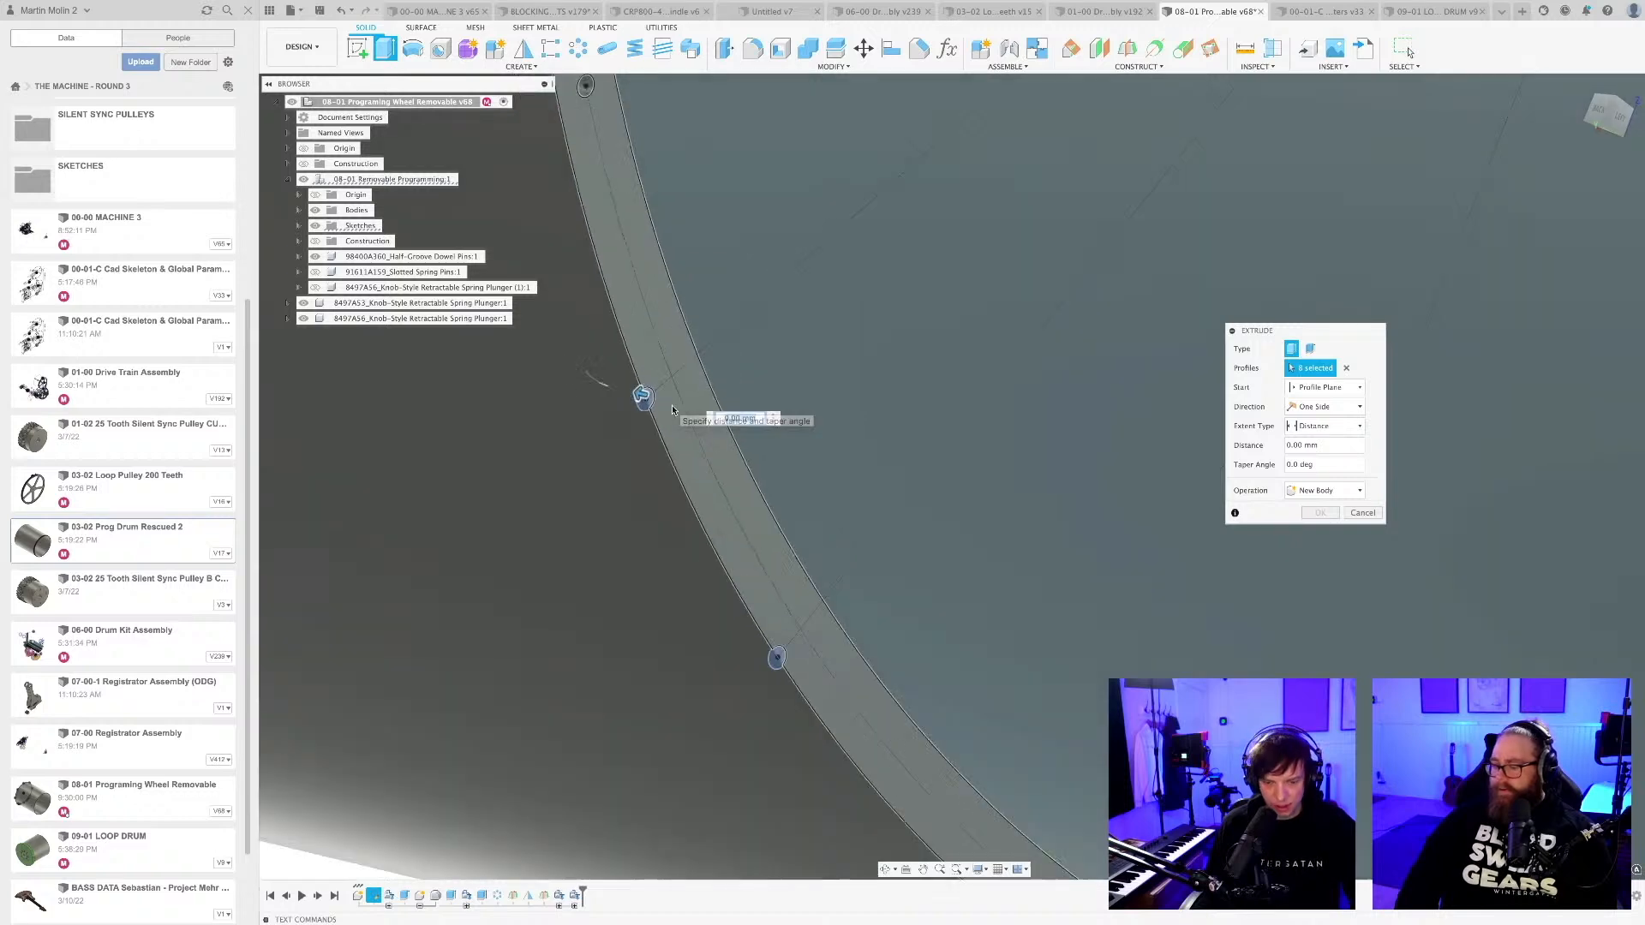
Cut the selected edge pin-hole profiles 10 mm into the drum's end rim.
{"action": "type", "text": "10"}
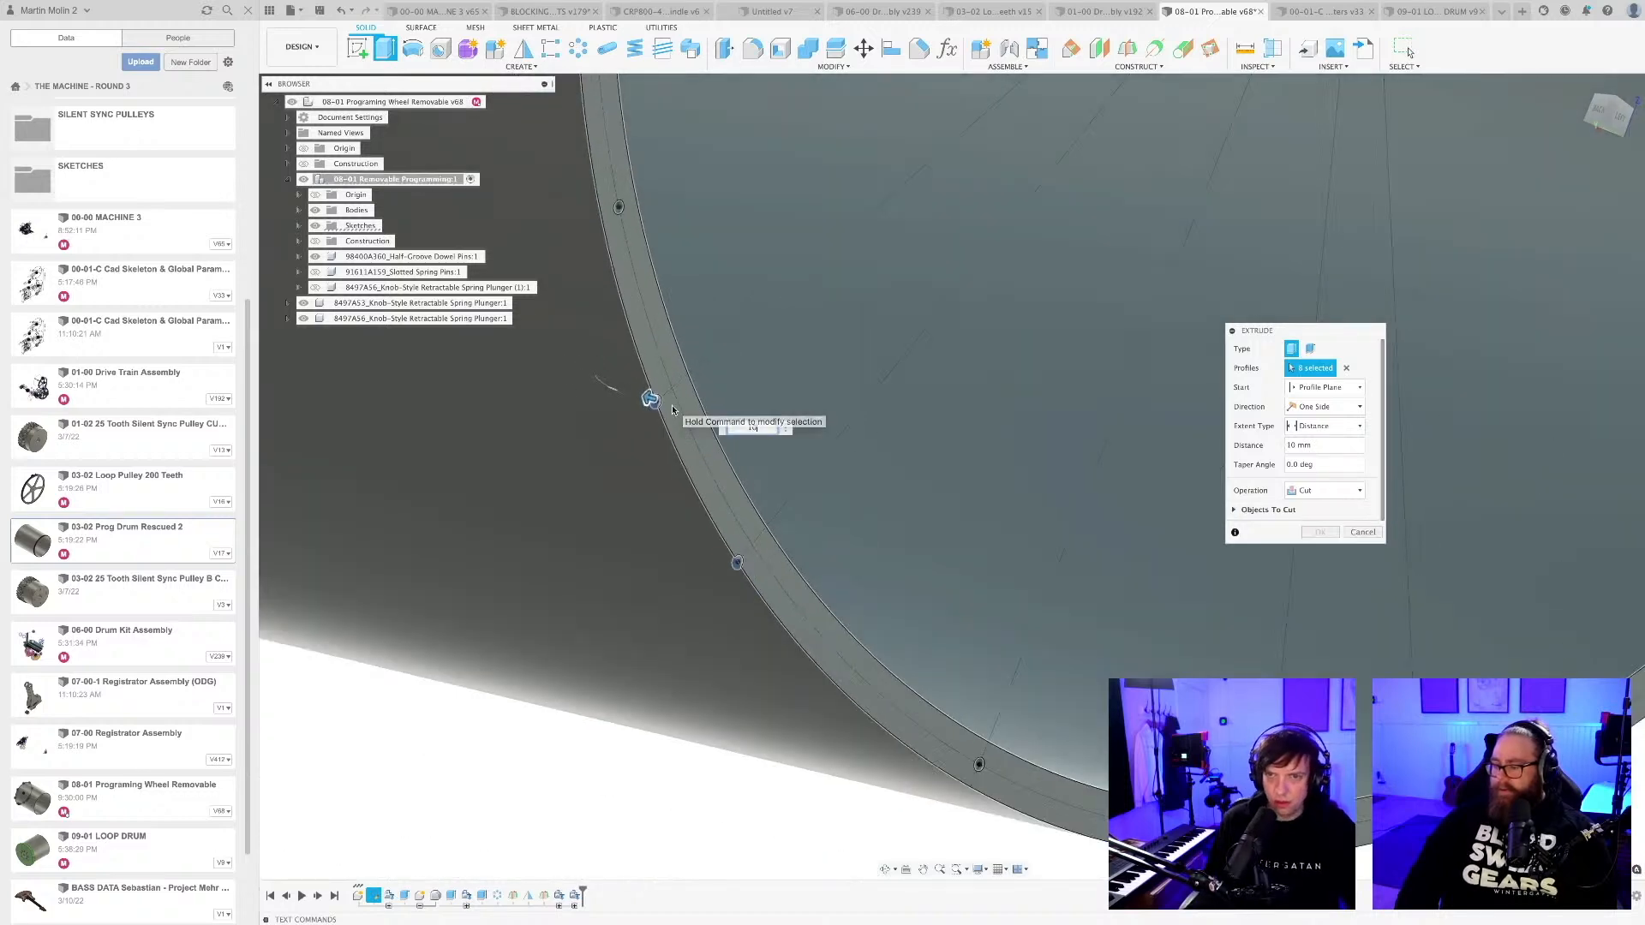
{"action": "scroll", "coordinate": [668, 403], "scroll_direction": "down", "scroll_amount": 4}
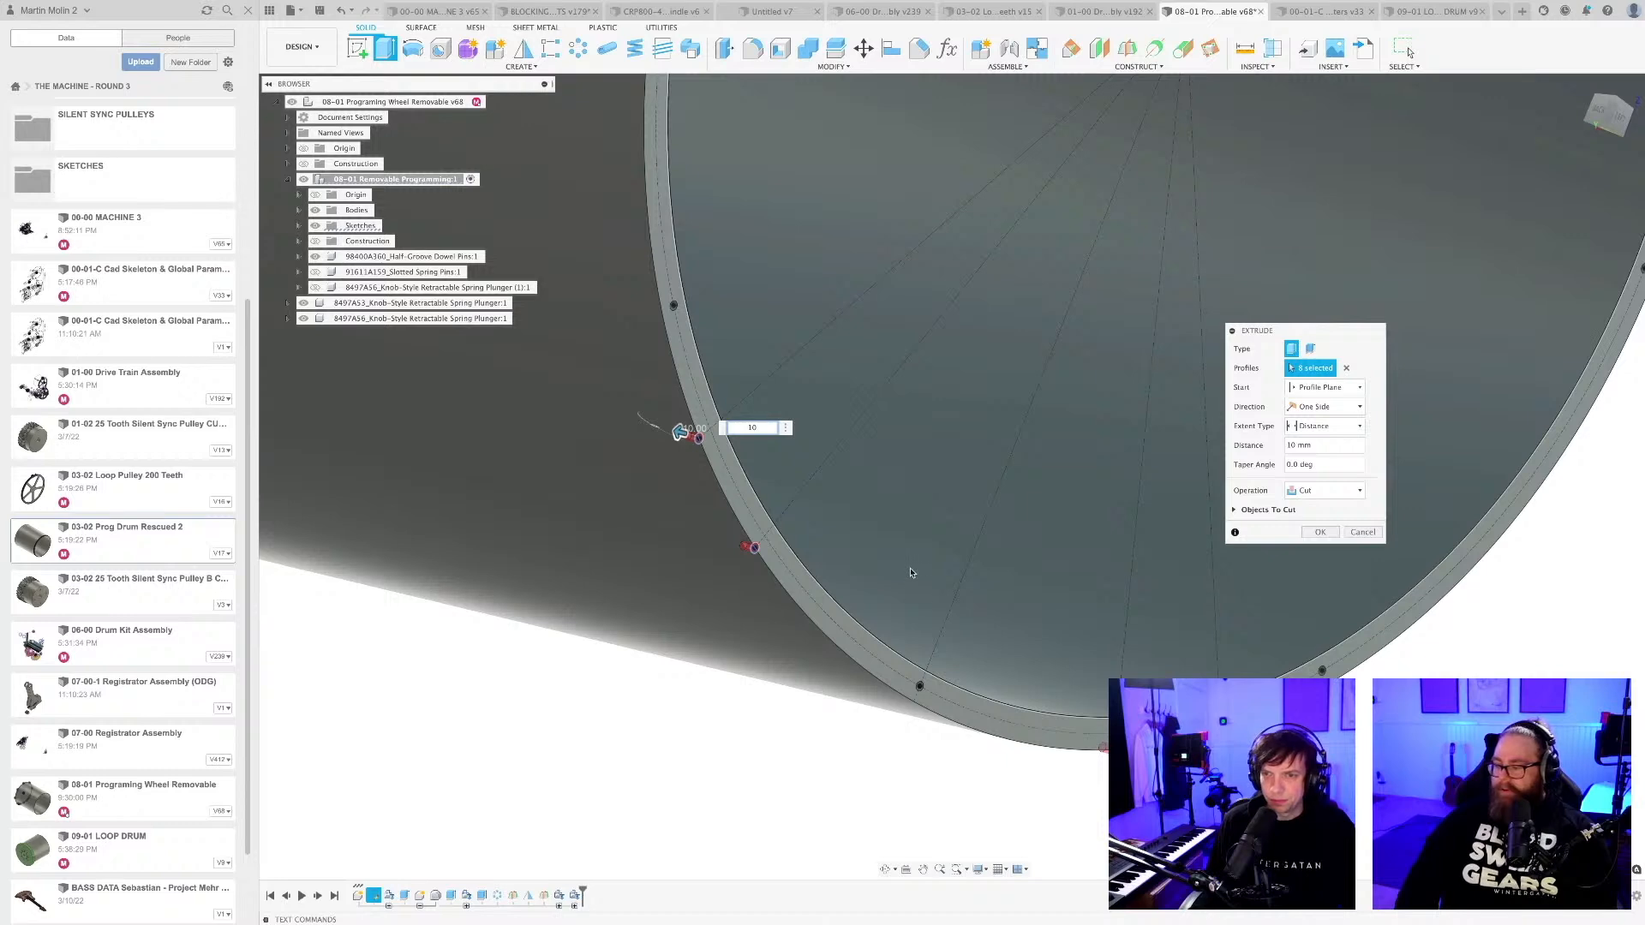
{"action": "key", "text": "Return"}
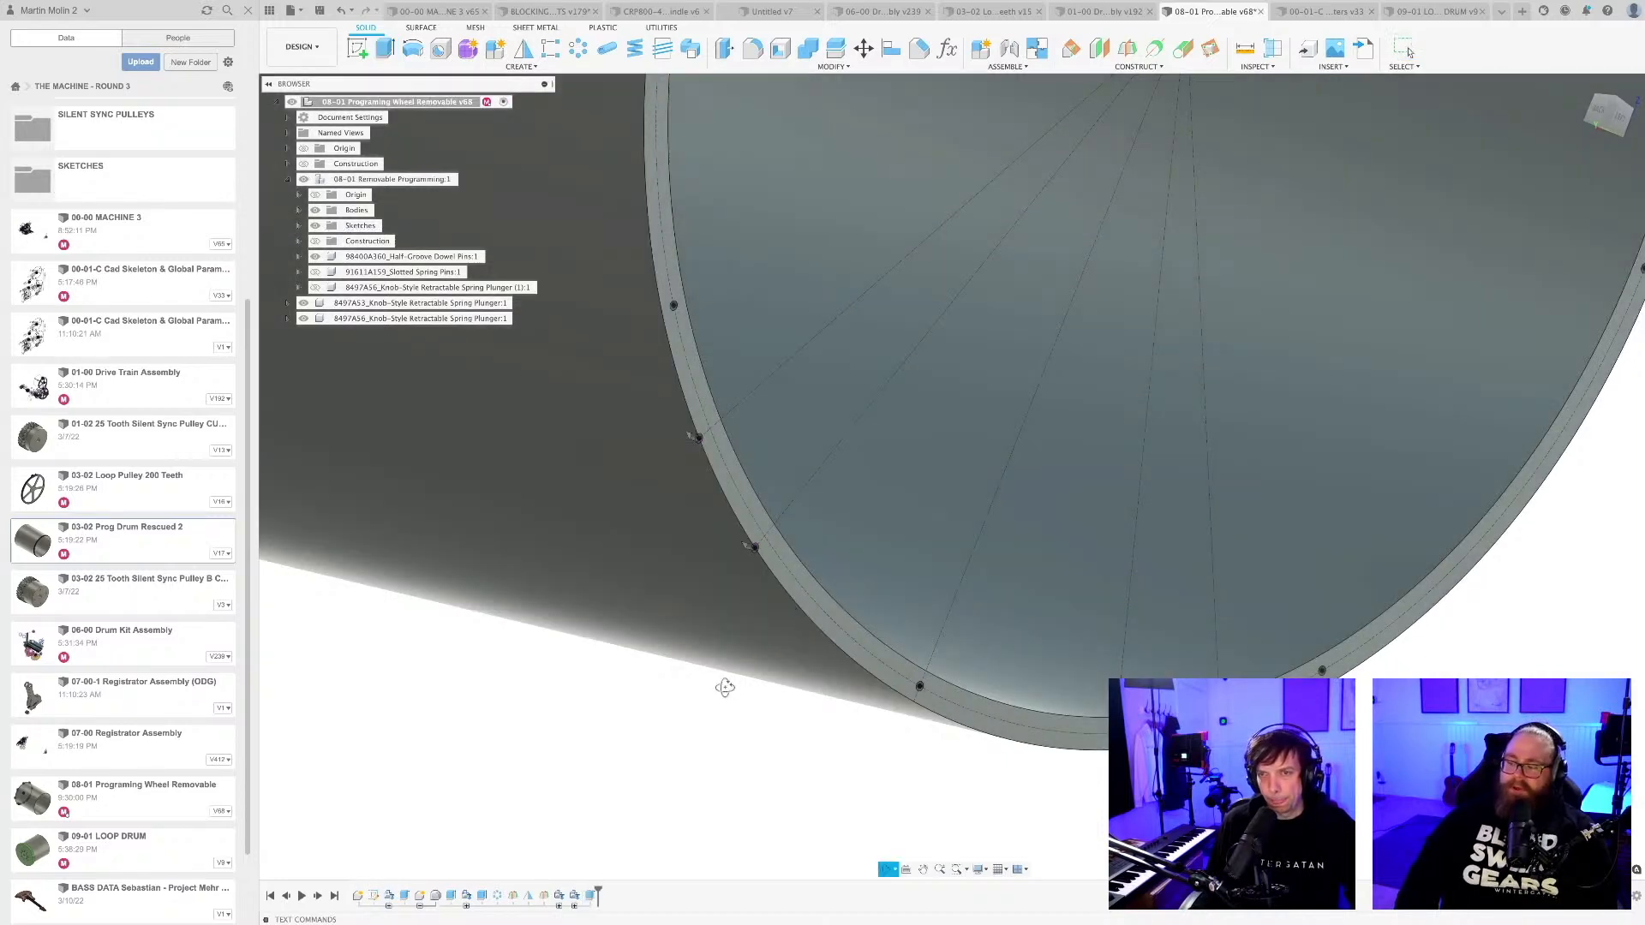
{"action": "middle_click_drag", "start_coordinate": [725, 687], "coordinate": [731, 670], "text": "shift"}
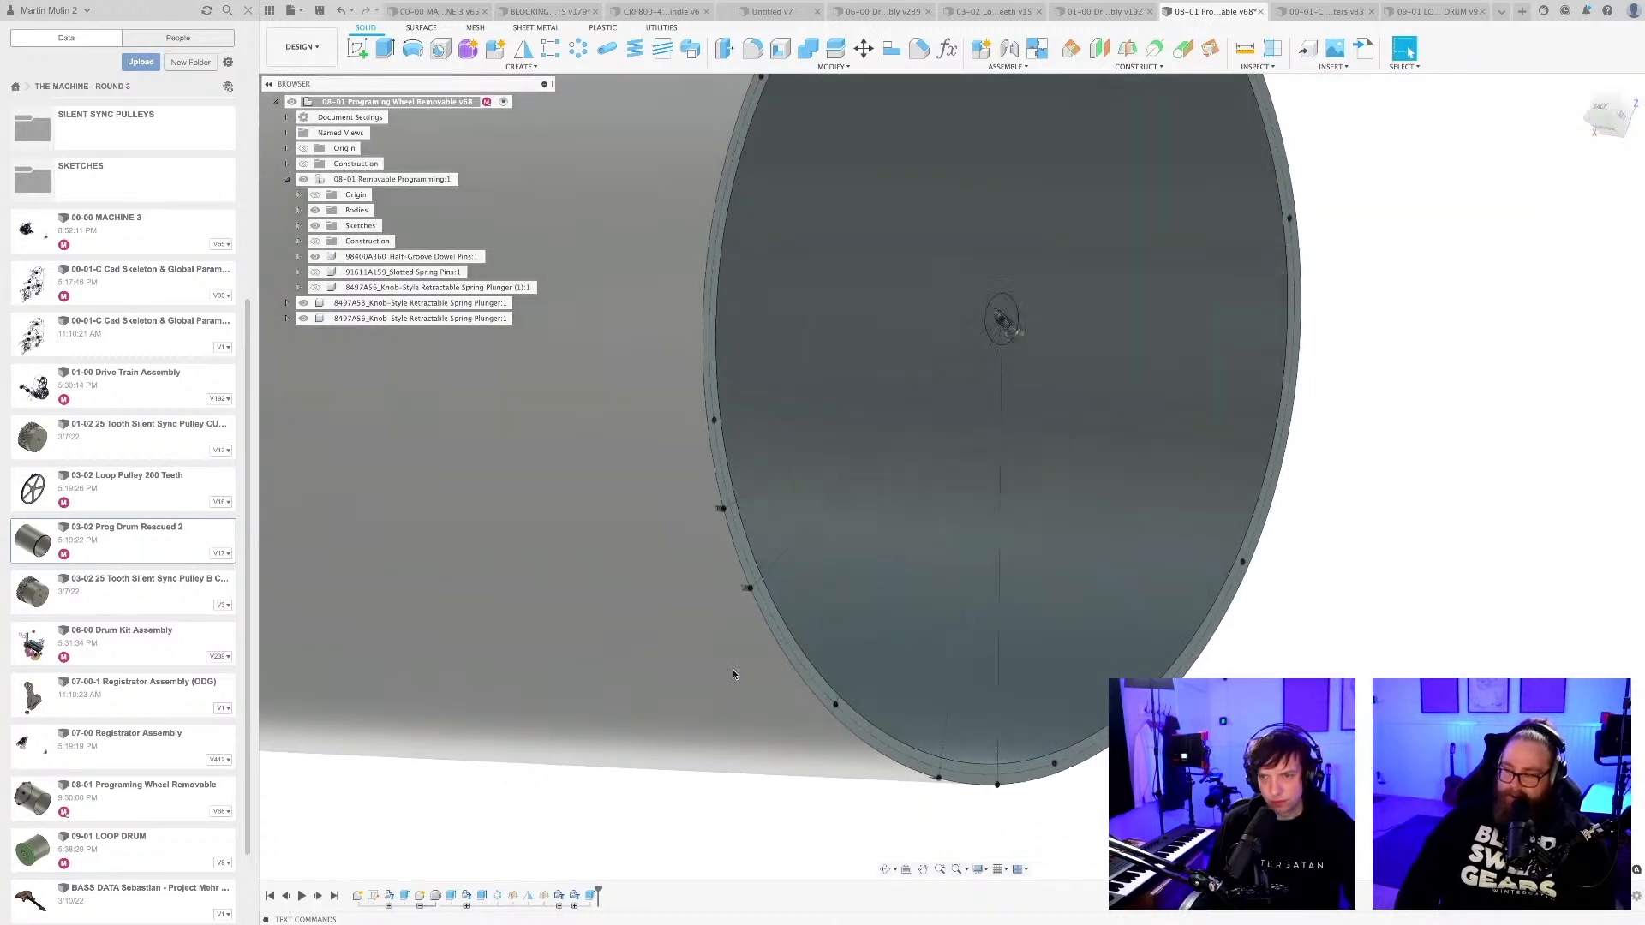
Save the design as a new version and review the whole drum with its rim holes.
{"action": "key", "text": "ctrl+s"}
{"action": "key", "text": "Return"}
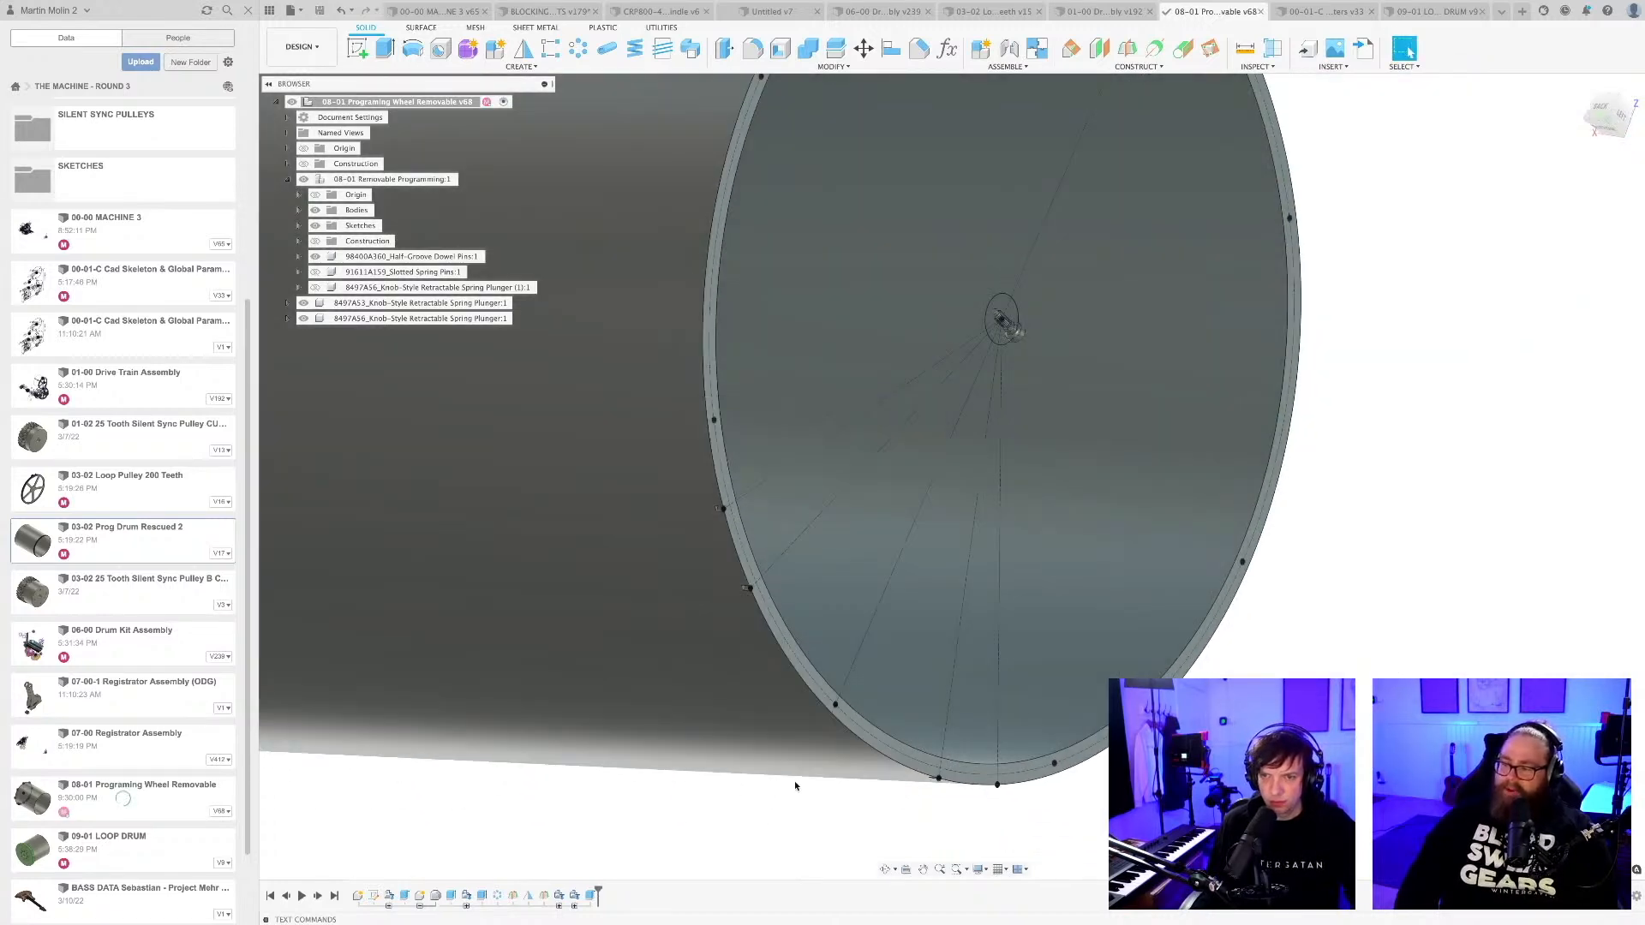
{"action": "scroll", "coordinate": [795, 785], "scroll_direction": "down", "scroll_amount": 4}
{"action": "middle_click_drag", "start_coordinate": [790, 788], "coordinate": [874, 723]}
{"action": "scroll", "coordinate": [854, 697], "scroll_direction": "down", "scroll_amount": 2}
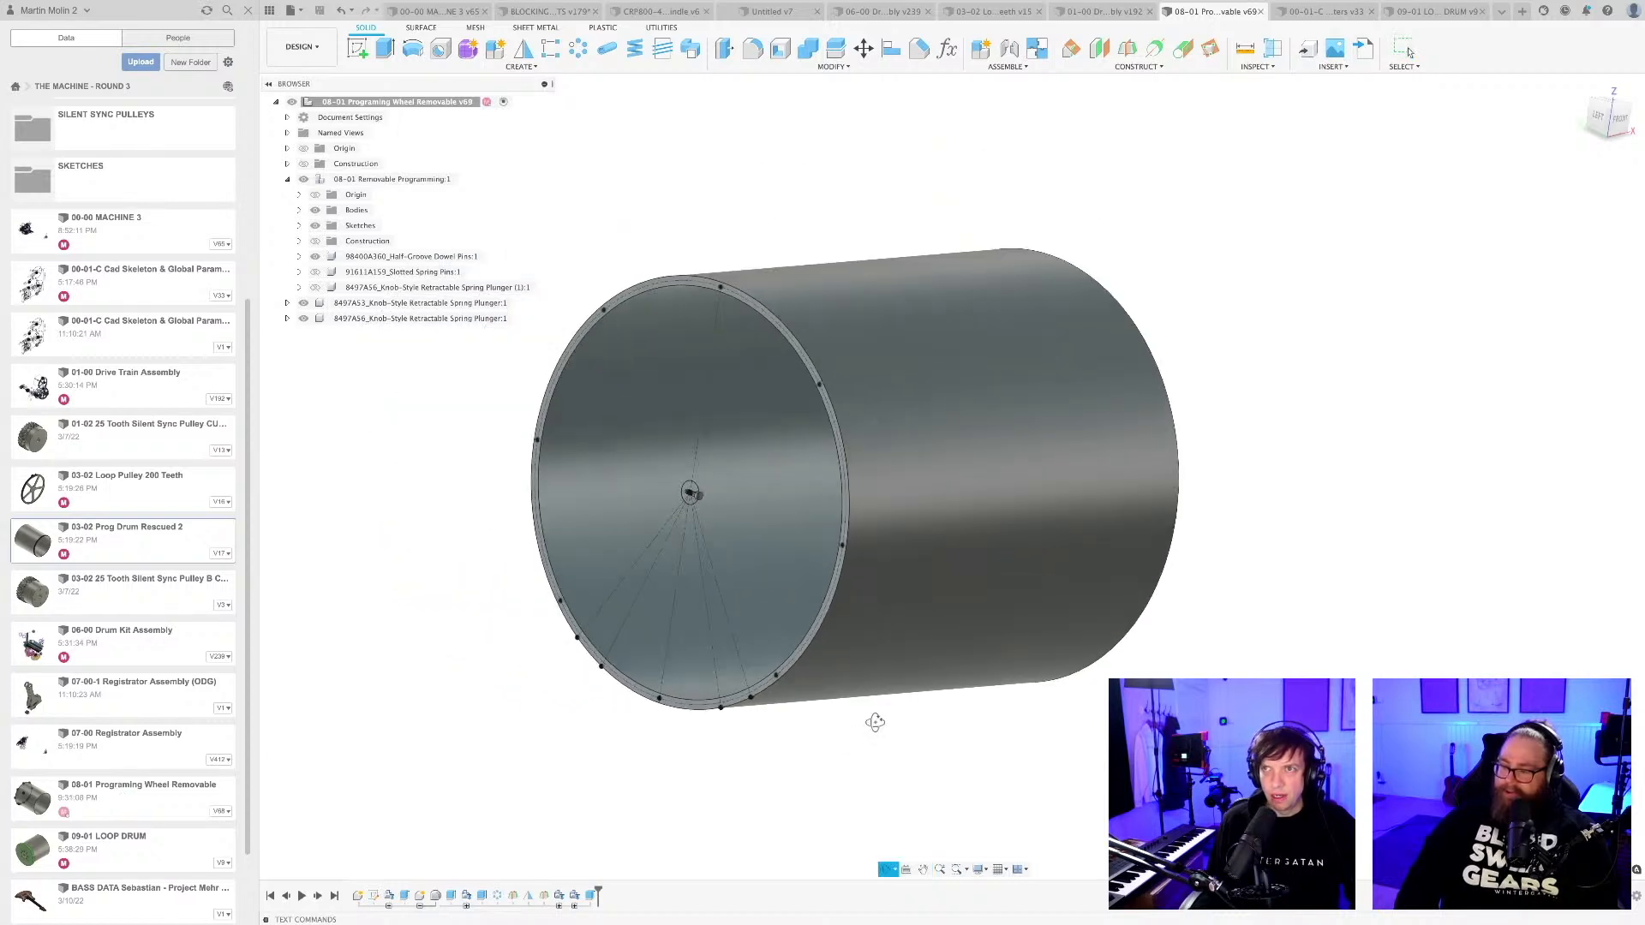
Switch to the 00-00 MACHINE 3 assembly and examine the programming drum within the machine from the back.
{"action": "left_click", "coordinate": [446, 11]}
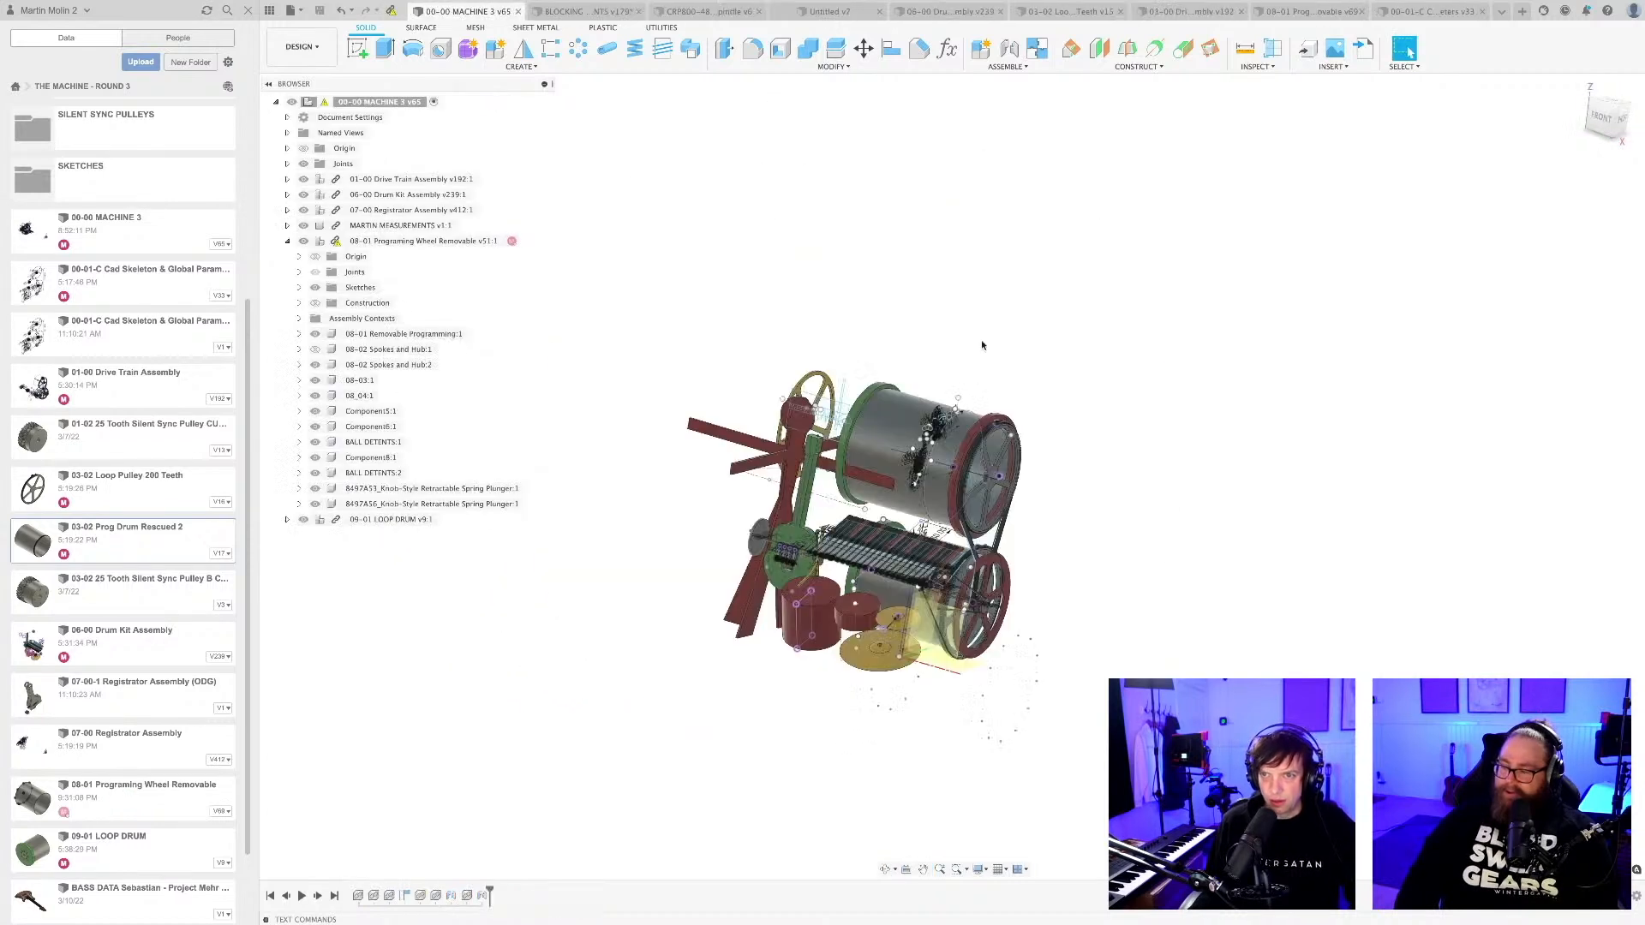
{"action": "left_click", "coordinate": [944, 385]}
{"action": "middle_click_drag", "start_coordinate": [944, 385], "coordinate": [729, 428], "text": "shift"}
{"action": "middle_click_drag", "start_coordinate": [985, 548], "coordinate": [771, 568]}
{"action": "left_click", "coordinate": [869, 680]}
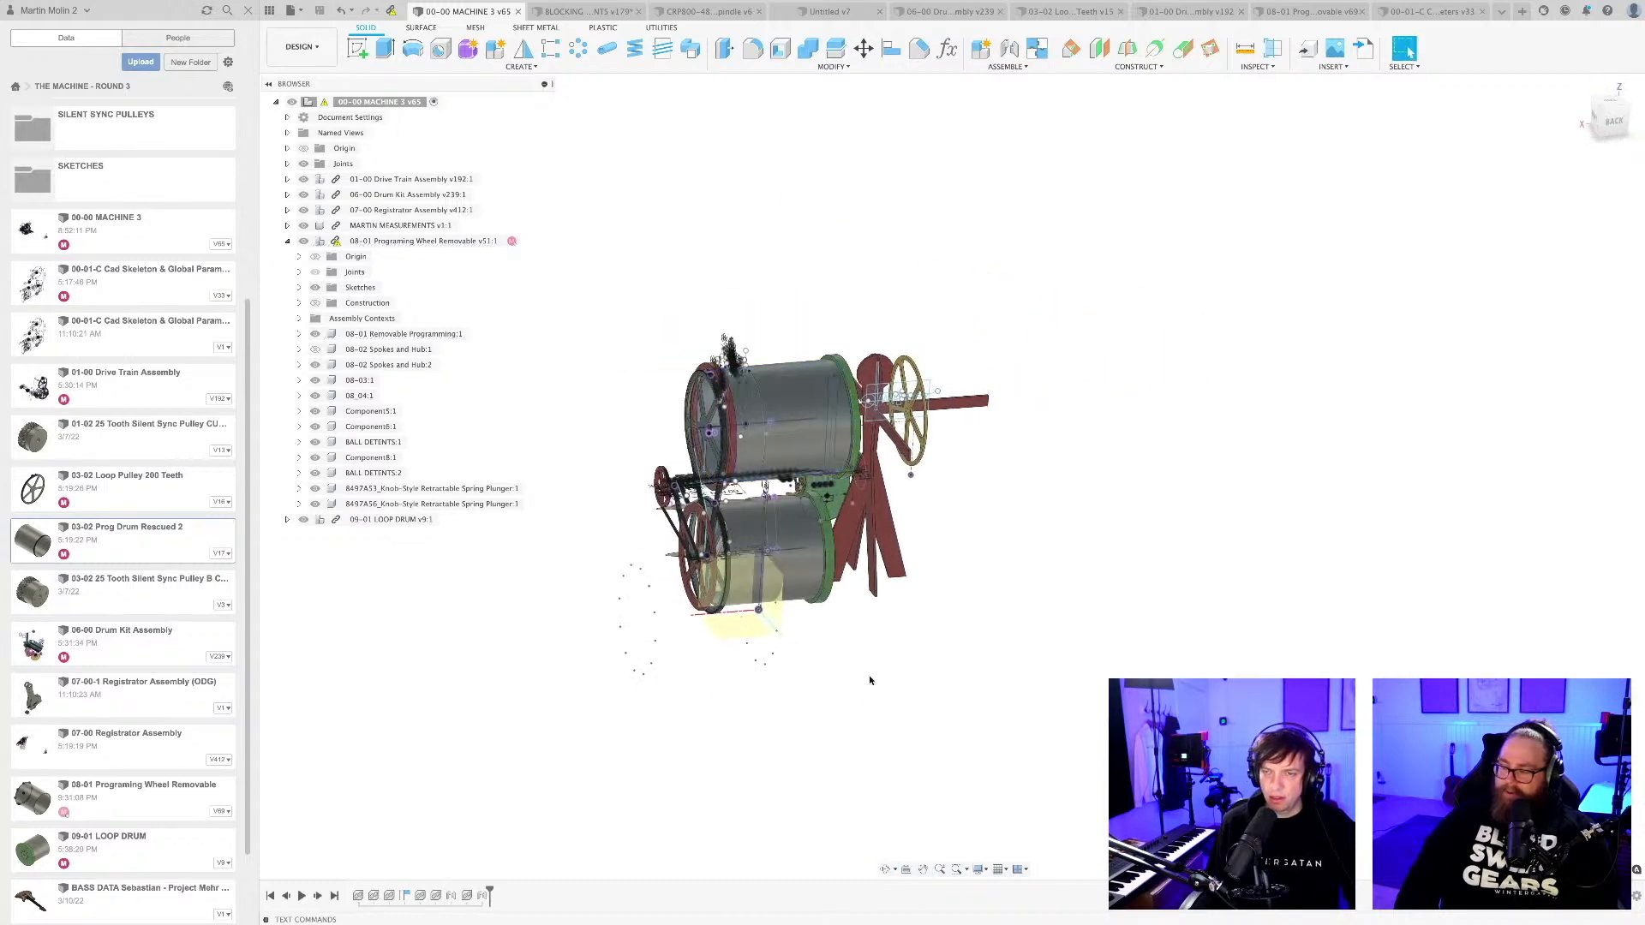
Examine the upper drum's red and green end rims in the machine assembly from both ends.
{"action": "mouse_move", "coordinate": [869, 680]}
{"action": "middle_mouse_down", "text": "shift"}
{"action": "mouse_move", "coordinate": [870, 625]}
{"action": "mouse_move", "coordinate": [871, 666]}
{"action": "middle_mouse_up", "text": "shift"}
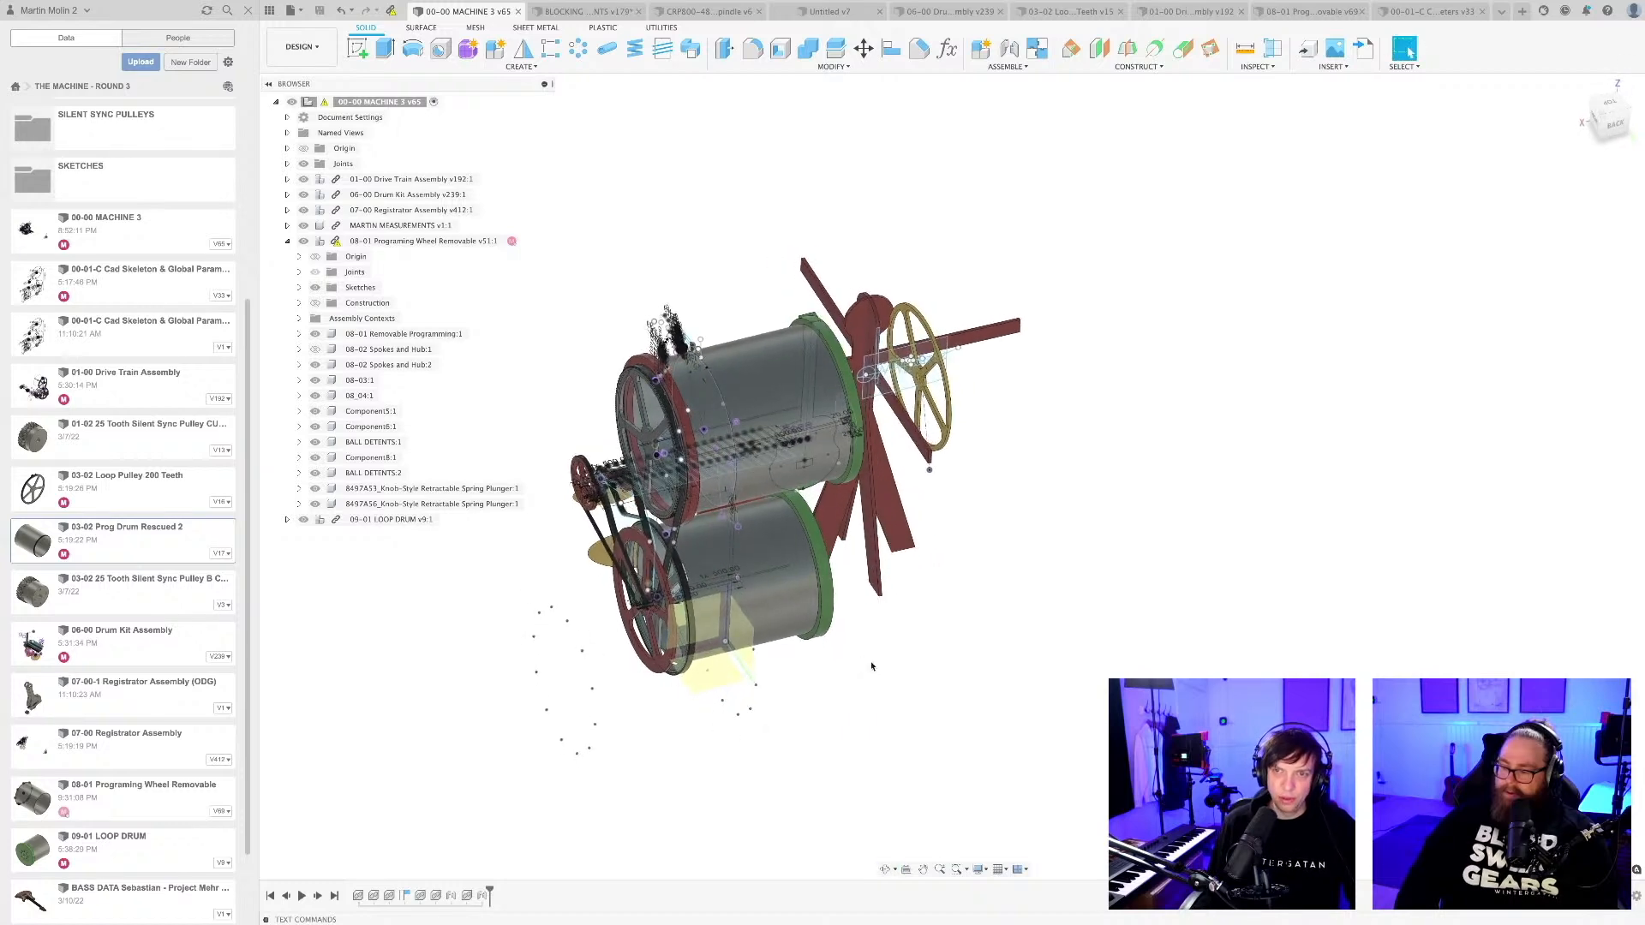
{"action": "scroll", "coordinate": [777, 438], "scroll_direction": "up", "scroll_amount": 2}
{"action": "middle_click_drag", "start_coordinate": [822, 442], "coordinate": [1007, 649], "text": "shift"}
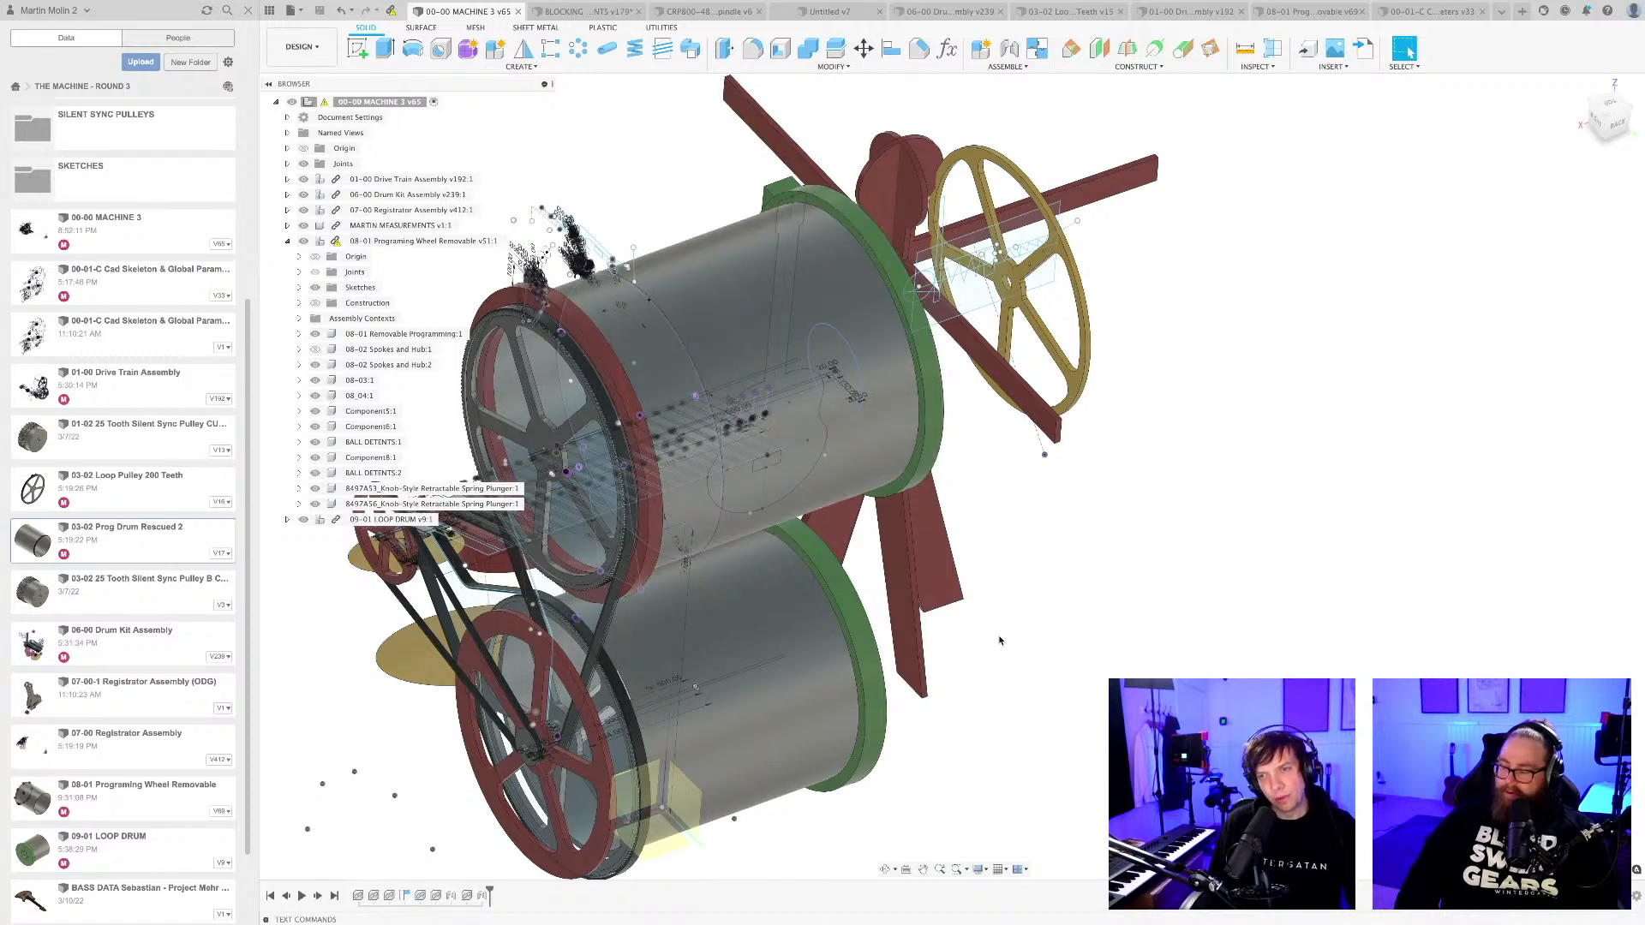
{"action": "middle_click_drag", "start_coordinate": [1001, 641], "coordinate": [1073, 587], "text": "shift"}
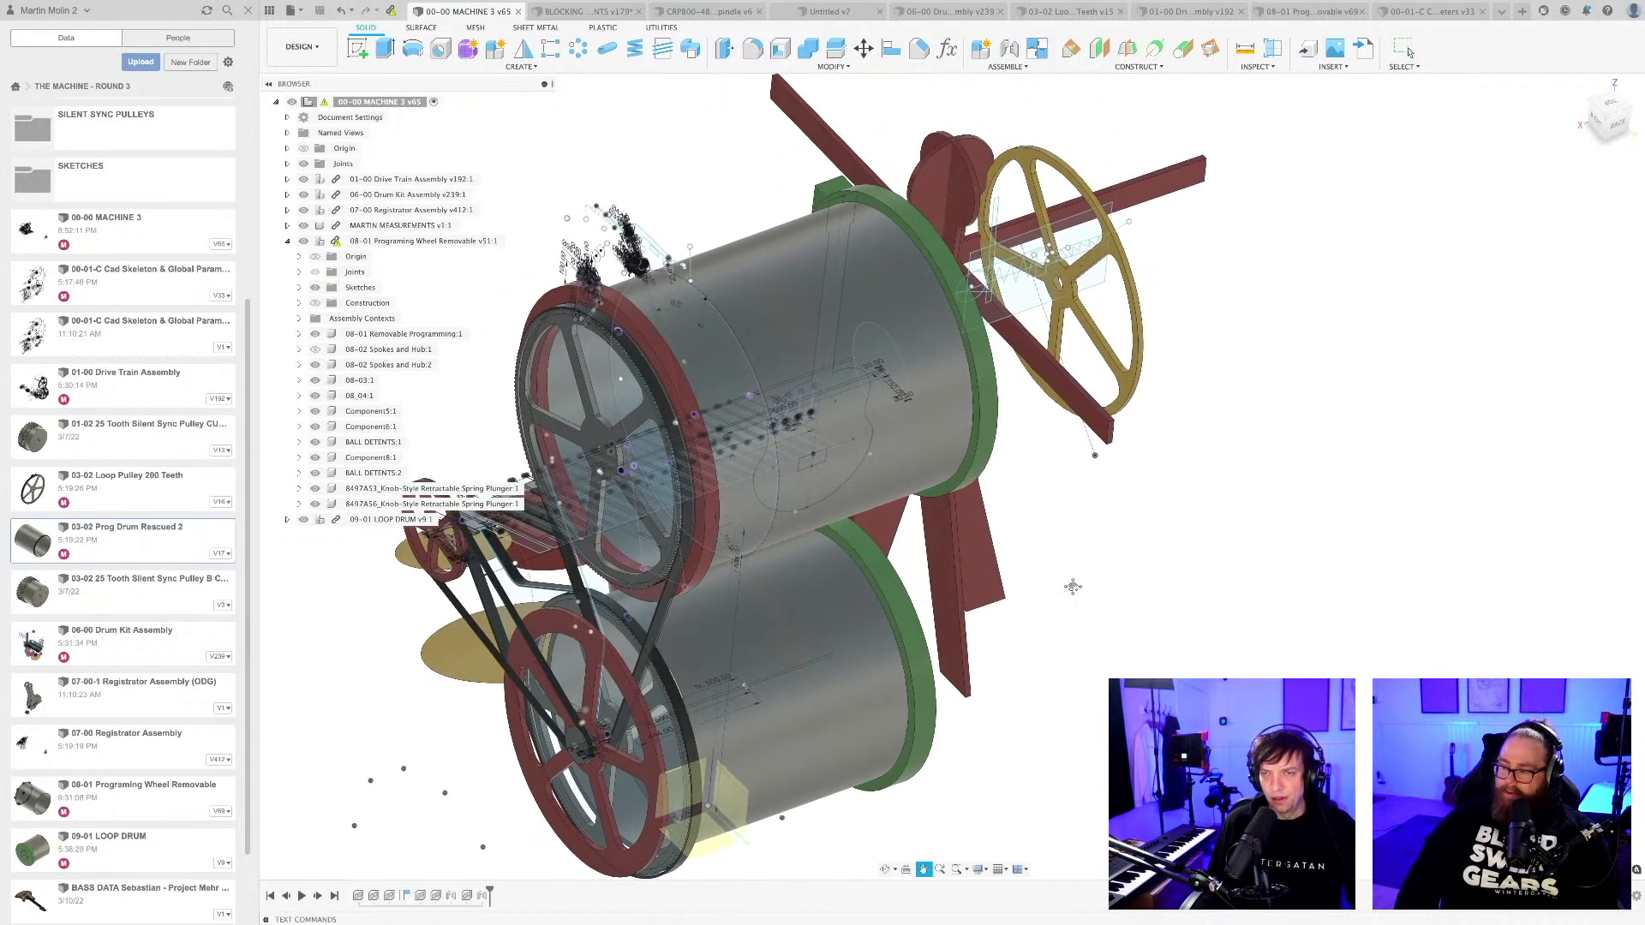
{"action": "scroll", "coordinate": [656, 334], "scroll_direction": "up", "scroll_amount": 5}
{"action": "left_click", "coordinate": [656, 335]}
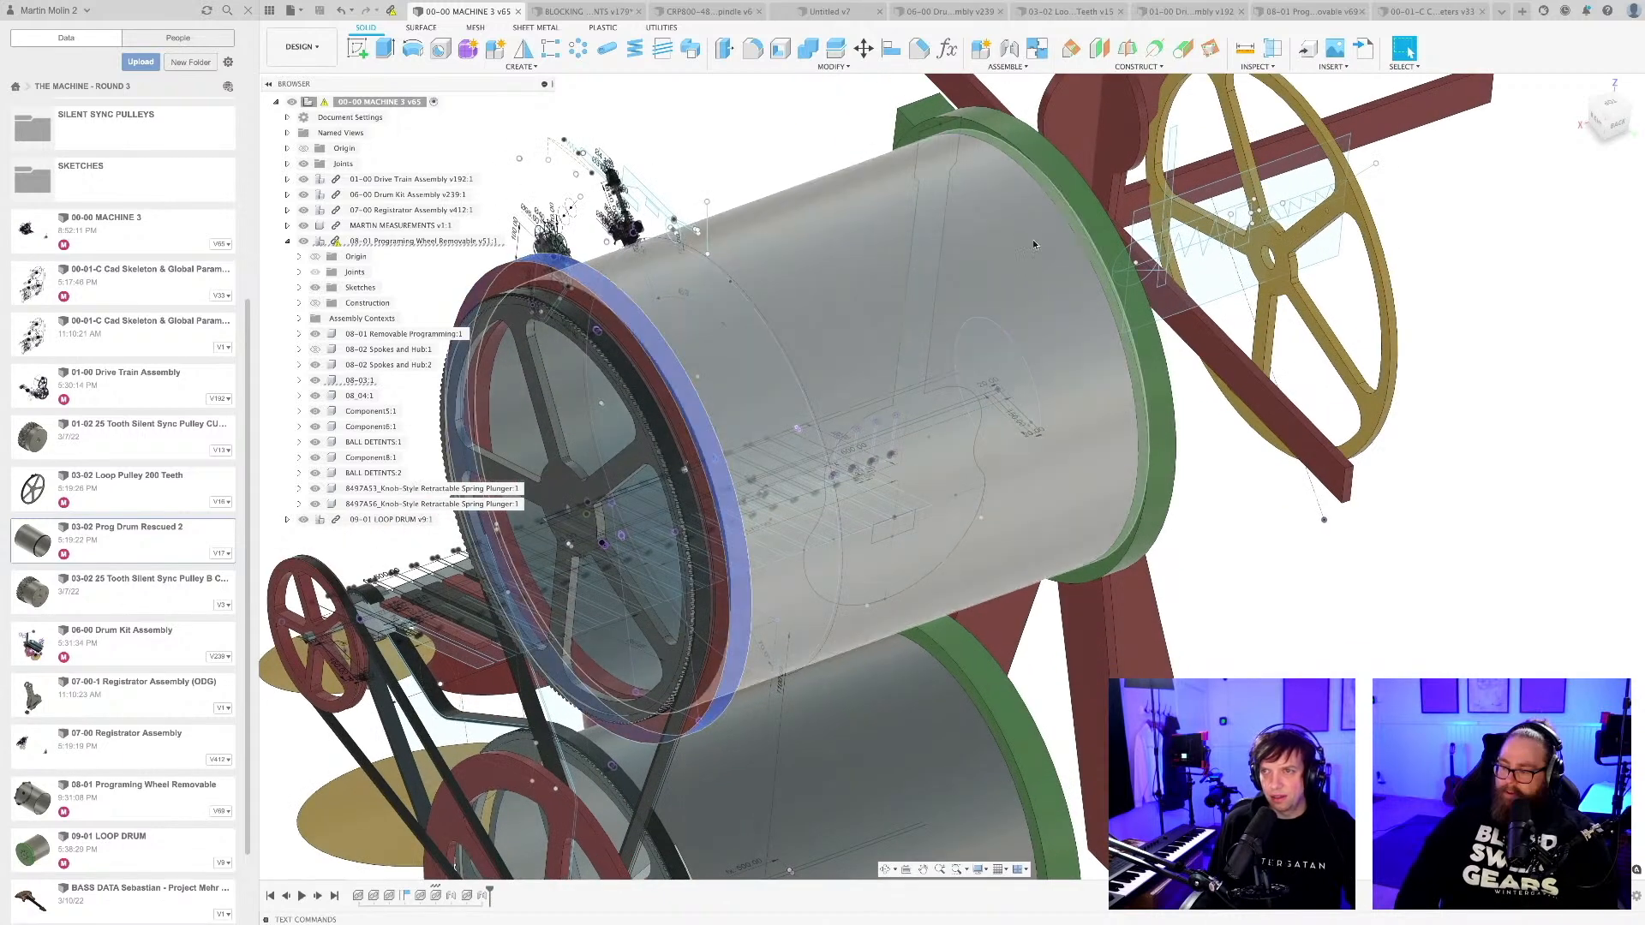
{"action": "left_click", "coordinate": [1090, 209], "text": "shift"}
{"action": "scroll", "coordinate": [986, 450], "scroll_direction": "down", "scroll_amount": 6}
{"action": "middle_click_drag", "start_coordinate": [1020, 561], "coordinate": [835, 454], "text": "shift"}
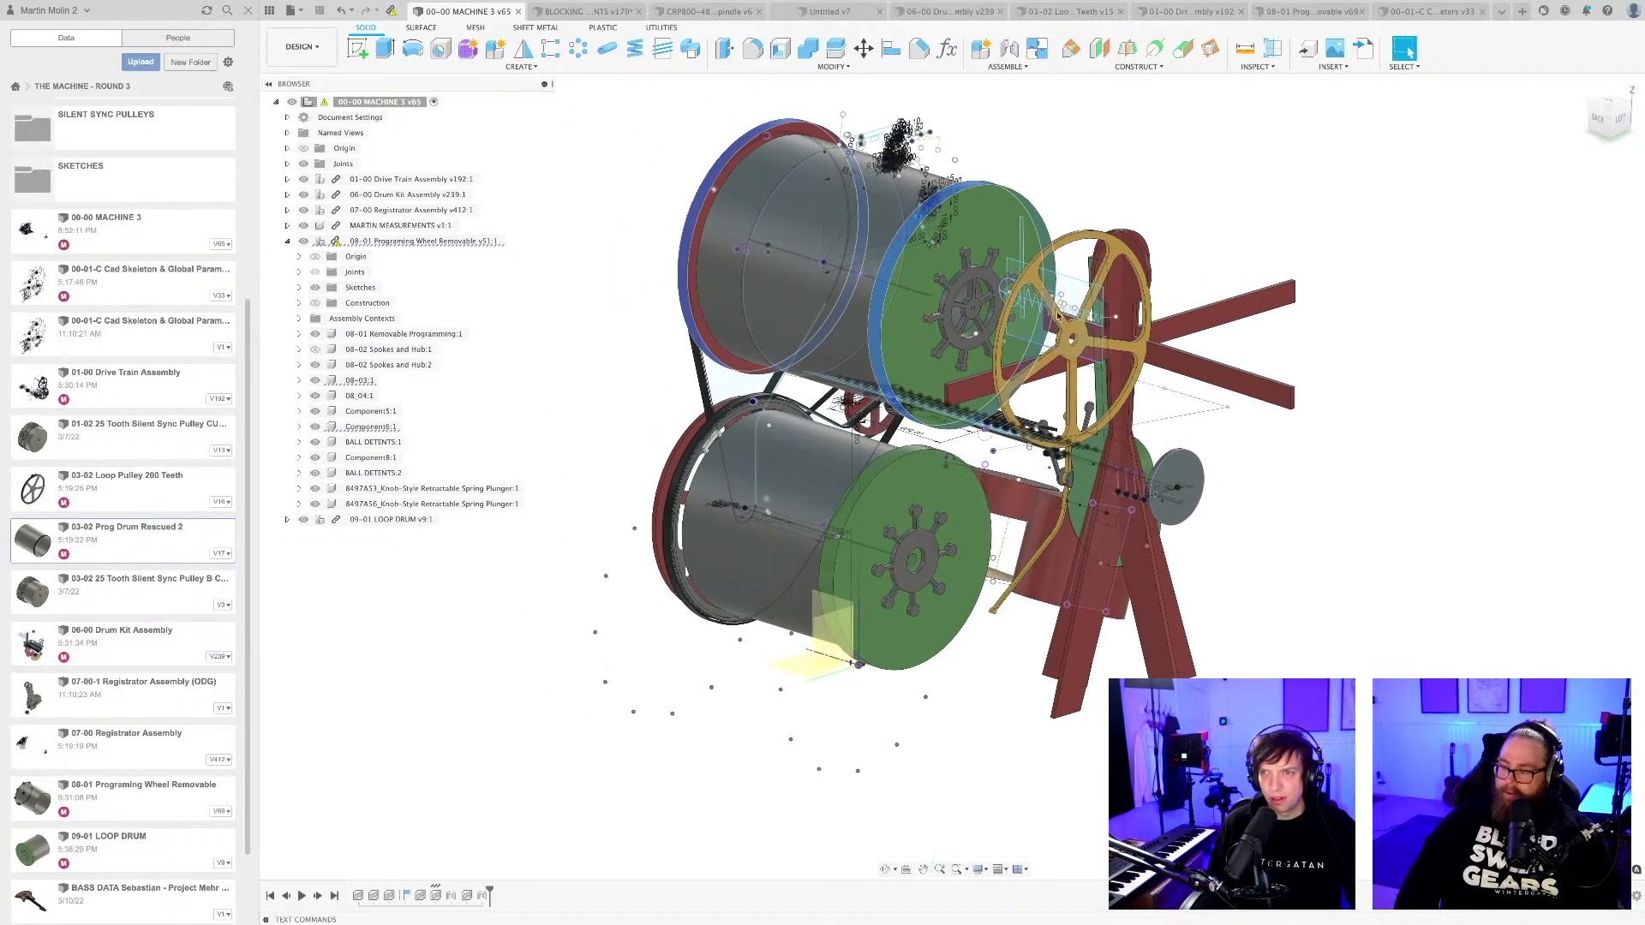
Compare the knobbed hub wheels on the green end plates of the upper and lower drums.
{"action": "scroll", "coordinate": [1058, 316], "scroll_direction": "up", "scroll_amount": 6}
{"action": "left_click", "coordinate": [885, 258]}
{"action": "scroll", "coordinate": [888, 454], "scroll_direction": "down", "scroll_amount": 3}
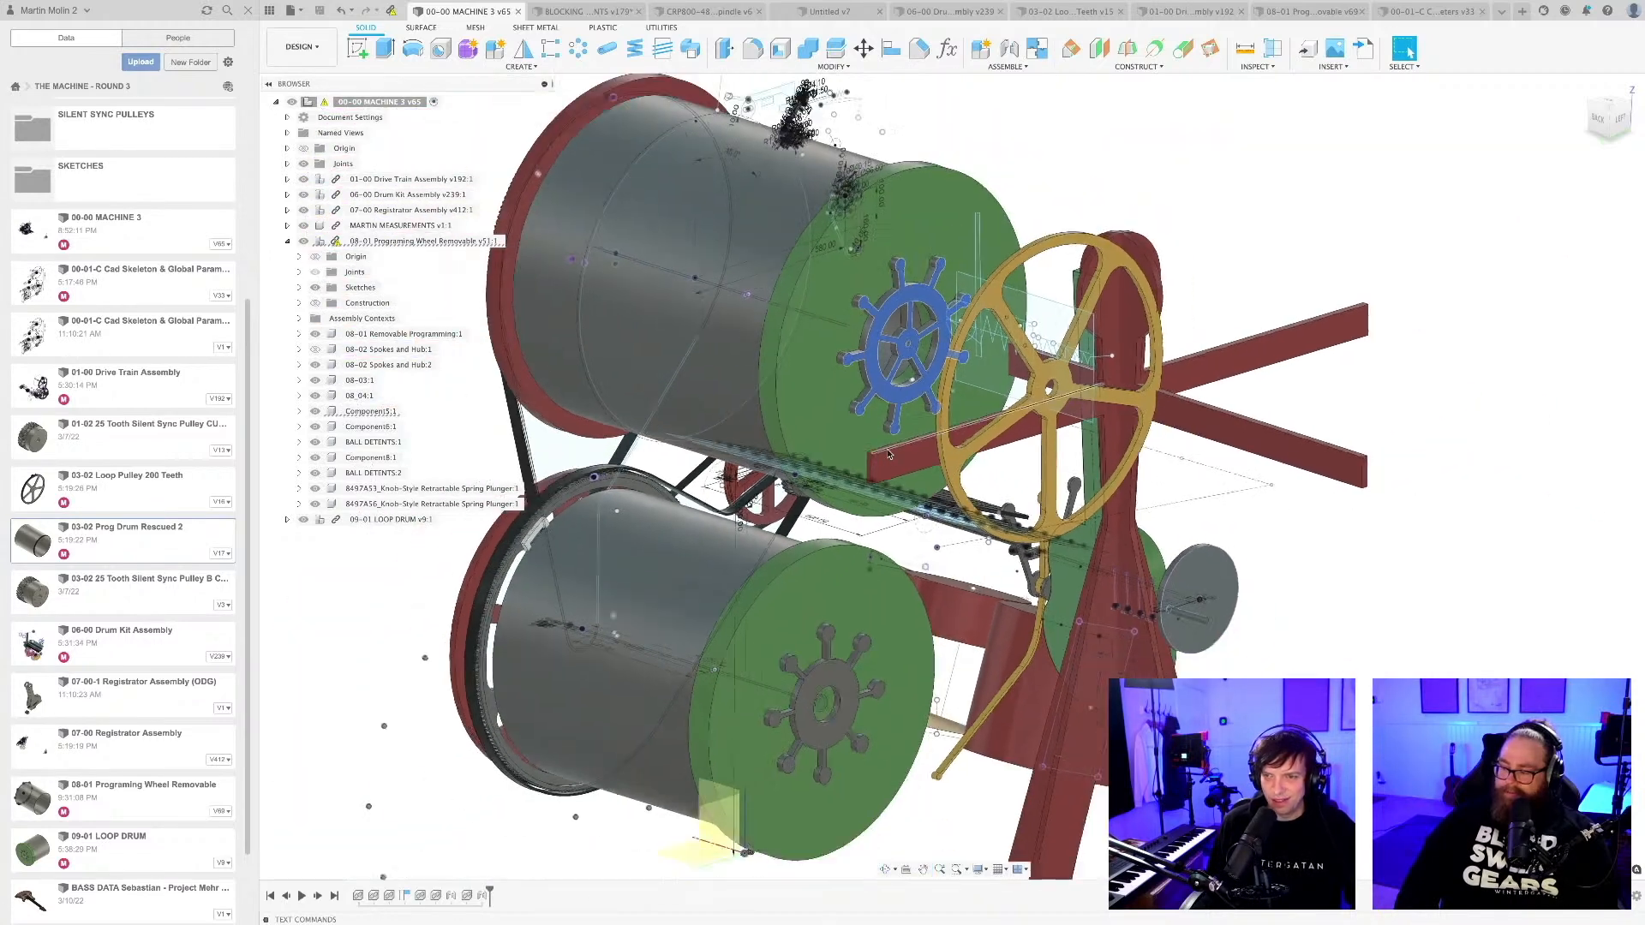
{"action": "scroll", "coordinate": [889, 454], "scroll_direction": "down", "scroll_amount": 3}
{"action": "scroll", "coordinate": [829, 643], "scroll_direction": "up", "scroll_amount": 5}
{"action": "left_click", "coordinate": [832, 642]}
{"action": "scroll", "coordinate": [836, 643], "scroll_direction": "down", "scroll_amount": 6}
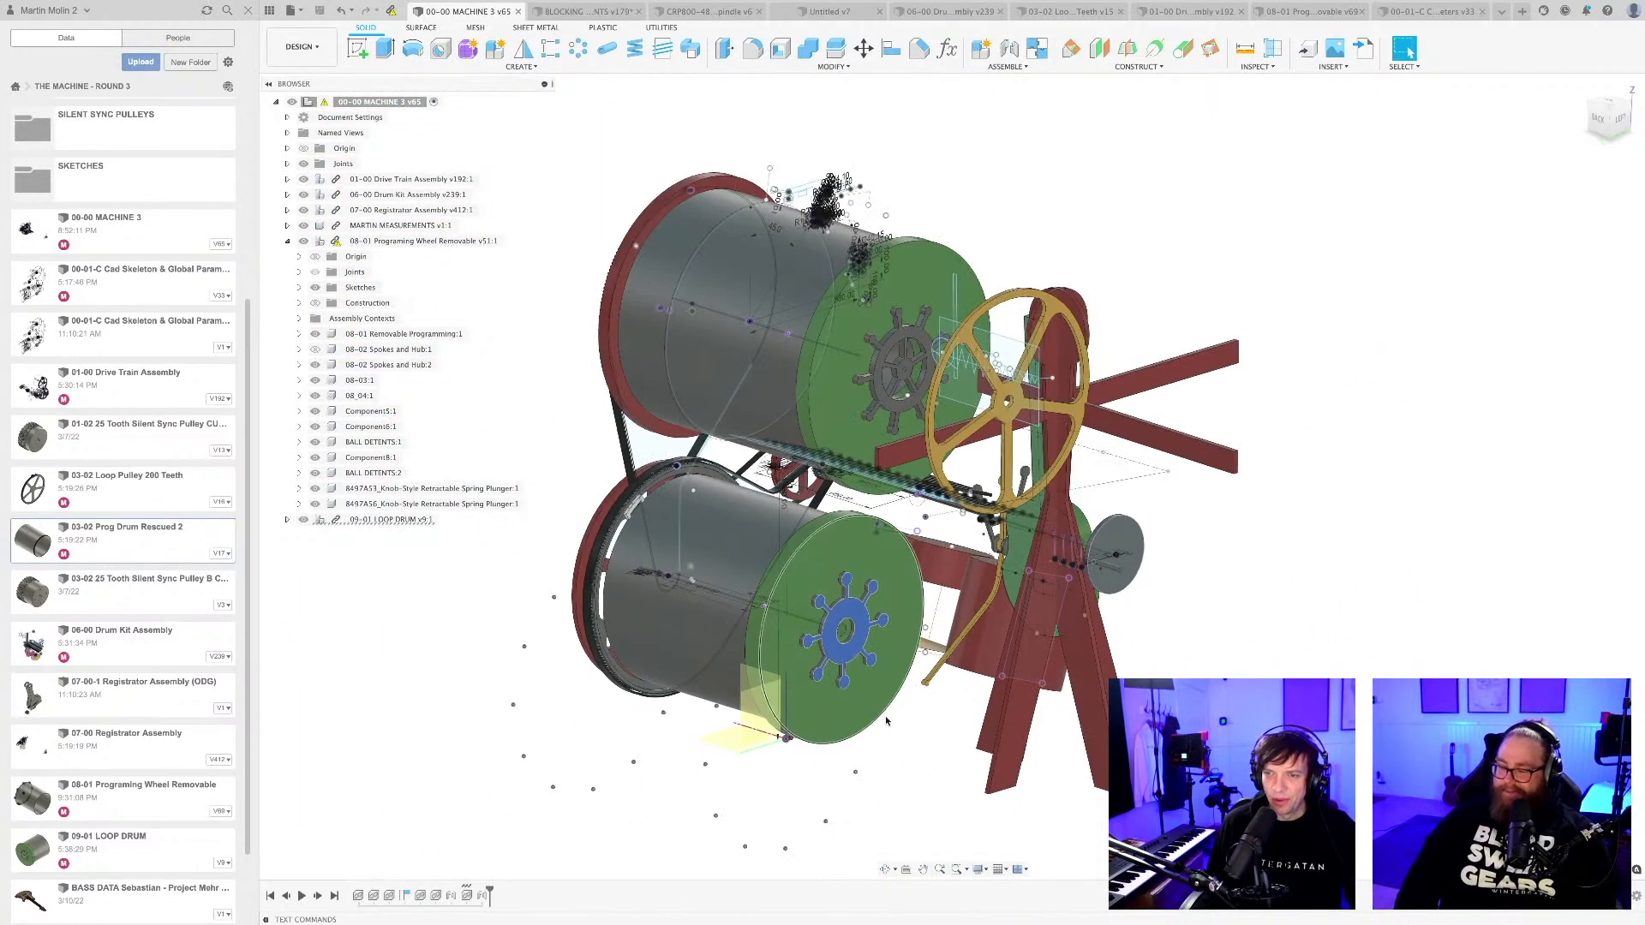
{"action": "left_click", "coordinate": [885, 720]}
{"action": "scroll", "coordinate": [903, 334], "scroll_direction": "up", "scroll_amount": 7}
{"action": "left_click", "coordinate": [906, 335]}
{"action": "scroll", "coordinate": [906, 335], "scroll_direction": "down", "scroll_amount": 3}
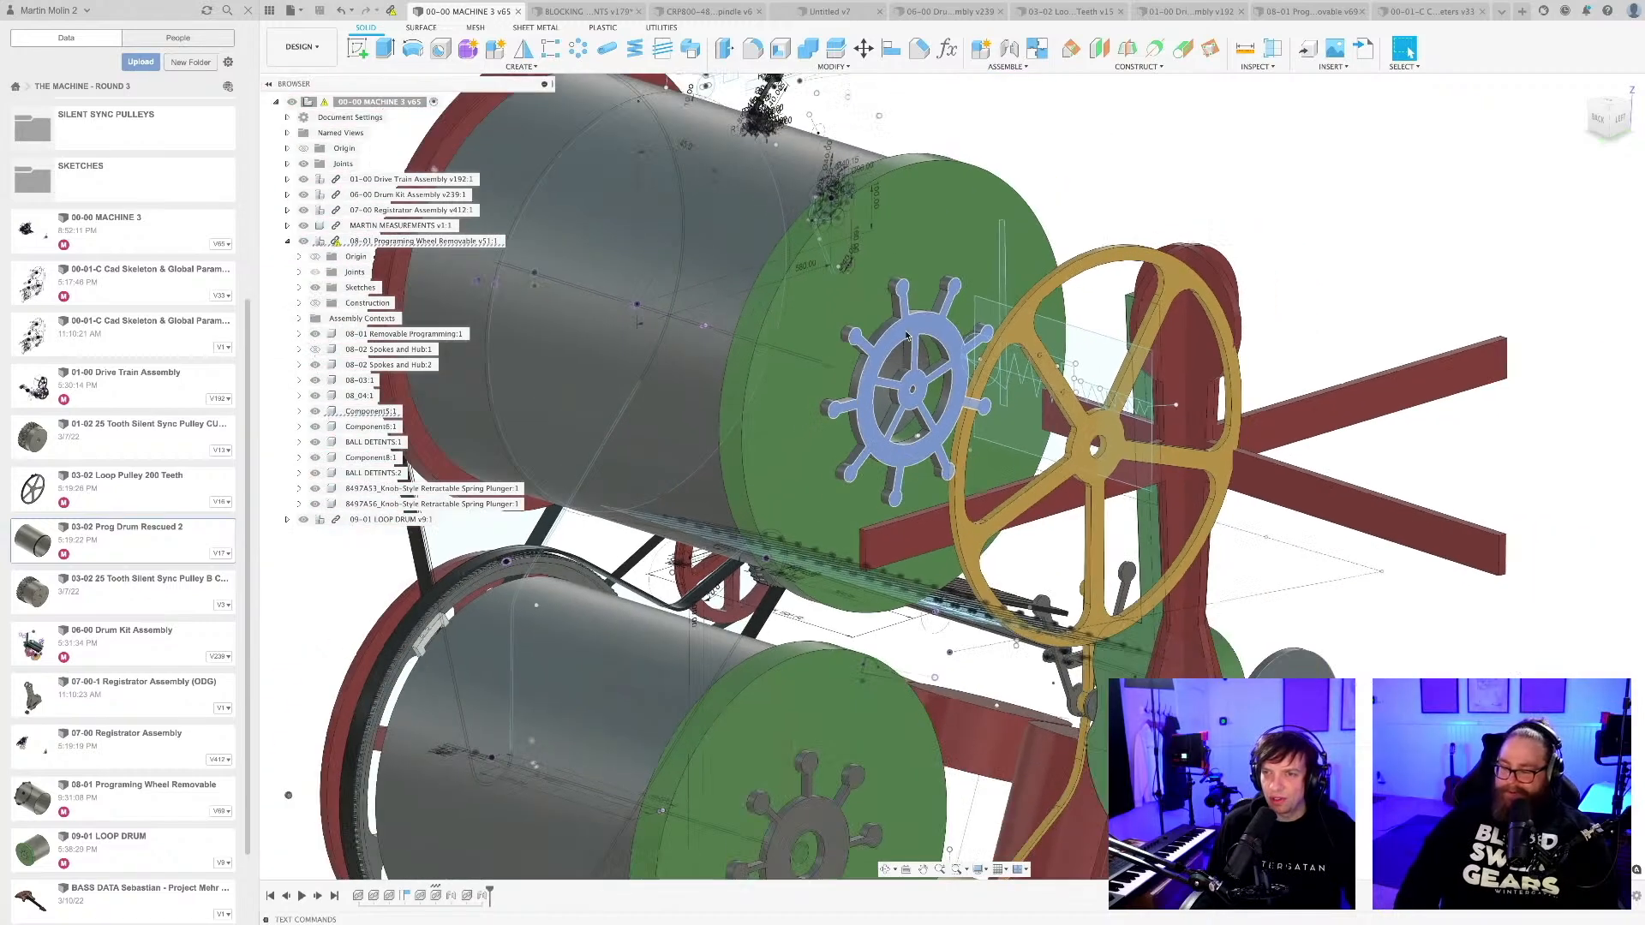
{"action": "scroll", "coordinate": [906, 335], "scroll_direction": "up", "scroll_amount": 4}
{"action": "scroll", "coordinate": [809, 531], "scroll_direction": "down", "scroll_amount": 6}
{"action": "middle_click_drag", "start_coordinate": [775, 810], "coordinate": [831, 545]}
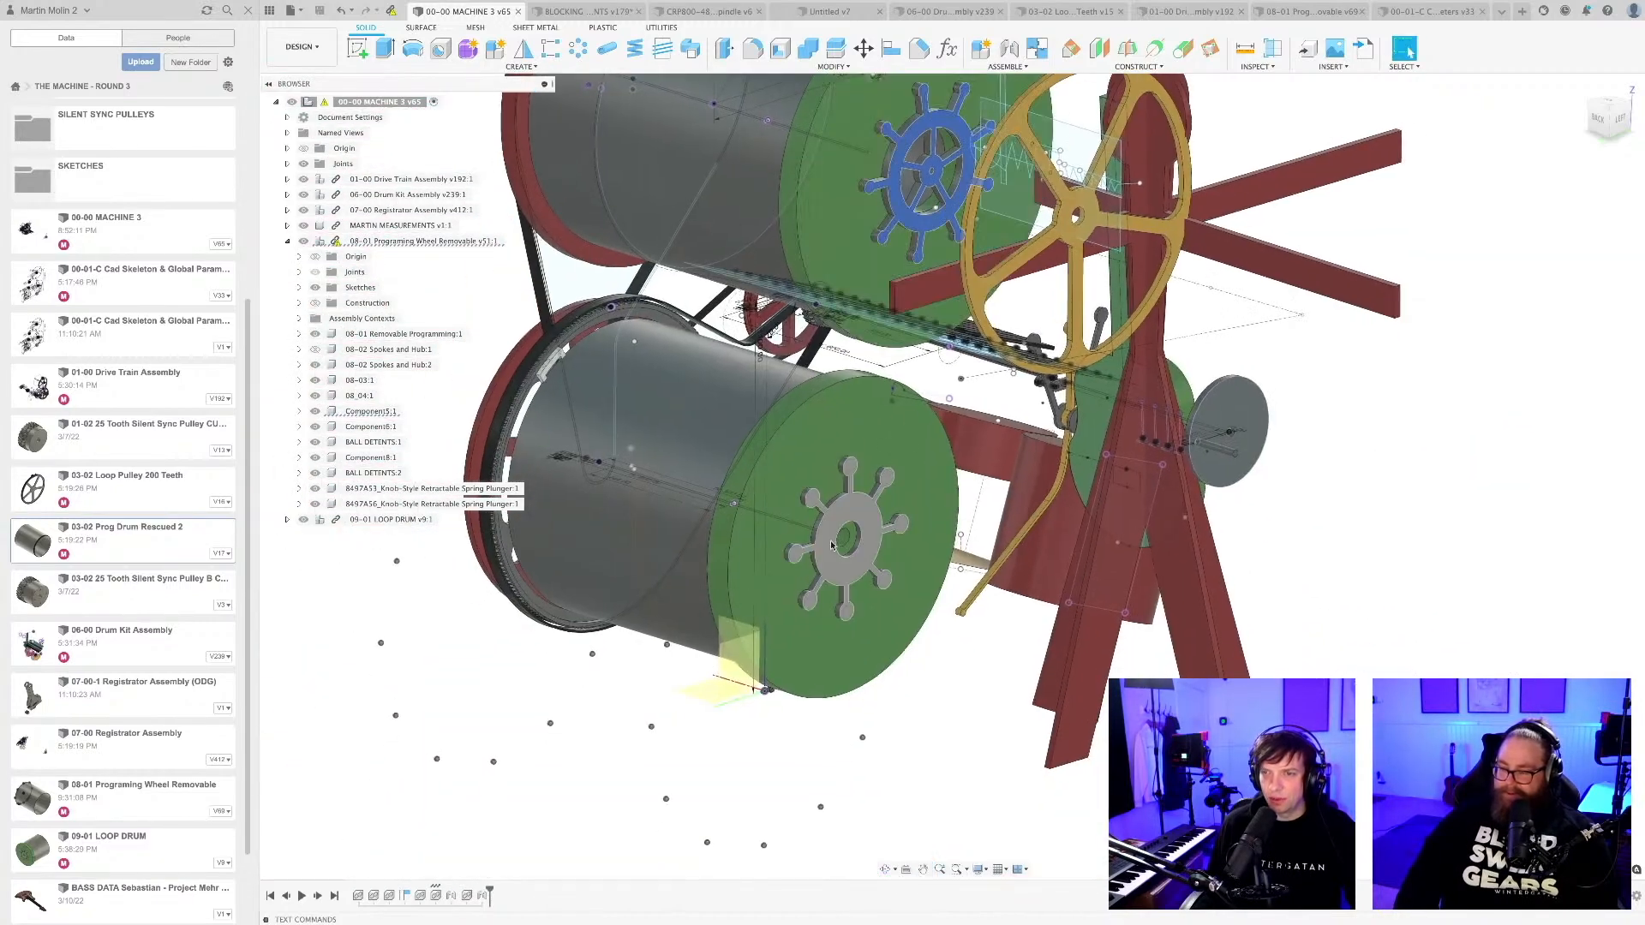
{"action": "scroll", "coordinate": [831, 545], "scroll_direction": "up", "scroll_amount": 6}
{"action": "left_click", "coordinate": [893, 374]}
{"action": "scroll", "coordinate": [898, 386], "scroll_direction": "down", "scroll_amount": 2}
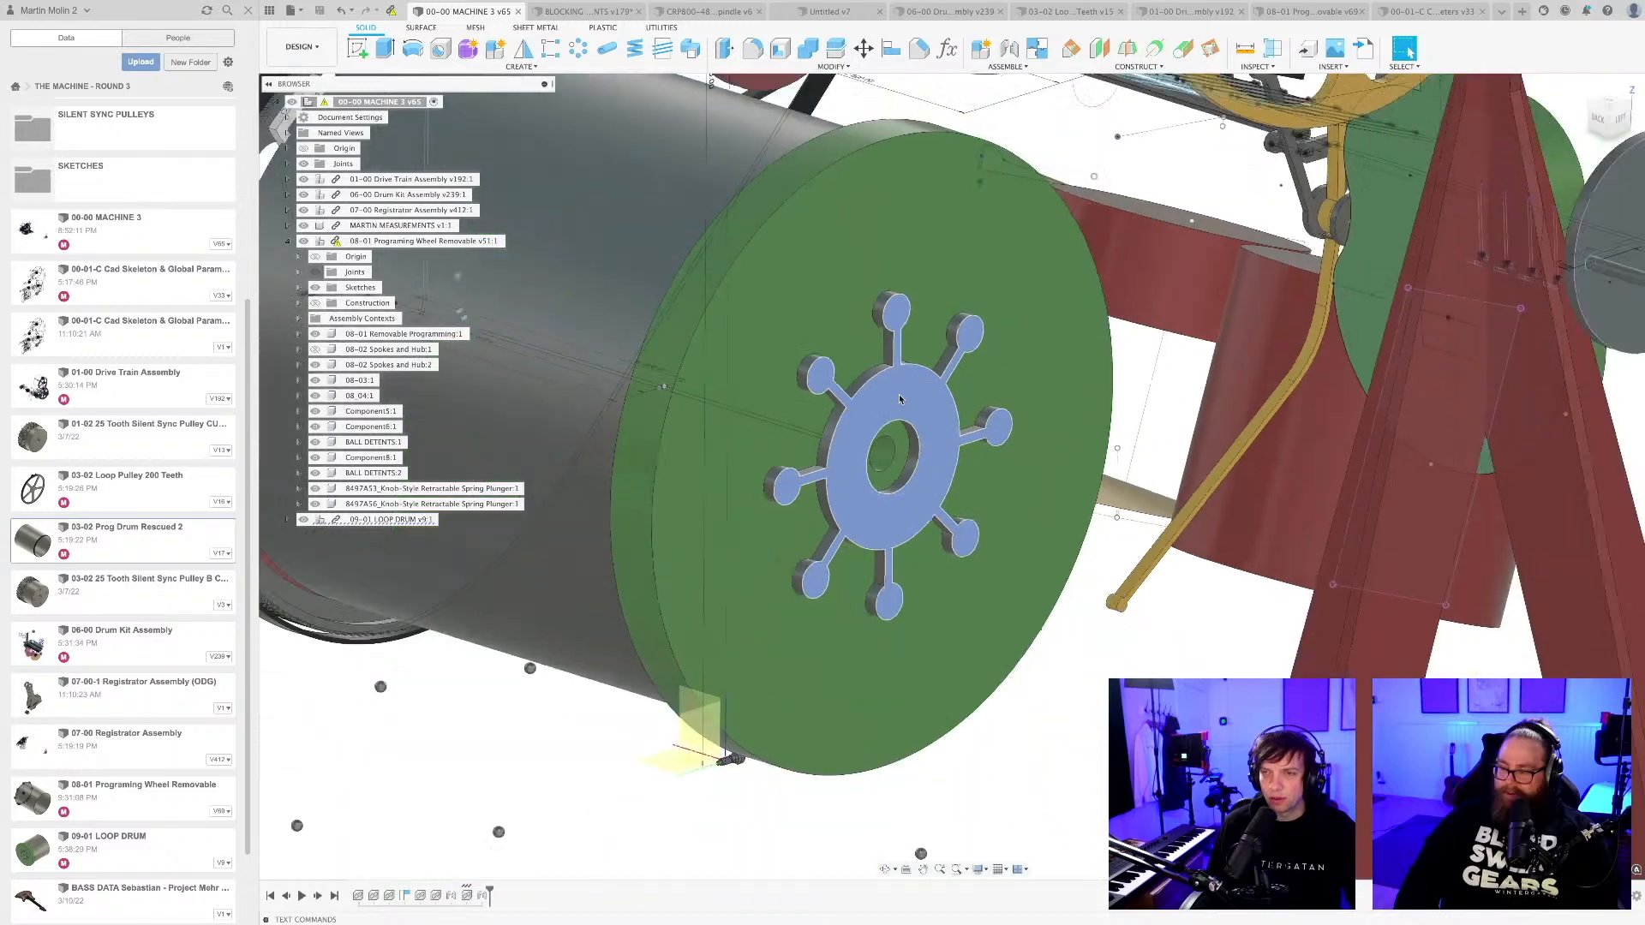
{"action": "scroll", "coordinate": [899, 399], "scroll_direction": "down", "scroll_amount": 5}
{"action": "left_click", "coordinate": [1027, 657]}
Try sliding the upper drum sideways along its axis in the machine assembly, and undo the move.
{"action": "middle_click_drag", "start_coordinate": [982, 566], "coordinate": [1018, 460]}
{"action": "scroll", "coordinate": [964, 664], "scroll_direction": "up", "scroll_amount": 2}
{"action": "scroll", "coordinate": [953, 653], "scroll_direction": "down", "scroll_amount": 3}
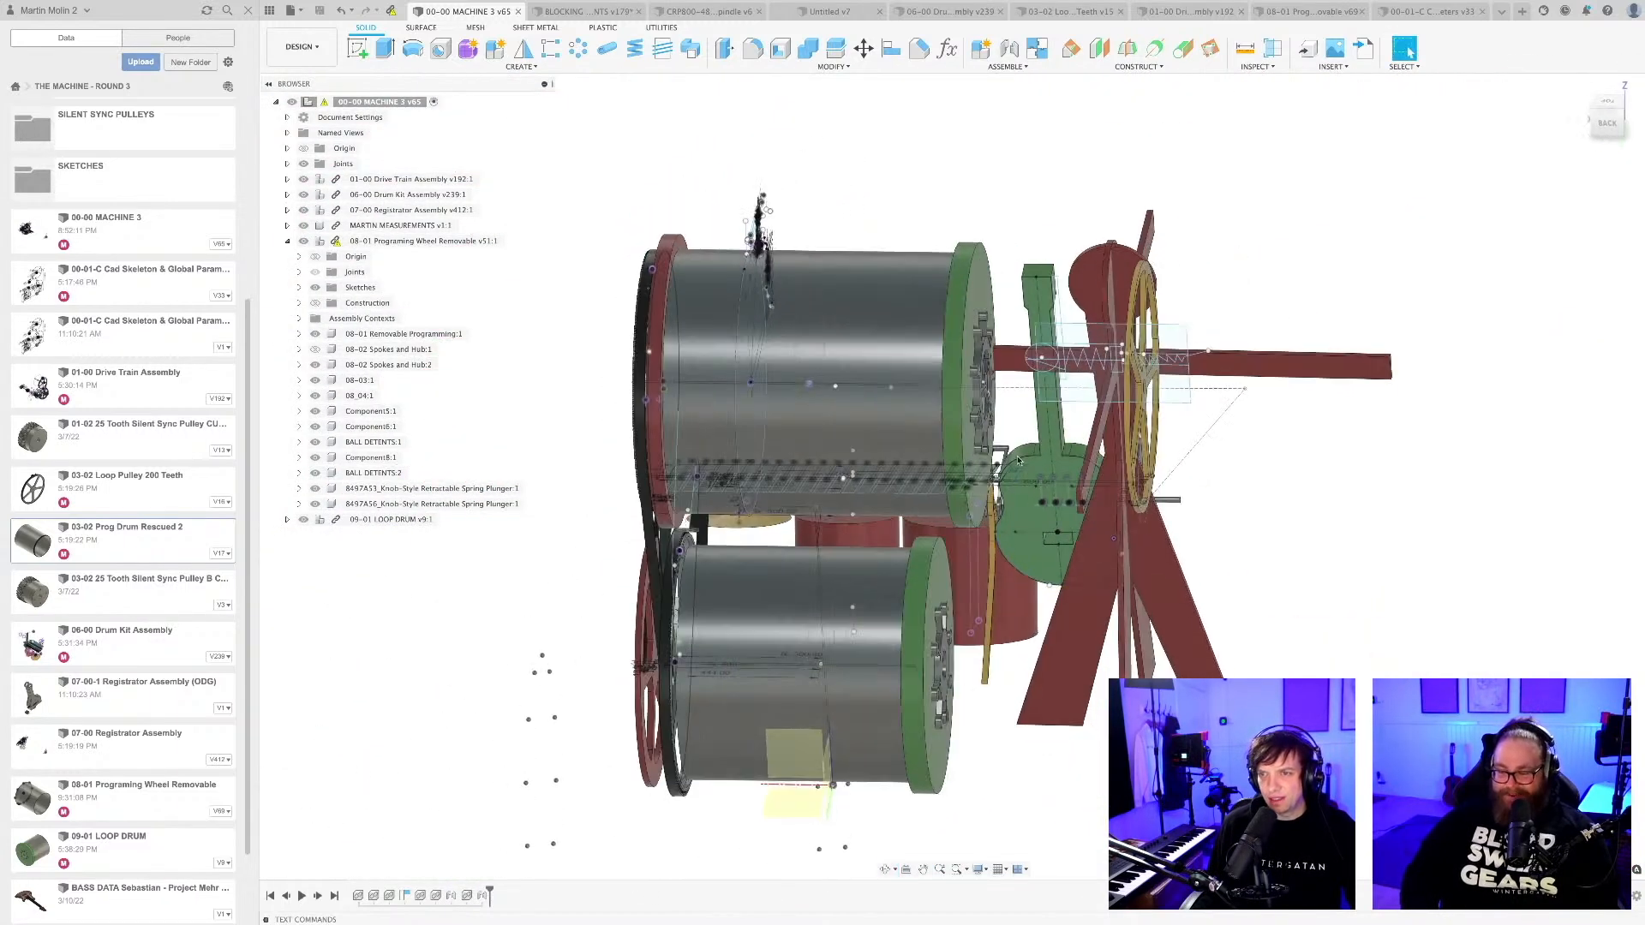
{"action": "left_click_drag", "start_coordinate": [955, 446], "coordinate": [1007, 448]}
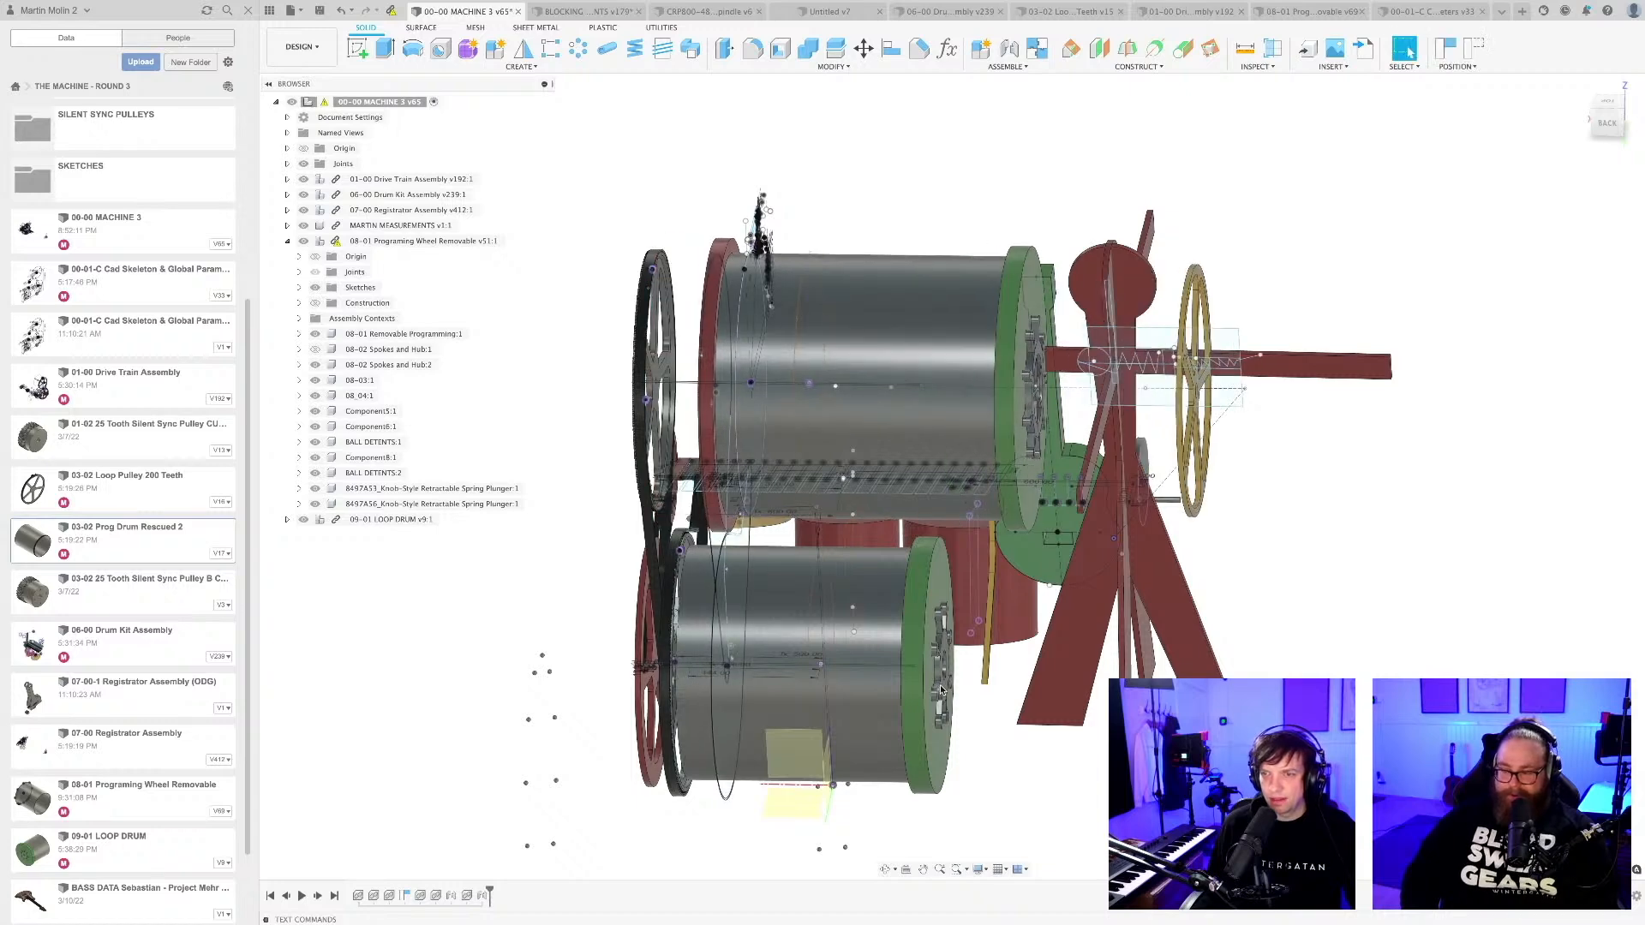
{"action": "key", "text": "ctrl+z"}
Switch to the 08-01 Programing Wheel Removable design and examine the drum's edge pin holes and its plain opposite rim.
{"action": "scroll", "coordinate": [916, 718], "scroll_direction": "down", "scroll_amount": 3}
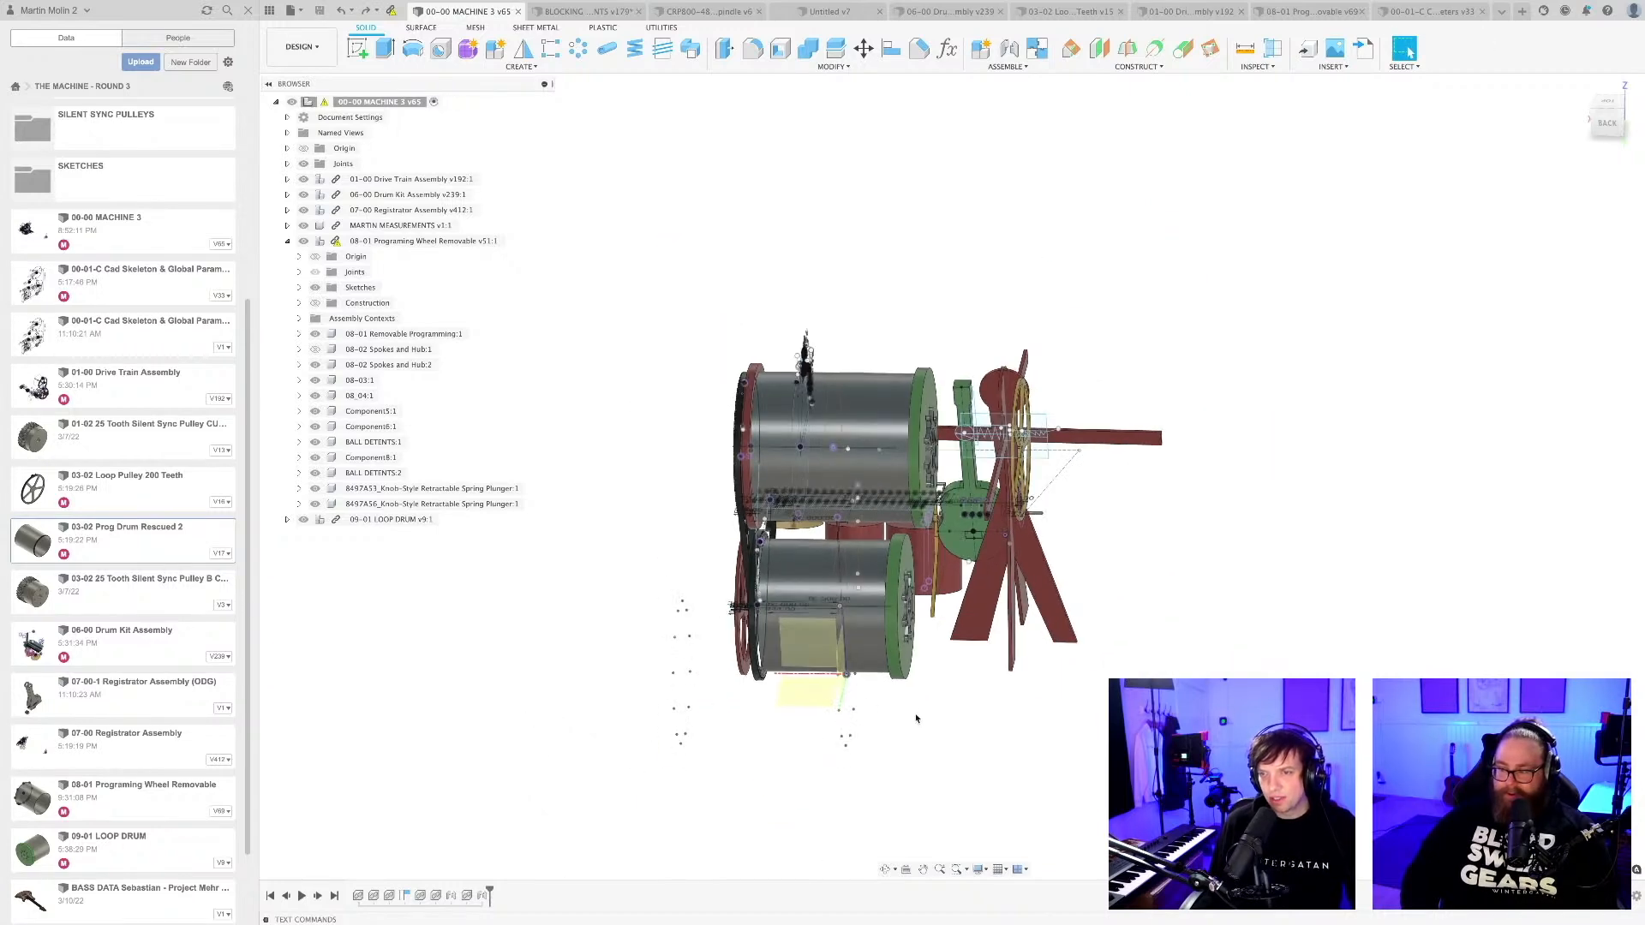
{"action": "middle_click_drag", "start_coordinate": [922, 716], "coordinate": [1093, 614], "text": "shift"}
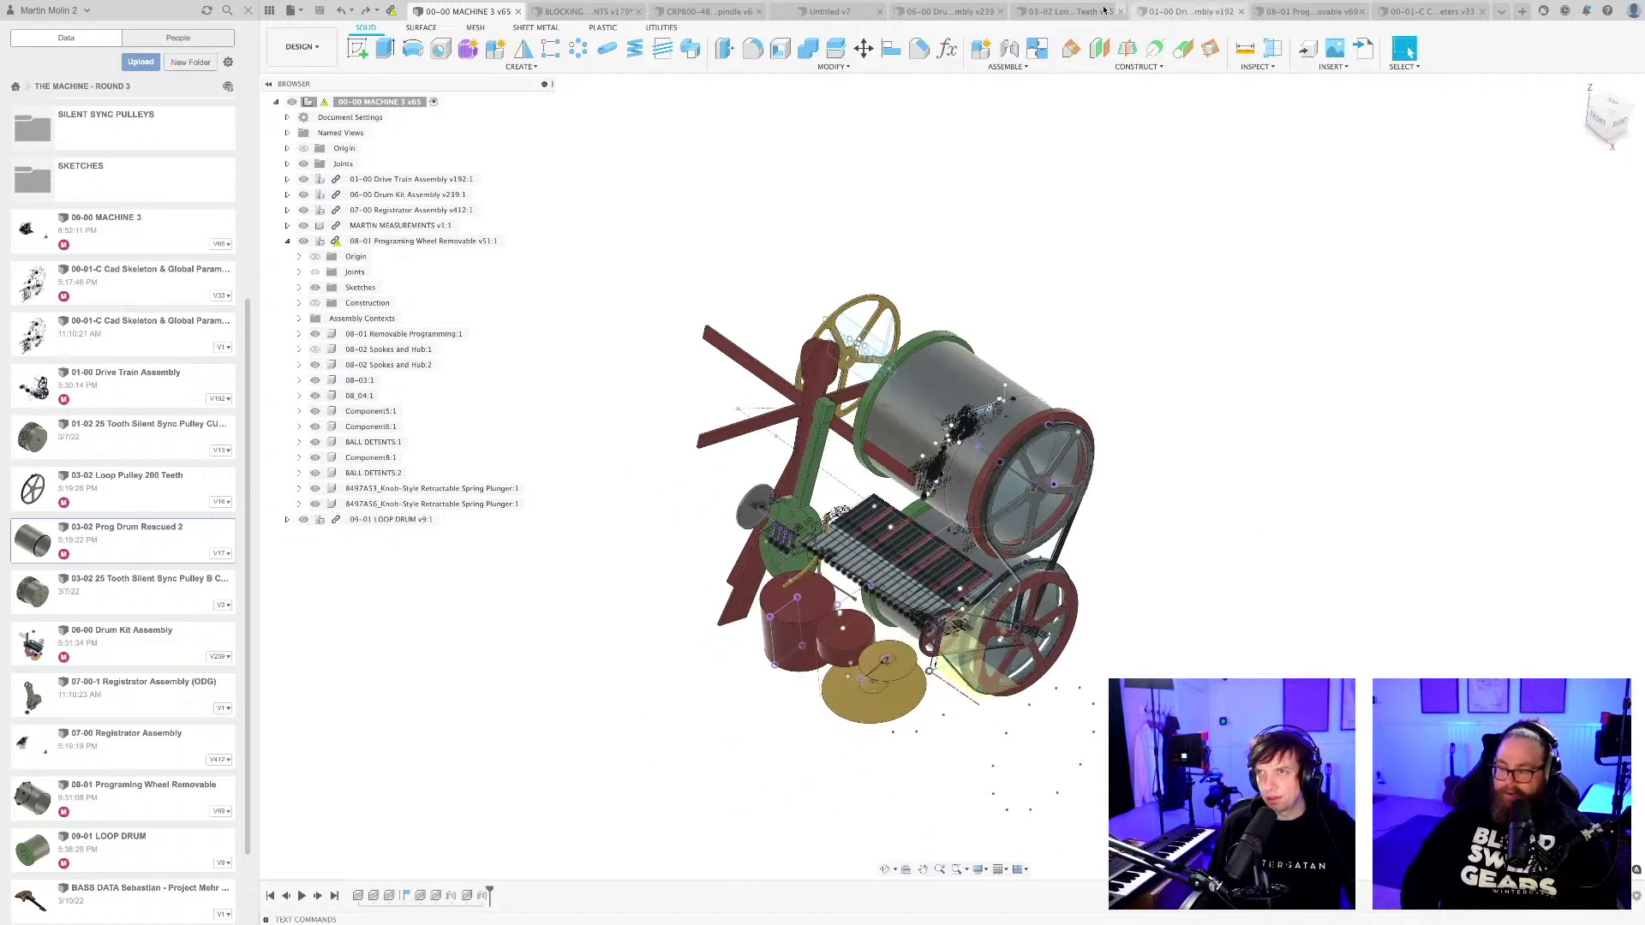
{"action": "left_click", "coordinate": [1259, 14]}
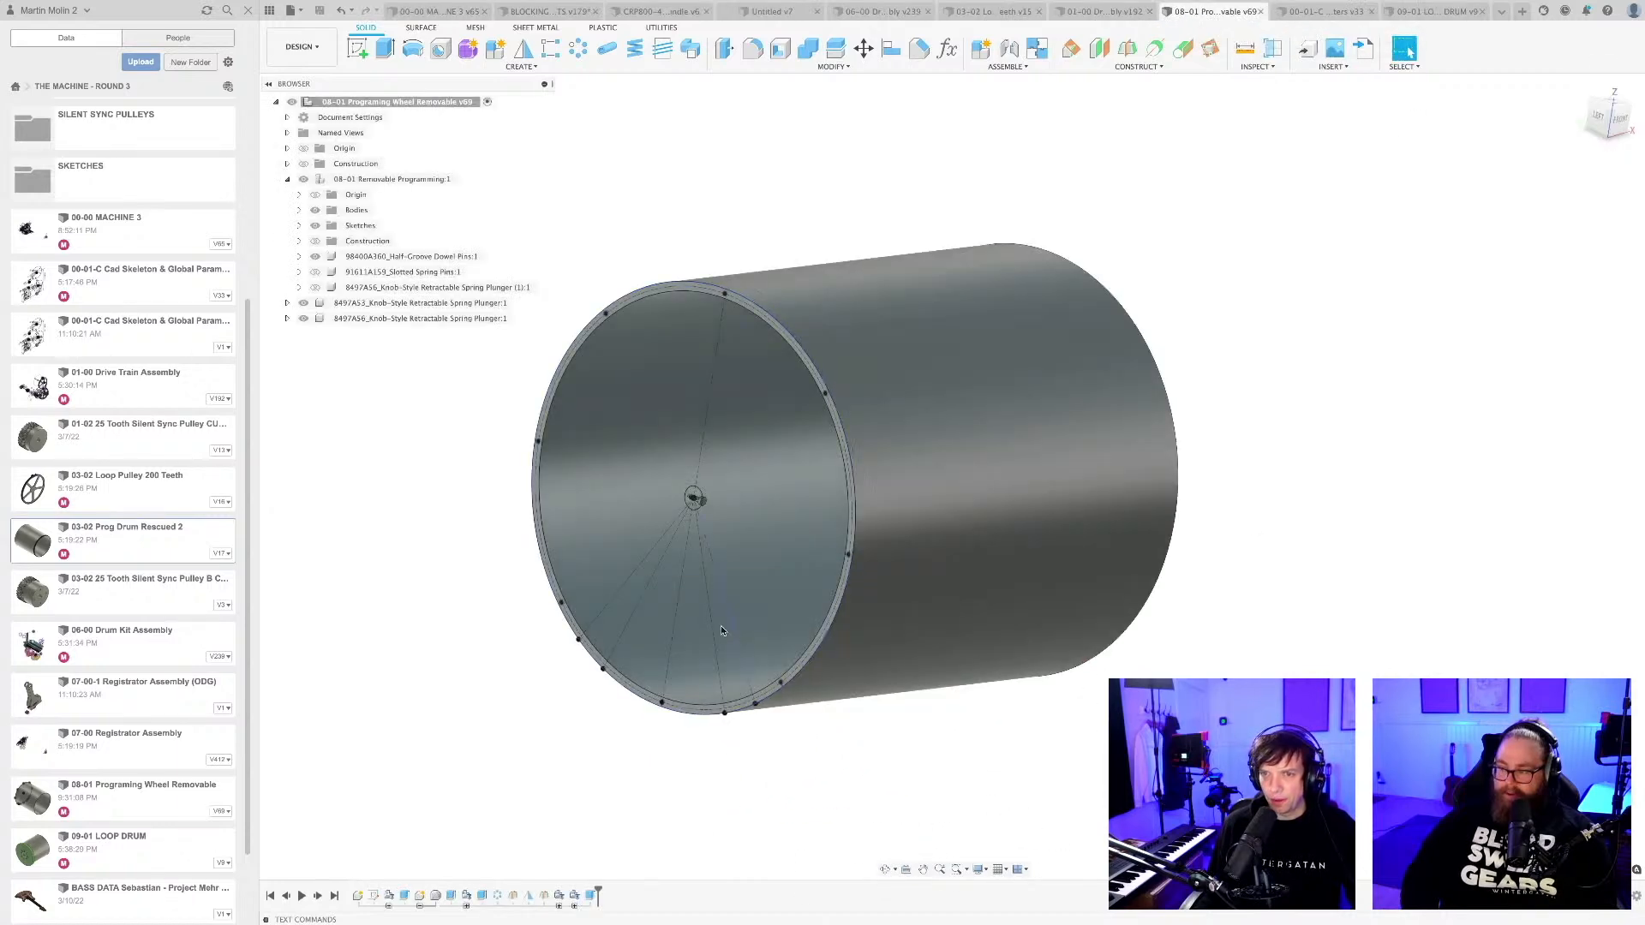
{"action": "scroll", "coordinate": [685, 508], "scroll_direction": "up", "scroll_amount": 5}
{"action": "scroll", "coordinate": [685, 509], "scroll_direction": "up", "scroll_amount": 5}
{"action": "middle_click_drag", "start_coordinate": [685, 509], "coordinate": [775, 553], "text": "shift"}
{"action": "scroll", "coordinate": [744, 526], "scroll_direction": "up", "scroll_amount": 2}
{"action": "scroll", "coordinate": [758, 521], "scroll_direction": "down", "scroll_amount": 8}
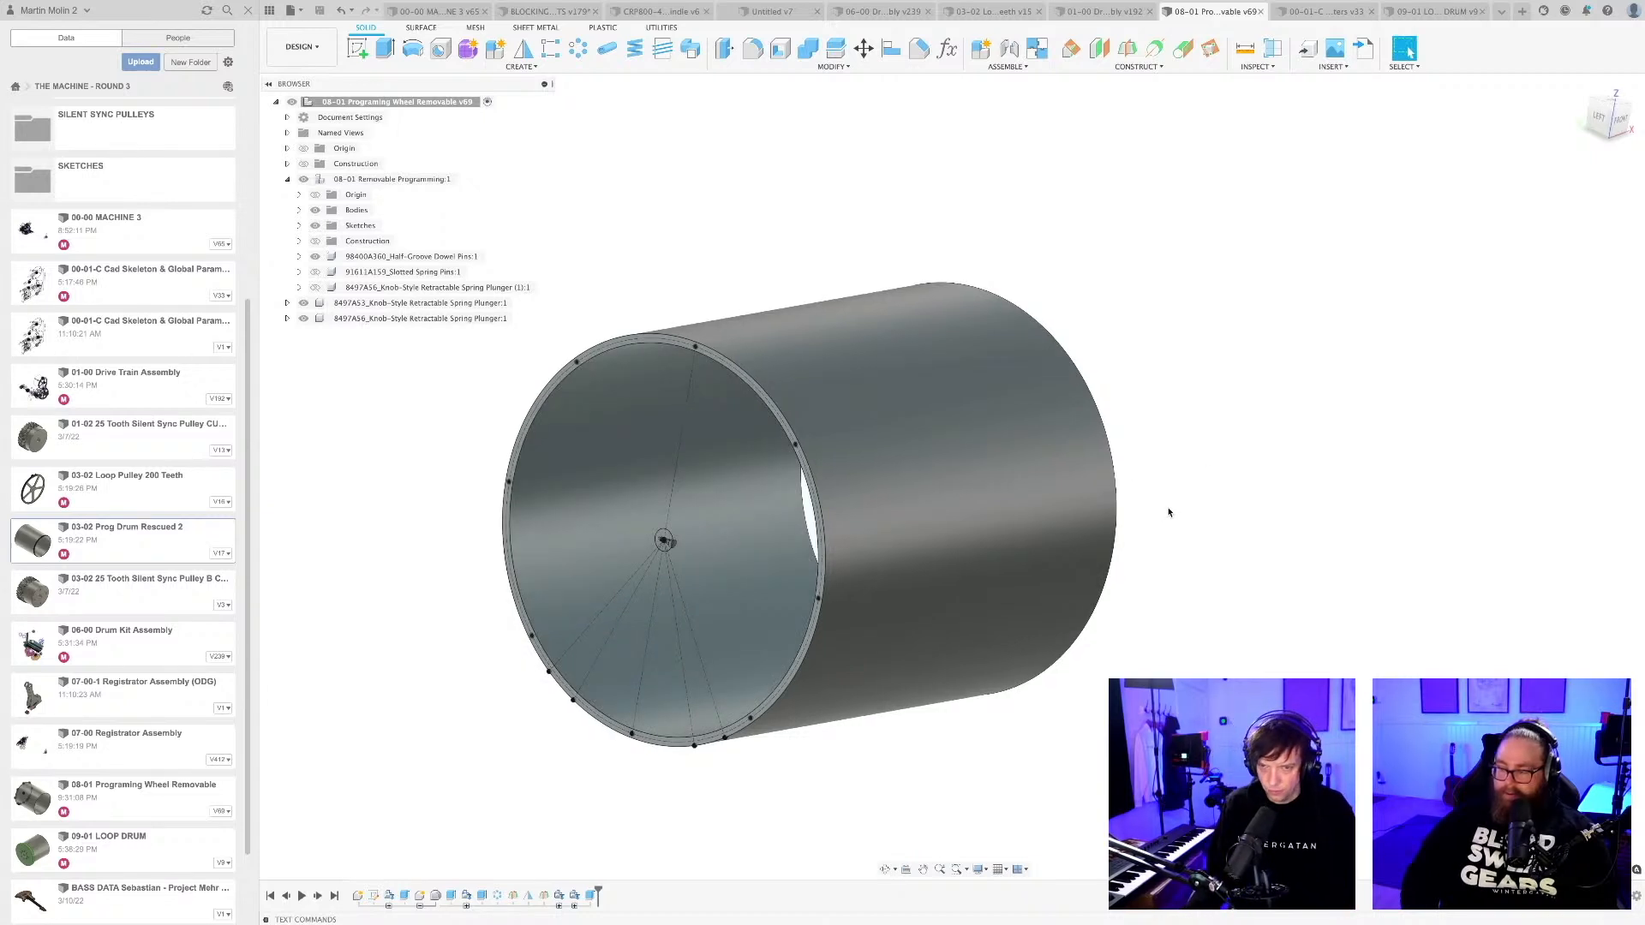
{"action": "middle_click_drag", "start_coordinate": [1169, 513], "coordinate": [1247, 514], "text": "shift"}
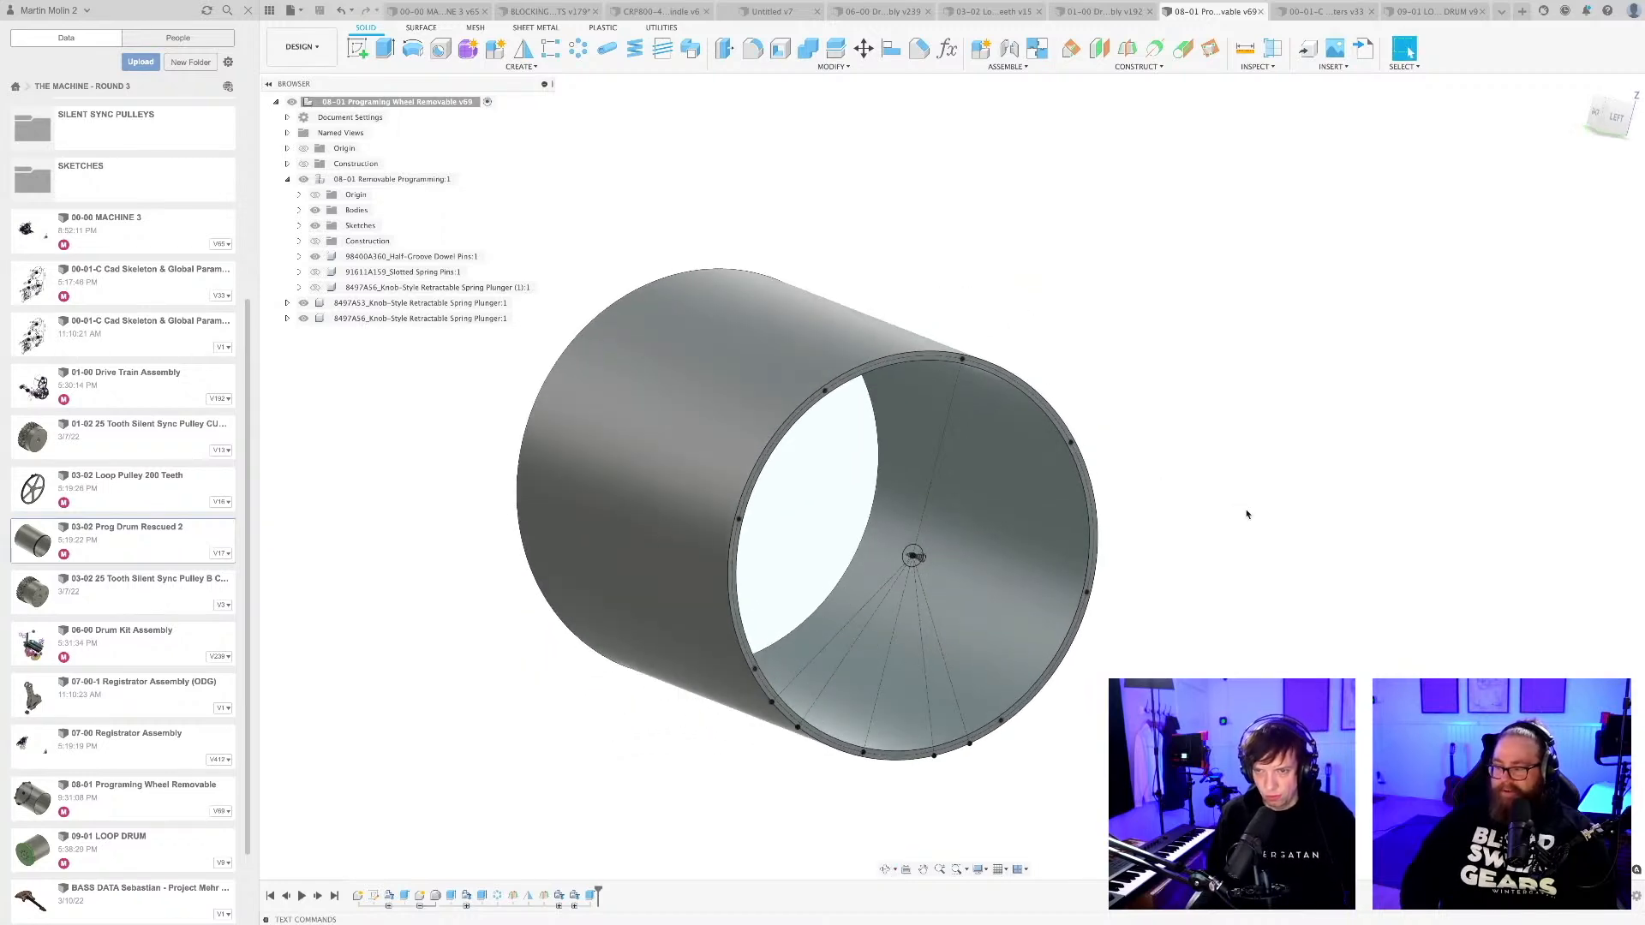
{"action": "middle_click_drag", "start_coordinate": [1140, 588], "coordinate": [962, 706], "text": "shift"}
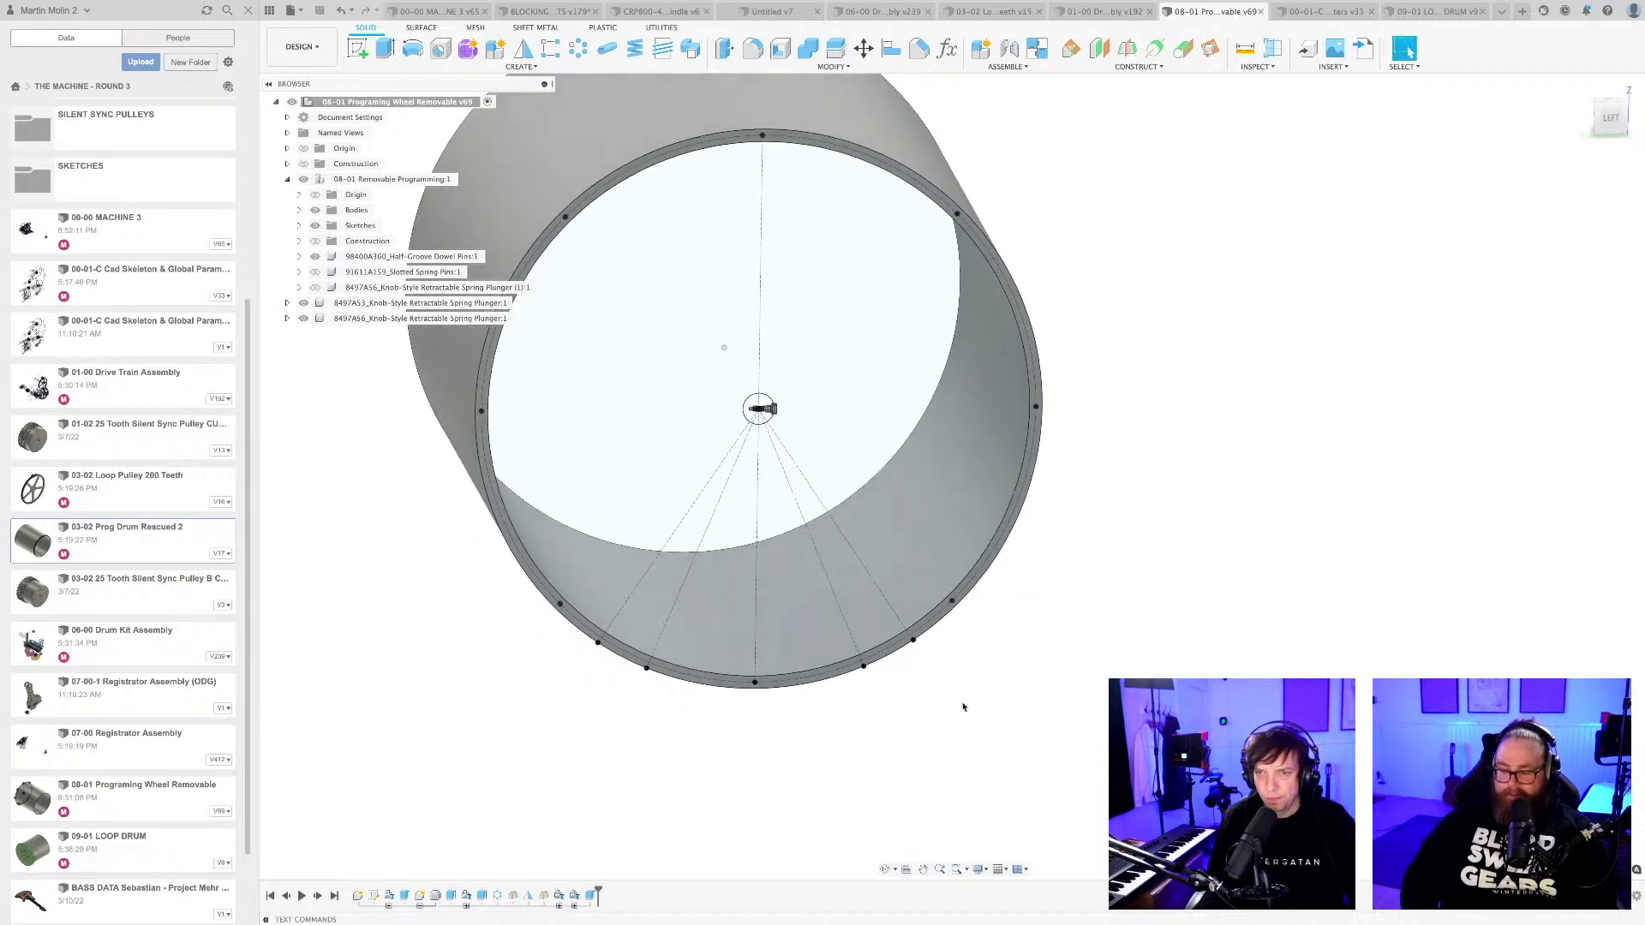
{"action": "scroll", "coordinate": [963, 704], "scroll_direction": "up", "scroll_amount": 3}
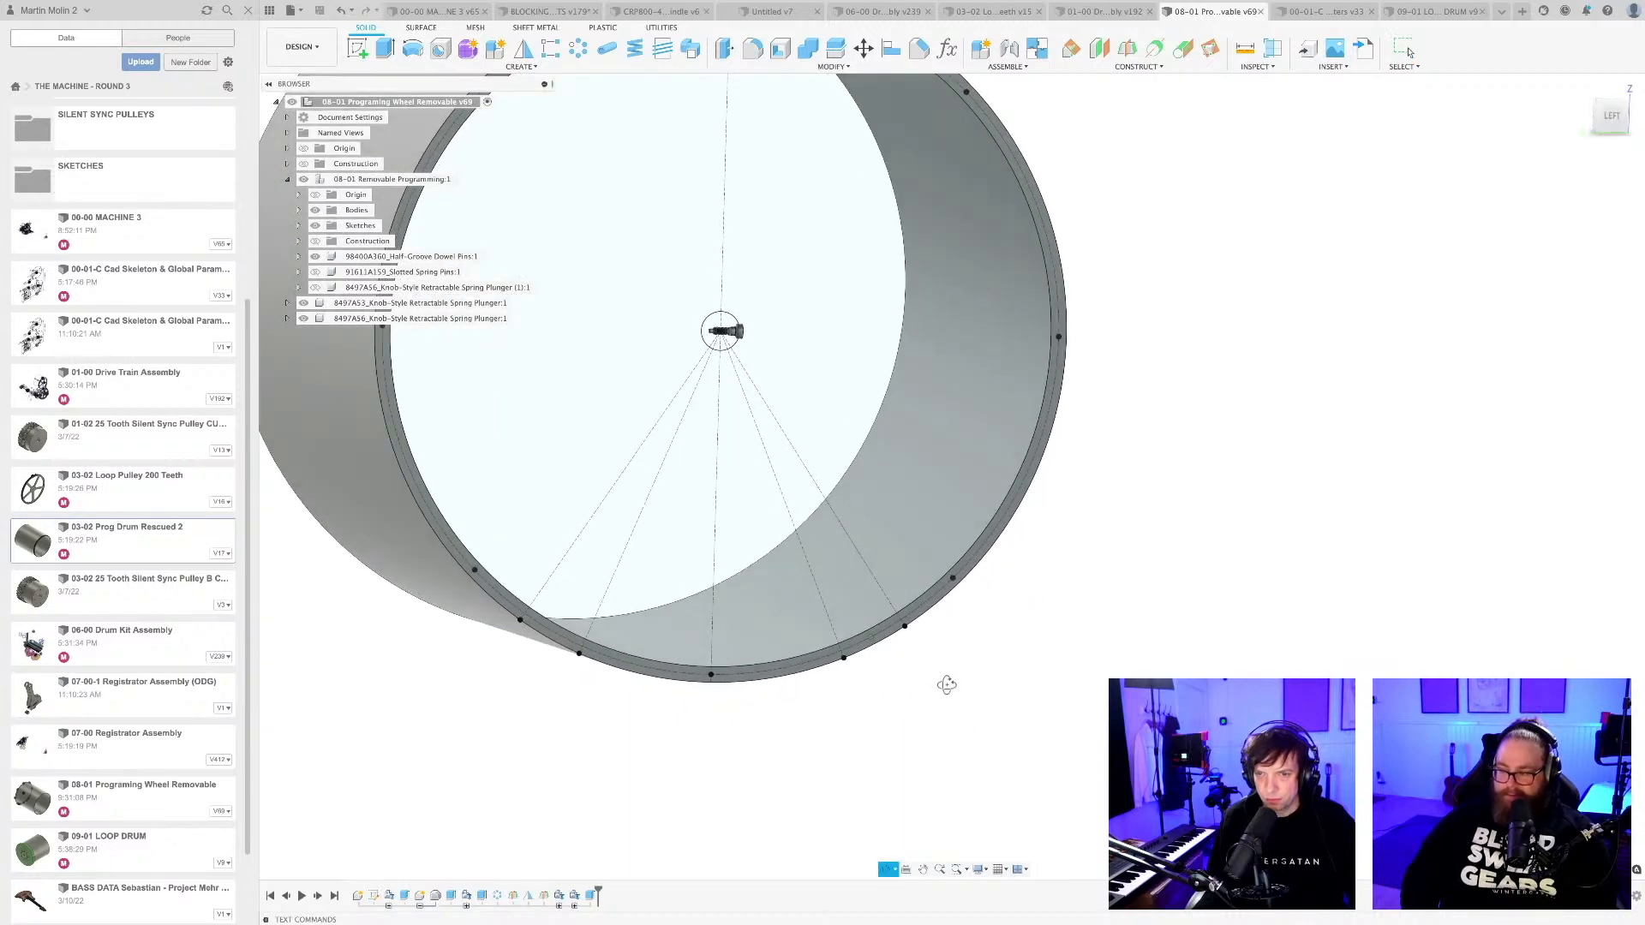
{"action": "middle_click_drag", "start_coordinate": [846, 751], "coordinate": [915, 723], "text": "shift"}
{"action": "scroll", "coordinate": [793, 538], "scroll_direction": "up", "scroll_amount": 5}
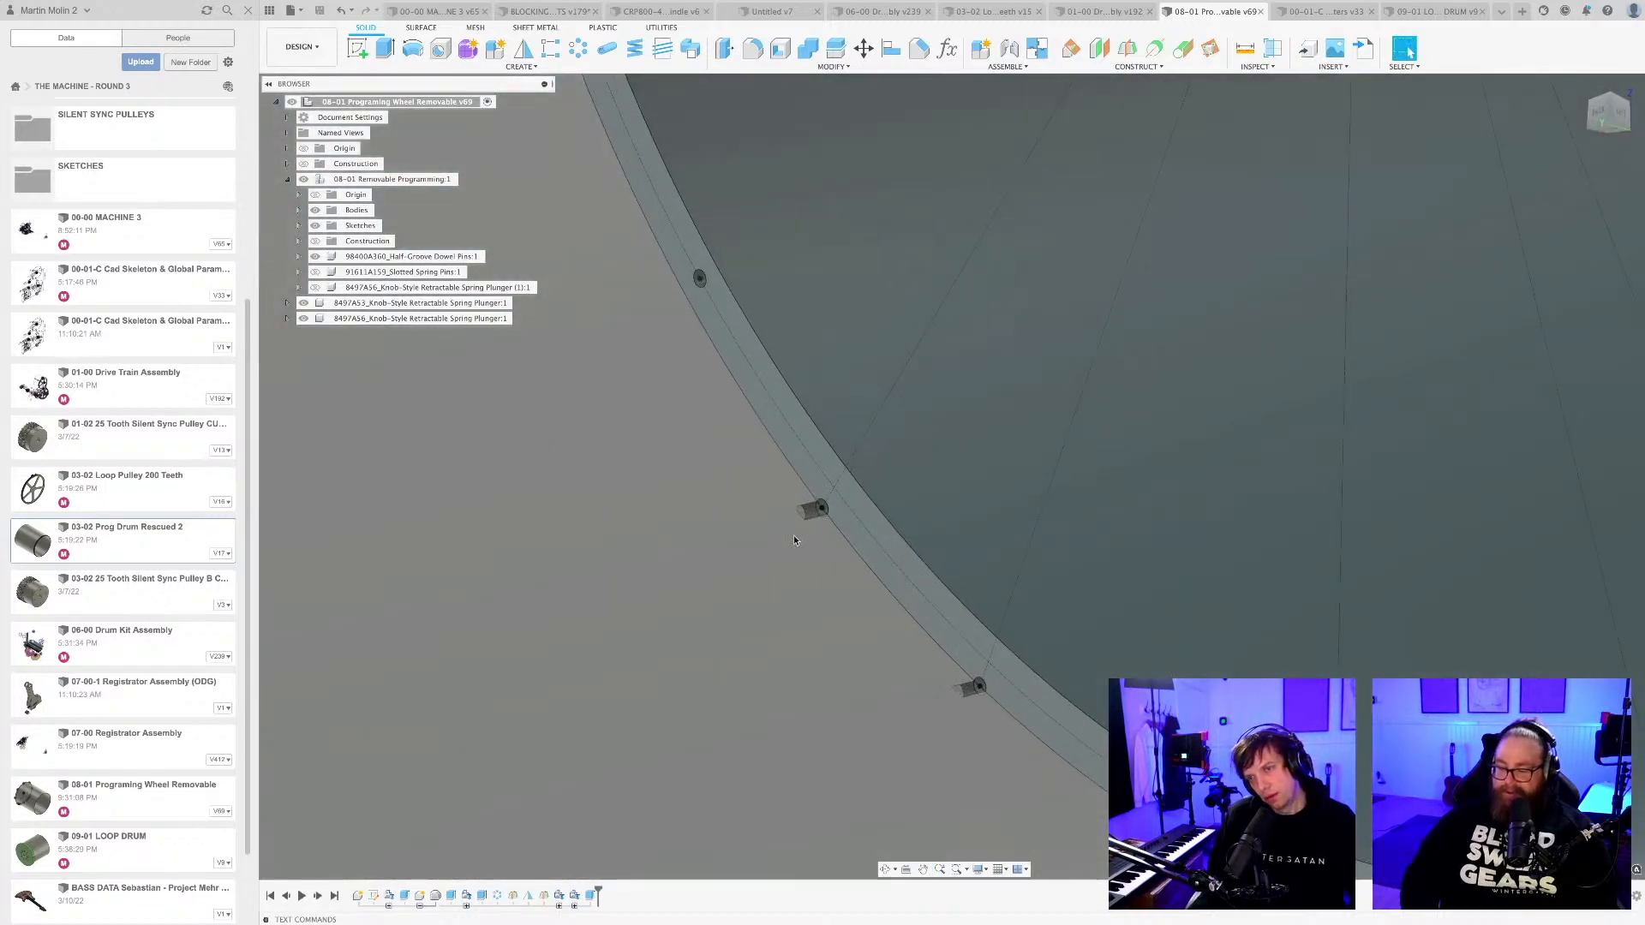
{"action": "middle_click_drag", "start_coordinate": [798, 531], "coordinate": [1027, 783], "text": "shift"}
{"action": "scroll", "coordinate": [794, 588], "scroll_direction": "down", "scroll_amount": 8}
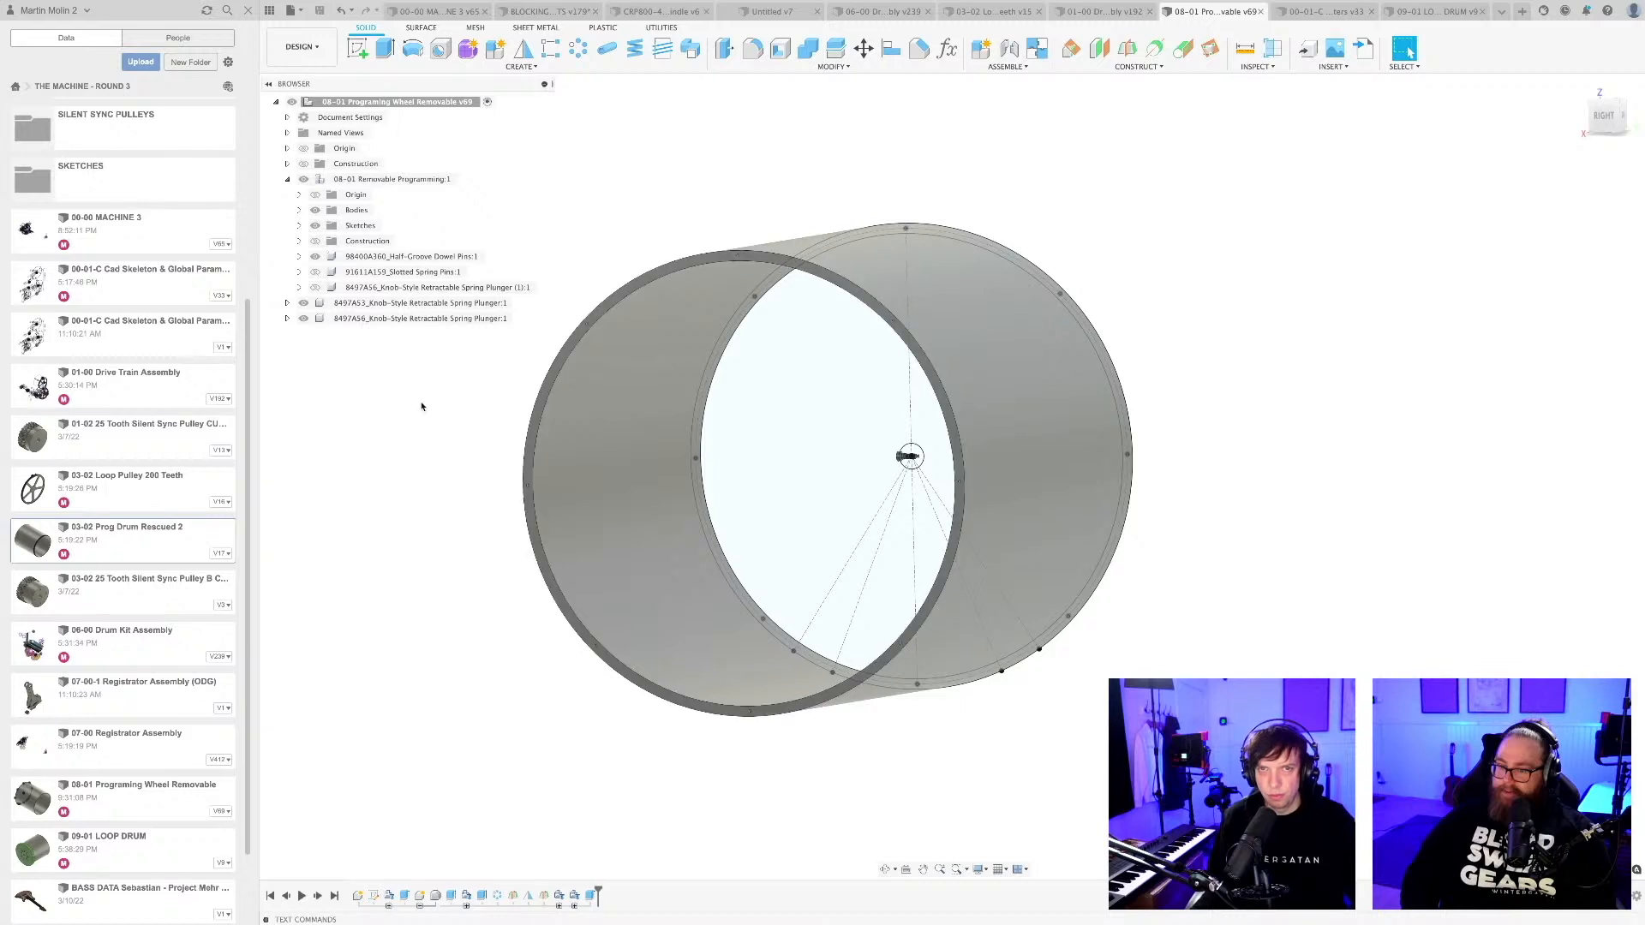
Activate the 08-01 Removable Programming component and create a sketch on the face of the drum's plain end rim.
{"action": "left_click", "coordinate": [369, 179]}
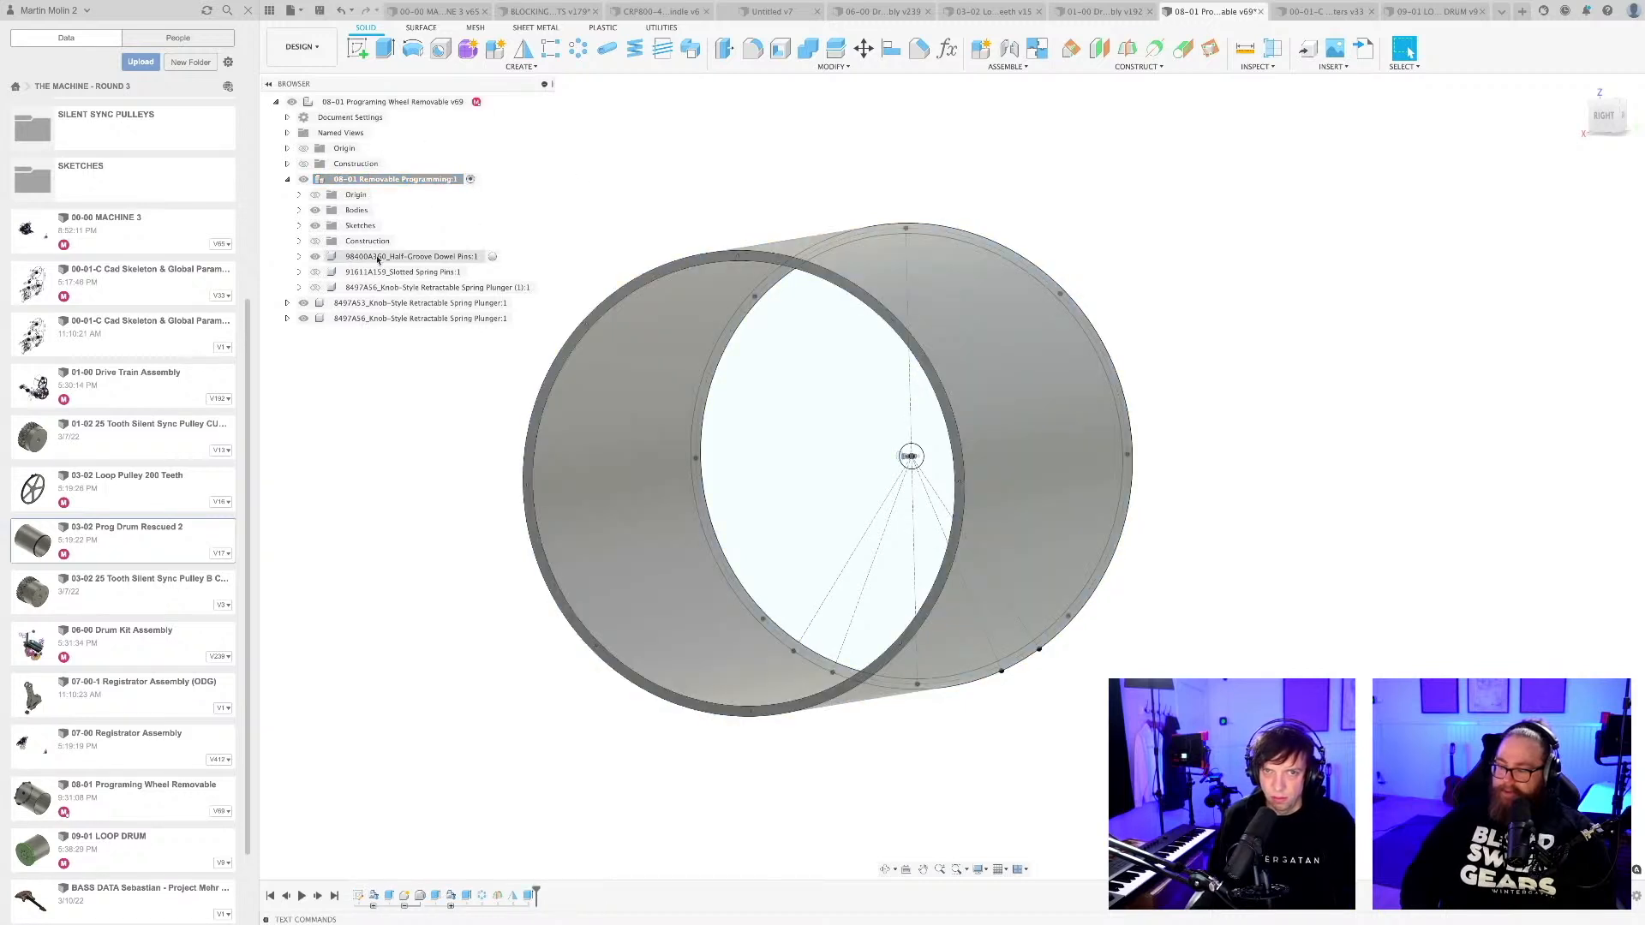
{"action": "left_click", "coordinate": [358, 51]}
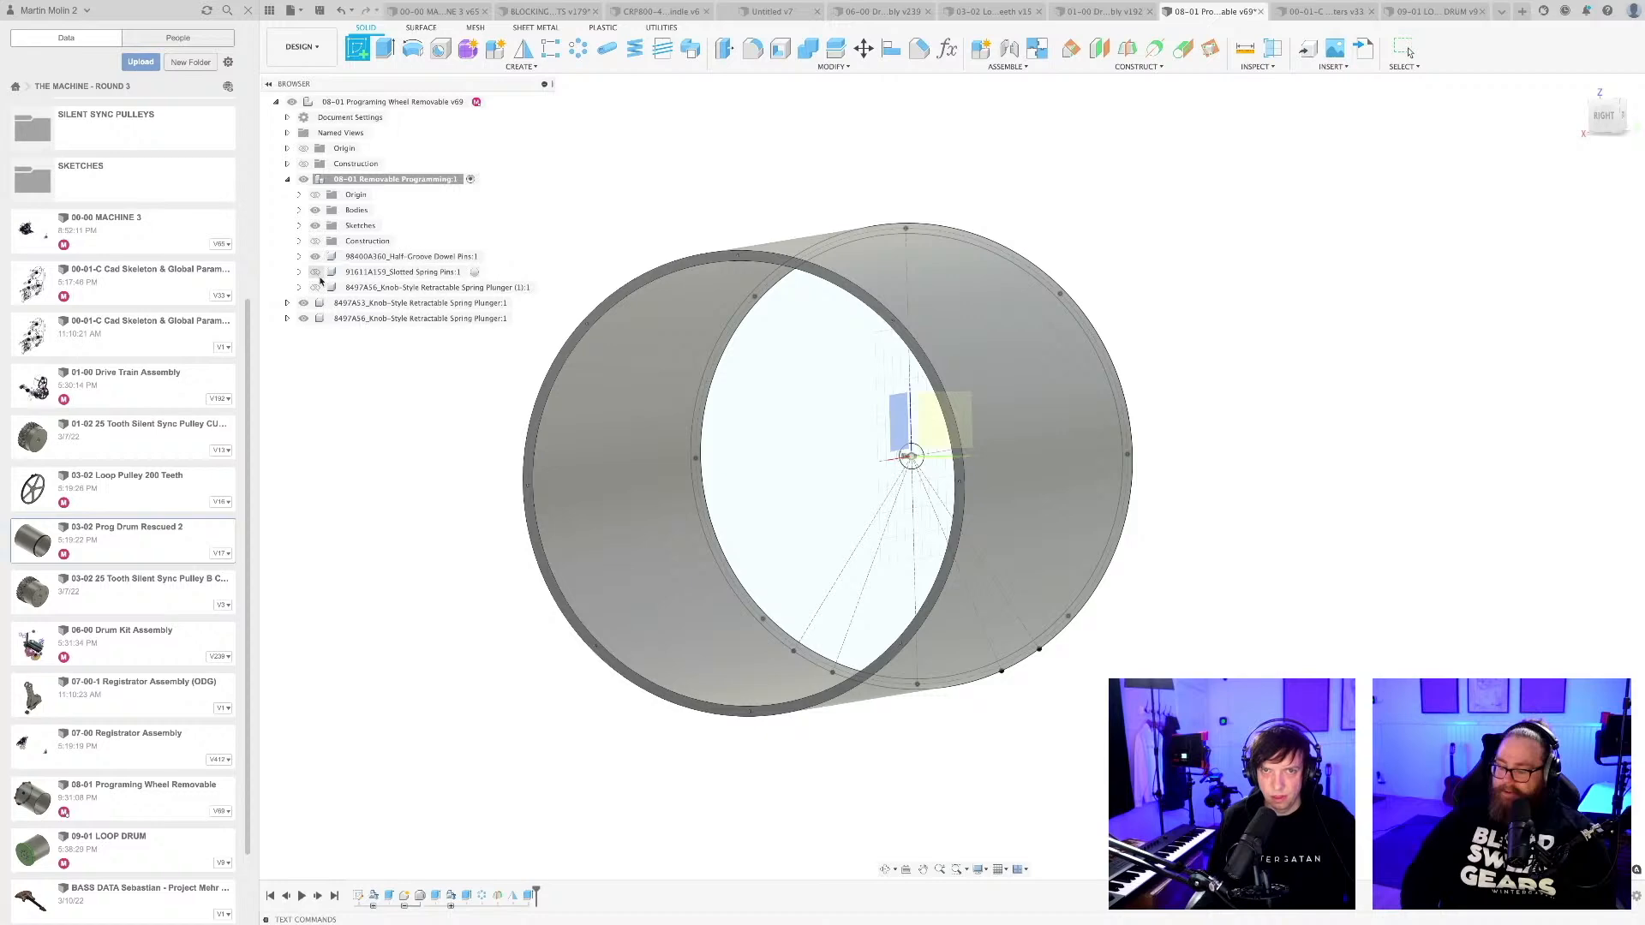
{"action": "scroll", "coordinate": [862, 310], "scroll_direction": "up", "scroll_amount": 5}
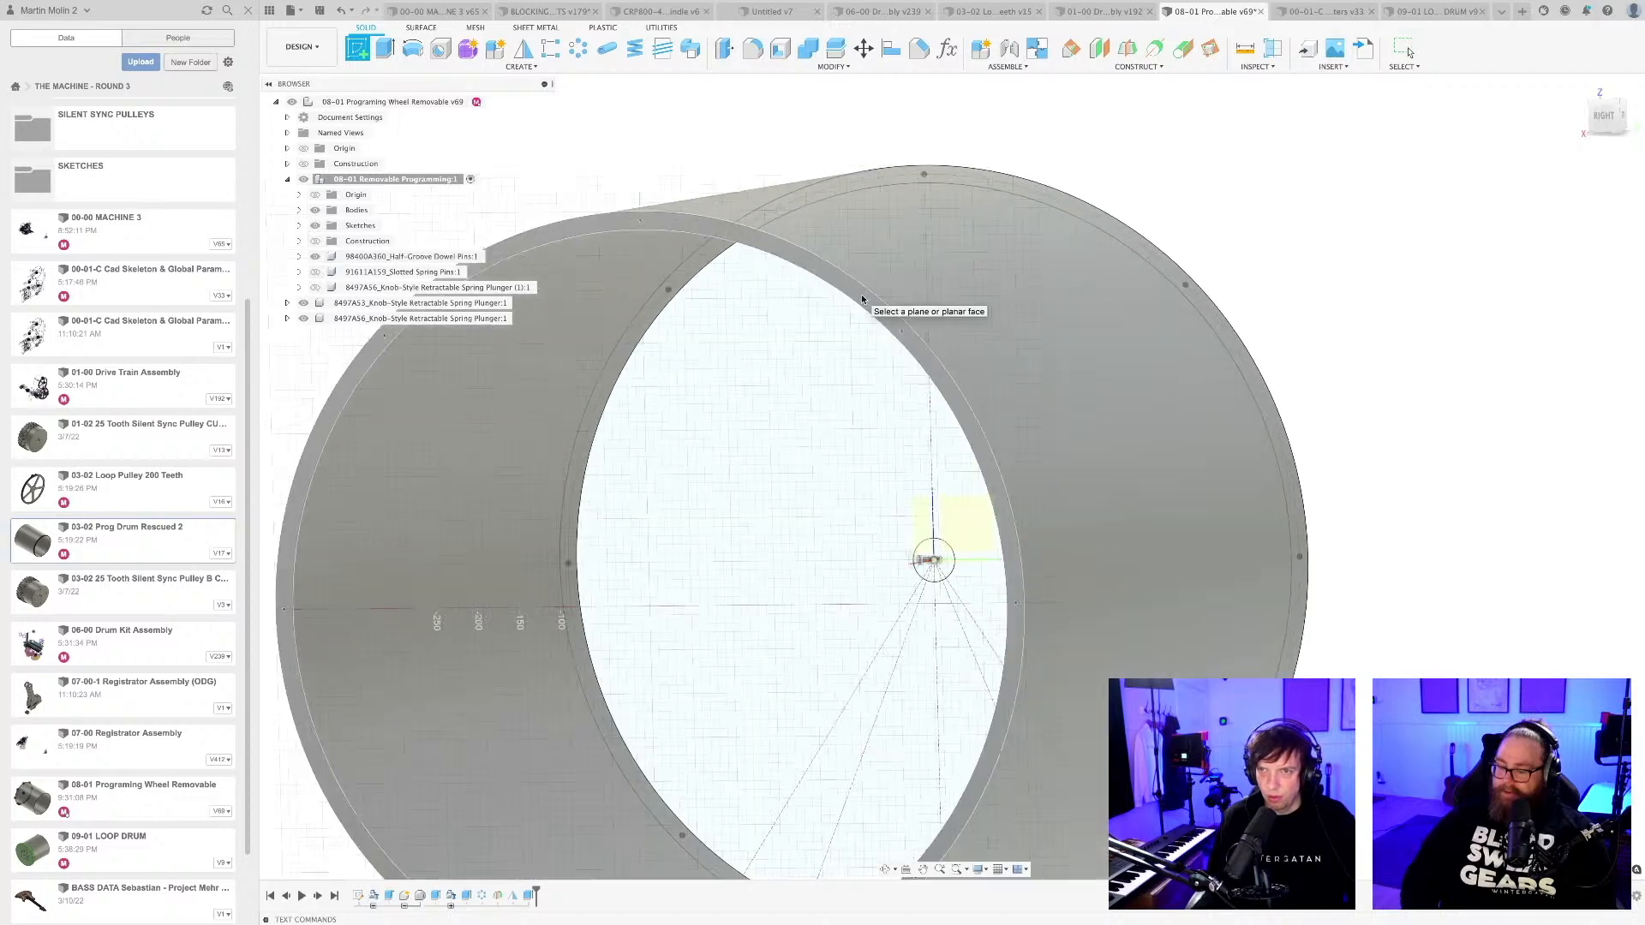
{"action": "left_click", "coordinate": [860, 298]}
{"action": "left_click", "coordinate": [727, 336]}
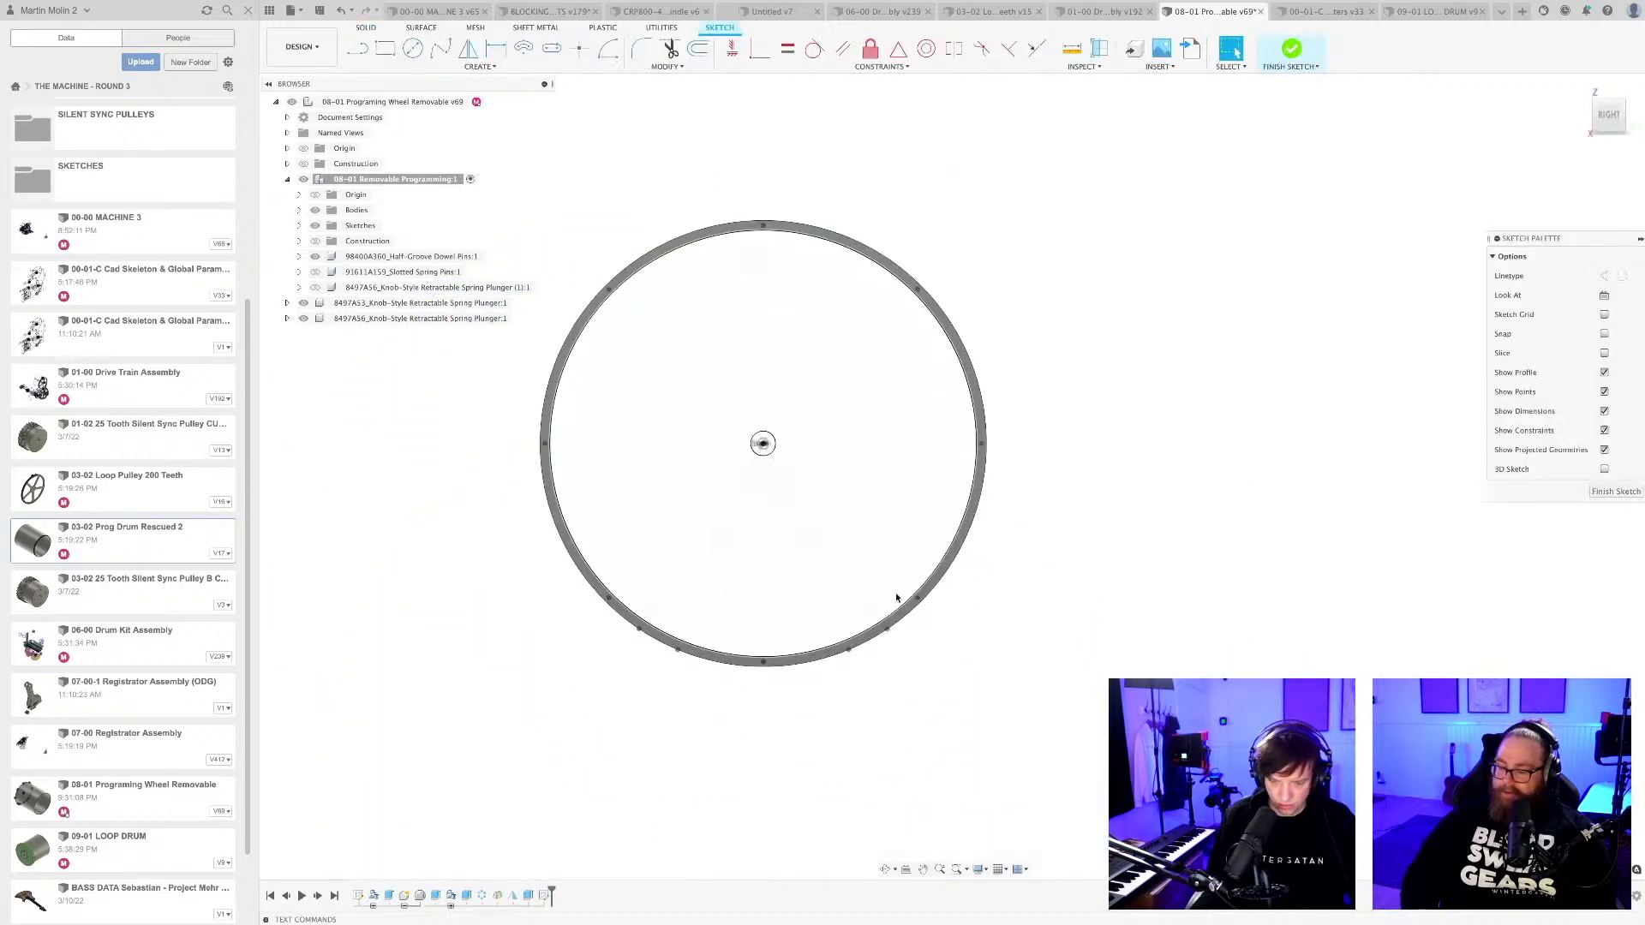
Project the centre points of the four edge pin holes along the lower rim into the sketch.
{"action": "key", "text": "p"}
{"action": "scroll", "coordinate": [882, 659], "scroll_direction": "up", "scroll_amount": 6}
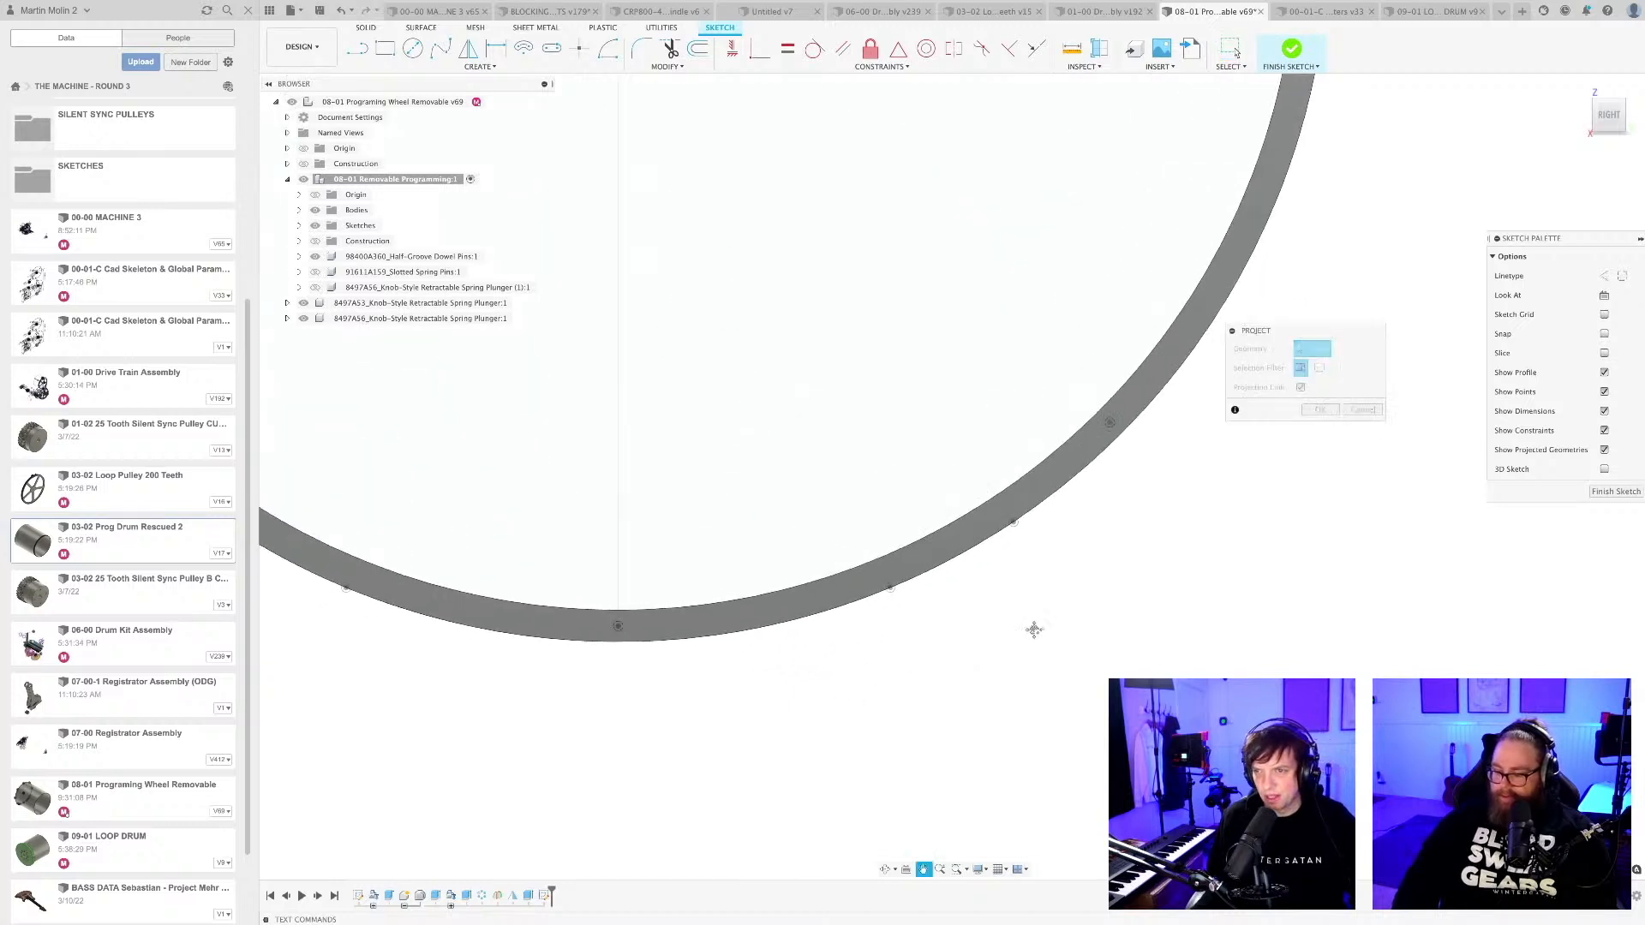
{"action": "scroll", "coordinate": [1071, 548], "scroll_direction": "up", "scroll_amount": 3}
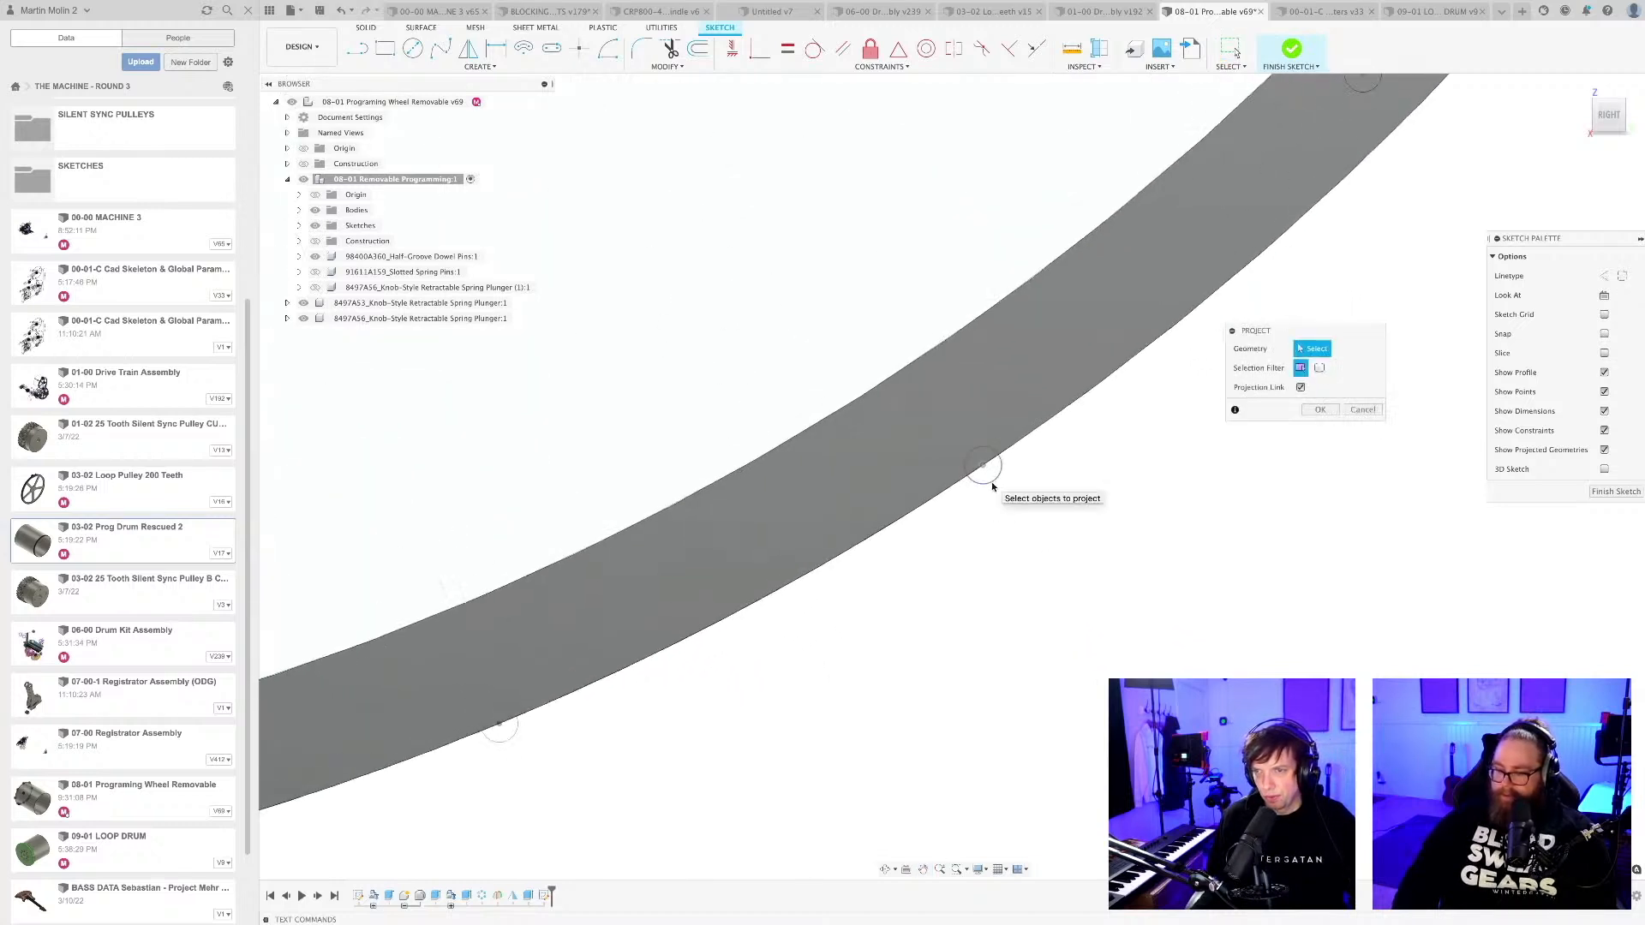
{"action": "scroll", "coordinate": [848, 763], "scroll_direction": "down", "scroll_amount": 6}
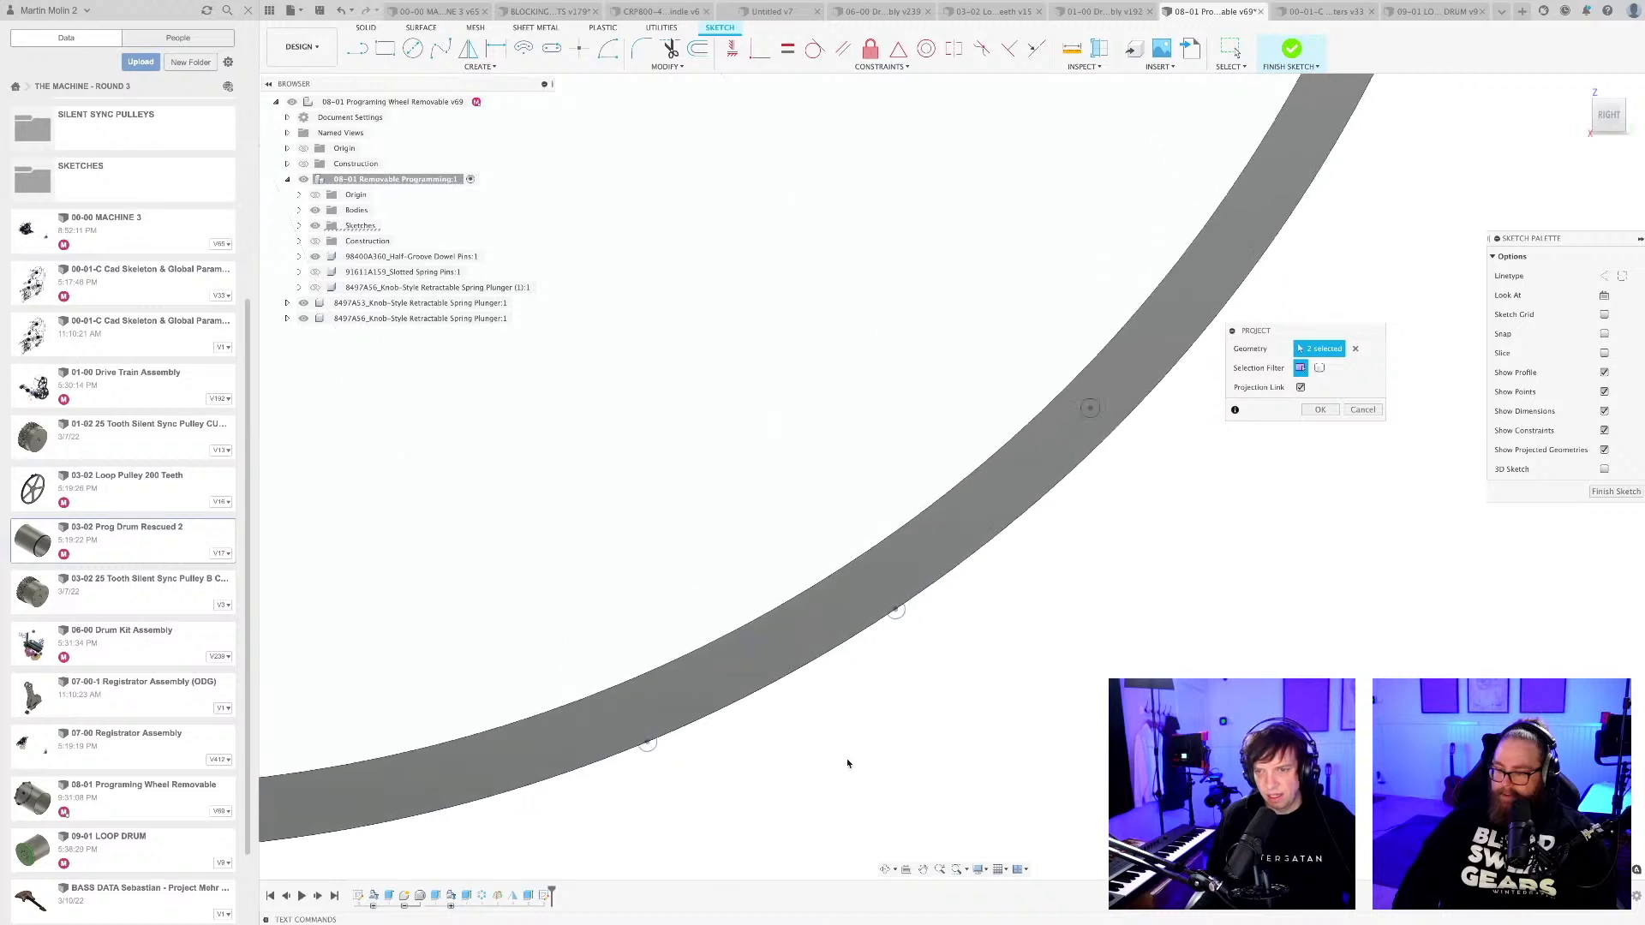
{"action": "scroll", "coordinate": [1072, 622], "scroll_direction": "up", "scroll_amount": 2}
{"action": "mouse_move", "coordinate": [720, 669]}
{"action": "middle_mouse_down"}
{"action": "mouse_move", "coordinate": [1002, 690]}
{"action": "mouse_move", "coordinate": [1077, 739]}
{"action": "middle_mouse_up"}
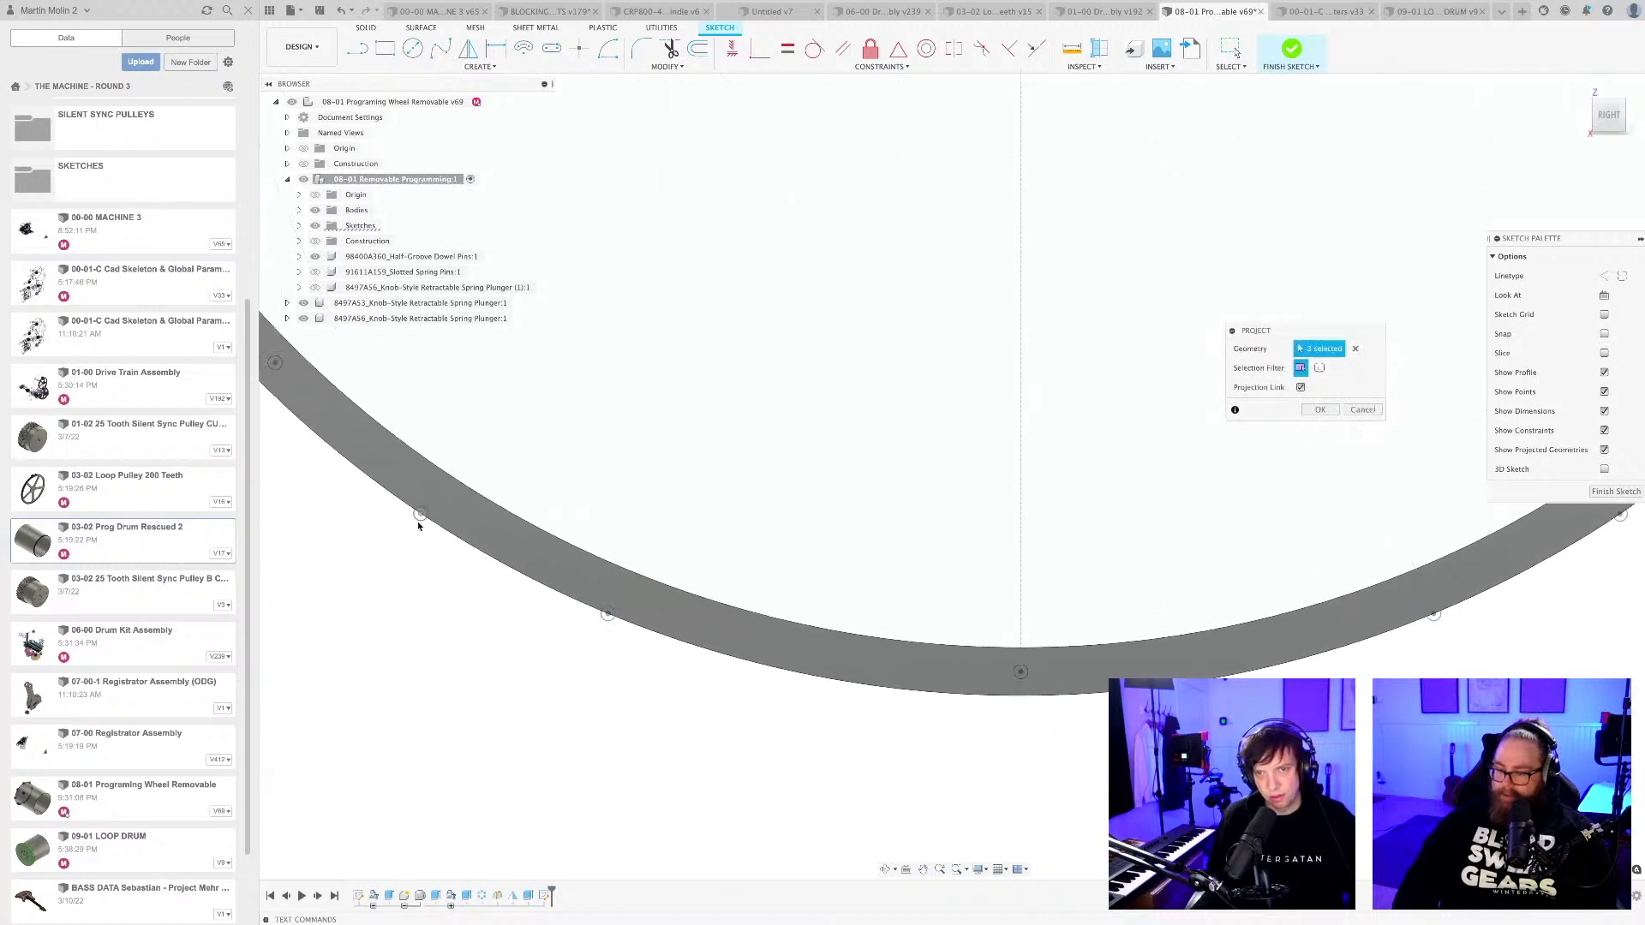
{"action": "scroll", "coordinate": [514, 668], "scroll_direction": "down", "scroll_amount": 5}
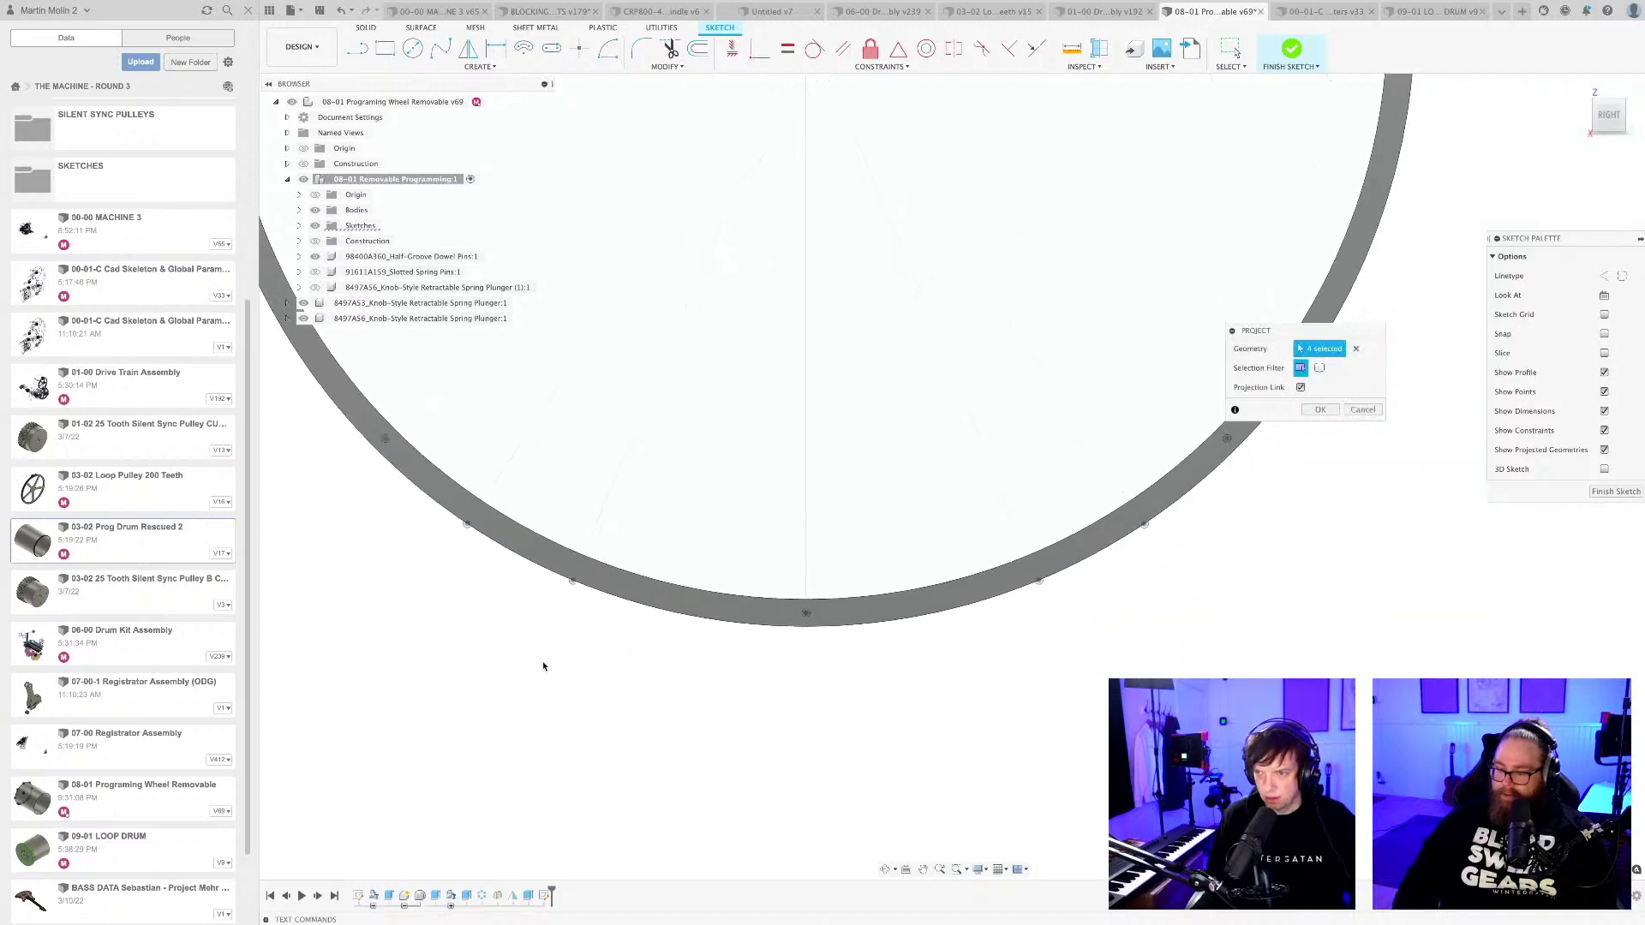
{"action": "key", "text": "Return"}
Project the four radial construction lines from the drum's centre to the edge pin holes into the sketch.
{"action": "scroll", "coordinate": [840, 702], "scroll_direction": "down", "scroll_amount": 3}
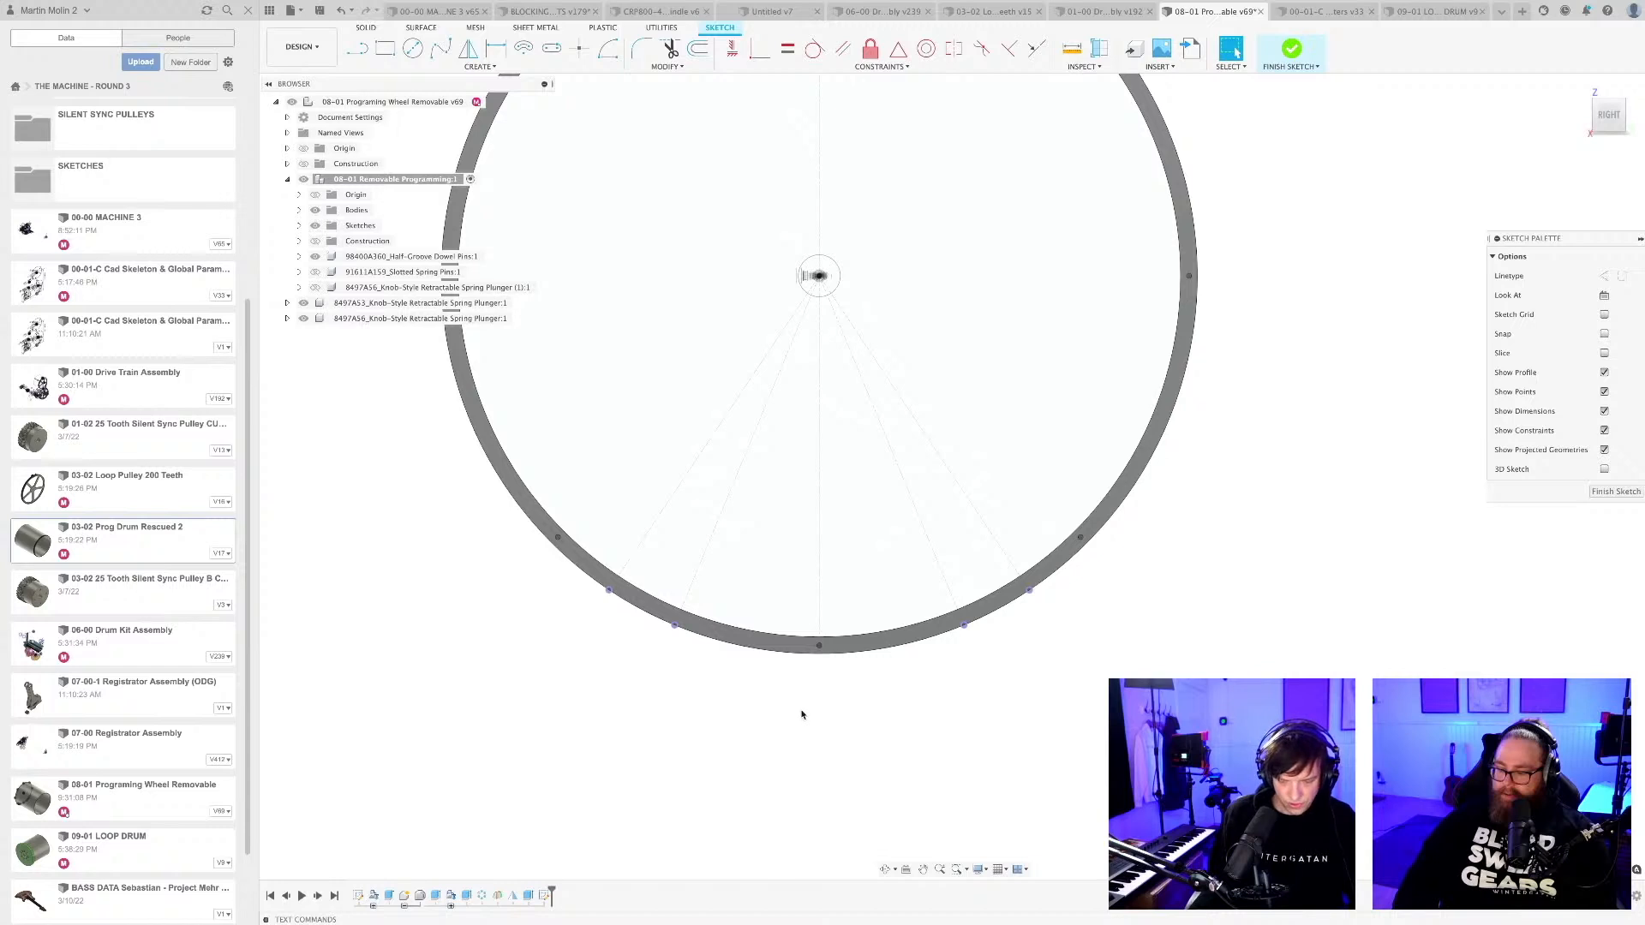
{"action": "key", "text": "p"}
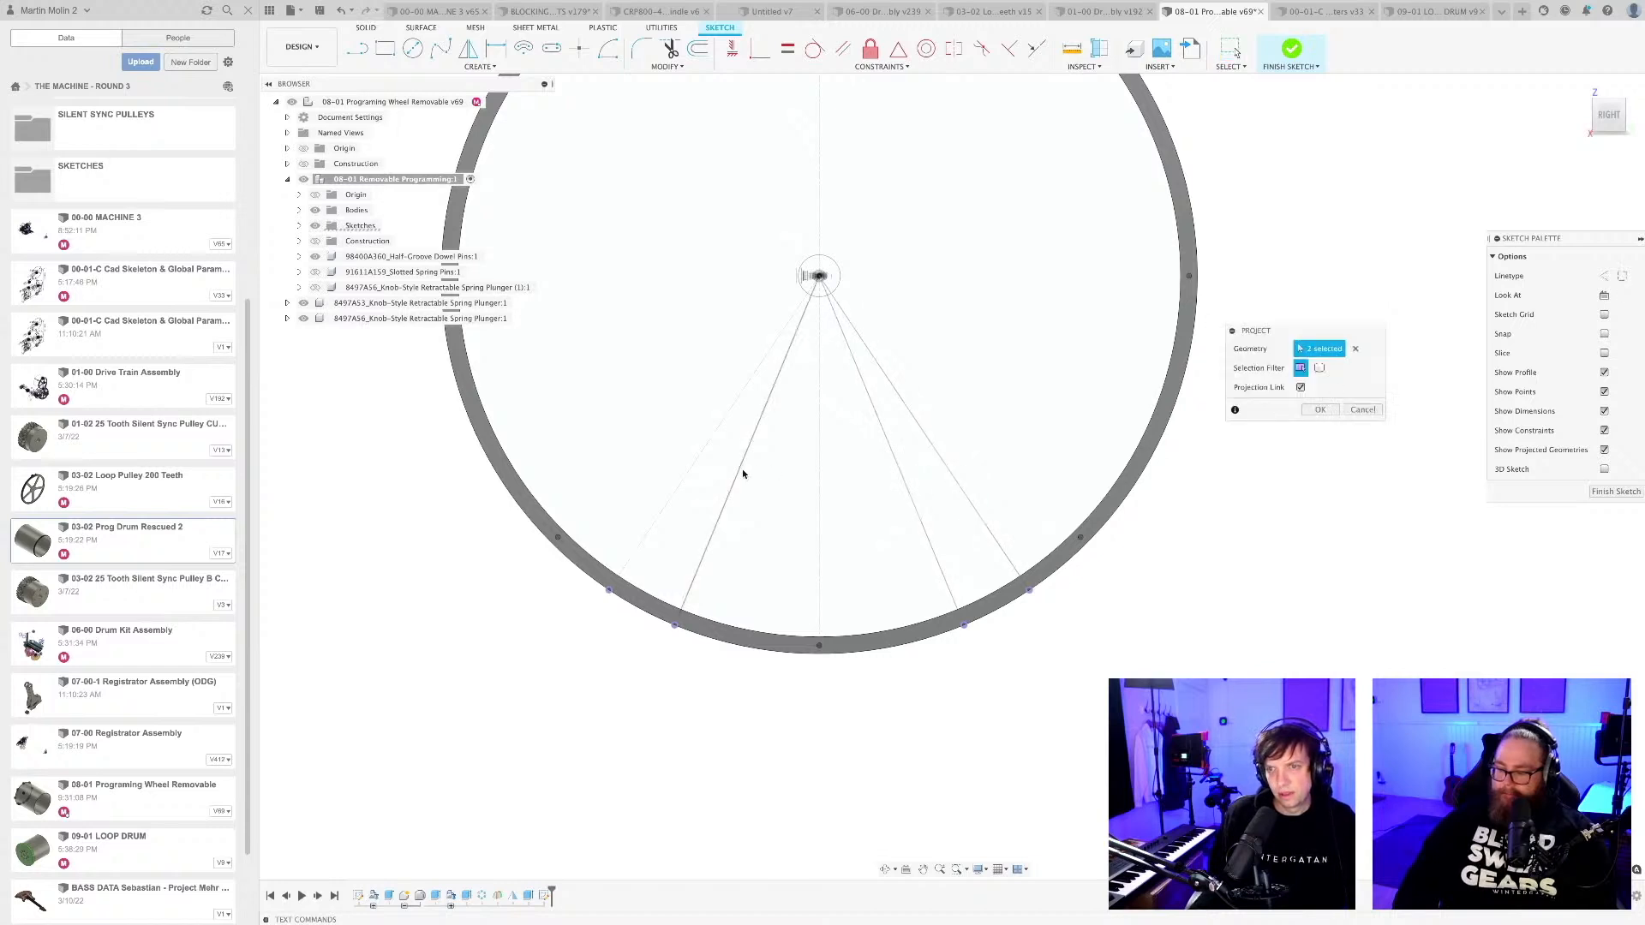
{"action": "key", "text": "Return"}
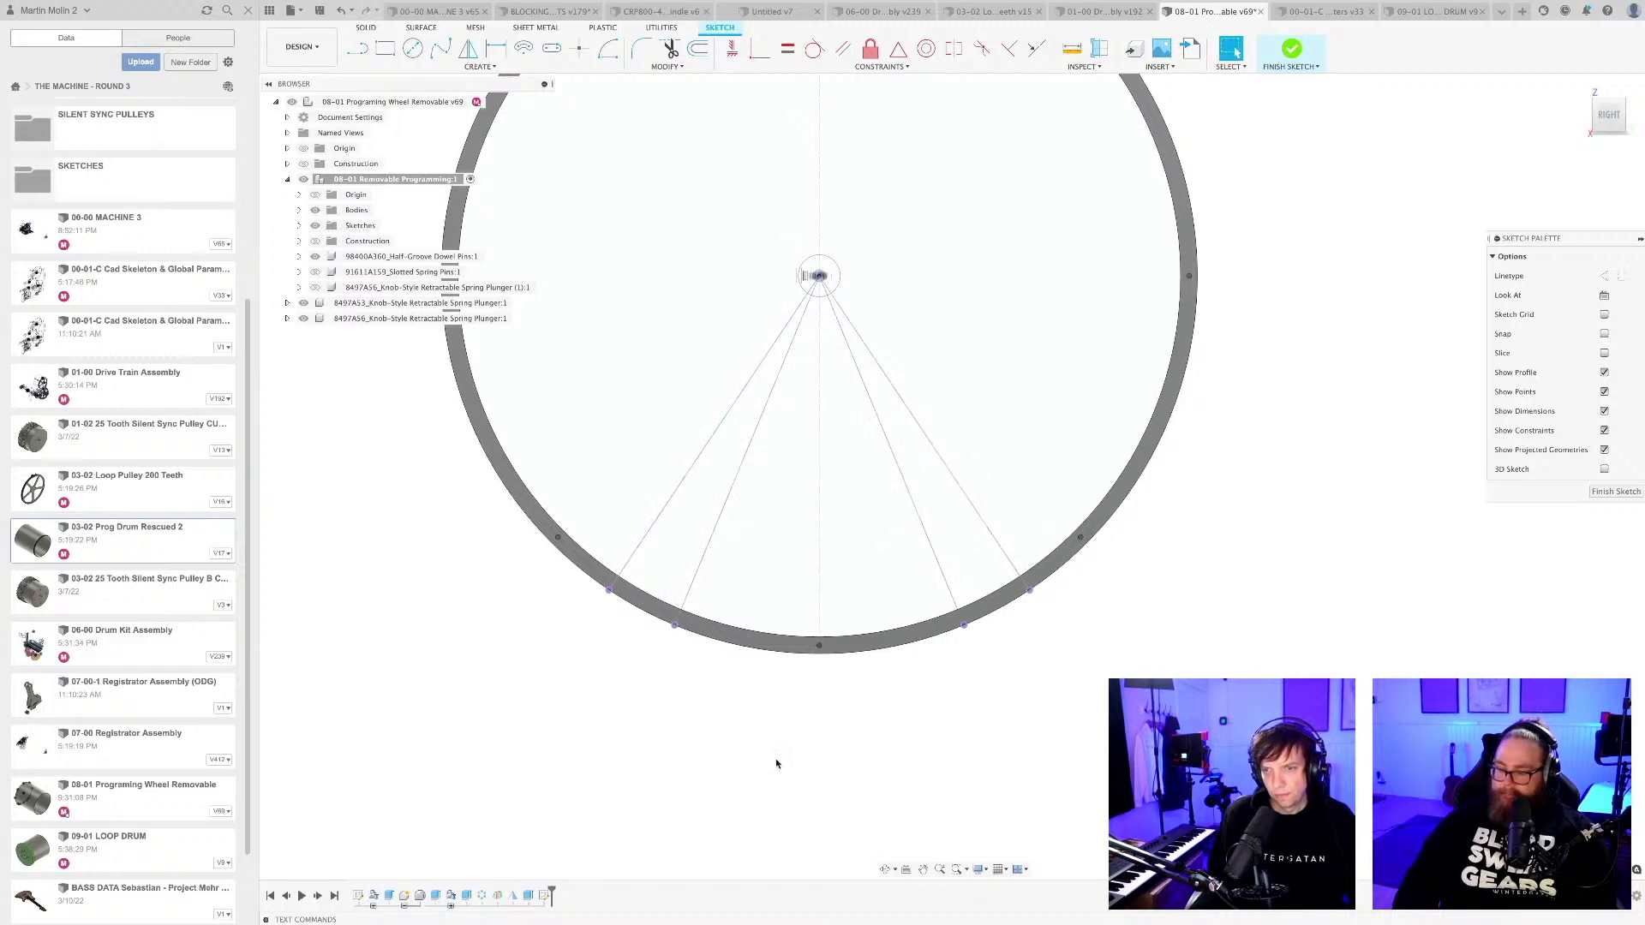
Draw a construction line from the drum's centre to its outer edge and set it at 11.3° from the left inner projected line.
{"action": "scroll", "coordinate": [784, 716], "scroll_direction": "up", "scroll_amount": 2}
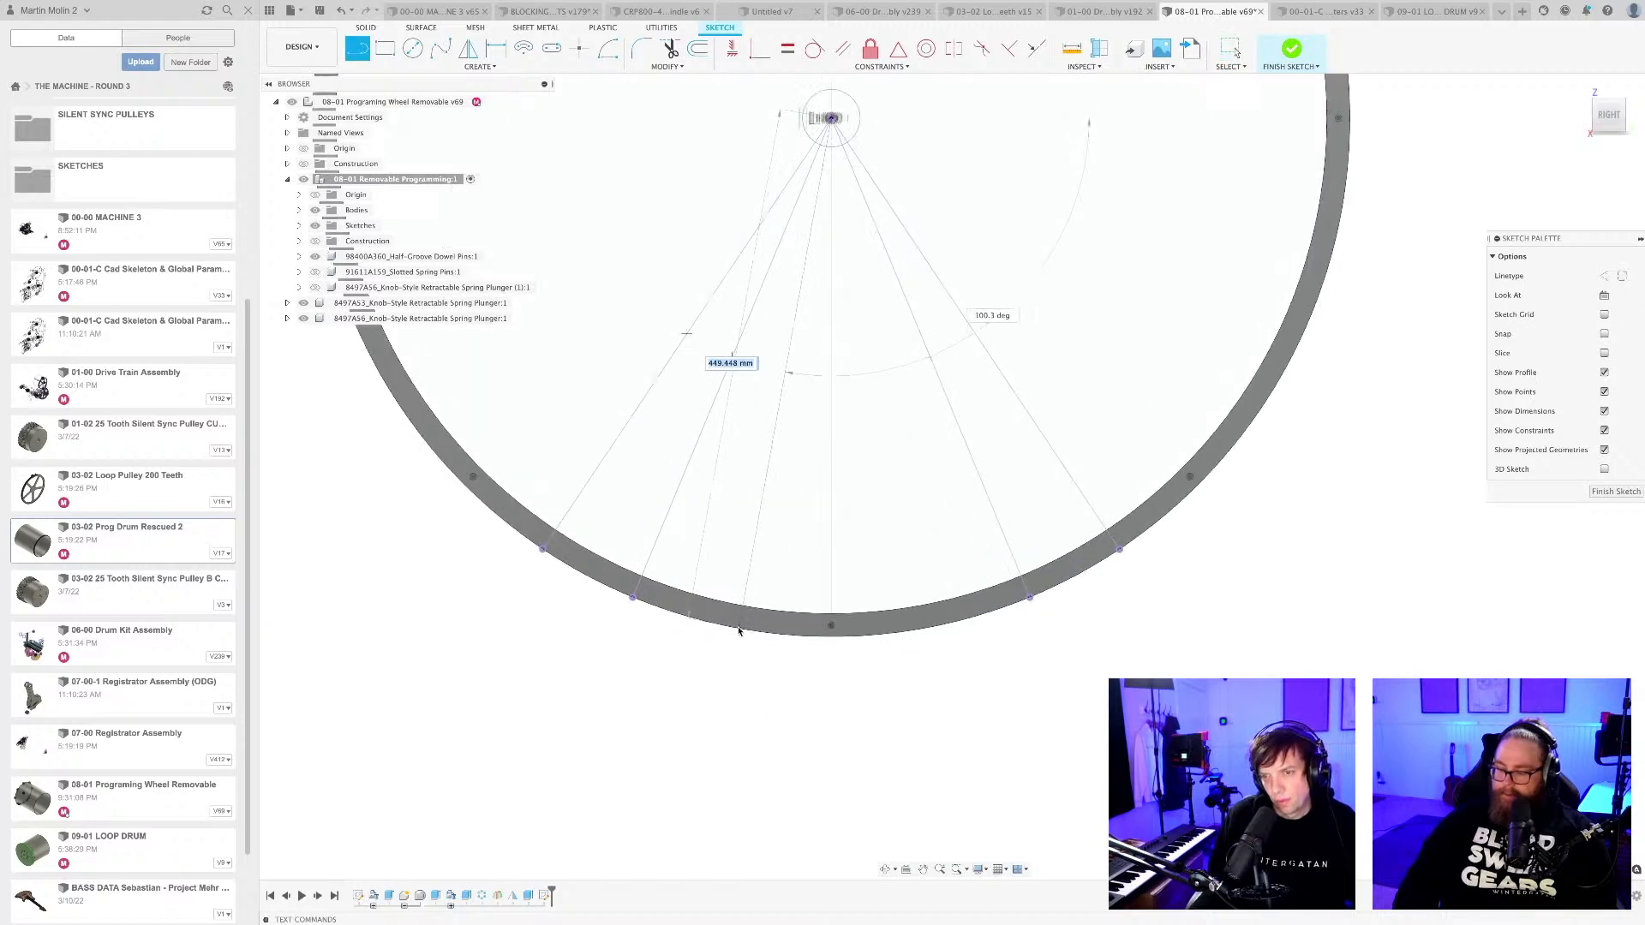
{"action": "scroll", "coordinate": [786, 524], "scroll_direction": "up", "scroll_amount": 2}
{"action": "key", "text": "d"}
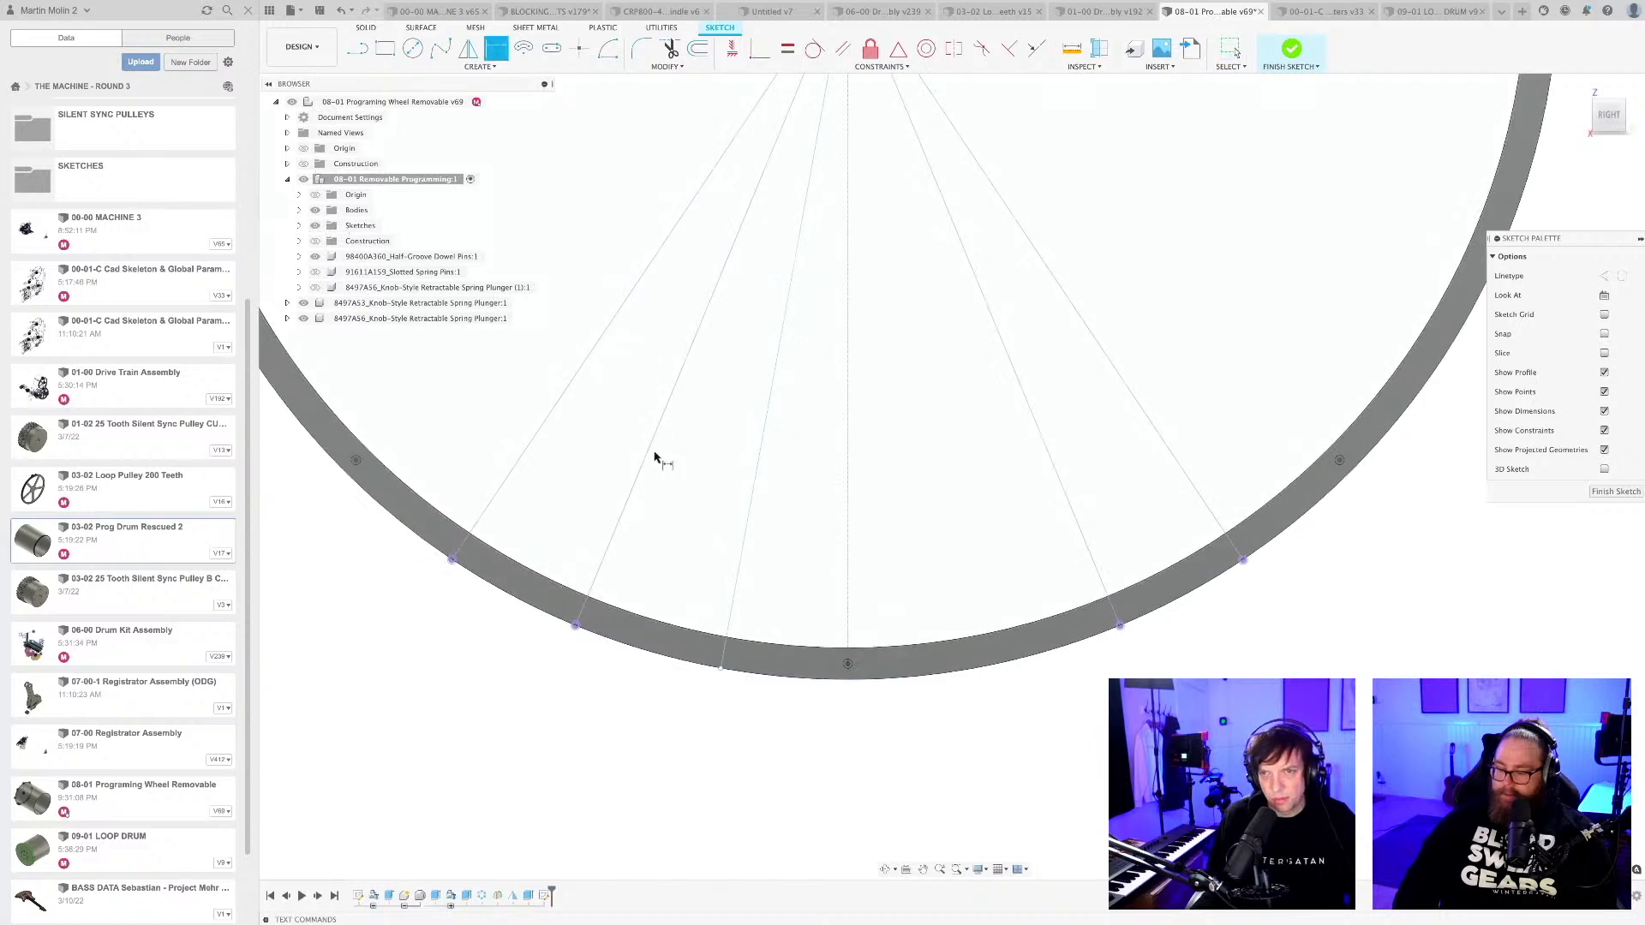
{"action": "left_click", "coordinate": [755, 467]}
{"action": "left_click", "coordinate": [708, 473]}
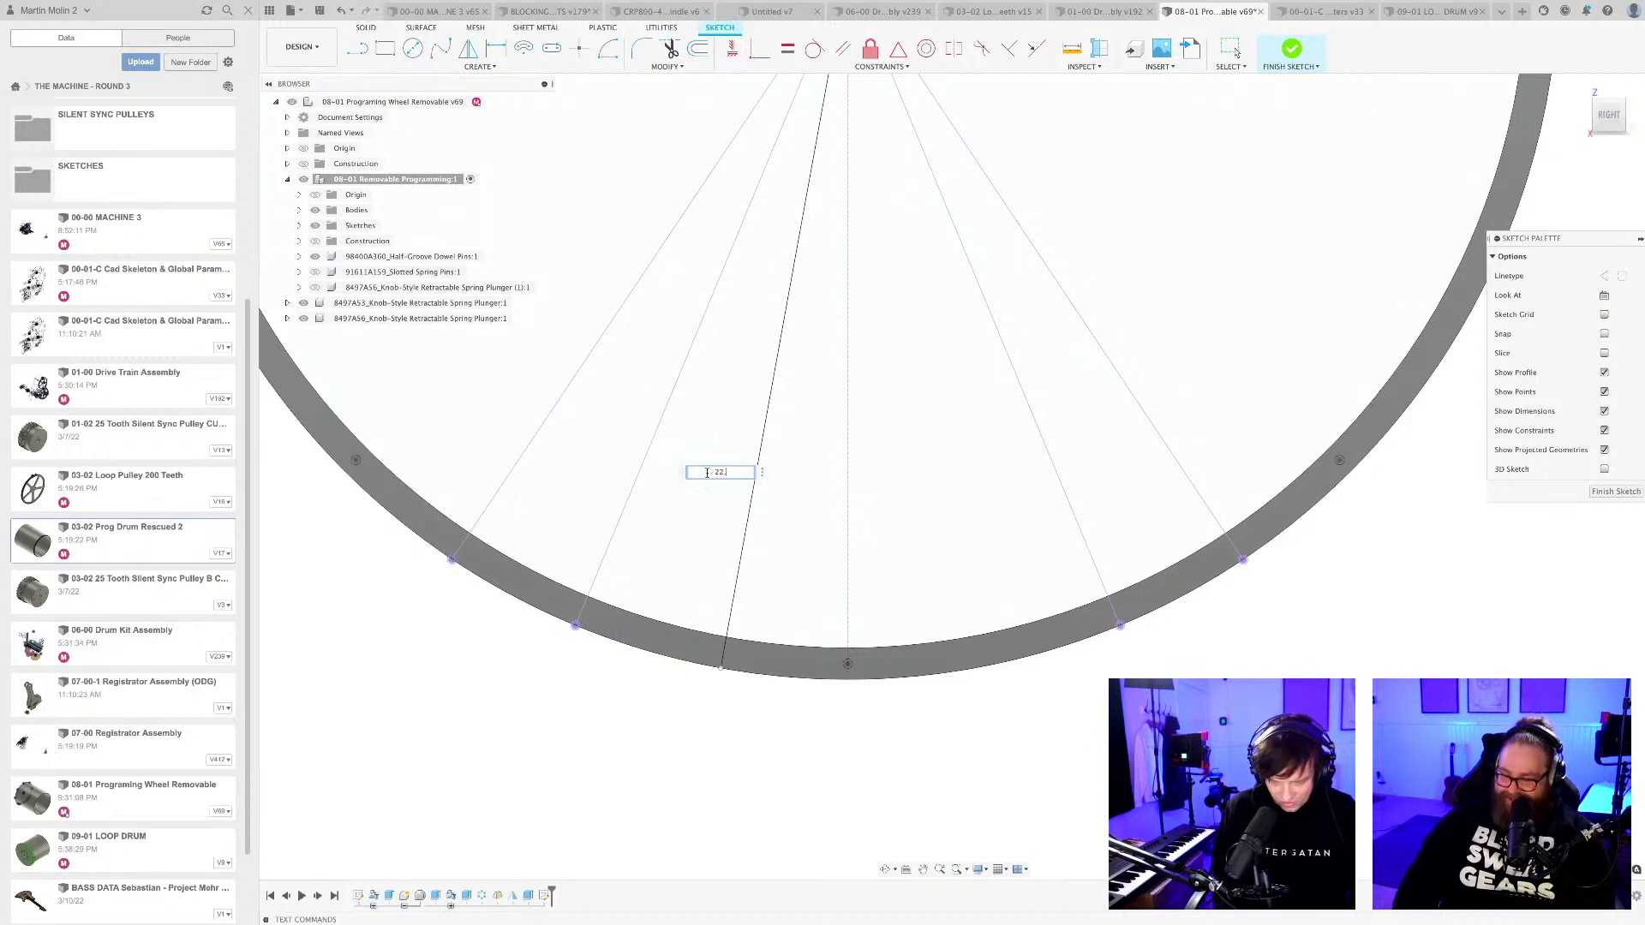
{"action": "key", "text": "Return"}
{"action": "scroll", "coordinate": [718, 531], "scroll_direction": "down", "scroll_amount": 3}
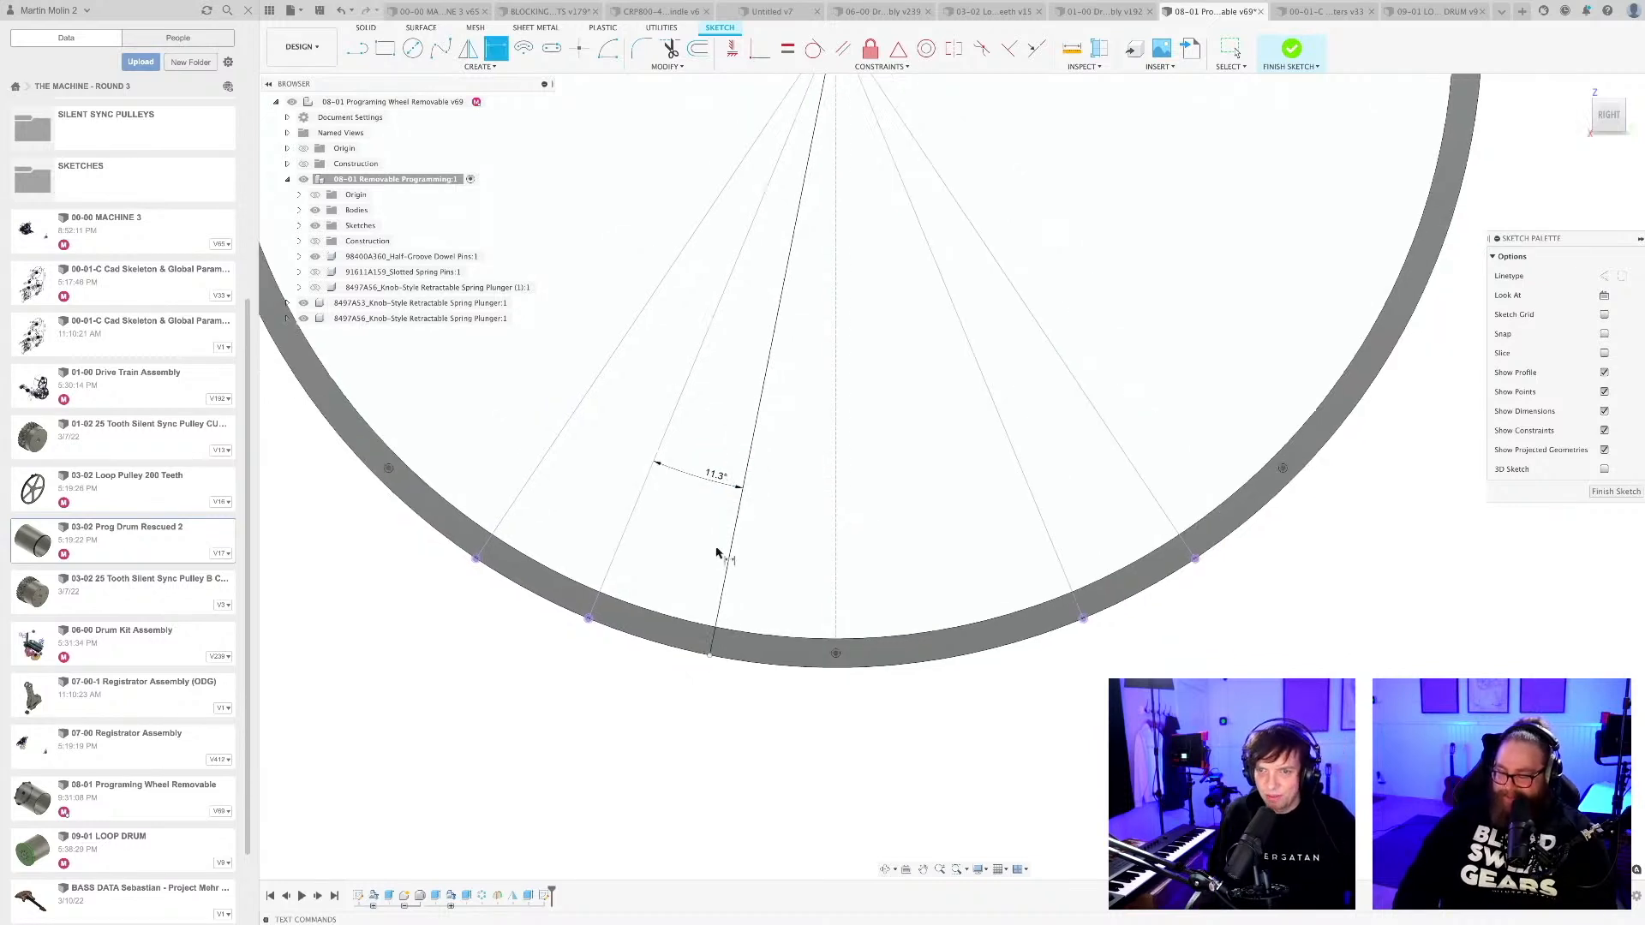
{"action": "key", "text": "Escape"}
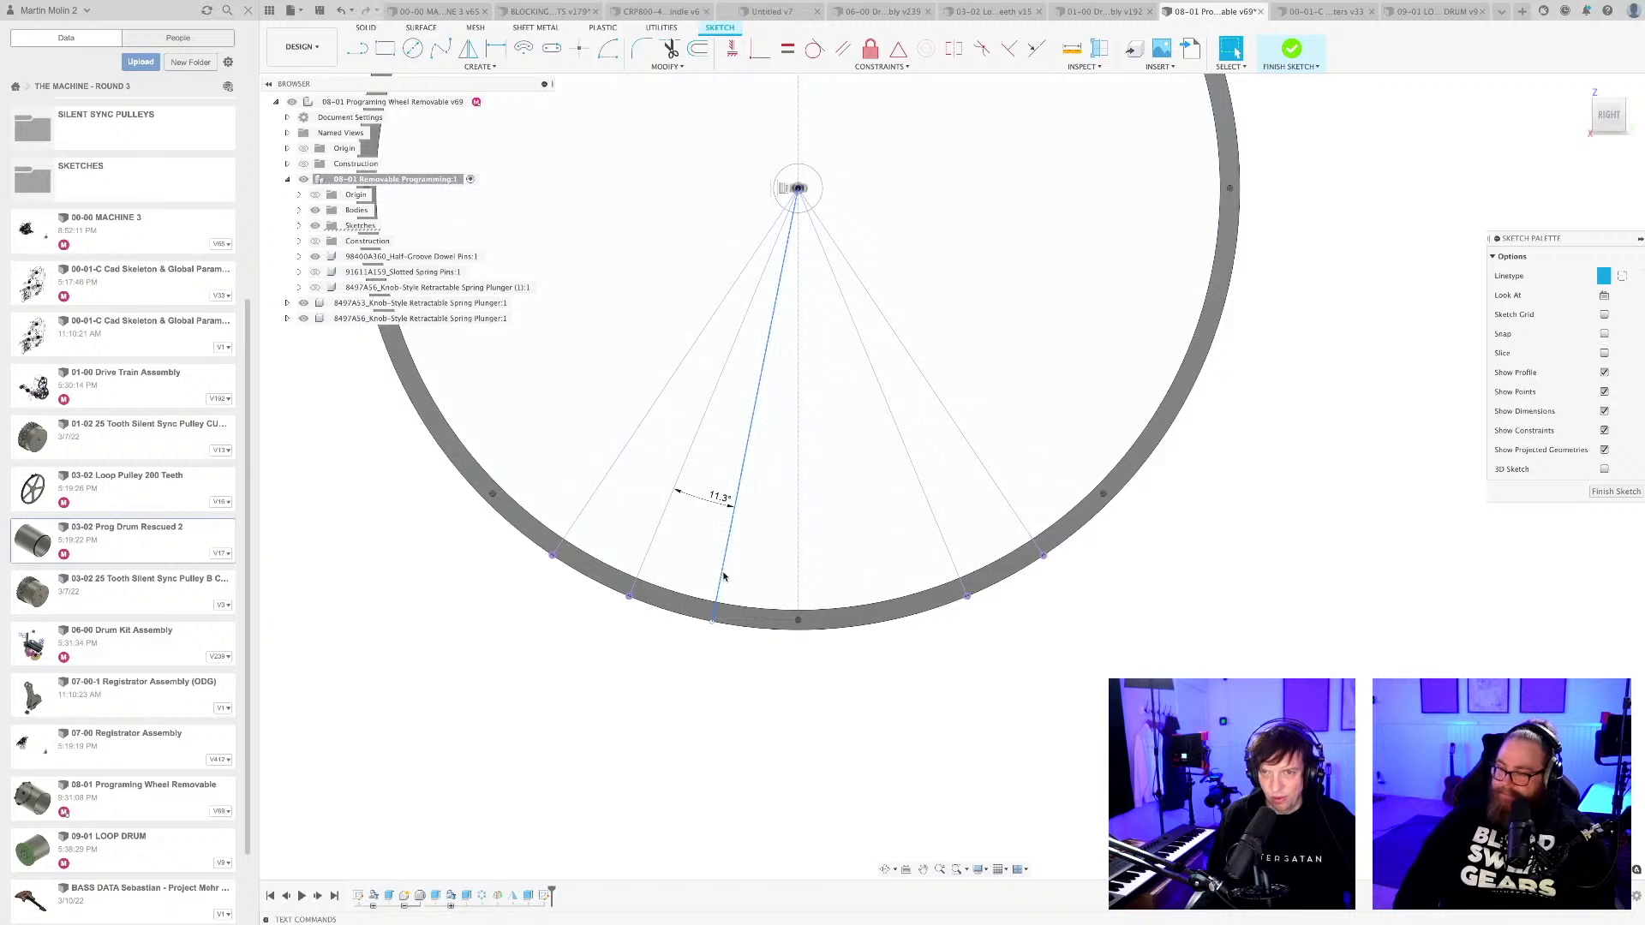
Add a 6 mm circle centred on the new line's outer endpoint and save the design.
{"action": "scroll", "coordinate": [724, 576], "scroll_direction": "up", "scroll_amount": 6}
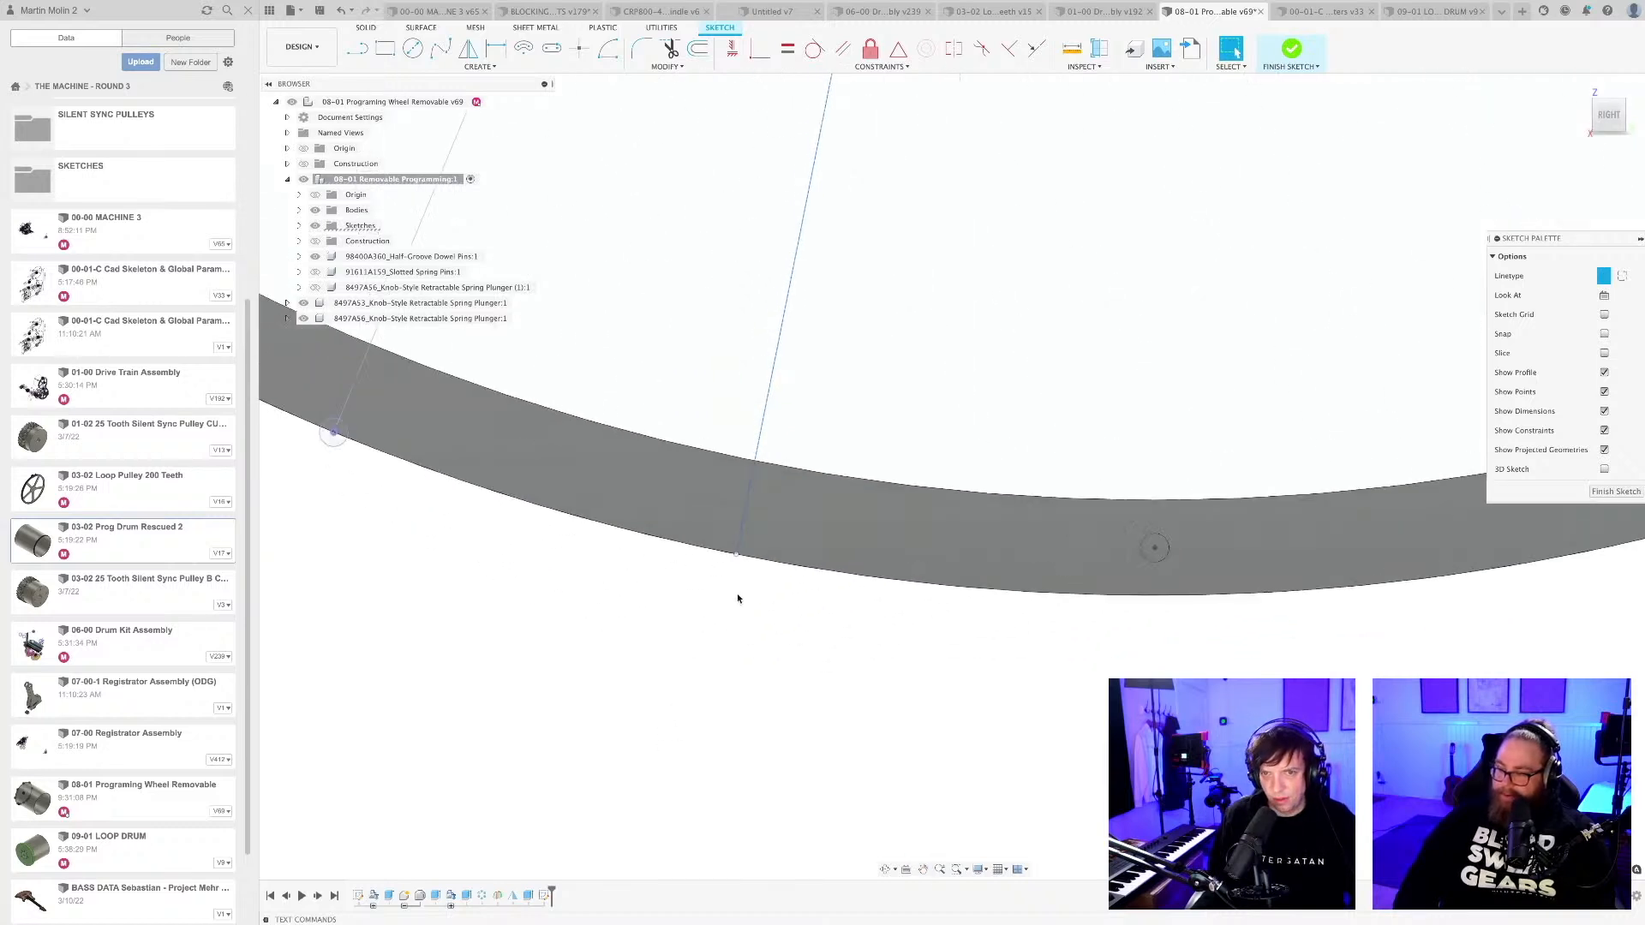
{"action": "key", "text": "c"}
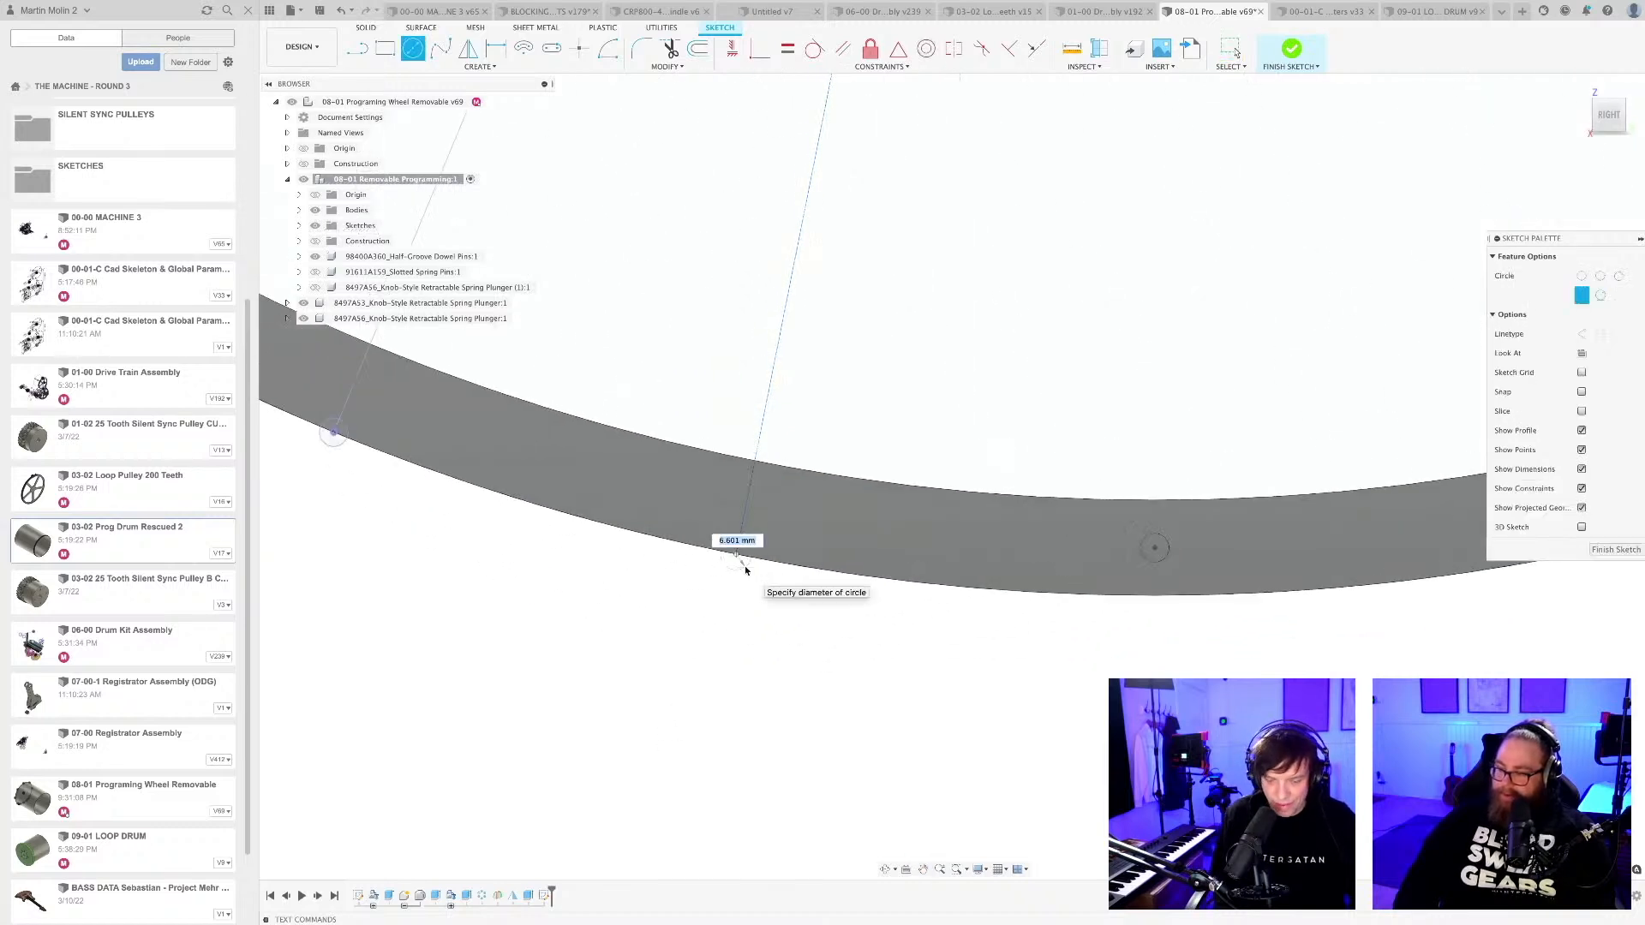
{"action": "key", "text": "Escape"}
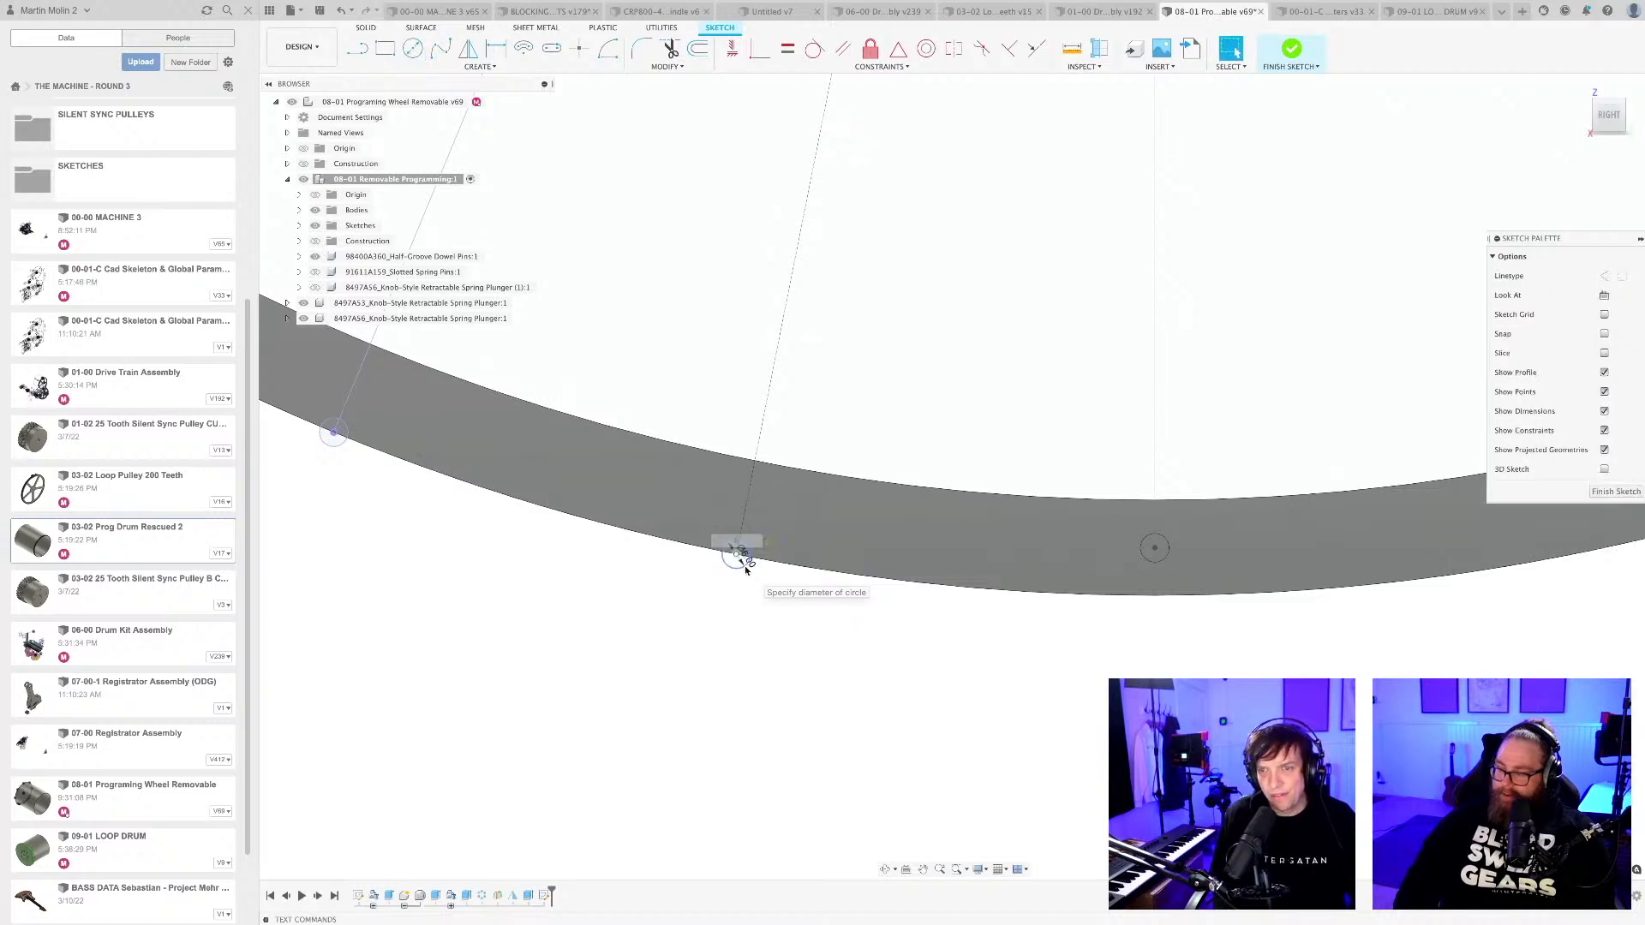
{"action": "scroll", "coordinate": [751, 591], "scroll_direction": "down", "scroll_amount": 8}
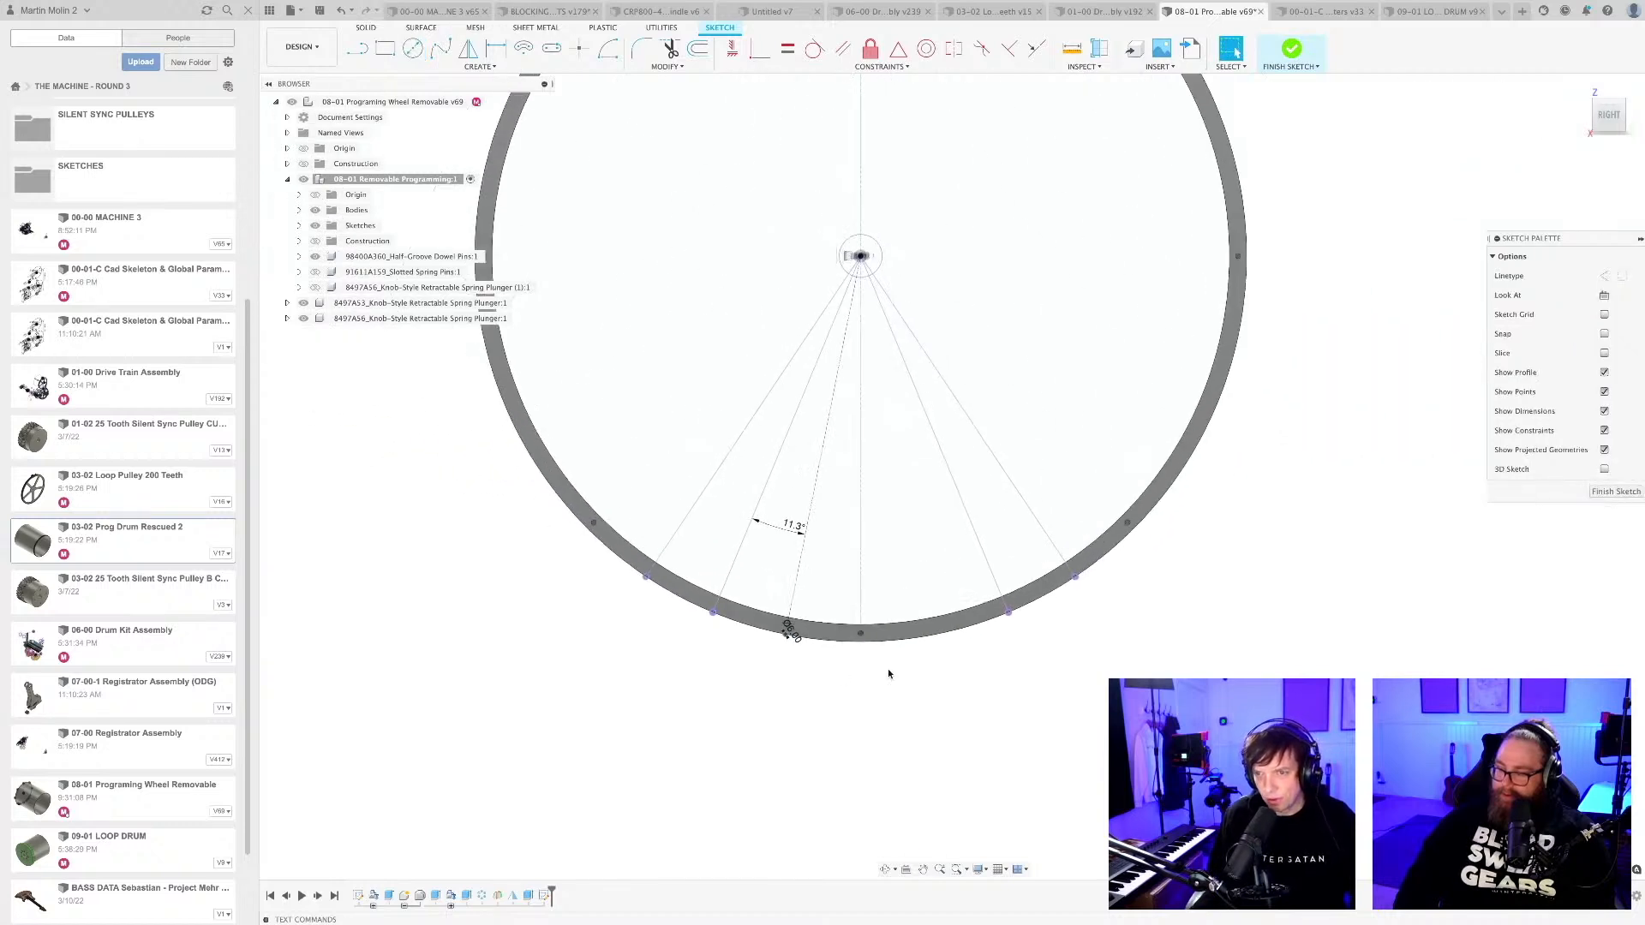
{"action": "key", "text": "super+s"}
{"action": "key", "text": "Return"}
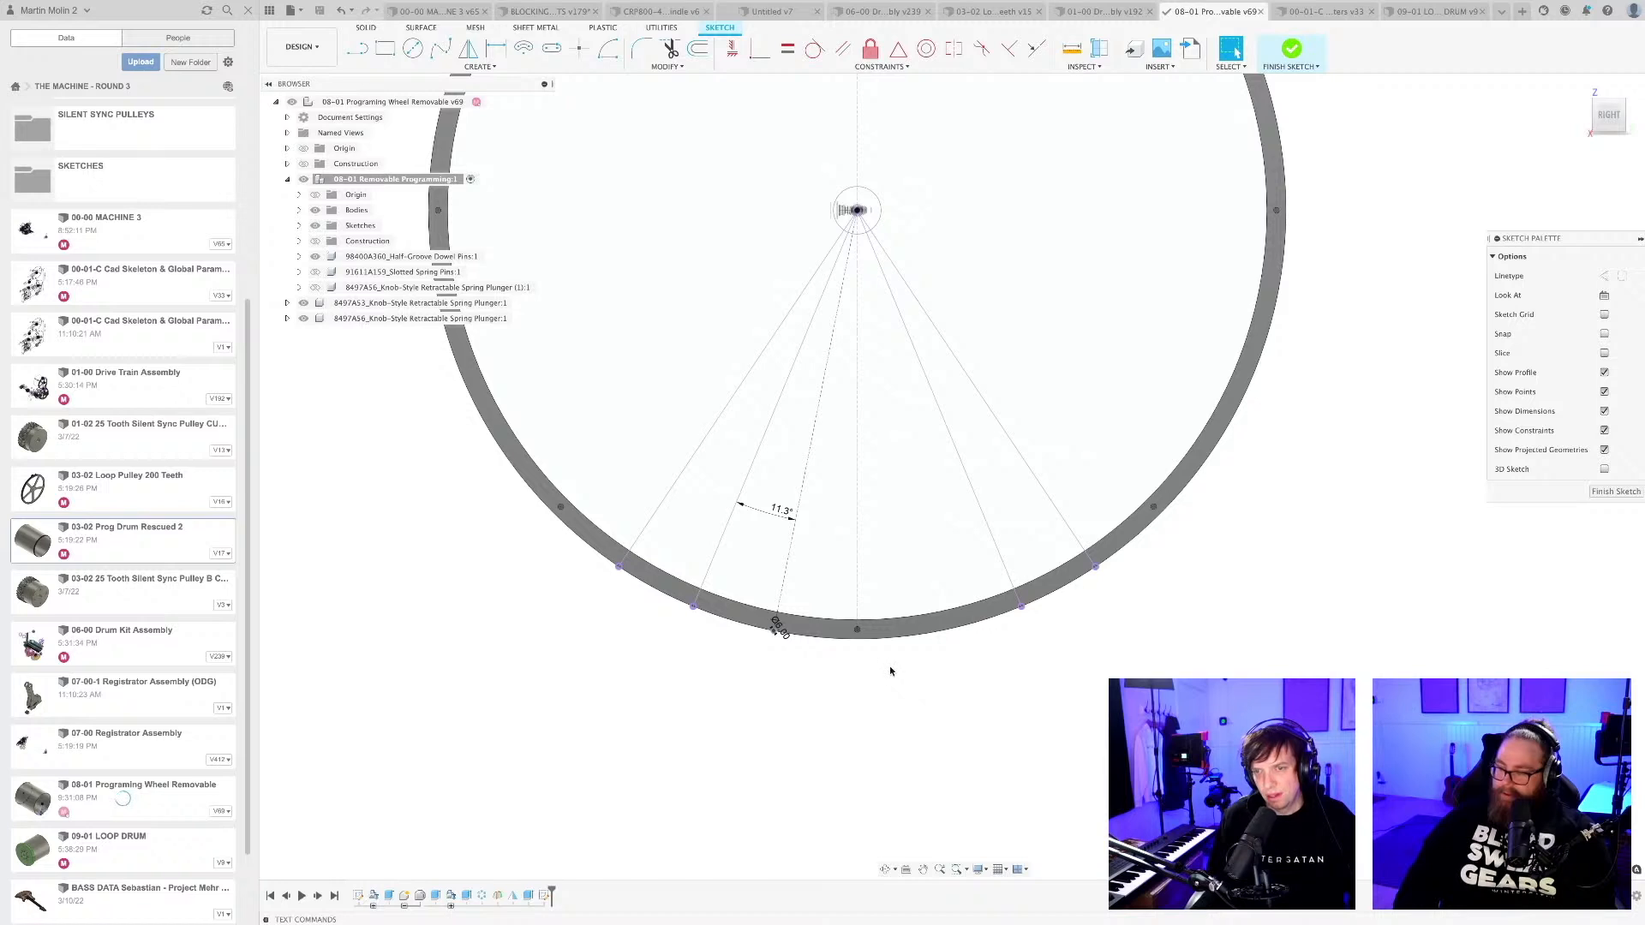
Extrude-cut four rim circles 8 mm into the drum: both right-hand ones, the one on the new line and the outermost left one.
{"action": "mouse_move", "coordinate": [706, 645]}
{"action": "middle_mouse_down"}
{"action": "mouse_move", "coordinate": [763, 682]}
{"action": "mouse_move", "coordinate": [745, 697]}
{"action": "middle_mouse_up"}
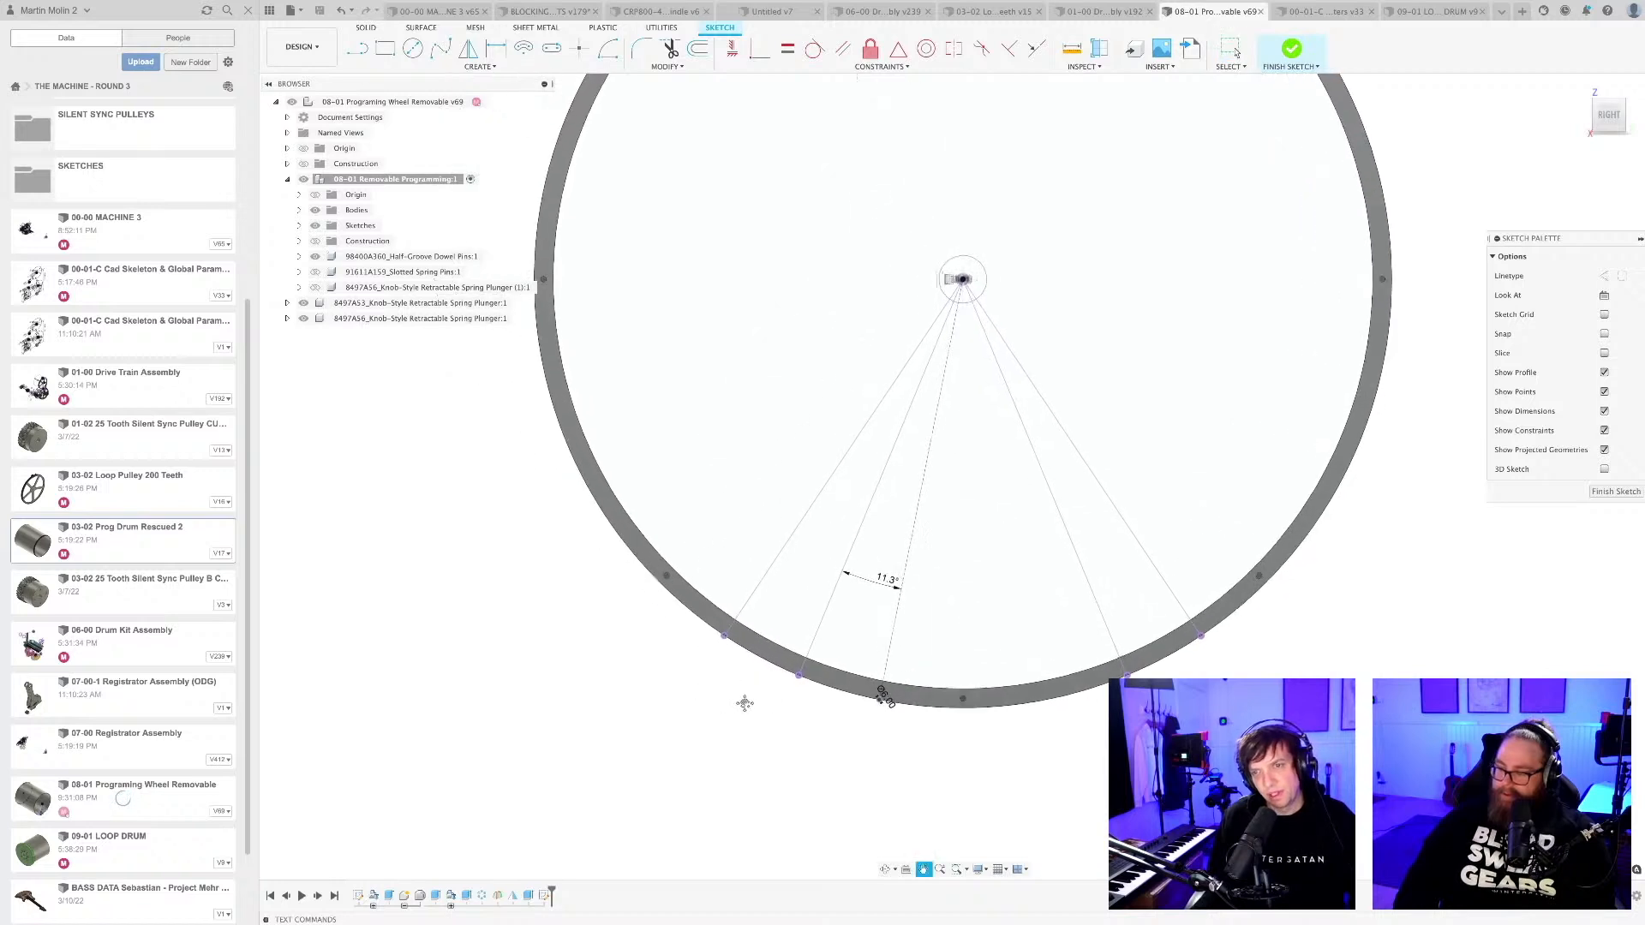
{"action": "scroll", "coordinate": [745, 700], "scroll_direction": "up", "scroll_amount": 2}
{"action": "middle_click_drag", "start_coordinate": [1166, 744], "coordinate": [1030, 724]}
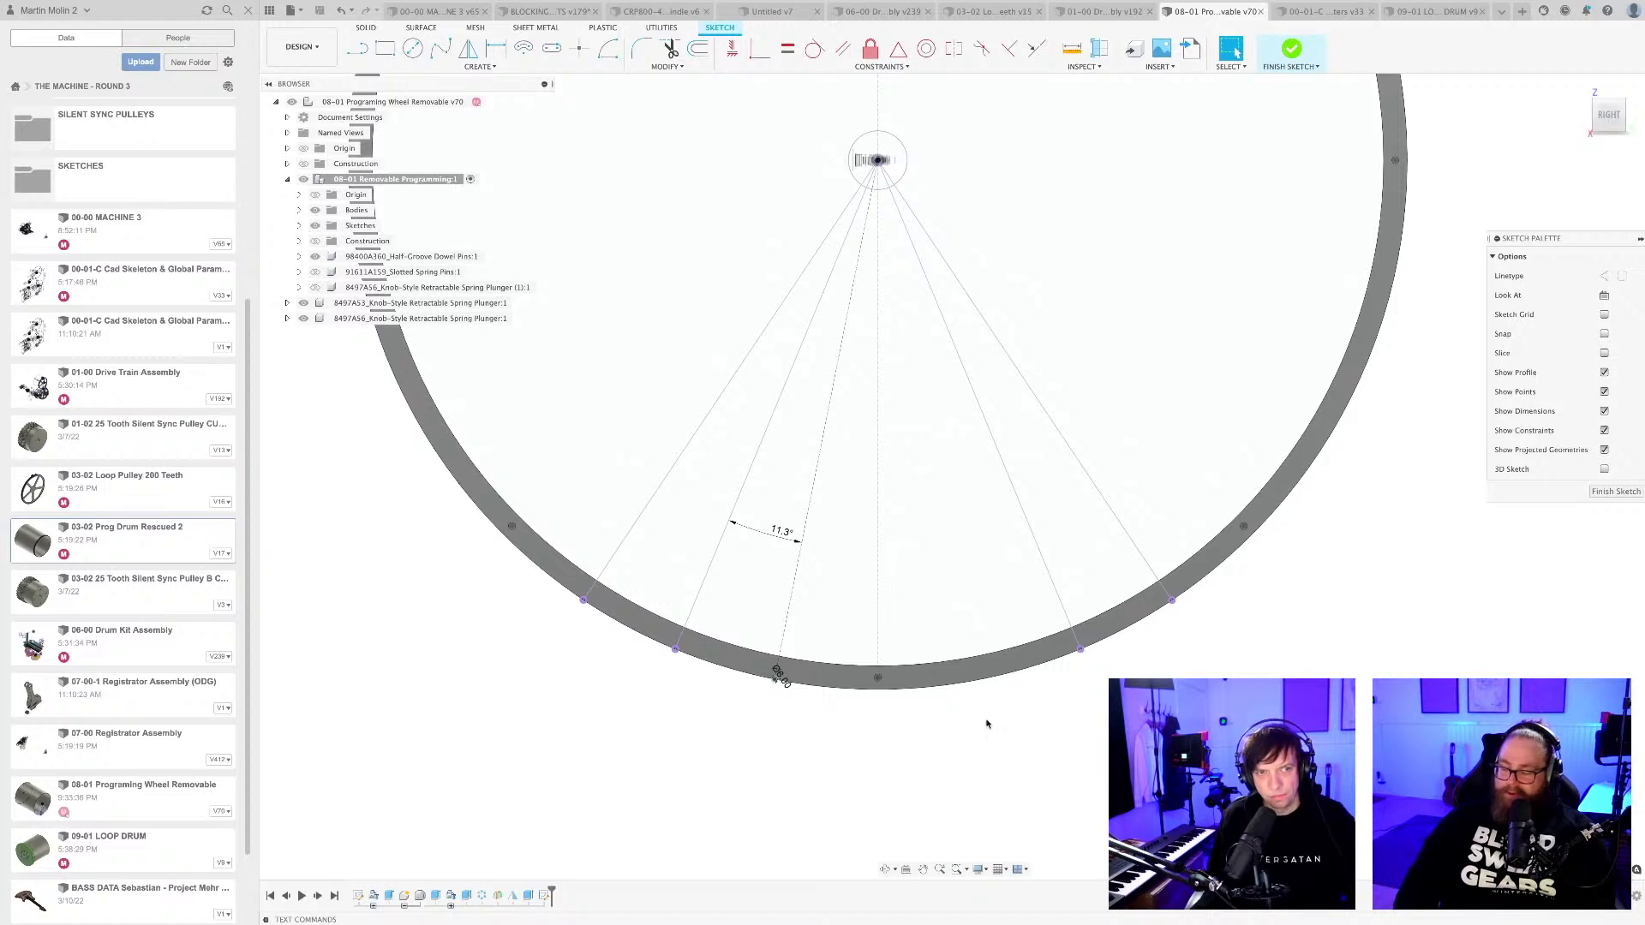
{"action": "scroll", "coordinate": [989, 718], "scroll_direction": "up", "scroll_amount": 2}
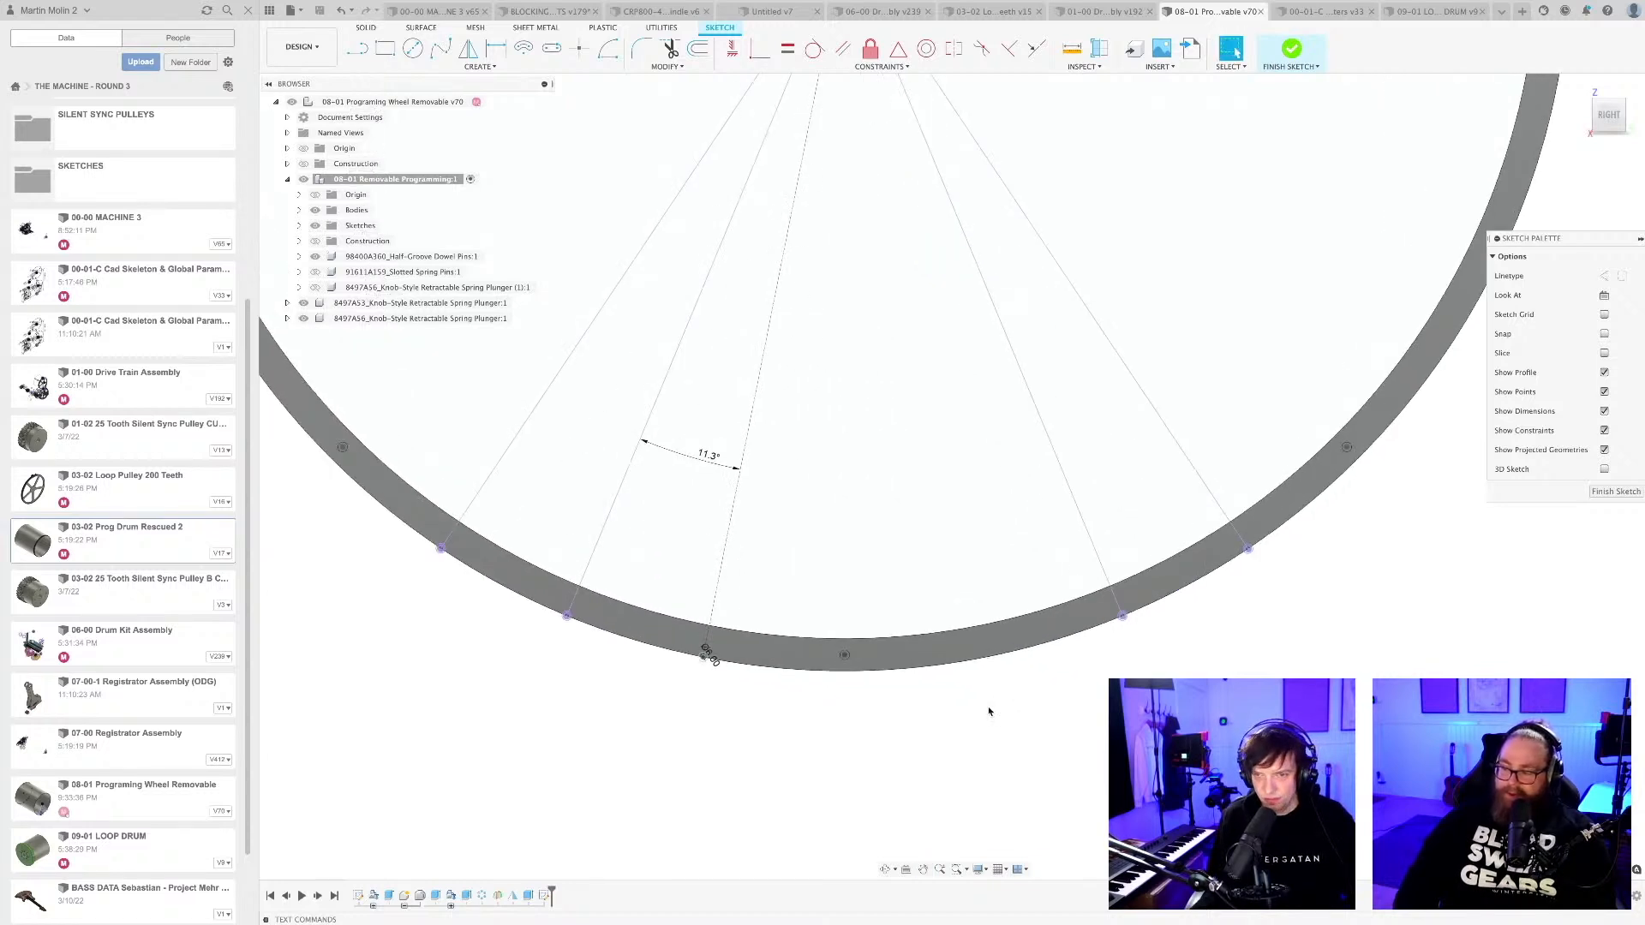
{"action": "key", "text": "e"}
{"action": "scroll", "coordinate": [1182, 670], "scroll_direction": "up", "scroll_amount": 4}
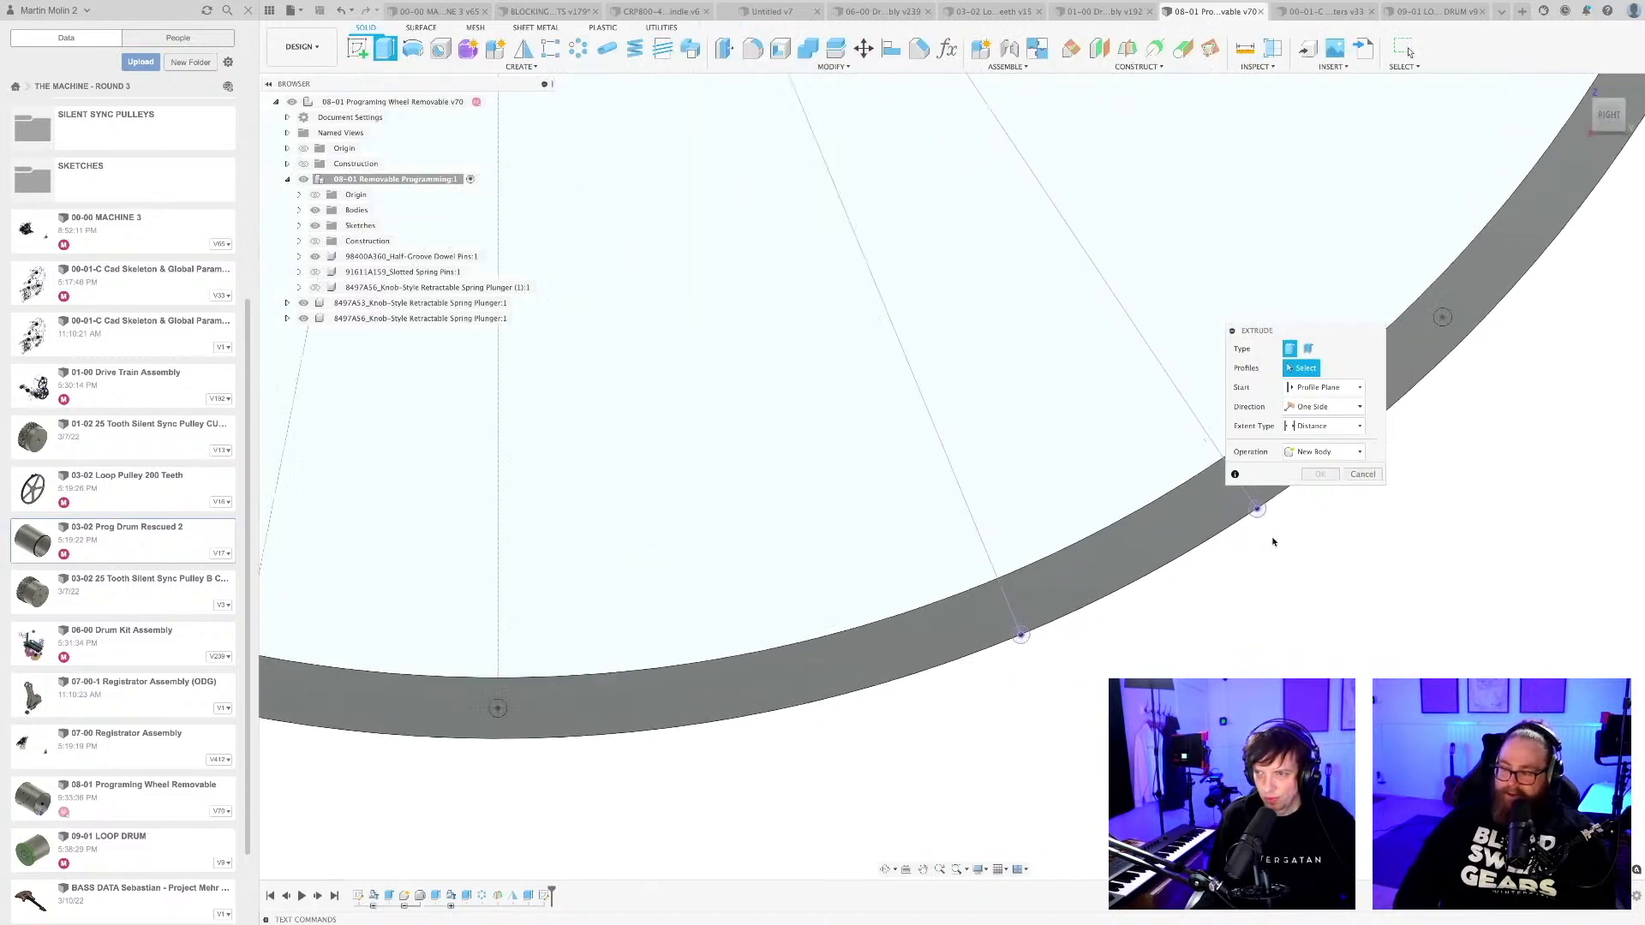
{"action": "middle_click_drag", "start_coordinate": [1273, 554], "coordinate": [867, 559]}
{"action": "scroll", "coordinate": [869, 559], "scroll_direction": "up", "scroll_amount": 3}
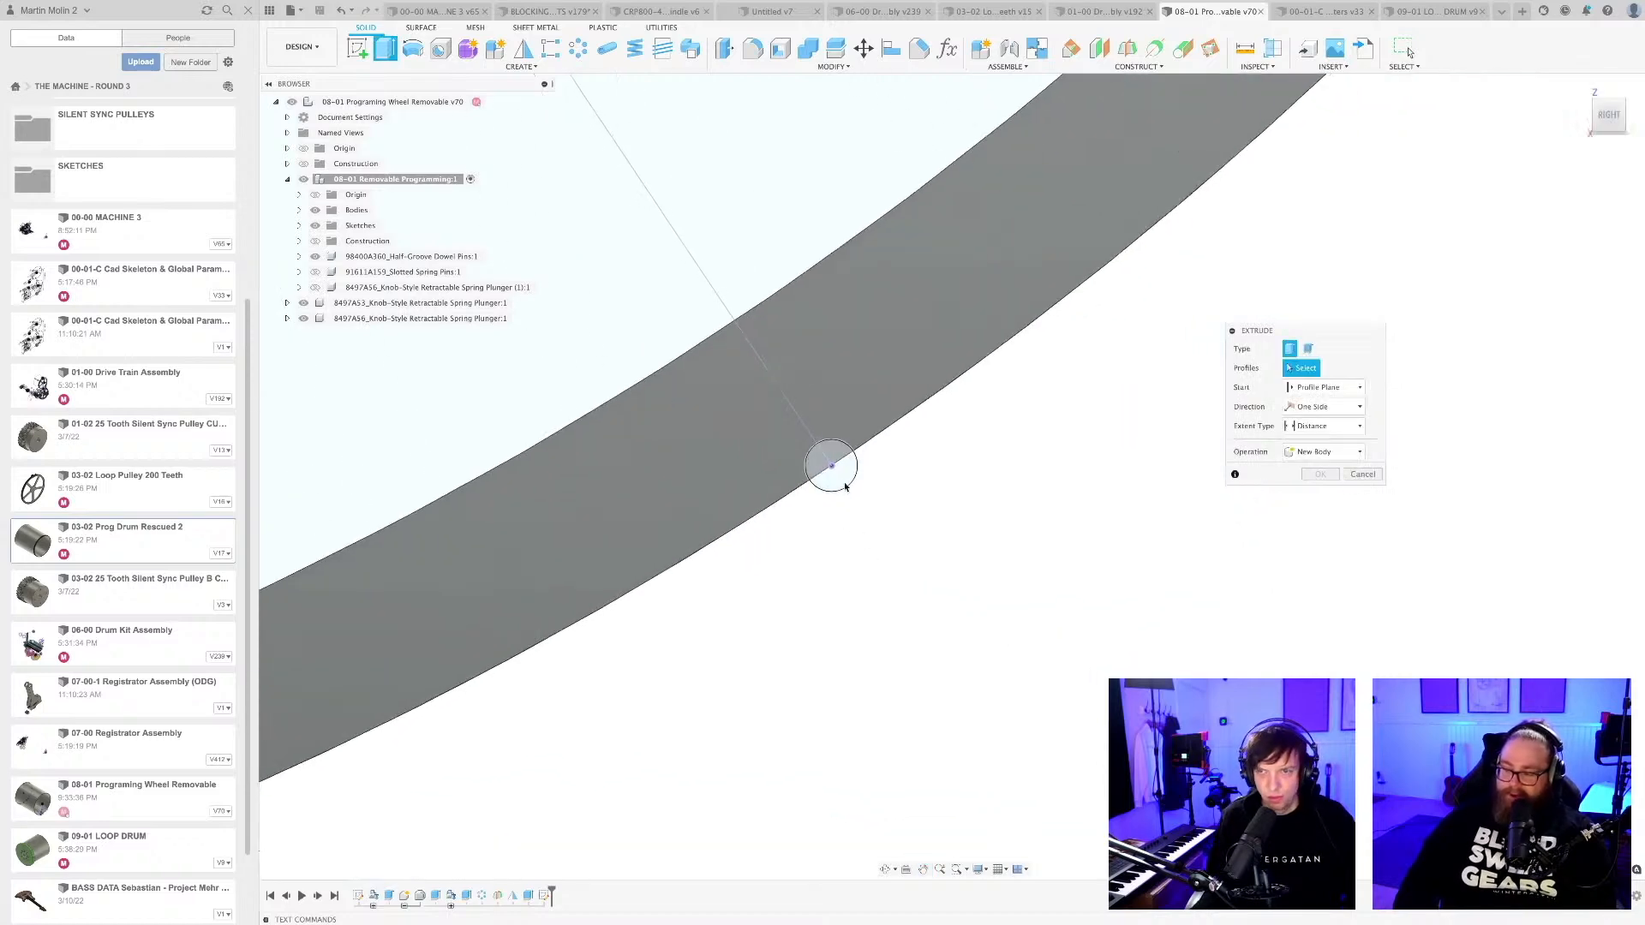
{"action": "left_click", "coordinate": [817, 460]}
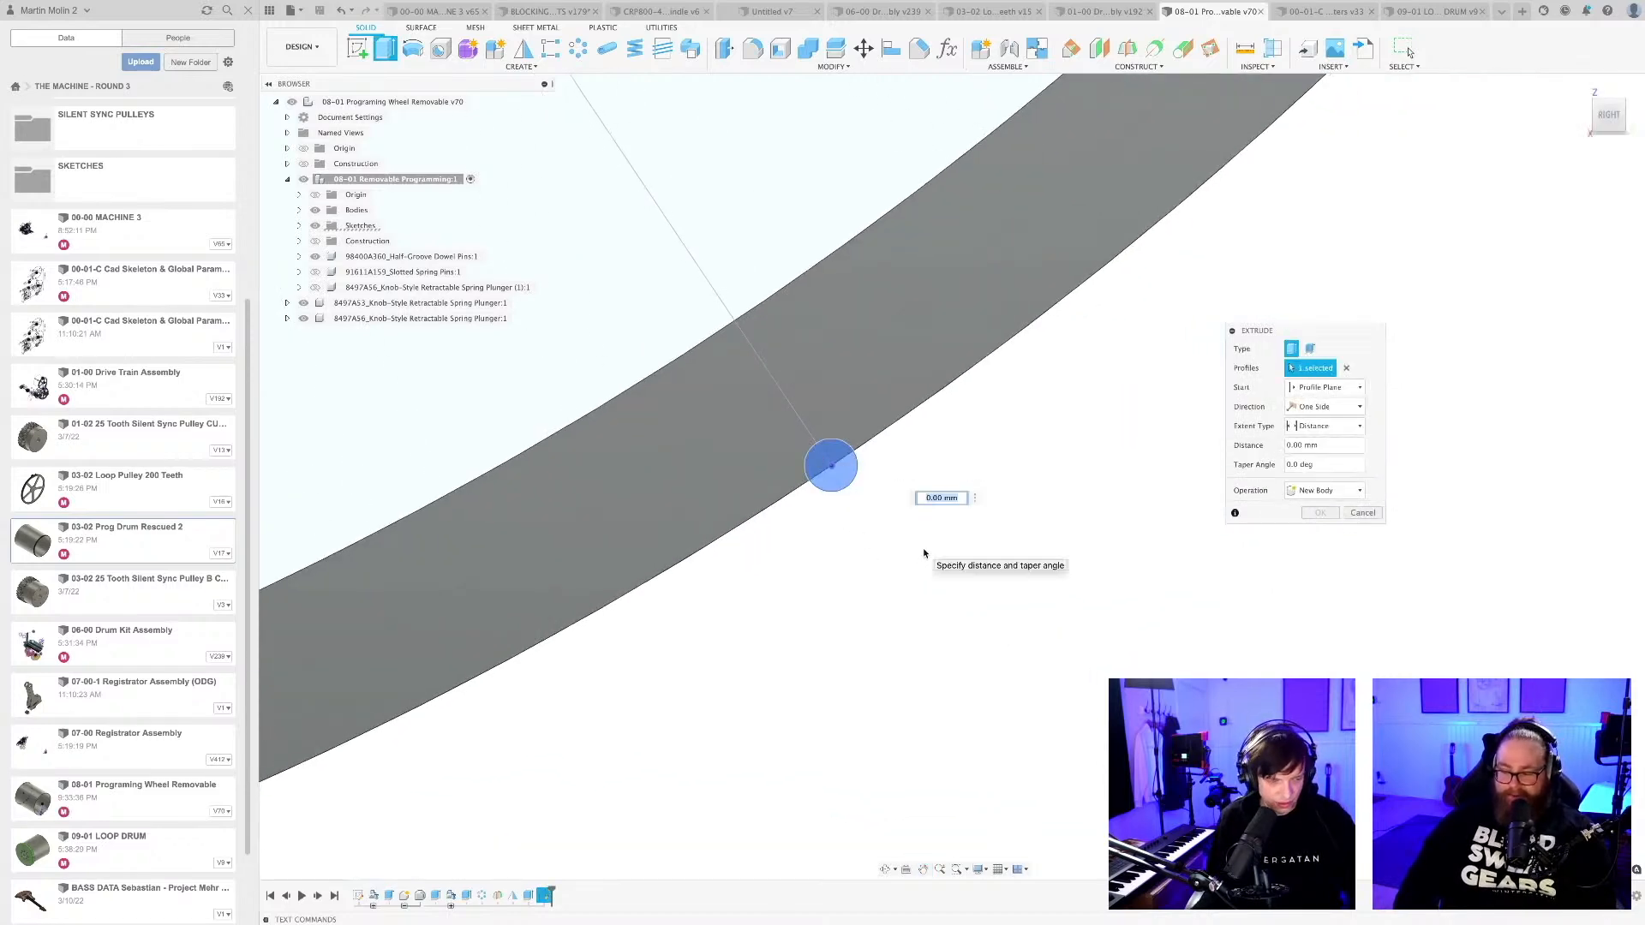
{"action": "scroll", "coordinate": [785, 768], "scroll_direction": "down", "scroll_amount": 5}
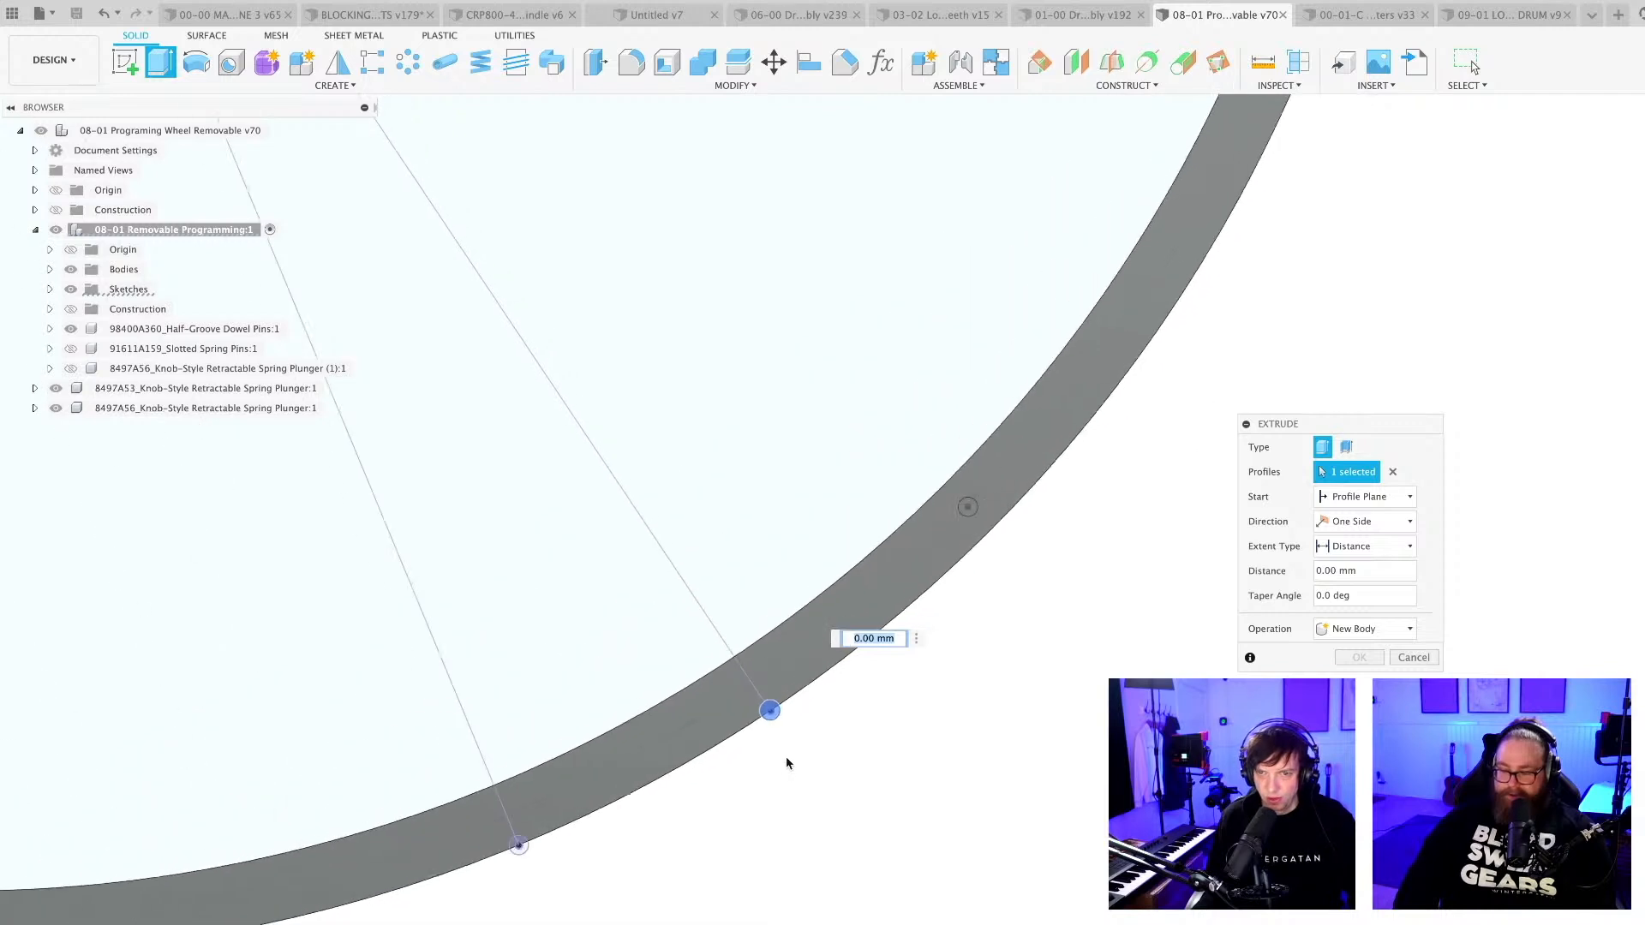
{"action": "middle_click_drag", "start_coordinate": [754, 832], "coordinate": [855, 748]}
{"action": "scroll", "coordinate": [624, 795], "scroll_direction": "up", "scroll_amount": 5}
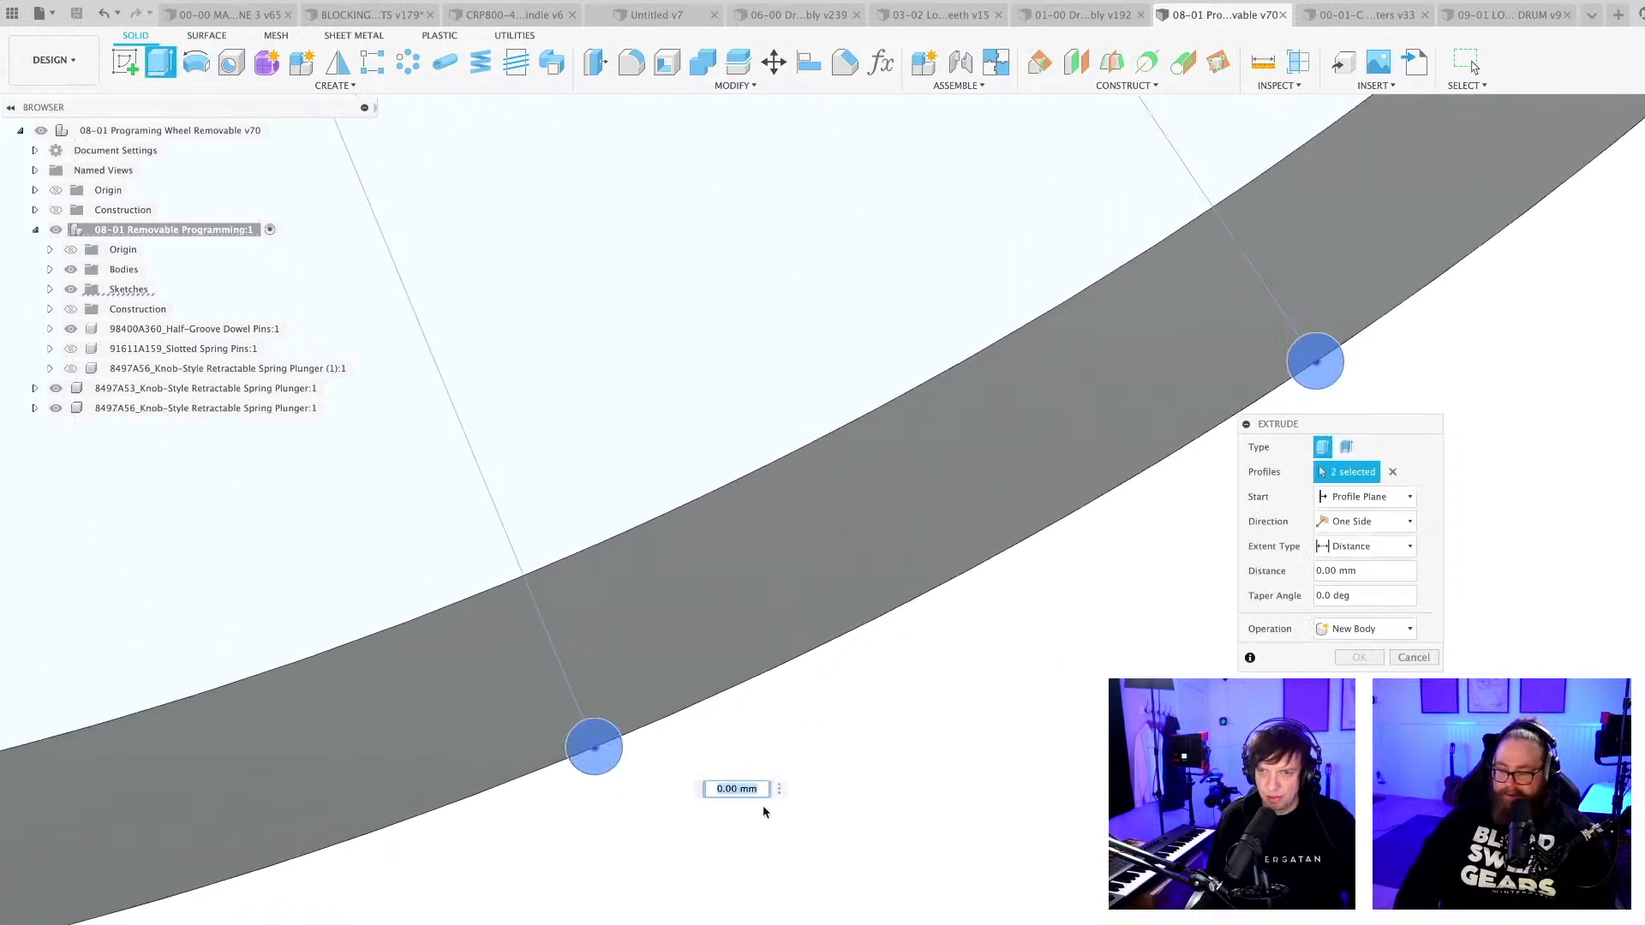
{"action": "scroll", "coordinate": [833, 804], "scroll_direction": "down", "scroll_amount": 6}
{"action": "middle_click_drag", "start_coordinate": [851, 855], "coordinate": [1002, 723]}
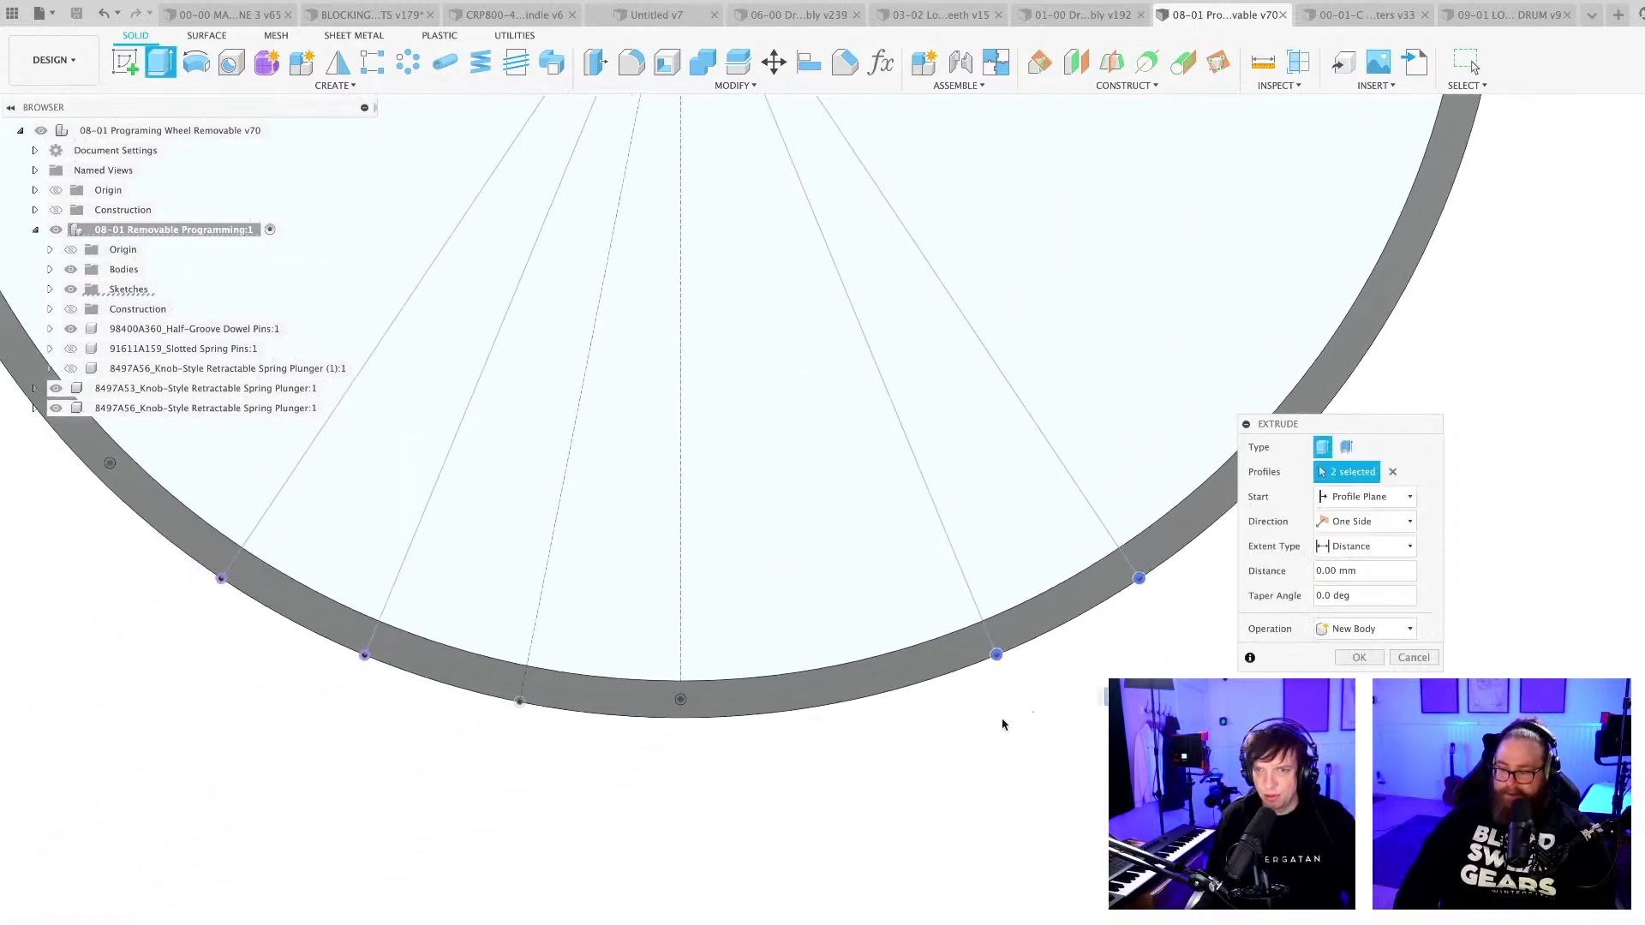
{"action": "scroll", "coordinate": [511, 819], "scroll_direction": "up", "scroll_amount": 6}
{"action": "scroll", "coordinate": [651, 821], "scroll_direction": "up", "scroll_amount": 3}
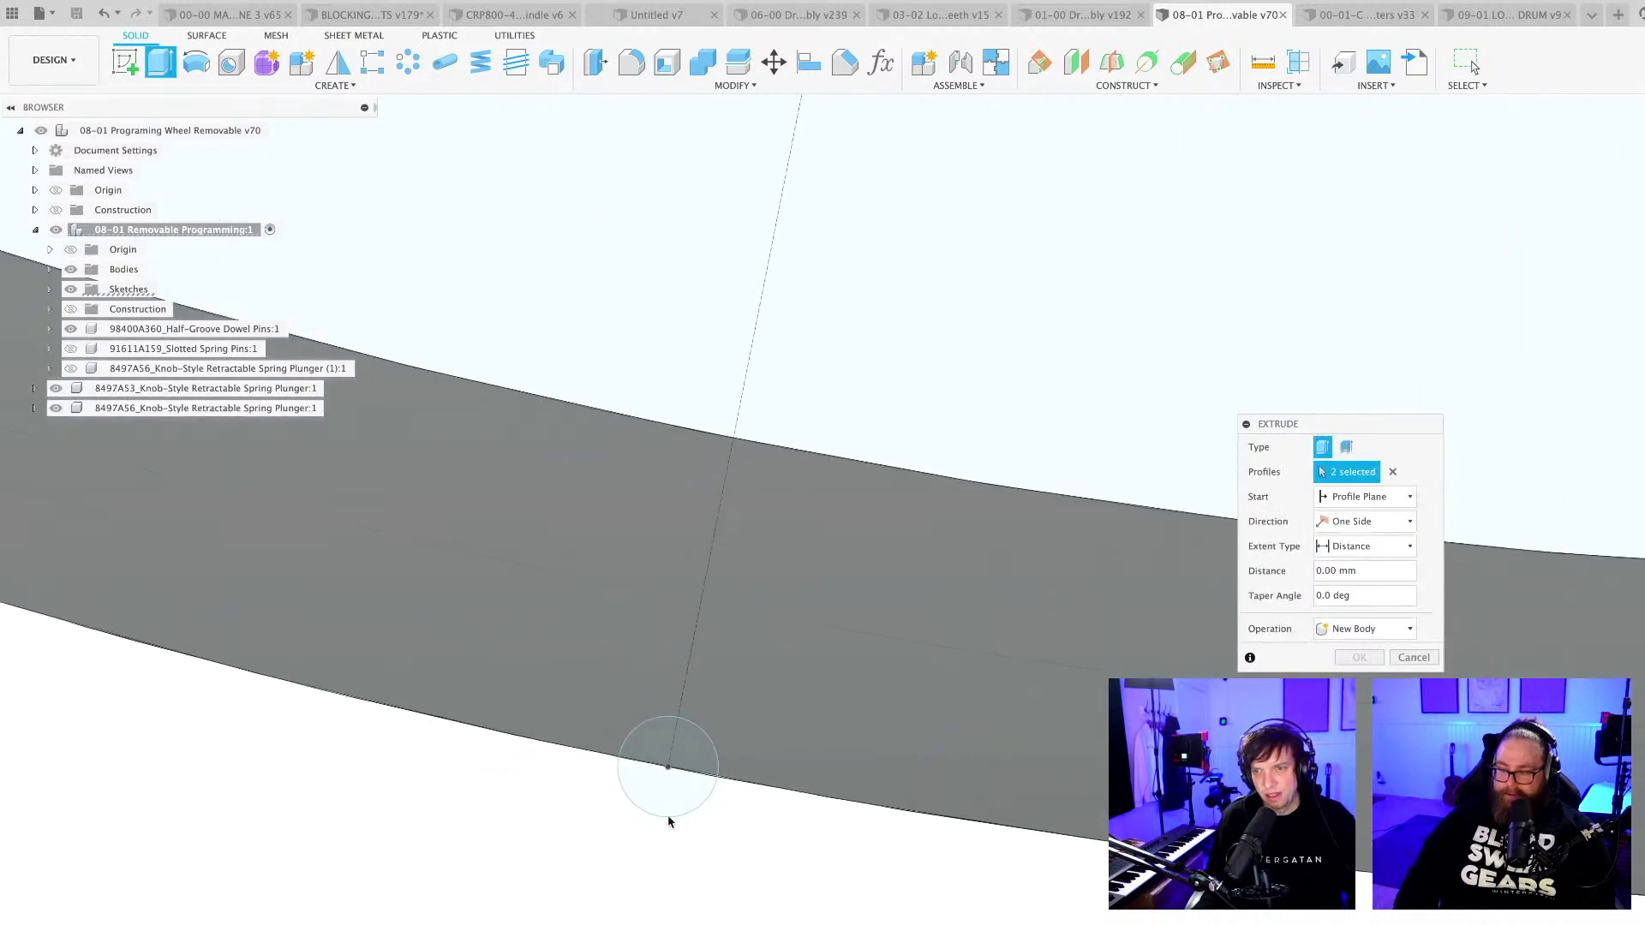
{"action": "left_click", "coordinate": [664, 765]}
{"action": "scroll", "coordinate": [598, 872], "scroll_direction": "down", "scroll_amount": 2}
{"action": "scroll", "coordinate": [600, 870], "scroll_direction": "down", "scroll_amount": 5}
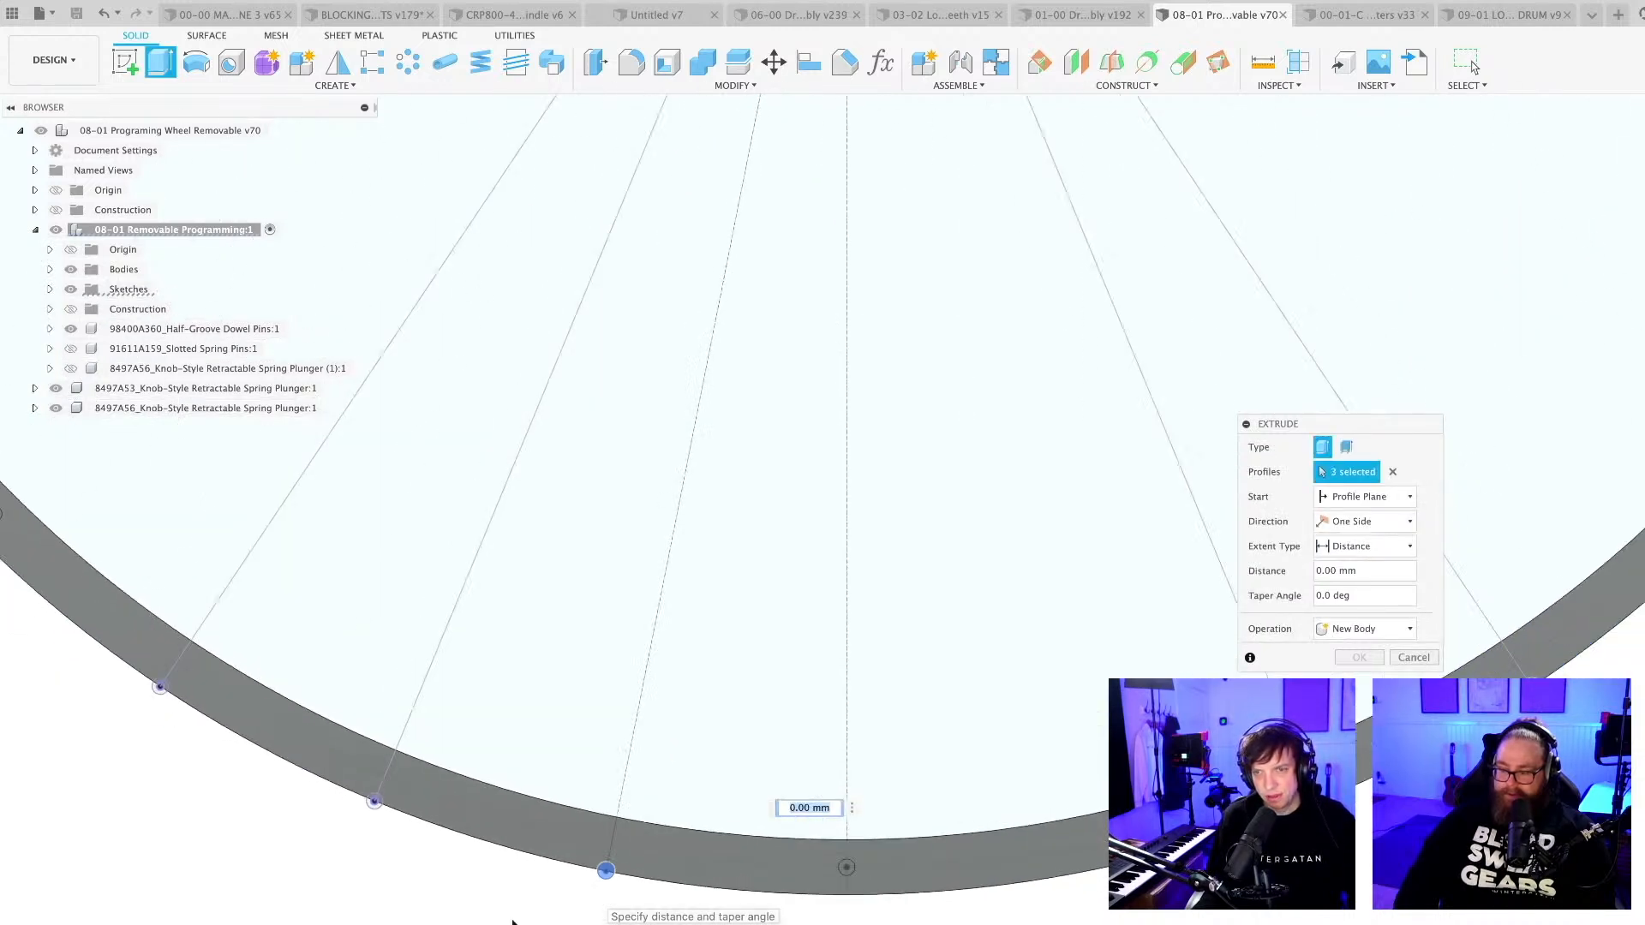
{"action": "scroll", "coordinate": [337, 737], "scroll_direction": "up", "scroll_amount": 8}
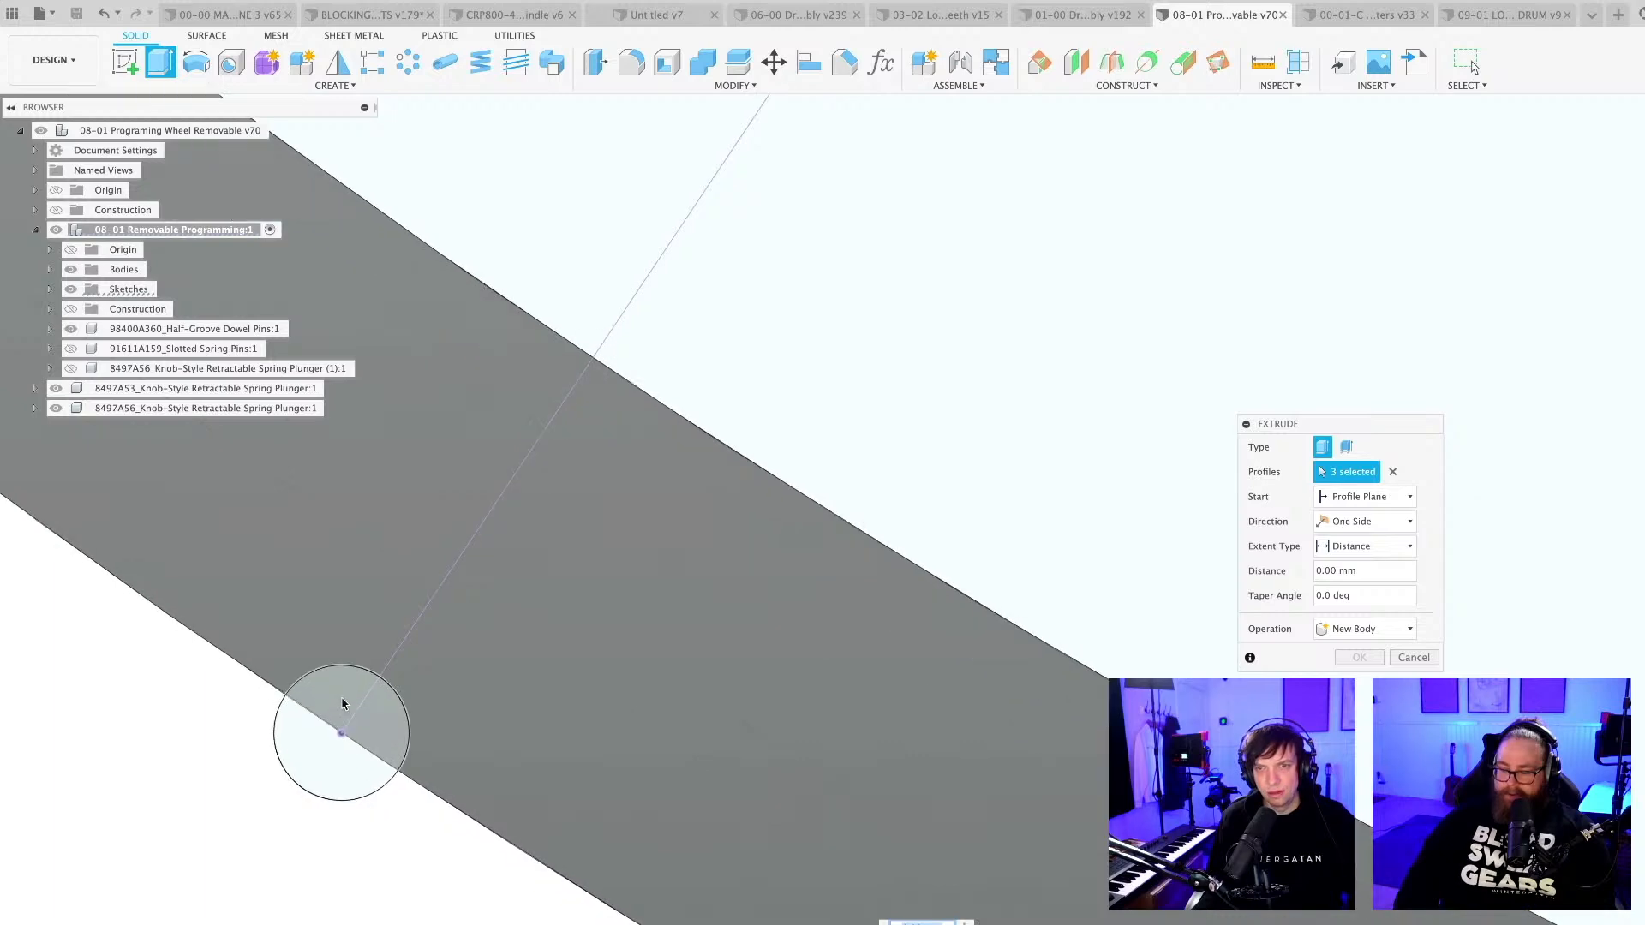
{"action": "left_click", "coordinate": [339, 790]}
{"action": "scroll", "coordinate": [325, 775], "scroll_direction": "down", "scroll_amount": 4}
{"action": "scroll", "coordinate": [327, 787], "scroll_direction": "down", "scroll_amount": 4}
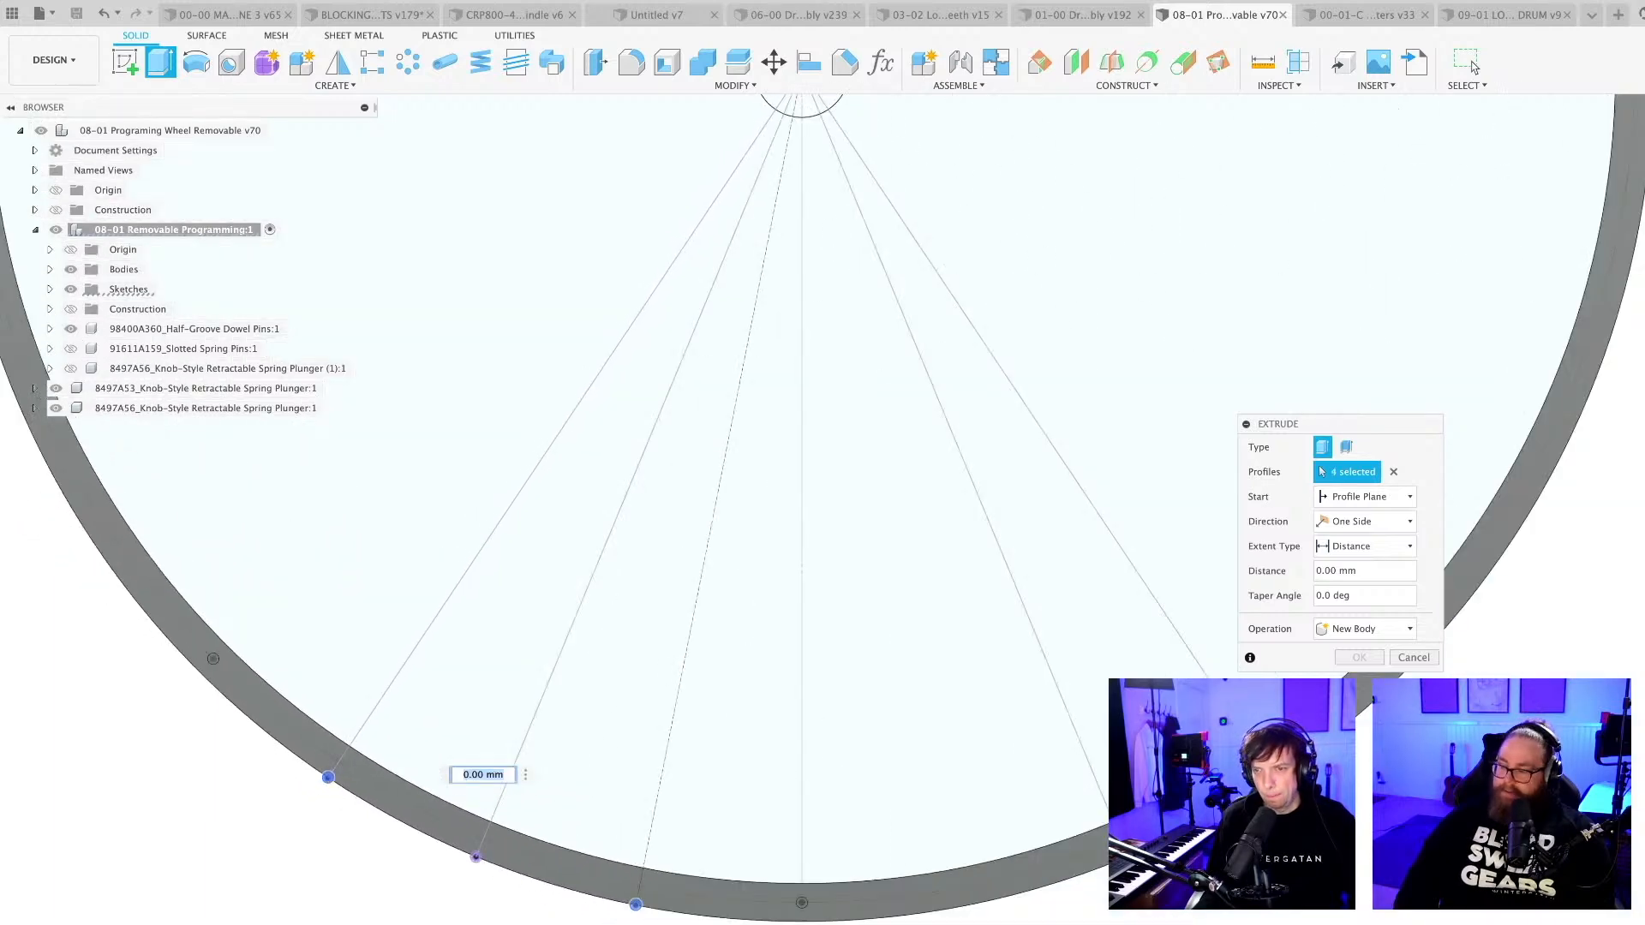
{"action": "middle_click_drag", "start_coordinate": [327, 787], "coordinate": [394, 781], "text": "shift"}
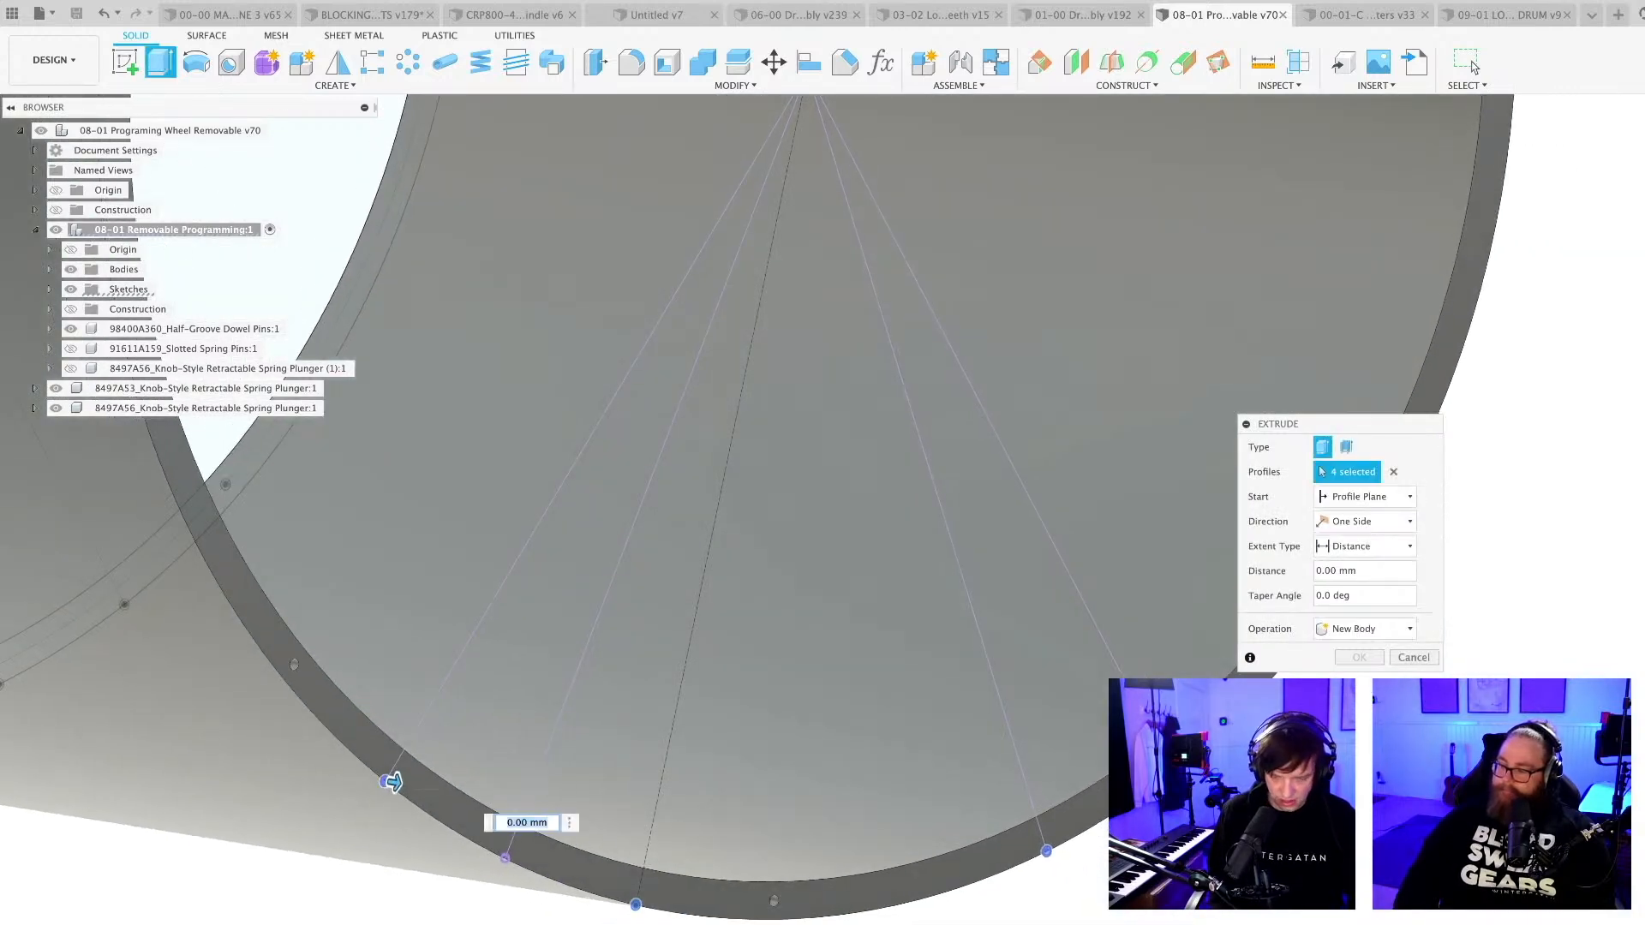
{"action": "key", "text": "Return"}
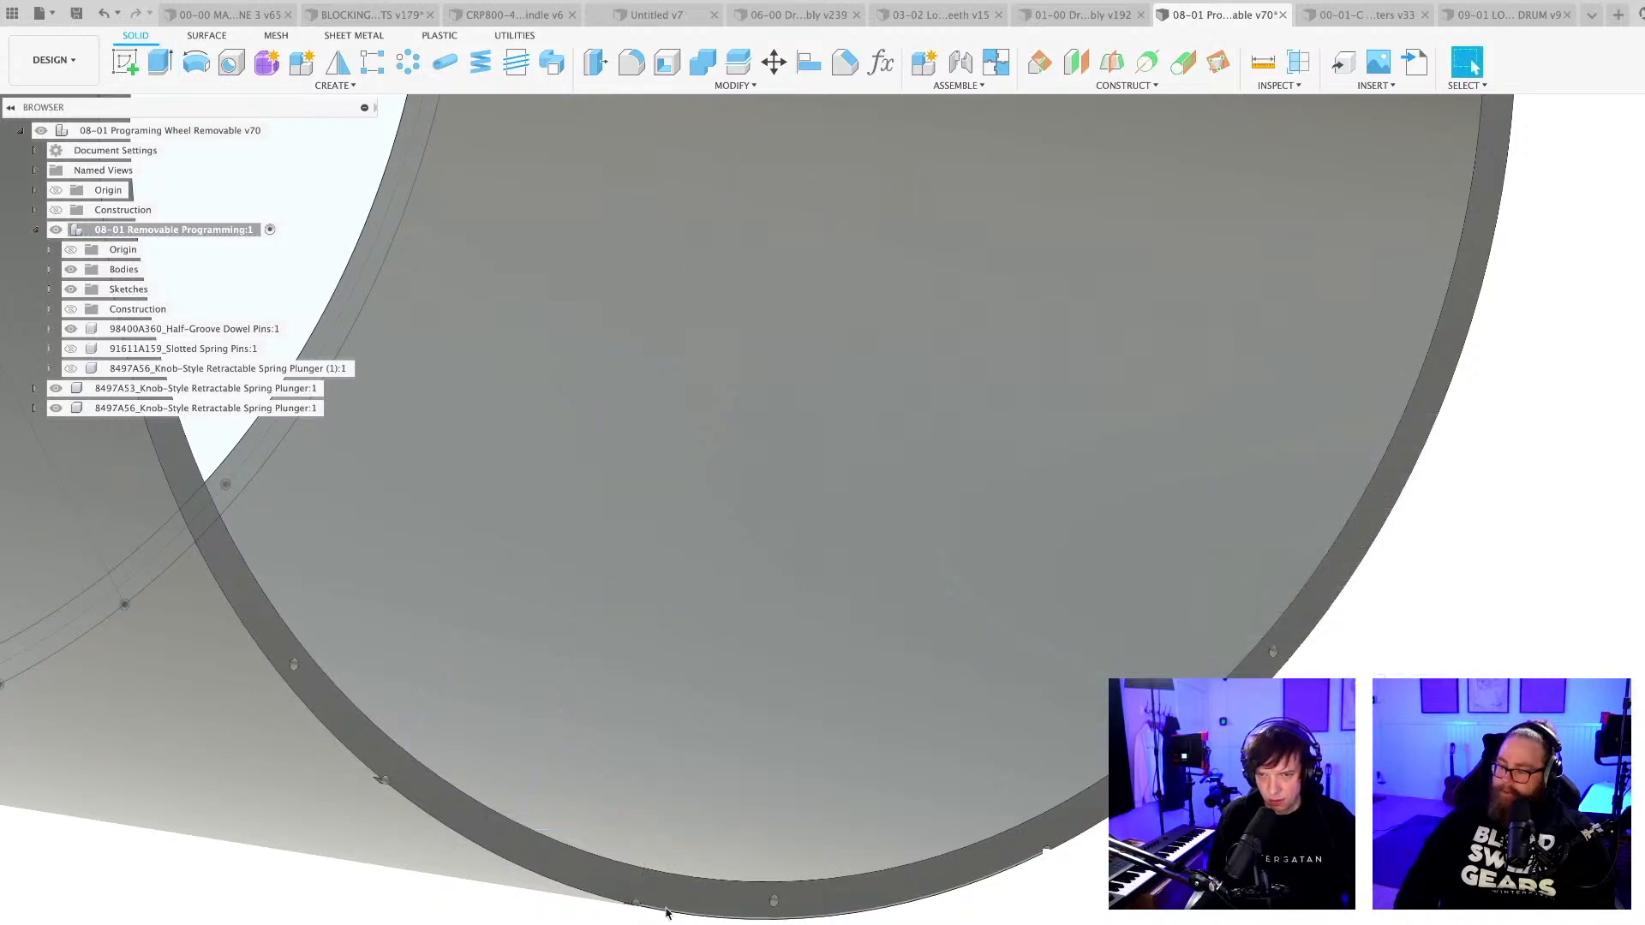
Examine the pin holes on the drum's opposite rim and review the settings of the new cut feature.
{"action": "middle_click_drag", "start_coordinate": [667, 912], "coordinate": [551, 867], "text": "shift"}
{"action": "scroll", "coordinate": [696, 914], "scroll_direction": "down", "scroll_amount": 8}
{"action": "middle_click_drag", "start_coordinate": [538, 617], "coordinate": [754, 604], "text": "shift"}
{"action": "scroll", "coordinate": [685, 913], "scroll_direction": "up", "scroll_amount": 6}
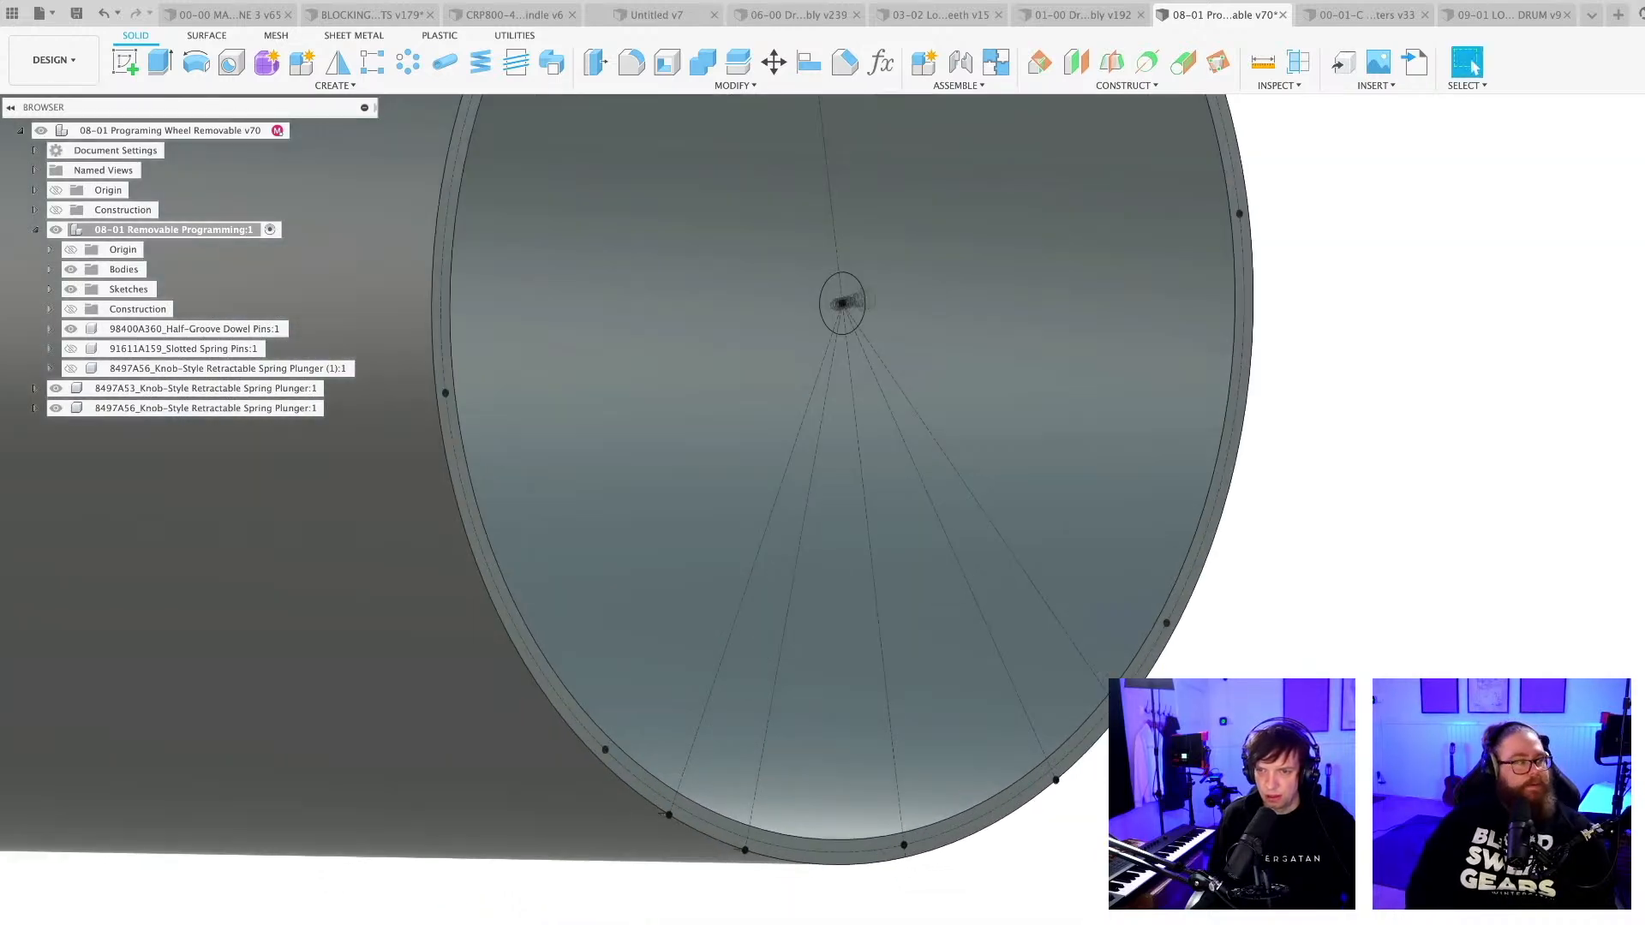
{"action": "scroll", "coordinate": [673, 796], "scroll_direction": "up", "scroll_amount": 10}
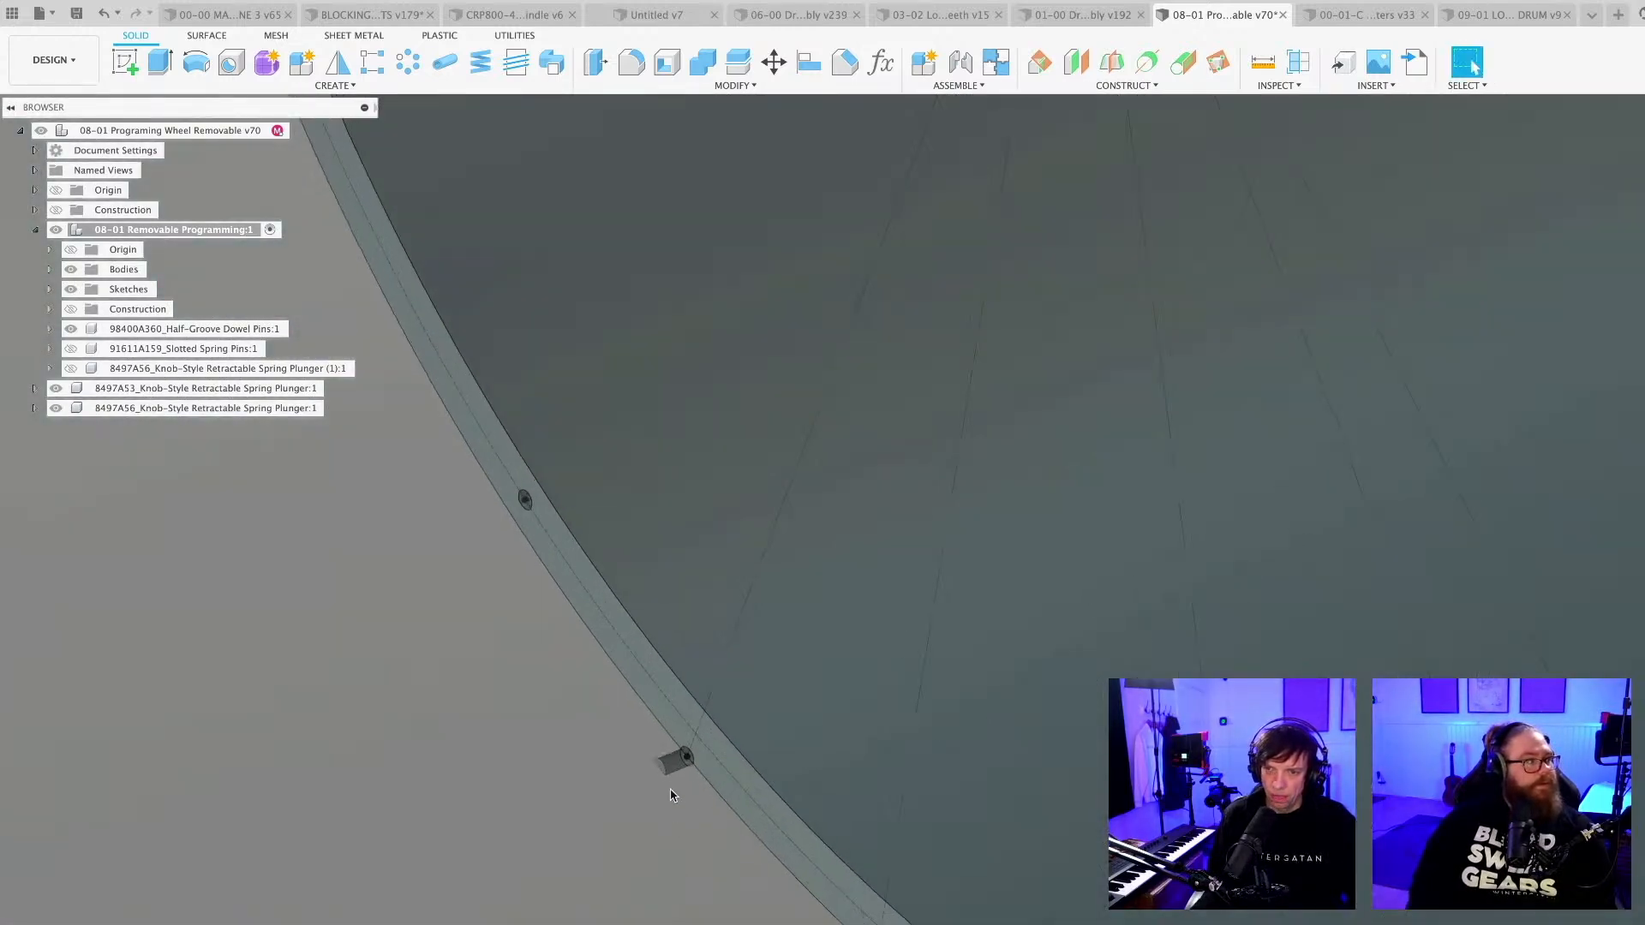
{"action": "scroll", "coordinate": [675, 778], "scroll_direction": "down", "scroll_amount": 10}
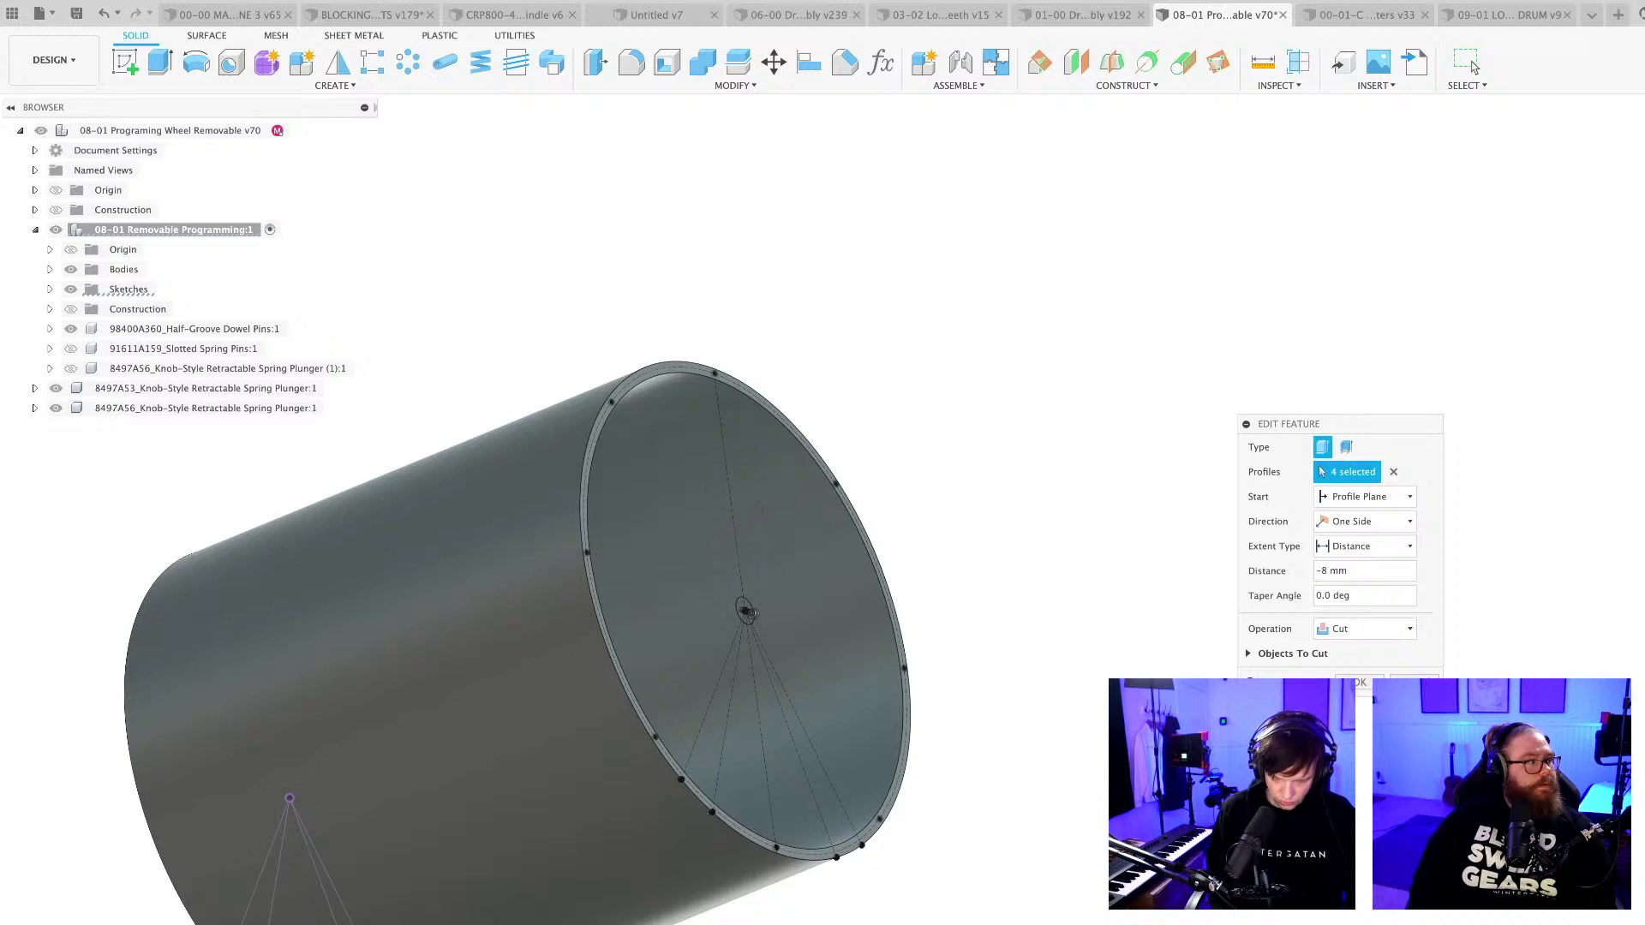
{"action": "key", "text": "Escape"}
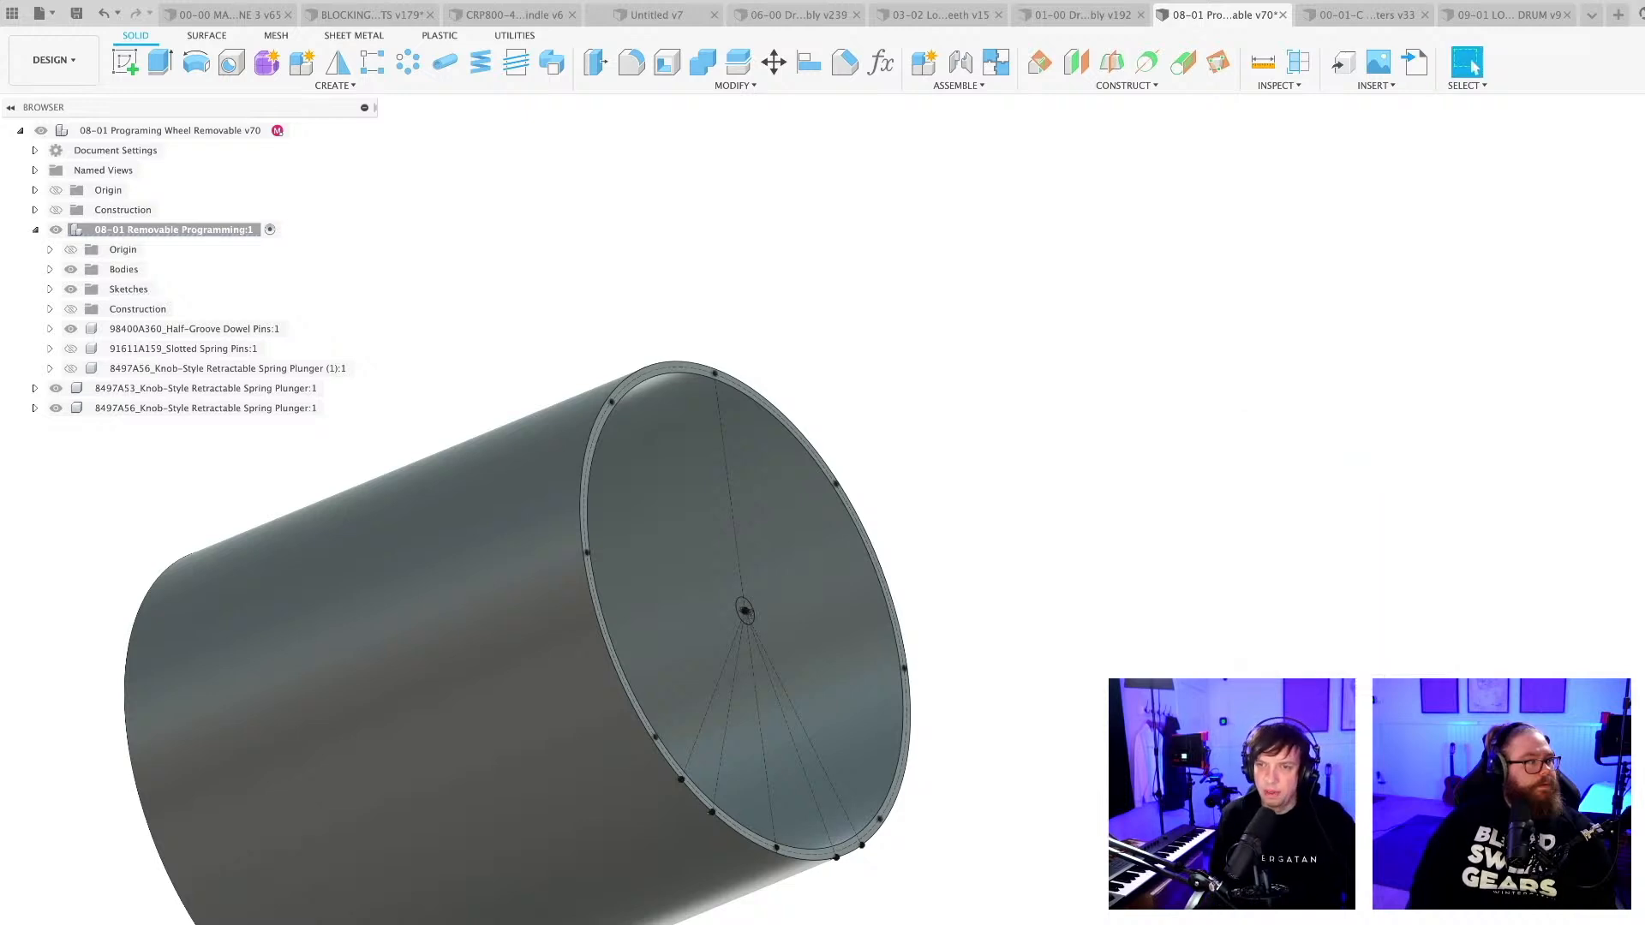
Compare the locking-pin hole positions on both end rims, including a close view of the newly cut holes.
{"action": "scroll", "coordinate": [738, 890], "scroll_direction": "down", "scroll_amount": 4}
{"action": "mouse_move", "coordinate": [738, 728]}
{"action": "middle_mouse_down", "text": "shift"}
{"action": "mouse_move", "coordinate": [713, 771]}
{"action": "mouse_move", "coordinate": [844, 818]}
{"action": "mouse_move", "coordinate": [930, 883]}
{"action": "middle_mouse_up", "text": "shift"}
{"action": "scroll", "coordinate": [713, 771], "scroll_direction": "up", "scroll_amount": 6}
{"action": "scroll", "coordinate": [711, 787], "scroll_direction": "up", "scroll_amount": 5}
{"action": "scroll", "coordinate": [713, 817], "scroll_direction": "down", "scroll_amount": 8}
{"action": "scroll", "coordinate": [782, 908], "scroll_direction": "up", "scroll_amount": 7}
{"action": "mouse_move", "coordinate": [638, 924]}
{"action": "middle_mouse_down"}
{"action": "mouse_move", "coordinate": [782, 908]}
{"action": "mouse_move", "coordinate": [797, 924]}
{"action": "middle_mouse_up"}
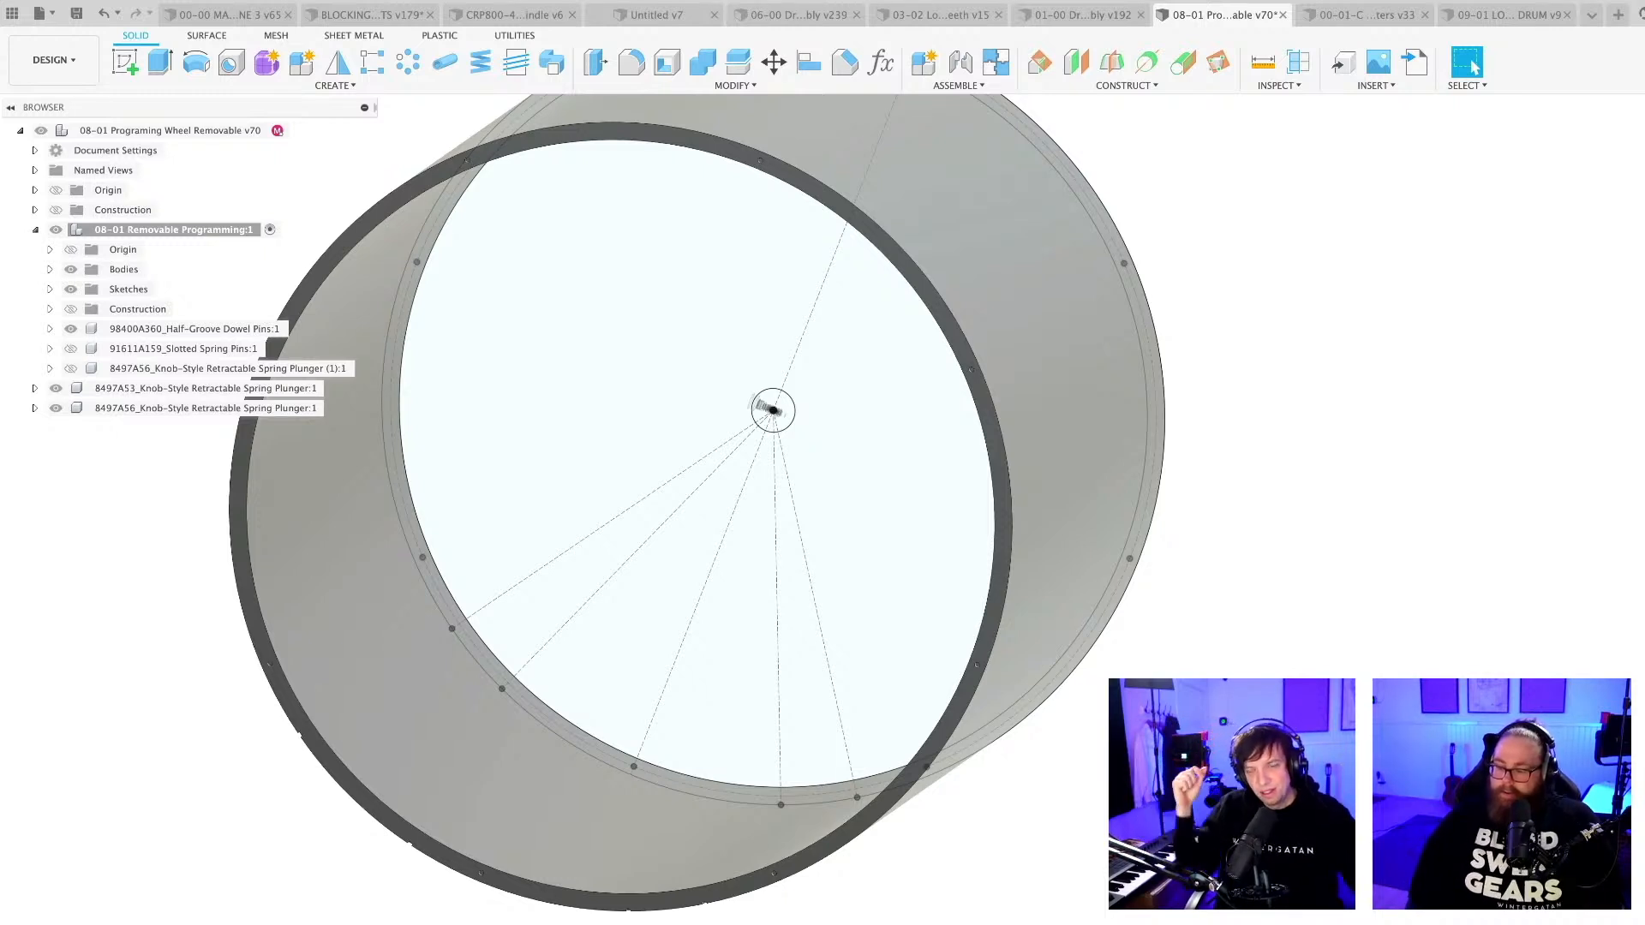
{"action": "middle_click_drag", "start_coordinate": [797, 924], "coordinate": [814, 708], "text": "shift"}
{"action": "scroll", "coordinate": [596, 636], "scroll_direction": "up", "scroll_amount": 5}
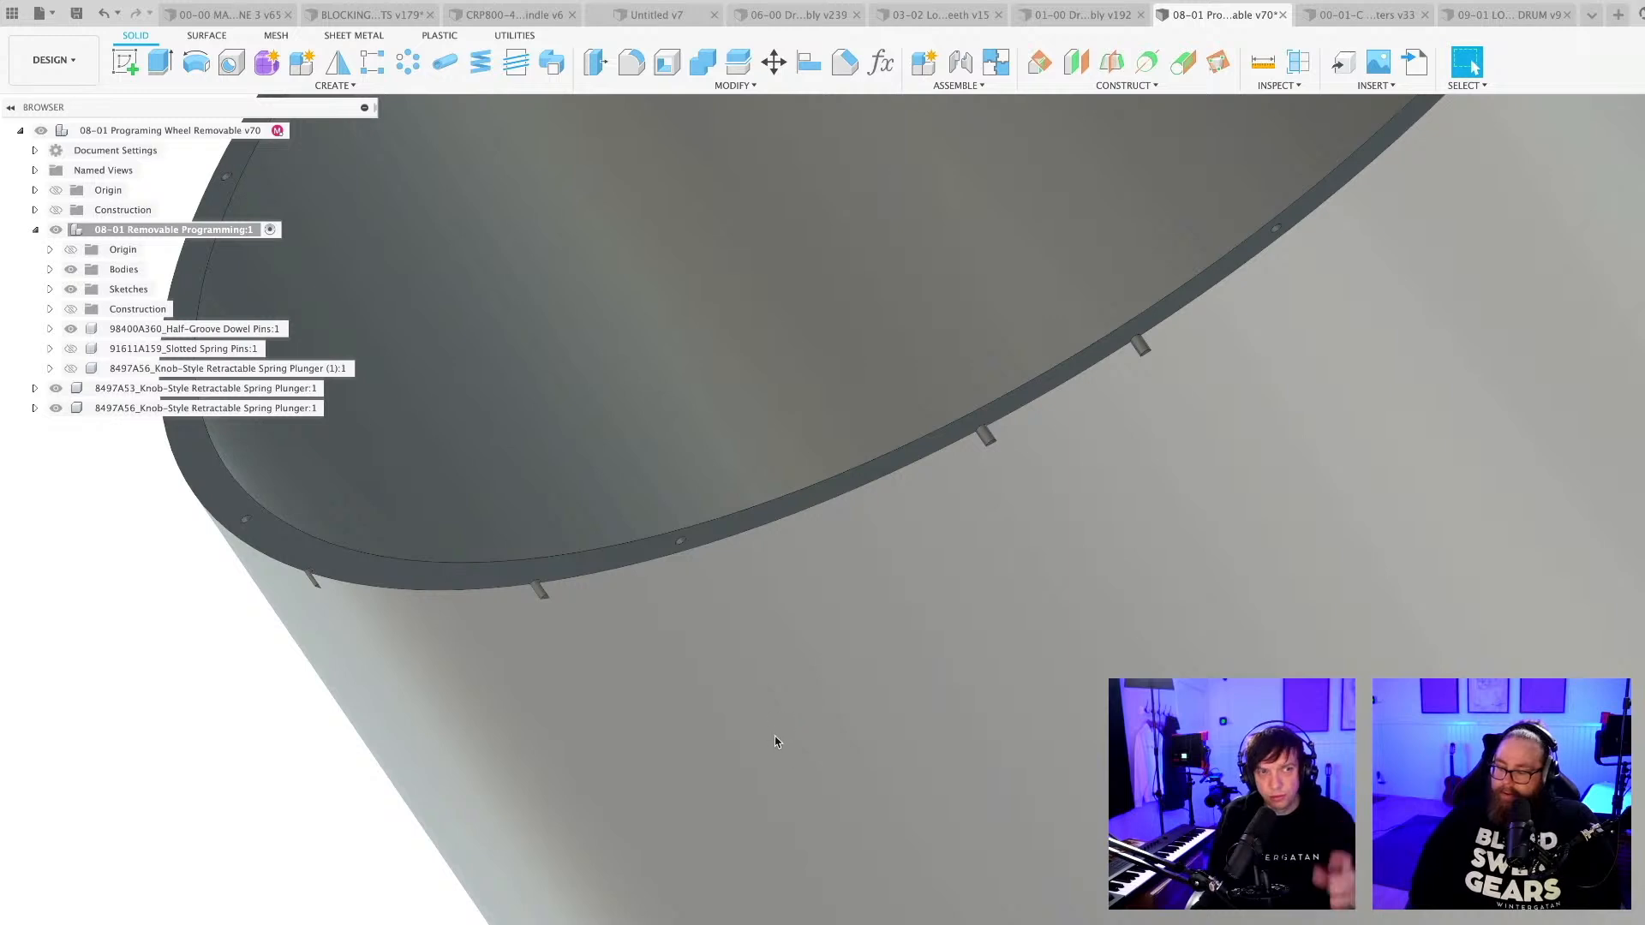
{"action": "scroll", "coordinate": [774, 738], "scroll_direction": "down", "scroll_amount": 6}
{"action": "middle_click_drag", "start_coordinate": [801, 771], "coordinate": [839, 876], "text": "shift"}
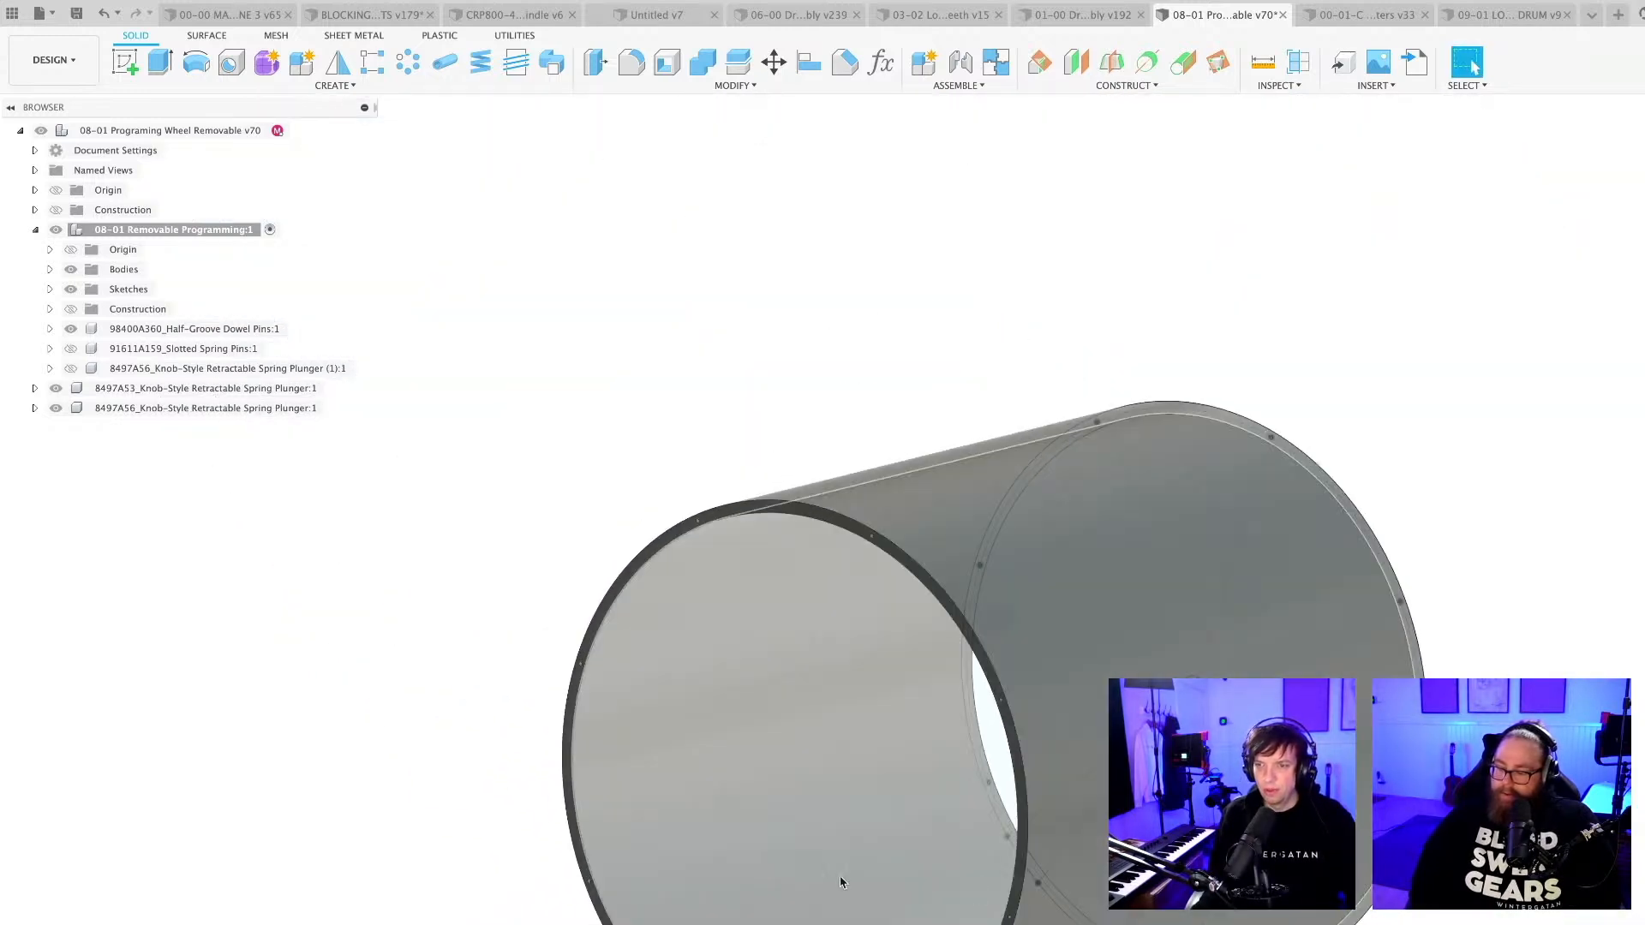
{"action": "middle_click_drag", "start_coordinate": [973, 889], "coordinate": [693, 701]}
{"action": "scroll", "coordinate": [692, 700], "scroll_direction": "down", "scroll_amount": 3}
Save a new version of the removable programming wheel design with the default version description.
{"action": "key", "text": "super+s"}
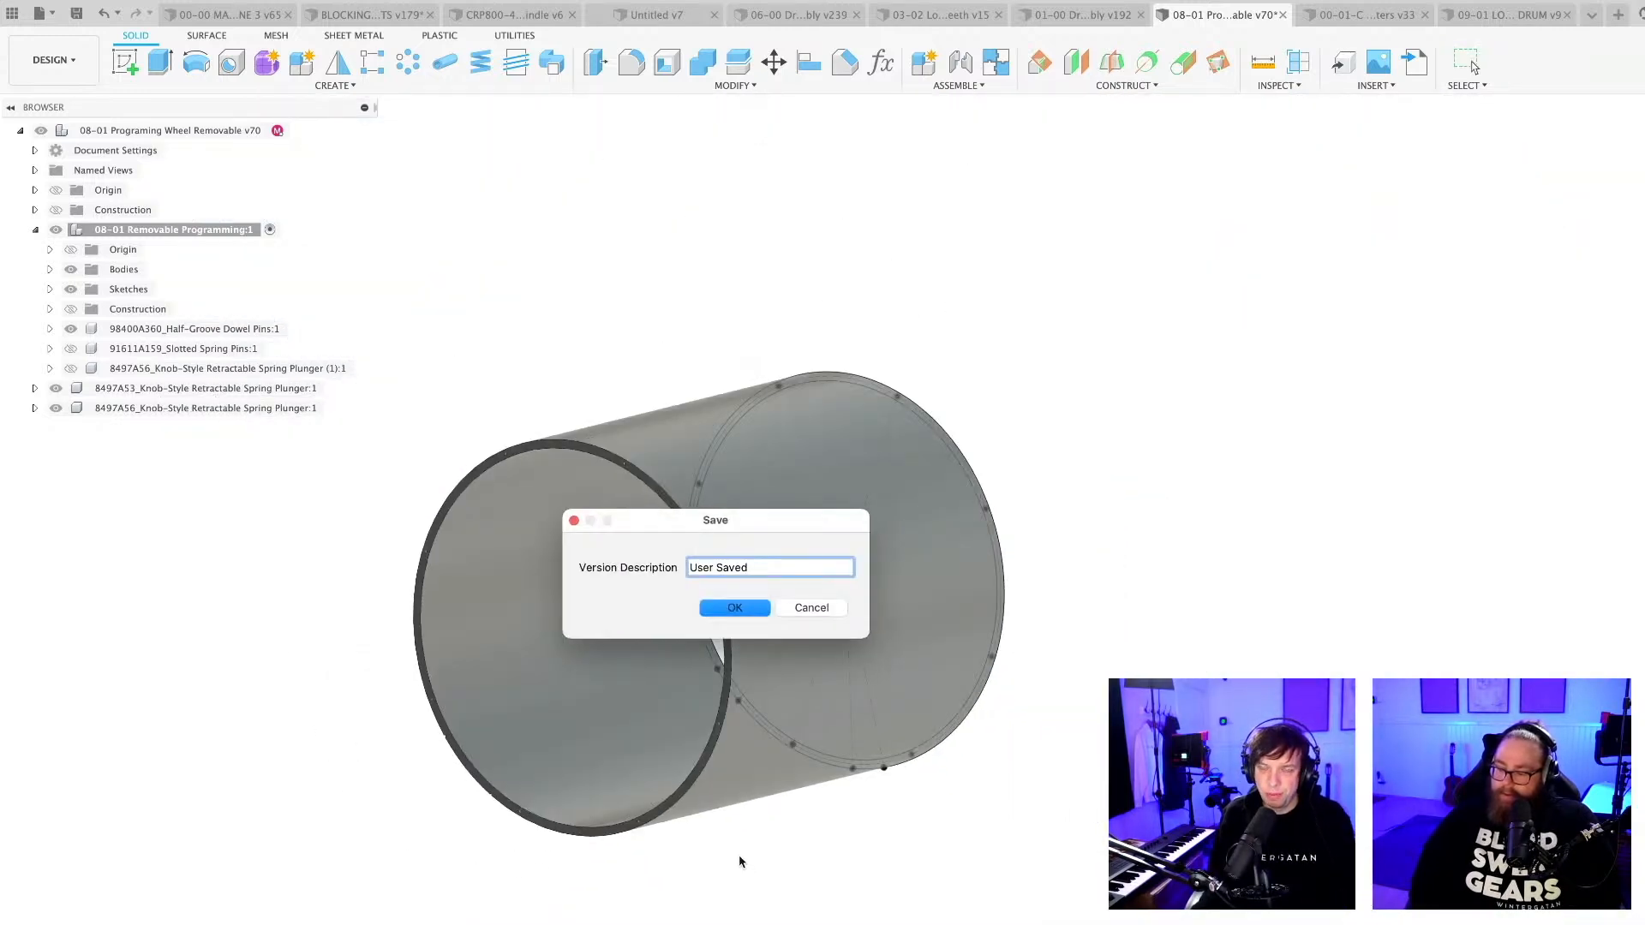
{"action": "key", "text": "Return"}
{"action": "middle_click_drag", "start_coordinate": [745, 847], "coordinate": [747, 844], "text": "shift"}
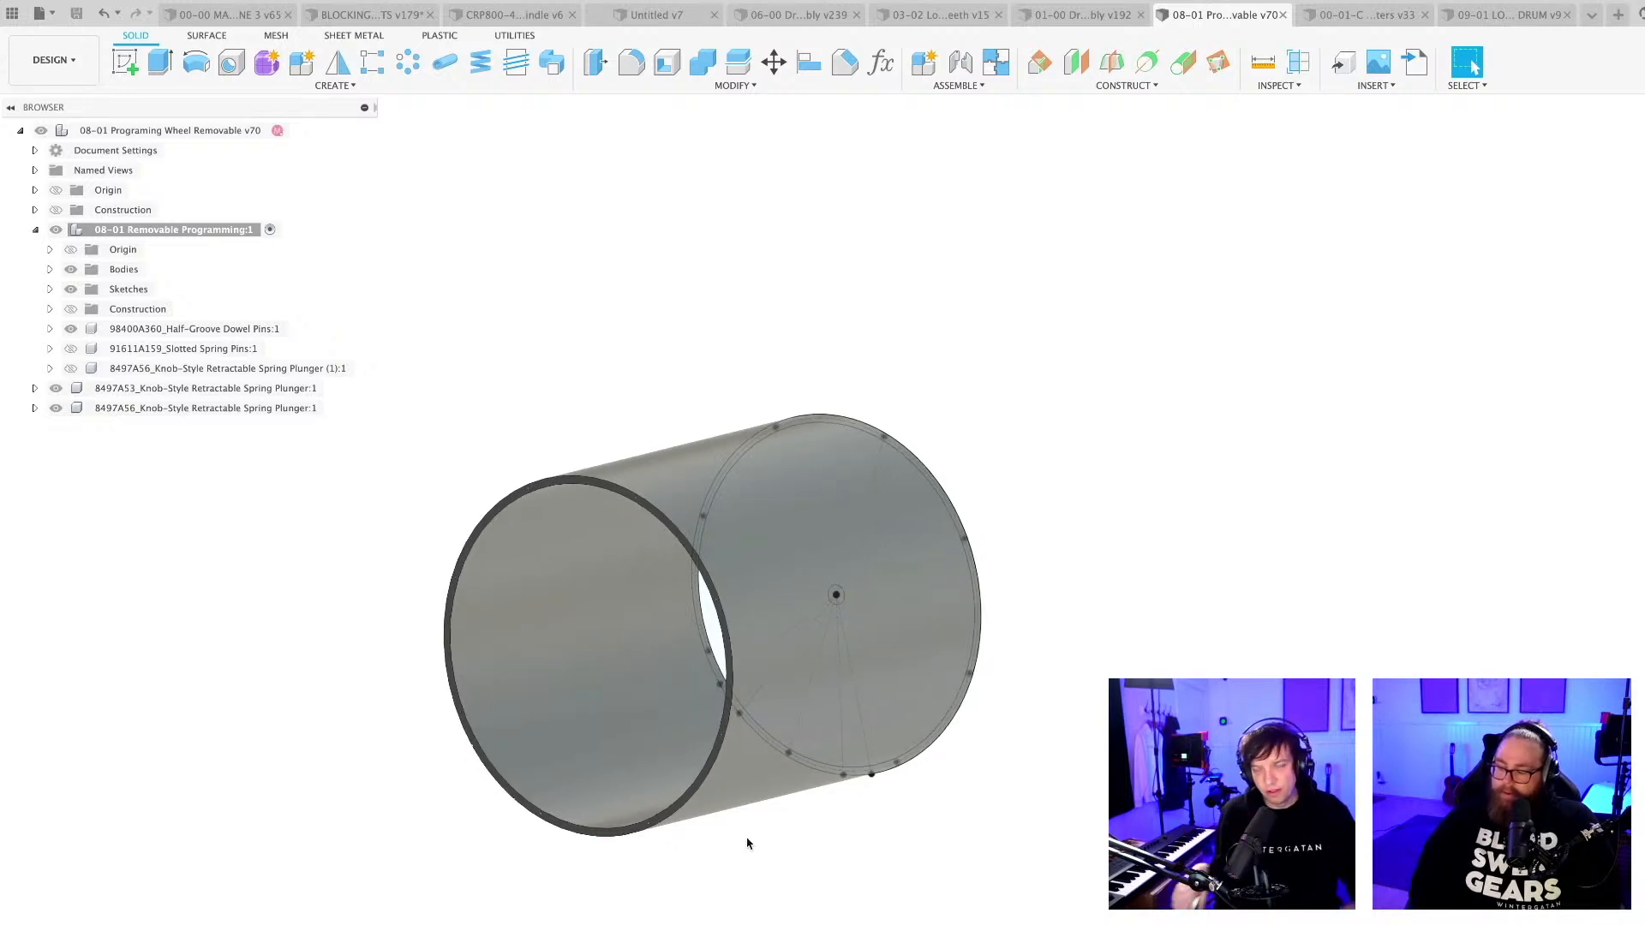
Hide the sketches of the 08-01 Removable Programming component and save the design as another version.
{"action": "middle_click_drag", "start_coordinate": [735, 867], "coordinate": [667, 878], "text": "shift"}
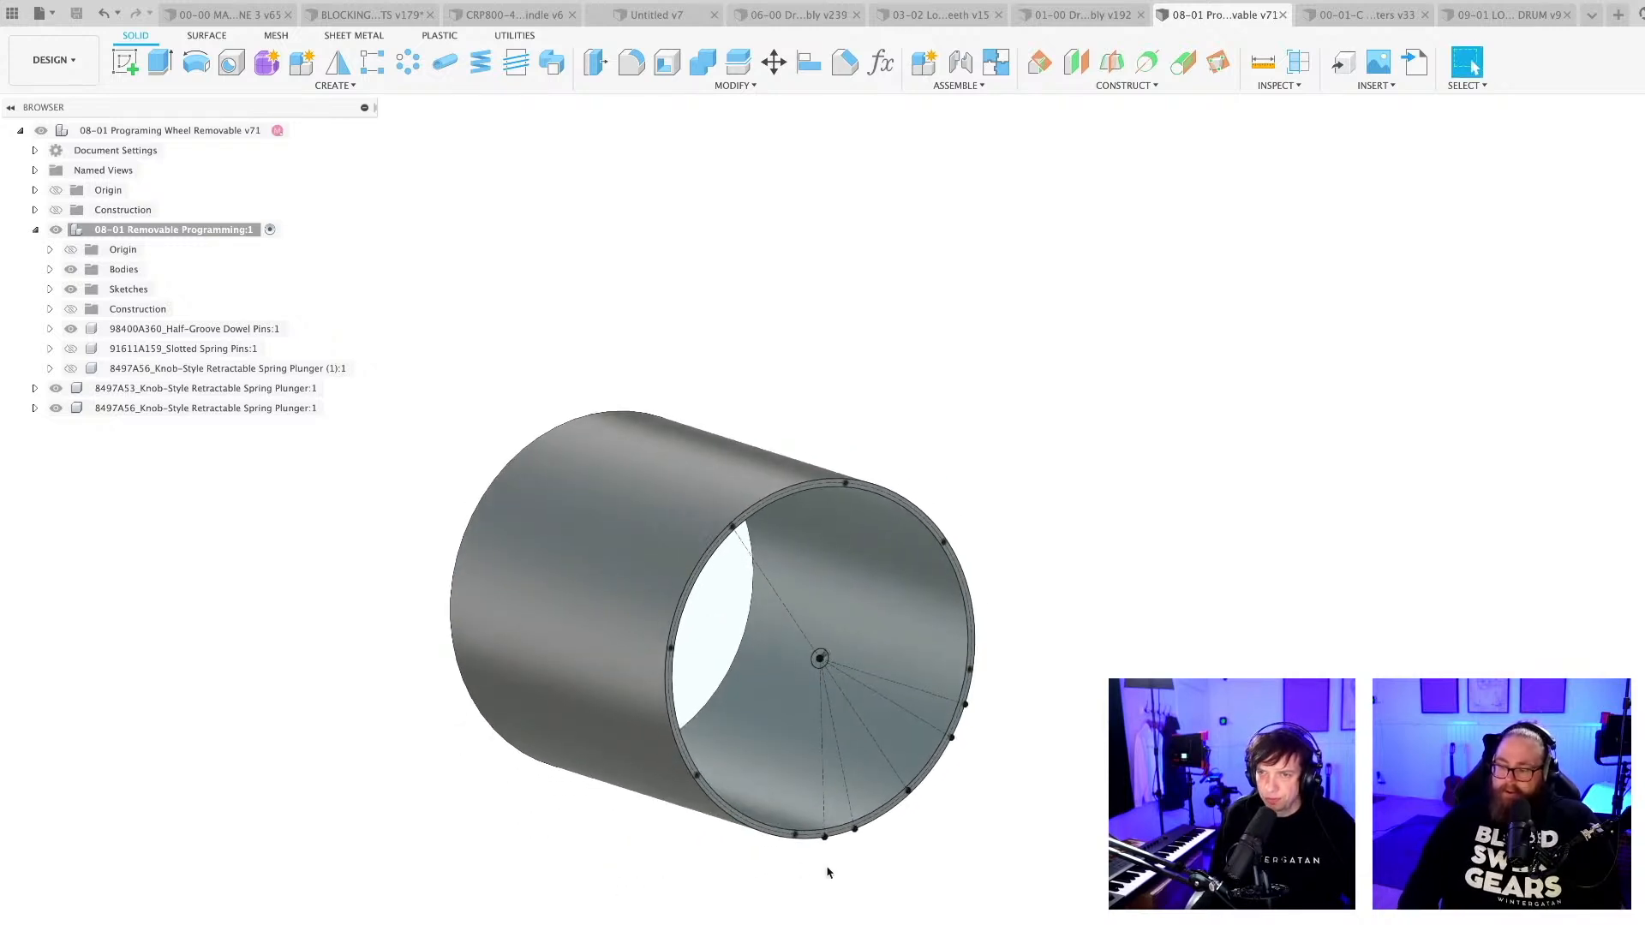
{"action": "scroll", "coordinate": [827, 872], "scroll_direction": "up", "scroll_amount": 2}
{"action": "middle_click_drag", "start_coordinate": [859, 884], "coordinate": [844, 818], "text": "shift"}
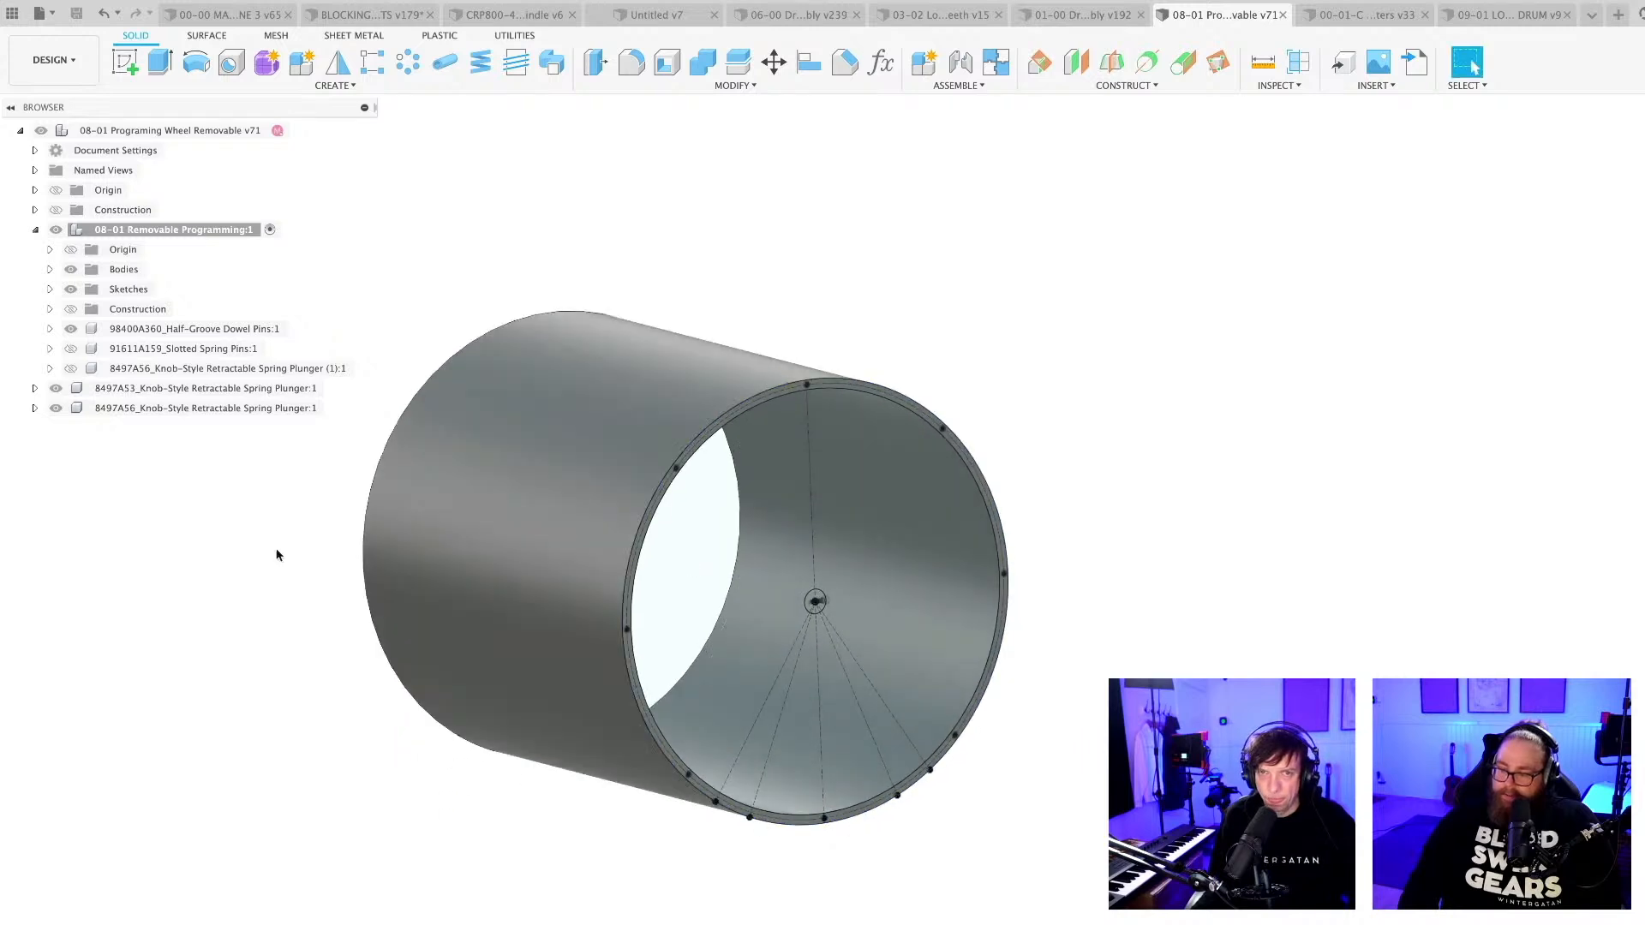
{"action": "left_click", "coordinate": [71, 289]}
{"action": "key", "text": "super+s"}
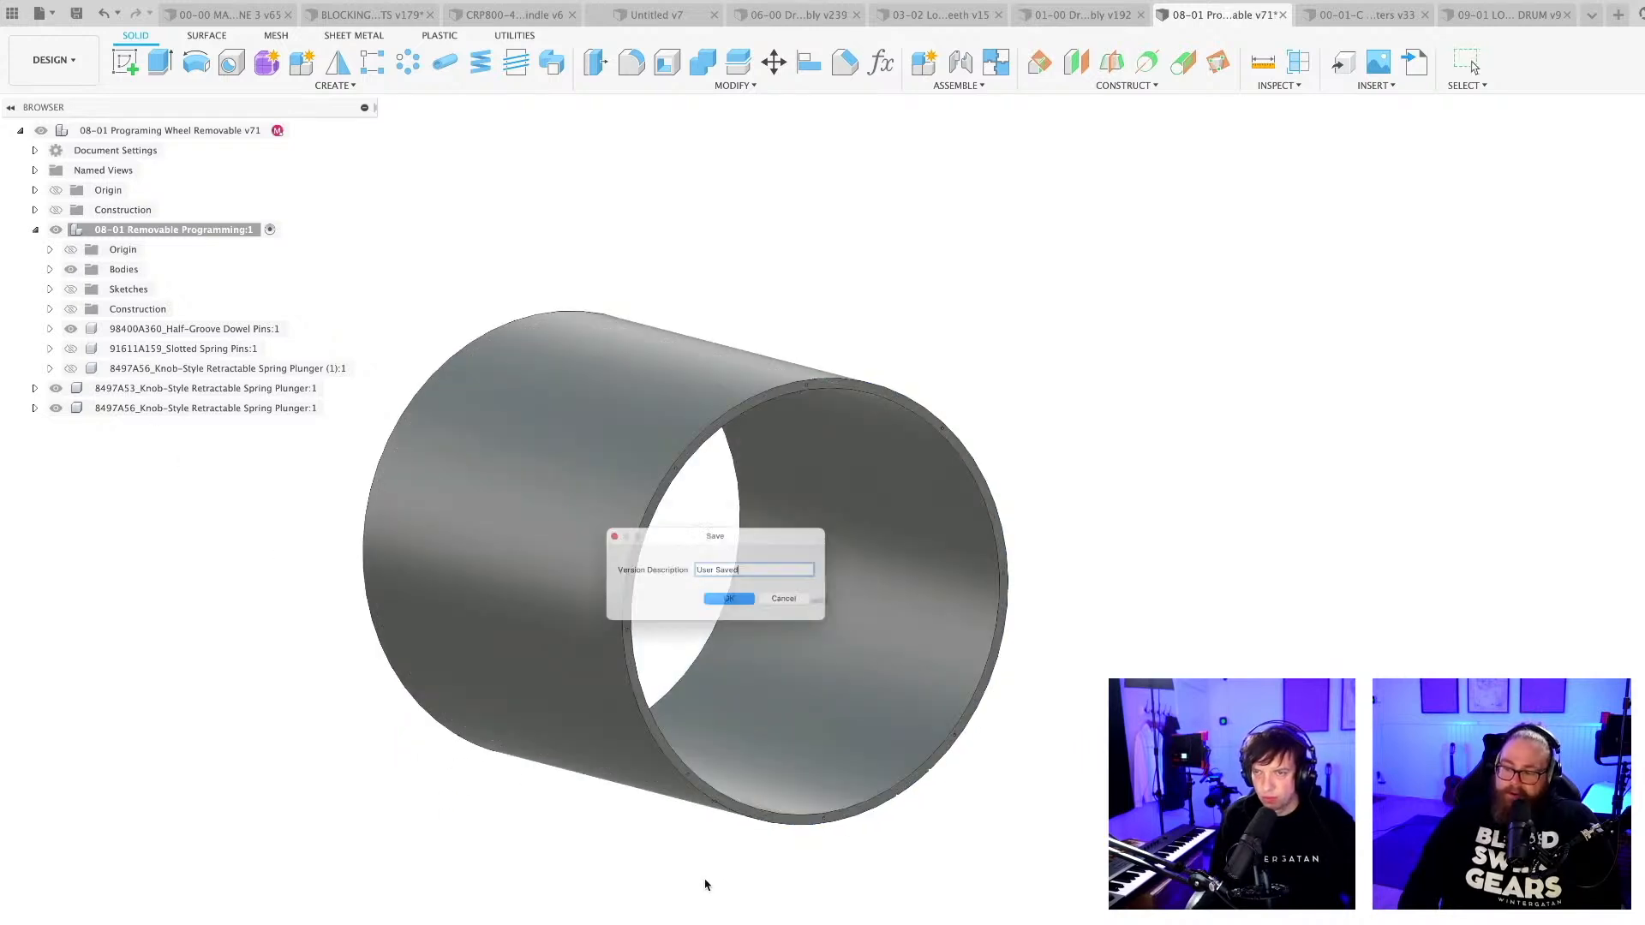
{"action": "key", "text": "Return"}
{"action": "scroll", "coordinate": [784, 882], "scroll_direction": "up", "scroll_amount": 5}
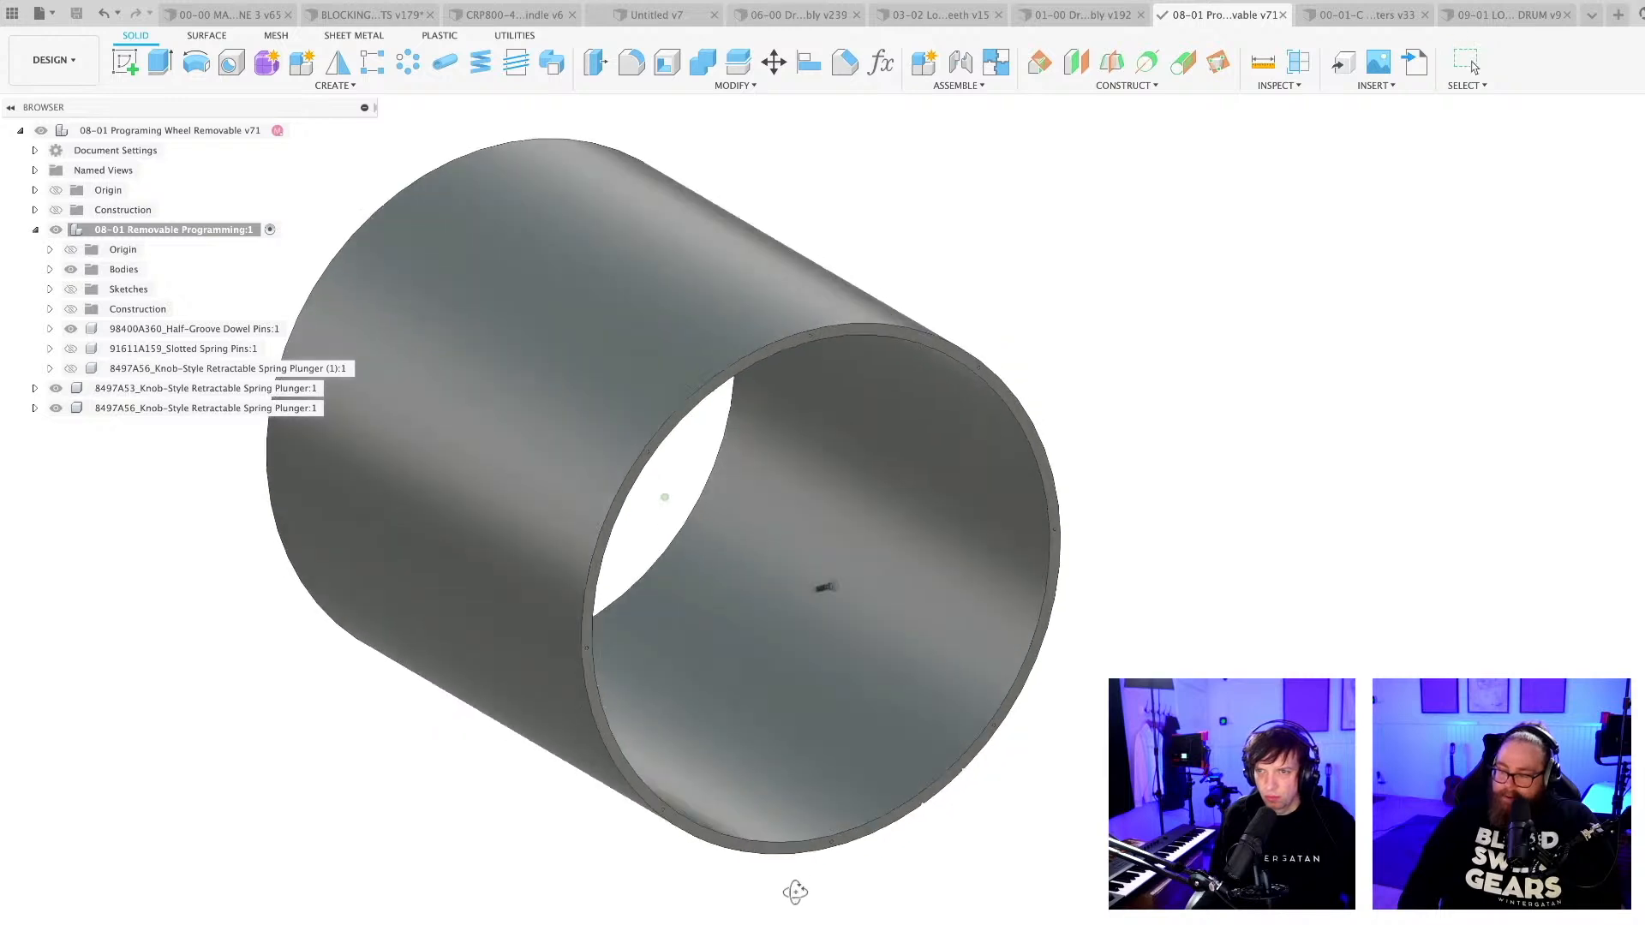
{"action": "middle_click_drag", "start_coordinate": [803, 891], "coordinate": [777, 922], "text": "shift"}
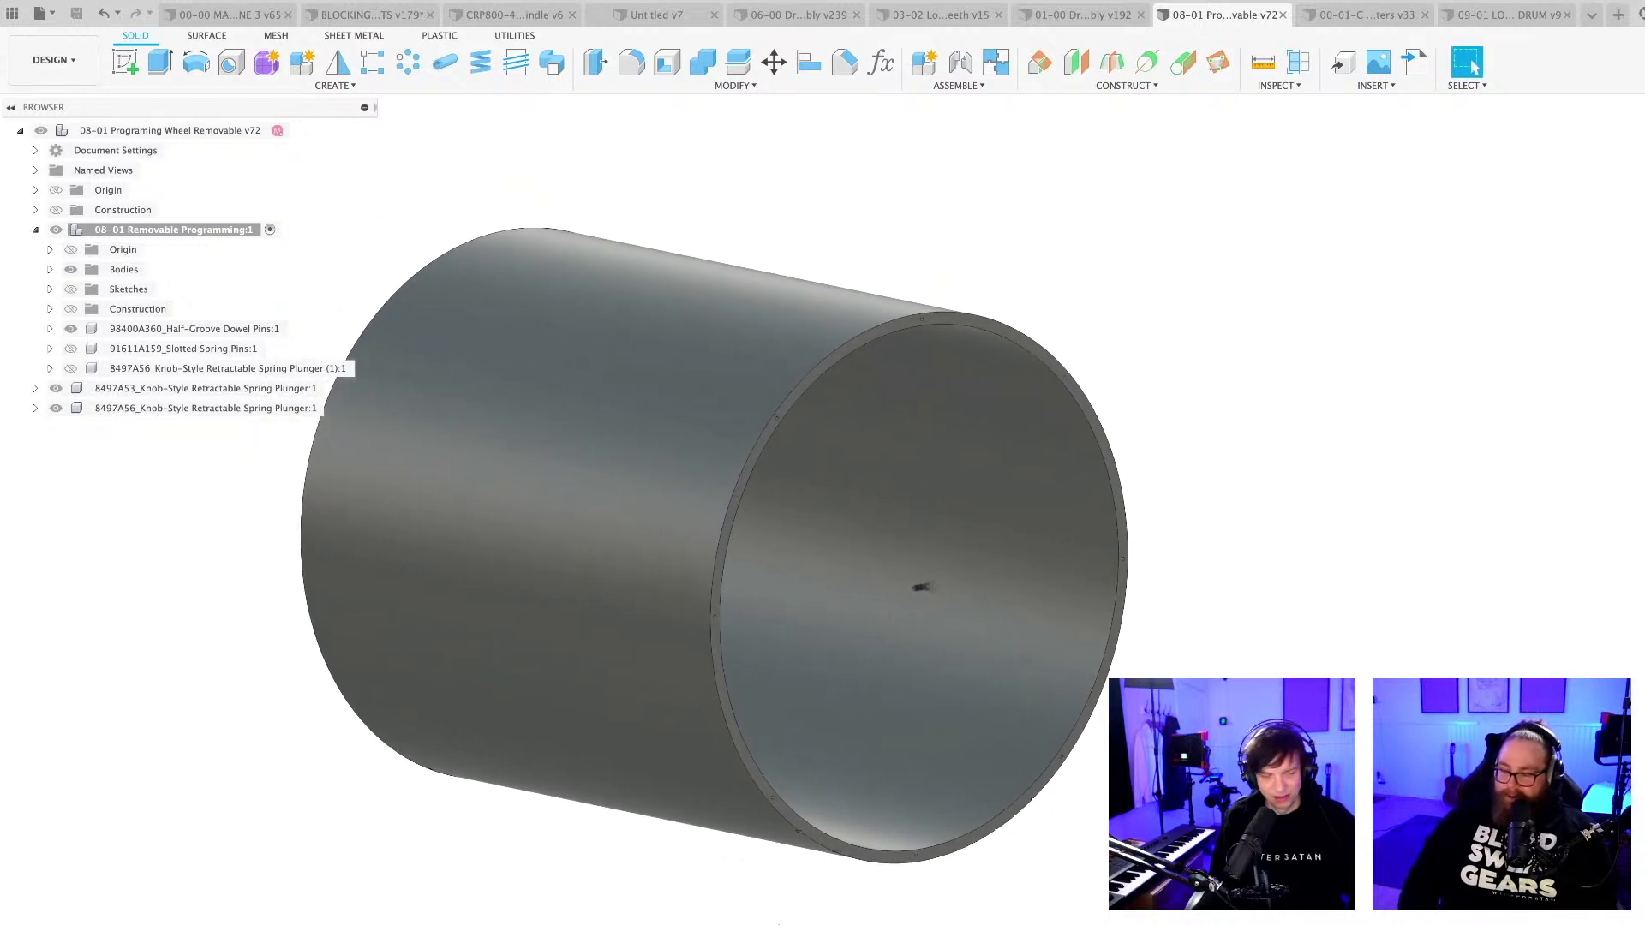
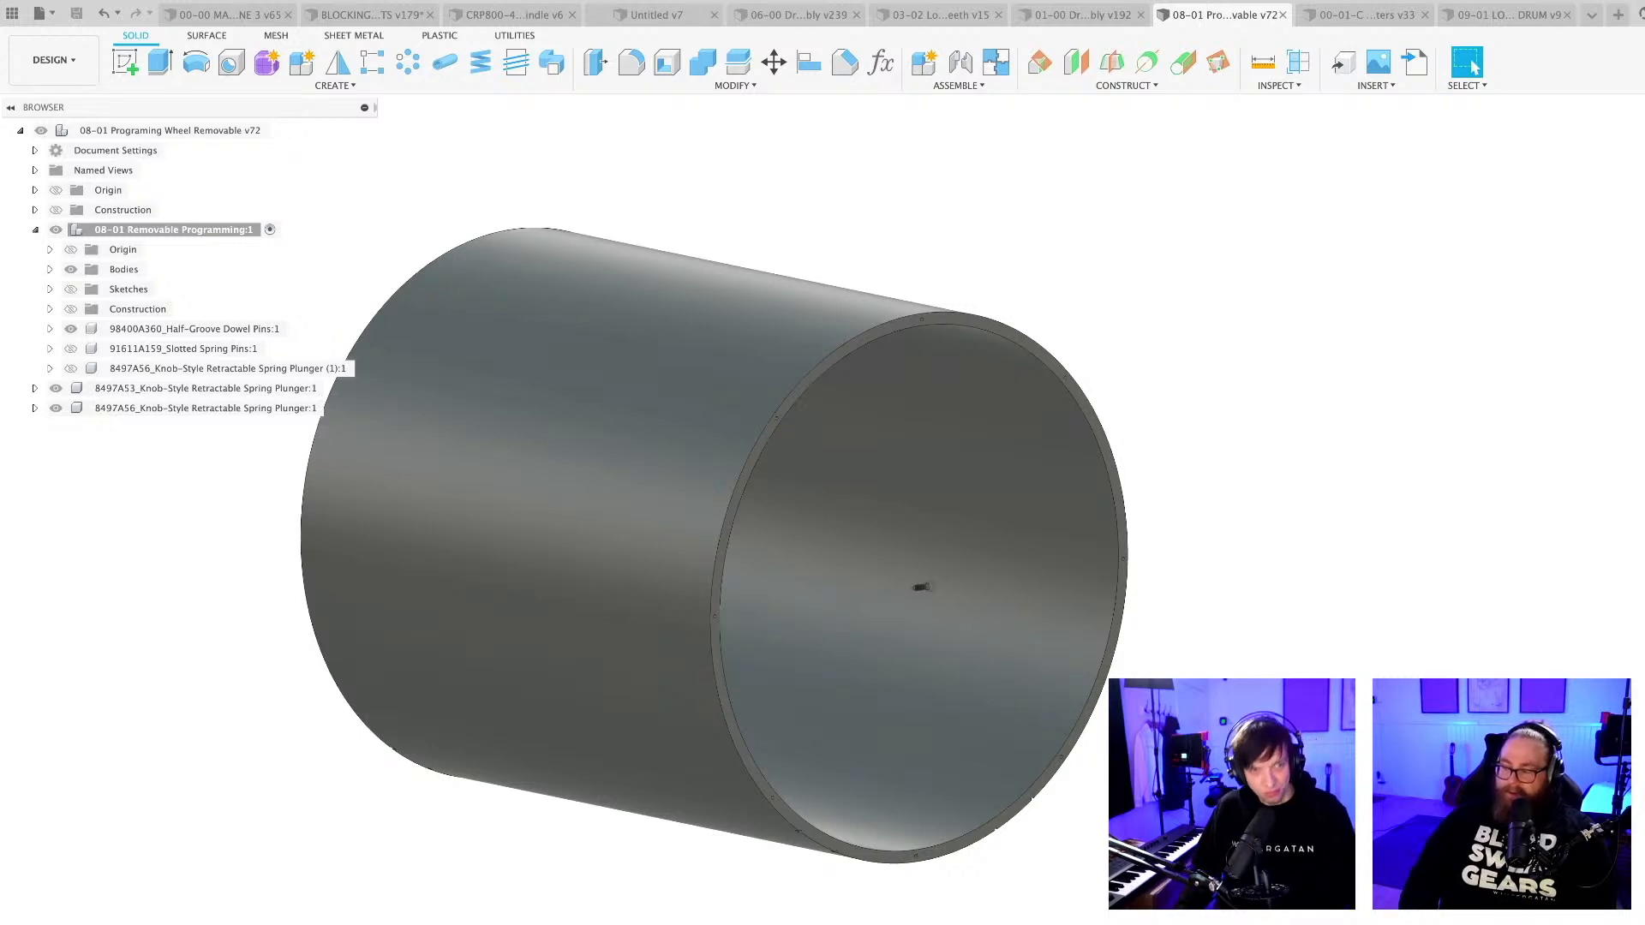
Examine the small holes along the rim of the programming wheel's end face.
{"action": "middle_click_drag", "start_coordinate": [1011, 856], "coordinate": [993, 801], "text": "shift"}
{"action": "scroll", "coordinate": [846, 891], "scroll_direction": "up", "scroll_amount": 3}
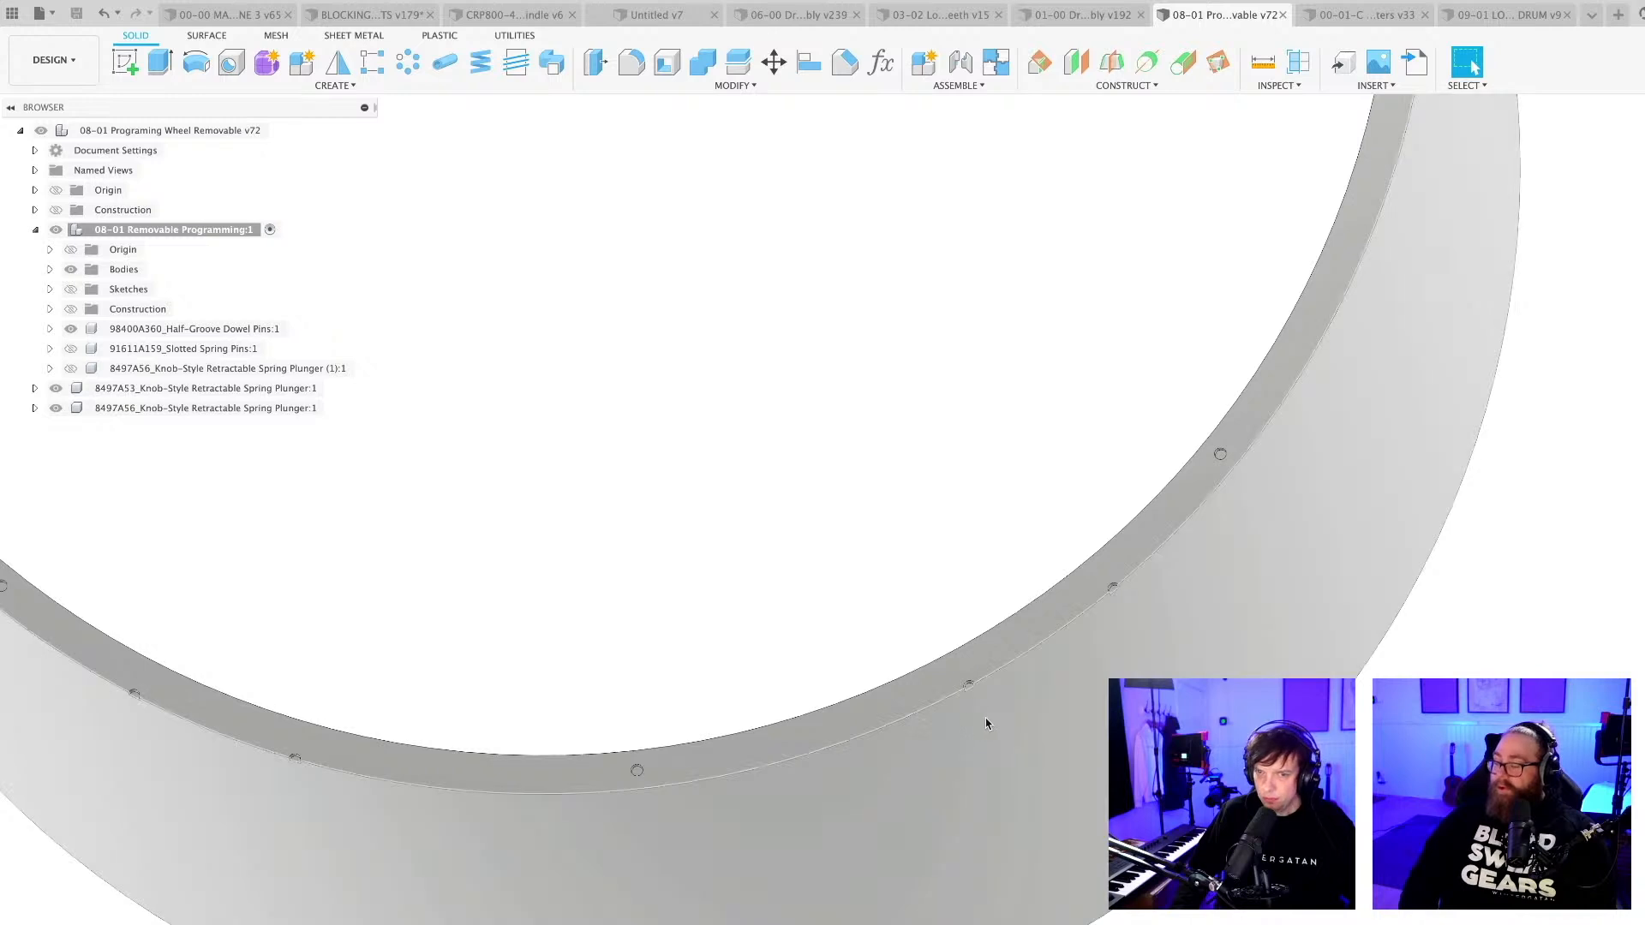
{"action": "middle_click_drag", "start_coordinate": [985, 718], "coordinate": [1043, 712], "text": "shift"}
{"action": "scroll", "coordinate": [1129, 595], "scroll_direction": "up", "scroll_amount": 3}
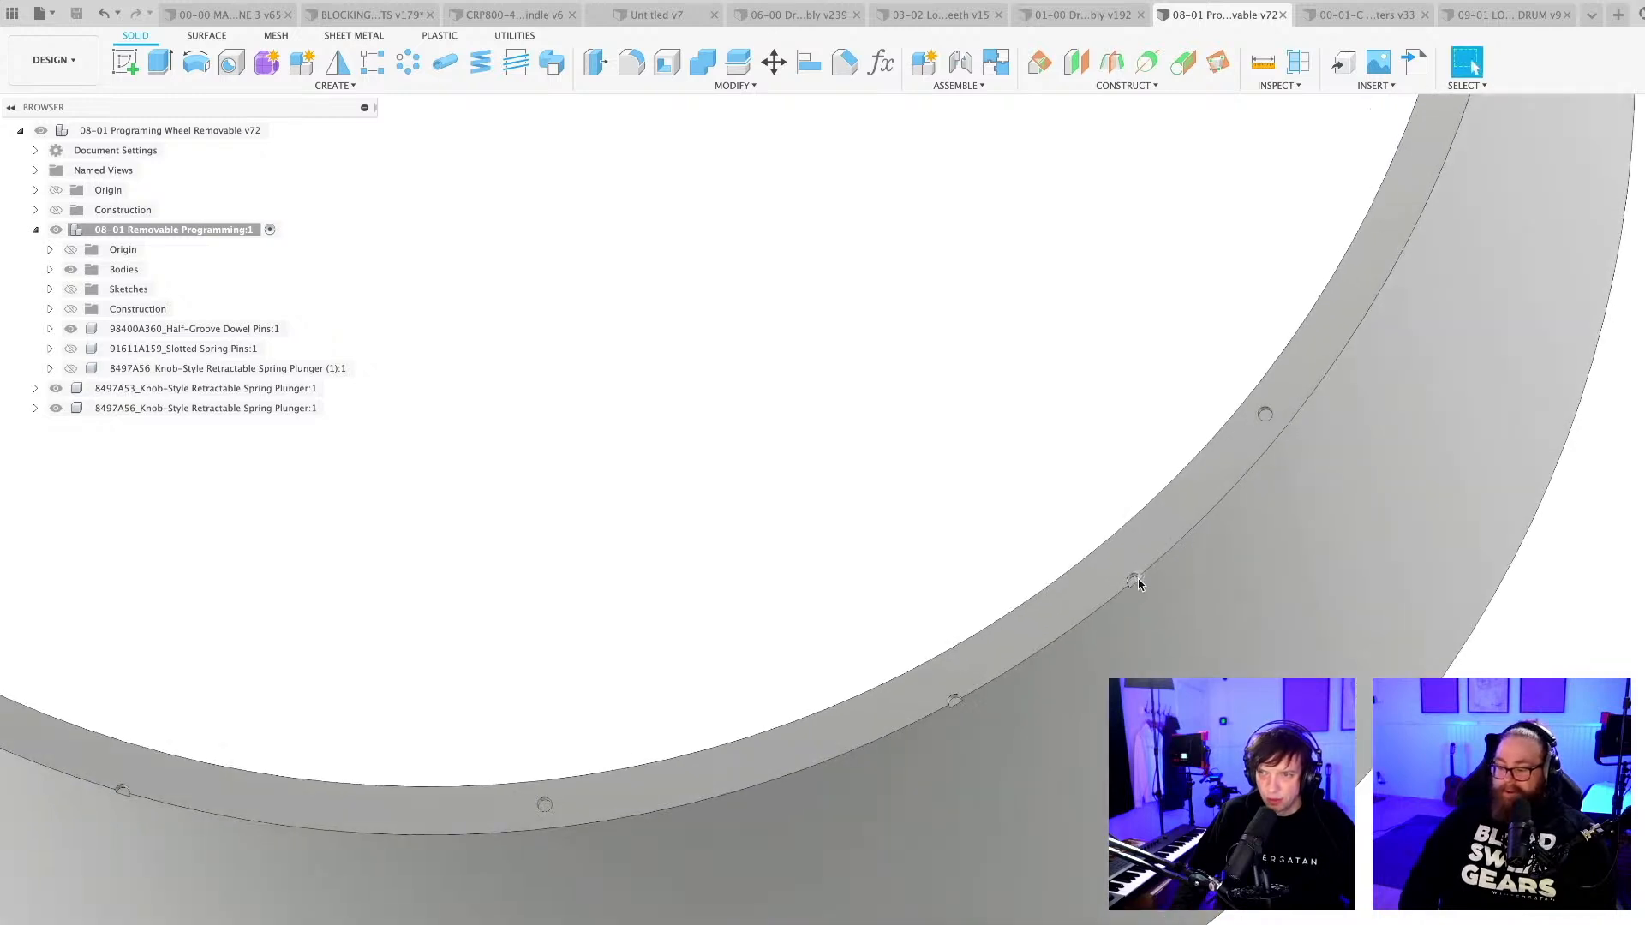
{"action": "scroll", "coordinate": [1132, 582], "scroll_direction": "up", "scroll_amount": 3}
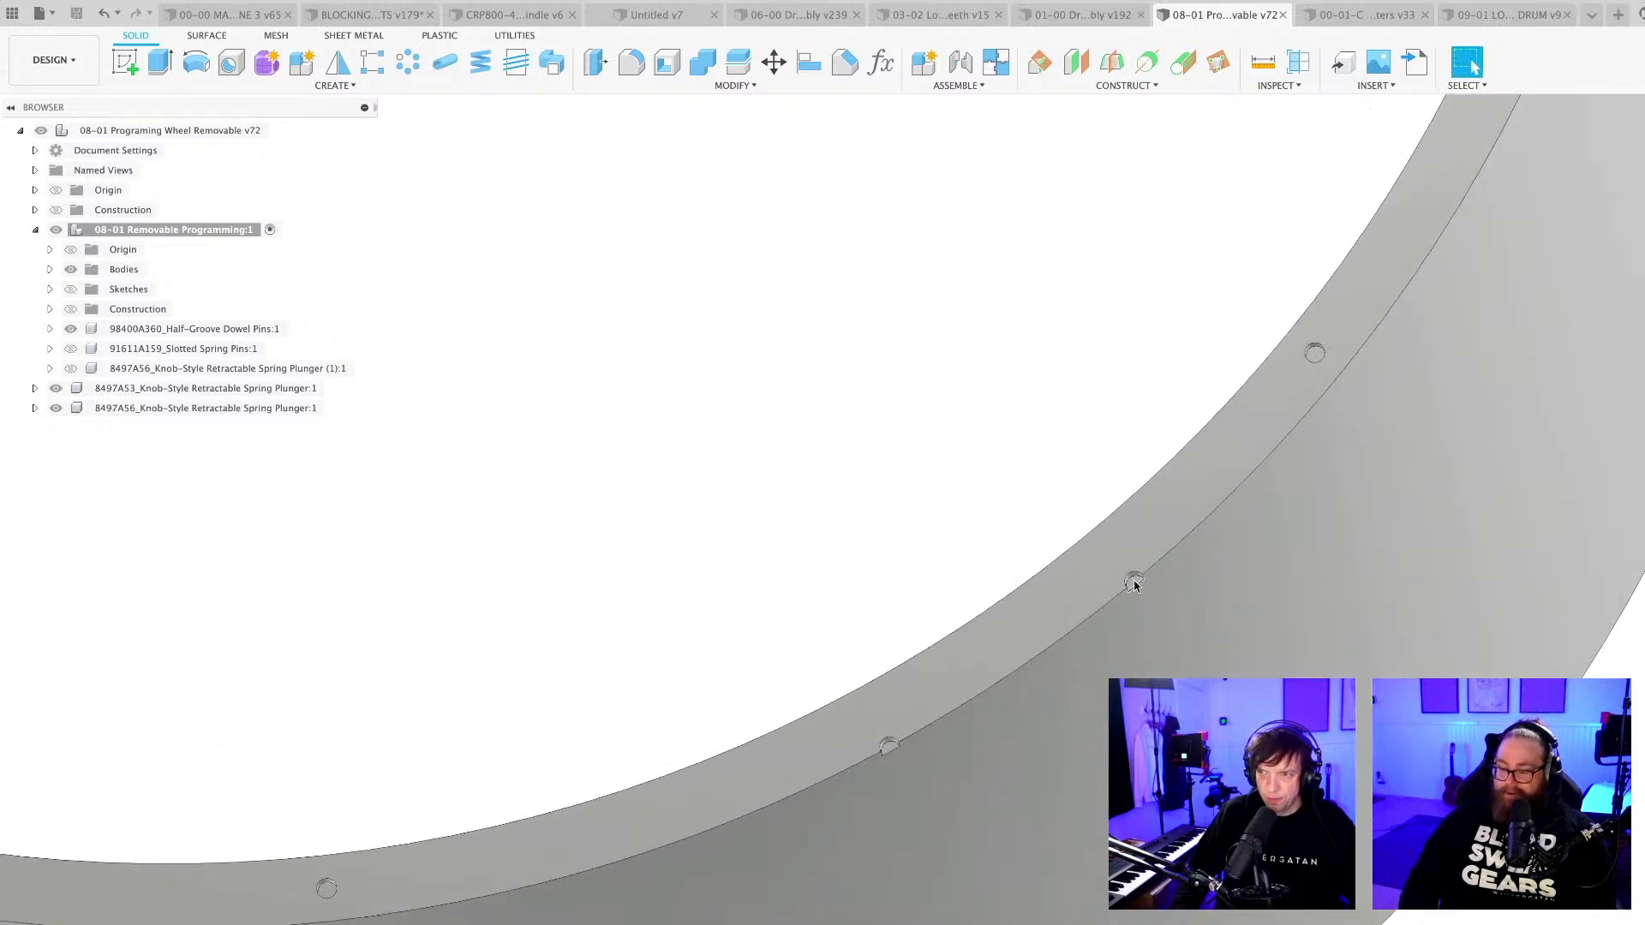
{"action": "scroll", "coordinate": [1134, 583], "scroll_direction": "up", "scroll_amount": 3}
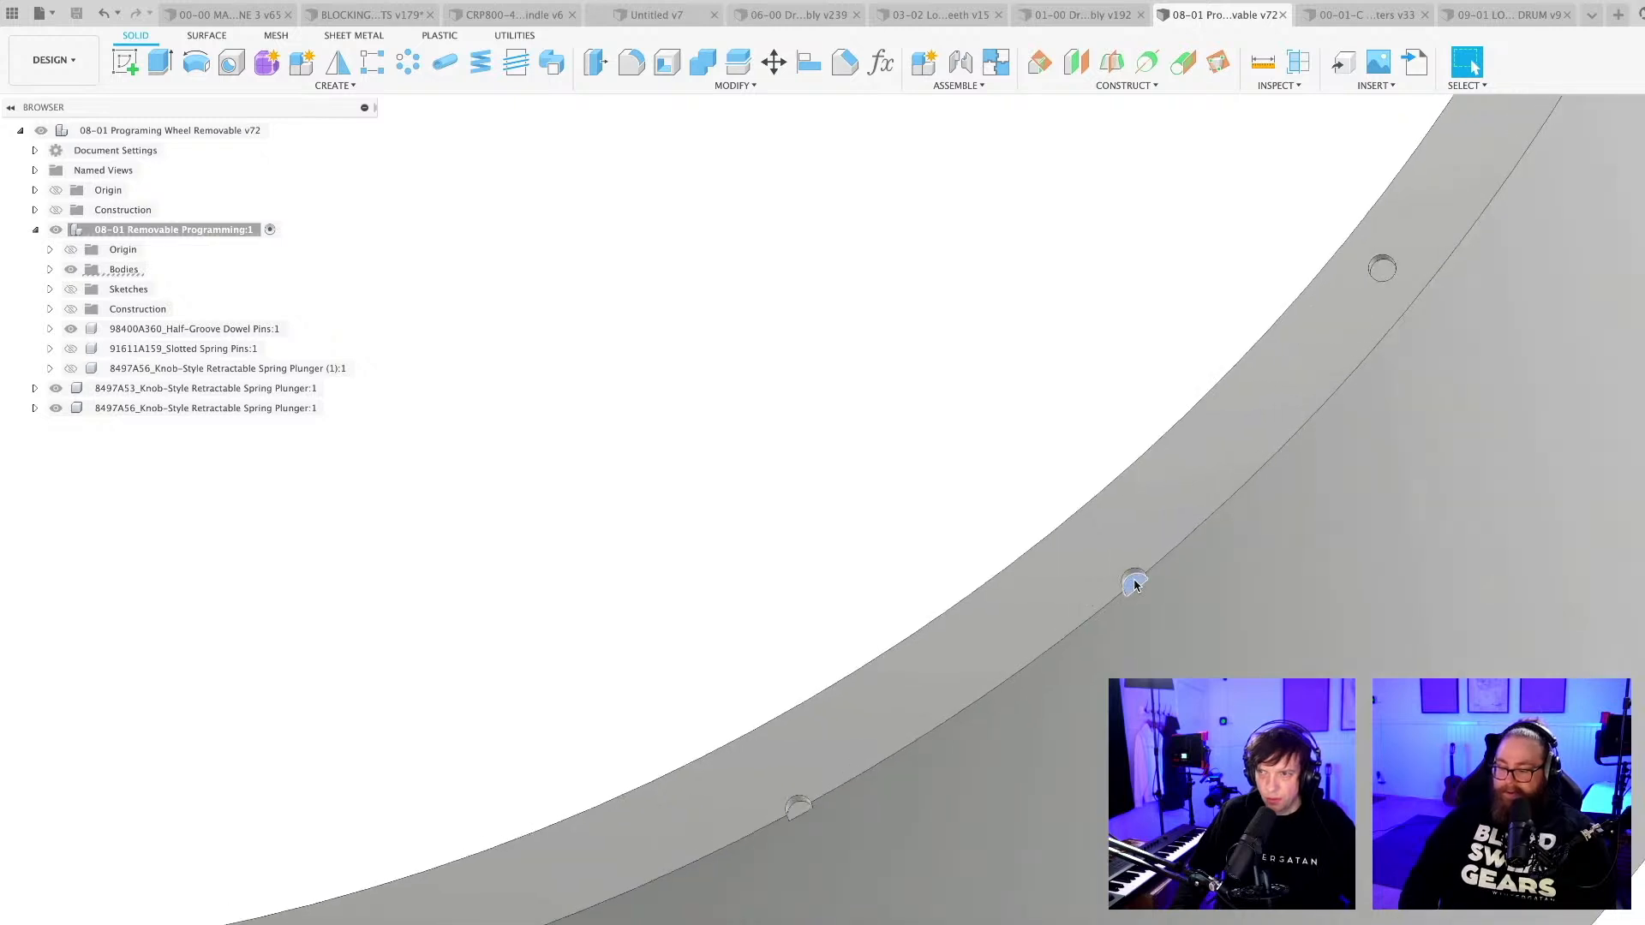
{"action": "scroll", "coordinate": [1134, 584], "scroll_direction": "down", "scroll_amount": 10}
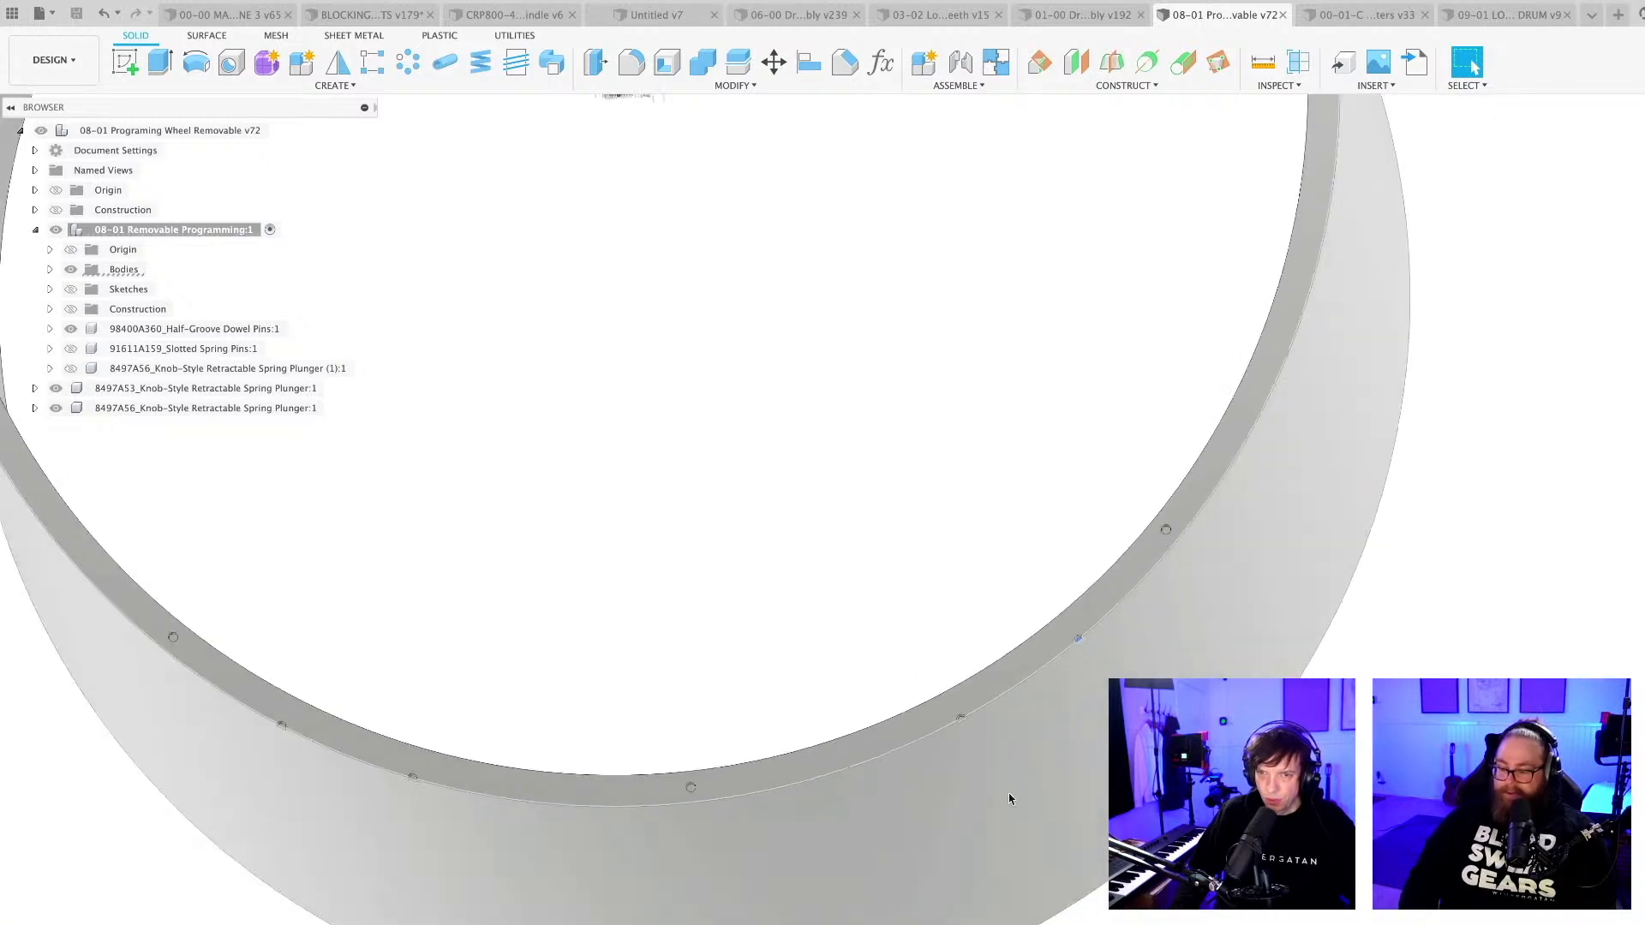
{"action": "middle_click_drag", "start_coordinate": [1009, 799], "coordinate": [1031, 760]}
{"action": "scroll", "coordinate": [748, 863], "scroll_direction": "down", "scroll_amount": 8}
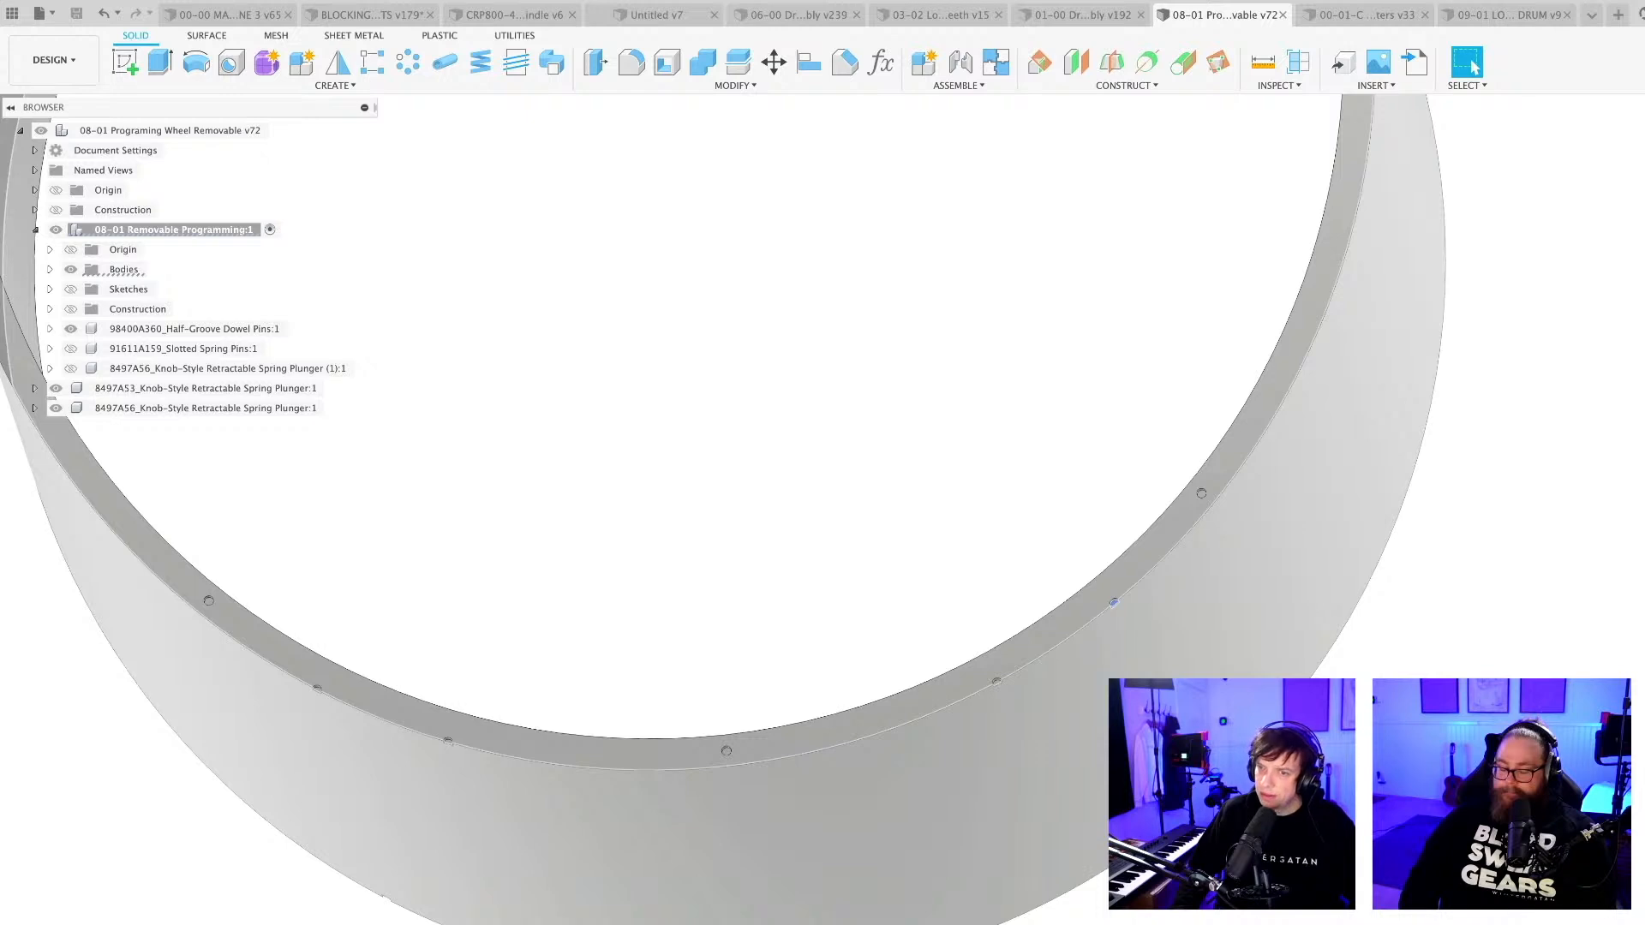
Inspect the hollow cylinder and the hole layout around its open rims from several angles.
{"action": "mouse_move", "coordinate": [759, 544]}
{"action": "middle_mouse_down", "text": "shift"}
{"action": "mouse_move", "coordinate": [764, 573]}
{"action": "mouse_move", "coordinate": [722, 532]}
{"action": "mouse_move", "coordinate": [752, 533]}
{"action": "mouse_move", "coordinate": [732, 581]}
{"action": "mouse_move", "coordinate": [757, 577]}
{"action": "middle_mouse_up", "text": "shift"}
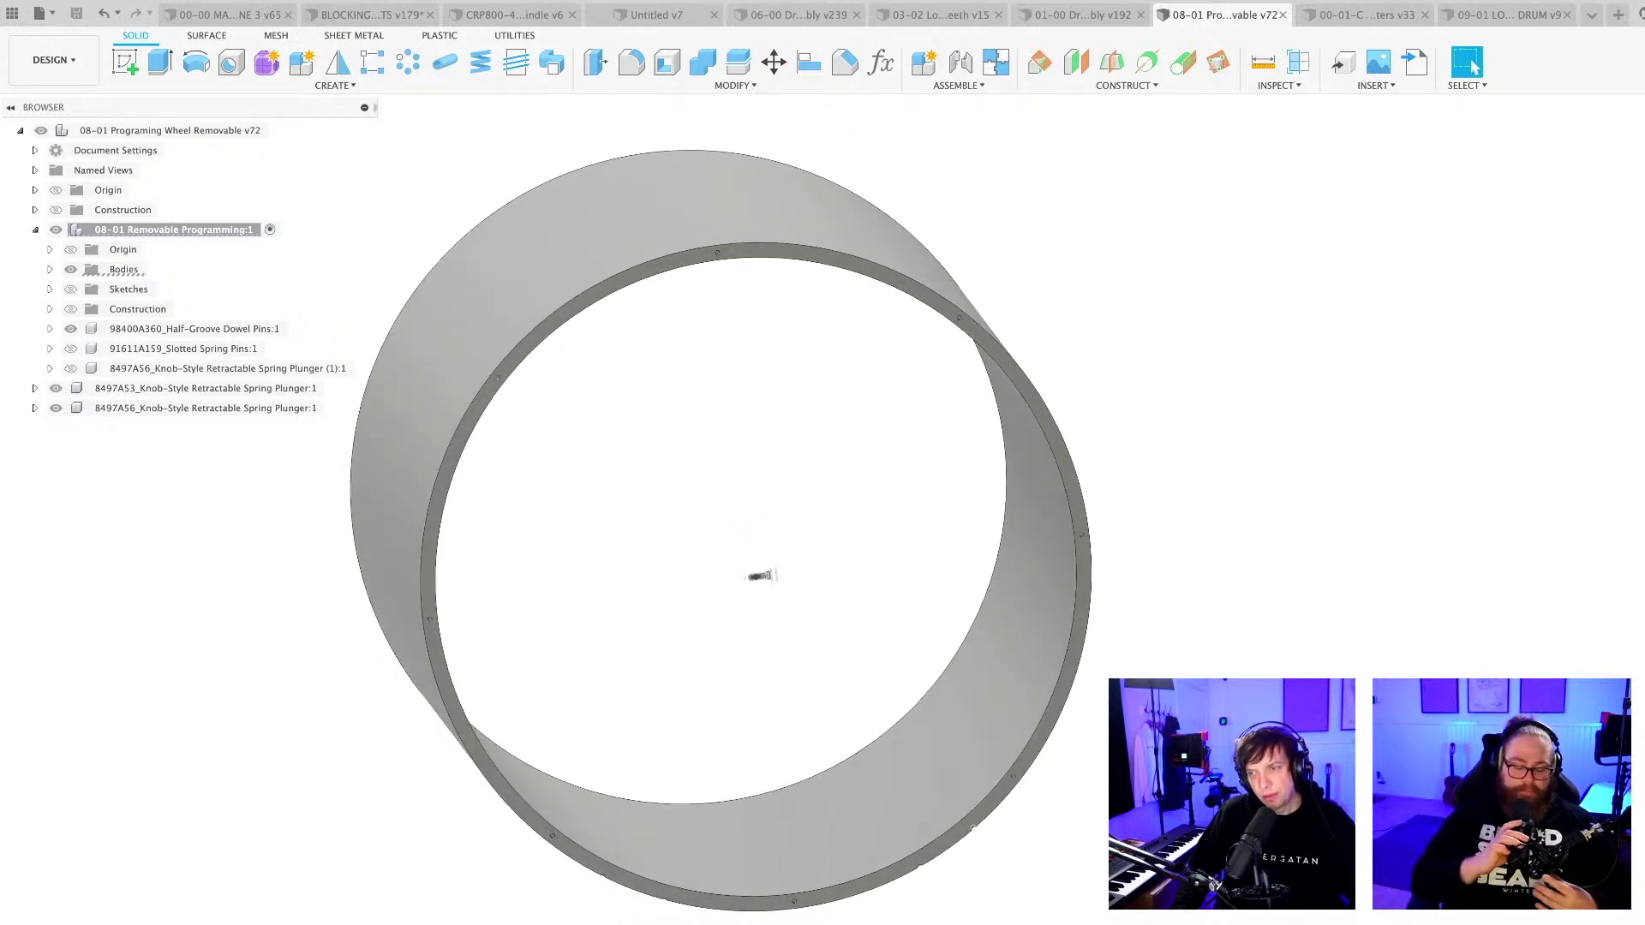
{"action": "middle_click_drag", "start_coordinate": [937, 900], "coordinate": [985, 857], "text": "shift"}
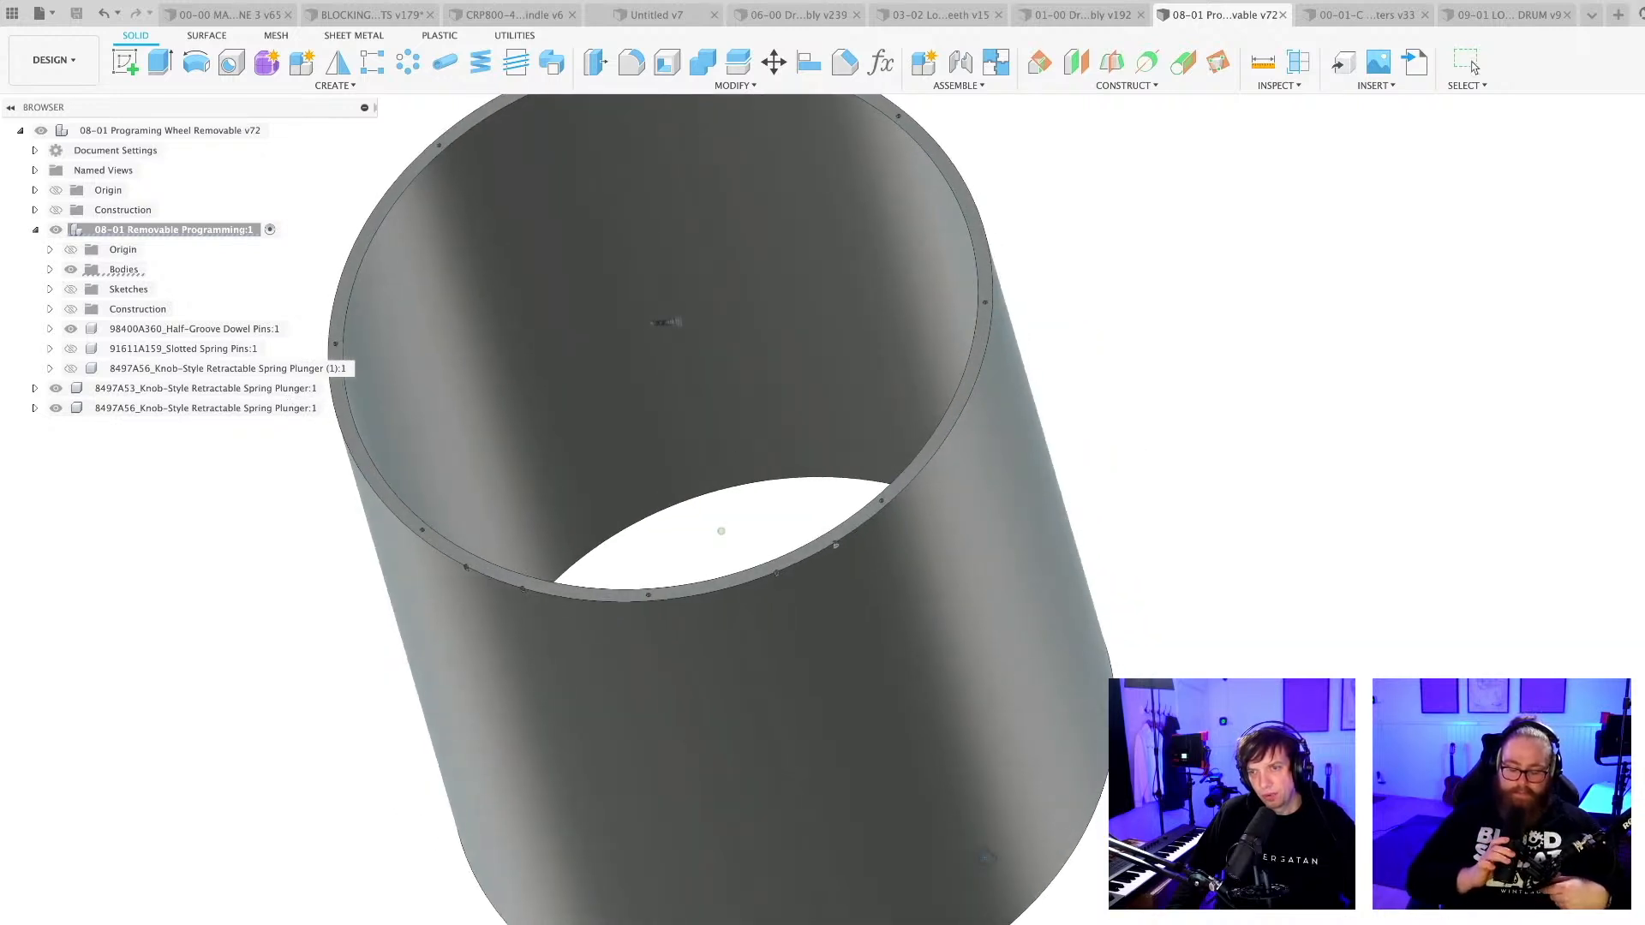
{"action": "middle_click_drag", "start_coordinate": [985, 857], "coordinate": [989, 865], "text": "shift"}
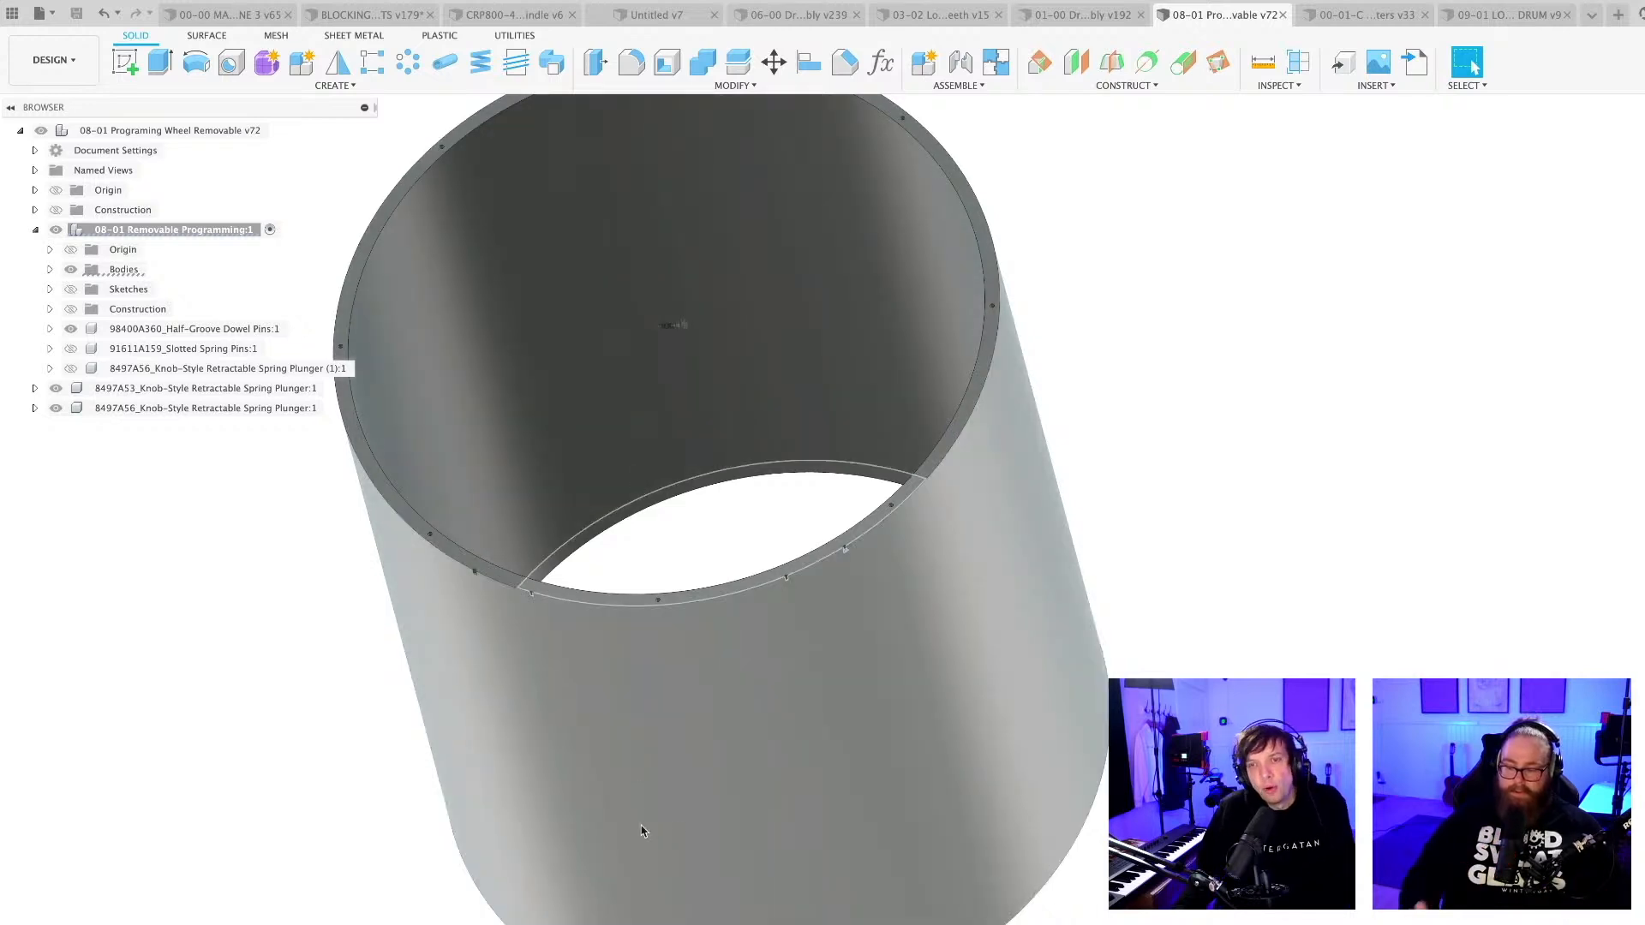
{"action": "scroll", "coordinate": [675, 609], "scroll_direction": "up", "scroll_amount": 1}
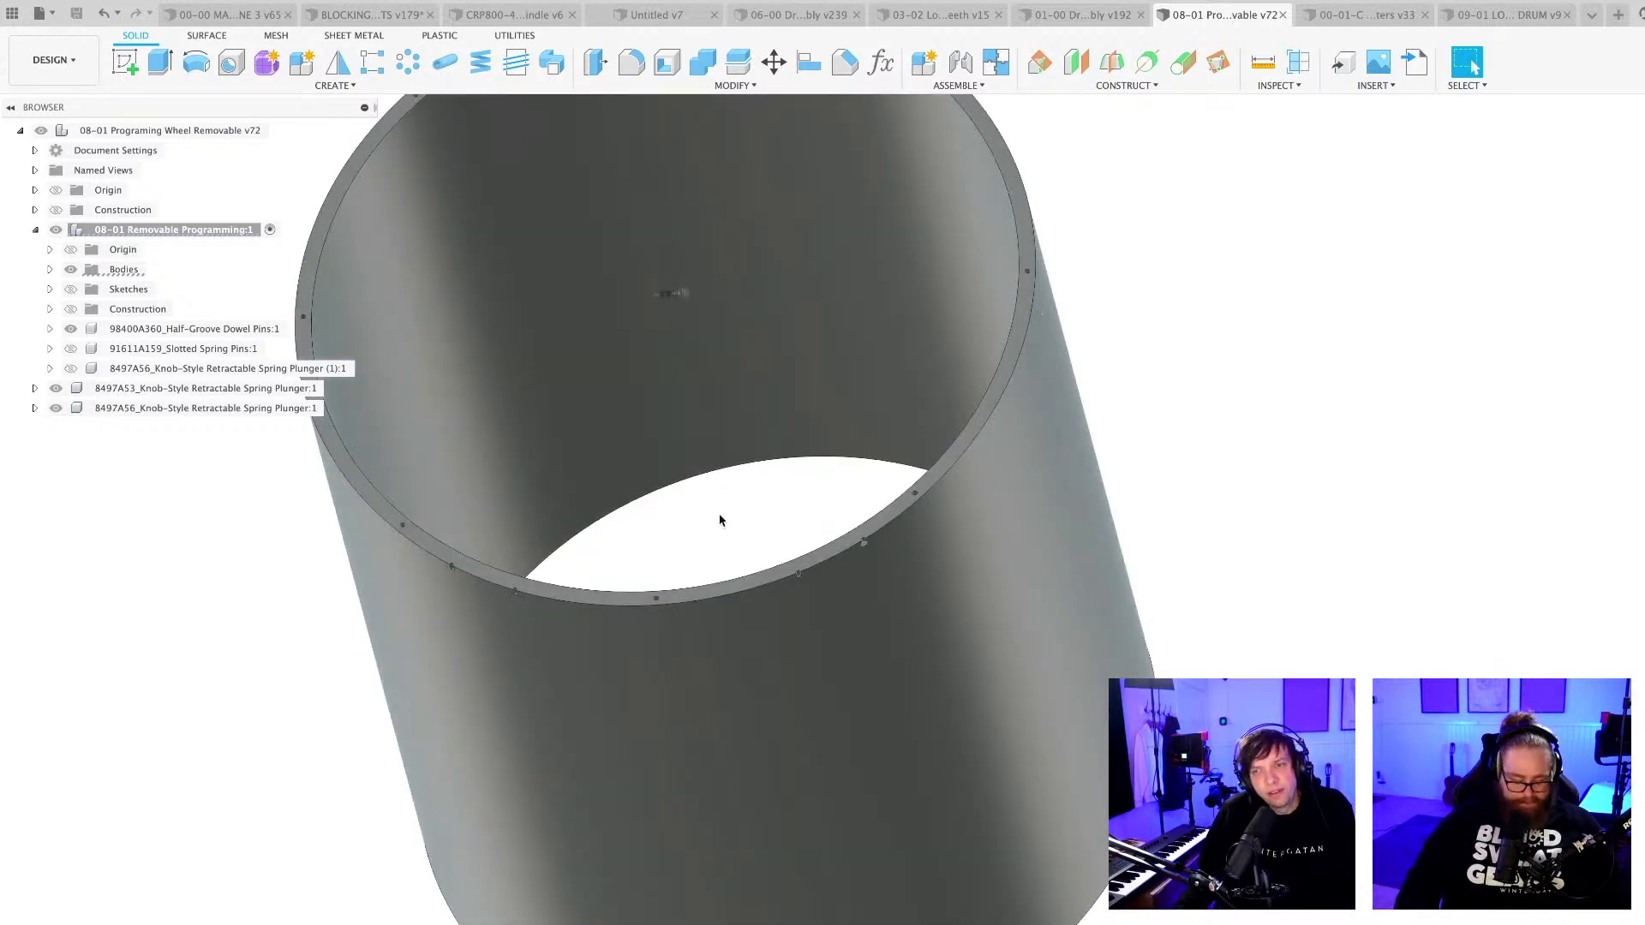
{"action": "scroll", "coordinate": [720, 519], "scroll_direction": "down", "scroll_amount": 4}
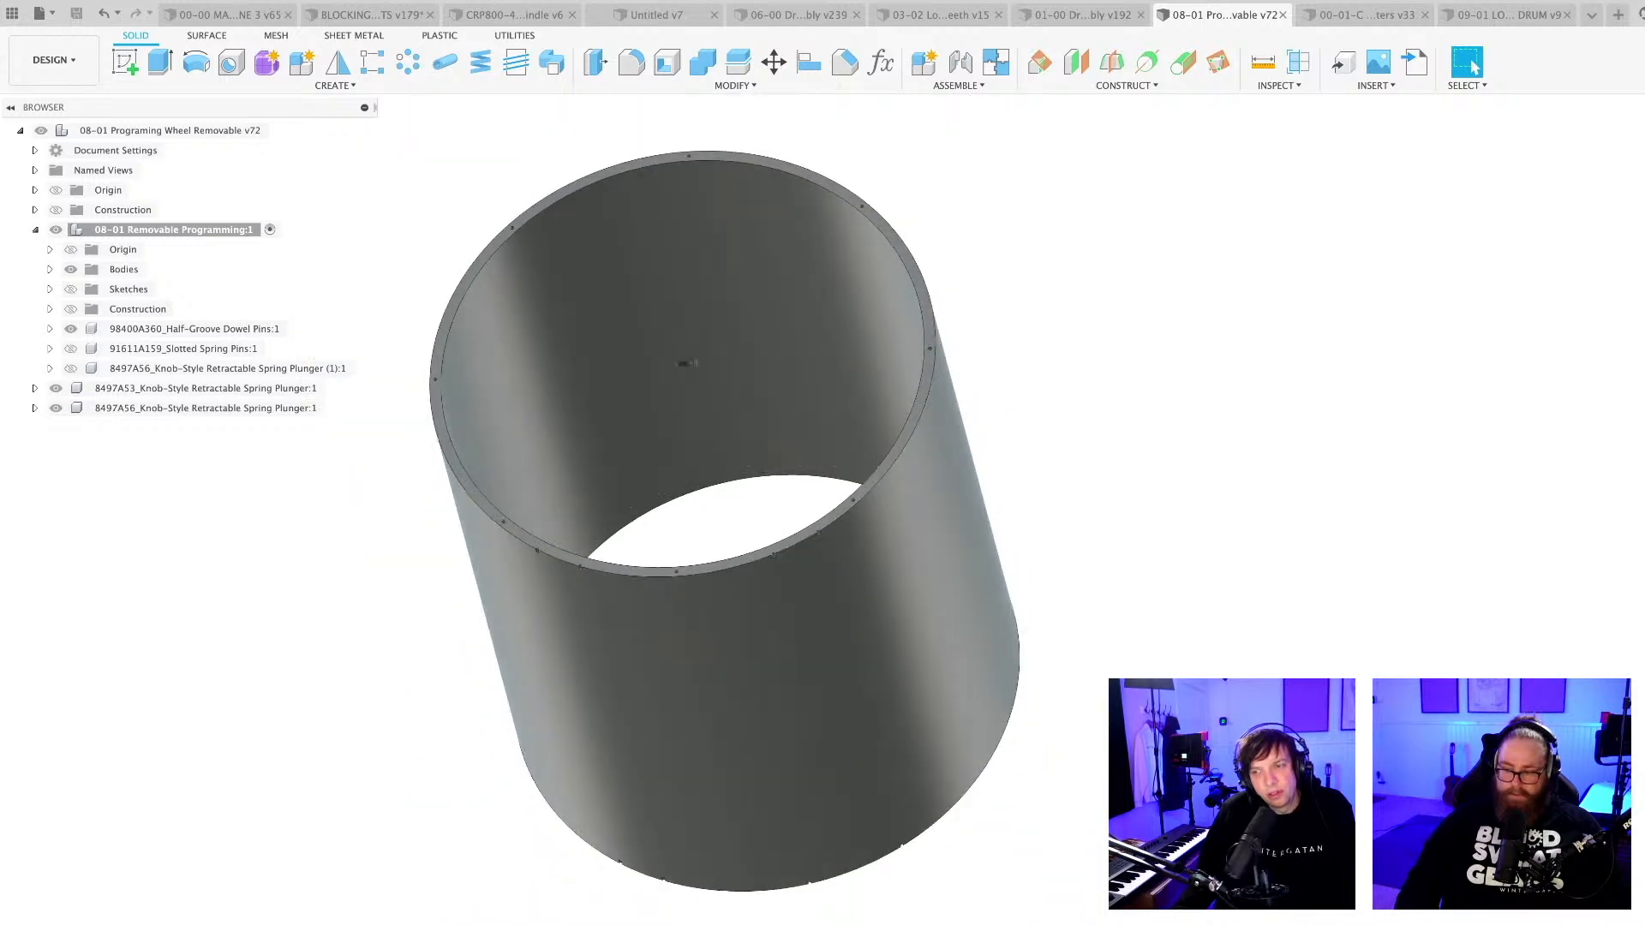
{"action": "mouse_move", "coordinate": [722, 520]}
{"action": "middle_mouse_down", "text": "shift"}
{"action": "mouse_move", "coordinate": [737, 578]}
{"action": "mouse_move", "coordinate": [805, 536]}
{"action": "mouse_move", "coordinate": [804, 564]}
{"action": "mouse_move", "coordinate": [916, 591]}
{"action": "mouse_move", "coordinate": [1174, 574]}
{"action": "middle_mouse_up", "text": "shift"}
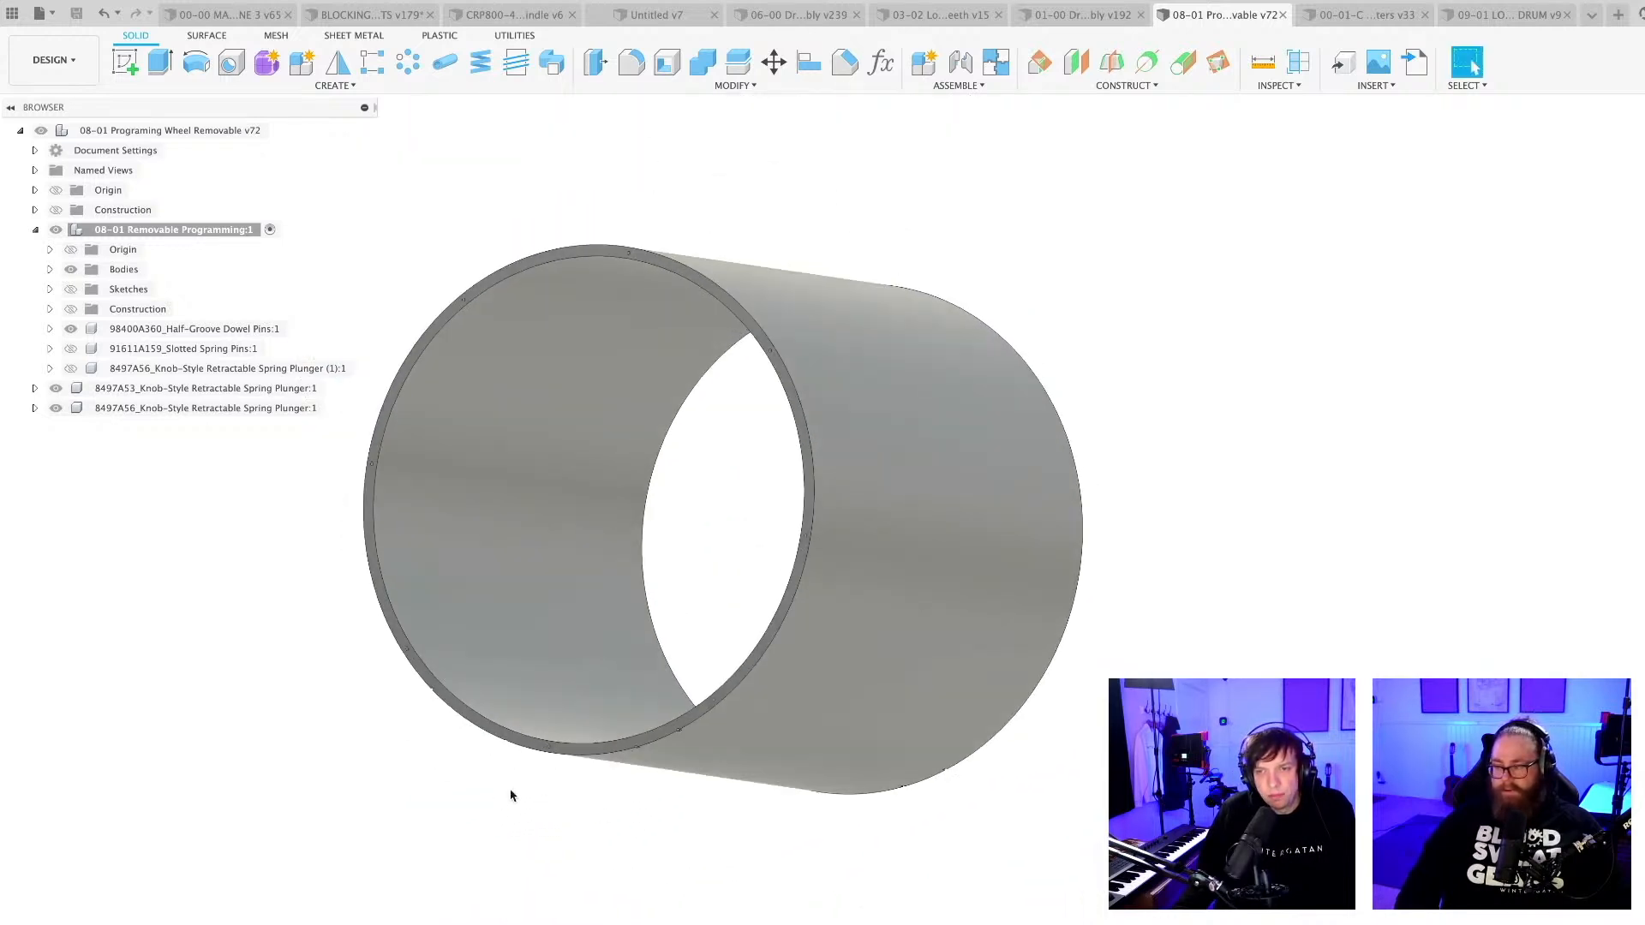
{"action": "scroll", "coordinate": [511, 790], "scroll_direction": "up", "scroll_amount": 5}
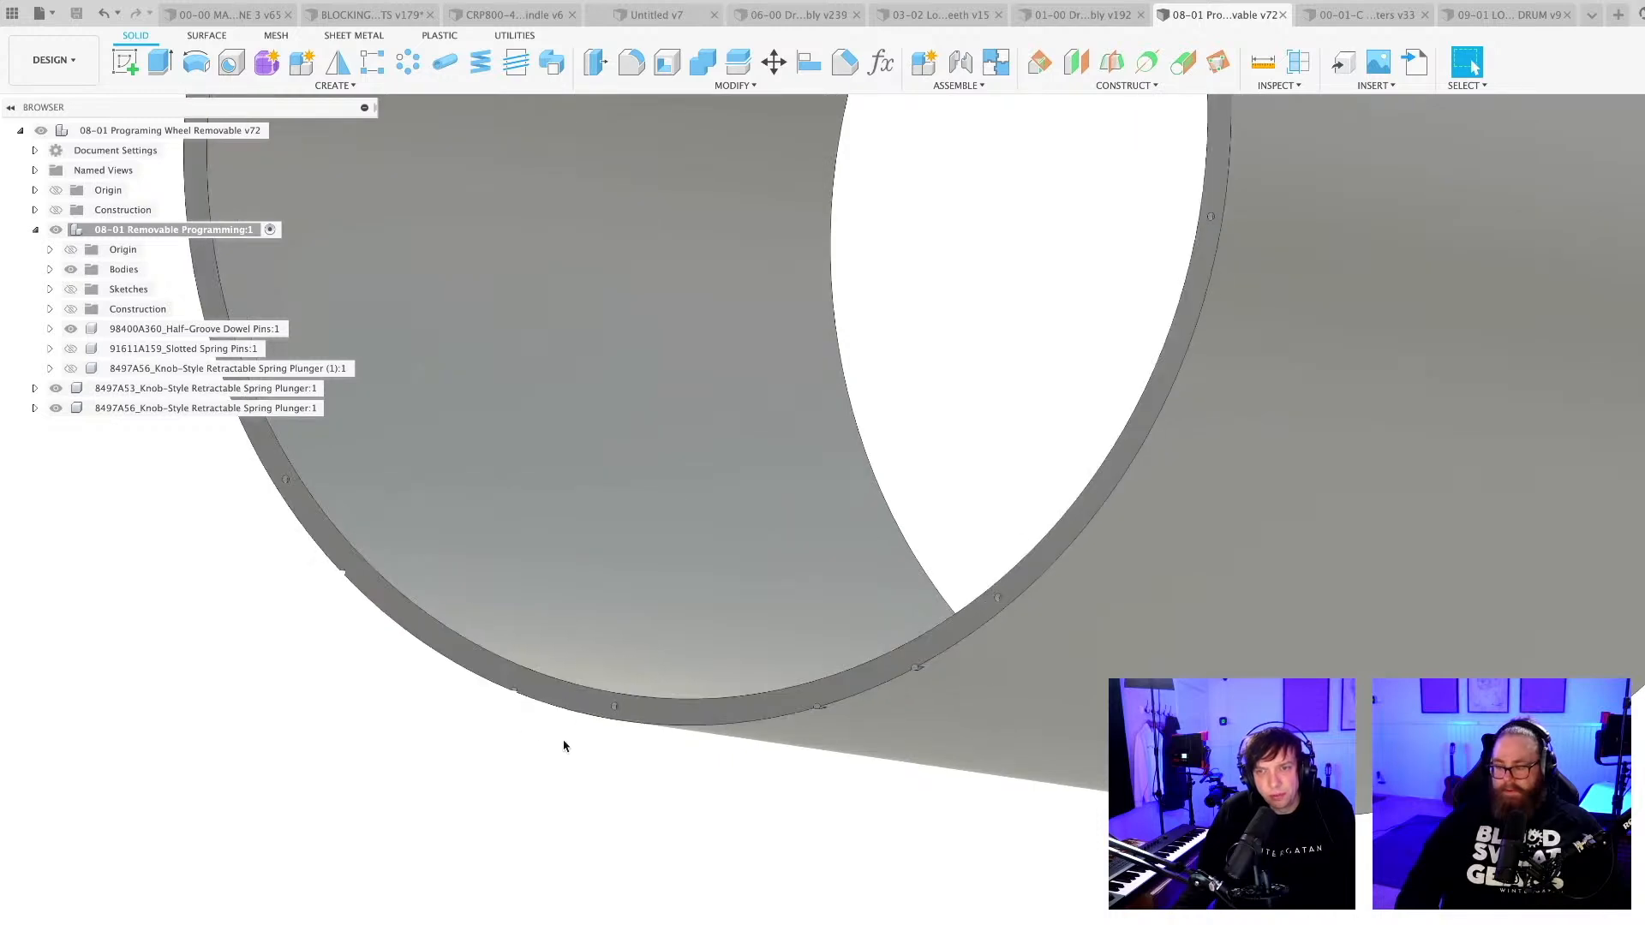
{"action": "middle_click_drag", "start_coordinate": [564, 746], "coordinate": [591, 165], "text": "shift"}
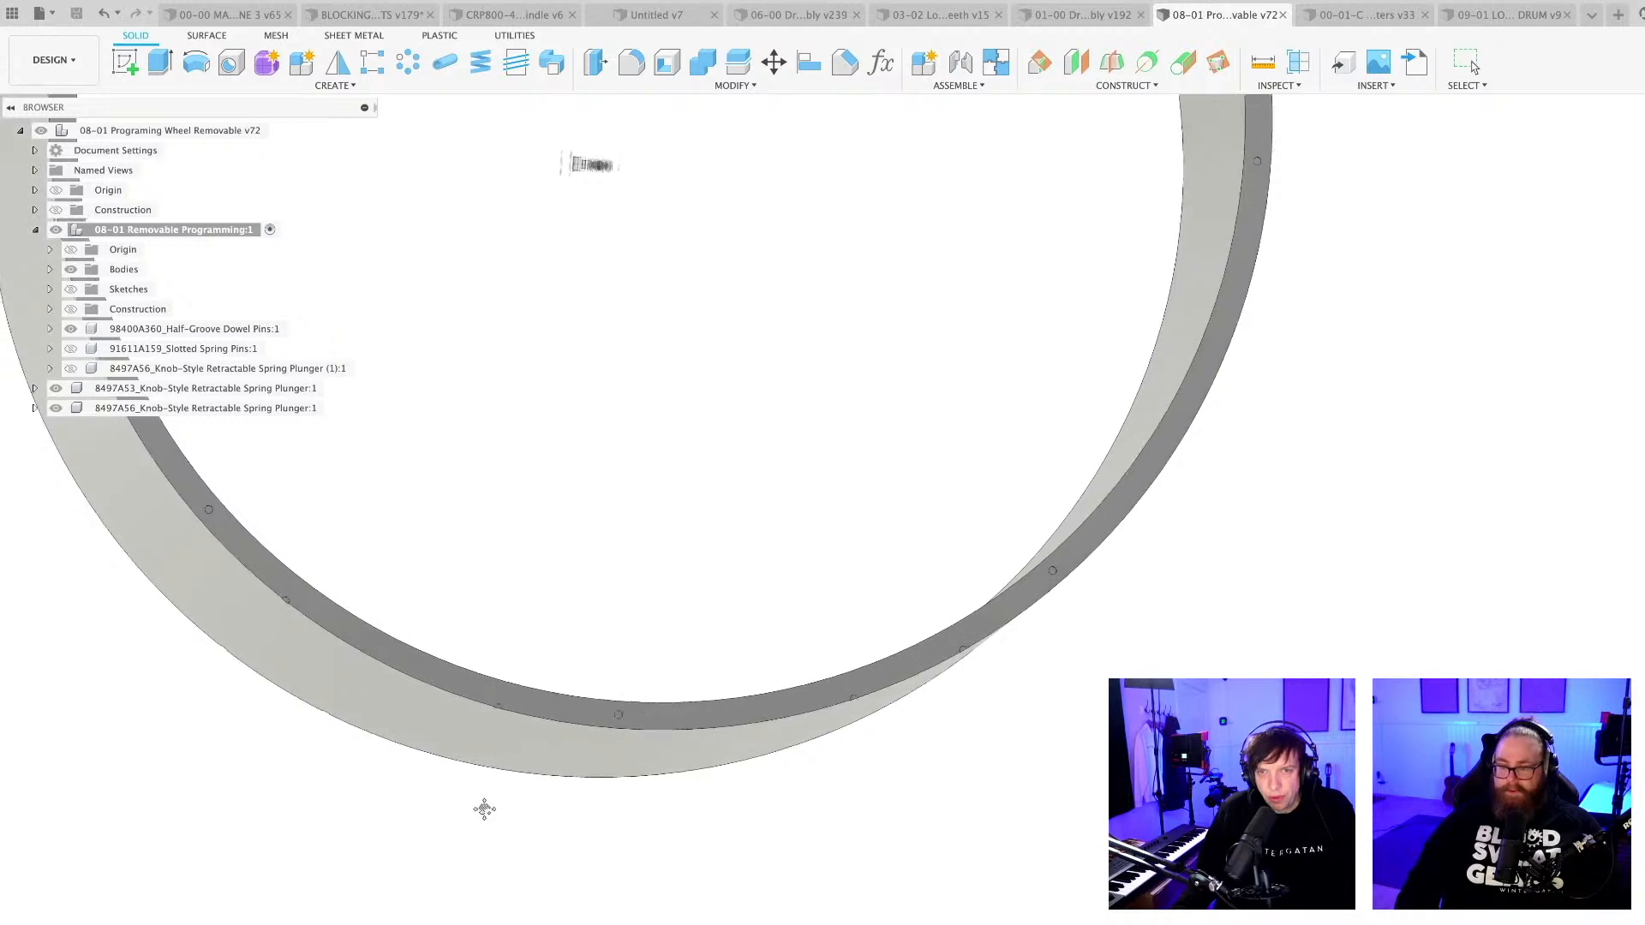
{"action": "middle_click_drag", "start_coordinate": [484, 809], "coordinate": [595, 848], "text": "shift"}
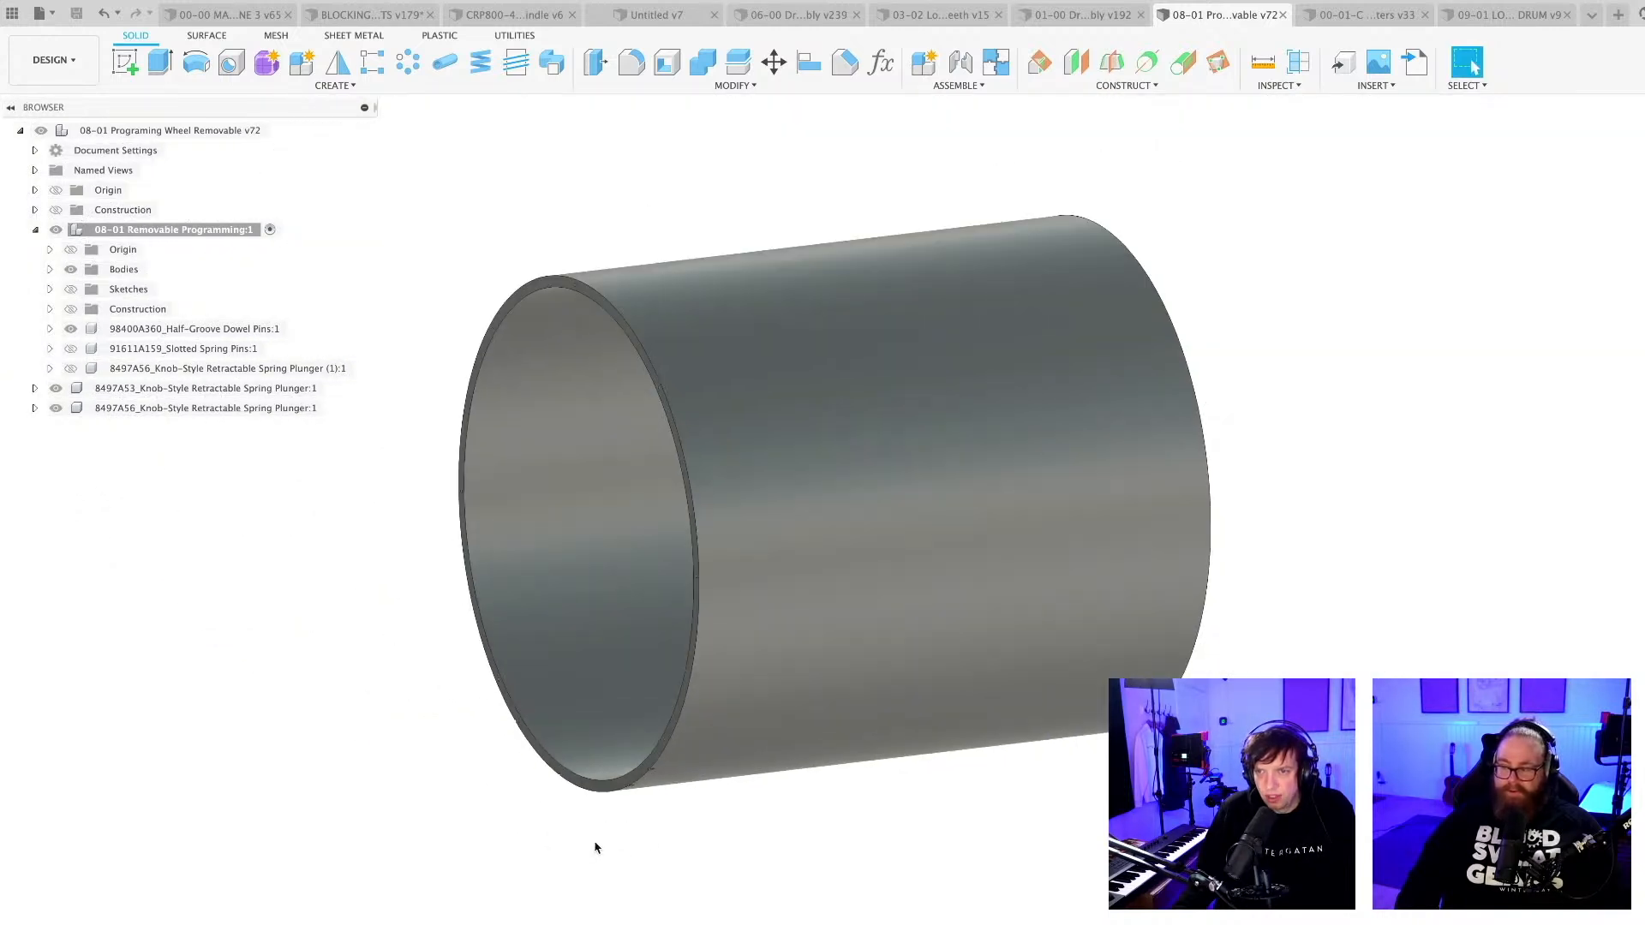
{"action": "middle_click_drag", "start_coordinate": [779, 861], "coordinate": [492, 889]}
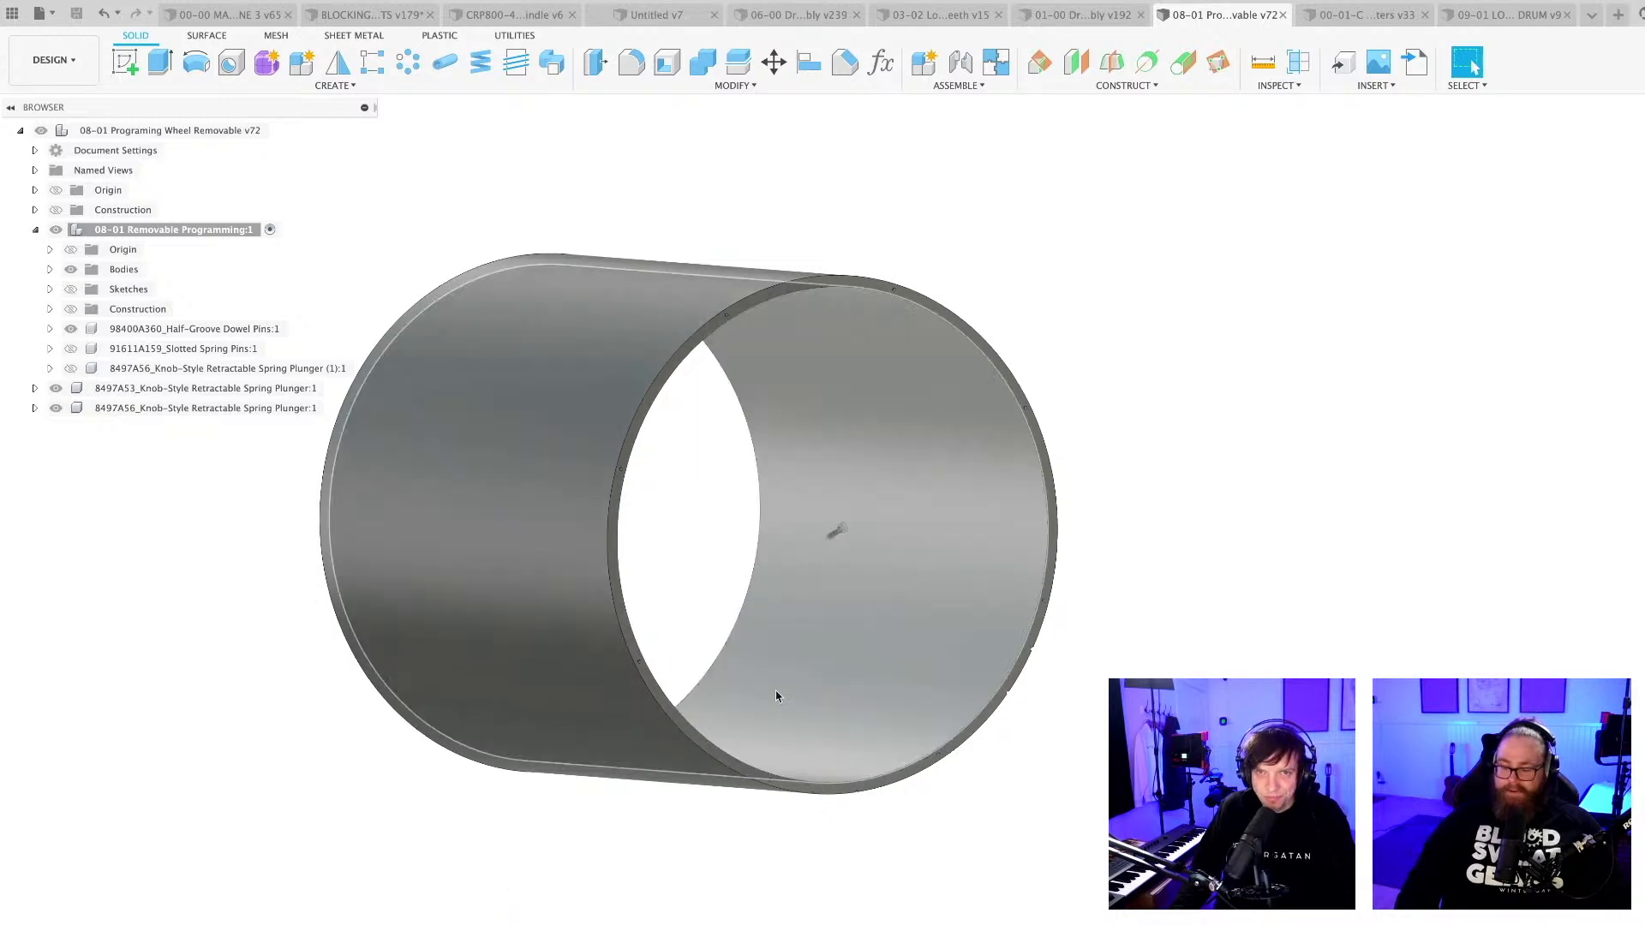
{"action": "middle_click_drag", "start_coordinate": [690, 870], "coordinate": [750, 875], "text": "shift"}
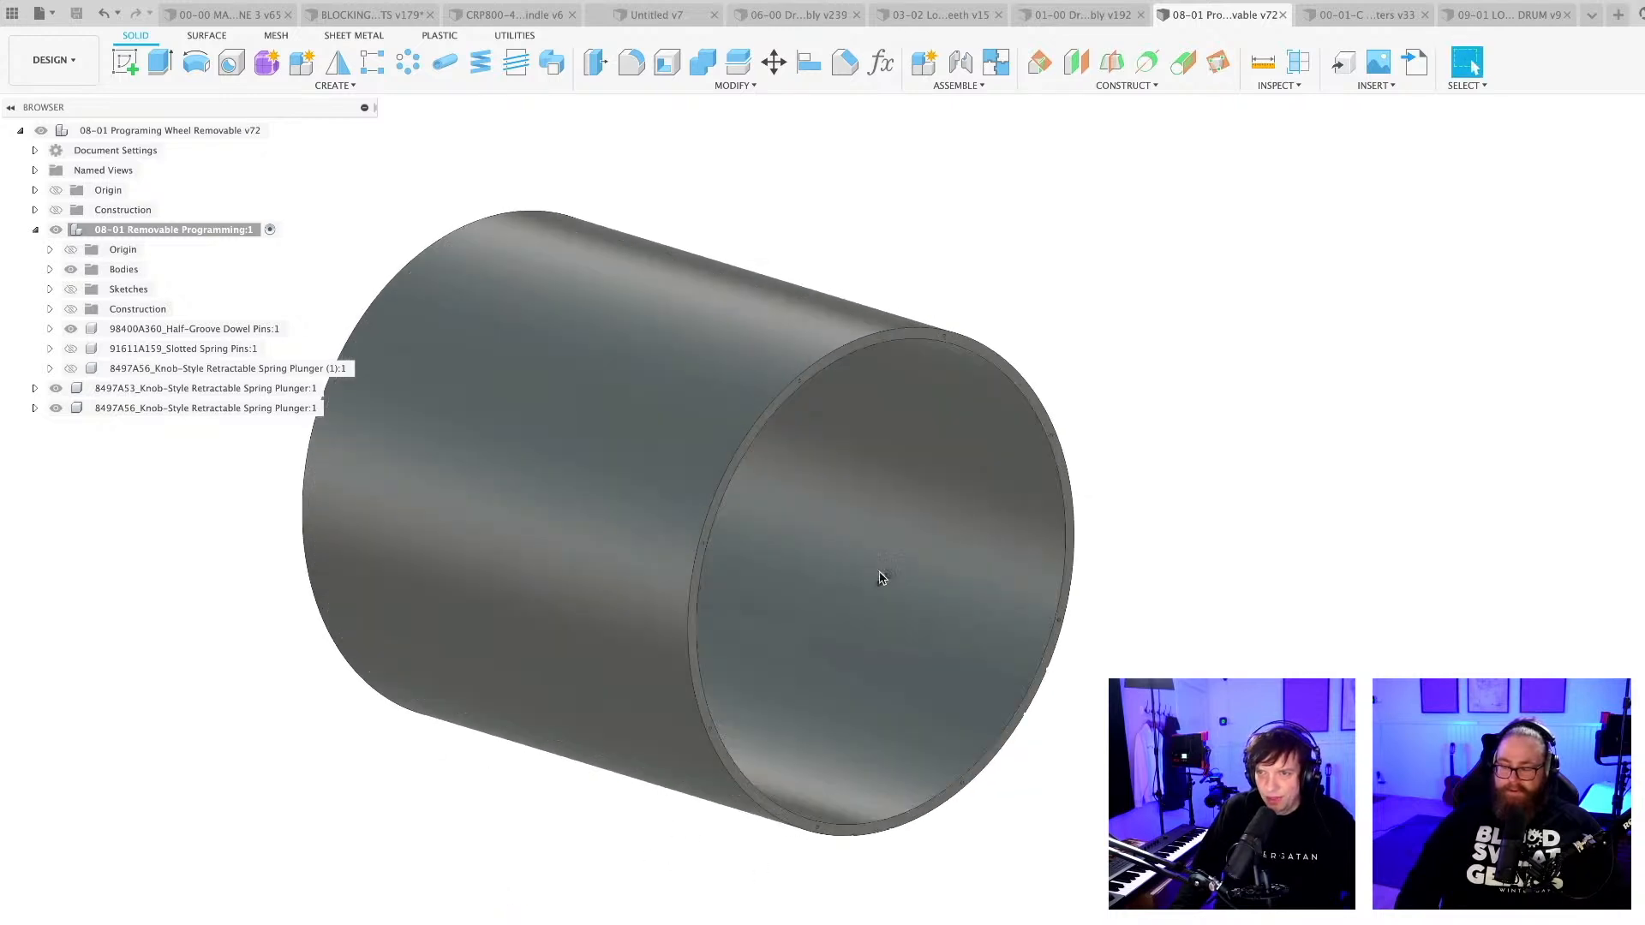
Start a joint on the 8497A56 retractable spring plunger, snapping to the circular edge where its nose meets the threaded body.
{"action": "left_click", "coordinate": [206, 409]}
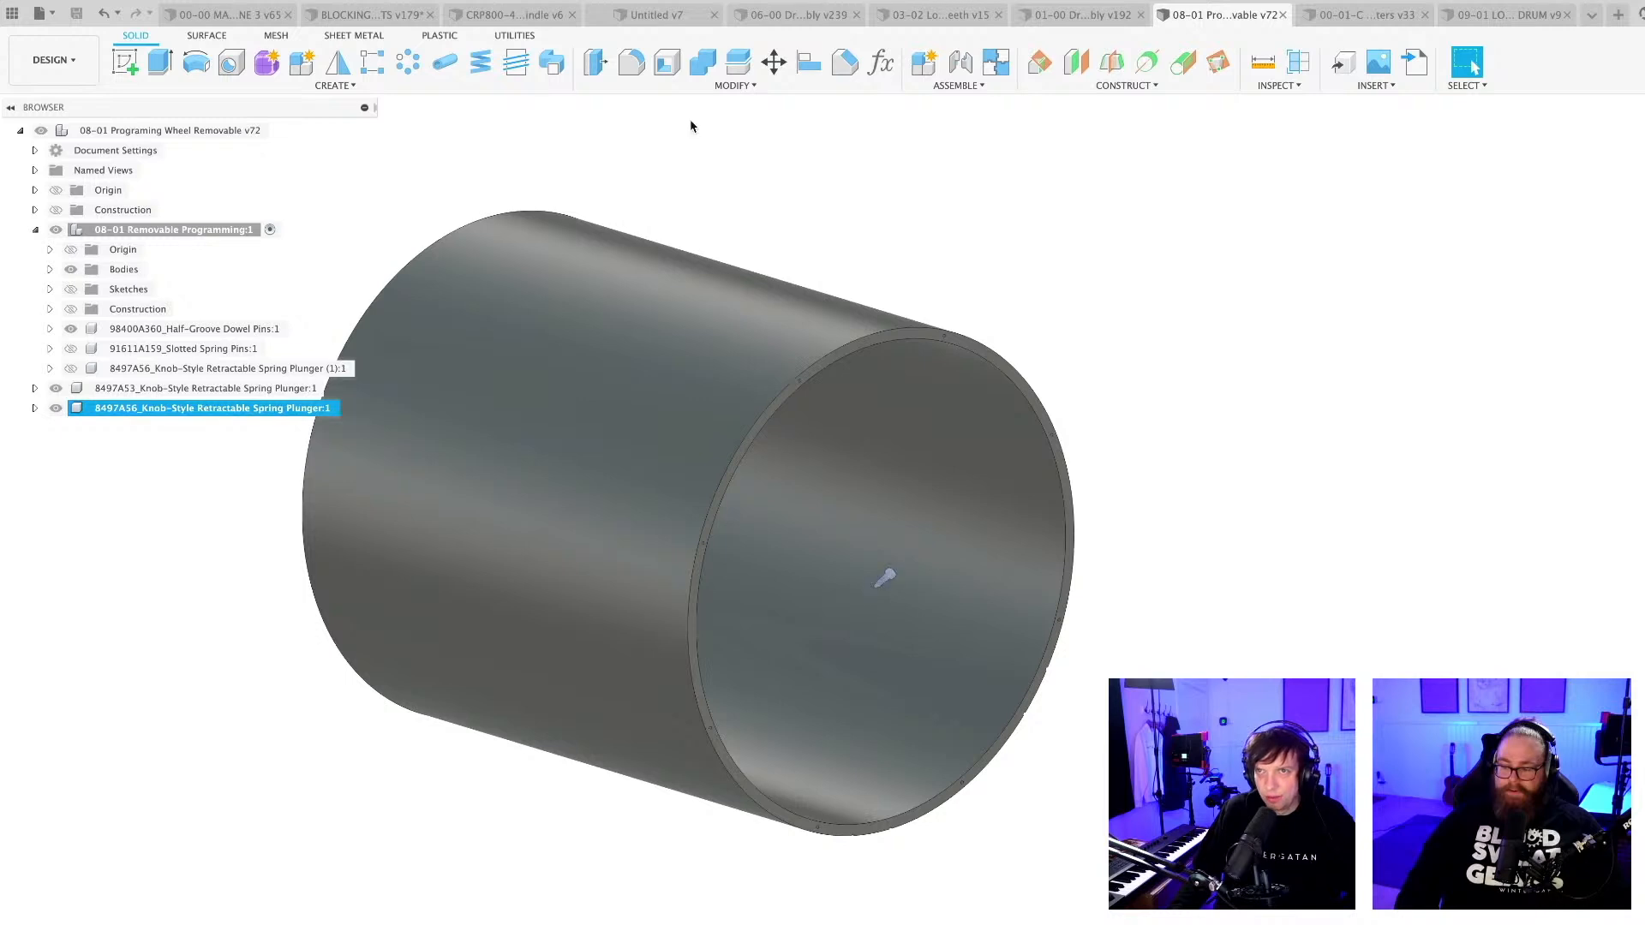
{"action": "left_click", "coordinate": [937, 229]}
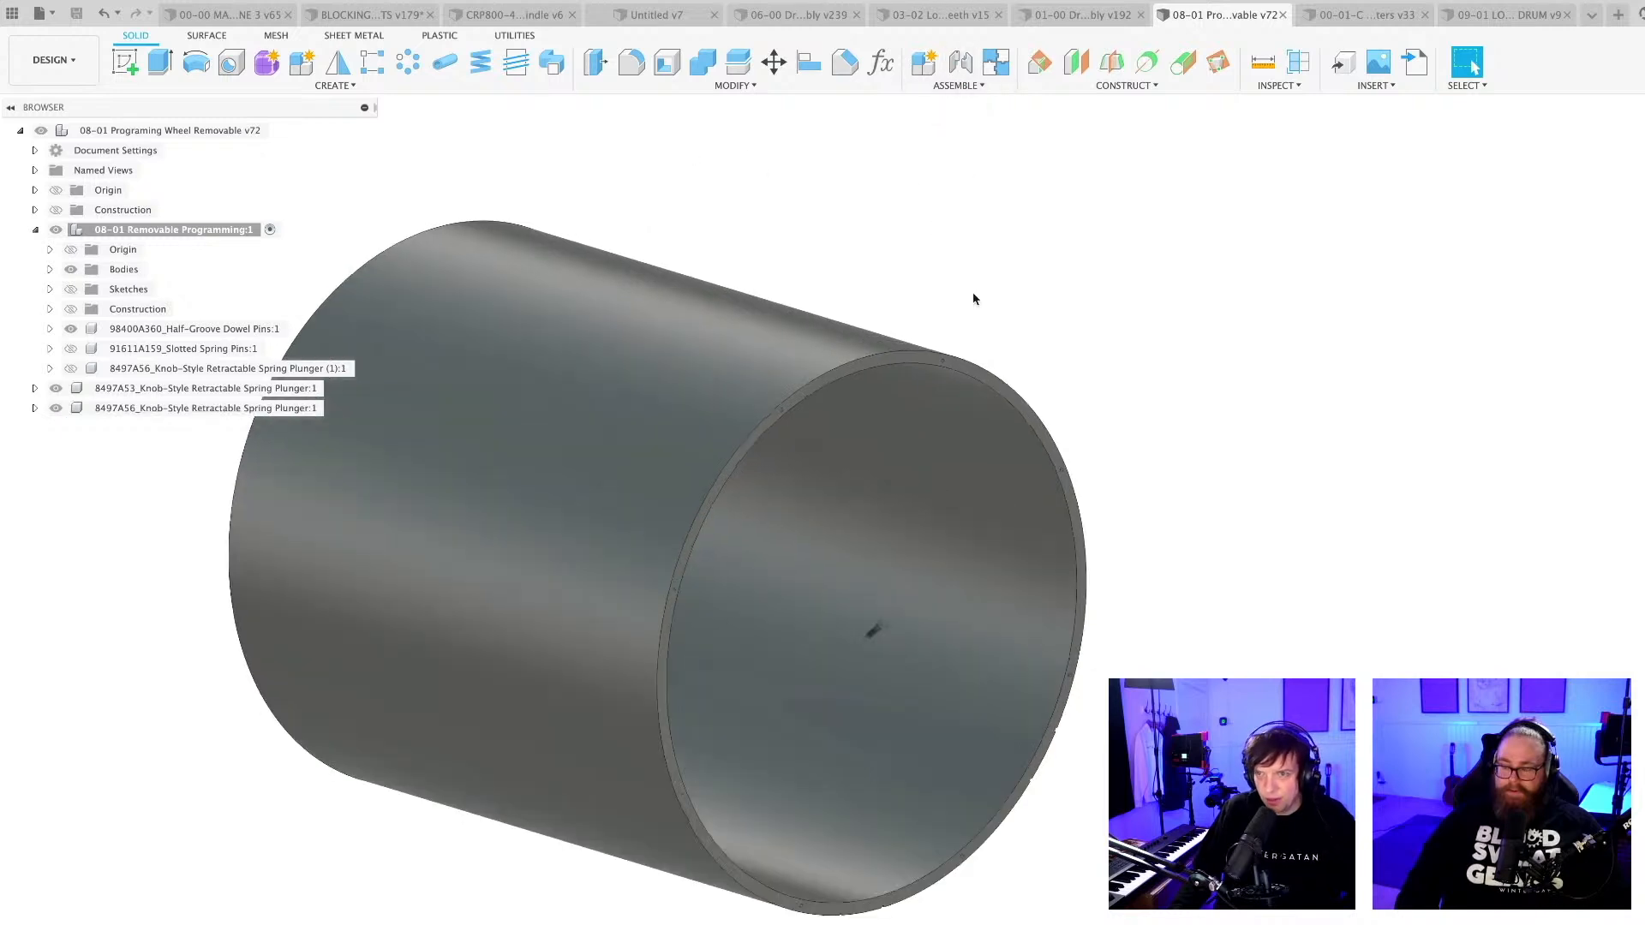
{"action": "scroll", "coordinate": [961, 460], "scroll_direction": "up", "scroll_amount": 4}
{"action": "scroll", "coordinate": [1000, 438], "scroll_direction": "up", "scroll_amount": 2}
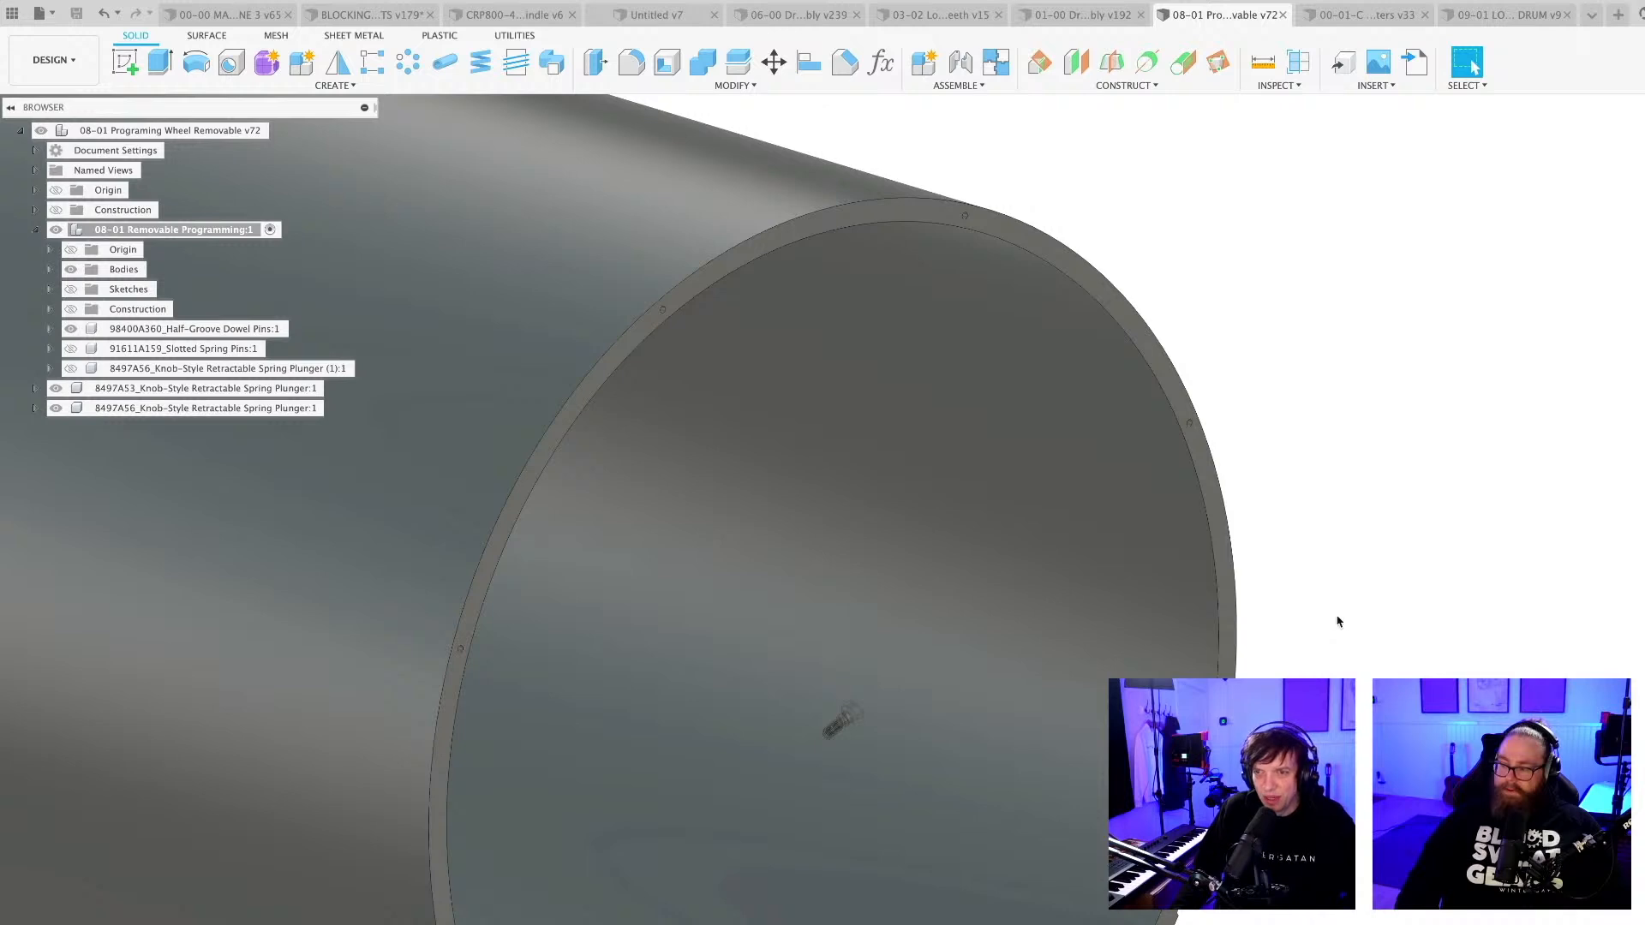
{"action": "middle_click_drag", "start_coordinate": [1321, 642], "coordinate": [1344, 596]}
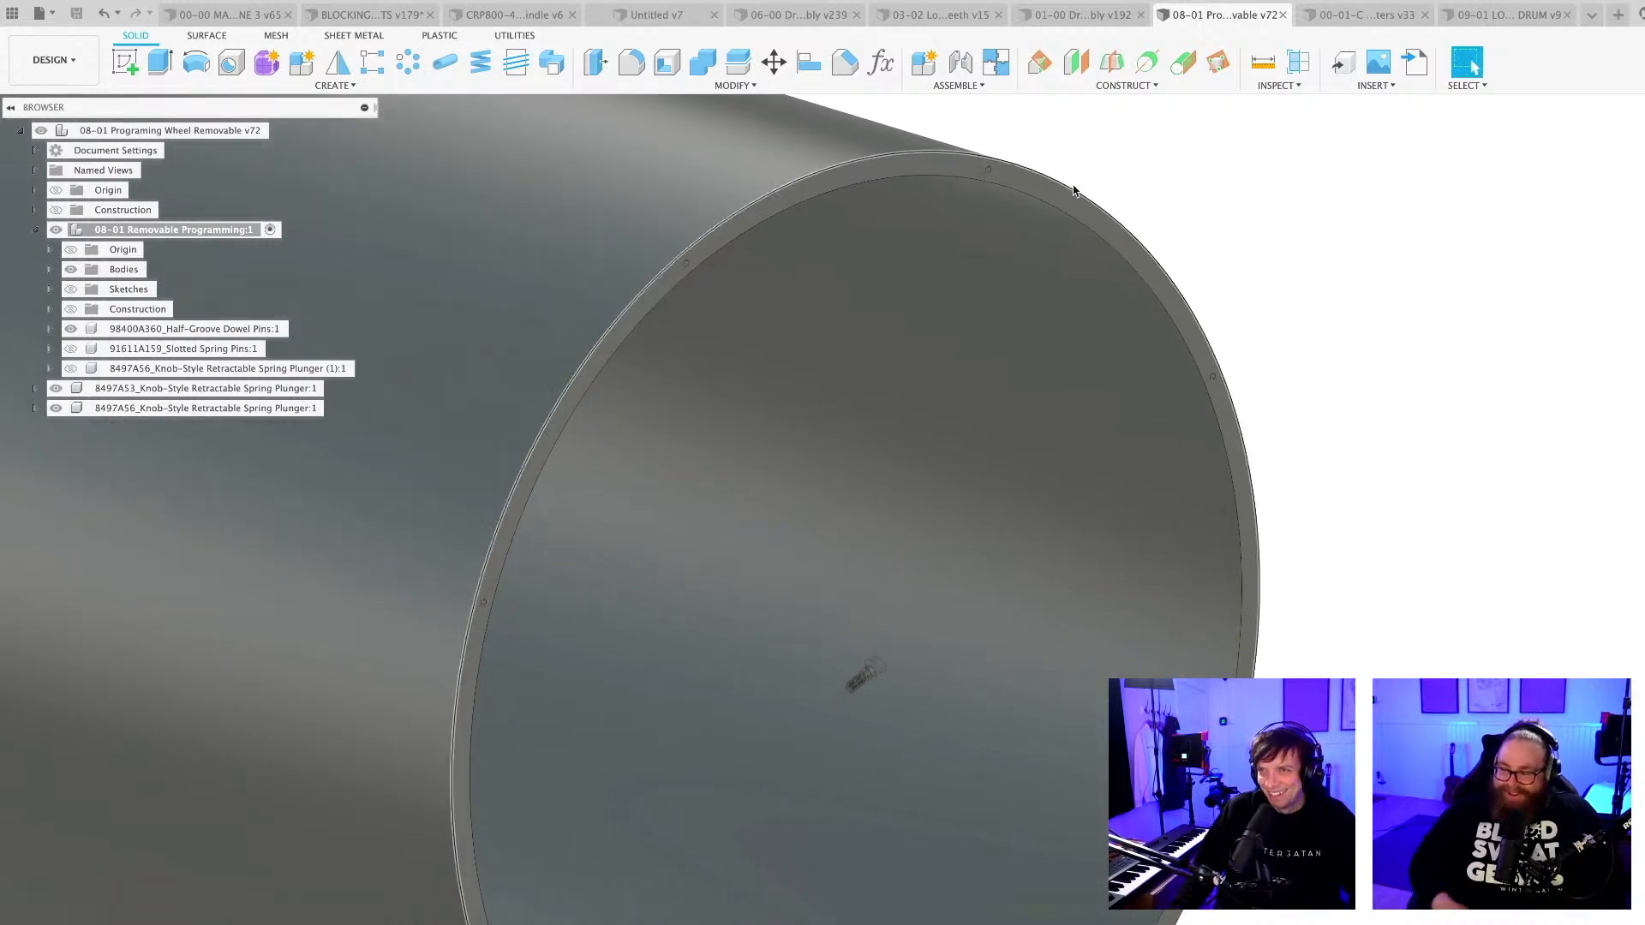
{"action": "left_click", "coordinate": [960, 62]}
{"action": "scroll", "coordinate": [846, 698], "scroll_direction": "up", "scroll_amount": 10}
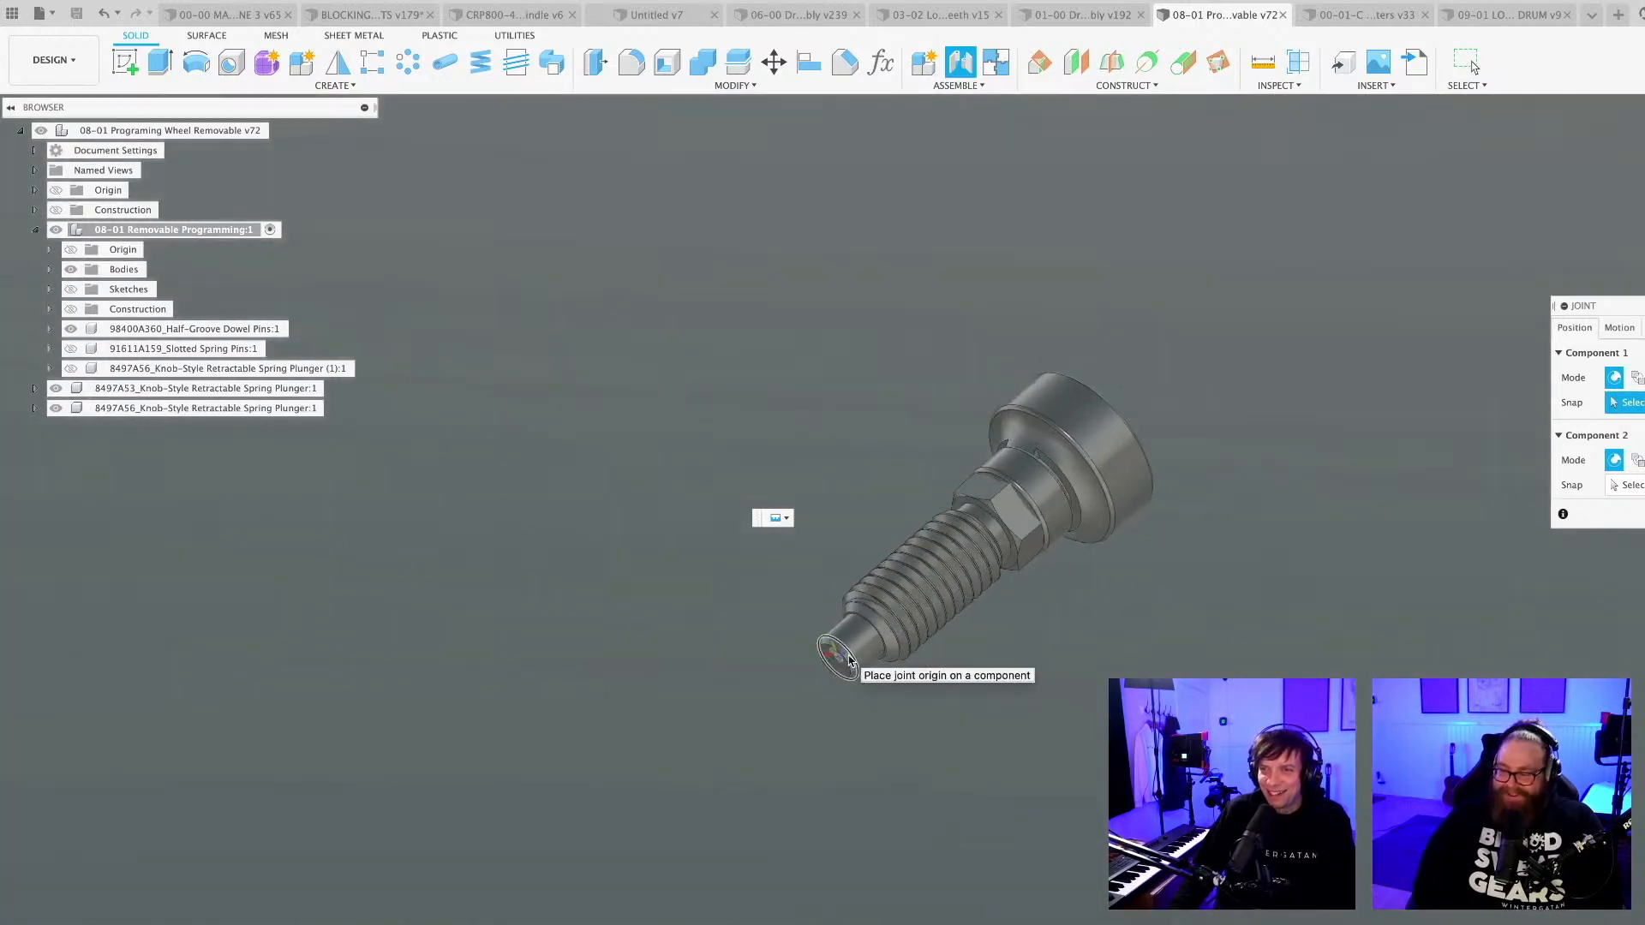
{"action": "scroll", "coordinate": [872, 634], "scroll_direction": "up", "scroll_amount": 4}
{"action": "scroll", "coordinate": [872, 634], "scroll_direction": "up", "scroll_amount": 3}
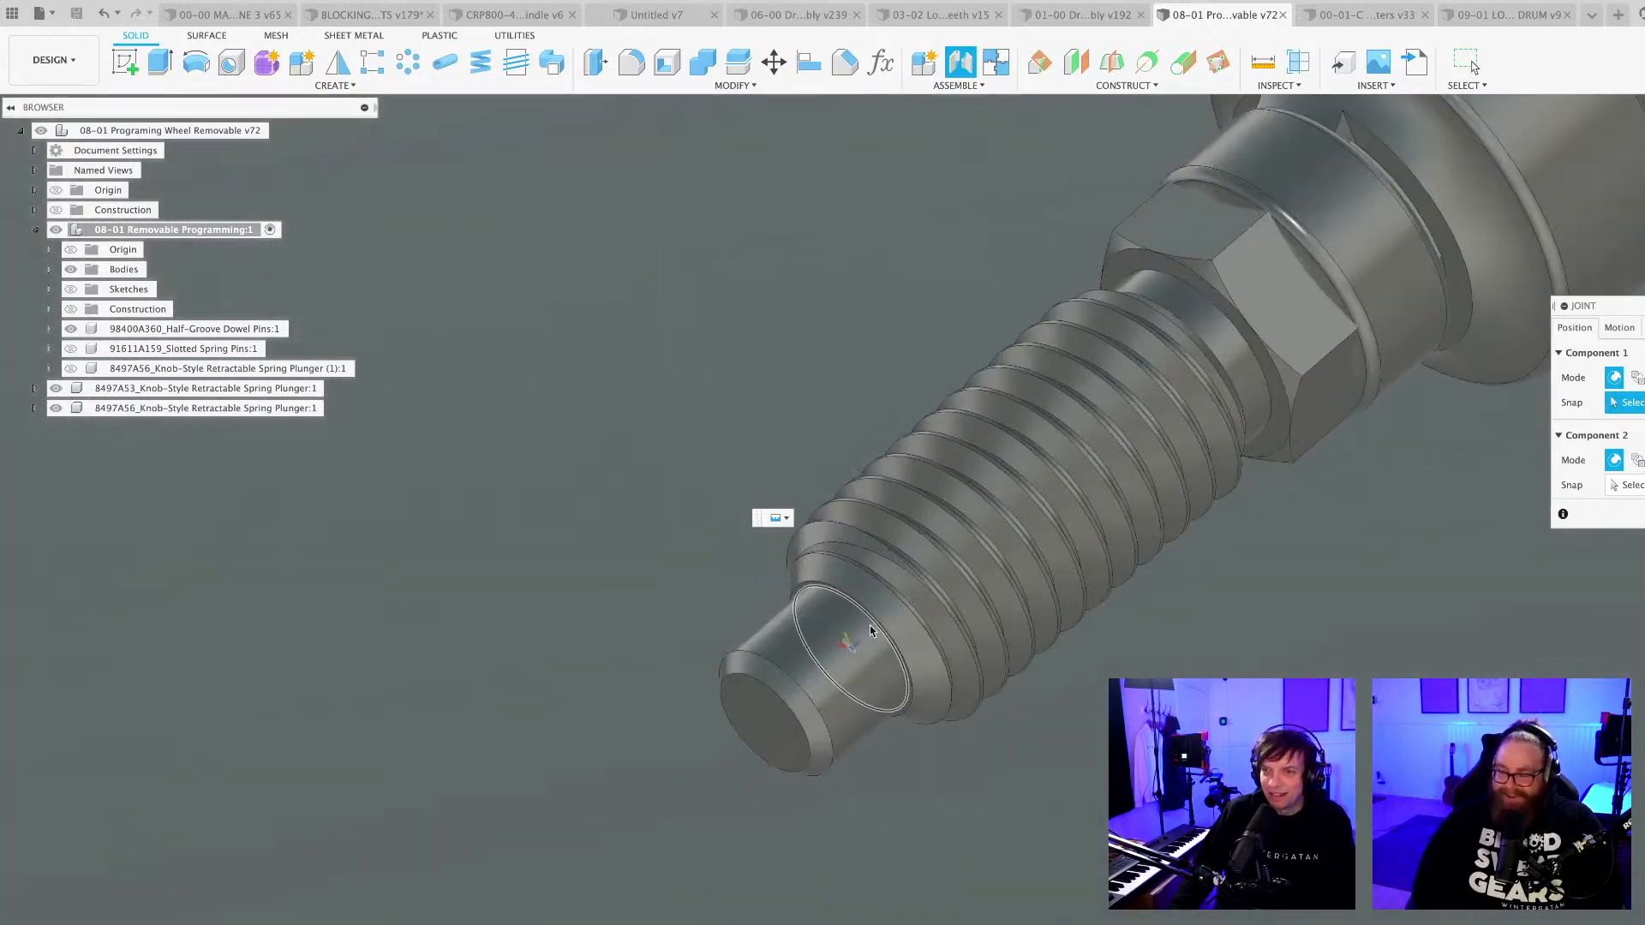
{"action": "left_click", "coordinate": [860, 650]}
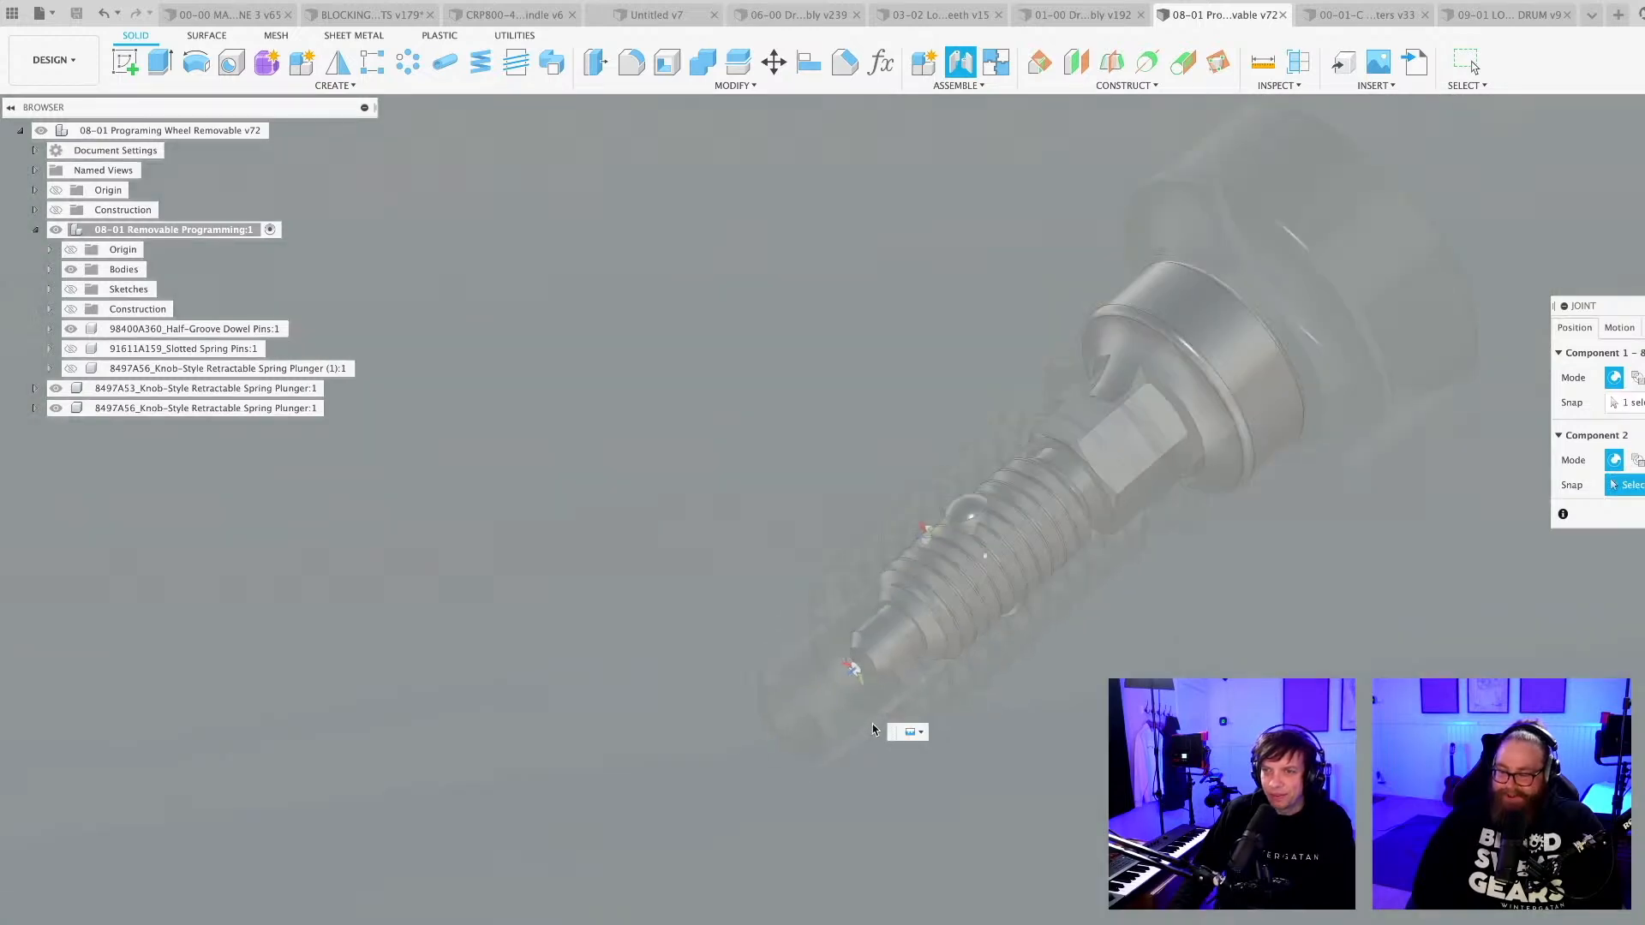
Join the plunger rigidly to a full round hole in the cylinder's end rim, with its knob facing outward.
{"action": "scroll", "coordinate": [873, 726], "scroll_direction": "down", "scroll_amount": 8}
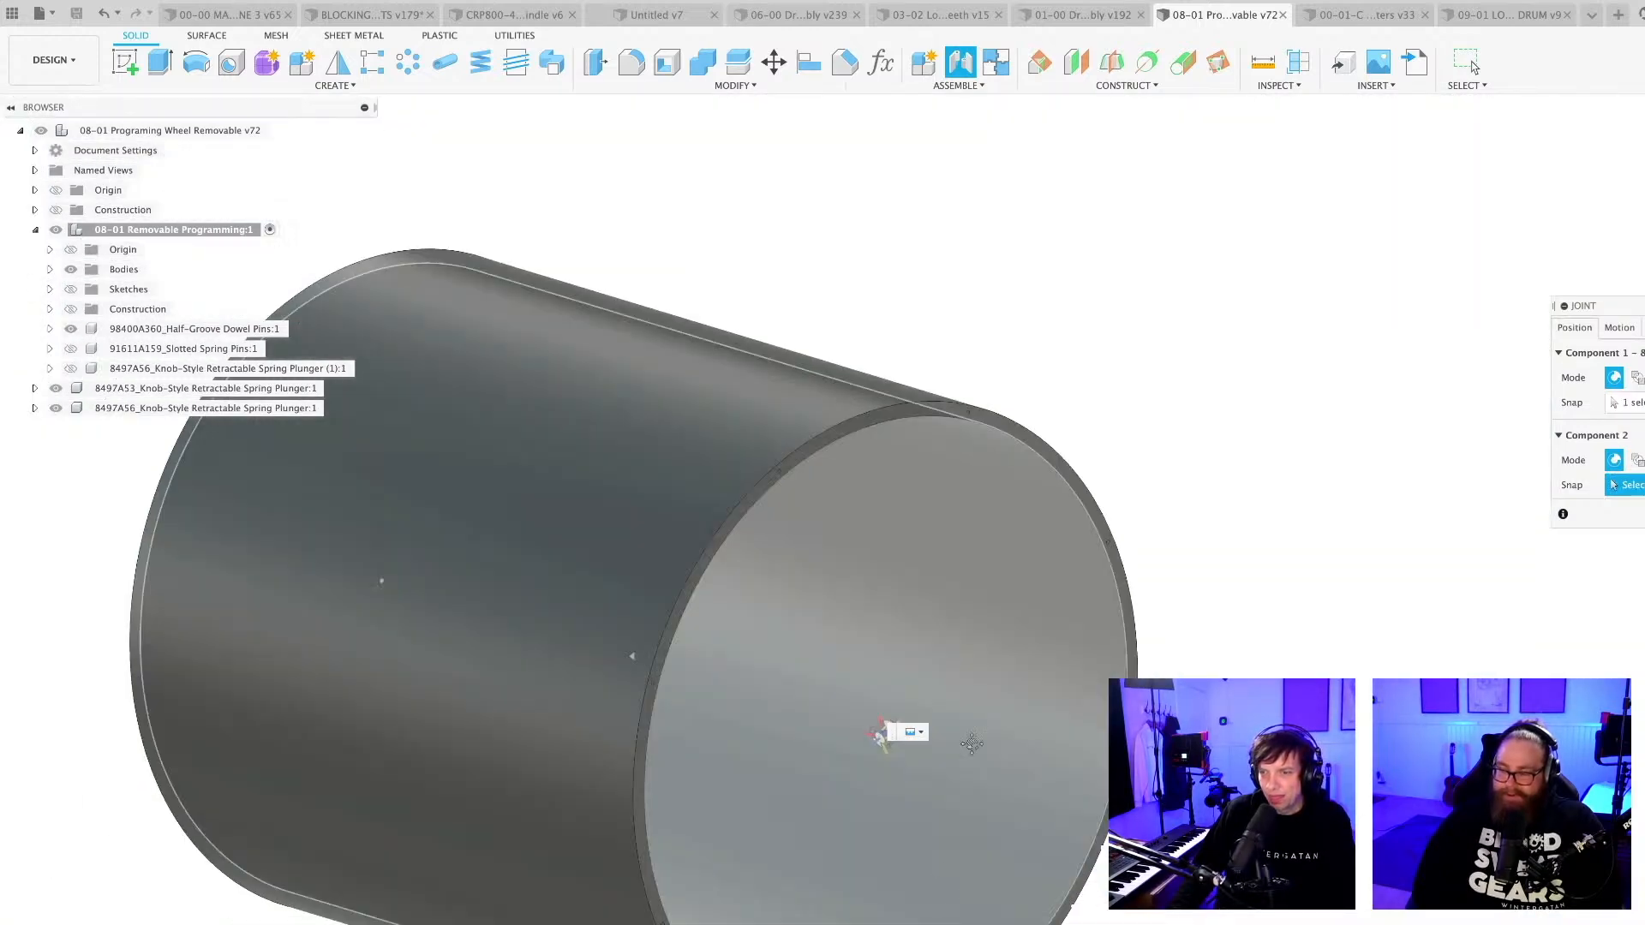
{"action": "scroll", "coordinate": [980, 855], "scroll_direction": "up", "scroll_amount": 6}
{"action": "scroll", "coordinate": [1045, 724], "scroll_direction": "up", "scroll_amount": 6}
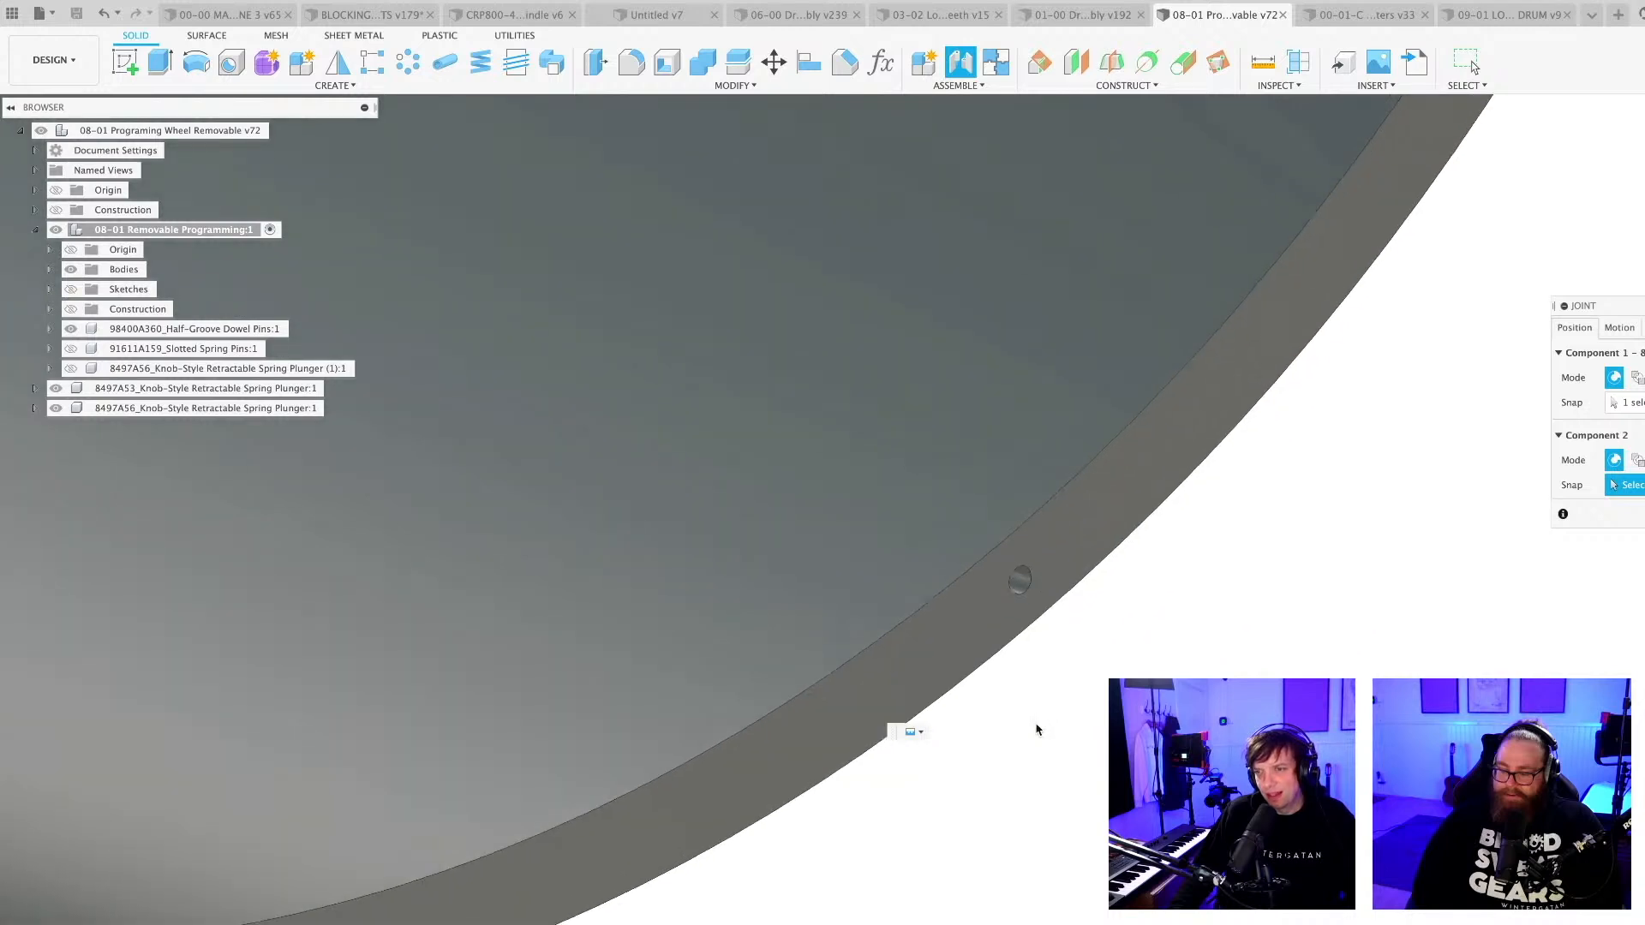
{"action": "middle_click_drag", "start_coordinate": [1079, 692], "coordinate": [947, 793]}
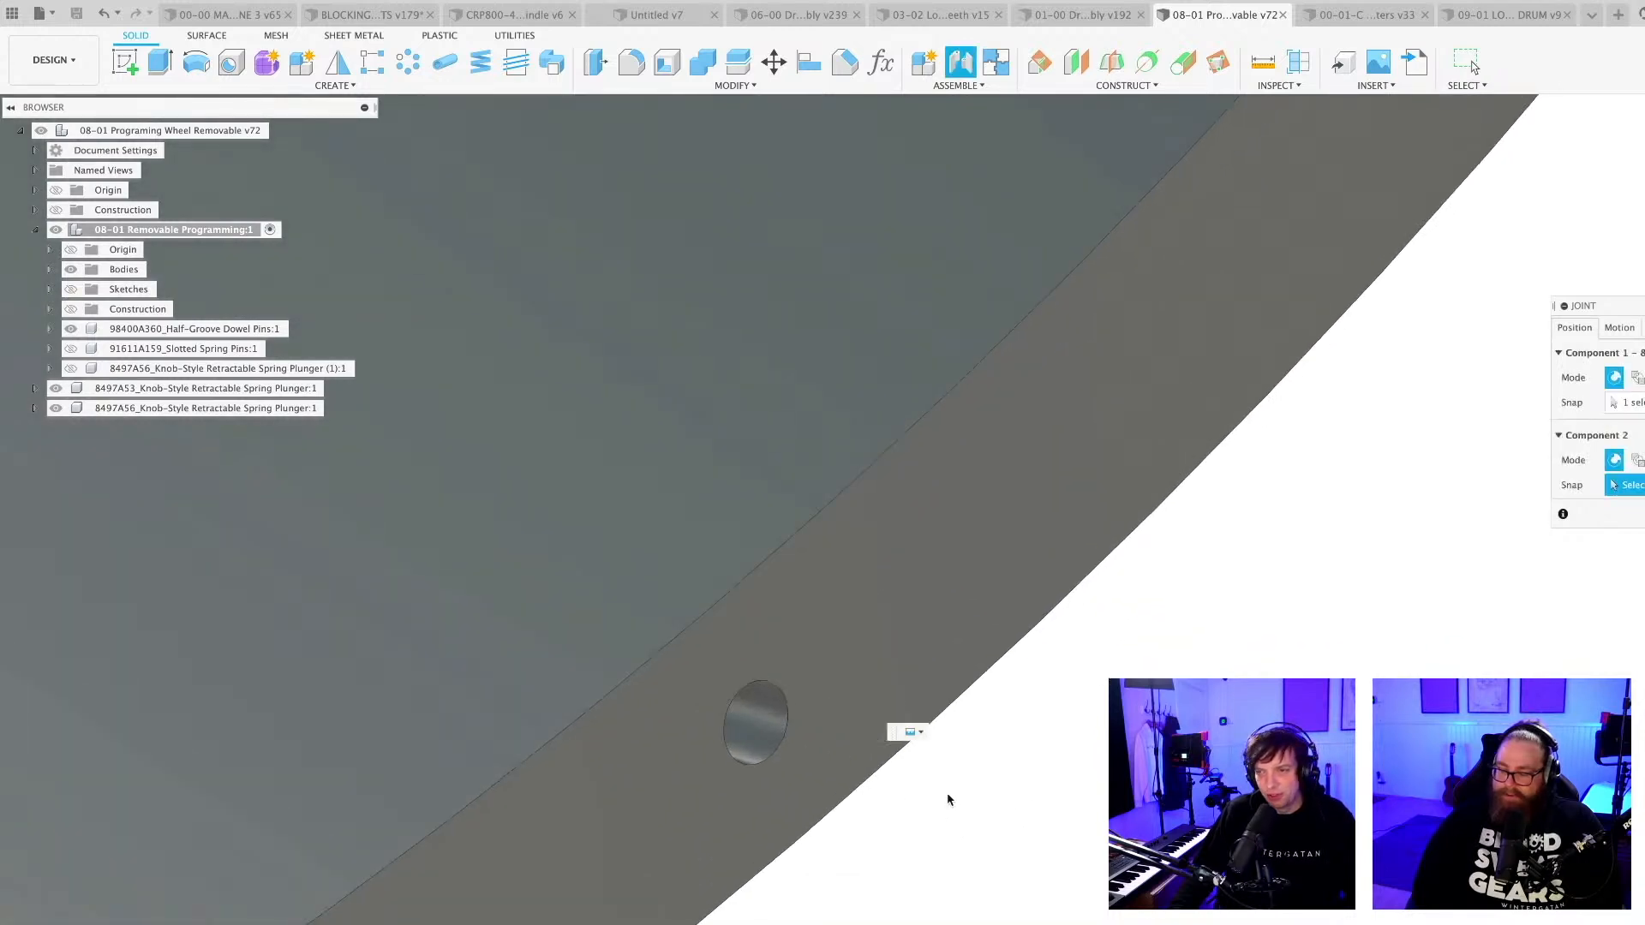
{"action": "scroll", "coordinate": [763, 771], "scroll_direction": "up", "scroll_amount": 4}
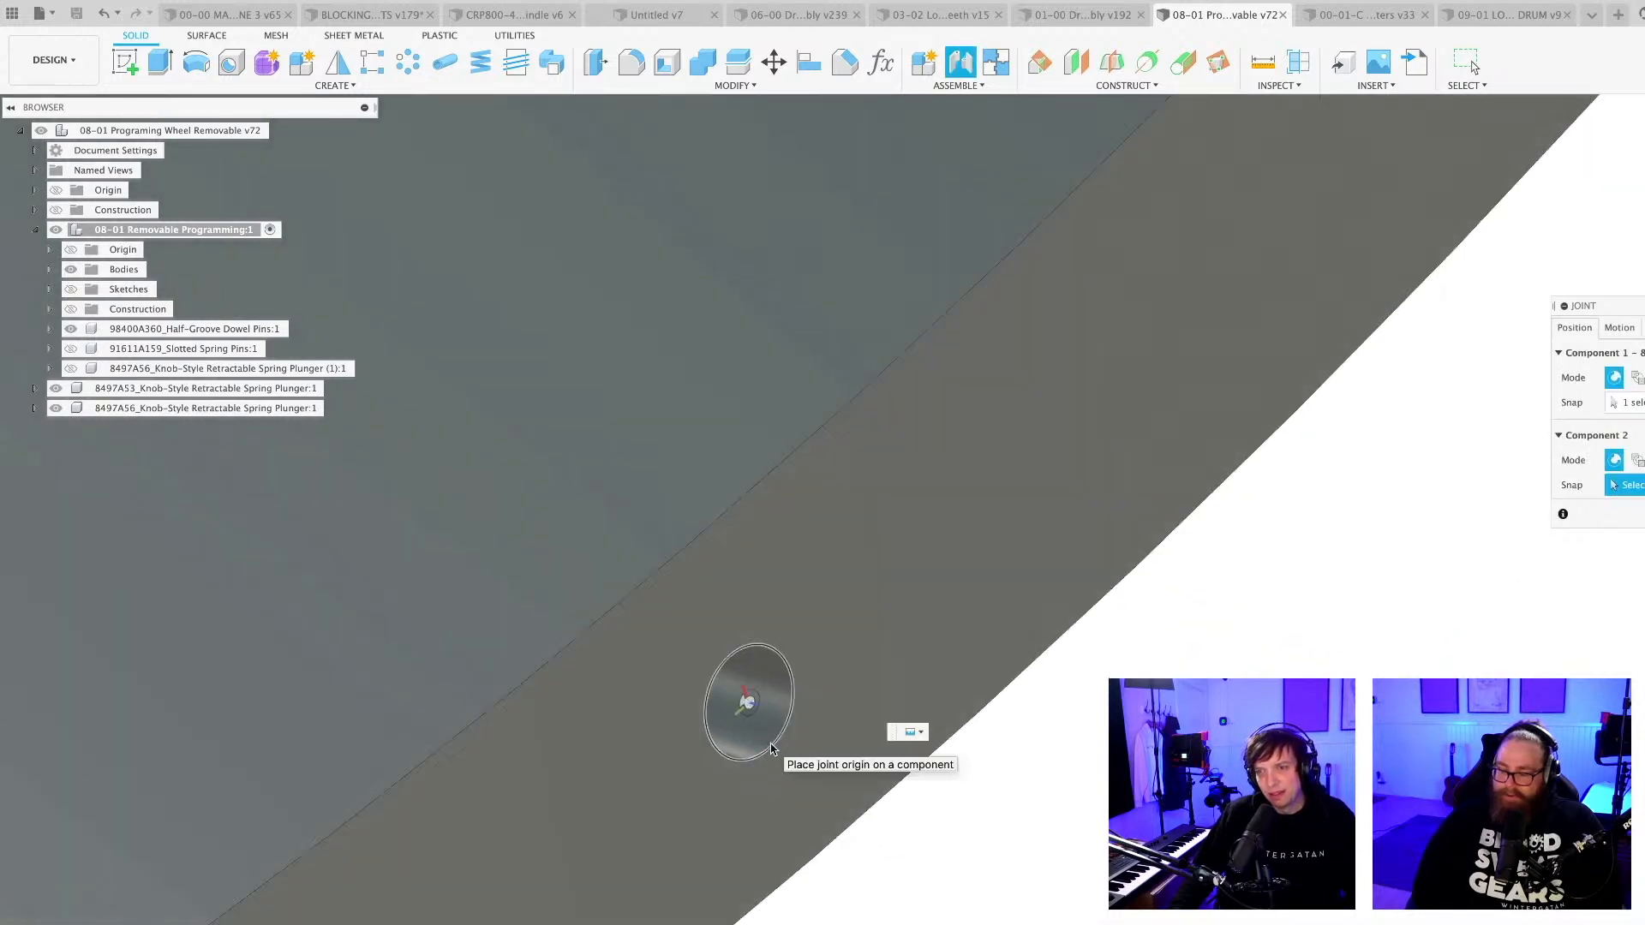
{"action": "left_click", "coordinate": [771, 748]}
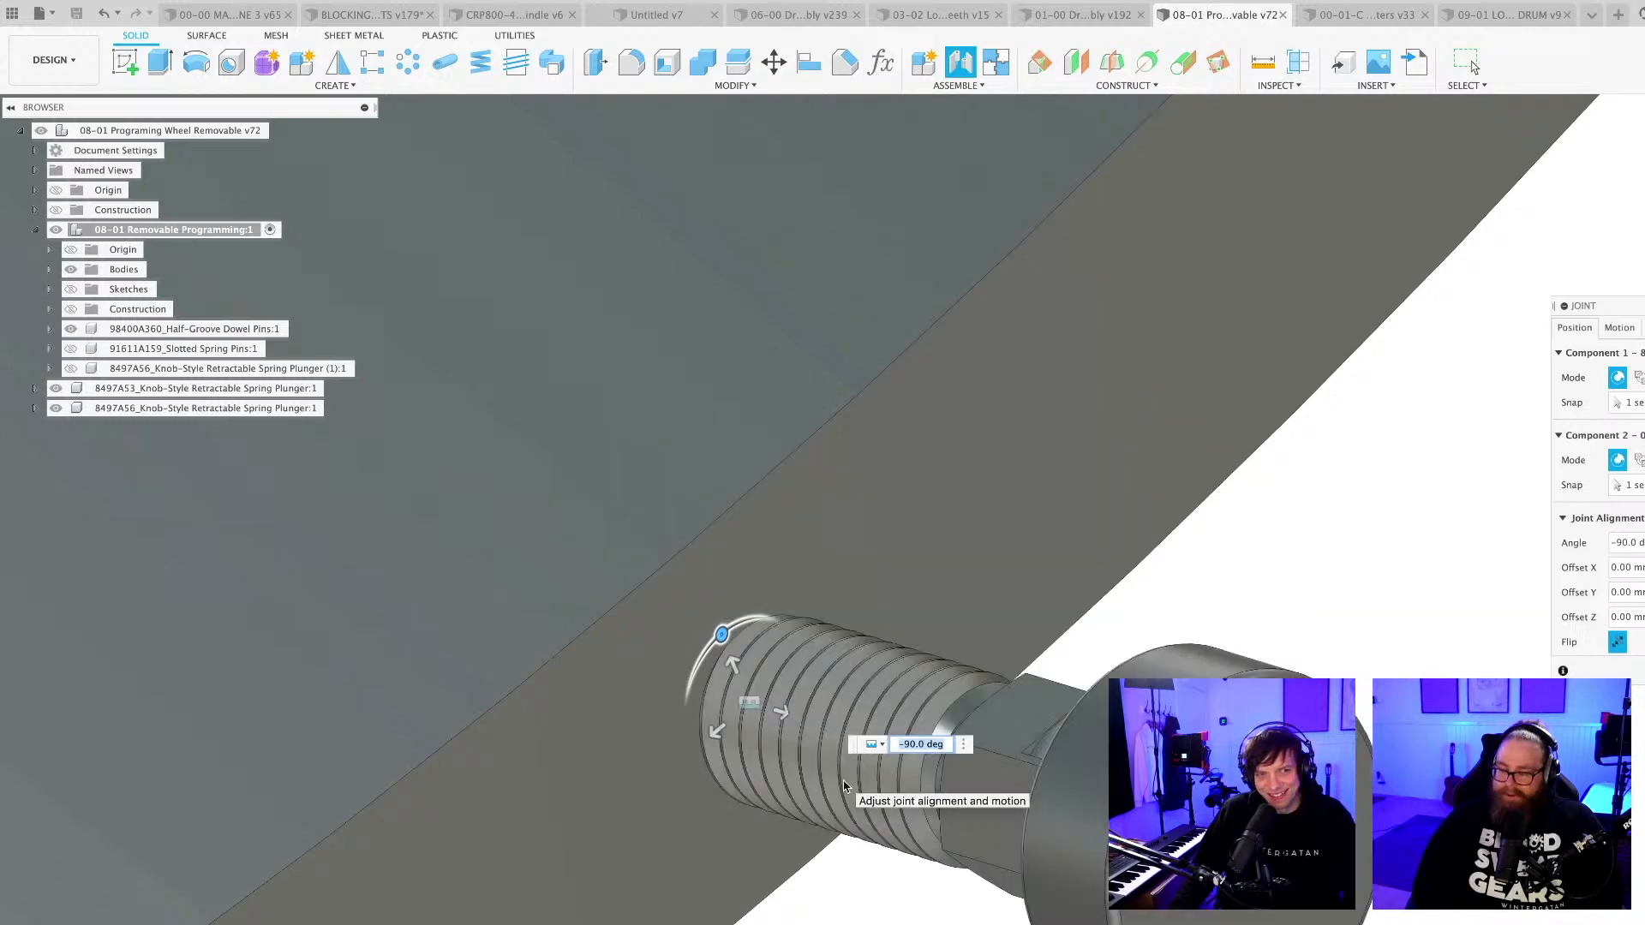
{"action": "scroll", "coordinate": [854, 770], "scroll_direction": "down", "scroll_amount": 5}
{"action": "middle_click_drag", "start_coordinate": [922, 910], "coordinate": [953, 897], "text": "shift"}
{"action": "middle_click_drag", "start_coordinate": [948, 898], "coordinate": [958, 681]}
{"action": "scroll", "coordinate": [980, 748], "scroll_direction": "up", "scroll_amount": 3}
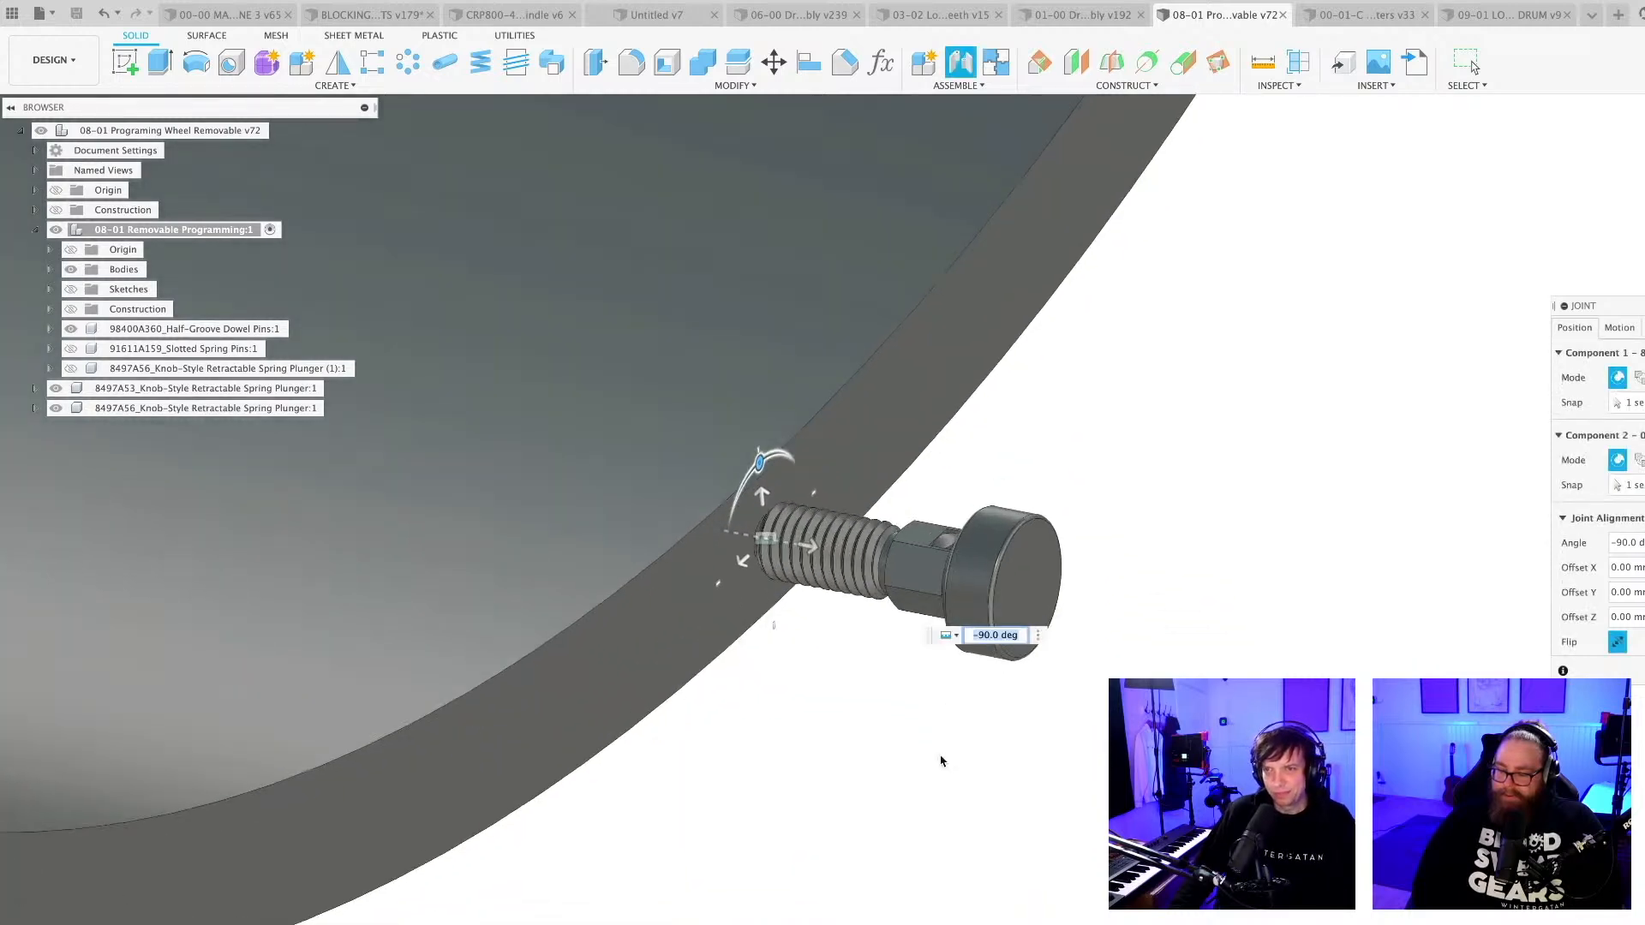
{"action": "middle_click_drag", "start_coordinate": [882, 713], "coordinate": [908, 792], "text": "shift"}
{"action": "key", "text": "Return"}
Create a full circular pattern of 8 instances of the joined 8497A56 plunger component around the cylinder's axis.
{"action": "scroll", "coordinate": [903, 721], "scroll_direction": "down", "scroll_amount": 3}
{"action": "left_click", "coordinate": [214, 448]}
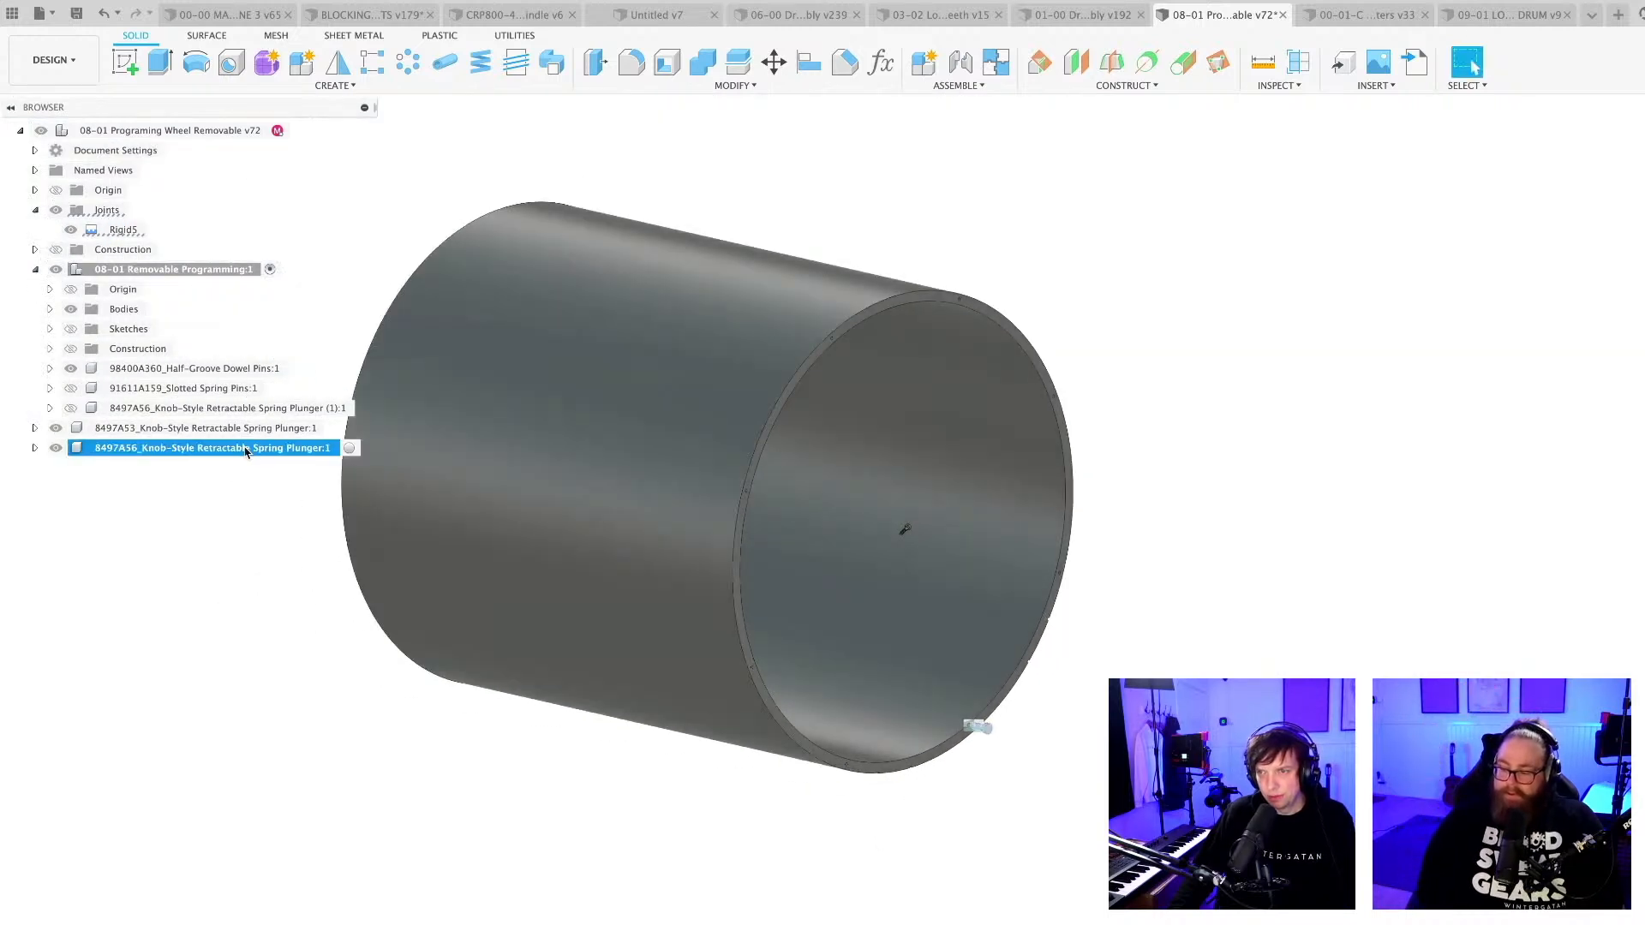
{"action": "left_click", "coordinate": [409, 62]}
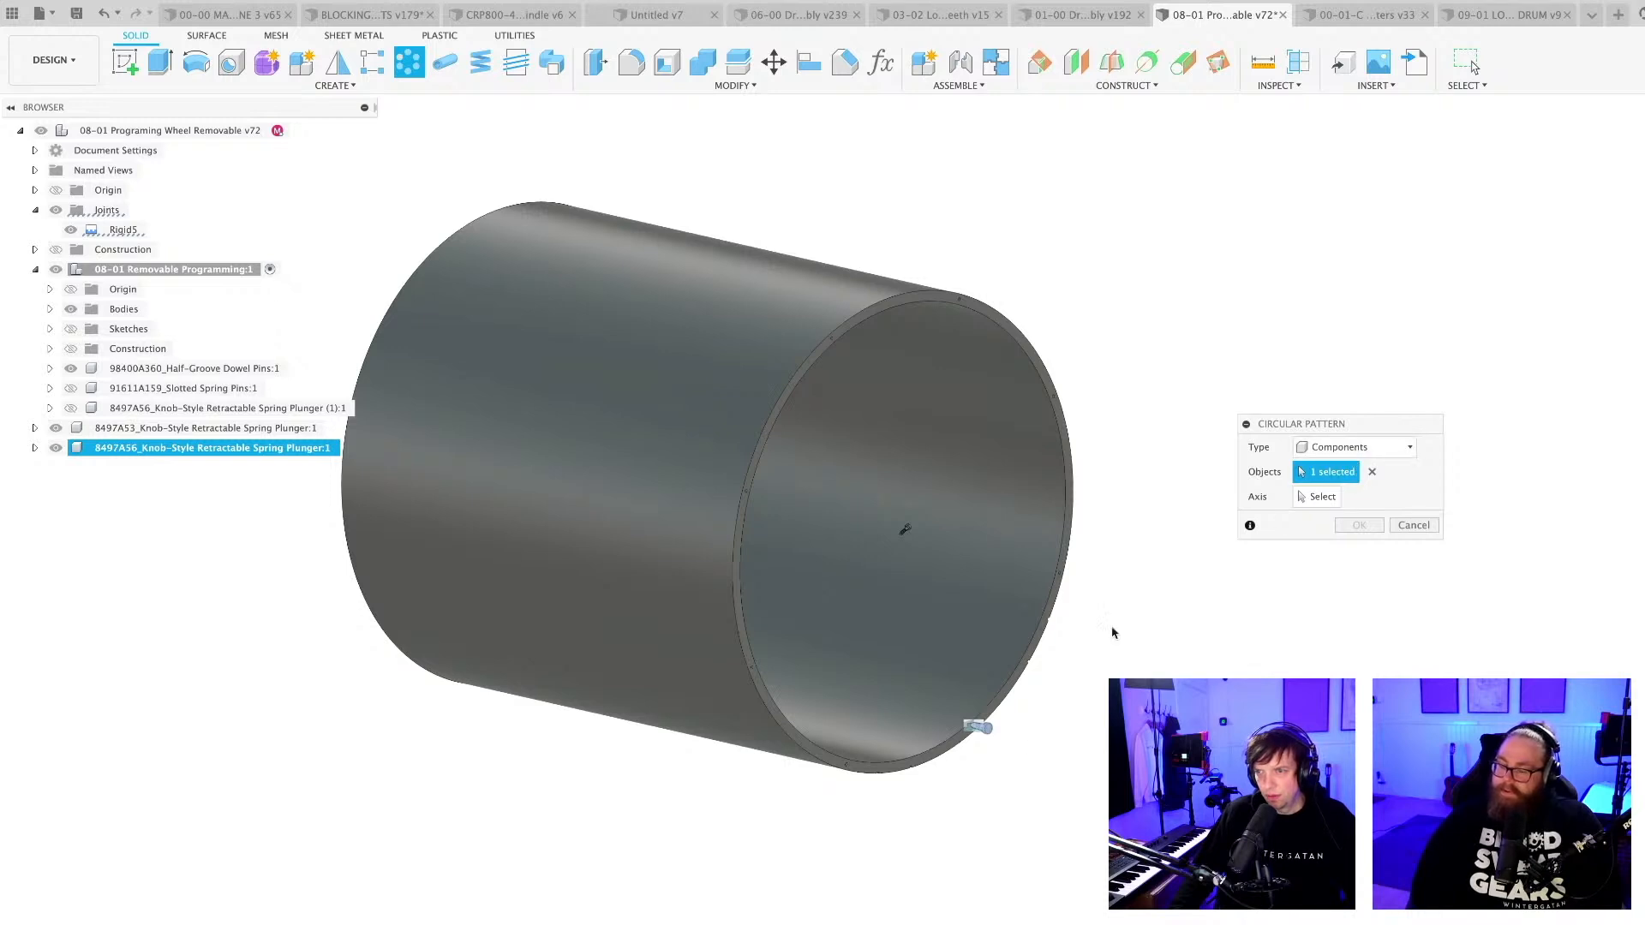
{"action": "left_click", "coordinate": [1319, 497]}
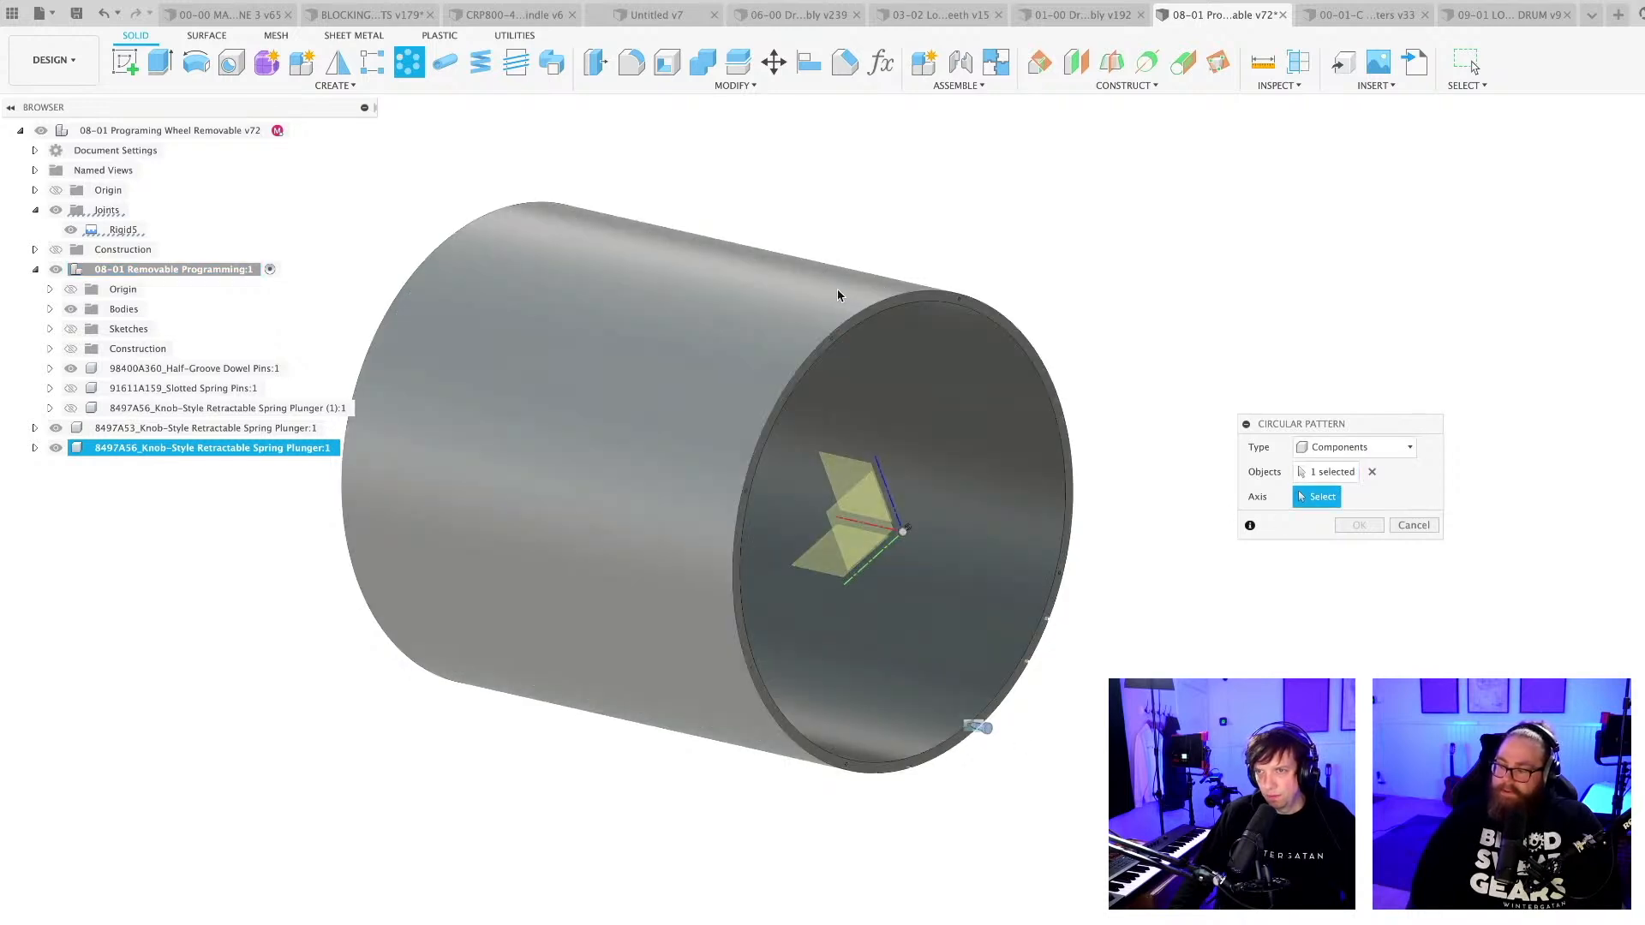
{"action": "left_click", "coordinate": [855, 308]}
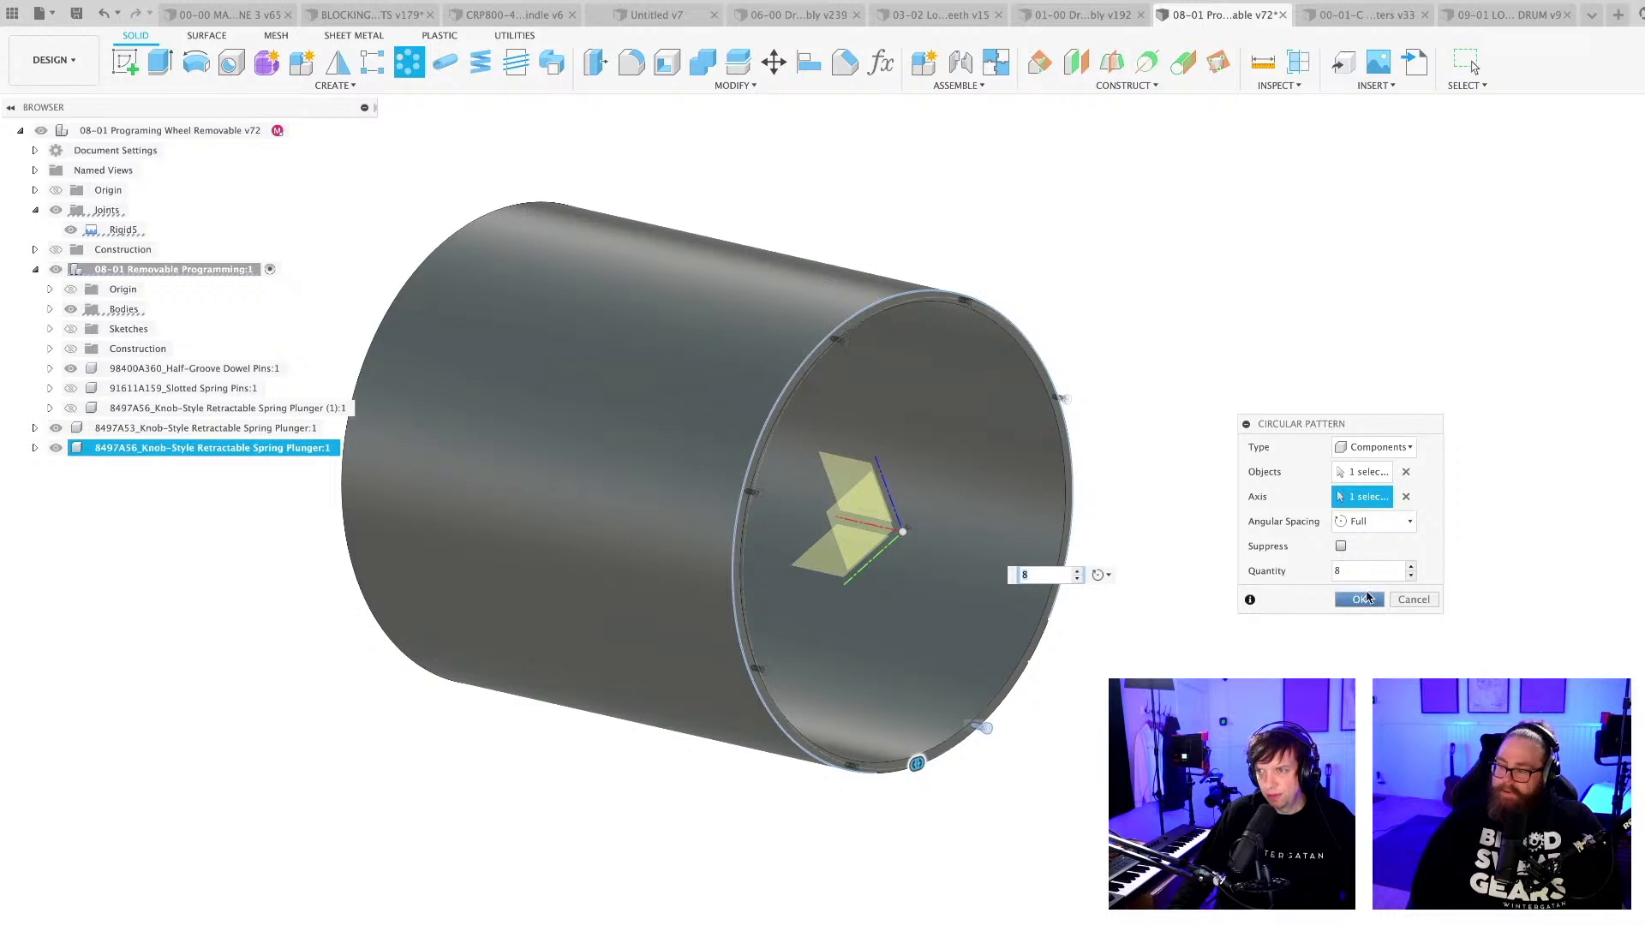
{"action": "left_click", "coordinate": [1362, 599]}
{"action": "mouse_move", "coordinate": [993, 861]}
{"action": "middle_mouse_down", "text": "shift"}
{"action": "mouse_move", "coordinate": [908, 840]}
{"action": "mouse_move", "coordinate": [975, 842]}
{"action": "middle_mouse_up", "text": "shift"}
{"action": "scroll", "coordinate": [974, 843], "scroll_direction": "up", "scroll_amount": 3}
{"action": "scroll", "coordinate": [1028, 840], "scroll_direction": "down", "scroll_amount": 5}
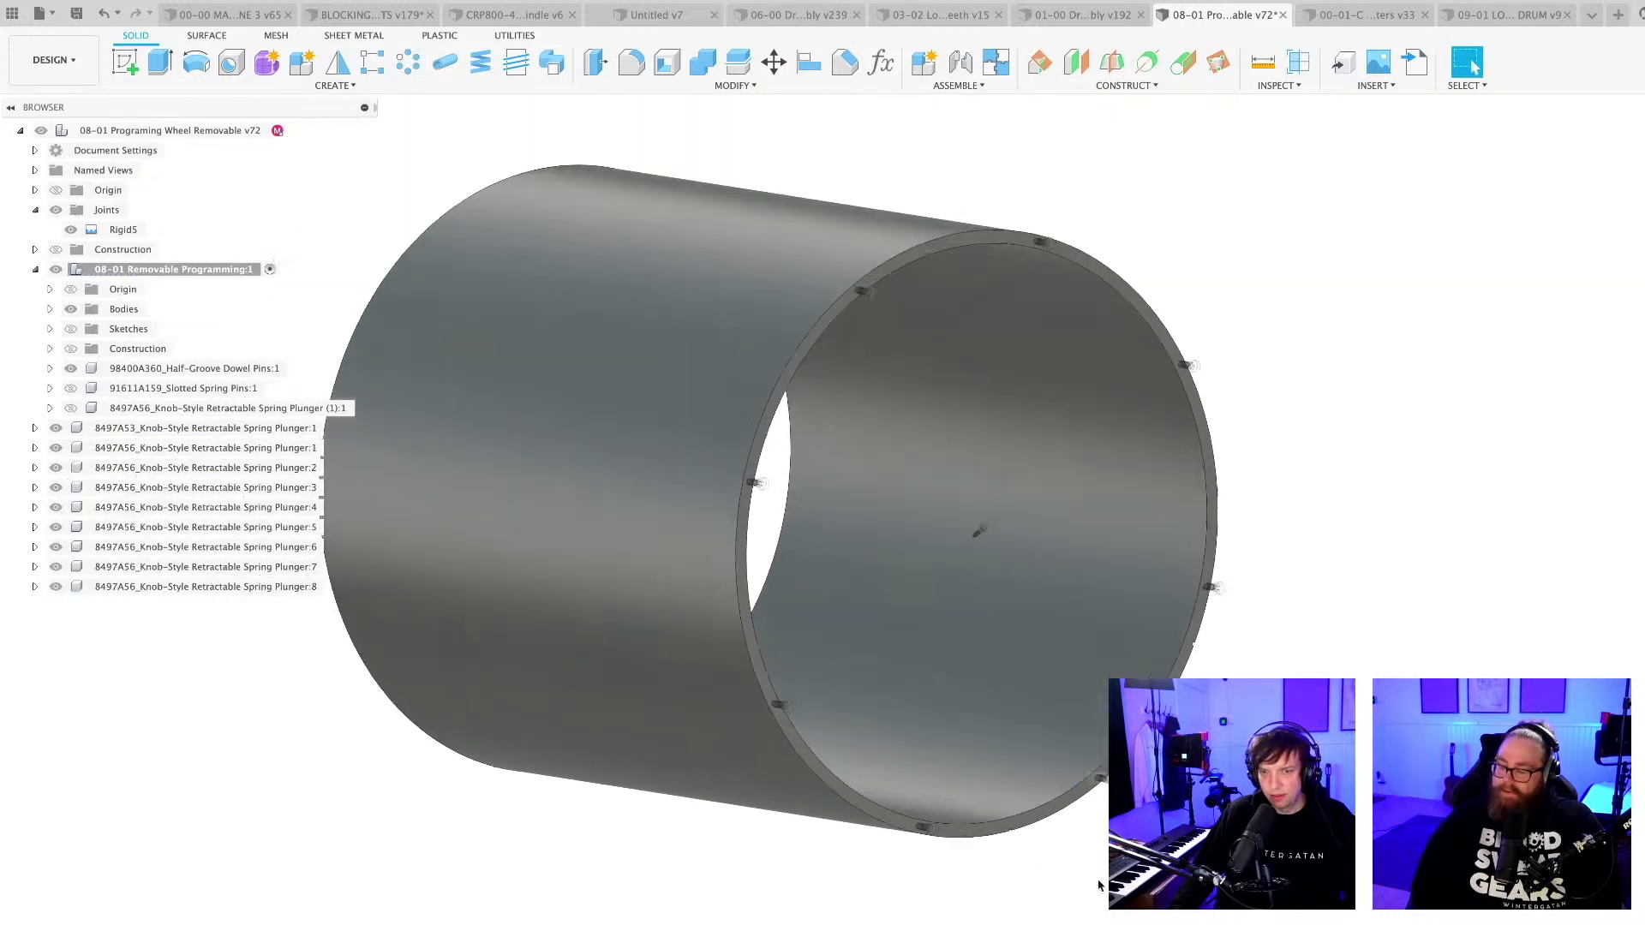
Save the design, and set up a component mirror with the eight 8497A56 spring plungers as its objects, excluding the 8497A53 plunger.
{"action": "key", "text": "super+s"}
{"action": "key", "text": "Return"}
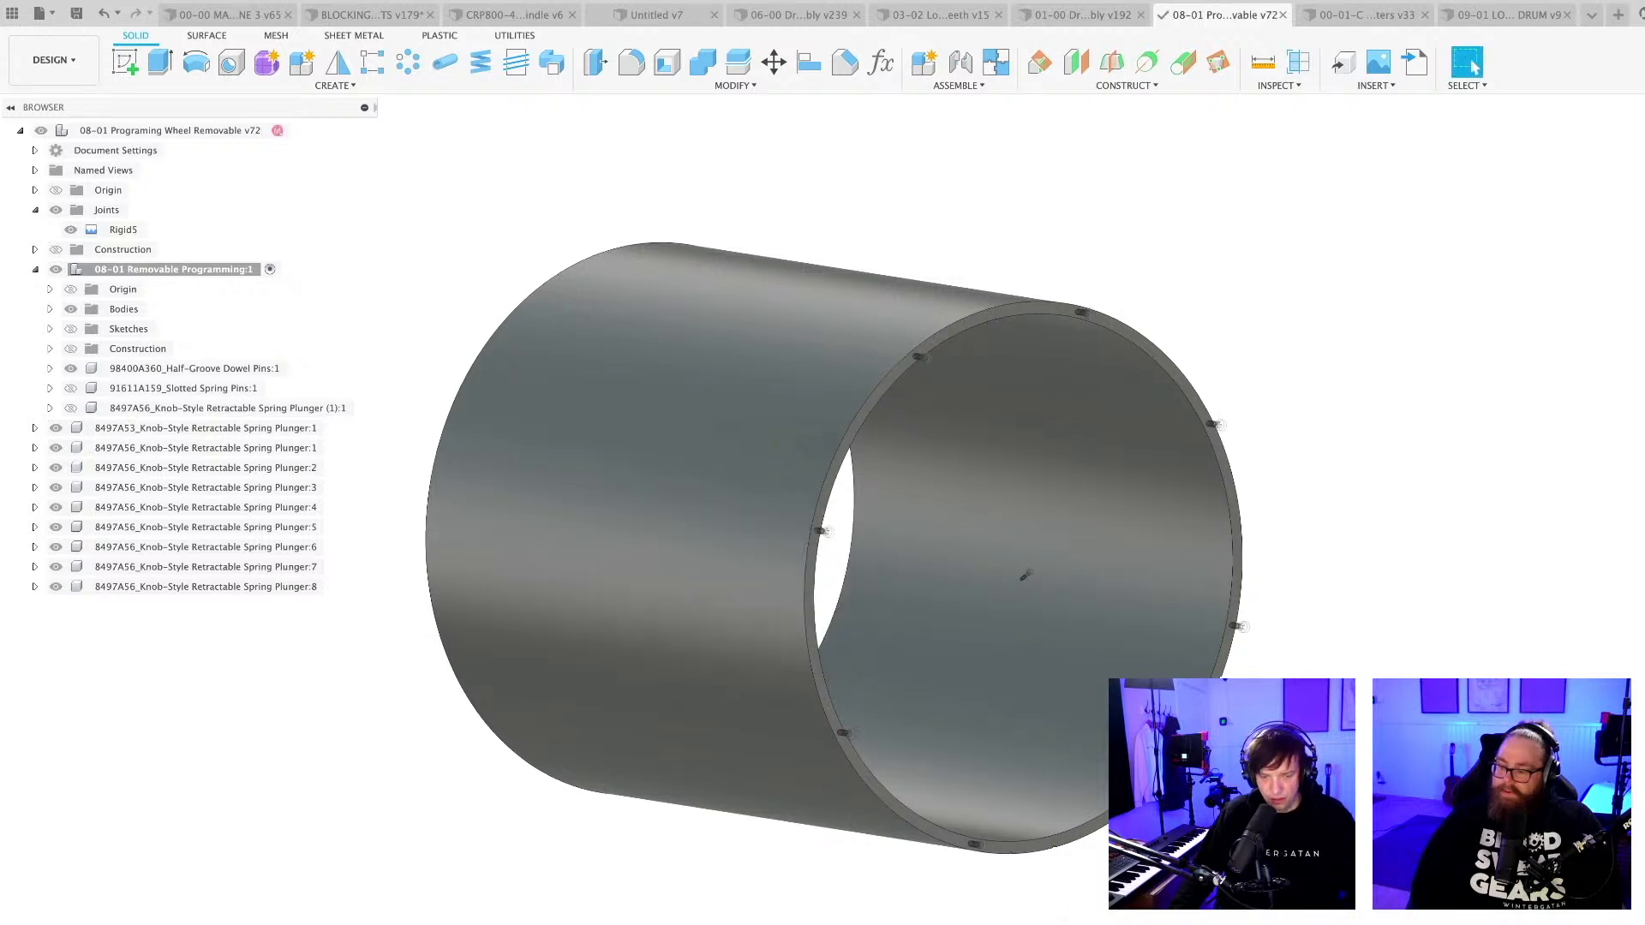
{"action": "key", "text": "shift+m"}
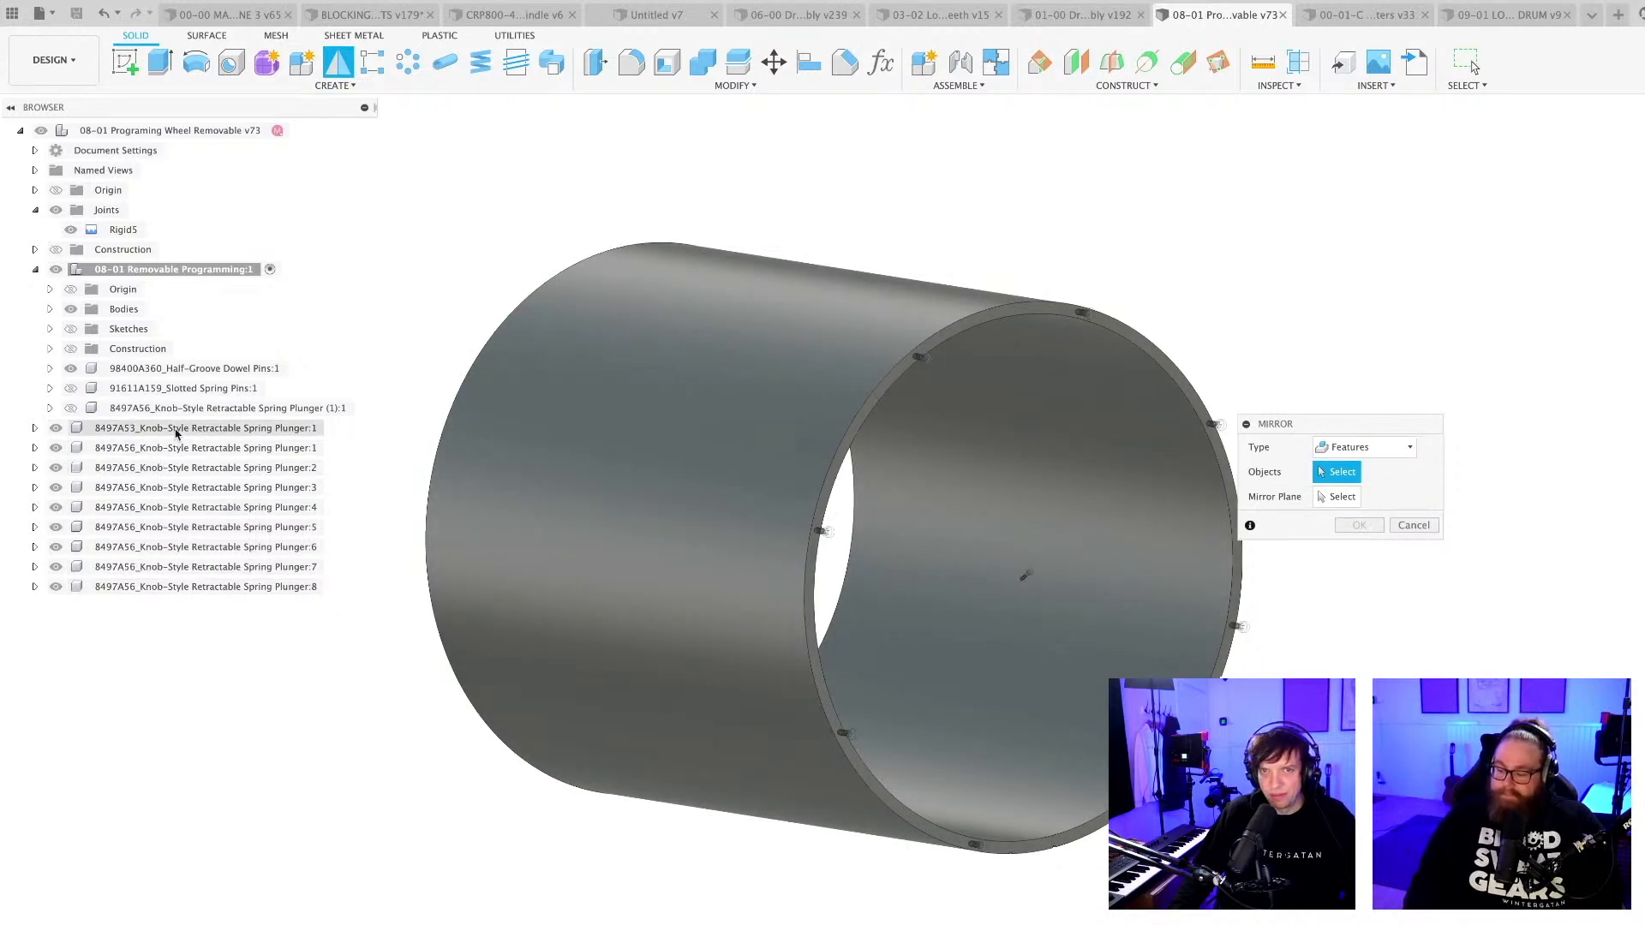
{"action": "left_click_drag", "start_coordinate": [1398, 424], "coordinate": [1466, 412]}
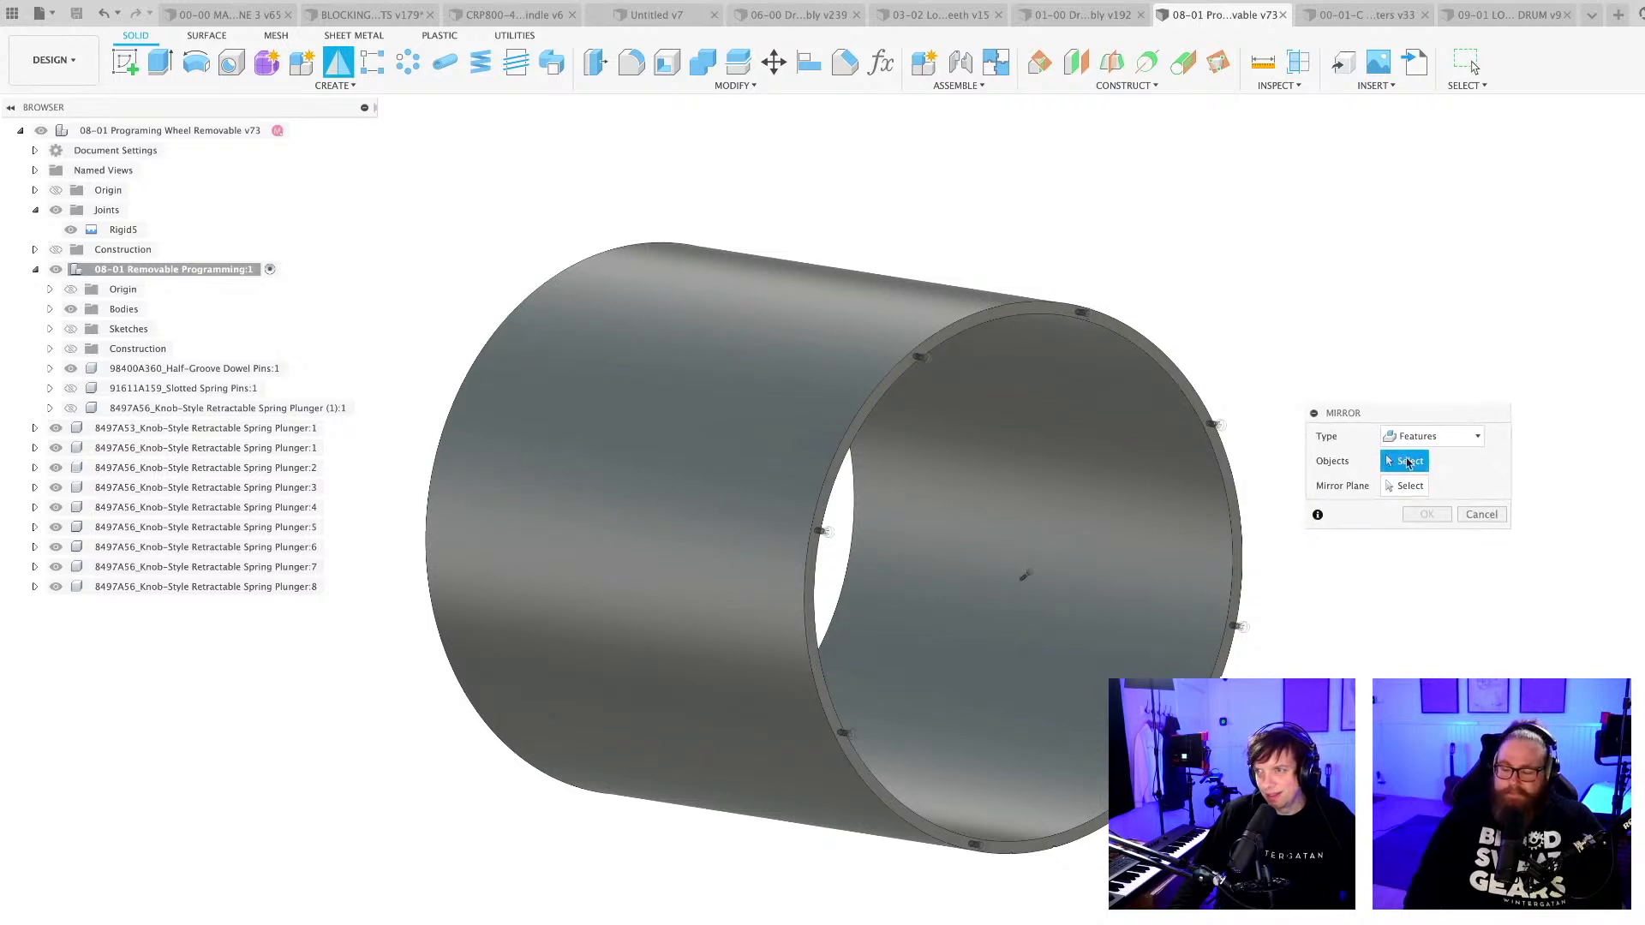
{"action": "left_click", "coordinate": [1430, 436]}
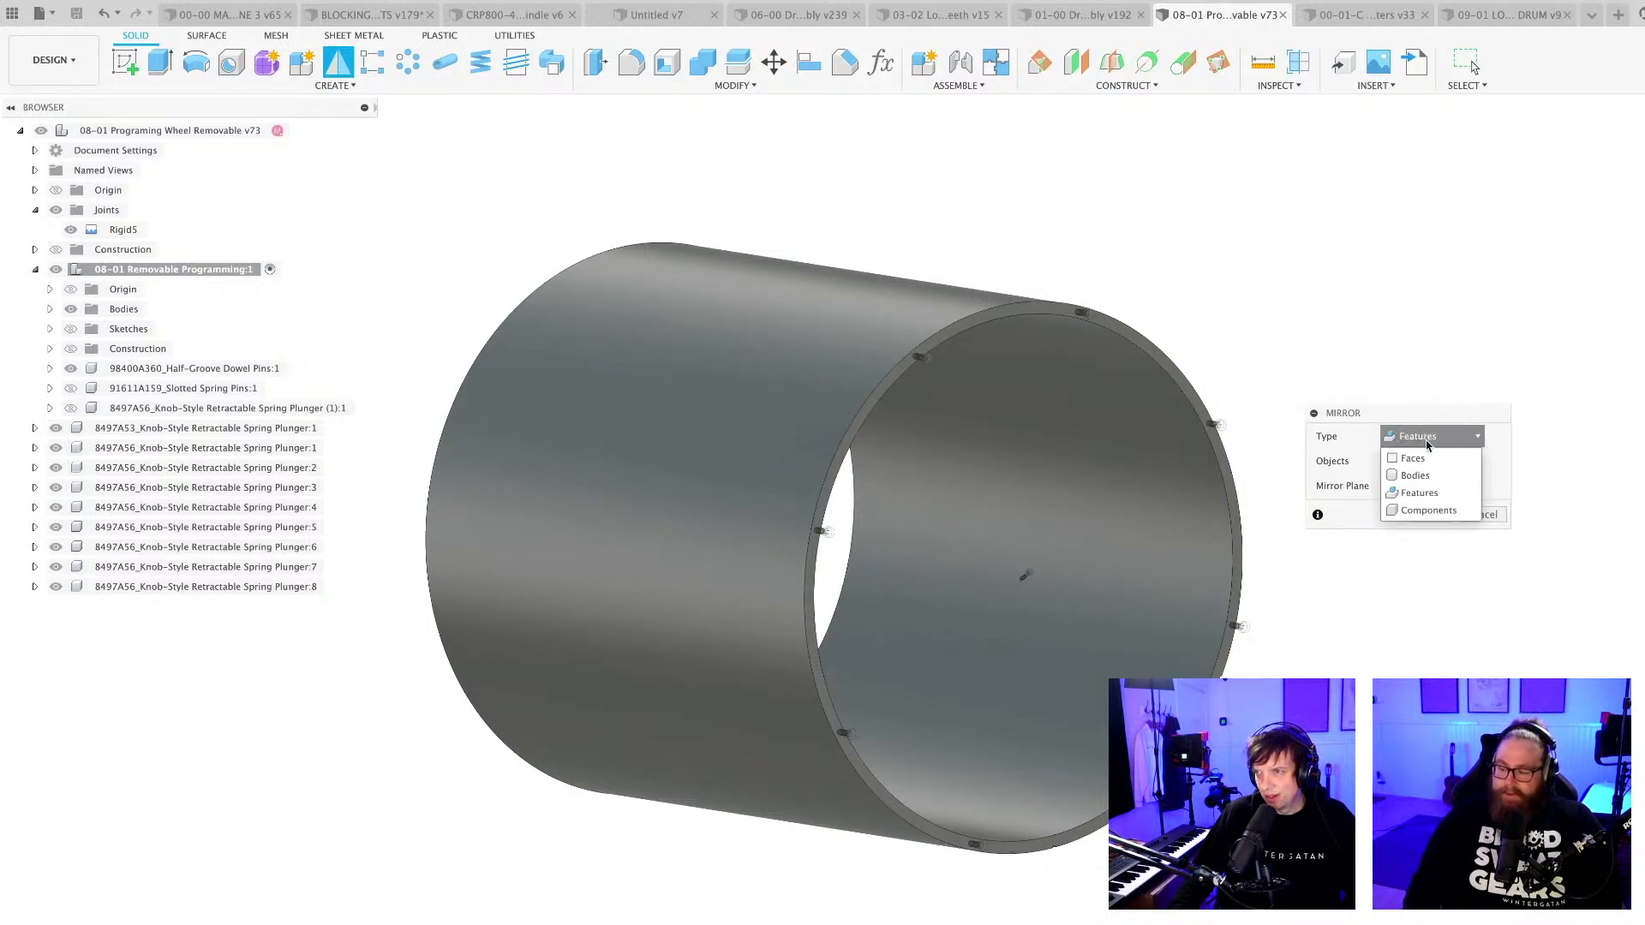
{"action": "left_click", "coordinate": [1426, 509]}
{"action": "left_click", "coordinate": [217, 591]}
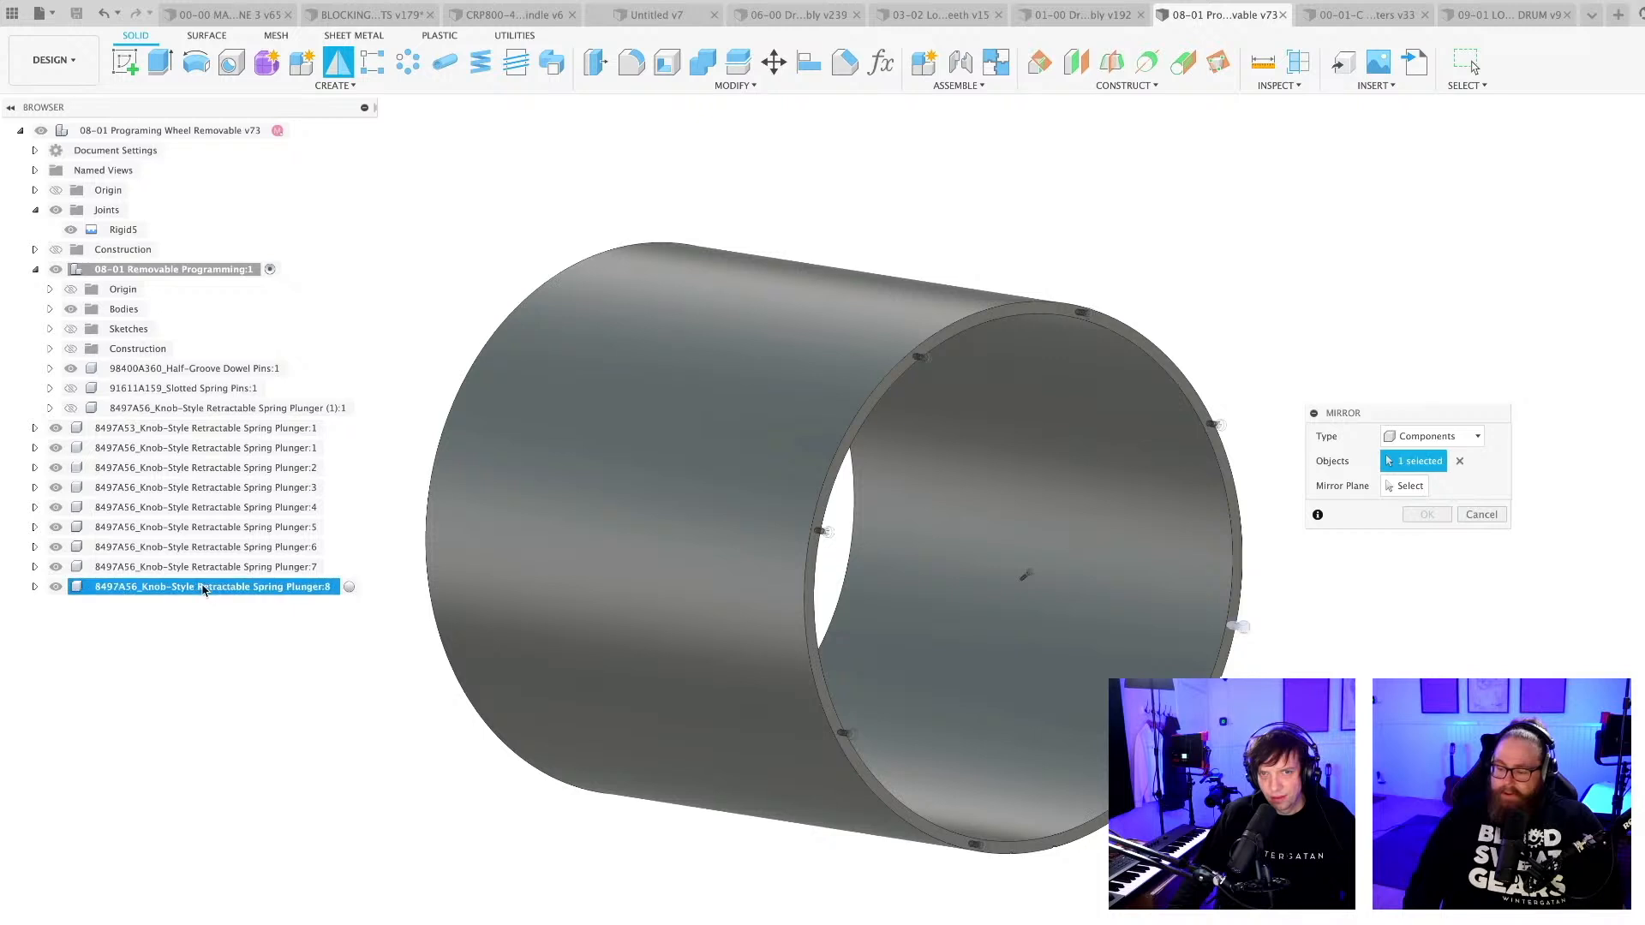
{"action": "left_click", "coordinate": [177, 428], "text": "shift"}
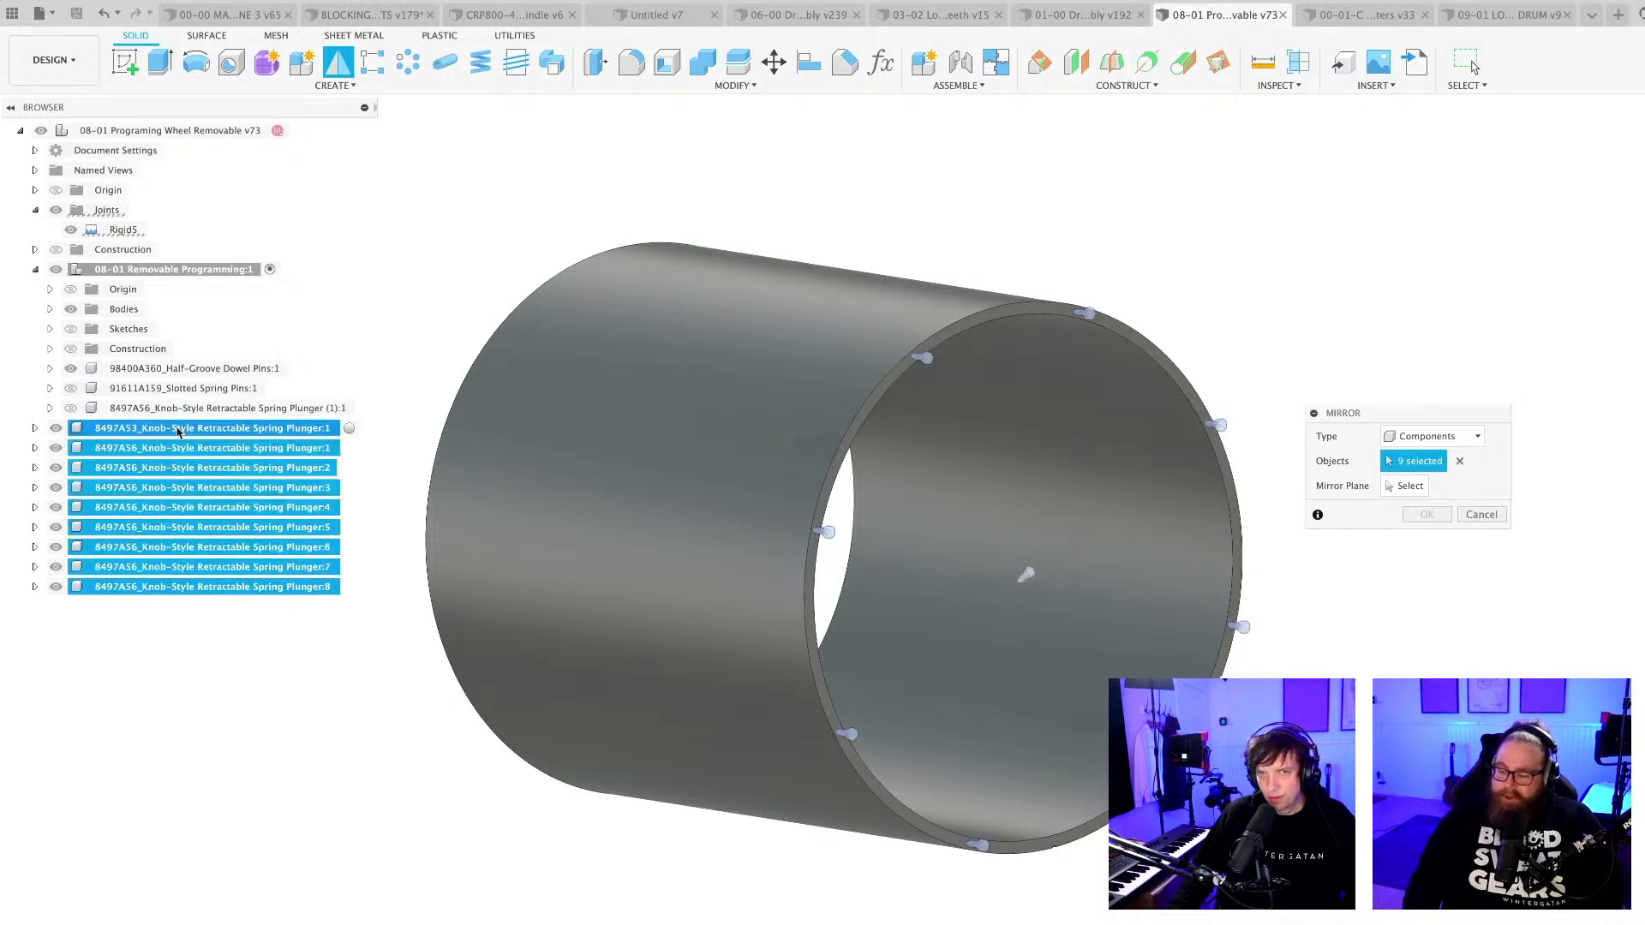
{"action": "left_click", "coordinate": [177, 428]}
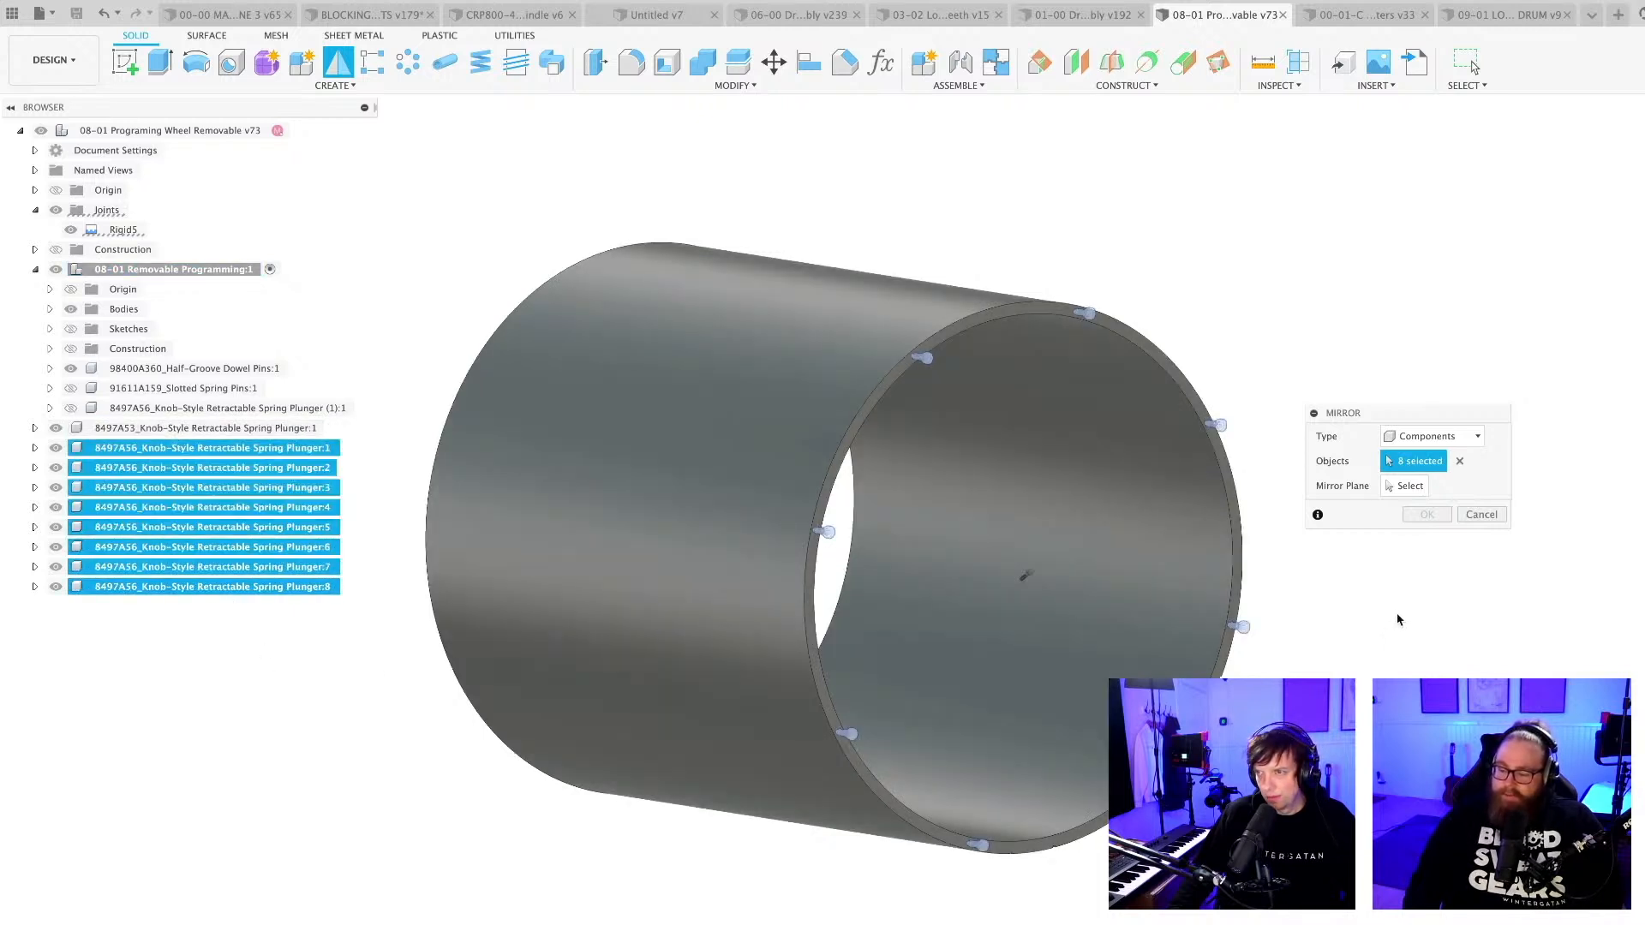
Mirror the eight selected plungers to the cylinder's opposite rim, using the large construction plane across its middle as the mirror plane.
{"action": "left_click", "coordinate": [1405, 485]}
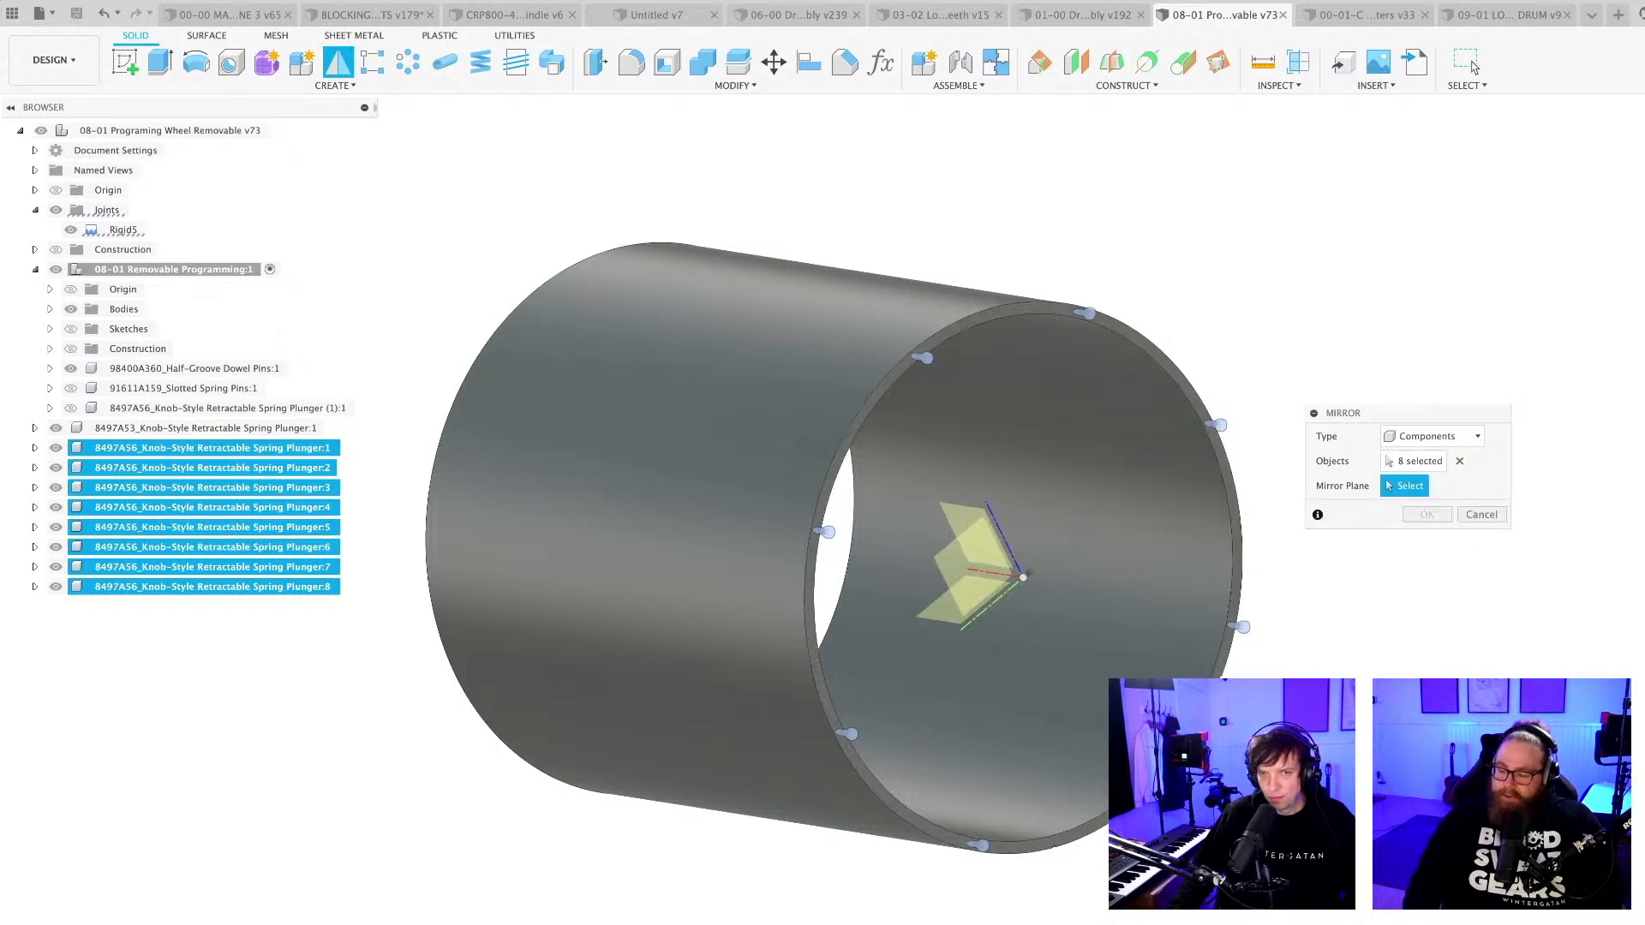
{"action": "left_click", "coordinate": [71, 350]}
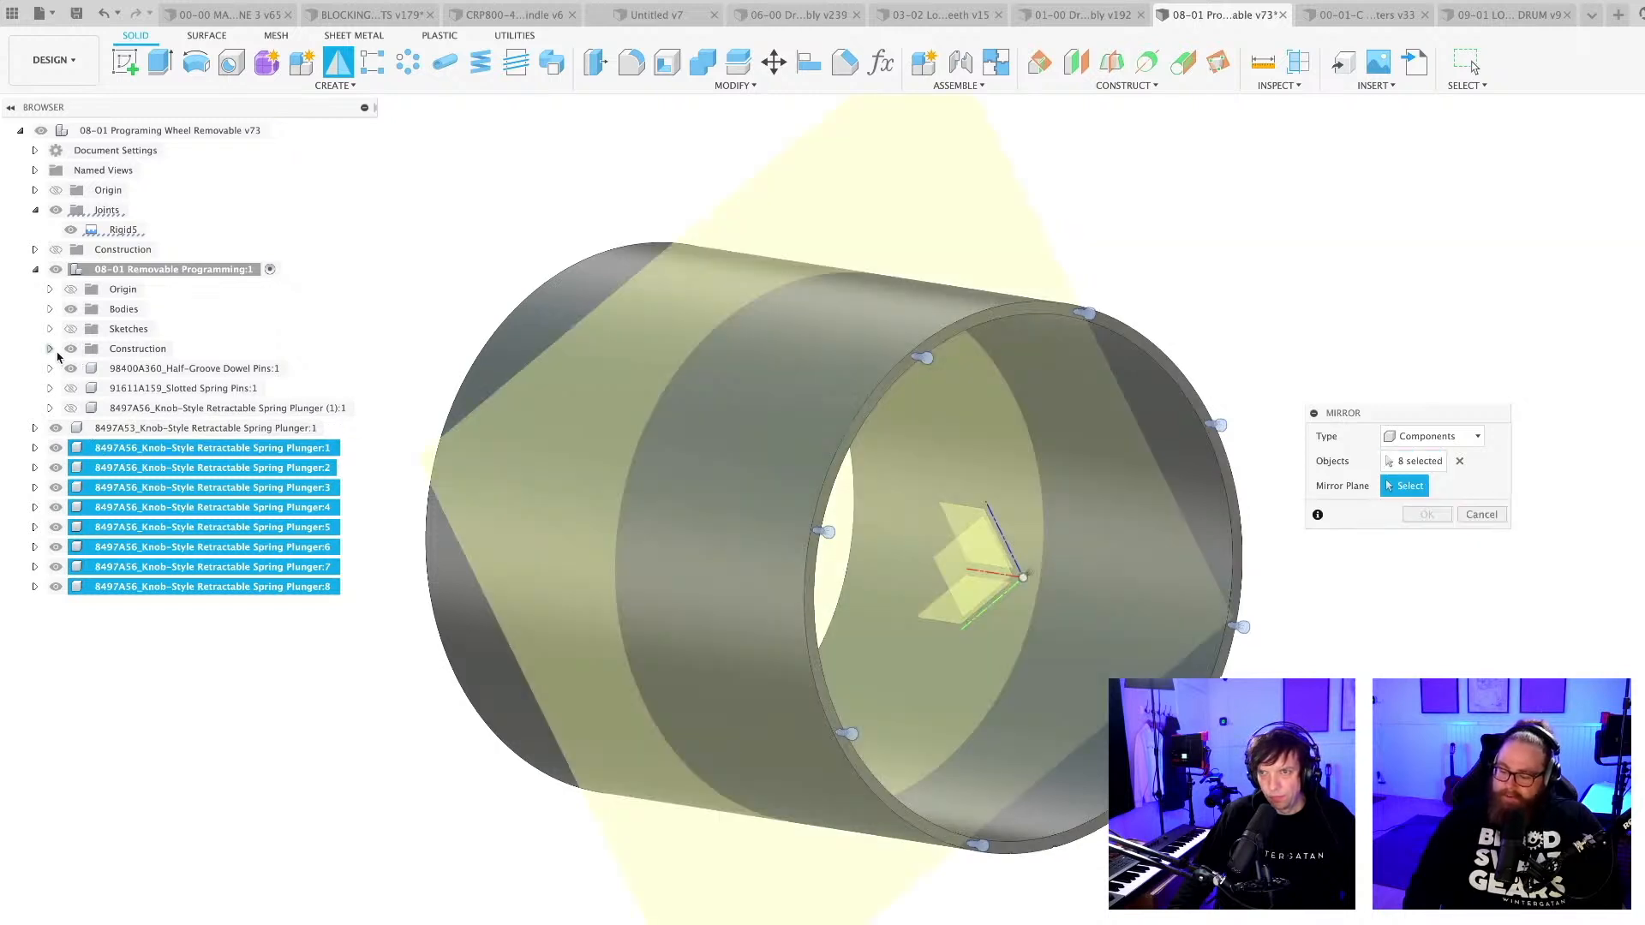
{"action": "scroll", "coordinate": [597, 643], "scroll_direction": "down", "scroll_amount": 3}
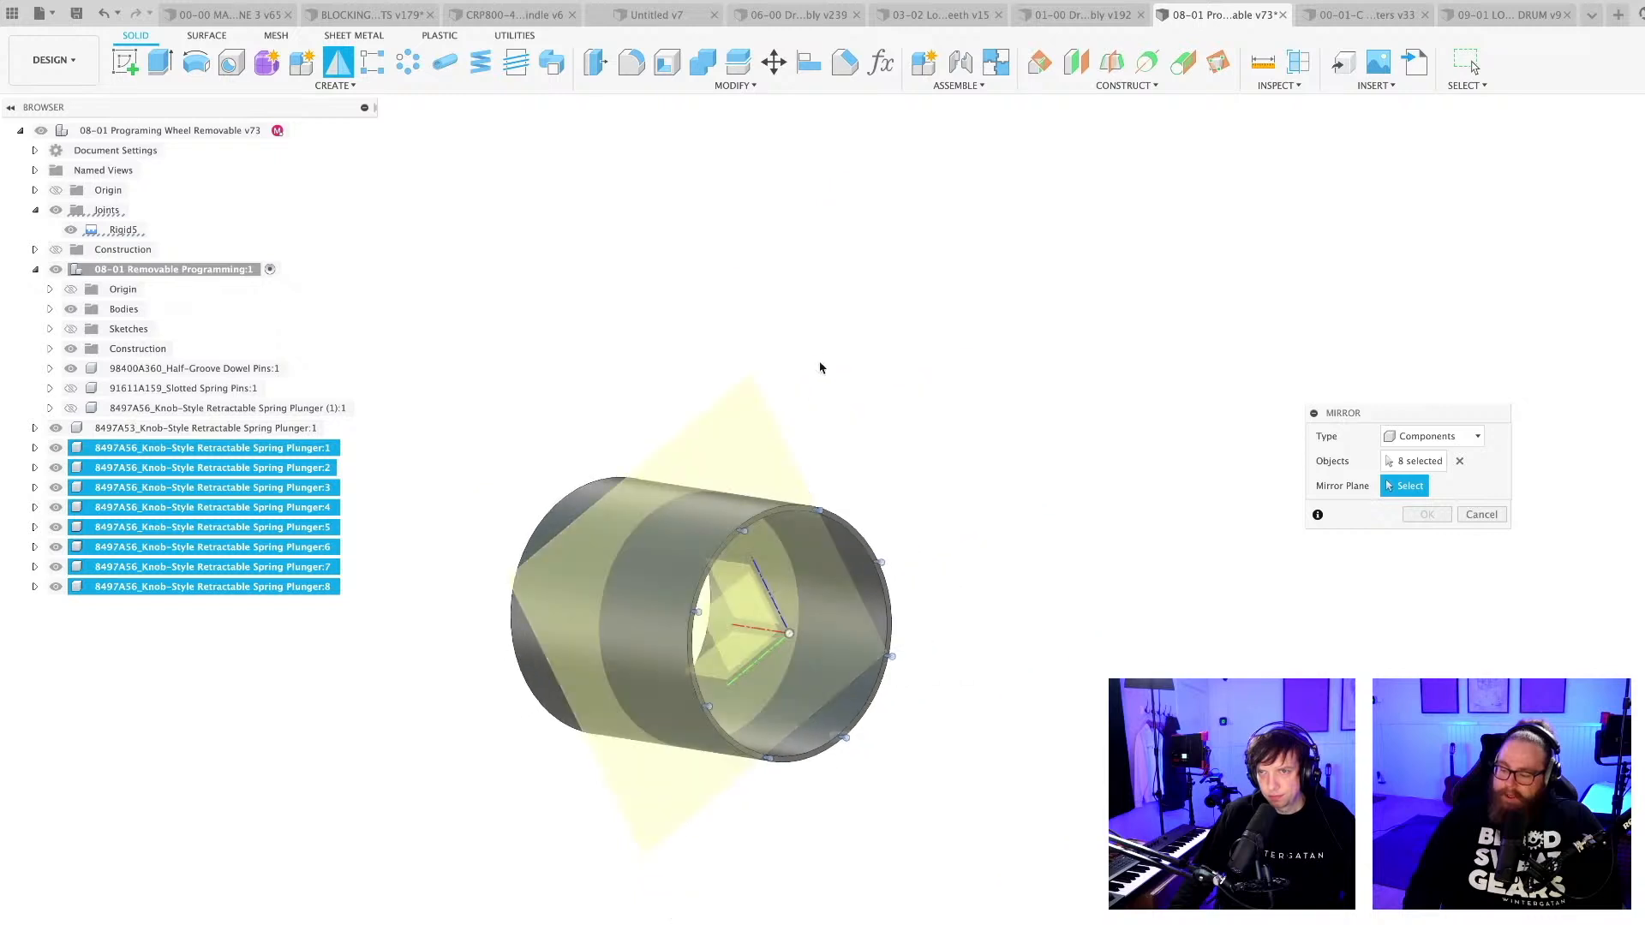
{"action": "left_click", "coordinate": [757, 446]}
{"action": "middle_click_drag", "start_coordinate": [929, 403], "coordinate": [1040, 468], "text": "shift"}
{"action": "left_click", "coordinate": [1427, 514]}
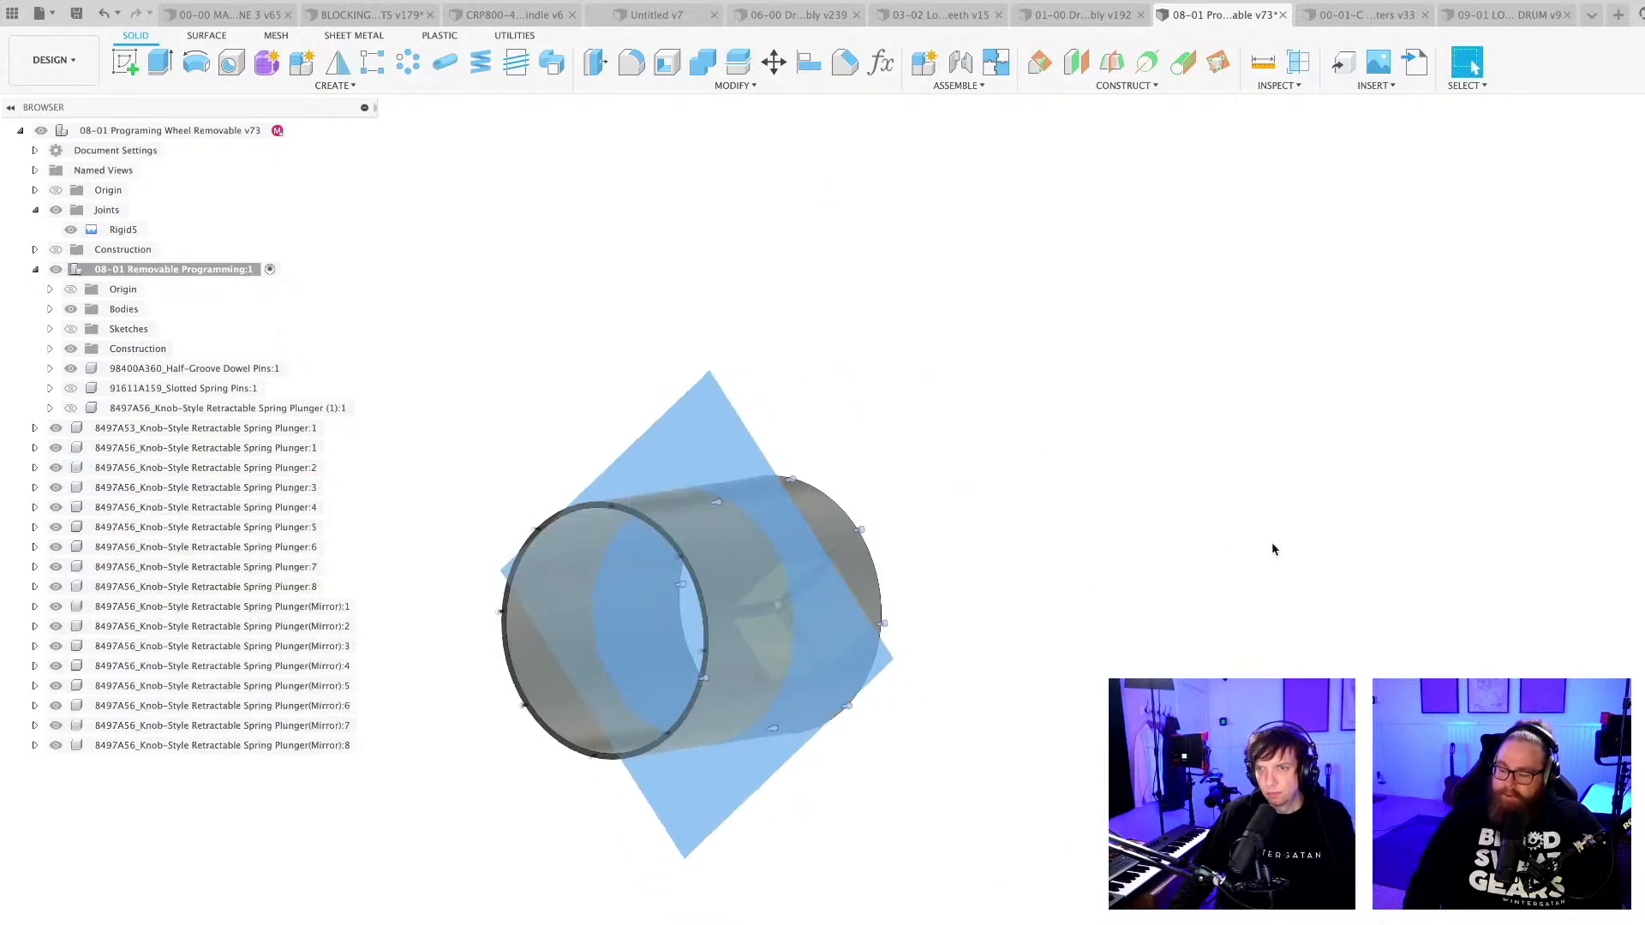
Hide the construction geometry of the 08-01 Removable Programming component and save the design.
{"action": "scroll", "coordinate": [657, 666], "scroll_direction": "up", "scroll_amount": 3}
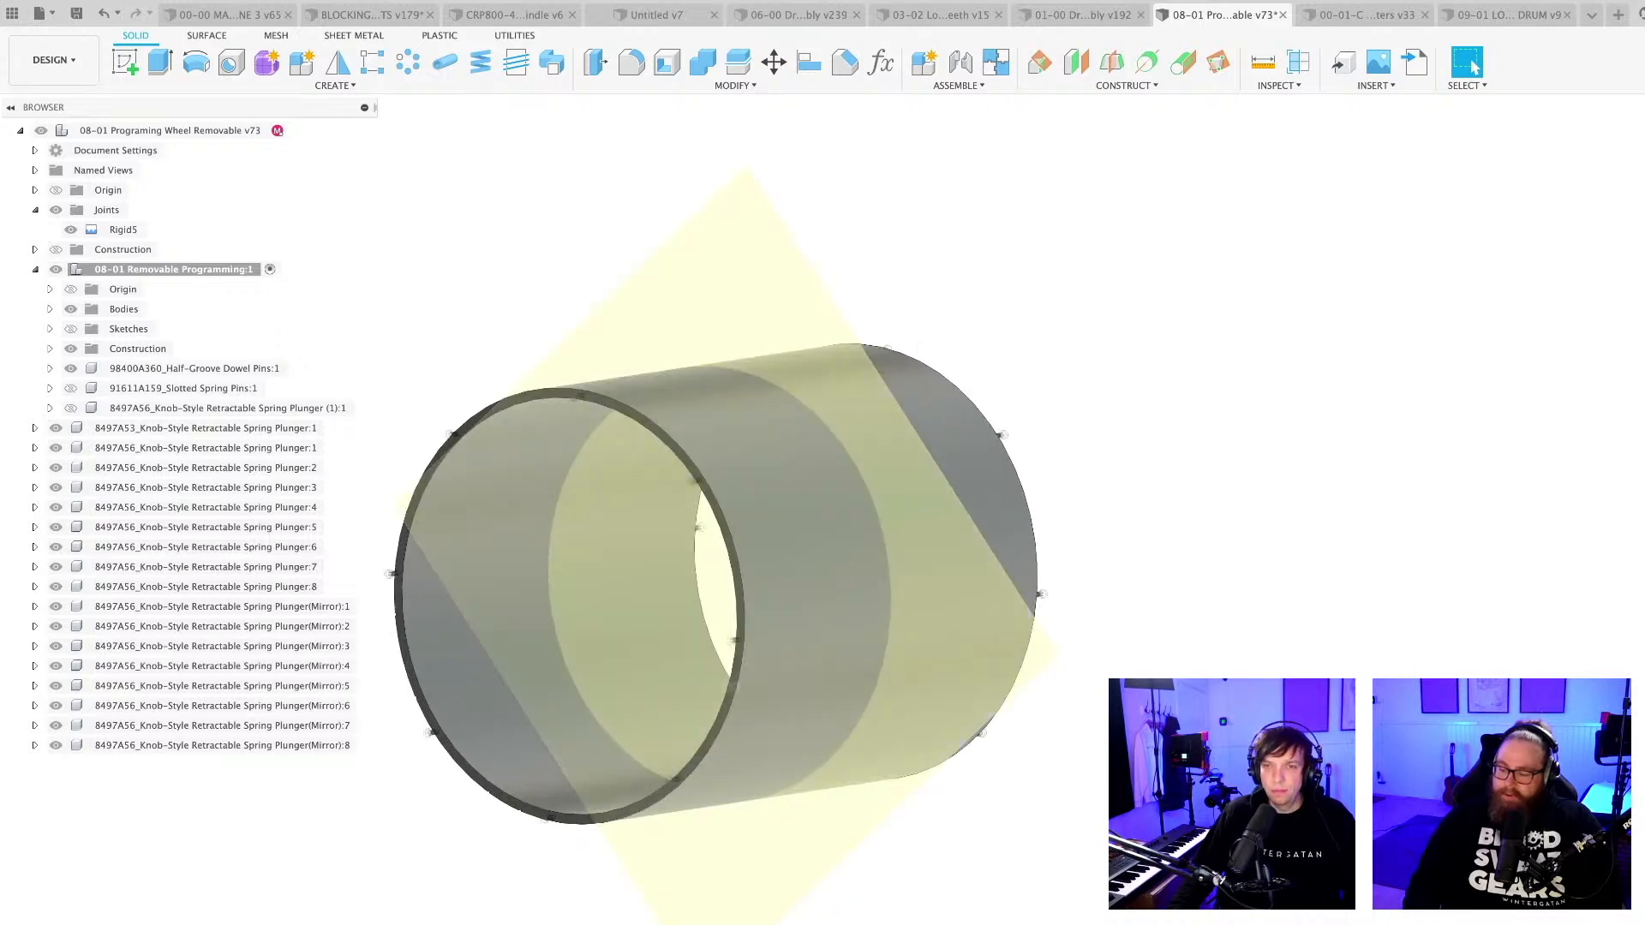
{"action": "middle_click_drag", "start_coordinate": [516, 890], "coordinate": [762, 922]}
{"action": "left_click", "coordinate": [955, 324]}
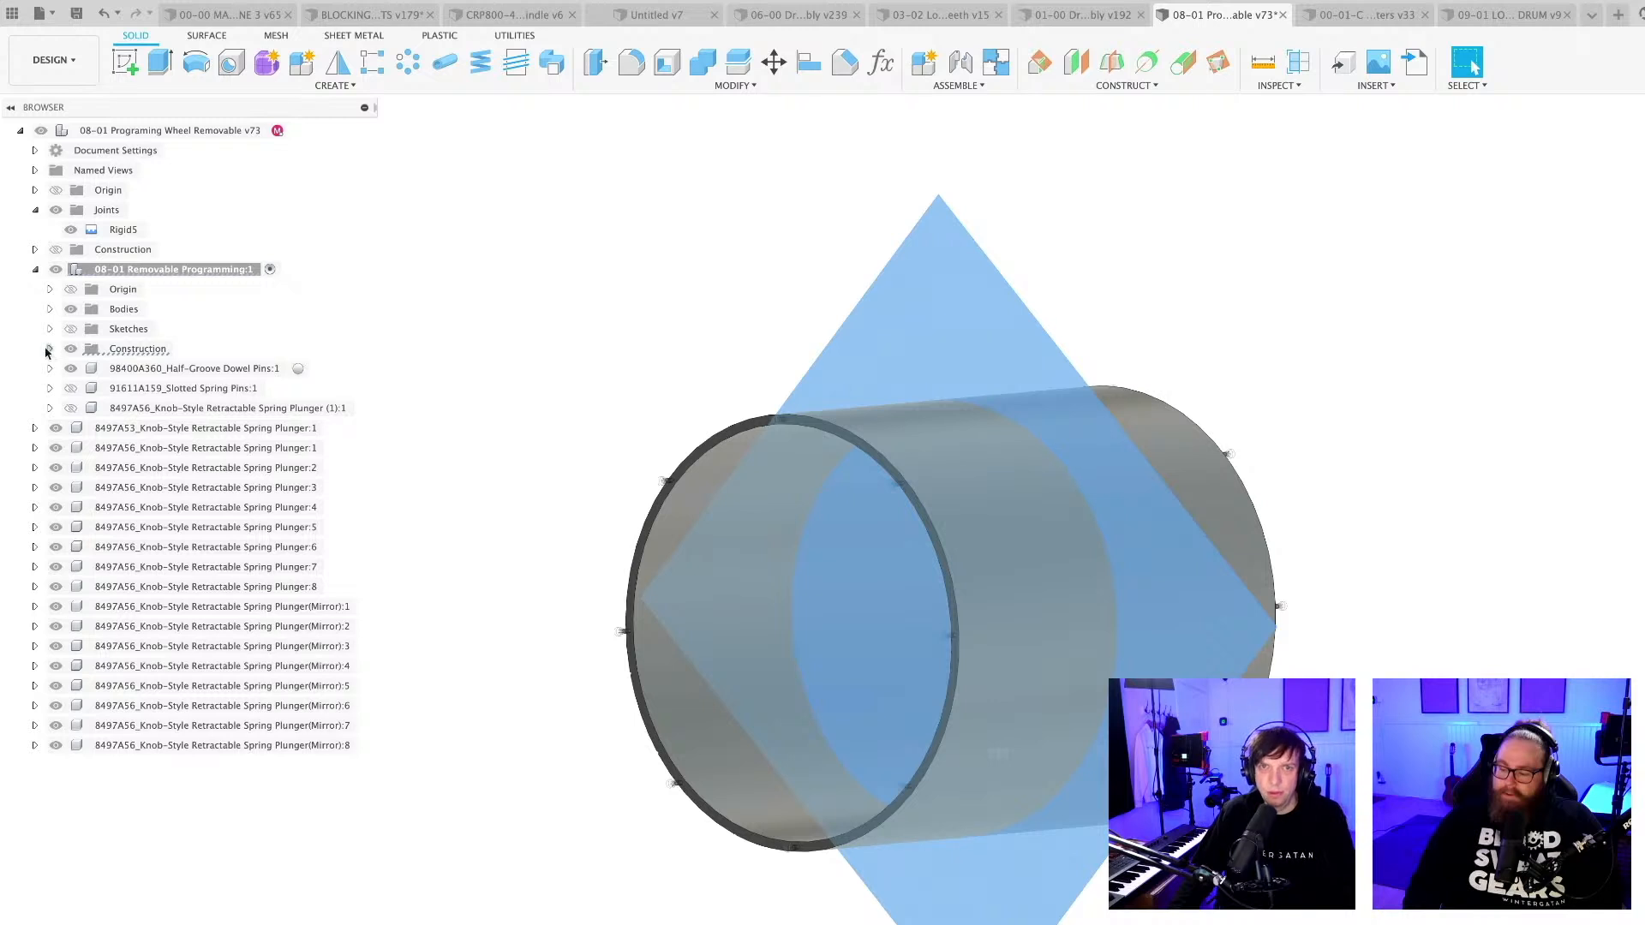
{"action": "left_click", "coordinate": [71, 349]}
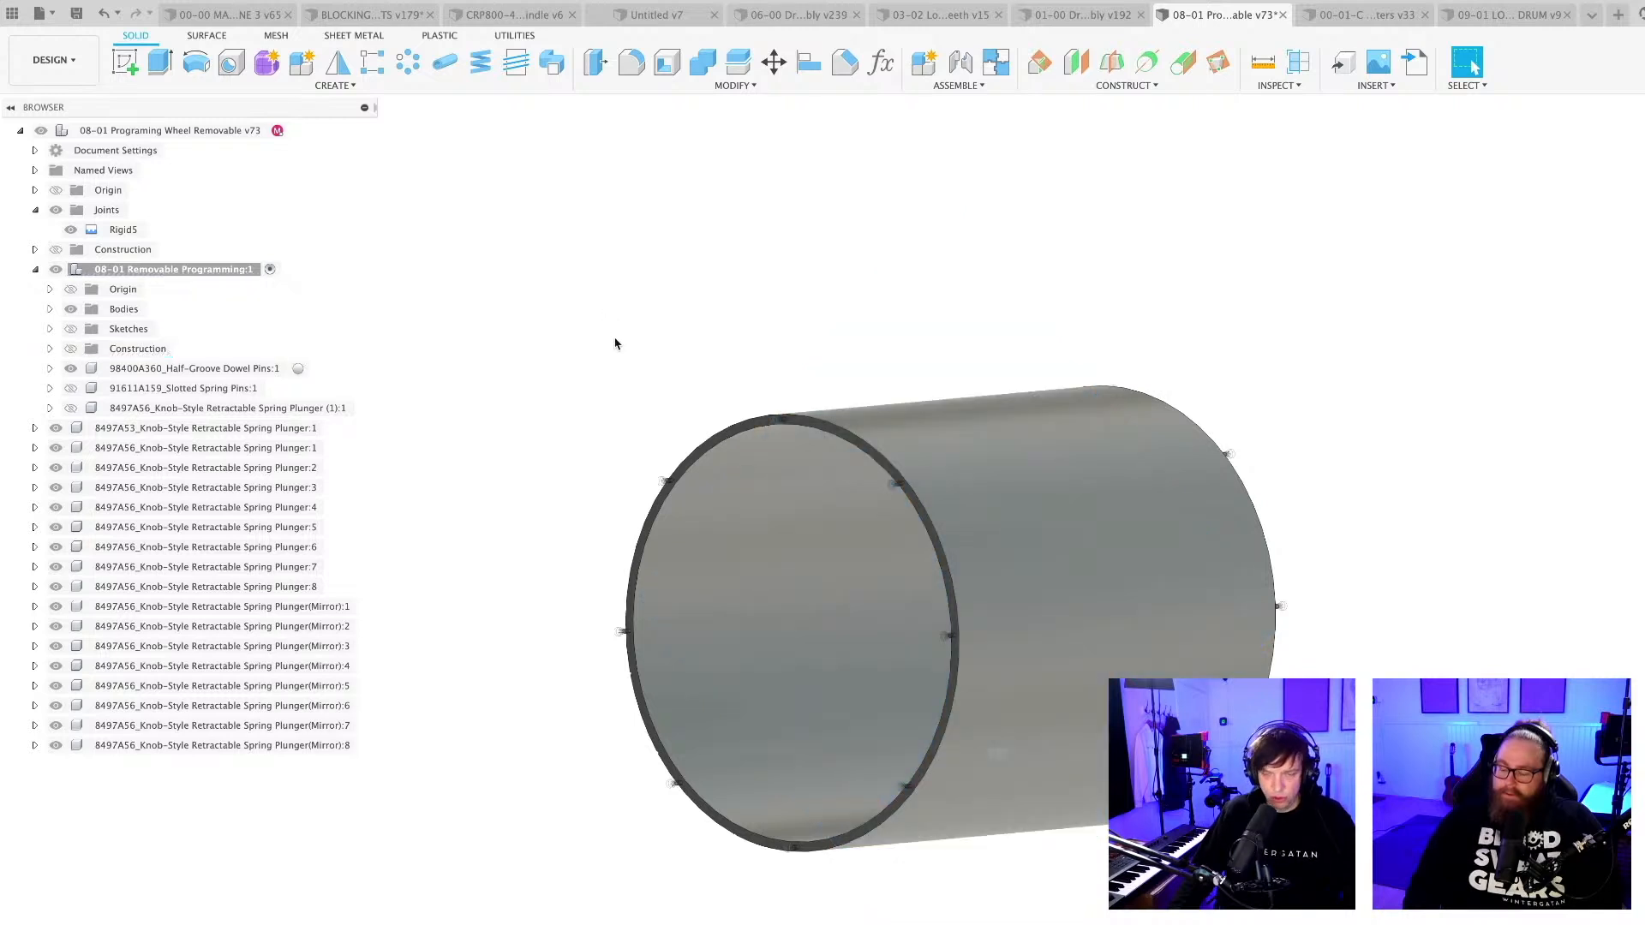
{"action": "key", "text": "super+s"}
{"action": "key", "text": "Return"}
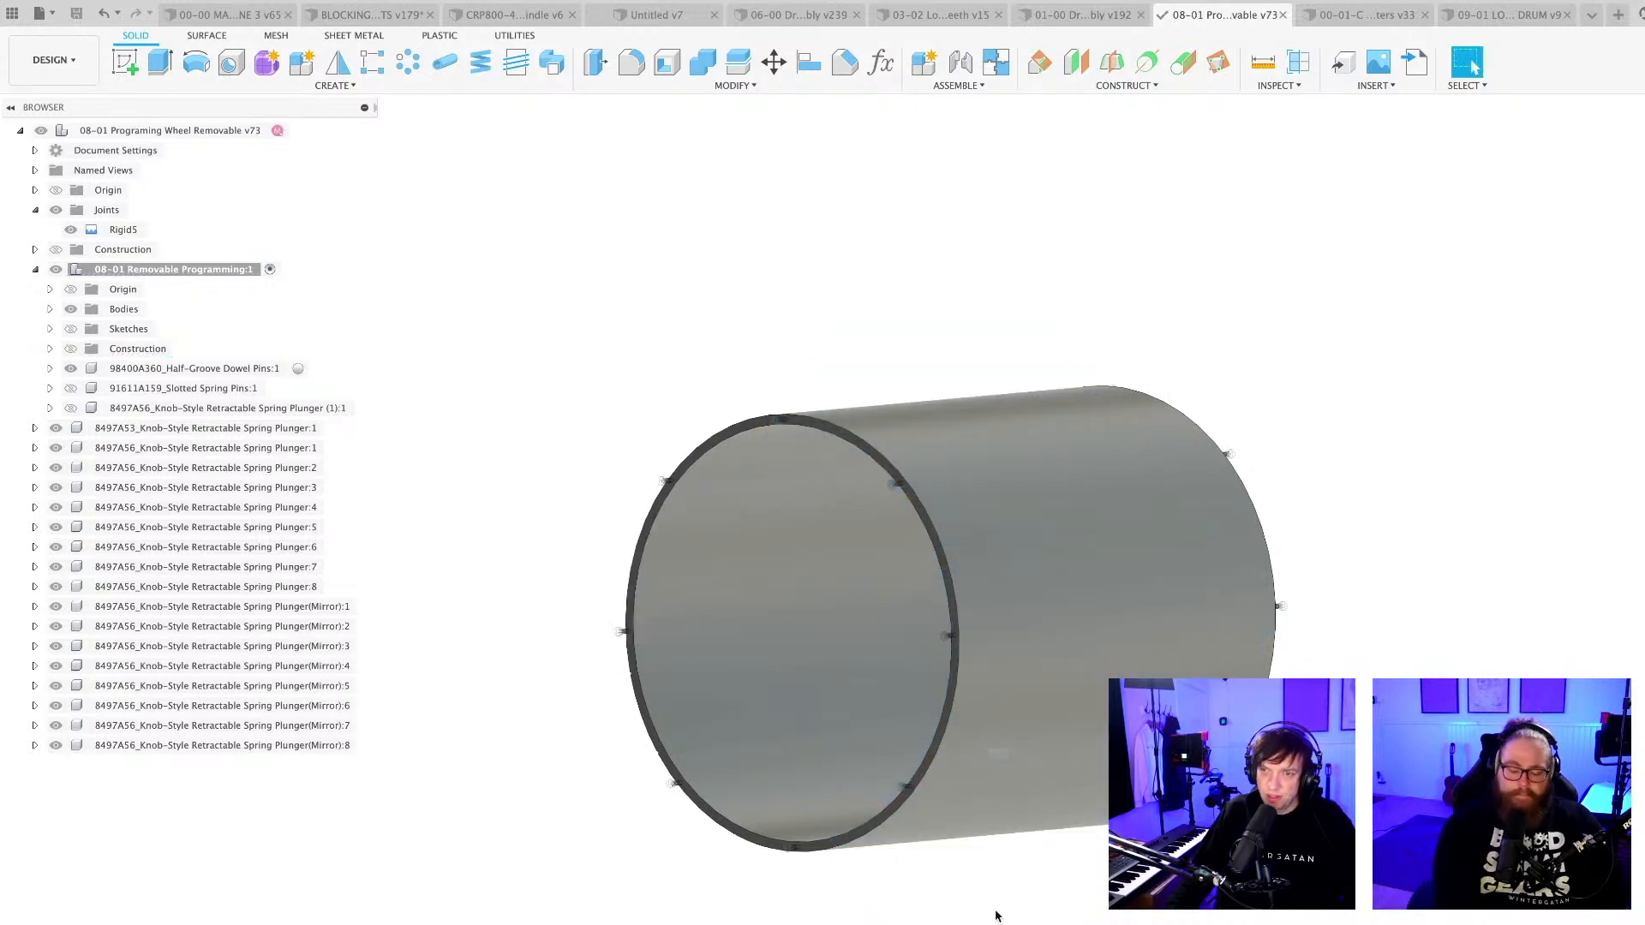
Activate the top-level 08-01 Programing Wheel Removable assembly and view the plungers on both rims.
{"action": "middle_click_drag", "start_coordinate": [983, 915], "coordinate": [907, 924]}
{"action": "scroll", "coordinate": [1020, 910], "scroll_direction": "up", "scroll_amount": 4}
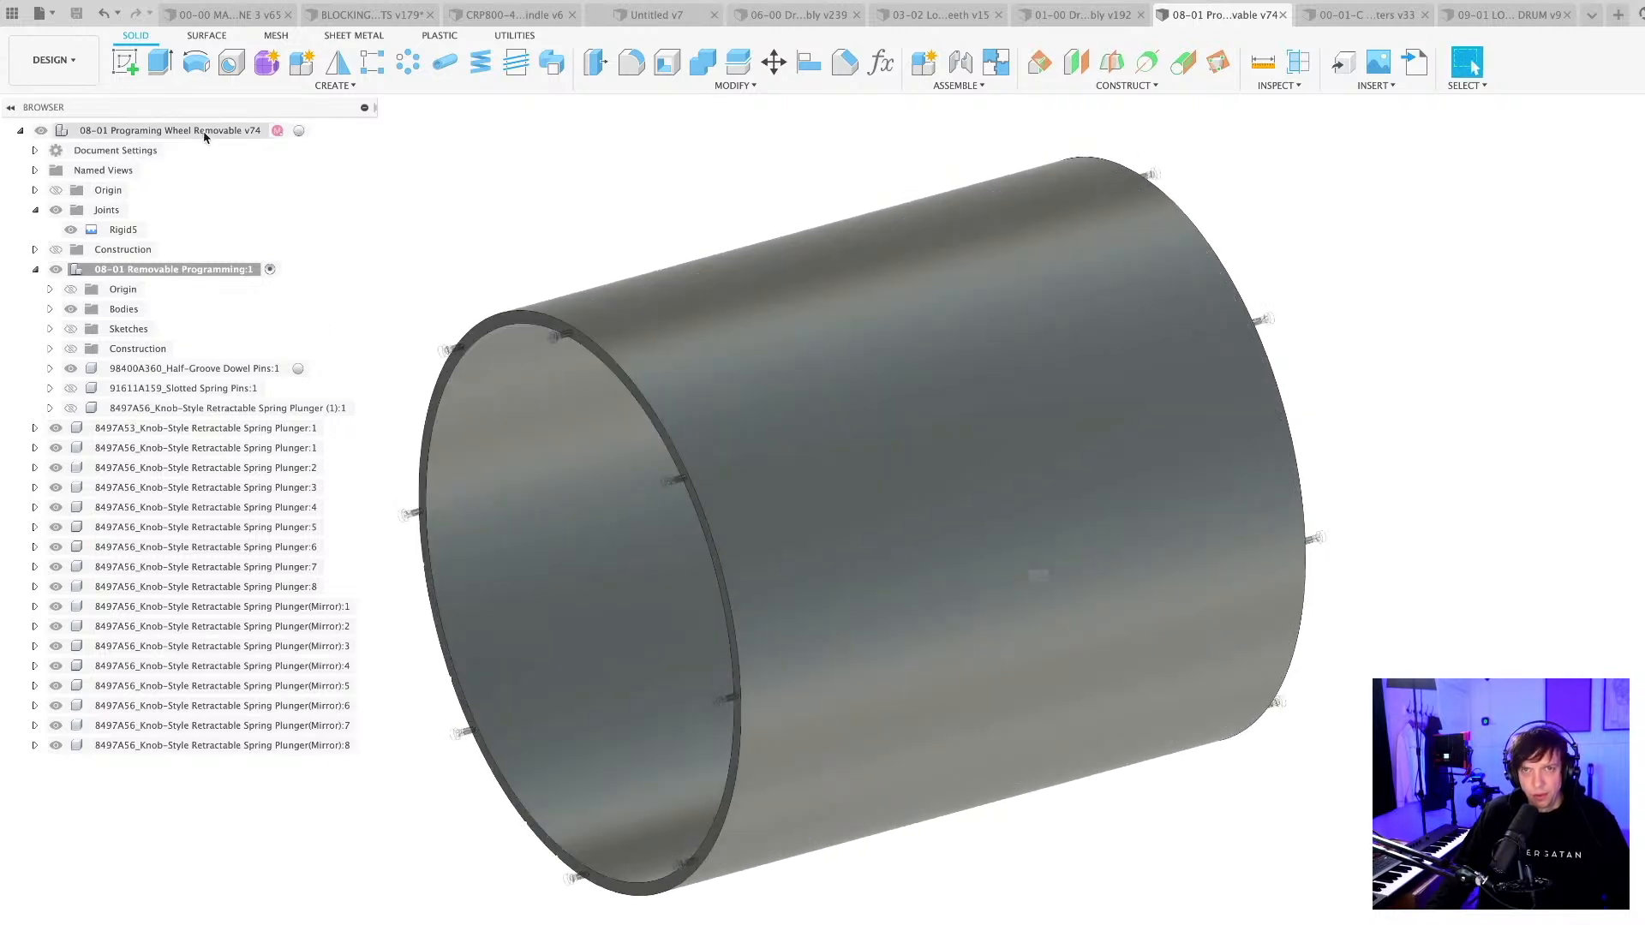
{"action": "double_click", "coordinate": [210, 132]}
{"action": "left_click", "coordinate": [578, 188]}
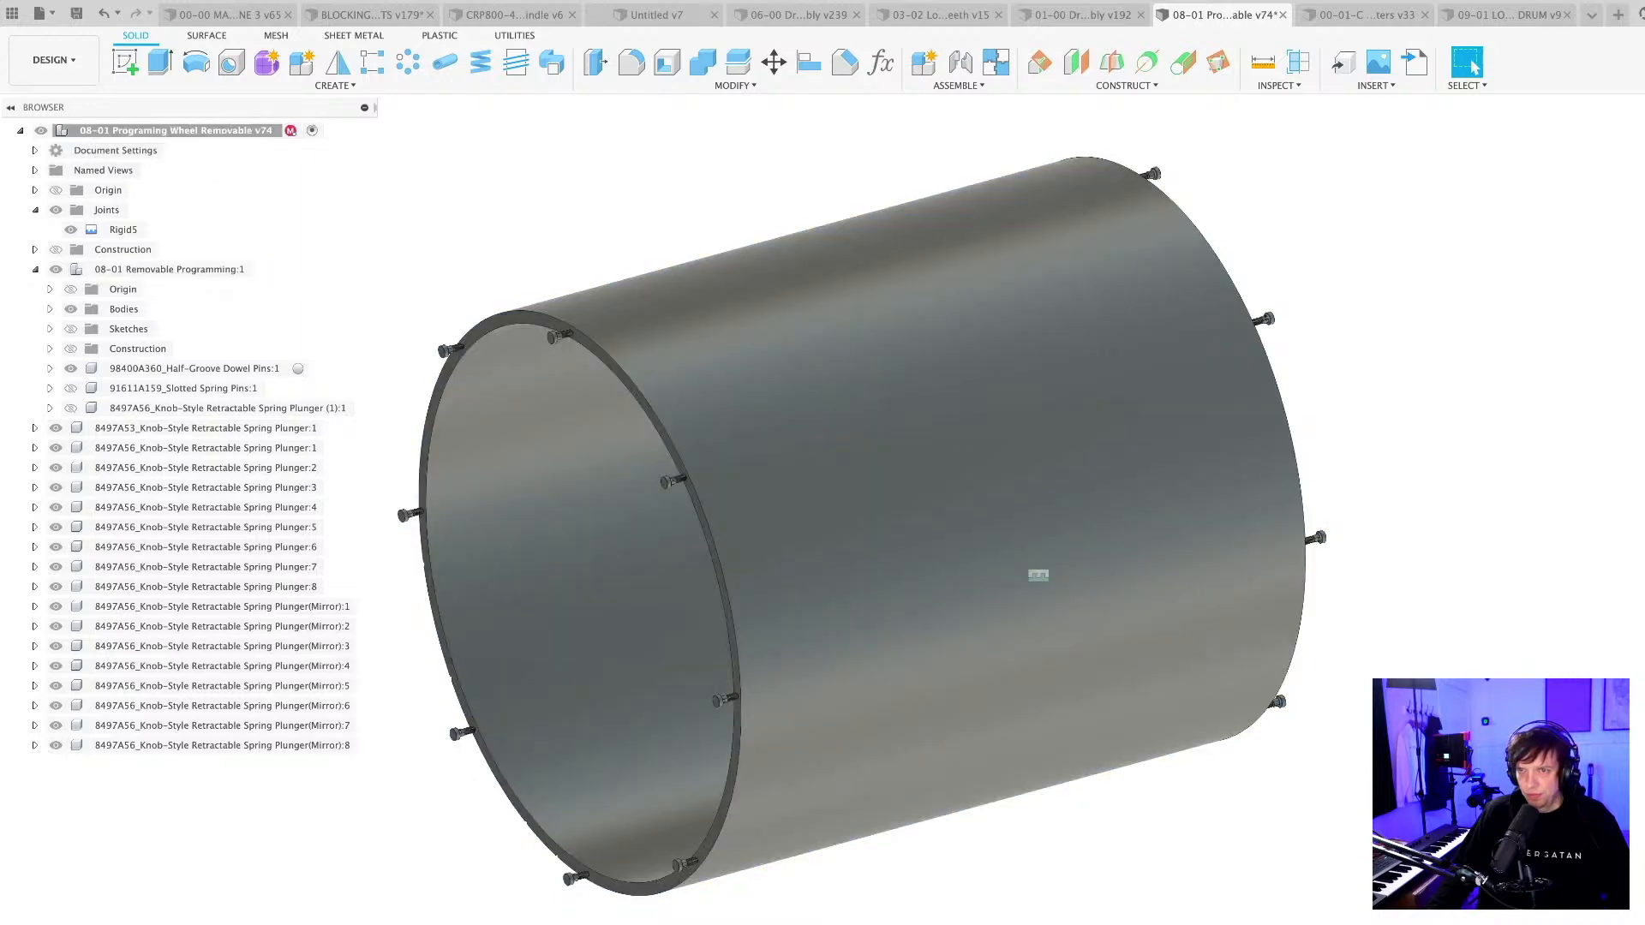
{"action": "middle_click_drag", "start_coordinate": [1002, 920], "coordinate": [909, 872], "text": "shift"}
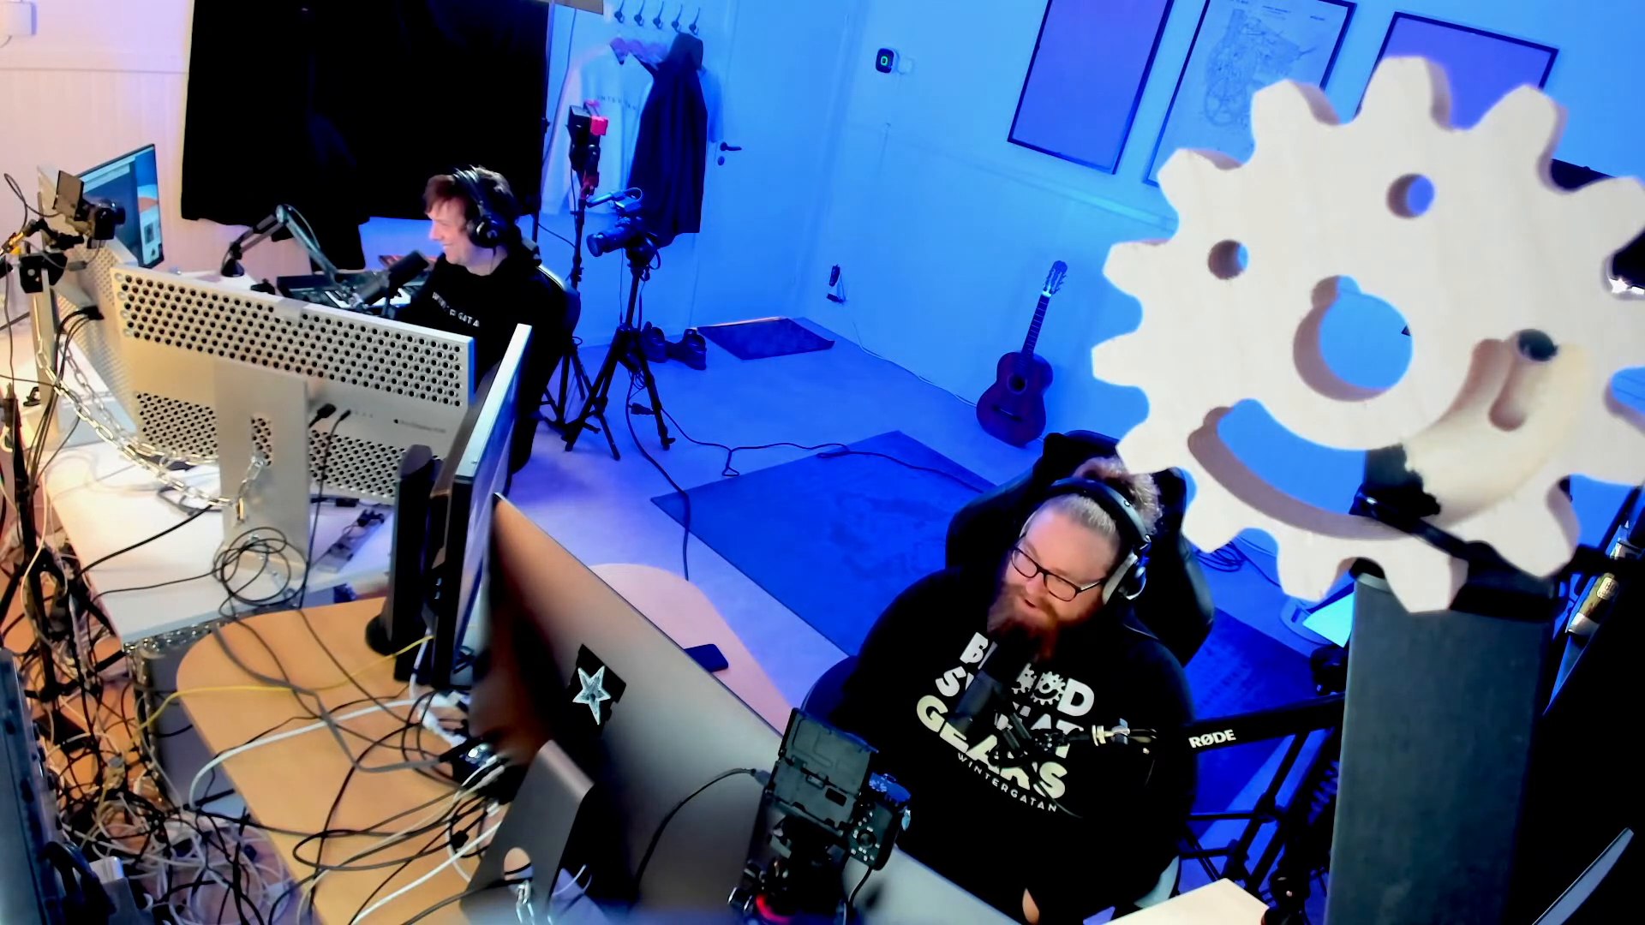
Delete the leftover 8497A53 knob-style retractable spring plunger from the assembly.
{"action": "left_click", "coordinate": [201, 743]}
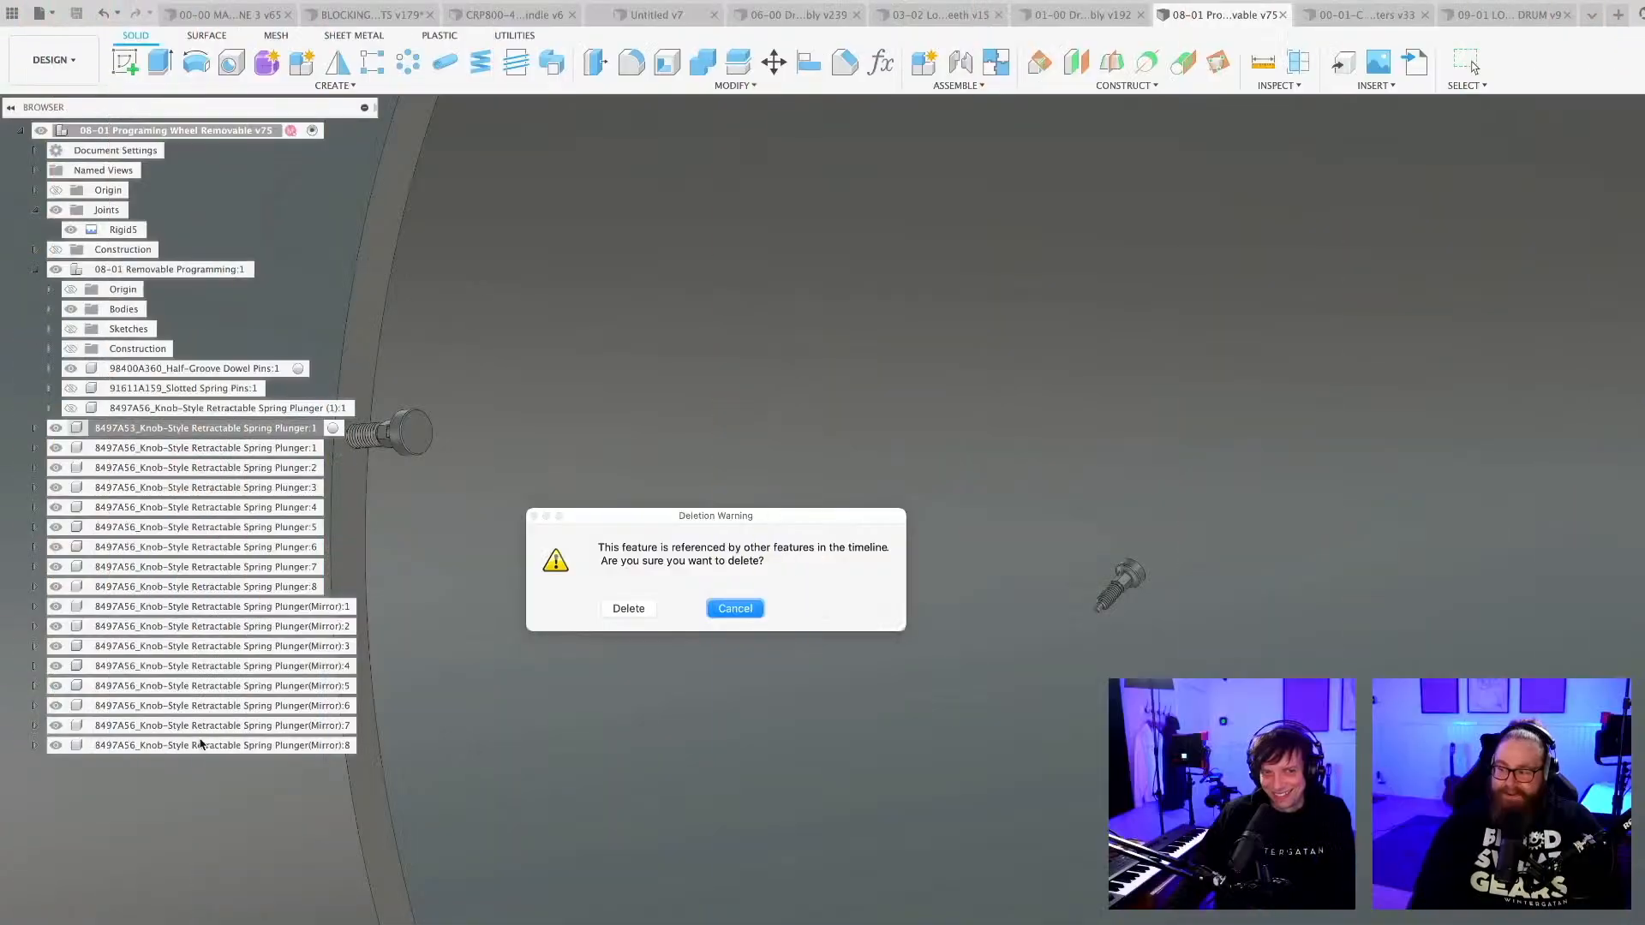
{"action": "left_click", "coordinate": [628, 608]}
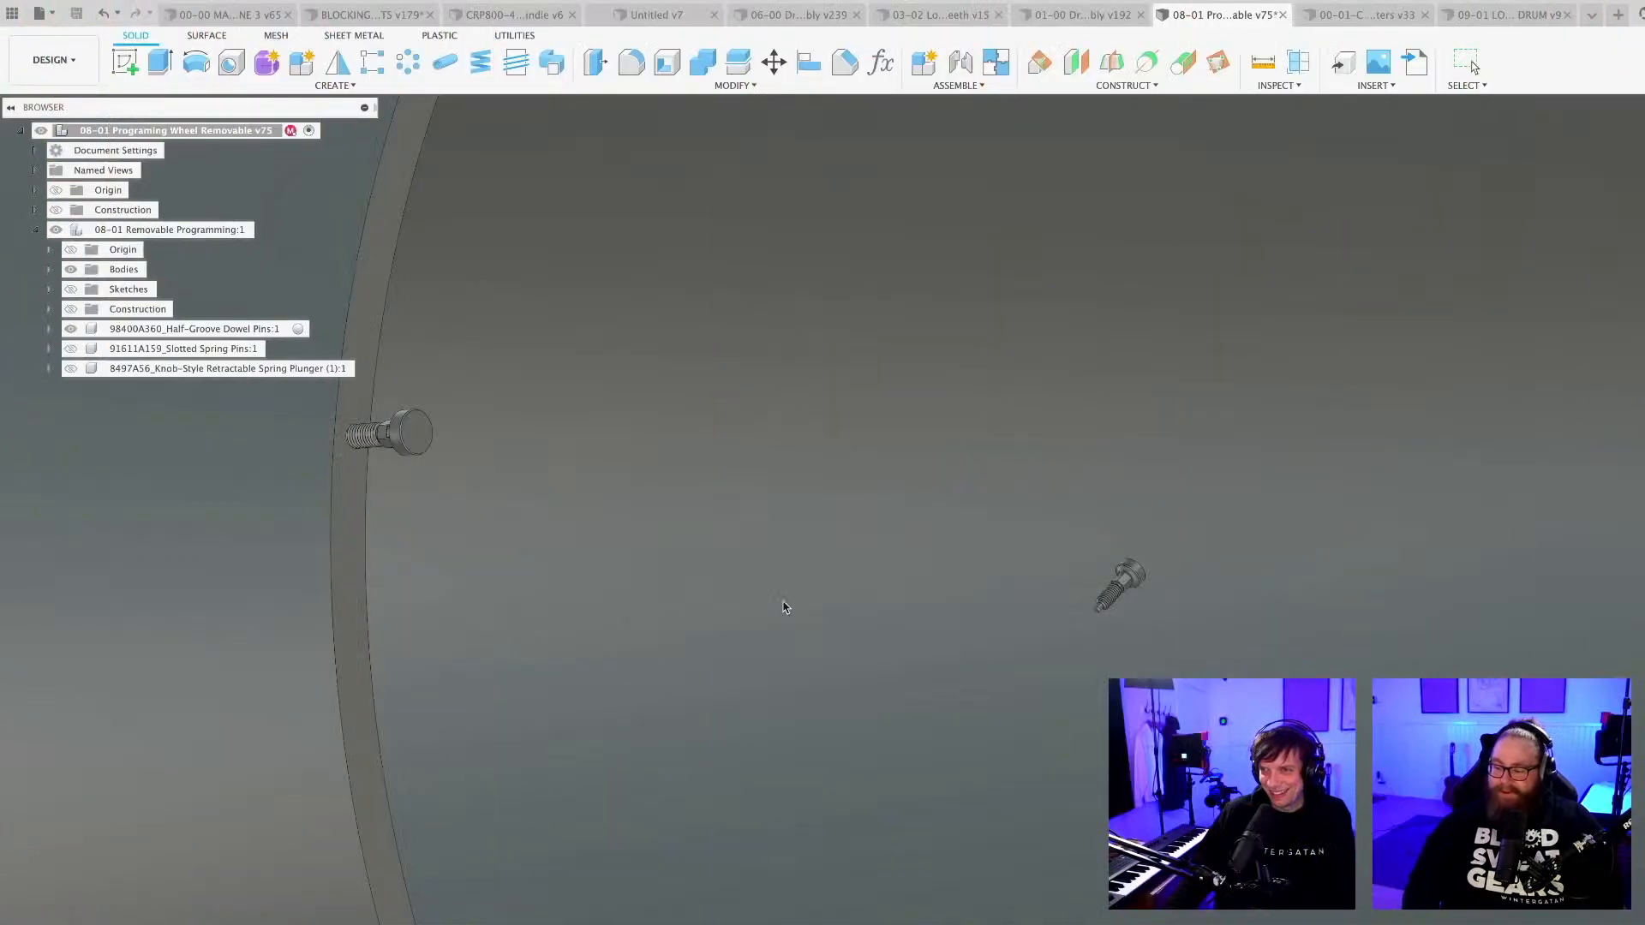
{"action": "scroll", "coordinate": [889, 623], "scroll_direction": "down", "scroll_amount": 4}
{"action": "scroll", "coordinate": [1105, 634], "scroll_direction": "down", "scroll_amount": 3}
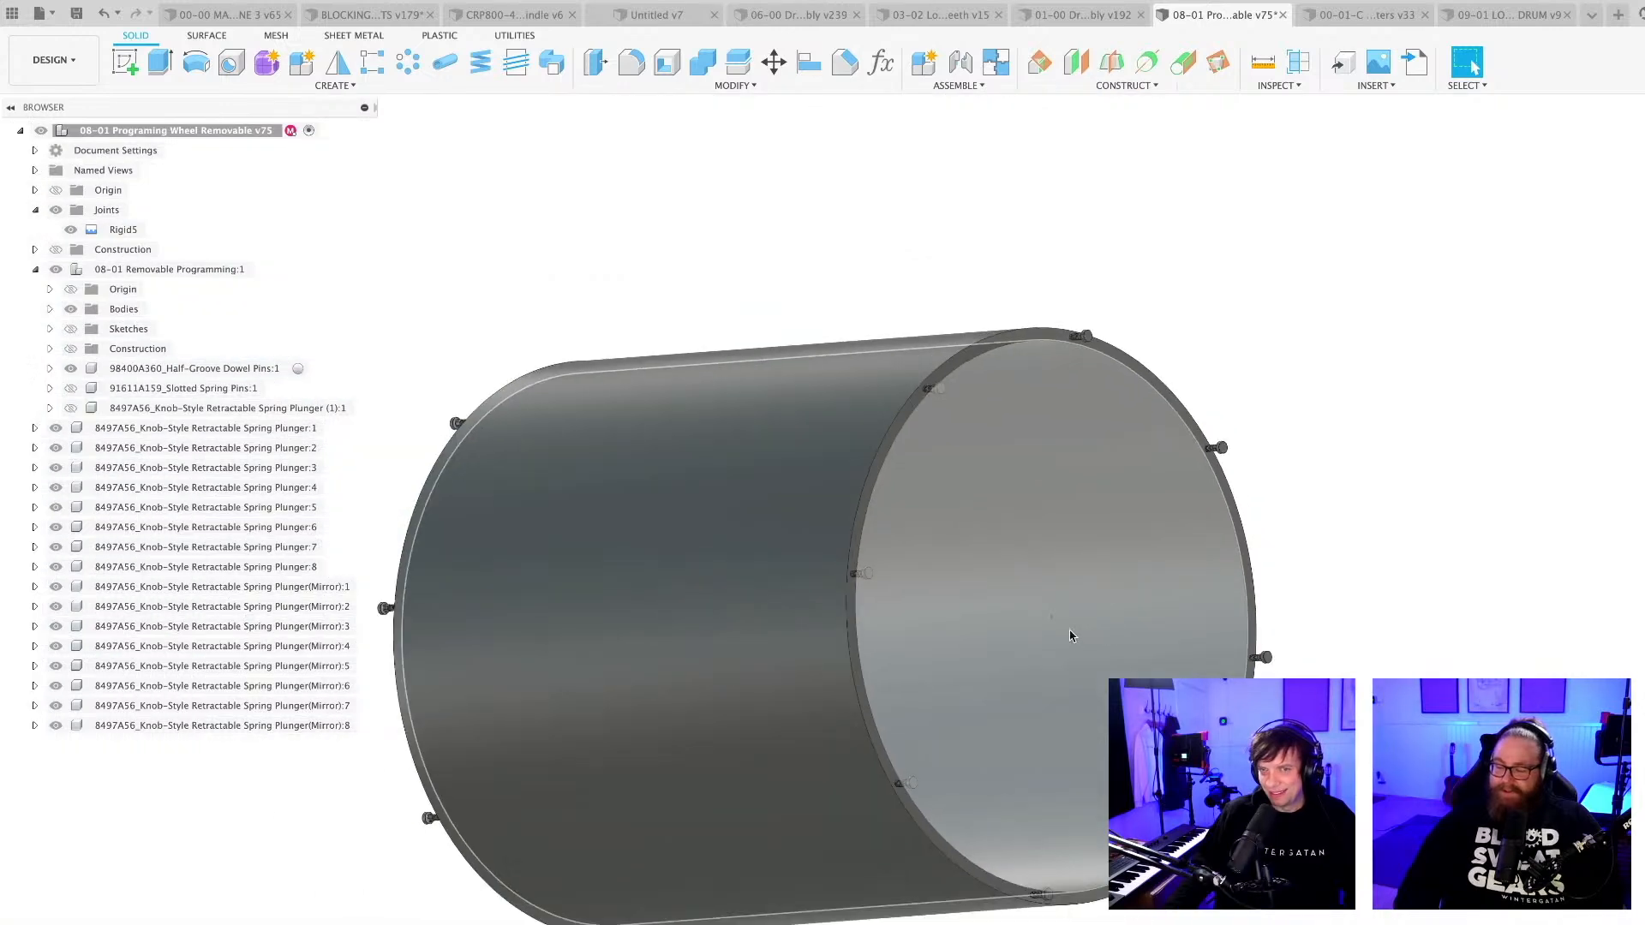
Hide the 98400A360 half-groove dowel pin inside the cylinder.
{"action": "scroll", "coordinate": [1062, 647], "scroll_direction": "up", "scroll_amount": 10}
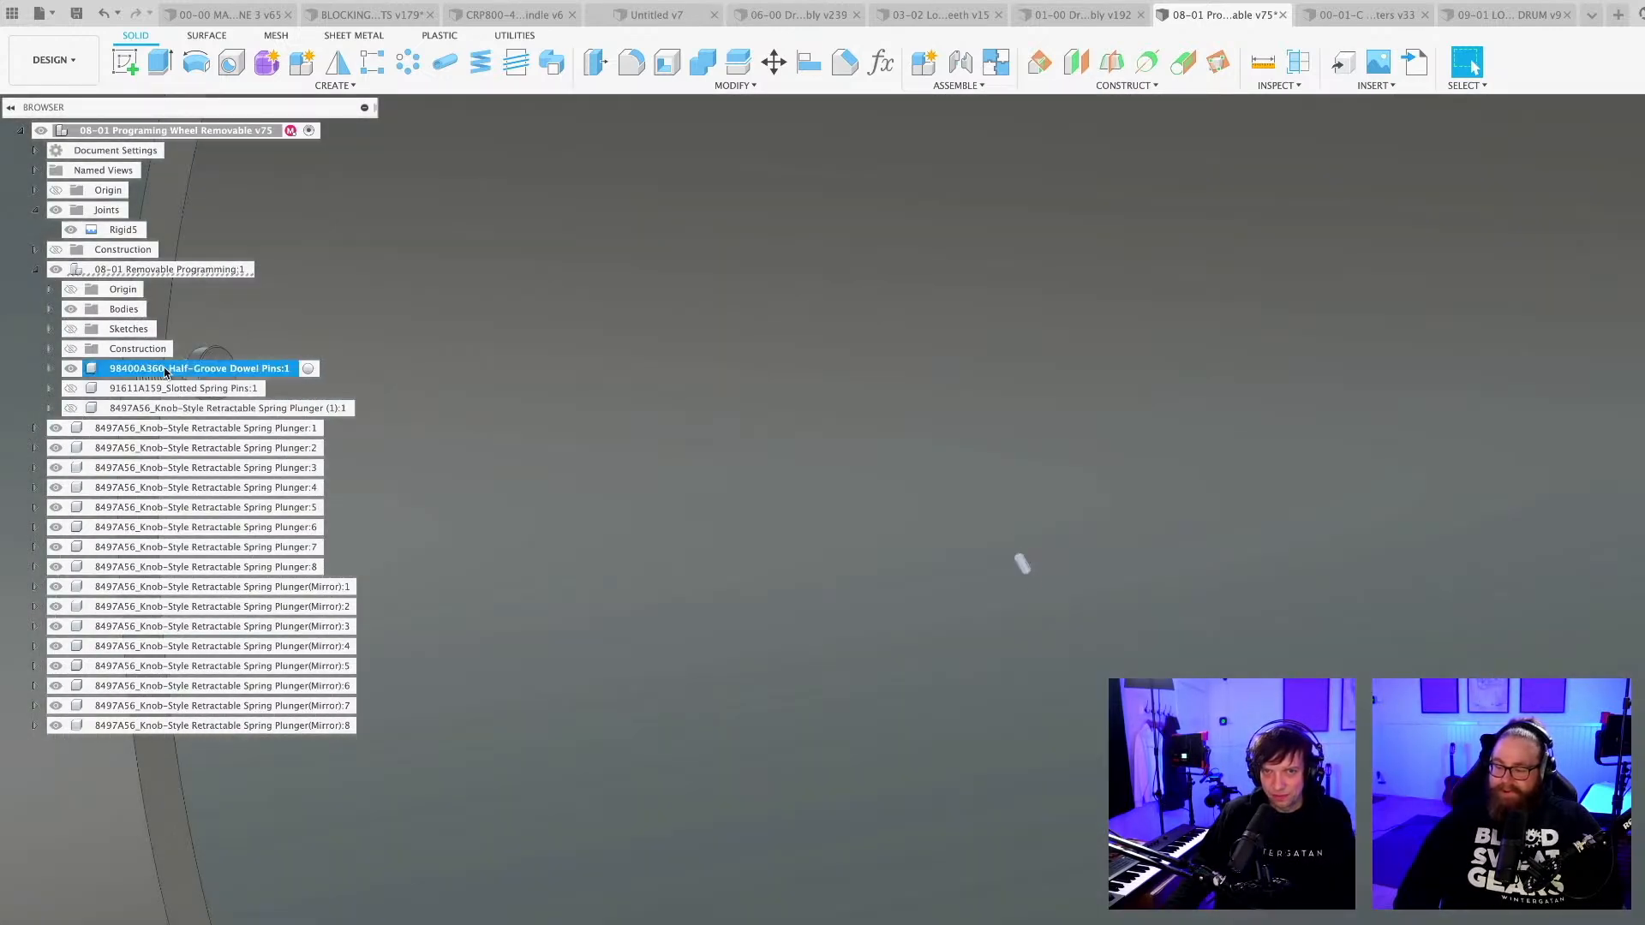
{"action": "left_click", "coordinate": [70, 368]}
{"action": "scroll", "coordinate": [657, 605], "scroll_direction": "down", "scroll_amount": 10}
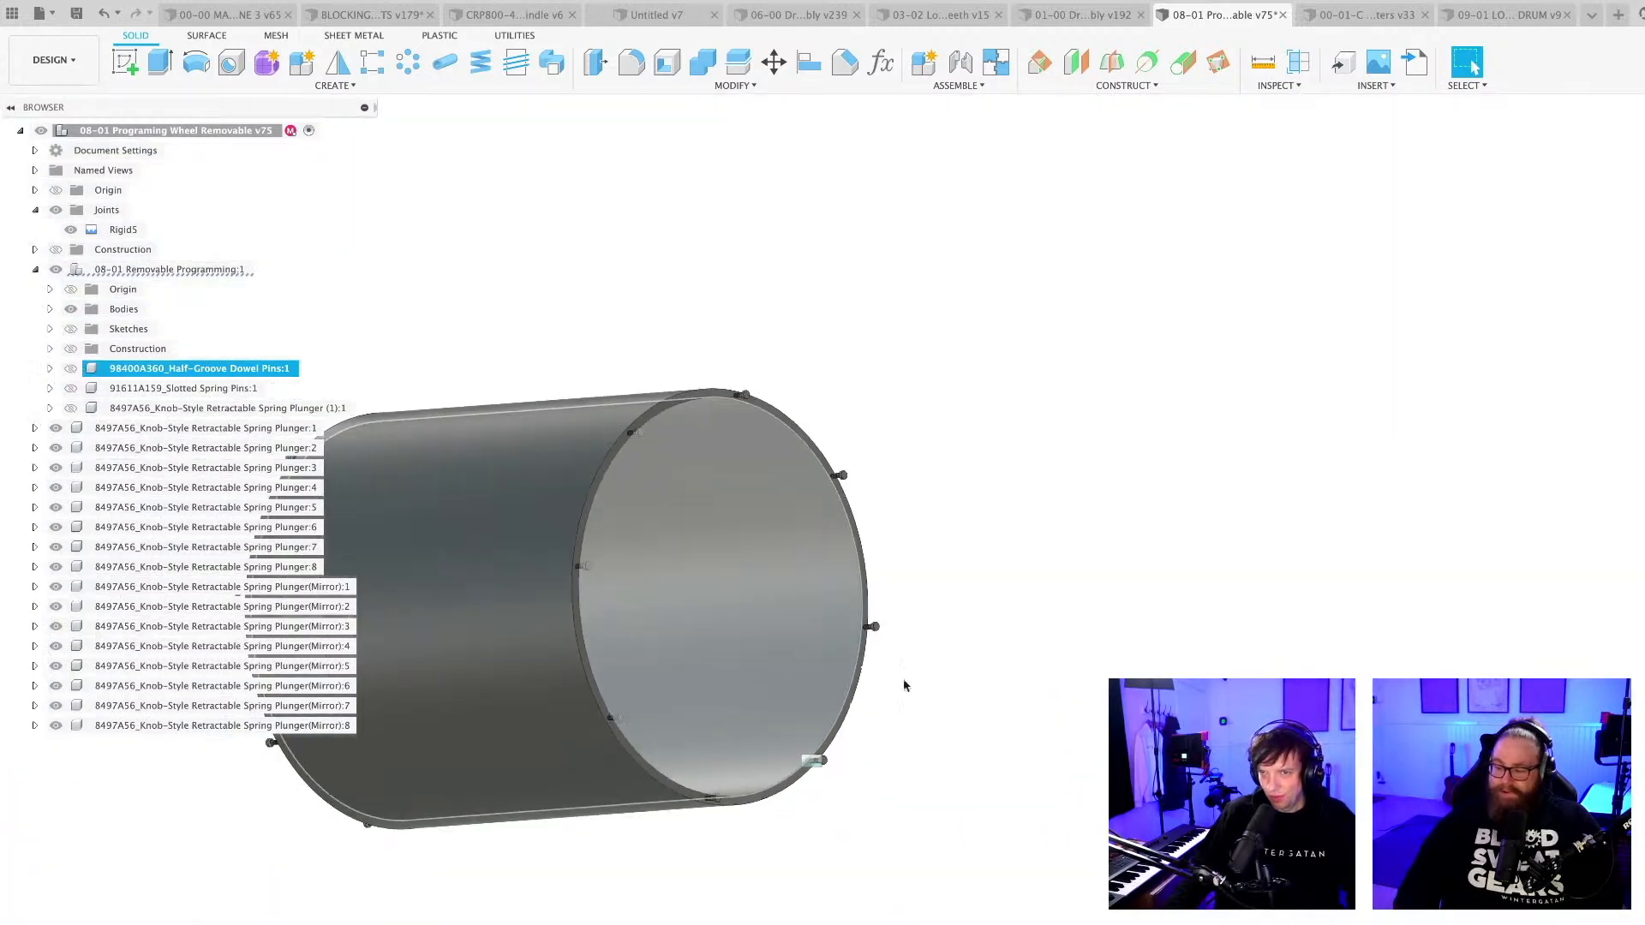
{"action": "mouse_move", "coordinate": [903, 792]}
{"action": "middle_mouse_down", "text": "shift"}
{"action": "mouse_move", "coordinate": [877, 796]}
{"action": "mouse_move", "coordinate": [915, 800]}
{"action": "mouse_move", "coordinate": [958, 847]}
{"action": "mouse_move", "coordinate": [983, 913]}
{"action": "mouse_move", "coordinate": [980, 882]}
{"action": "mouse_move", "coordinate": [1017, 906]}
{"action": "mouse_move", "coordinate": [951, 900]}
{"action": "mouse_move", "coordinate": [942, 844]}
{"action": "mouse_move", "coordinate": [903, 822]}
{"action": "mouse_move", "coordinate": [863, 830]}
{"action": "mouse_move", "coordinate": [903, 760]}
{"action": "middle_mouse_up", "text": "shift"}
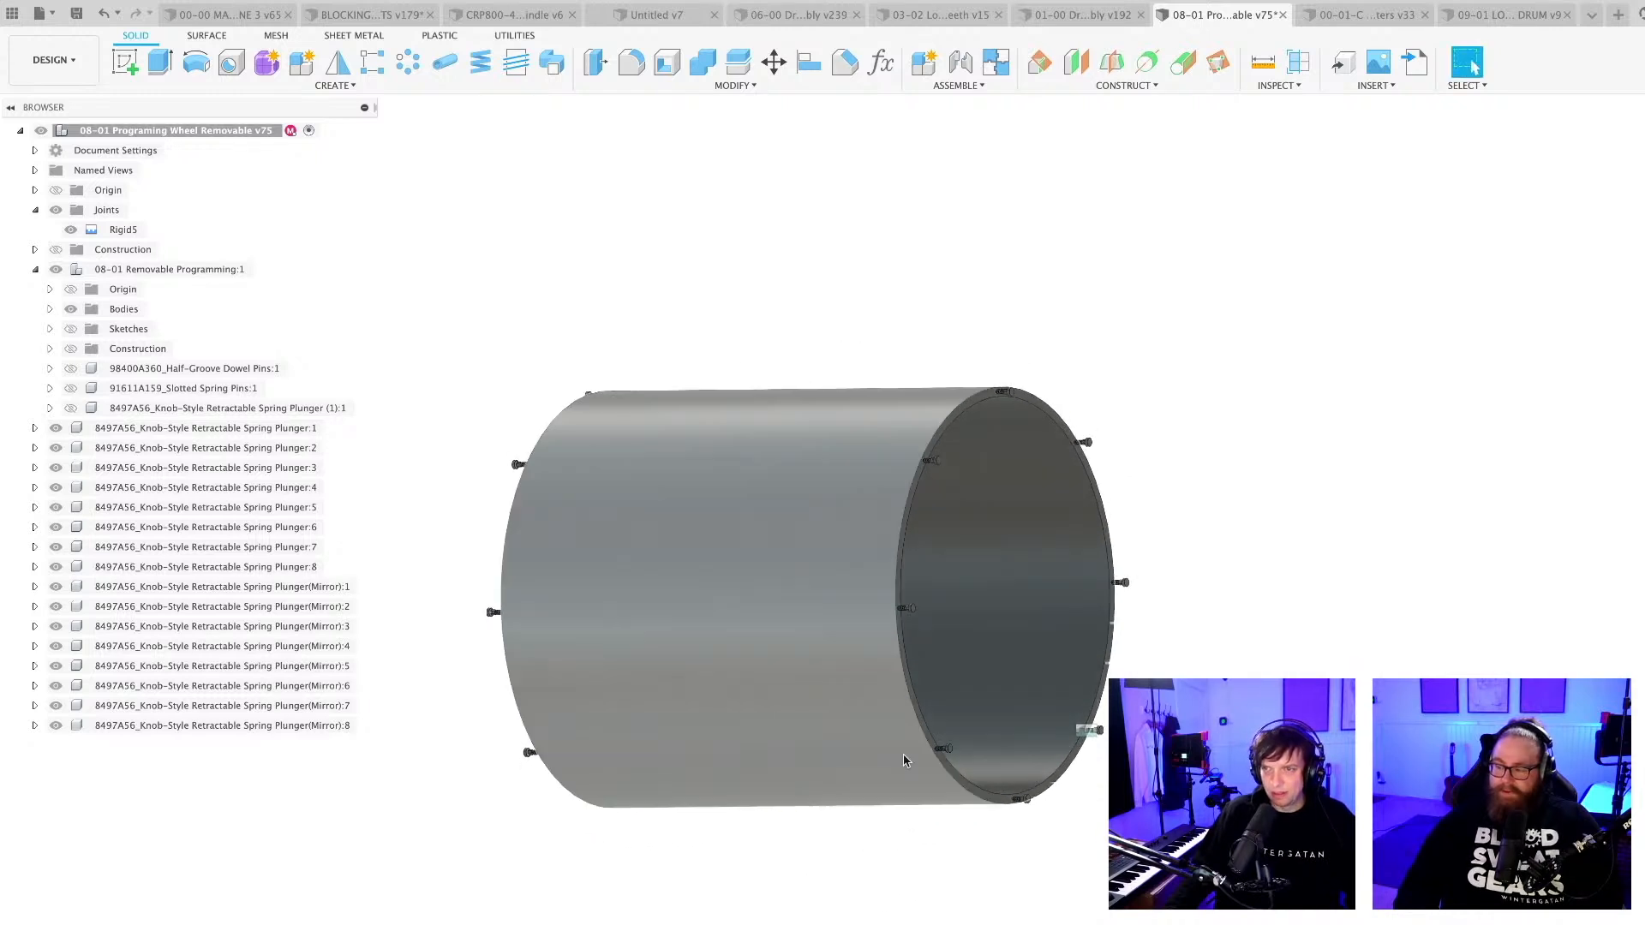
Examine up close how a plunger's threaded body, hex section and knob sit relative to the cylinder's end rim.
{"action": "scroll", "coordinate": [929, 636], "scroll_direction": "up", "scroll_amount": 8}
{"action": "middle_click_drag", "start_coordinate": [894, 620], "coordinate": [974, 636], "text": "shift"}
{"action": "scroll", "coordinate": [974, 636], "scroll_direction": "up", "scroll_amount": 6}
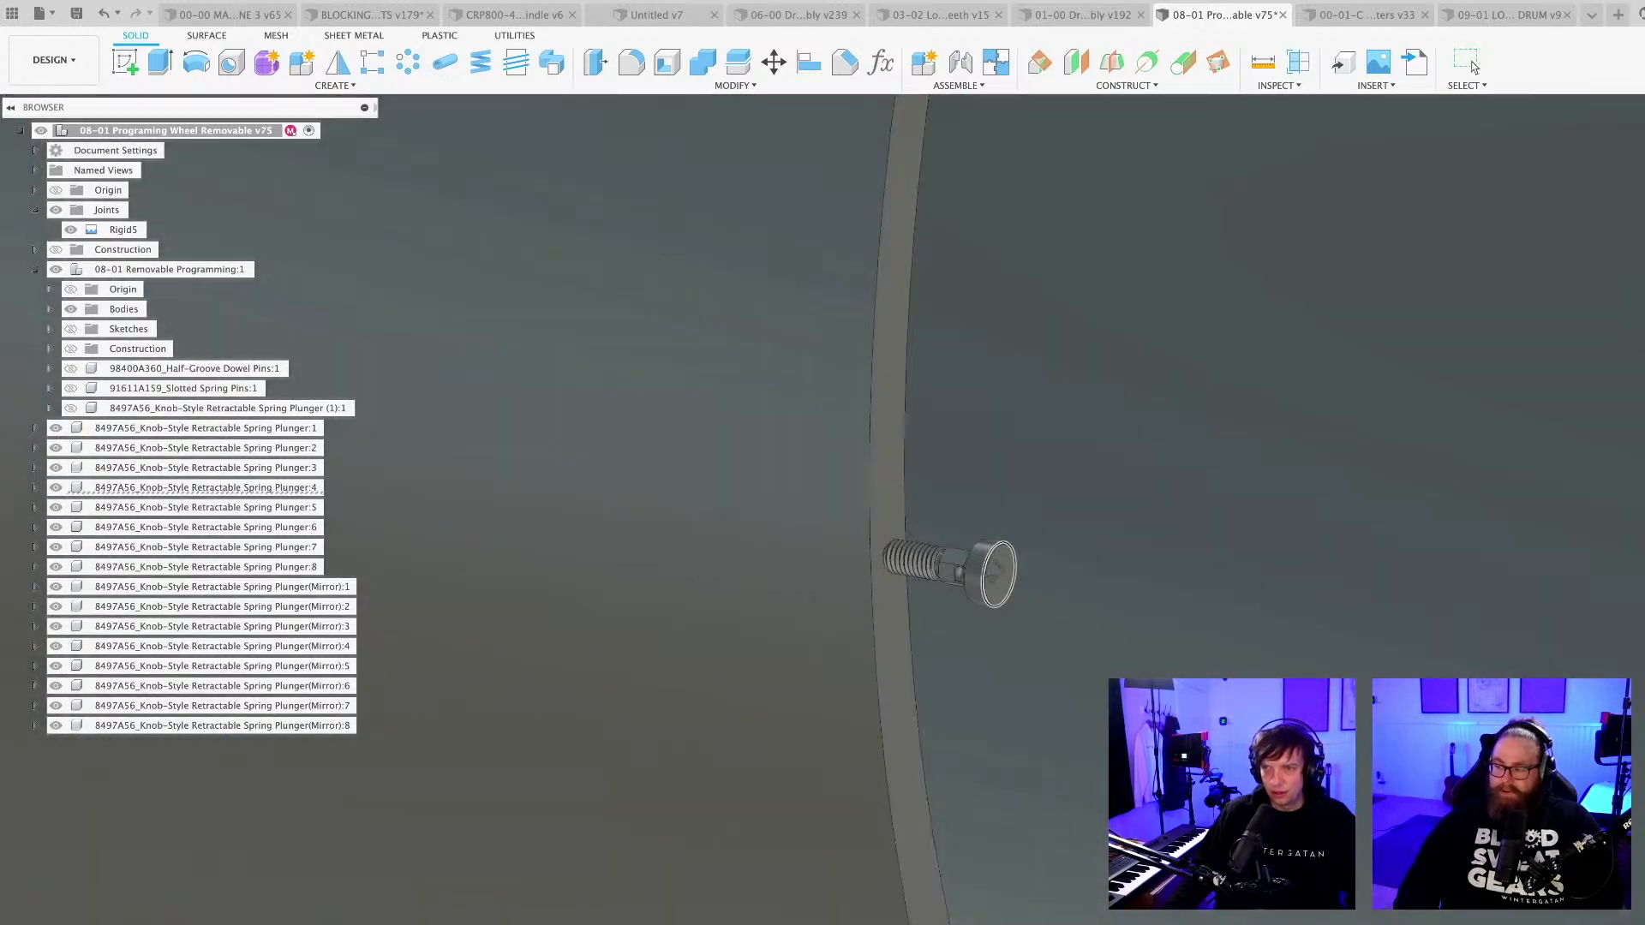
{"action": "middle_click_drag", "start_coordinate": [995, 570], "coordinate": [1003, 559], "text": "shift"}
{"action": "scroll", "coordinate": [965, 587], "scroll_direction": "up", "scroll_amount": 5}
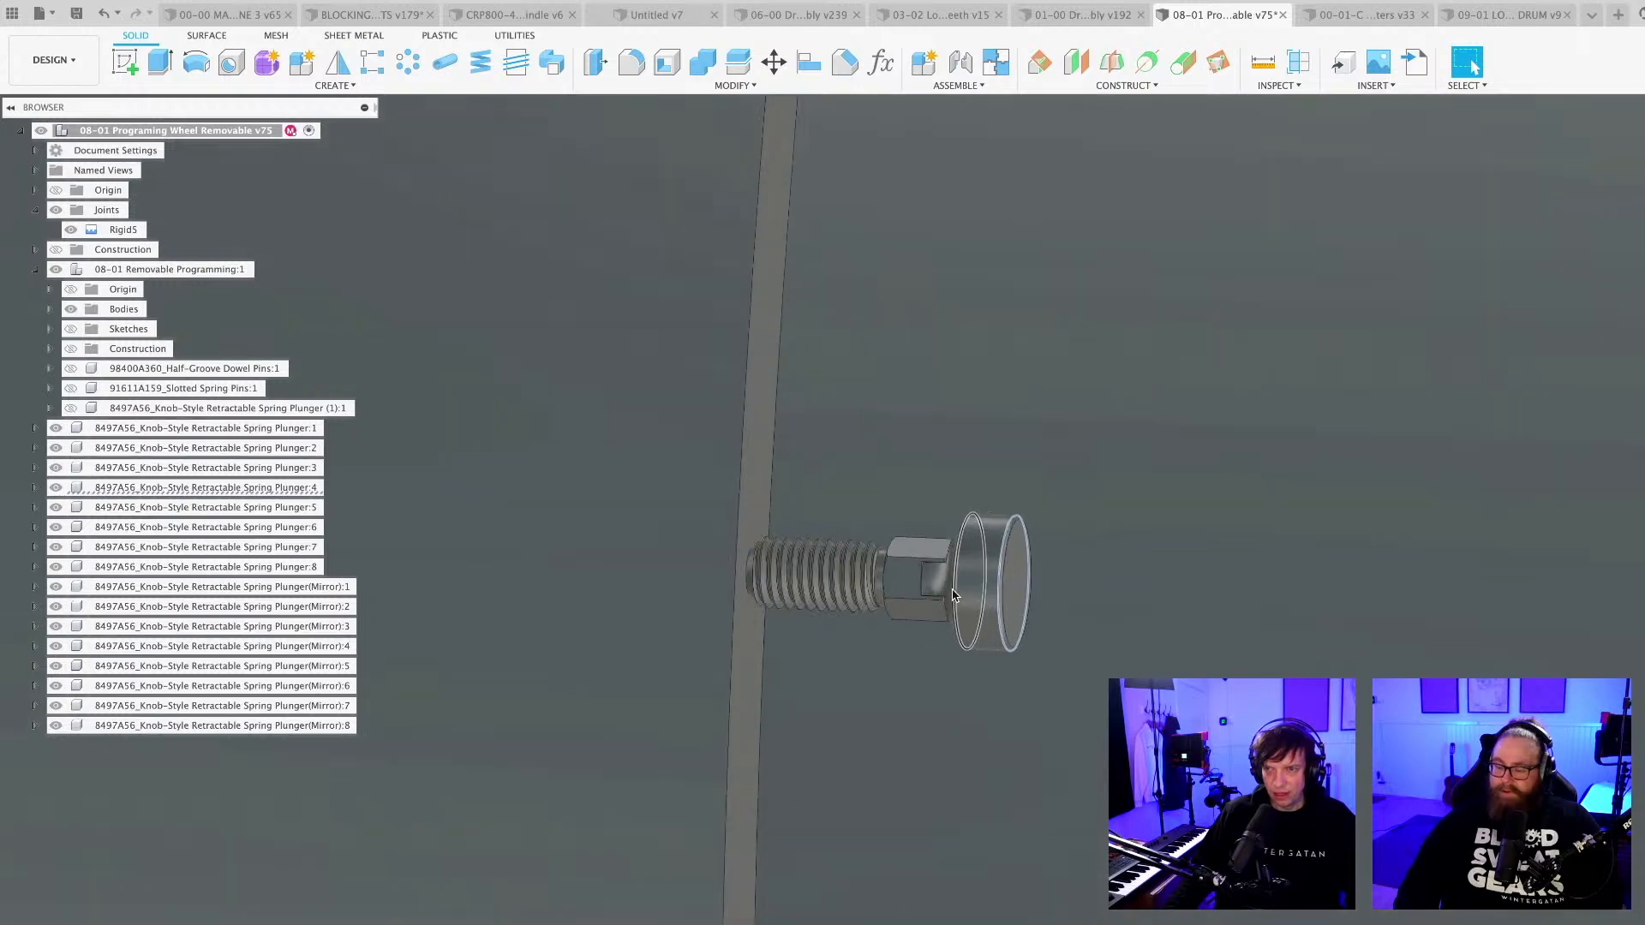
{"action": "scroll", "coordinate": [952, 593], "scroll_direction": "up", "scroll_amount": 3}
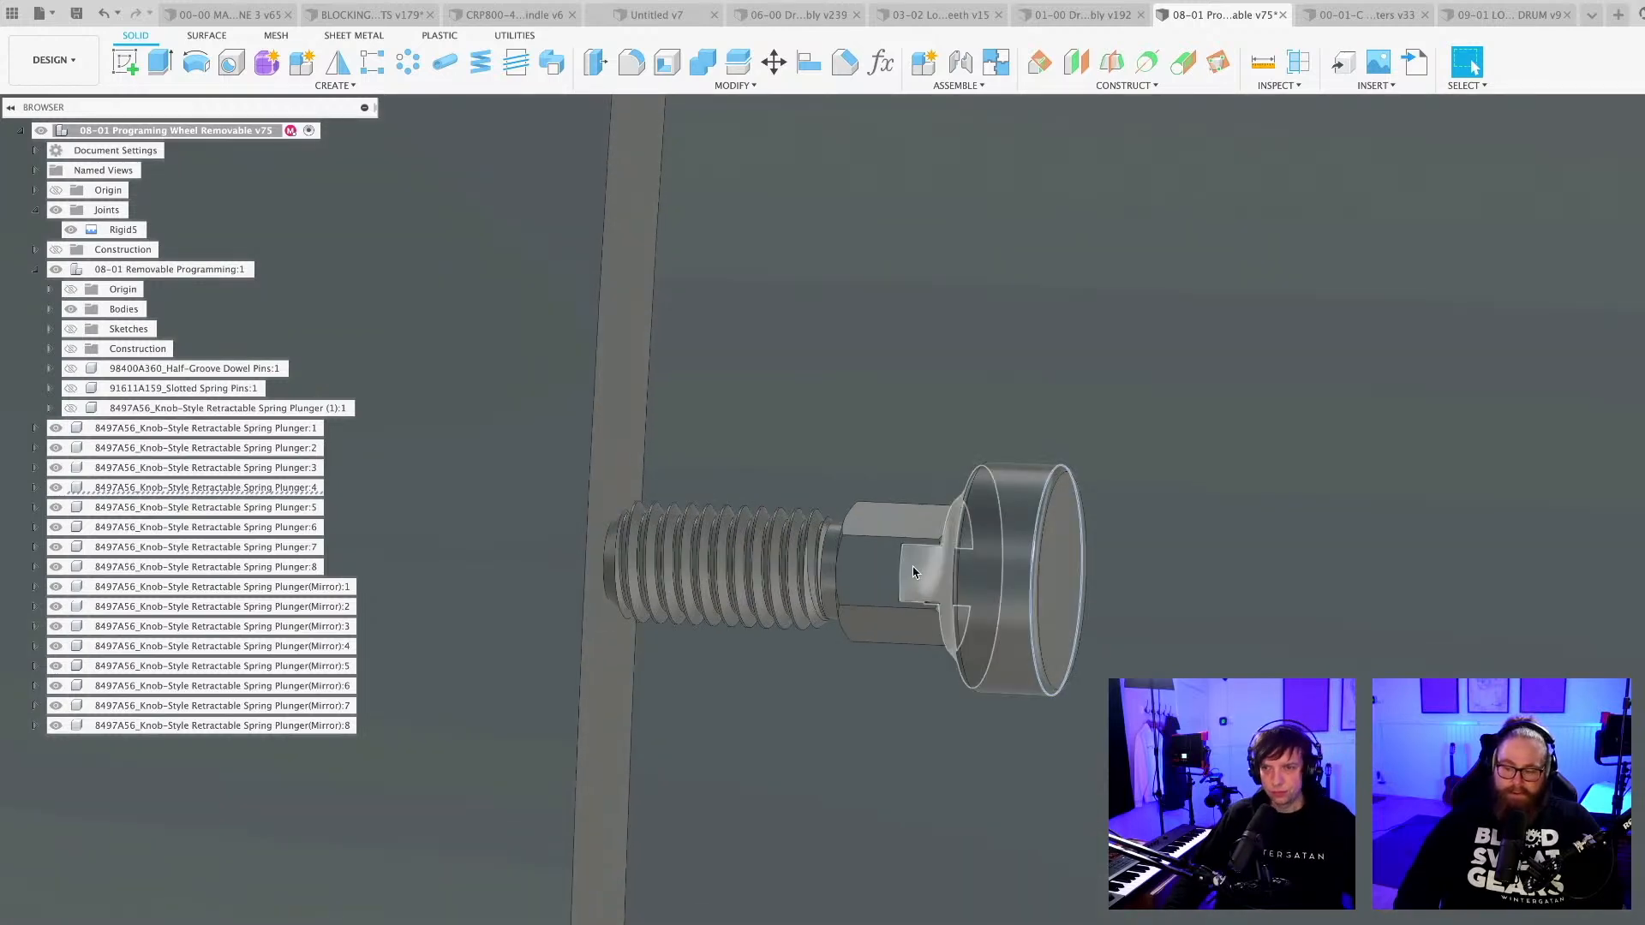
{"action": "scroll", "coordinate": [913, 573], "scroll_direction": "down", "scroll_amount": 10}
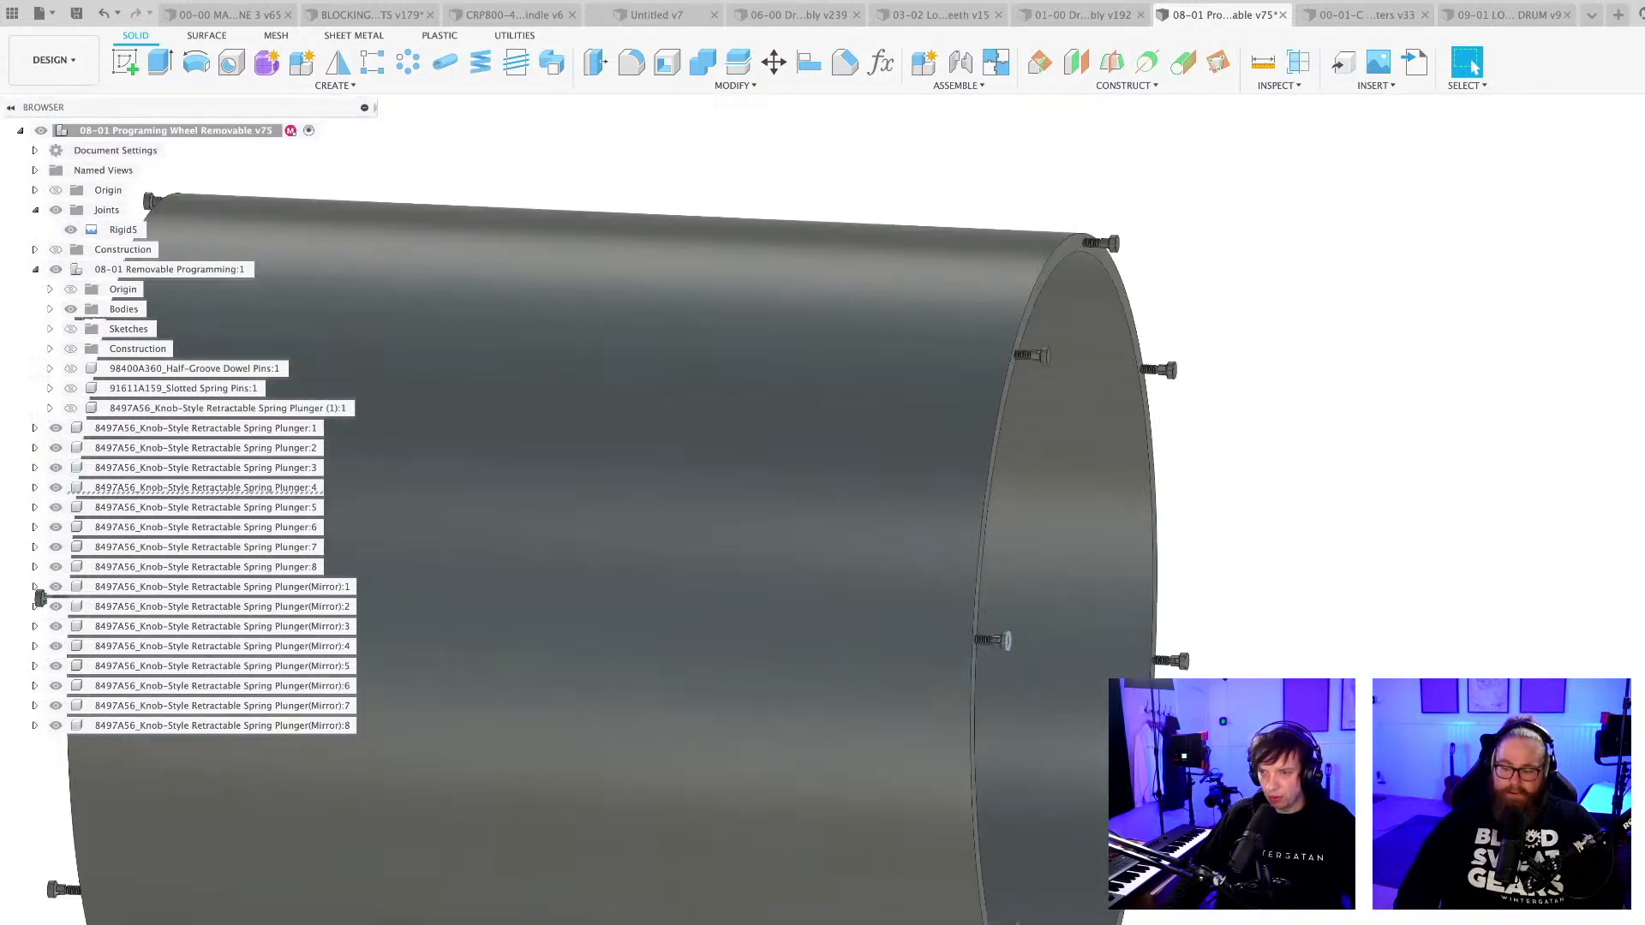
{"action": "scroll", "coordinate": [913, 573], "scroll_direction": "down", "scroll_amount": 3}
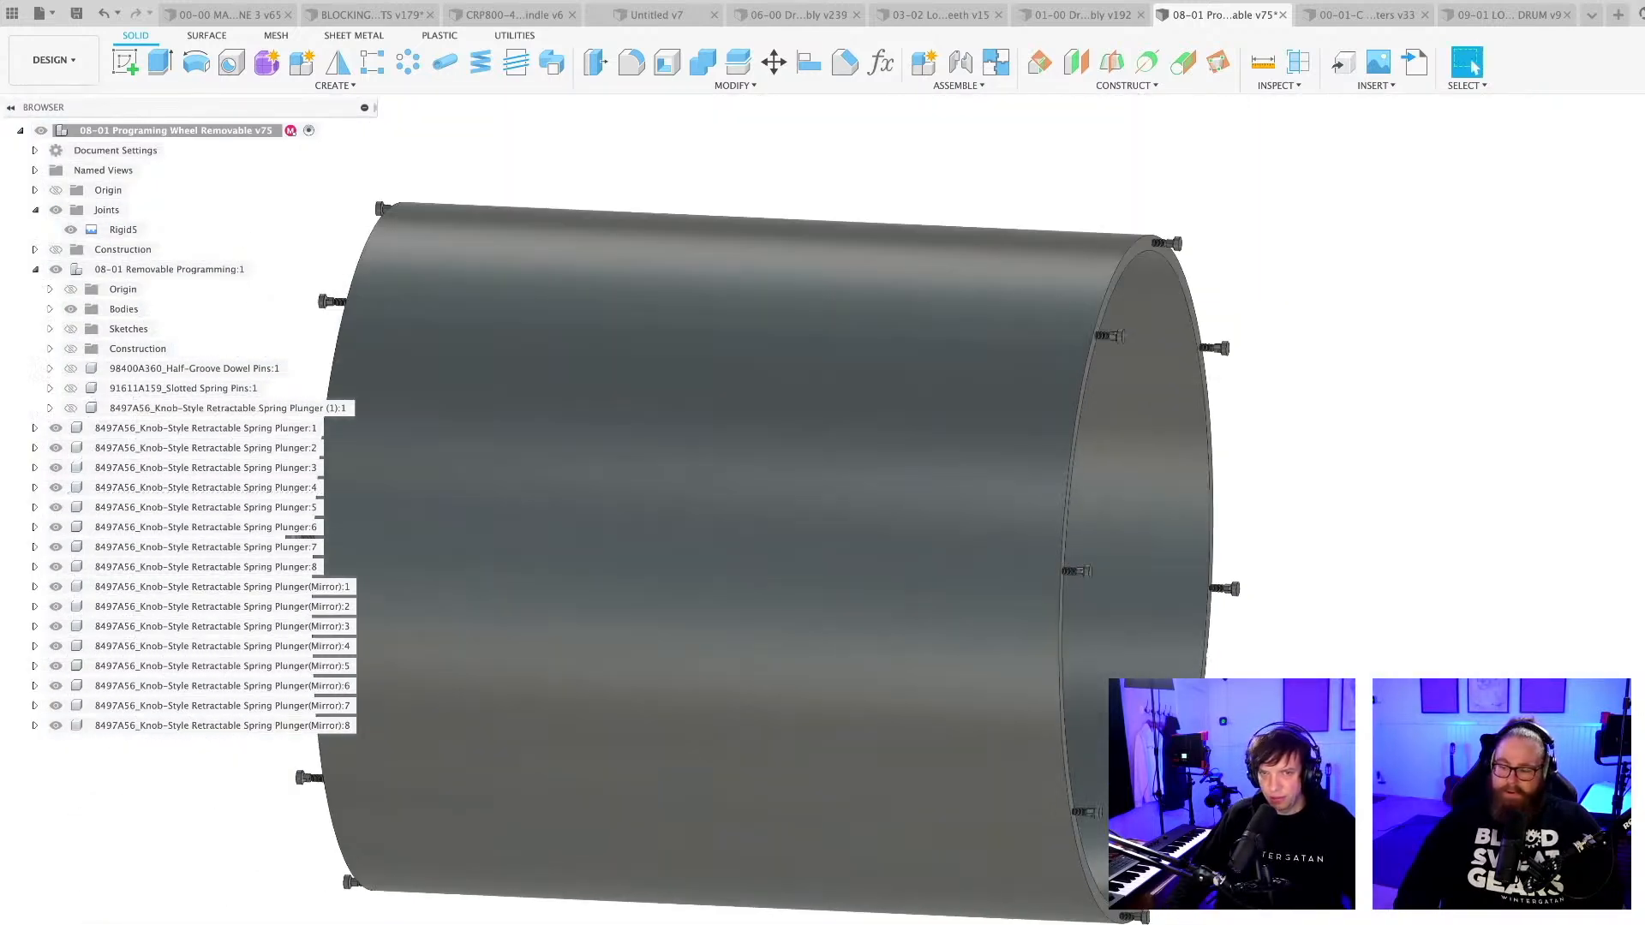
Collapse the 08-01 Removable Programming component and the Joints folder in the browser tree.
{"action": "left_click", "coordinate": [35, 269]}
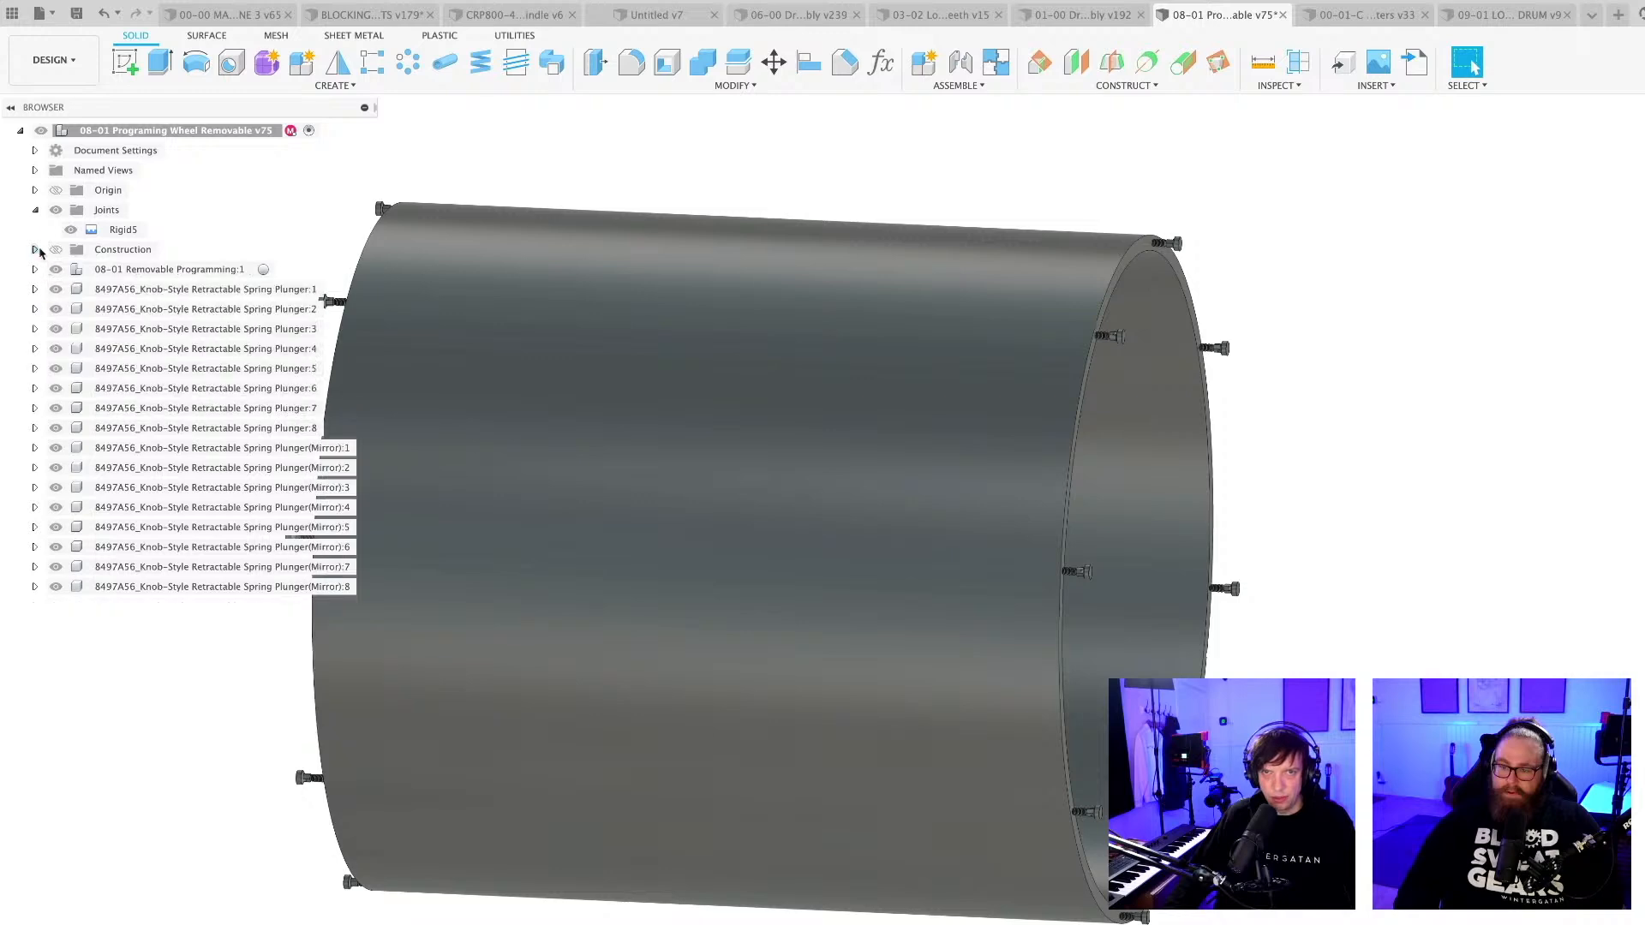
{"action": "left_click", "coordinate": [35, 210]}
{"action": "scroll", "coordinate": [741, 508], "scroll_direction": "down", "scroll_amount": 5}
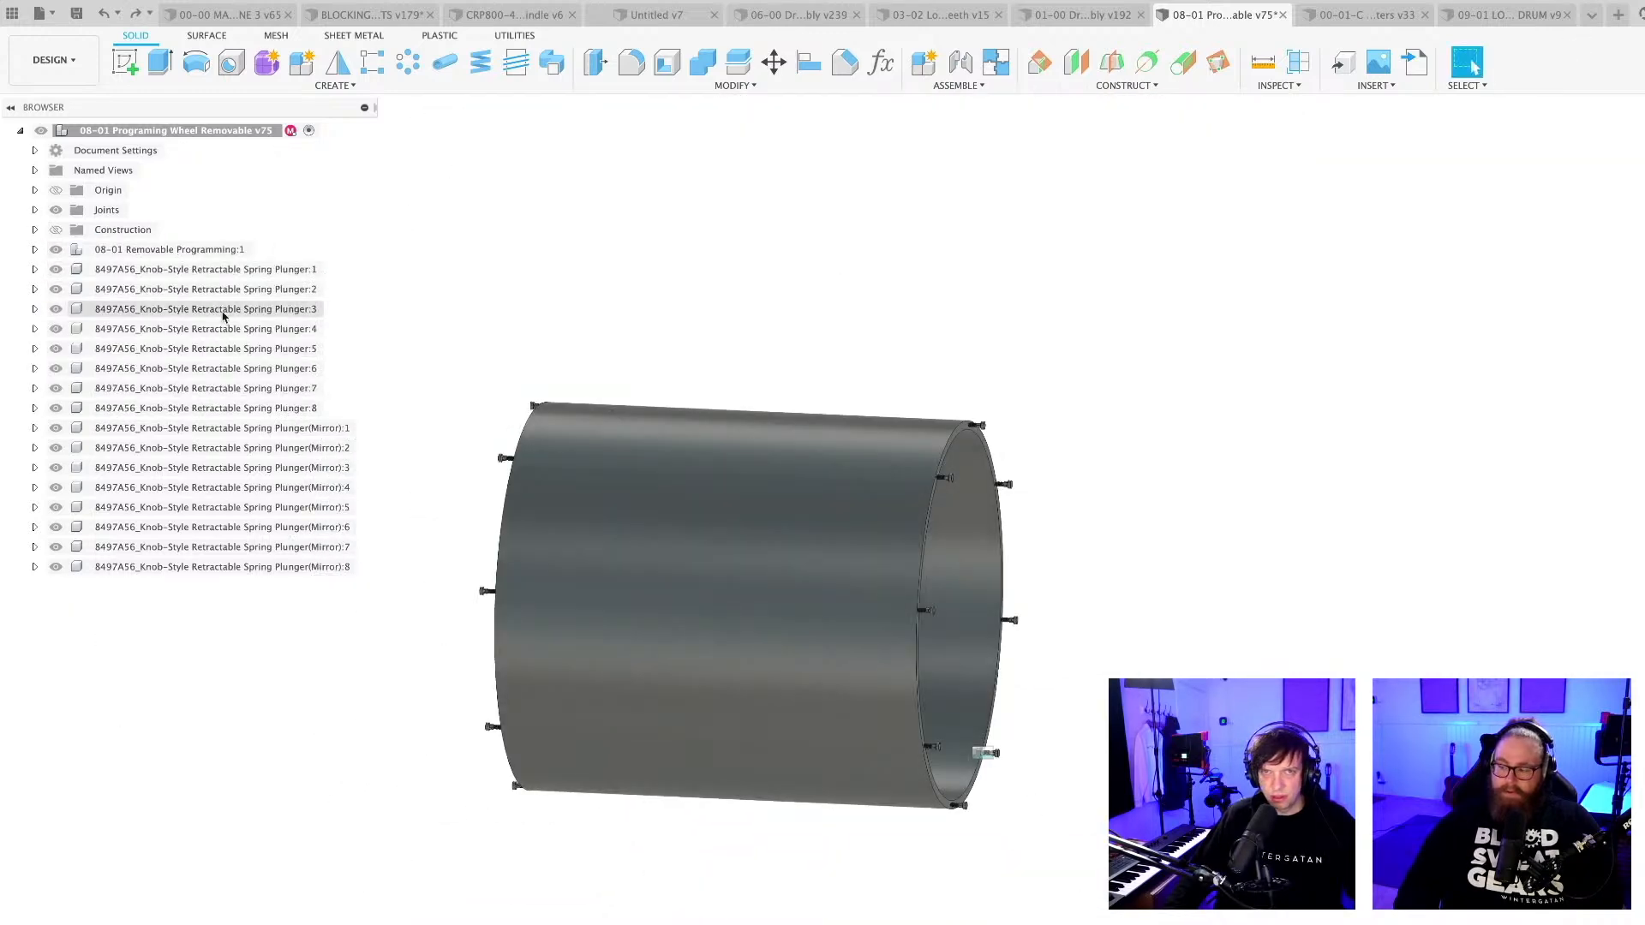
Create an active internal standard component under the top-level assembly and name it RESTING PINS.
{"action": "right_click", "coordinate": [165, 143]}
{"action": "left_click", "coordinate": [220, 146]}
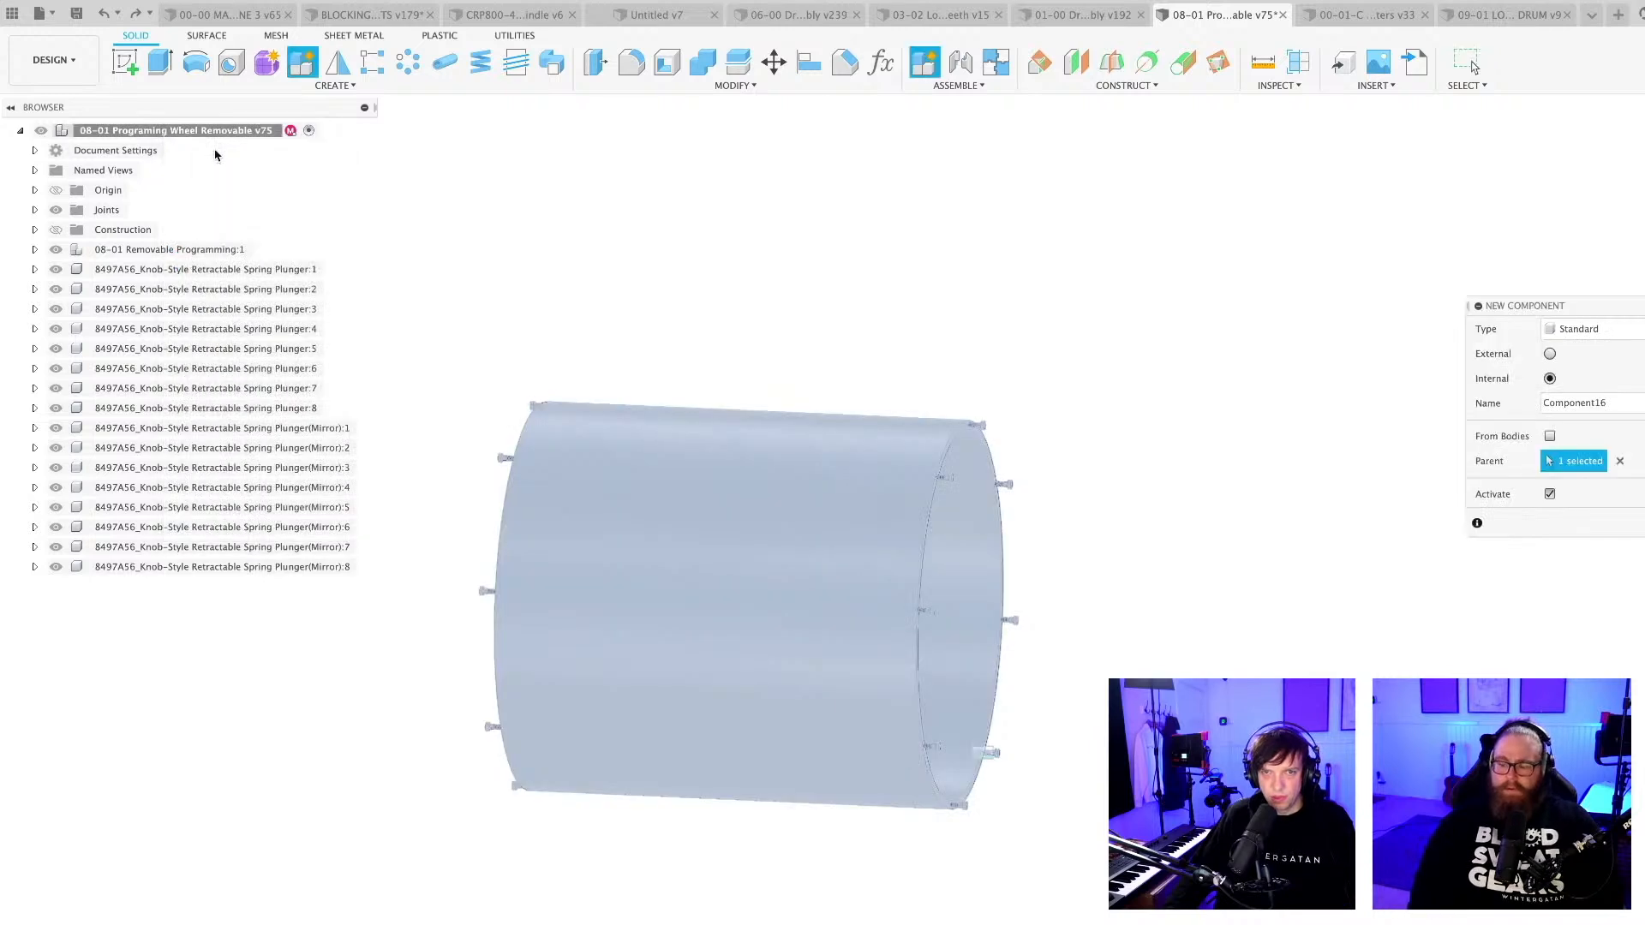
{"action": "key", "text": "Return"}
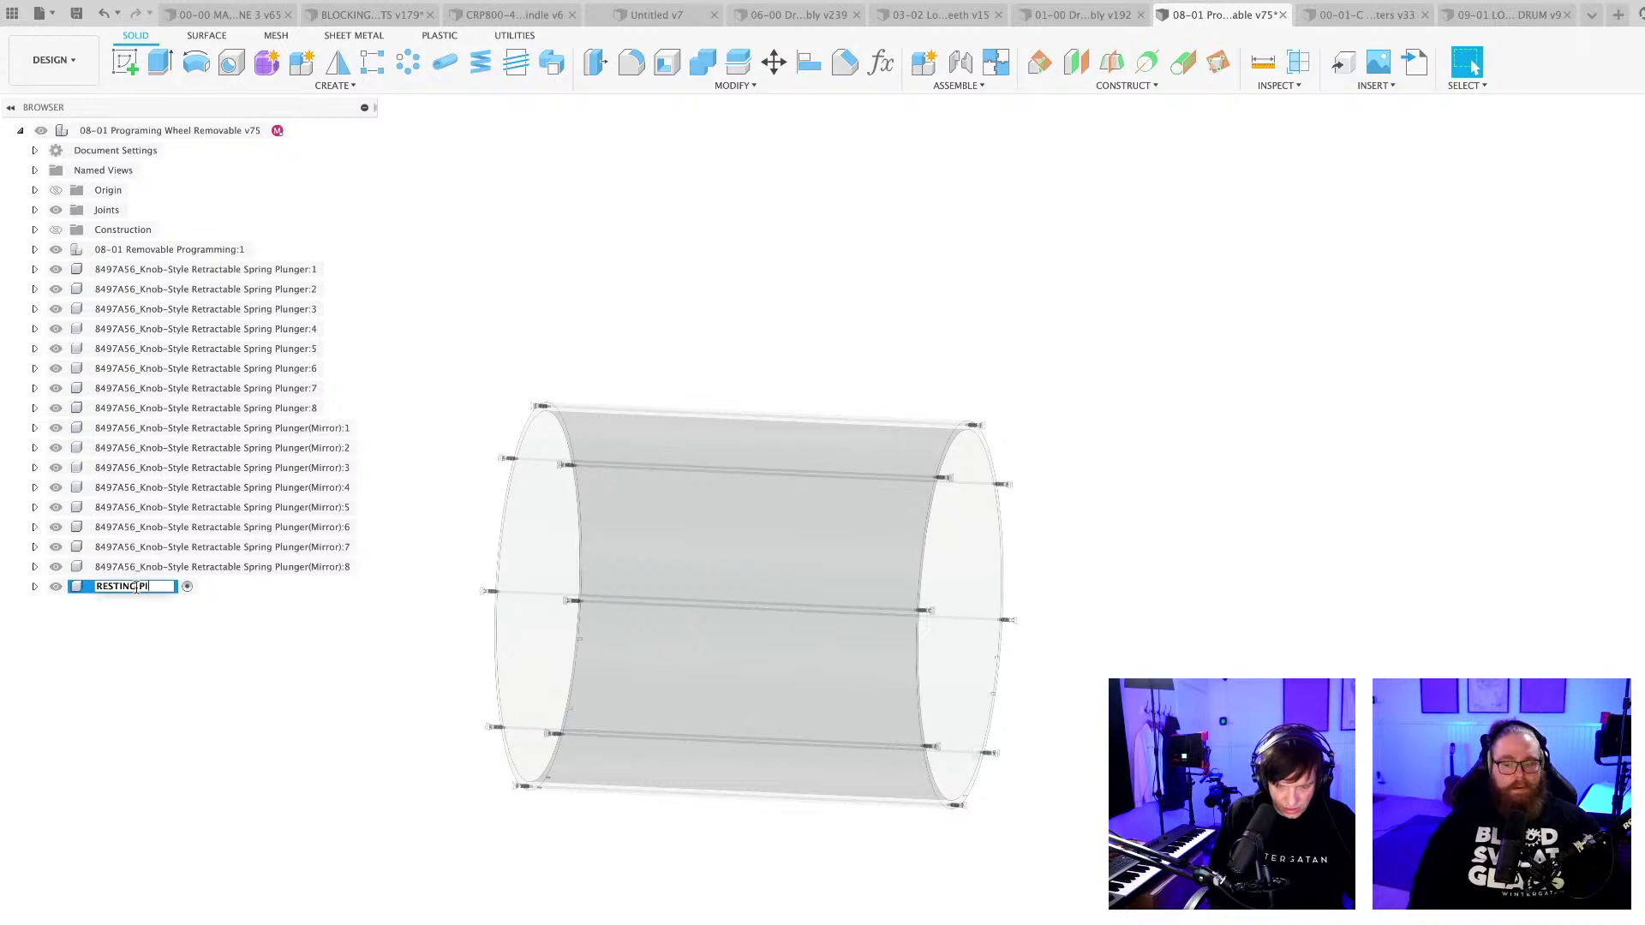
{"action": "key", "text": "Return"}
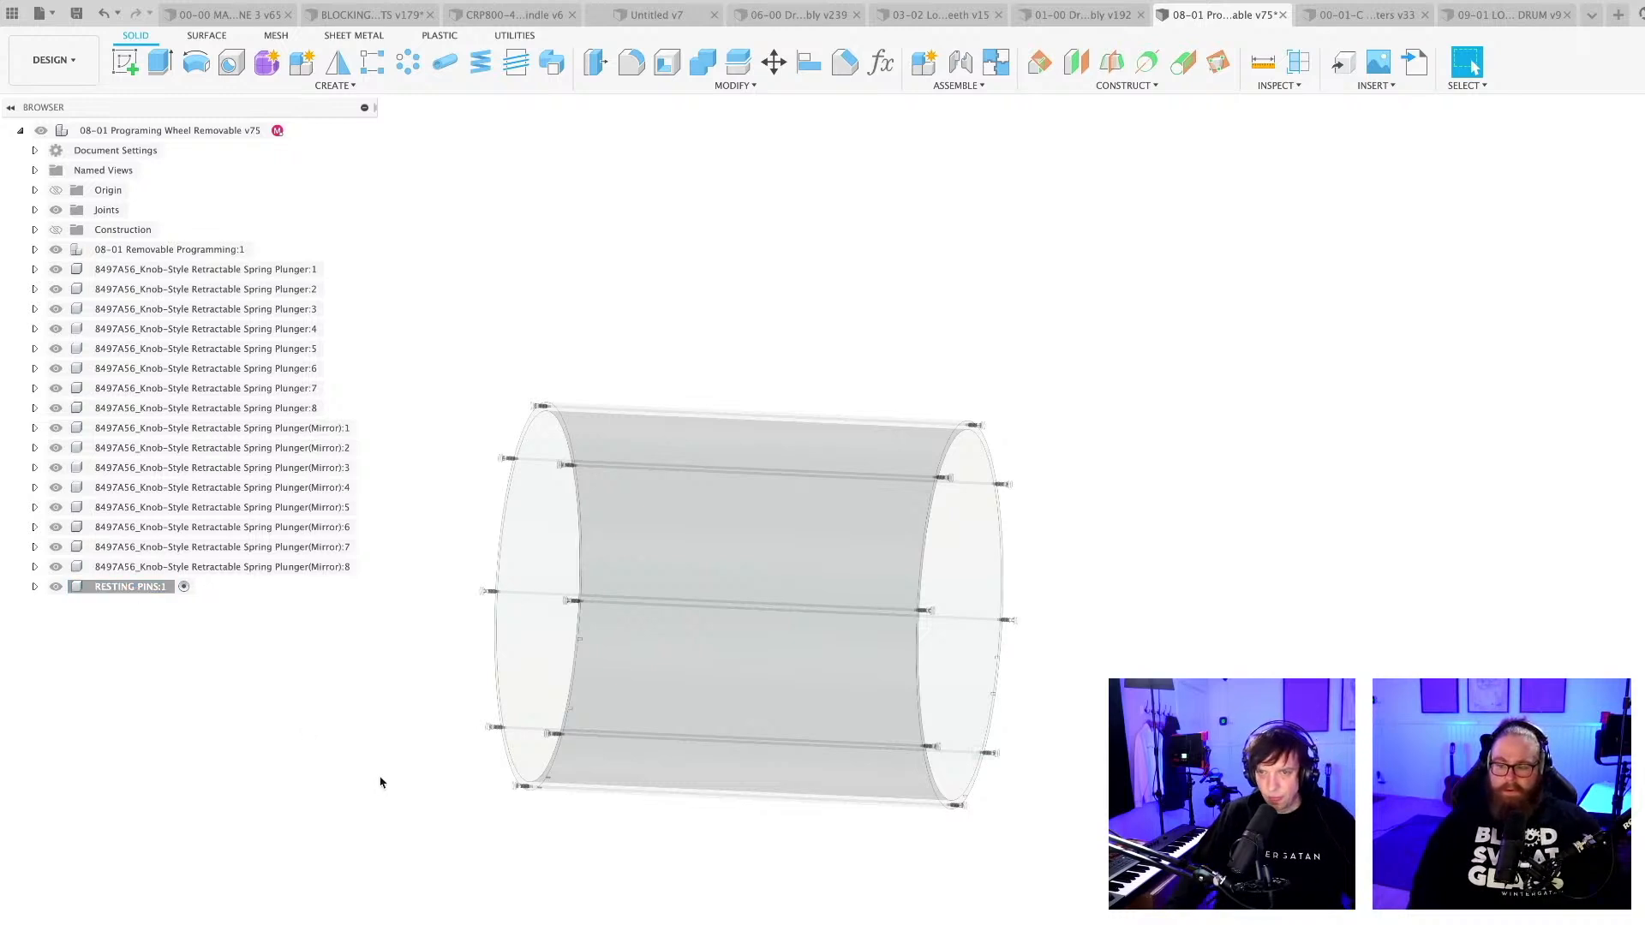
{"action": "mouse_move", "coordinate": [383, 786]}
{"action": "middle_mouse_down", "text": "shift"}
{"action": "mouse_move", "coordinate": [448, 782]}
{"action": "mouse_move", "coordinate": [387, 802]}
{"action": "mouse_move", "coordinate": [368, 771]}
{"action": "middle_mouse_up", "text": "shift"}
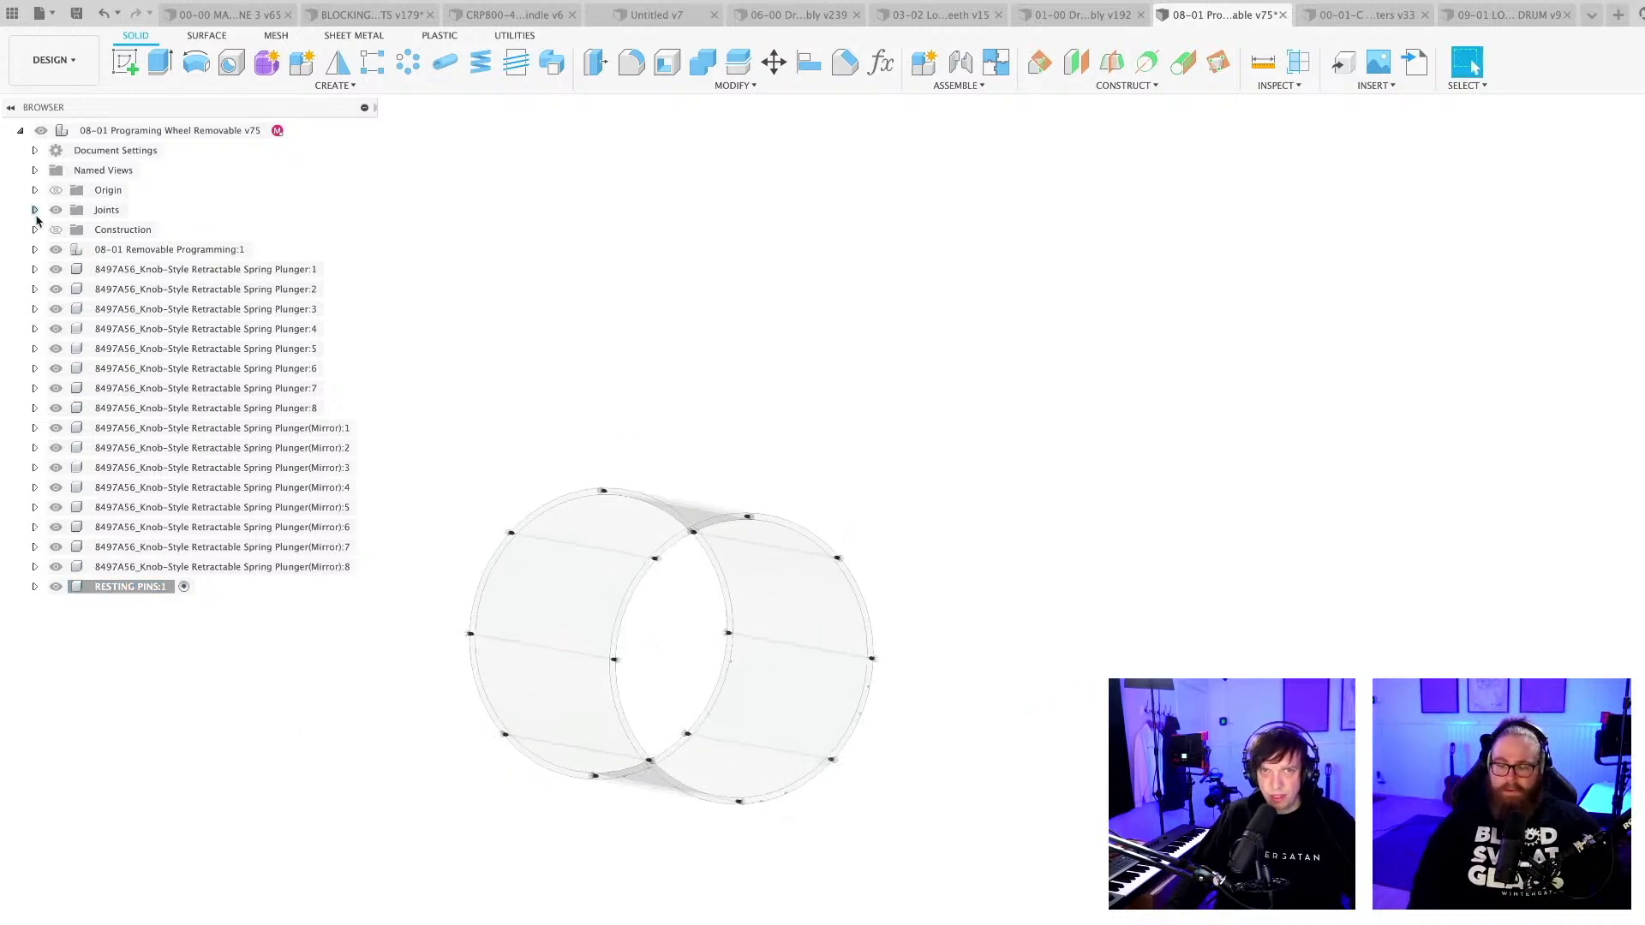
{"action": "left_click", "coordinate": [34, 229]}
{"action": "left_click", "coordinate": [34, 230]}
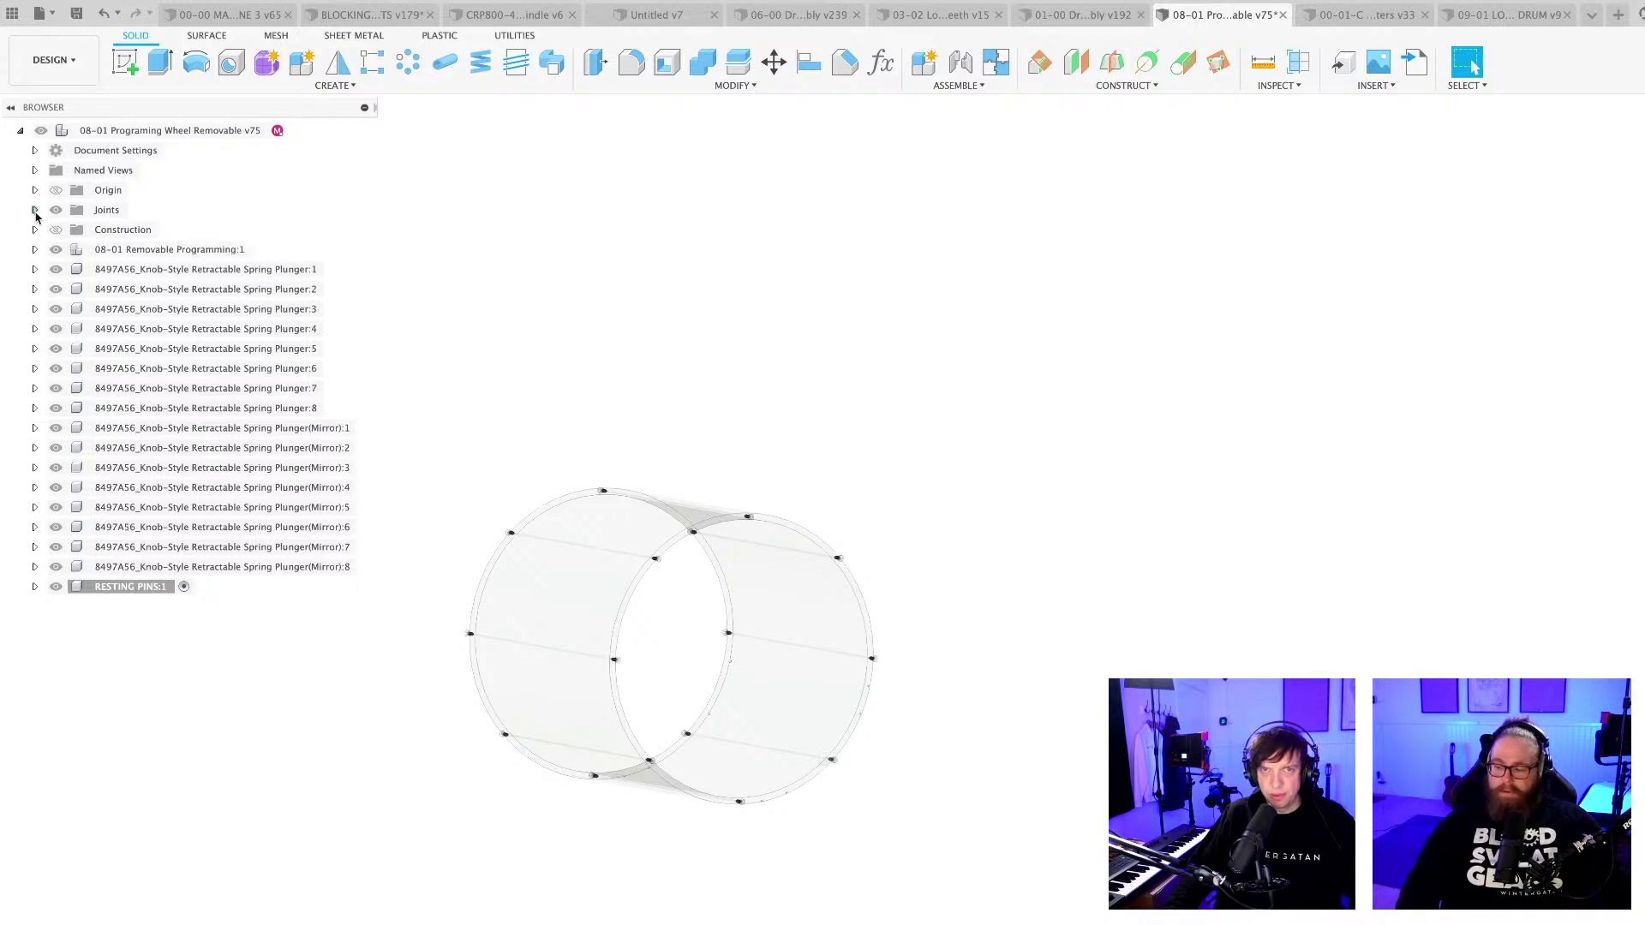
{"action": "left_click", "coordinate": [34, 210]}
{"action": "left_click", "coordinate": [34, 210]}
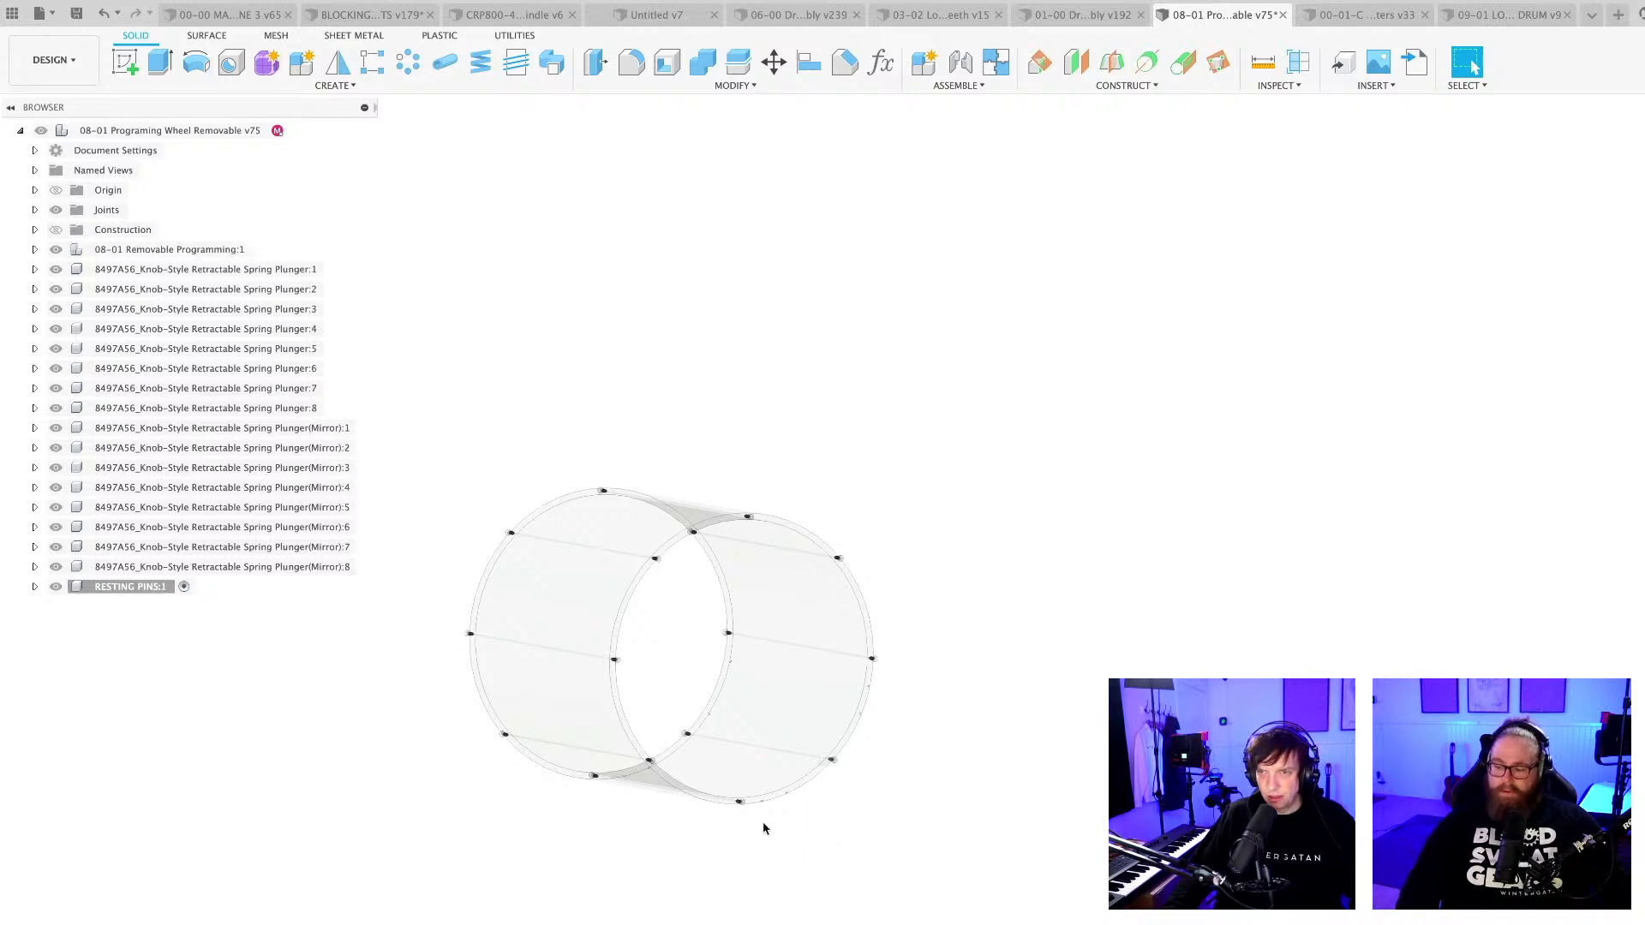
Save the programming wheel design as a new version.
{"action": "middle_click_drag", "start_coordinate": [765, 829], "coordinate": [960, 766], "text": "shift"}
{"action": "key", "text": "super+s"}
{"action": "key", "text": "Return"}
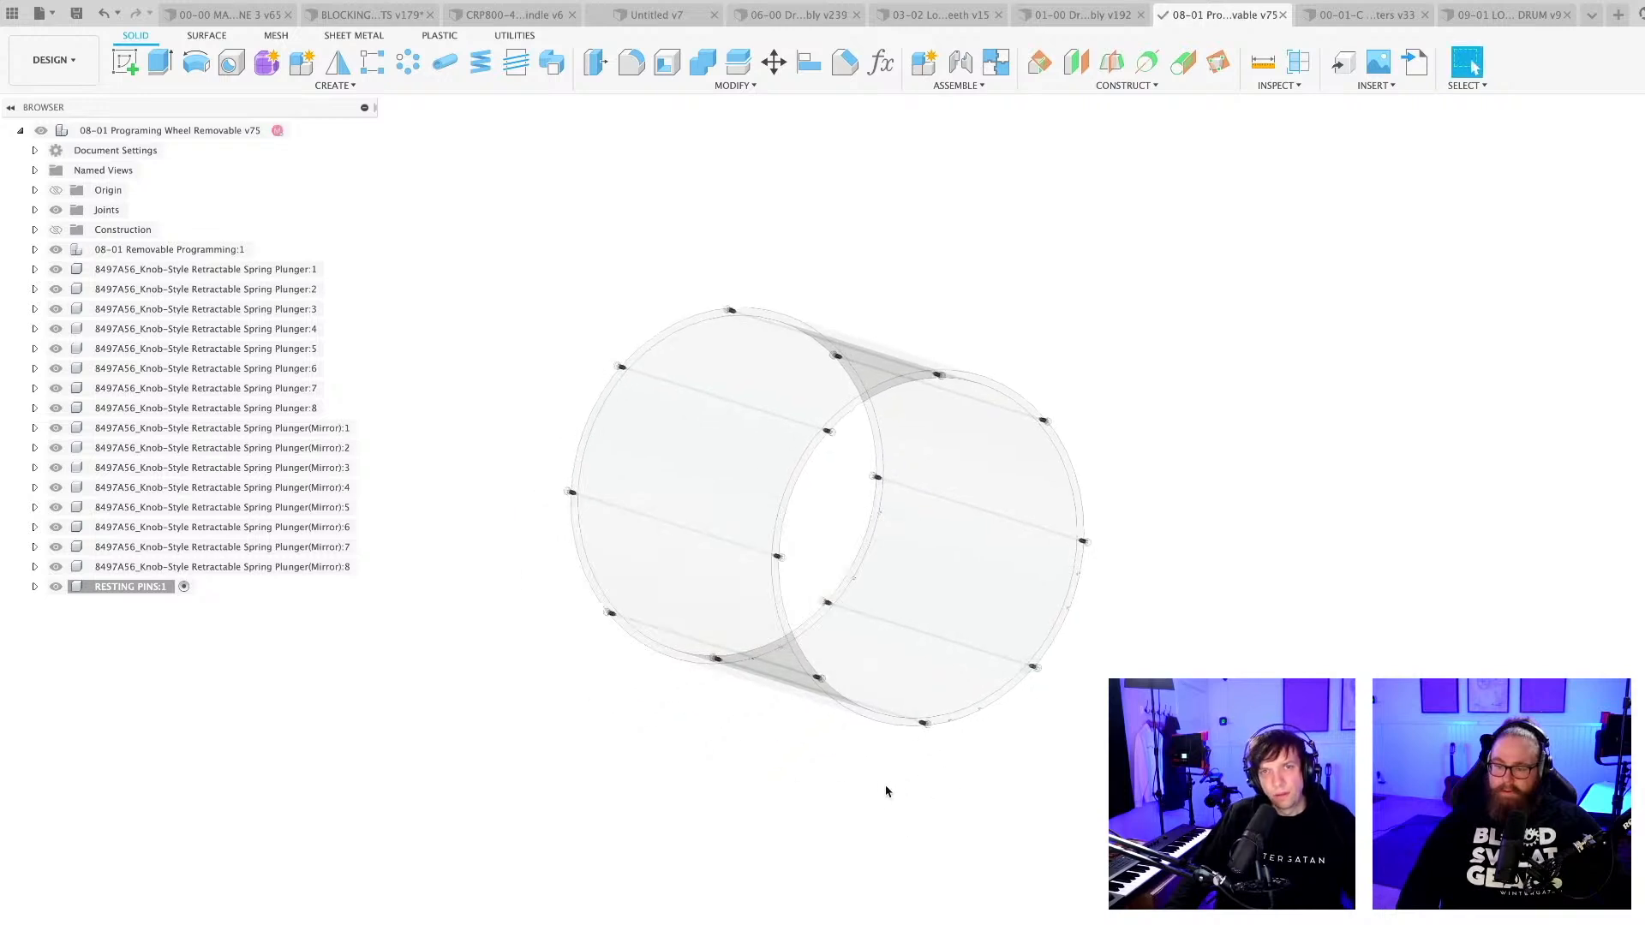
Expand the 08-01 Removable Programming component and its Sketches folder, and make its sketches visible.
{"action": "left_click", "coordinate": [35, 249]}
{"action": "left_click", "coordinate": [50, 309]}
{"action": "left_click", "coordinate": [70, 310]}
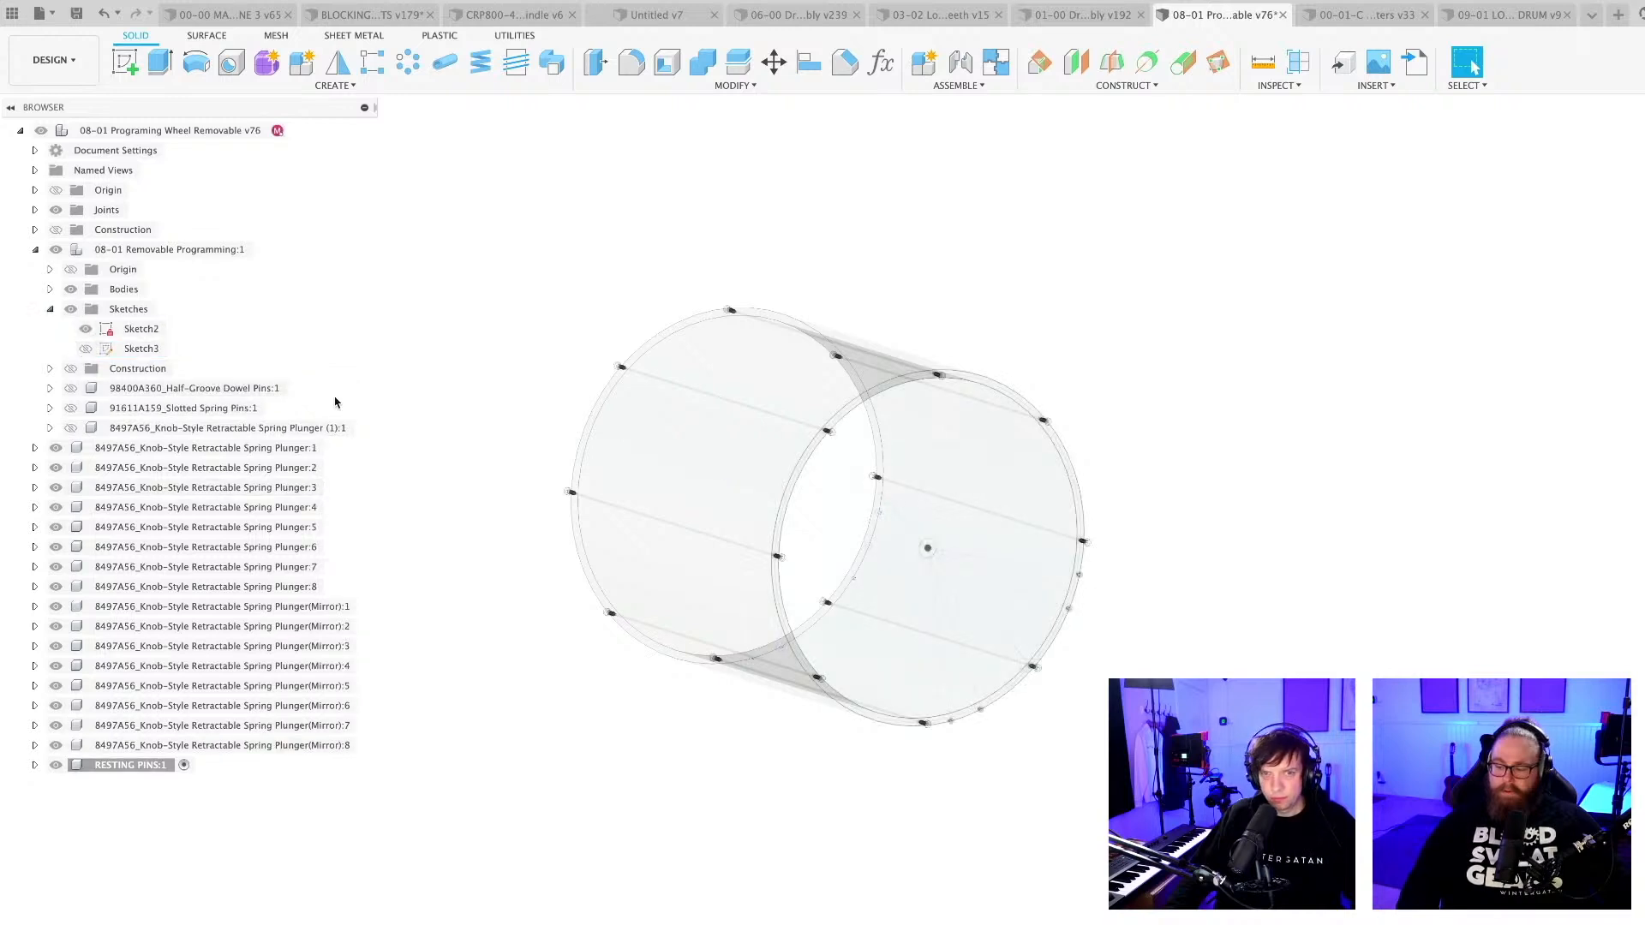
Start an Extrude and select both half-circle profiles of each of the two pin holes at the bottom of the wheel's near rim.
{"action": "left_click", "coordinate": [148, 68]}
{"action": "scroll", "coordinate": [954, 754], "scroll_direction": "up", "scroll_amount": 6}
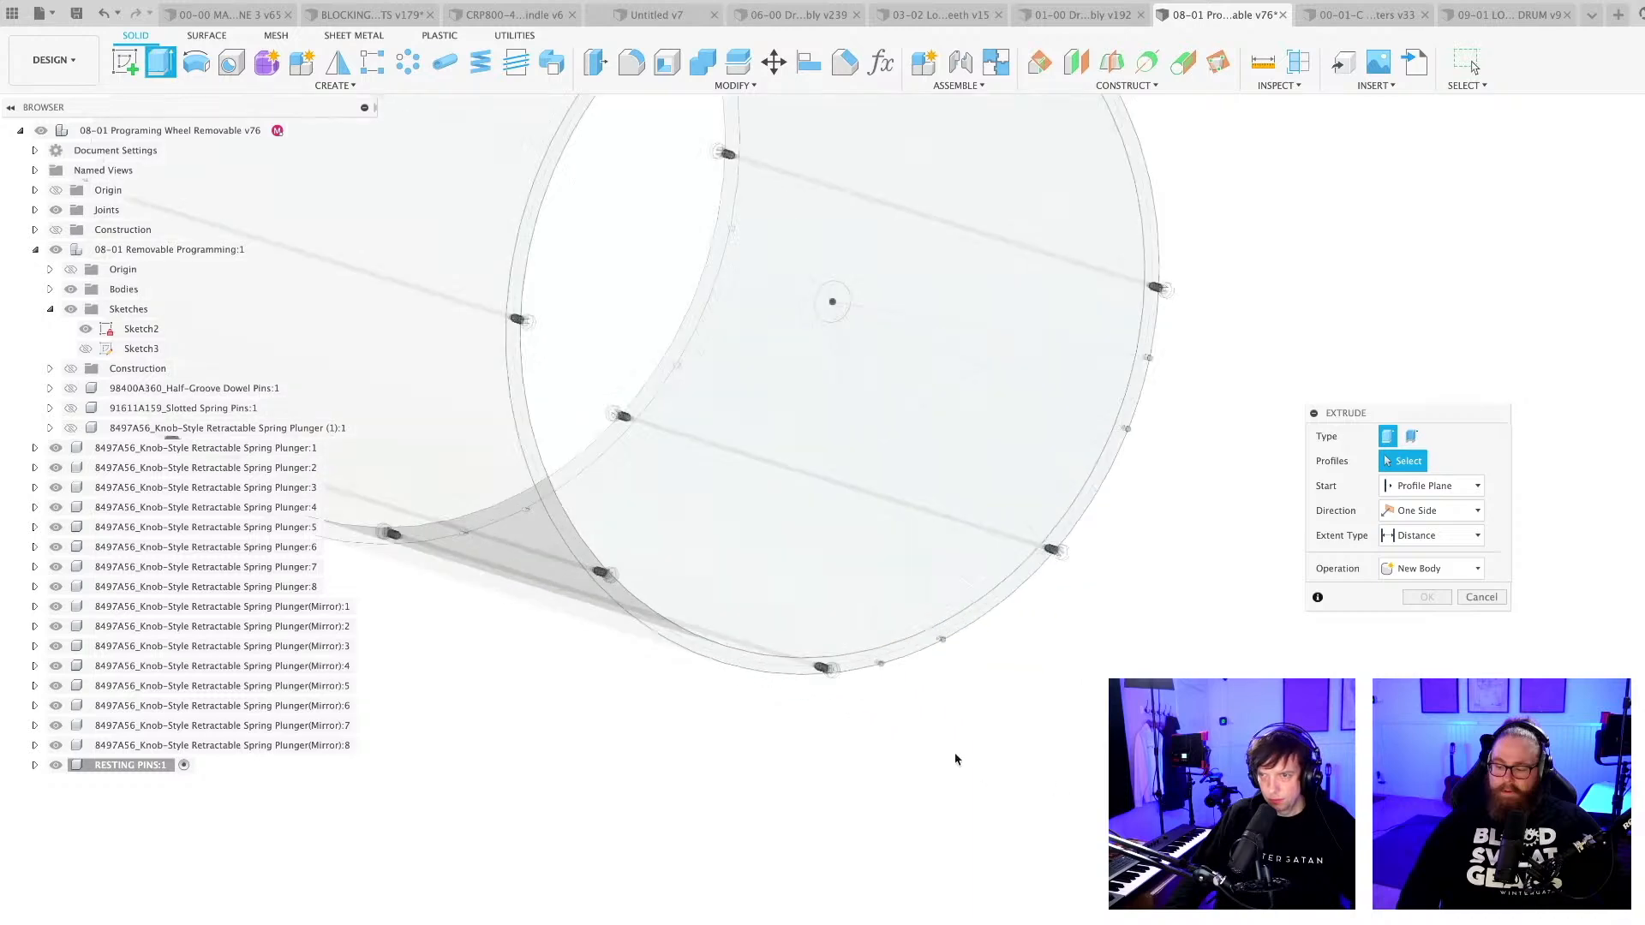
{"action": "scroll", "coordinate": [1096, 700], "scroll_direction": "up", "scroll_amount": 8}
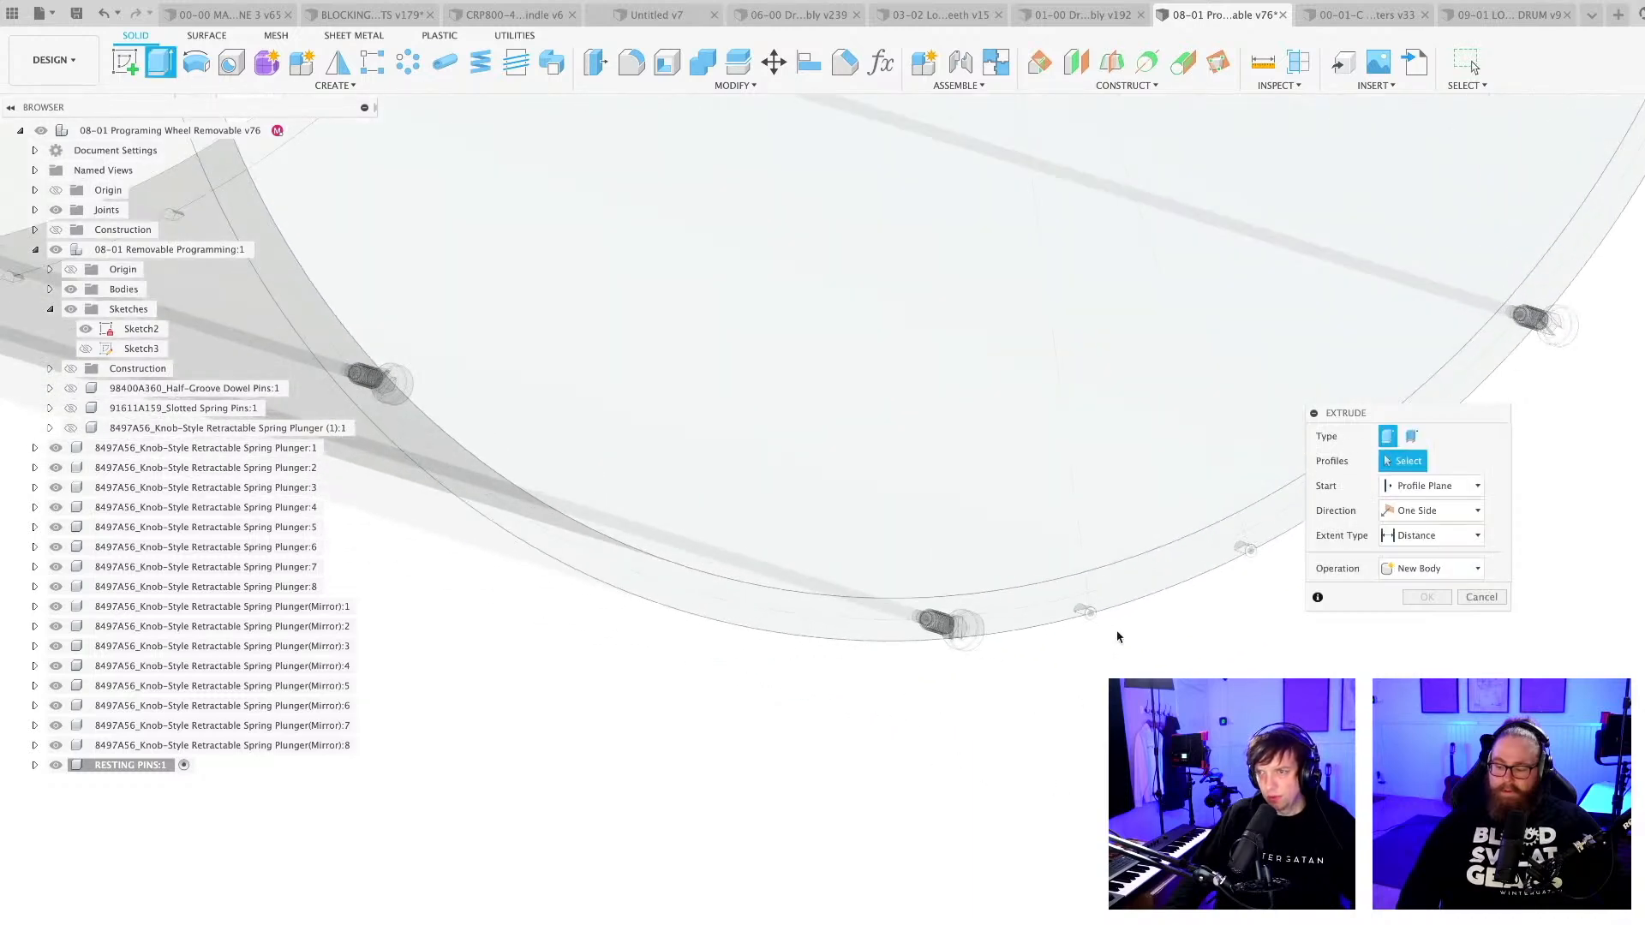
{"action": "scroll", "coordinate": [1092, 628], "scroll_direction": "up", "scroll_amount": 4}
{"action": "left_click", "coordinate": [1085, 597]}
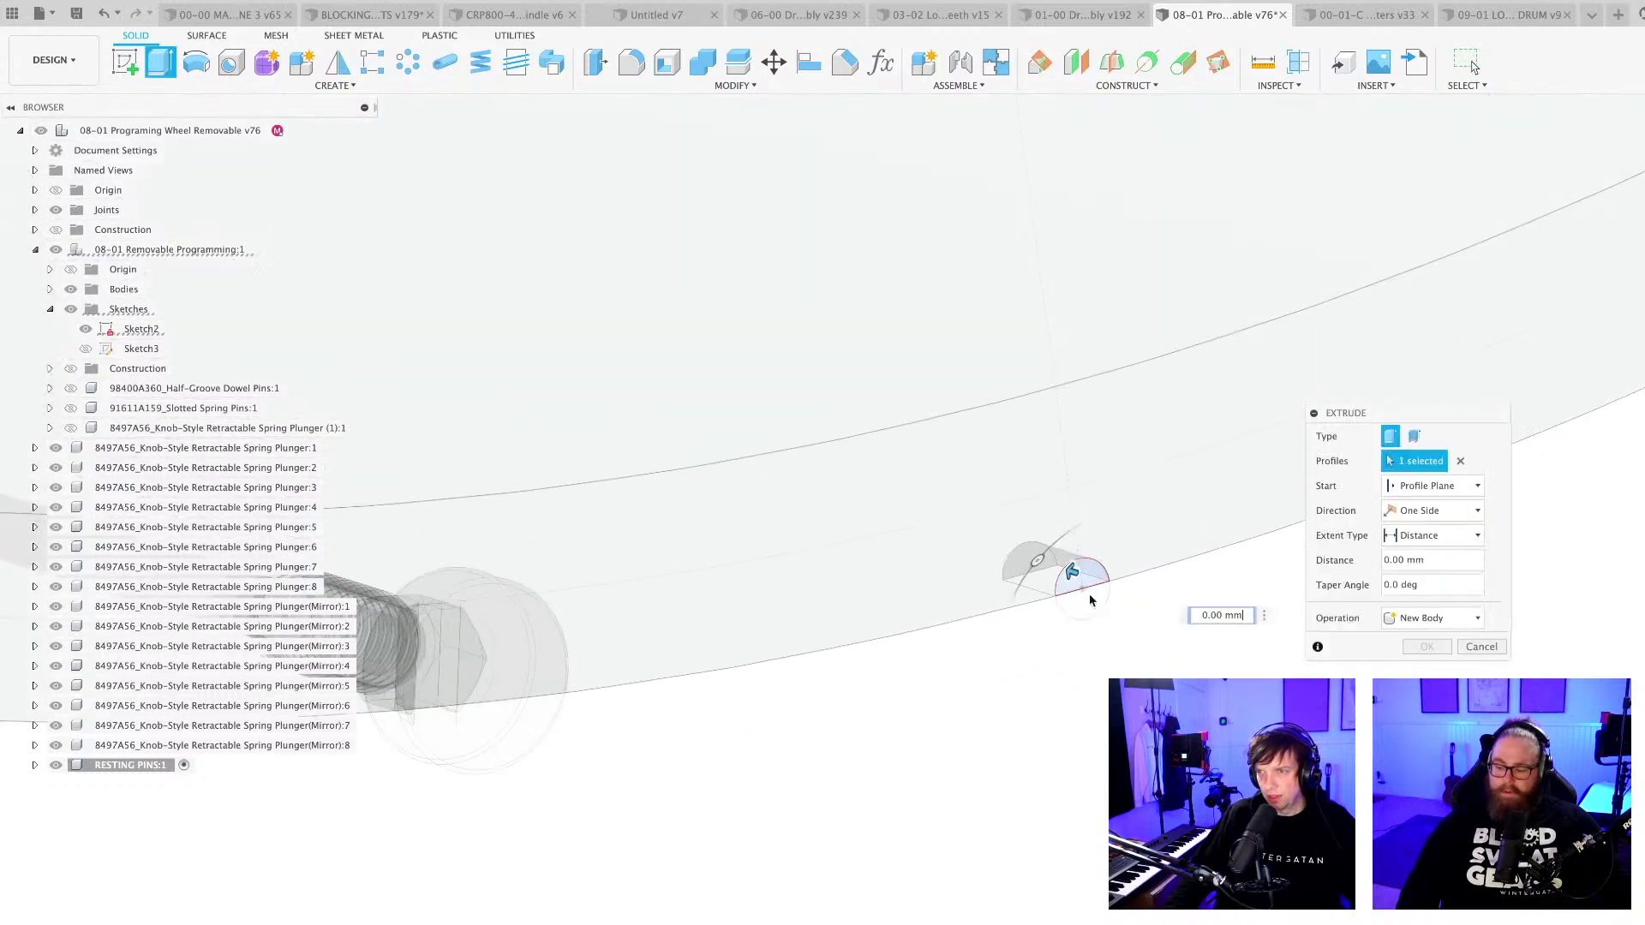
{"action": "left_click", "coordinate": [1083, 584]}
{"action": "scroll", "coordinate": [1077, 695], "scroll_direction": "down", "scroll_amount": 4}
{"action": "middle_click_drag", "start_coordinate": [1255, 672], "coordinate": [753, 783]}
{"action": "scroll", "coordinate": [951, 605], "scroll_direction": "up", "scroll_amount": 3}
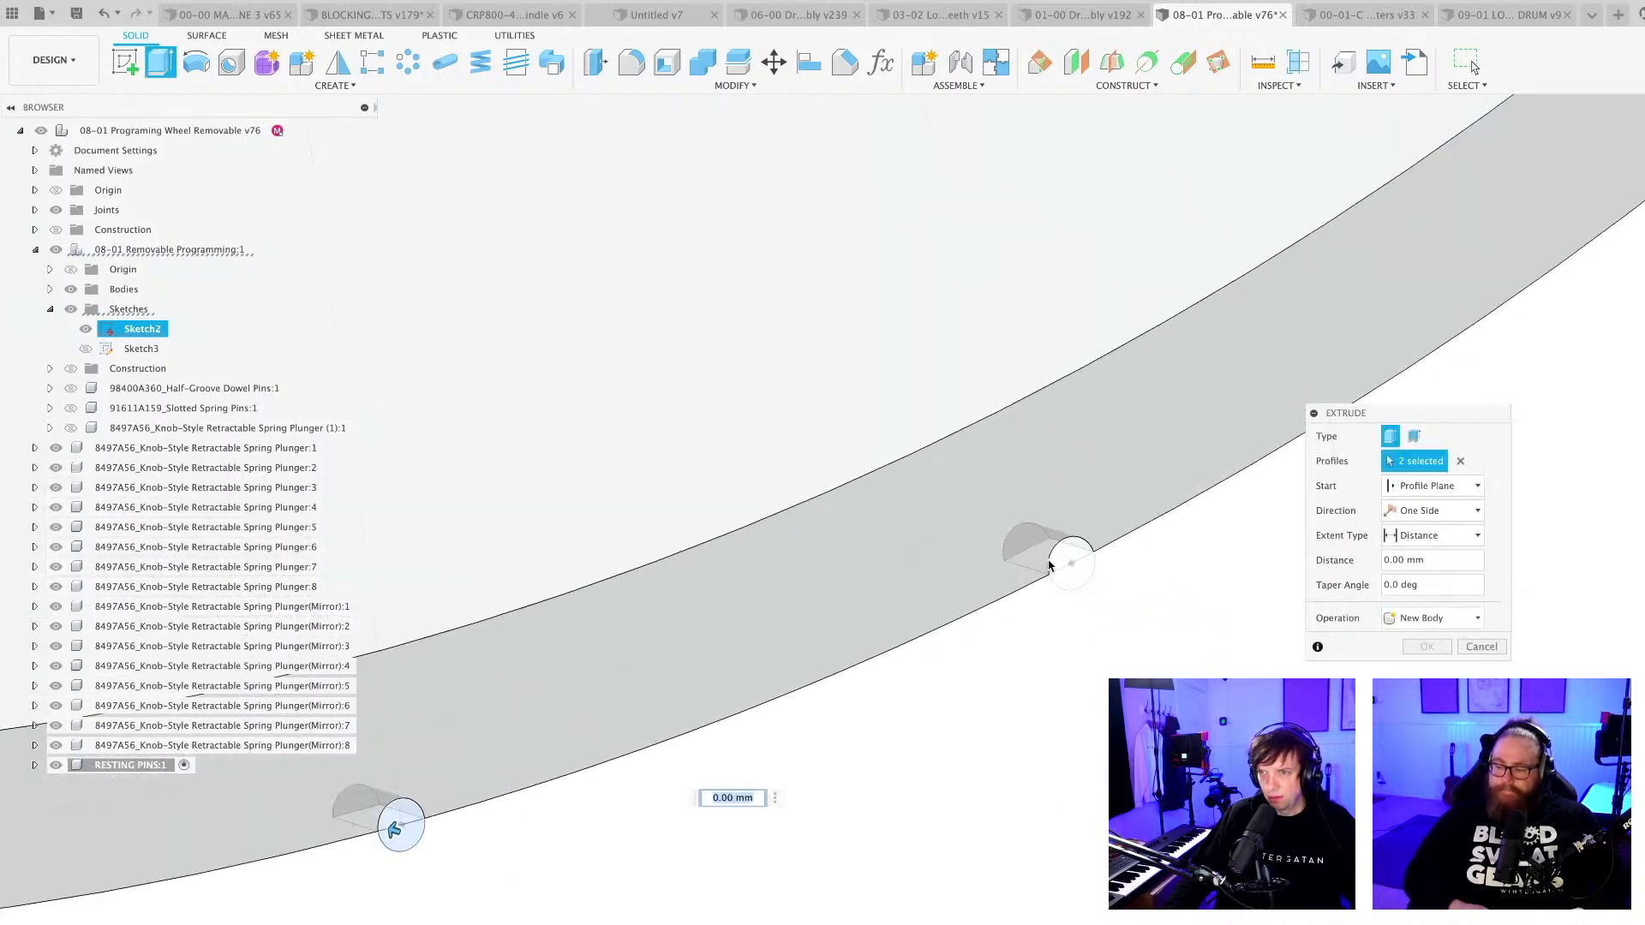
{"action": "left_click", "coordinate": [1077, 582]}
{"action": "scroll", "coordinate": [1009, 723], "scroll_direction": "down", "scroll_amount": 10}
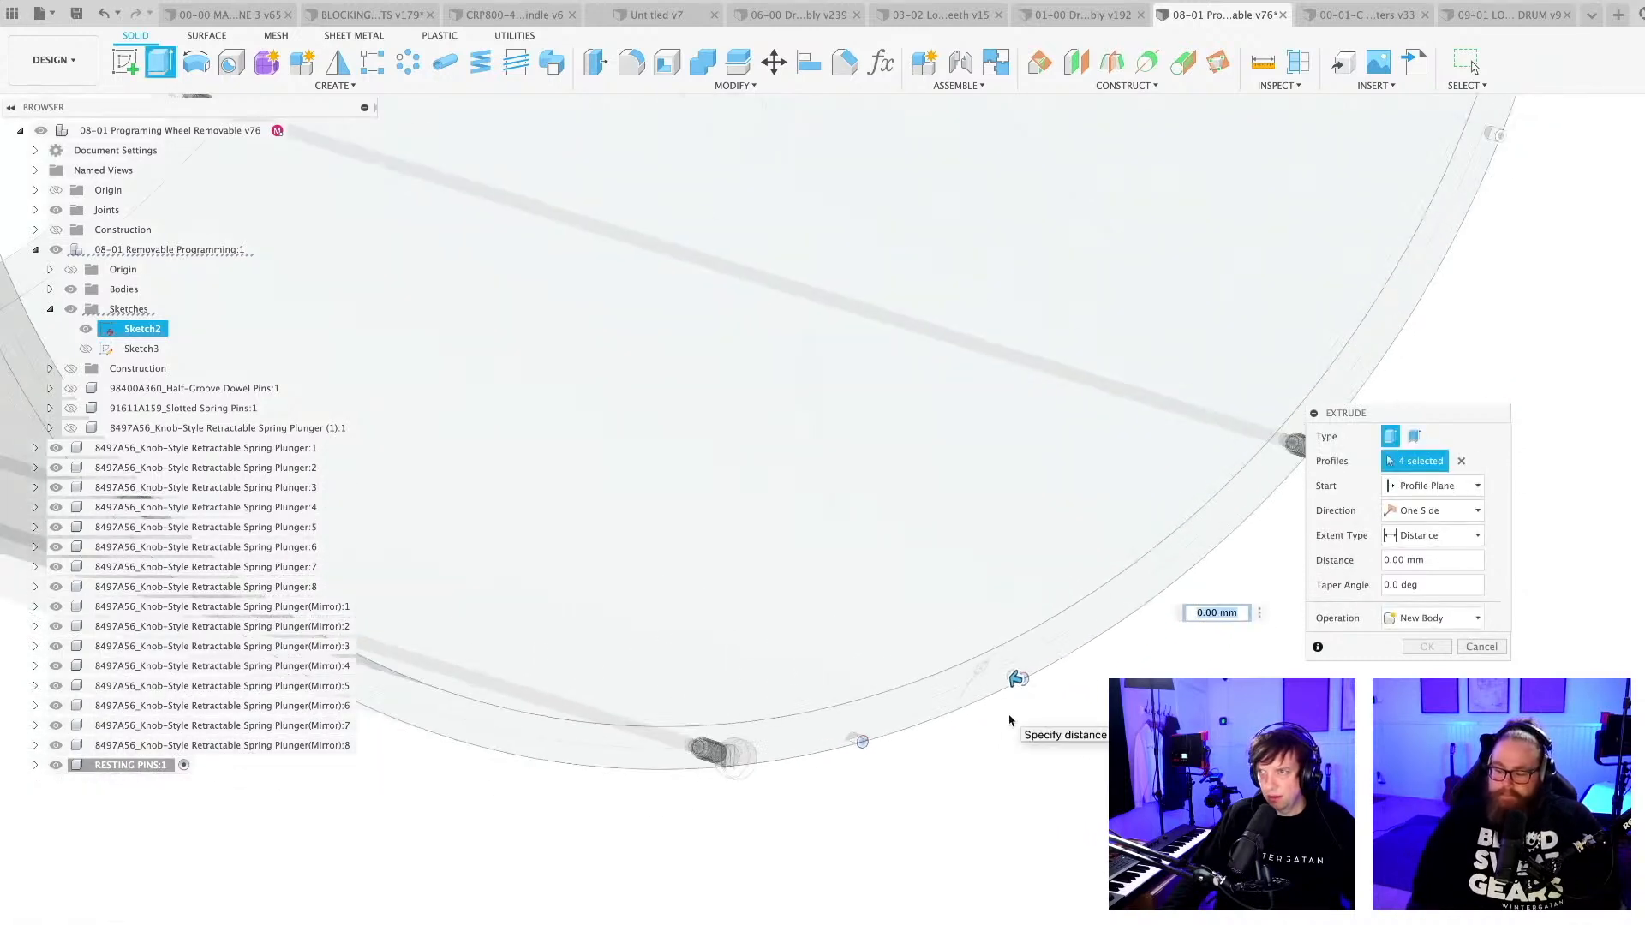
Add both half-circle profiles of the two pin holes farther up the same rim to the extrusion.
{"action": "middle_click_drag", "start_coordinate": [1017, 723], "coordinate": [702, 910]}
{"action": "scroll", "coordinate": [1194, 345], "scroll_direction": "up", "scroll_amount": 5}
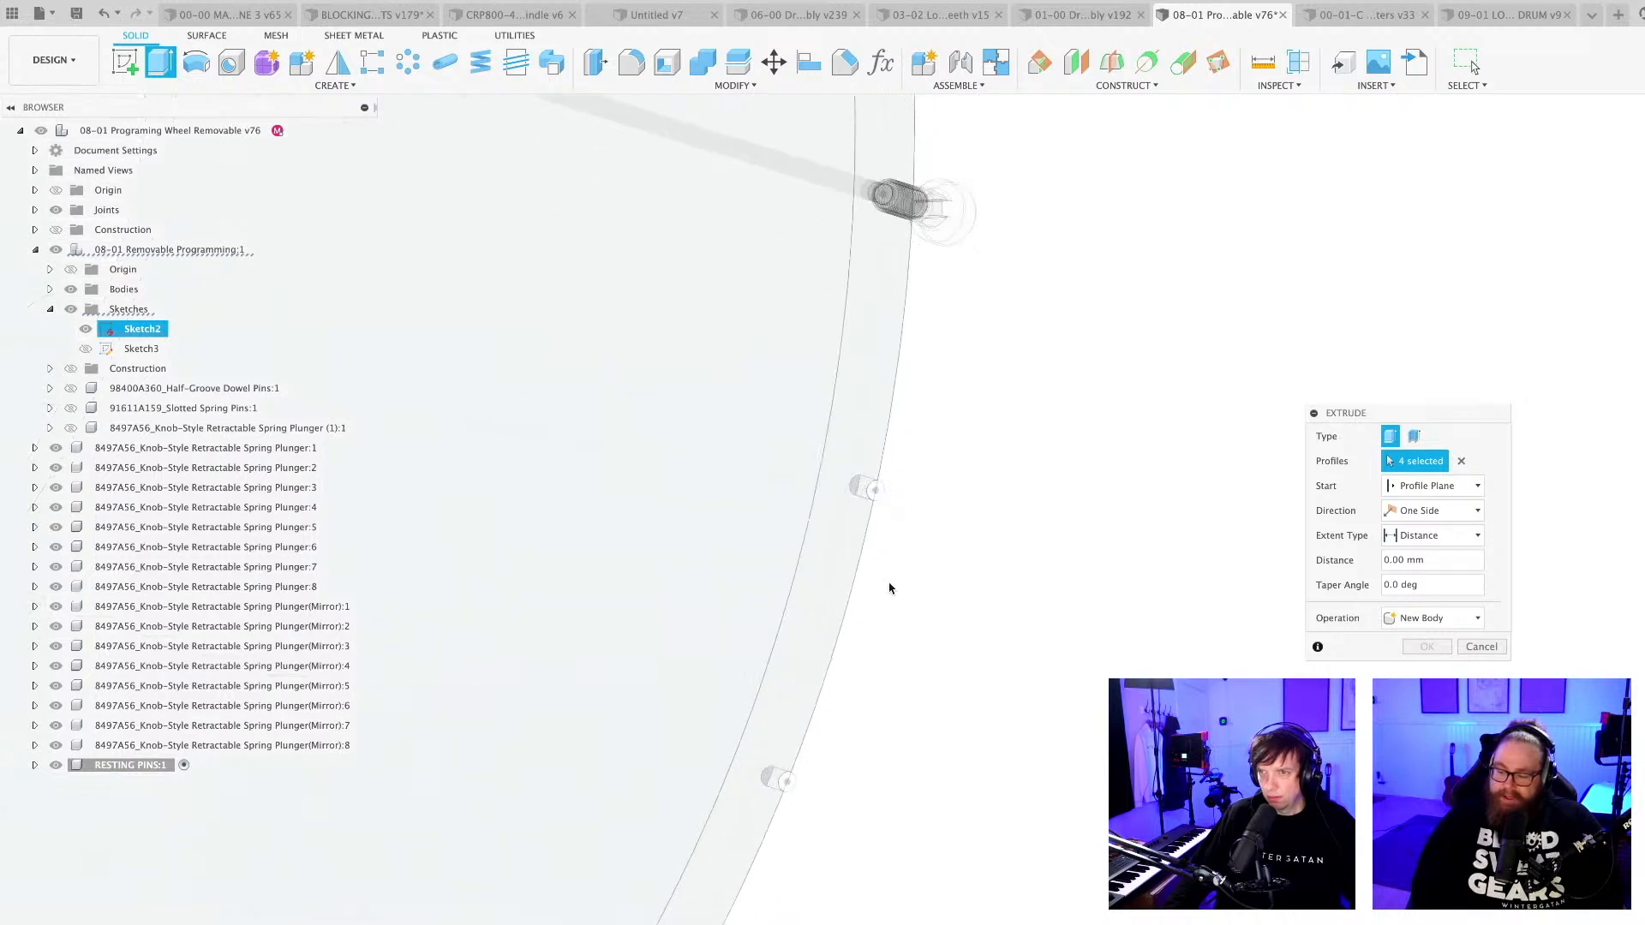
{"action": "left_click", "coordinate": [878, 484]}
{"action": "scroll", "coordinate": [807, 788], "scroll_direction": "up", "scroll_amount": 3}
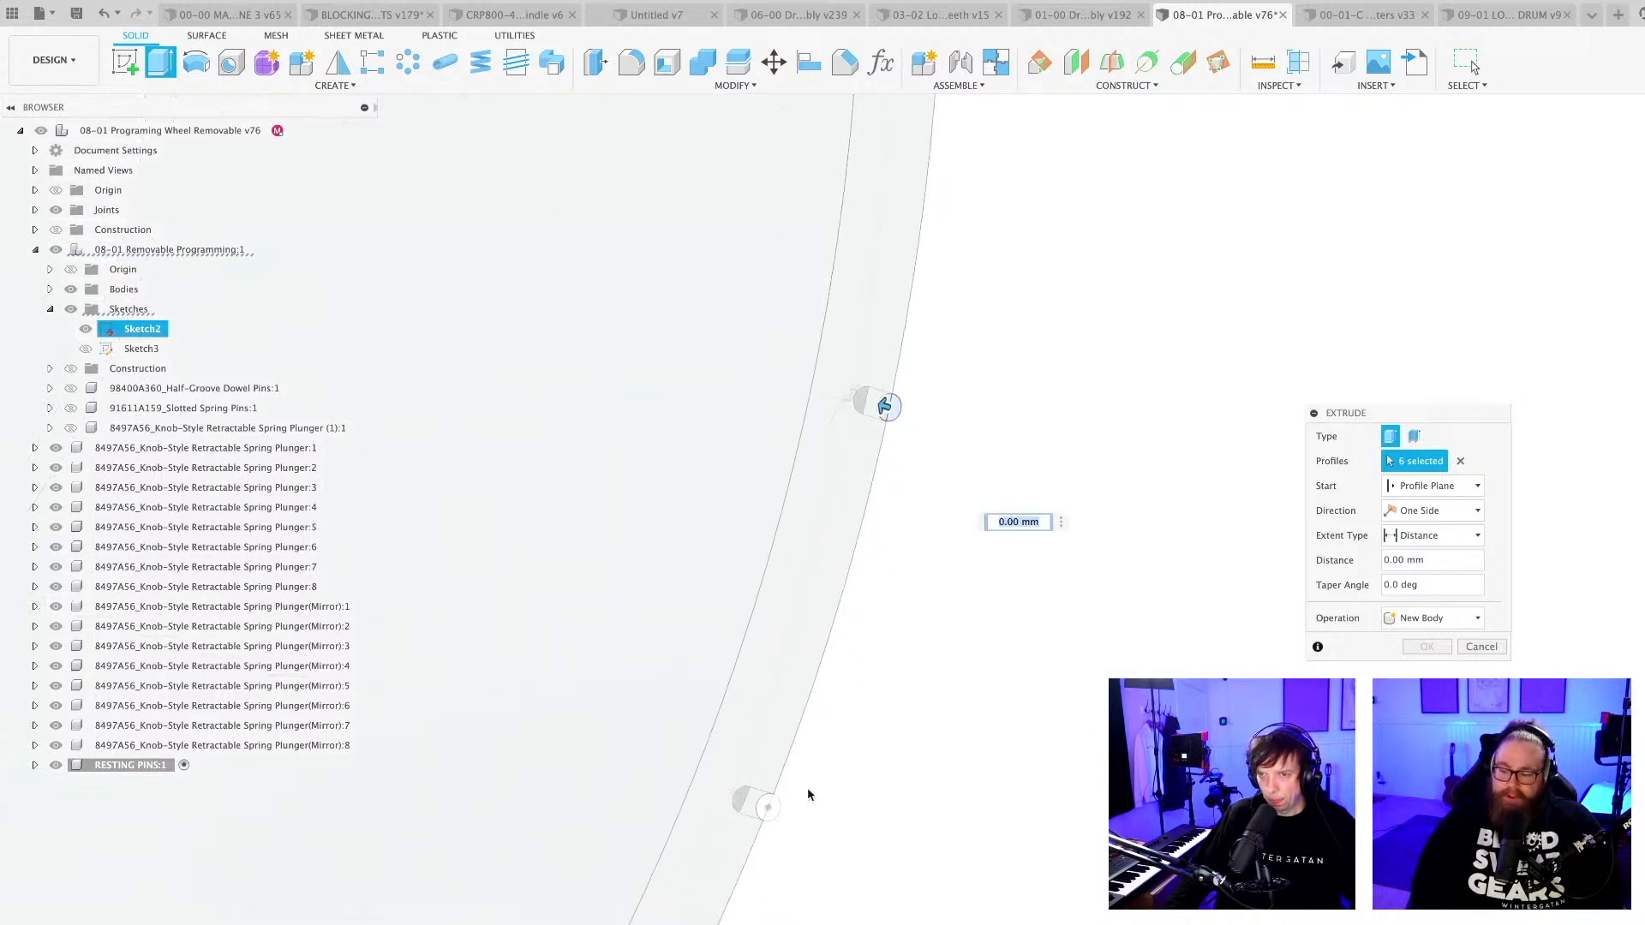
{"action": "scroll", "coordinate": [896, 712], "scroll_direction": "down", "scroll_amount": 8}
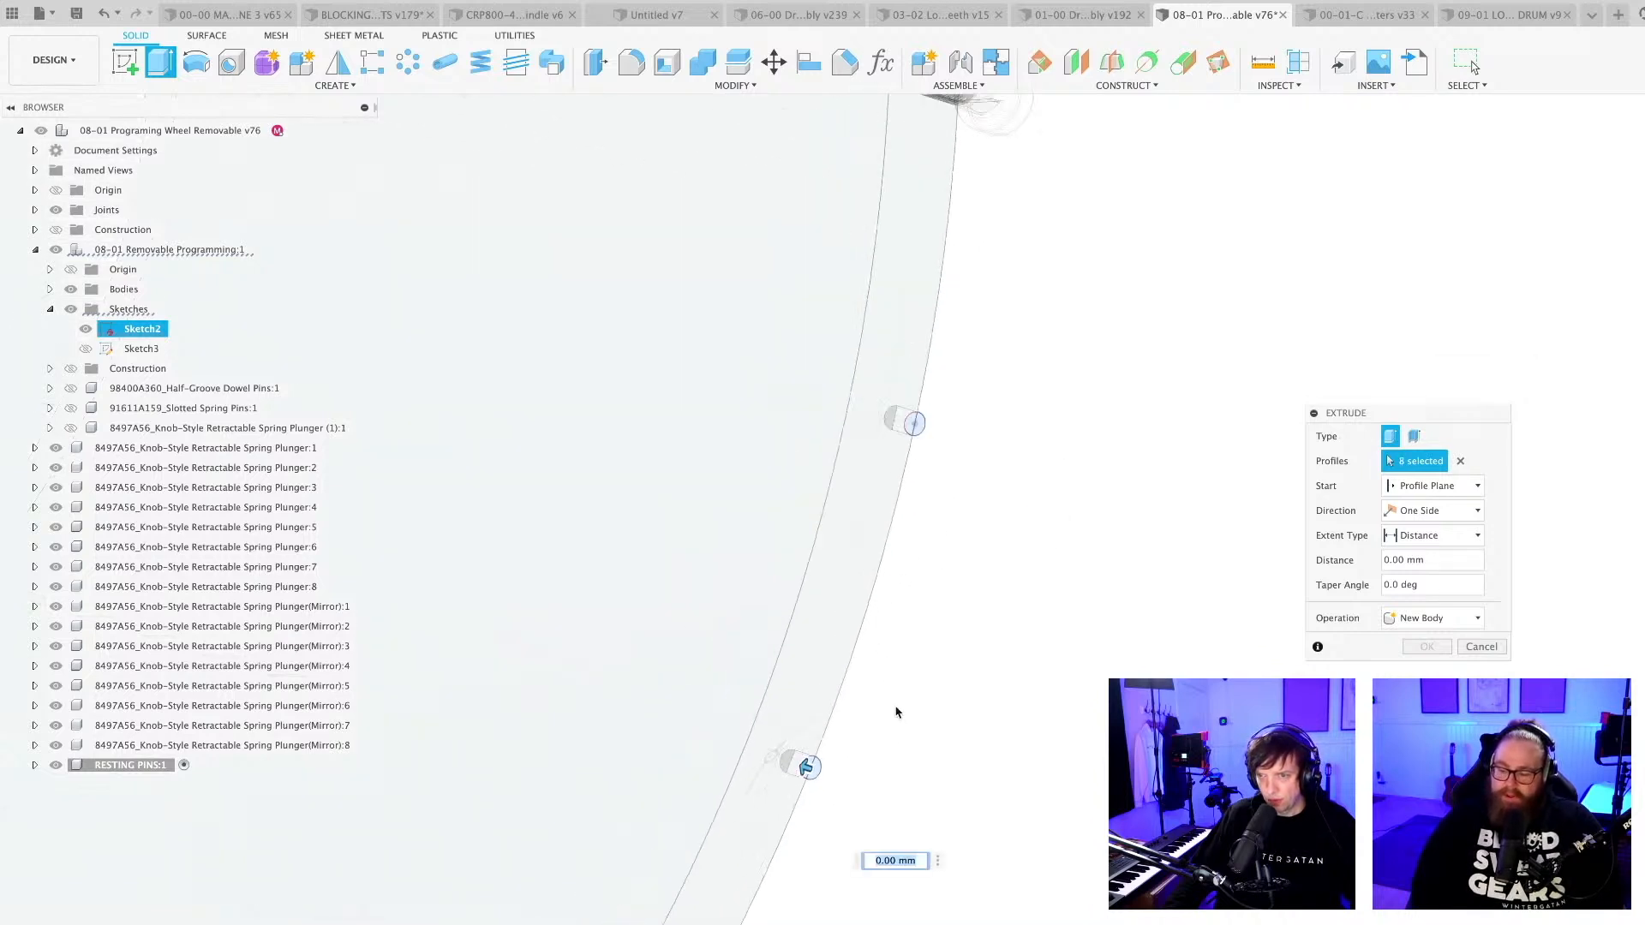
{"action": "mouse_move", "coordinate": [962, 749]}
{"action": "middle_mouse_down"}
{"action": "mouse_move", "coordinate": [1039, 602]}
{"action": "mouse_move", "coordinate": [937, 754]}
{"action": "mouse_move", "coordinate": [954, 729]}
{"action": "middle_mouse_up"}
{"action": "scroll", "coordinate": [956, 720], "scroll_direction": "up", "scroll_amount": 4}
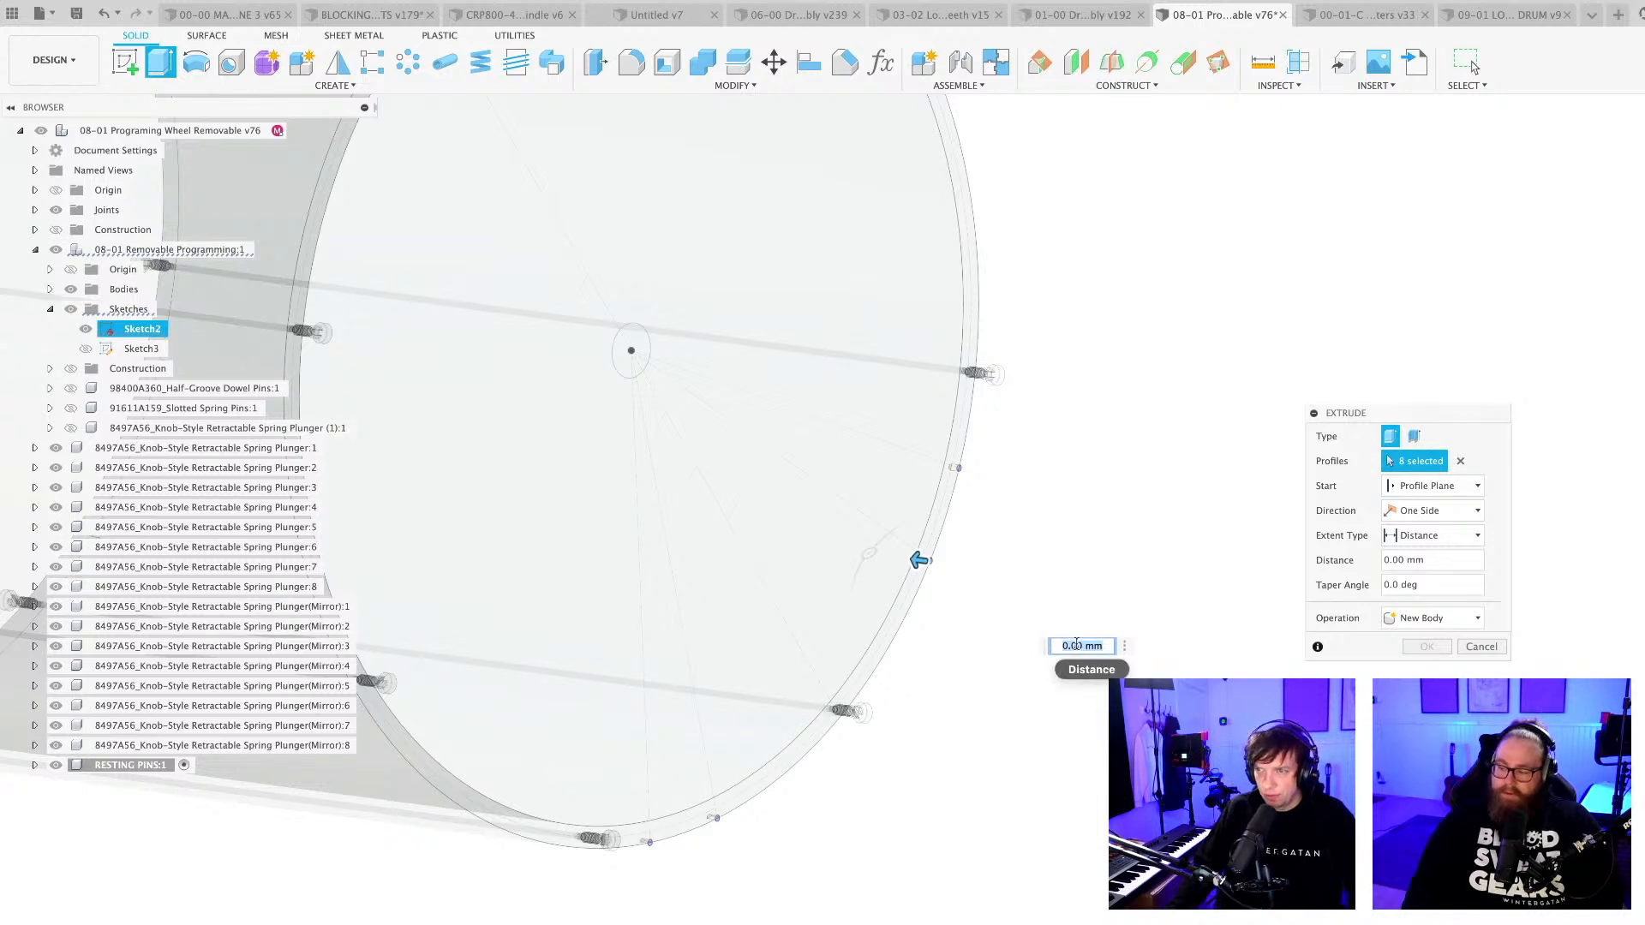
Set the extrusion distance of the selected pin-hole profiles to 8 mm into the rim.
{"action": "left_click_drag", "start_coordinate": [1412, 415], "coordinate": [1201, 343]}
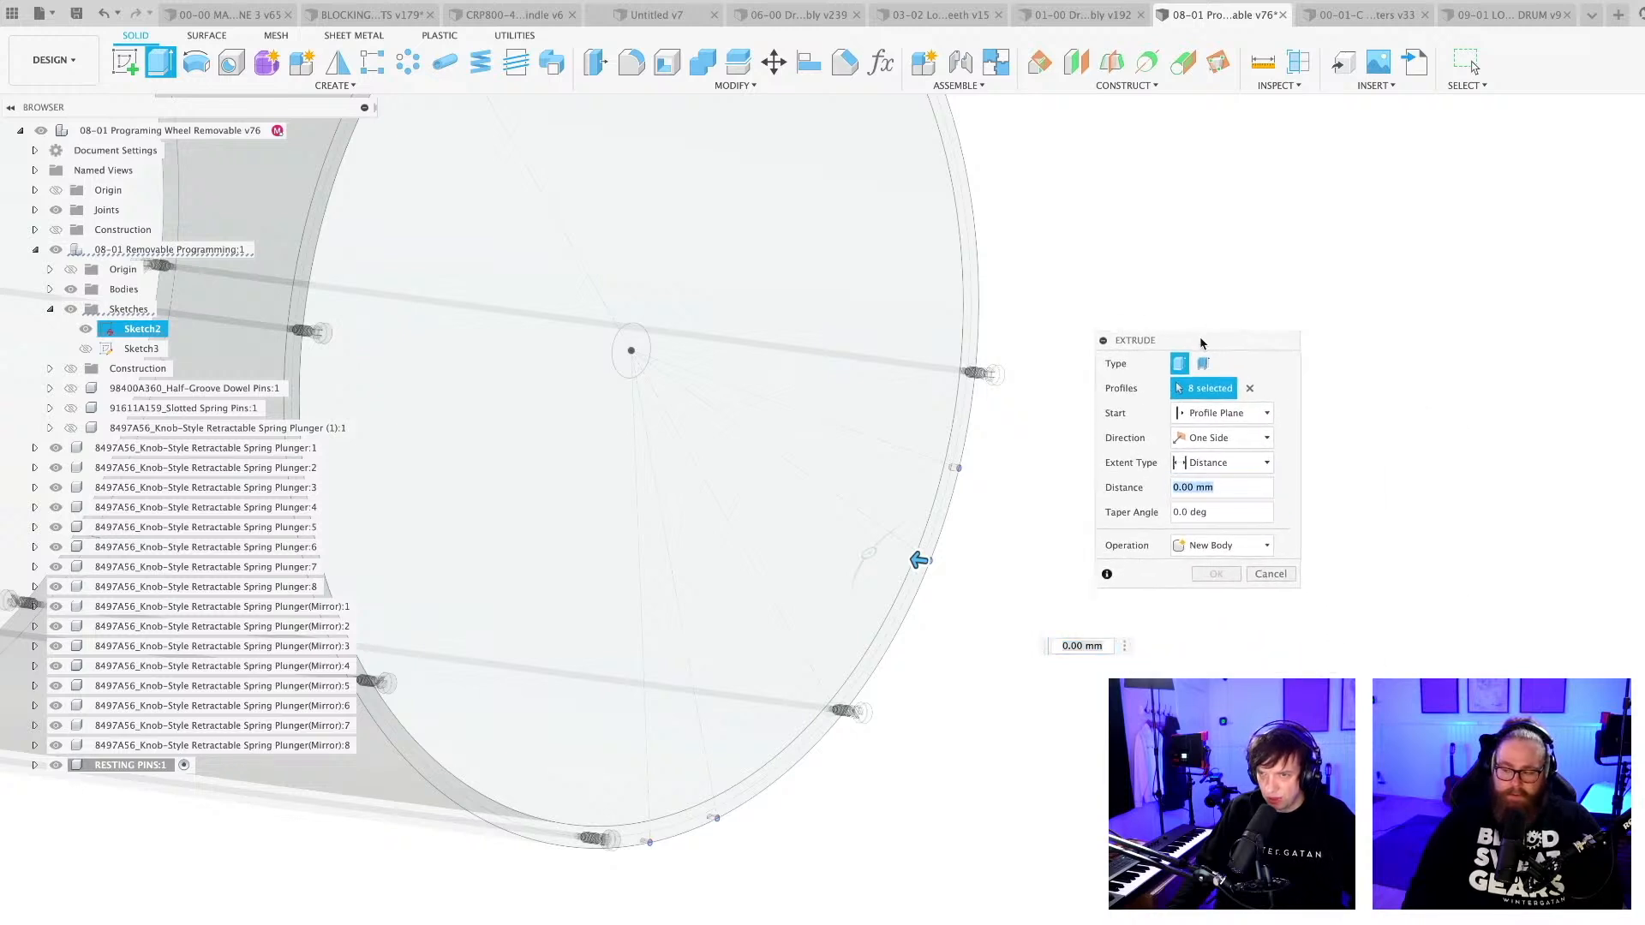
{"action": "scroll", "coordinate": [991, 616], "scroll_direction": "up", "scroll_amount": 3}
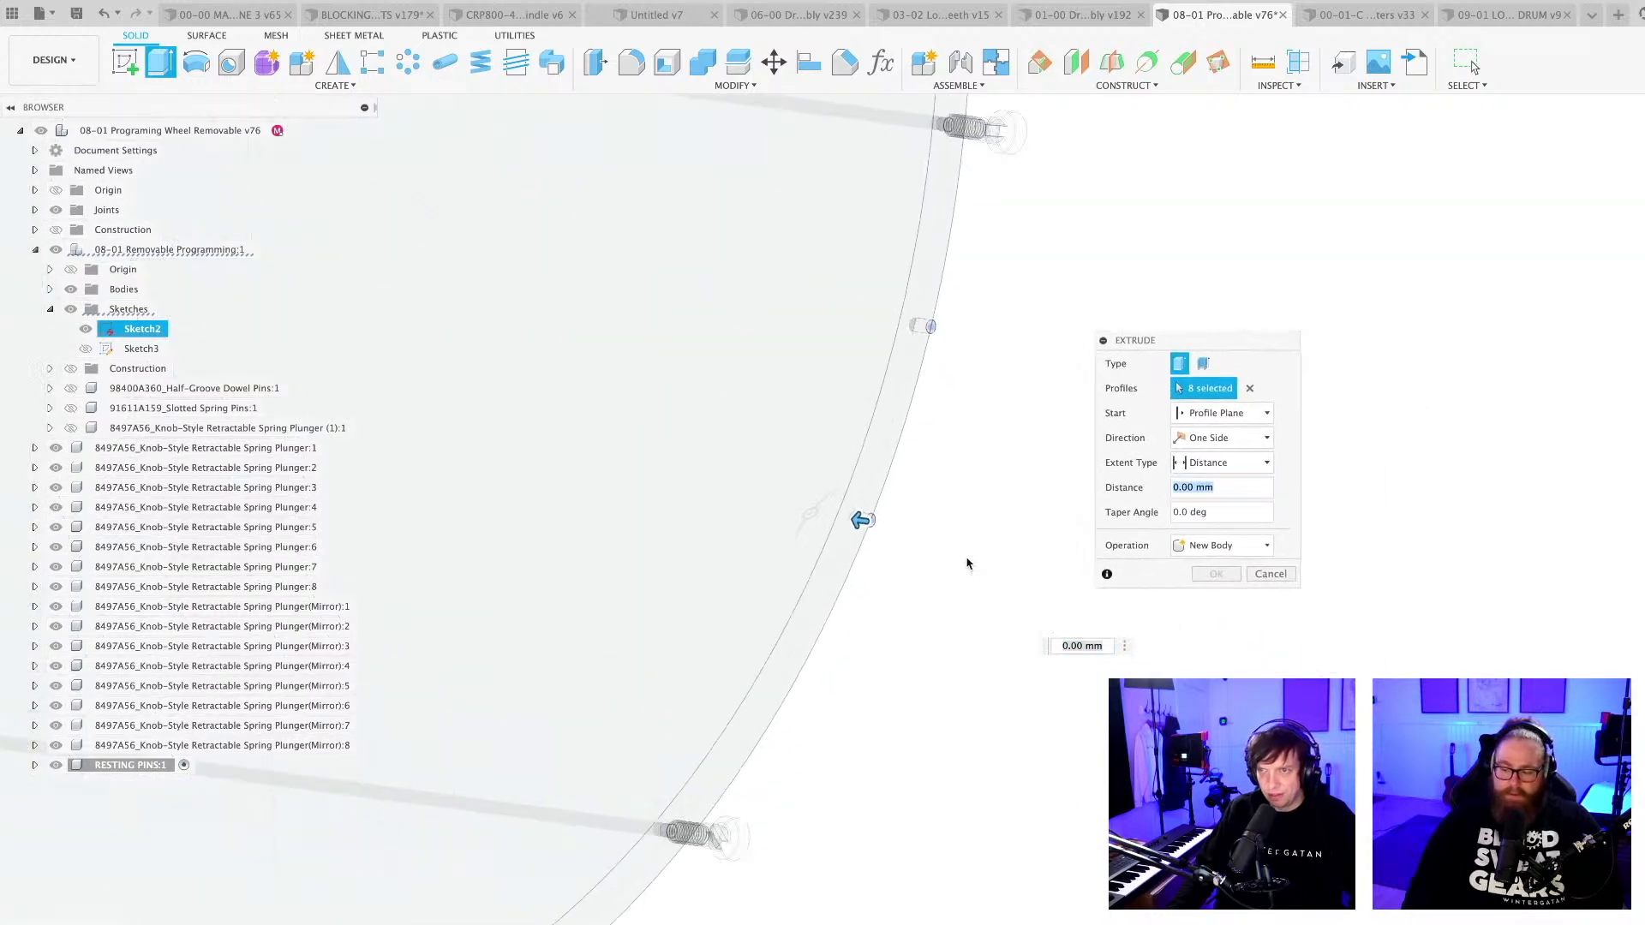
{"action": "scroll", "coordinate": [967, 564], "scroll_direction": "up", "scroll_amount": 2}
{"action": "scroll", "coordinate": [941, 503], "scroll_direction": "up", "scroll_amount": 3}
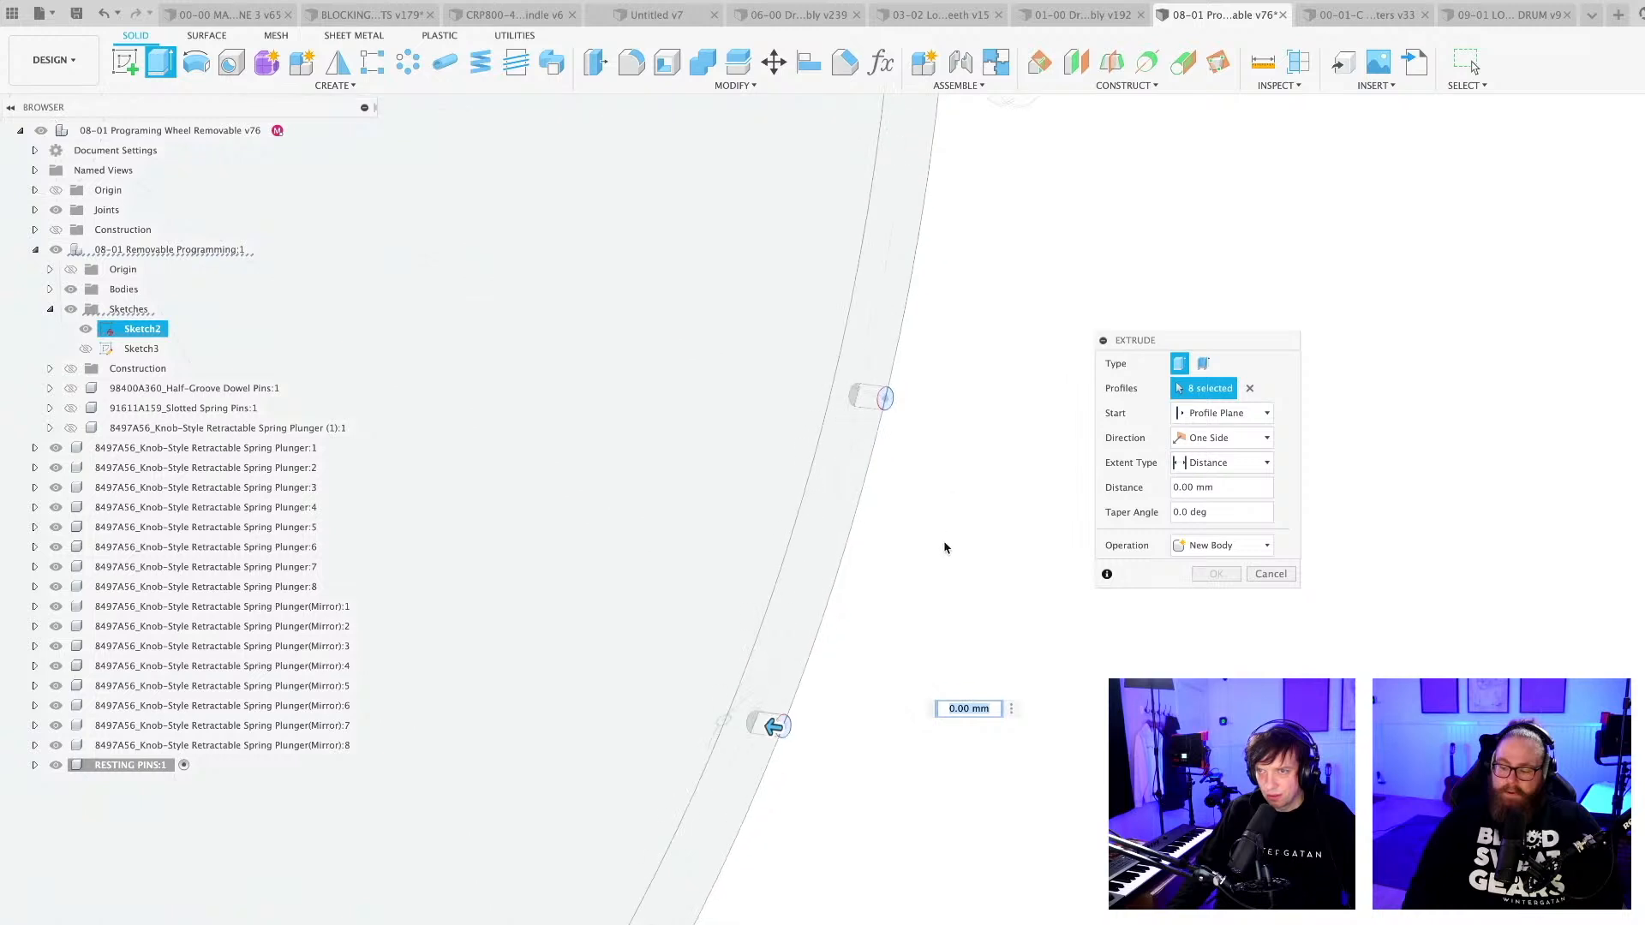
{"action": "middle_click_drag", "start_coordinate": [960, 534], "coordinate": [951, 634]}
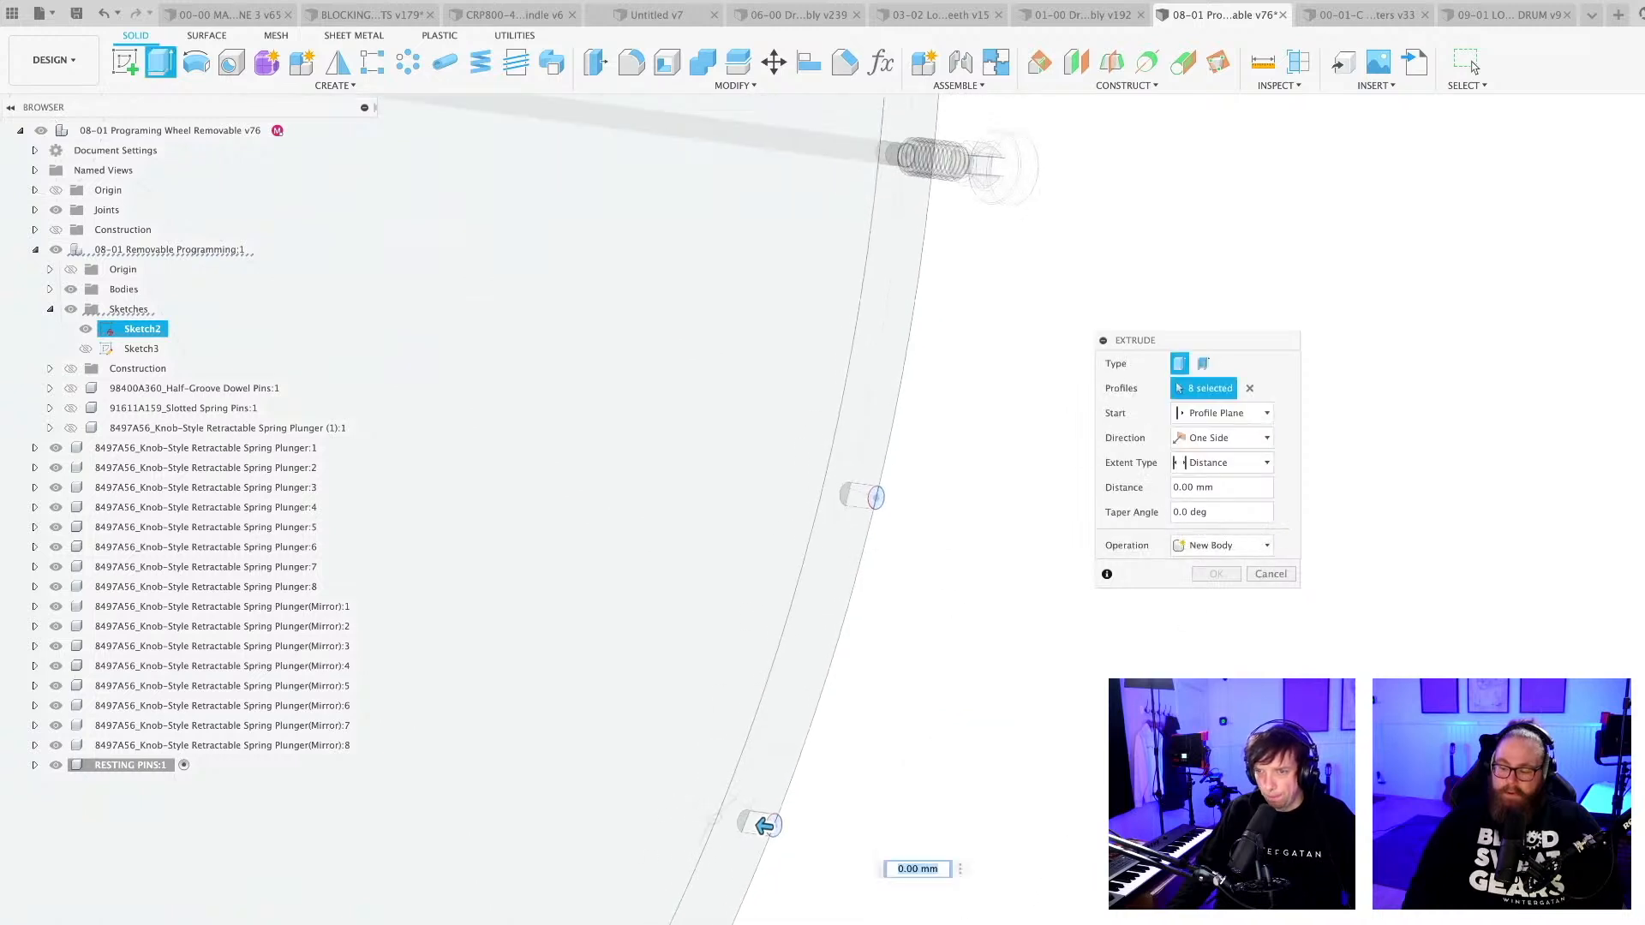
{"action": "scroll", "coordinate": [880, 900], "scroll_direction": "up", "scroll_amount": 4}
{"action": "middle_click_drag", "start_coordinate": [856, 849], "coordinate": [960, 728]}
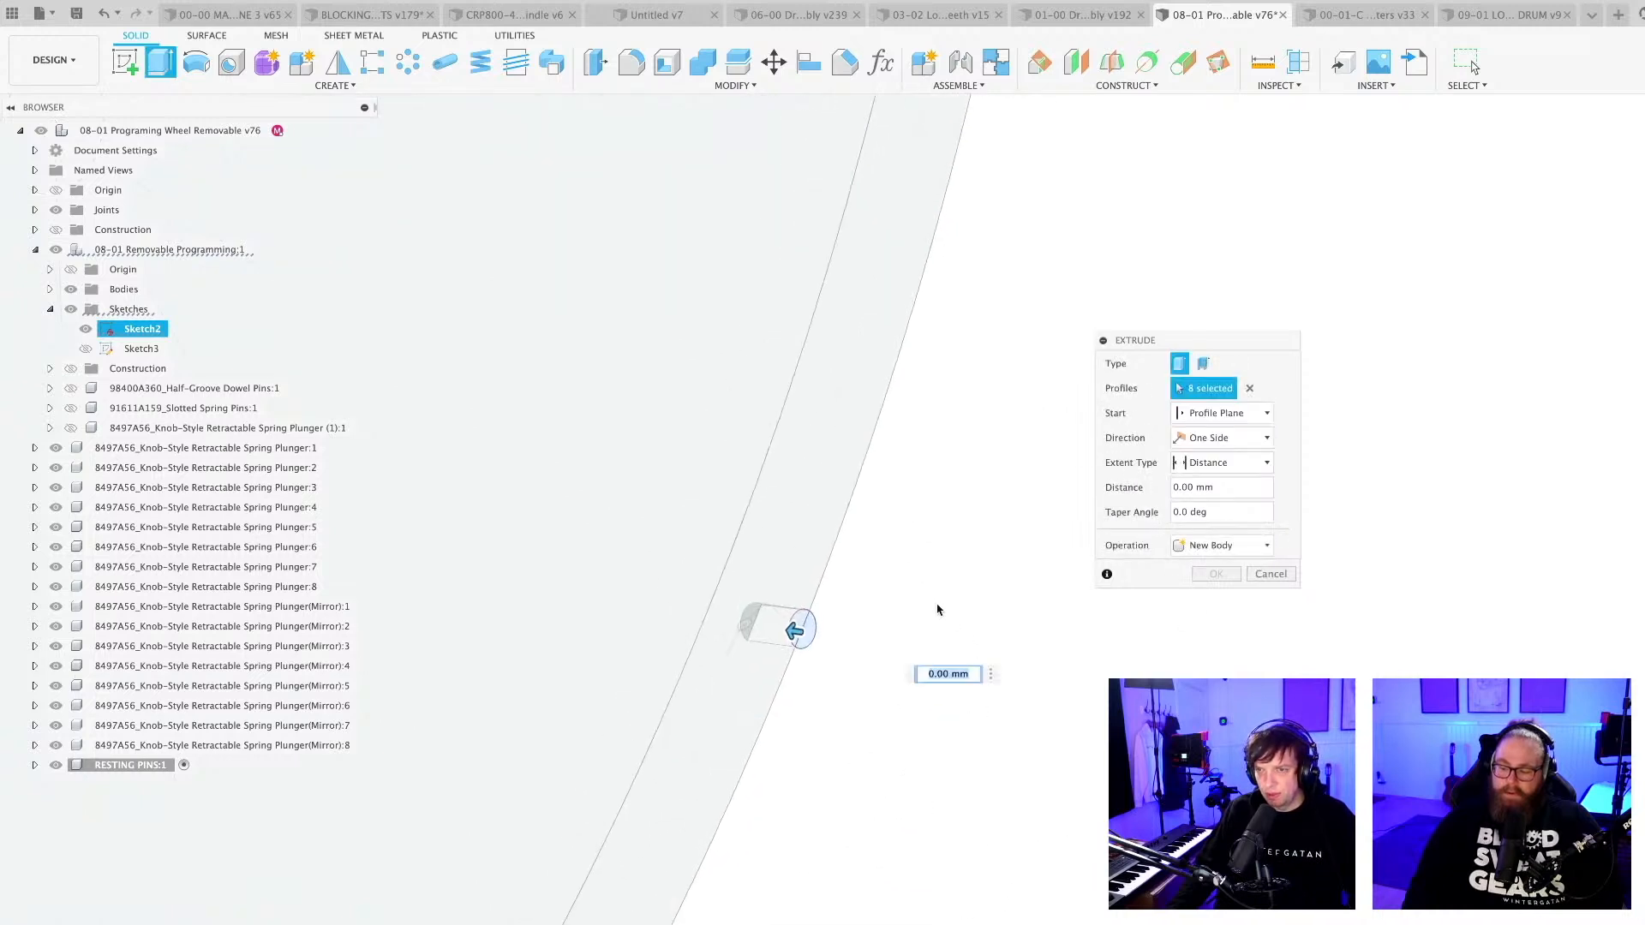
{"action": "scroll", "coordinate": [937, 610], "scroll_direction": "up", "scroll_amount": 3}
{"action": "middle_click_drag", "start_coordinate": [879, 608], "coordinate": [897, 725]}
{"action": "scroll", "coordinate": [1011, 681], "scroll_direction": "up", "scroll_amount": 3}
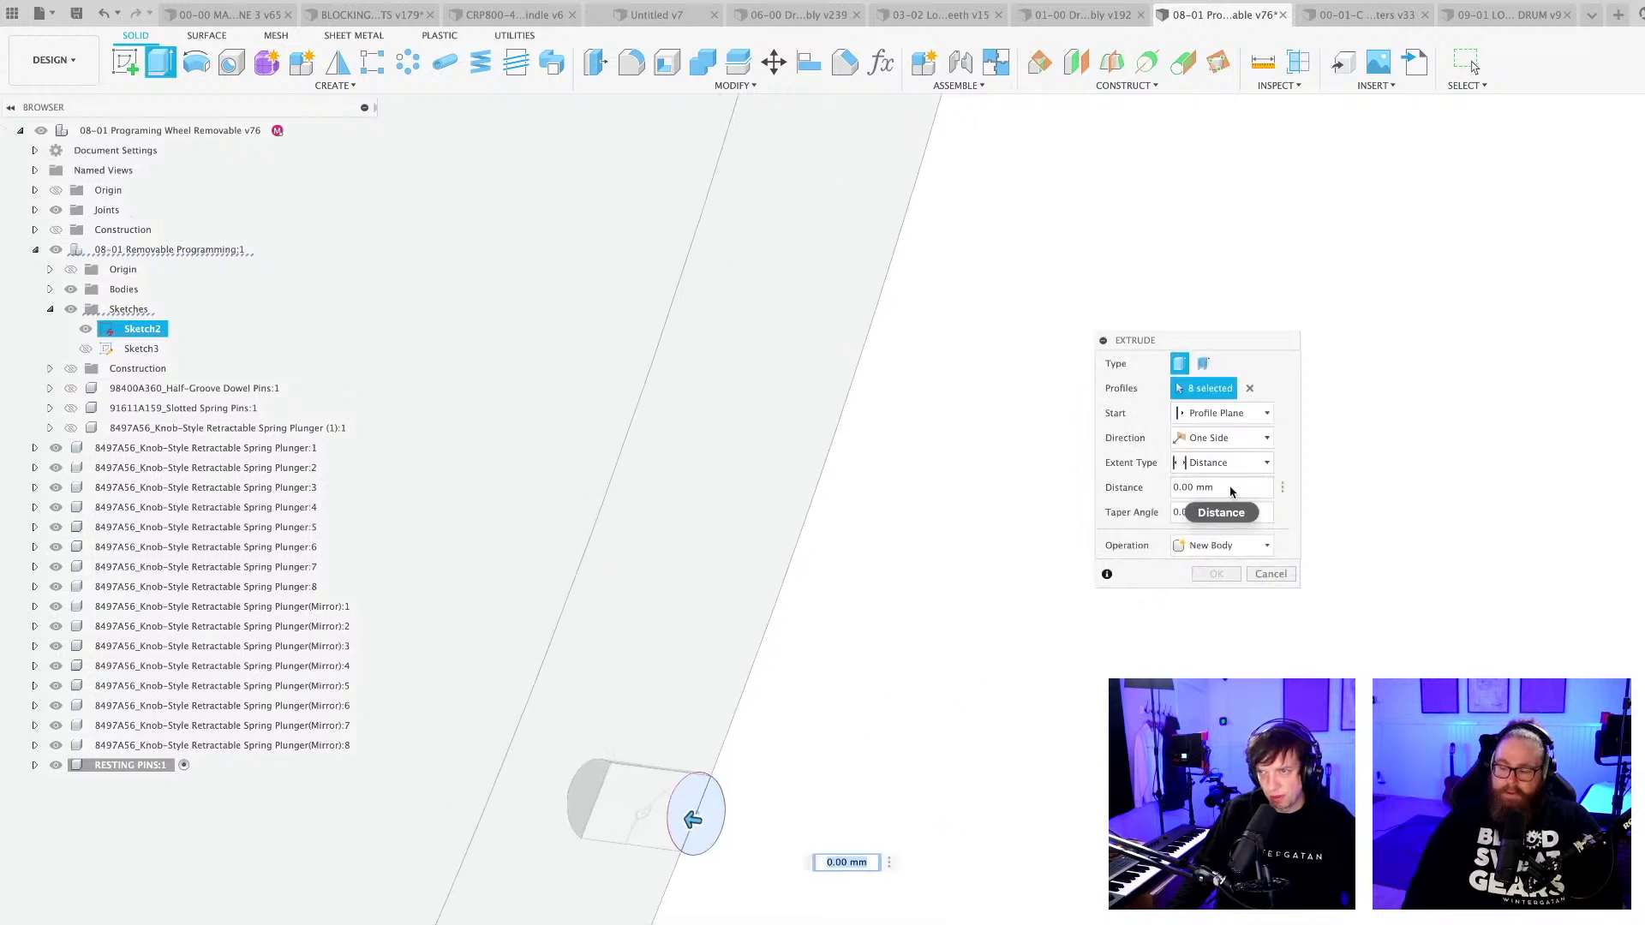
{"action": "left_click_drag", "start_coordinate": [1229, 490], "coordinate": [1172, 489]}
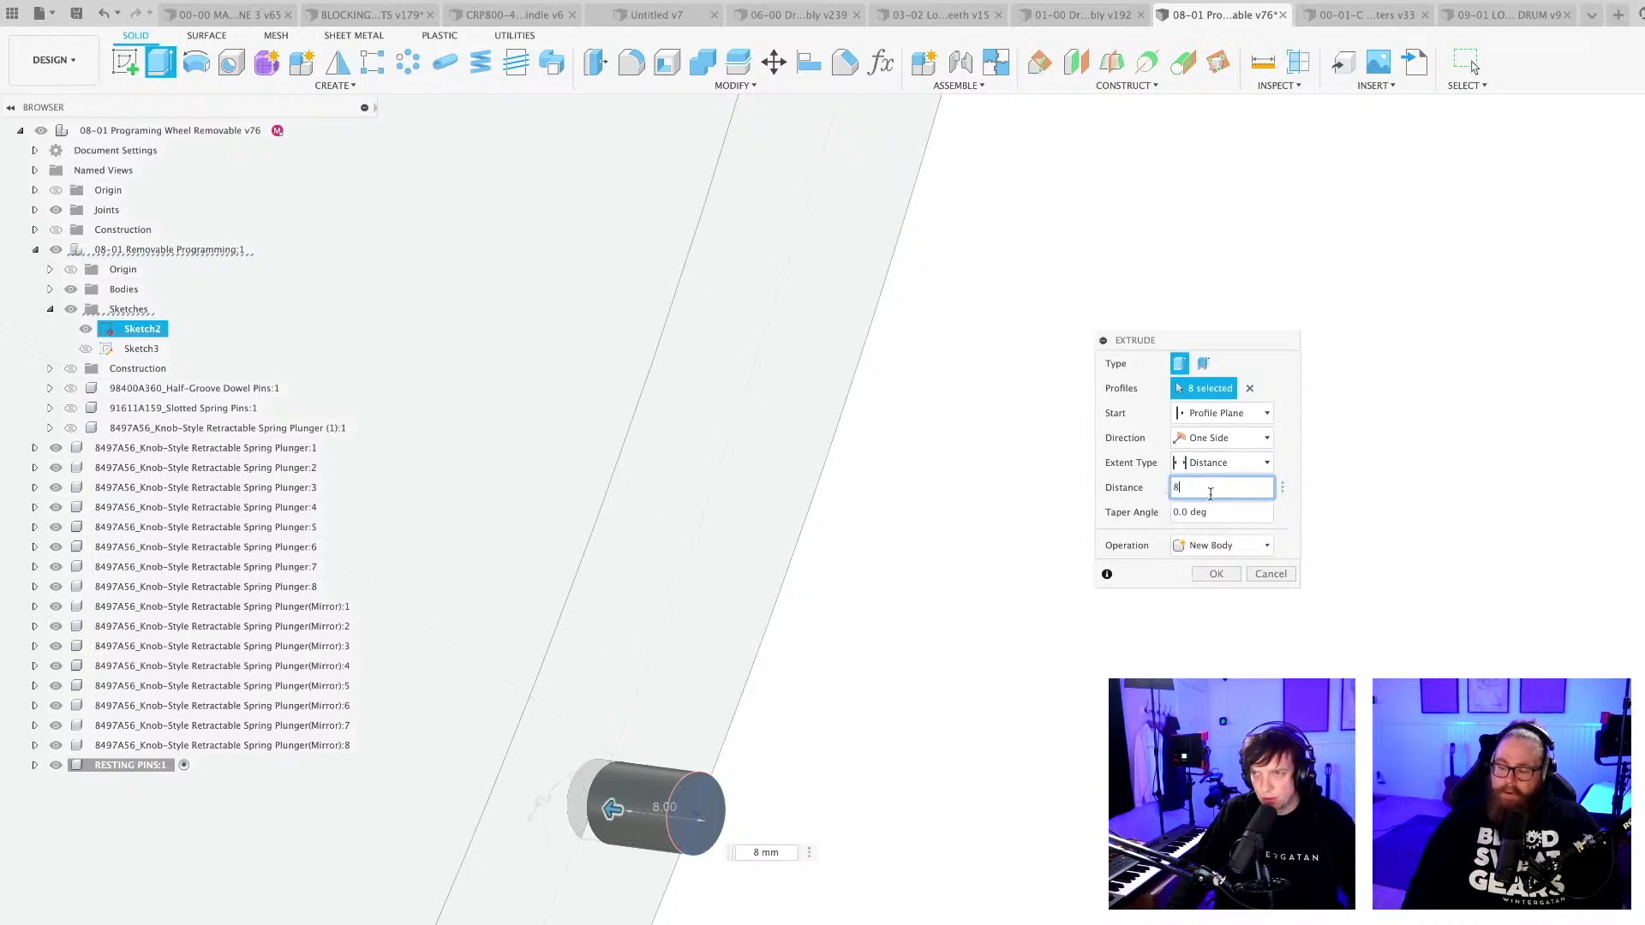
Make the extrusion two-sided with 16 mm on the outward side and create the four resting pins as new bodies.
{"action": "left_click", "coordinate": [1258, 441]}
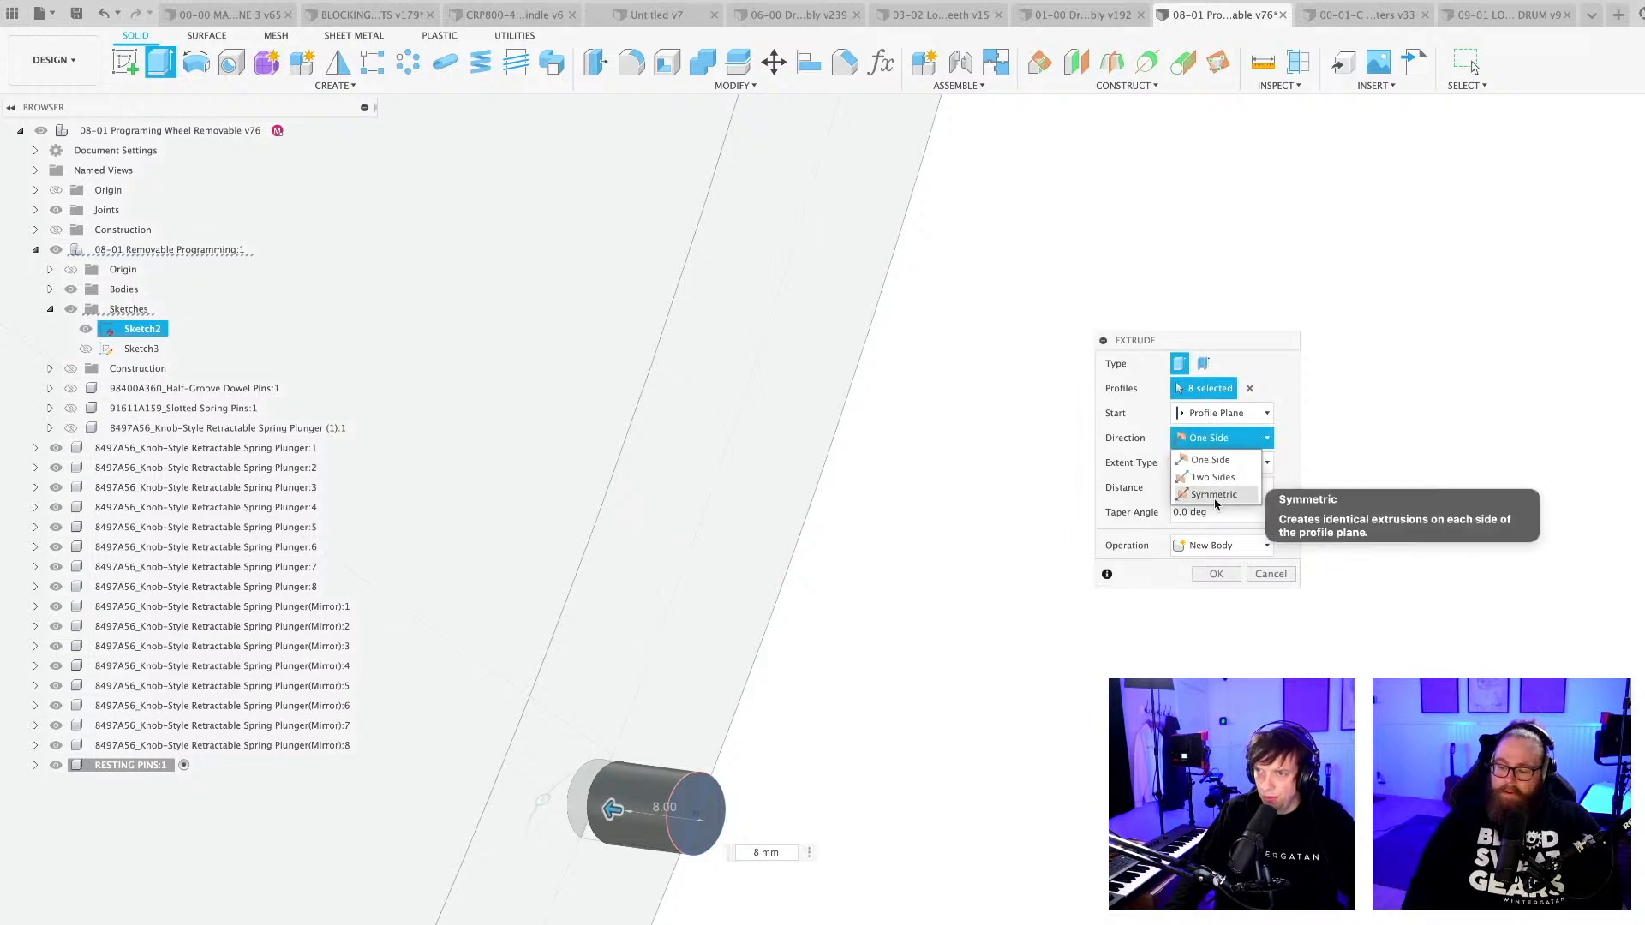
{"action": "left_click", "coordinate": [1208, 473]}
{"action": "left_click_drag", "start_coordinate": [718, 821], "coordinate": [878, 839]}
{"action": "key", "text": "Return"}
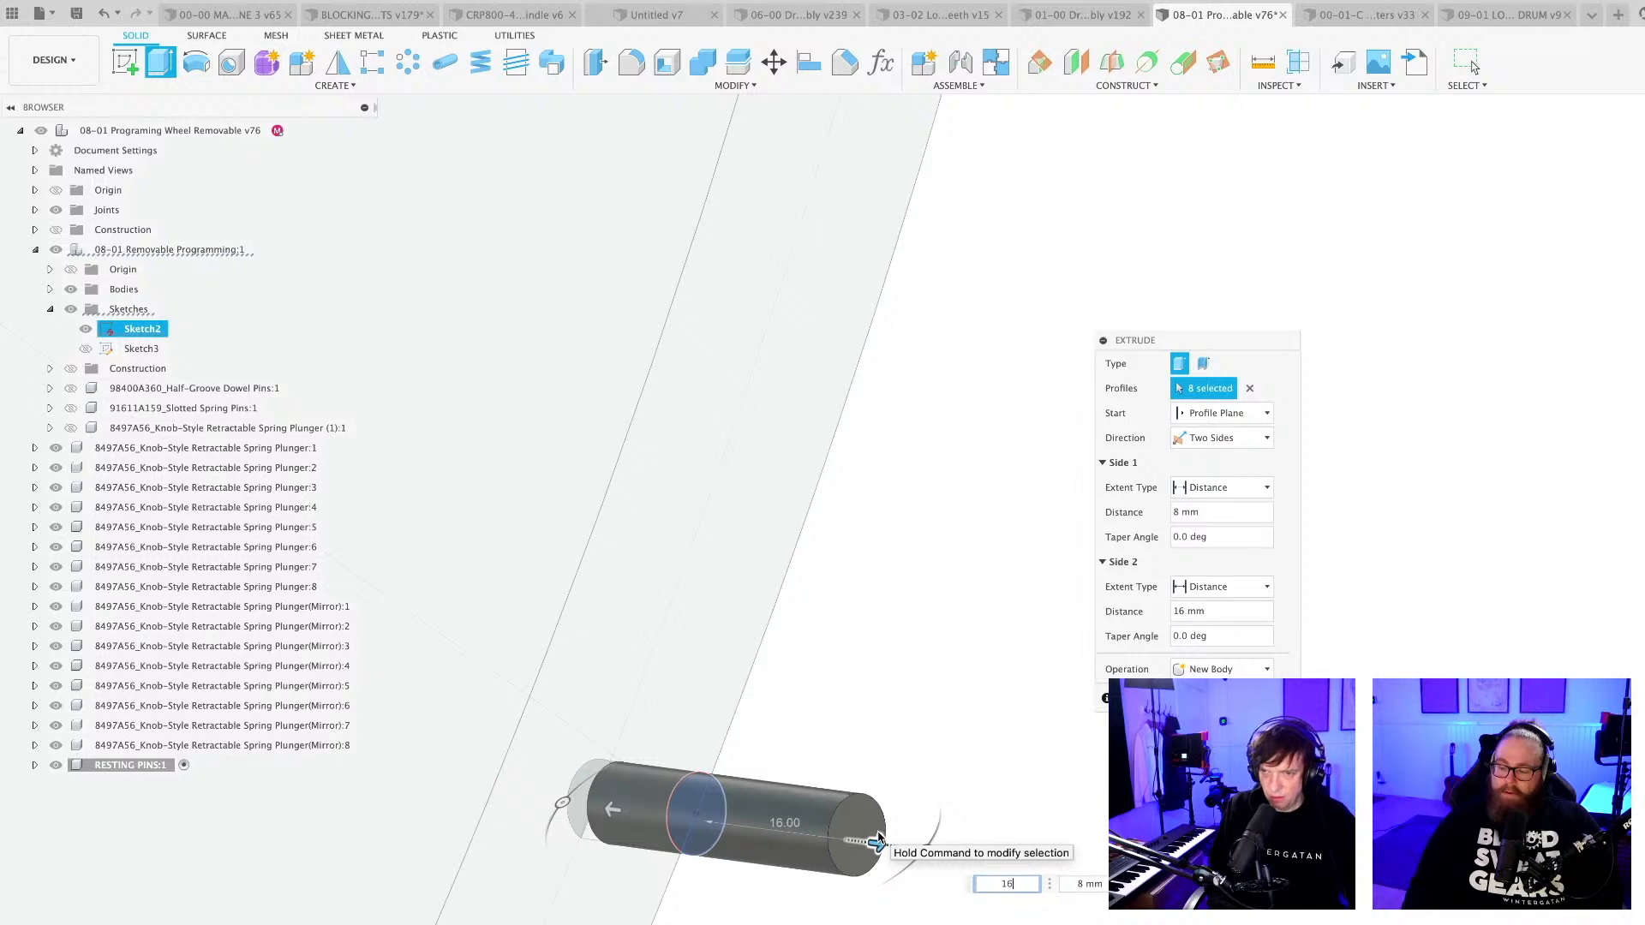
{"action": "key", "text": "Return"}
{"action": "scroll", "coordinate": [841, 815], "scroll_direction": "down", "scroll_amount": 3}
{"action": "scroll", "coordinate": [840, 814], "scroll_direction": "down", "scroll_amount": 10}
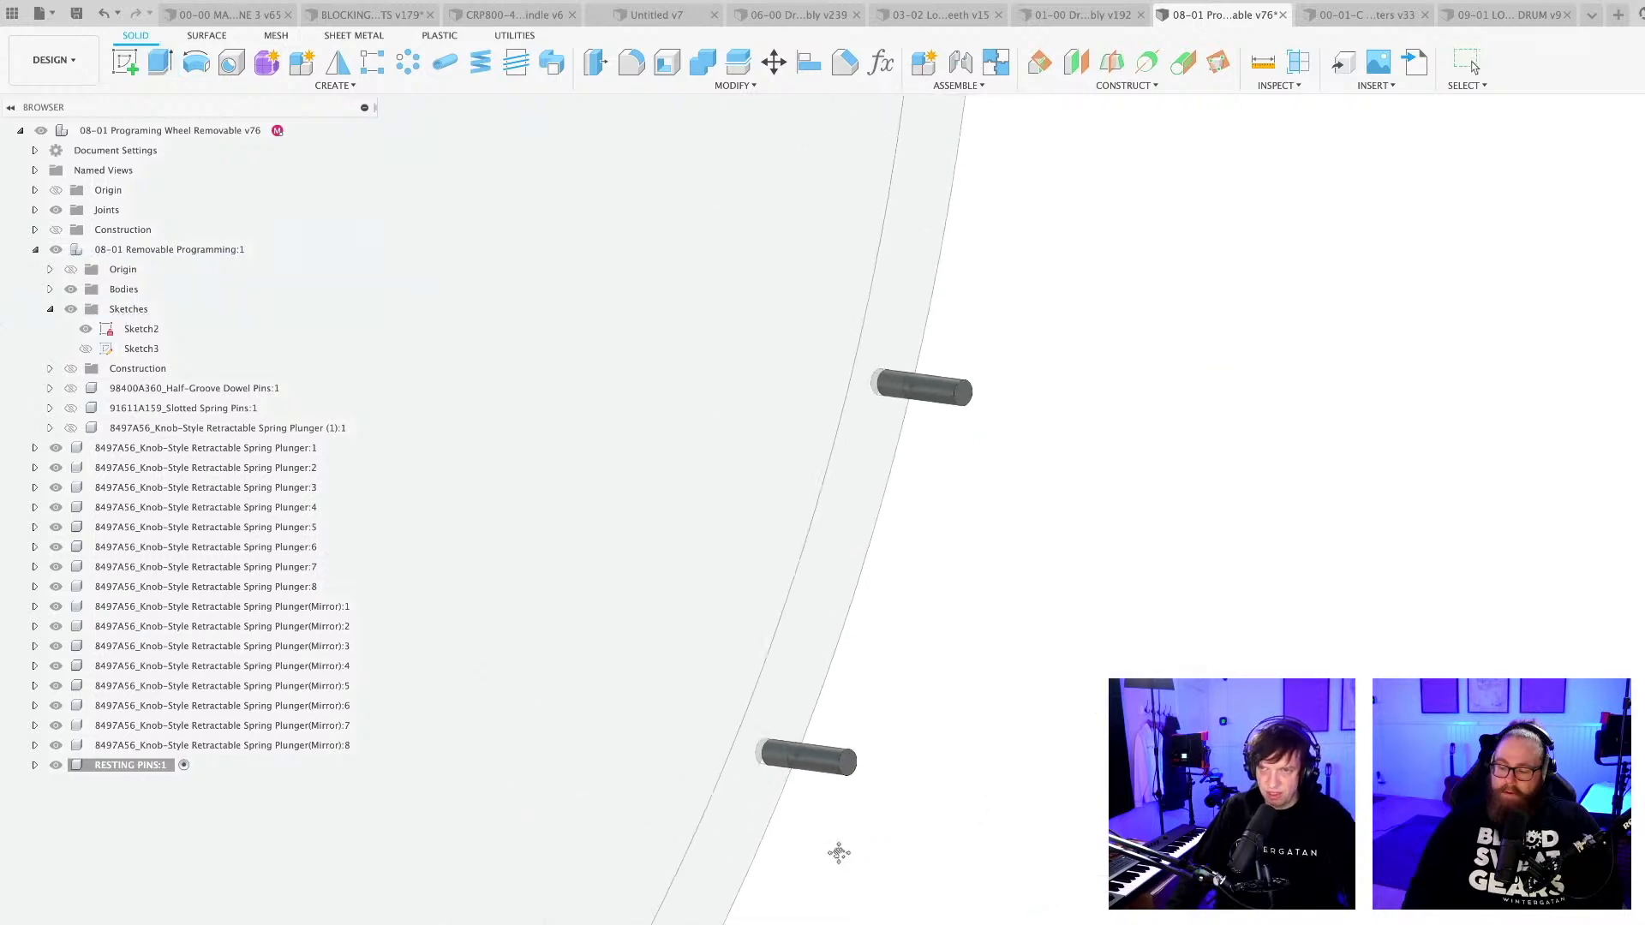
{"action": "scroll", "coordinate": [870, 726], "scroll_direction": "down", "scroll_amount": 10}
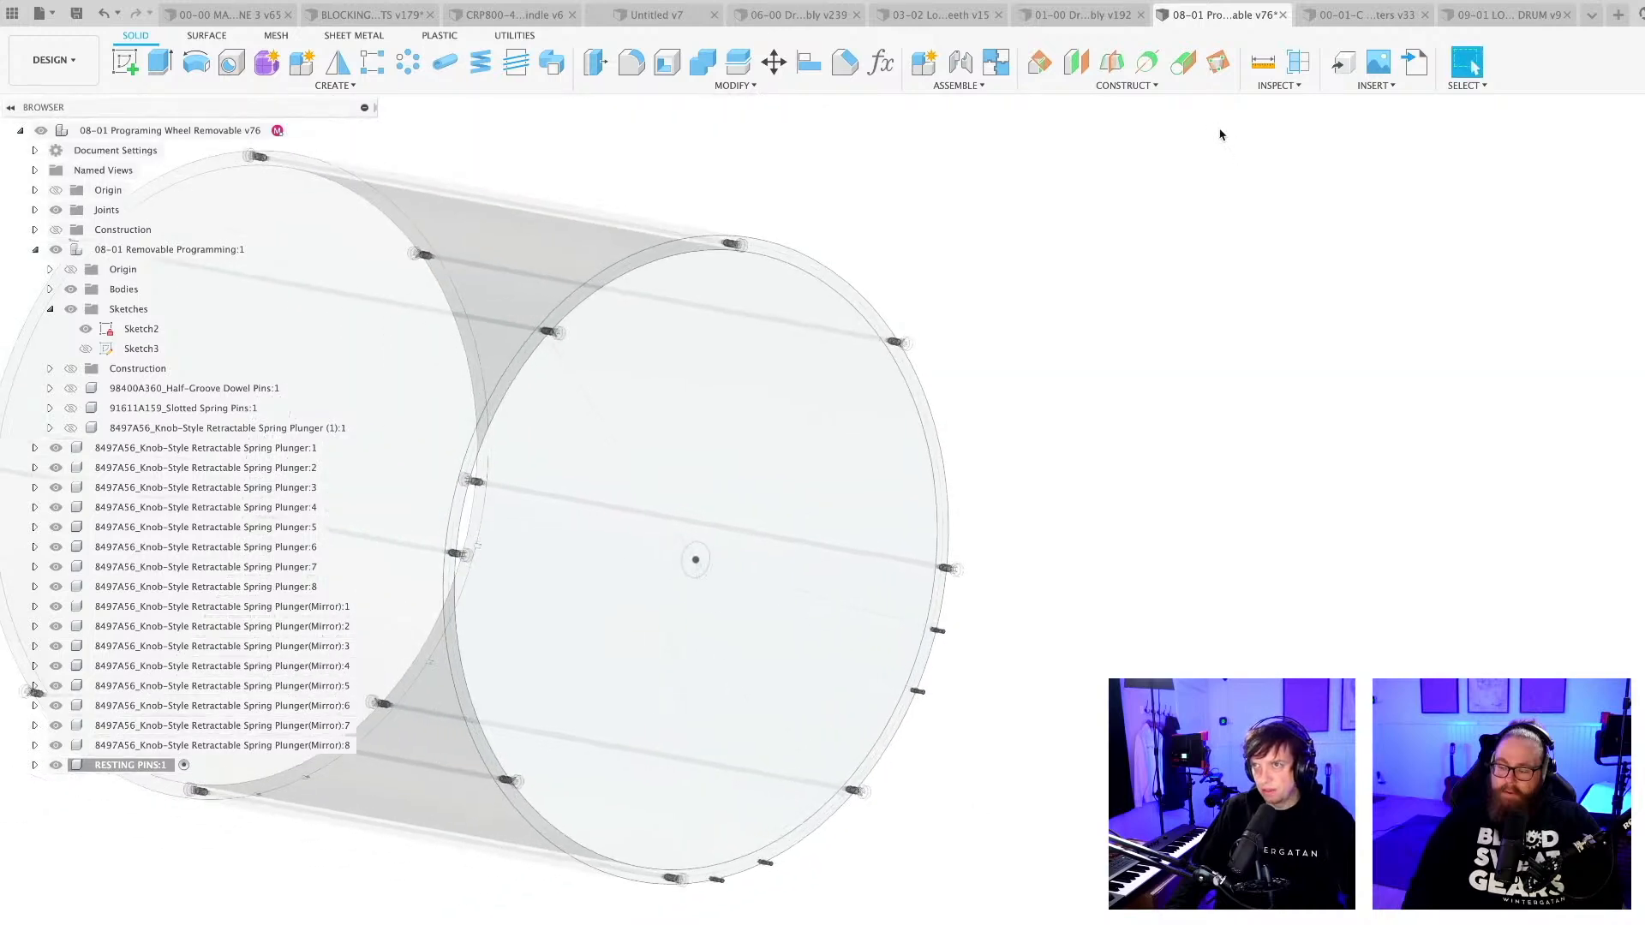
Switch to the CRP800-4896 Legs-Electronics-Spindle design and examine the cross beams and side rail beside the large drum.
{"action": "left_click", "coordinate": [526, 21]}
{"action": "scroll", "coordinate": [874, 726], "scroll_direction": "up", "scroll_amount": 8}
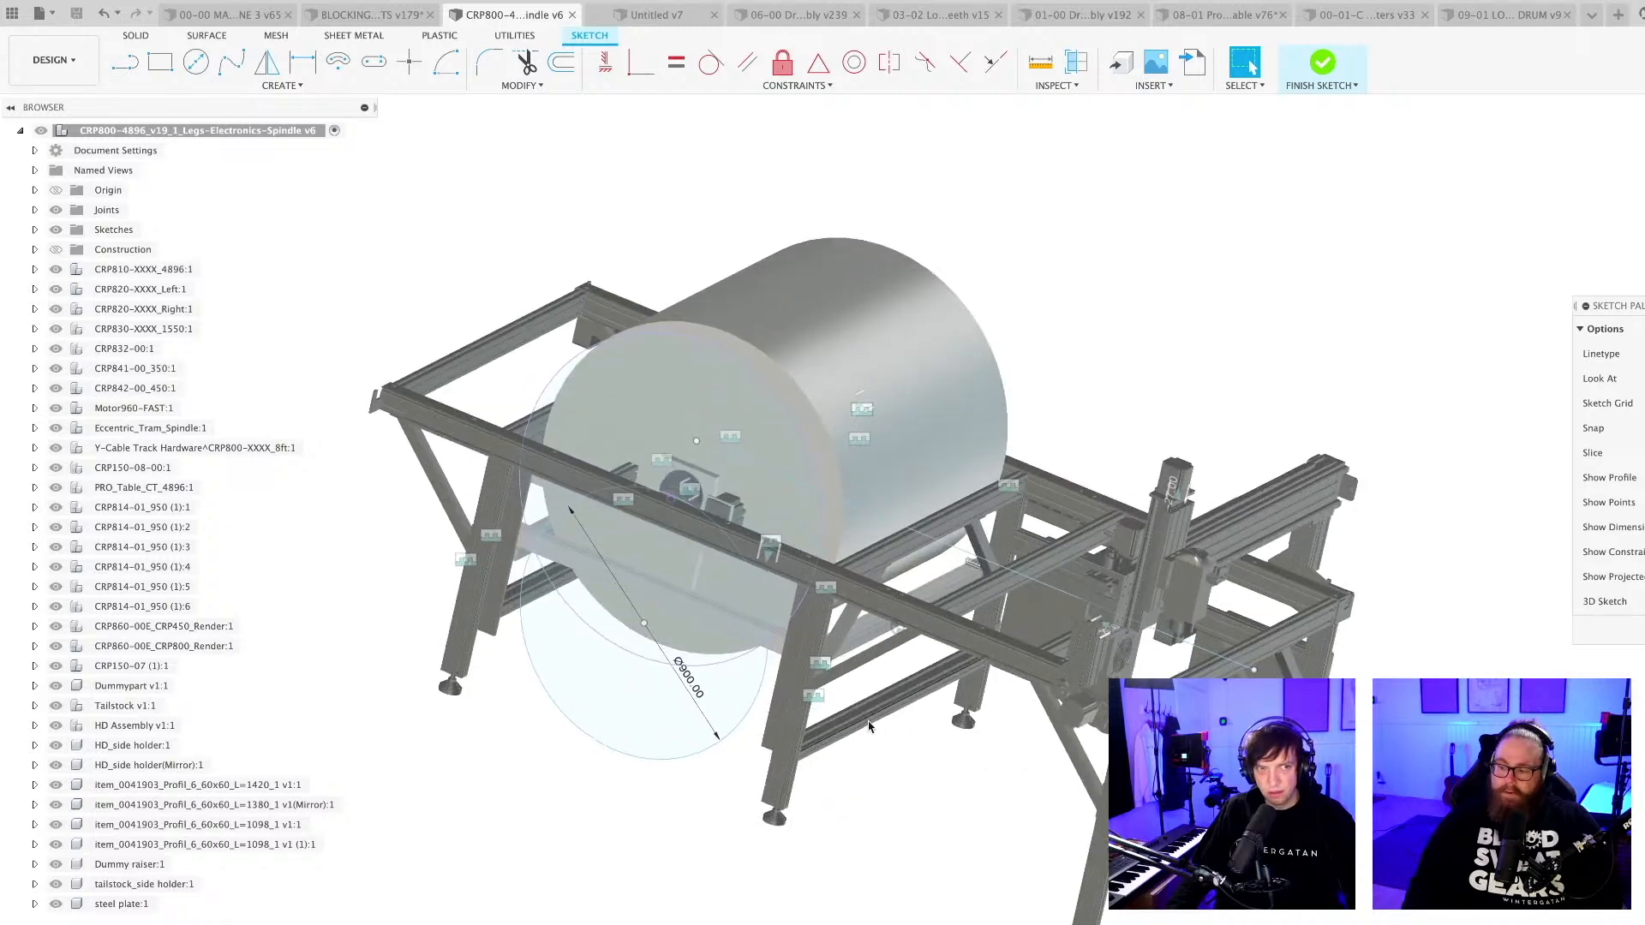
{"action": "middle_click_drag", "start_coordinate": [877, 726], "coordinate": [1106, 825], "text": "shift"}
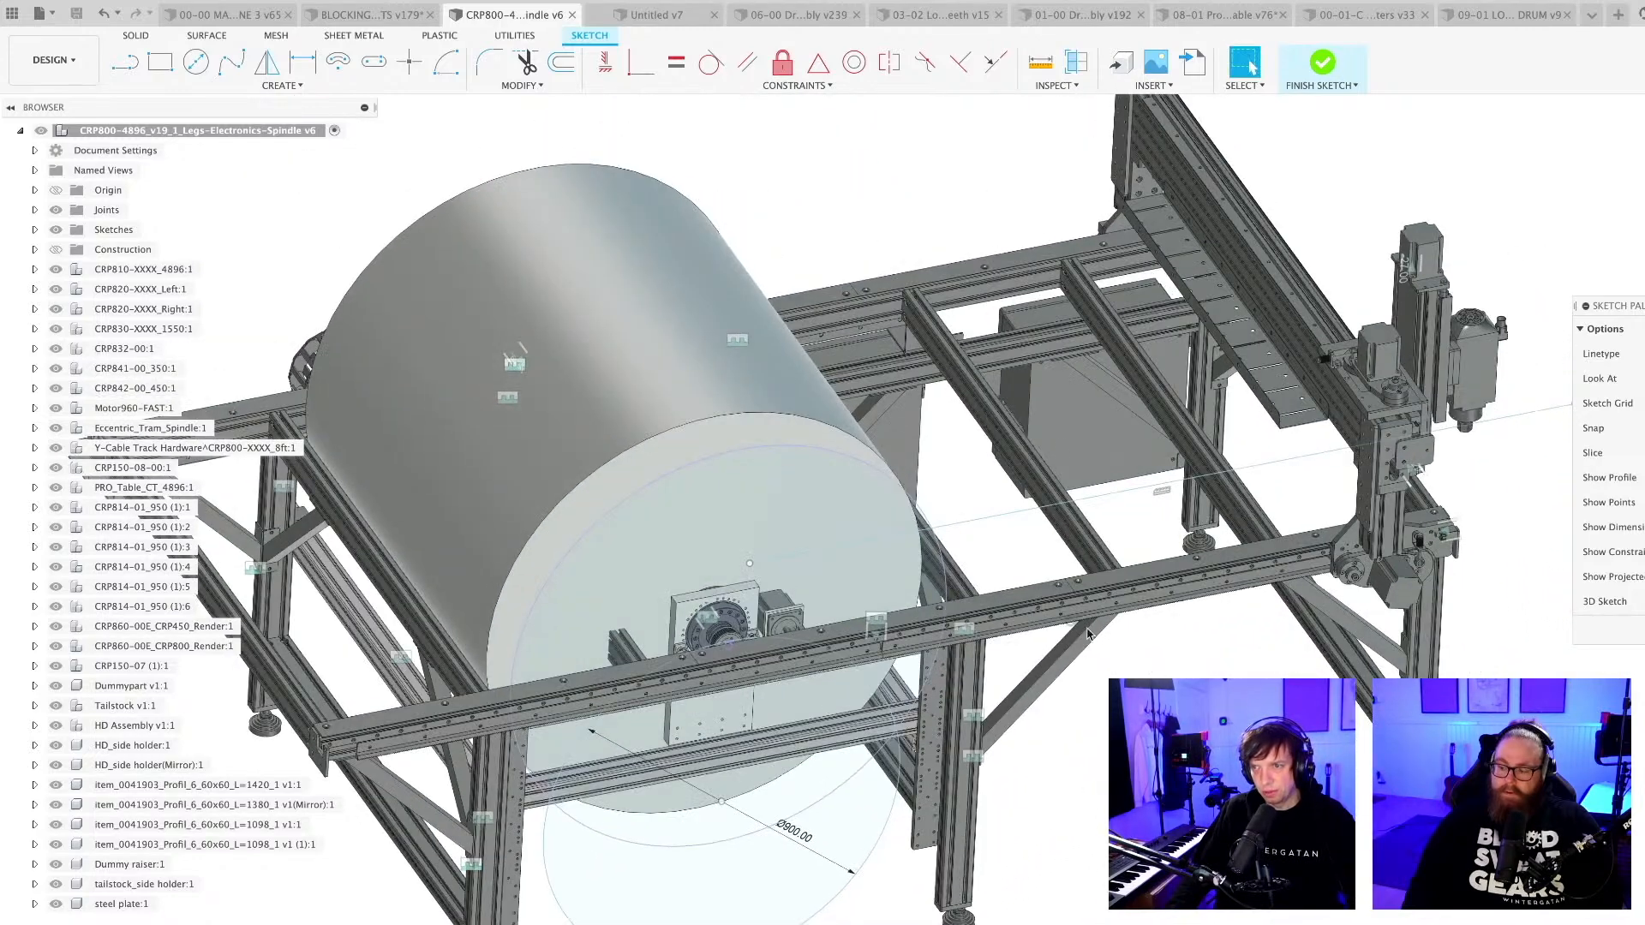
{"action": "scroll", "coordinate": [1046, 459], "scroll_direction": "up", "scroll_amount": 5}
{"action": "scroll", "coordinate": [884, 310], "scroll_direction": "up", "scroll_amount": 4}
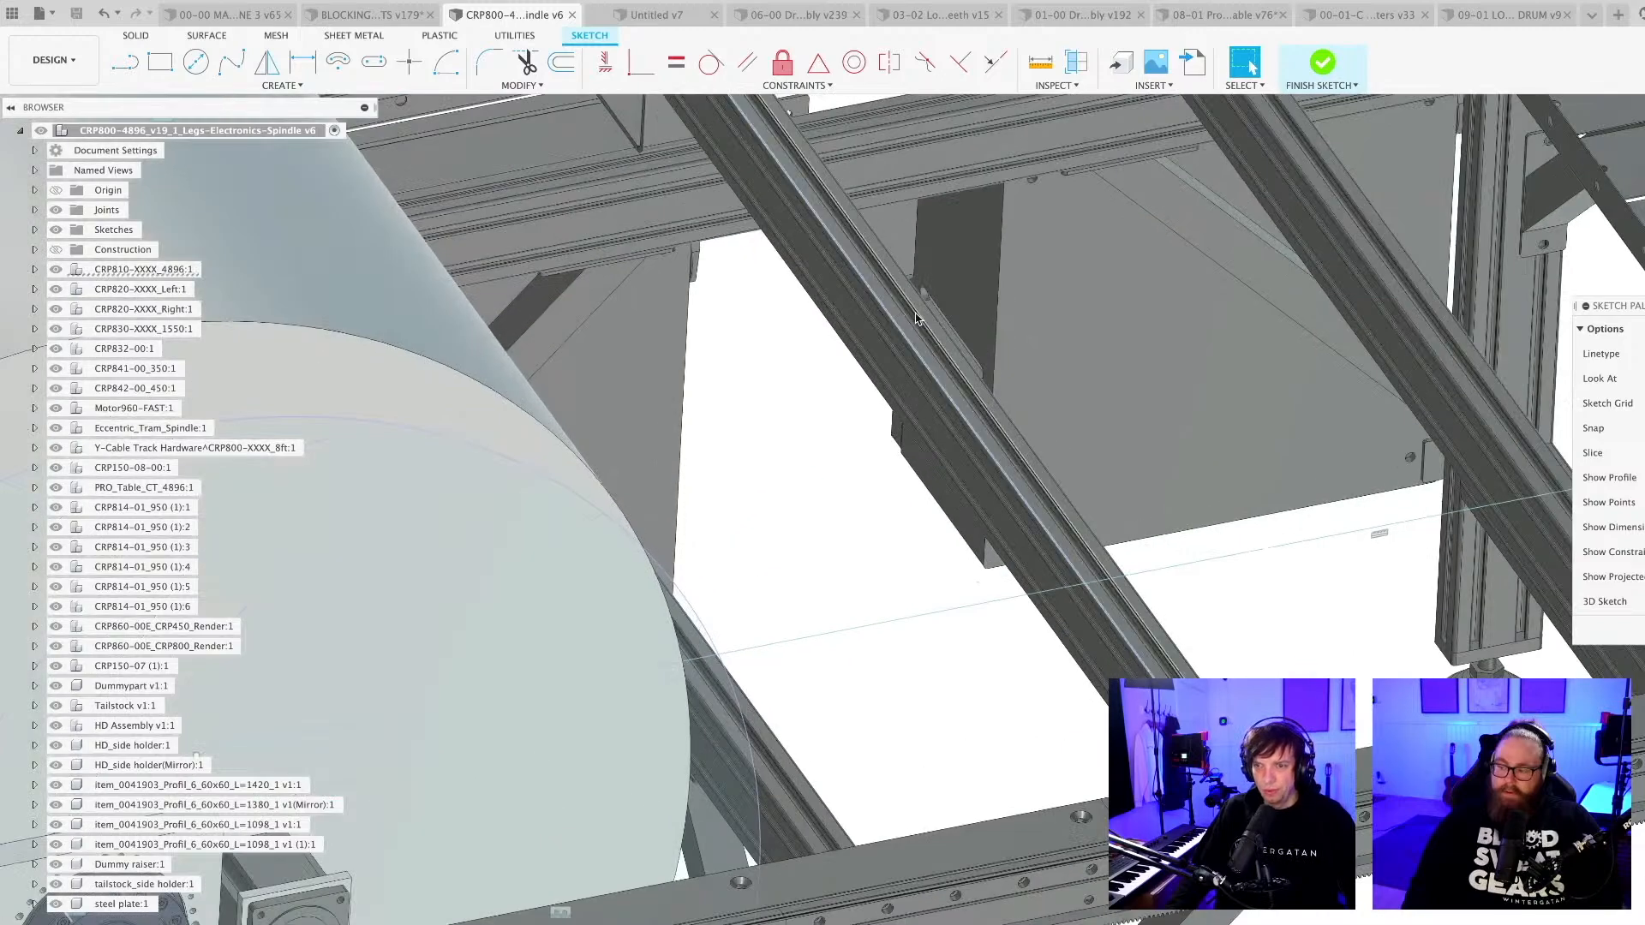
{"action": "scroll", "coordinate": [884, 310], "scroll_direction": "down", "scroll_amount": 8}
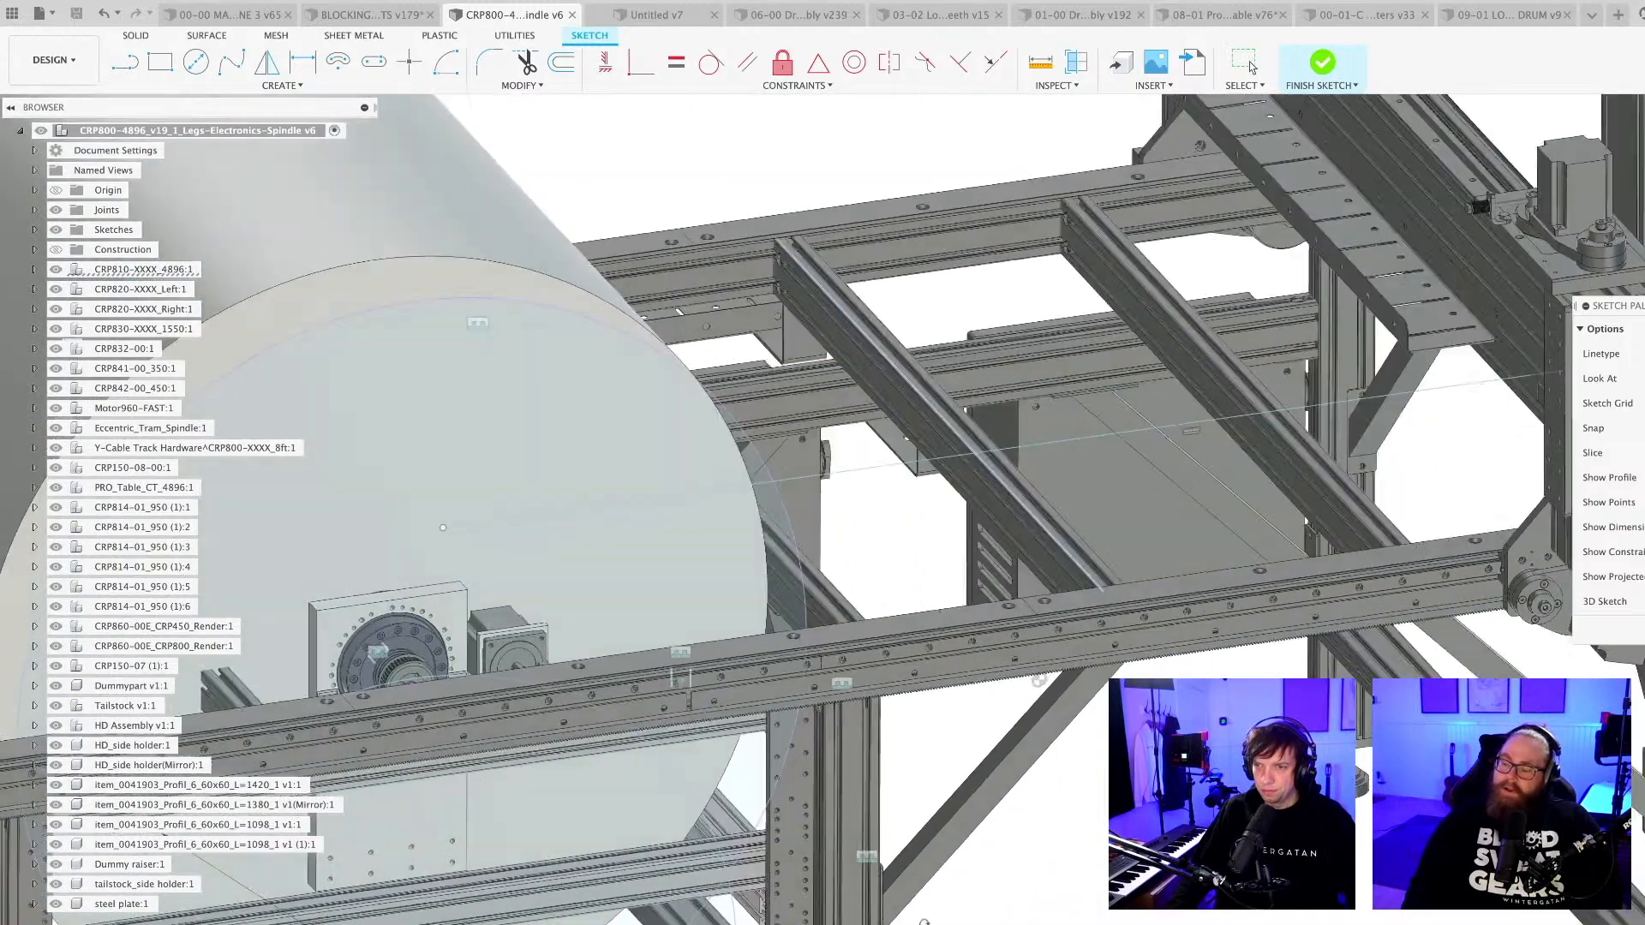
{"action": "middle_click_drag", "start_coordinate": [924, 924], "coordinate": [950, 910], "text": "shift"}
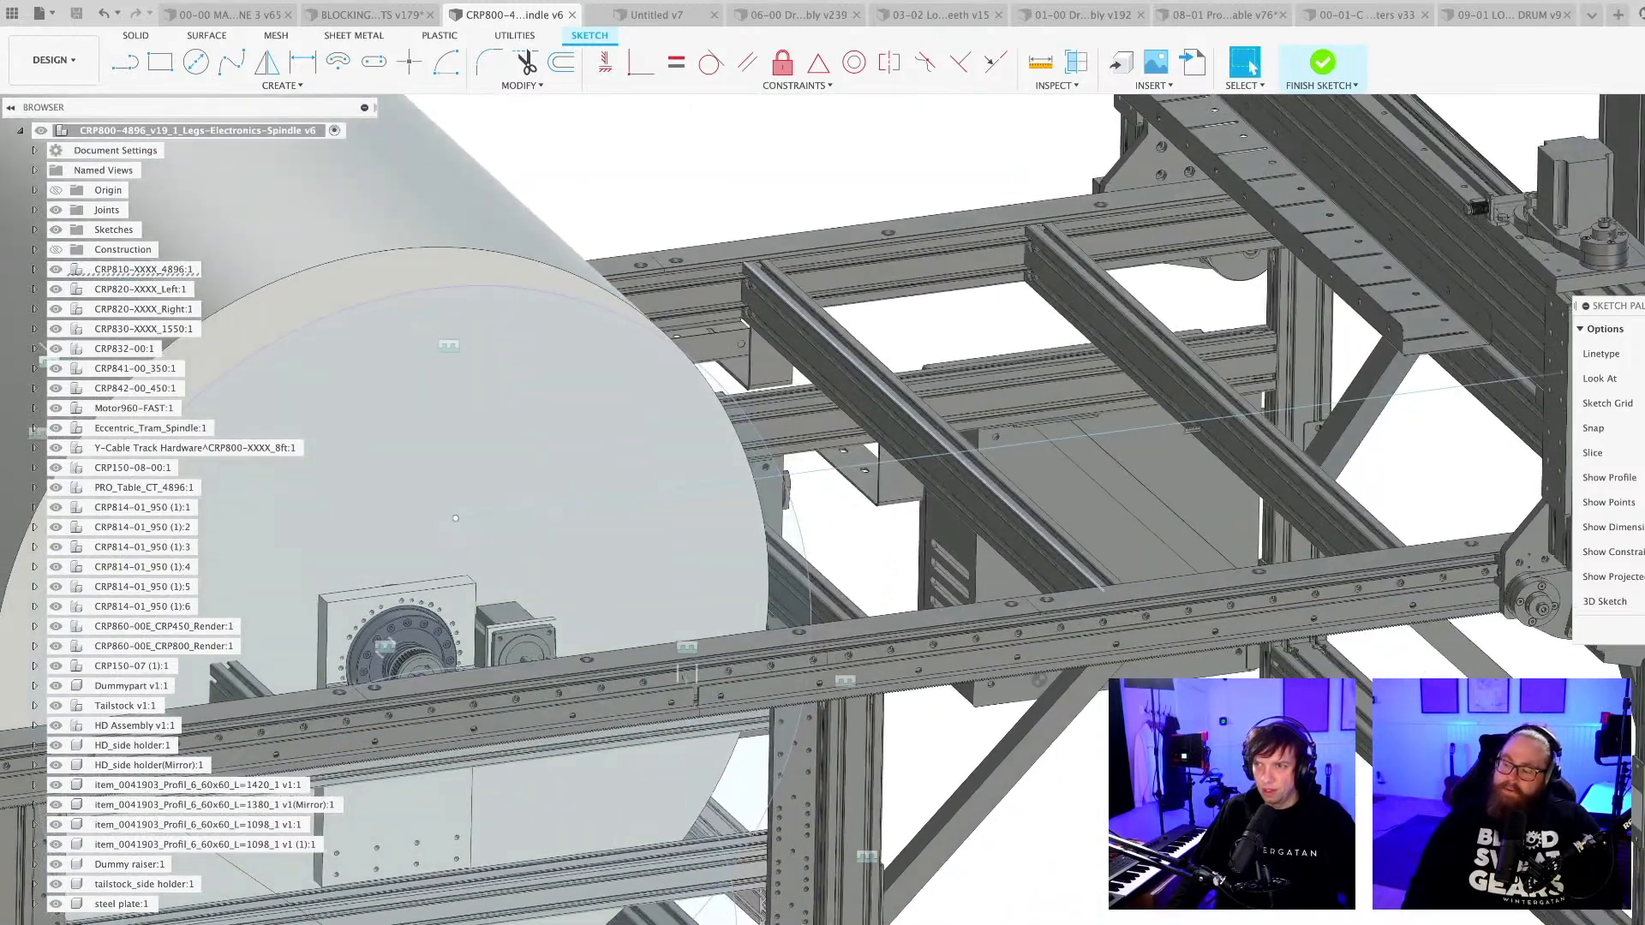
Examine the frame leg where it meets the side rail, and how the drum and gantry sit on the whole machine.
{"action": "scroll", "coordinate": [789, 548], "scroll_direction": "up", "scroll_amount": 5}
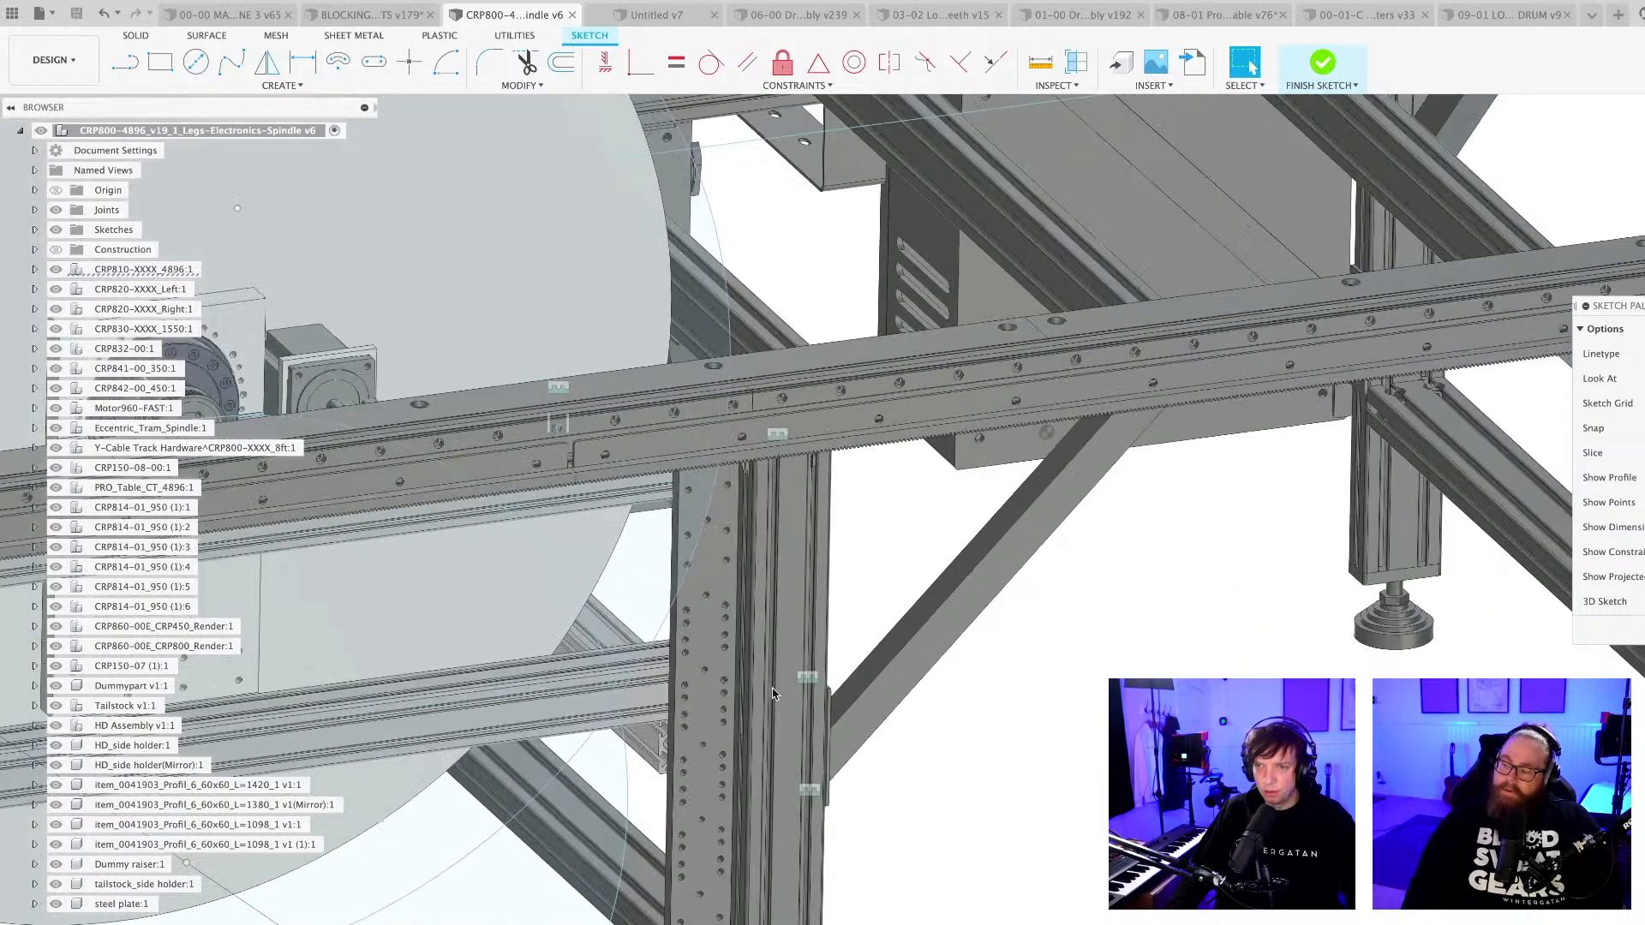
{"action": "left_click", "coordinate": [790, 548]}
{"action": "scroll", "coordinate": [819, 600], "scroll_direction": "up", "scroll_amount": 3}
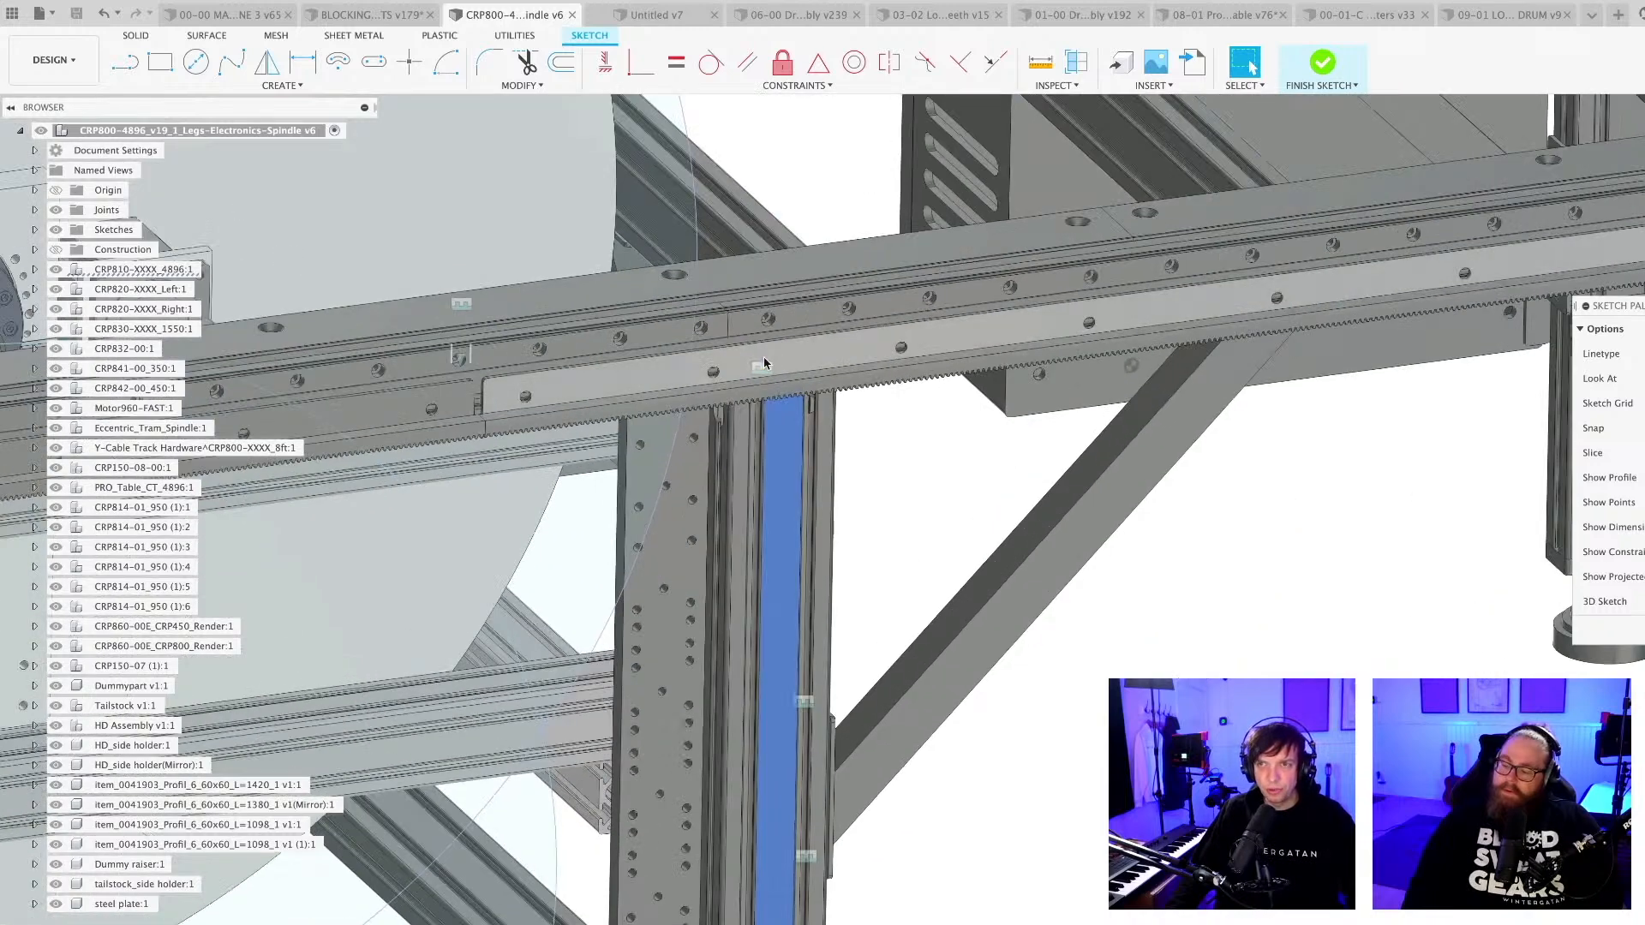
{"action": "key", "text": "Escape"}
{"action": "scroll", "coordinate": [787, 309], "scroll_direction": "down", "scroll_amount": 3}
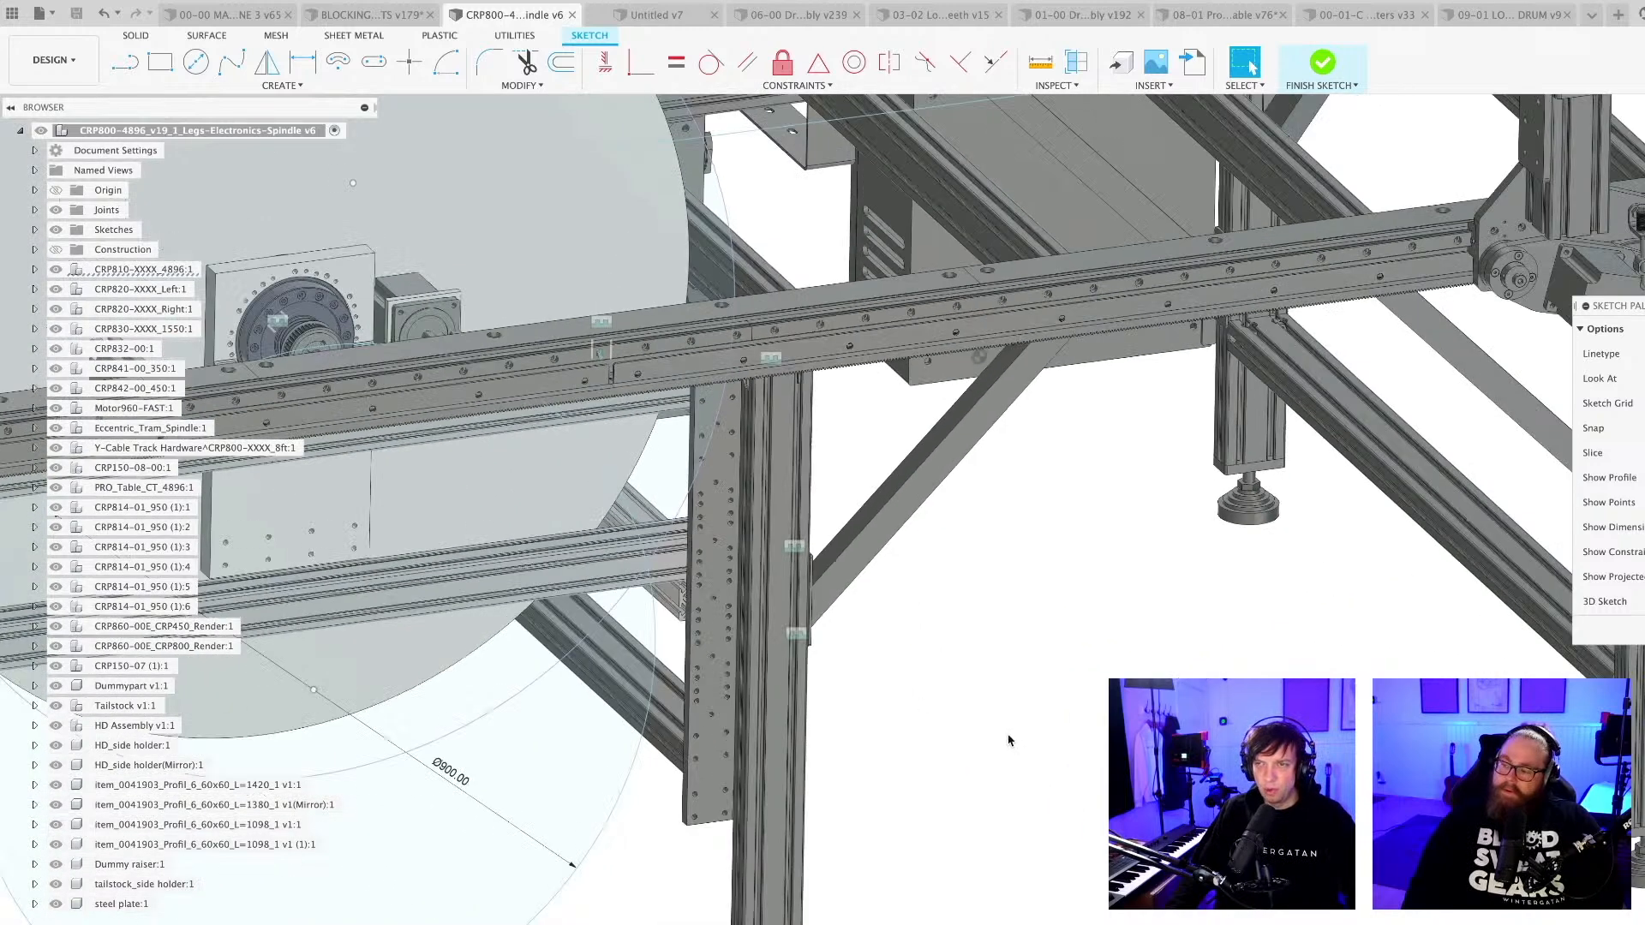
{"action": "scroll", "coordinate": [1010, 735], "scroll_direction": "down", "scroll_amount": 3}
{"action": "scroll", "coordinate": [1010, 730], "scroll_direction": "down", "scroll_amount": 3}
{"action": "scroll", "coordinate": [1019, 730], "scroll_direction": "up", "scroll_amount": 2}
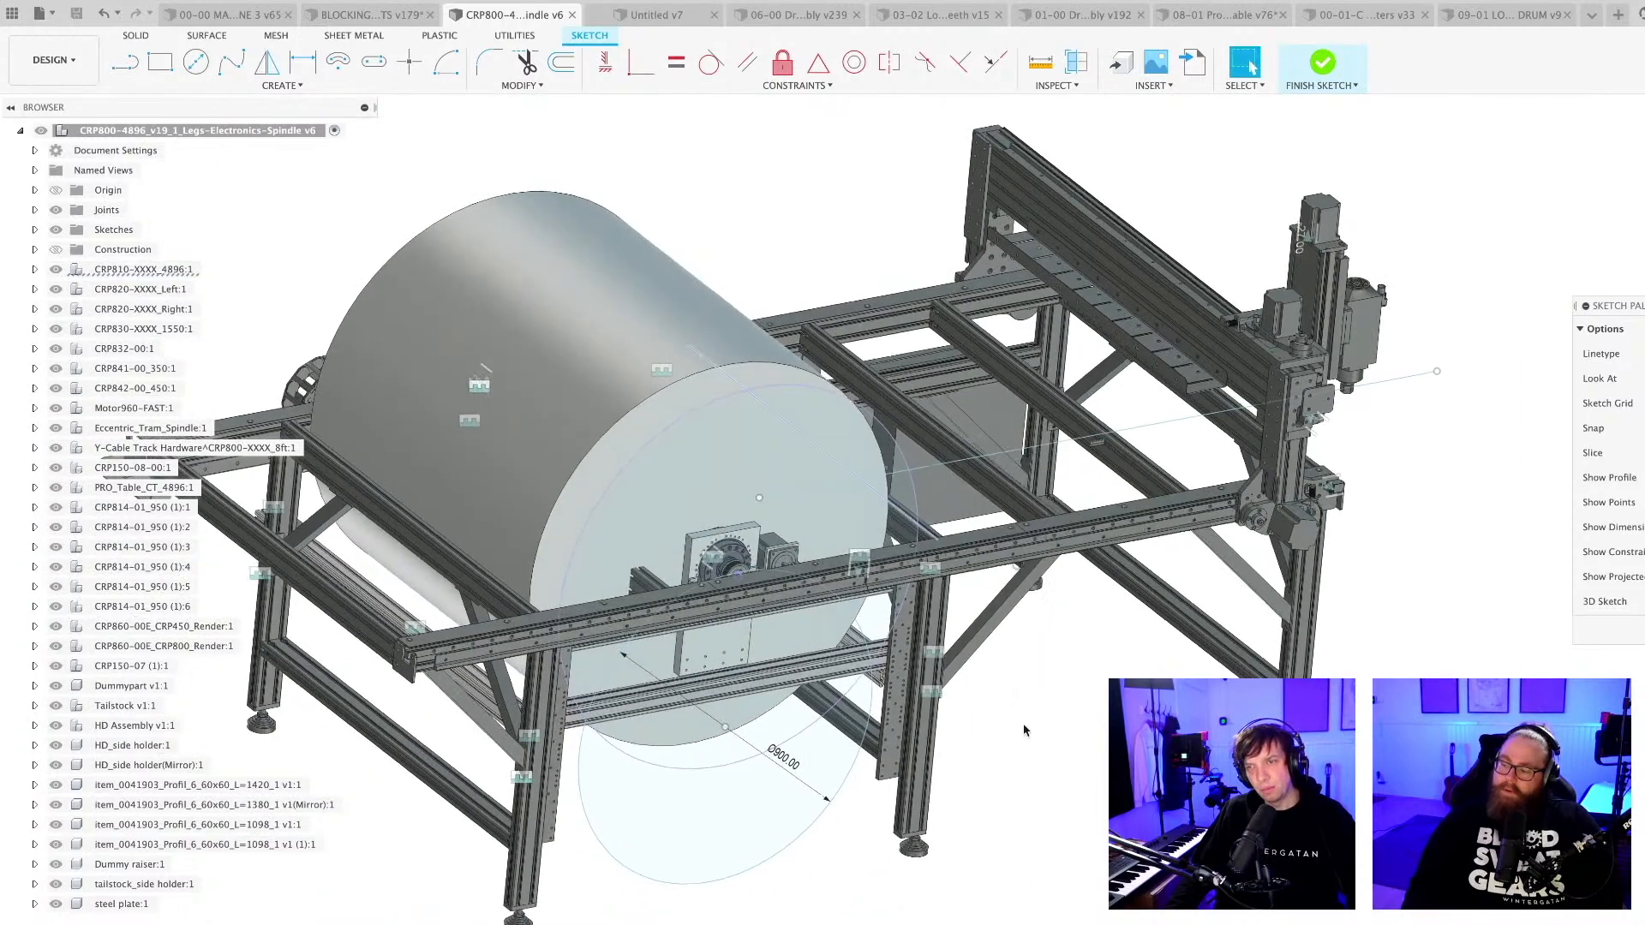
{"action": "mouse_move", "coordinate": [1019, 729]}
{"action": "middle_mouse_down", "text": "shift"}
{"action": "mouse_move", "coordinate": [1049, 708]}
{"action": "mouse_move", "coordinate": [1034, 737]}
{"action": "mouse_move", "coordinate": [1023, 708]}
{"action": "mouse_move", "coordinate": [1020, 726]}
{"action": "middle_mouse_up", "text": "shift"}
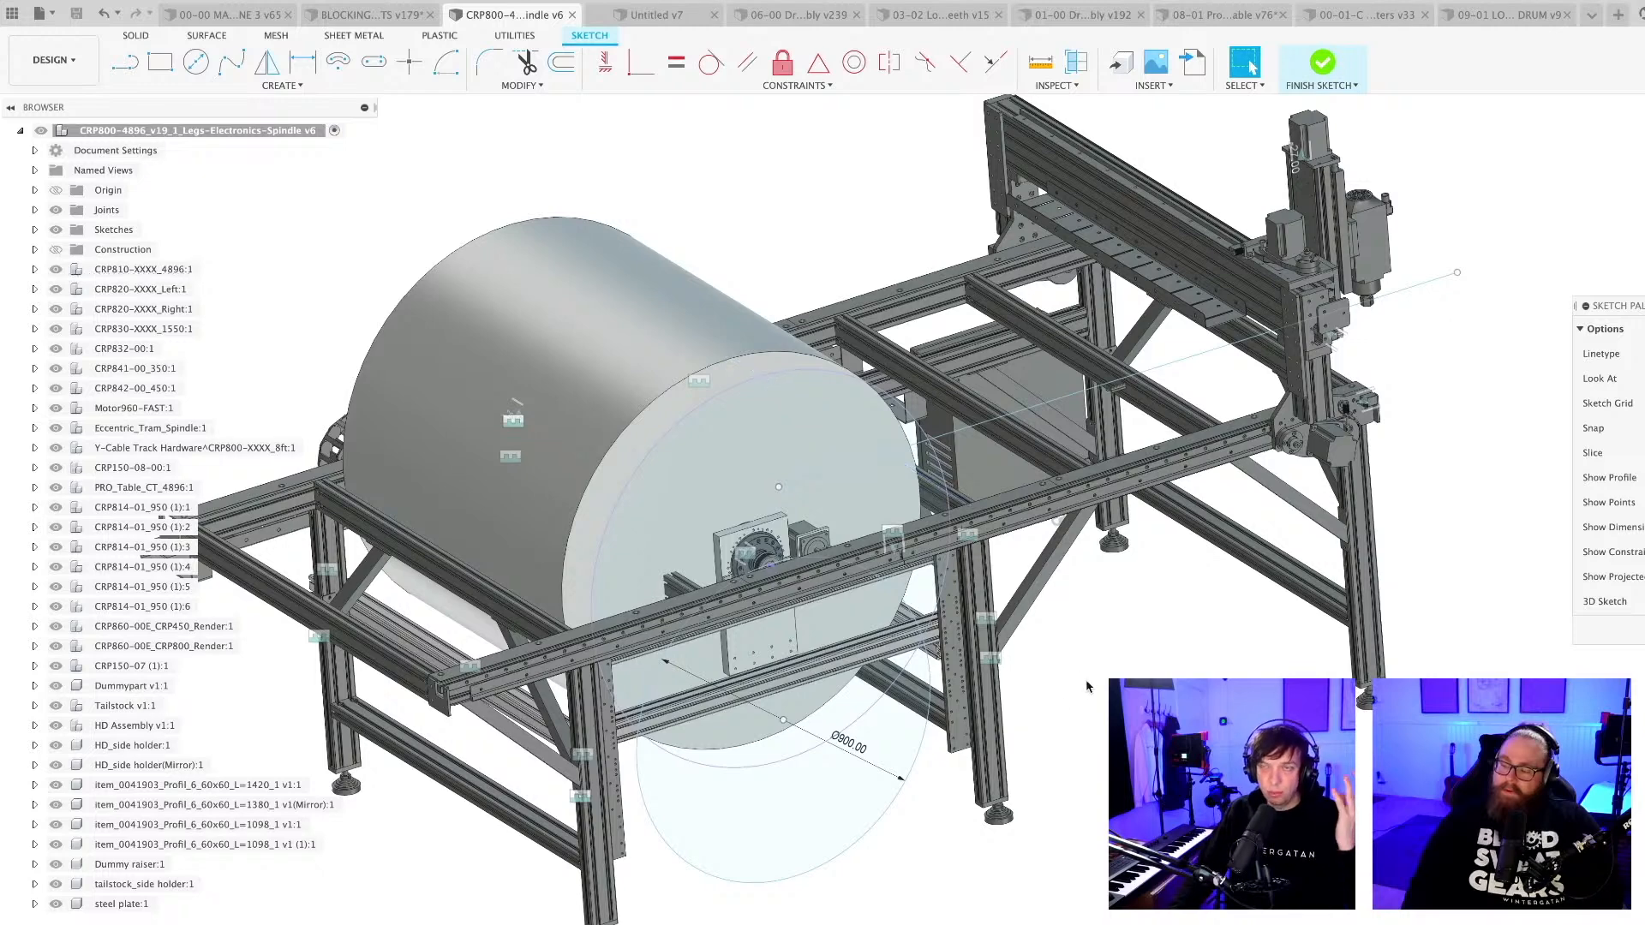
{"action": "scroll", "coordinate": [1086, 685], "scroll_direction": "down", "scroll_amount": 1}
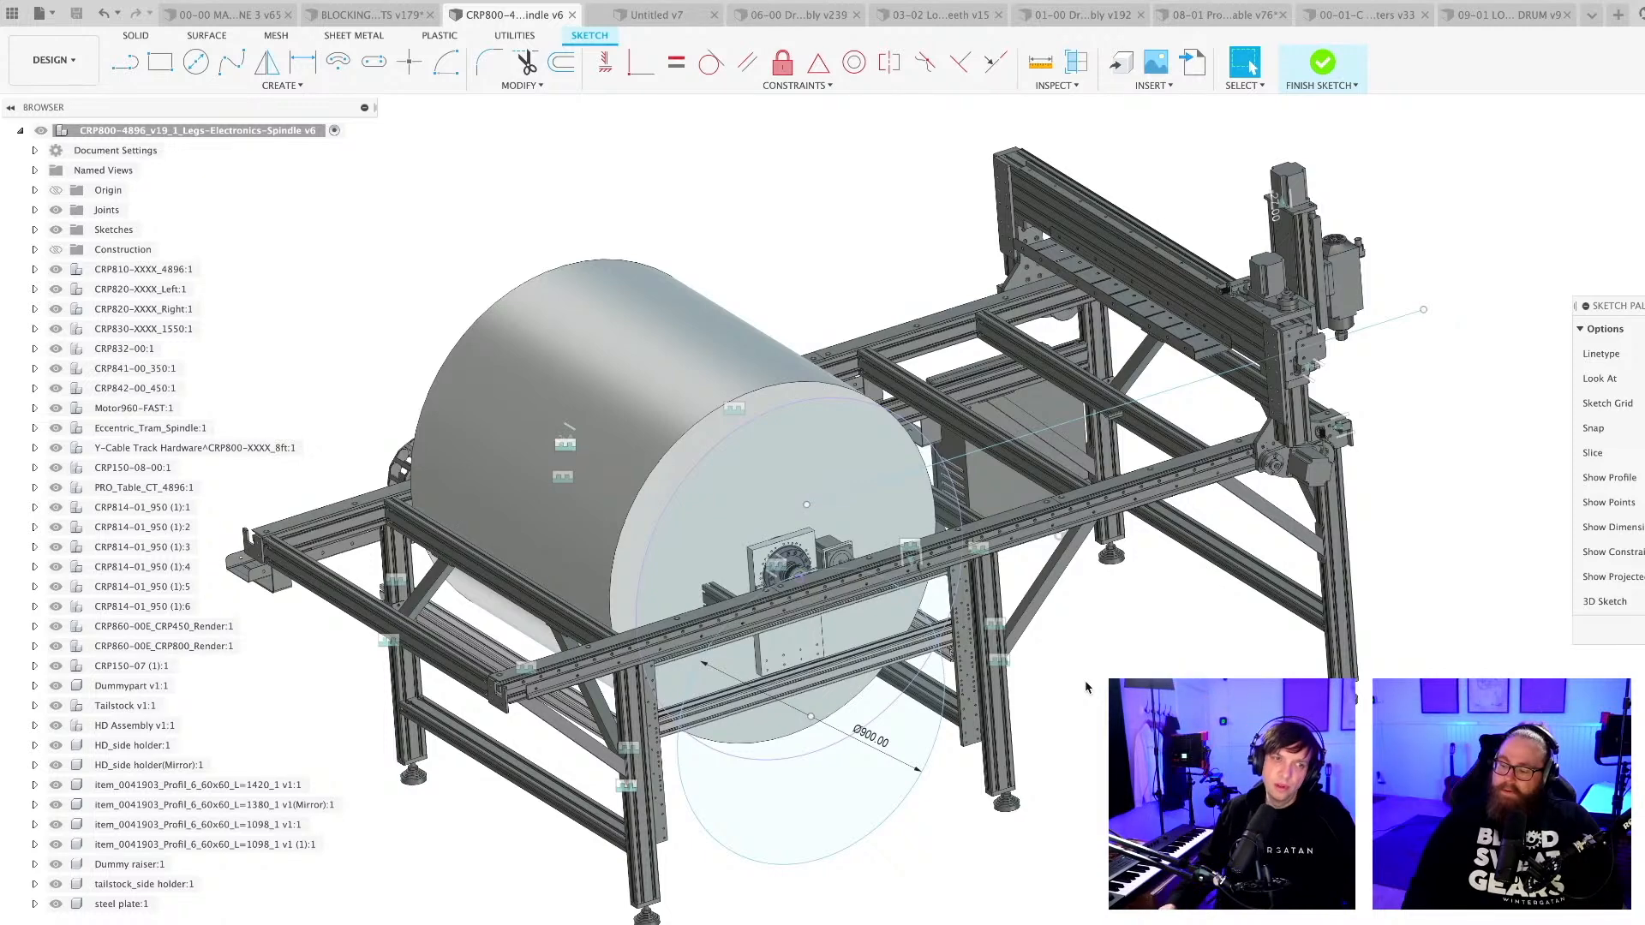
{"action": "scroll", "coordinate": [1246, 657], "scroll_direction": "down", "scroll_amount": 3}
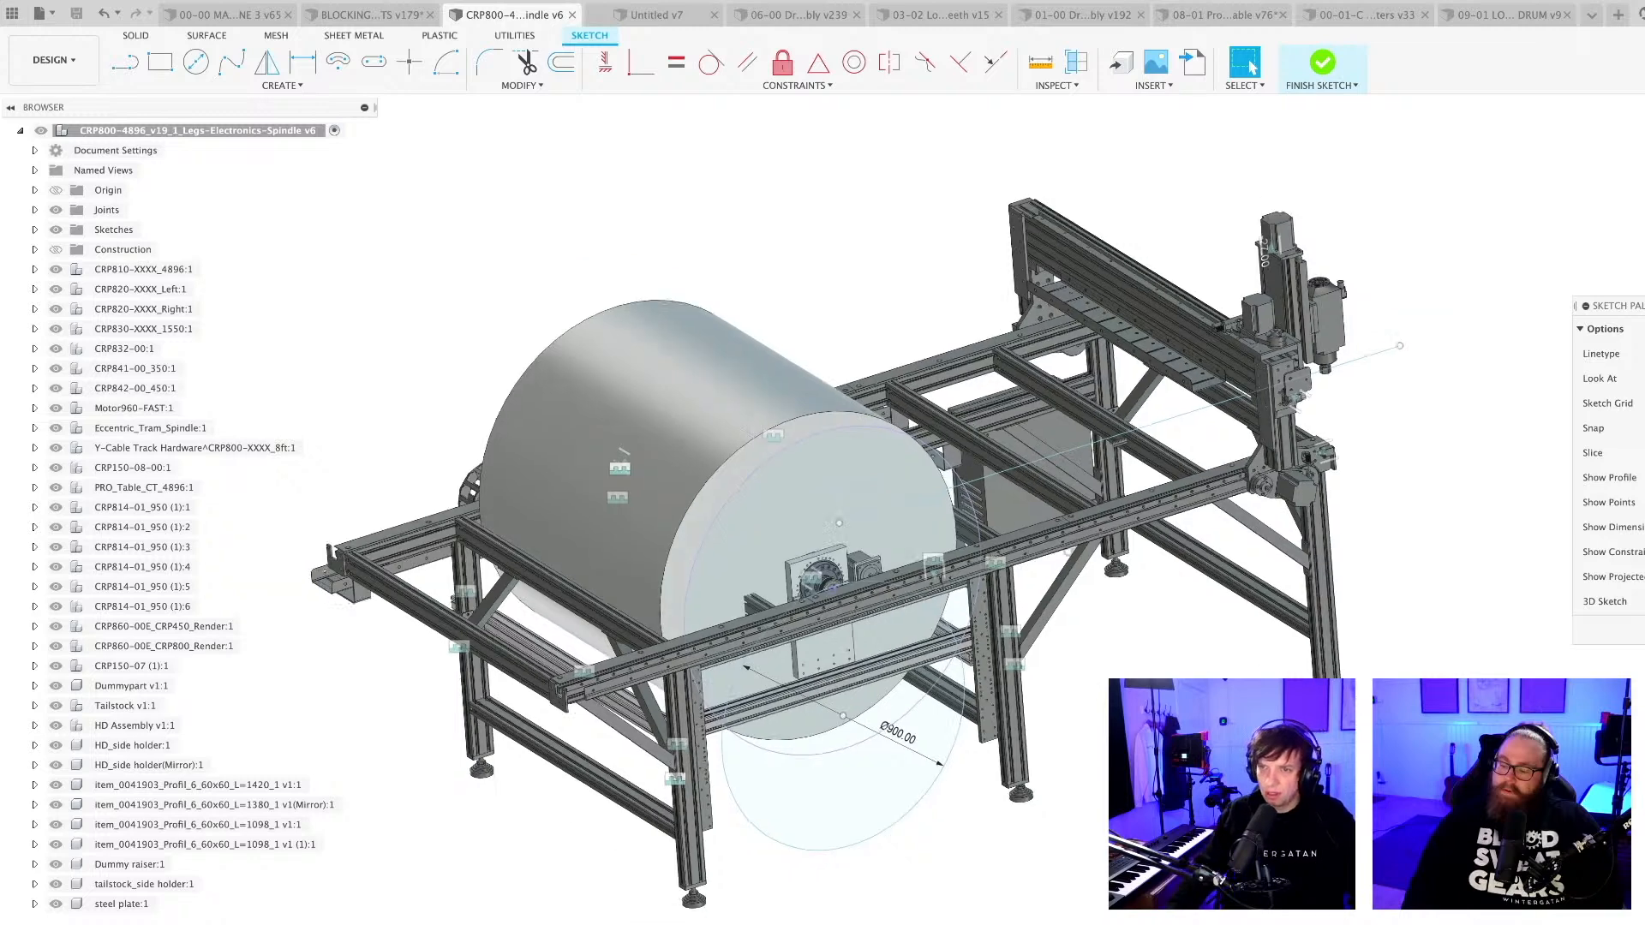
Switch back to the 08-01 Programing Wheel Removable design and view the rim's pin holes up close.
{"action": "middle_click_drag", "start_coordinate": [1246, 657], "coordinate": [1275, 660], "text": "shift"}
{"action": "middle_click_drag", "start_coordinate": [1064, 181], "coordinate": [1068, 181], "text": "shift"}
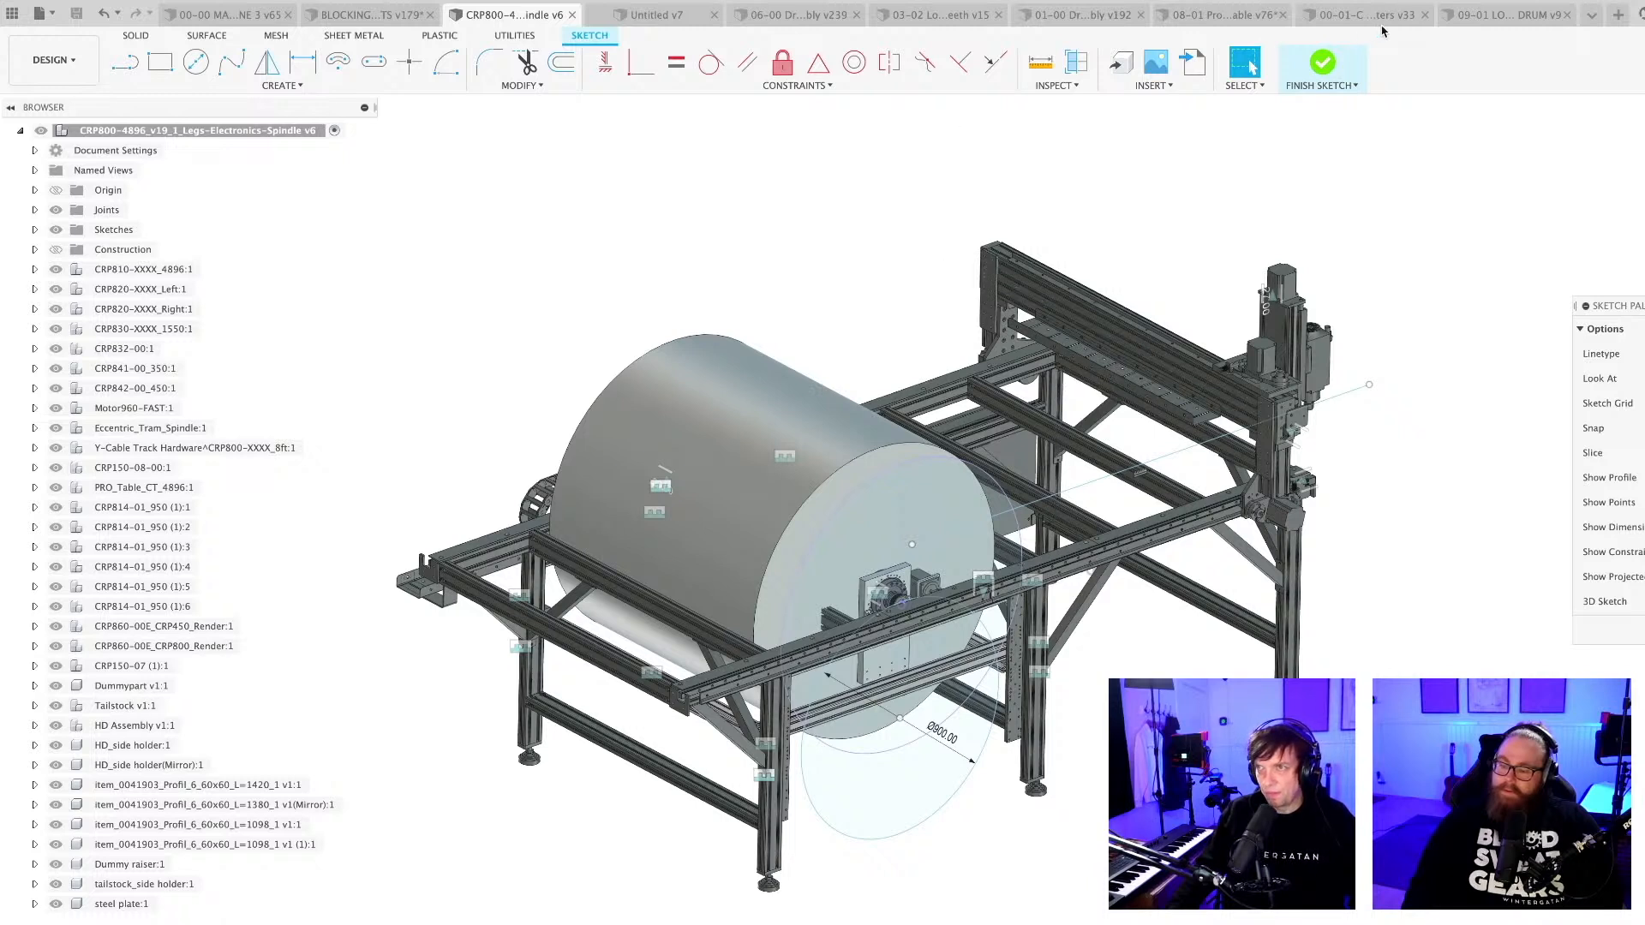
{"action": "left_click", "coordinate": [1210, 19]}
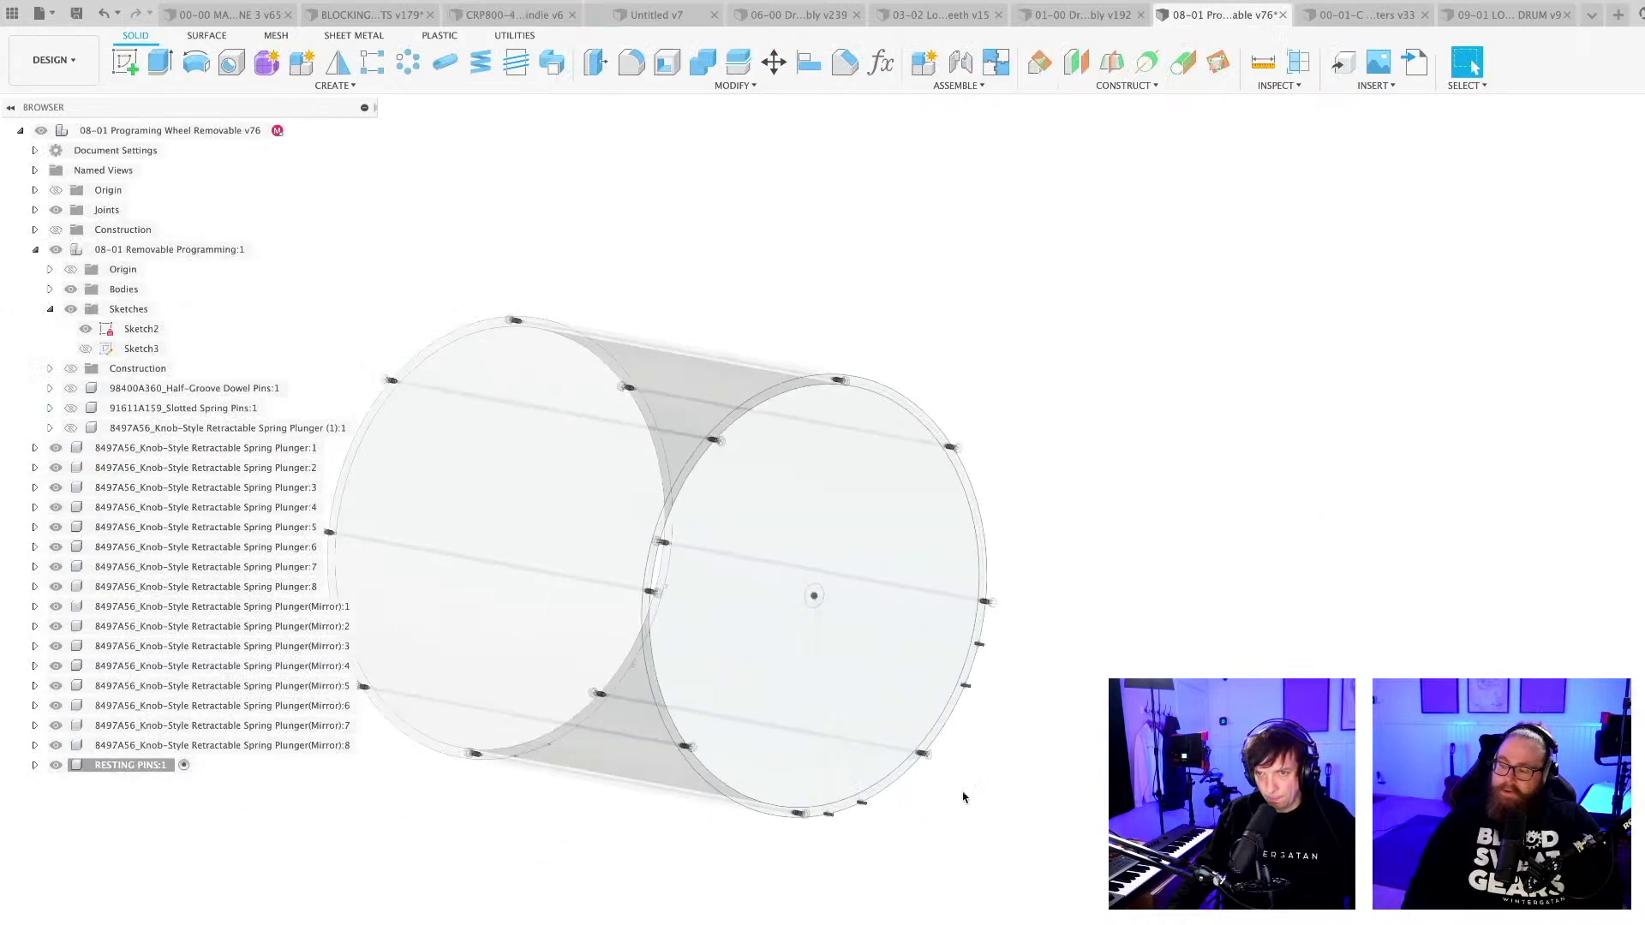
{"action": "middle_click_drag", "start_coordinate": [963, 797], "coordinate": [1093, 792]}
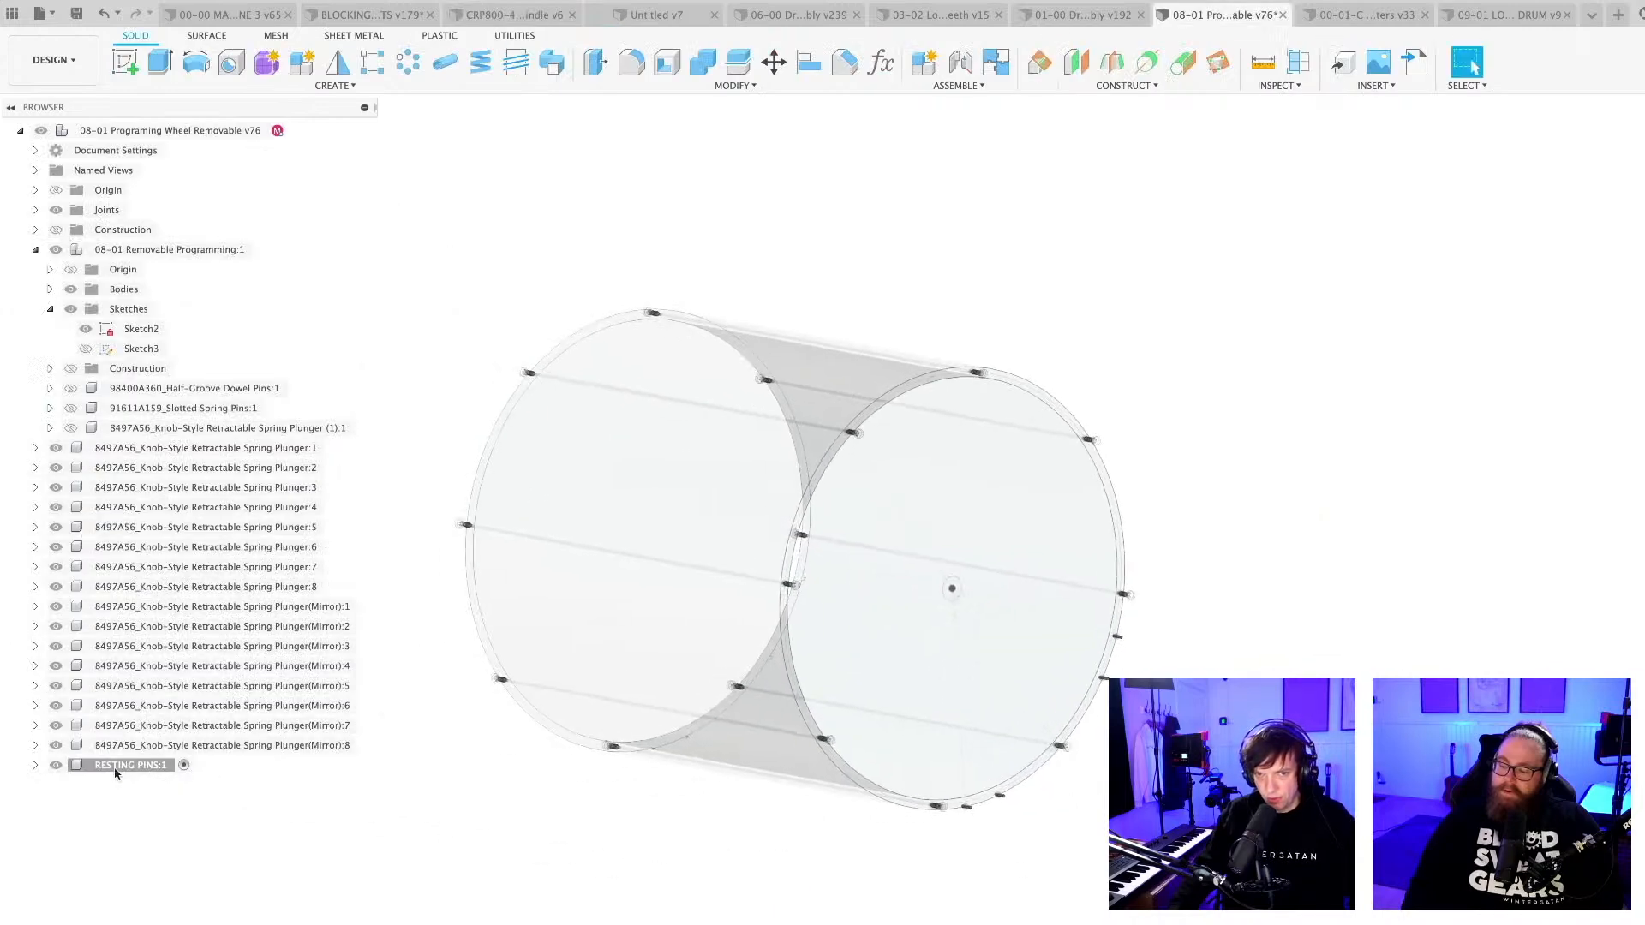
{"action": "middle_click_drag", "start_coordinate": [527, 852], "coordinate": [740, 871], "text": "shift"}
{"action": "scroll", "coordinate": [739, 870], "scroll_direction": "up", "scroll_amount": 5}
{"action": "key", "text": "e"}
{"action": "scroll", "coordinate": [644, 775], "scroll_direction": "up", "scroll_amount": 2}
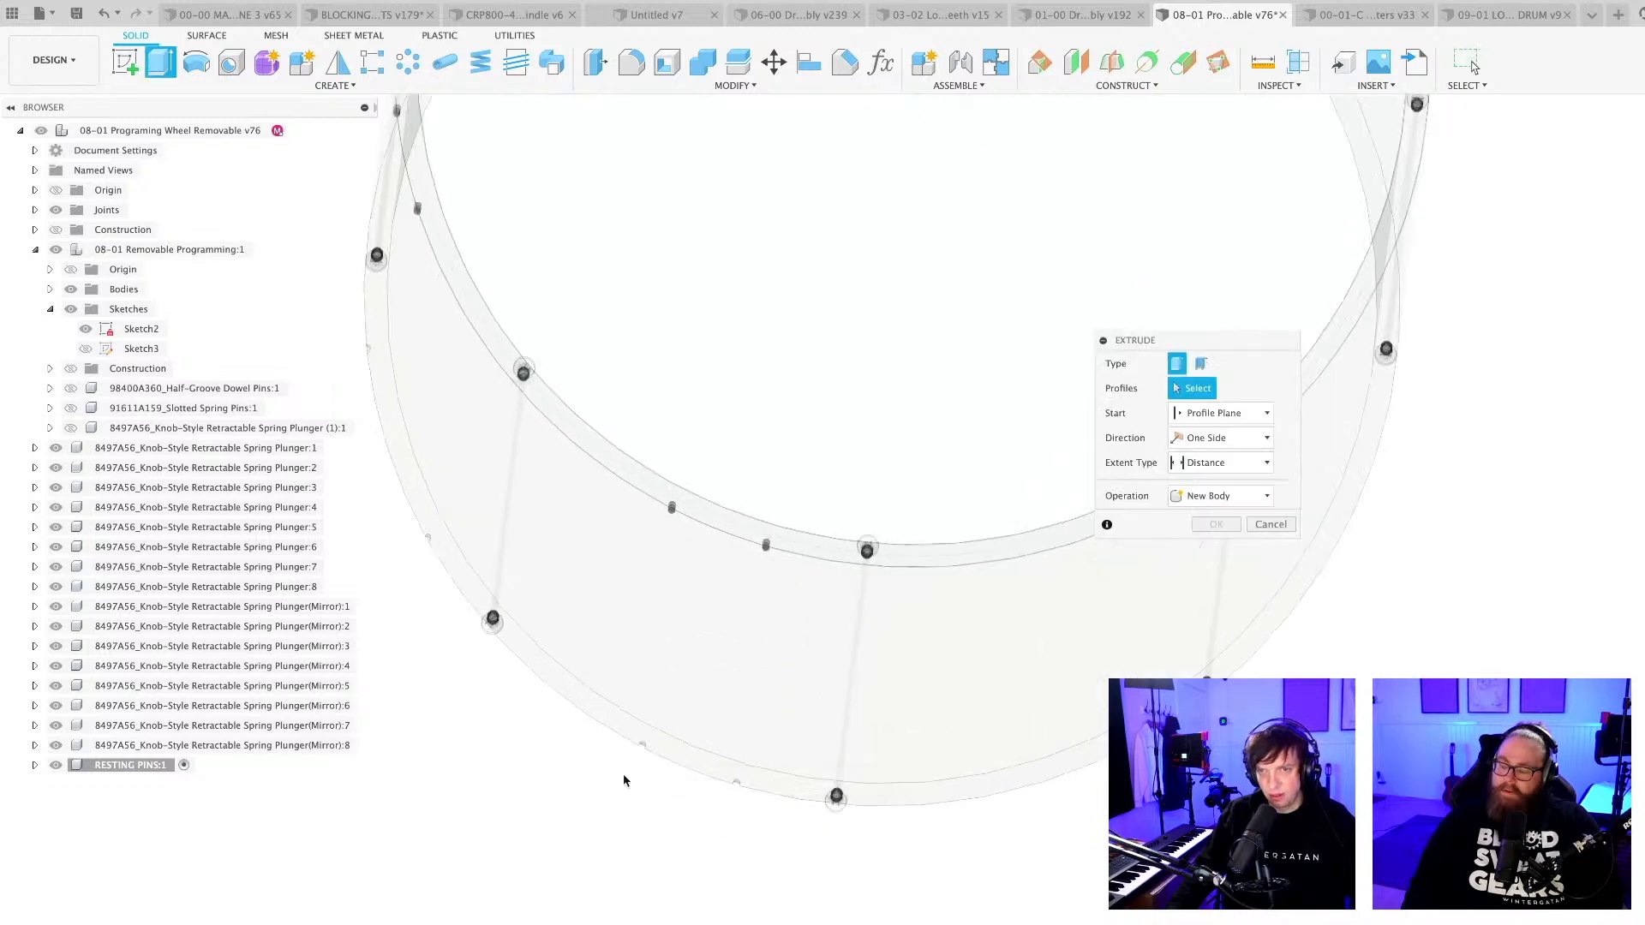
{"action": "scroll", "coordinate": [605, 789], "scroll_direction": "down", "scroll_amount": 2}
{"action": "key", "text": "Escape"}
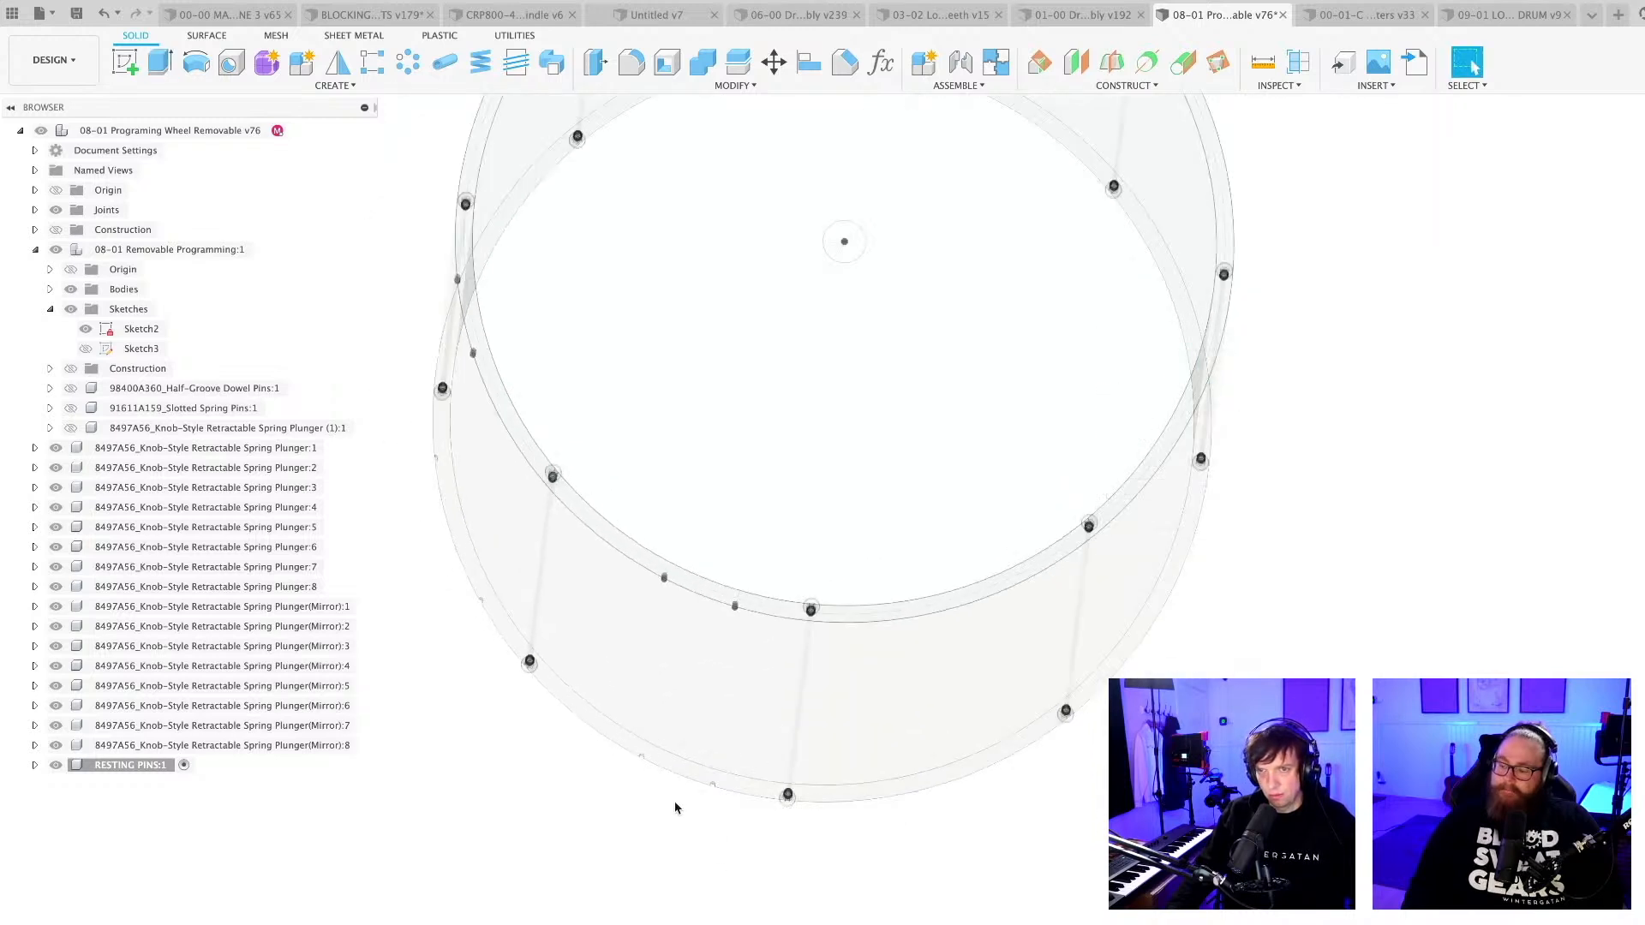
Hide Sketch2 and show Sketch3 with the pin-hole circles on the wheel's other end rim.
{"action": "scroll", "coordinate": [675, 808], "scroll_direction": "down", "scroll_amount": 2}
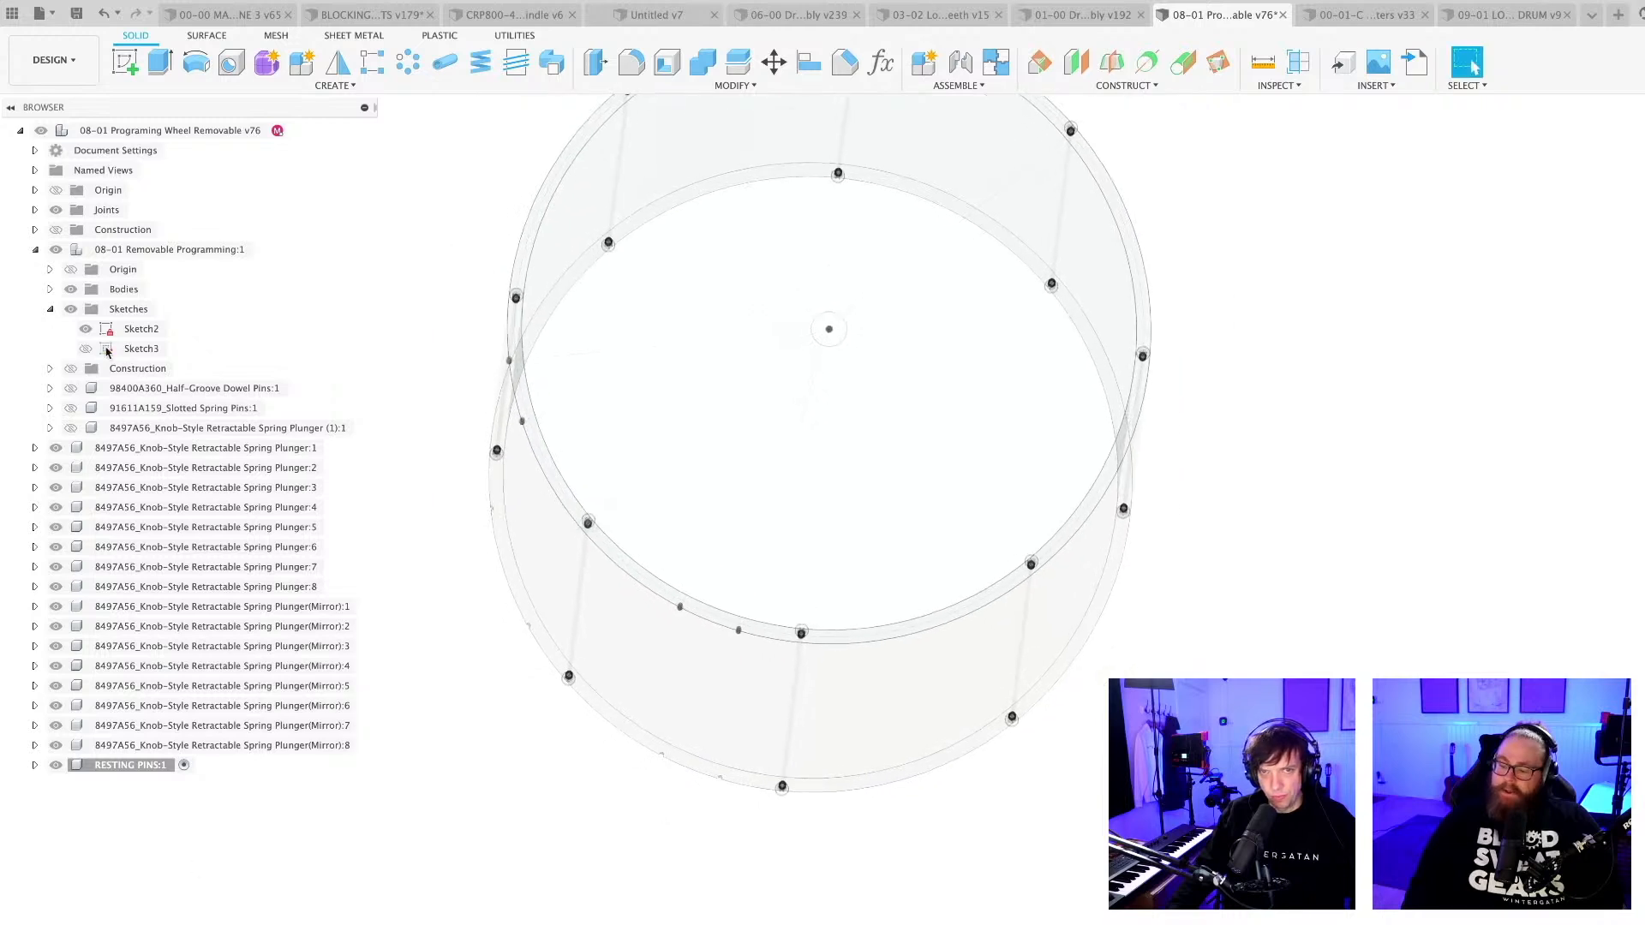
{"action": "left_click", "coordinate": [84, 329]}
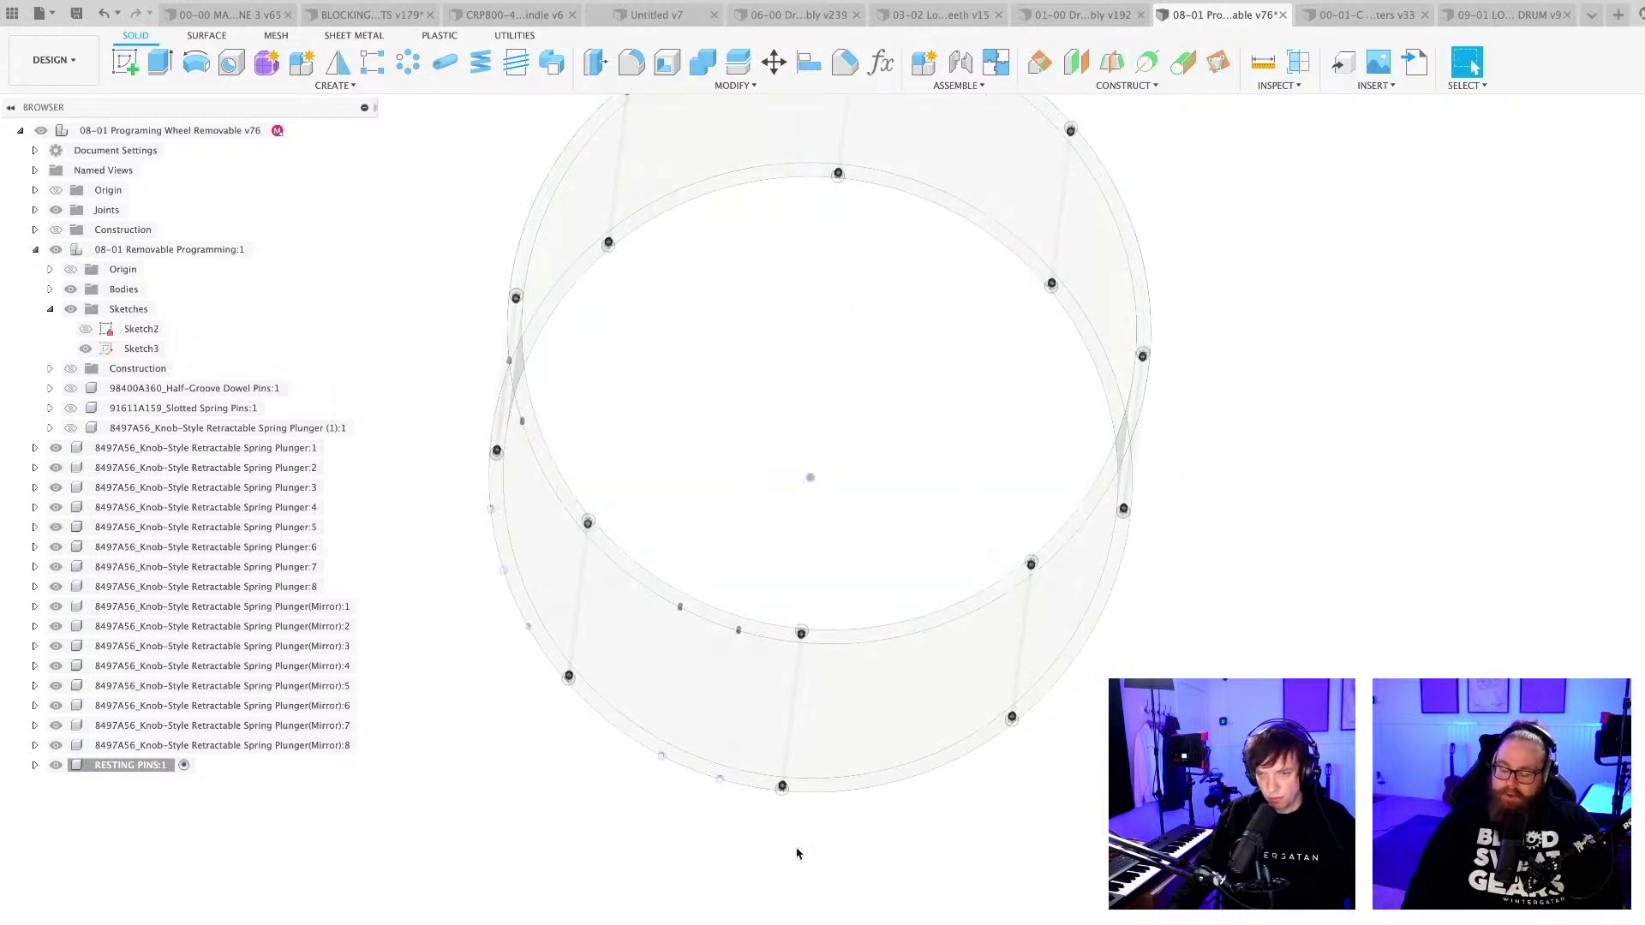
{"action": "scroll", "coordinate": [786, 857], "scroll_direction": "up", "scroll_amount": 1}
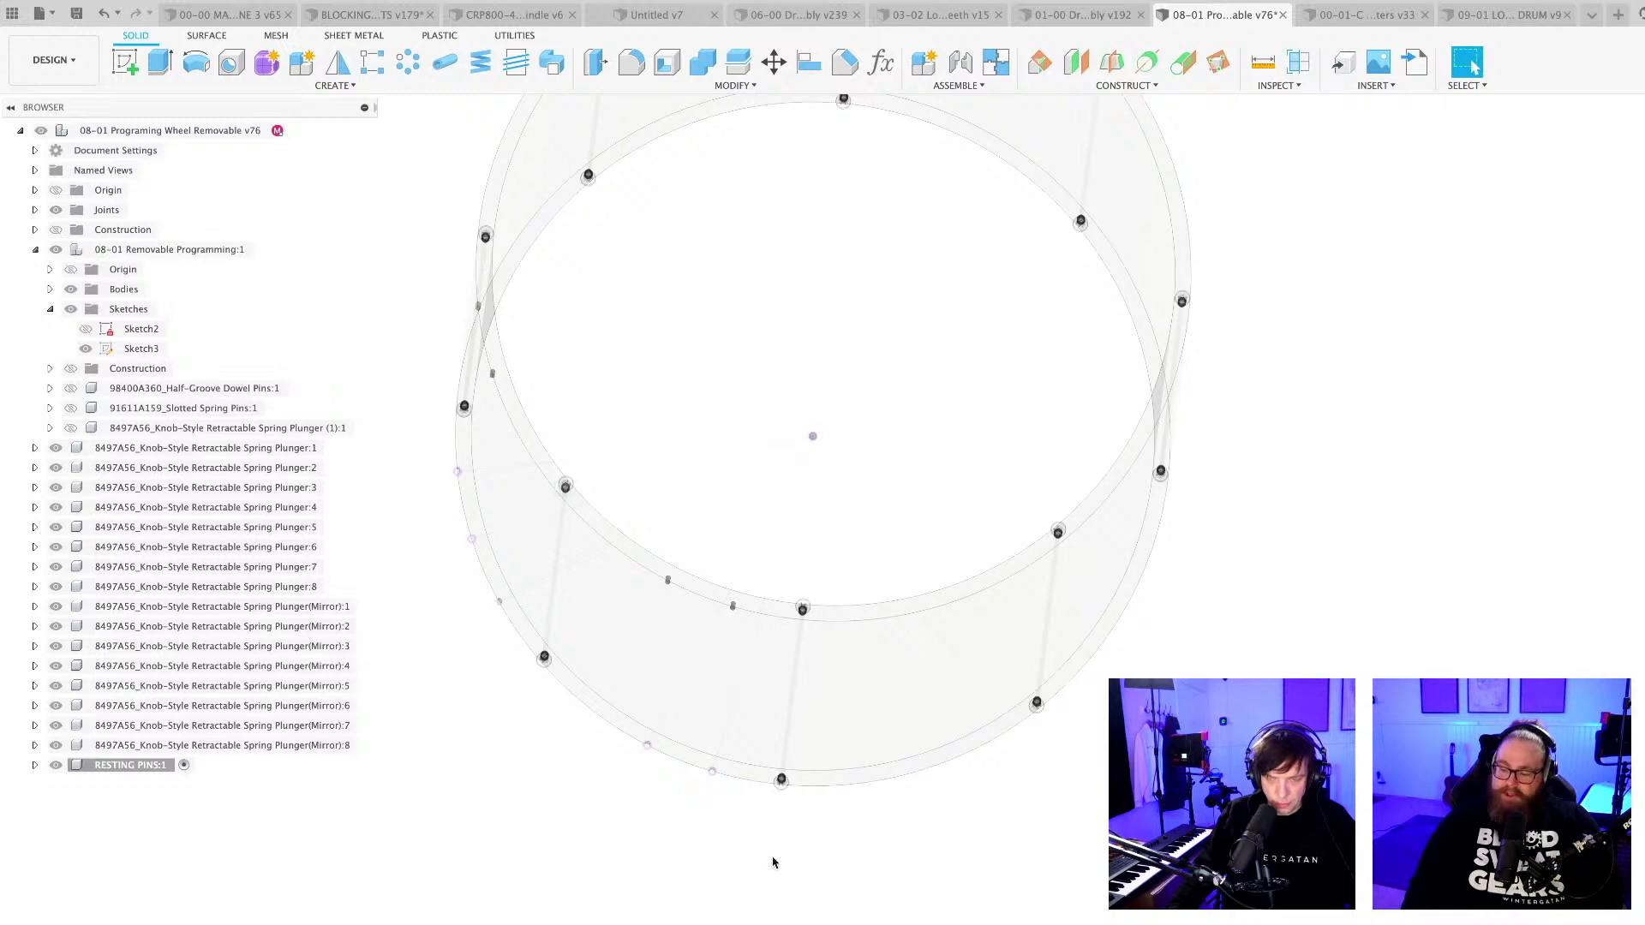
{"action": "mouse_move", "coordinate": [747, 848]}
{"action": "middle_mouse_down", "text": "shift"}
{"action": "mouse_move", "coordinate": [797, 867]}
{"action": "mouse_move", "coordinate": [713, 811]}
{"action": "mouse_move", "coordinate": [771, 835]}
{"action": "middle_mouse_up", "text": "shift"}
{"action": "middle_click_drag", "start_coordinate": [604, 893], "coordinate": [807, 837]}
{"action": "scroll", "coordinate": [808, 833], "scroll_direction": "up", "scroll_amount": 4}
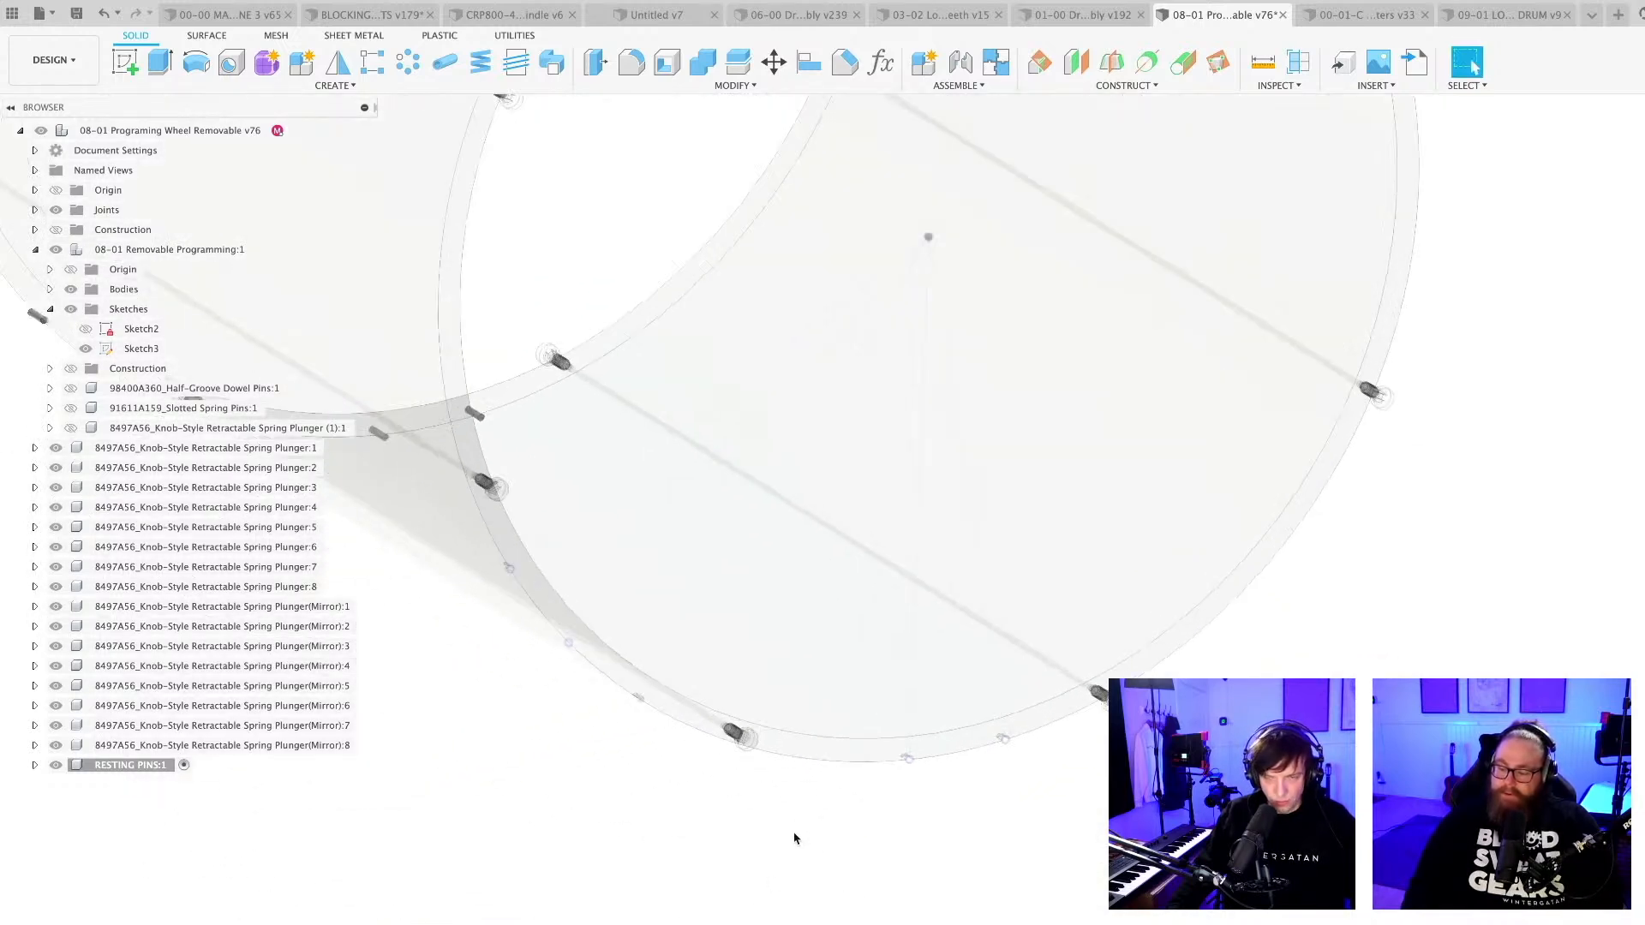
Start an extrusion and select the four pin-hole profiles of Sketch3 along the lower rim.
{"action": "key", "text": "e"}
{"action": "middle_click_drag", "start_coordinate": [521, 620], "coordinate": [632, 663]}
{"action": "scroll", "coordinate": [632, 662], "scroll_direction": "up", "scroll_amount": 1}
{"action": "scroll", "coordinate": [632, 667], "scroll_direction": "up", "scroll_amount": 6}
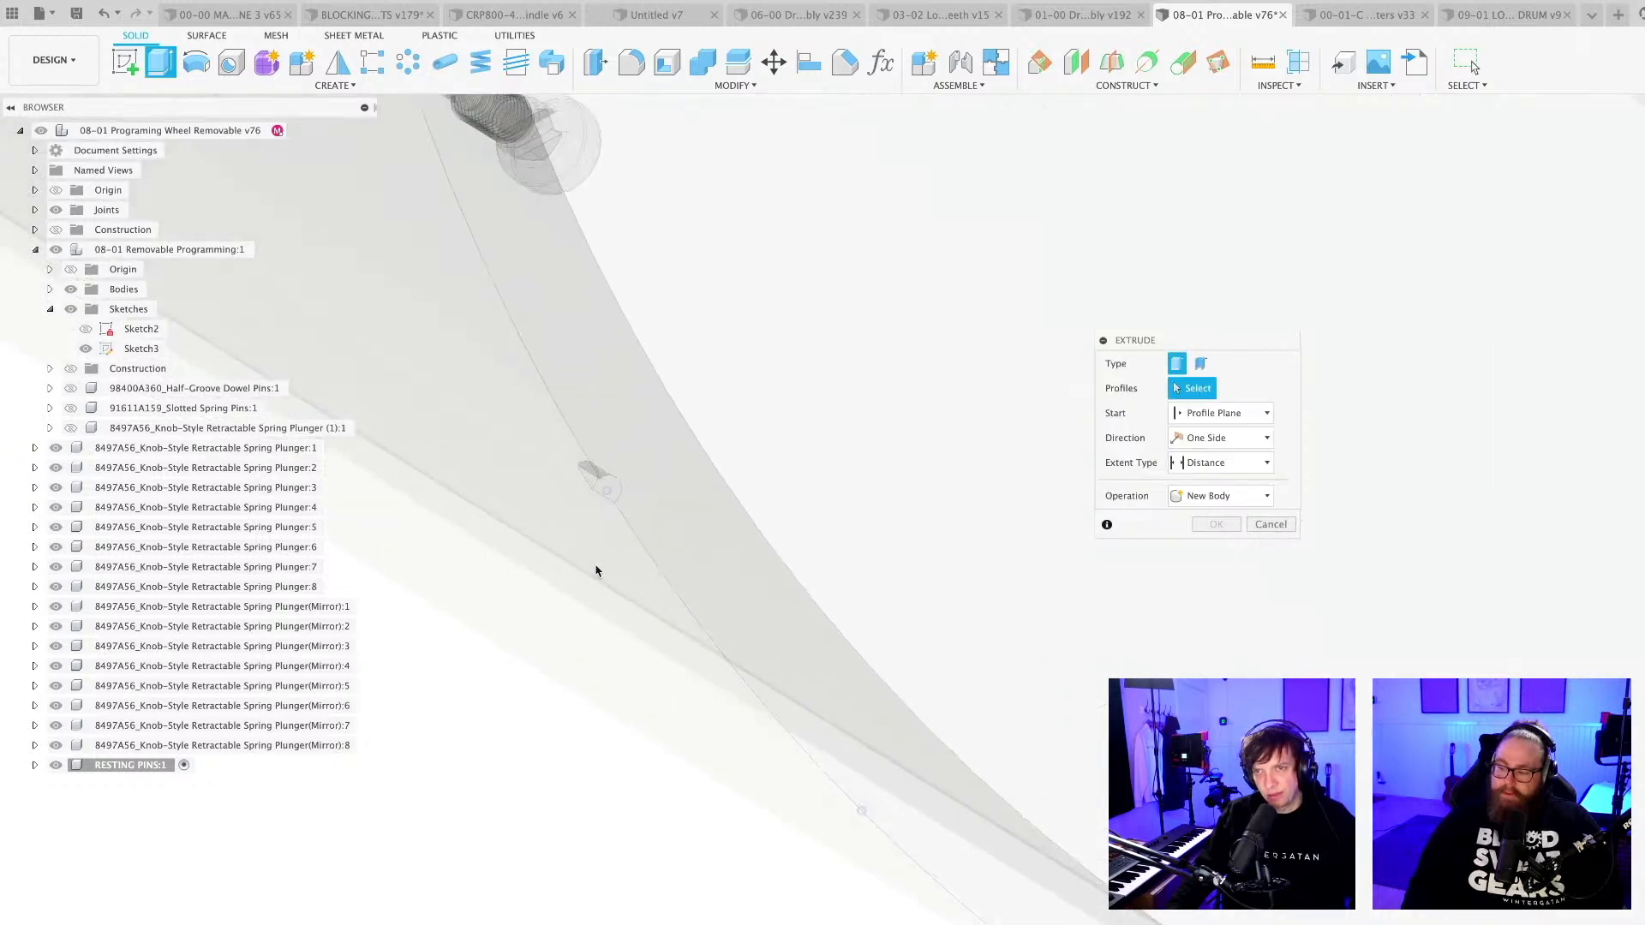
{"action": "left_click", "coordinate": [616, 490]}
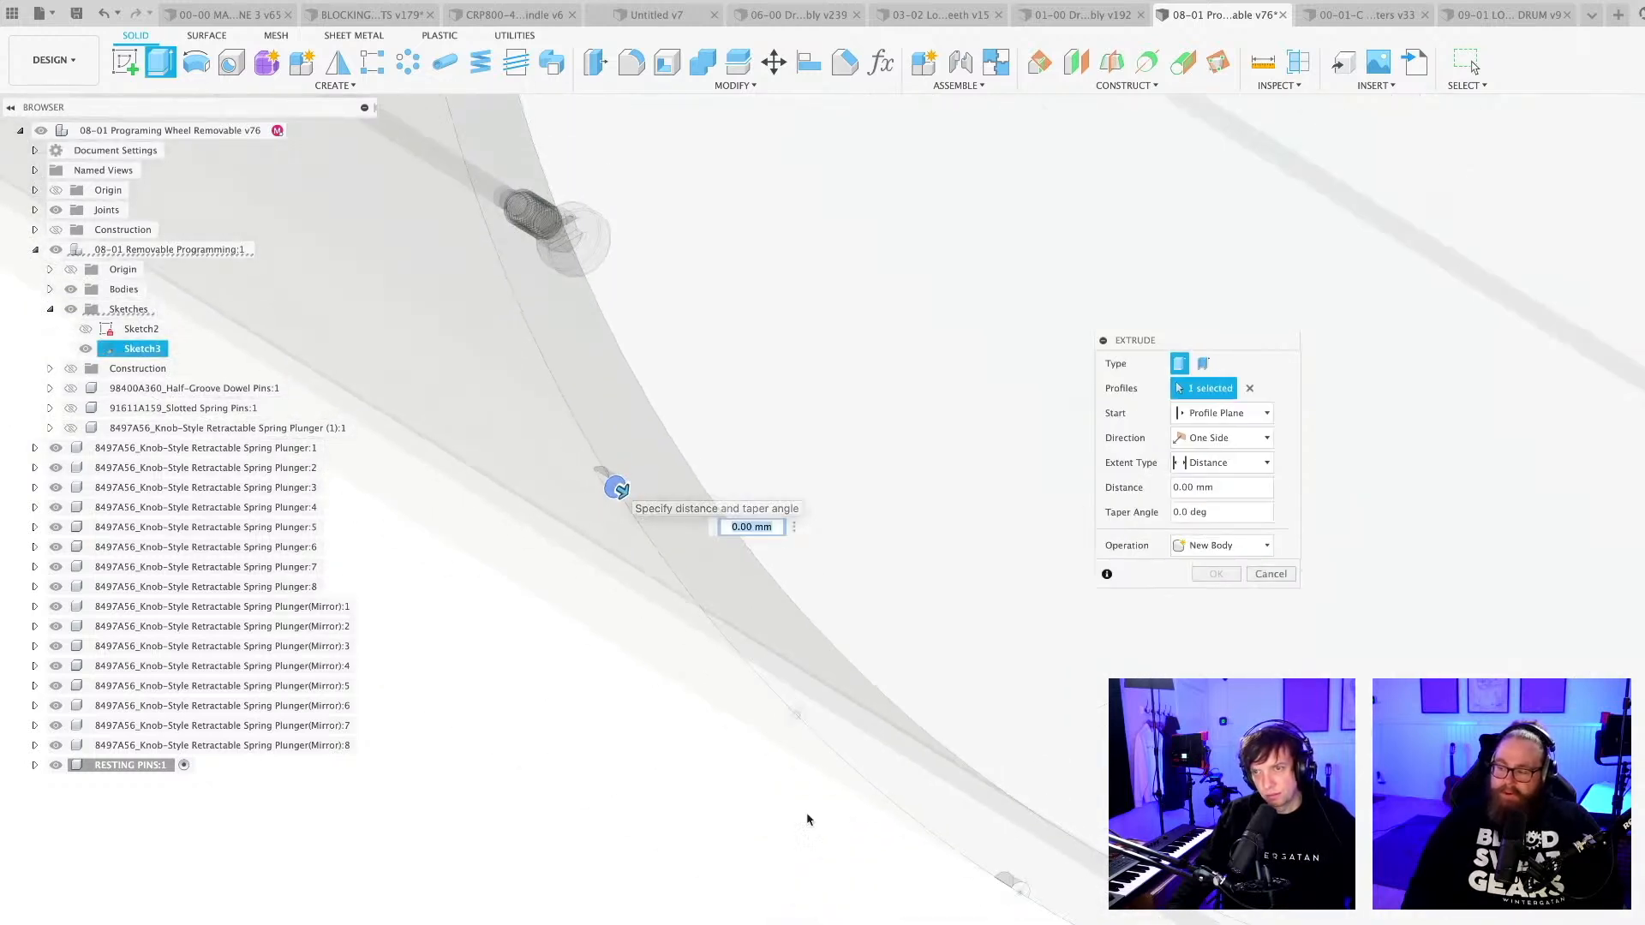
{"action": "scroll", "coordinate": [810, 749], "scroll_direction": "up", "scroll_amount": 2}
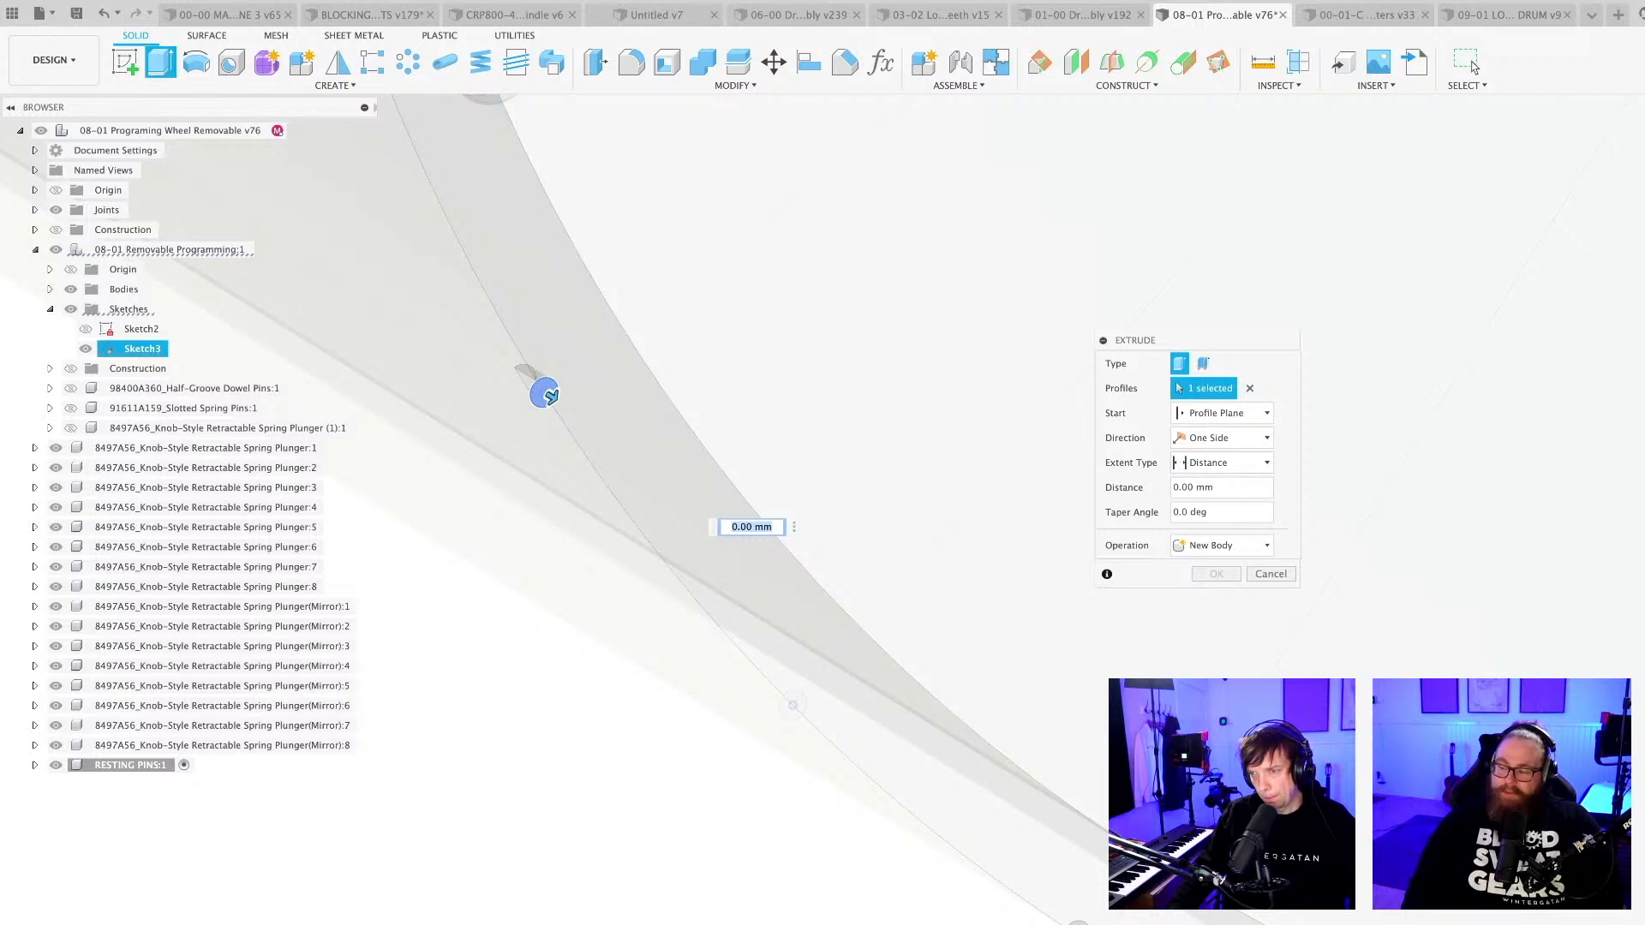
{"action": "scroll", "coordinate": [1002, 902], "scroll_direction": "down", "scroll_amount": 5}
{"action": "left_click", "coordinate": [1043, 918]}
{"action": "middle_click_drag", "start_coordinate": [1044, 917], "coordinate": [939, 920]}
{"action": "scroll", "coordinate": [939, 920], "scroll_direction": "up", "scroll_amount": 7}
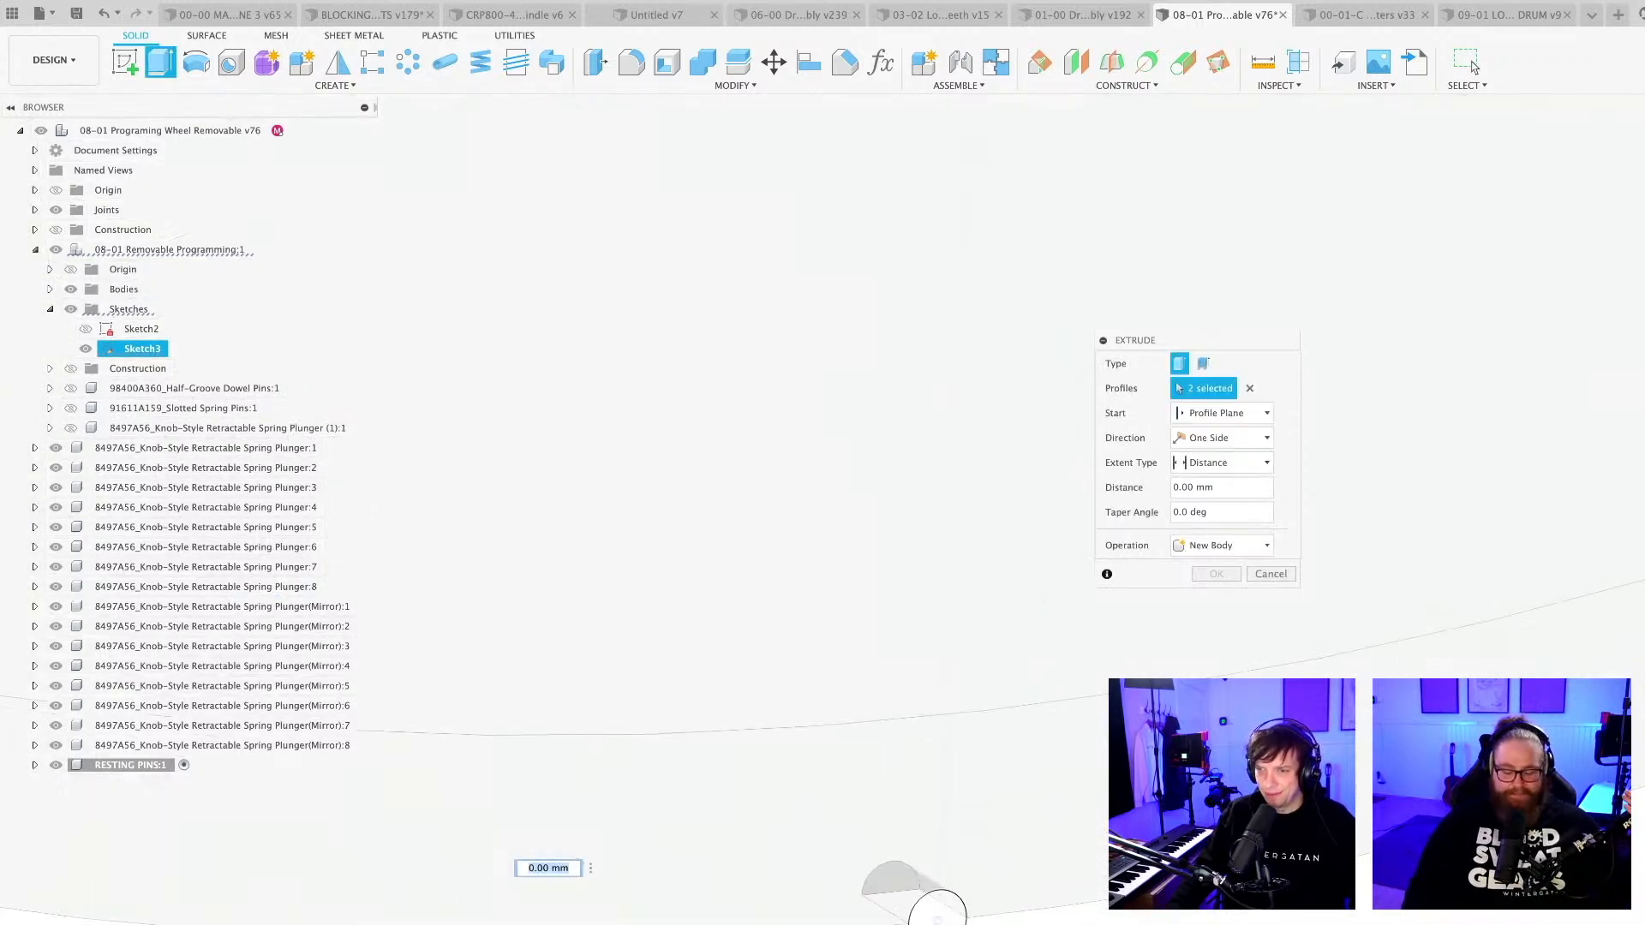
{"action": "left_click", "coordinate": [939, 919]}
{"action": "scroll", "coordinate": [985, 921], "scroll_direction": "down", "scroll_amount": 5}
{"action": "scroll", "coordinate": [1070, 890], "scroll_direction": "up", "scroll_amount": 2}
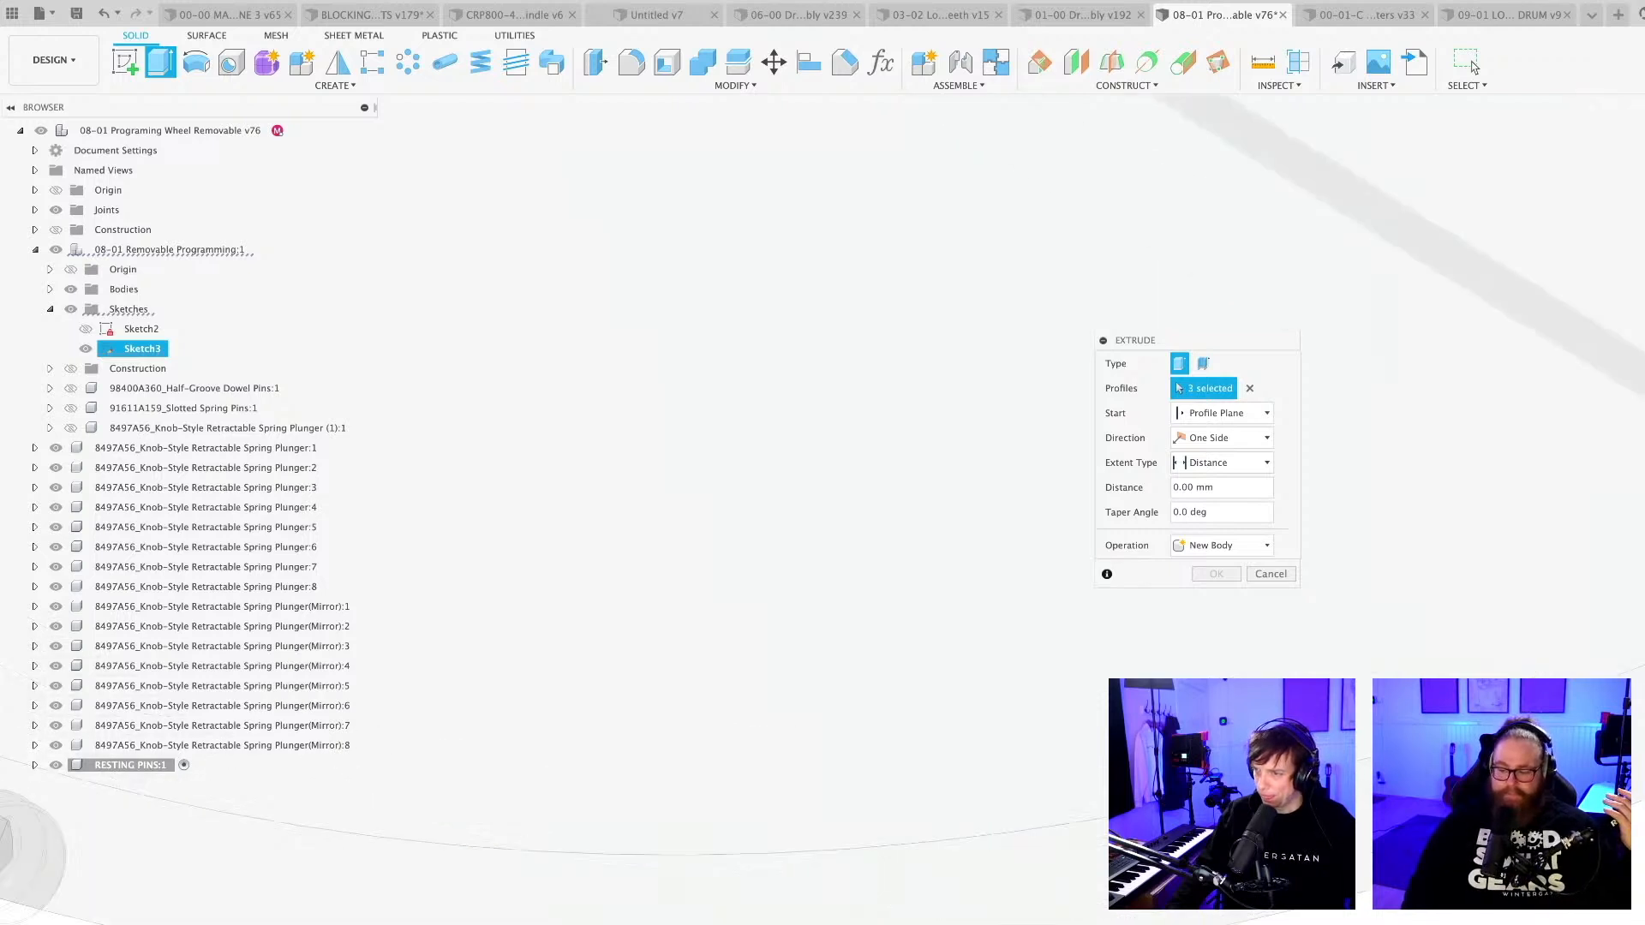
{"action": "scroll", "coordinate": [1478, 870], "scroll_direction": "up", "scroll_amount": 2}
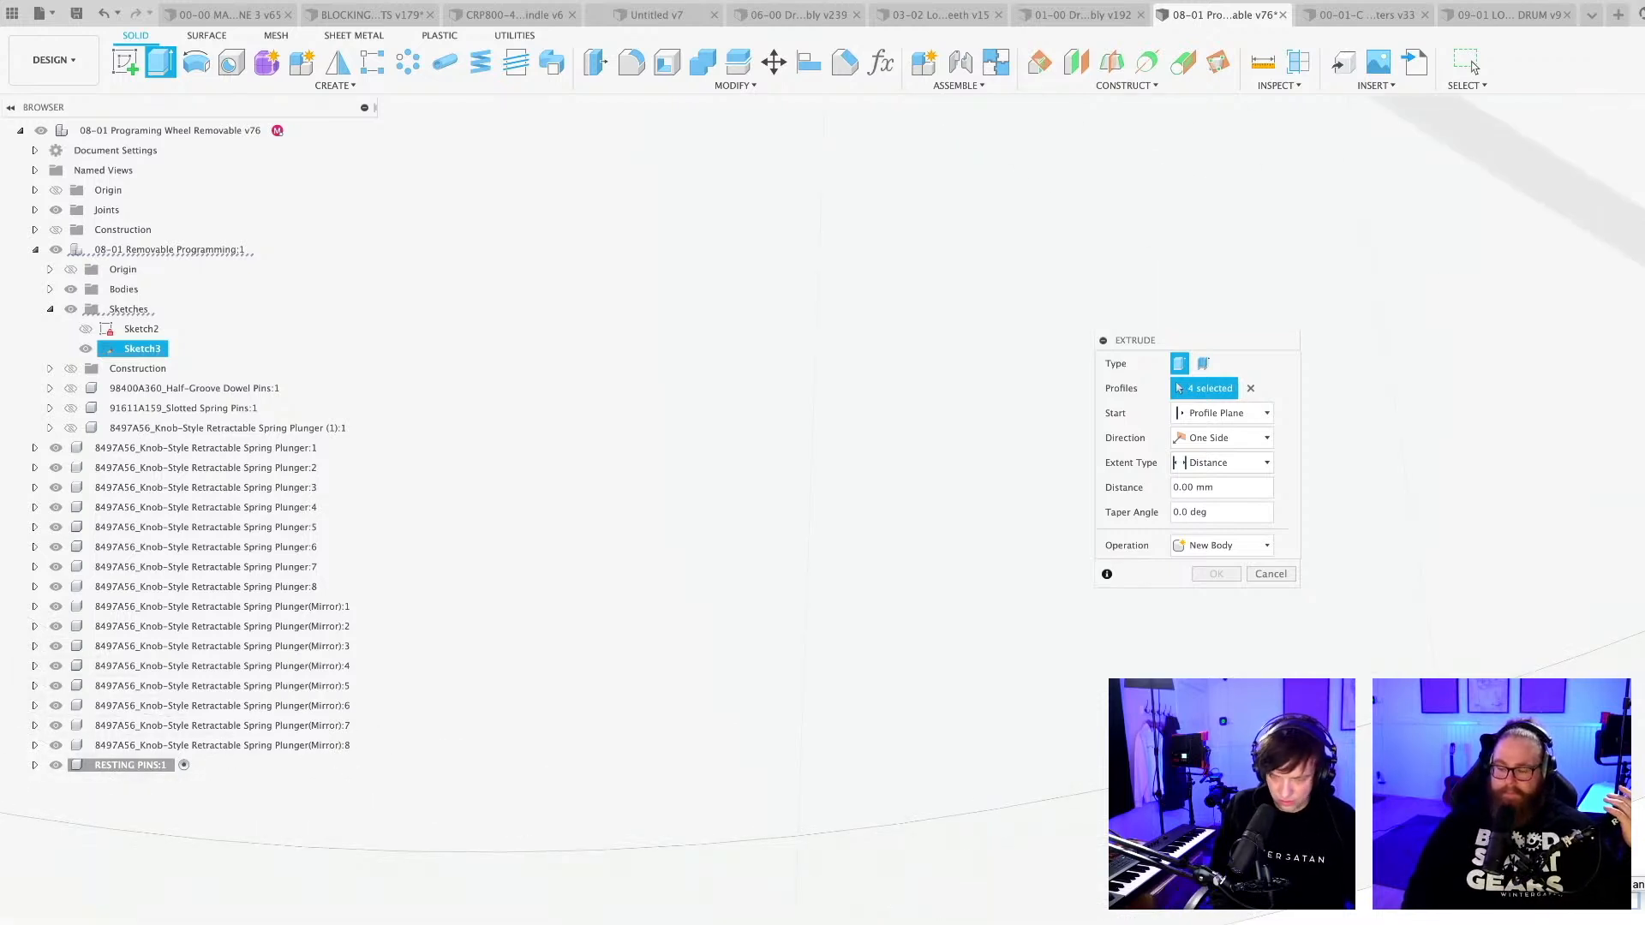
Set the extrusion distance of the four Sketch3 profiles to -8 mm.
{"action": "type", "text": "-8"}
{"action": "scroll", "coordinate": [1473, 905], "scroll_direction": "down", "scroll_amount": 10}
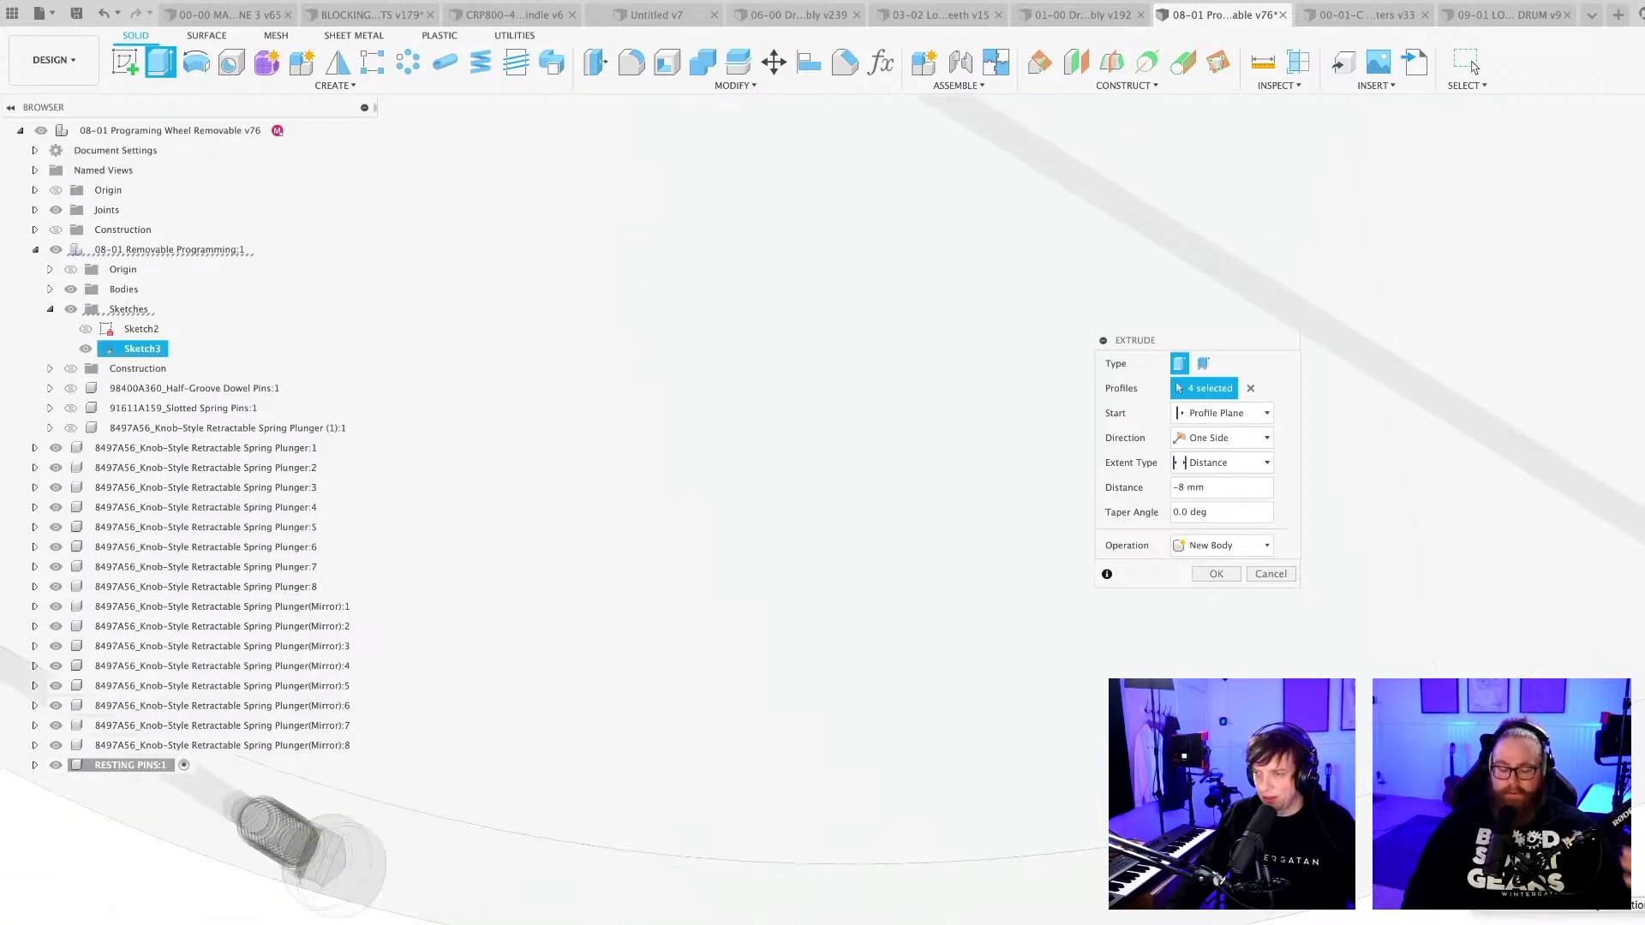
{"action": "middle_click_drag", "start_coordinate": [1443, 914], "coordinate": [1367, 704]}
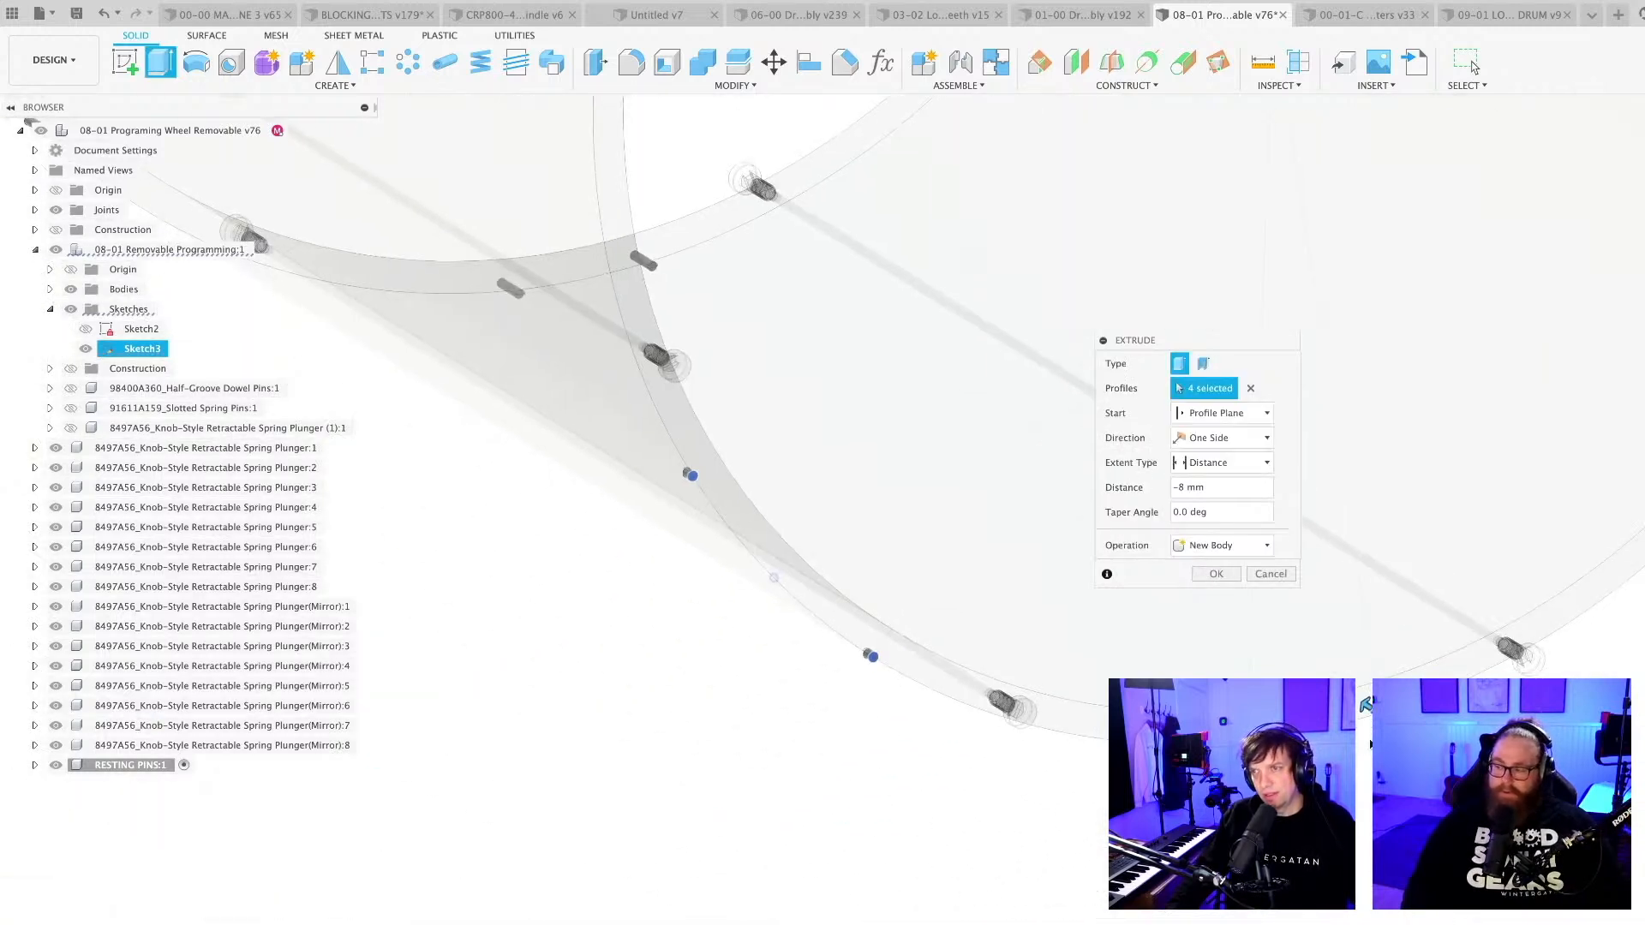
{"action": "scroll", "coordinate": [1366, 704], "scroll_direction": "up", "scroll_amount": 5}
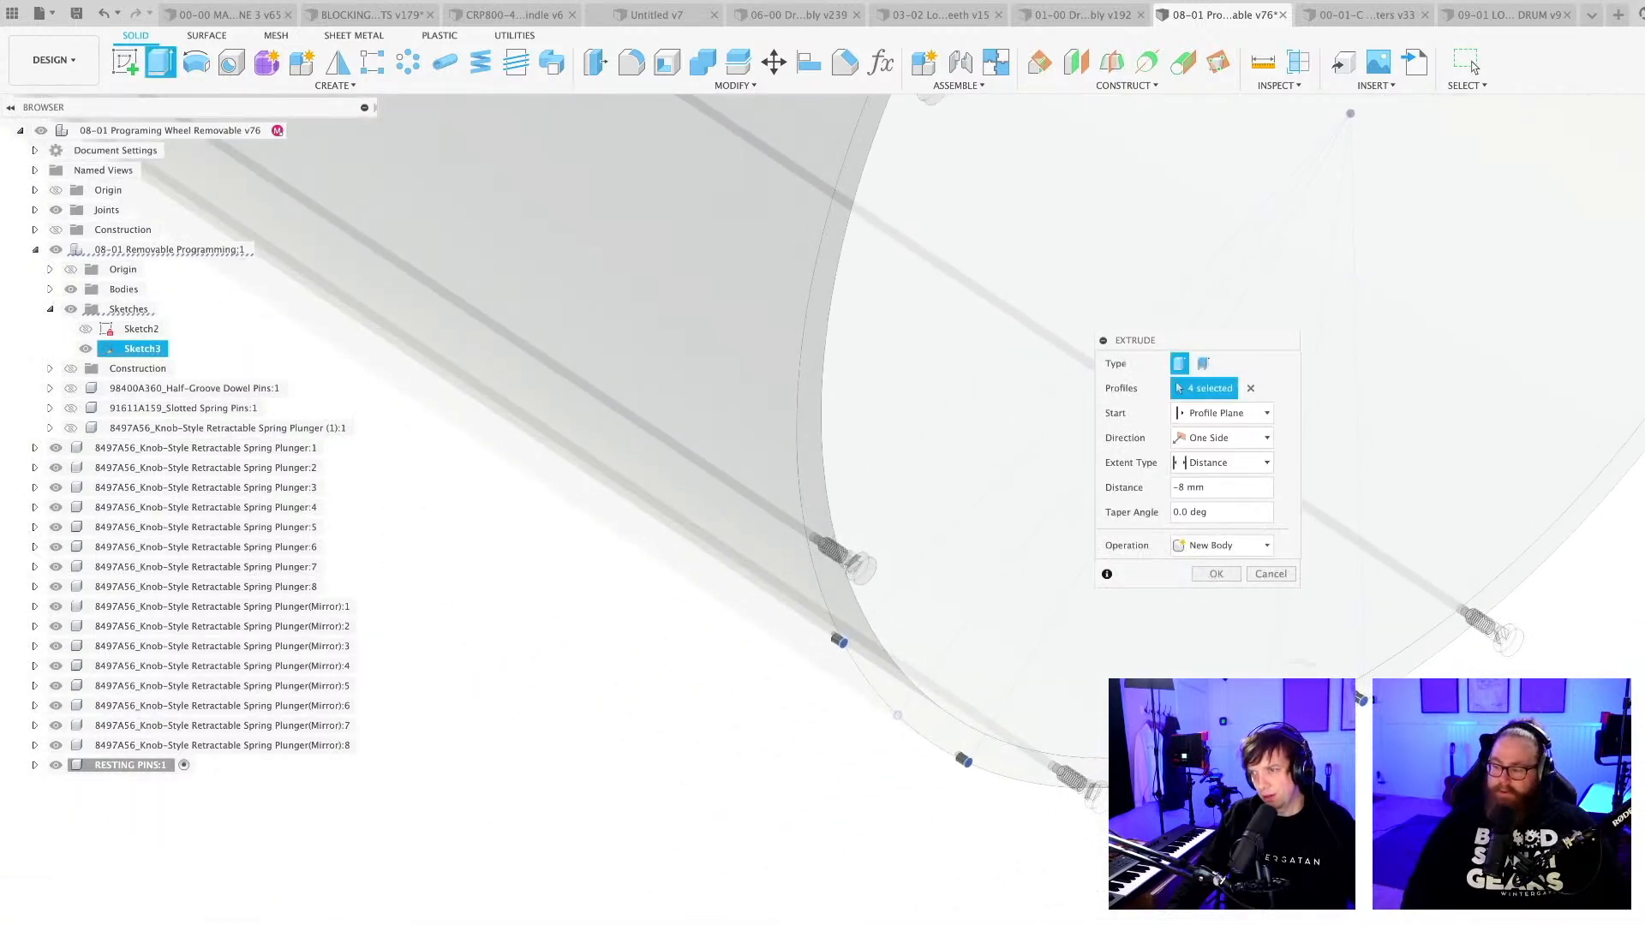
Make the Sketch3 extrusion two-sided and create the four resting pins as new bodies.
{"action": "left_click_drag", "start_coordinate": [1226, 358], "coordinate": [706, 708]}
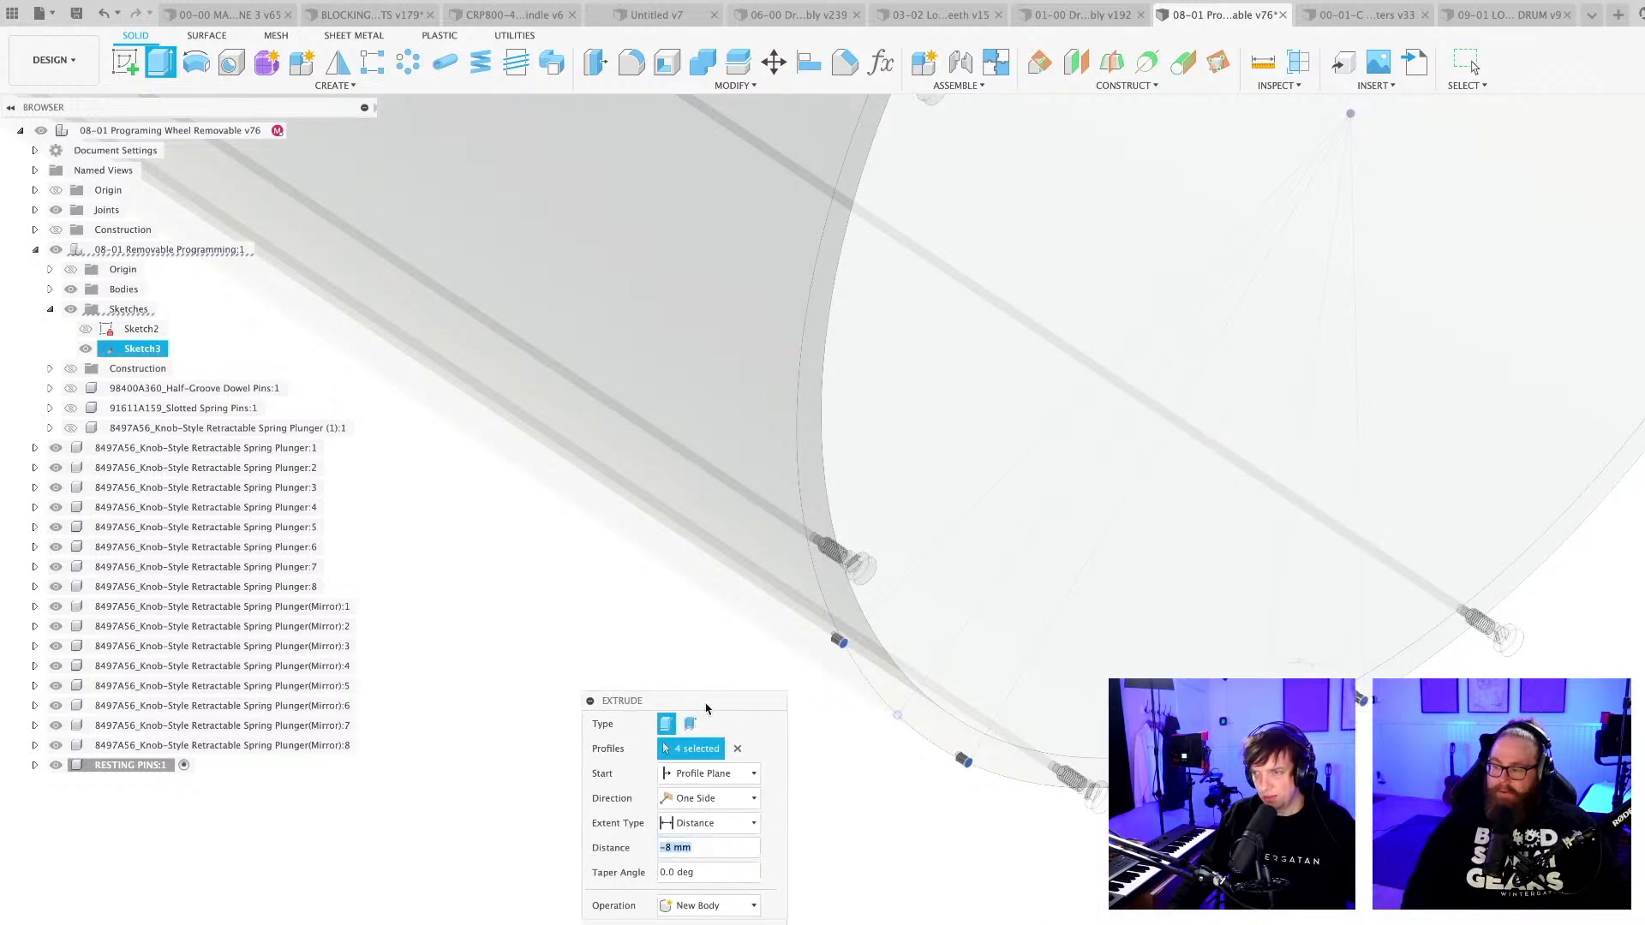
{"action": "left_click", "coordinate": [700, 799]}
{"action": "left_click", "coordinate": [701, 838]}
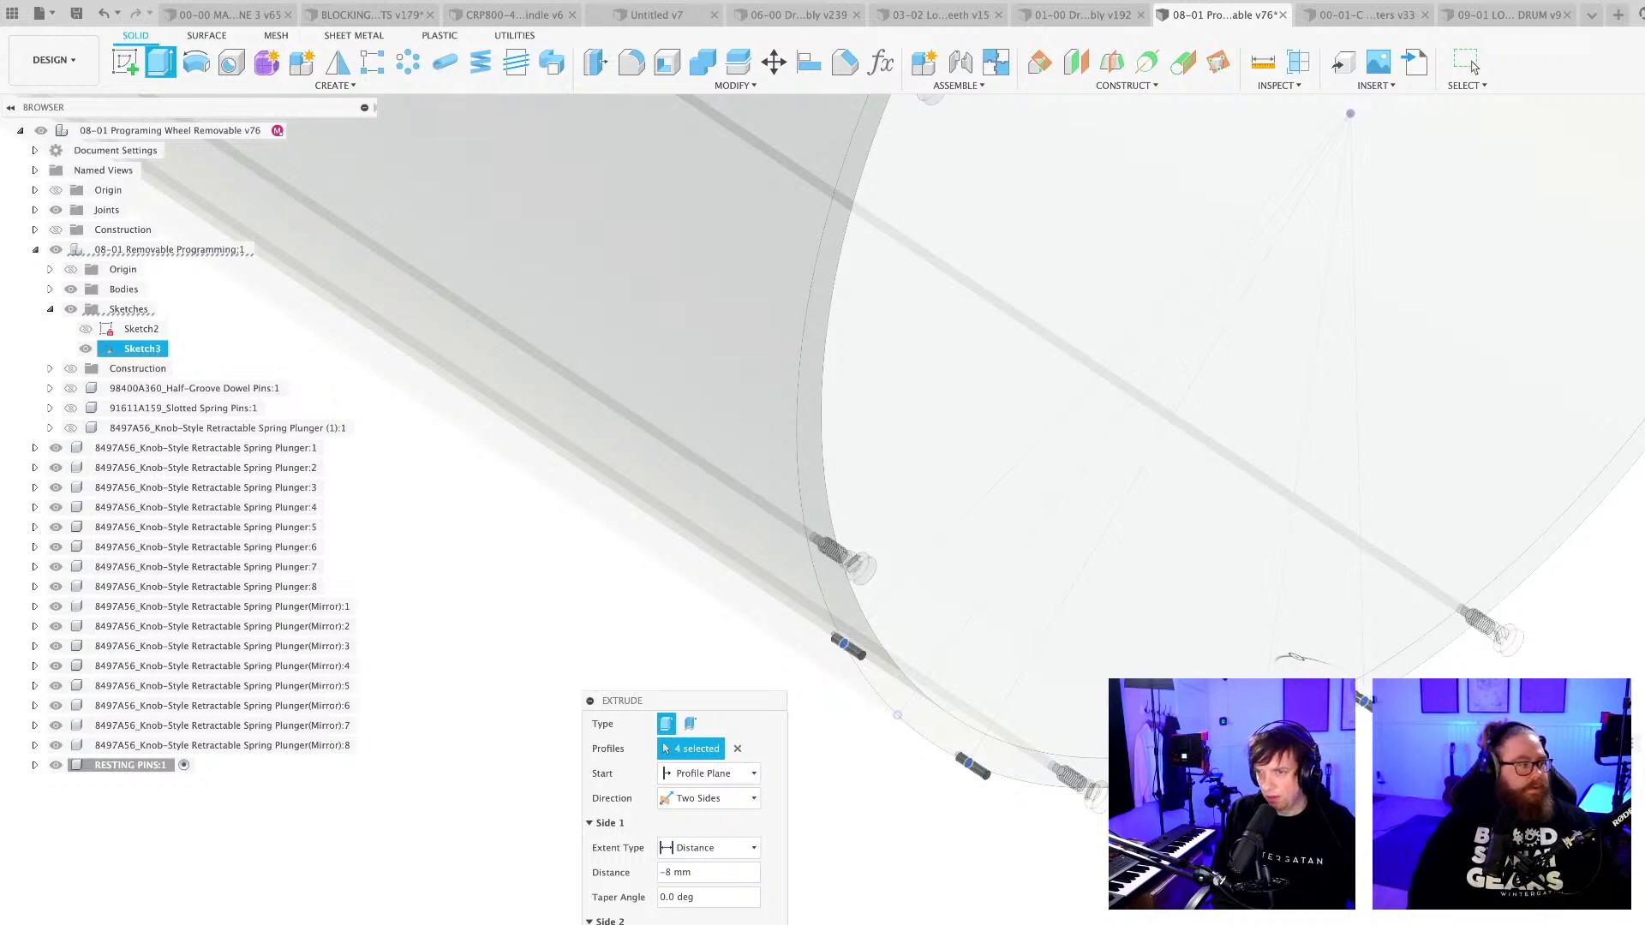
{"action": "key", "text": "Return"}
{"action": "scroll", "coordinate": [922, 877], "scroll_direction": "down", "scroll_amount": 10}
{"action": "middle_click_drag", "start_coordinate": [914, 881], "coordinate": [852, 867], "text": "shift"}
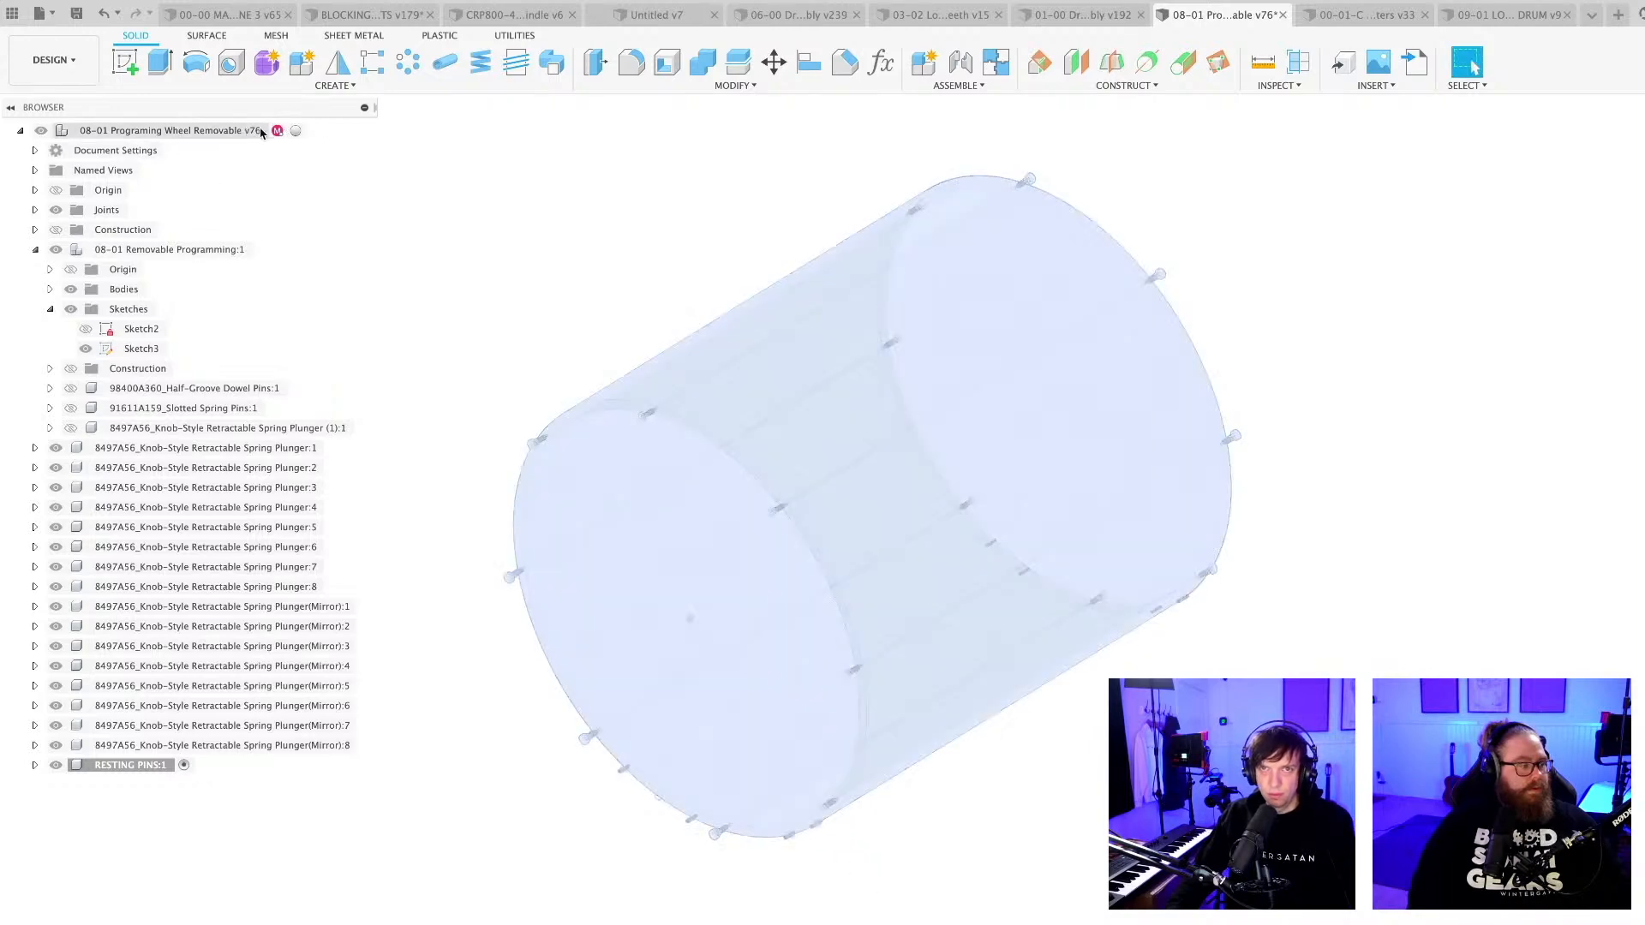
Activate the top-level 08-01 Programing Wheel Removable component and hide Sketch3.
{"action": "left_click", "coordinate": [298, 130]}
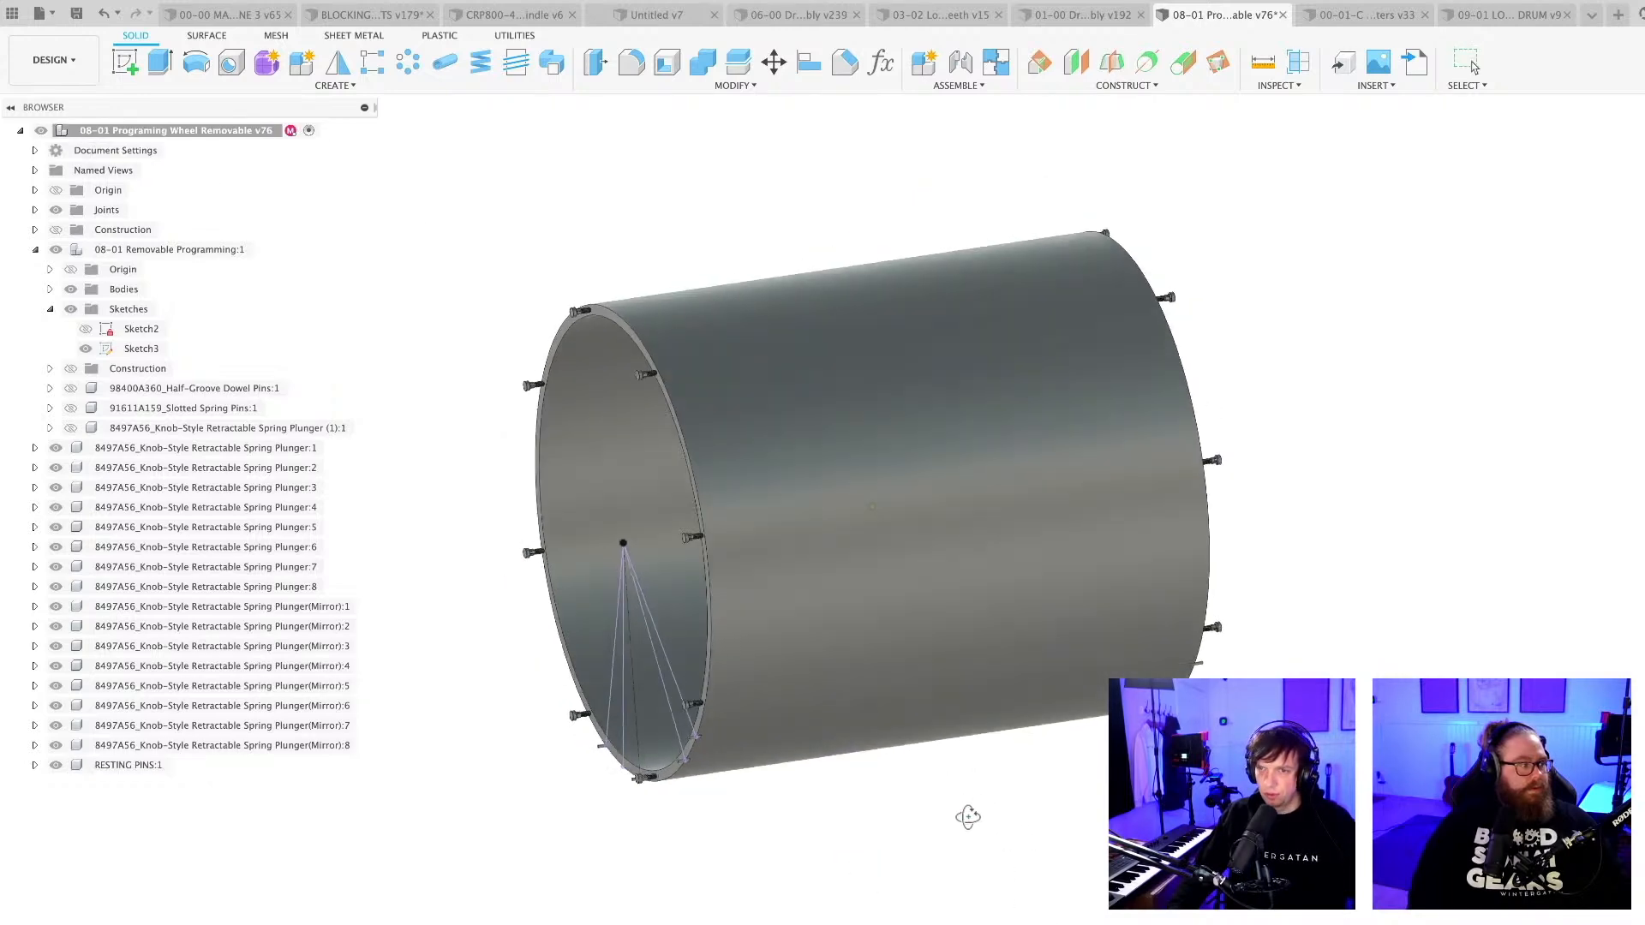
{"action": "left_click", "coordinate": [86, 349]}
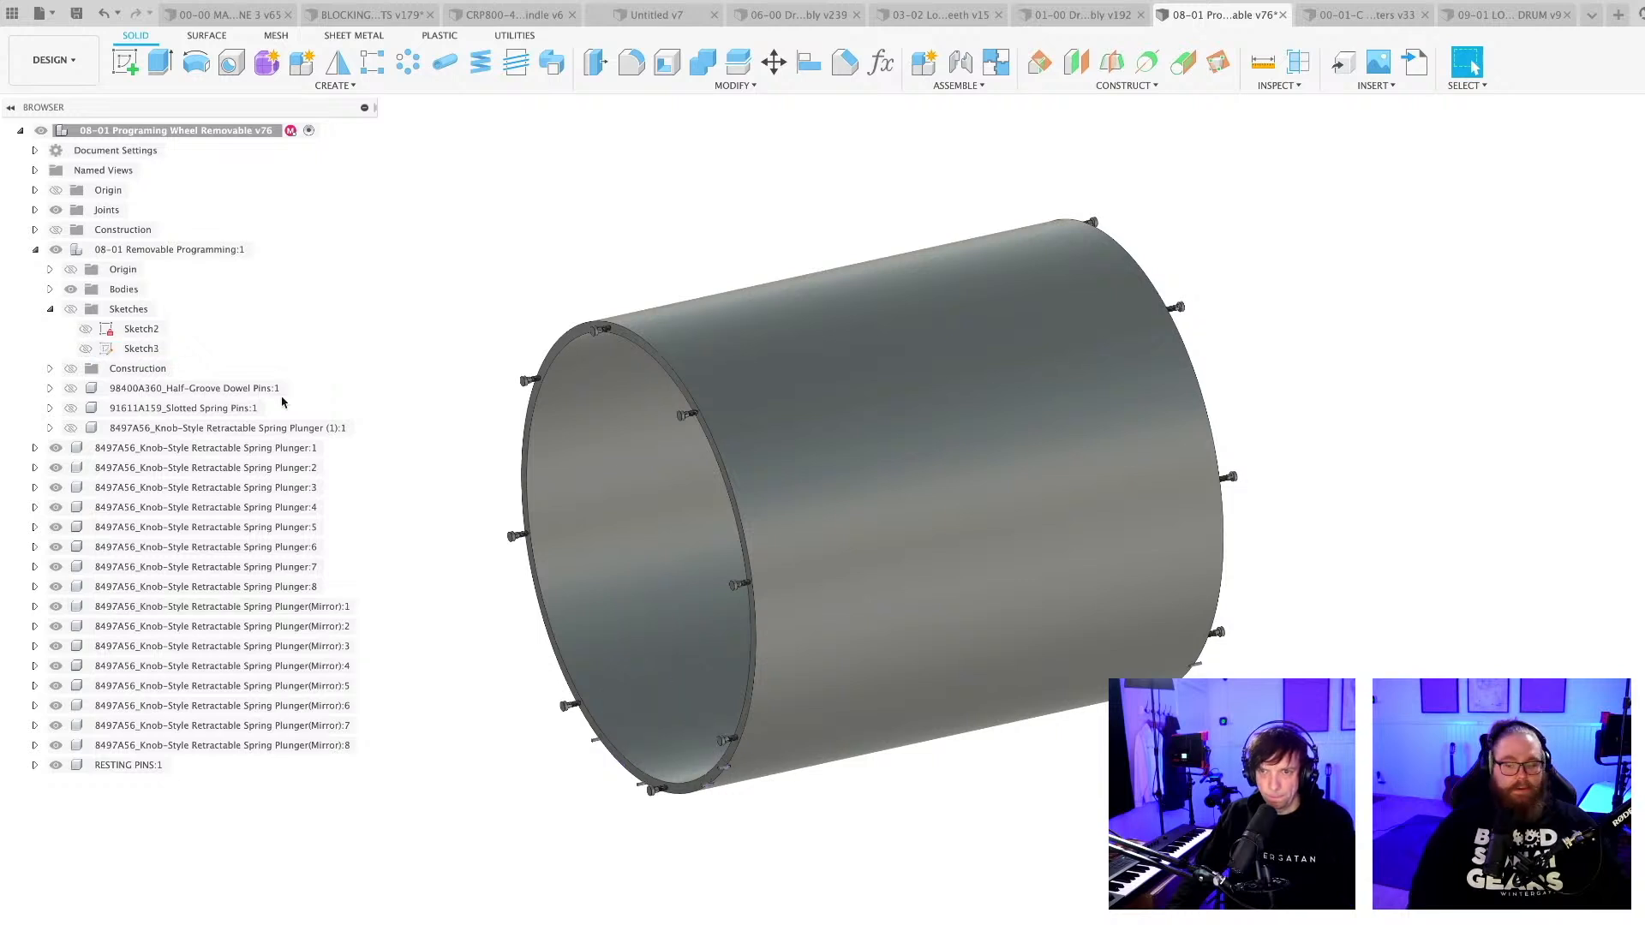
{"action": "middle_click_drag", "start_coordinate": [867, 831], "coordinate": [800, 837], "text": "shift"}
Pull the wheel cylinder away from the spring plungers and resting pins to expose them.
{"action": "left_click_drag", "start_coordinate": [784, 631], "coordinate": [741, 401]}
{"action": "scroll", "coordinate": [943, 877], "scroll_direction": "down", "scroll_amount": 3}
{"action": "middle_click_drag", "start_coordinate": [944, 875], "coordinate": [1058, 857], "text": "shift"}
{"action": "left_click_drag", "start_coordinate": [1073, 485], "coordinate": [1498, 477]}
{"action": "scroll", "coordinate": [1039, 887], "scroll_direction": "down", "scroll_amount": 3}
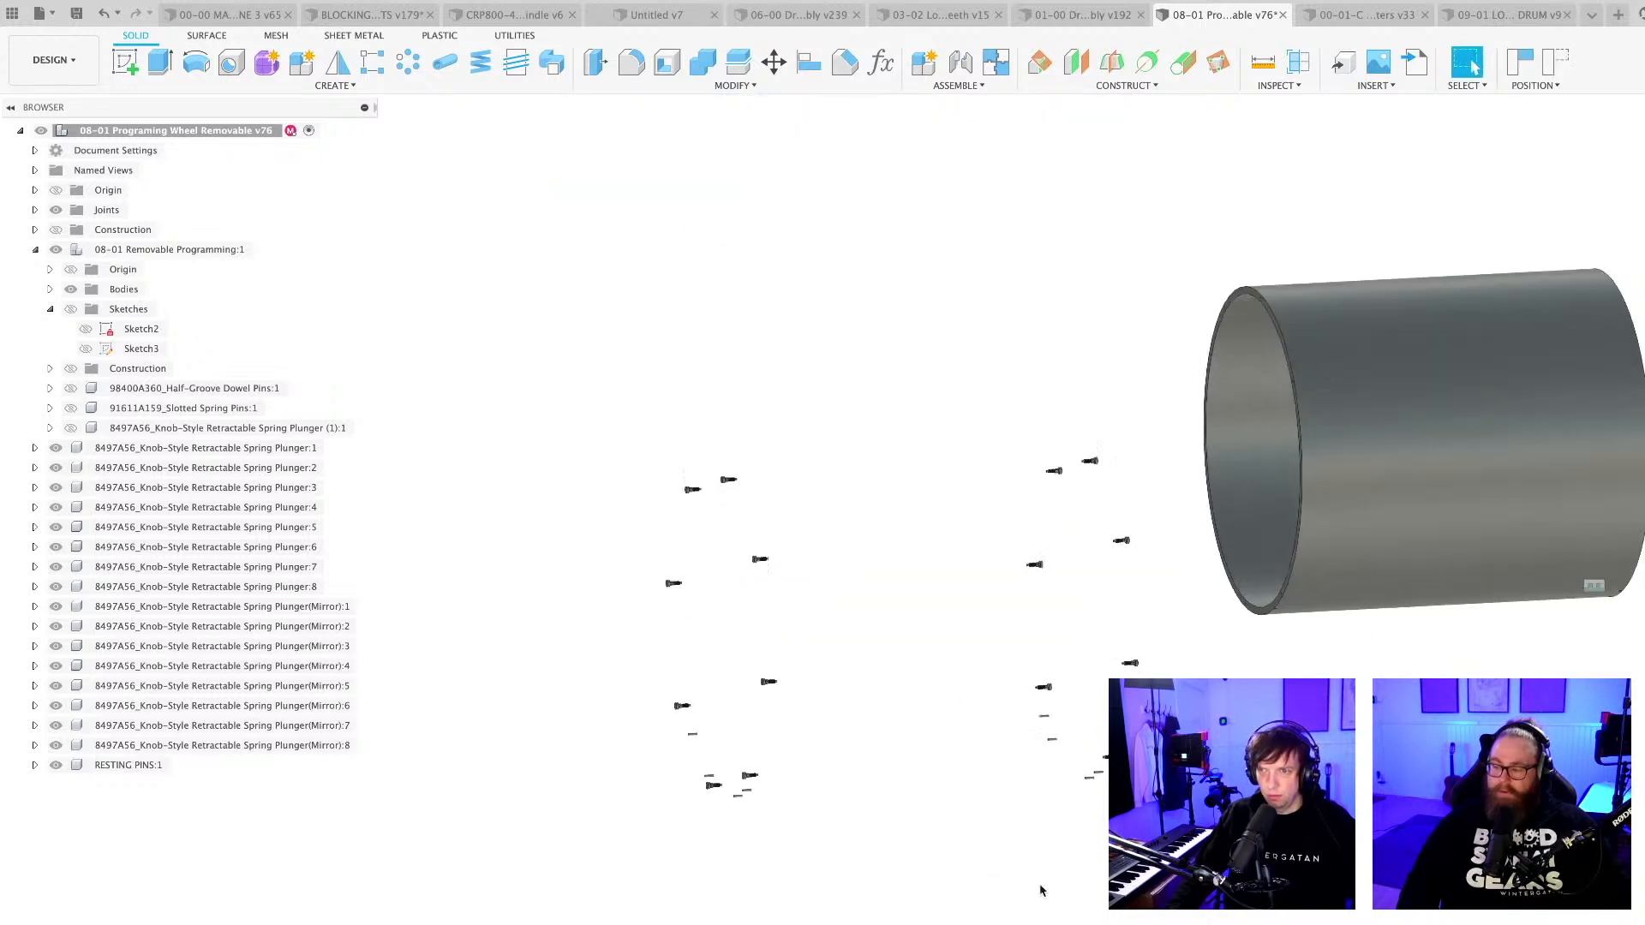
Examine the arrangement of the exposed spring plungers and resting pins at both wheel ends.
{"action": "middle_click_drag", "start_coordinate": [1033, 848], "coordinate": [994, 863], "text": "shift"}
{"action": "scroll", "coordinate": [1066, 860], "scroll_direction": "up", "scroll_amount": 2}
{"action": "scroll", "coordinate": [679, 797], "scroll_direction": "up", "scroll_amount": 3}
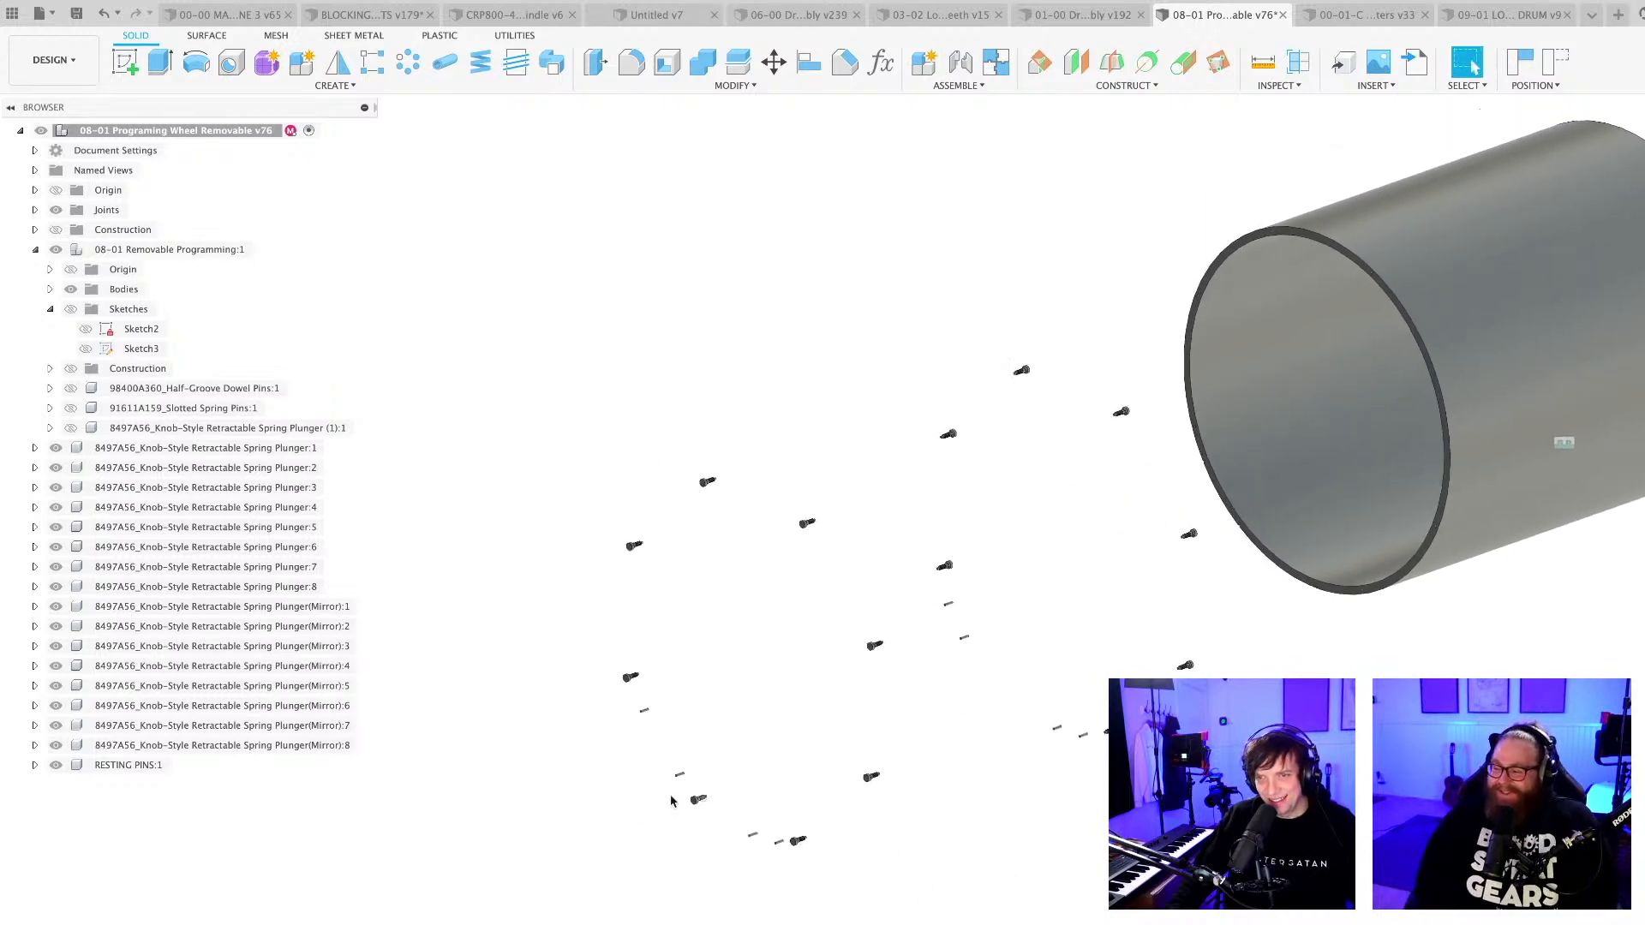
{"action": "scroll", "coordinate": [651, 675], "scroll_direction": "up", "scroll_amount": 3}
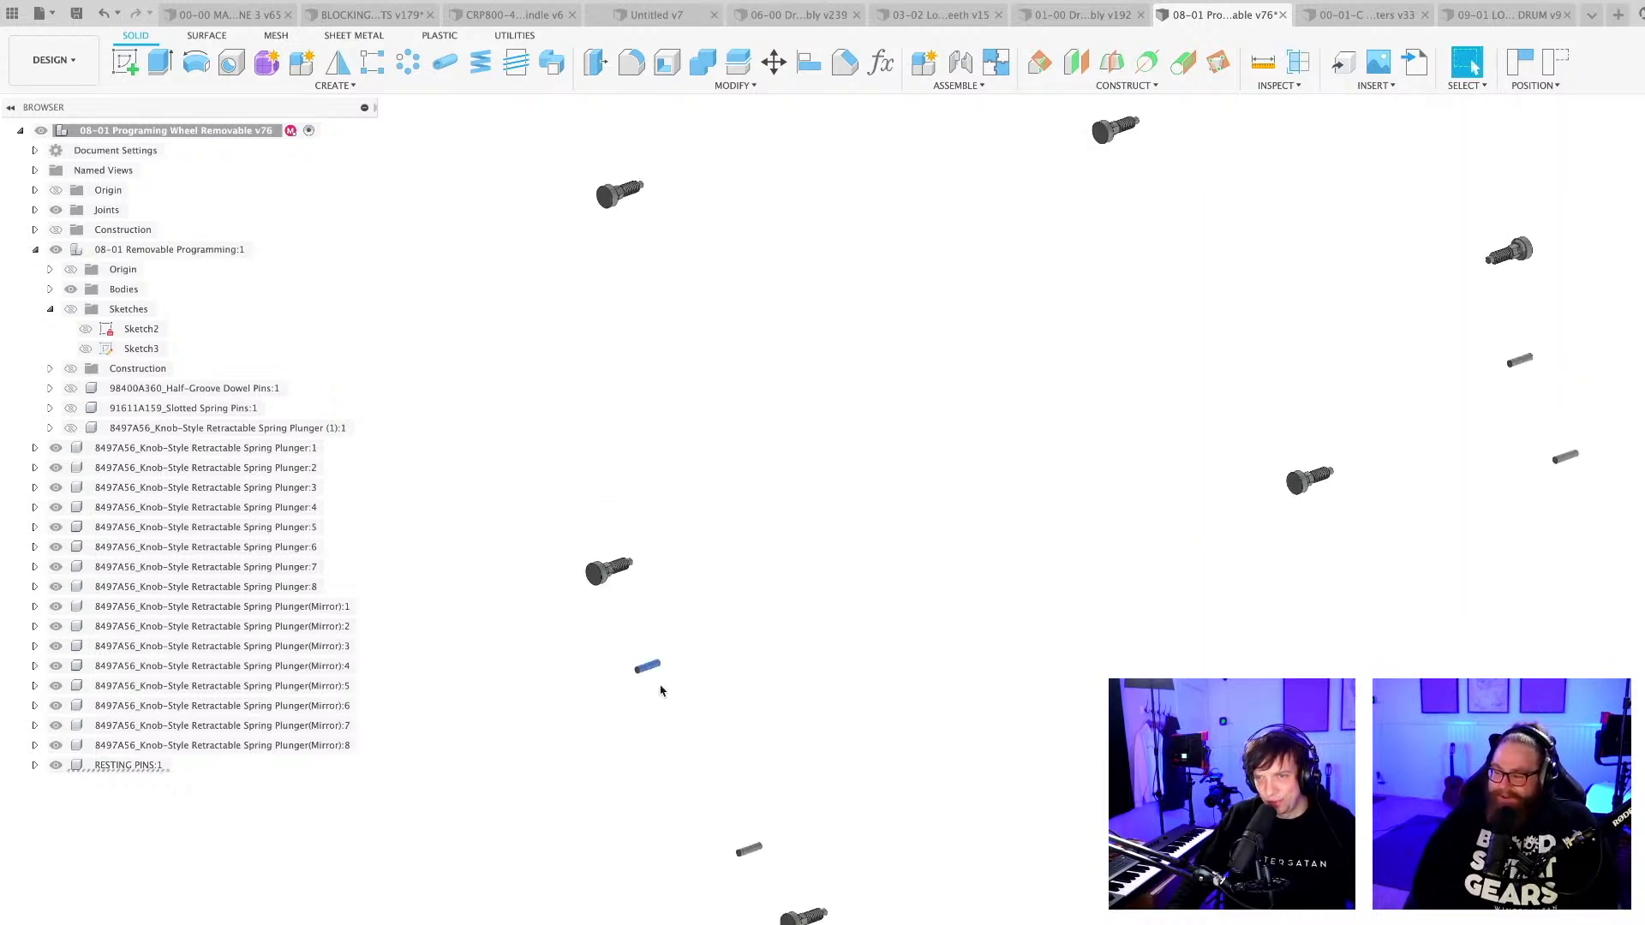
{"action": "scroll", "coordinate": [1076, 811], "scroll_direction": "down", "scroll_amount": 5}
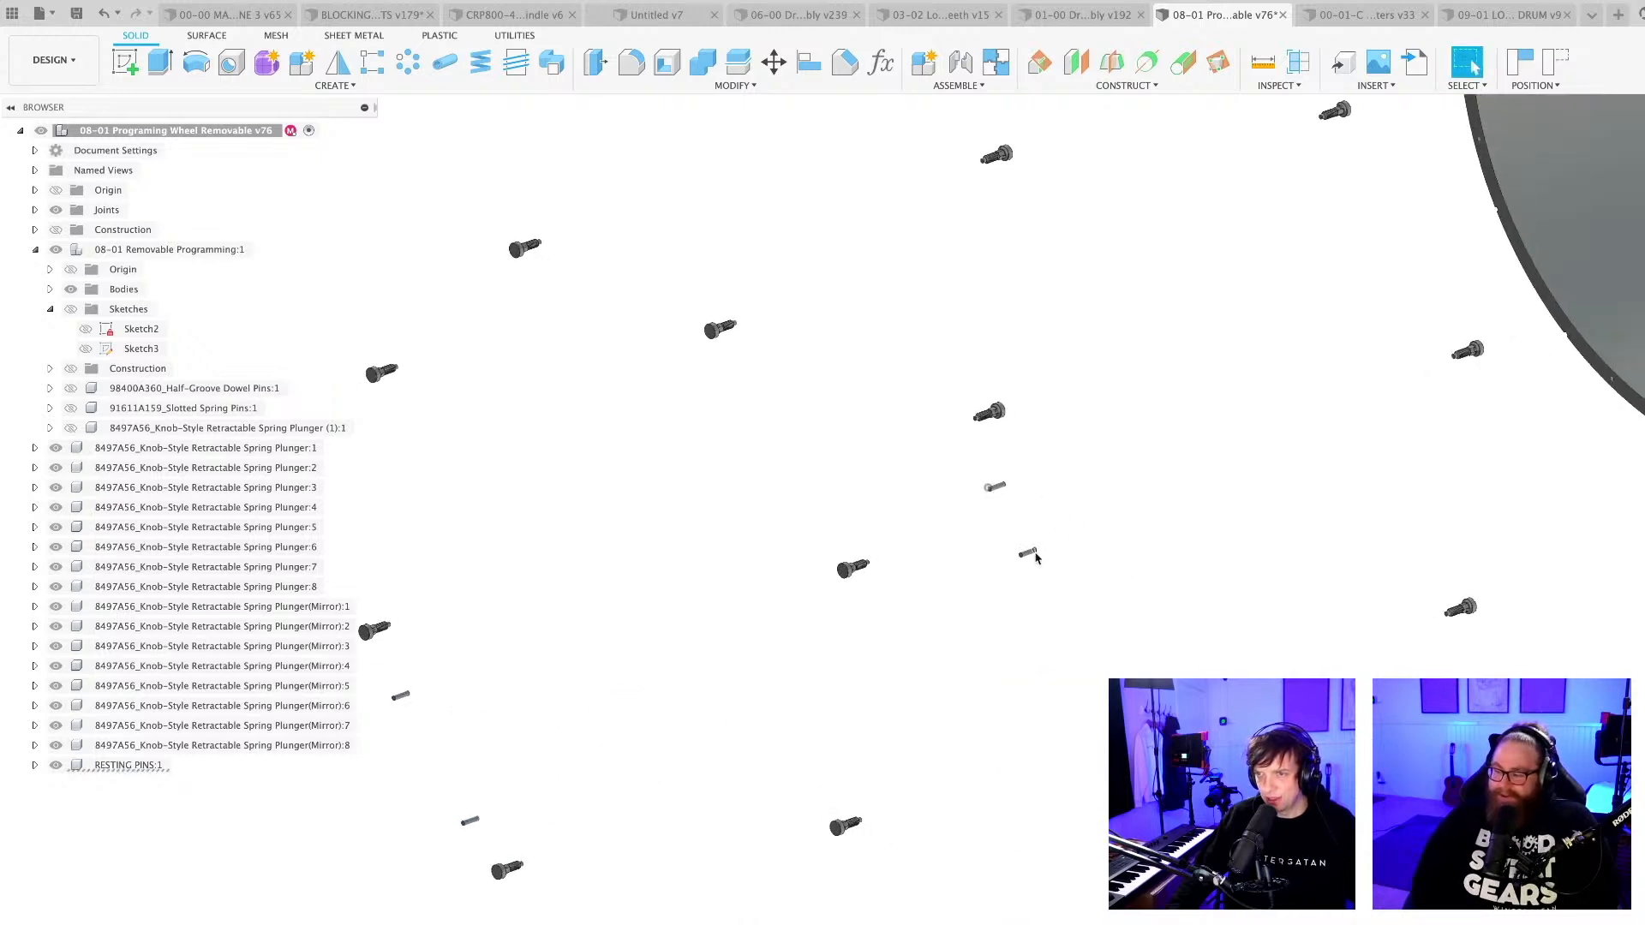
{"action": "scroll", "coordinate": [1152, 754], "scroll_direction": "down", "scroll_amount": 5}
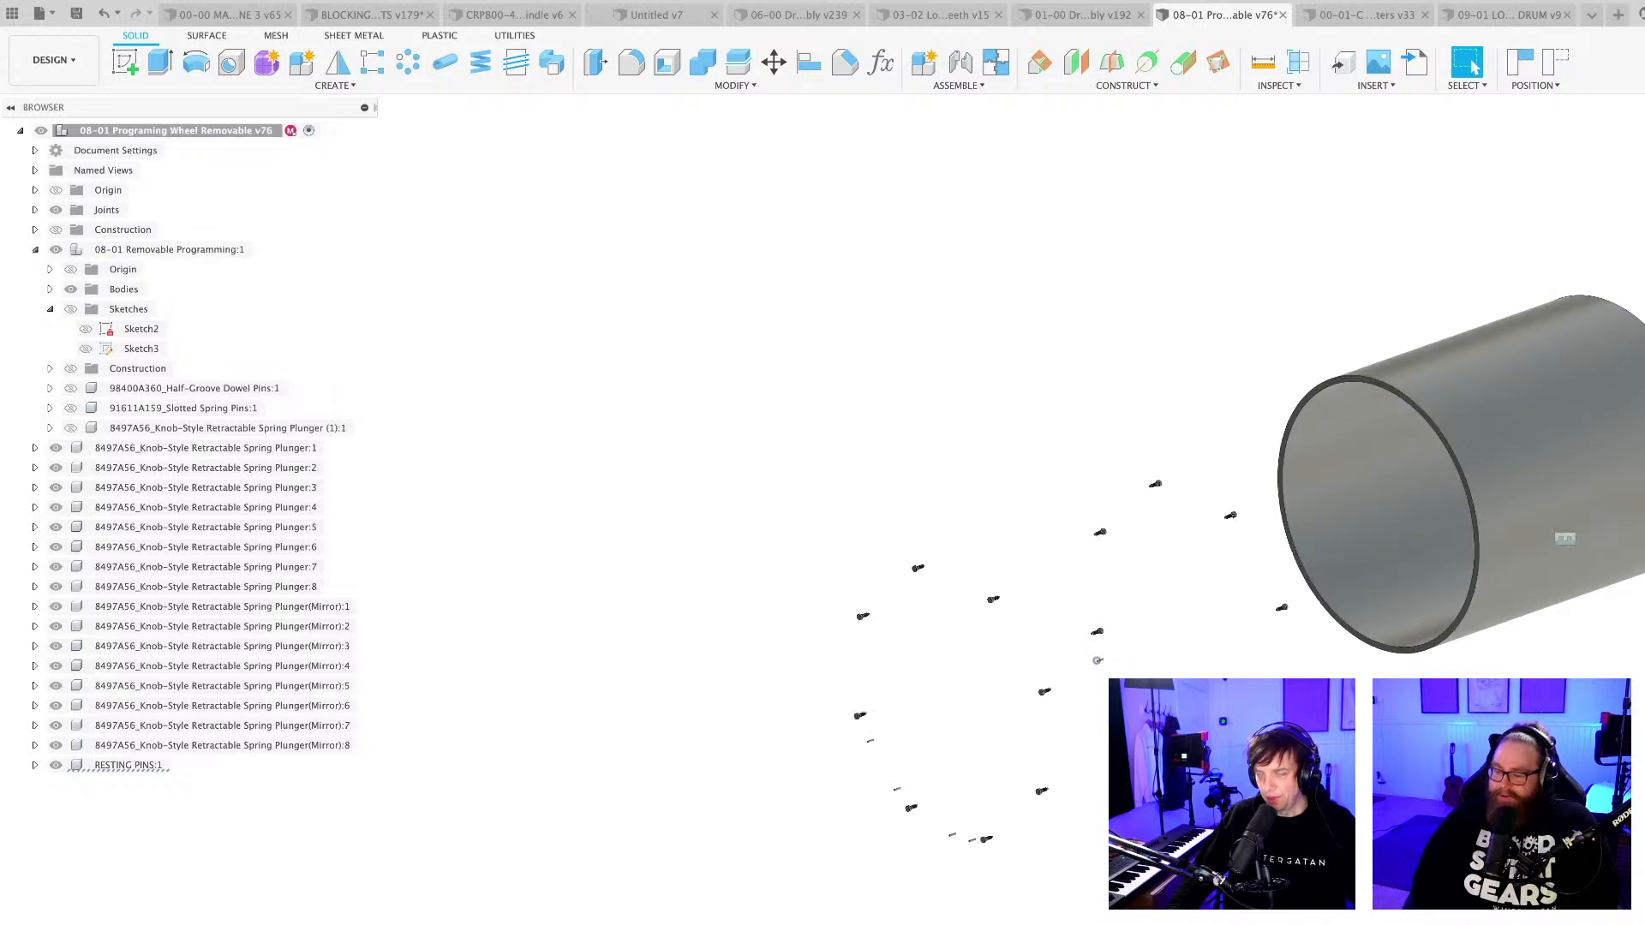
Return the wheel cylinder to its original position around the plungers and resting pins.
{"action": "middle_click_drag", "start_coordinate": [1542, 503], "coordinate": [1461, 494], "text": "shift"}
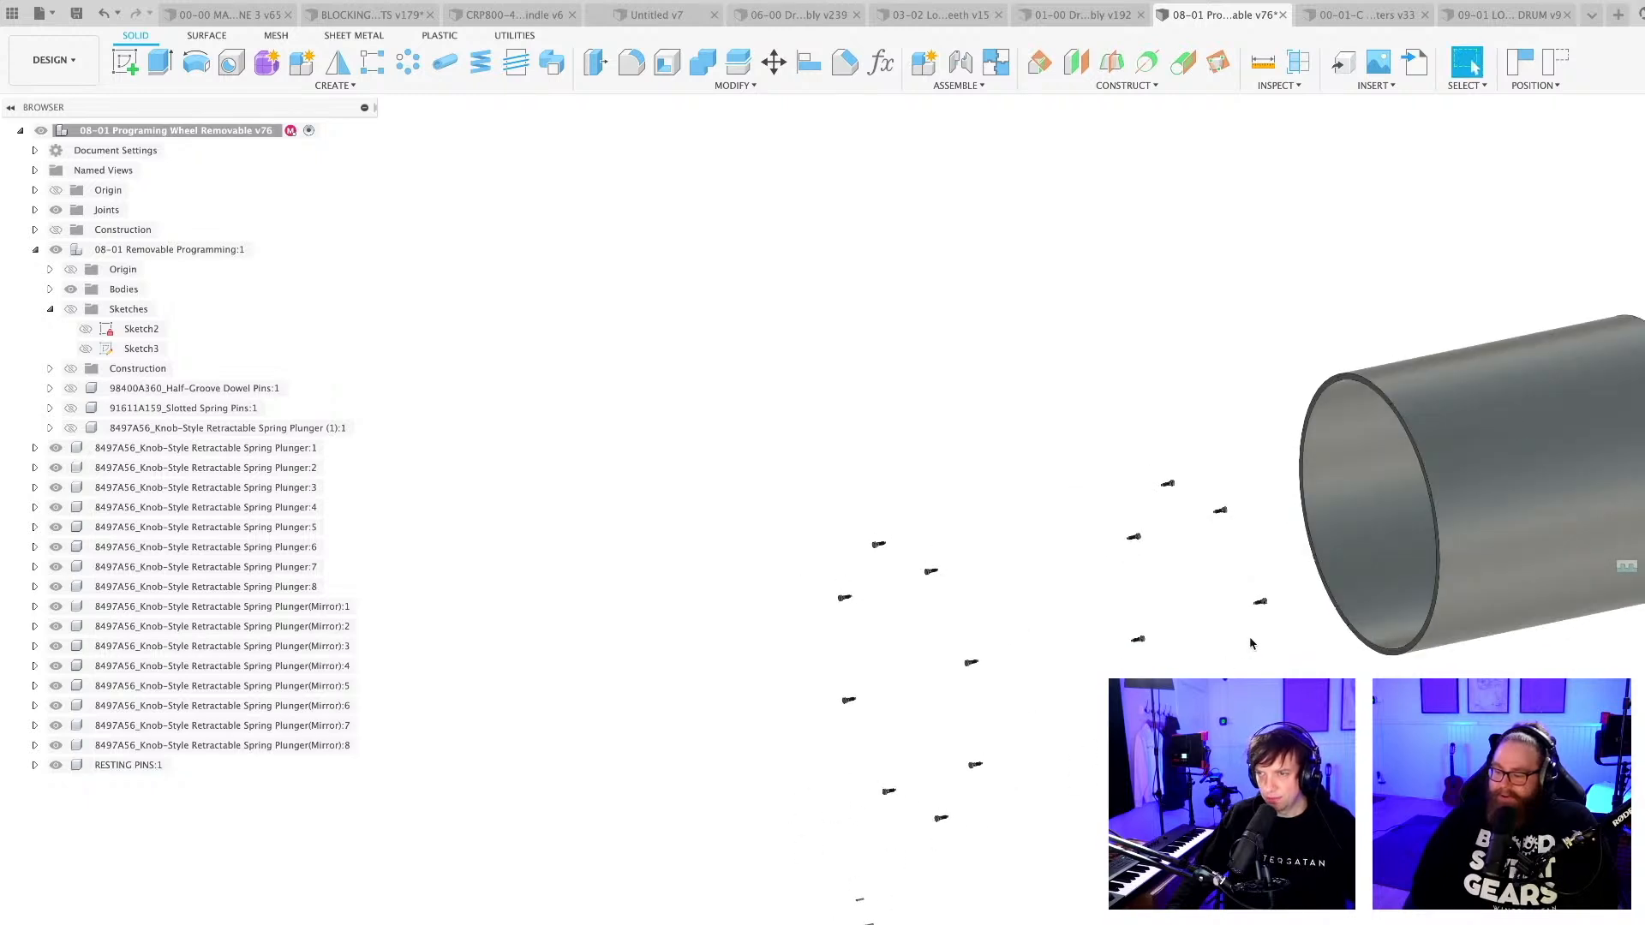
{"action": "left_click_drag", "start_coordinate": [1491, 515], "coordinate": [1039, 679]}
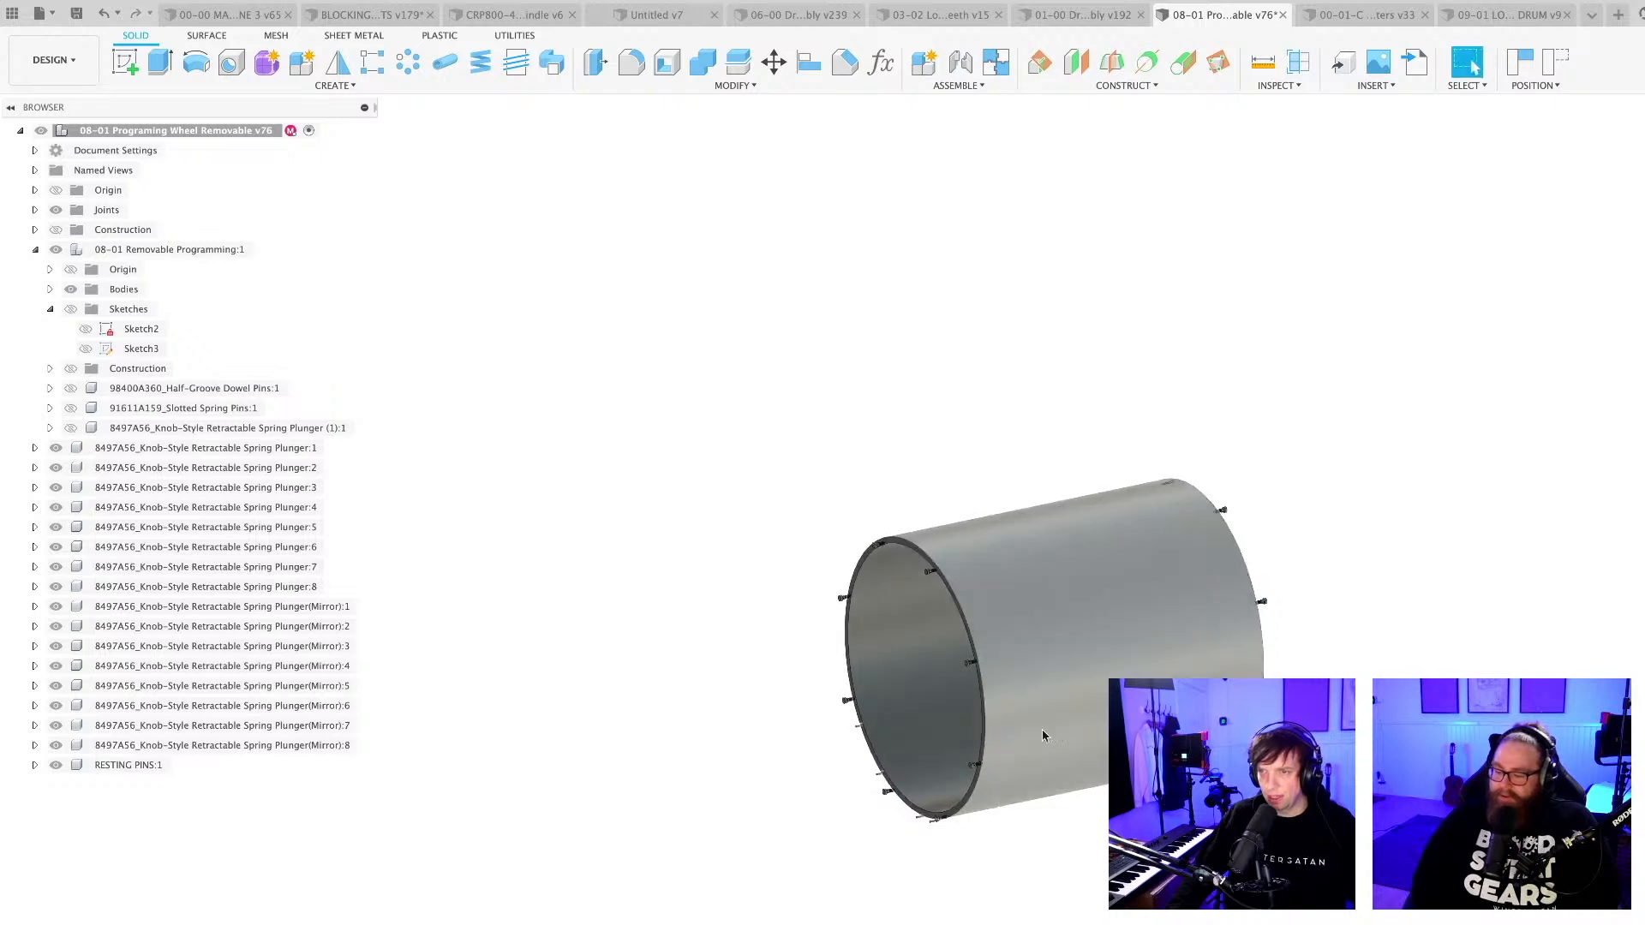
{"action": "middle_click_drag", "start_coordinate": [1042, 728], "coordinate": [1028, 679], "text": "shift"}
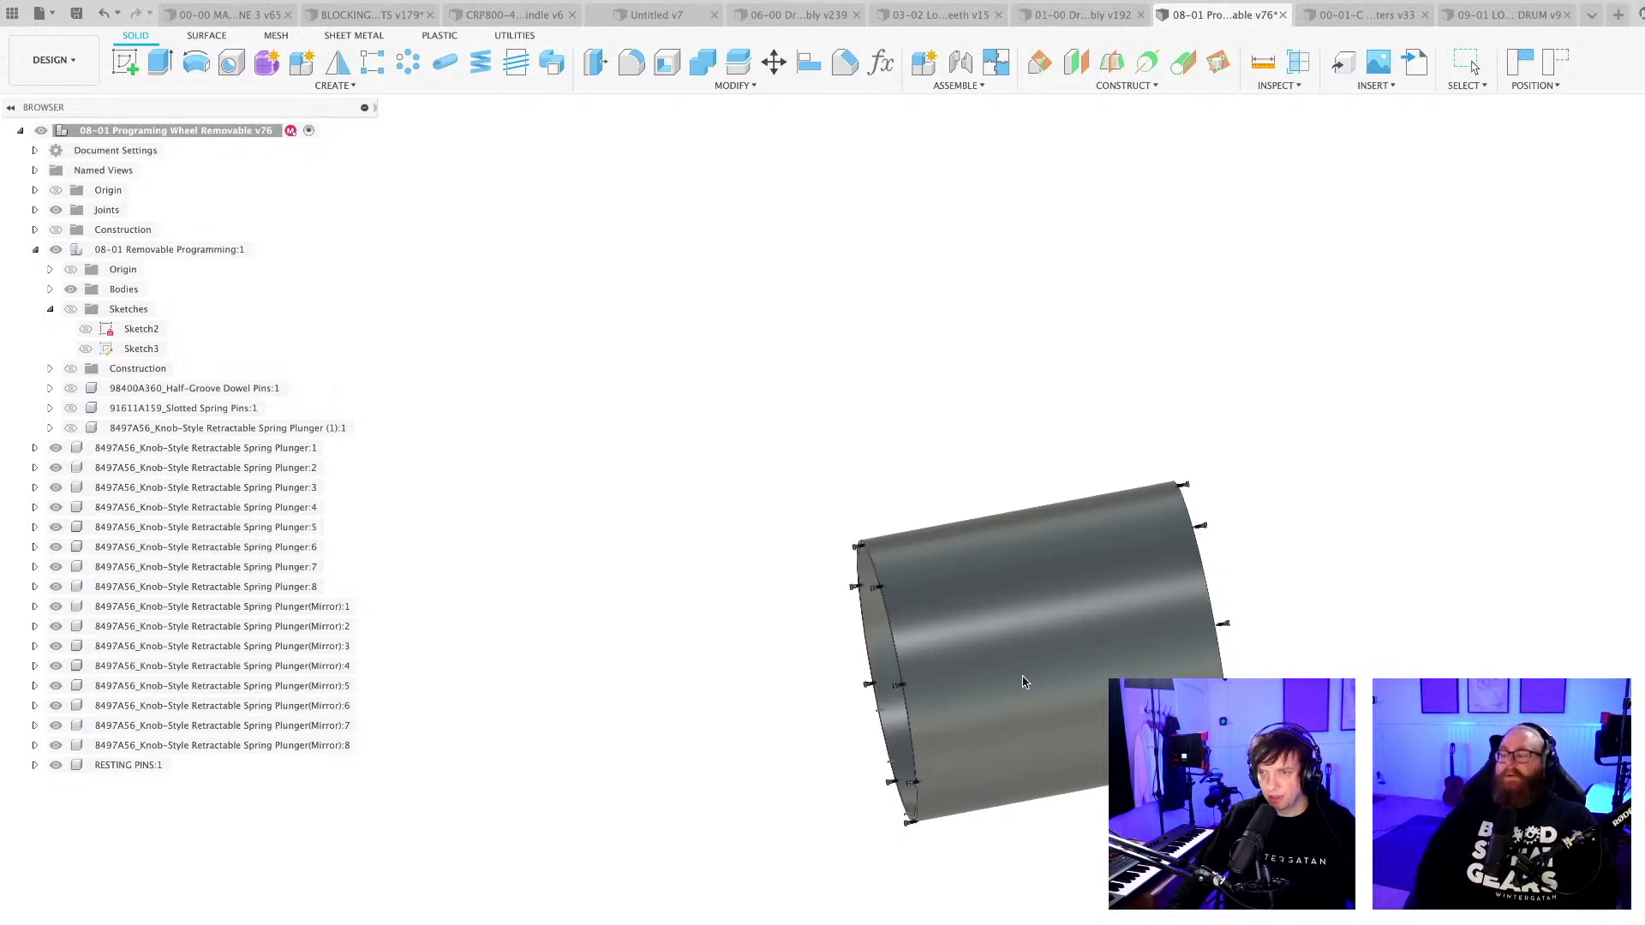
Examine how the spring plungers and resting pins sit in the end rims of the wheel cylinder.
{"action": "scroll", "coordinate": [865, 479], "scroll_direction": "up", "scroll_amount": 10}
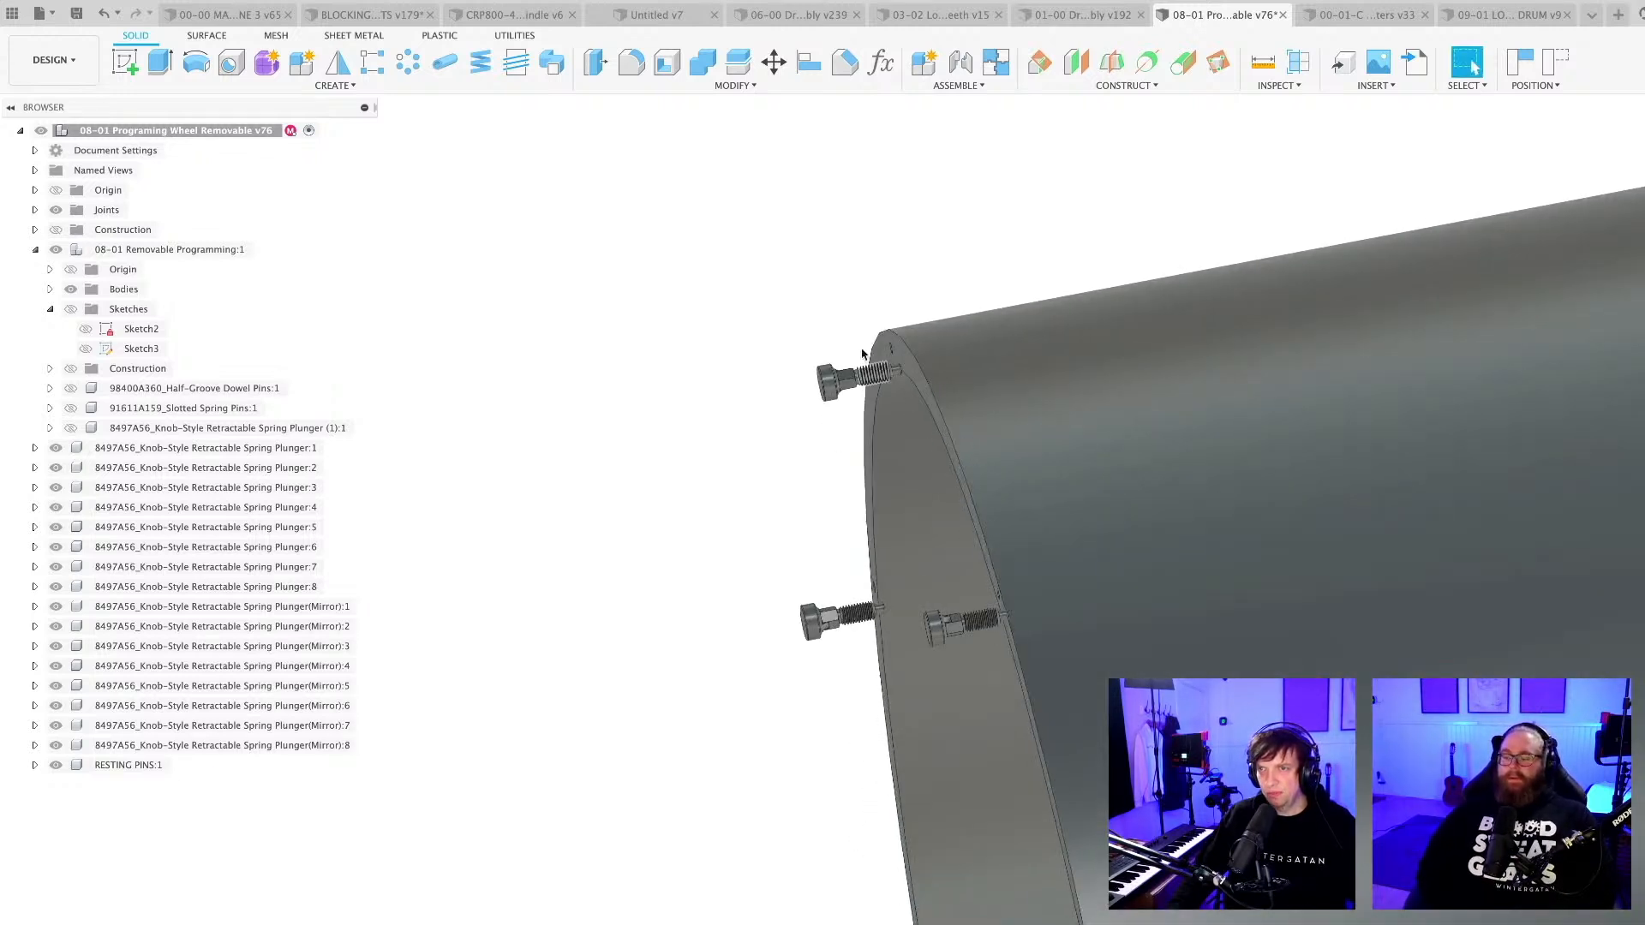
{"action": "middle_click_drag", "start_coordinate": [905, 381], "coordinate": [694, 232], "text": "shift"}
{"action": "scroll", "coordinate": [1246, 535], "scroll_direction": "down", "scroll_amount": 10}
{"action": "middle_click_drag", "start_coordinate": [882, 770], "coordinate": [976, 719], "text": "shift"}
{"action": "scroll", "coordinate": [1031, 779], "scroll_direction": "down", "scroll_amount": 3}
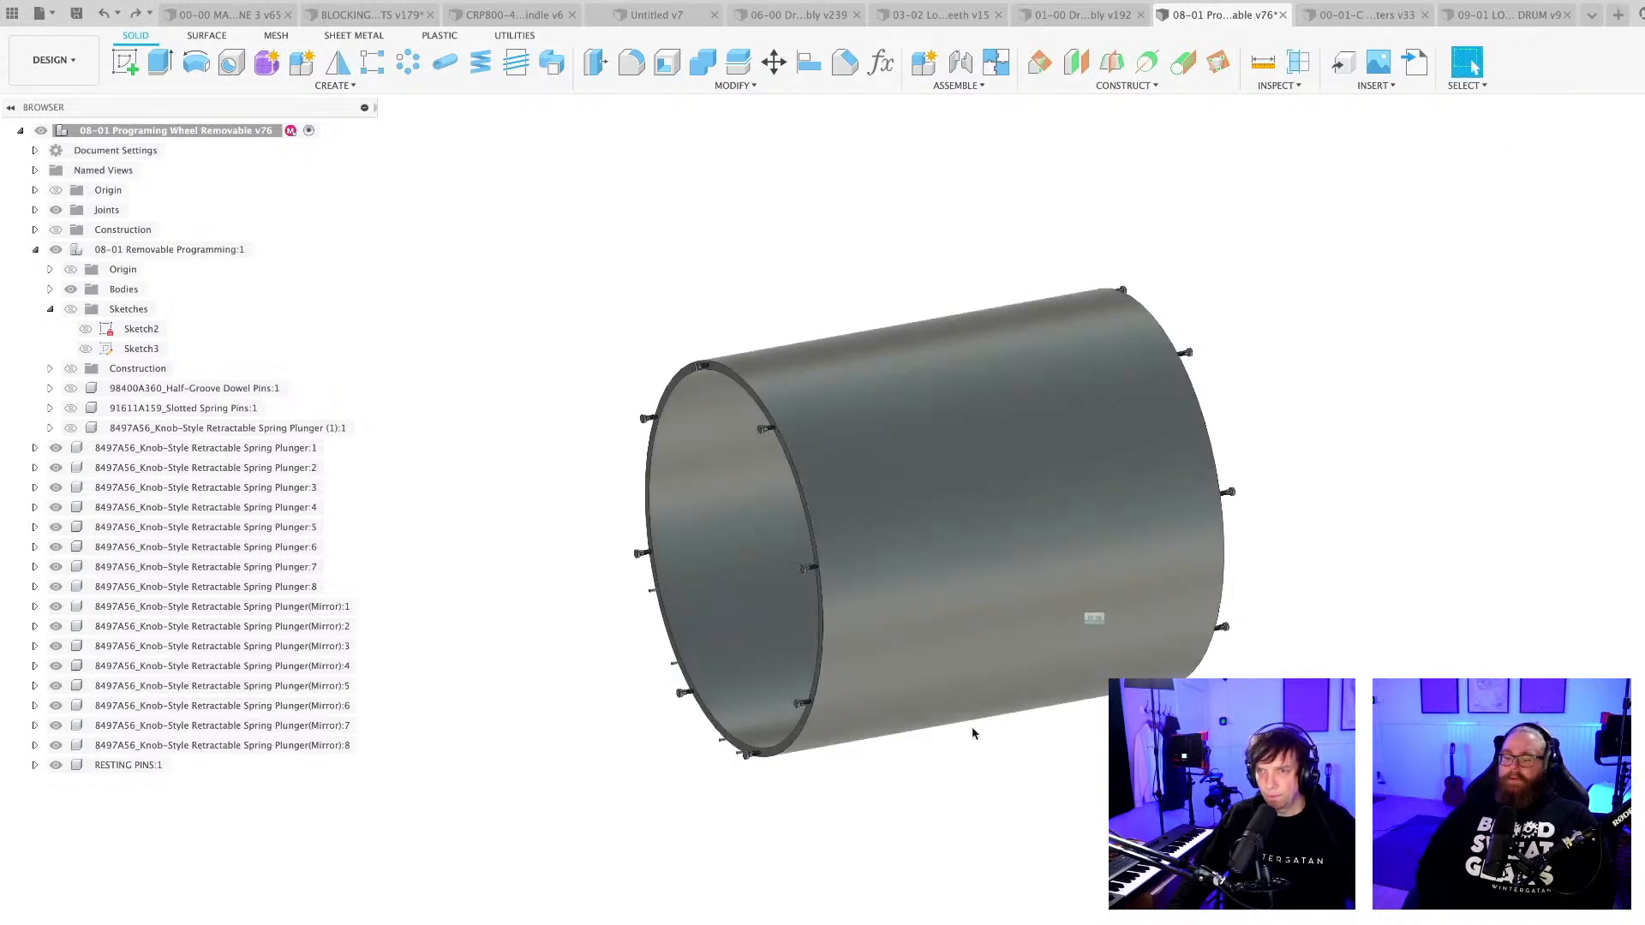
{"action": "scroll", "coordinate": [975, 730], "scroll_direction": "up", "scroll_amount": 2}
{"action": "middle_click_drag", "start_coordinate": [927, 785], "coordinate": [891, 797], "text": "shift"}
{"action": "middle_click_drag", "start_coordinate": [781, 886], "coordinate": [811, 888], "text": "shift"}
{"action": "middle_click_drag", "start_coordinate": [775, 873], "coordinate": [805, 887], "text": "shift"}
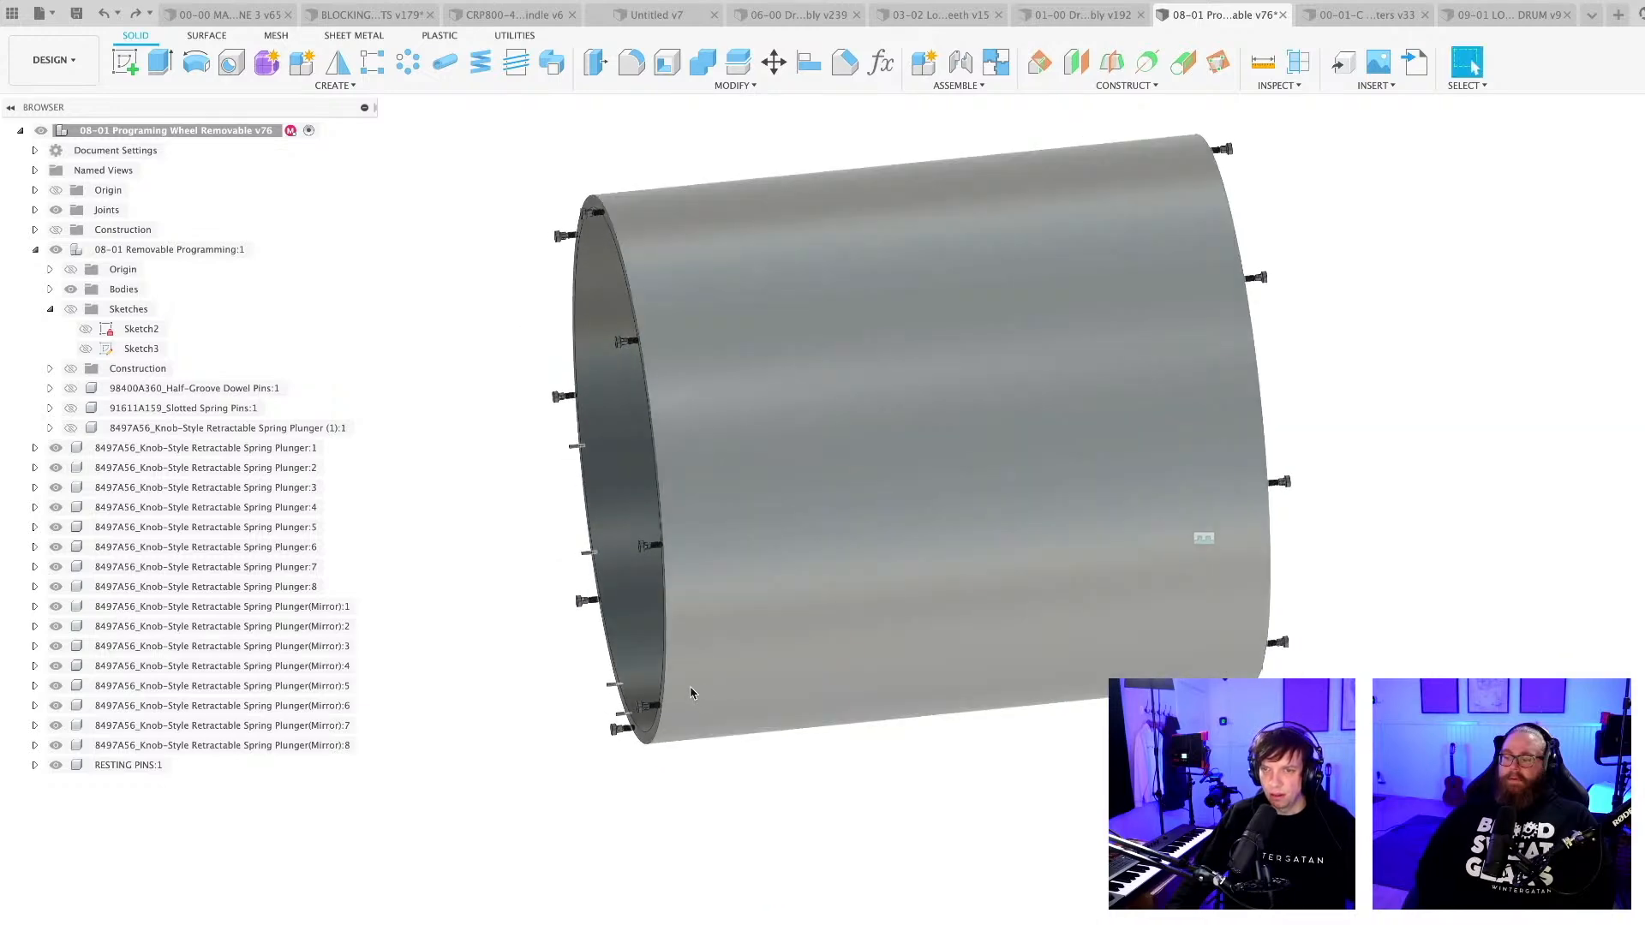
{"action": "scroll", "coordinate": [698, 677], "scroll_direction": "up", "scroll_amount": 3}
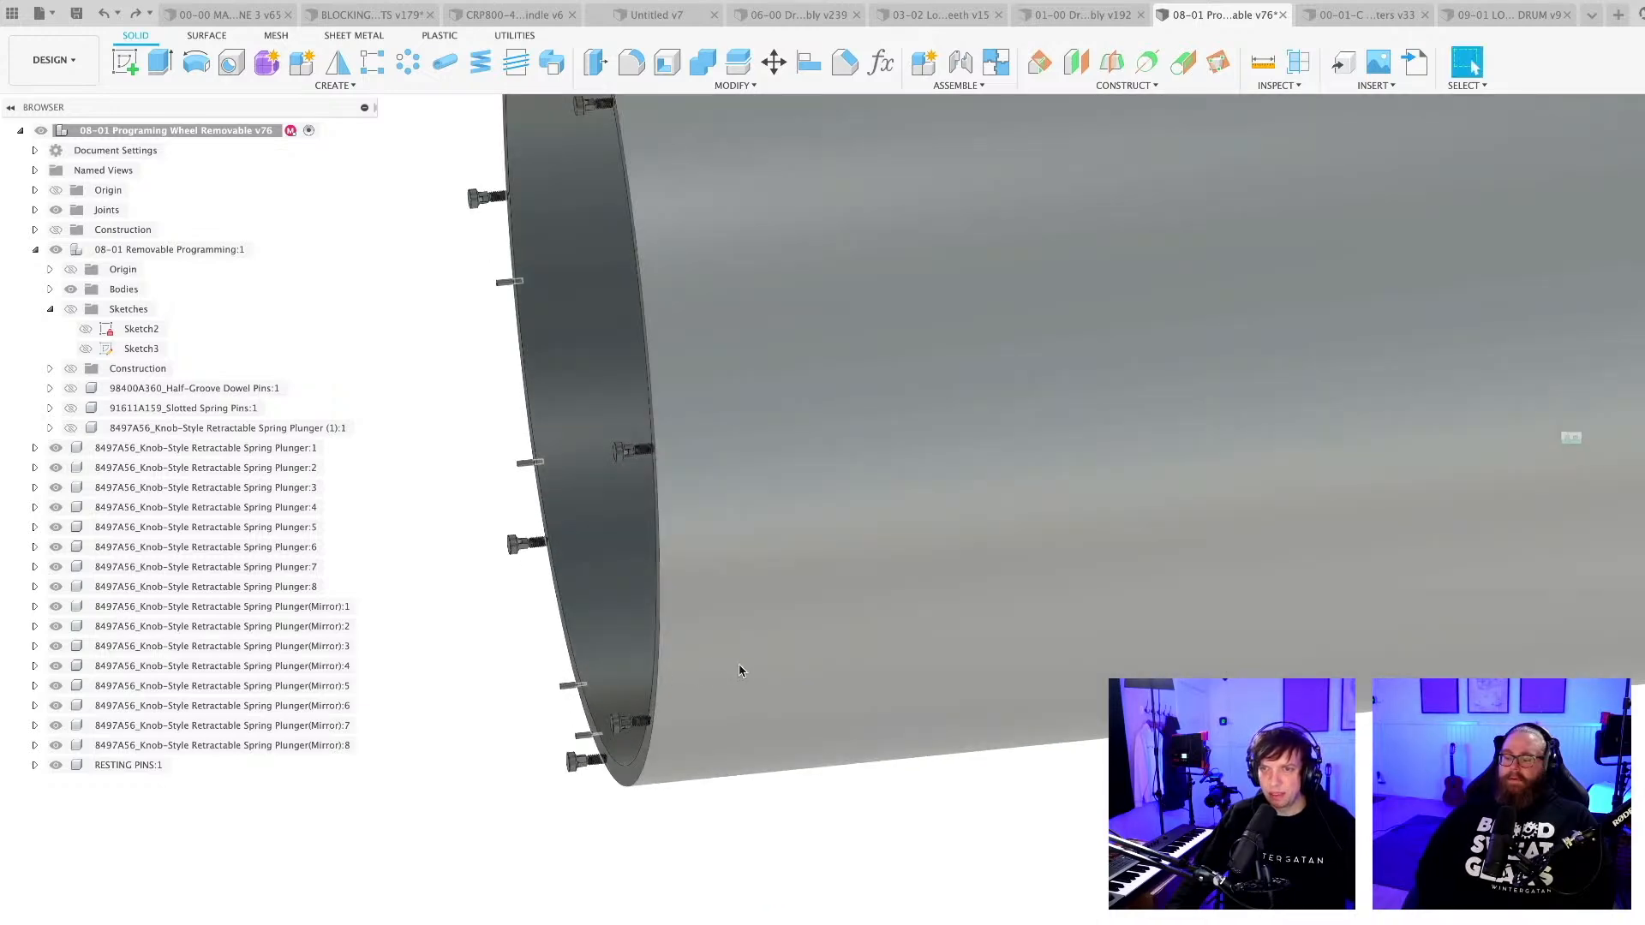
Examine the spacing between the resting pins and spring plungers along the lower part of the wheel's end rim.
{"action": "middle_click_drag", "start_coordinate": [594, 794], "coordinate": [569, 842], "text": "shift"}
{"action": "scroll", "coordinate": [576, 668], "scroll_direction": "up", "scroll_amount": 5}
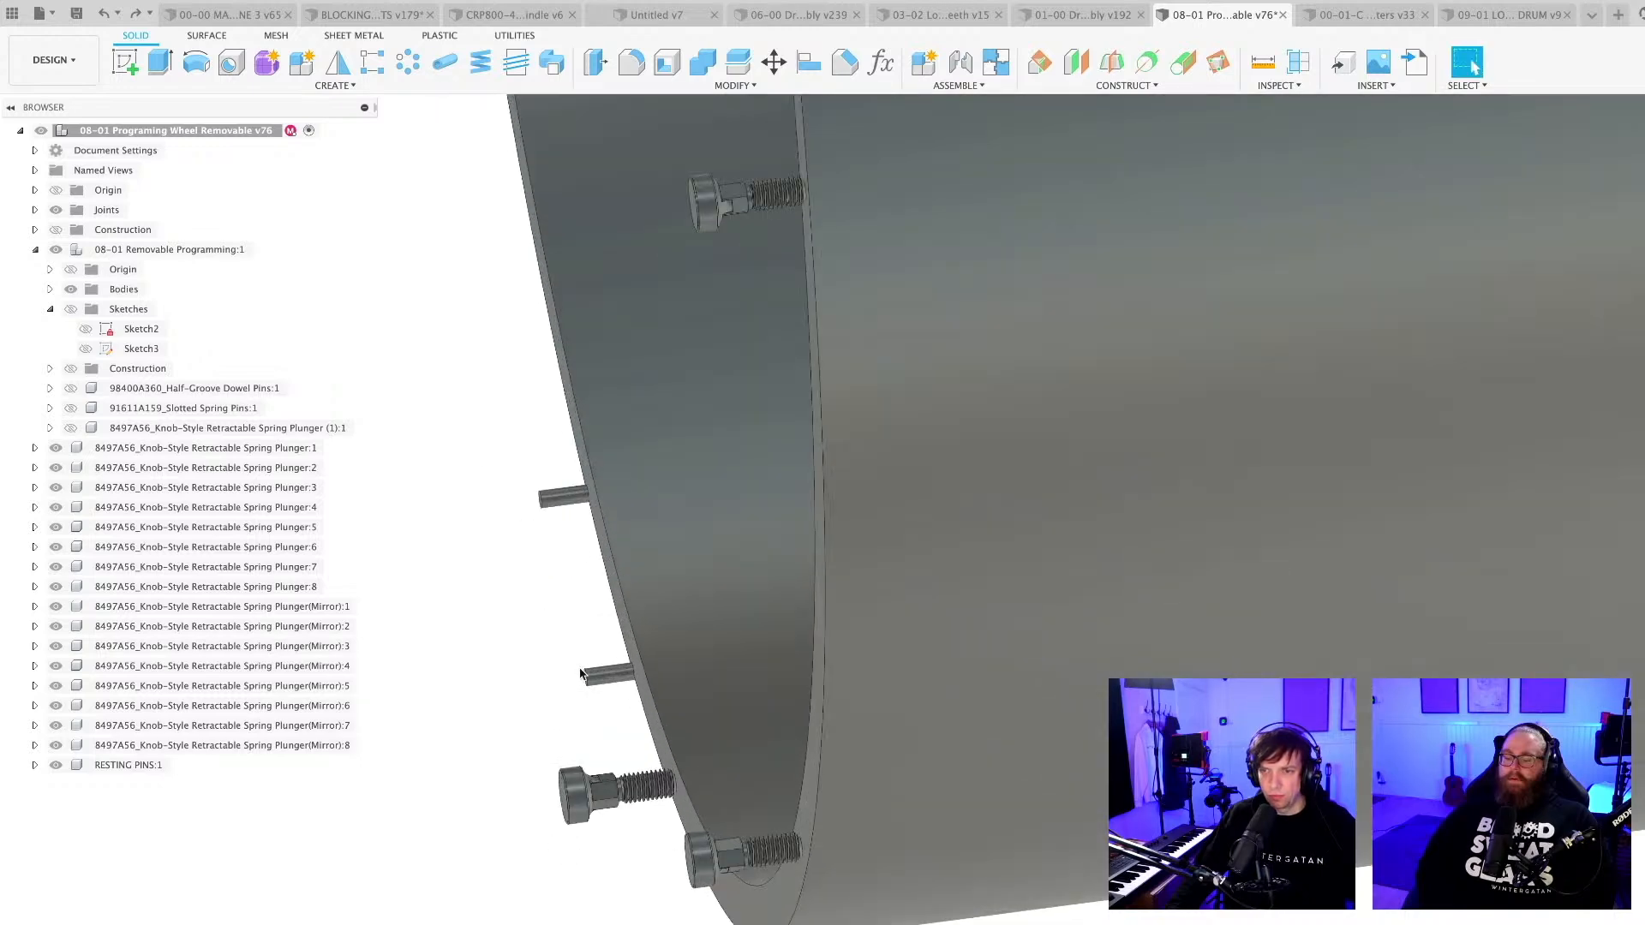
{"action": "scroll", "coordinate": [579, 674], "scroll_direction": "down", "scroll_amount": 5}
{"action": "middle_click_drag", "start_coordinate": [750, 848], "coordinate": [732, 770], "text": "shift"}
{"action": "scroll", "coordinate": [732, 770], "scroll_direction": "down", "scroll_amount": 5}
{"action": "scroll", "coordinate": [670, 812], "scroll_direction": "up", "scroll_amount": 8}
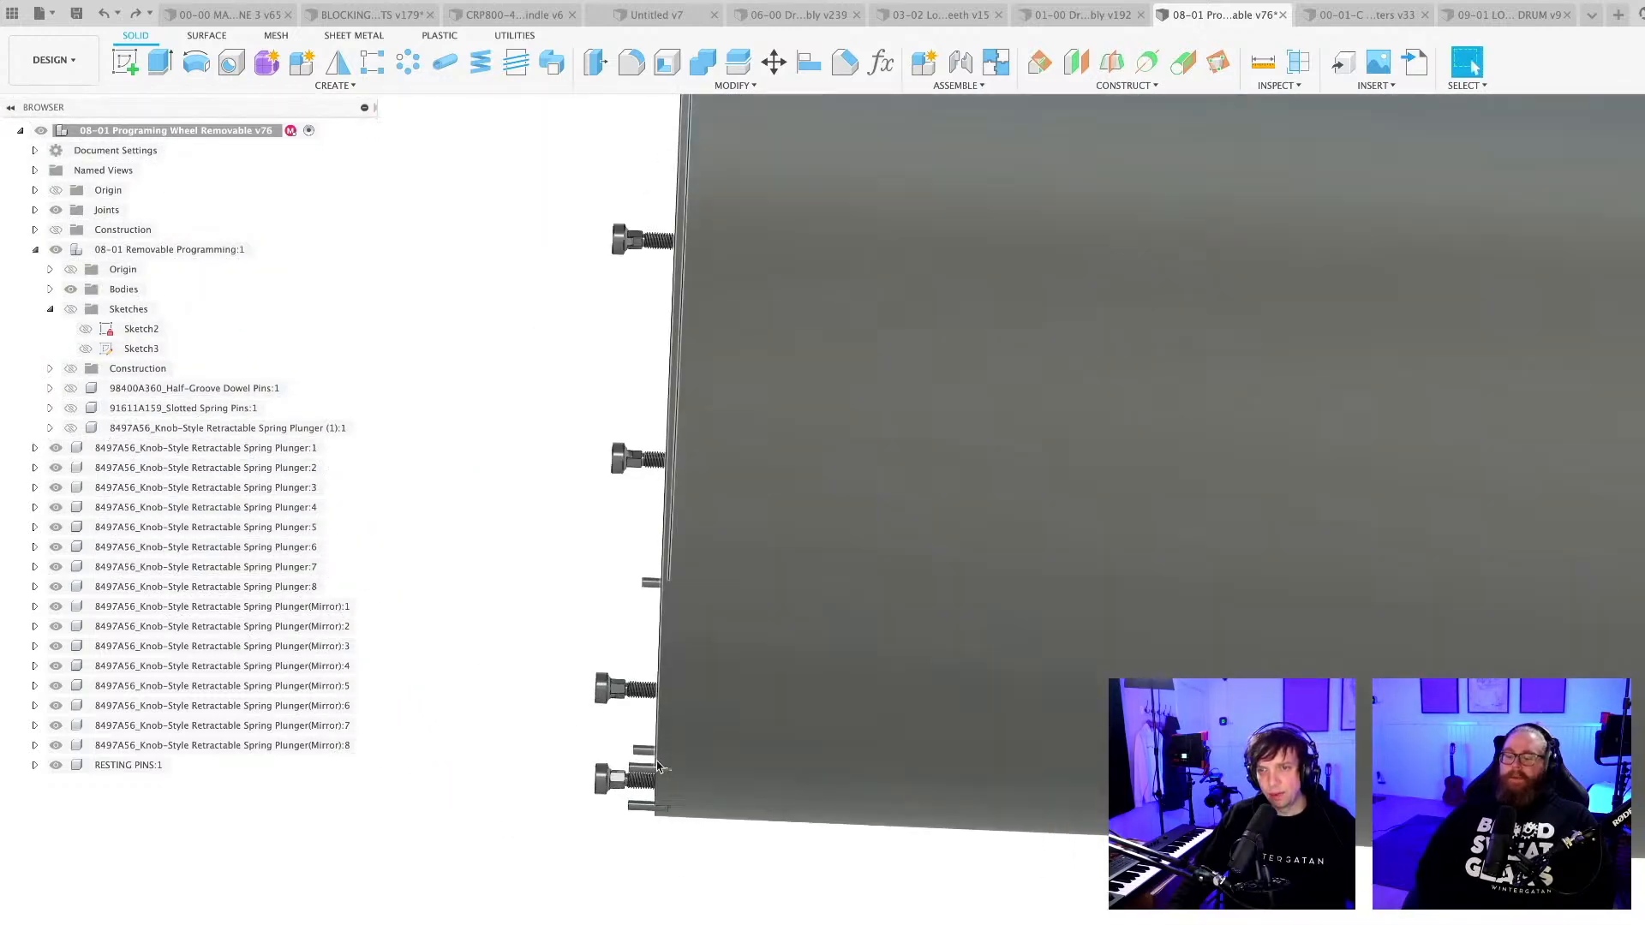
{"action": "scroll", "coordinate": [670, 811], "scroll_direction": "down", "scroll_amount": 2}
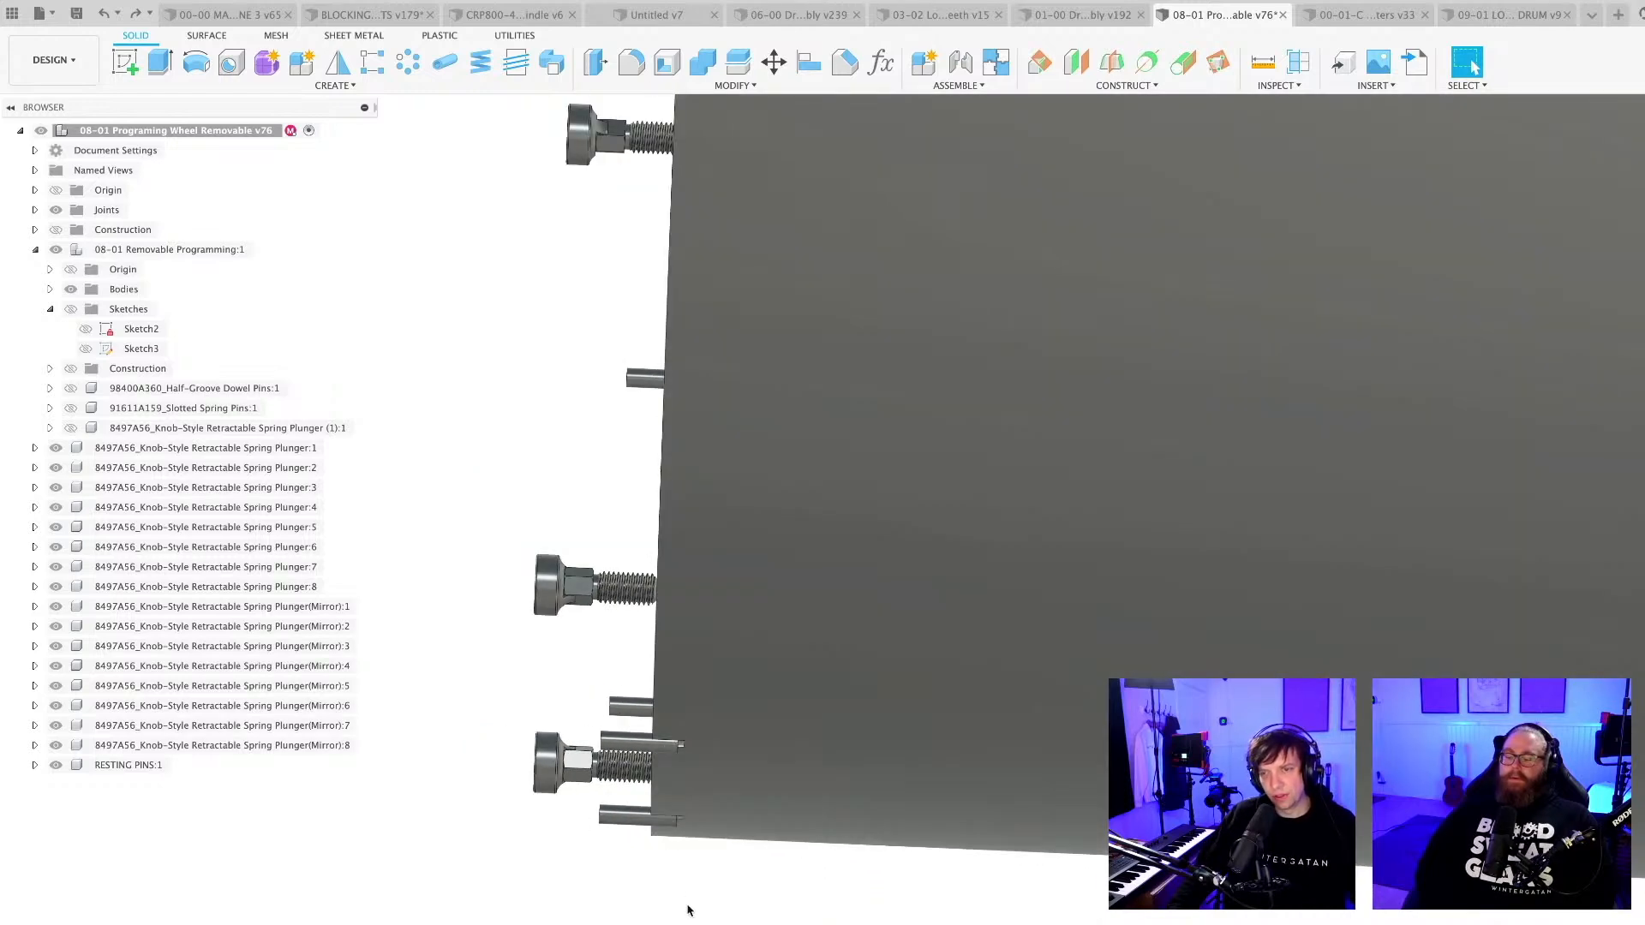
{"action": "scroll", "coordinate": [687, 911], "scroll_direction": "down", "scroll_amount": 3}
{"action": "middle_click_drag", "start_coordinate": [737, 924], "coordinate": [681, 843]}
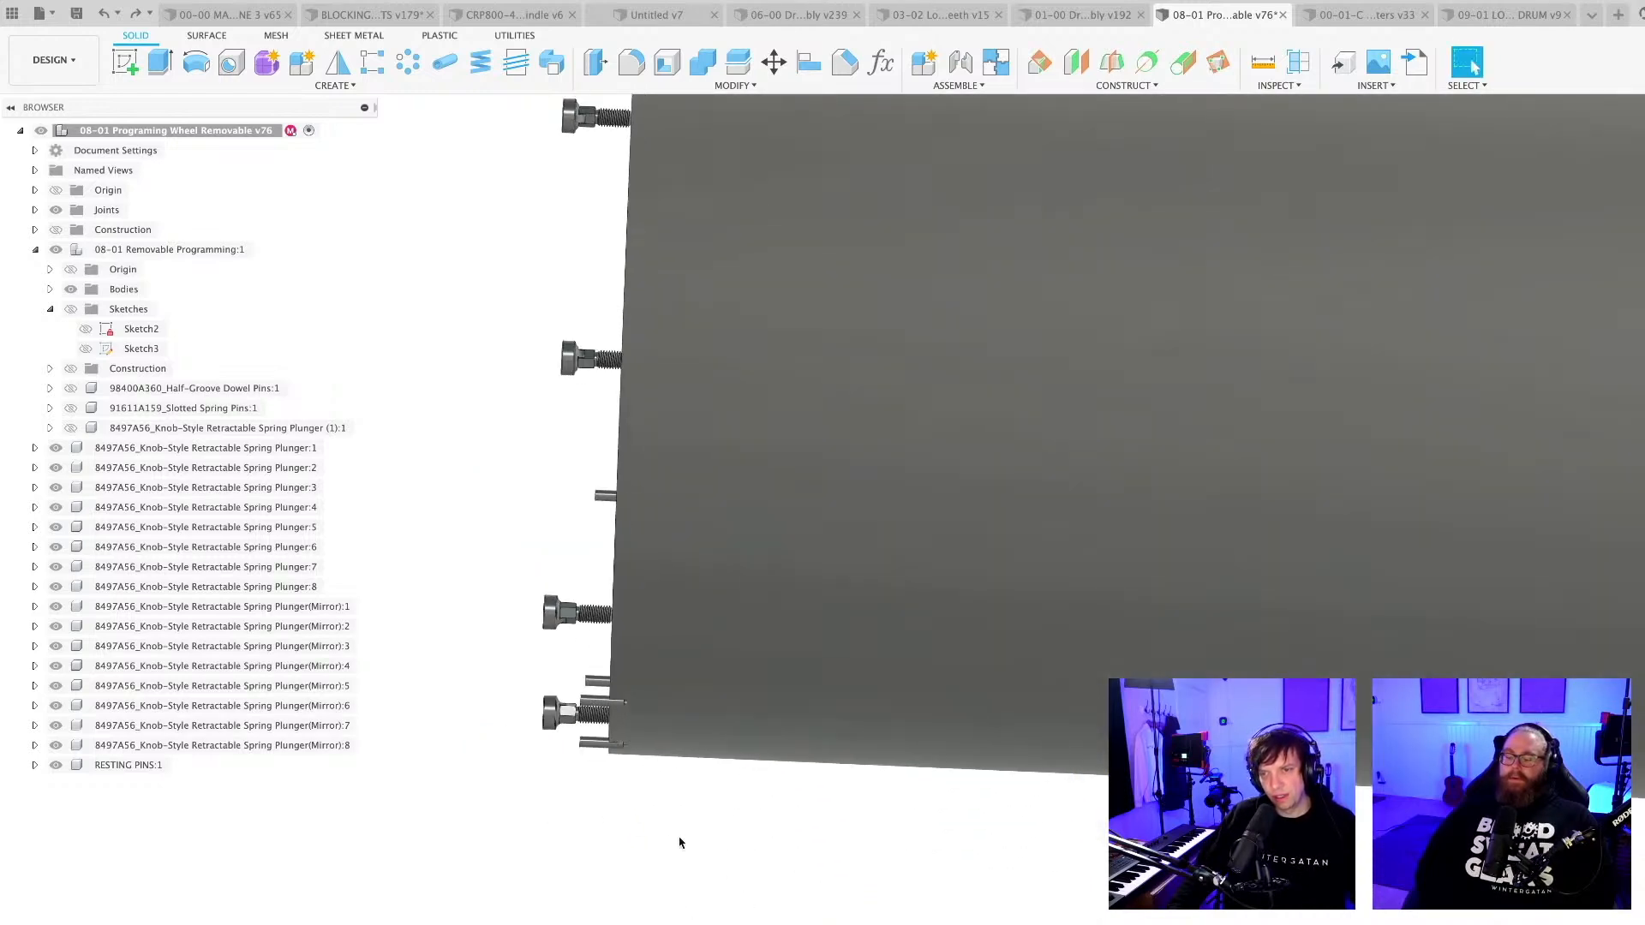
{"action": "scroll", "coordinate": [669, 831], "scroll_direction": "up", "scroll_amount": 2}
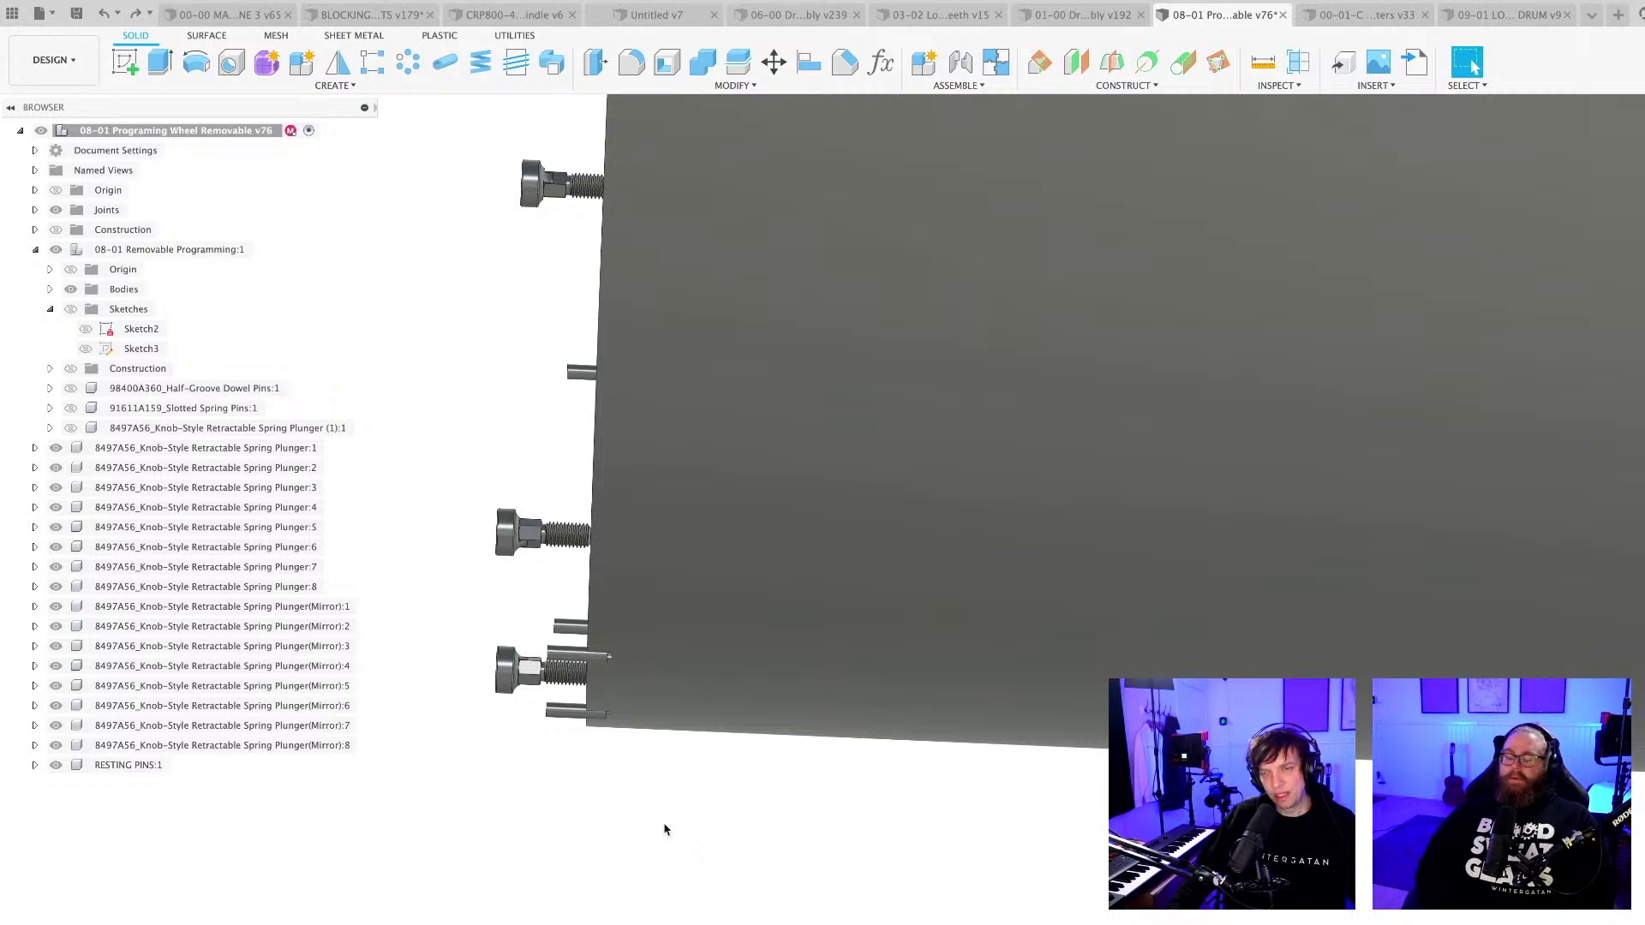
{"action": "scroll", "coordinate": [665, 830], "scroll_direction": "down", "scroll_amount": 5}
Save the design with the version description "User Saved" and look over both ends of the wheel.
{"action": "key", "text": "super+s"}
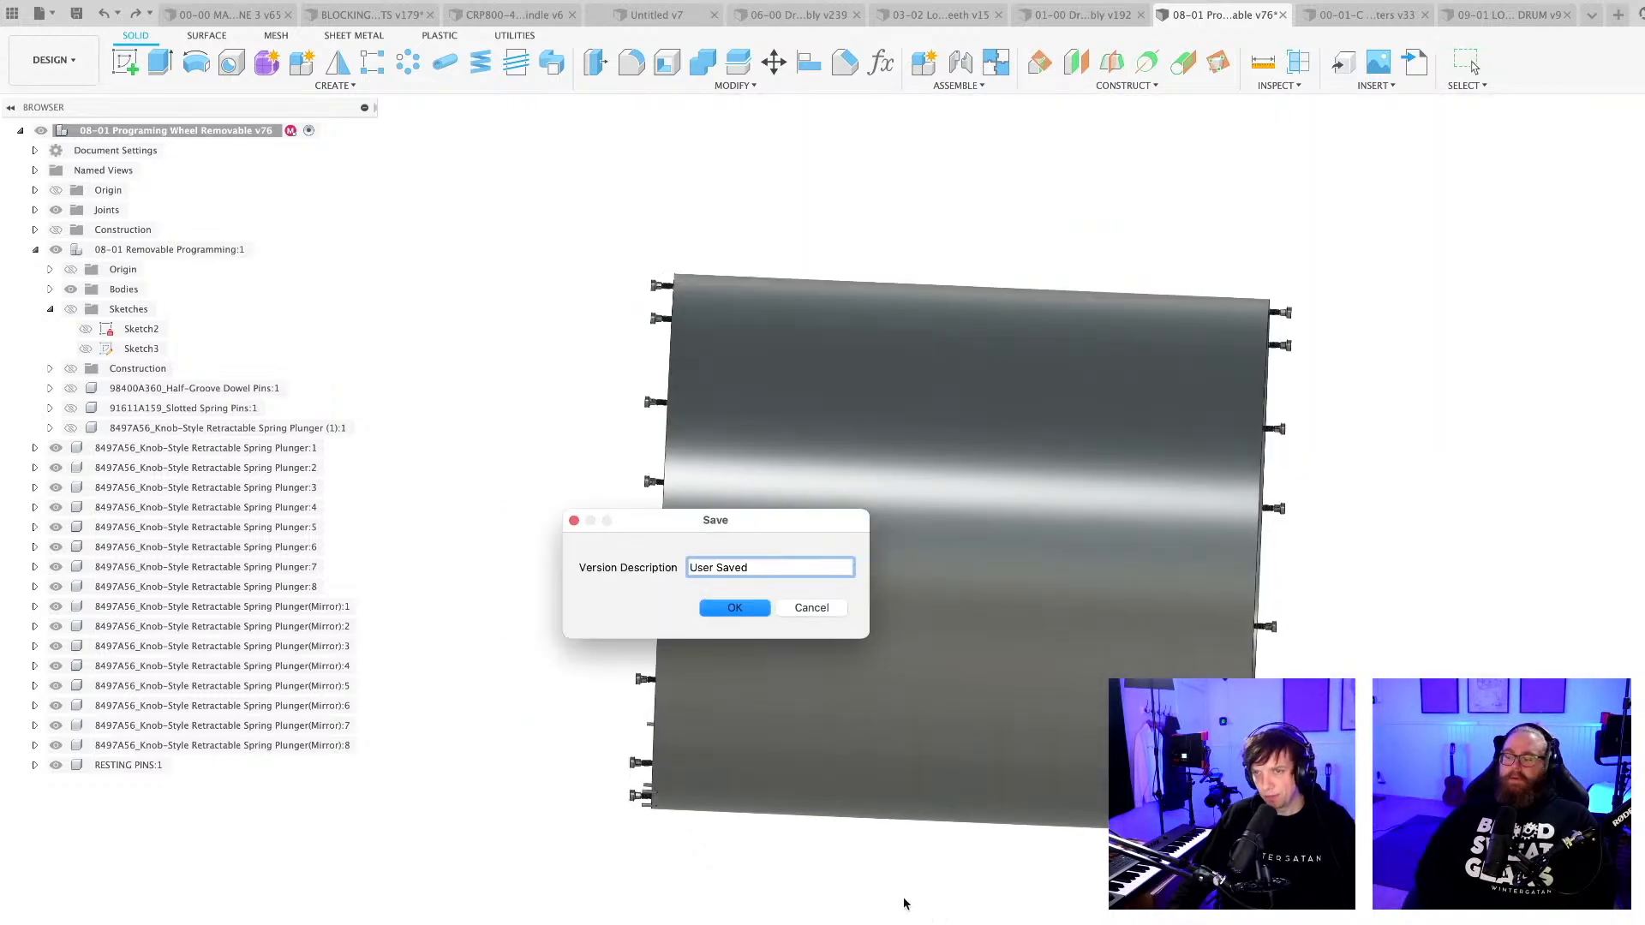
{"action": "key", "text": "Return"}
{"action": "scroll", "coordinate": [893, 873], "scroll_direction": "down", "scroll_amount": 2}
{"action": "middle_click_drag", "start_coordinate": [894, 874], "coordinate": [926, 899], "text": "shift"}
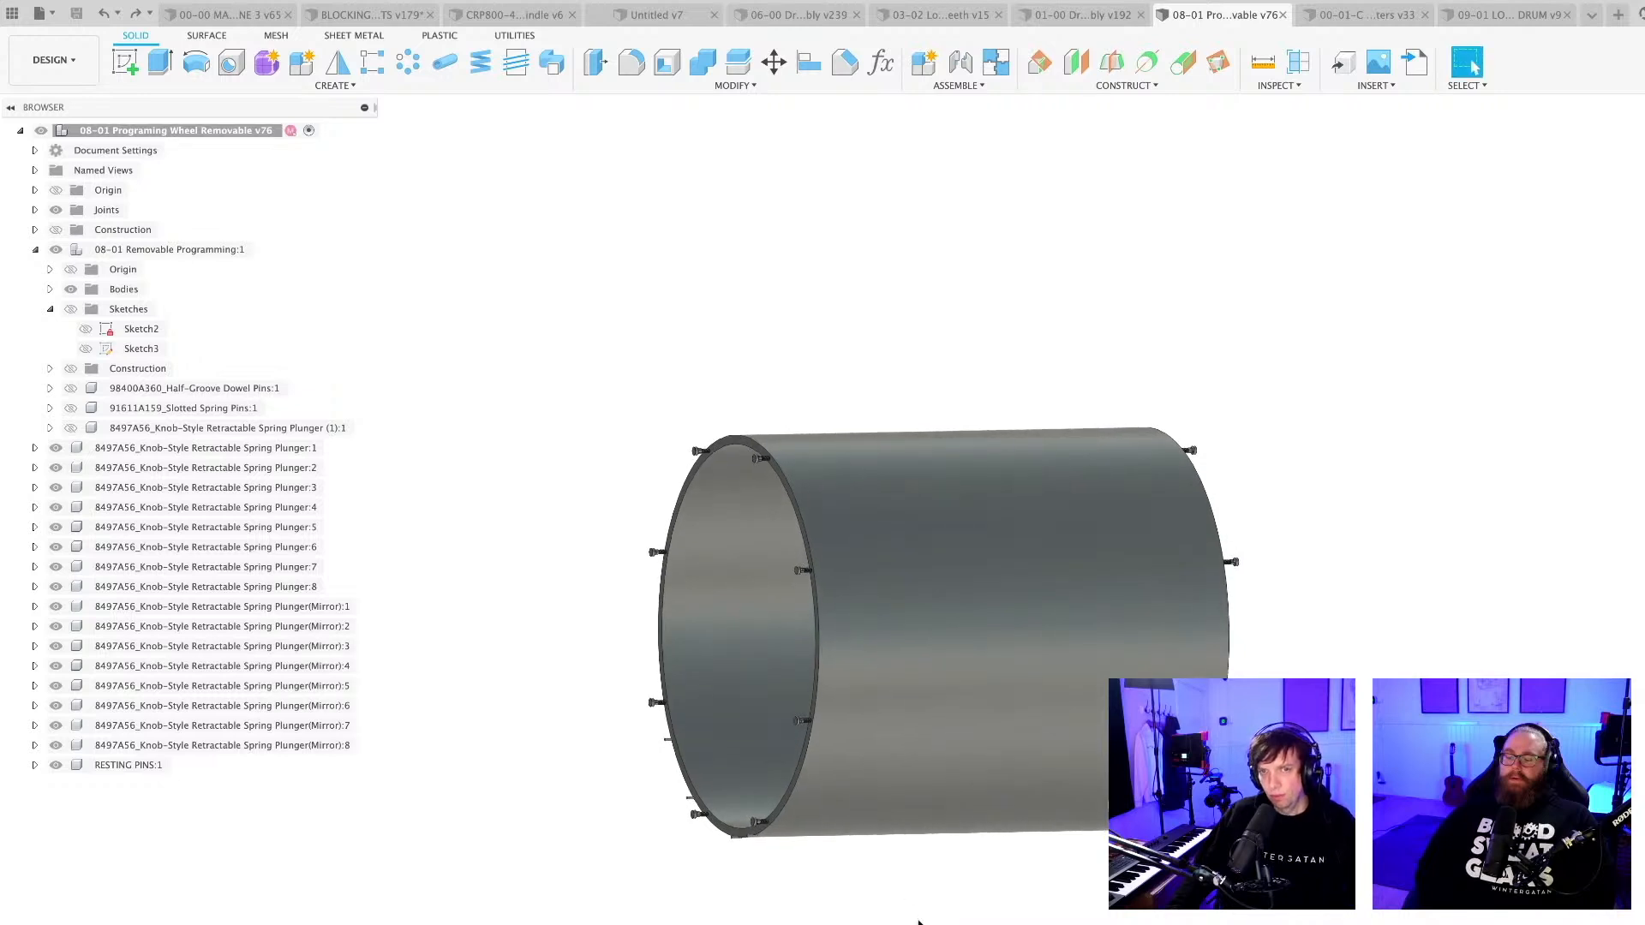
{"action": "scroll", "coordinate": [805, 569], "scroll_direction": "up", "scroll_amount": 5}
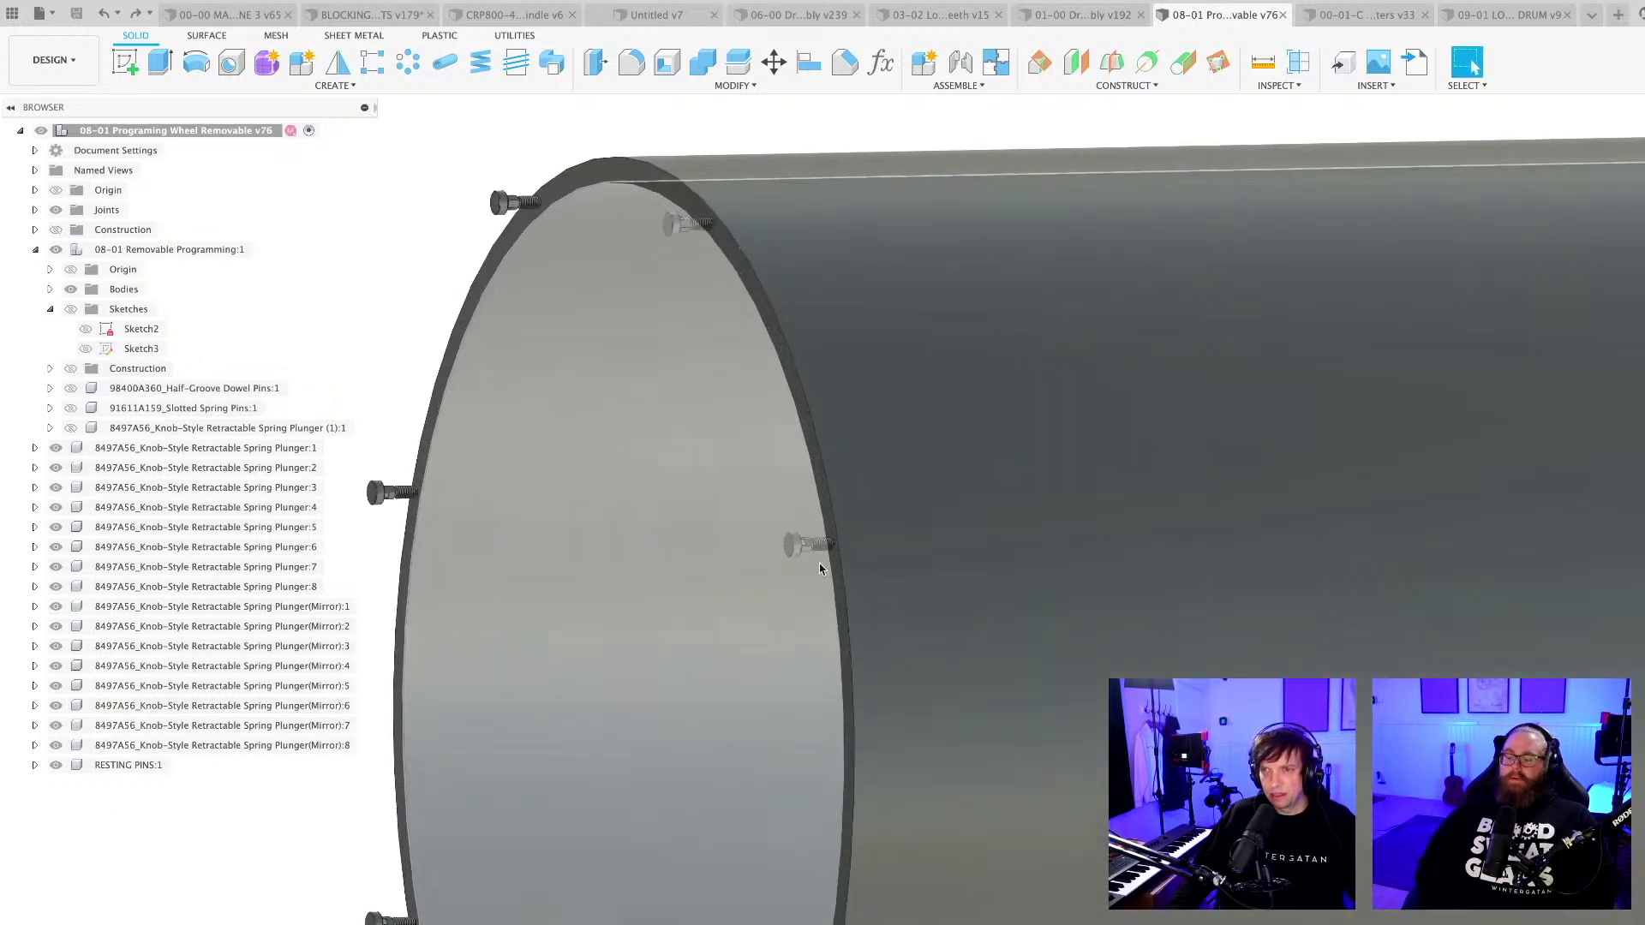
{"action": "scroll", "coordinate": [820, 568], "scroll_direction": "down", "scroll_amount": 5}
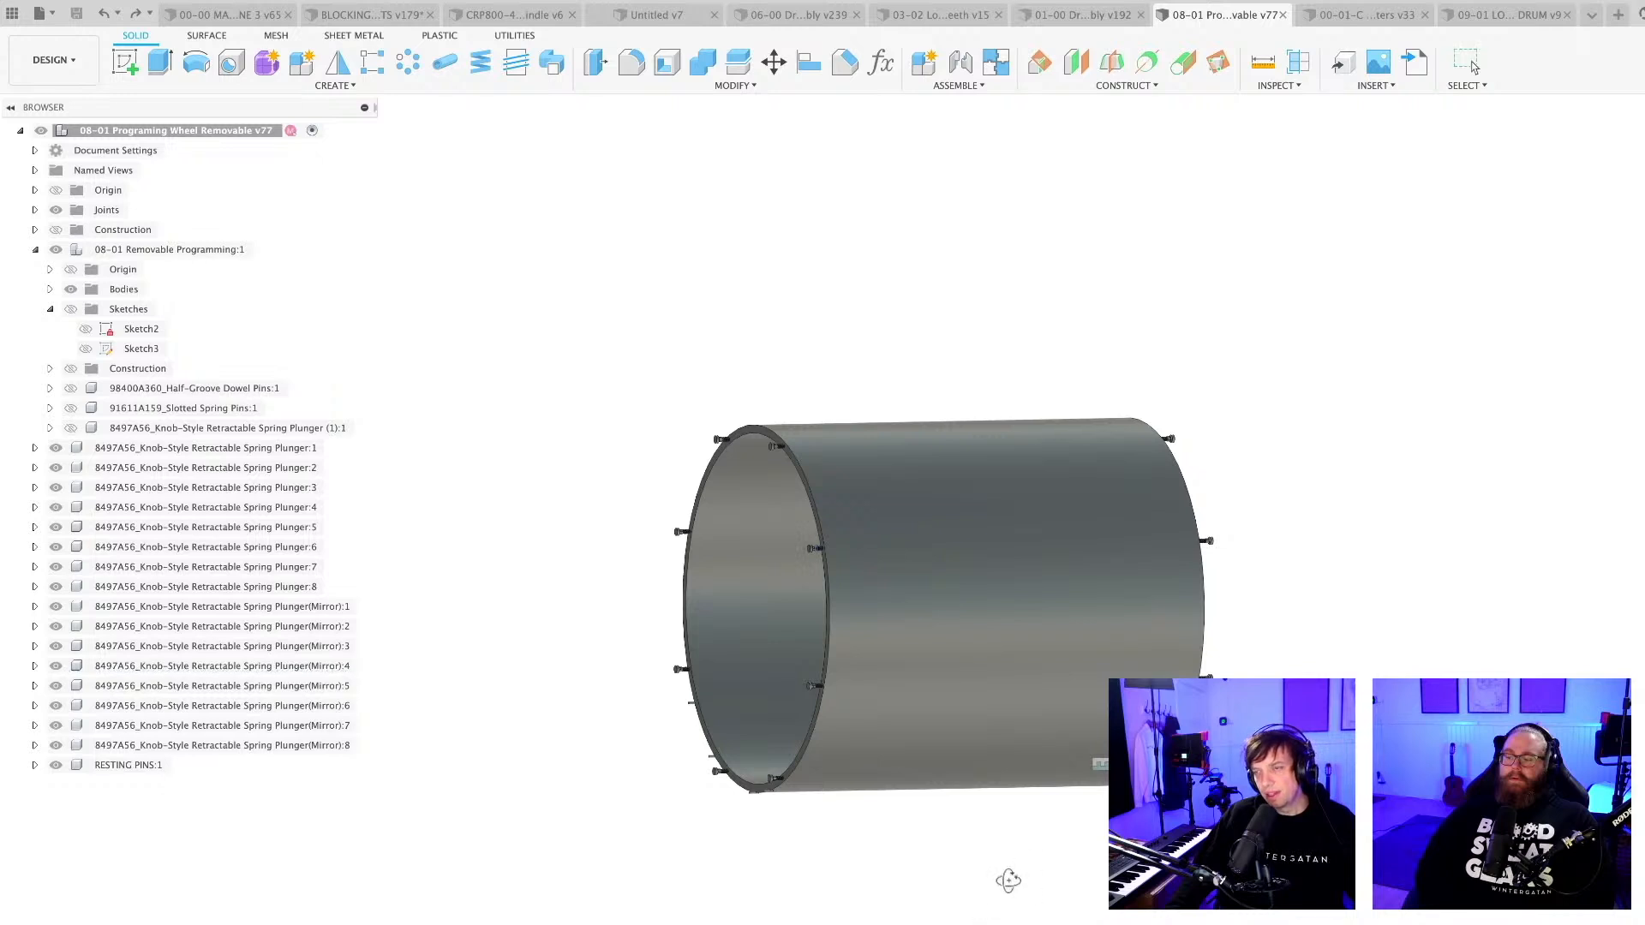
{"action": "middle_click_drag", "start_coordinate": [1009, 880], "coordinate": [942, 893], "text": "shift"}
{"action": "middle_click_drag", "start_coordinate": [1086, 882], "coordinate": [957, 854], "text": "shift"}
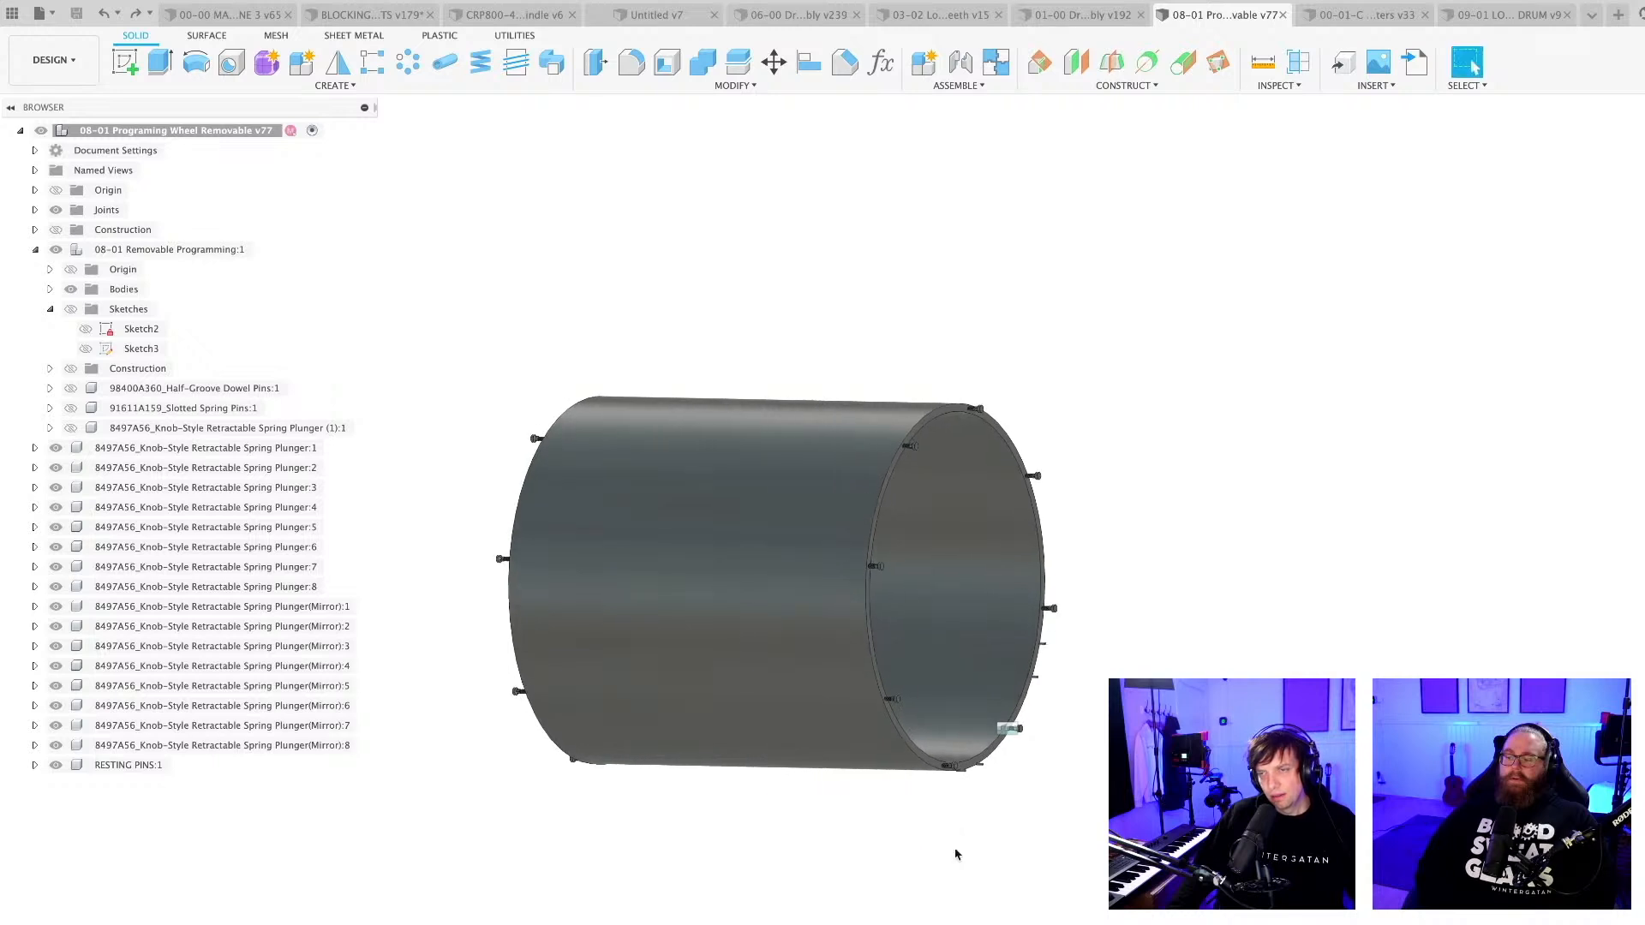
Create a new component directly under the top-level assembly and name it RIGHT HUB.
{"action": "left_click", "coordinate": [35, 250]}
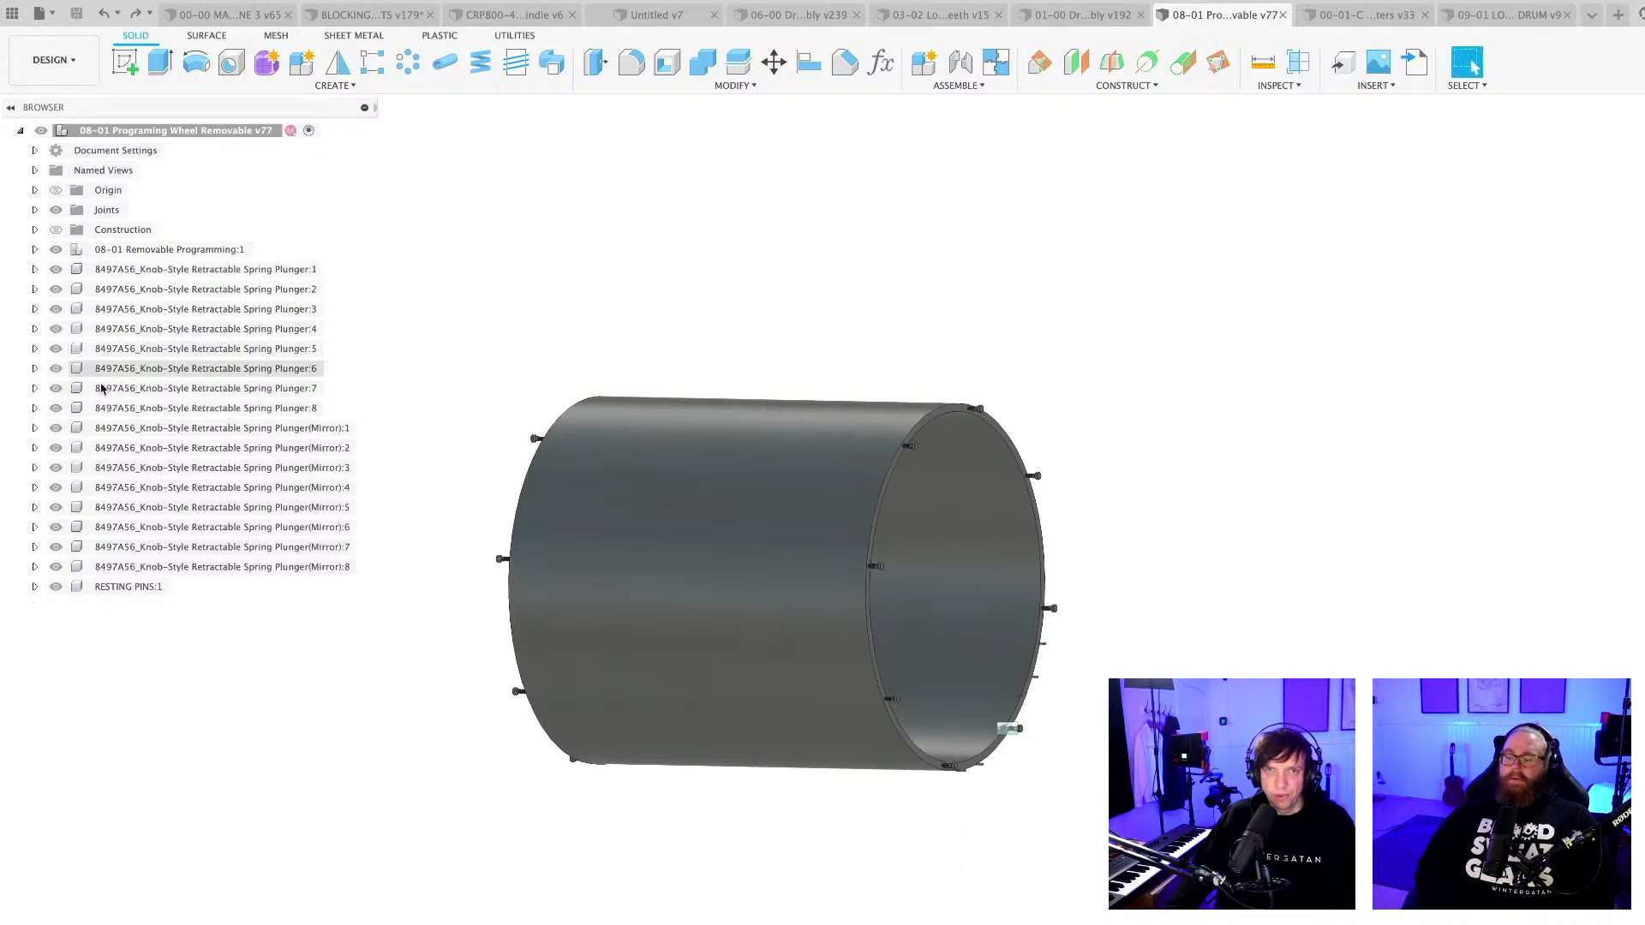
{"action": "right_click", "coordinate": [163, 131]}
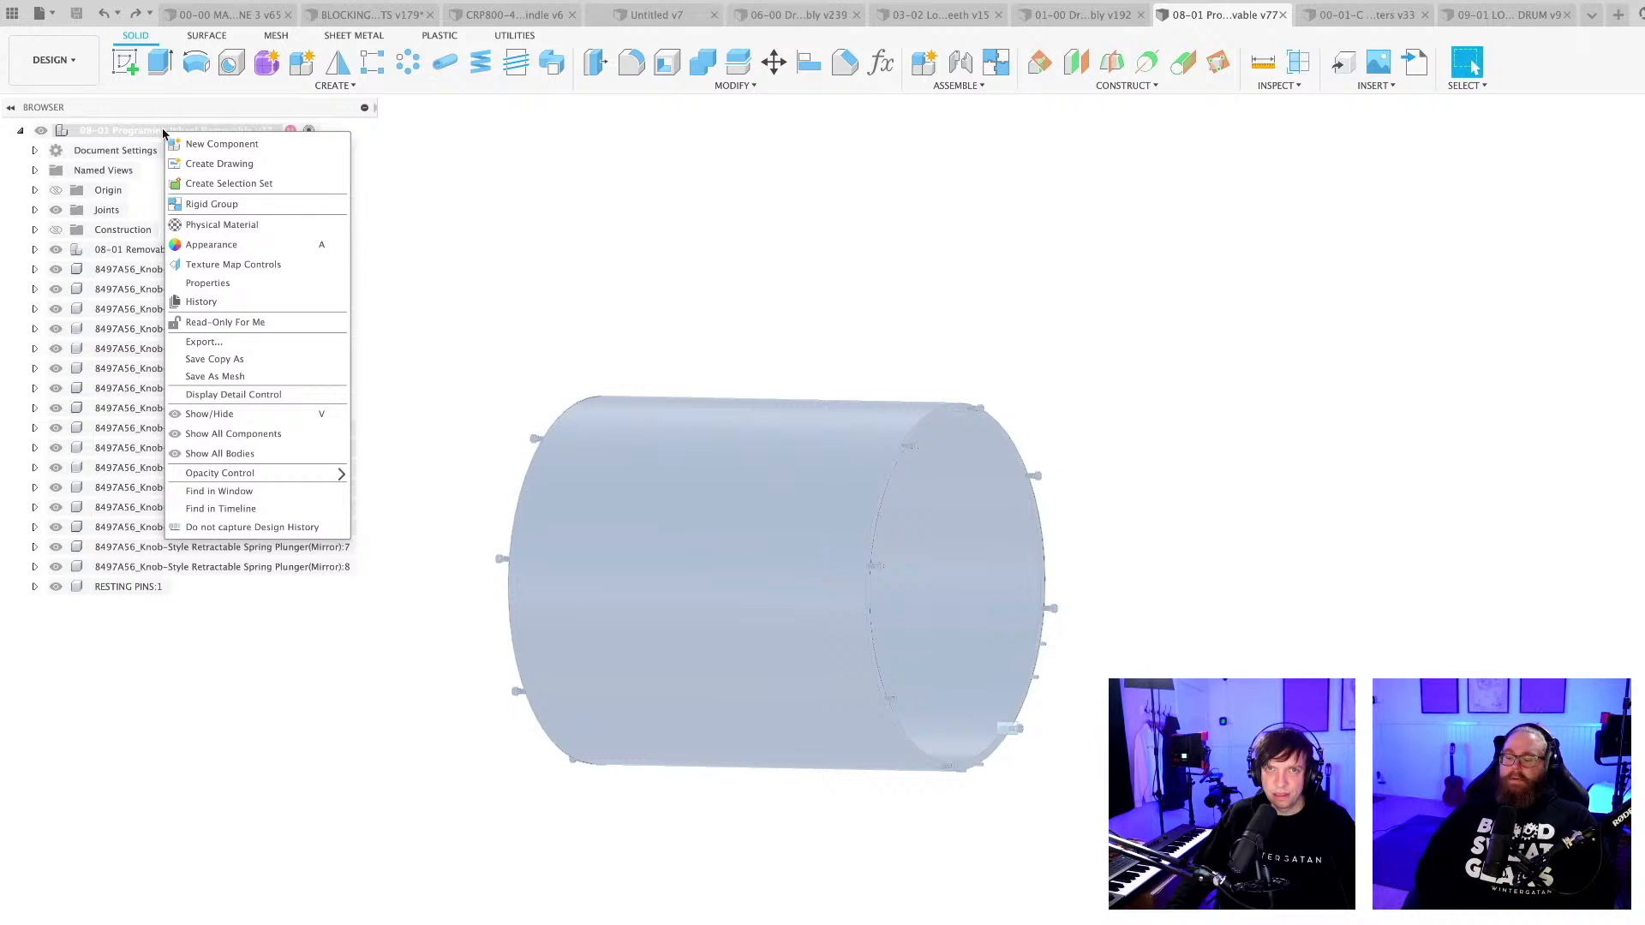
{"action": "left_click", "coordinate": [211, 146]}
{"action": "key", "text": "Return"}
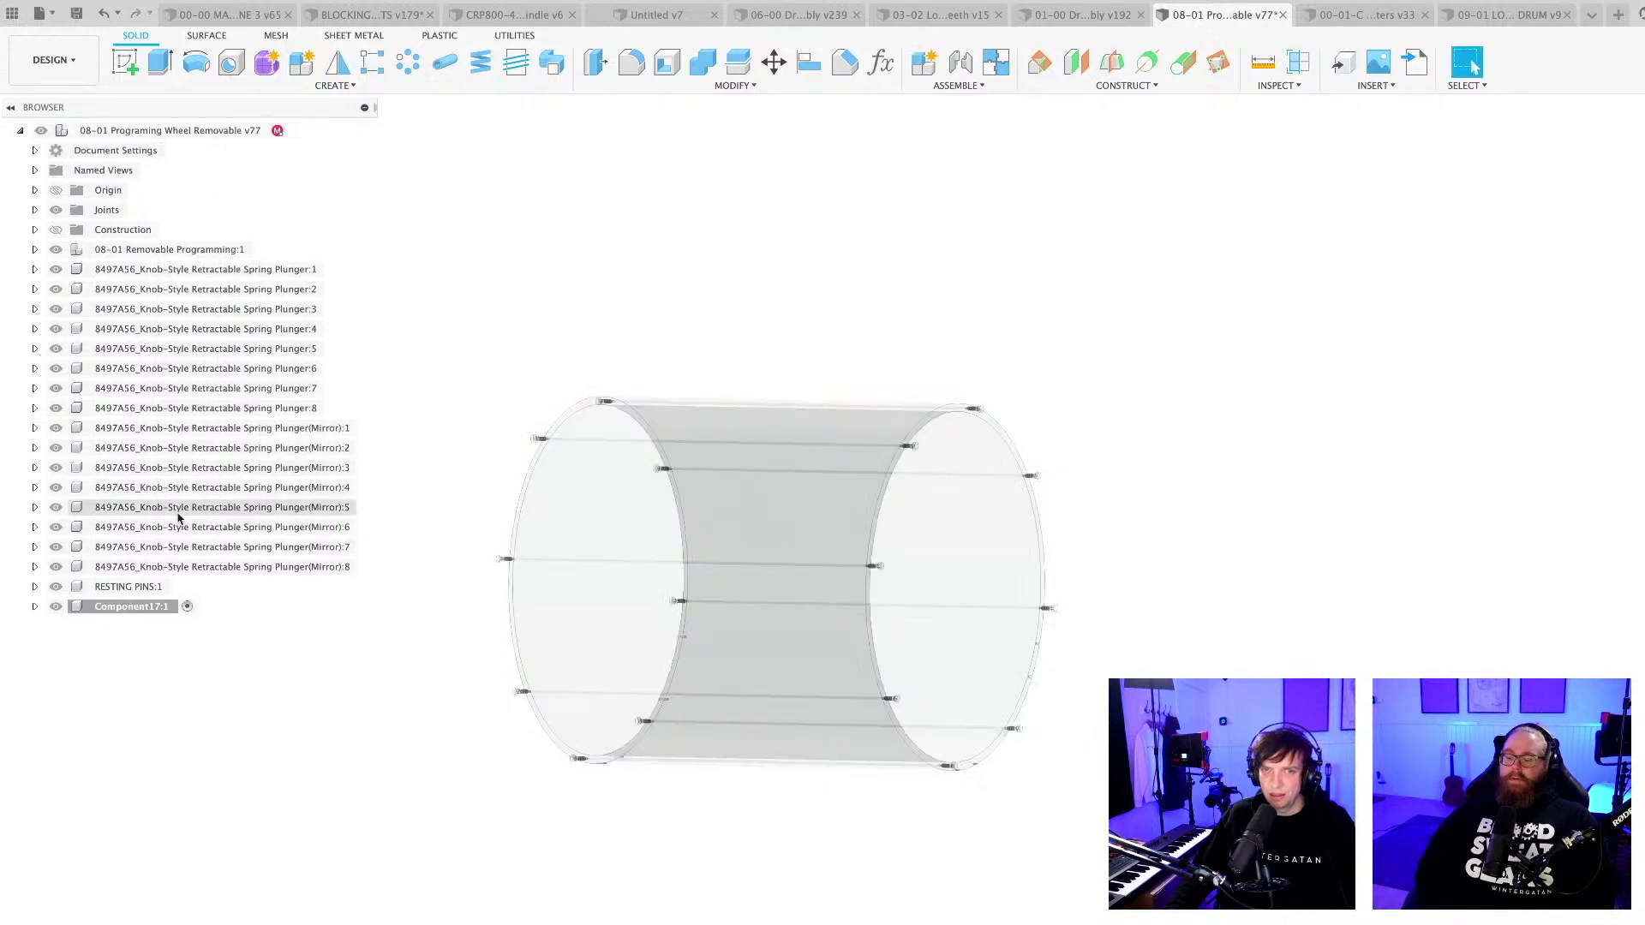
{"action": "left_click", "coordinate": [129, 607]}
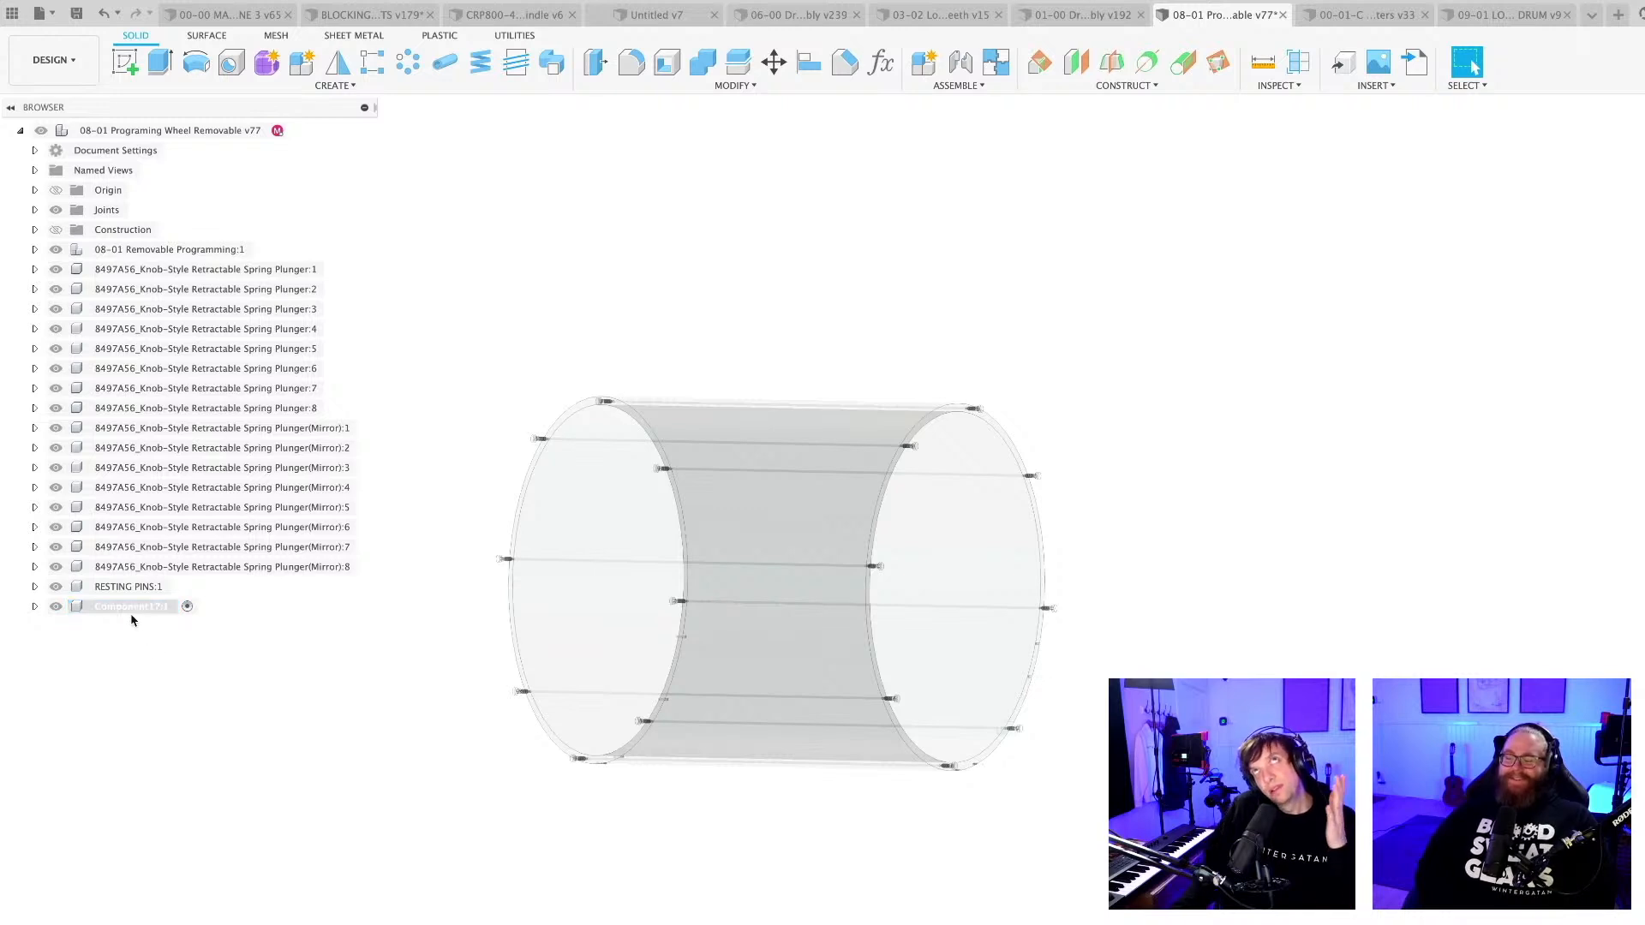
{"action": "scroll", "coordinate": [956, 453], "scroll_direction": "up", "scroll_amount": 2}
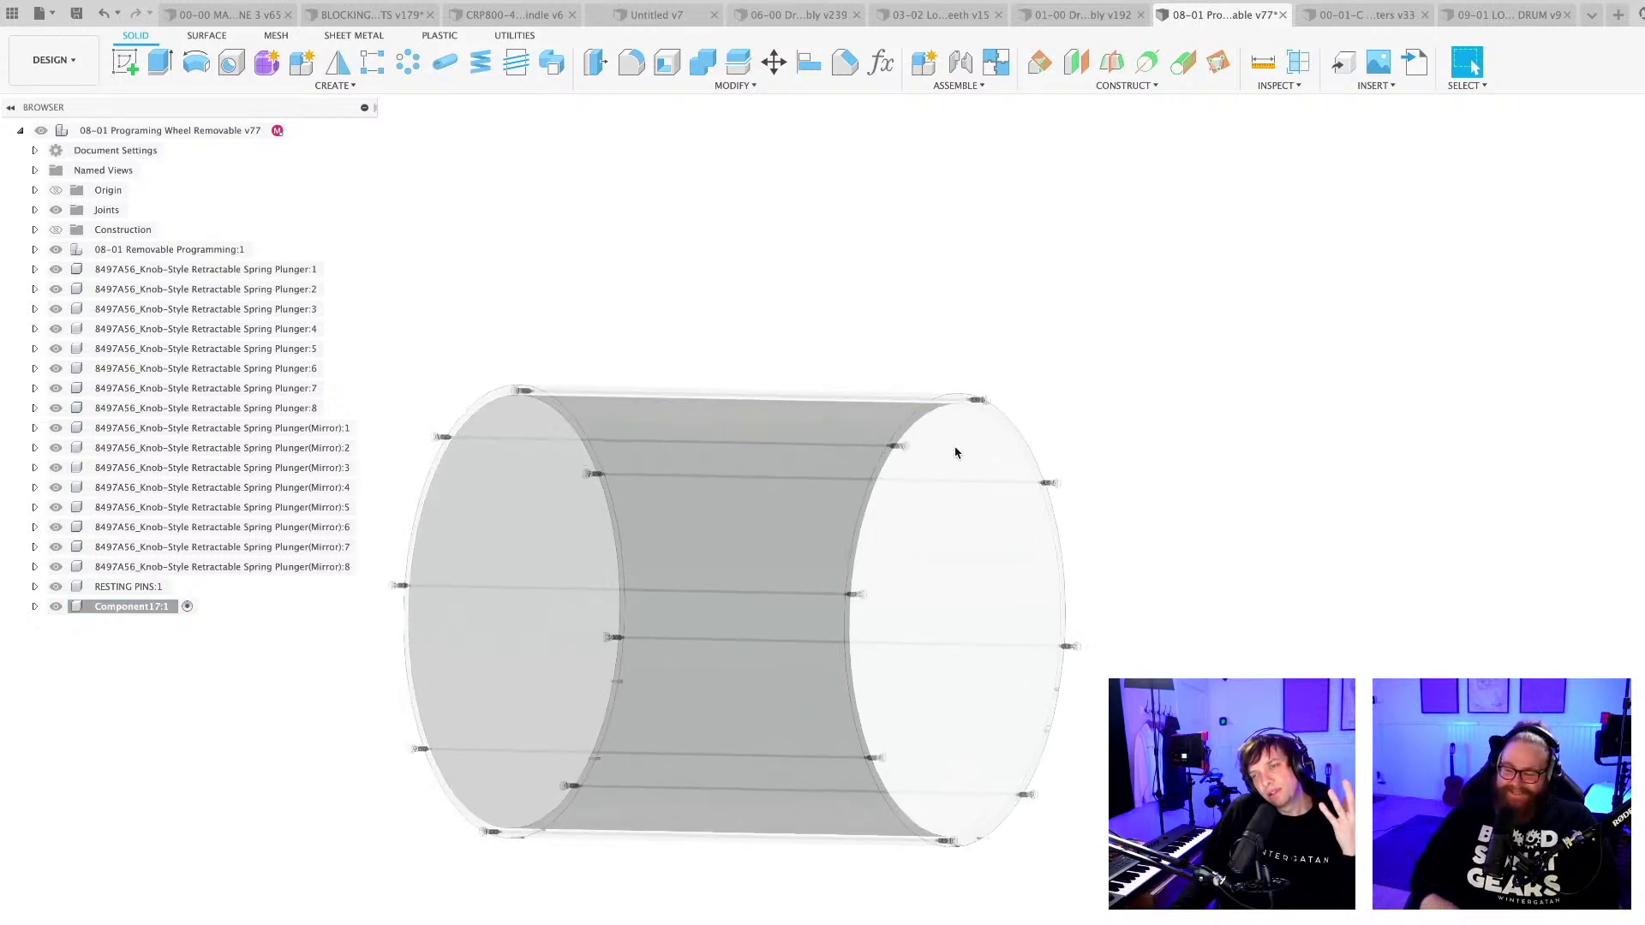
{"action": "scroll", "coordinate": [943, 452], "scroll_direction": "up", "scroll_amount": 1}
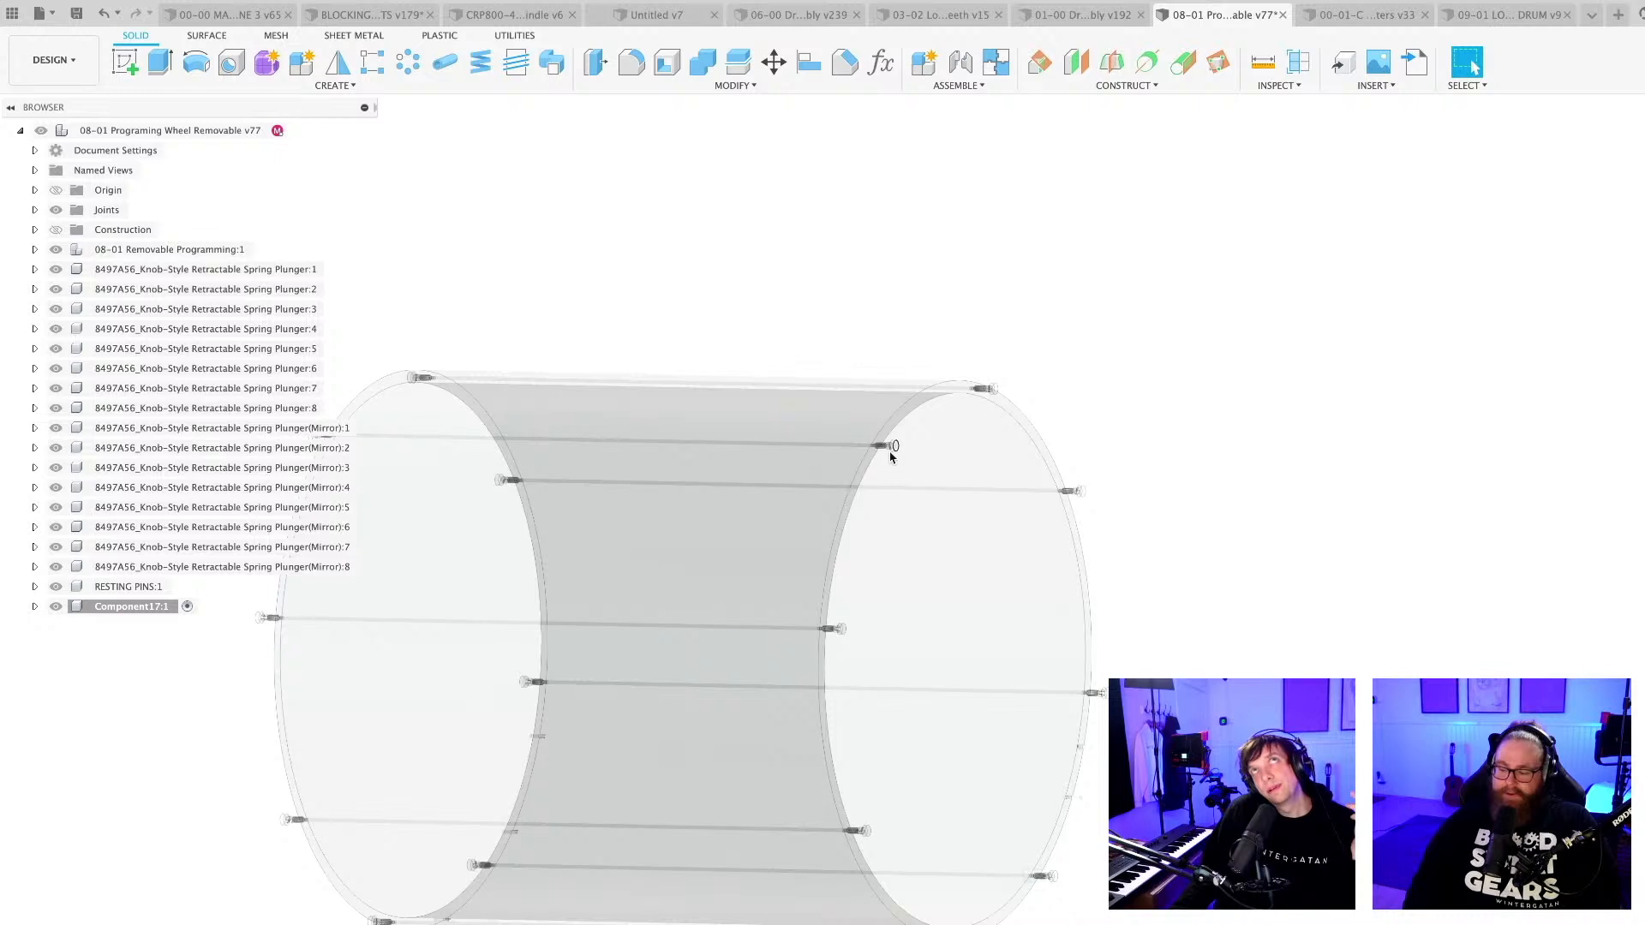
{"action": "scroll", "coordinate": [891, 456], "scroll_direction": "down", "scroll_amount": 5}
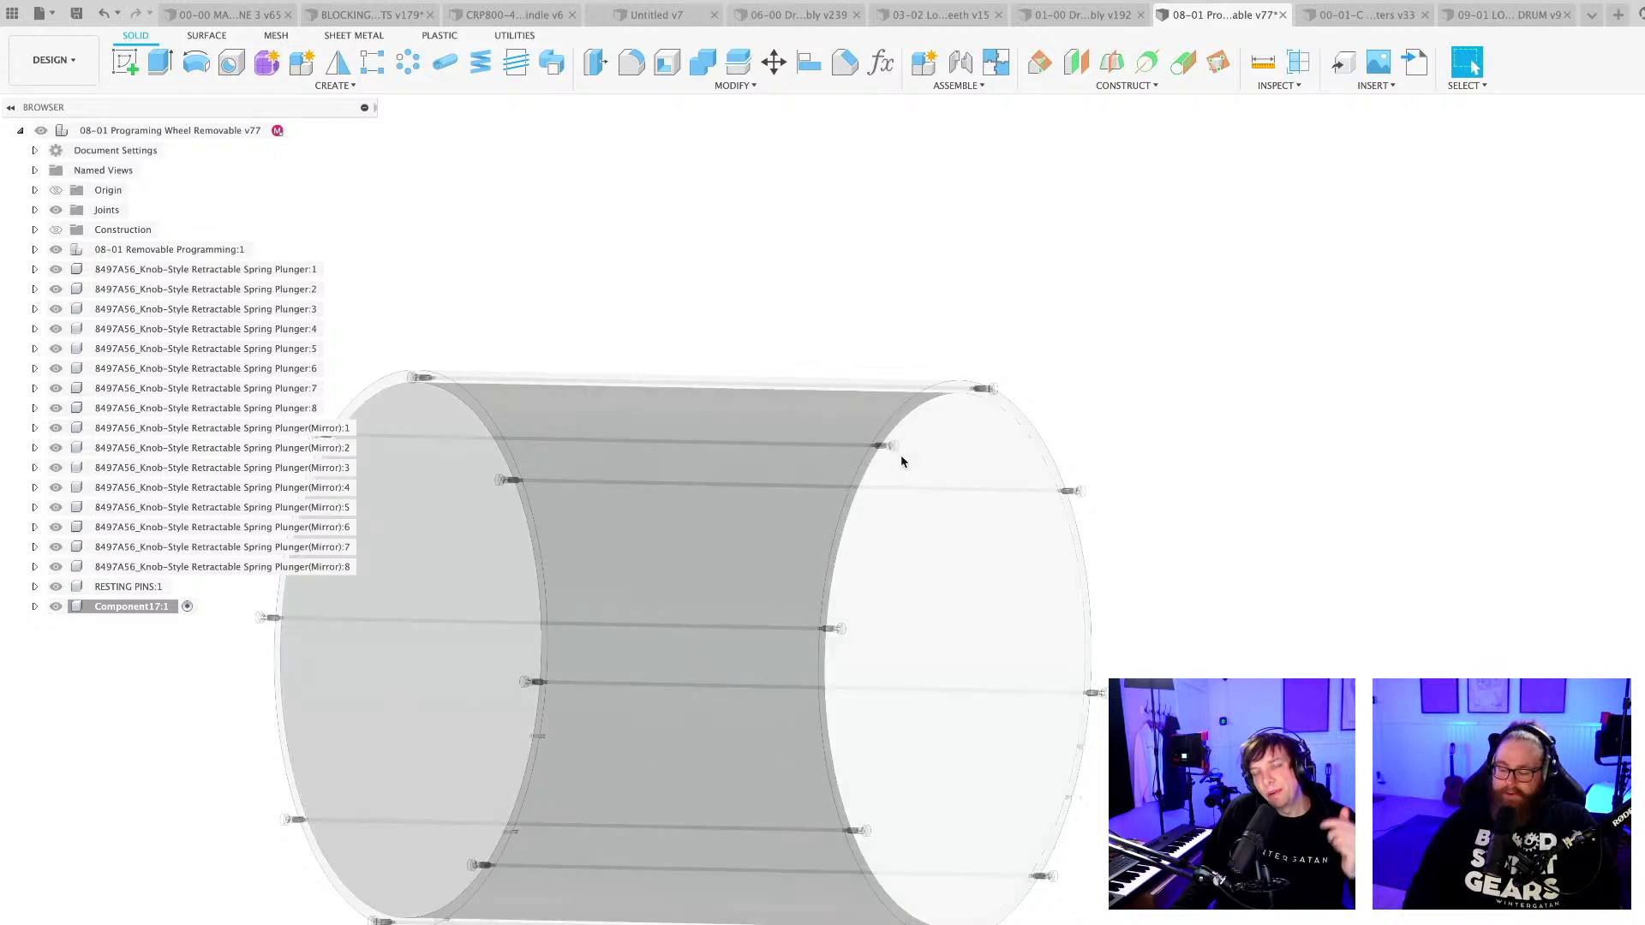
{"action": "middle_click_drag", "start_coordinate": [230, 648], "coordinate": [828, 838], "text": "shift"}
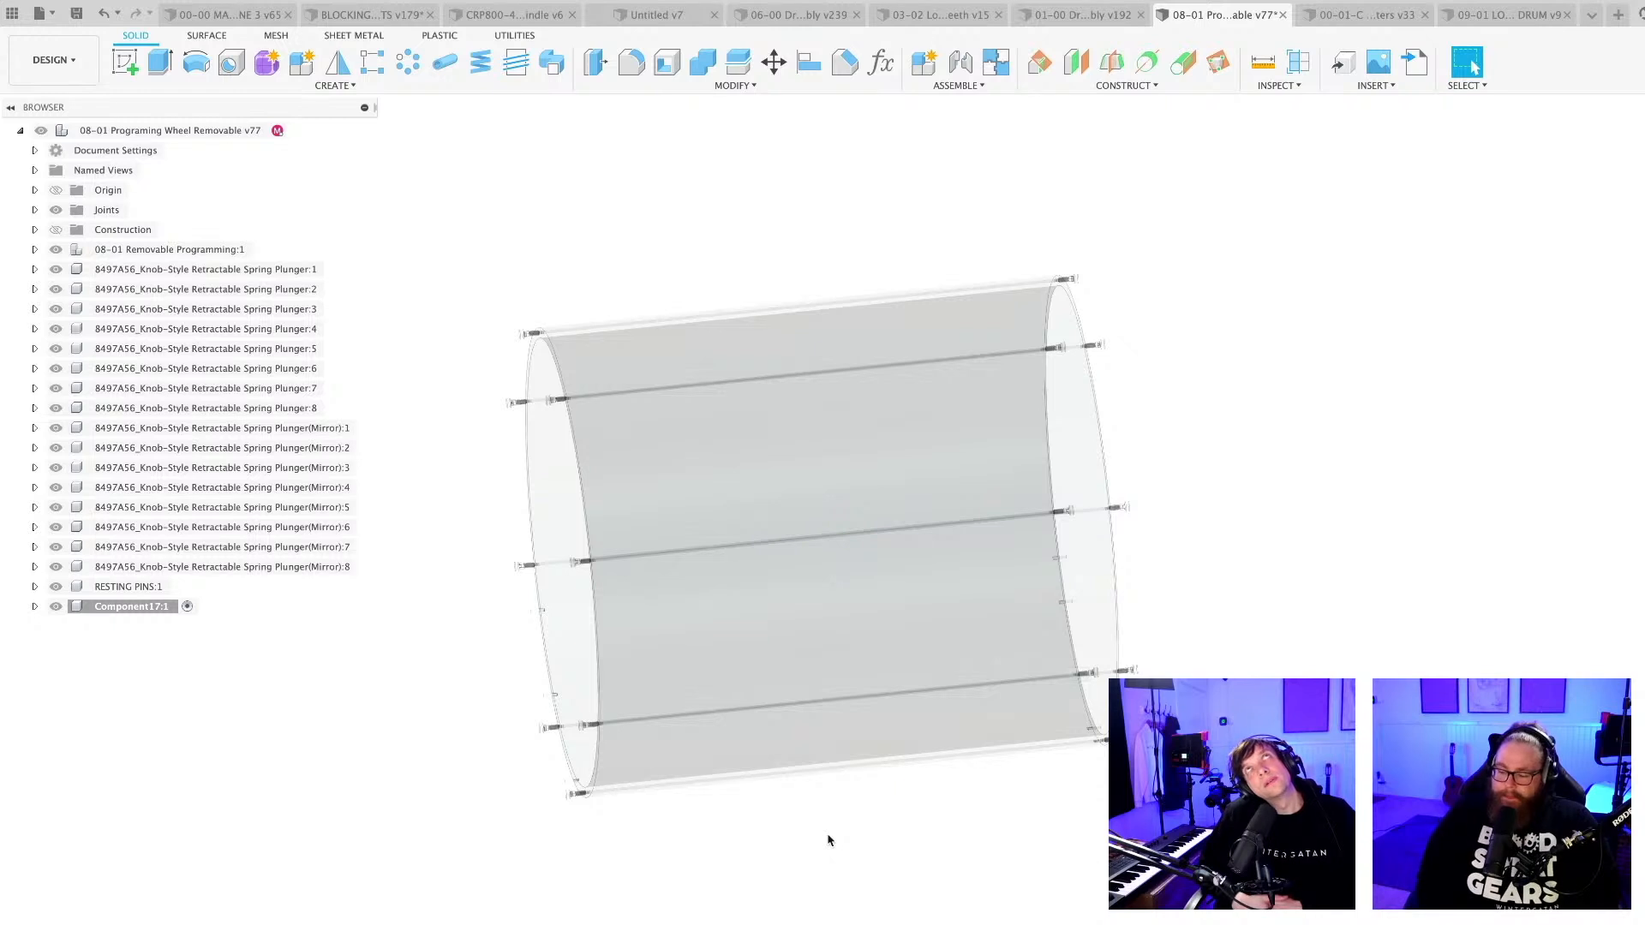
{"action": "double_click", "coordinate": [129, 607]}
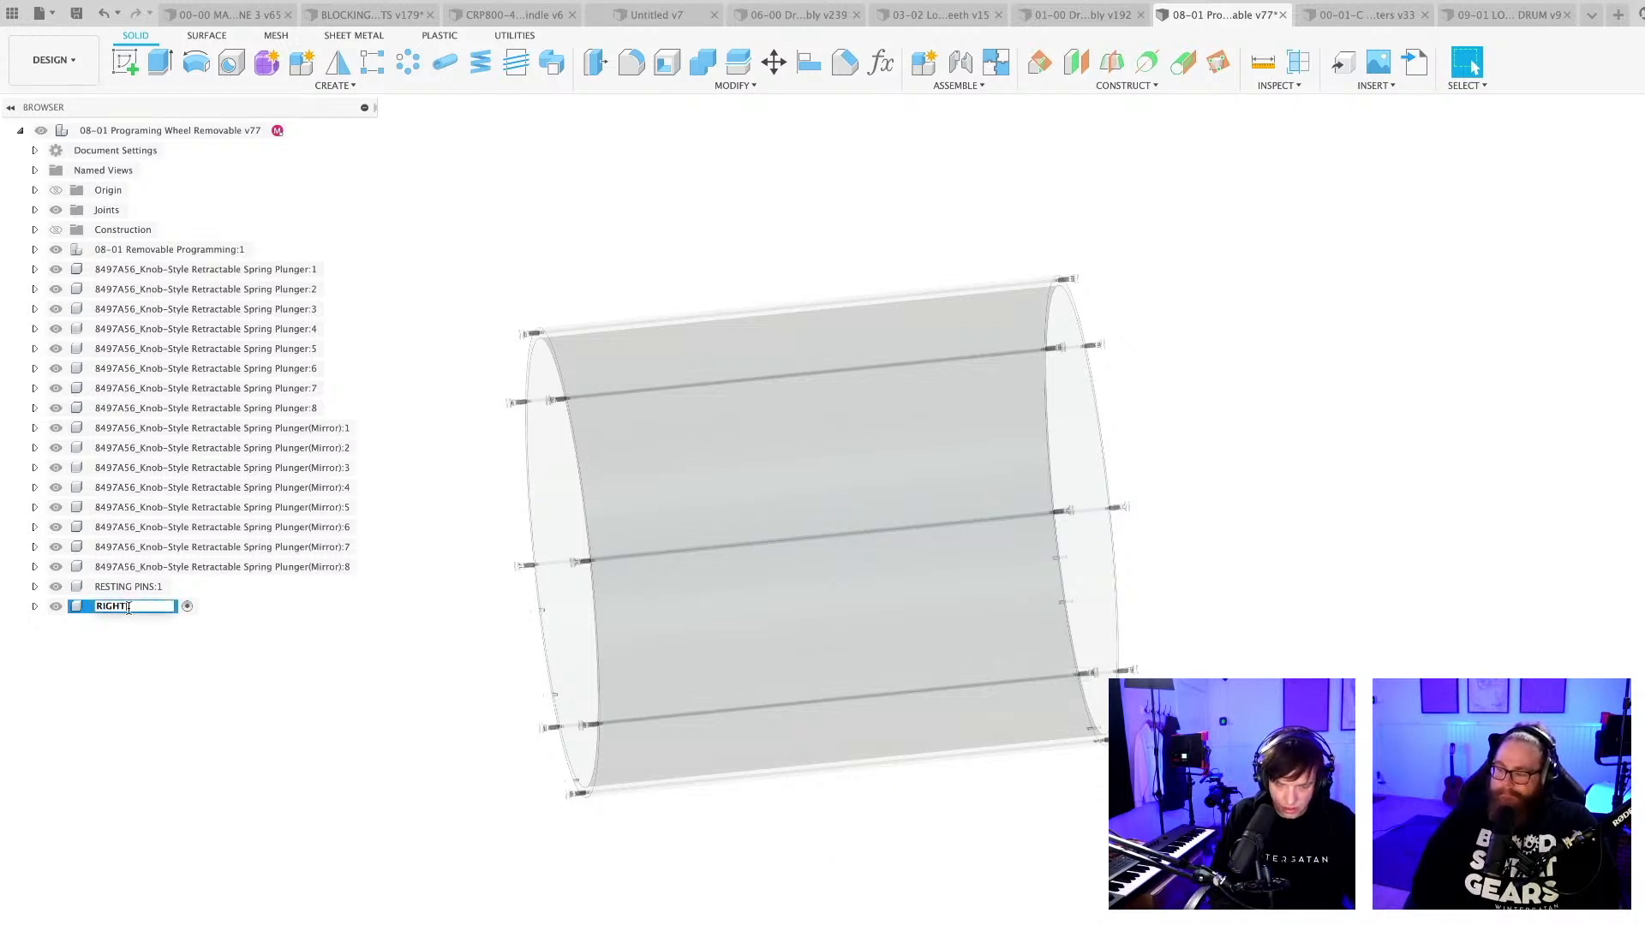
{"action": "key", "text": "Return"}
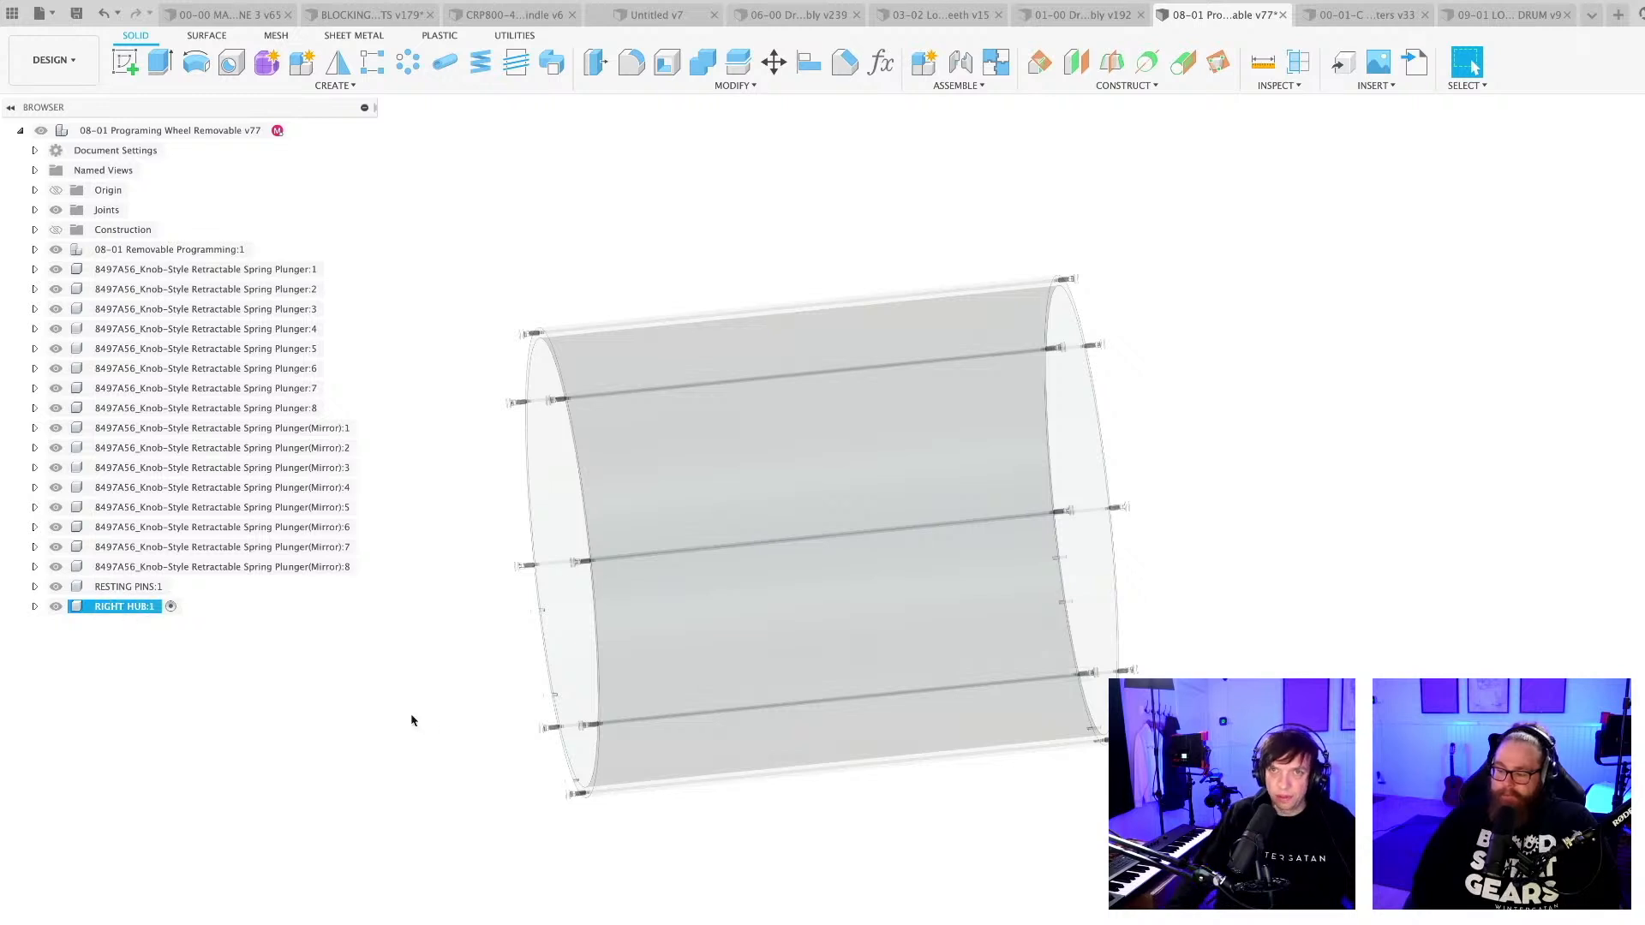
Make the top-level programming wheel assembly the active component and save the design.
{"action": "middle_click_drag", "start_coordinate": [411, 719], "coordinate": [580, 811], "text": "shift"}
{"action": "key", "text": "super+s"}
{"action": "key", "text": "Return"}
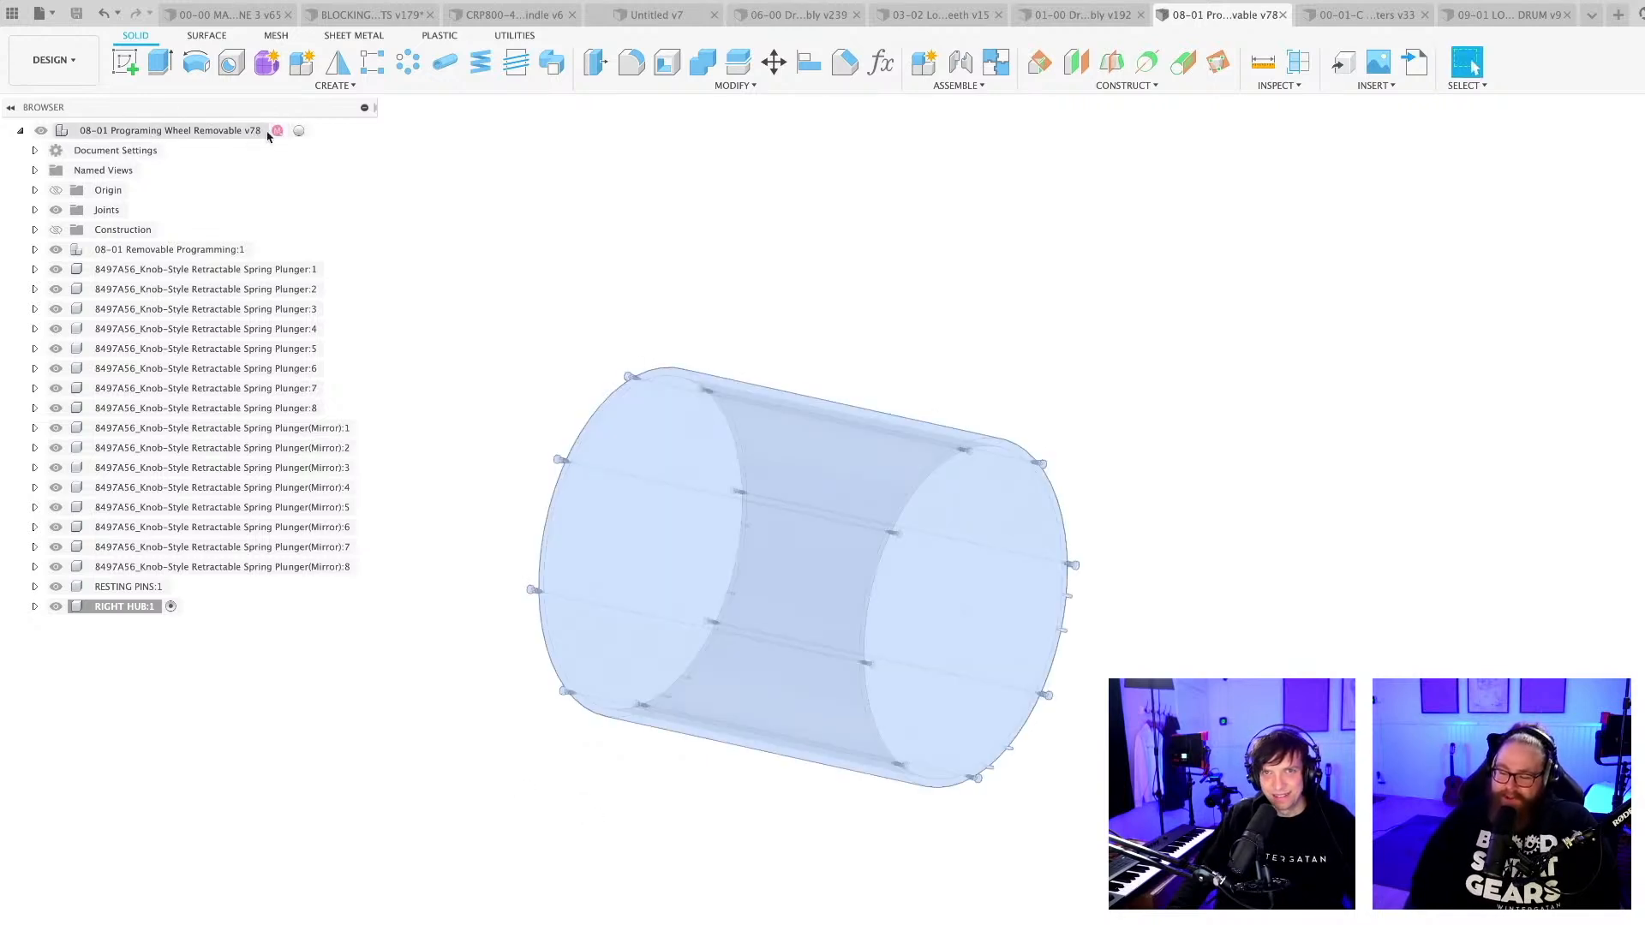
{"action": "left_click", "coordinate": [300, 130]}
{"action": "left_click", "coordinate": [994, 314]}
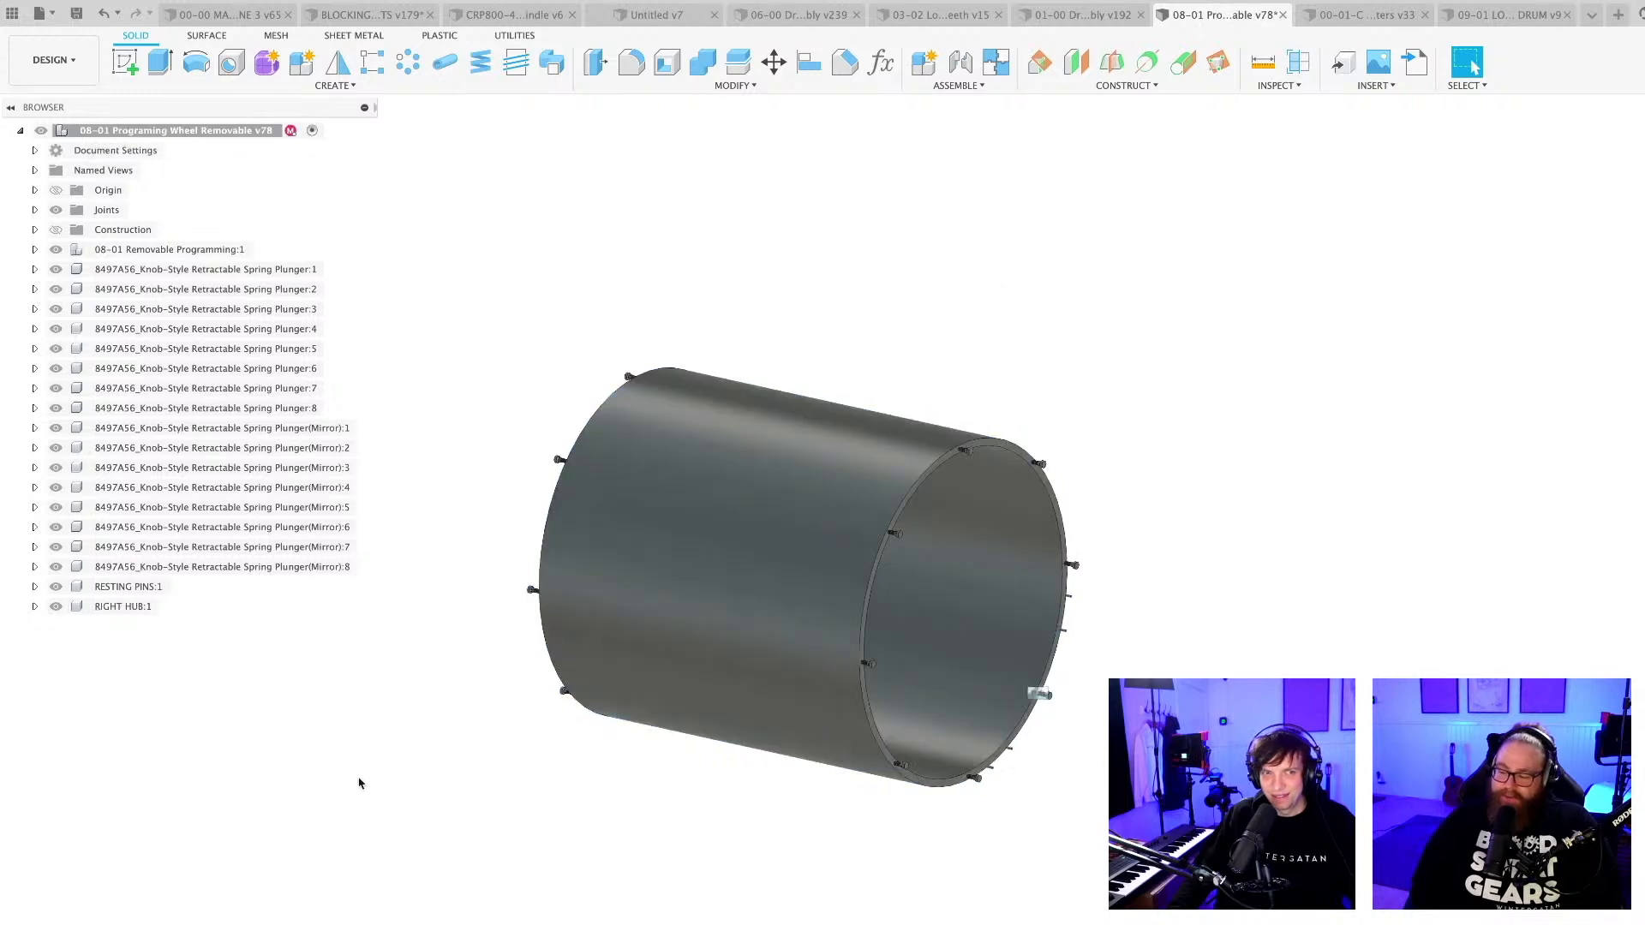
{"action": "key", "text": "super+s"}
{"action": "key", "text": "Return"}
Start a new sketch on the ring-shaped end face of the wheel cylinder.
{"action": "scroll", "coordinate": [367, 773], "scroll_direction": "up", "scroll_amount": 3}
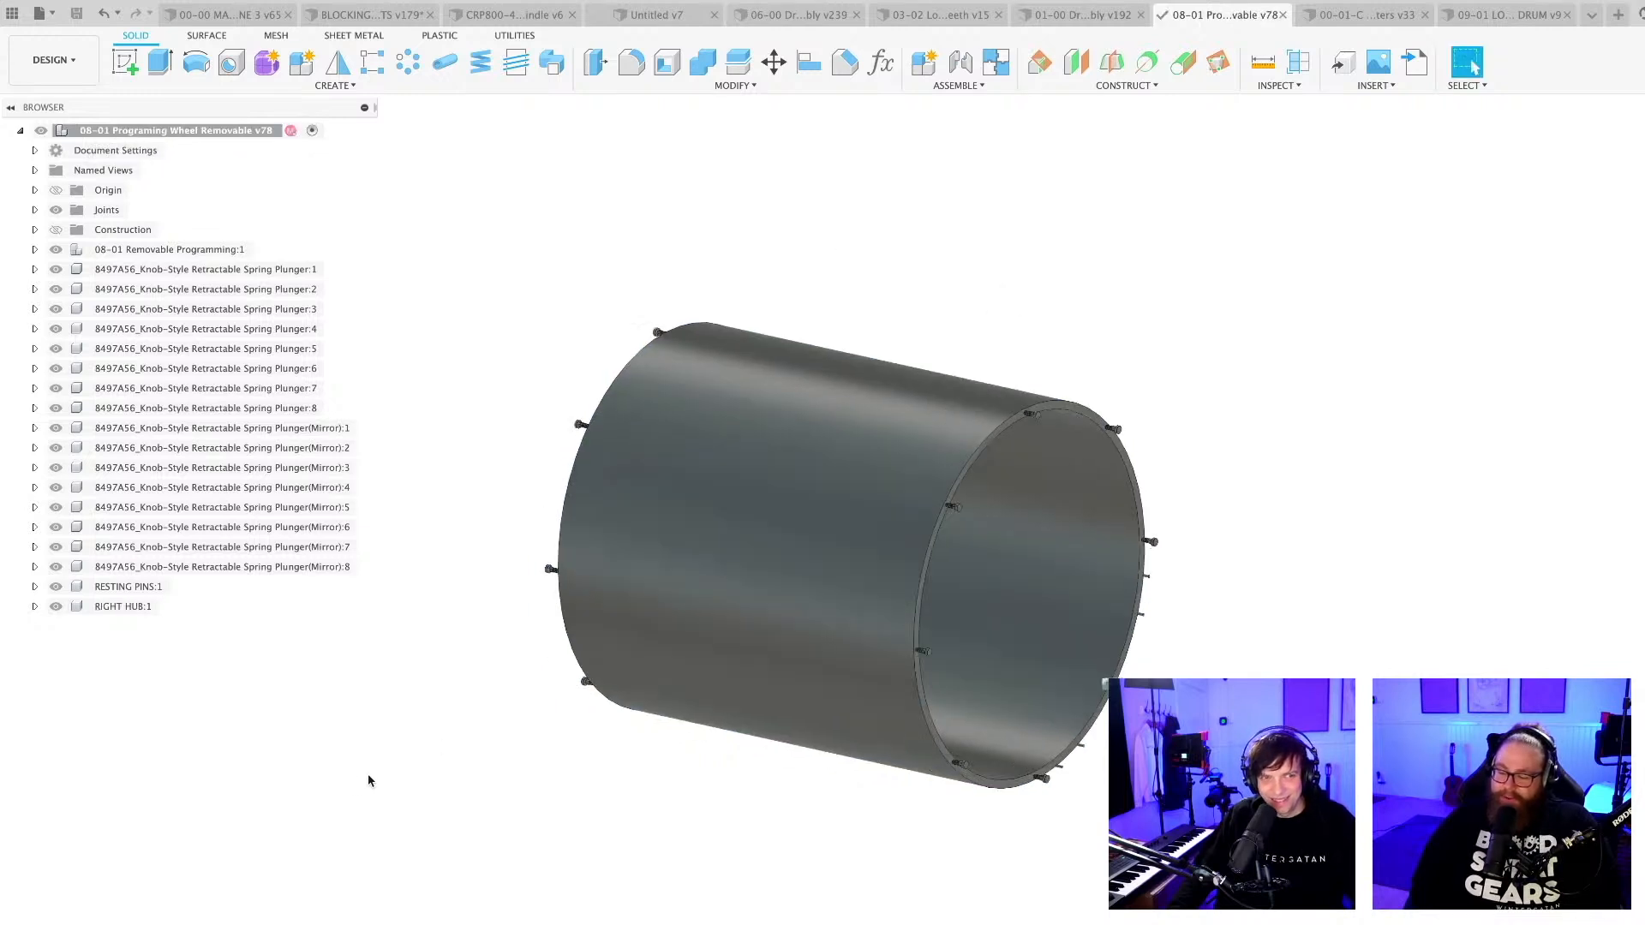
{"action": "middle_click_drag", "start_coordinate": [395, 784], "coordinate": [471, 803], "text": "shift"}
{"action": "middle_click_drag", "start_coordinate": [803, 899], "coordinate": [732, 893], "text": "shift"}
{"action": "scroll", "coordinate": [705, 919], "scroll_direction": "up", "scroll_amount": 5}
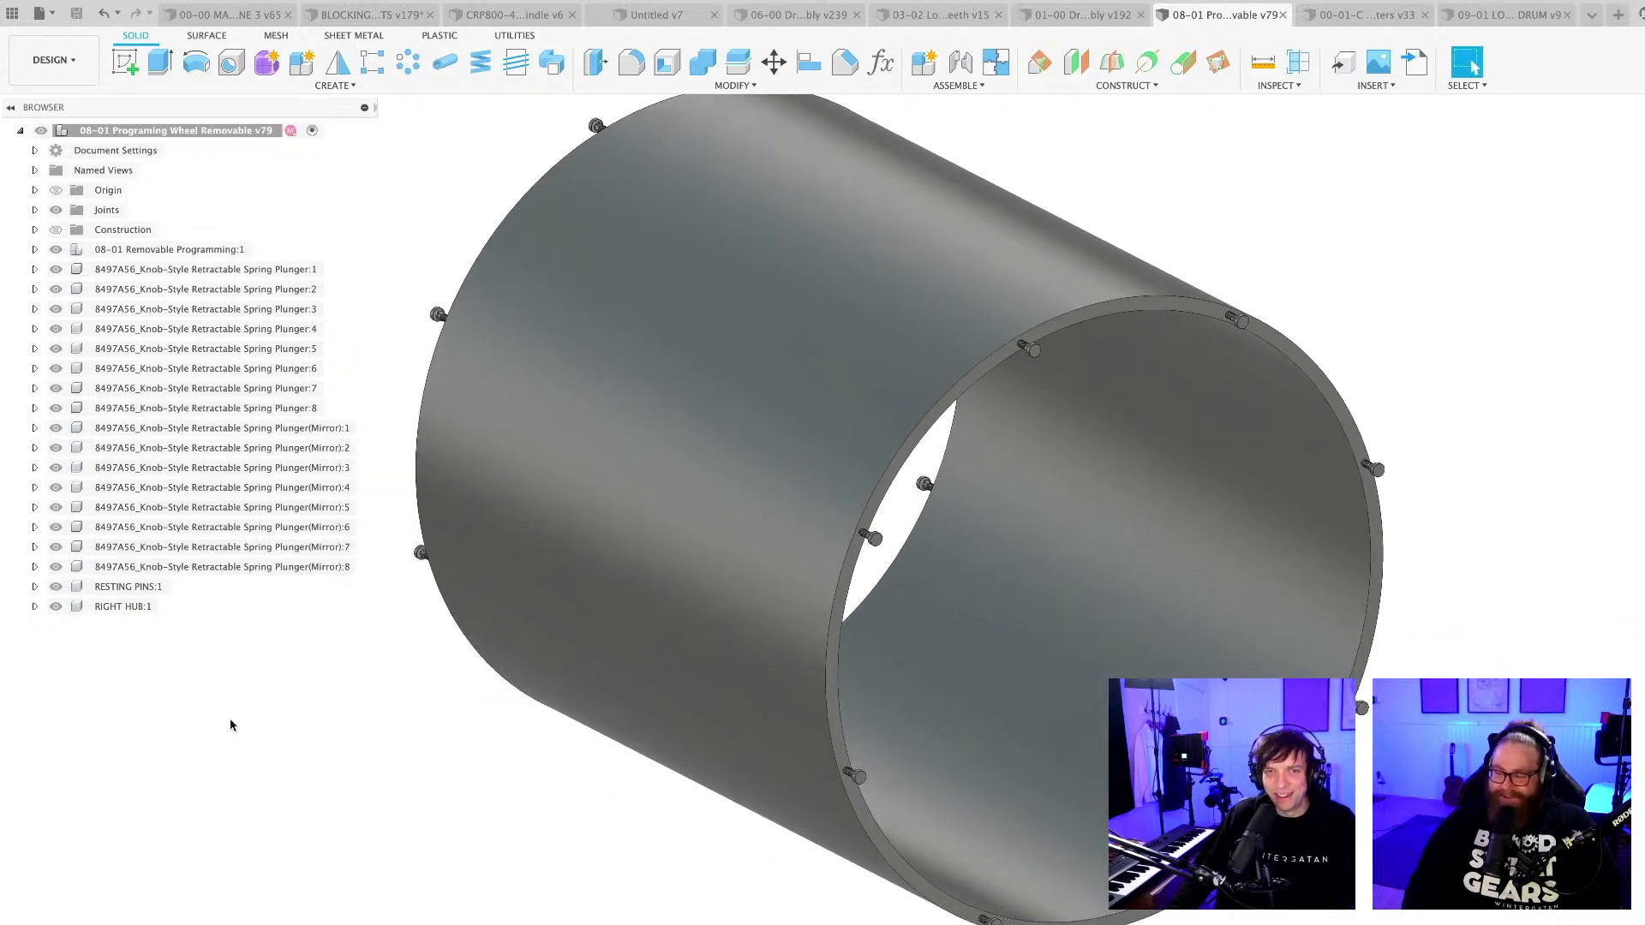
{"action": "left_click", "coordinate": [122, 606]}
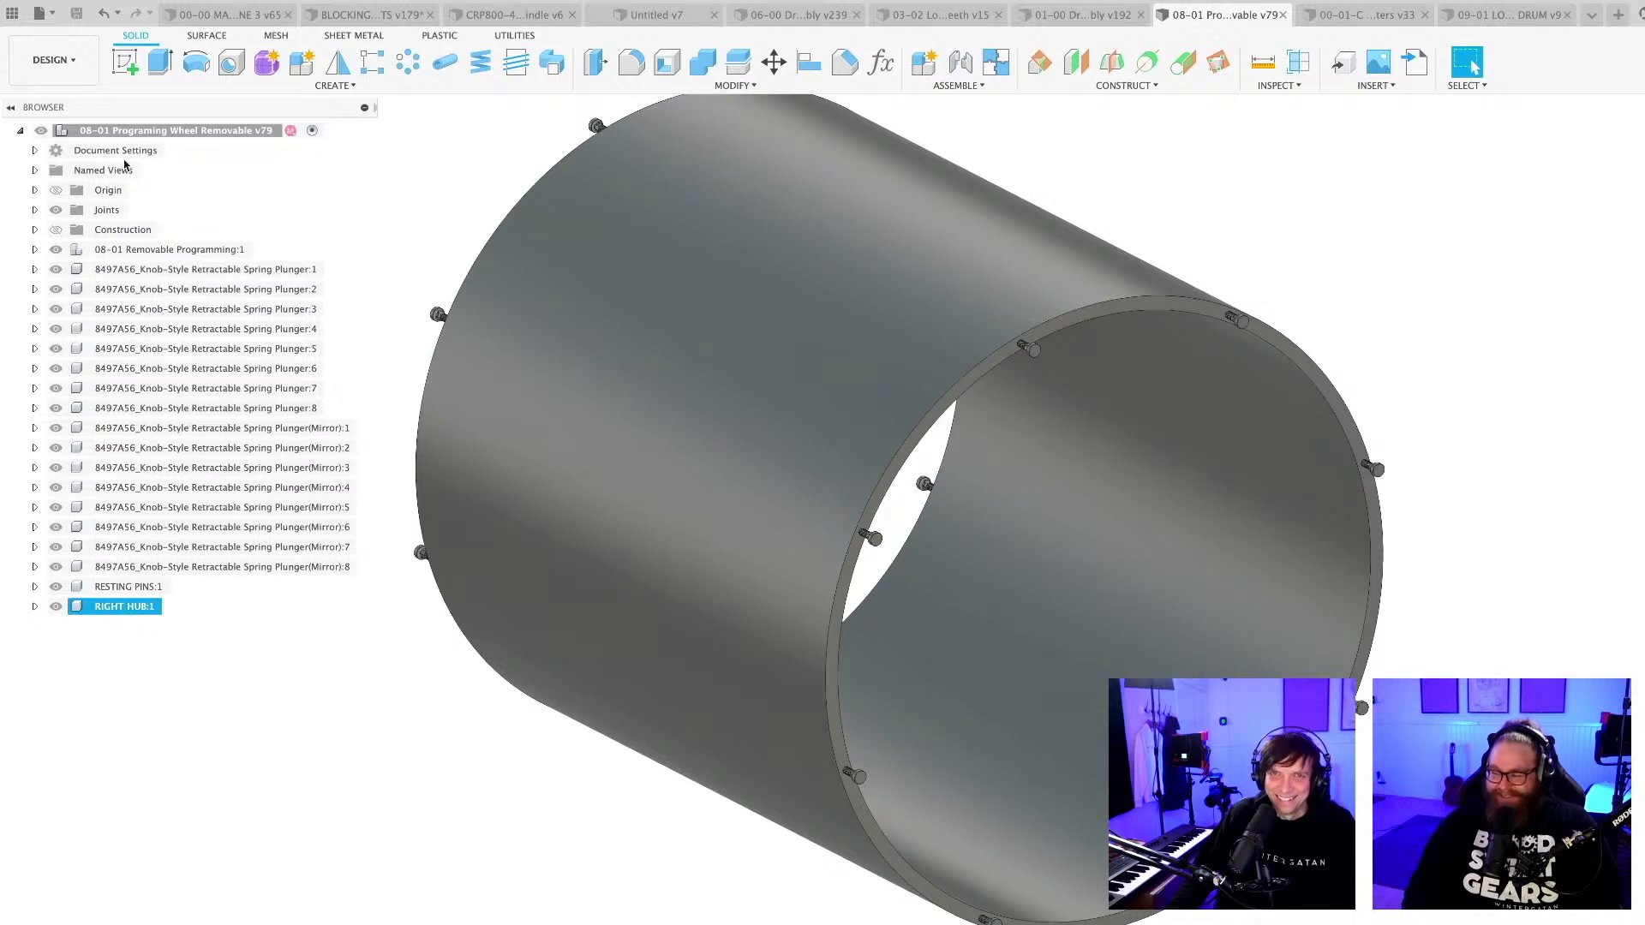
{"action": "left_click", "coordinate": [126, 61]}
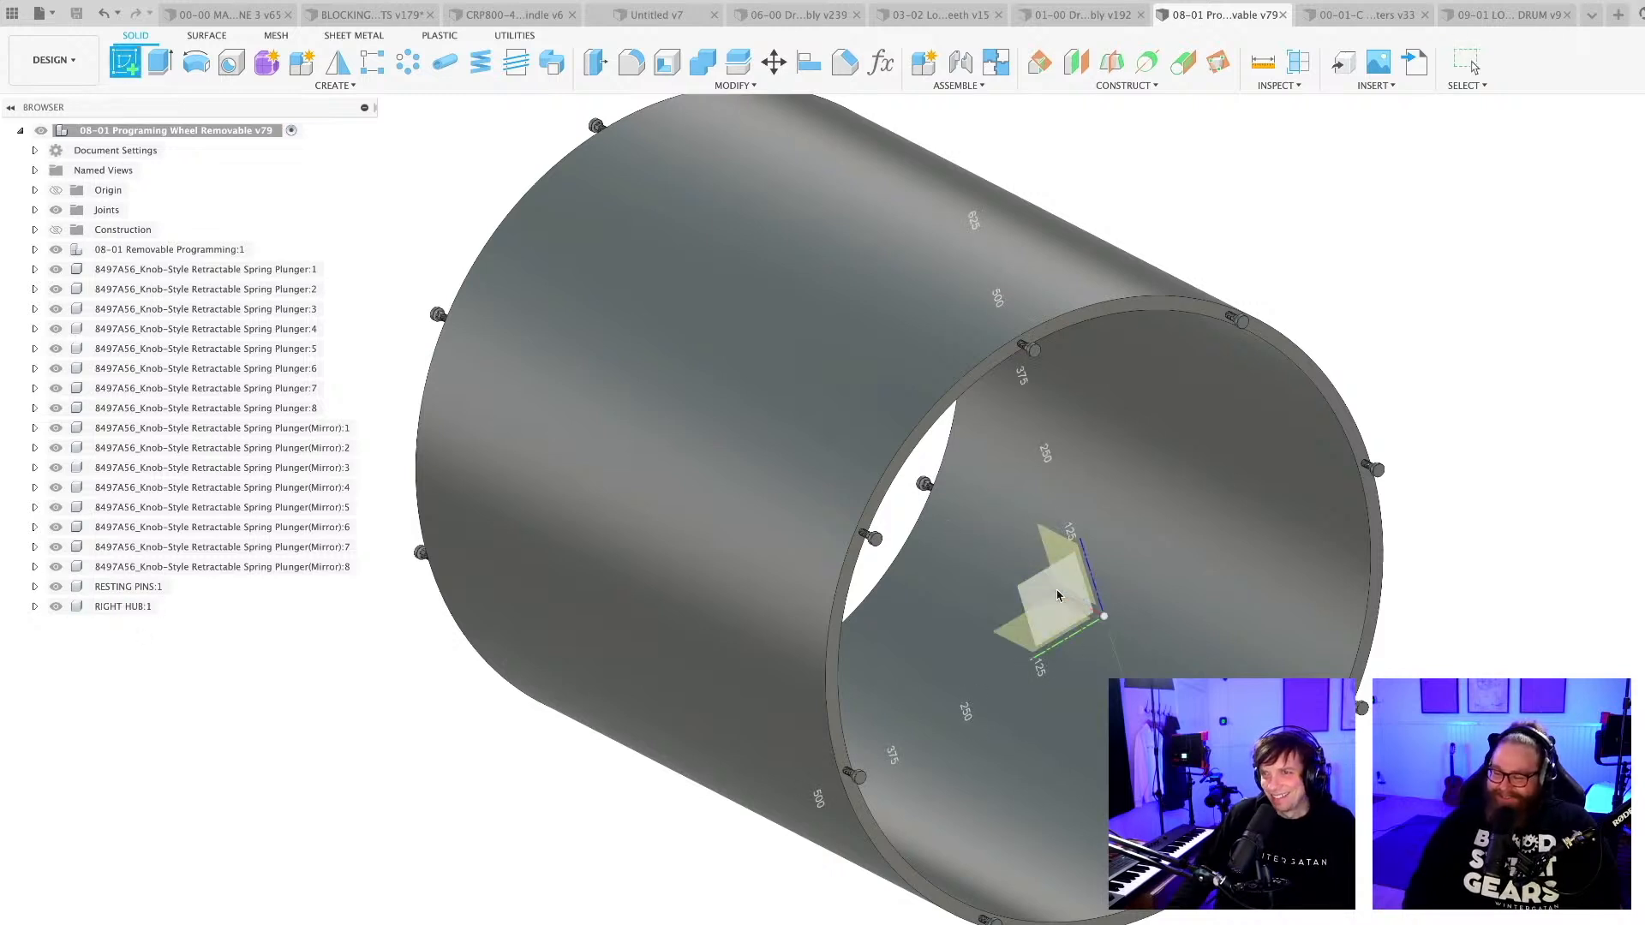
{"action": "scroll", "coordinate": [1113, 317], "scroll_direction": "up", "scroll_amount": 2}
{"action": "left_click", "coordinate": [1092, 319]}
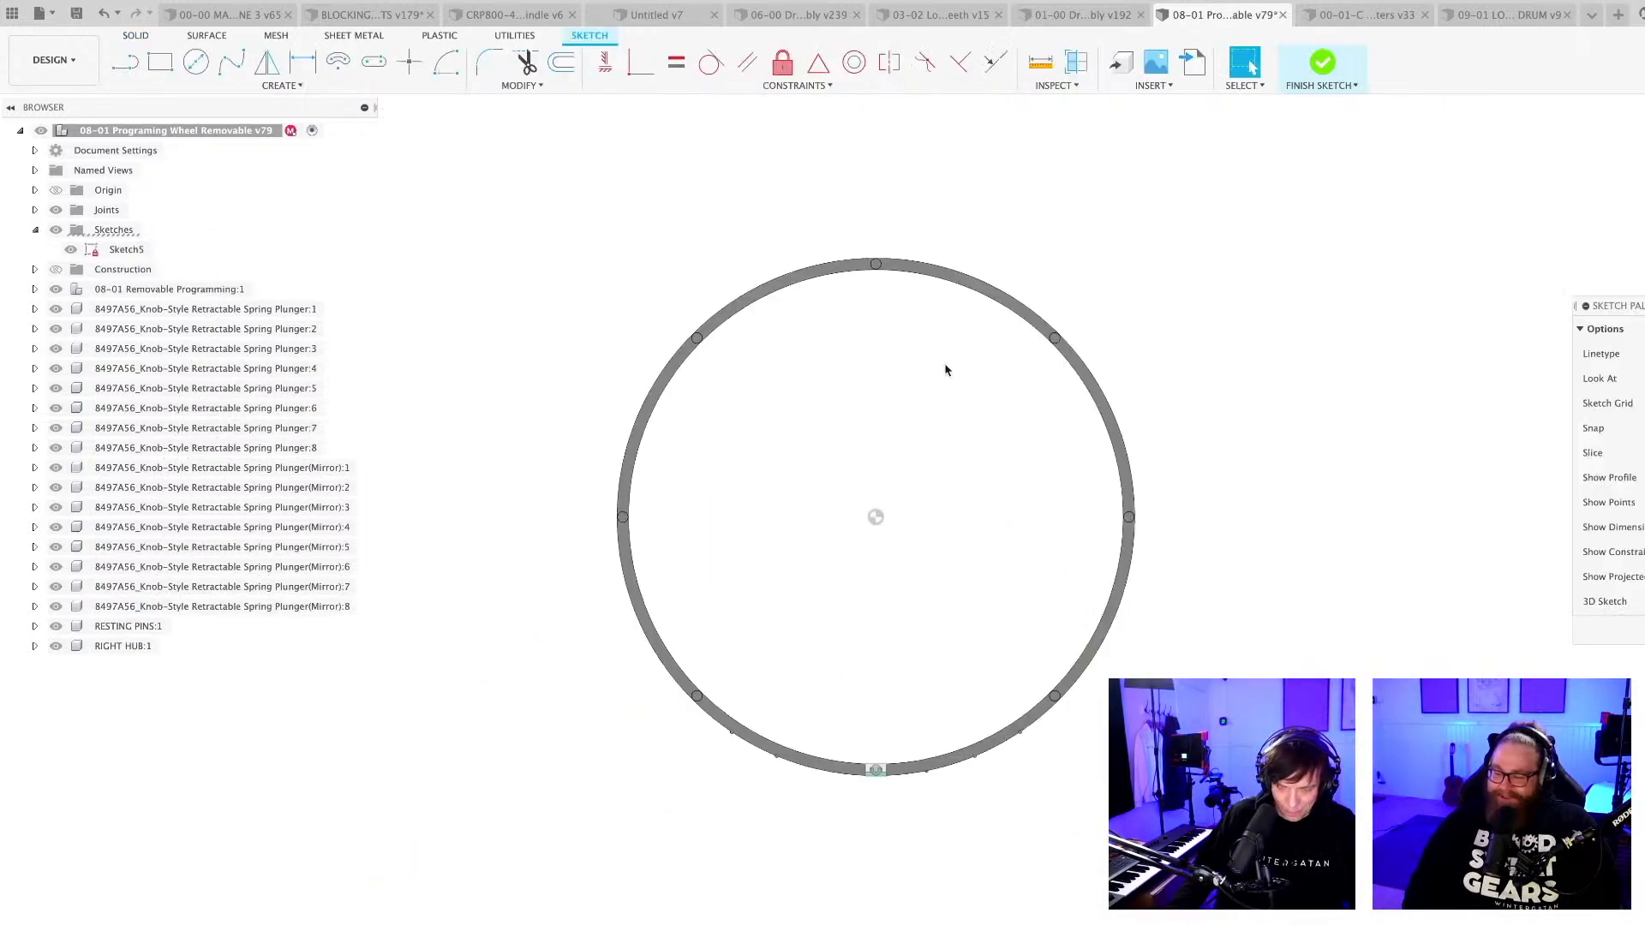
Project the outer circular edge of the wheel rim into the sketch with the projection link kept on.
{"action": "key", "text": "p"}
{"action": "scroll", "coordinate": [943, 371], "scroll_direction": "up", "scroll_amount": 3}
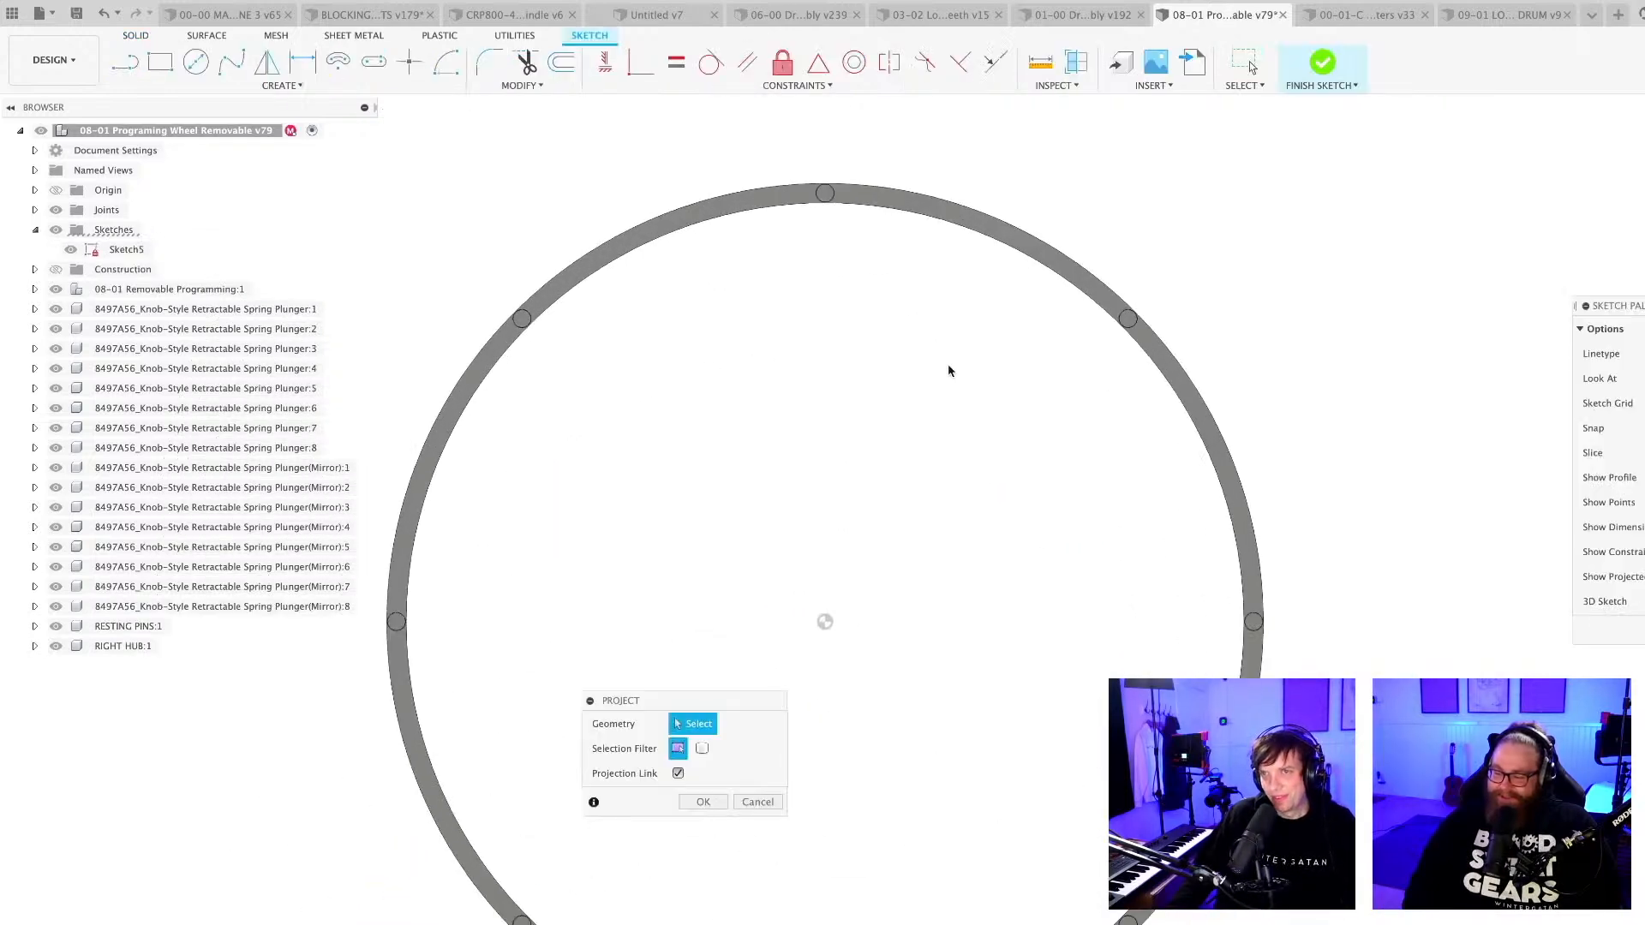
{"action": "scroll", "coordinate": [938, 214], "scroll_direction": "up", "scroll_amount": 2}
{"action": "left_click", "coordinate": [933, 200]}
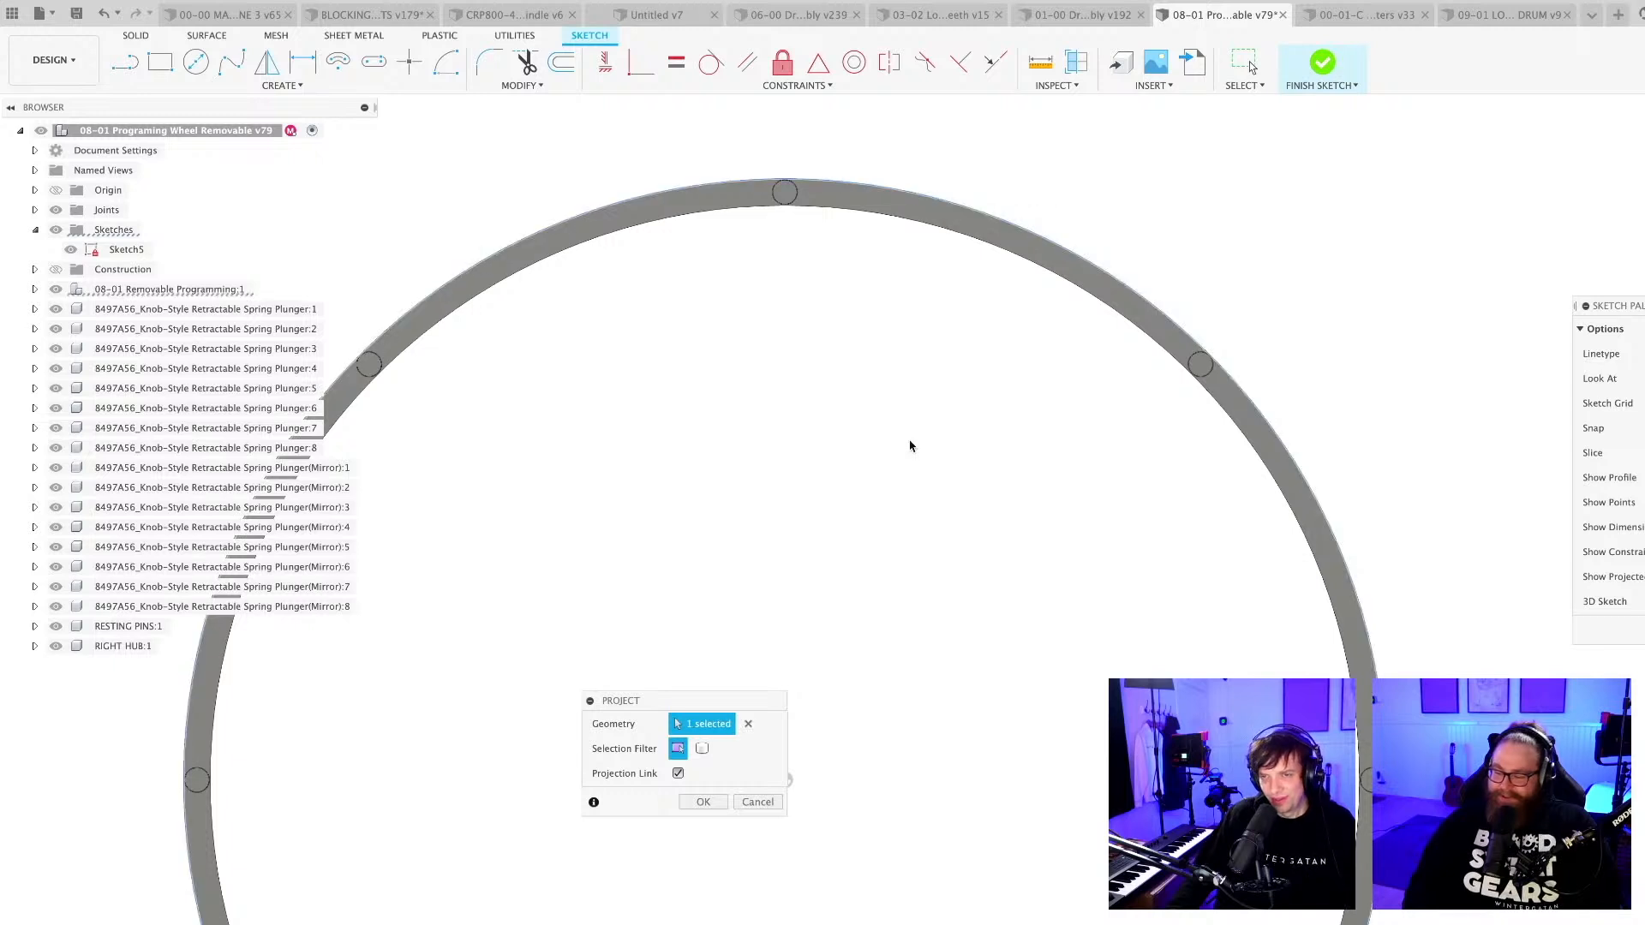
{"action": "scroll", "coordinate": [910, 444], "scroll_direction": "down", "scroll_amount": 2}
{"action": "middle_click_drag", "start_coordinate": [904, 485], "coordinate": [903, 403]}
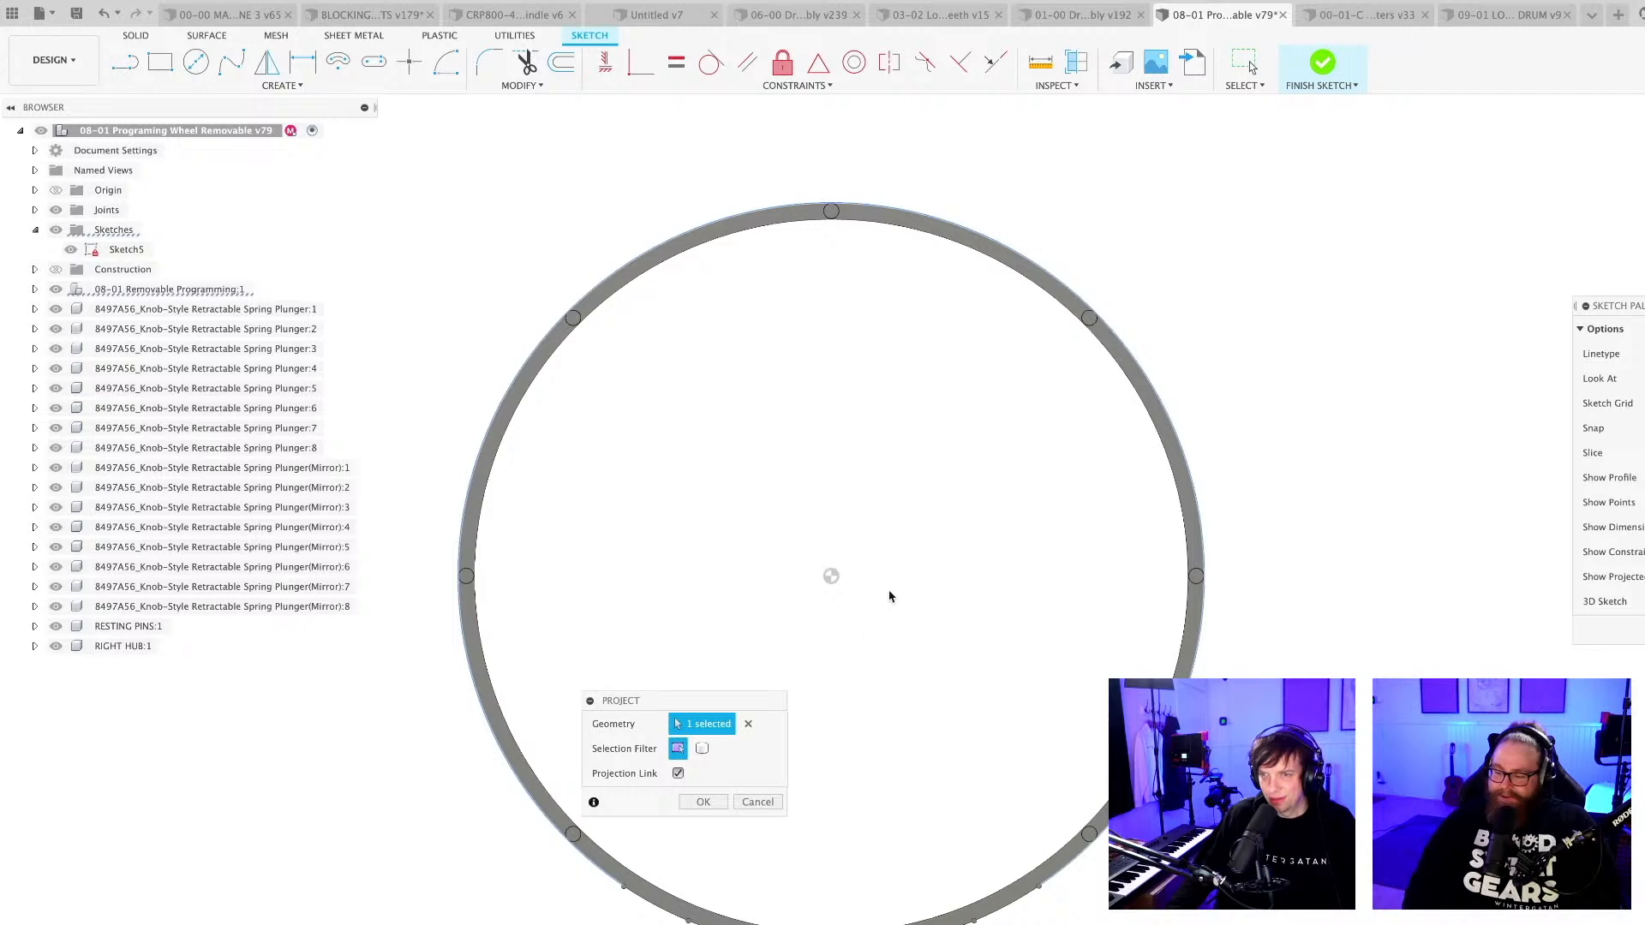
{"action": "key", "text": "Return"}
{"action": "scroll", "coordinate": [873, 604], "scroll_direction": "up", "scroll_amount": 3}
{"action": "key", "text": "c"}
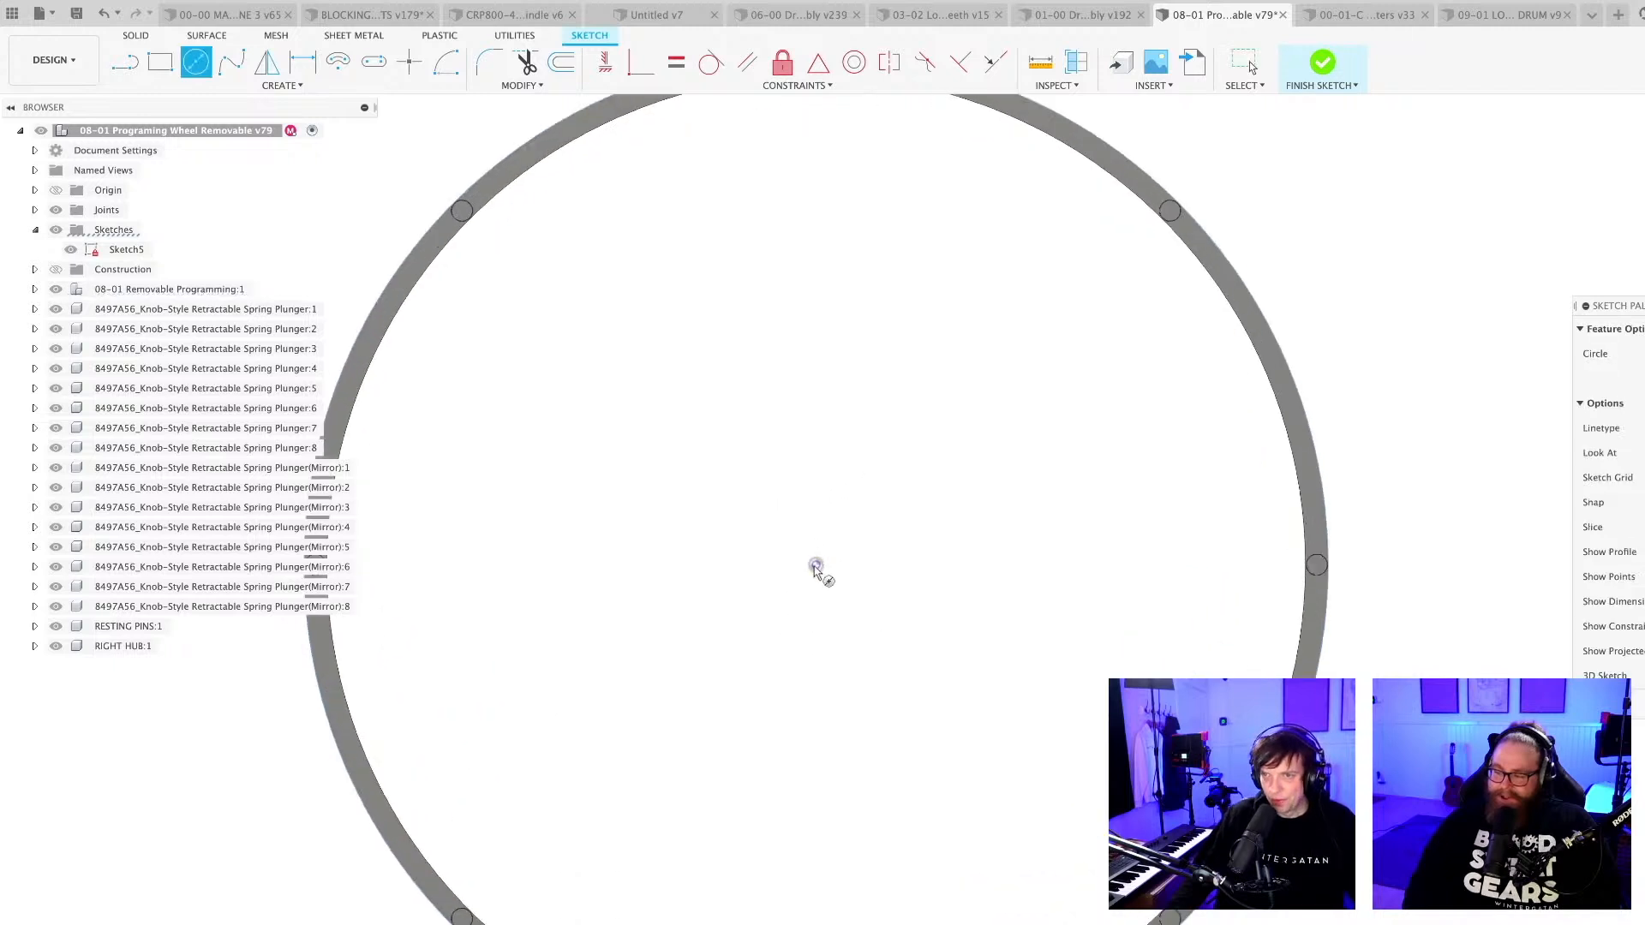
{"action": "key", "text": "Escape"}
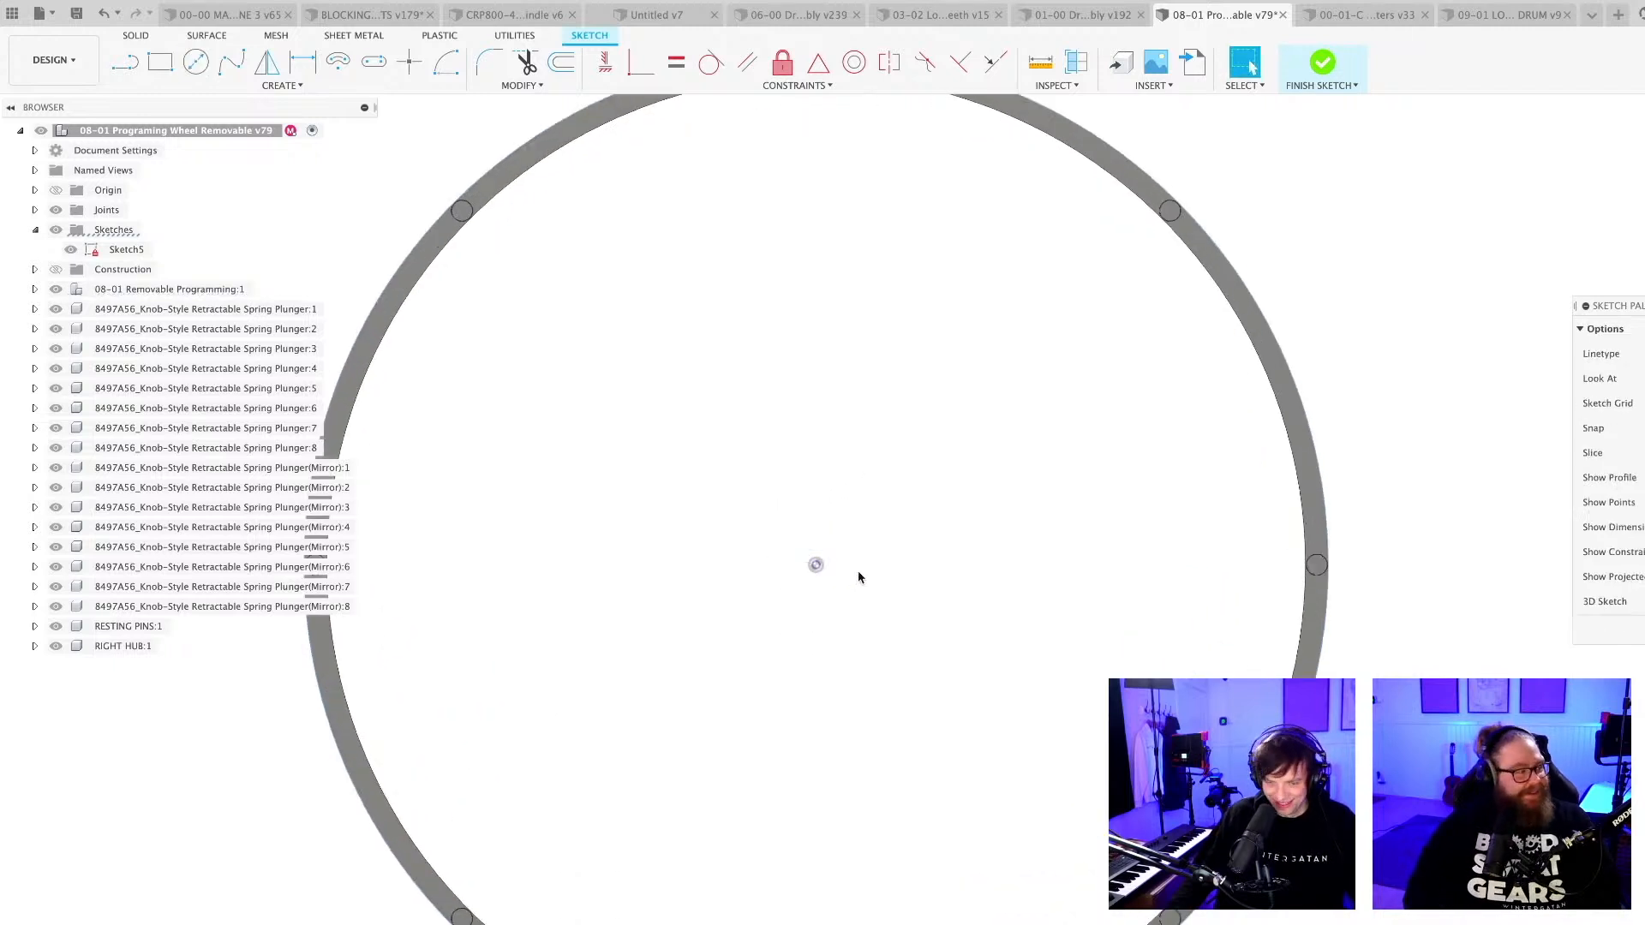
{"action": "scroll", "coordinate": [859, 565], "scroll_direction": "down", "scroll_amount": 3}
{"action": "mouse_move", "coordinate": [857, 555]}
{"action": "middle_mouse_down"}
{"action": "mouse_move", "coordinate": [781, 572]}
{"action": "mouse_move", "coordinate": [752, 644]}
{"action": "middle_mouse_up"}
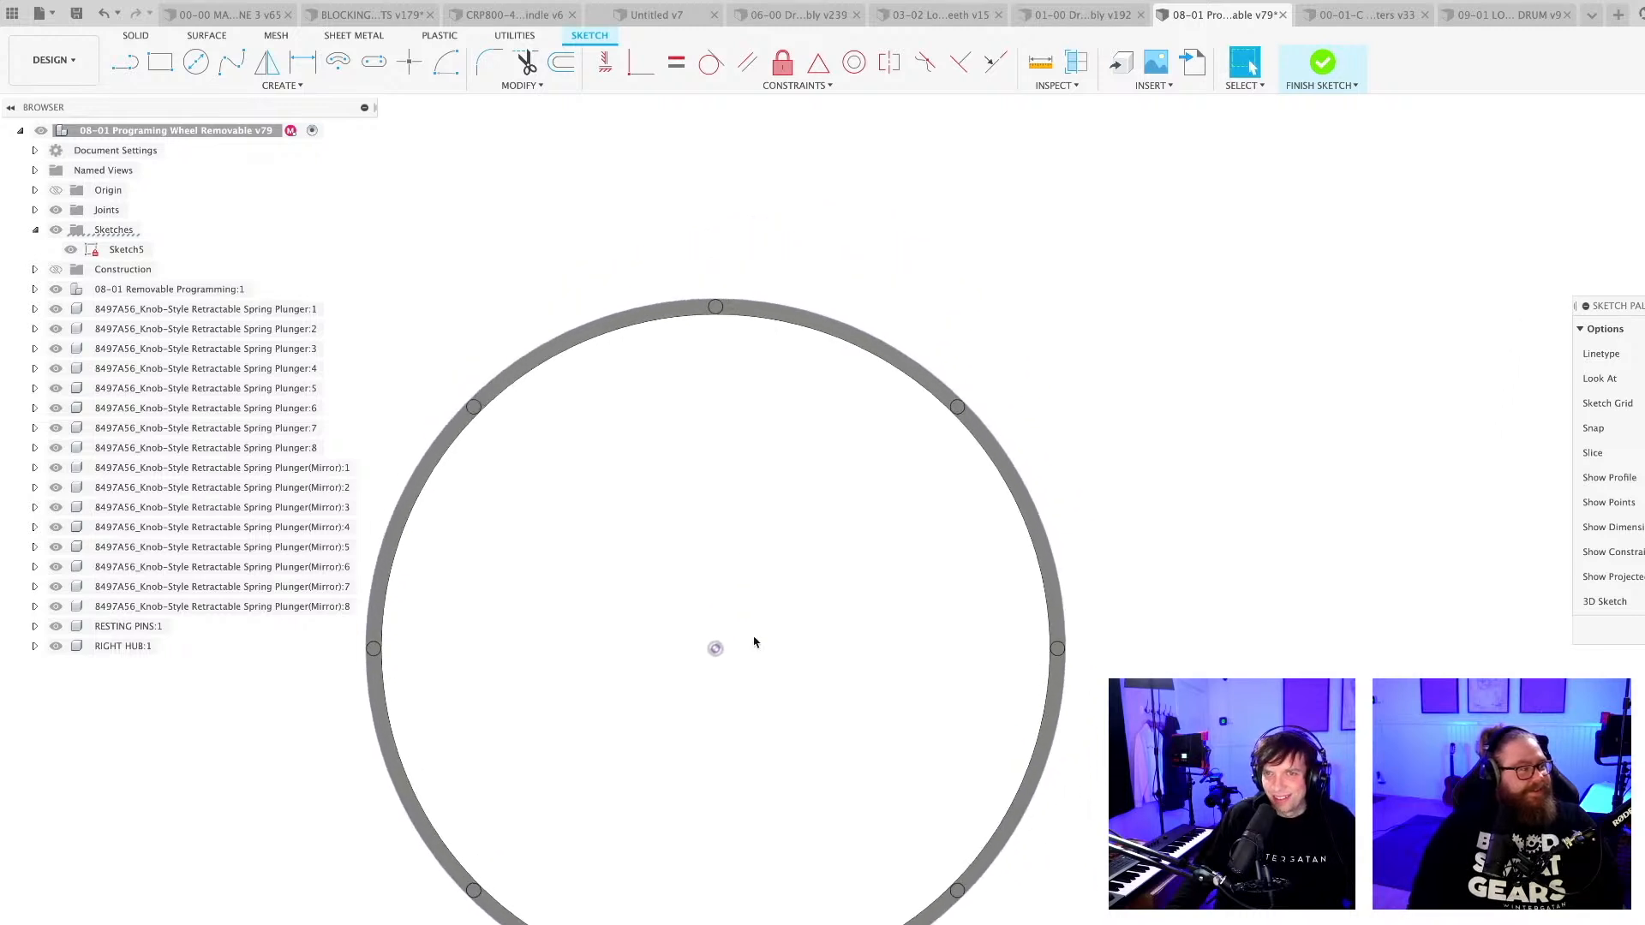
Sketch a near-vertical line from the wheel's centre to a point just above the rim.
{"action": "scroll", "coordinate": [754, 641], "scroll_direction": "up", "scroll_amount": 2}
{"action": "key", "text": "l"}
{"action": "scroll", "coordinate": [726, 597], "scroll_direction": "up", "scroll_amount": 2}
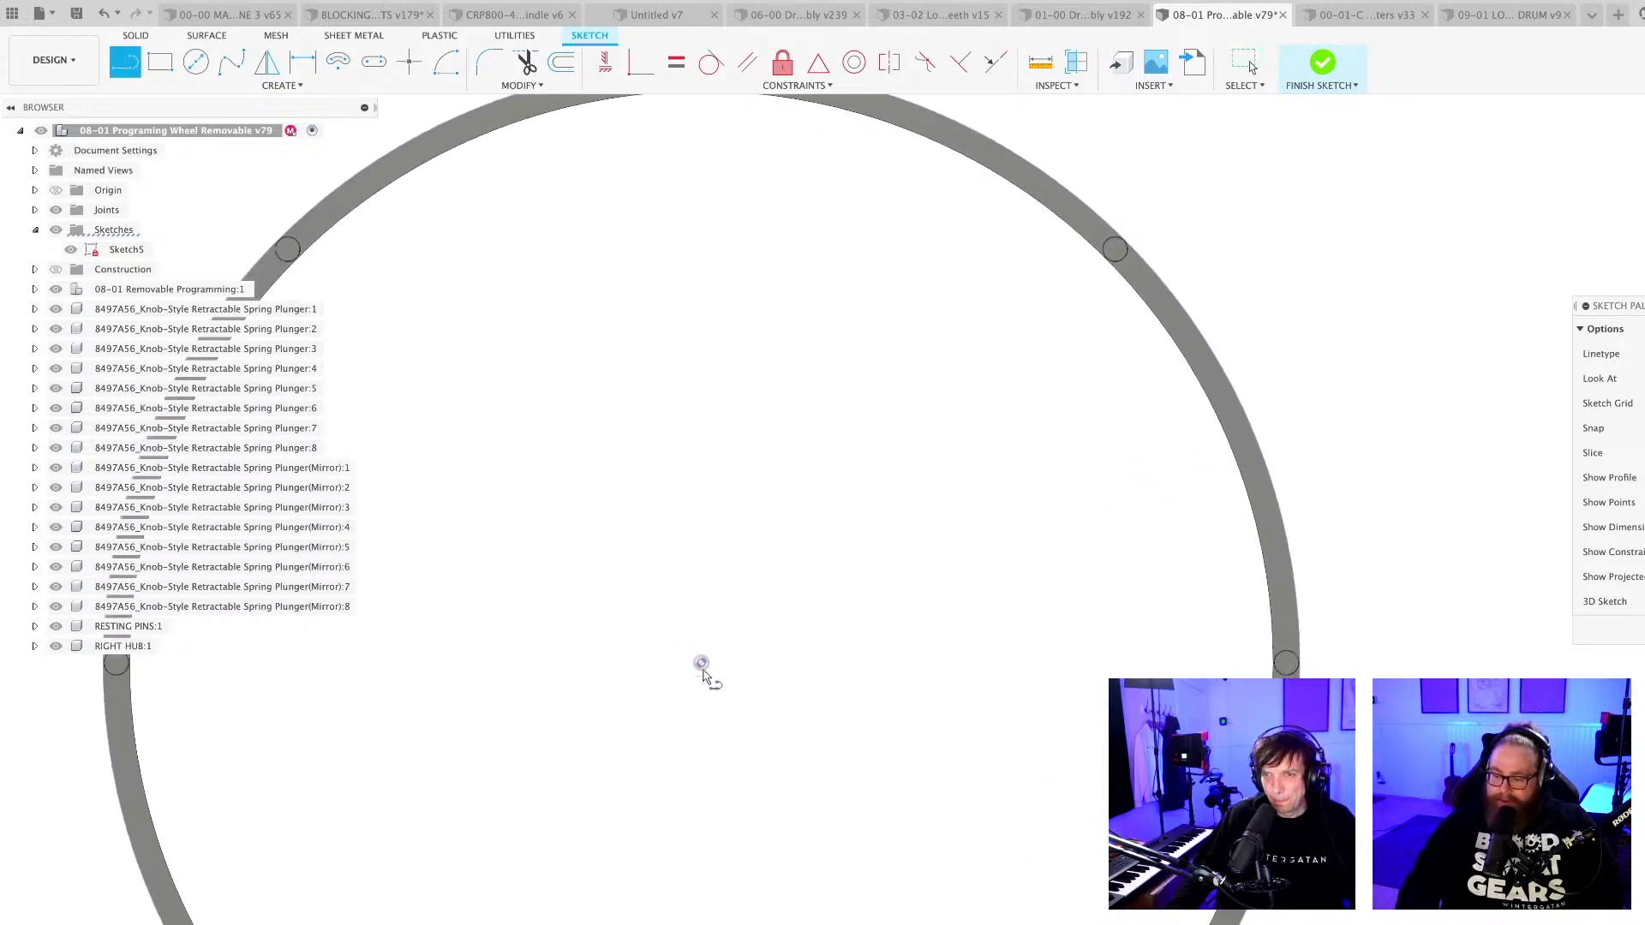
{"action": "left_click", "coordinate": [701, 664]}
{"action": "scroll", "coordinate": [699, 369], "scroll_direction": "down", "scroll_amount": 2}
{"action": "scroll", "coordinate": [711, 445], "scroll_direction": "up", "scroll_amount": 4}
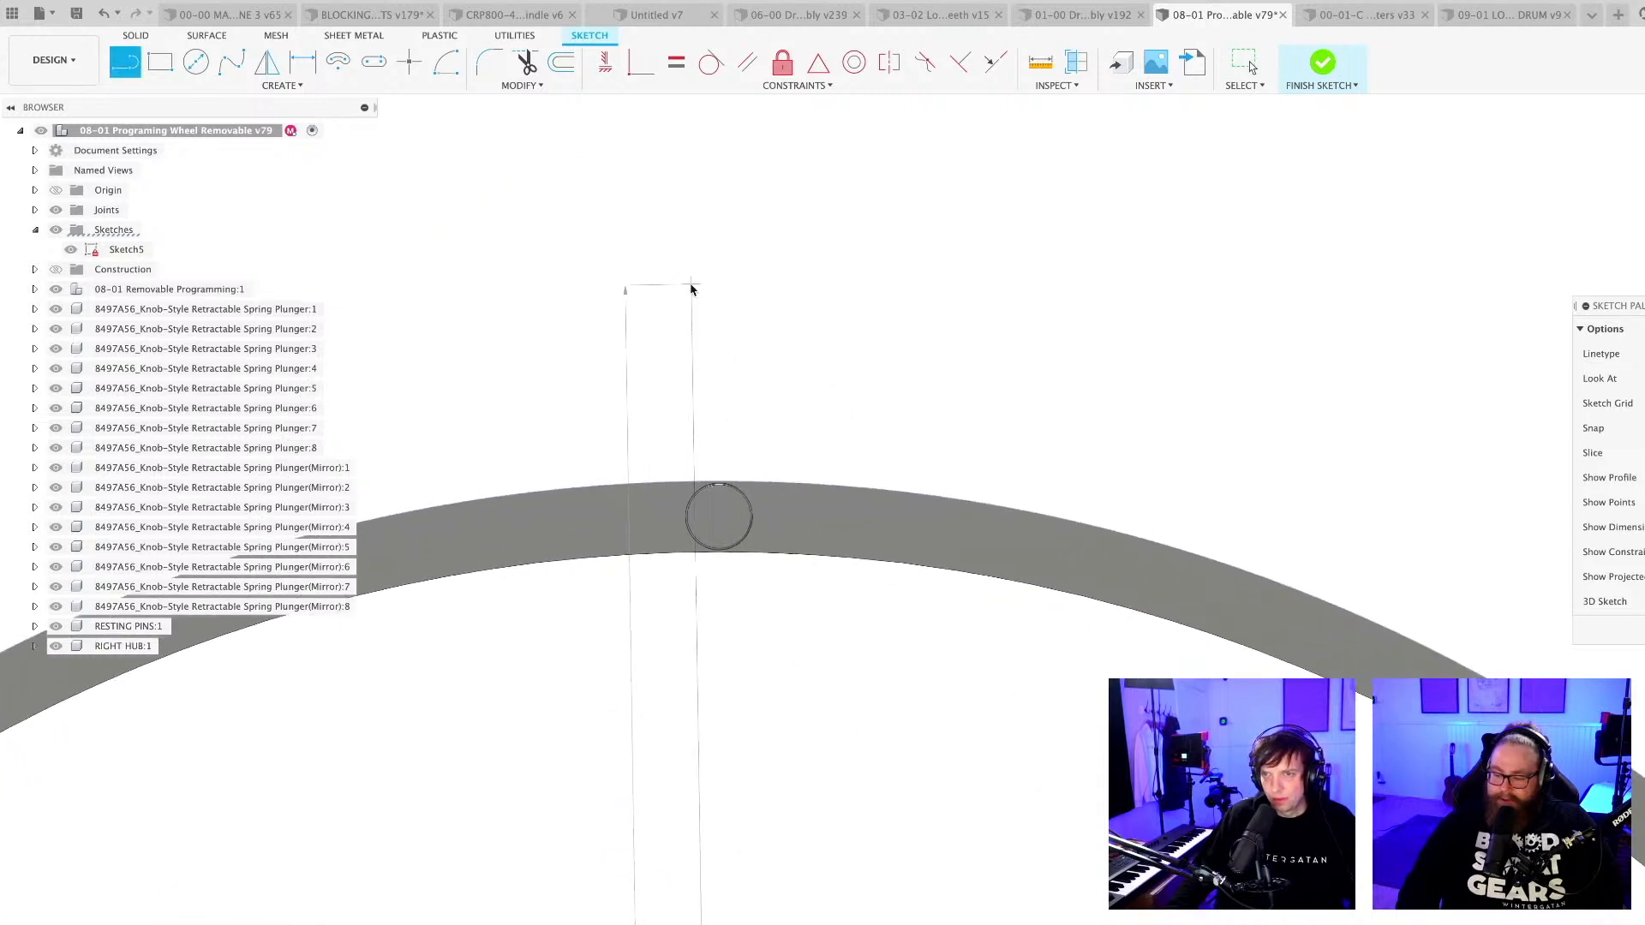
{"action": "left_click", "coordinate": [693, 284]}
{"action": "scroll", "coordinate": [735, 367], "scroll_direction": "down", "scroll_amount": 3}
{"action": "key", "text": "Escape"}
{"action": "middle_click_drag", "start_coordinate": [821, 514], "coordinate": [797, 411]}
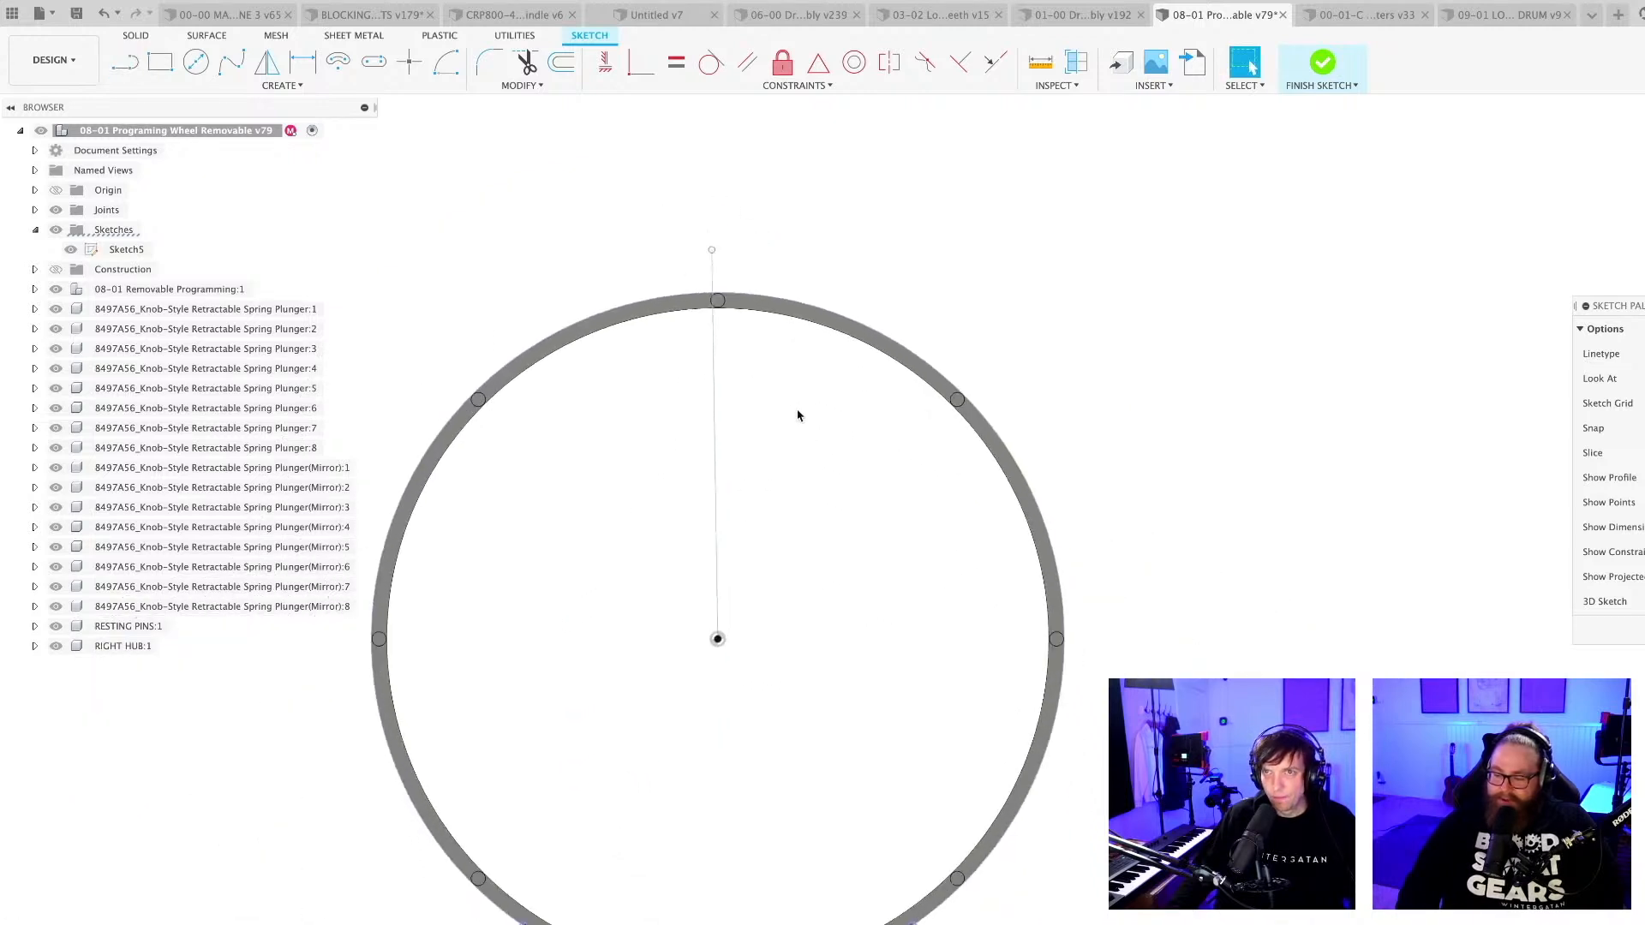
Constrain the line to vertical and make its upper endpoint coincident with the projected outer rim circle.
{"action": "left_click", "coordinate": [605, 62]}
{"action": "left_click", "coordinate": [712, 403]}
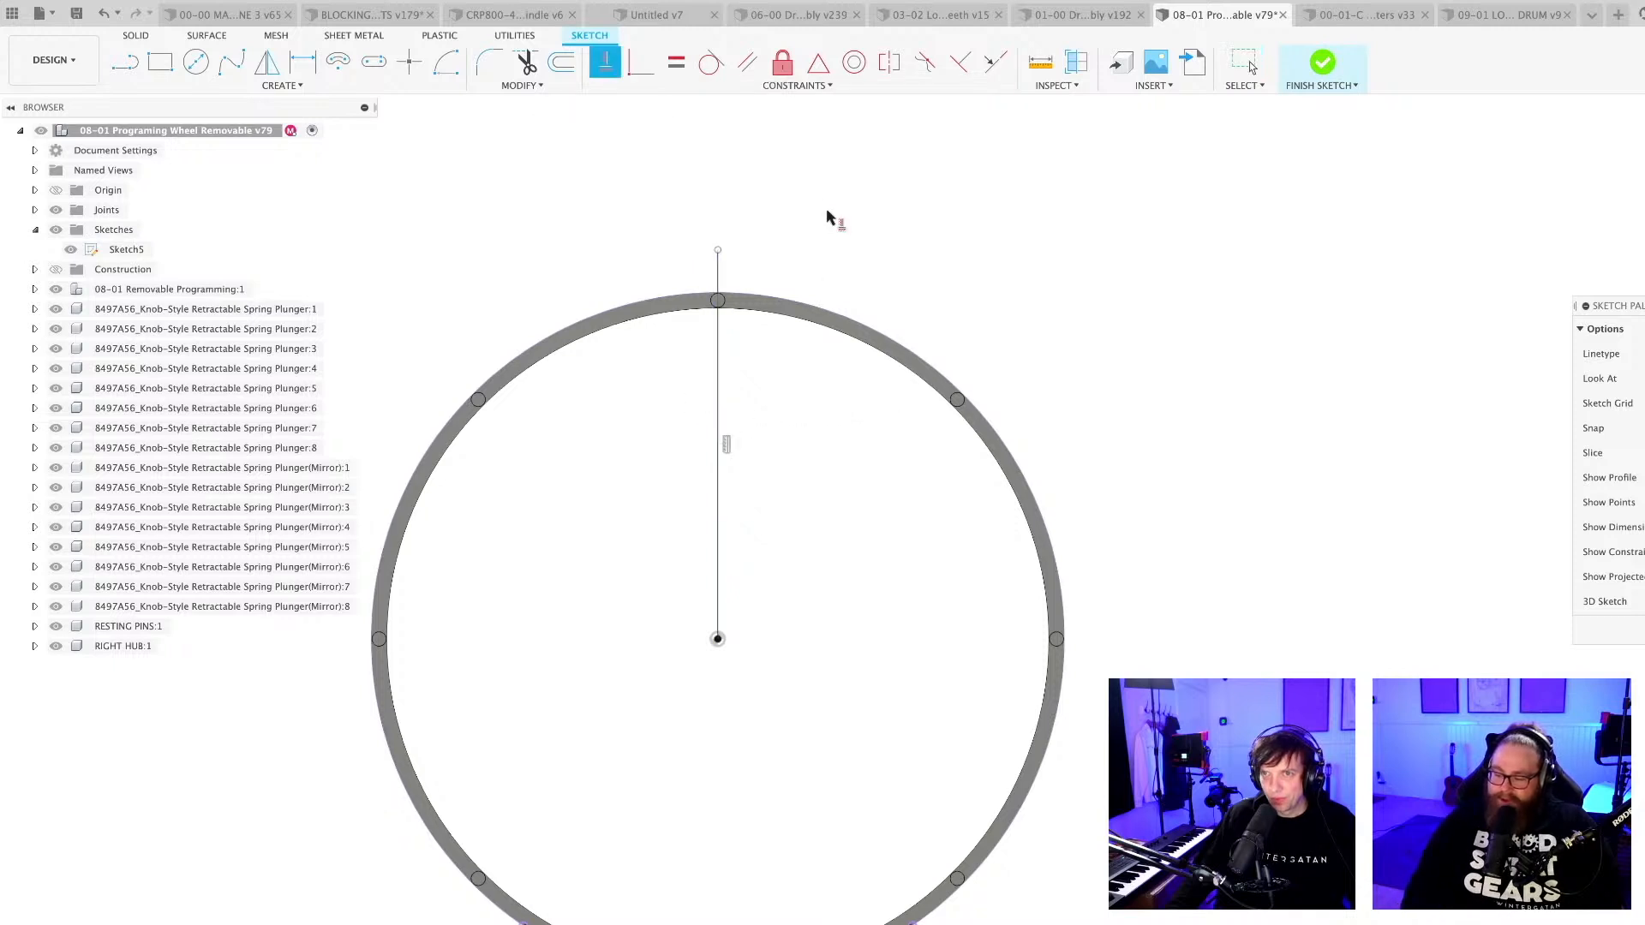
{"action": "left_click", "coordinate": [641, 61]}
{"action": "scroll", "coordinate": [692, 263], "scroll_direction": "up", "scroll_amount": 5}
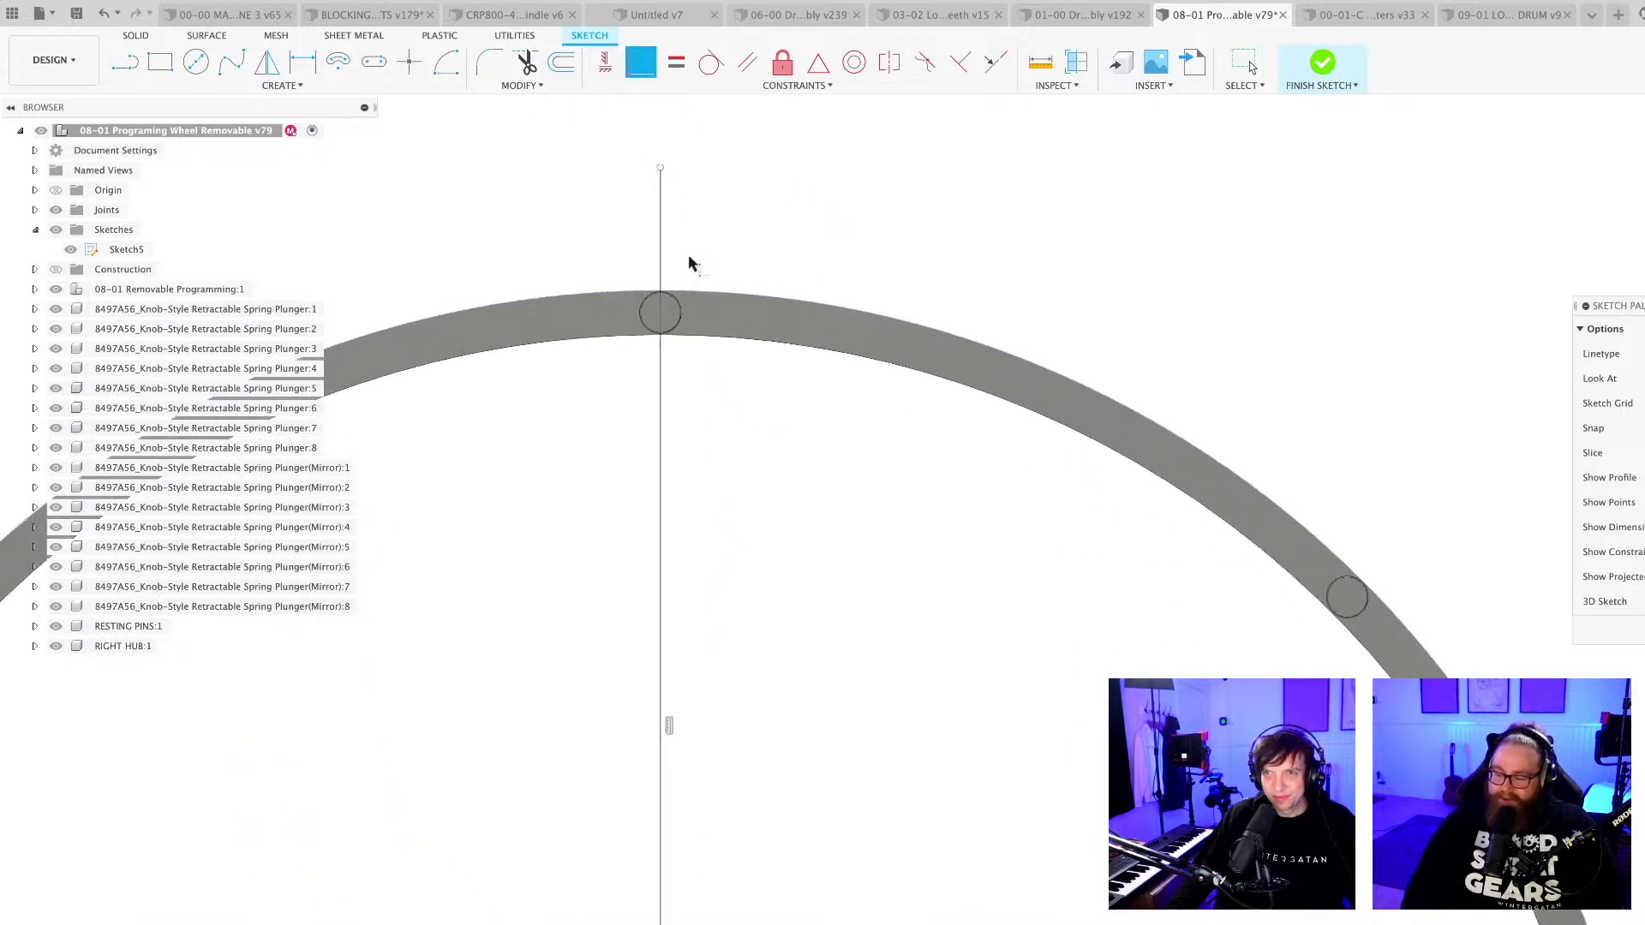
{"action": "left_click", "coordinate": [662, 168]}
{"action": "left_click", "coordinate": [718, 294]}
{"action": "key", "text": "Escape"}
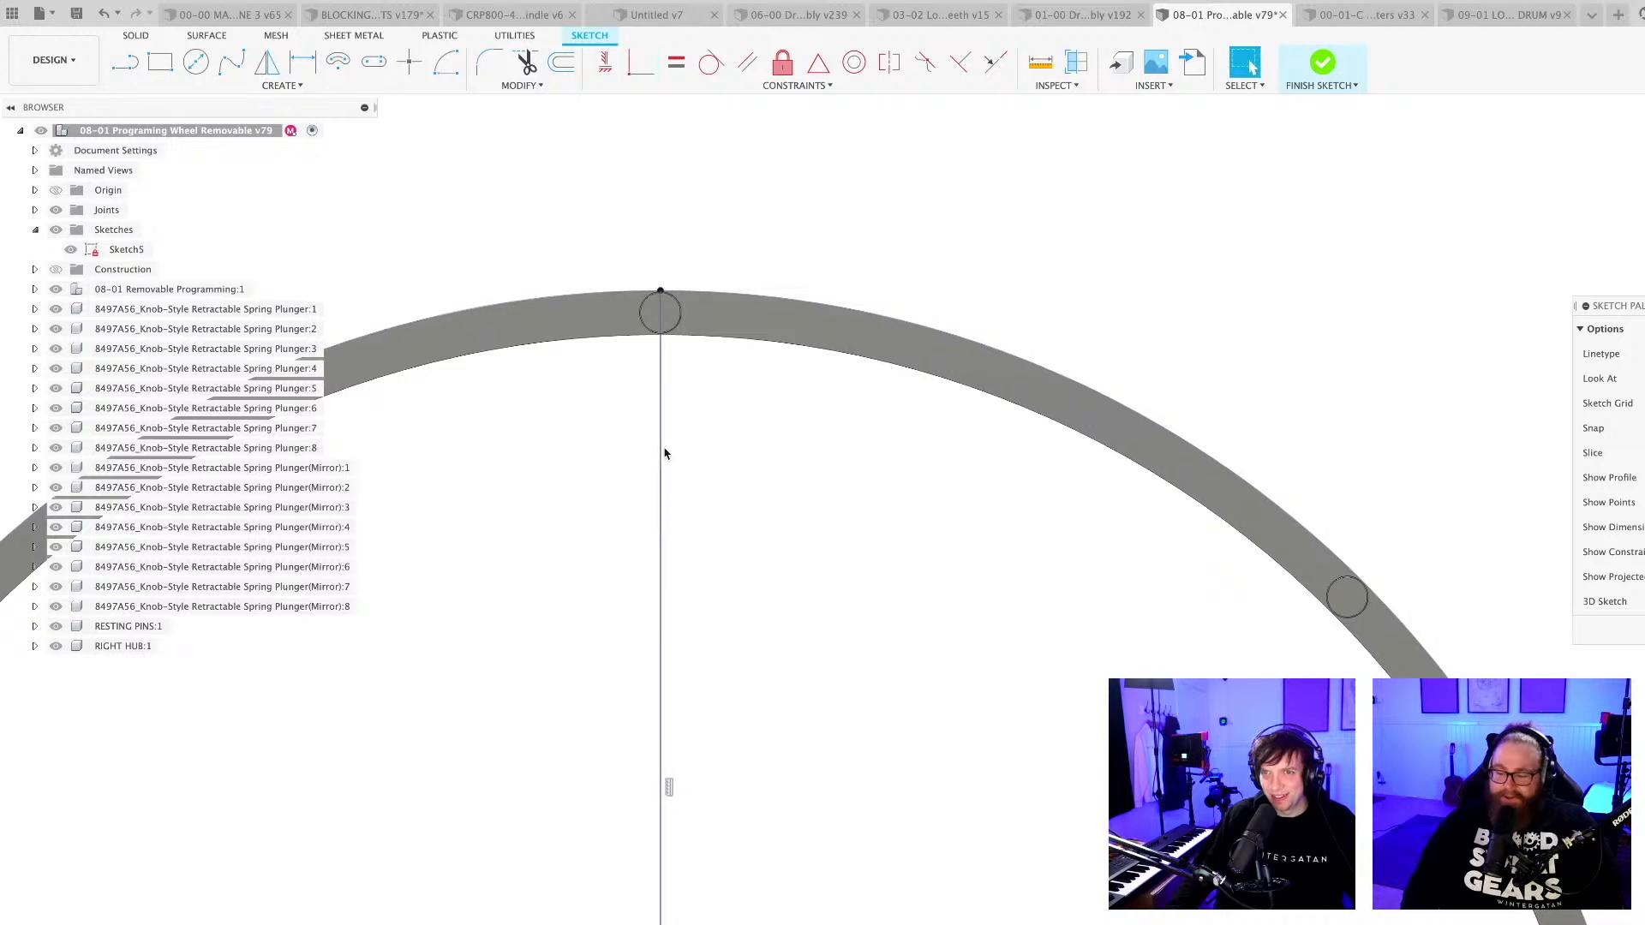
Convert the vertical centre line to construction geometry and save the design.
{"action": "key", "text": "x"}
{"action": "scroll", "coordinate": [771, 514], "scroll_direction": "down", "scroll_amount": 6}
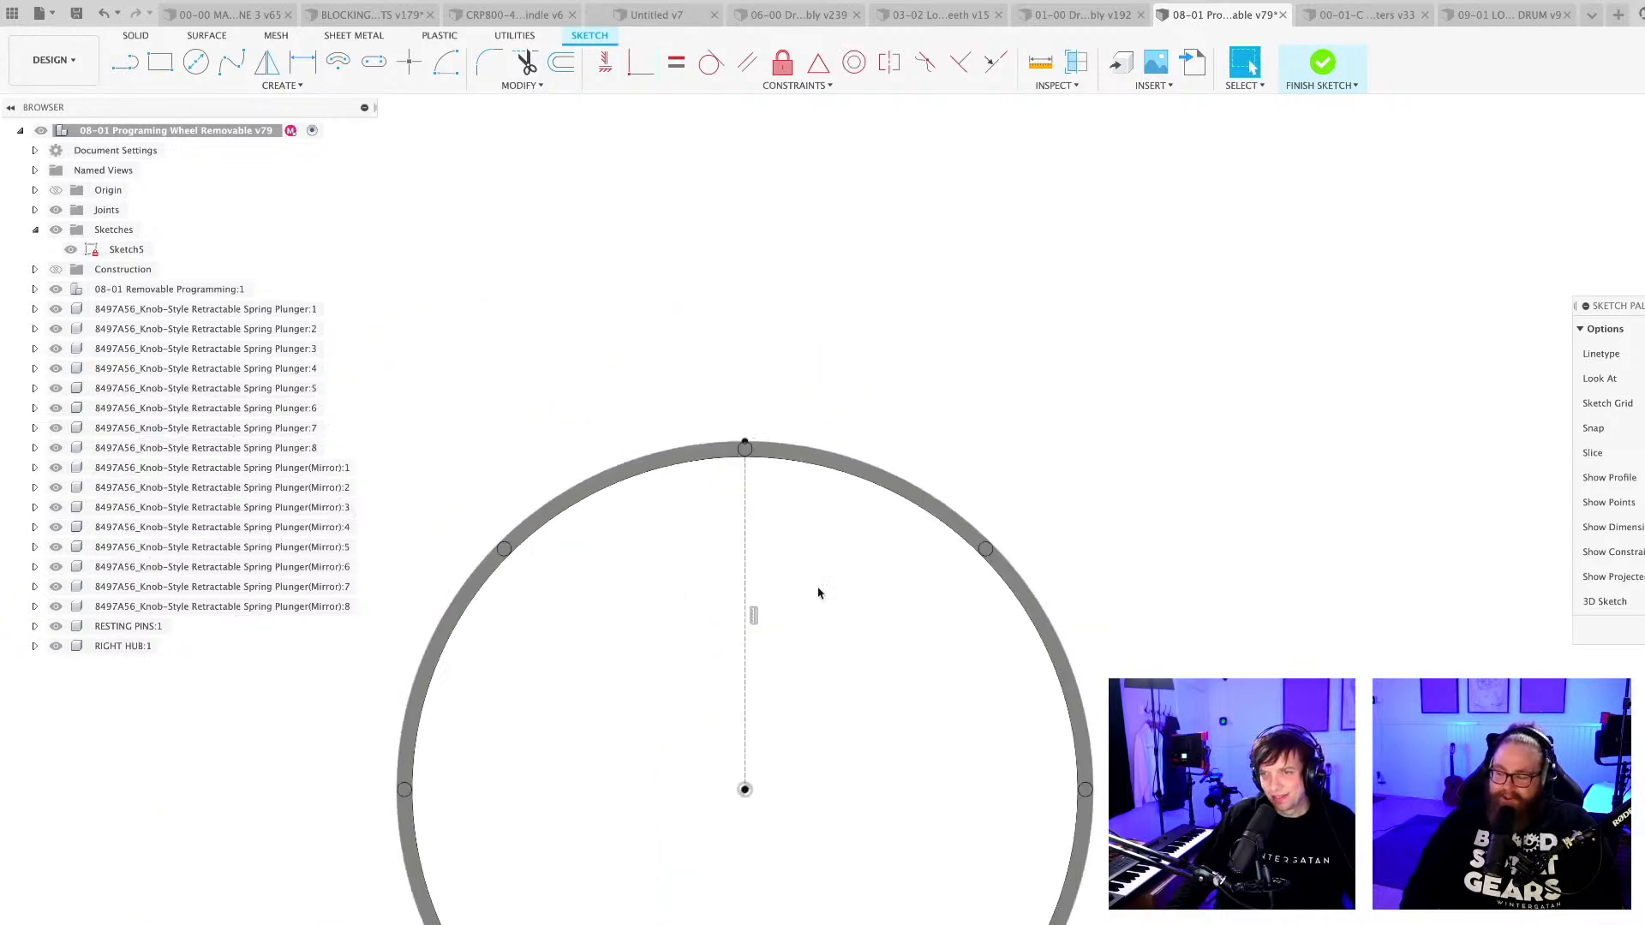
{"action": "middle_click_drag", "start_coordinate": [784, 439], "coordinate": [869, 492], "text": "shift"}
{"action": "key", "text": "super+s"}
{"action": "key", "text": "Return"}
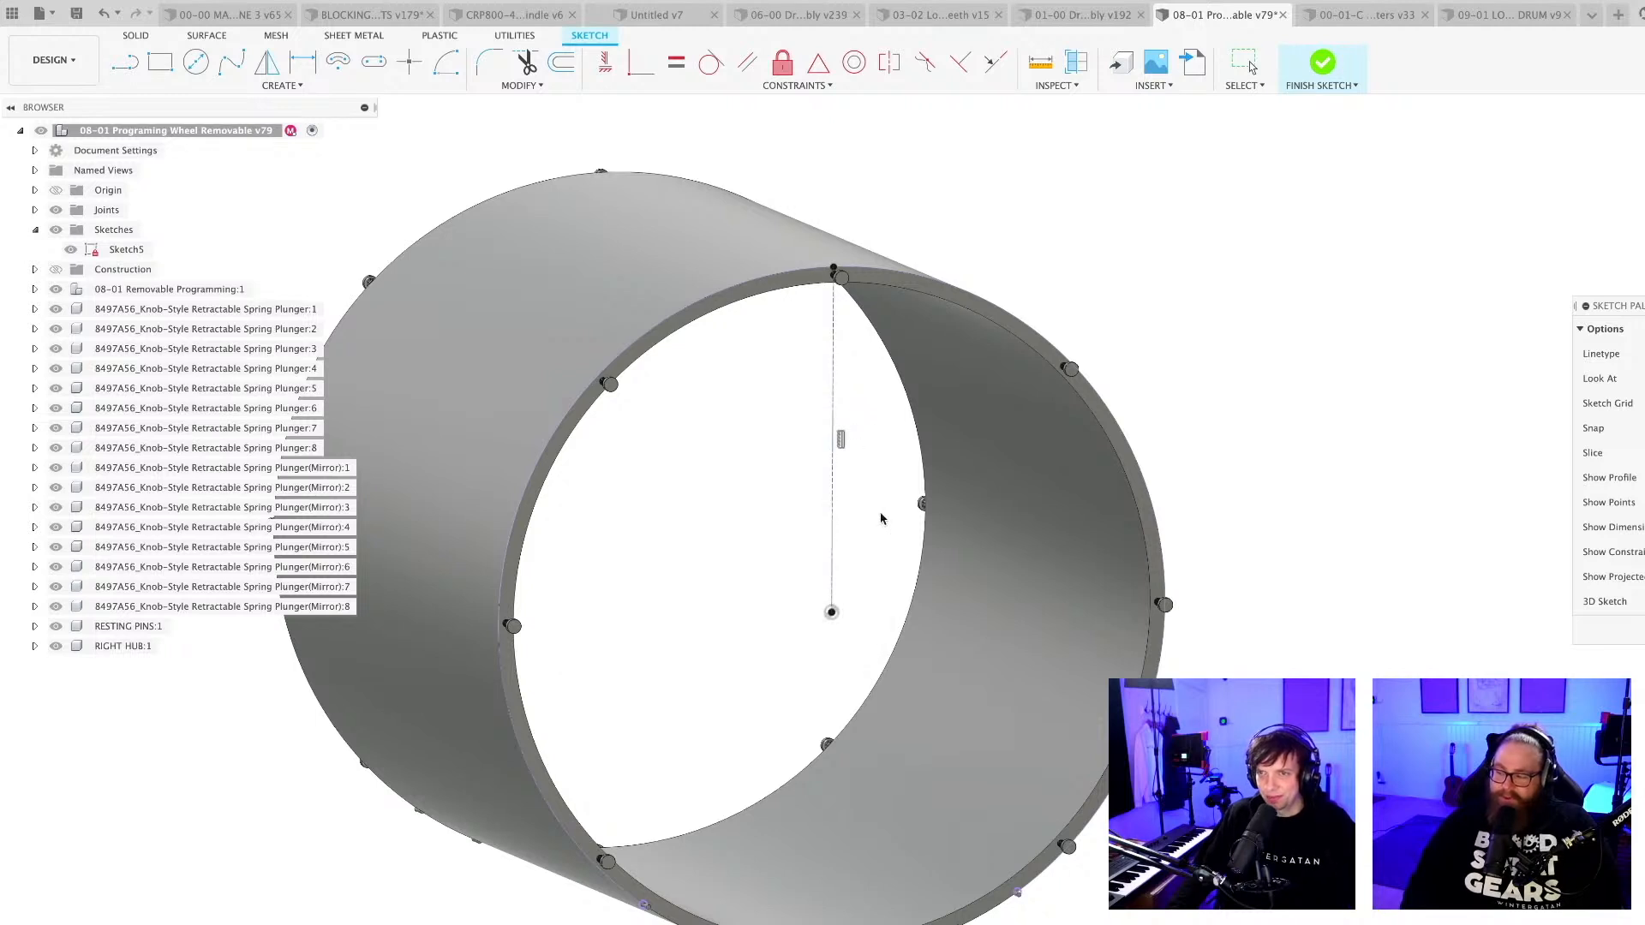
{"action": "scroll", "coordinate": [868, 568], "scroll_direction": "up", "scroll_amount": 3}
{"action": "scroll", "coordinate": [866, 570], "scroll_direction": "down", "scroll_amount": 5}
{"action": "mouse_move", "coordinate": [867, 585]}
{"action": "middle_mouse_down", "text": "shift"}
{"action": "mouse_move", "coordinate": [947, 604]}
{"action": "mouse_move", "coordinate": [925, 562]}
{"action": "mouse_move", "coordinate": [762, 572]}
{"action": "mouse_move", "coordinate": [788, 602]}
{"action": "middle_mouse_up", "text": "shift"}
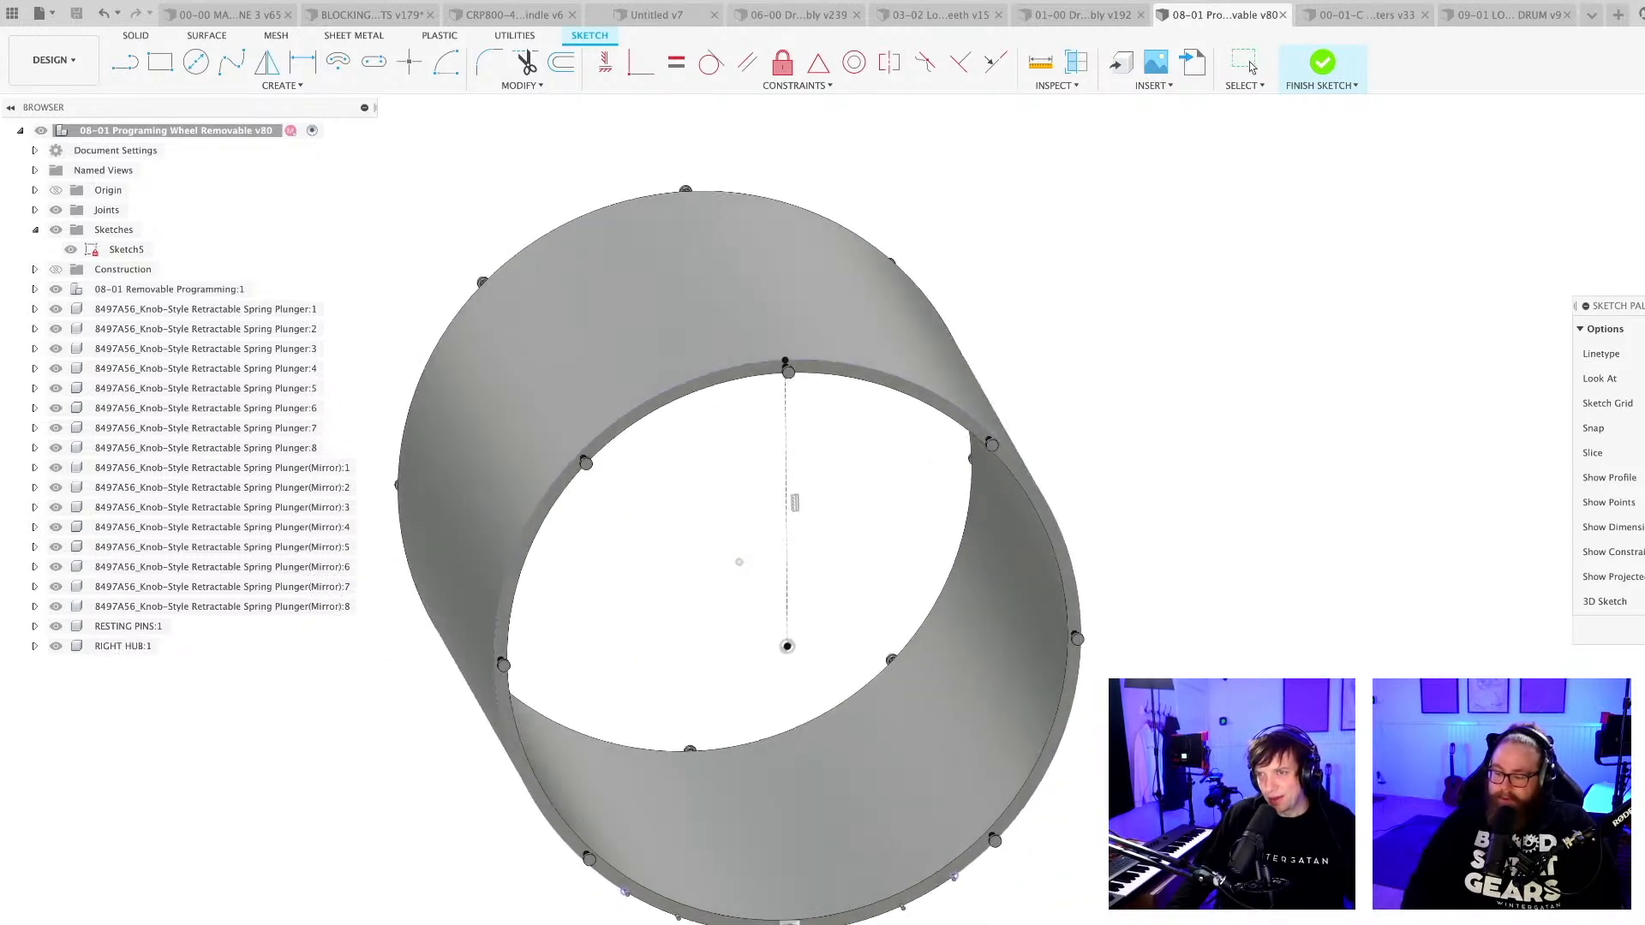
{"action": "middle_click_drag", "start_coordinate": [1388, 619], "coordinate": [1309, 547], "text": "shift"}
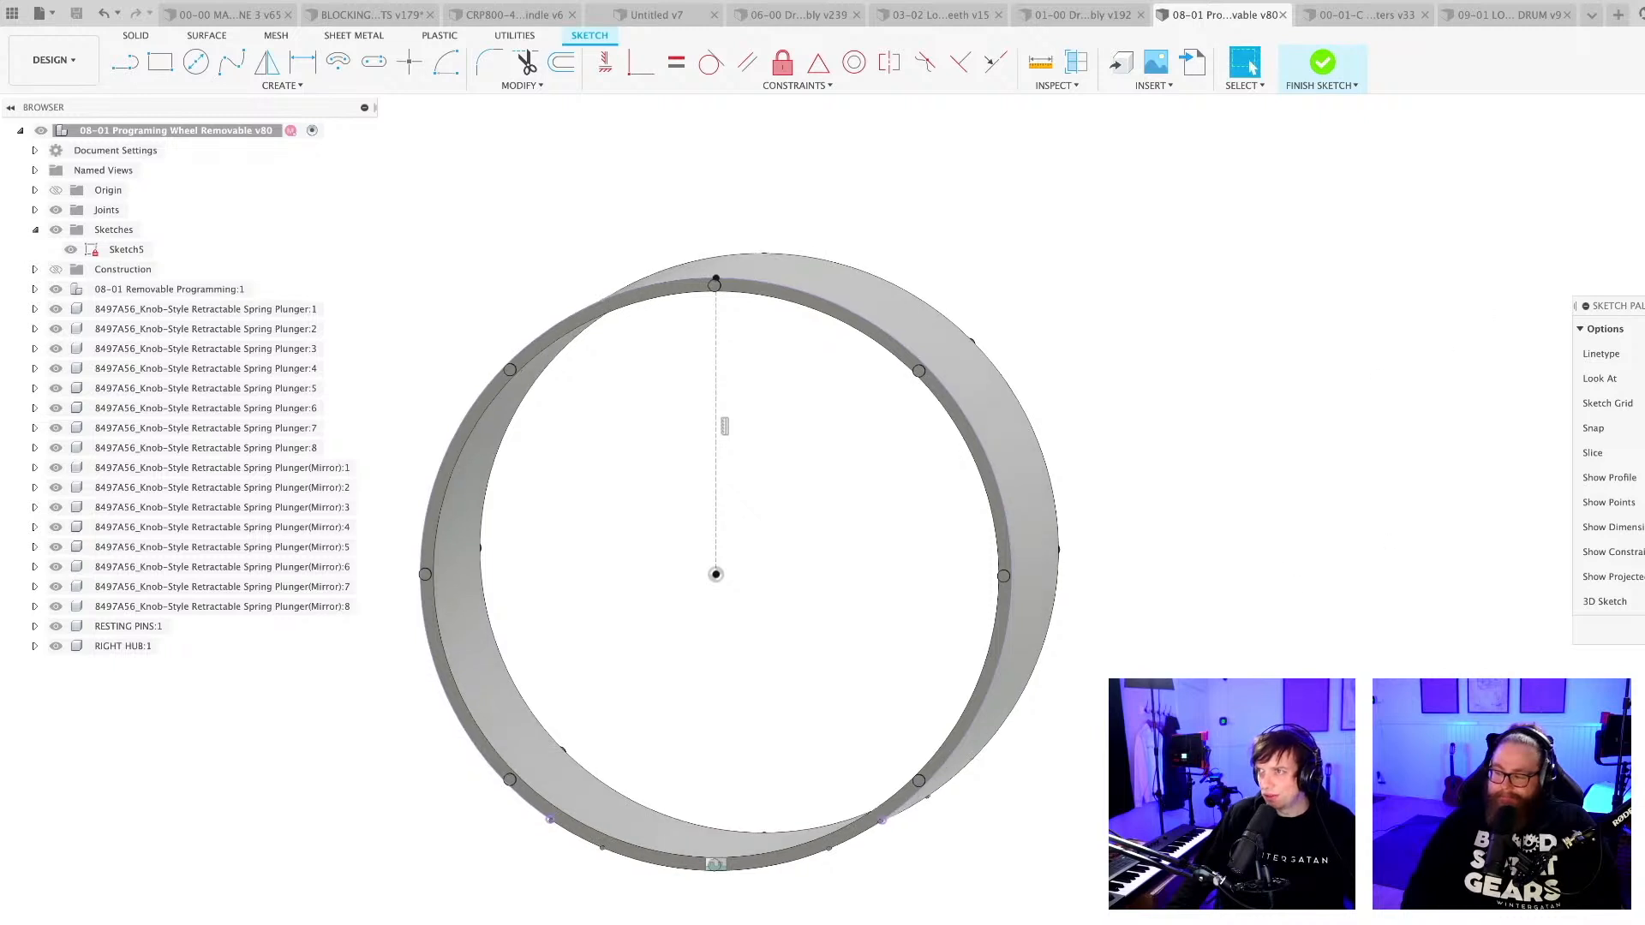
{"action": "left_click", "coordinate": [1640, 378]}
{"action": "middle_click_drag", "start_coordinate": [1141, 666], "coordinate": [1179, 664]}
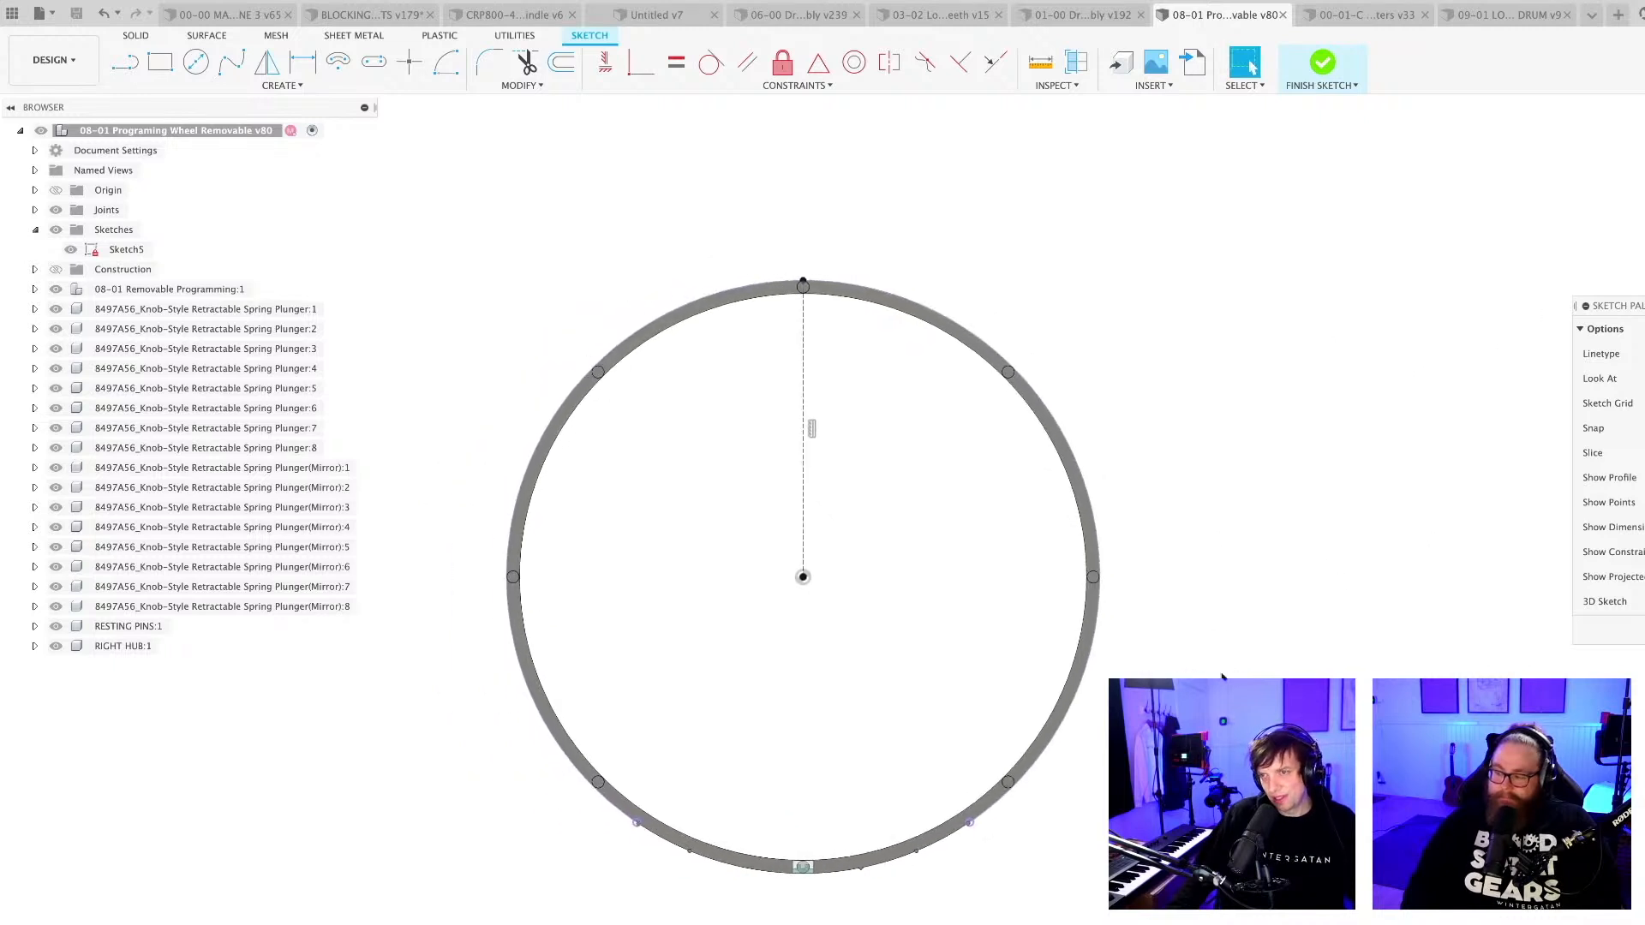
{"action": "scroll", "coordinate": [1177, 664], "scroll_direction": "up", "scroll_amount": 2}
{"action": "middle_click_drag", "start_coordinate": [931, 631], "coordinate": [984, 645]}
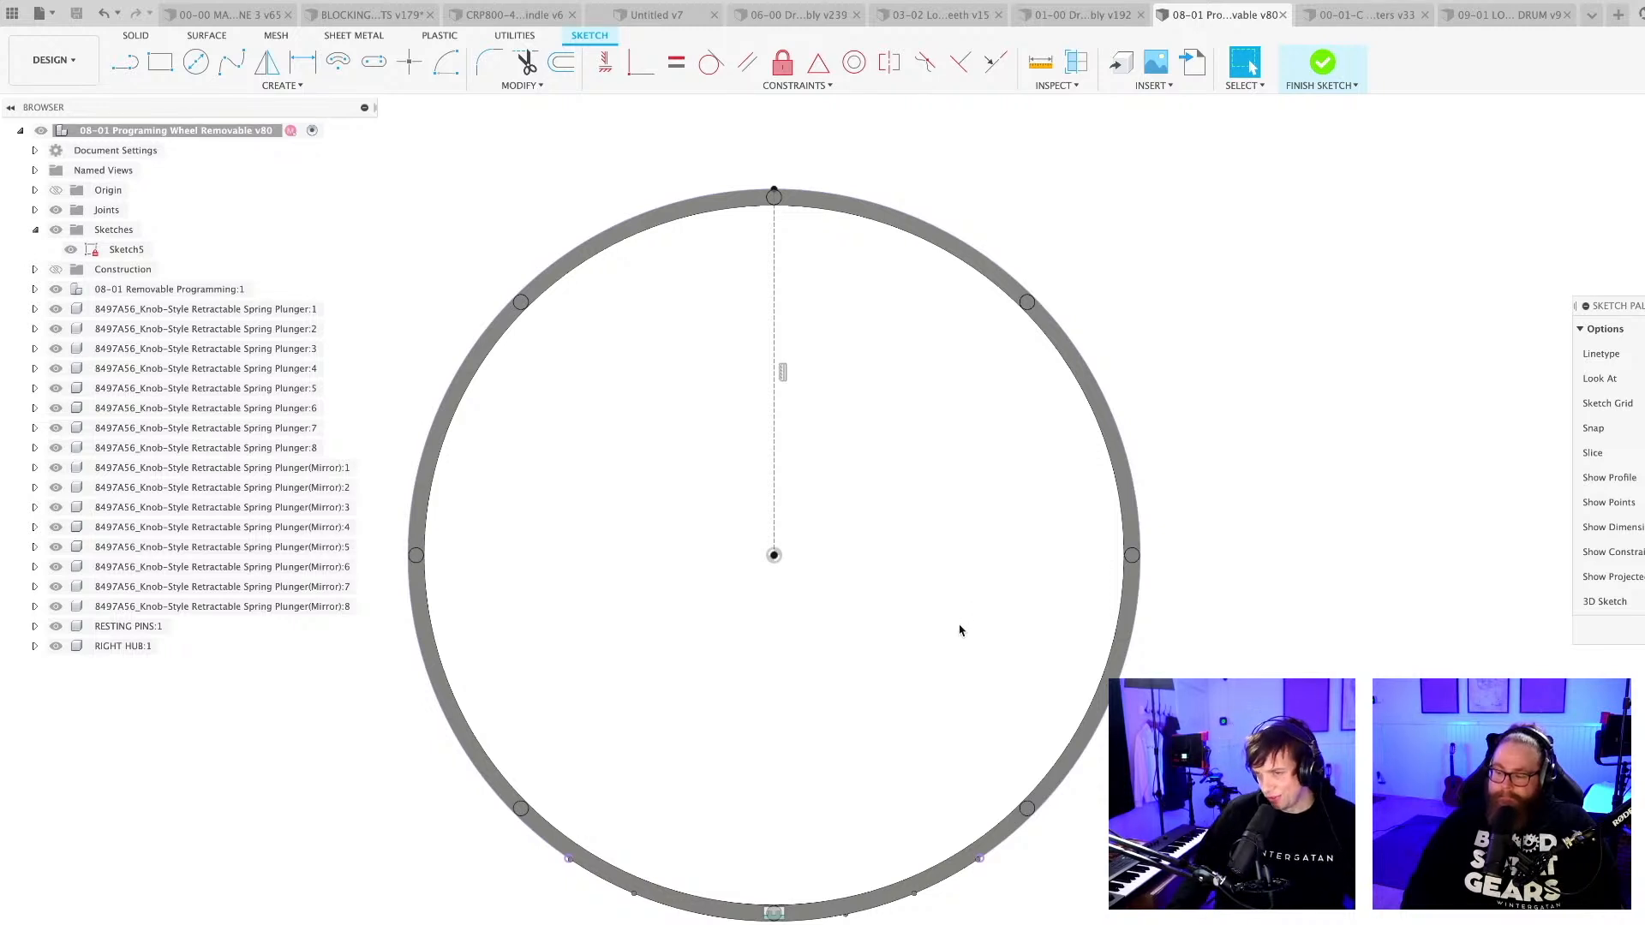
{"action": "scroll", "coordinate": [899, 629], "scroll_direction": "up", "scroll_amount": 1}
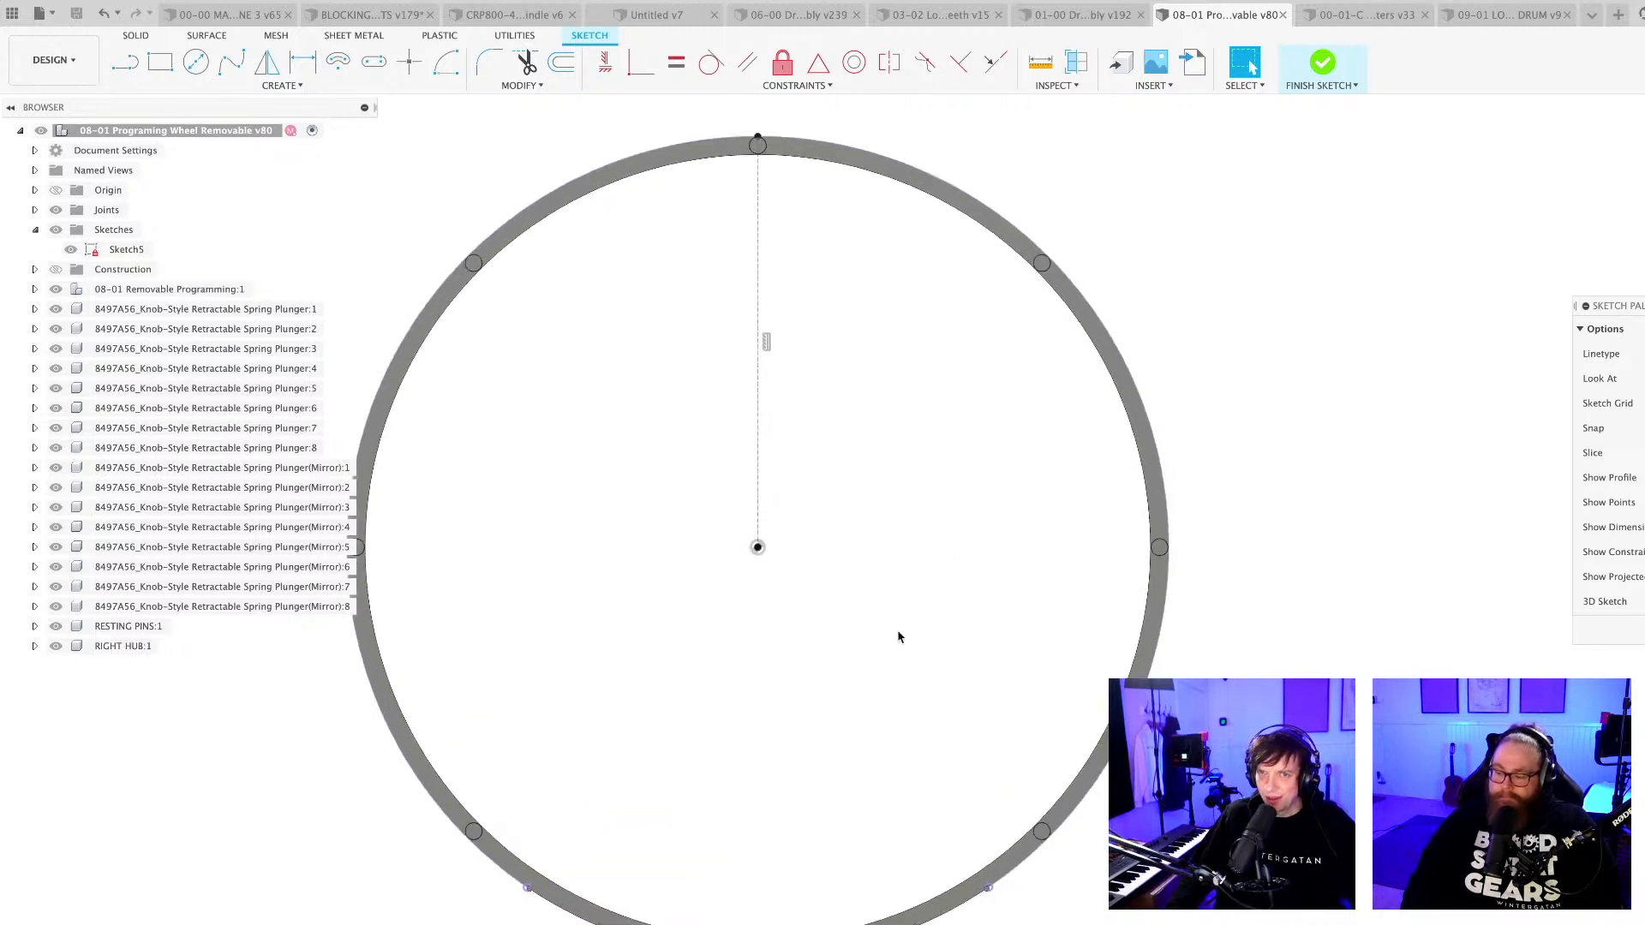
{"action": "scroll", "coordinate": [896, 636], "scroll_direction": "down", "scroll_amount": 3}
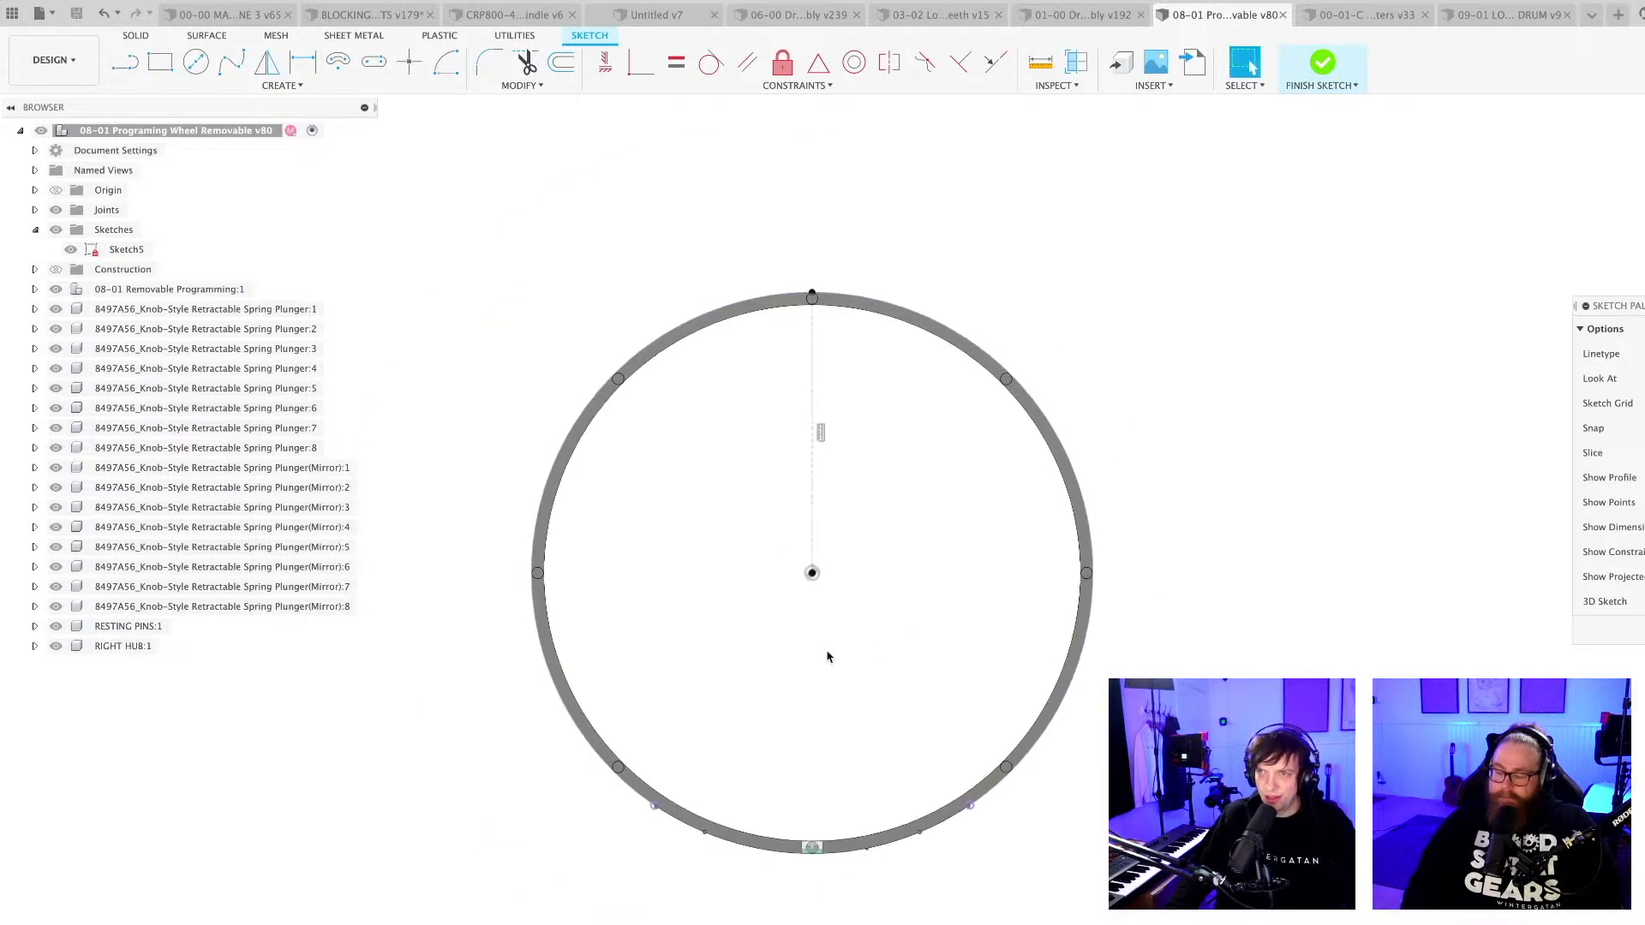
{"action": "scroll", "coordinate": [828, 656], "scroll_direction": "up", "scroll_amount": 3}
{"action": "scroll", "coordinate": [842, 615], "scroll_direction": "down", "scroll_amount": 2}
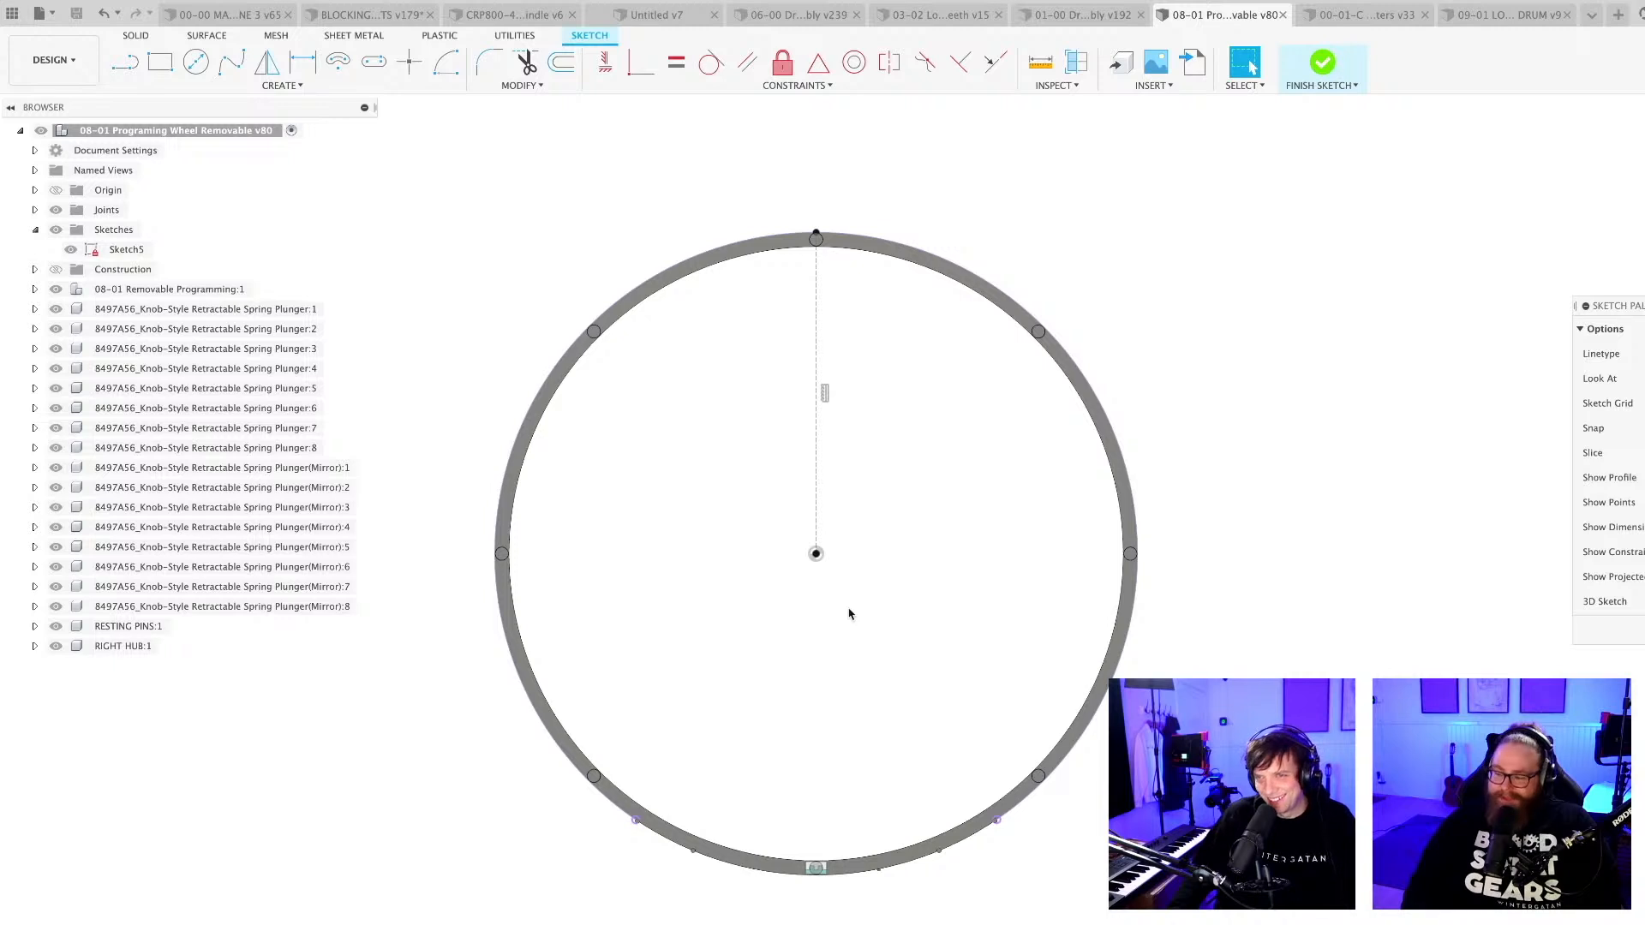
{"action": "middle_click_drag", "start_coordinate": [852, 593], "coordinate": [887, 603], "text": "shift"}
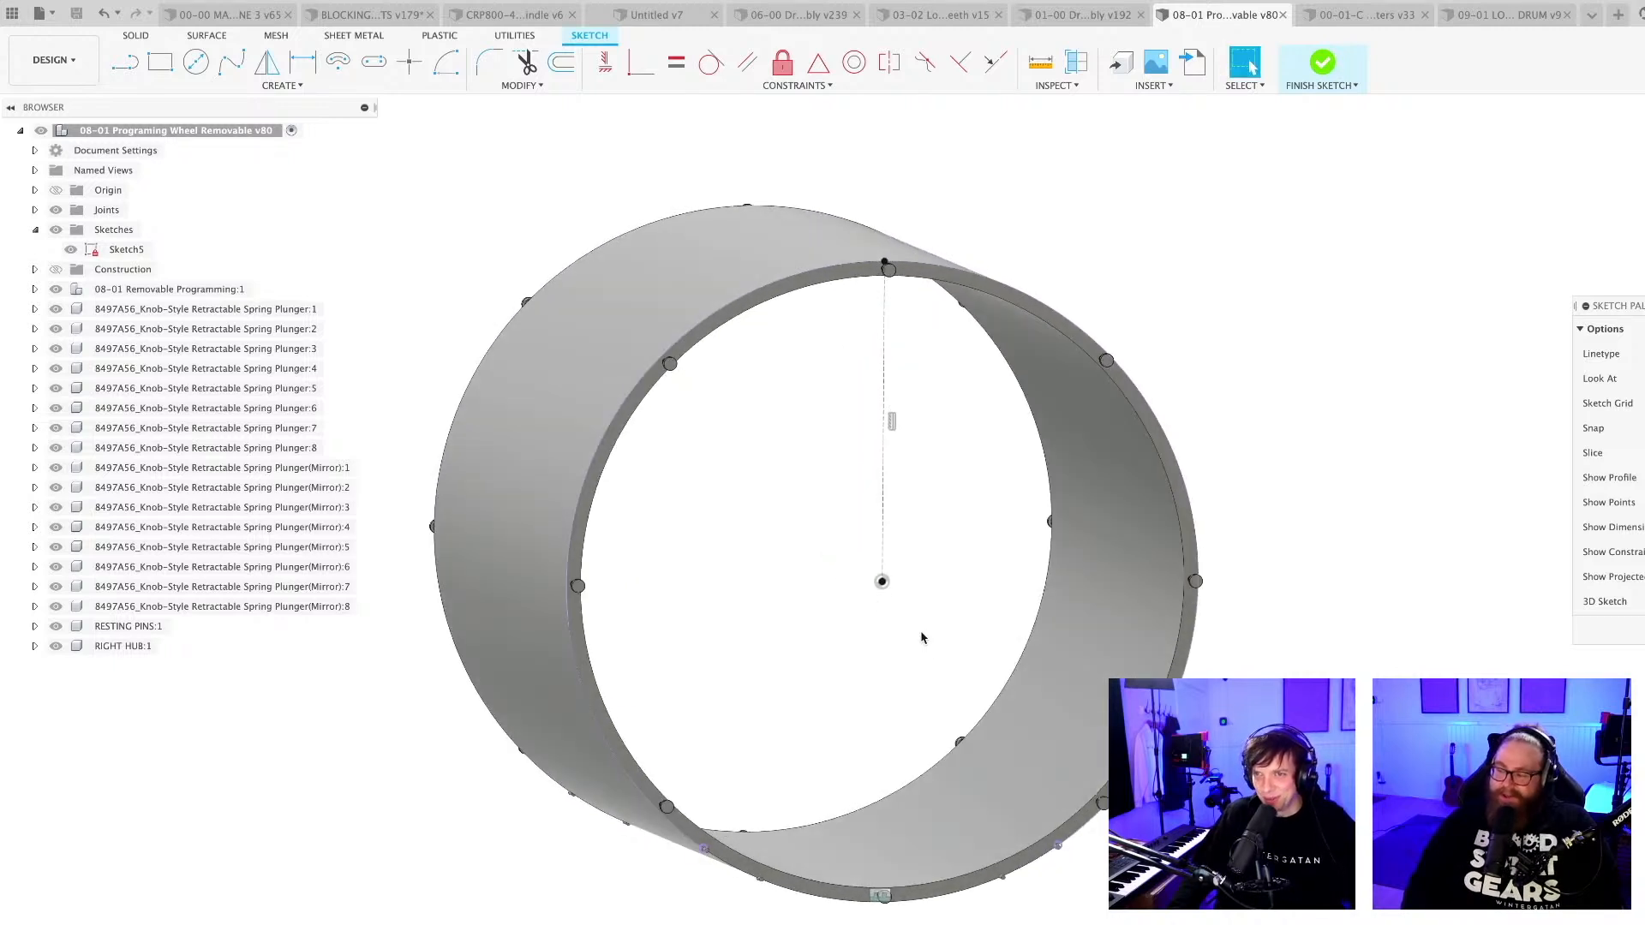
{"action": "left_click", "coordinate": [1605, 157]}
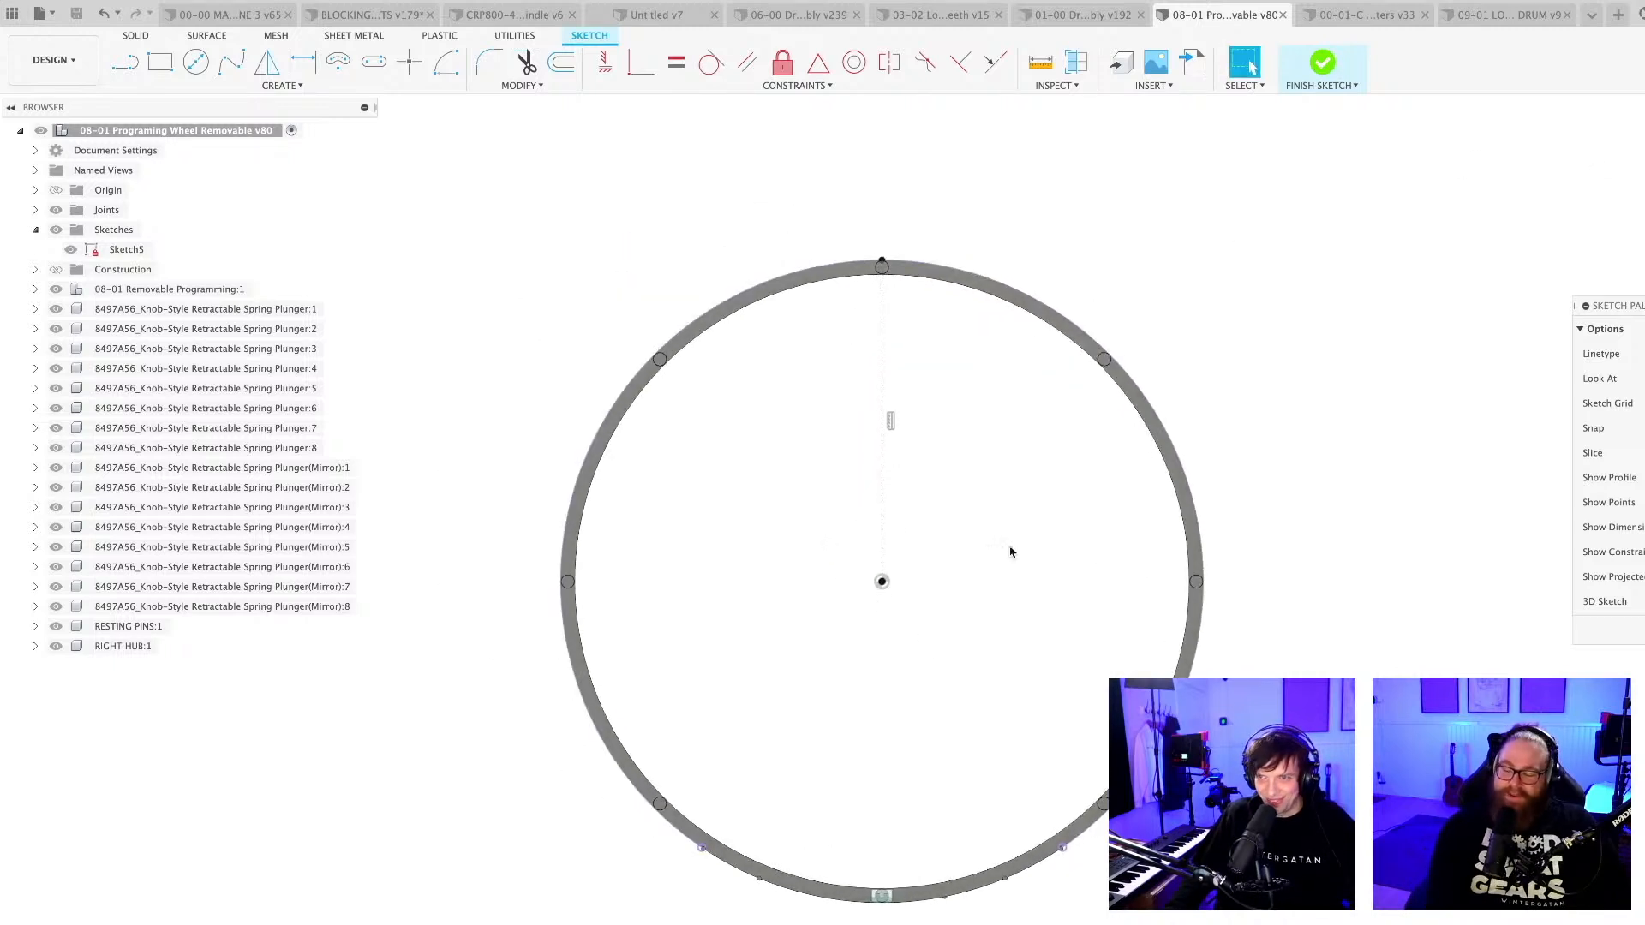
Add a second construction line from the wheel's centre to the outer rim circle, dimensioned at 36° from the vertical construction line.
{"action": "middle_click_drag", "start_coordinate": [995, 541], "coordinate": [814, 471]}
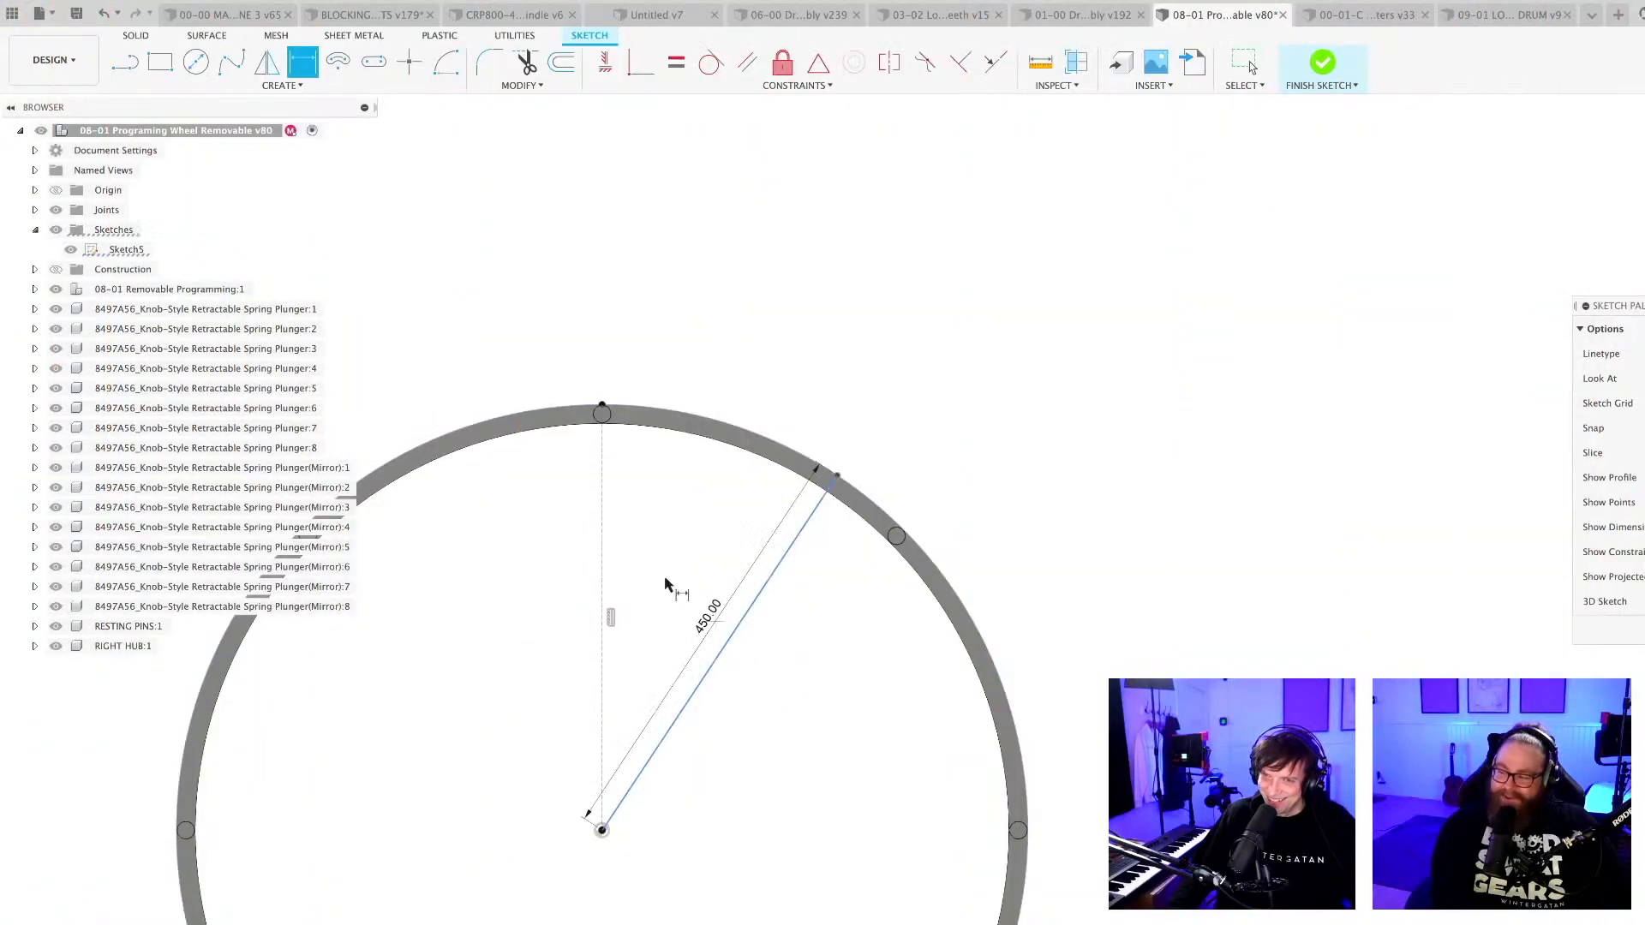
{"action": "left_click", "coordinate": [603, 566]}
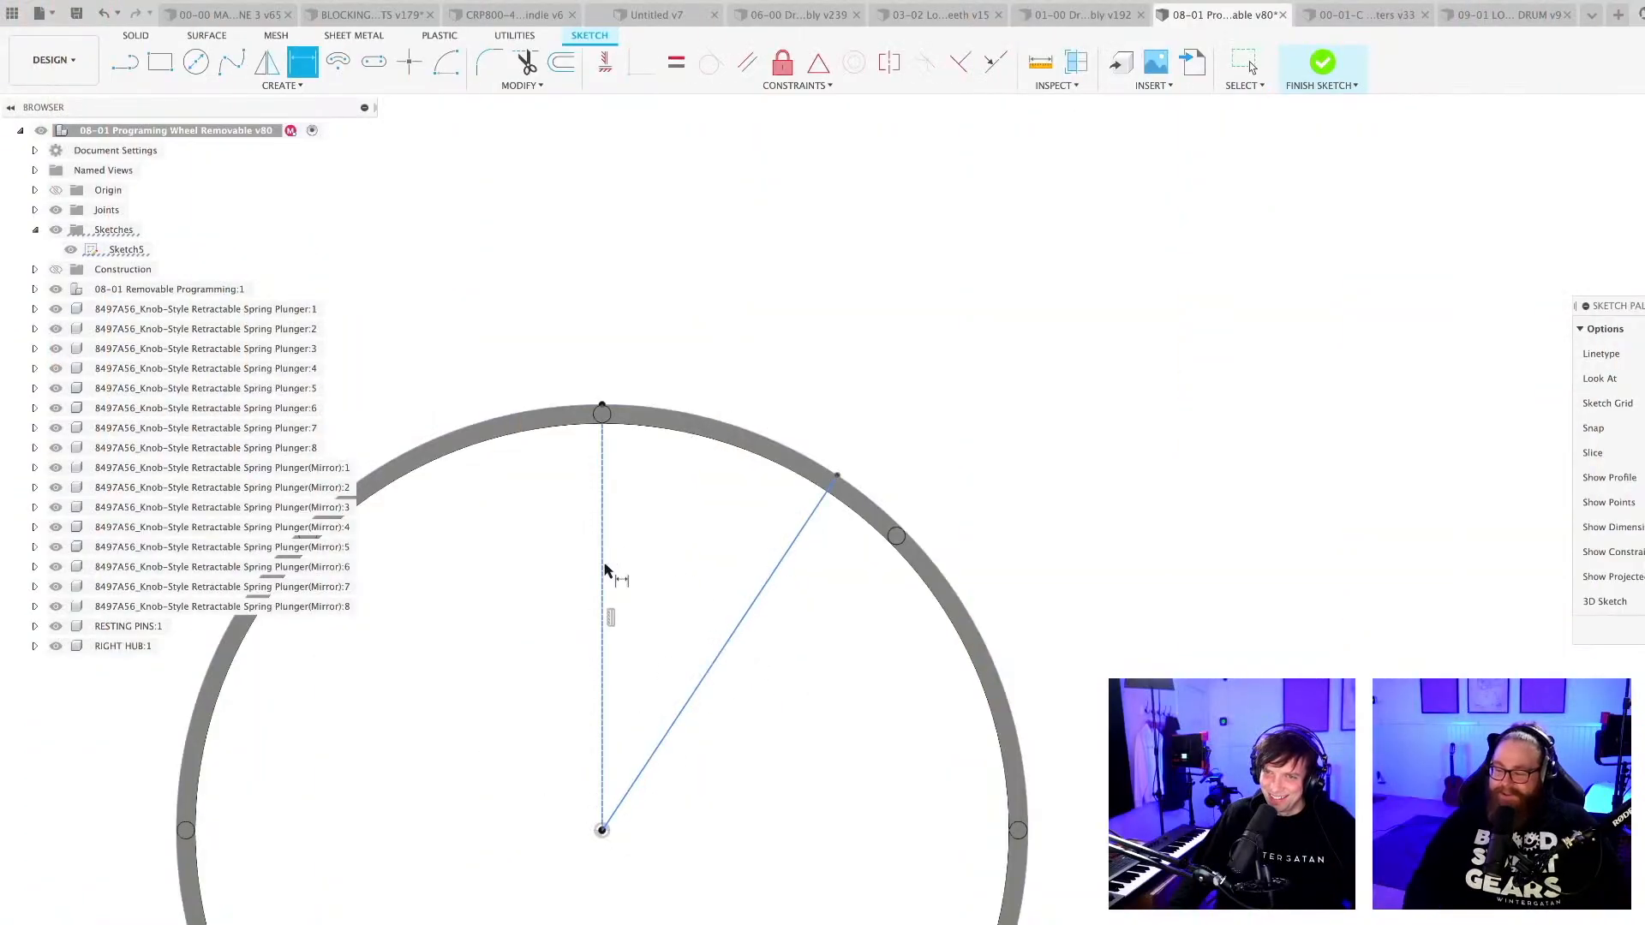
{"action": "left_click", "coordinate": [660, 570]}
{"action": "type", "text": "36"}
{"action": "key", "text": "Return"}
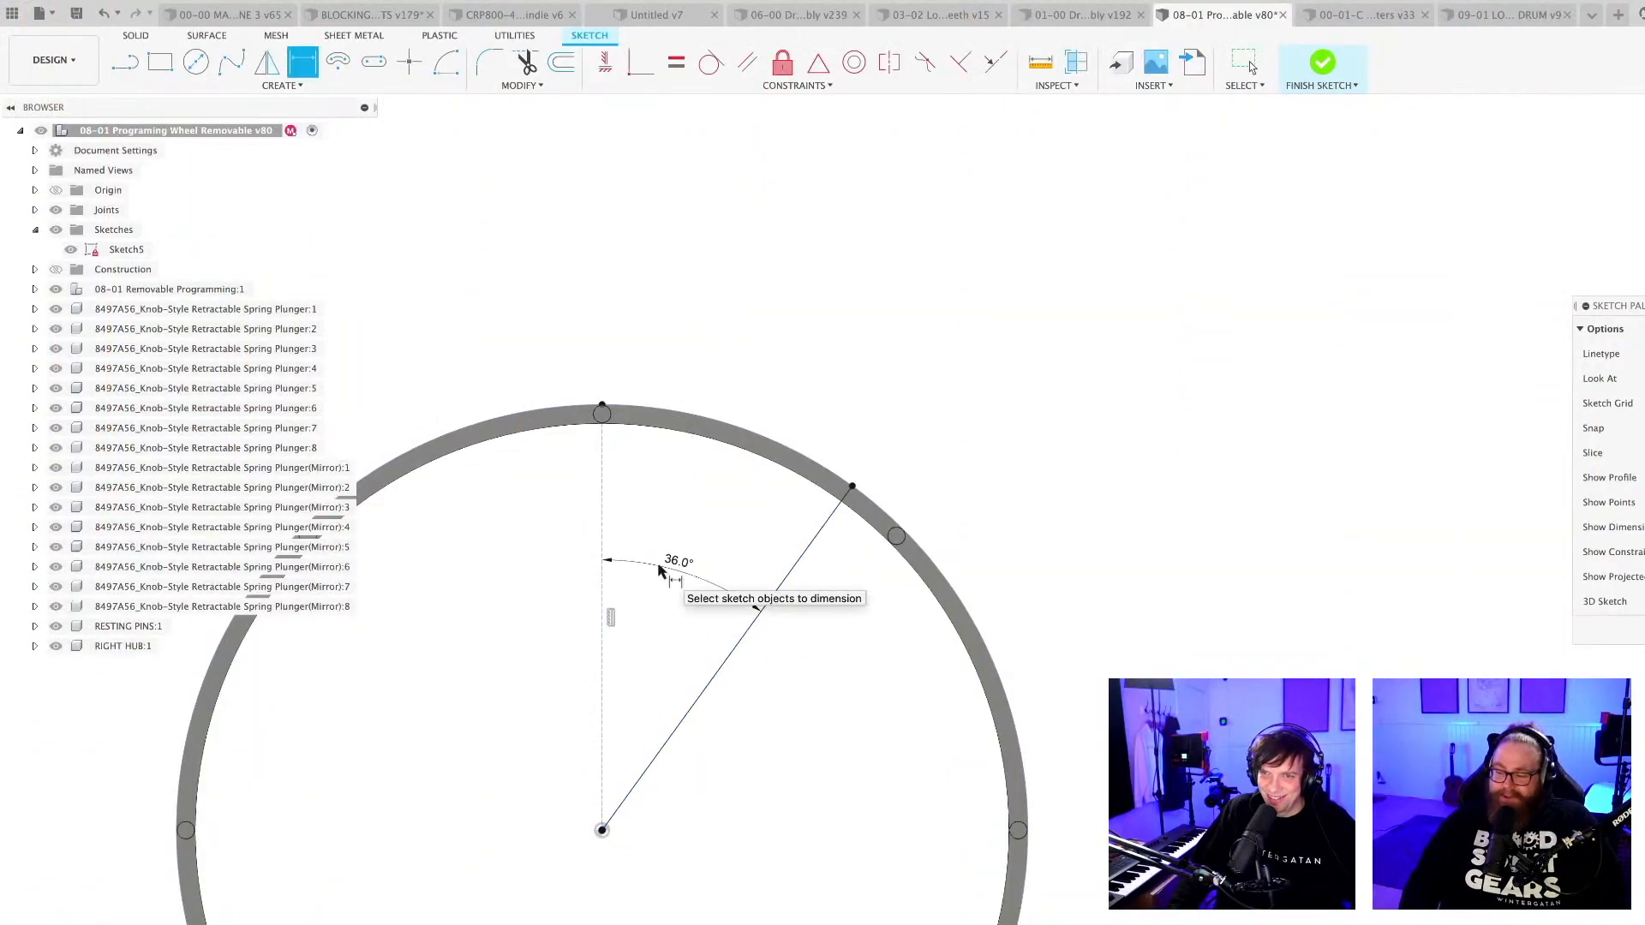
{"action": "scroll", "coordinate": [738, 570], "scroll_direction": "down", "scroll_amount": 3}
{"action": "key", "text": "Escape"}
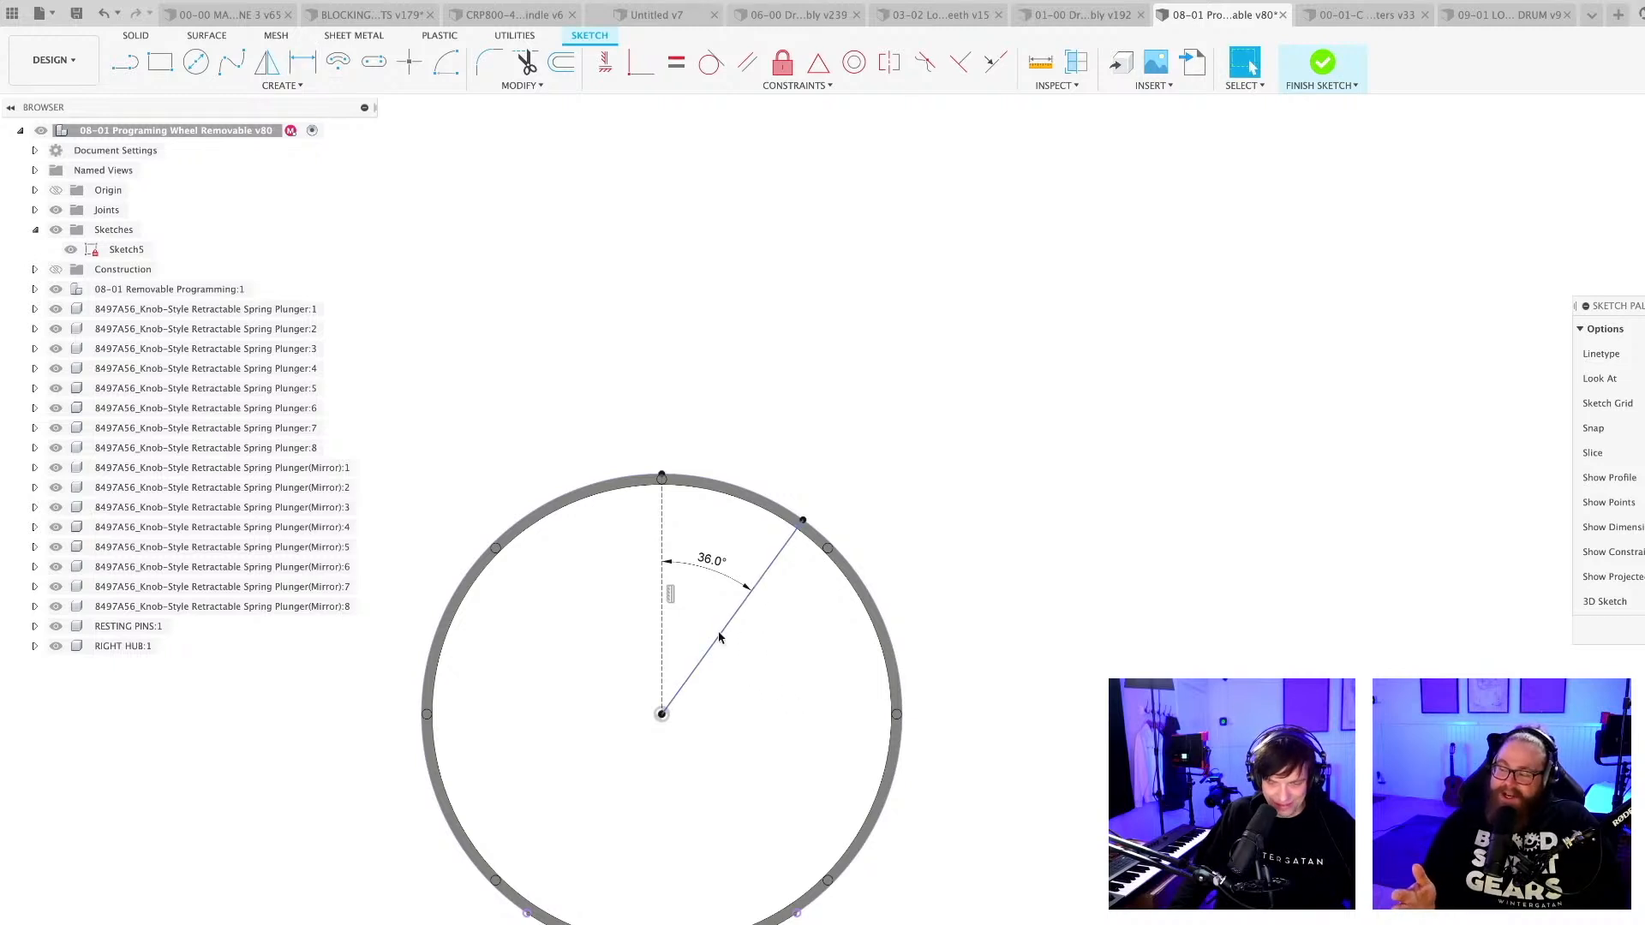
{"action": "scroll", "coordinate": [734, 669], "scroll_direction": "up", "scroll_amount": 3}
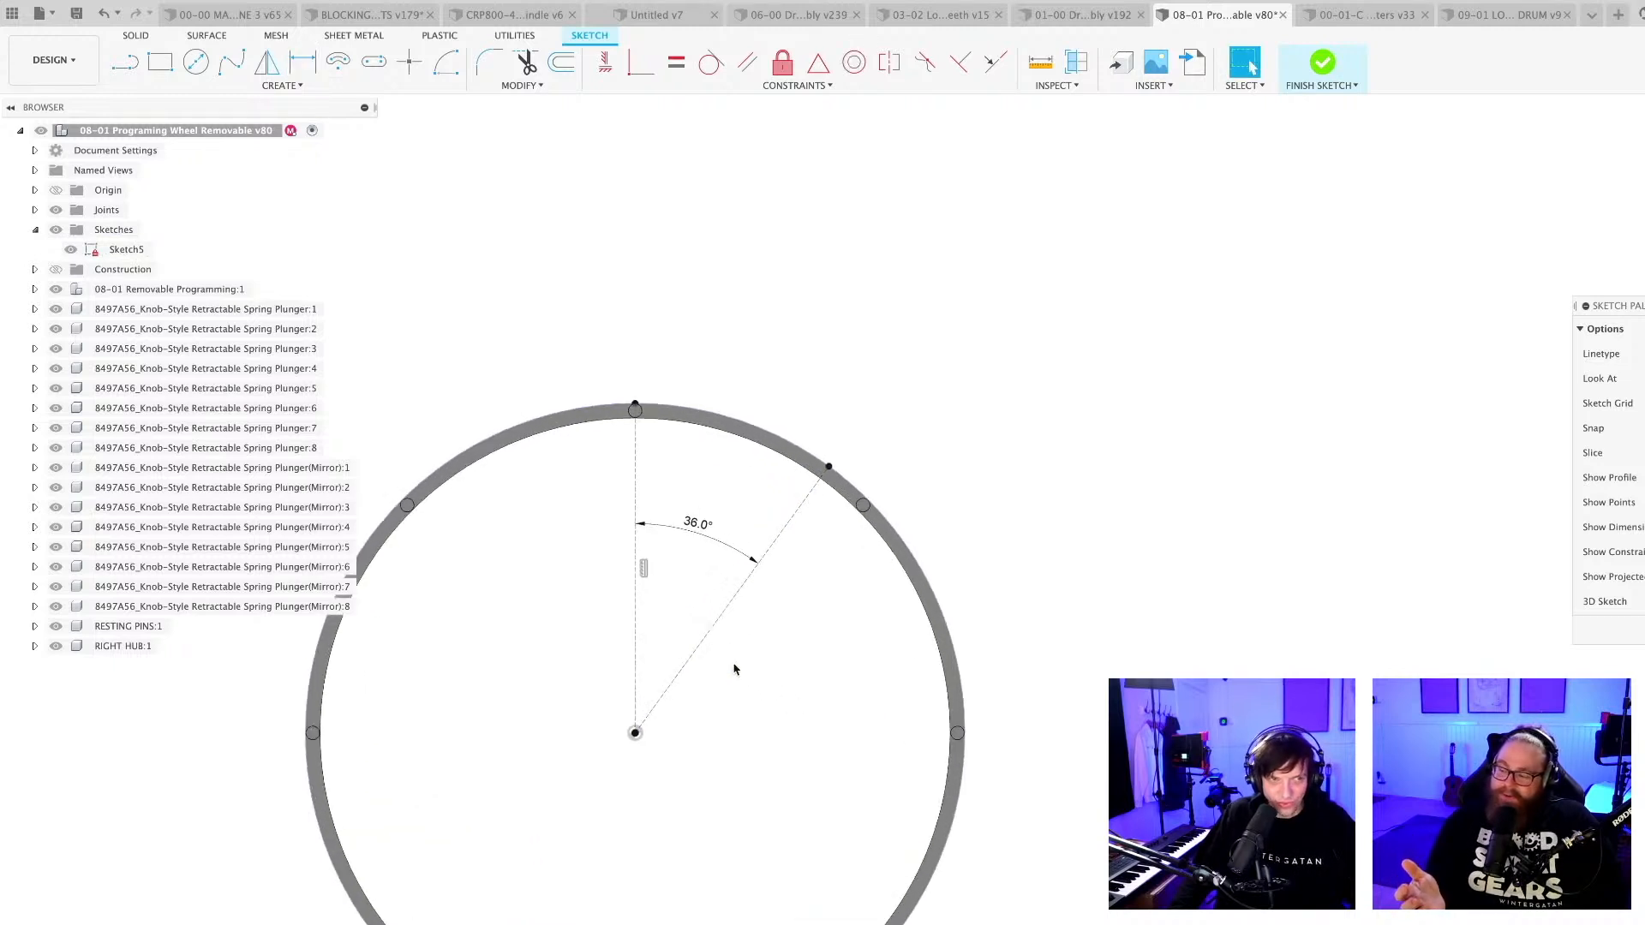
Sketch a slanted line inside the 36° sector, with tangent arcs rounding its outer corner and running to the vertical construction line.
{"action": "mouse_move", "coordinate": [734, 668]}
{"action": "middle_mouse_down"}
{"action": "mouse_move", "coordinate": [830, 525]}
{"action": "mouse_move", "coordinate": [940, 440]}
{"action": "middle_mouse_up"}
{"action": "key", "text": "l"}
{"action": "scroll", "coordinate": [872, 405], "scroll_direction": "up", "scroll_amount": 3}
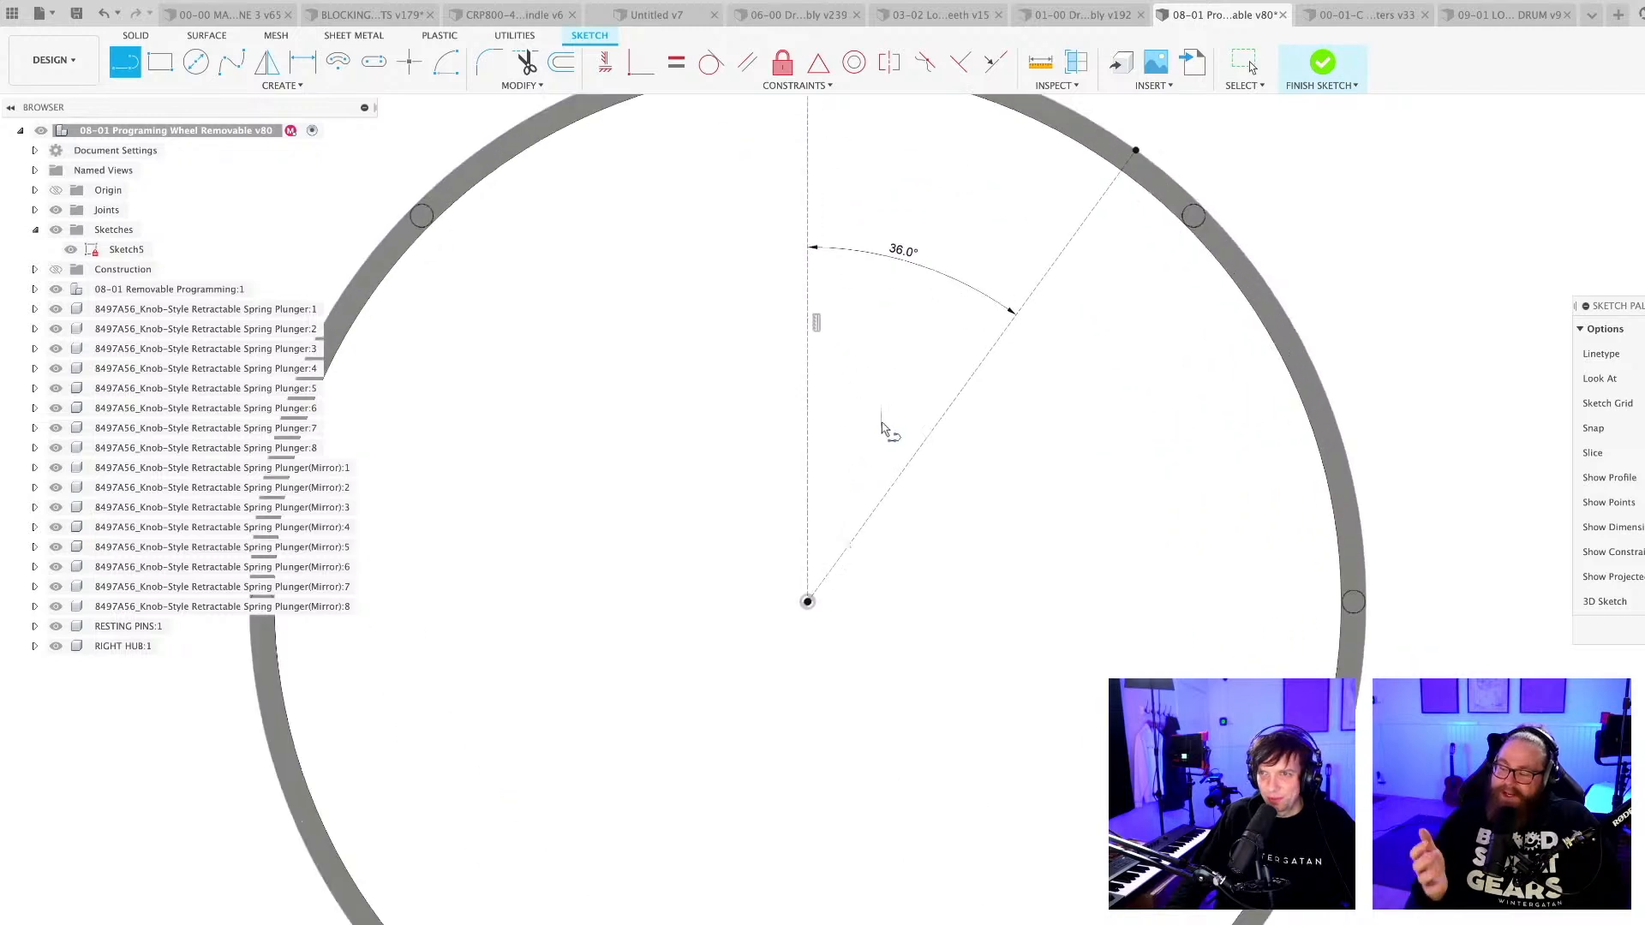
{"action": "left_click", "coordinate": [876, 431]}
{"action": "left_click", "coordinate": [1009, 213]}
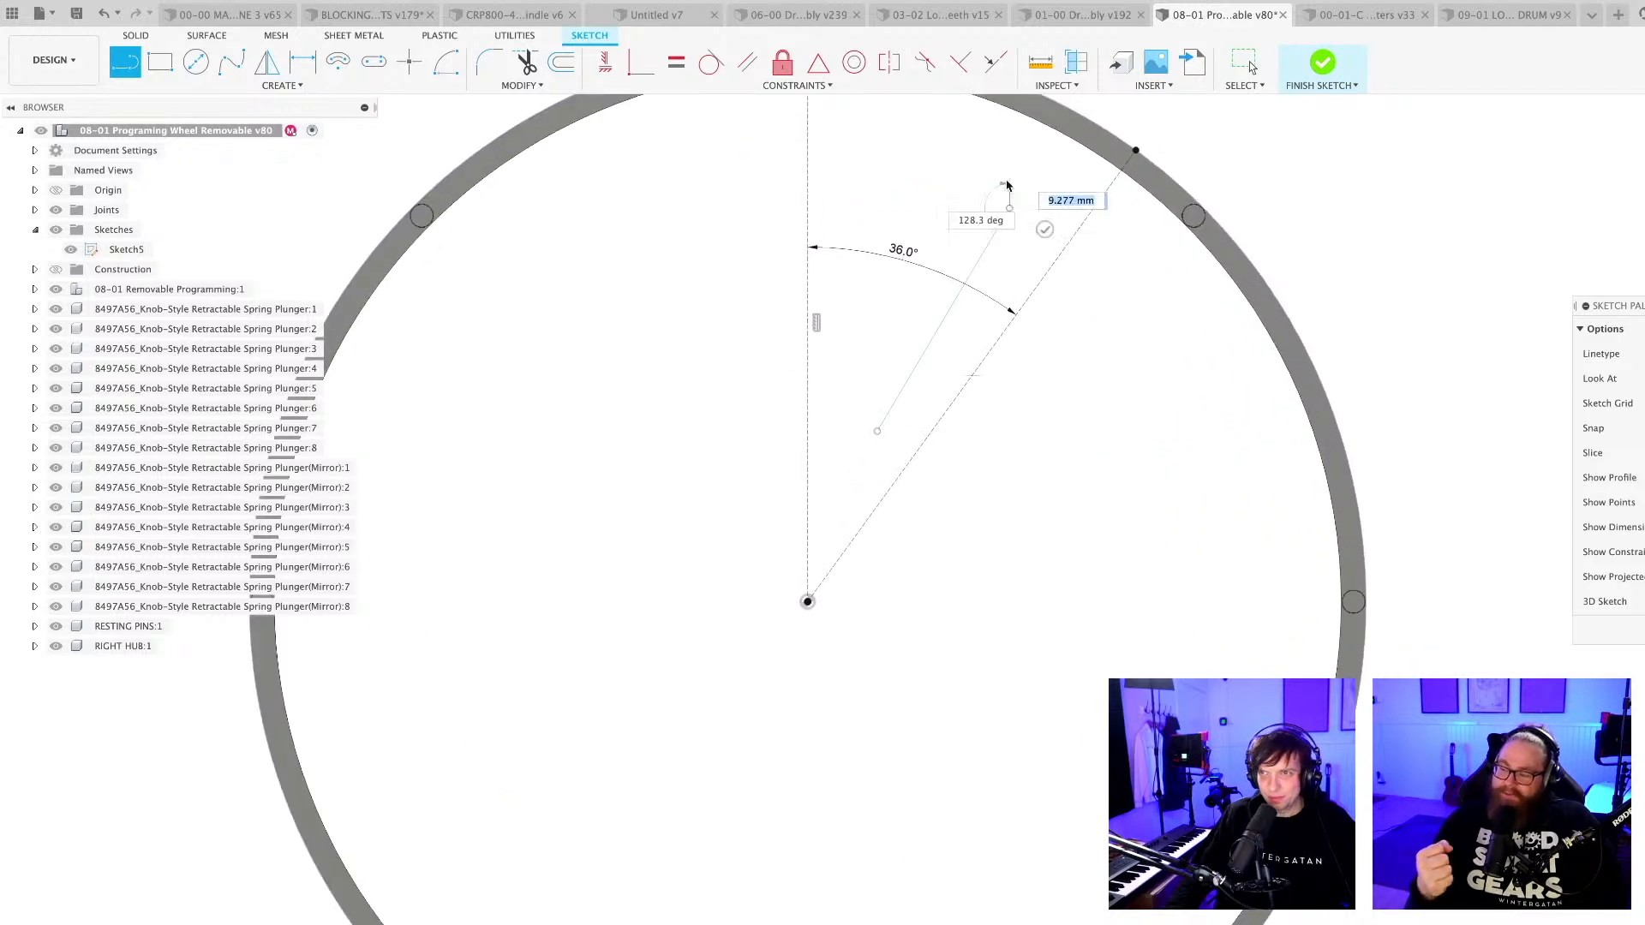
{"action": "middle_click_drag", "start_coordinate": [1003, 194], "coordinate": [955, 370]}
{"action": "scroll", "coordinate": [957, 390], "scroll_direction": "up", "scroll_amount": 3}
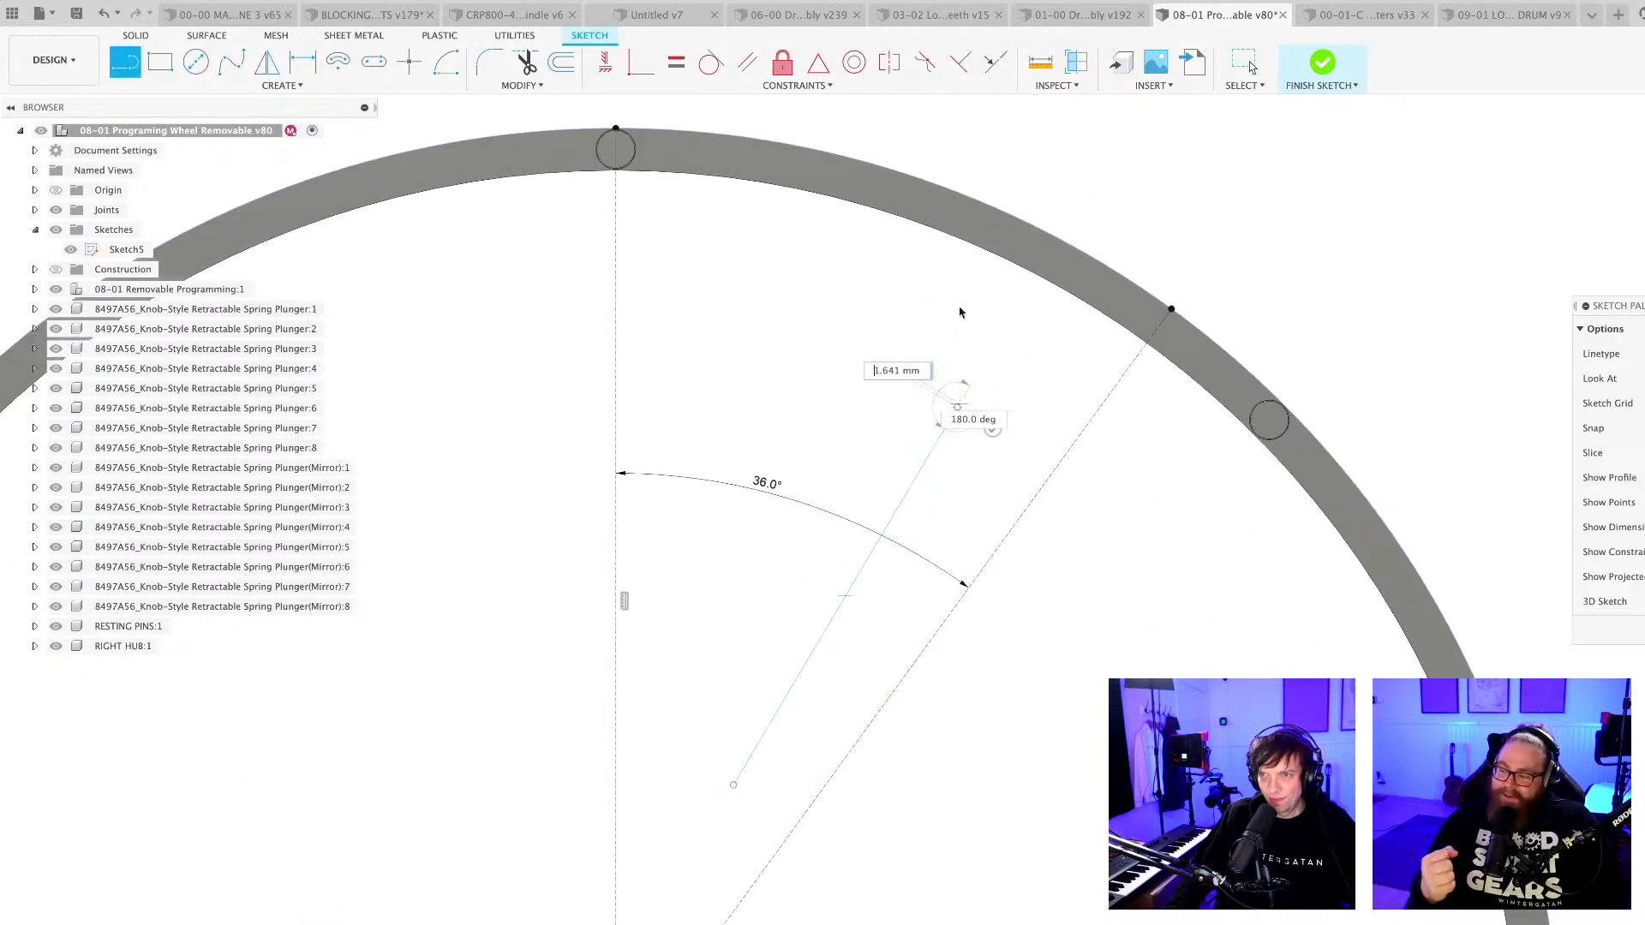
{"action": "left_click_drag", "start_coordinate": [920, 307], "coordinate": [919, 306]}
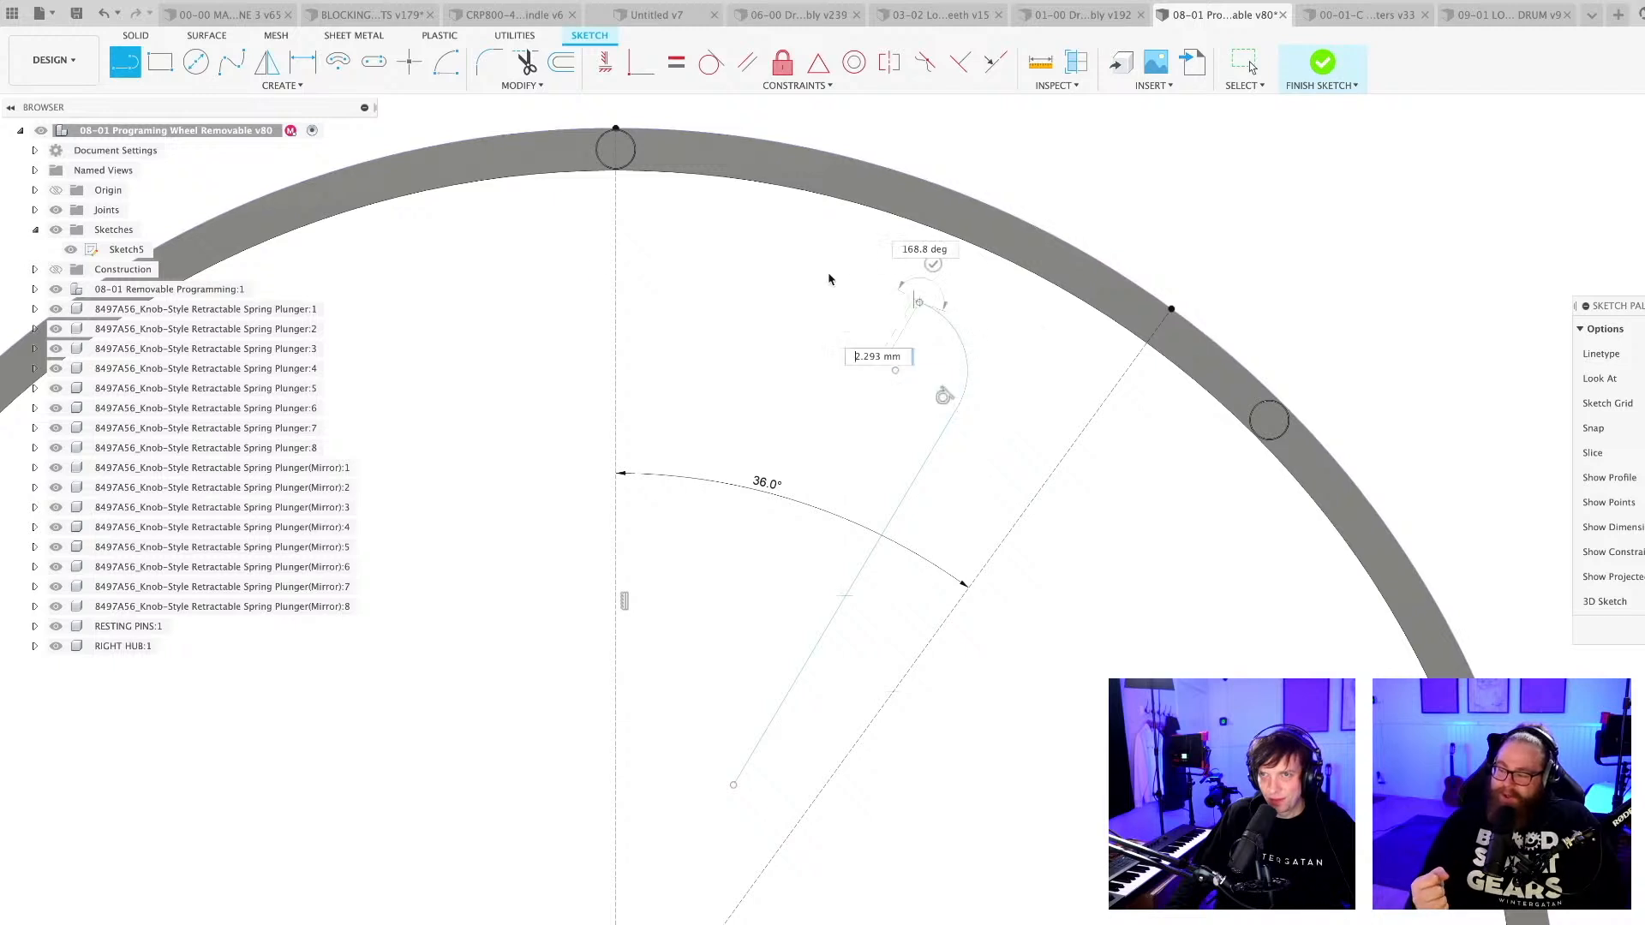
{"action": "left_click_drag", "start_coordinate": [616, 257], "coordinate": [615, 257]}
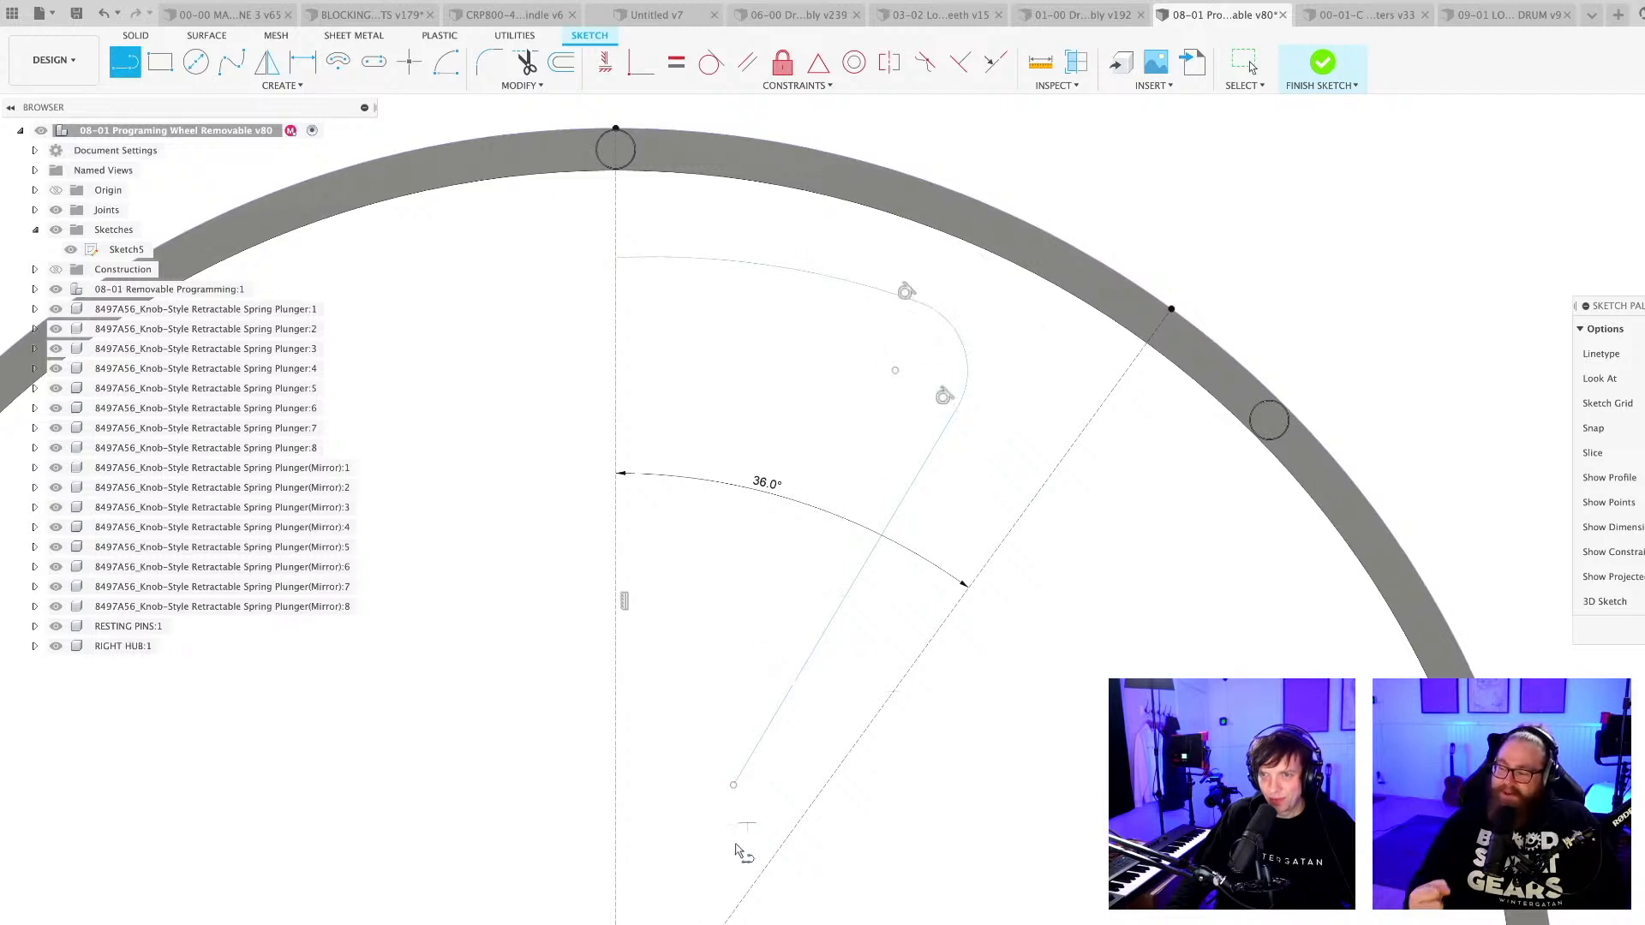
Round the inner end of the slanted line with a tangent arc and close it to the vertical construction line with another arc.
{"action": "scroll", "coordinate": [735, 851], "scroll_direction": "up", "scroll_amount": 2}
{"action": "left_click_drag", "start_coordinate": [694, 807], "coordinate": [672, 783]}
{"action": "scroll", "coordinate": [700, 811], "scroll_direction": "up", "scroll_amount": 3}
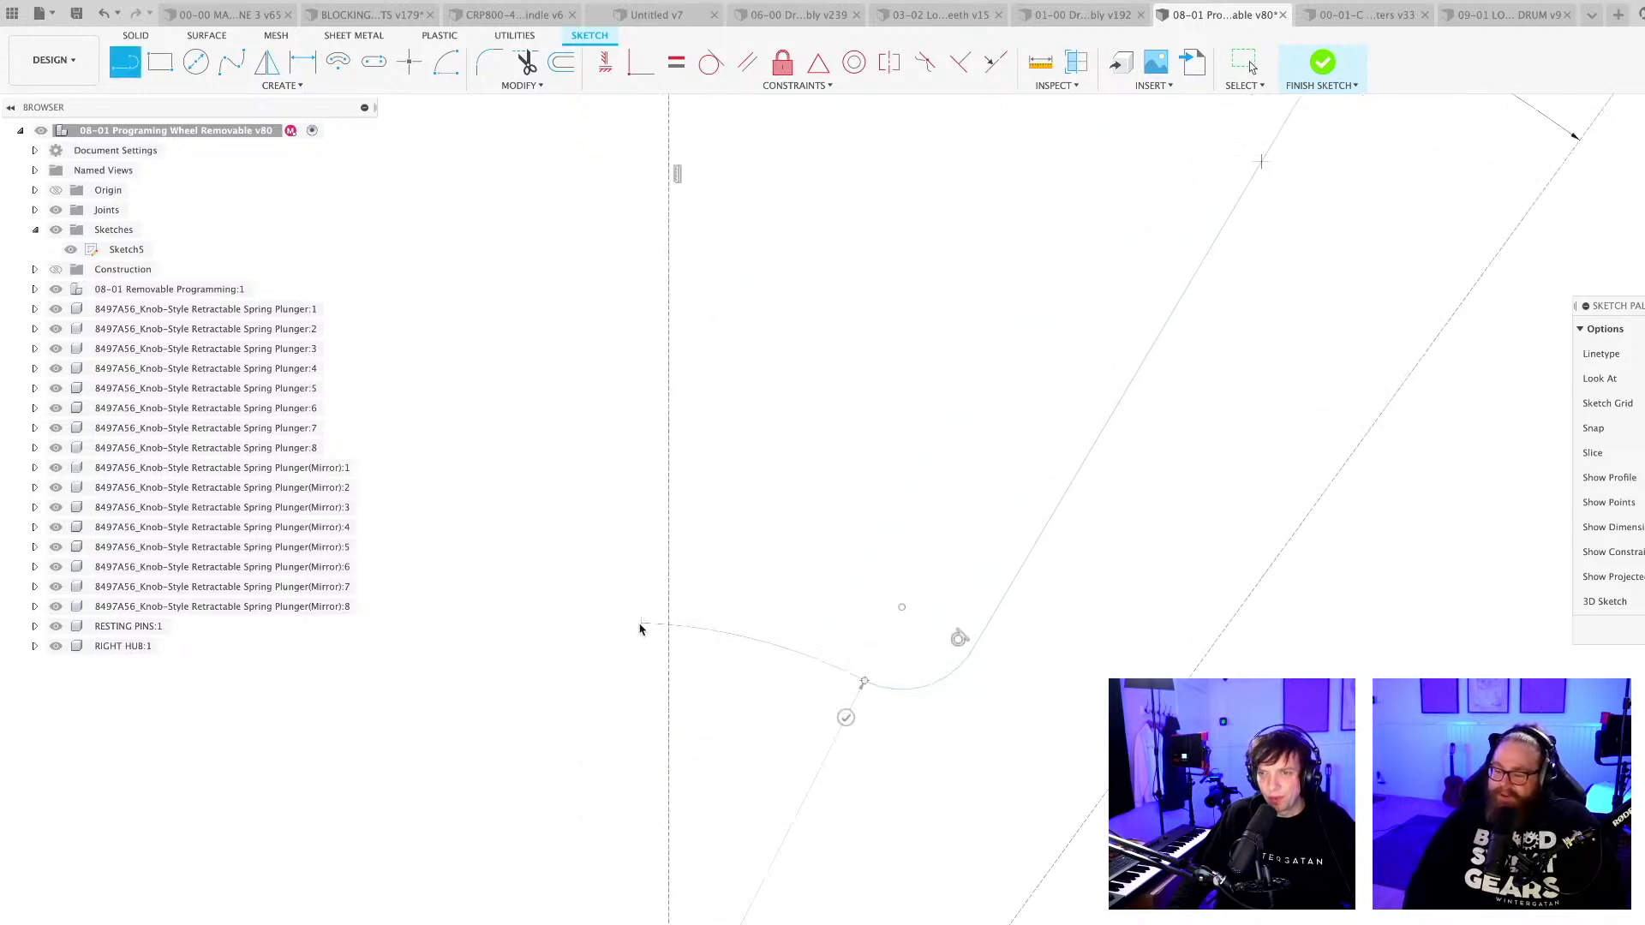
{"action": "left_click", "coordinate": [667, 632]}
{"action": "scroll", "coordinate": [857, 686], "scroll_direction": "down", "scroll_amount": 3}
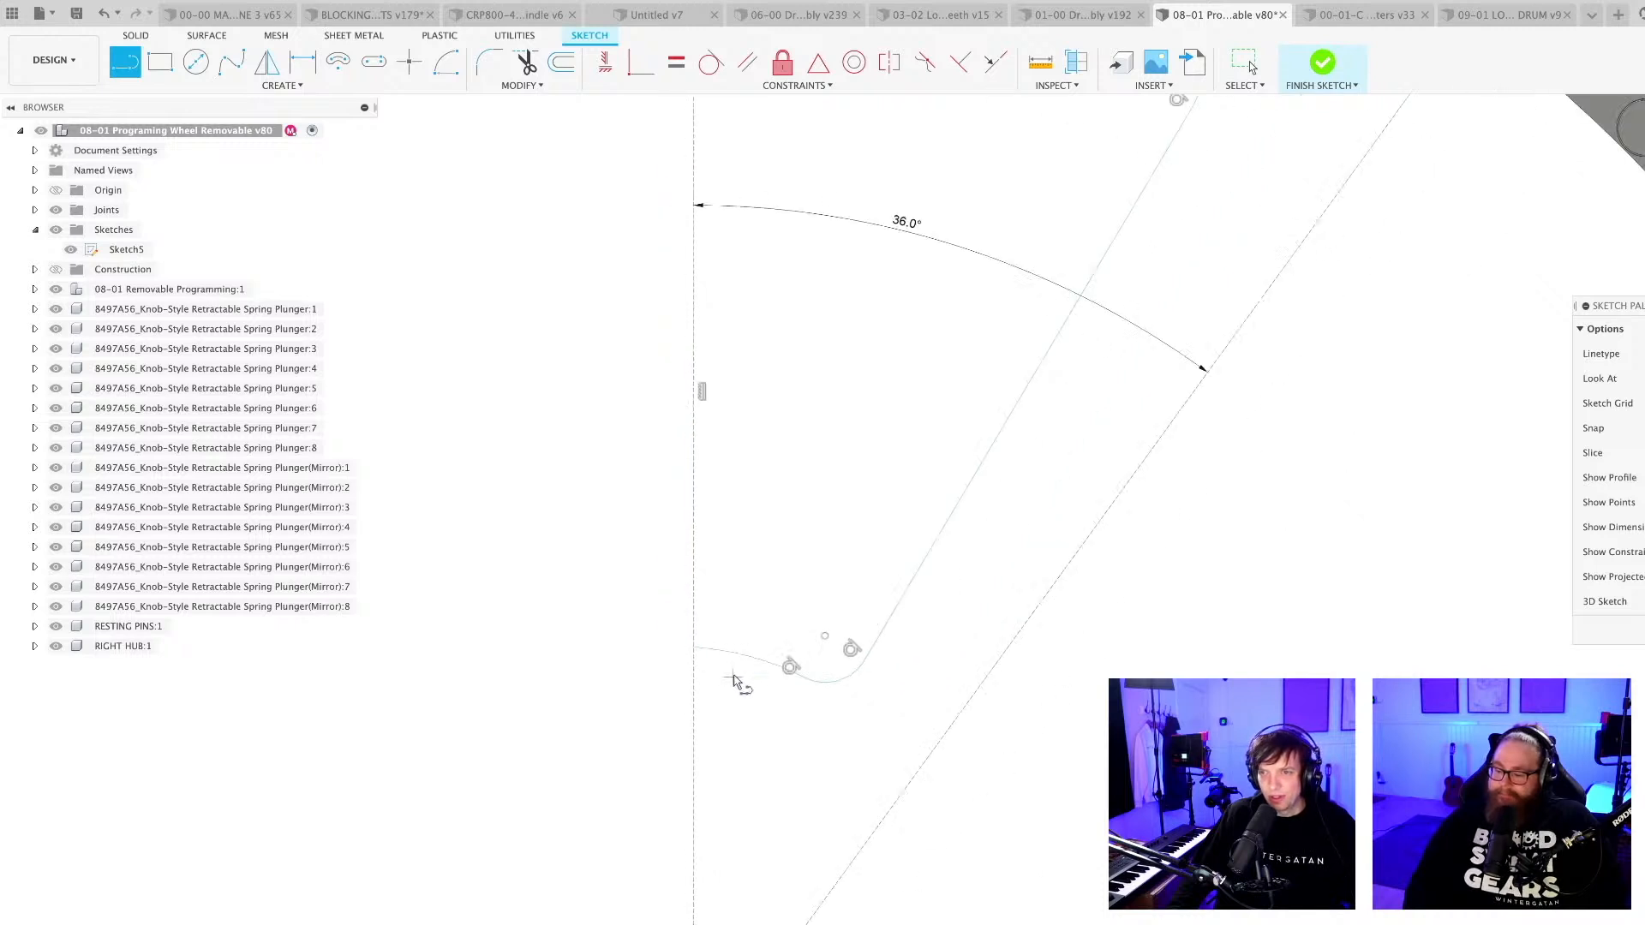
{"action": "key", "text": "Escape"}
{"action": "scroll", "coordinate": [944, 727], "scroll_direction": "down", "scroll_amount": 2}
{"action": "middle_click_drag", "start_coordinate": [943, 723], "coordinate": [883, 667]}
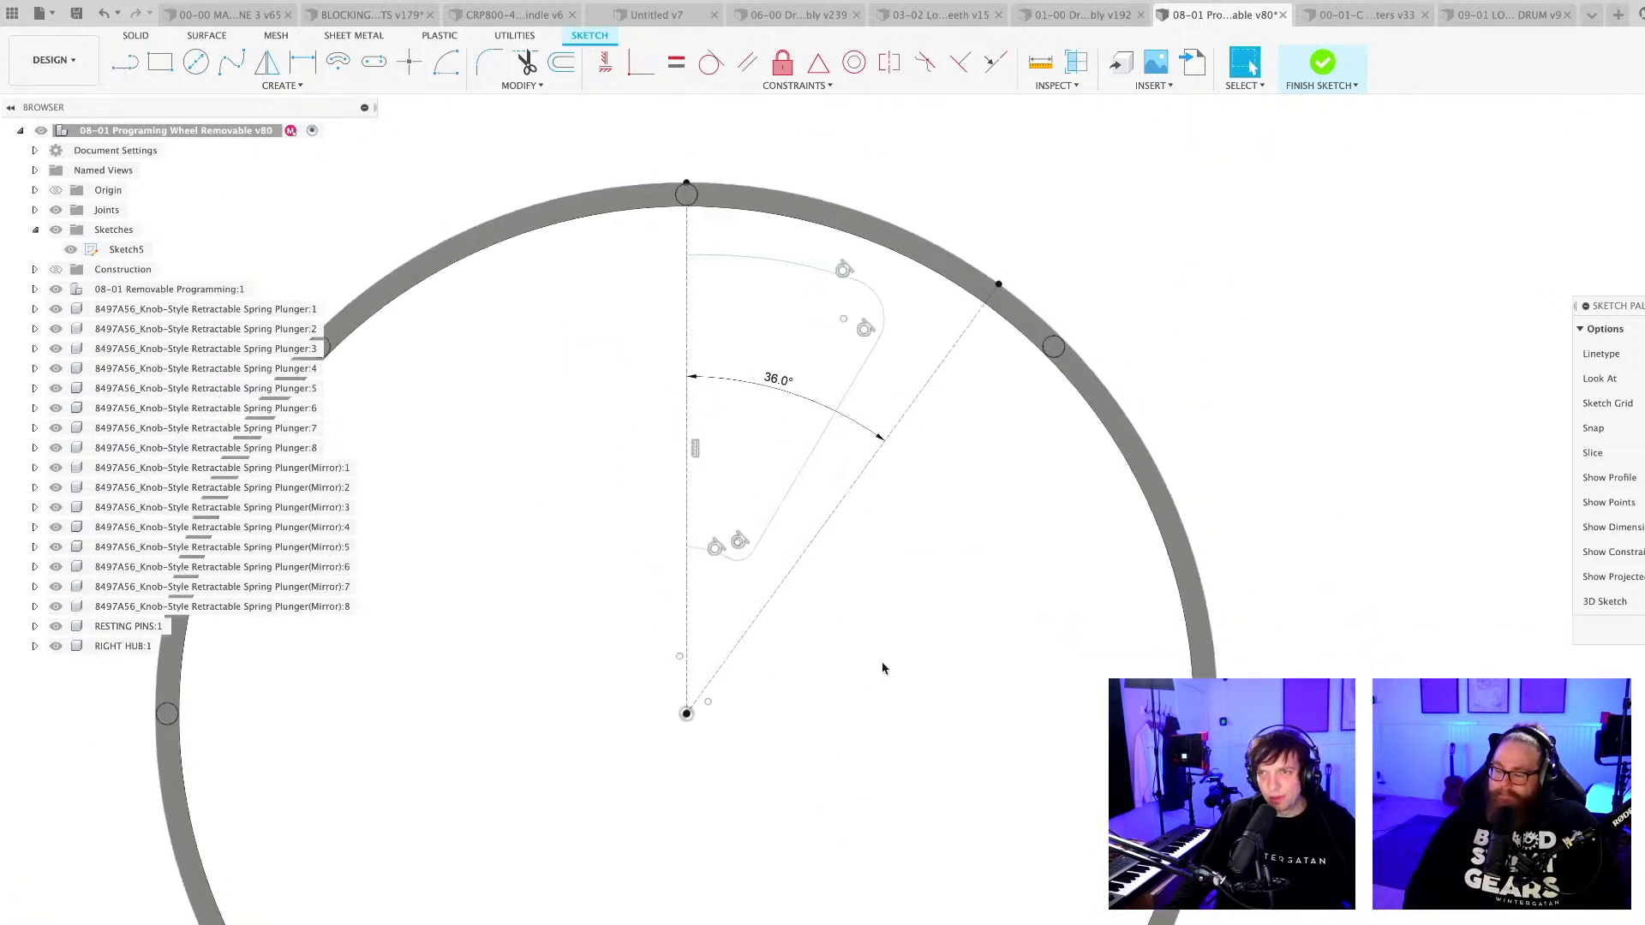
Constrain the slanted side of the cutout outline parallel to the 36° construction line.
{"action": "left_click", "coordinate": [747, 61]}
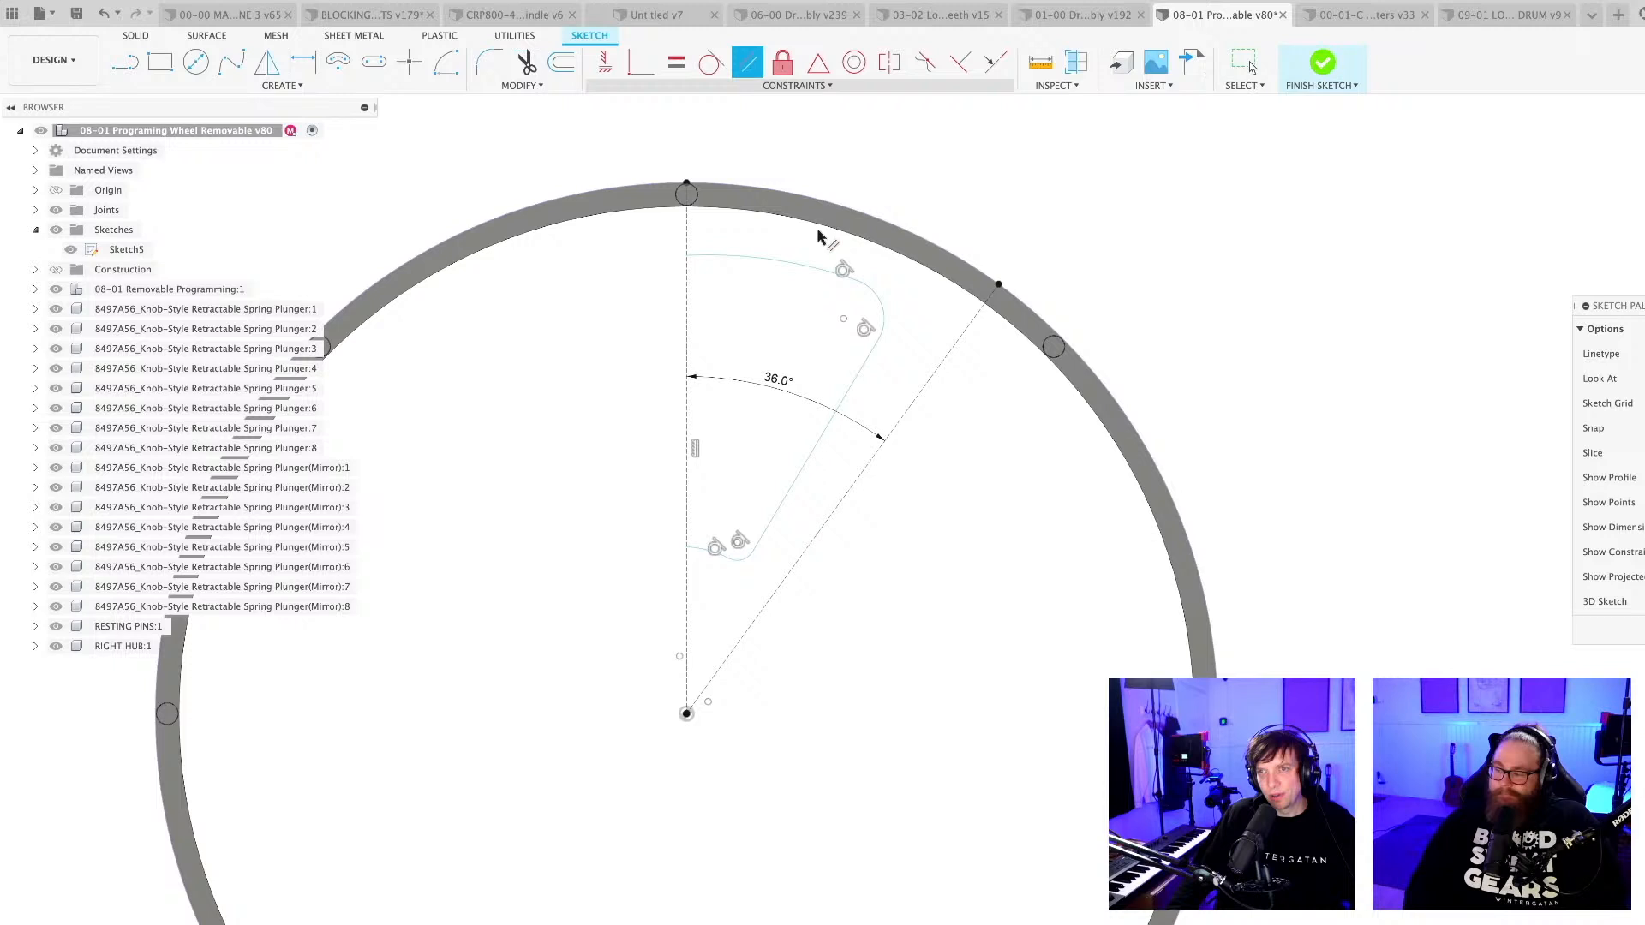
{"action": "left_click", "coordinate": [805, 476]}
{"action": "left_click", "coordinate": [850, 505]}
{"action": "scroll", "coordinate": [814, 540], "scroll_direction": "up", "scroll_amount": 1}
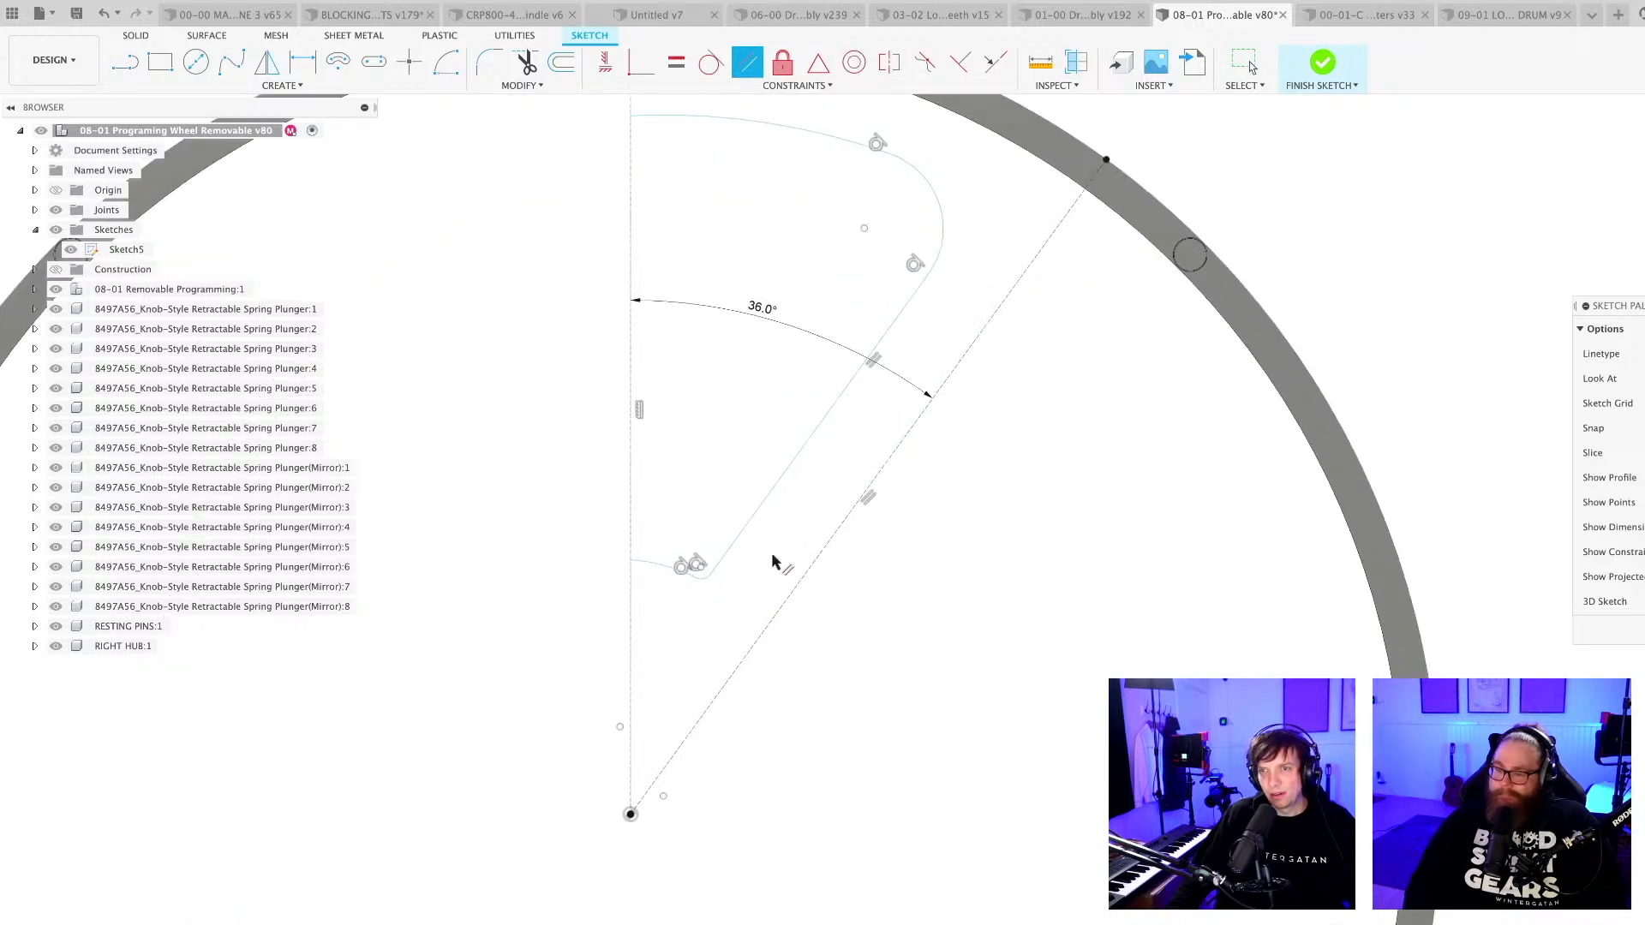
{"action": "scroll", "coordinate": [775, 561], "scroll_direction": "down", "scroll_amount": 1}
{"action": "key", "text": "Escape"}
{"action": "scroll", "coordinate": [756, 381], "scroll_direction": "down", "scroll_amount": 3}
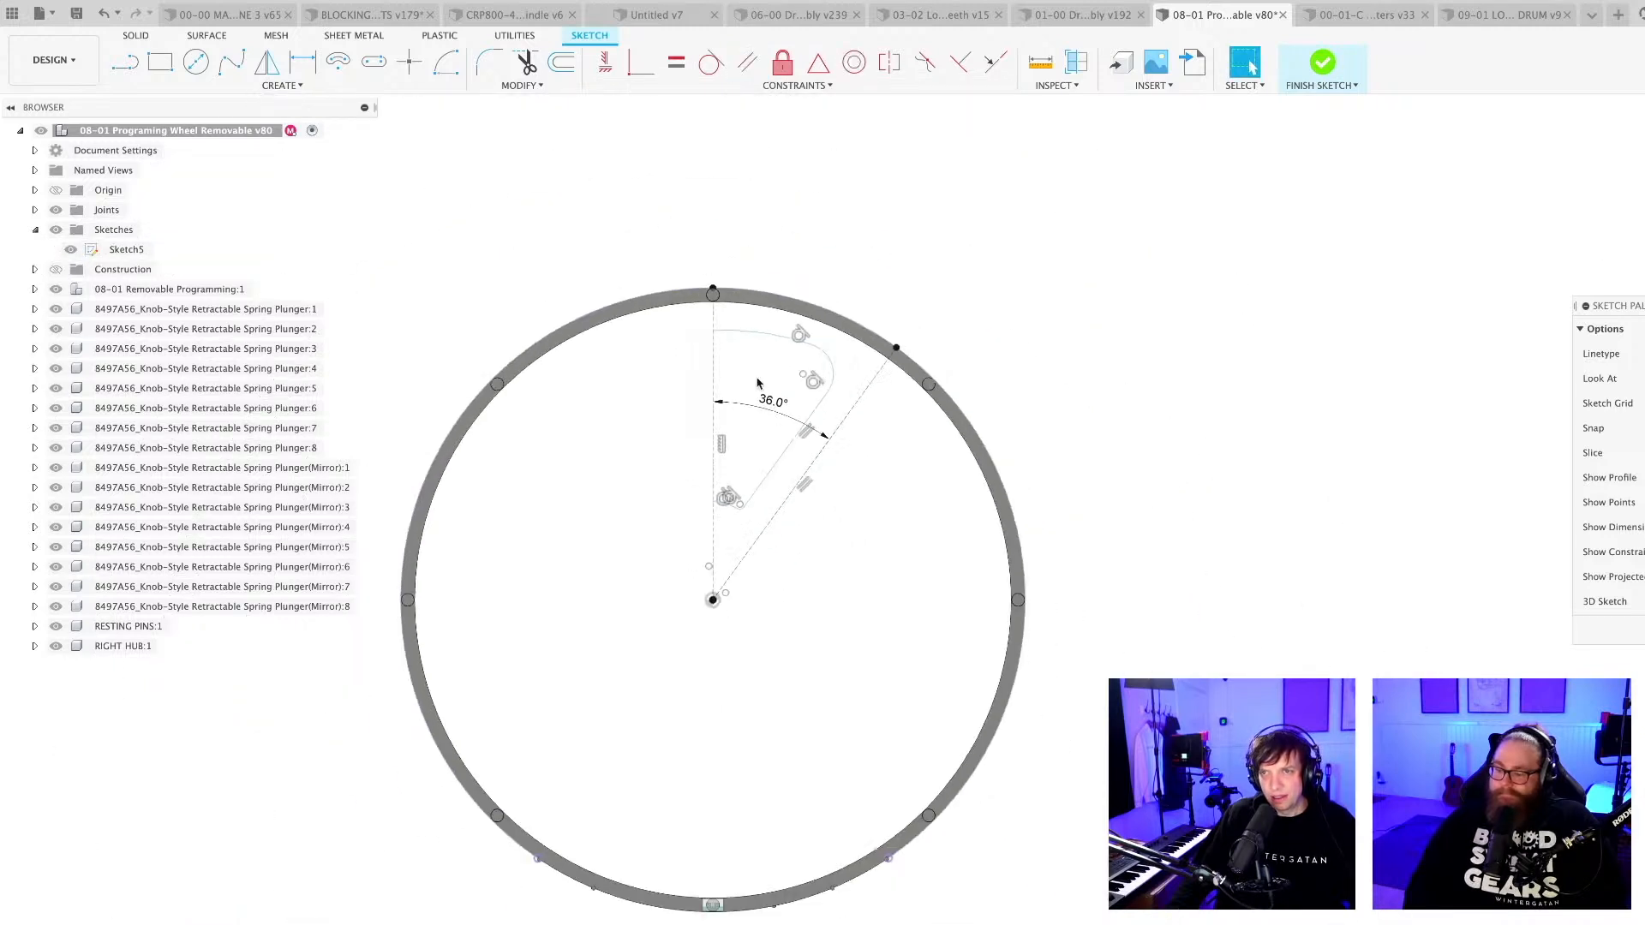
Save the design with the default version description.
{"action": "middle_click_drag", "start_coordinate": [756, 381], "coordinate": [708, 323]}
{"action": "key", "text": "super+s"}
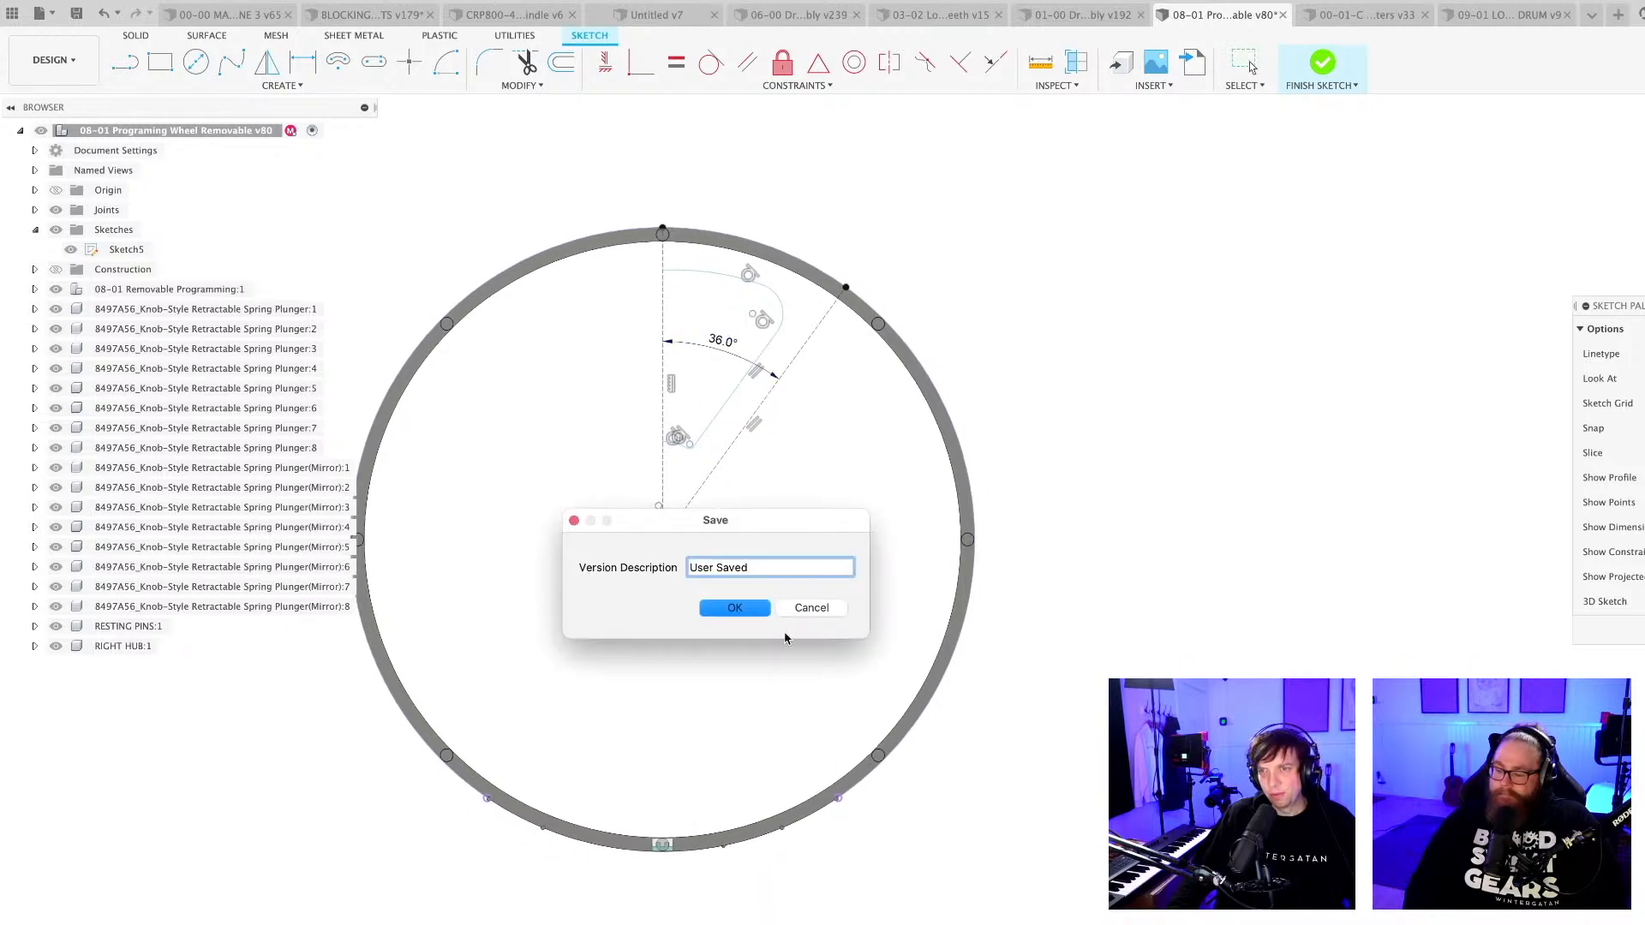
{"action": "left_click", "coordinate": [735, 606]}
{"action": "scroll", "coordinate": [726, 353], "scroll_direction": "up", "scroll_amount": 6}
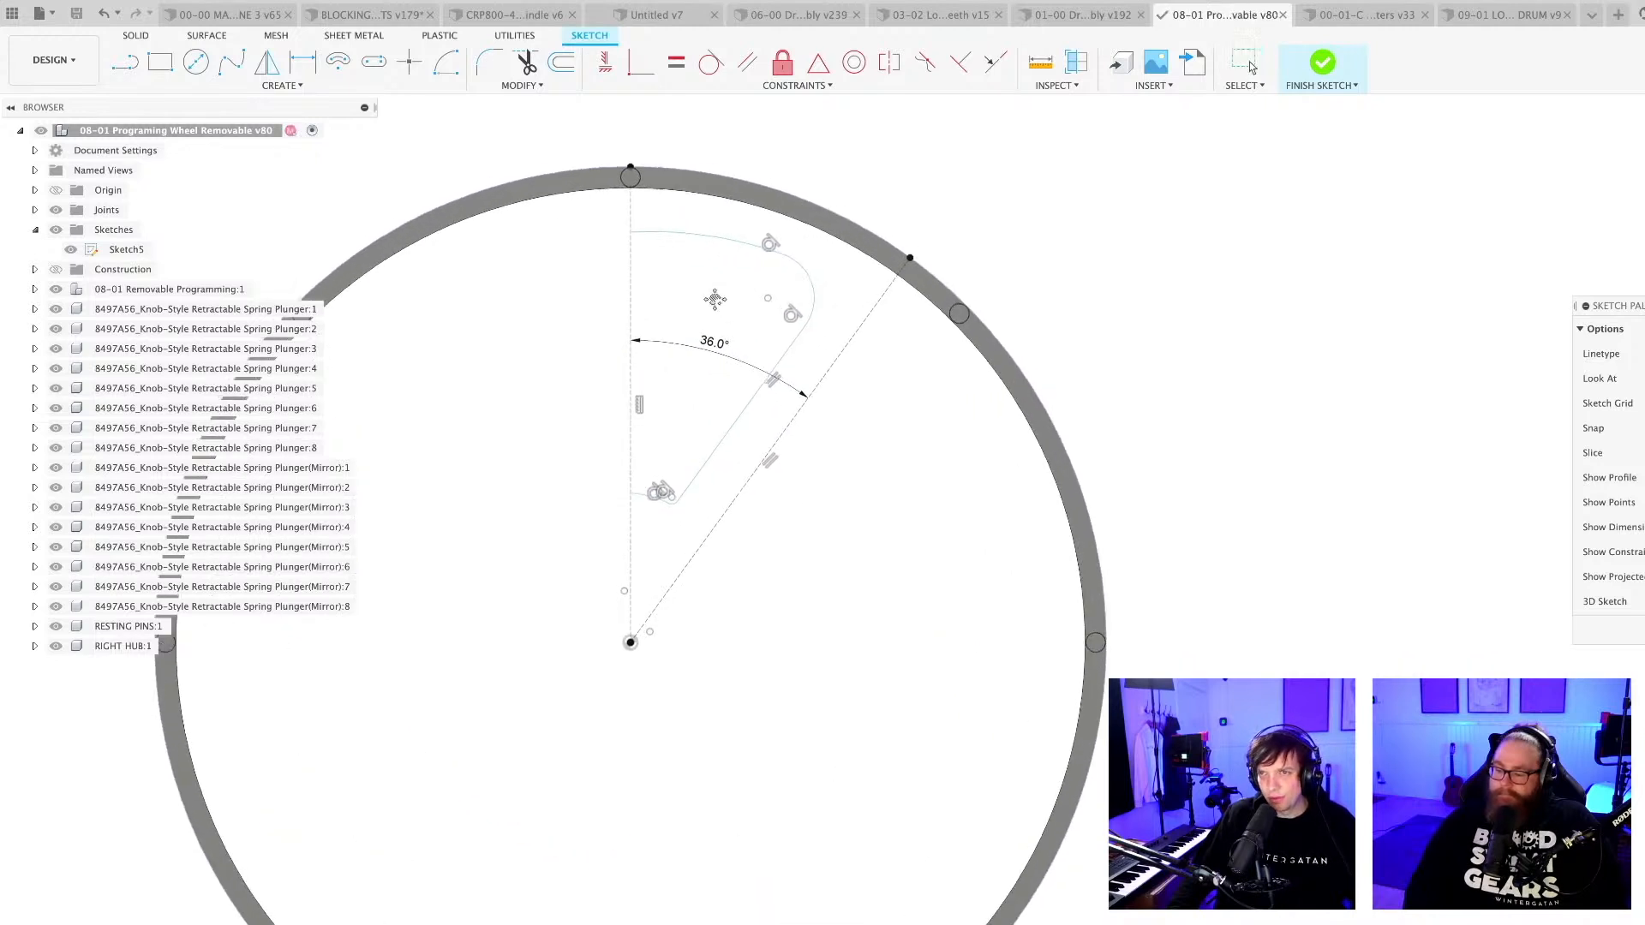
Make the cutout outline's outer and inner arcs concentric with the wheel ring.
{"action": "key", "text": "d"}
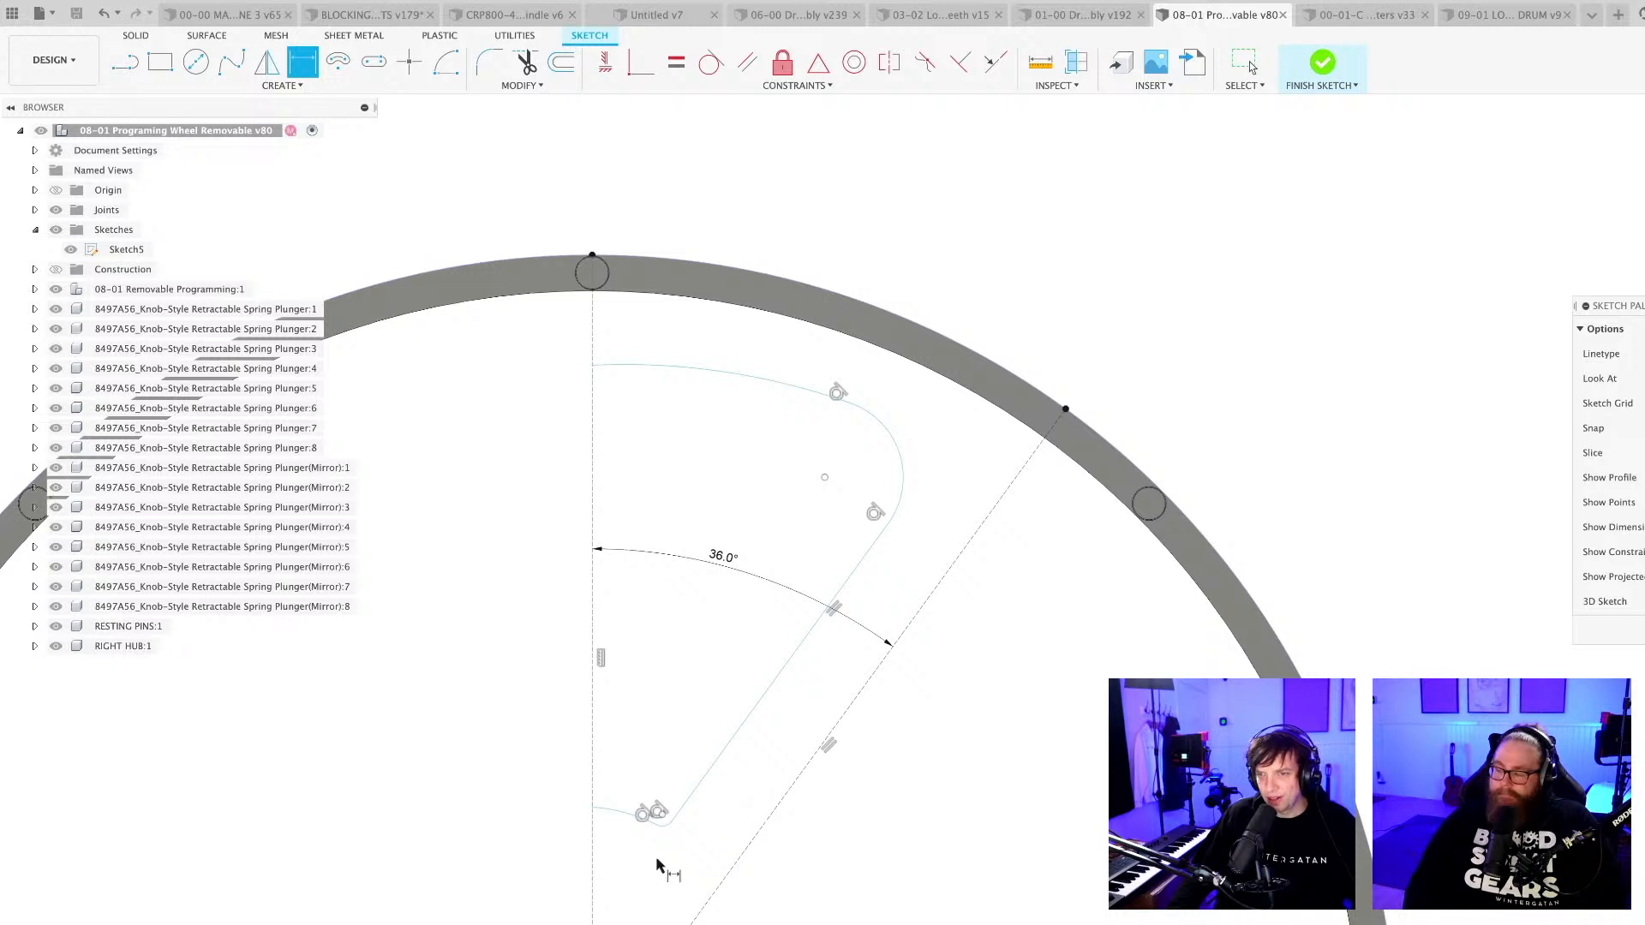
{"action": "middle_click_drag", "start_coordinate": [656, 858], "coordinate": [675, 827]}
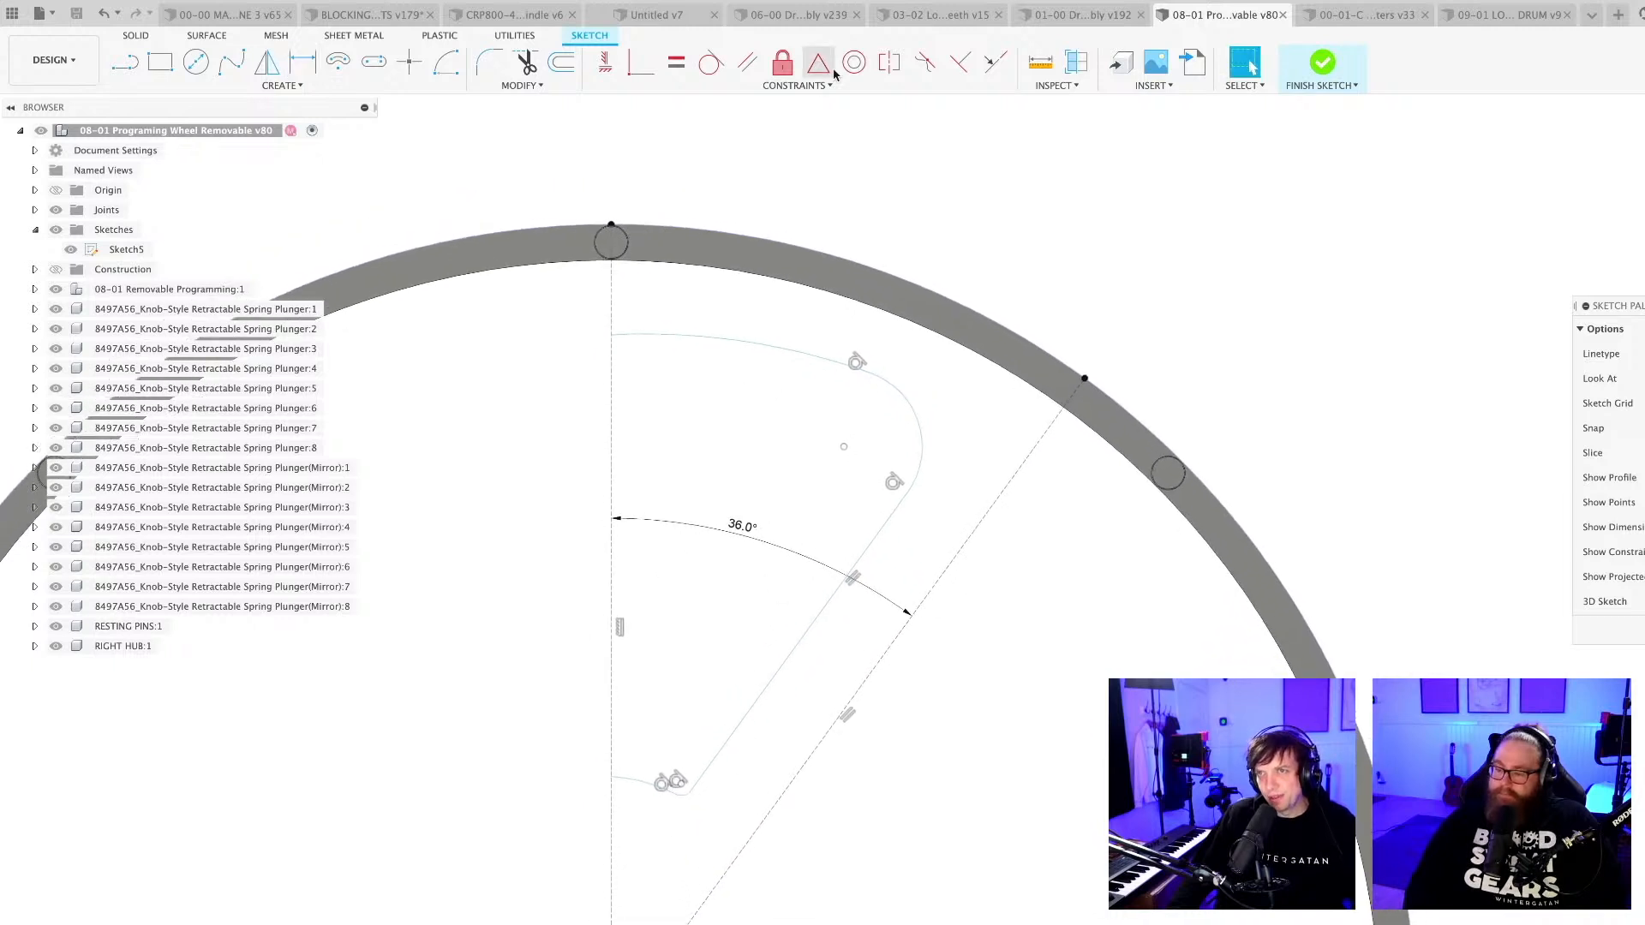
{"action": "left_click", "coordinate": [853, 61]}
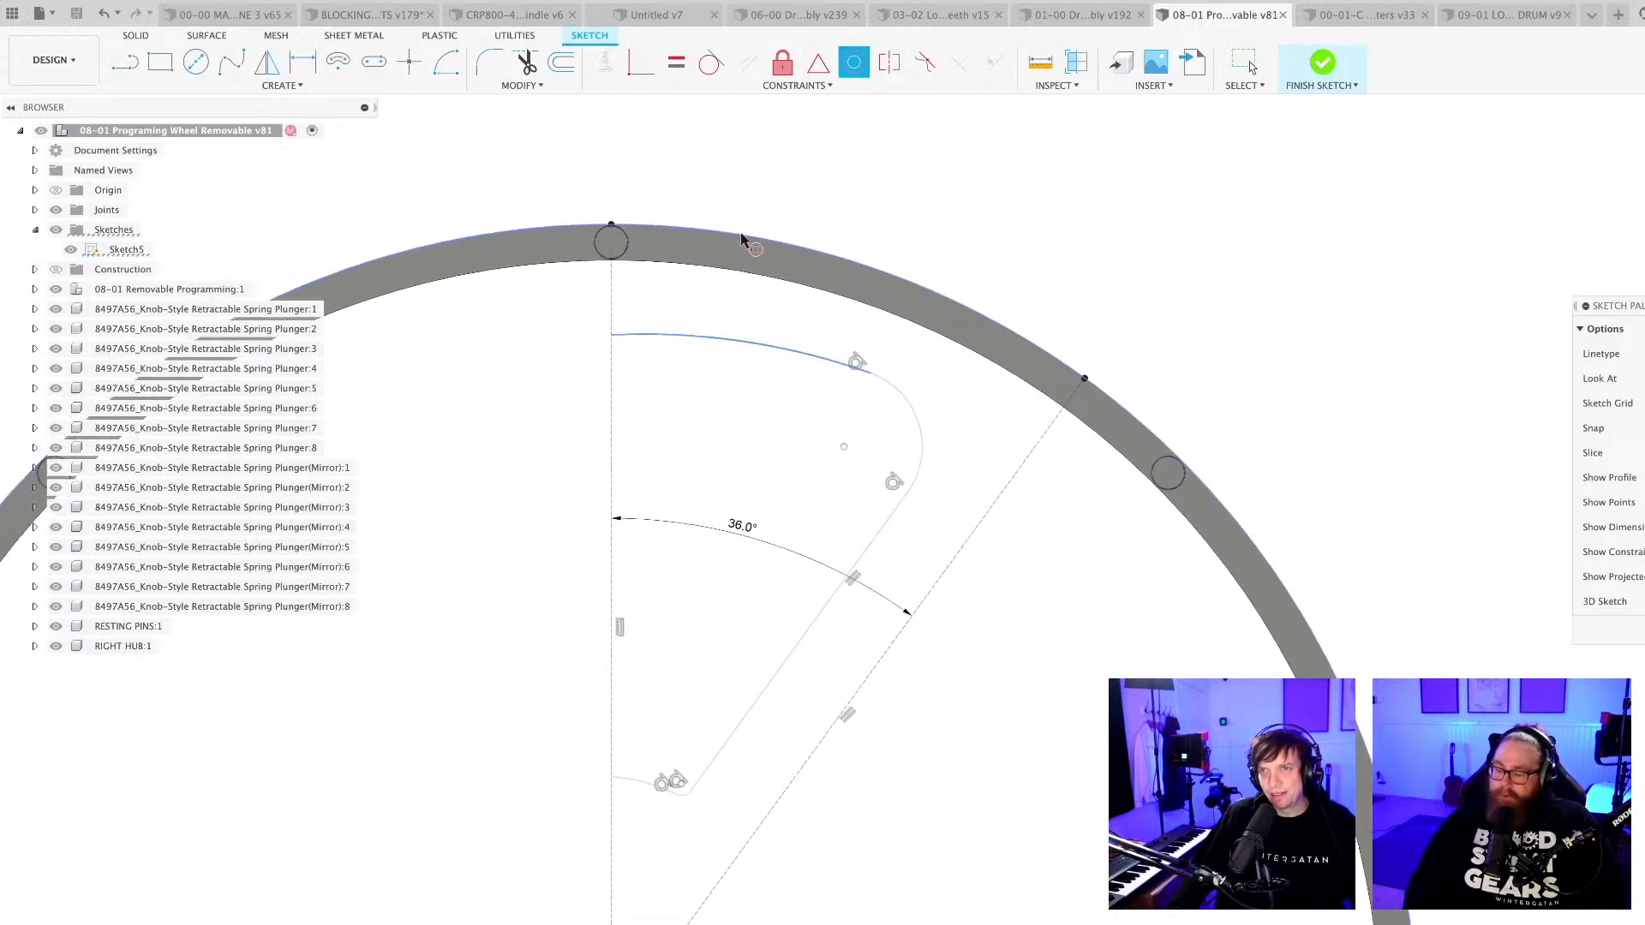
{"action": "left_click", "coordinate": [780, 254]}
{"action": "scroll", "coordinate": [781, 253], "scroll_direction": "down", "scroll_amount": 3}
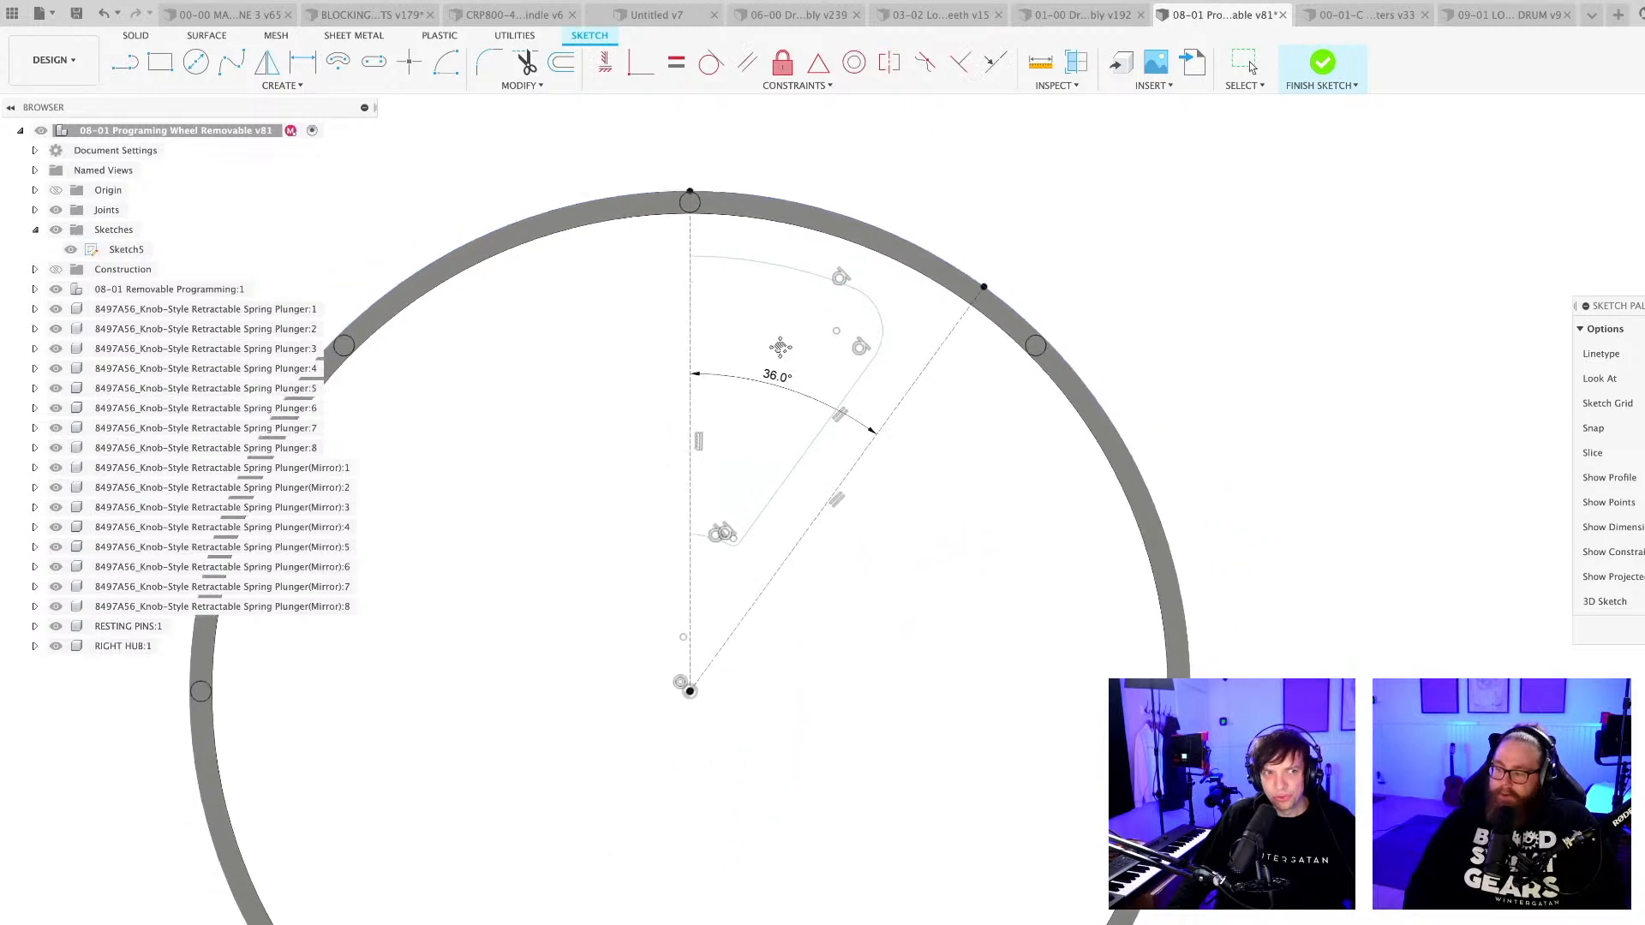
{"action": "scroll", "coordinate": [709, 582], "scroll_direction": "up", "scroll_amount": 3}
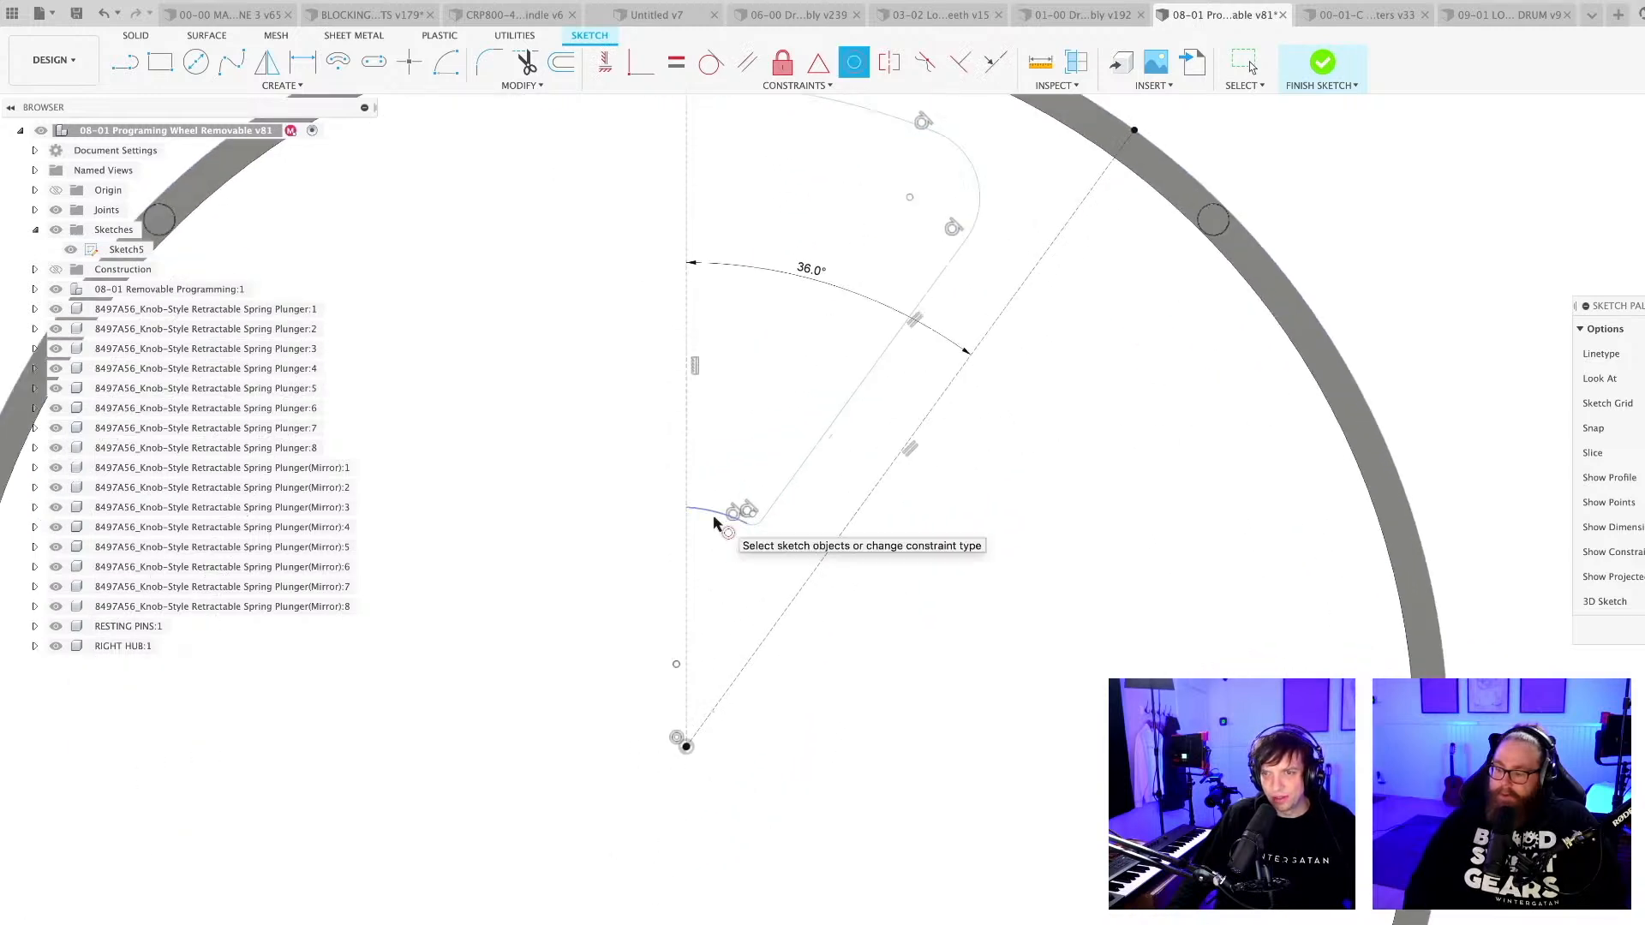
{"action": "scroll", "coordinate": [724, 668], "scroll_direction": "down", "scroll_amount": 2}
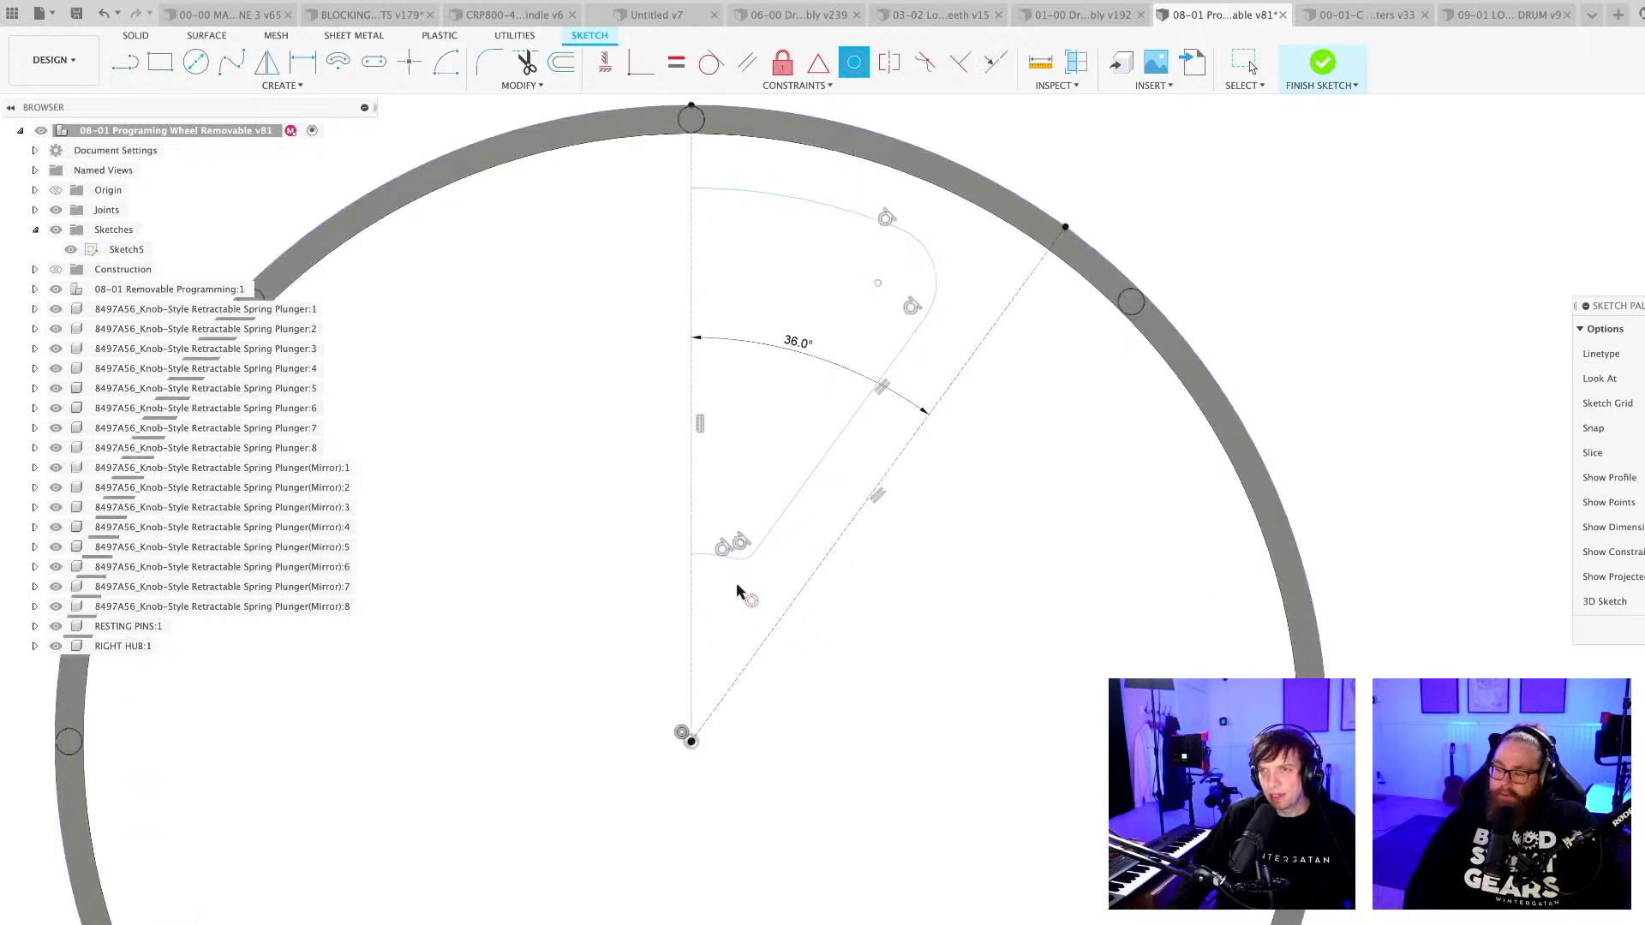
{"action": "scroll", "coordinate": [750, 617], "scroll_direction": "down", "scroll_amount": 1}
{"action": "key", "text": "Escape"}
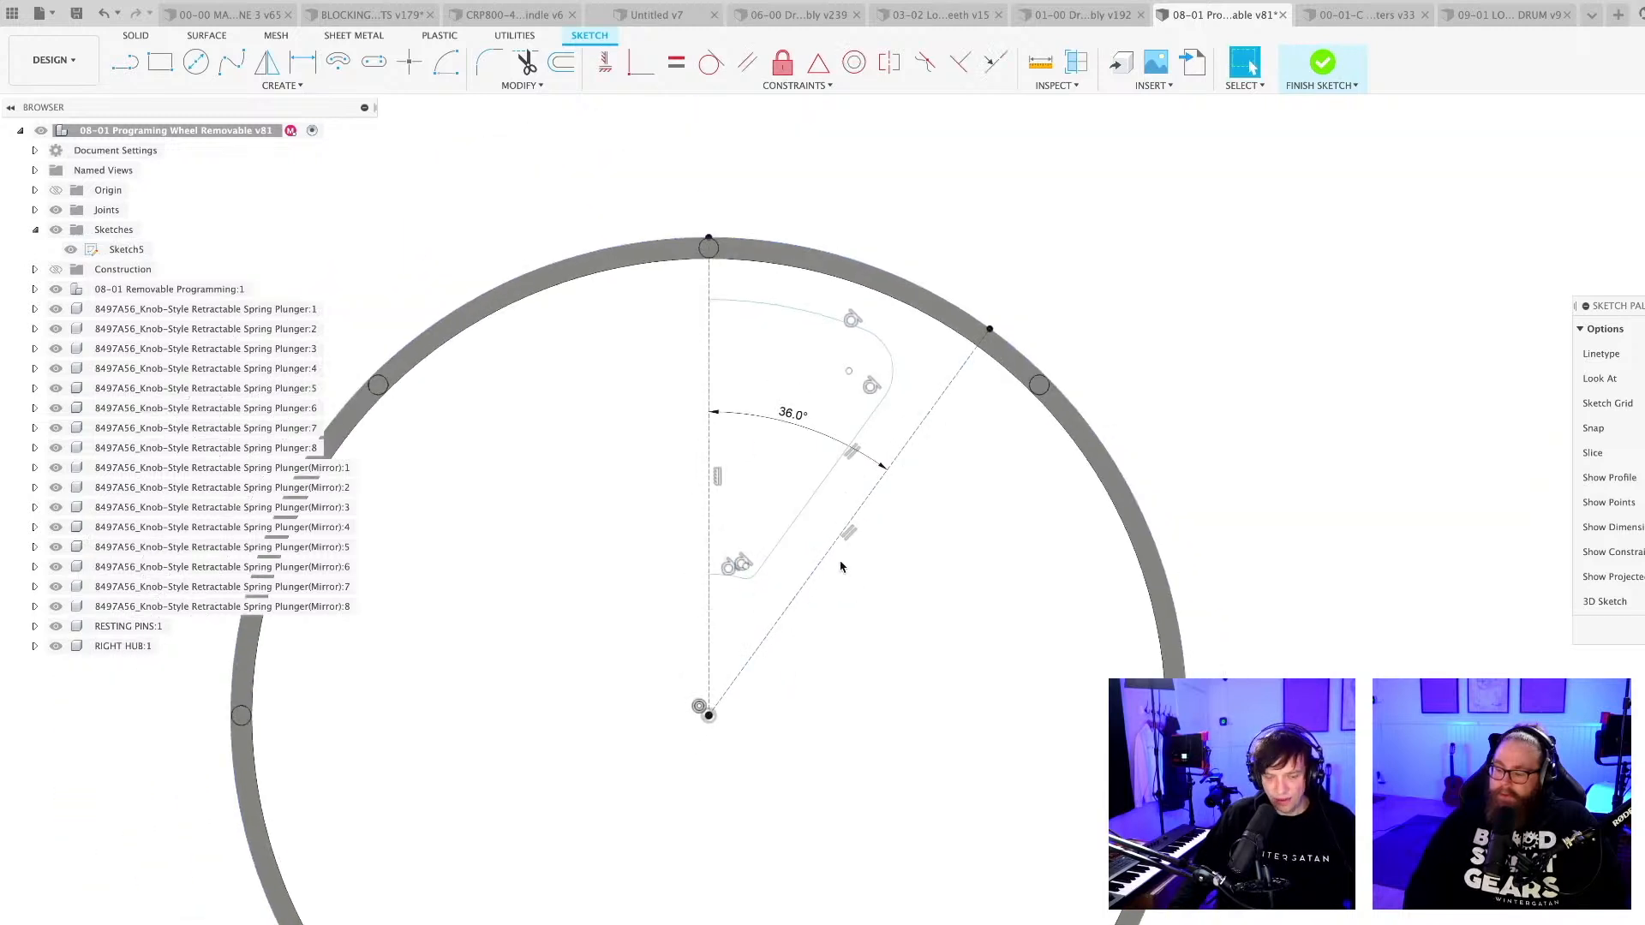
Dimension the cutout's slanted side at 30 mm from the 36° construction line.
{"action": "scroll", "coordinate": [844, 570], "scroll_direction": "down", "scroll_amount": 1}
{"action": "scroll", "coordinate": [852, 591], "scroll_direction": "up", "scroll_amount": 2}
{"action": "key", "text": "d"}
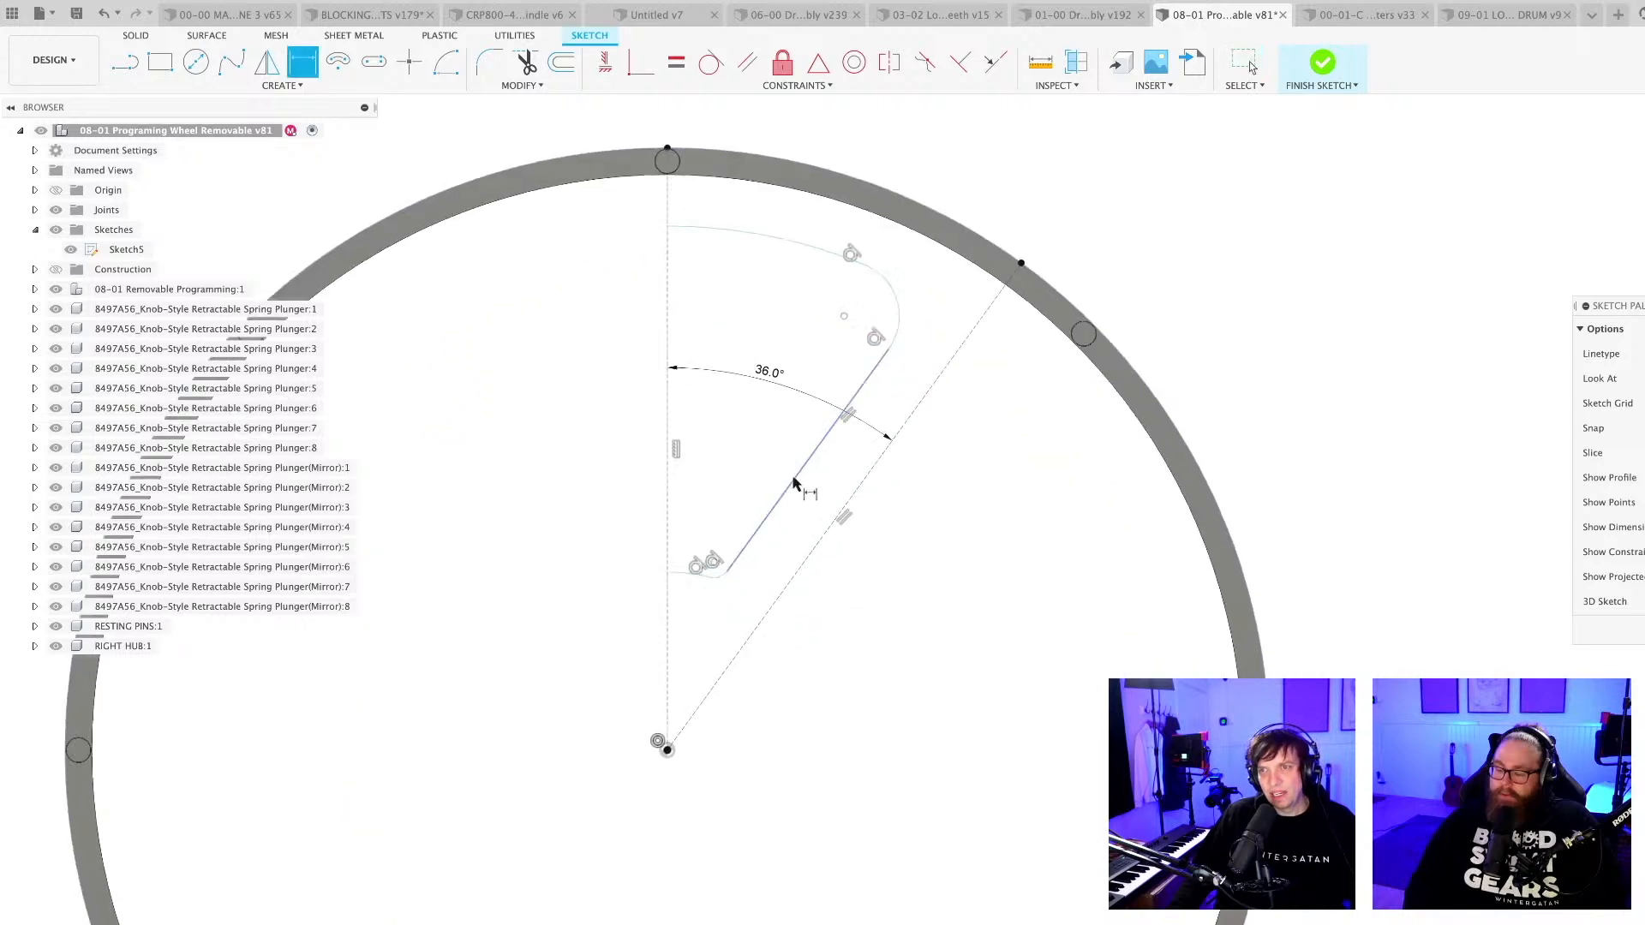
{"action": "left_click", "coordinate": [793, 484]}
{"action": "left_click", "coordinate": [838, 485]}
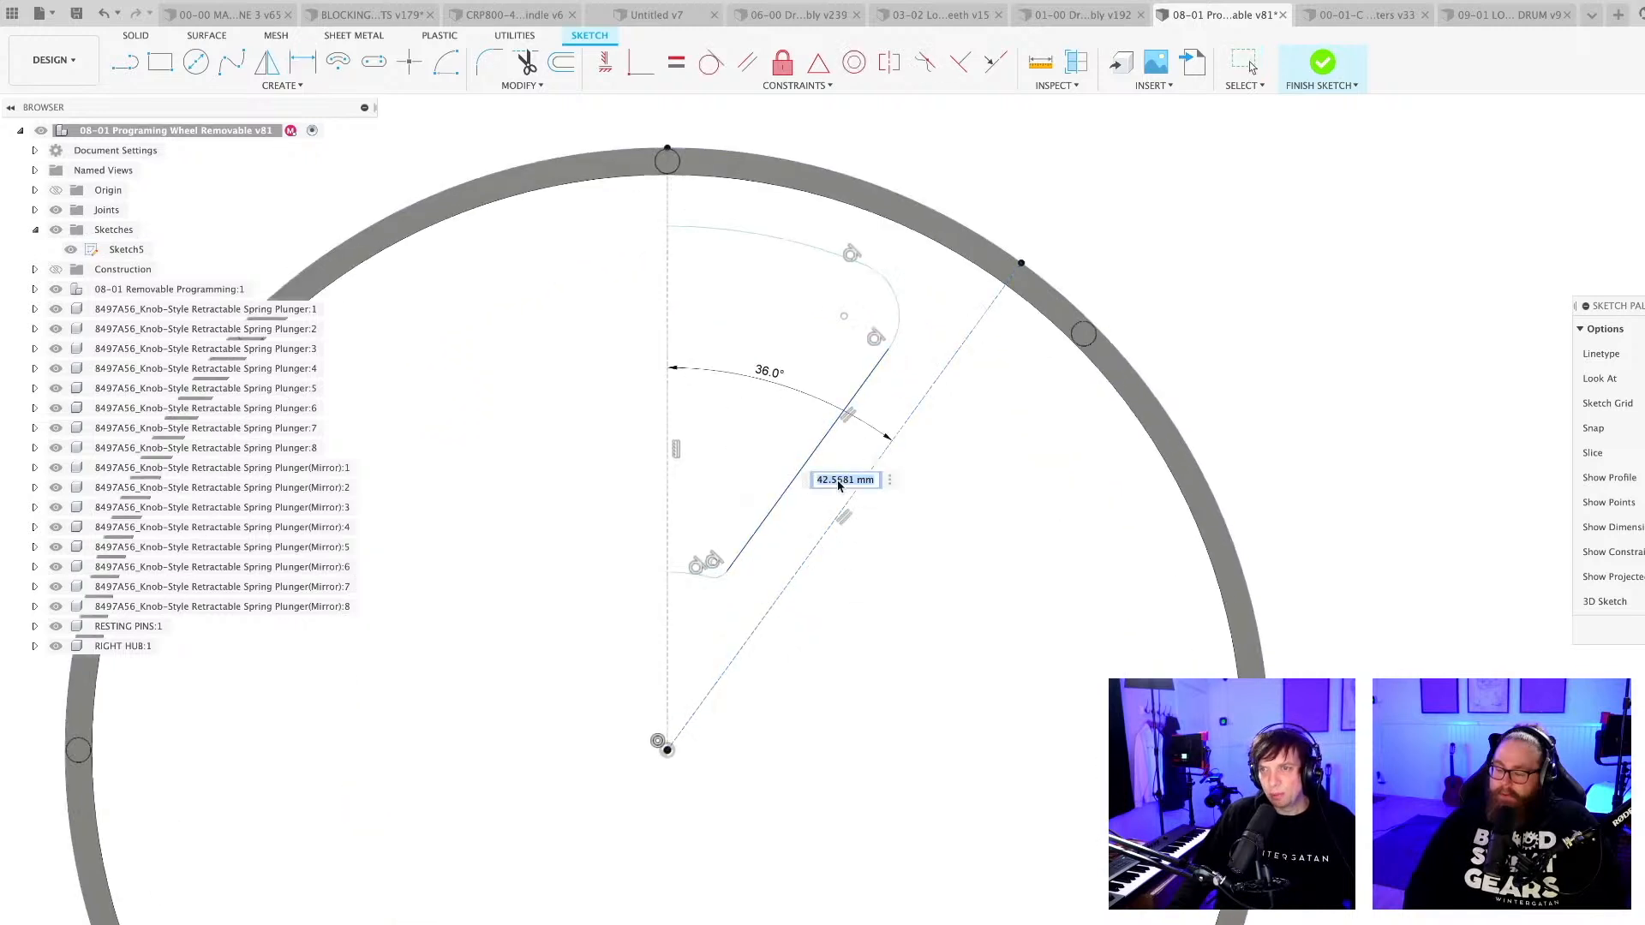
{"action": "type", "text": "30"}
{"action": "key", "text": "Return"}
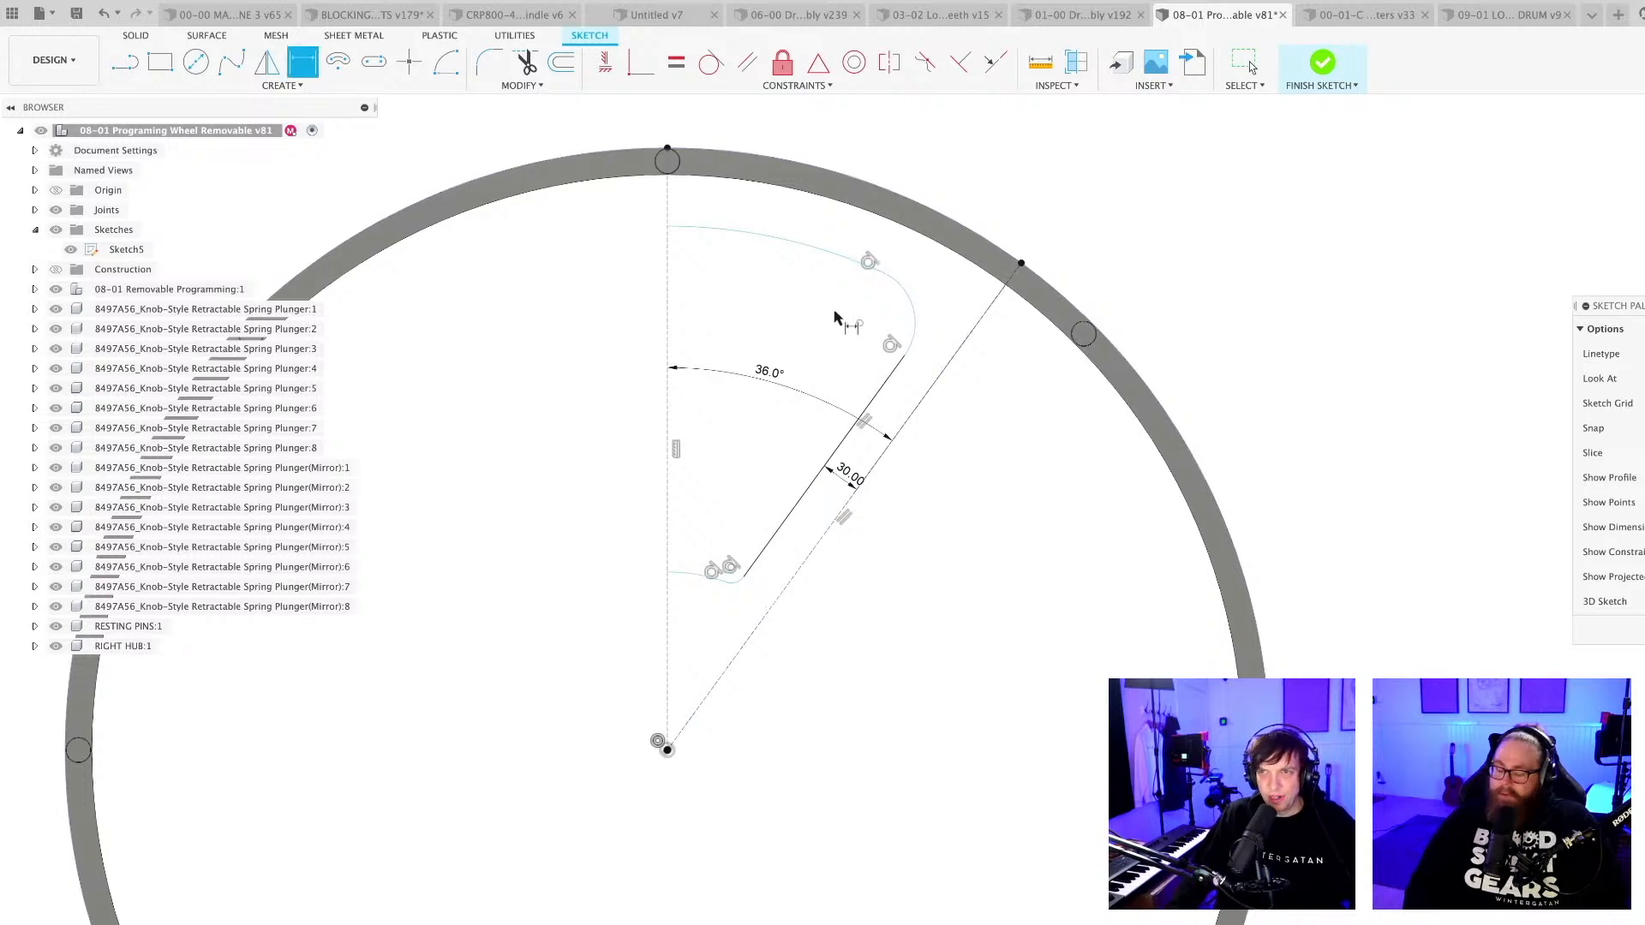
Dimension the cutout's outer arc at 60 mm from the ring's outer edge.
{"action": "left_click", "coordinate": [793, 246]}
{"action": "left_click", "coordinate": [826, 171]}
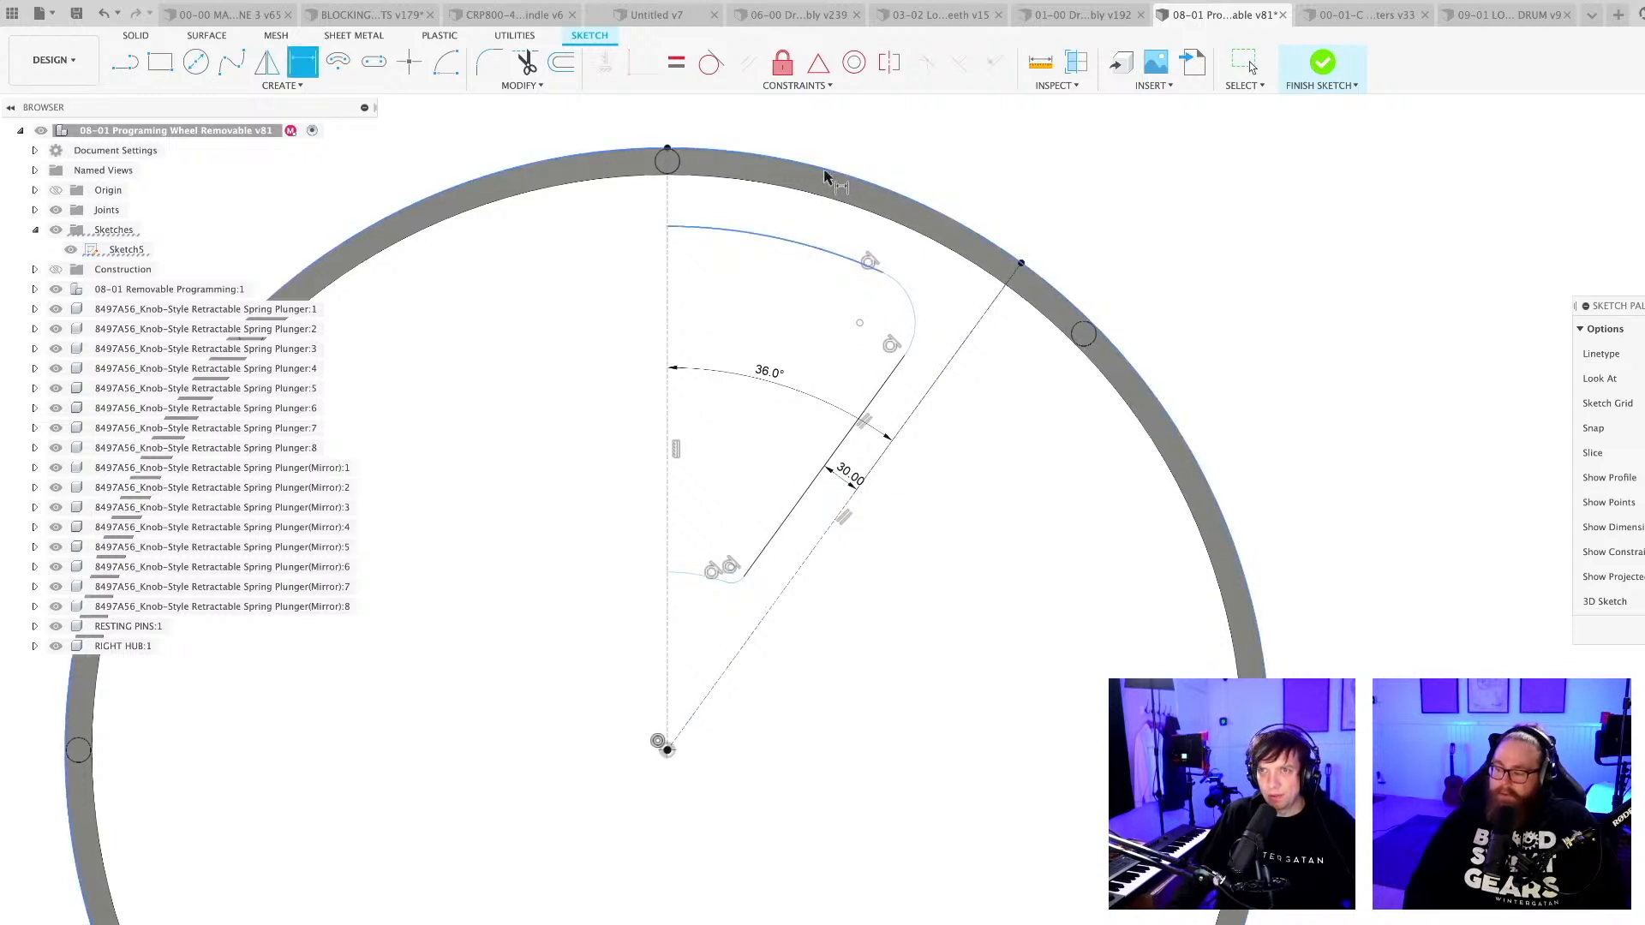
{"action": "left_click", "coordinate": [803, 216]}
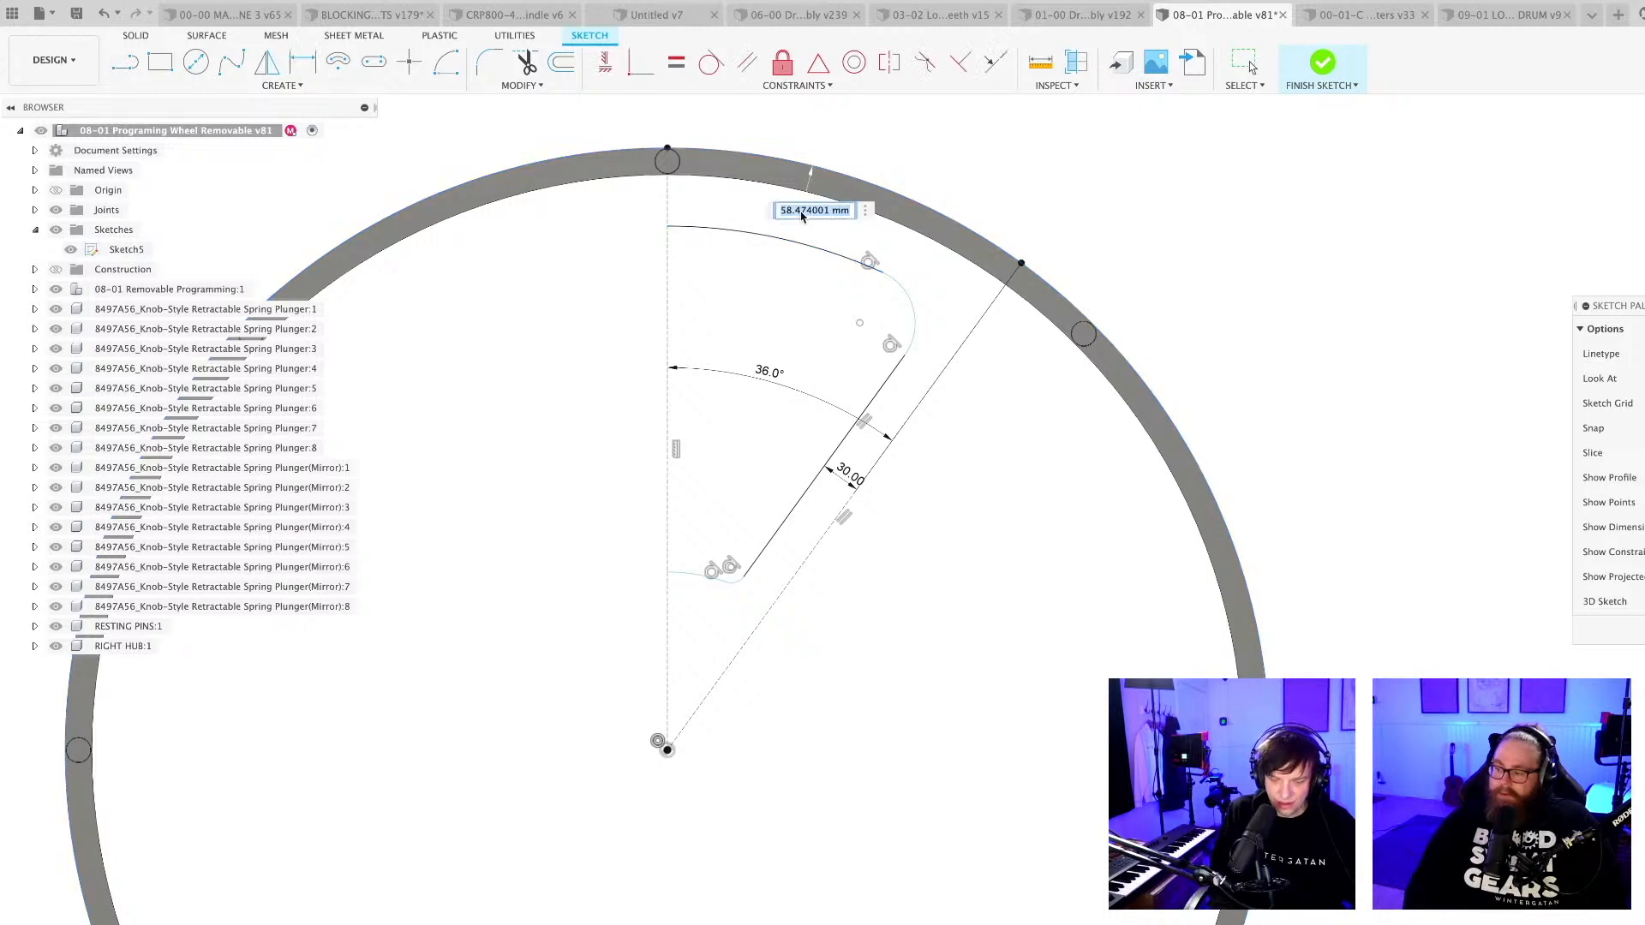
{"action": "type", "text": "60"}
{"action": "key", "text": "Return"}
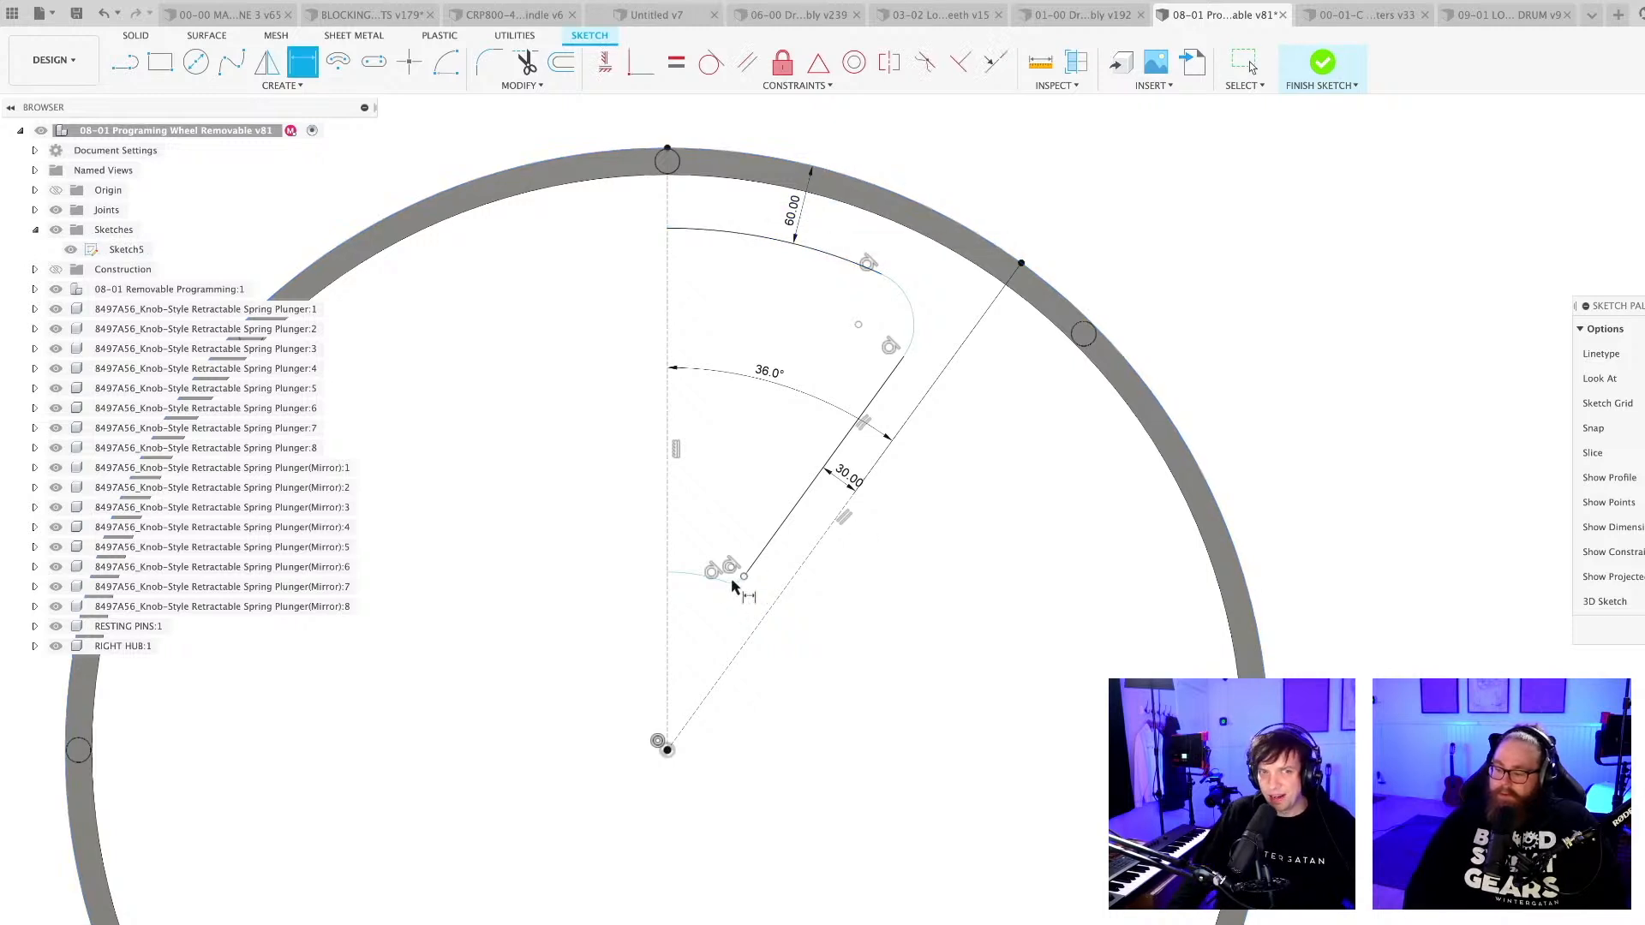
Dimension the cutout's inner arc near the wheel centre with a 70 mm radius.
{"action": "scroll", "coordinate": [723, 628], "scroll_direction": "up", "scroll_amount": 3}
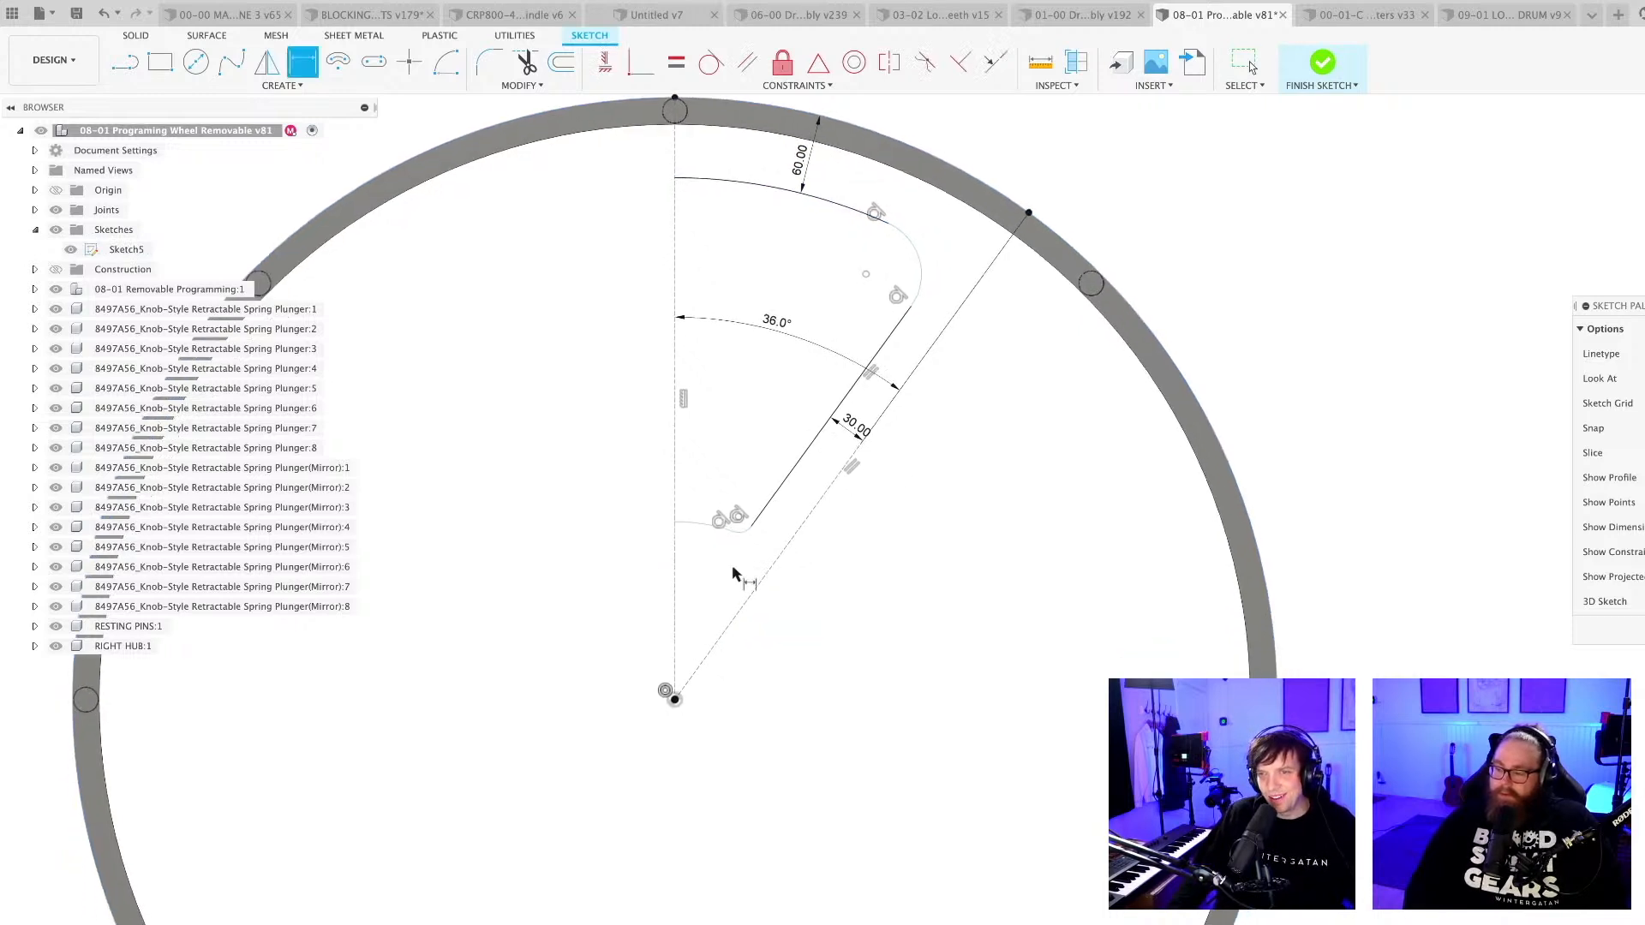
{"action": "left_click", "coordinate": [694, 516]}
{"action": "left_click", "coordinate": [654, 748]}
{"action": "left_click", "coordinate": [696, 611]}
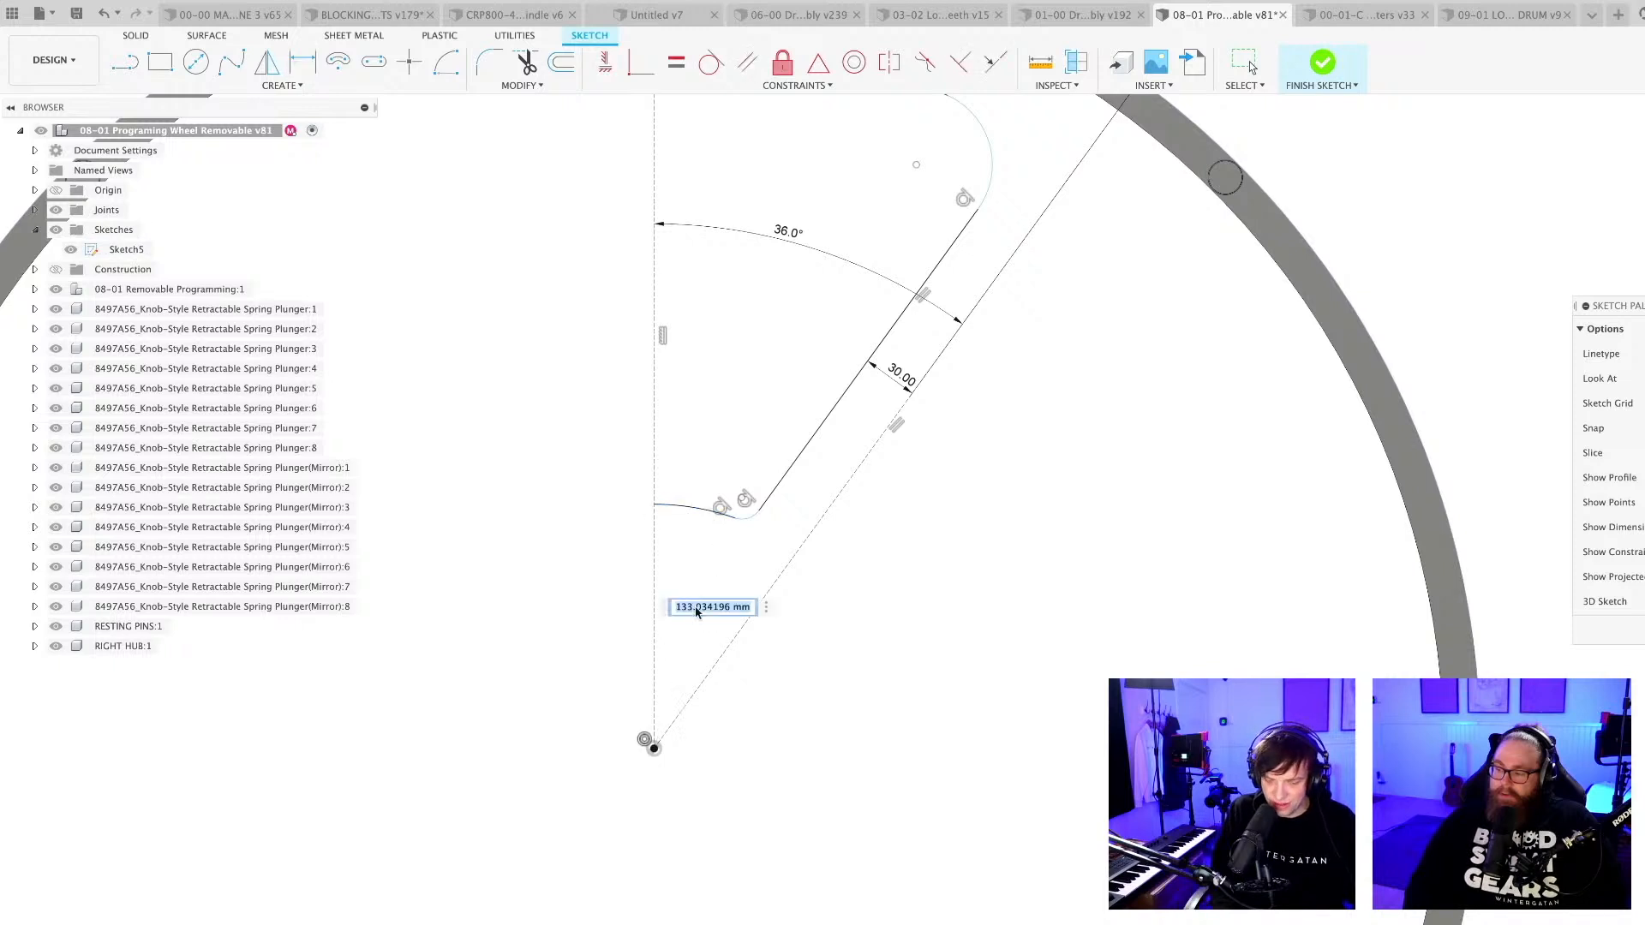
{"action": "type", "text": "70"}
{"action": "key", "text": "Return"}
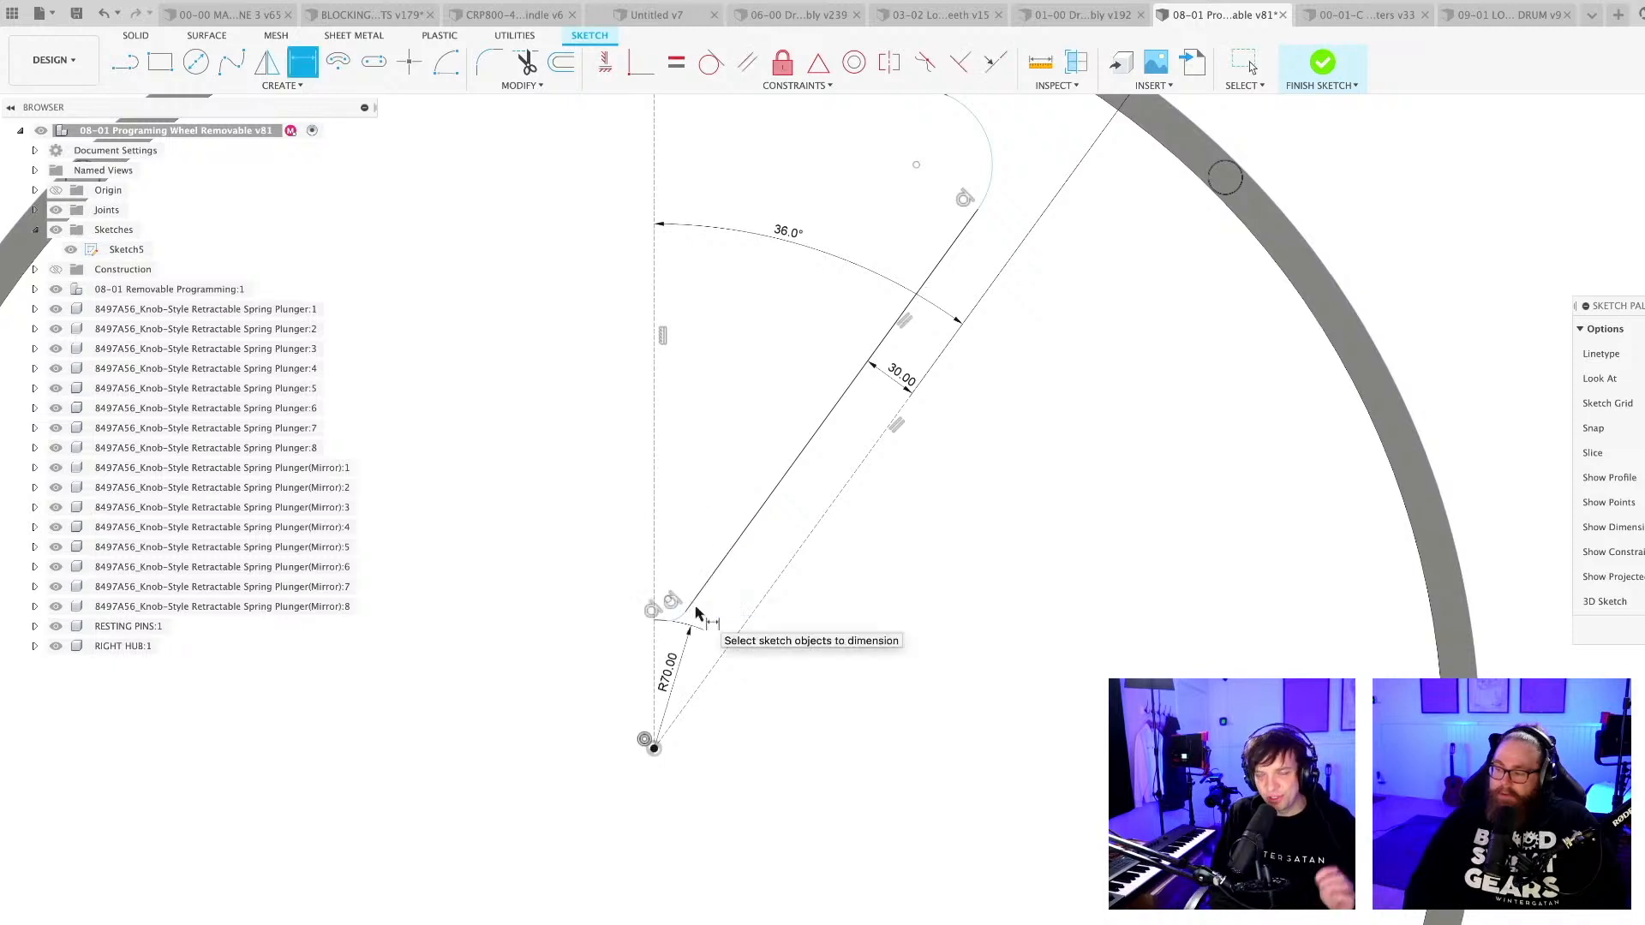
Dimension the small rounding arc at the cutout's inner corner with a 4 mm radius.
{"action": "scroll", "coordinate": [690, 621], "scroll_direction": "up", "scroll_amount": 3}
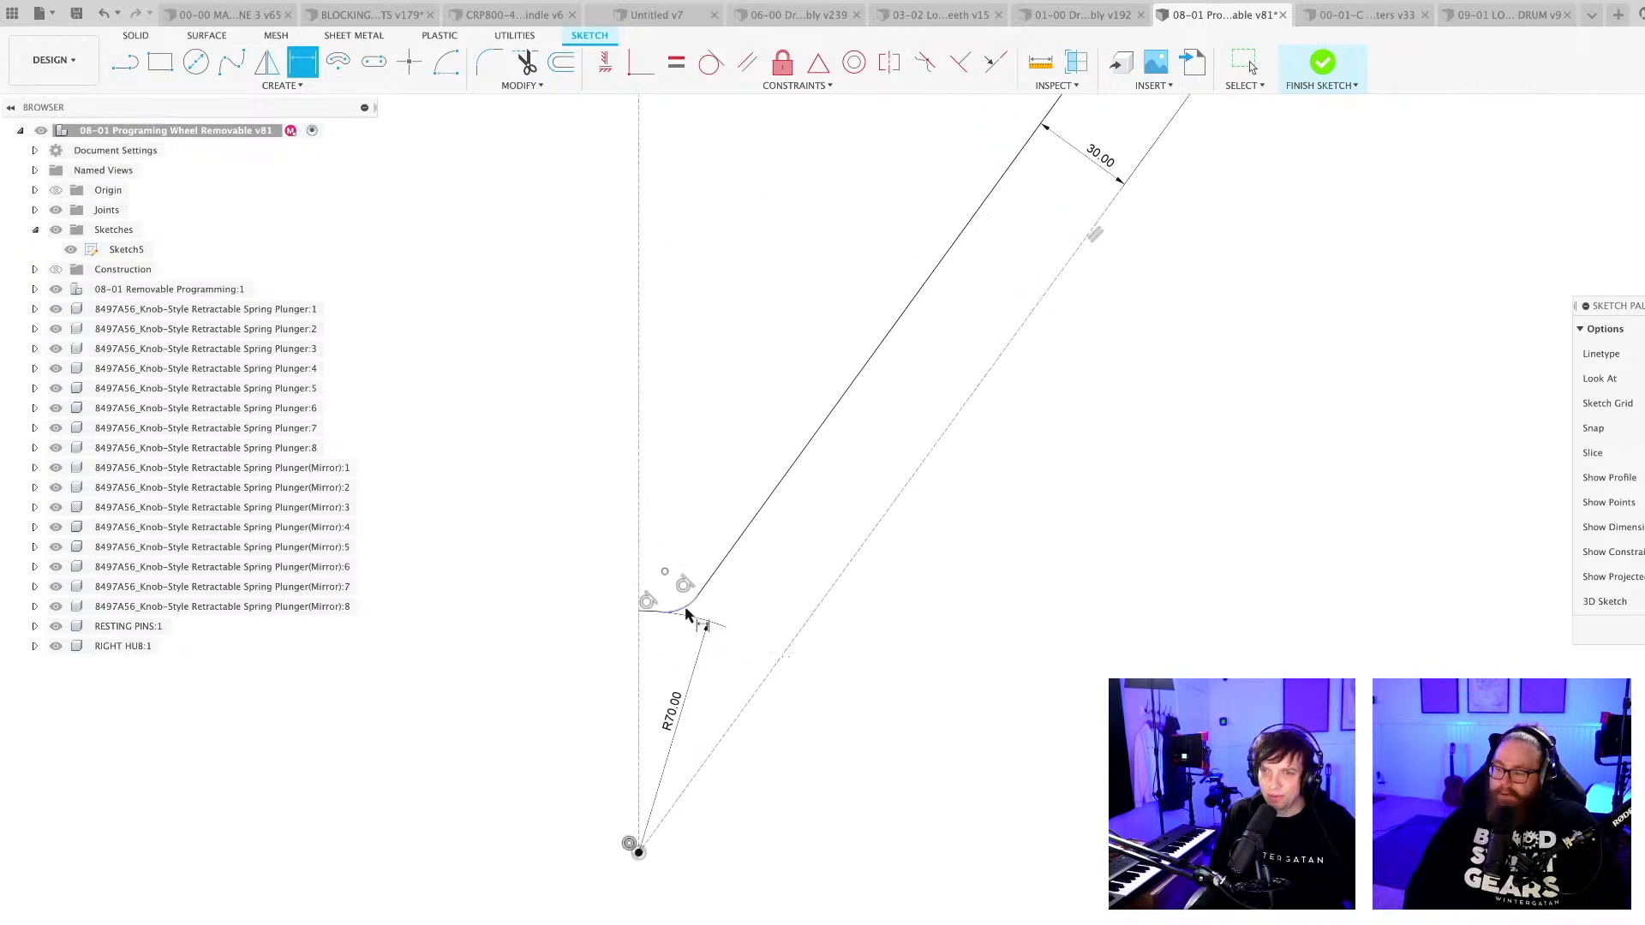
{"action": "left_click", "coordinate": [682, 619]}
{"action": "left_click", "coordinate": [711, 648]}
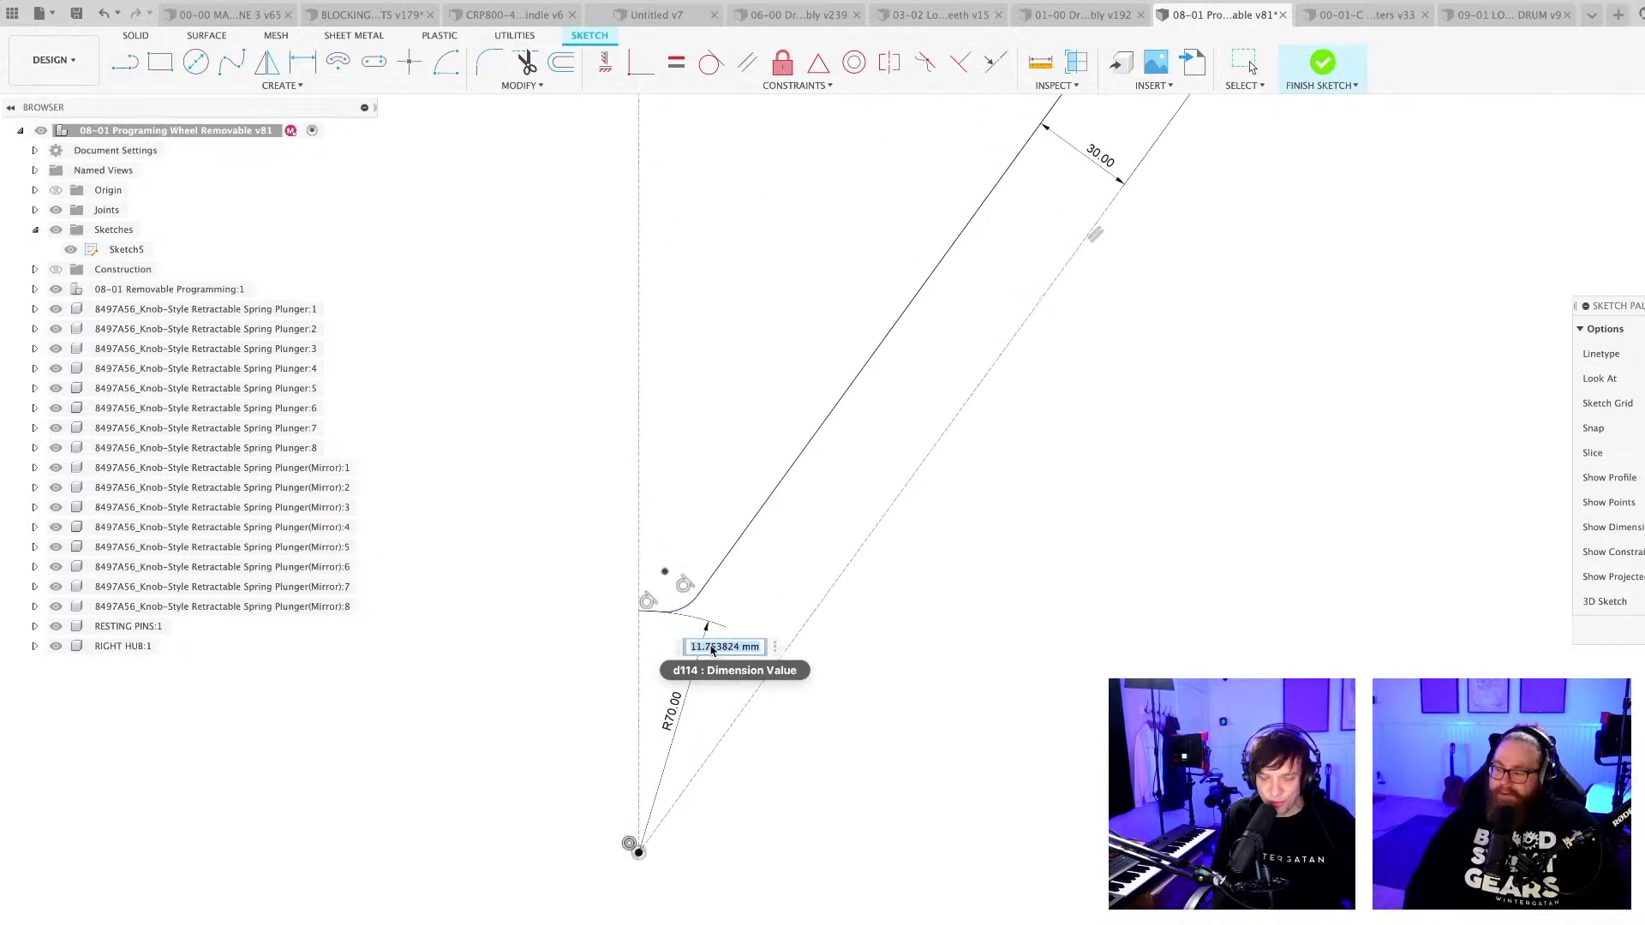
{"action": "type", "text": "4"}
{"action": "key", "text": "Return"}
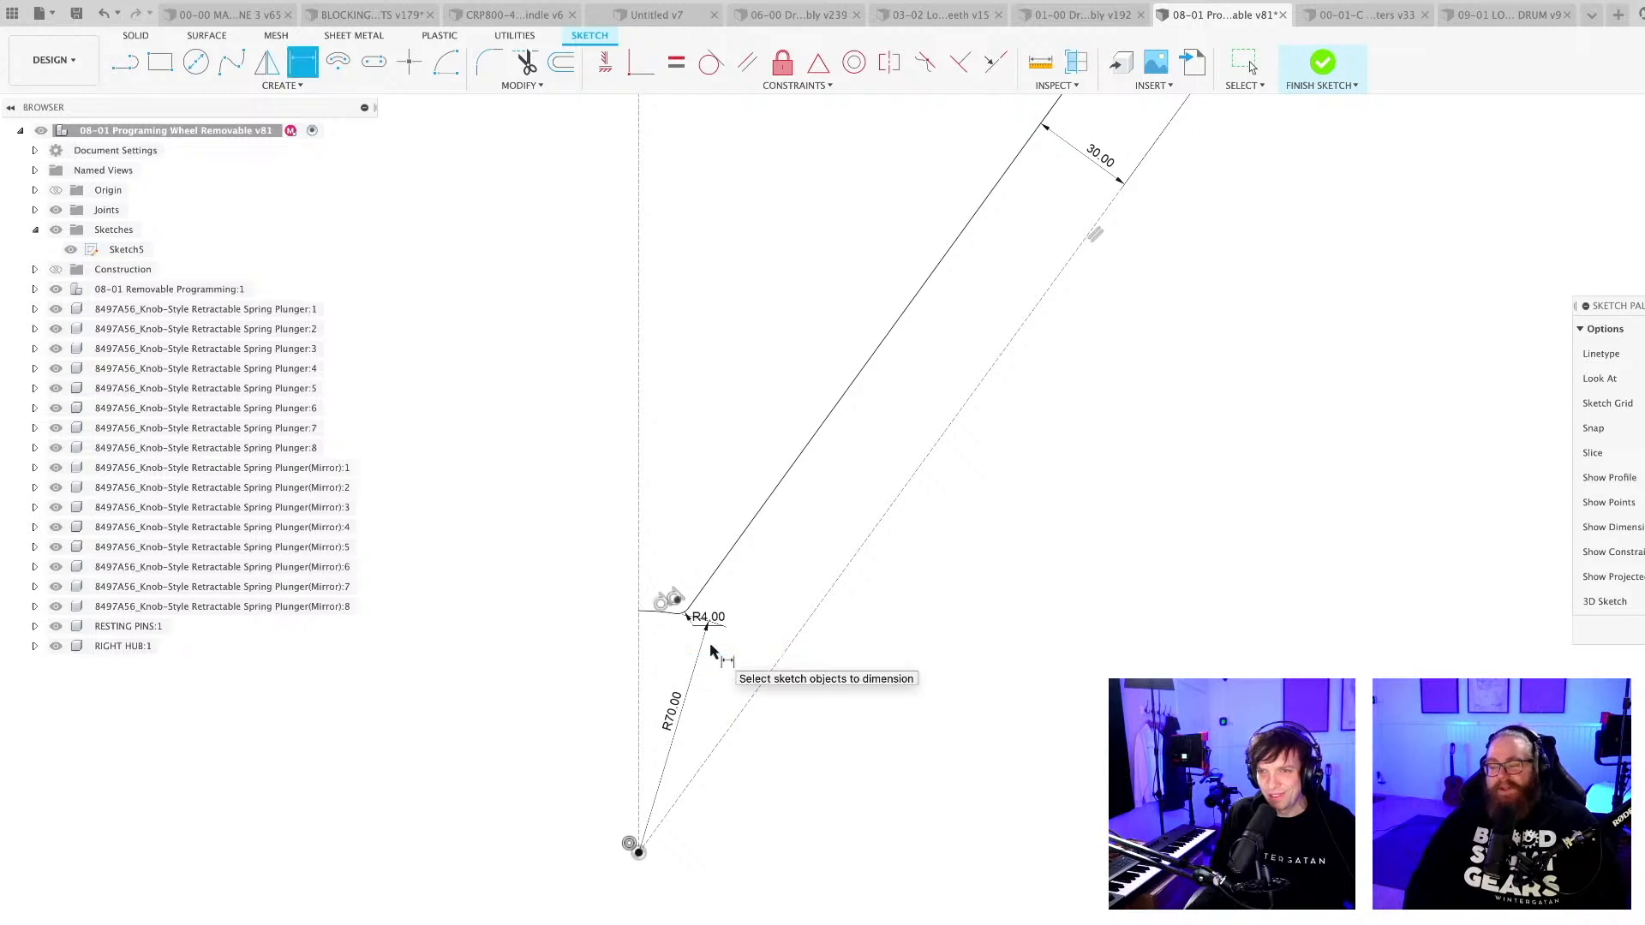
Dimension the rounding arc at the cutout's outer corner with a 42 mm radius.
{"action": "scroll", "coordinate": [709, 639], "scroll_direction": "down", "scroll_amount": 3}
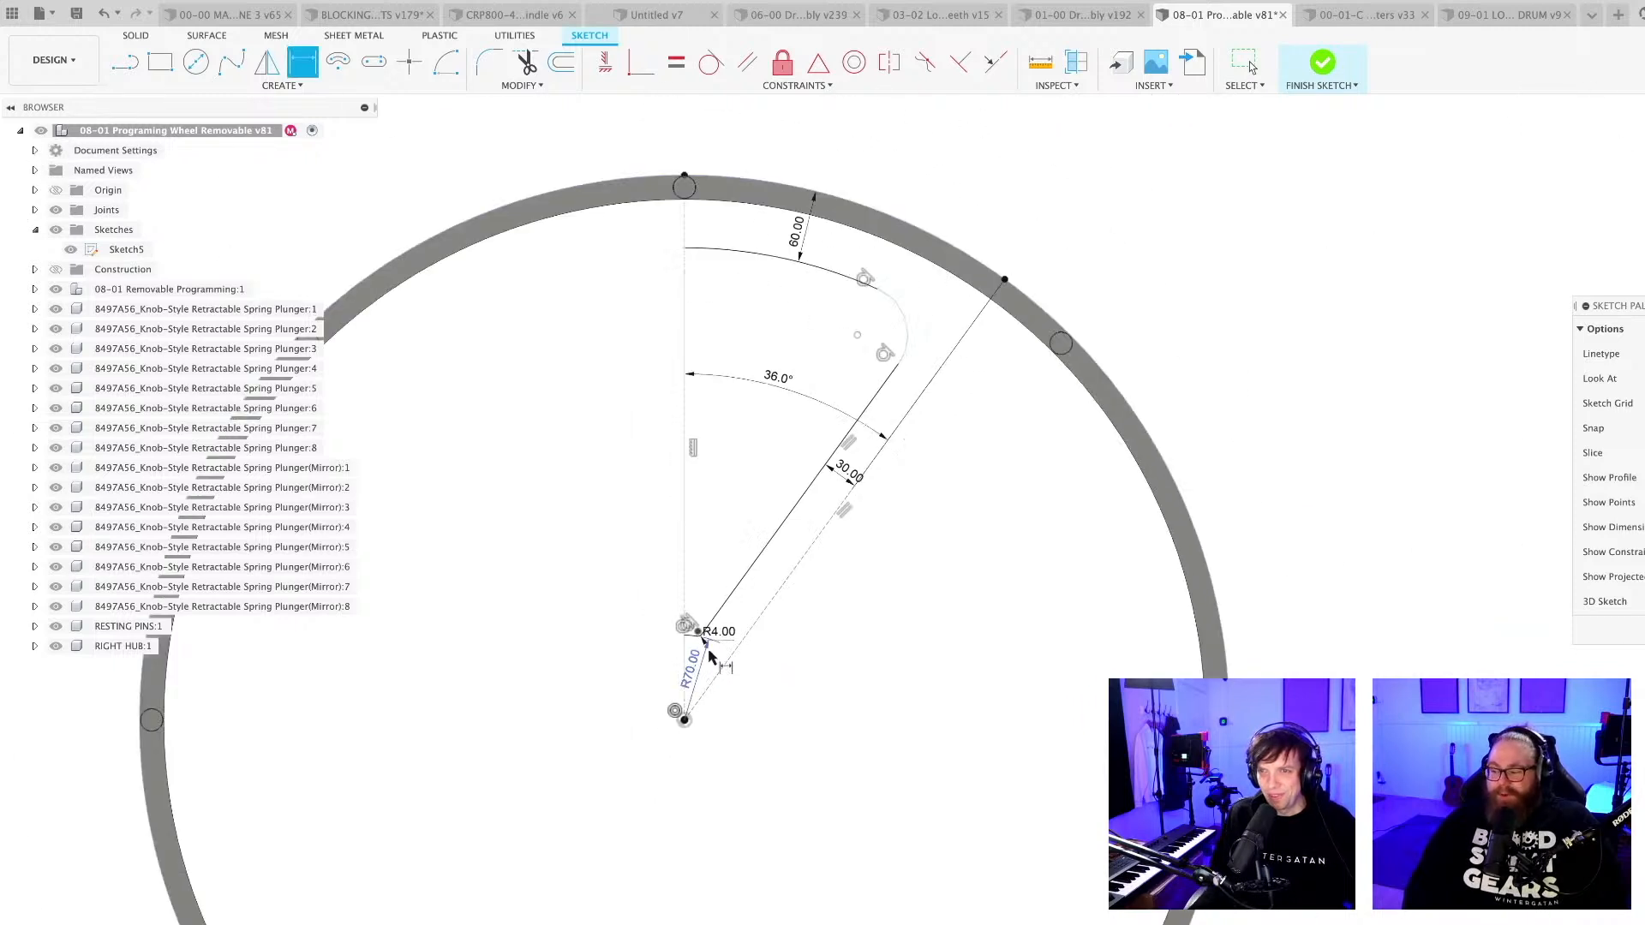
{"action": "left_click", "coordinate": [911, 328]}
{"action": "left_click", "coordinate": [931, 326]}
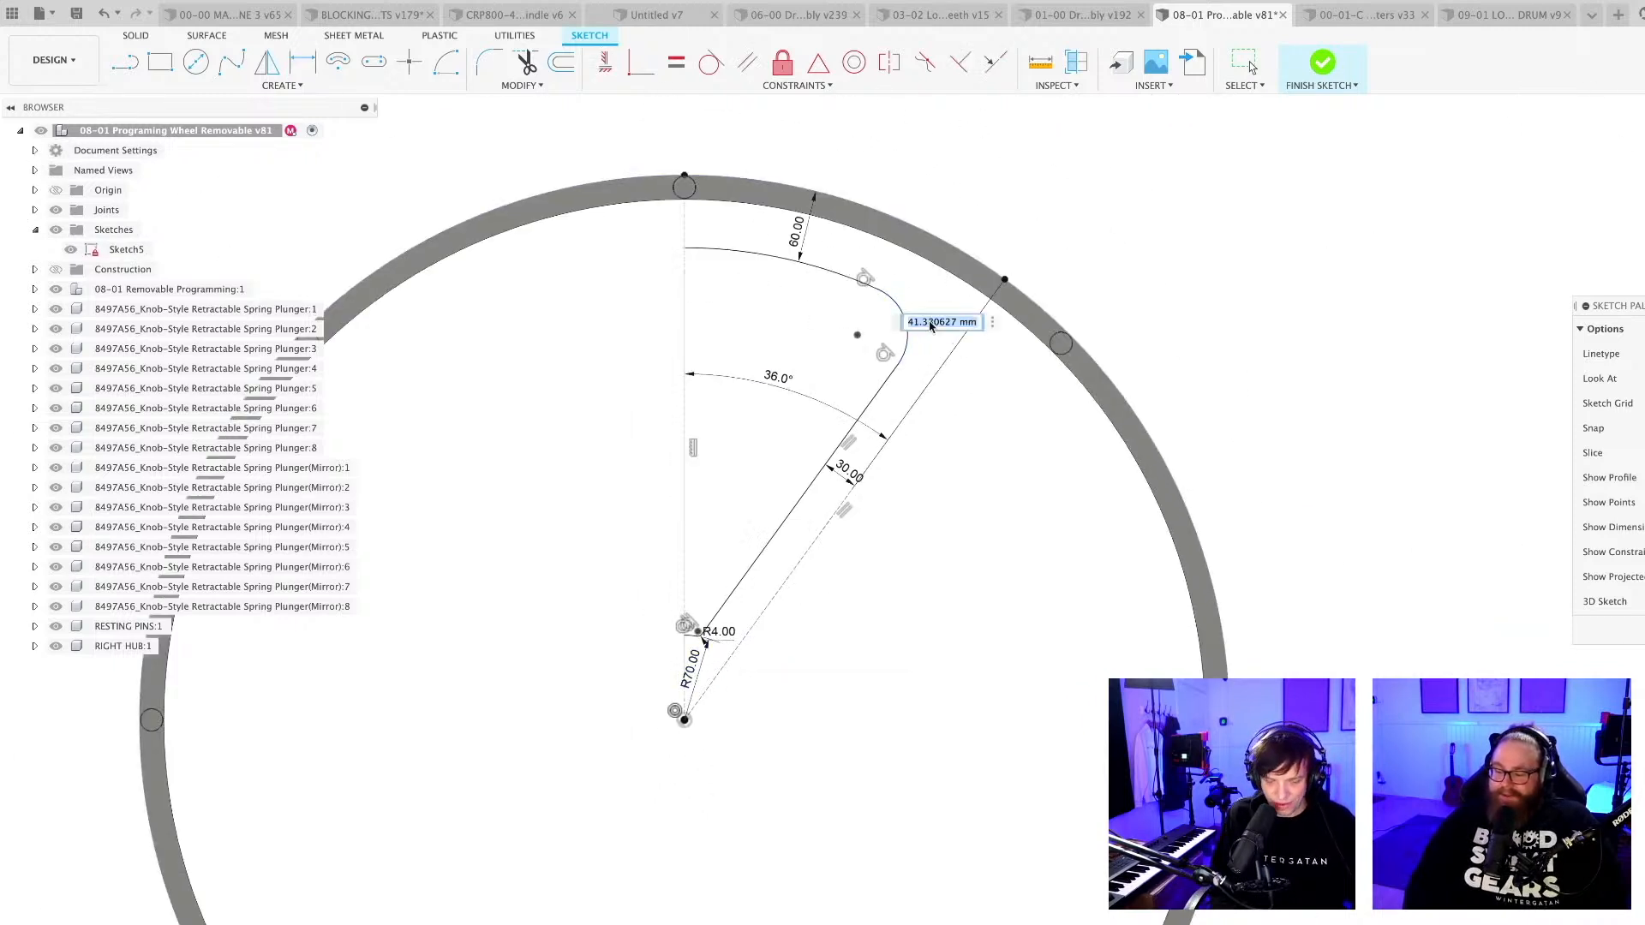
{"action": "type", "text": "42"}
{"action": "key", "text": "Return"}
{"action": "key", "text": "Escape"}
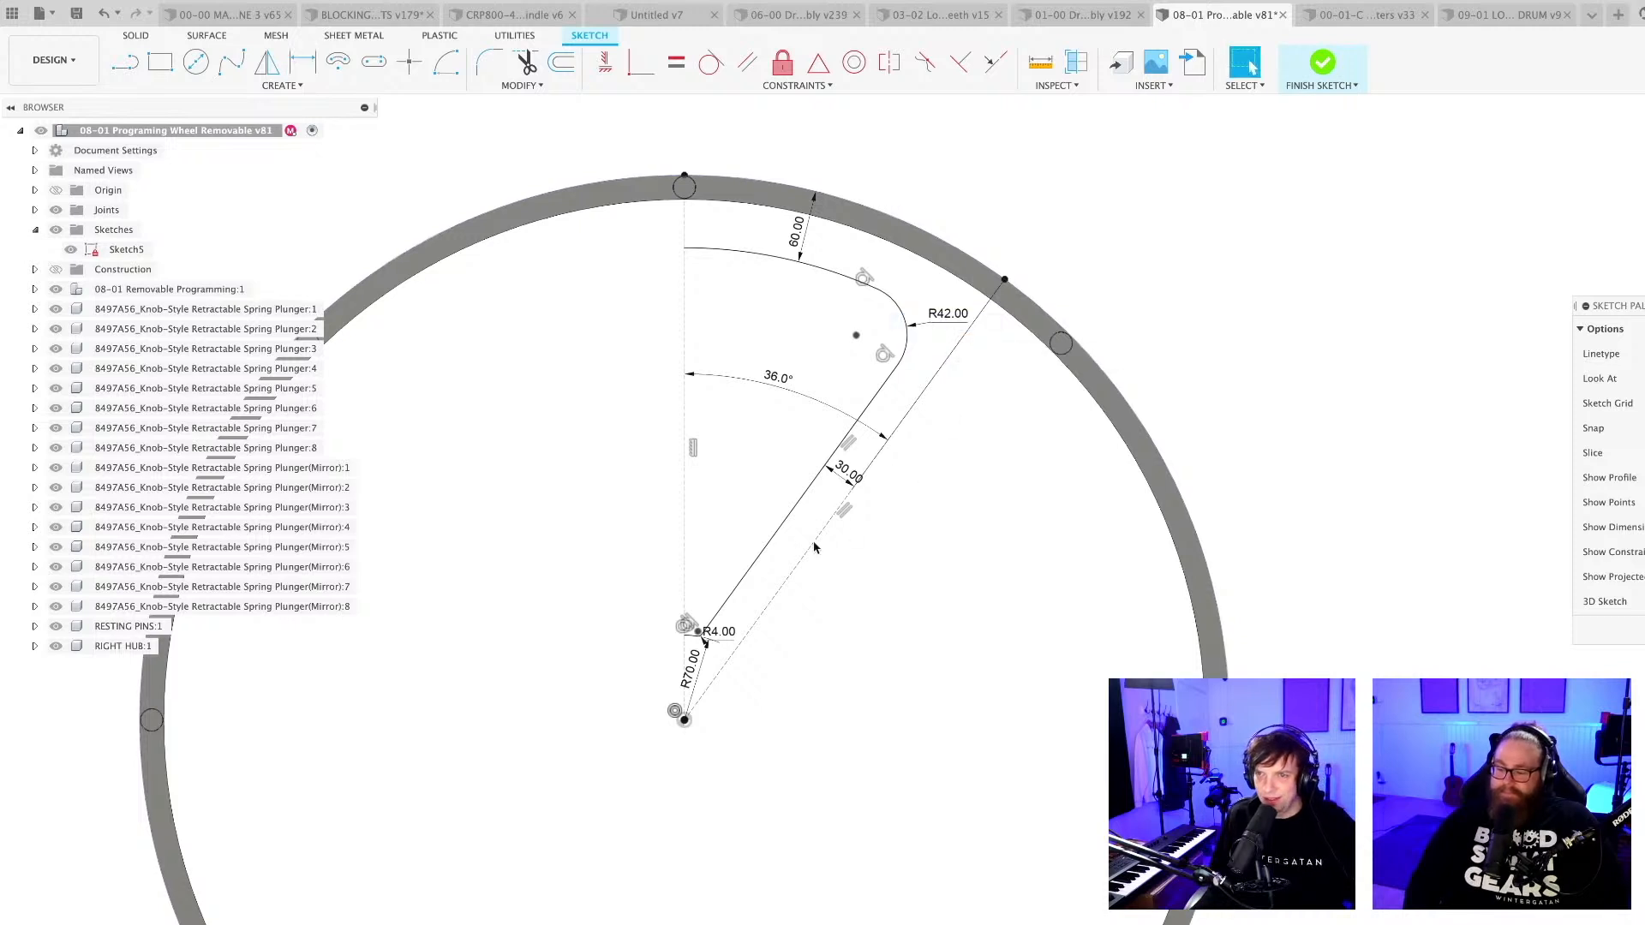
Set the radius of the cutout's inner arc to 80 mm.
{"action": "scroll", "coordinate": [793, 554], "scroll_direction": "down", "scroll_amount": 2}
{"action": "scroll", "coordinate": [792, 555], "scroll_direction": "up", "scroll_amount": 1}
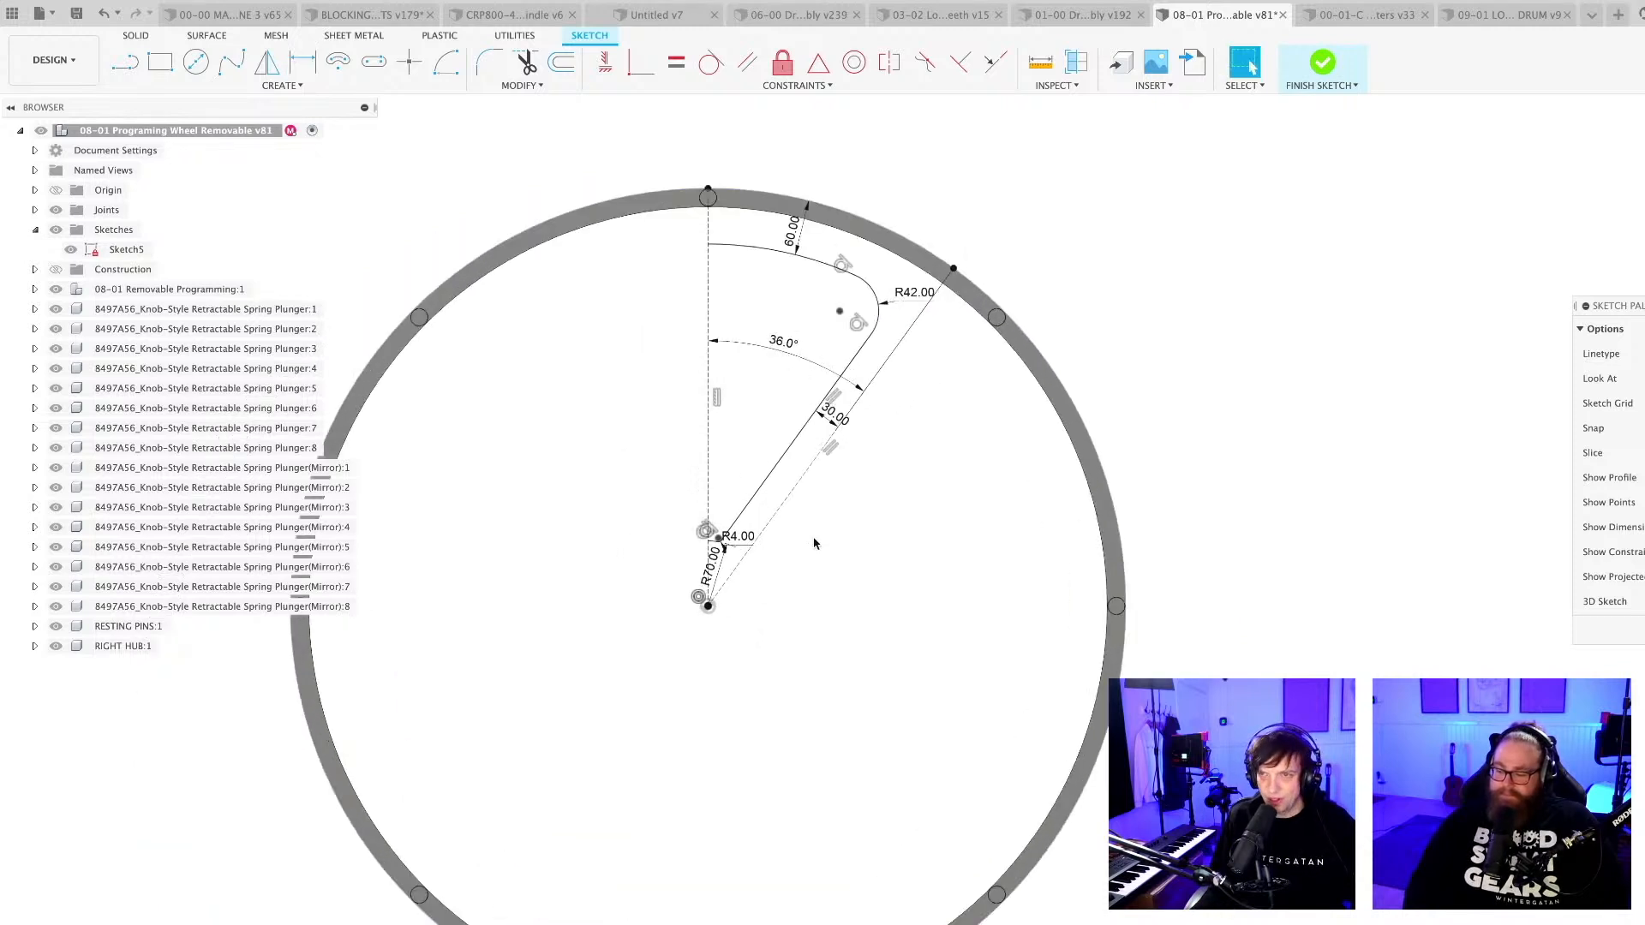
{"action": "scroll", "coordinate": [805, 545], "scroll_direction": "up", "scroll_amount": 5}
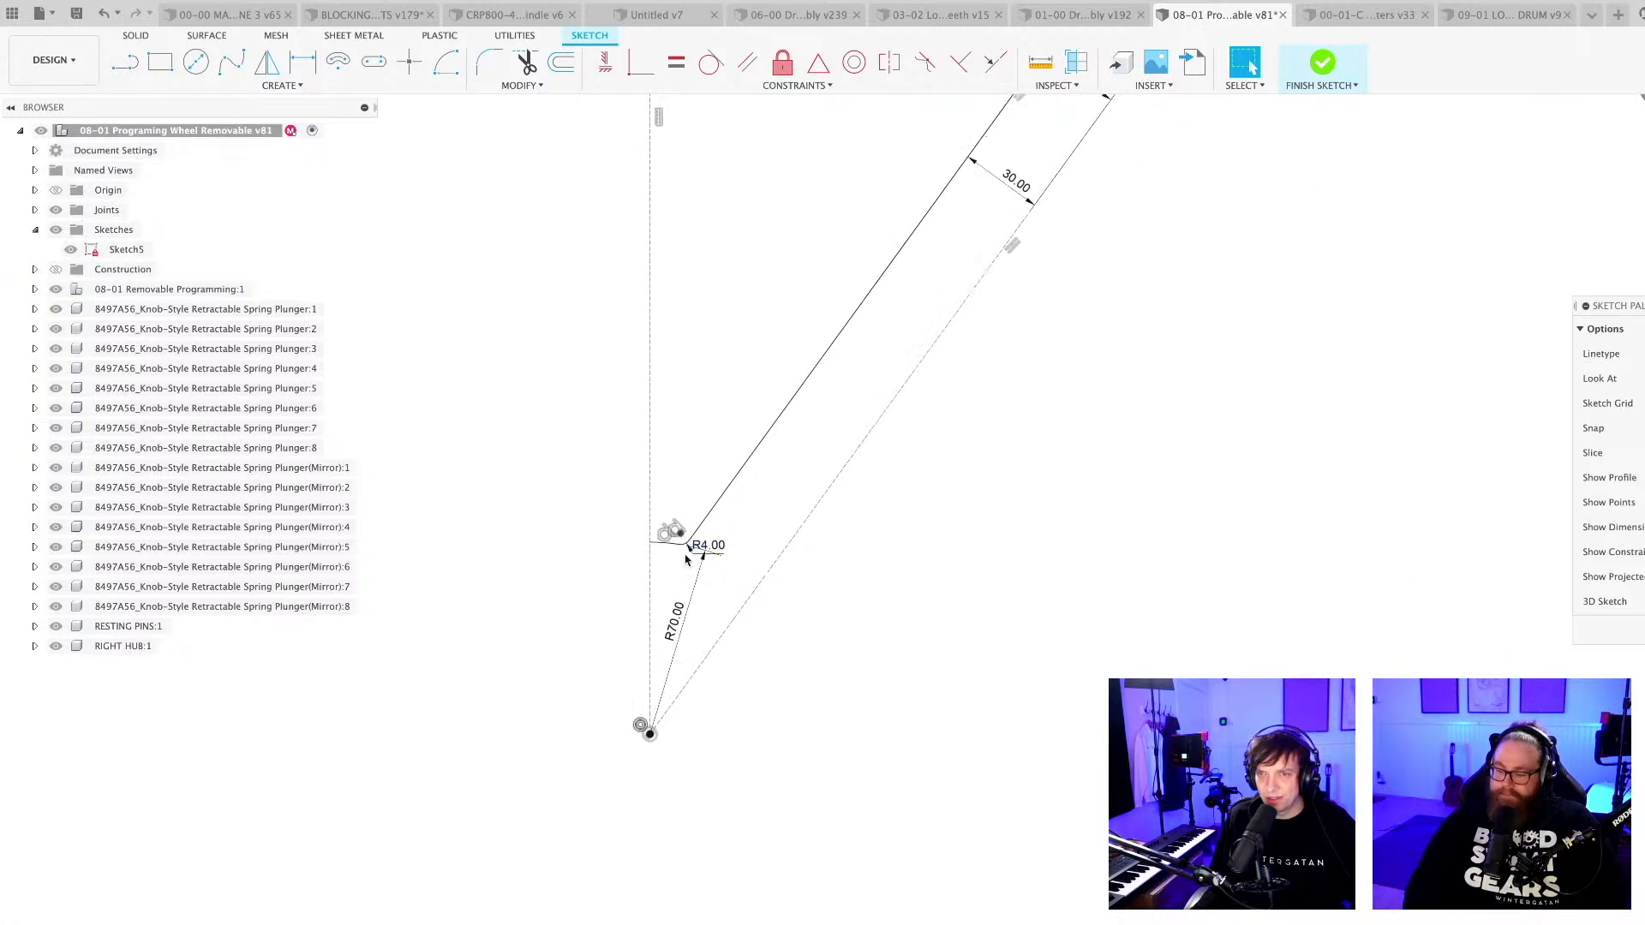
{"action": "scroll", "coordinate": [686, 559], "scroll_direction": "up", "scroll_amount": 2}
{"action": "double_click", "coordinate": [674, 672]}
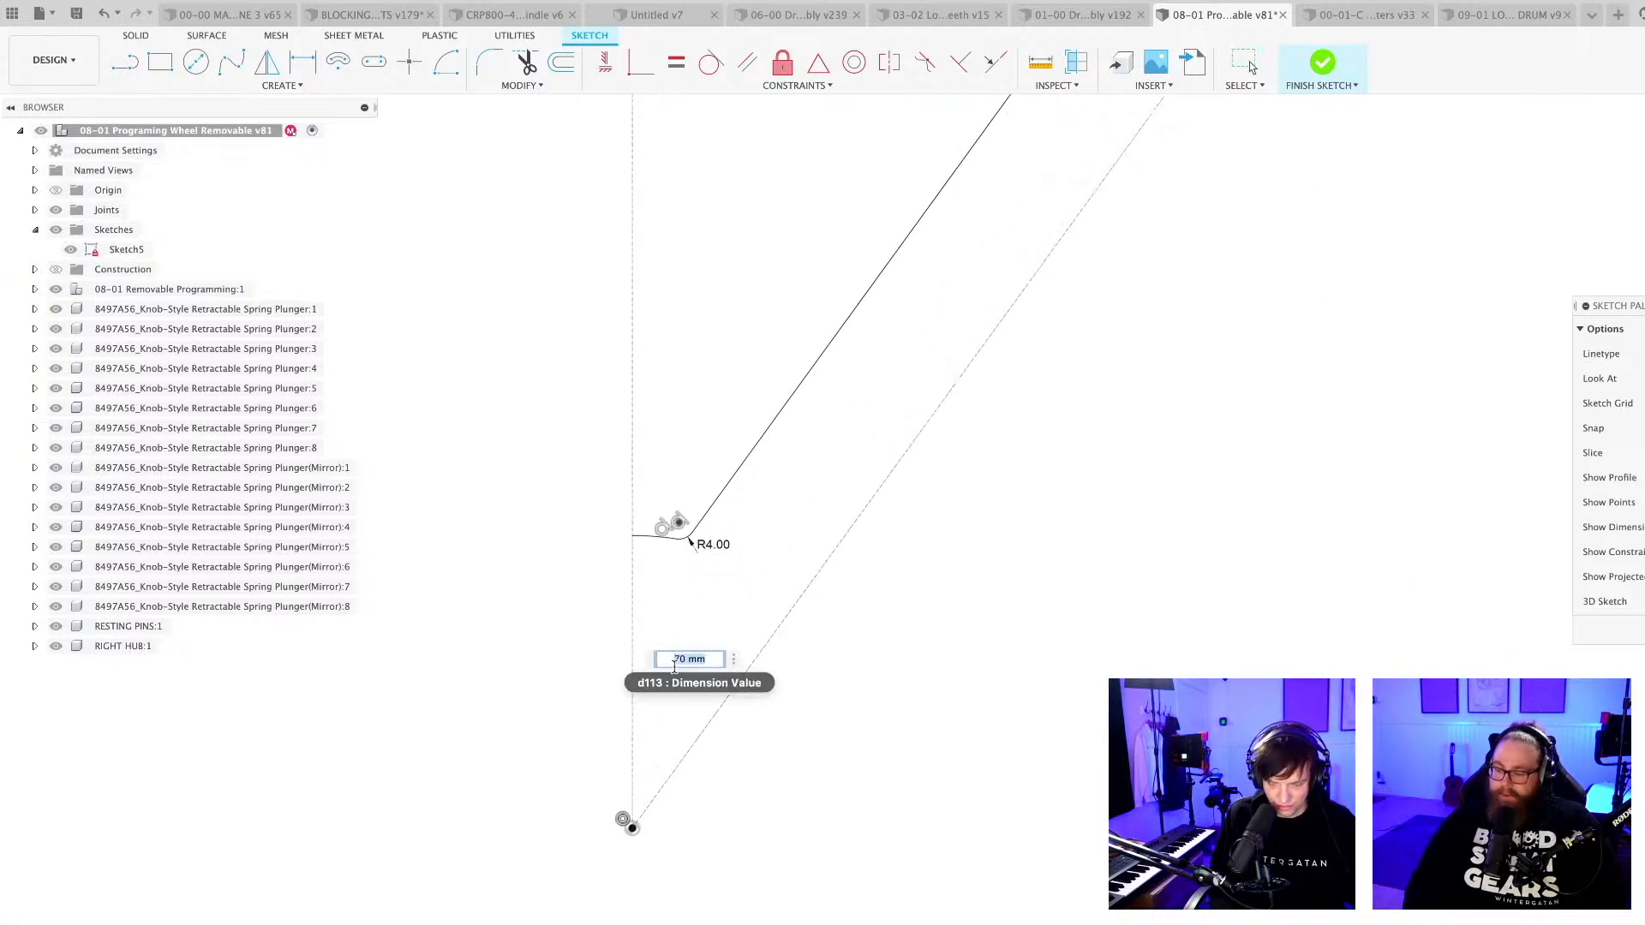
{"action": "type", "text": "80"}
{"action": "key", "text": "Return"}
Set the radius of the cutout's inner corner rounding to 10 mm.
{"action": "scroll", "coordinate": [717, 613], "scroll_direction": "down", "scroll_amount": 5}
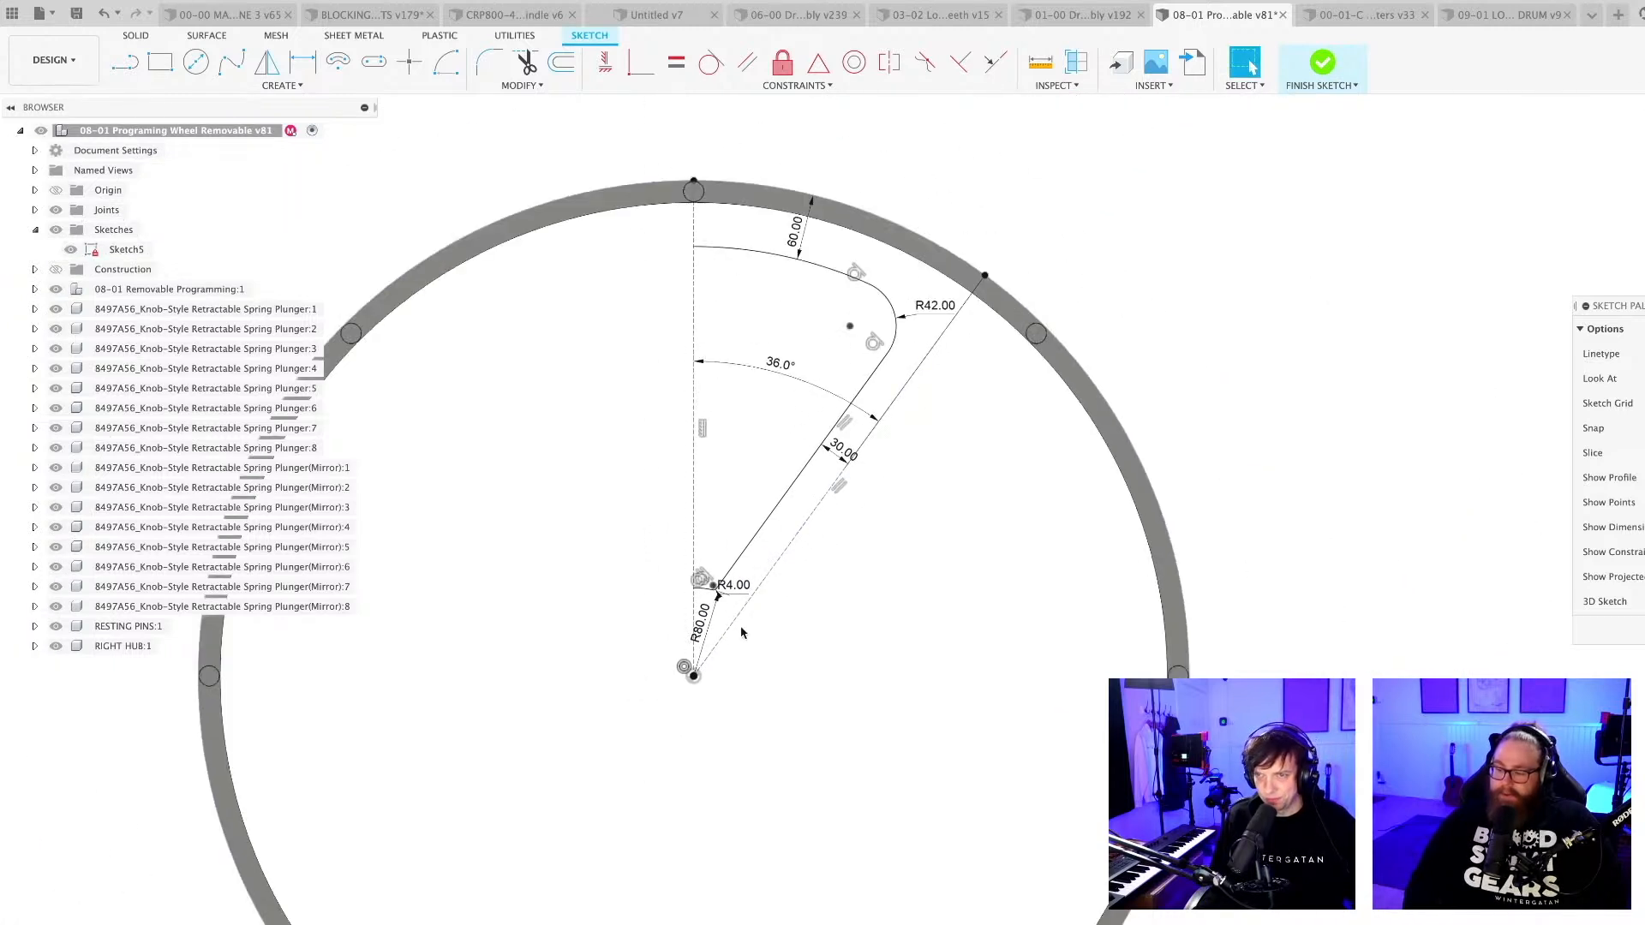
{"action": "scroll", "coordinate": [717, 624], "scroll_direction": "up", "scroll_amount": 6}
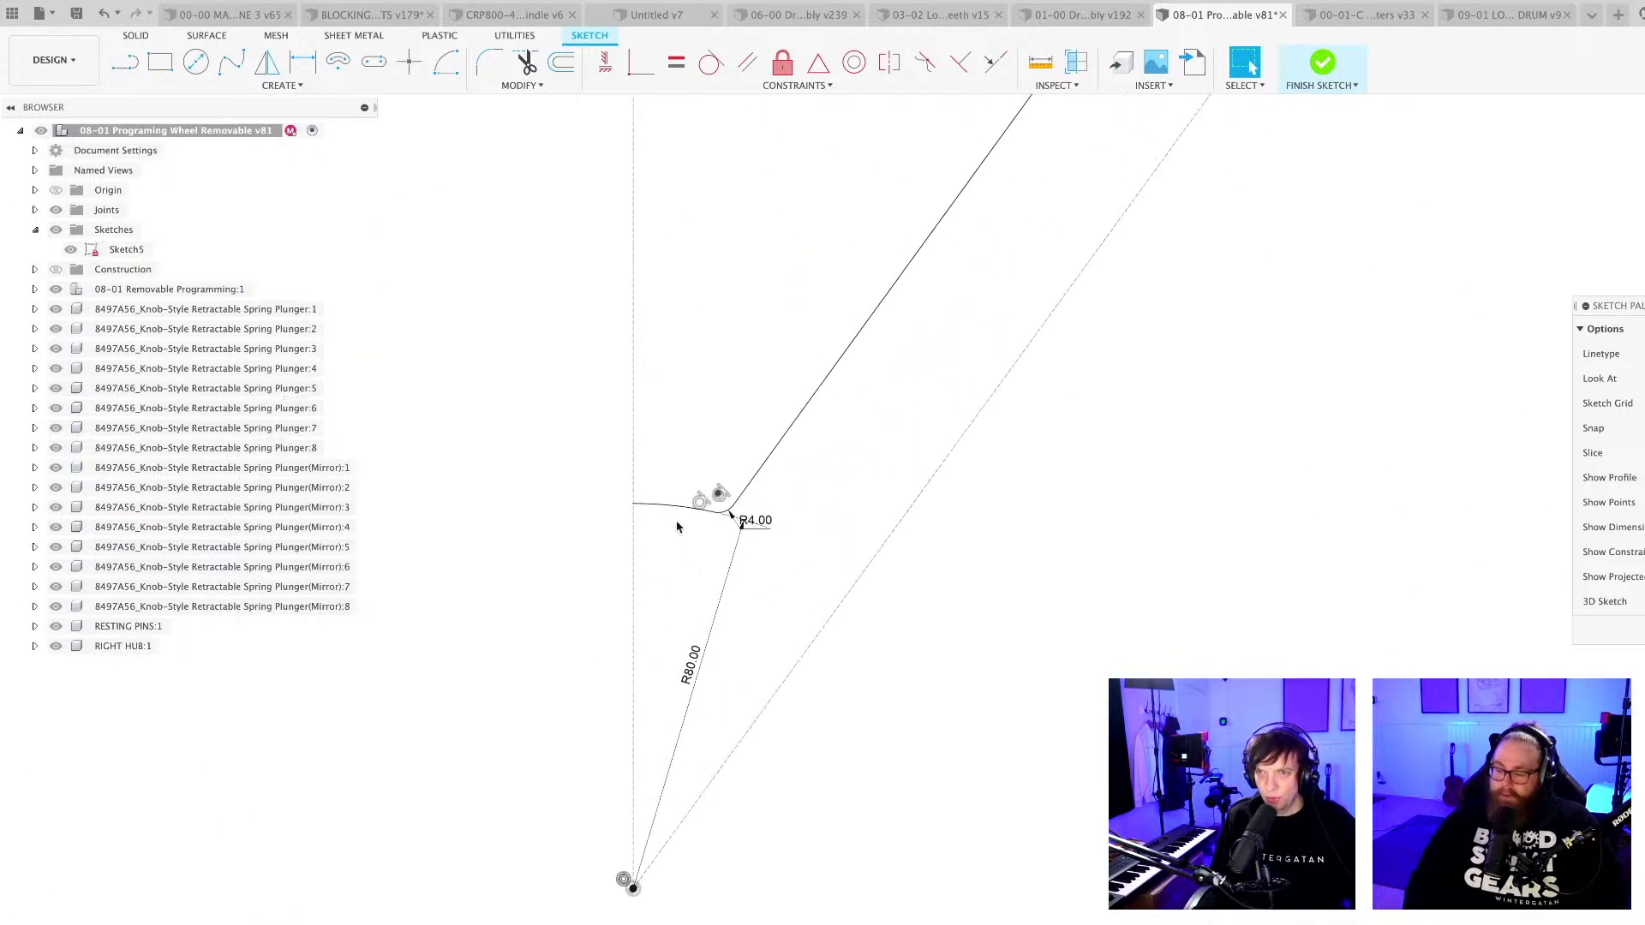
{"action": "left_click", "coordinate": [679, 508]}
{"action": "scroll", "coordinate": [722, 526], "scroll_direction": "up", "scroll_amount": 3}
{"action": "scroll", "coordinate": [720, 526], "scroll_direction": "up", "scroll_amount": 1}
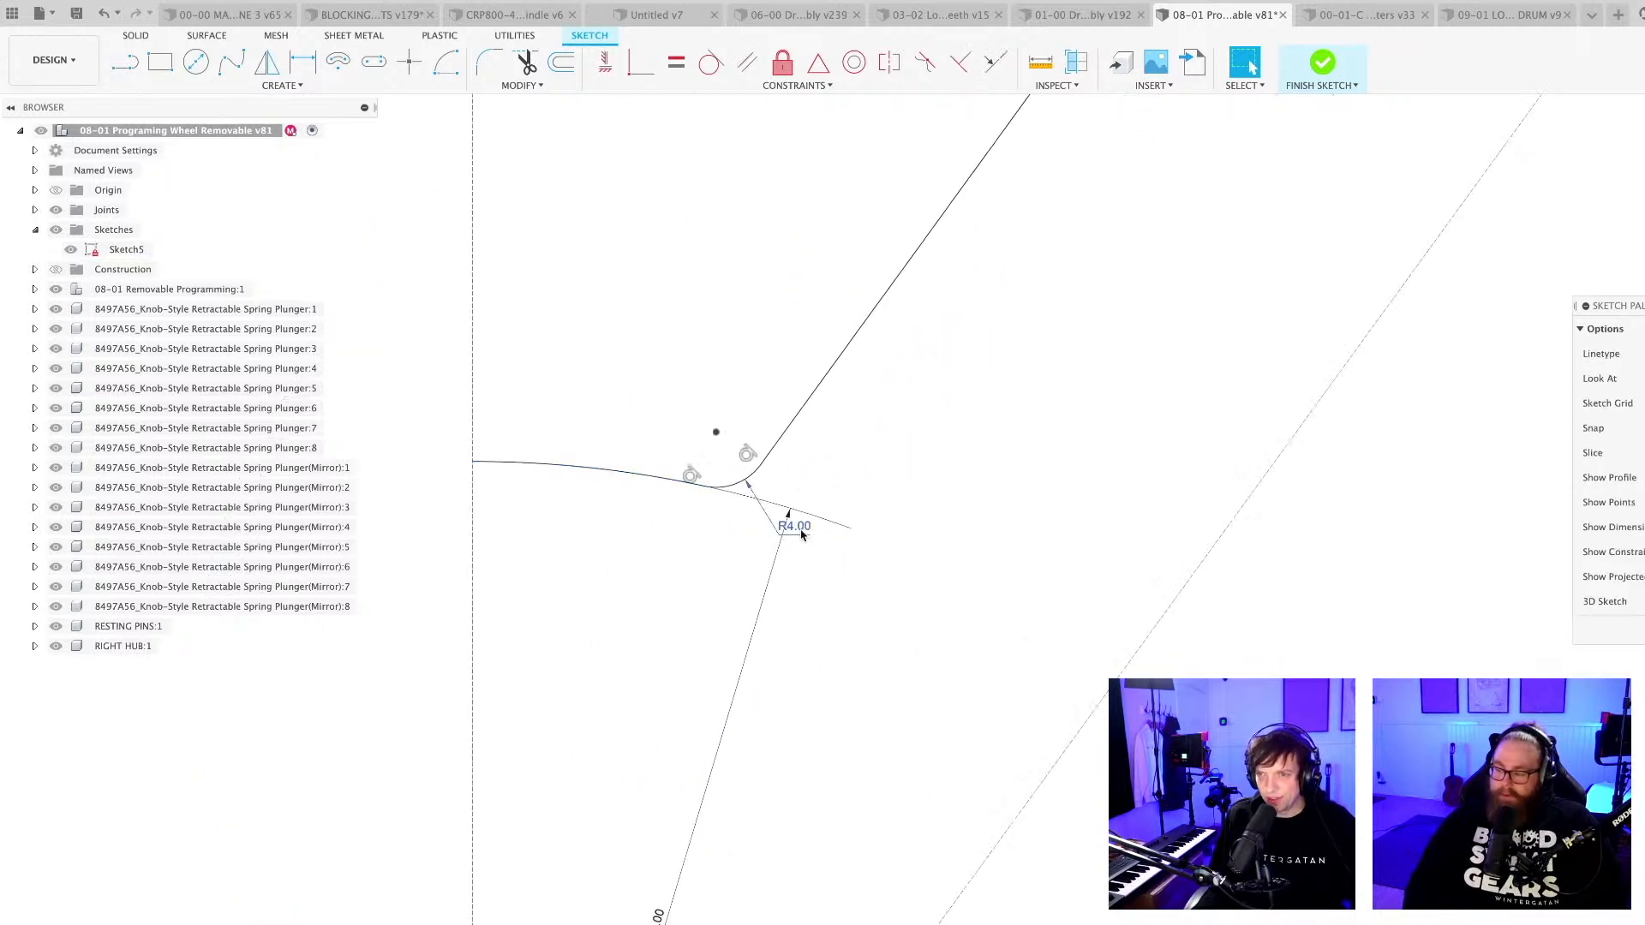
{"action": "double_click", "coordinate": [784, 529]}
{"action": "type", "text": "10"}
{"action": "key", "text": "Return"}
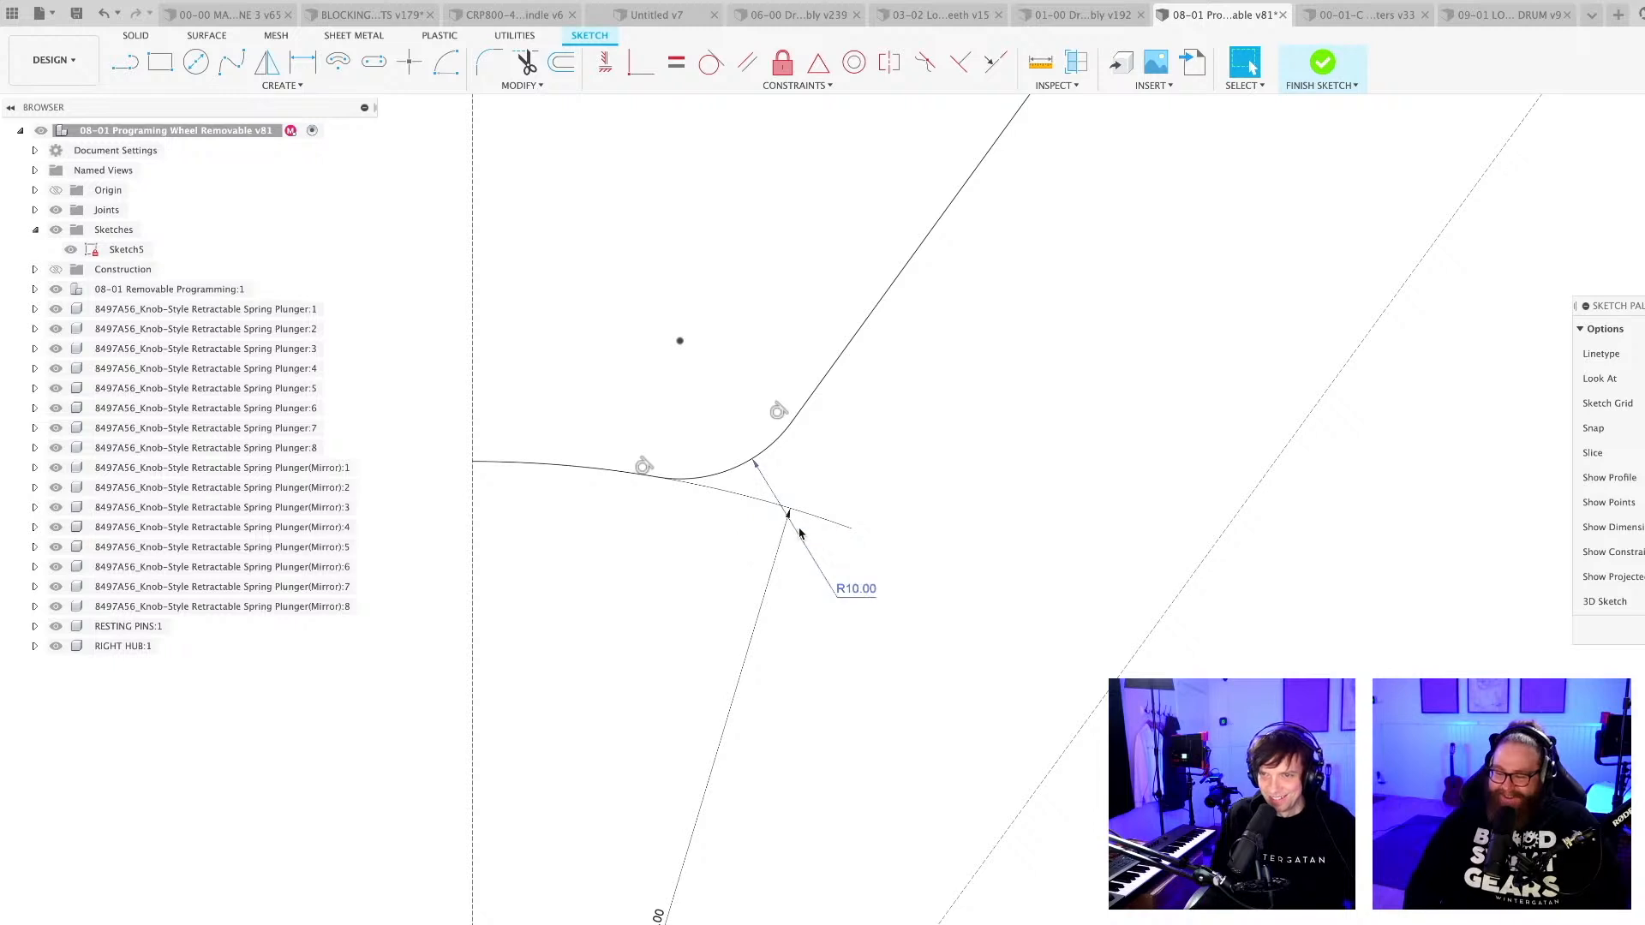
Mirror the cutout's half-profile curves about the vertical construction line, and save the design with the version description "User Saved".
{"action": "scroll", "coordinate": [589, 469], "scroll_direction": "down", "scroll_amount": 3}
{"action": "left_click", "coordinate": [644, 481]}
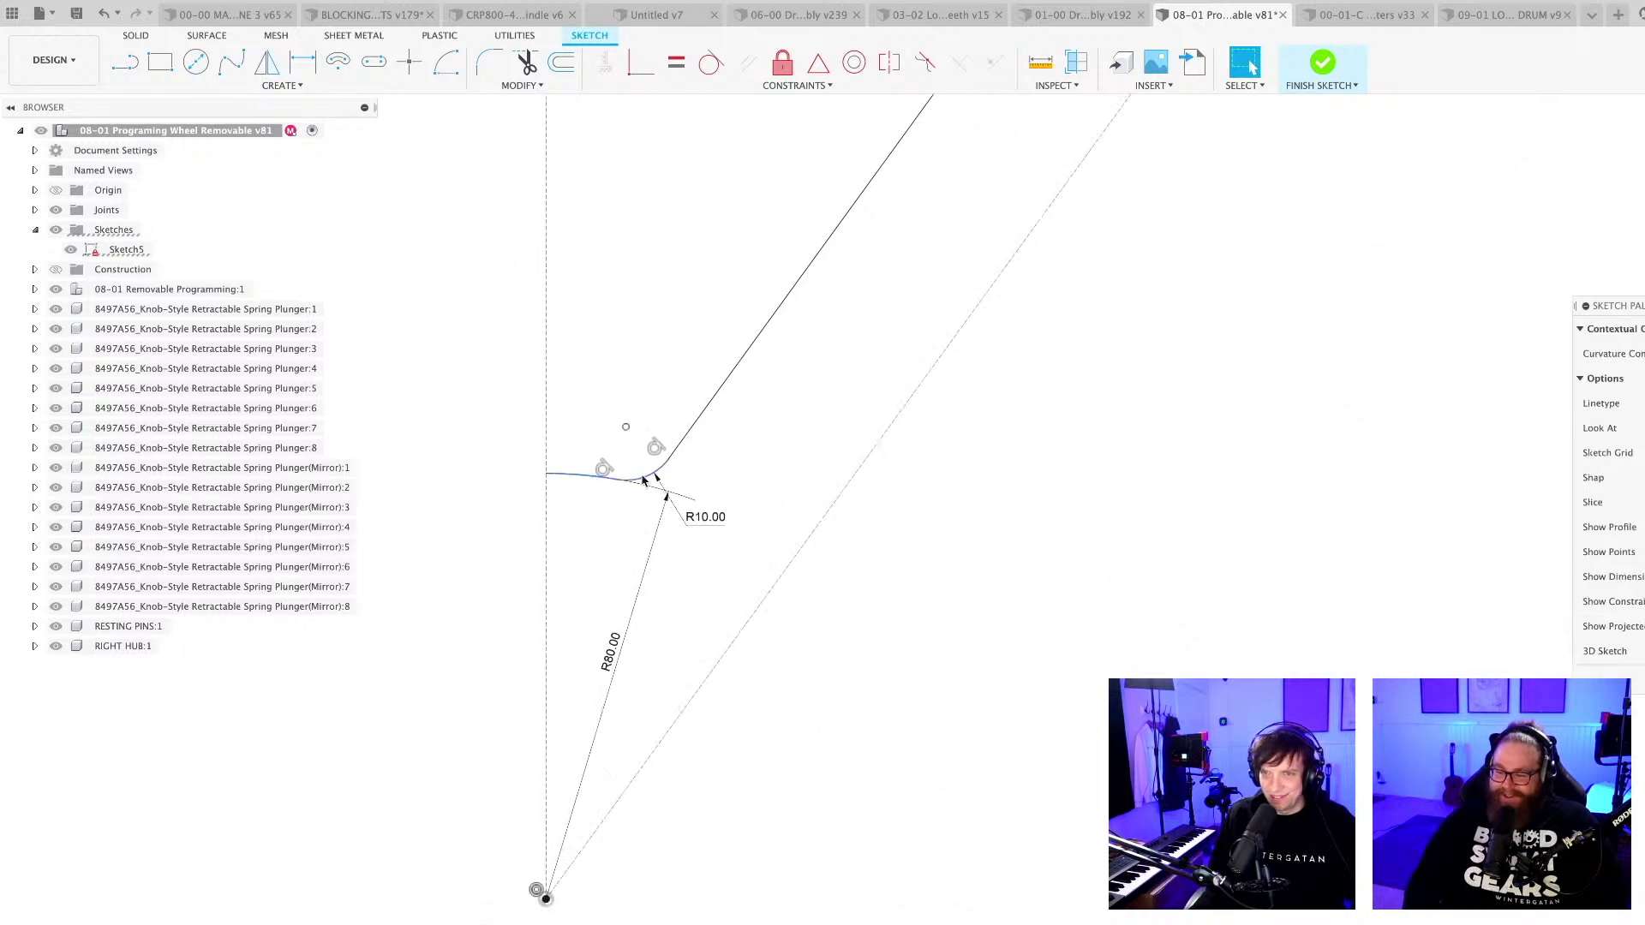
{"action": "left_click", "coordinate": [692, 427], "text": "shift"}
{"action": "scroll", "coordinate": [702, 606], "scroll_direction": "down", "scroll_amount": 10}
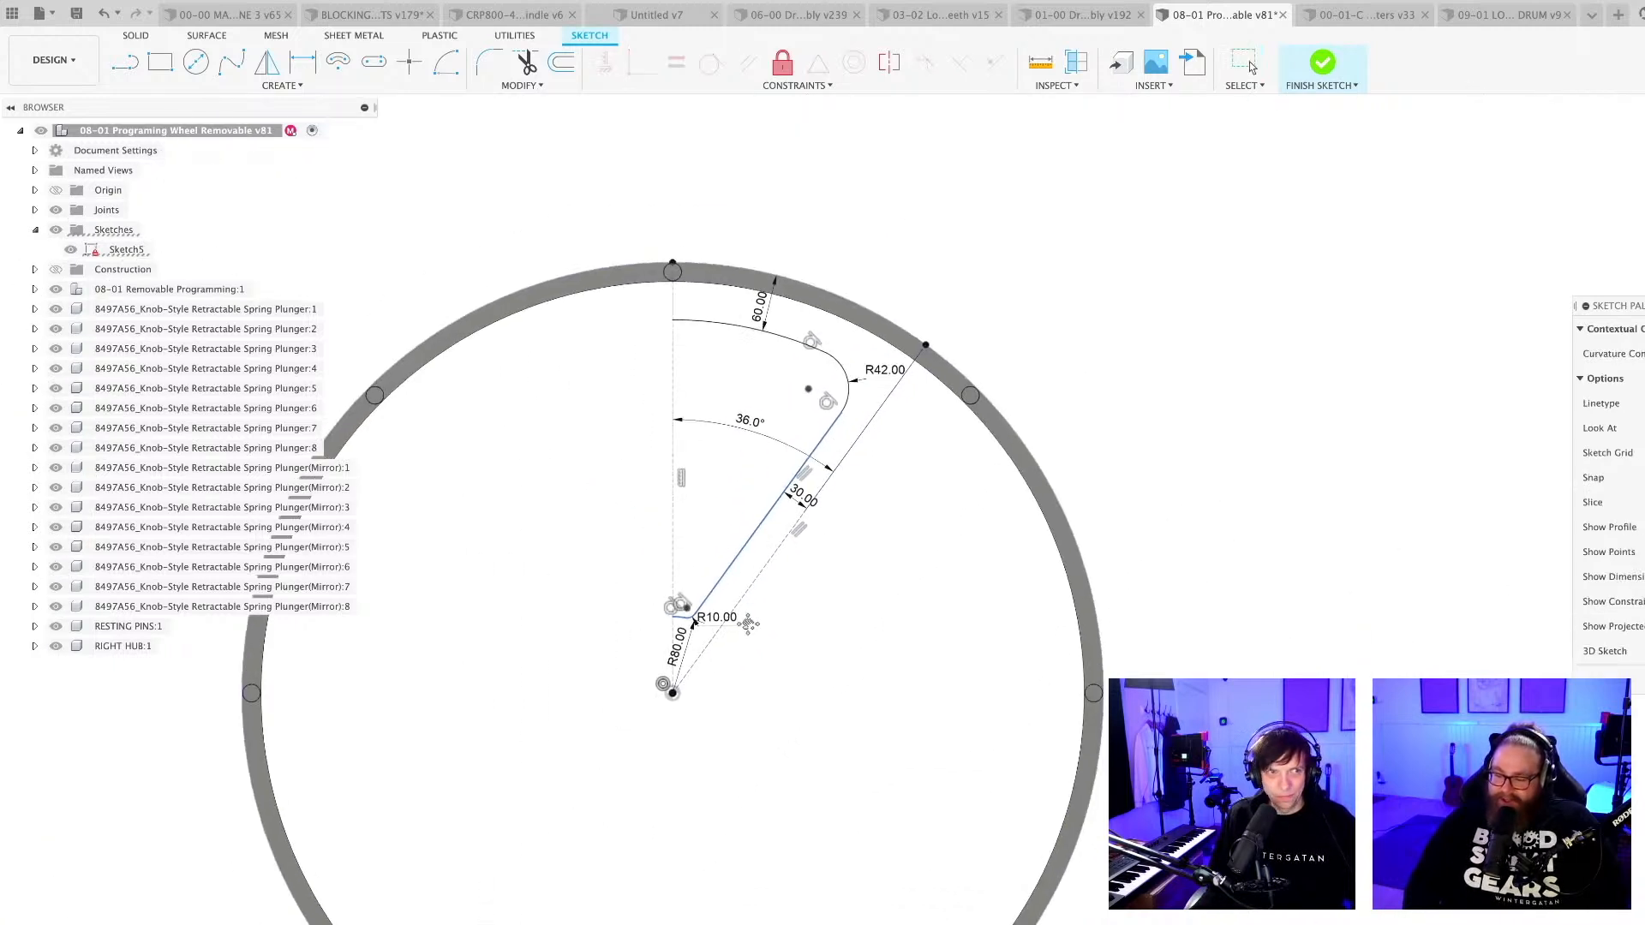
{"action": "scroll", "coordinate": [830, 377], "scroll_direction": "up", "scroll_amount": 5}
{"action": "scroll", "coordinate": [848, 454], "scroll_direction": "up", "scroll_amount": 3}
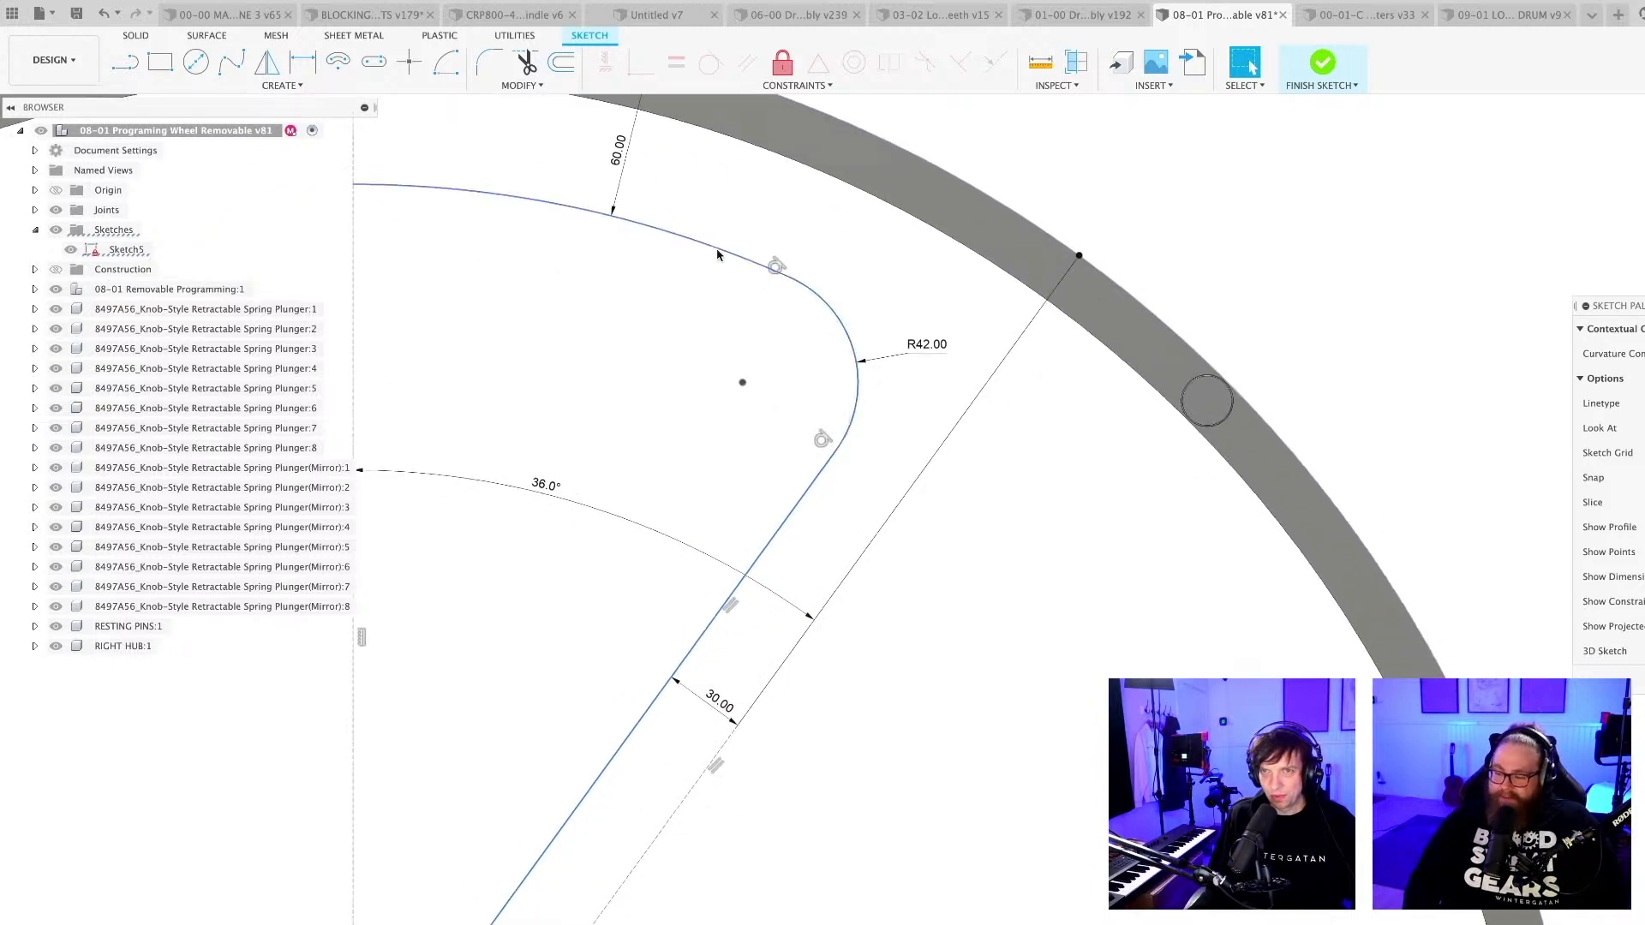
{"action": "scroll", "coordinate": [717, 254], "scroll_direction": "down", "scroll_amount": 5}
{"action": "type", "text": "s"}
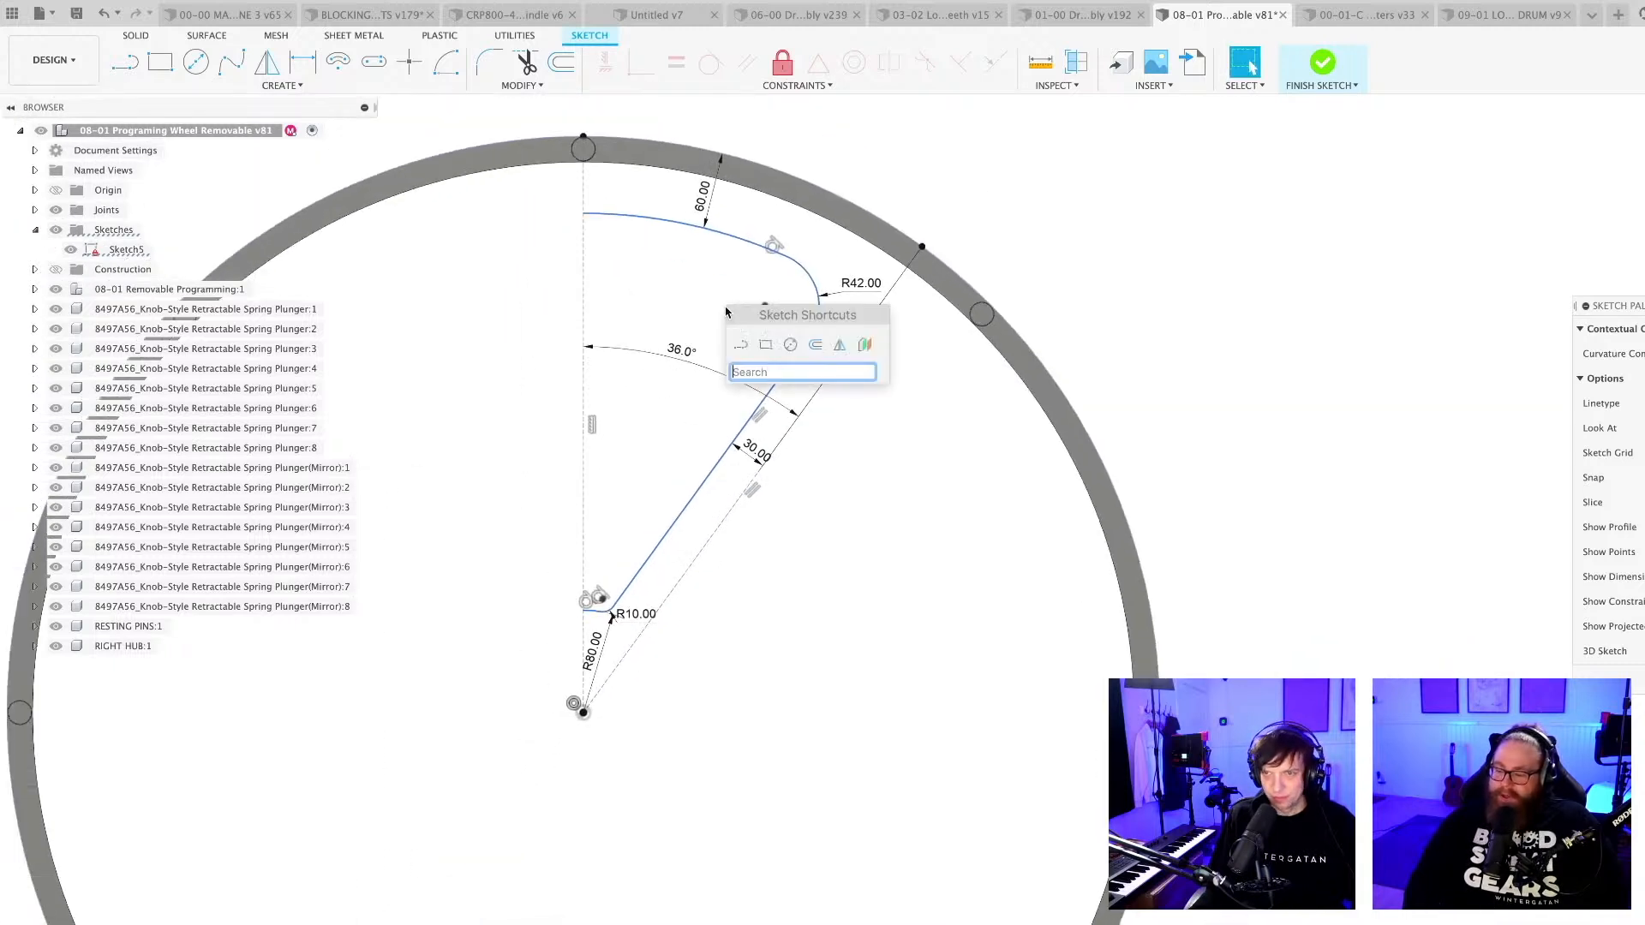
{"action": "type", "text": "mirror"}
{"action": "key", "text": "Return"}
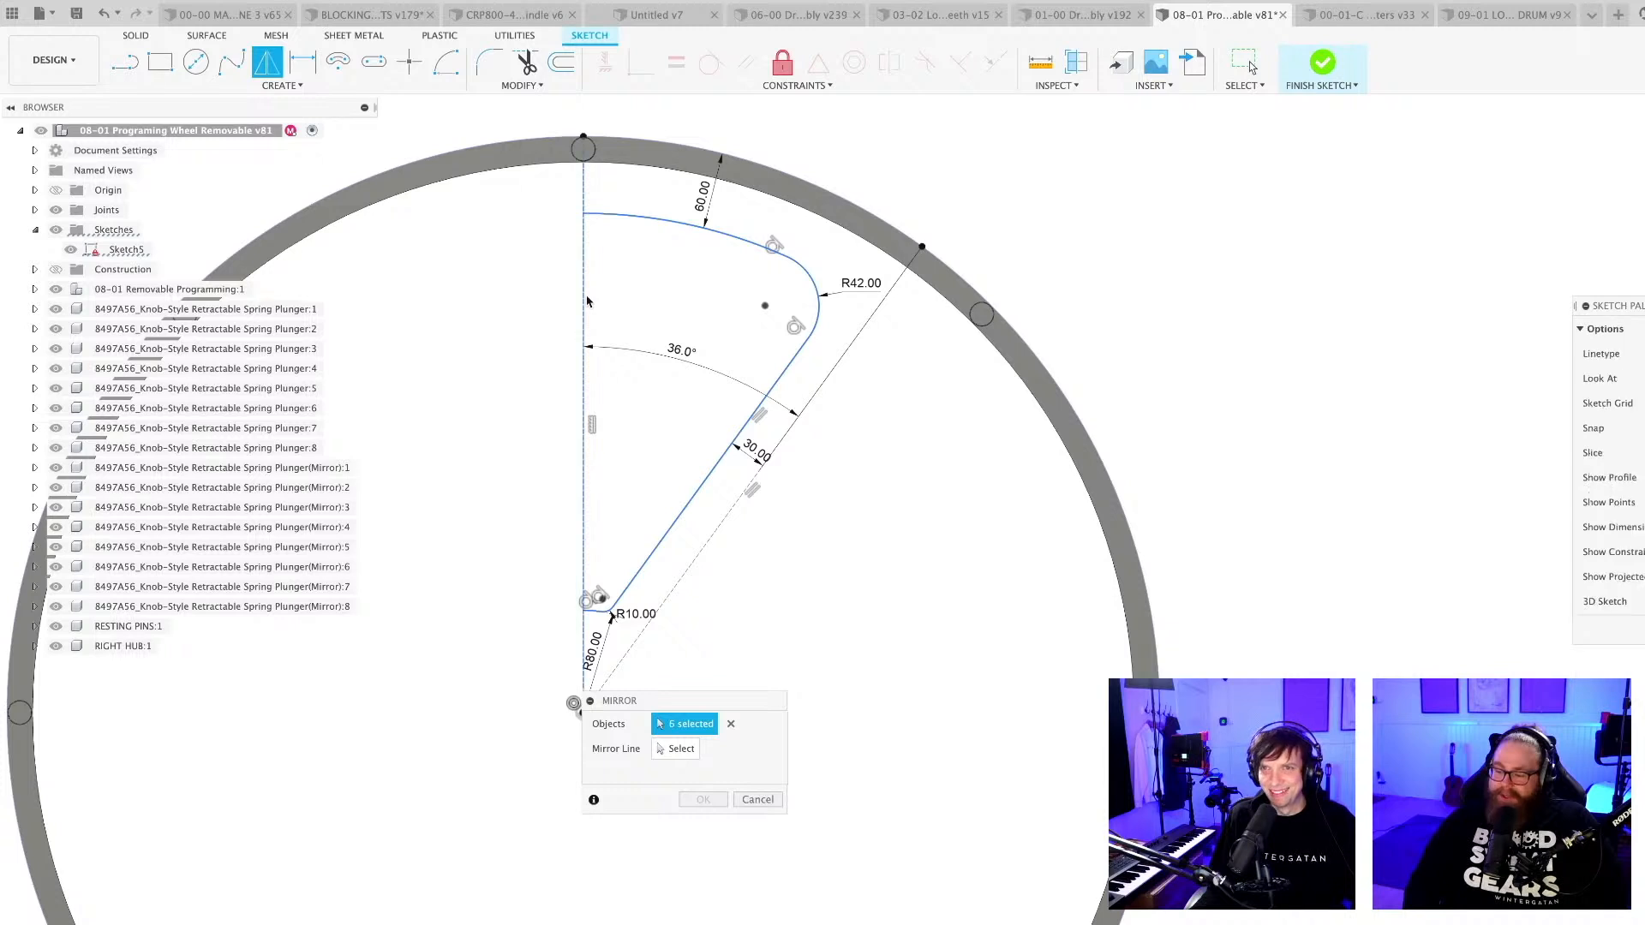
{"action": "left_click", "coordinate": [585, 393]}
{"action": "left_click", "coordinate": [676, 749]}
{"action": "left_click", "coordinate": [584, 381]}
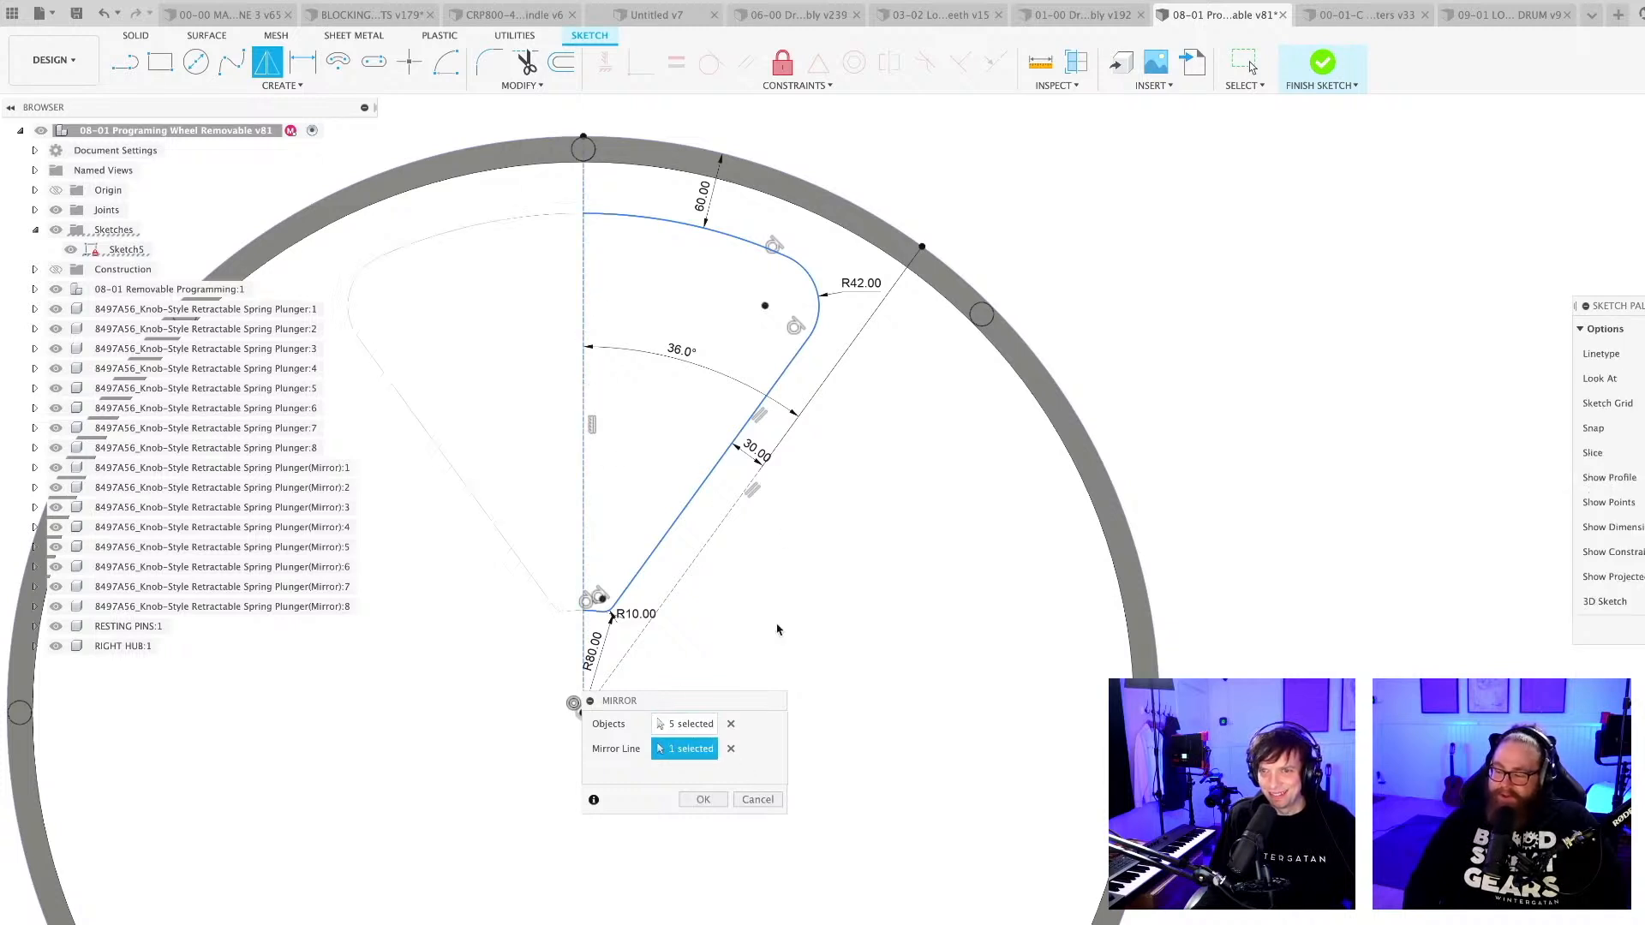
{"action": "left_click", "coordinate": [703, 799]}
{"action": "scroll", "coordinate": [837, 531], "scroll_direction": "down", "scroll_amount": 5}
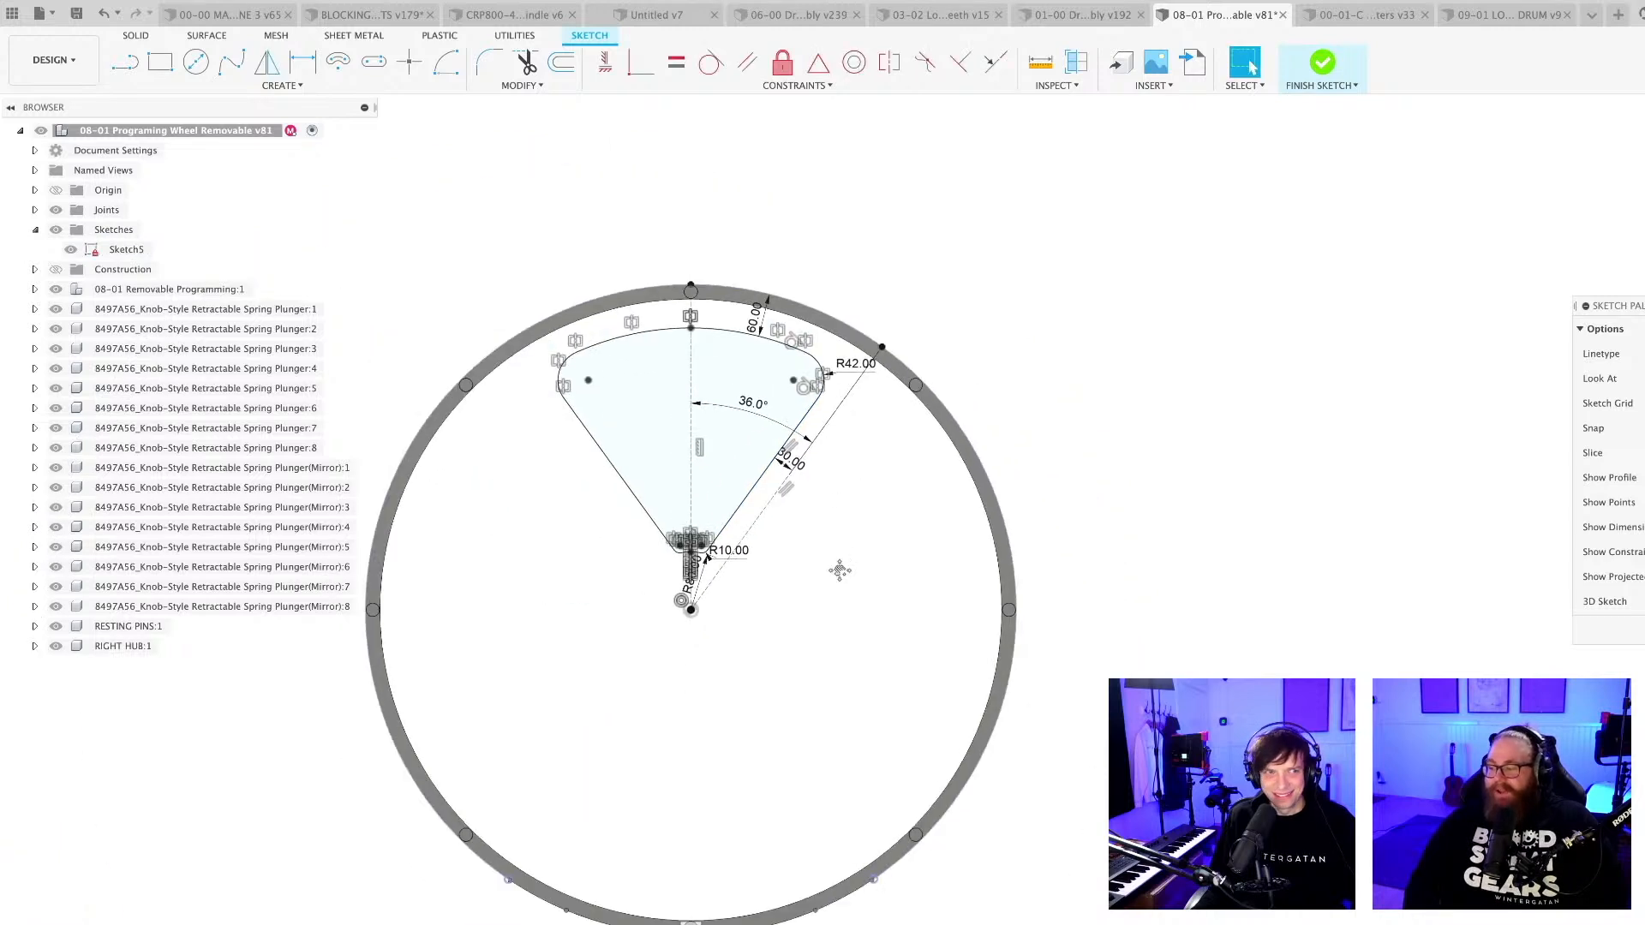
{"action": "key", "text": "super+s"}
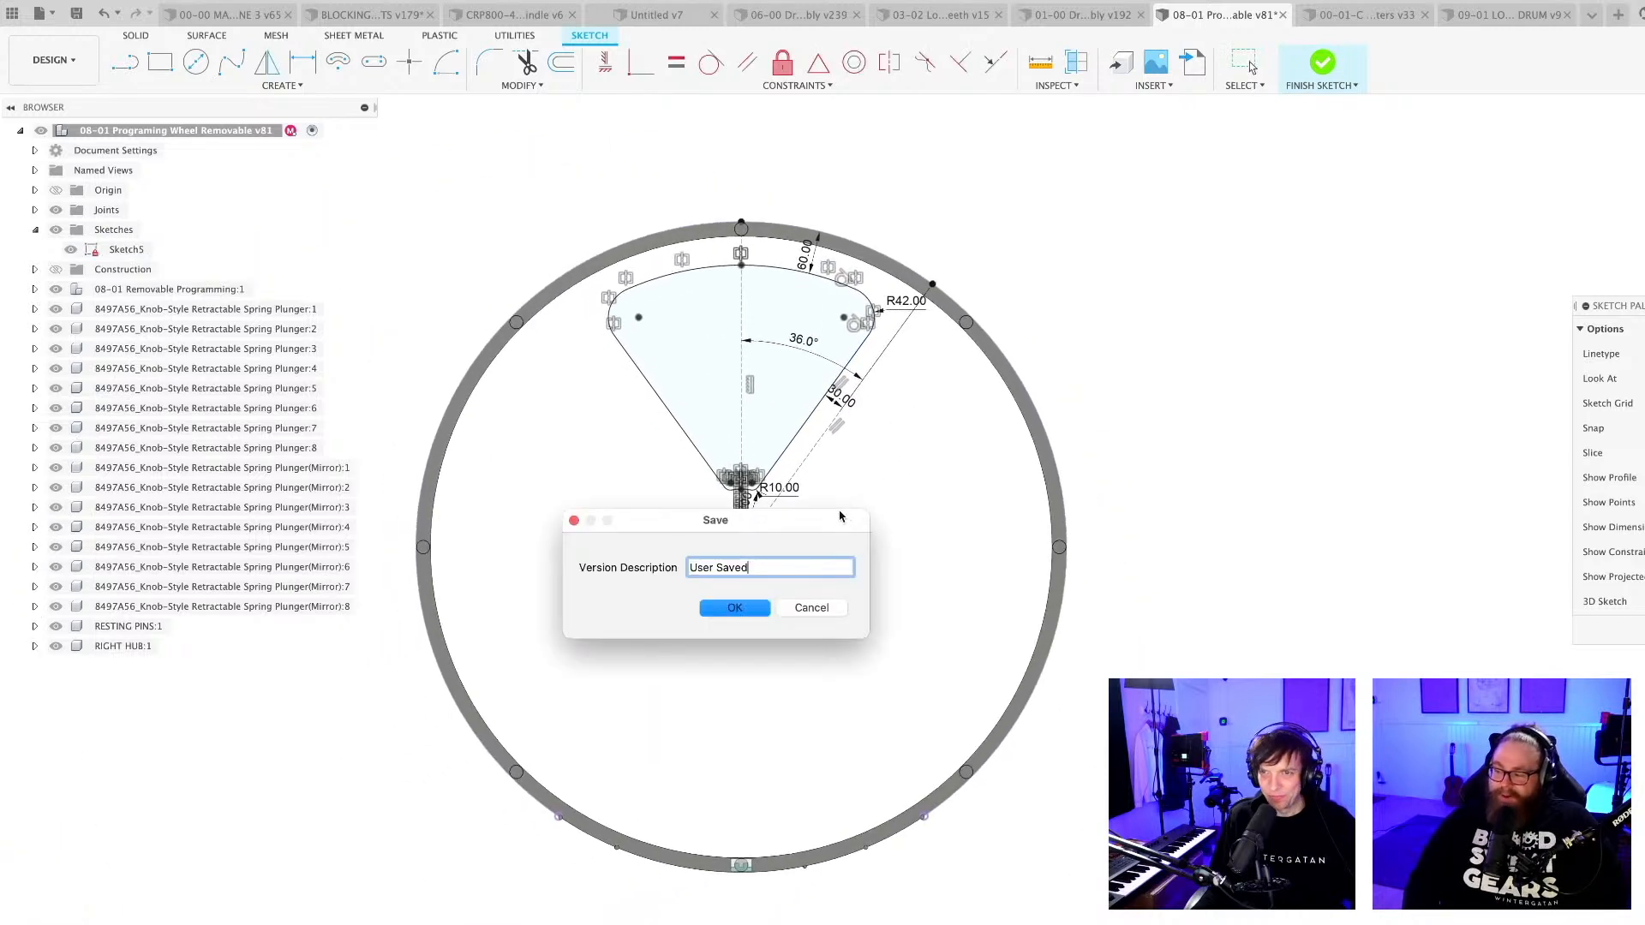
{"action": "left_click", "coordinate": [735, 608]}
{"action": "scroll", "coordinate": [744, 492], "scroll_direction": "up", "scroll_amount": 8}
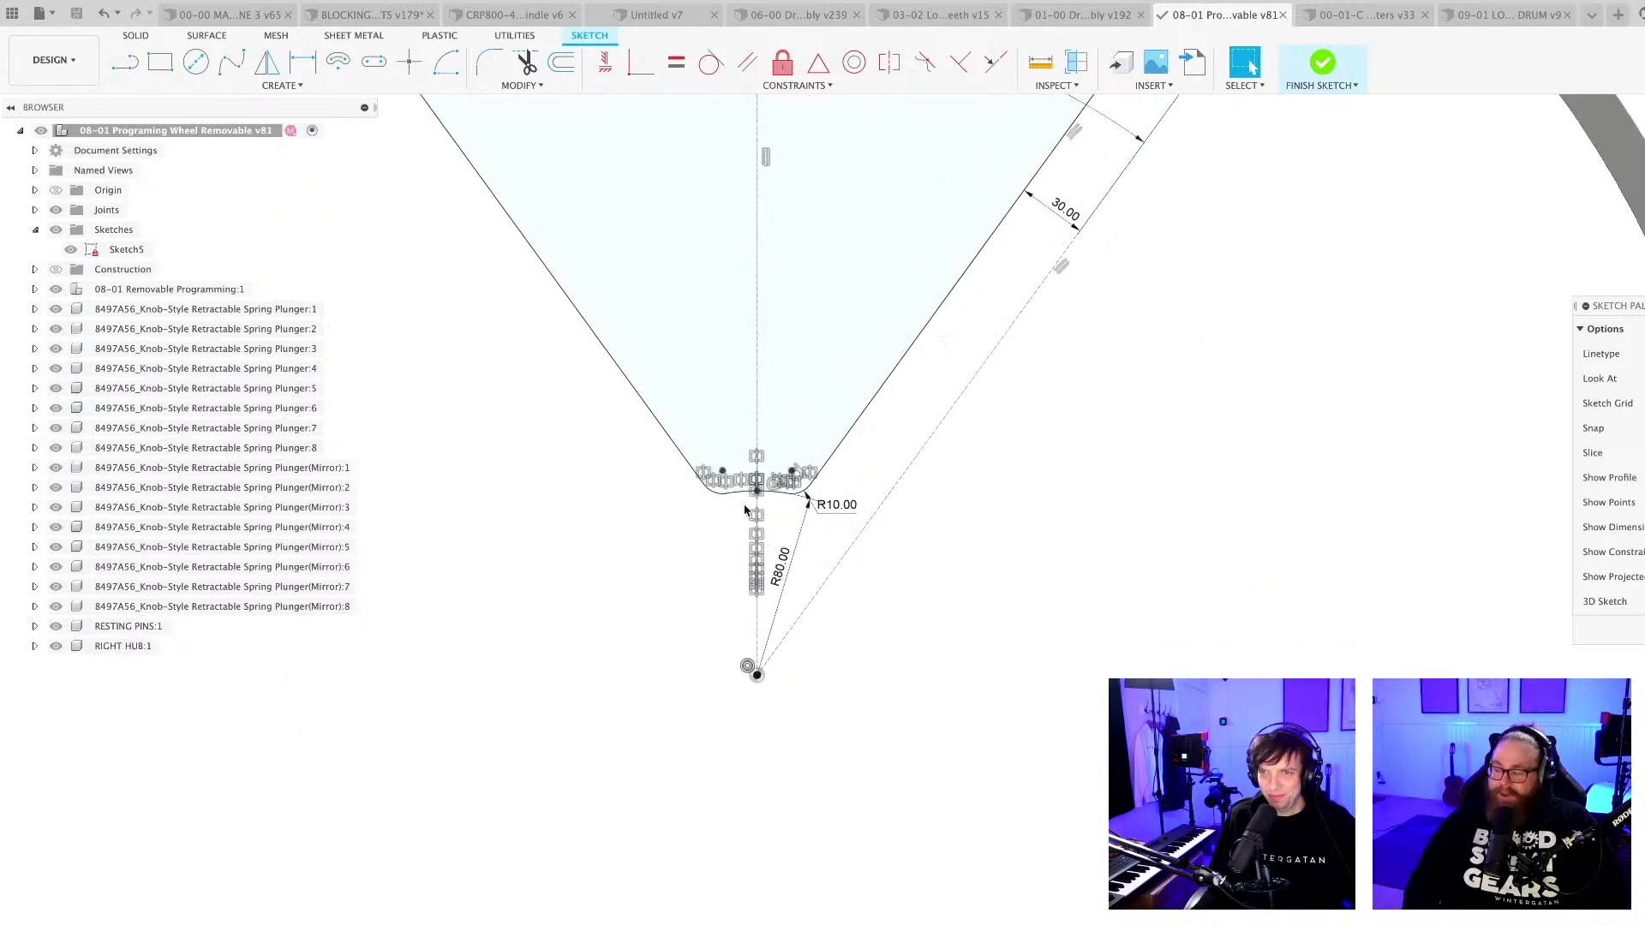
{"action": "left_click", "coordinate": [744, 482]}
{"action": "scroll", "coordinate": [797, 484], "scroll_direction": "up", "scroll_amount": 3}
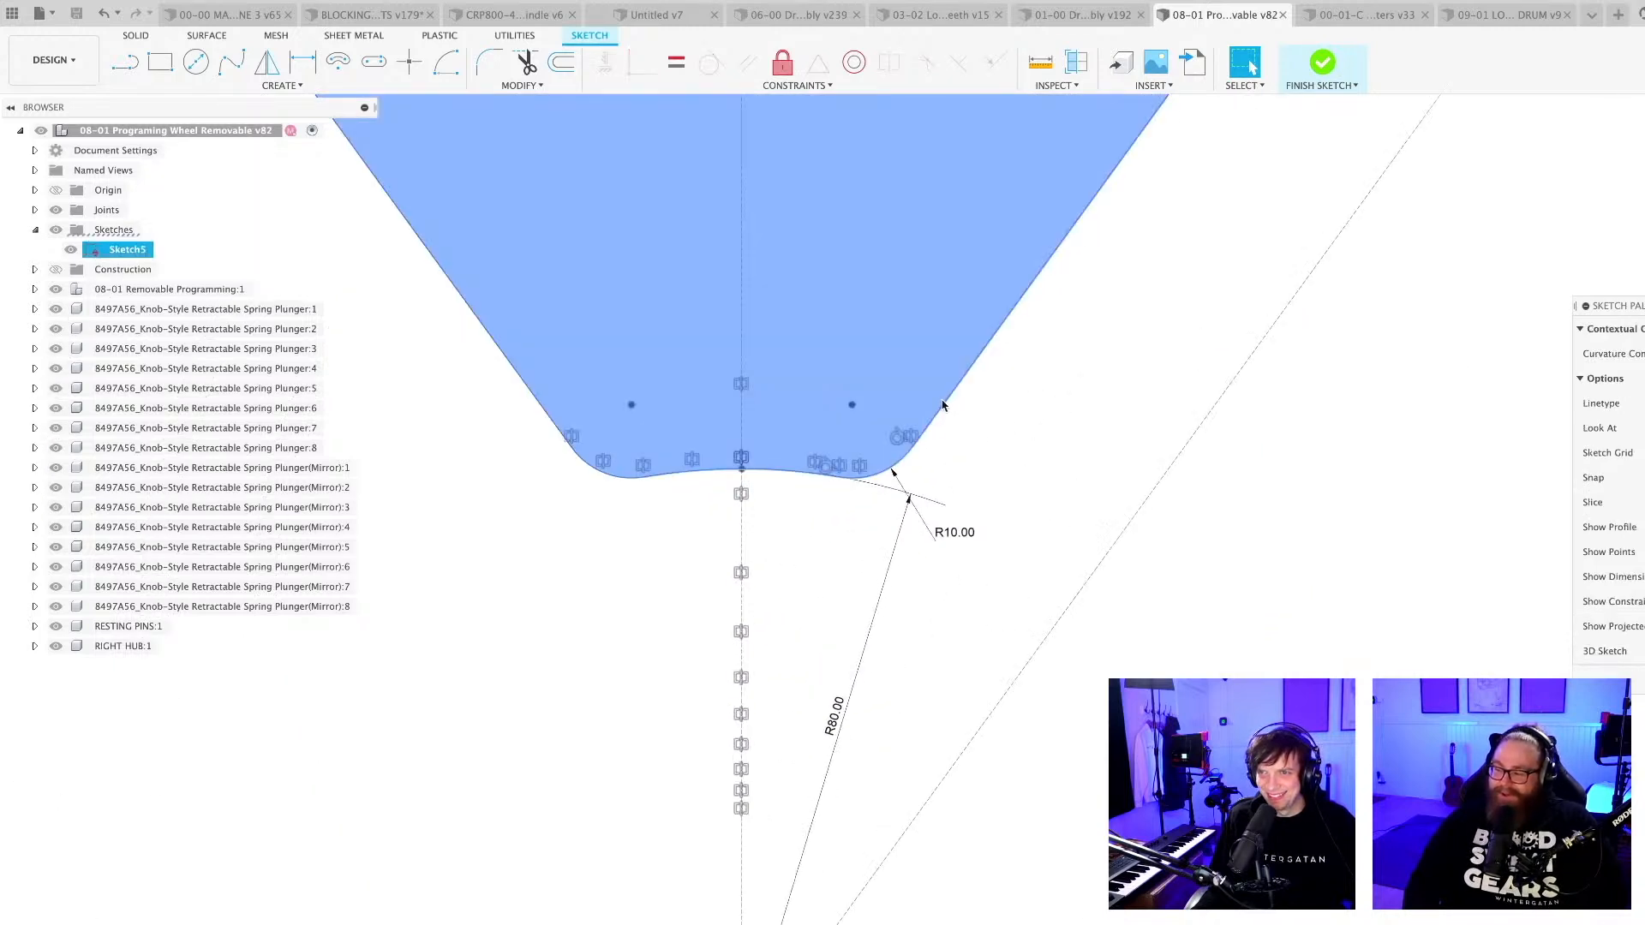
{"action": "left_click", "coordinate": [925, 421], "text": "shift"}
{"action": "left_click", "coordinate": [591, 469], "text": "shift"}
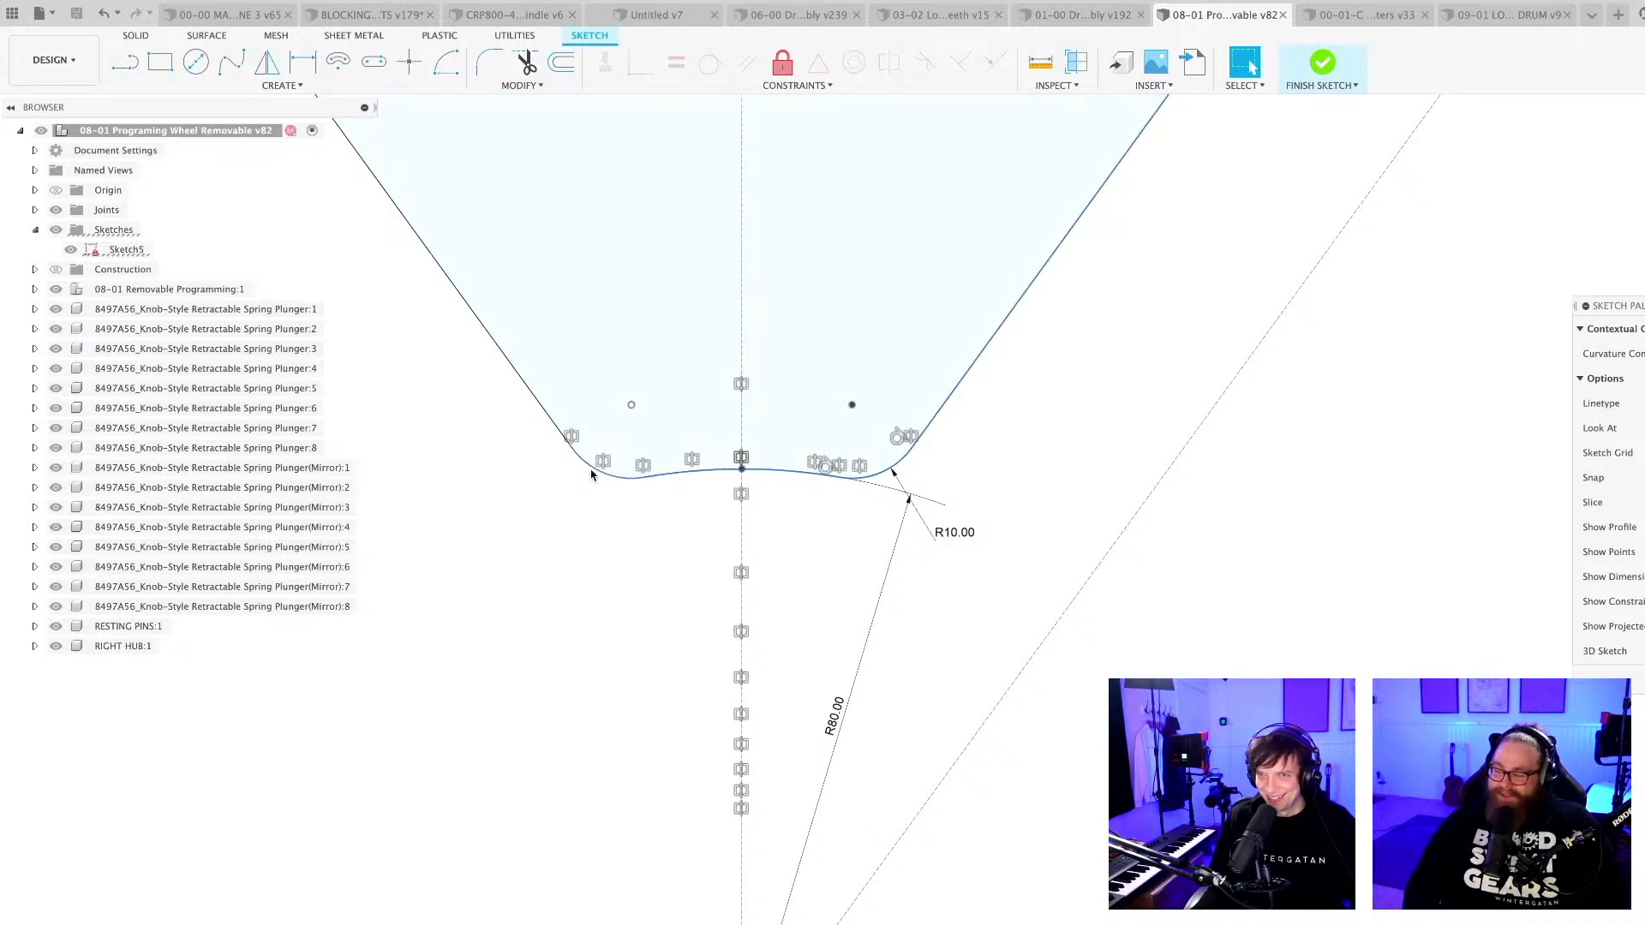
{"action": "scroll", "coordinate": [705, 642], "scroll_direction": "down", "scroll_amount": 5}
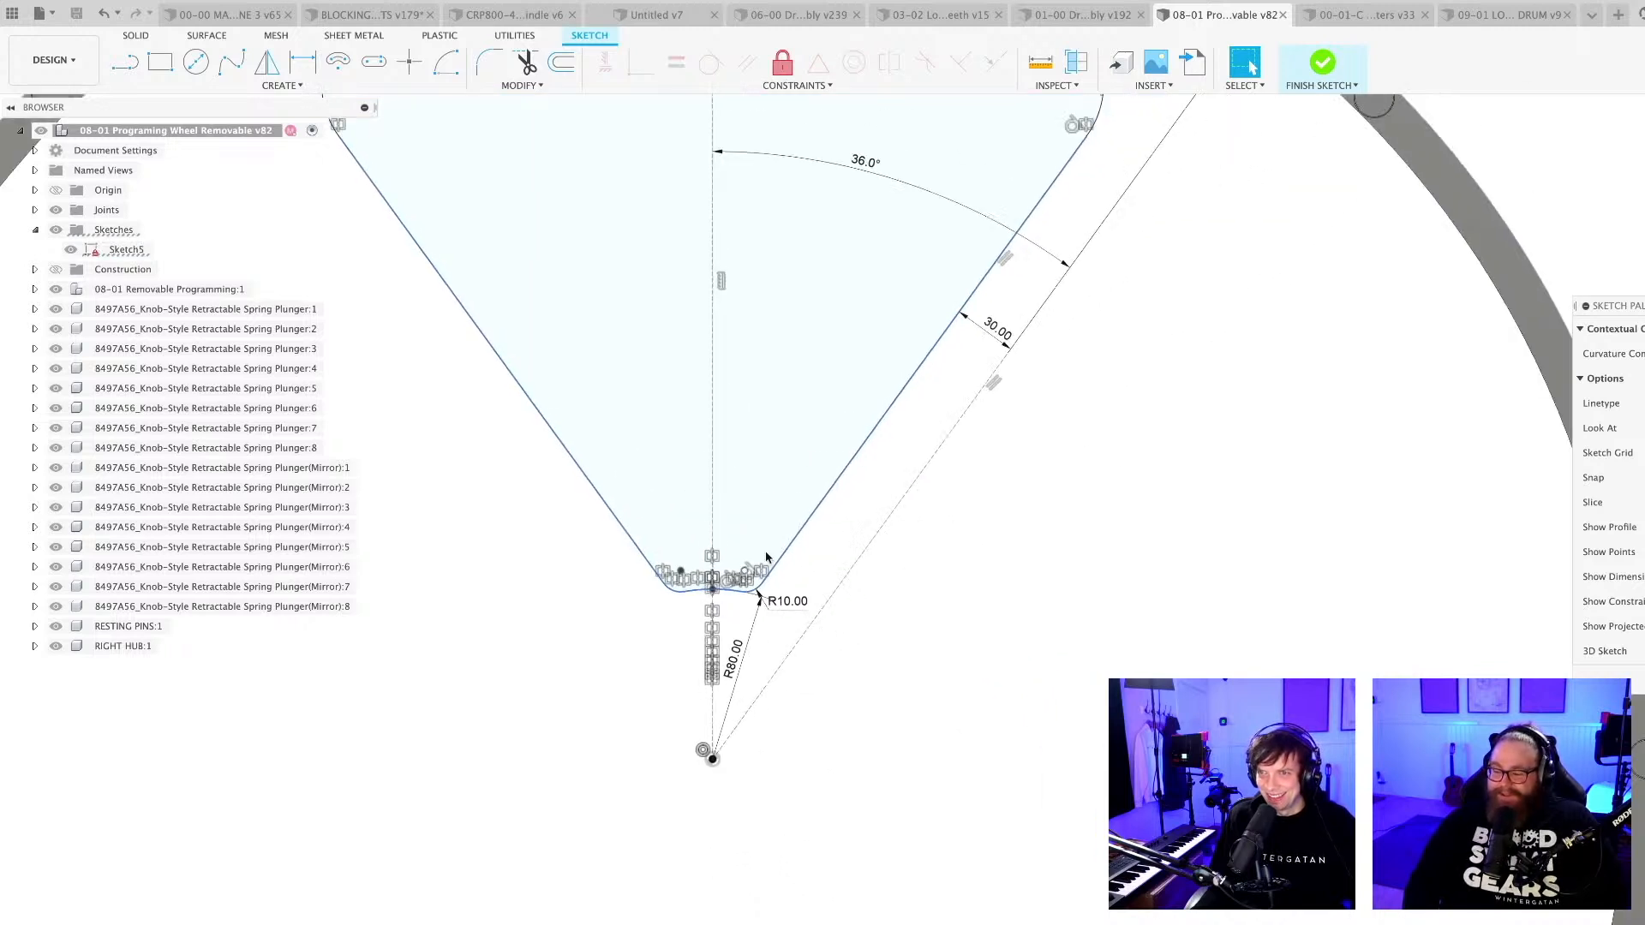
{"action": "scroll", "coordinate": [963, 494], "scroll_direction": "up", "scroll_amount": 3}
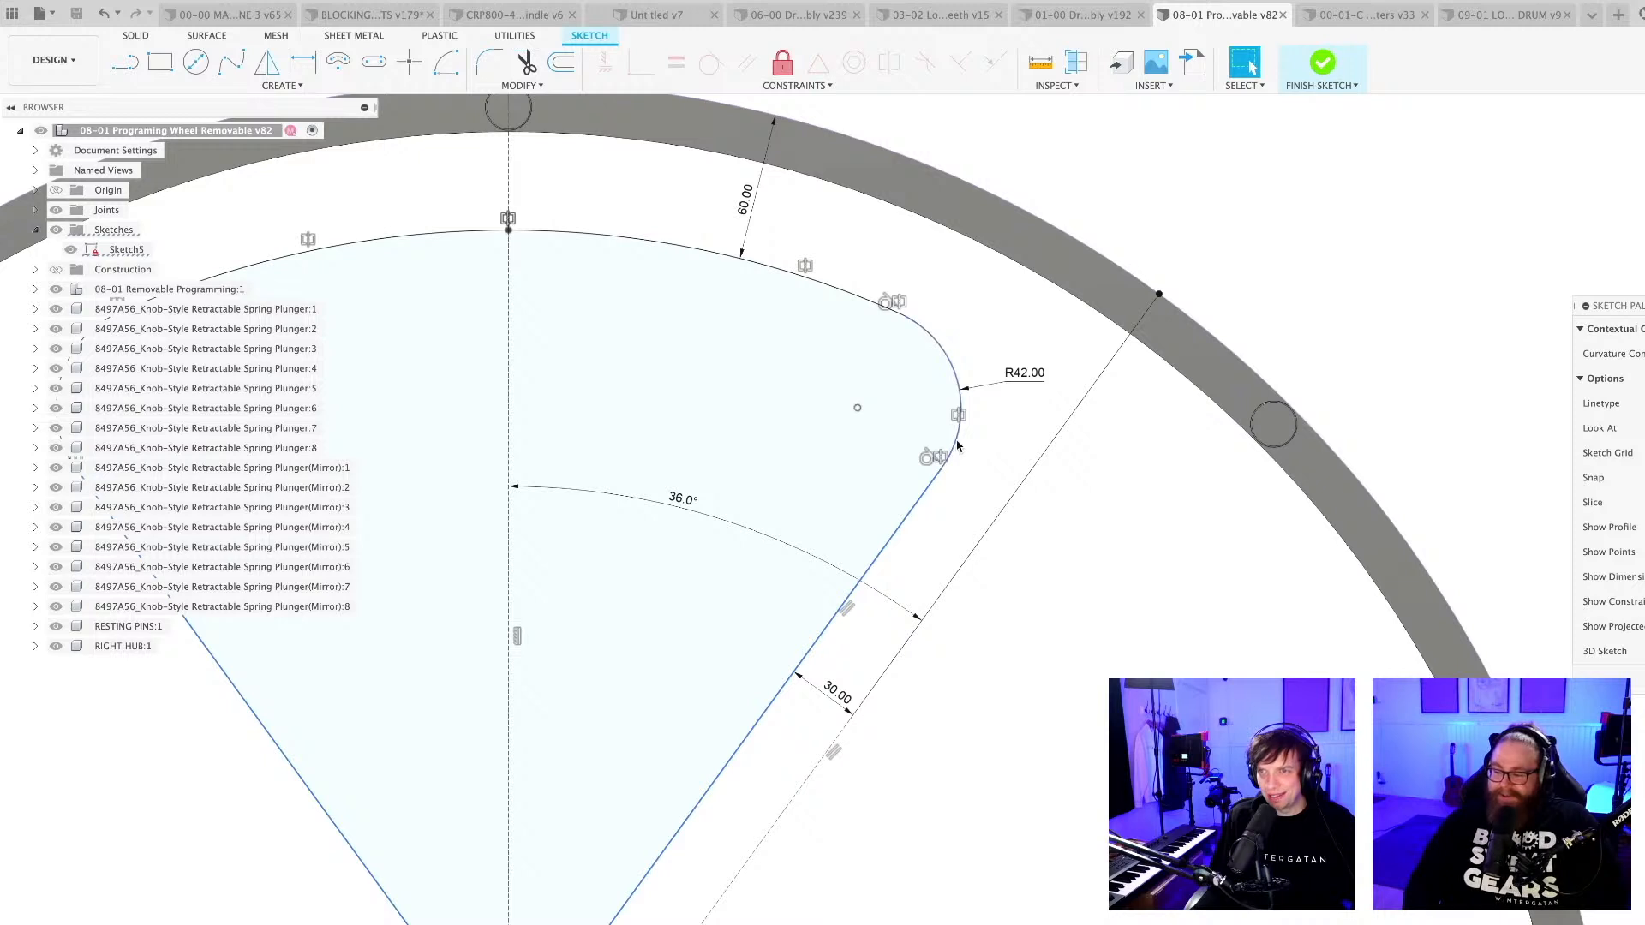
{"action": "scroll", "coordinate": [561, 263], "scroll_direction": "down", "scroll_amount": 3}
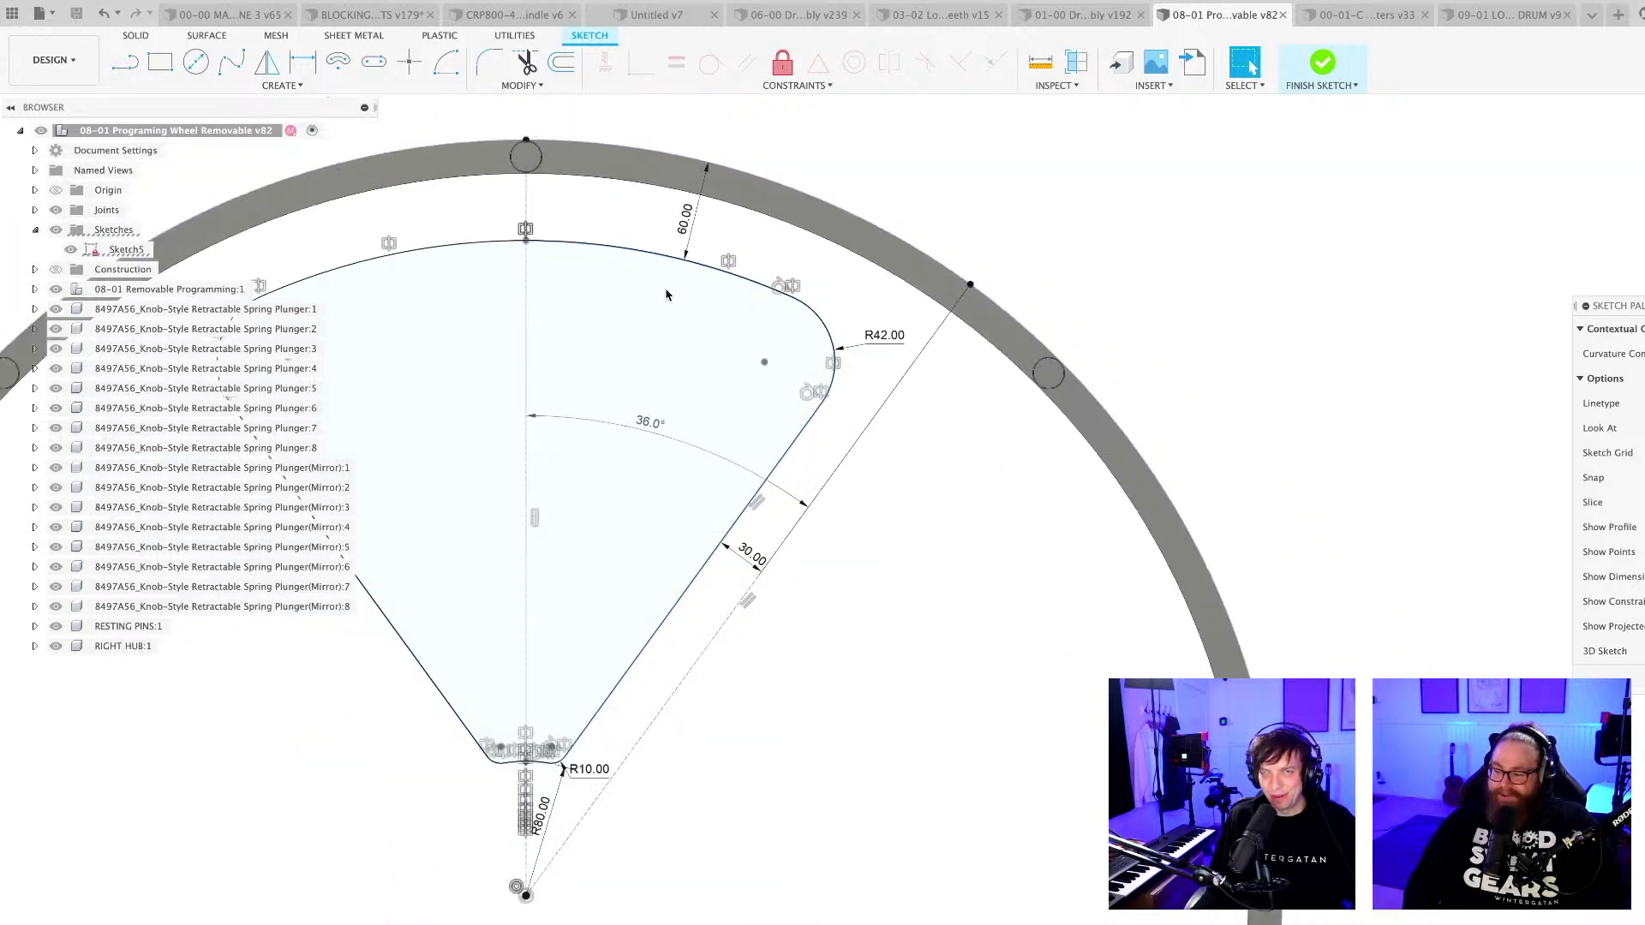
{"action": "middle_click_drag", "start_coordinate": [527, 327], "coordinate": [751, 352]}
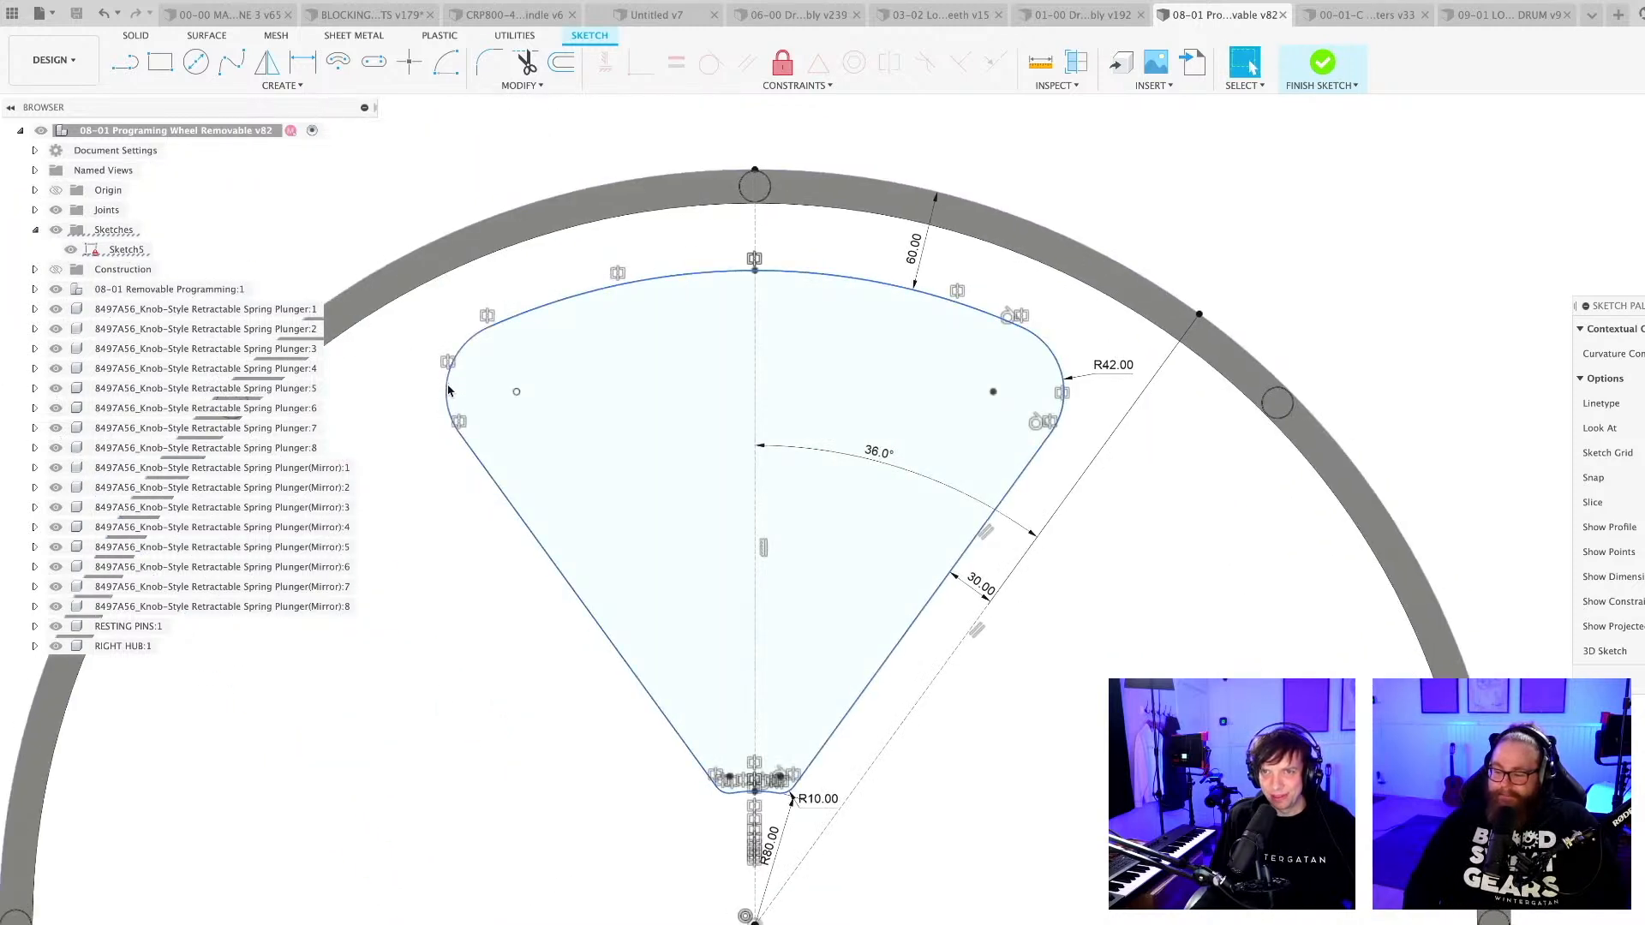
{"action": "scroll", "coordinate": [697, 532], "scroll_direction": "down", "scroll_amount": 3}
{"action": "scroll", "coordinate": [698, 532], "scroll_direction": "down", "scroll_amount": 2}
{"action": "middle_click_drag", "start_coordinate": [781, 677], "coordinate": [792, 559]}
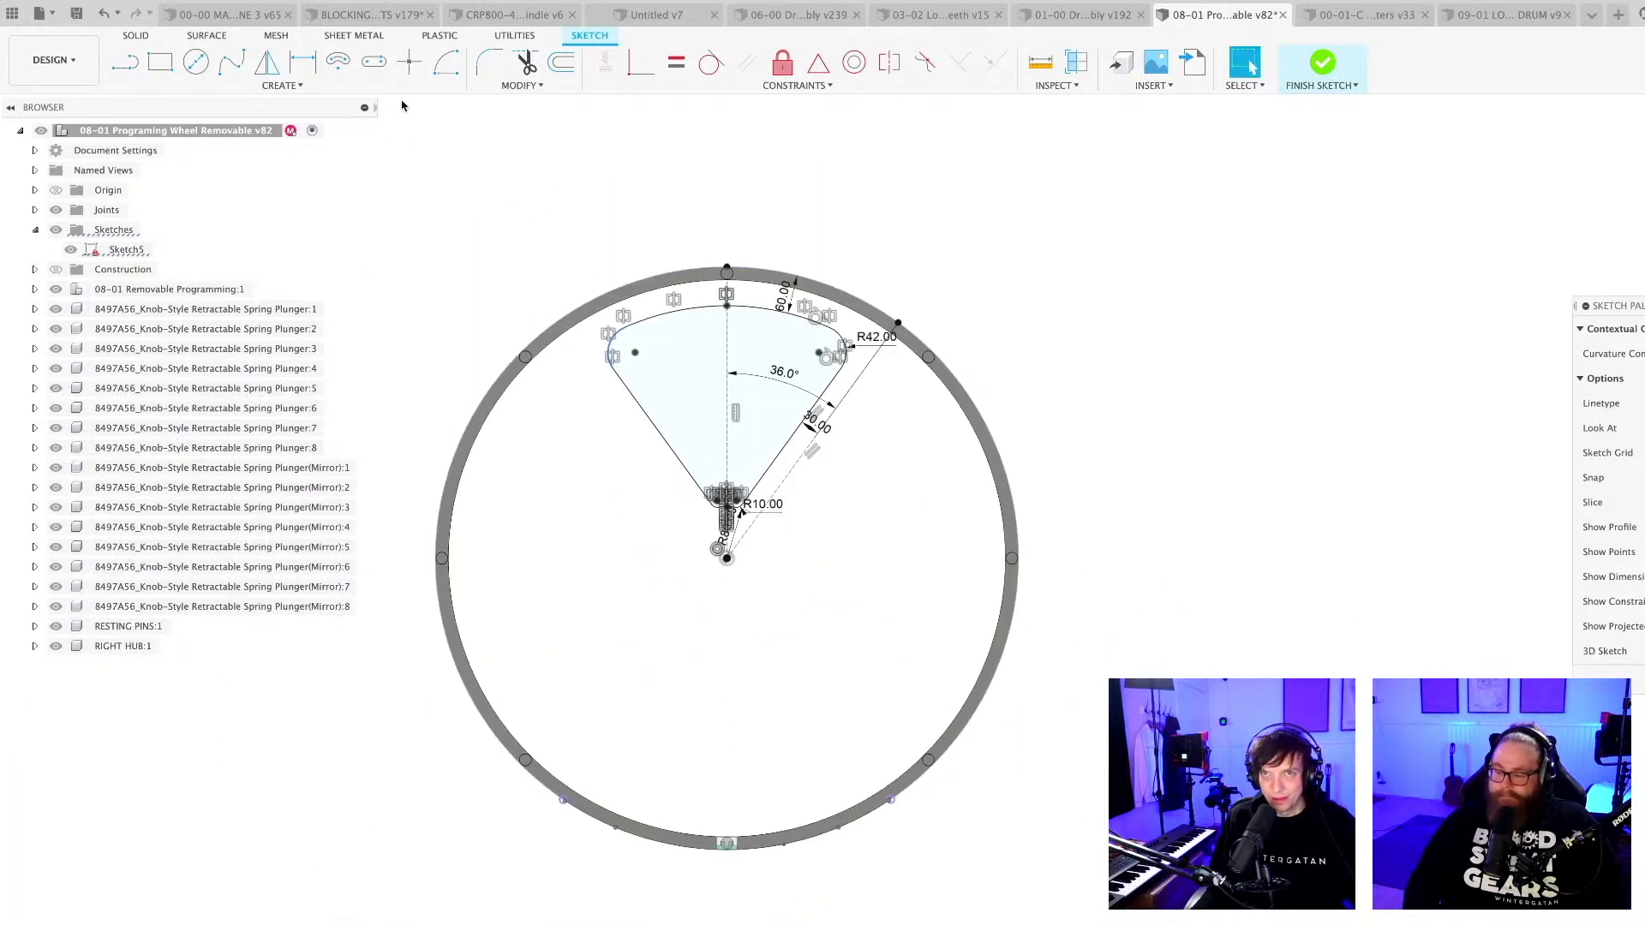
Circular-pattern all ten curves of the cutout around the wheel's centre with full angular spacing and a quantity of 5.
{"action": "left_click", "coordinate": [289, 85]}
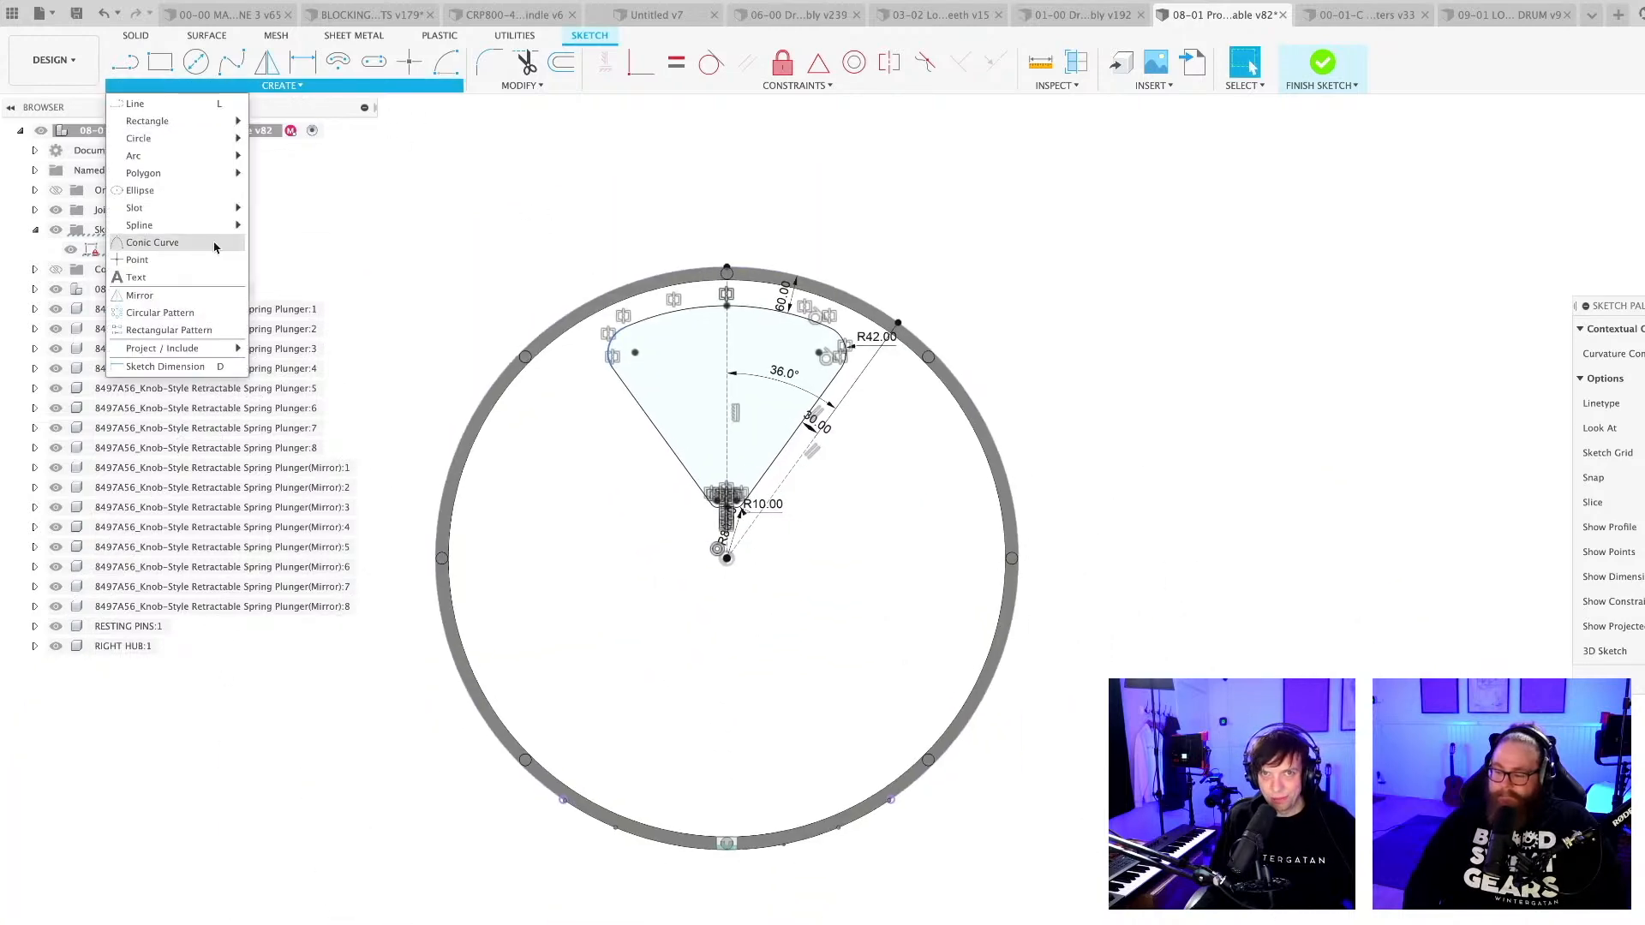
{"action": "left_click", "coordinate": [162, 316]}
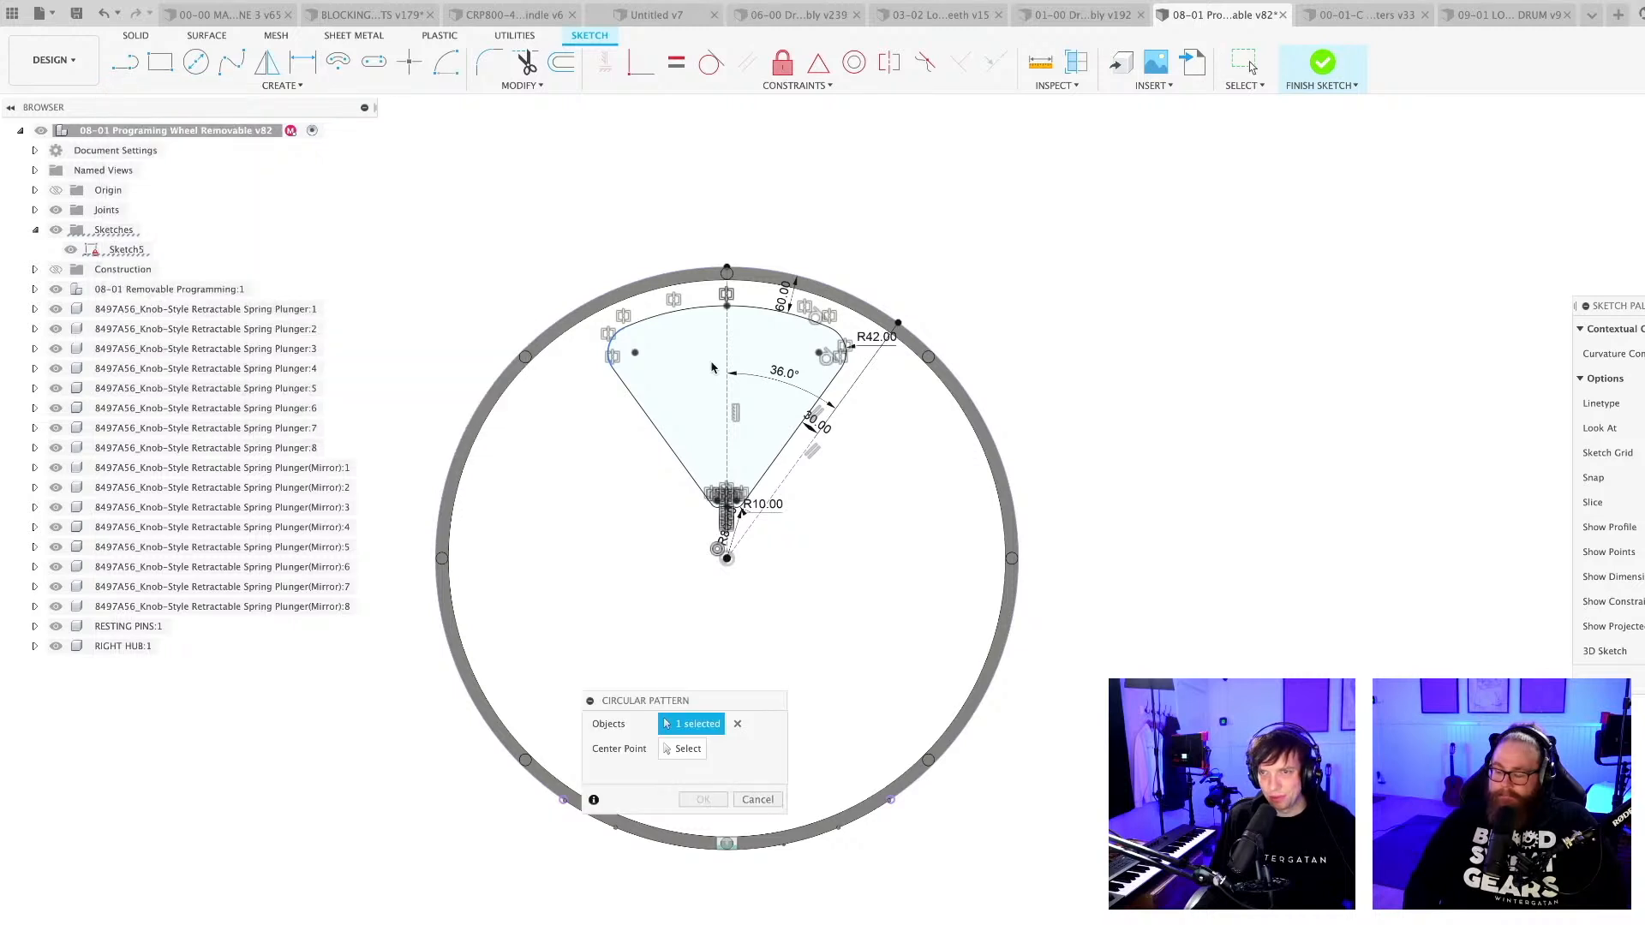
{"action": "scroll", "coordinate": [711, 366], "scroll_direction": "up", "scroll_amount": 2}
{"action": "left_click", "coordinate": [588, 289]}
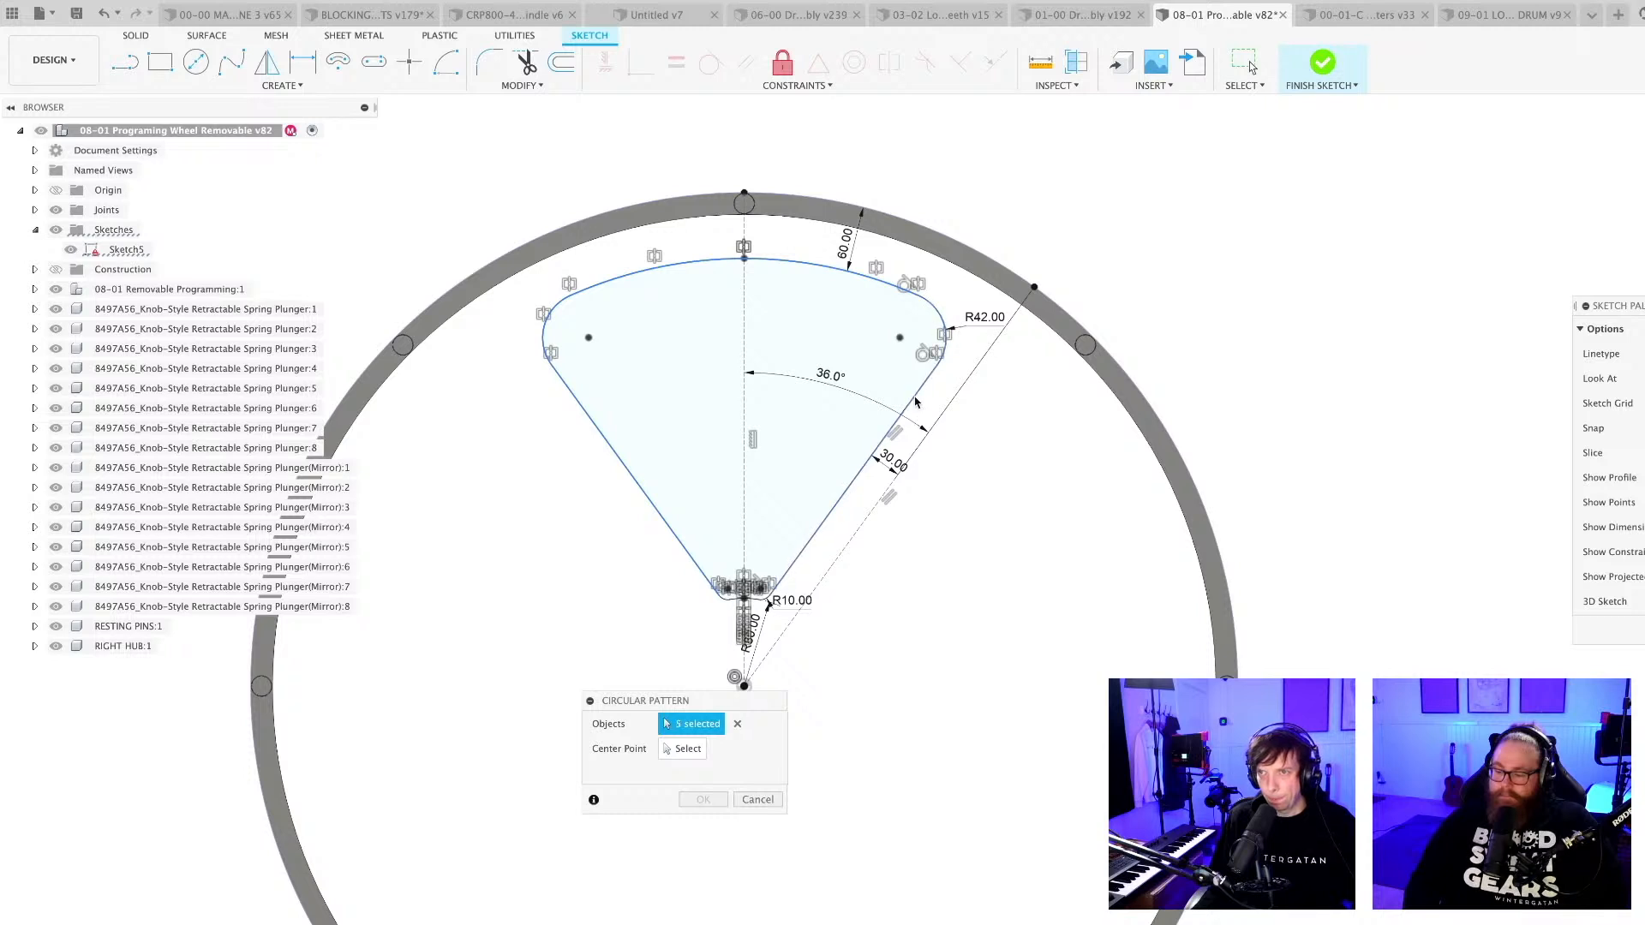
{"action": "scroll", "coordinate": [767, 589], "scroll_direction": "up", "scroll_amount": 4}
{"action": "left_click", "coordinate": [764, 565]}
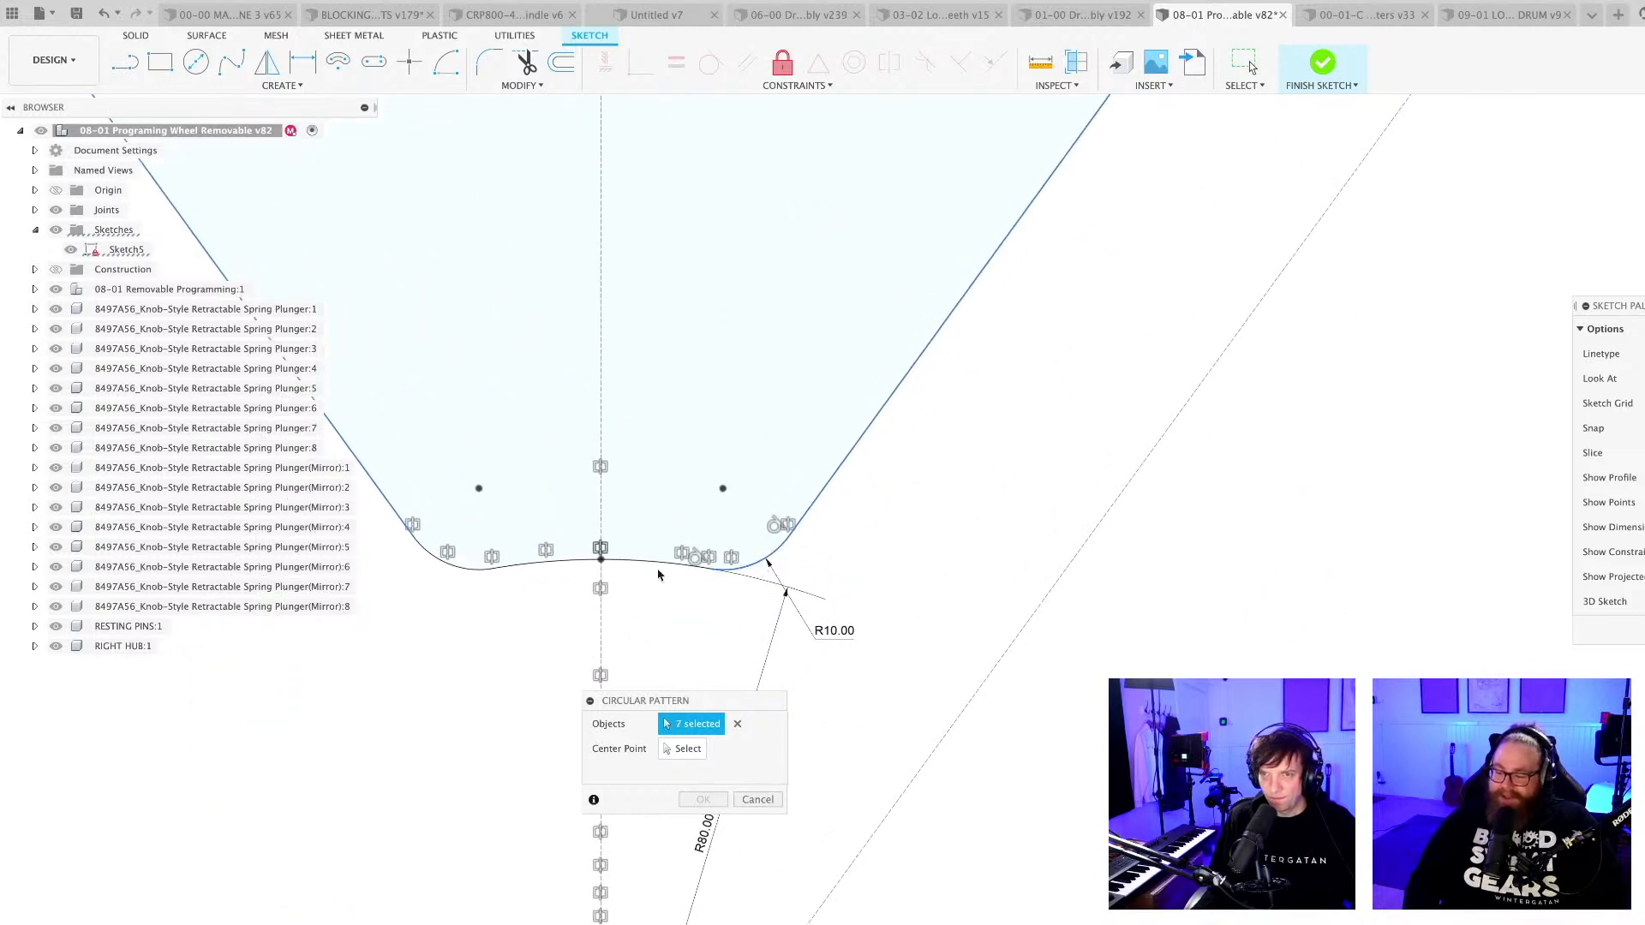
{"action": "left_click", "coordinate": [544, 566]}
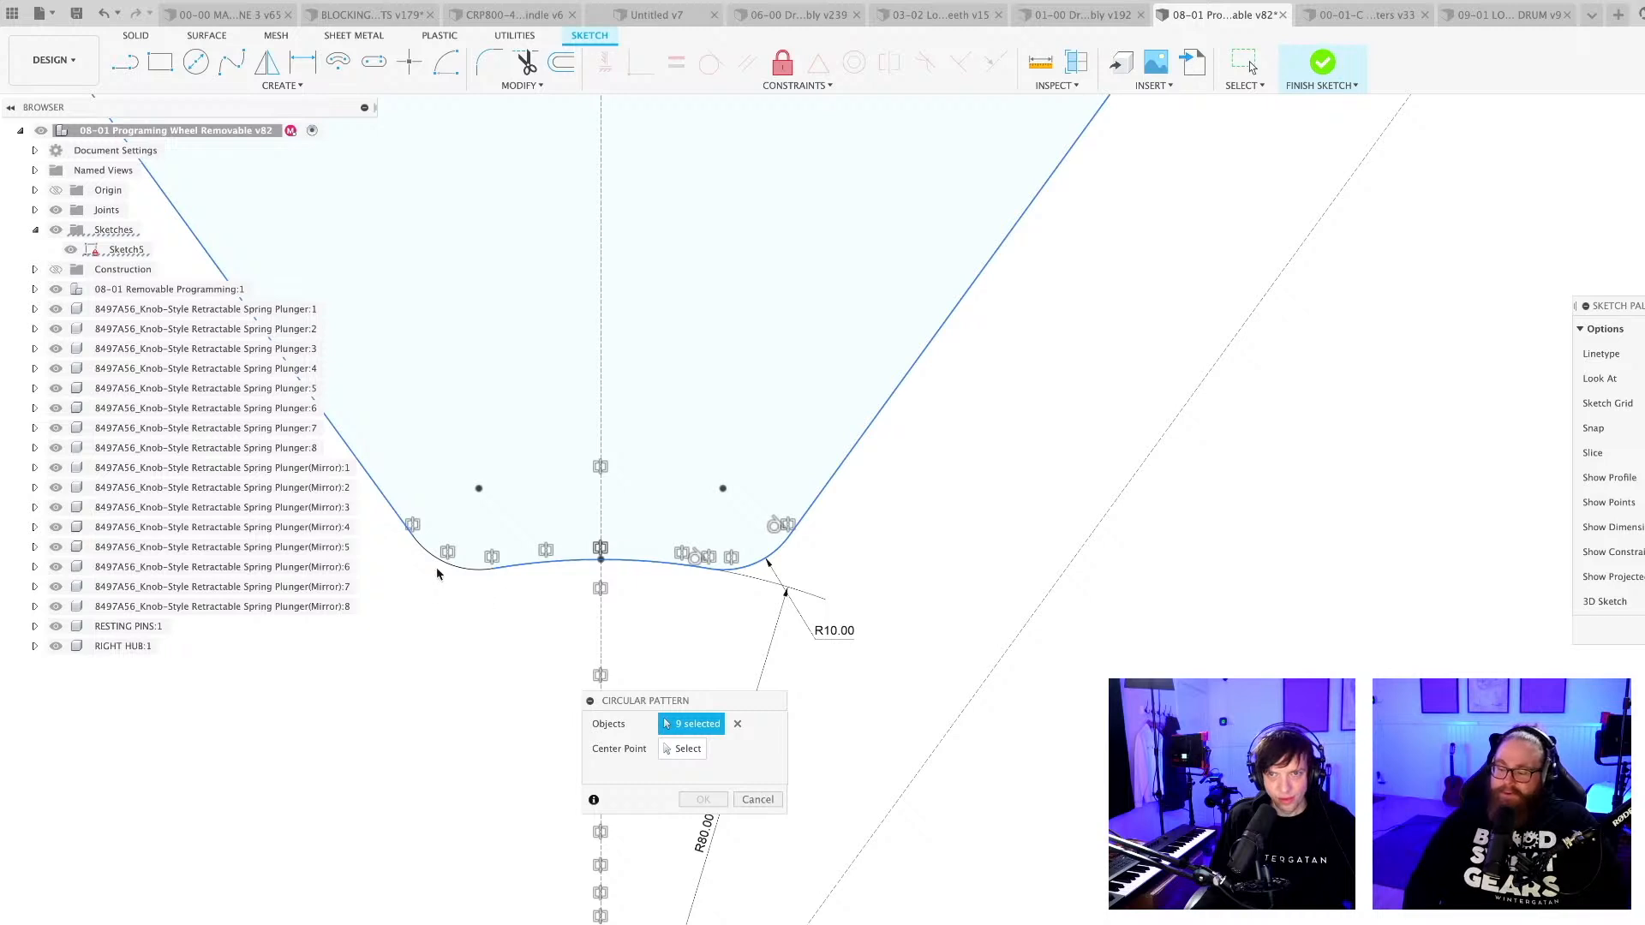
{"action": "scroll", "coordinate": [553, 652], "scroll_direction": "down", "scroll_amount": 8}
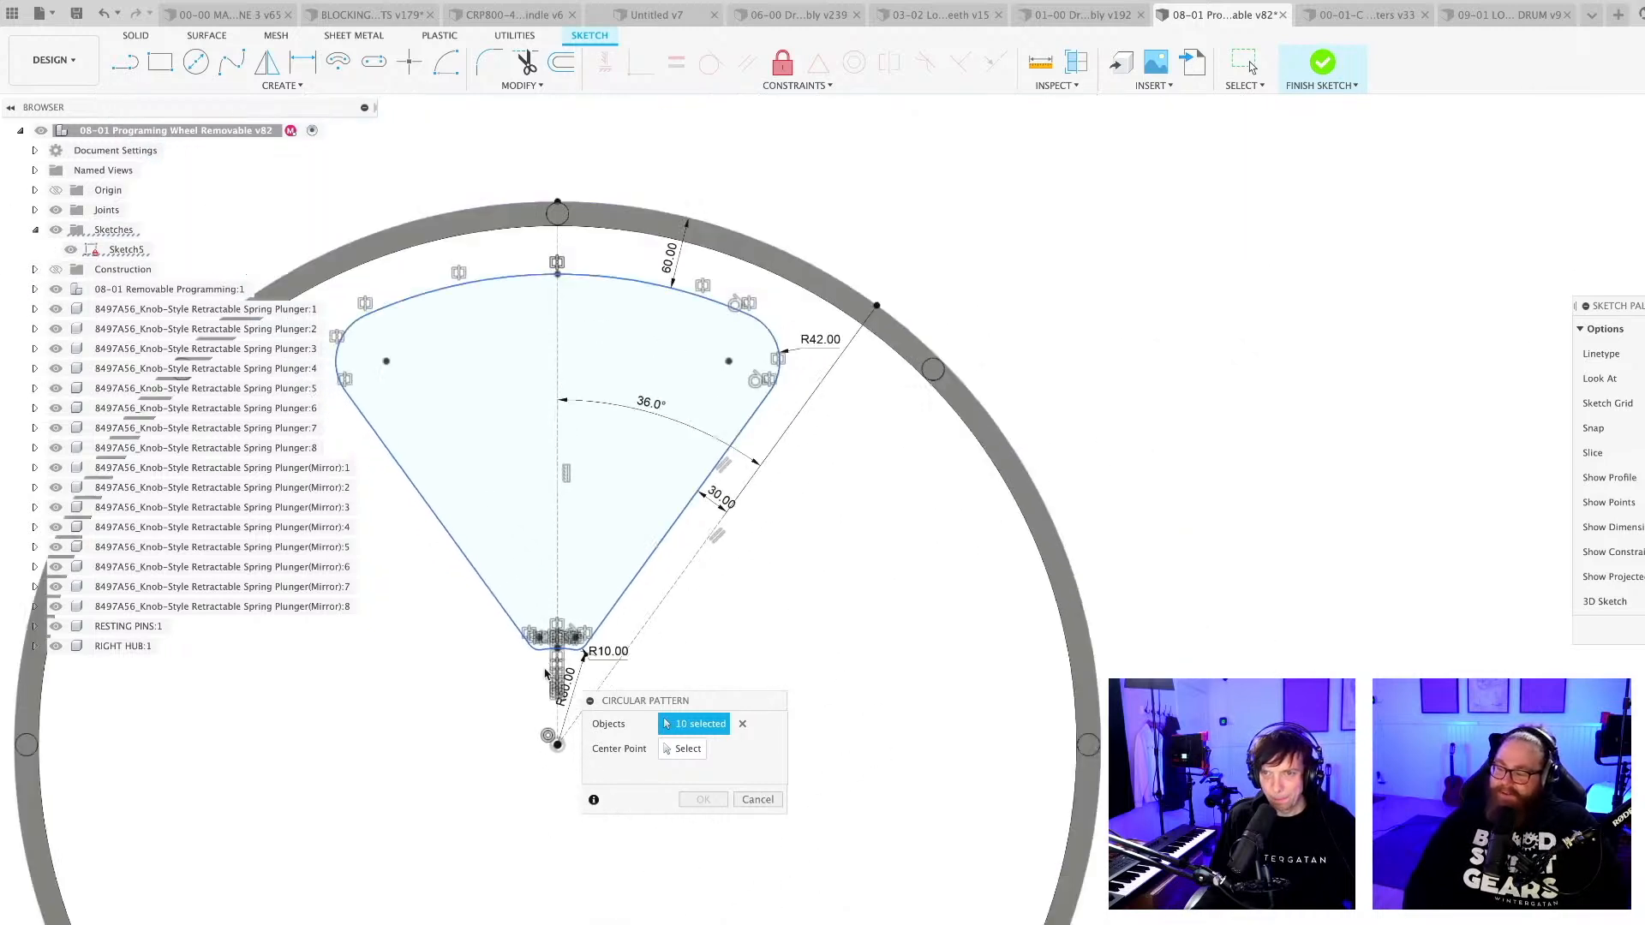
{"action": "middle_click_drag", "start_coordinate": [554, 669], "coordinate": [628, 626]}
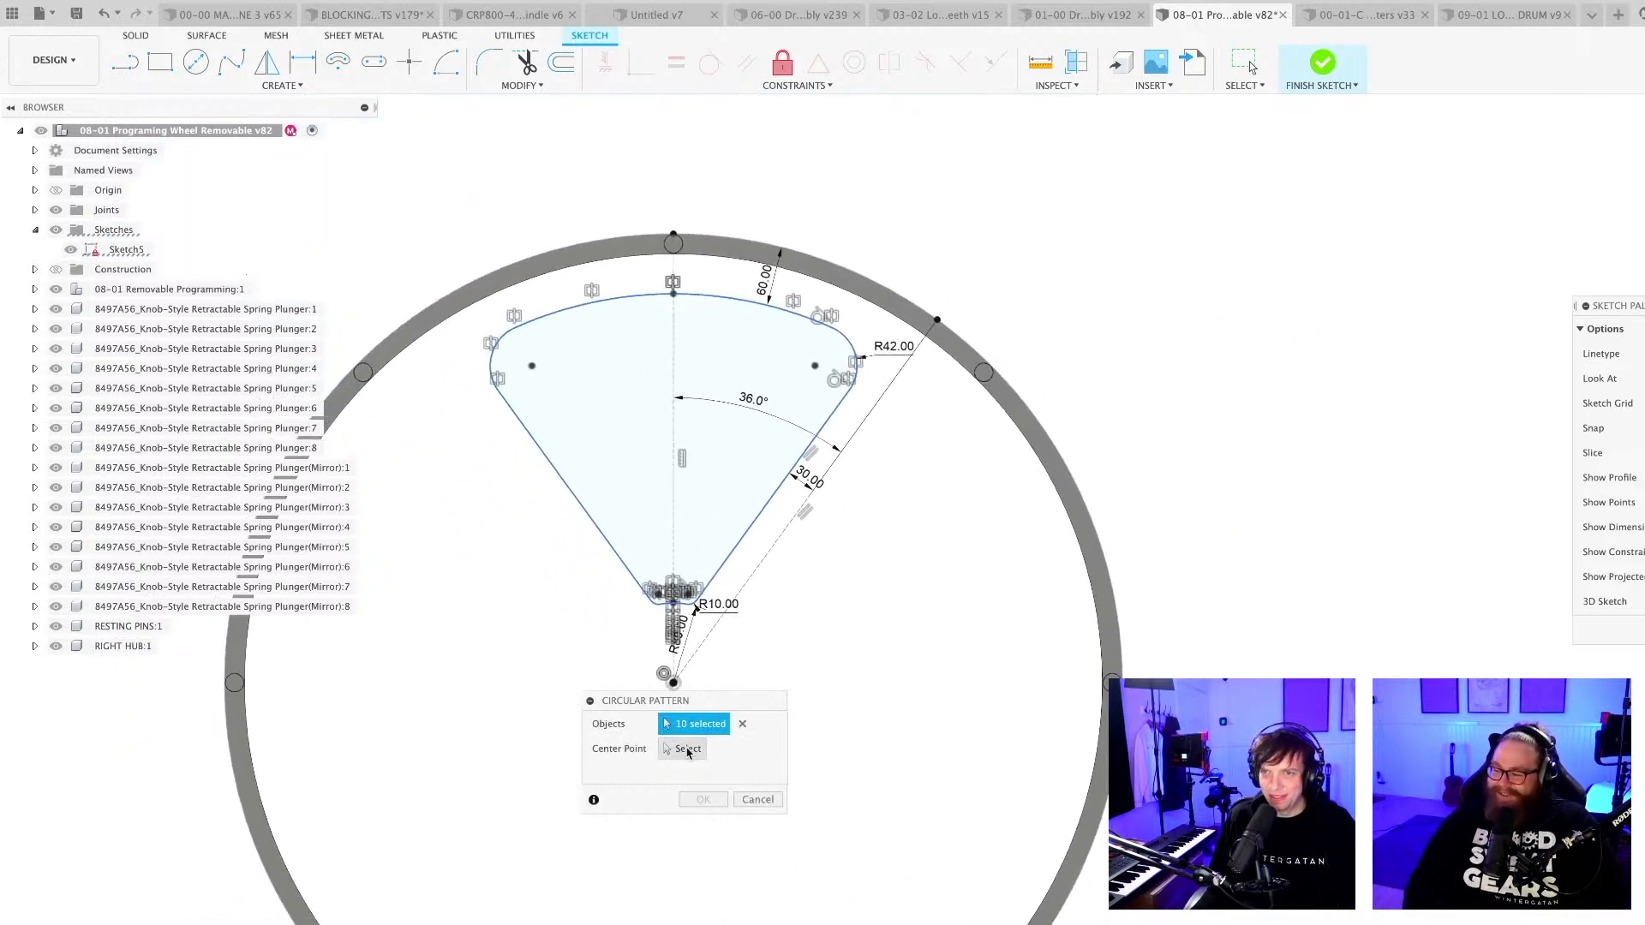
{"action": "left_click", "coordinate": [688, 750]}
{"action": "left_click", "coordinate": [1010, 393]}
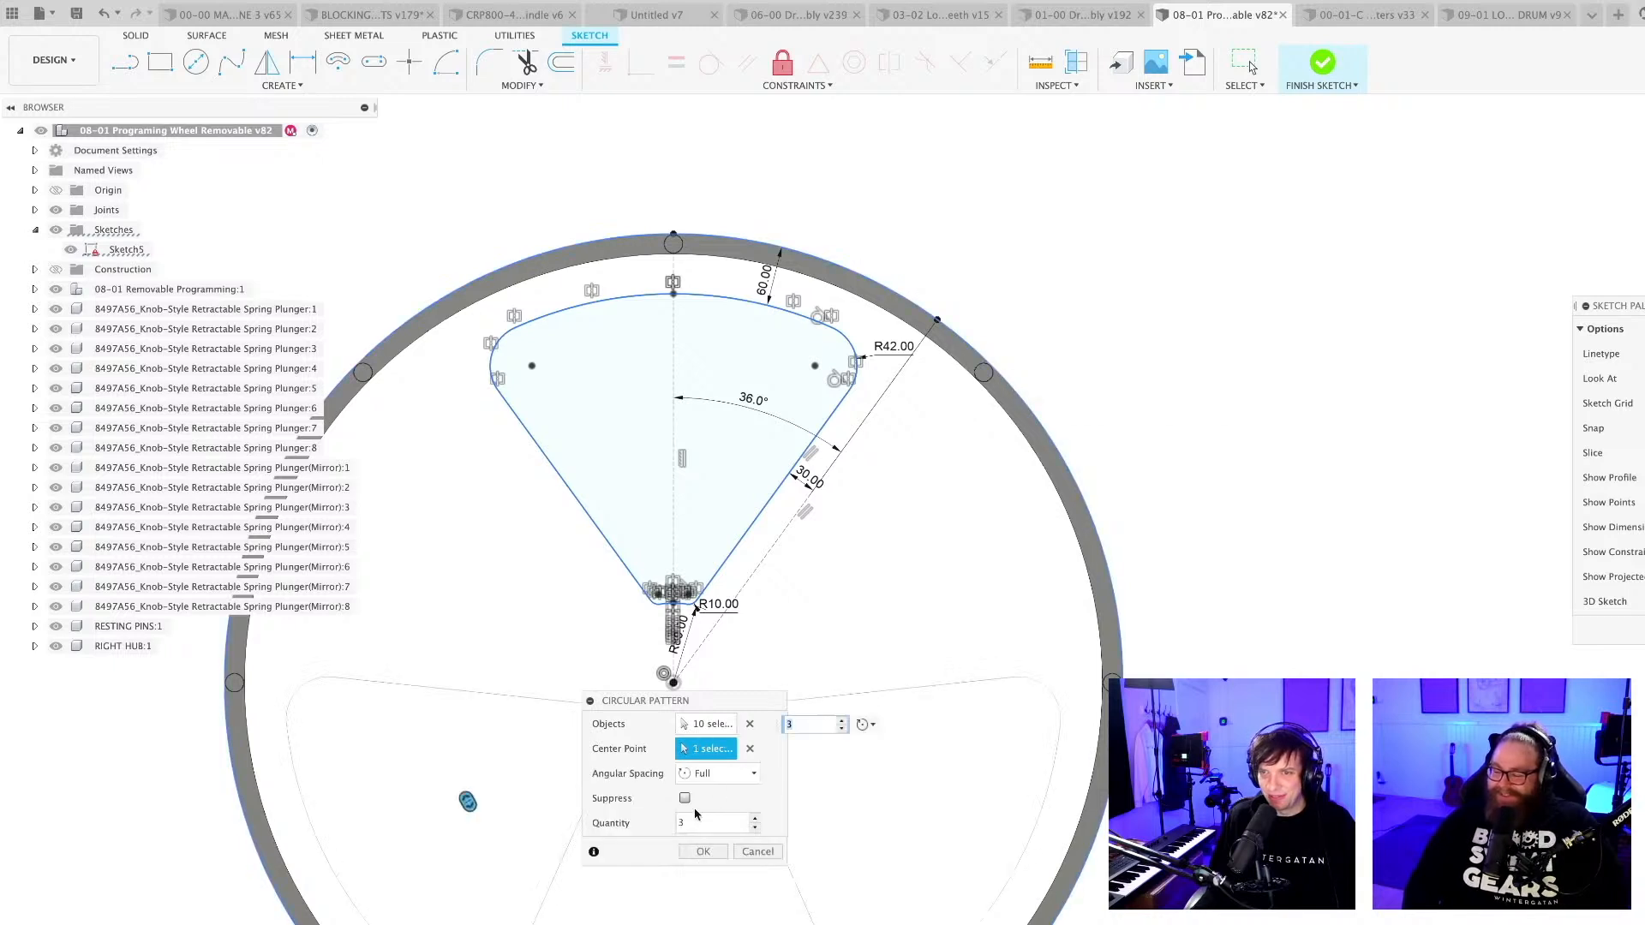
{"action": "left_click", "coordinate": [755, 818]}
{"action": "left_click", "coordinate": [754, 819]}
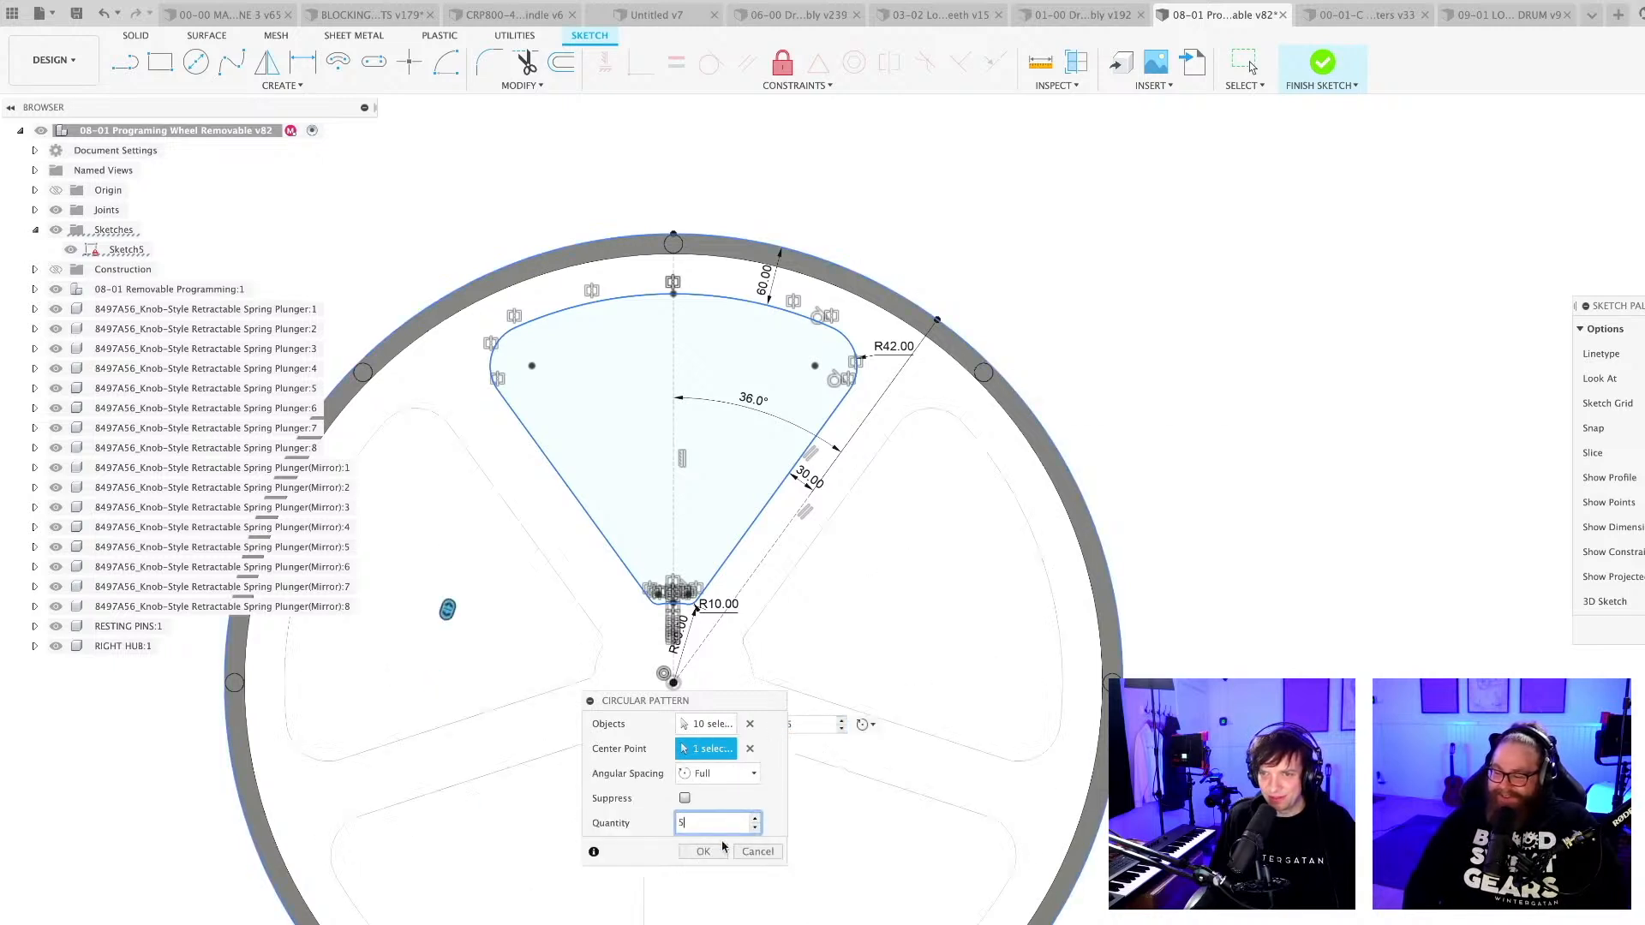
{"action": "left_click", "coordinate": [703, 852]}
{"action": "scroll", "coordinate": [1035, 507], "scroll_direction": "down", "scroll_amount": 5}
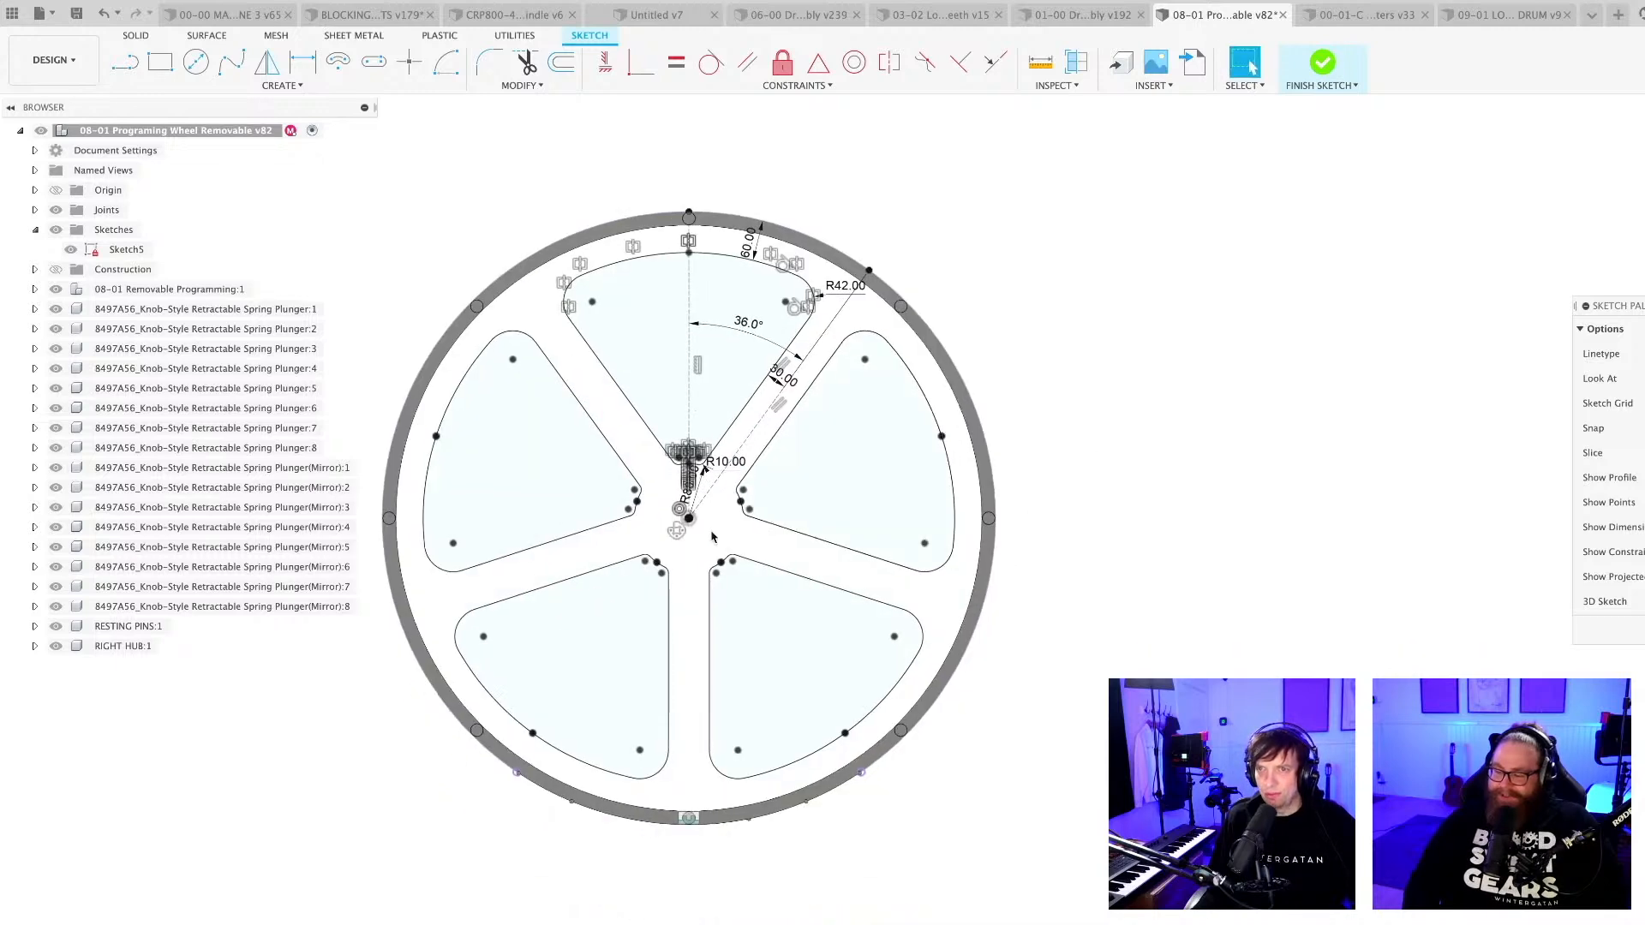
Sketch a circle with a diameter of 60 mm at the wheel's centre, and save the design as "User Saved".
{"action": "scroll", "coordinate": [706, 523], "scroll_direction": "up", "scroll_amount": 5}
{"action": "key", "text": "c"}
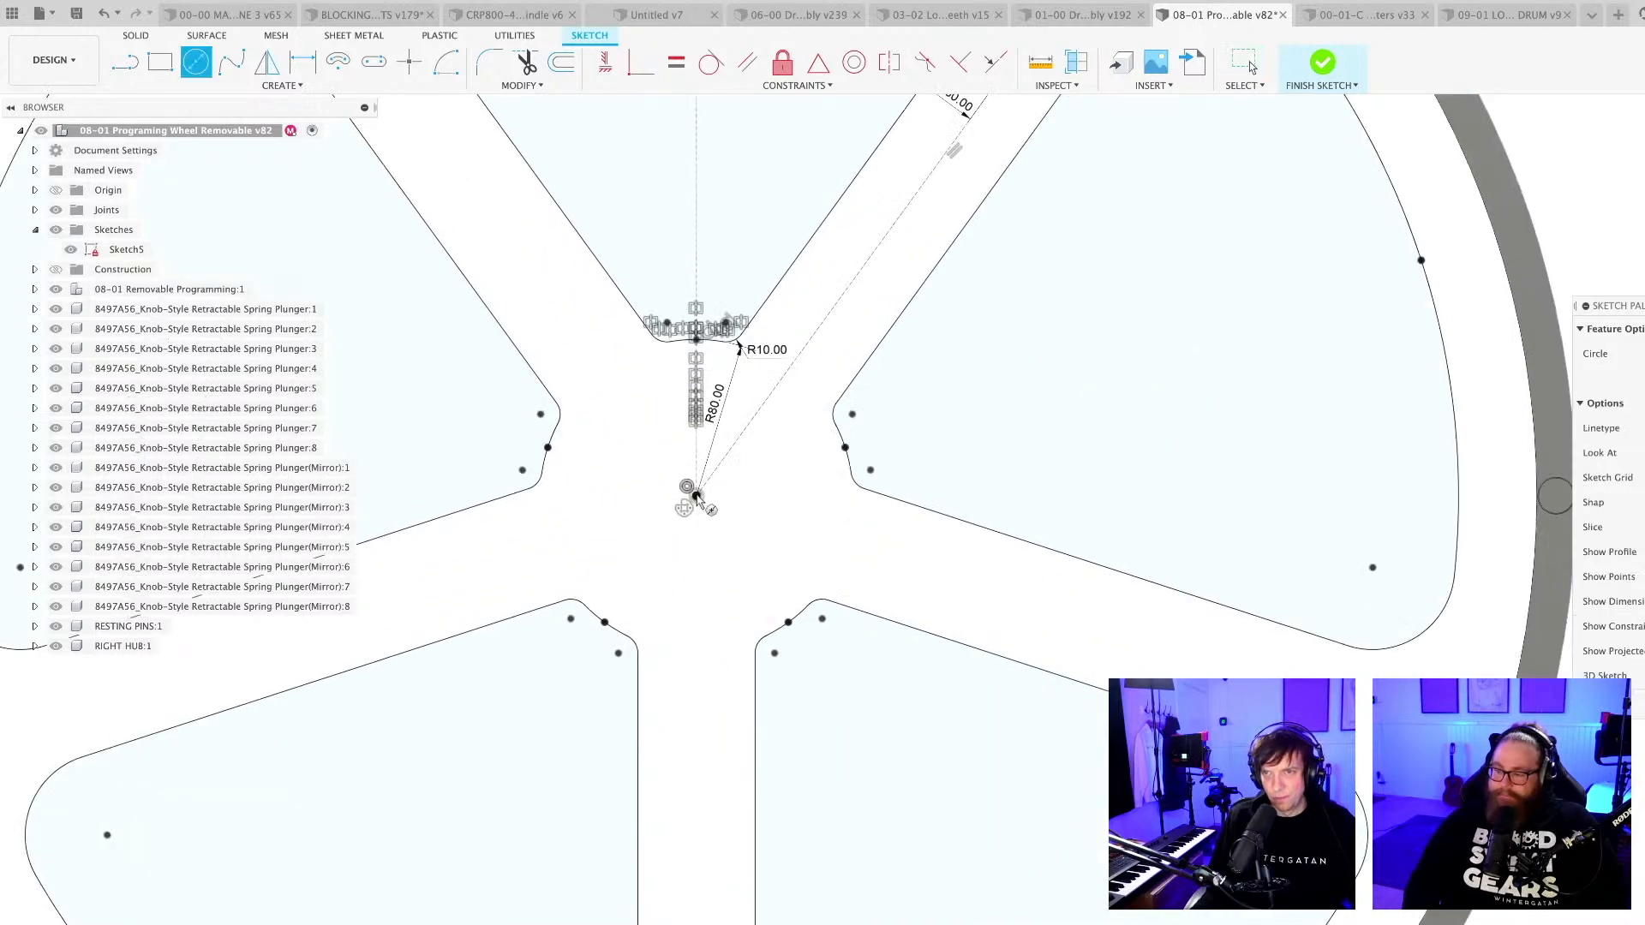
{"action": "left_click", "coordinate": [696, 496]}
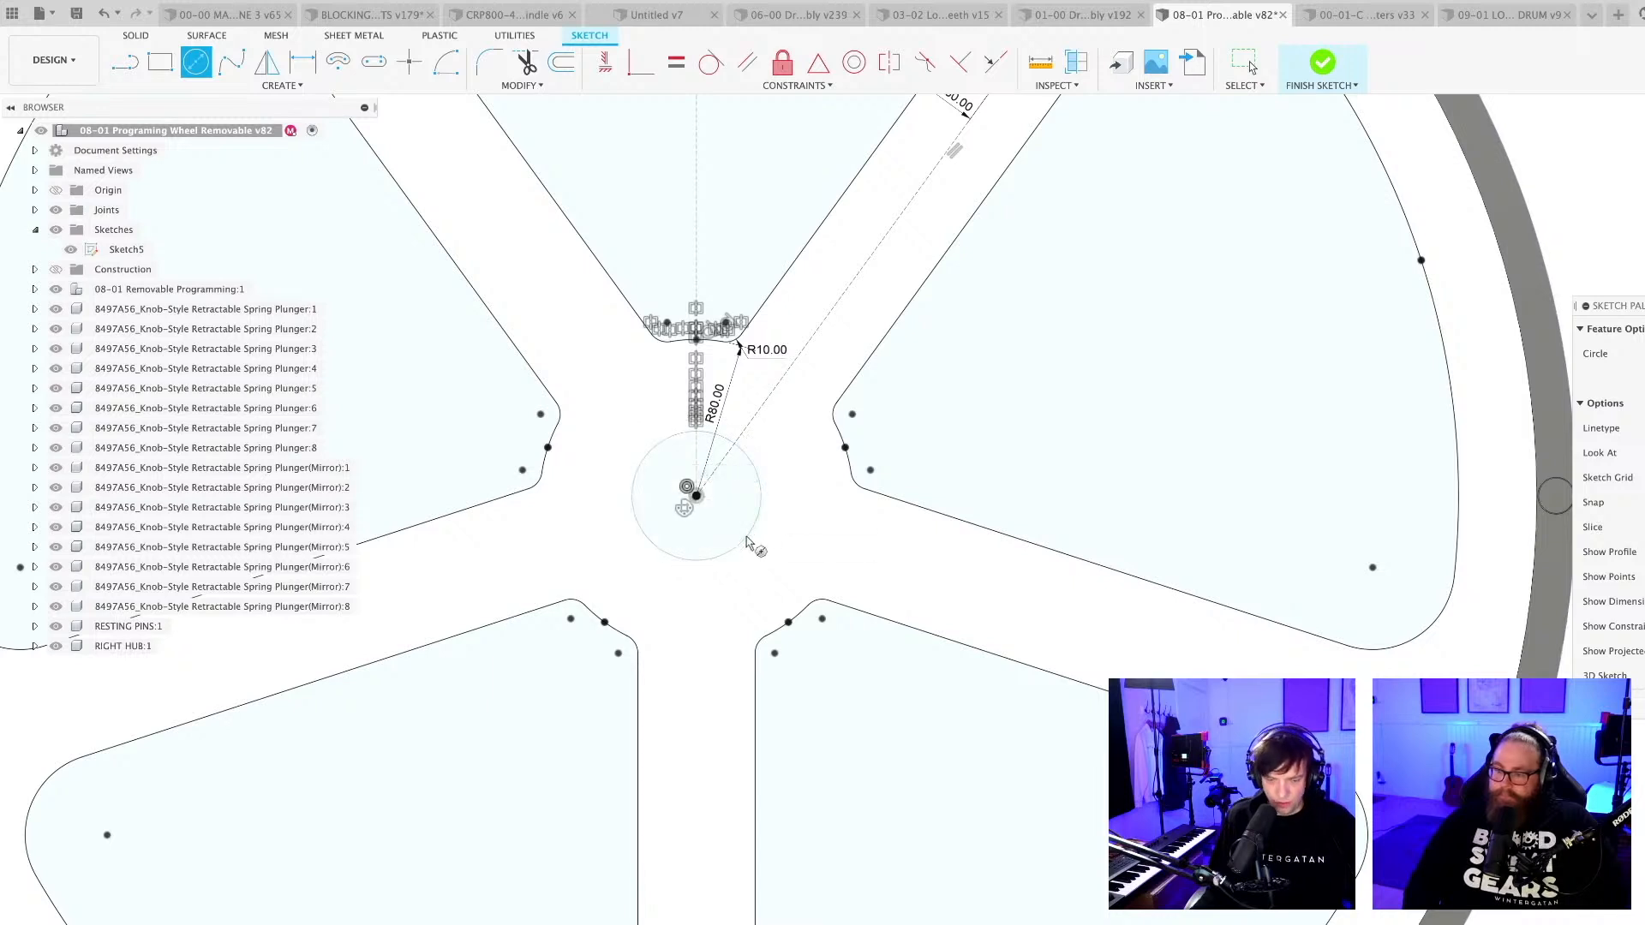
{"action": "left_click", "coordinate": [747, 536]}
{"action": "key", "text": "d"}
{"action": "left_click", "coordinate": [747, 536]}
{"action": "left_click", "coordinate": [812, 529]}
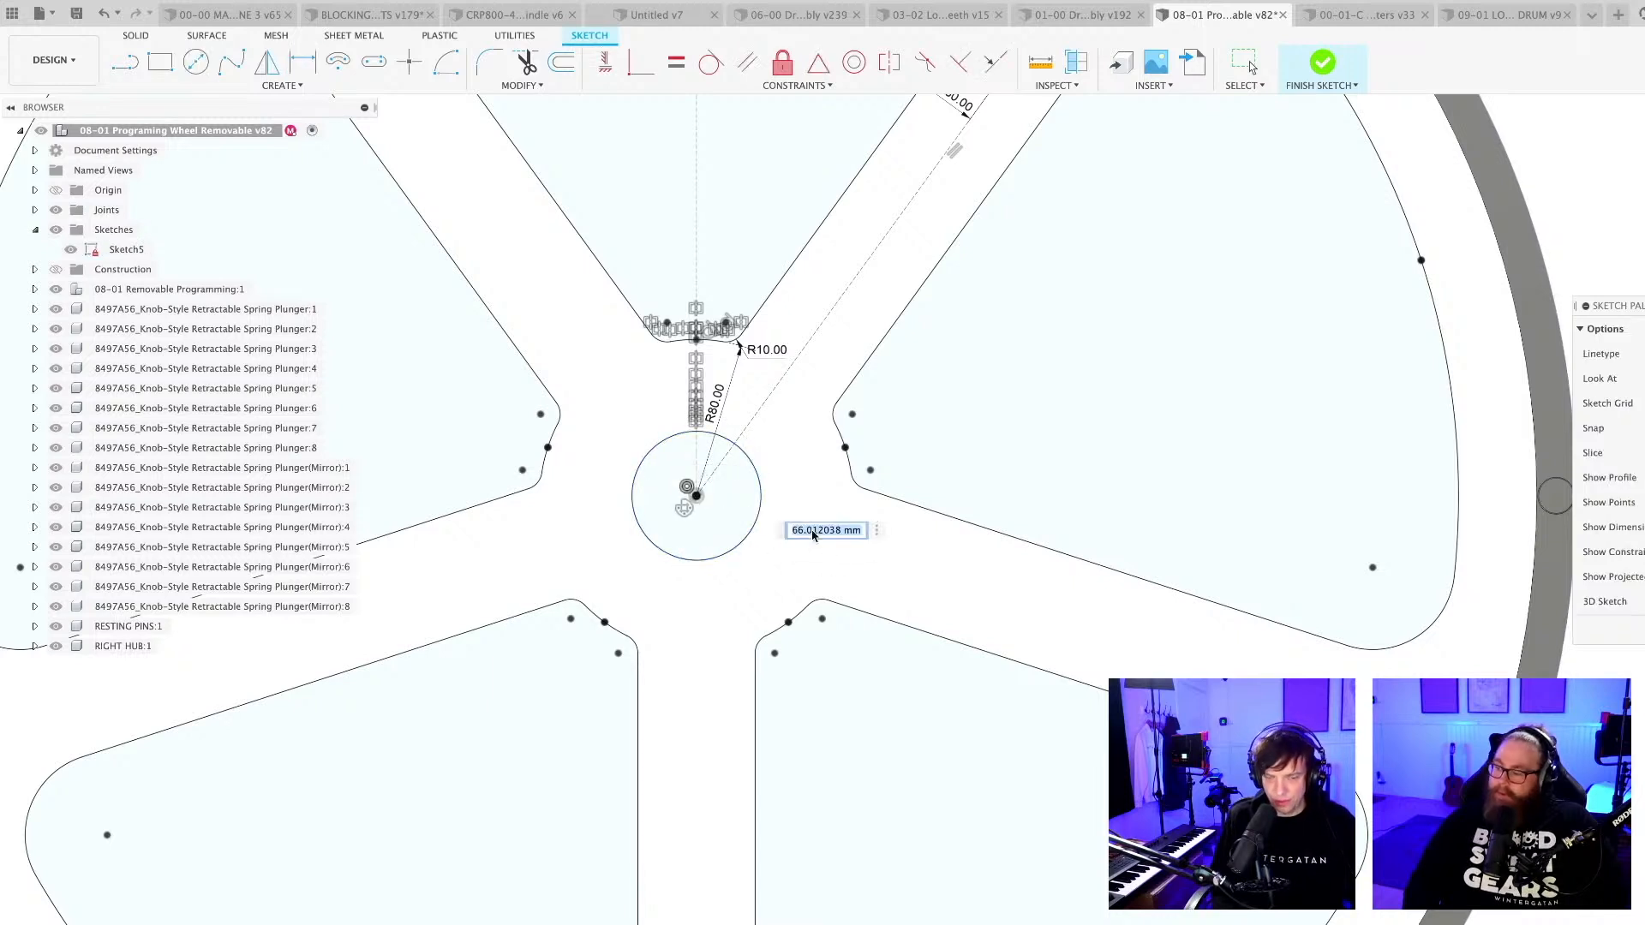
{"action": "key", "text": "Return"}
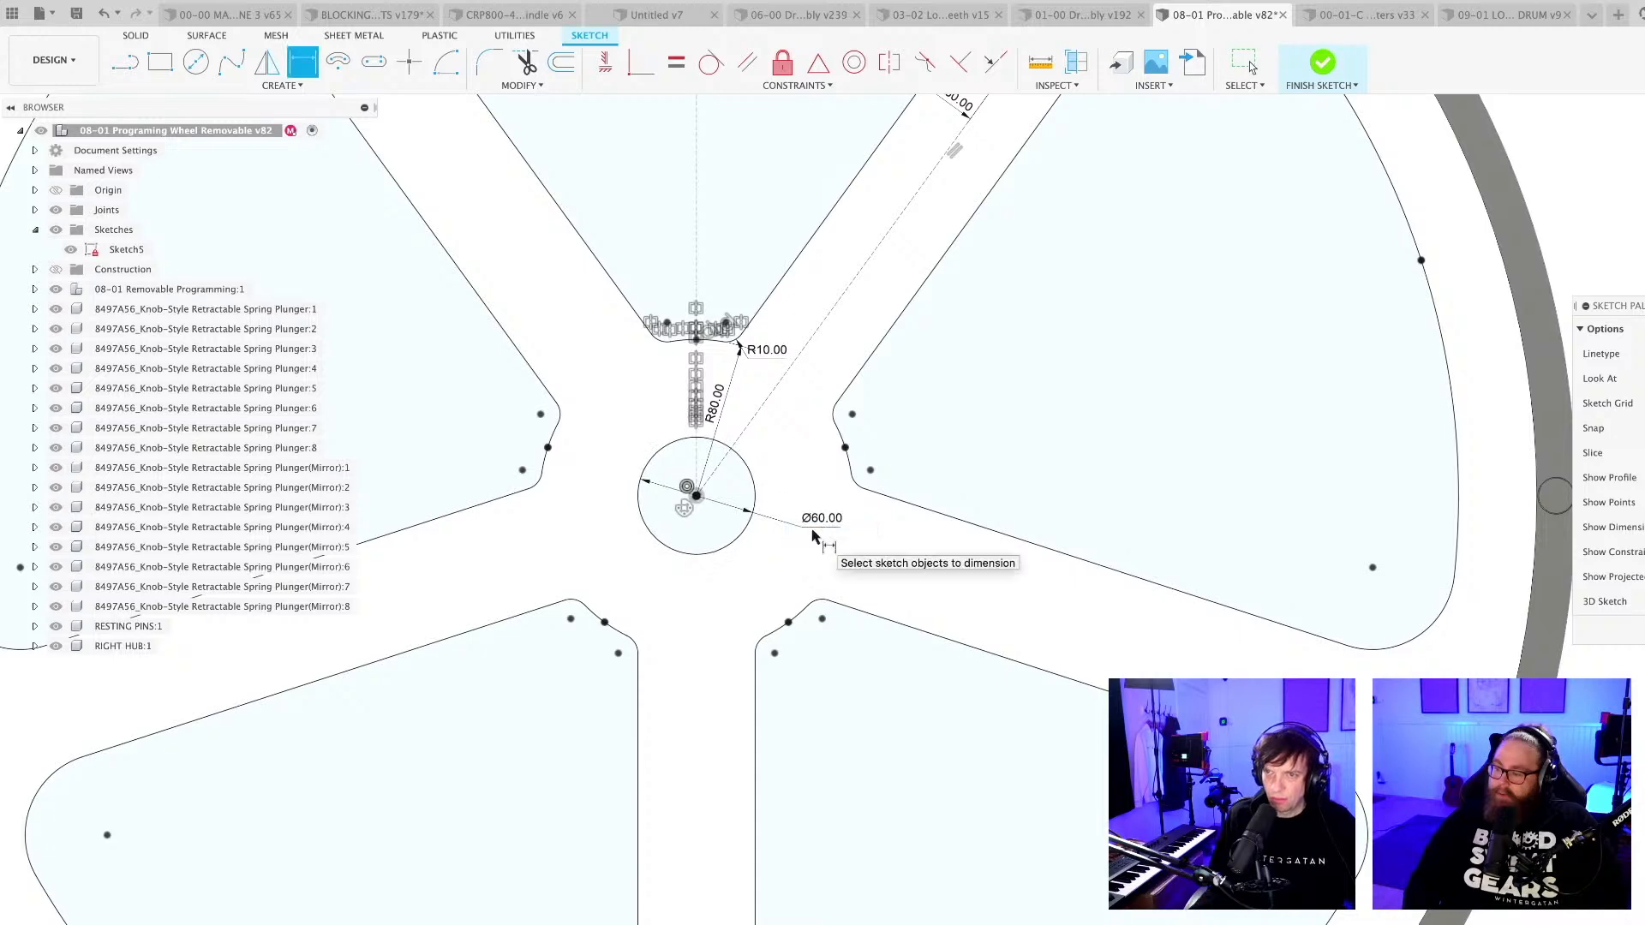
{"action": "scroll", "coordinate": [822, 556], "scroll_direction": "down", "scroll_amount": 5}
{"action": "key", "text": "Escape"}
{"action": "key", "text": "super+s"}
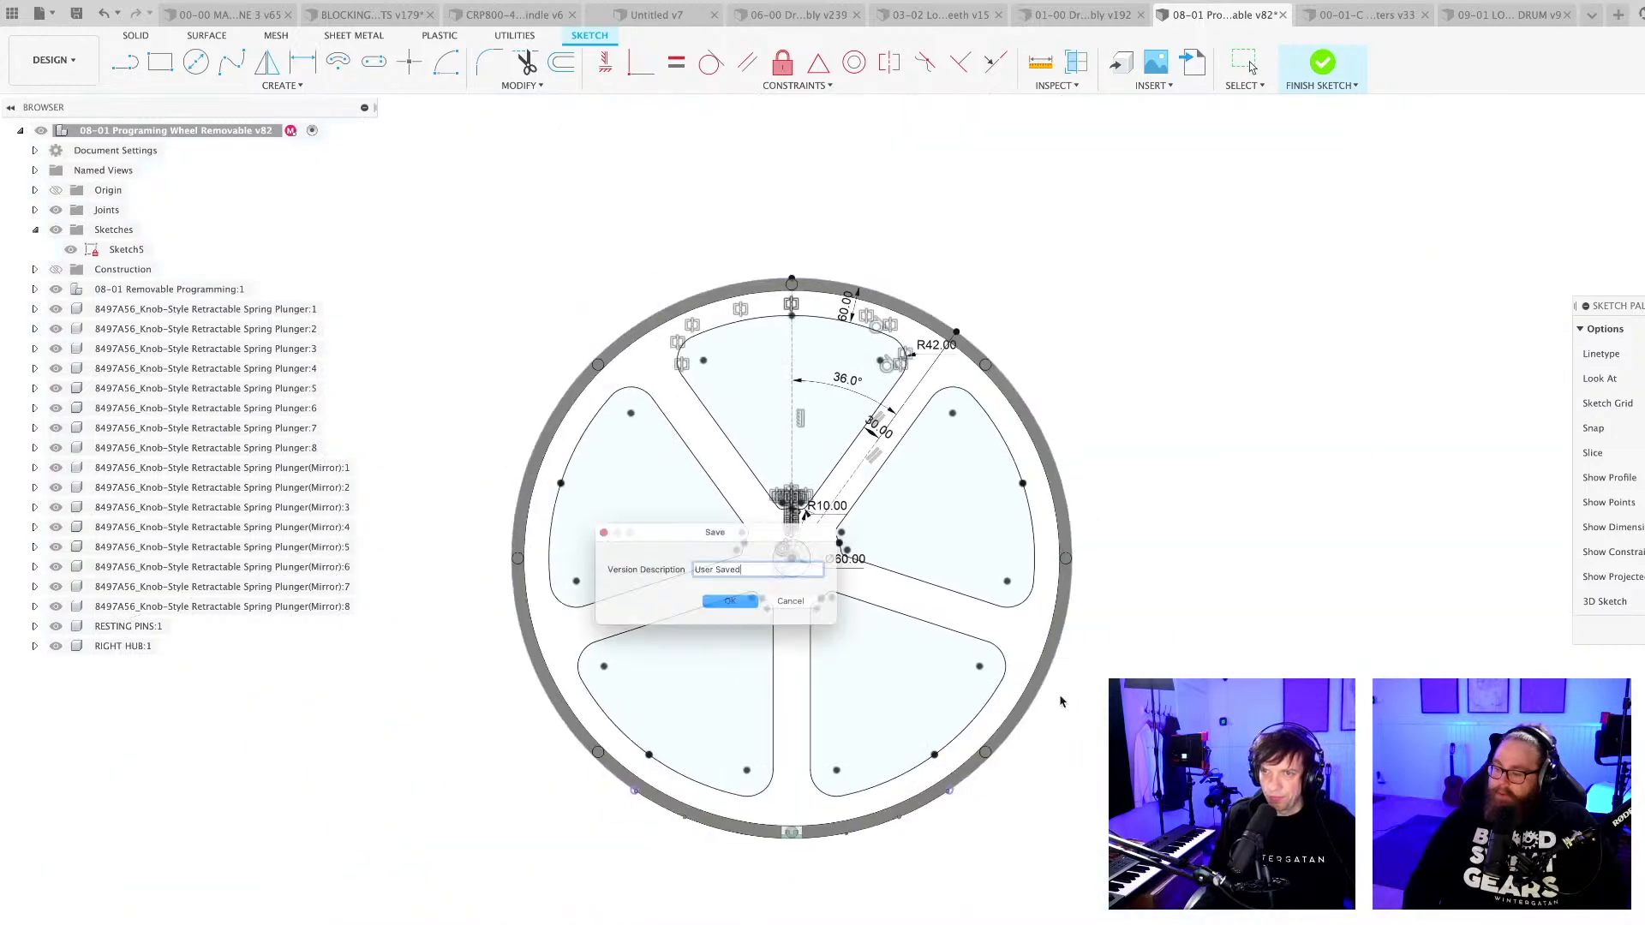
{"action": "key", "text": "Return"}
Activate the RIGHT HUB component and move Sketch5 into it from the top-level sketches.
{"action": "scroll", "coordinate": [981, 383], "scroll_direction": "up", "scroll_amount": 2}
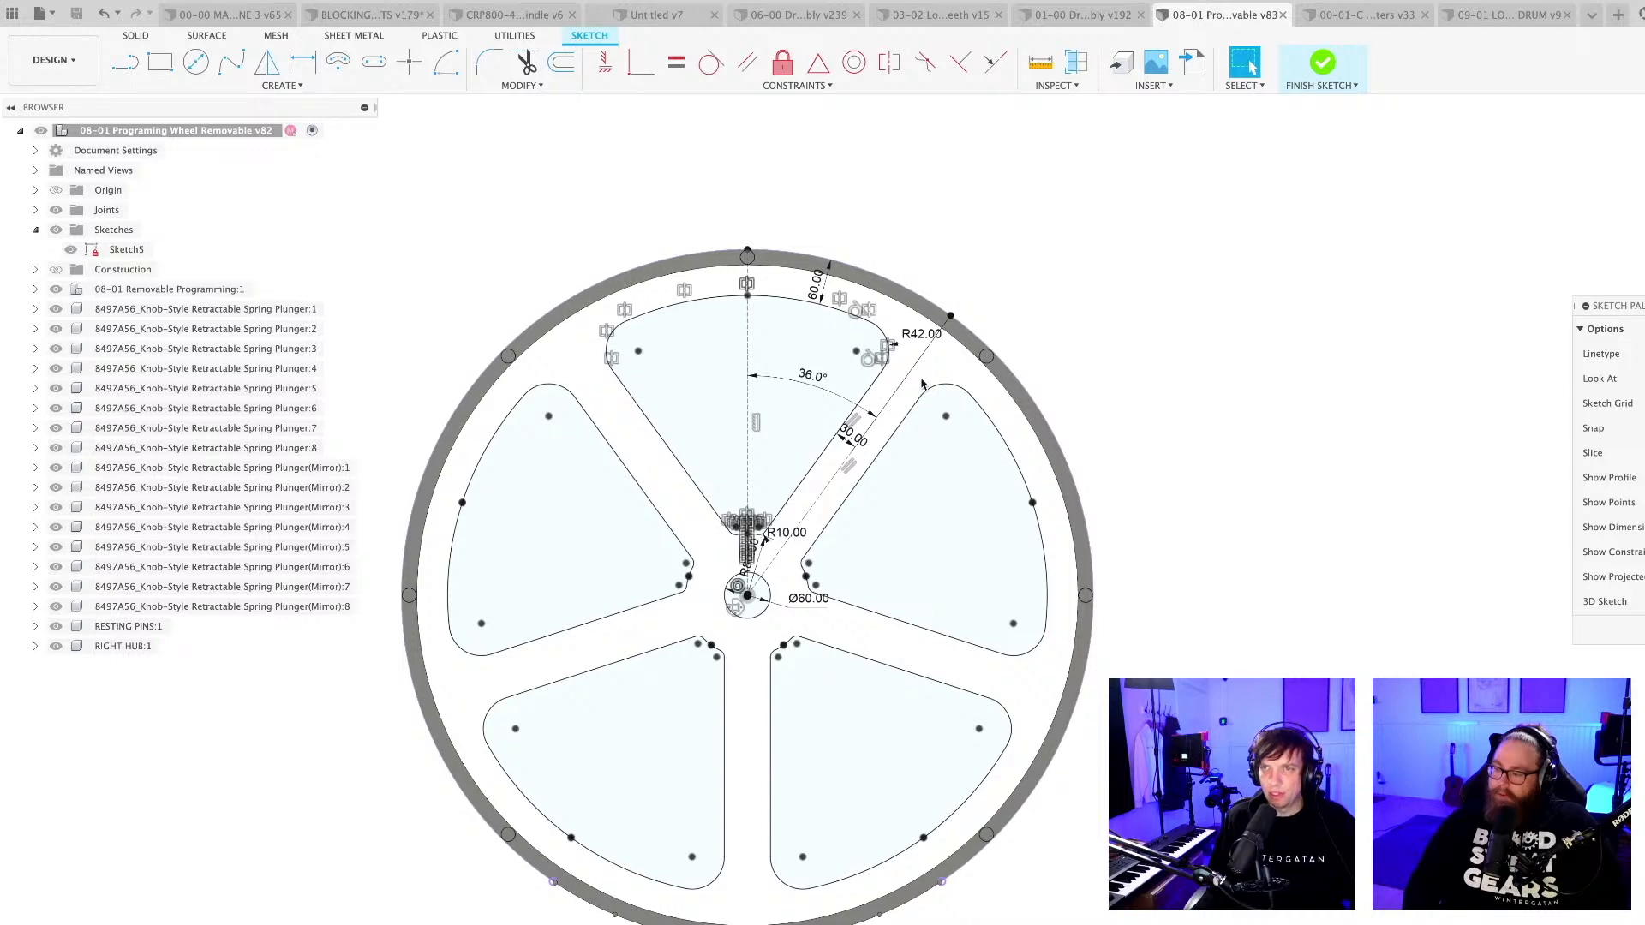
{"action": "mouse_move", "coordinate": [922, 383]}
{"action": "middle_mouse_down", "text": "shift"}
{"action": "mouse_move", "coordinate": [1153, 654]}
{"action": "mouse_move", "coordinate": [1001, 509]}
{"action": "middle_mouse_up", "text": "shift"}
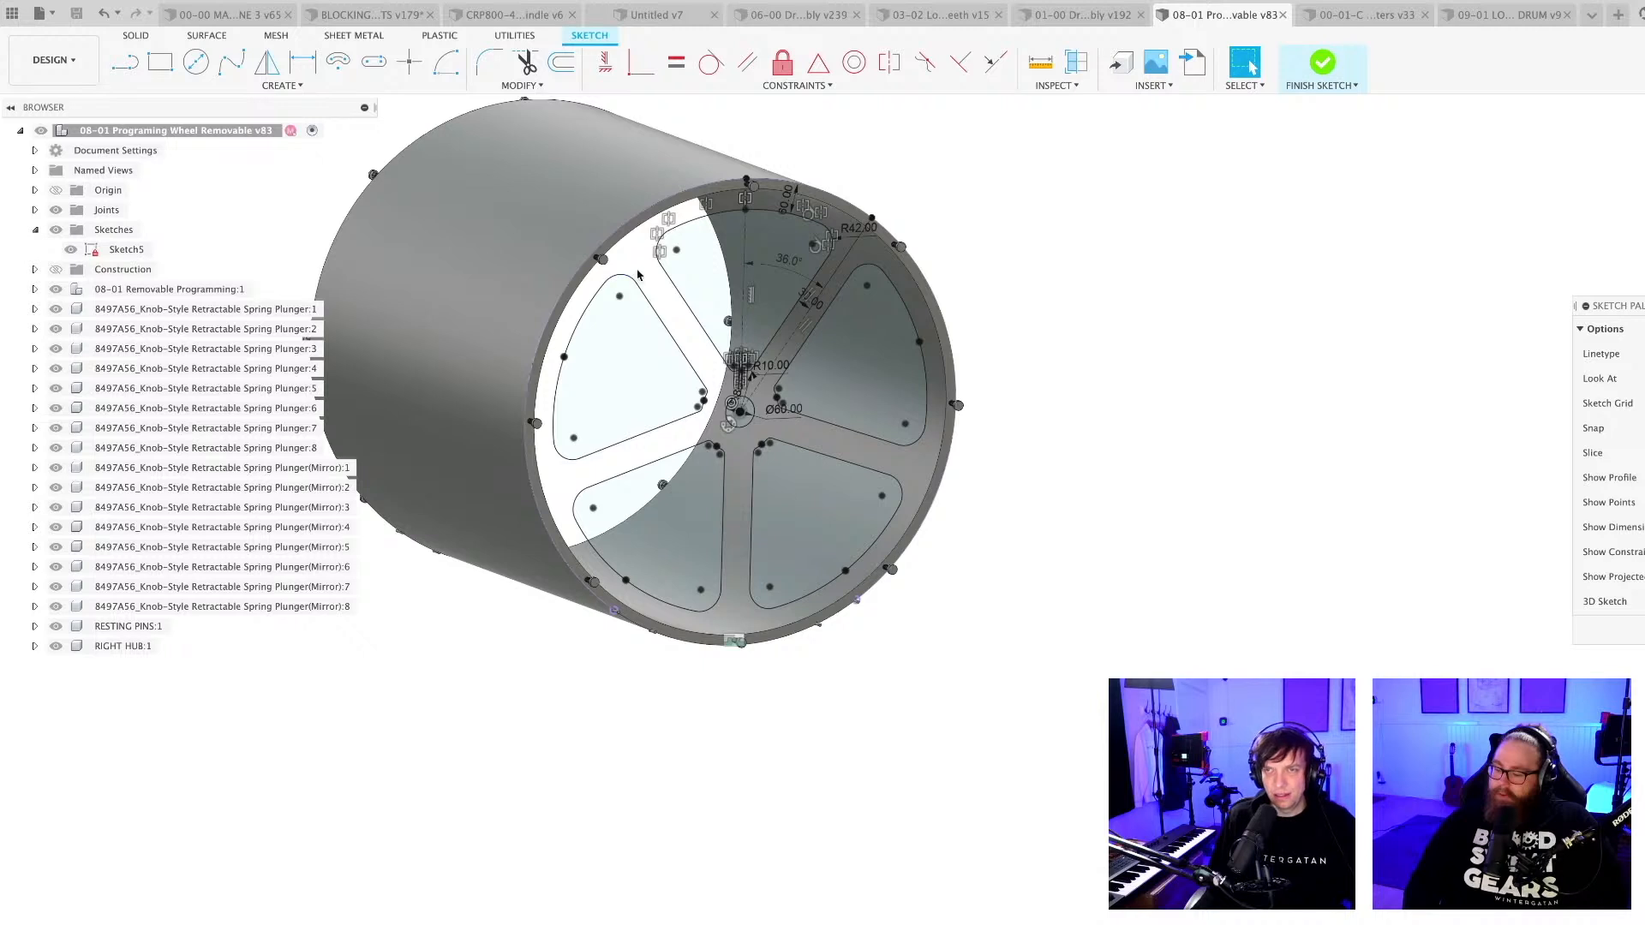
{"action": "middle_click_drag", "start_coordinate": [642, 273], "coordinate": [747, 378]}
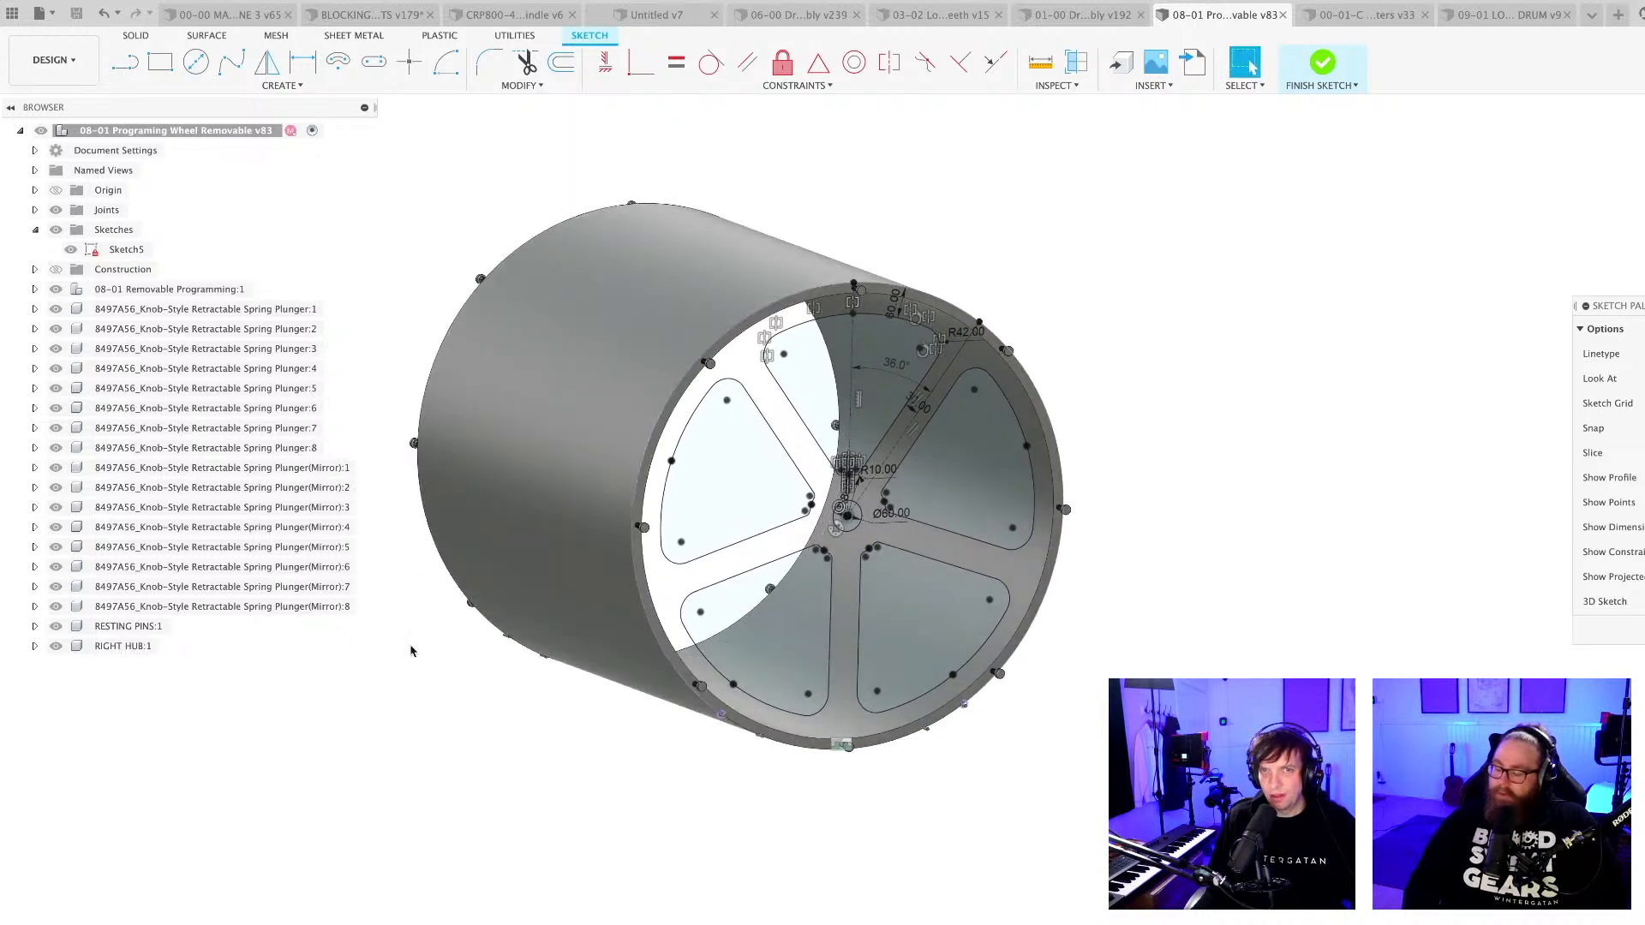
{"action": "left_click", "coordinate": [127, 647]}
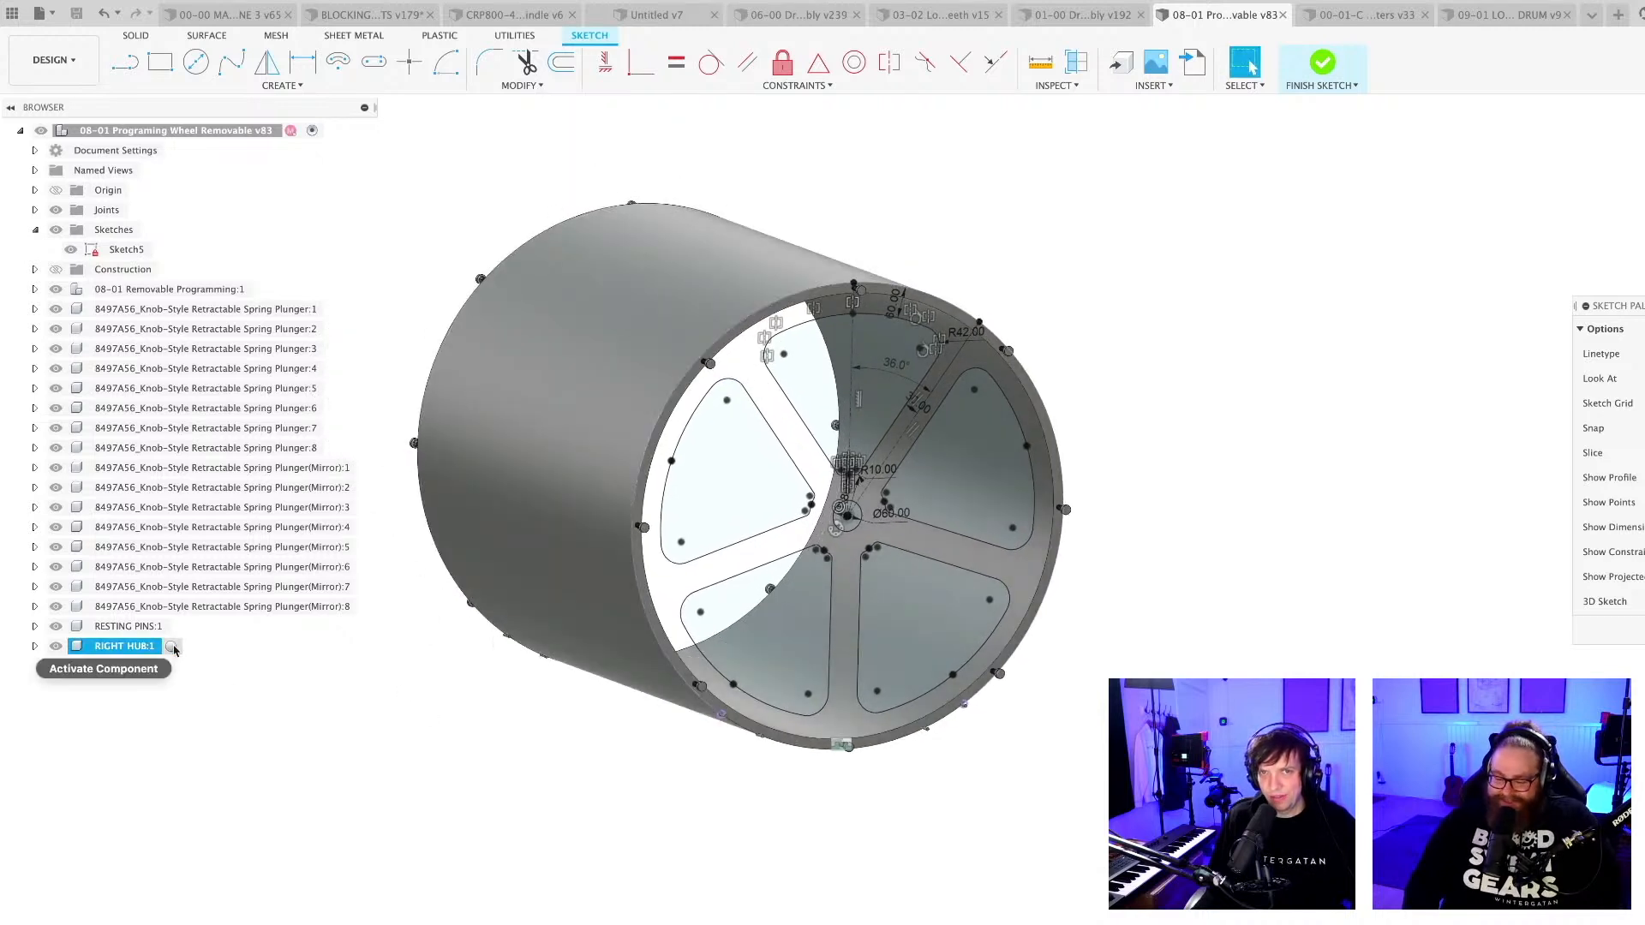
{"action": "left_click", "coordinate": [170, 646]}
{"action": "left_click_drag", "start_coordinate": [126, 249], "coordinate": [127, 646]}
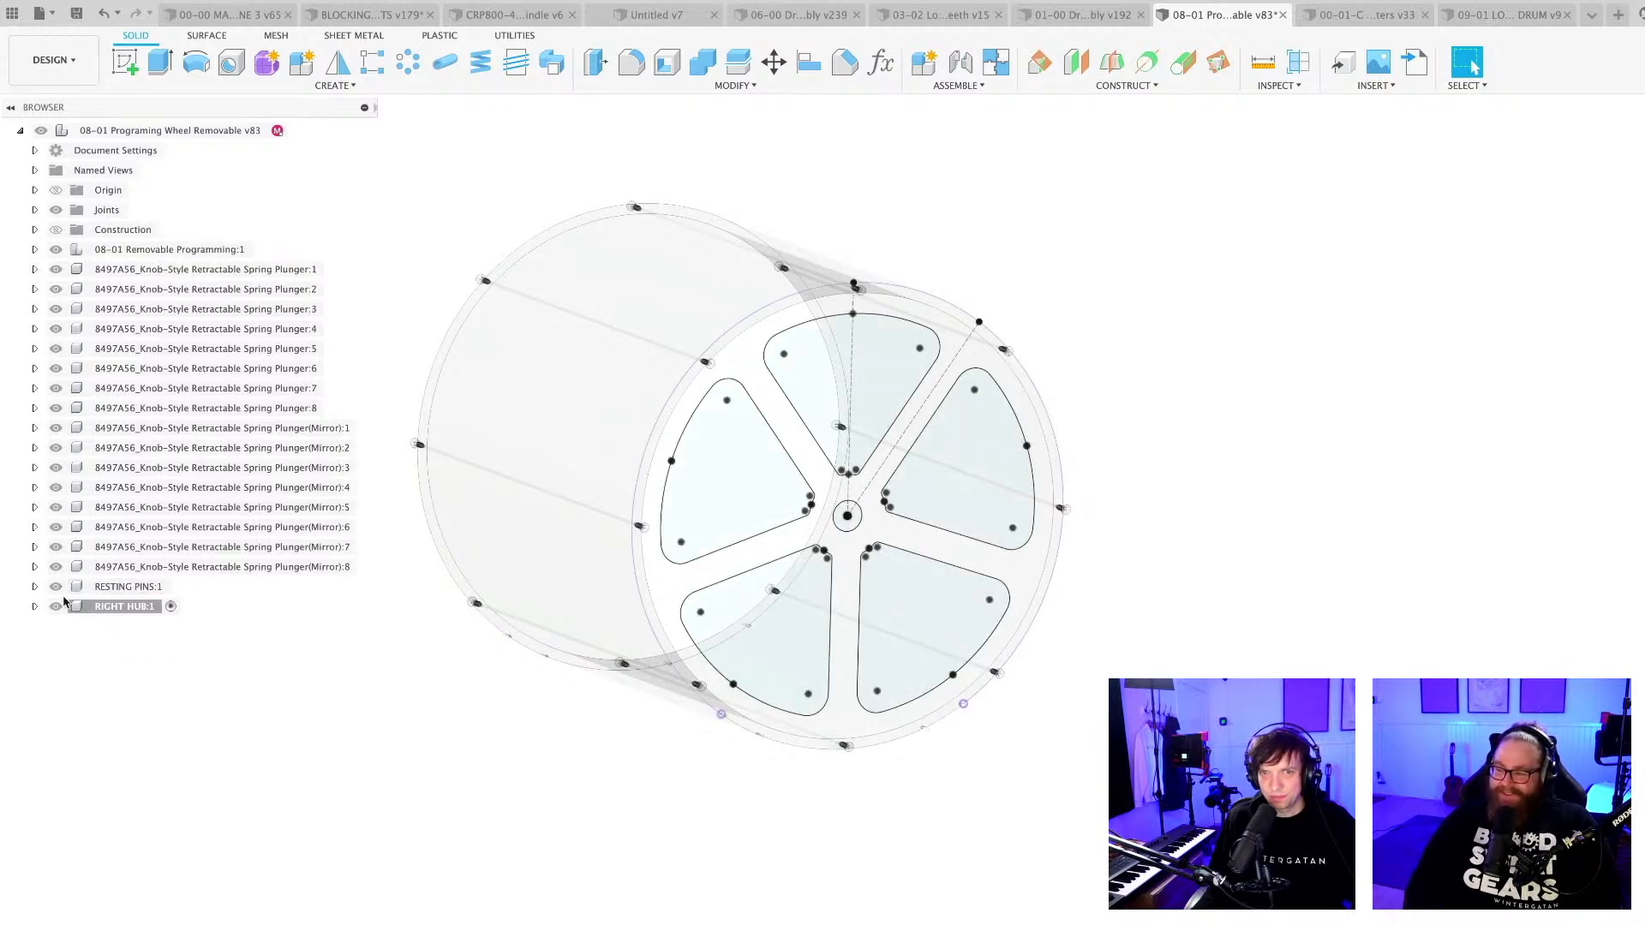
{"action": "left_click", "coordinate": [35, 607]}
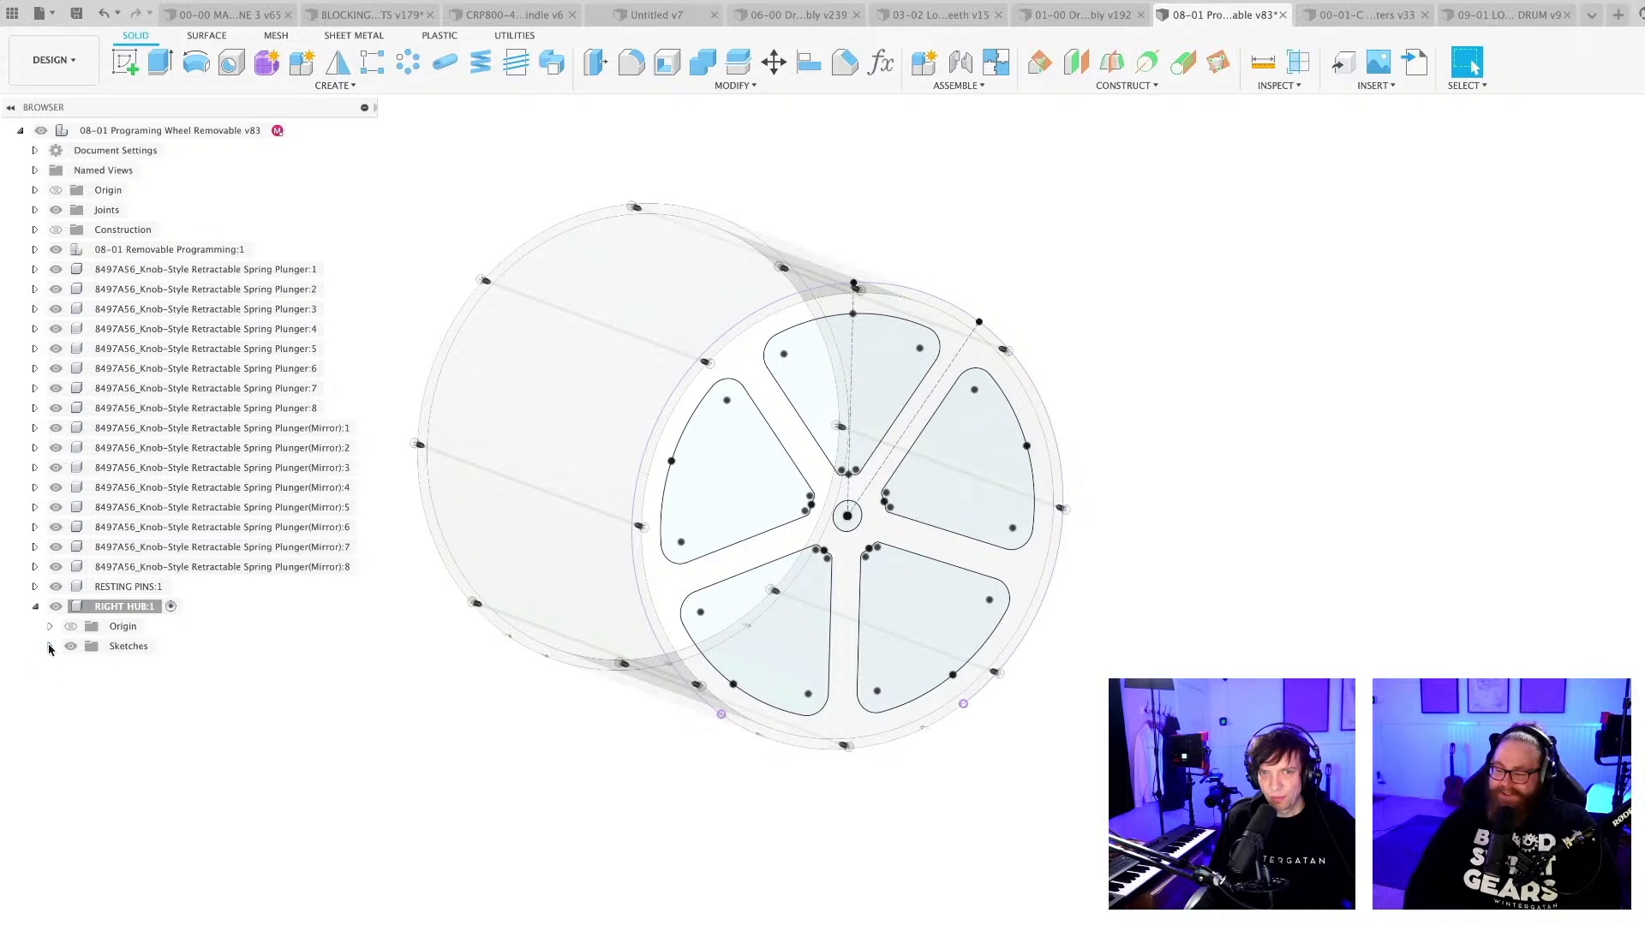
{"action": "left_click", "coordinate": [50, 647]}
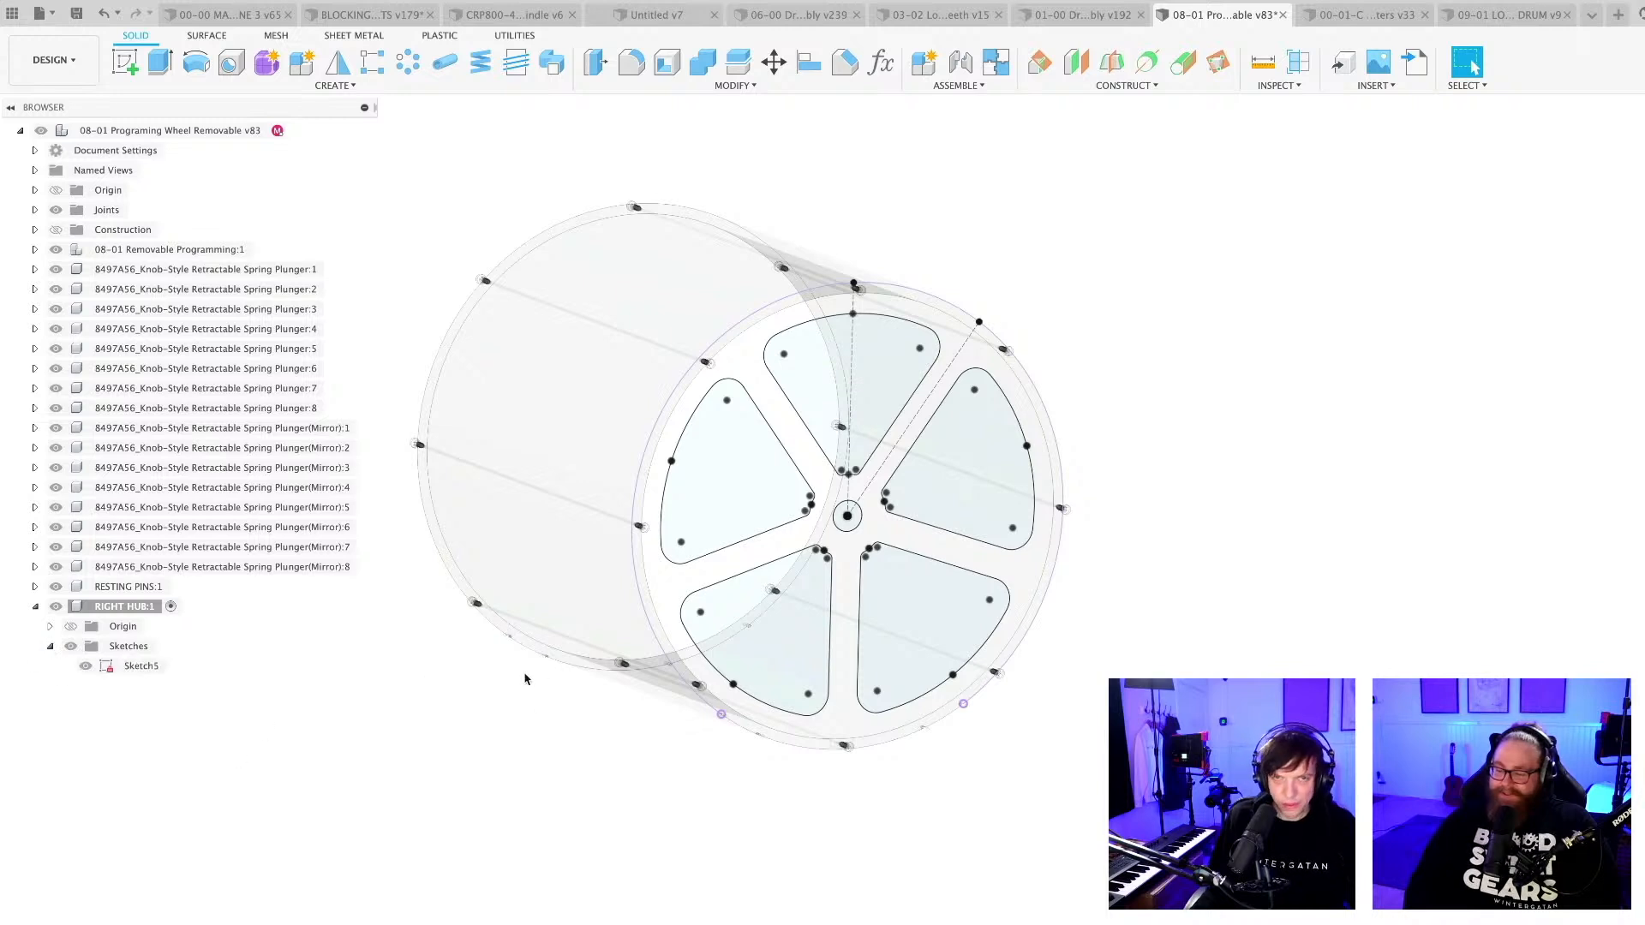
Display the sketches of the 08-01 Removable Programming component to check them.
{"action": "left_click", "coordinate": [33, 250]}
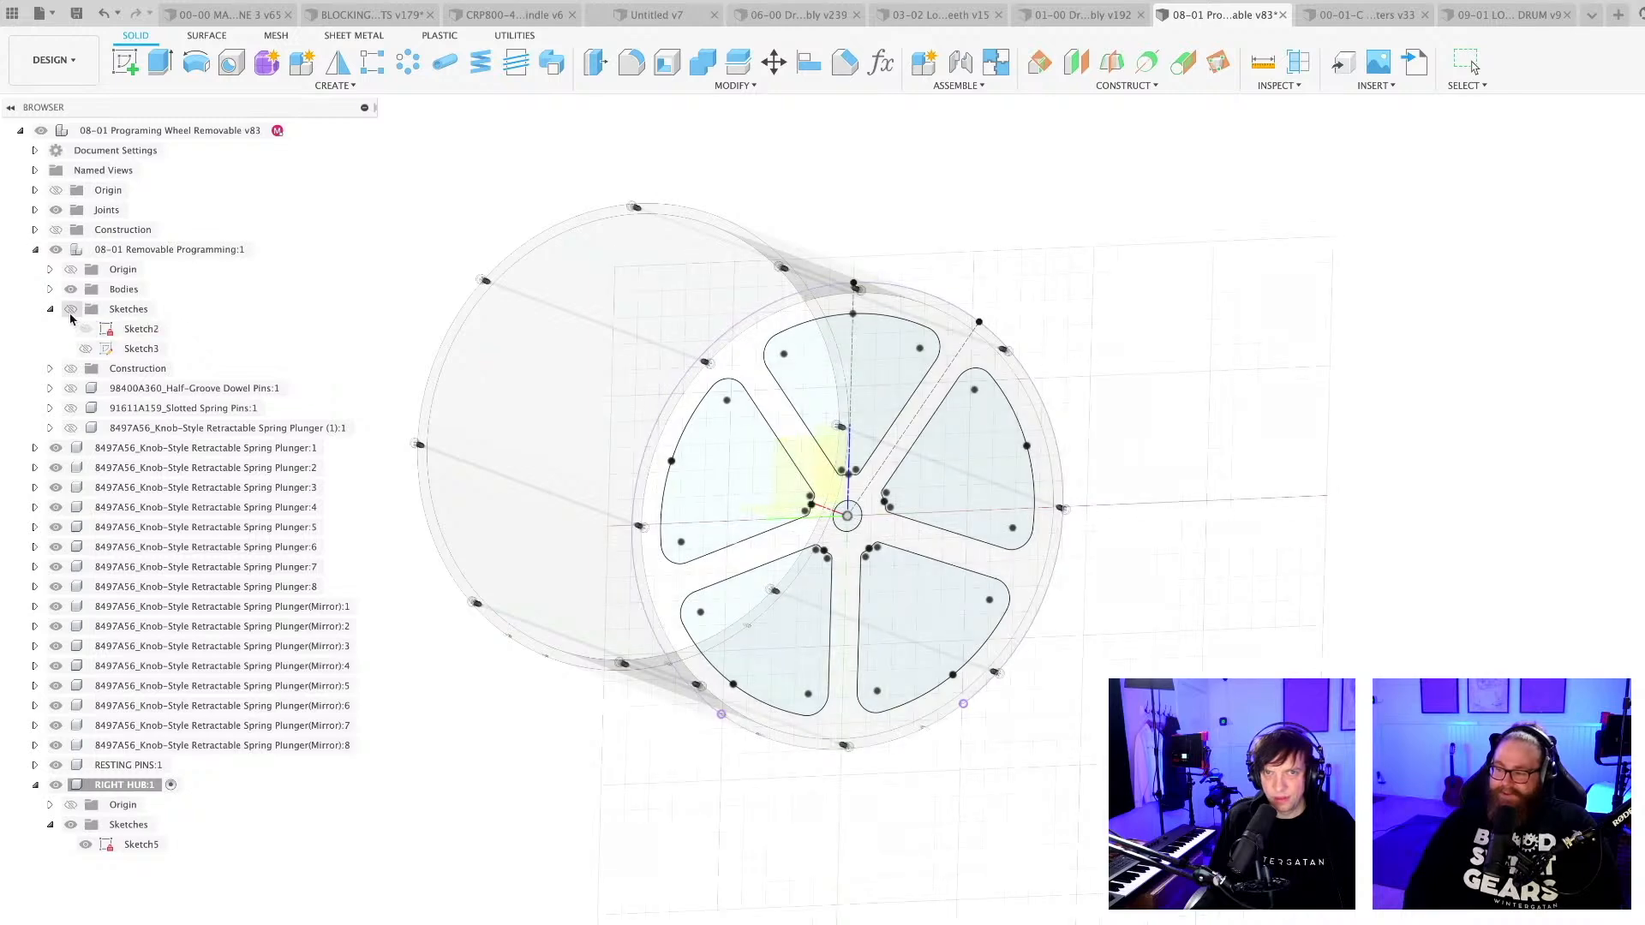
{"action": "left_click", "coordinate": [70, 310]}
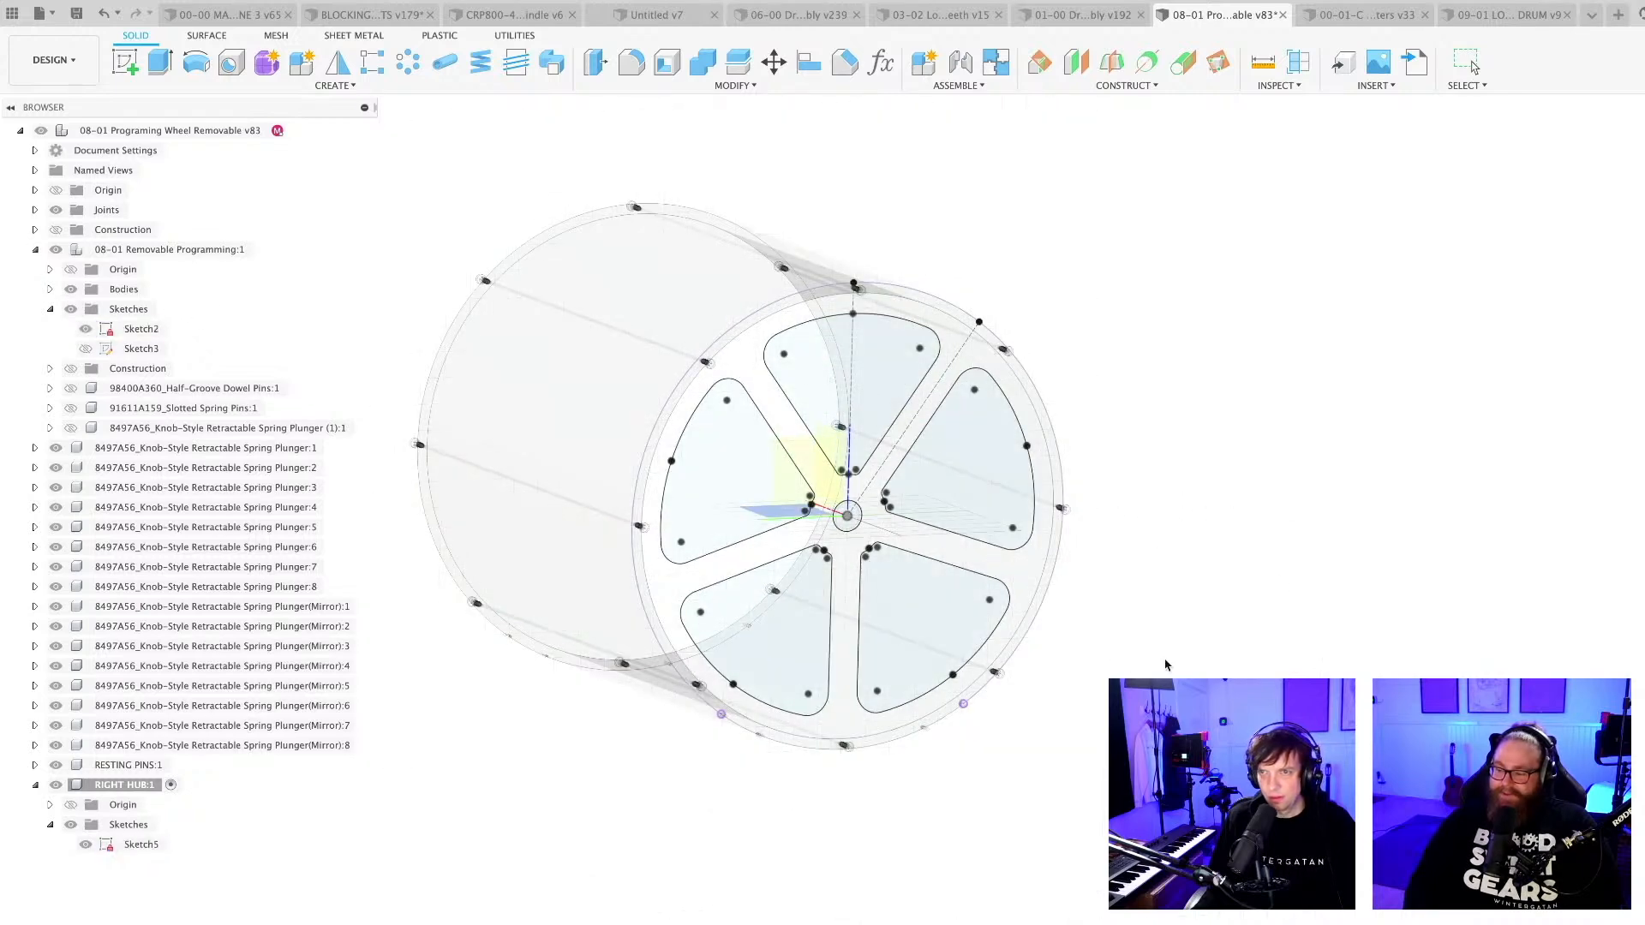
{"action": "key", "text": "Escape"}
Open Sketch5 of the RIGHT HUB component for editing and examine its cutouts against the wheel's rim and spring plungers.
{"action": "double_click", "coordinate": [176, 846]}
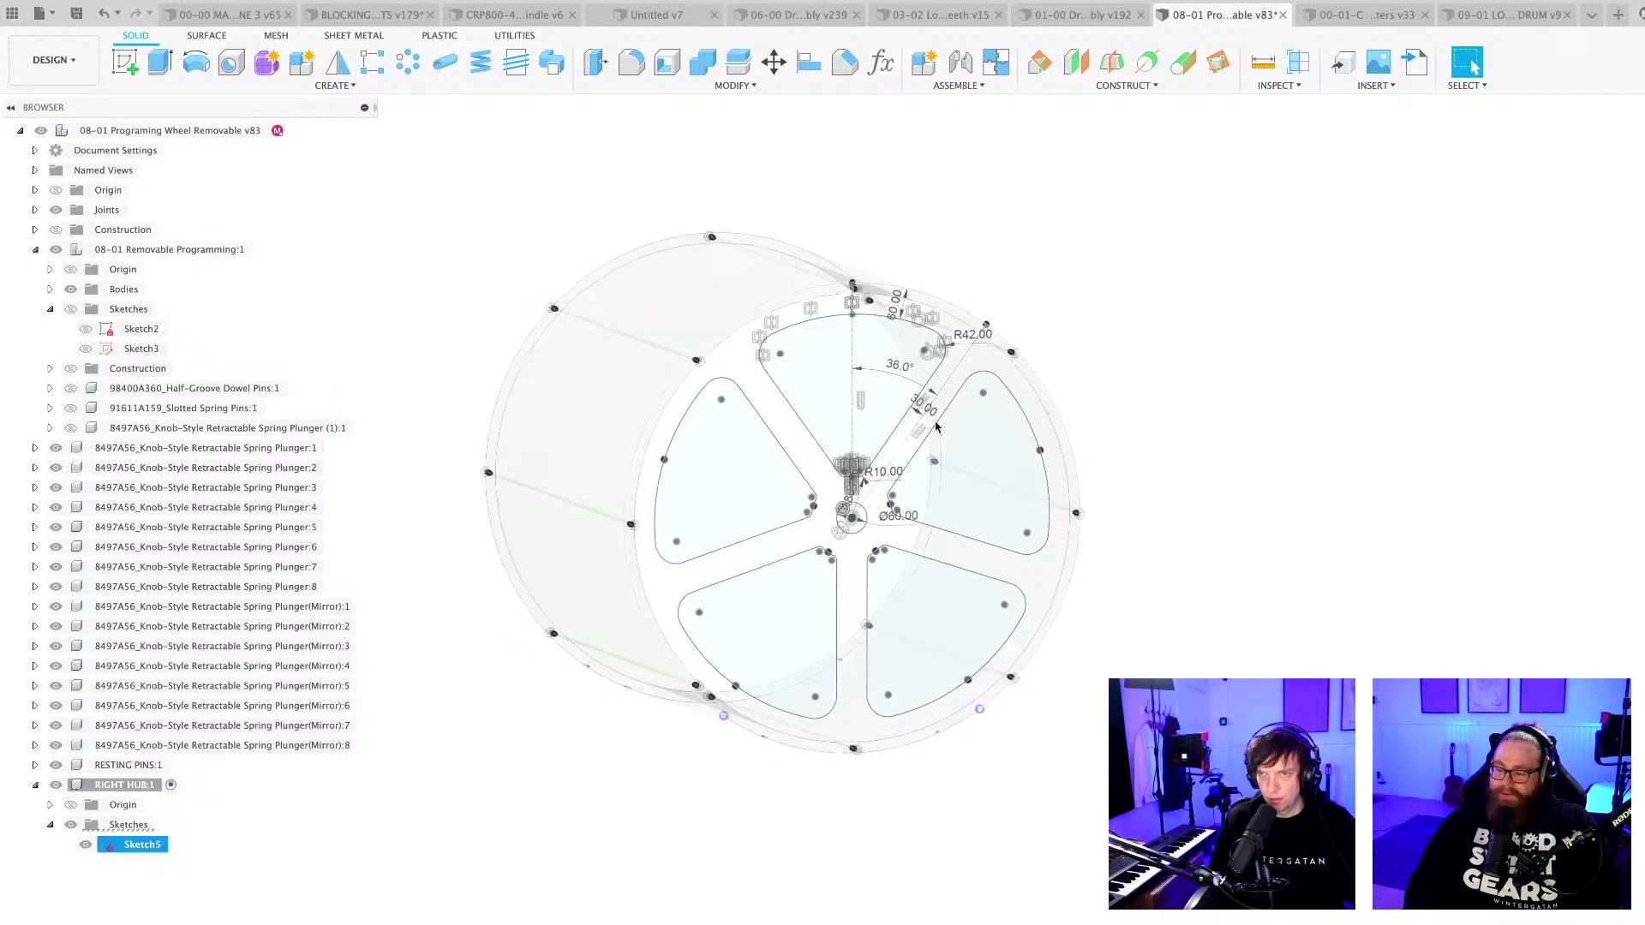
{"action": "middle_click_drag", "start_coordinate": [794, 388], "coordinate": [521, 253], "text": "shift"}
{"action": "scroll", "coordinate": [521, 254], "scroll_direction": "up", "scroll_amount": 10}
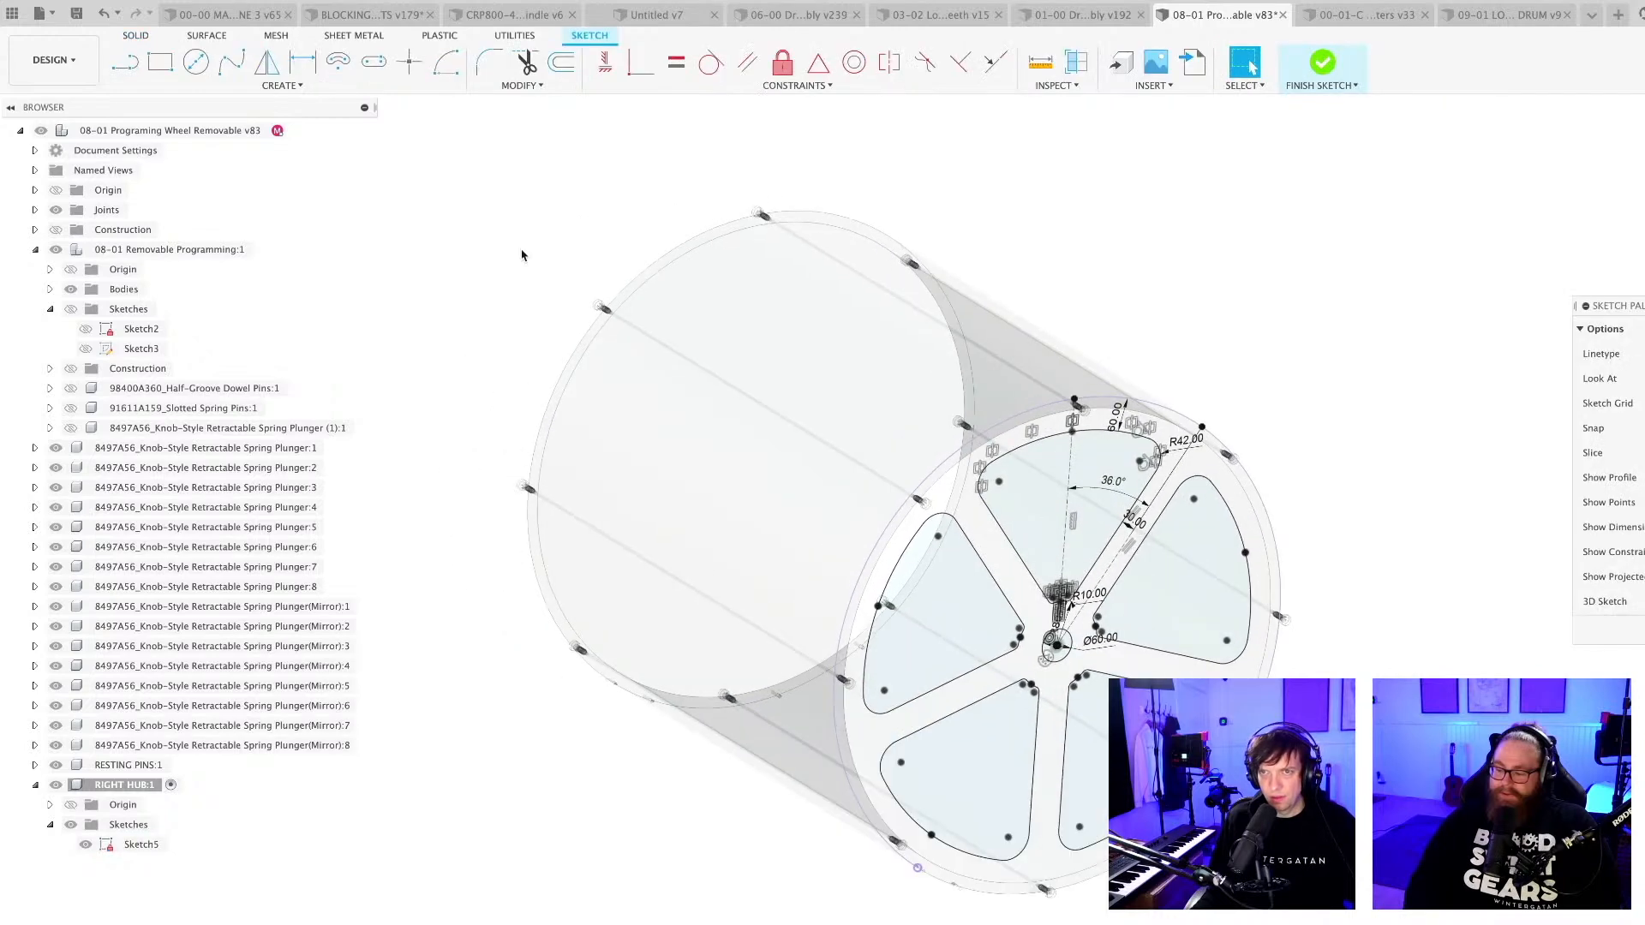
{"action": "scroll", "coordinate": [723, 334], "scroll_direction": "down", "scroll_amount": 10}
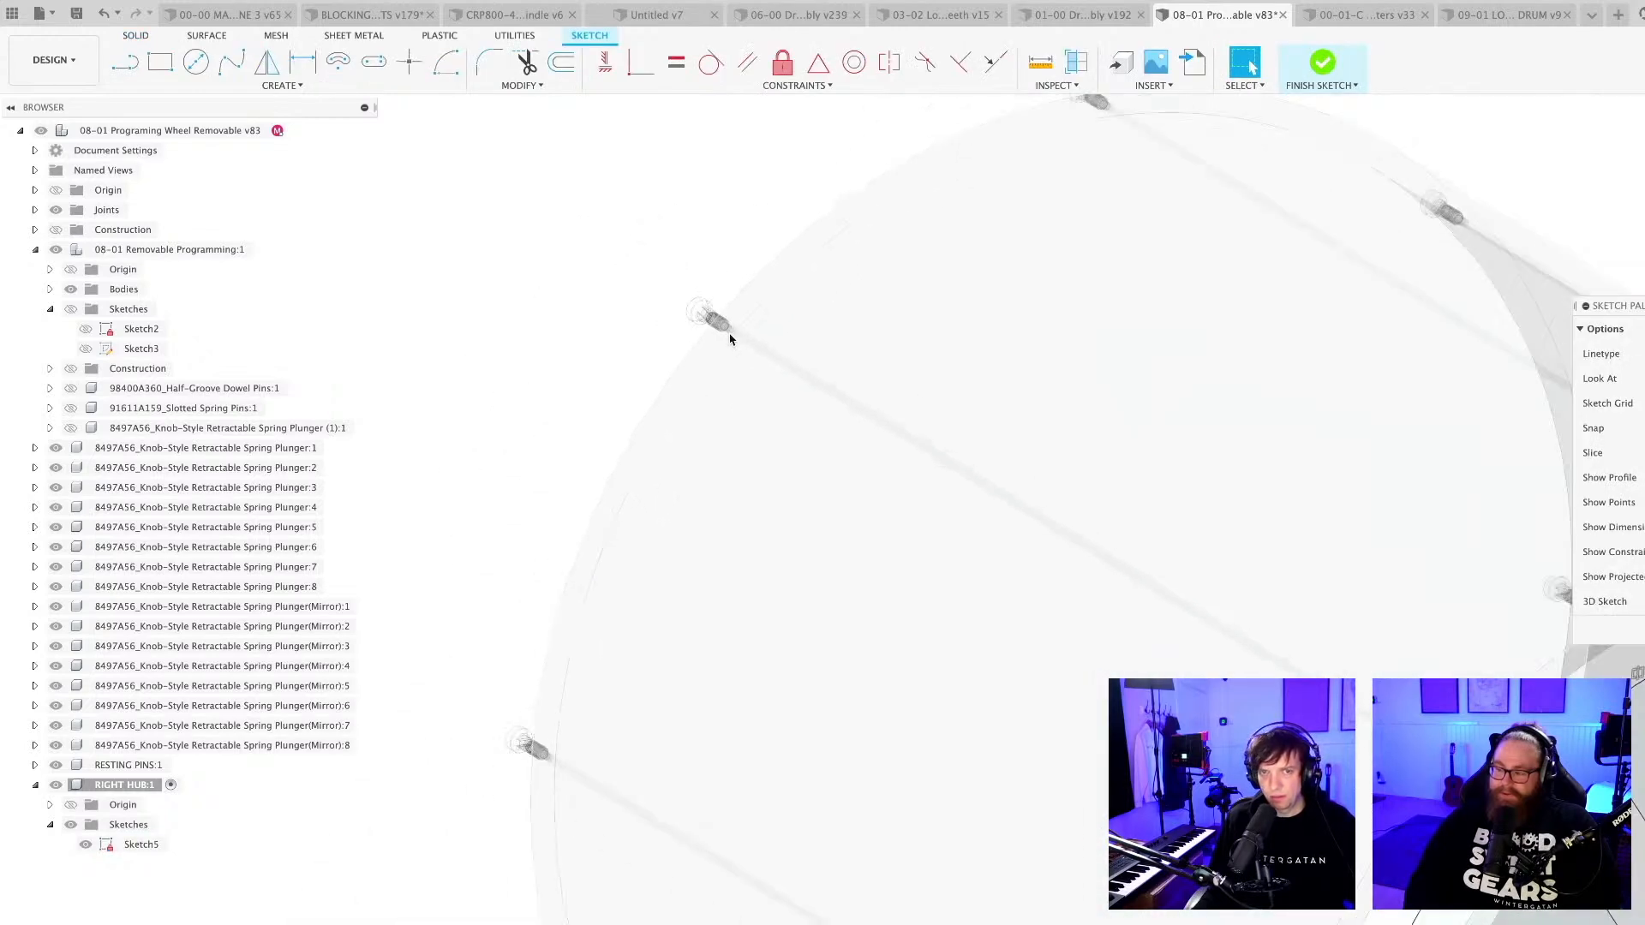
{"action": "middle_click_drag", "start_coordinate": [740, 573], "coordinate": [864, 523], "text": "shift"}
{"action": "scroll", "coordinate": [864, 522], "scroll_direction": "up", "scroll_amount": 8}
{"action": "scroll", "coordinate": [996, 502], "scroll_direction": "down", "scroll_amount": 4}
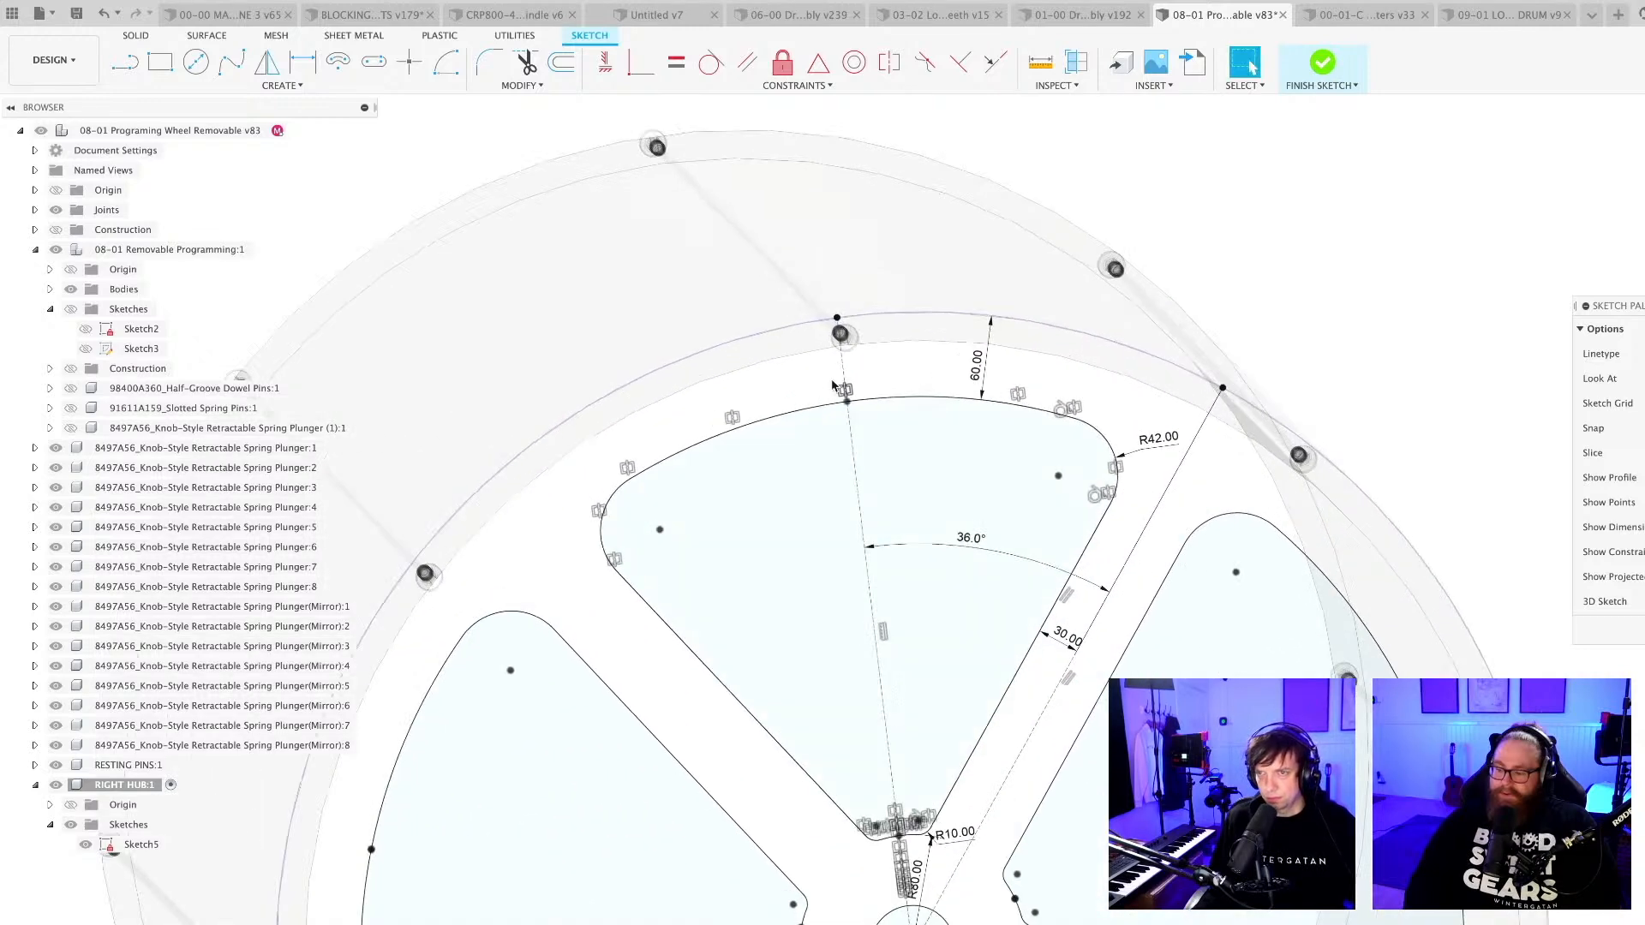
{"action": "scroll", "coordinate": [1228, 673], "scroll_direction": "down", "scroll_amount": 2}
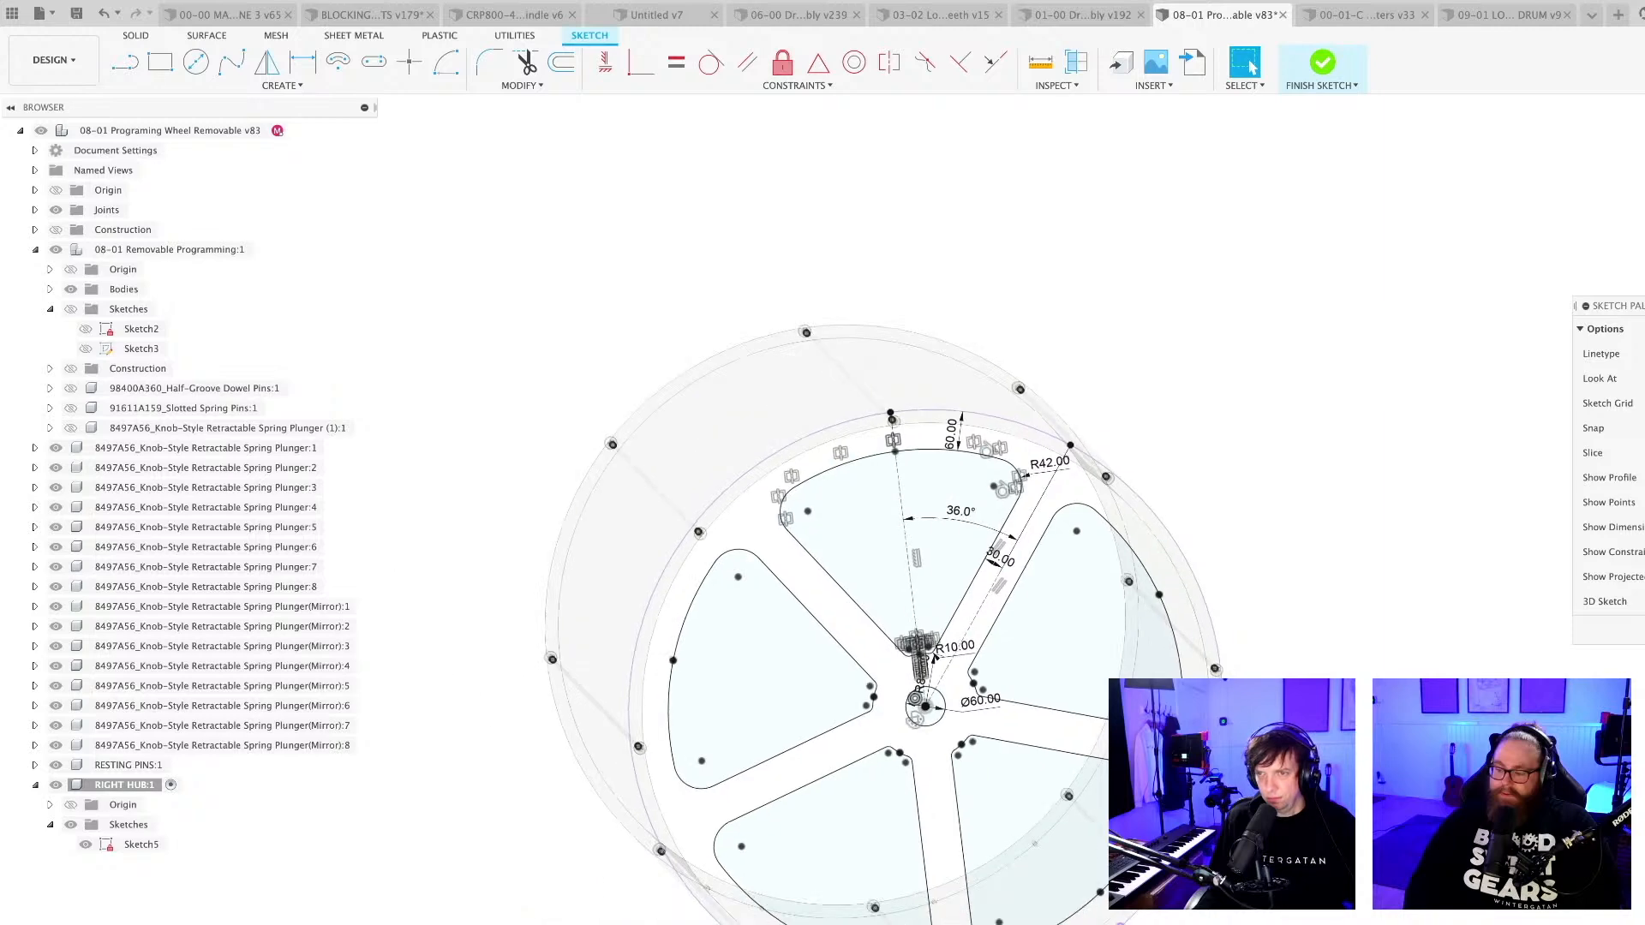
{"action": "middle_click_drag", "start_coordinate": [1228, 673], "coordinate": [1127, 555]}
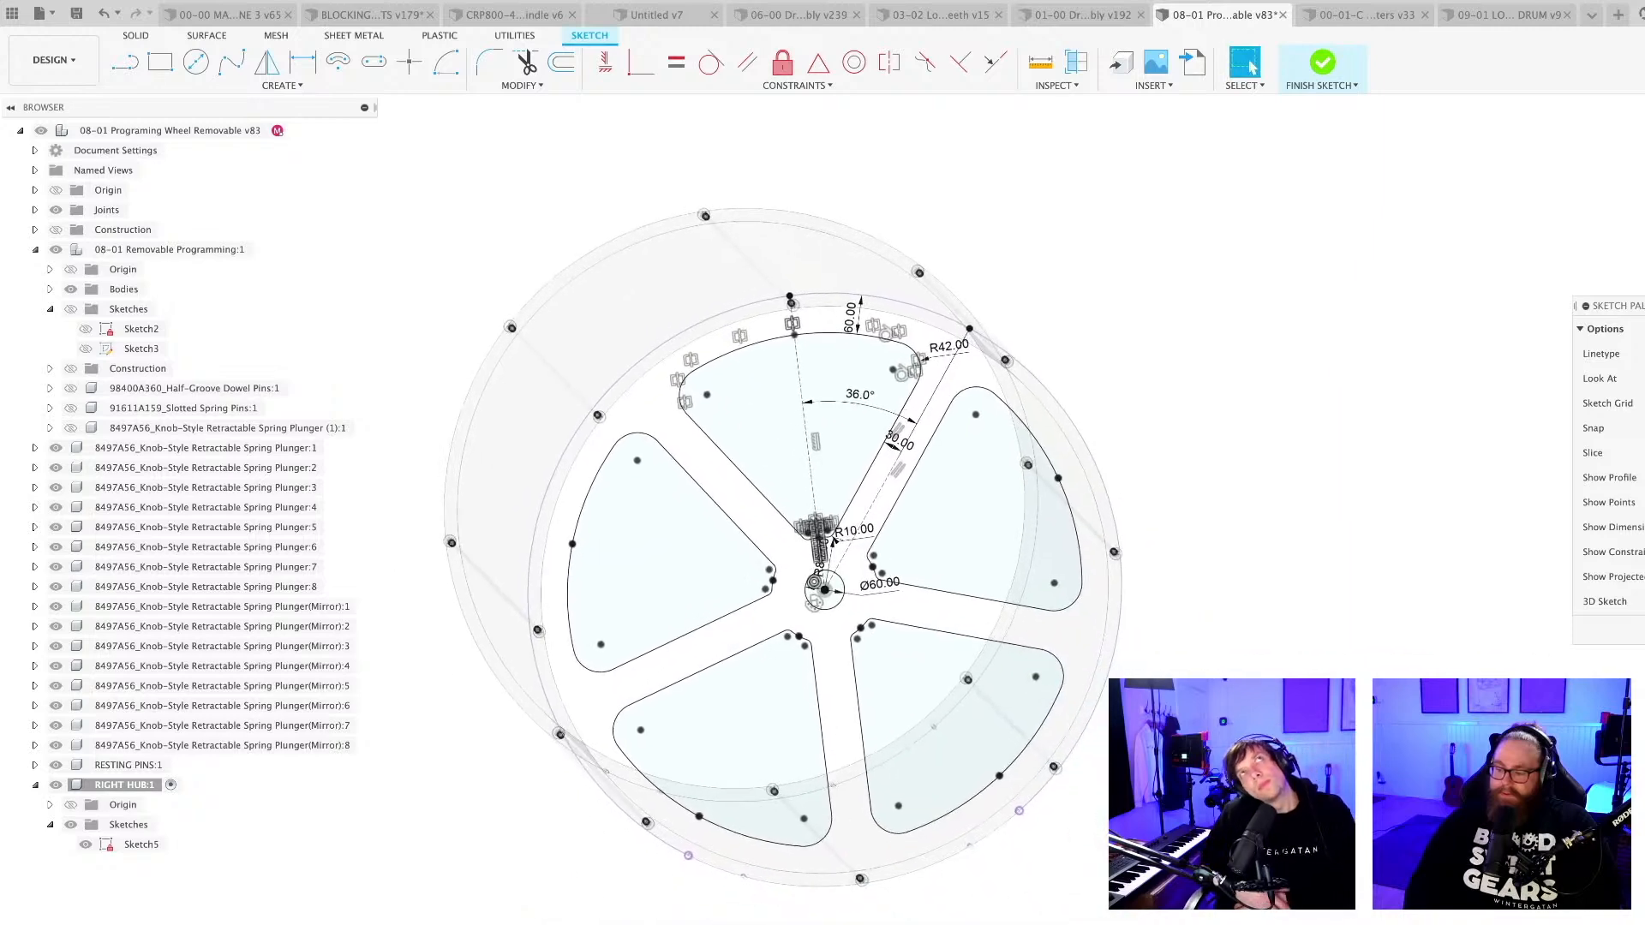
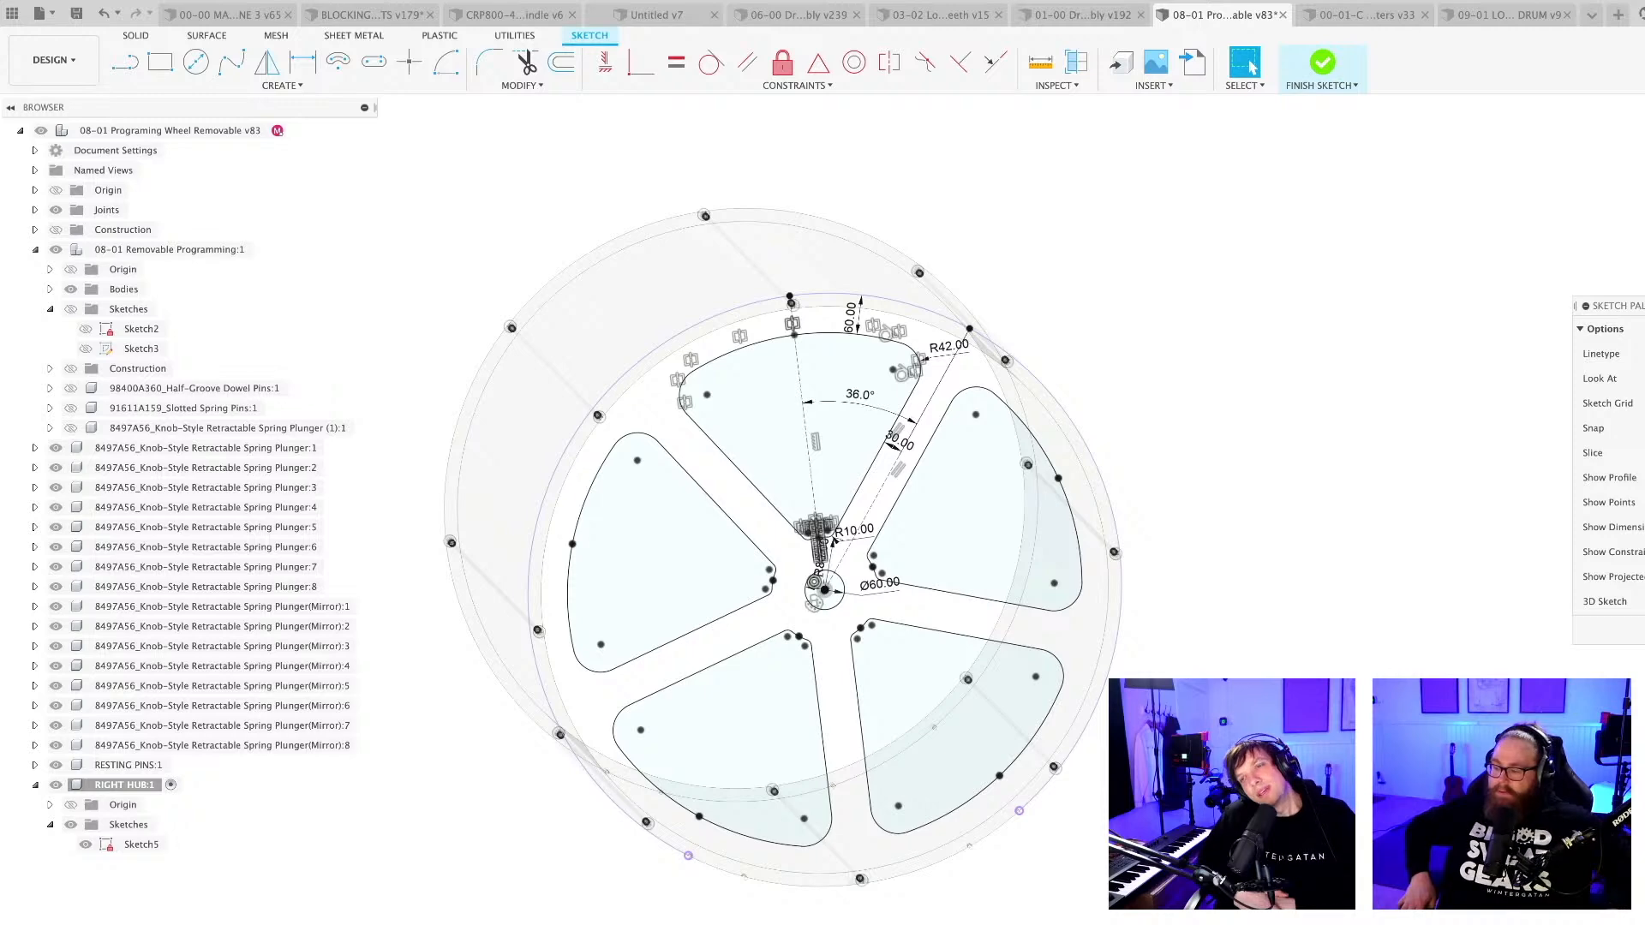
Examine the spring plungers at both ends of the wheel and how they sit in the rim.
{"action": "mouse_move", "coordinate": [1024, 882]}
{"action": "middle_mouse_down", "text": "shift"}
{"action": "mouse_move", "coordinate": [1084, 895]}
{"action": "mouse_move", "coordinate": [1073, 906]}
{"action": "mouse_move", "coordinate": [1157, 878]}
{"action": "mouse_move", "coordinate": [1249, 917]}
{"action": "middle_mouse_up", "text": "shift"}
{"action": "scroll", "coordinate": [1157, 879], "scroll_direction": "up", "scroll_amount": 5}
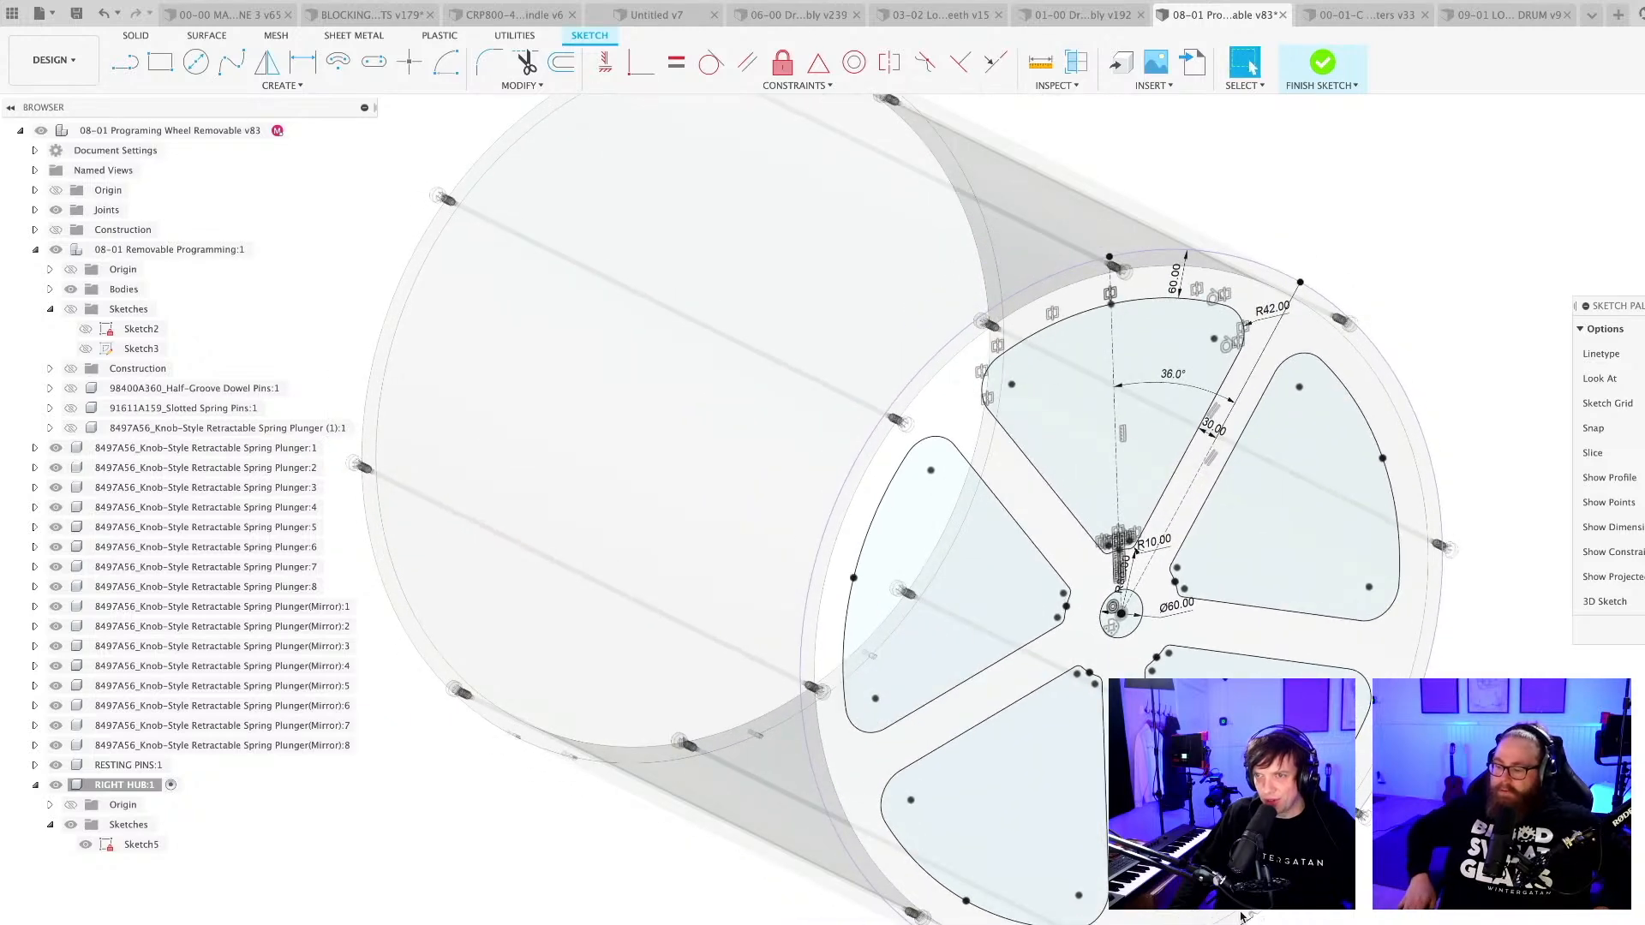
{"action": "scroll", "coordinate": [904, 473], "scroll_direction": "up", "scroll_amount": 8}
{"action": "scroll", "coordinate": [891, 462], "scroll_direction": "up", "scroll_amount": 4}
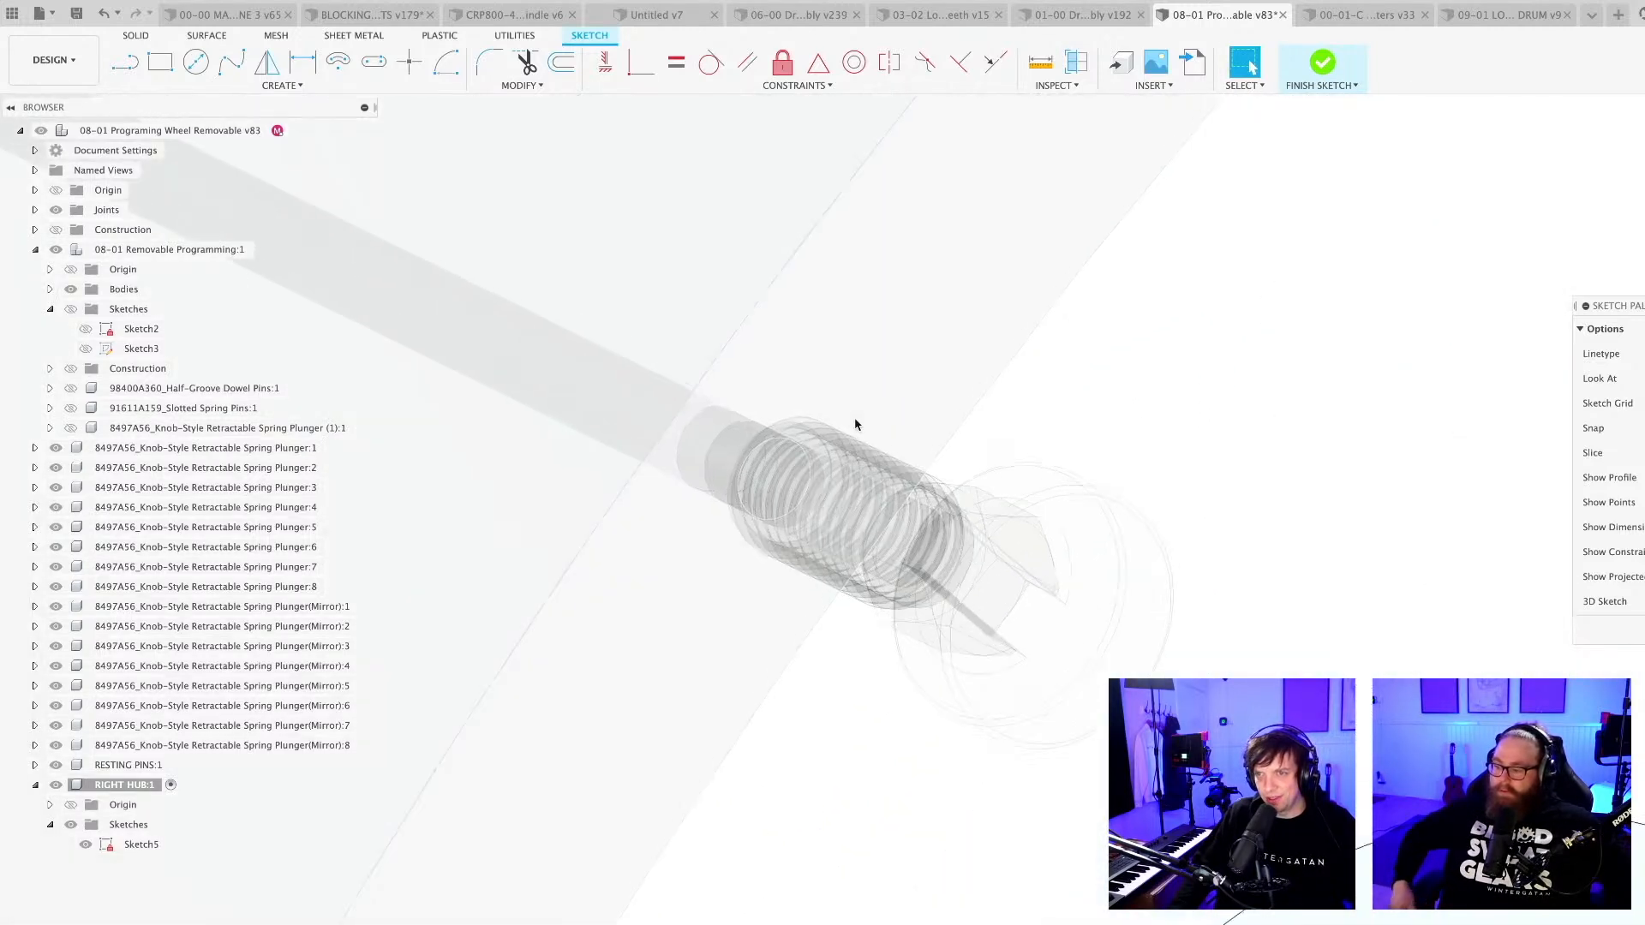
{"action": "scroll", "coordinate": [859, 432], "scroll_direction": "down", "scroll_amount": 7}
{"action": "scroll", "coordinate": [861, 440], "scroll_direction": "down", "scroll_amount": 10}
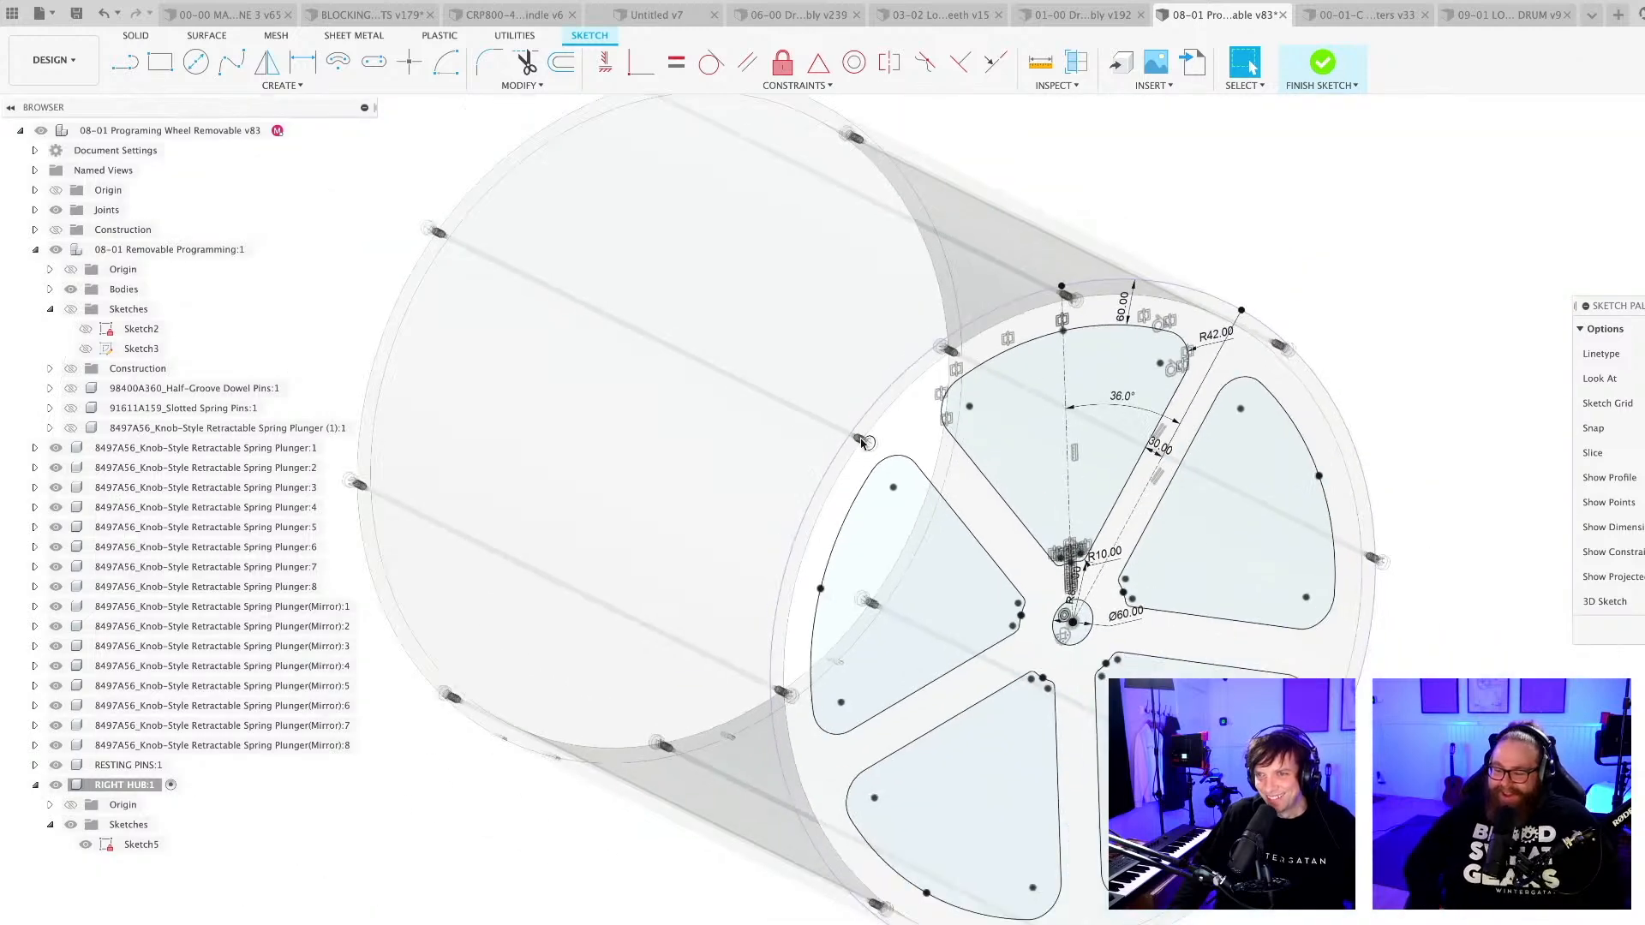
{"action": "mouse_move", "coordinate": [760, 459]}
{"action": "middle_mouse_down", "text": "shift"}
{"action": "mouse_move", "coordinate": [948, 492]}
{"action": "mouse_move", "coordinate": [941, 514]}
{"action": "mouse_move", "coordinate": [762, 385]}
{"action": "mouse_move", "coordinate": [879, 472]}
{"action": "mouse_move", "coordinate": [669, 580]}
{"action": "mouse_move", "coordinate": [383, 560]}
{"action": "middle_mouse_up", "text": "shift"}
{"action": "scroll", "coordinate": [755, 373], "scroll_direction": "up", "scroll_amount": 8}
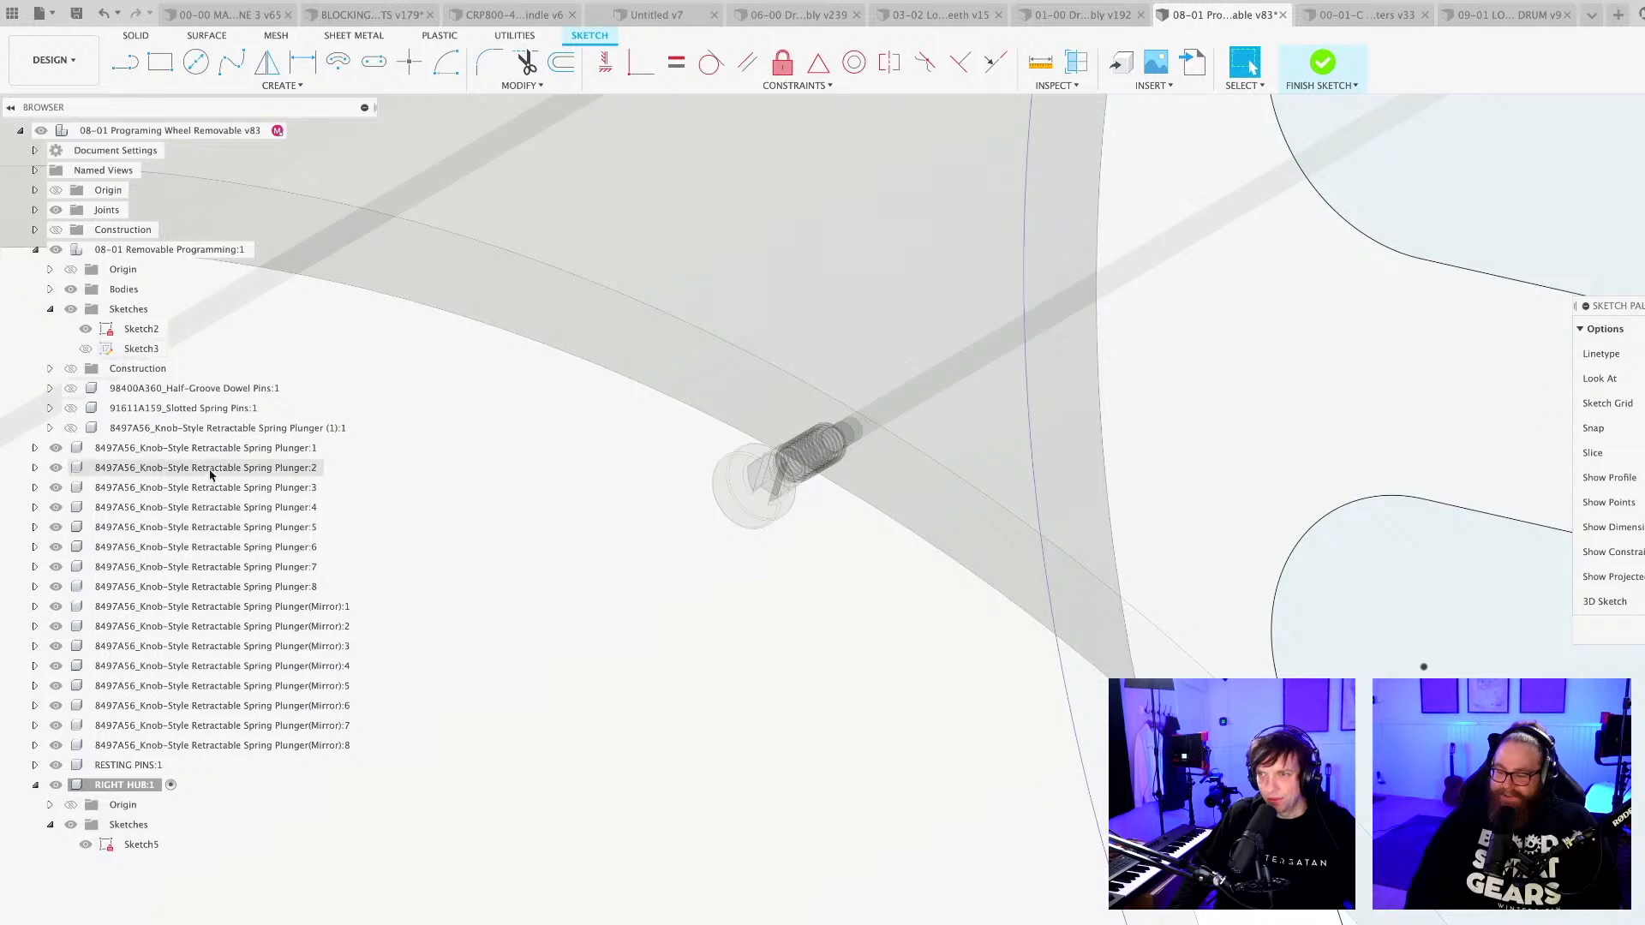
{"action": "scroll", "coordinate": [752, 495], "scroll_direction": "down", "scroll_amount": 5}
{"action": "scroll", "coordinate": [742, 496], "scroll_direction": "down", "scroll_amount": 5}
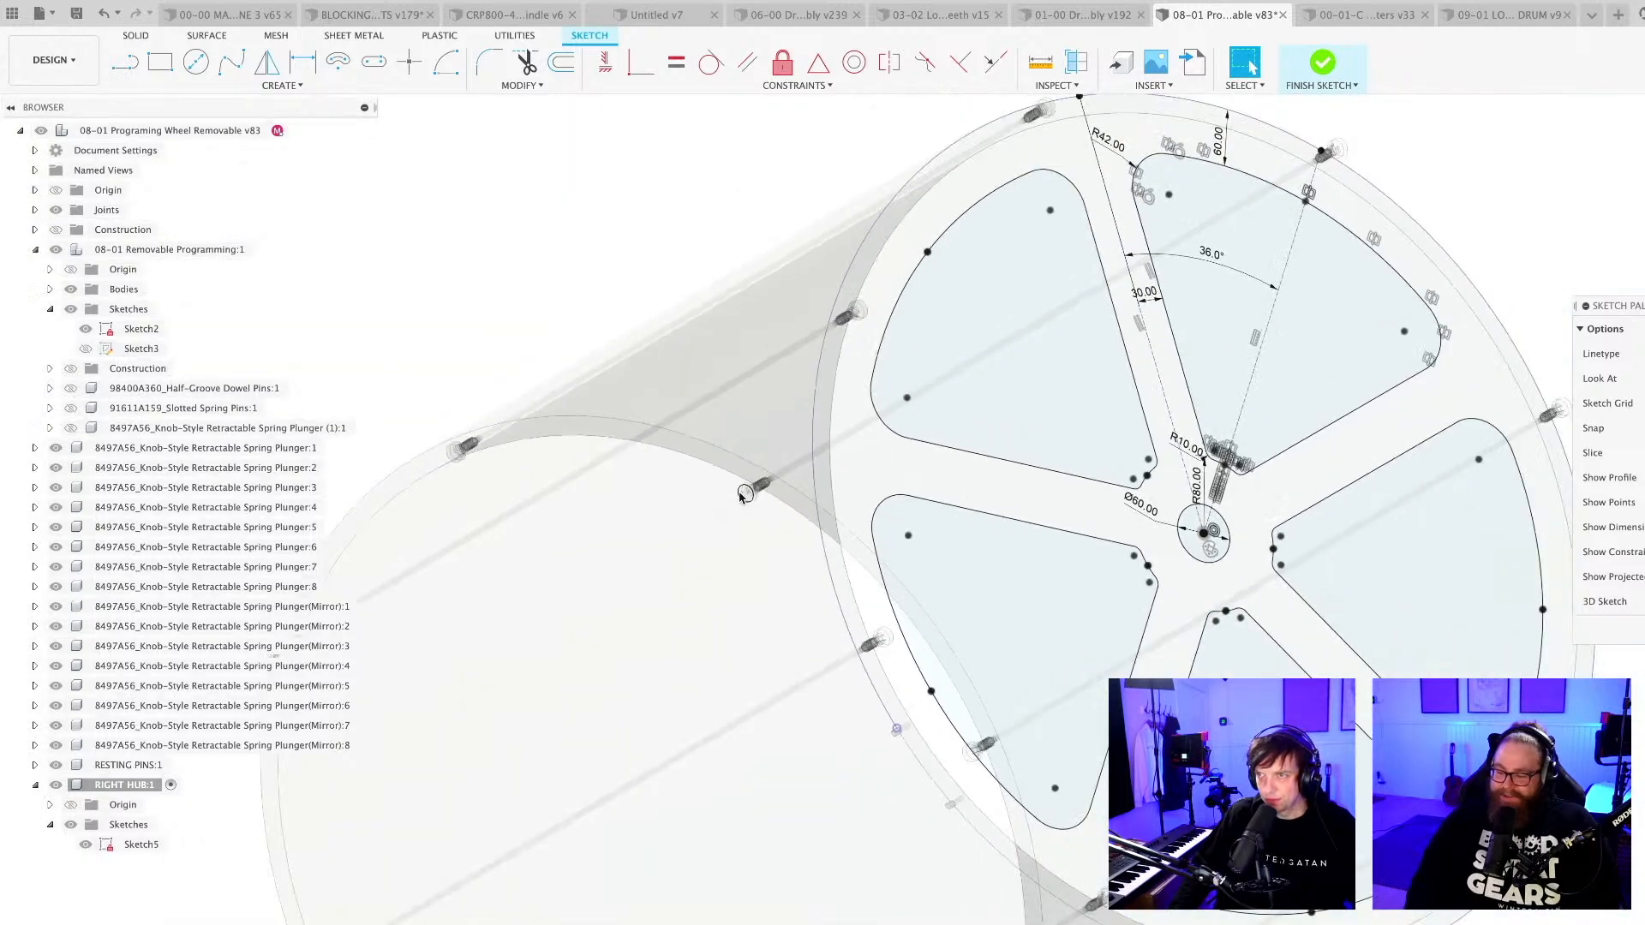
{"action": "scroll", "coordinate": [742, 496], "scroll_direction": "down", "scroll_amount": 8}
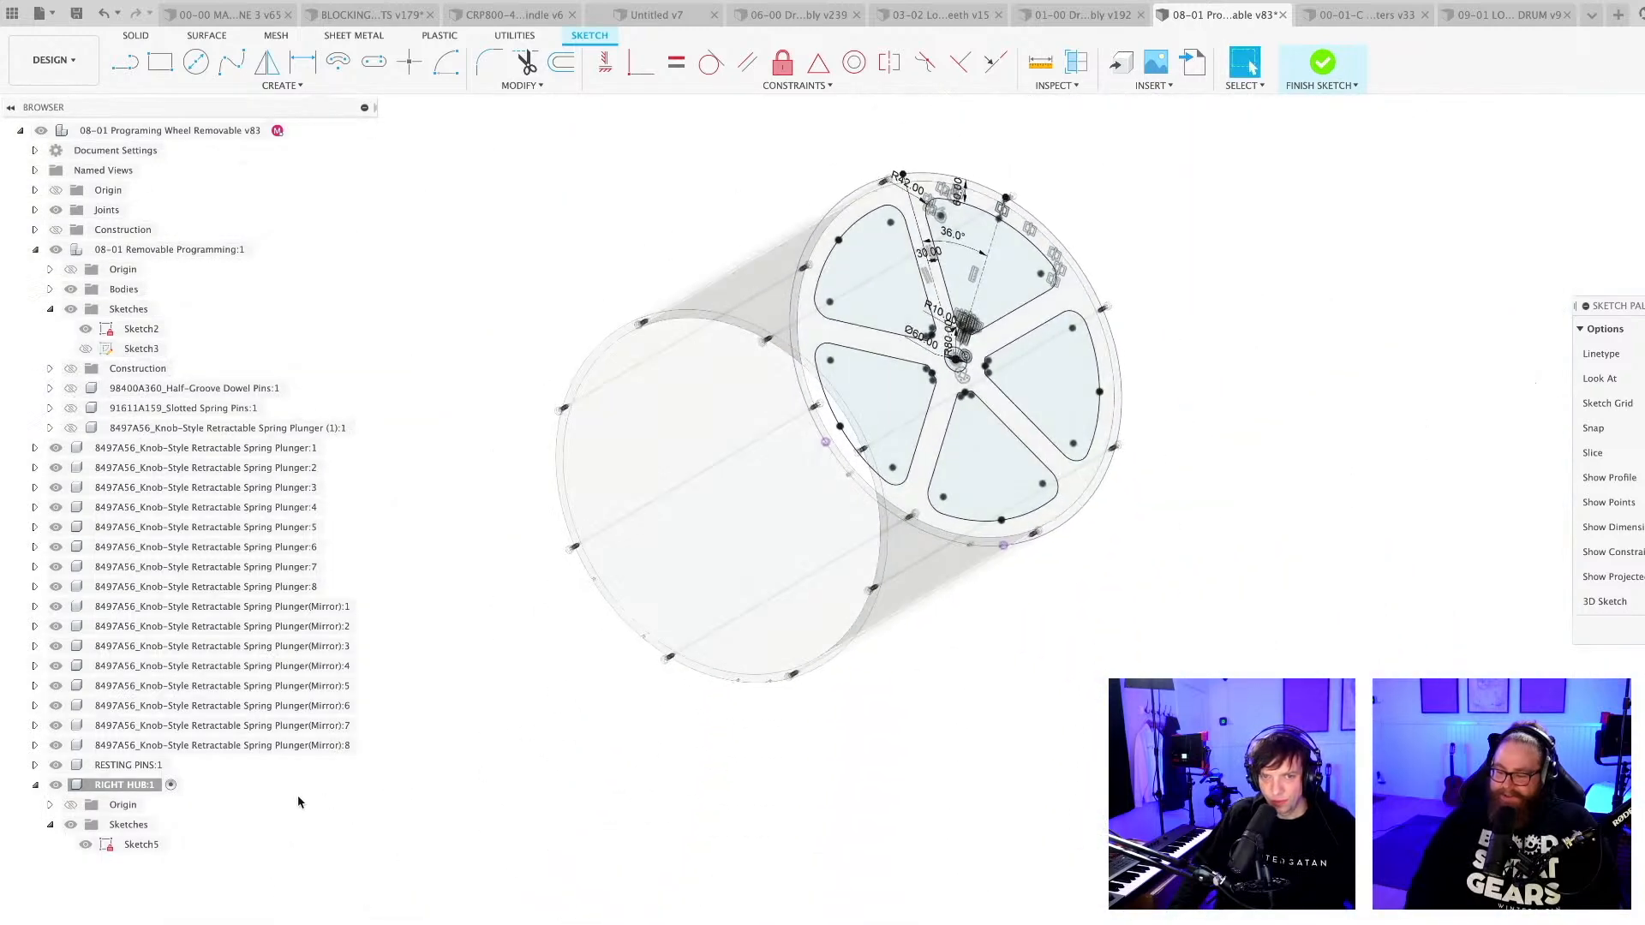
Isolate the 08-01 Removable Programming component and examine the lengthwise holes through its rim.
{"action": "right_click", "coordinate": [138, 249]}
{"action": "left_click", "coordinate": [226, 714]}
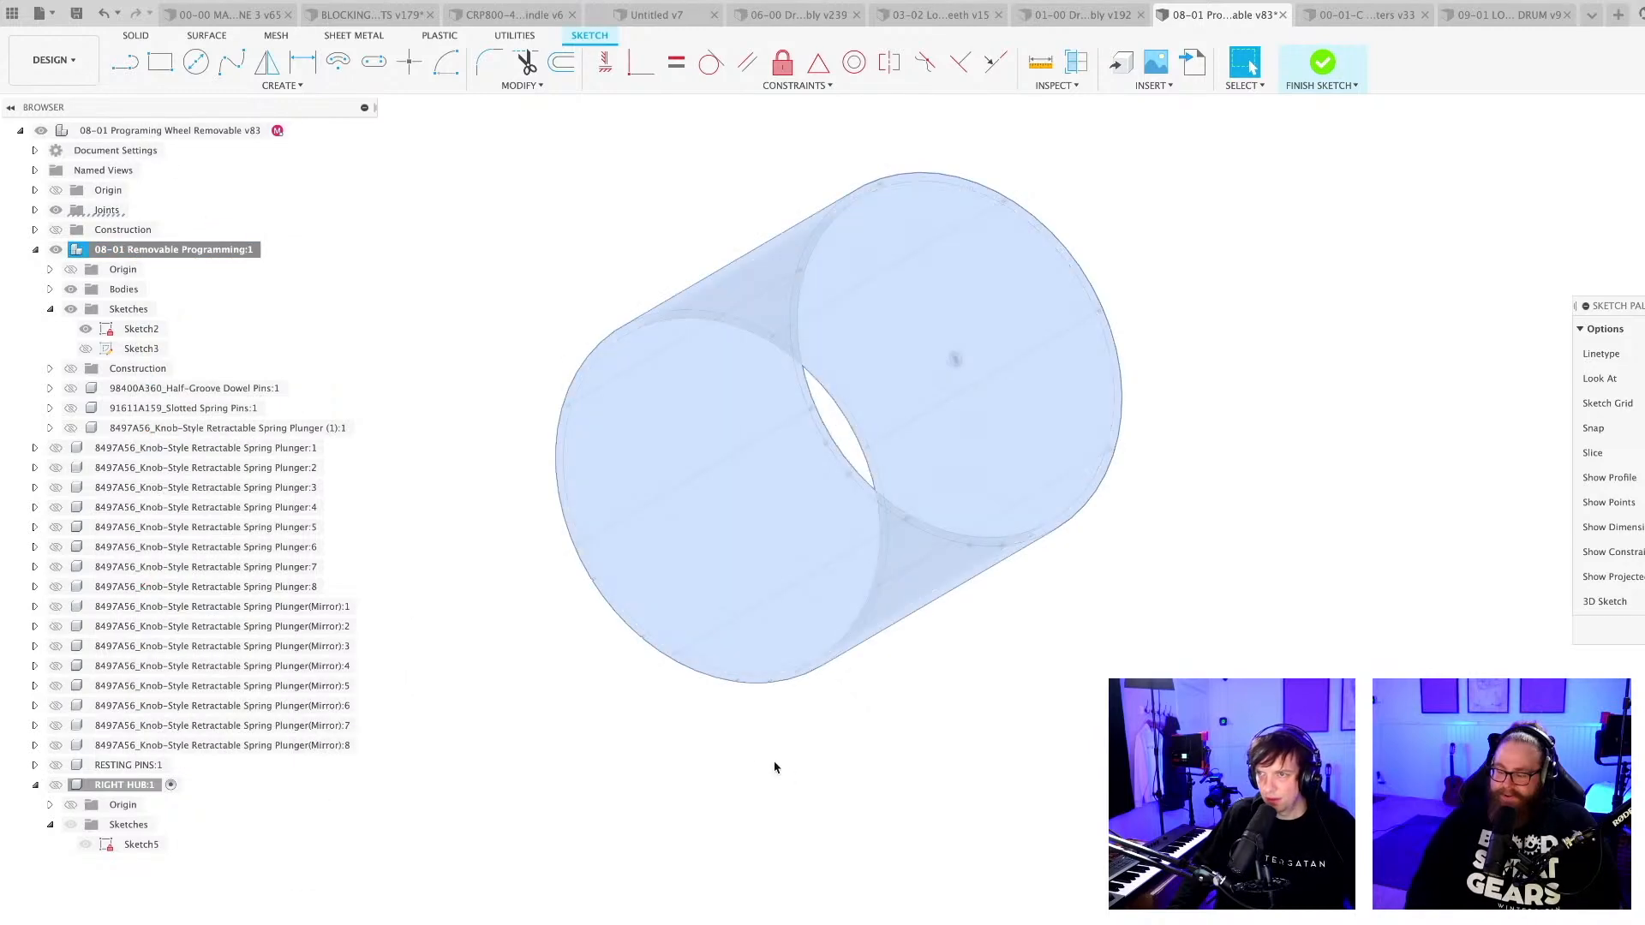
{"action": "middle_click_drag", "start_coordinate": [1170, 600], "coordinate": [851, 366], "text": "shift"}
{"action": "scroll", "coordinate": [851, 366], "scroll_direction": "up", "scroll_amount": 10}
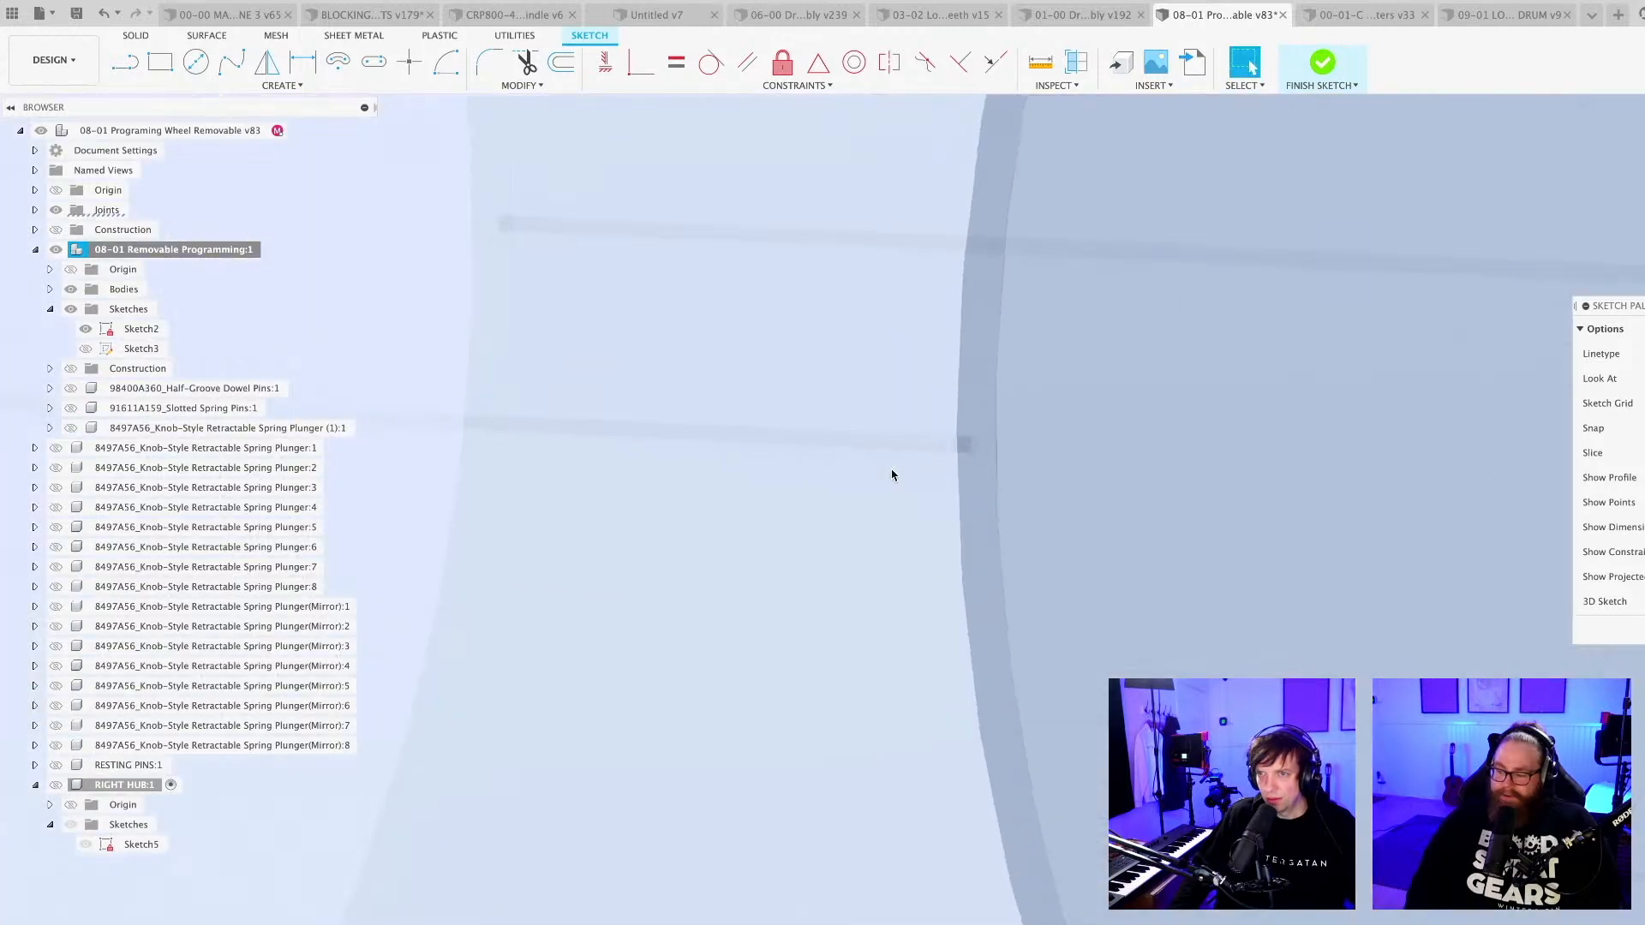
{"action": "scroll", "coordinate": [900, 466], "scroll_direction": "down", "scroll_amount": 4}
{"action": "middle_click_drag", "start_coordinate": [899, 466], "coordinate": [1076, 404]}
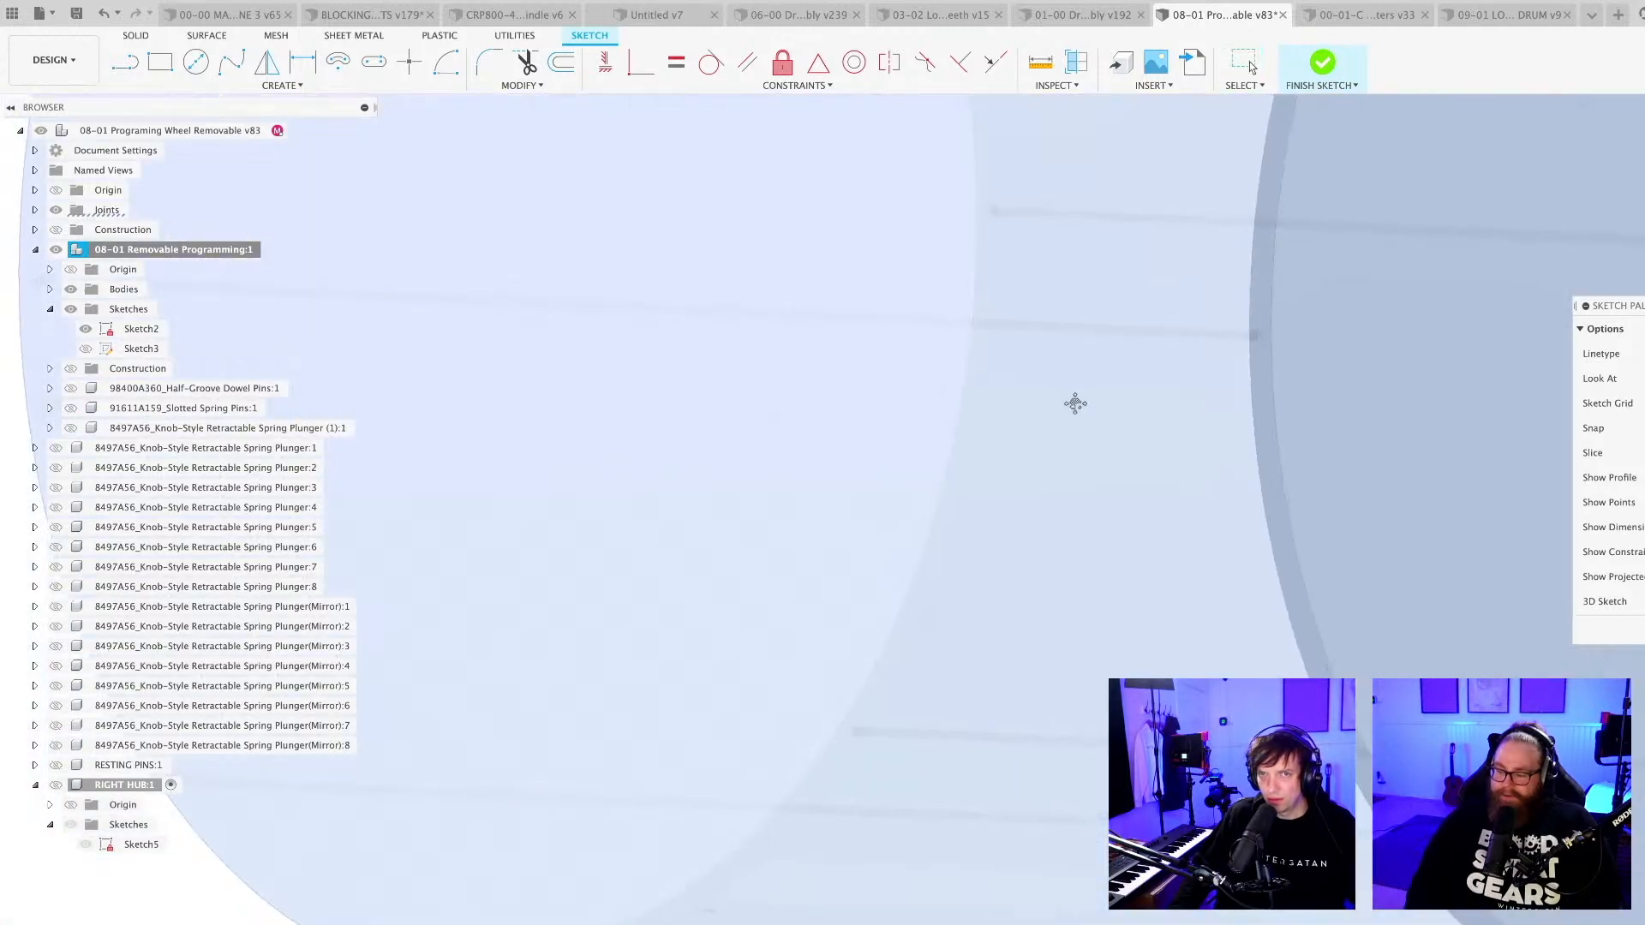
{"action": "scroll", "coordinate": [1068, 419], "scroll_direction": "down", "scroll_amount": 2}
{"action": "mouse_move", "coordinate": [1060, 467]}
{"action": "middle_mouse_down", "text": "shift"}
{"action": "mouse_move", "coordinate": [1020, 490]}
{"action": "mouse_move", "coordinate": [1046, 494]}
{"action": "middle_mouse_up", "text": "shift"}
Finish editing Sketch5, activate the top-level component and show RIGHT HUB alongside the isolated wheel.
{"action": "left_click", "coordinate": [1638, 629]}
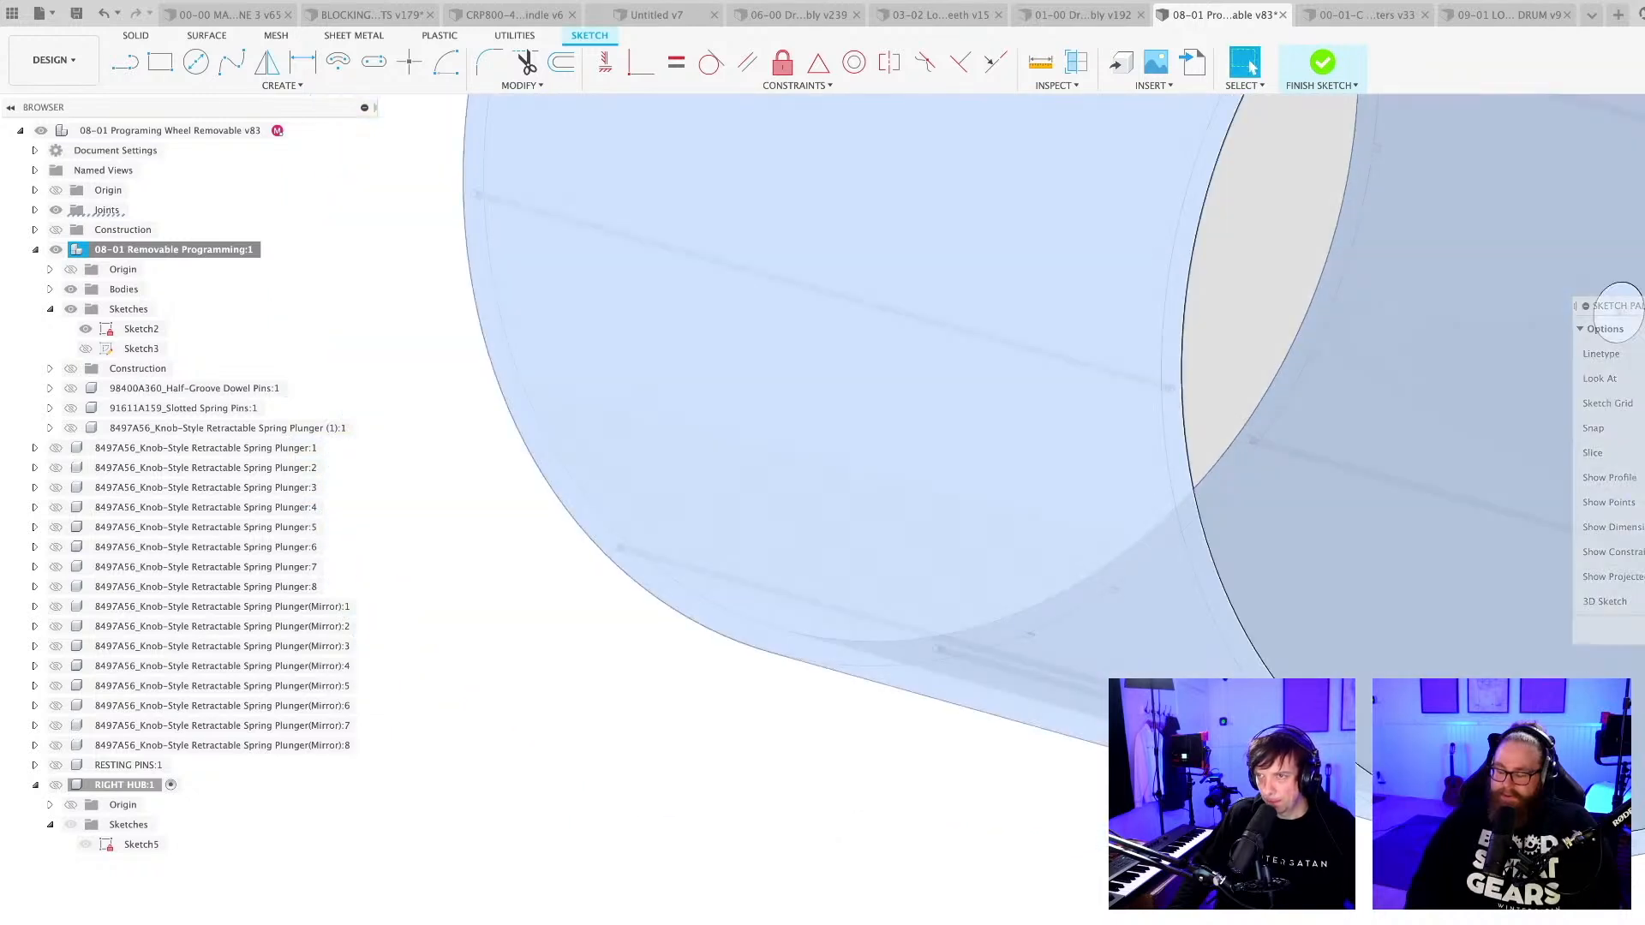
{"action": "scroll", "coordinate": [1073, 804], "scroll_direction": "down", "scroll_amount": 3}
{"action": "mouse_move", "coordinate": [1073, 803]}
{"action": "middle_mouse_down", "text": "shift"}
{"action": "mouse_move", "coordinate": [1052, 795]}
{"action": "mouse_move", "coordinate": [1075, 803]}
{"action": "middle_mouse_up", "text": "shift"}
{"action": "scroll", "coordinate": [1076, 804], "scroll_direction": "down", "scroll_amount": 5}
{"action": "left_click", "coordinate": [1112, 905]}
{"action": "middle_click_drag", "start_coordinate": [1112, 905], "coordinate": [1088, 891], "text": "shift"}
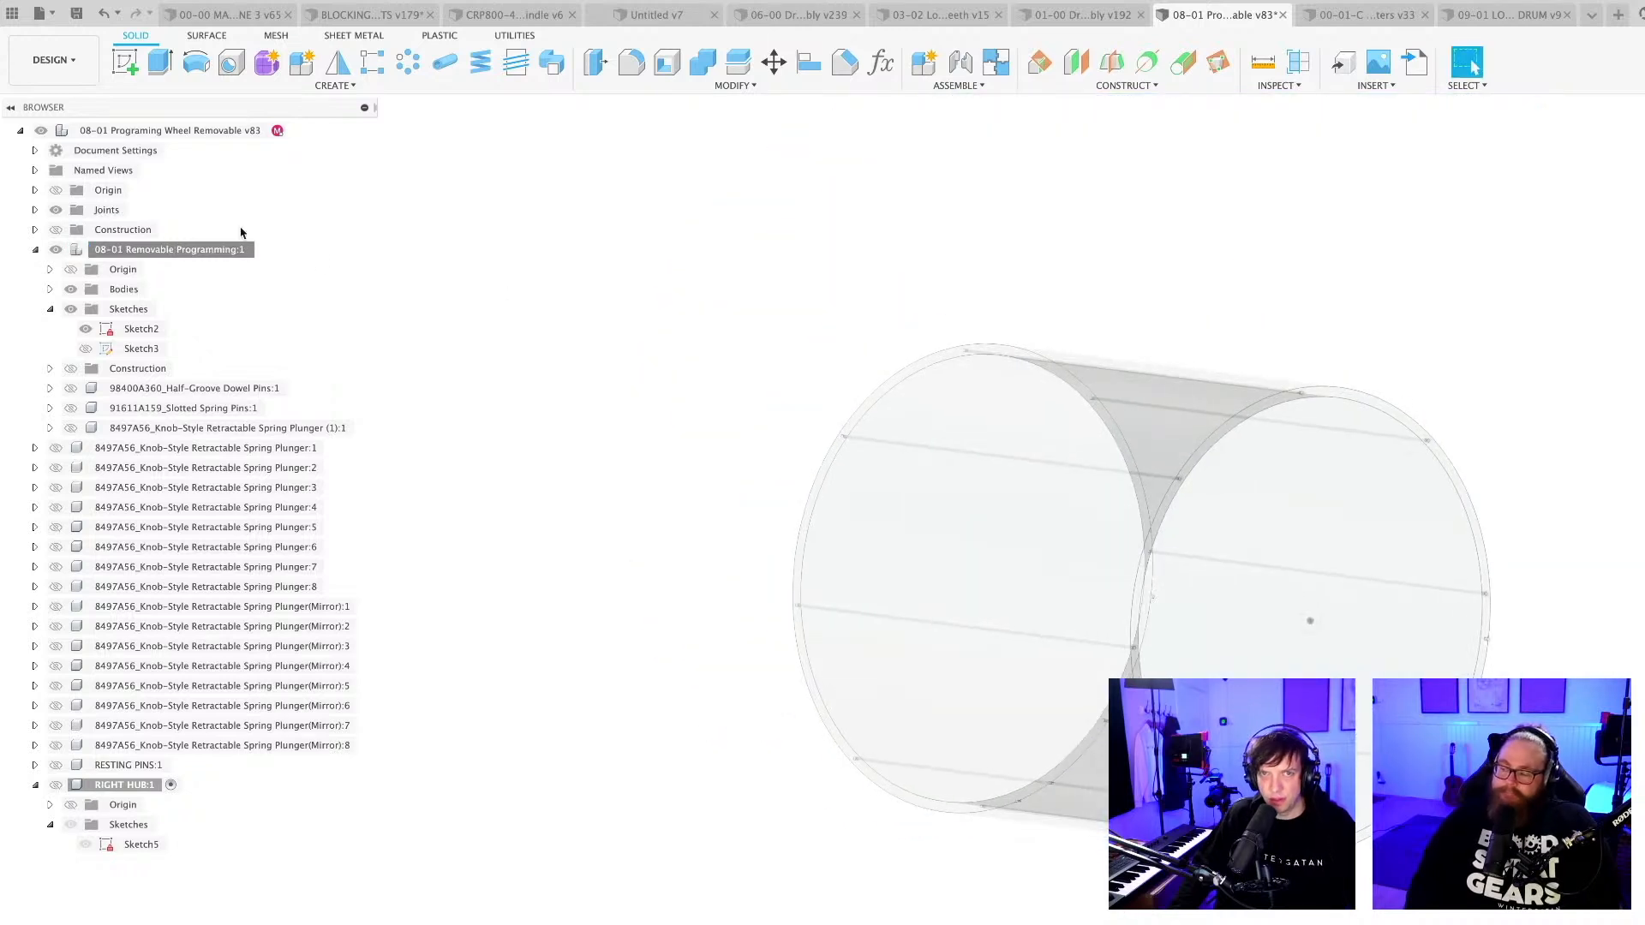
{"action": "double_click", "coordinate": [163, 130]}
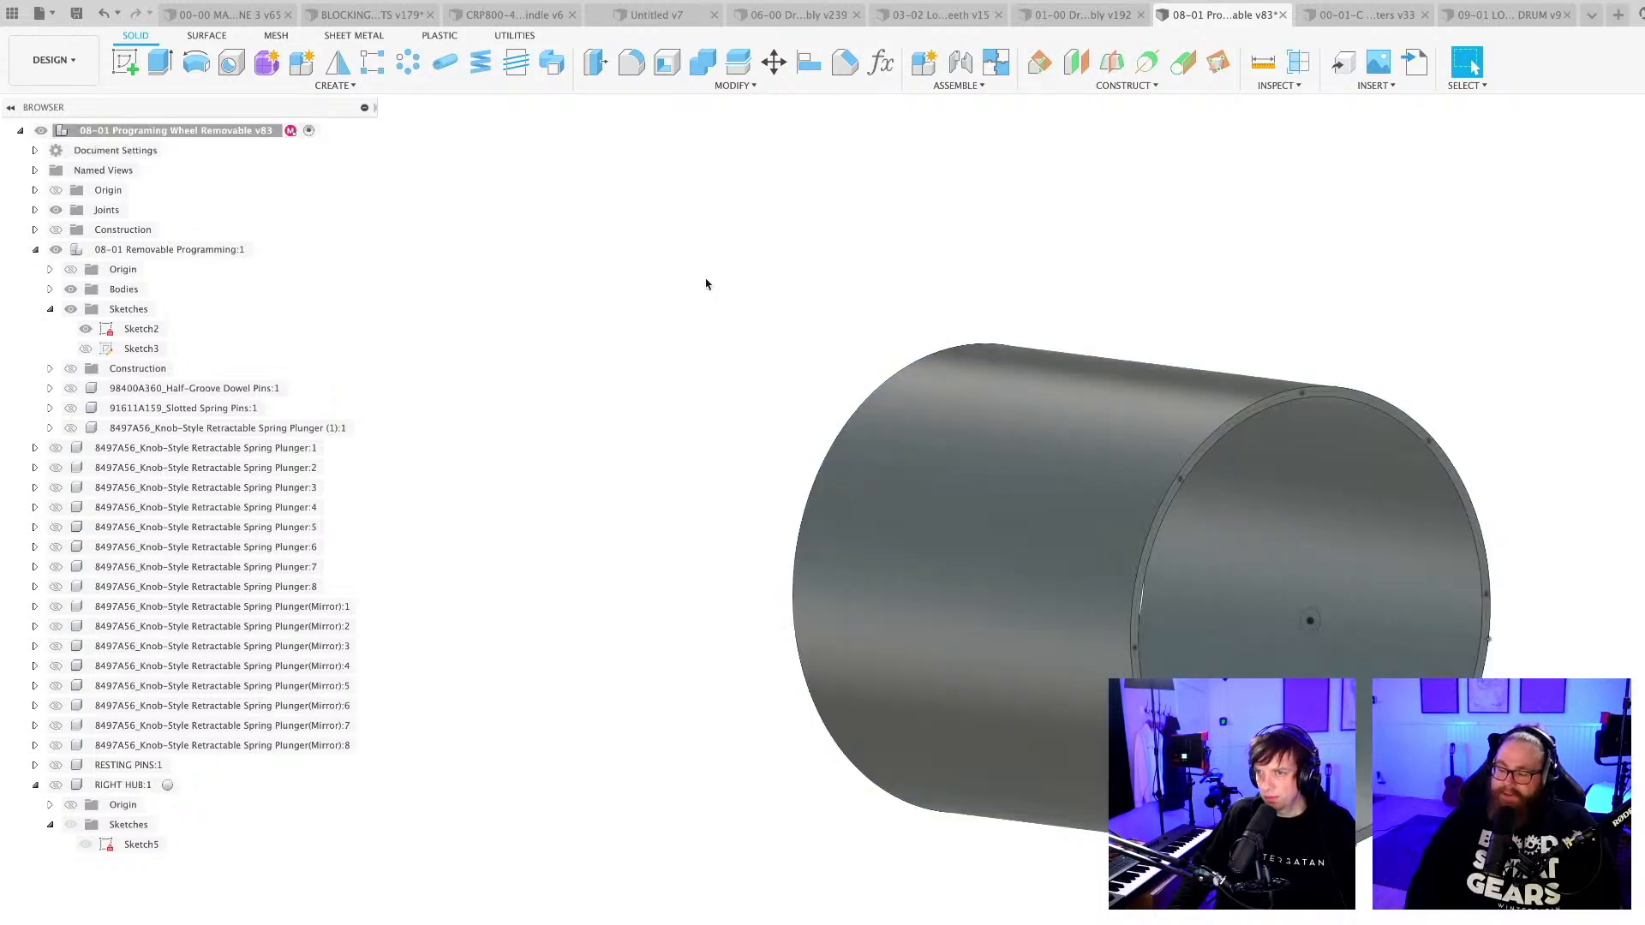
{"action": "middle_click_drag", "start_coordinate": [646, 419], "coordinate": [481, 555], "text": "shift"}
{"action": "scroll", "coordinate": [481, 555], "scroll_direction": "up", "scroll_amount": 3}
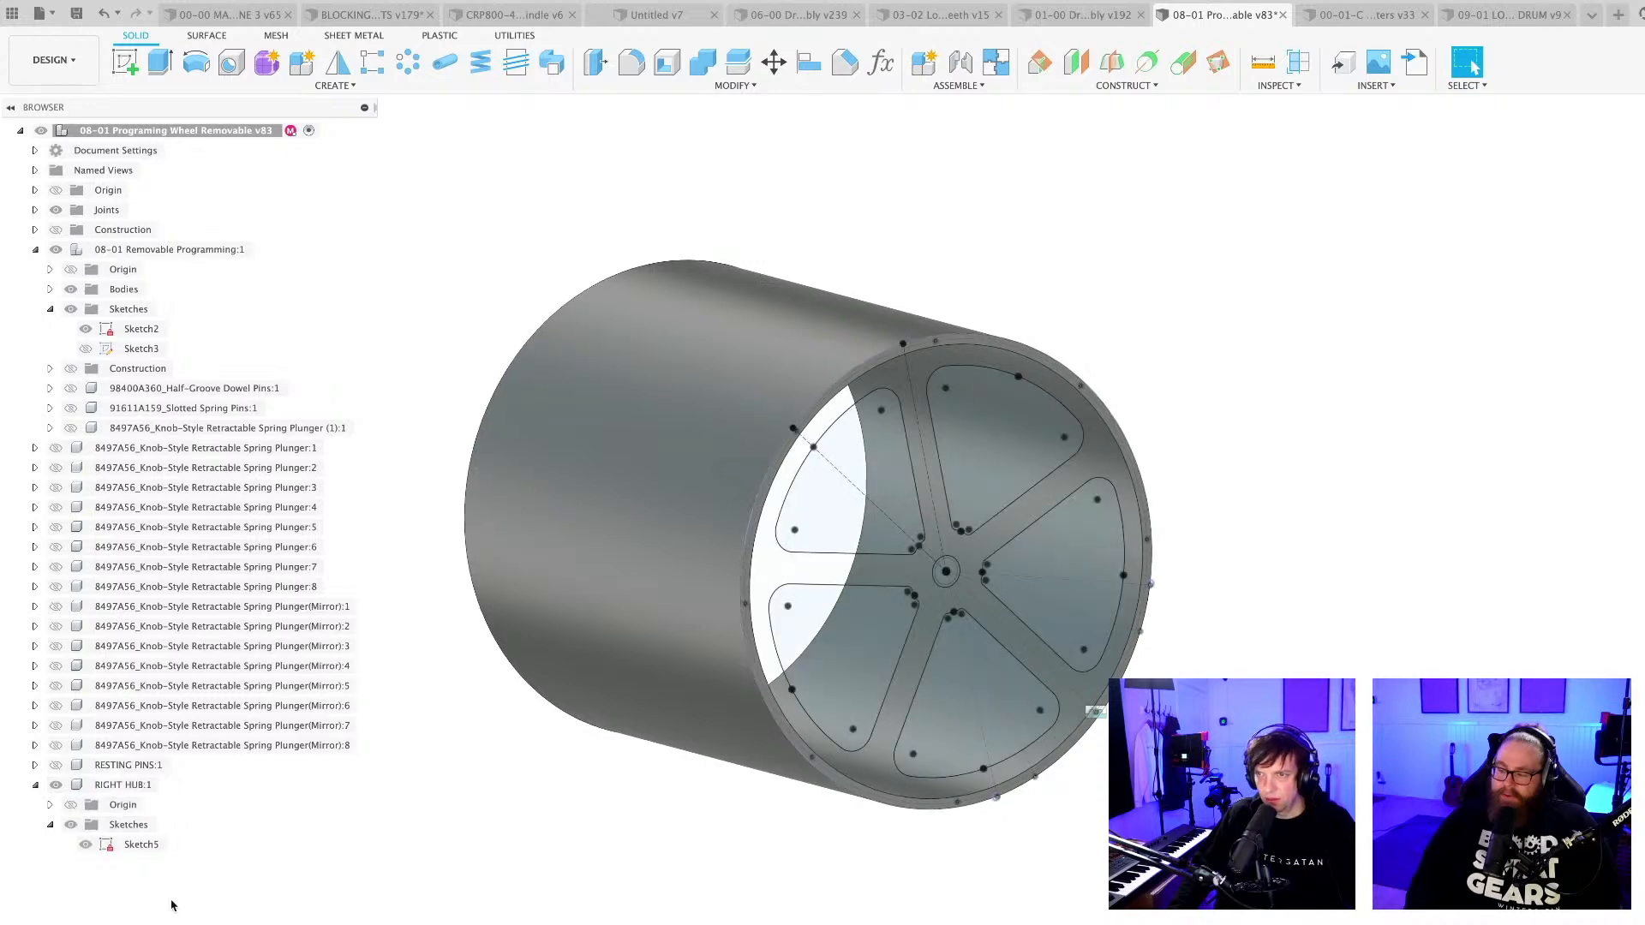
Open Sketch5 of RIGHT HUB for editing and project the small hole circle at the top of the rim into it.
{"action": "double_click", "coordinate": [137, 845]}
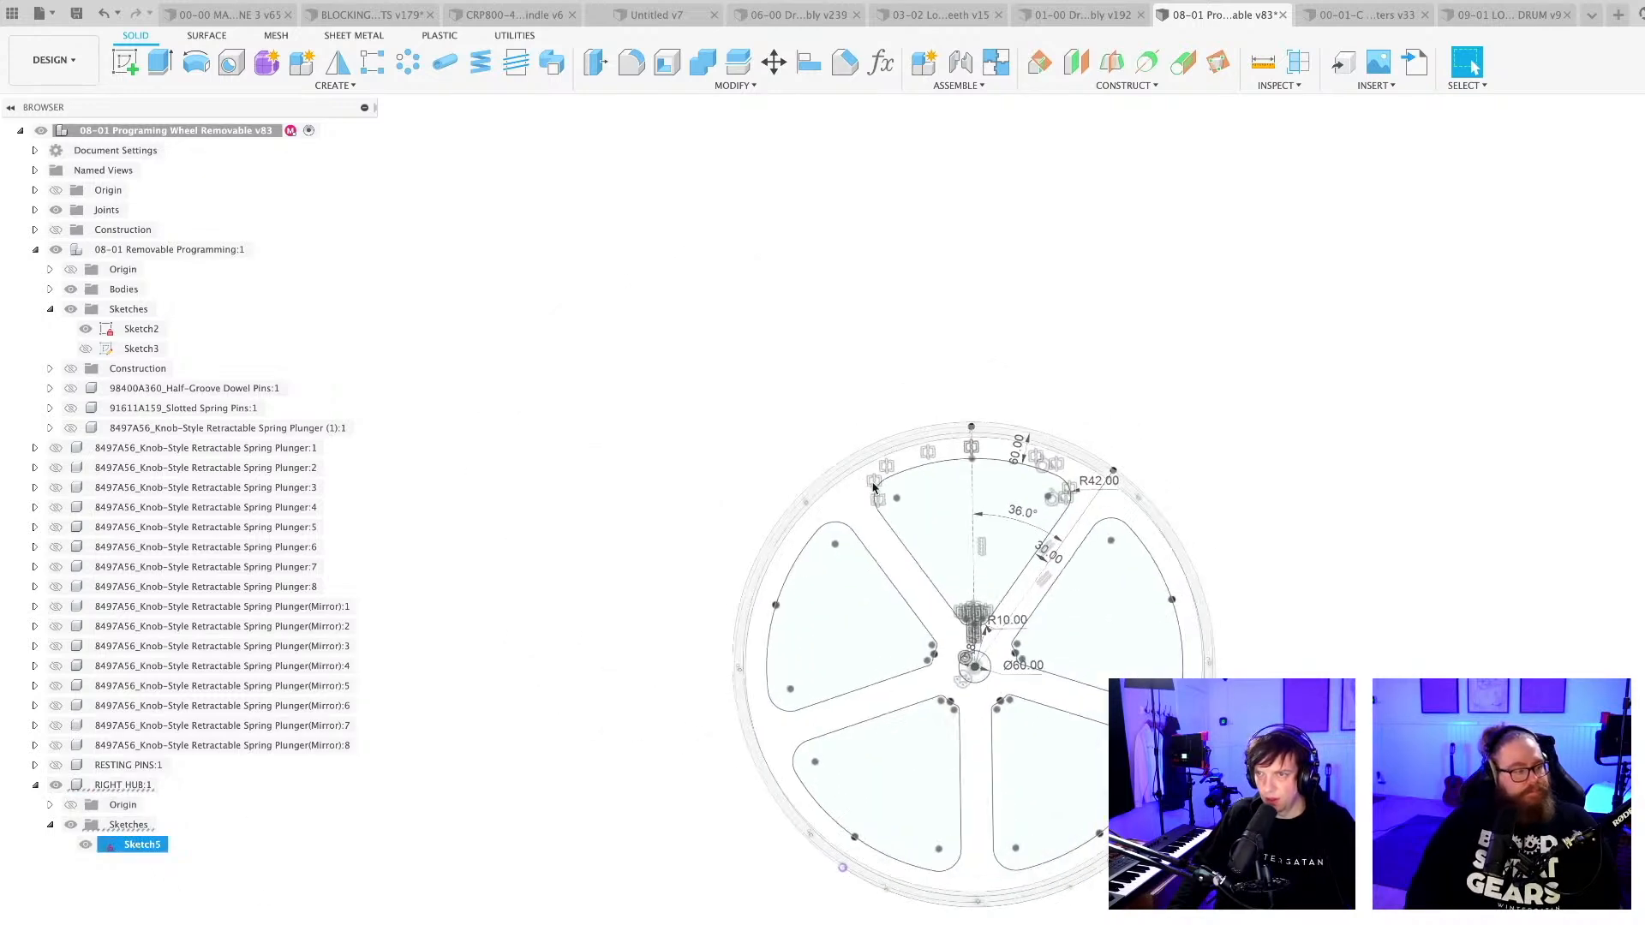
{"action": "scroll", "coordinate": [1024, 402], "scroll_direction": "up", "scroll_amount": 2}
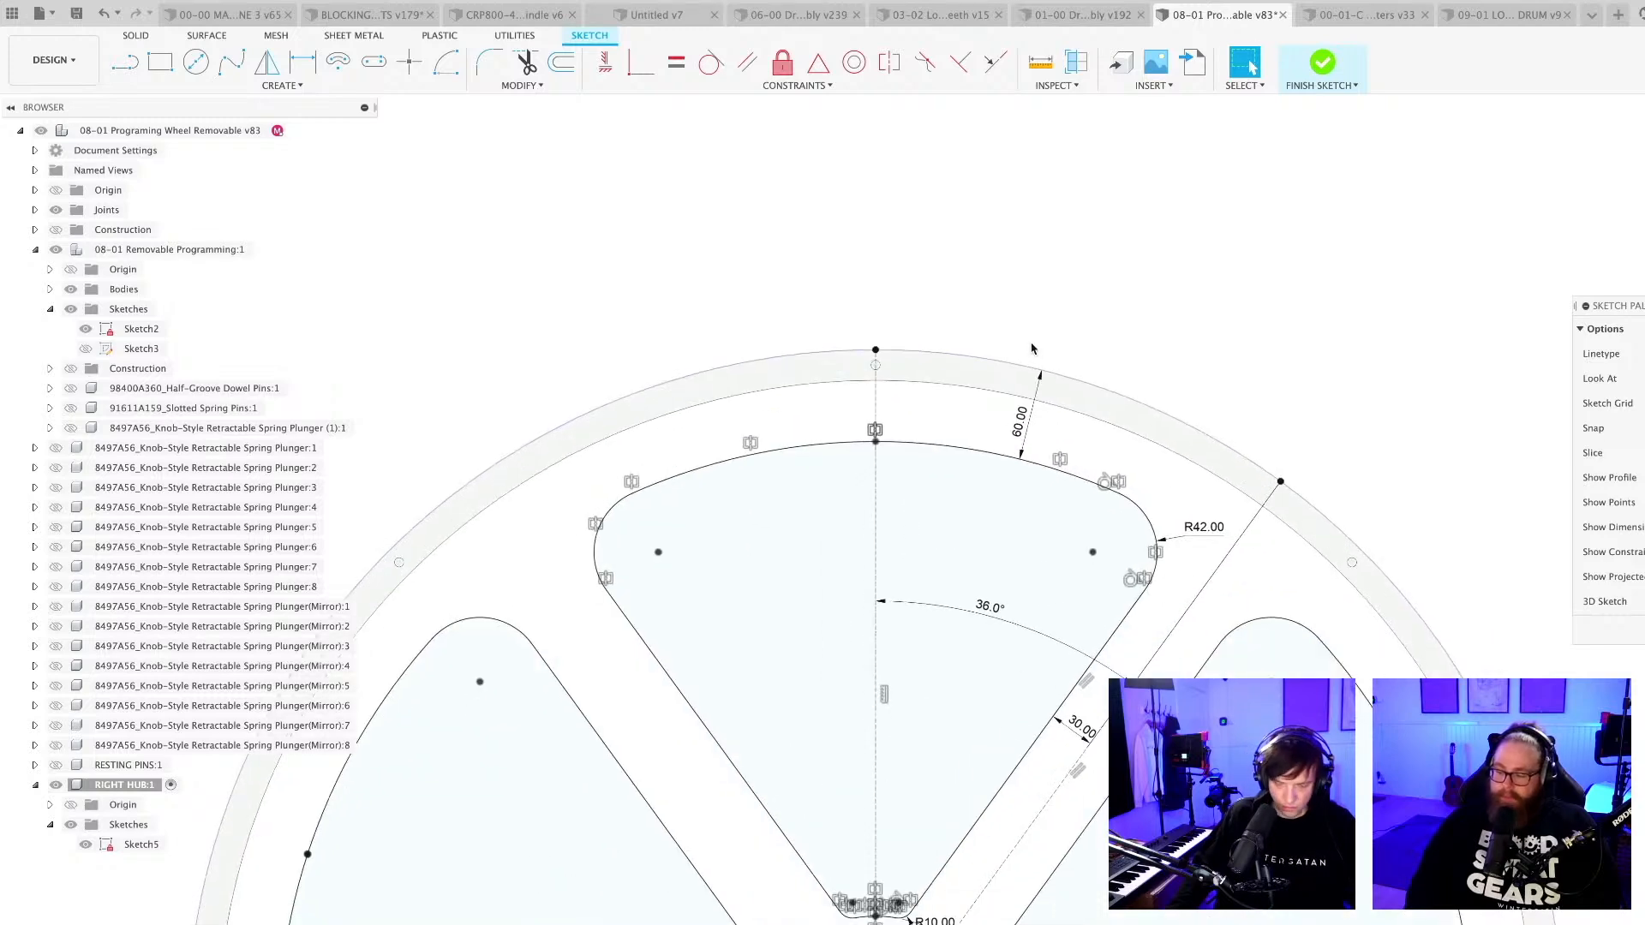
{"action": "key", "text": "p"}
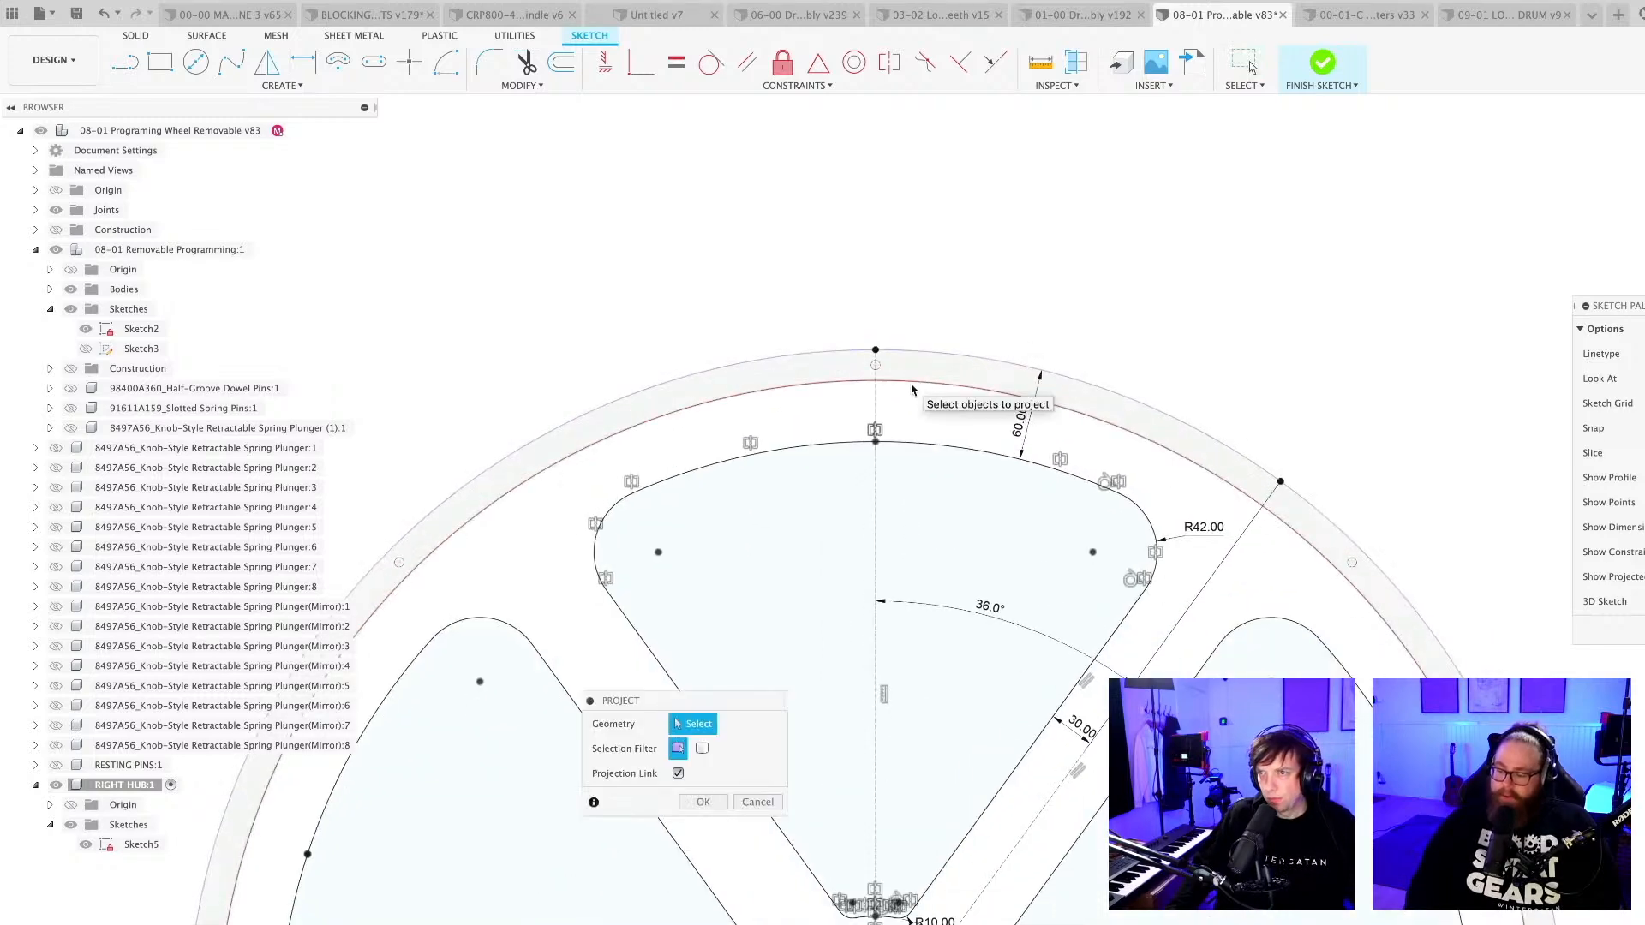
{"action": "scroll", "coordinate": [911, 390], "scroll_direction": "up", "scroll_amount": 5}
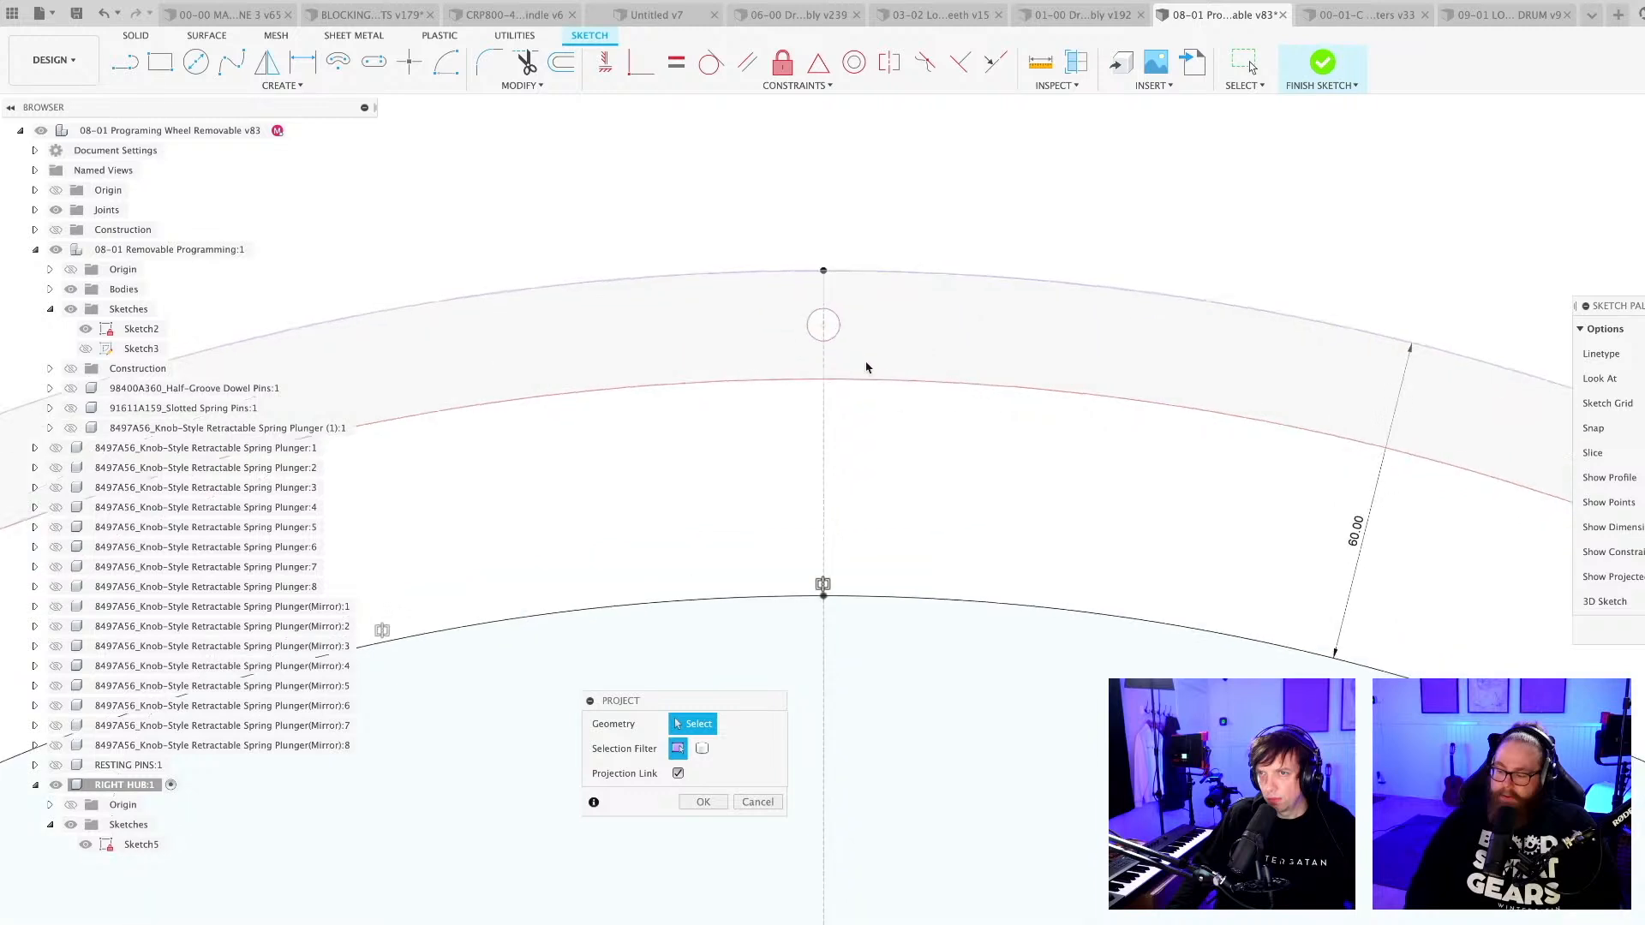
{"action": "left_click", "coordinate": [823, 325]}
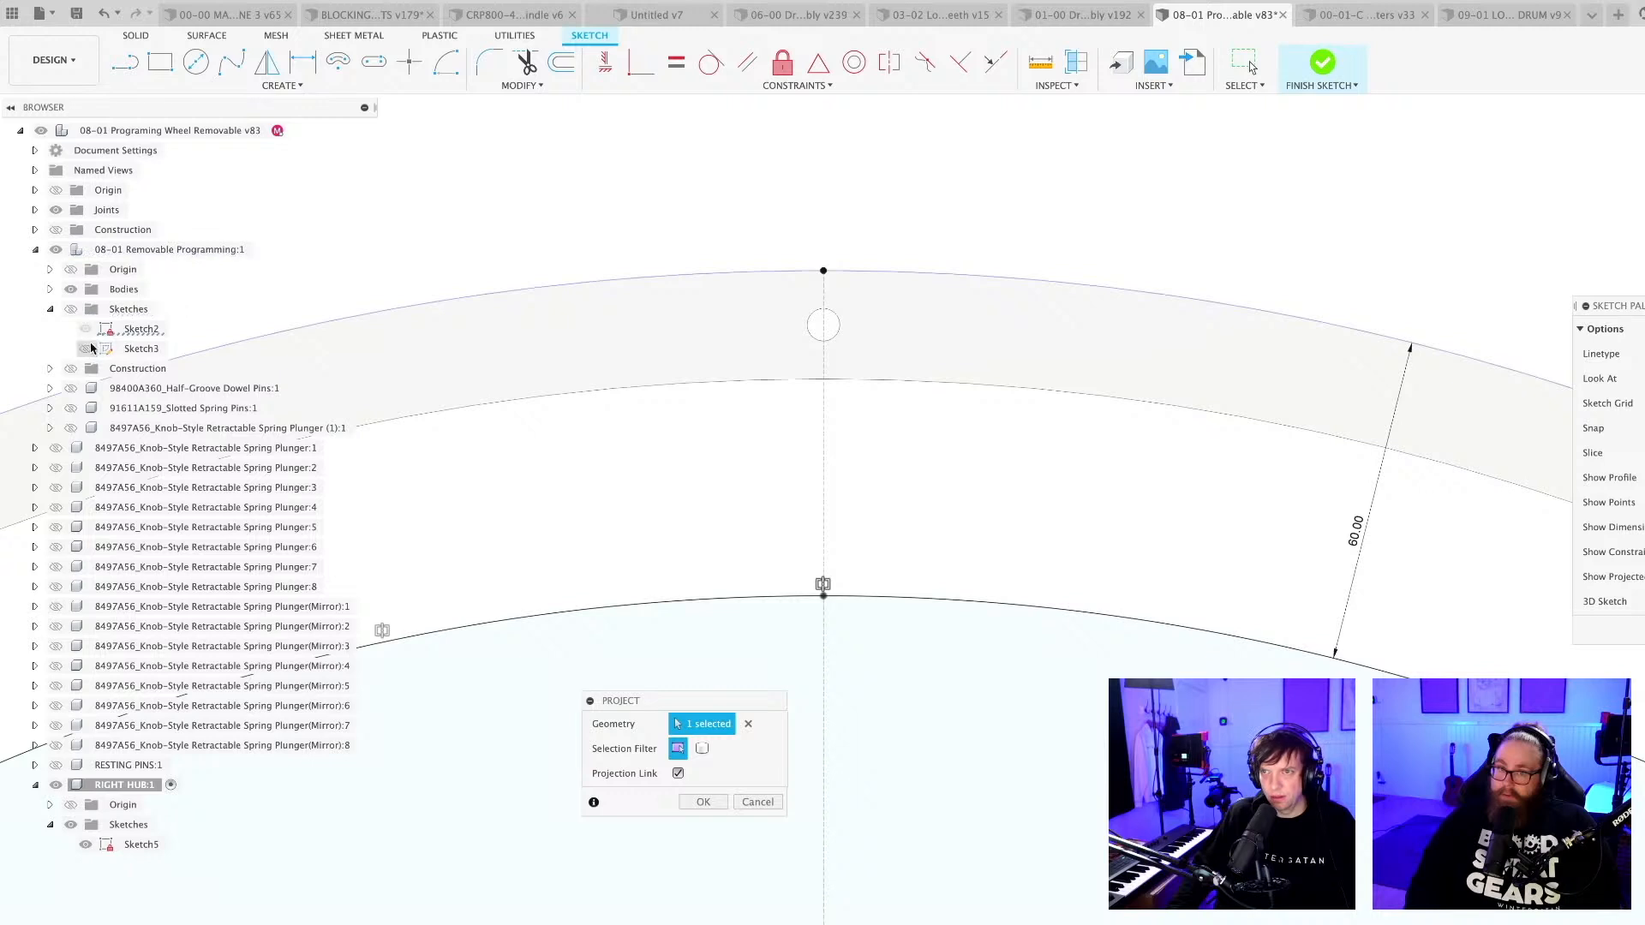
{"action": "left_click", "coordinate": [701, 803]}
{"action": "scroll", "coordinate": [840, 380], "scroll_direction": "down", "scroll_amount": 3}
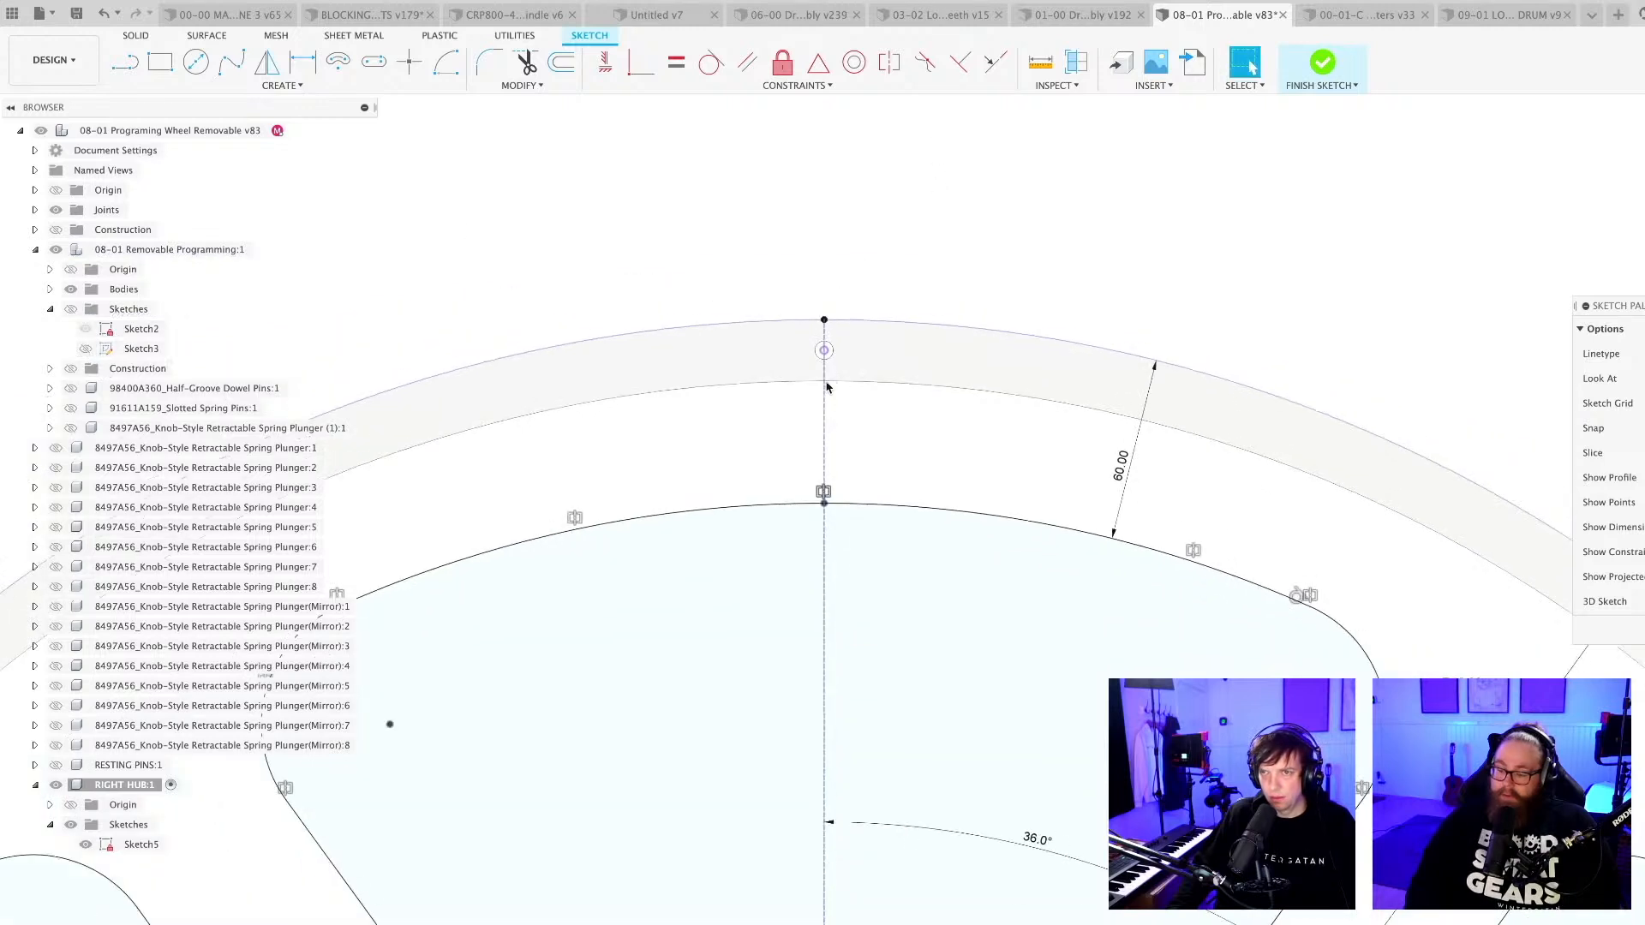
Sketch a circle with a diameter of 8 mm centred on the projected rim hole.
{"action": "scroll", "coordinate": [840, 380], "scroll_direction": "down", "scroll_amount": 3}
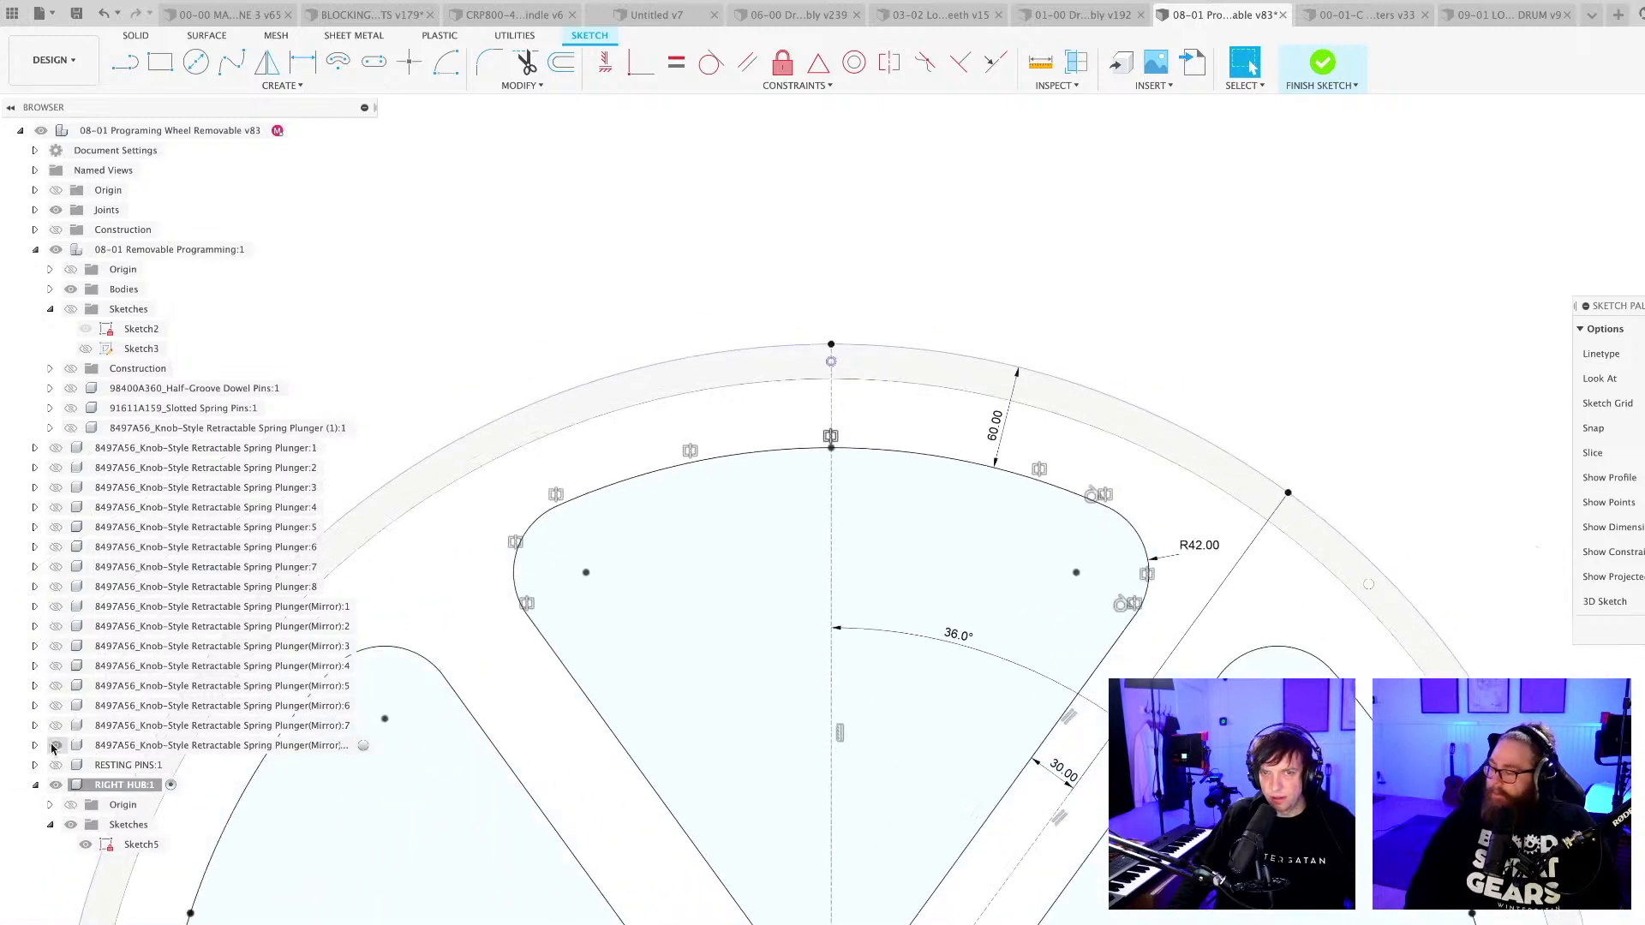
{"action": "right_click", "coordinate": [122, 786]}
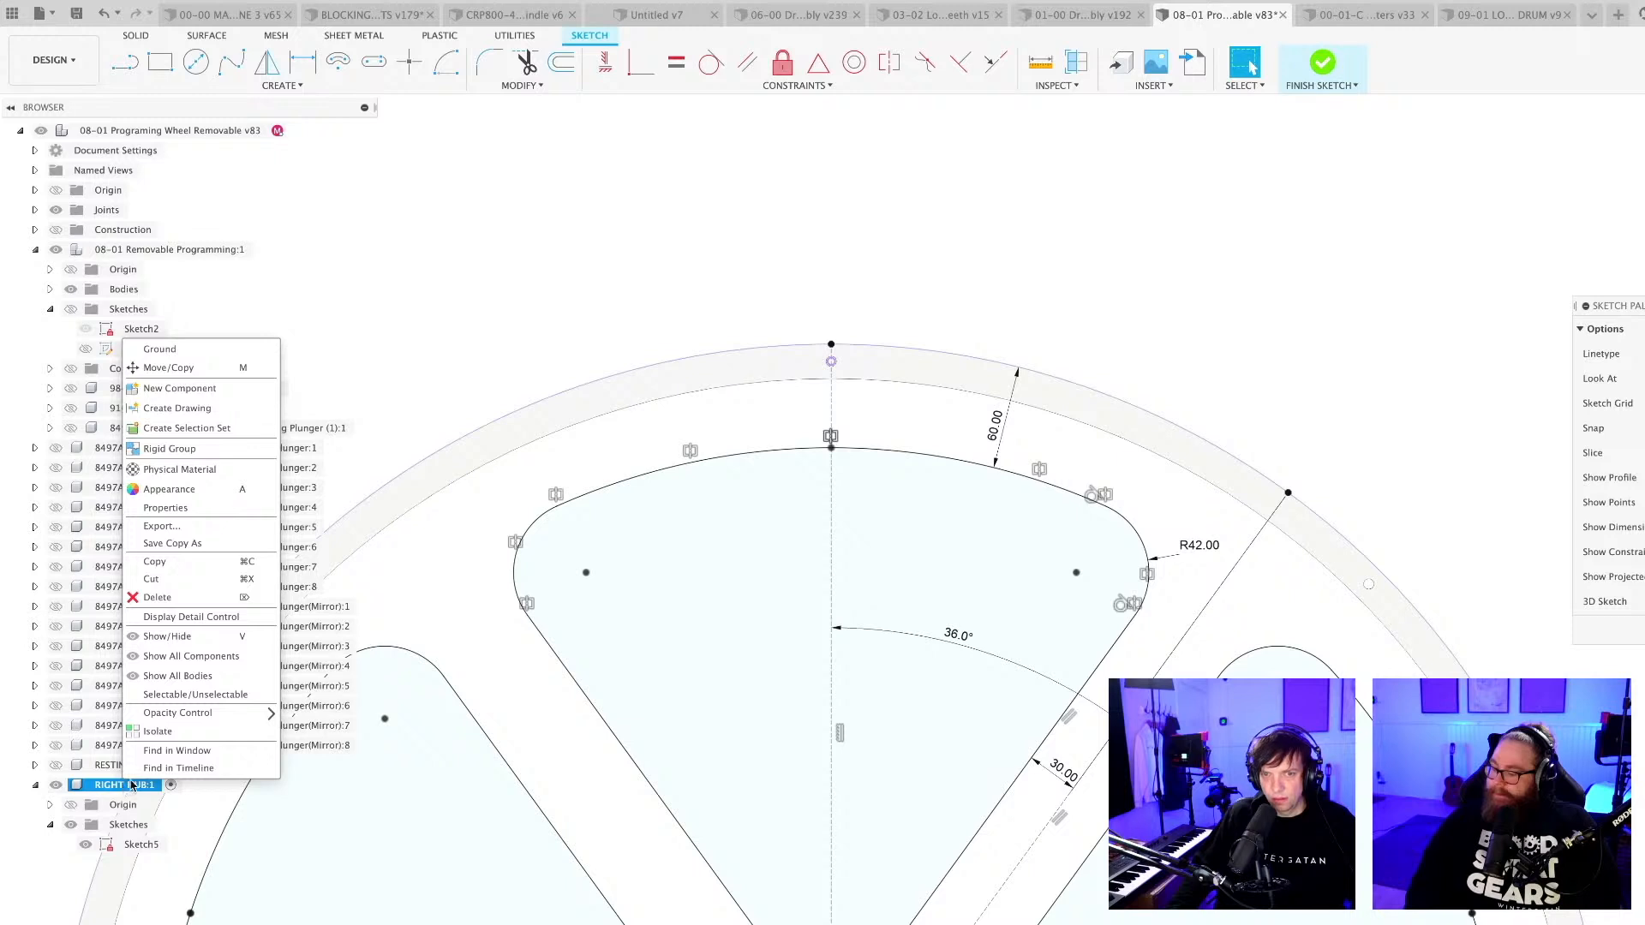
{"action": "left_click", "coordinate": [862, 307]}
{"action": "scroll", "coordinate": [848, 353], "scroll_direction": "up", "scroll_amount": 5}
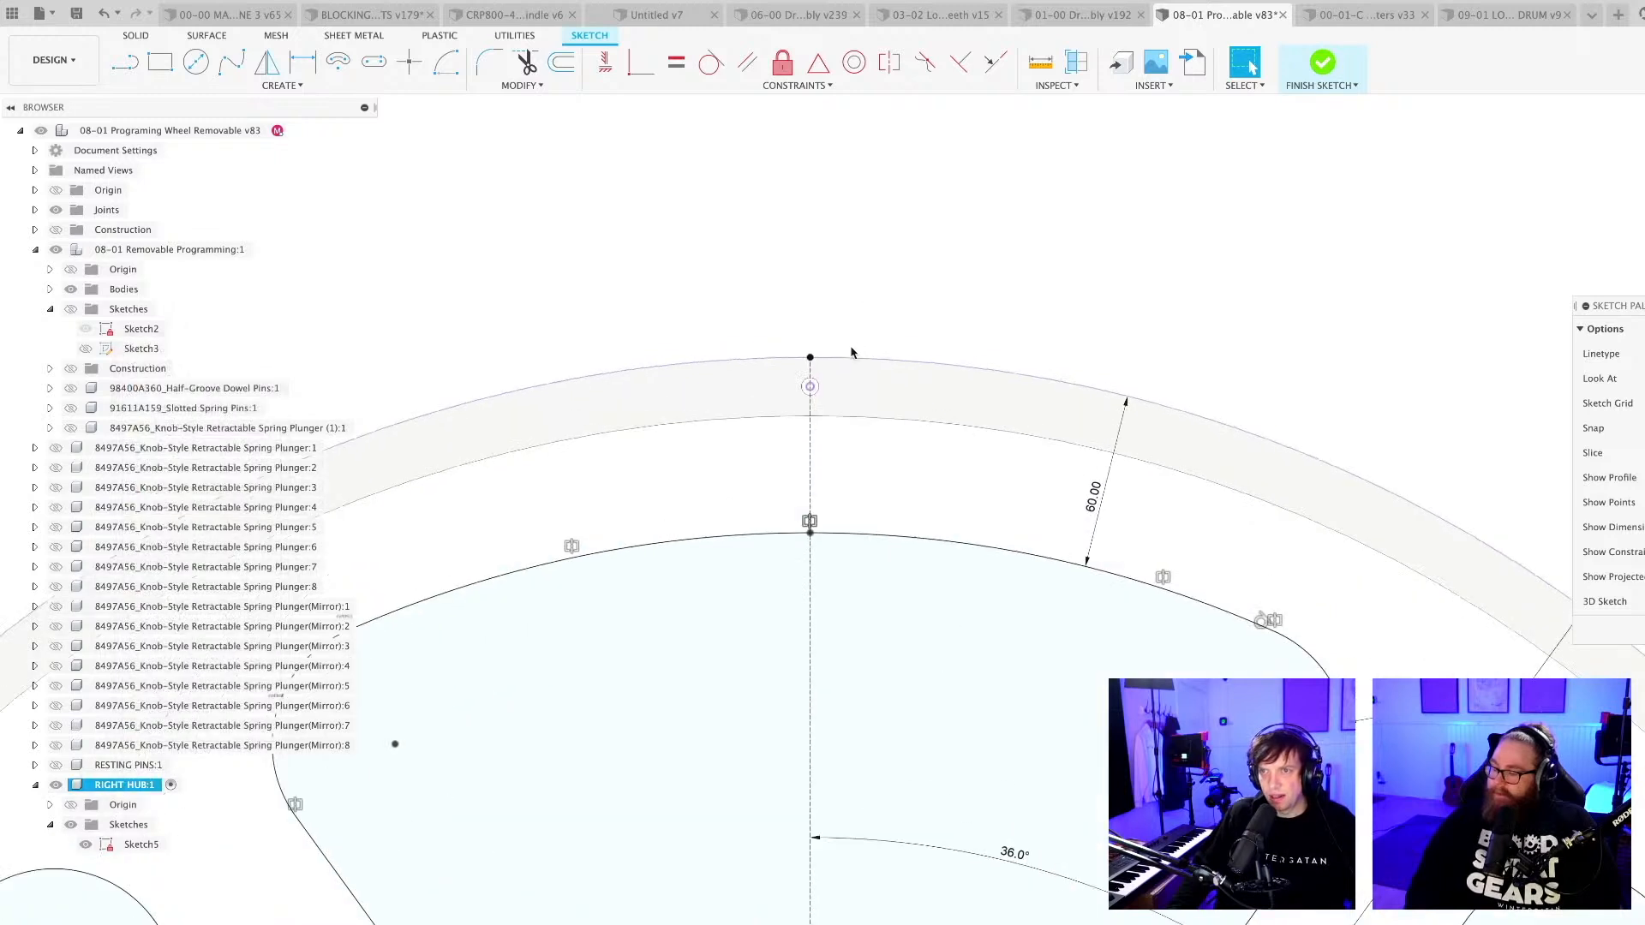
{"action": "key", "text": "c"}
{"action": "scroll", "coordinate": [742, 447], "scroll_direction": "up", "scroll_amount": 3}
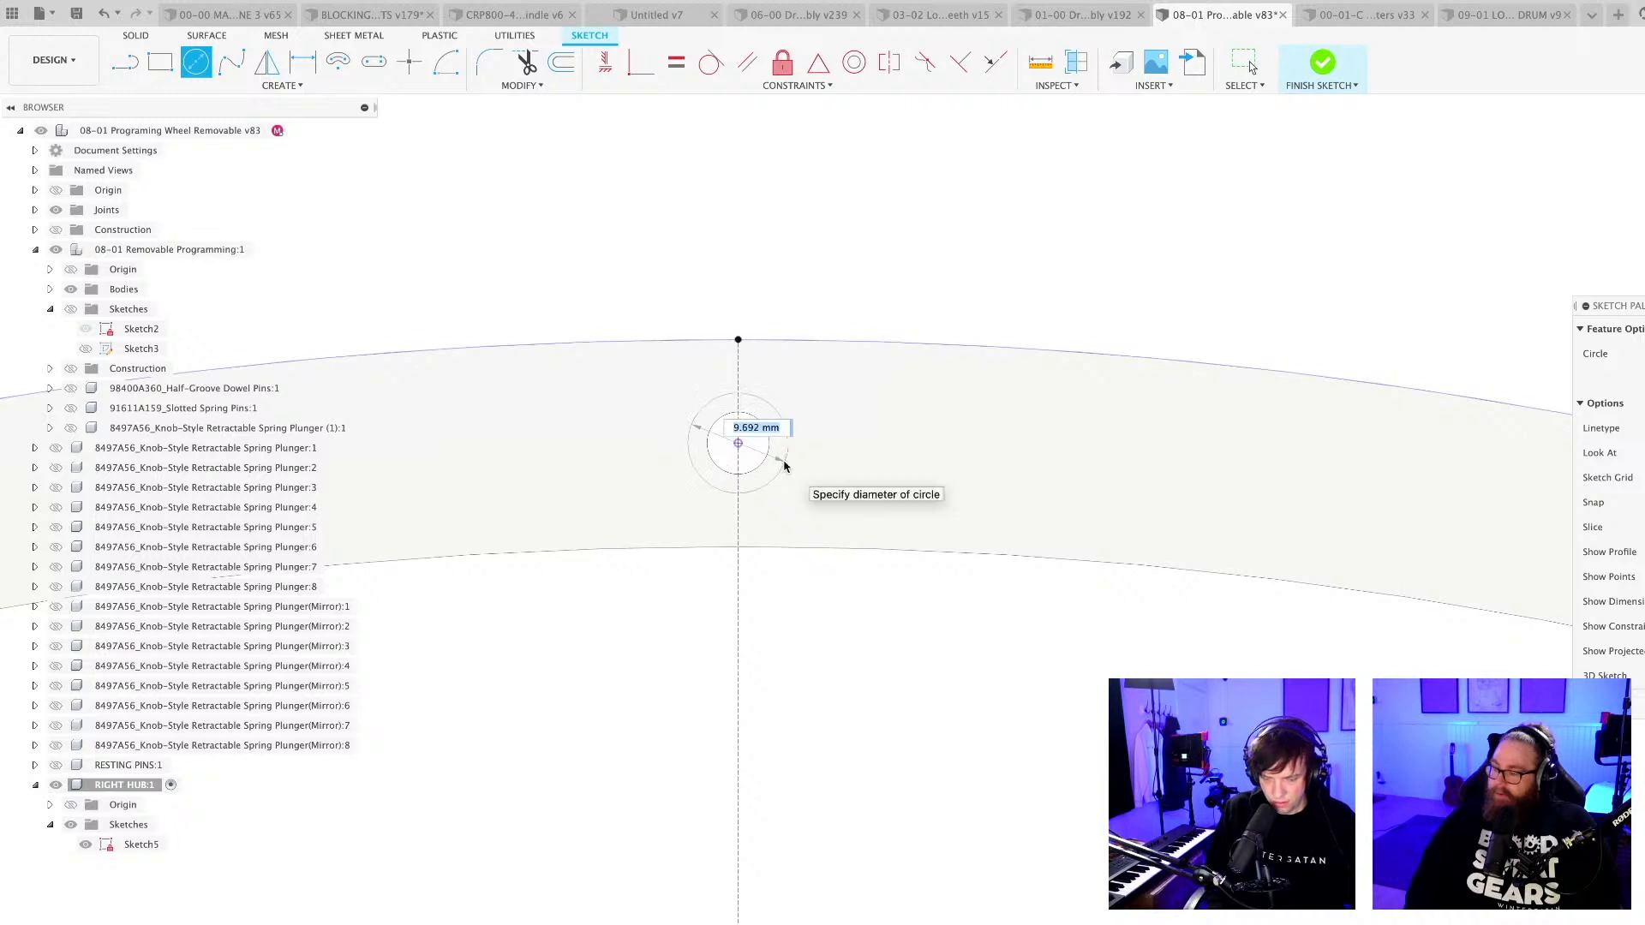
{"action": "key", "text": "Return"}
{"action": "key", "text": "Escape"}
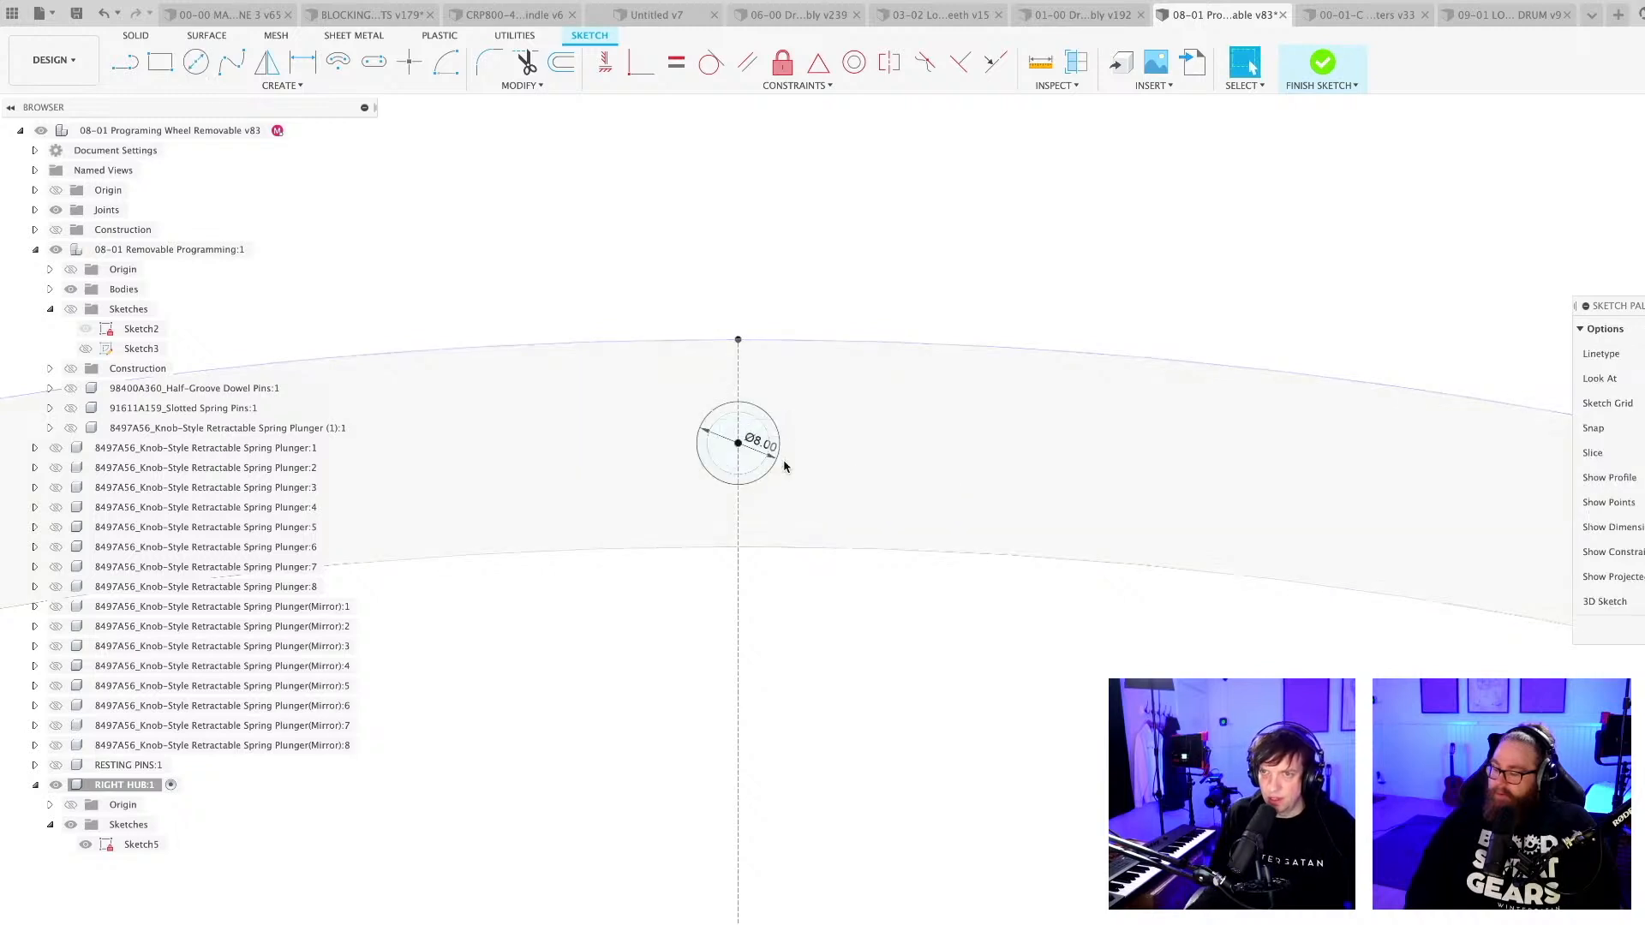
Create a full circular pattern of the 8 mm circle around the wheel's centre with eight instances, and finish the sketch.
{"action": "scroll", "coordinate": [786, 438], "scroll_direction": "down", "scroll_amount": 1}
{"action": "left_click", "coordinate": [778, 441]}
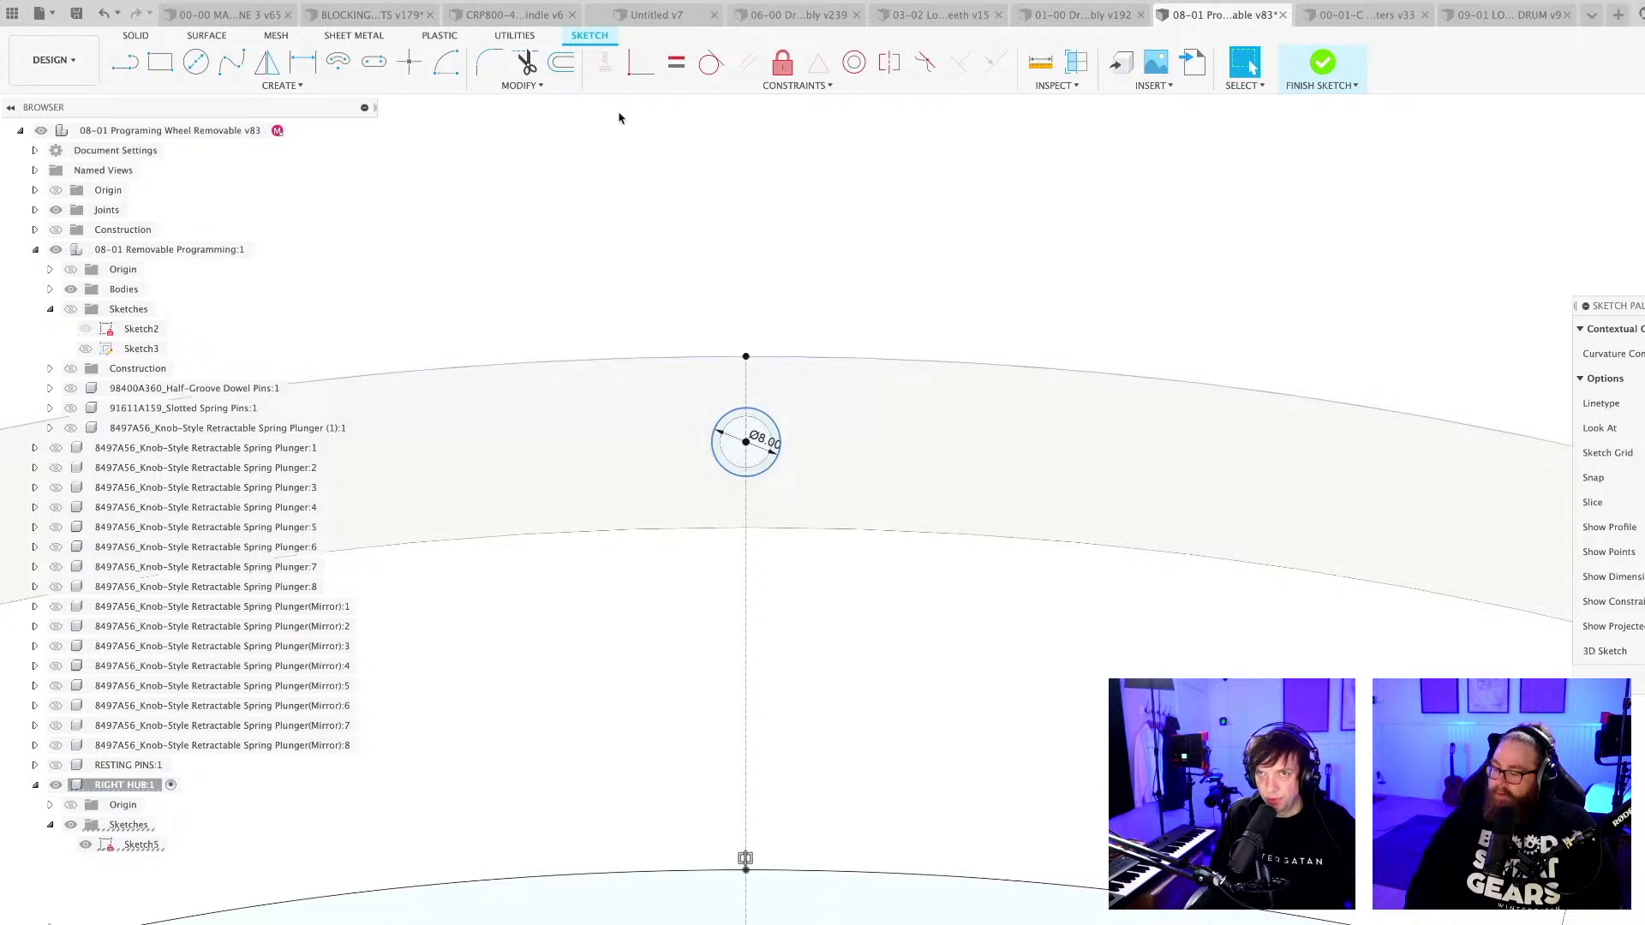
{"action": "left_click", "coordinate": [283, 86]}
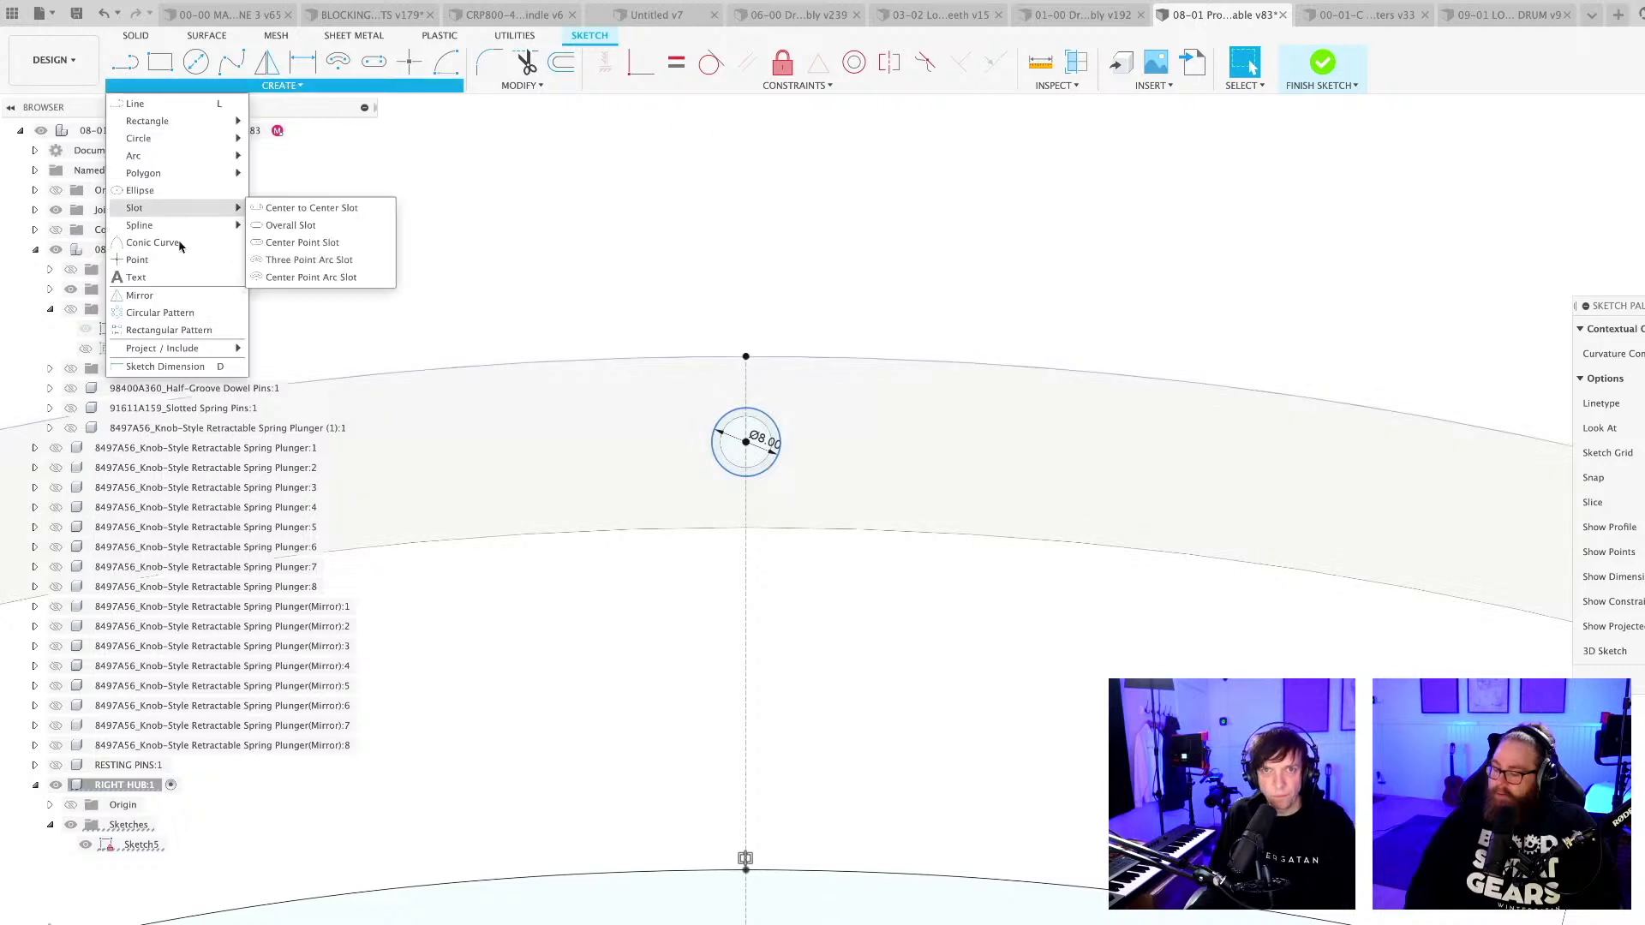
{"action": "left_click", "coordinate": [156, 314]}
{"action": "scroll", "coordinate": [977, 465], "scroll_direction": "down", "scroll_amount": 5}
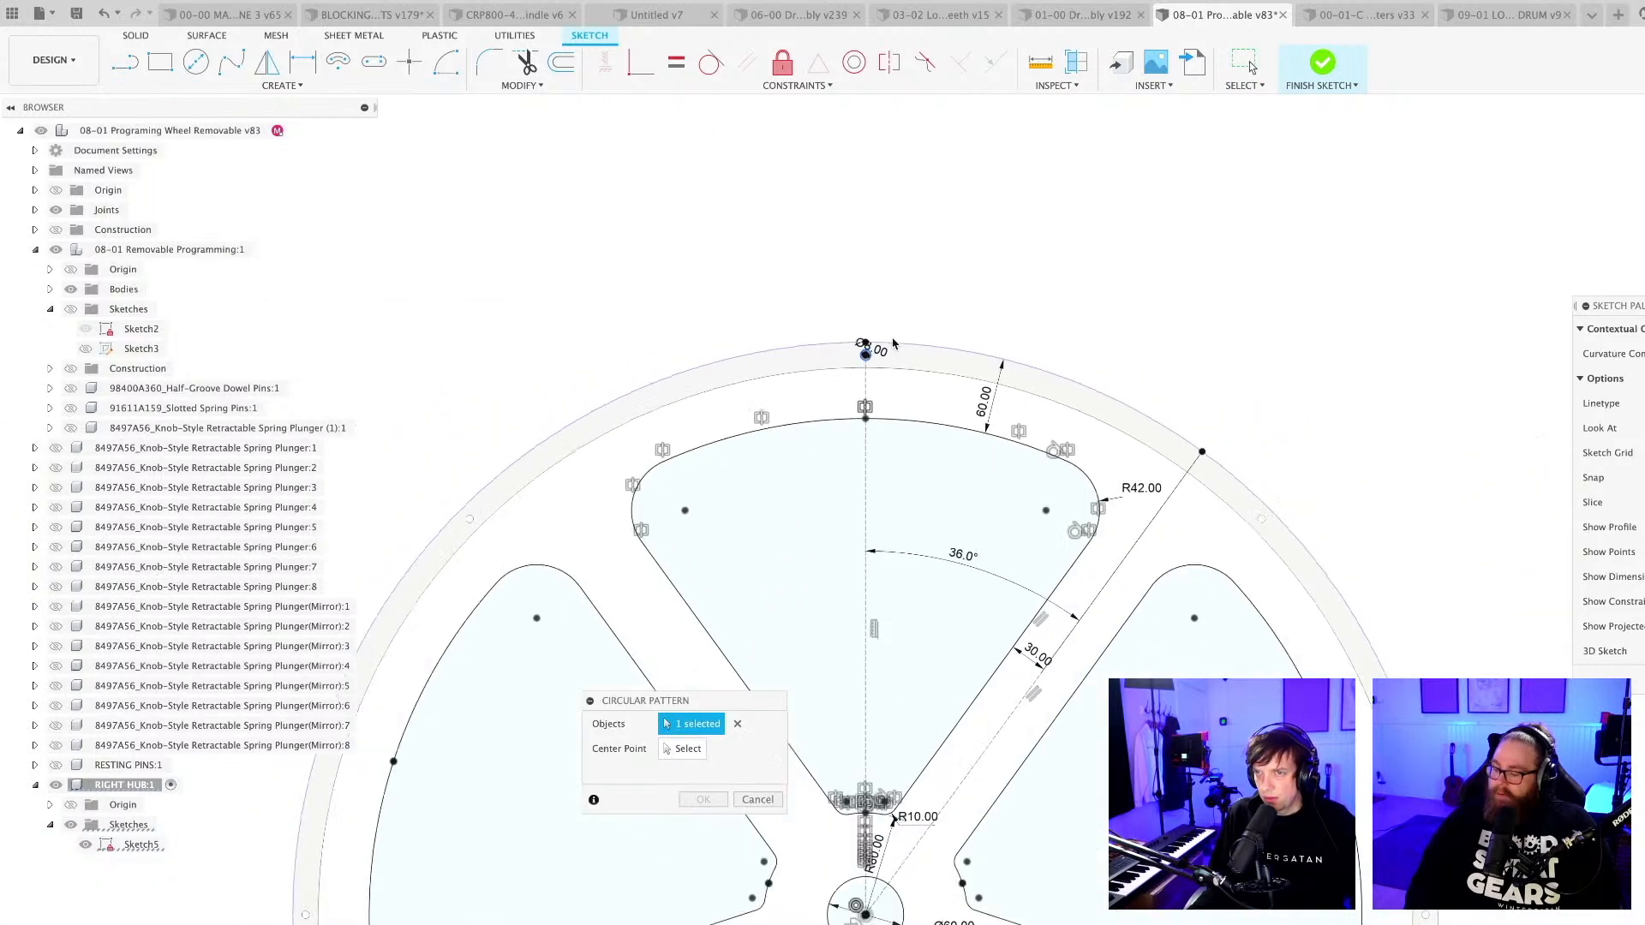
{"action": "middle_click_drag", "start_coordinate": [977, 465], "coordinate": [846, 399], "text": "shift"}
{"action": "scroll", "coordinate": [934, 377], "scroll_direction": "down", "scroll_amount": 3}
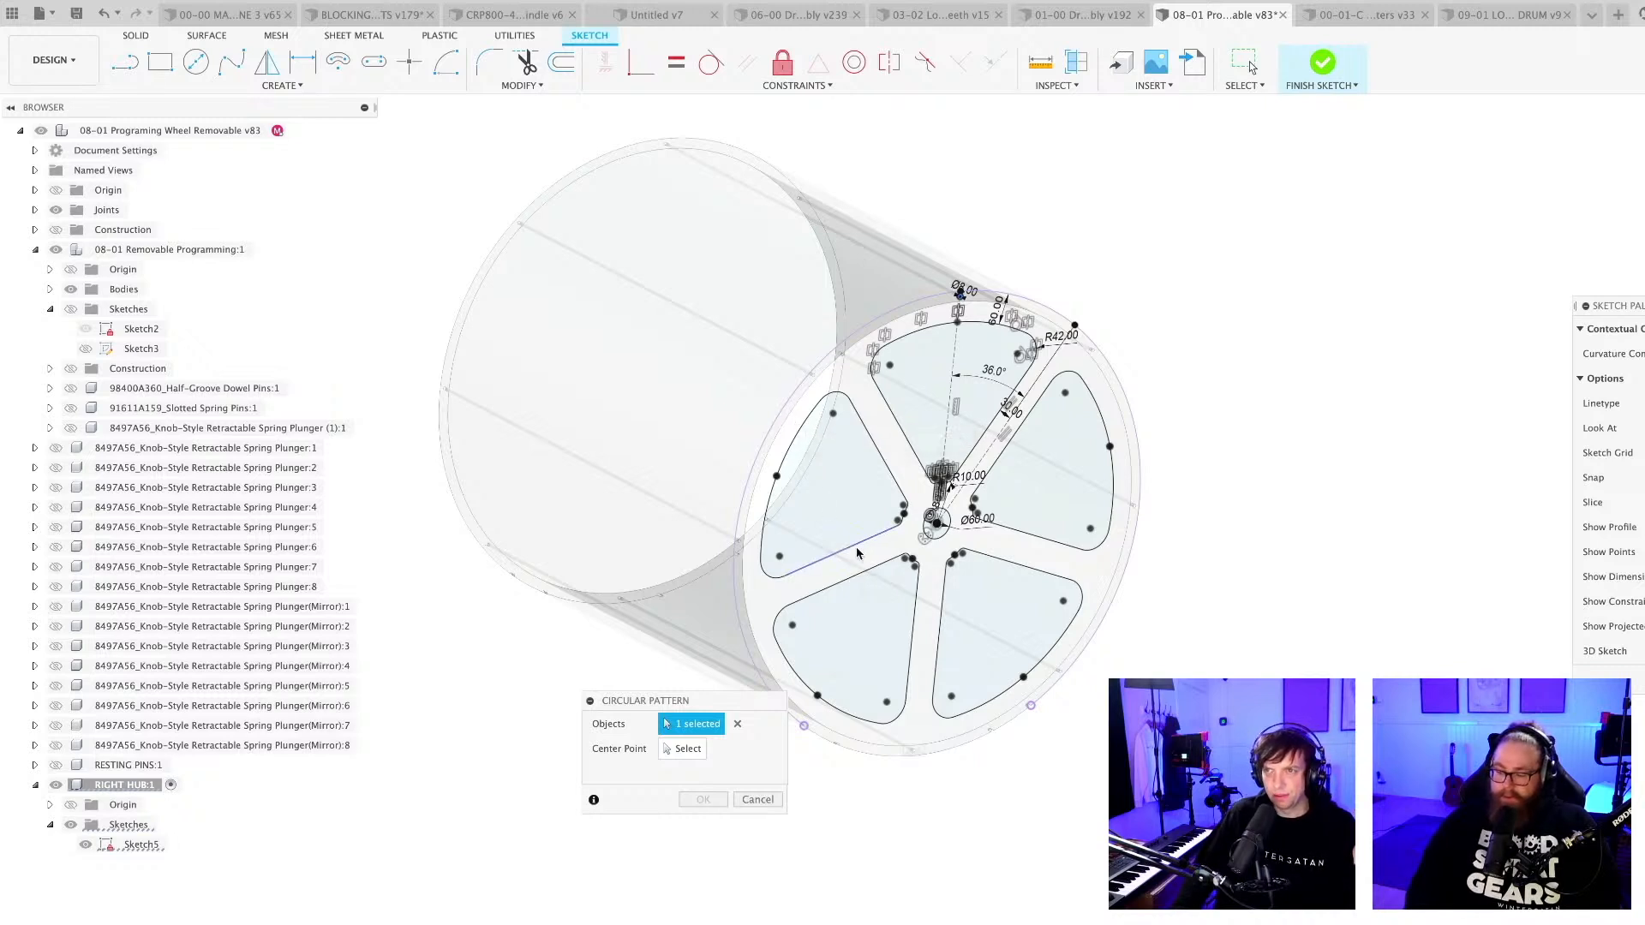
{"action": "scroll", "coordinate": [790, 708], "scroll_direction": "up", "scroll_amount": 2}
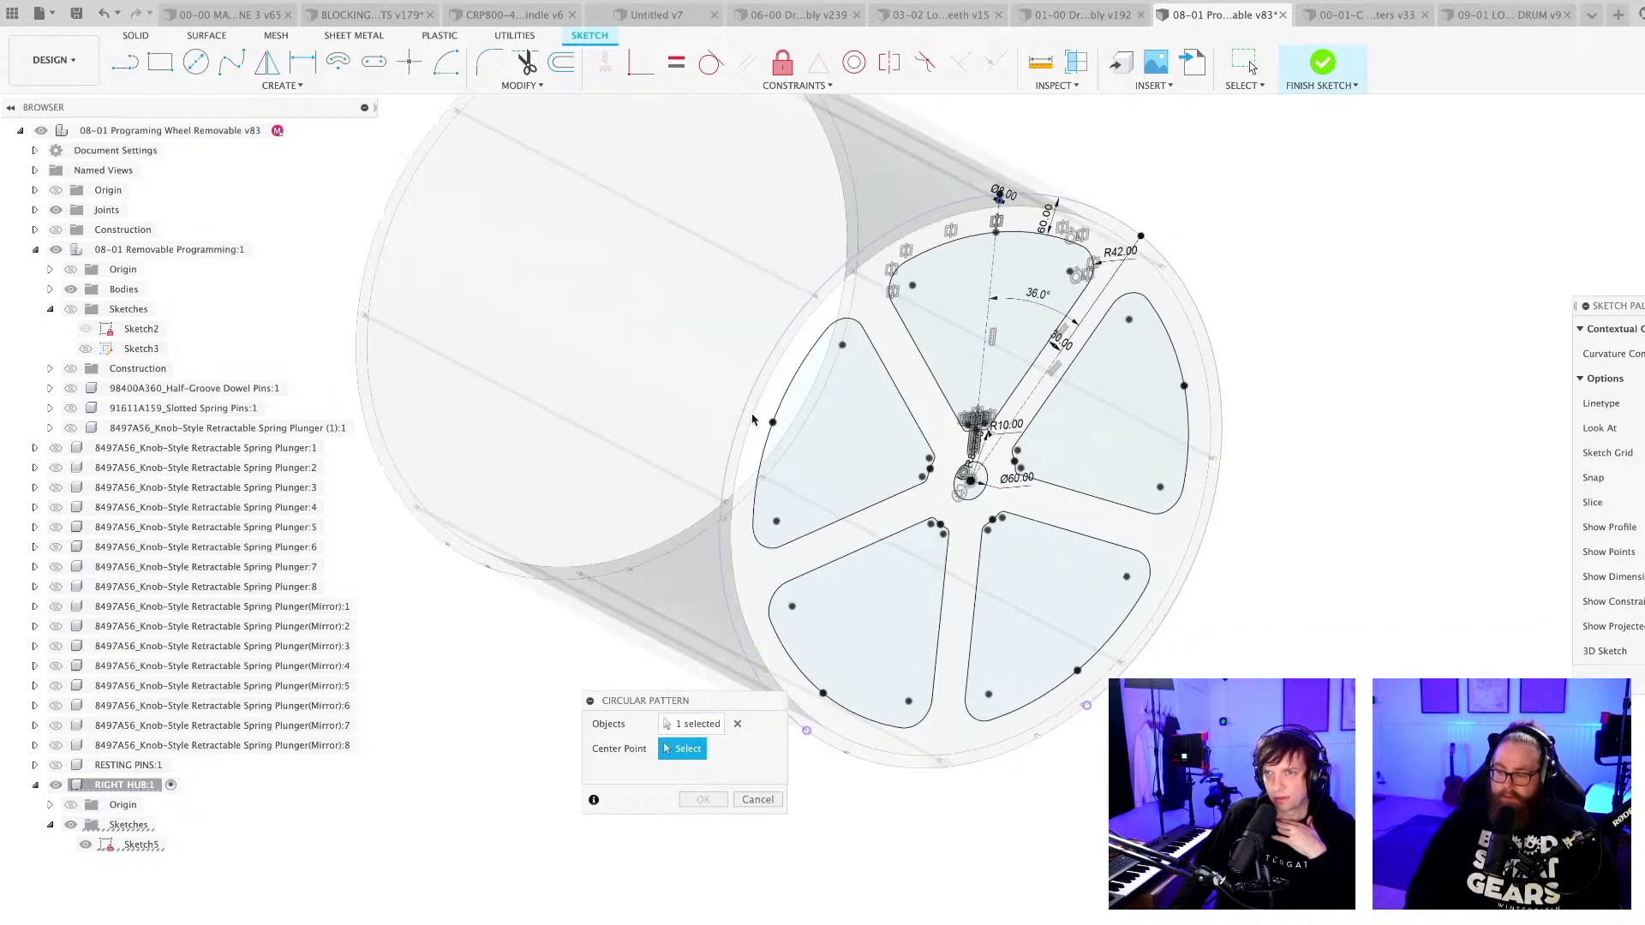
{"action": "left_click", "coordinate": [771, 431]}
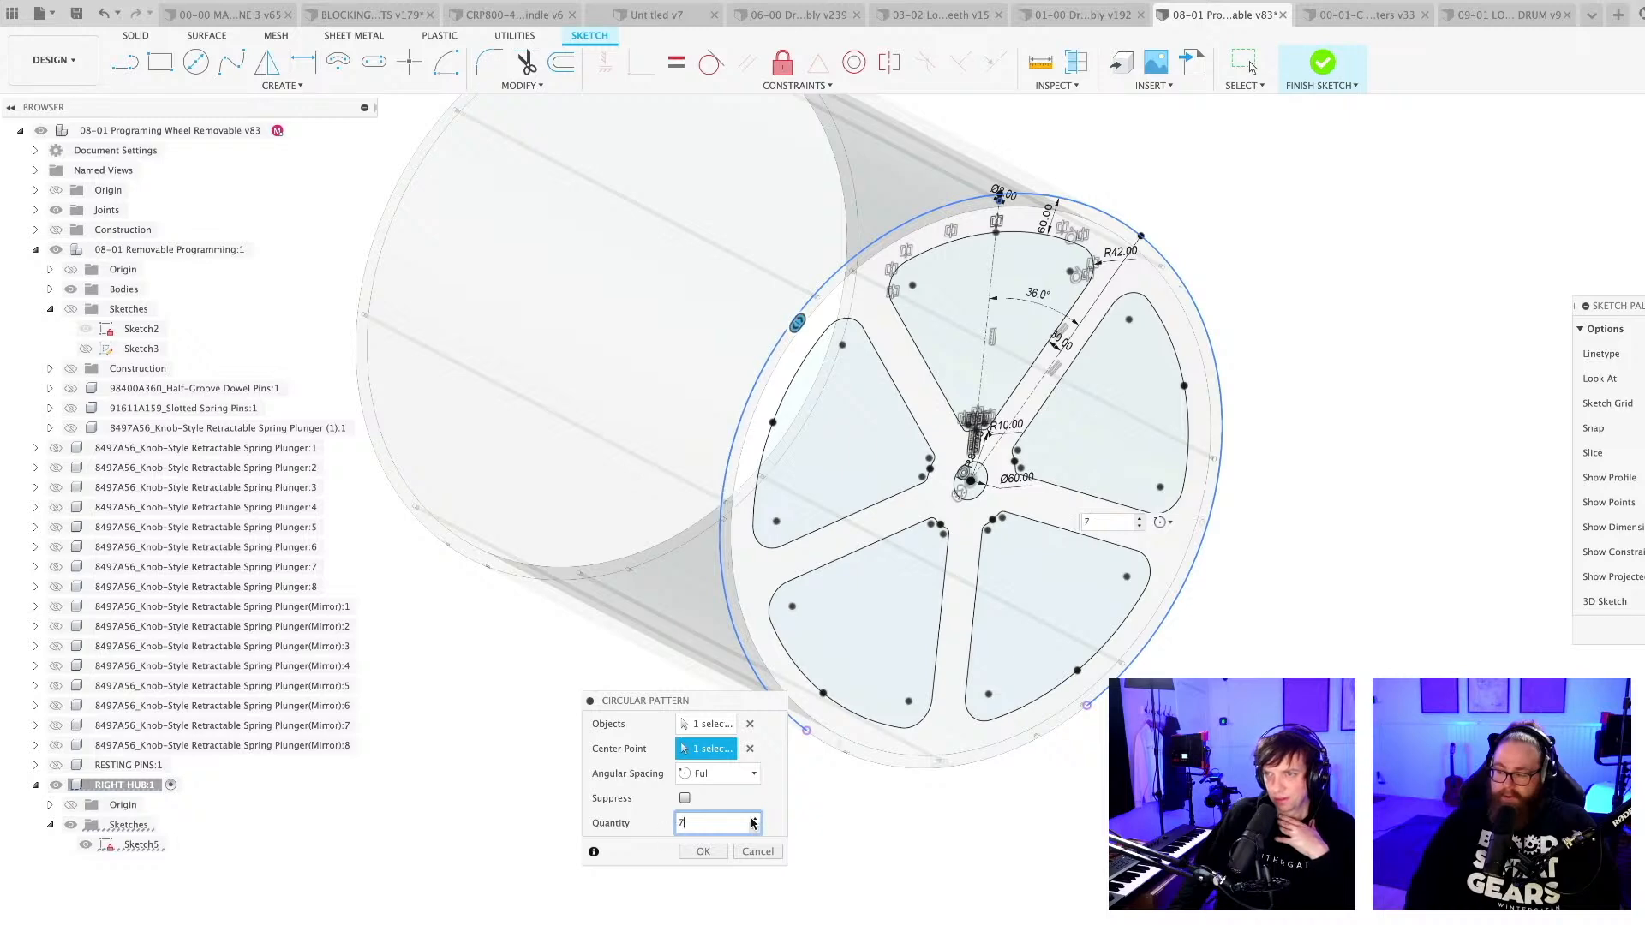
{"action": "left_click", "coordinate": [702, 851]}
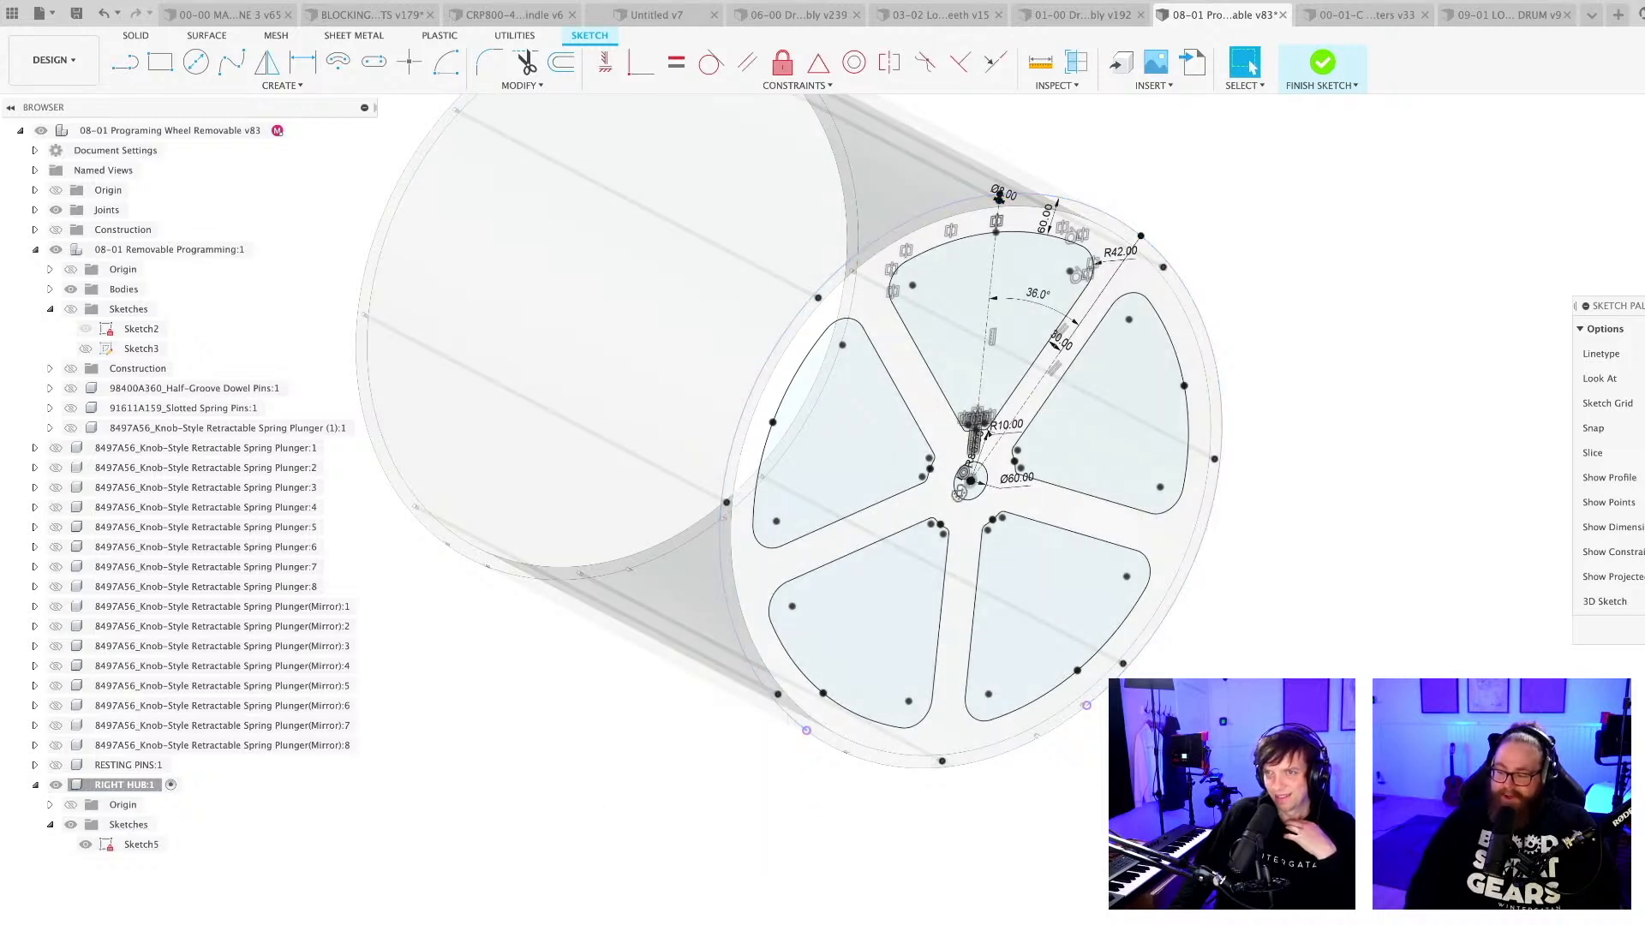
{"action": "left_click", "coordinate": [1641, 631]}
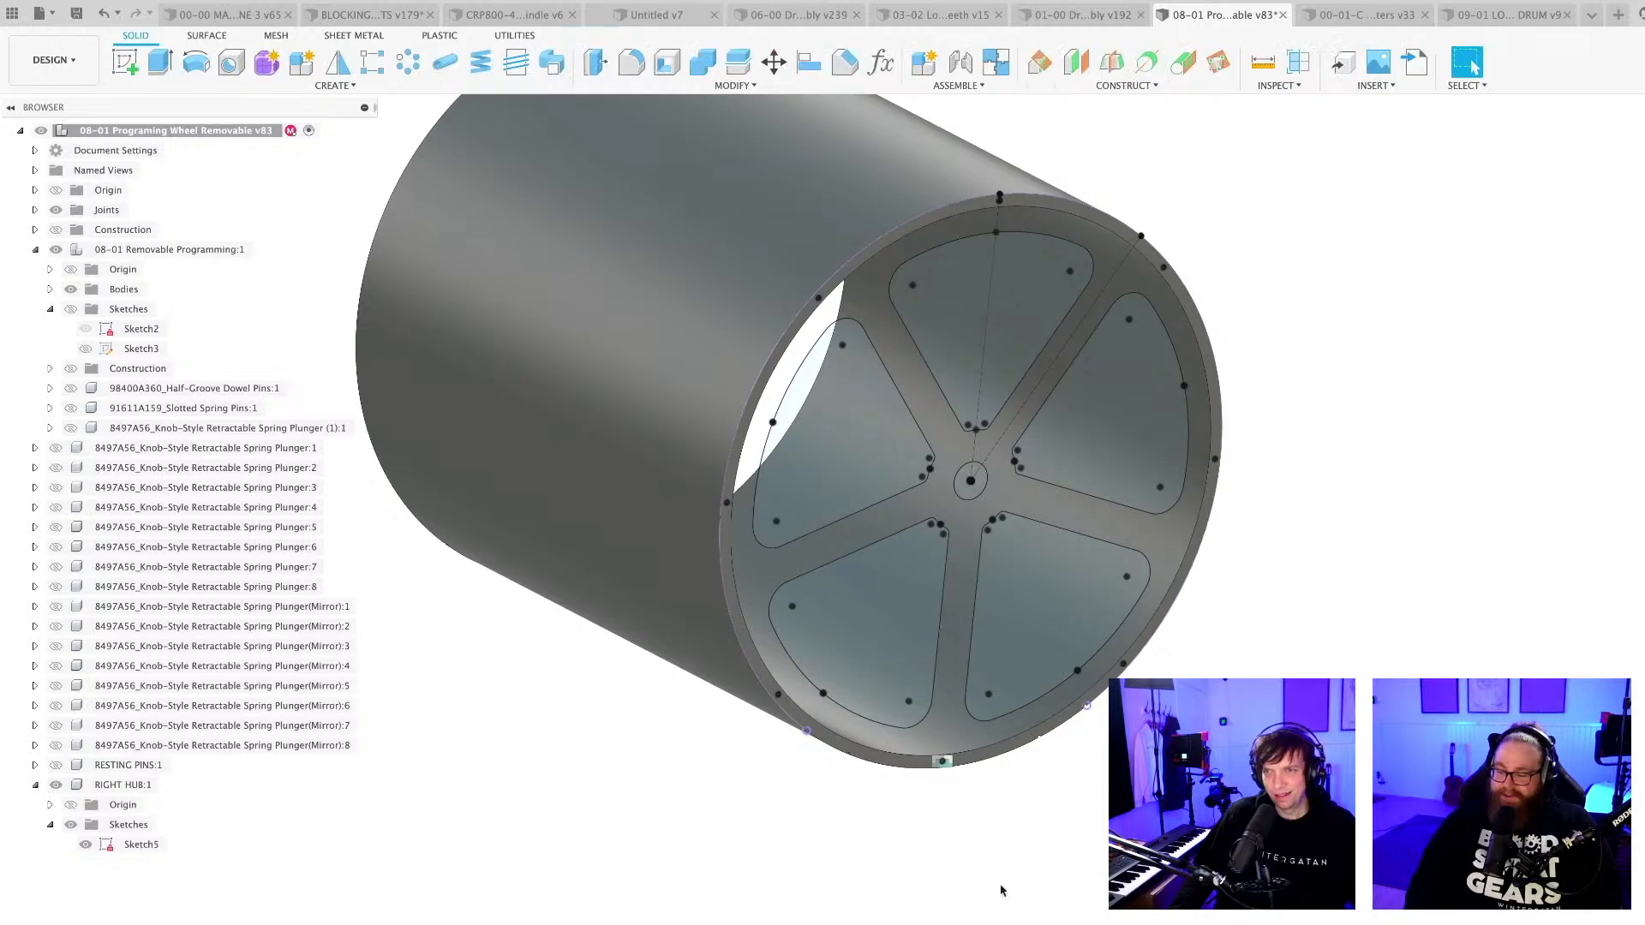
Activate the RIGHT HUB component for editing.
{"action": "key", "text": "e"}
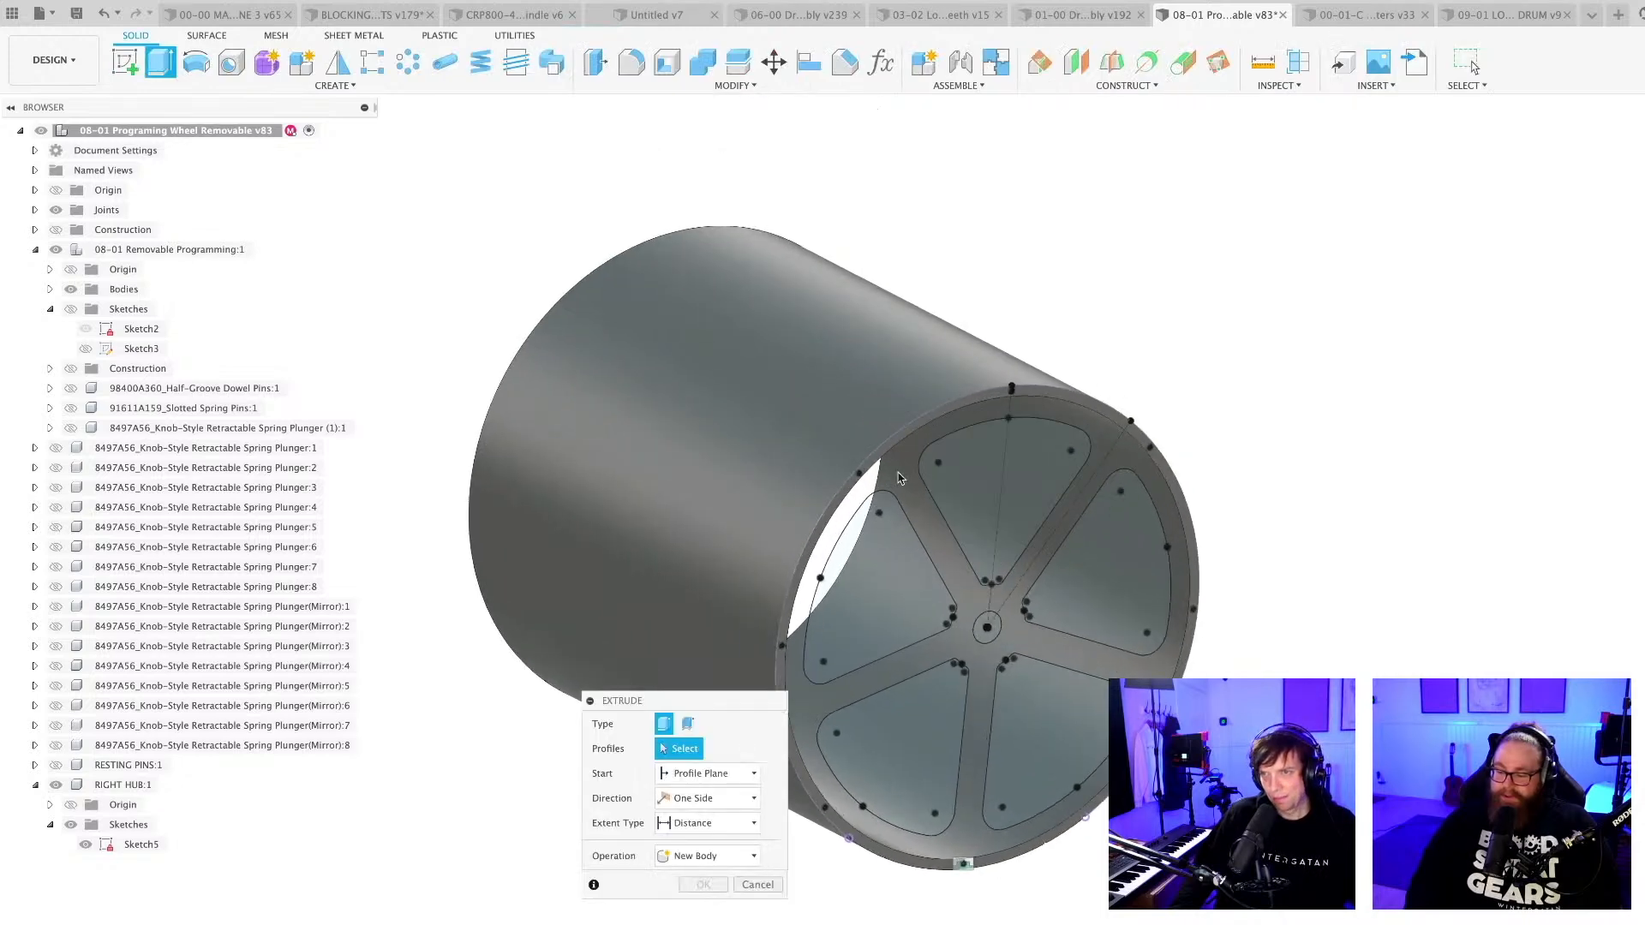
{"action": "key", "text": "Escape"}
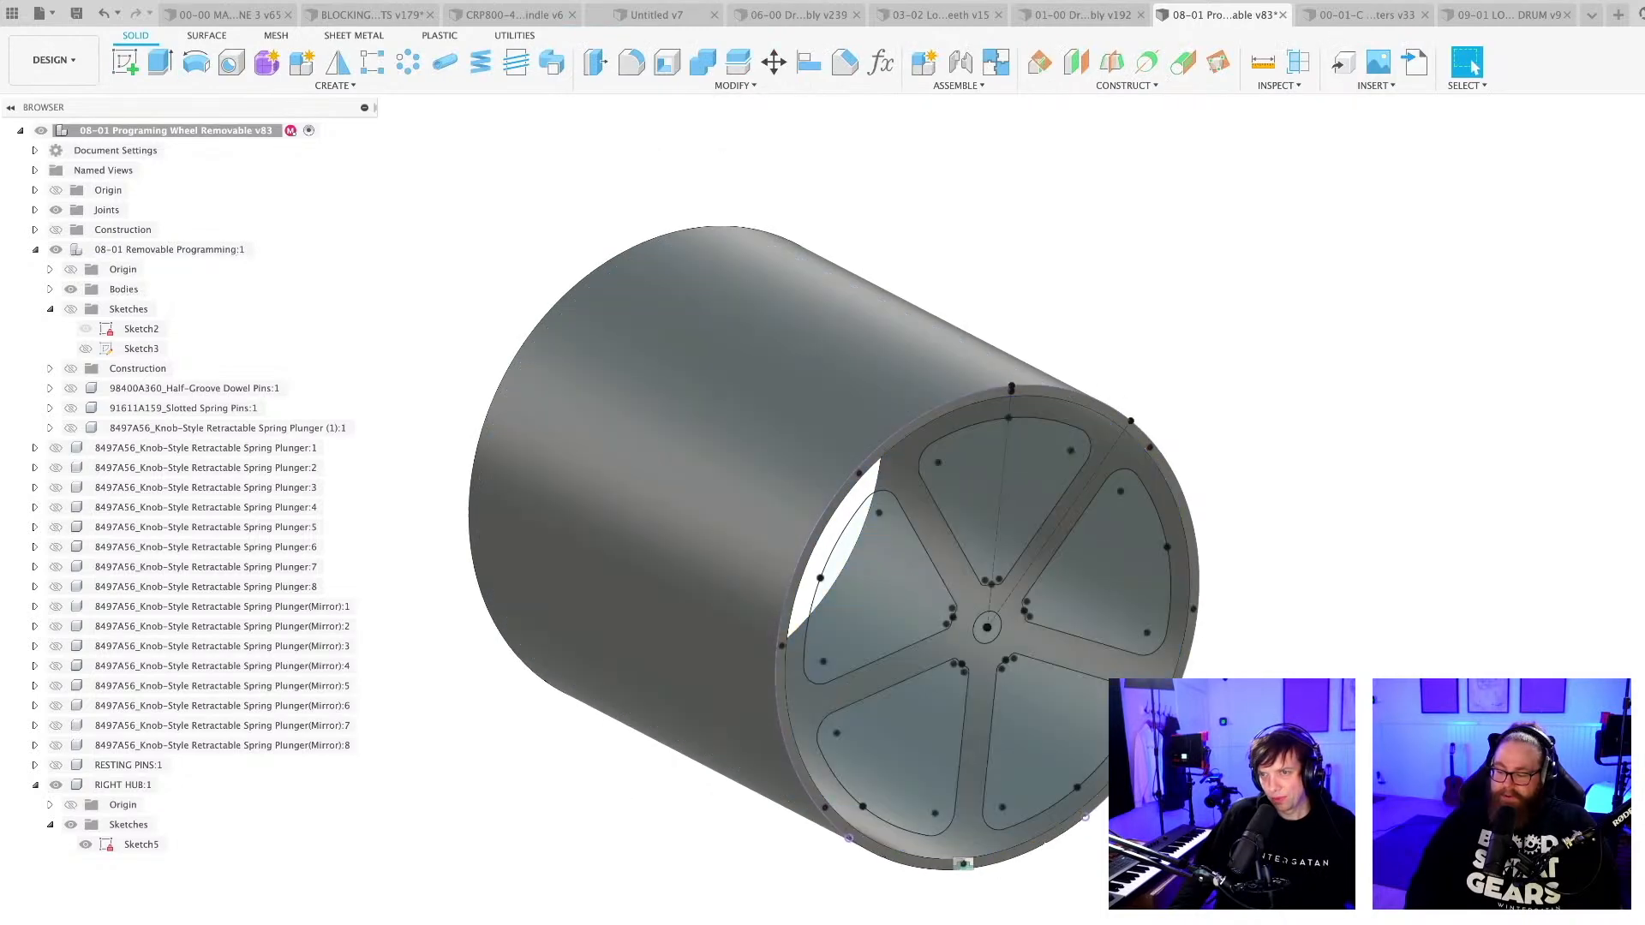
{"action": "left_click", "coordinate": [171, 786]}
{"action": "key", "text": "e"}
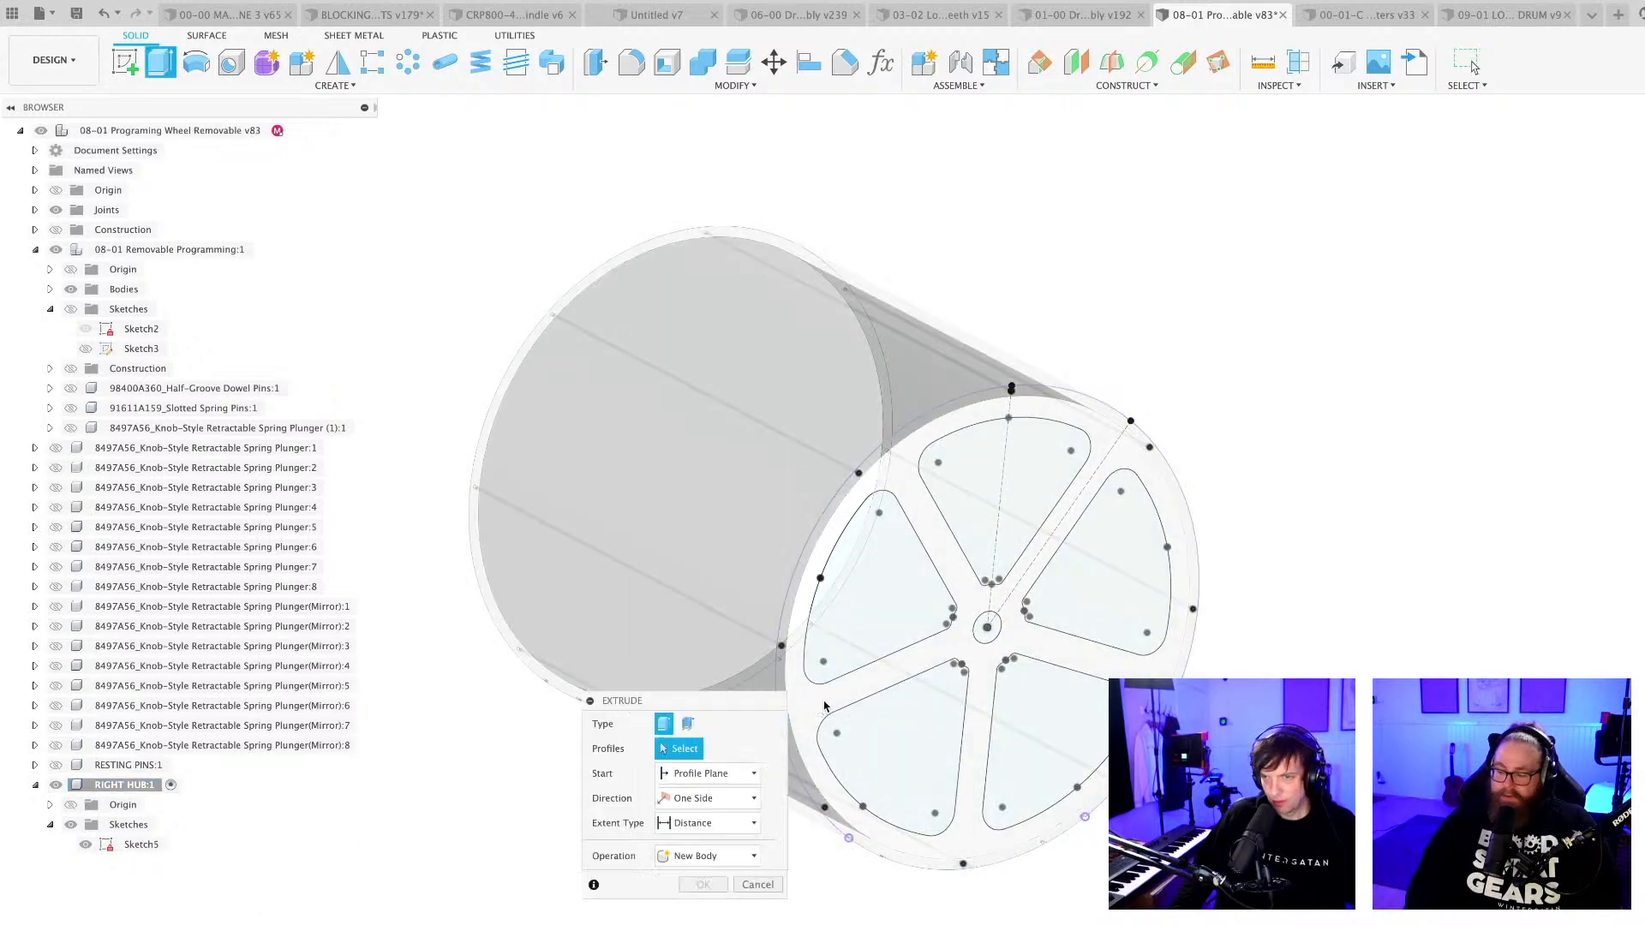
{"action": "left_click", "coordinate": [904, 747]}
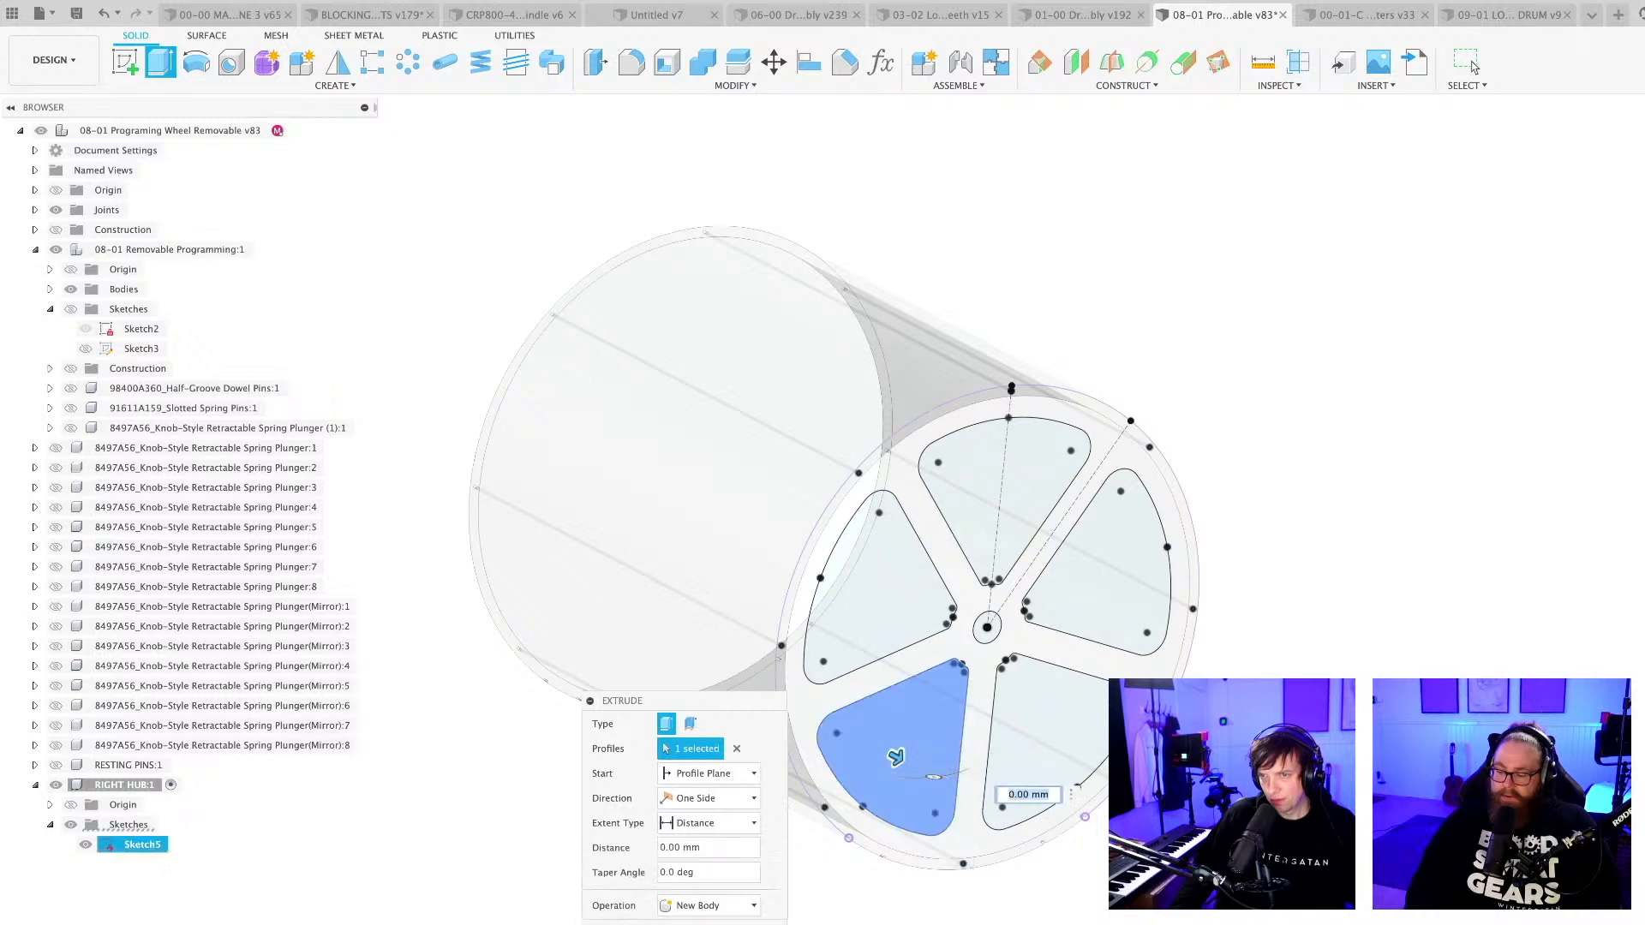
{"action": "key", "text": "Escape"}
{"action": "scroll", "coordinate": [989, 882], "scroll_direction": "up", "scroll_amount": 5}
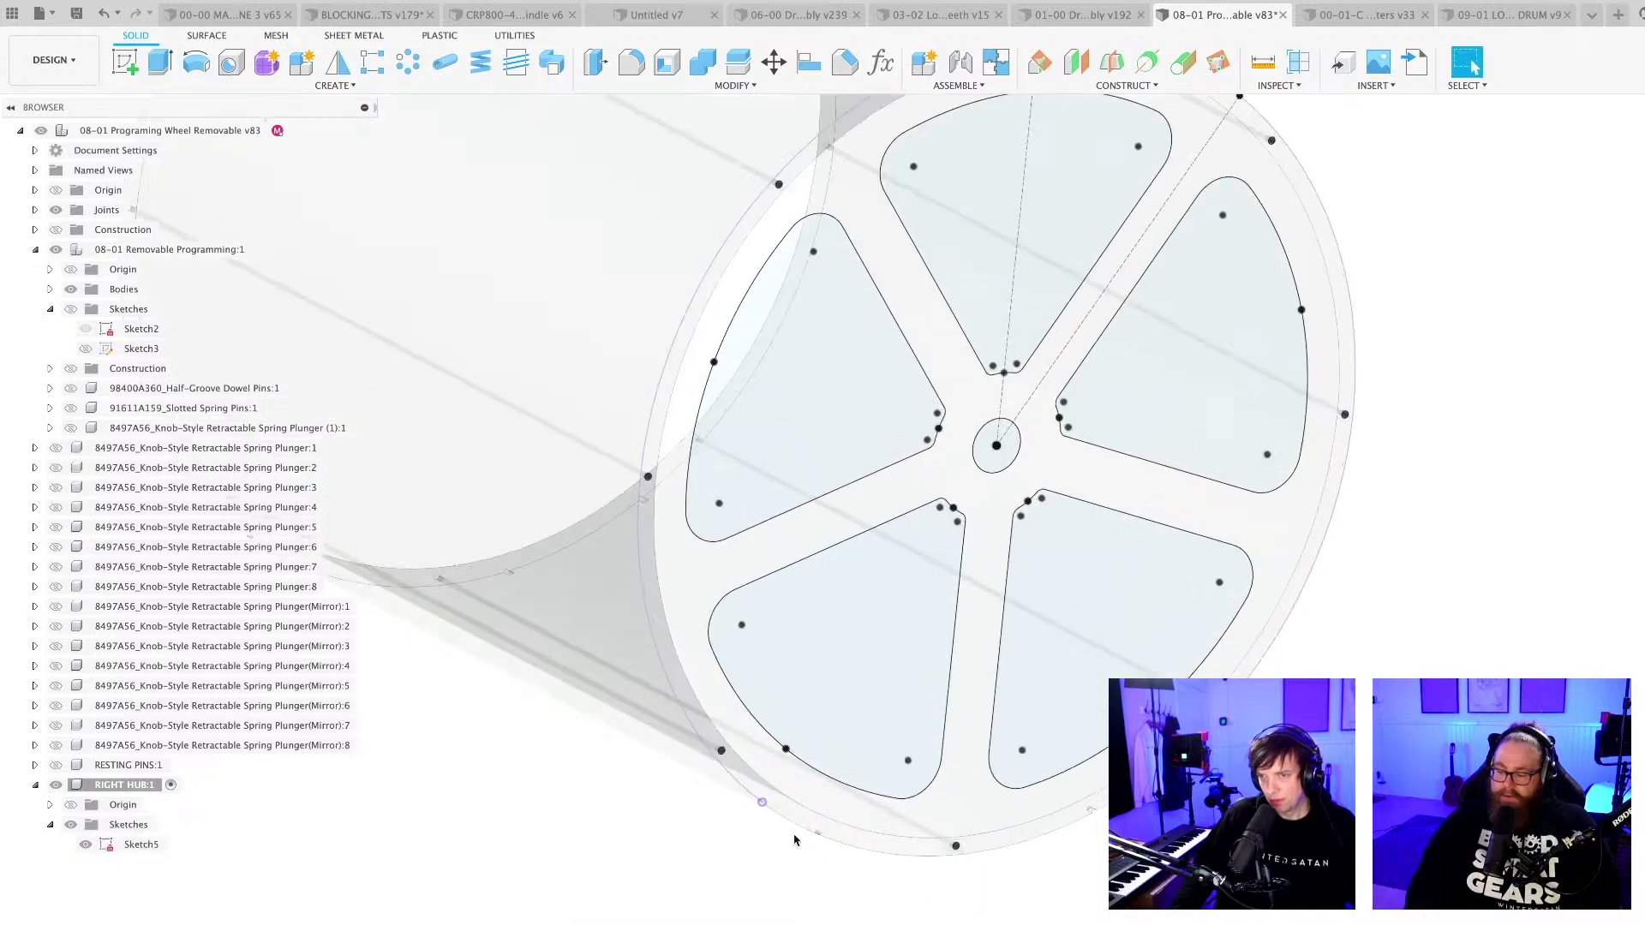
{"action": "scroll", "coordinate": [855, 903], "scroll_direction": "down", "scroll_amount": 3}
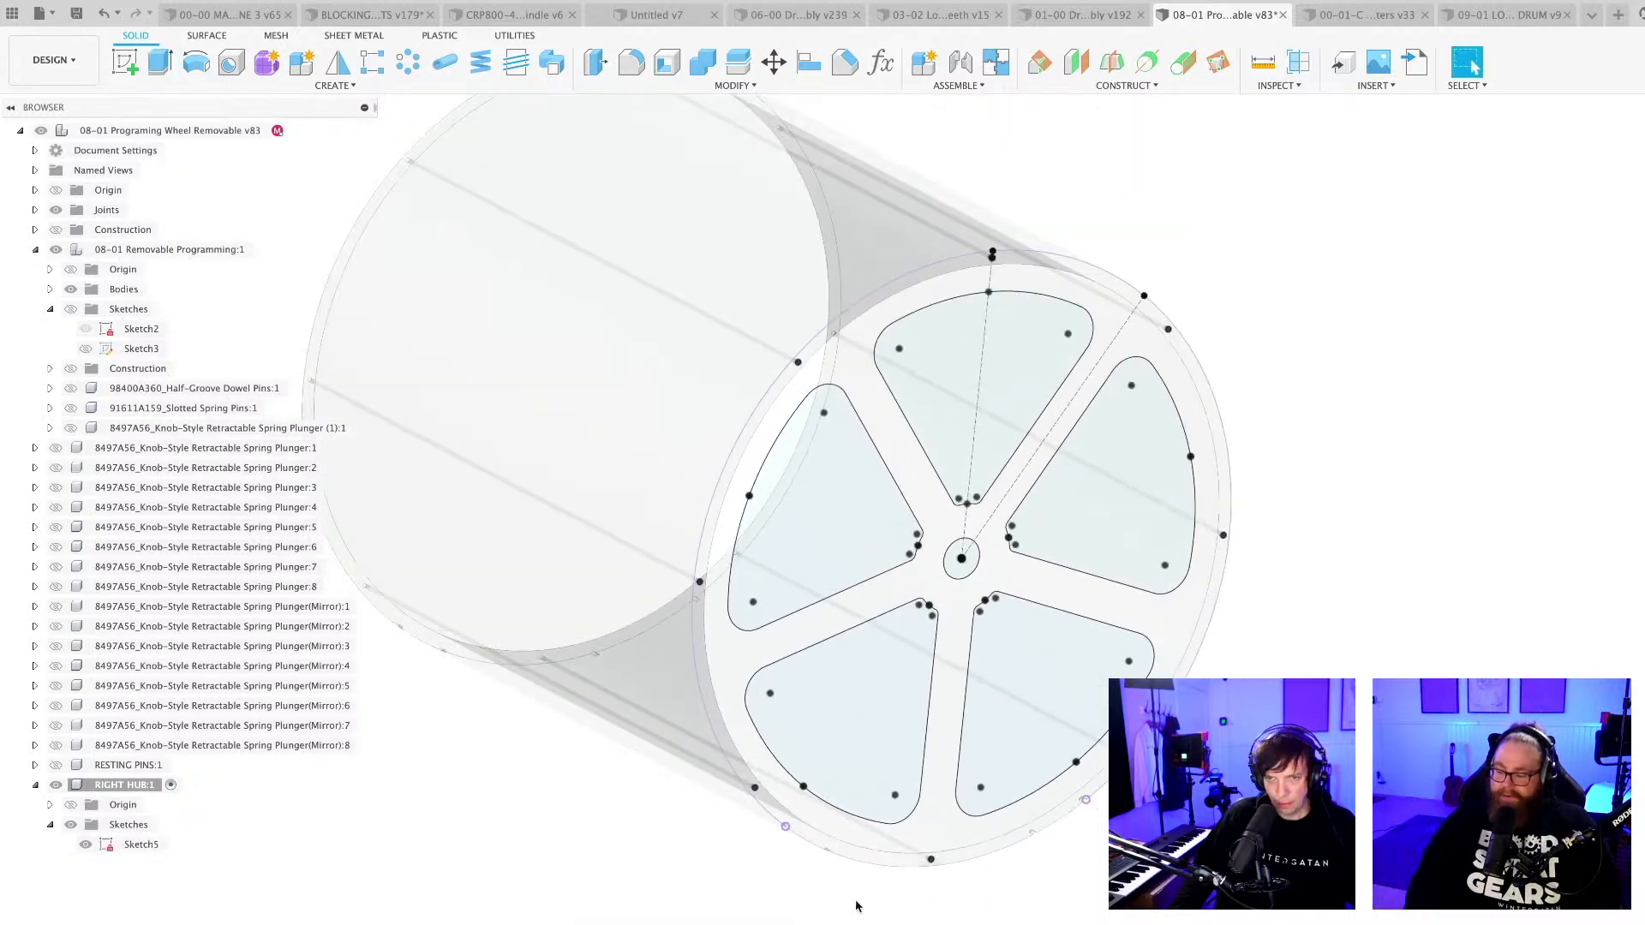
Open Sketch5 for editing, draw a circle along the wheel's outer edge to close the hub profile, and finish the sketch.
{"action": "double_click", "coordinate": [142, 845]}
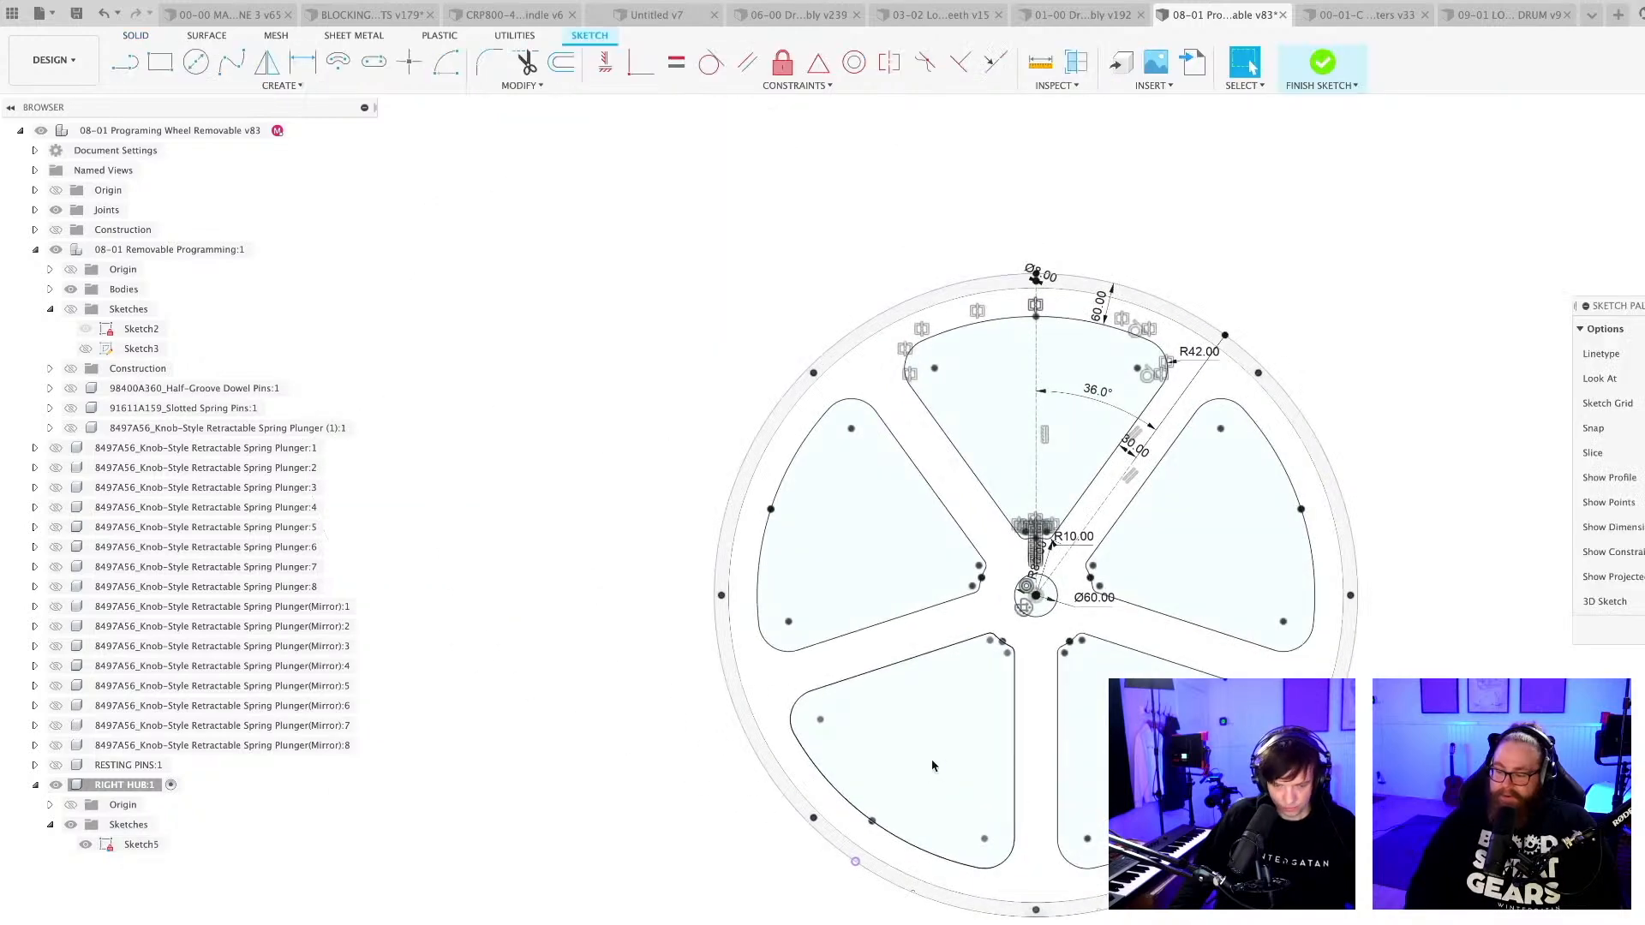
{"action": "scroll", "coordinate": [1011, 599], "scroll_direction": "up", "scroll_amount": 2}
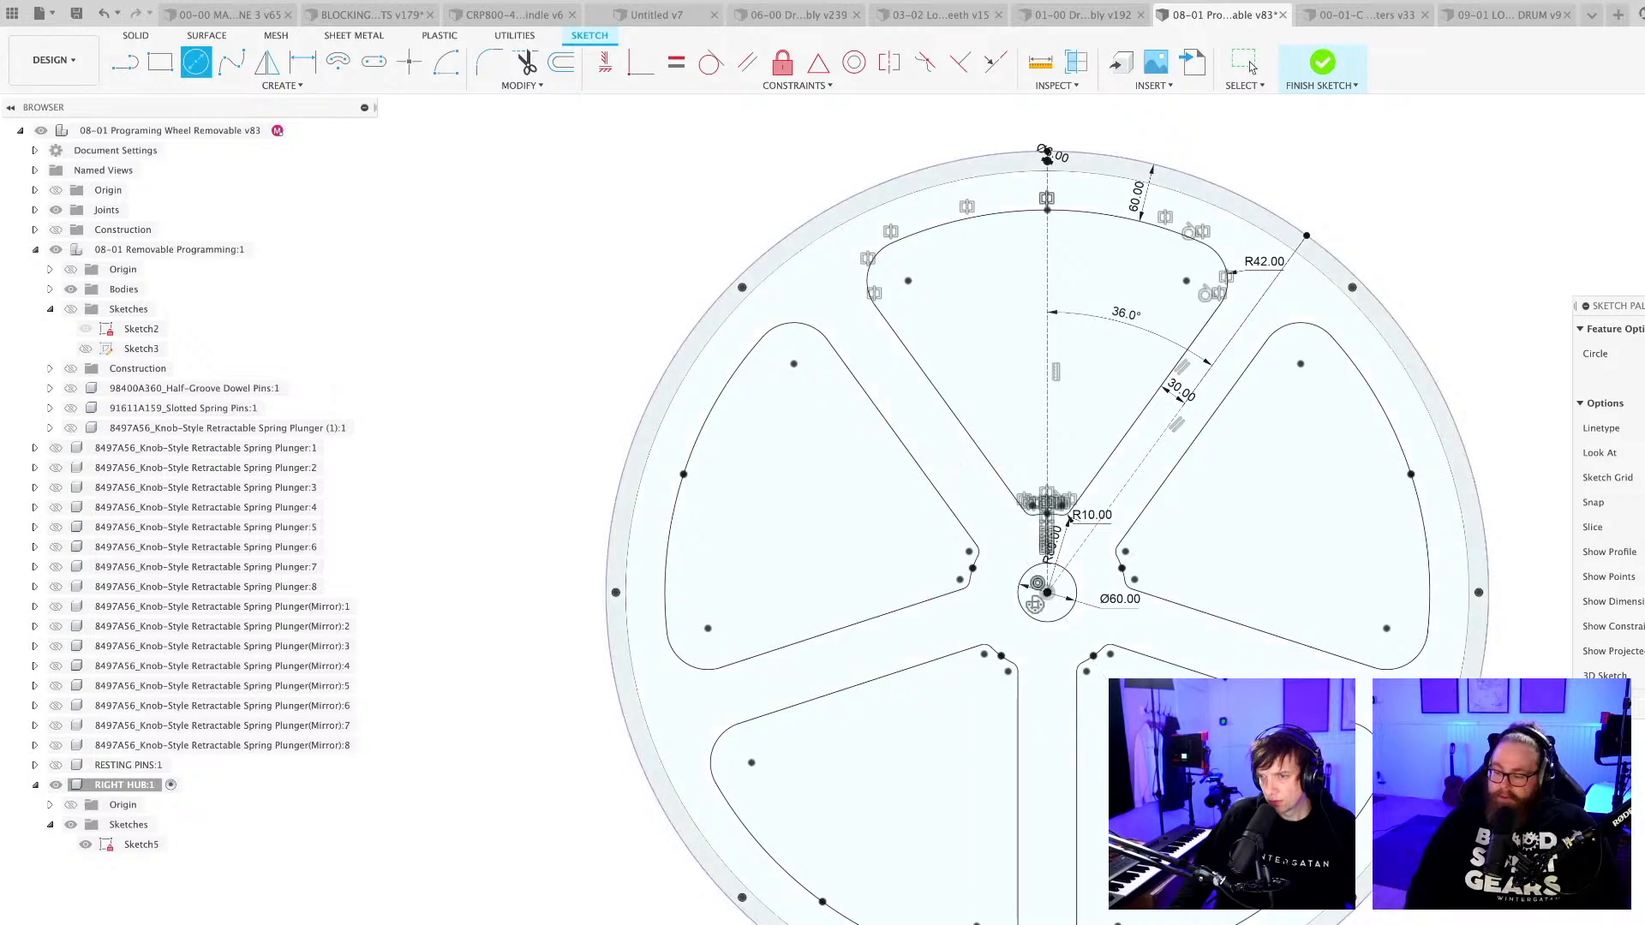
{"action": "key", "text": "Escape"}
{"action": "scroll", "coordinate": [1083, 847], "scroll_direction": "down", "scroll_amount": 5}
{"action": "middle_click_drag", "start_coordinate": [1199, 921], "coordinate": [1058, 843]}
Extrude the five-spoke hub profile 18 mm as a new body and give it a yellow appearance.
{"action": "key", "text": "e"}
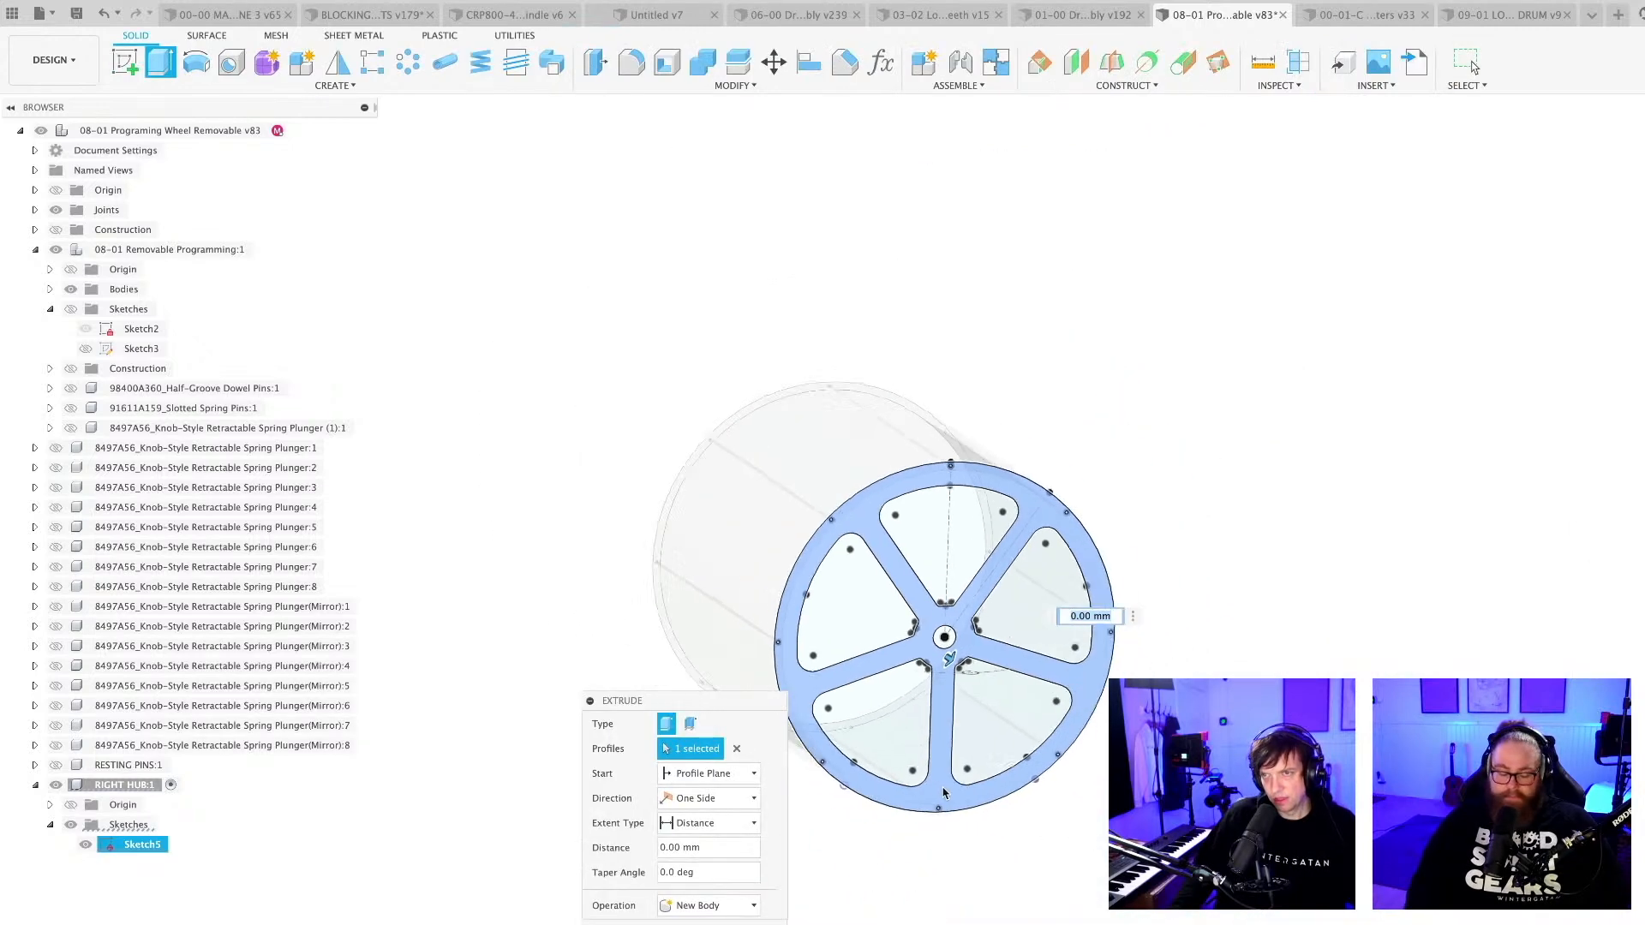
{"action": "middle_click_drag", "start_coordinate": [979, 810], "coordinate": [897, 869], "text": "shift"}
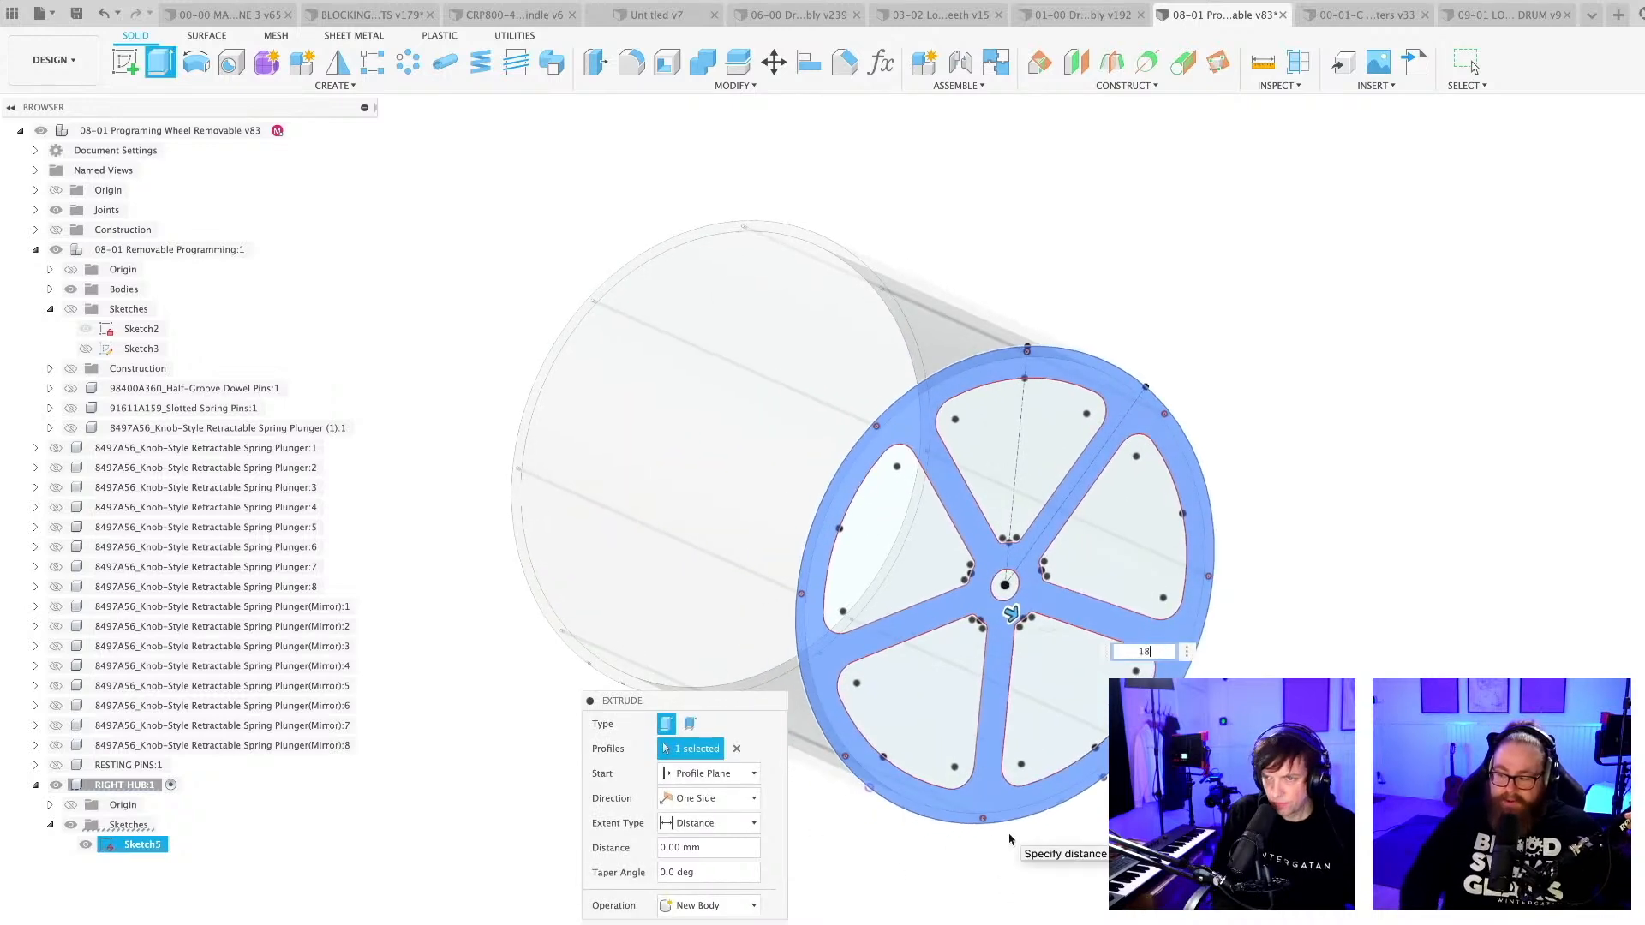
{"action": "type", "text": "18"}
{"action": "middle_click_drag", "start_coordinate": [1009, 839], "coordinate": [1095, 406], "text": "shift"}
{"action": "scroll", "coordinate": [1097, 492], "scroll_direction": "up", "scroll_amount": 5}
{"action": "scroll", "coordinate": [1093, 407], "scroll_direction": "down", "scroll_amount": 10}
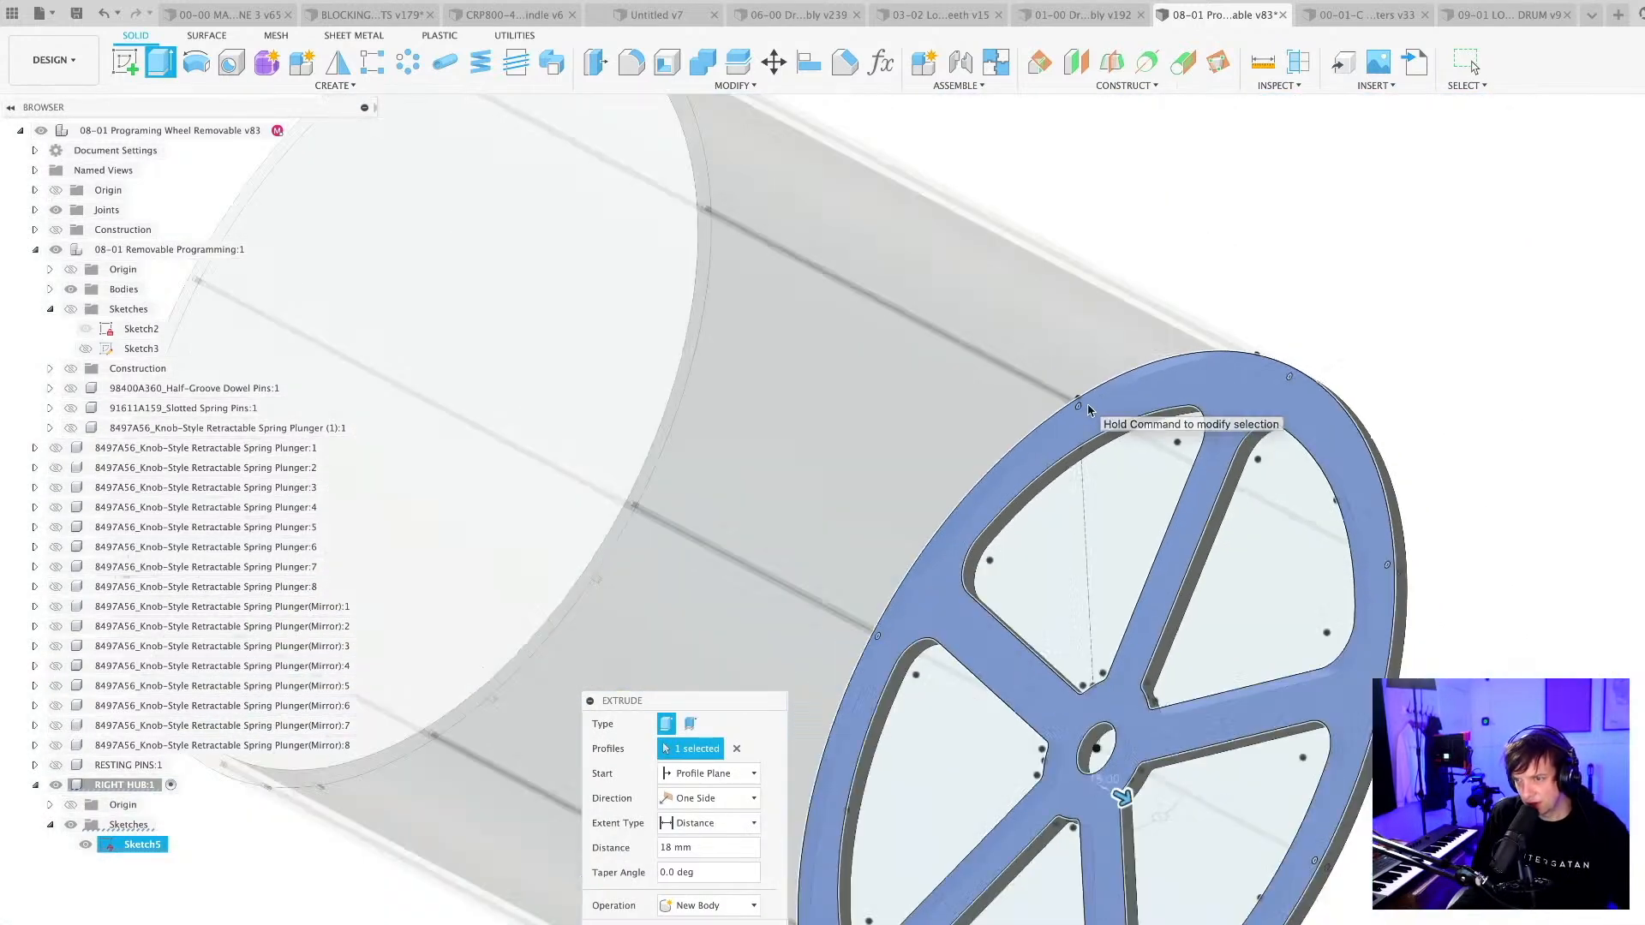
{"action": "scroll", "coordinate": [1089, 411], "scroll_direction": "down", "scroll_amount": 3}
{"action": "middle_click_drag", "start_coordinate": [1284, 816], "coordinate": [1254, 762], "text": "shift"}
{"action": "key", "text": "Return"}
{"action": "key", "text": "a"}
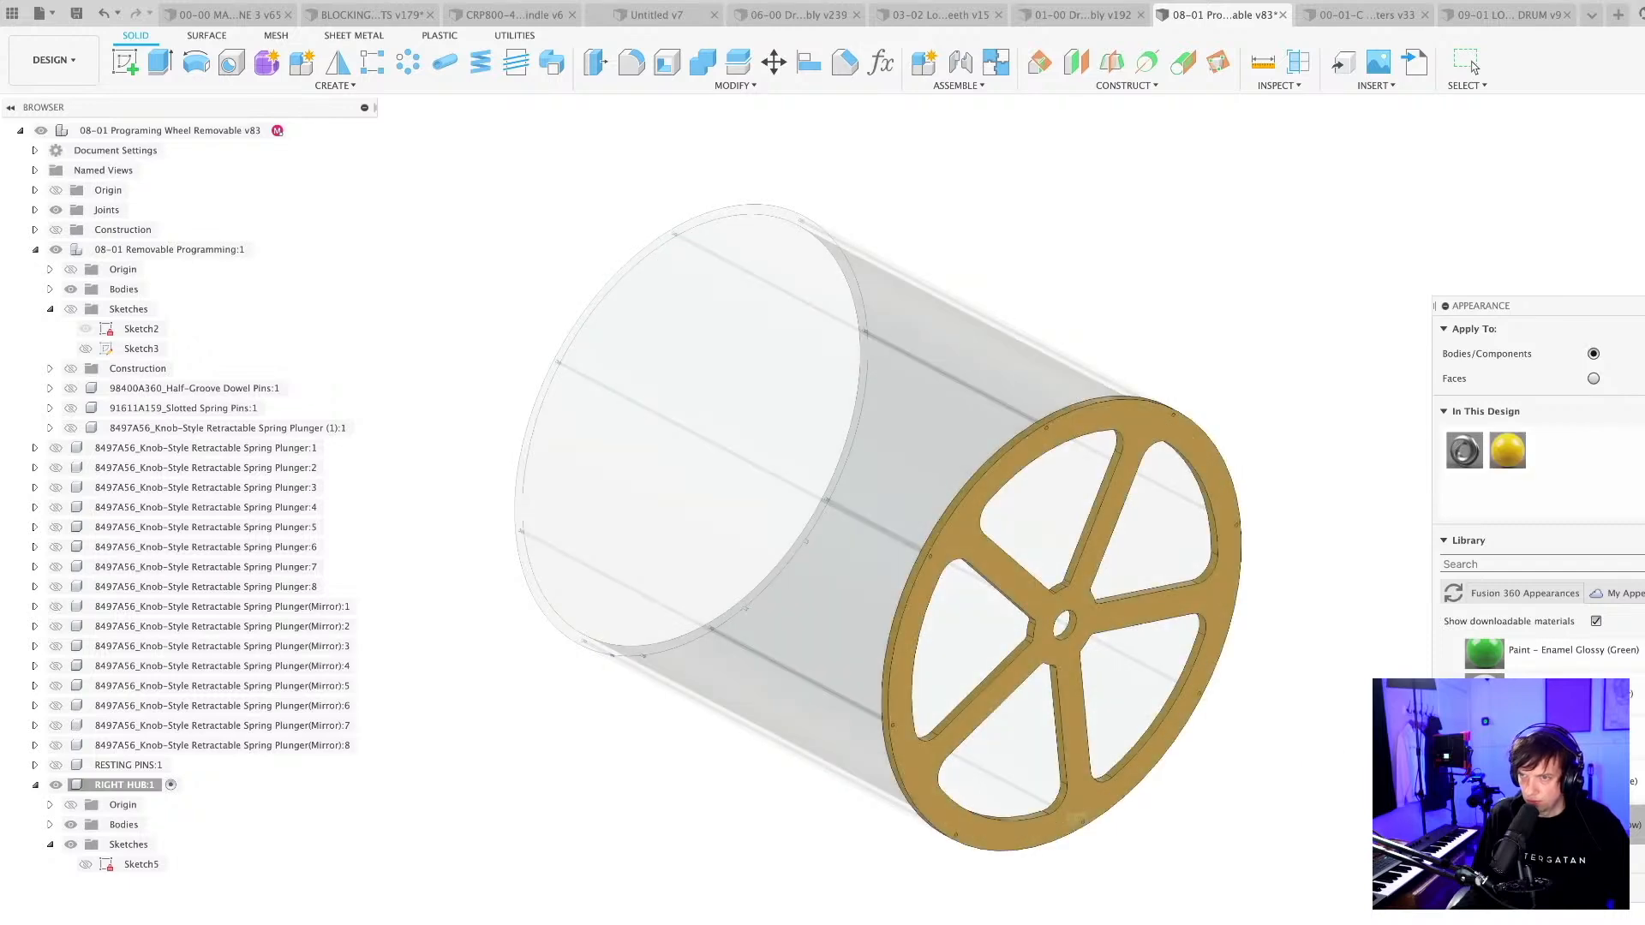
Activate the top-level component and show all of its components together with the new hub.
{"action": "left_click", "coordinate": [137, 130]}
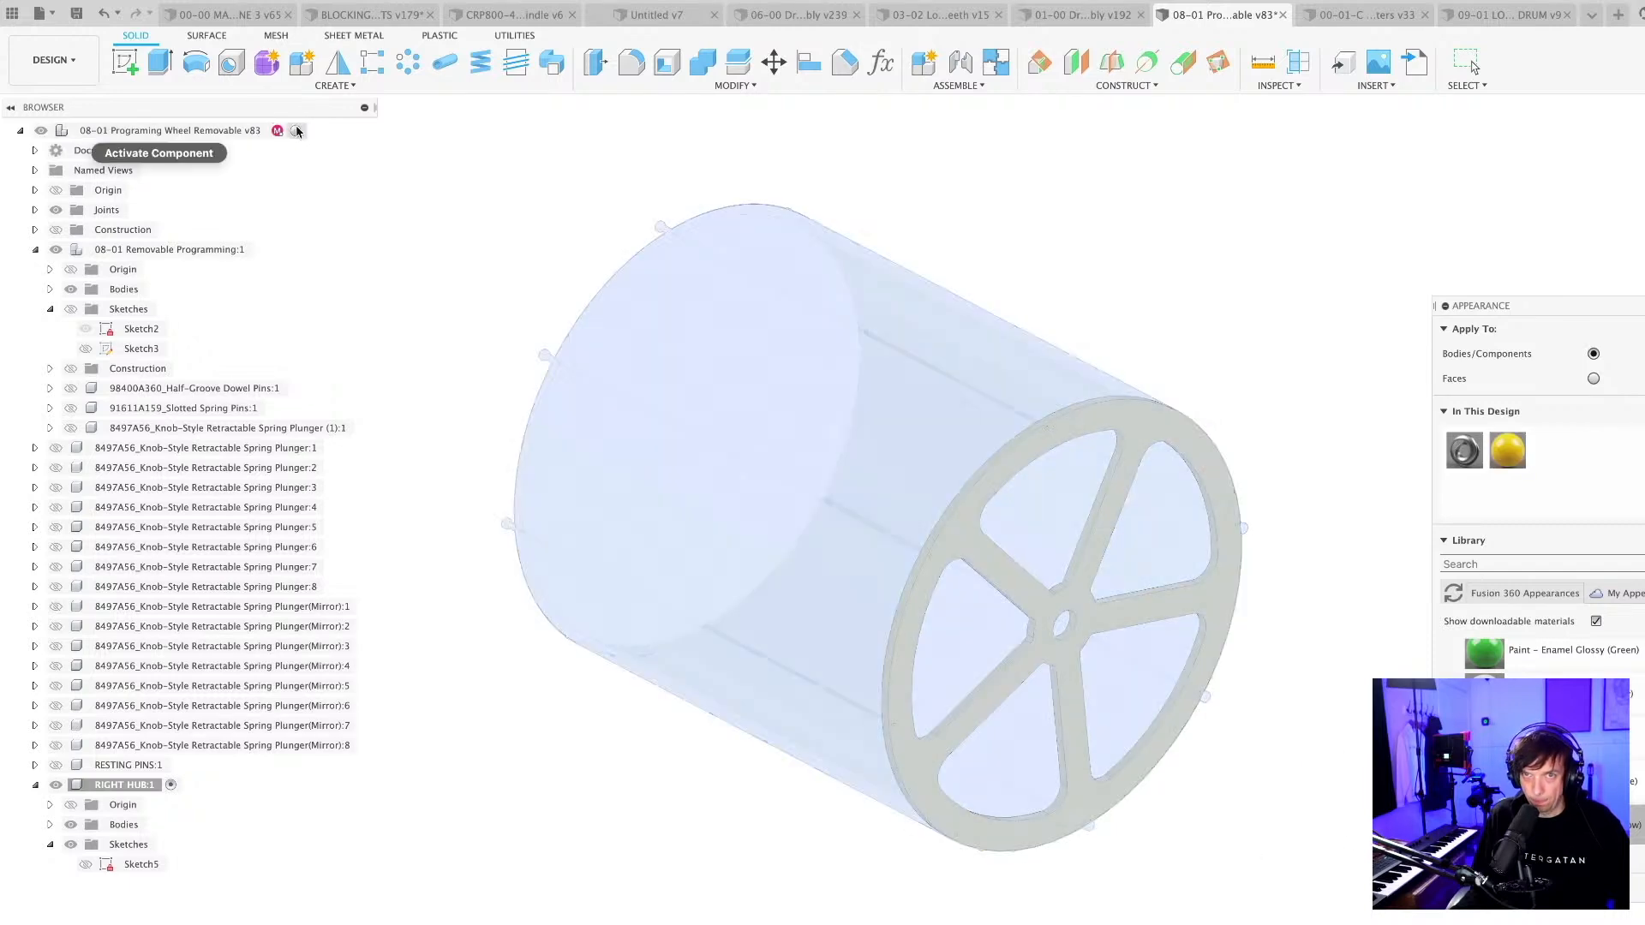
{"action": "left_click", "coordinate": [297, 131]}
{"action": "middle_click_drag", "start_coordinate": [624, 580], "coordinate": [716, 745], "text": "shift"}
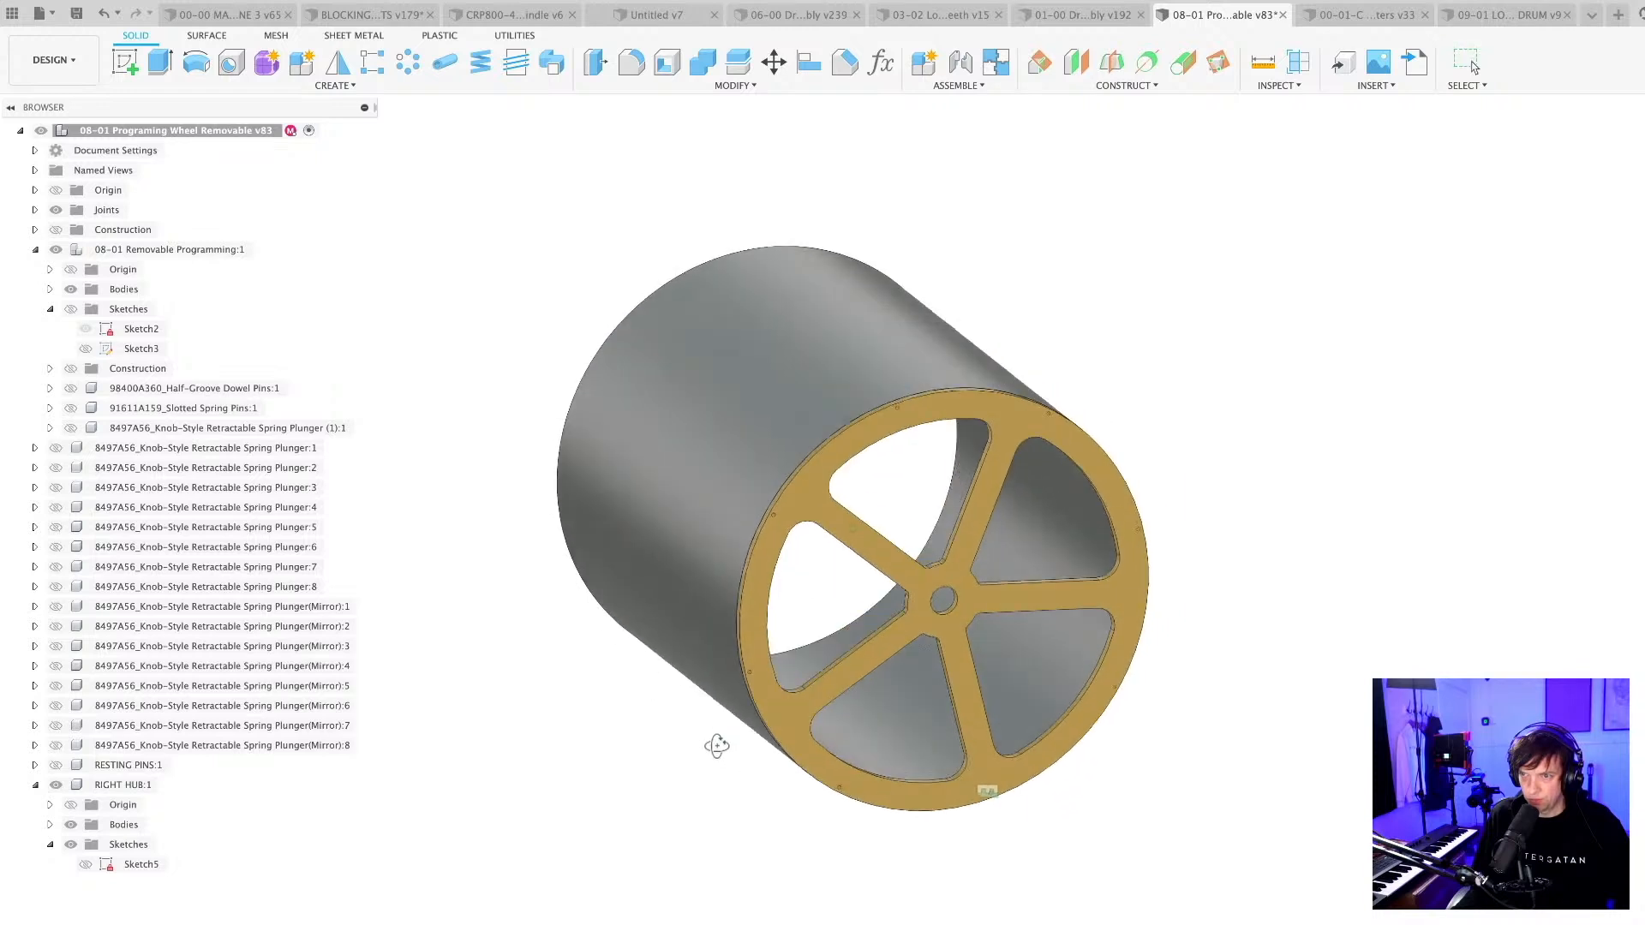
{"action": "right_click", "coordinate": [162, 149]}
{"action": "left_click", "coordinate": [214, 490]}
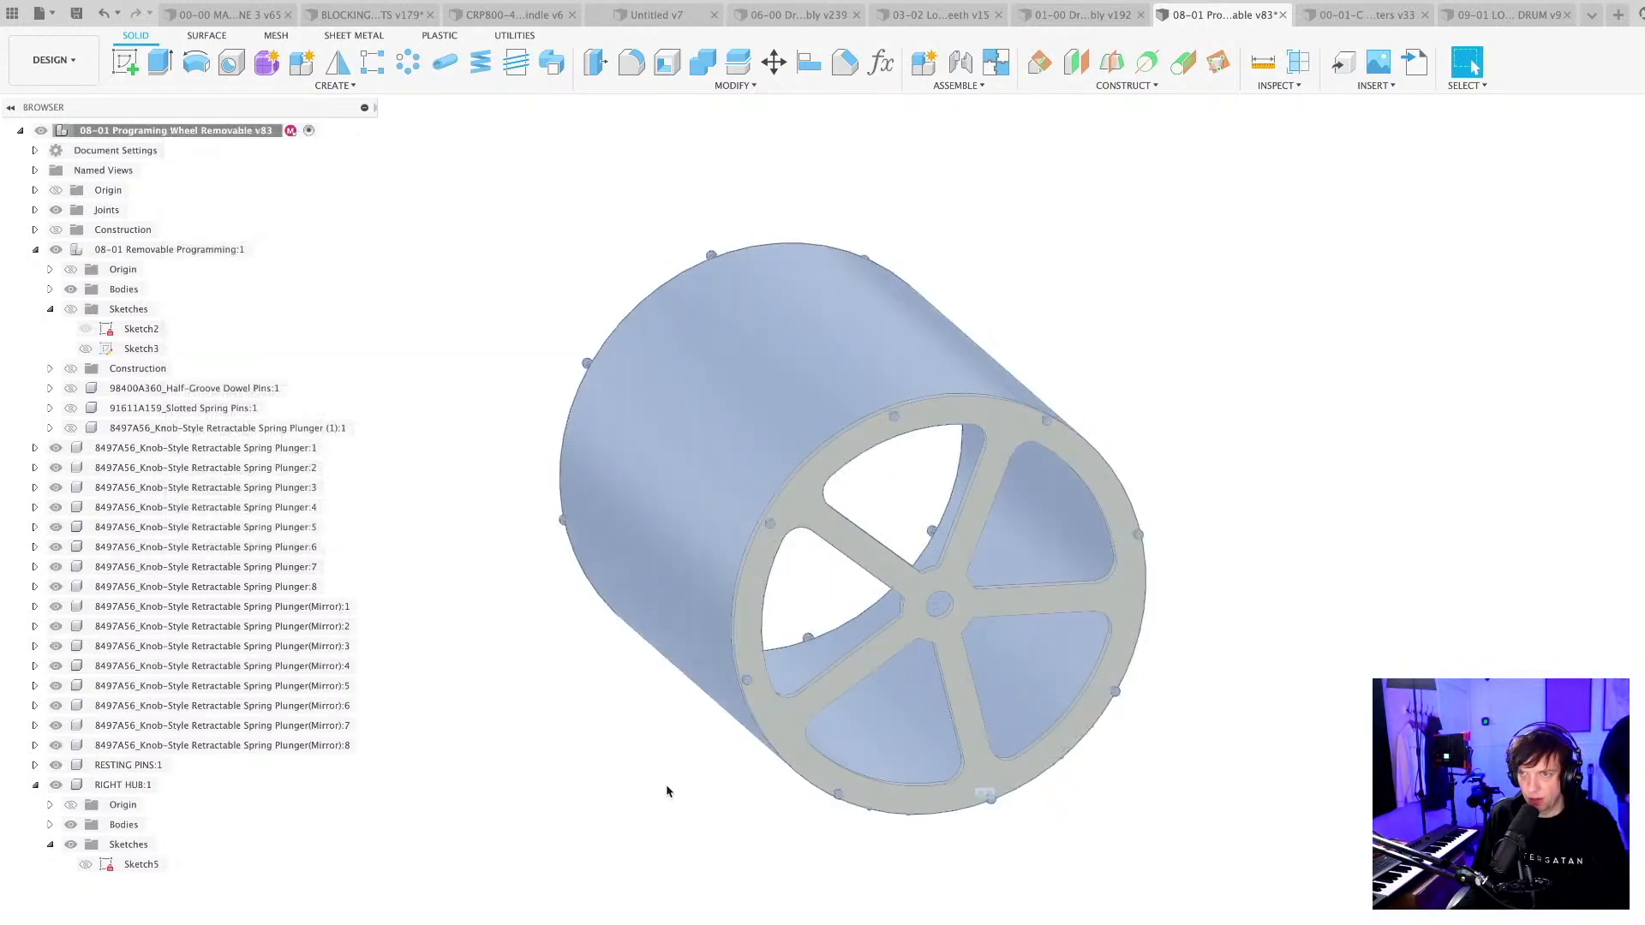
{"action": "left_click", "coordinate": [668, 791]}
Examine how the spring plungers sit in the rim holes of the right hub and how the hub closes the wheel.
{"action": "middle_click_drag", "start_coordinate": [1090, 845], "coordinate": [1134, 866], "text": "shift"}
{"action": "scroll", "coordinate": [1082, 521], "scroll_direction": "up", "scroll_amount": 6}
{"action": "scroll", "coordinate": [1082, 521], "scroll_direction": "up", "scroll_amount": 3}
{"action": "middle_click_drag", "start_coordinate": [1064, 601], "coordinate": [994, 364]}
{"action": "scroll", "coordinate": [1056, 552], "scroll_direction": "down", "scroll_amount": 5}
{"action": "scroll", "coordinate": [995, 362], "scroll_direction": "down", "scroll_amount": 5}
{"action": "middle_click_drag", "start_coordinate": [1113, 724], "coordinate": [1075, 786], "text": "shift"}
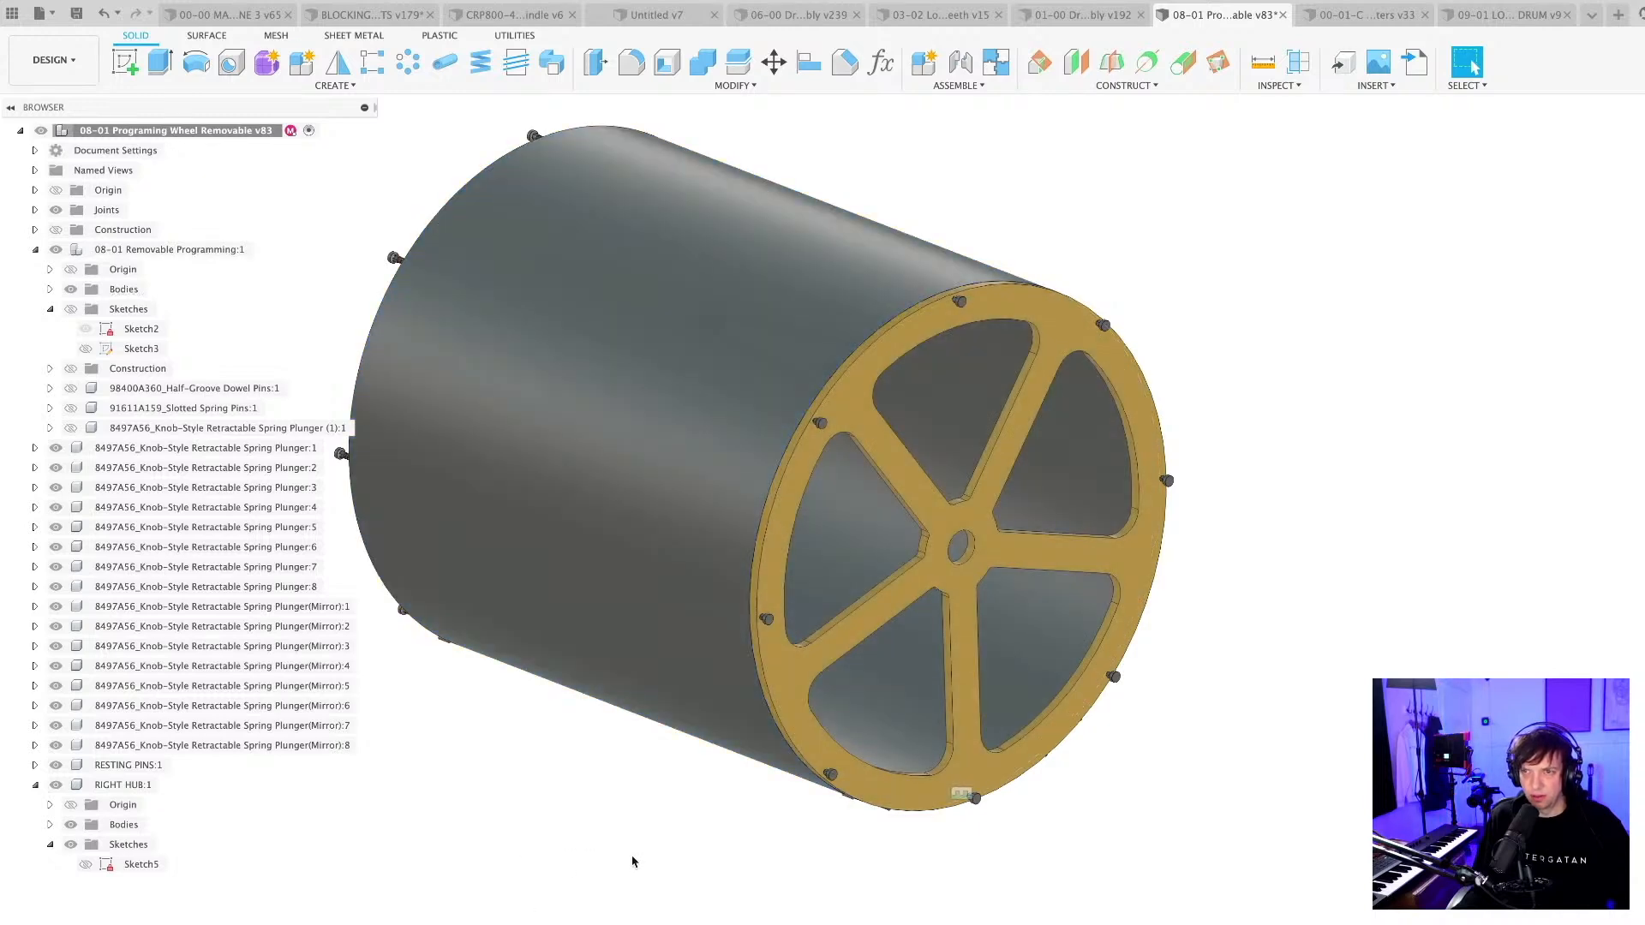
{"action": "scroll", "coordinate": [631, 856], "scroll_direction": "down", "scroll_amount": 4}
{"action": "middle_click_drag", "start_coordinate": [631, 856], "coordinate": [632, 874], "text": "shift"}
{"action": "scroll", "coordinate": [928, 686], "scroll_direction": "up", "scroll_amount": 3}
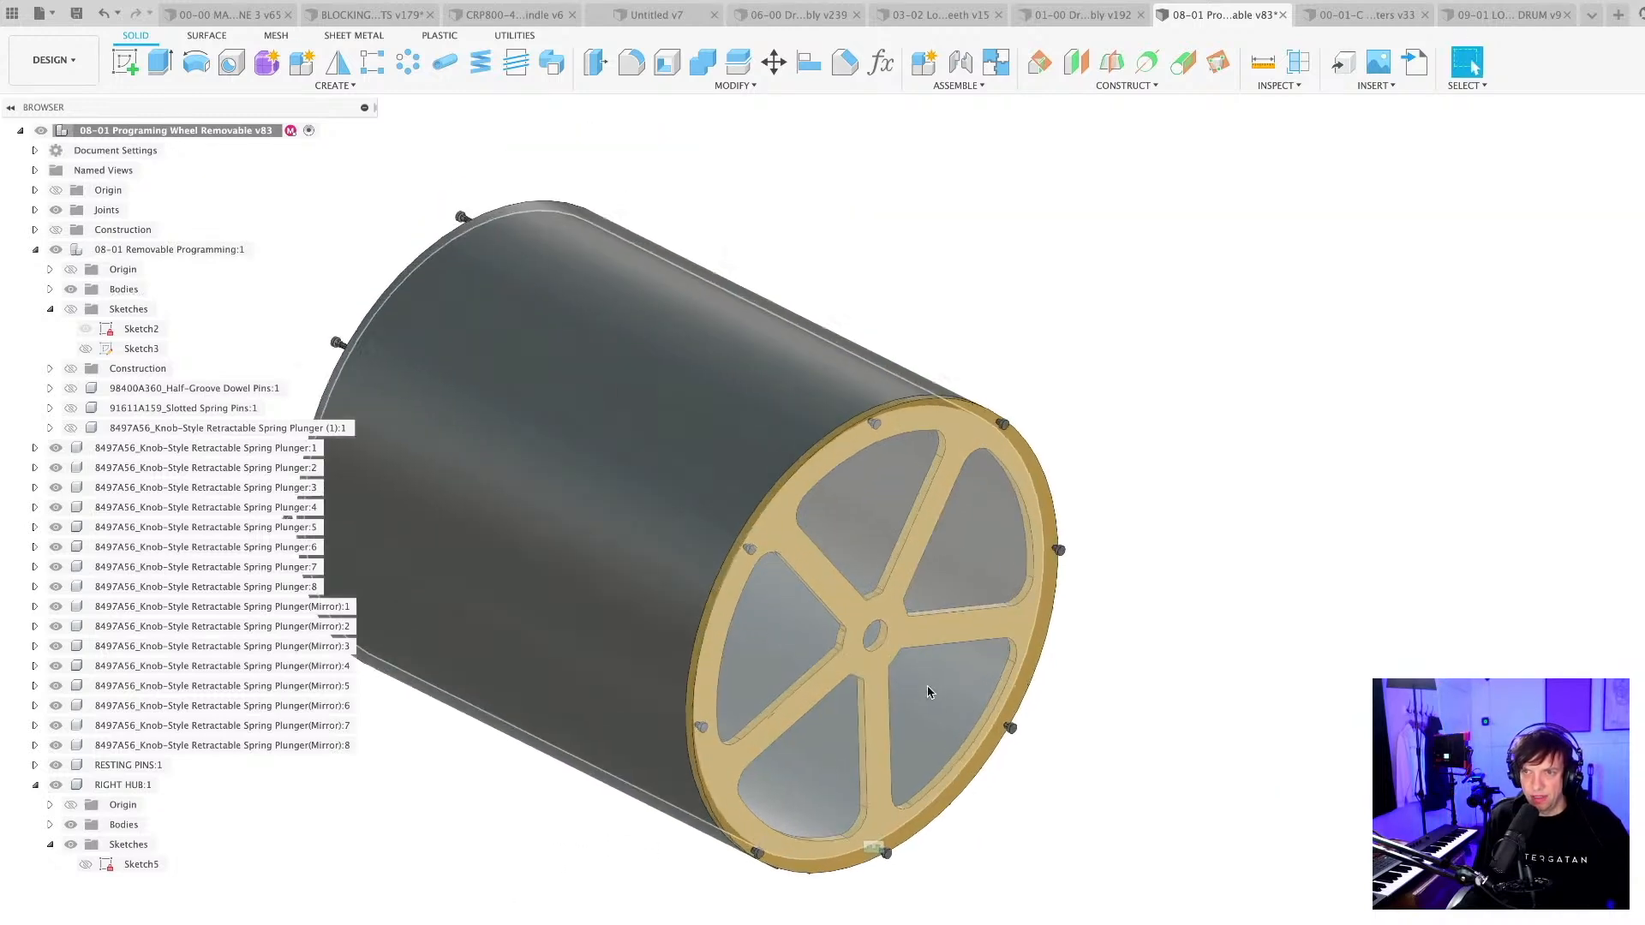
{"action": "scroll", "coordinate": [928, 691], "scroll_direction": "up", "scroll_amount": 2}
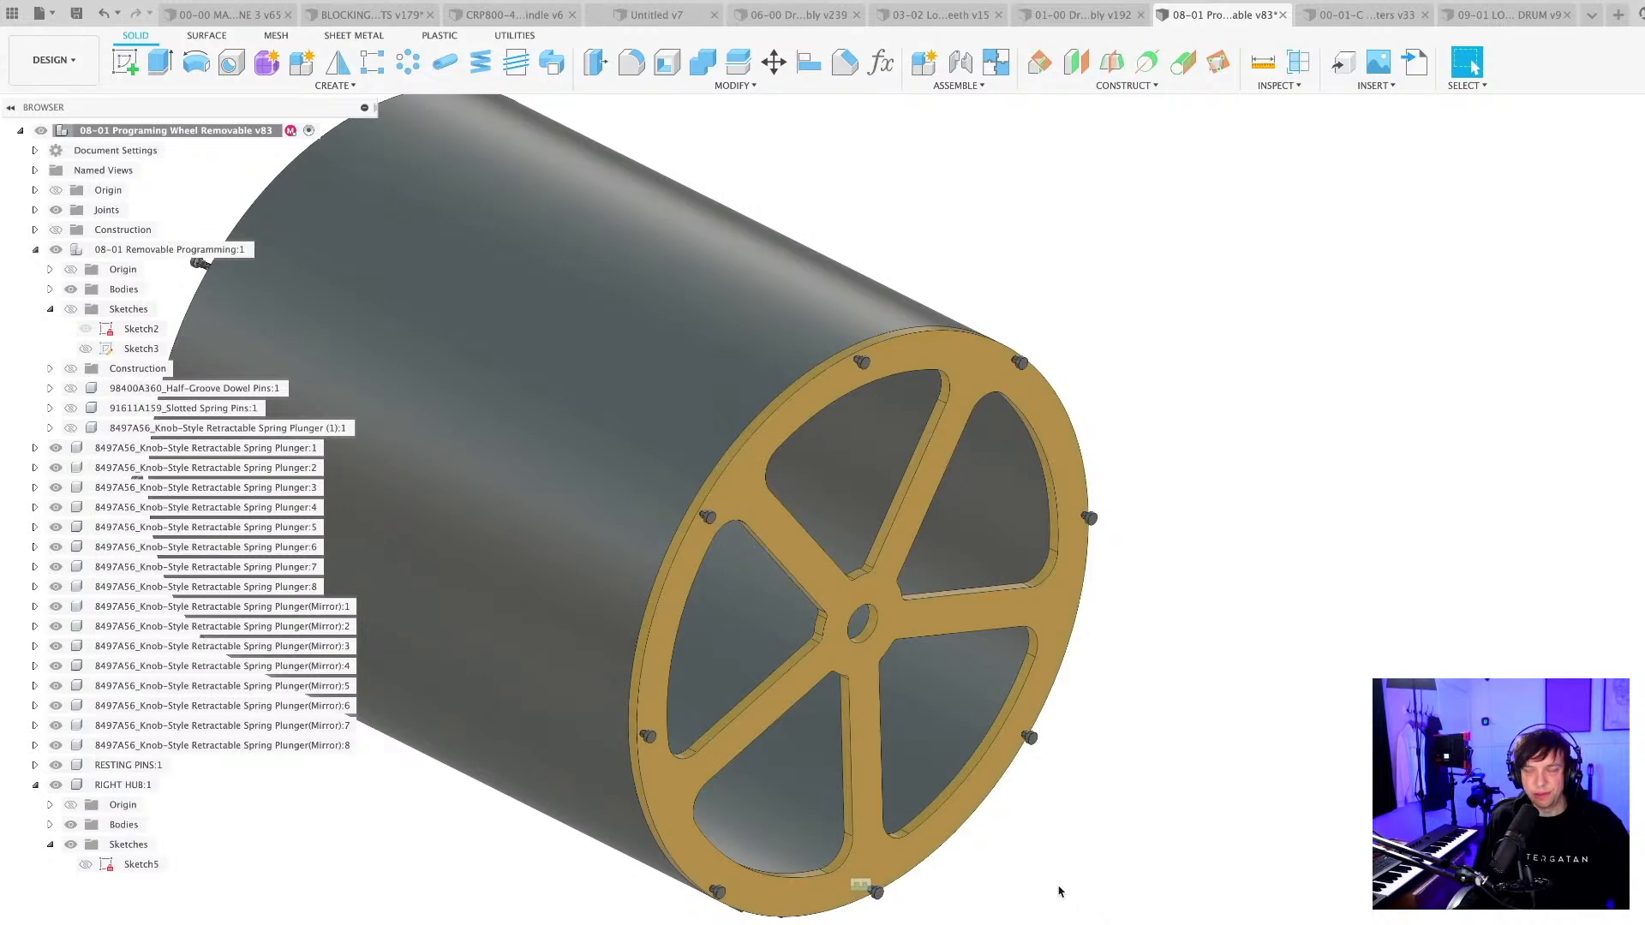
{"action": "scroll", "coordinate": [1068, 871], "scroll_direction": "down", "scroll_amount": 3}
{"action": "mouse_move", "coordinate": [1071, 869]}
{"action": "middle_mouse_down", "text": "shift"}
{"action": "mouse_move", "coordinate": [1094, 851]}
{"action": "mouse_move", "coordinate": [1156, 870]}
{"action": "mouse_move", "coordinate": [1108, 859]}
{"action": "middle_mouse_up", "text": "shift"}
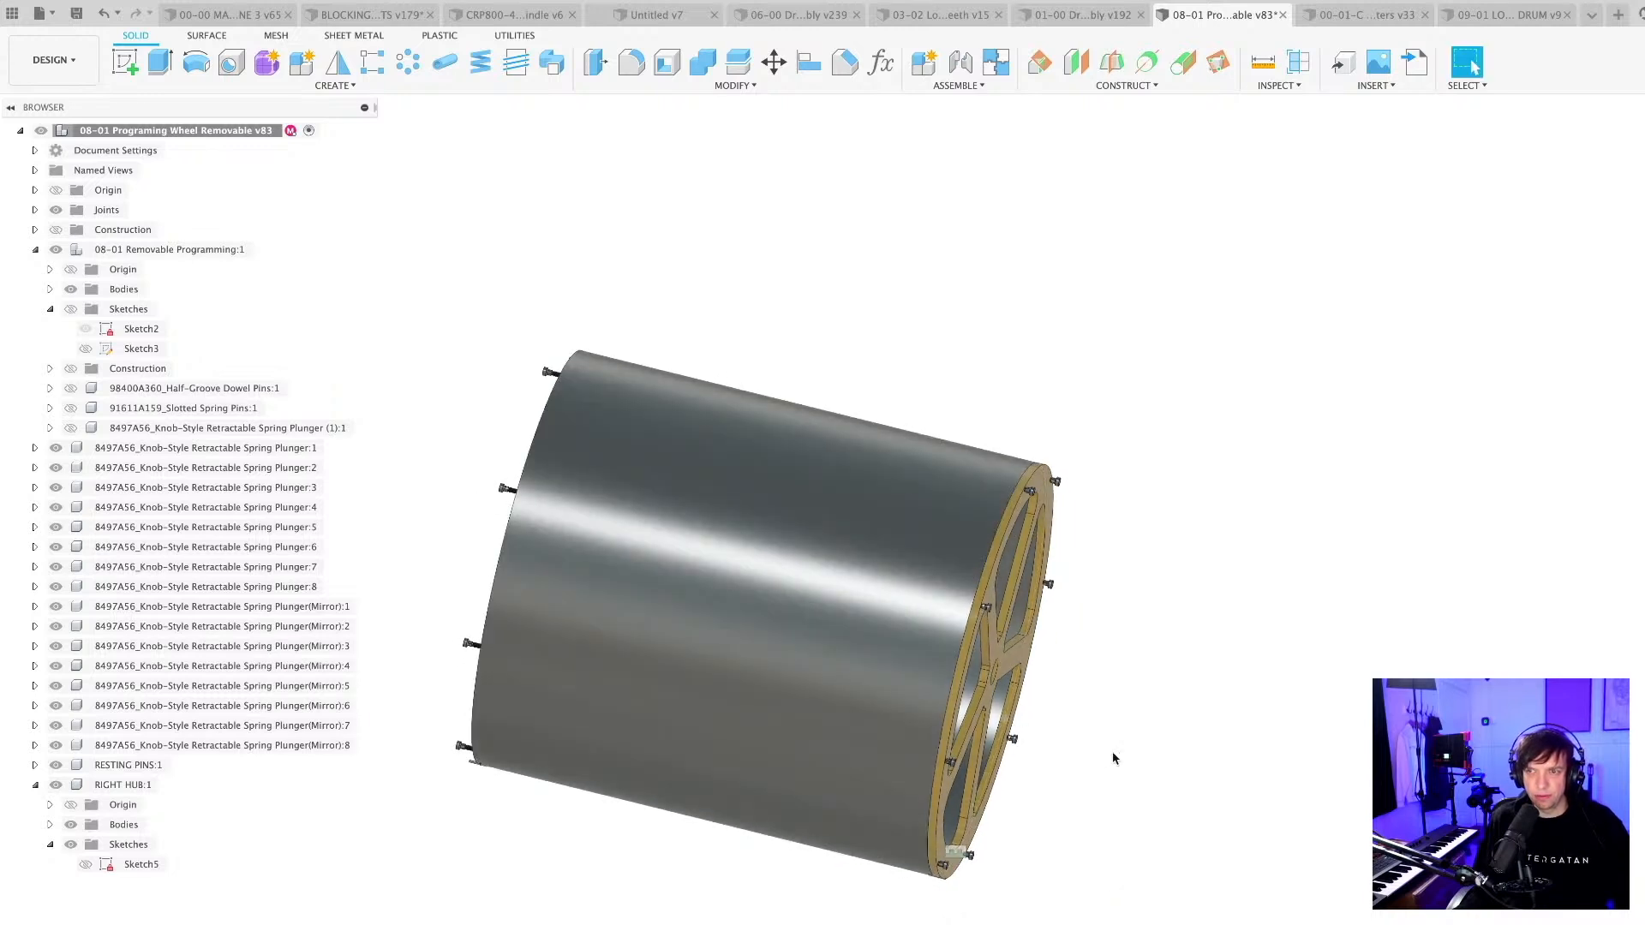
{"action": "middle_click_drag", "start_coordinate": [1063, 838], "coordinate": [1041, 823], "text": "shift"}
{"action": "middle_click_drag", "start_coordinate": [1020, 827], "coordinate": [1025, 827], "text": "shift"}
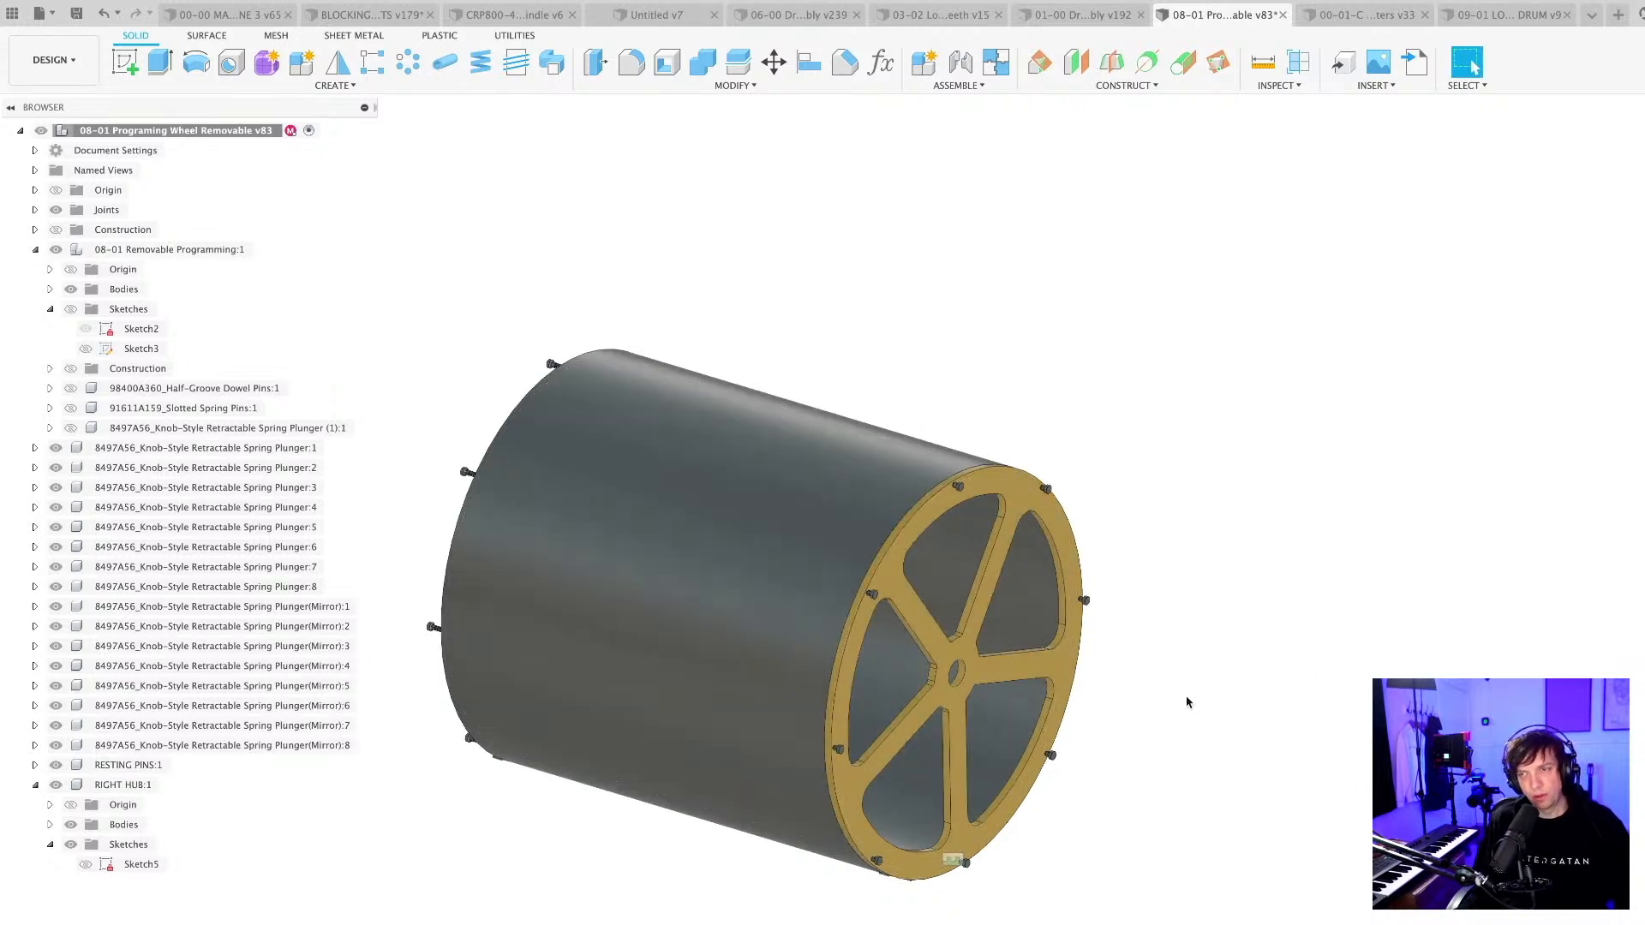
Save the removable programming wheel design as a new version.
{"action": "middle_click_drag", "start_coordinate": [1147, 708], "coordinate": [1154, 691], "text": "shift"}
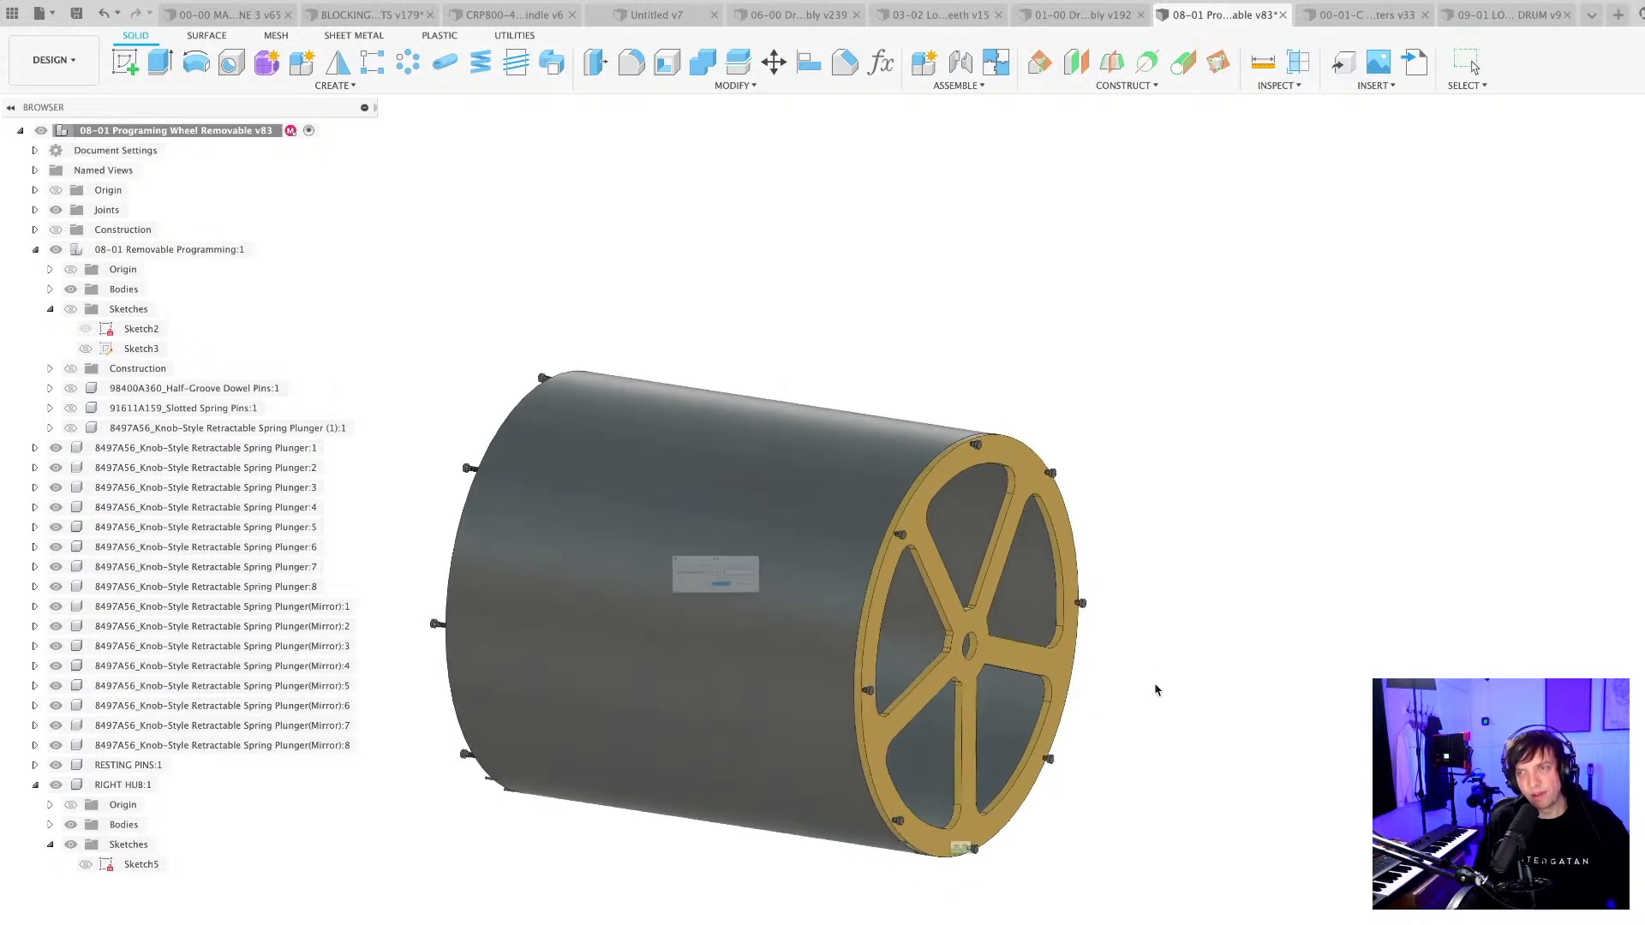
{"action": "key", "text": "Return"}
{"action": "scroll", "coordinate": [1144, 701], "scroll_direction": "up", "scroll_amount": 2}
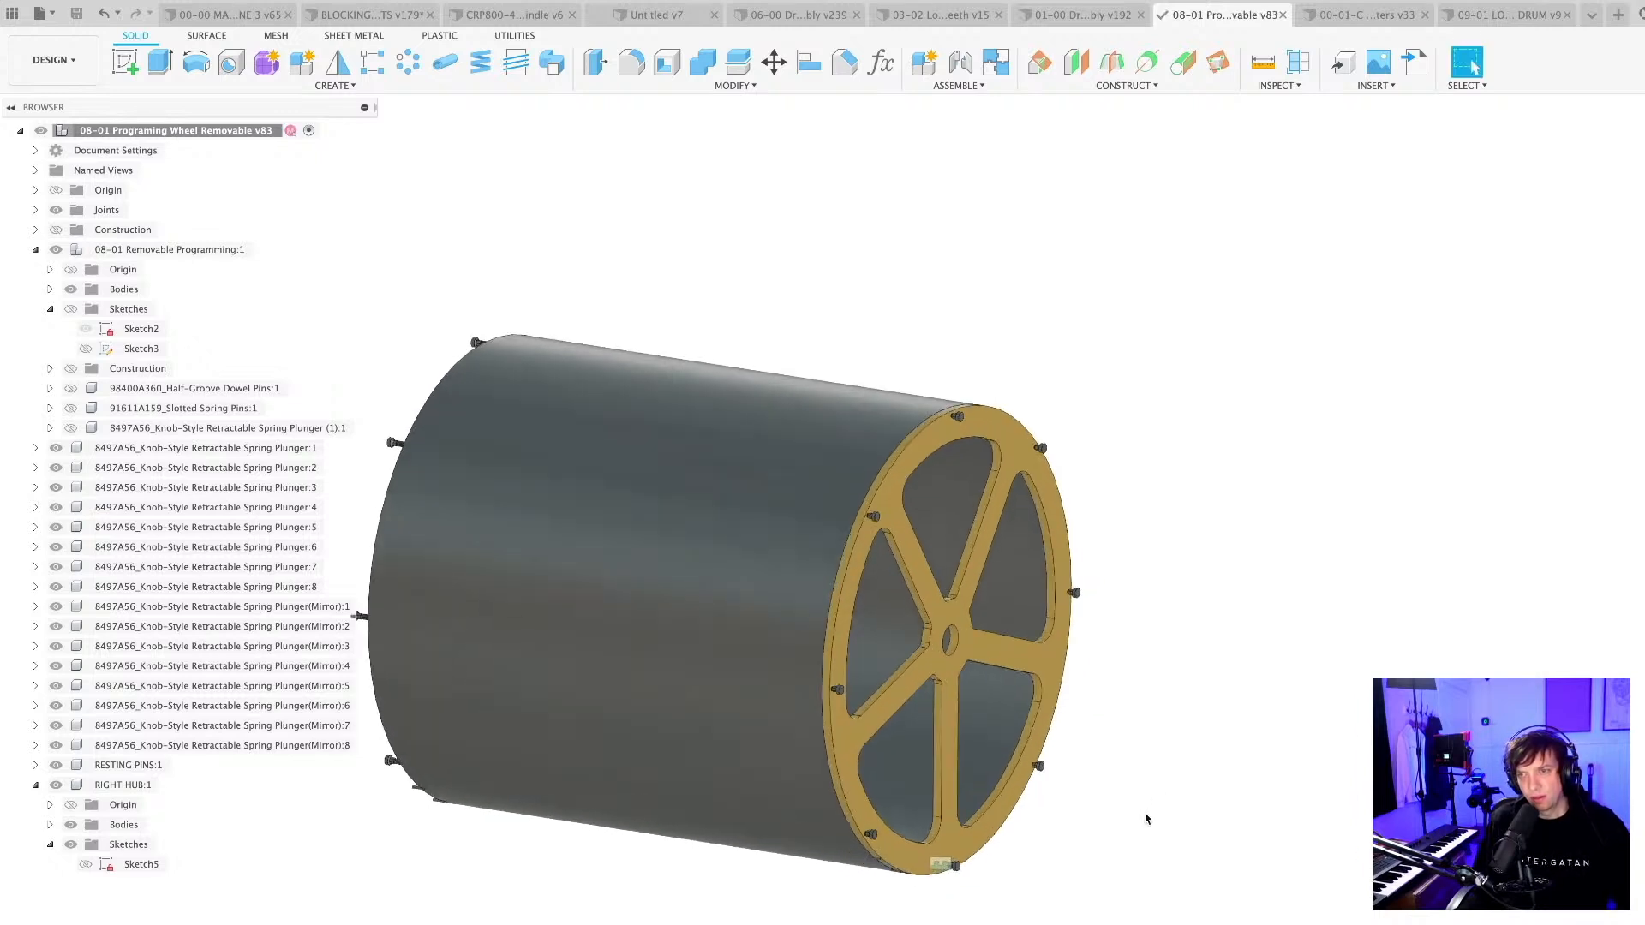
{"action": "middle_click_drag", "start_coordinate": [1149, 818], "coordinate": [1154, 816], "text": "shift"}
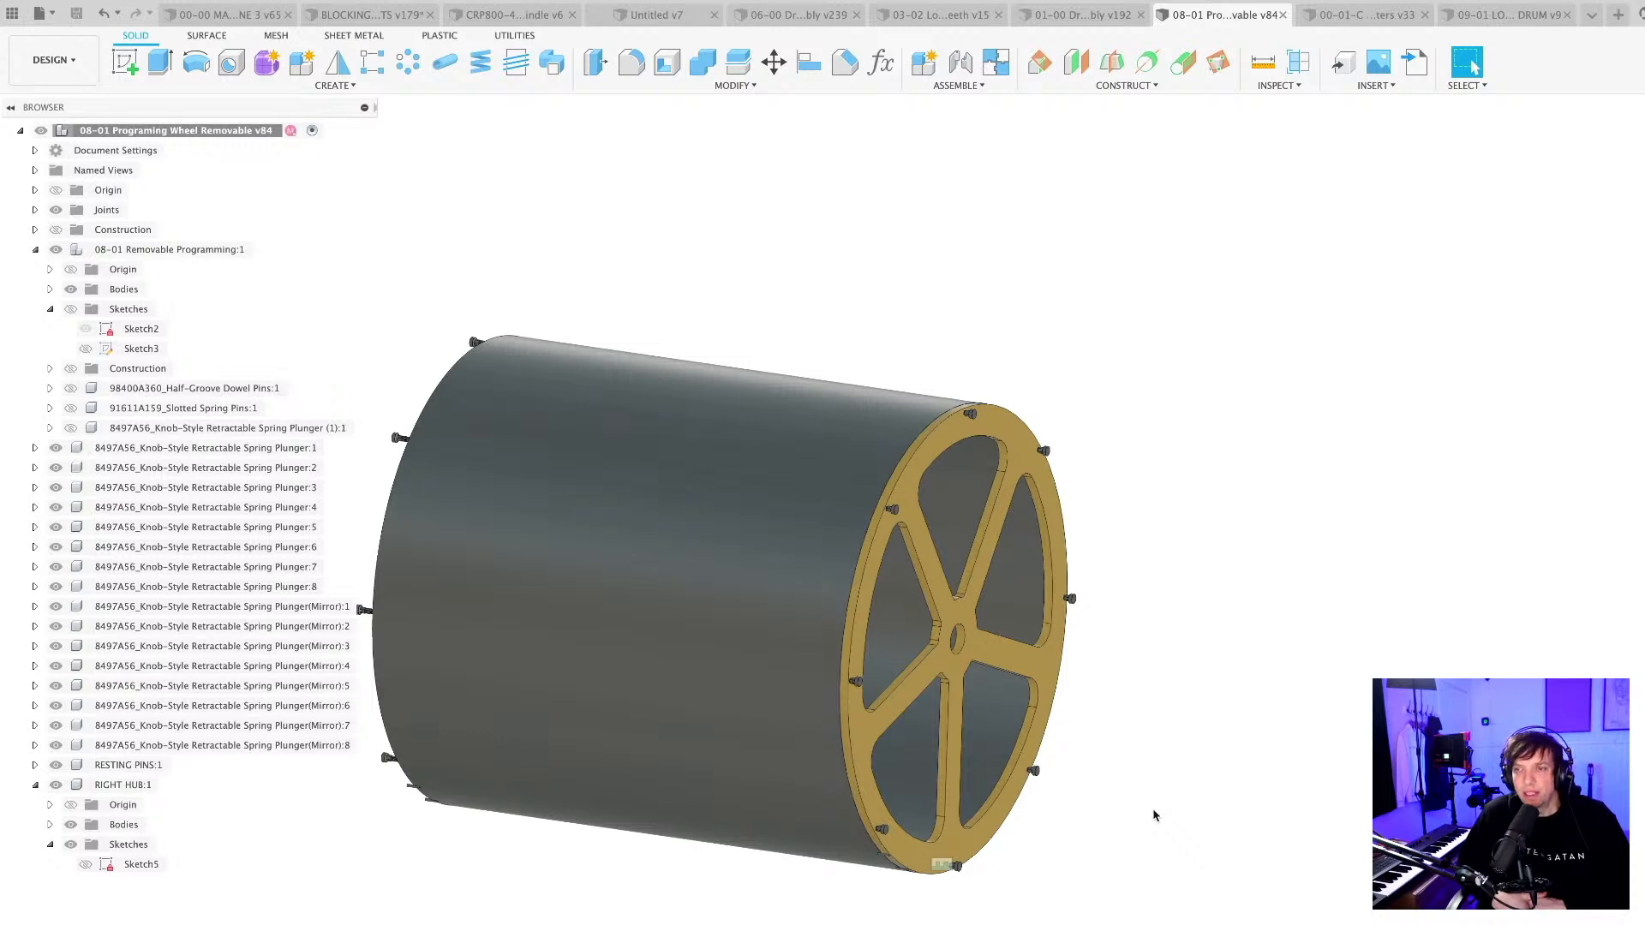
Inspect the hub's rim, spokes and plungers up close, and look at the open opposite end of the wheel.
{"action": "mouse_move", "coordinate": [1112, 829]}
{"action": "middle_mouse_down", "text": "shift"}
{"action": "mouse_move", "coordinate": [1098, 822]}
{"action": "mouse_move", "coordinate": [1122, 814]}
{"action": "middle_mouse_up", "text": "shift"}
{"action": "scroll", "coordinate": [1046, 906], "scroll_direction": "up", "scroll_amount": 3}
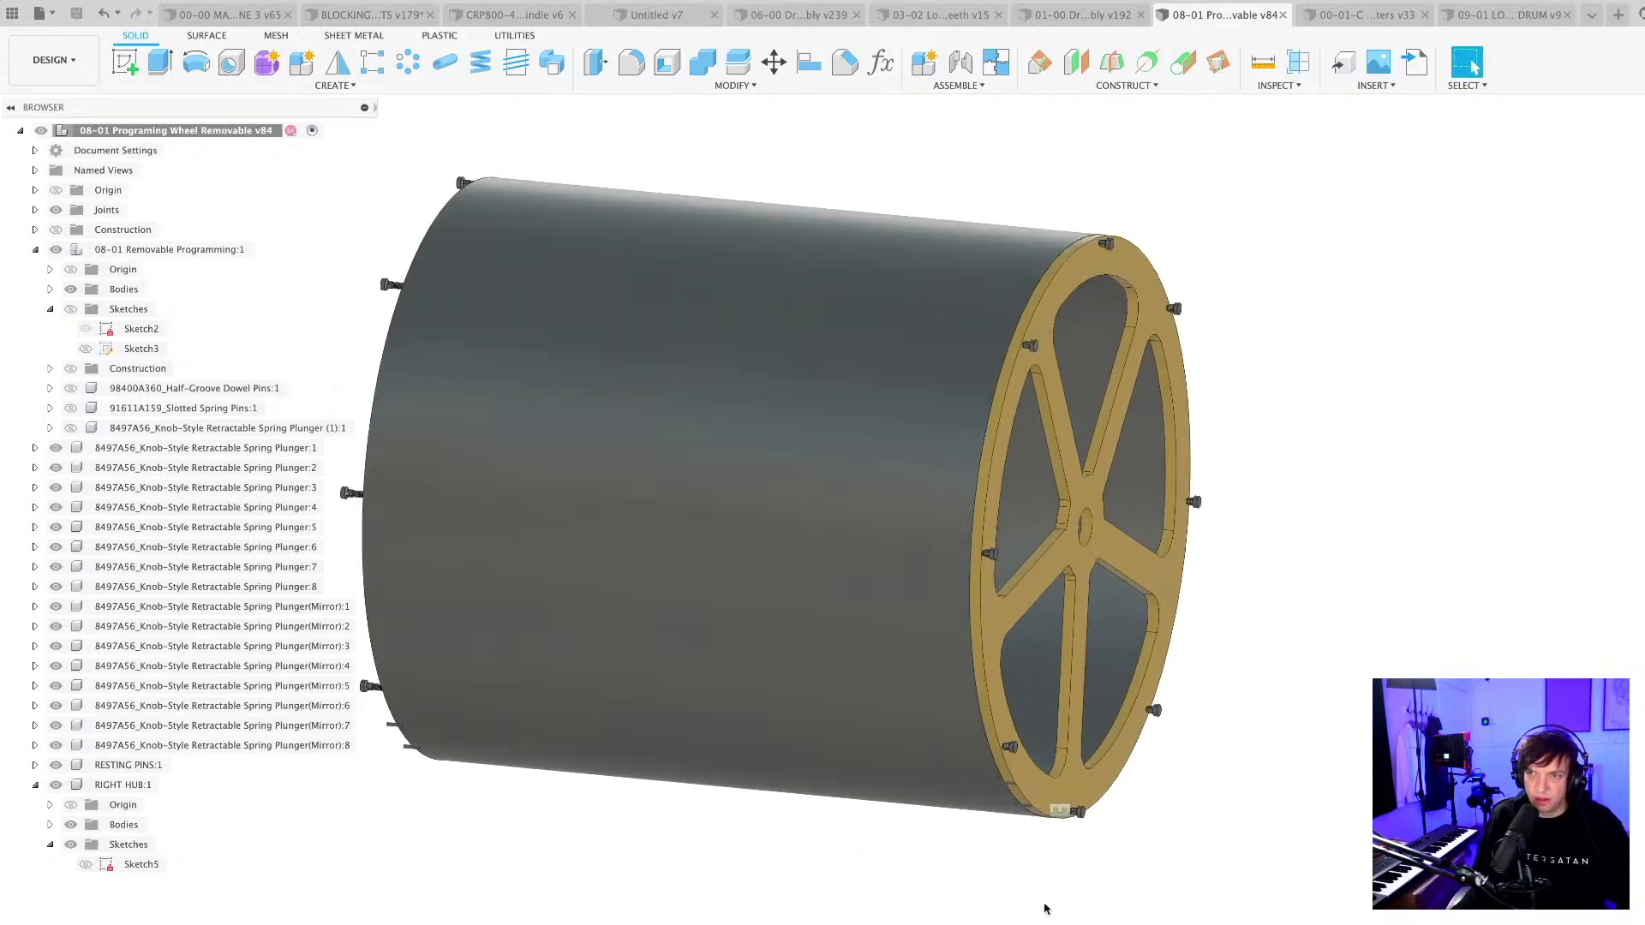
{"action": "middle_click_drag", "start_coordinate": [1035, 906], "coordinate": [1044, 924]}
{"action": "scroll", "coordinate": [990, 632], "scroll_direction": "up", "scroll_amount": 10}
{"action": "scroll", "coordinate": [841, 620], "scroll_direction": "down", "scroll_amount": 10}
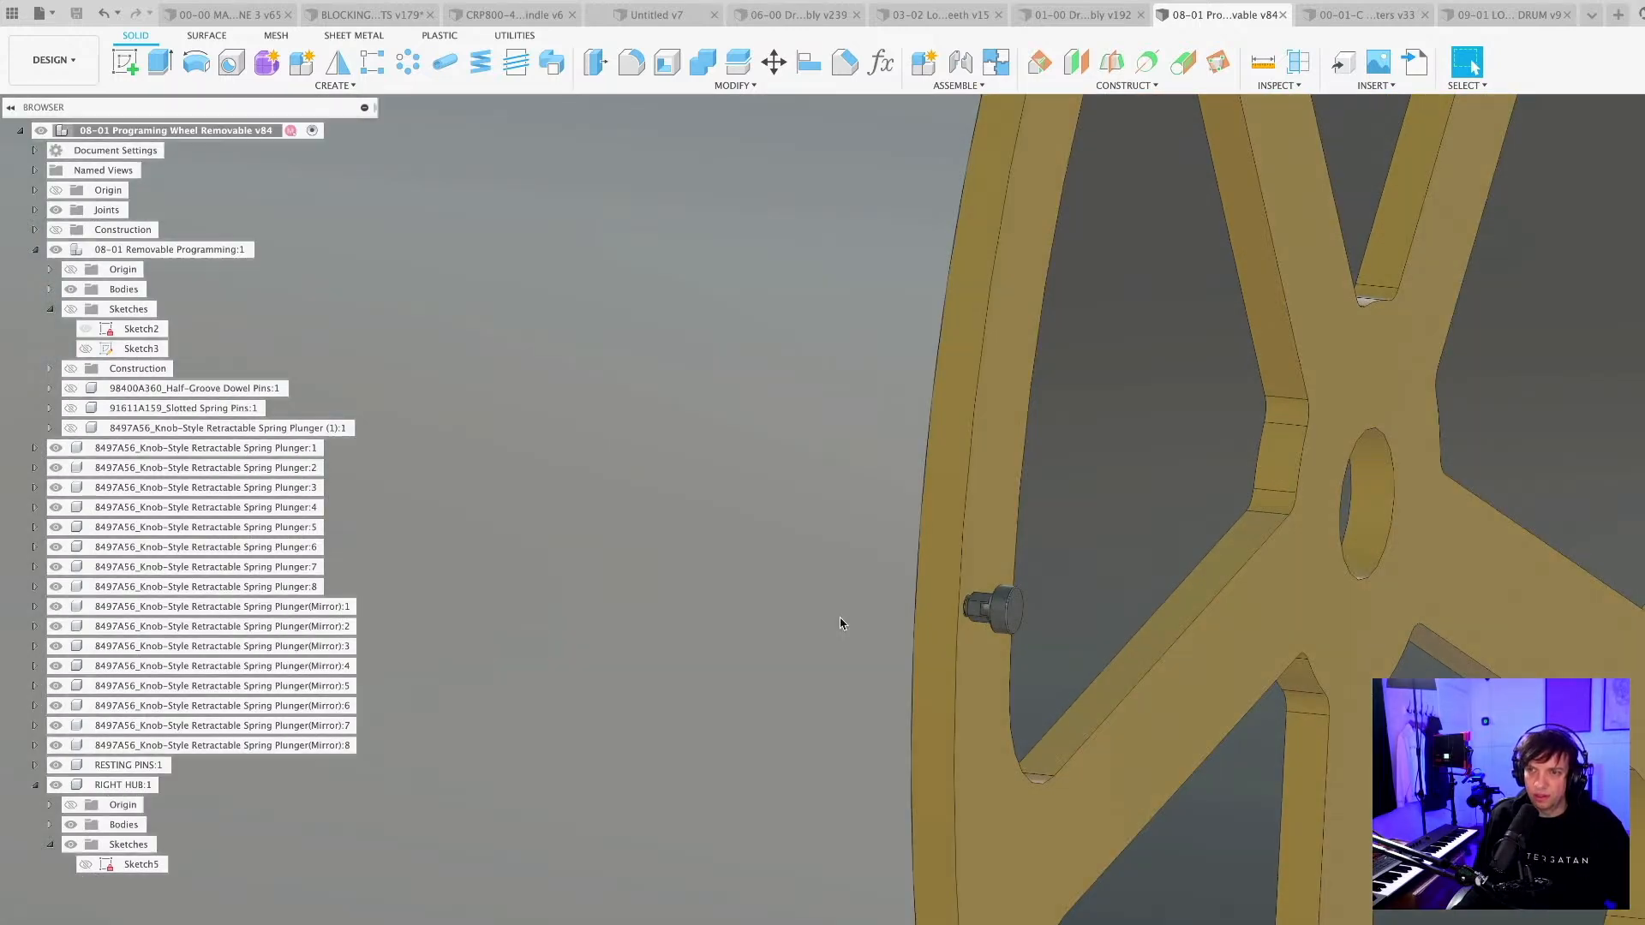
{"action": "middle_click_drag", "start_coordinate": [767, 728], "coordinate": [902, 651]}
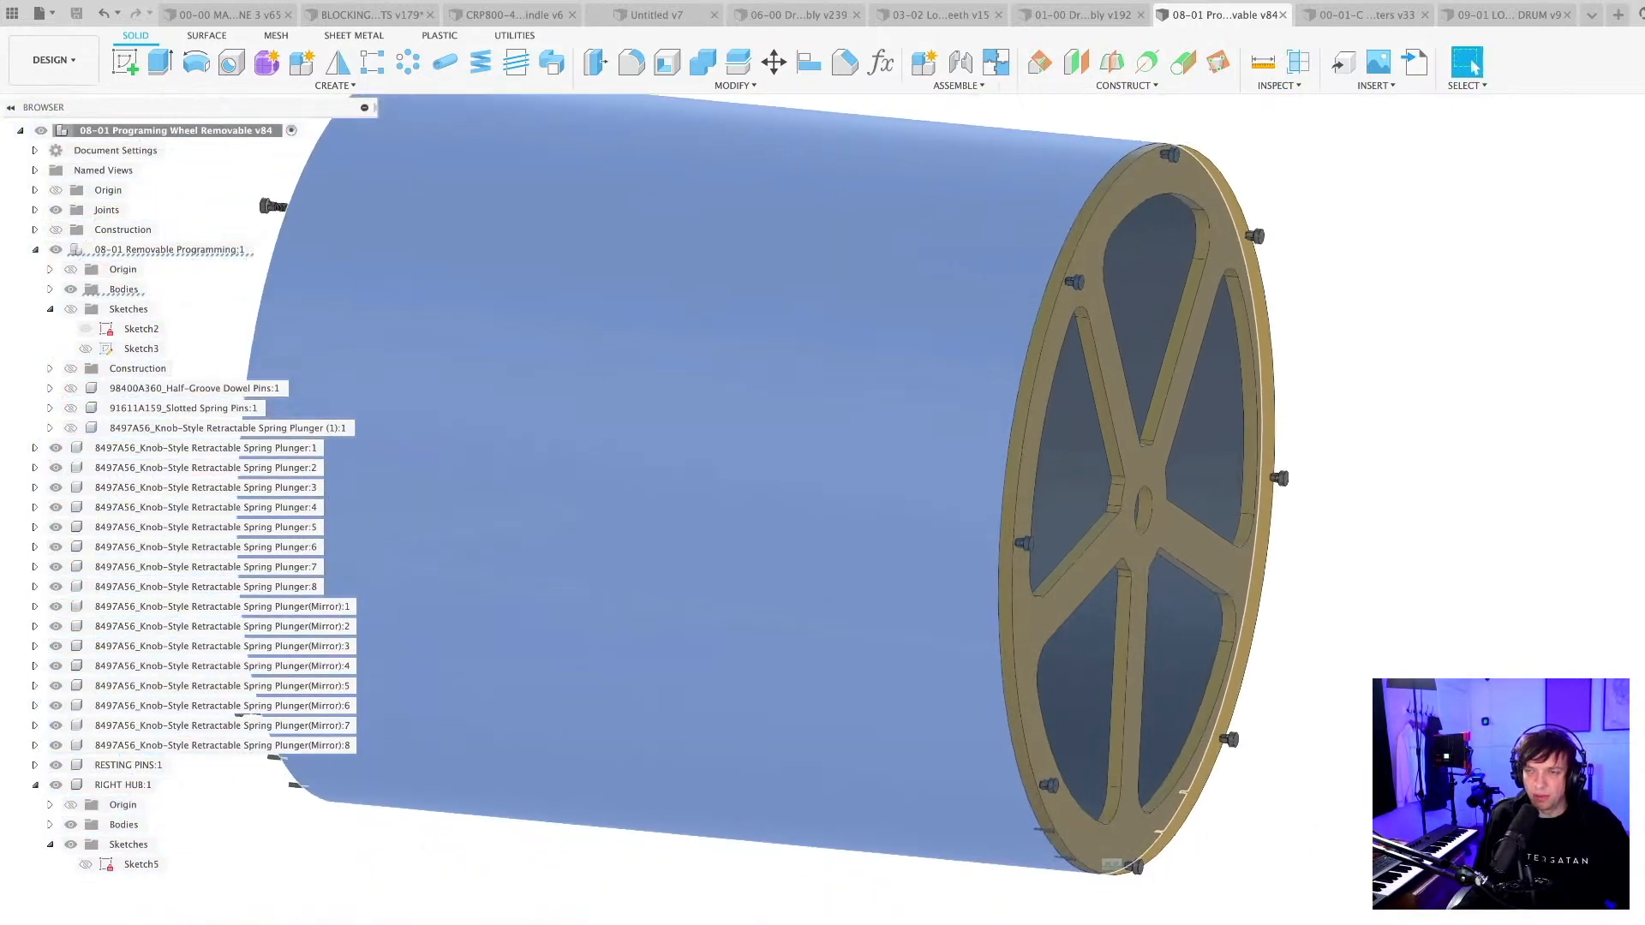
{"action": "left_click", "coordinate": [976, 871]}
{"action": "middle_click_drag", "start_coordinate": [977, 865], "coordinate": [914, 858], "text": "shift"}
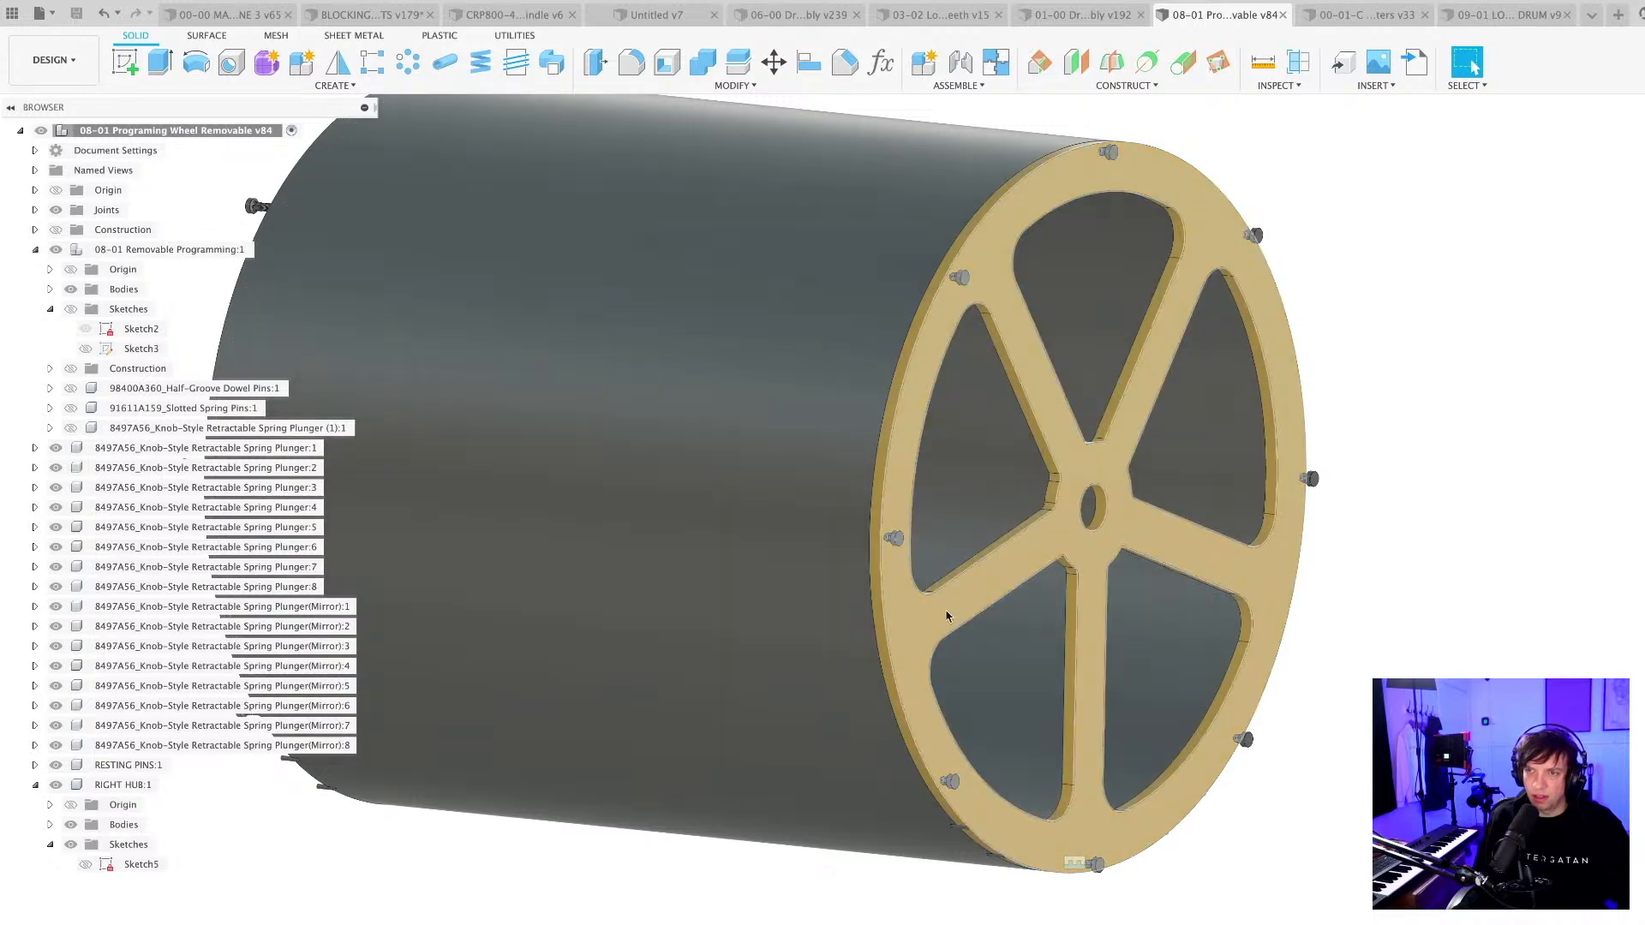
{"action": "left_click", "coordinate": [947, 613]}
{"action": "left_click", "coordinate": [834, 921]}
{"action": "scroll", "coordinate": [834, 921], "scroll_direction": "down", "scroll_amount": 3}
{"action": "middle_click_drag", "start_coordinate": [799, 597], "coordinate": [855, 598]}
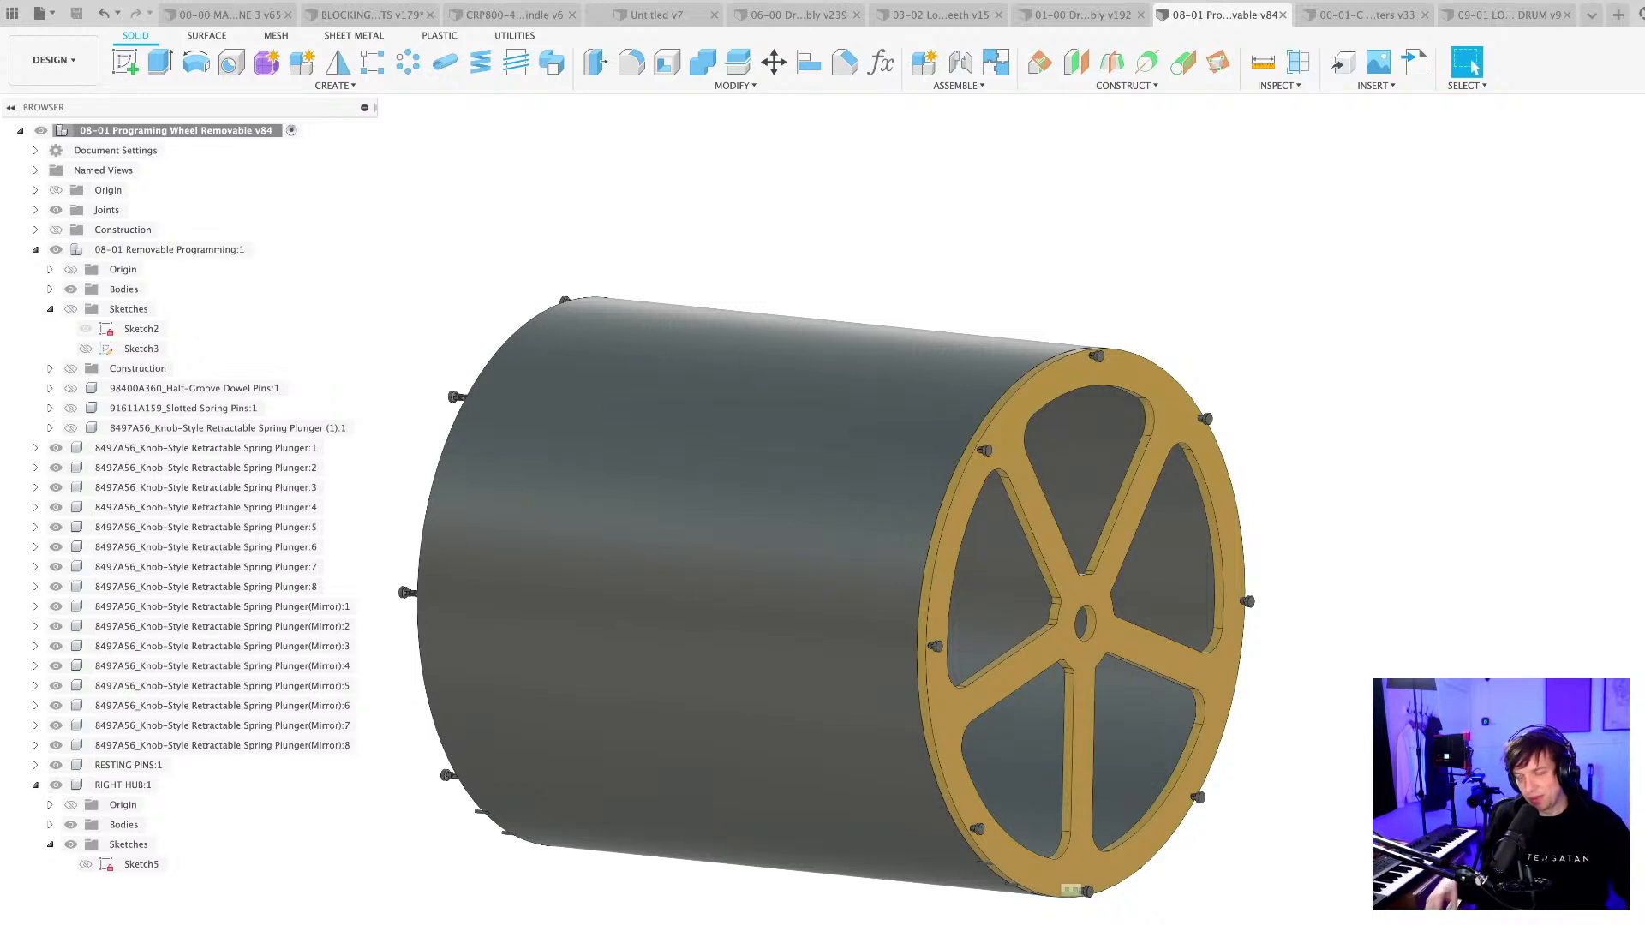
{"action": "middle_click_drag", "start_coordinate": [855, 598], "coordinate": [911, 600], "text": "shift"}
{"action": "scroll", "coordinate": [1094, 922], "scroll_direction": "up", "scroll_amount": 2}
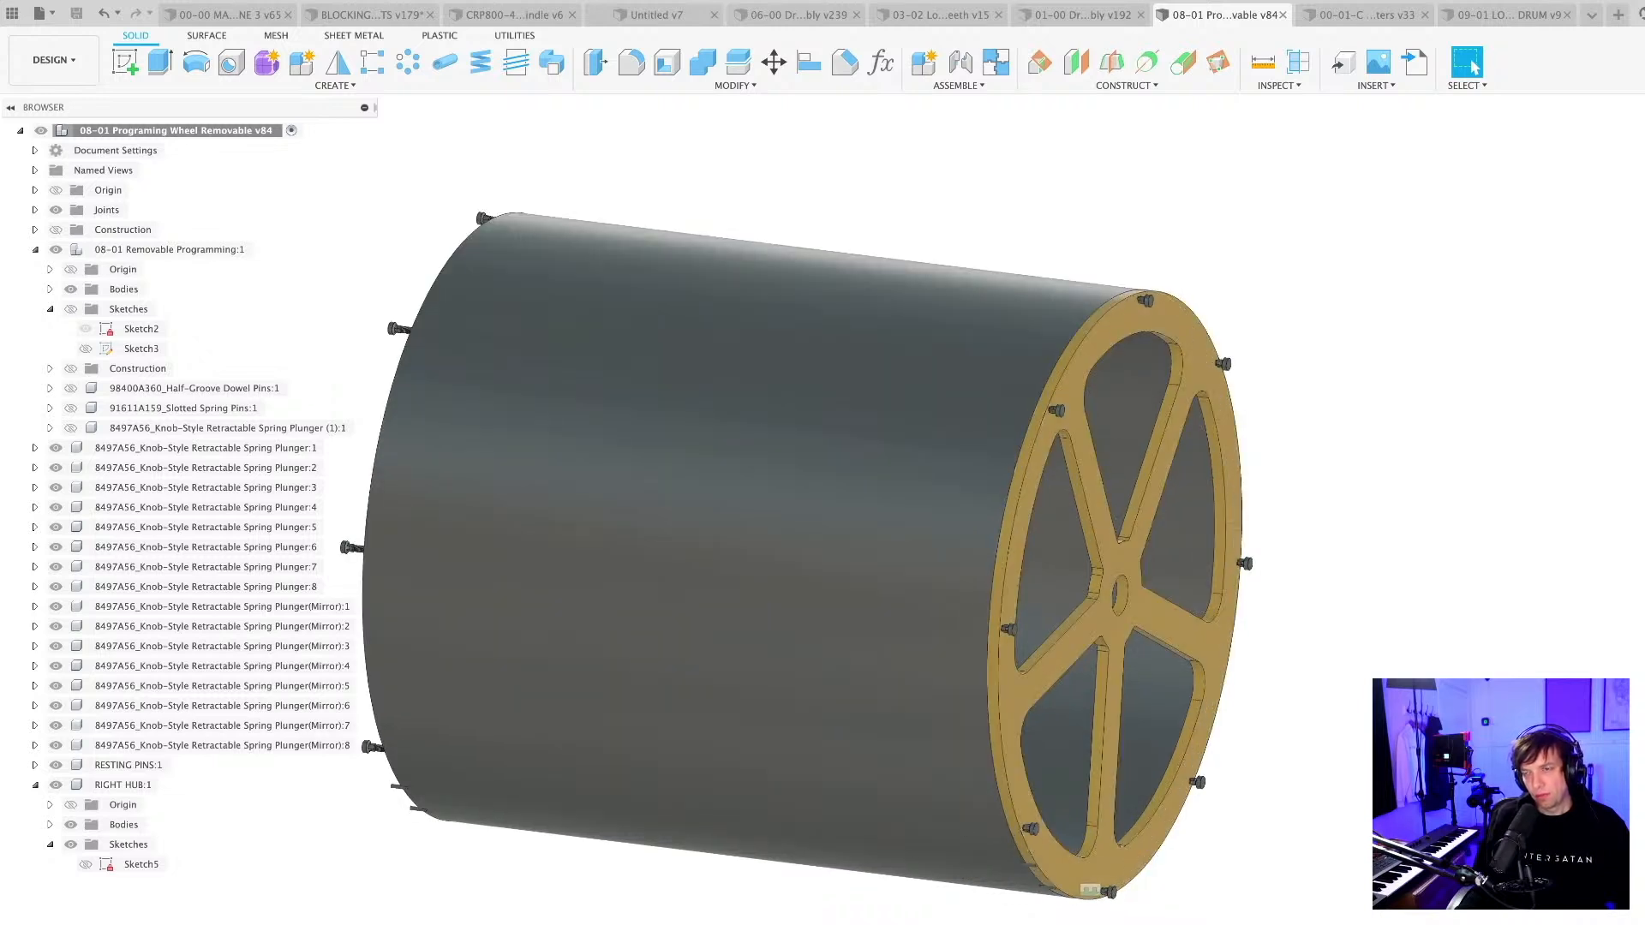
{"action": "middle_click_drag", "start_coordinate": [1073, 878], "coordinate": [1063, 747], "text": "shift"}
{"action": "scroll", "coordinate": [1062, 748], "scroll_direction": "up", "scroll_amount": 2}
{"action": "scroll", "coordinate": [1062, 748], "scroll_direction": "up", "scroll_amount": 10}
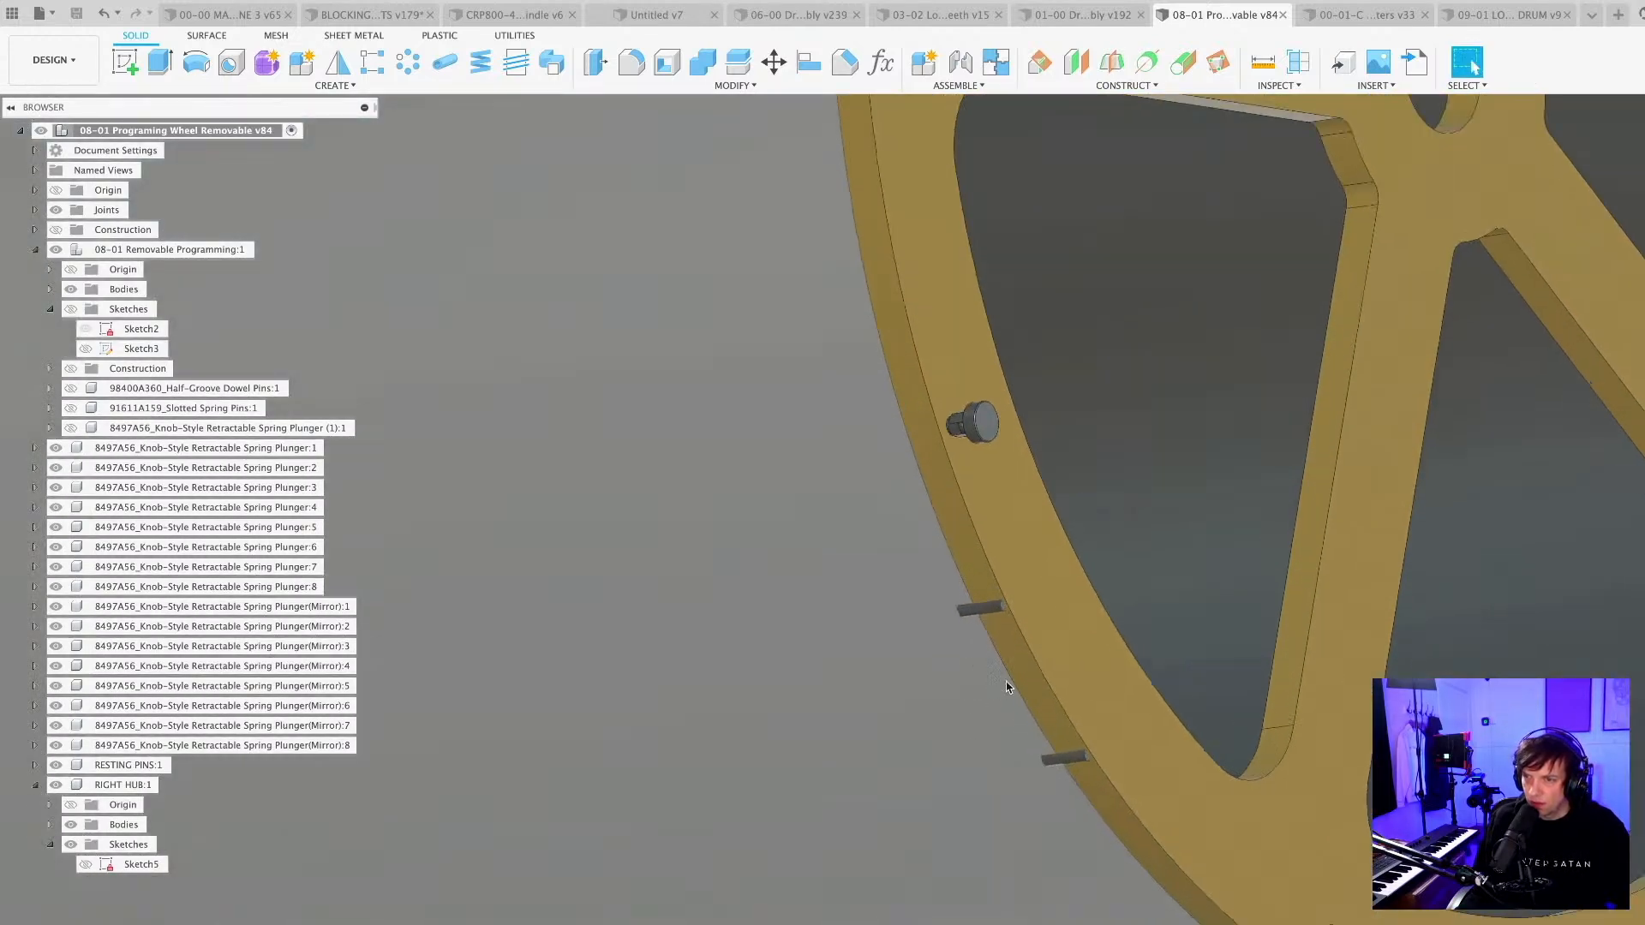
{"action": "scroll", "coordinate": [1008, 686], "scroll_direction": "up", "scroll_amount": 3}
{"action": "mouse_move", "coordinate": [1009, 683]}
{"action": "middle_mouse_down", "text": "shift"}
{"action": "mouse_move", "coordinate": [963, 638]}
{"action": "mouse_move", "coordinate": [1011, 710]}
{"action": "middle_mouse_up", "text": "shift"}
{"action": "scroll", "coordinate": [1011, 709], "scroll_direction": "down", "scroll_amount": 5}
{"action": "scroll", "coordinate": [987, 882], "scroll_direction": "down", "scroll_amount": 4}
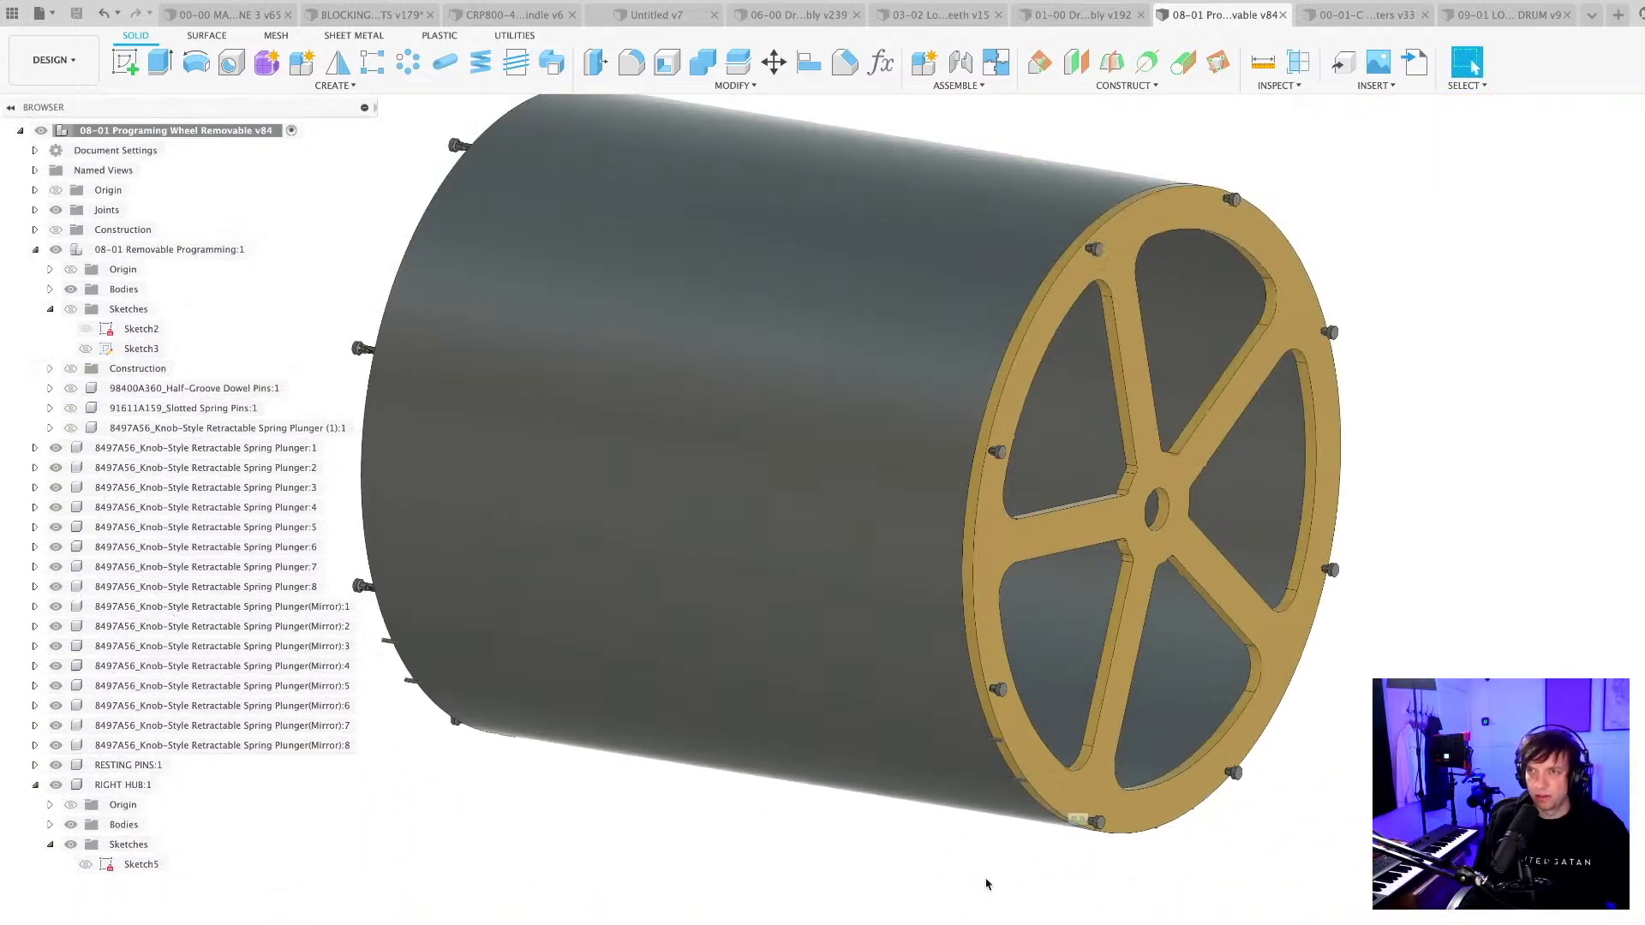
{"action": "middle_click_drag", "start_coordinate": [956, 872], "coordinate": [933, 875], "text": "shift"}
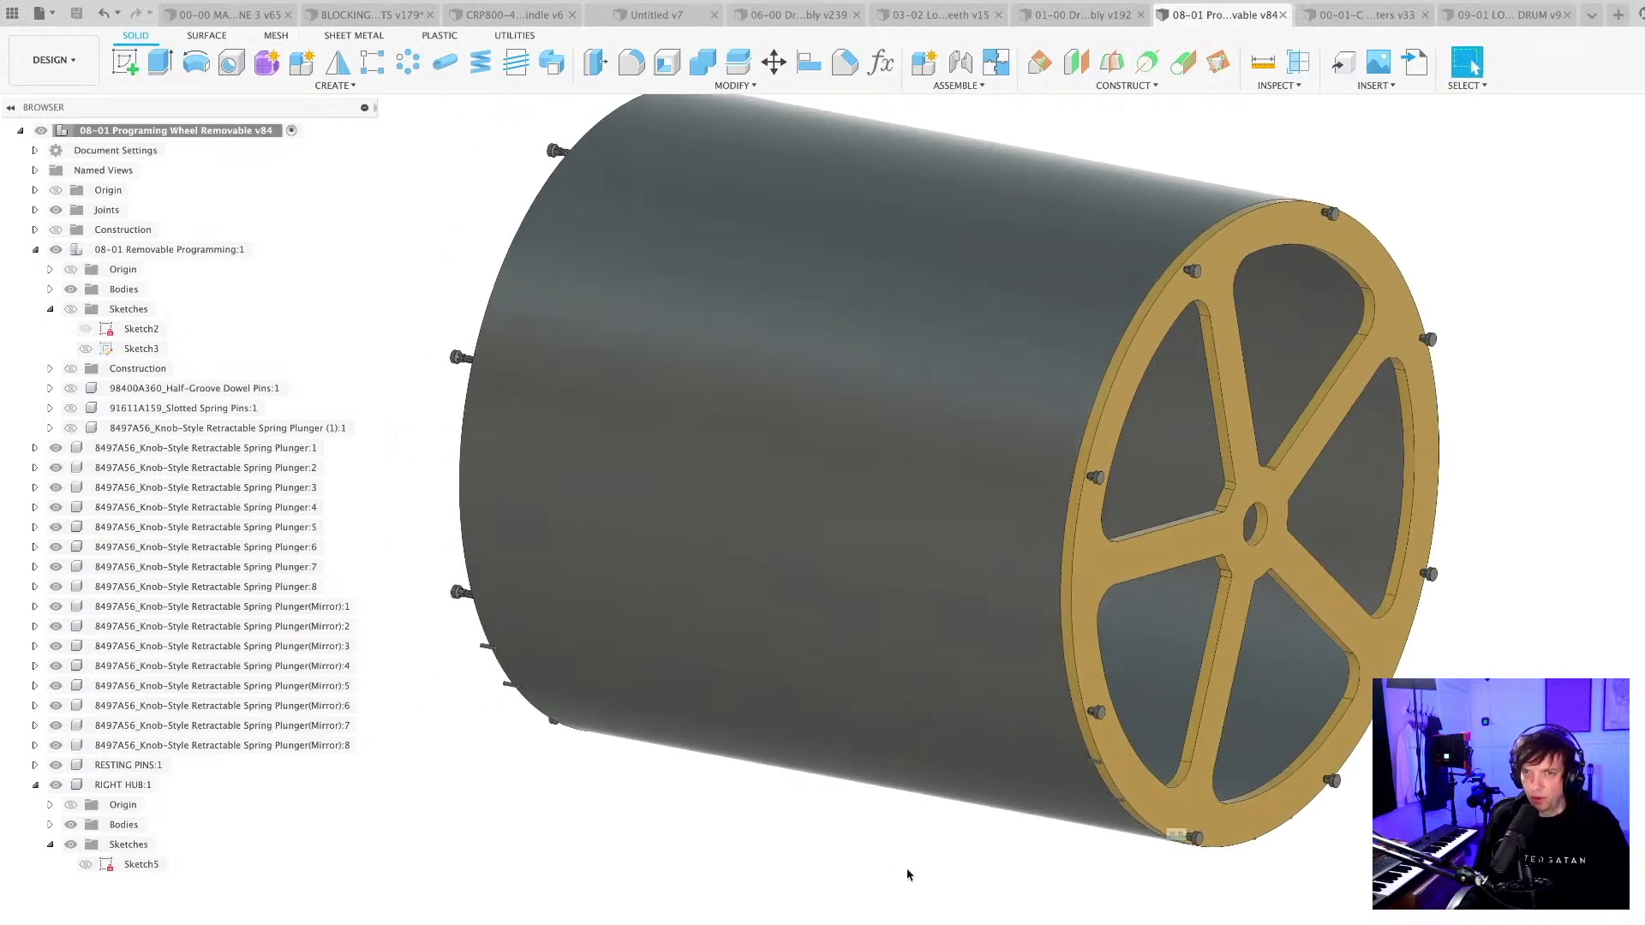
{"action": "scroll", "coordinate": [818, 879], "scroll_direction": "down", "scroll_amount": 2}
{"action": "middle_click_drag", "start_coordinate": [818, 880], "coordinate": [874, 893], "text": "shift"}
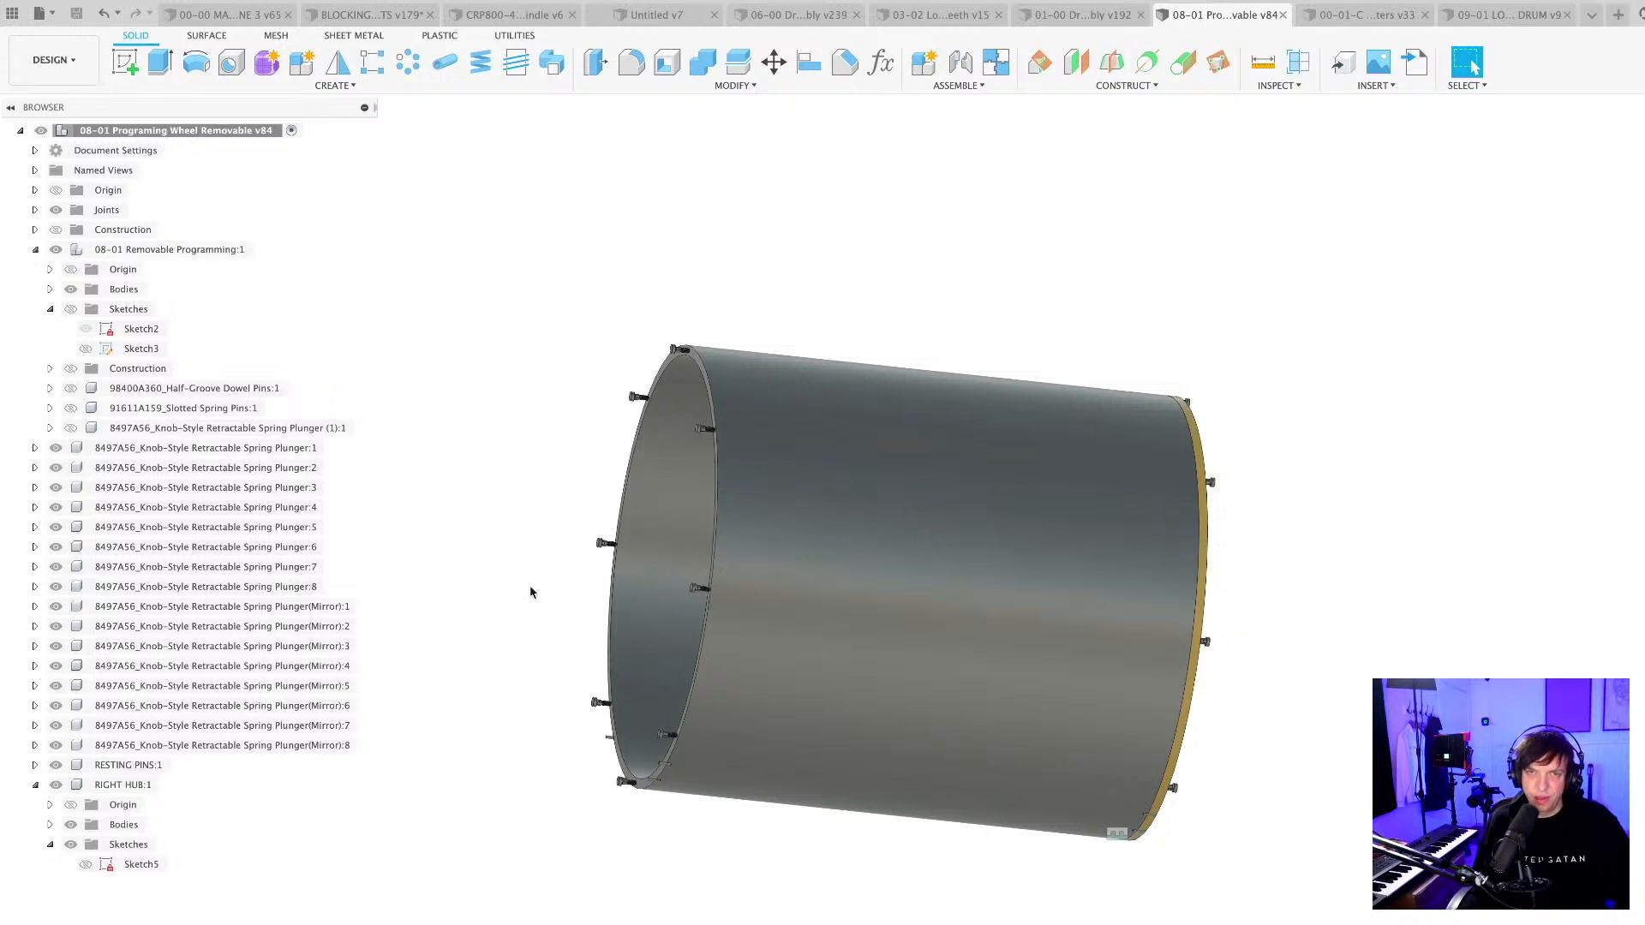
Paste the 200-tooth loop pulley component into the programming wheel assembly.
{"action": "key", "text": "super+v"}
{"action": "scroll", "coordinate": [524, 621], "scroll_direction": "down", "scroll_amount": 4}
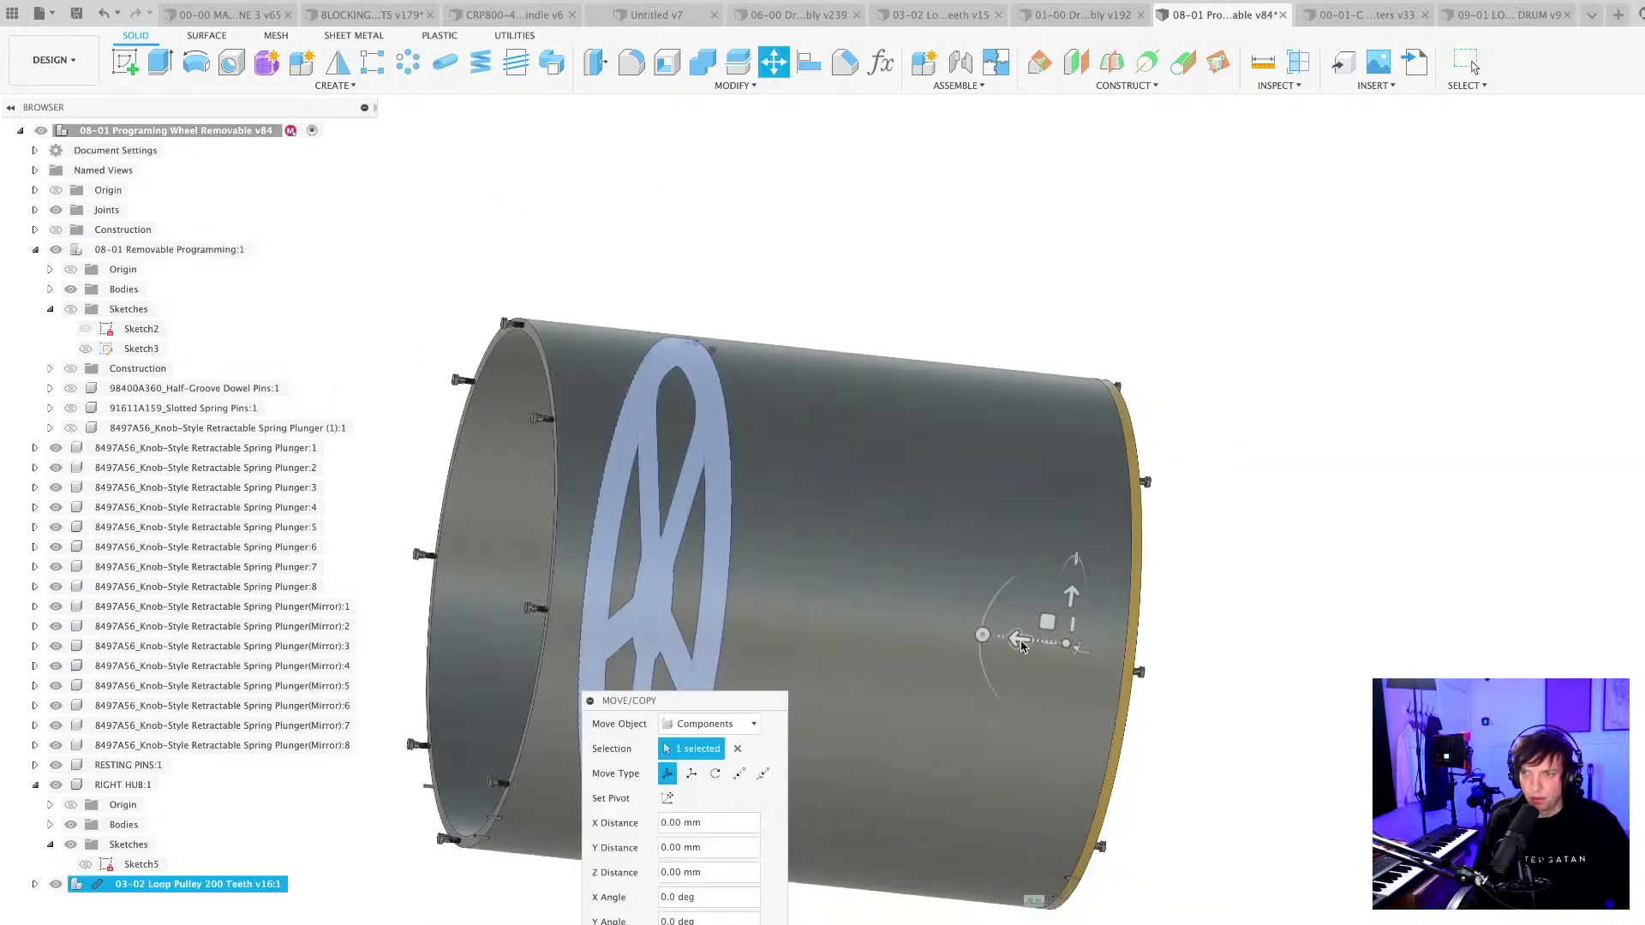
{"action": "left_click", "coordinate": [840, 651]}
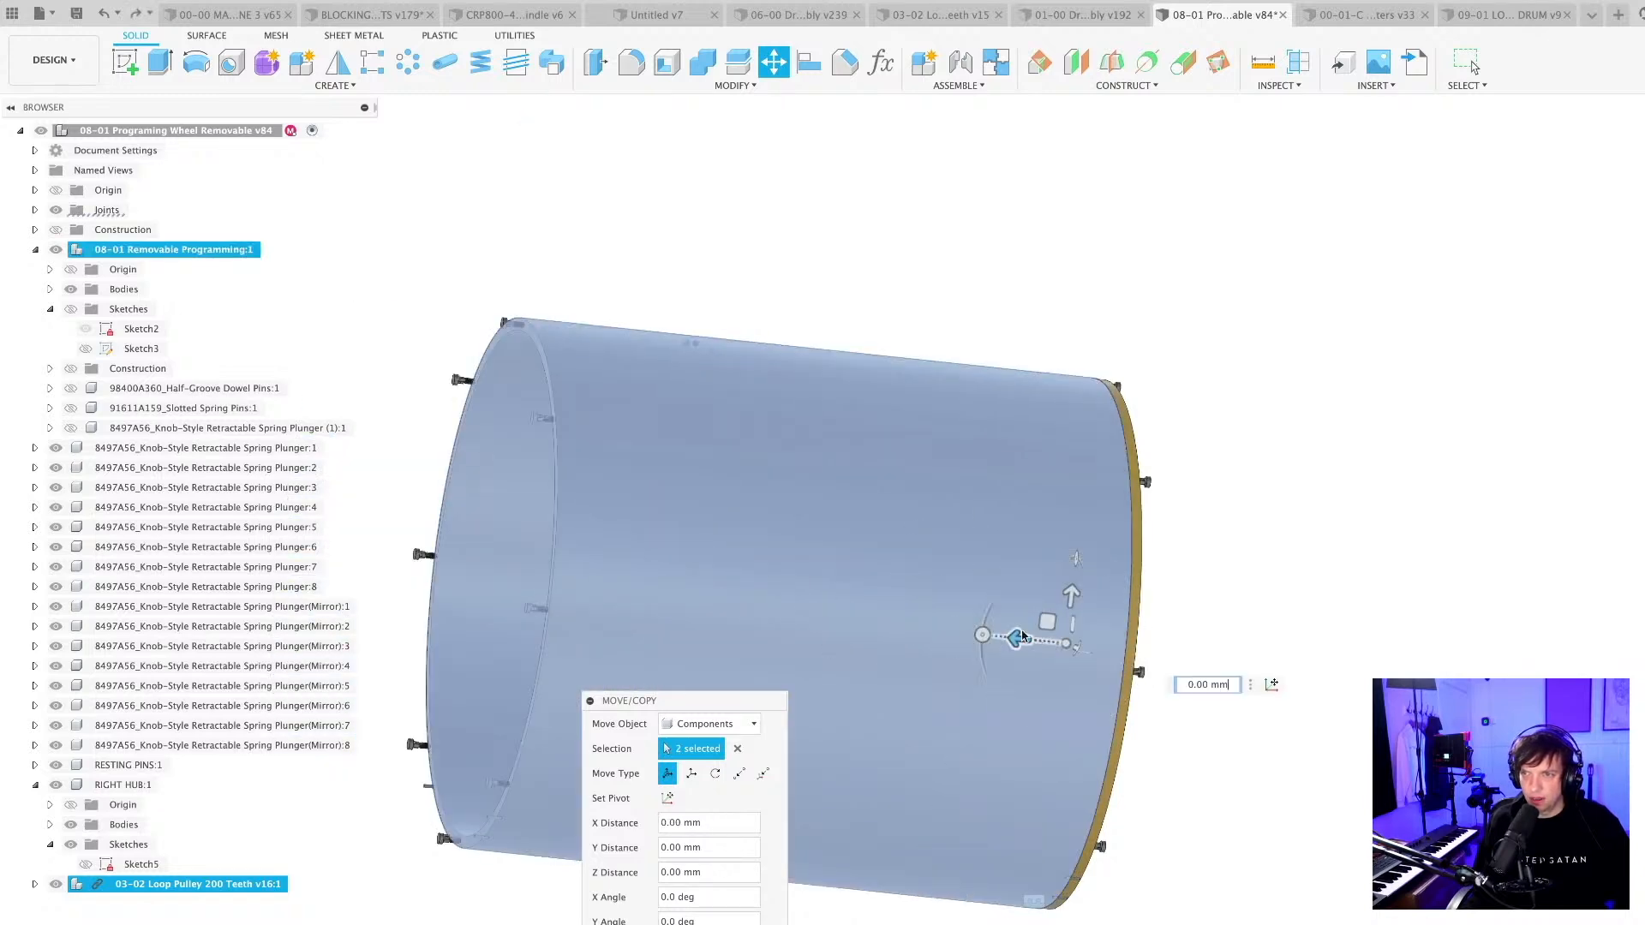
{"action": "left_click_drag", "start_coordinate": [951, 625], "coordinate": [837, 615]}
{"action": "key", "text": "Escape"}
{"action": "scroll", "coordinate": [792, 908], "scroll_direction": "down", "scroll_amount": 3}
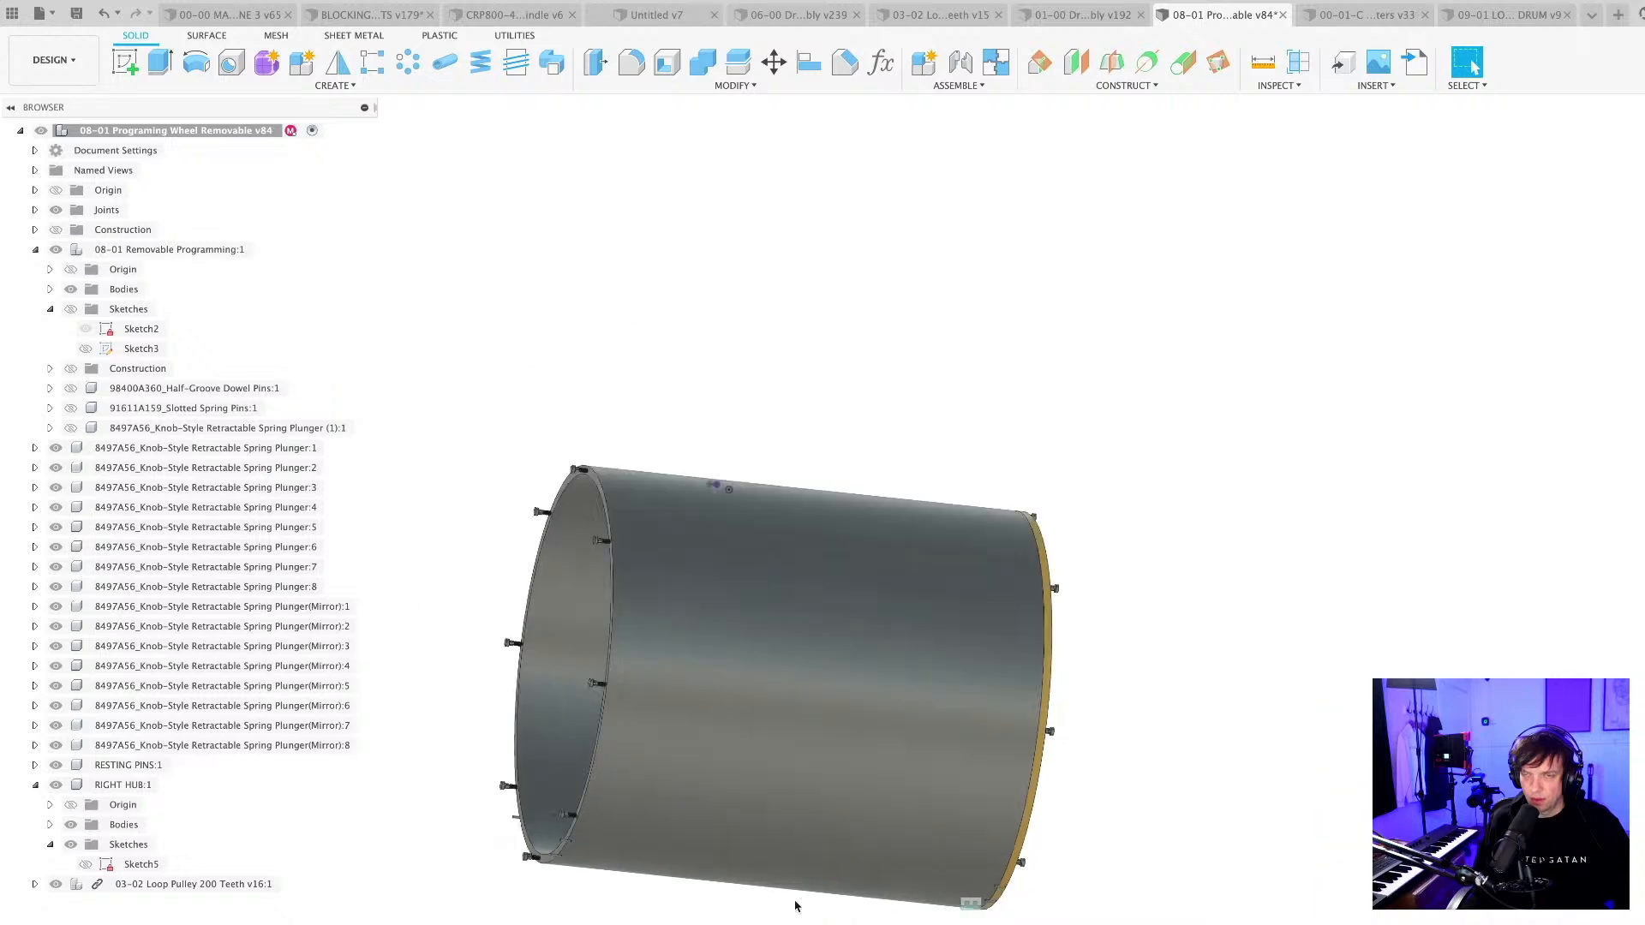
Joint the 200-tooth loop pulley concentrically to the rim at the wheel's open end.
{"action": "middle_click_drag", "start_coordinate": [796, 907], "coordinate": [827, 835], "text": "shift"}
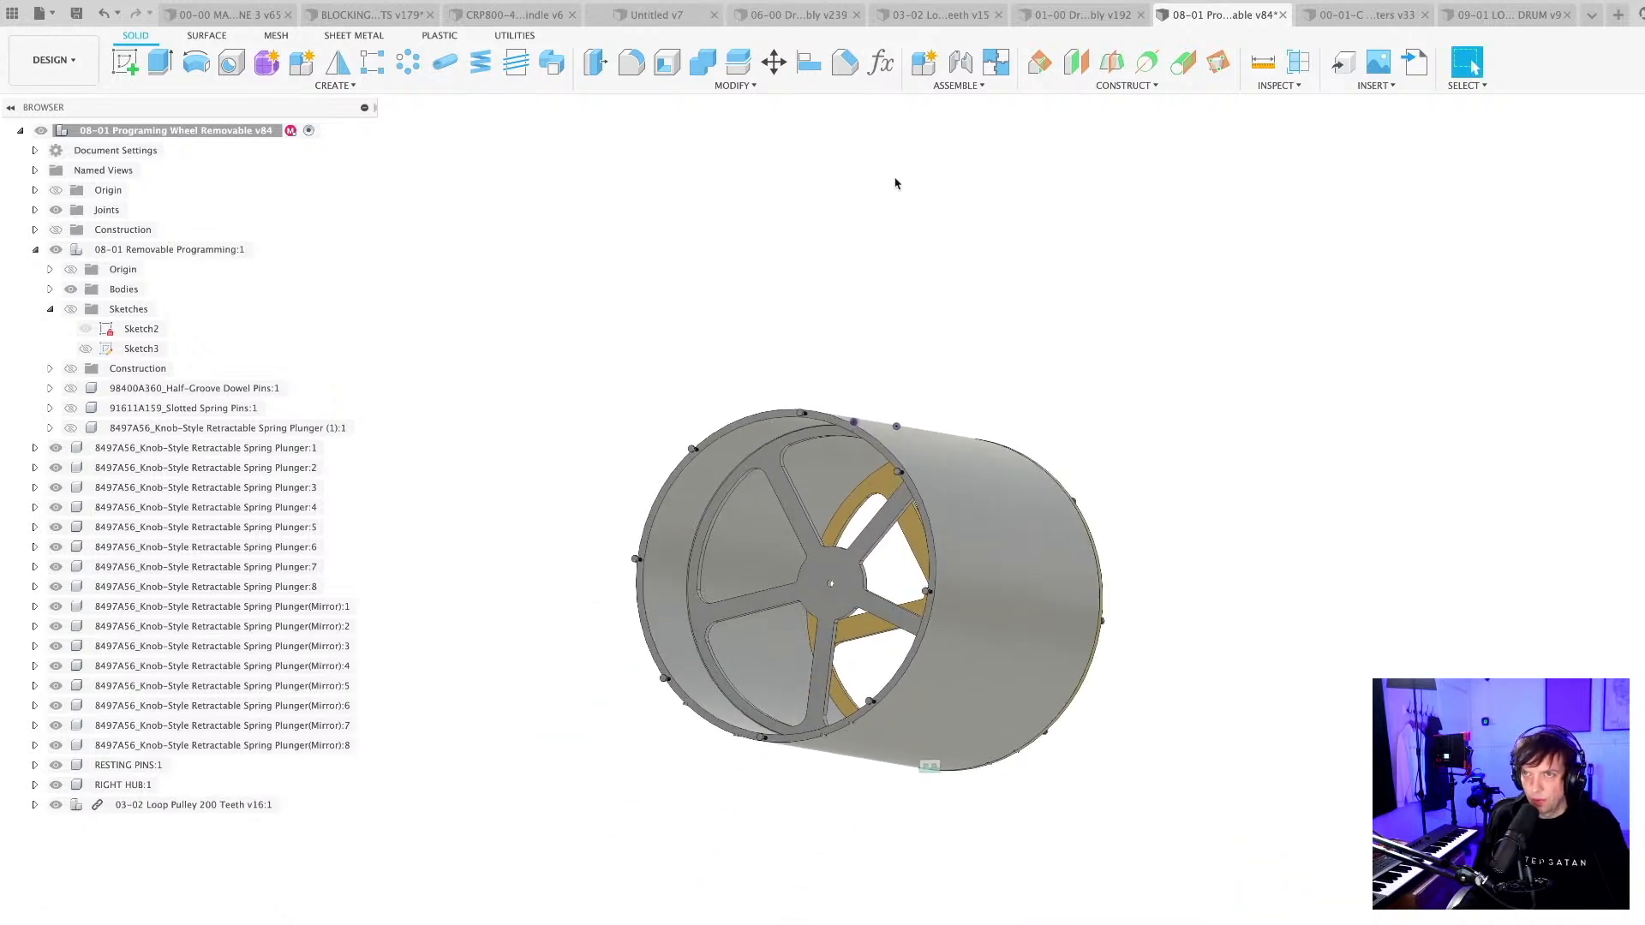
{"action": "left_click", "coordinate": [960, 61]}
{"action": "scroll", "coordinate": [840, 499], "scroll_direction": "up", "scroll_amount": 3}
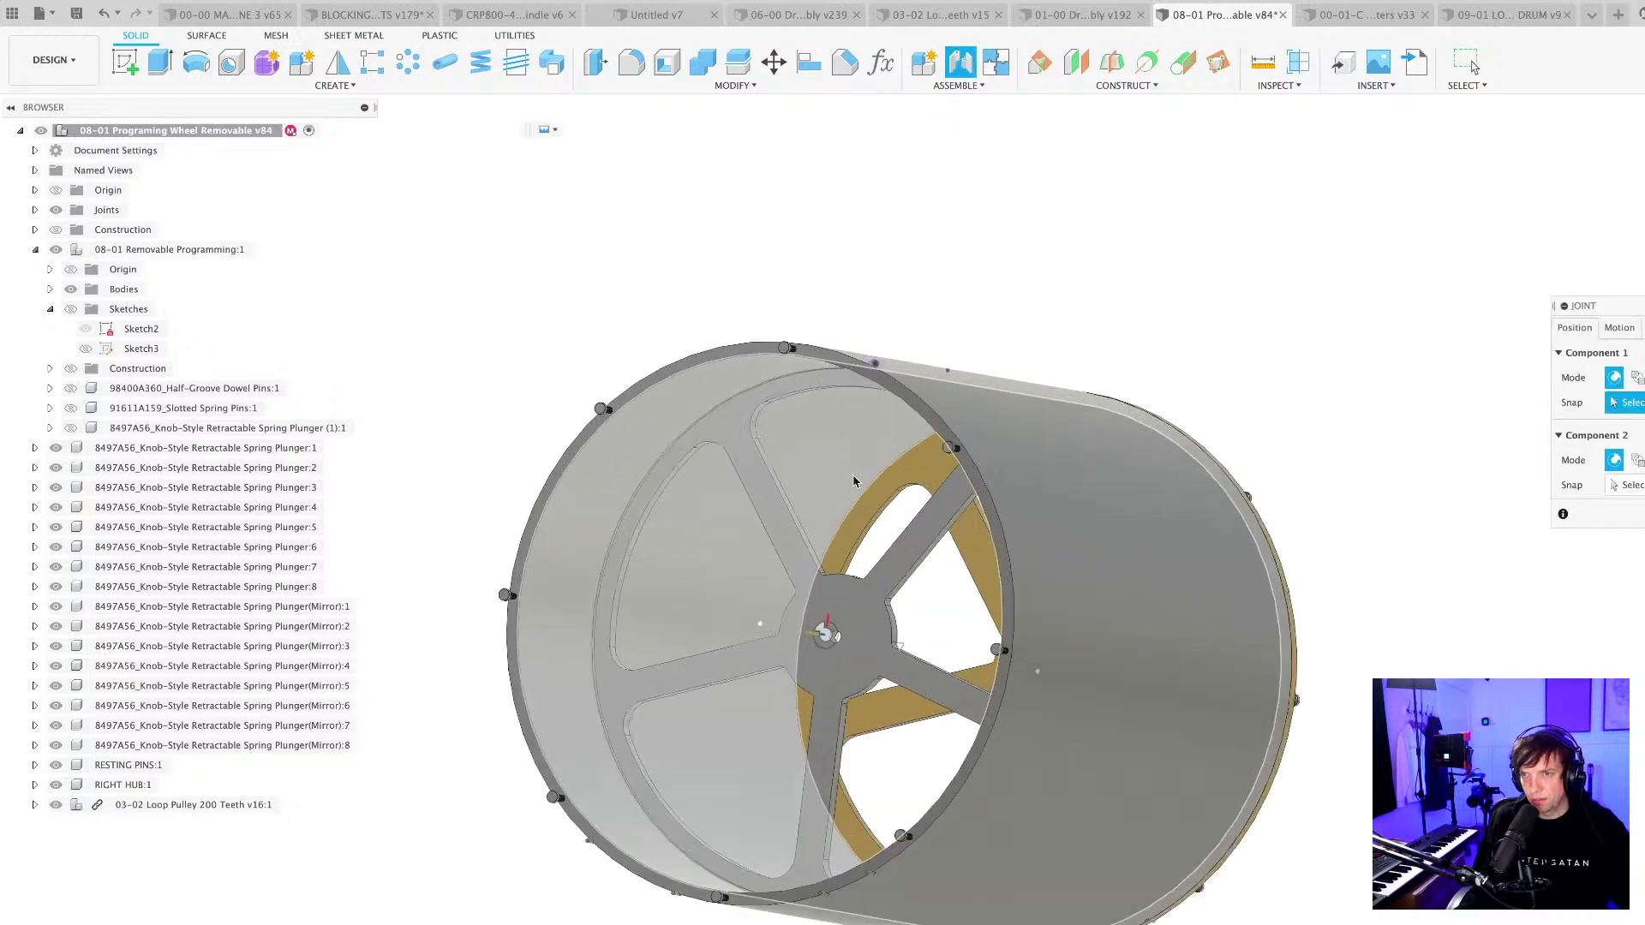
{"action": "middle_click_drag", "start_coordinate": [854, 481], "coordinate": [812, 716], "text": "shift"}
{"action": "scroll", "coordinate": [812, 717], "scroll_direction": "up", "scroll_amount": 5}
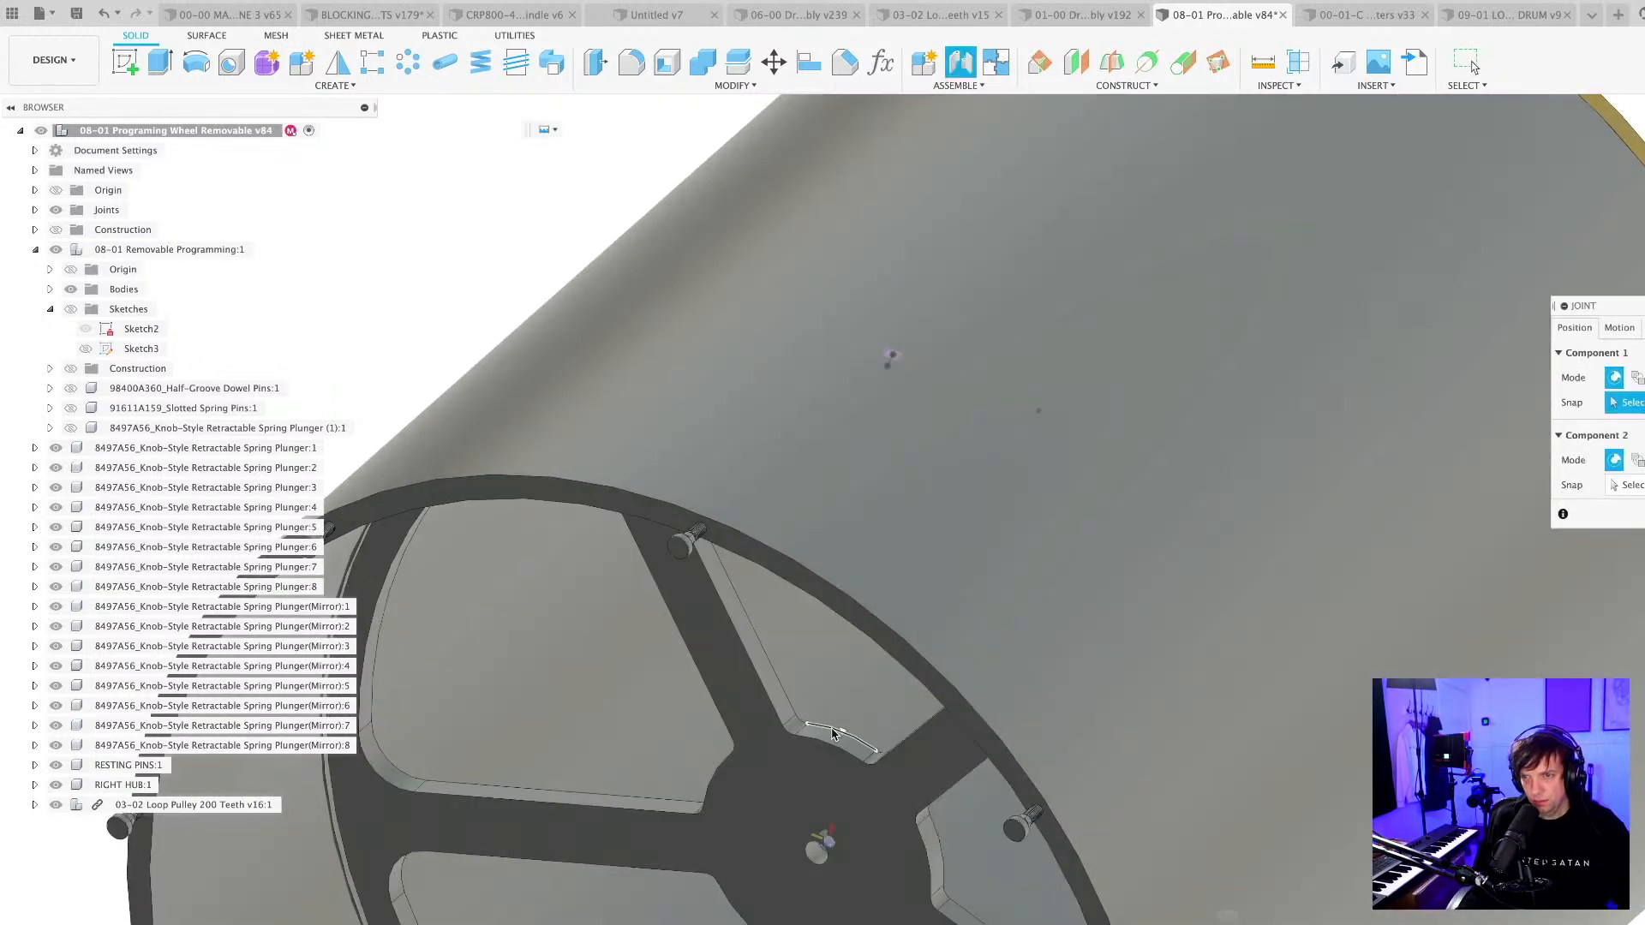
{"action": "left_click", "coordinate": [835, 735]}
{"action": "left_click", "coordinate": [805, 561]}
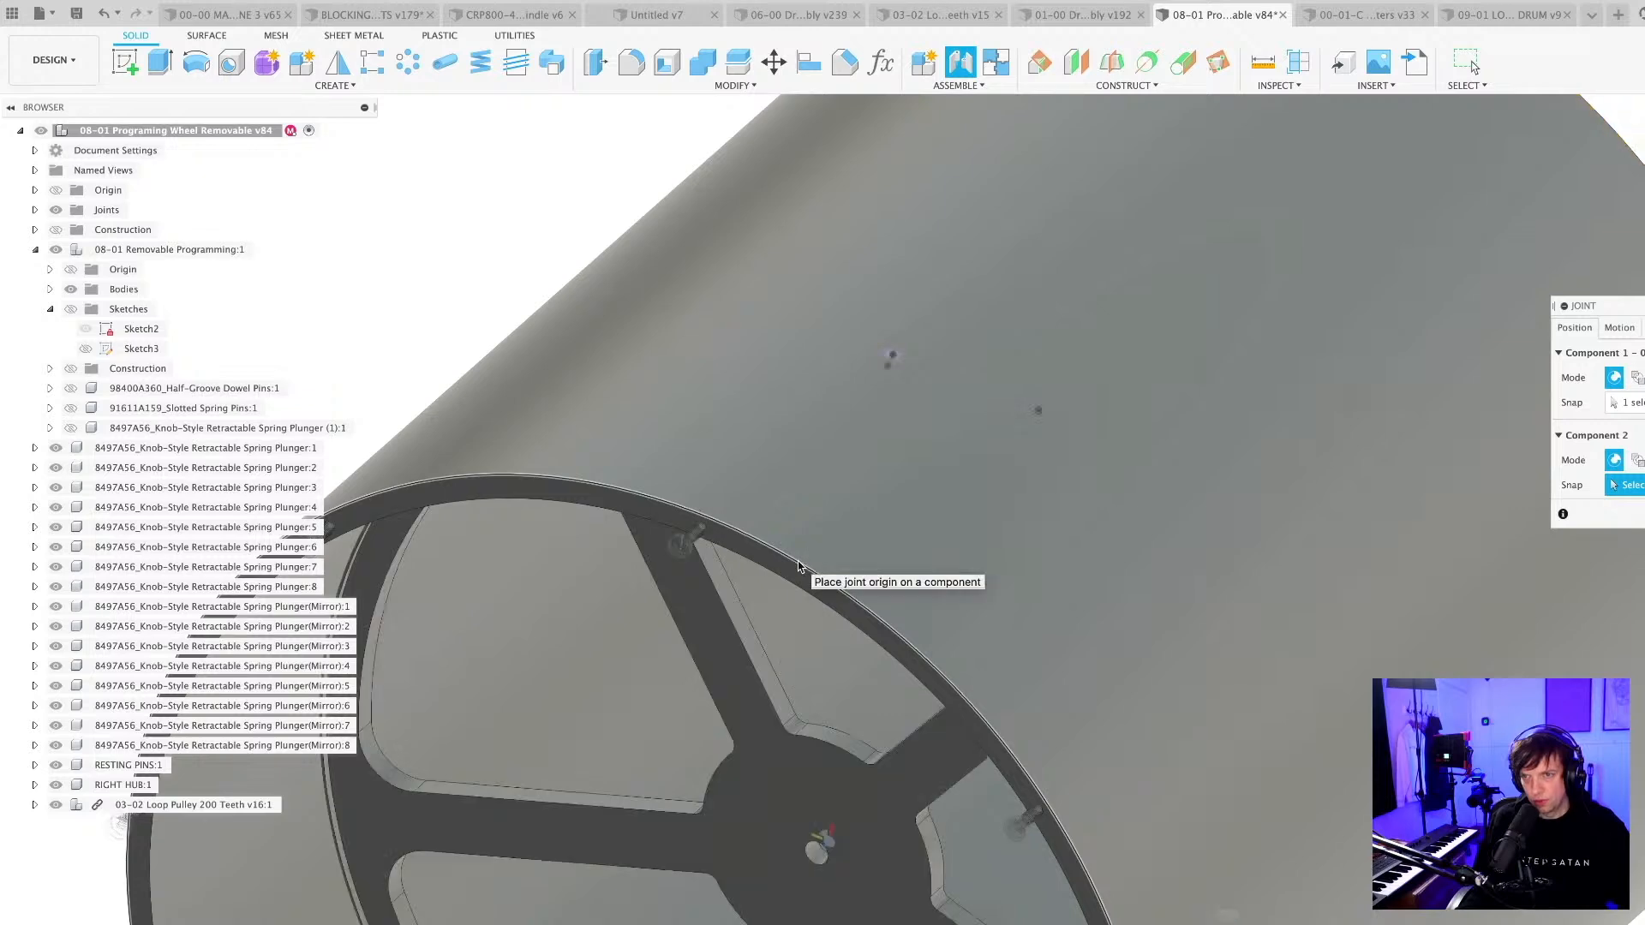
{"action": "scroll", "coordinate": [691, 758], "scroll_direction": "down", "scroll_amount": 5}
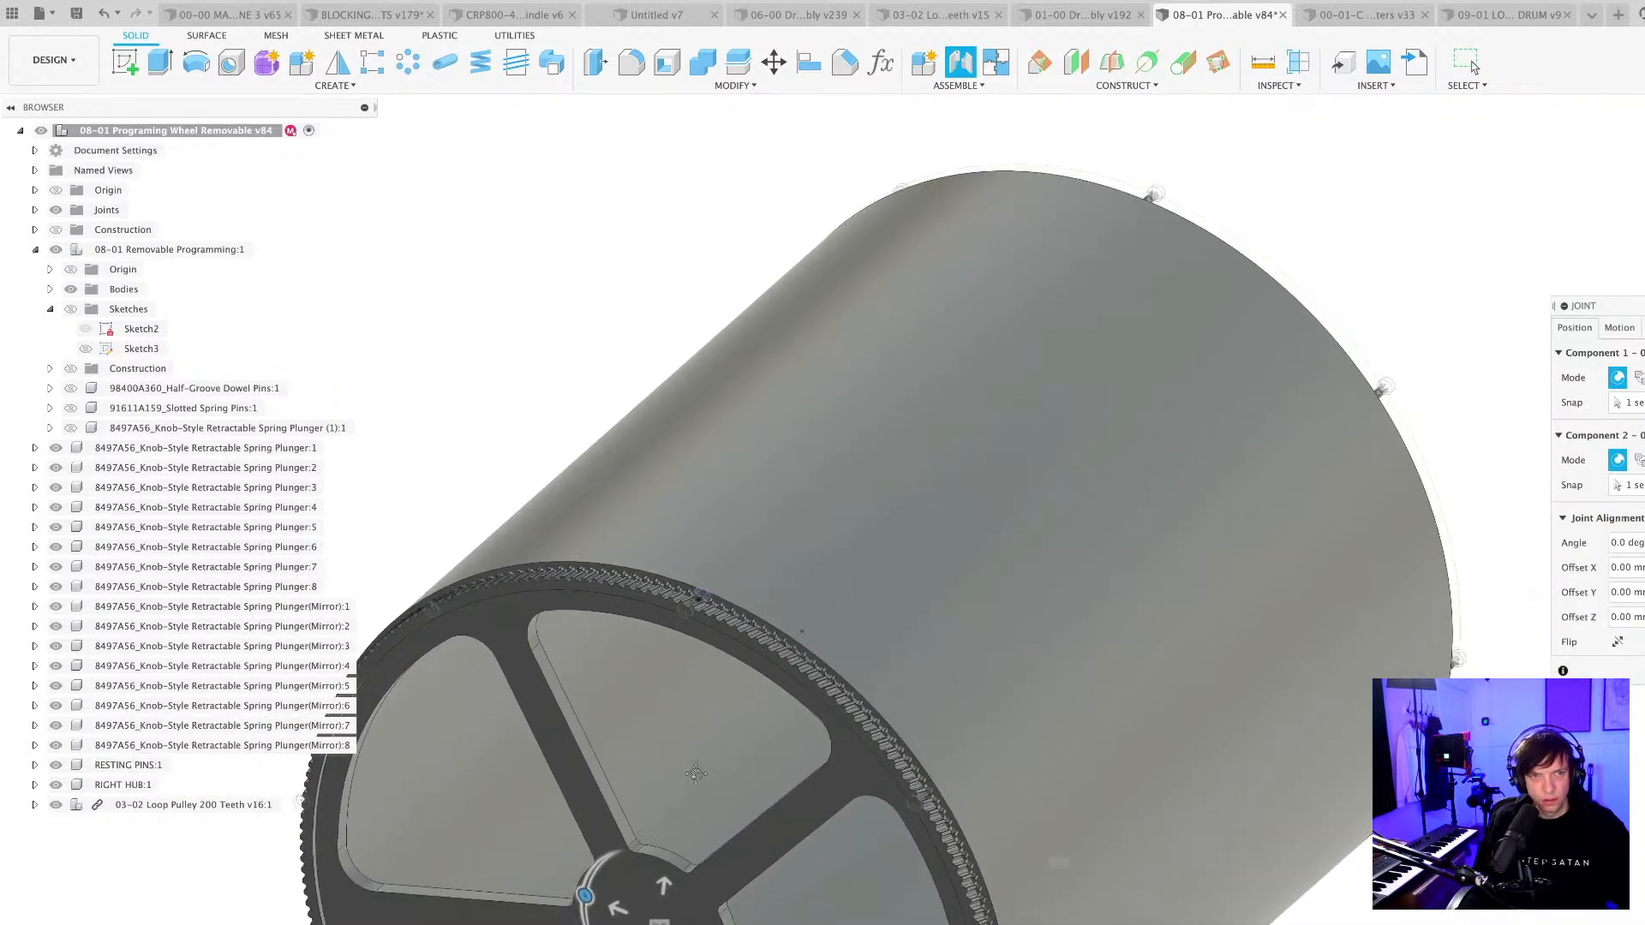
{"action": "middle_click_drag", "start_coordinate": [689, 767], "coordinate": [810, 492]}
{"action": "scroll", "coordinate": [829, 519], "scroll_direction": "down", "scroll_amount": 2}
{"action": "scroll", "coordinate": [852, 386], "scroll_direction": "up", "scroll_amount": 2}
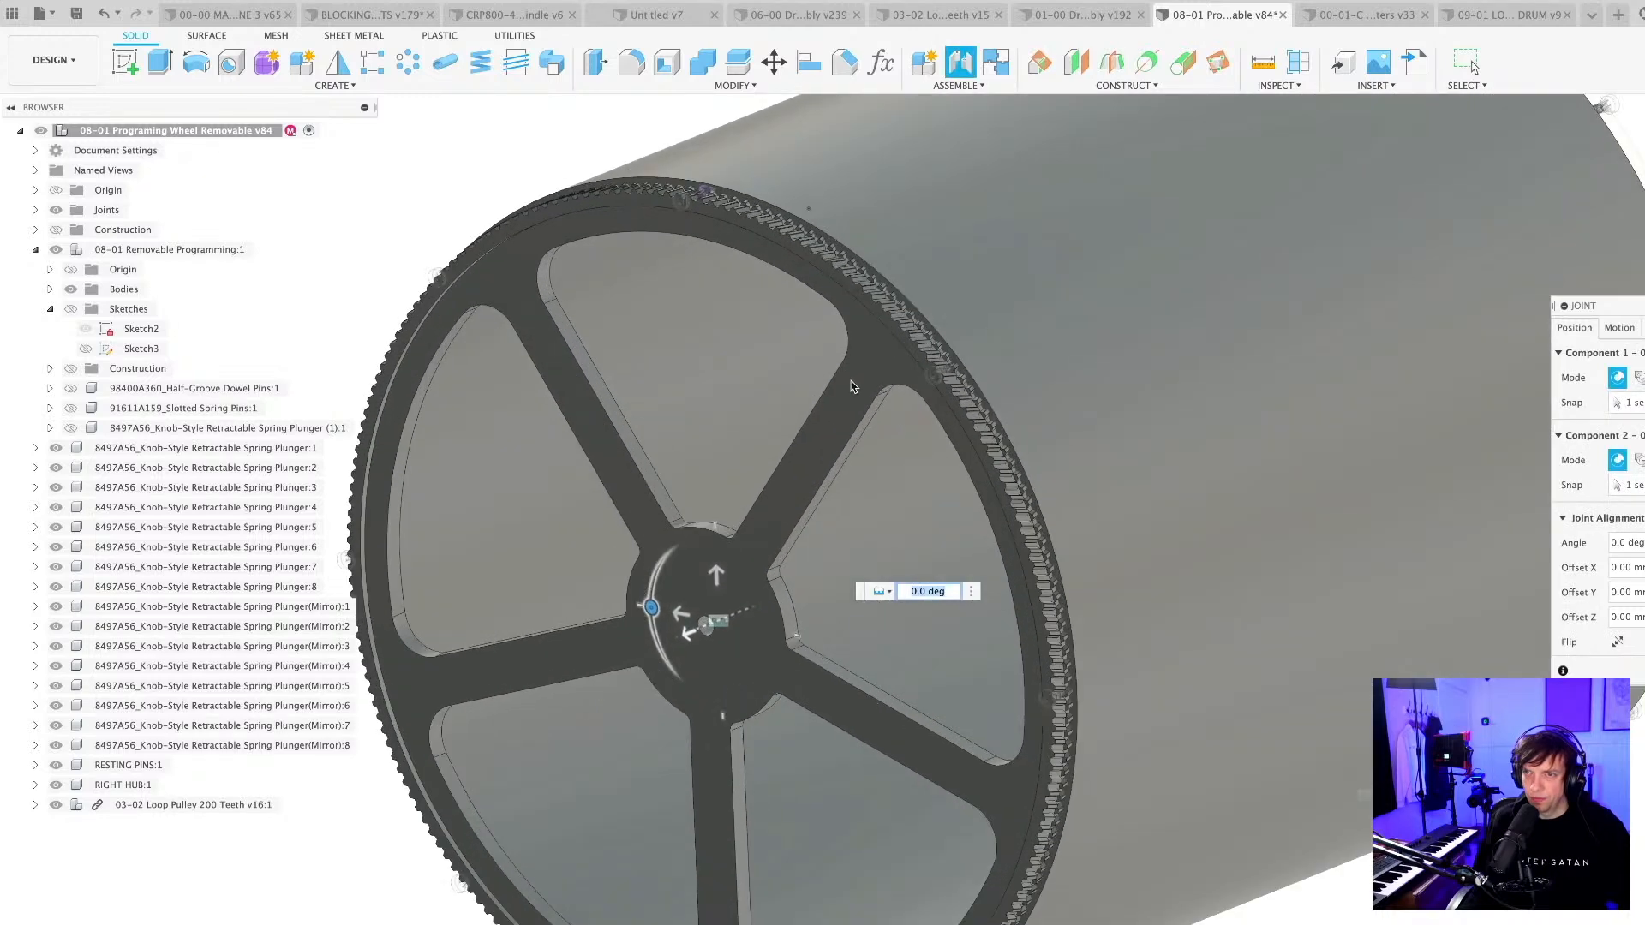
{"action": "middle_click_drag", "start_coordinate": [851, 386], "coordinate": [789, 495]}
{"action": "scroll", "coordinate": [788, 495], "scroll_direction": "up", "scroll_amount": 3}
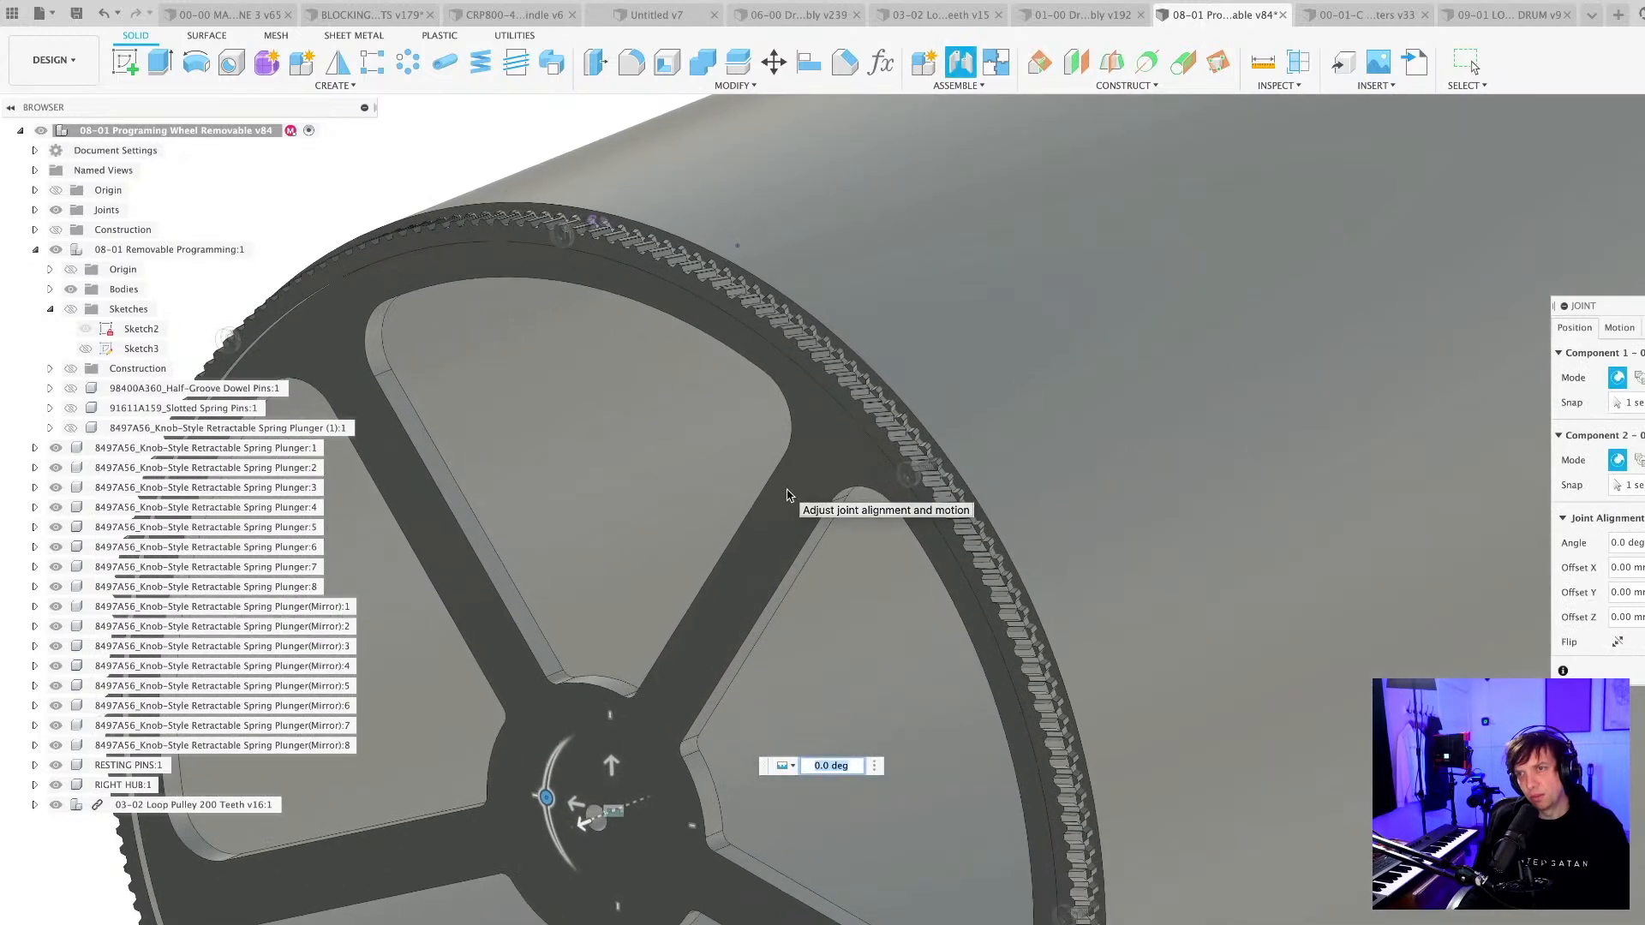
{"action": "key", "text": "Escape"}
Save the wheel design with the jointed pulley as a new version, keeping the User Saved description.
{"action": "scroll", "coordinate": [643, 478], "scroll_direction": "down", "scroll_amount": 5}
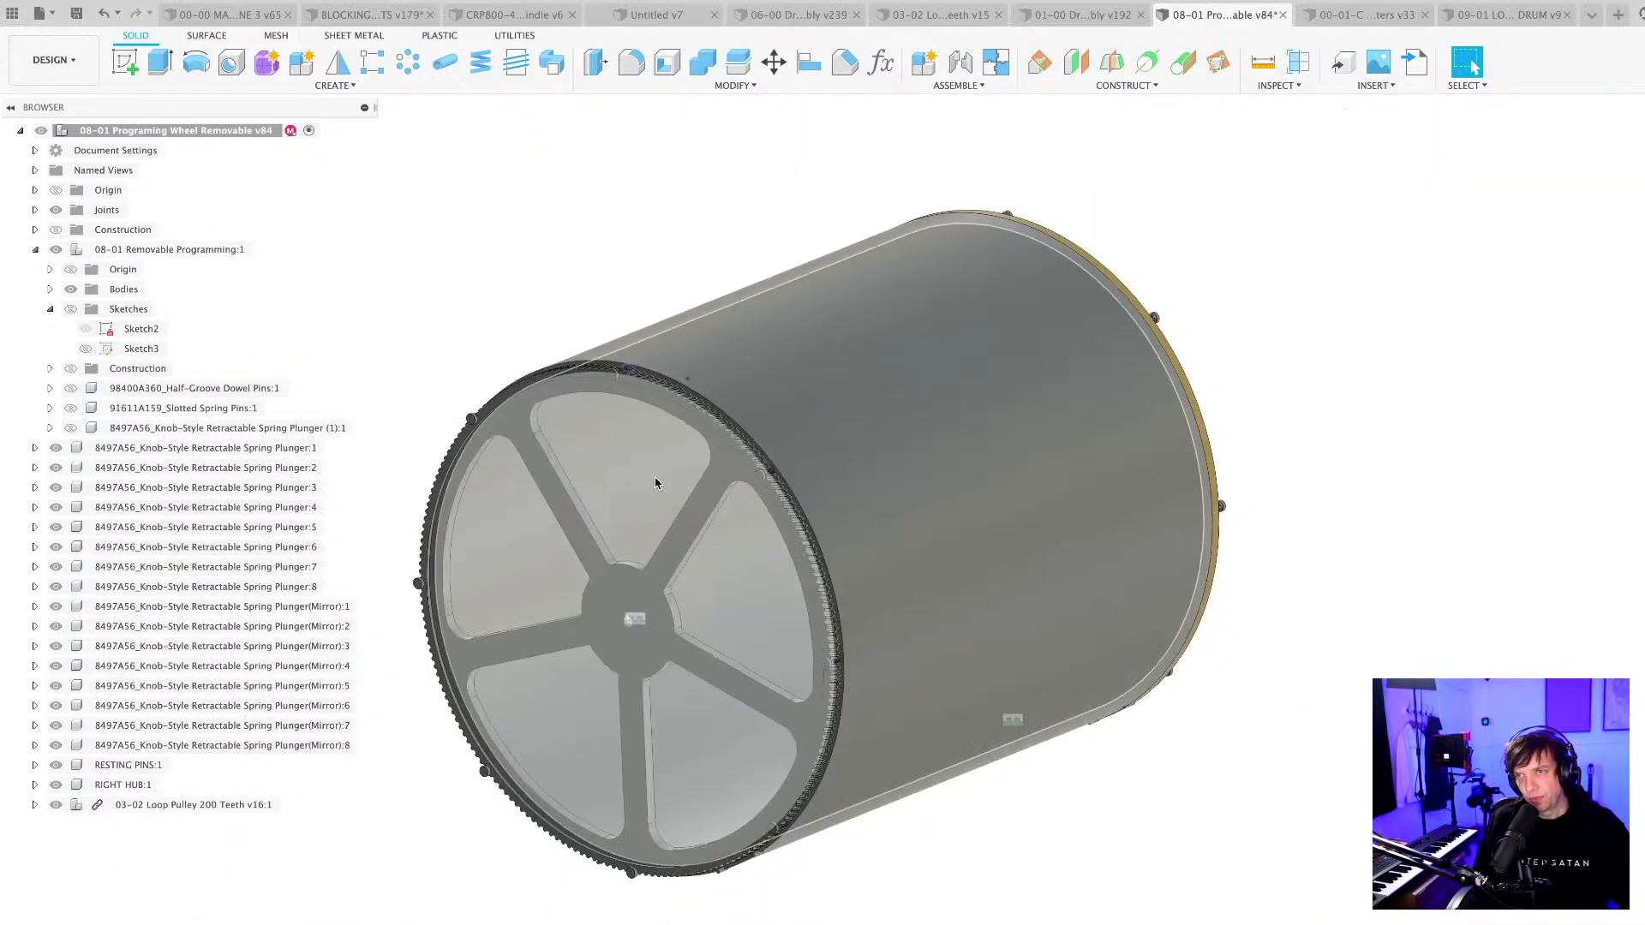
{"action": "scroll", "coordinate": [654, 476], "scroll_direction": "down", "scroll_amount": 2}
{"action": "middle_click_drag", "start_coordinate": [655, 476], "coordinate": [445, 471], "text": "shift"}
{"action": "scroll", "coordinate": [820, 458], "scroll_direction": "up", "scroll_amount": 5}
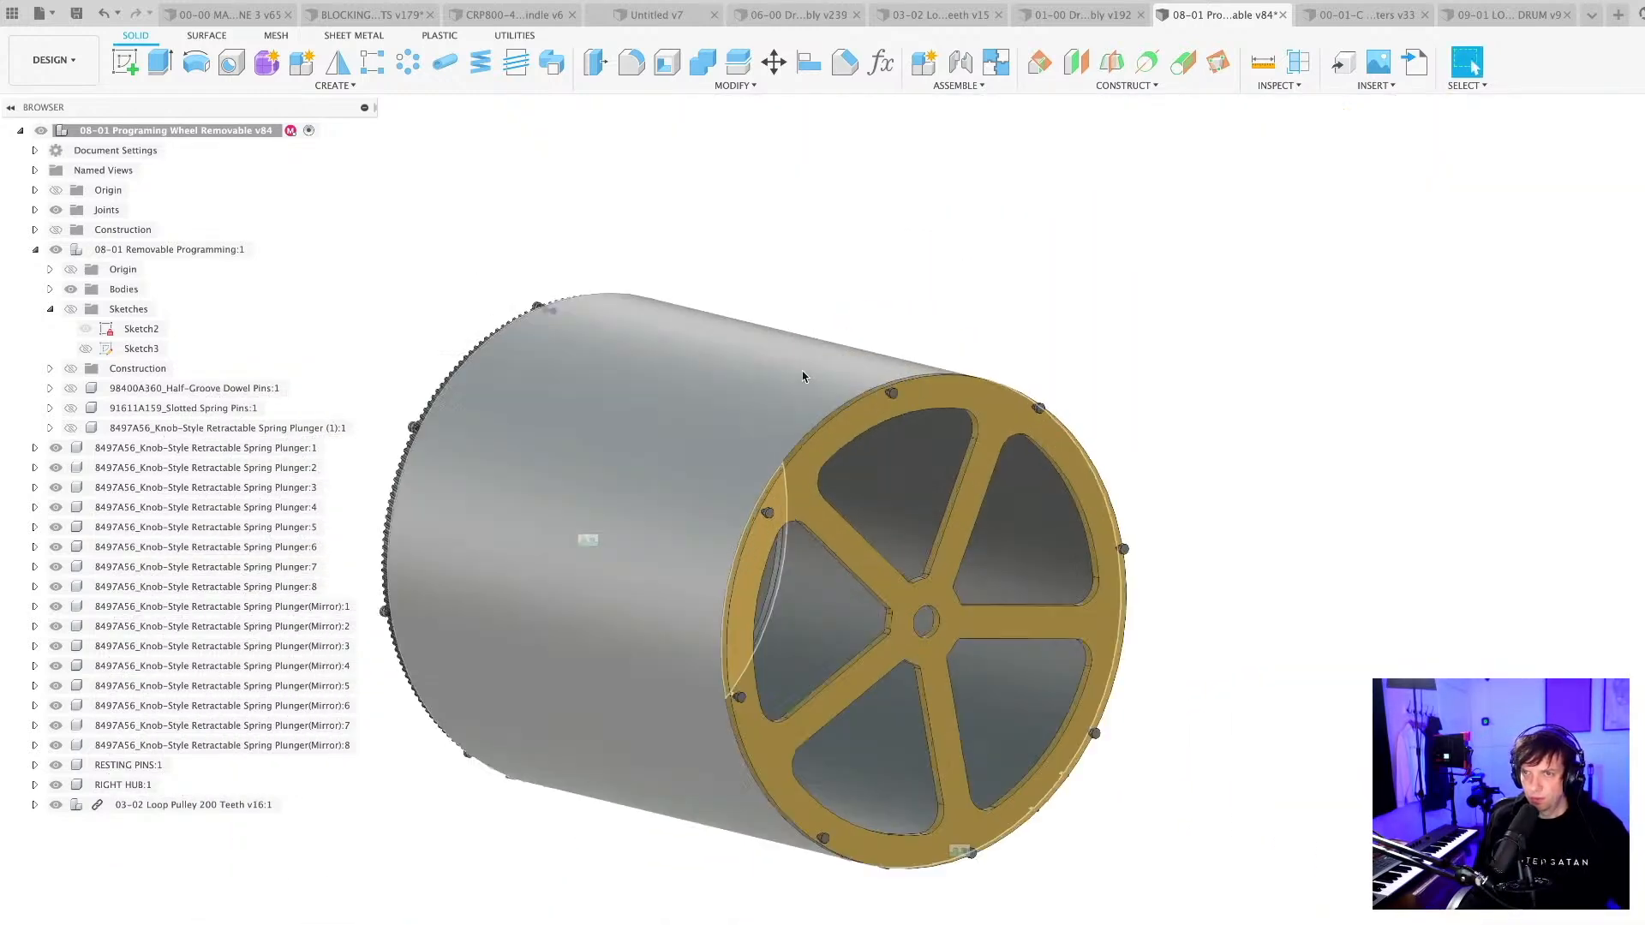
{"action": "scroll", "coordinate": [809, 460], "scroll_direction": "up", "scroll_amount": 2}
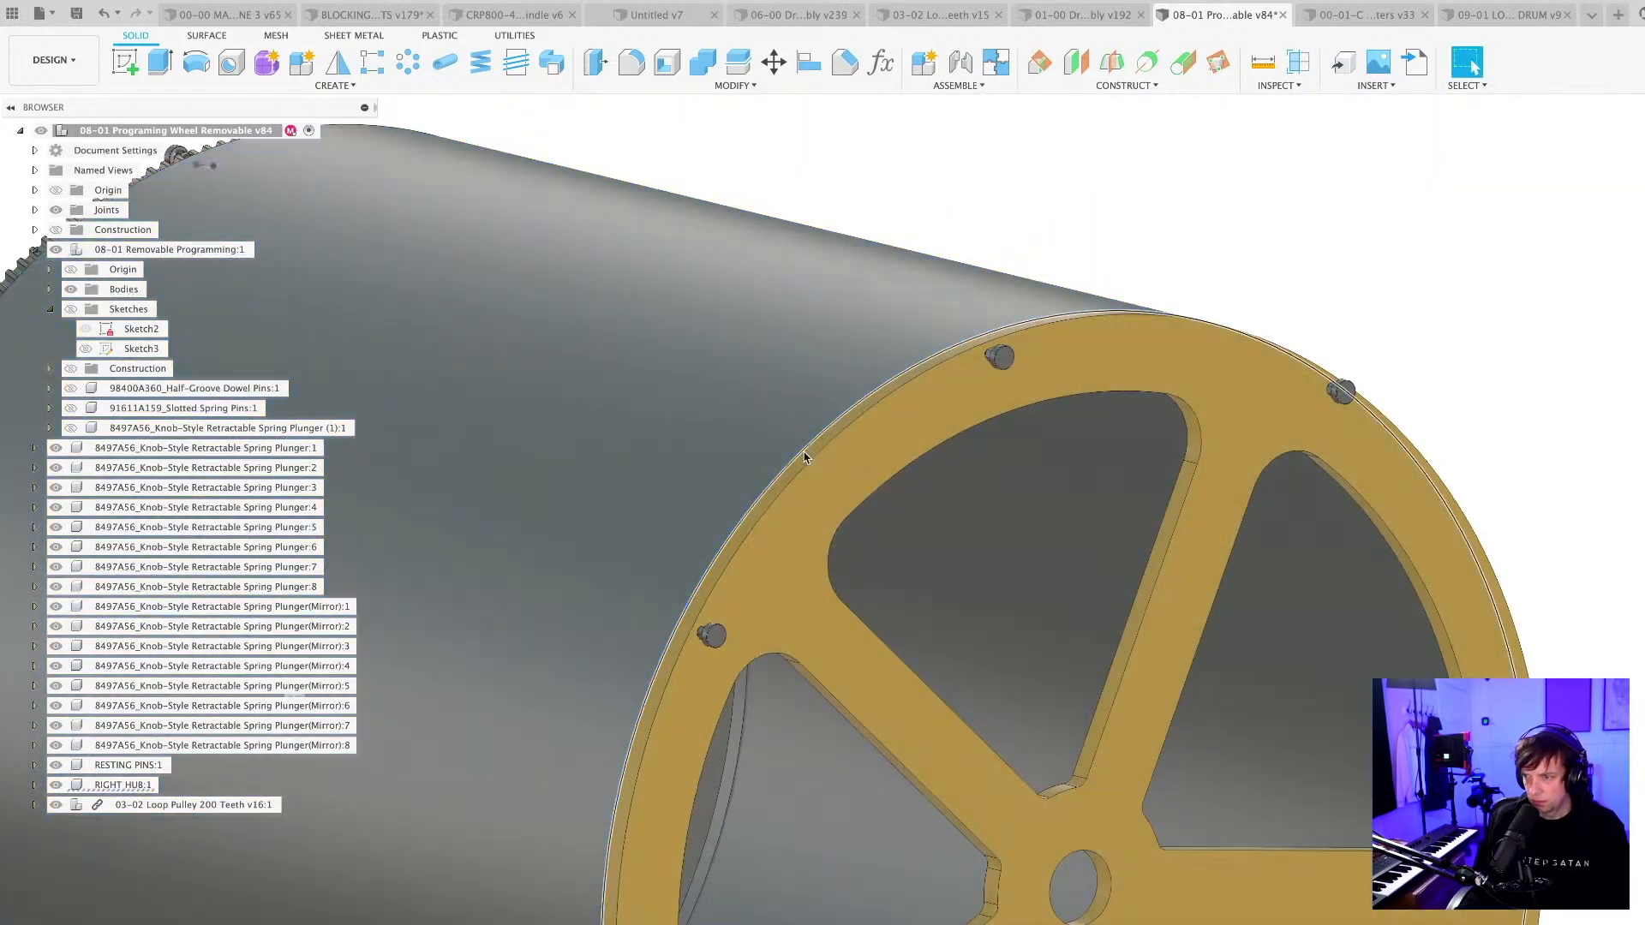
{"action": "scroll", "coordinate": [803, 458], "scroll_direction": "down", "scroll_amount": 5}
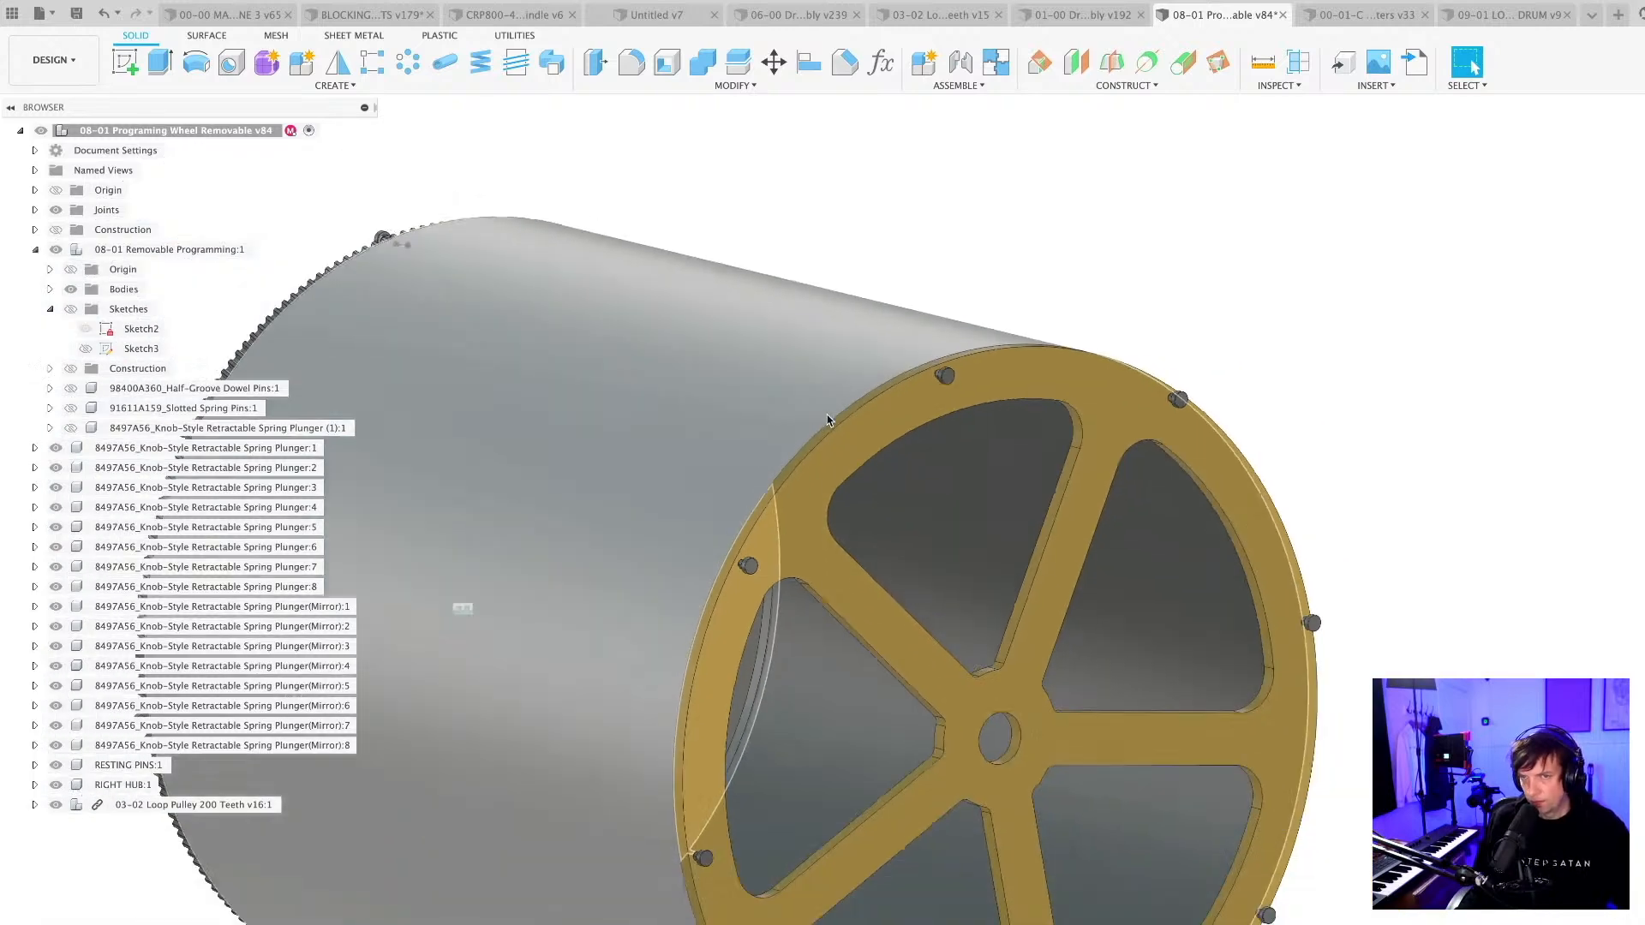
{"action": "middle_click_drag", "start_coordinate": [606, 874], "coordinate": [630, 863], "text": "shift"}
{"action": "key", "text": "super+s"}
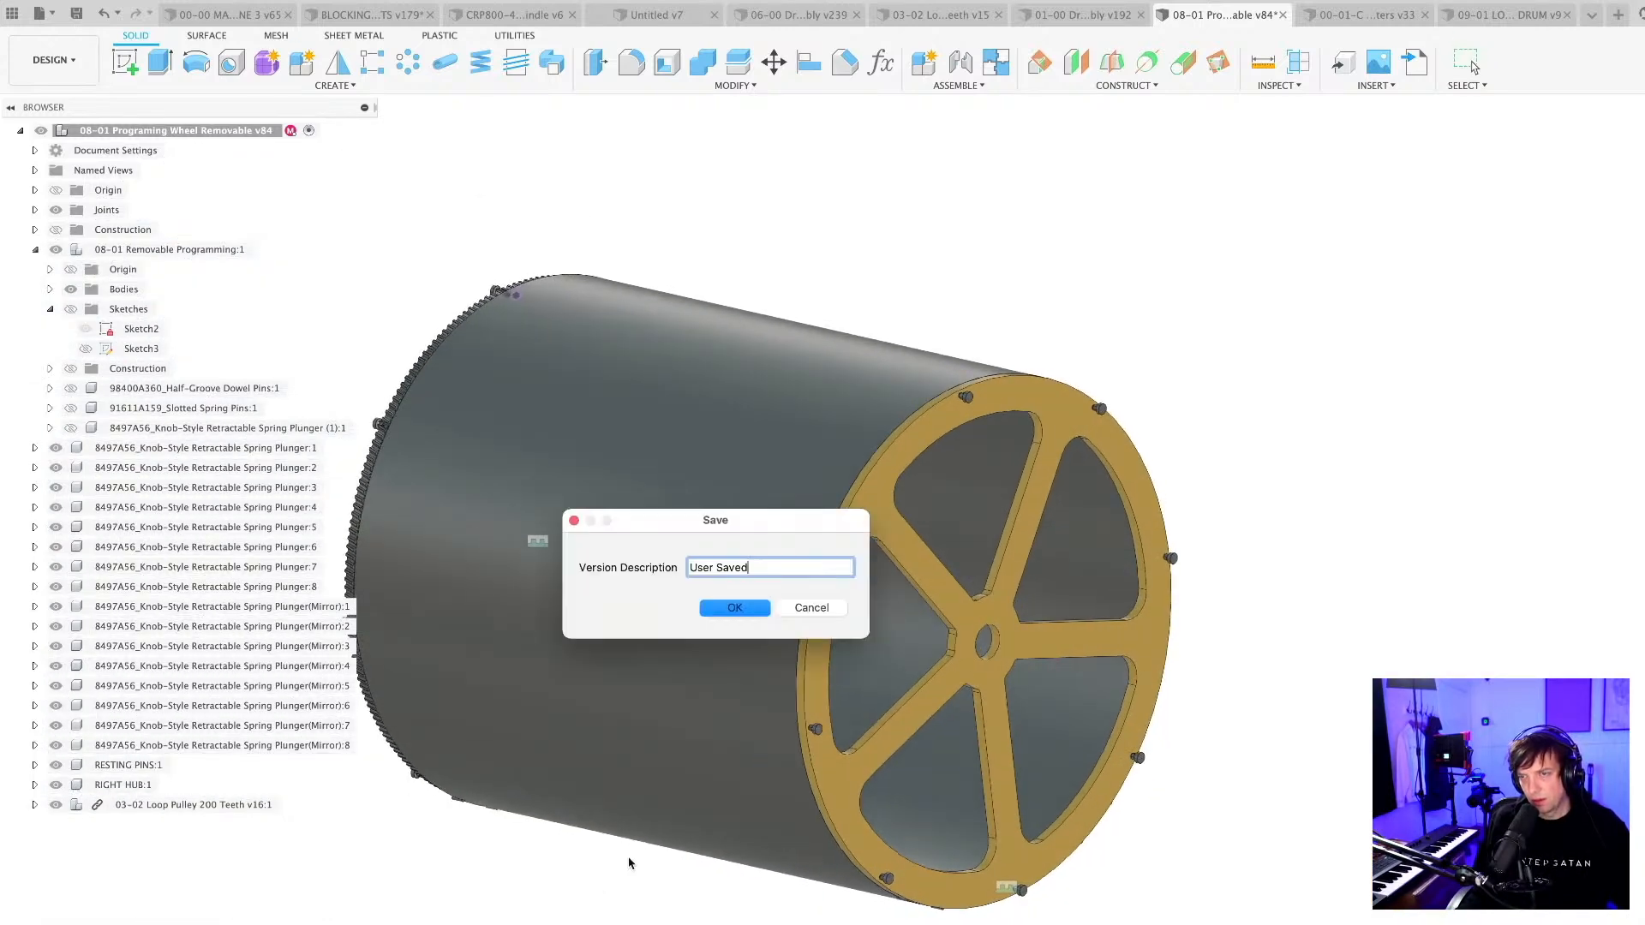
{"action": "left_click", "coordinate": [738, 610]}
Undo the loop pulley's joint and insertion, and save the design as a new version.
{"action": "scroll", "coordinate": [666, 883], "scroll_direction": "down", "scroll_amount": 3}
{"action": "middle_click_drag", "start_coordinate": [665, 883], "coordinate": [708, 877]}
{"action": "key", "text": "super+z"}
{"action": "key", "text": "super+z"}
{"action": "key", "text": "super+z"}
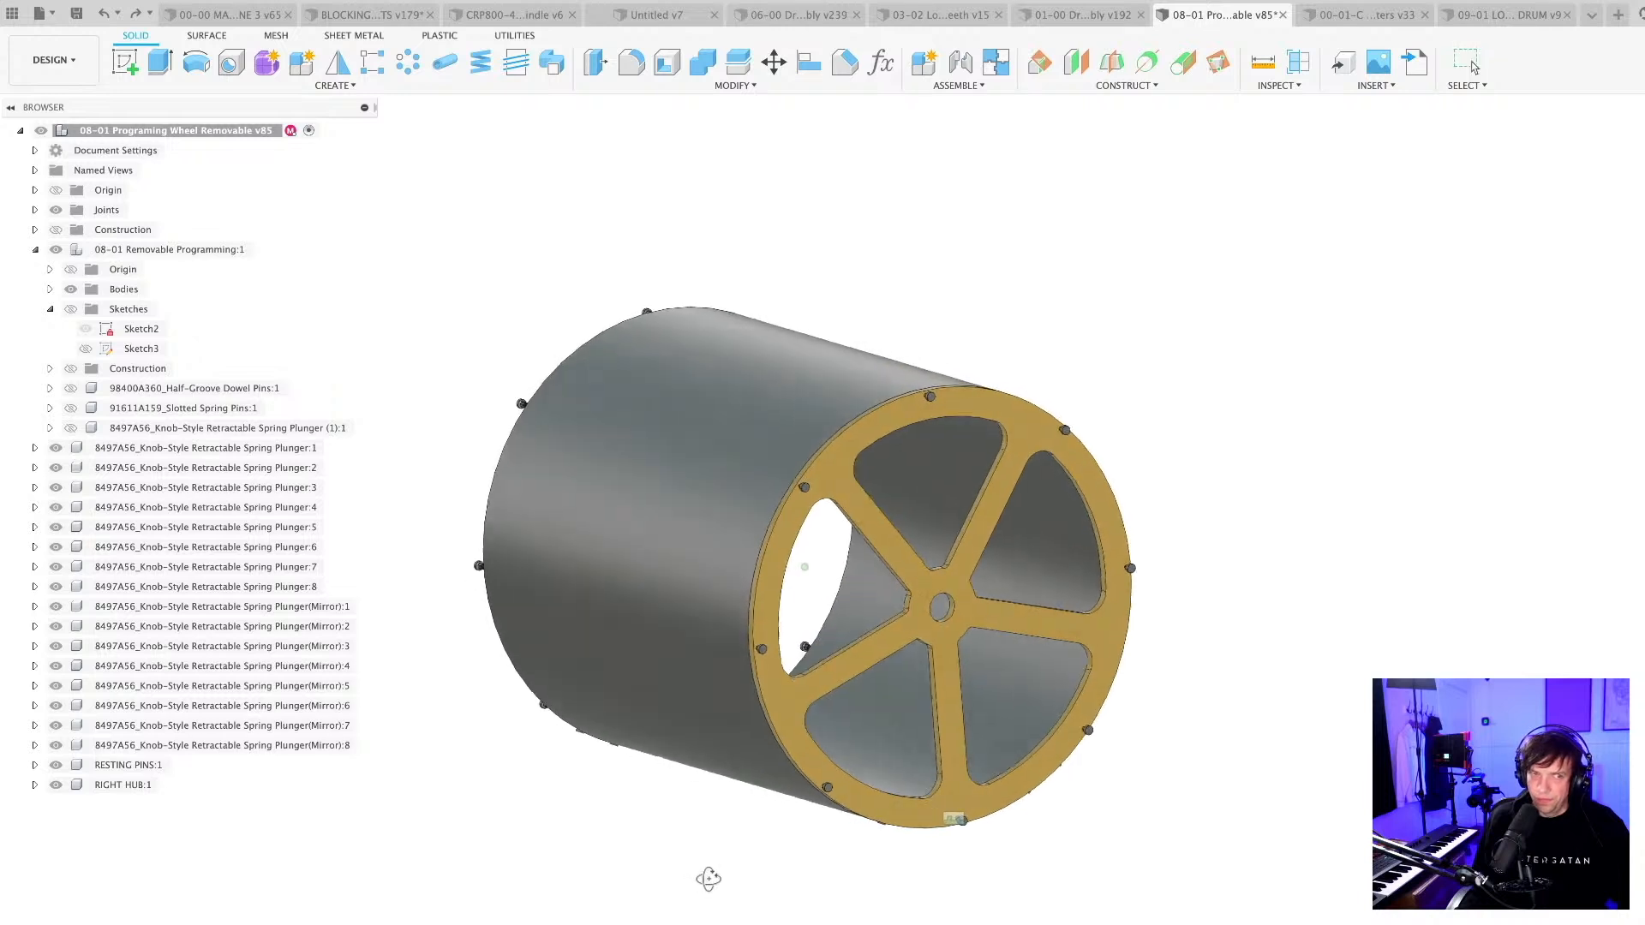
{"action": "key", "text": "super+s"}
{"action": "key", "text": "Return"}
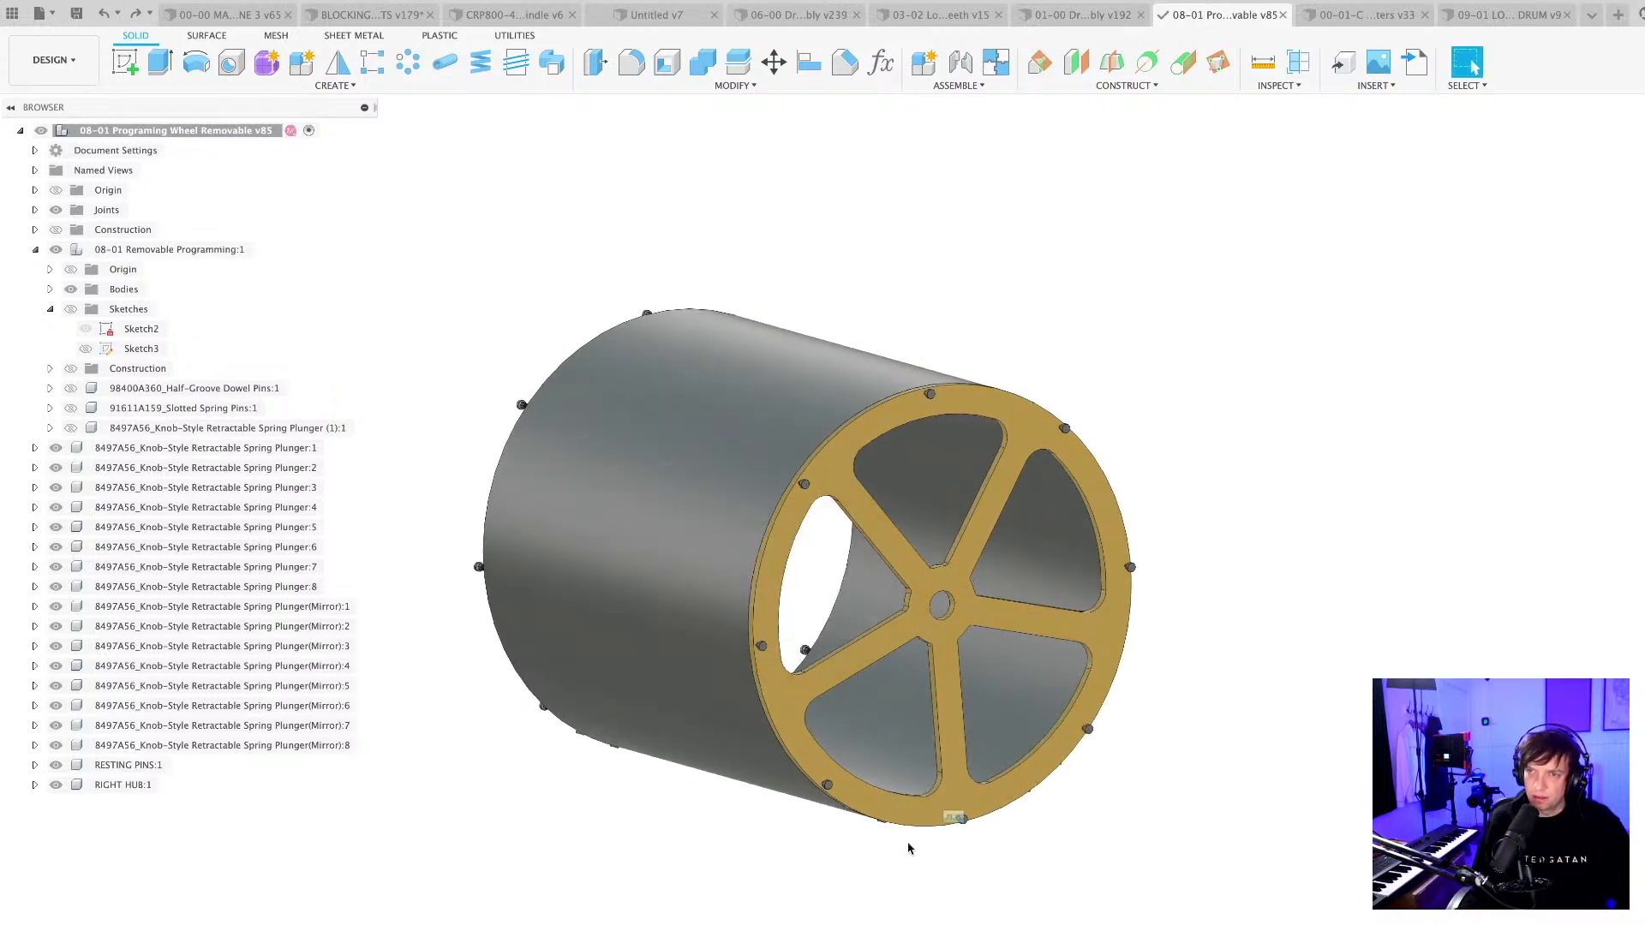
Examine the wheel's drum, its spoked right hub and the spring plungers at both rims from several sides.
{"action": "middle_click_drag", "start_coordinate": [764, 897], "coordinate": [782, 896], "text": "shift"}
{"action": "scroll", "coordinate": [1009, 684], "scroll_direction": "up", "scroll_amount": 4}
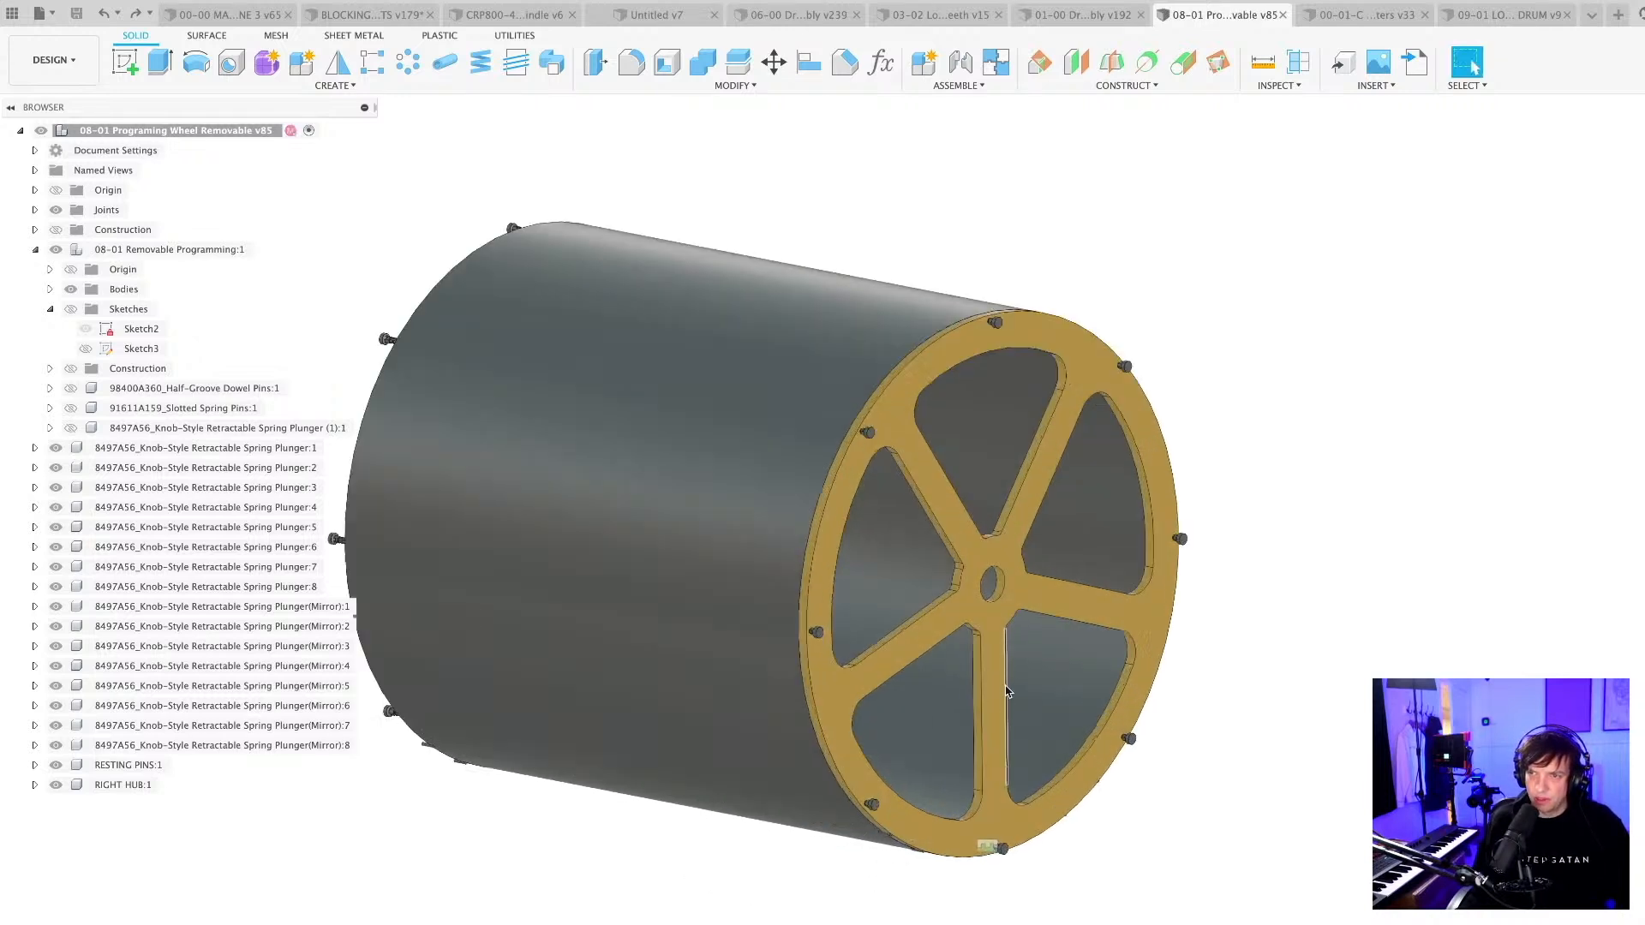
{"action": "scroll", "coordinate": [922, 828], "scroll_direction": "down", "scroll_amount": 5}
{"action": "middle_click_drag", "start_coordinate": [962, 848], "coordinate": [940, 867], "text": "shift"}
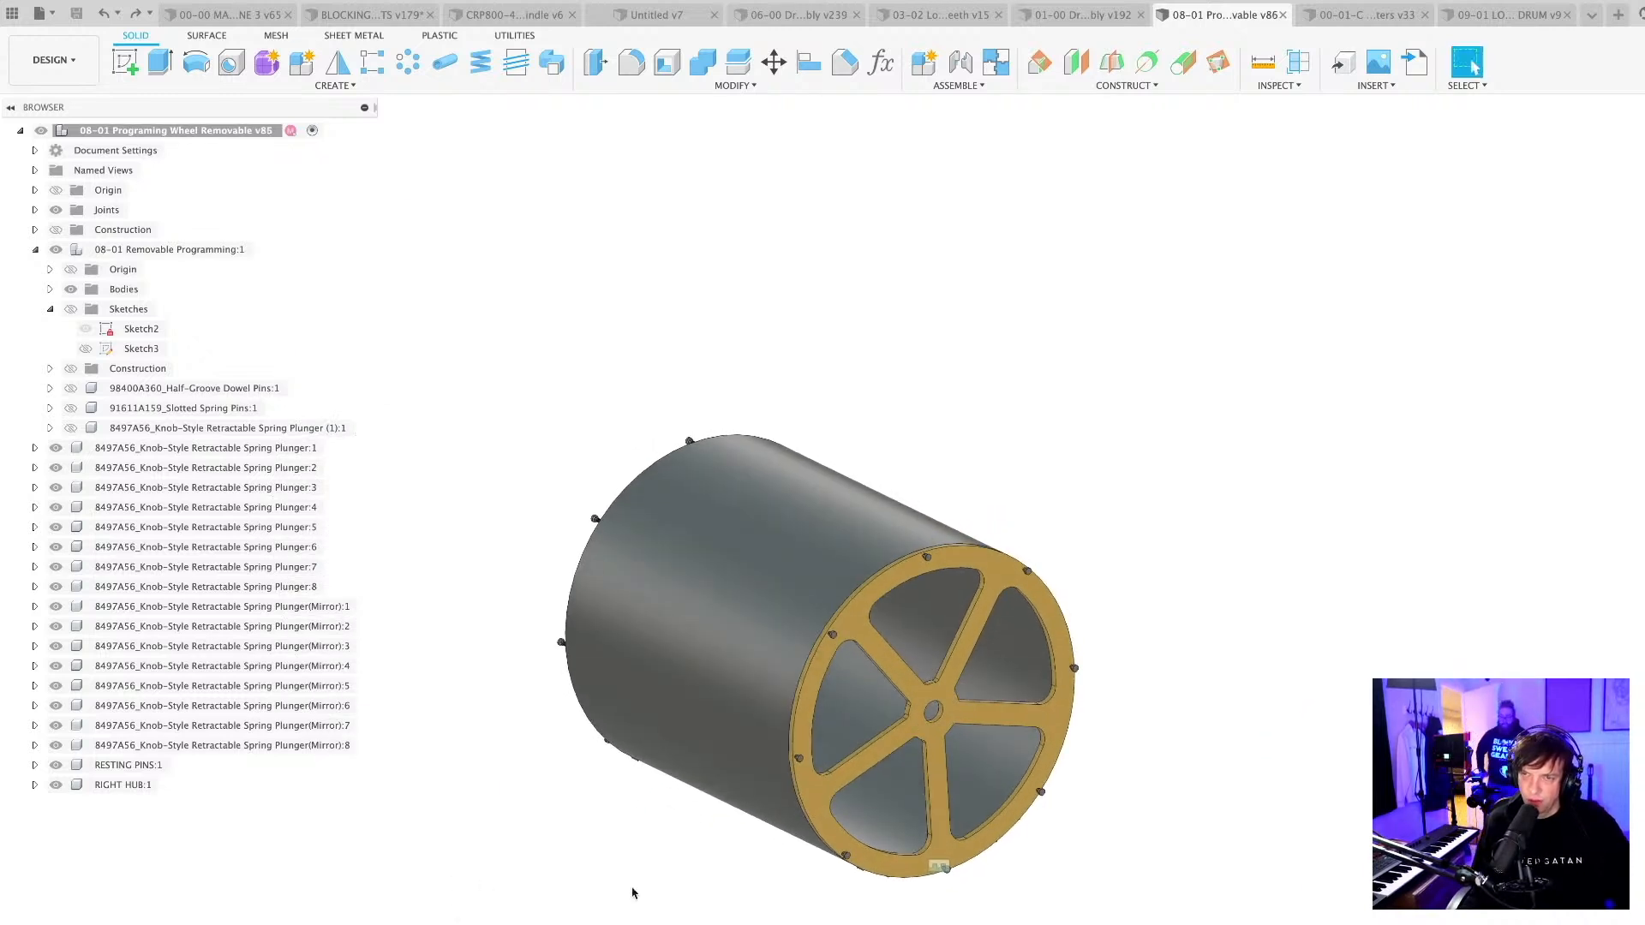
{"action": "middle_click_drag", "start_coordinate": [644, 901], "coordinate": [641, 853]}
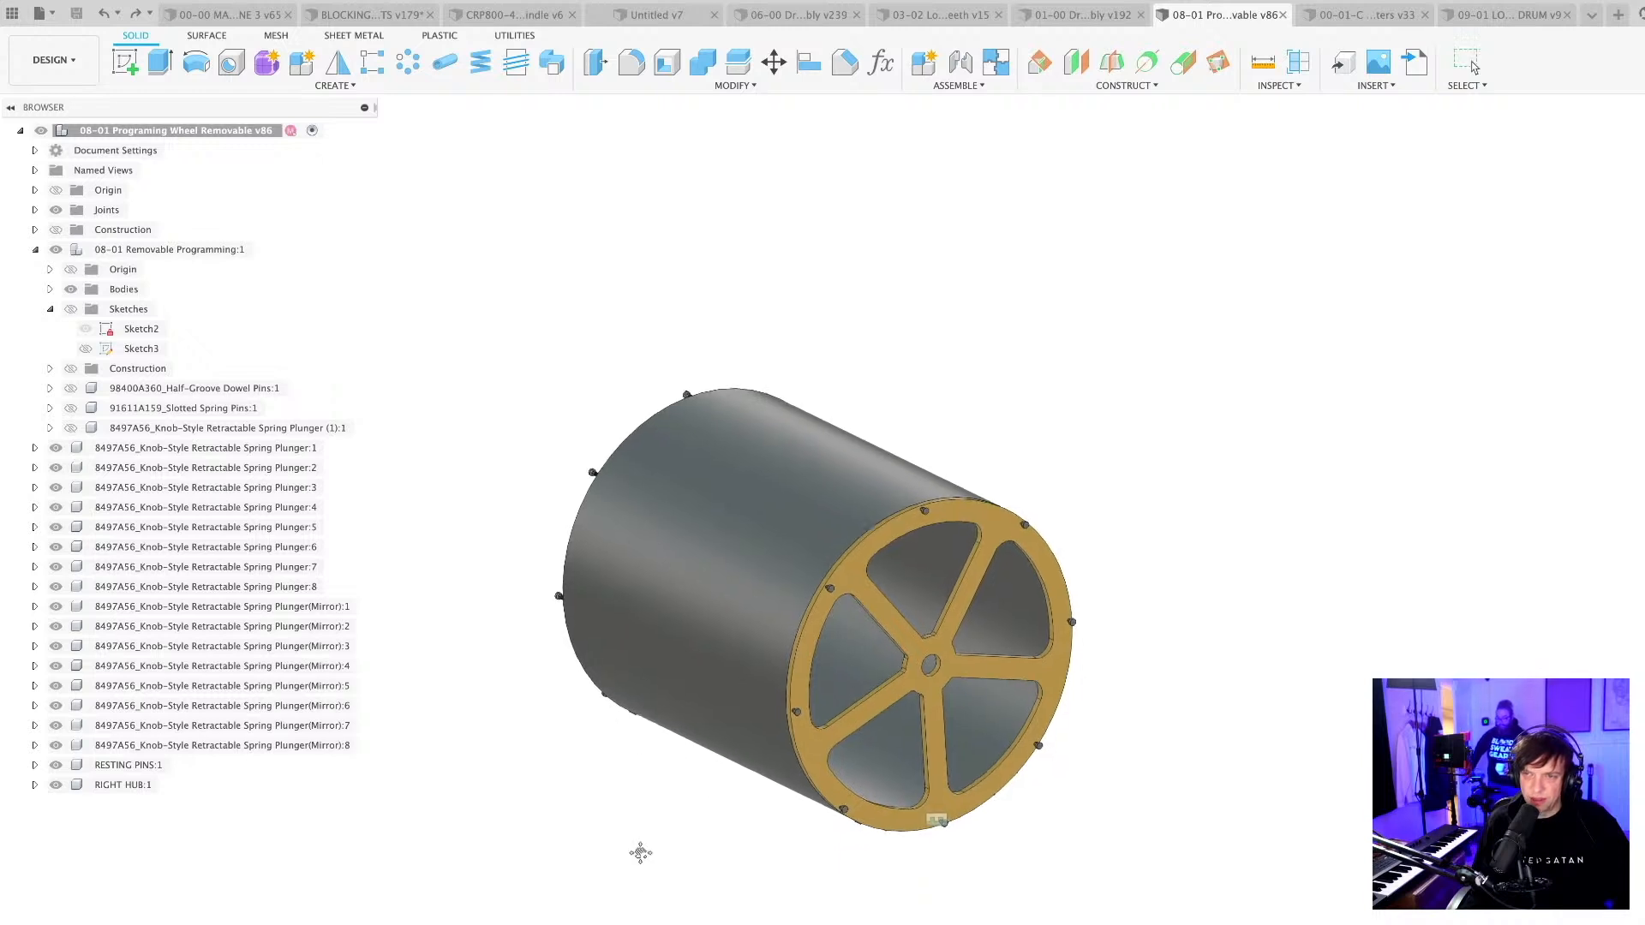
{"action": "middle_click_drag", "start_coordinate": [823, 833], "coordinate": [811, 920], "text": "shift"}
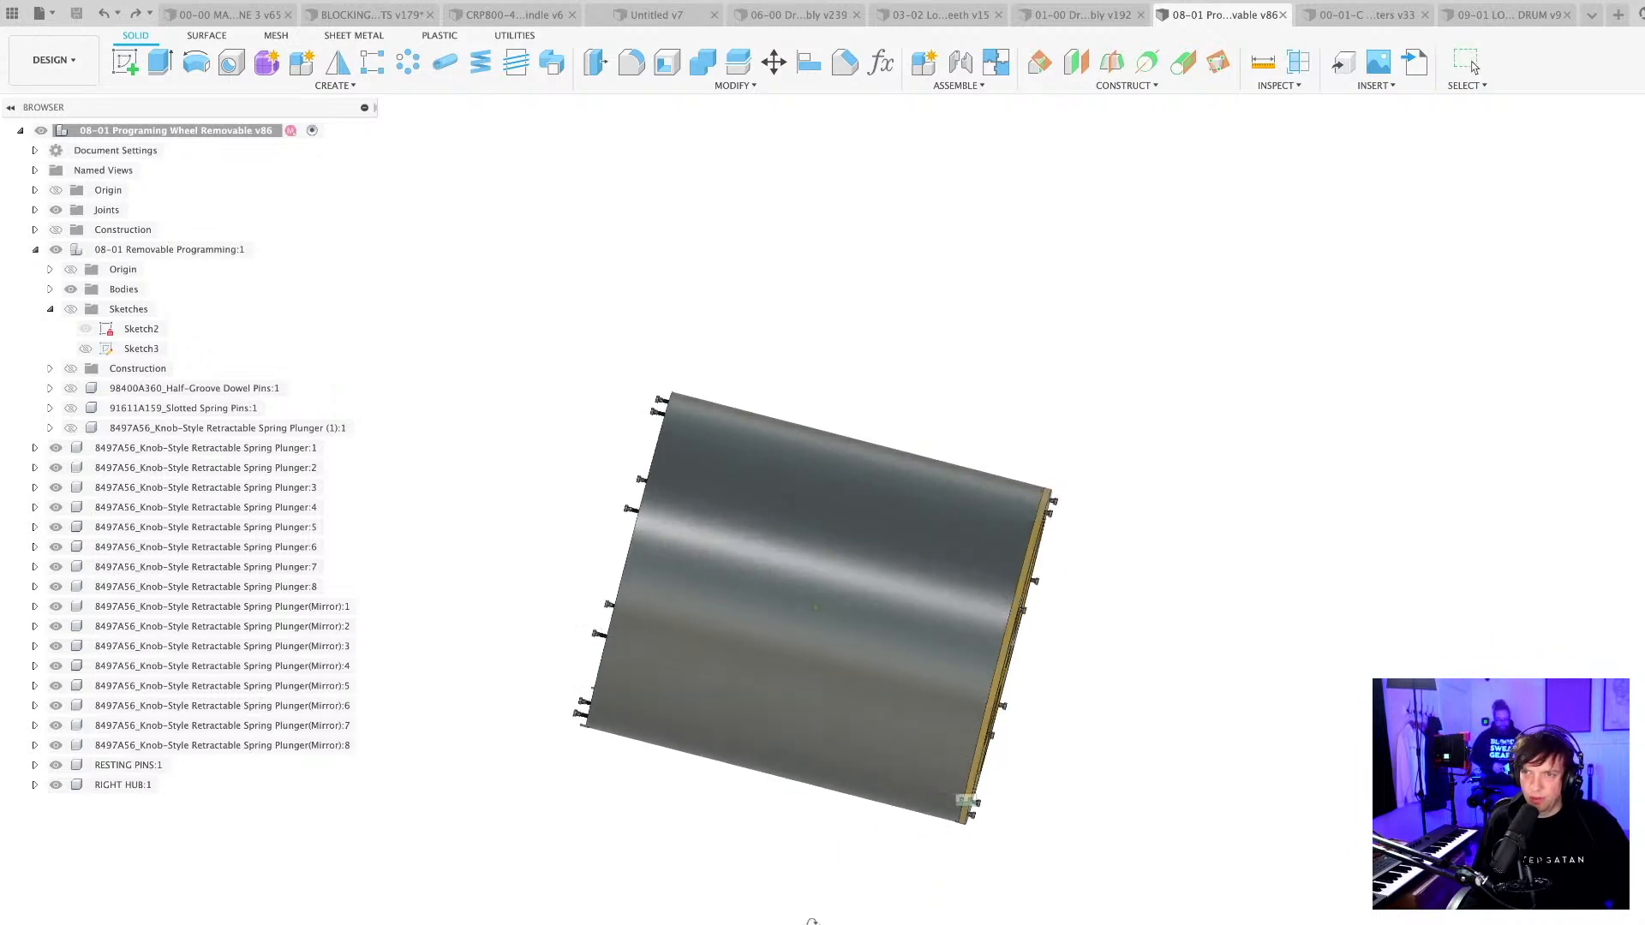
{"action": "scroll", "coordinate": [1018, 682], "scroll_direction": "up", "scroll_amount": 3}
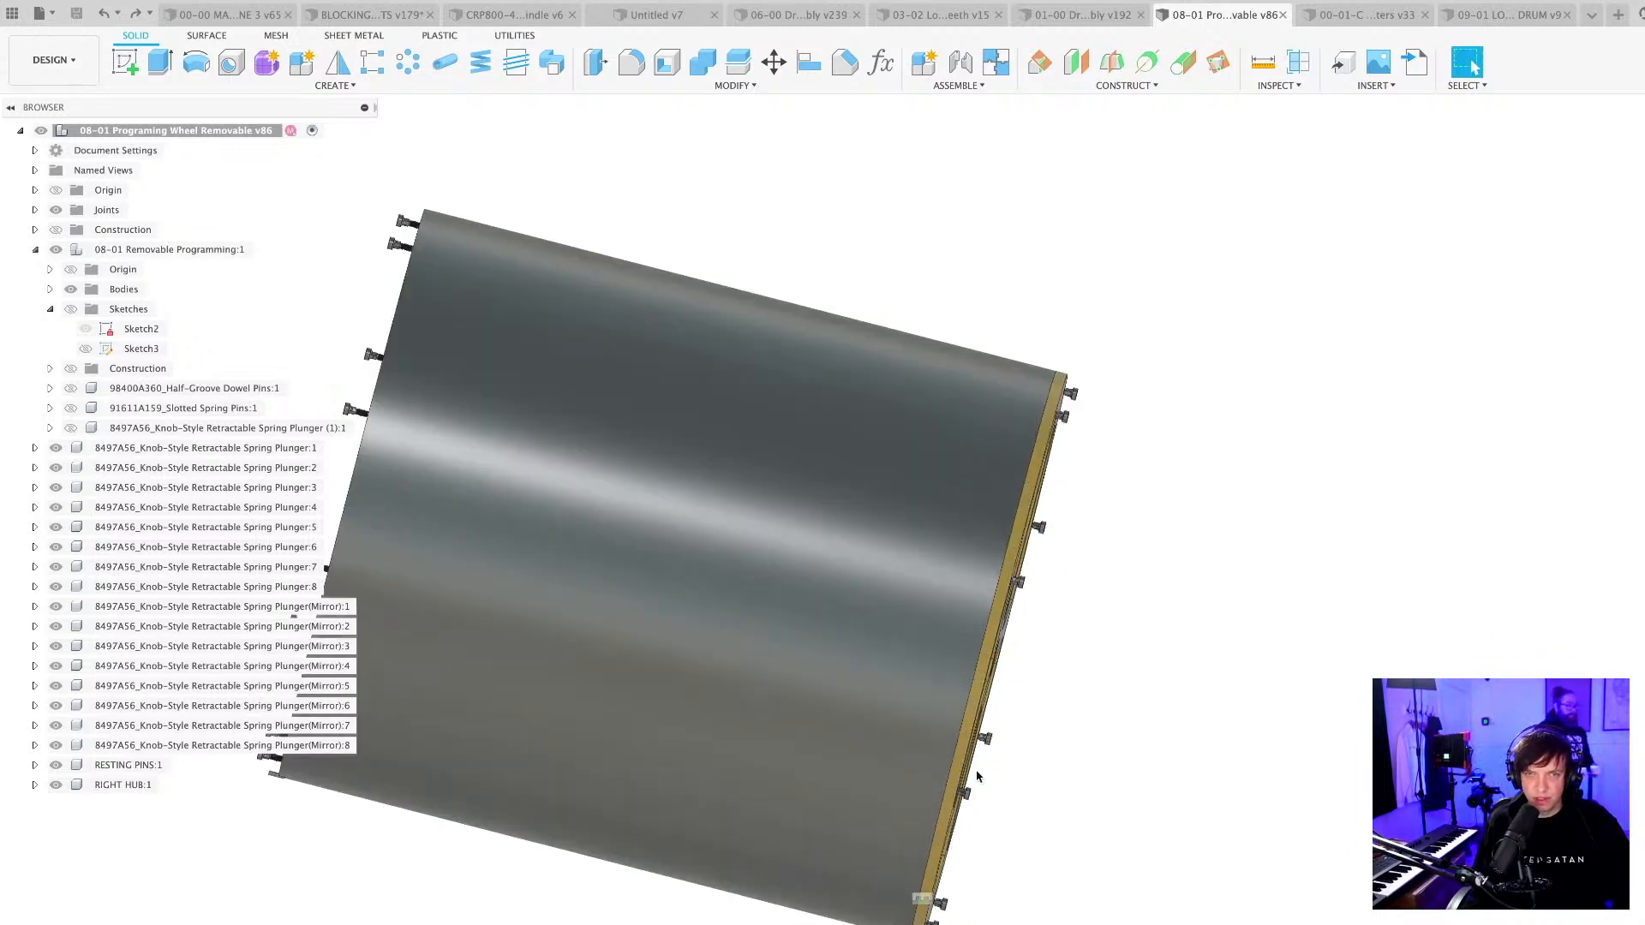
{"action": "scroll", "coordinate": [976, 777], "scroll_direction": "down", "scroll_amount": 3}
{"action": "middle_click_drag", "start_coordinate": [950, 857], "coordinate": [697, 905], "text": "shift"}
{"action": "scroll", "coordinate": [1037, 808], "scroll_direction": "down", "scroll_amount": 1}
{"action": "middle_click_drag", "start_coordinate": [982, 849], "coordinate": [968, 787], "text": "shift"}
{"action": "scroll", "coordinate": [867, 814], "scroll_direction": "down", "scroll_amount": 2}
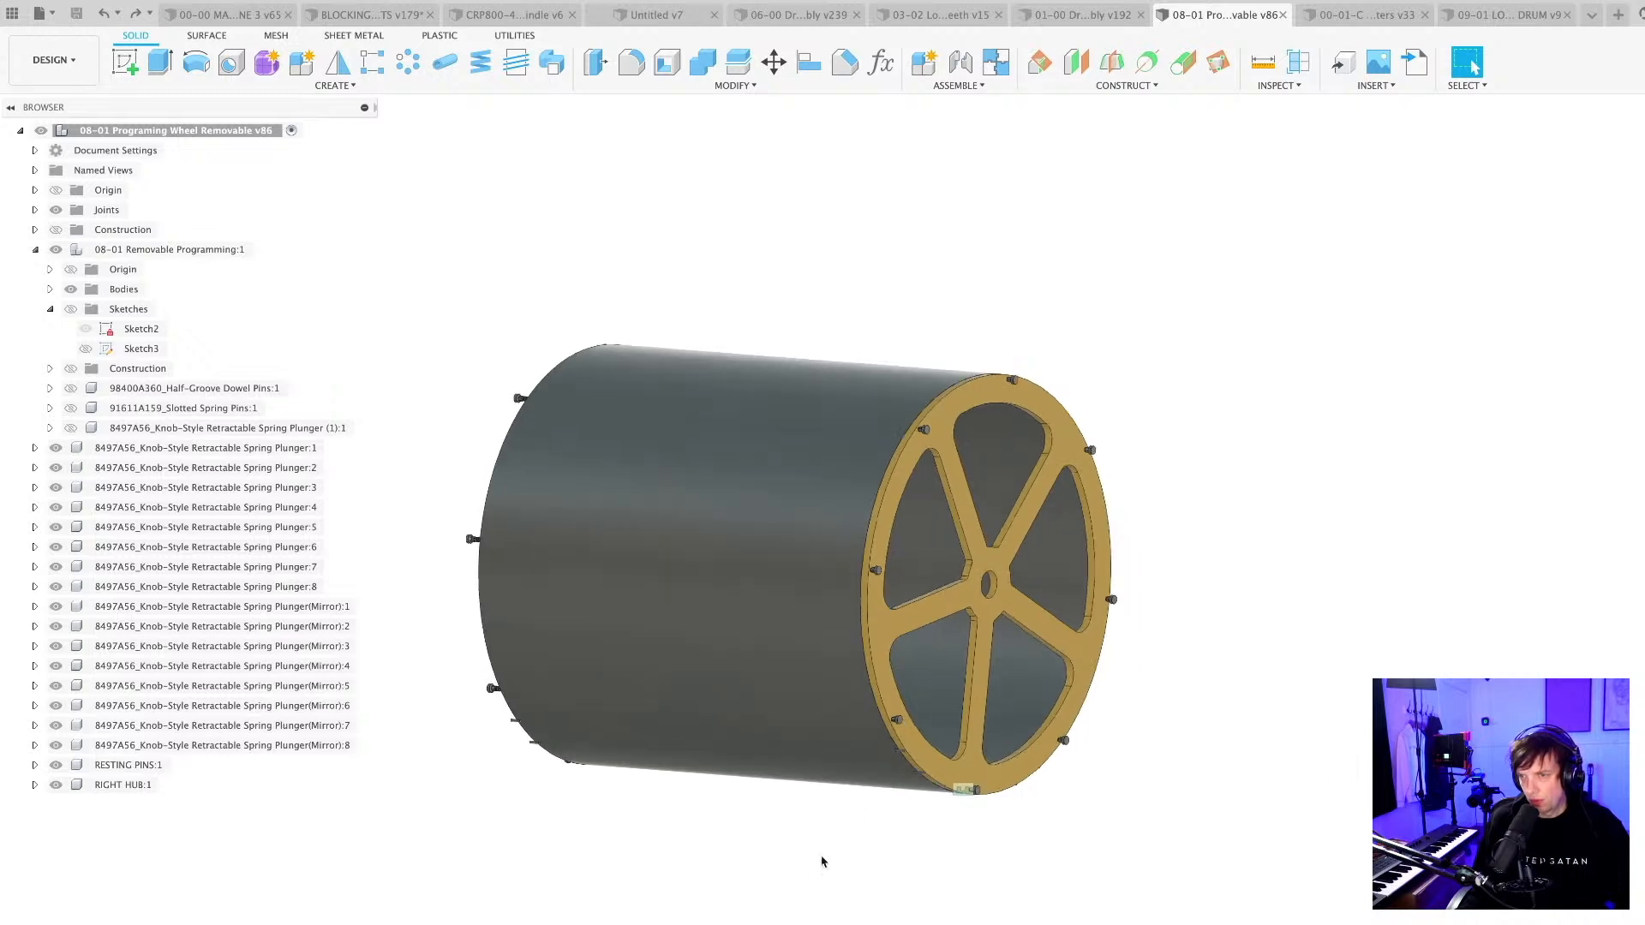
Duplicate the right hub and move the copy about 1294 mm along negative Y, clear of the original.
{"action": "mouse_move", "coordinate": [807, 865]}
{"action": "middle_mouse_down", "text": "shift"}
{"action": "mouse_move", "coordinate": [874, 837]}
{"action": "mouse_move", "coordinate": [779, 882]}
{"action": "middle_mouse_up", "text": "shift"}
{"action": "middle_click_drag", "start_coordinate": [352, 887], "coordinate": [497, 865]}
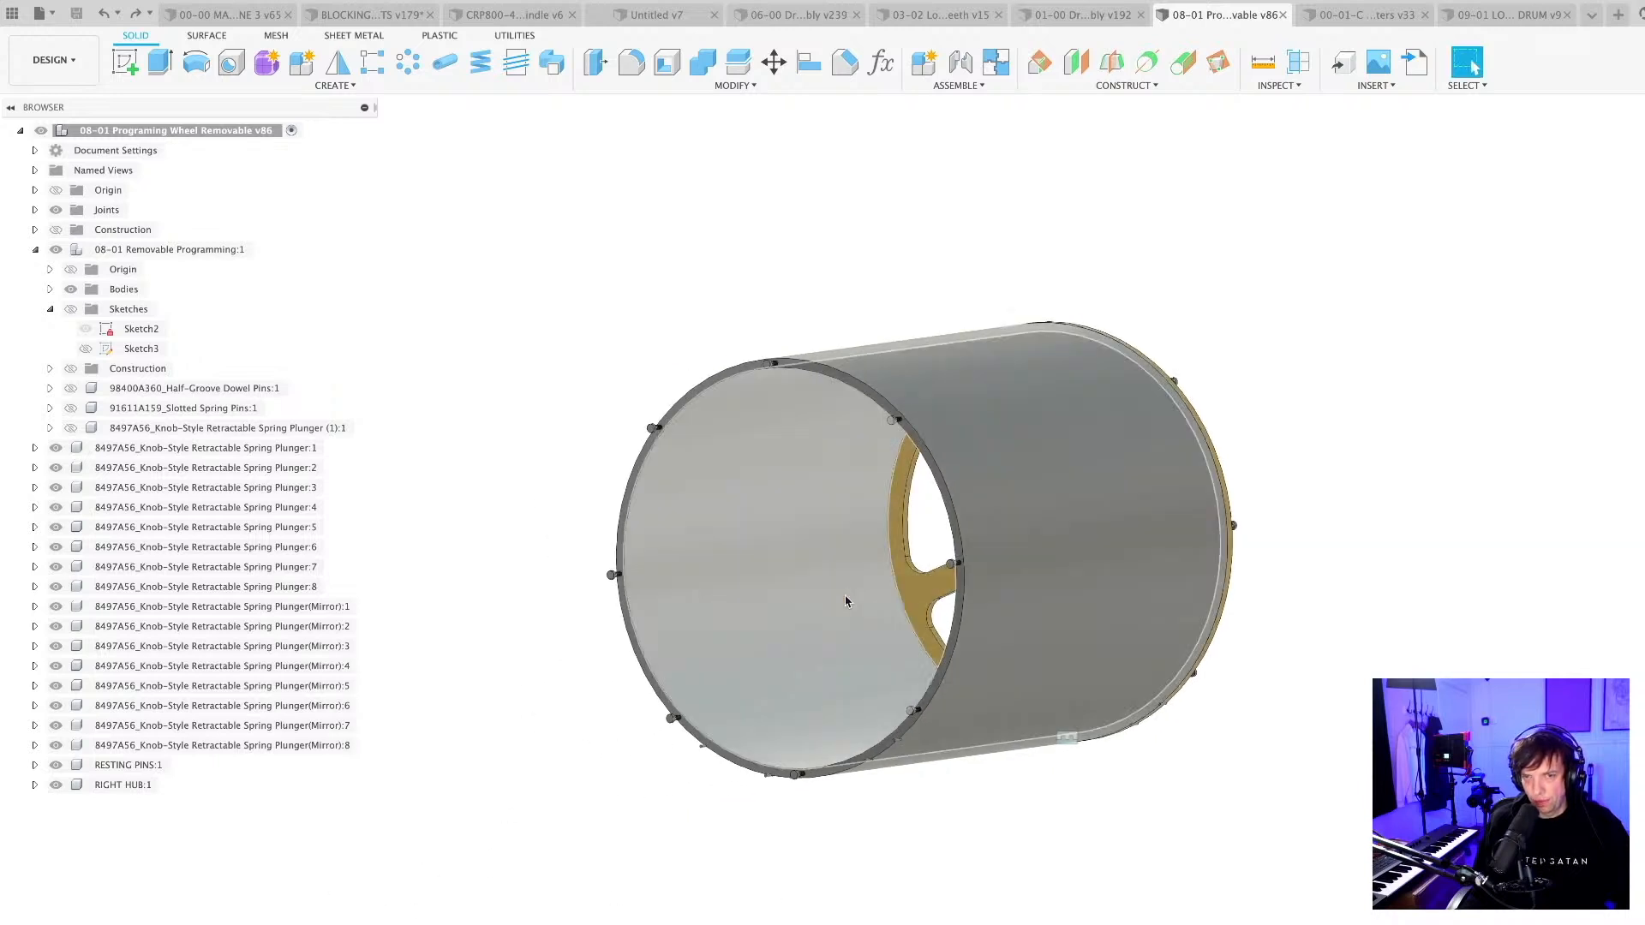
{"action": "left_click", "coordinate": [127, 785]}
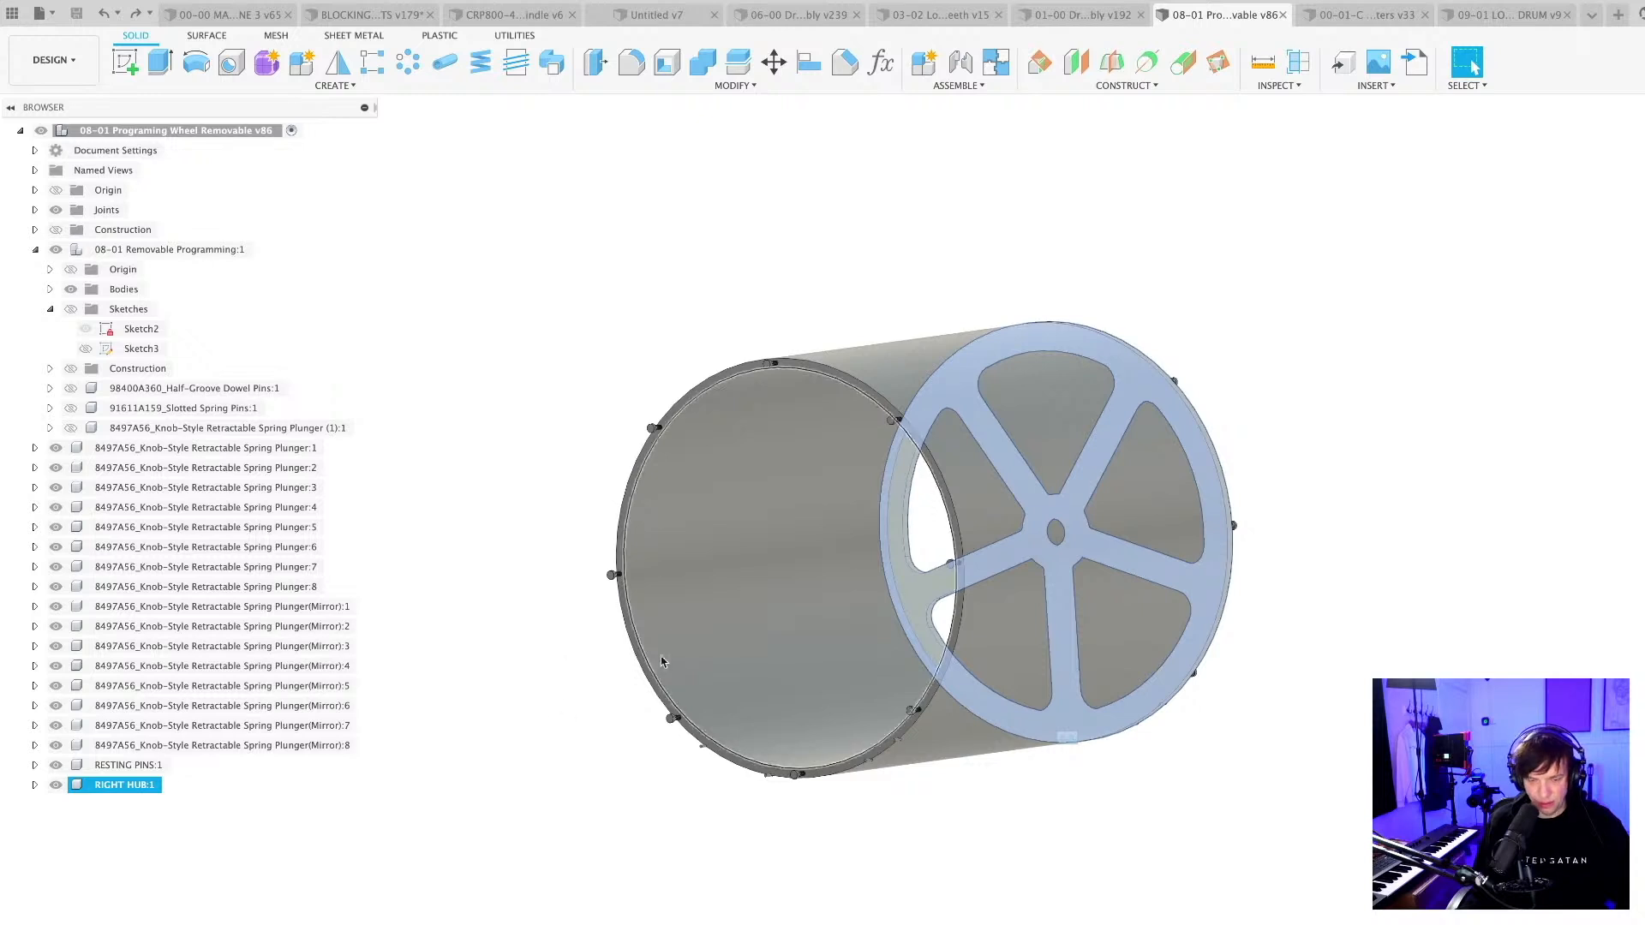
{"action": "key", "text": "ctrl+c"}
{"action": "key", "text": "ctrl+v"}
{"action": "scroll", "coordinate": [514, 840], "scroll_direction": "down", "scroll_amount": 2}
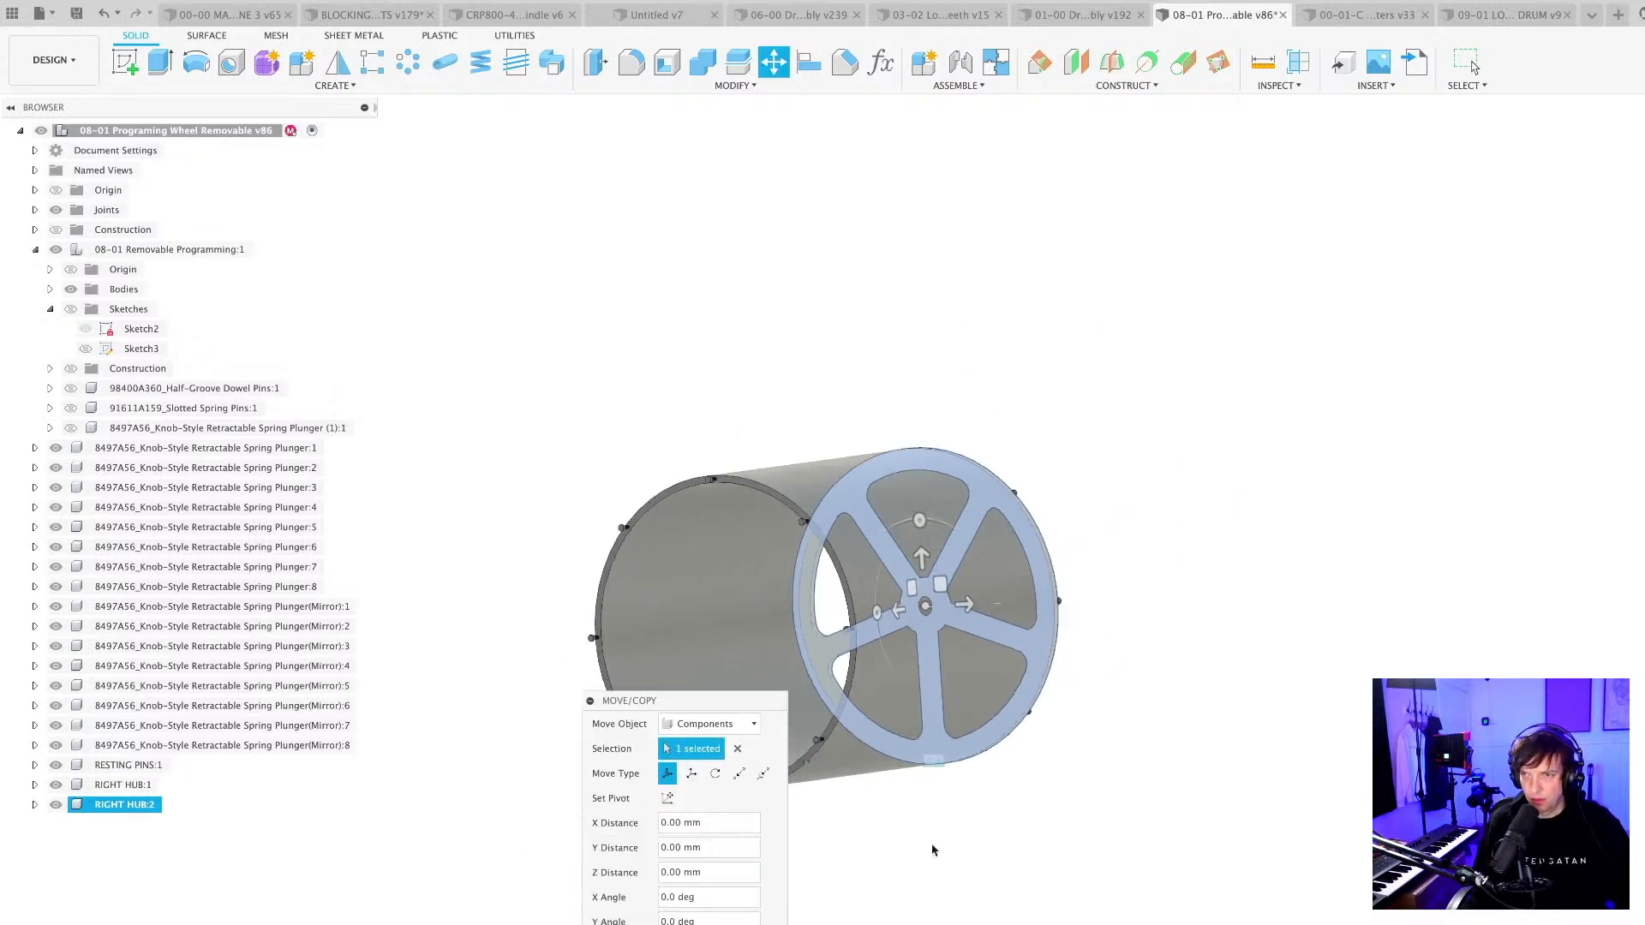
{"action": "left_click_drag", "start_coordinate": [964, 604], "coordinate": [589, 617]}
{"action": "middle_click_drag", "start_coordinate": [899, 881], "coordinate": [711, 883], "text": "shift"}
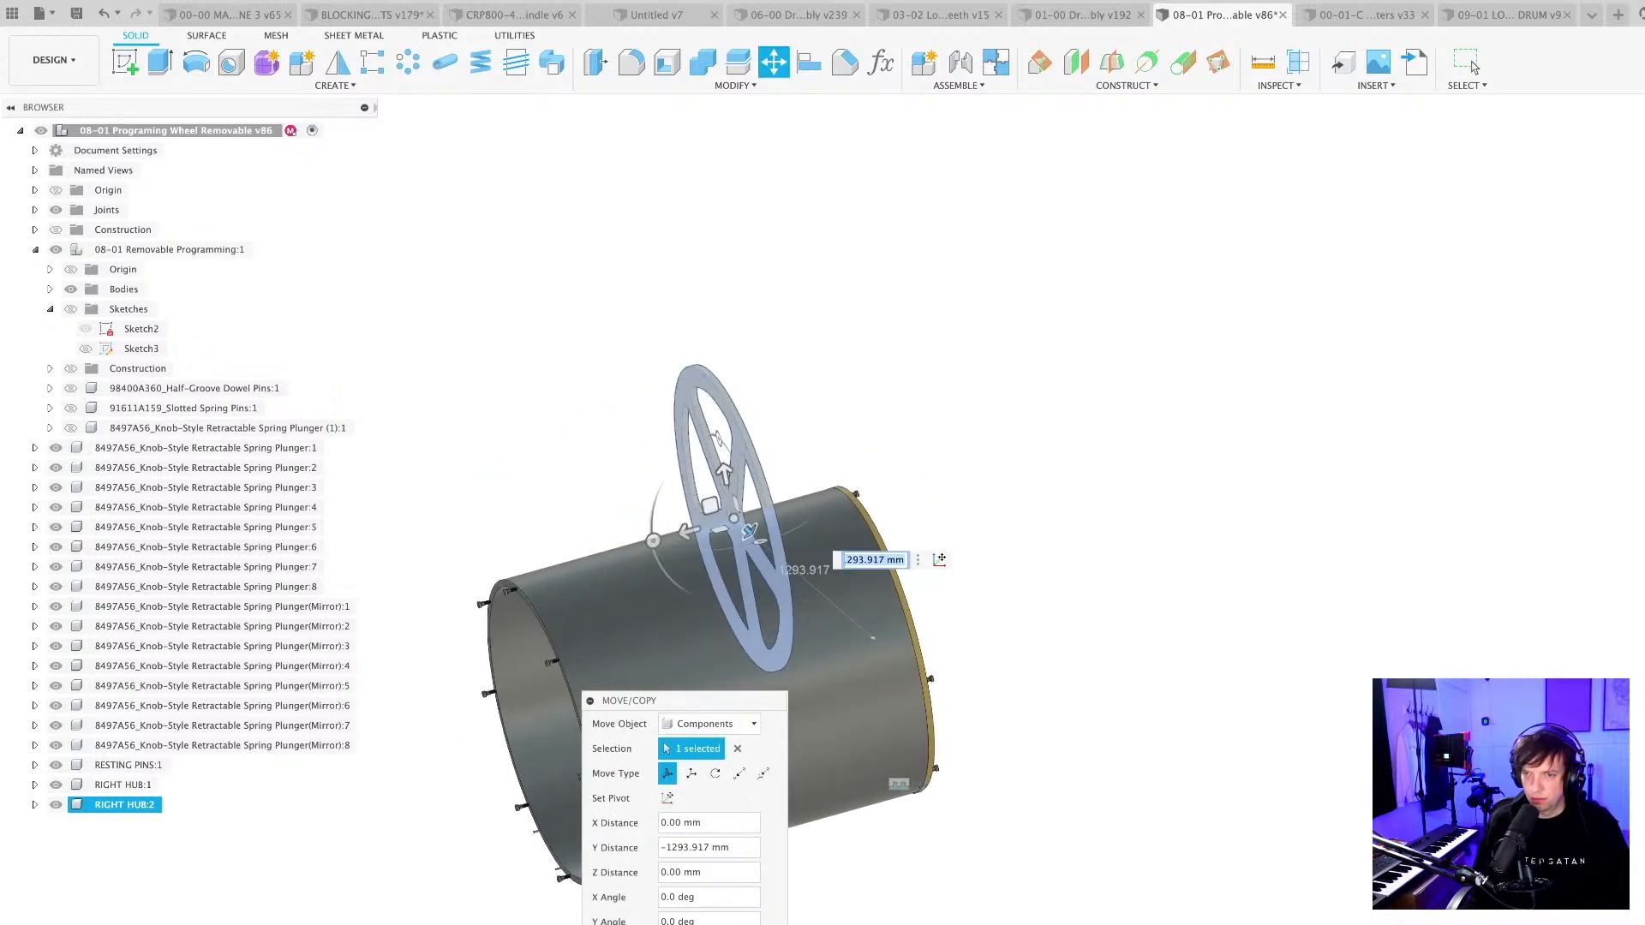
{"action": "key", "text": "Return"}
Joint the copied hub concentrically to the rim at the wheel's open end.
{"action": "left_click", "coordinate": [957, 67]}
{"action": "middle_click_drag", "start_coordinate": [1002, 369], "coordinate": [848, 394], "text": "shift"}
{"action": "scroll", "coordinate": [786, 353], "scroll_direction": "up", "scroll_amount": 3}
{"action": "left_click", "coordinate": [893, 535]}
{"action": "scroll", "coordinate": [1011, 638], "scroll_direction": "down", "scroll_amount": 1}
{"action": "middle_click_drag", "start_coordinate": [1011, 638], "coordinate": [1294, 439]}
{"action": "left_click", "coordinate": [525, 643]}
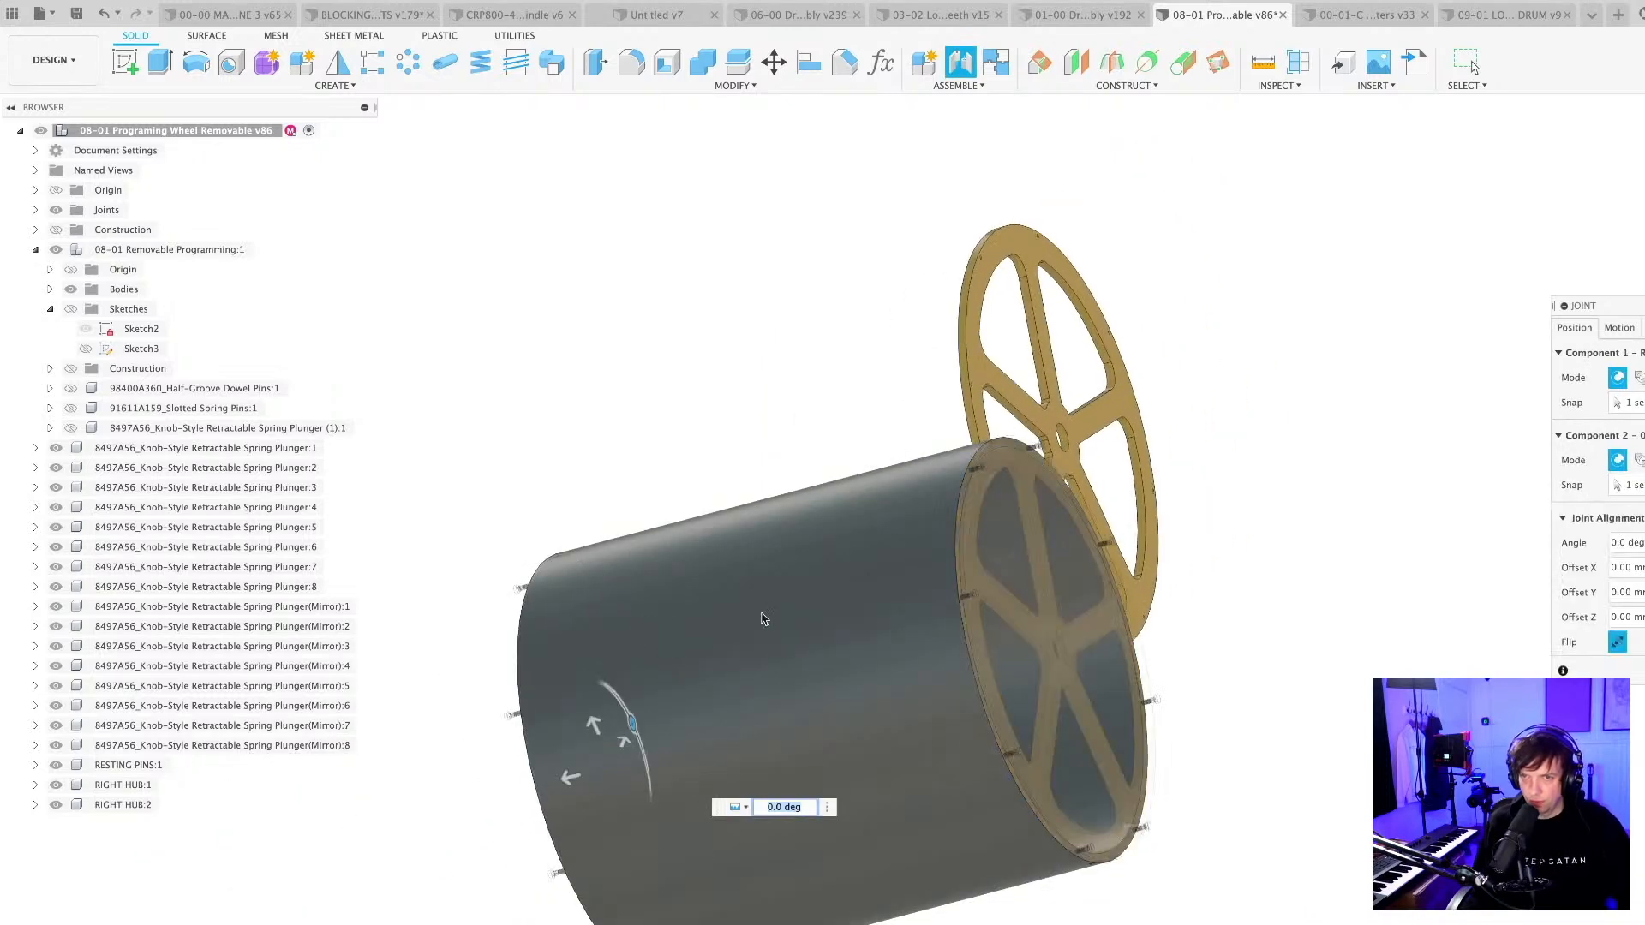
{"action": "middle_click_drag", "start_coordinate": [843, 677], "coordinate": [966, 838], "text": "shift"}
{"action": "key", "text": "Return"}
Save the wheel design with hubs on both ends as a new version.
{"action": "middle_click_drag", "start_coordinate": [1033, 919], "coordinate": [837, 771], "text": "shift"}
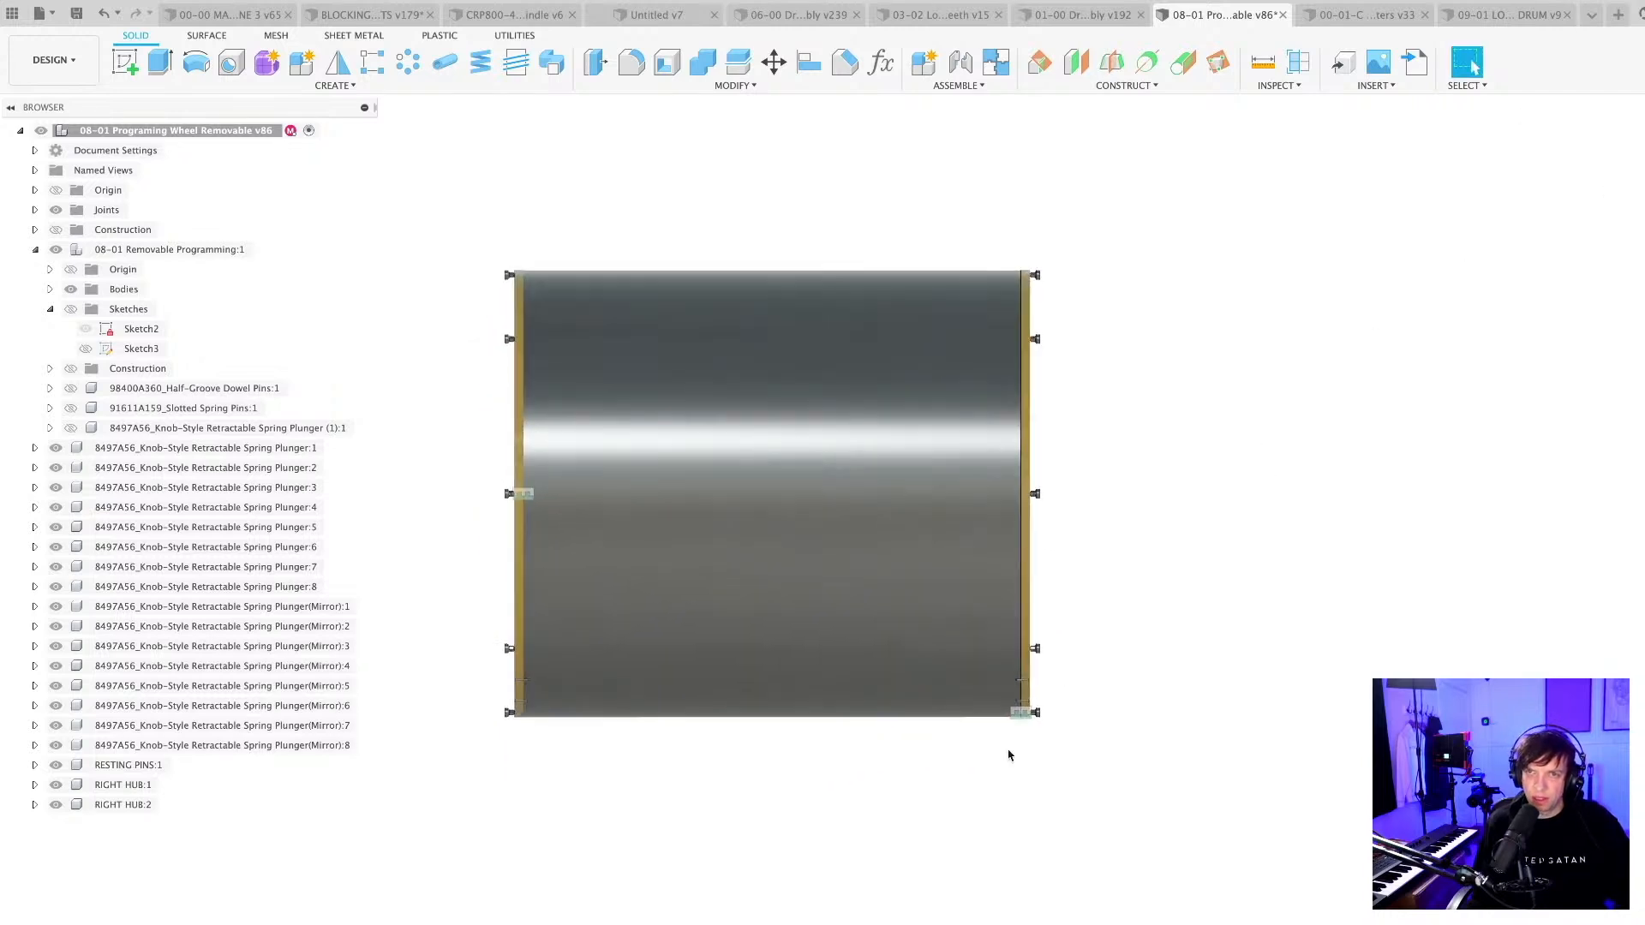
{"action": "key", "text": "super+s"}
{"action": "key", "text": "Return"}
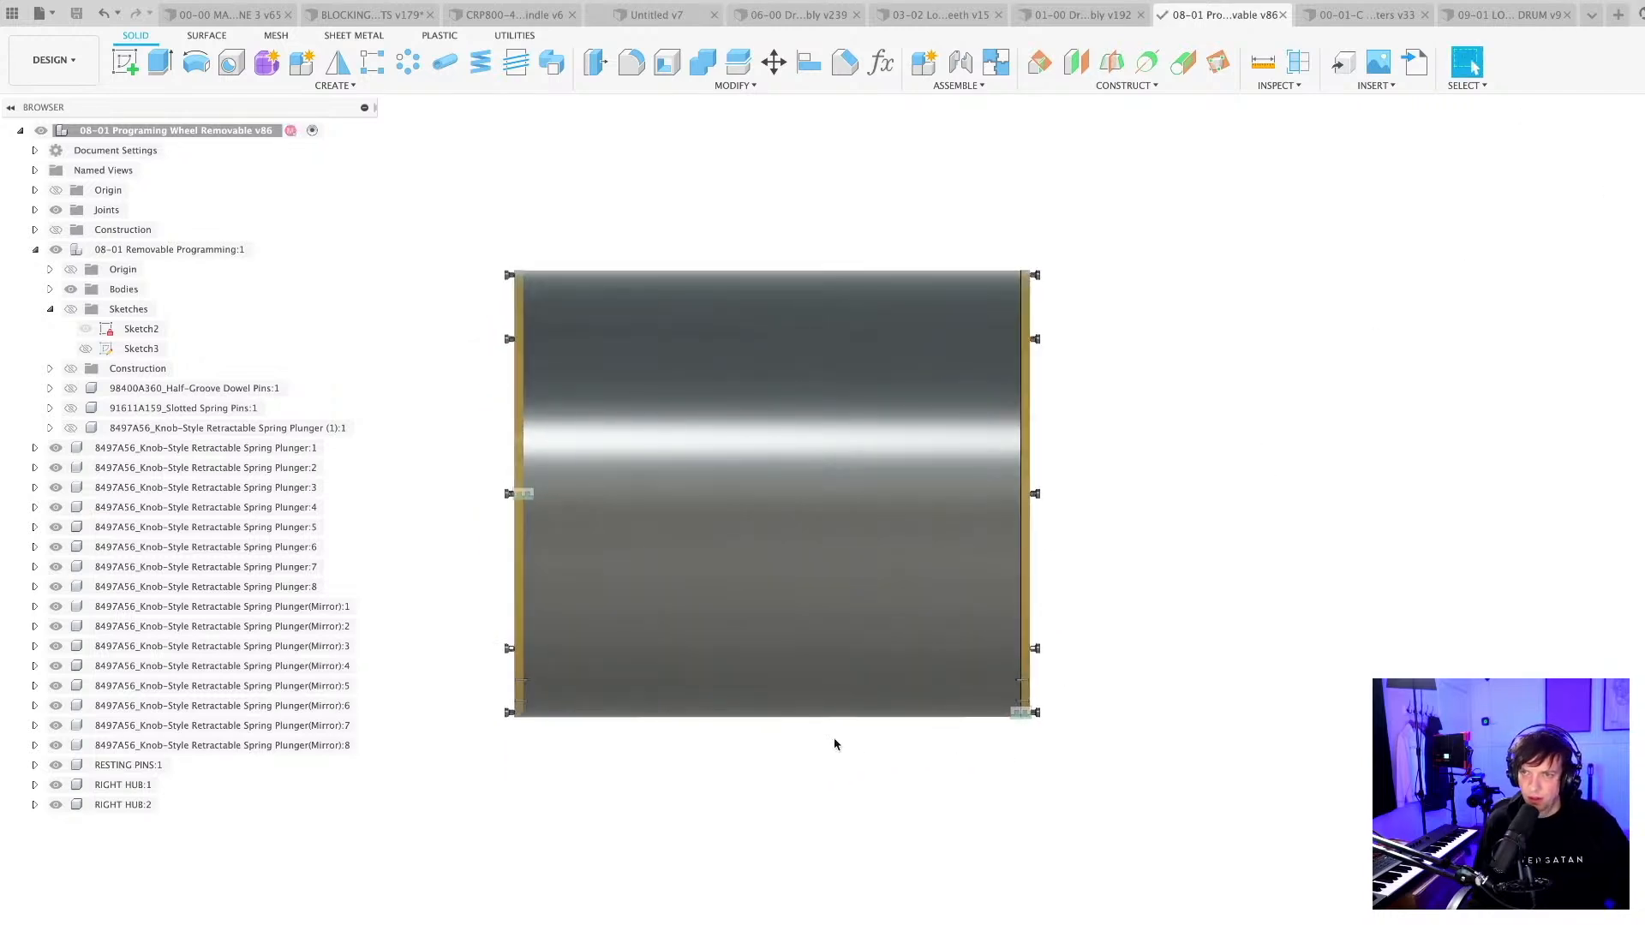
Inspect how the two spoked hubs close the drum, focusing on the spokes and centre bore.
{"action": "middle_click_drag", "start_coordinate": [837, 745], "coordinate": [871, 768], "text": "shift"}
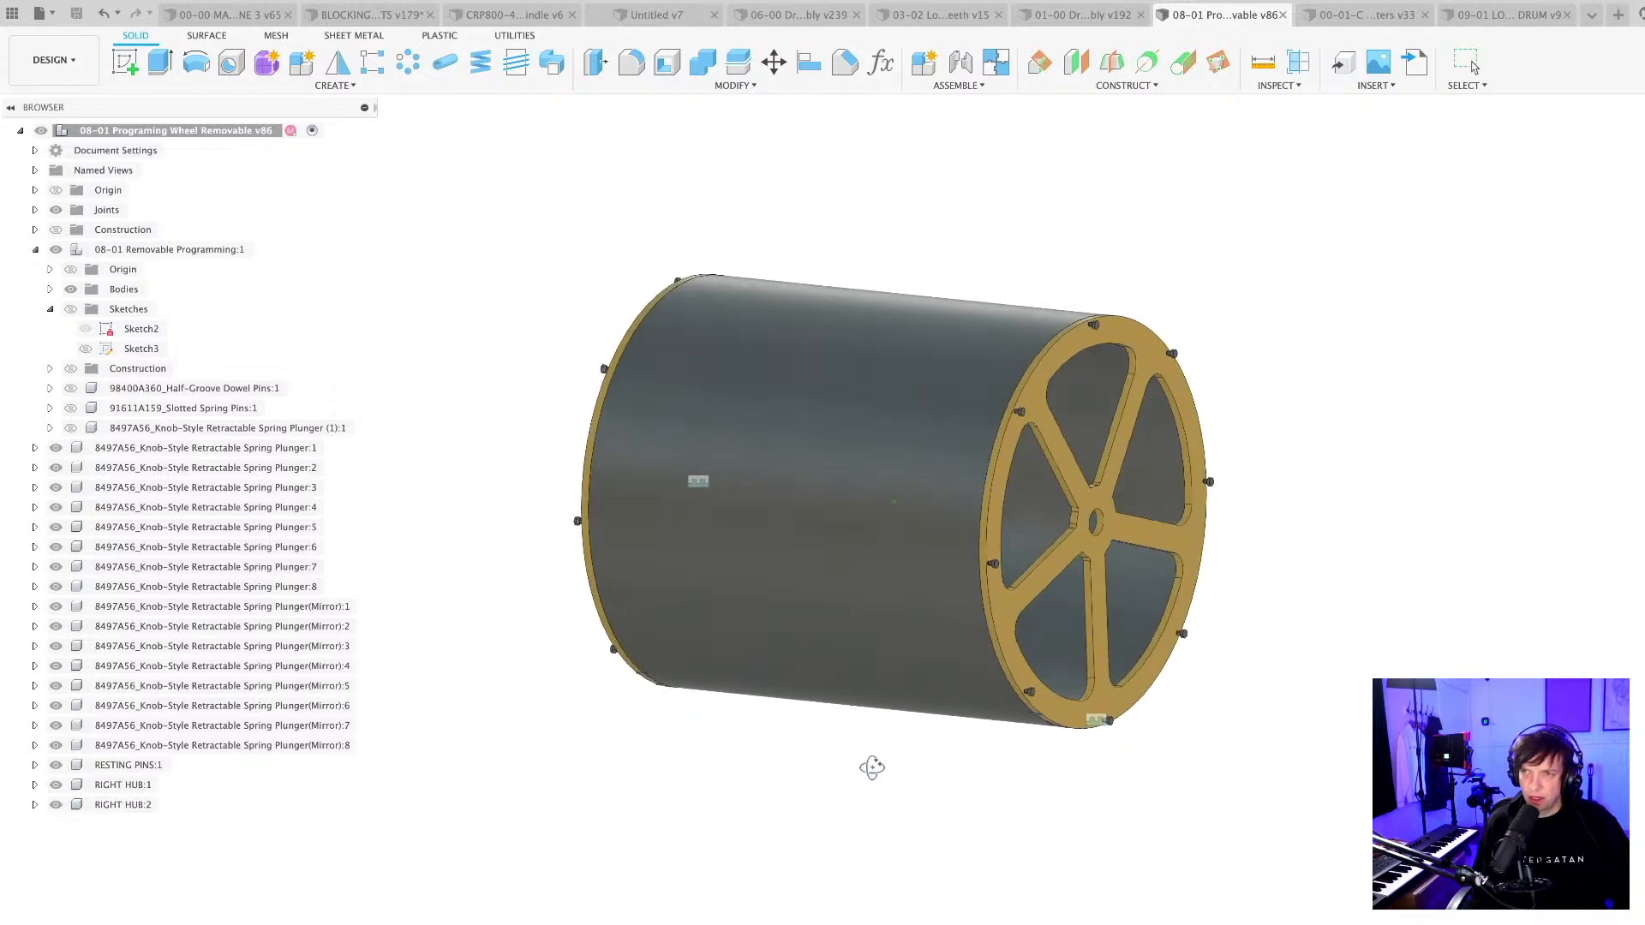
{"action": "scroll", "coordinate": [1092, 527], "scroll_direction": "up", "scroll_amount": 1}
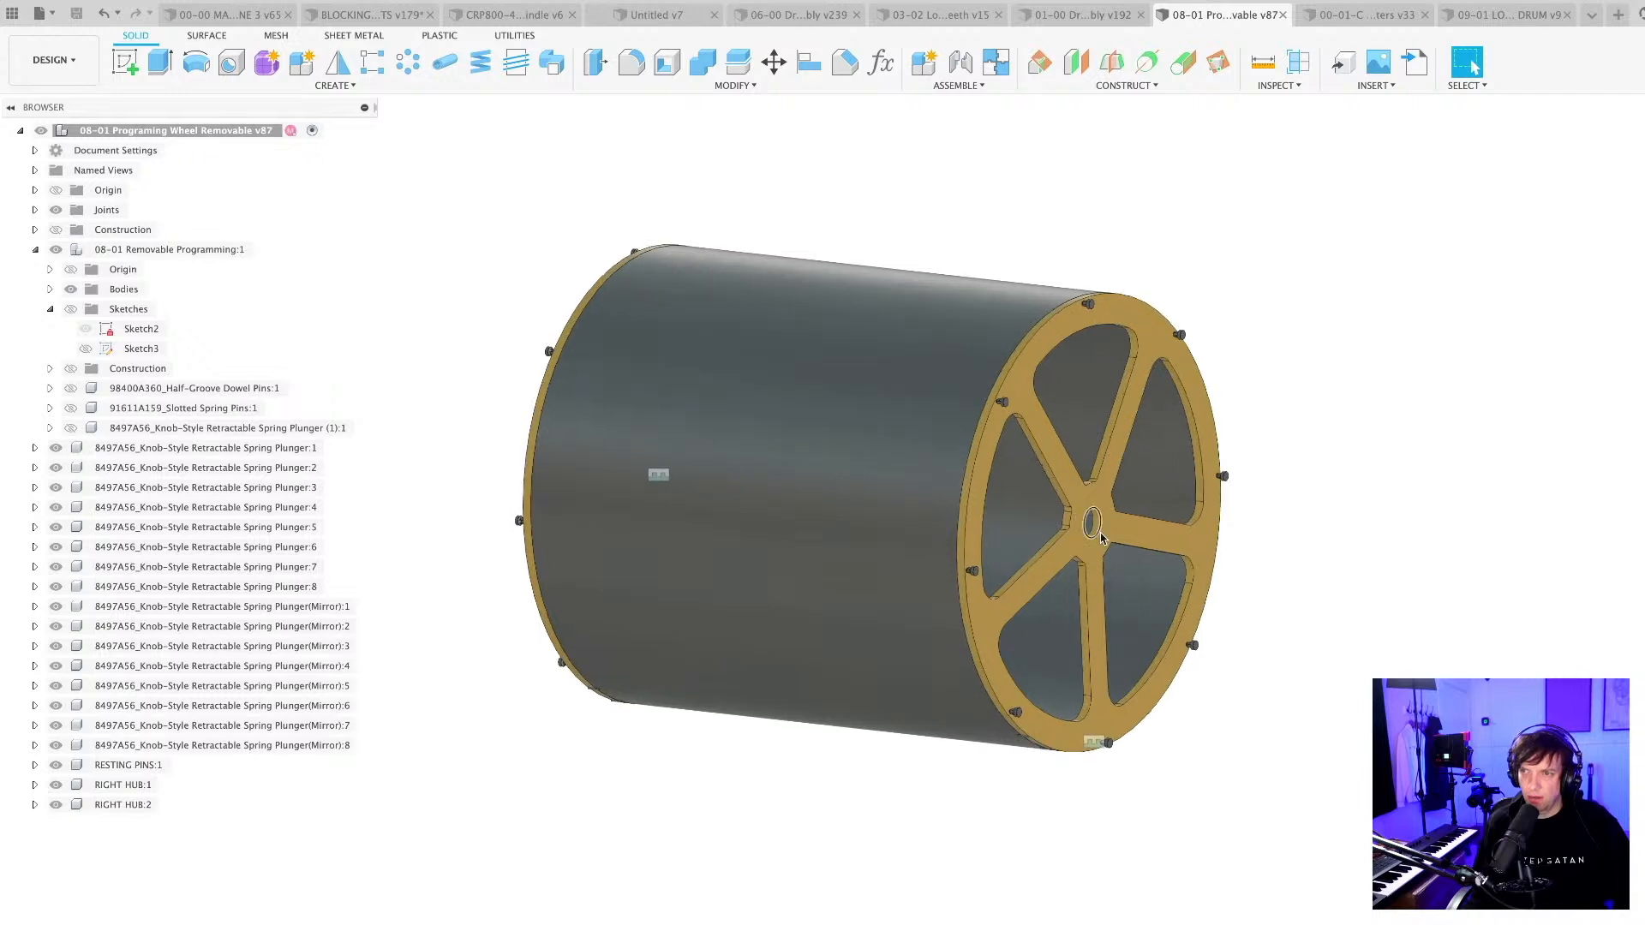
{"action": "middle_click_drag", "start_coordinate": [1255, 680], "coordinate": [1222, 718]}
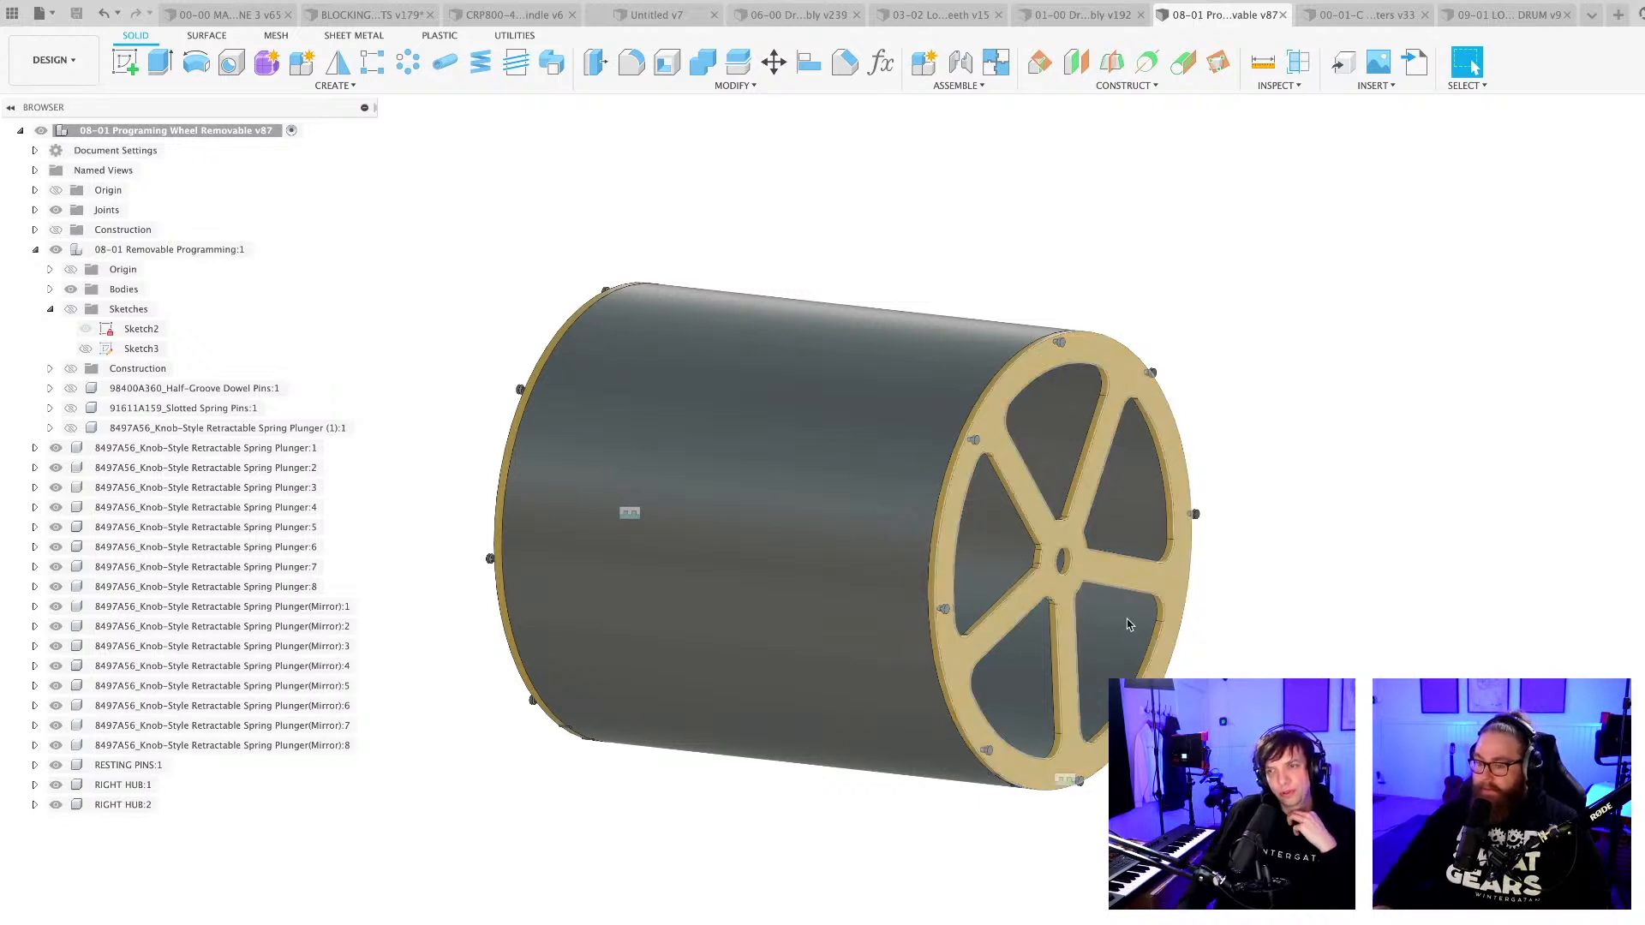
{"action": "scroll", "coordinate": [948, 653], "scroll_direction": "up", "scroll_amount": 3}
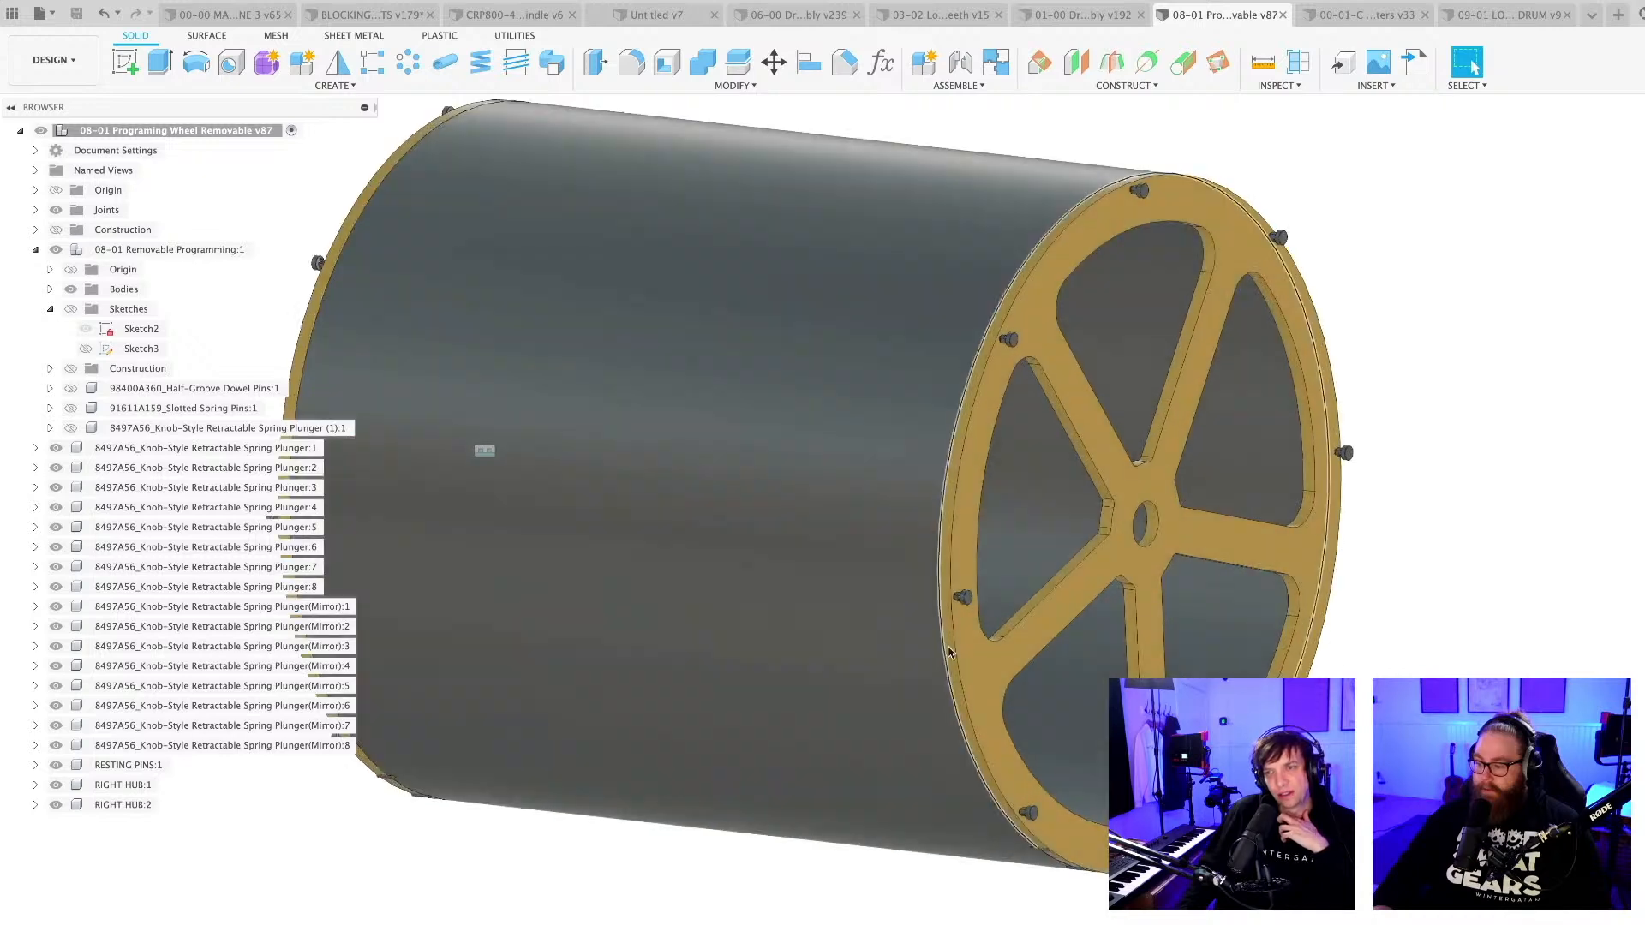
{"action": "scroll", "coordinate": [945, 609], "scroll_direction": "down", "scroll_amount": 3}
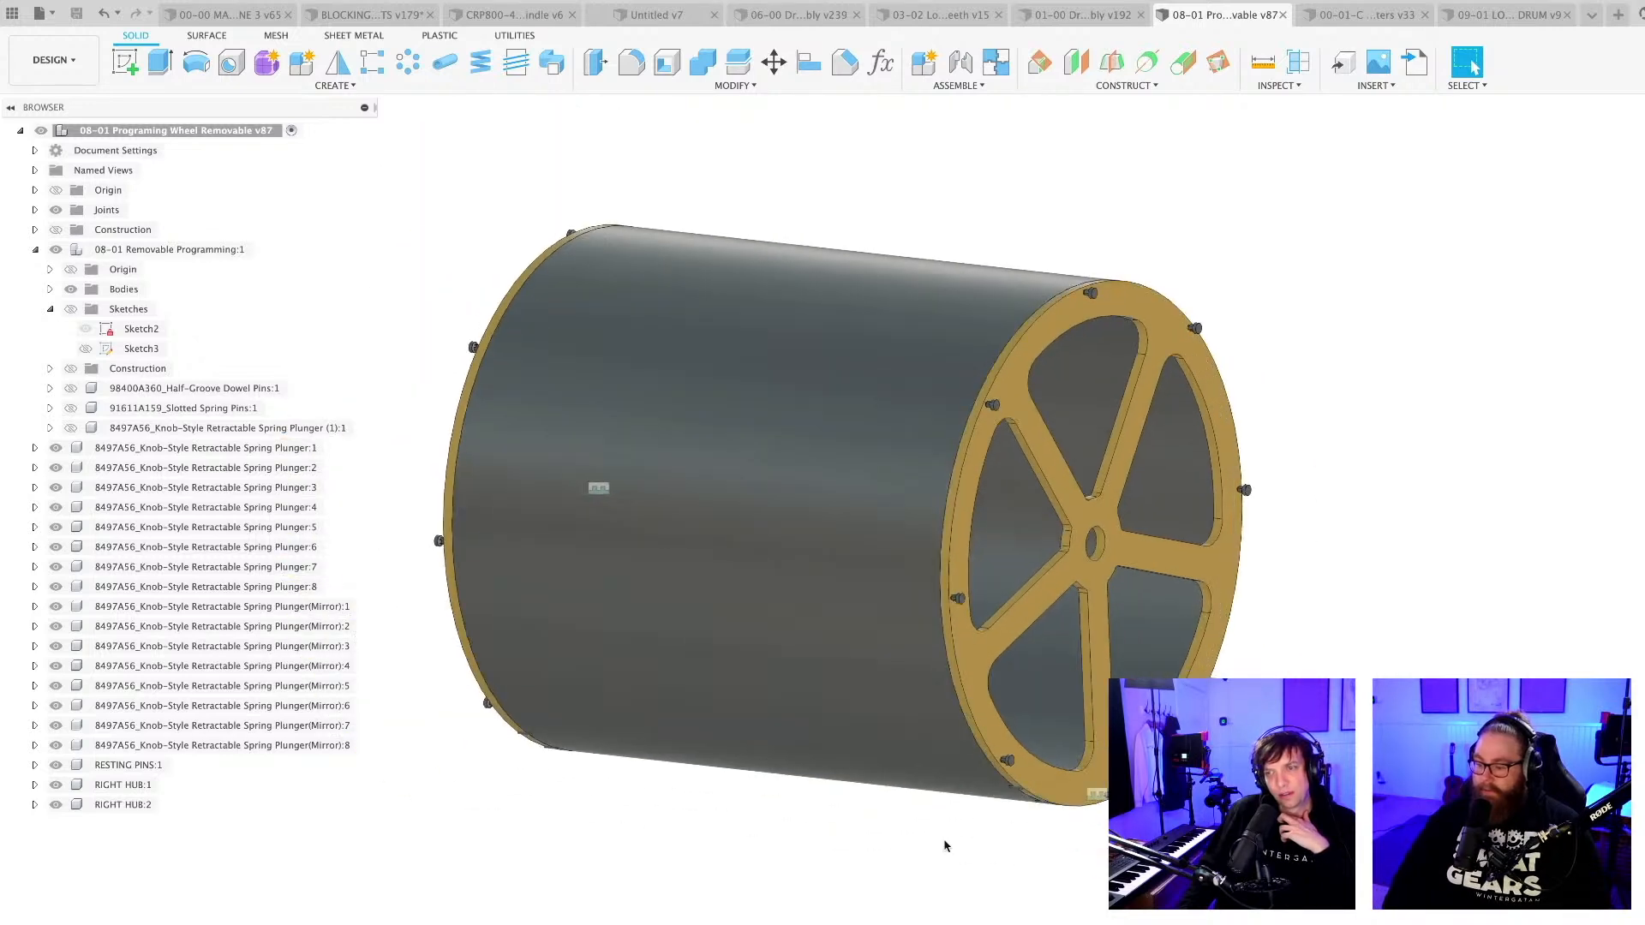
{"action": "scroll", "coordinate": [935, 856], "scroll_direction": "up", "scroll_amount": 1}
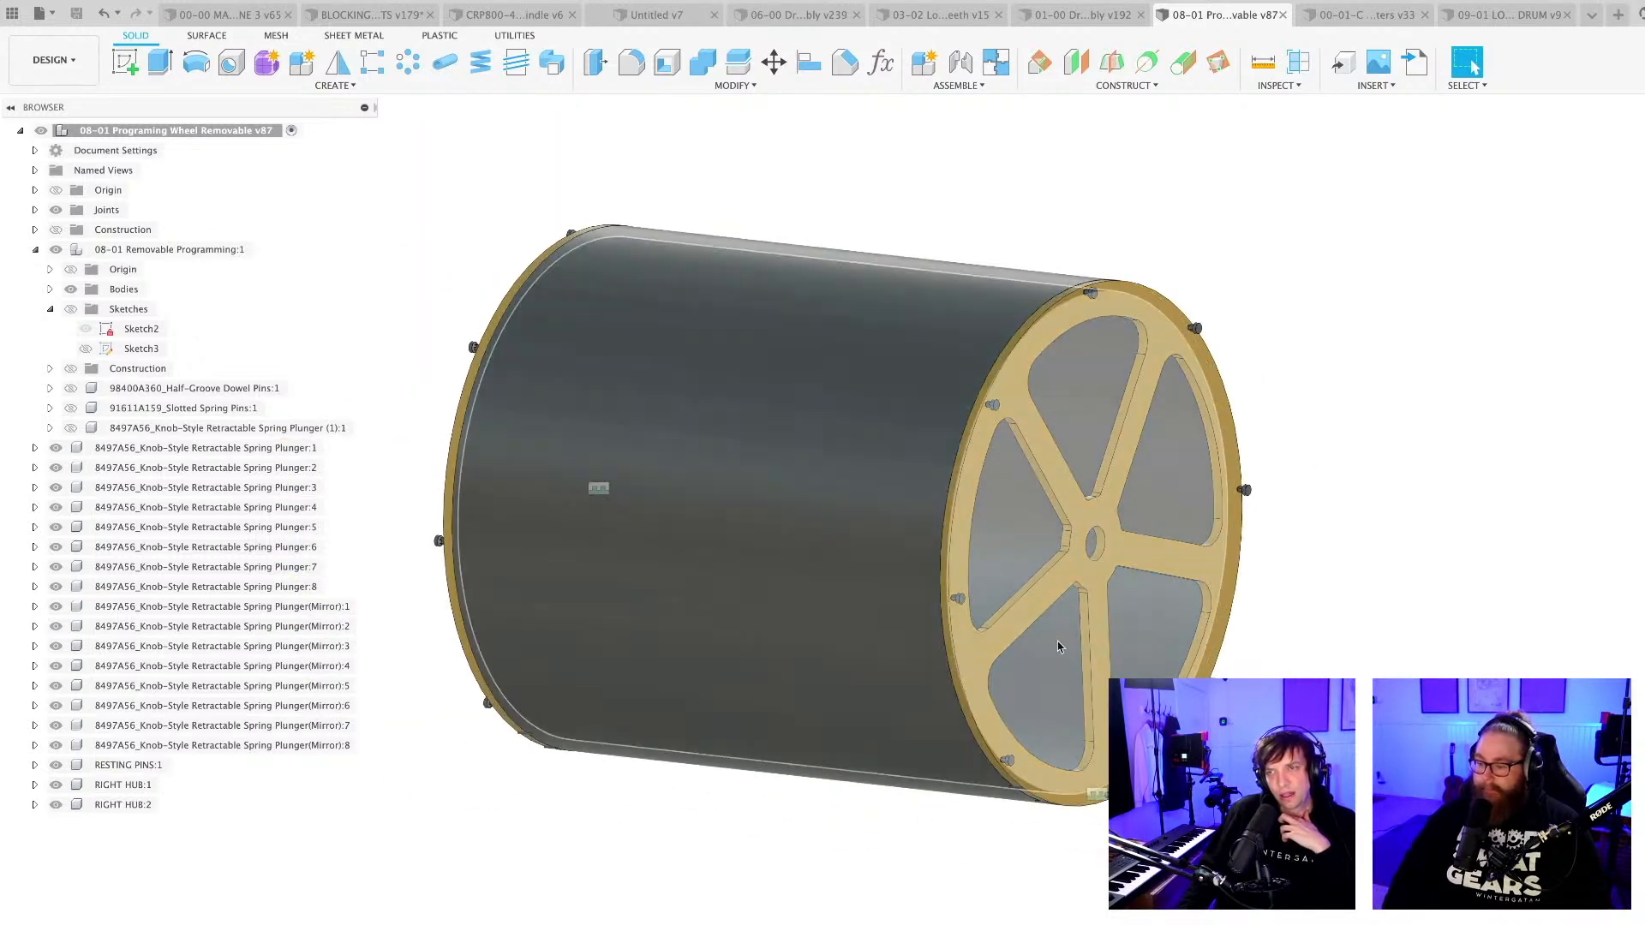
Hide the near hub, RIGHT HUB:1, to examine the drum's bare rim and its spring plungers, and show the hub again.
{"action": "left_click", "coordinate": [1042, 471]}
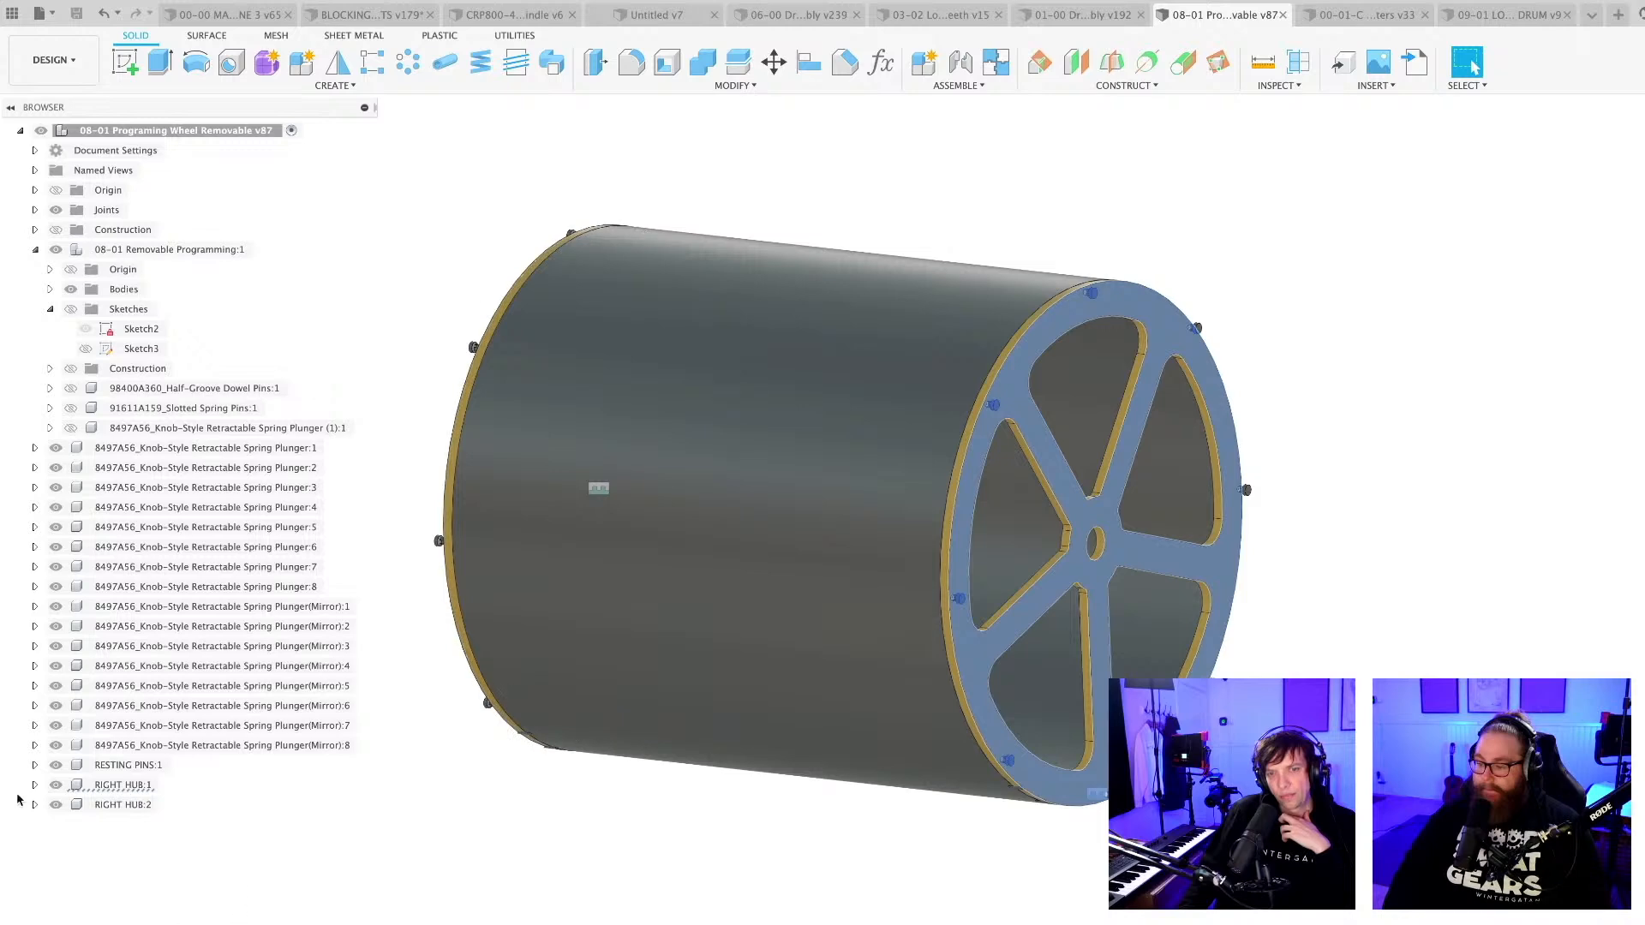
{"action": "left_click", "coordinate": [55, 785]}
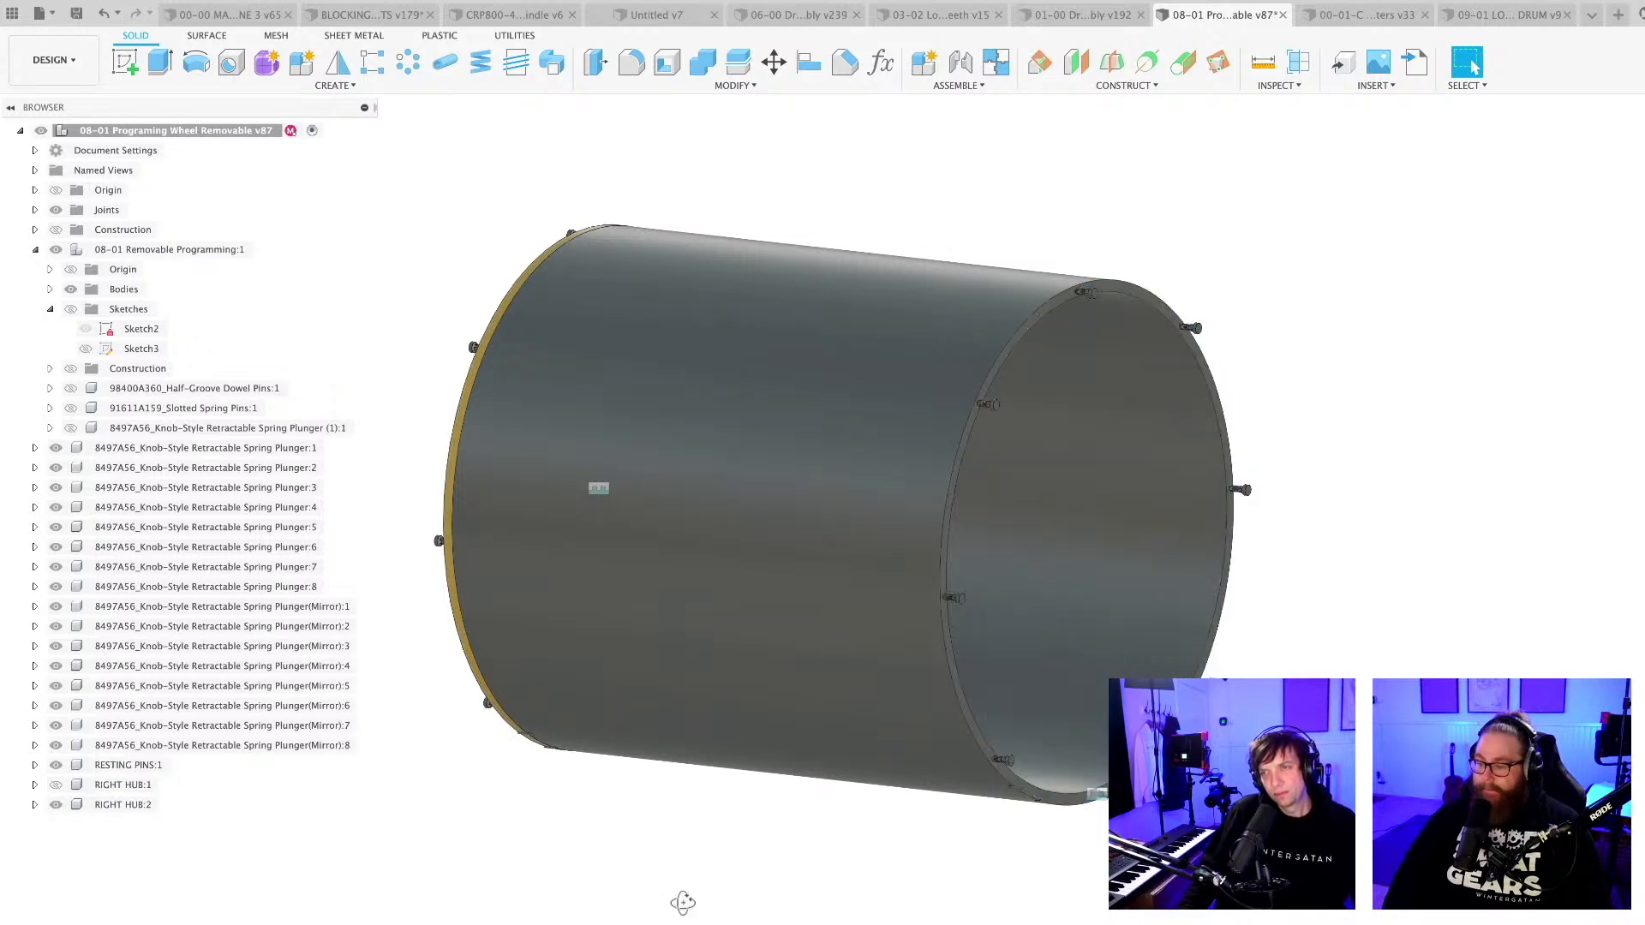
{"action": "middle_click_drag", "start_coordinate": [682, 902], "coordinate": [651, 906], "text": "shift"}
{"action": "scroll", "coordinate": [752, 810], "scroll_direction": "up", "scroll_amount": 3}
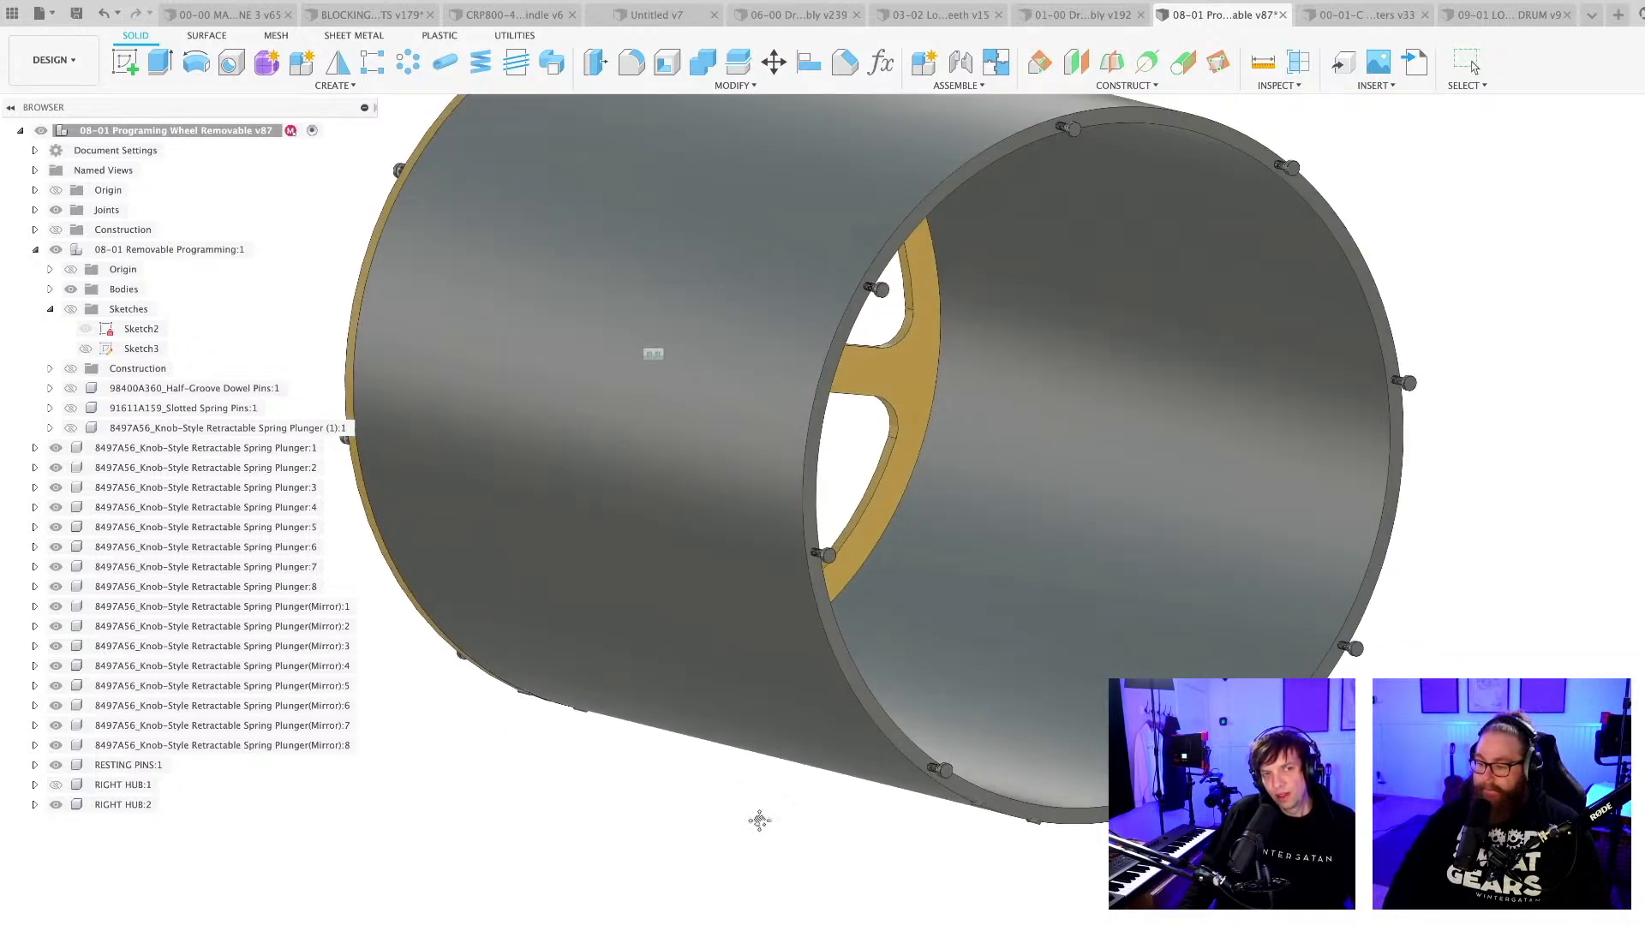
{"action": "middle_click_drag", "start_coordinate": [759, 820], "coordinate": [682, 923]}
{"action": "scroll", "coordinate": [722, 924], "scroll_direction": "down", "scroll_amount": 2}
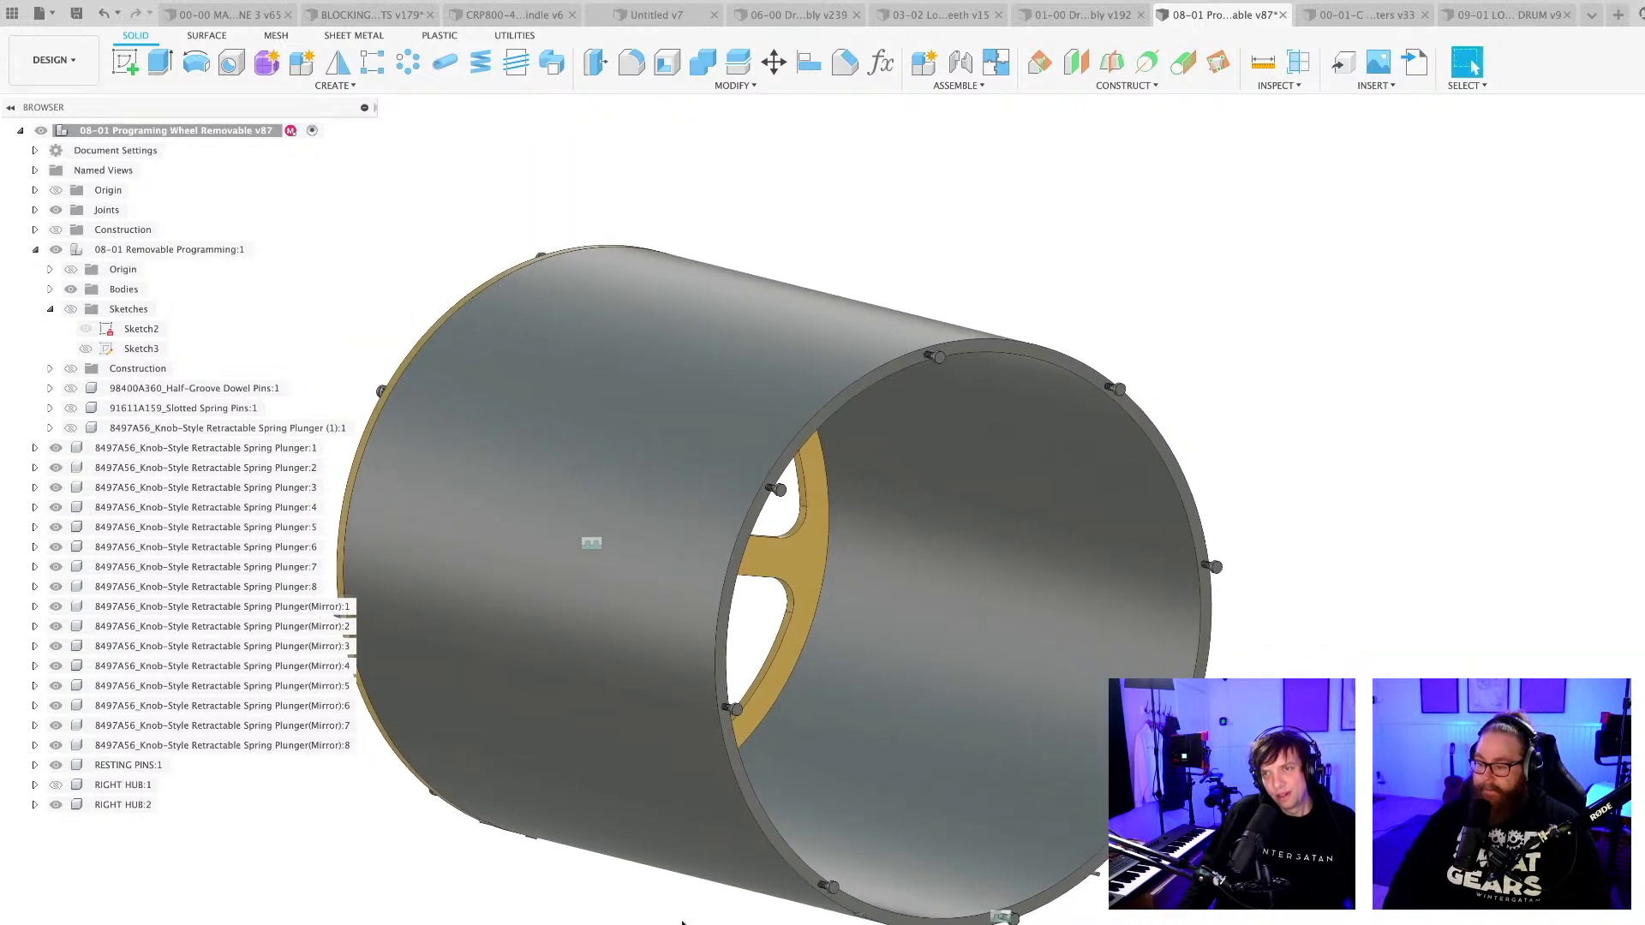
{"action": "scroll", "coordinate": [695, 915], "scroll_direction": "down", "scroll_amount": 1}
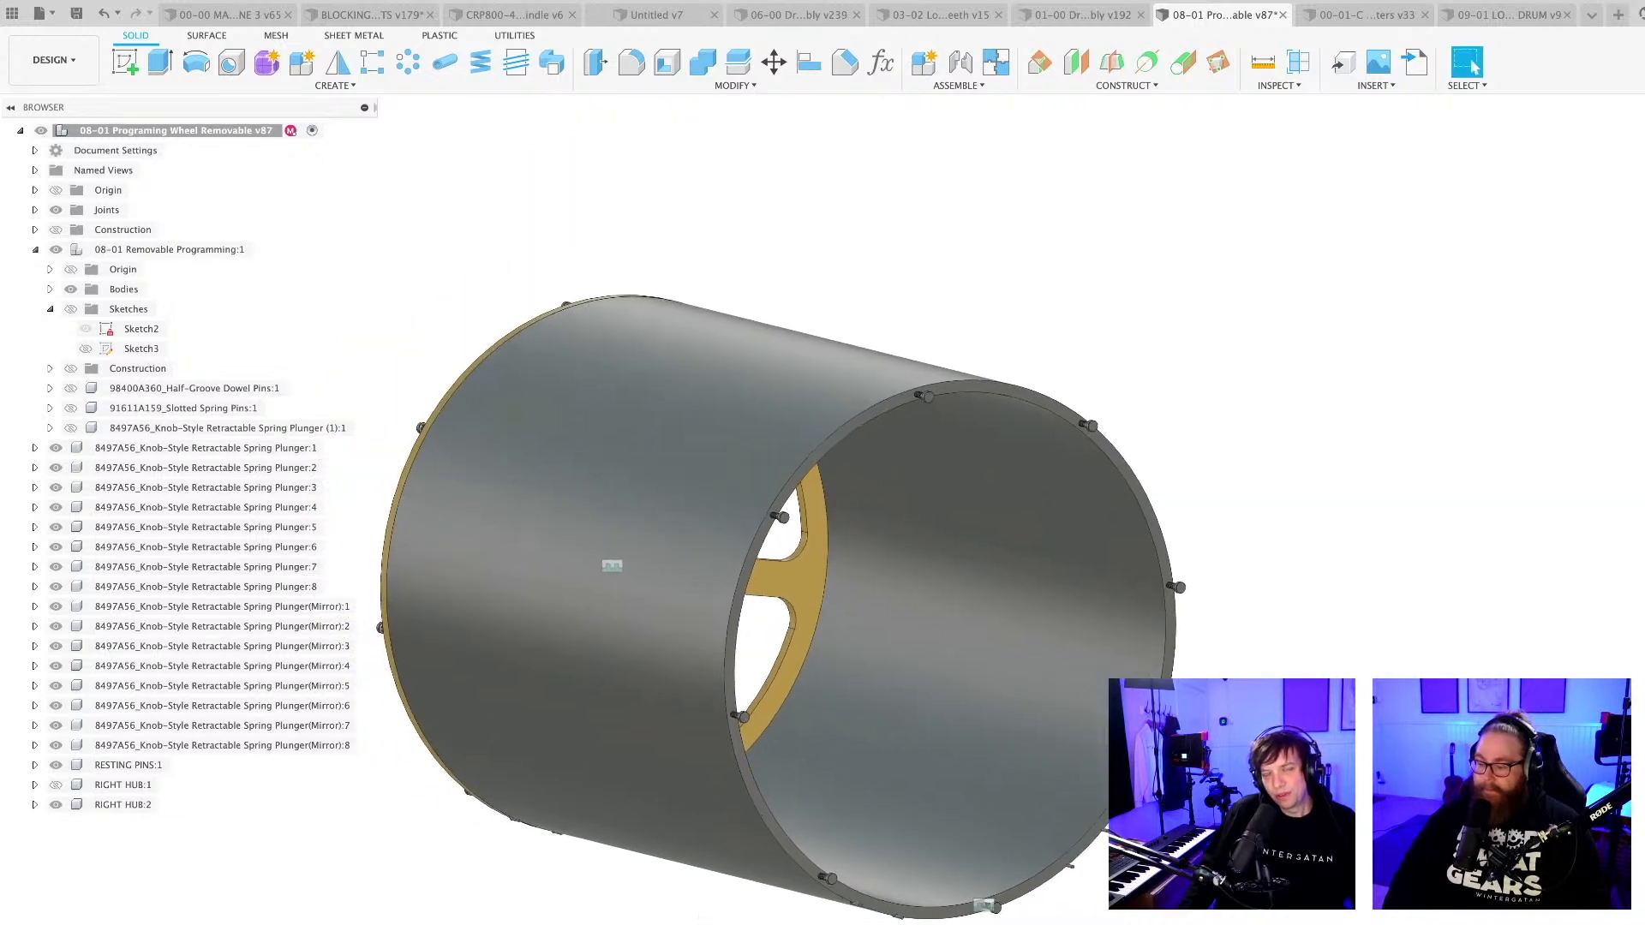
{"action": "middle_click_drag", "start_coordinate": [814, 912], "coordinate": [834, 845]}
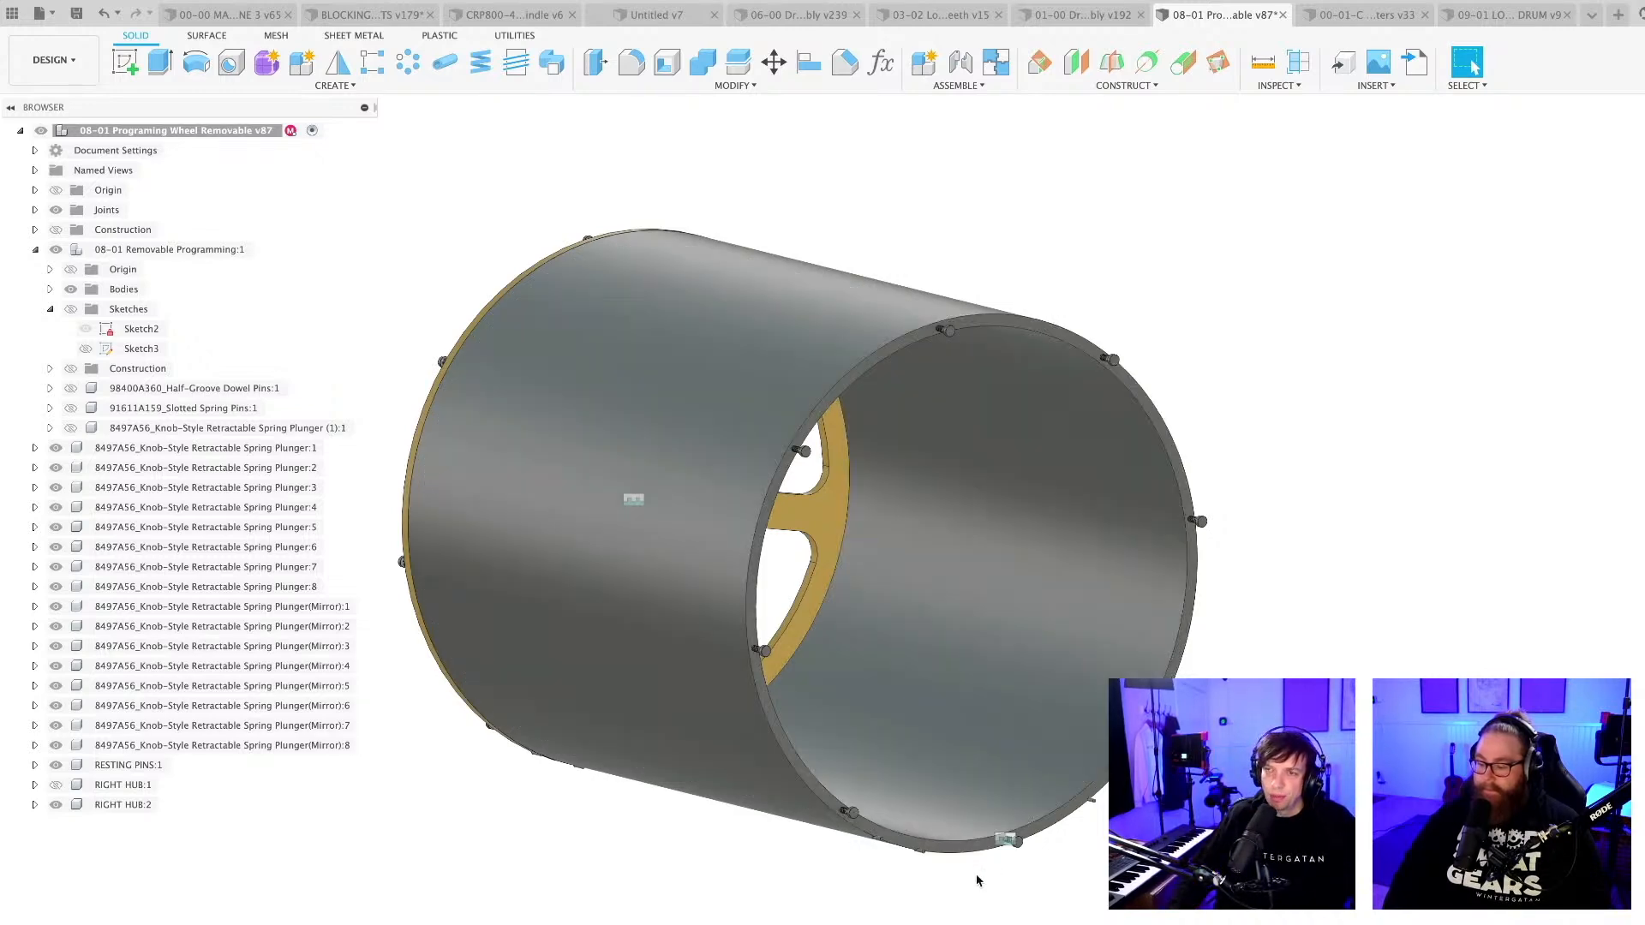
{"action": "mouse_move", "coordinate": [981, 881]}
{"action": "middle_mouse_down", "text": "shift"}
{"action": "mouse_move", "coordinate": [935, 868]}
{"action": "mouse_move", "coordinate": [991, 881]}
{"action": "middle_mouse_up", "text": "shift"}
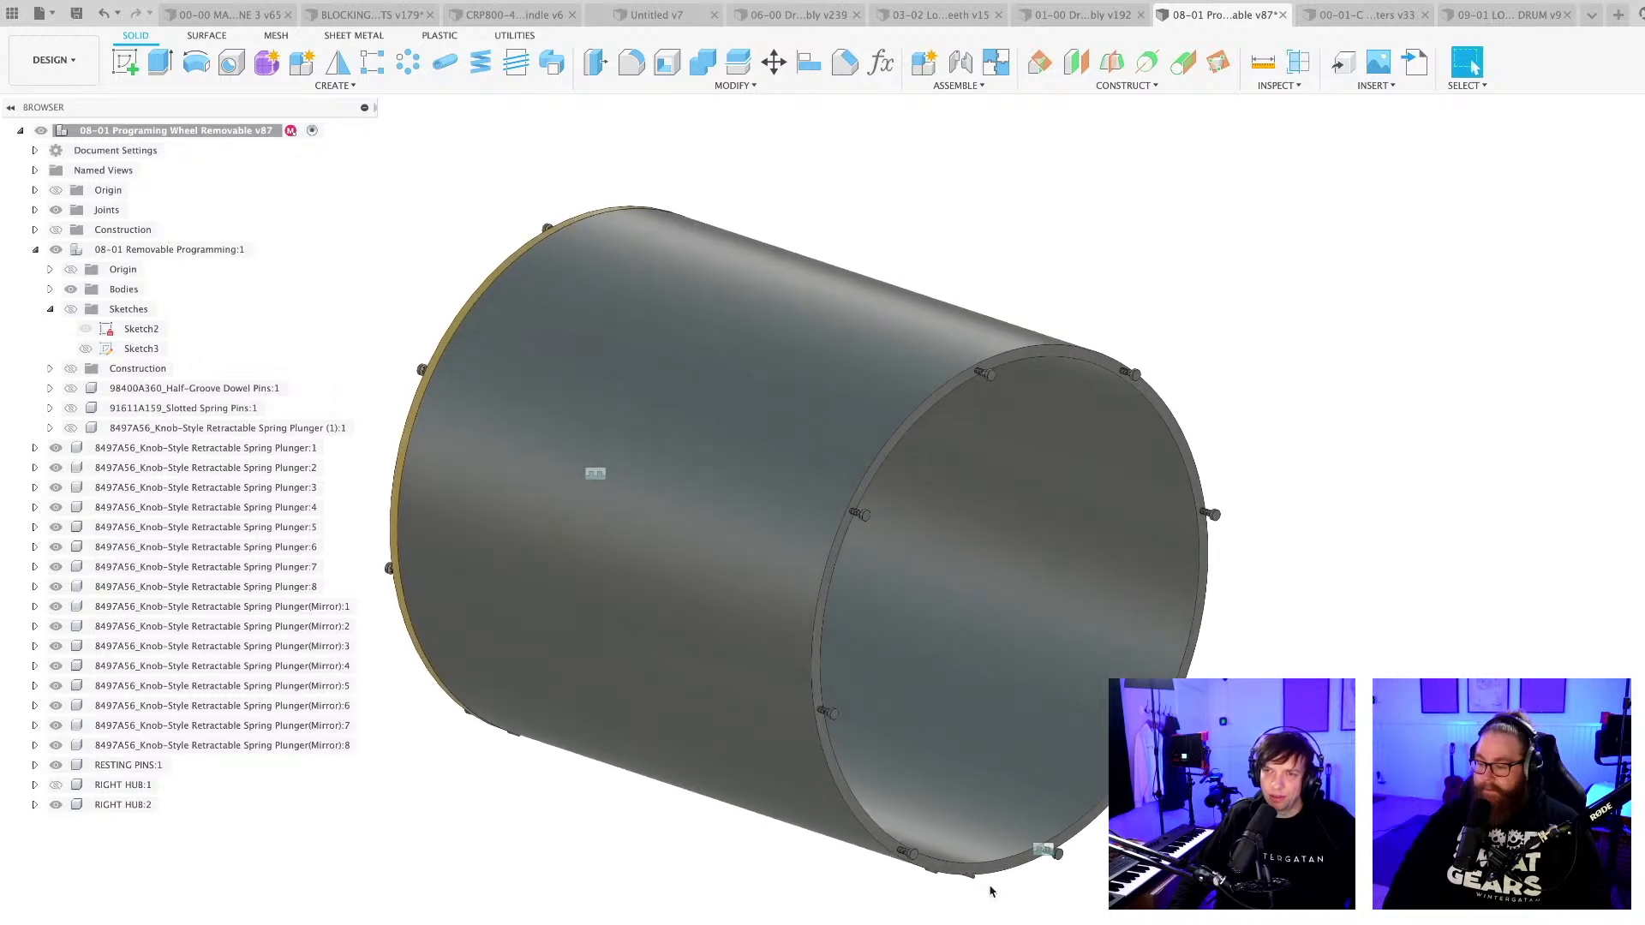
{"action": "scroll", "coordinate": [866, 507], "scroll_direction": "up", "scroll_amount": 3}
{"action": "scroll", "coordinate": [866, 506], "scroll_direction": "up", "scroll_amount": 5}
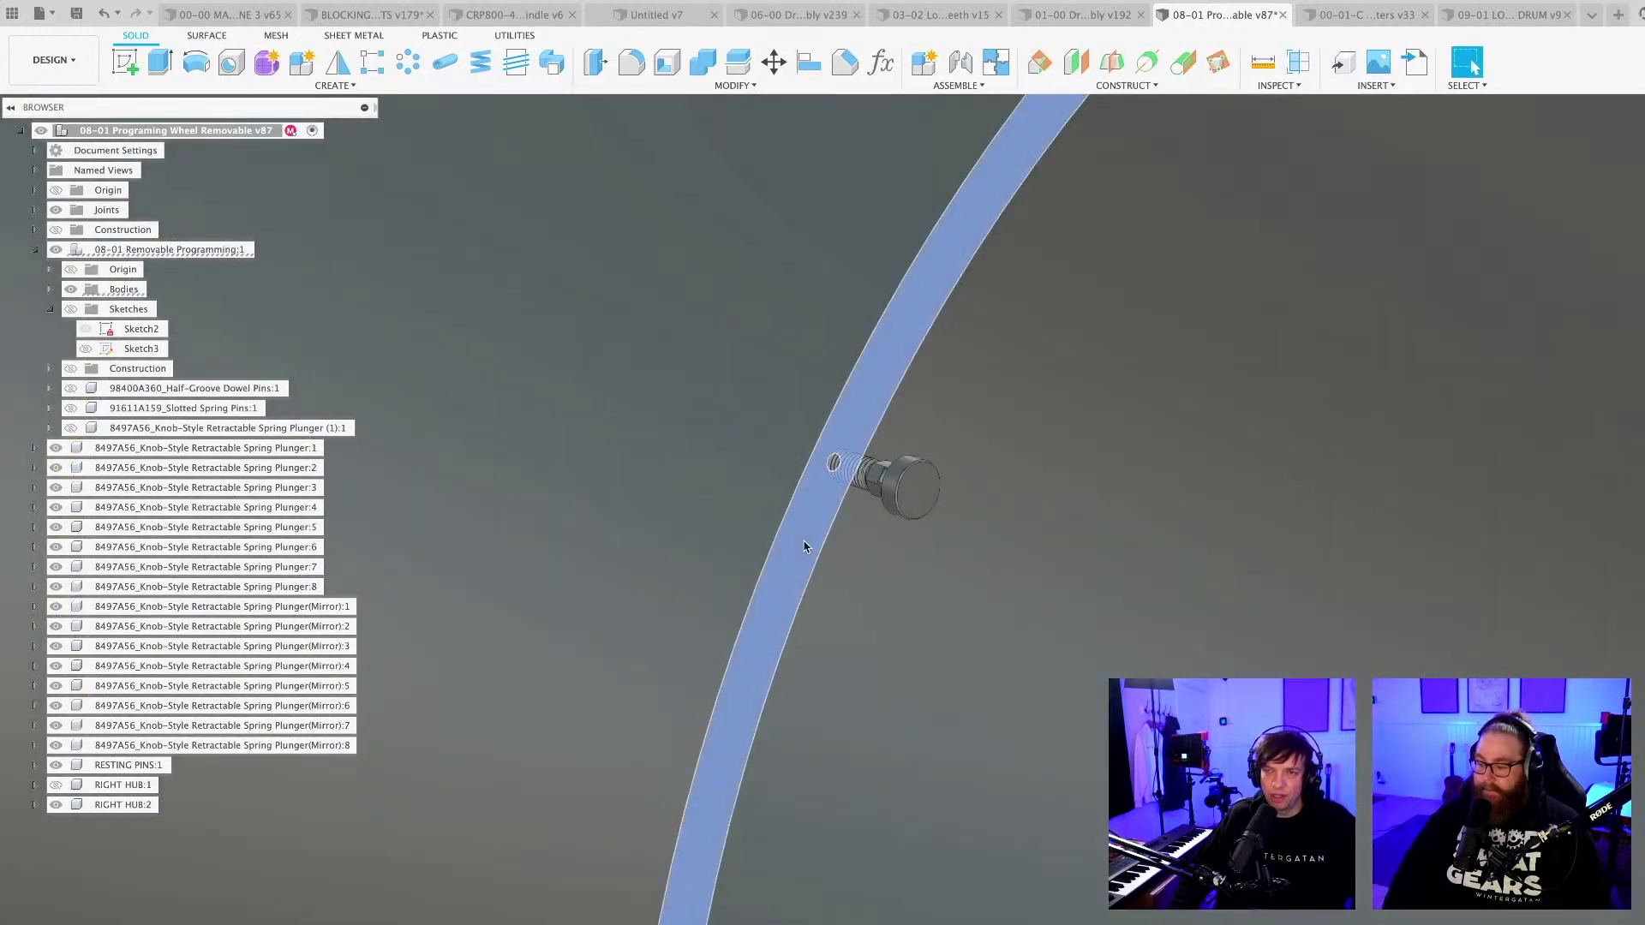
{"action": "scroll", "coordinate": [805, 549], "scroll_direction": "down", "scroll_amount": 10}
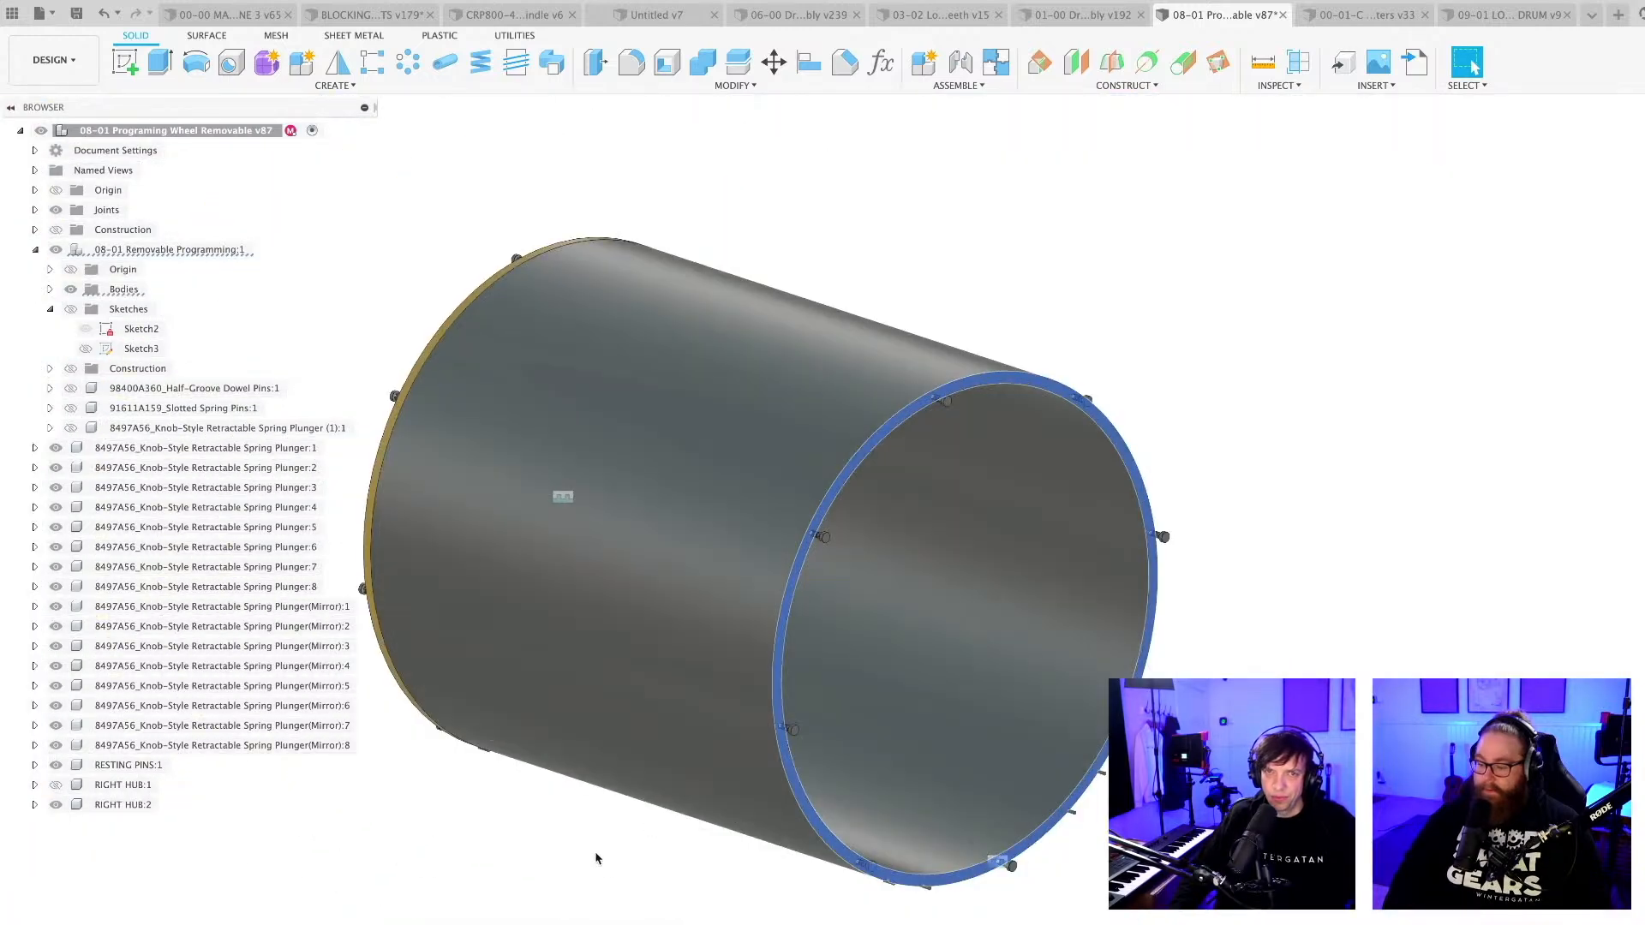
{"action": "left_click", "coordinate": [55, 784]}
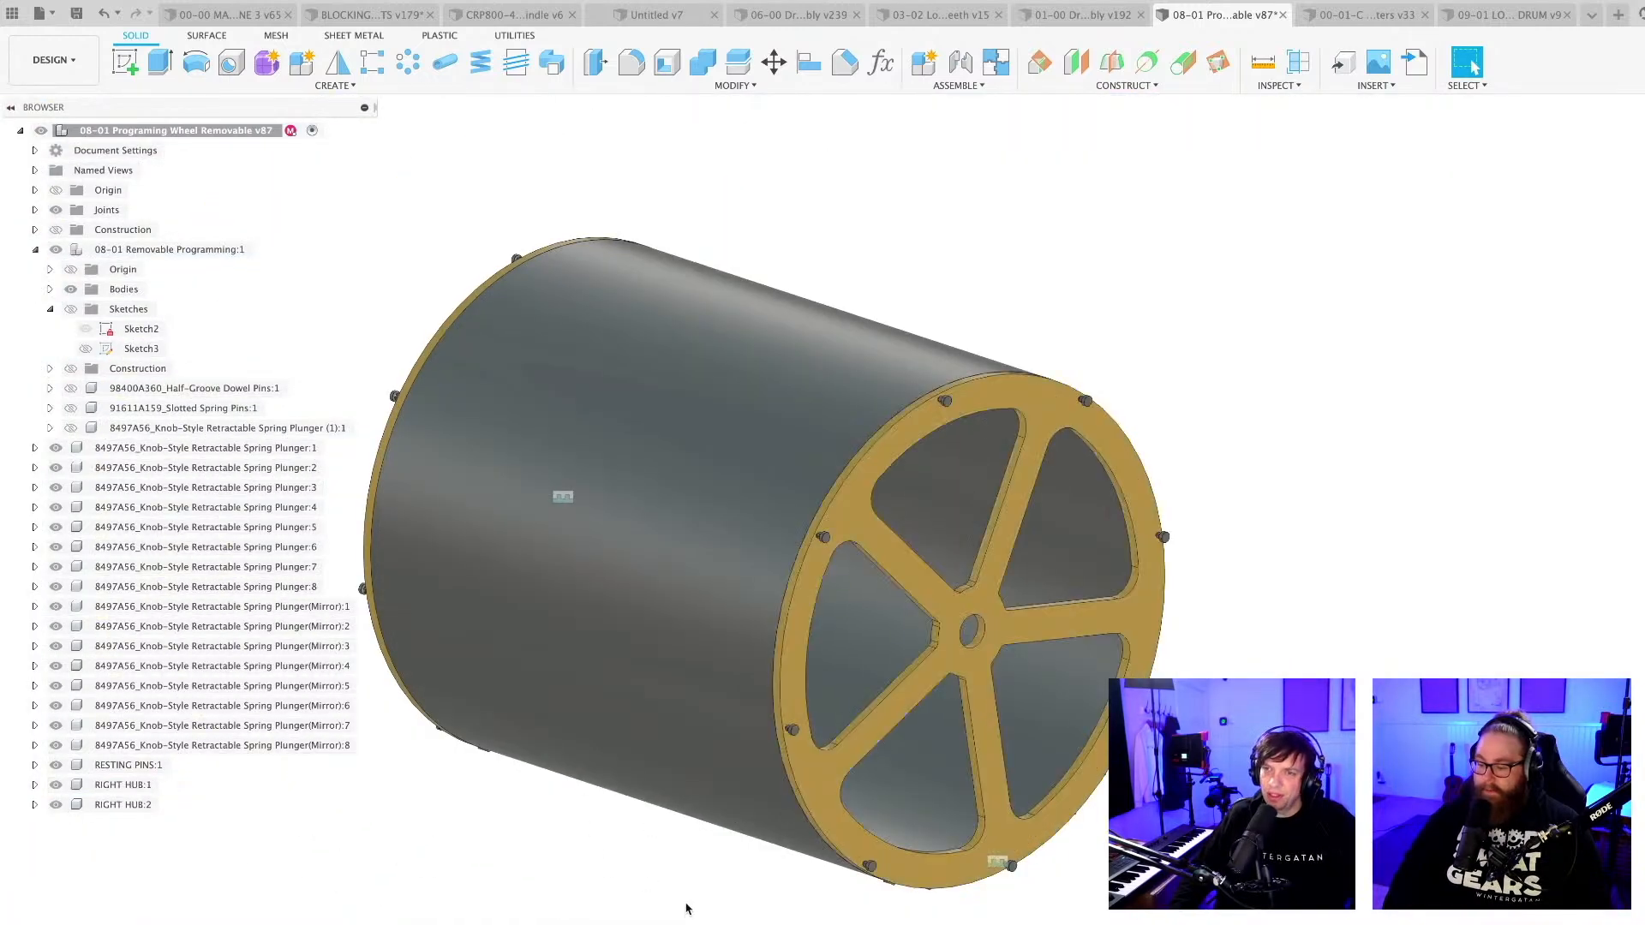
Save the removable programming wheel design as a new version.
{"action": "scroll", "coordinate": [683, 906], "scroll_direction": "down", "scroll_amount": 3}
{"action": "mouse_move", "coordinate": [723, 924]}
{"action": "middle_mouse_down", "text": "shift"}
{"action": "mouse_move", "coordinate": [742, 923]}
{"action": "mouse_move", "coordinate": [720, 923]}
{"action": "middle_mouse_up", "text": "shift"}
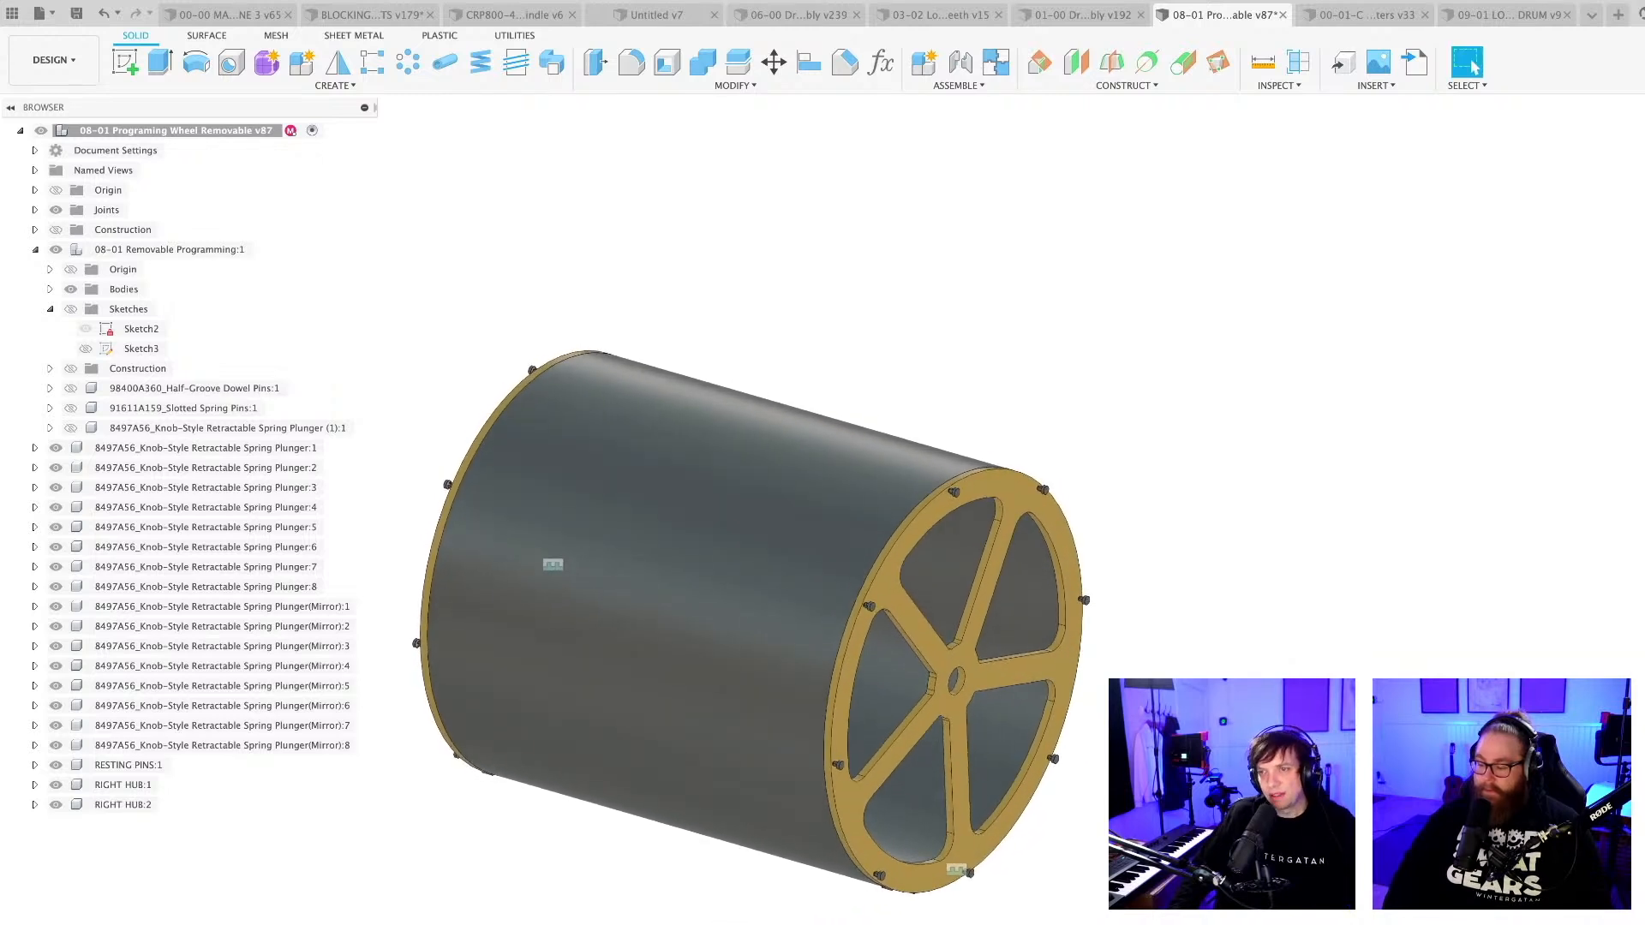
{"action": "middle_click_drag", "start_coordinate": [1071, 890], "coordinate": [1049, 888], "text": "shift"}
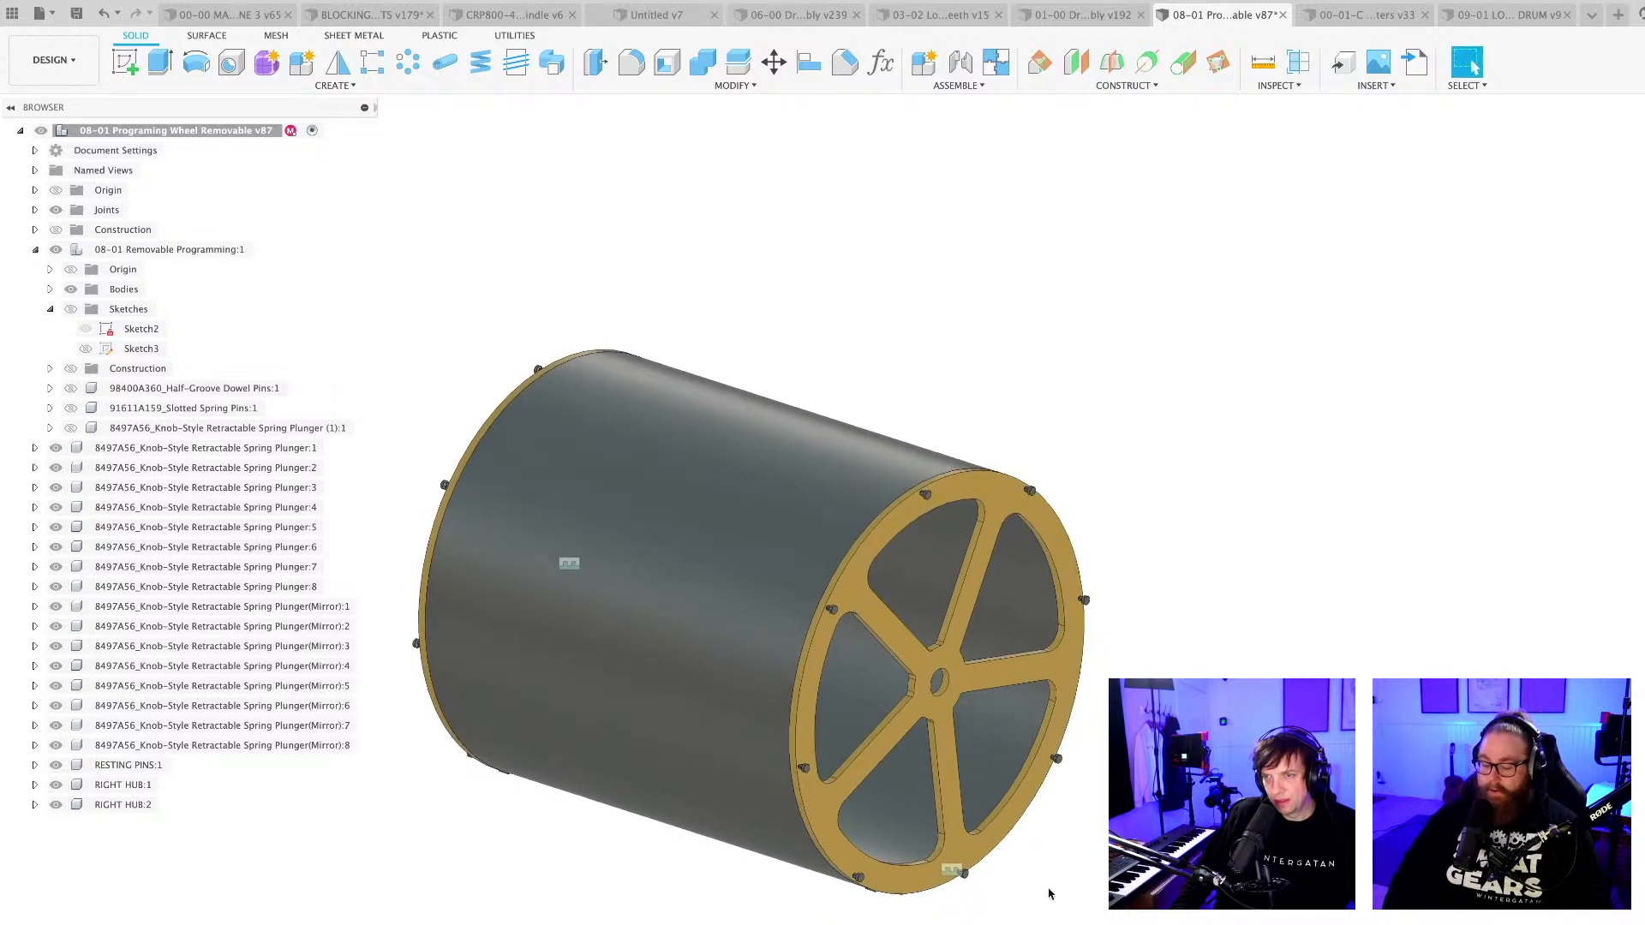
{"action": "key", "text": "super+s"}
{"action": "key", "text": "Return"}
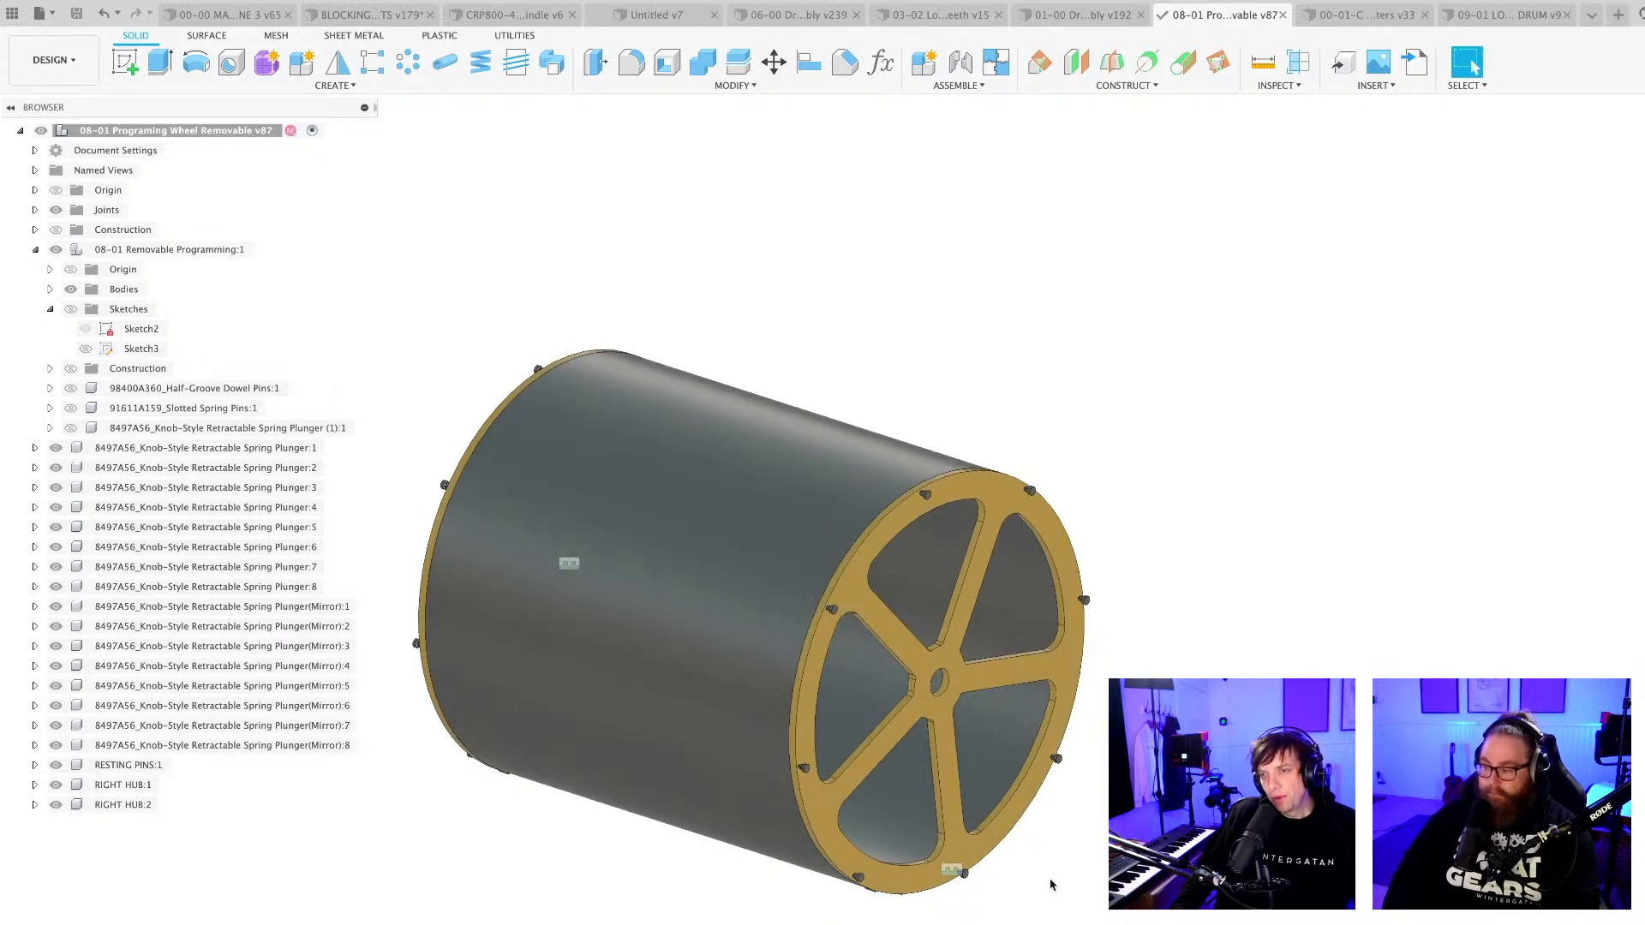
{"action": "scroll", "coordinate": [1075, 871], "scroll_direction": "down", "scroll_amount": 3}
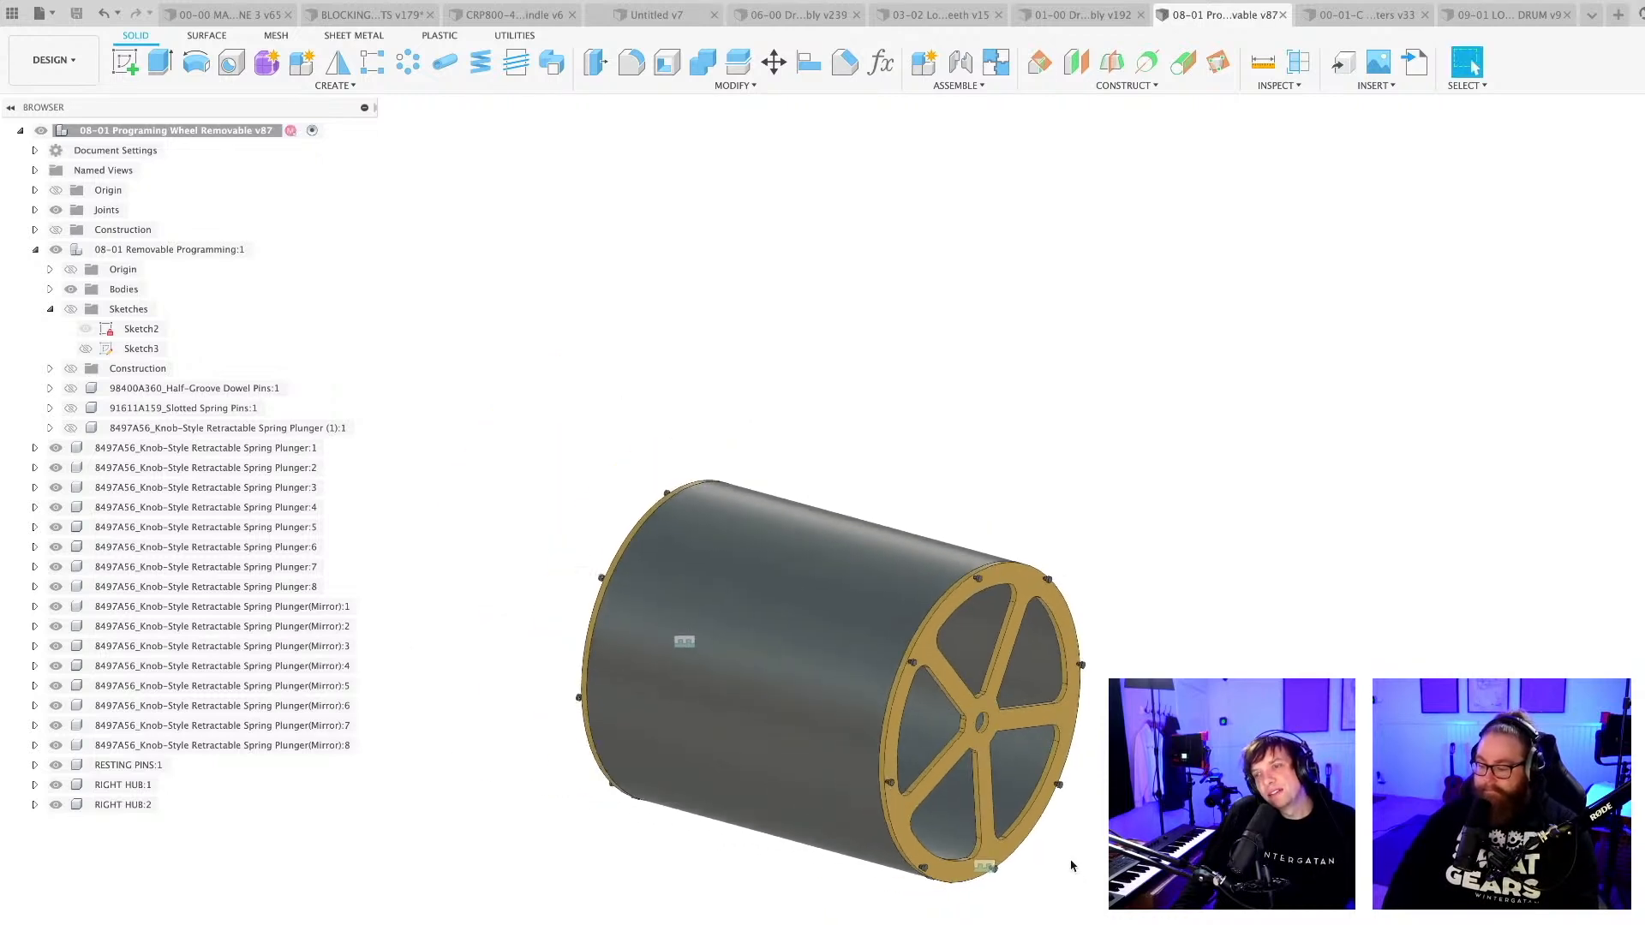
{"action": "middle_click_drag", "start_coordinate": [1060, 872], "coordinate": [1071, 876], "text": "shift"}
{"action": "scroll", "coordinate": [1010, 763], "scroll_direction": "up", "scroll_amount": 3}
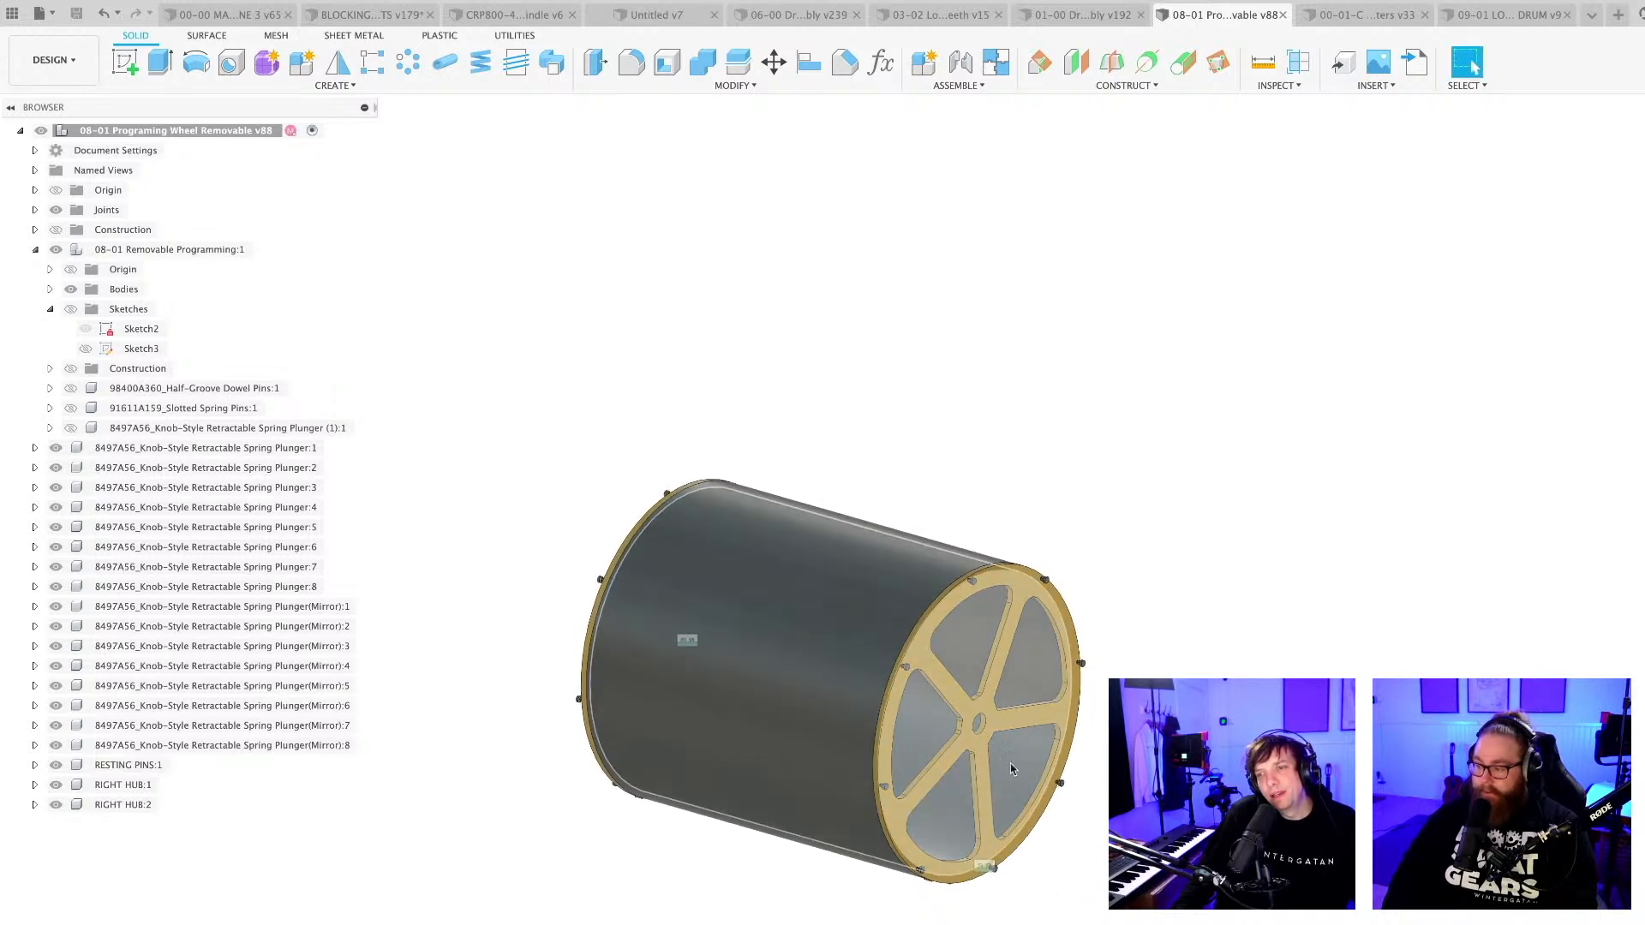
{"action": "scroll", "coordinate": [977, 711], "scroll_direction": "down", "scroll_amount": 2}
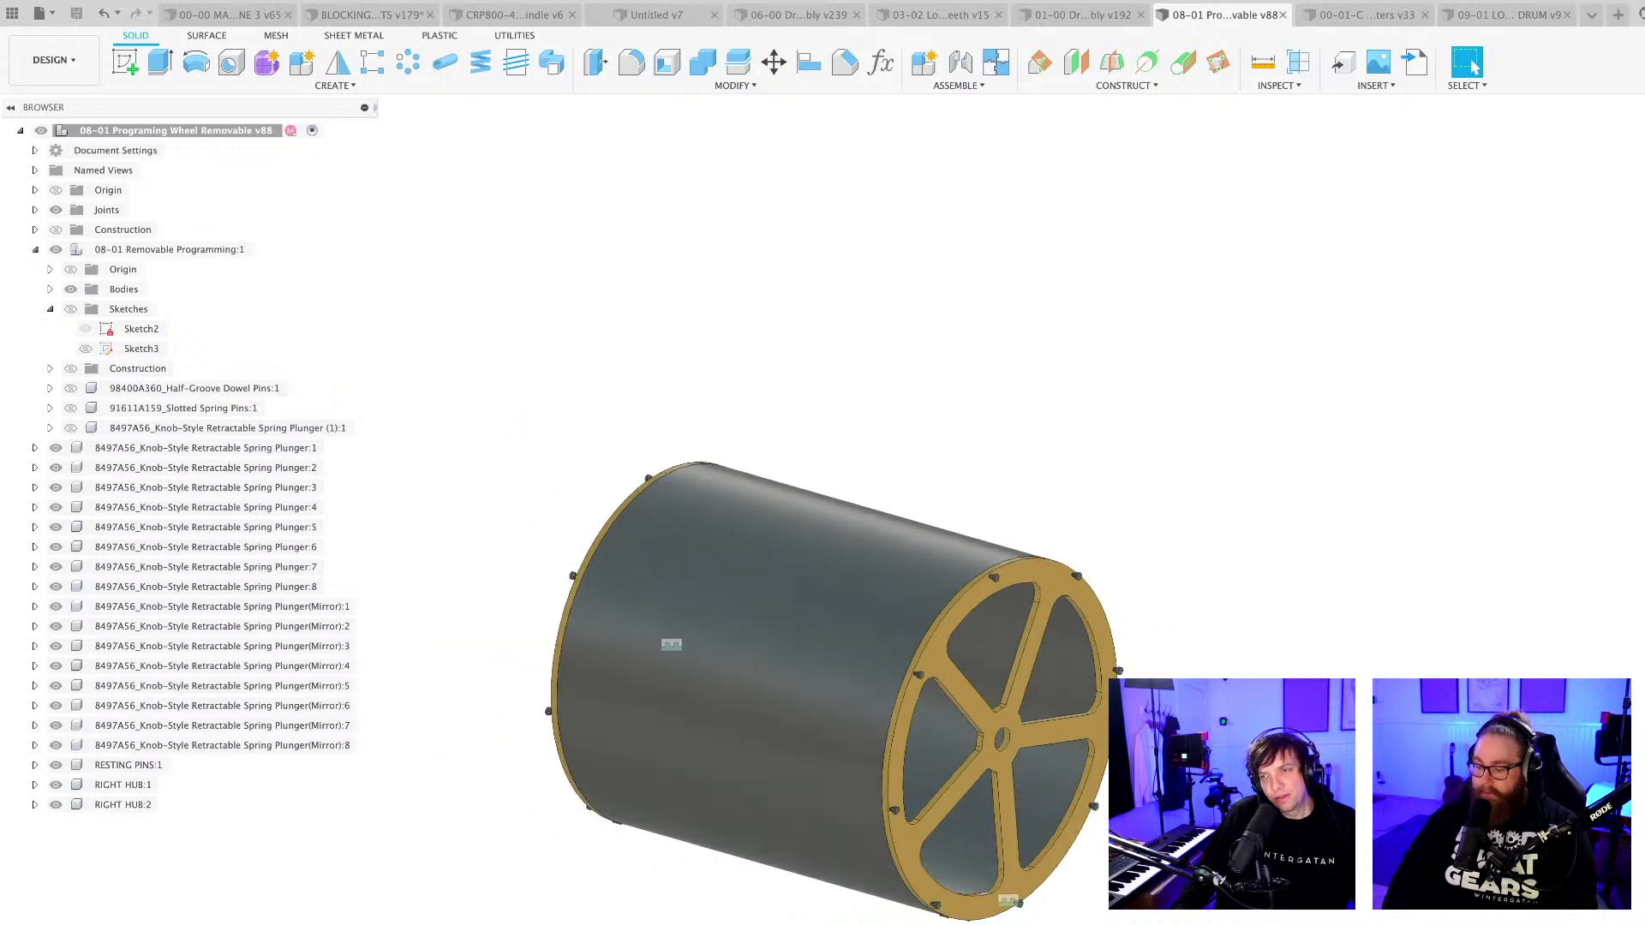
{"action": "mouse_move", "coordinate": [986, 719]}
{"action": "middle_mouse_down", "text": "shift"}
{"action": "mouse_move", "coordinate": [1000, 725]}
{"action": "mouse_move", "coordinate": [975, 712]}
{"action": "middle_mouse_up", "text": "shift"}
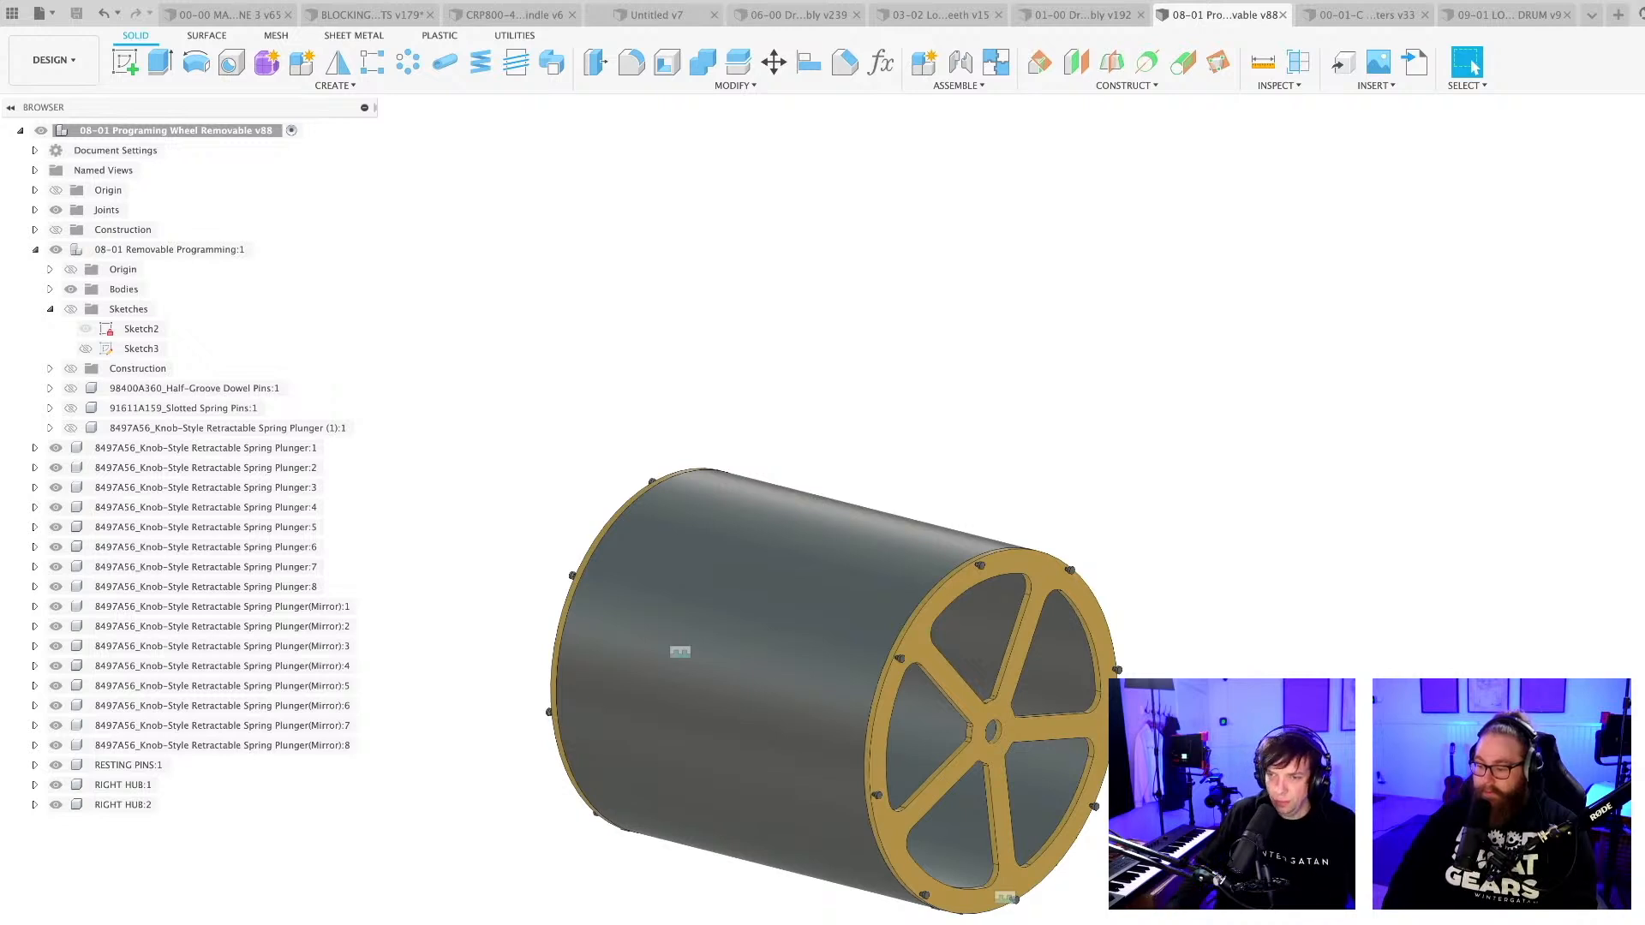
{"action": "scroll", "coordinate": [1065, 889], "scroll_direction": "up", "scroll_amount": 4}
{"action": "middle_click_drag", "start_coordinate": [1053, 912], "coordinate": [1122, 887], "text": "shift"}
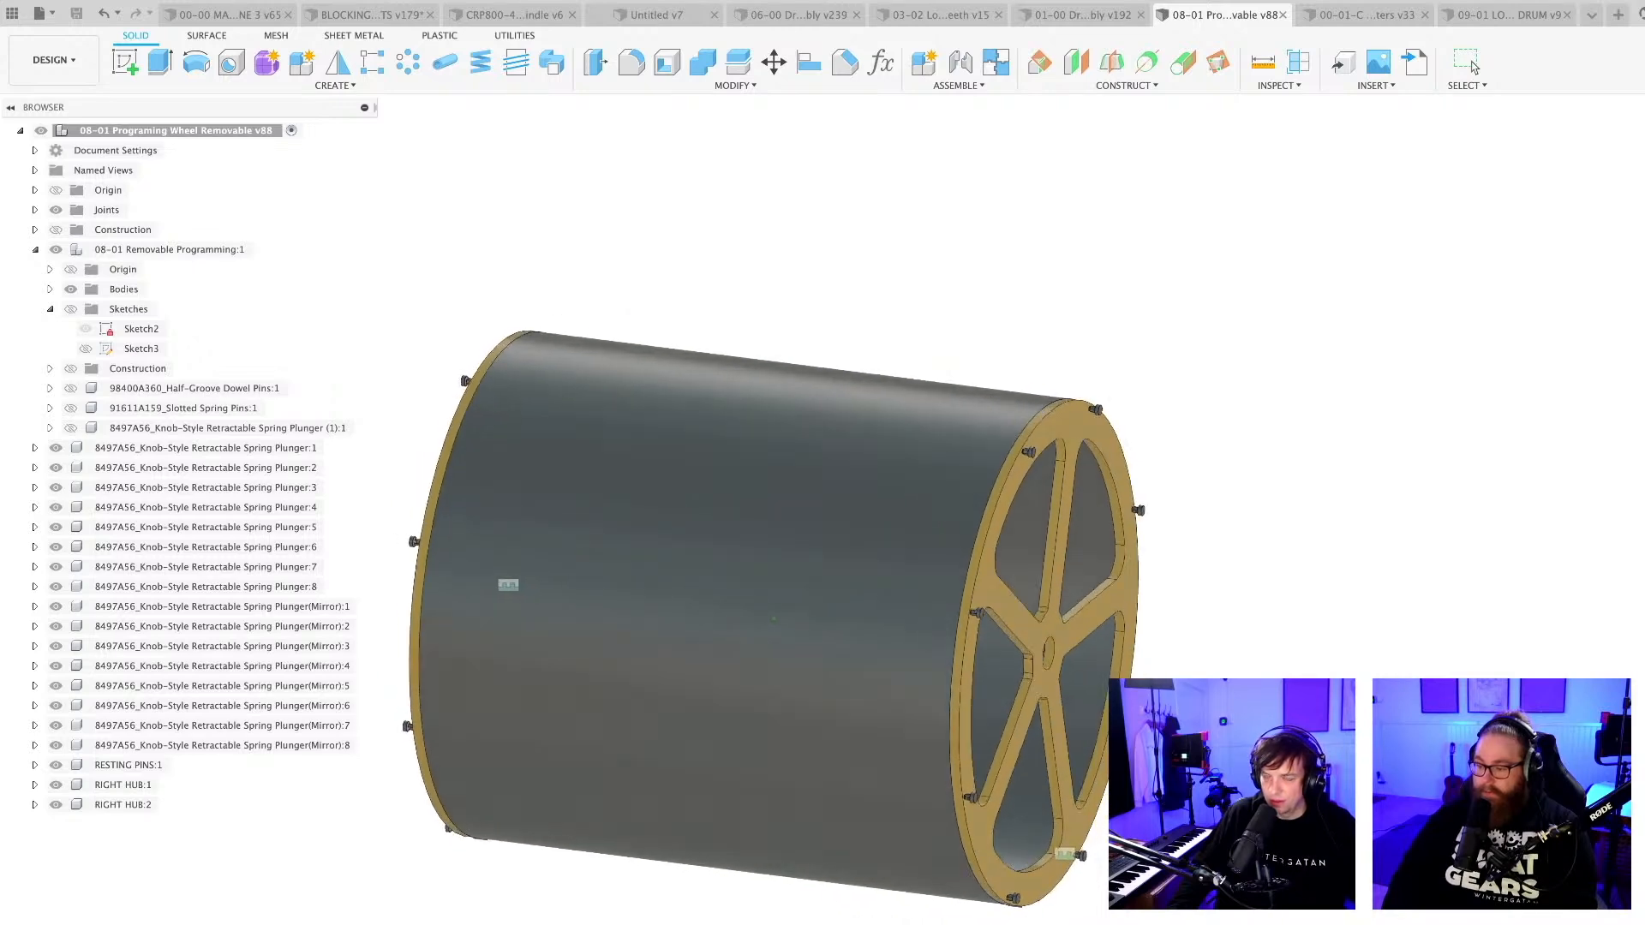
{"action": "left_click", "coordinate": [1467, 63]}
{"action": "scroll", "coordinate": [1077, 922], "scroll_direction": "up", "scroll_amount": 3}
{"action": "middle_click_drag", "start_coordinate": [1078, 922], "coordinate": [1081, 814], "text": "shift"}
{"action": "scroll", "coordinate": [1075, 923], "scroll_direction": "down", "scroll_amount": 2}
{"action": "scroll", "coordinate": [1134, 923], "scroll_direction": "down", "scroll_amount": 1}
{"action": "scroll", "coordinate": [1134, 923], "scroll_direction": "up", "scroll_amount": 1}
{"action": "scroll", "coordinate": [1142, 814], "scroll_direction": "down", "scroll_amount": 2}
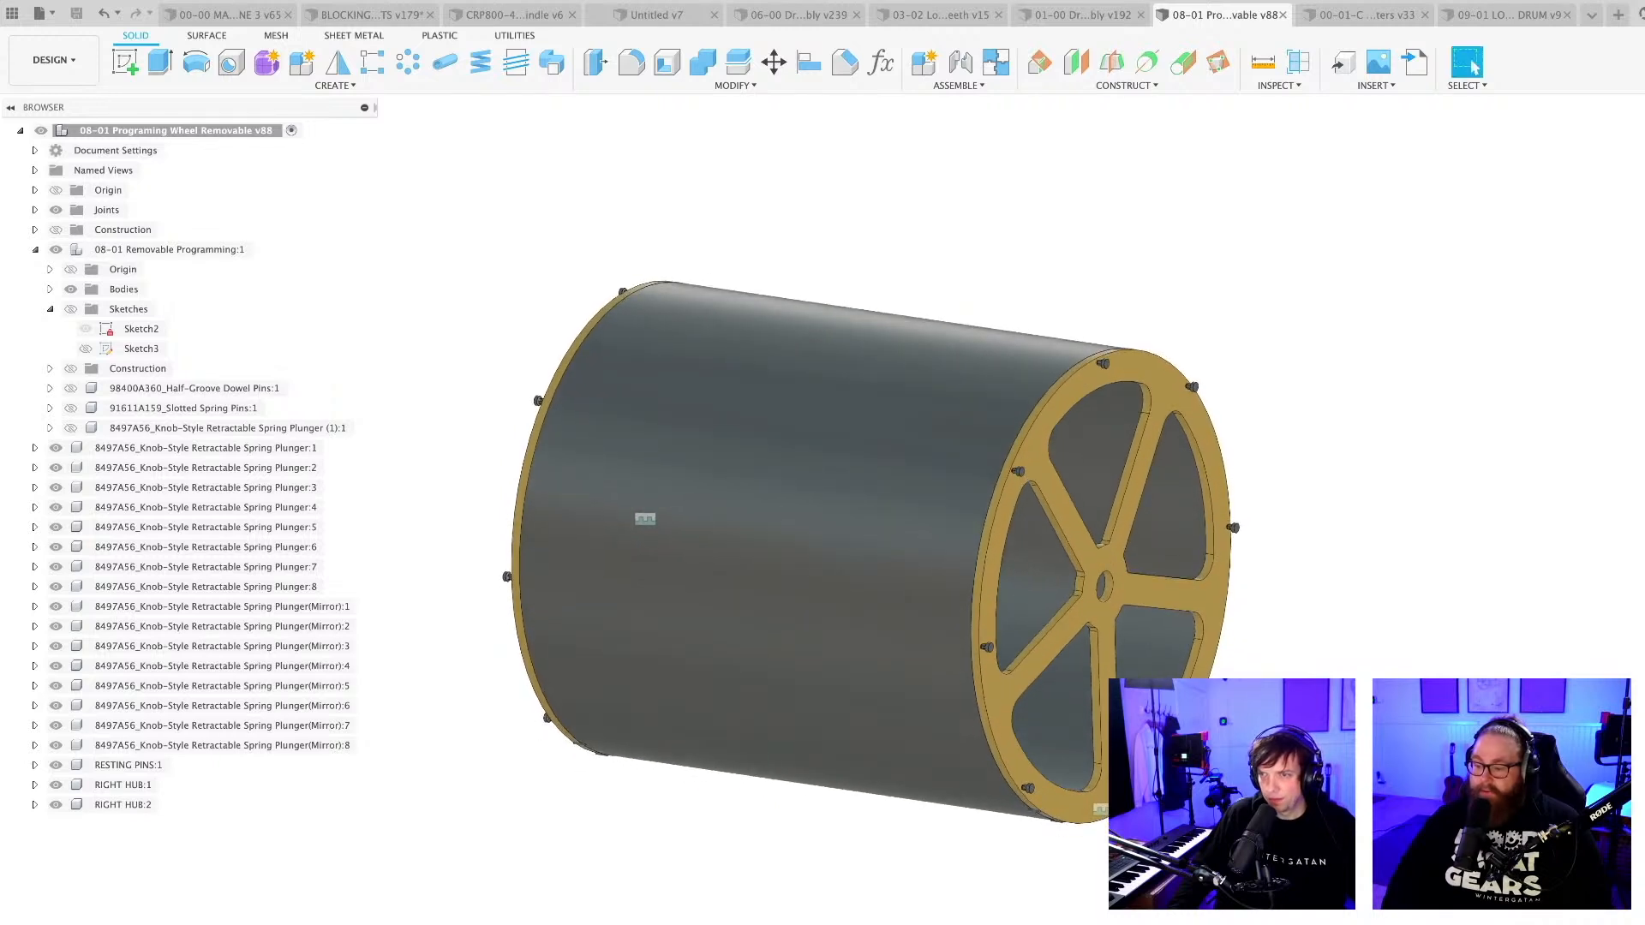
{"action": "middle_click_drag", "start_coordinate": [874, 553], "coordinate": [846, 530]}
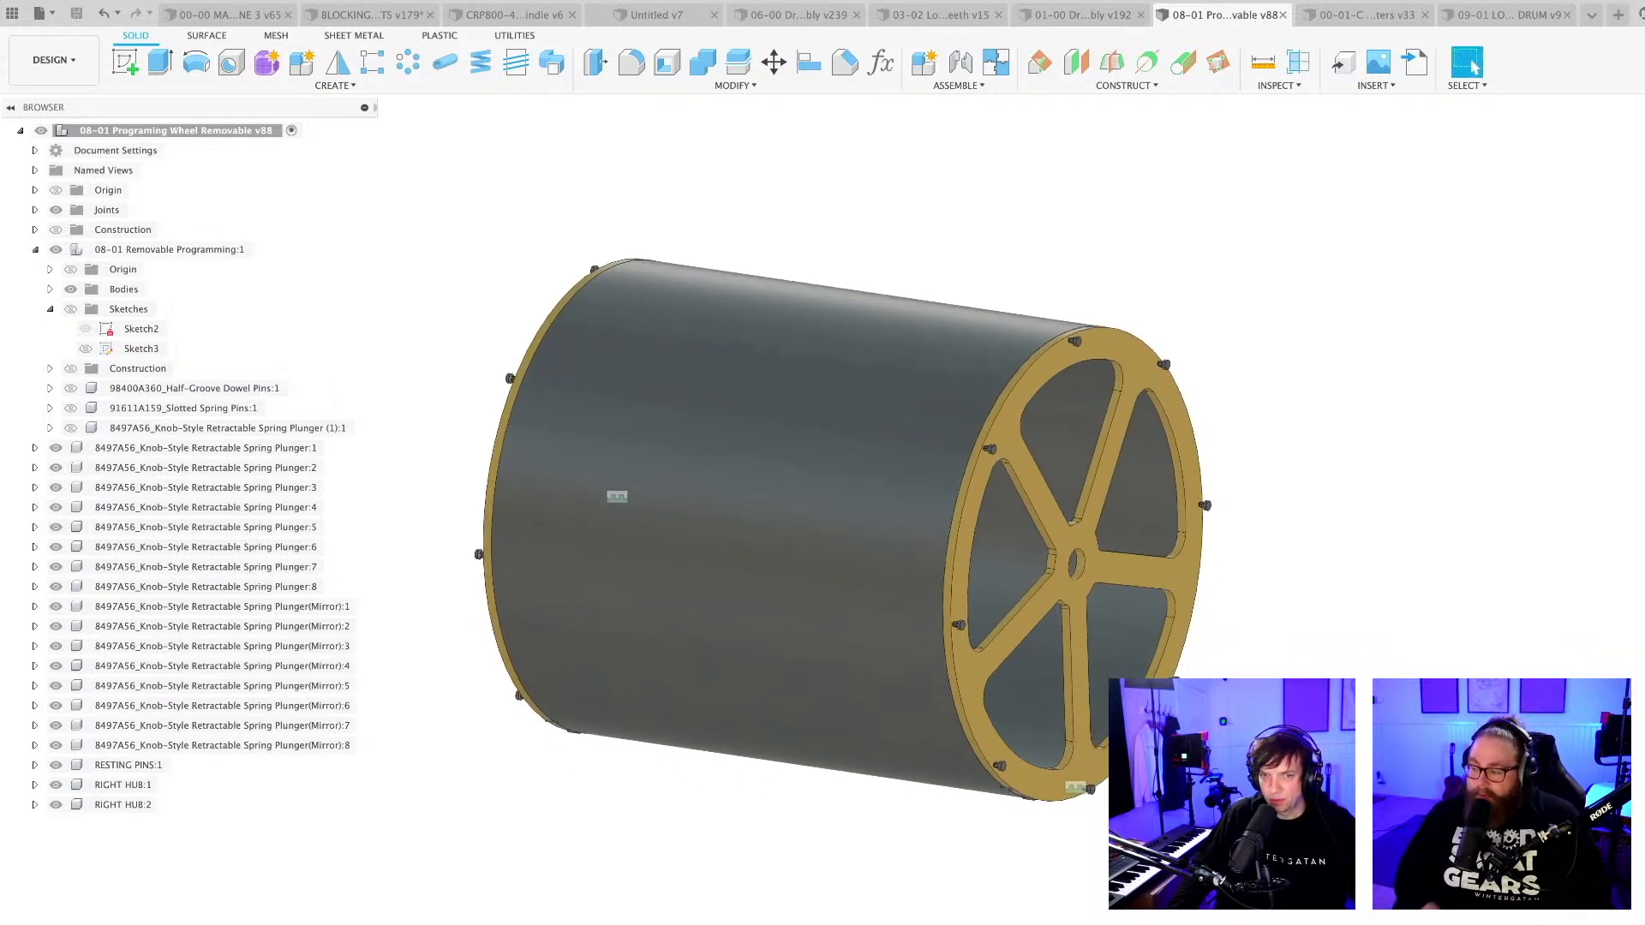
Collapse the contents of the 08-01 Removable Programming component in the browser tree.
{"action": "left_click", "coordinate": [36, 251]}
{"action": "middle_click_drag", "start_coordinate": [455, 823], "coordinate": [420, 776], "text": "shift"}
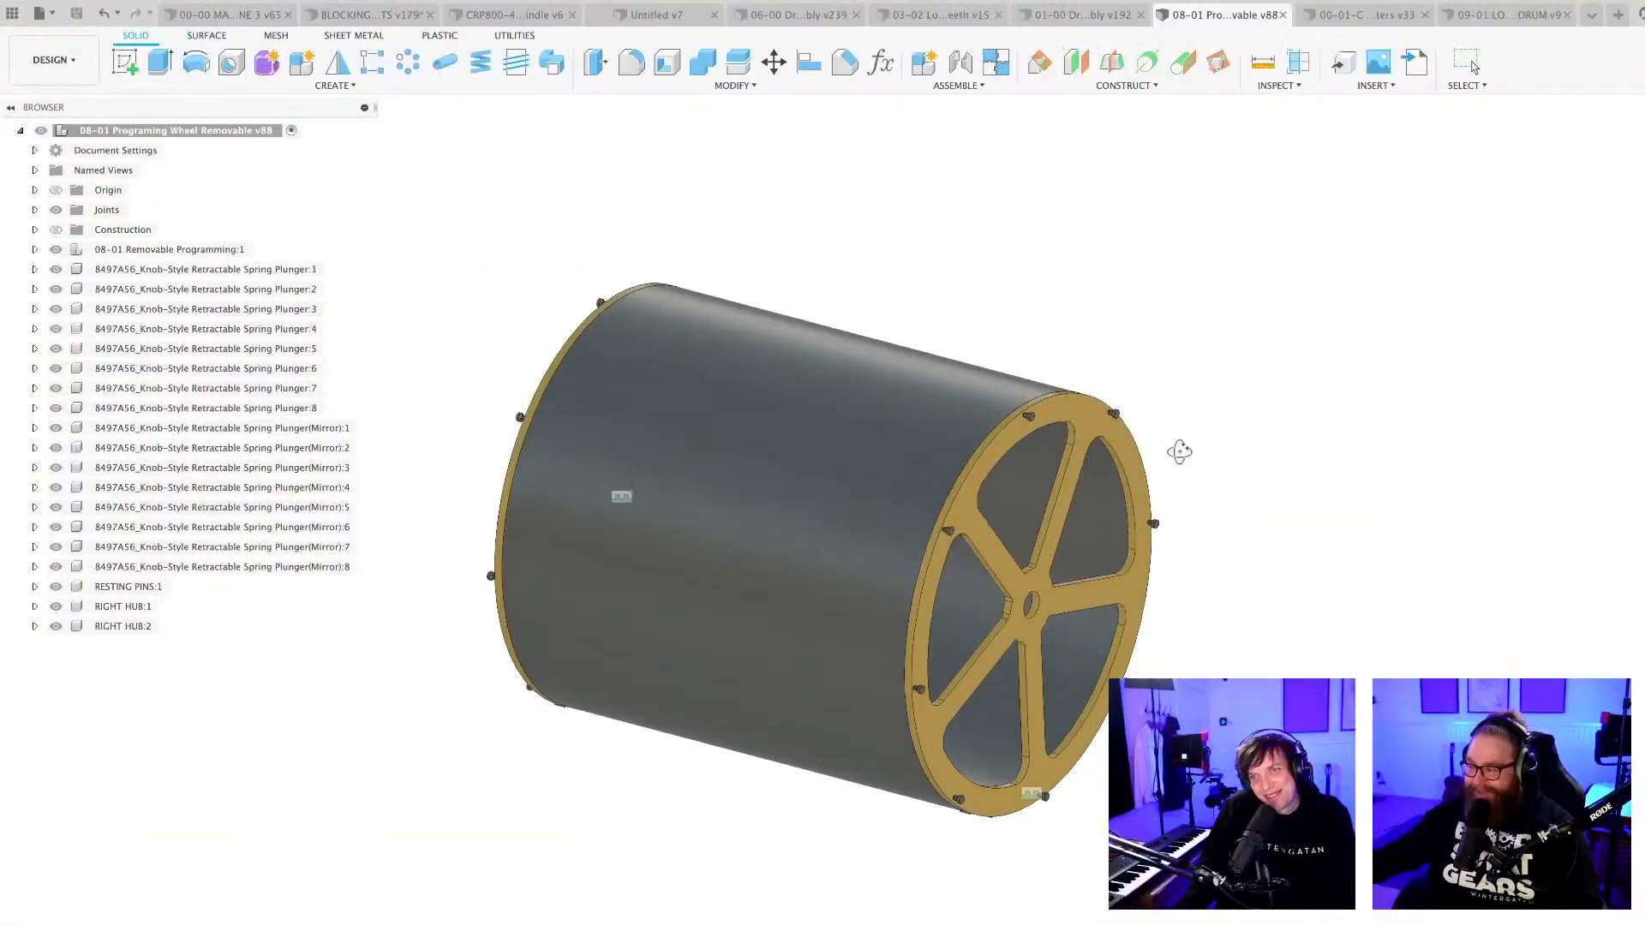
{"action": "mouse_move", "coordinate": [1178, 448]}
{"action": "middle_mouse_down", "text": "shift"}
{"action": "mouse_move", "coordinate": [1240, 457]}
{"action": "mouse_move", "coordinate": [1163, 452]}
{"action": "middle_mouse_up", "text": "shift"}
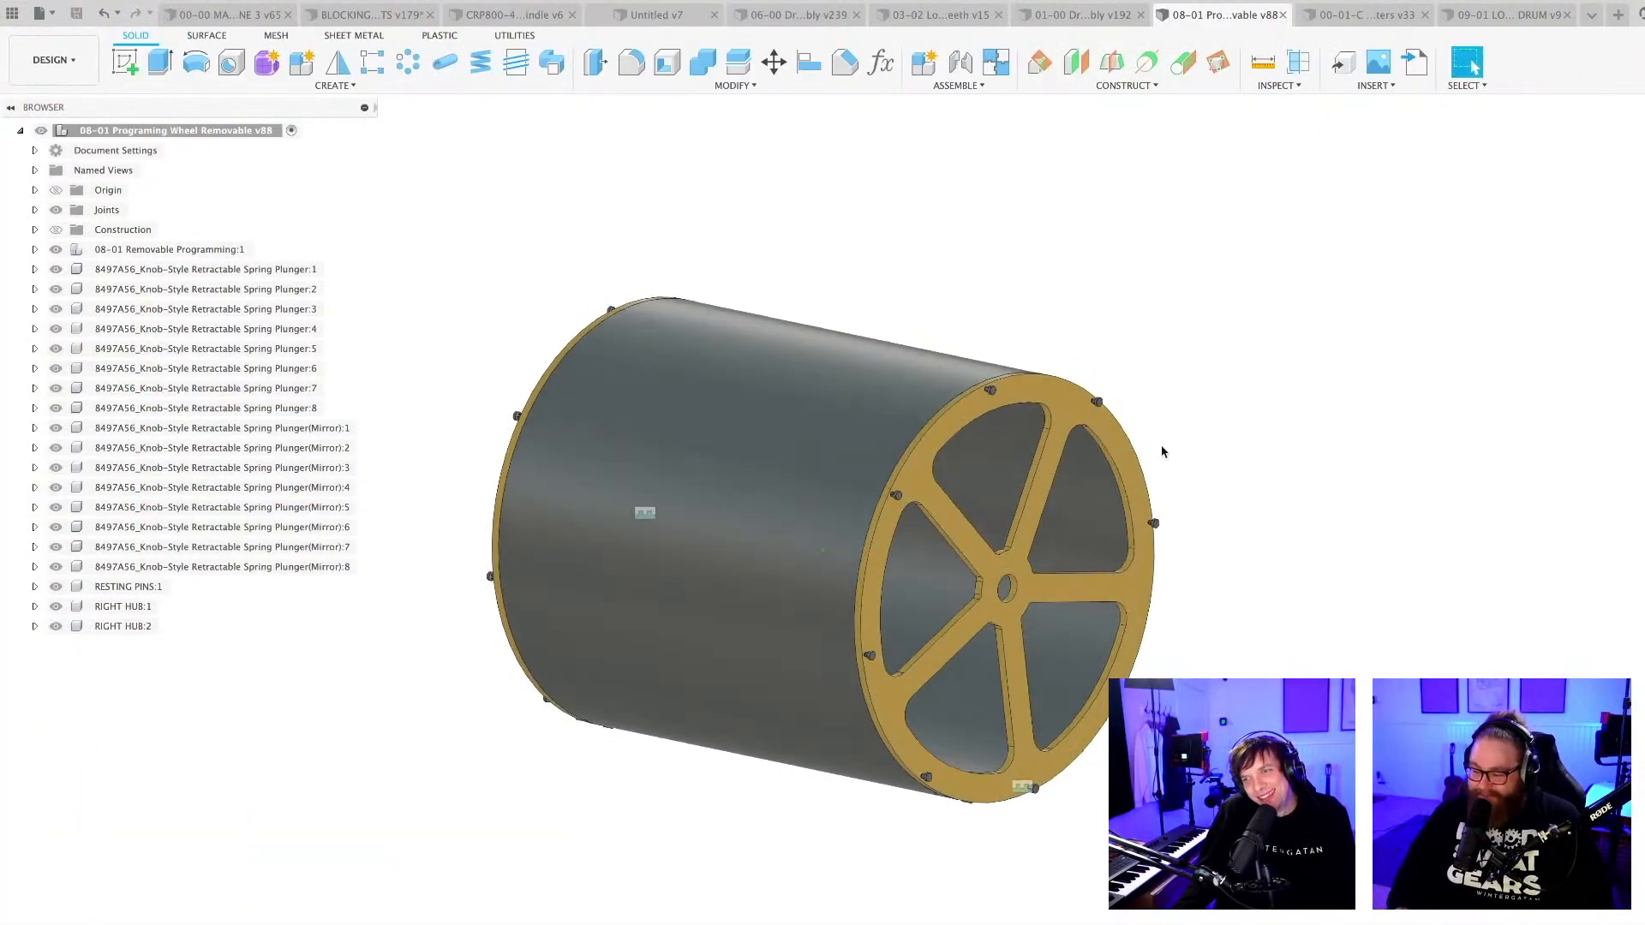
{"action": "scroll", "coordinate": [1171, 721], "scroll_direction": "up", "scroll_amount": 1}
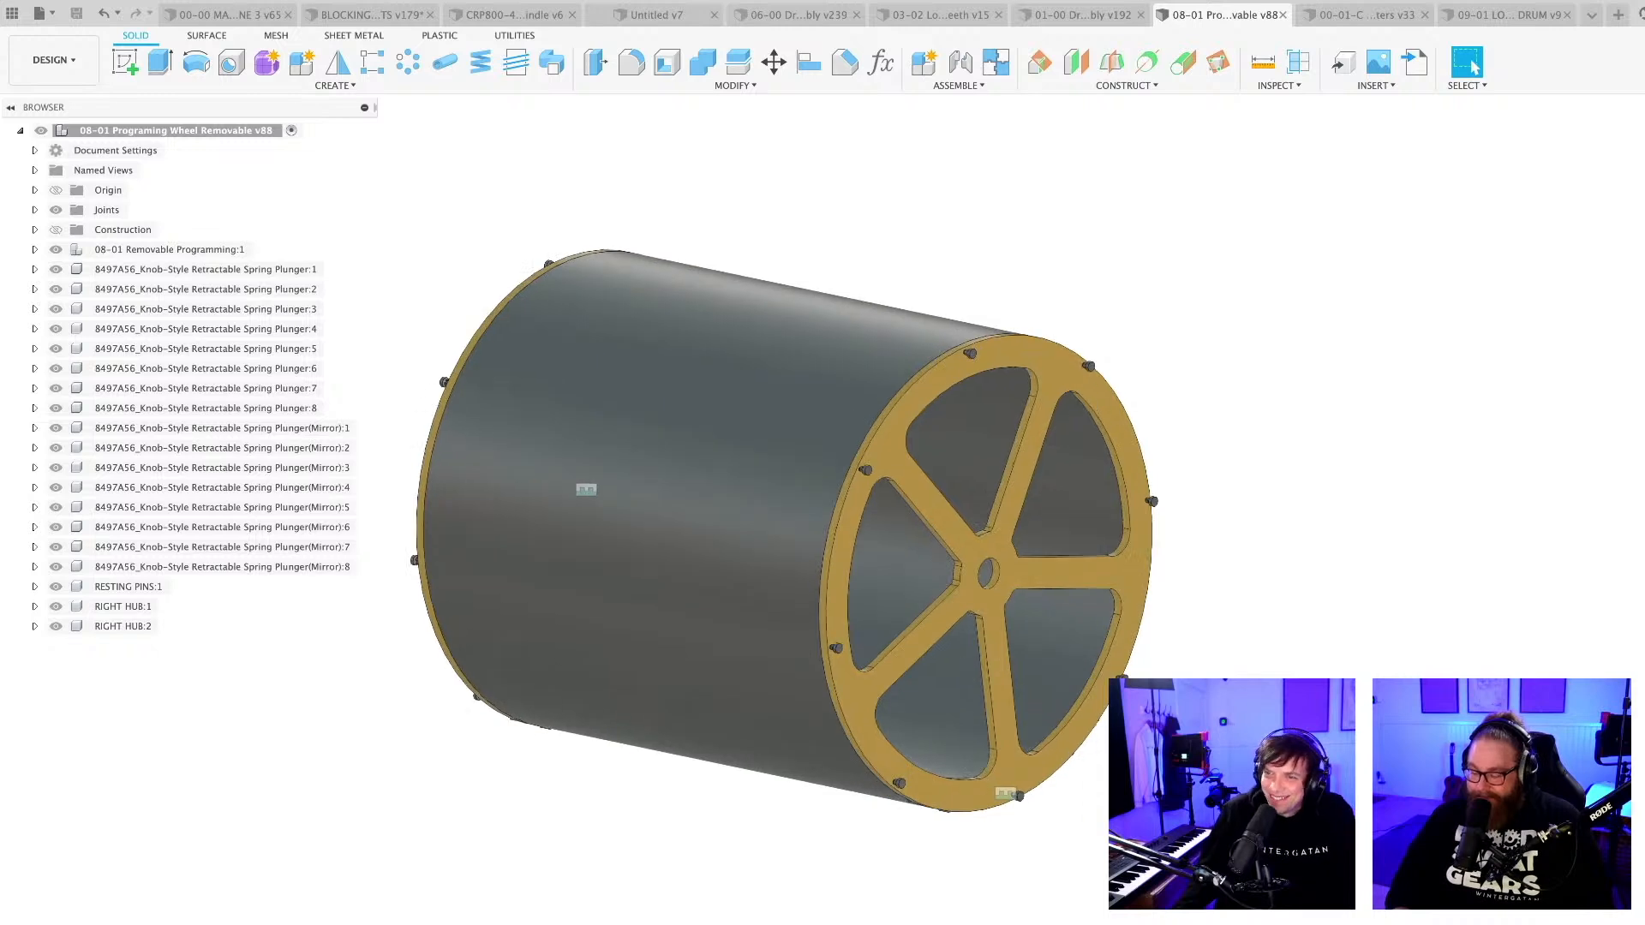
{"action": "scroll", "coordinate": [1172, 732], "scroll_direction": "down", "scroll_amount": 2}
{"action": "mouse_move", "coordinate": [1171, 733]}
{"action": "middle_mouse_down", "text": "shift"}
{"action": "mouse_move", "coordinate": [1200, 730]}
{"action": "mouse_move", "coordinate": [1182, 747]}
{"action": "middle_mouse_up", "text": "shift"}
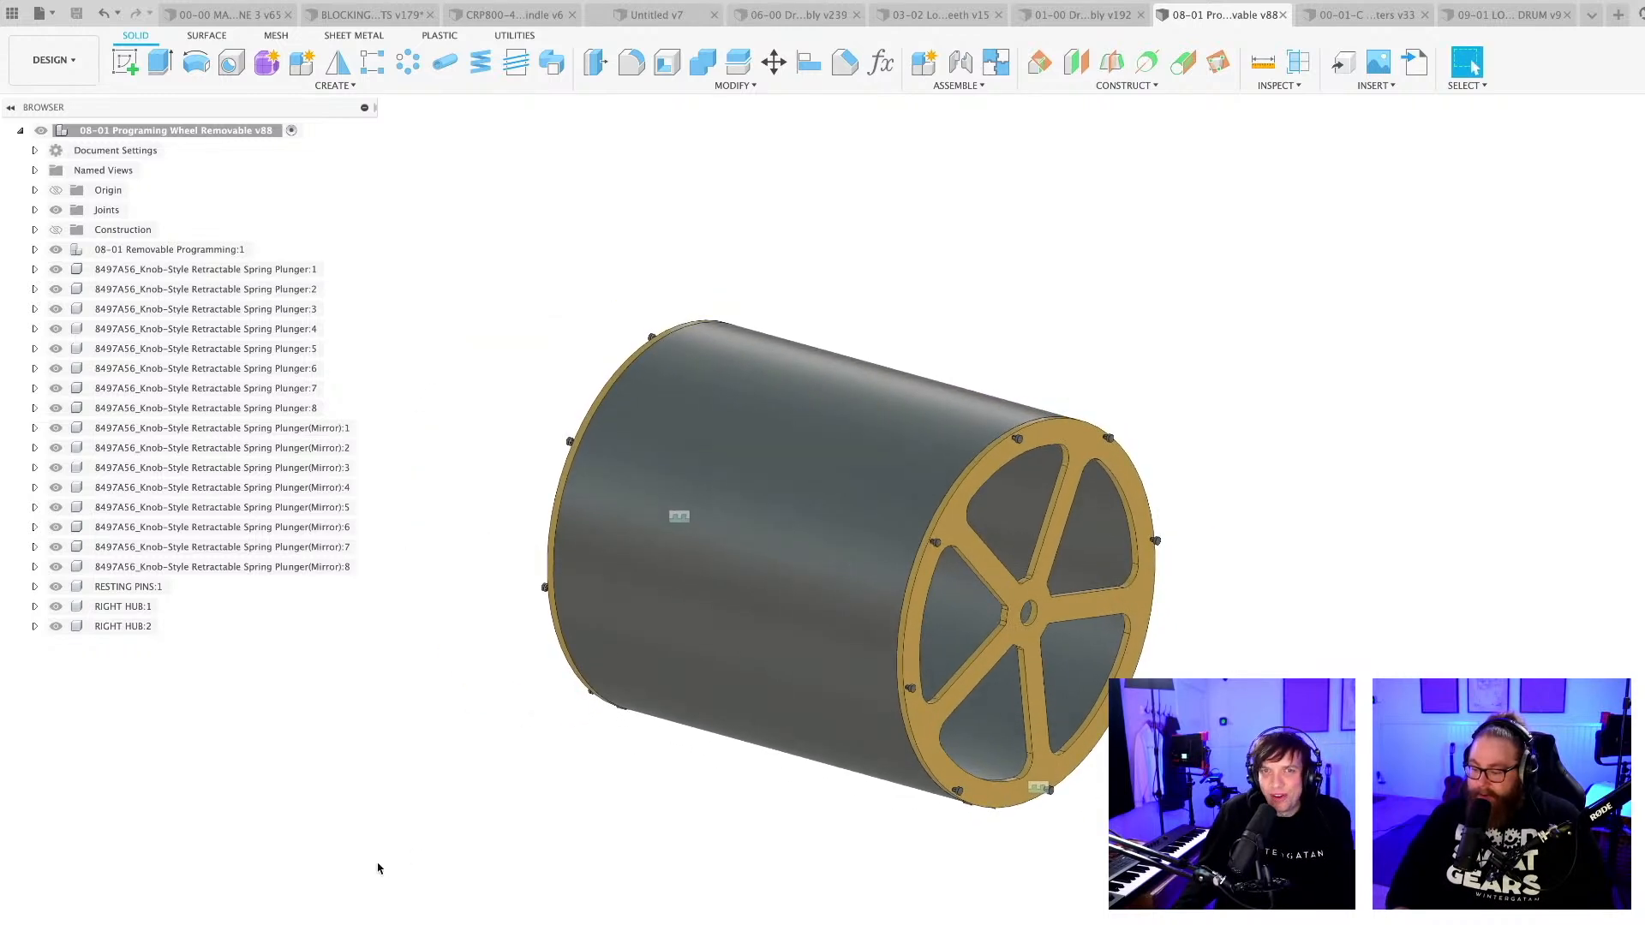
Create and activate a new internal standard component directly under the top-level wheel assembly.
{"action": "right_click", "coordinate": [188, 132]}
{"action": "left_click", "coordinate": [234, 156]}
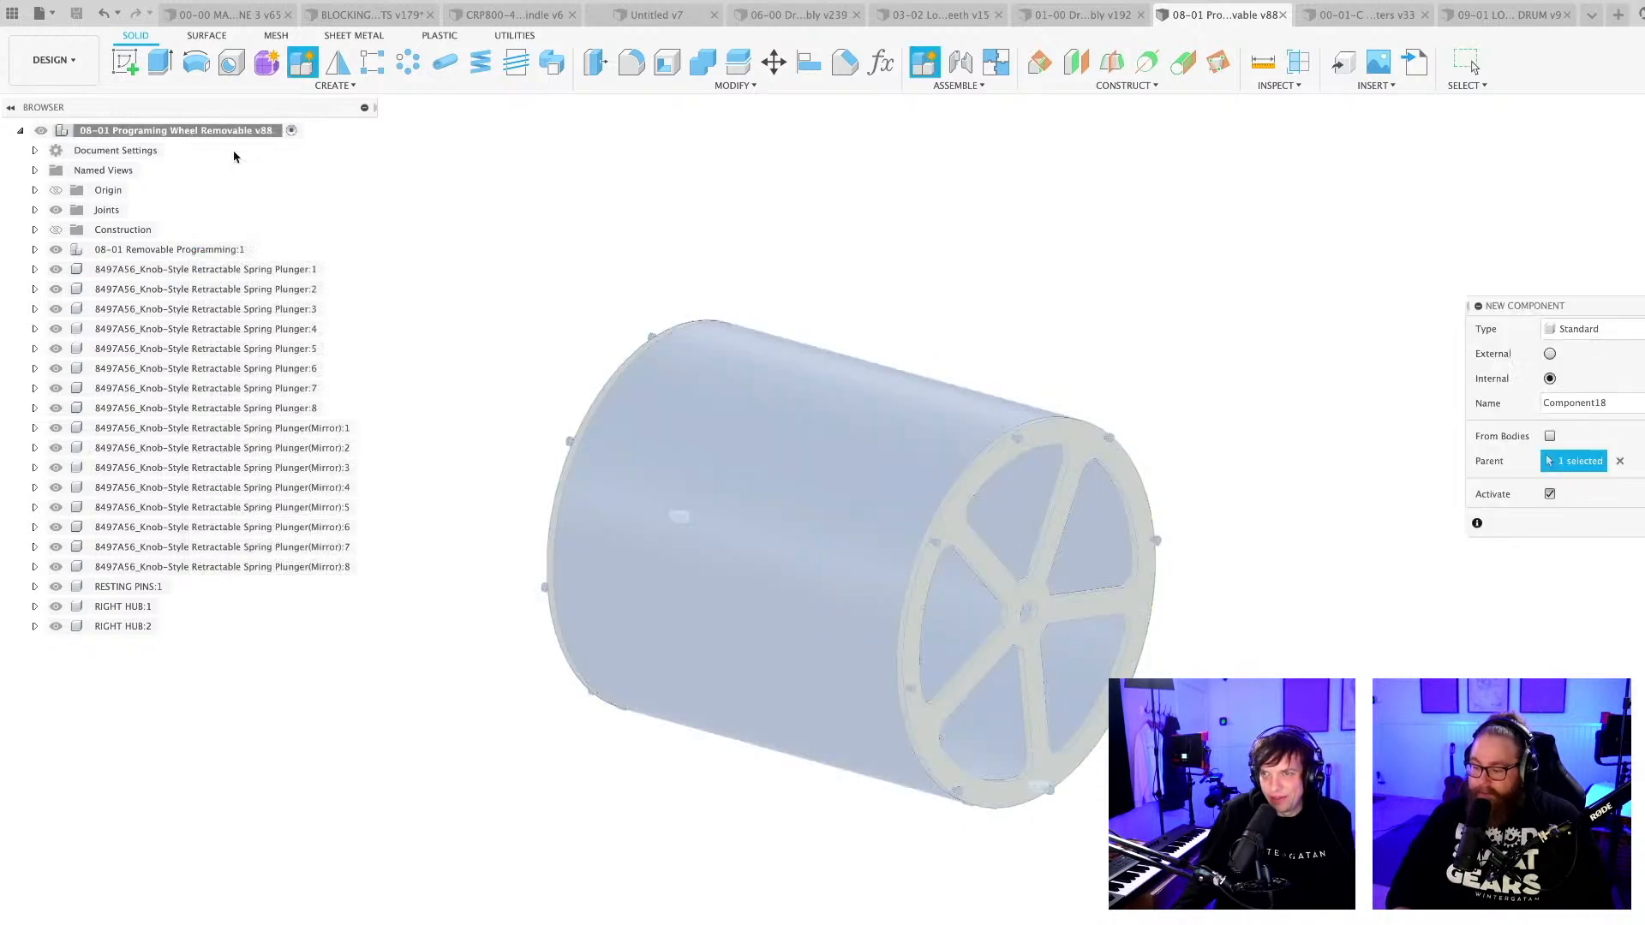
{"action": "key", "text": "Return"}
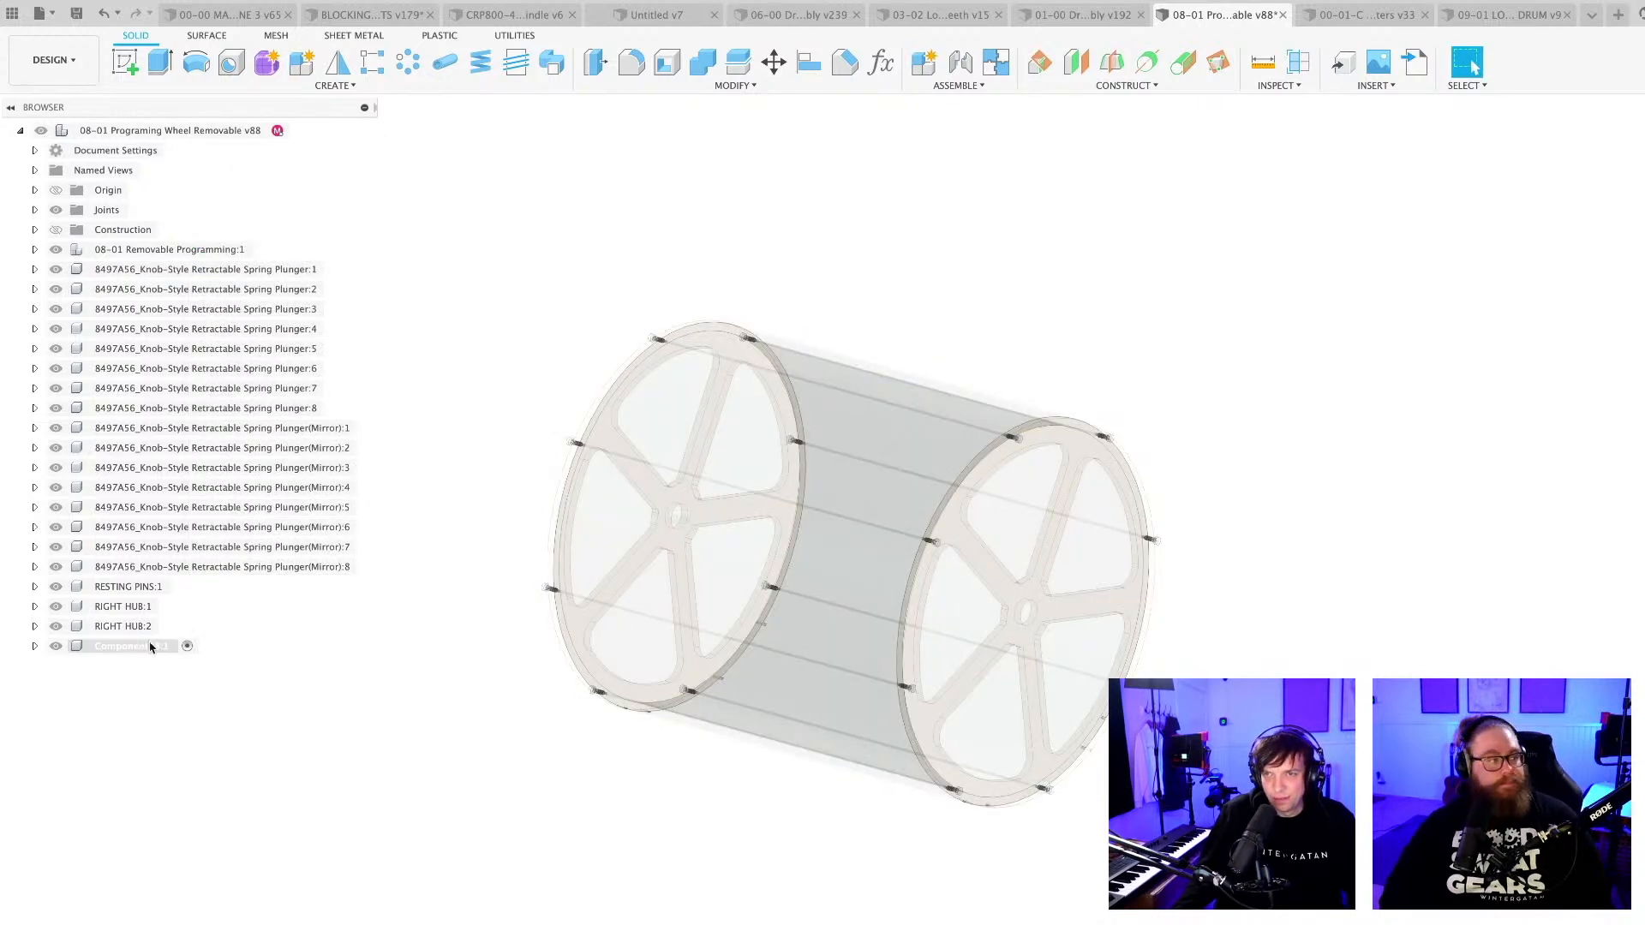
{"action": "scroll", "coordinate": [881, 539], "scroll_direction": "up", "scroll_amount": 5}
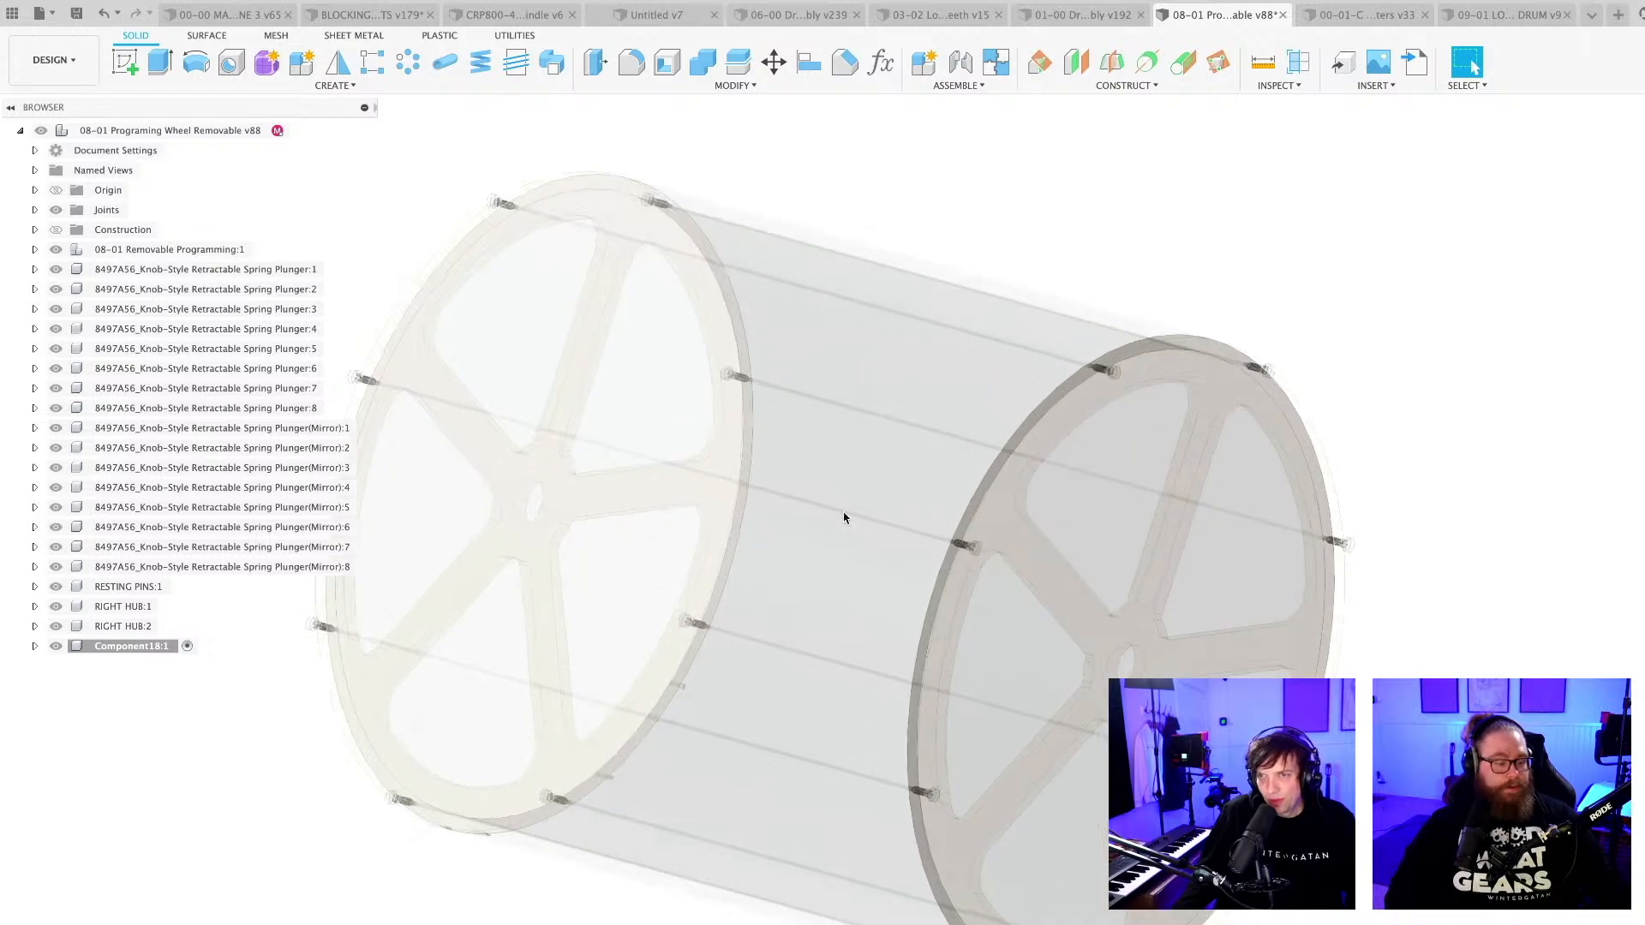
{"action": "scroll", "coordinate": [843, 518], "scroll_direction": "down", "scroll_amount": 3}
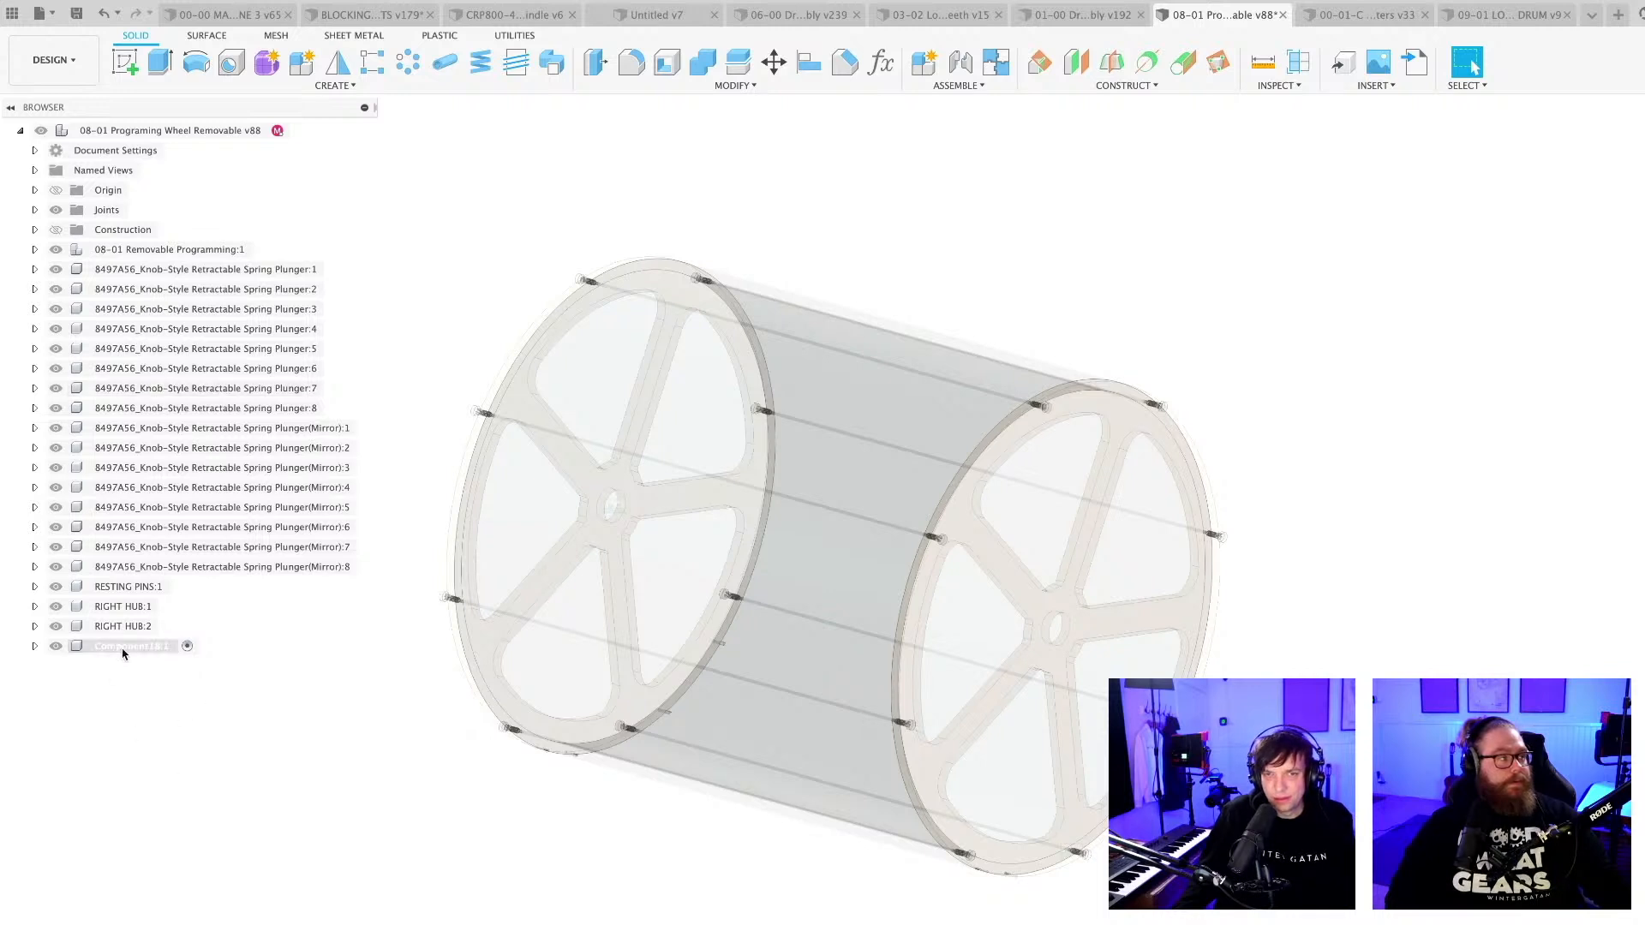
{"action": "right_click", "coordinate": [124, 648]}
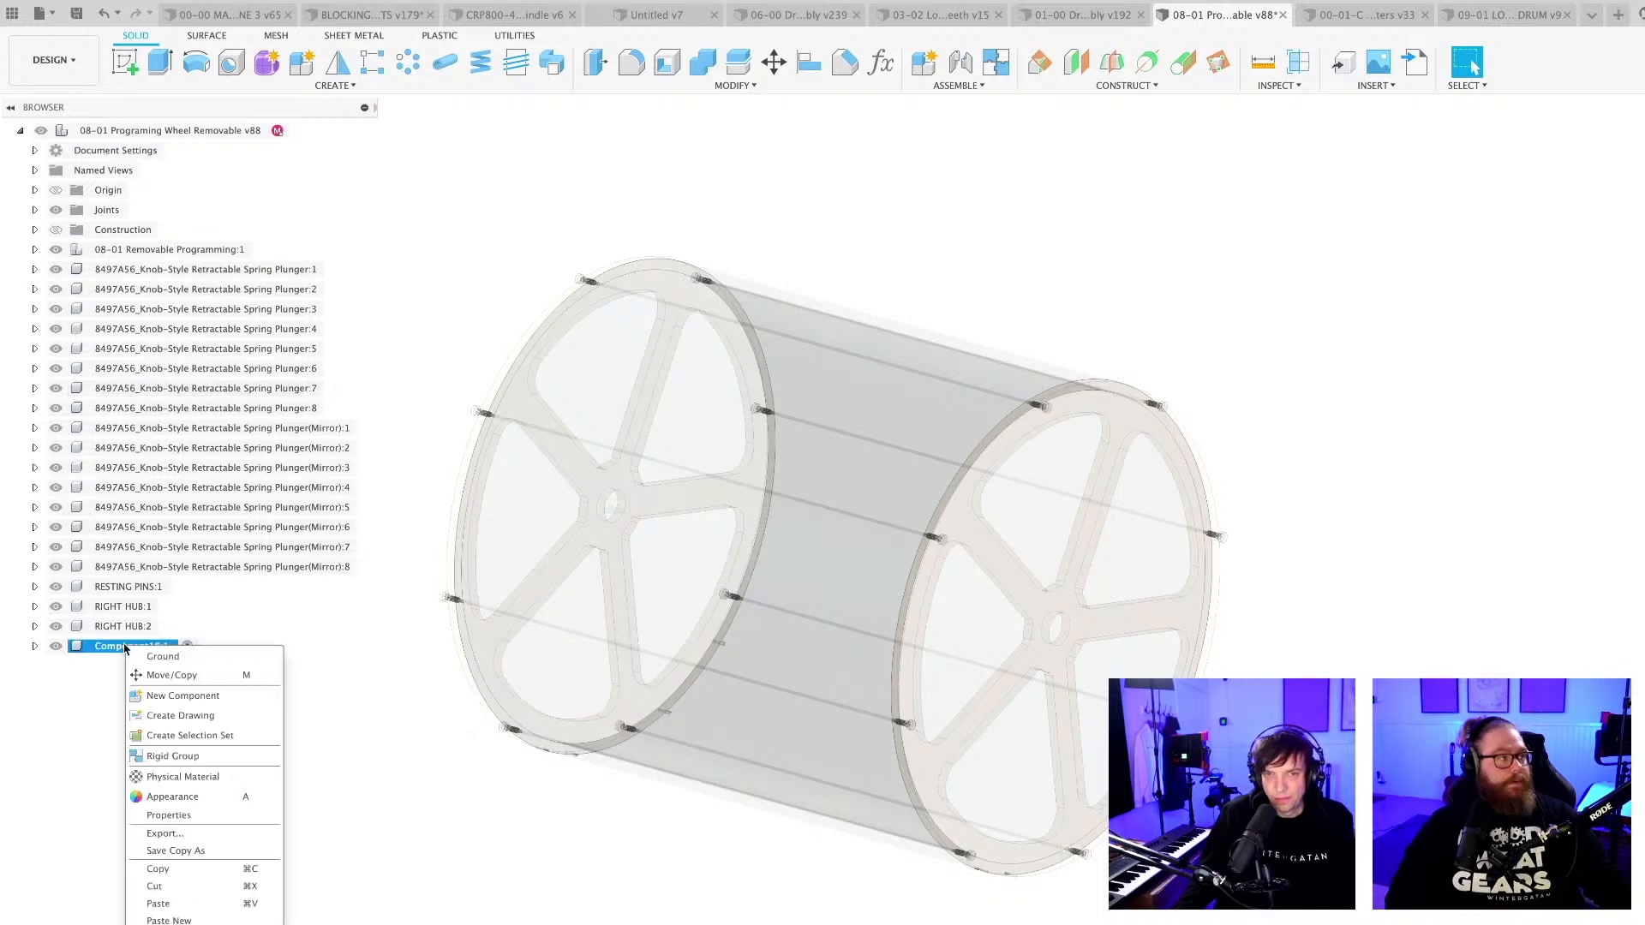
Sketch a 20 mm diameter circle on the near hub's outer face, centred in its bore.
{"action": "left_click", "coordinate": [126, 65]}
{"action": "left_click", "coordinate": [1062, 639]}
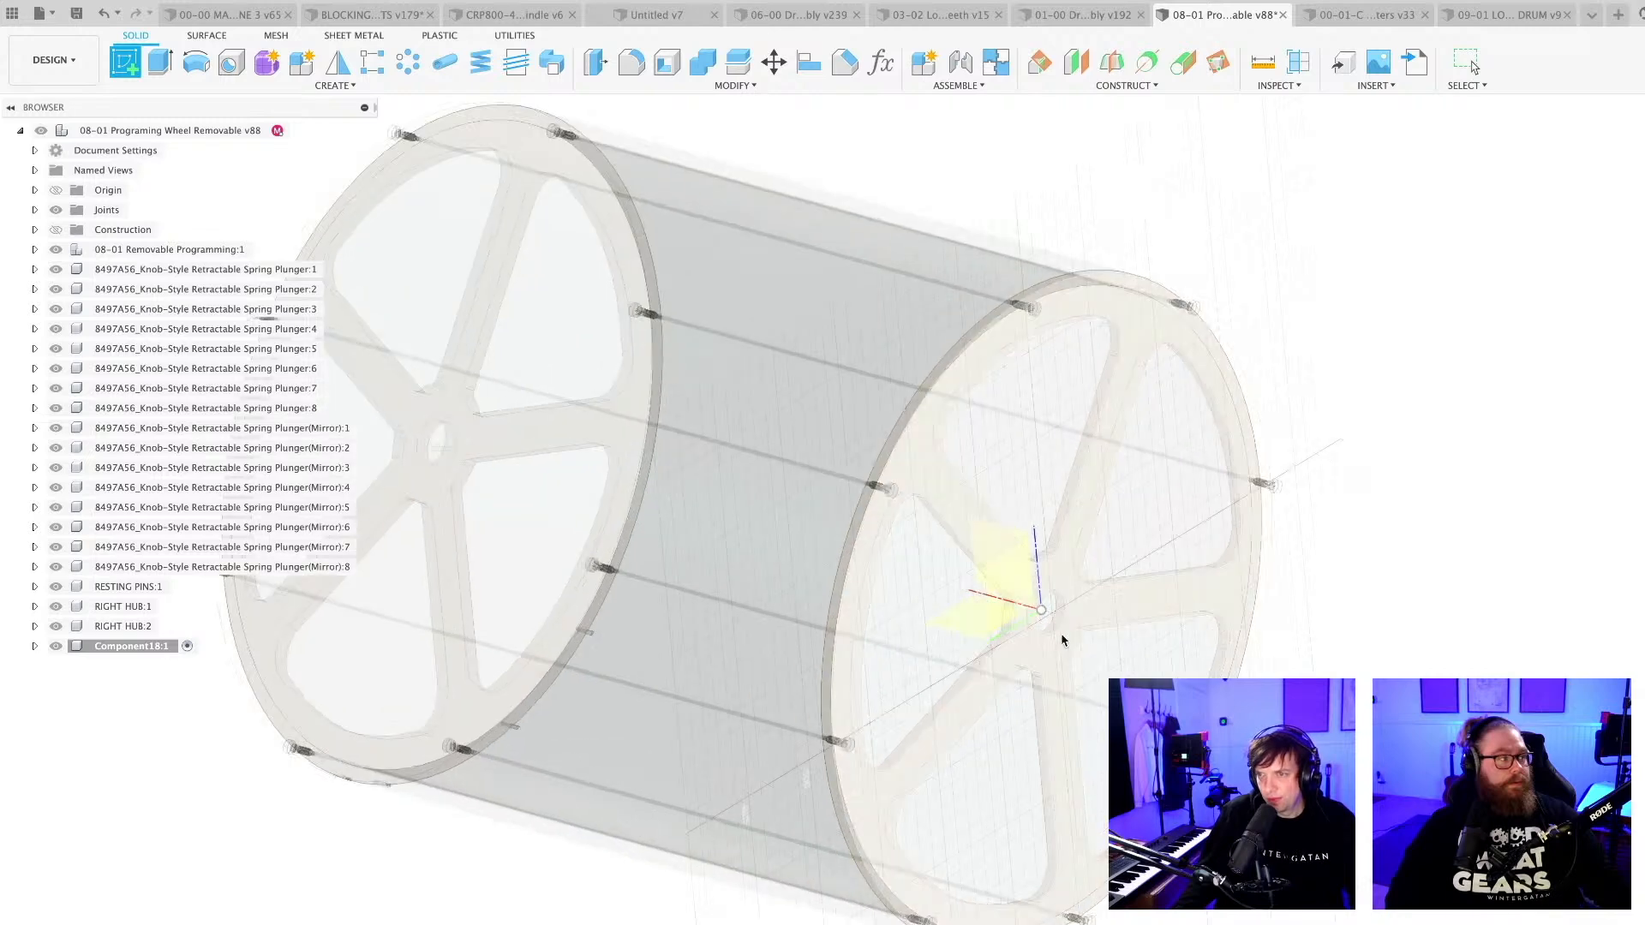
{"action": "left_click", "coordinate": [1101, 615]}
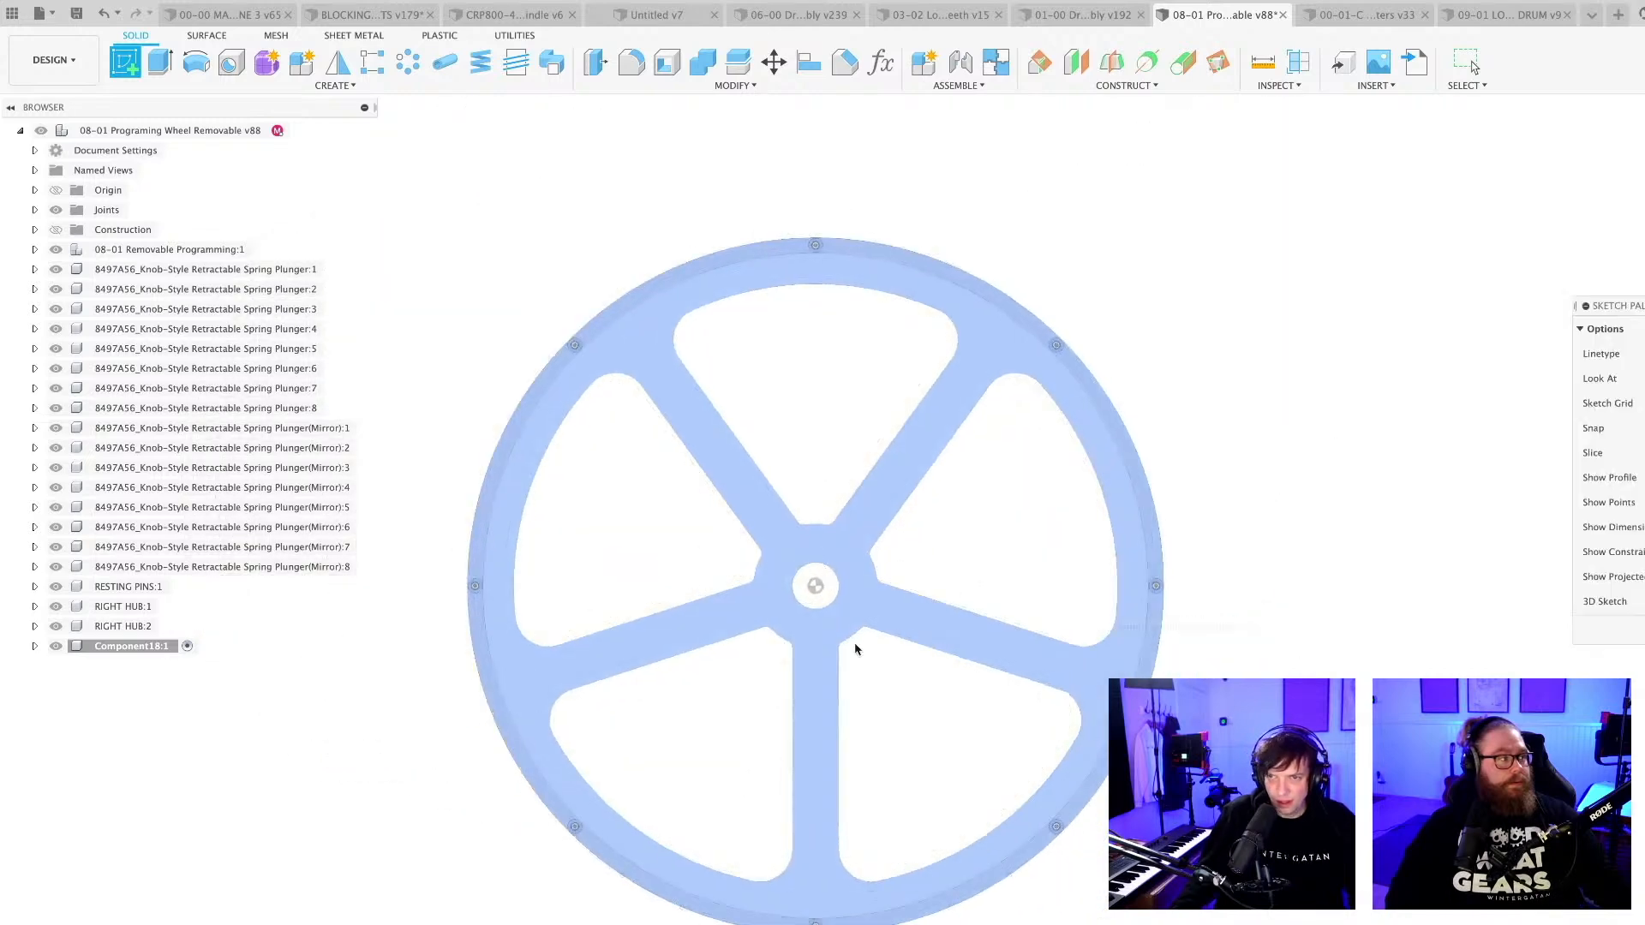
{"action": "scroll", "coordinate": [830, 646], "scroll_direction": "up", "scroll_amount": 5}
{"action": "key", "text": "c"}
{"action": "left_click", "coordinate": [790, 486]}
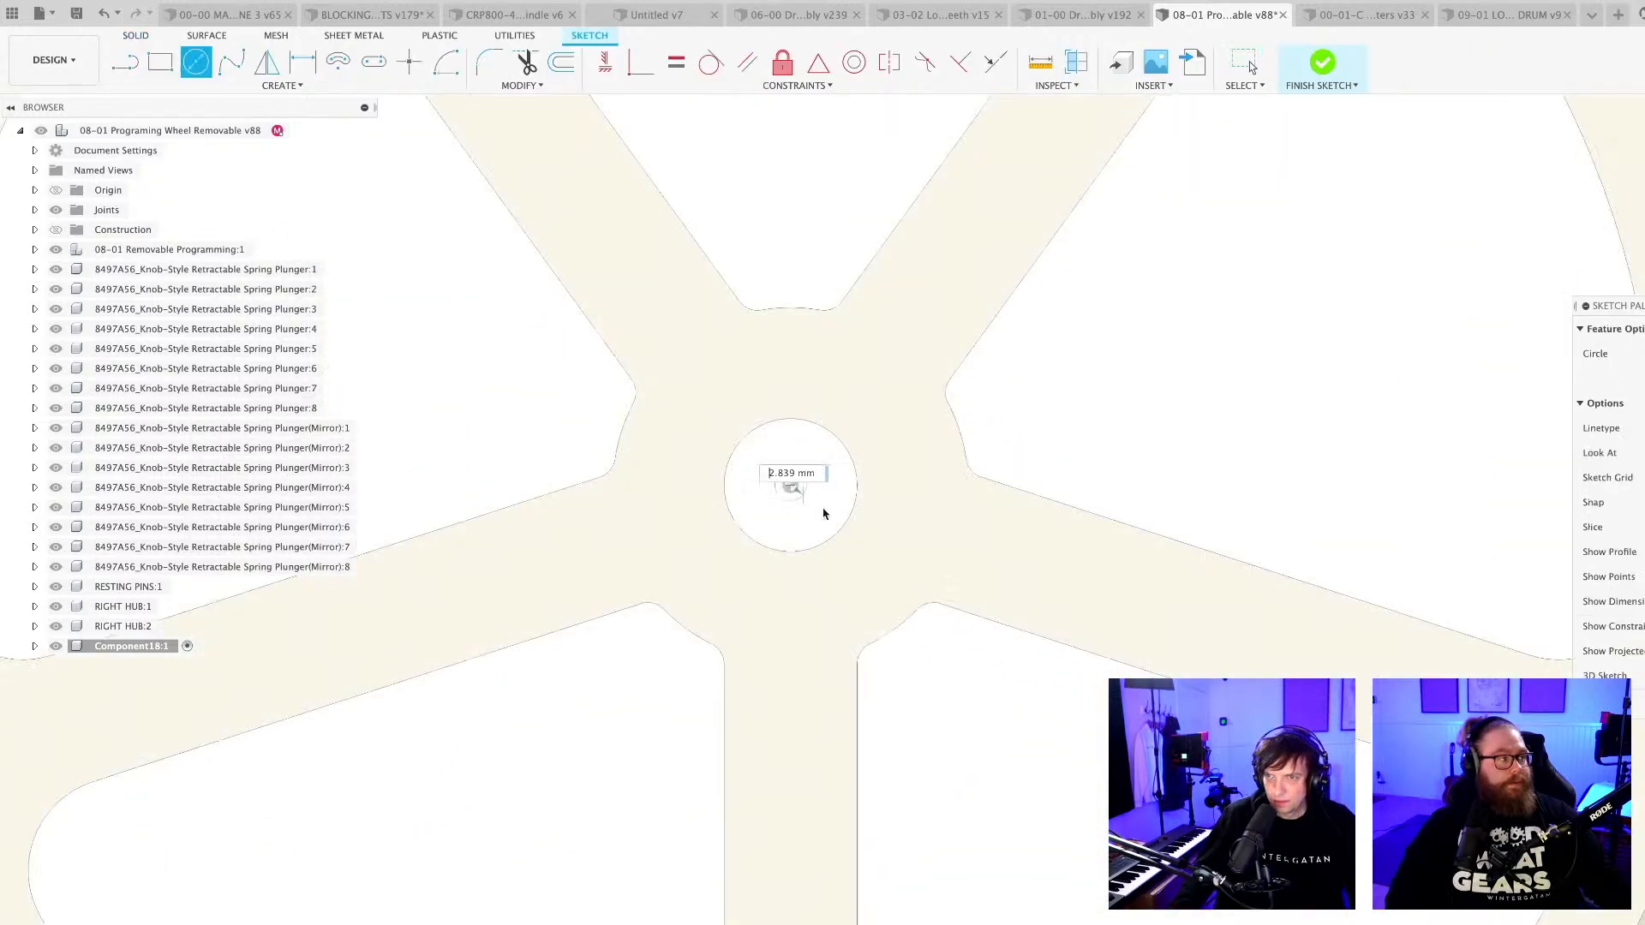
{"action": "type", "text": "20"}
{"action": "key", "text": "Return"}
{"action": "key", "text": "Escape"}
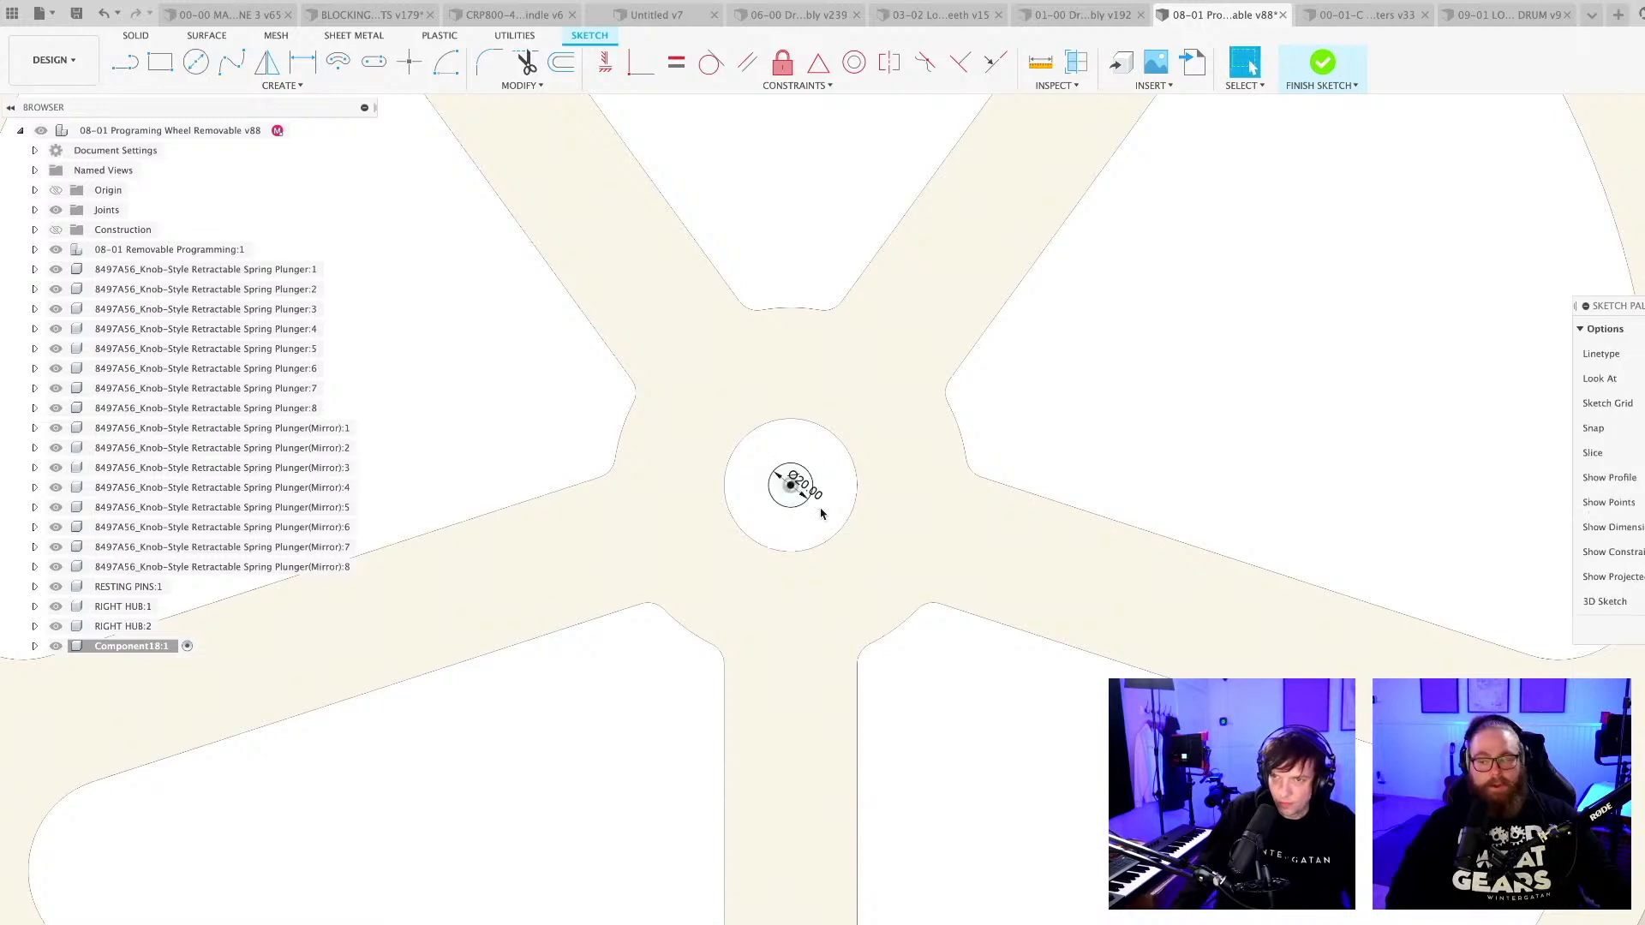
Extrude the 20 mm circle about 32.4 mm outward from the near hub's face as a new body.
{"action": "scroll", "coordinate": [822, 518], "scroll_direction": "up", "scroll_amount": 1}
{"action": "key", "text": "e"}
{"action": "scroll", "coordinate": [788, 497], "scroll_direction": "down", "scroll_amount": 4}
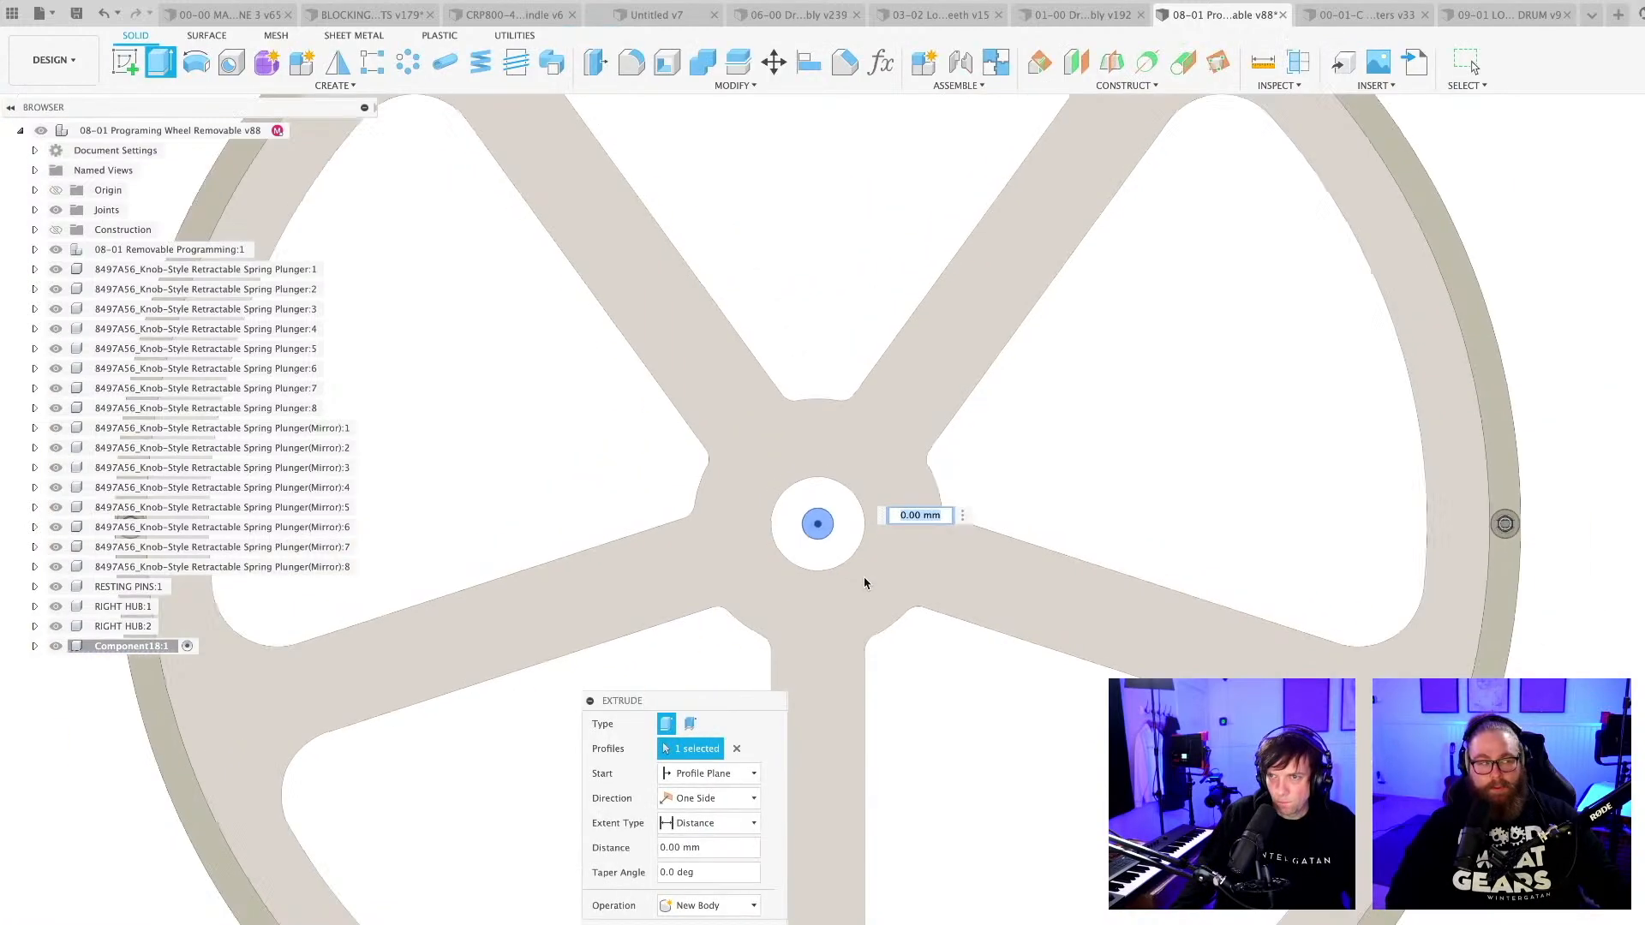
{"action": "middle_click_drag", "start_coordinate": [805, 514], "coordinate": [962, 615], "text": "shift"}
{"action": "scroll", "coordinate": [1141, 673], "scroll_direction": "down", "scroll_amount": 4}
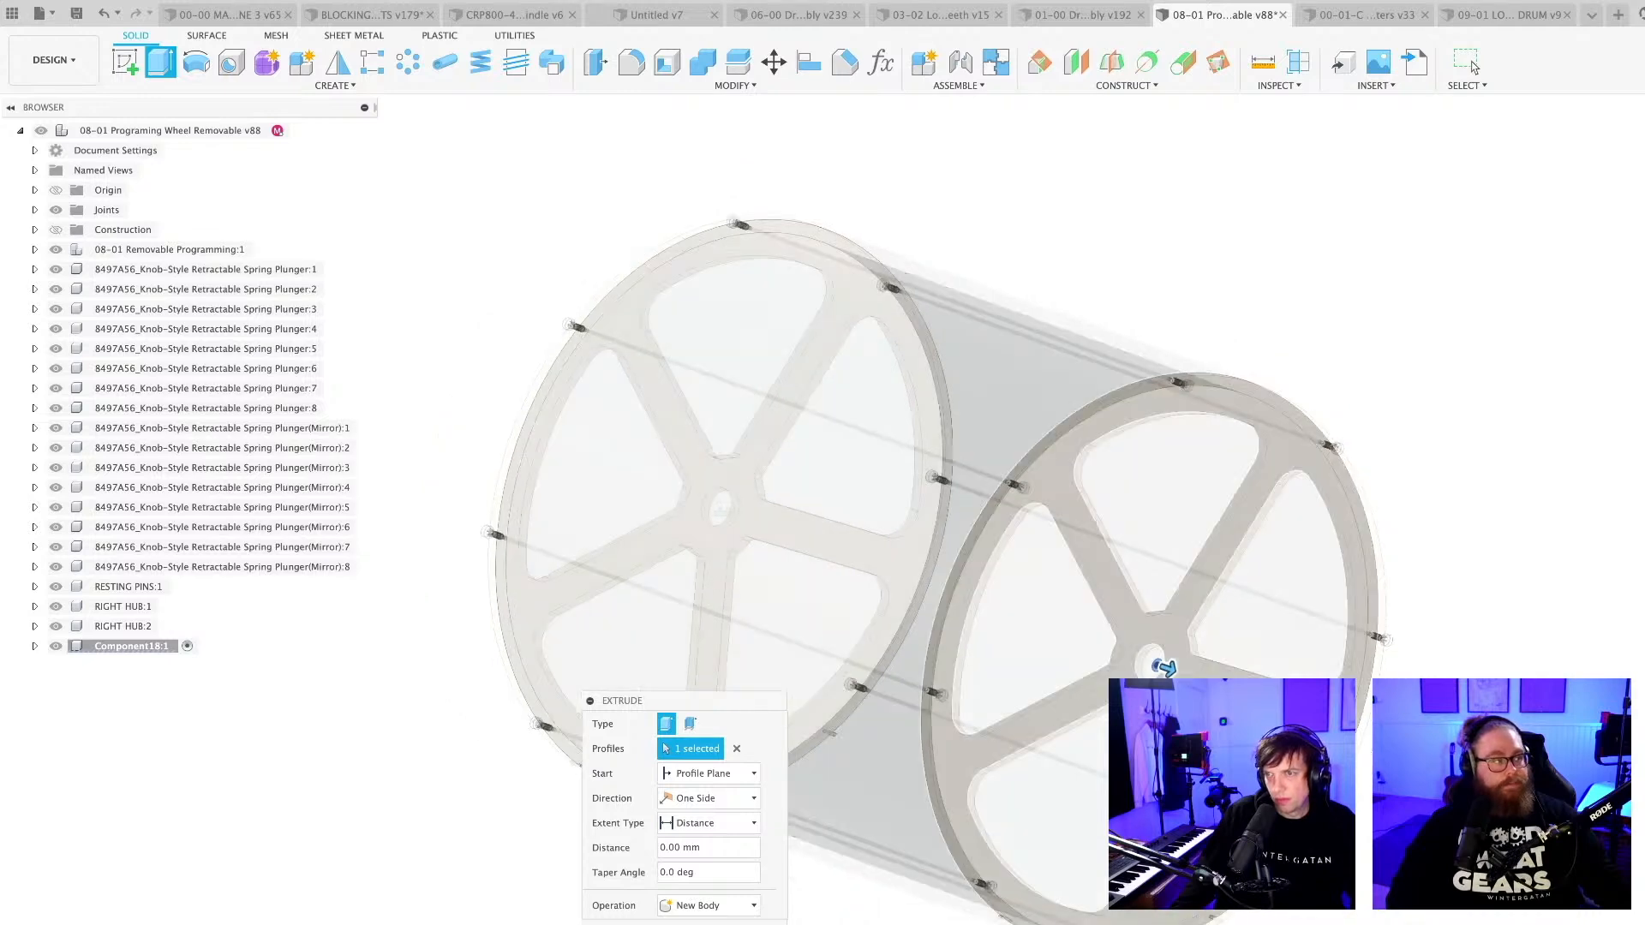
{"action": "left_click_drag", "start_coordinate": [1166, 667], "coordinate": [1220, 690]}
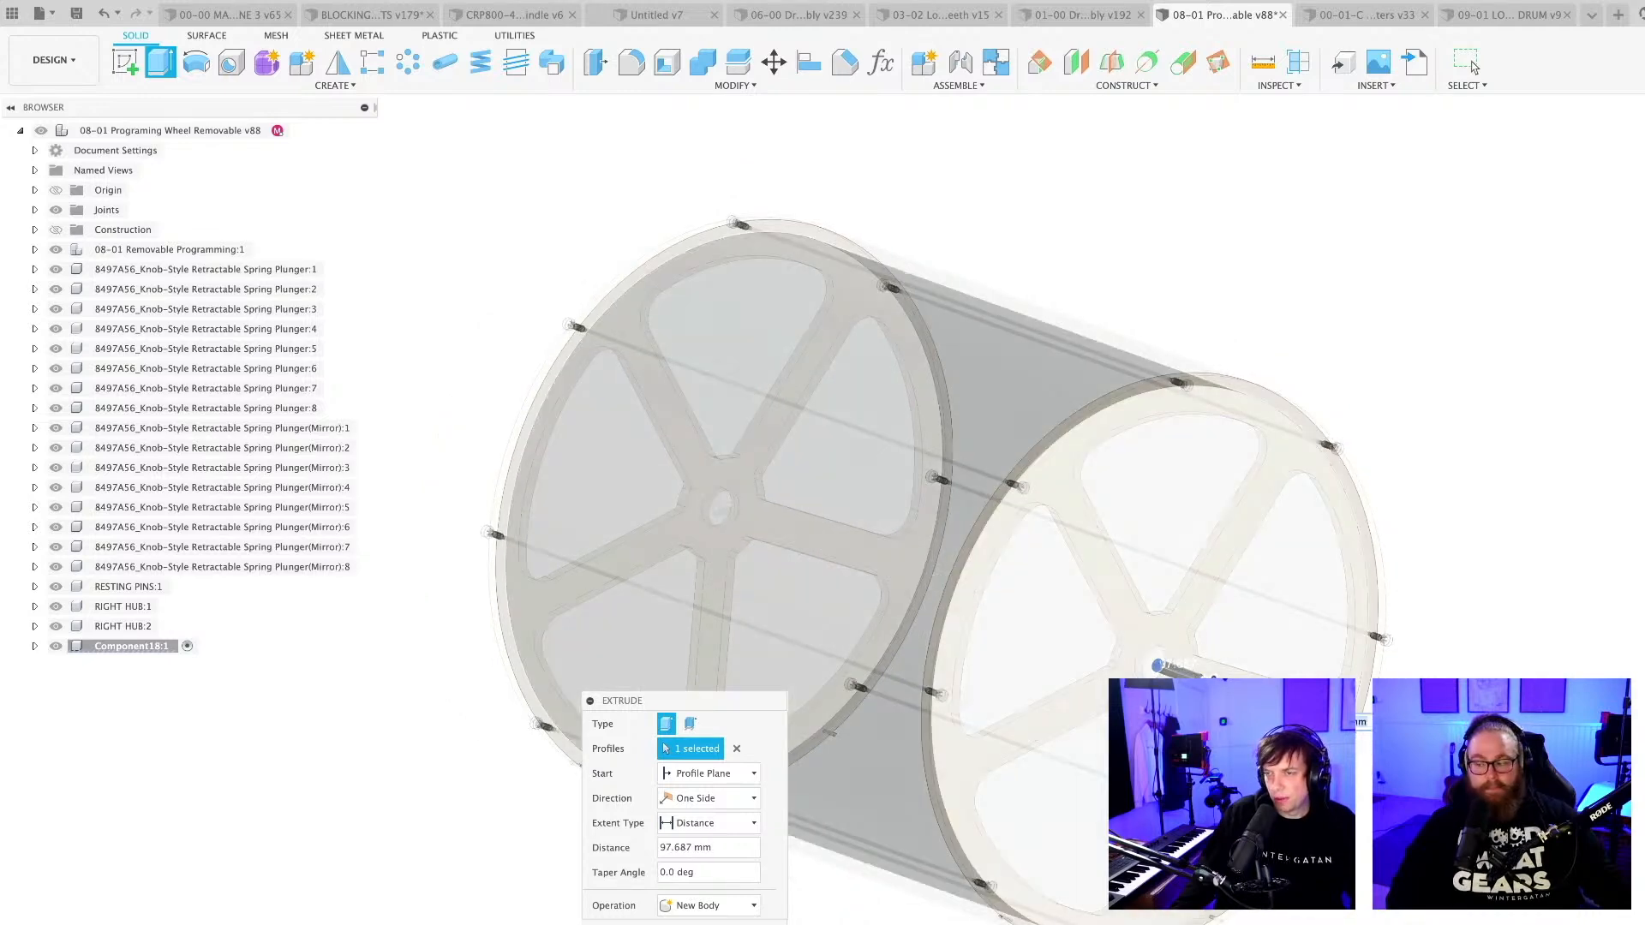
{"action": "scroll", "coordinate": [1220, 689], "scroll_direction": "up", "scroll_amount": 5}
{"action": "middle_click_drag", "start_coordinate": [1220, 690], "coordinate": [1413, 733], "text": "shift"}
{"action": "left_click_drag", "start_coordinate": [1209, 676], "coordinate": [1127, 668]}
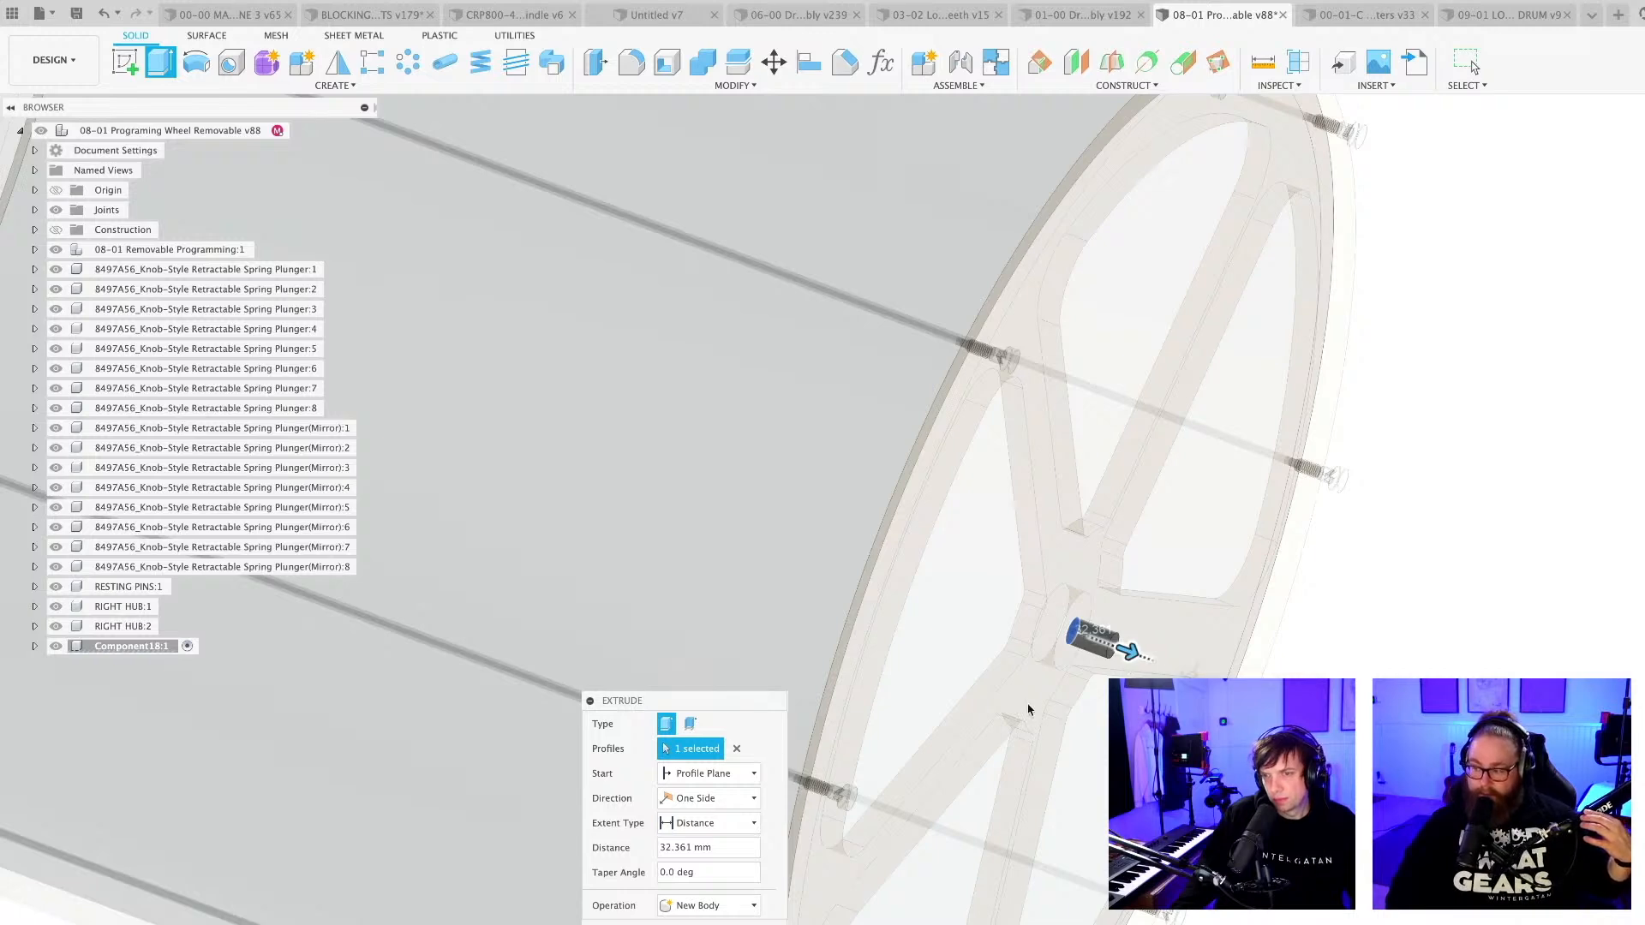
Make the shaft extrusion two-sided, extending it about 21.7 mm inward through the hub bore, and finish it.
{"action": "left_click", "coordinate": [707, 798]}
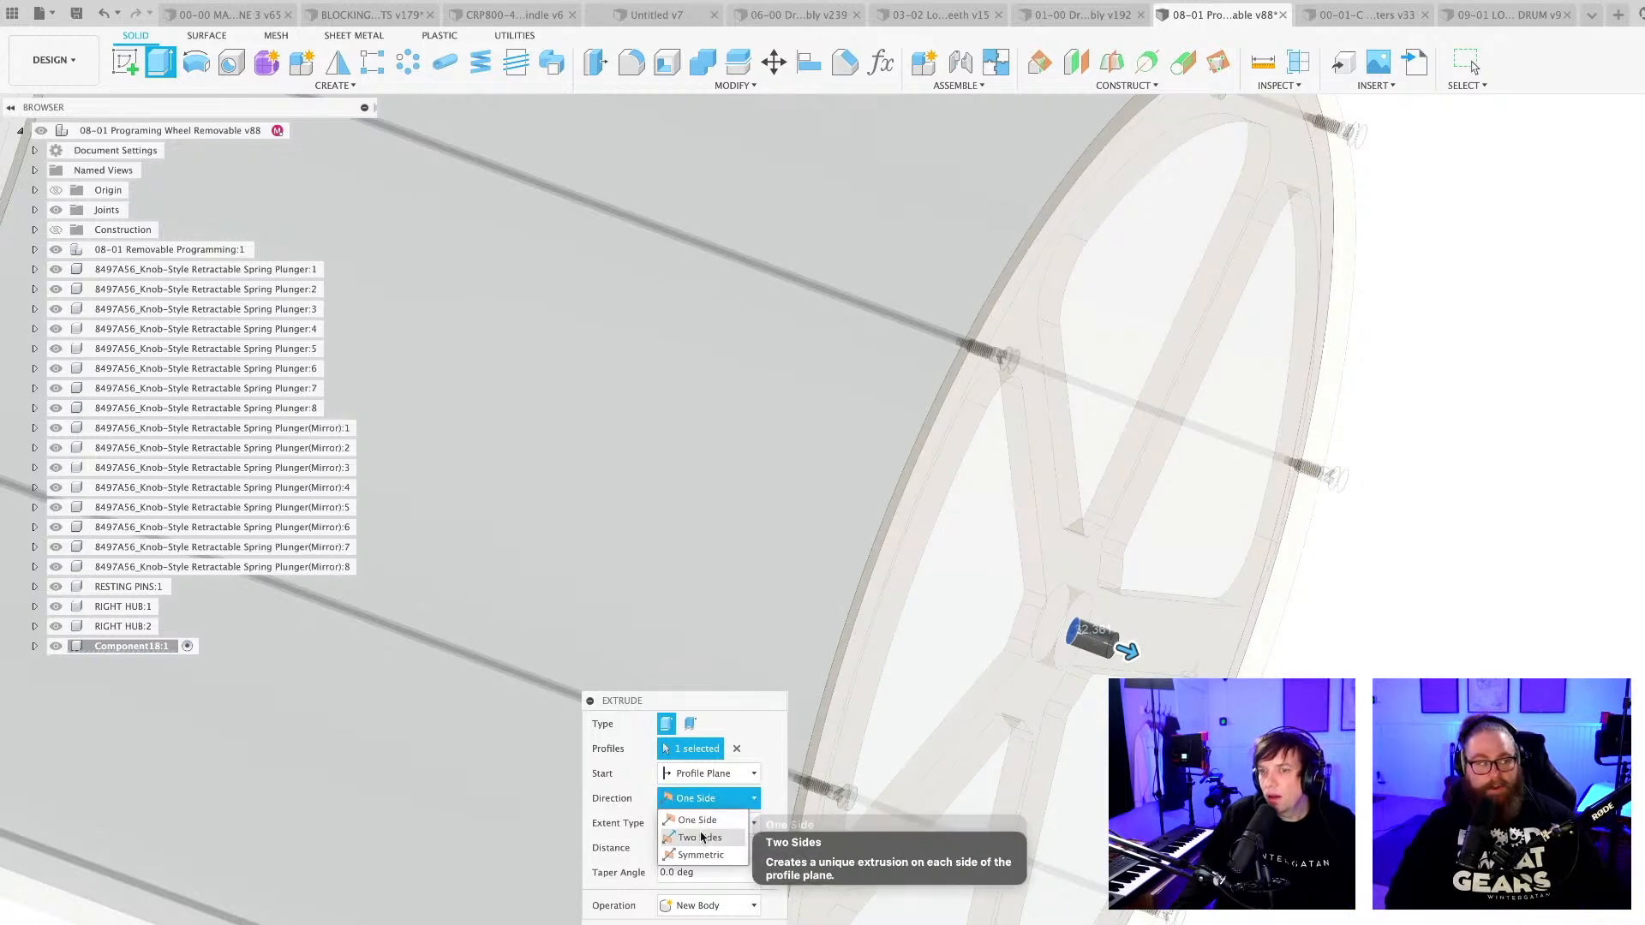
{"action": "left_click", "coordinate": [698, 838]}
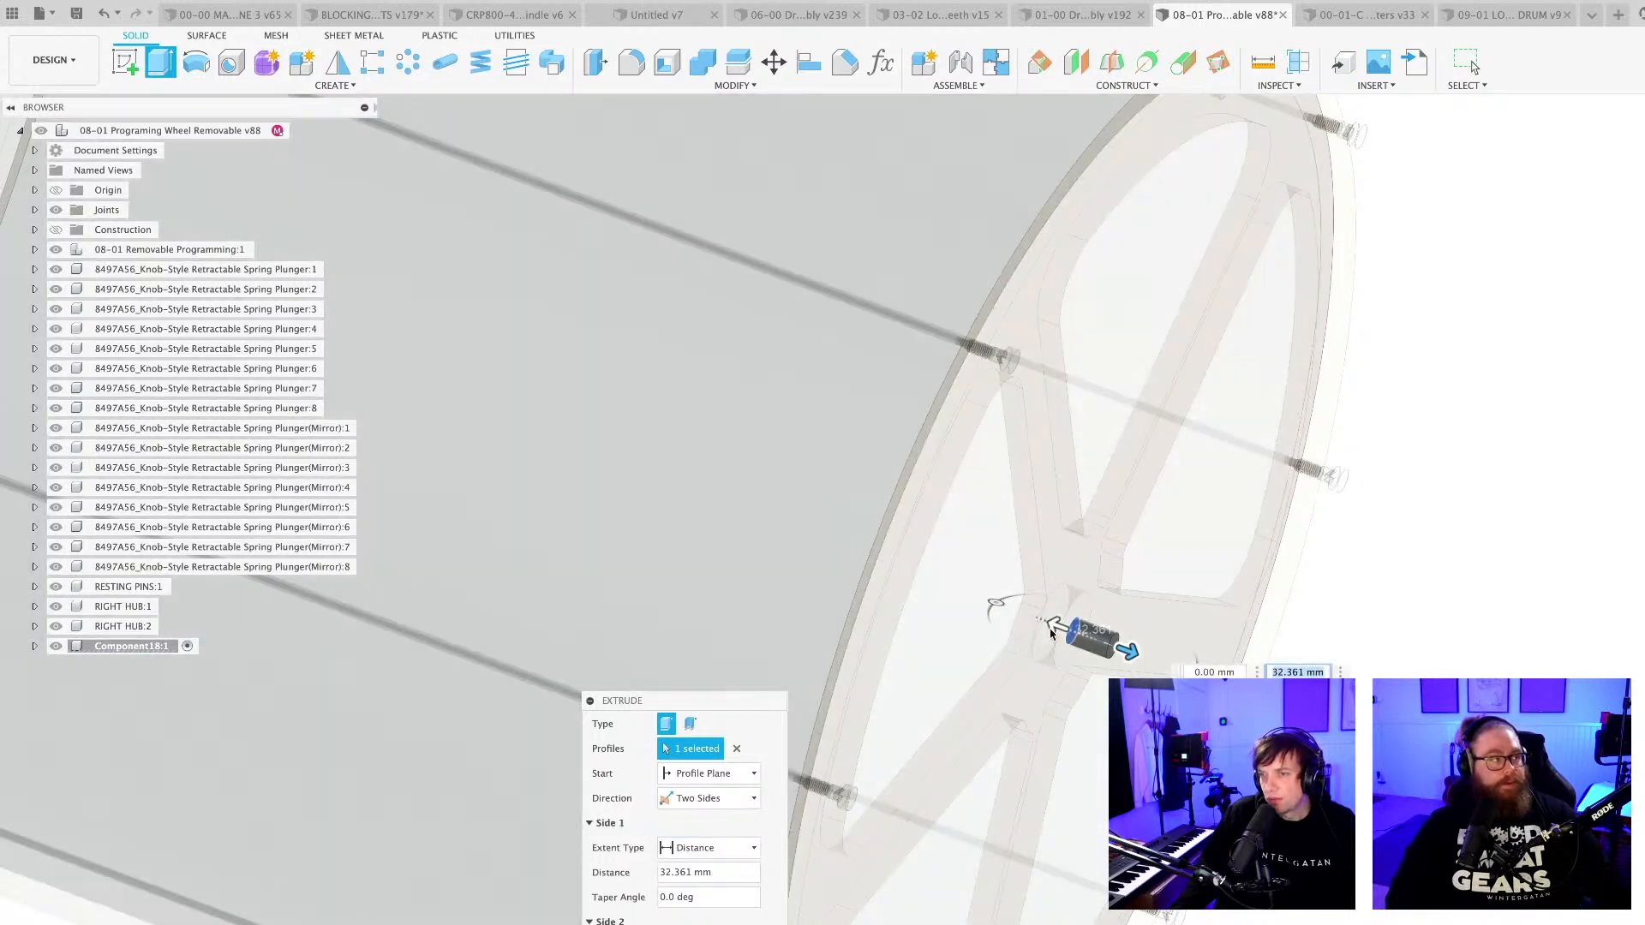
{"action": "left_click_drag", "start_coordinate": [1057, 628], "coordinate": [1027, 615]}
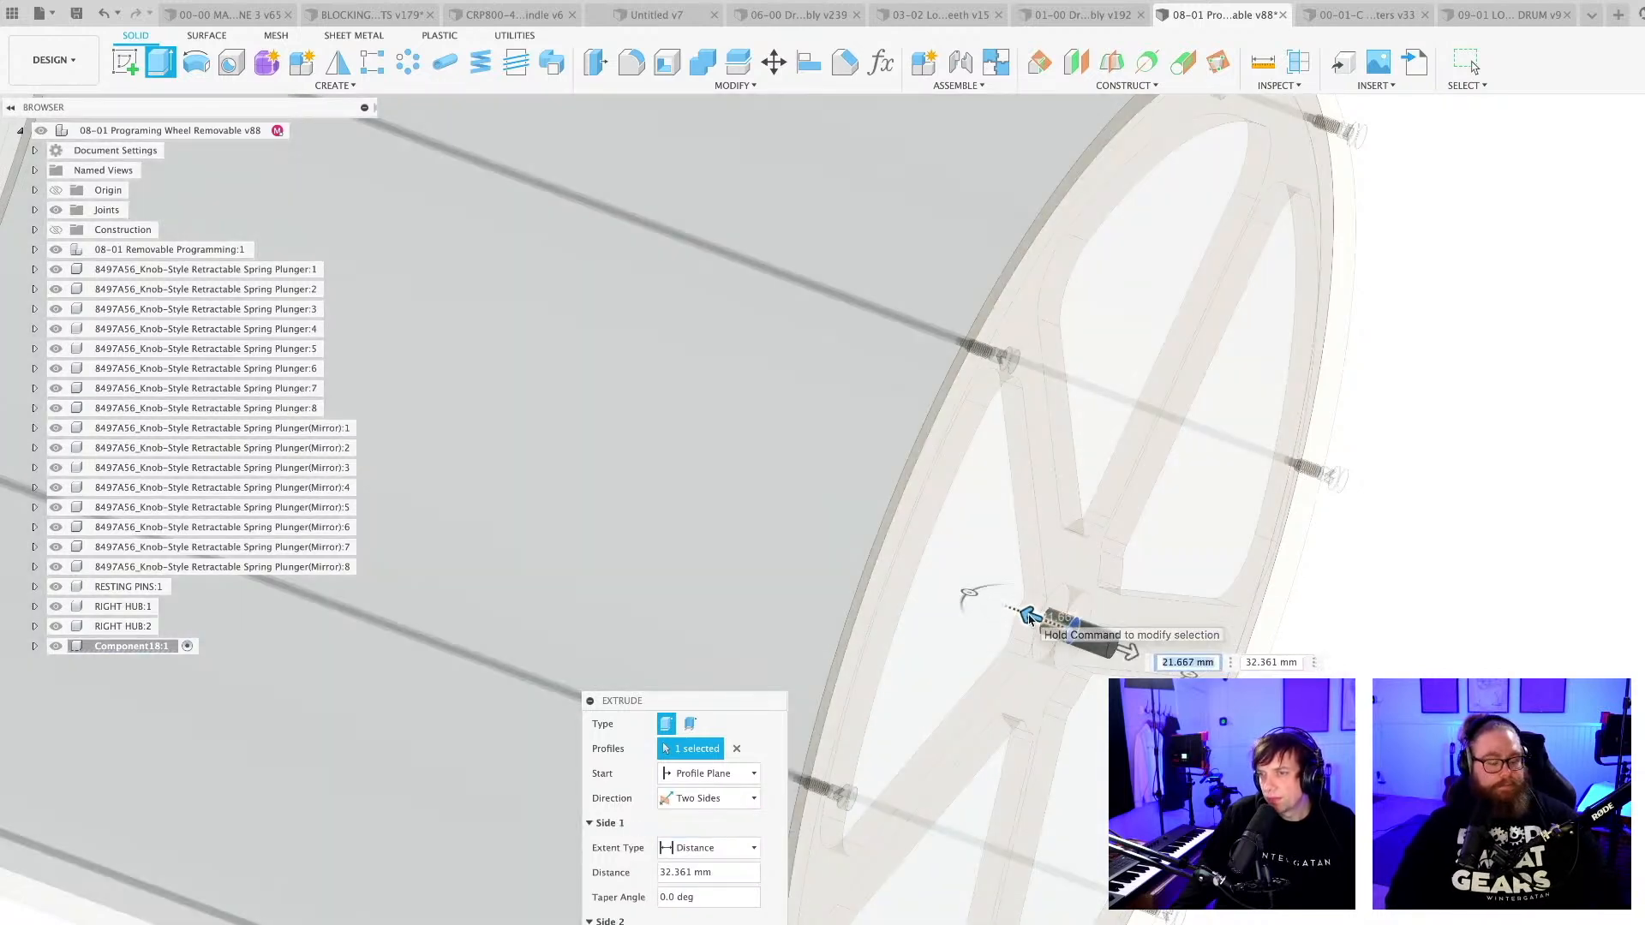
{"action": "key", "text": "Return"}
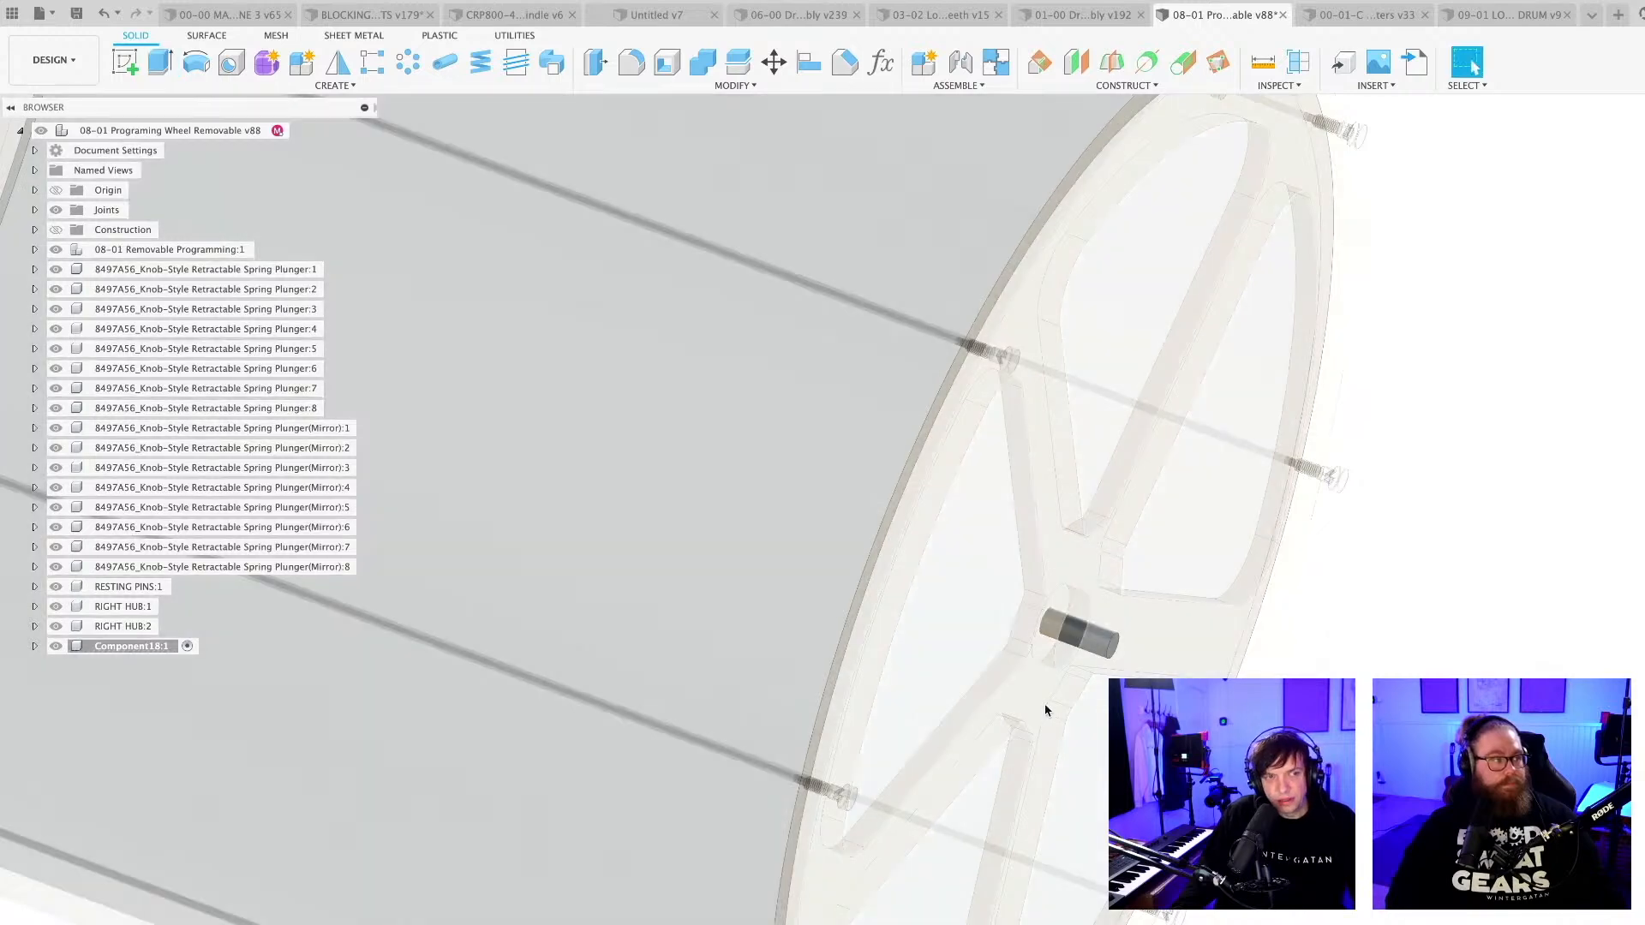
Save the wheel design with the new shaft as a new version.
{"action": "scroll", "coordinate": [1051, 725], "scroll_direction": "up", "scroll_amount": 5}
{"action": "middle_click_drag", "start_coordinate": [1054, 723], "coordinate": [1055, 658], "text": "shift"}
{"action": "scroll", "coordinate": [1037, 725], "scroll_direction": "down", "scroll_amount": 8}
{"action": "key", "text": "super+s"}
{"action": "key", "text": "Return"}
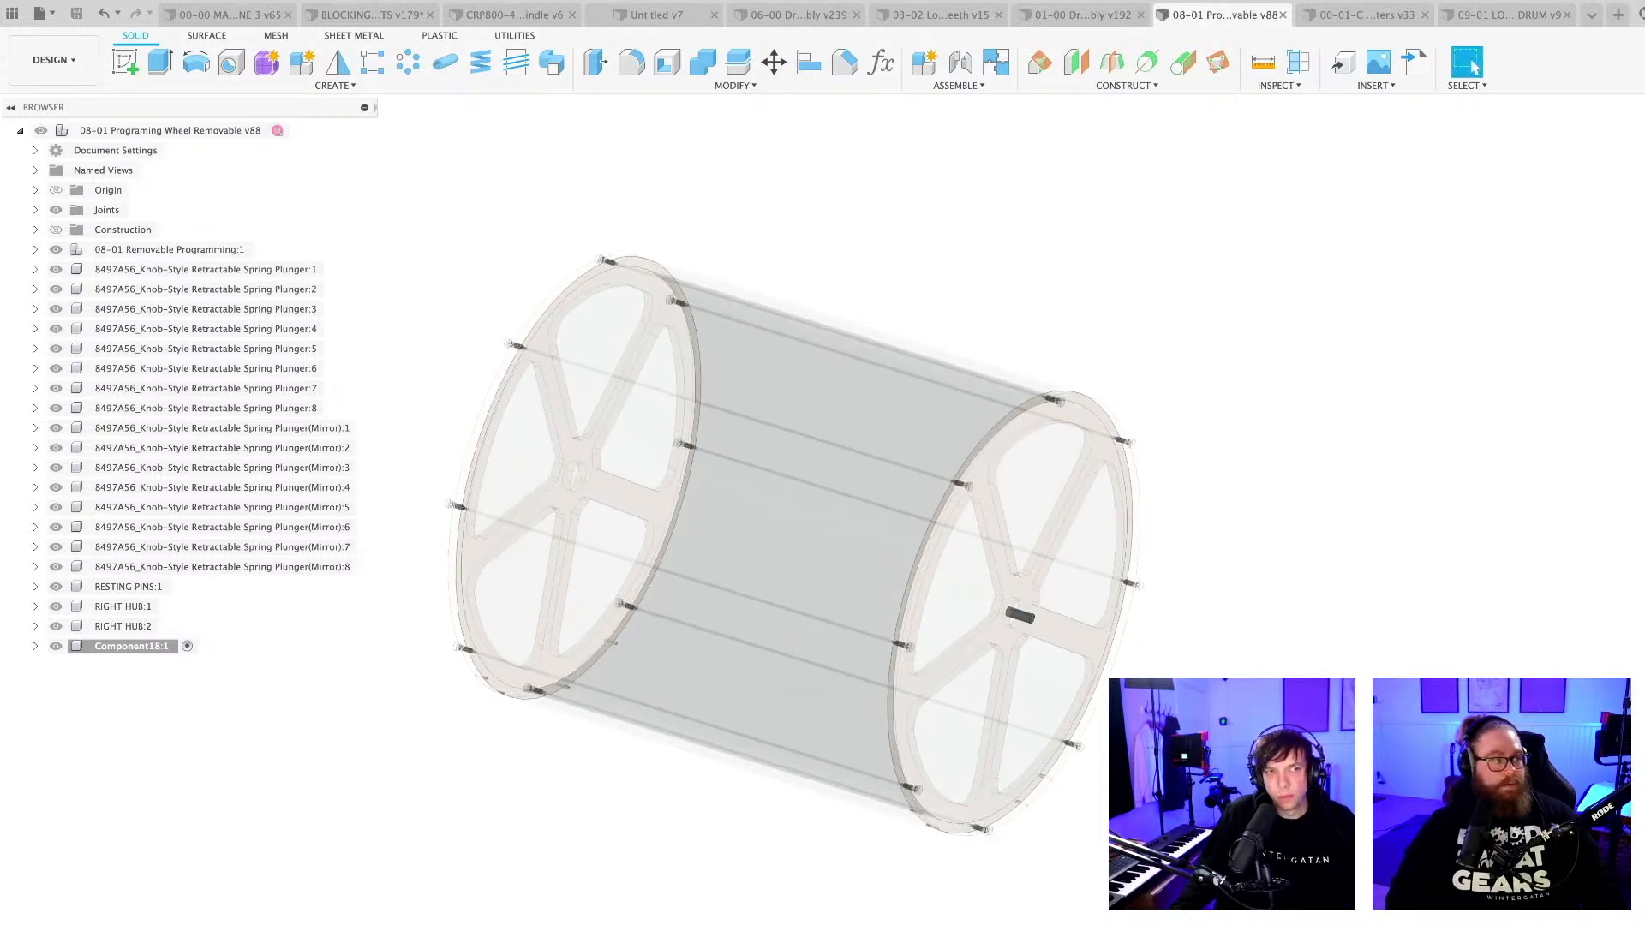
Start inserting a McMaster-Carr component and search the catalogue for "flanged bearings".
{"action": "scroll", "coordinate": [1146, 833], "scroll_direction": "down", "scroll_amount": 1}
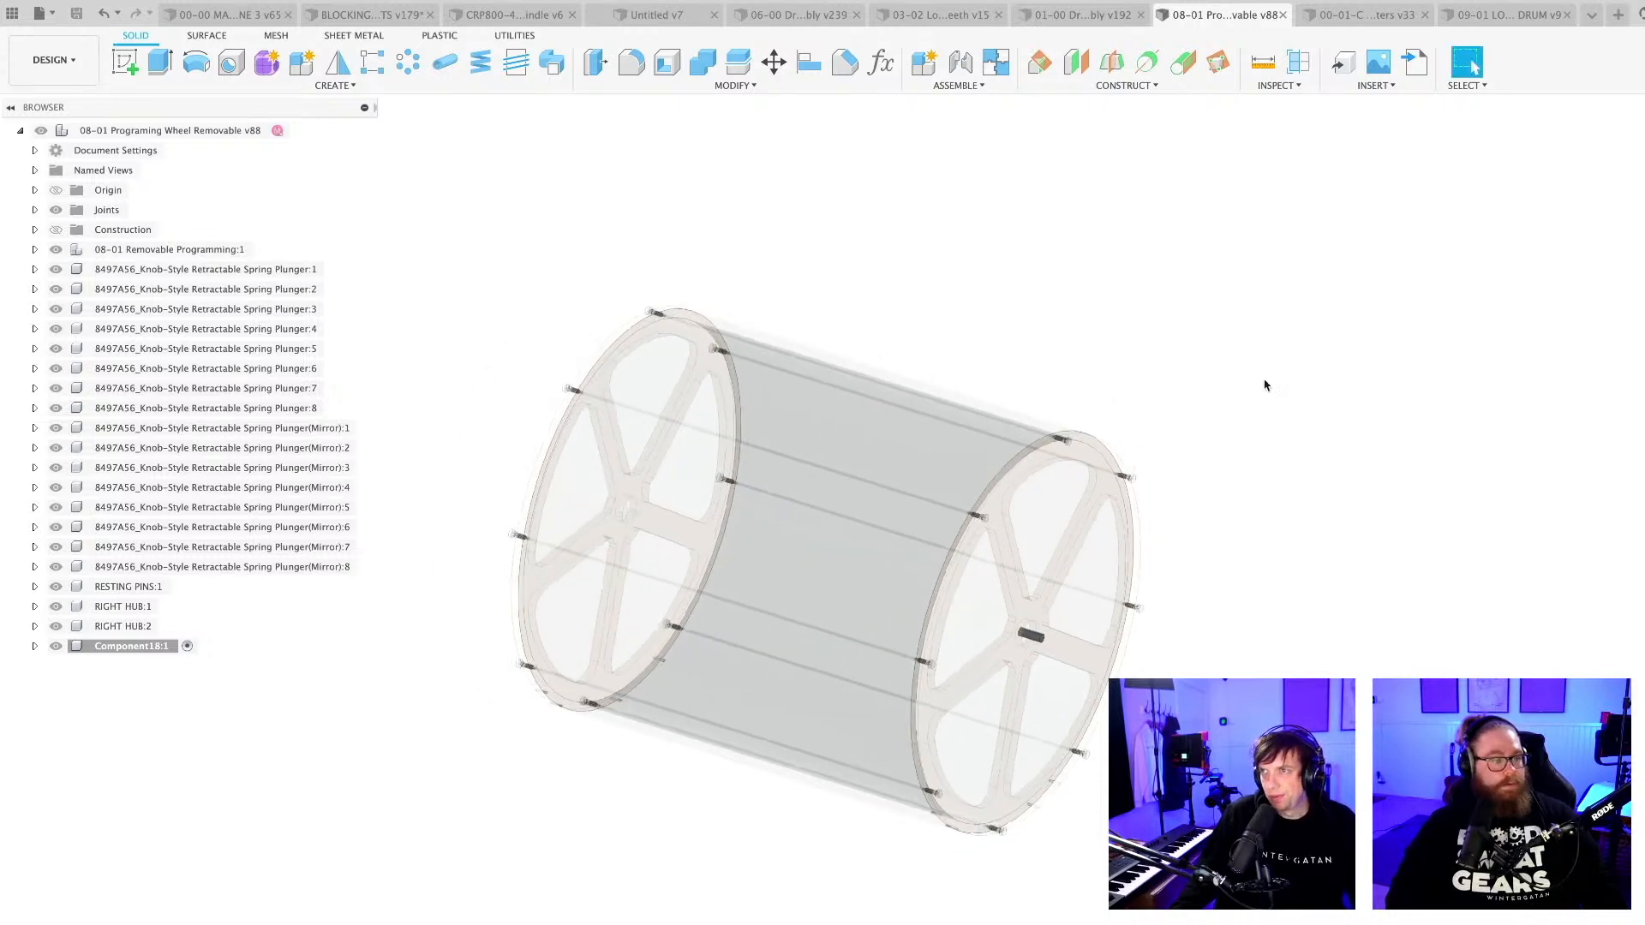
{"action": "left_click", "coordinate": [1379, 86]}
{"action": "left_click", "coordinate": [1387, 192]}
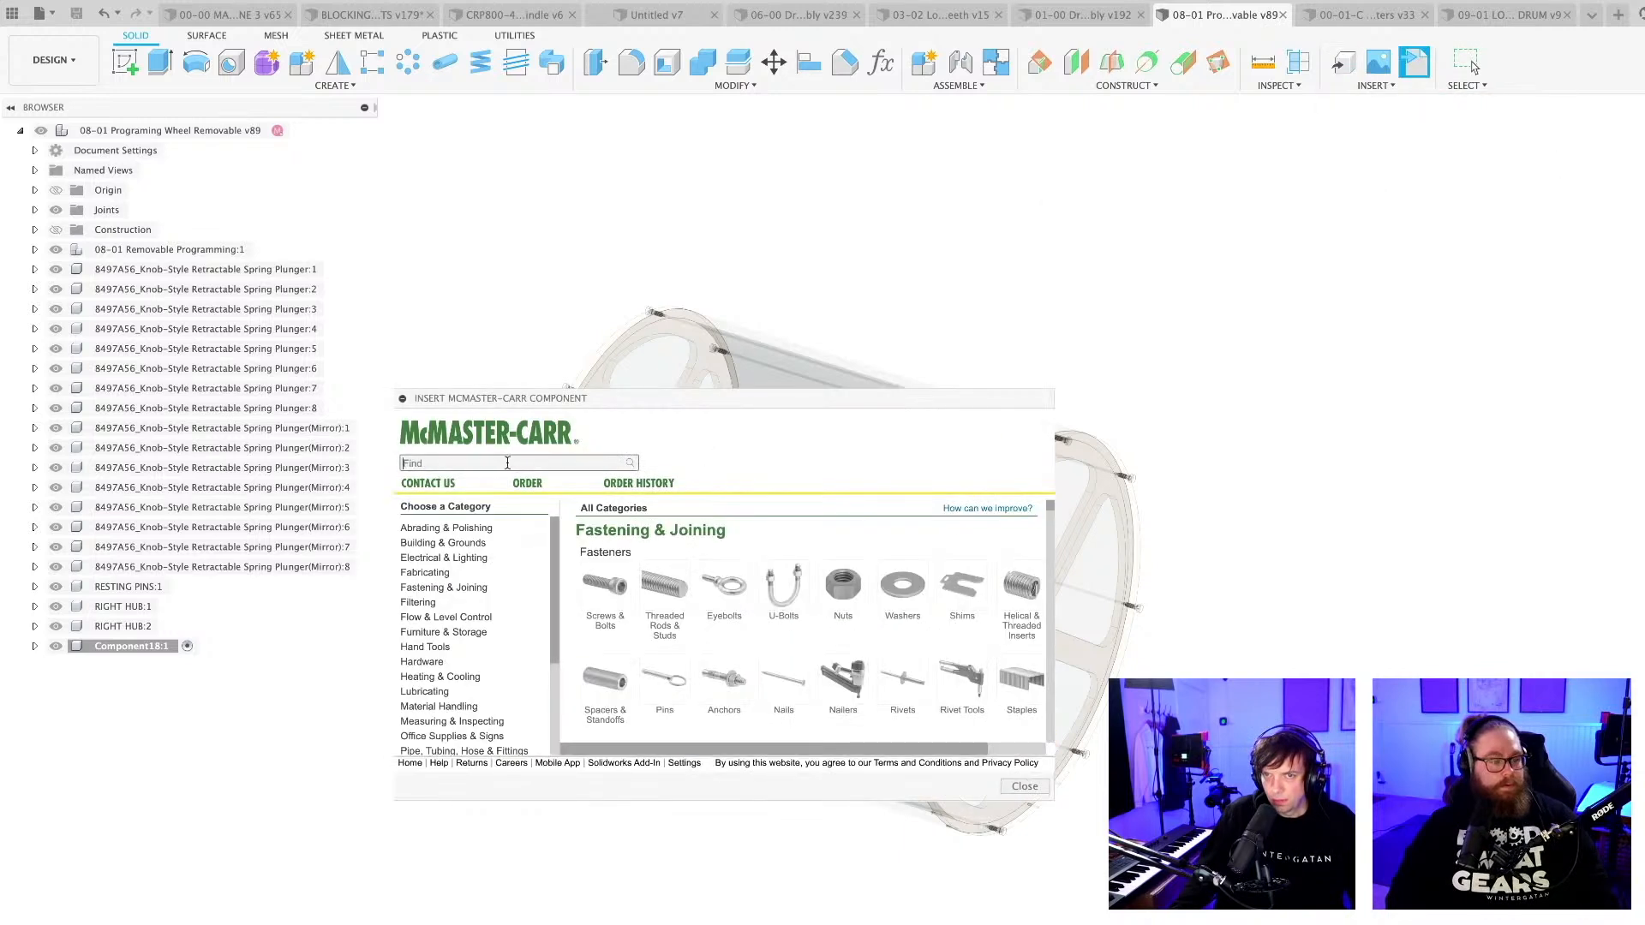
{"action": "type", "text": "flang"}
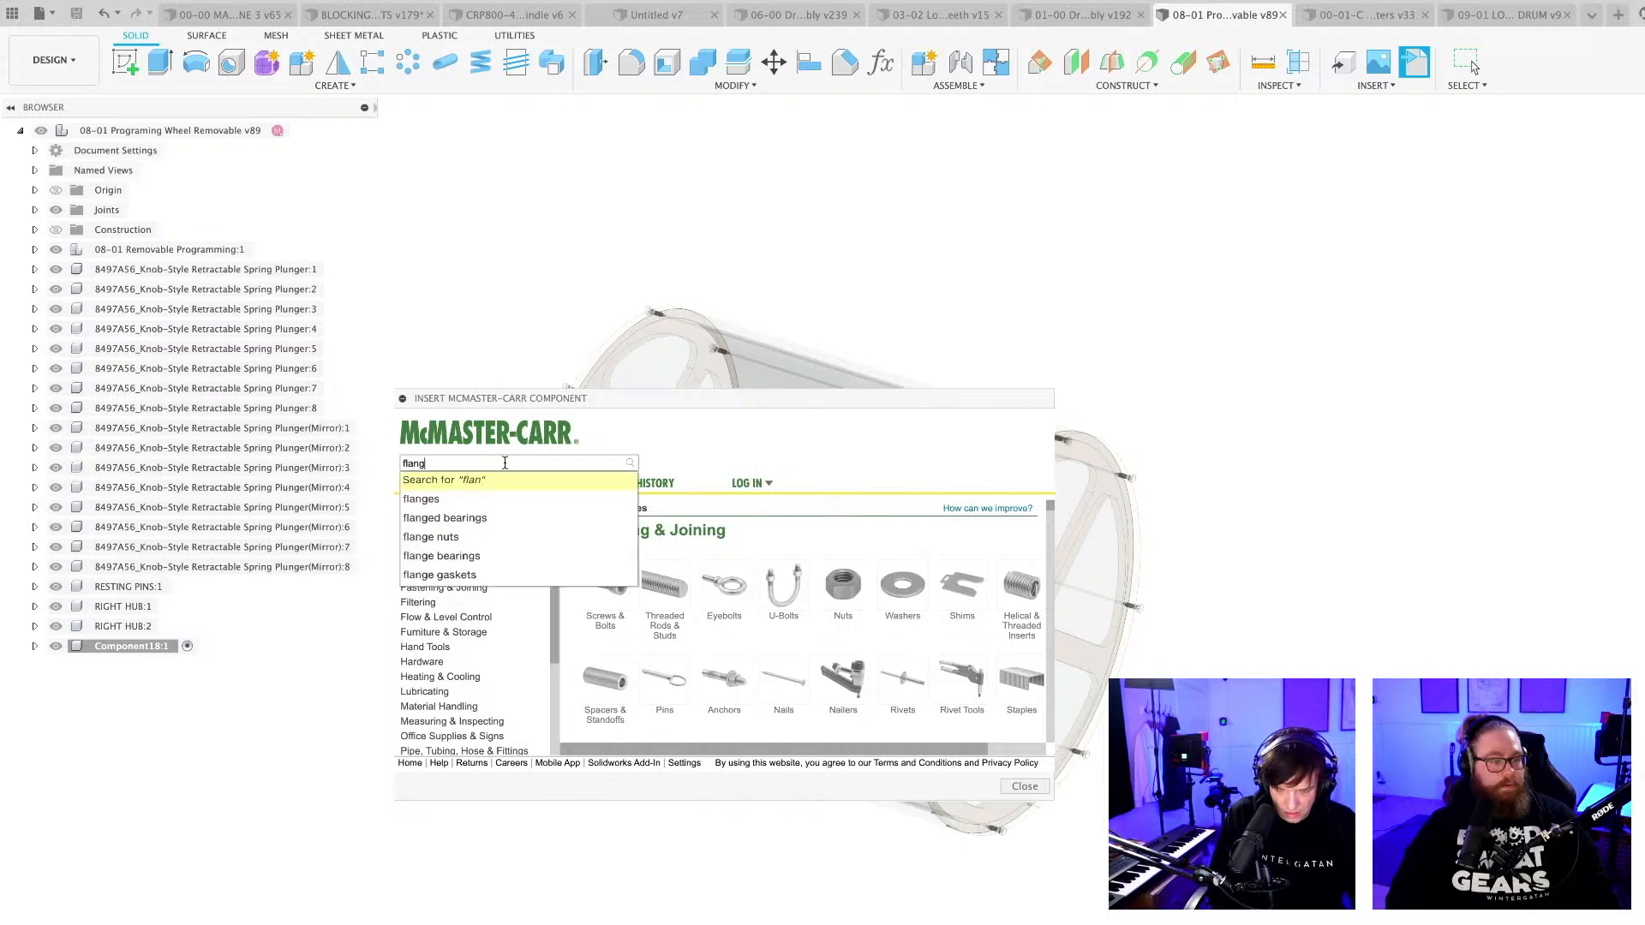
{"action": "type", "text": "ed bearing"}
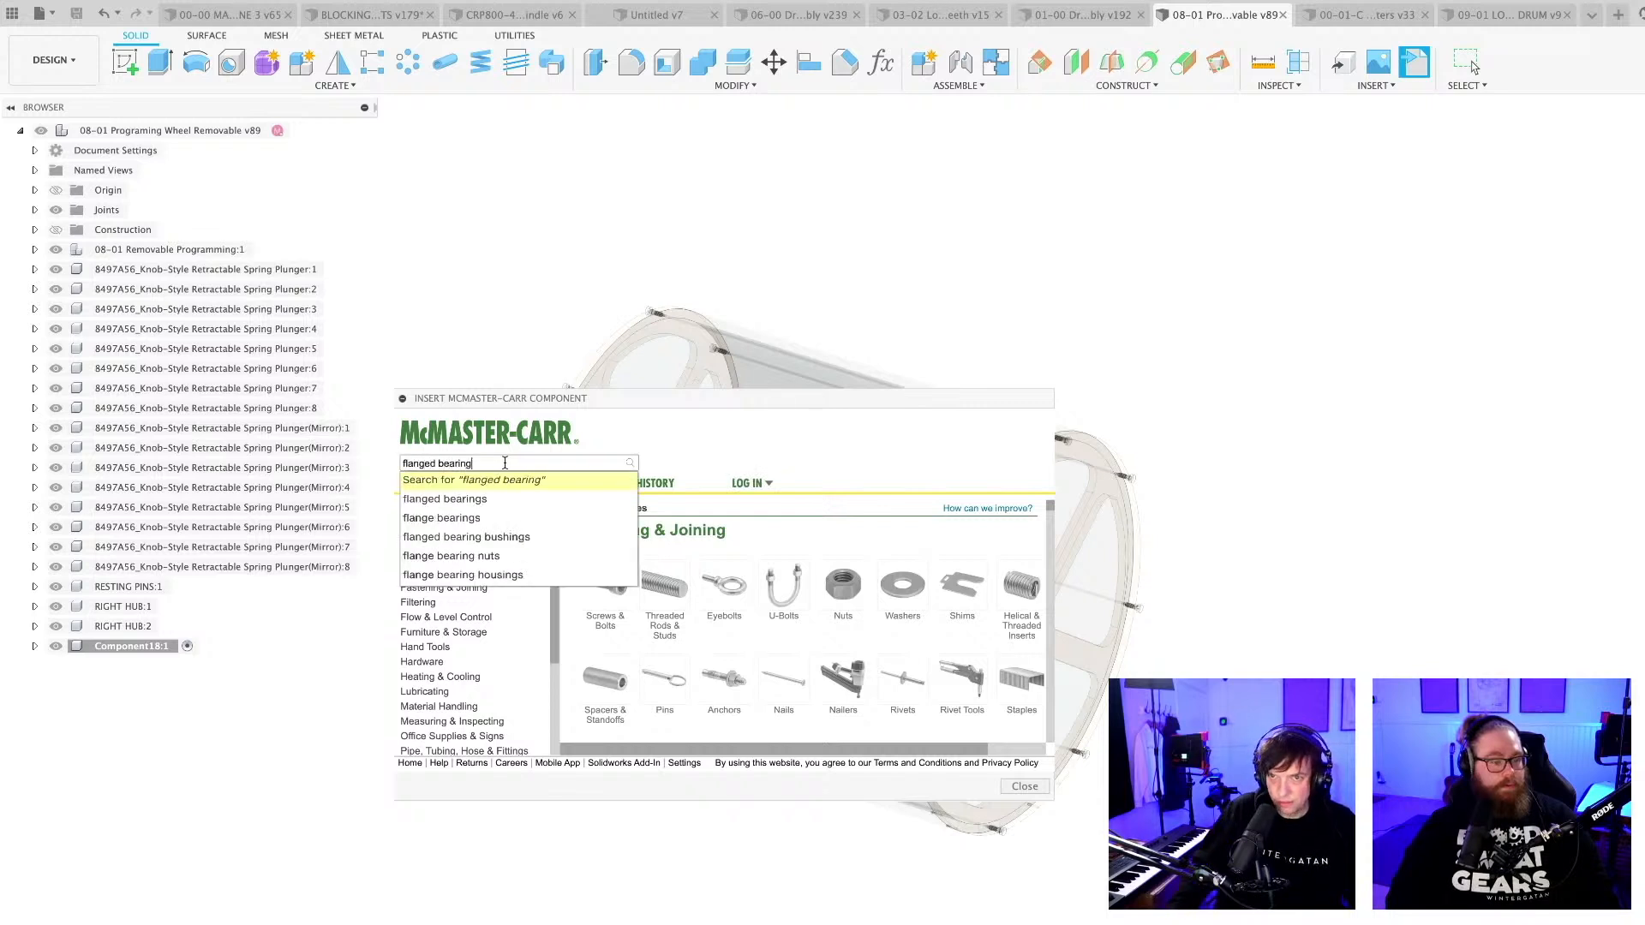
{"action": "left_click", "coordinate": [471, 503]}
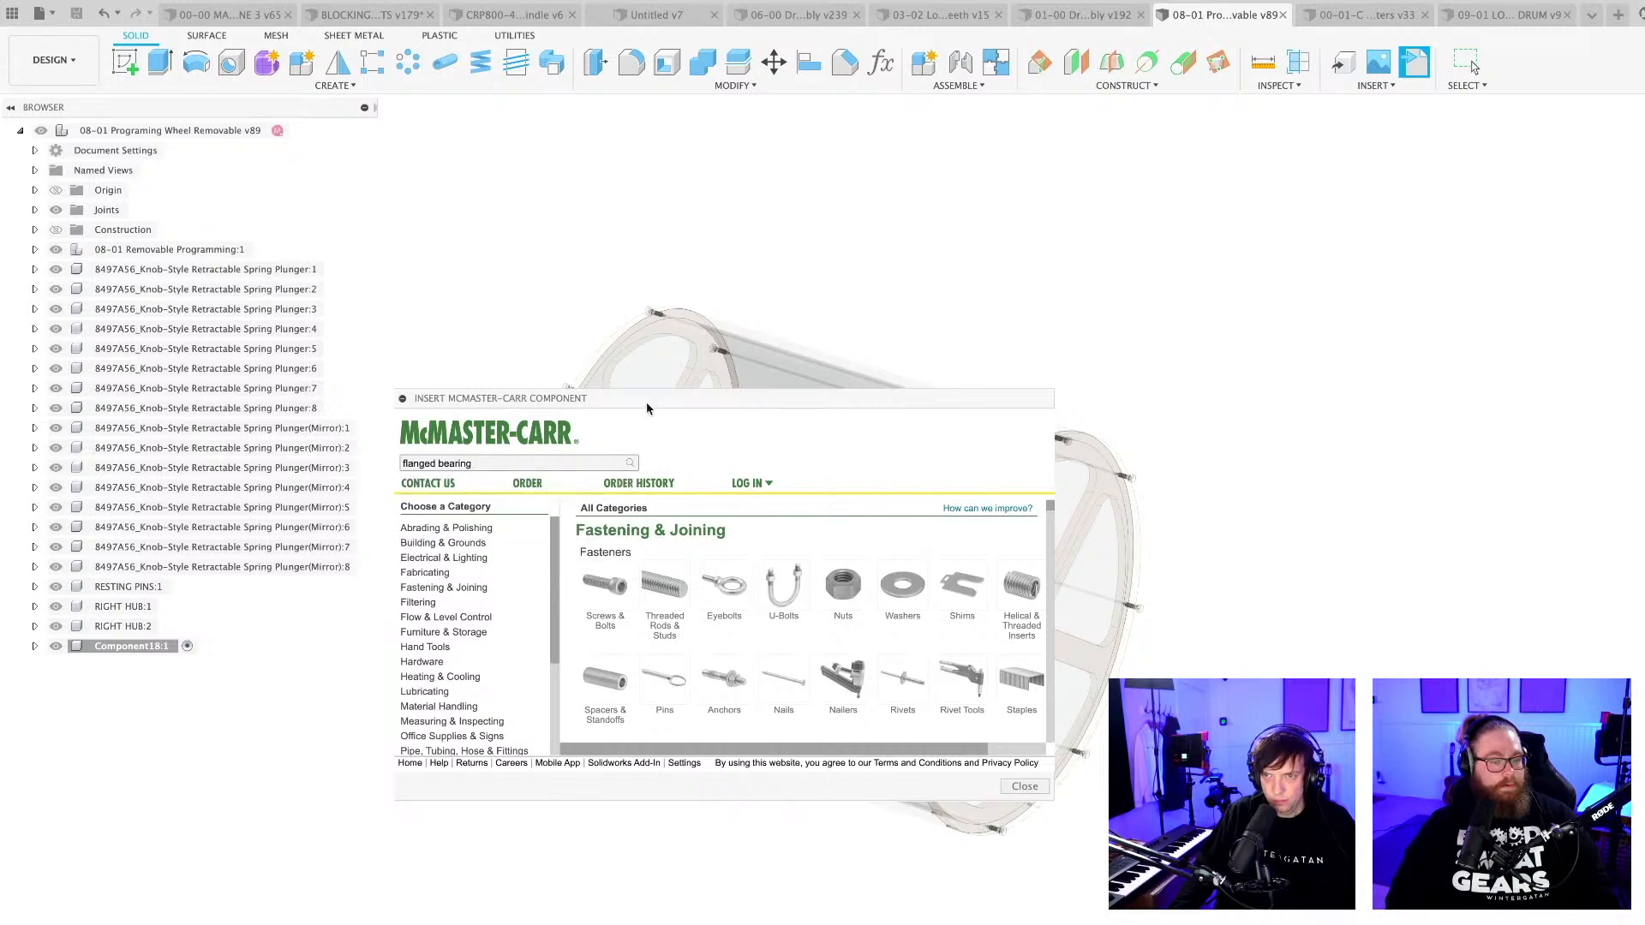
{"action": "left_click_drag", "start_coordinate": [647, 402], "coordinate": [633, 173]}
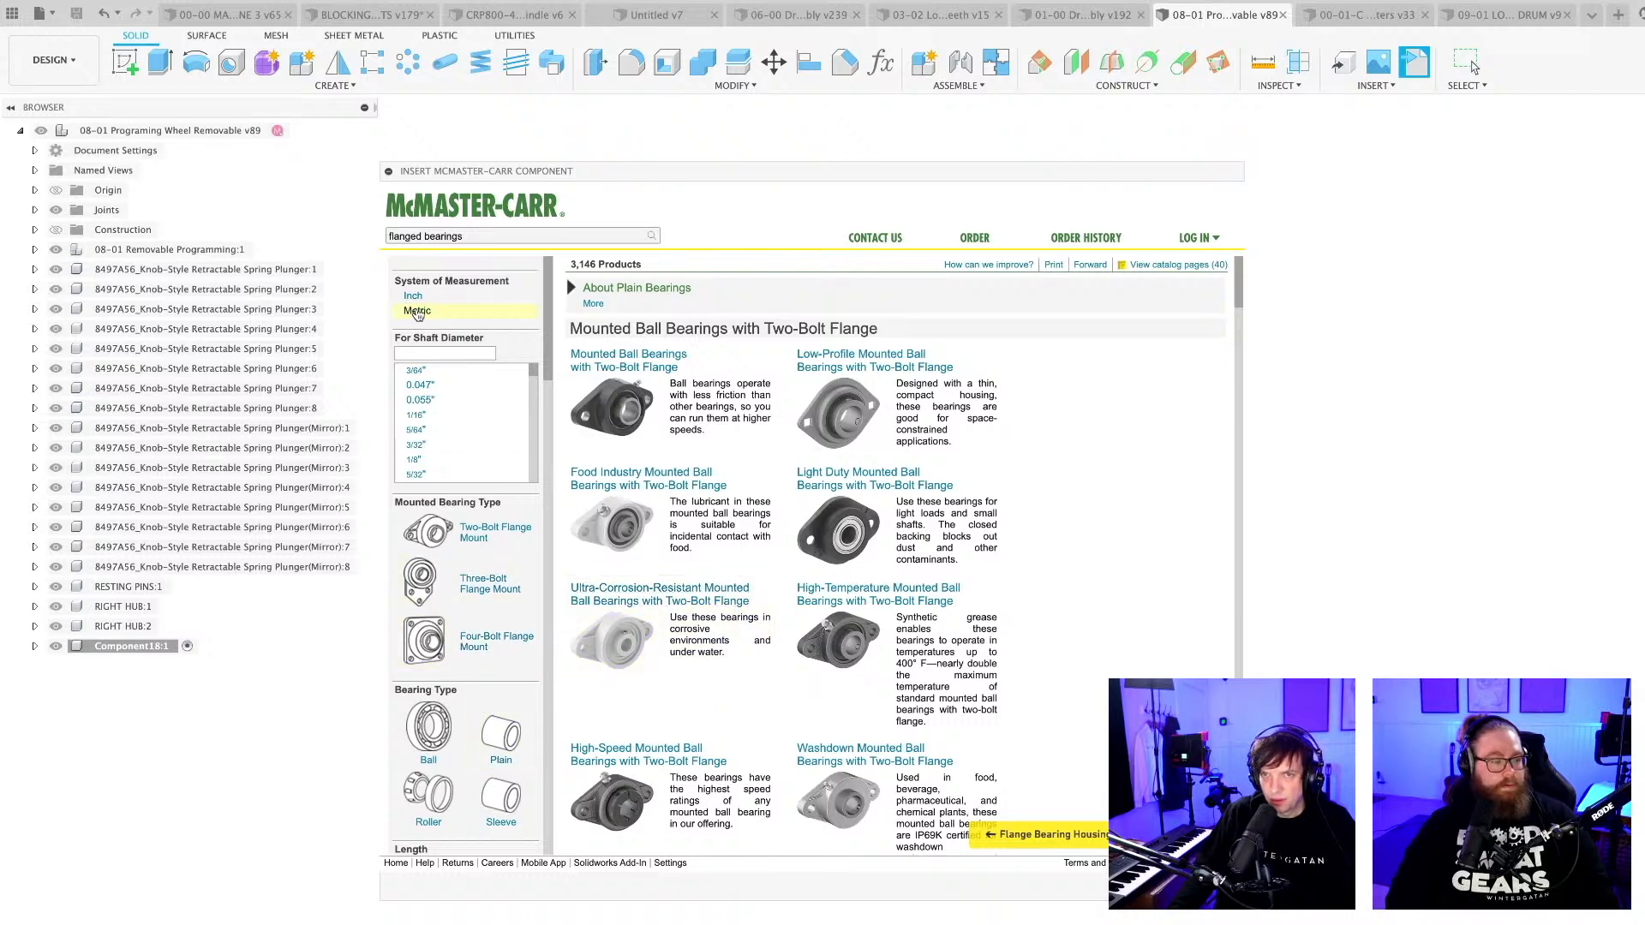
Filter the flanged bearings to metric, 20 mm shaft and four-bolt flange mount, and examine the mounted bearing options.
{"action": "left_click", "coordinate": [417, 312]}
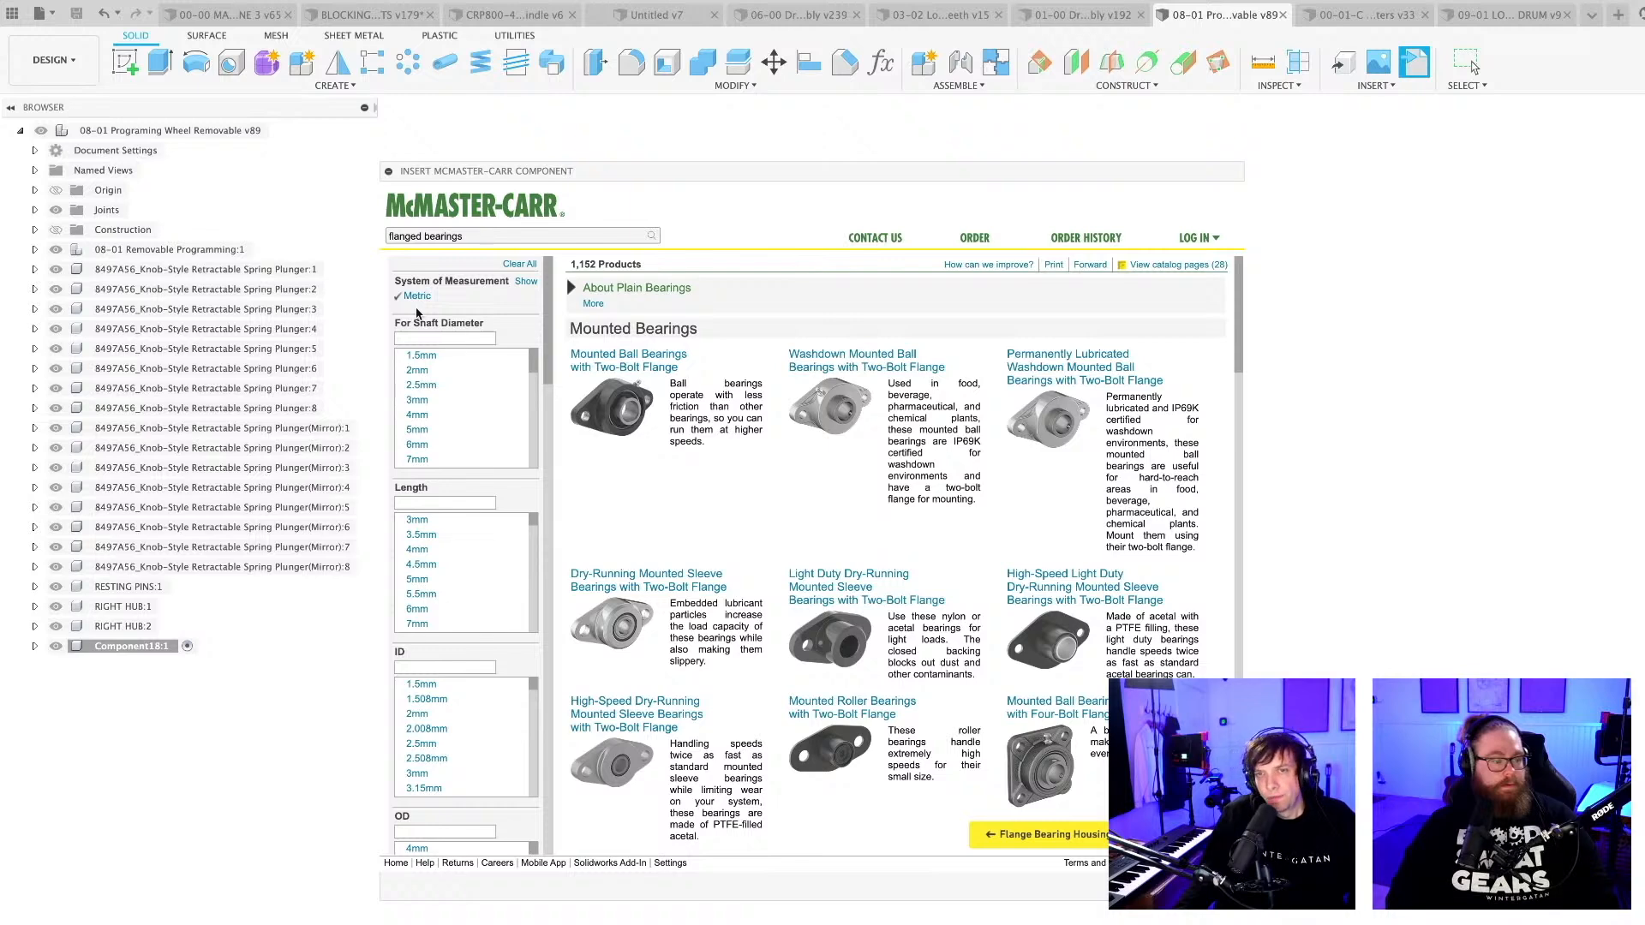
{"action": "scroll", "coordinate": [442, 423], "scroll_direction": "down", "scroll_amount": 5}
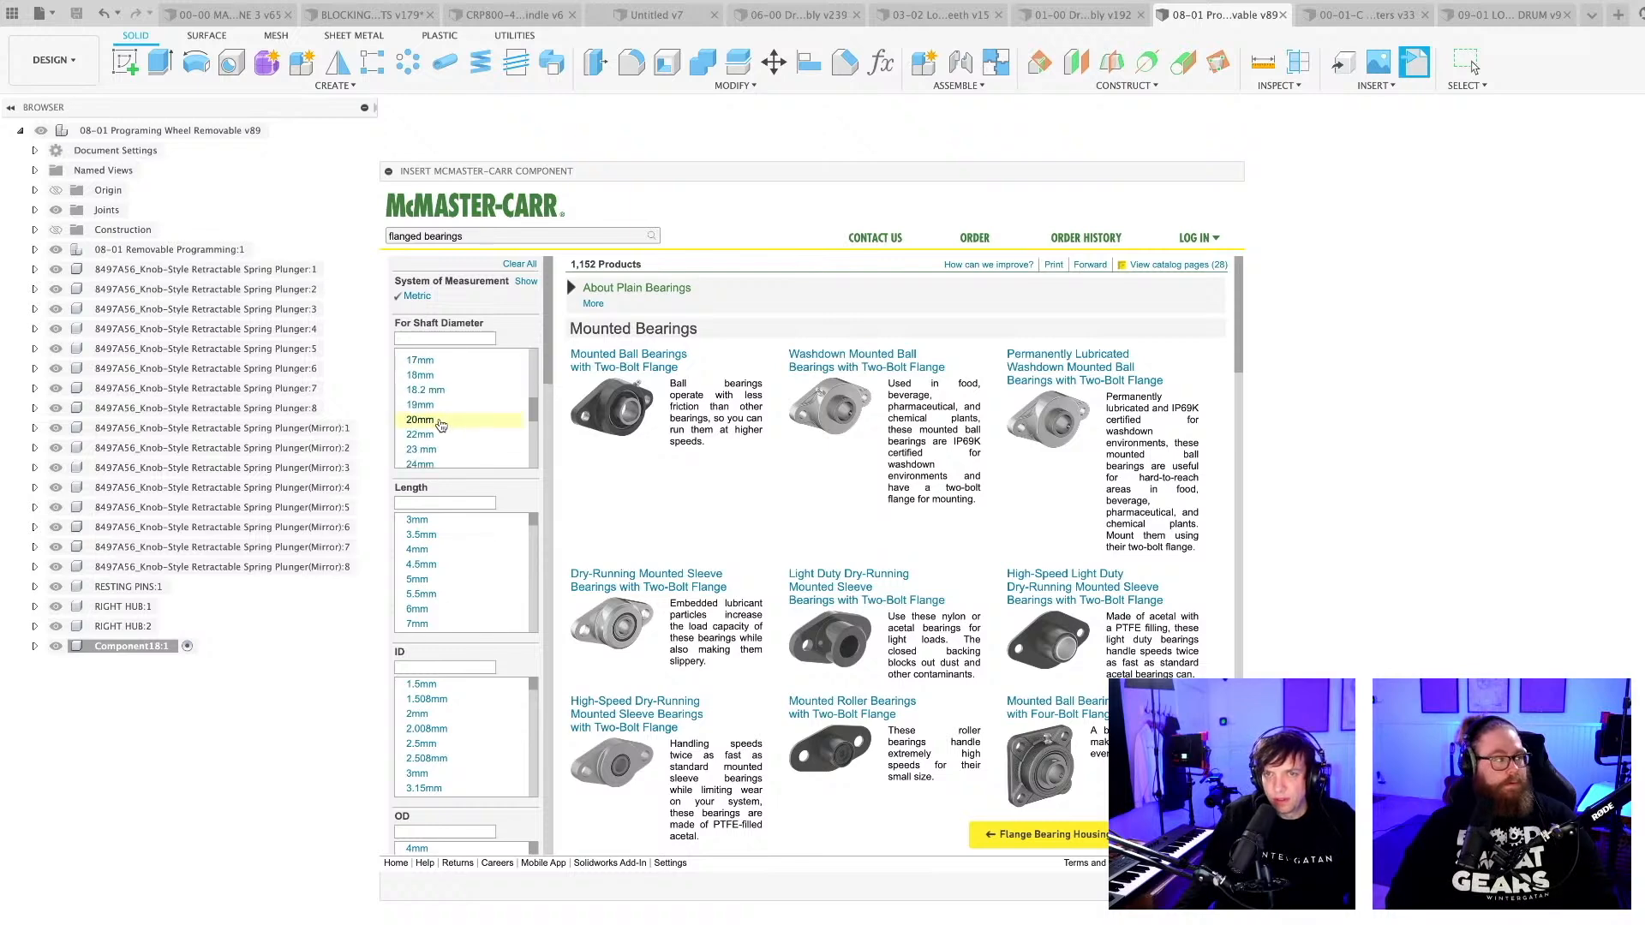
{"action": "left_click", "coordinate": [442, 423]}
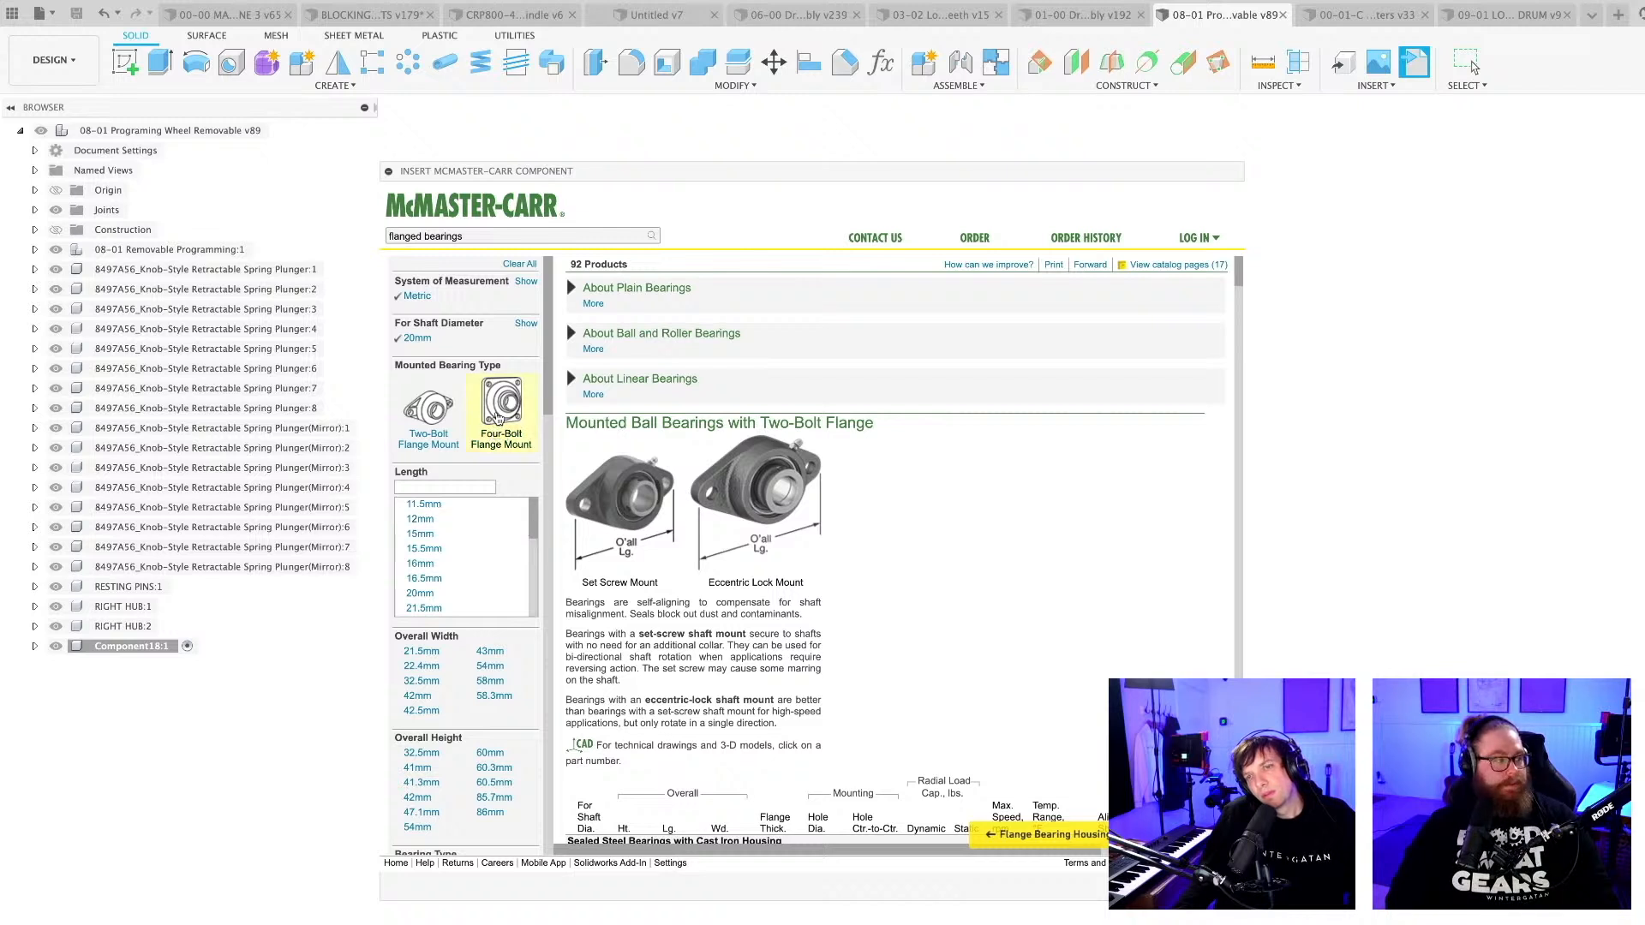
{"action": "left_click", "coordinate": [502, 408]}
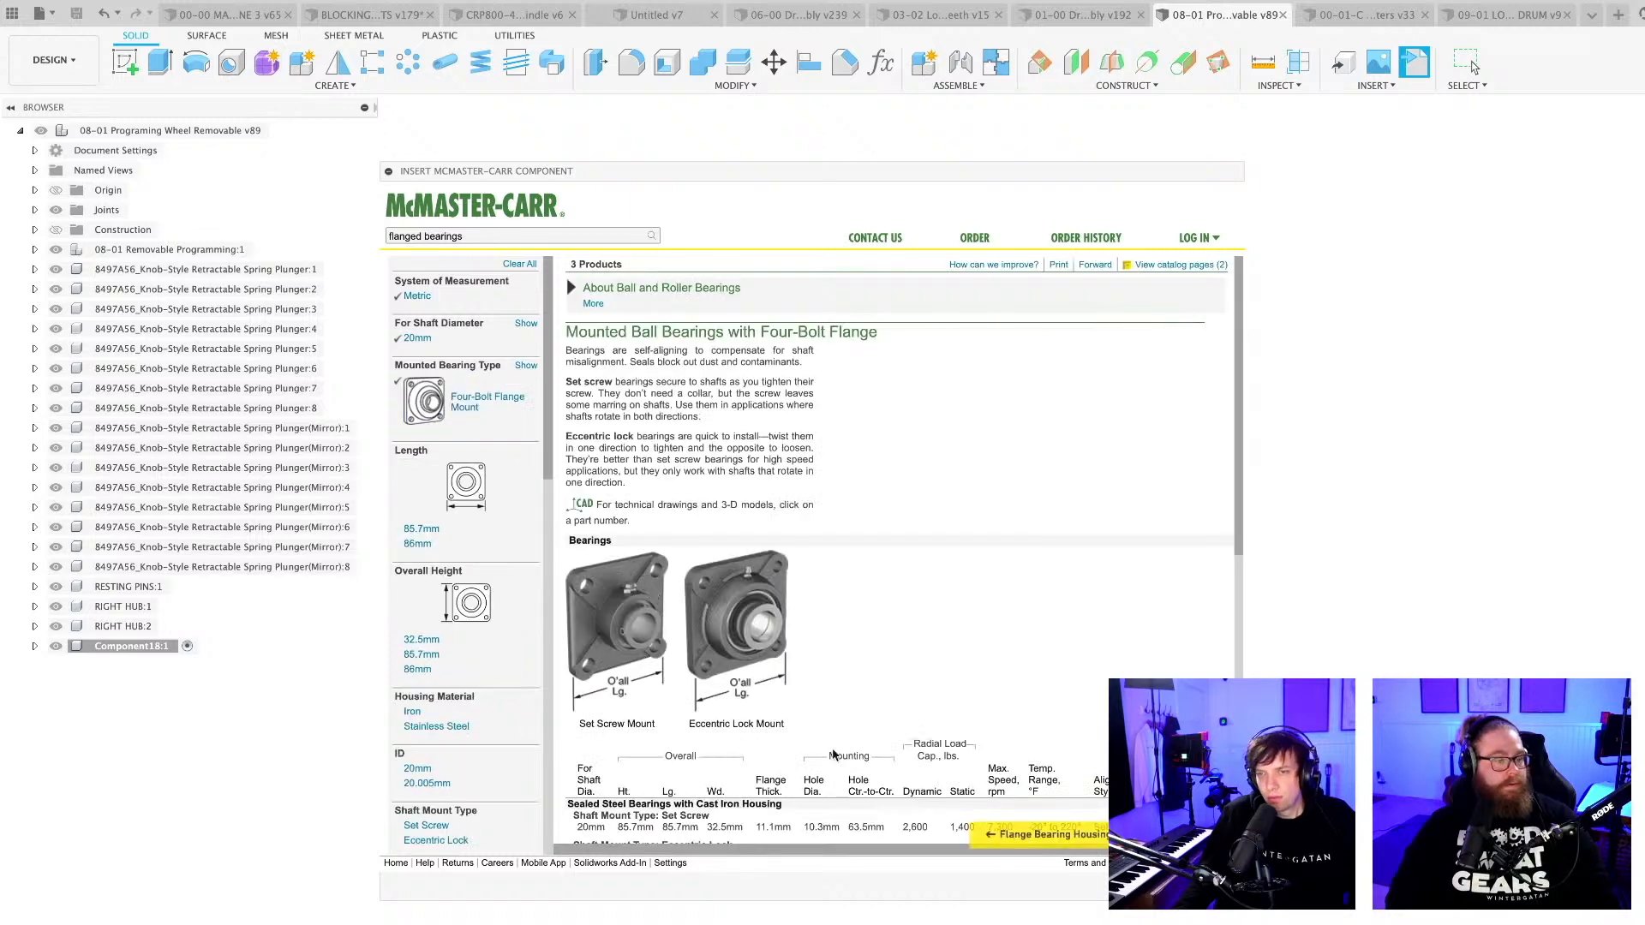
{"action": "mouse_move", "coordinate": [766, 646]}
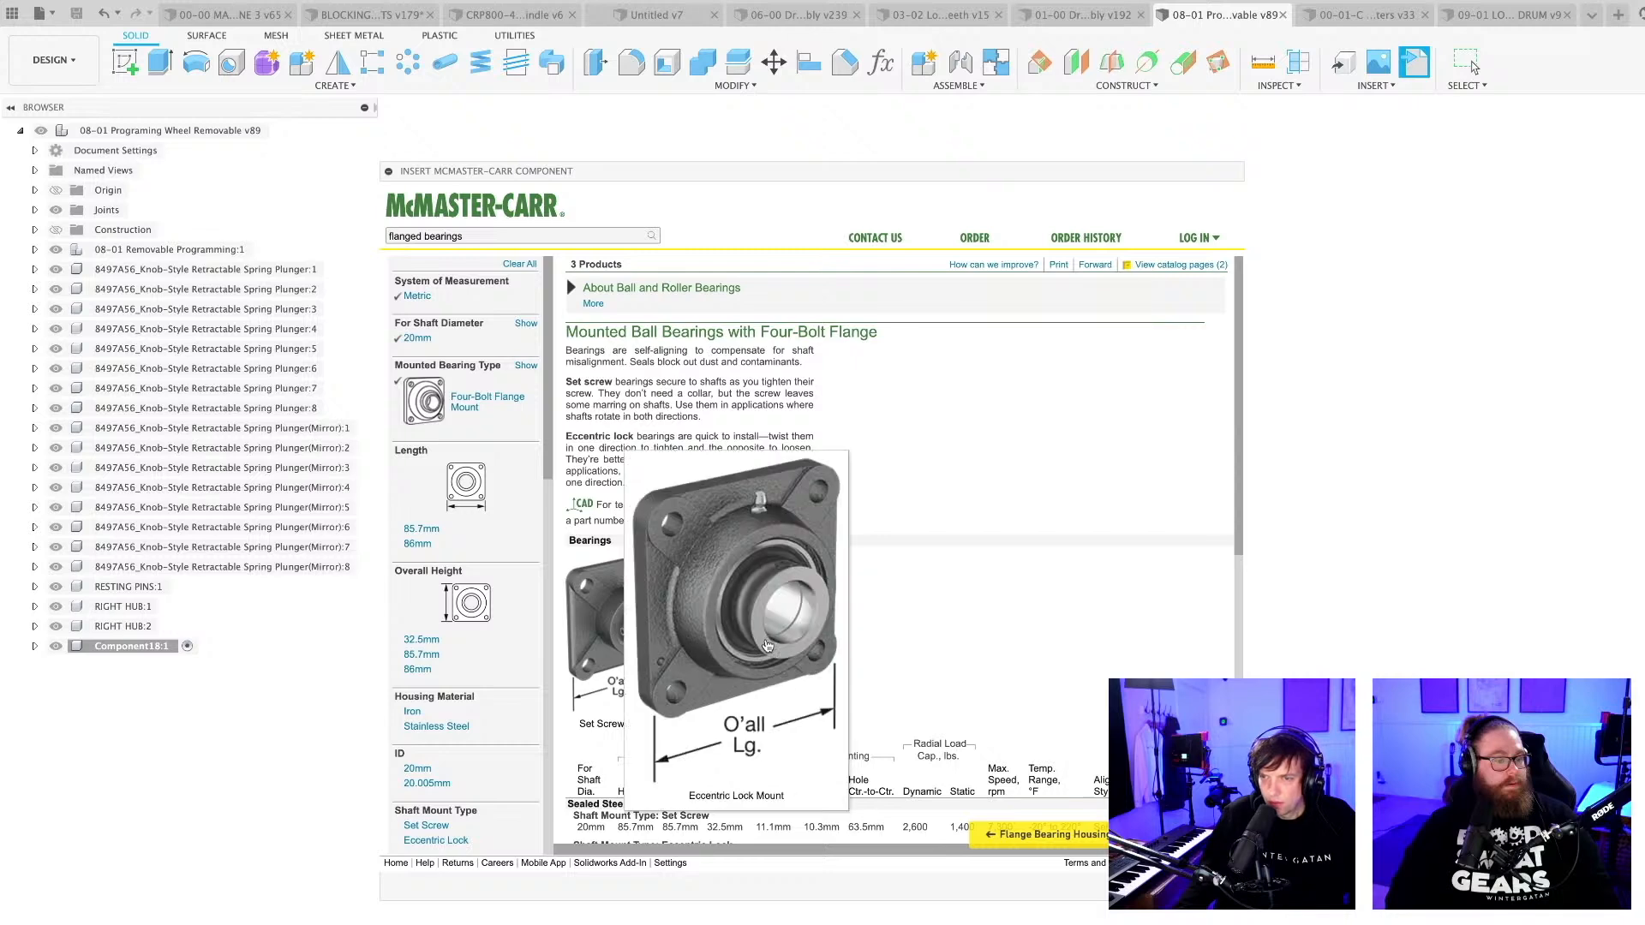
{"action": "scroll", "coordinate": [877, 662], "scroll_direction": "down", "scroll_amount": 1}
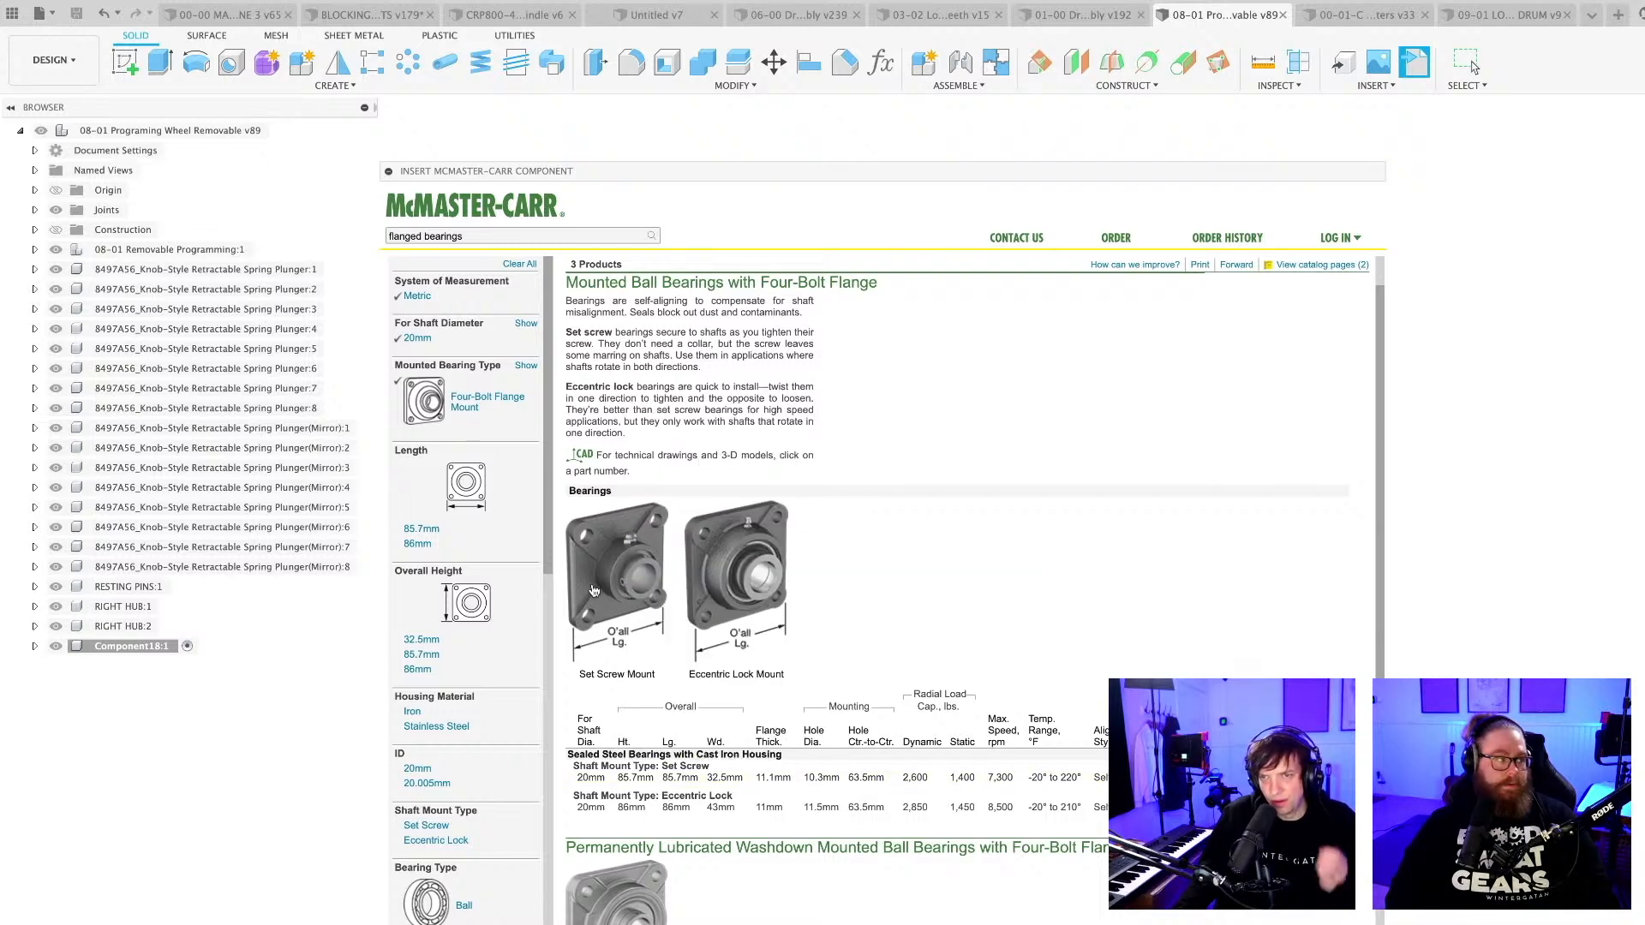
{"action": "scroll", "coordinate": [509, 583], "scroll_direction": "down", "scroll_amount": 2}
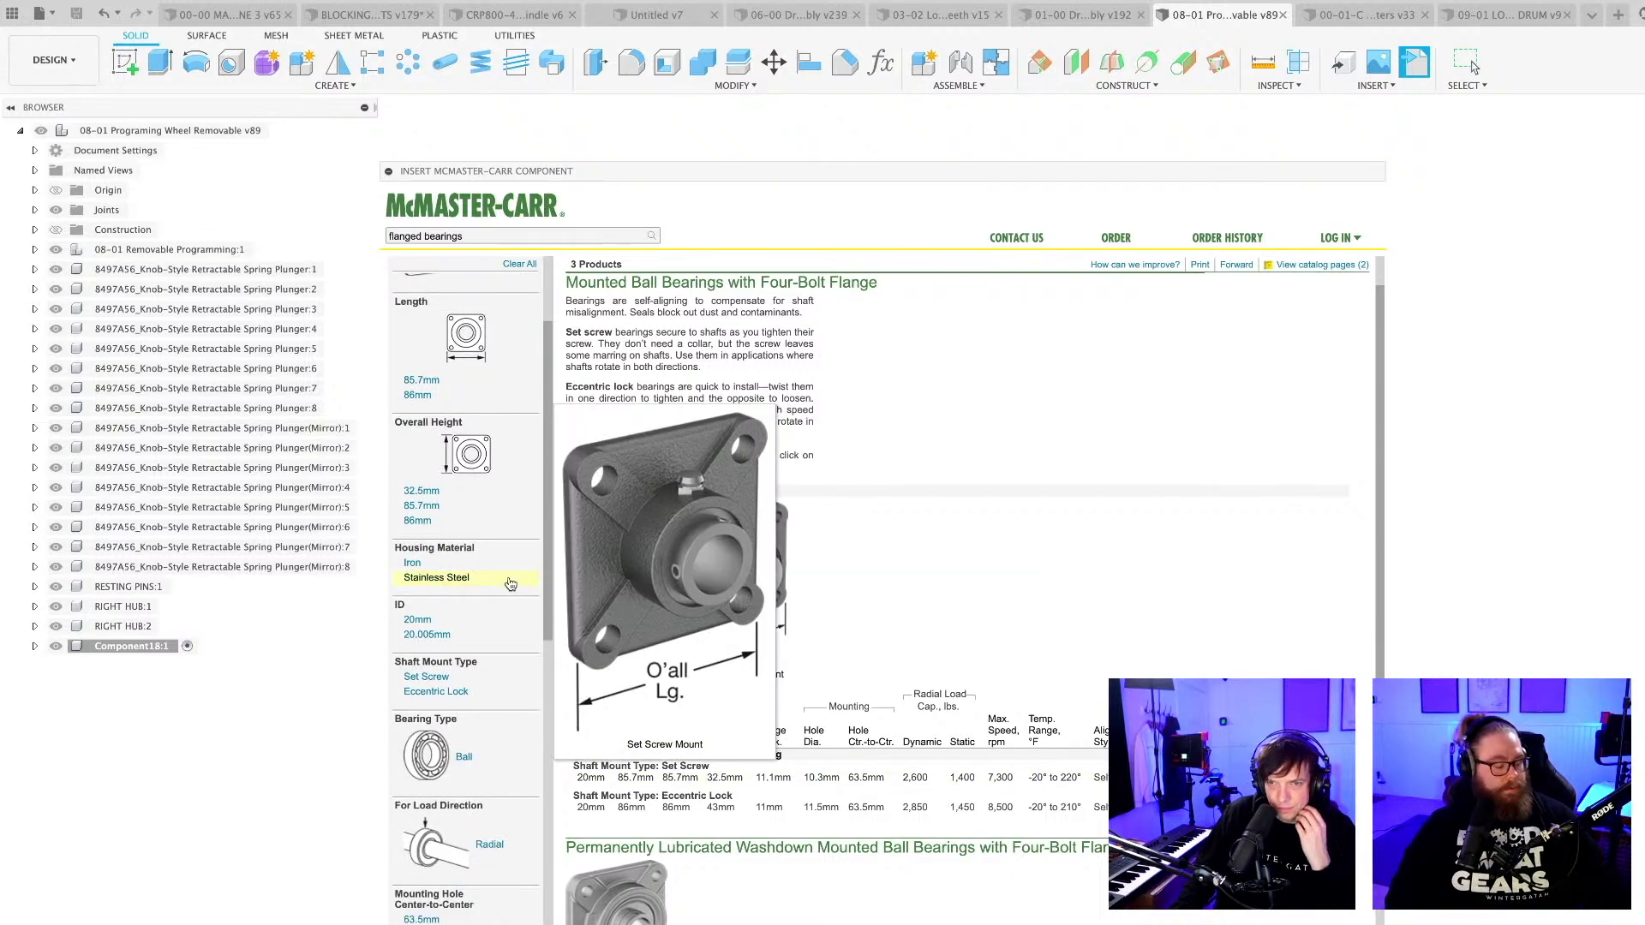
{"action": "scroll", "coordinate": [509, 582], "scroll_direction": "down", "scroll_amount": 3}
{"action": "scroll", "coordinate": [509, 583], "scroll_direction": "down", "scroll_amount": 2}
{"action": "scroll", "coordinate": [510, 582], "scroll_direction": "up", "scroll_amount": 3}
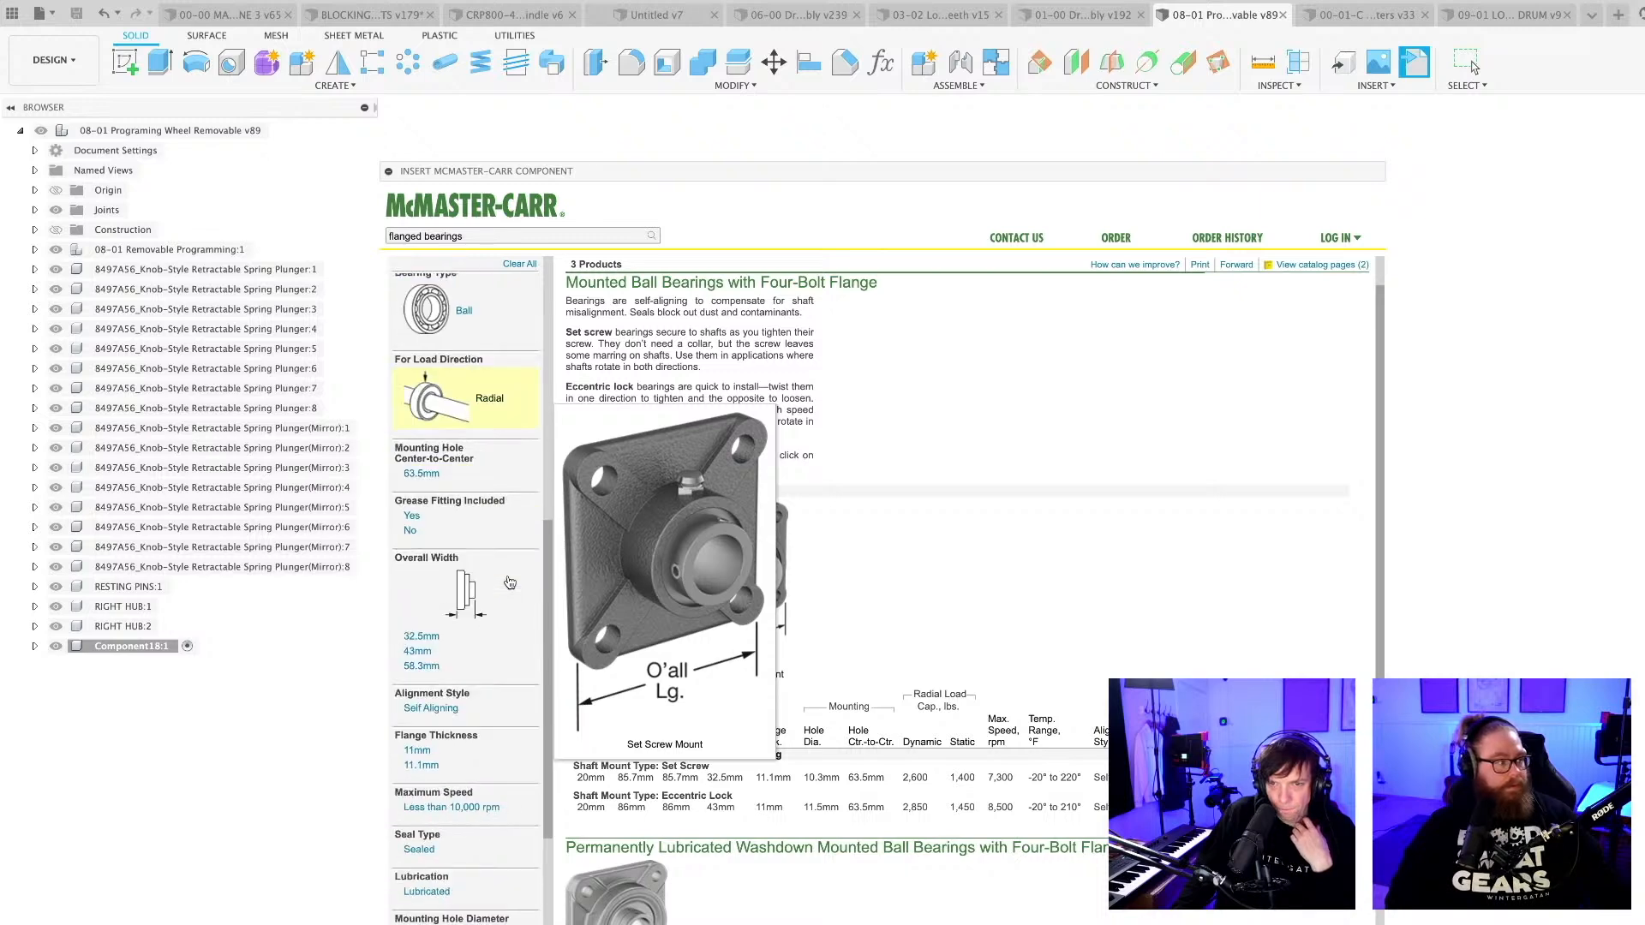
Search the catalogue for "bearings" and narrow the ball bearings to flanged, metric types for a 20 mm shaft.
{"action": "left_click_drag", "start_coordinate": [480, 237], "coordinate": [356, 232]}
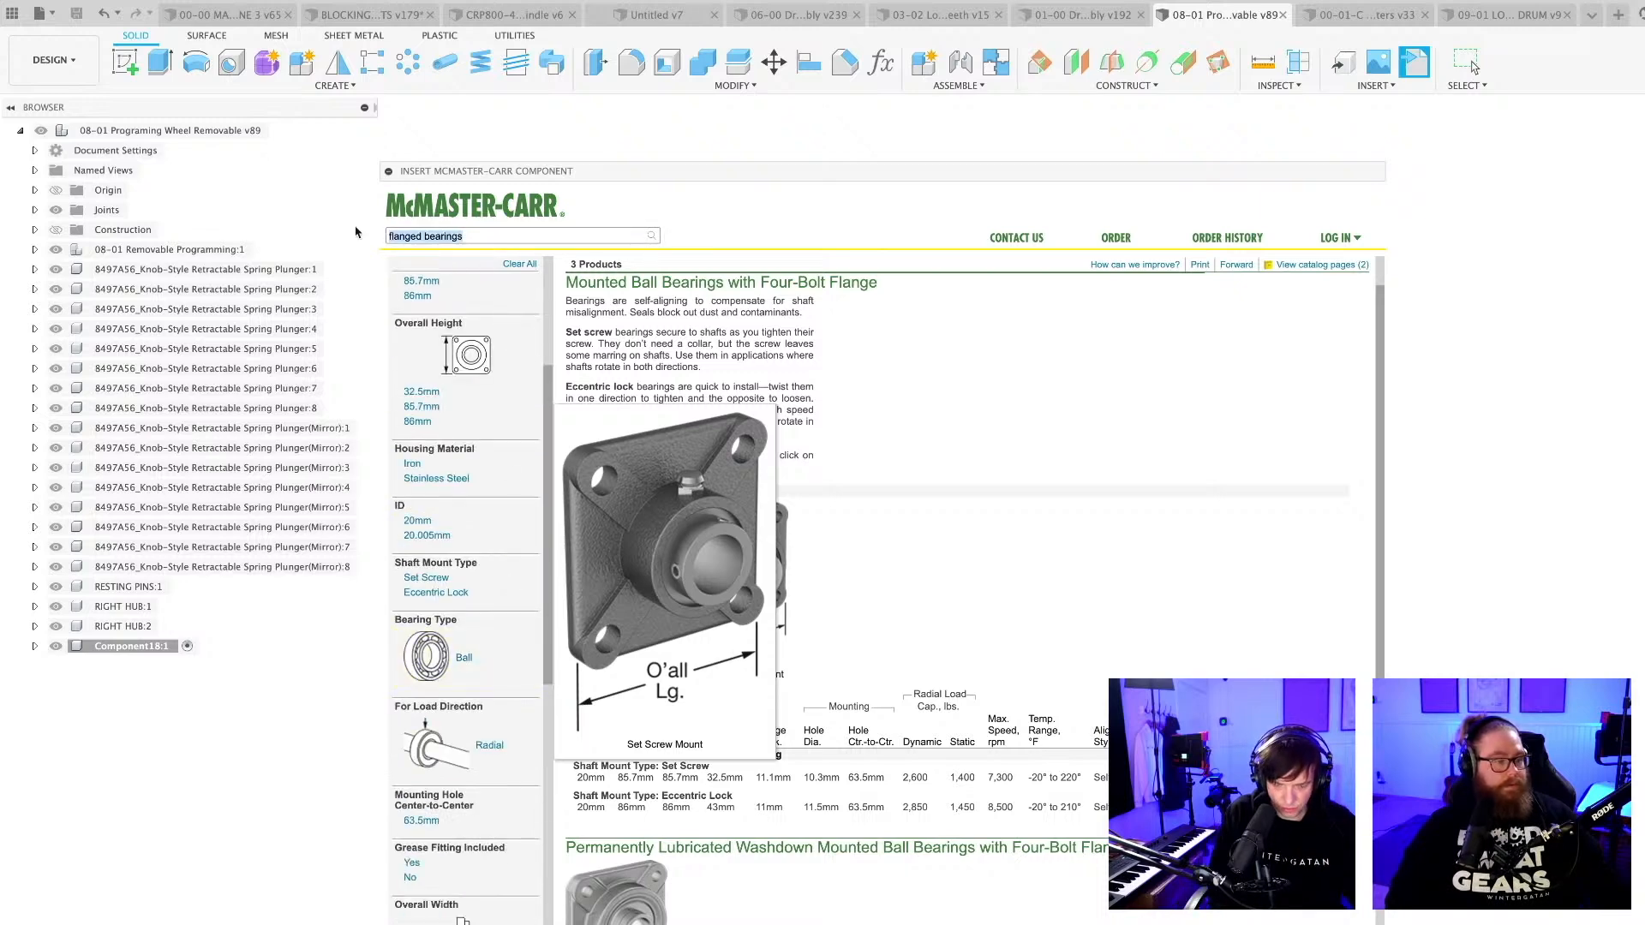
{"action": "type", "text": "bearings"}
{"action": "key", "text": "Return"}
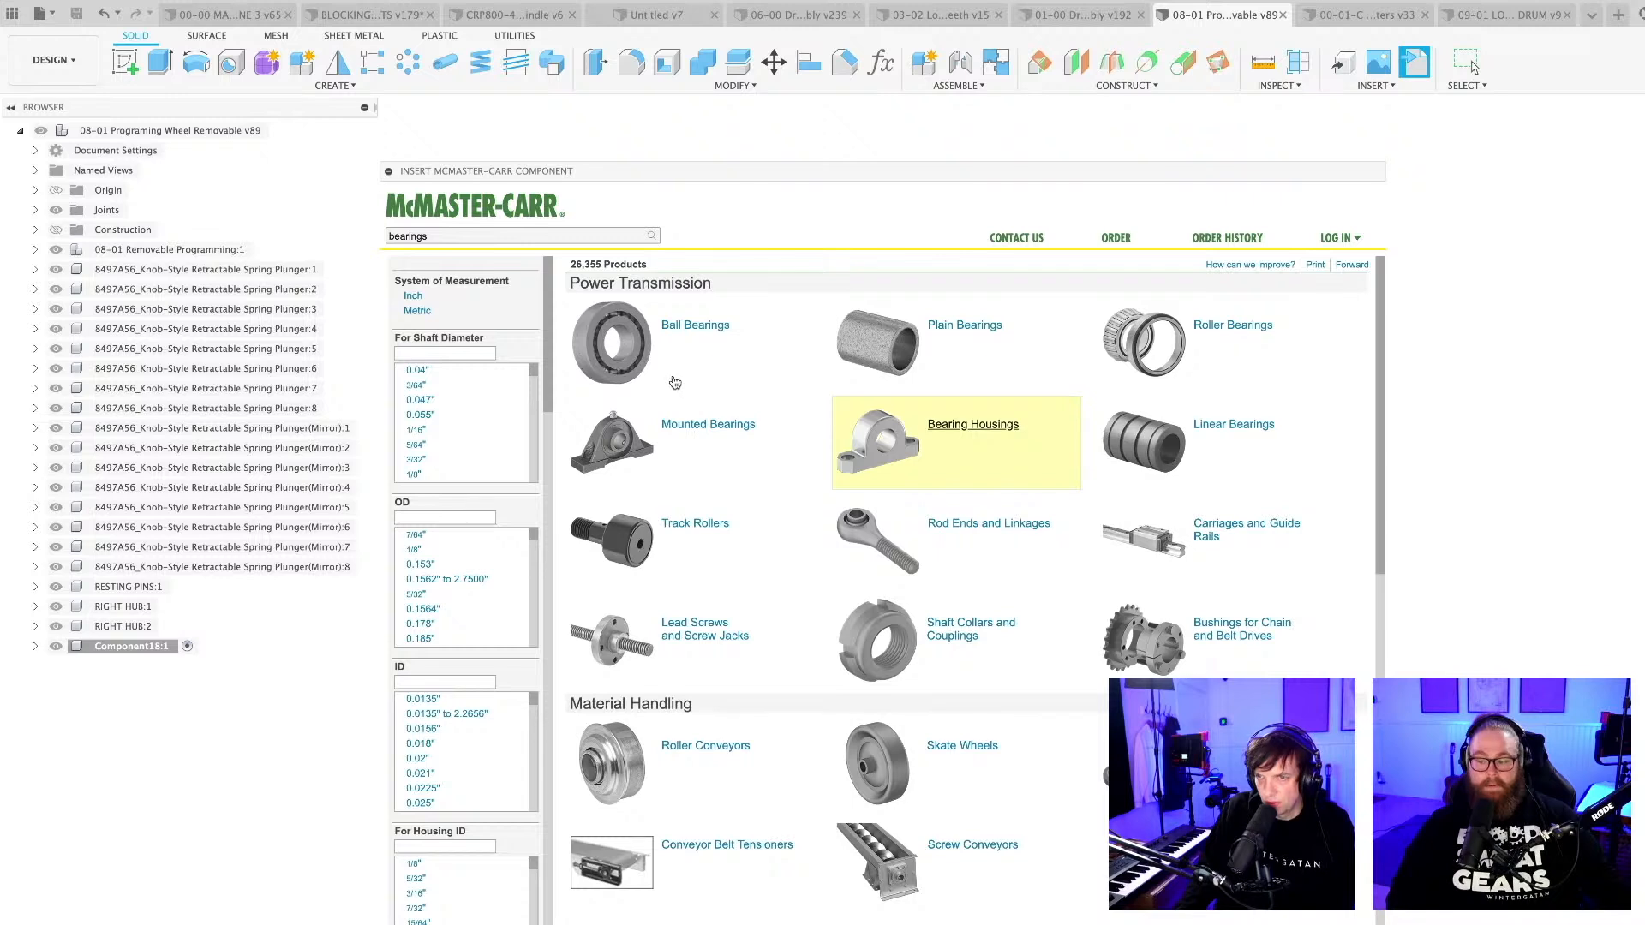
{"action": "left_click", "coordinate": [628, 326]}
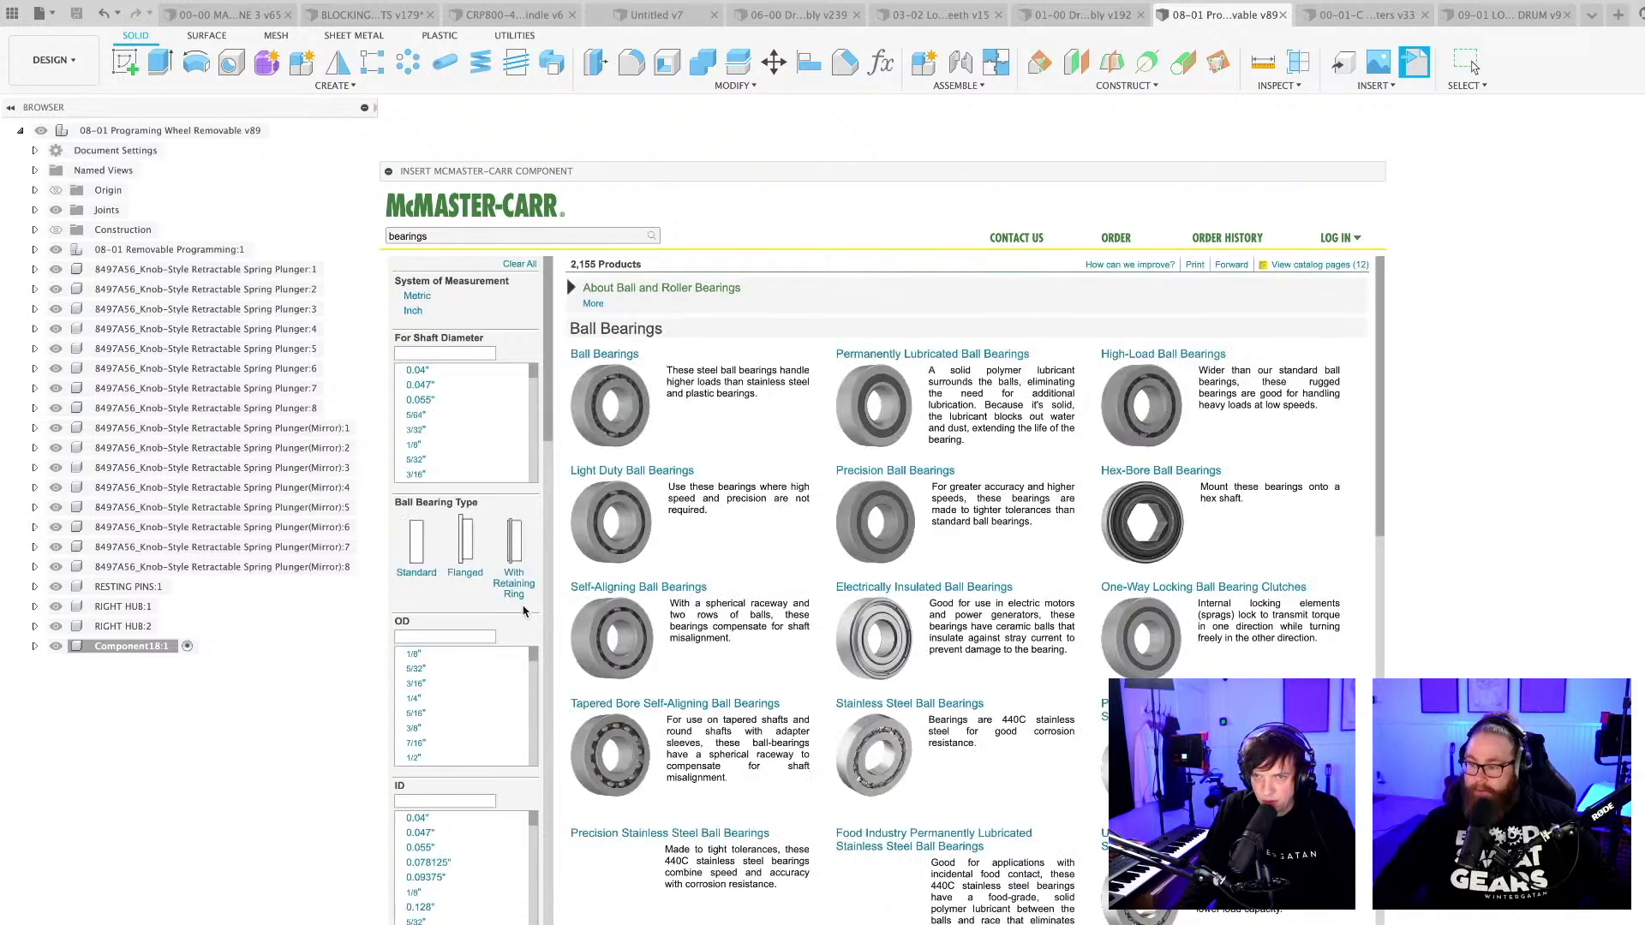
{"action": "left_click", "coordinate": [471, 580]}
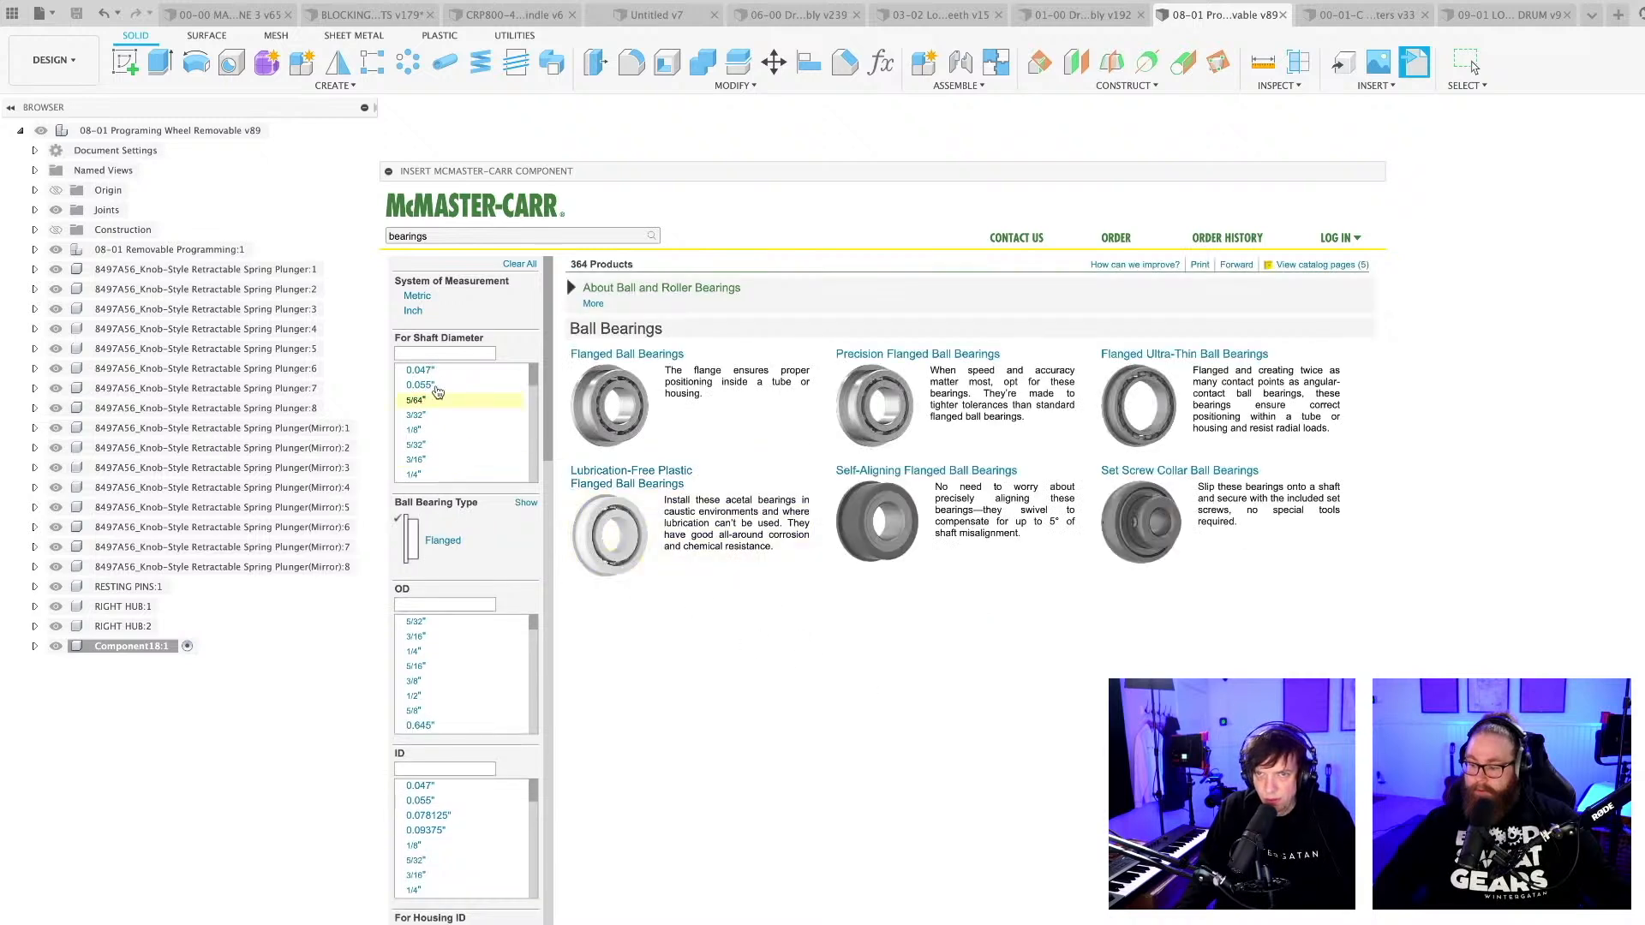
{"action": "left_click", "coordinate": [417, 295]}
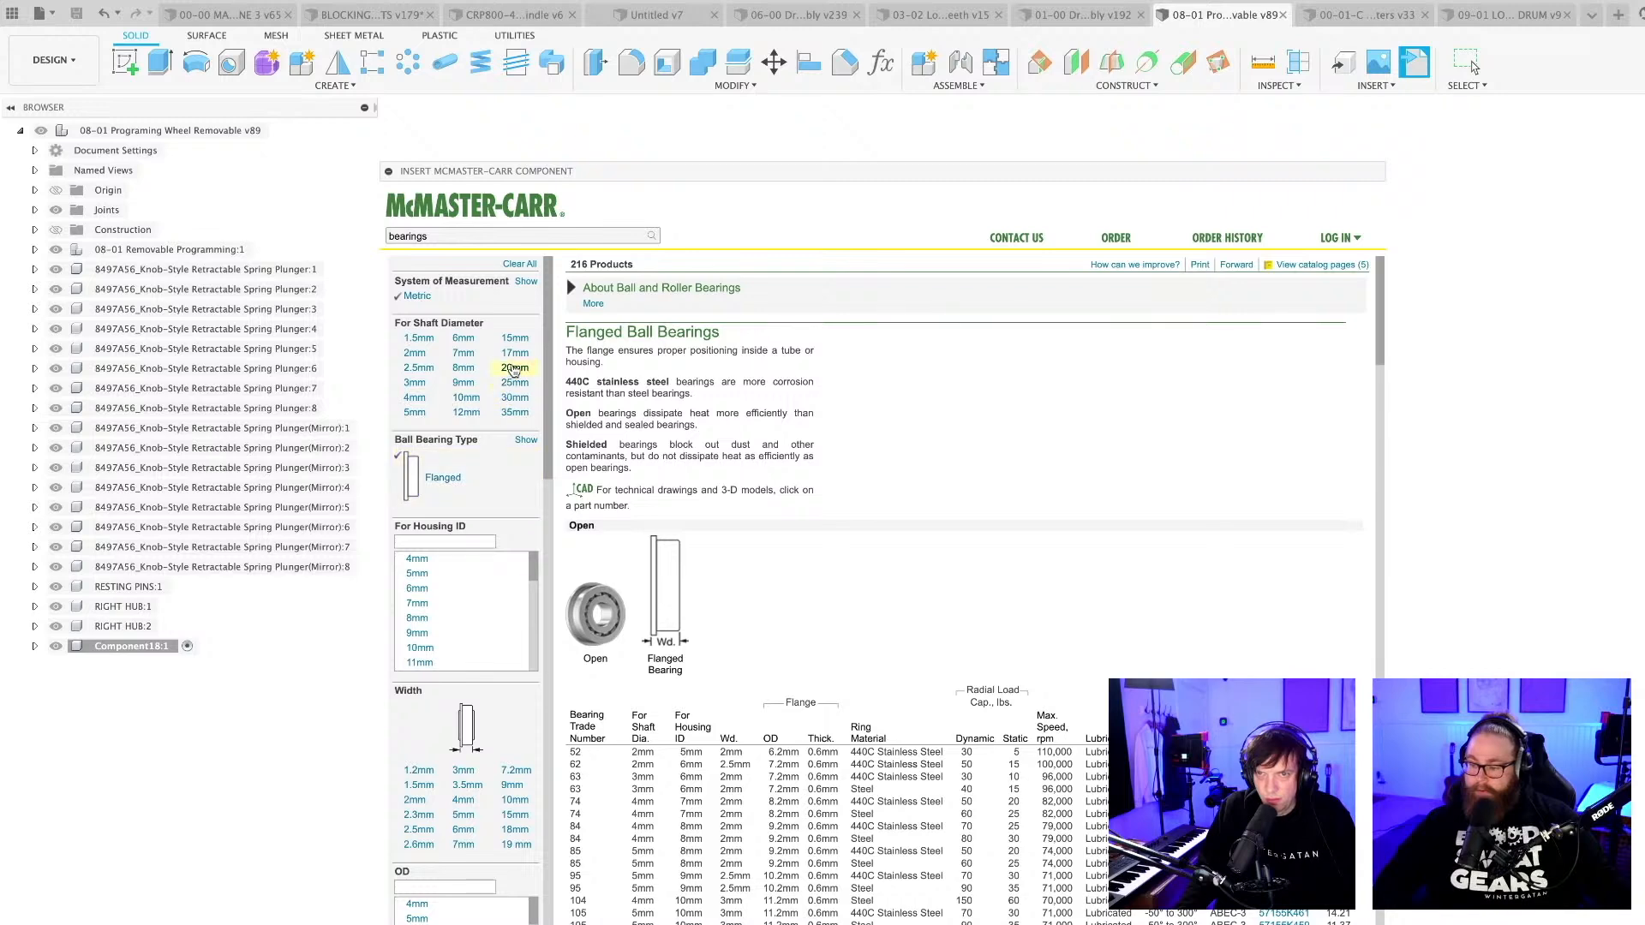
{"action": "left_click", "coordinate": [512, 368]}
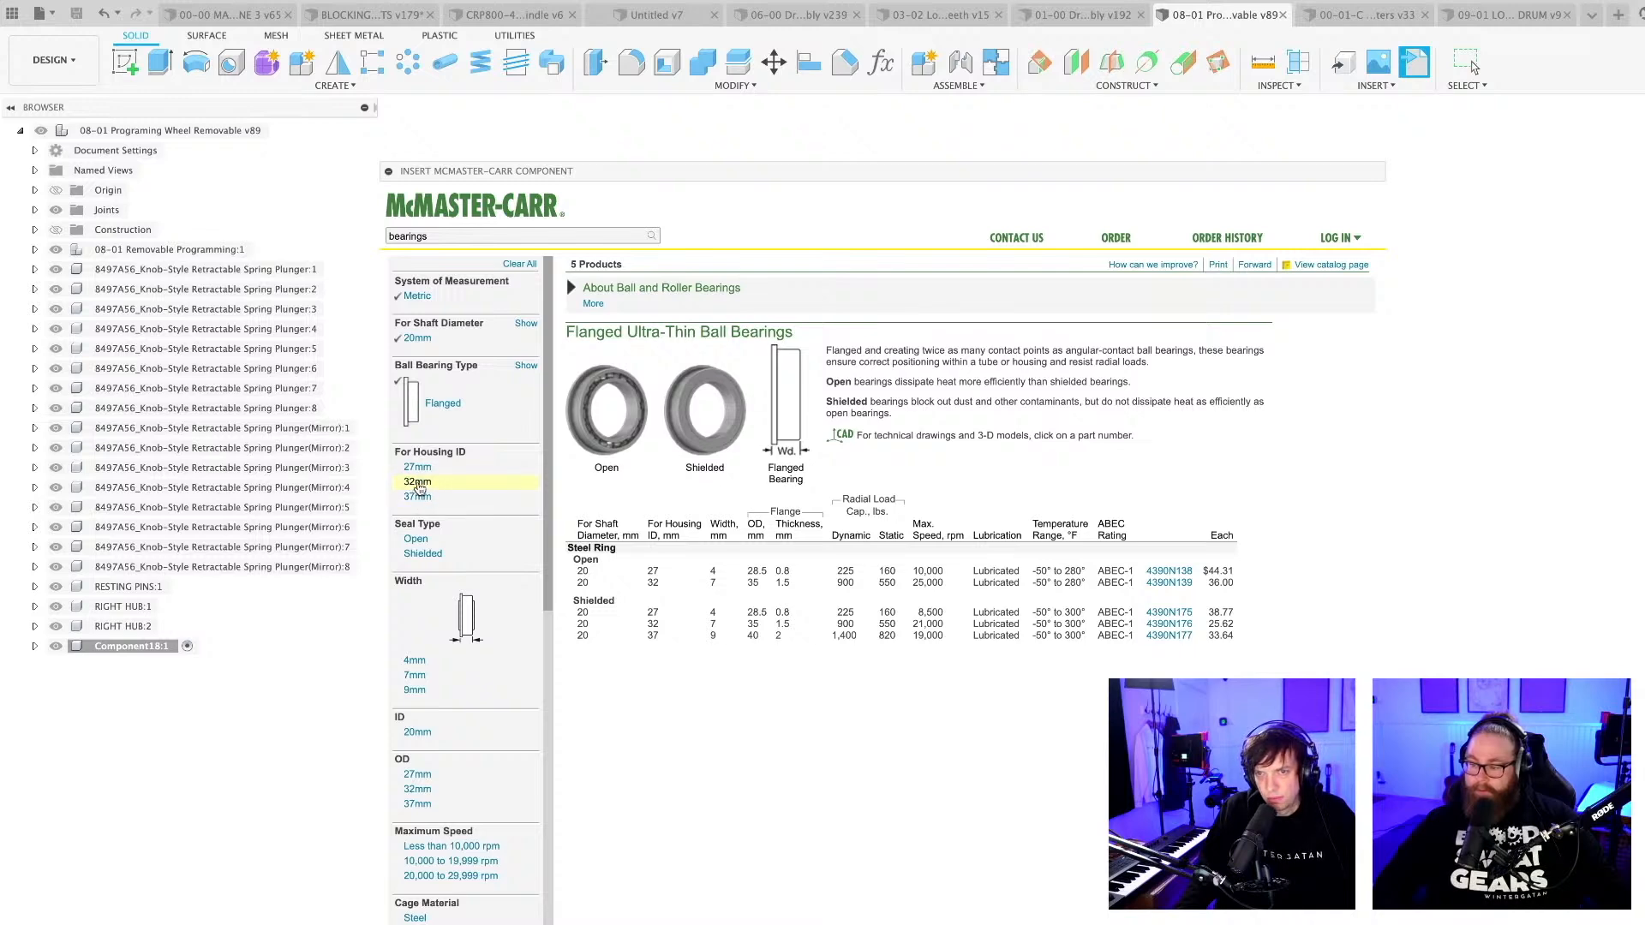
Switch the housing ID filter to 37 mm and insert a flanged ball bearing into the assembly.
{"action": "left_click", "coordinate": [417, 483]}
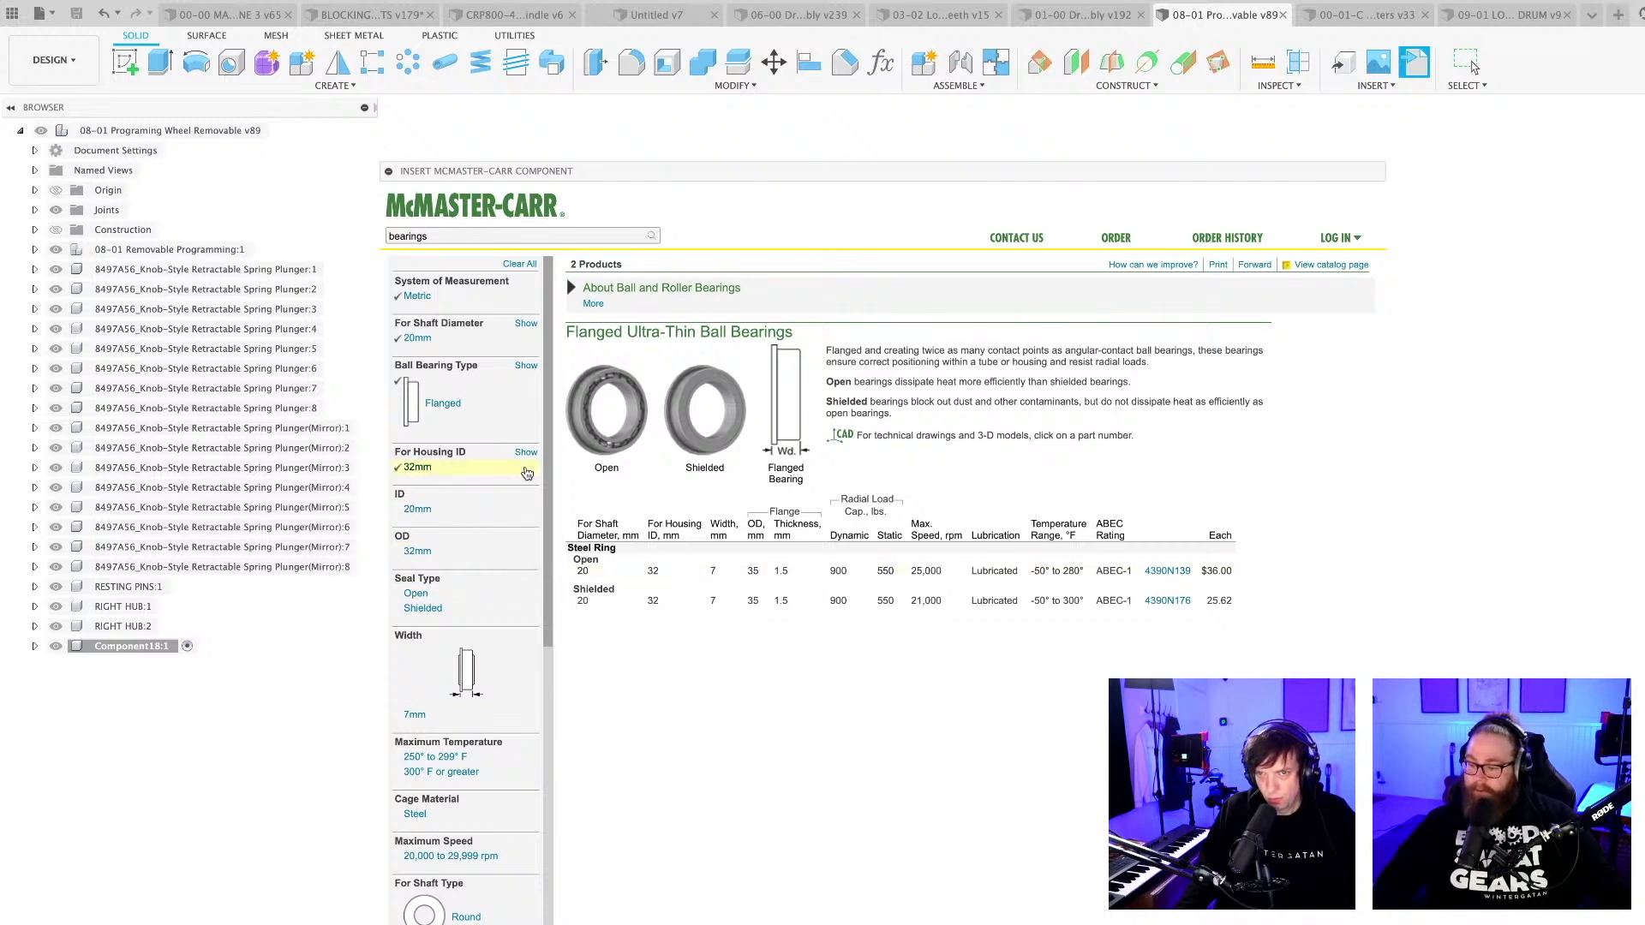
{"action": "left_click", "coordinate": [526, 452]}
{"action": "left_click", "coordinate": [418, 497]}
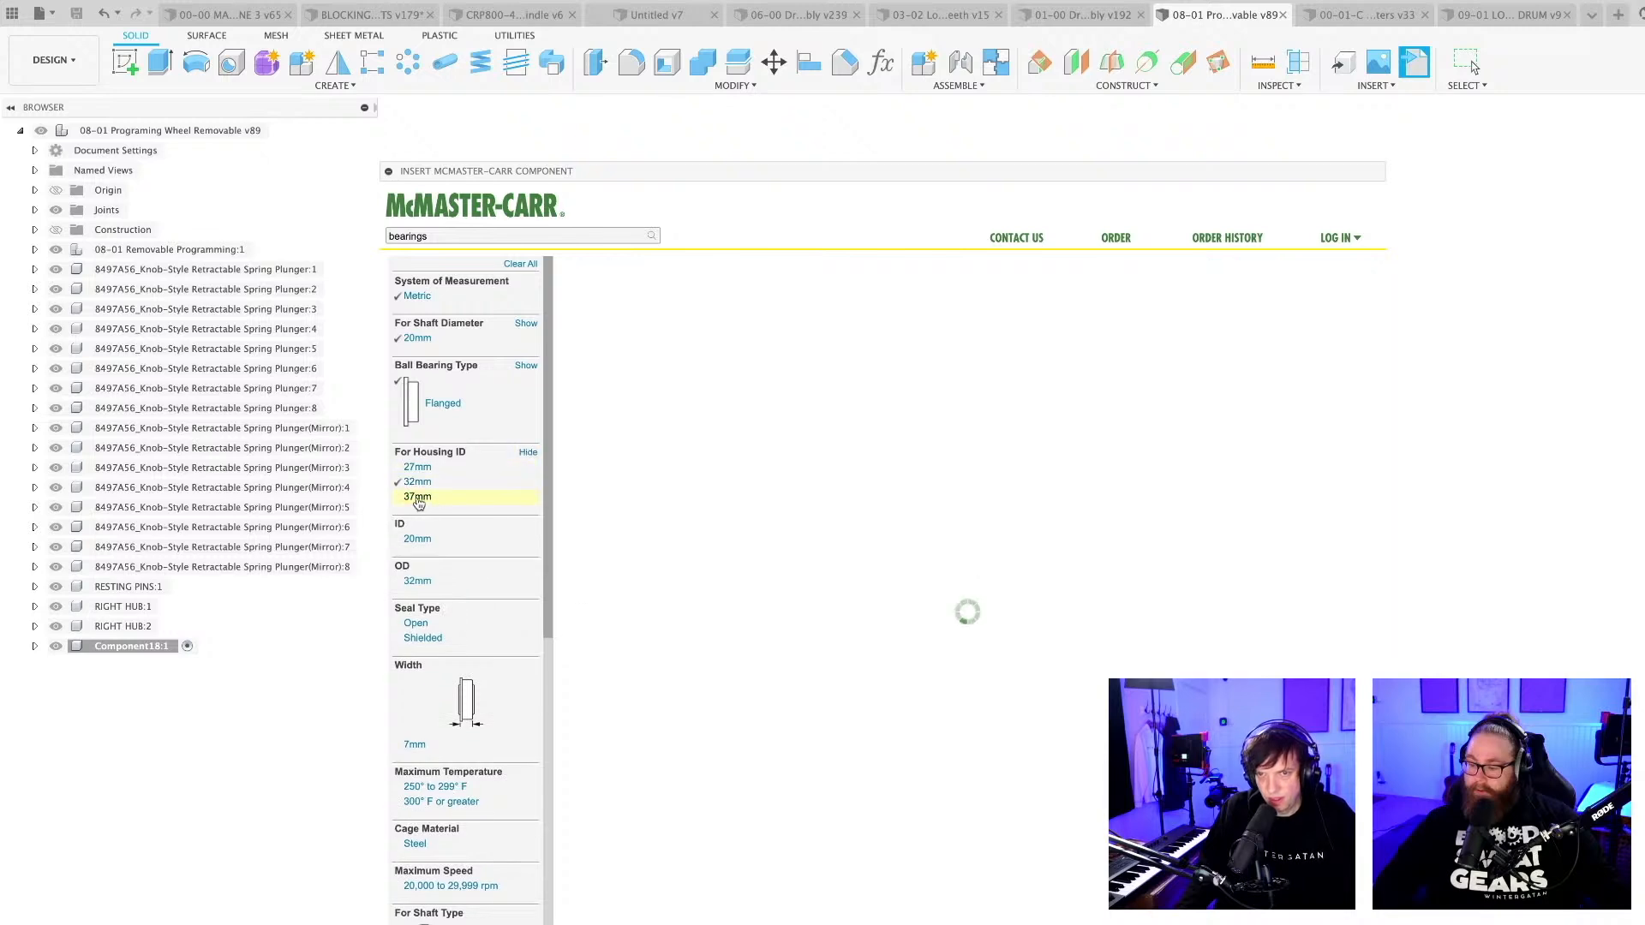
{"action": "left_click", "coordinate": [415, 617]}
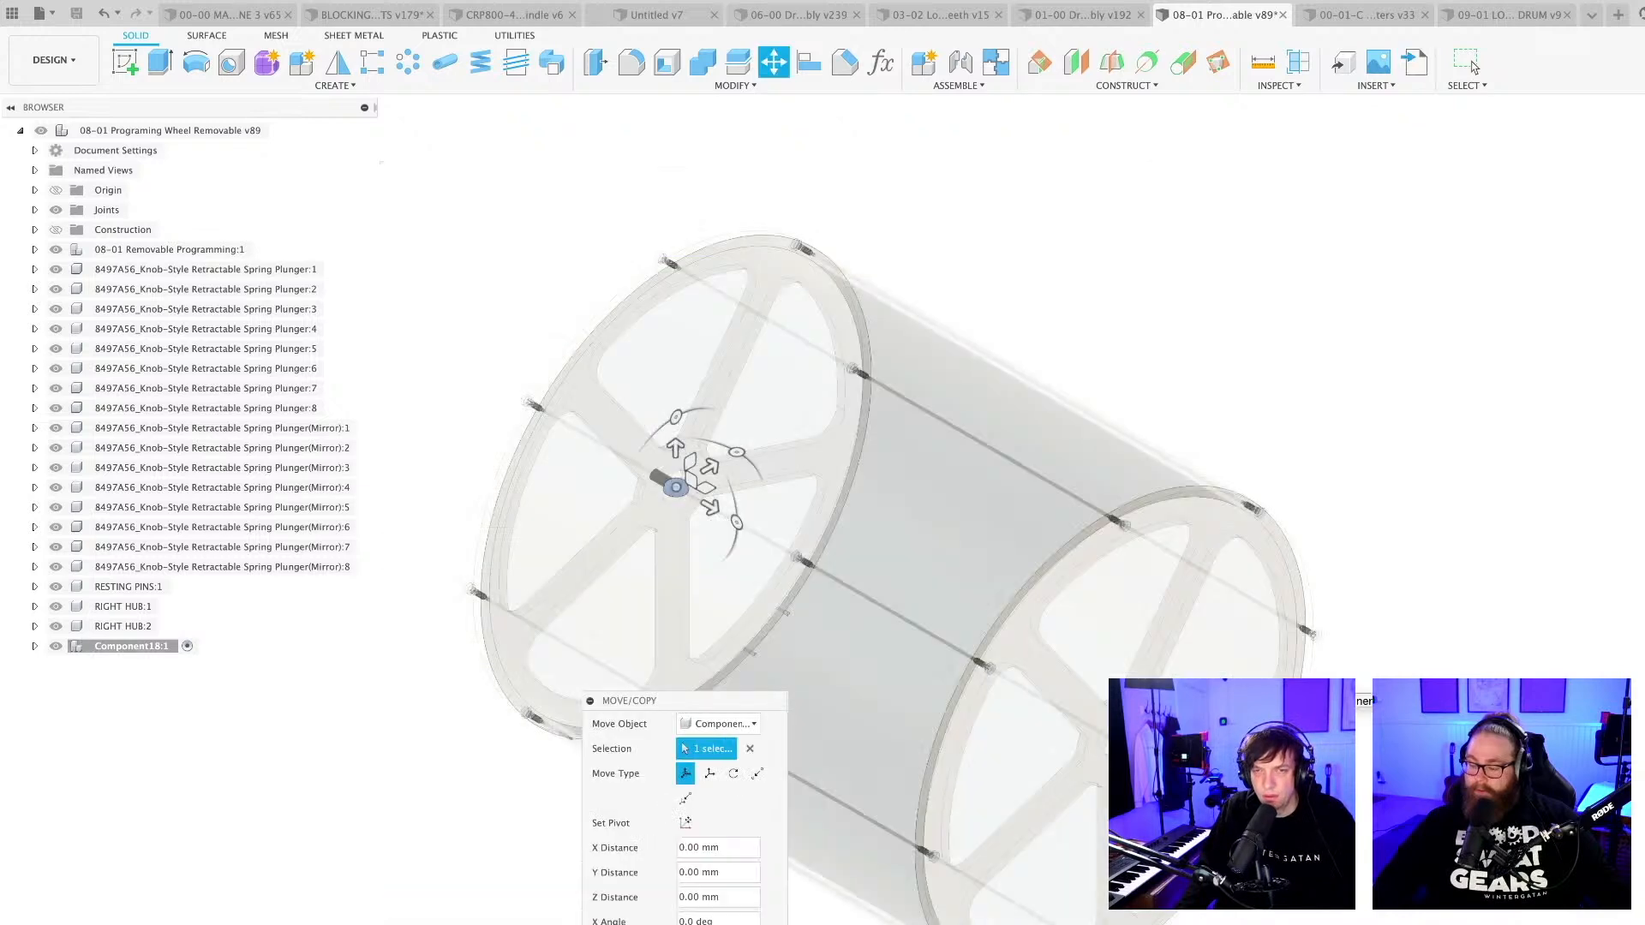
Move the inserted bearing 1000 mm in the X direction, along the drum's axis.
{"action": "left_click_drag", "start_coordinate": [711, 507], "coordinate": [895, 611]}
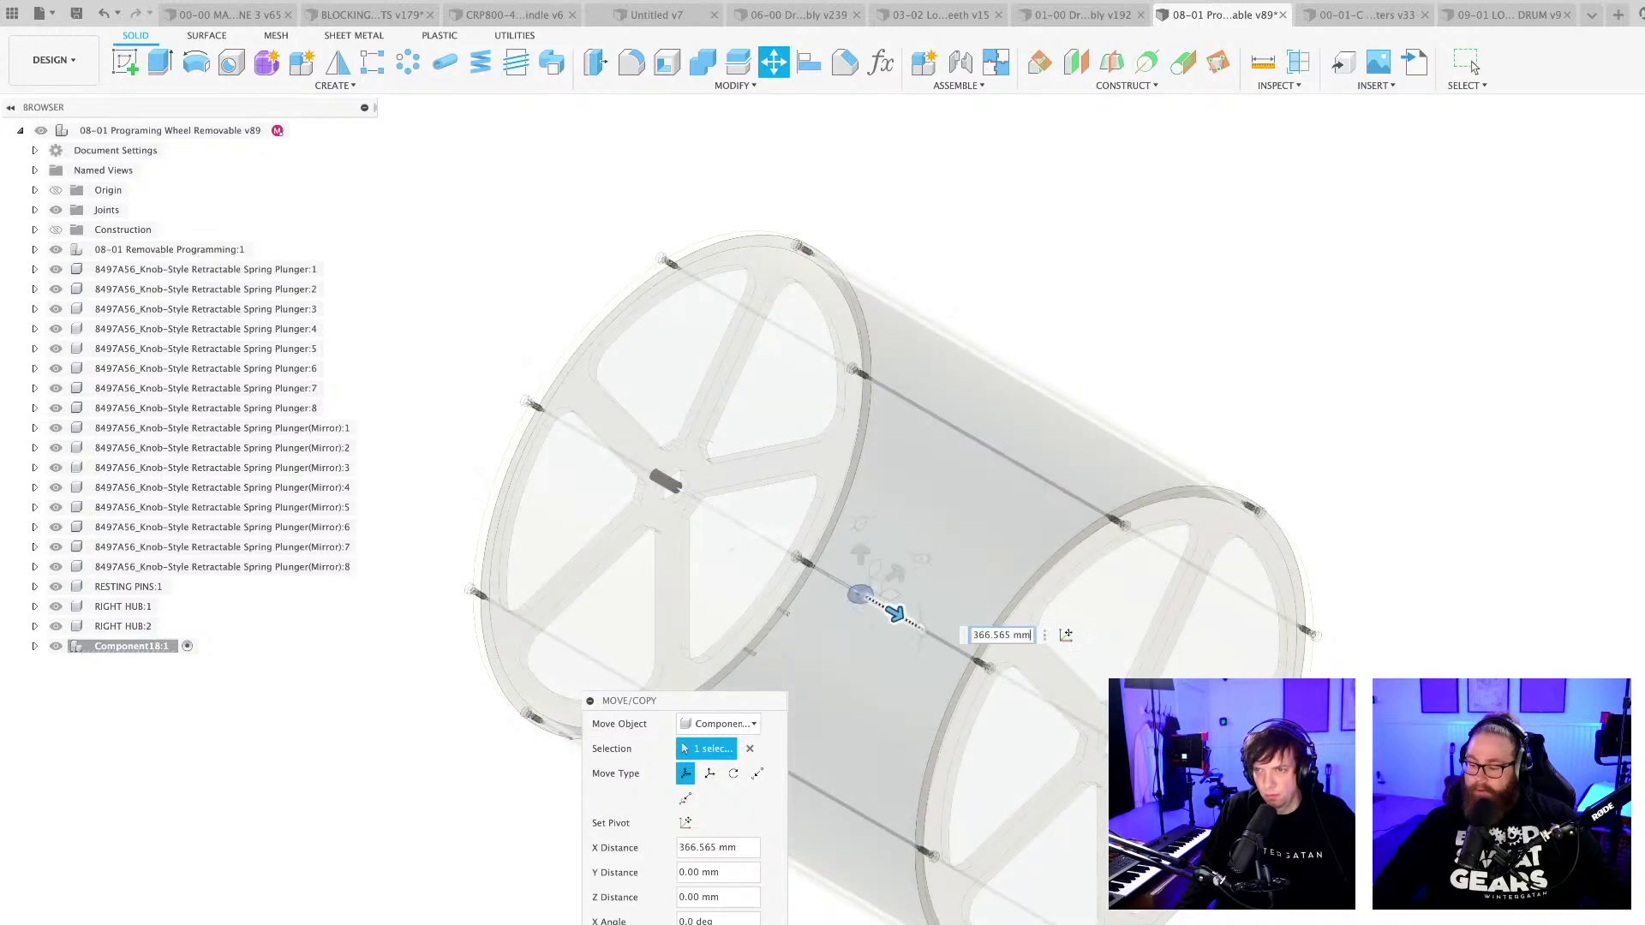
{"action": "type", "text": "1000"}
{"action": "key", "text": "Return"}
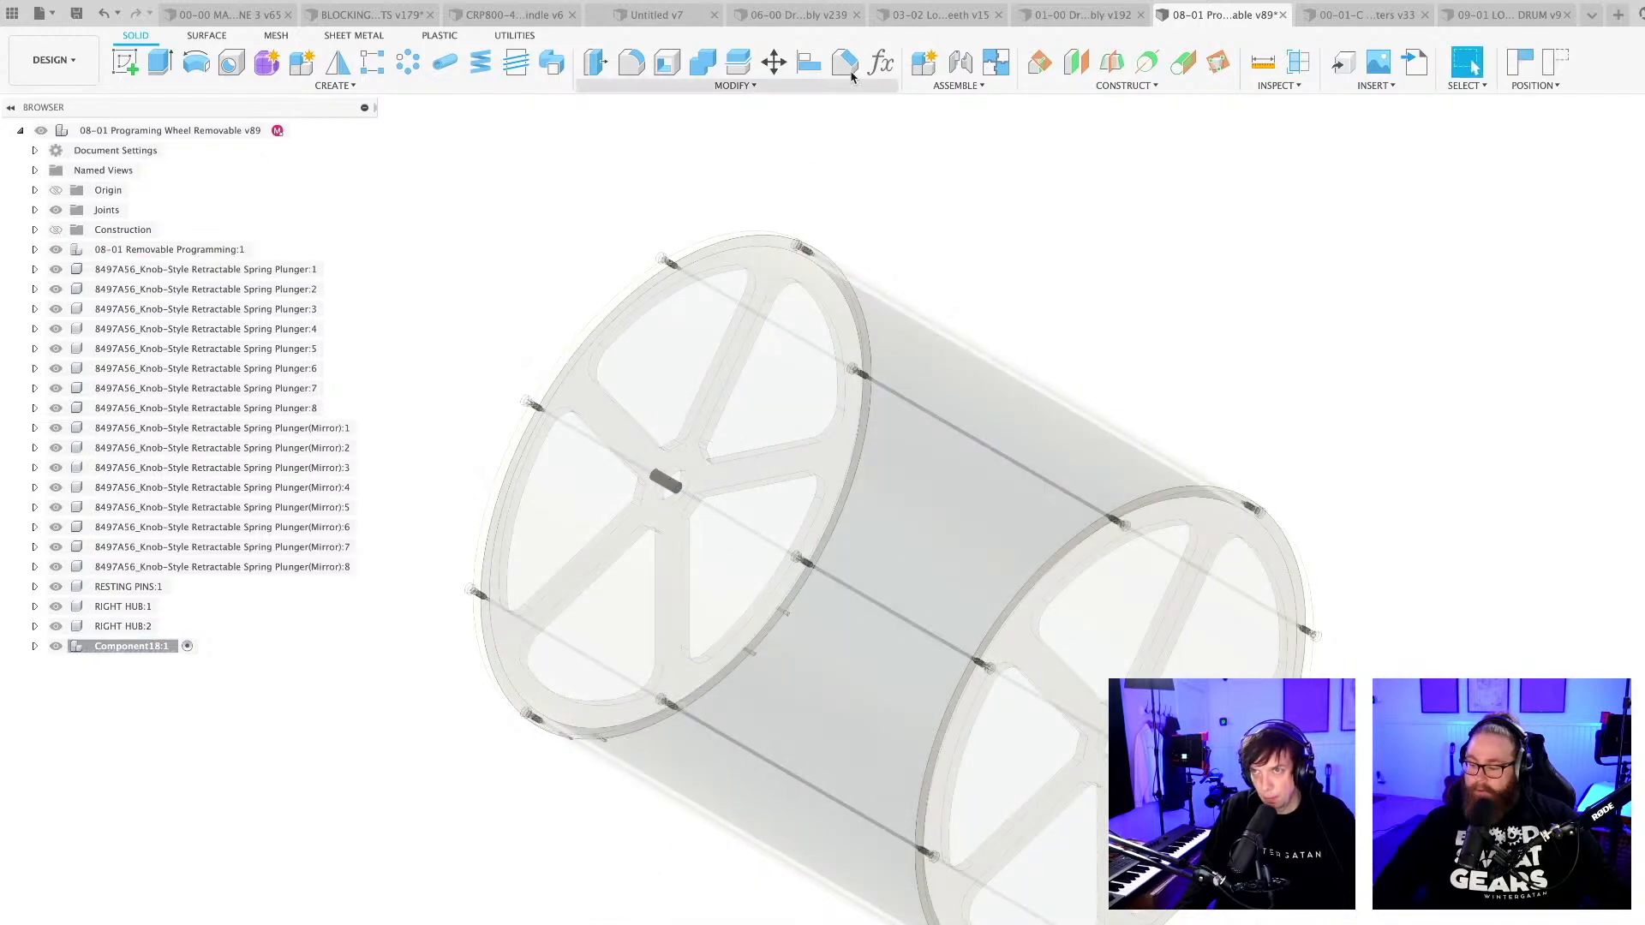
Join the flanged ball bearing's circular edge to the centre of the hub's bore with a joint, without any offset.
{"action": "left_click", "coordinate": [960, 62]}
{"action": "scroll", "coordinate": [1268, 865], "scroll_direction": "up", "scroll_amount": 10}
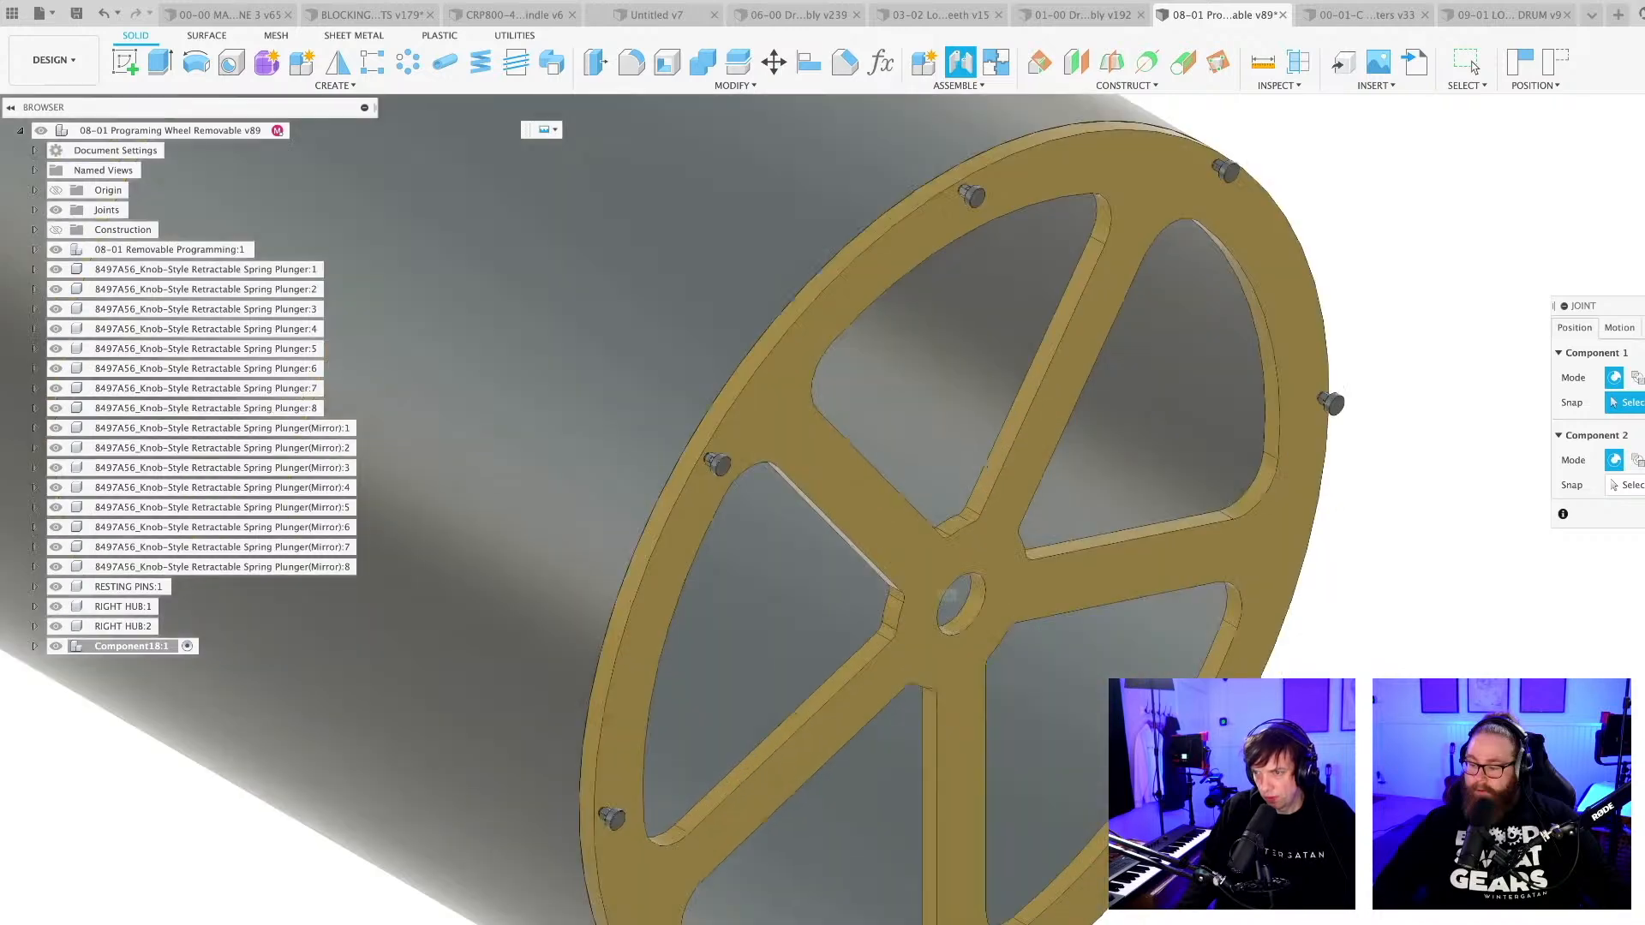
{"action": "middle_click_drag", "start_coordinate": [1268, 865], "coordinate": [1324, 792], "text": "shift"}
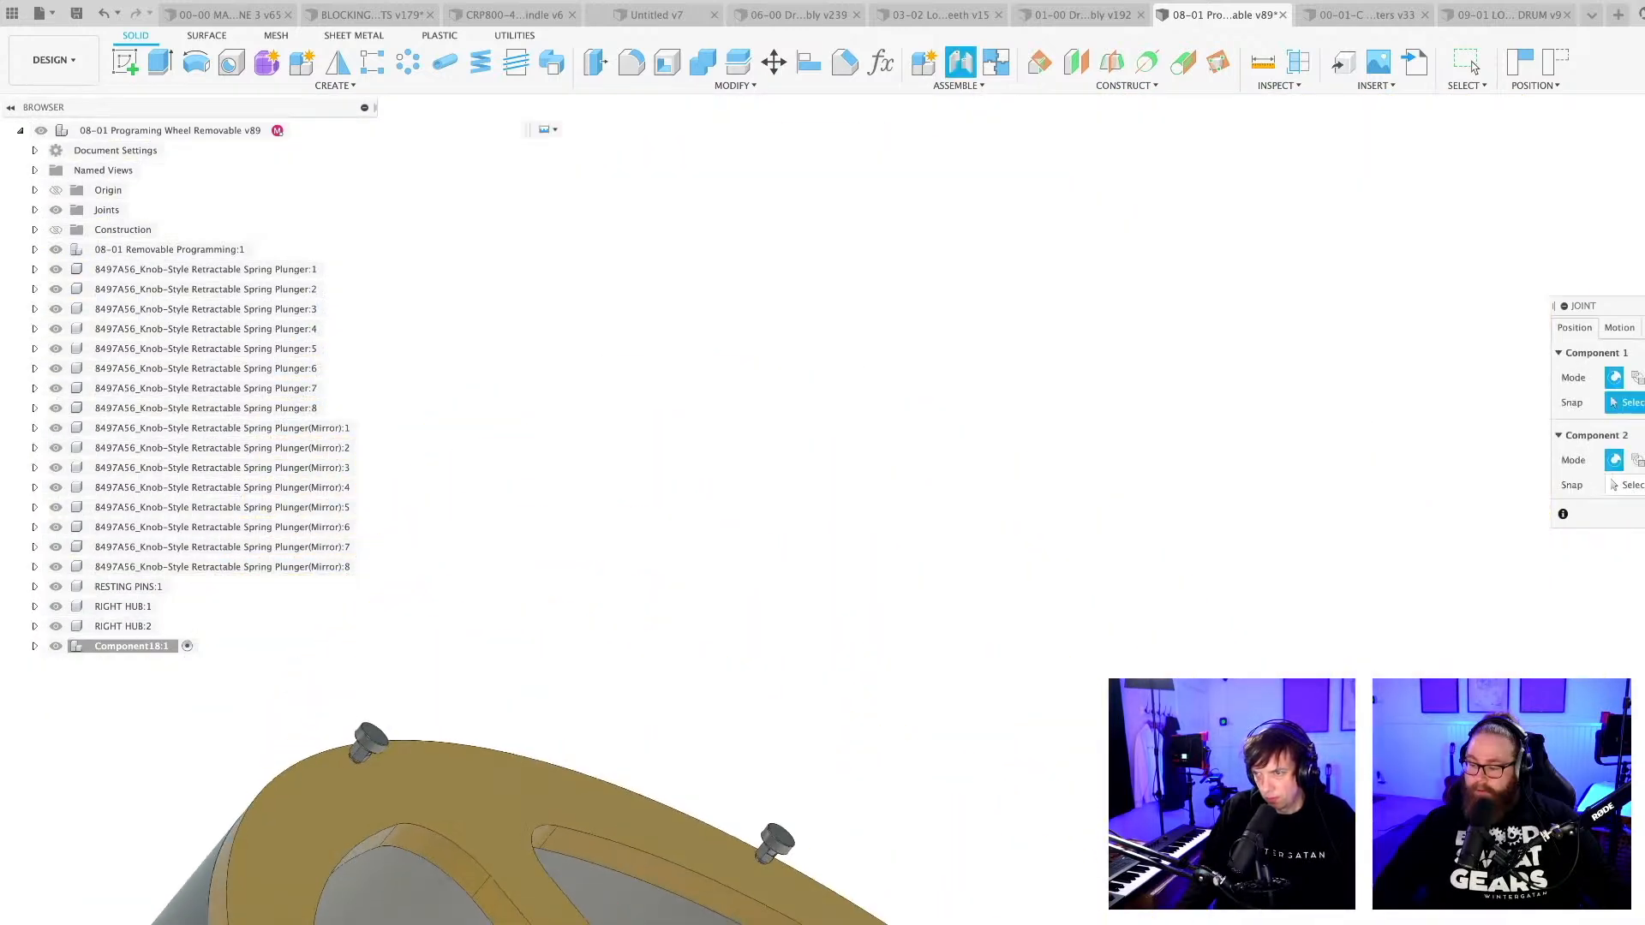
{"action": "scroll", "coordinate": [1323, 792], "scroll_direction": "up", "scroll_amount": 4}
{"action": "scroll", "coordinate": [1293, 744], "scroll_direction": "up", "scroll_amount": 6}
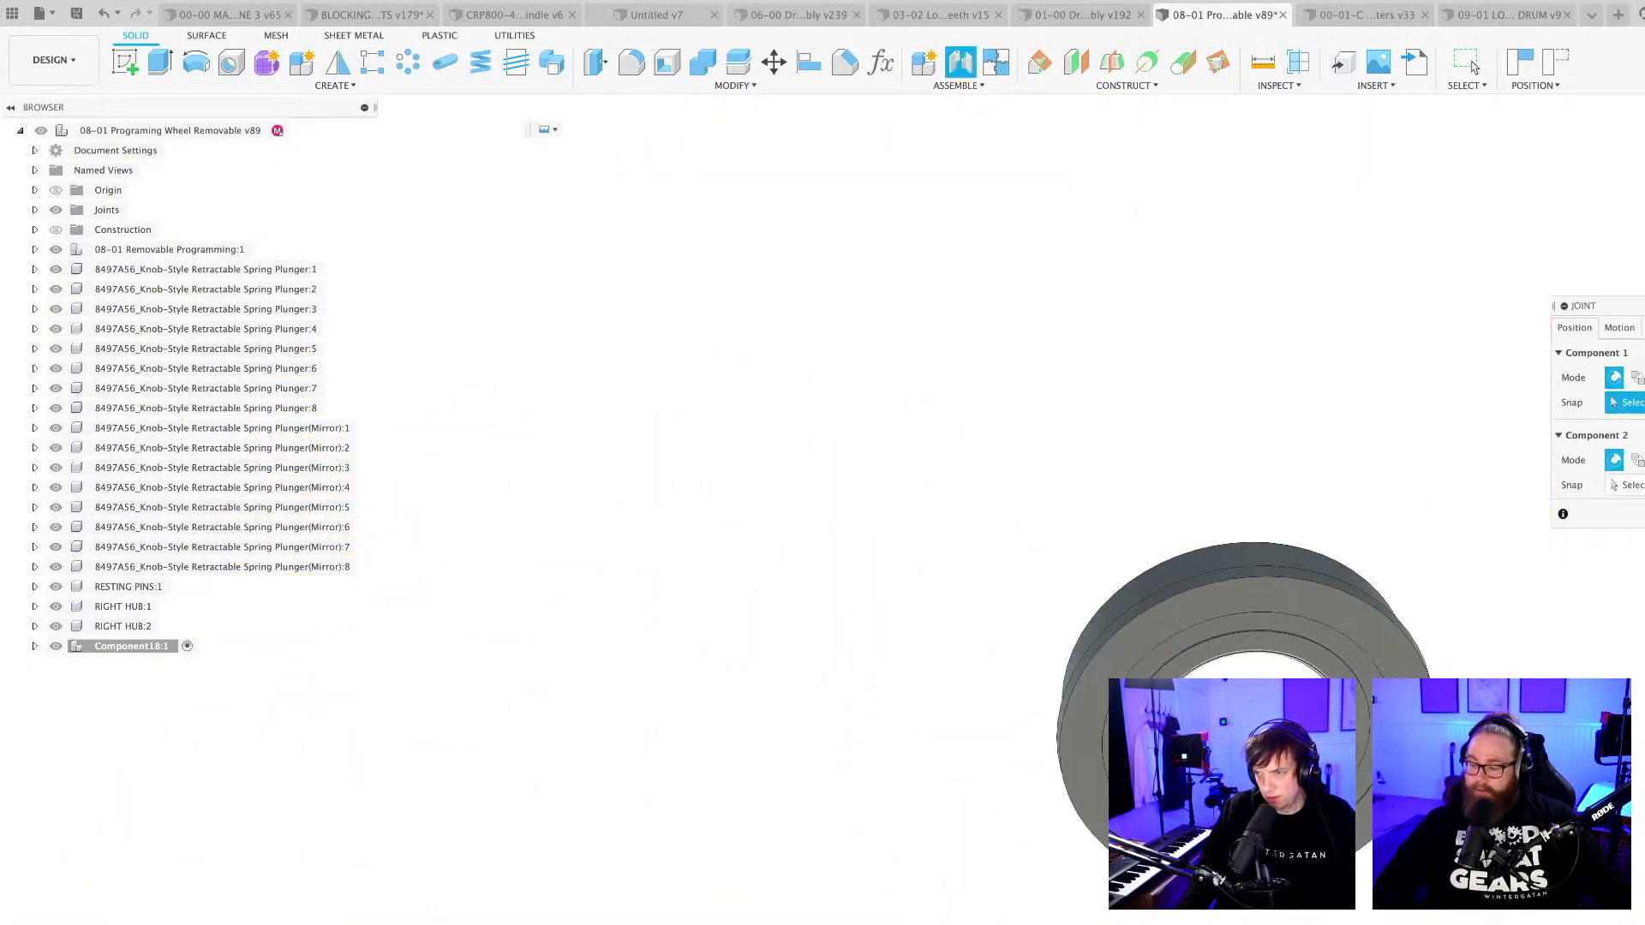
{"action": "scroll", "coordinate": [1294, 744], "scroll_direction": "down", "scroll_amount": 3}
{"action": "middle_click_drag", "start_coordinate": [1294, 743], "coordinate": [1225, 784], "text": "shift"}
{"action": "scroll", "coordinate": [1225, 784], "scroll_direction": "up", "scroll_amount": 3}
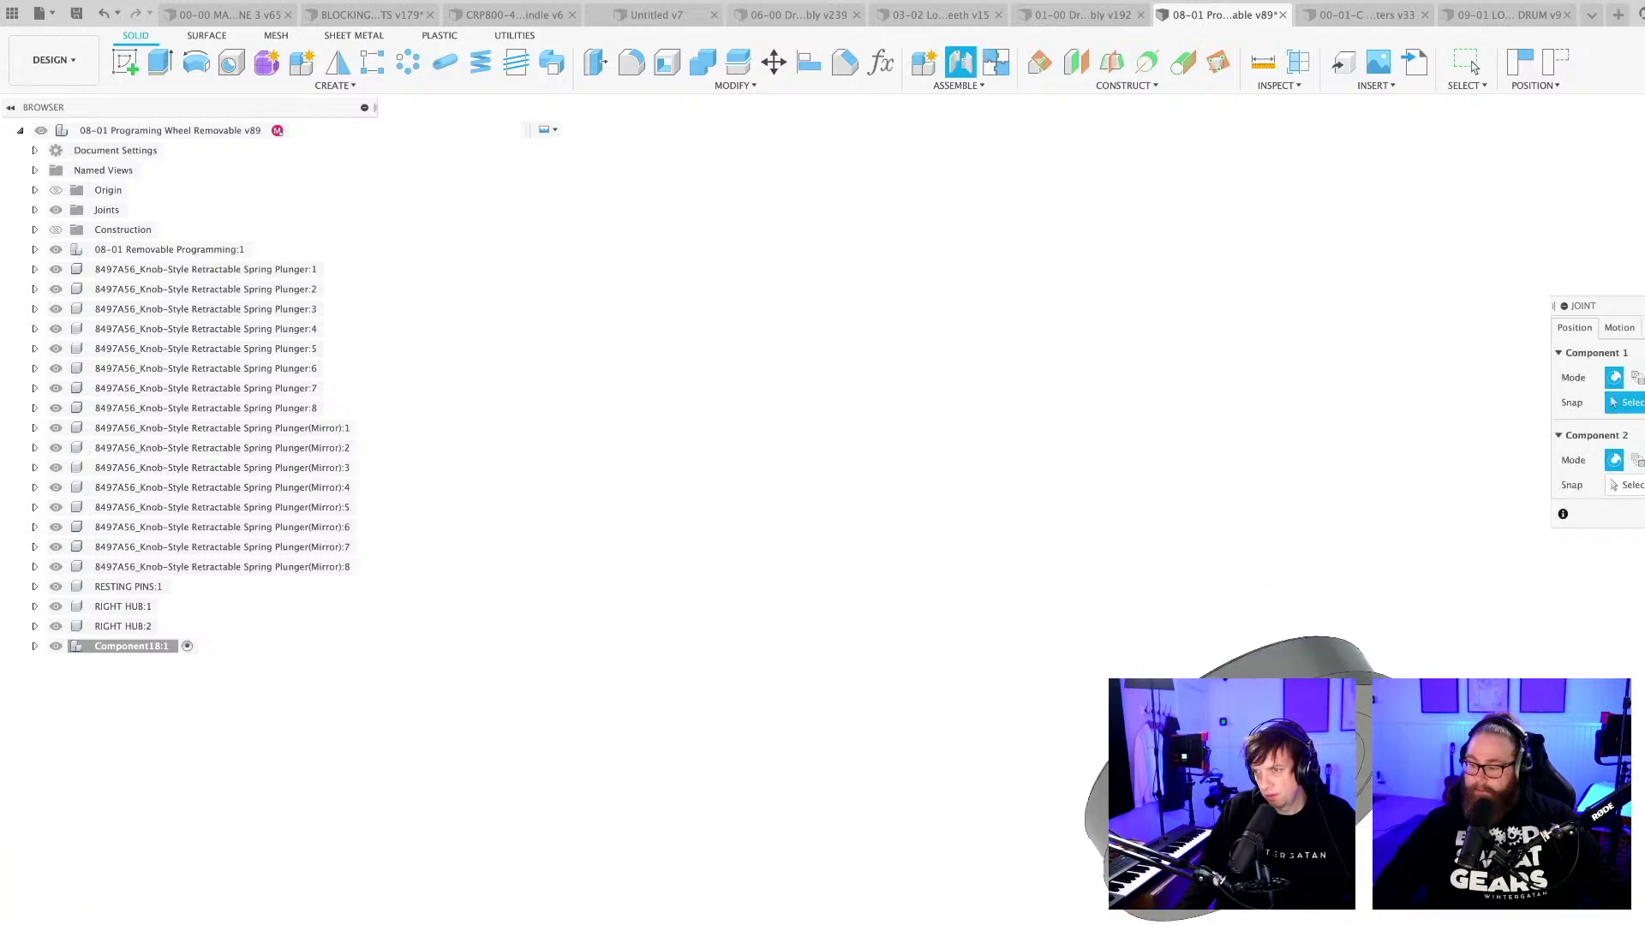
{"action": "left_click", "coordinate": [1203, 766]}
{"action": "scroll", "coordinate": [1199, 763], "scroll_direction": "down", "scroll_amount": 10}
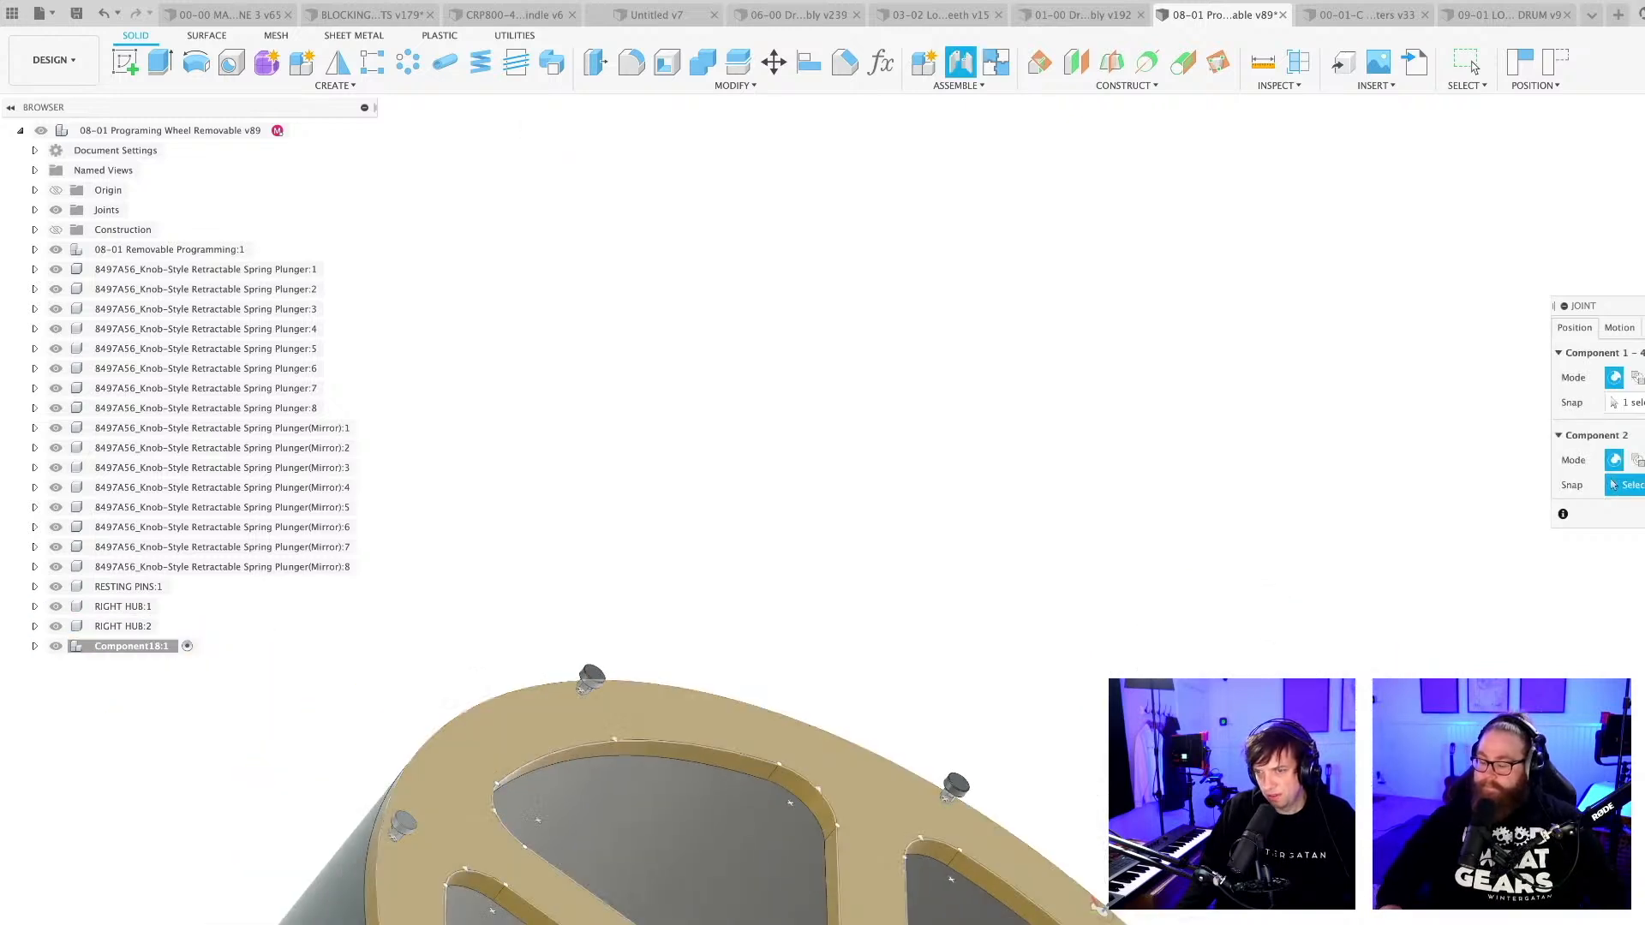
{"action": "middle_click_drag", "start_coordinate": [996, 921], "coordinate": [945, 505]}
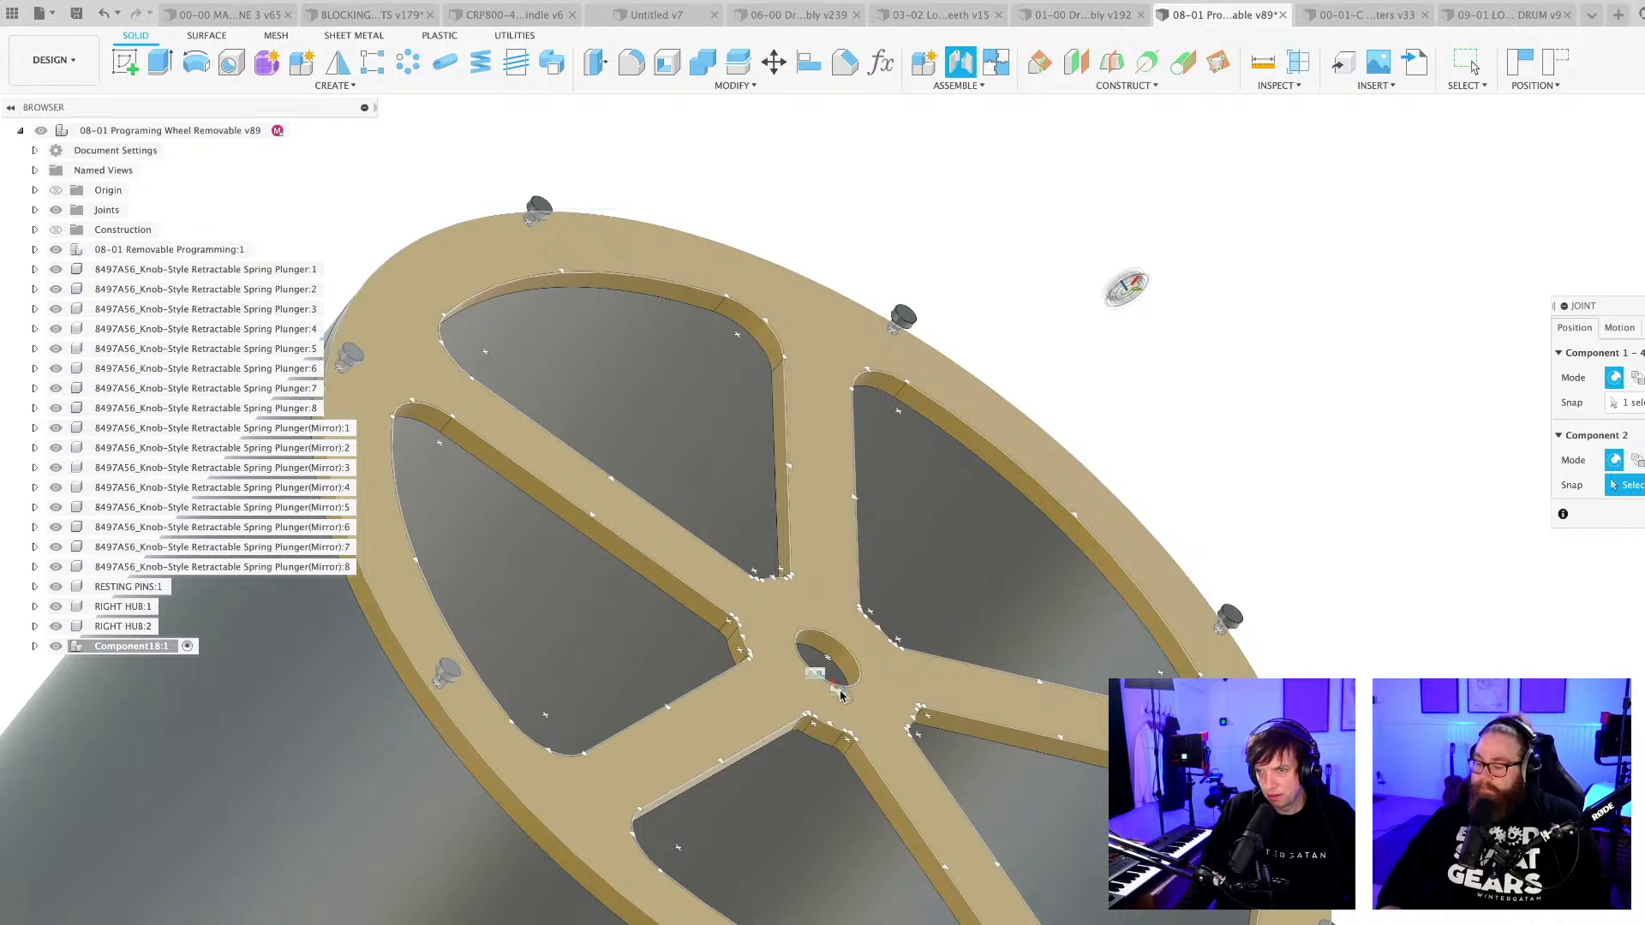
{"action": "left_click", "coordinate": [829, 685]}
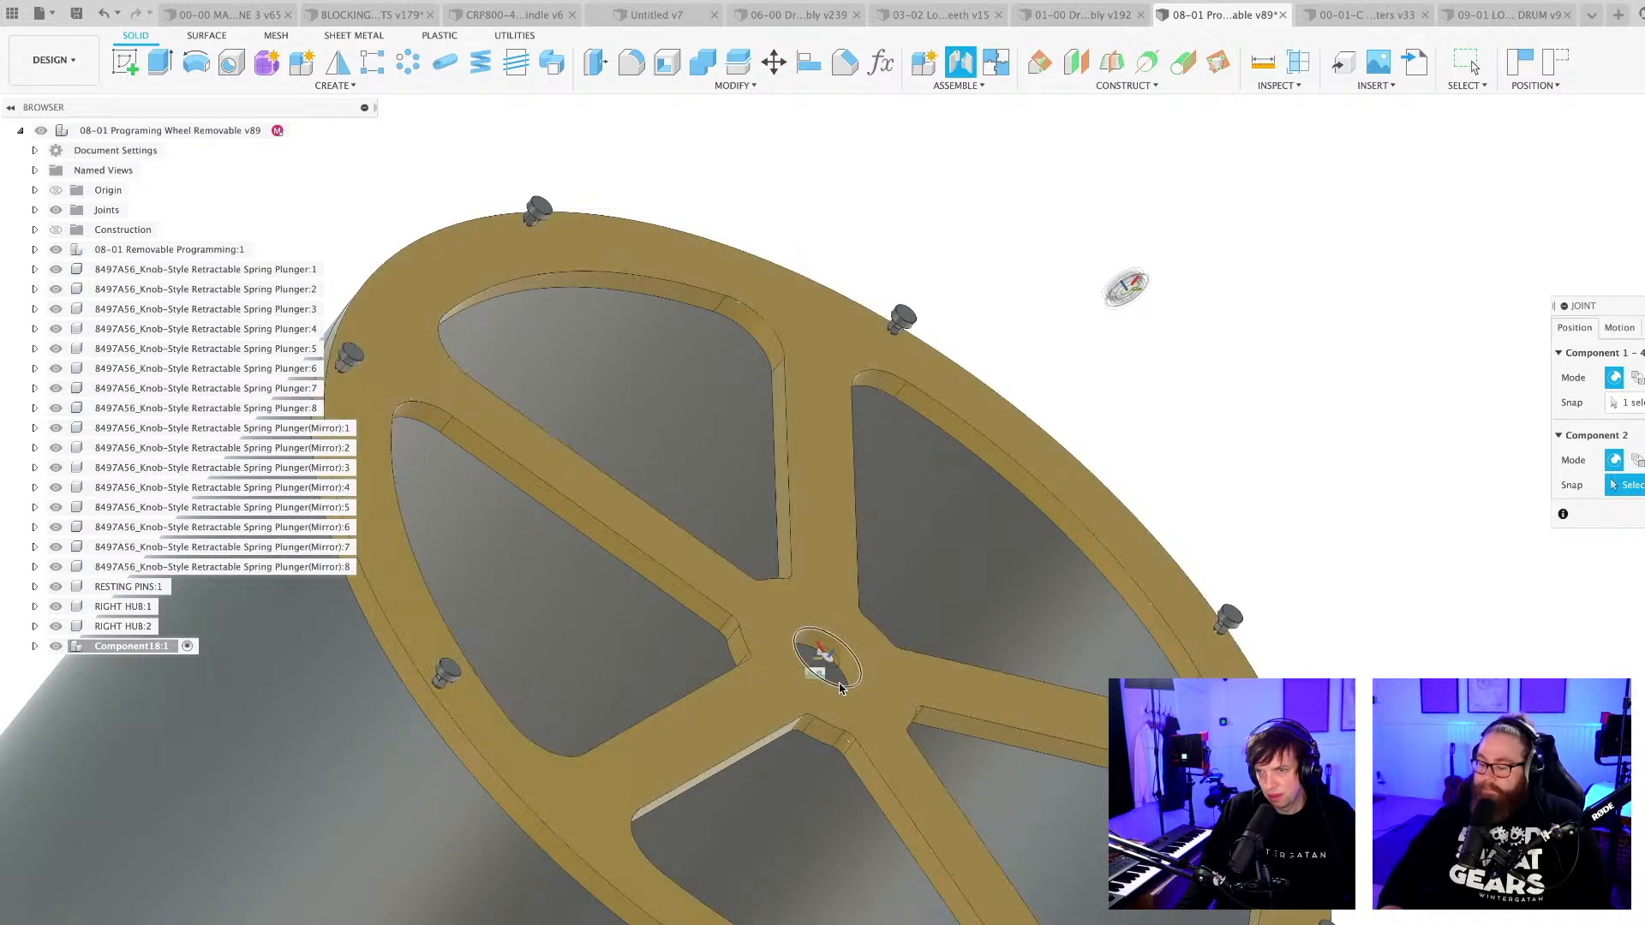
{"action": "middle_click_drag", "start_coordinate": [877, 708], "coordinate": [859, 783], "text": "shift"}
{"action": "scroll", "coordinate": [856, 782], "scroll_direction": "up", "scroll_amount": 5}
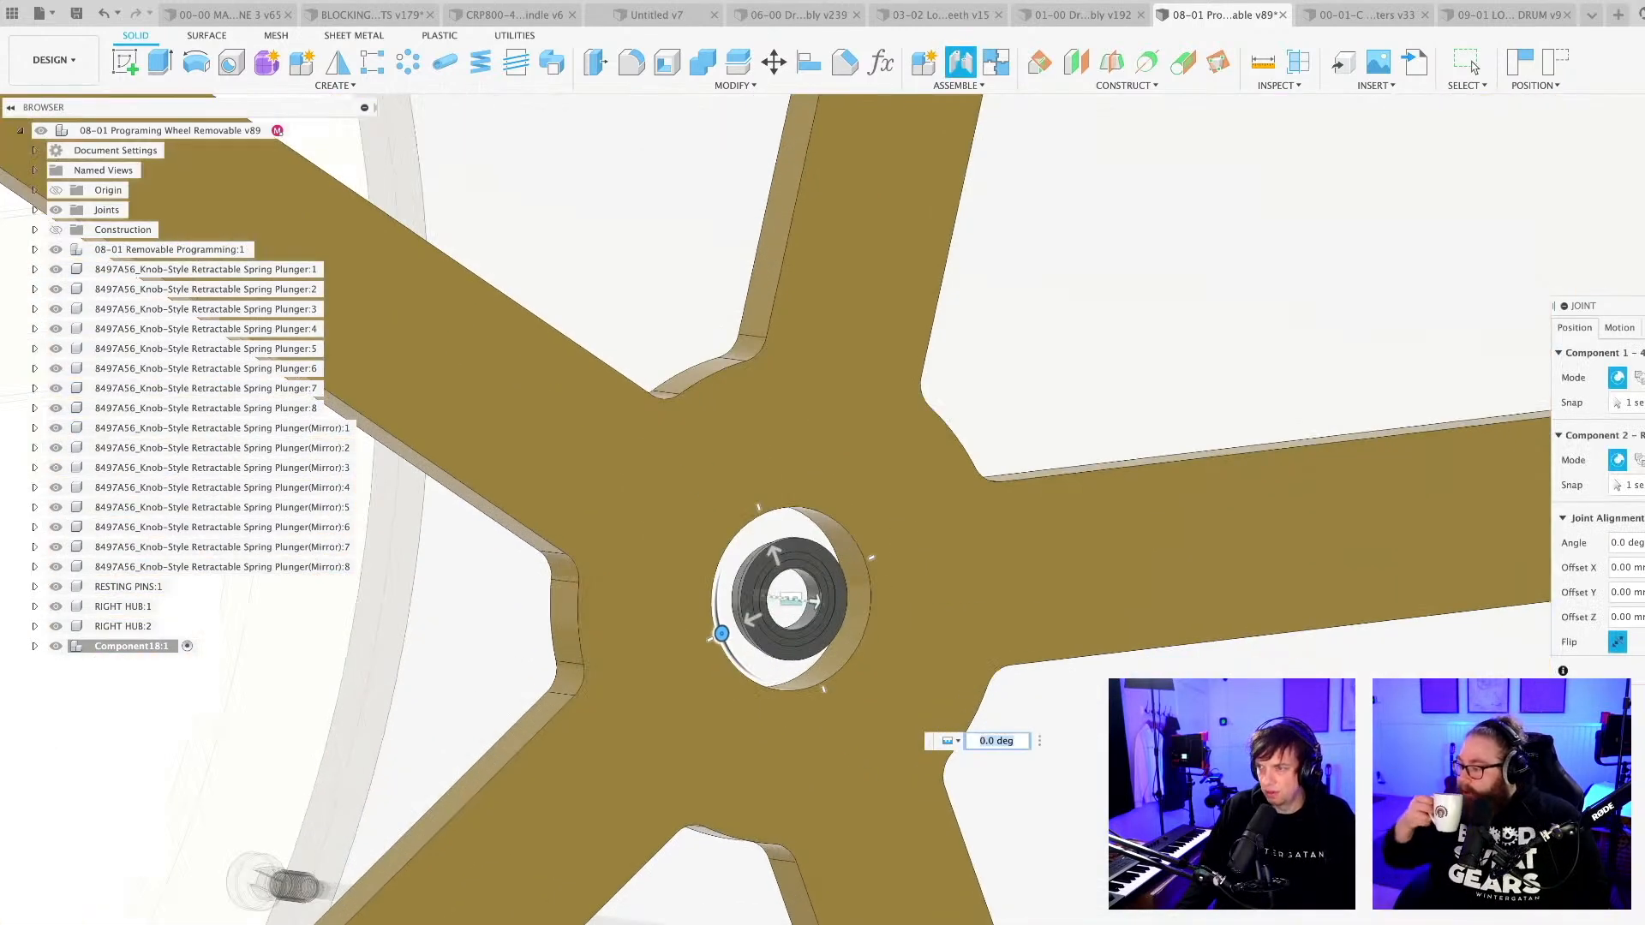
{"action": "left_click", "coordinate": [1634, 671]}
Edit the right hub's sketch and set the centre bore's diameter to 37 mm to match the bearing.
{"action": "scroll", "coordinate": [970, 619], "scroll_direction": "down", "scroll_amount": 5}
{"action": "middle_click_drag", "start_coordinate": [922, 680], "coordinate": [932, 752], "text": "shift"}
{"action": "scroll", "coordinate": [871, 646], "scroll_direction": "up", "scroll_amount": 10}
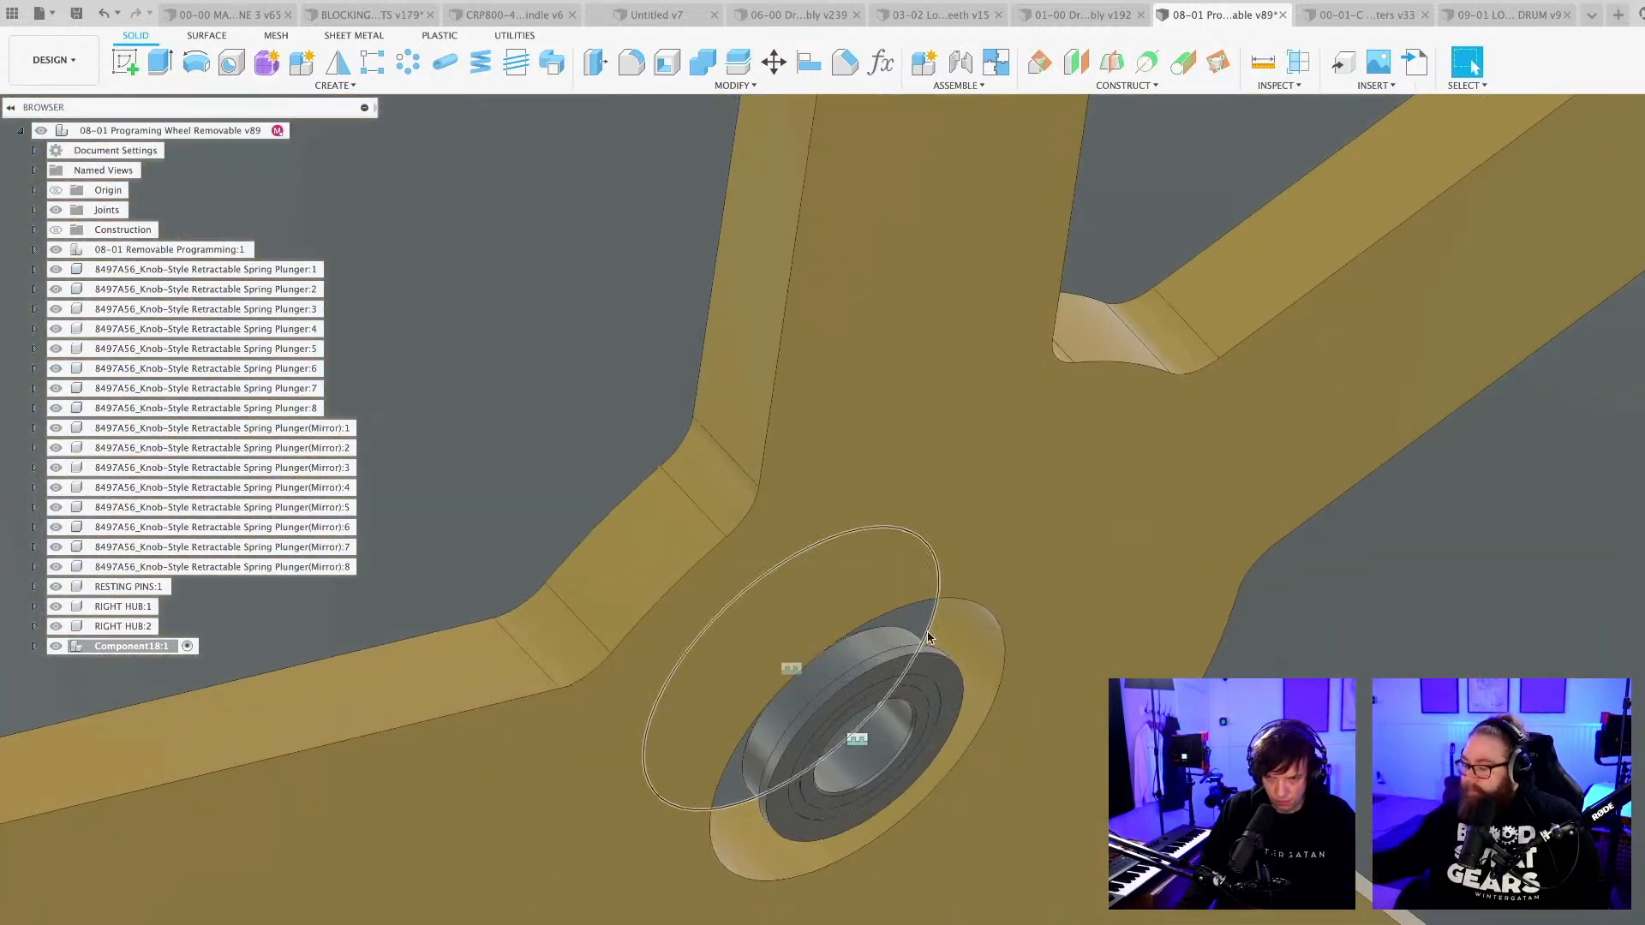
{"action": "scroll", "coordinate": [891, 636], "scroll_direction": "up", "scroll_amount": 8}
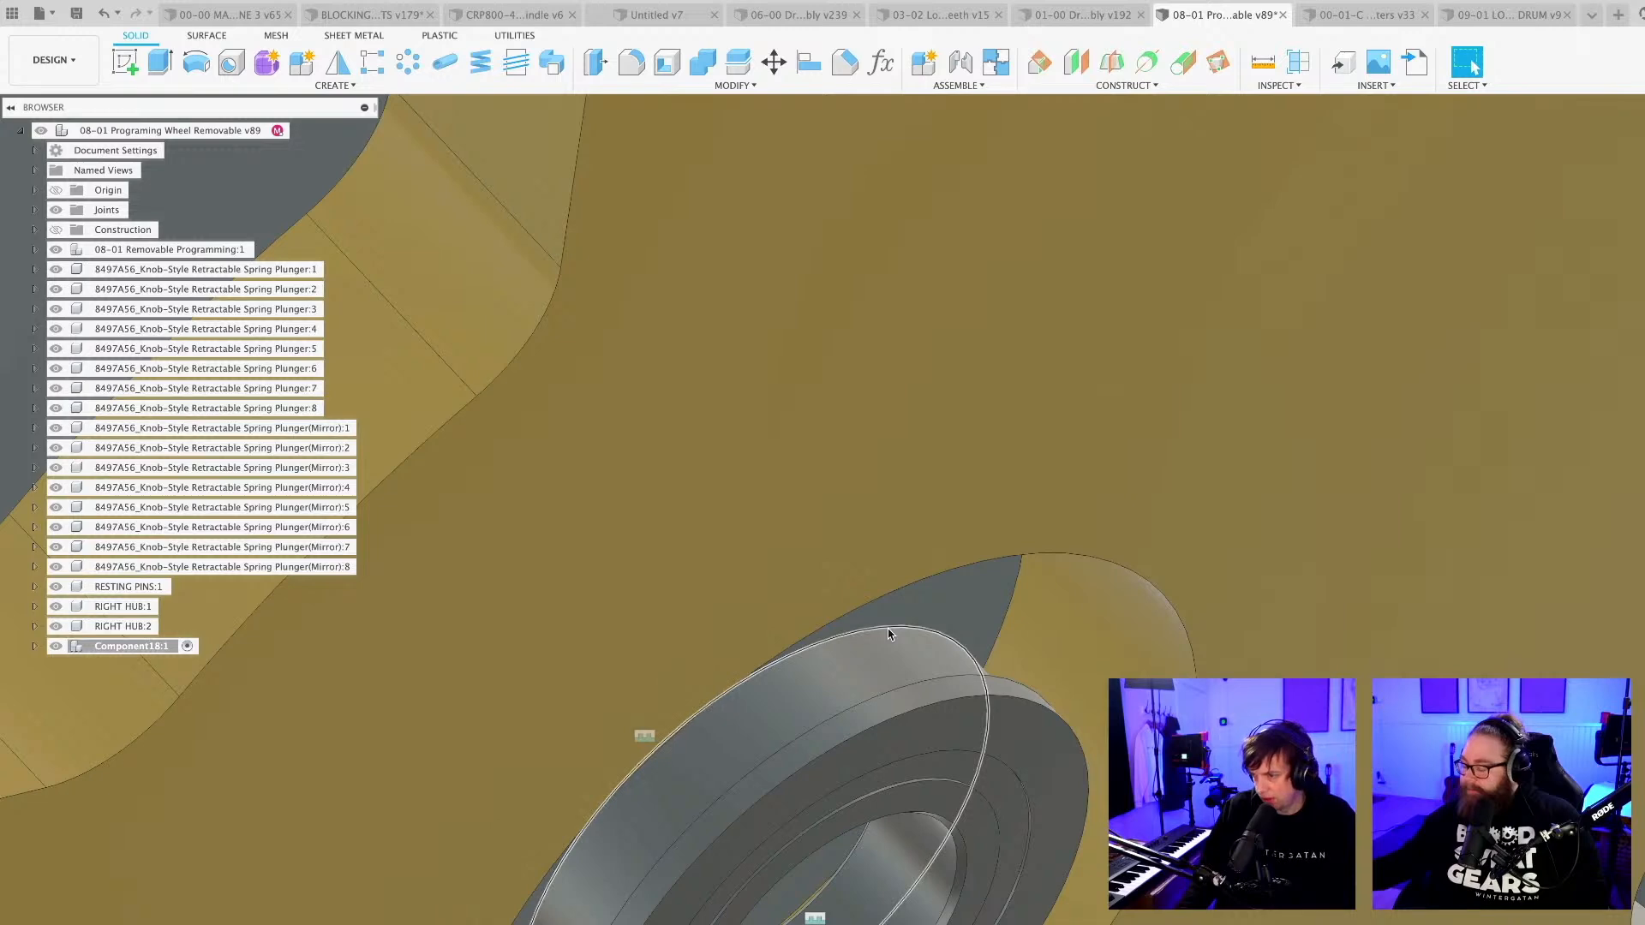
{"action": "scroll", "coordinate": [889, 634], "scroll_direction": "down", "scroll_amount": 12}
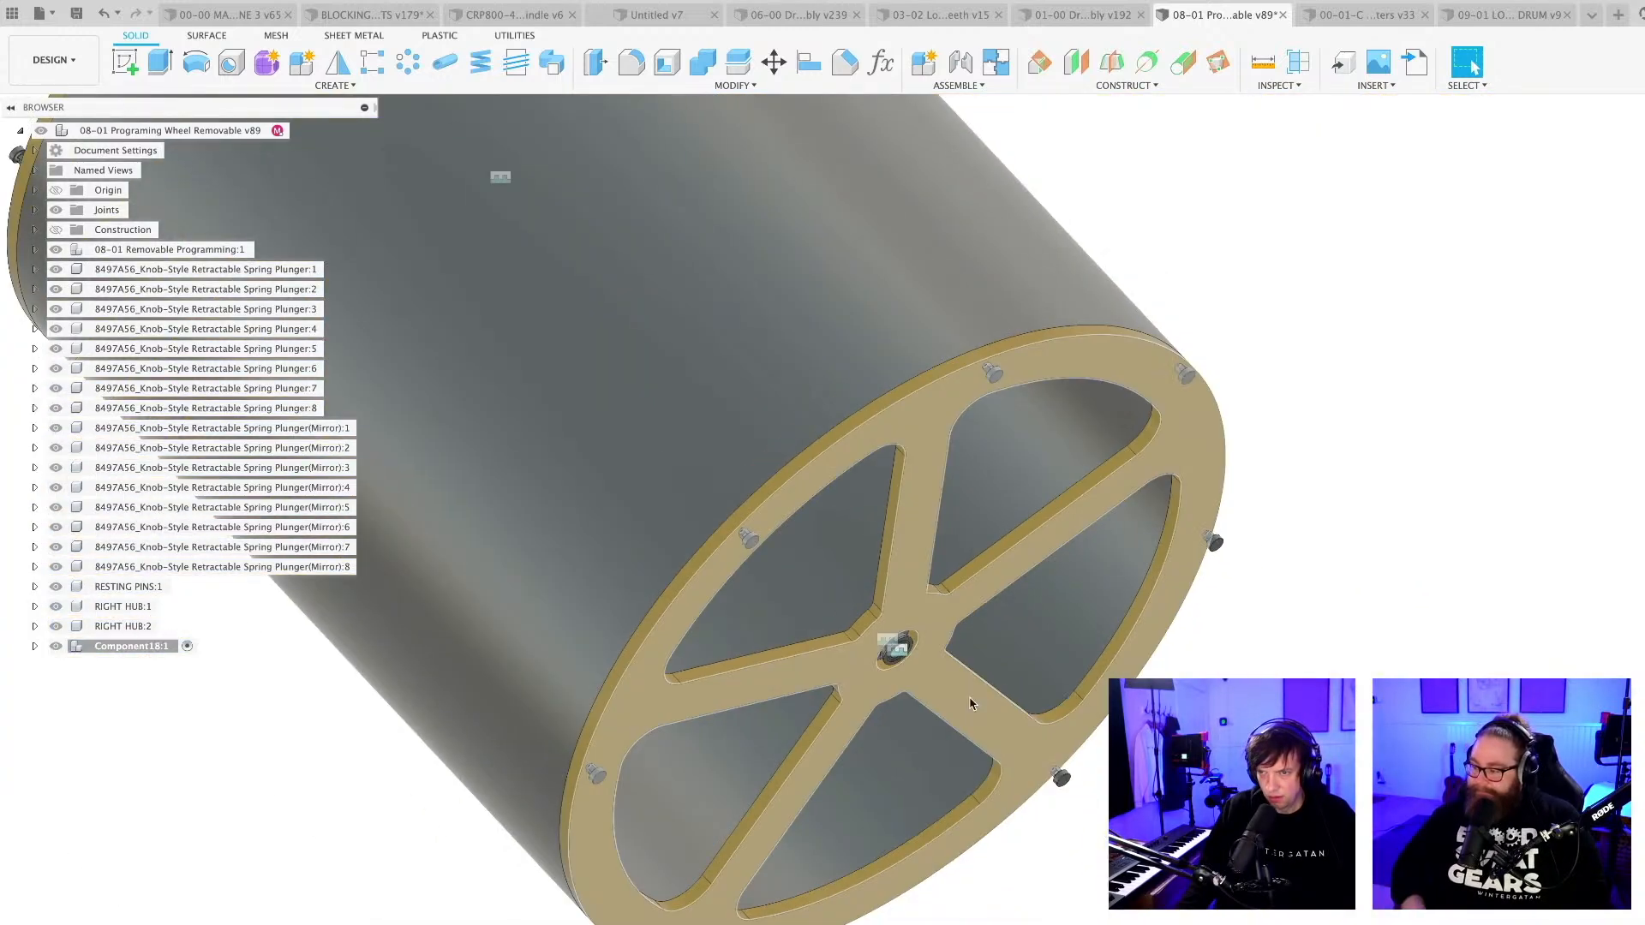
{"action": "double_click", "coordinate": [124, 607]}
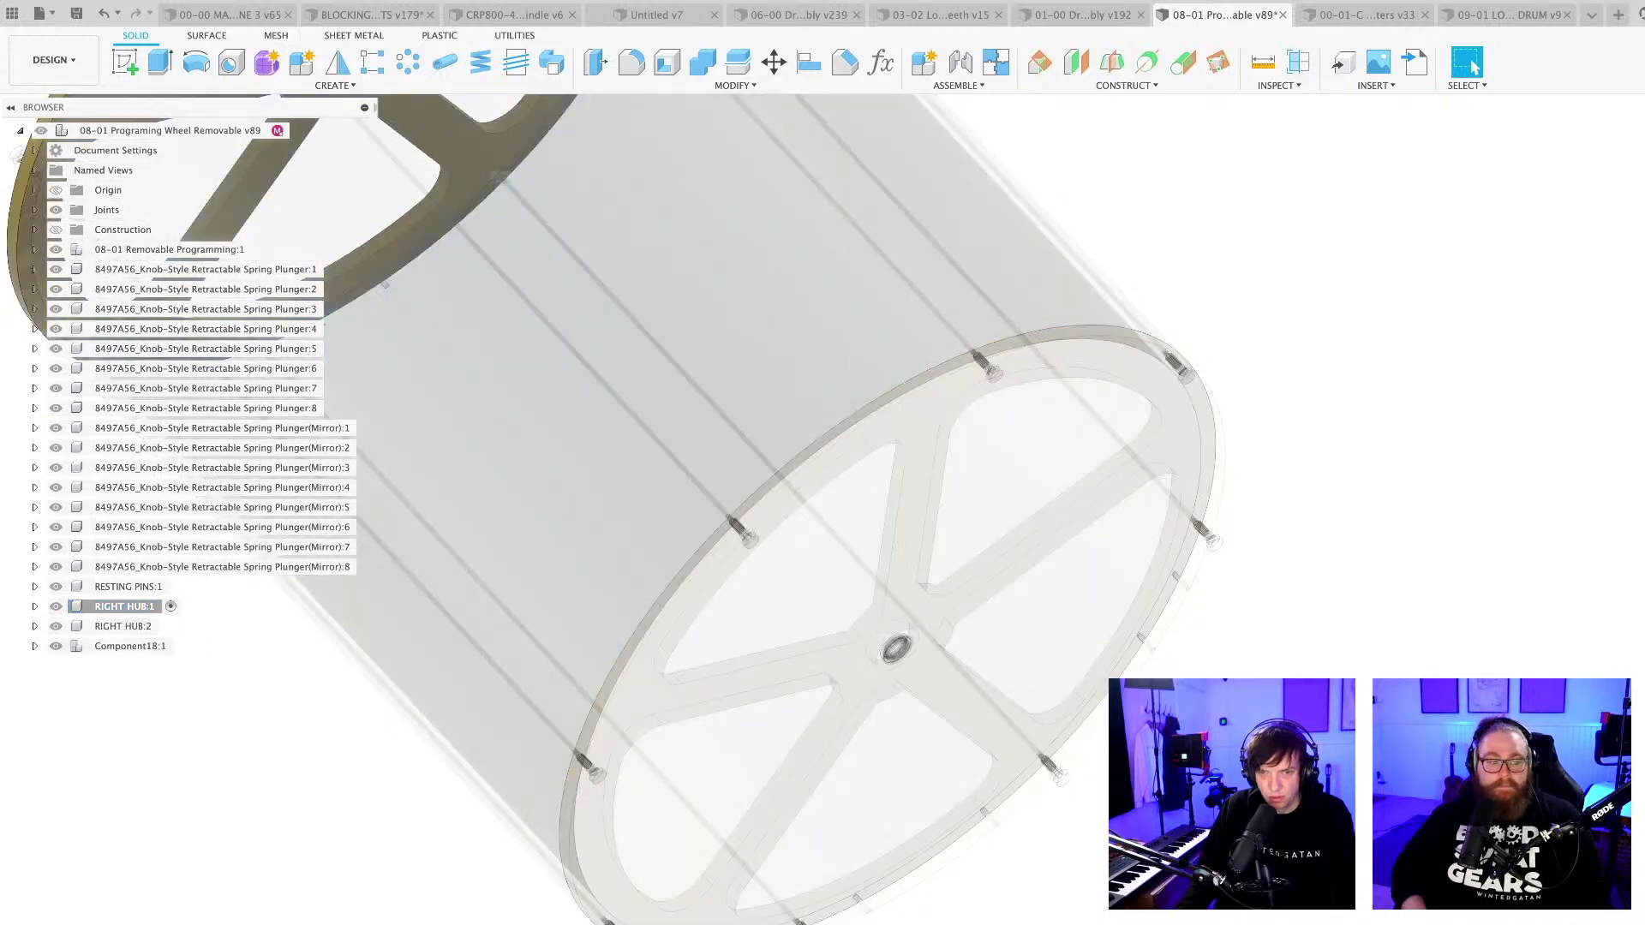
{"action": "double_click", "coordinate": [368, 924]}
{"action": "middle_click_drag", "start_coordinate": [877, 536], "coordinate": [826, 668]}
{"action": "scroll", "coordinate": [805, 497], "scroll_direction": "up", "scroll_amount": 5}
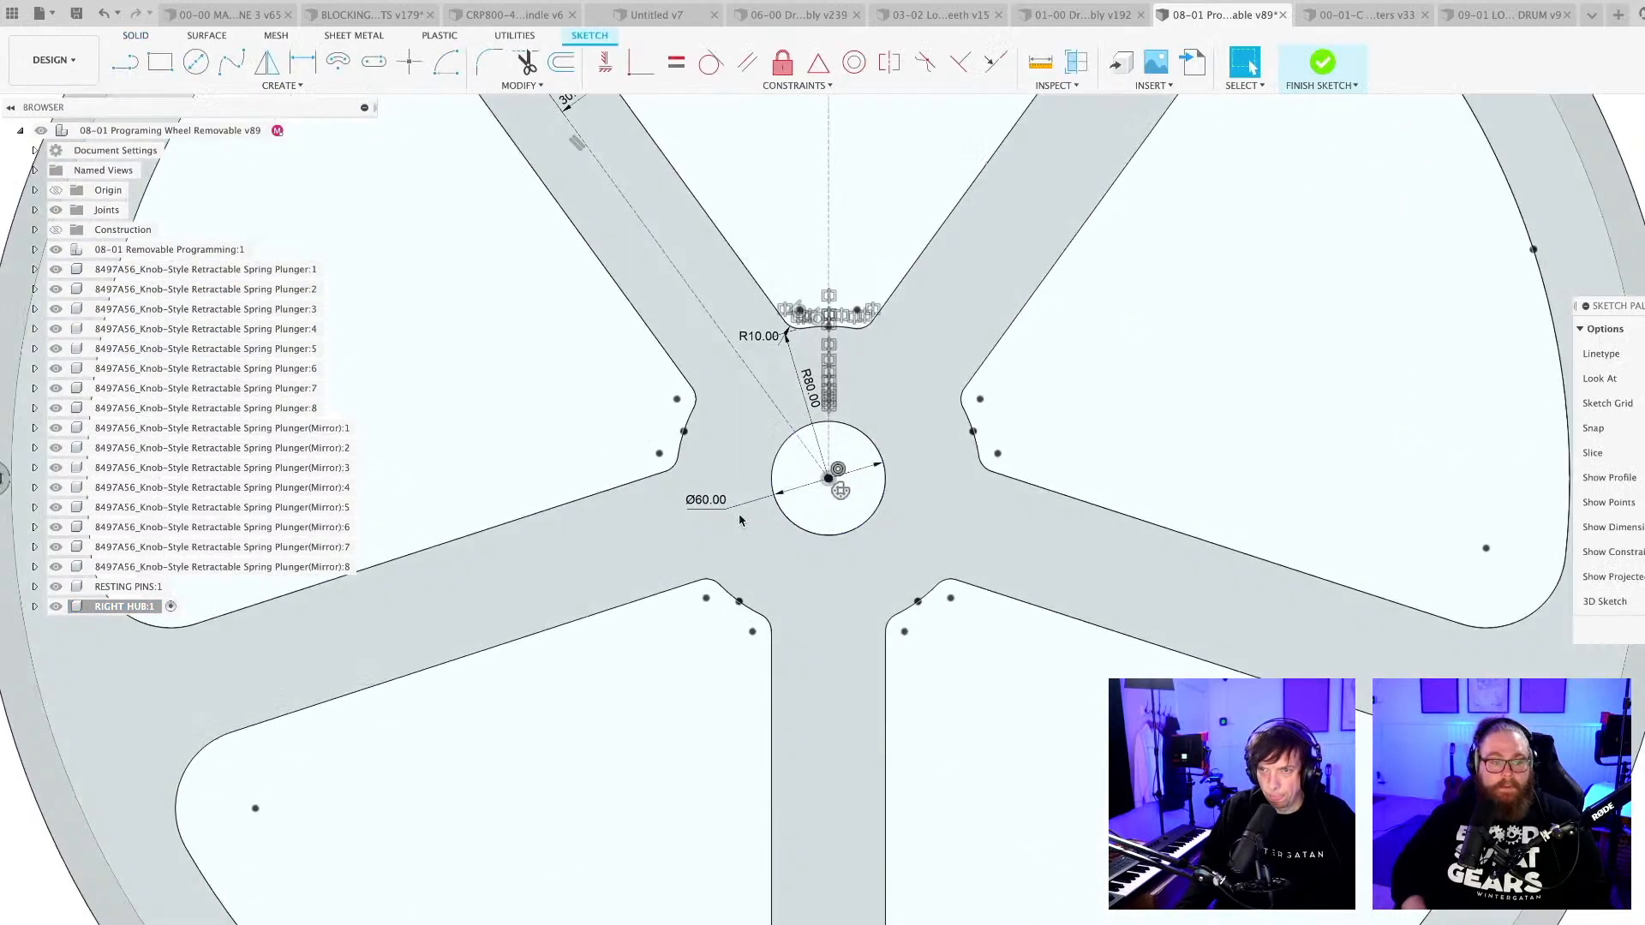
{"action": "double_click", "coordinate": [708, 504]}
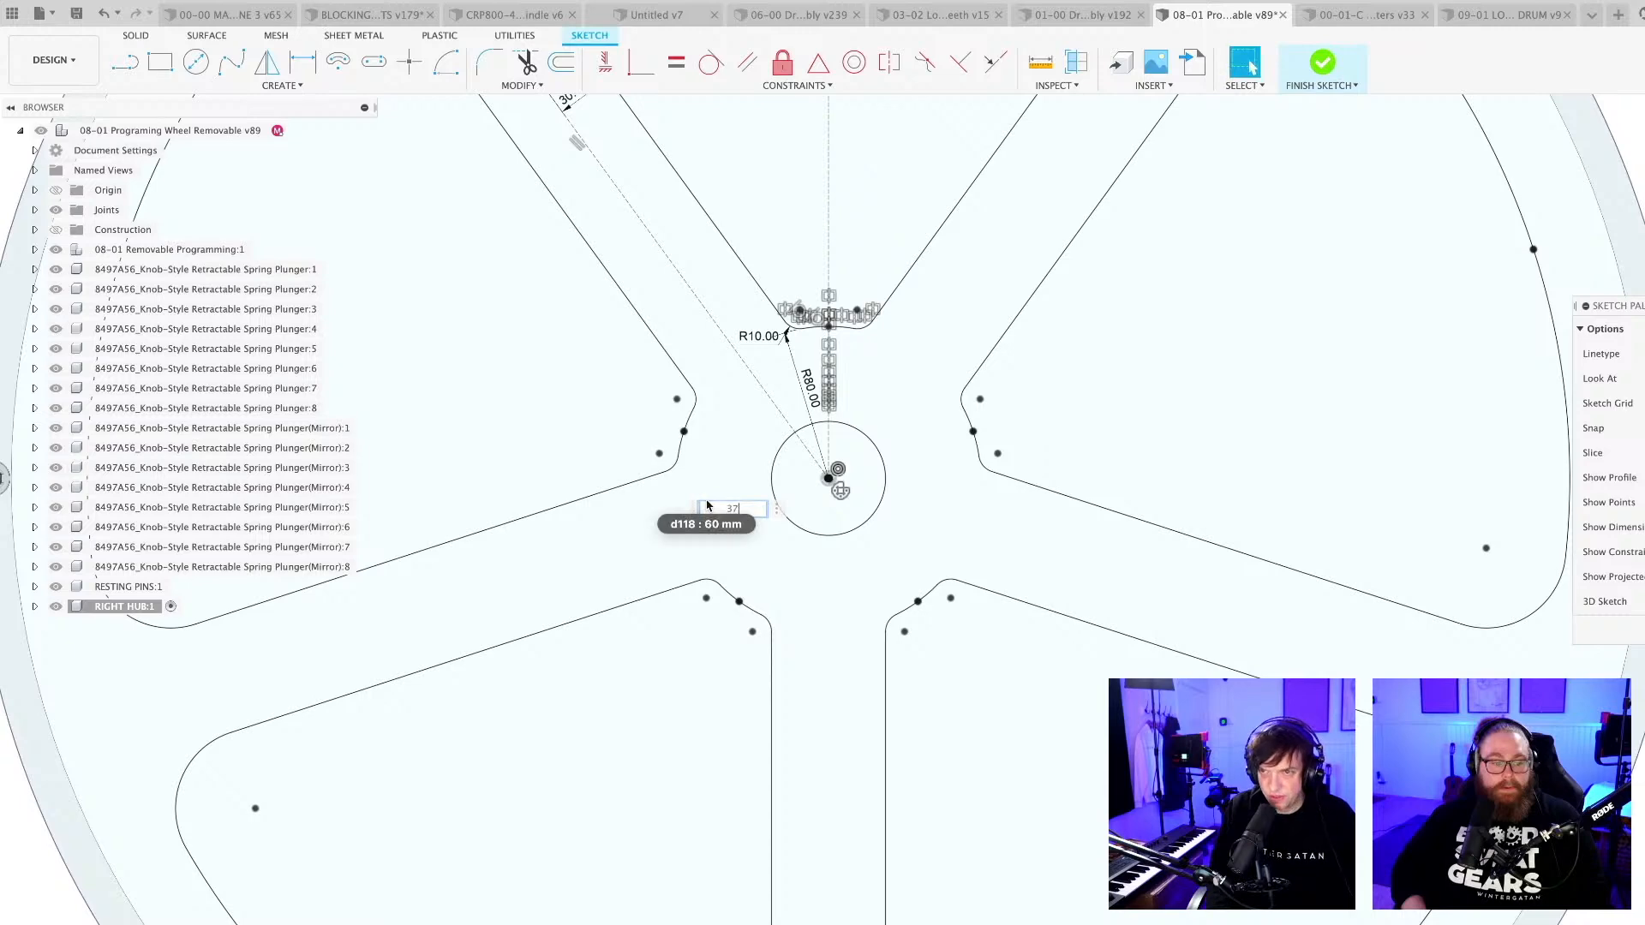
{"action": "key", "text": "Return"}
{"action": "key", "text": "Return"}
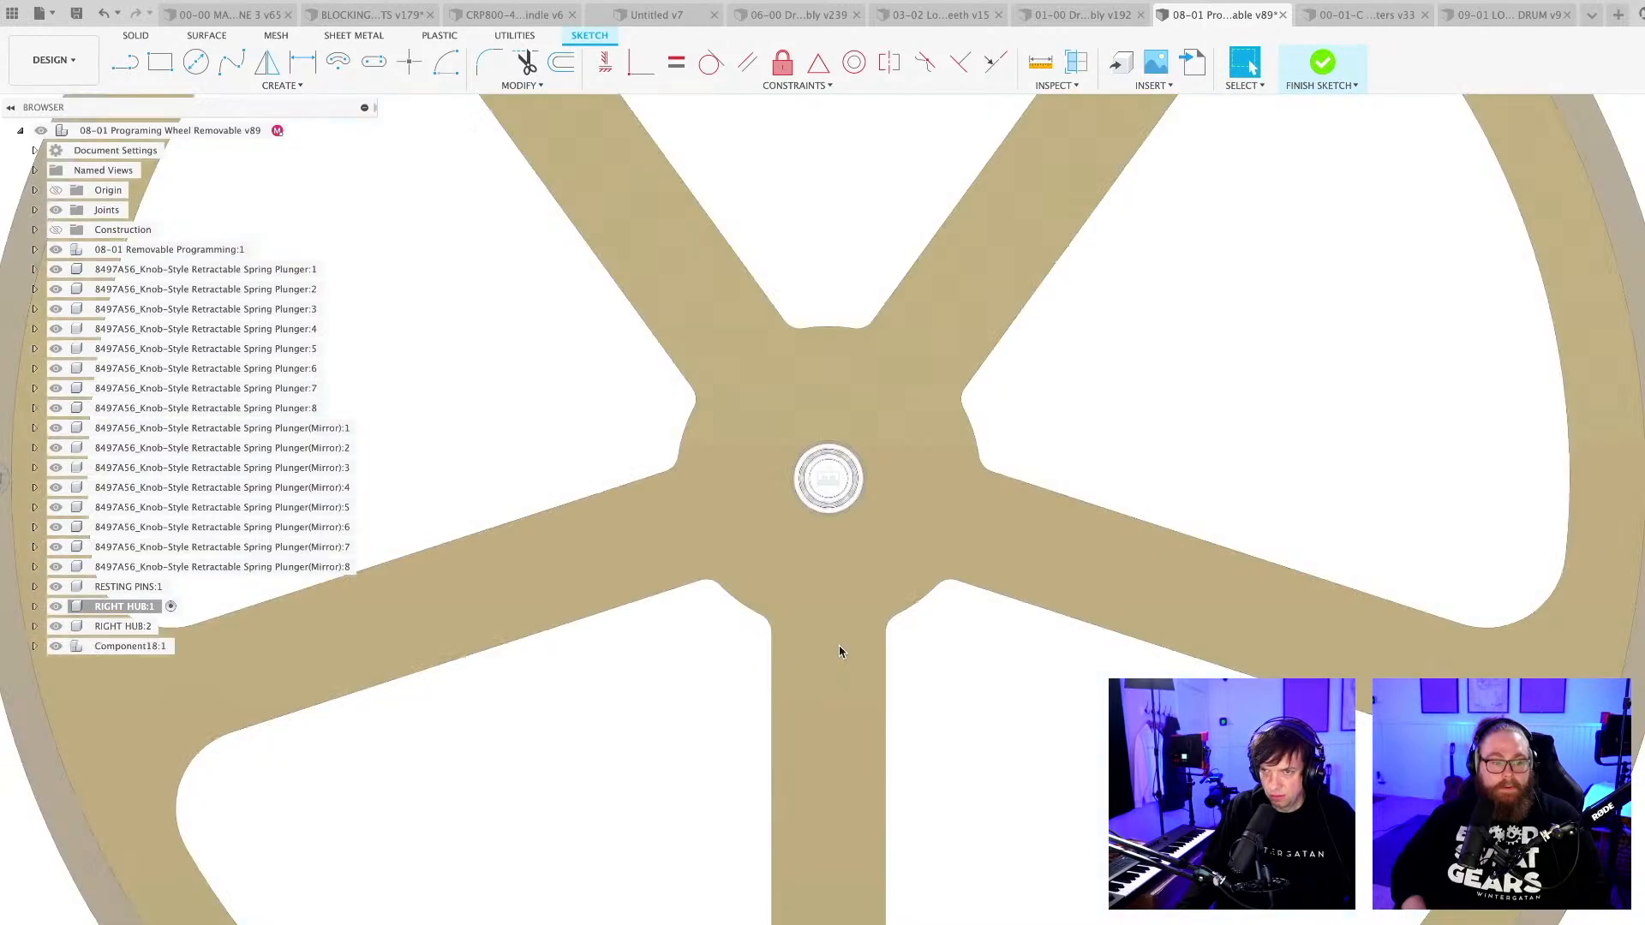
Activate the top-level programming wheel assembly again and save the design.
{"action": "scroll", "coordinate": [839, 643], "scroll_direction": "down", "scroll_amount": 6}
{"action": "middle_click_drag", "start_coordinate": [838, 635], "coordinate": [964, 697], "text": "shift"}
{"action": "scroll", "coordinate": [987, 710], "scroll_direction": "down", "scroll_amount": 2}
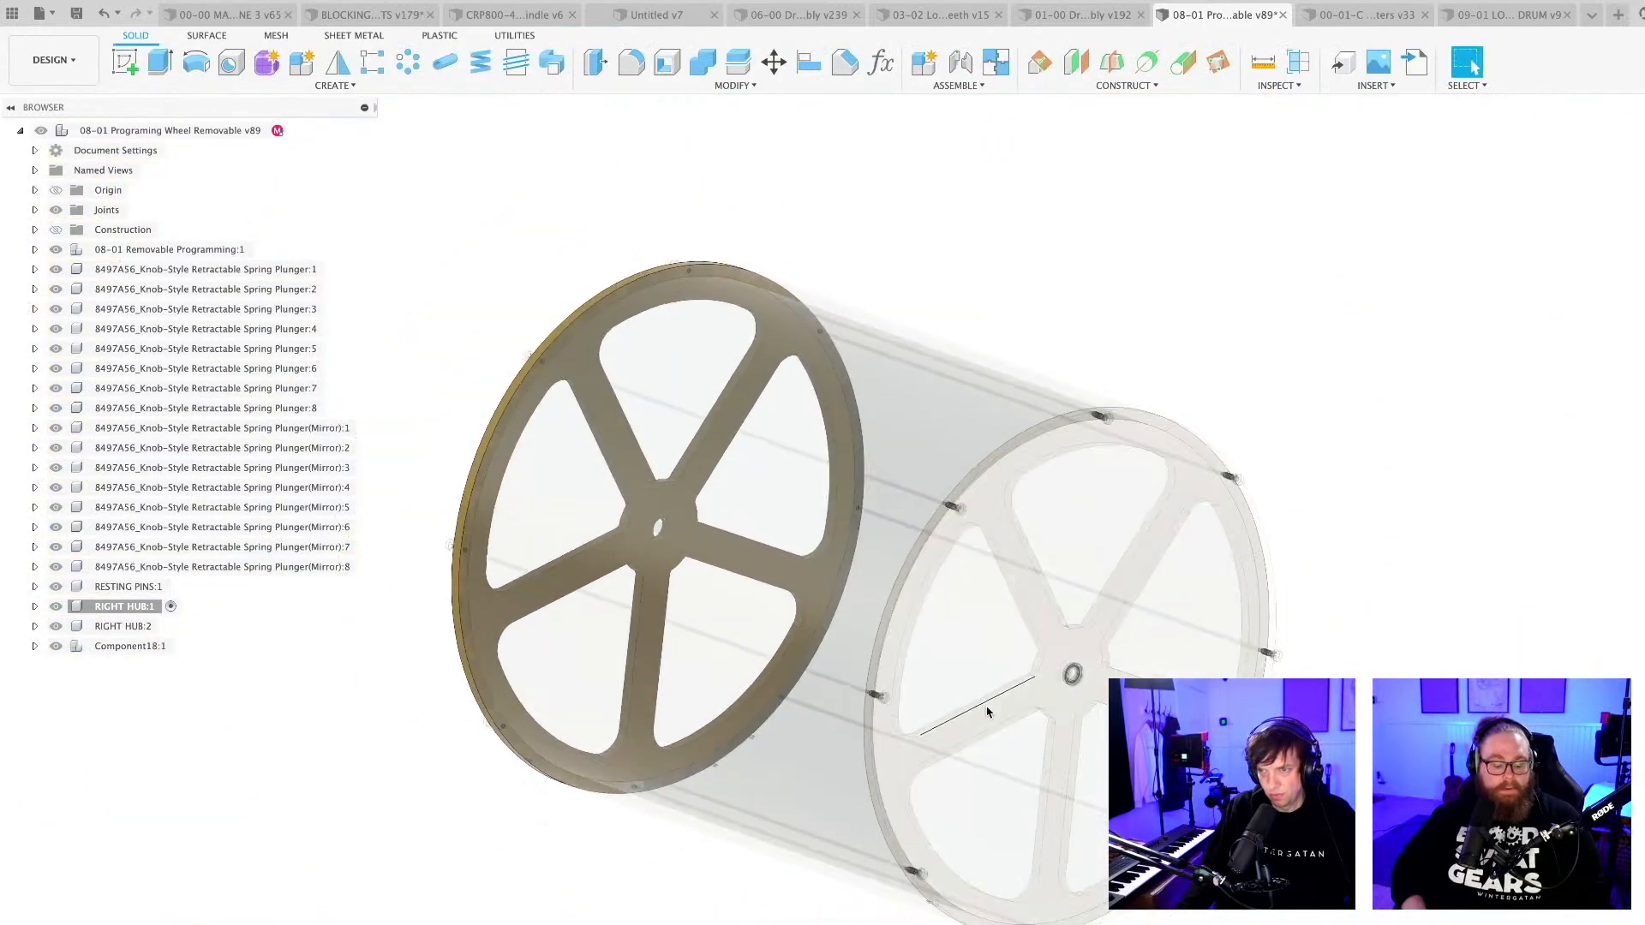
{"action": "middle_click_drag", "start_coordinate": [797, 920], "coordinate": [819, 801]}
{"action": "scroll", "coordinate": [819, 801], "scroll_direction": "down", "scroll_amount": 2}
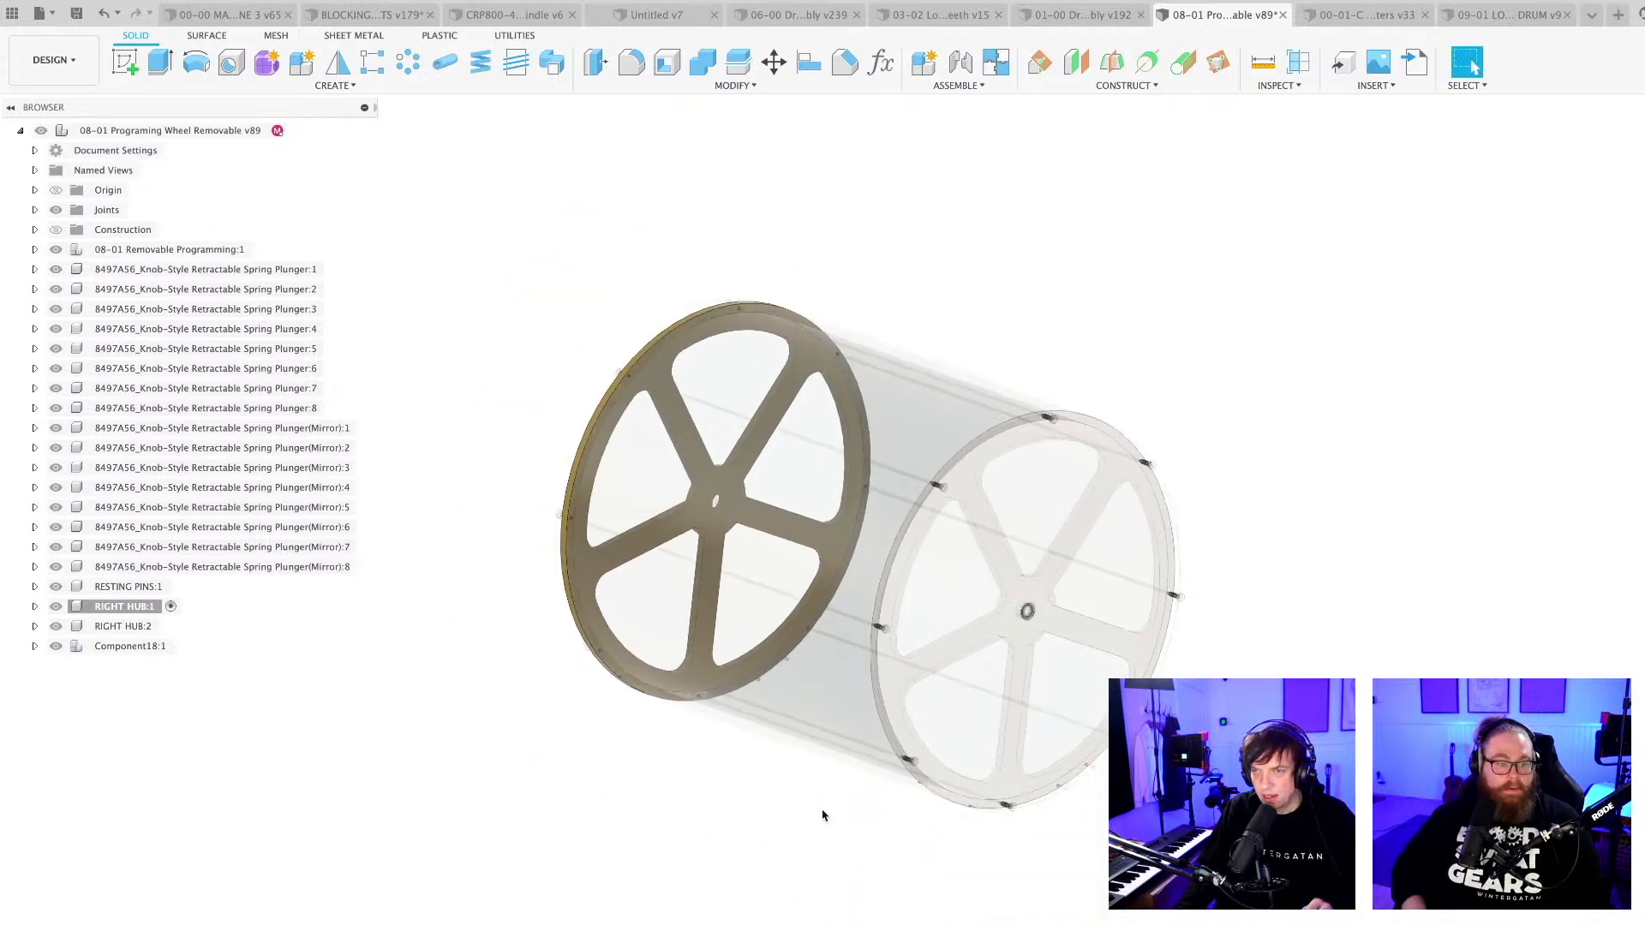
{"action": "double_click", "coordinate": [186, 132]}
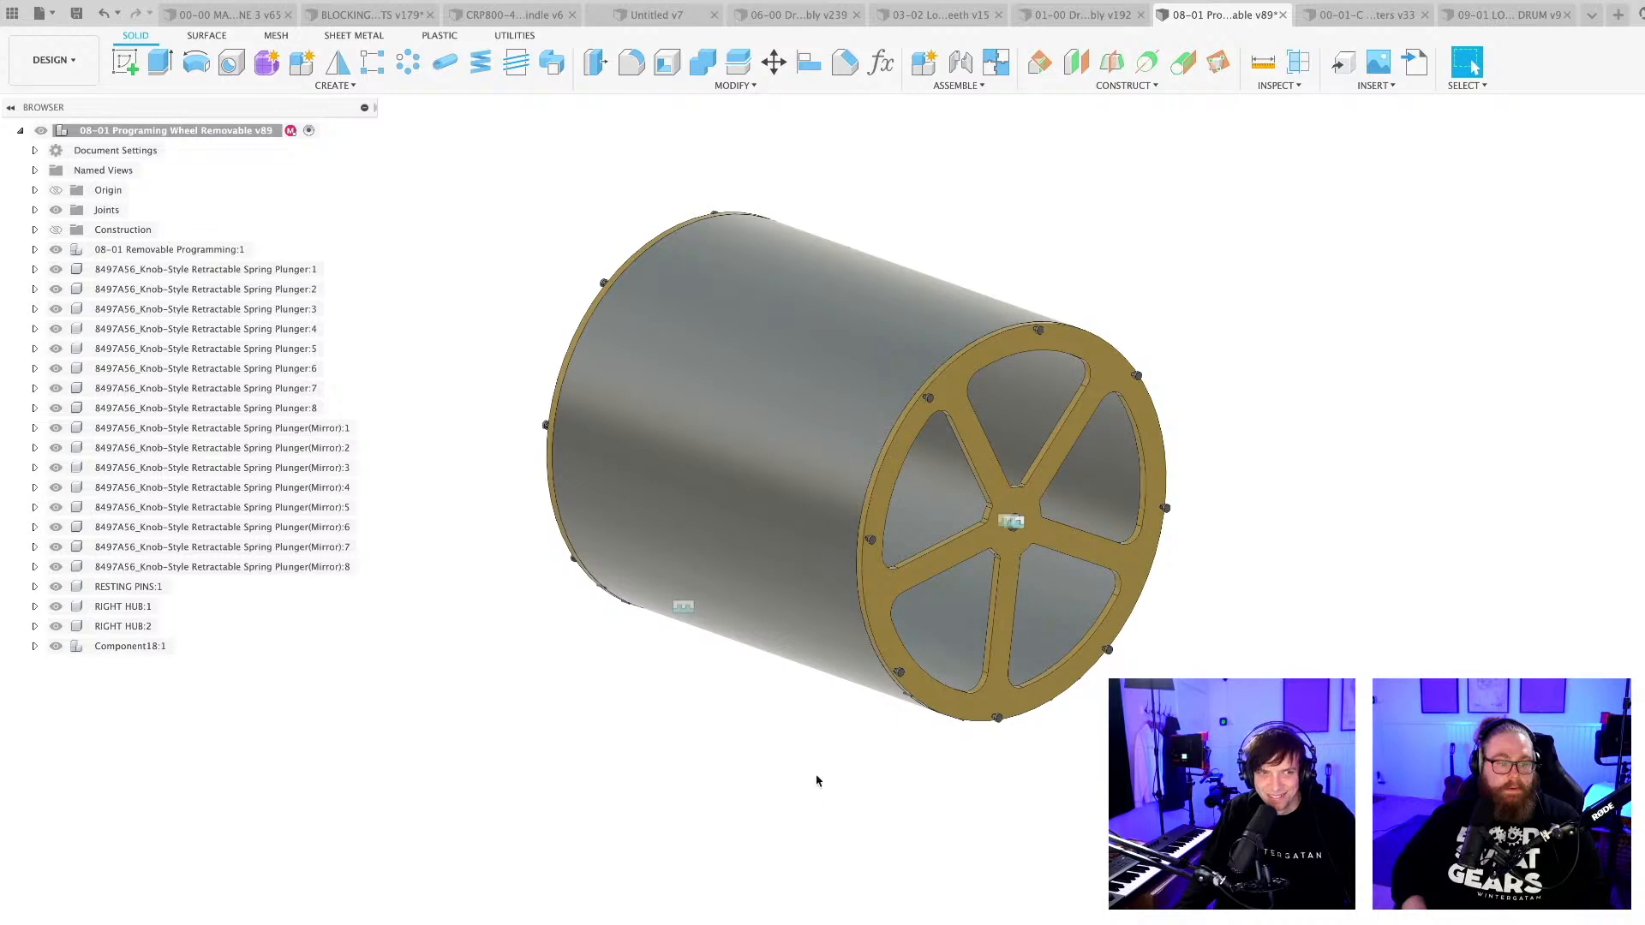
{"action": "key", "text": "super+s"}
{"action": "key", "text": "Return"}
{"action": "scroll", "coordinate": [1032, 659], "scroll_direction": "up", "scroll_amount": 2}
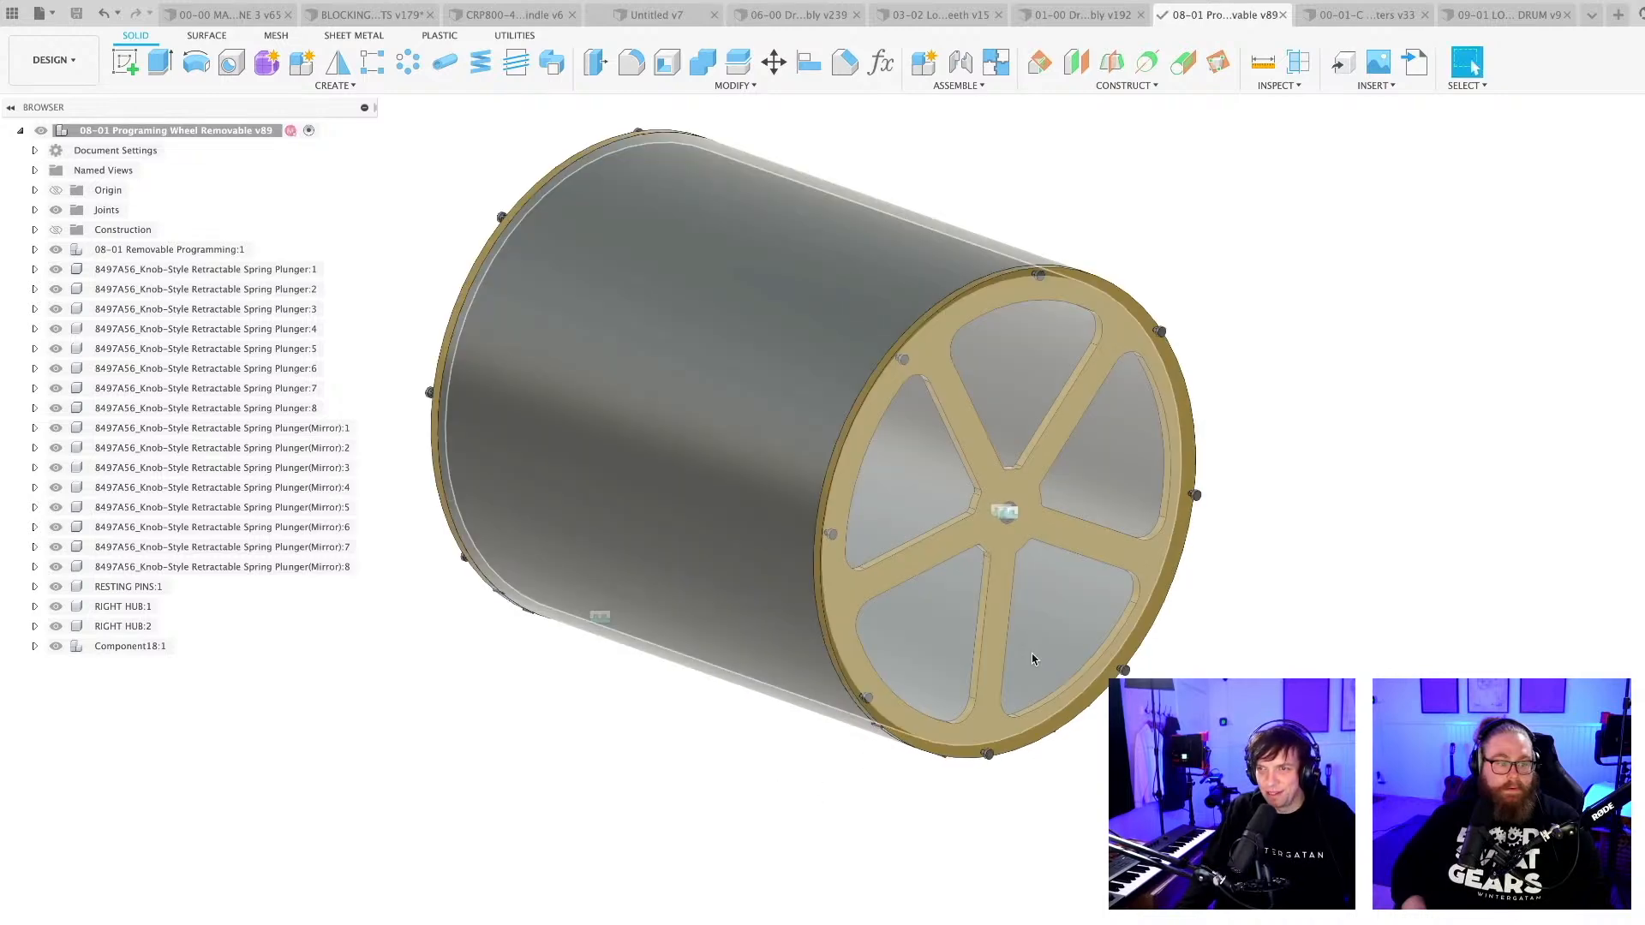
{"action": "scroll", "coordinate": [1032, 659], "scroll_direction": "up", "scroll_amount": 2}
{"action": "scroll", "coordinate": [1087, 820], "scroll_direction": "down", "scroll_amount": 3}
{"action": "middle_click_drag", "start_coordinate": [1088, 822], "coordinate": [1039, 833], "text": "shift"}
{"action": "scroll", "coordinate": [1078, 572], "scroll_direction": "up", "scroll_amount": 3}
{"action": "scroll", "coordinate": [1036, 842], "scroll_direction": "down", "scroll_amount": 3}
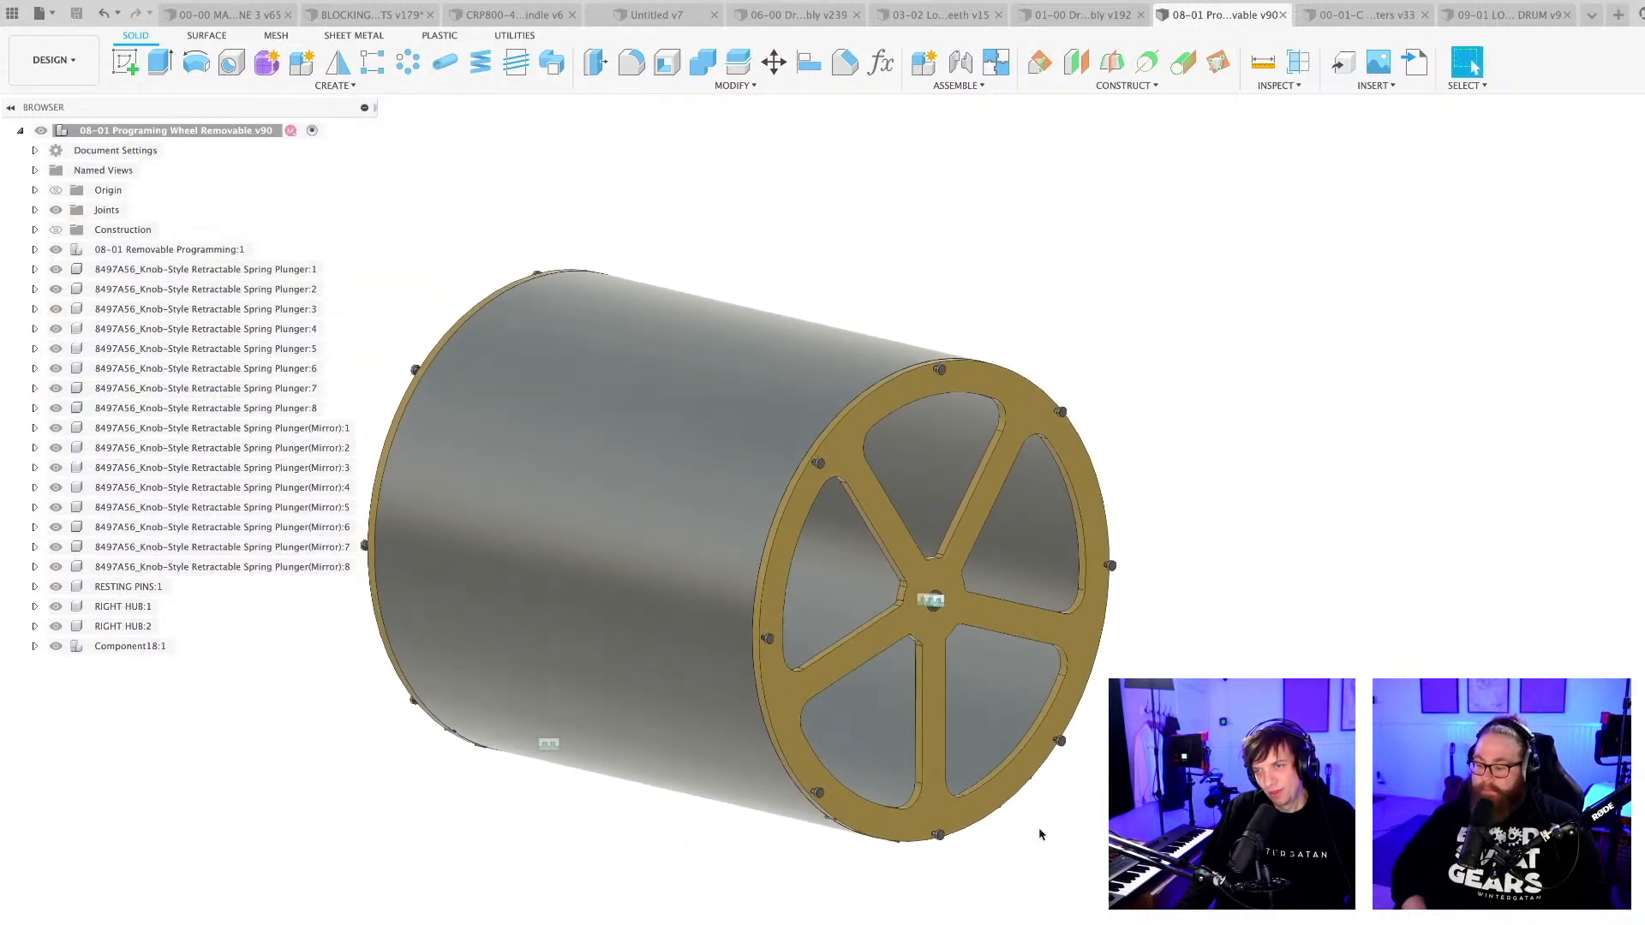
{"action": "middle_click_drag", "start_coordinate": [1033, 904], "coordinate": [1035, 891], "text": "shift"}
{"action": "scroll", "coordinate": [917, 555], "scroll_direction": "up", "scroll_amount": 5}
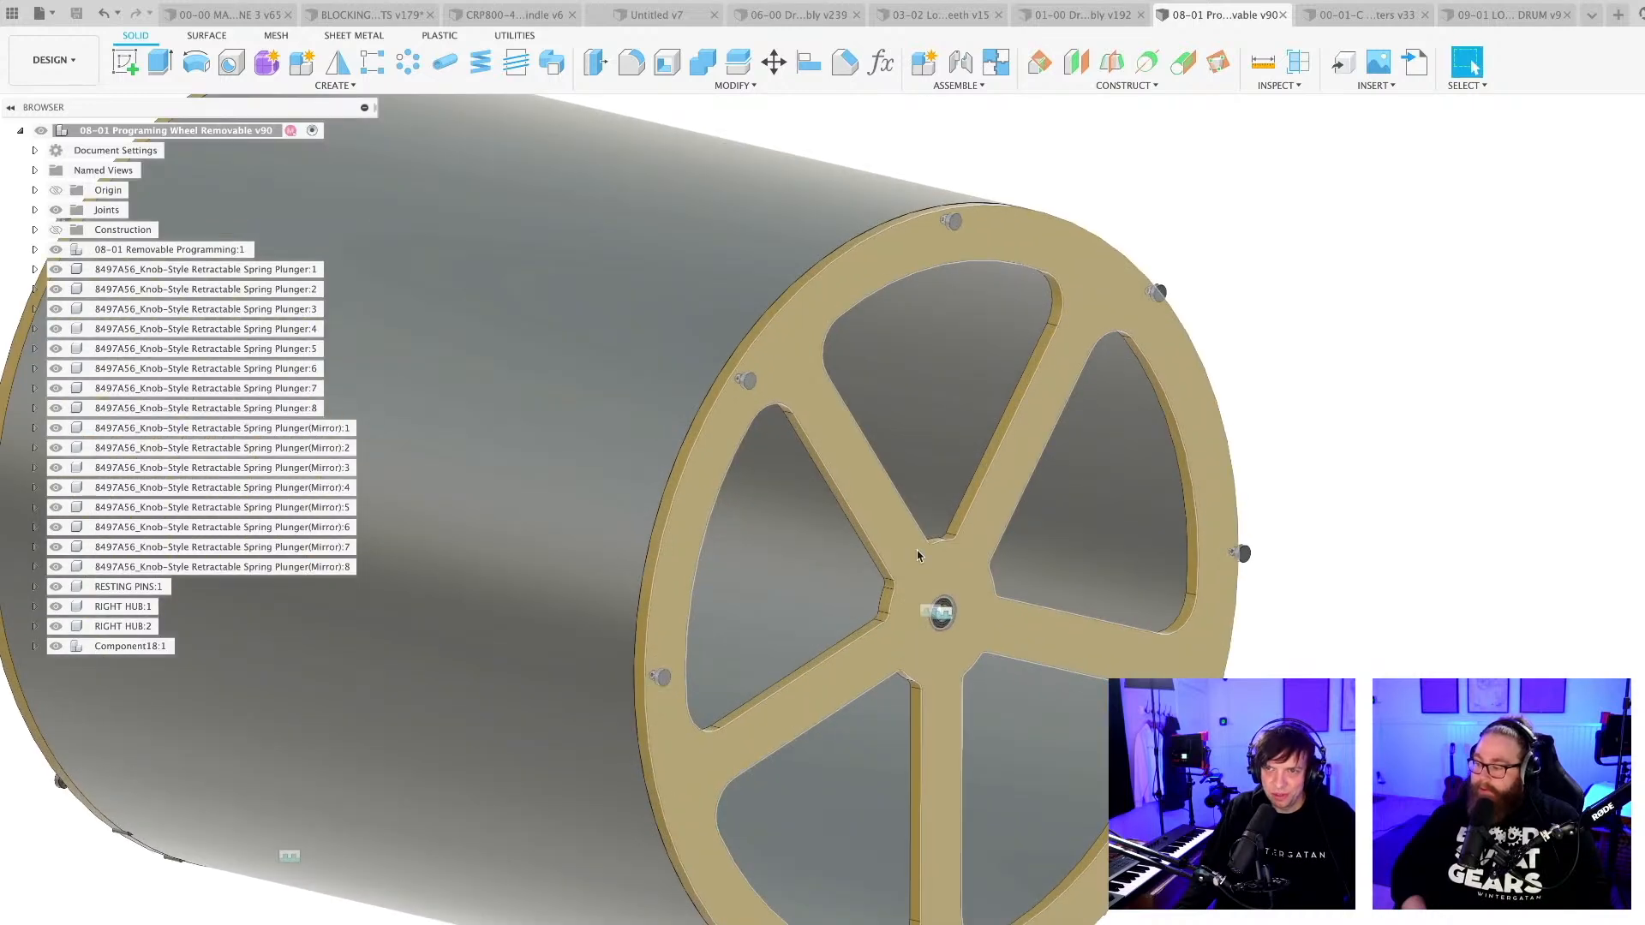
{"action": "scroll", "coordinate": [930, 641], "scroll_direction": "down", "scroll_amount": 5}
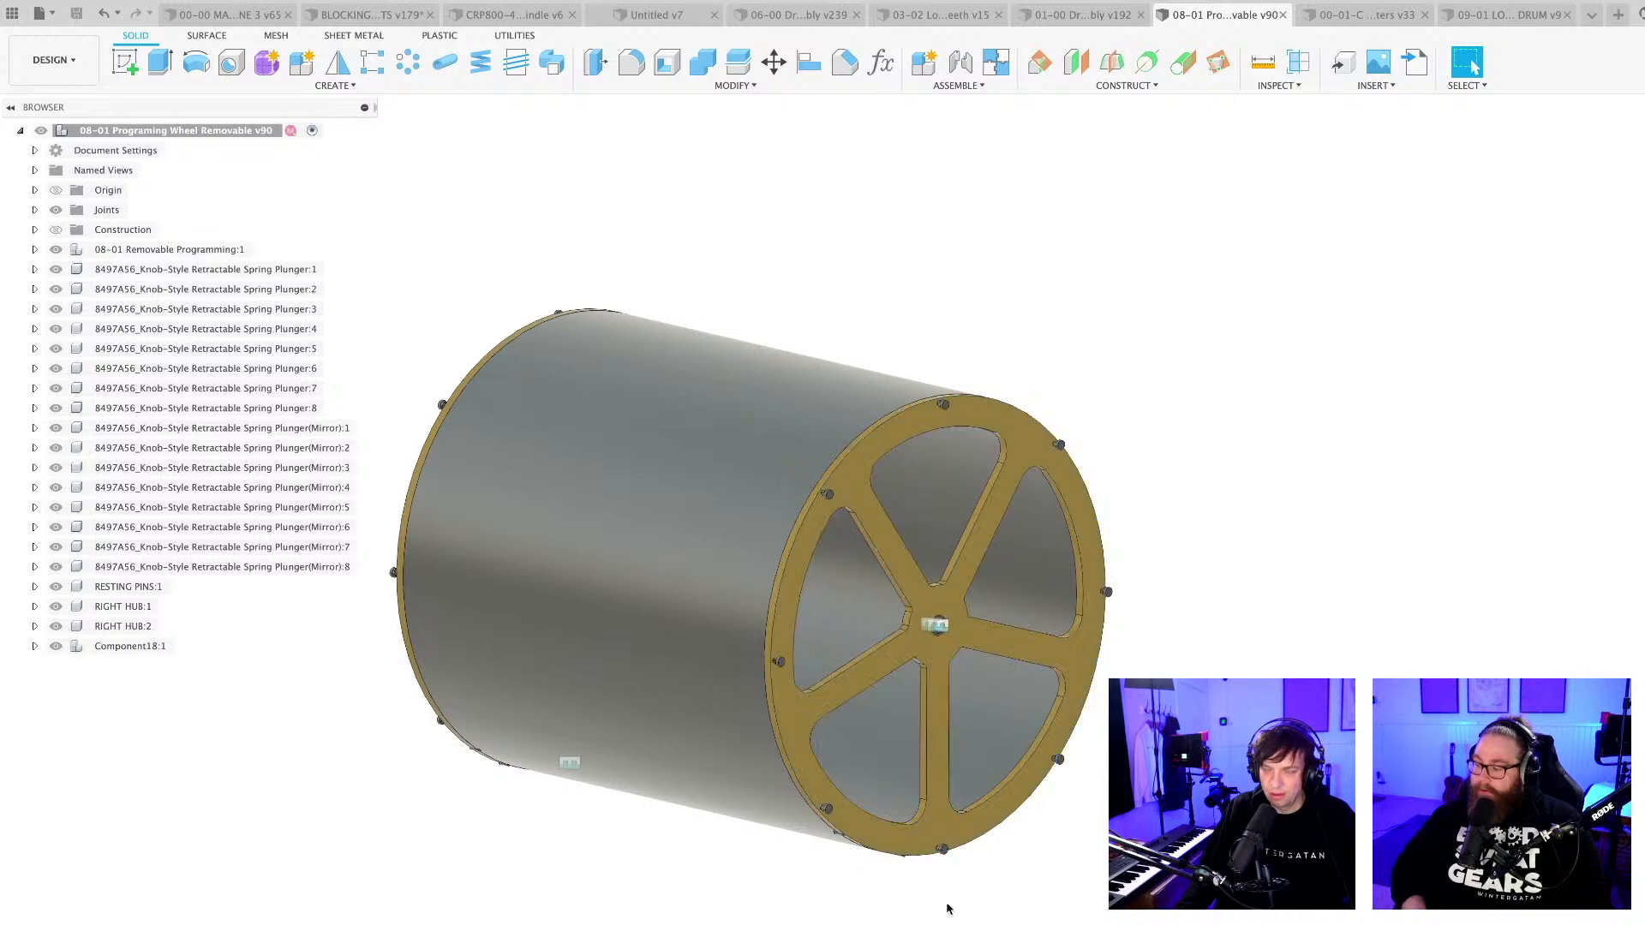
{"action": "scroll", "coordinate": [823, 892], "scroll_direction": "up", "scroll_amount": 2}
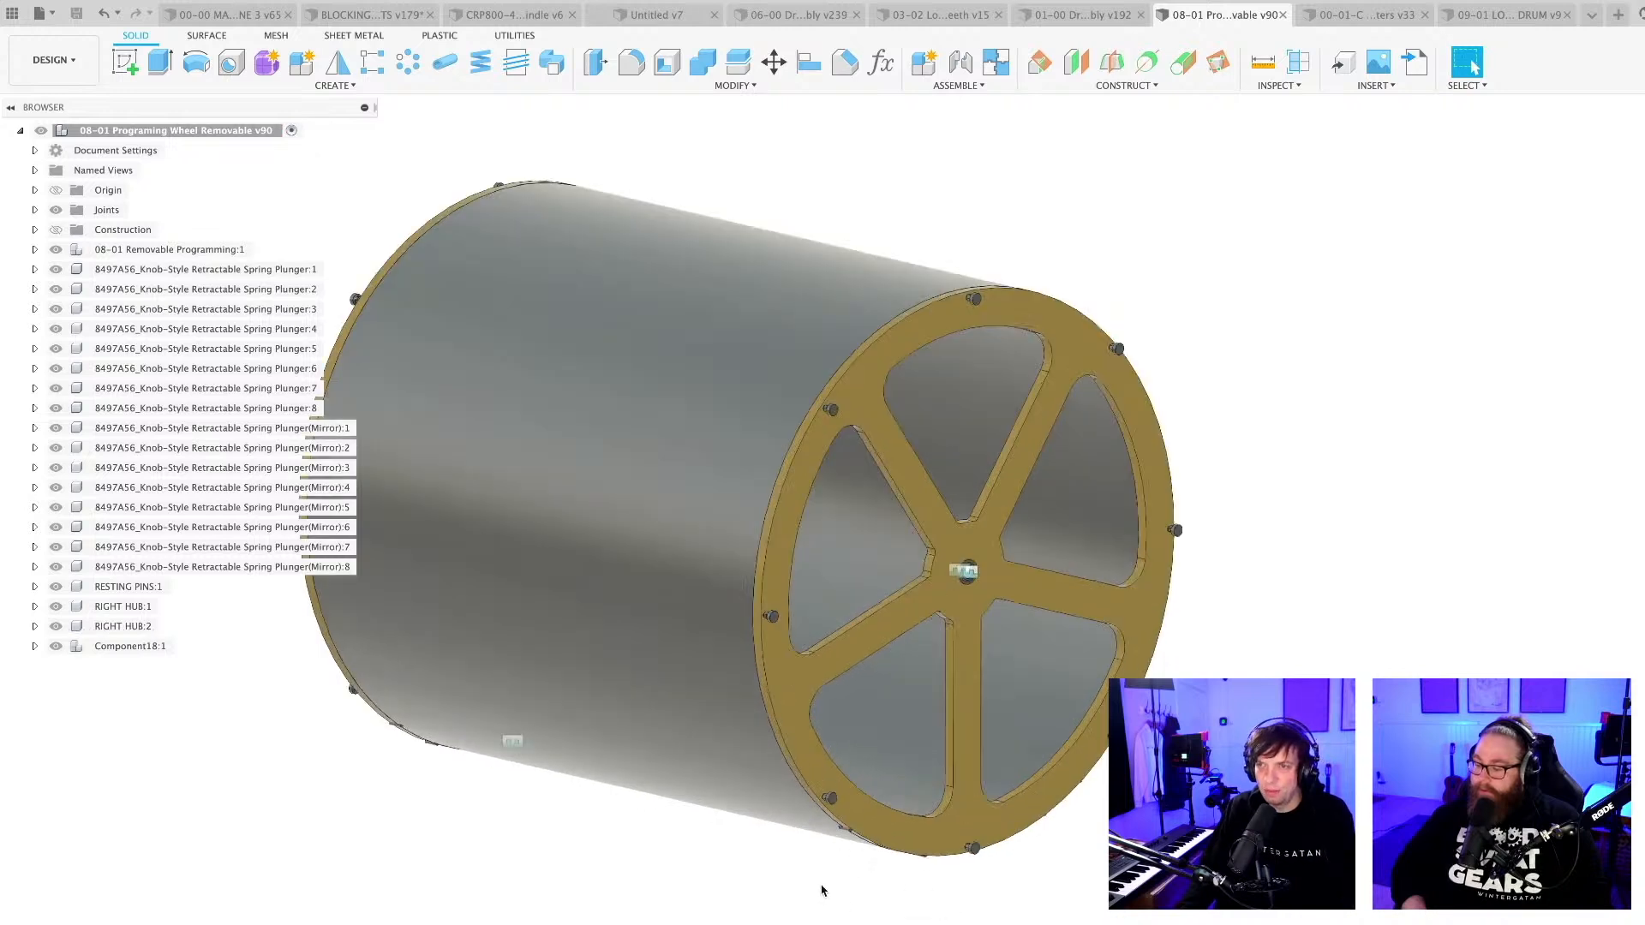
{"action": "scroll", "coordinate": [791, 891], "scroll_direction": "down", "scroll_amount": 2}
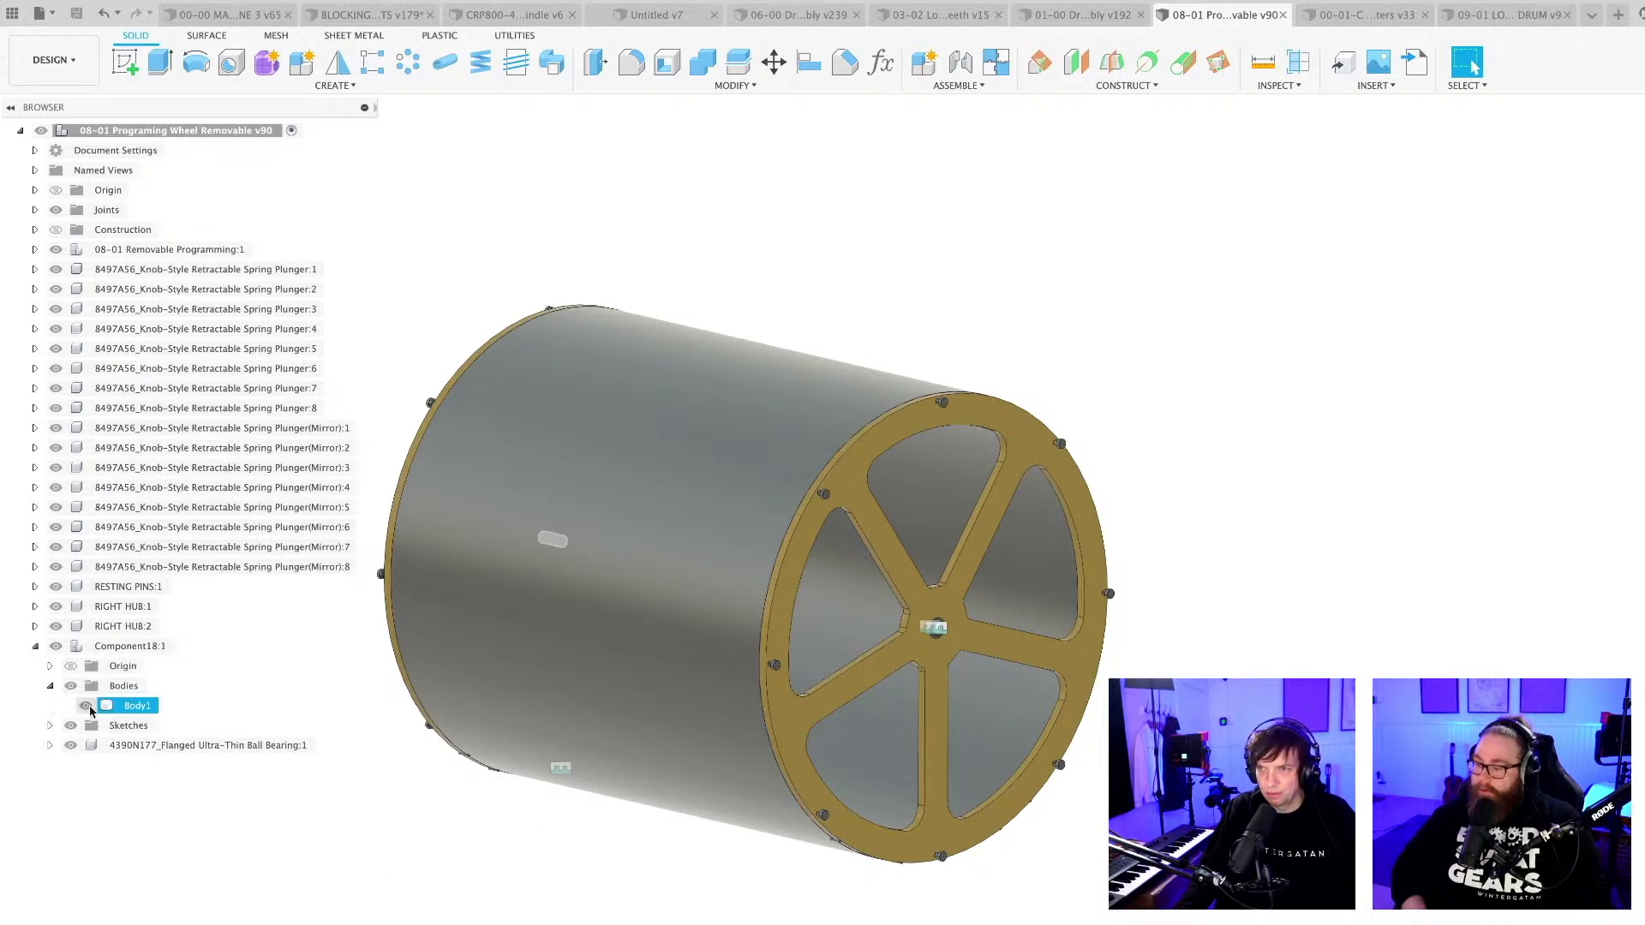
Move the 4390N177 flanged ball bearing out of the shaft component to the top level of the assembly.
{"action": "scroll", "coordinate": [518, 885], "scroll_direction": "down", "scroll_amount": 2}
{"action": "middle_click_drag", "start_coordinate": [517, 885], "coordinate": [539, 839], "text": "shift"}
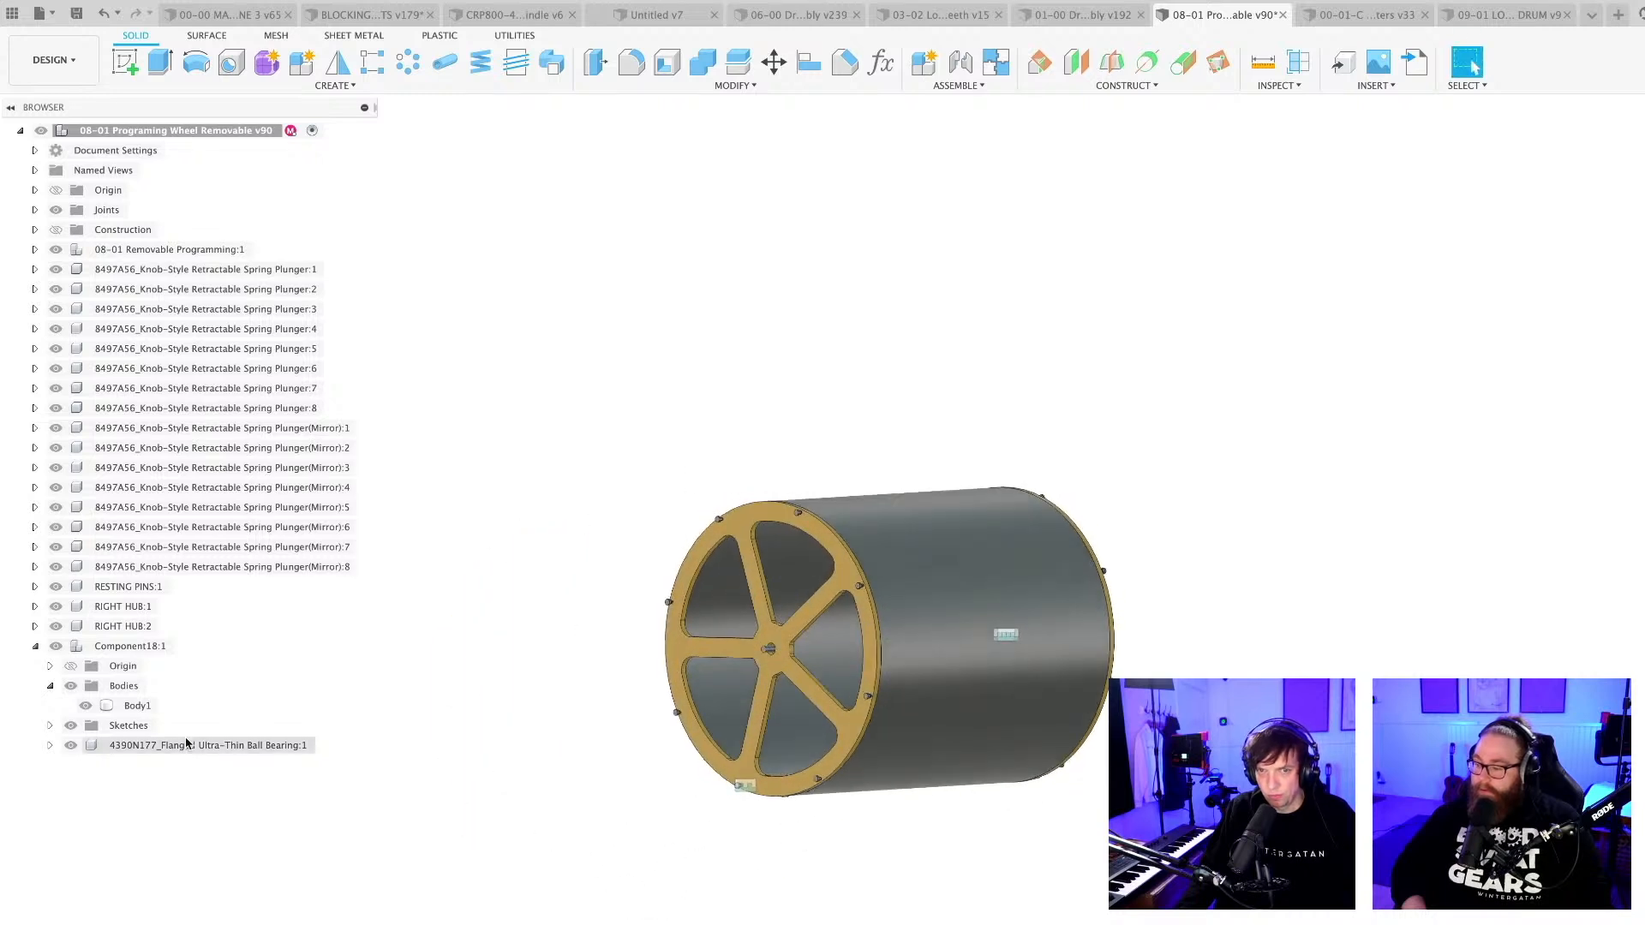
{"action": "left_click_drag", "start_coordinate": [132, 128], "coordinate": [137, 130]}
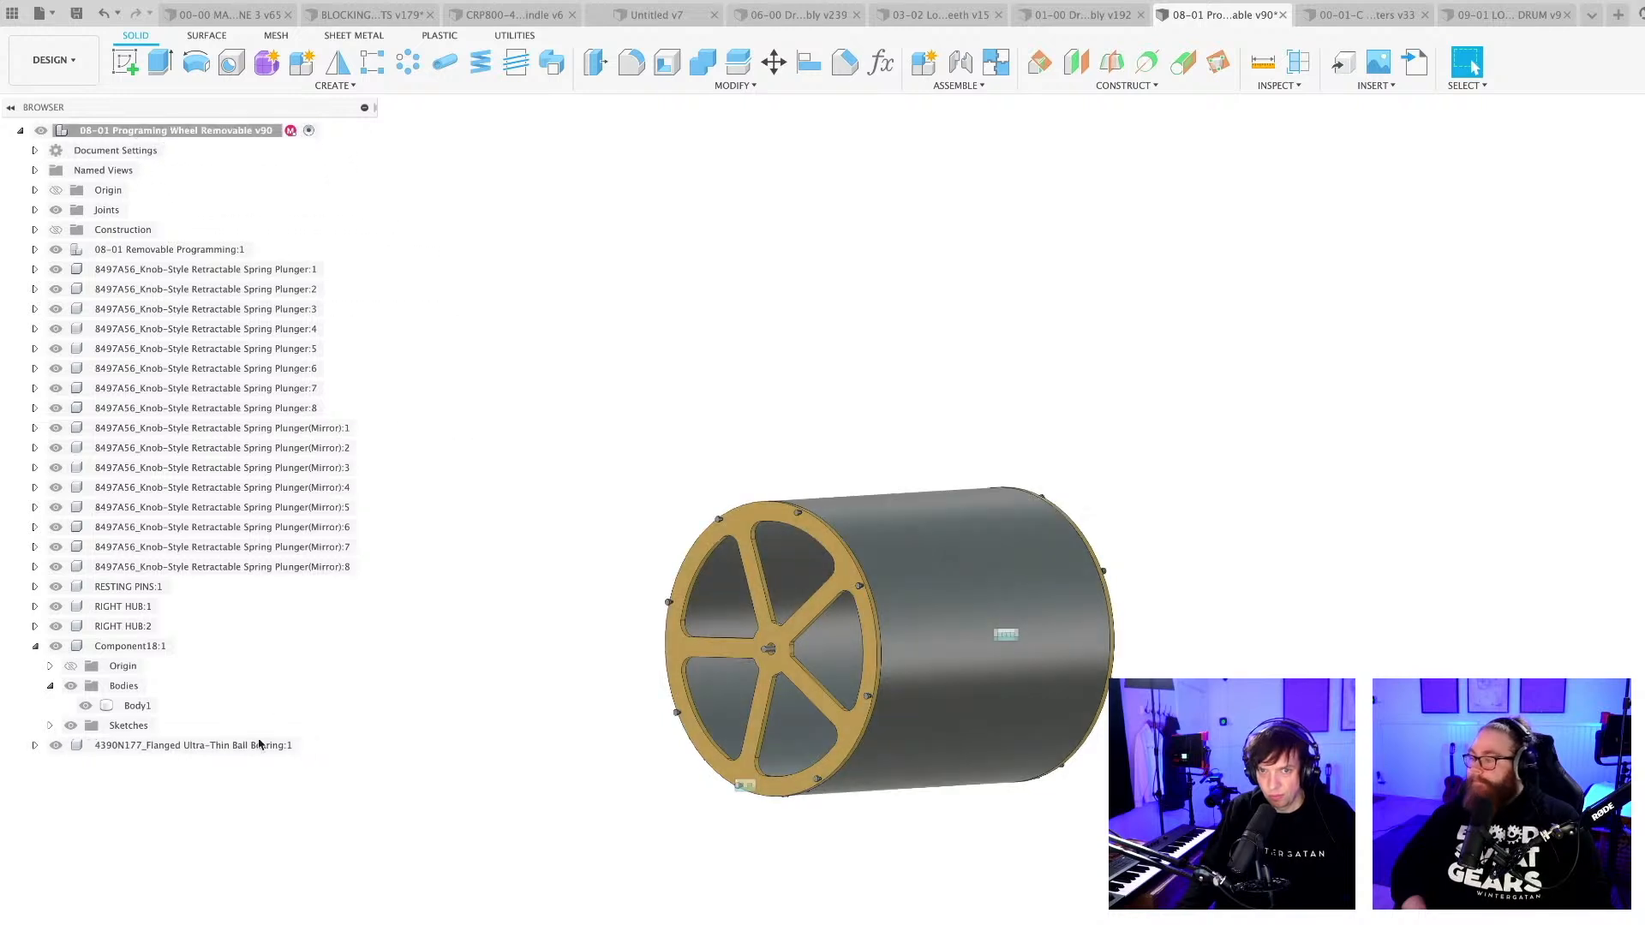
Show the construction planes and mirror the flanged ball bearing component across the drum's mid-plane to the opposite hub.
{"action": "middle_click_drag", "start_coordinate": [307, 796], "coordinate": [817, 687], "text": "shift"}
{"action": "scroll", "coordinate": [818, 687], "scroll_direction": "up", "scroll_amount": 3}
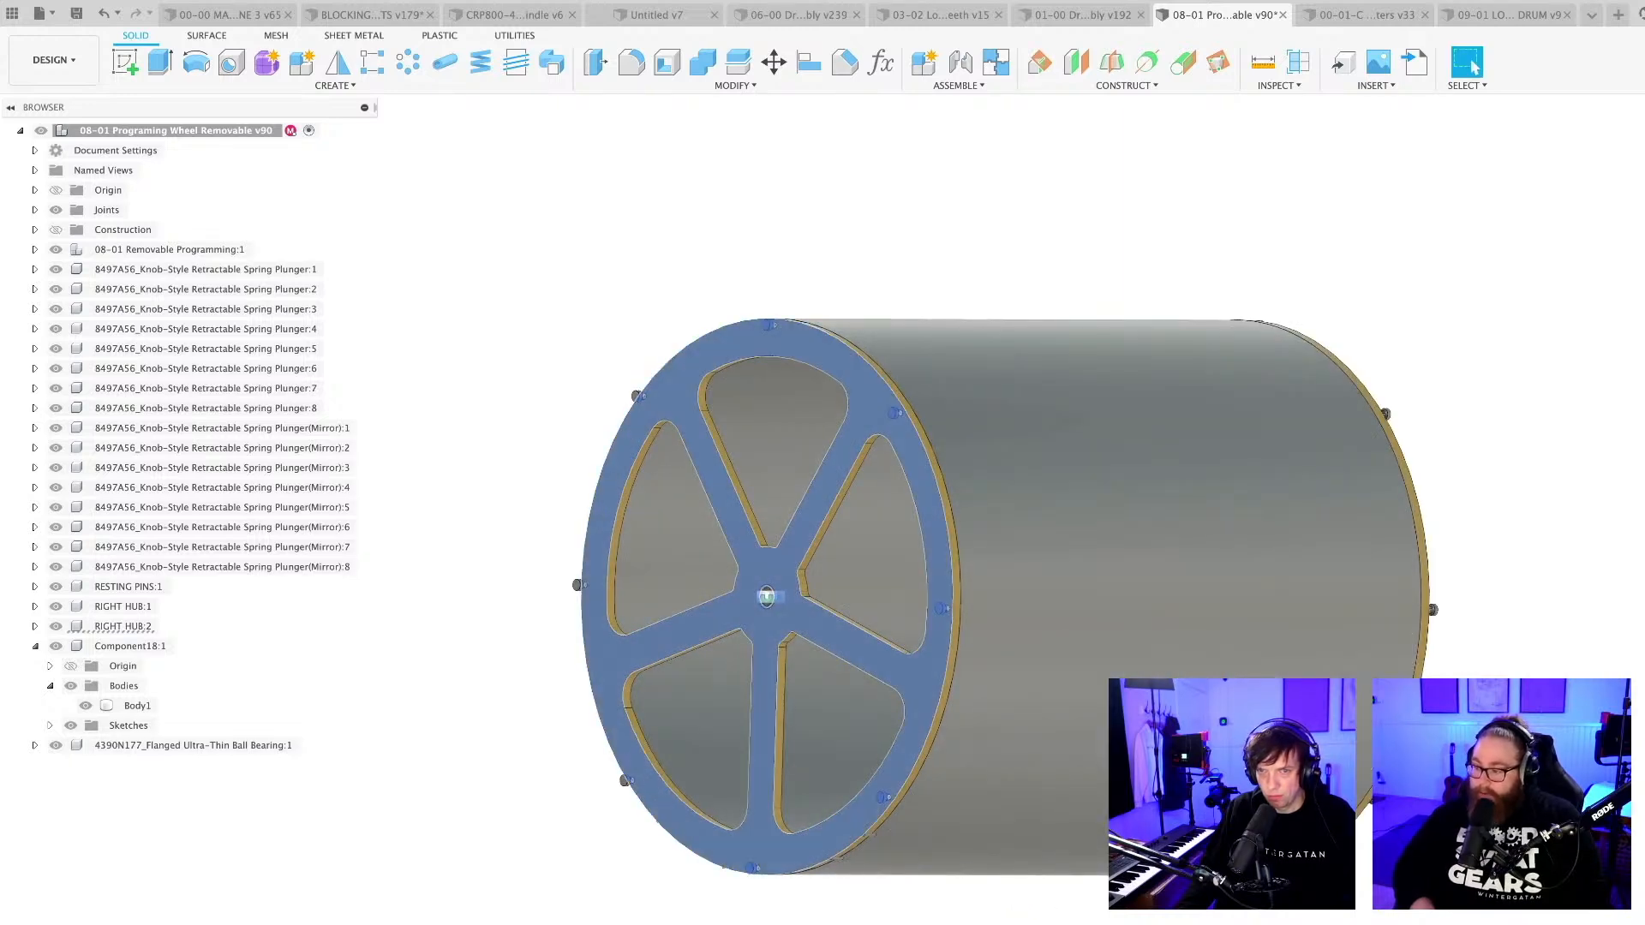
{"action": "scroll", "coordinate": [638, 775], "scroll_direction": "up", "scroll_amount": 5}
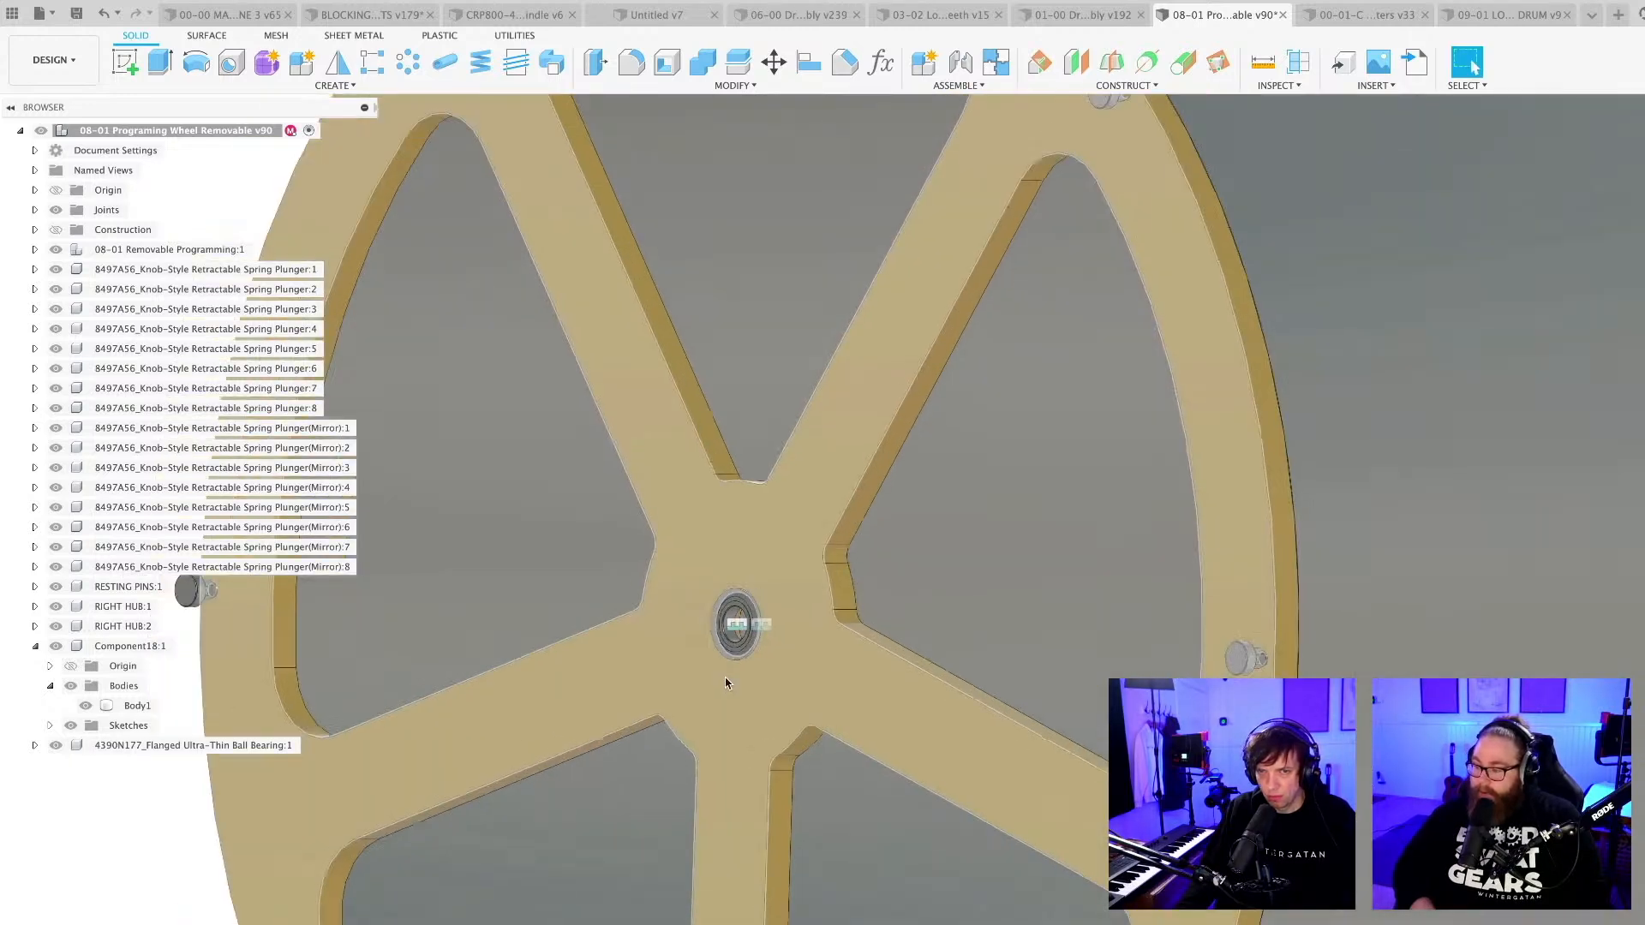
{"action": "scroll", "coordinate": [235, 883], "scroll_direction": "down", "scroll_amount": 6}
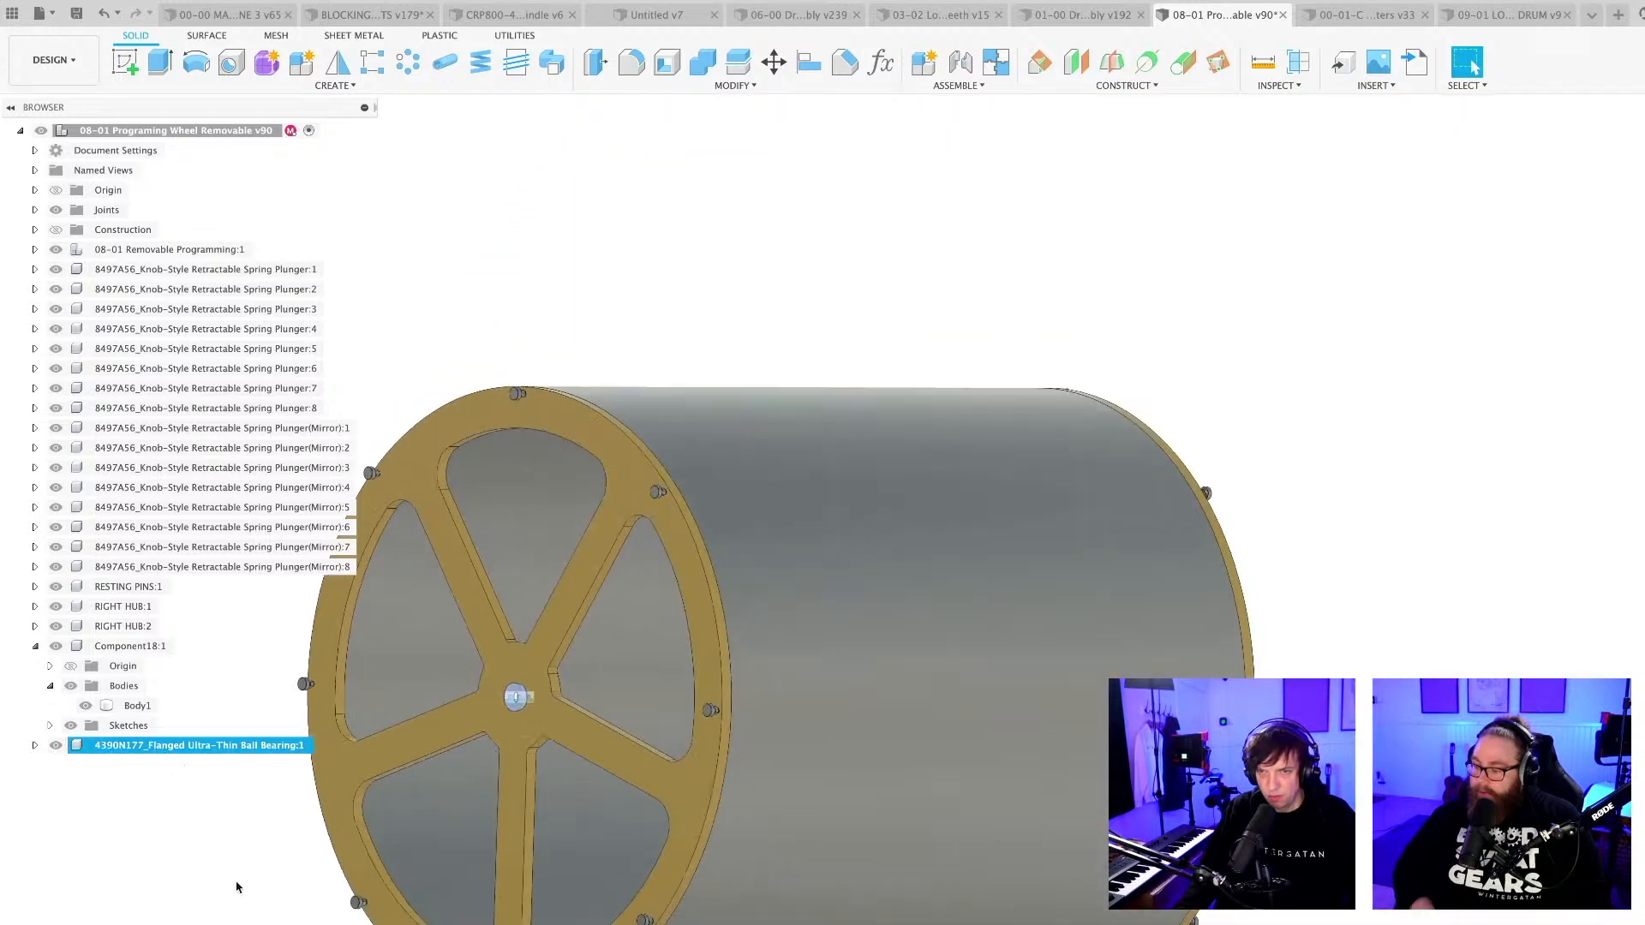
{"action": "middle_click_drag", "start_coordinate": [243, 895], "coordinate": [415, 734], "text": "shift"}
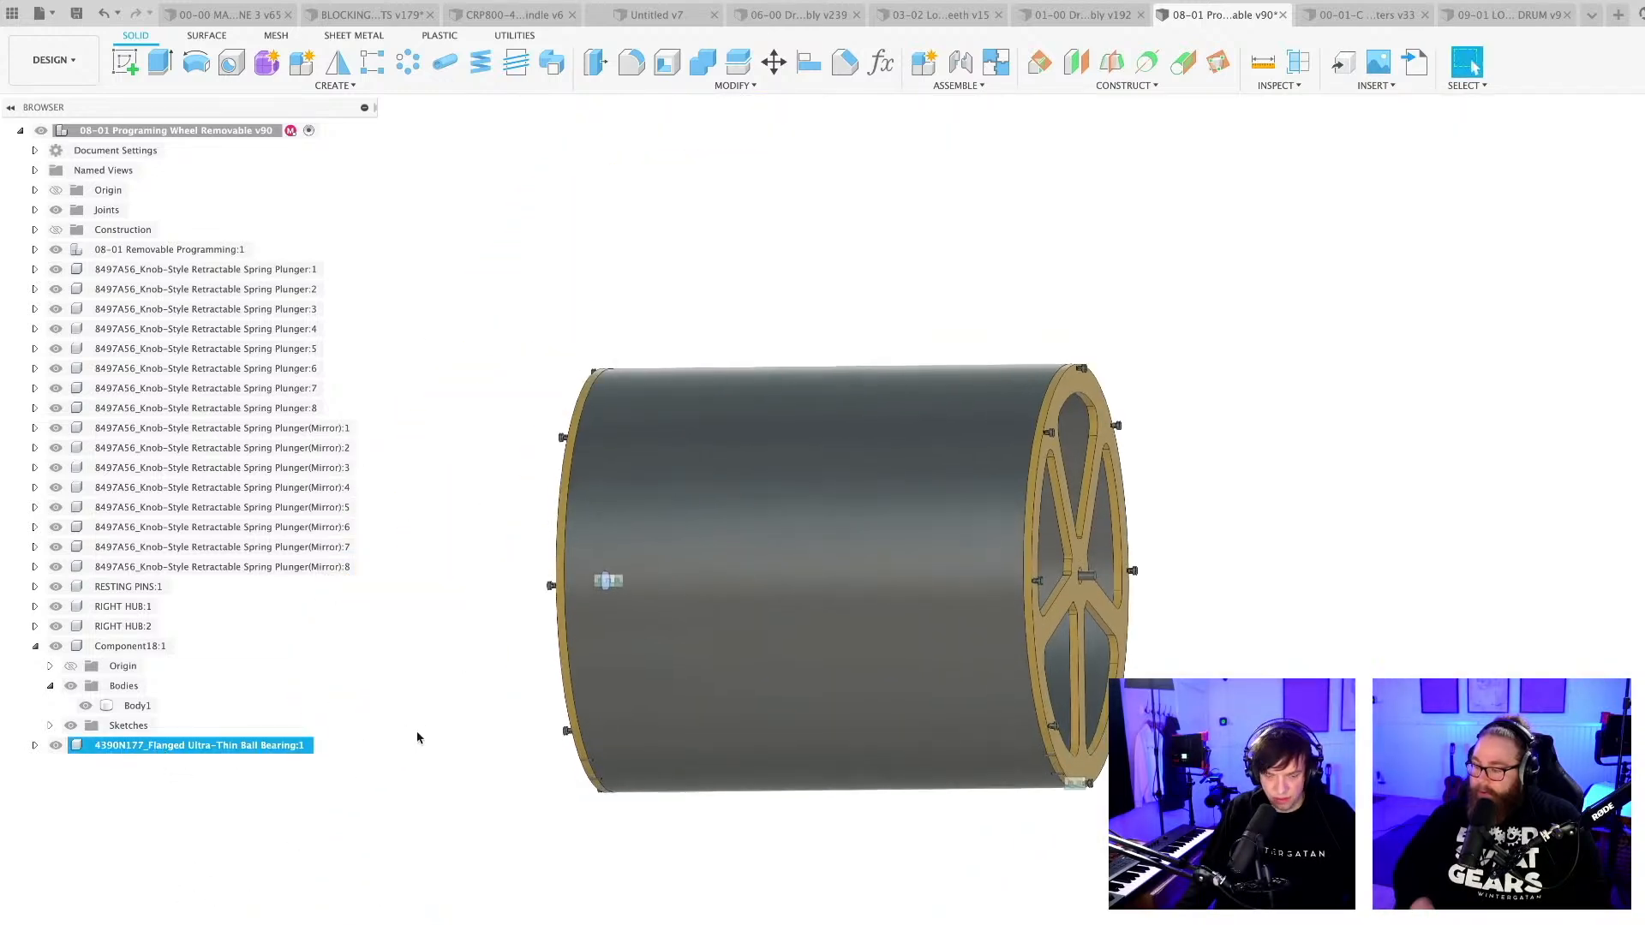
{"action": "key", "text": "s"}
{"action": "left_click", "coordinate": [506, 777]}
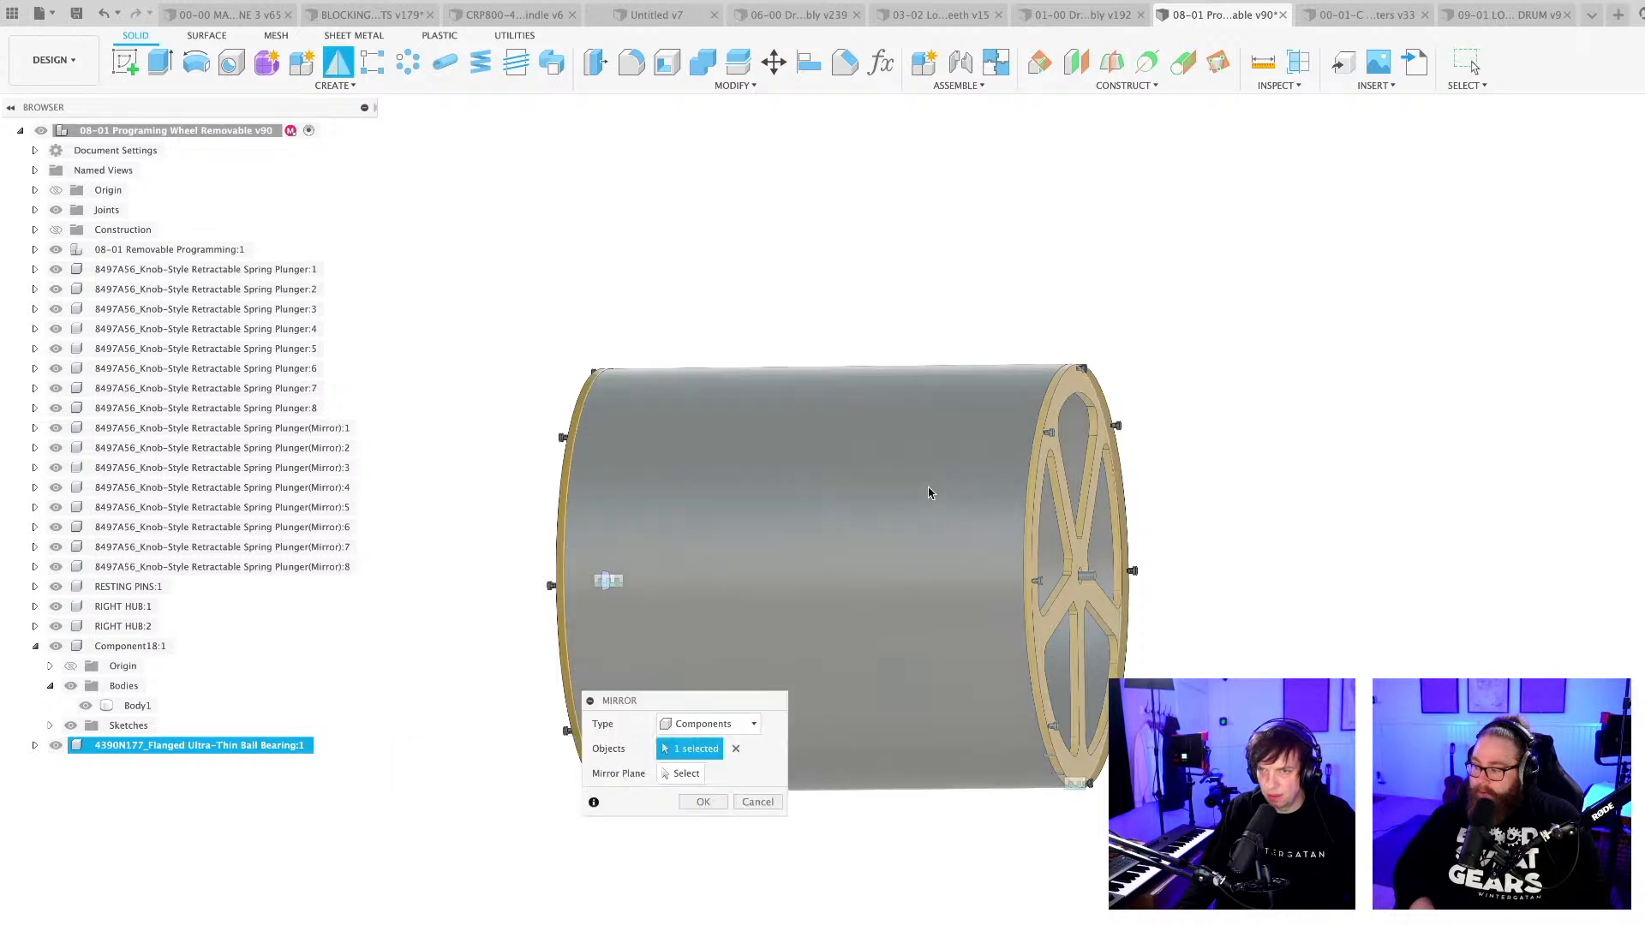
{"action": "left_click", "coordinate": [55, 229]}
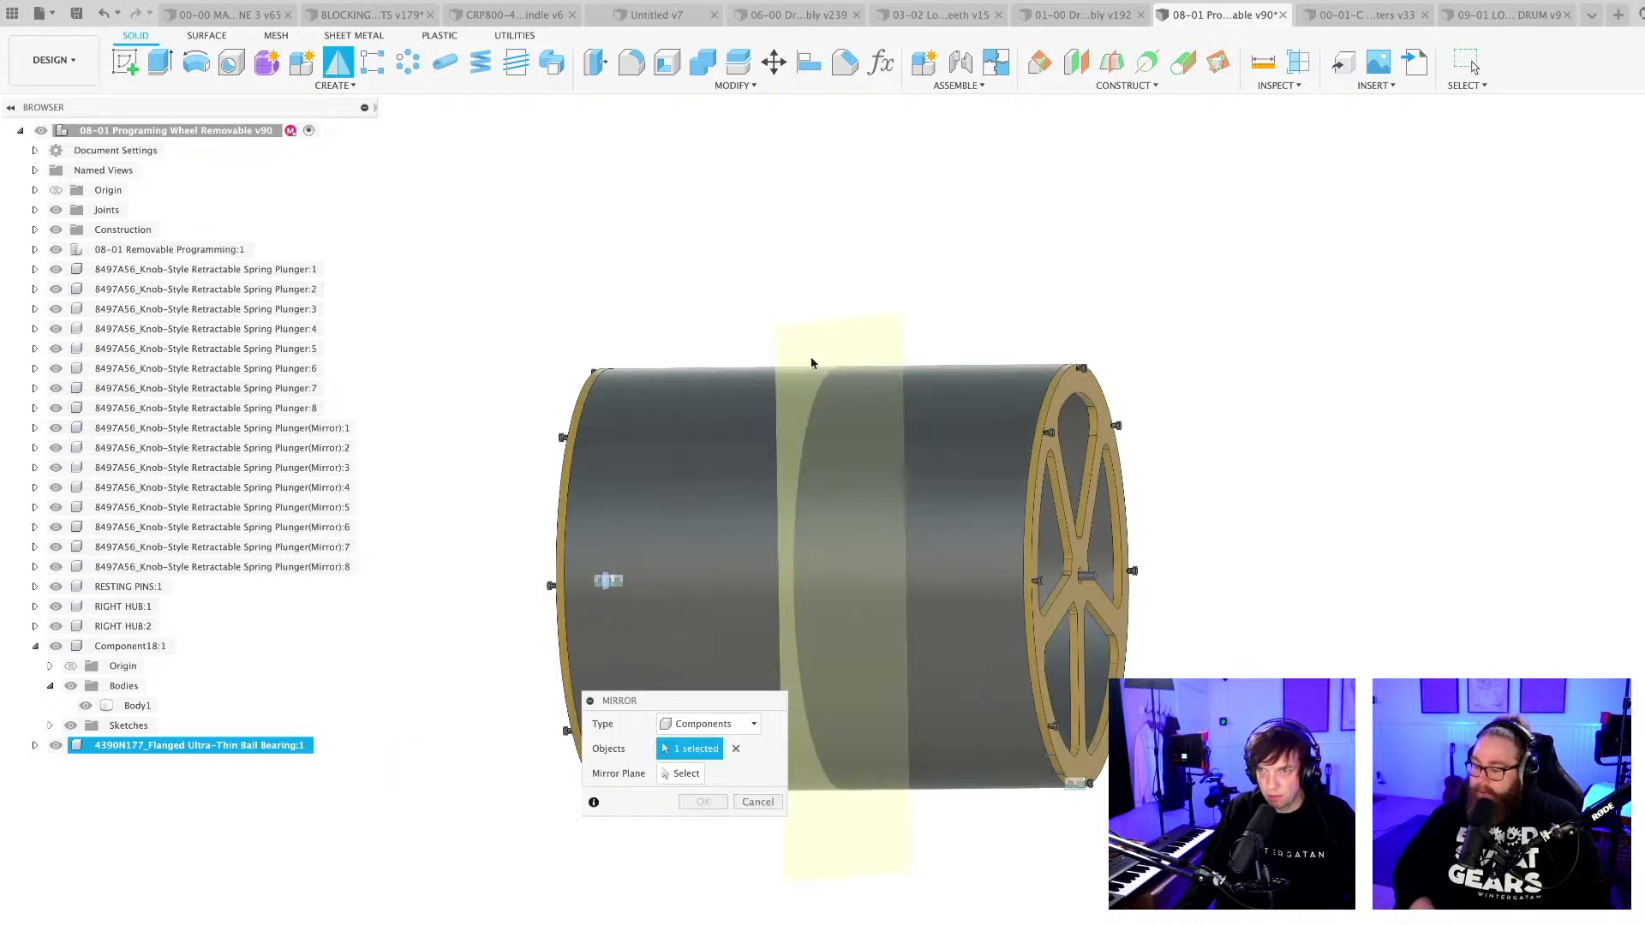
{"action": "left_click", "coordinate": [681, 774]}
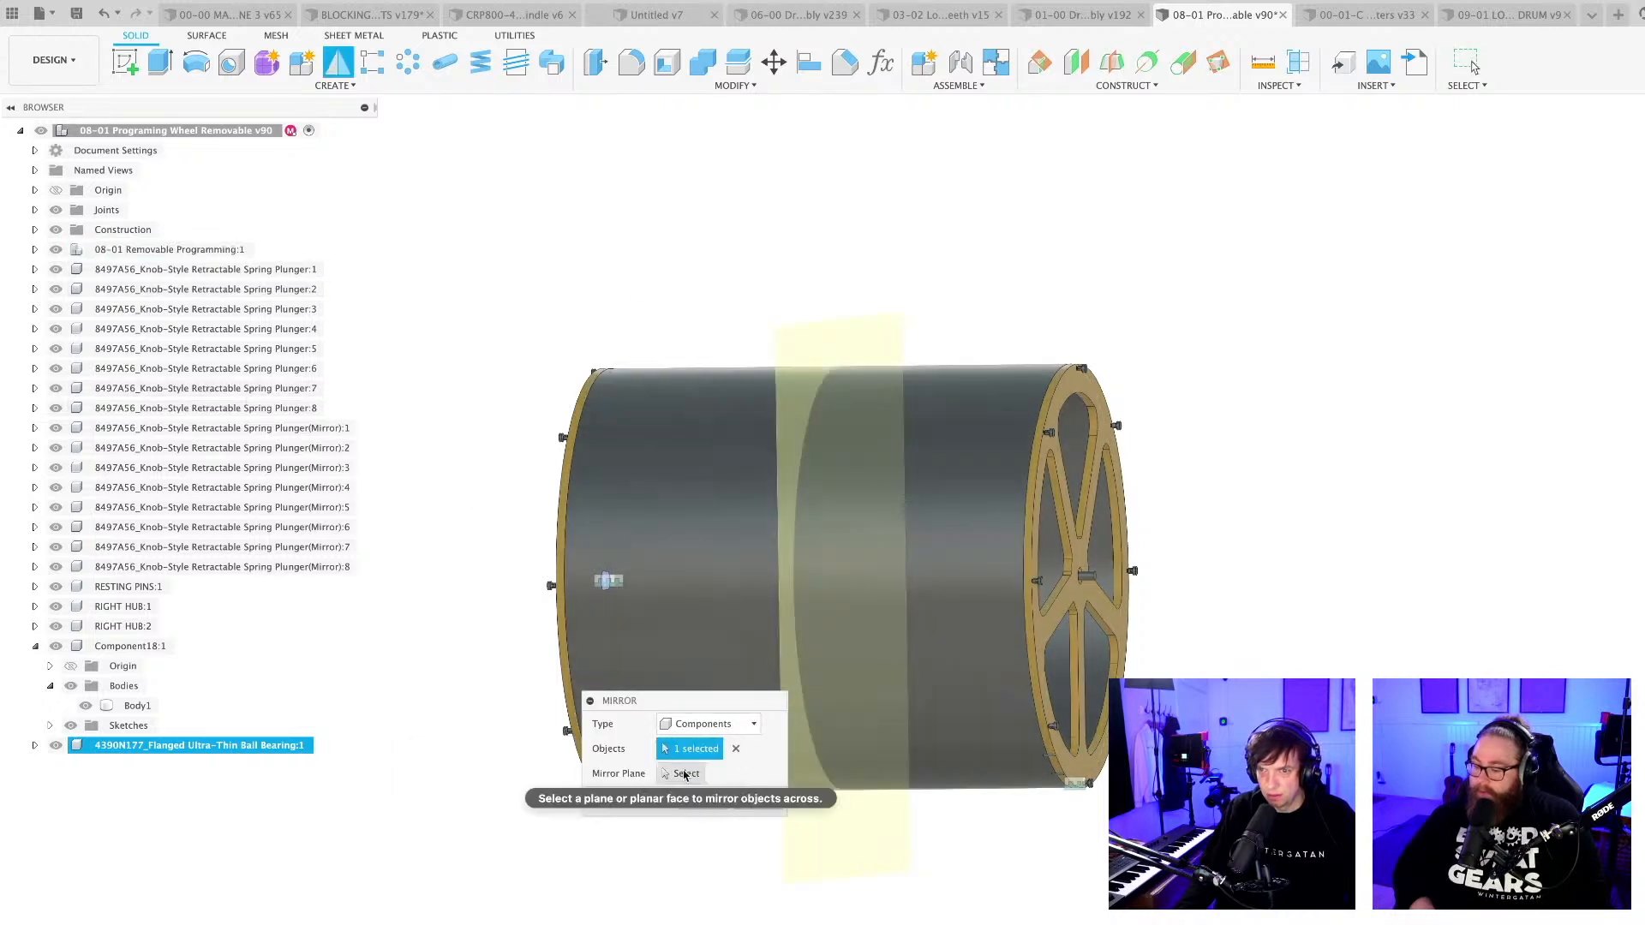
{"action": "left_click", "coordinate": [807, 355]}
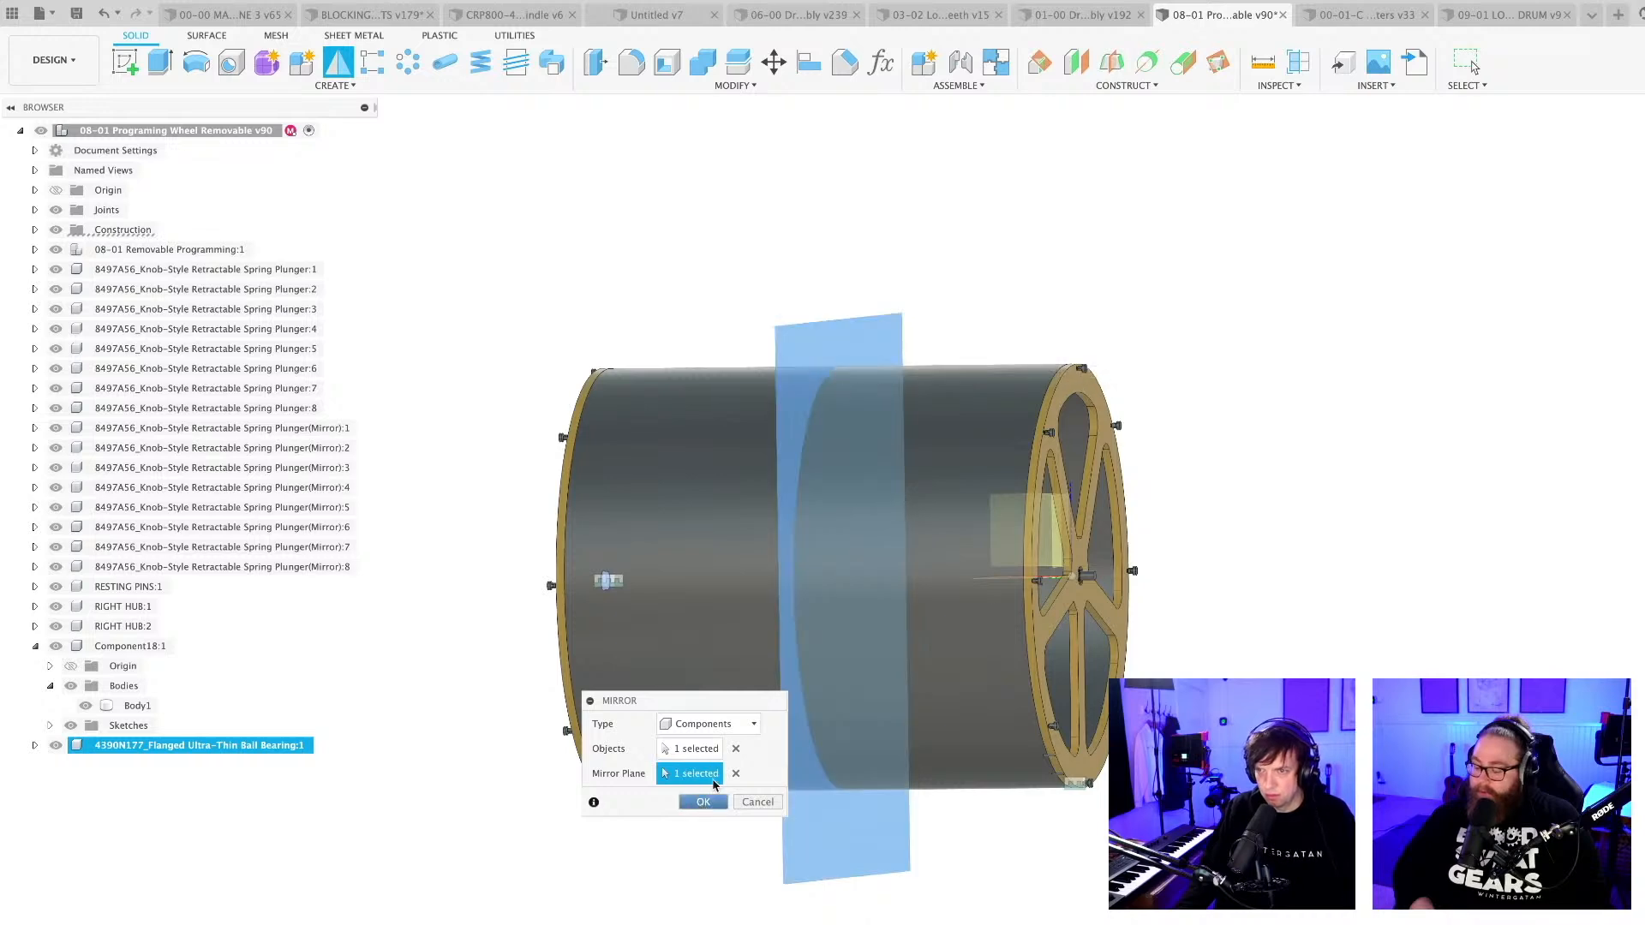
{"action": "left_click", "coordinate": [703, 802]}
{"action": "scroll", "coordinate": [897, 614], "scroll_direction": "up", "scroll_amount": 10}
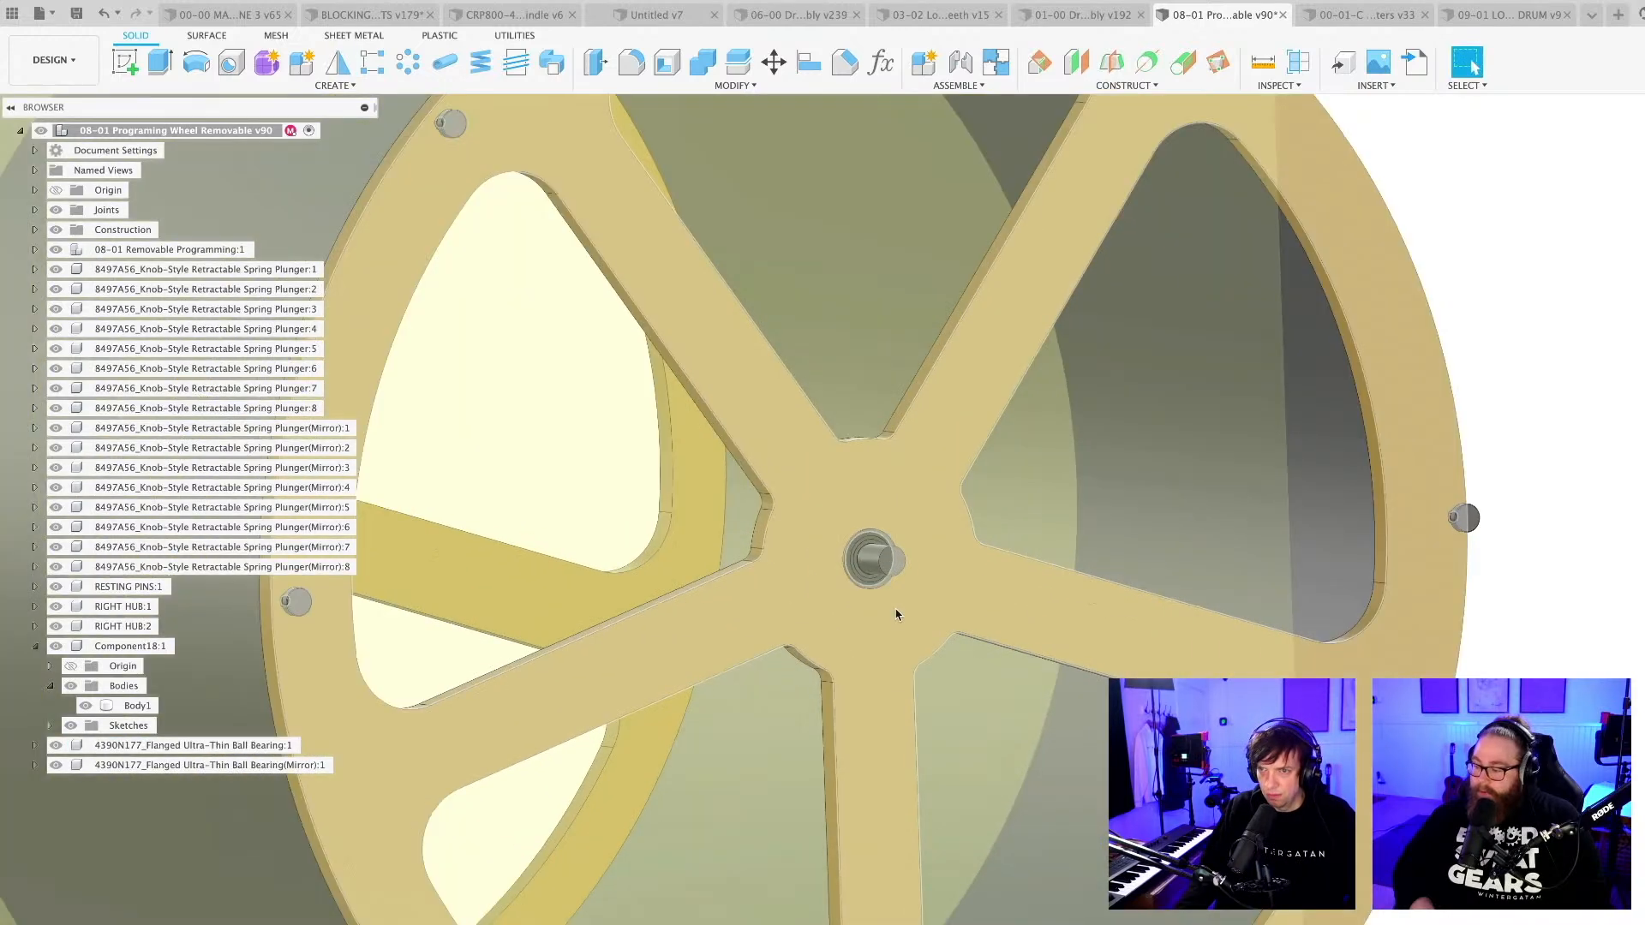
{"action": "scroll", "coordinate": [897, 615], "scroll_direction": "down", "scroll_amount": 10}
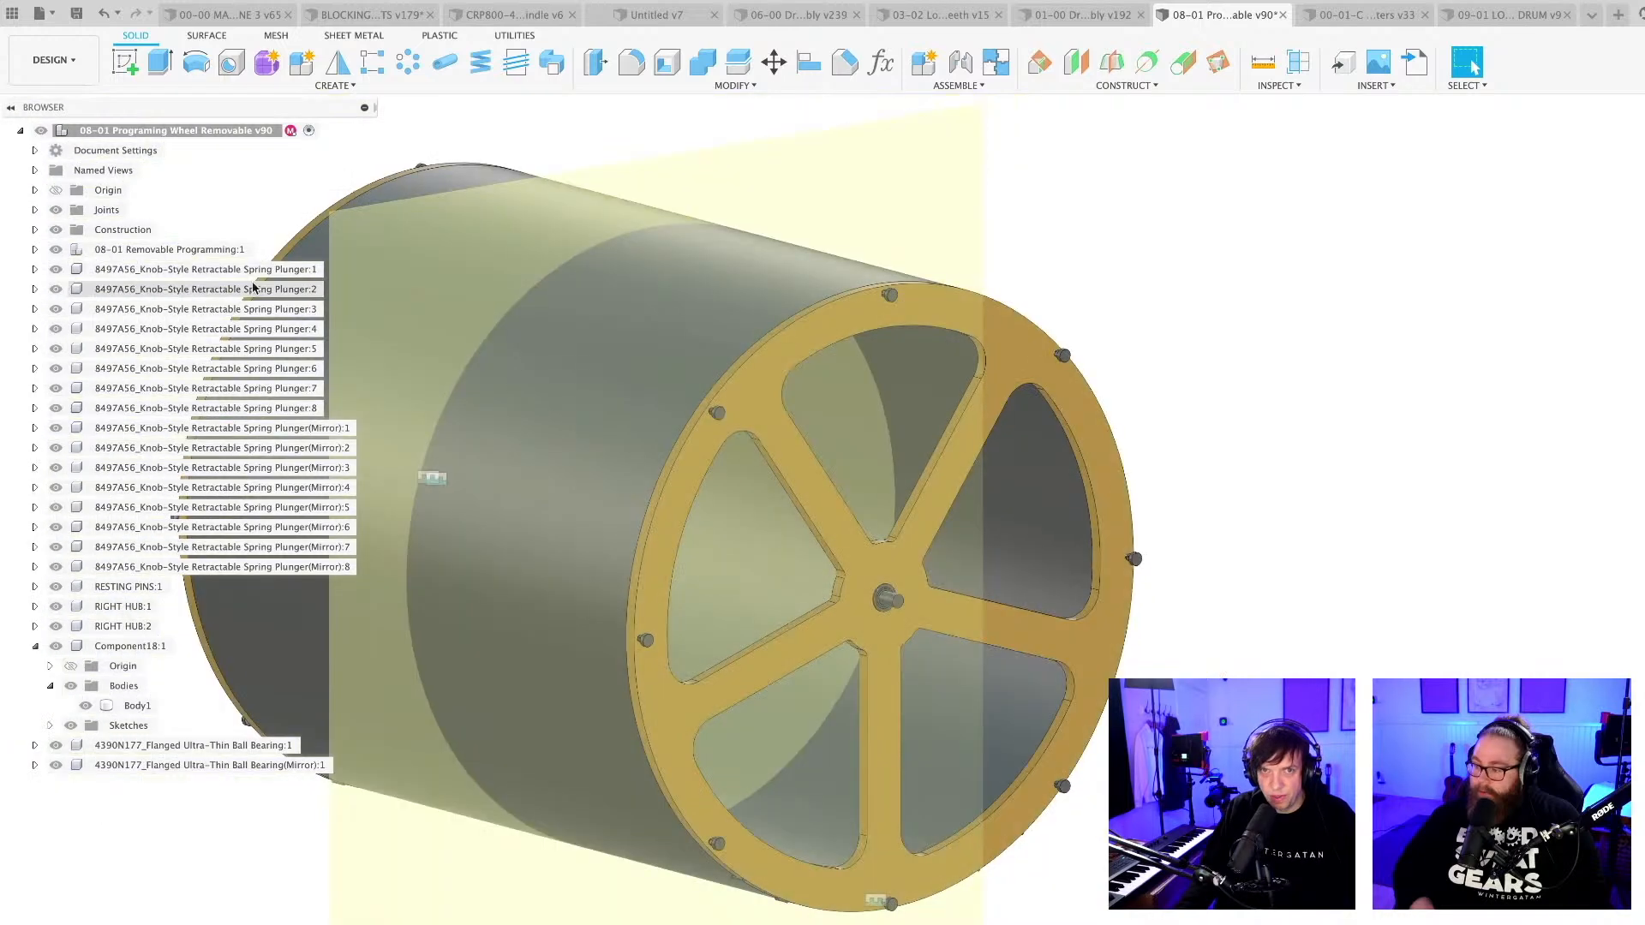
Hide the construction planes and the 08-01 Removable Programming drum so the hubs and central shaft are exposed.
{"action": "left_click", "coordinate": [56, 230]}
{"action": "scroll", "coordinate": [1262, 688], "scroll_direction": "down", "scroll_amount": 4}
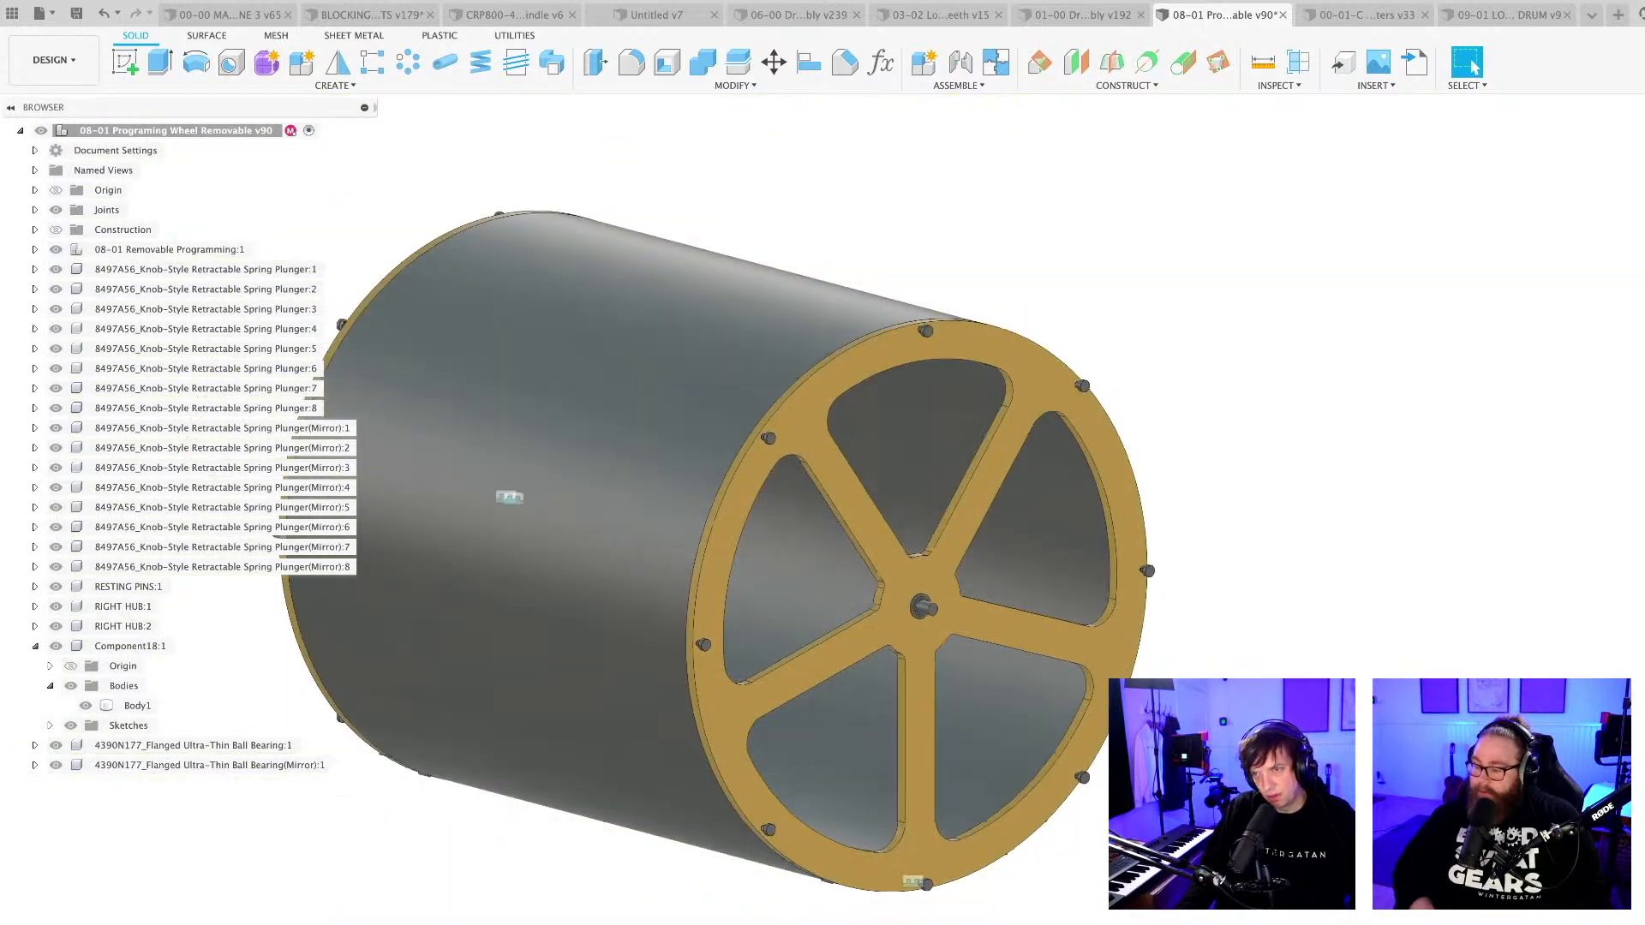
{"action": "middle_click_drag", "start_coordinate": [1263, 688], "coordinate": [1300, 688], "text": "shift"}
{"action": "scroll", "coordinate": [1021, 639], "scroll_direction": "up", "scroll_amount": 5}
{"action": "middle_click_drag", "start_coordinate": [1021, 638], "coordinate": [1114, 619], "text": "shift"}
{"action": "left_click", "coordinate": [734, 488]}
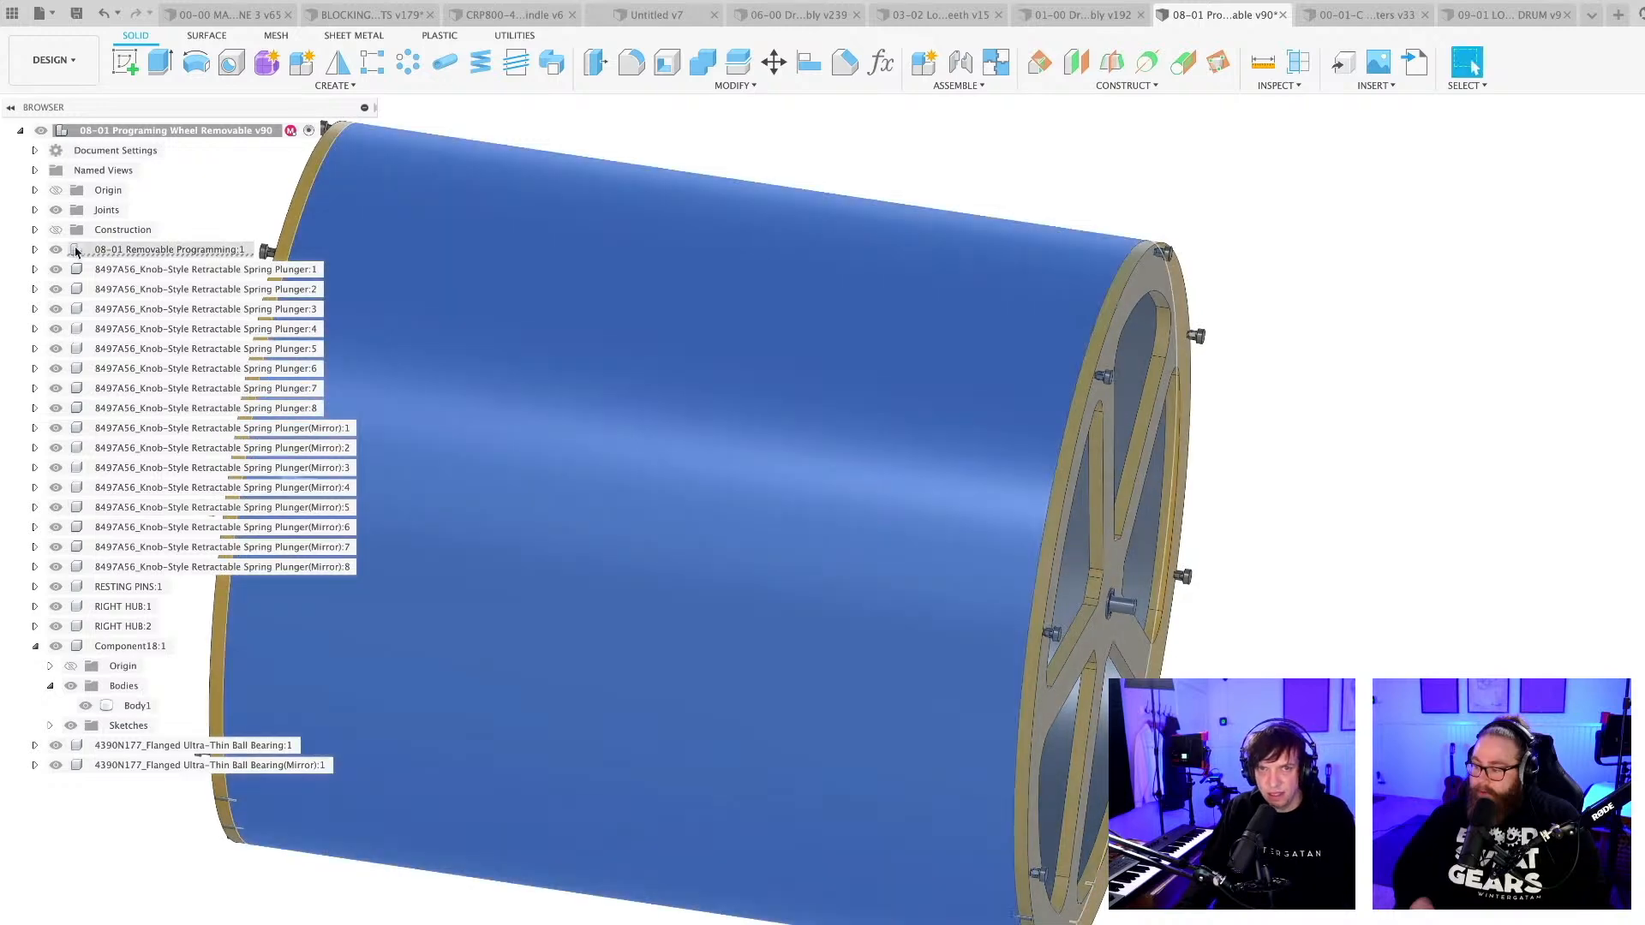
{"action": "left_click", "coordinate": [163, 250]}
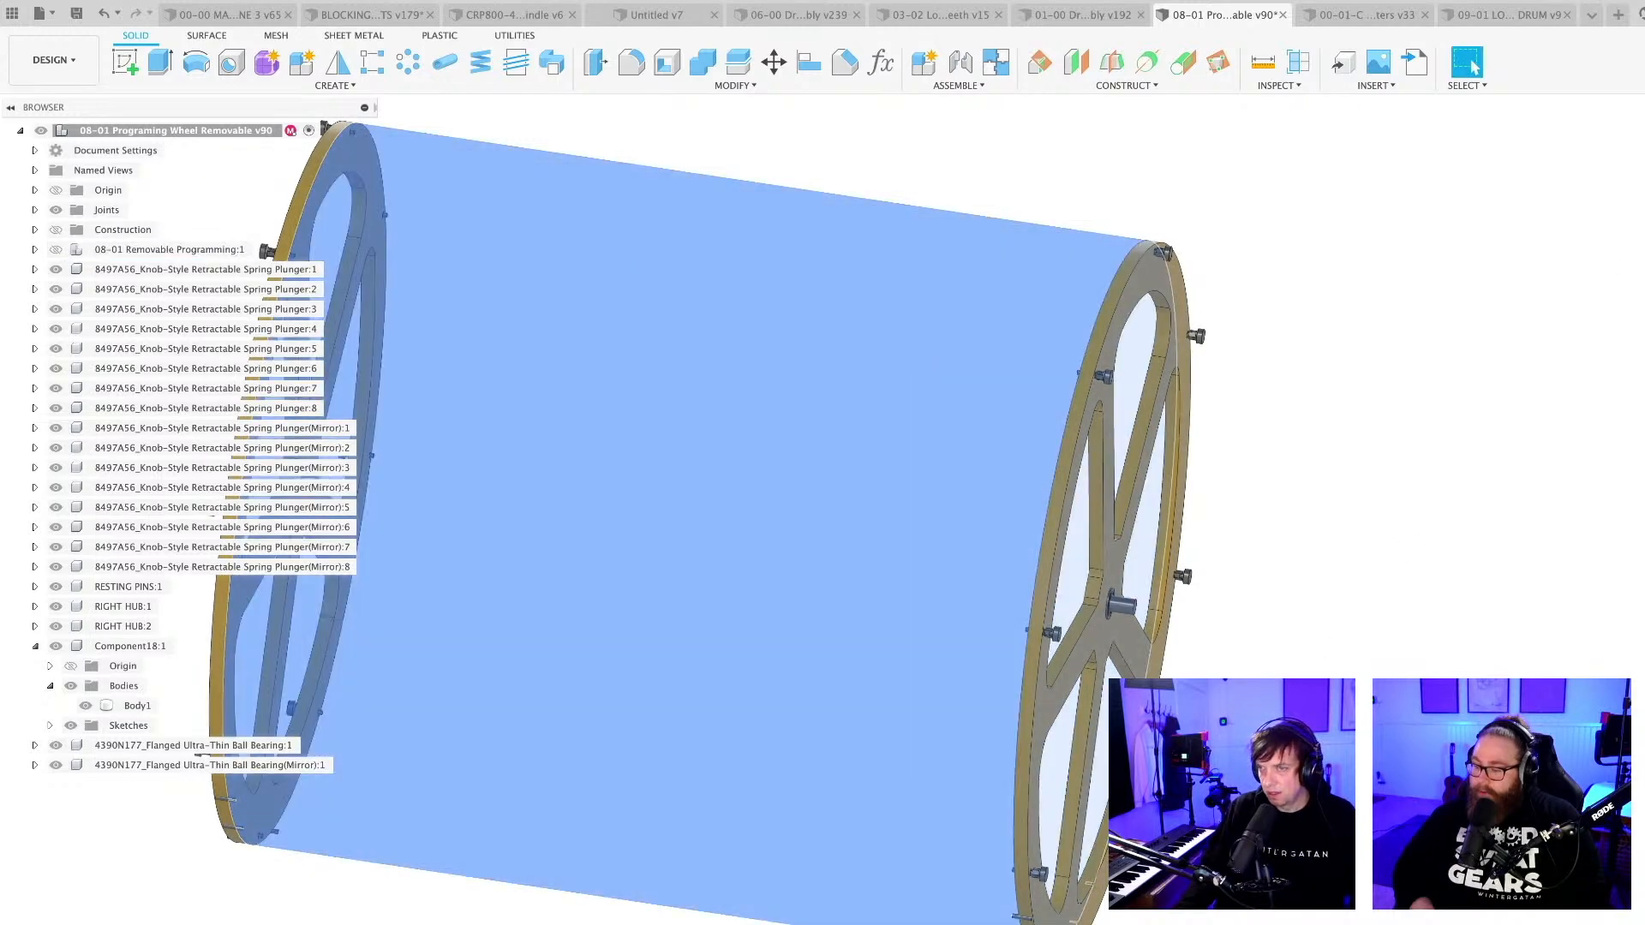
{"action": "left_click", "coordinate": [1297, 592]}
Edit the central shaft's two-sided extrusion and shorten its inward side to about 15.07 mm.
{"action": "scroll", "coordinate": [1090, 609], "scroll_direction": "up", "scroll_amount": 5}
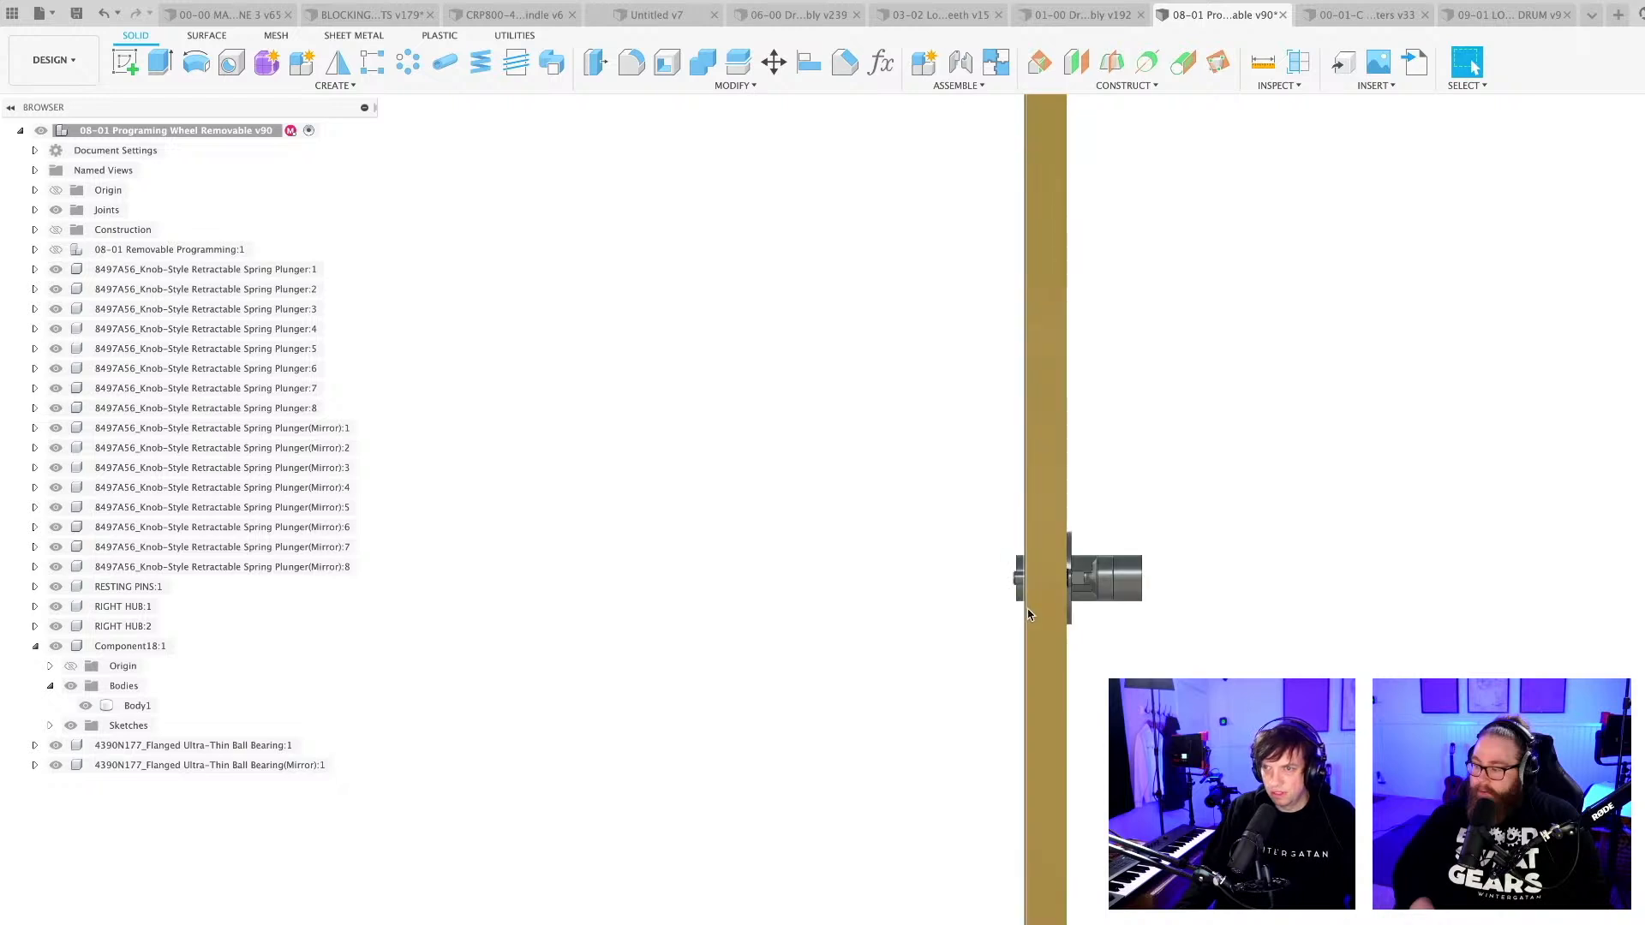
{"action": "middle_click_drag", "start_coordinate": [1028, 615], "coordinate": [927, 440], "text": "shift"}
{"action": "left_click", "coordinate": [899, 593]}
{"action": "scroll", "coordinate": [900, 592], "scroll_direction": "down", "scroll_amount": 5}
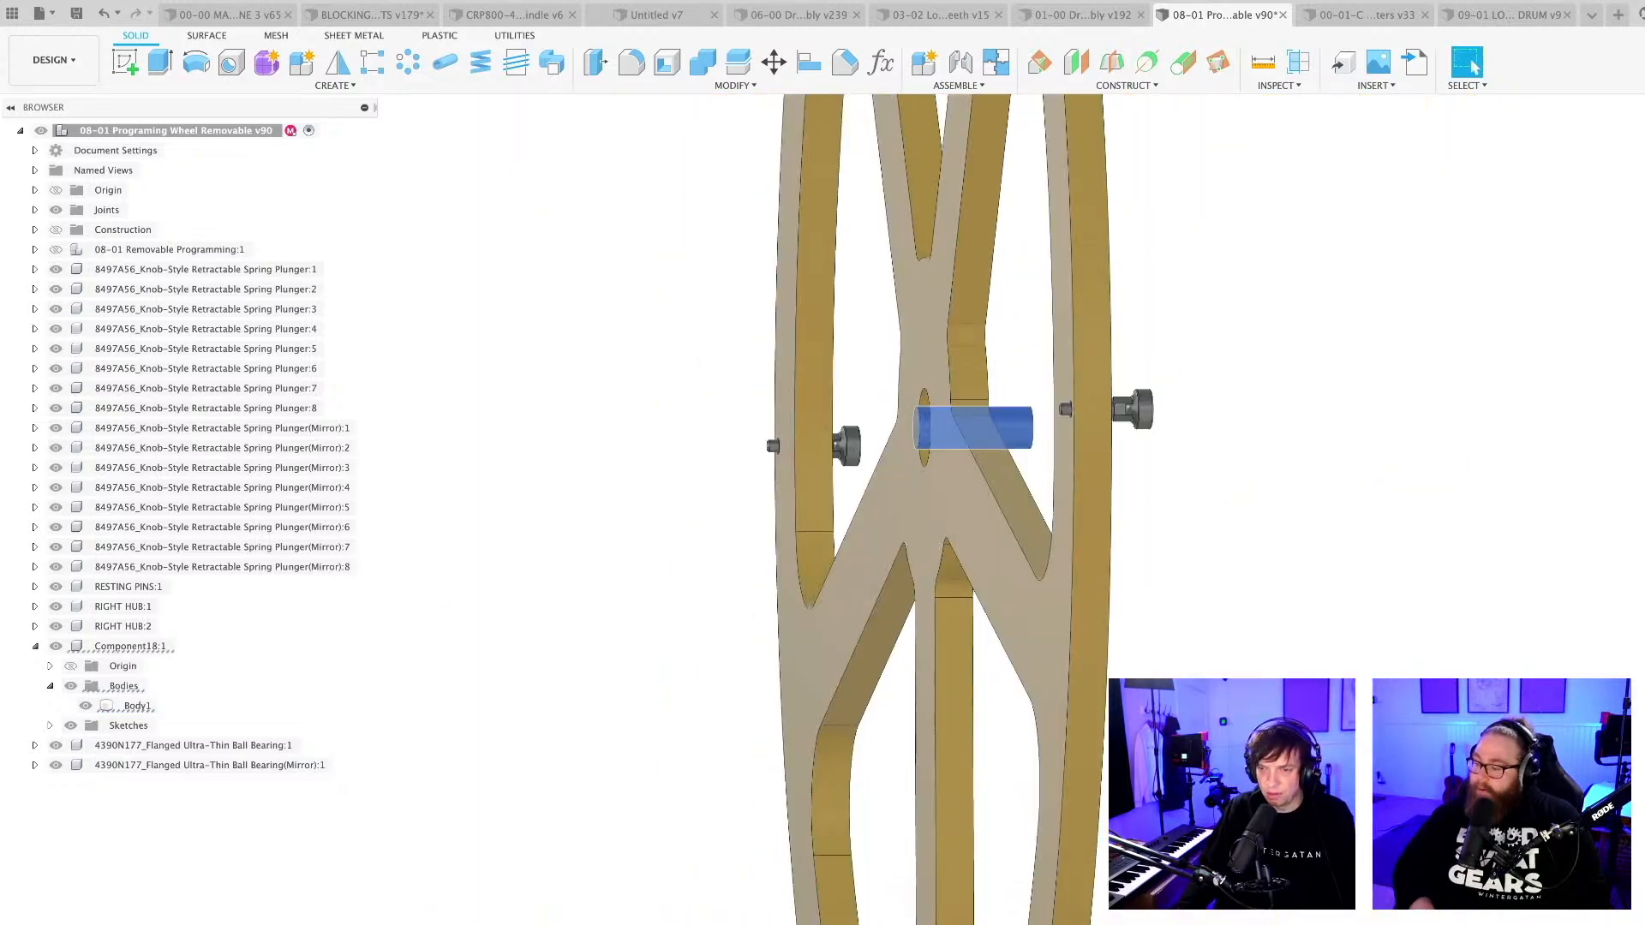
{"action": "double_click", "coordinate": [917, 463]}
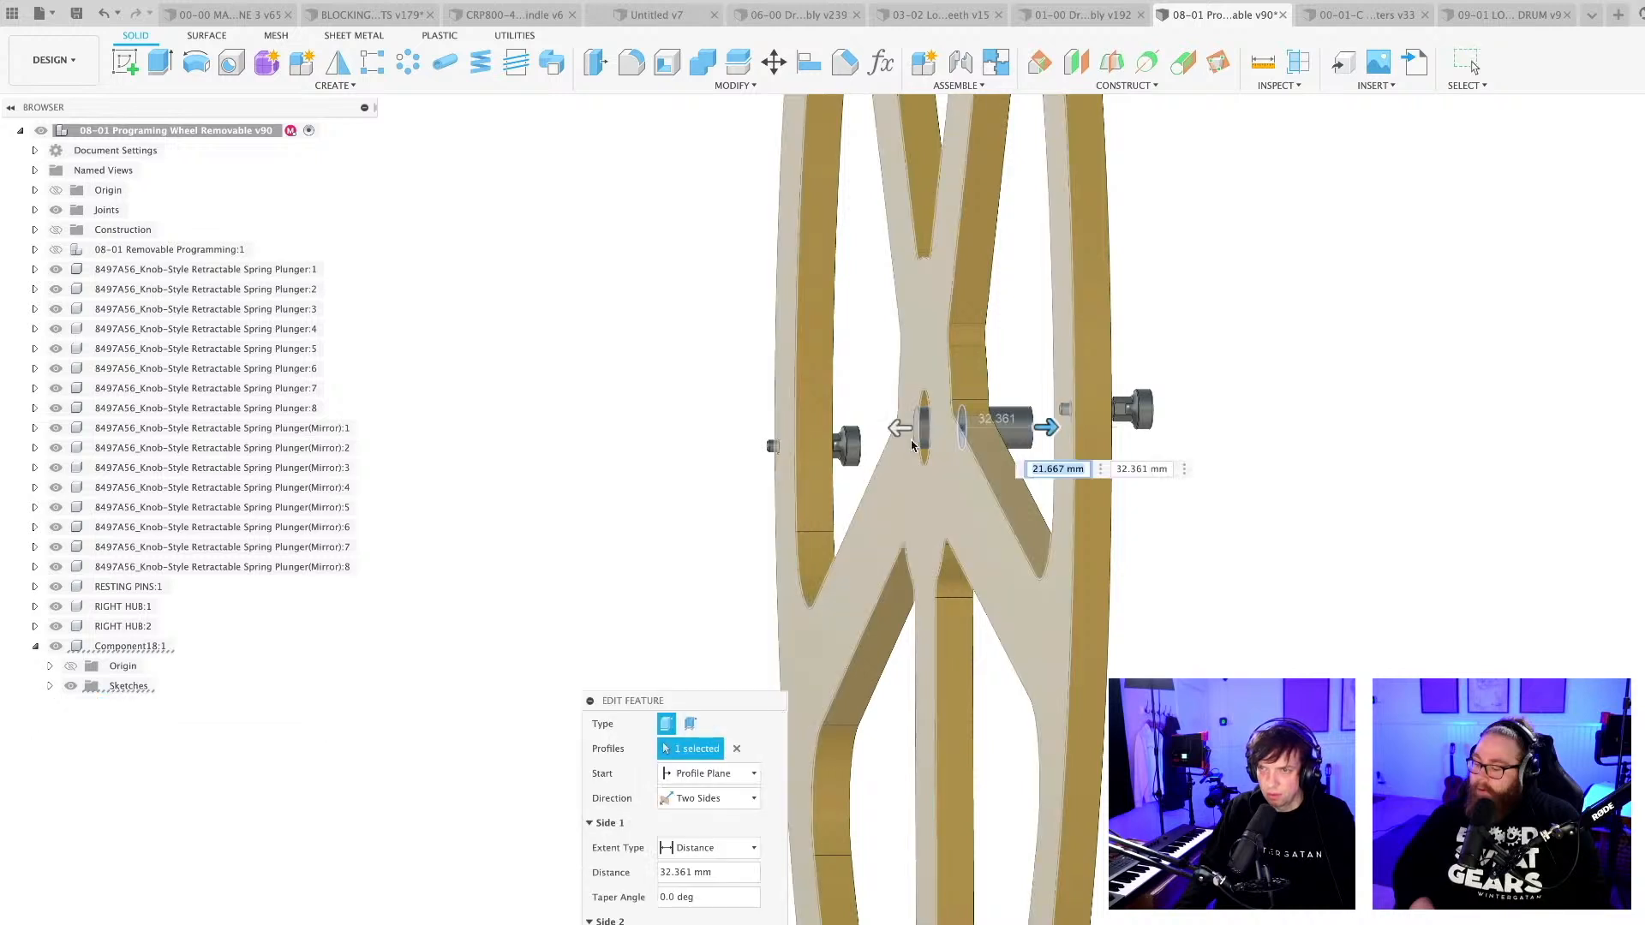
{"action": "scroll", "coordinate": [901, 435], "scroll_direction": "up", "scroll_amount": 2}
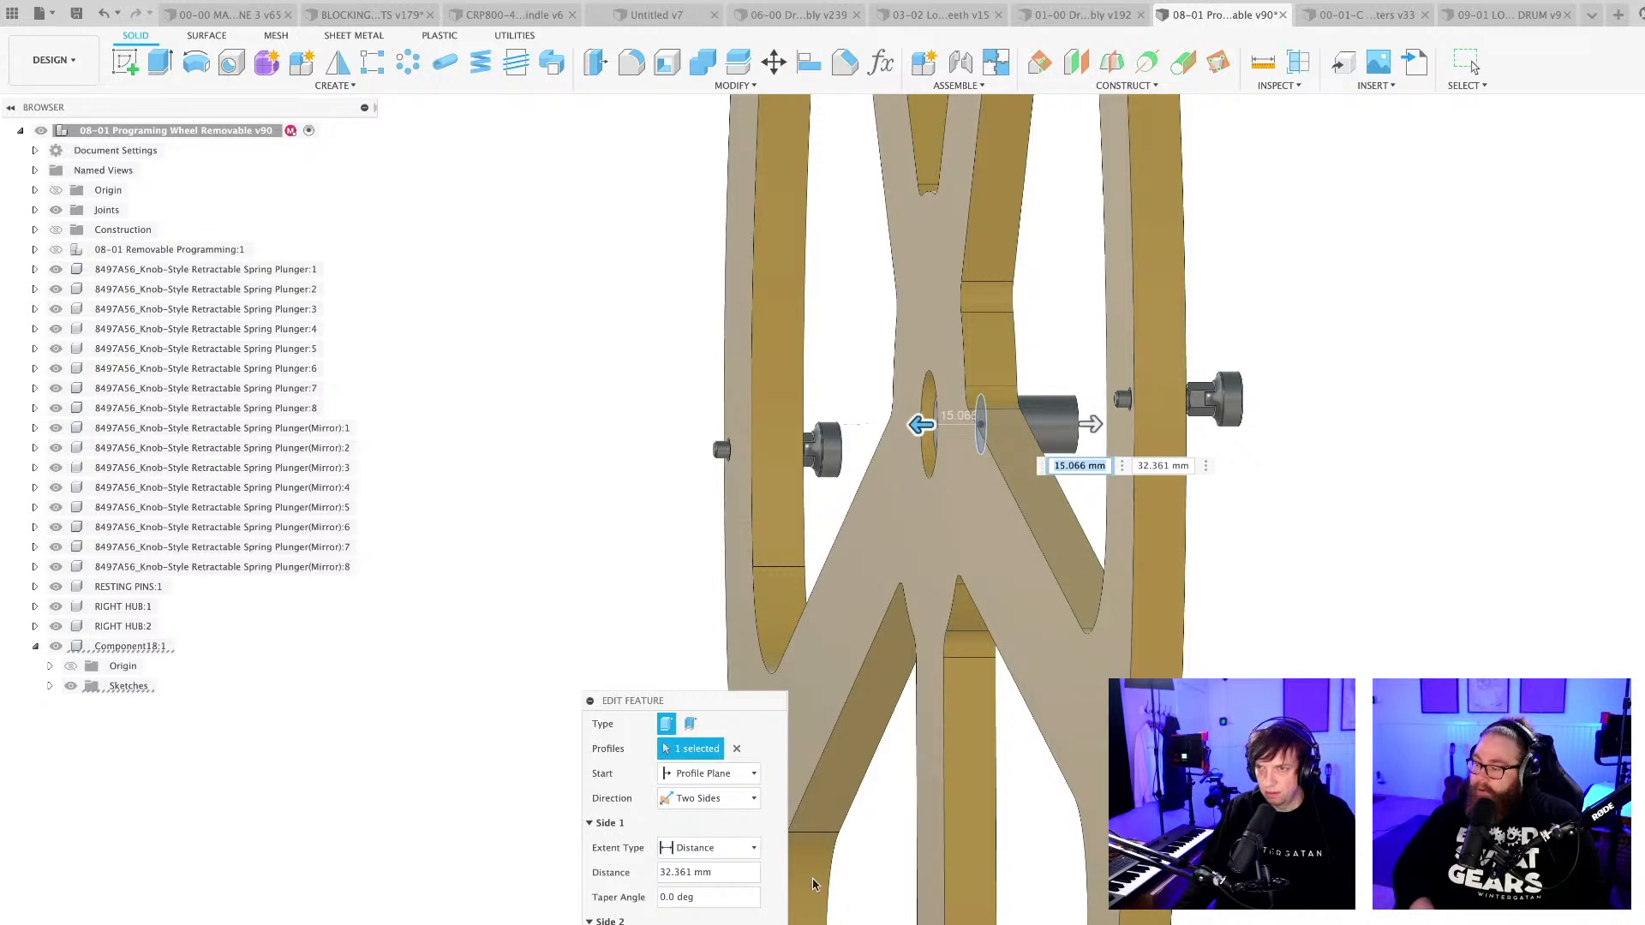
{"action": "middle_click_drag", "start_coordinate": [934, 514], "coordinate": [960, 556], "text": "shift"}
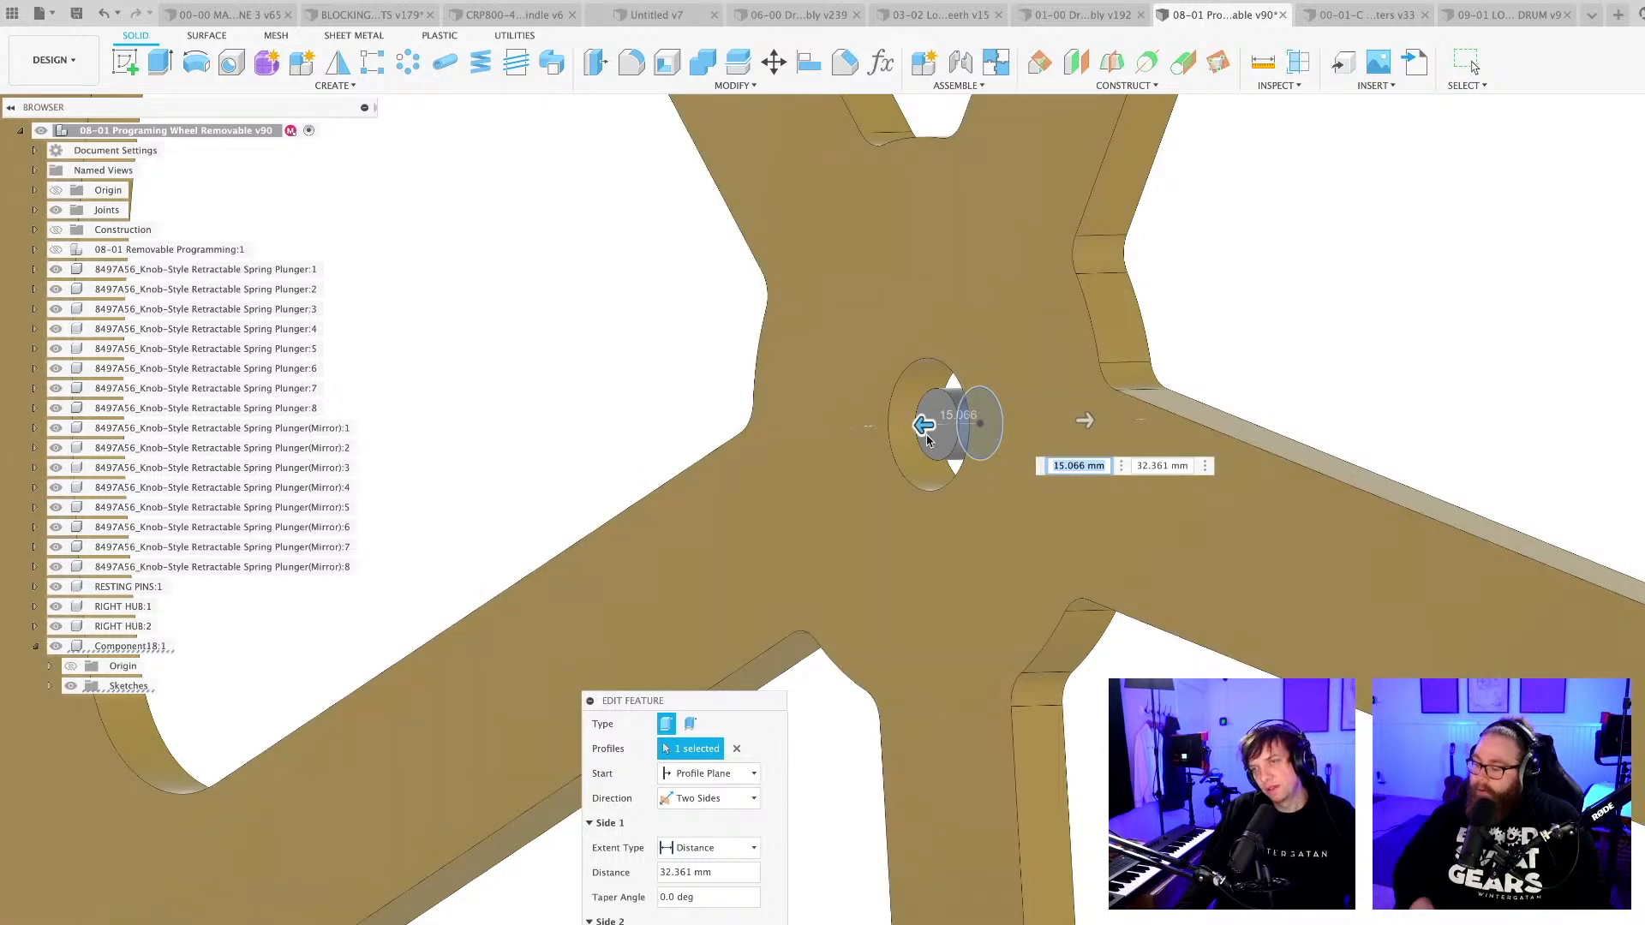
{"action": "key", "text": "Return"}
{"action": "scroll", "coordinate": [892, 719], "scroll_direction": "down", "scroll_amount": 4}
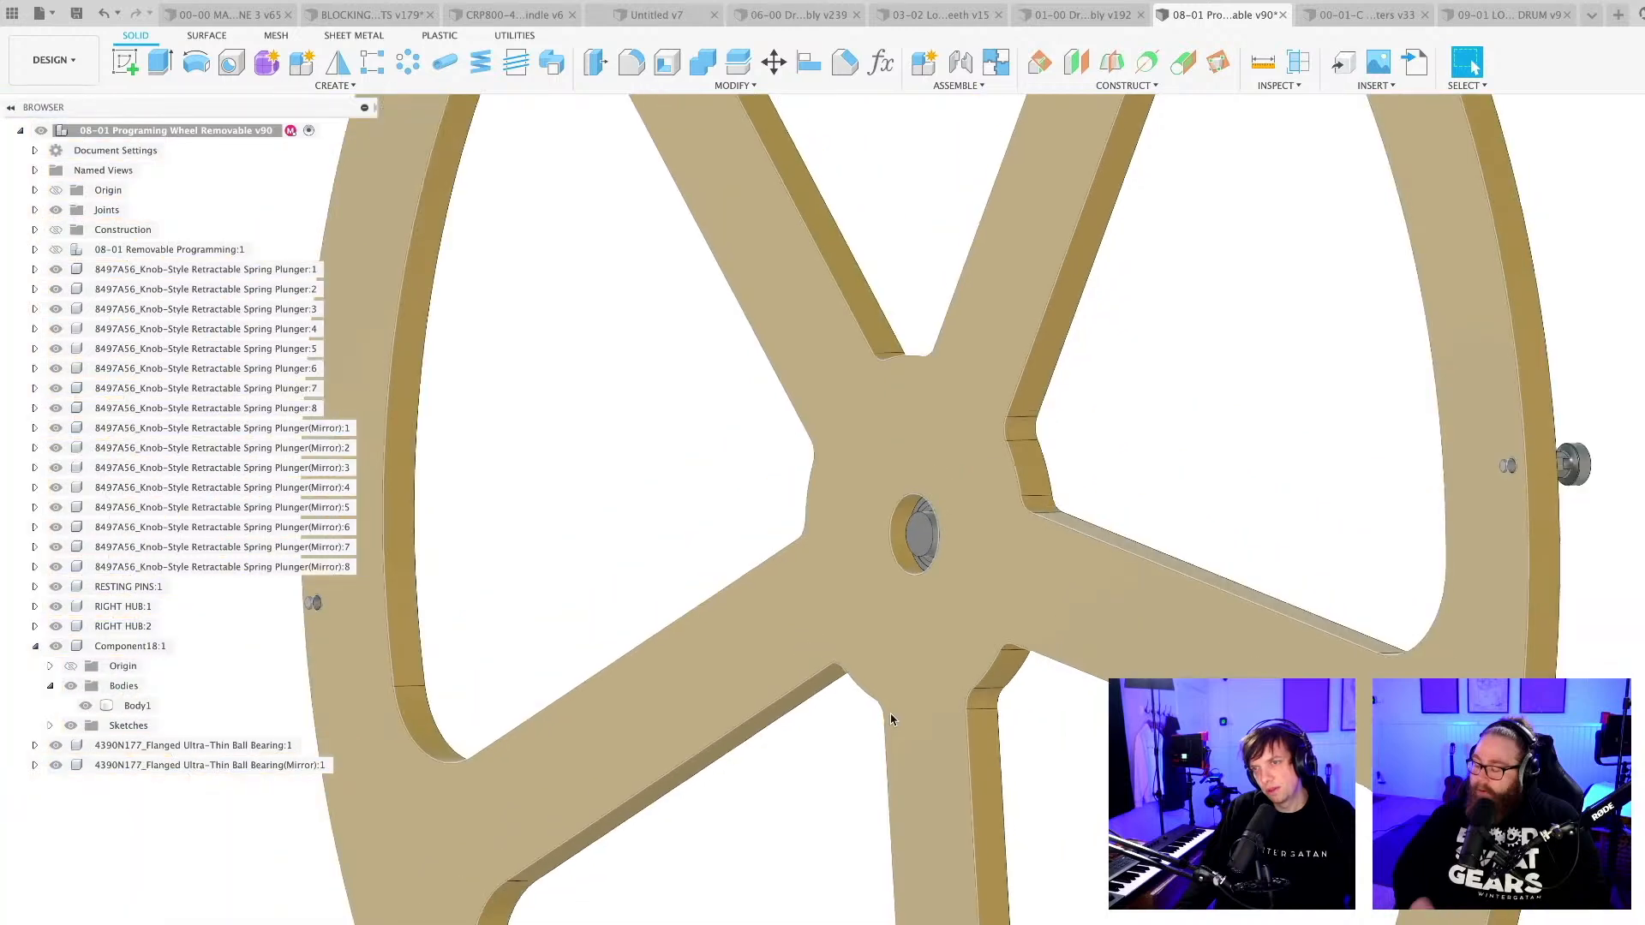
Collapse Component18 in the component tree and show the 08-01 Removable Programming drum again.
{"action": "middle_click_drag", "start_coordinate": [892, 719], "coordinate": [809, 890], "text": "shift"}
{"action": "scroll", "coordinate": [908, 698], "scroll_direction": "down", "scroll_amount": 6}
{"action": "scroll", "coordinate": [985, 612], "scroll_direction": "up", "scroll_amount": 2}
{"action": "scroll", "coordinate": [1003, 621], "scroll_direction": "down", "scroll_amount": 3}
{"action": "scroll", "coordinate": [968, 671], "scroll_direction": "up", "scroll_amount": 5}
{"action": "scroll", "coordinate": [910, 668], "scroll_direction": "down", "scroll_amount": 2}
{"action": "scroll", "coordinate": [1059, 857], "scroll_direction": "down", "scroll_amount": 5}
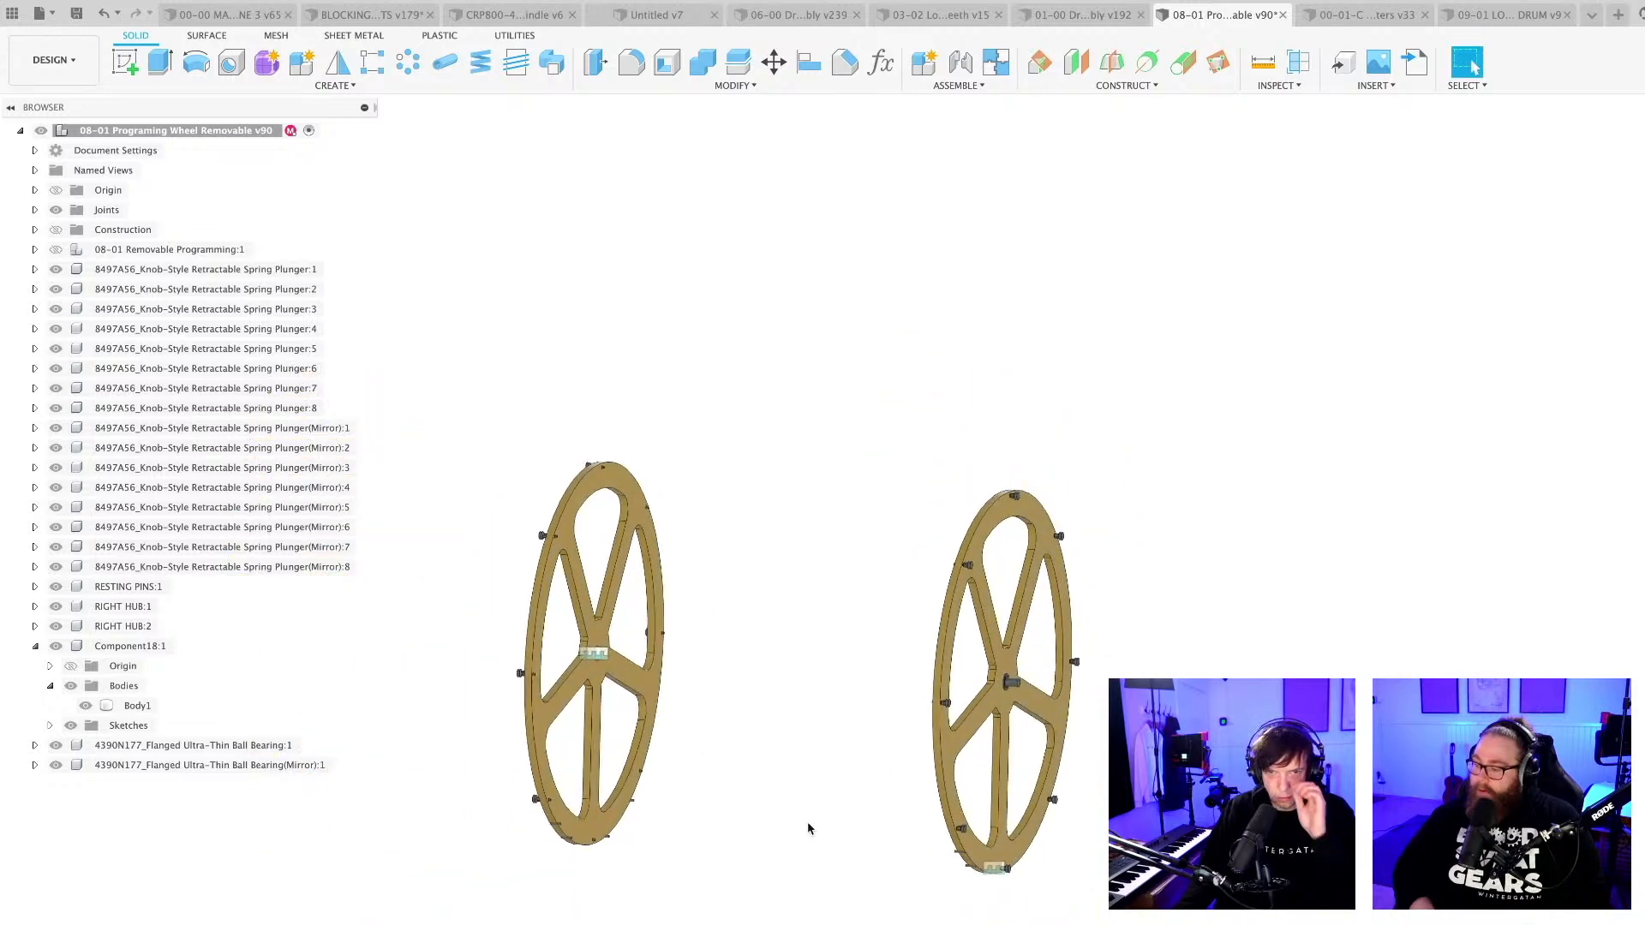
{"action": "left_click", "coordinate": [36, 647]}
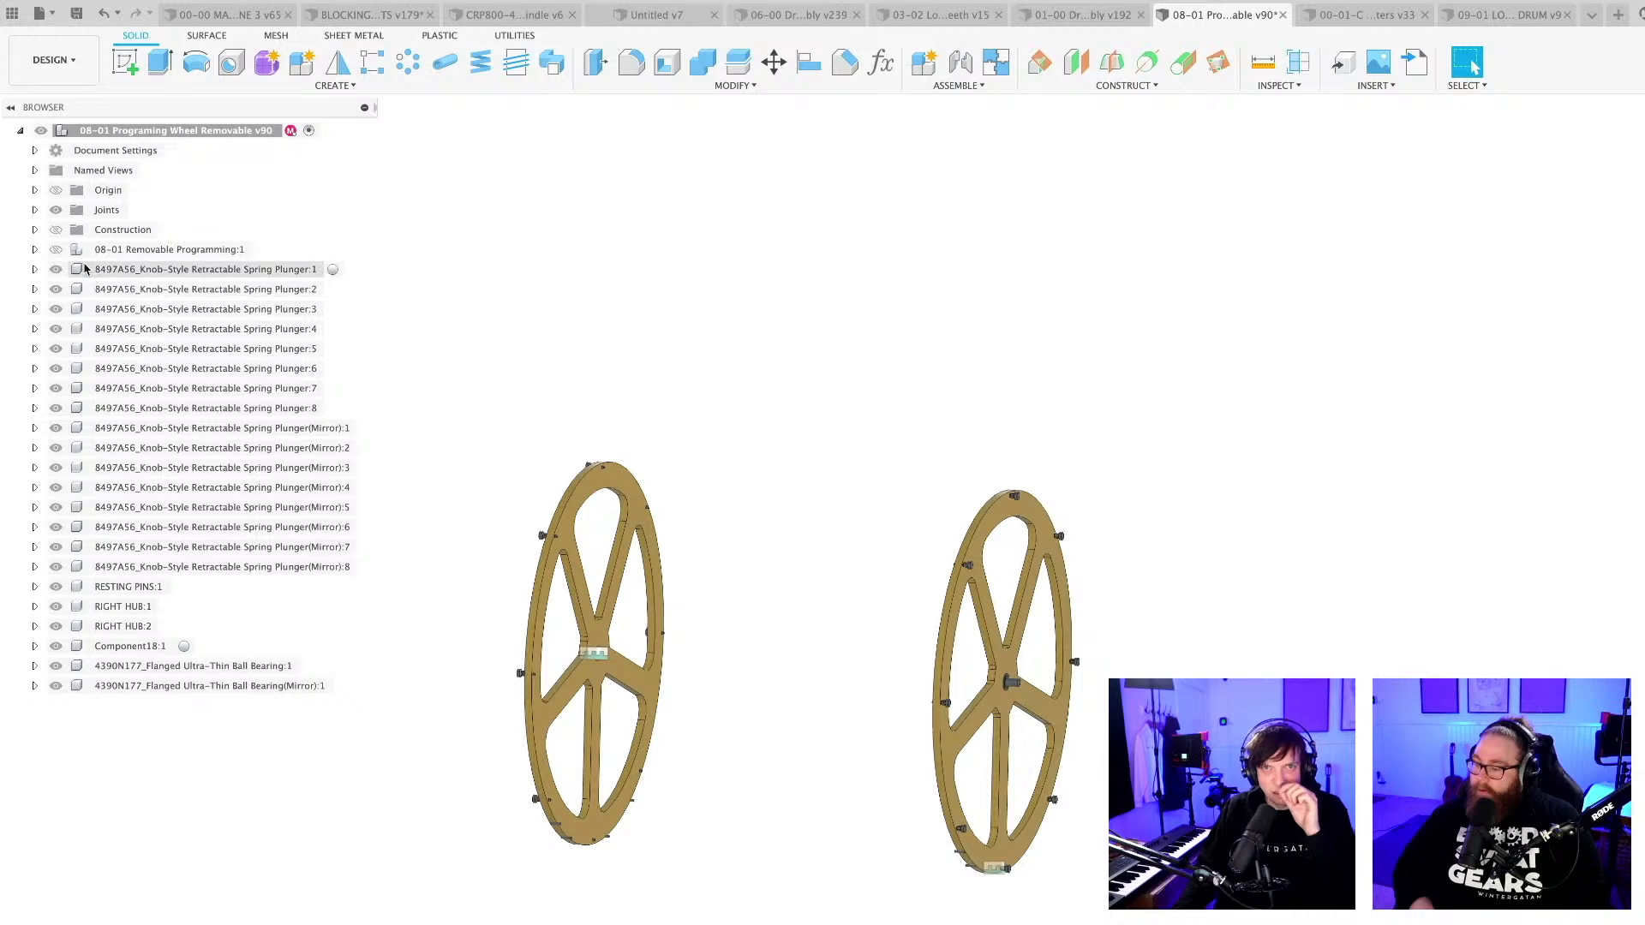
{"action": "left_click", "coordinate": [55, 249]}
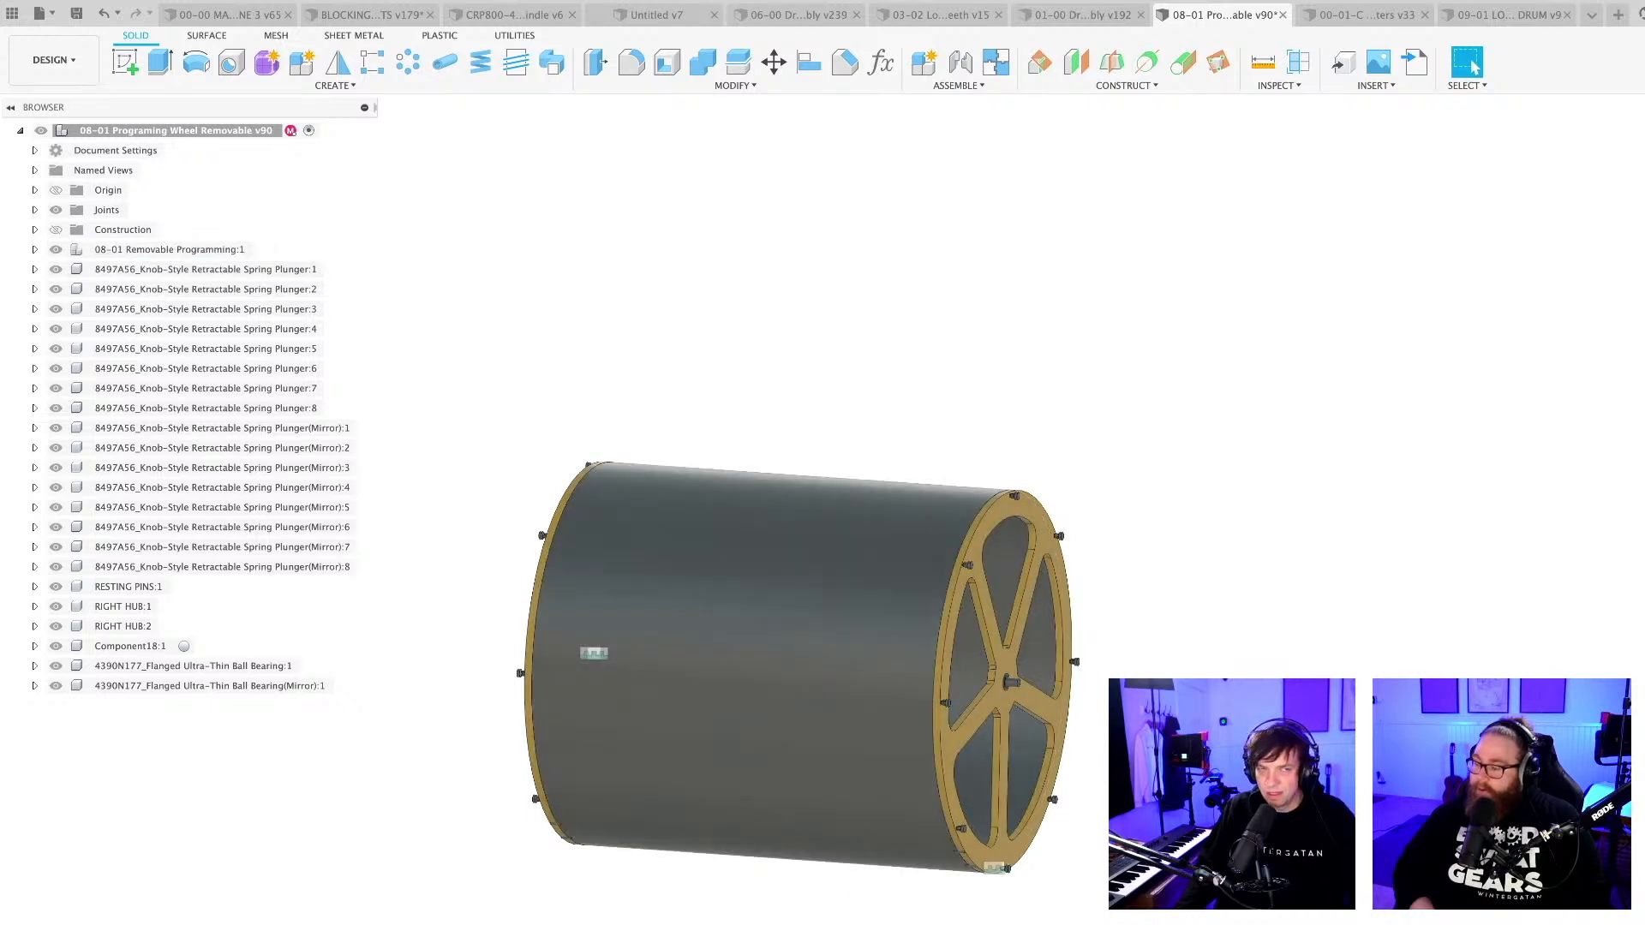
Save the programming wheel design.
{"action": "middle_click_drag", "start_coordinate": [866, 865], "coordinate": [1087, 804], "text": "shift"}
{"action": "key", "text": "super+s"}
{"action": "key", "text": "Return"}
{"action": "middle_click_drag", "start_coordinate": [1105, 900], "coordinate": [1020, 848], "text": "shift"}
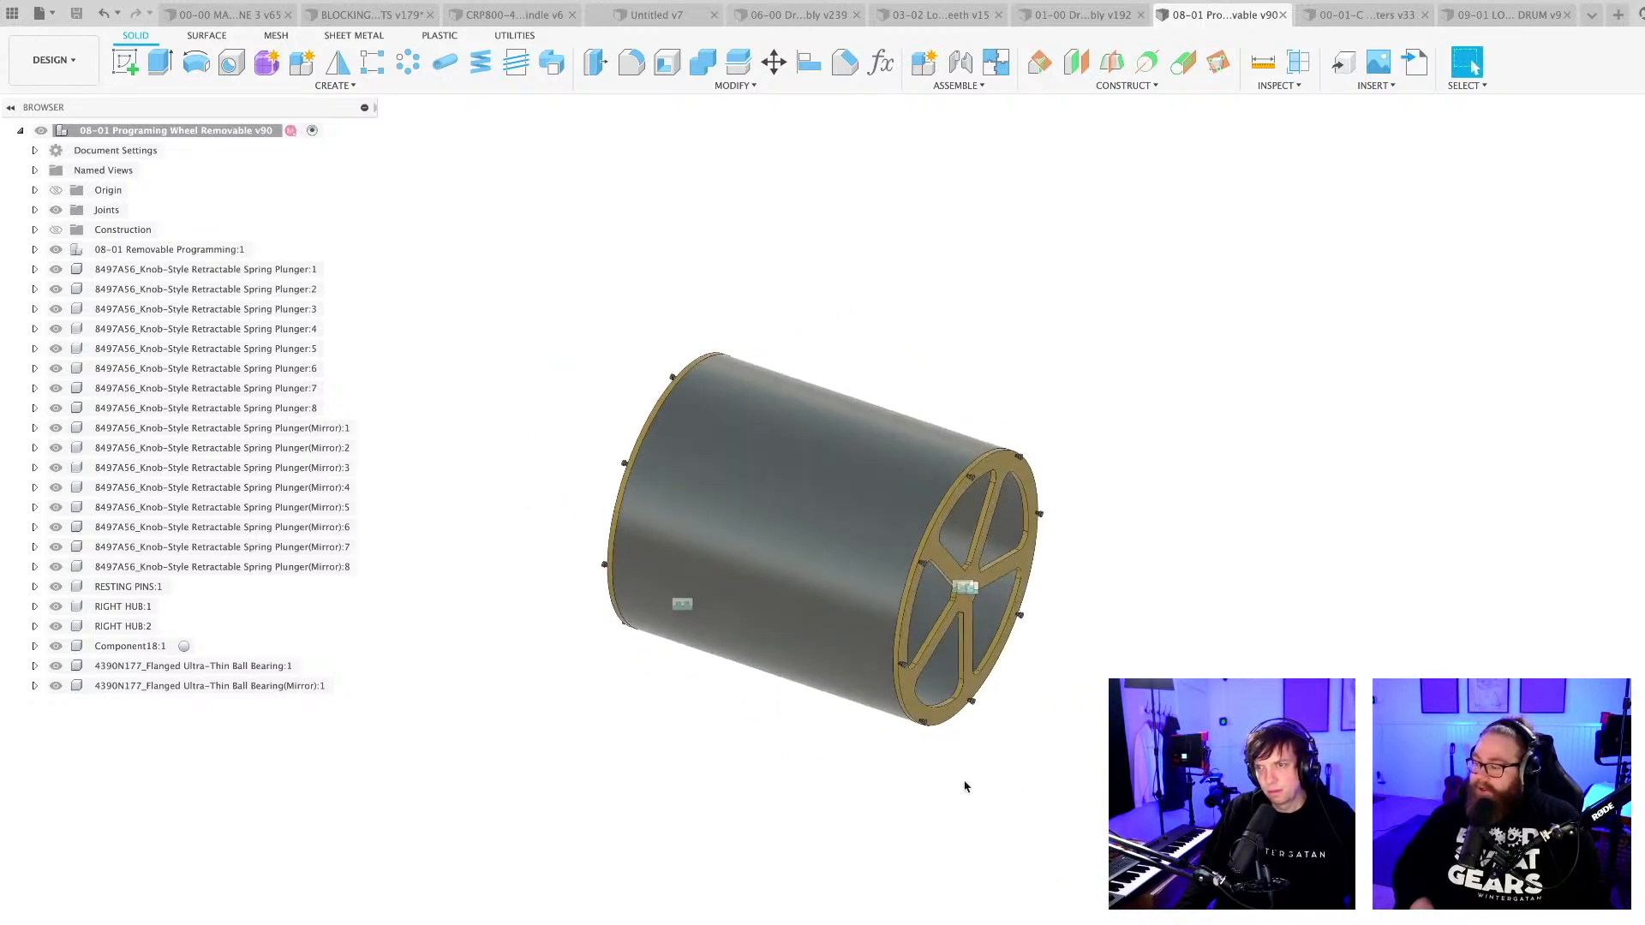
{"action": "middle_click_drag", "start_coordinate": [921, 788], "coordinate": [885, 798], "text": "shift"}
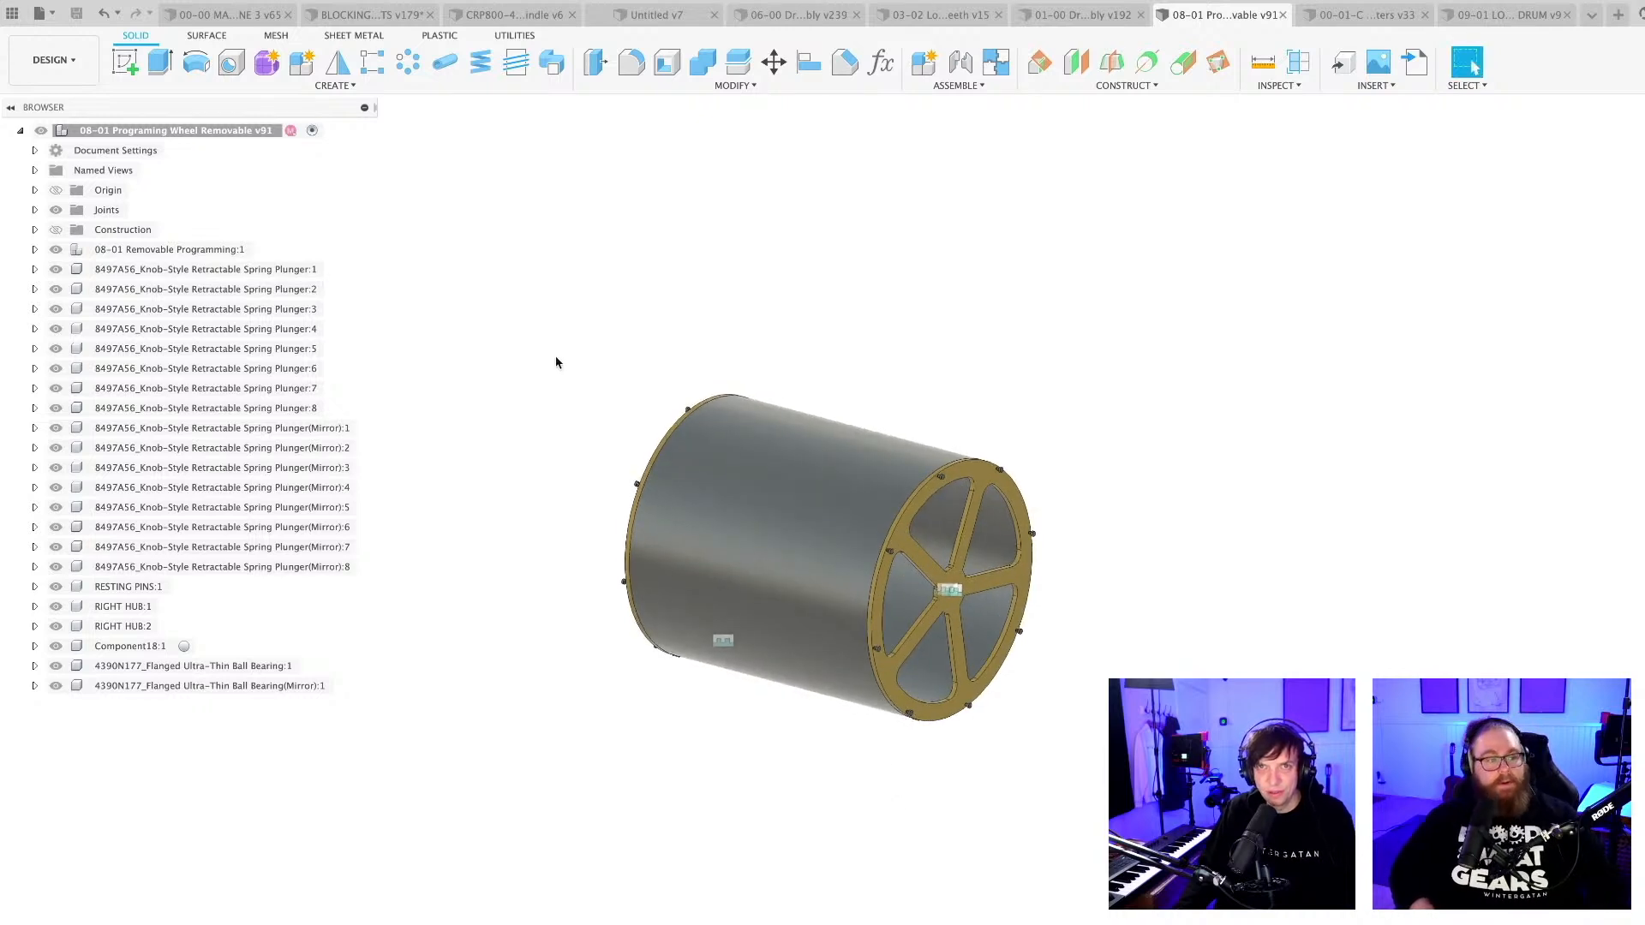
{"action": "scroll", "coordinate": [557, 363], "scroll_direction": "up", "scroll_amount": 3}
{"action": "middle_click_drag", "start_coordinate": [580, 427], "coordinate": [572, 405]}
Switch to the 00-00 MACHINE 3 assembly and paste a second instance of the removable programming wheel in place.
{"action": "left_click", "coordinate": [221, 13]}
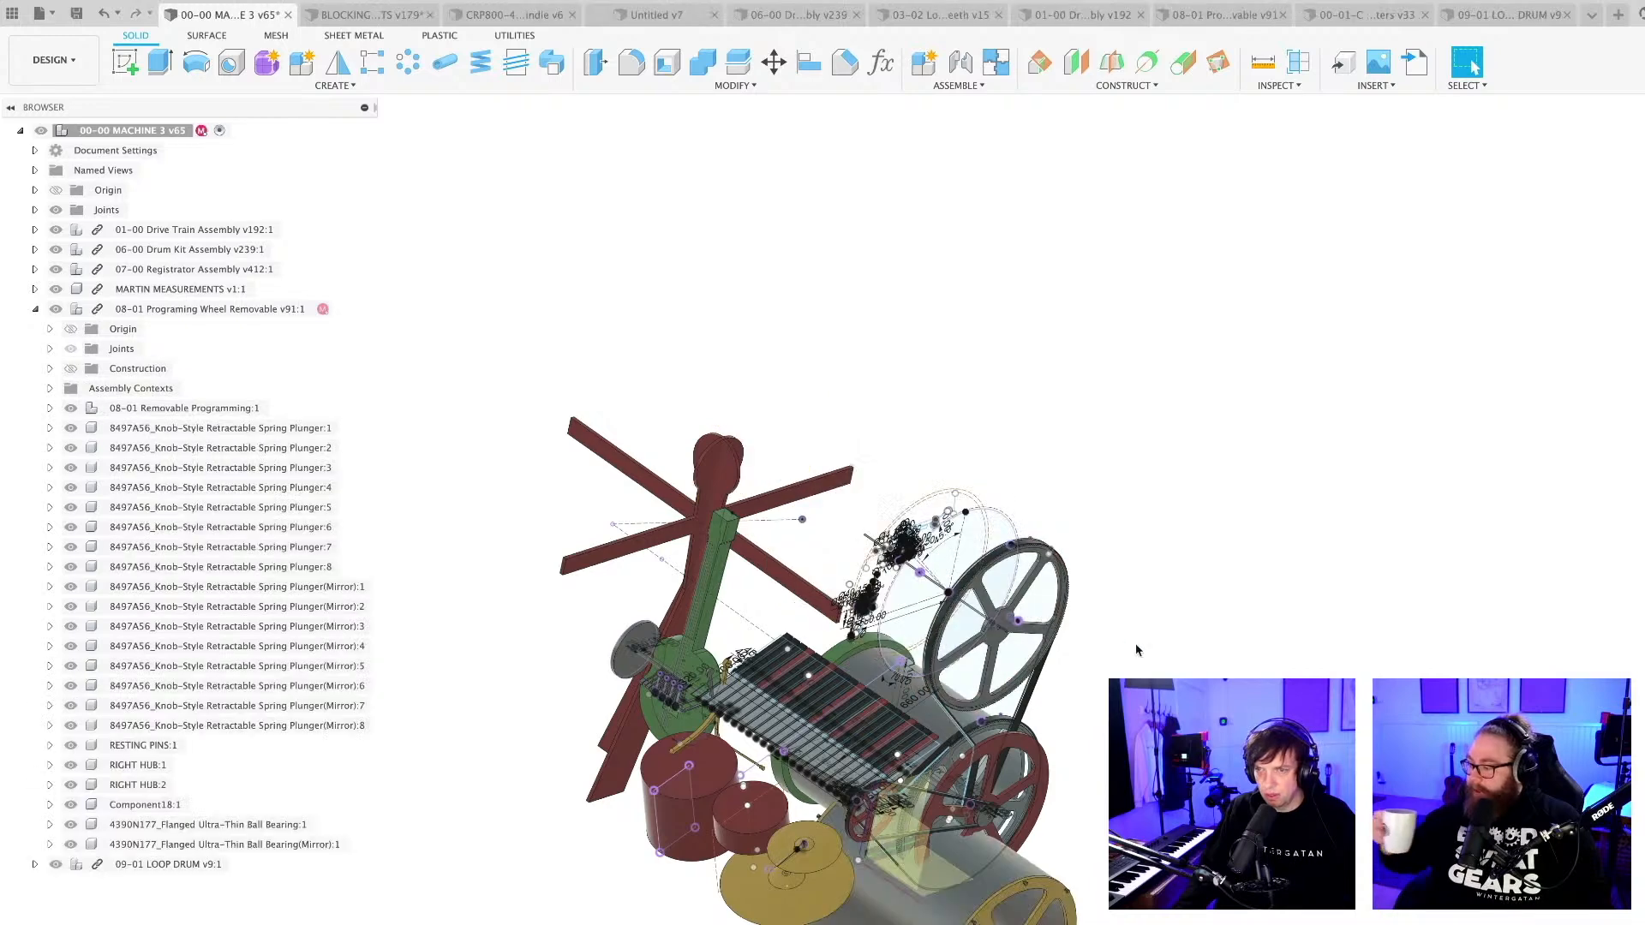
{"action": "scroll", "coordinate": [1119, 598], "scroll_direction": "down", "scroll_amount": 3}
{"action": "middle_click_drag", "start_coordinate": [948, 806], "coordinate": [985, 725]}
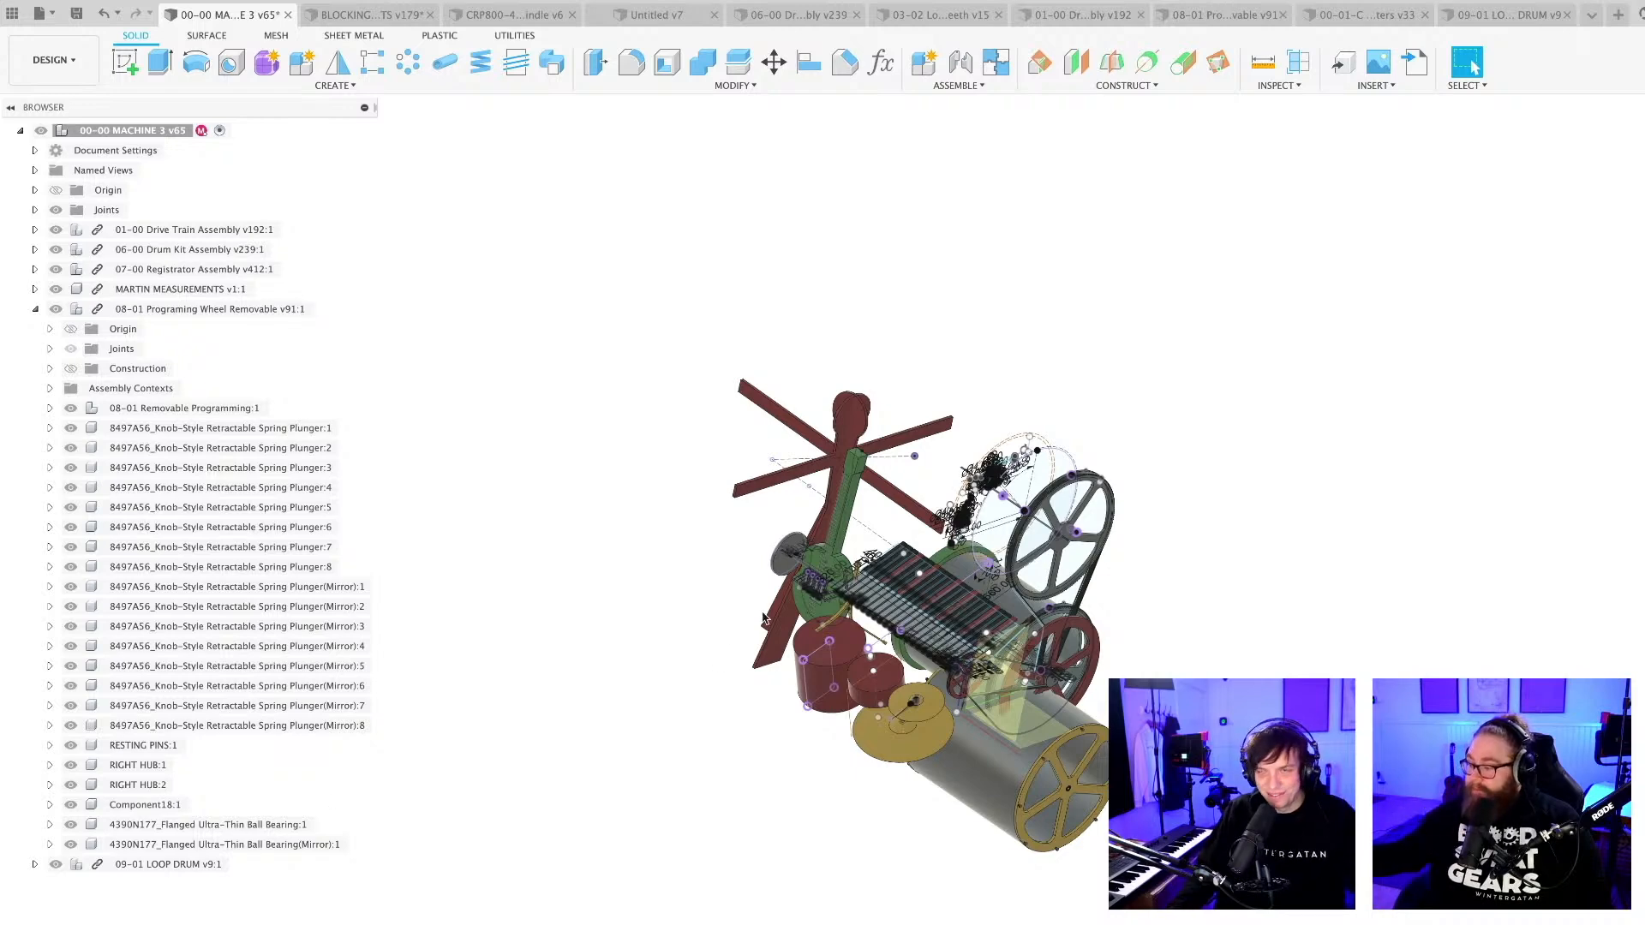
{"action": "scroll", "coordinate": [764, 613], "scroll_direction": "down", "scroll_amount": 3}
{"action": "key", "text": "super+v"}
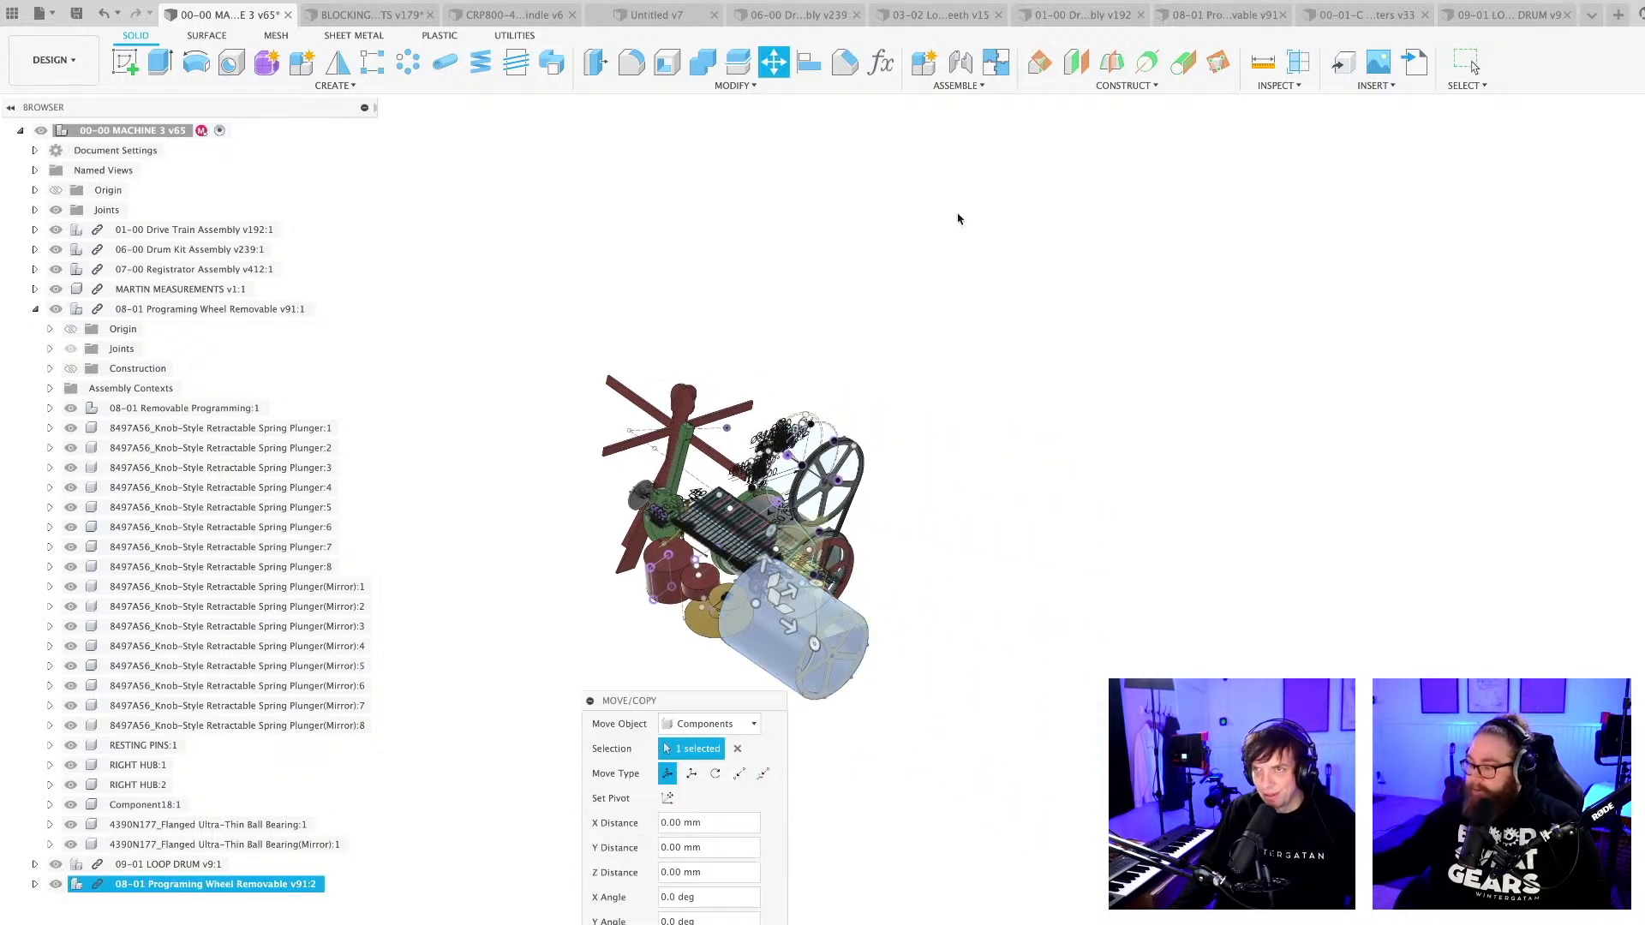
{"action": "key", "text": "Return"}
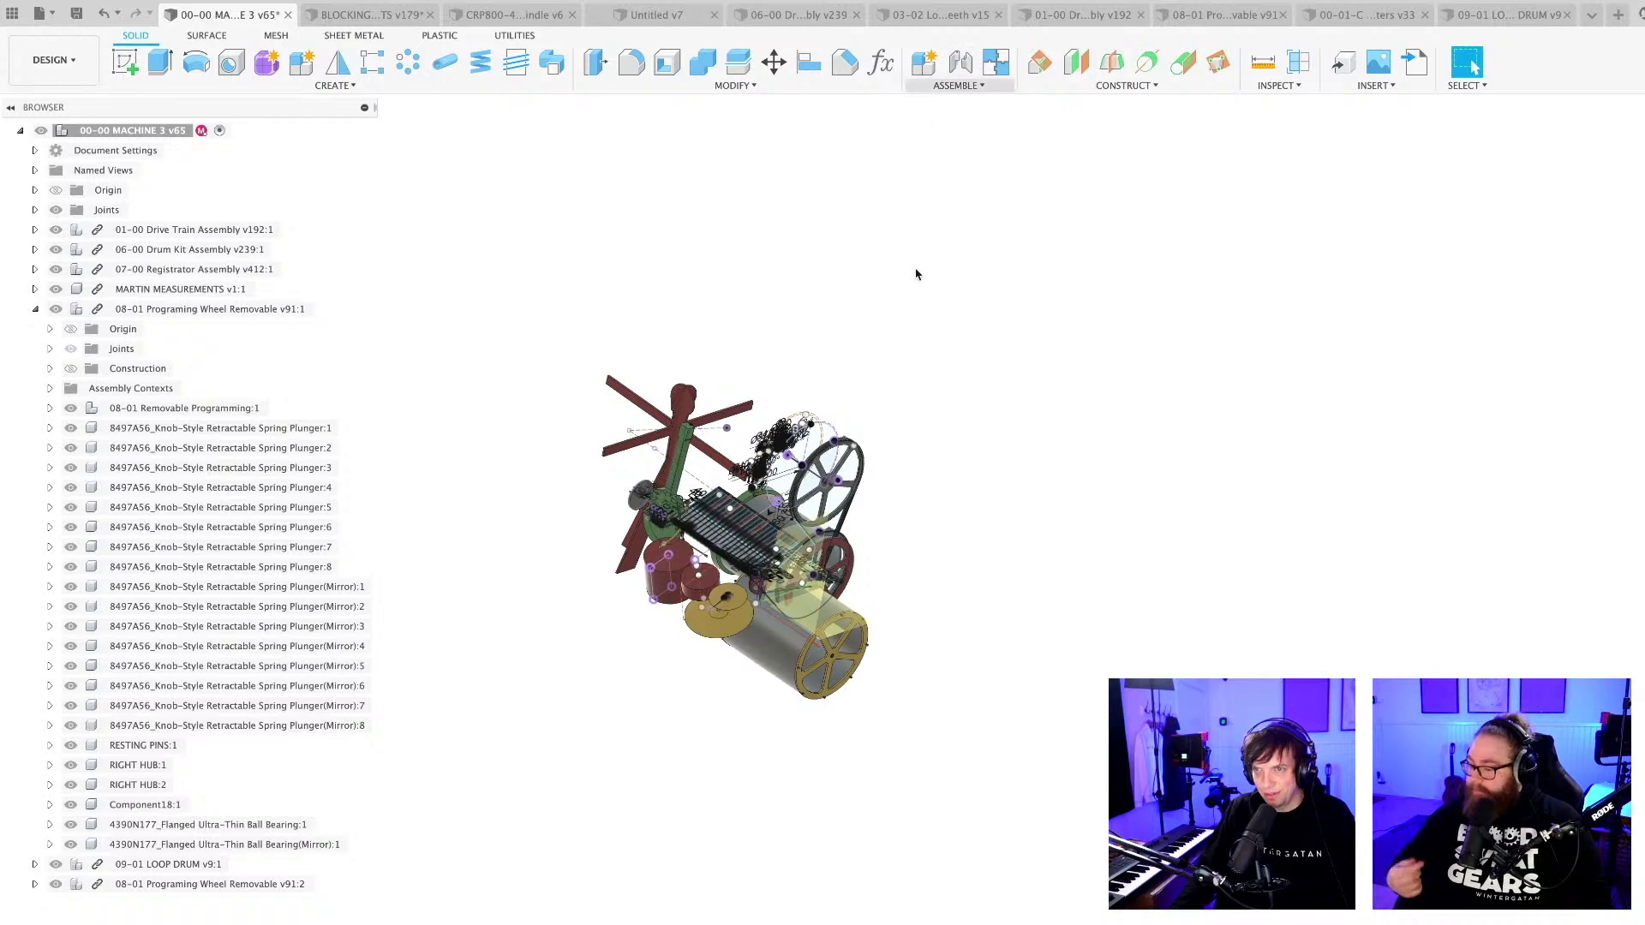
Join the pasted programming wheel's outer hub concentrically to the upper spoked belt wheel, keeping the 0 degree angle.
{"action": "key", "text": "j"}
{"action": "scroll", "coordinate": [793, 600], "scroll_direction": "up", "scroll_amount": 5}
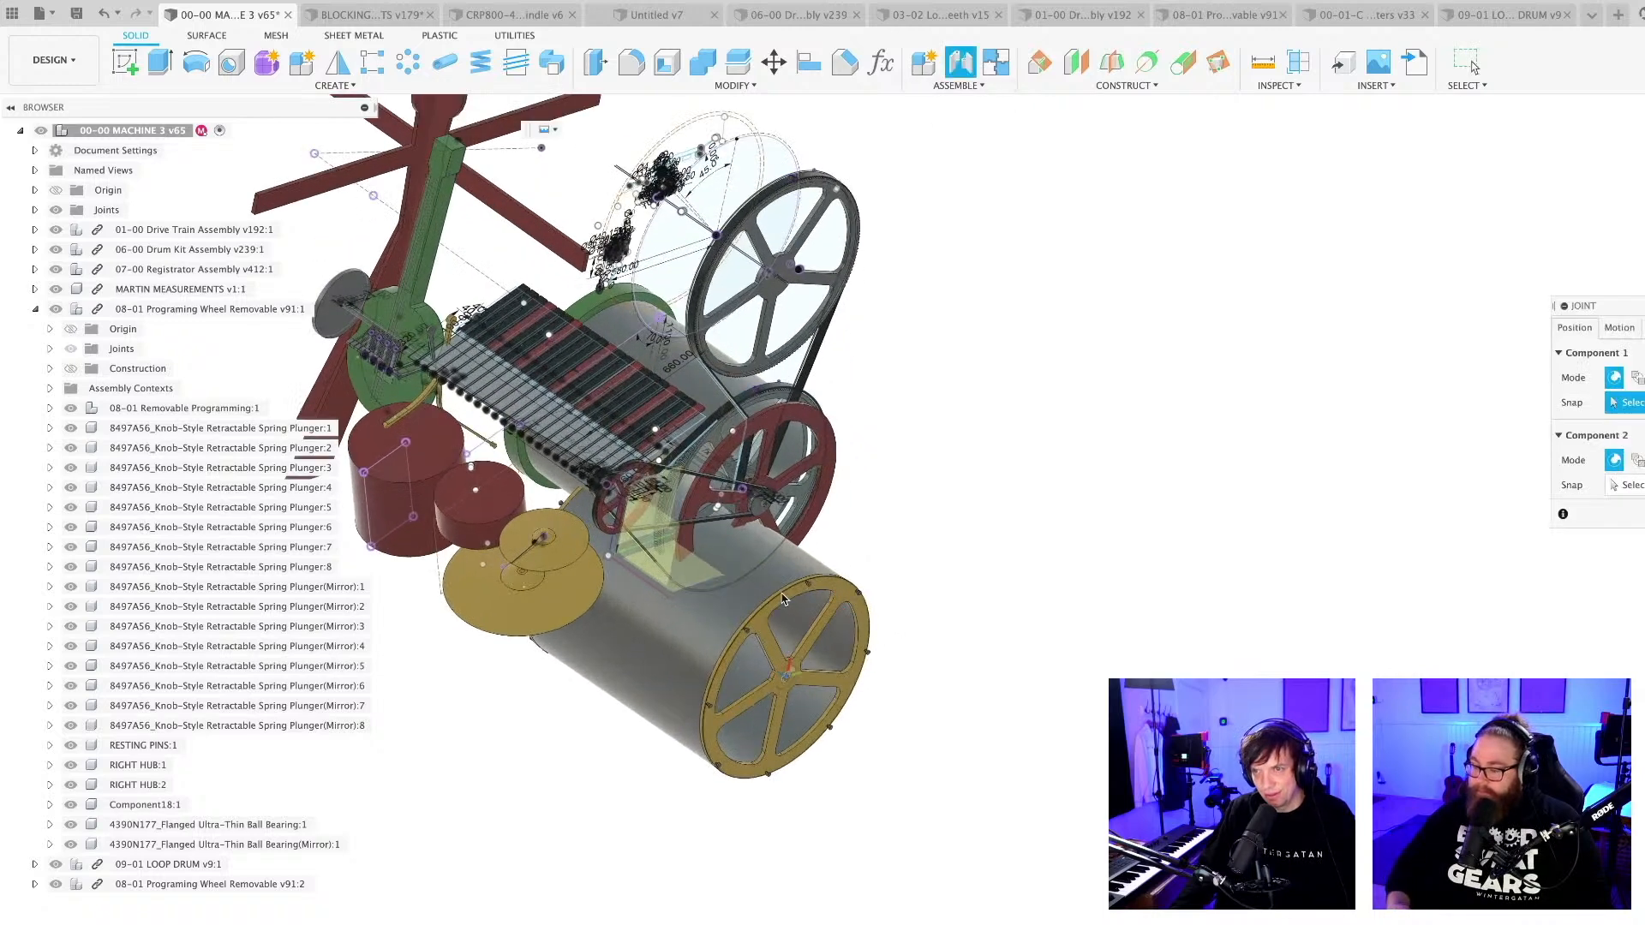
{"action": "left_click", "coordinate": [787, 600]}
{"action": "scroll", "coordinate": [956, 408], "scroll_direction": "up", "scroll_amount": 2}
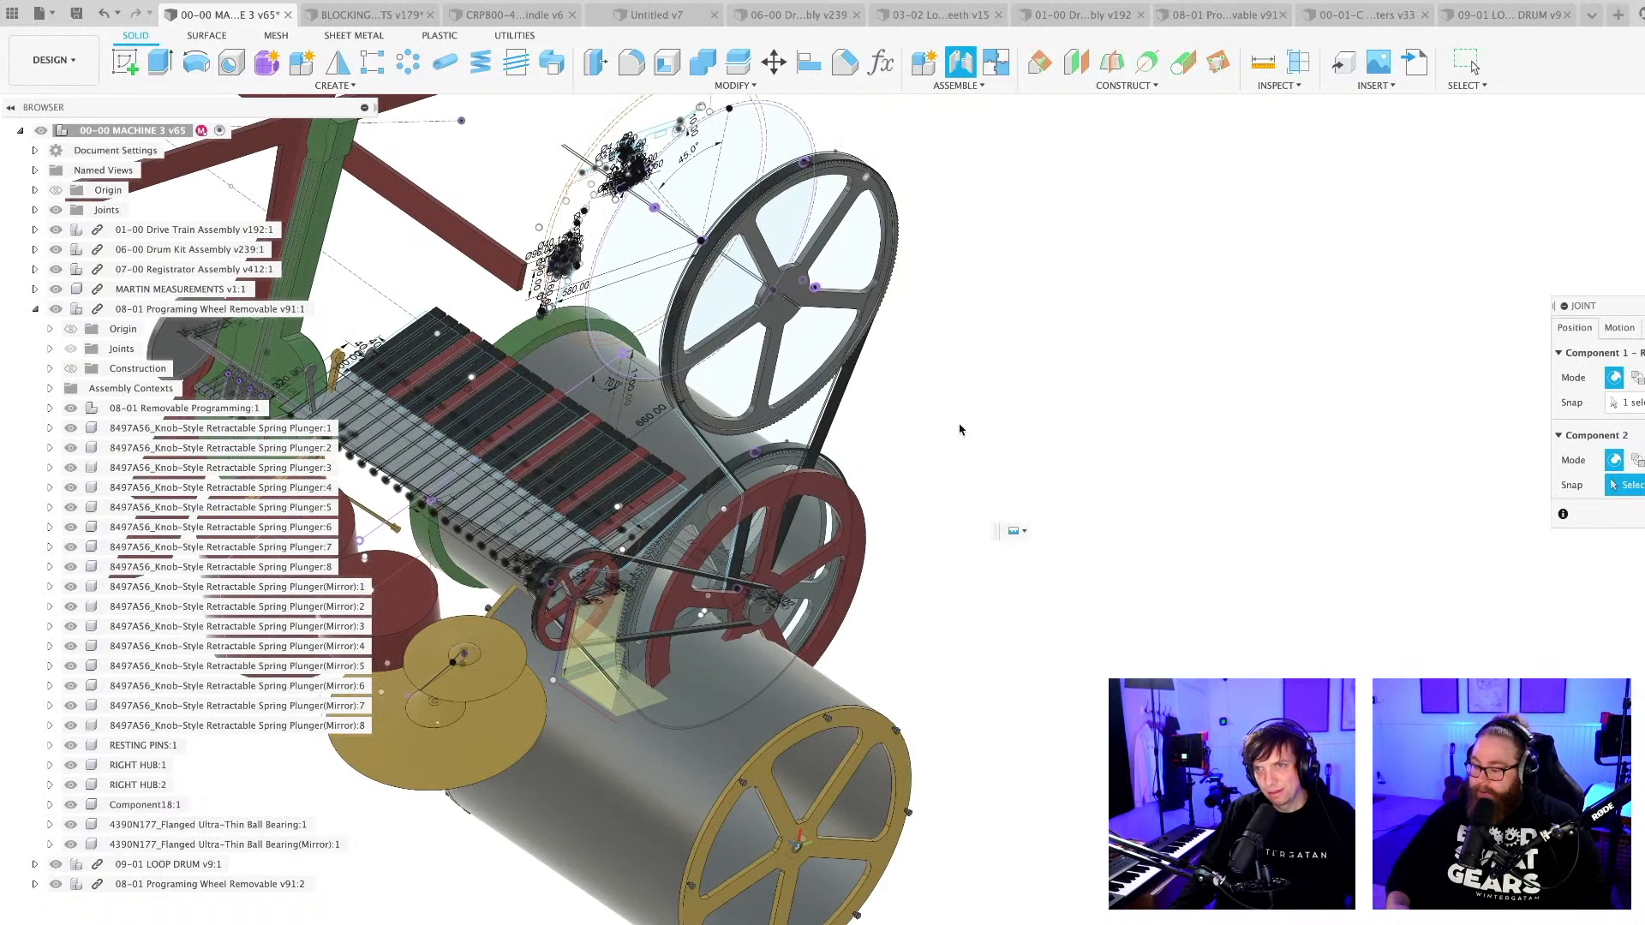
{"action": "mouse_move", "coordinate": [929, 393]}
{"action": "middle_mouse_down", "text": "shift"}
{"action": "mouse_move", "coordinate": [1557, 599]}
{"action": "mouse_move", "coordinate": [940, 421]}
{"action": "middle_mouse_up", "text": "shift"}
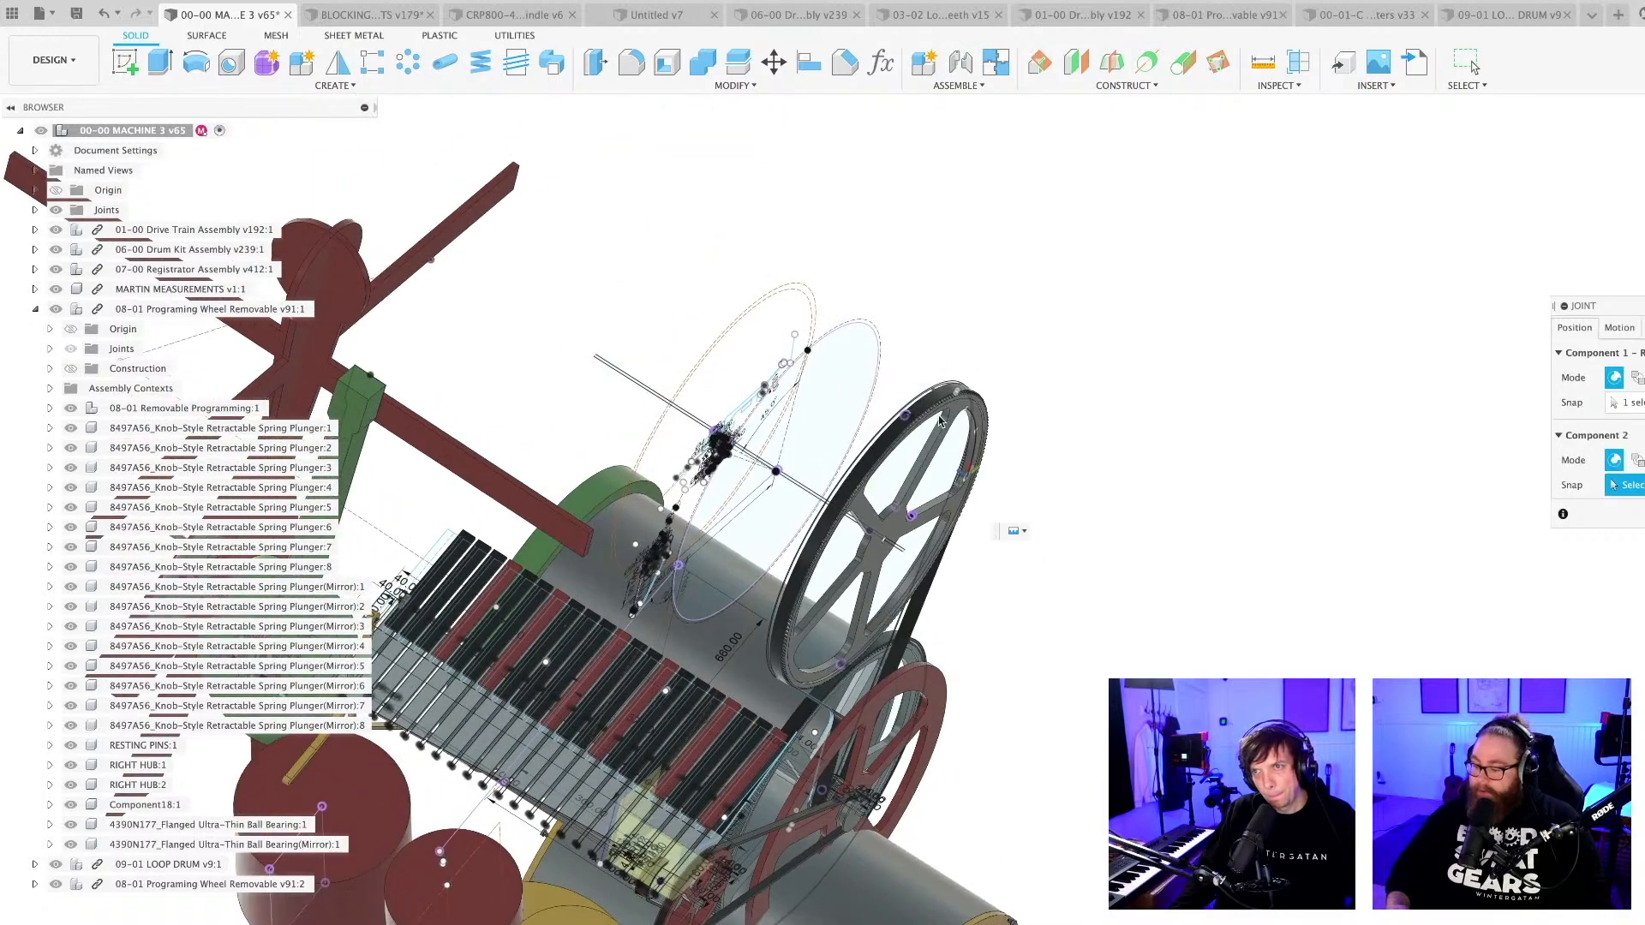
{"action": "scroll", "coordinate": [940, 421], "scroll_direction": "up", "scroll_amount": 5}
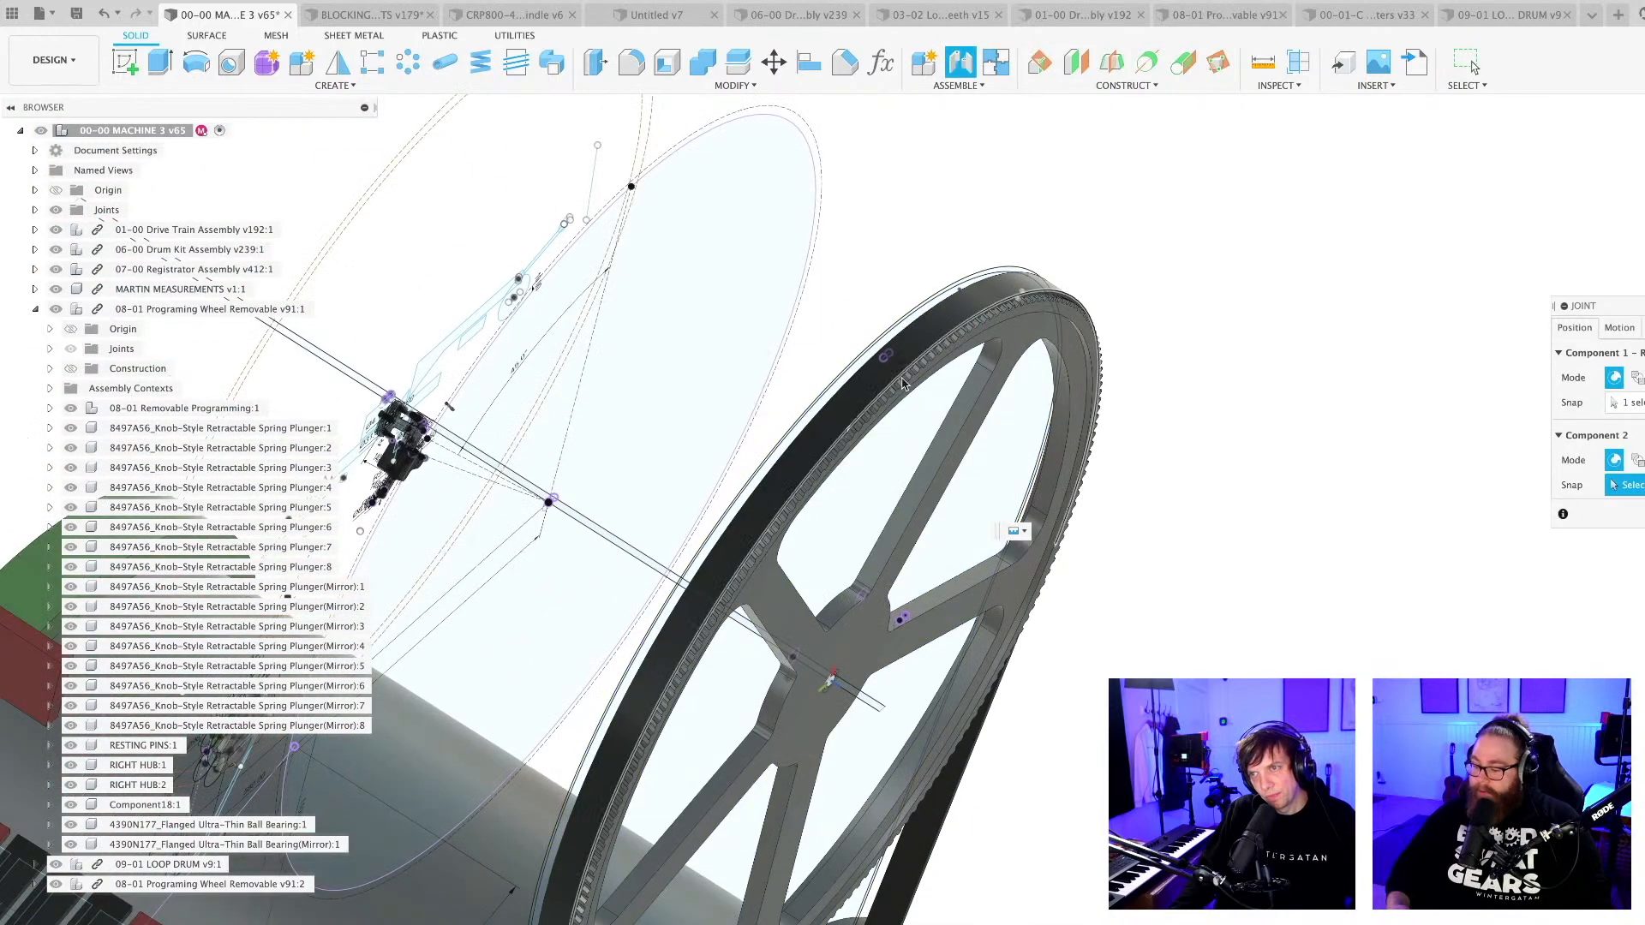
{"action": "scroll", "coordinate": [856, 437], "scroll_direction": "up", "scroll_amount": 2}
{"action": "left_click", "coordinate": [794, 482]}
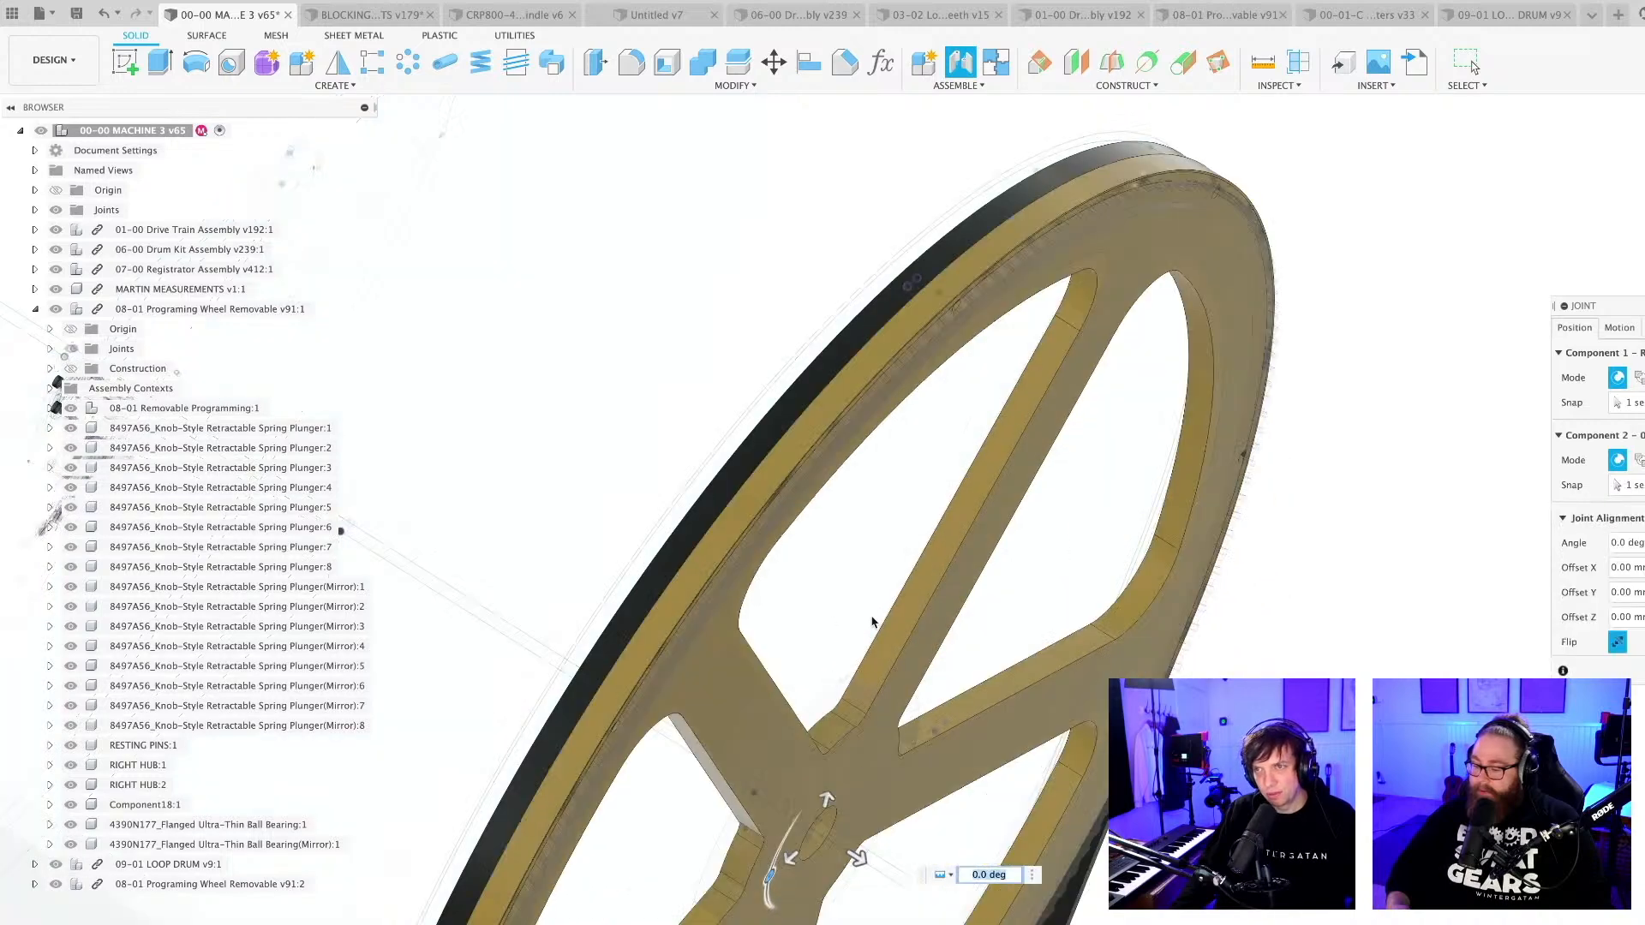
{"action": "scroll", "coordinate": [872, 620], "scroll_direction": "down", "scroll_amount": 10}
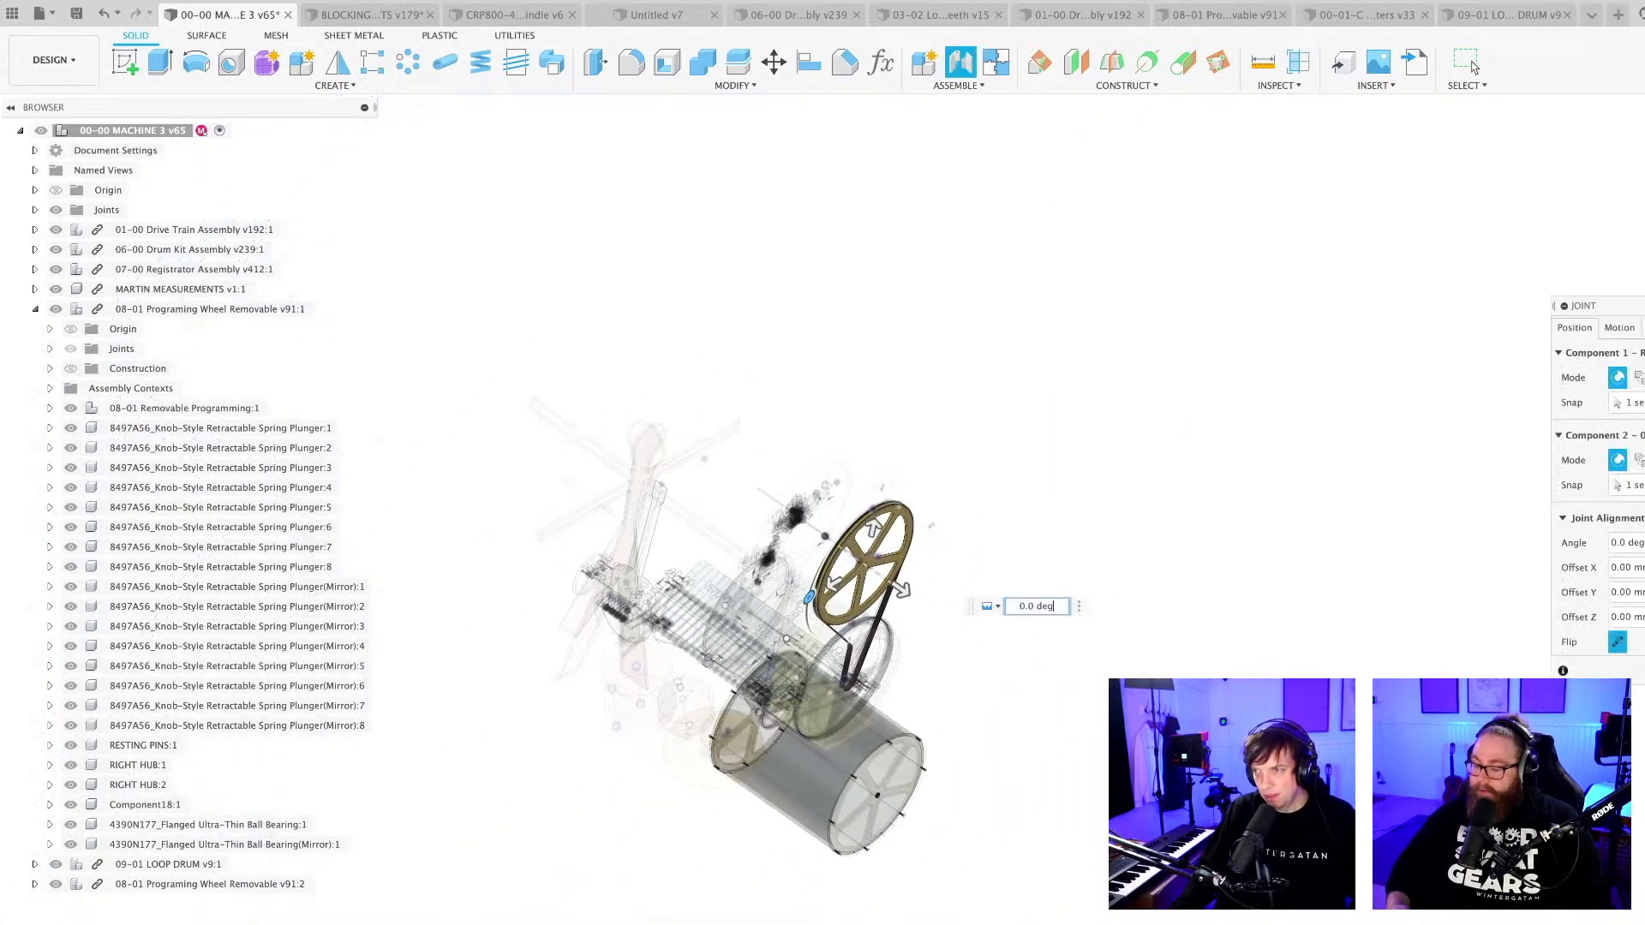
{"action": "key", "text": "Return"}
Save the 00-00 MACHINE 3 assembly.
{"action": "scroll", "coordinate": [976, 686], "scroll_direction": "up", "scroll_amount": 8}
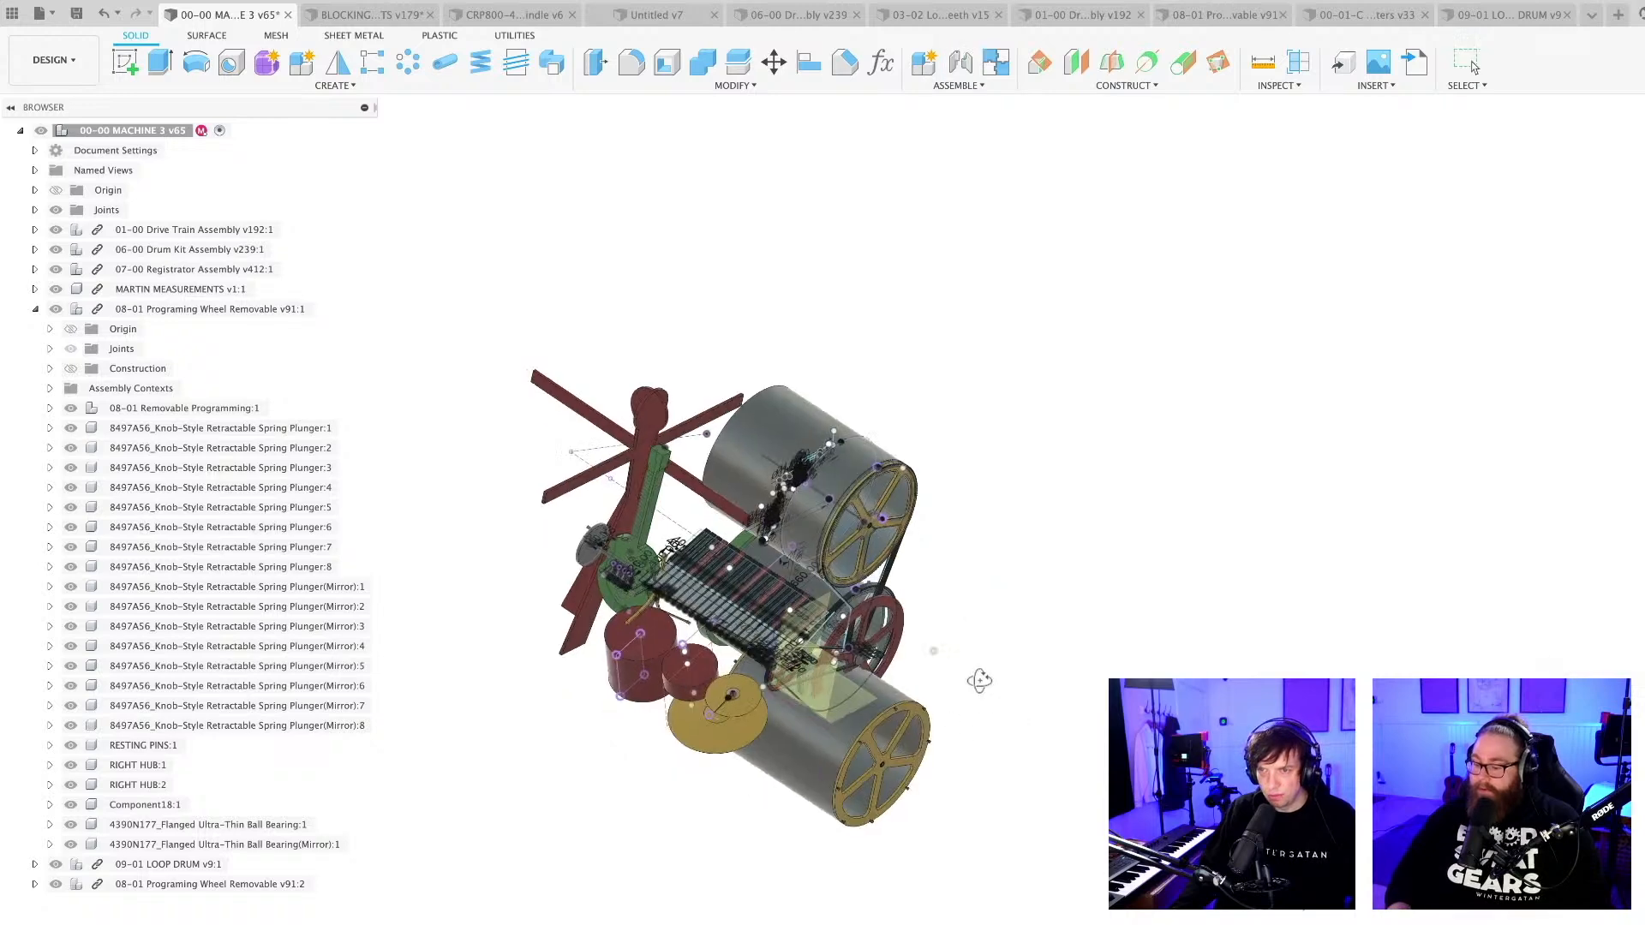
{"action": "scroll", "coordinate": [866, 849], "scroll_direction": "down", "scroll_amount": 3}
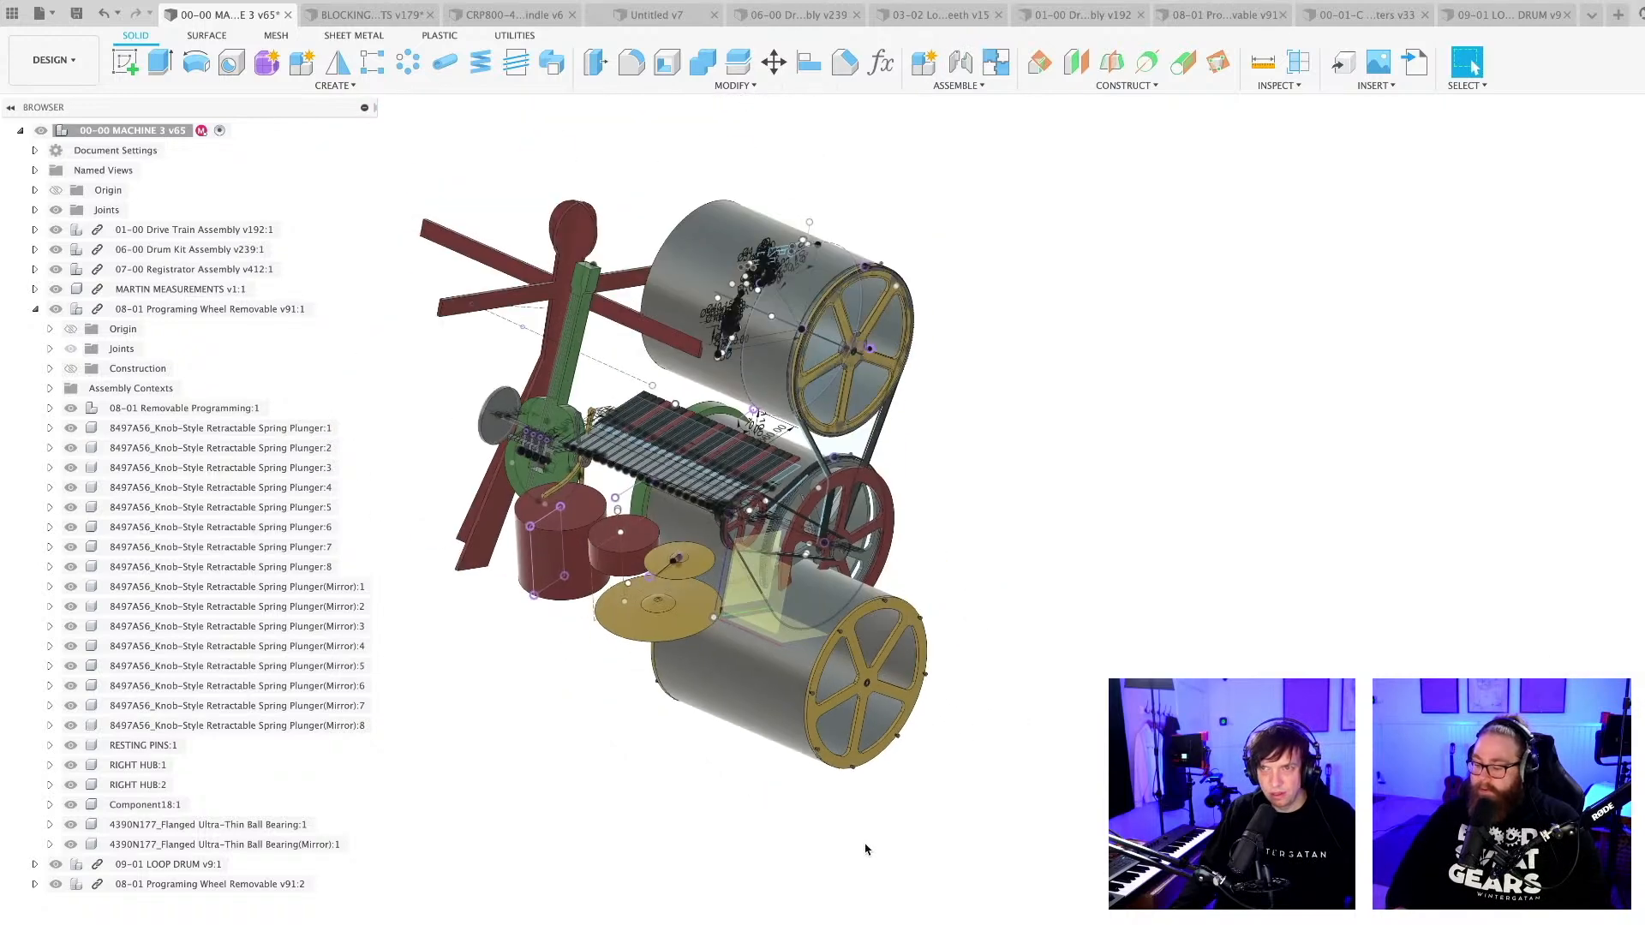
{"action": "key", "text": "super+s"}
{"action": "key", "text": "Return"}
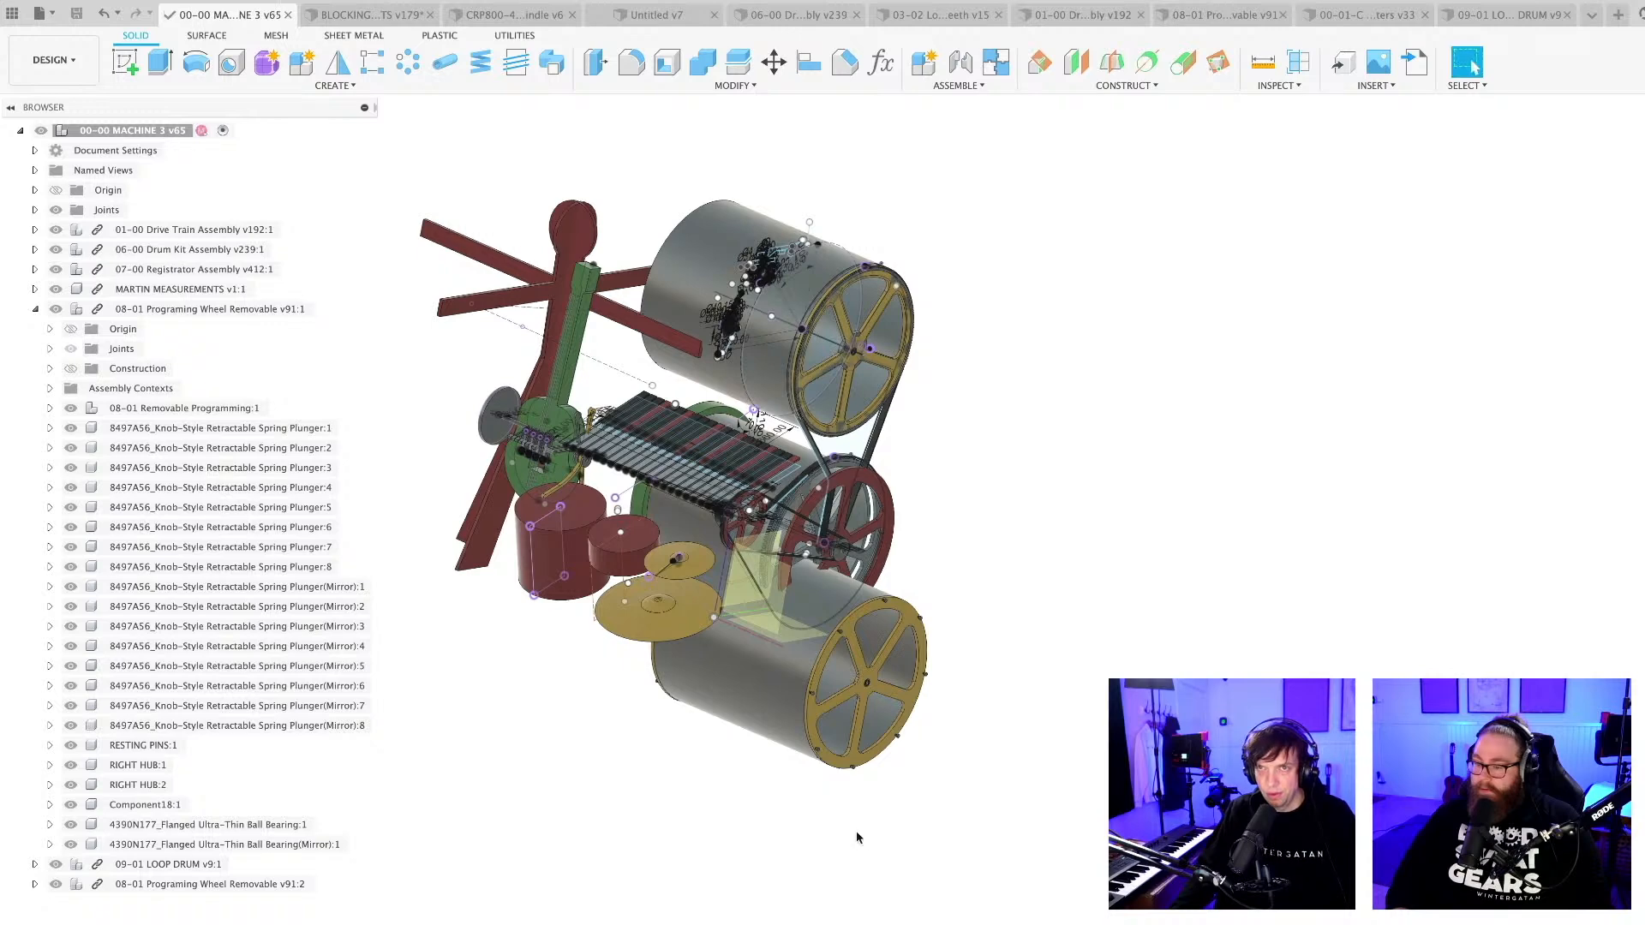
{"action": "scroll", "coordinate": [856, 840], "scroll_direction": "down", "scroll_amount": 2}
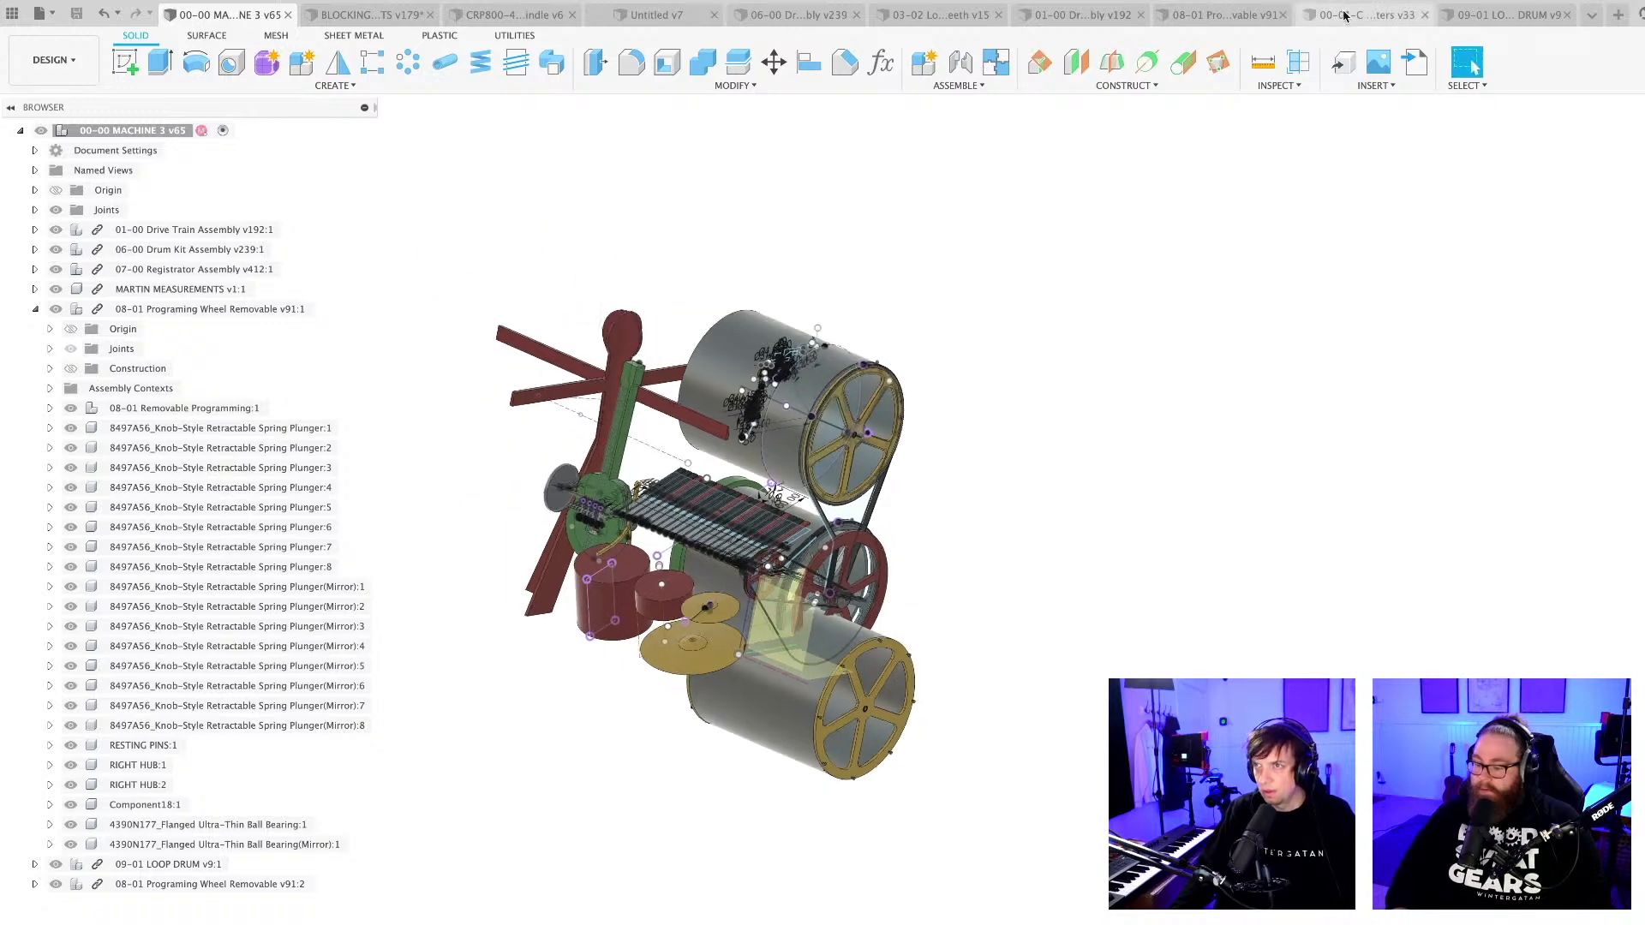
Switch to the 08-01 programming wheel design and put all its components into one rigid group, child components included.
{"action": "left_click", "coordinate": [796, 15]}
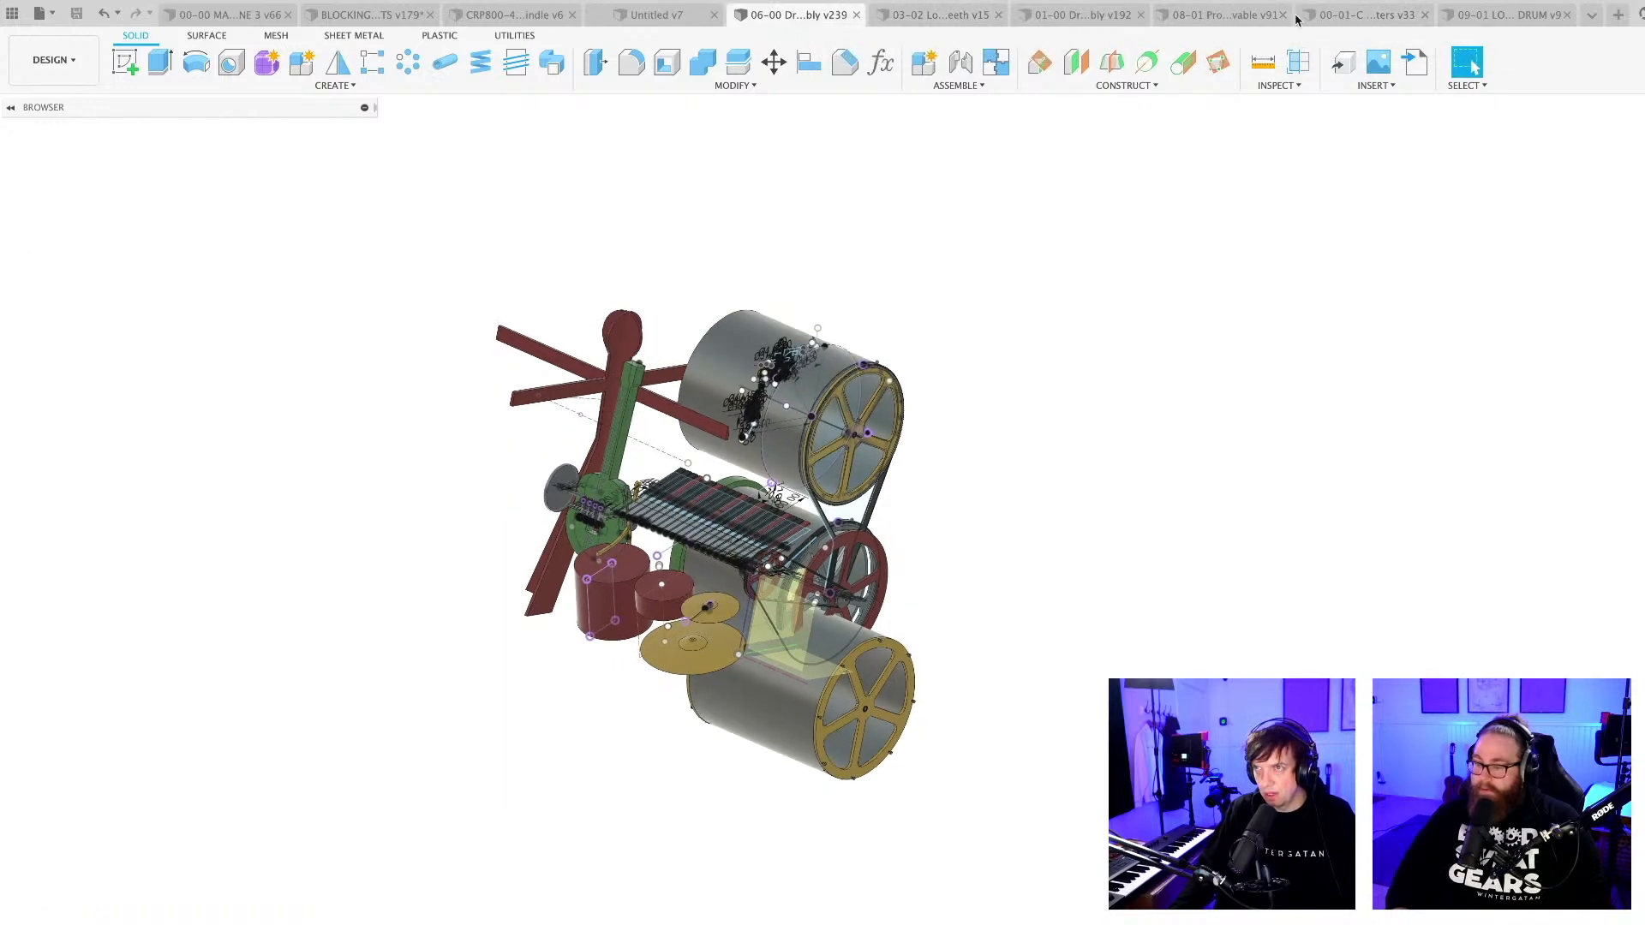
{"action": "left_click", "coordinate": [1527, 16]}
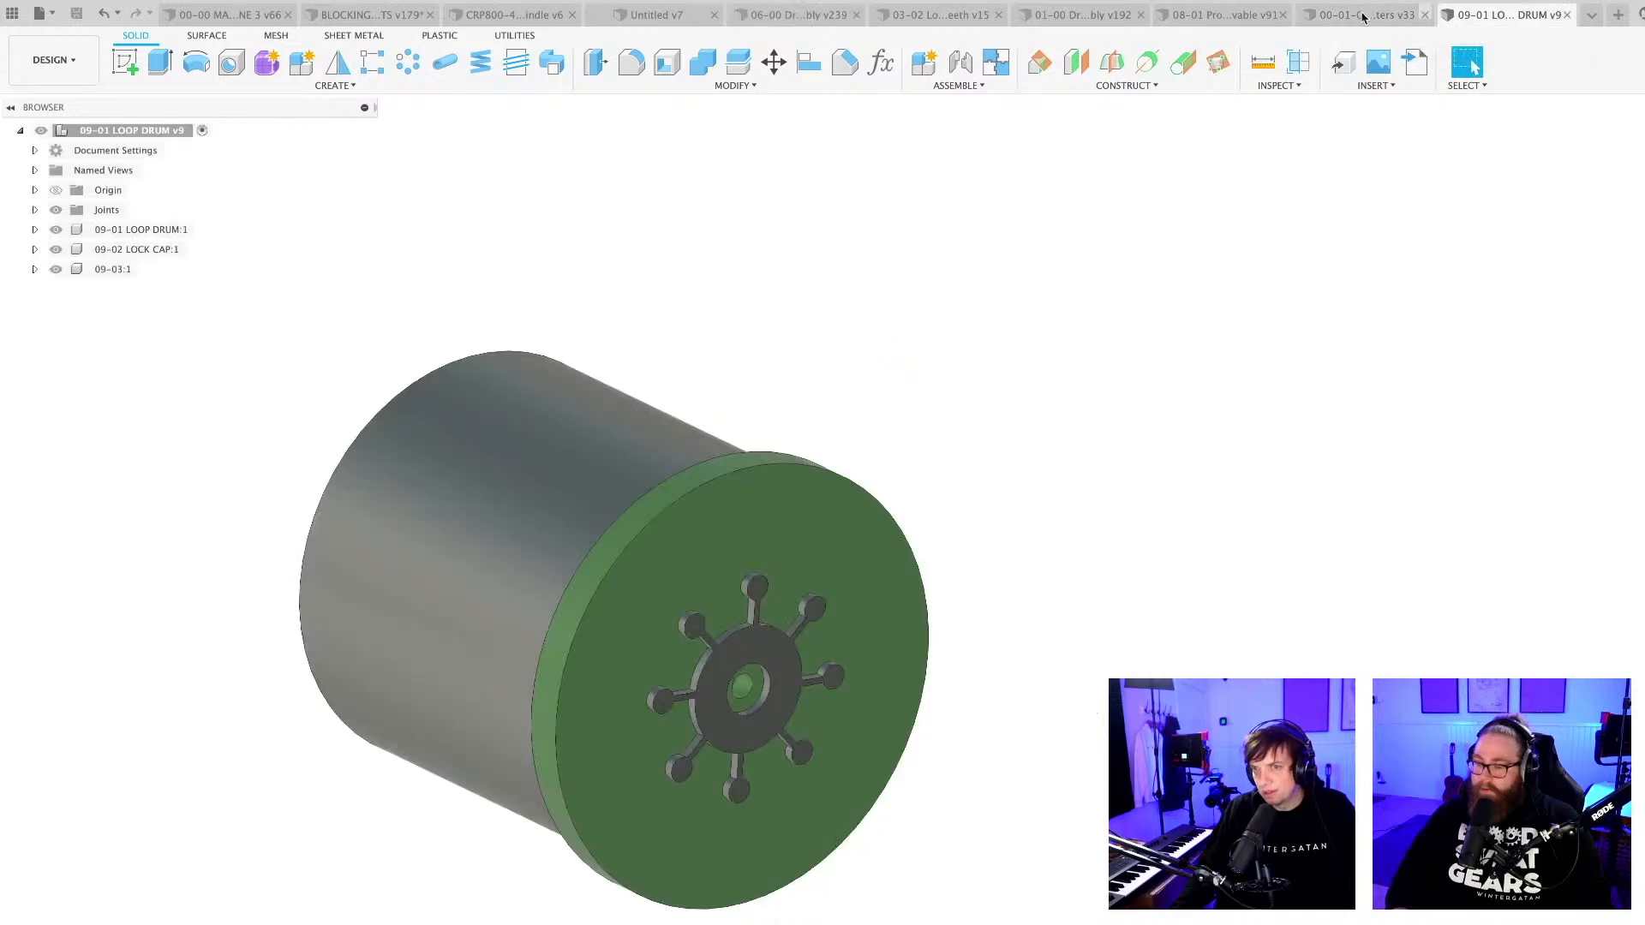
{"action": "left_click", "coordinate": [1370, 14]}
{"action": "left_click", "coordinate": [1225, 14]}
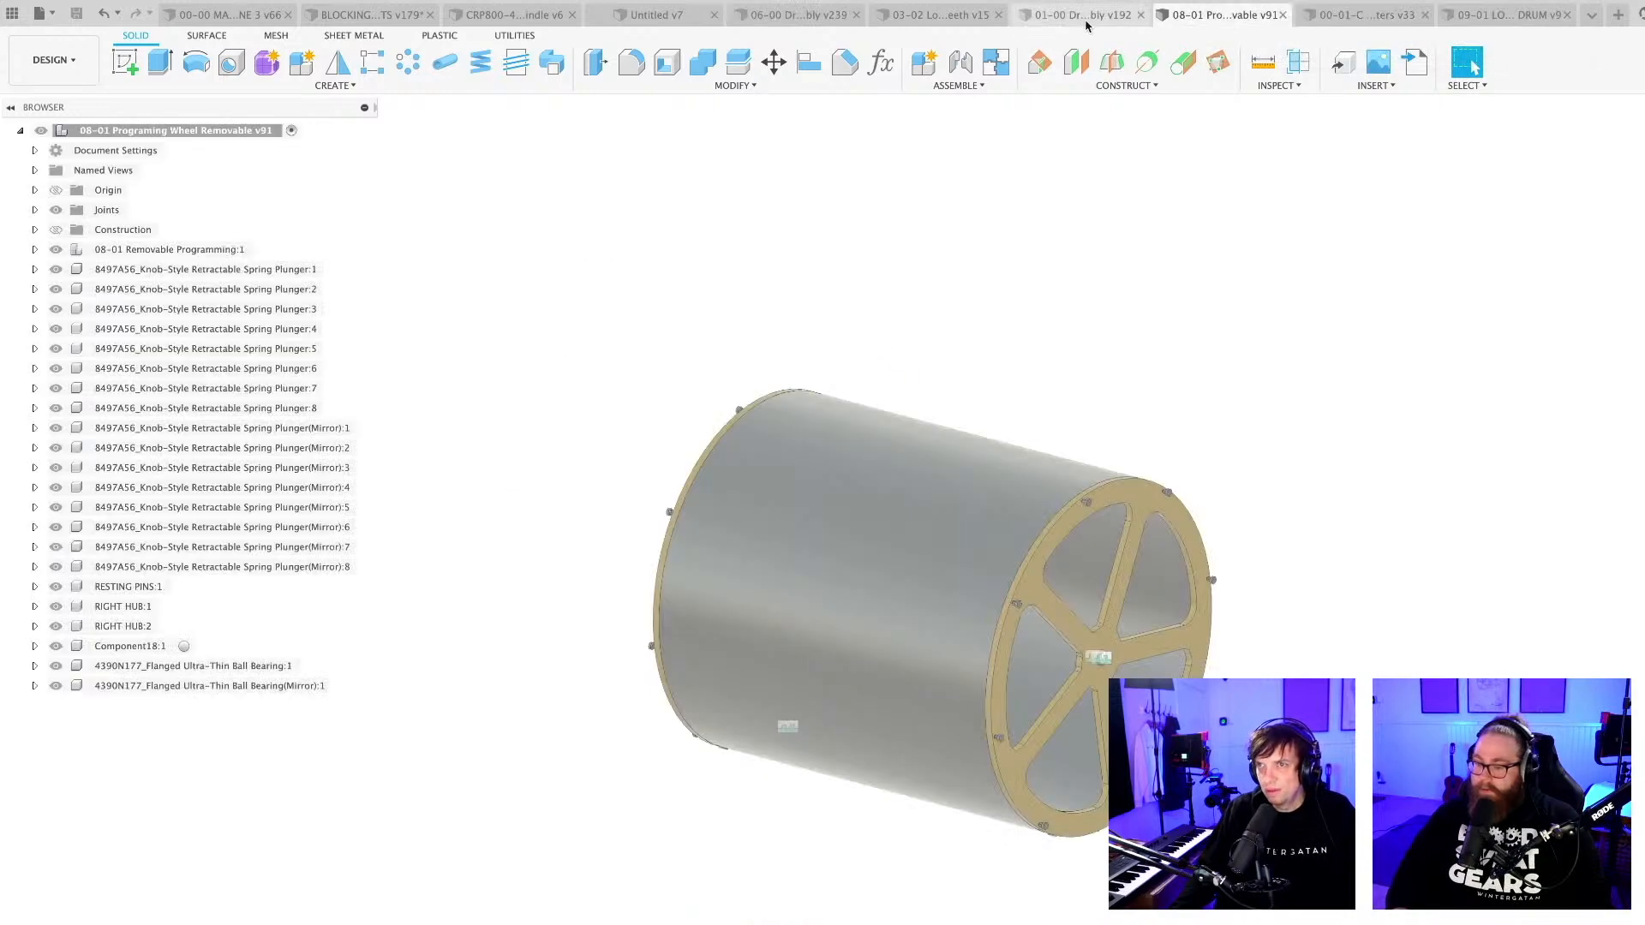
{"action": "middle_click_drag", "start_coordinate": [1116, 356], "coordinate": [1032, 302]}
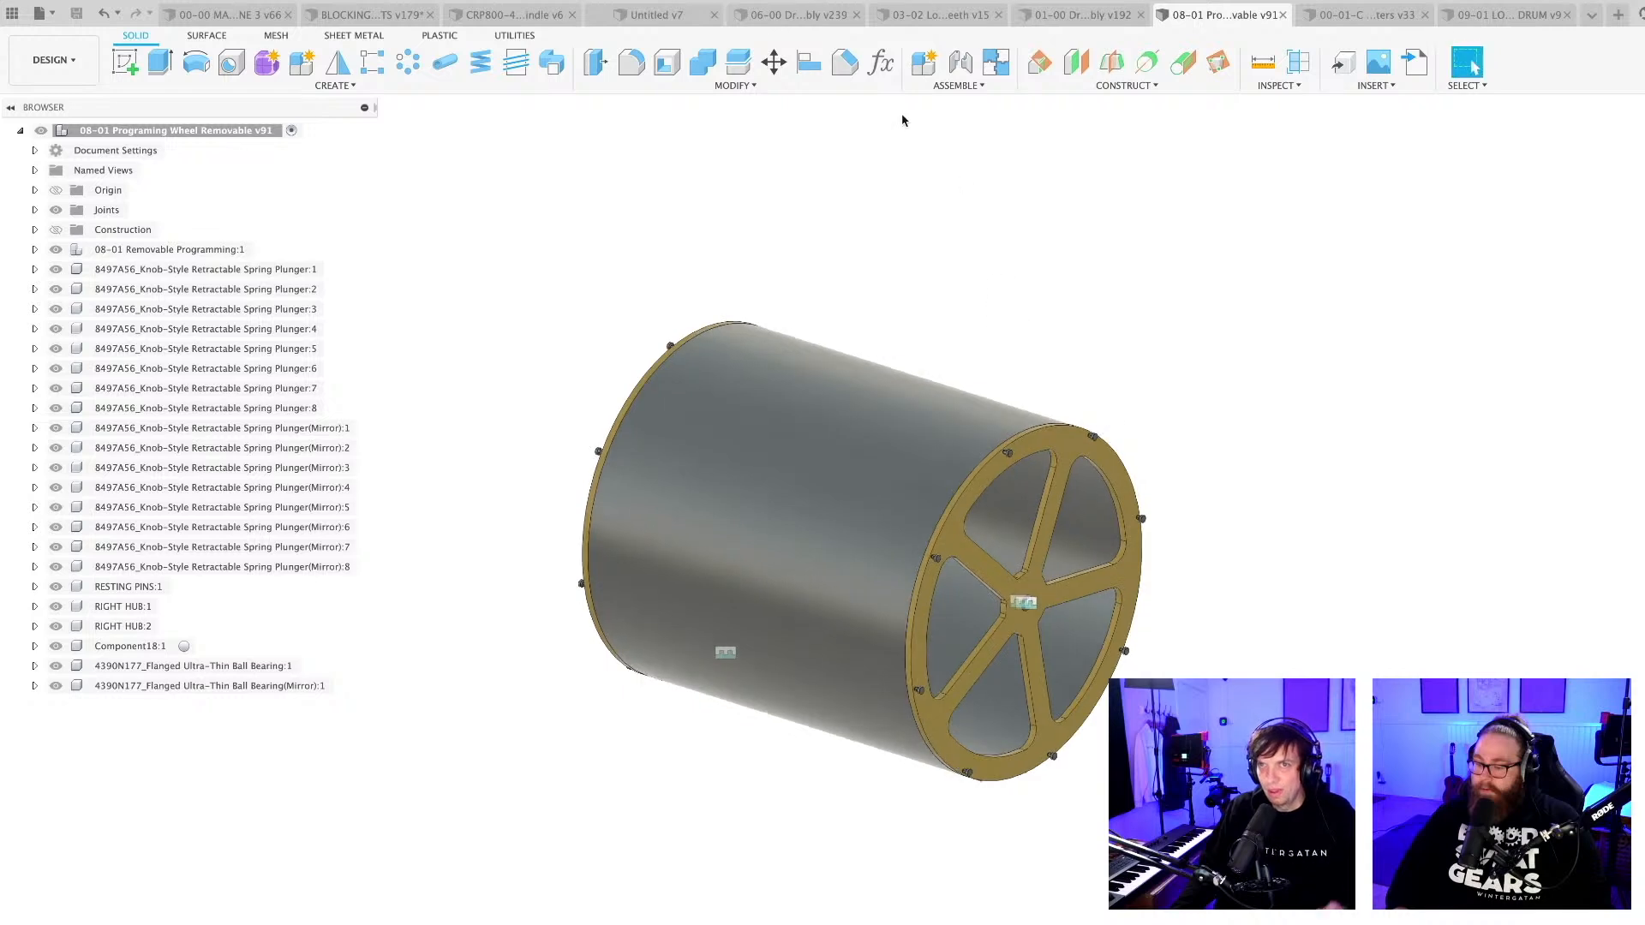
{"action": "left_click", "coordinate": [993, 65]}
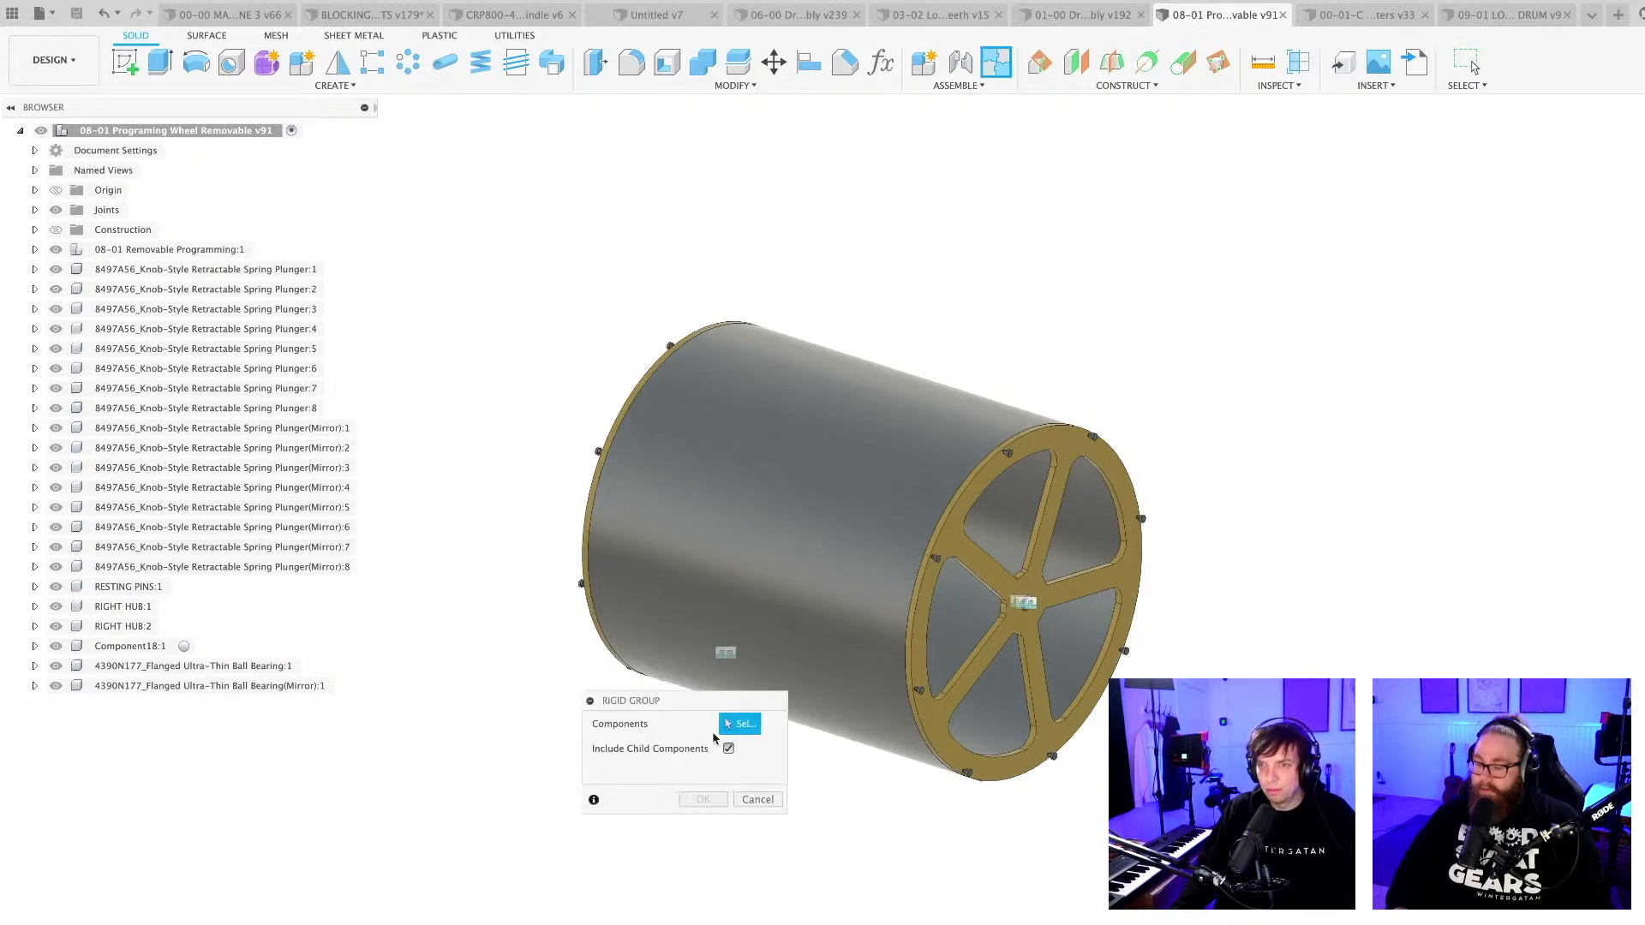
{"action": "left_click", "coordinate": [189, 131]}
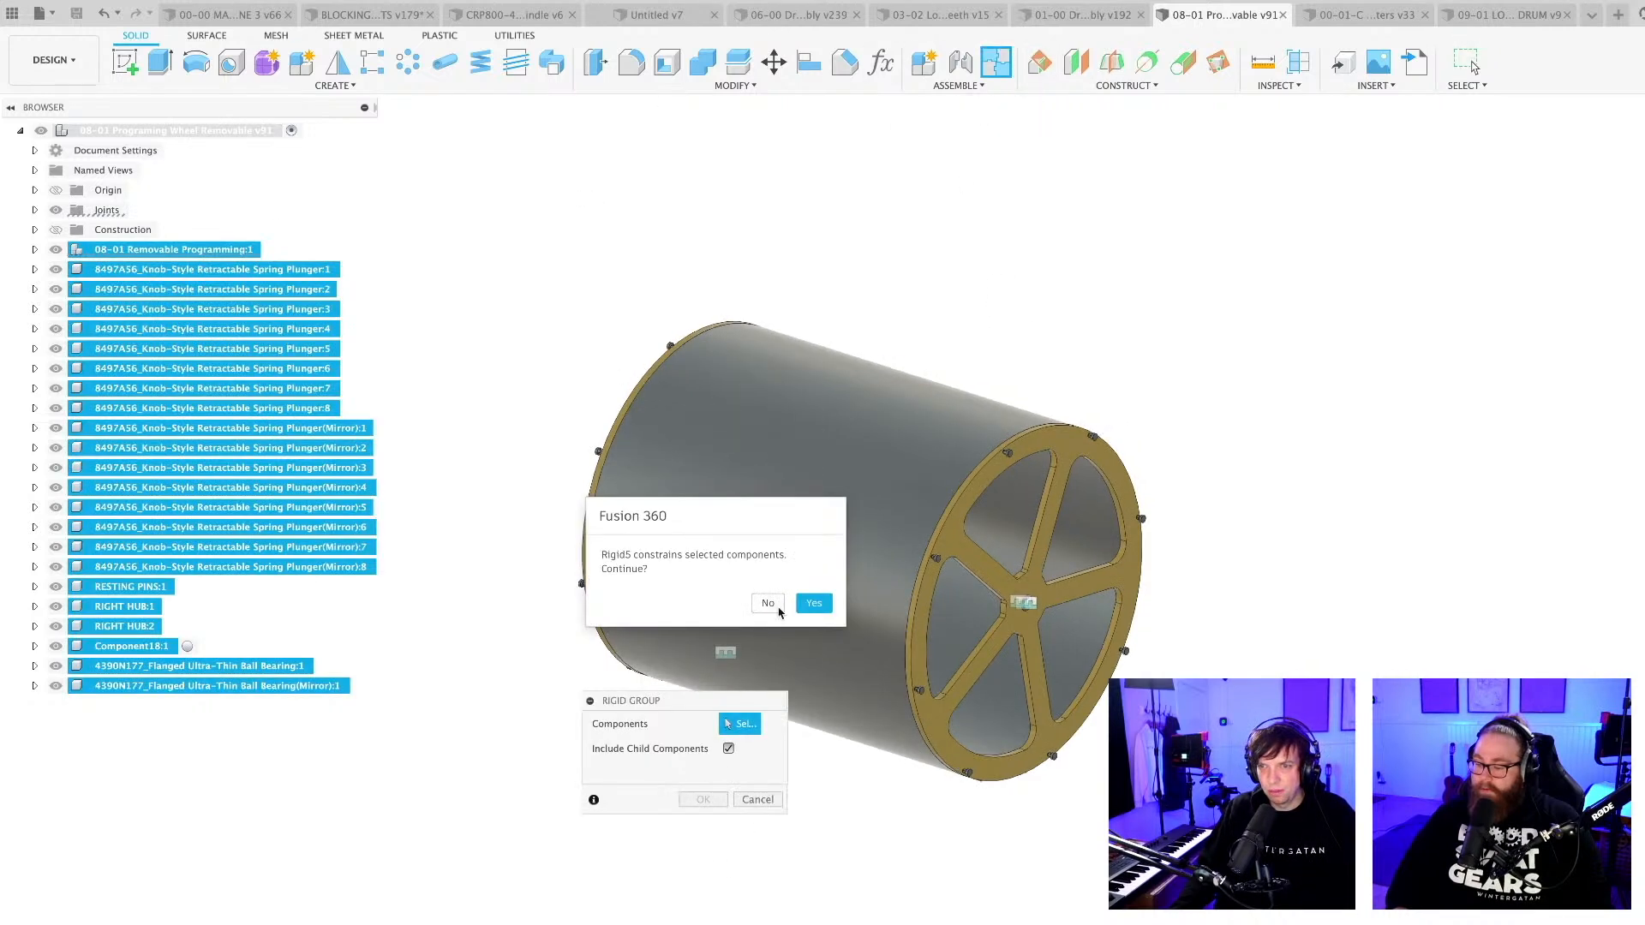
{"action": "left_click", "coordinate": [814, 603]}
{"action": "left_click", "coordinate": [703, 799]}
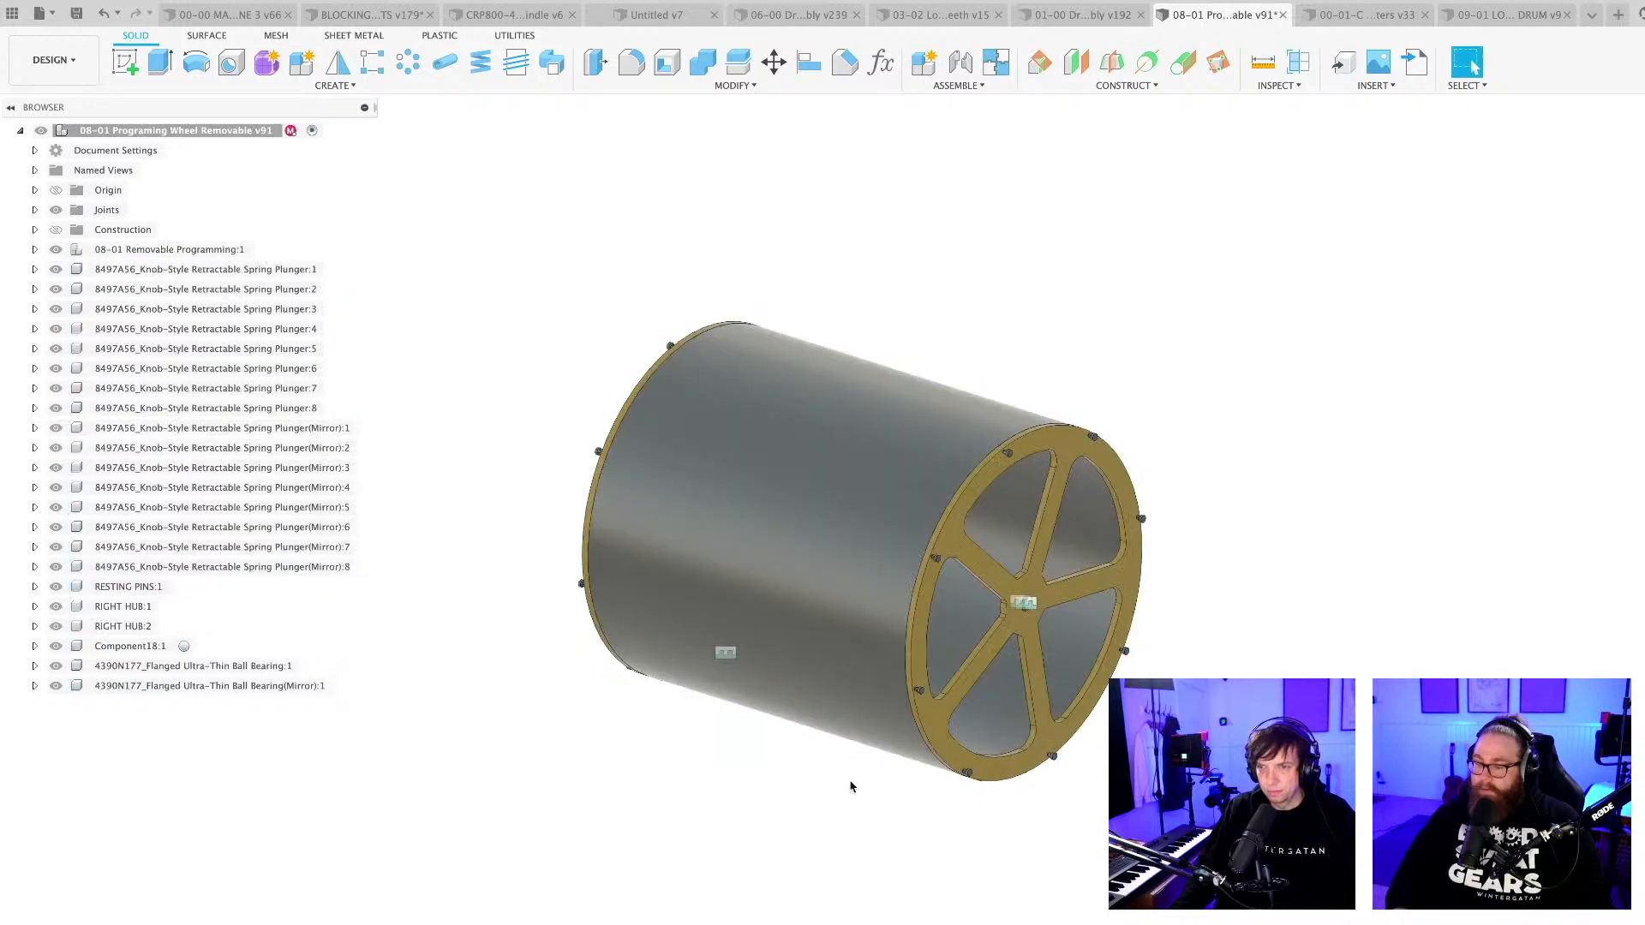
Save the 08-01 programming wheel design and switch to the 00-00 MACHINE 3 assembly.
{"action": "key", "text": "ctrl+s"}
{"action": "key", "text": "Return"}
{"action": "left_click", "coordinate": [232, 14]}
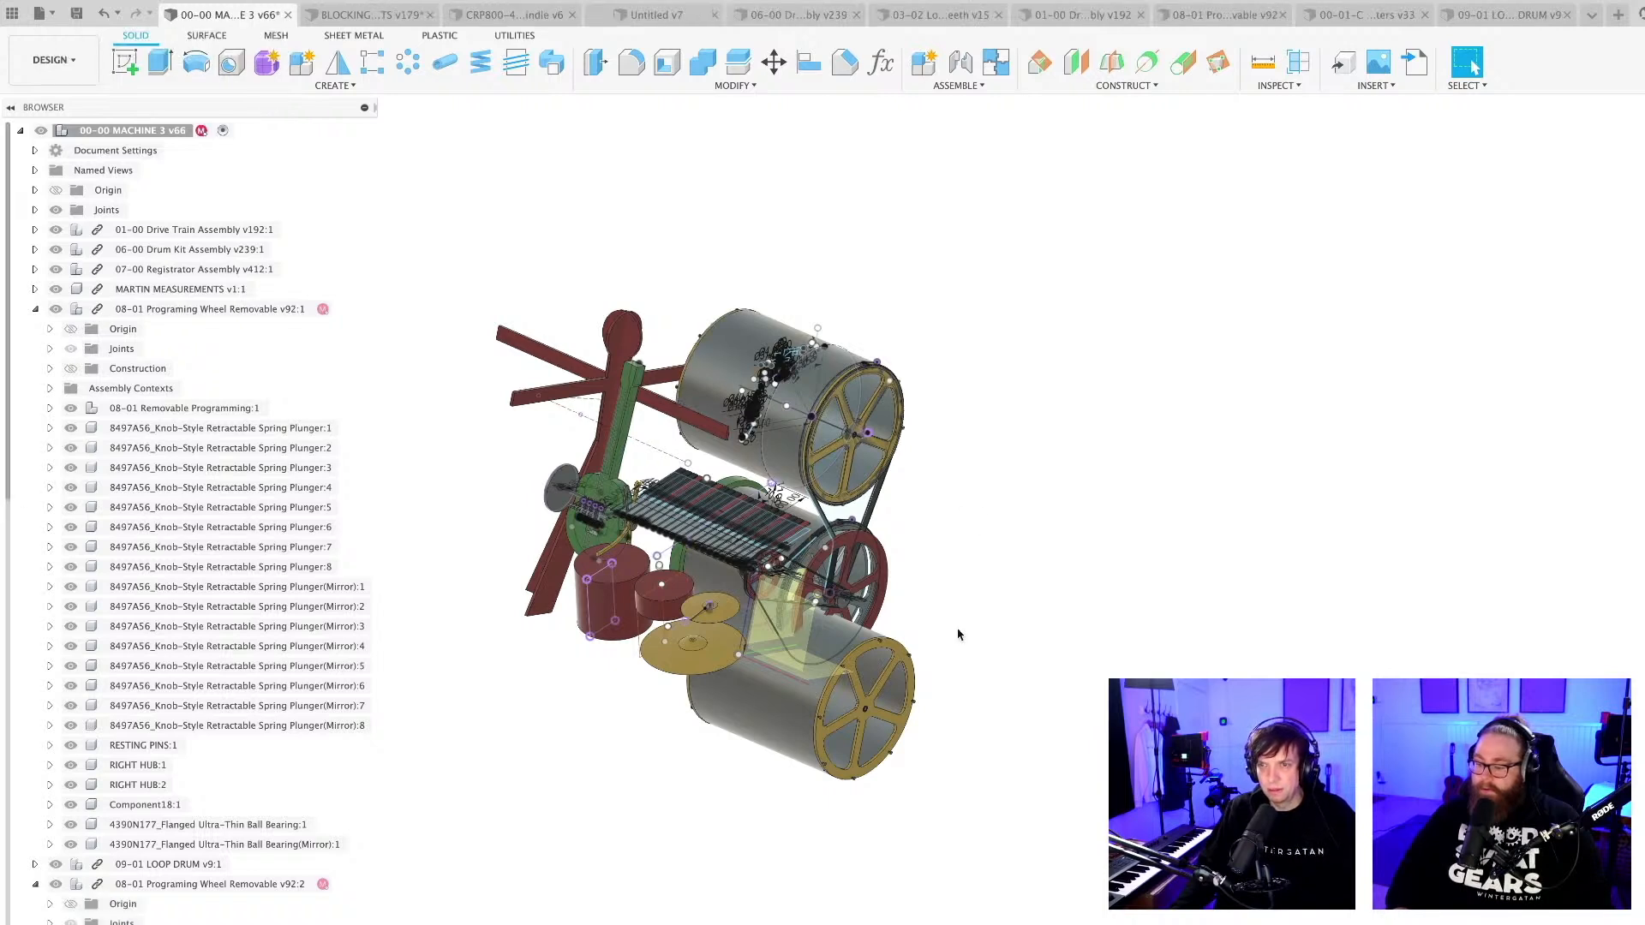
Collapse the second programming wheel instance in the component tree and highlight it to identify it in the model.
{"action": "scroll", "coordinate": [957, 631], "scroll_direction": "down", "scroll_amount": 4}
{"action": "middle_click_drag", "start_coordinate": [1009, 761], "coordinate": [1010, 754]}
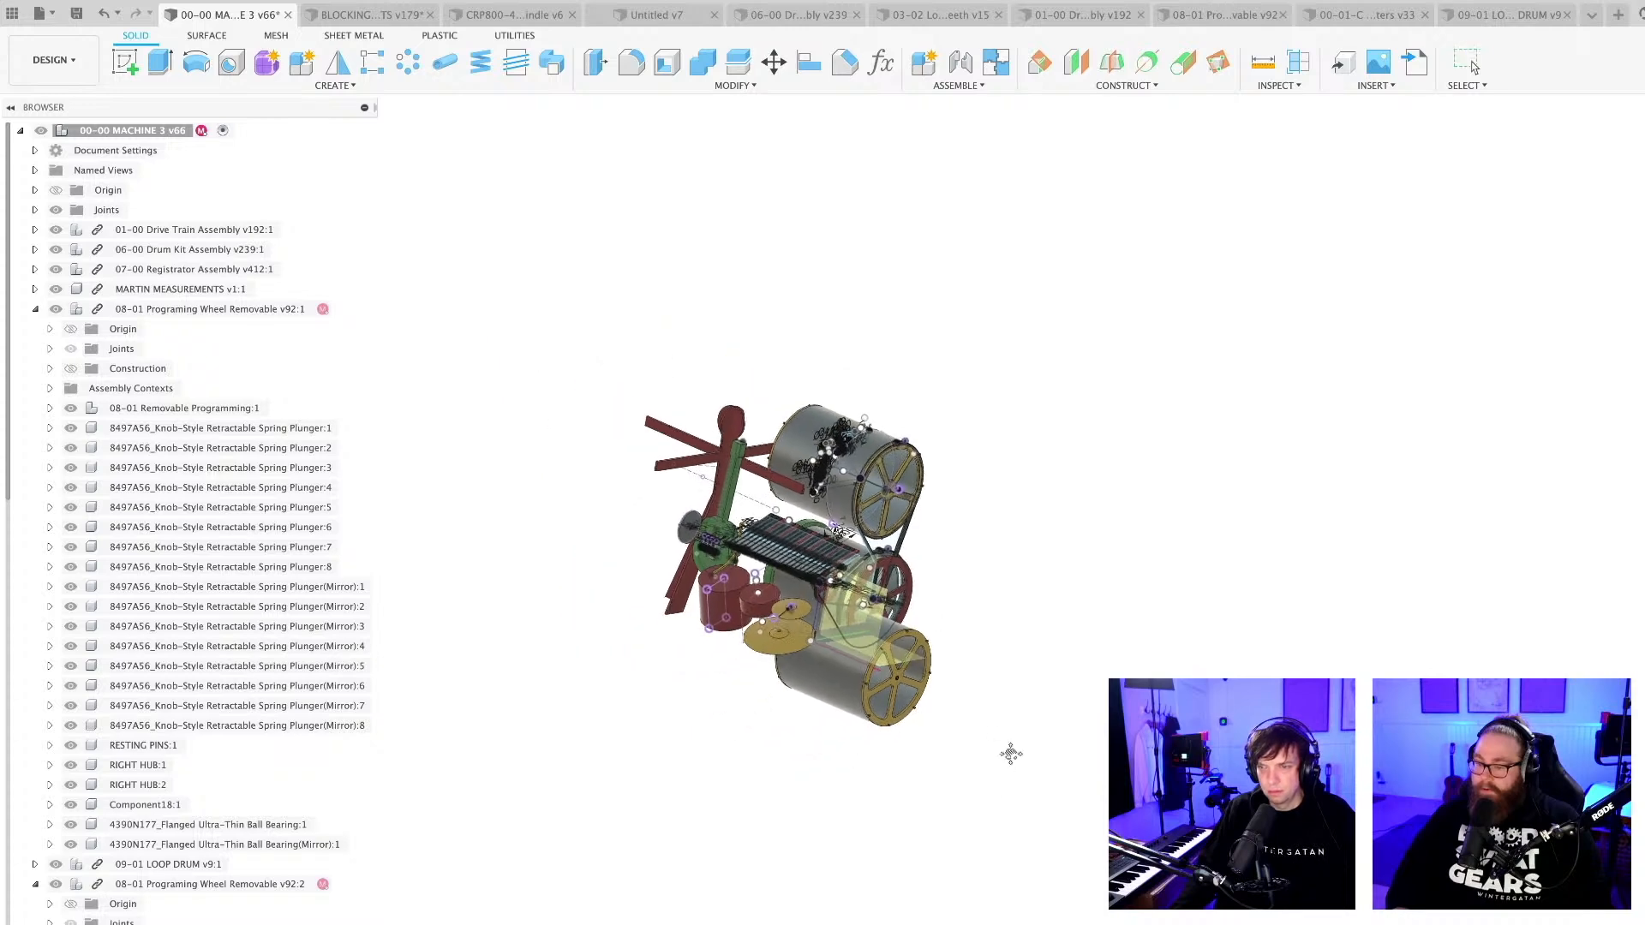
{"action": "scroll", "coordinate": [188, 523], "scroll_direction": "down", "scroll_amount": 2}
{"action": "scroll", "coordinate": [188, 523], "scroll_direction": "down", "scroll_amount": 5}
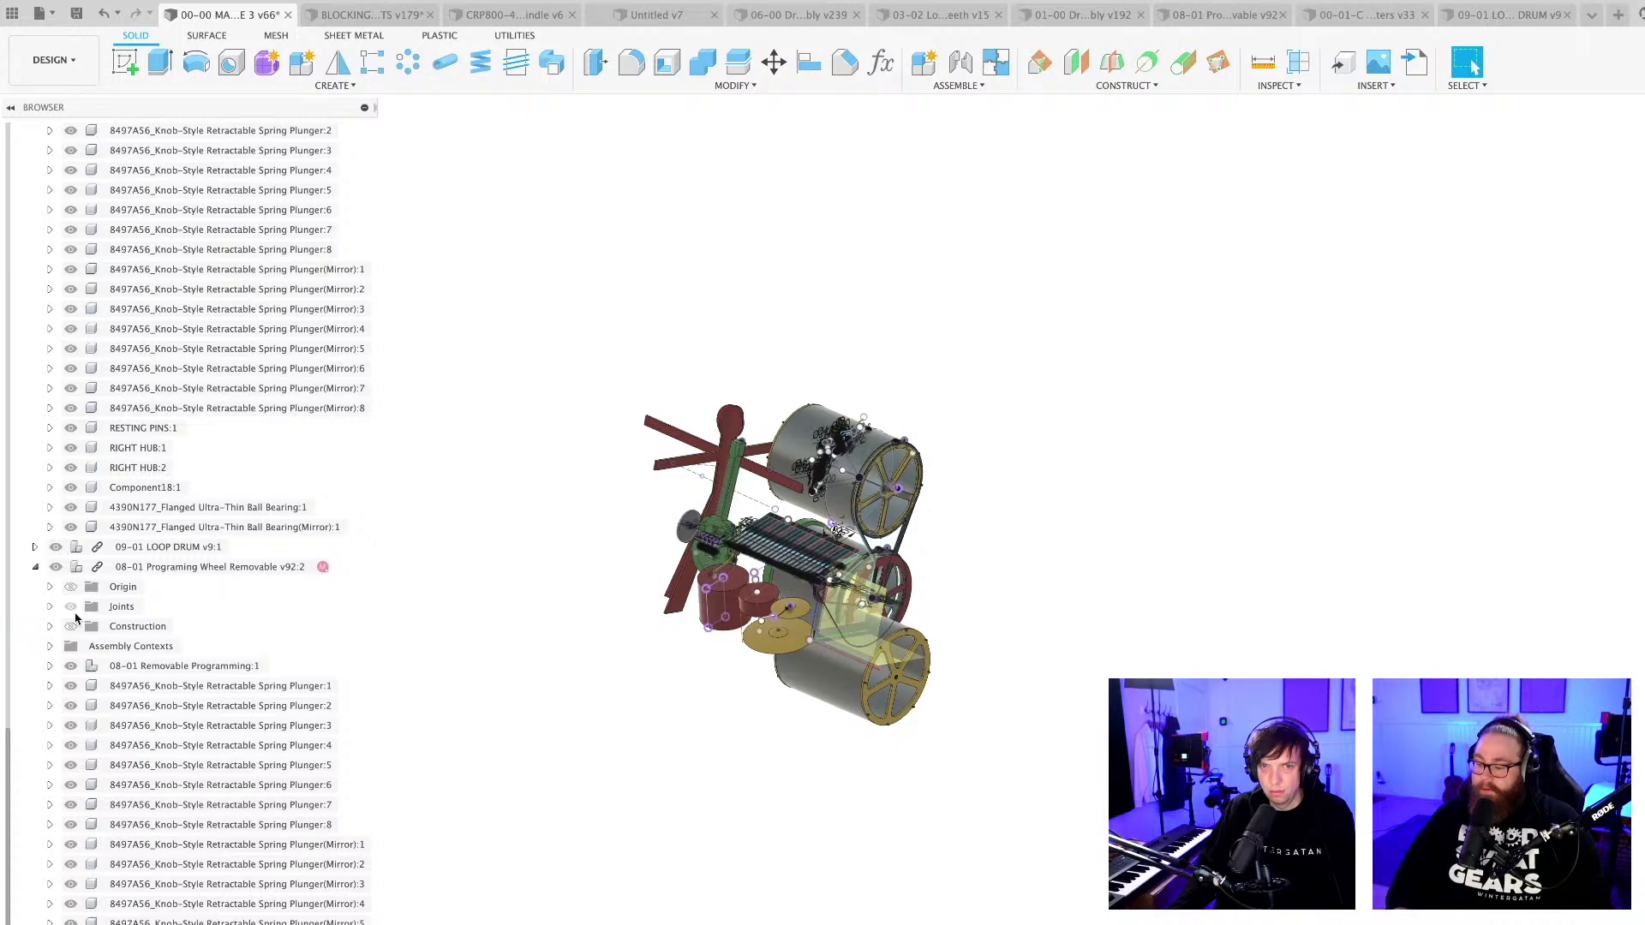
{"action": "left_click", "coordinate": [35, 566]}
{"action": "left_click", "coordinate": [219, 883]}
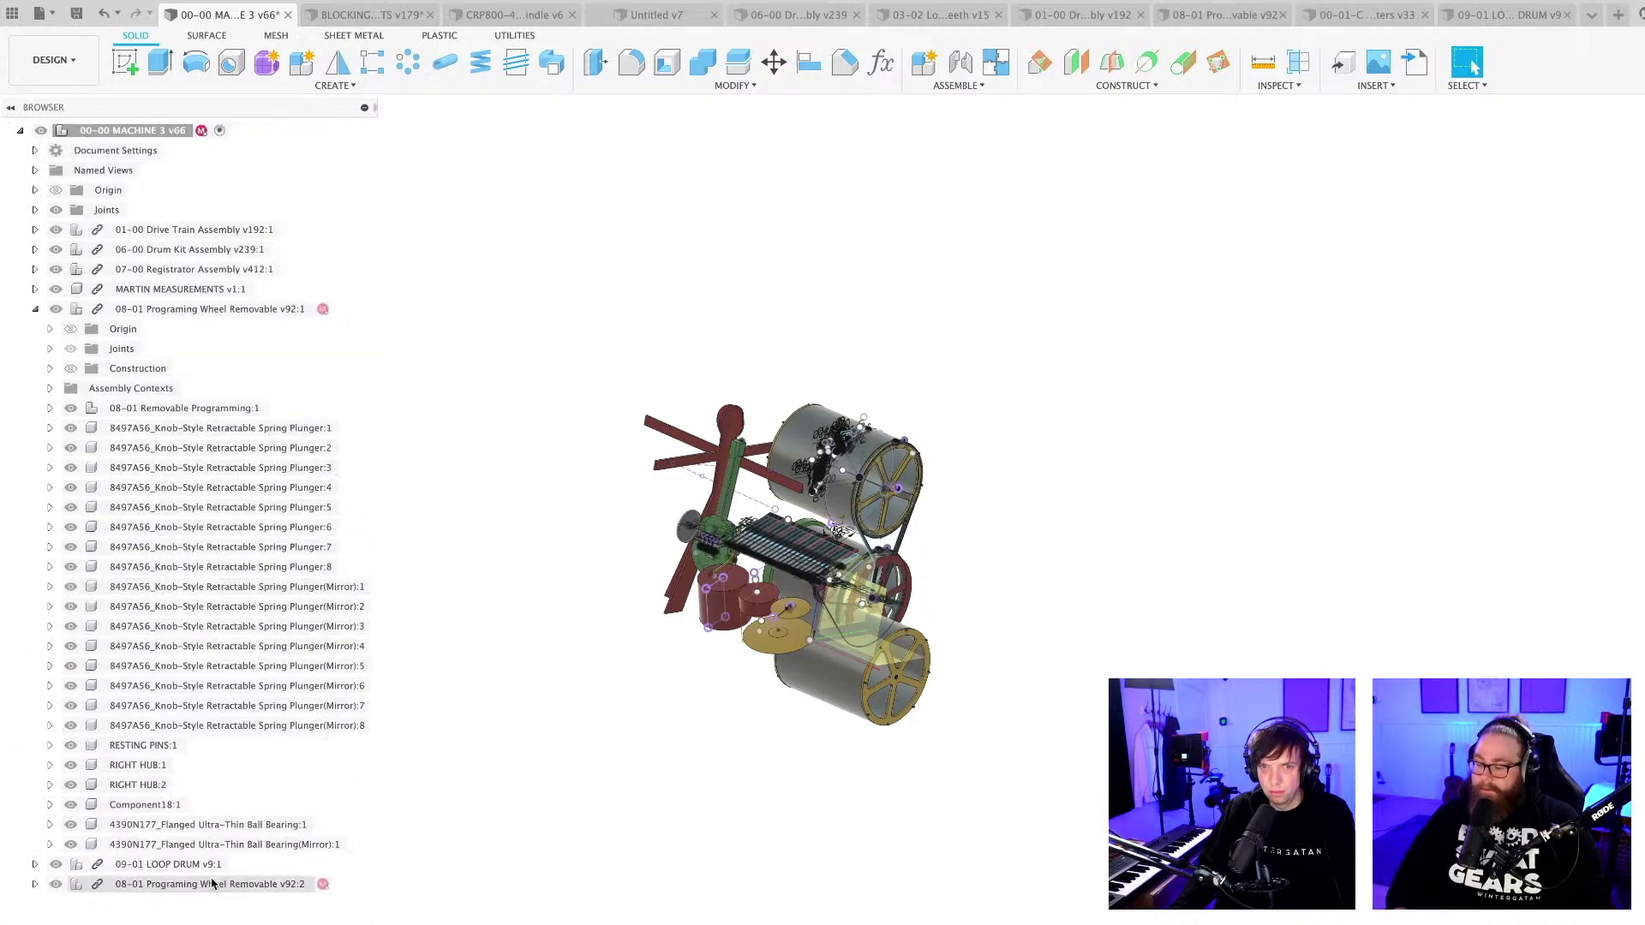
{"action": "left_click", "coordinate": [520, 814]}
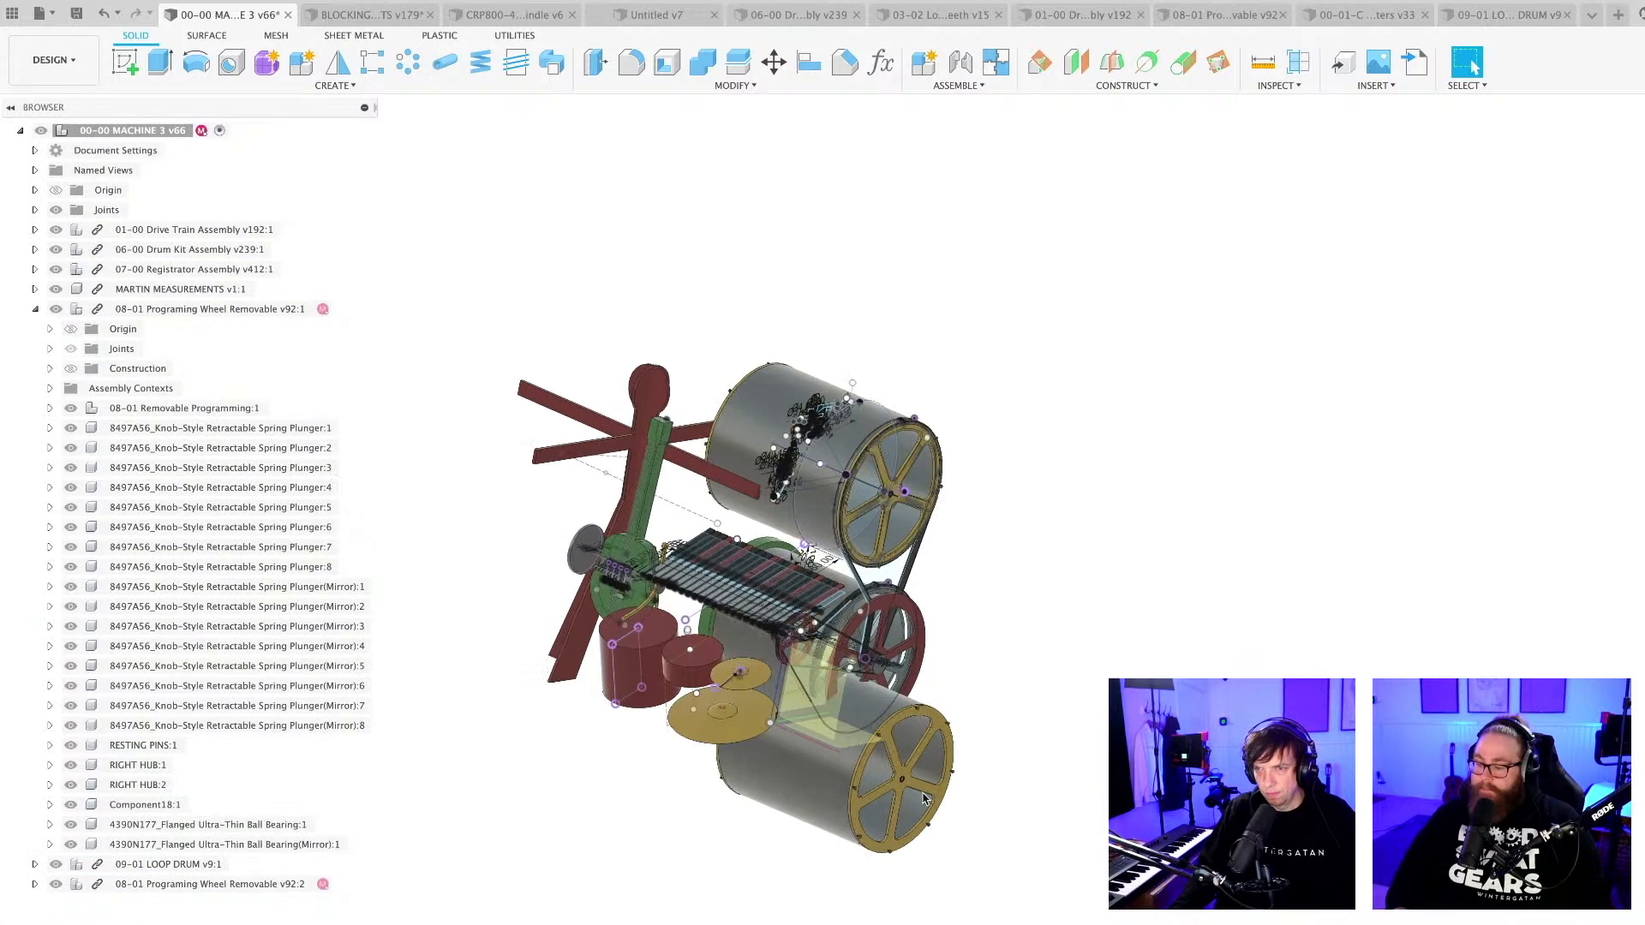
Hide the lower first programming wheel instance, keeping the second instance on the upper wheel visible.
{"action": "scroll", "coordinate": [898, 490], "scroll_direction": "up", "scroll_amount": 5}
{"action": "mouse_move", "coordinate": [573, 882]}
{"action": "middle_mouse_down", "text": "shift"}
{"action": "mouse_move", "coordinate": [692, 885]}
{"action": "mouse_move", "coordinate": [576, 856]}
{"action": "middle_mouse_up", "text": "shift"}
{"action": "scroll", "coordinate": [64, 915], "scroll_direction": "up", "scroll_amount": 1}
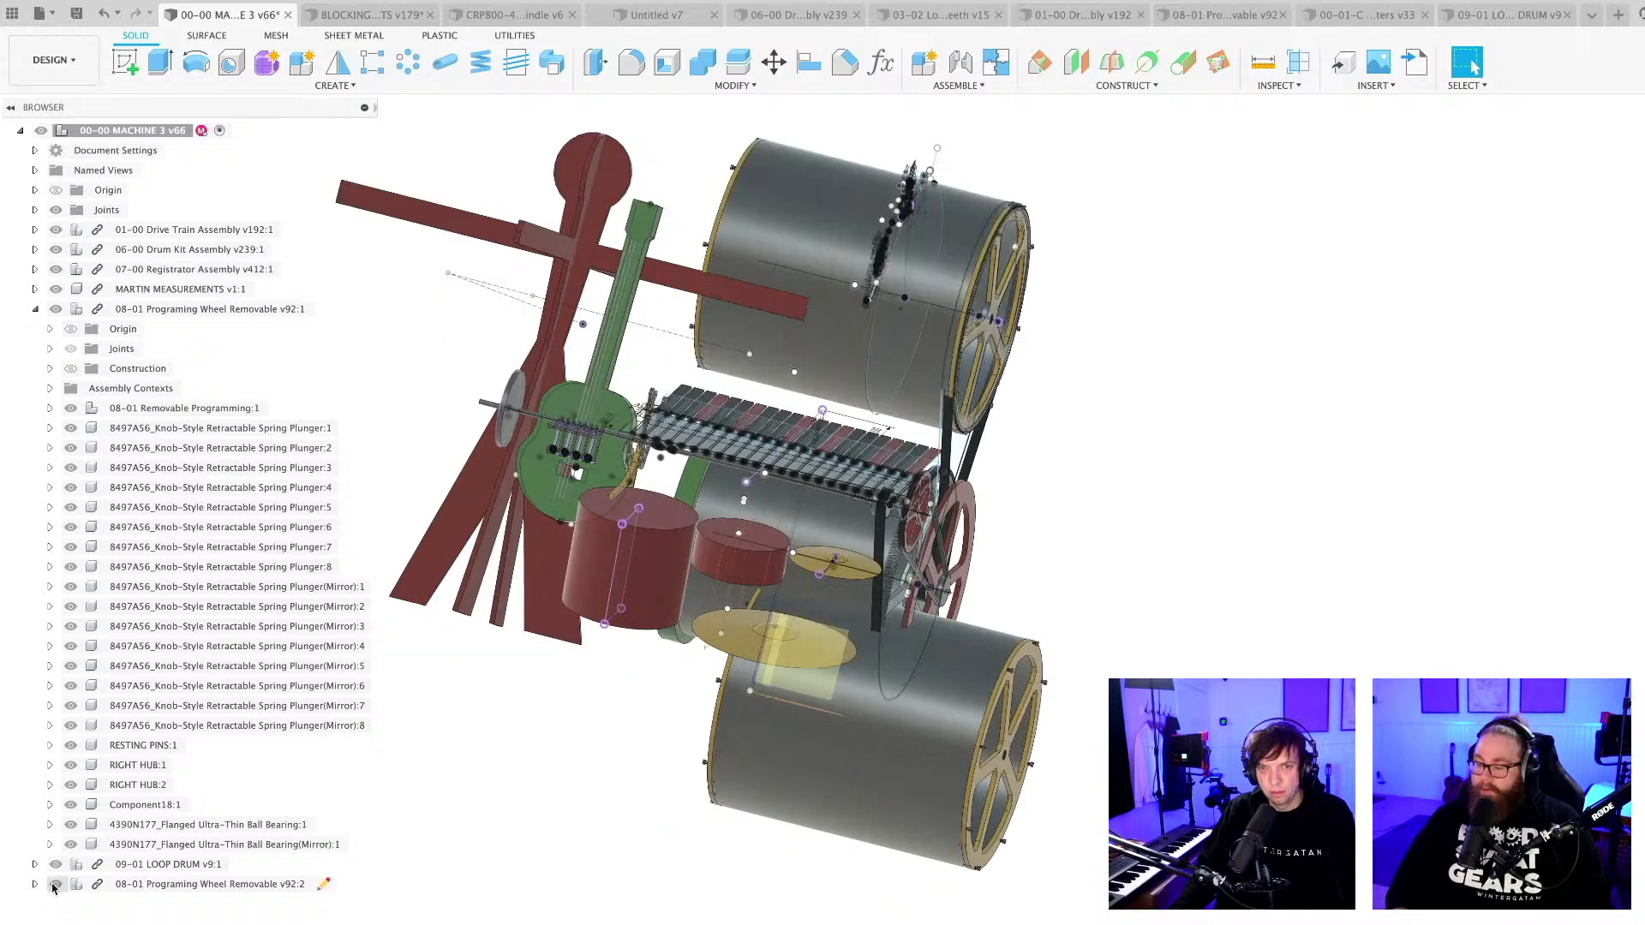
{"action": "left_click", "coordinate": [55, 884]}
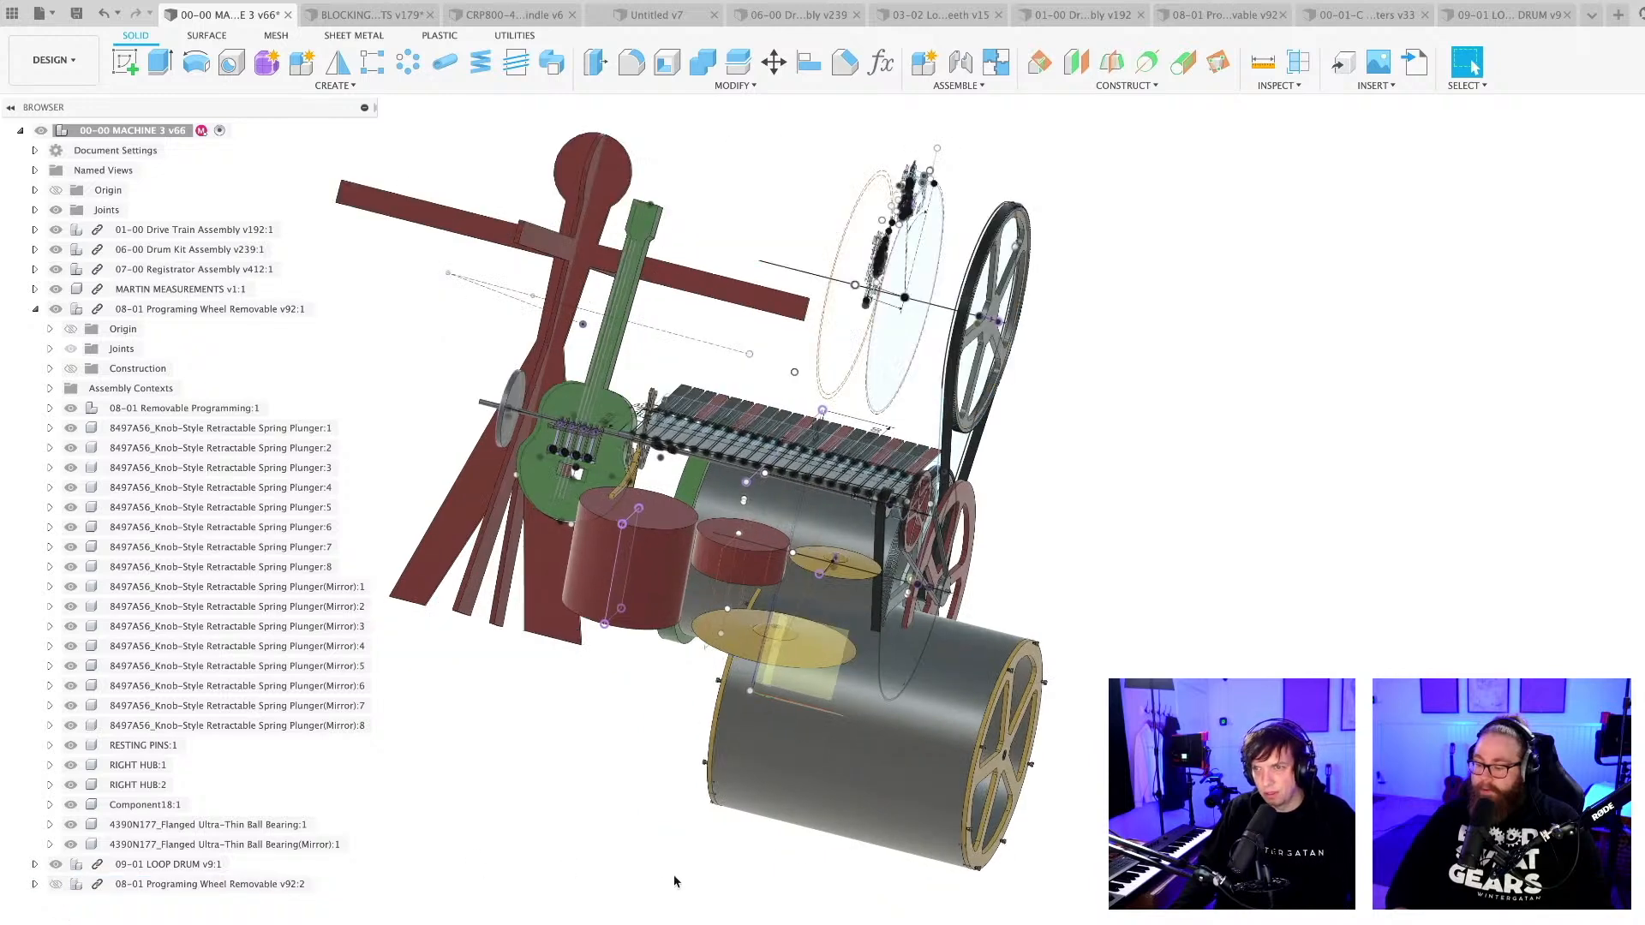
{"action": "left_click", "coordinate": [56, 884]}
{"action": "left_click", "coordinate": [34, 309]}
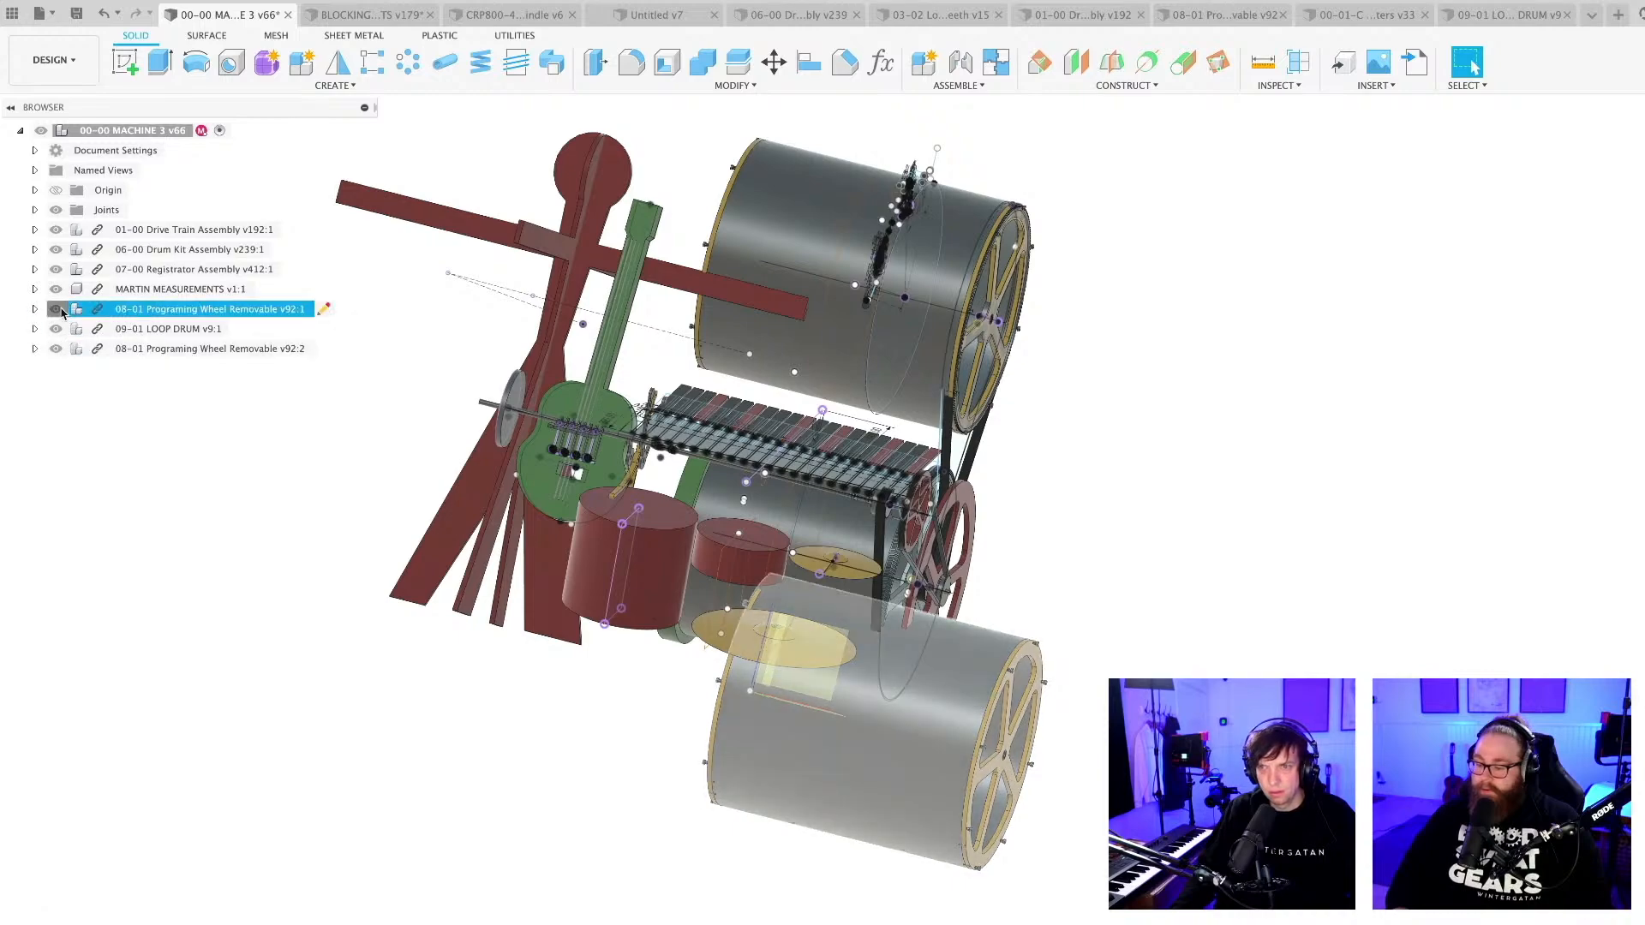
{"action": "left_click", "coordinate": [55, 309]}
Save the 00-00 MACHINE 3 assembly.
{"action": "middle_click_drag", "start_coordinate": [689, 697], "coordinate": [910, 754], "text": "shift"}
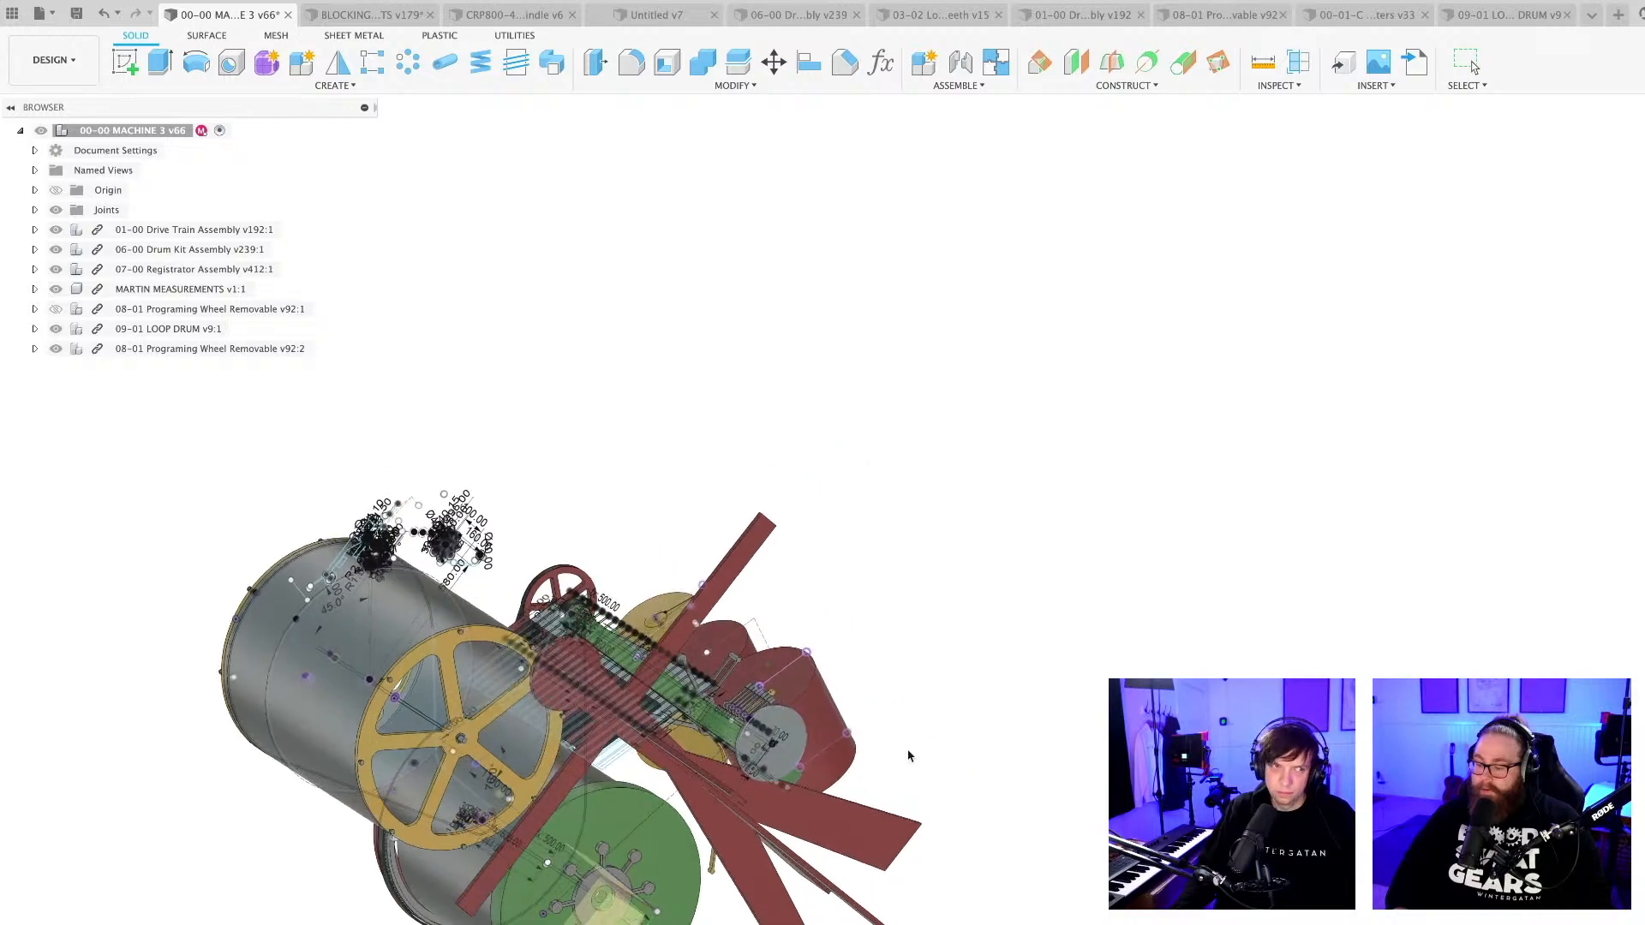
{"action": "middle_click_drag", "start_coordinate": [801, 769], "coordinate": [1014, 519]}
{"action": "scroll", "coordinate": [771, 514], "scroll_direction": "up", "scroll_amount": 3}
{"action": "middle_click_drag", "start_coordinate": [679, 482], "coordinate": [694, 684], "text": "shift"}
{"action": "scroll", "coordinate": [696, 685], "scroll_direction": "down", "scroll_amount": 3}
{"action": "key", "text": "super+s"}
{"action": "key", "text": "Return"}
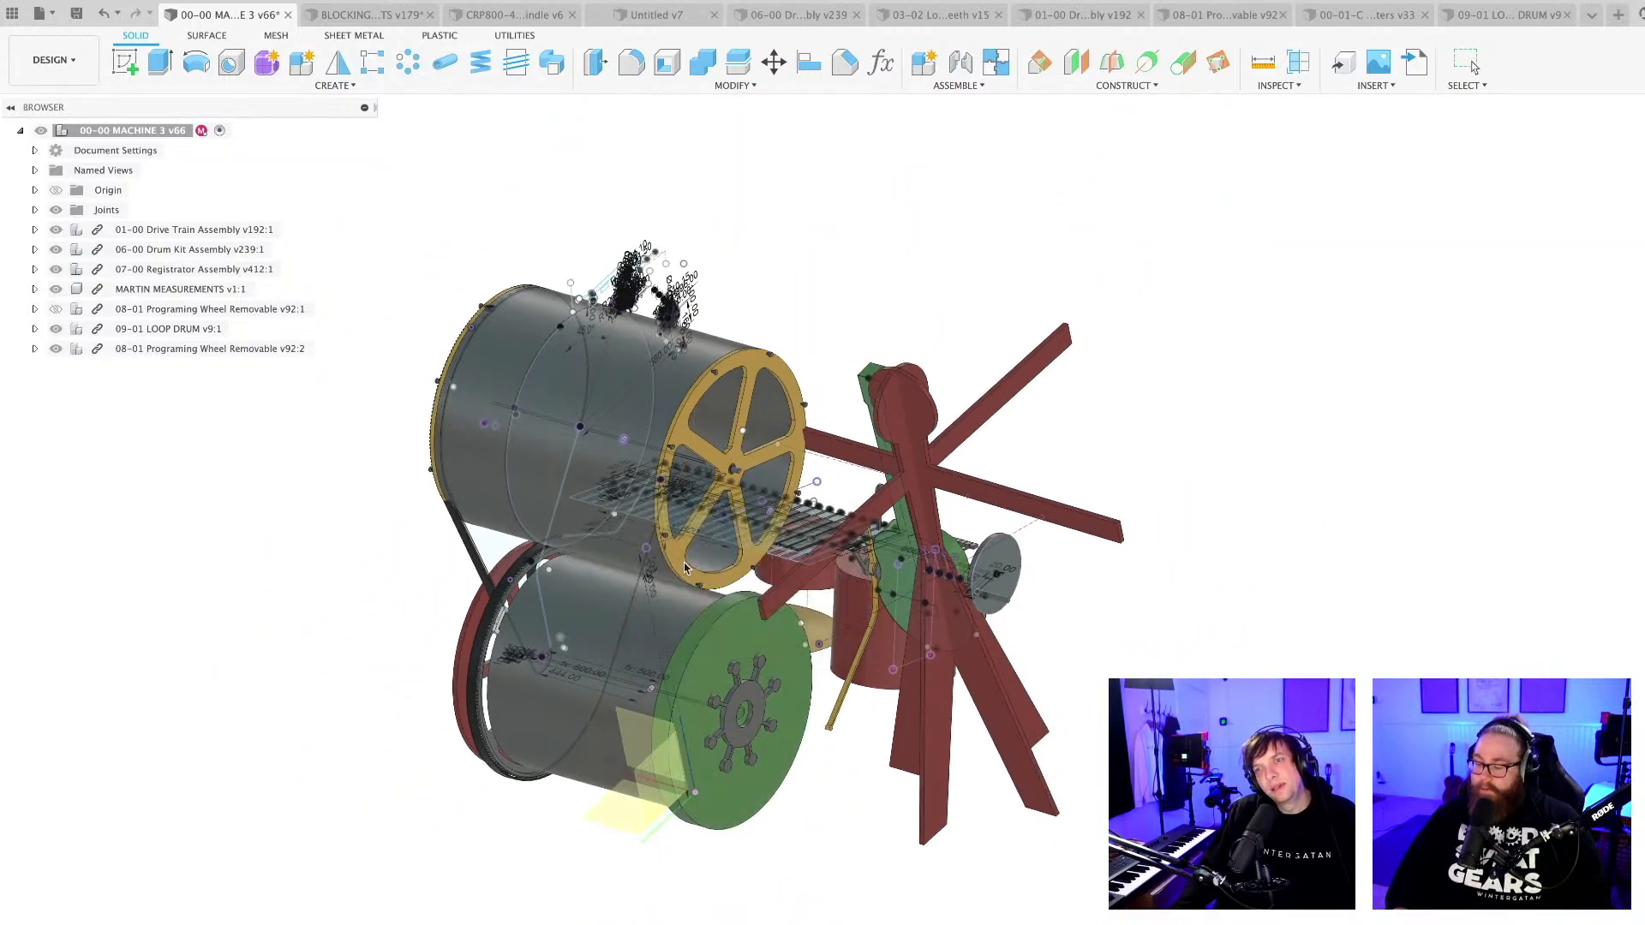
{"action": "scroll", "coordinate": [686, 493], "scroll_direction": "up", "scroll_amount": 4}
{"action": "middle_click_drag", "start_coordinate": [656, 490], "coordinate": [685, 467], "text": "shift"}
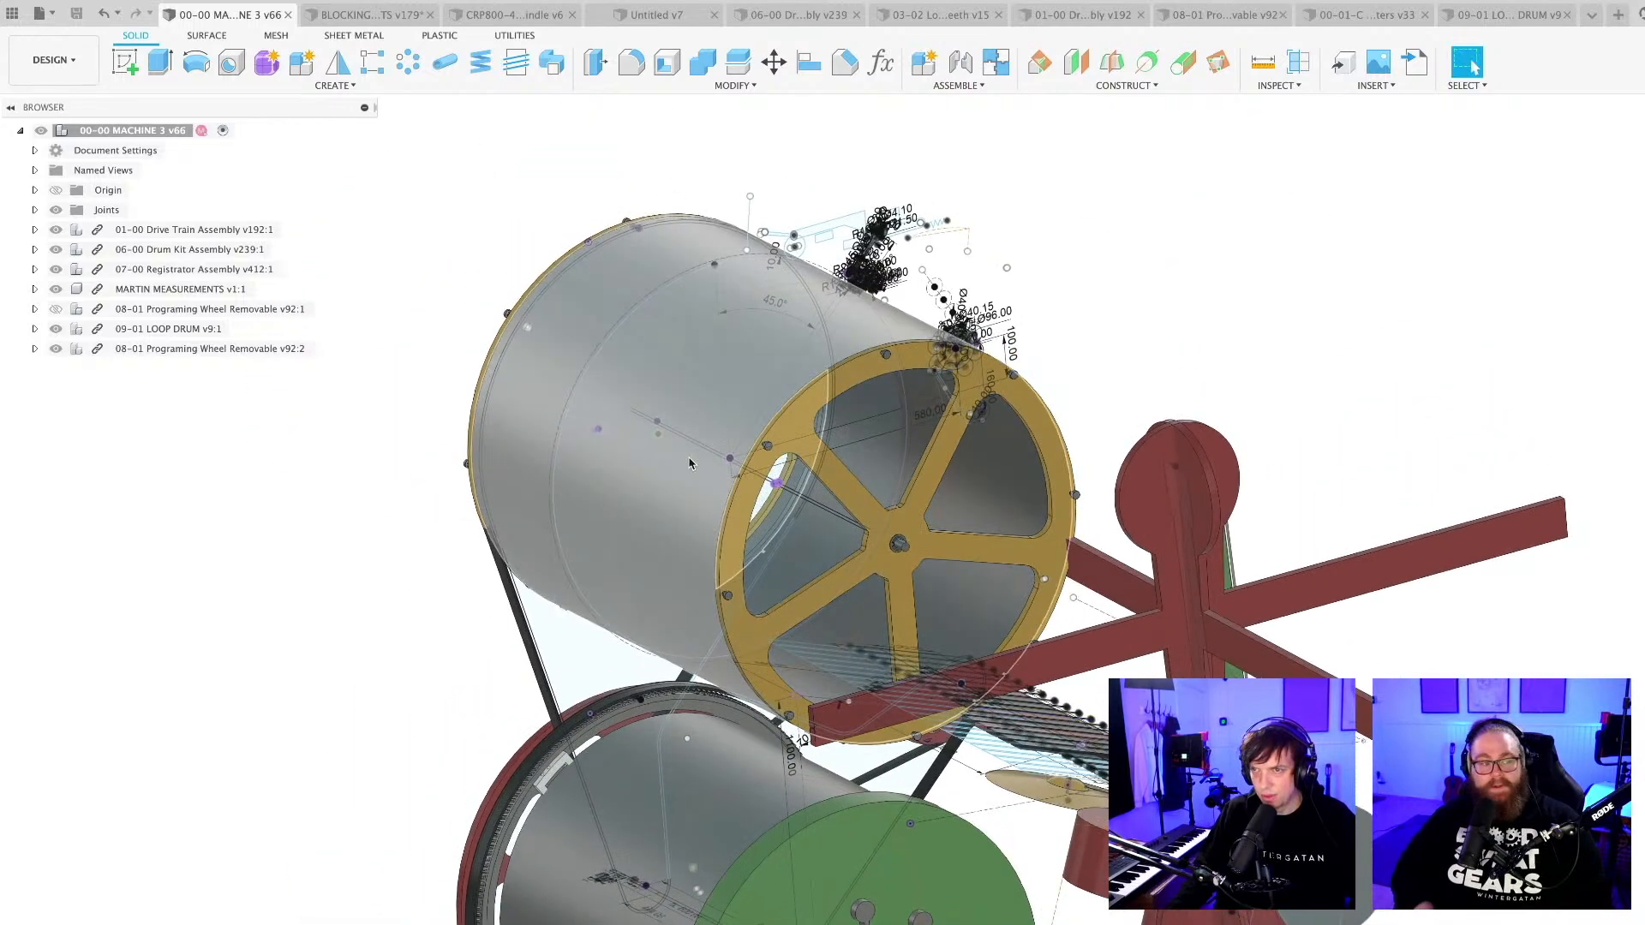
{"action": "scroll", "coordinate": [735, 471], "scroll_direction": "down", "scroll_amount": 4}
{"action": "mouse_move", "coordinate": [786, 556]}
{"action": "middle_mouse_down", "text": "shift"}
{"action": "mouse_move", "coordinate": [573, 536]}
{"action": "mouse_move", "coordinate": [542, 515]}
{"action": "mouse_move", "coordinate": [588, 516]}
{"action": "middle_mouse_up", "text": "shift"}
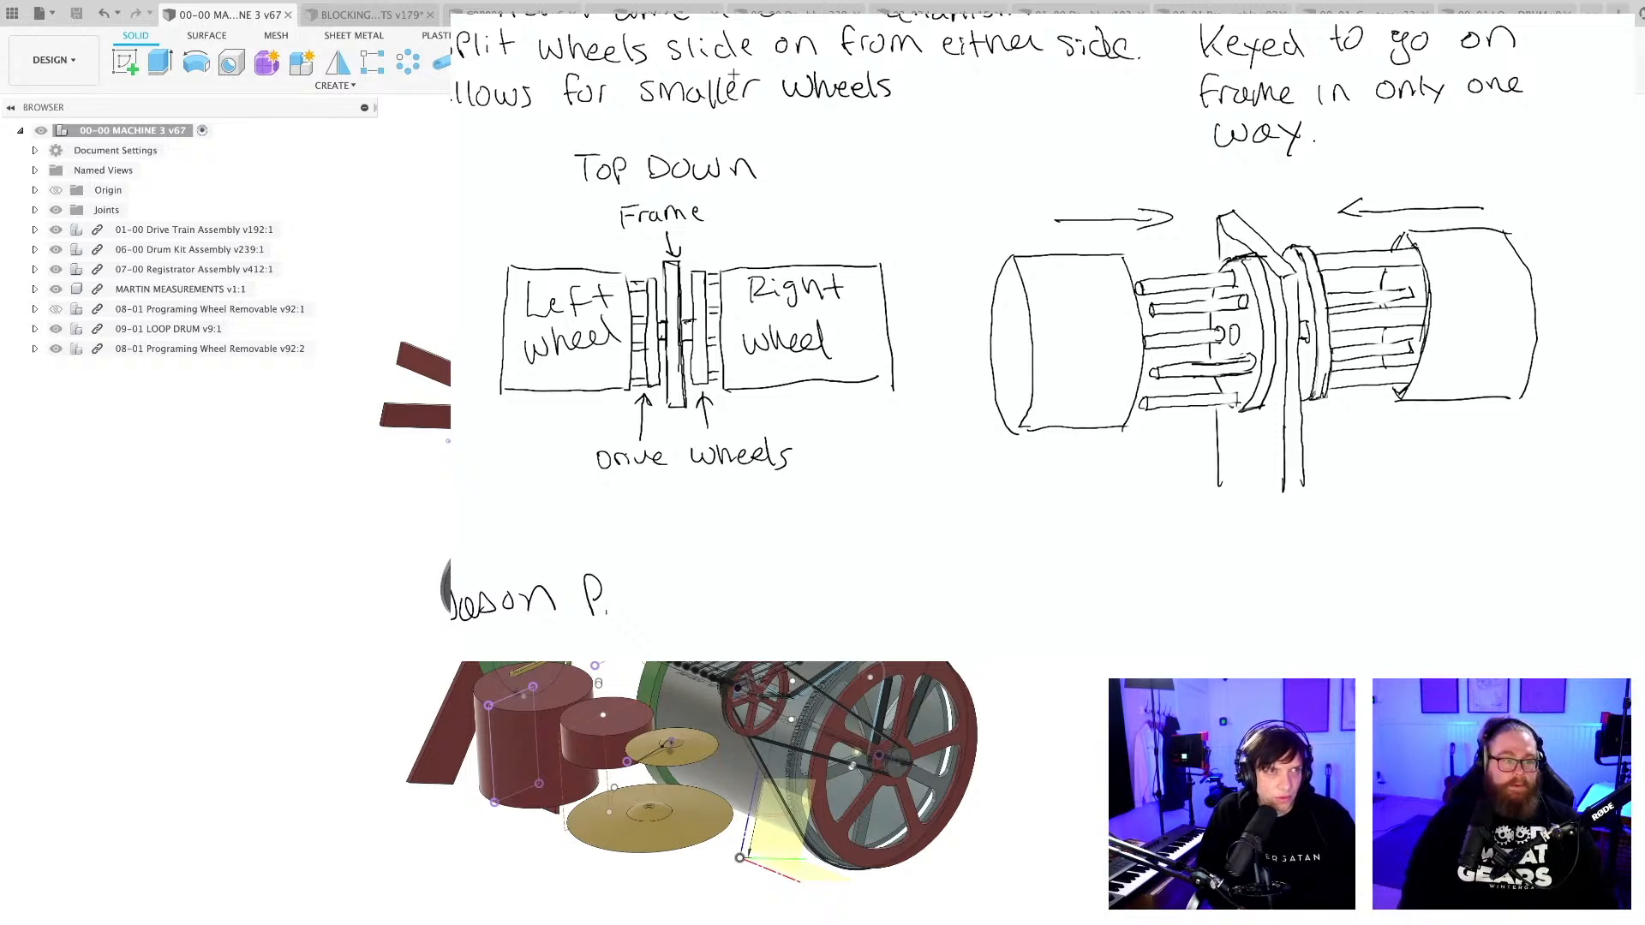
Review the split-wheel center frame sketch, and open the CRP800-4896 design to view its machine table.
{"action": "scroll", "coordinate": [1002, 343], "scroll_direction": "up", "scroll_amount": 3}
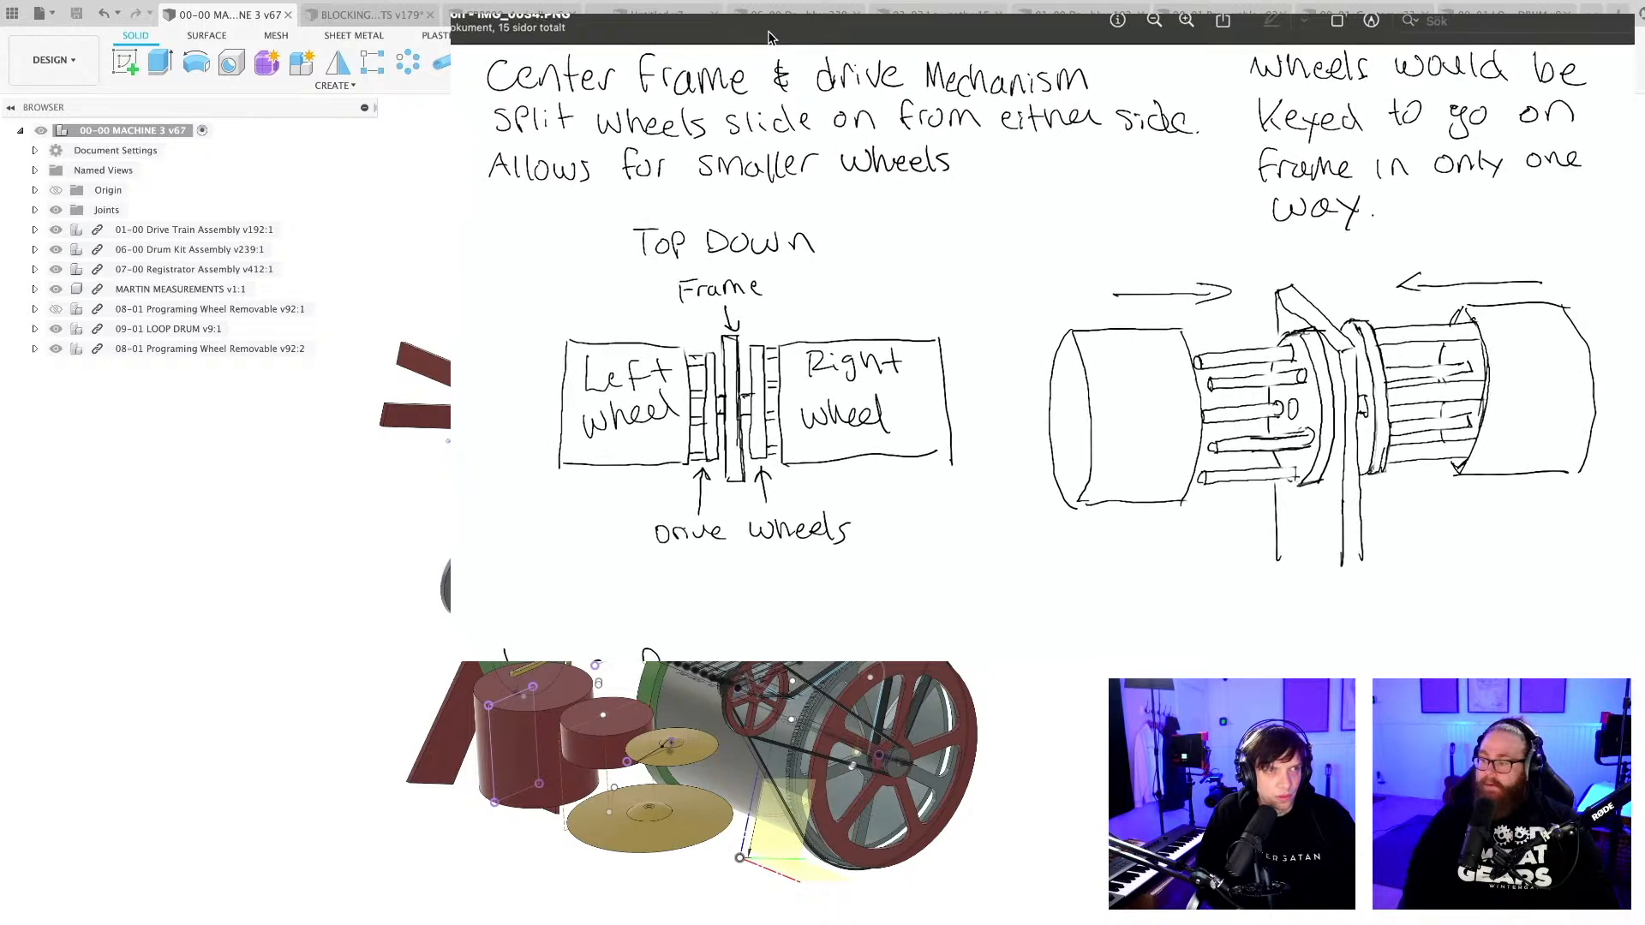
{"action": "scroll", "coordinate": [774, 33], "scroll_direction": "down", "scroll_amount": 2}
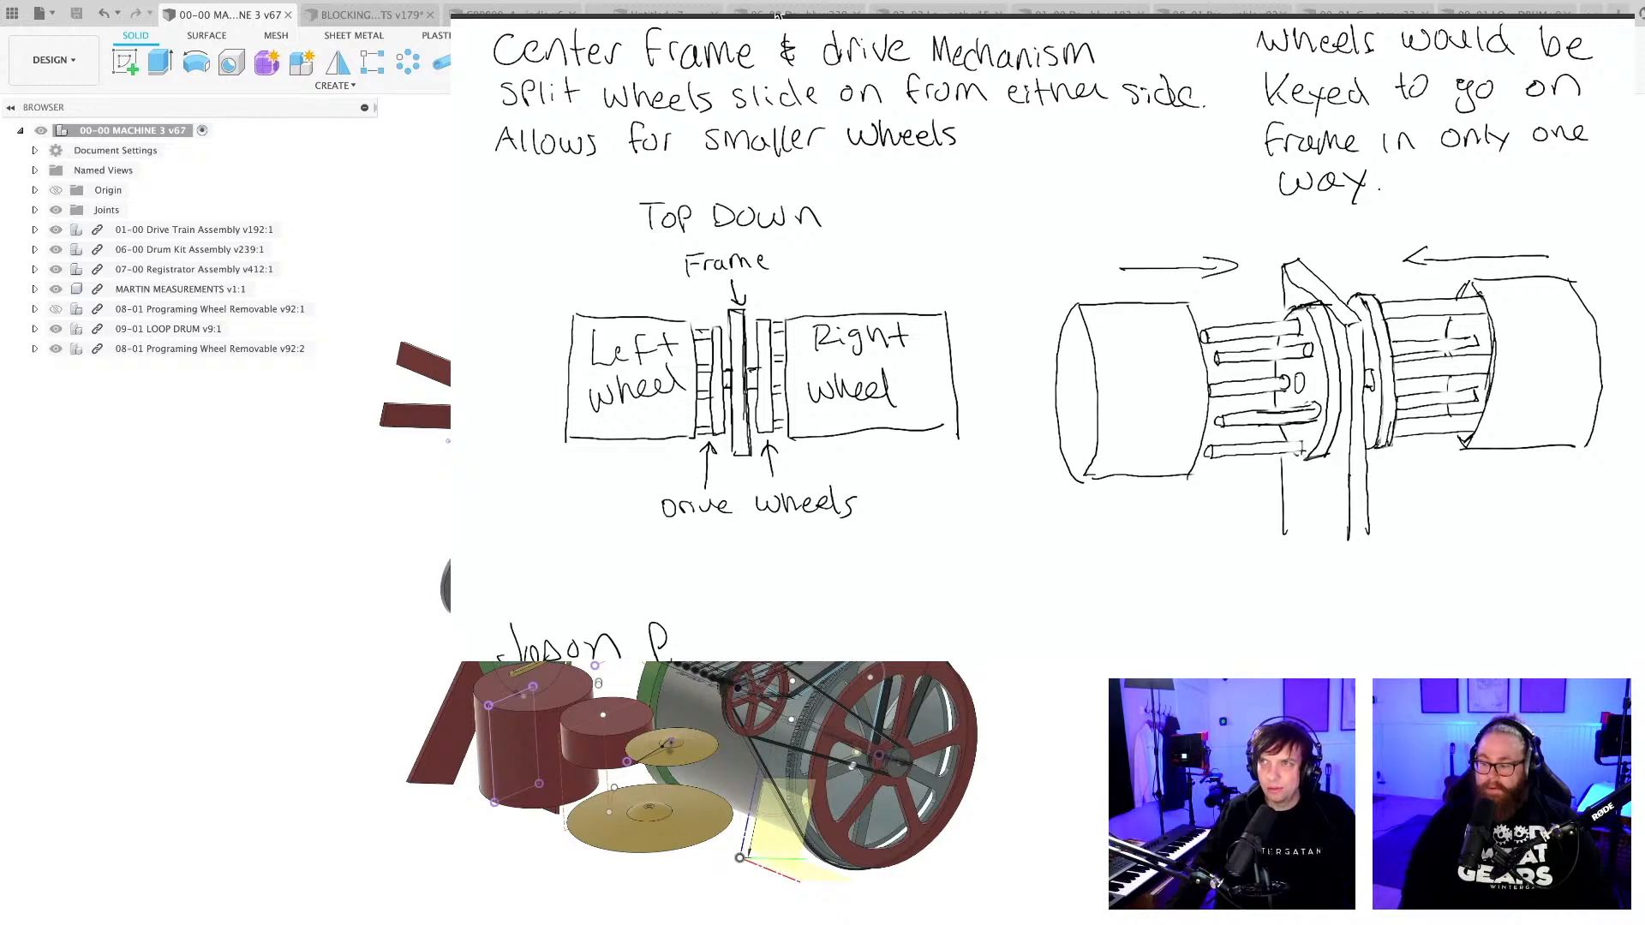
{"action": "left_click", "coordinate": [1081, 14]}
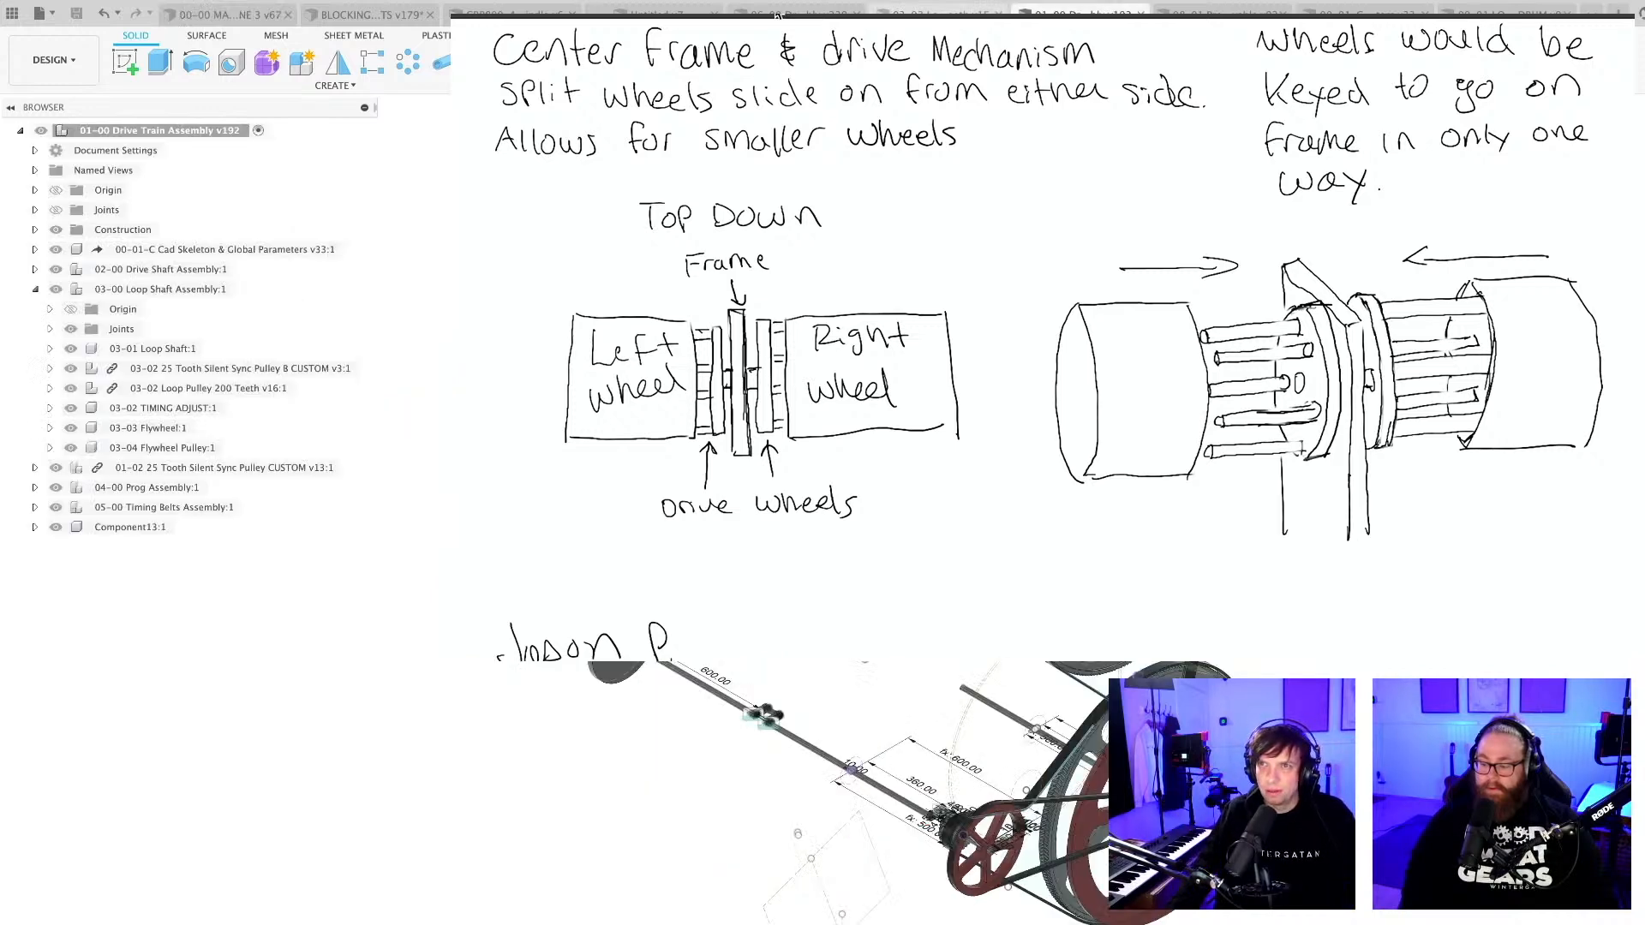
{"action": "left_click", "coordinate": [514, 14]}
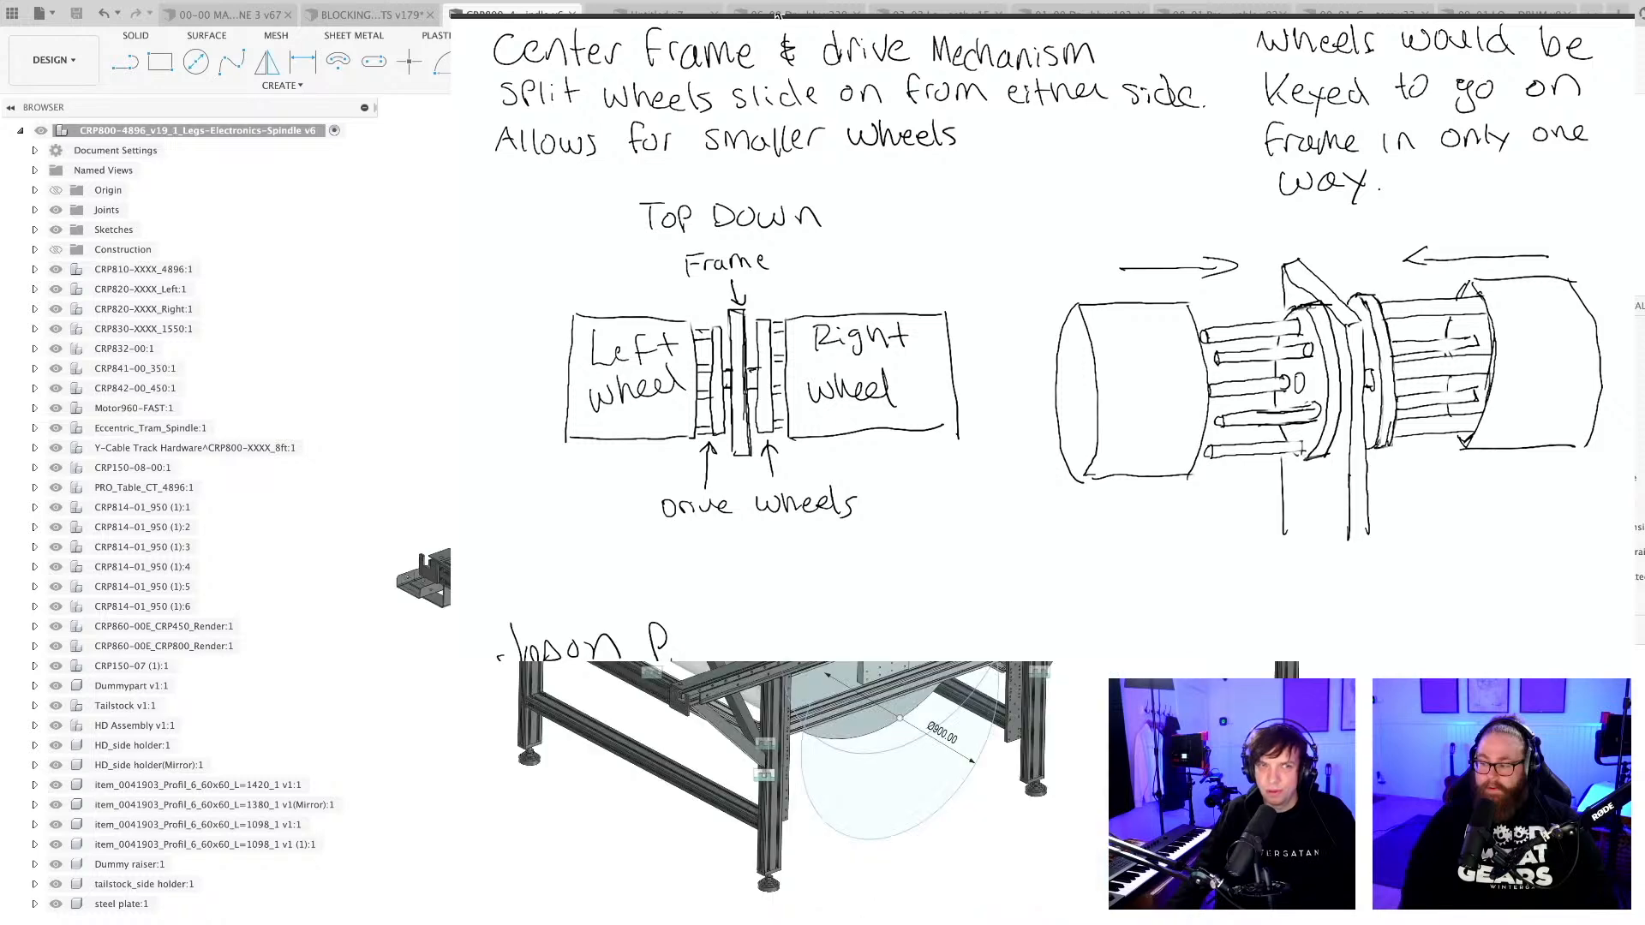
{"action": "mouse_move", "coordinate": [515, 389]}
{"action": "middle_mouse_down"}
{"action": "mouse_move", "coordinate": [374, 412]}
{"action": "mouse_move", "coordinate": [391, 191]}
{"action": "mouse_move", "coordinate": [368, 283]}
{"action": "mouse_move", "coordinate": [393, 317]}
{"action": "mouse_move", "coordinate": [613, 354]}
{"action": "mouse_move", "coordinate": [835, 427]}
{"action": "mouse_move", "coordinate": [883, 464]}
{"action": "middle_mouse_up"}
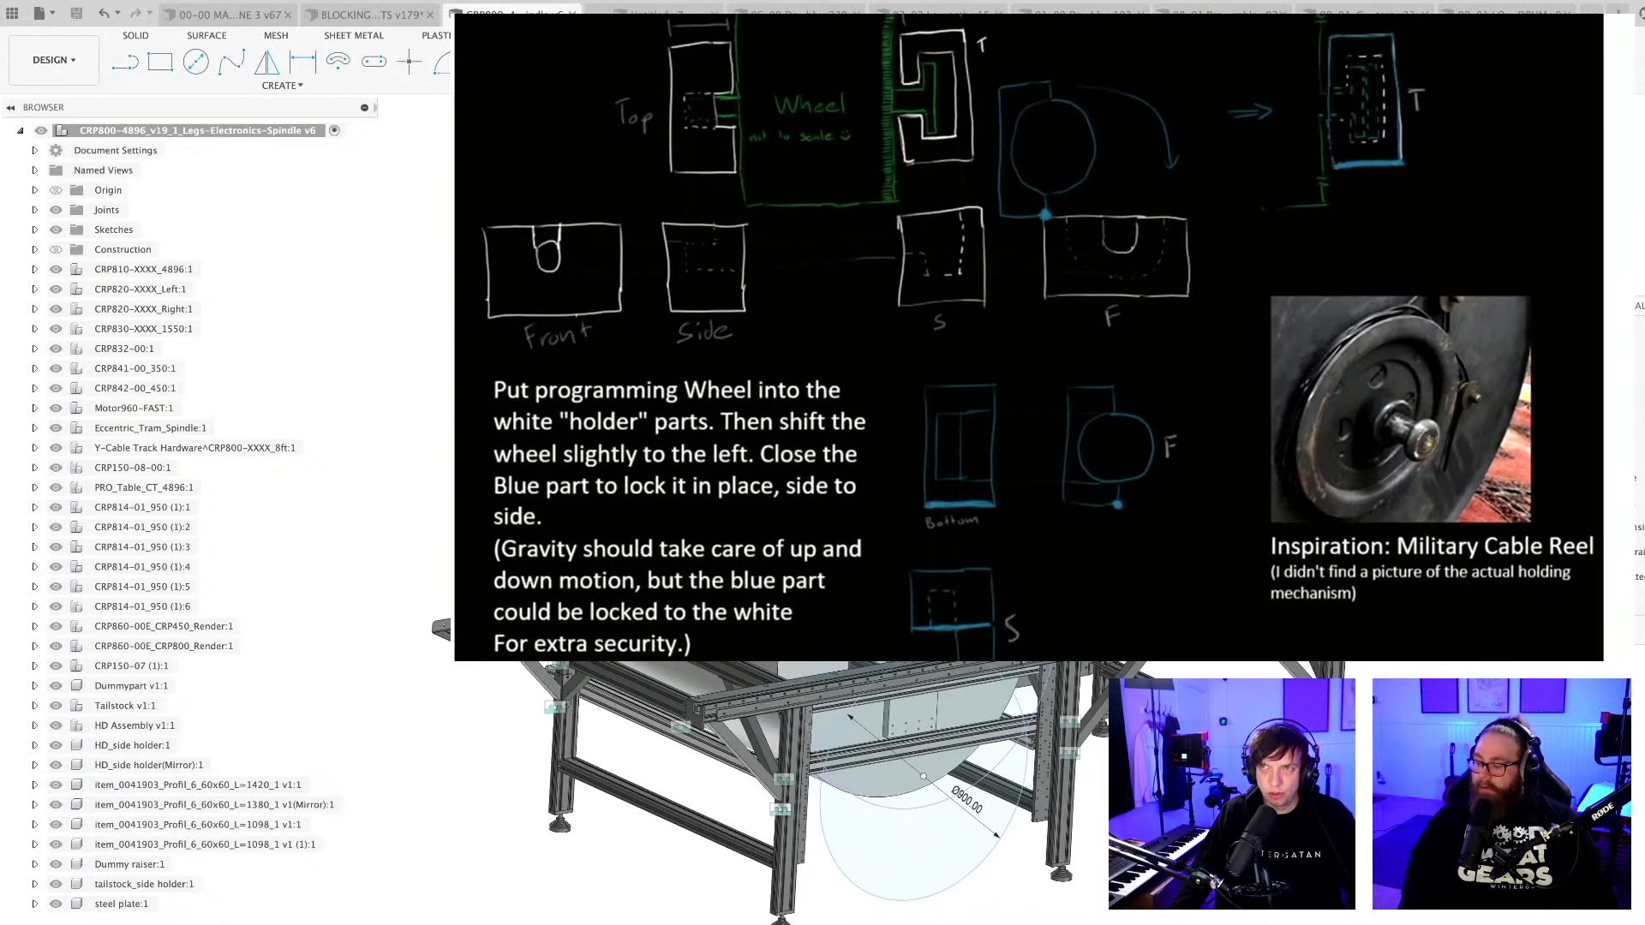
Switch to the 08-01 programming wheel design and hide both RIGHT HUB components to expose the bare drum.
{"action": "left_click", "coordinate": [1223, 13]}
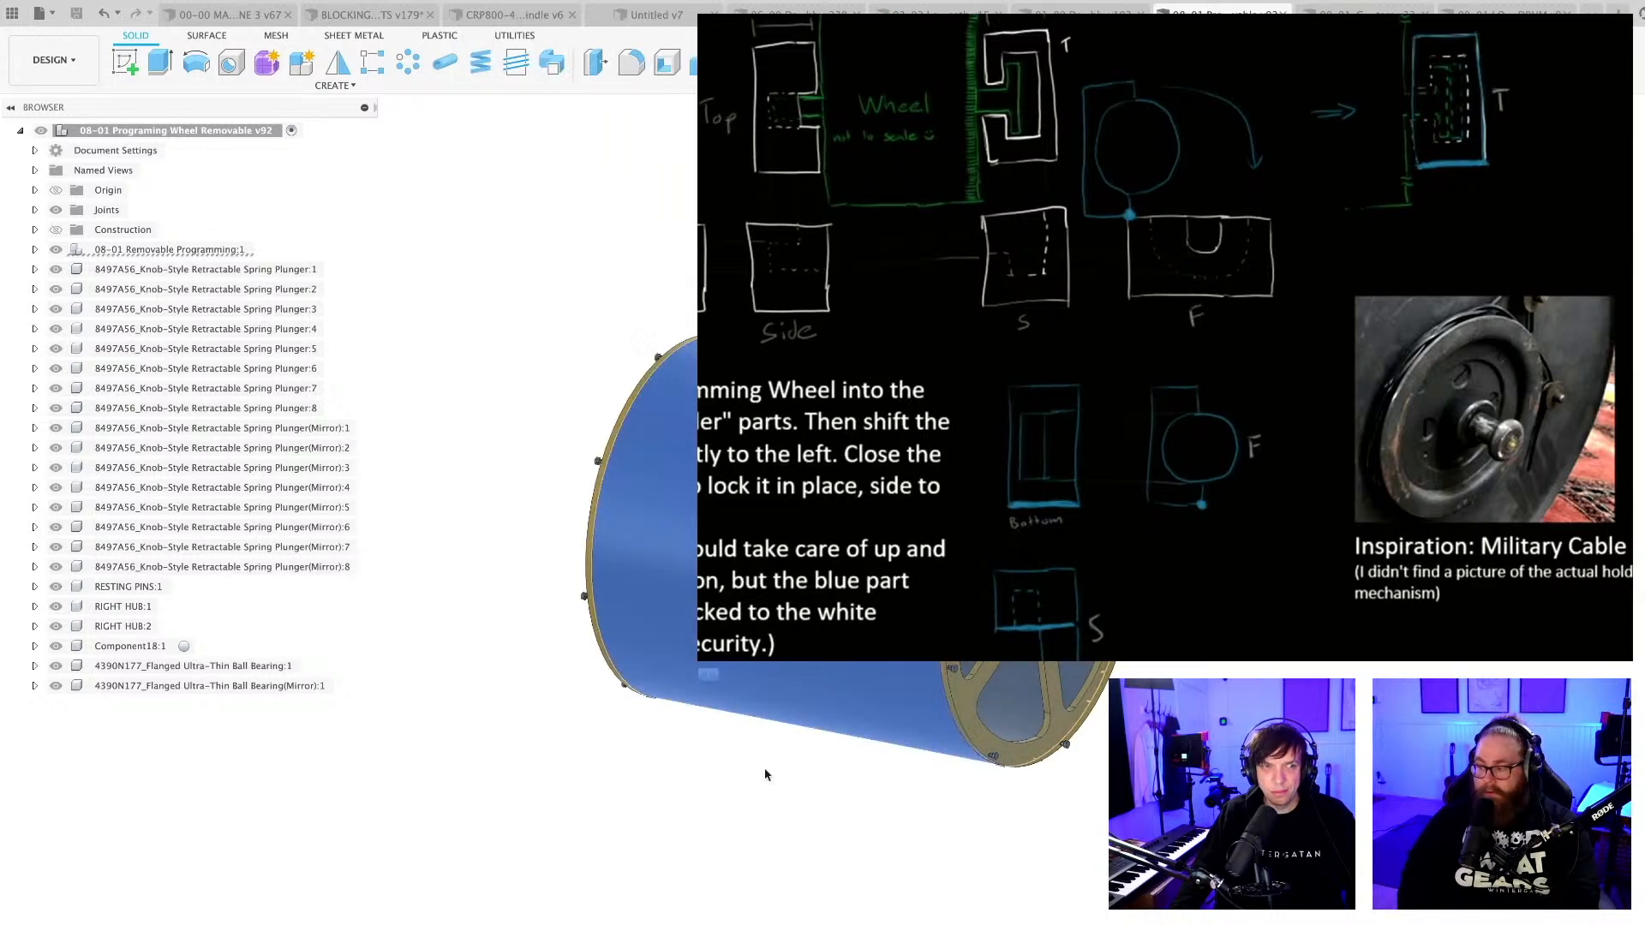
{"action": "middle_click_drag", "start_coordinate": [761, 774], "coordinate": [773, 773], "text": "shift"}
{"action": "left_click", "coordinate": [865, 833]}
{"action": "middle_click_drag", "start_coordinate": [864, 833], "coordinate": [795, 835]}
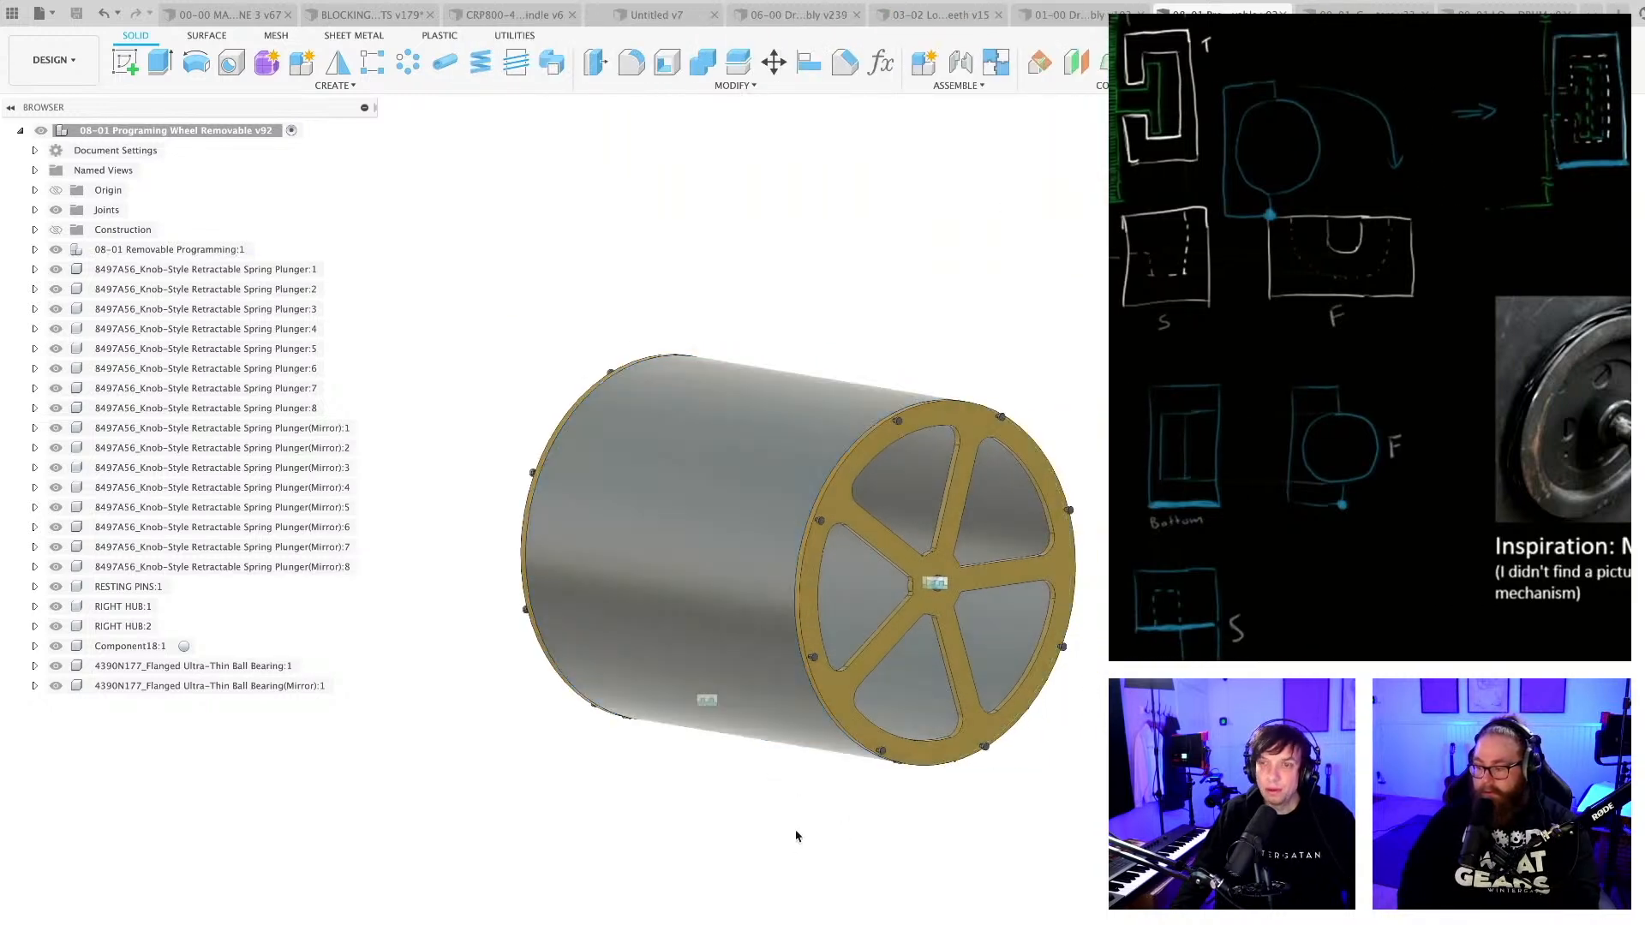
{"action": "scroll", "coordinate": [833, 781], "scroll_direction": "up", "scroll_amount": 3}
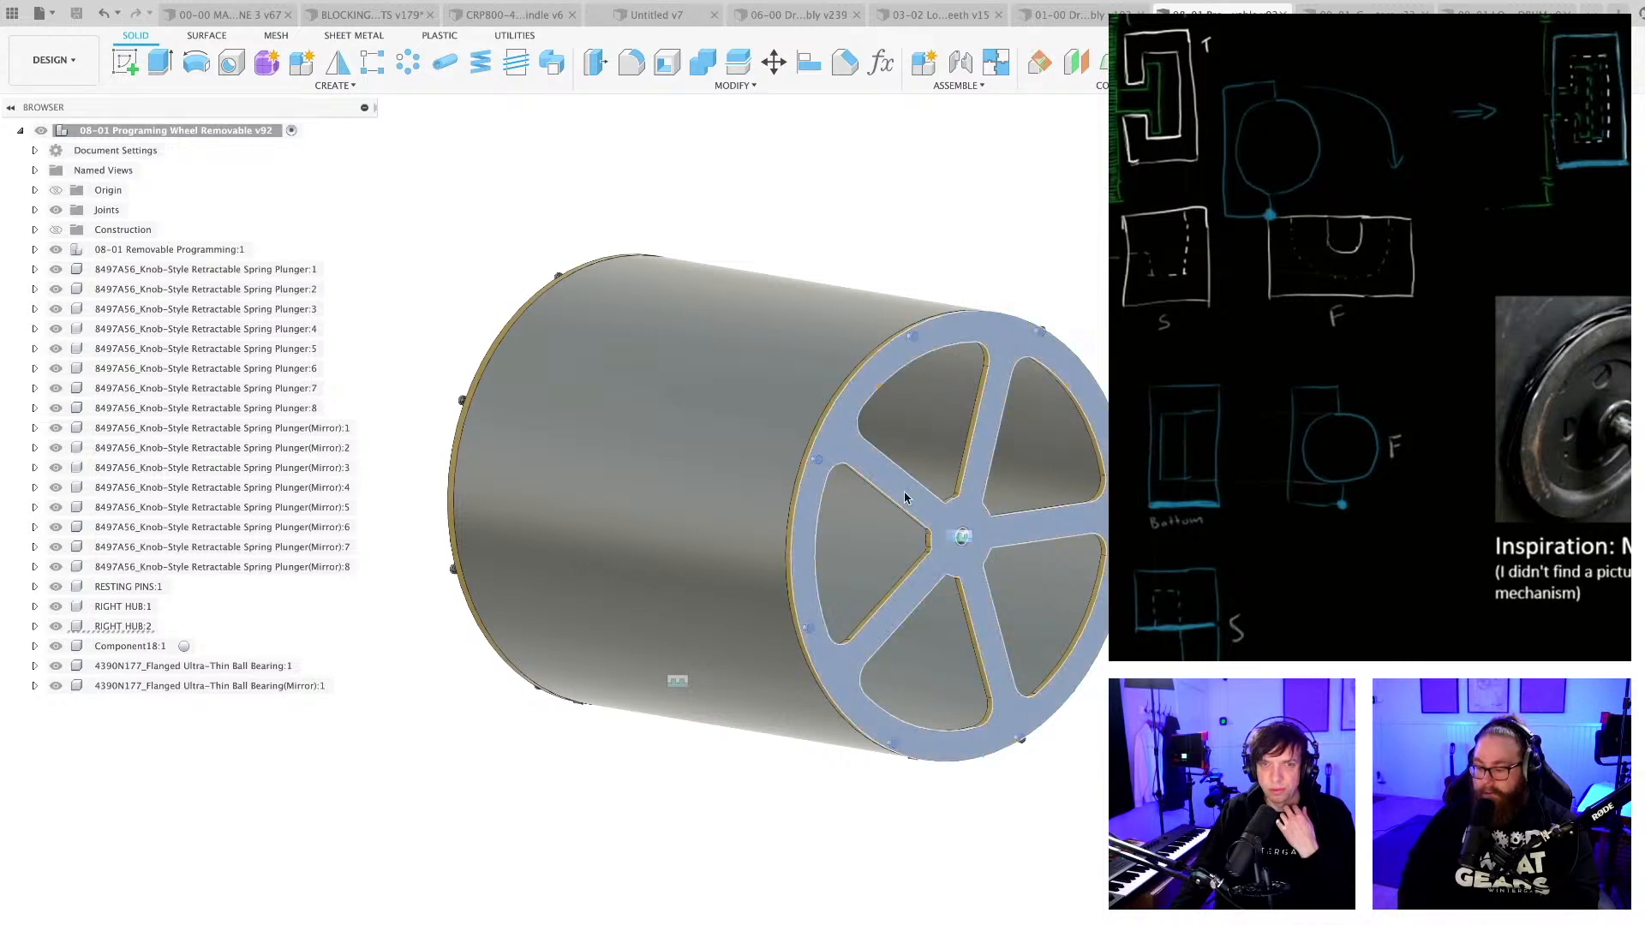
{"action": "left_click", "coordinate": [56, 626]}
{"action": "left_click", "coordinate": [56, 605]}
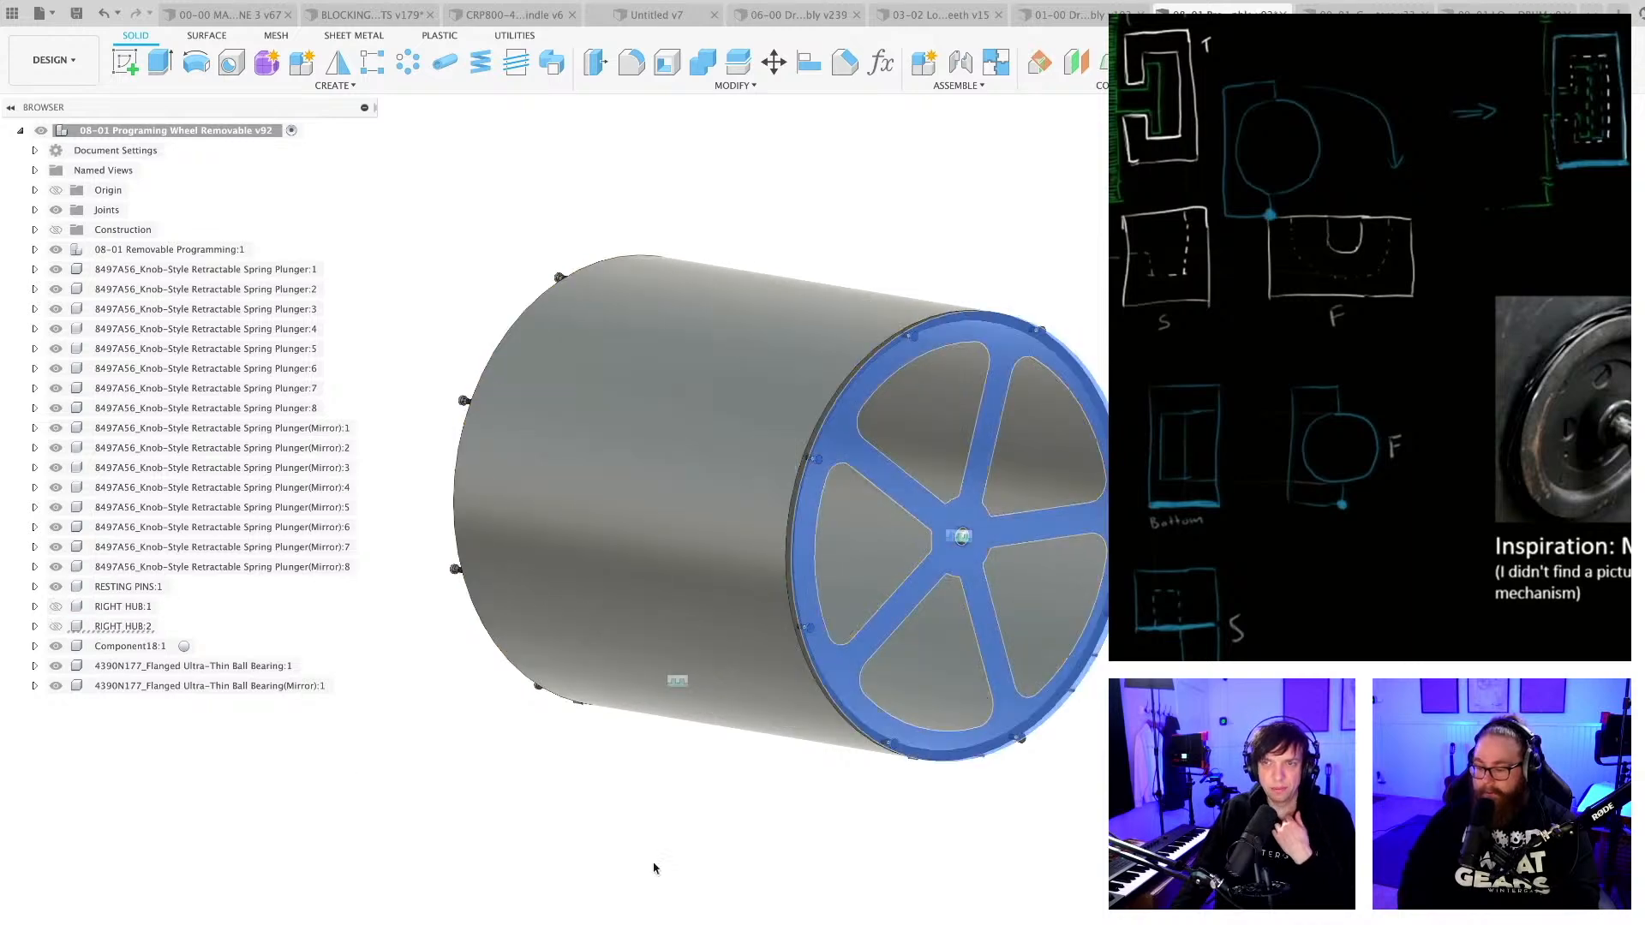
{"action": "middle_click_drag", "start_coordinate": [709, 849], "coordinate": [659, 848], "text": "shift"}
Return to the 00-00 MACHINE 3 assembly and highlight the loop drum to examine its placement.
{"action": "left_click", "coordinate": [236, 15]}
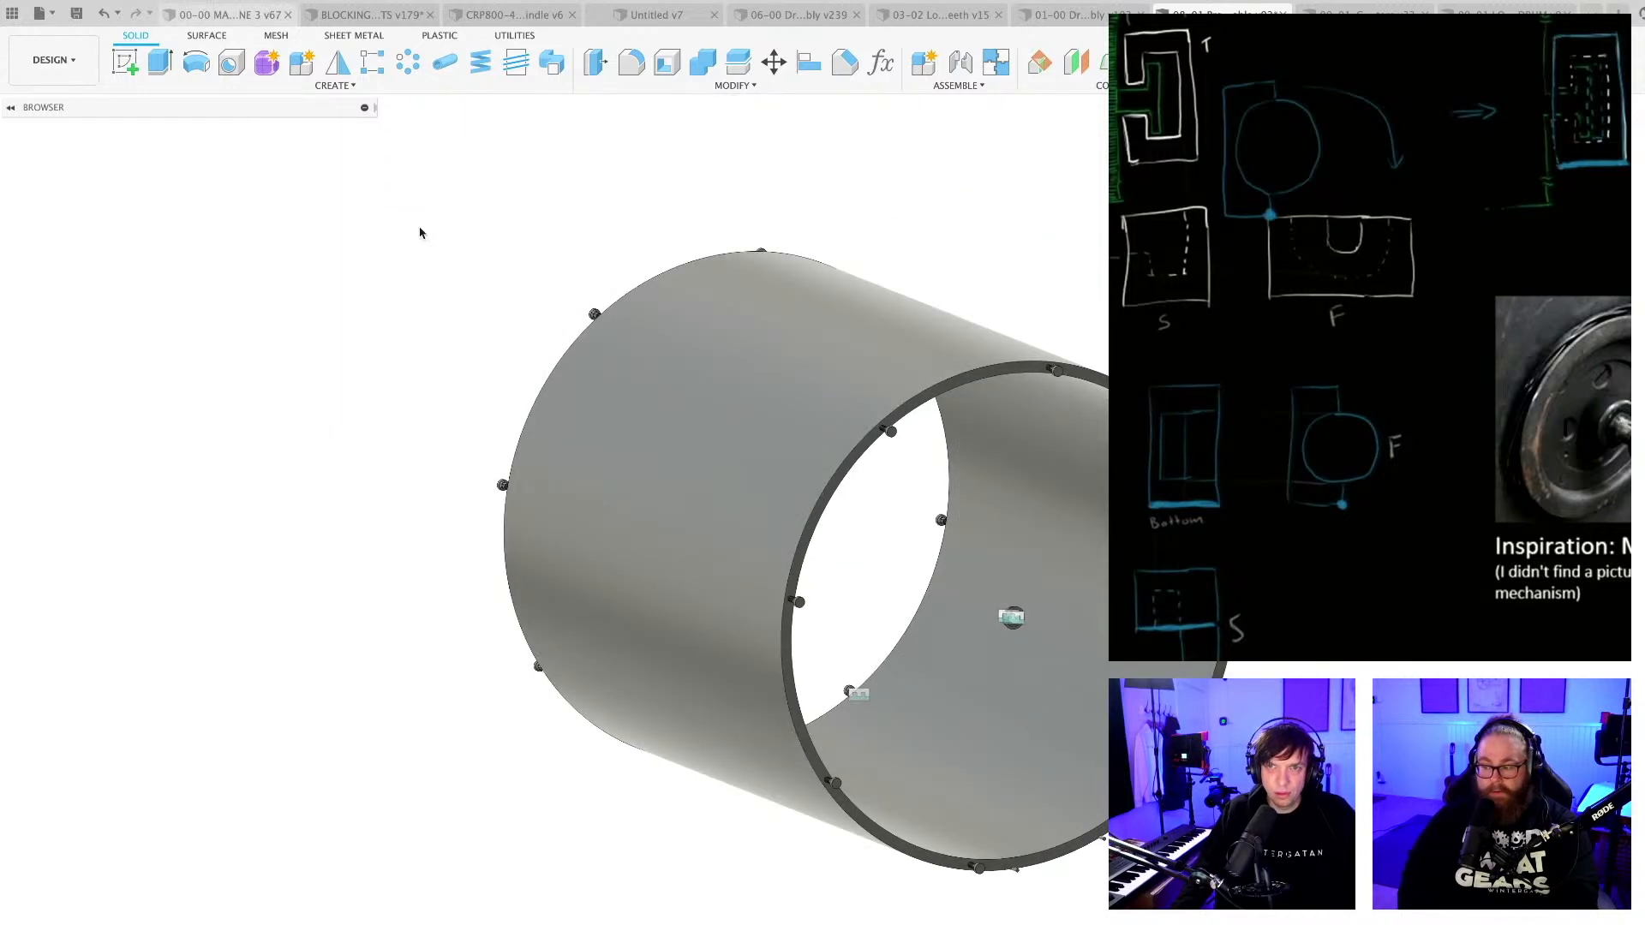
{"action": "scroll", "coordinate": [753, 726], "scroll_direction": "up", "scroll_amount": 3}
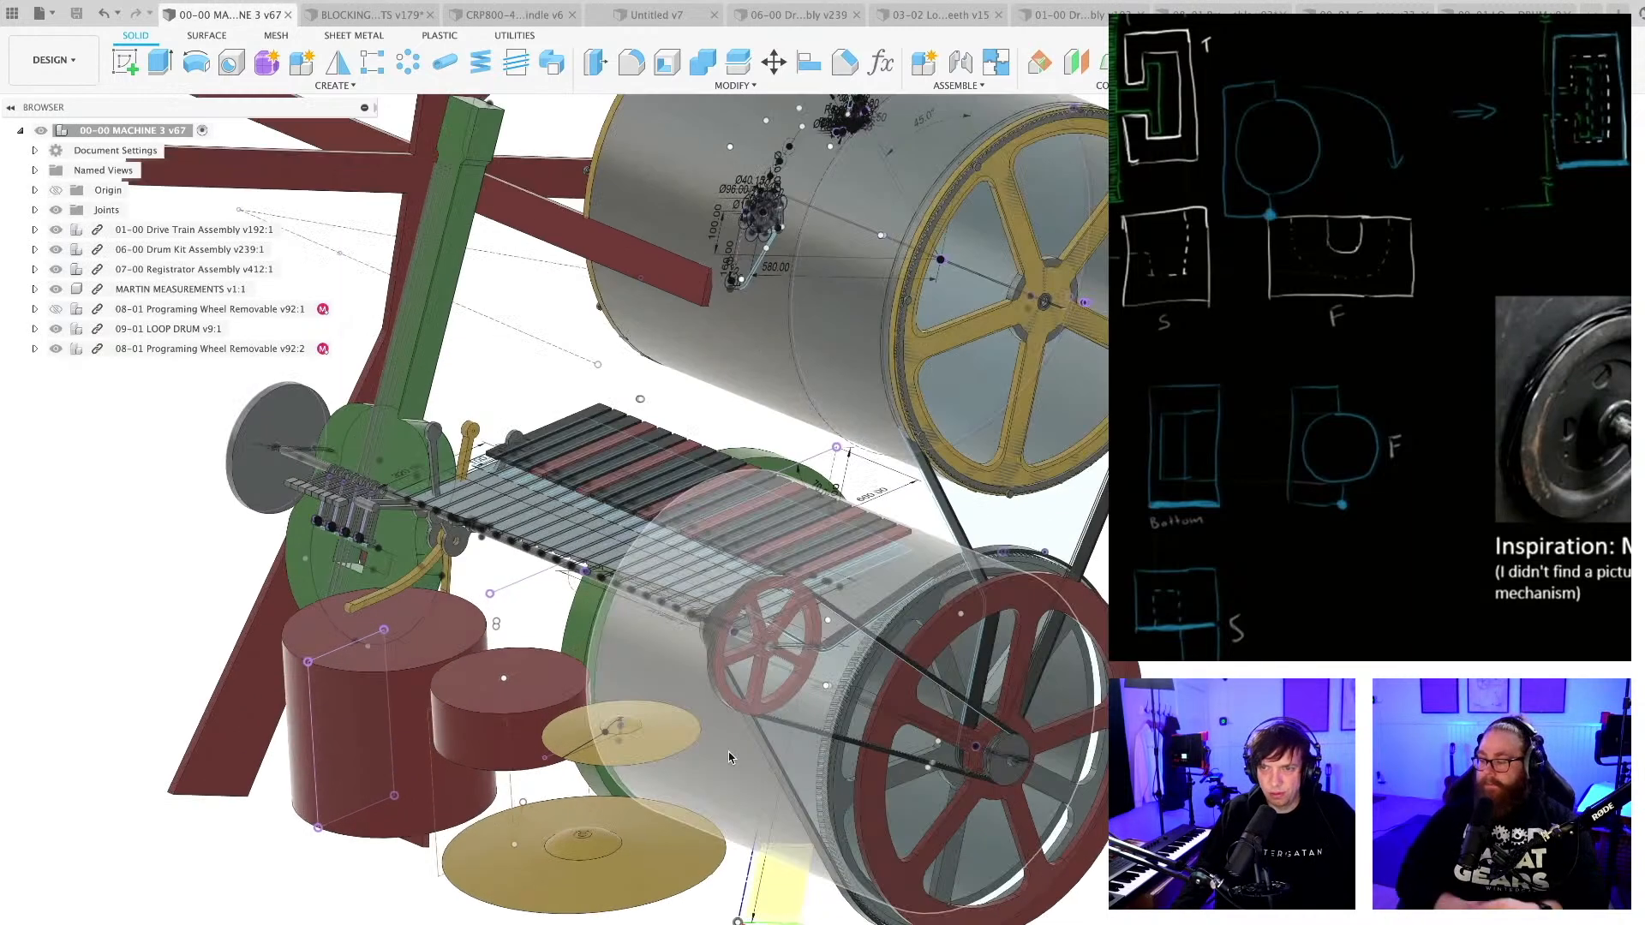
{"action": "left_click", "coordinate": [763, 784]}
{"action": "scroll", "coordinate": [797, 810], "scroll_direction": "down", "scroll_amount": 3}
{"action": "middle_click_drag", "start_coordinate": [804, 825], "coordinate": [669, 771], "text": "shift"}
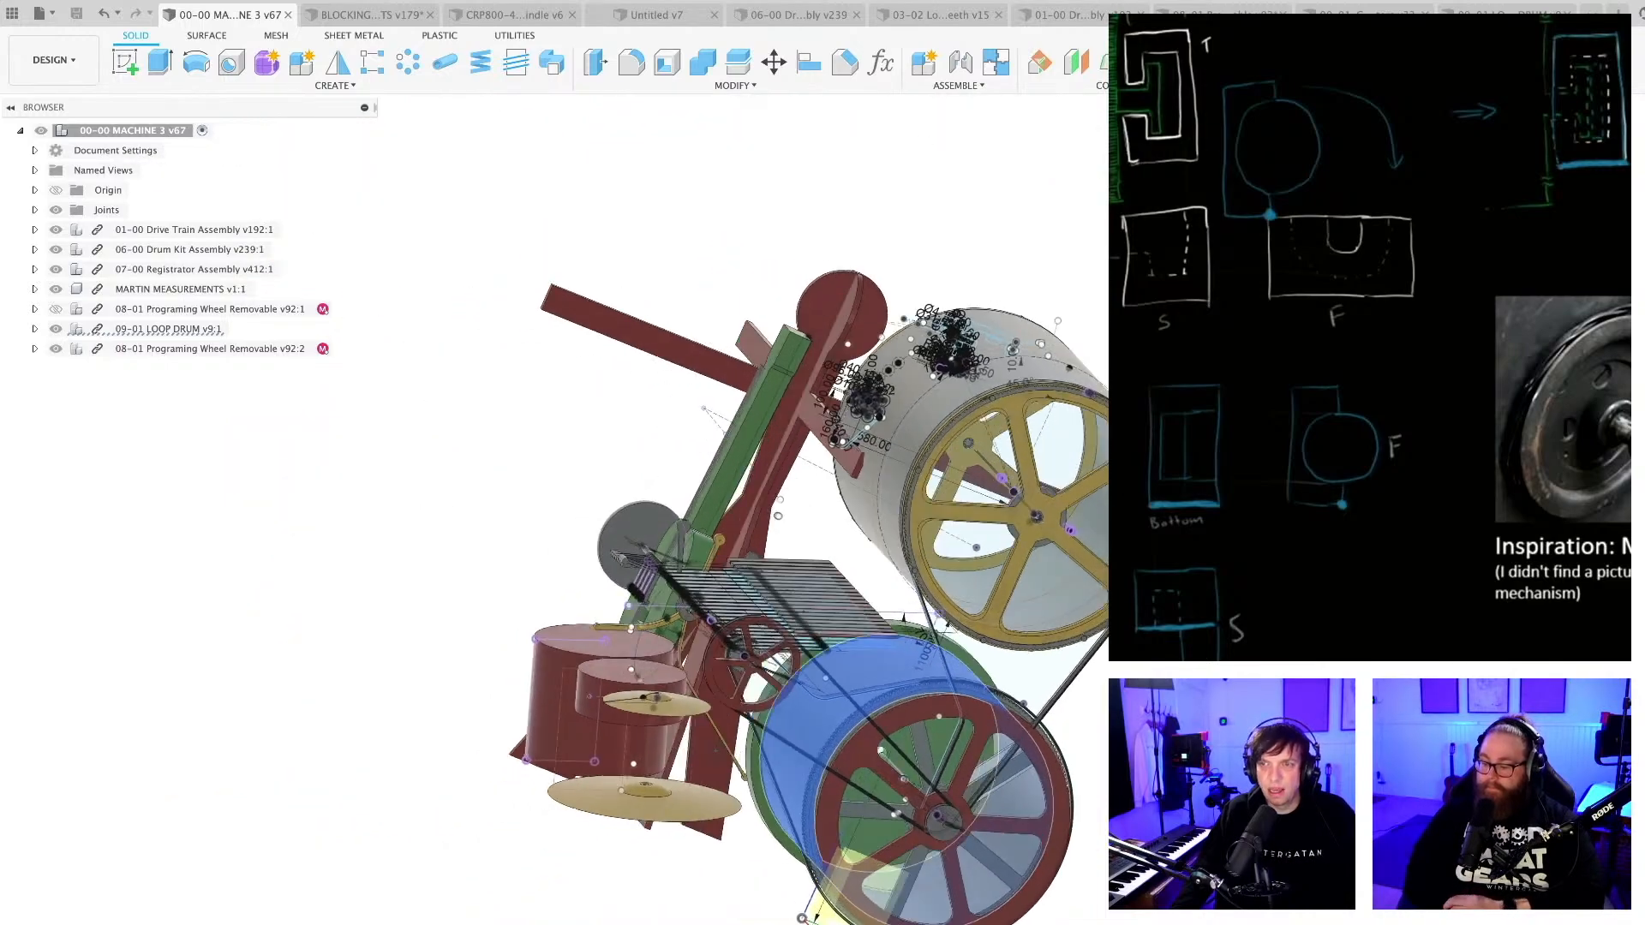
{"action": "middle_click_drag", "start_coordinate": [802, 918], "coordinate": [991, 738], "text": "shift"}
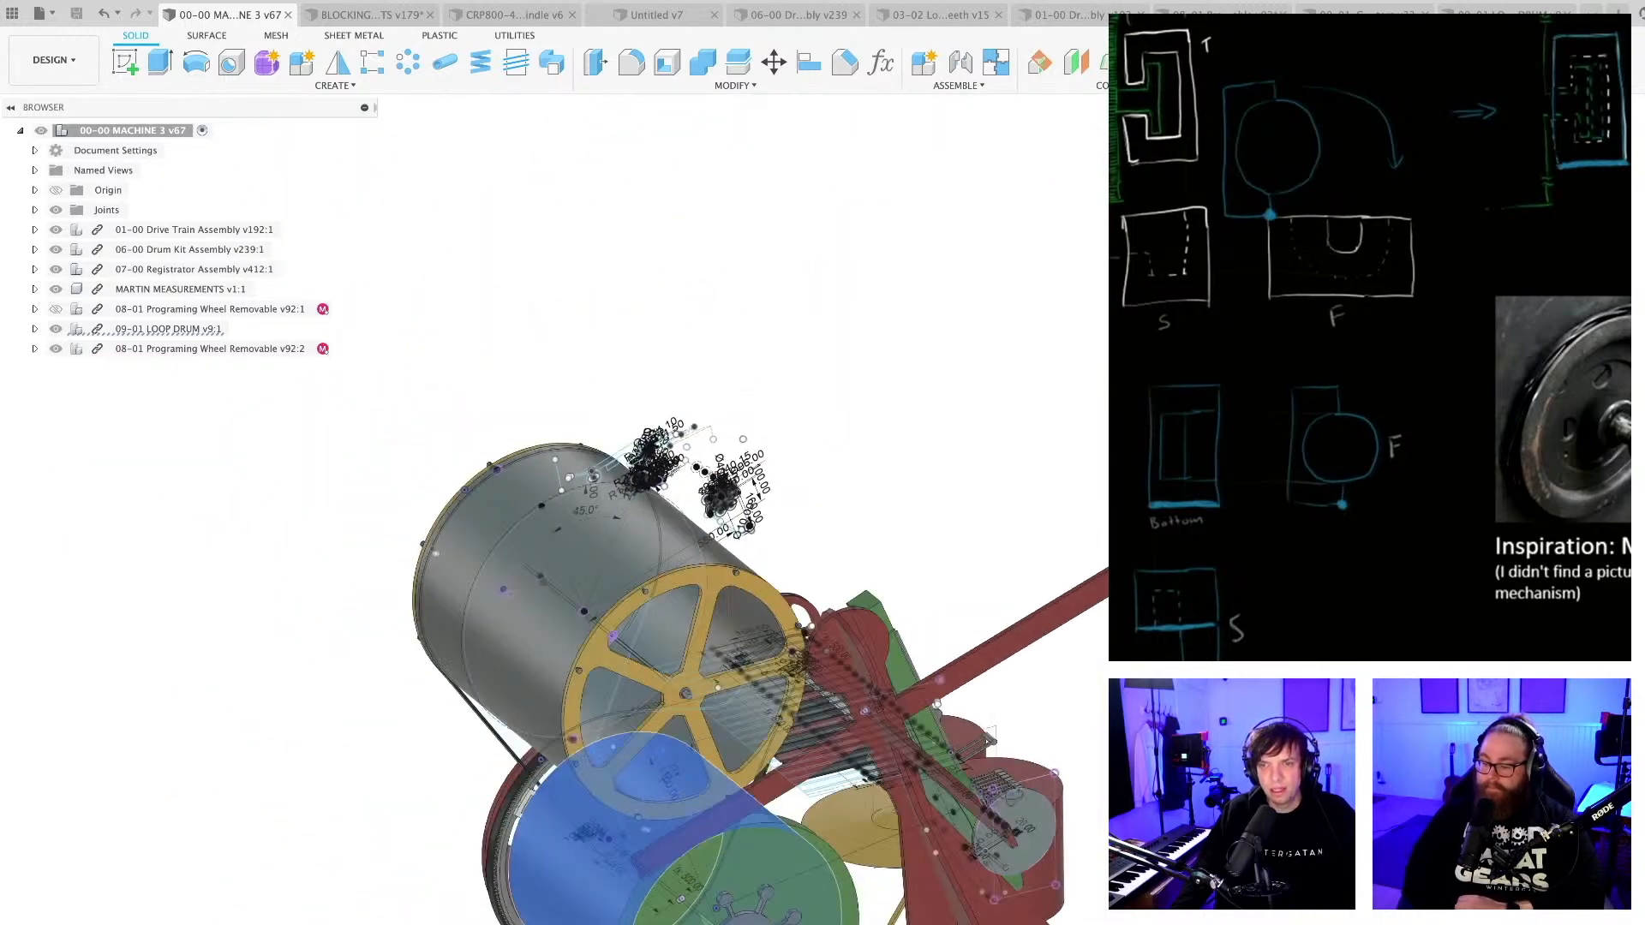
{"action": "scroll", "coordinate": [664, 666], "scroll_direction": "up", "scroll_amount": 2}
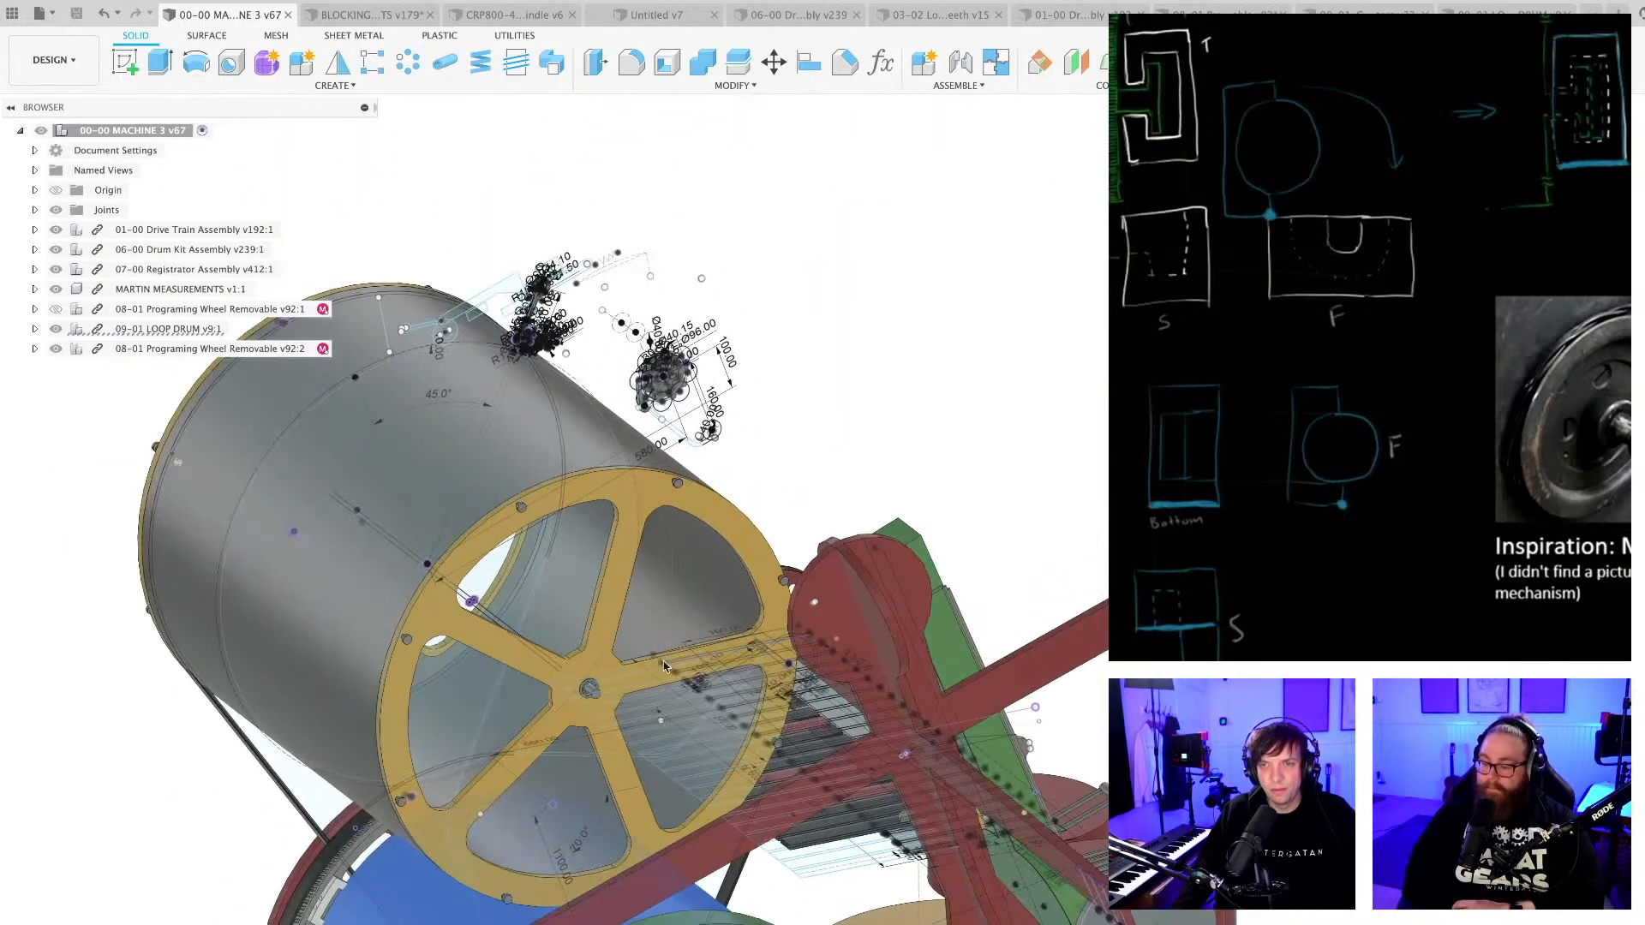
Highlight the upper programming wheel's drum together with the loop drum to compare them, and clear the selection.
{"action": "left_click", "coordinate": [532, 591]}
{"action": "scroll", "coordinate": [535, 591], "scroll_direction": "down", "scroll_amount": 4}
{"action": "middle_click_drag", "start_coordinate": [514, 913], "coordinate": [517, 728]}
{"action": "left_click", "coordinate": [486, 764]}
{"action": "left_click", "coordinate": [468, 426]}
{"action": "left_click", "coordinate": [499, 688]}
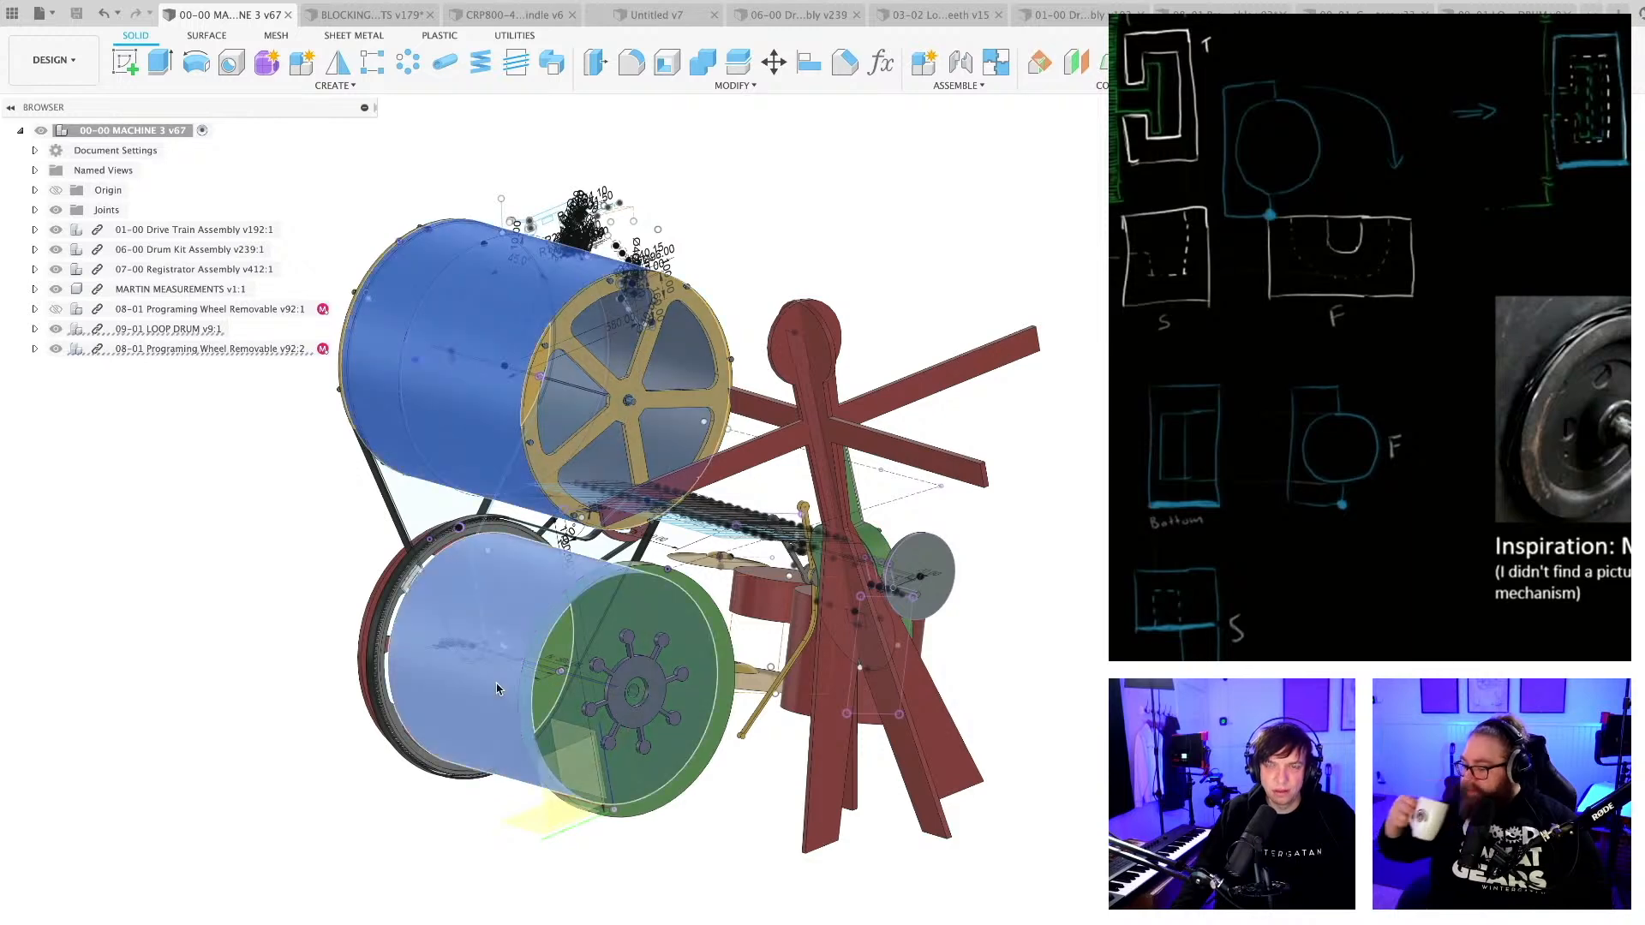
{"action": "scroll", "coordinate": [501, 681], "scroll_direction": "down", "scroll_amount": 3}
{"action": "left_click", "coordinate": [580, 844]}
{"action": "mouse_move", "coordinate": [577, 774]}
{"action": "middle_mouse_down", "text": "shift"}
{"action": "mouse_move", "coordinate": [467, 812]}
{"action": "mouse_move", "coordinate": [614, 805]}
{"action": "middle_mouse_up", "text": "shift"}
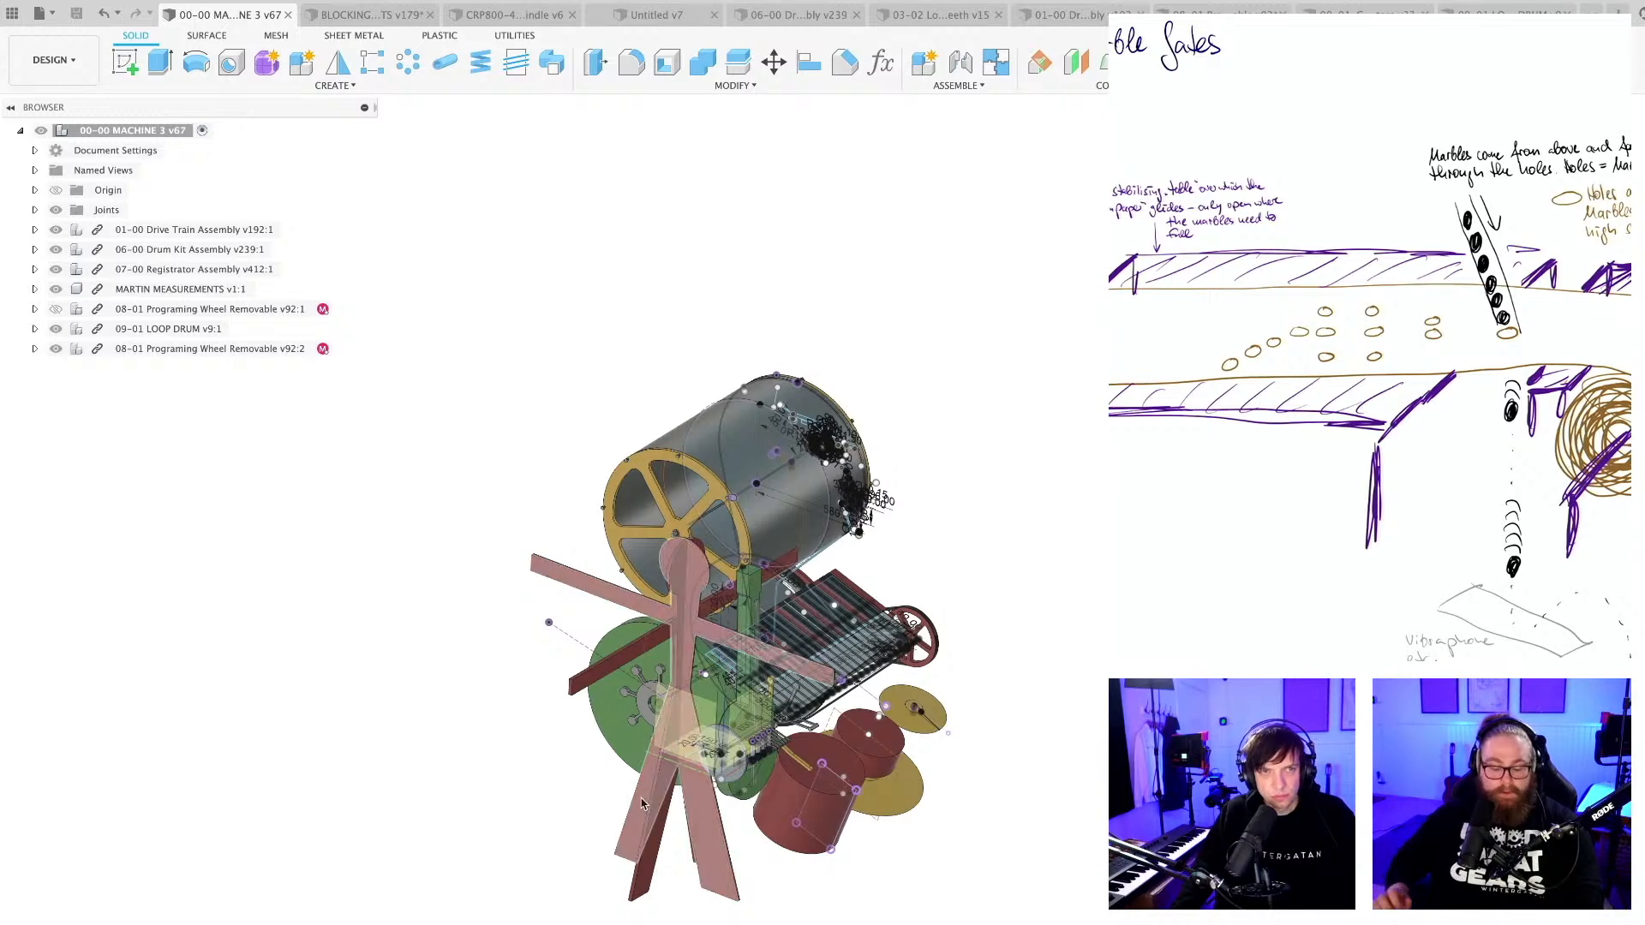
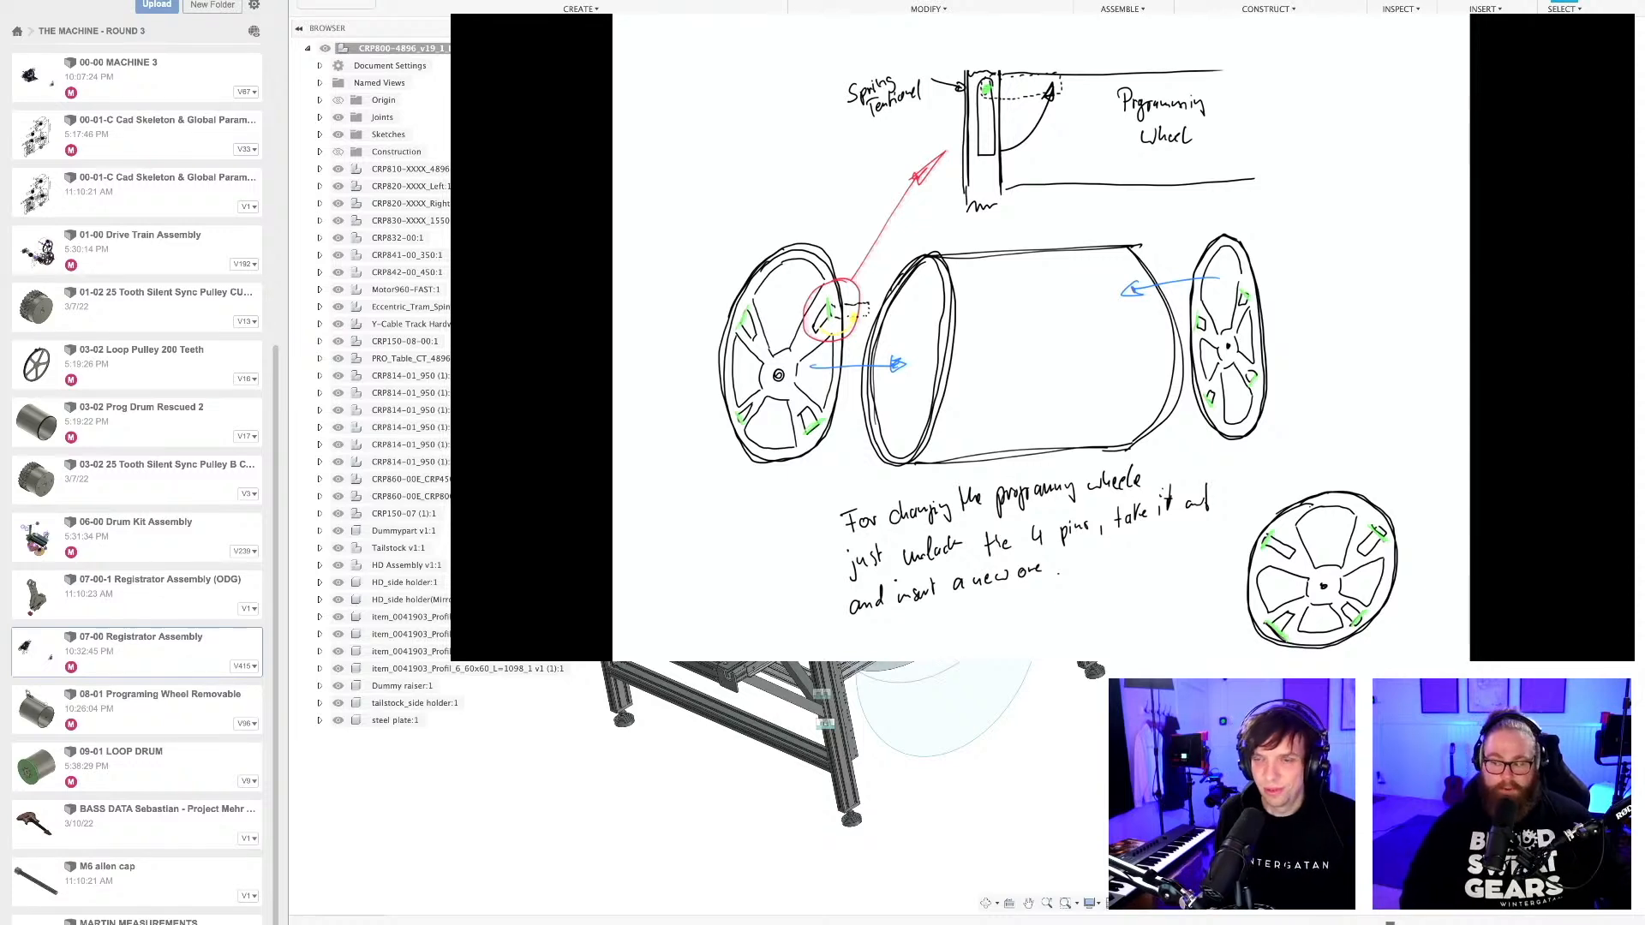
Inspect the CRP800-4896 machine table, and switch to the 08-01 programming wheel design to highlight its drum for comparison.
{"action": "middle_click_drag", "start_coordinate": [1102, 667], "coordinate": [1129, 658], "text": "shift"}
{"action": "middle_click_drag", "start_coordinate": [1129, 658], "coordinate": [1227, 627]}
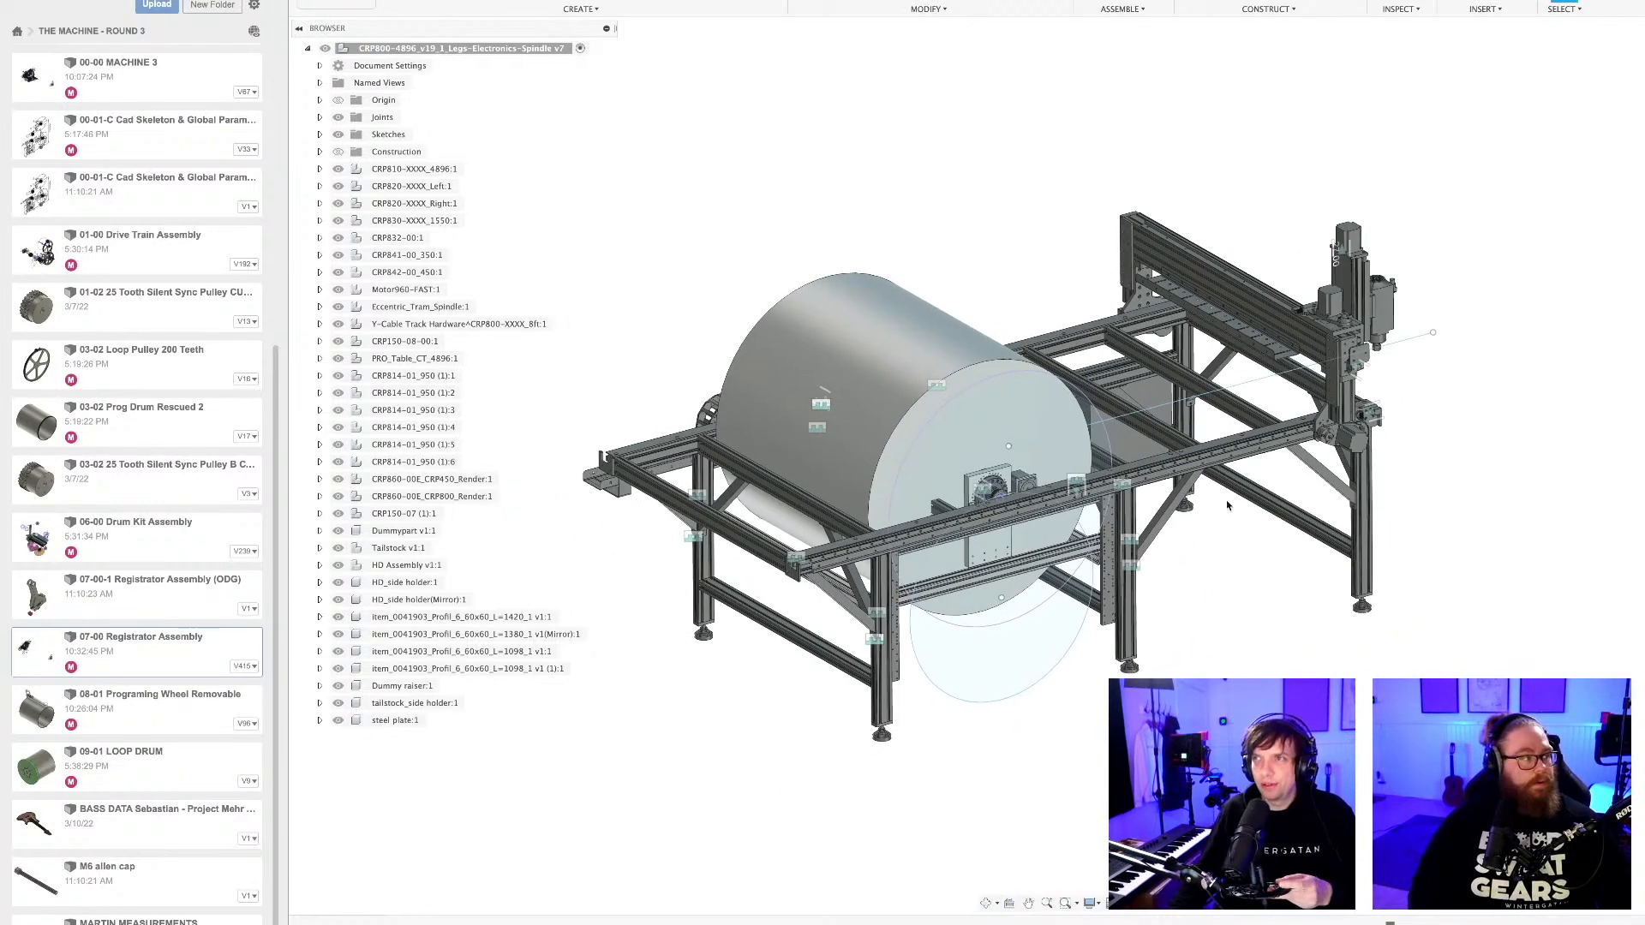
{"action": "left_click", "coordinate": [1303, 2]}
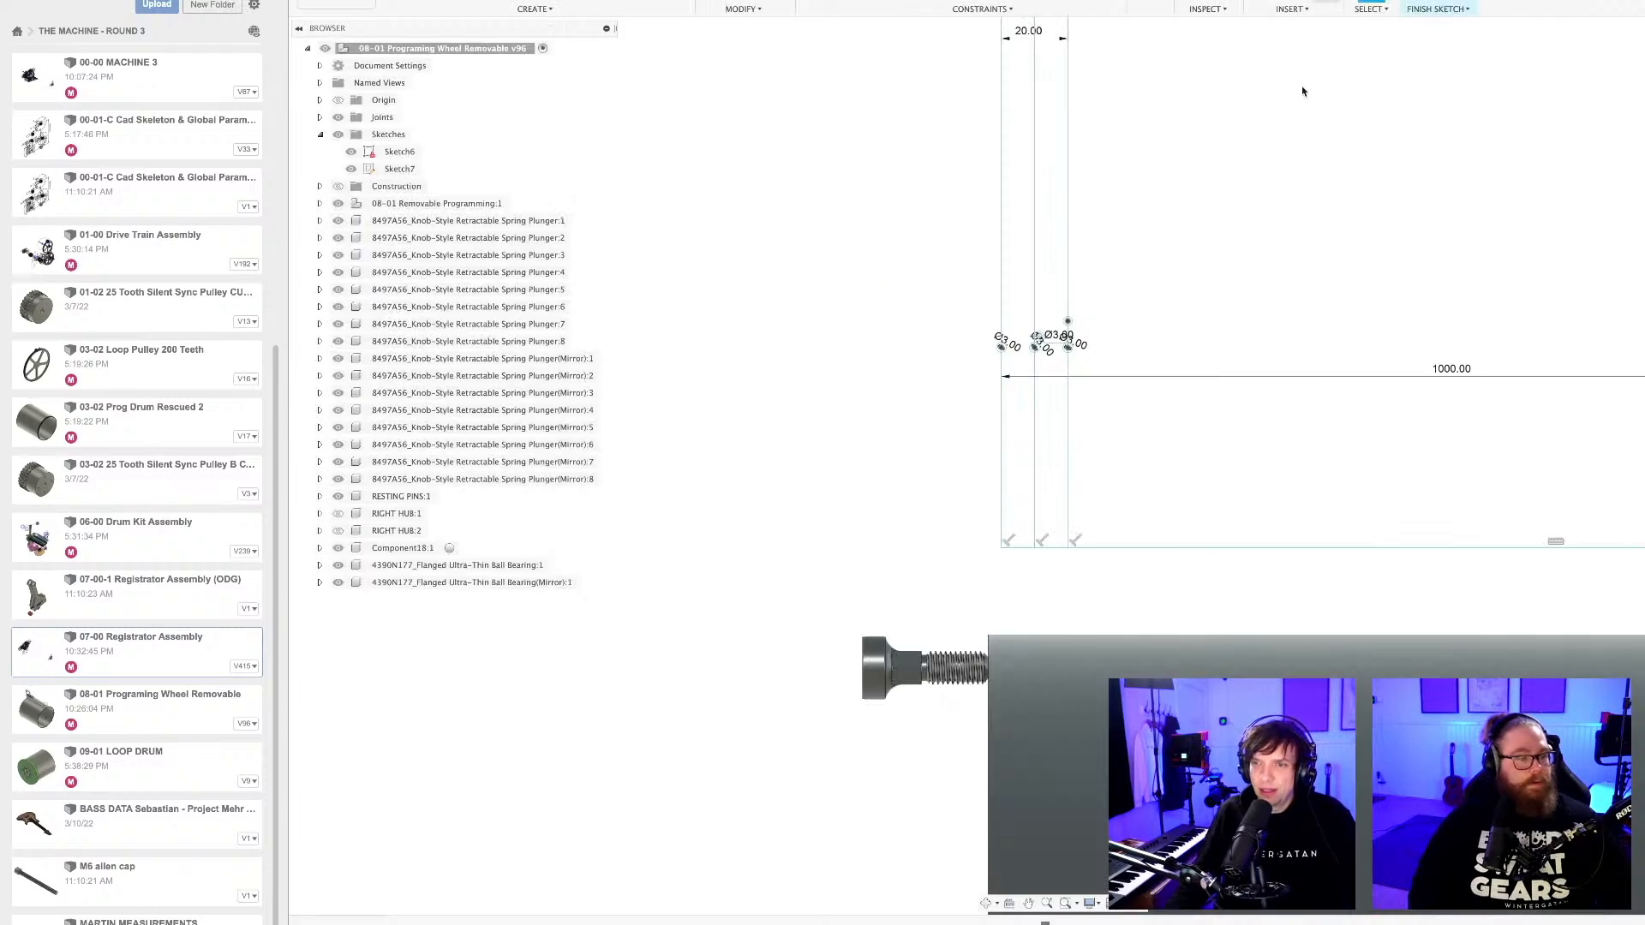
{"action": "scroll", "coordinate": [1057, 422], "scroll_direction": "down", "scroll_amount": 8}
{"action": "scroll", "coordinate": [1039, 342], "scroll_direction": "down", "scroll_amount": 10}
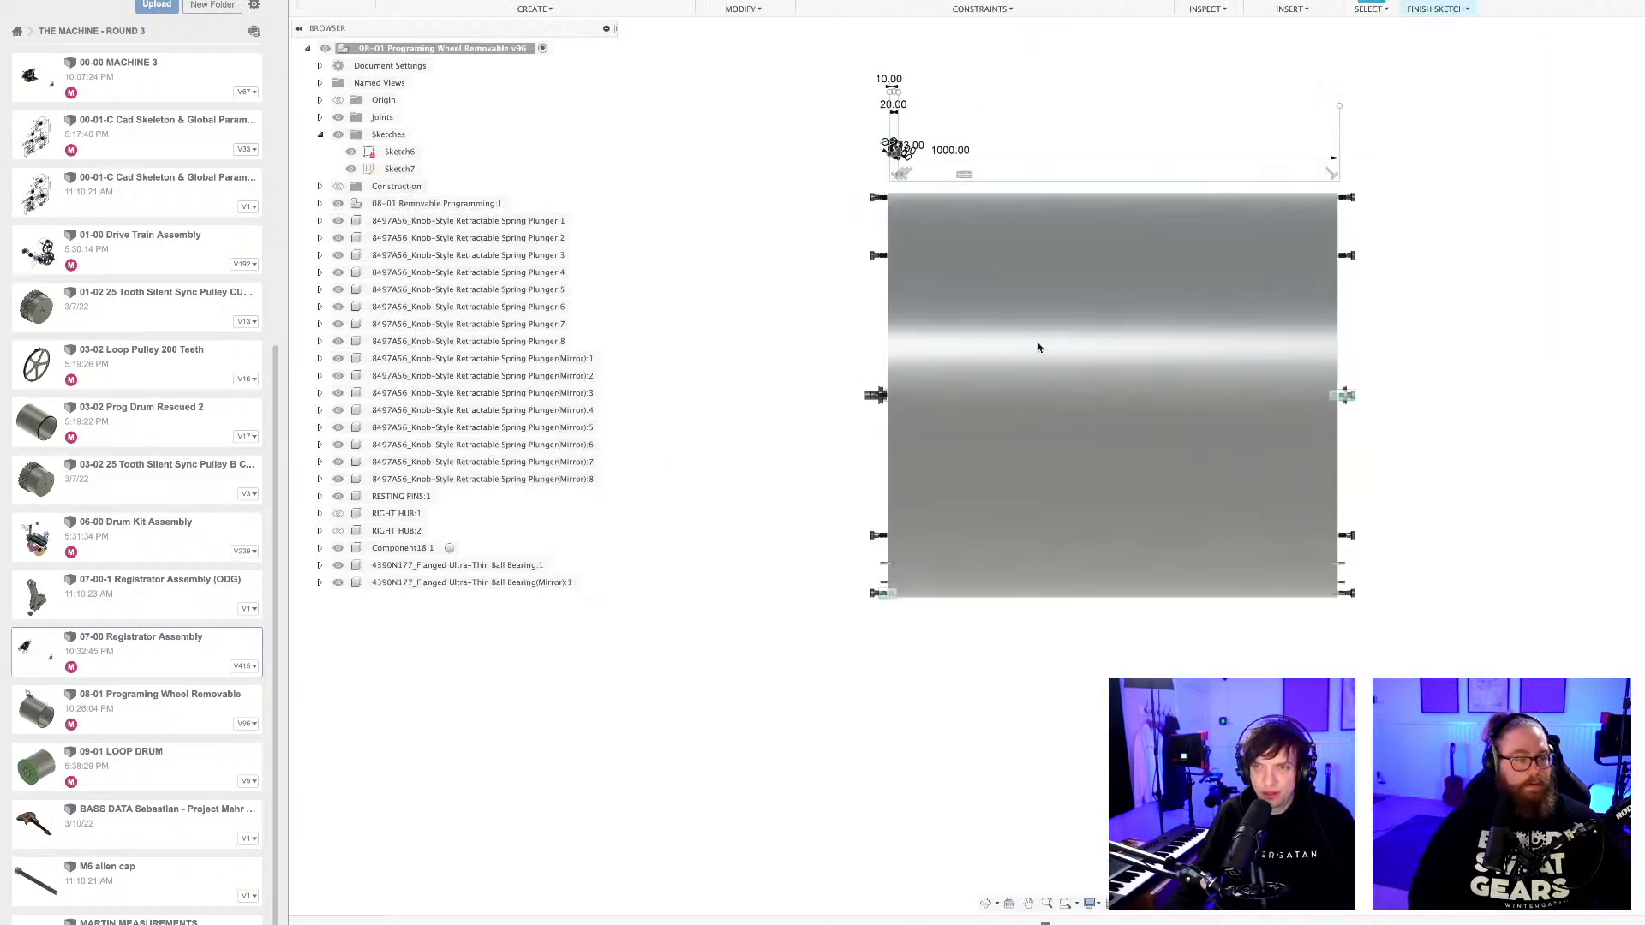
{"action": "left_click", "coordinate": [1039, 336]}
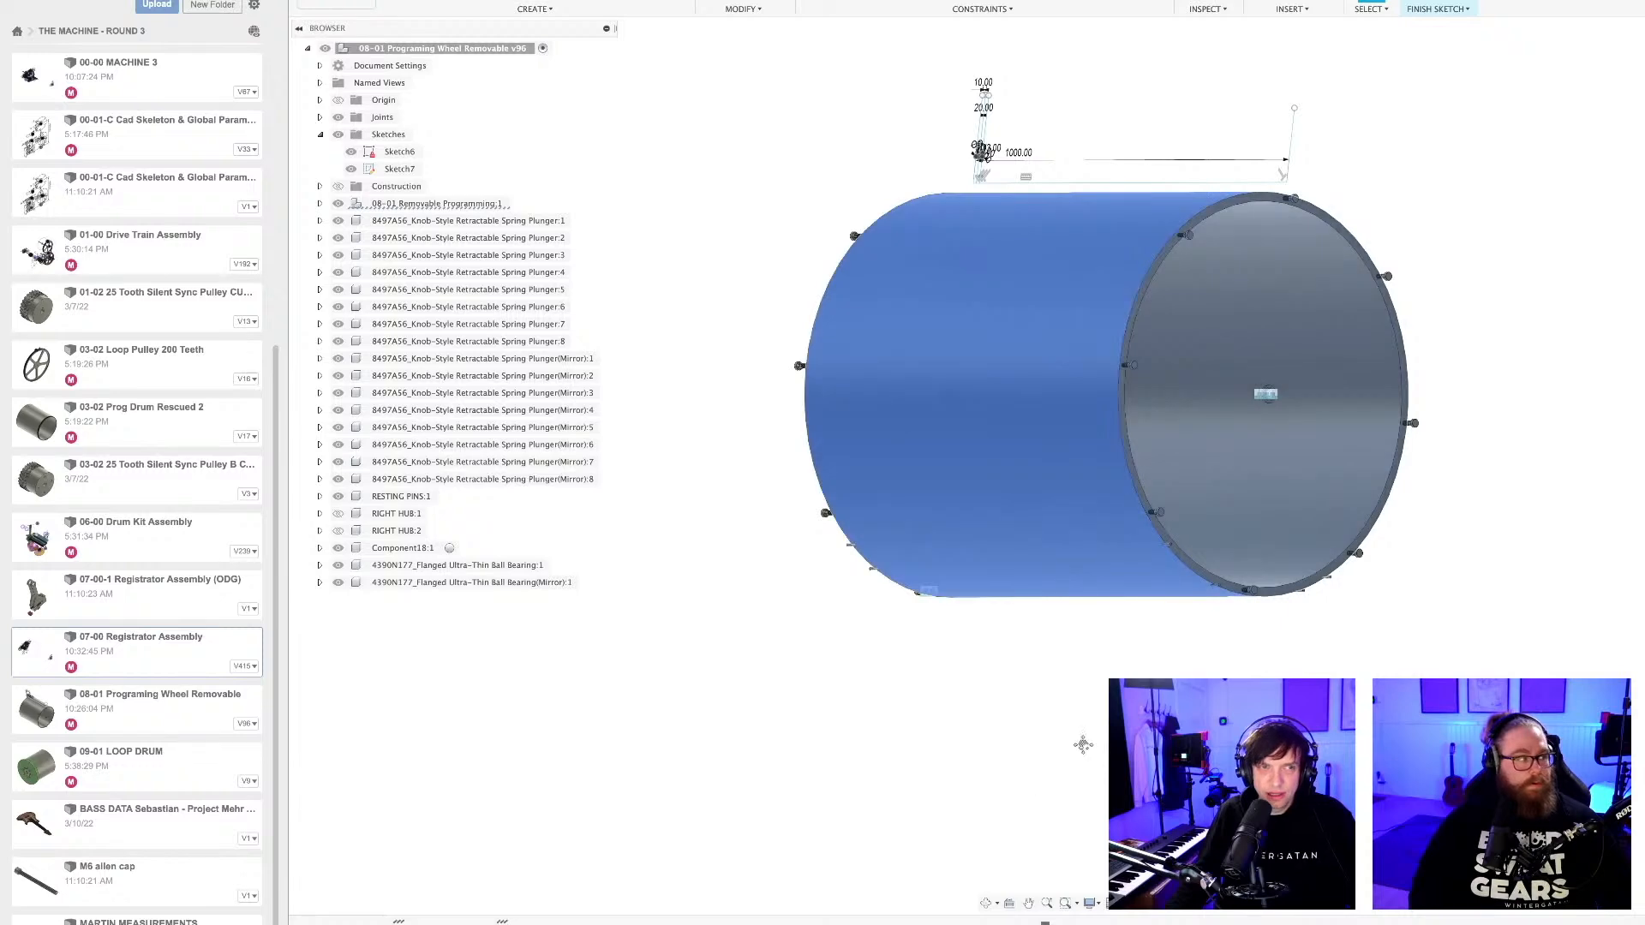
{"action": "middle_click_drag", "start_coordinate": [1083, 745], "coordinate": [959, 777]}
Return to the CRP800-4896 design and examine how the large drum sits on the machine table.
{"action": "left_click", "coordinate": [1062, 1]}
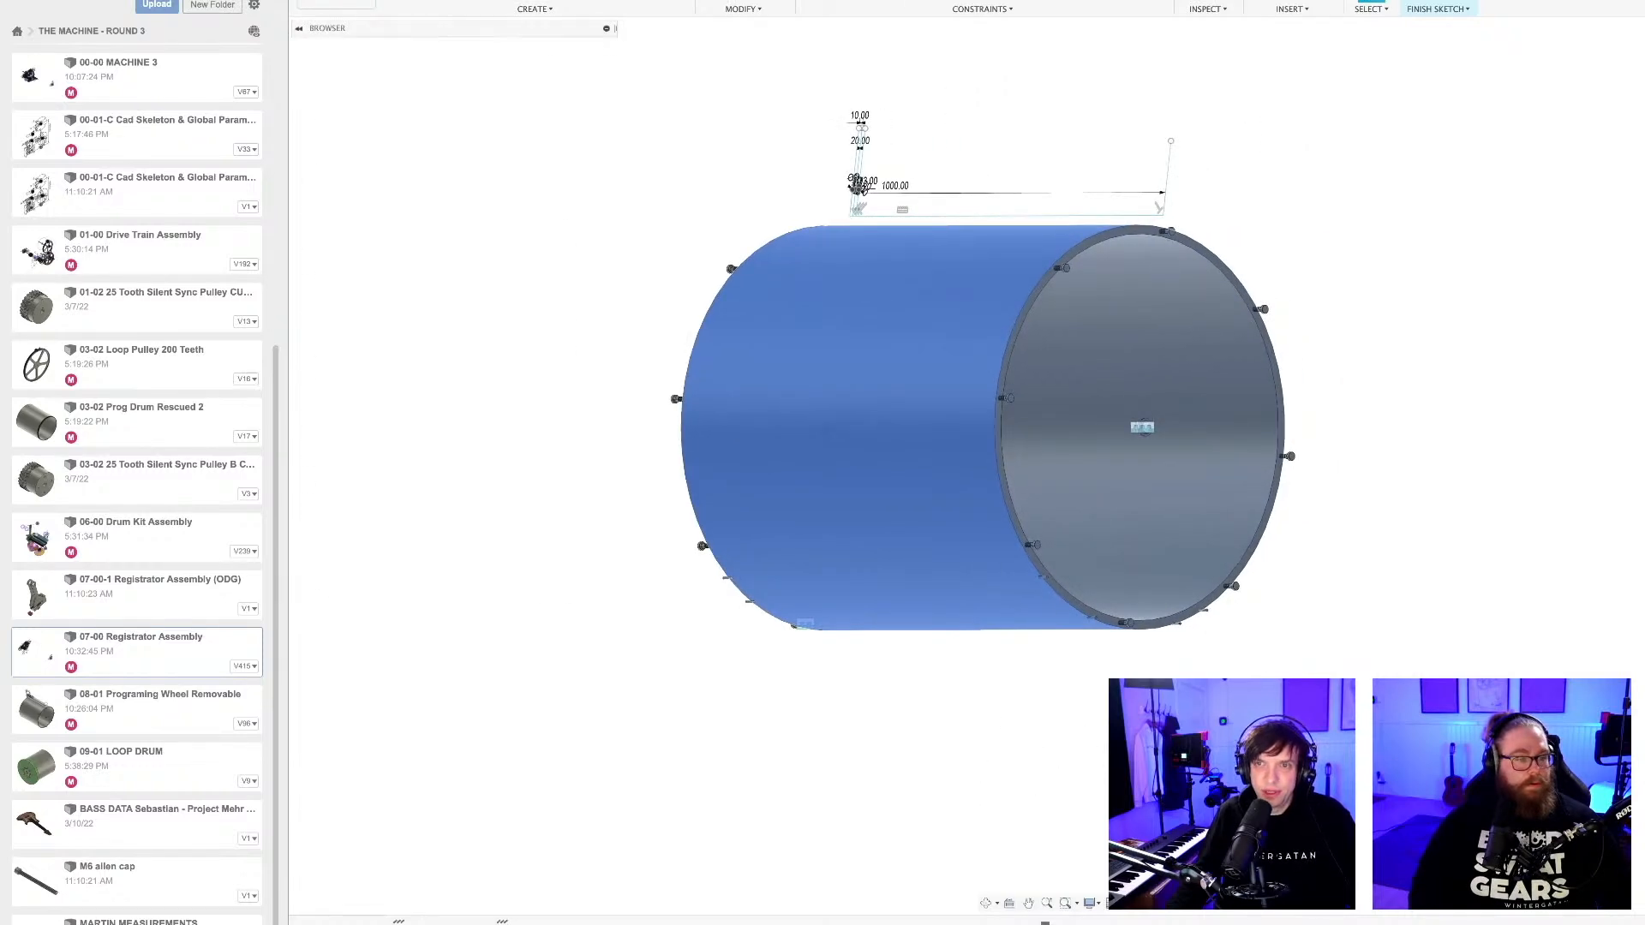
{"action": "middle_click_drag", "start_coordinate": [987, 734], "coordinate": [990, 740]}
{"action": "scroll", "coordinate": [849, 331], "scroll_direction": "up", "scroll_amount": 3}
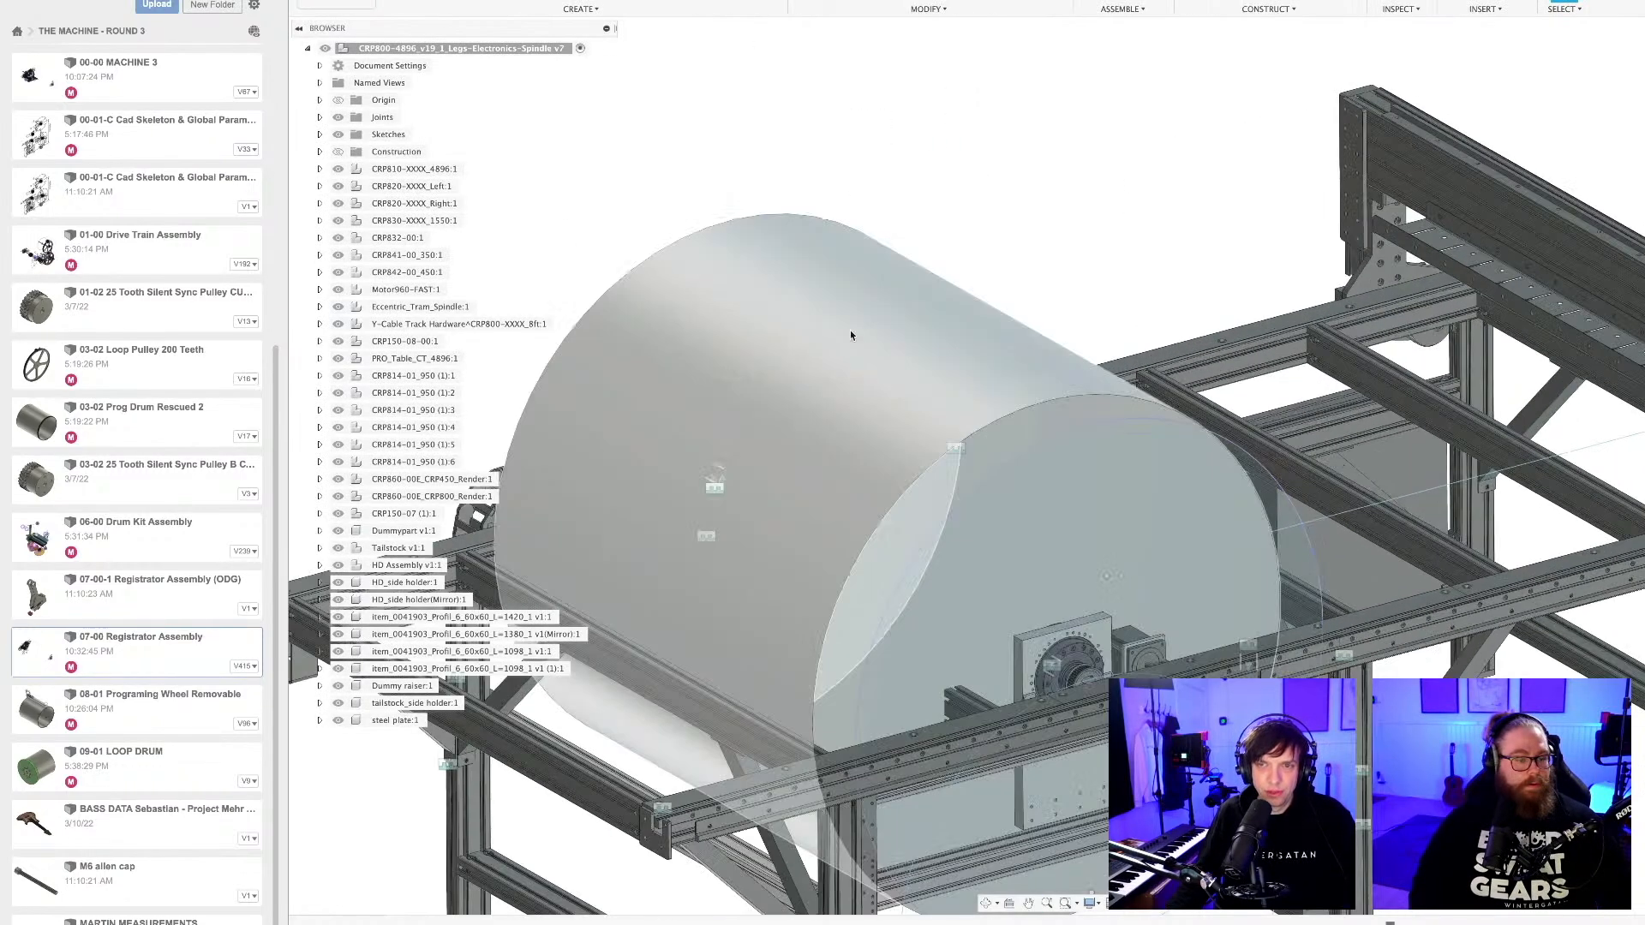
{"action": "scroll", "coordinate": [865, 371], "scroll_direction": "down", "scroll_amount": 5}
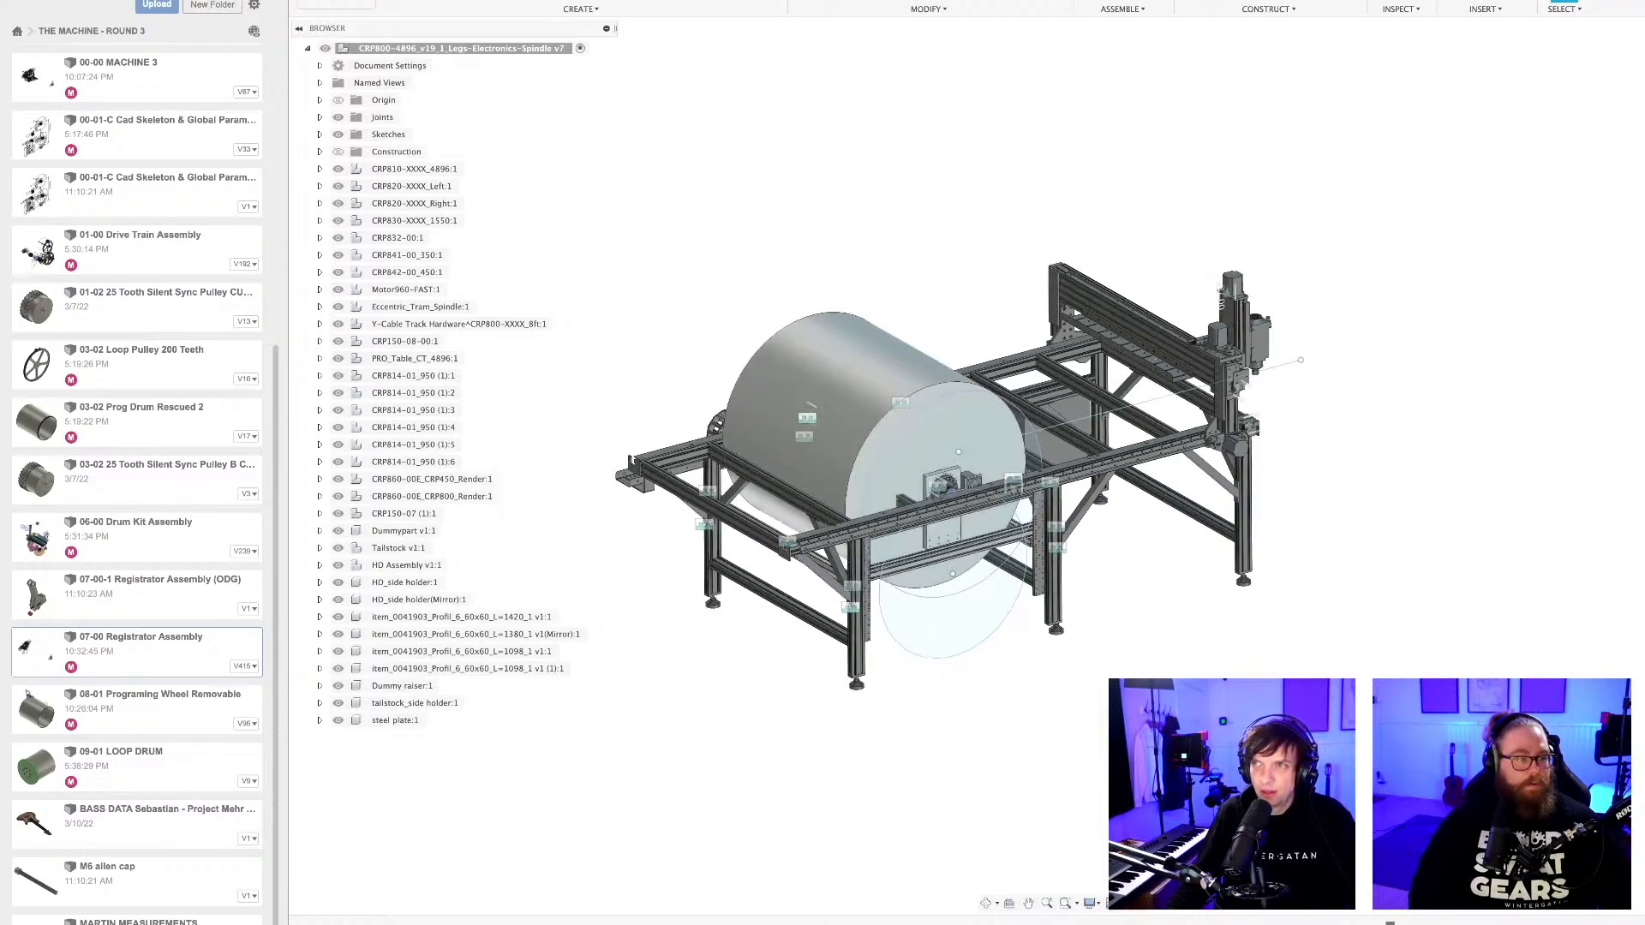
Go back to the programming wheel design and isolate the 08-01 Removable Programming component.
{"action": "key", "text": "ctrl+Tab"}
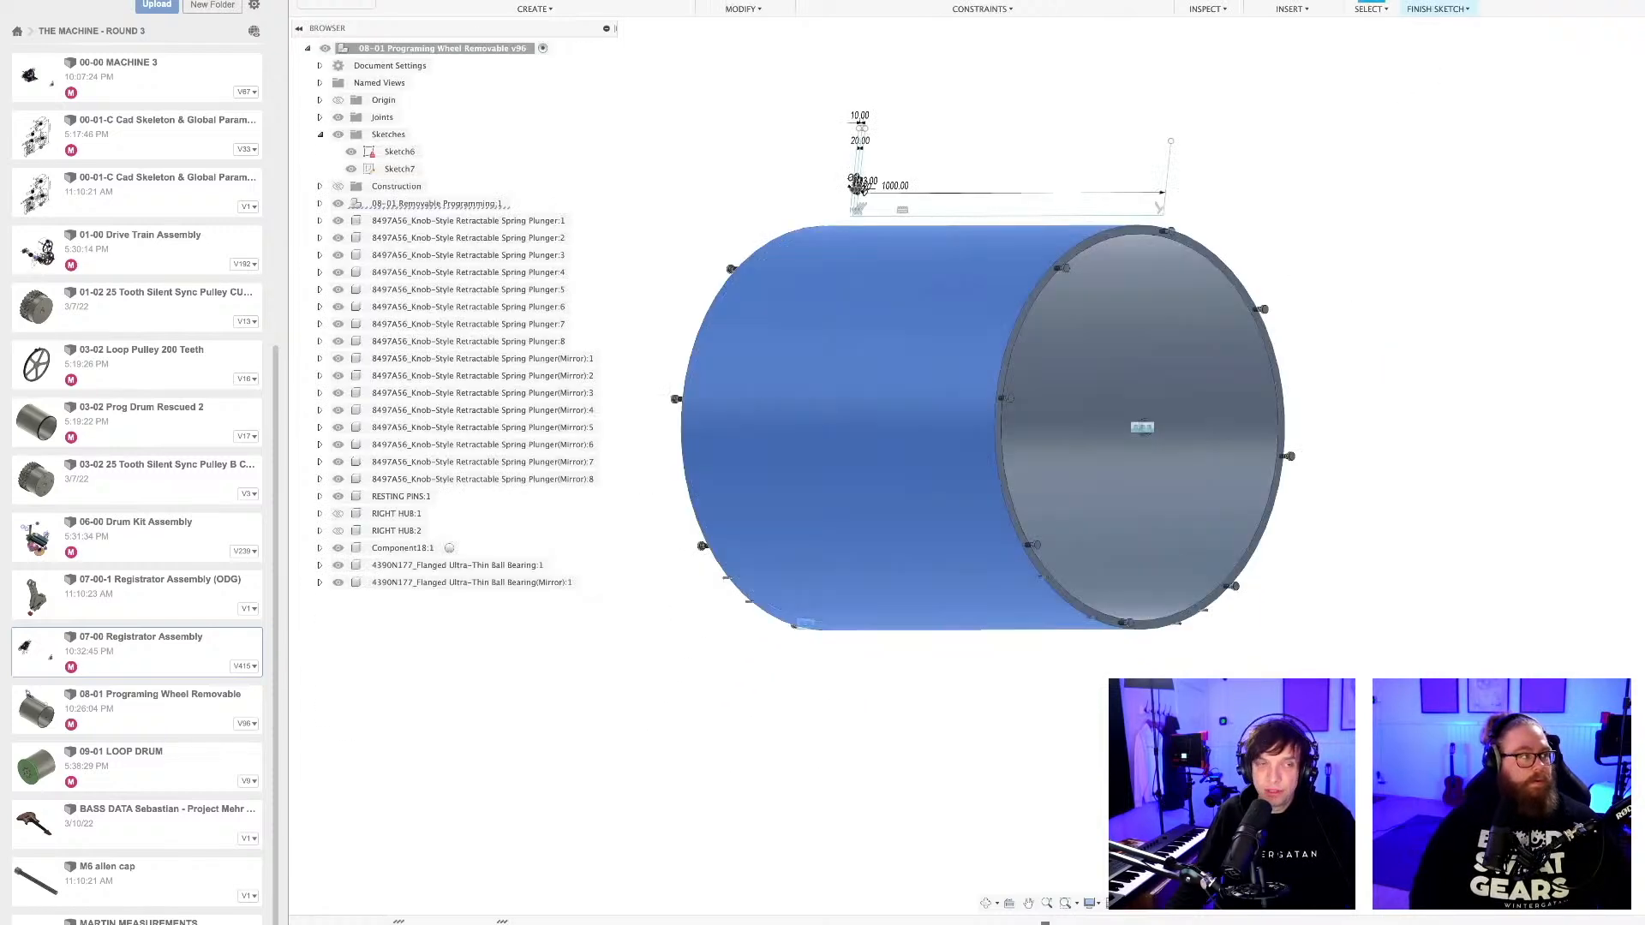
{"action": "middle_click_drag", "start_coordinate": [1152, 512], "coordinate": [1105, 789], "text": "shift"}
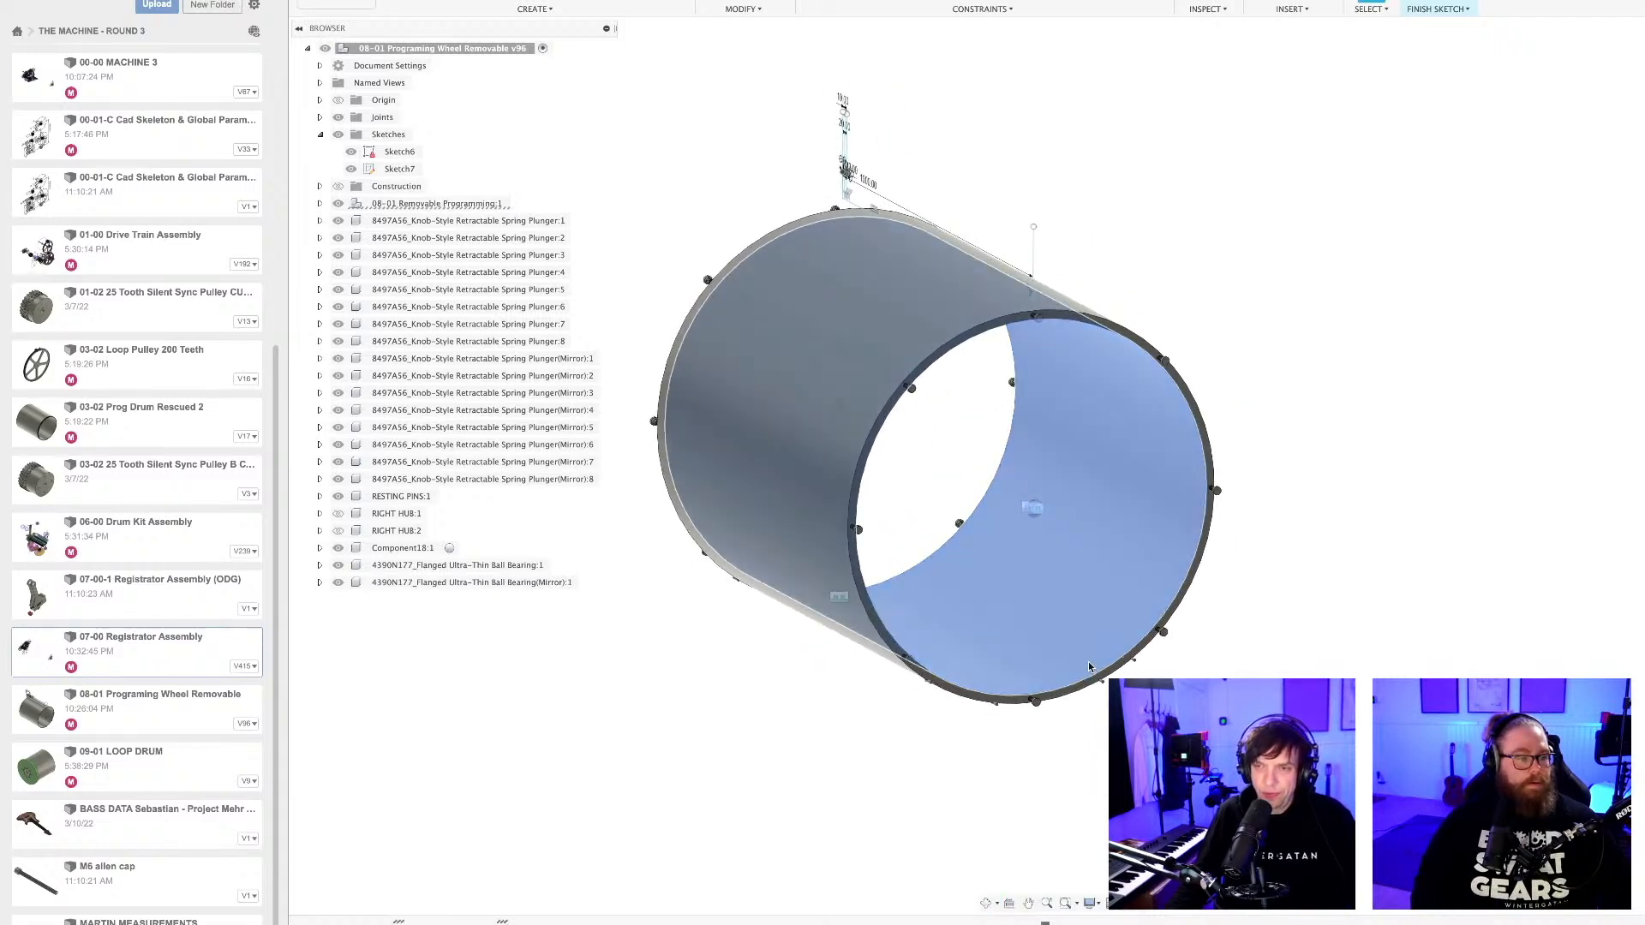
{"action": "scroll", "coordinate": [958, 593], "scroll_direction": "up", "scroll_amount": 4}
{"action": "middle_click_drag", "start_coordinate": [860, 753], "coordinate": [874, 738], "text": "shift"}
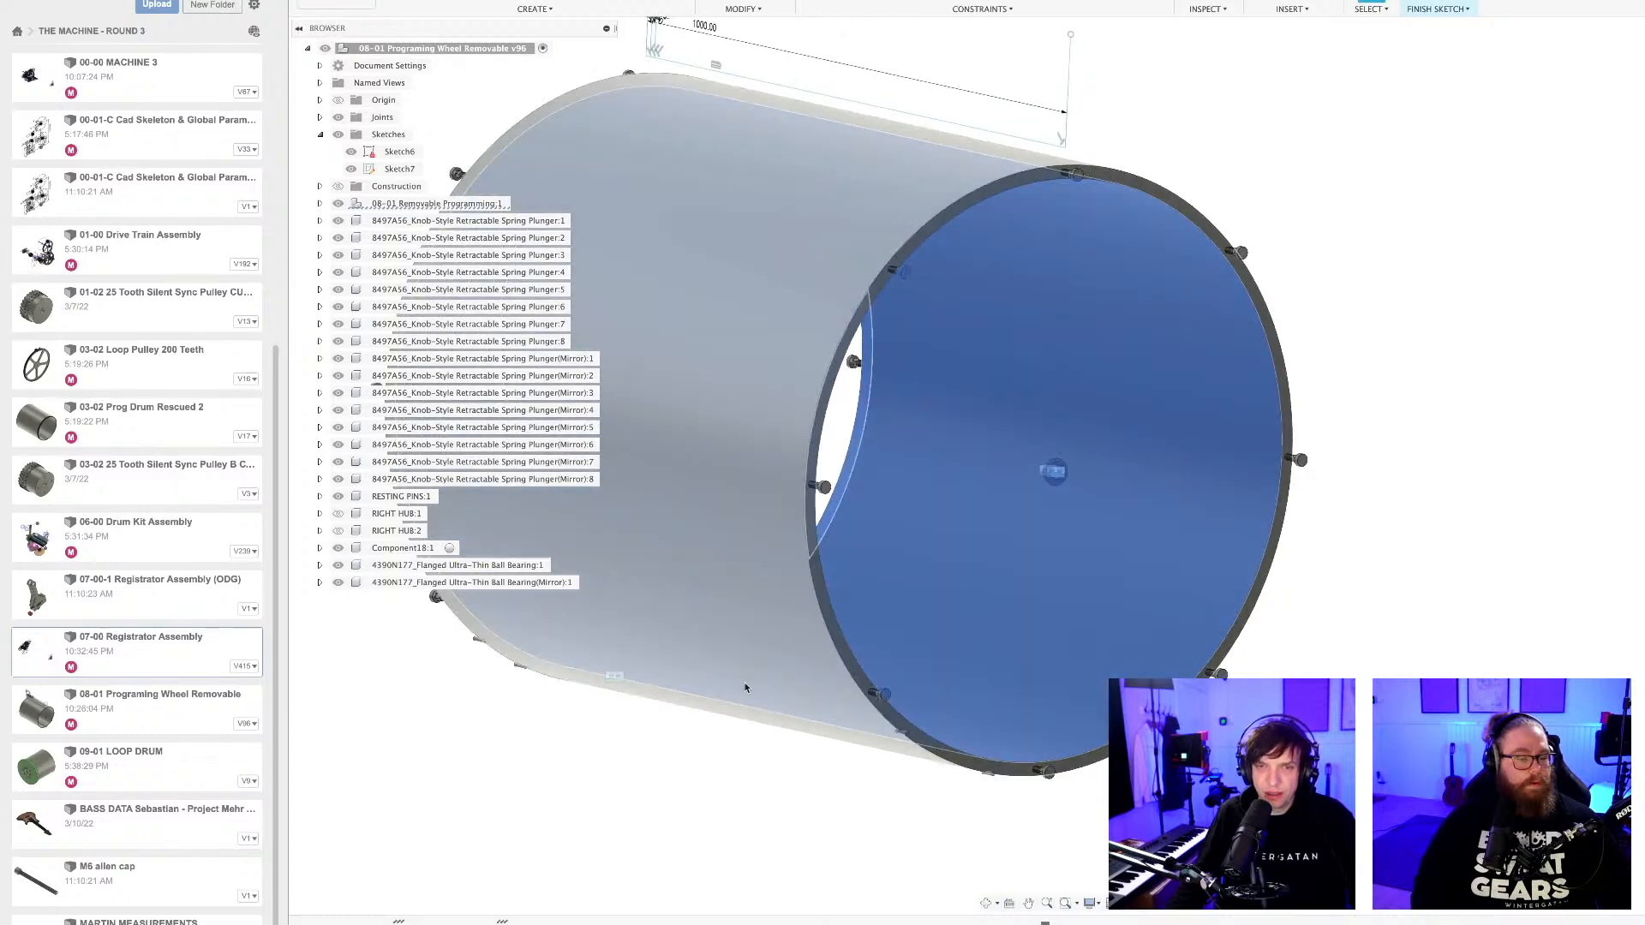
{"action": "scroll", "coordinate": [549, 731], "scroll_direction": "down", "scroll_amount": 2}
{"action": "right_click", "coordinate": [411, 206]}
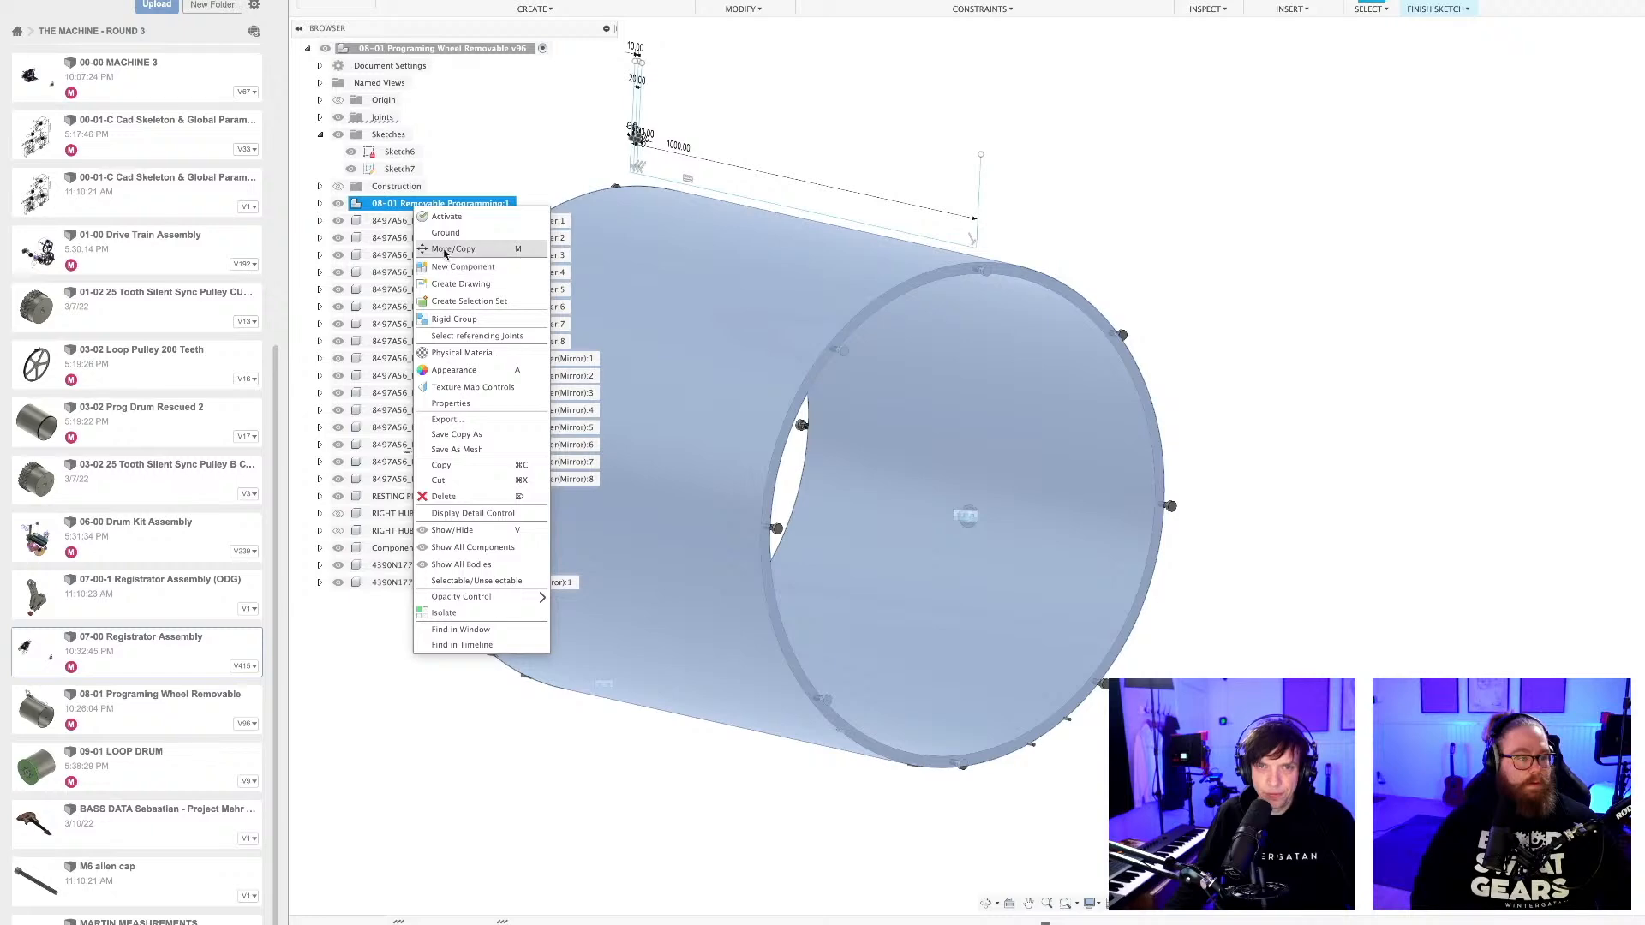
{"action": "left_click", "coordinate": [454, 612]}
{"action": "left_click", "coordinate": [1310, 301]}
Examine the small pin holes in the end rim and wall of the isolated programming drum.
{"action": "scroll", "coordinate": [881, 353], "scroll_direction": "up", "scroll_amount": 10}
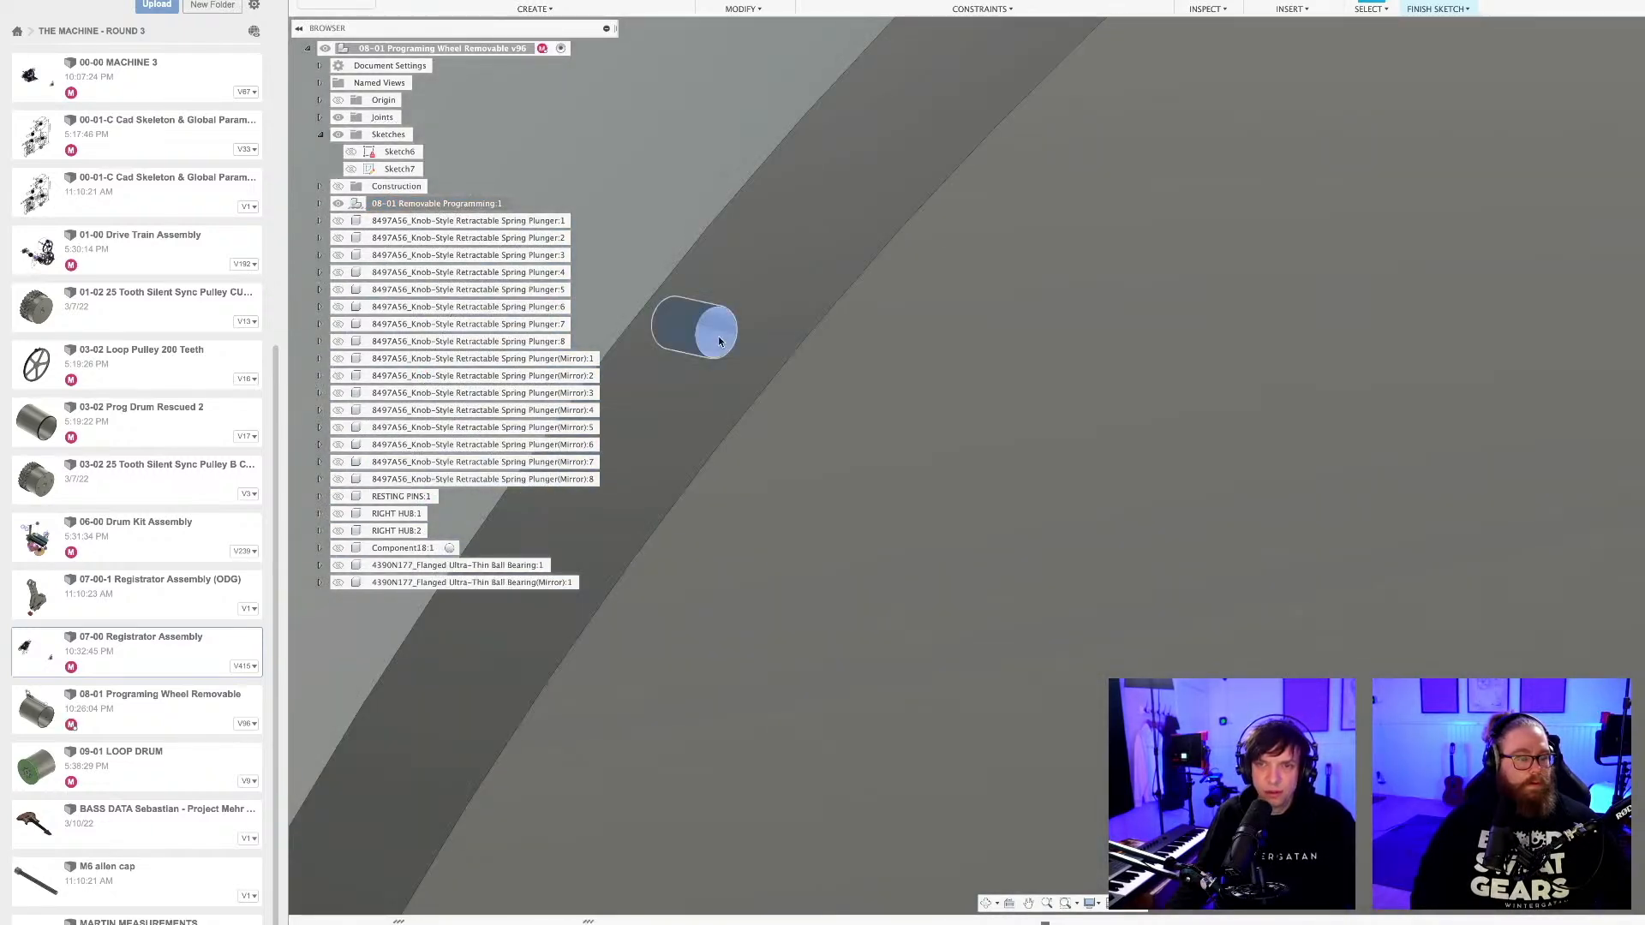
{"action": "scroll", "coordinate": [726, 341], "scroll_direction": "down", "scroll_amount": 5}
{"action": "scroll", "coordinate": [722, 341], "scroll_direction": "down", "scroll_amount": 5}
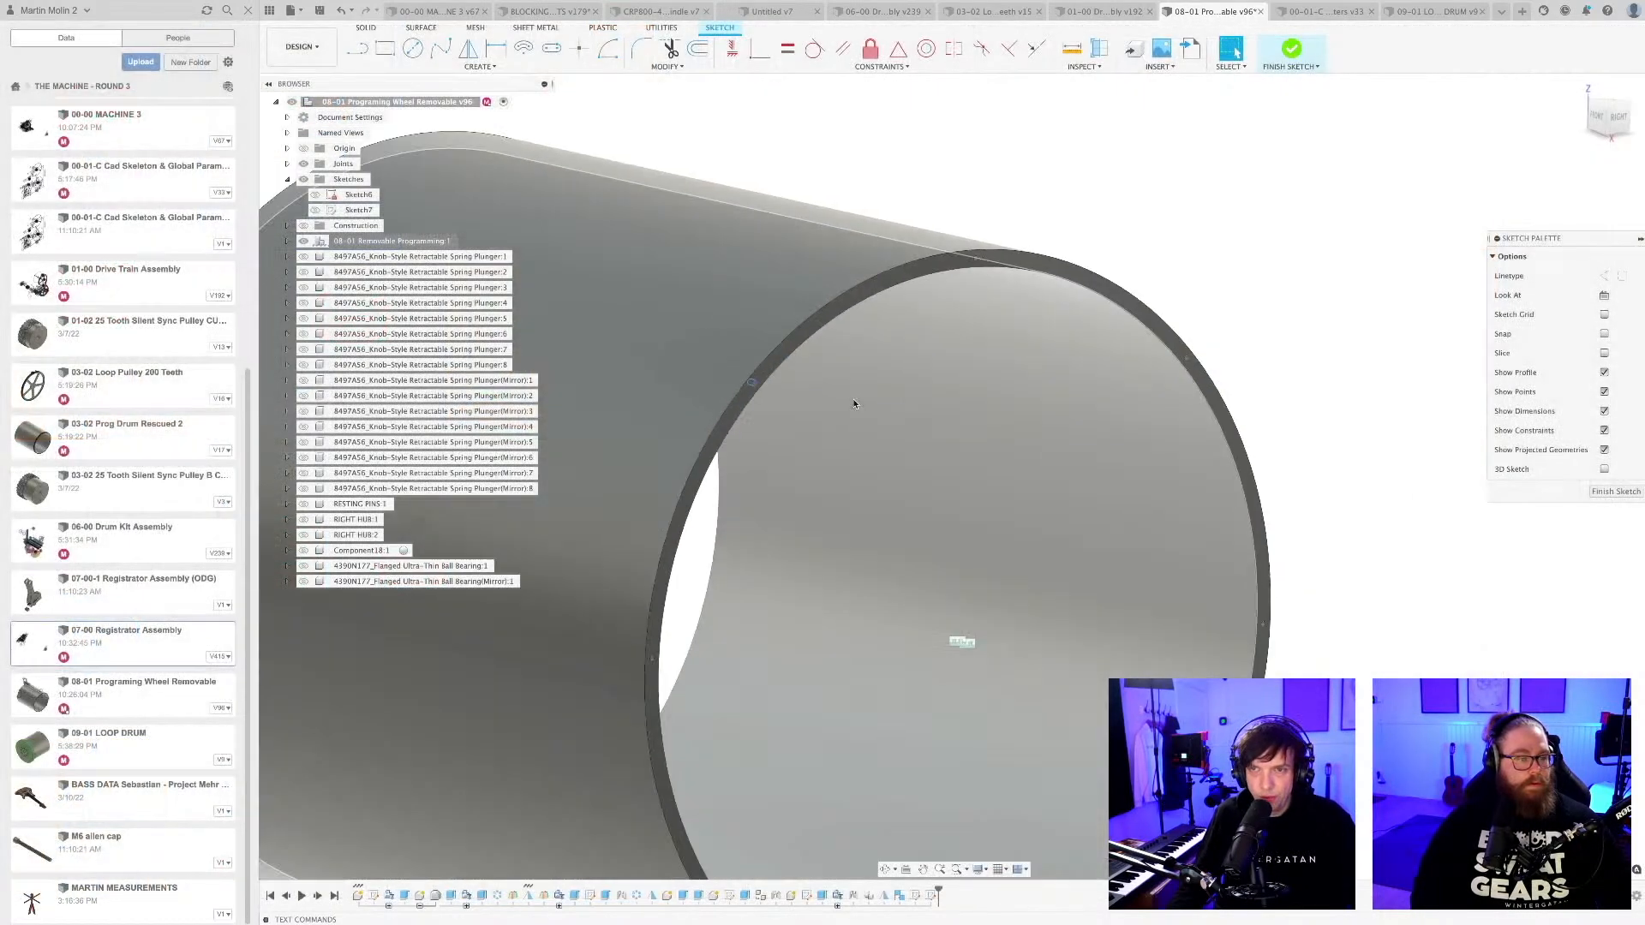
{"action": "scroll", "coordinate": [848, 402], "scroll_direction": "down", "scroll_amount": 5}
{"action": "middle_click_drag", "start_coordinate": [906, 586], "coordinate": [927, 458]}
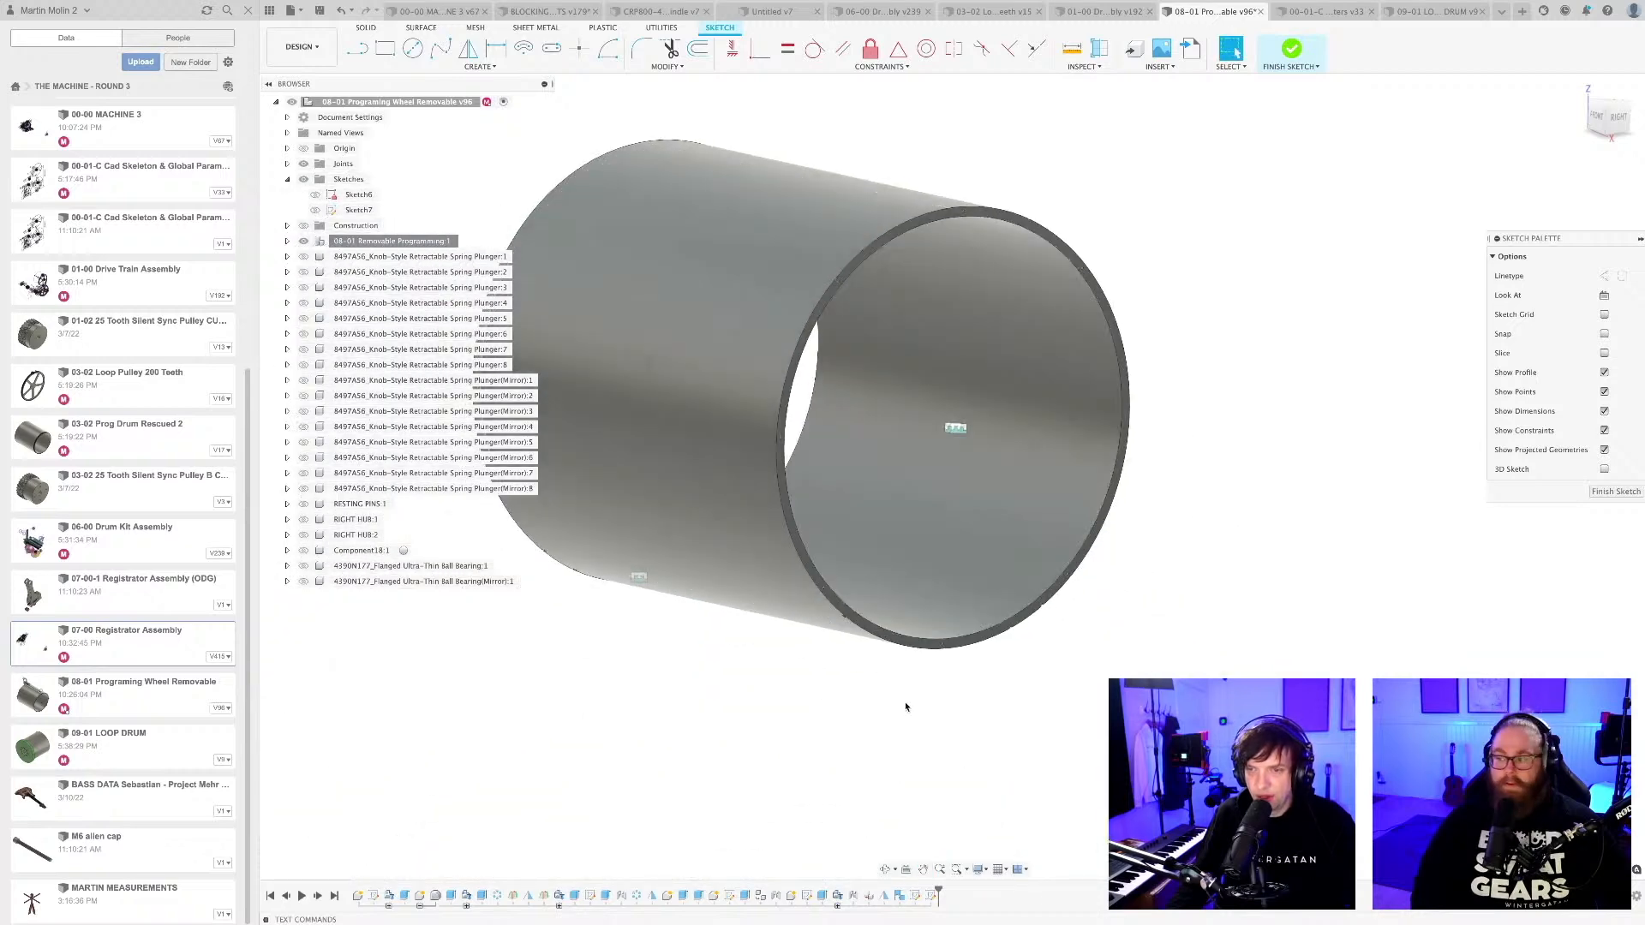
{"action": "middle_click_drag", "start_coordinate": [906, 705], "coordinate": [907, 654], "text": "shift"}
{"action": "scroll", "coordinate": [843, 531], "scroll_direction": "up", "scroll_amount": 10}
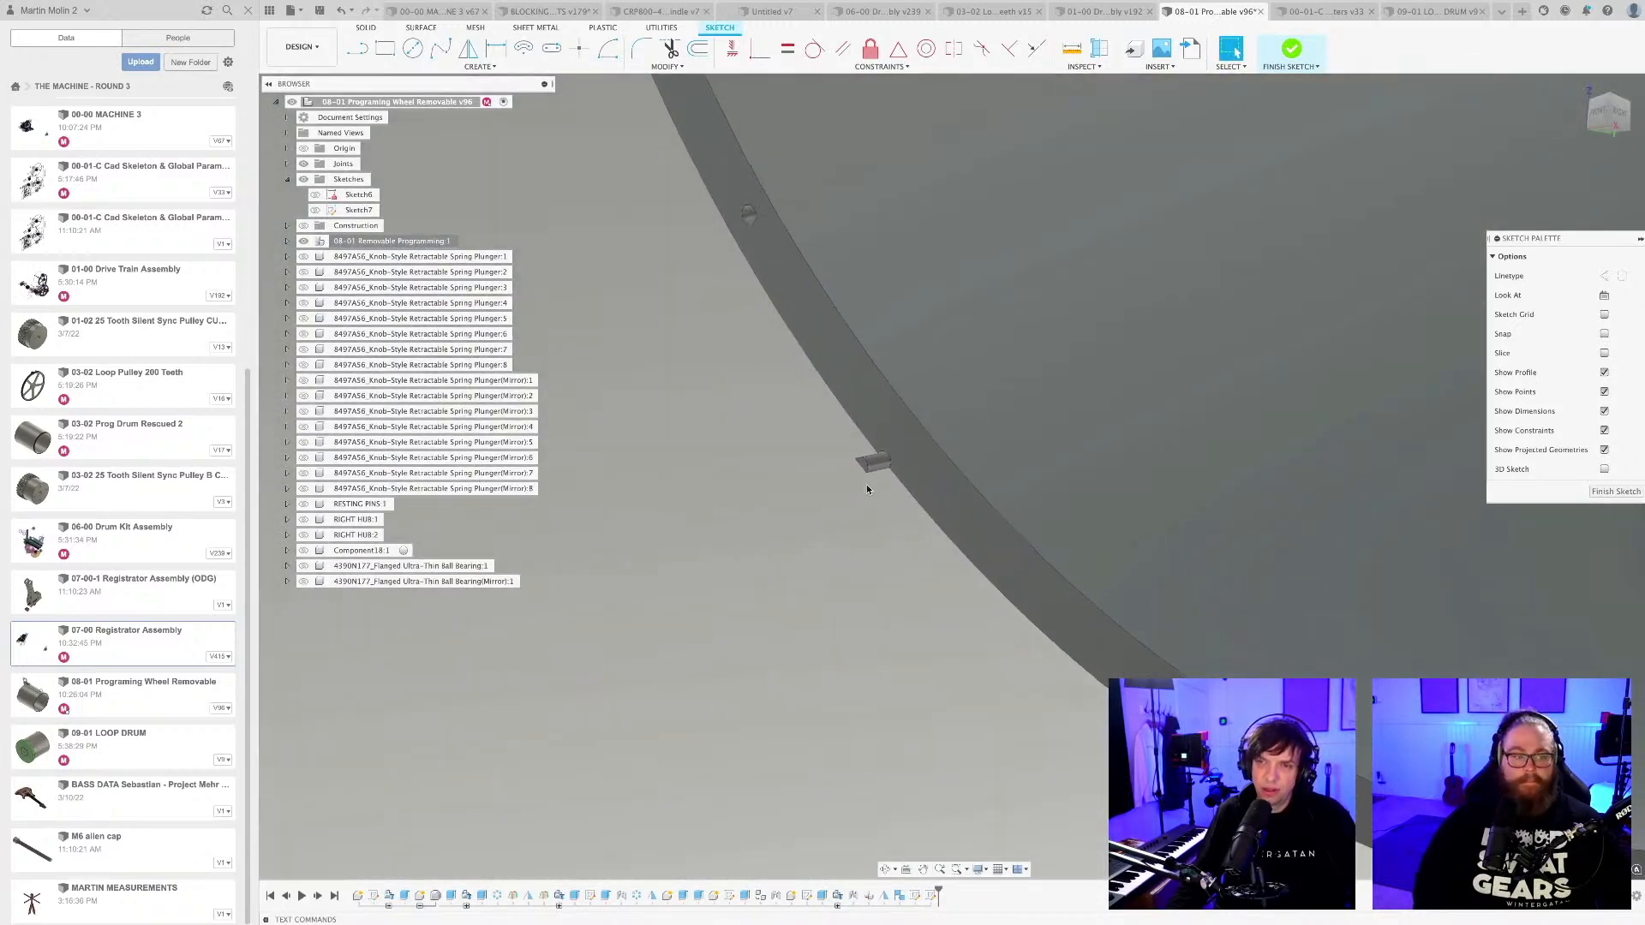
{"action": "scroll", "coordinate": [883, 447], "scroll_direction": "down", "scroll_amount": 3}
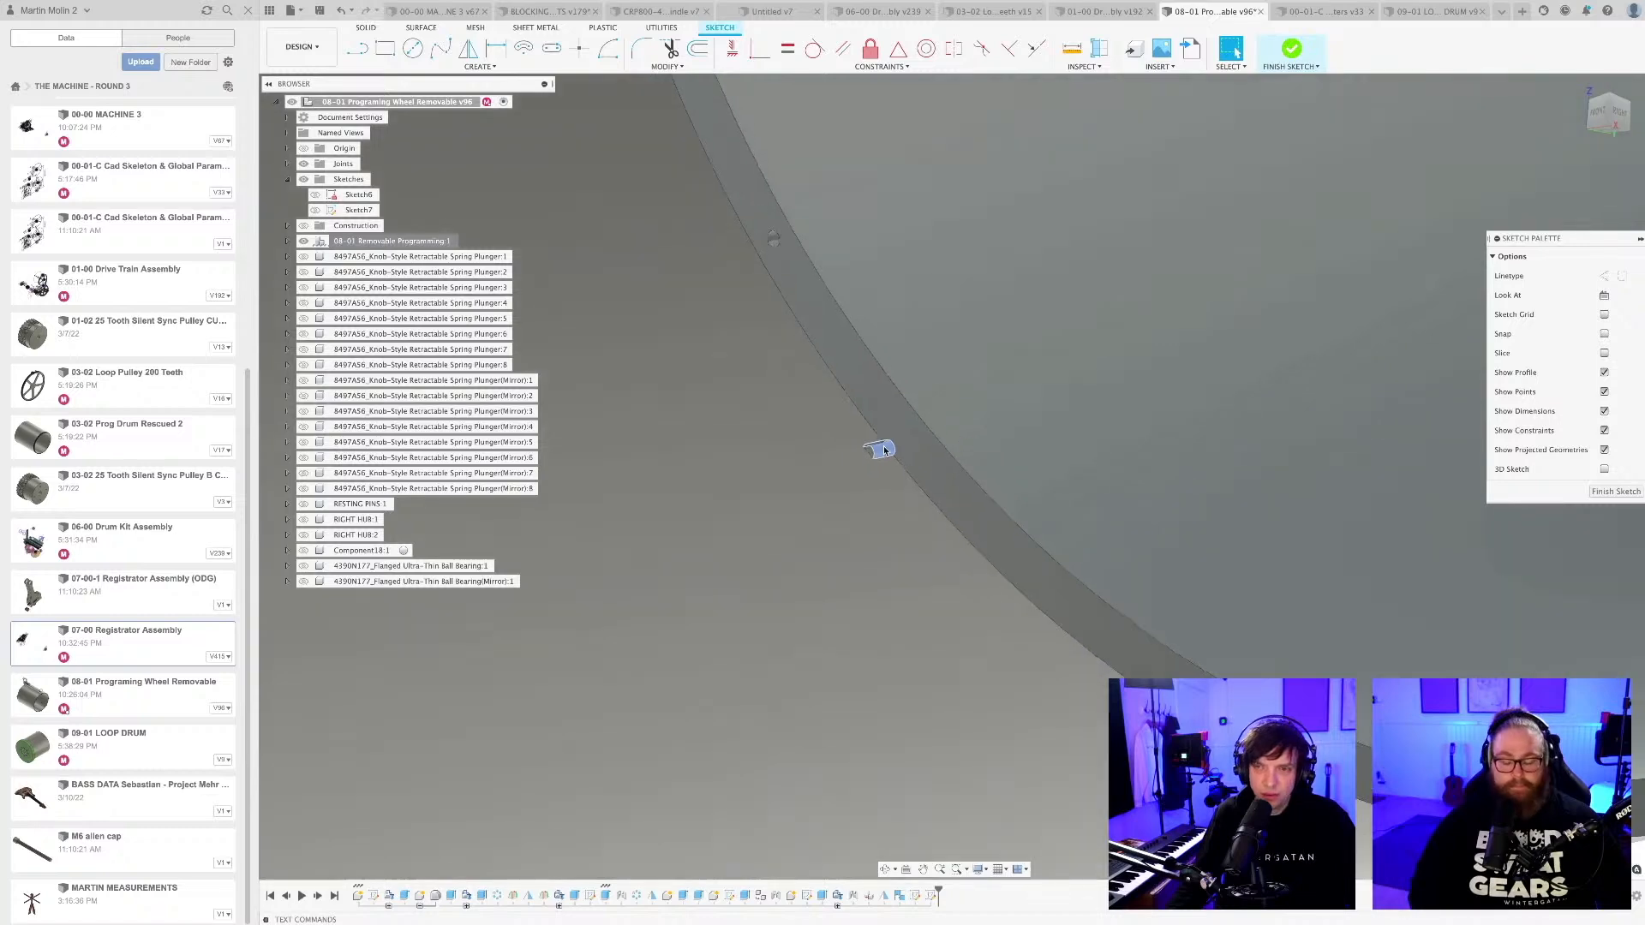
{"action": "scroll", "coordinate": [886, 454], "scroll_direction": "down", "scroll_amount": 4}
{"action": "mouse_move", "coordinate": [1003, 396]}
{"action": "middle_mouse_down", "text": "shift"}
{"action": "mouse_move", "coordinate": [996, 527]}
{"action": "mouse_move", "coordinate": [1024, 613]}
{"action": "middle_mouse_up", "text": "shift"}
{"action": "scroll", "coordinate": [1012, 602], "scroll_direction": "down", "scroll_amount": 3}
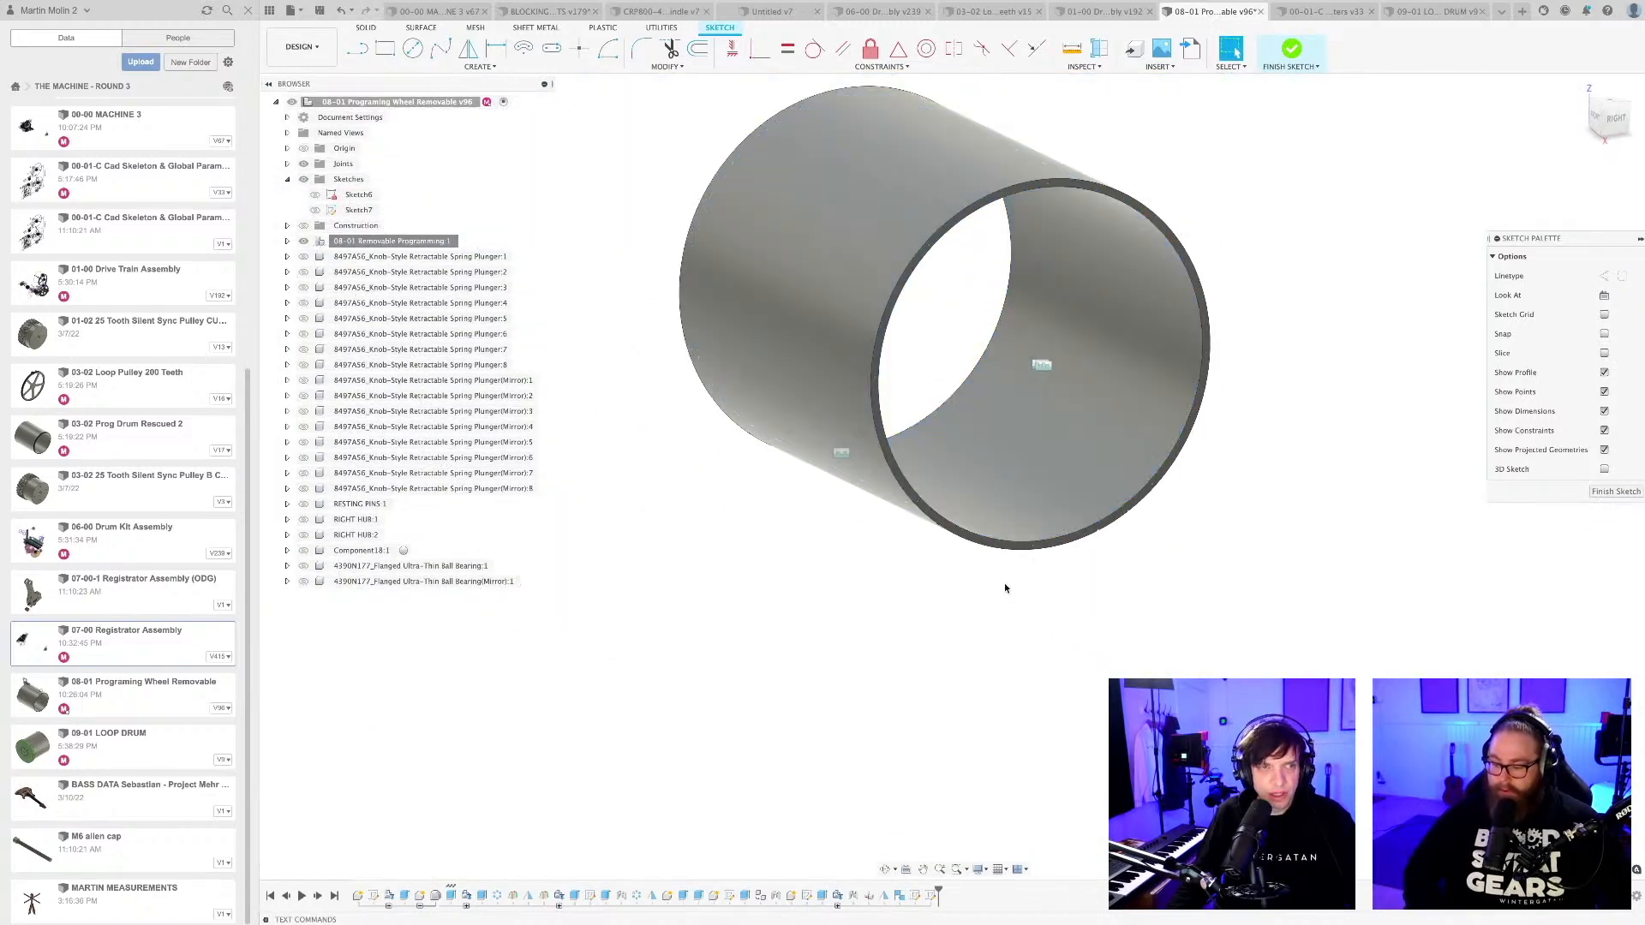
{"action": "middle_click_drag", "start_coordinate": [988, 486], "coordinate": [998, 583]}
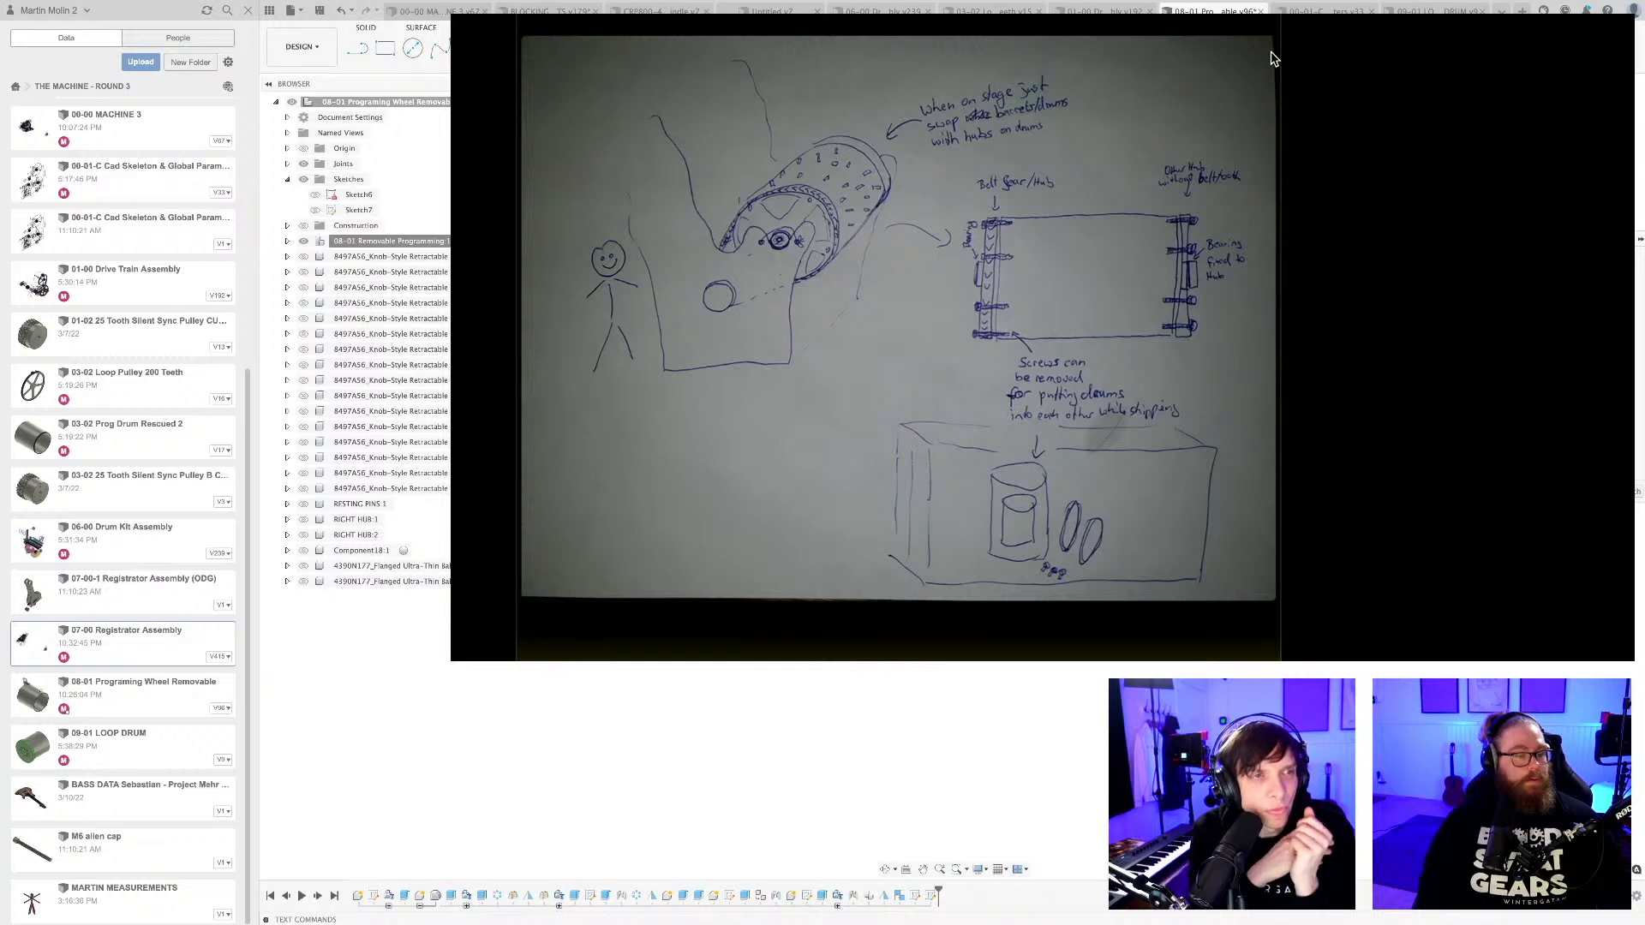
View the programming drum from its other end and save the design with the version description "User Saved".
{"action": "left_click_drag", "start_coordinate": [1280, 59], "coordinate": [1433, 61]}
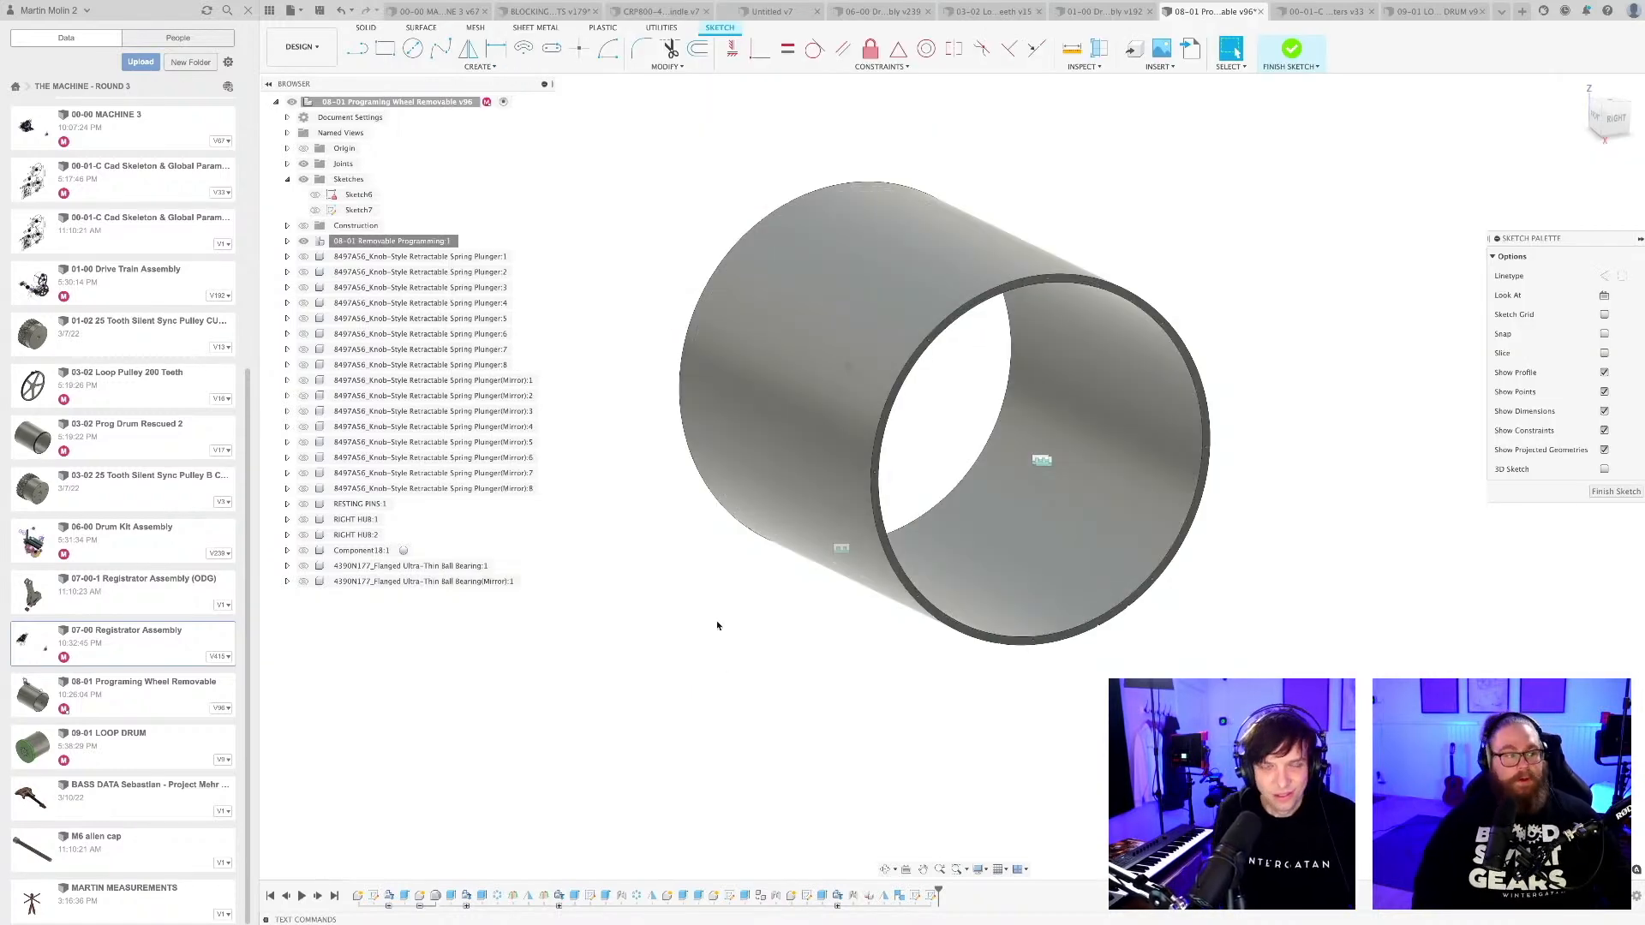
{"action": "middle_click_drag", "start_coordinate": [731, 618], "coordinate": [859, 654], "text": "shift"}
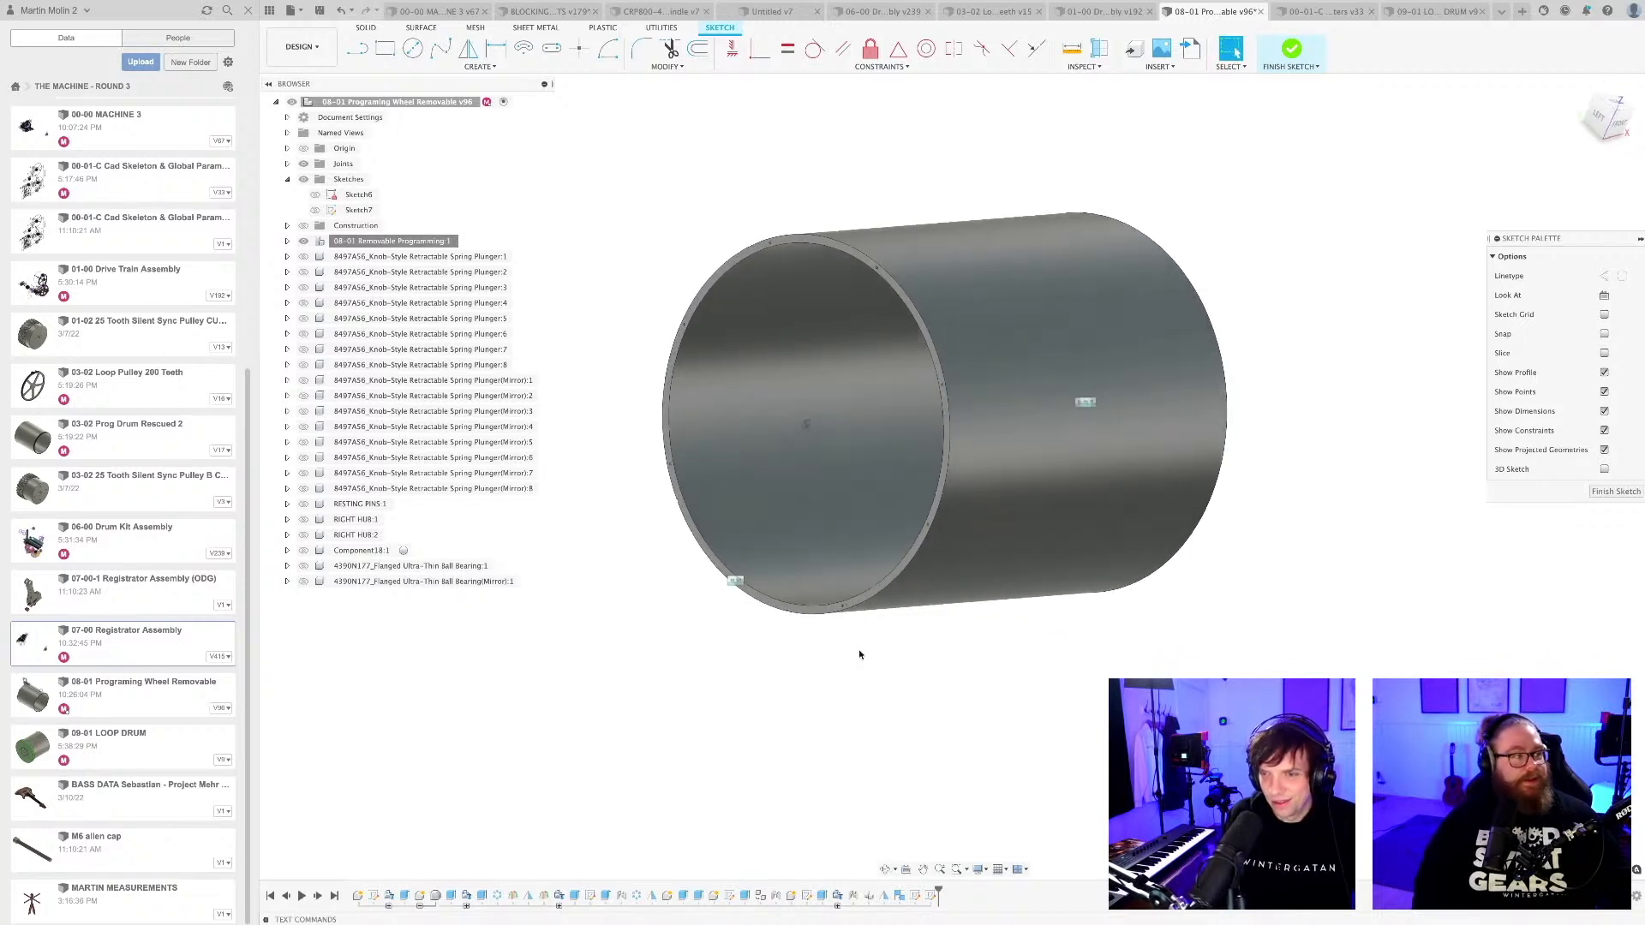
{"action": "key", "text": "super+s"}
{"action": "key", "text": "Return"}
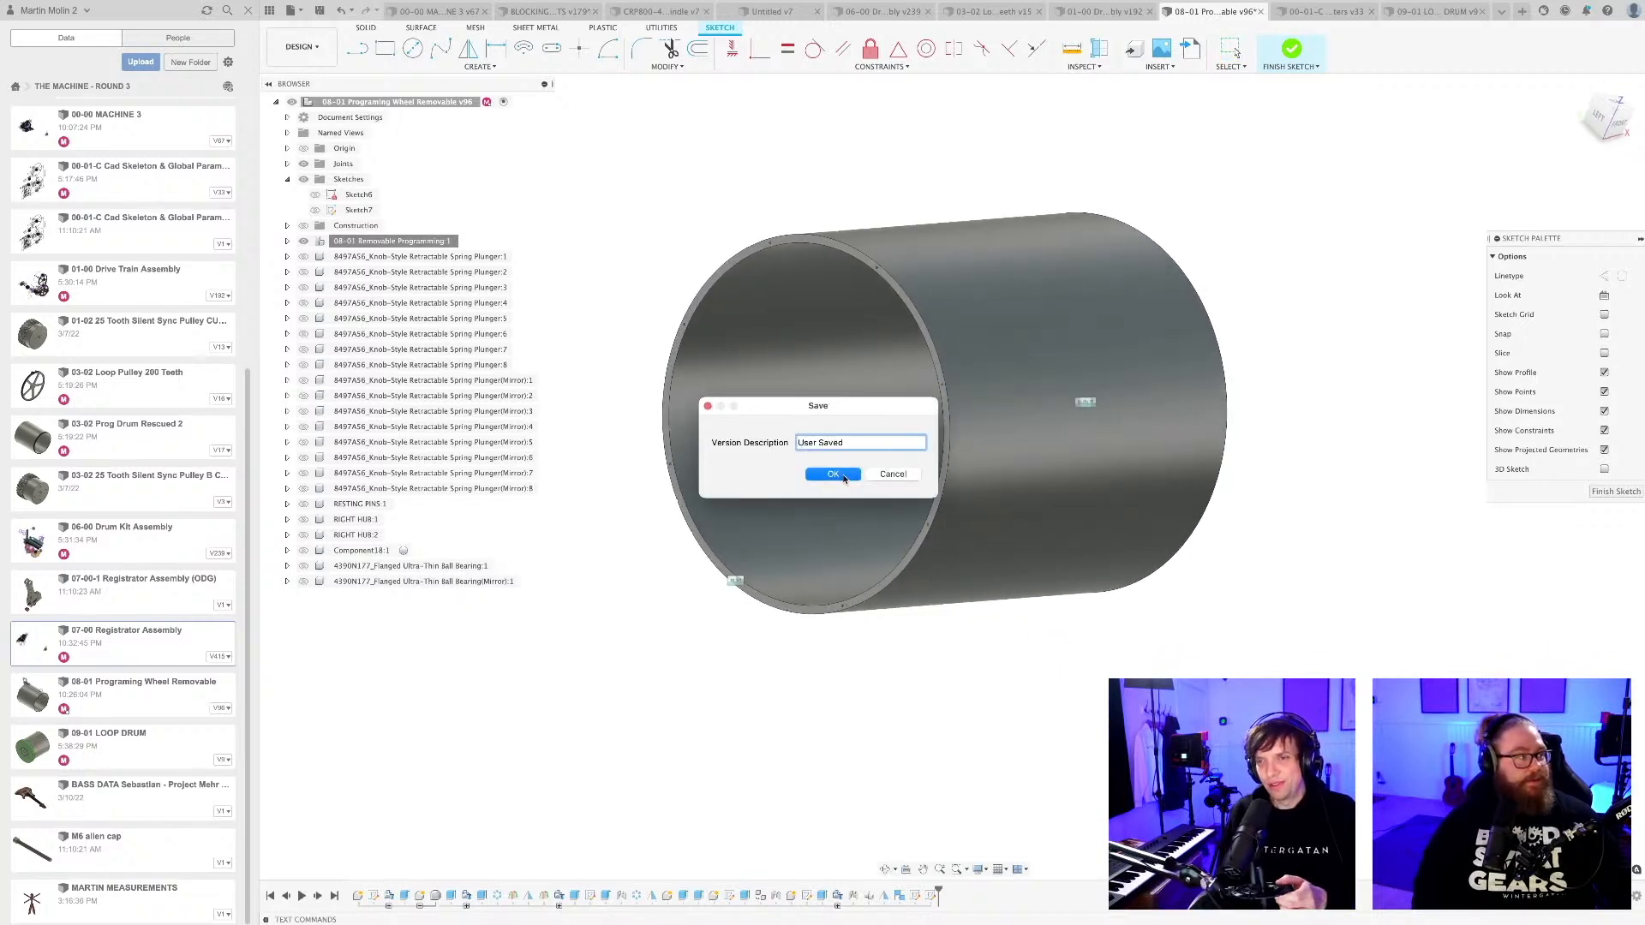
Unisolate all components of the programming wheel design and finish the active sketch.
{"action": "scroll", "coordinate": [933, 655], "scroll_direction": "down", "scroll_amount": 2}
{"action": "middle_click_drag", "start_coordinate": [943, 641], "coordinate": [852, 679], "text": "shift"}
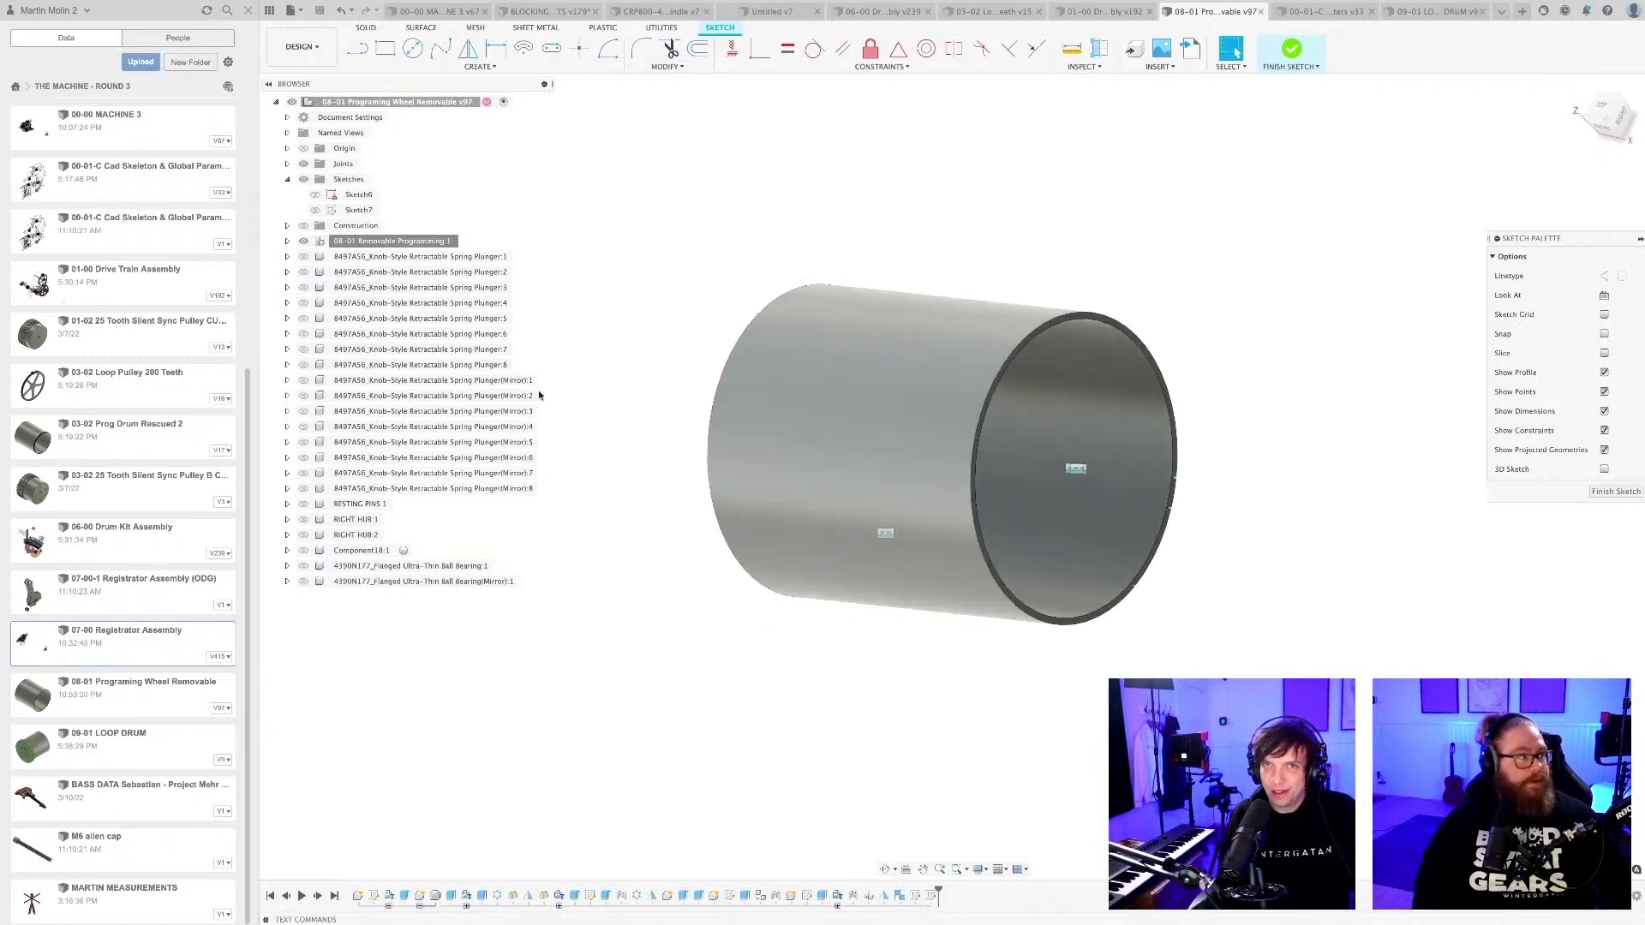
{"action": "right_click", "coordinate": [370, 105]}
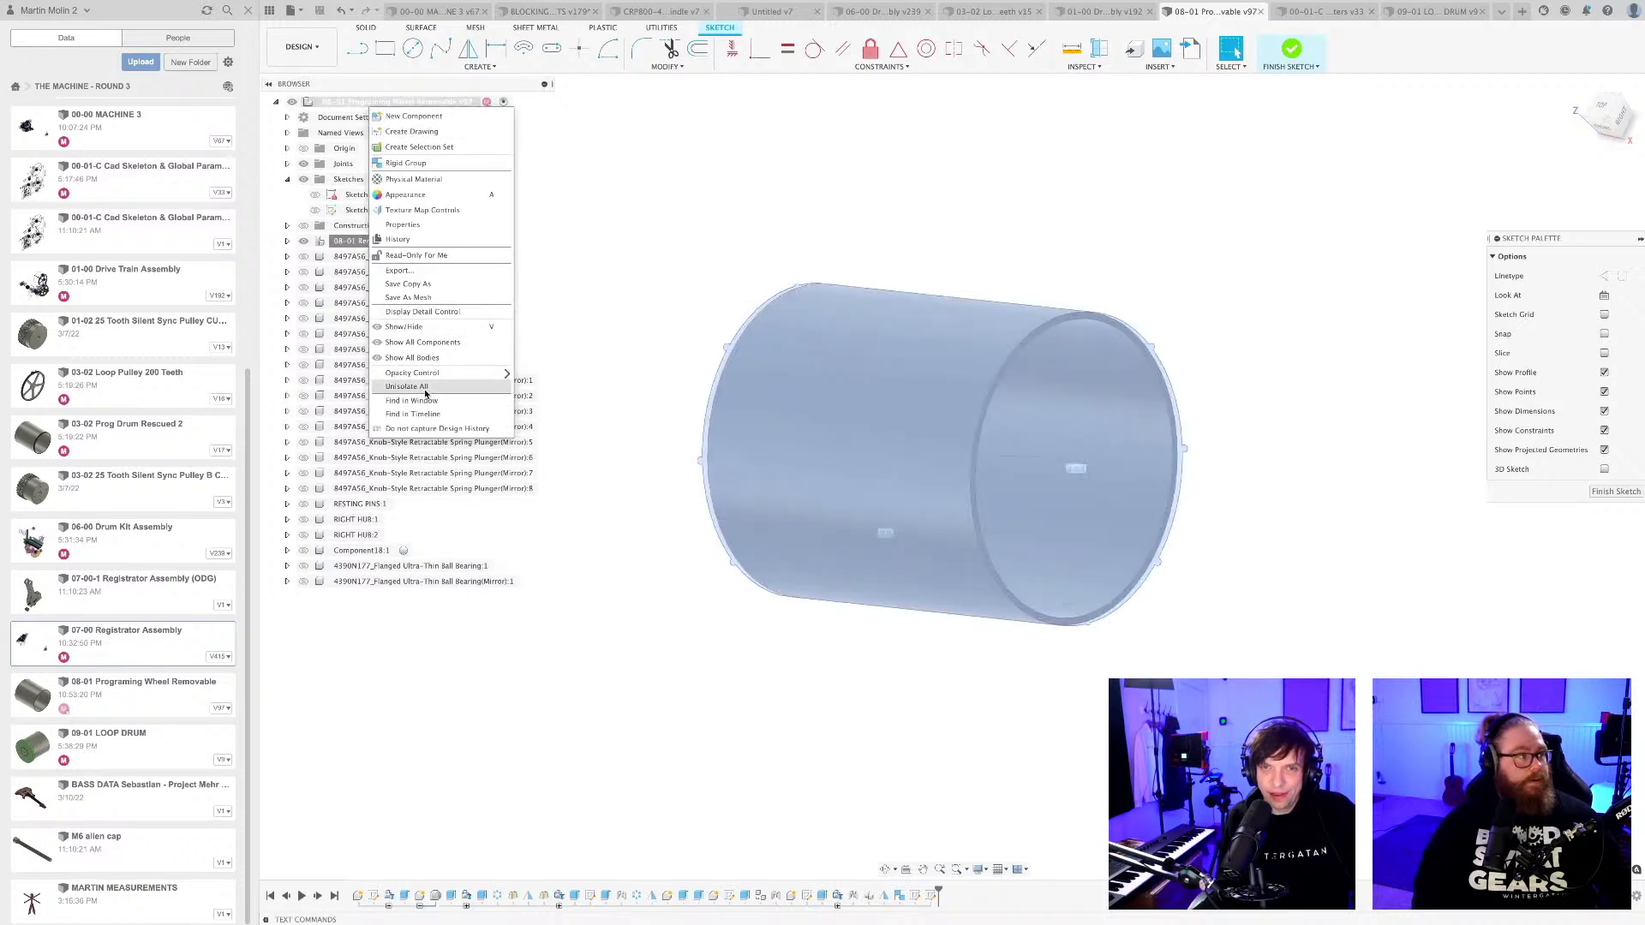
{"action": "left_click", "coordinate": [422, 388]}
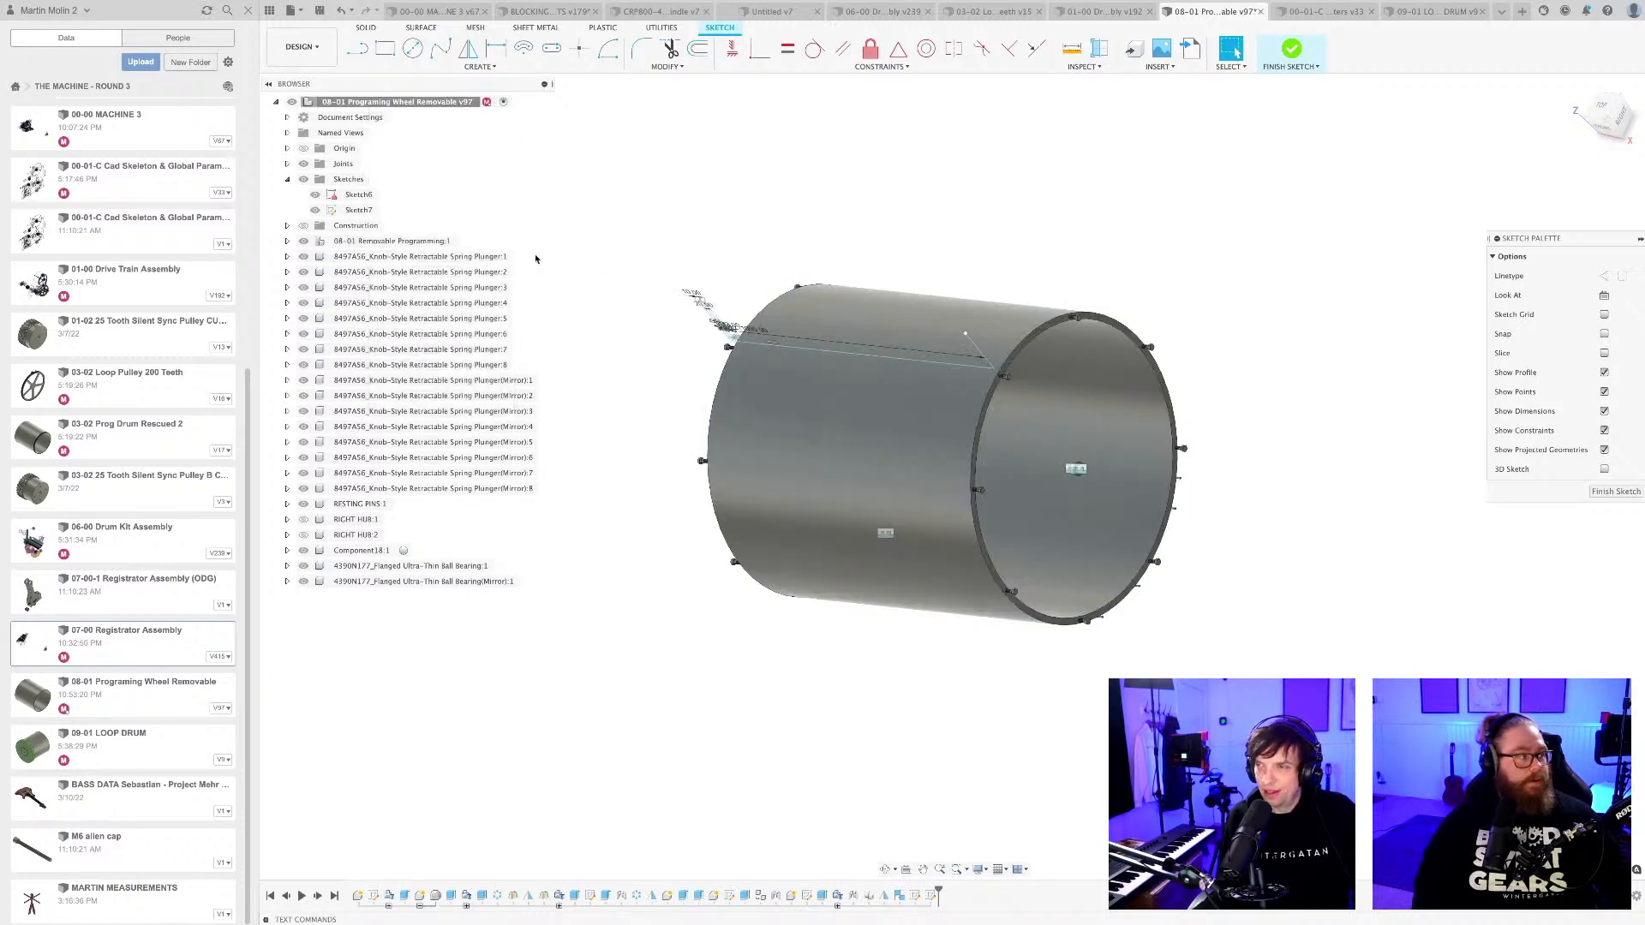
{"action": "left_click", "coordinate": [1632, 490]}
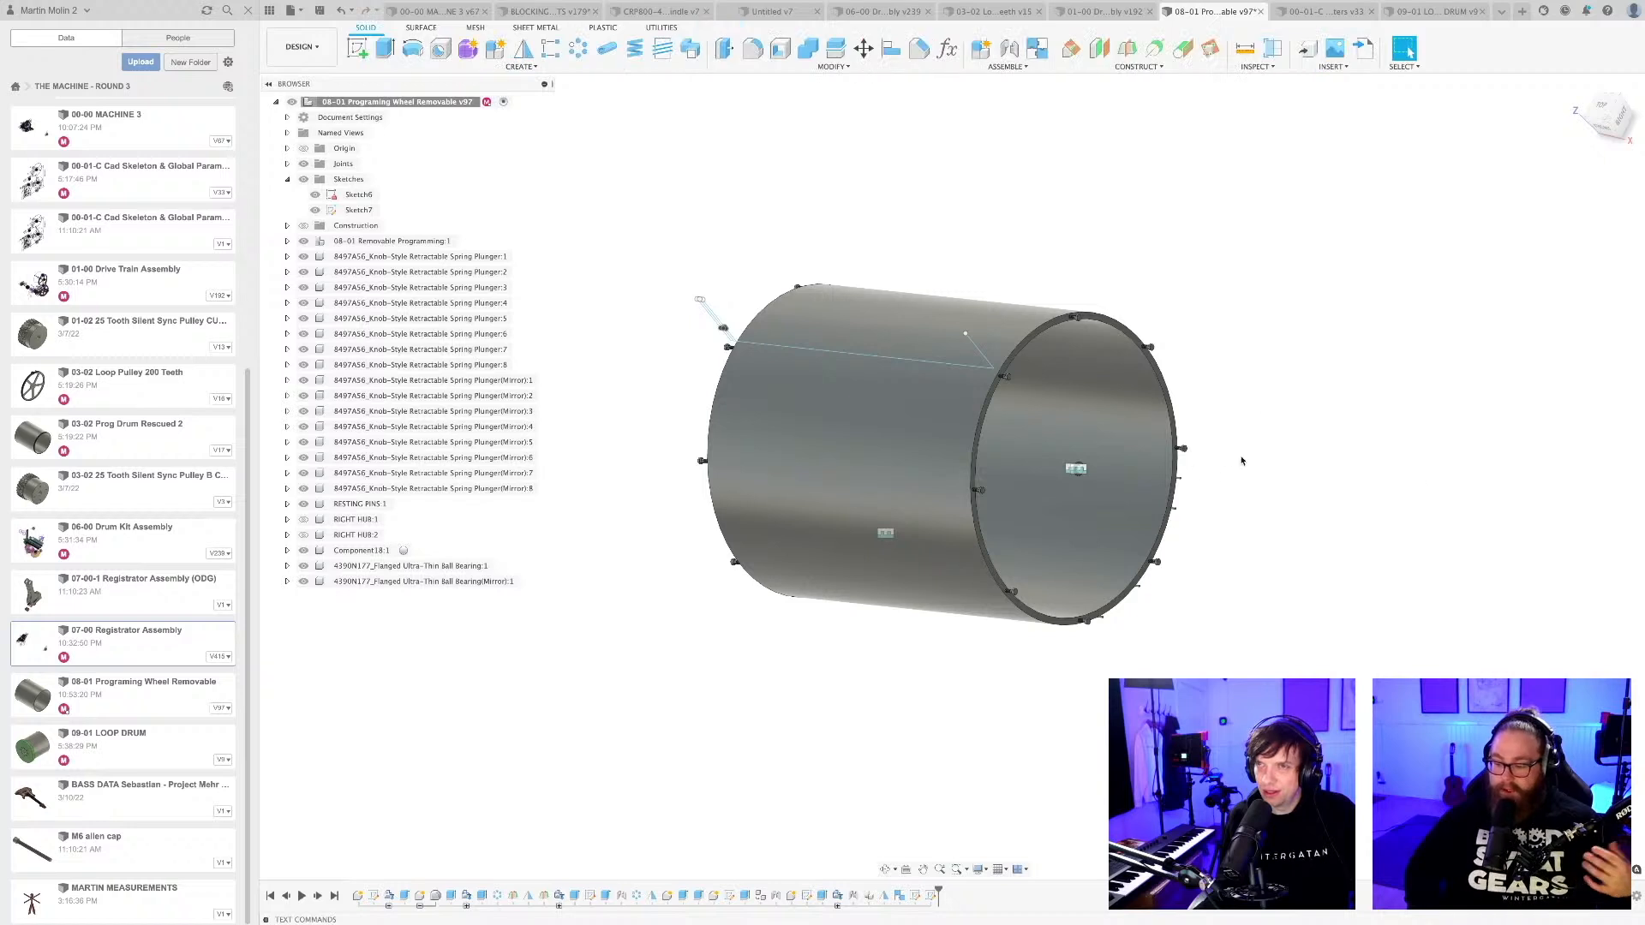
Save another version of the complete programming wheel with the description "User Saved".
{"action": "key", "text": "super+s"}
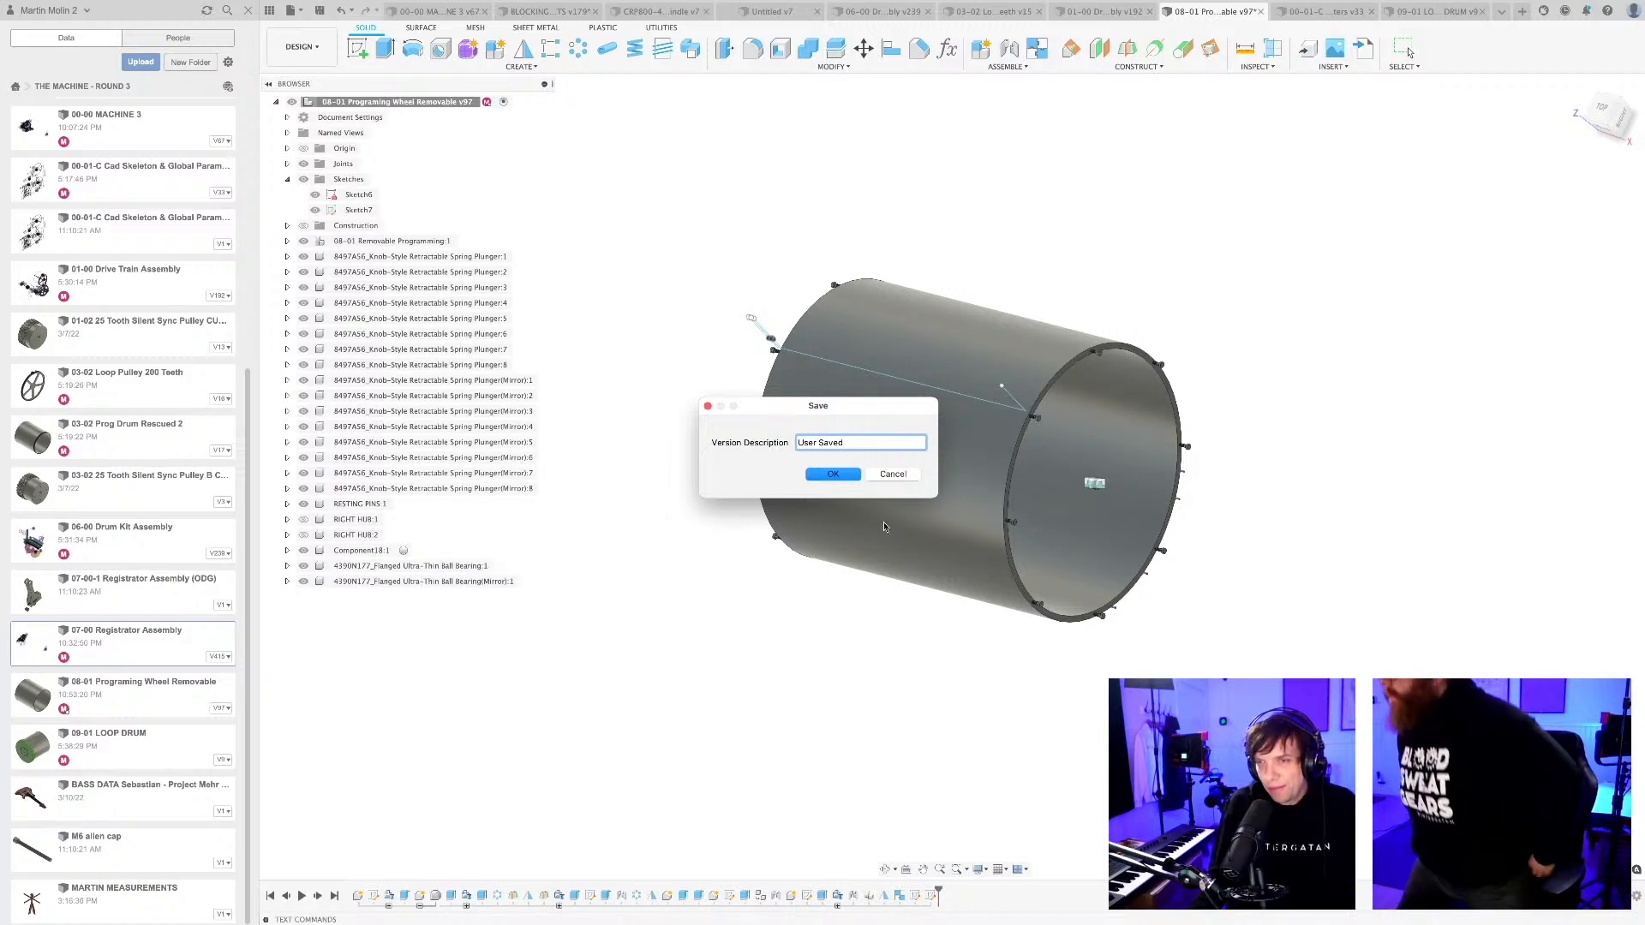
{"action": "left_click", "coordinate": [832, 477]}
{"action": "mouse_move", "coordinate": [860, 623]}
{"action": "middle_mouse_down", "text": "shift"}
{"action": "mouse_move", "coordinate": [924, 689]}
{"action": "mouse_move", "coordinate": [951, 668]}
{"action": "mouse_move", "coordinate": [973, 683]}
{"action": "mouse_move", "coordinate": [926, 651]}
{"action": "mouse_move", "coordinate": [928, 631]}
{"action": "mouse_move", "coordinate": [874, 665]}
{"action": "mouse_move", "coordinate": [911, 617]}
{"action": "mouse_move", "coordinate": [901, 634]}
{"action": "middle_mouse_up", "text": "shift"}
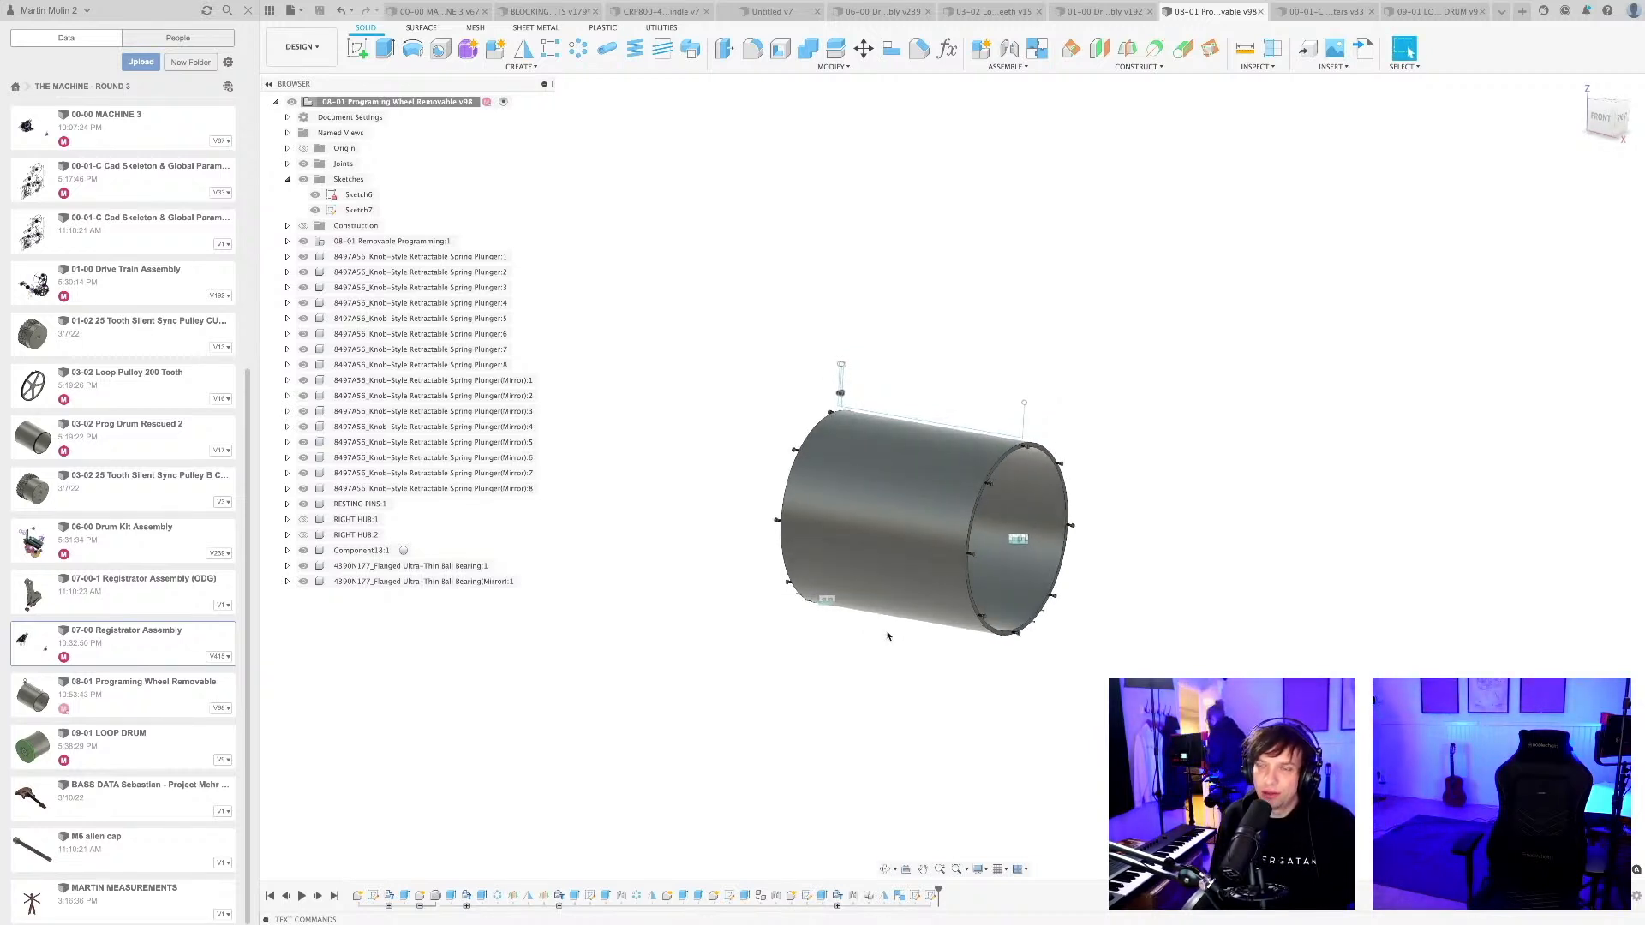
{"action": "scroll", "coordinate": [890, 636], "scroll_direction": "up", "scroll_amount": 2}
{"action": "scroll", "coordinate": [869, 685], "scroll_direction": "up", "scroll_amount": 2}
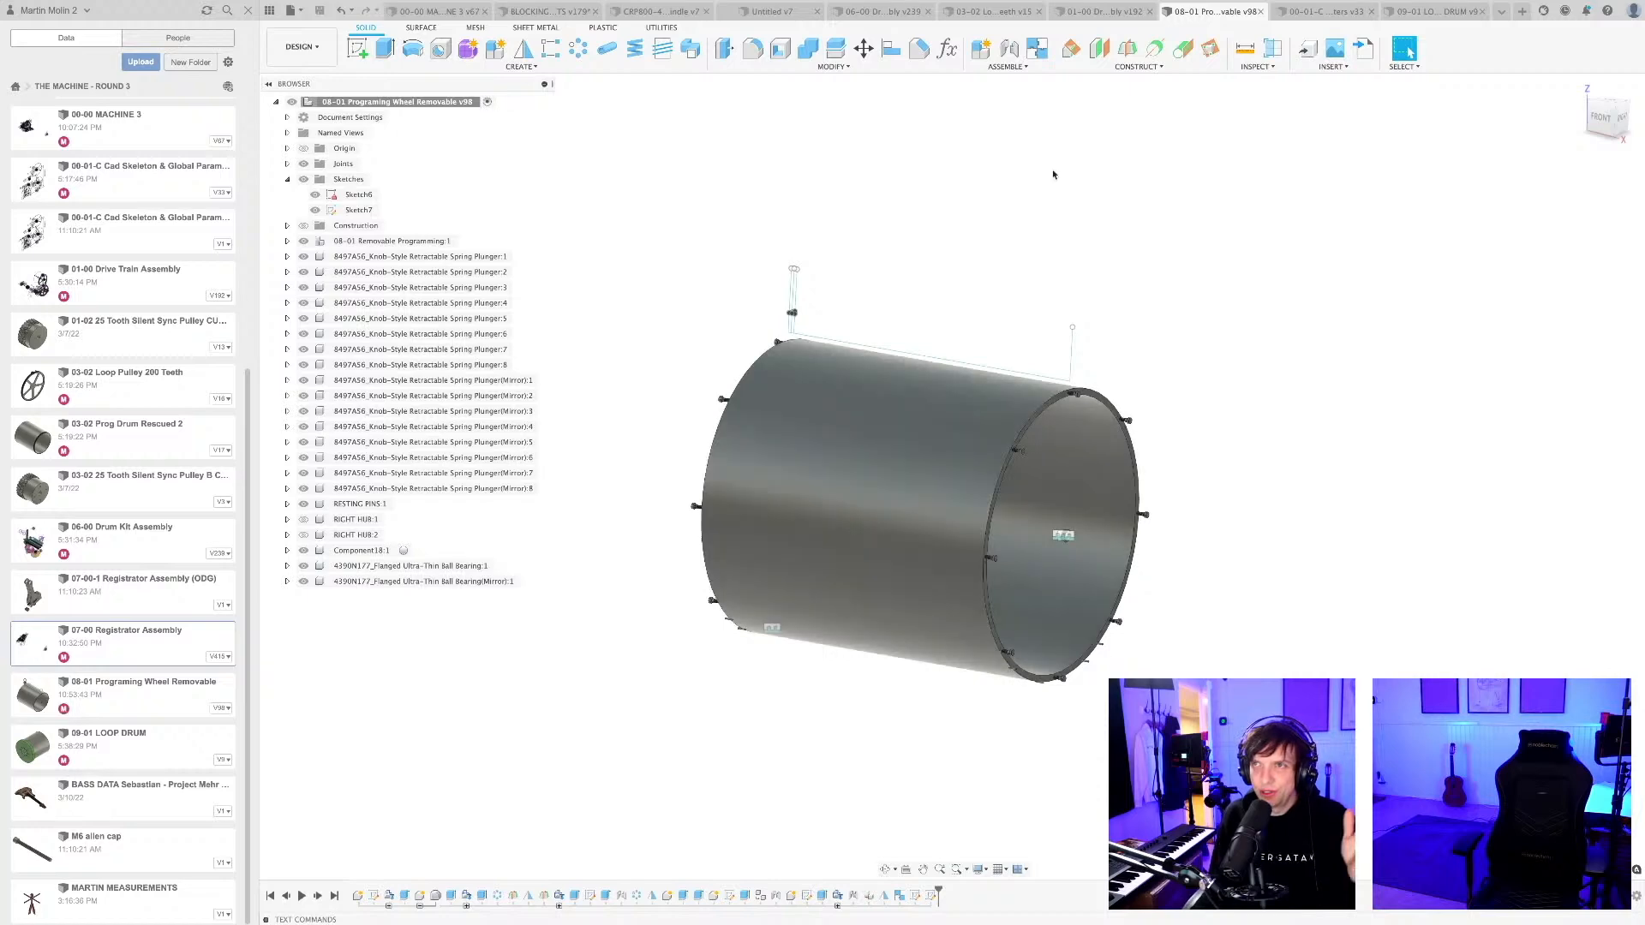
Look through the open designs, including 09-01 LOOP DRUM, 00-00 MACHINE 3 and BLOCKING FOR DESIGN REQUIREMENTS.
{"action": "left_click", "coordinate": [882, 11]}
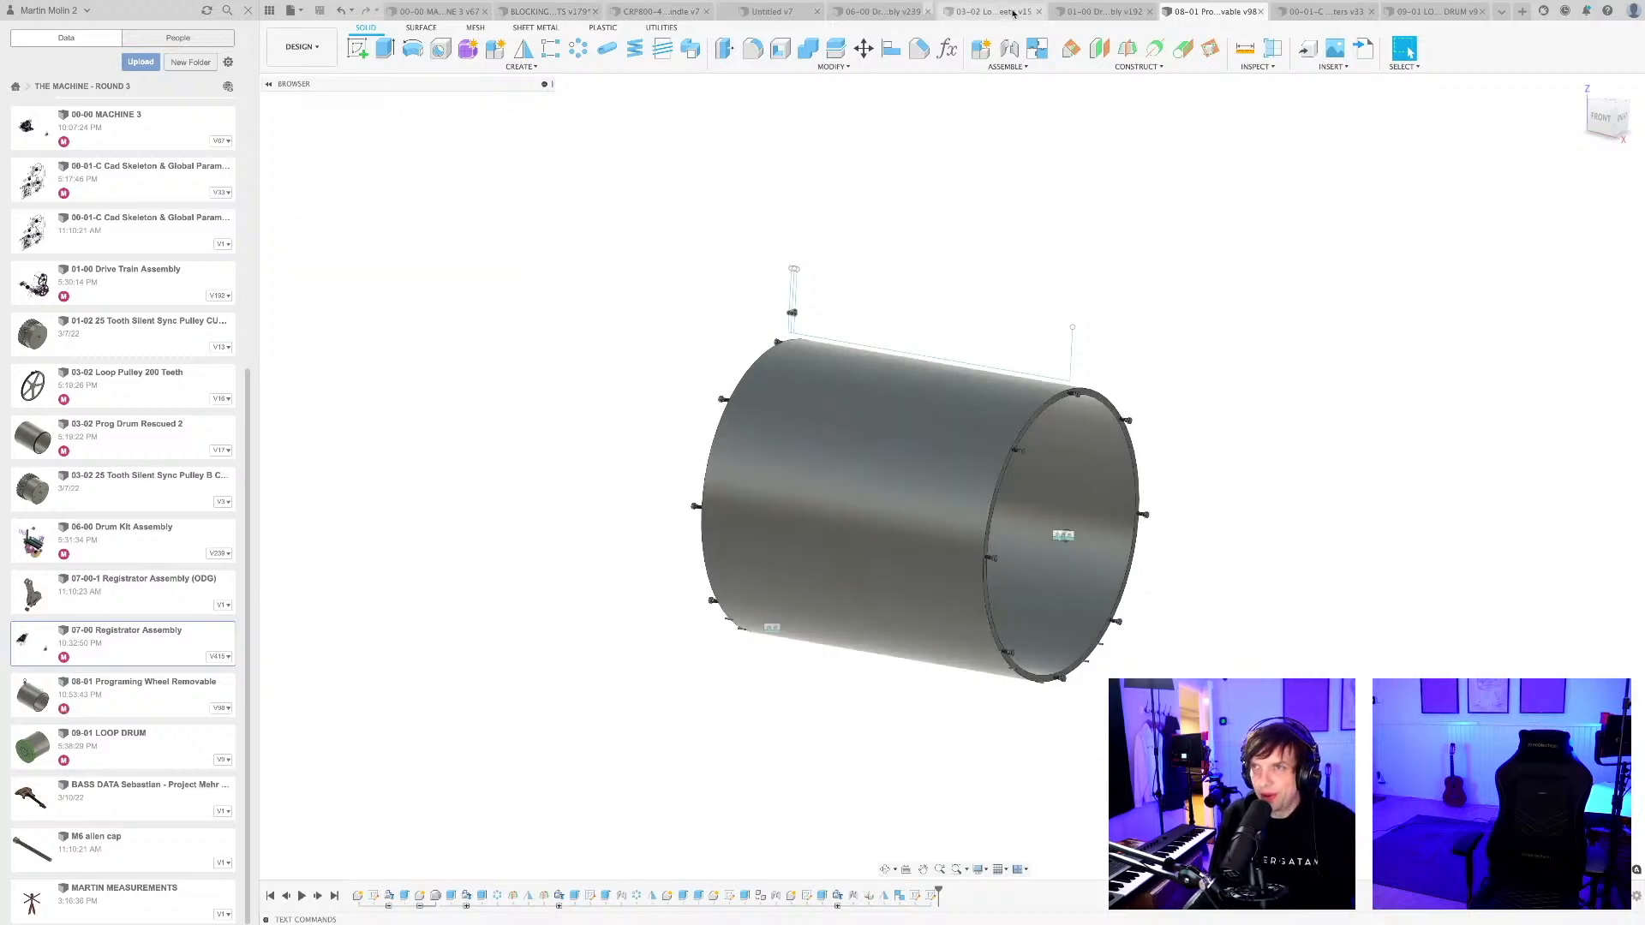
{"action": "left_click", "coordinate": [1319, 11]}
{"action": "left_click", "coordinate": [1426, 12]}
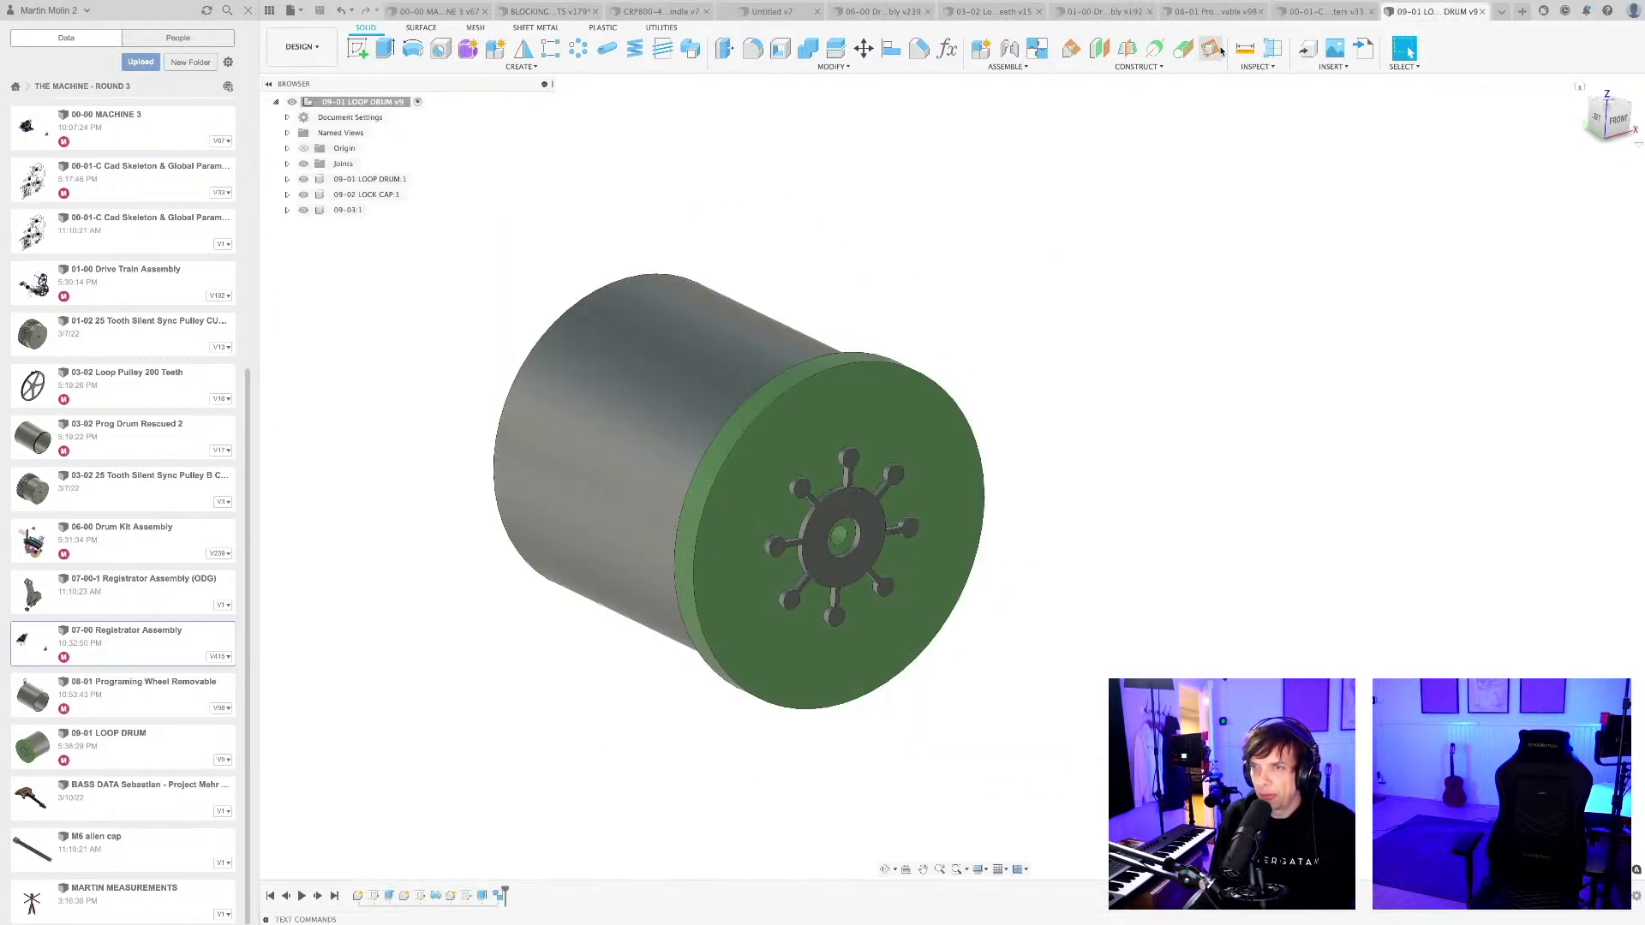
{"action": "left_click", "coordinate": [436, 11]}
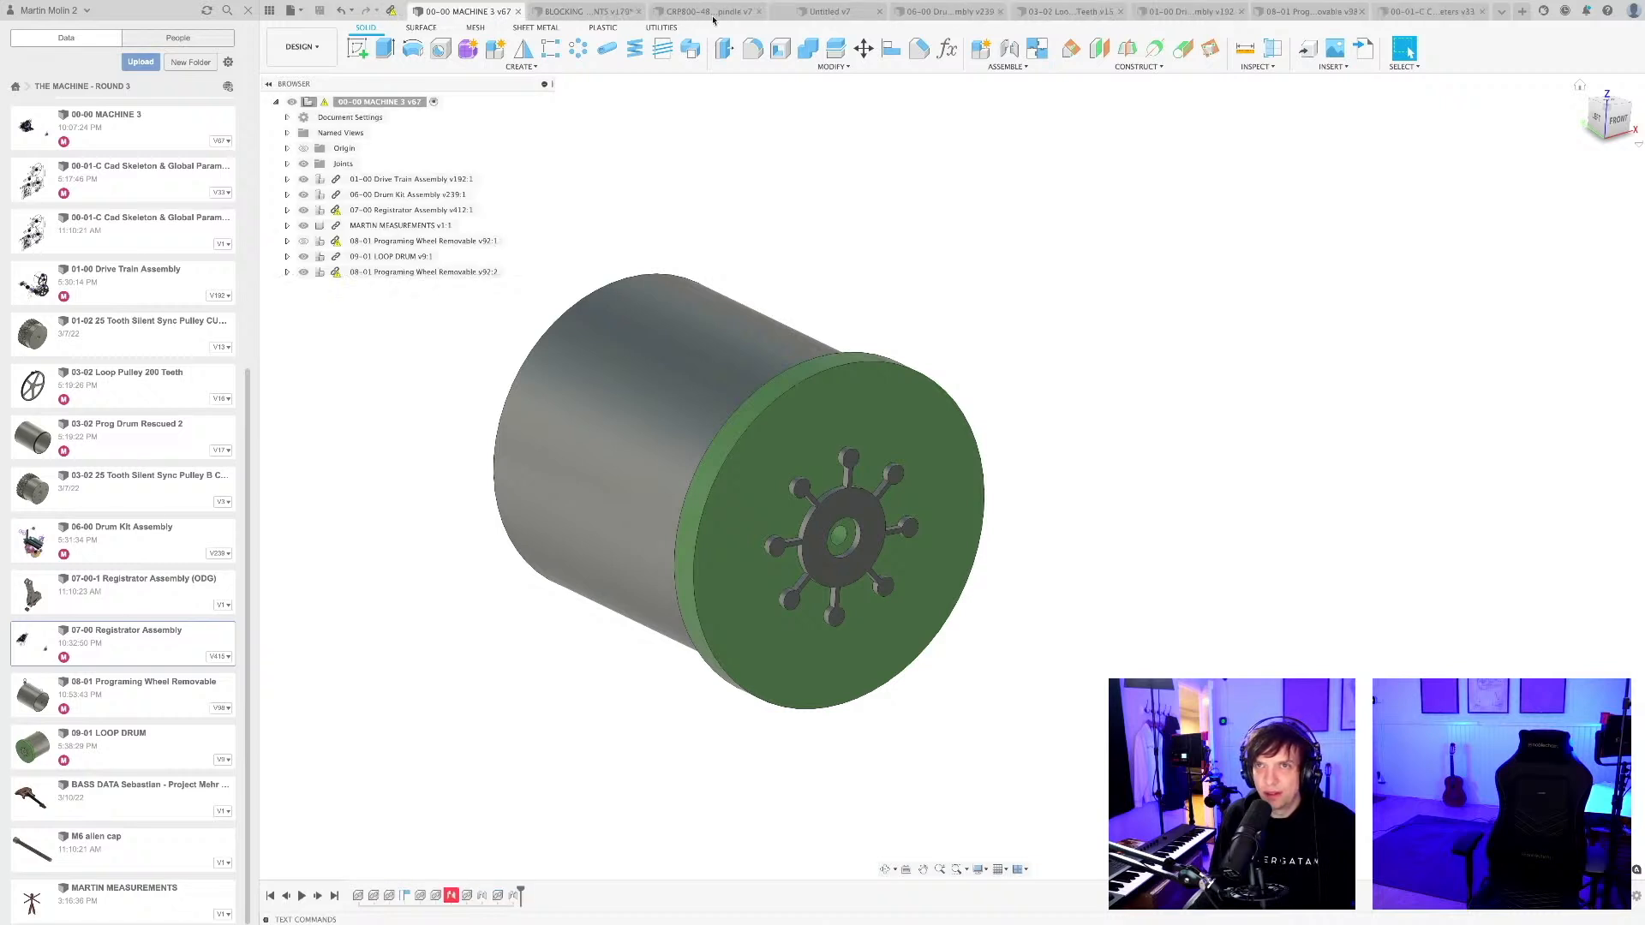
{"action": "left_click", "coordinate": [593, 12]}
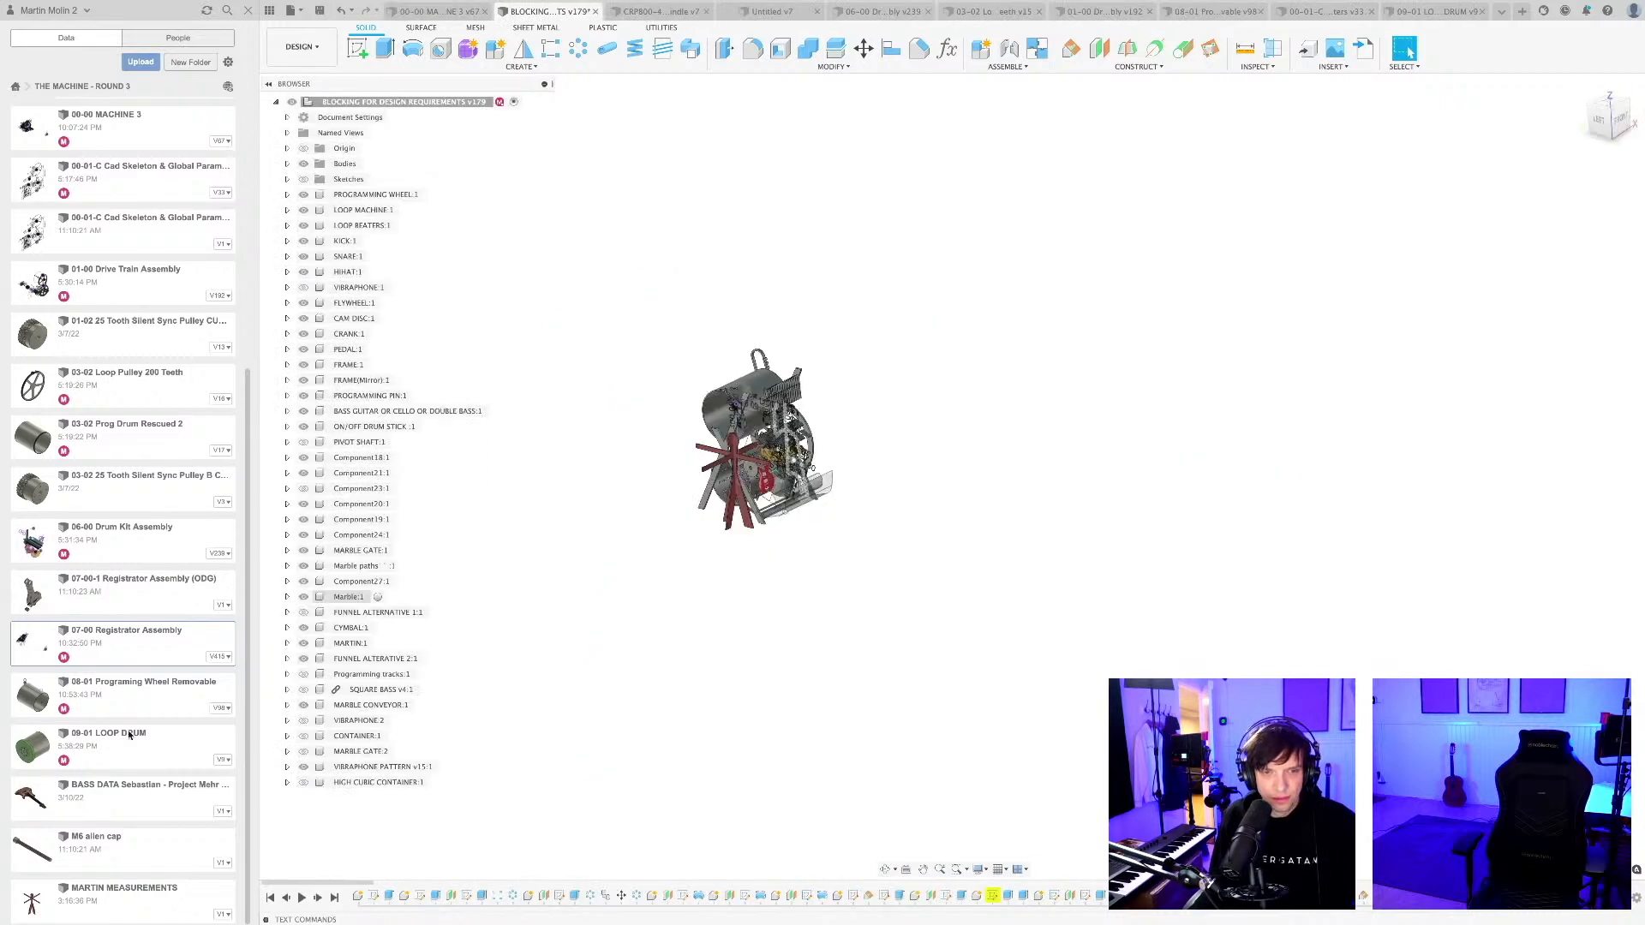
Open the 07-00 Registrator Assembly from the project and bring it into view.
{"action": "double_click", "coordinate": [128, 653]}
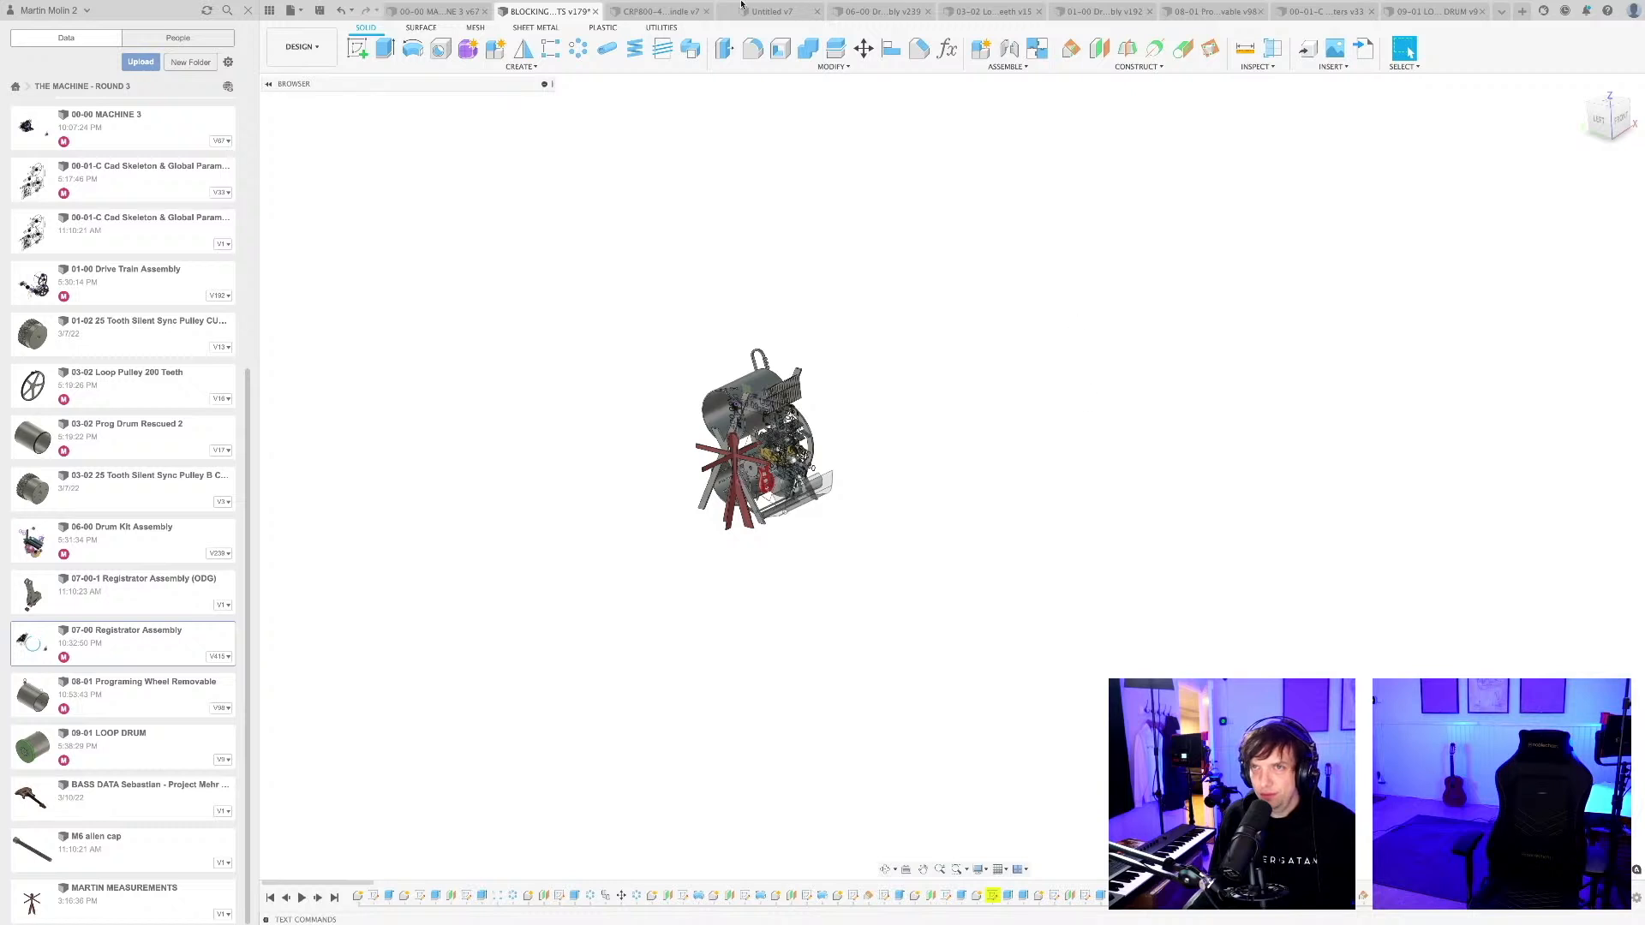
{"action": "left_click", "coordinate": [1500, 11]}
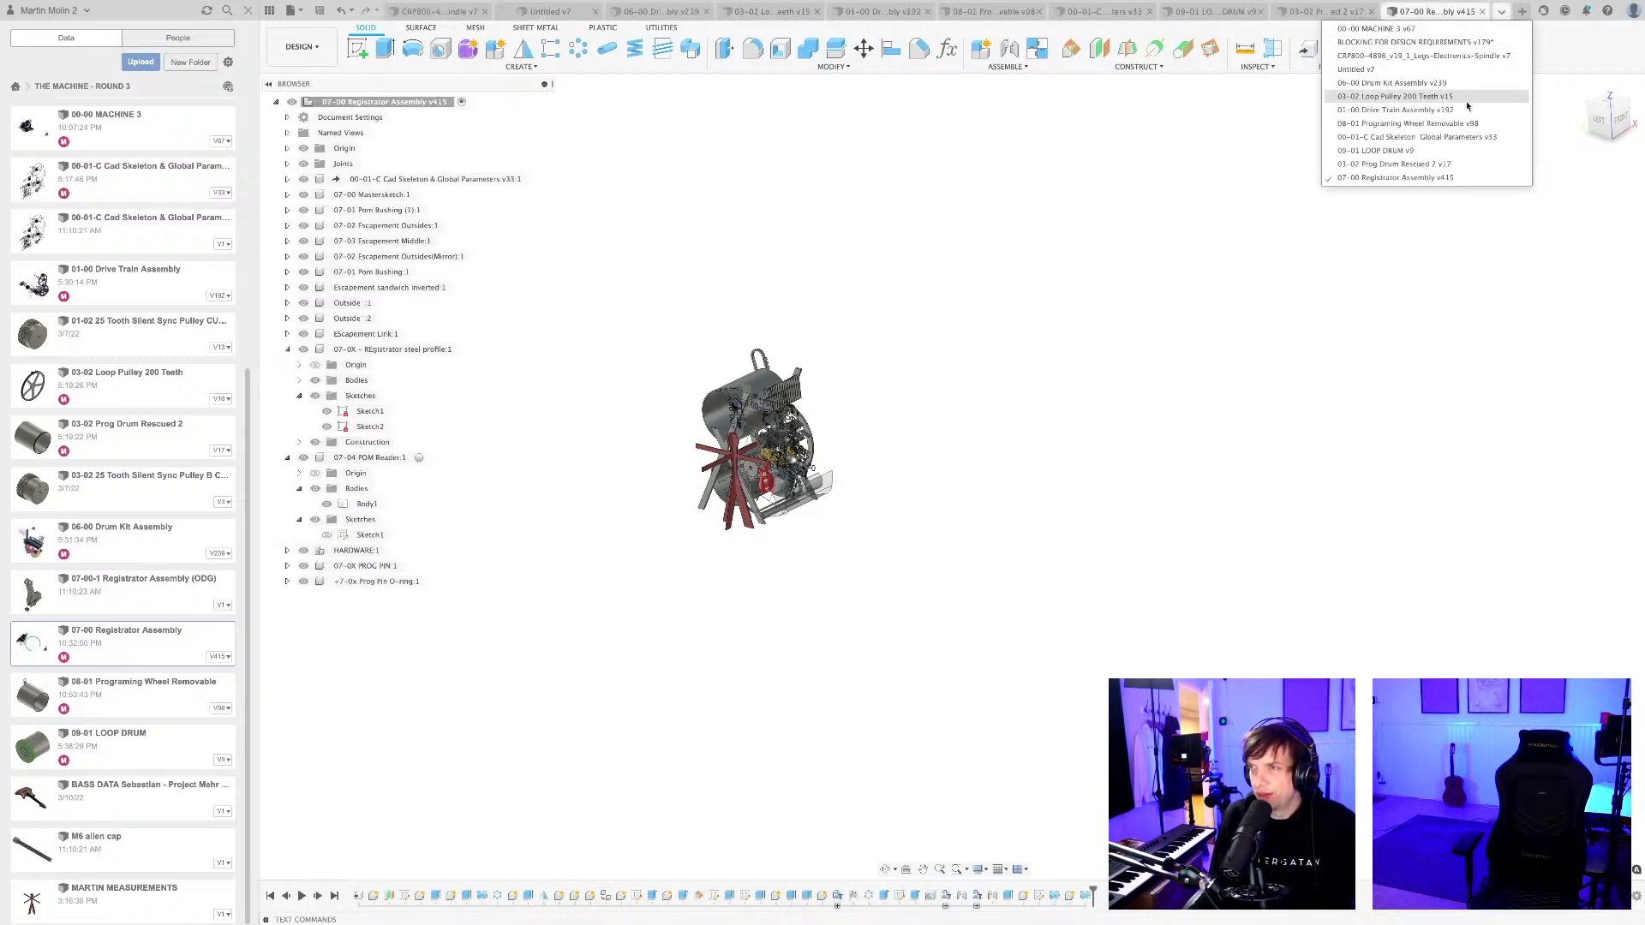
{"action": "left_click", "coordinate": [1398, 178]}
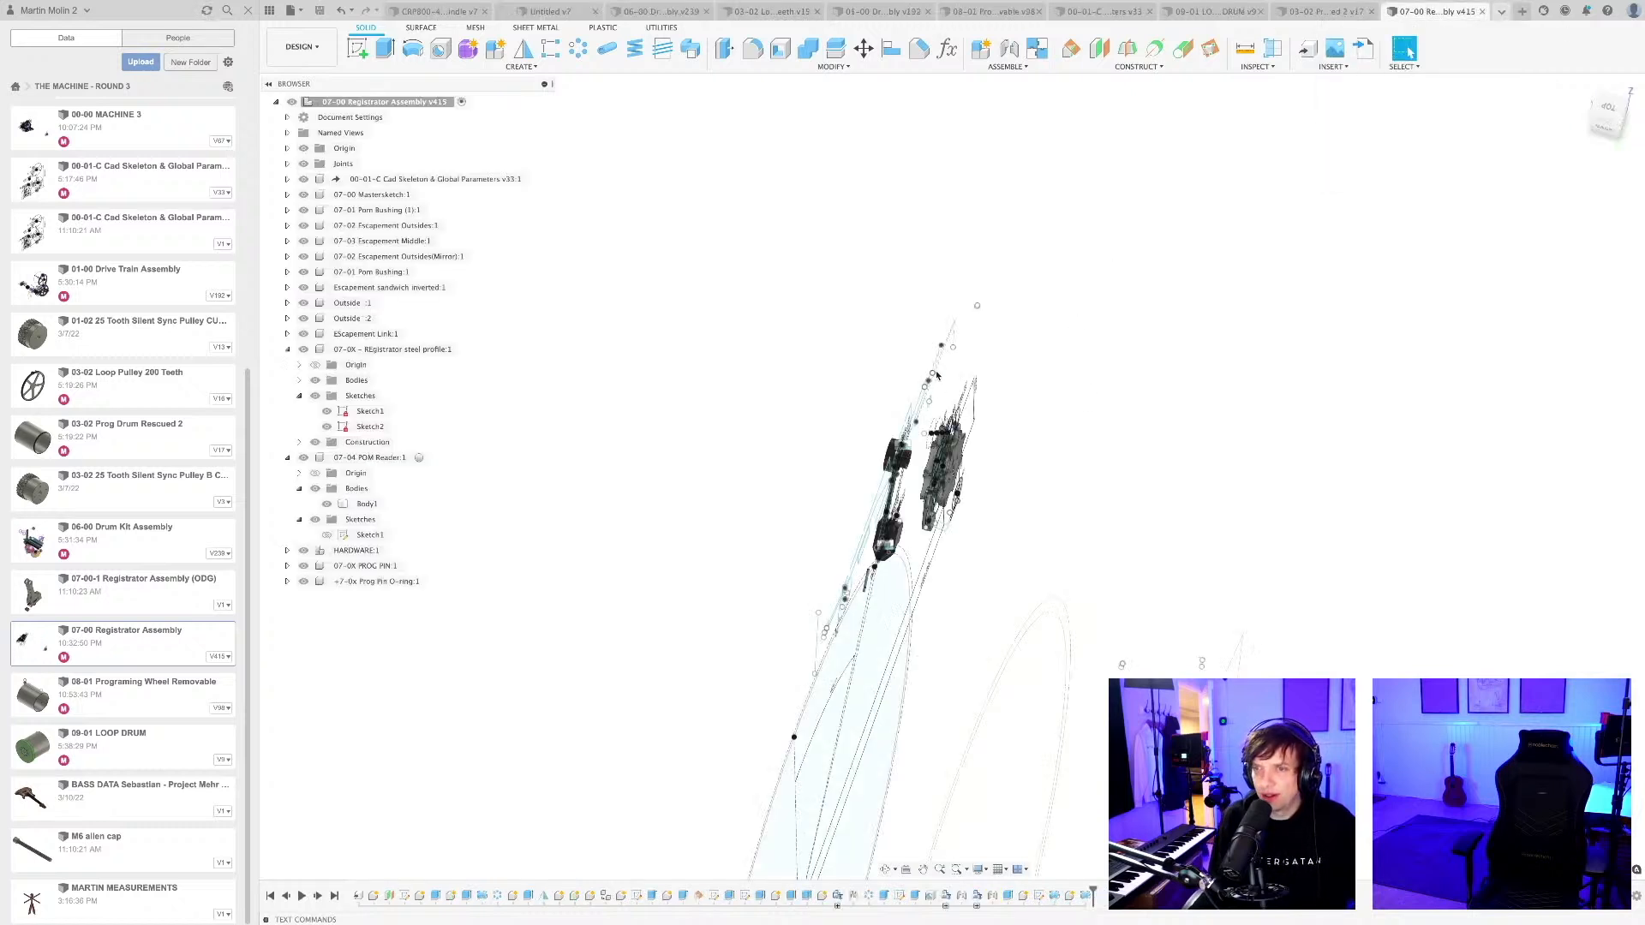
Hide all sketches in the Registrator Assembly through the object visibility settings so only the solid parts are displayed.
{"action": "mouse_move", "coordinate": [937, 375]}
{"action": "middle_mouse_down", "text": "shift"}
{"action": "mouse_move", "coordinate": [950, 319]}
{"action": "mouse_move", "coordinate": [1043, 285]}
{"action": "mouse_move", "coordinate": [1098, 289]}
{"action": "middle_mouse_up", "text": "shift"}
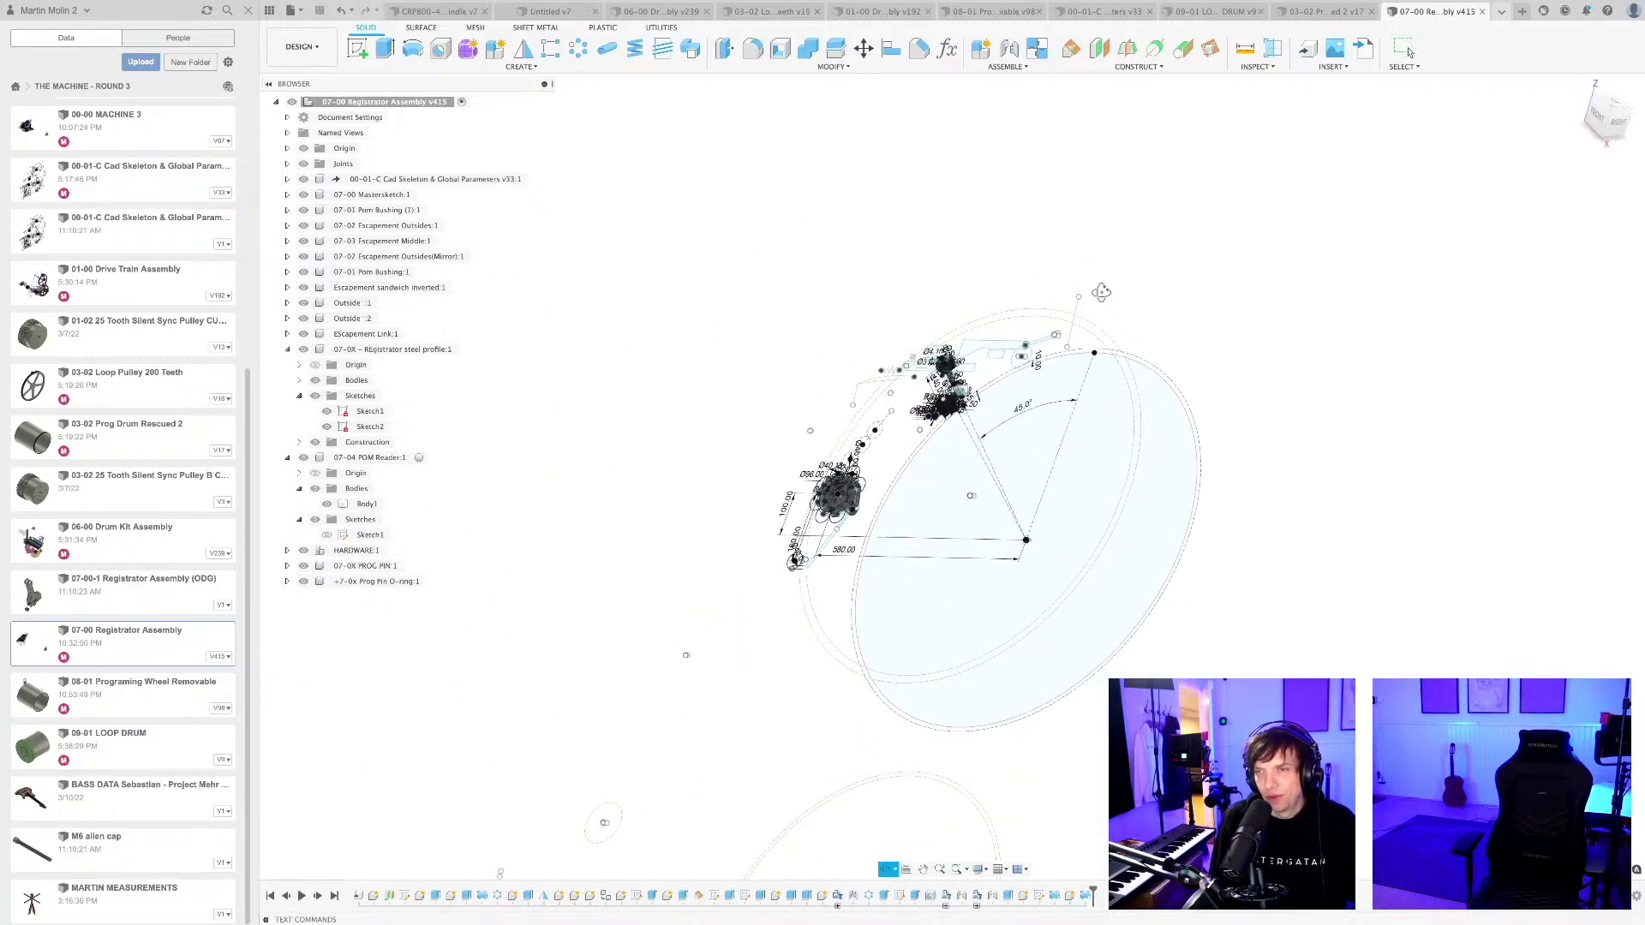
{"action": "left_click", "coordinate": [979, 869]}
{"action": "mouse_move", "coordinate": [1014, 828]}
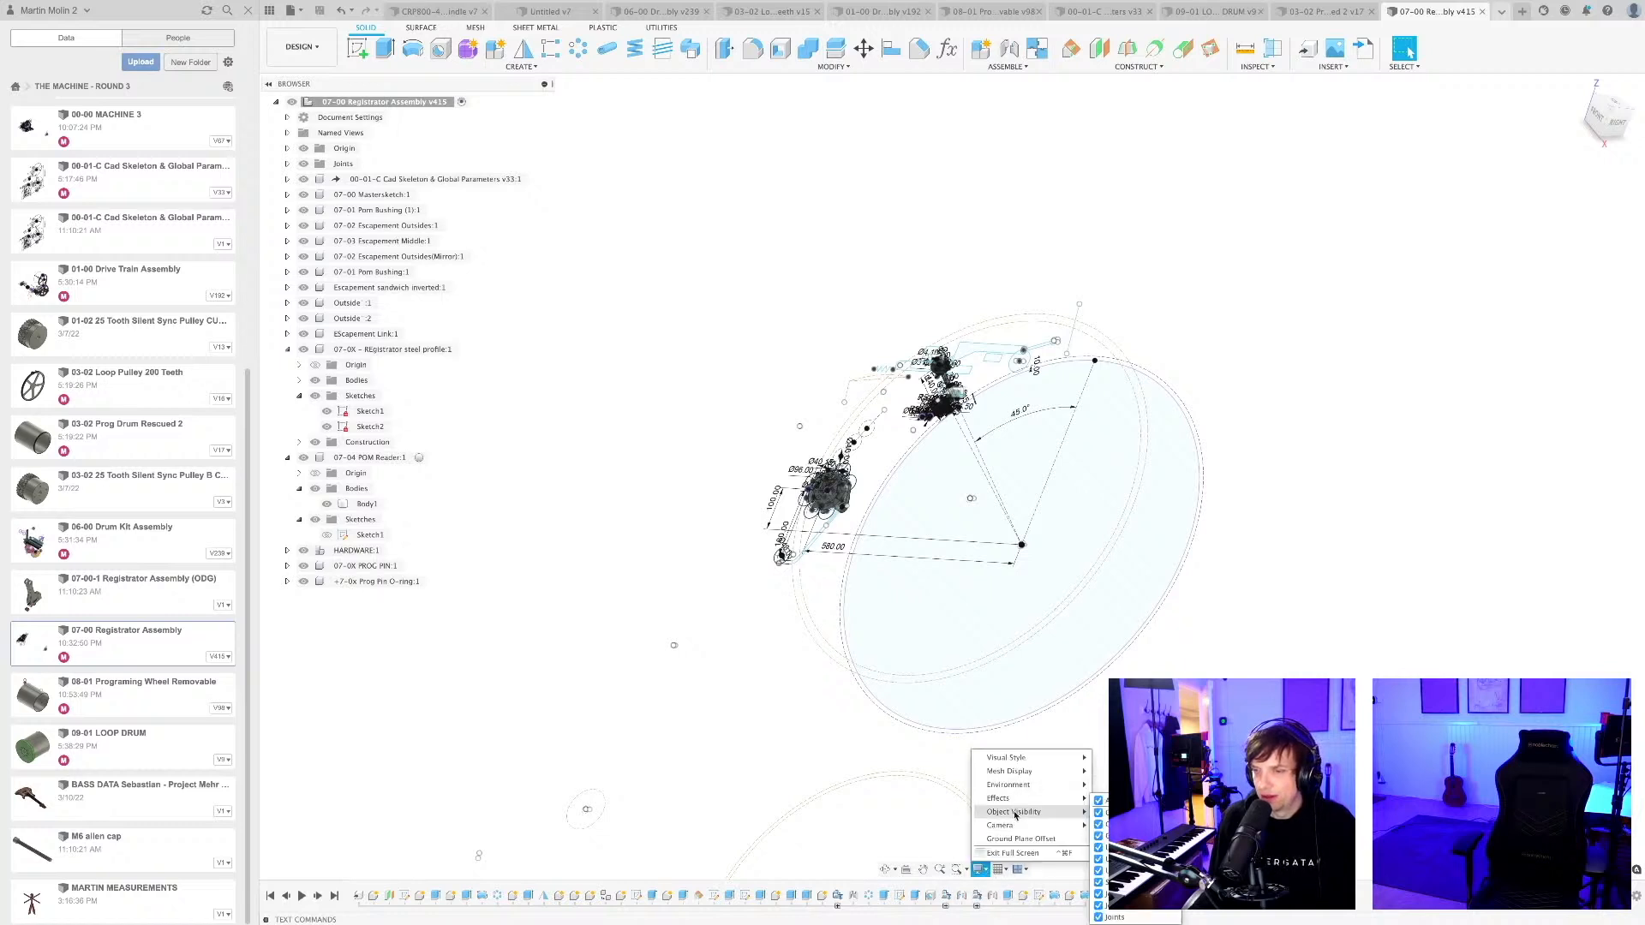
{"action": "left_click", "coordinate": [1101, 881]}
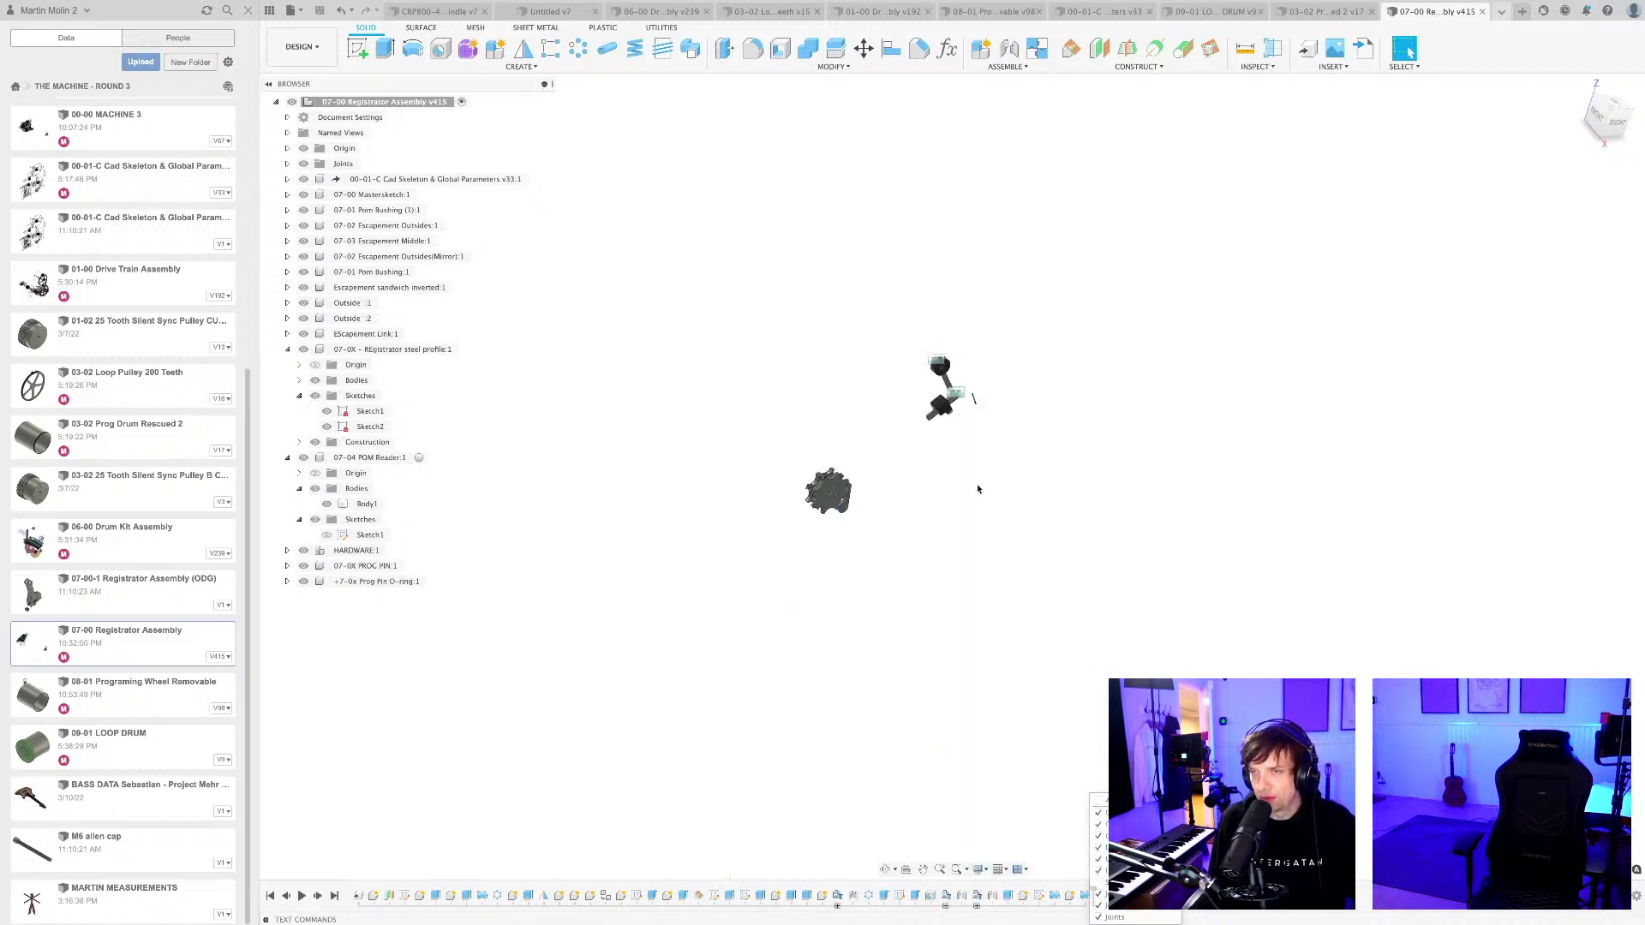
{"action": "mouse_move", "coordinate": [969, 481]}
{"action": "middle_mouse_down", "text": "shift"}
{"action": "mouse_move", "coordinate": [1208, 474]}
{"action": "mouse_move", "coordinate": [1165, 459]}
{"action": "middle_mouse_up", "text": "shift"}
{"action": "scroll", "coordinate": [856, 497], "scroll_direction": "up", "scroll_amount": 3}
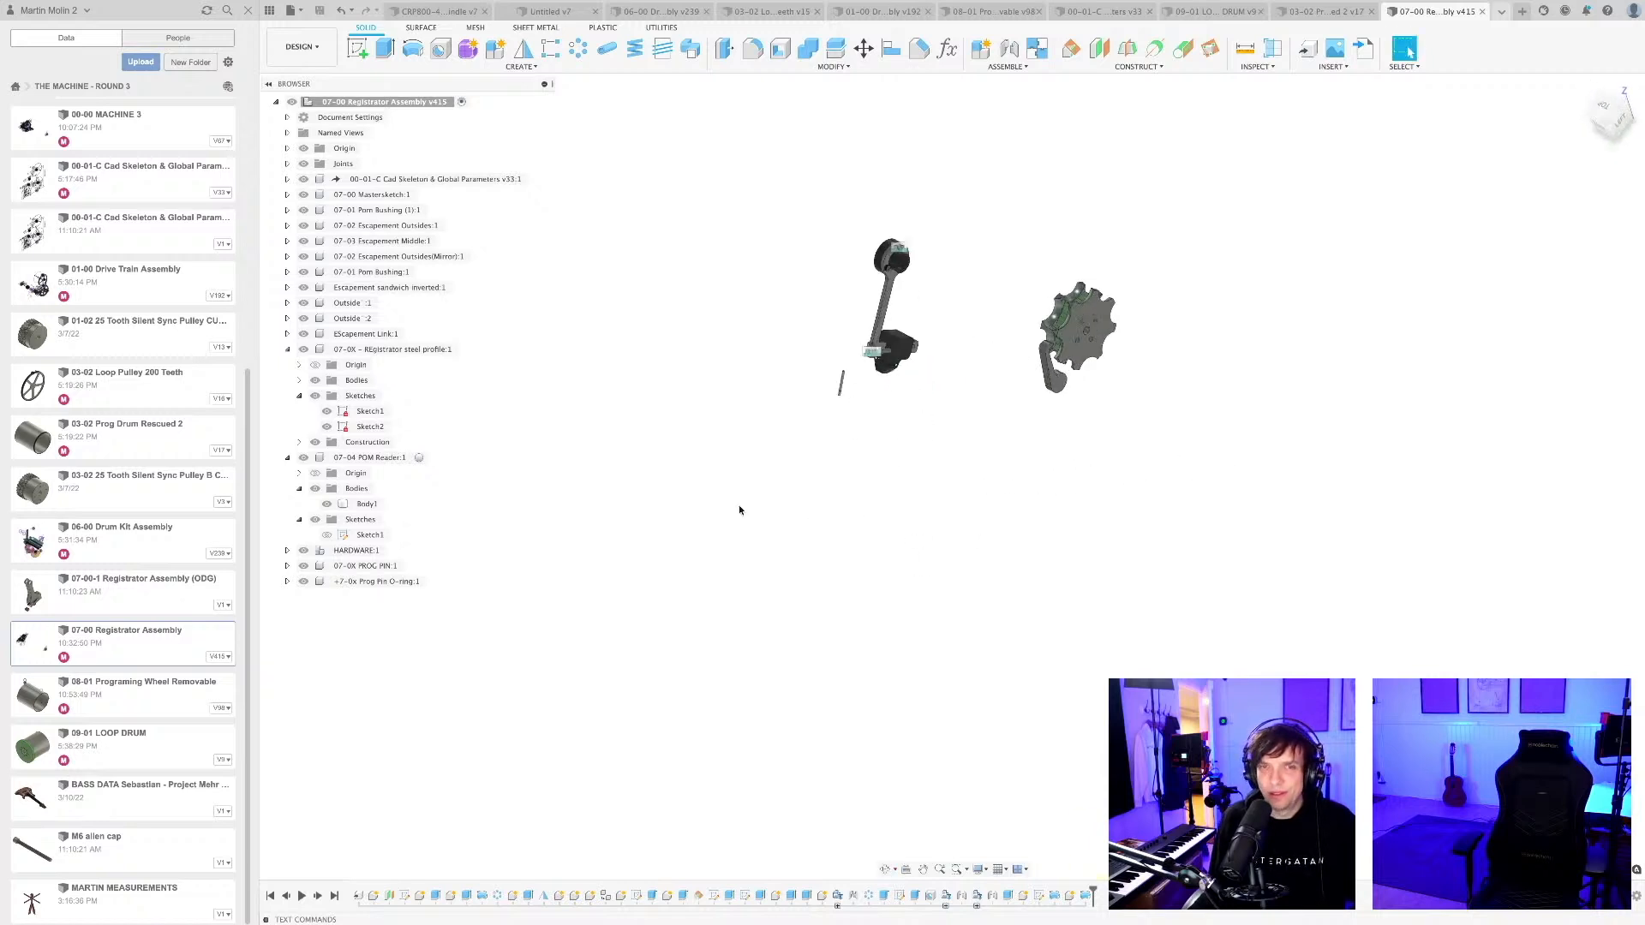
Collapse the expanded component trees of the registrator steel profile and the 07-04 POM Reader.
{"action": "left_click", "coordinate": [287, 350]}
{"action": "left_click", "coordinate": [287, 365]}
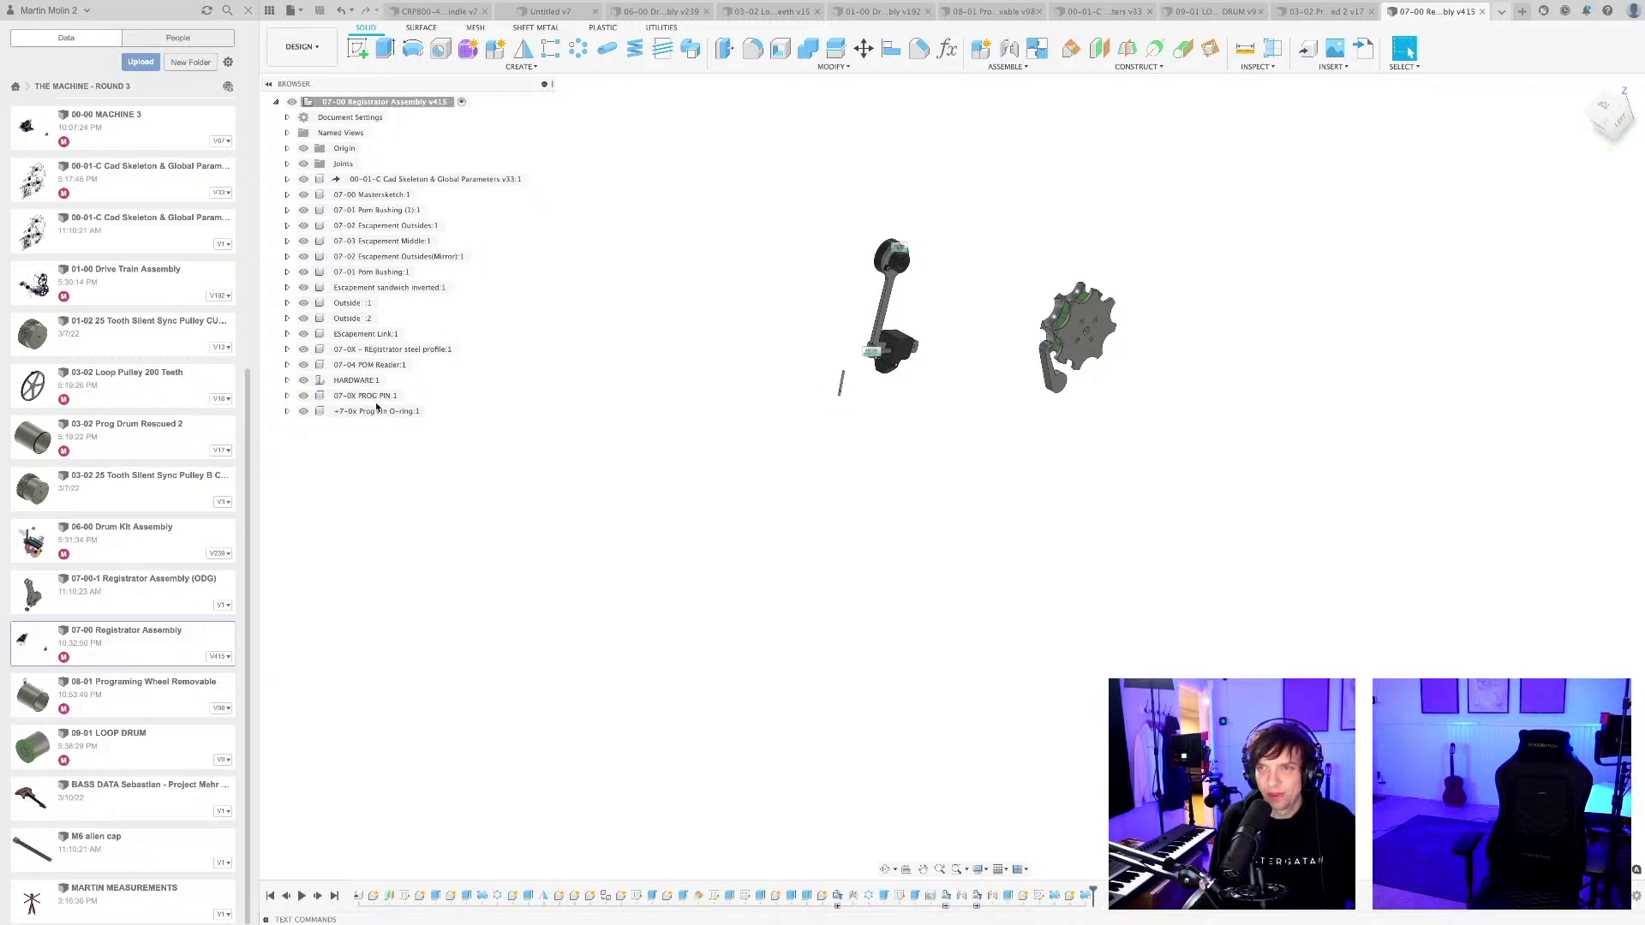
{"action": "scroll", "coordinate": [791, 354], "scroll_direction": "up", "scroll_amount": 3}
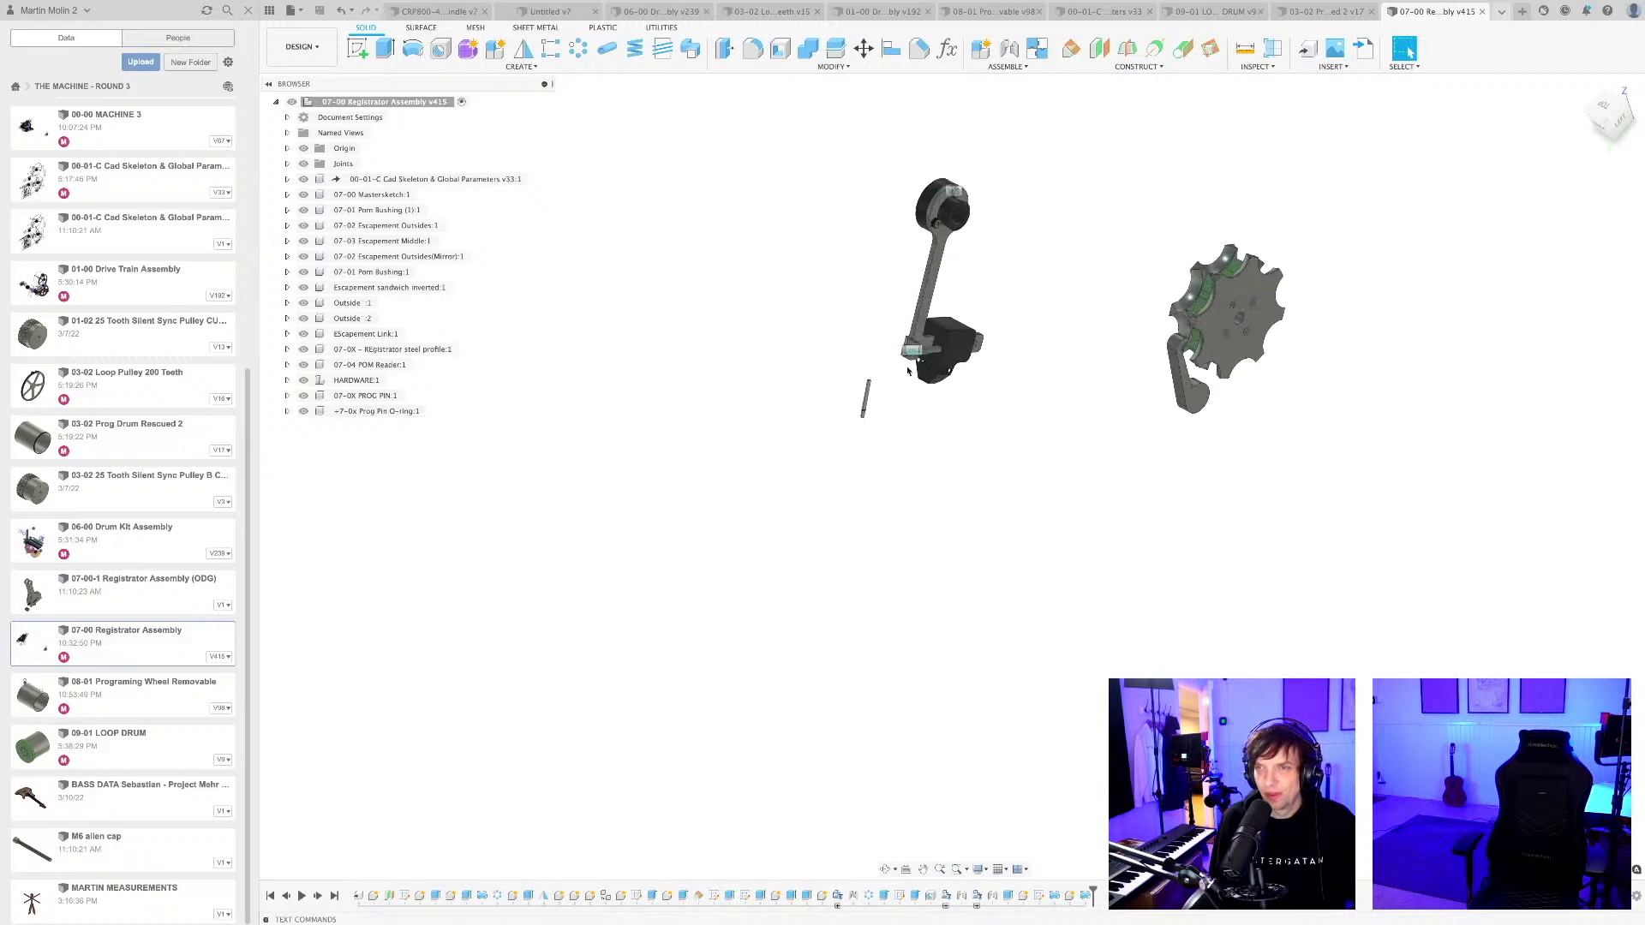
Select the 07-04 POM Reader, registrator steel profile, HARDWARE and 07-01 Pom Bushing (1) components together.
{"action": "left_click", "coordinate": [391, 367]}
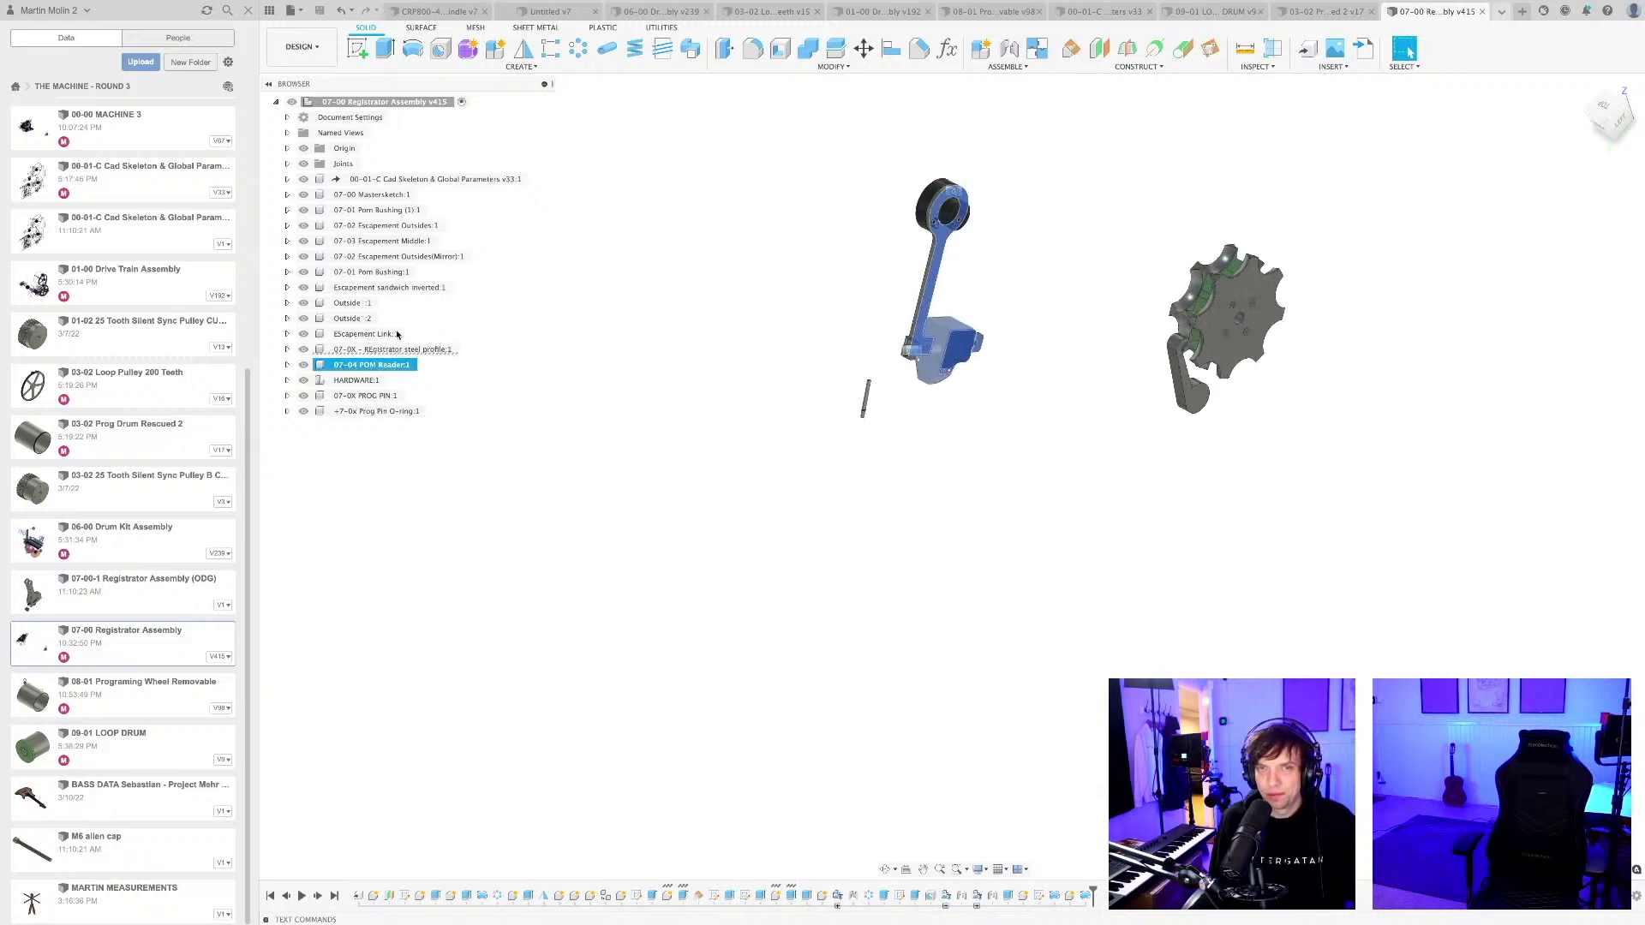
{"action": "left_click", "coordinate": [384, 351], "text": "shift"}
{"action": "scroll", "coordinate": [919, 387], "scroll_direction": "up", "scroll_amount": 10}
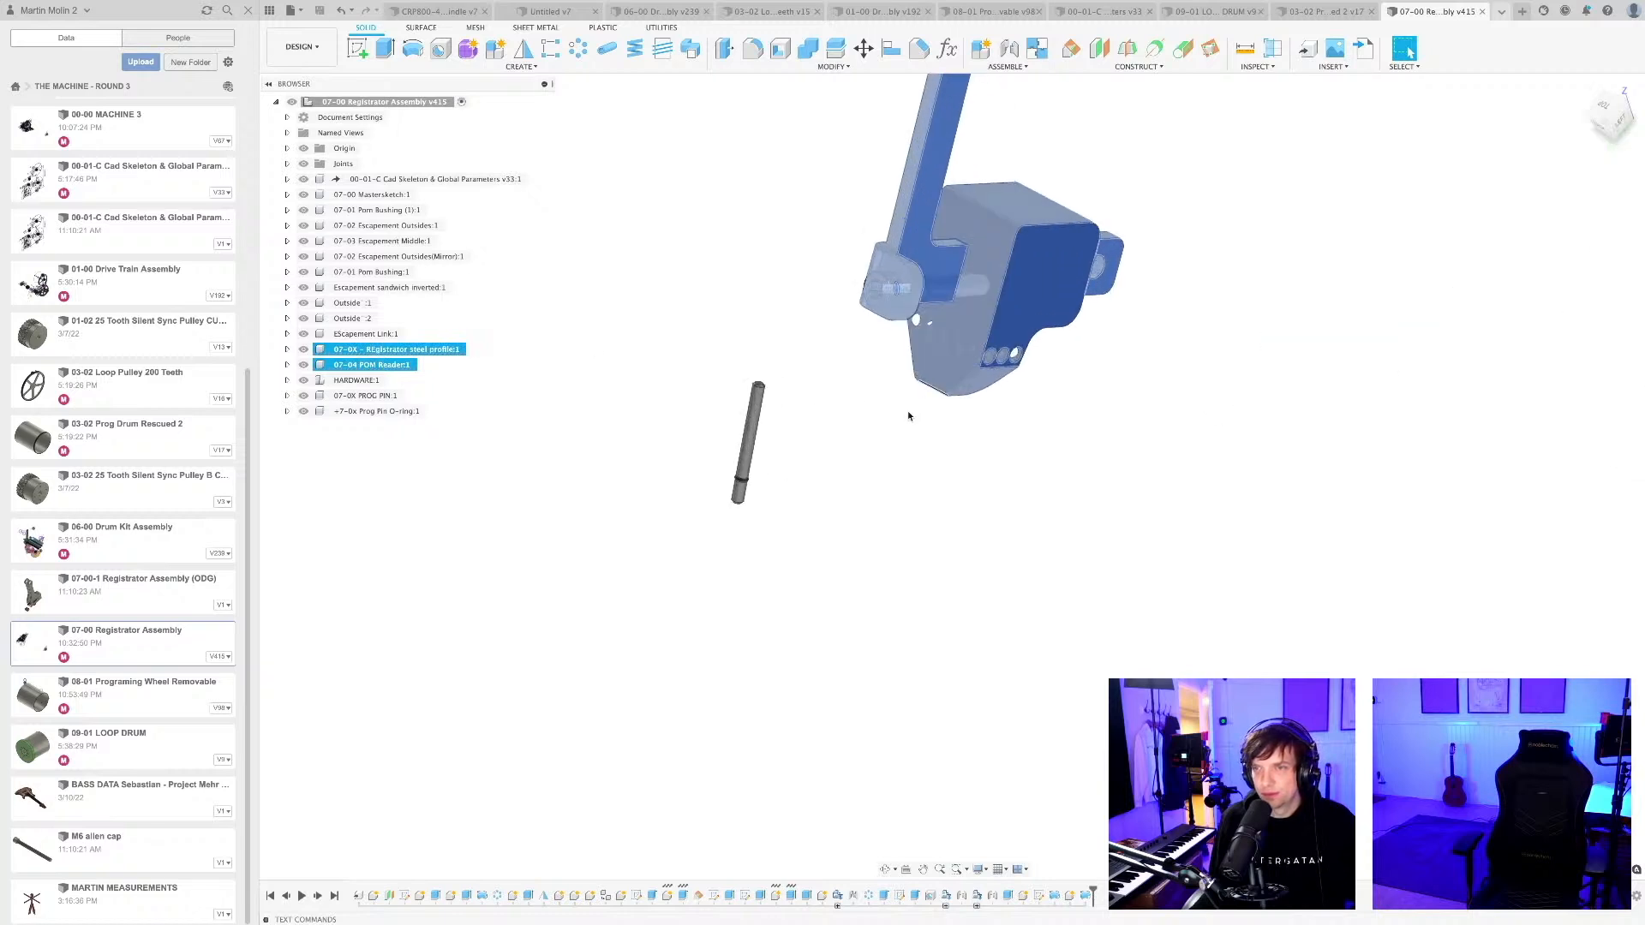
{"action": "middle_click_drag", "start_coordinate": [907, 415], "coordinate": [872, 405], "text": "shift"}
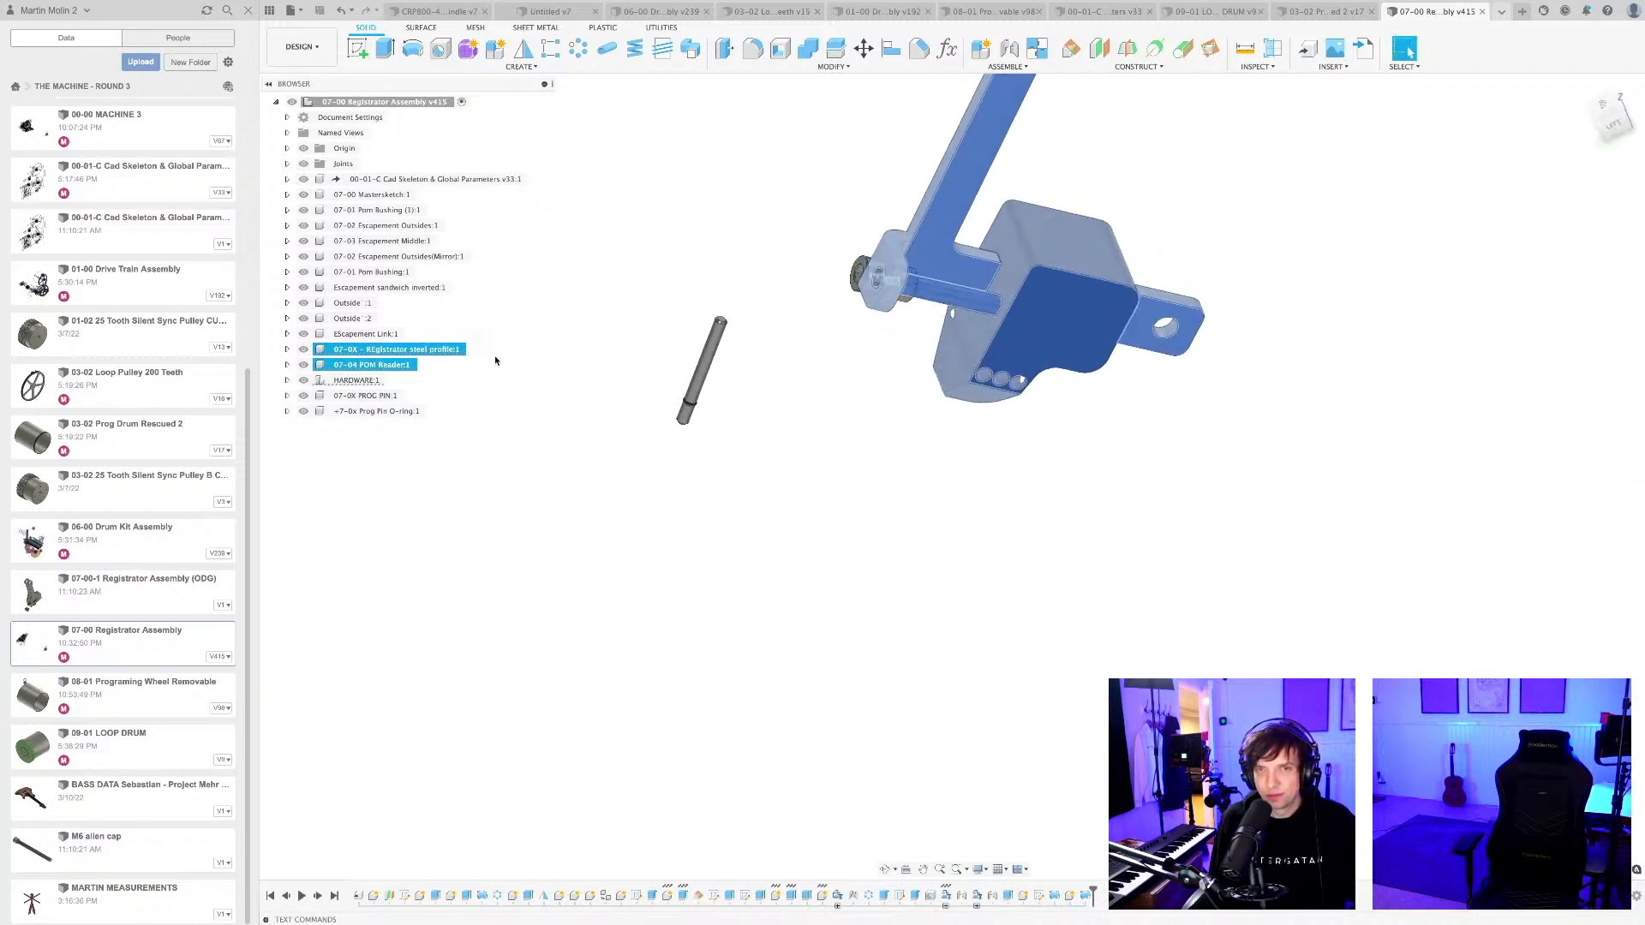
{"action": "left_click", "coordinate": [374, 381], "text": "shift"}
{"action": "scroll", "coordinate": [924, 450], "scroll_direction": "down", "scroll_amount": 5}
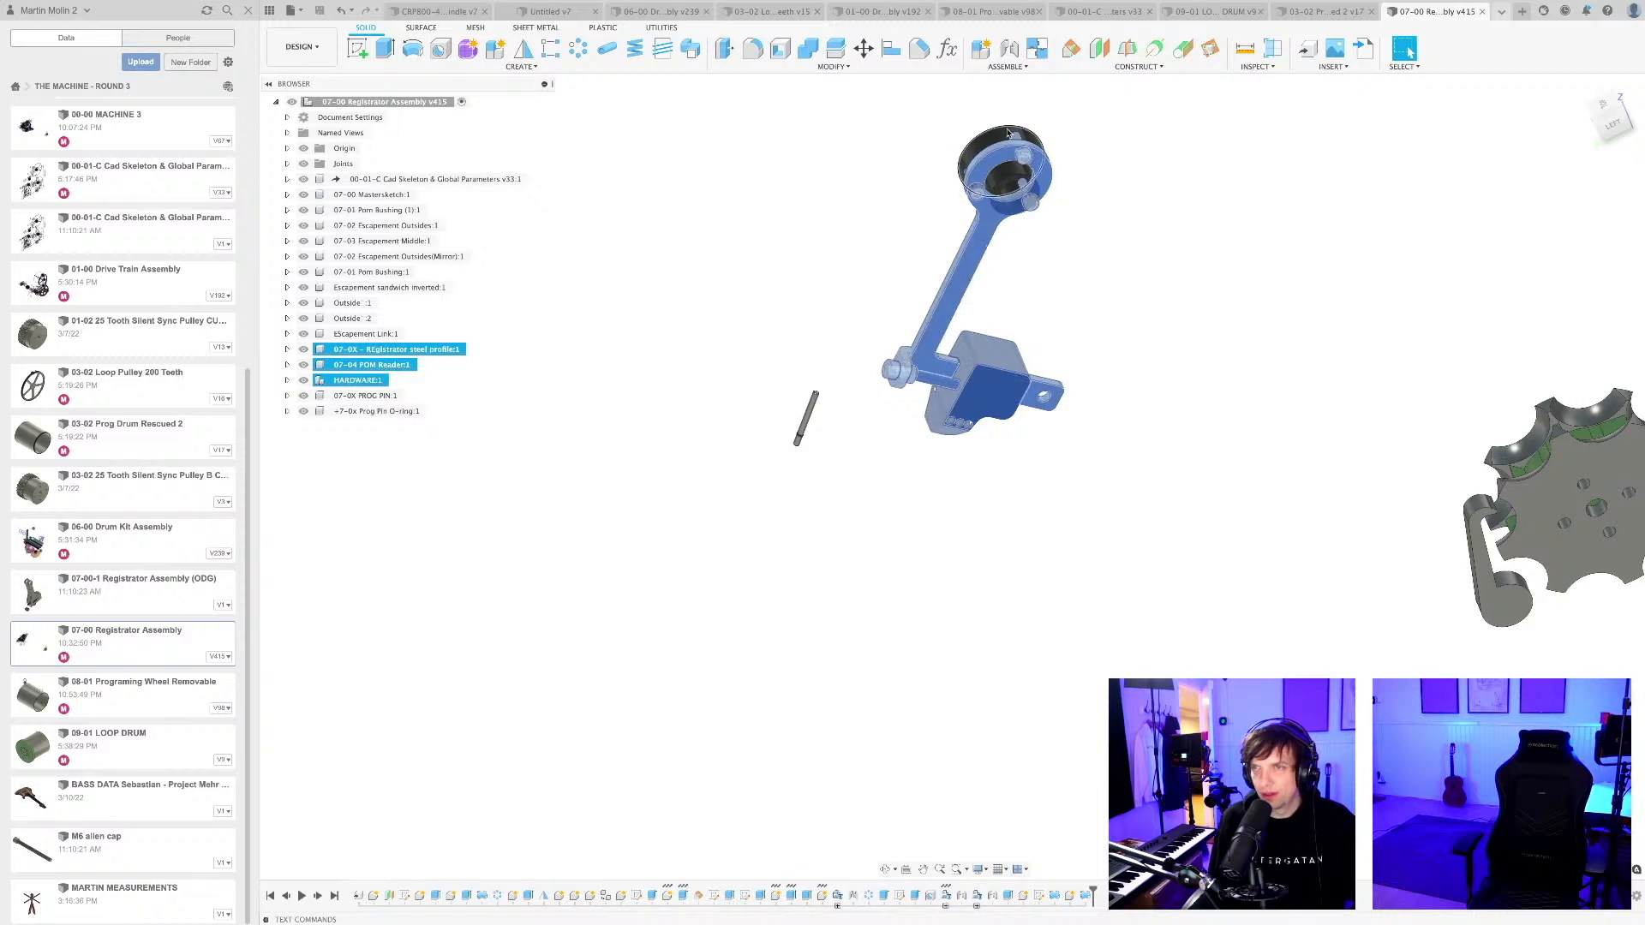
{"action": "left_click", "coordinate": [381, 210], "text": "shift"}
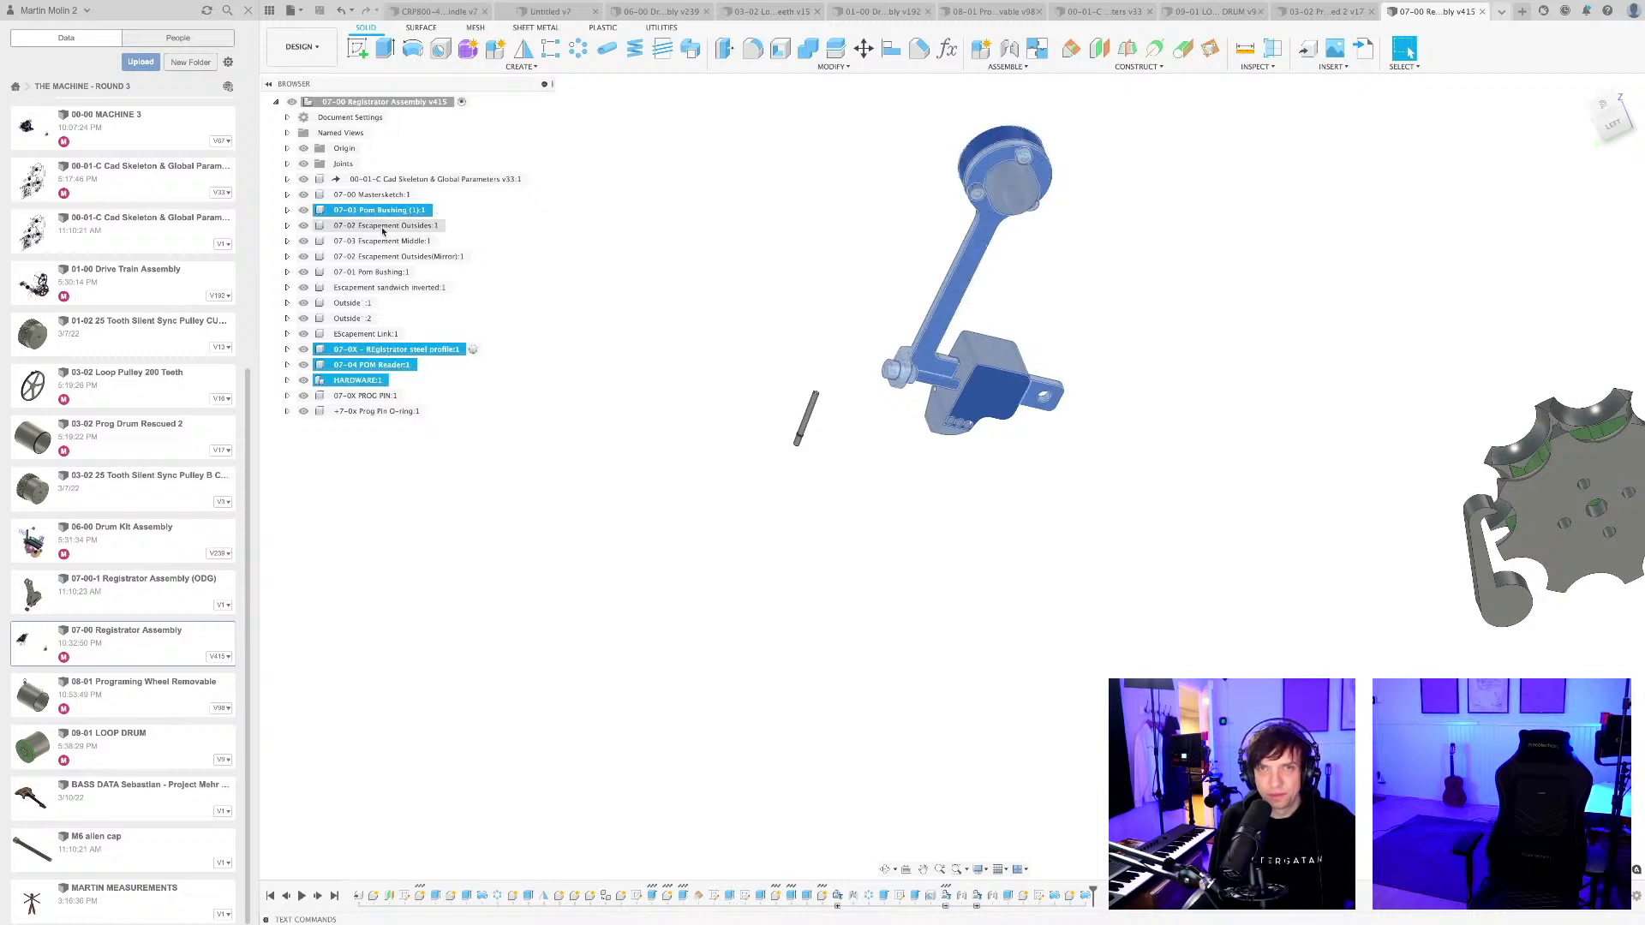
{"action": "scroll", "coordinate": [575, 406], "scroll_direction": "down", "scroll_amount": 5}
{"action": "middle_click_drag", "start_coordinate": [576, 407], "coordinate": [646, 445], "text": "shift"}
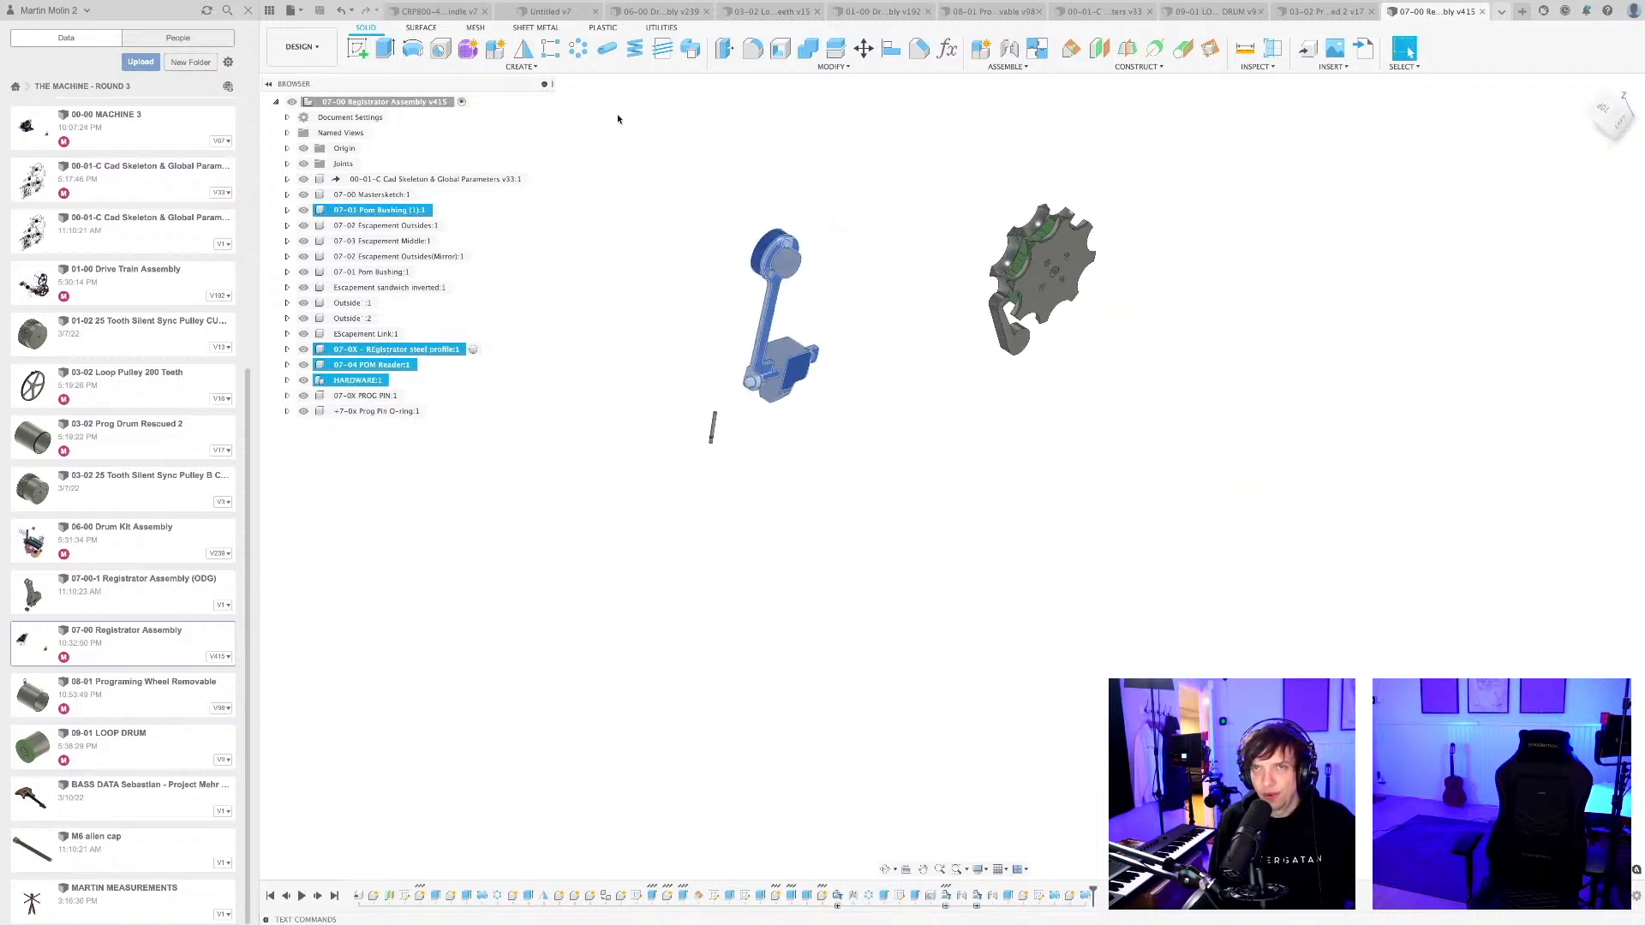
Start a Rectangular Pattern of the selected reader components, using an edge of the POM Reader block as its direction.
{"action": "left_click", "coordinate": [551, 51]}
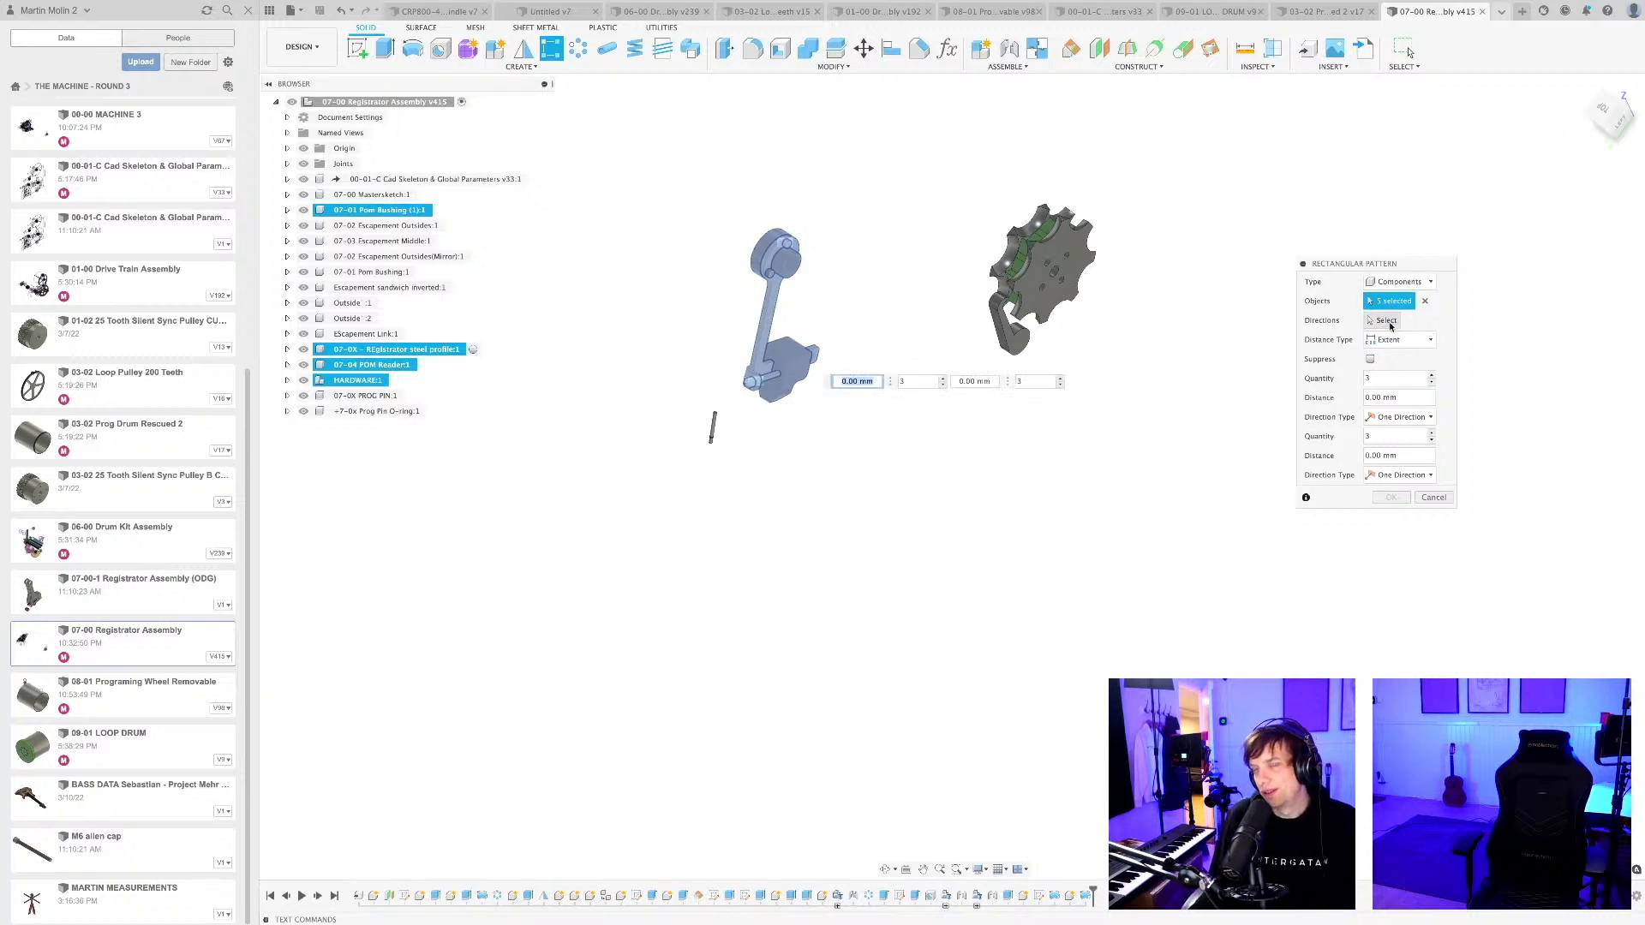
{"action": "left_click", "coordinate": [1386, 321]}
{"action": "scroll", "coordinate": [799, 347], "scroll_direction": "up", "scroll_amount": 3}
{"action": "left_click", "coordinate": [797, 350]}
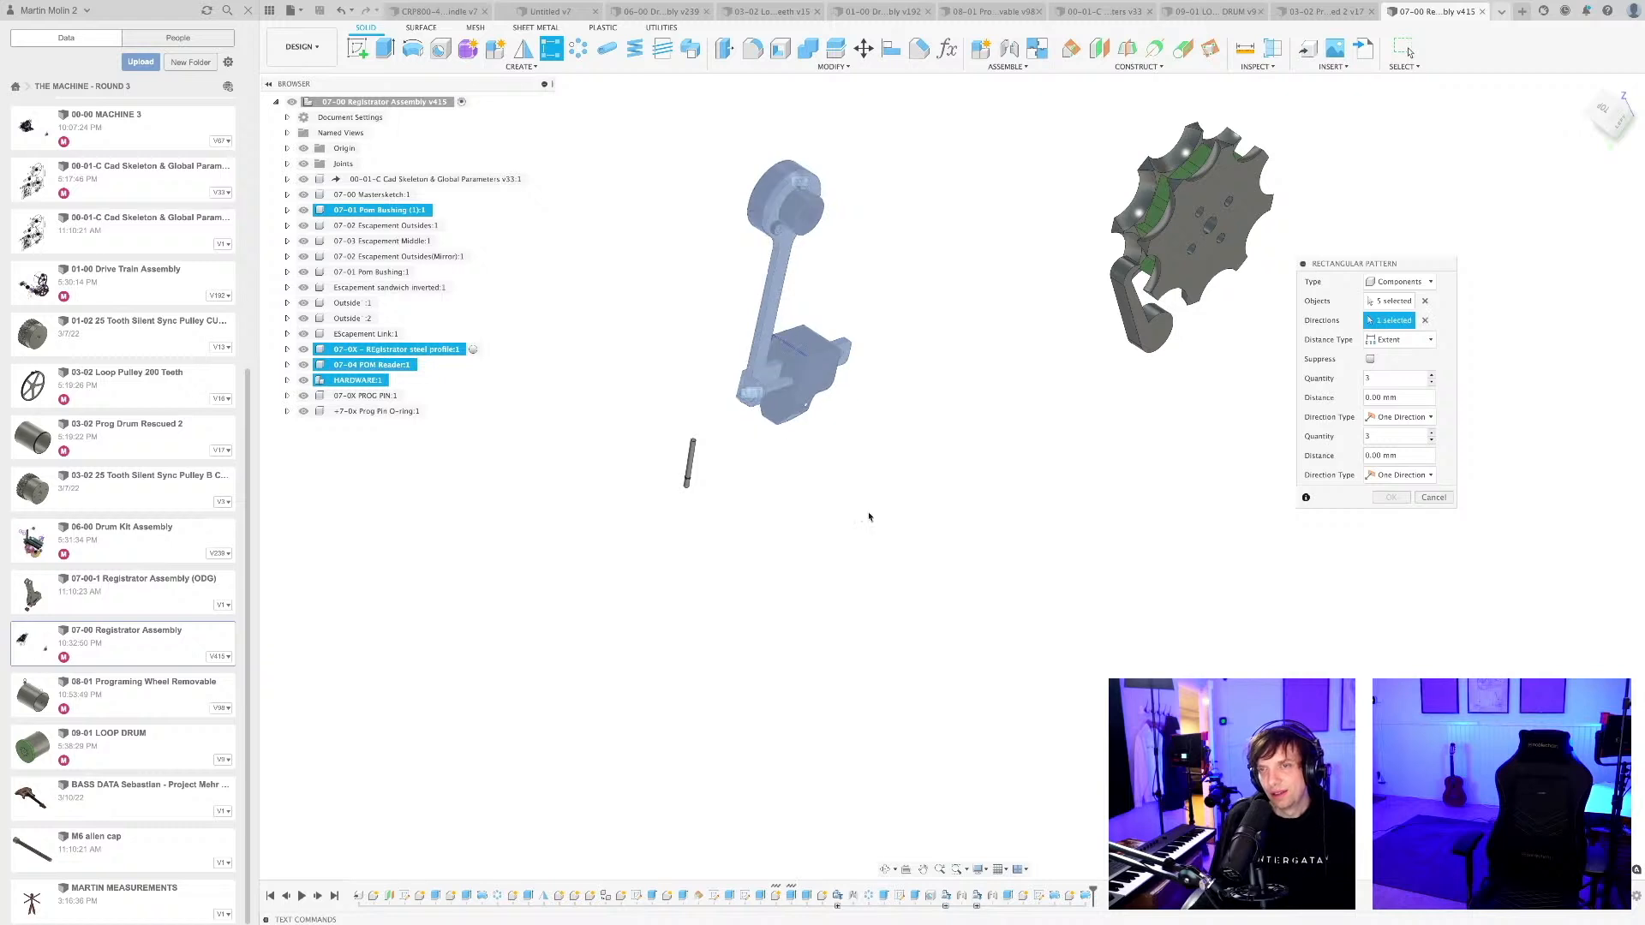
{"action": "scroll", "coordinate": [872, 513], "scroll_direction": "down", "scroll_amount": 3}
{"action": "middle_click_drag", "start_coordinate": [876, 514], "coordinate": [937, 651]}
{"action": "scroll", "coordinate": [908, 591], "scroll_direction": "up", "scroll_amount": 3}
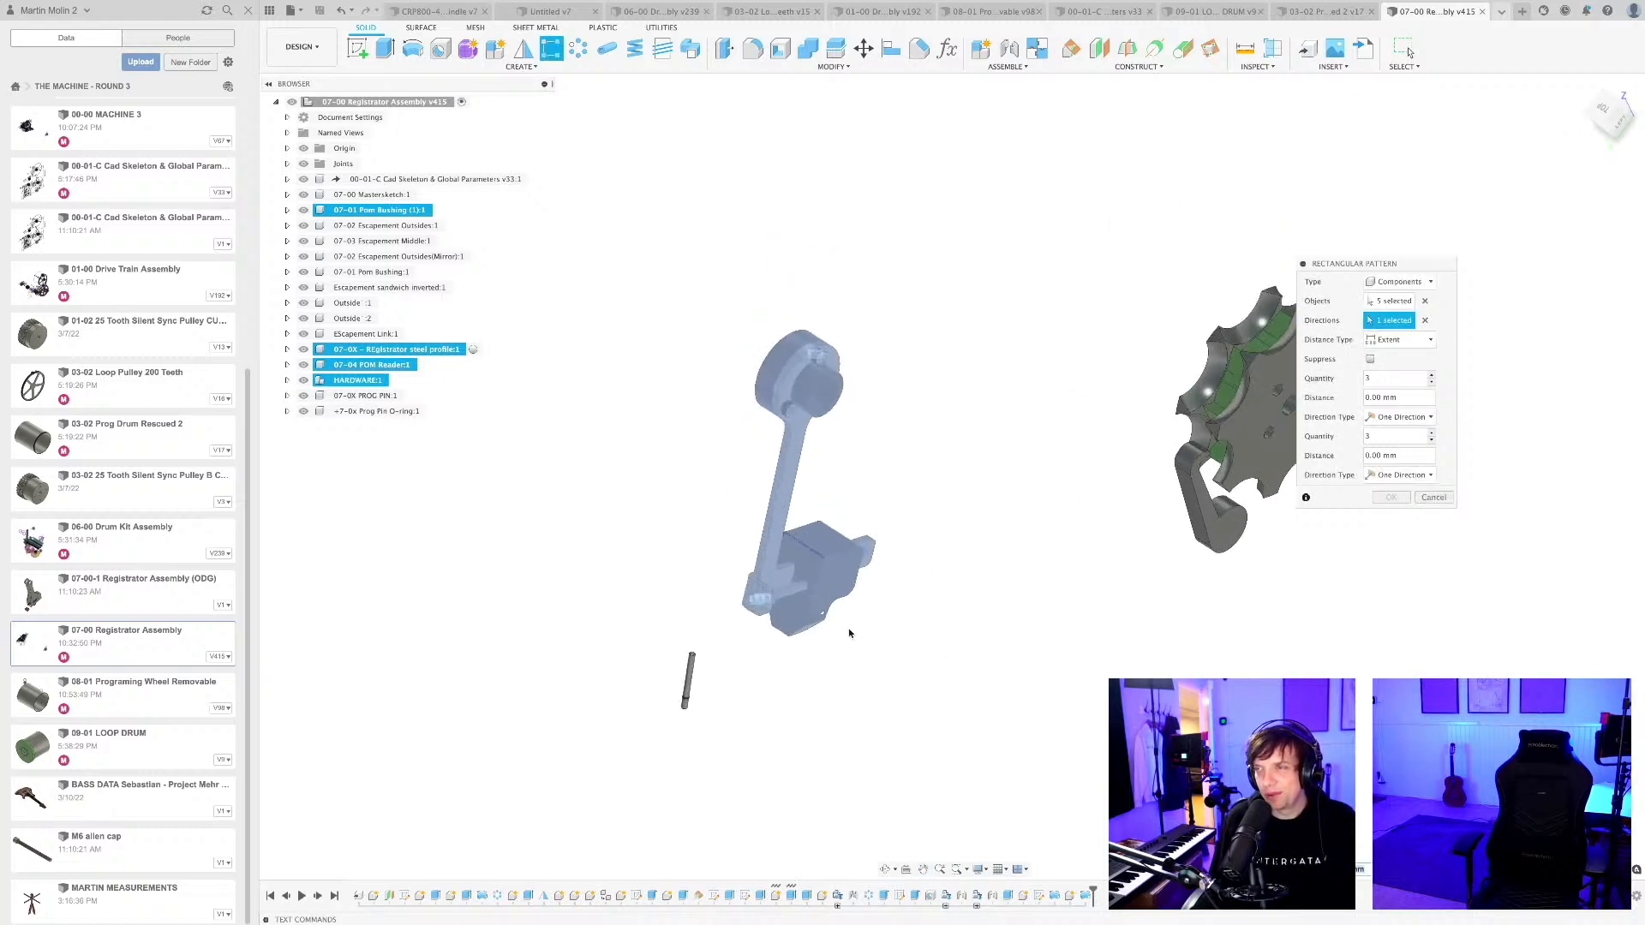
{"action": "left_click_drag", "start_coordinate": [1327, 257], "coordinate": [1012, 488]}
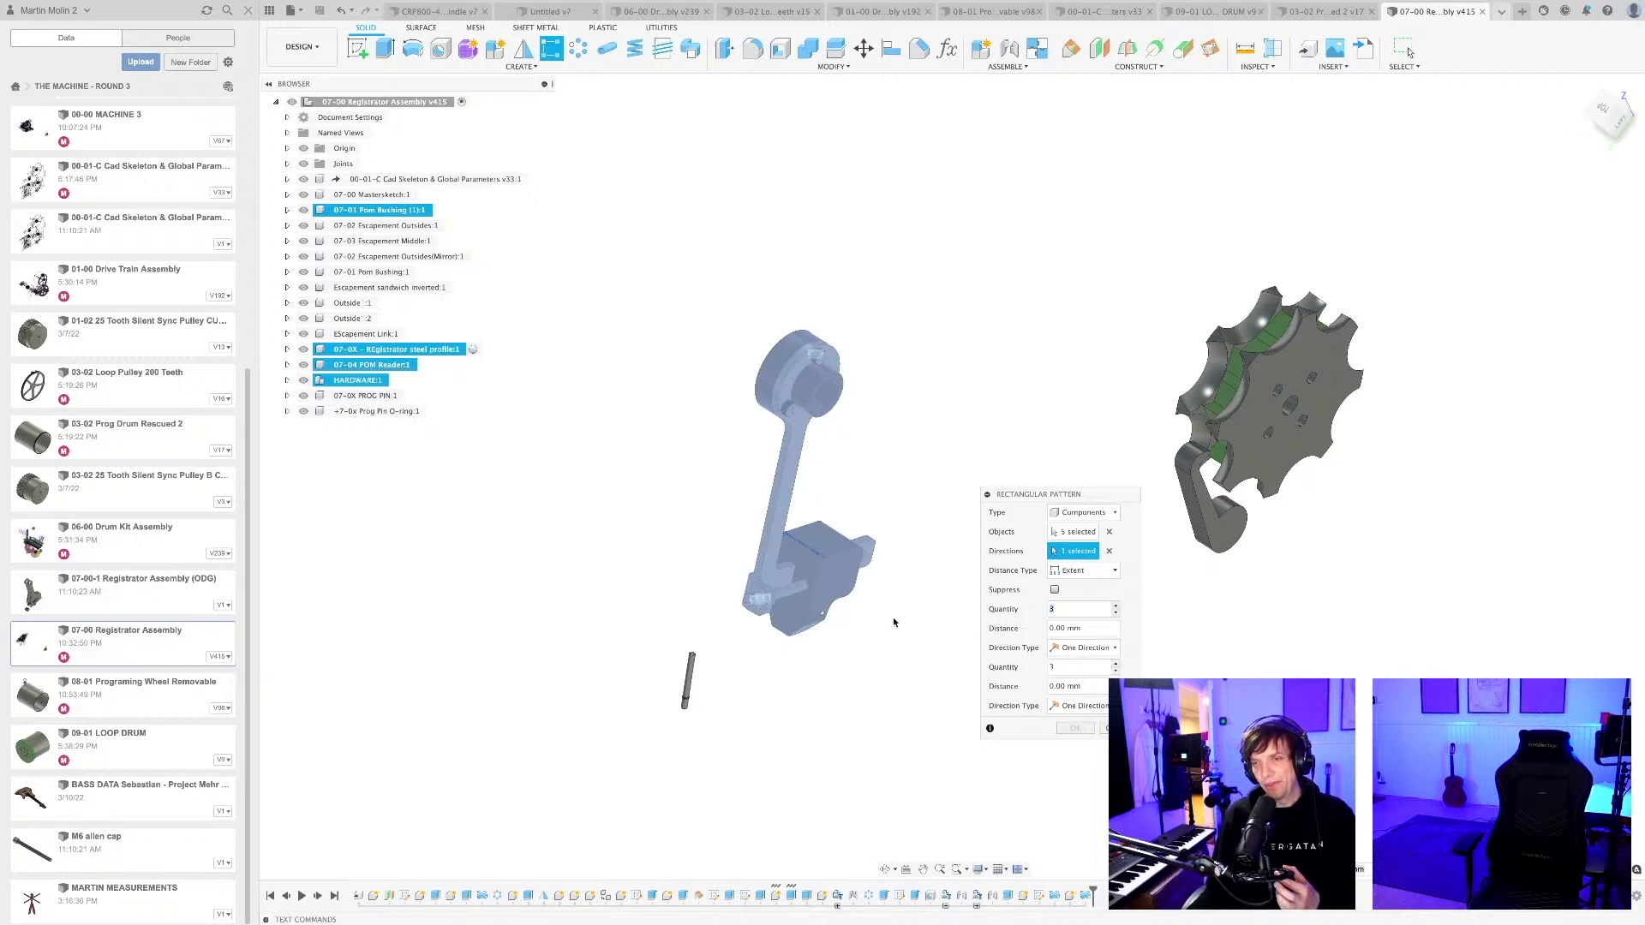
{"action": "scroll", "coordinate": [913, 605], "scroll_direction": "down", "scroll_amount": 2}
{"action": "middle_click_drag", "start_coordinate": [912, 604], "coordinate": [976, 490]}
{"action": "left_click_drag", "start_coordinate": [998, 494], "coordinate": [1184, 463]}
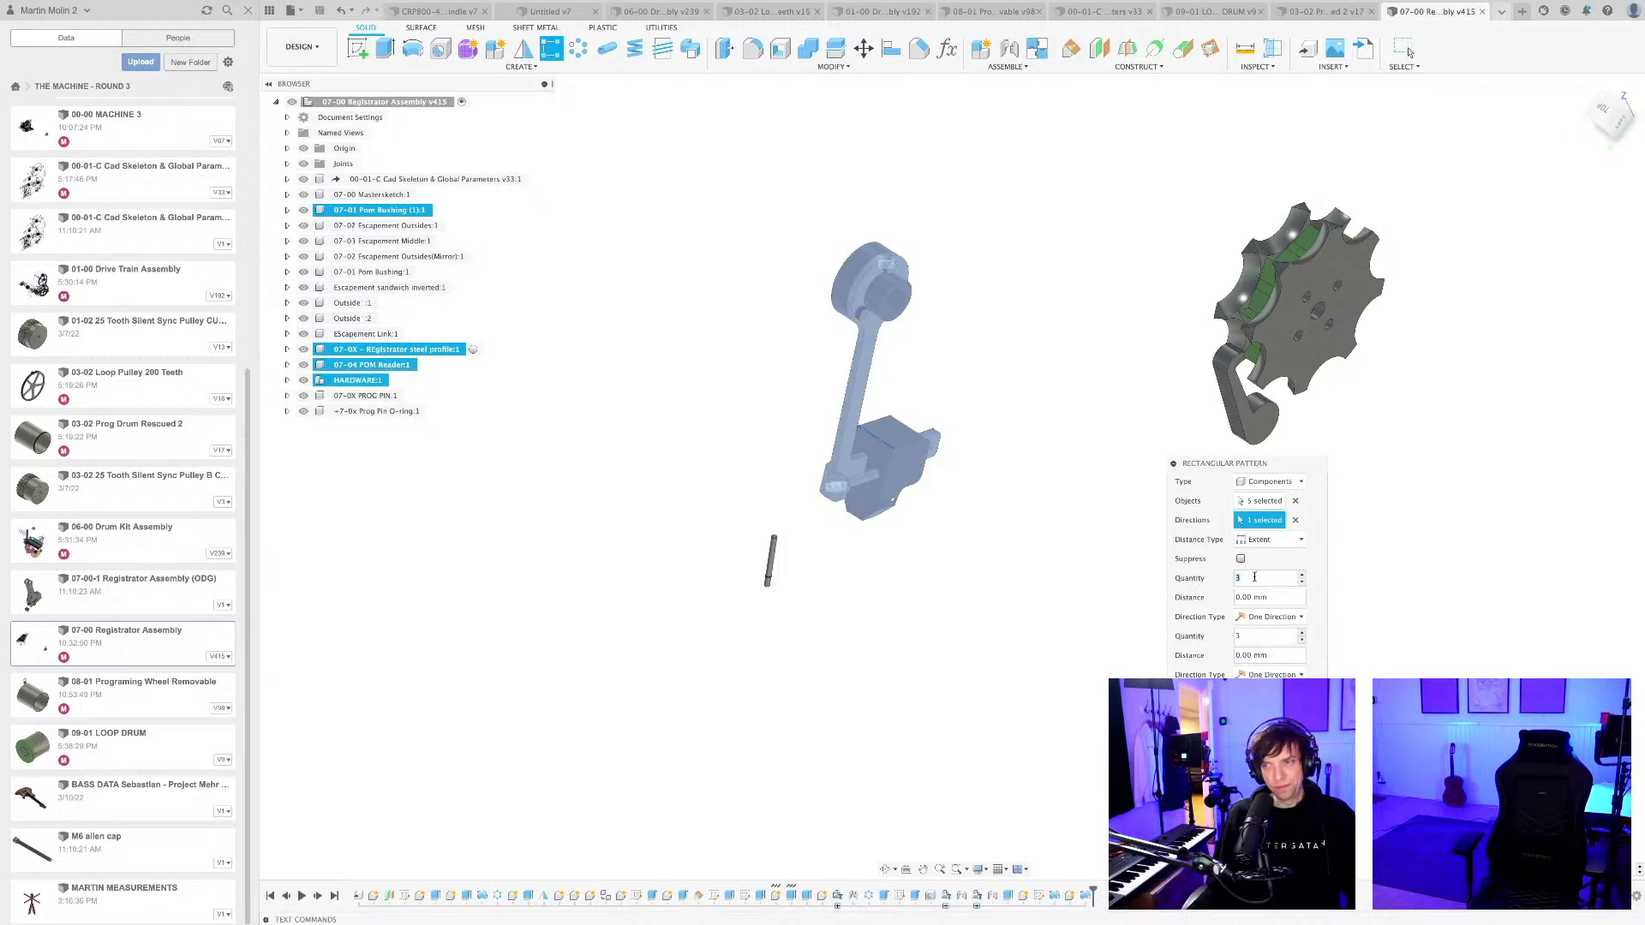
Set the pattern's distance type to Spacing with a distance of 25 mm between copies.
{"action": "left_click", "coordinate": [1261, 540]}
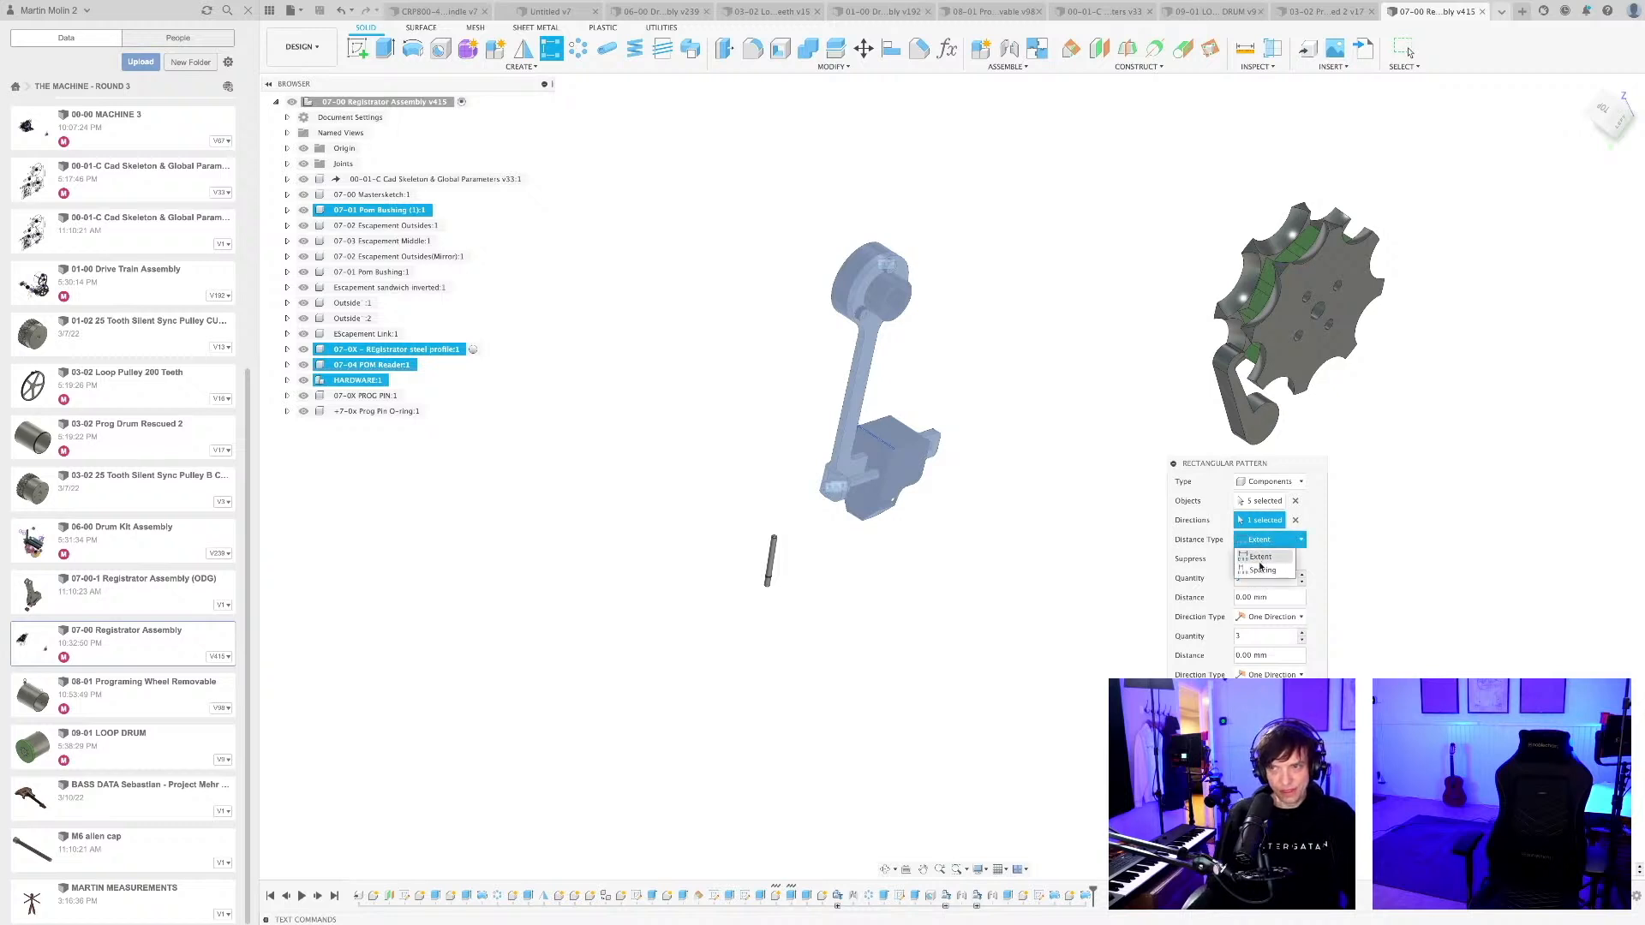
{"action": "left_click", "coordinate": [1261, 570]}
{"action": "left_click", "coordinate": [1272, 597]}
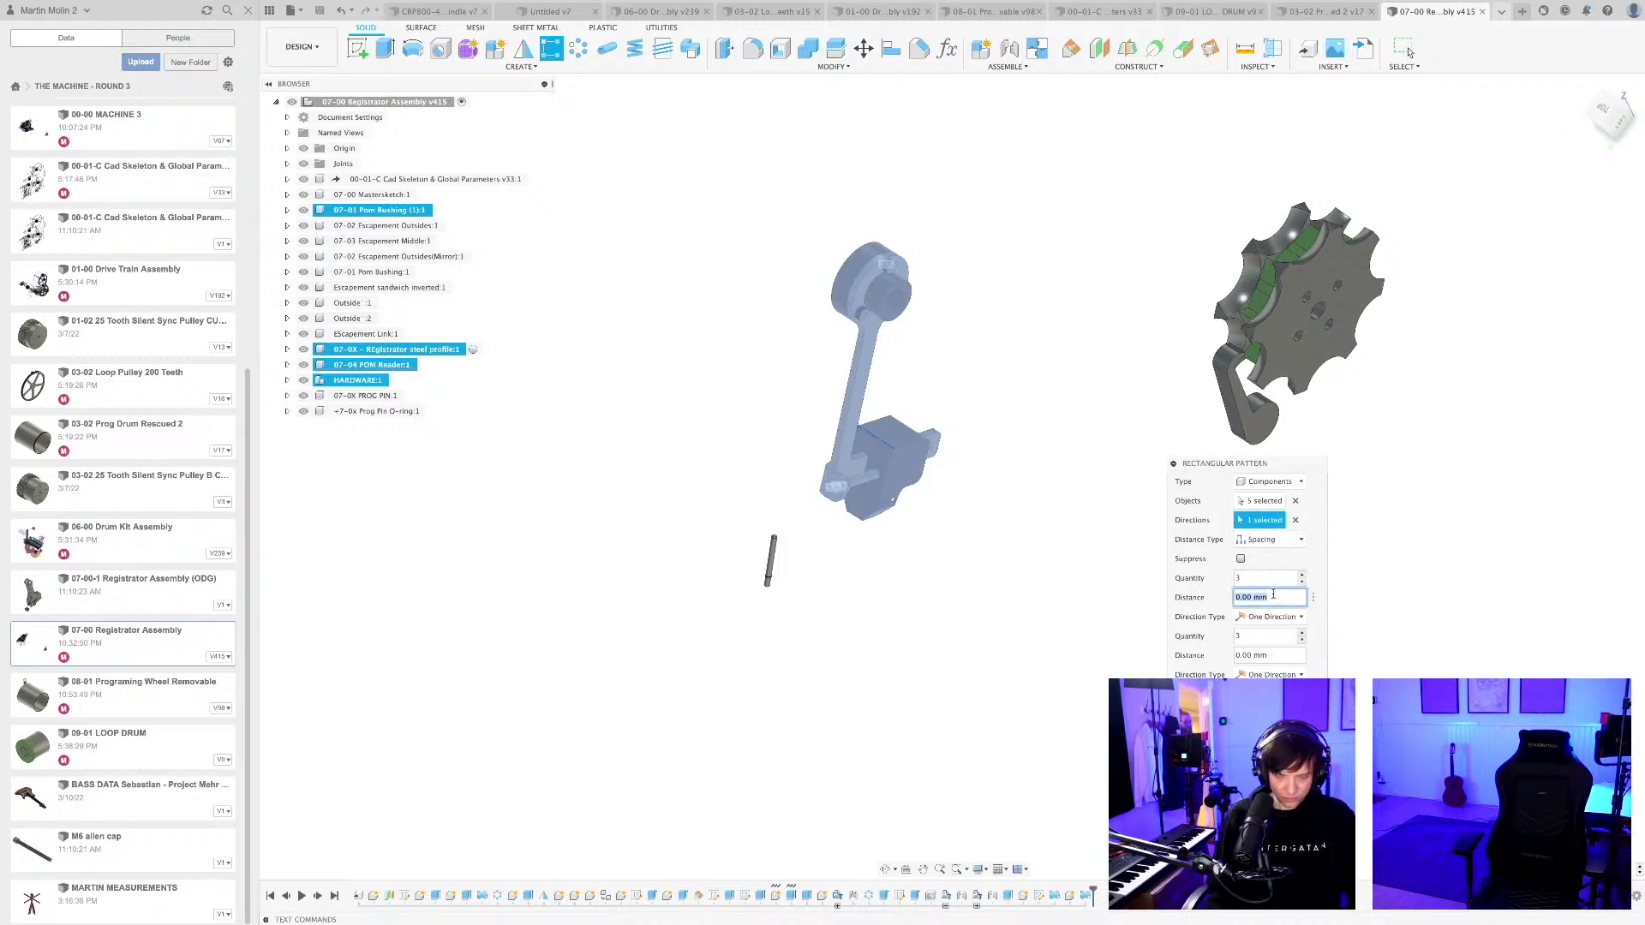
{"action": "type", "text": "20"}
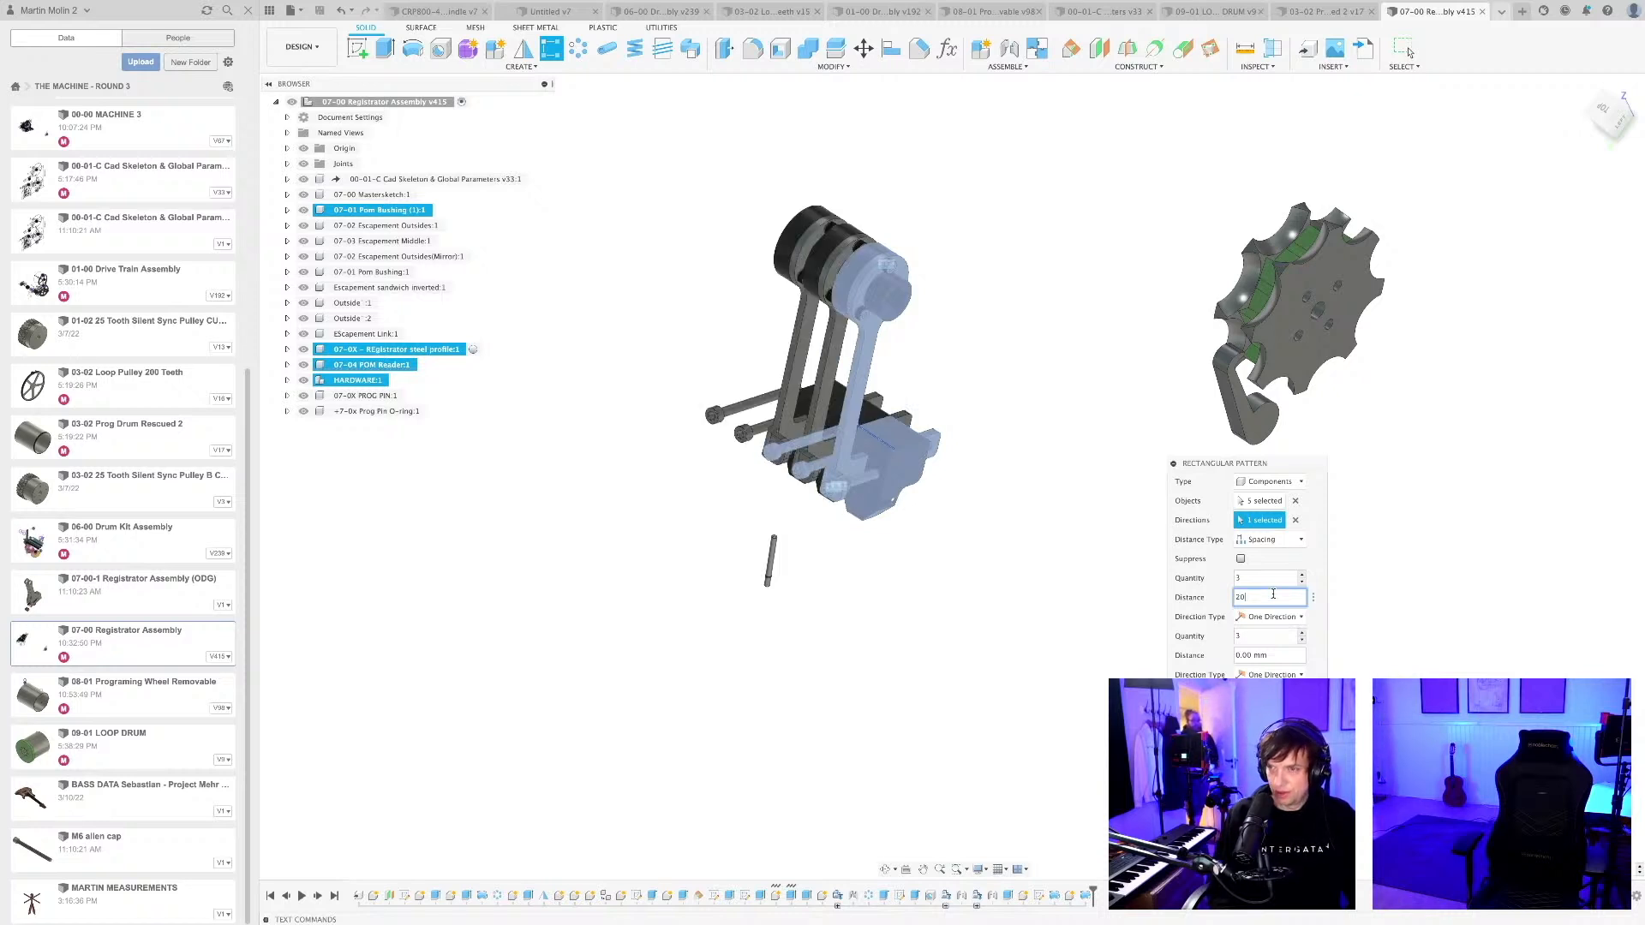
{"action": "scroll", "coordinate": [1037, 520], "scroll_direction": "down", "scroll_amount": 3}
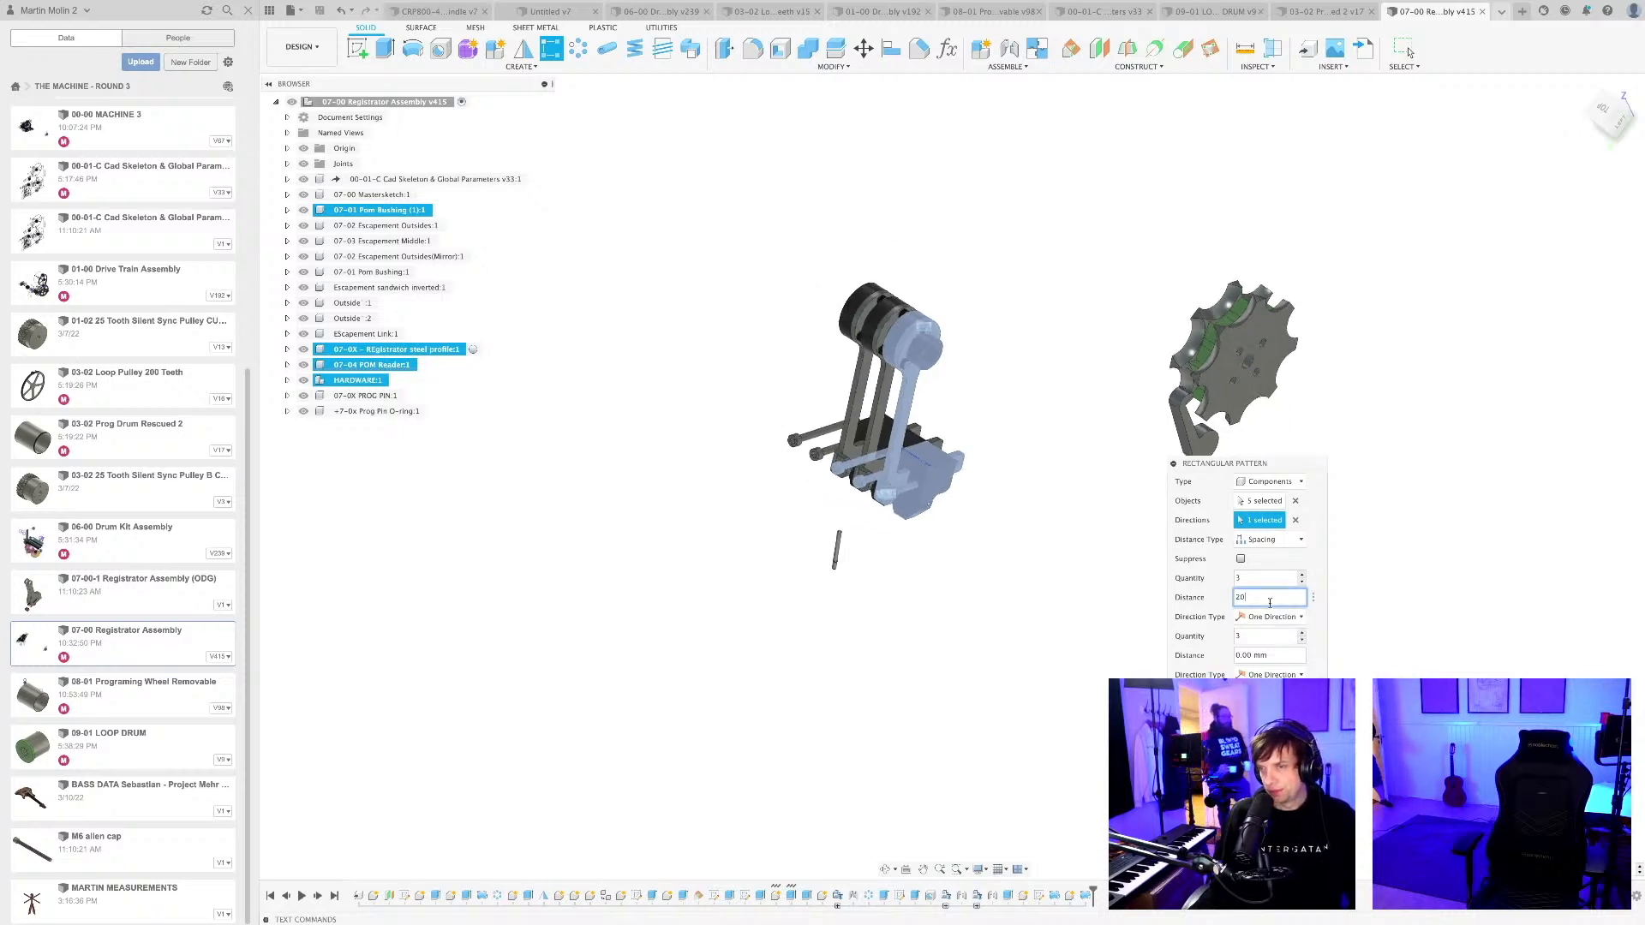
{"action": "key", "text": "BackSpace"}
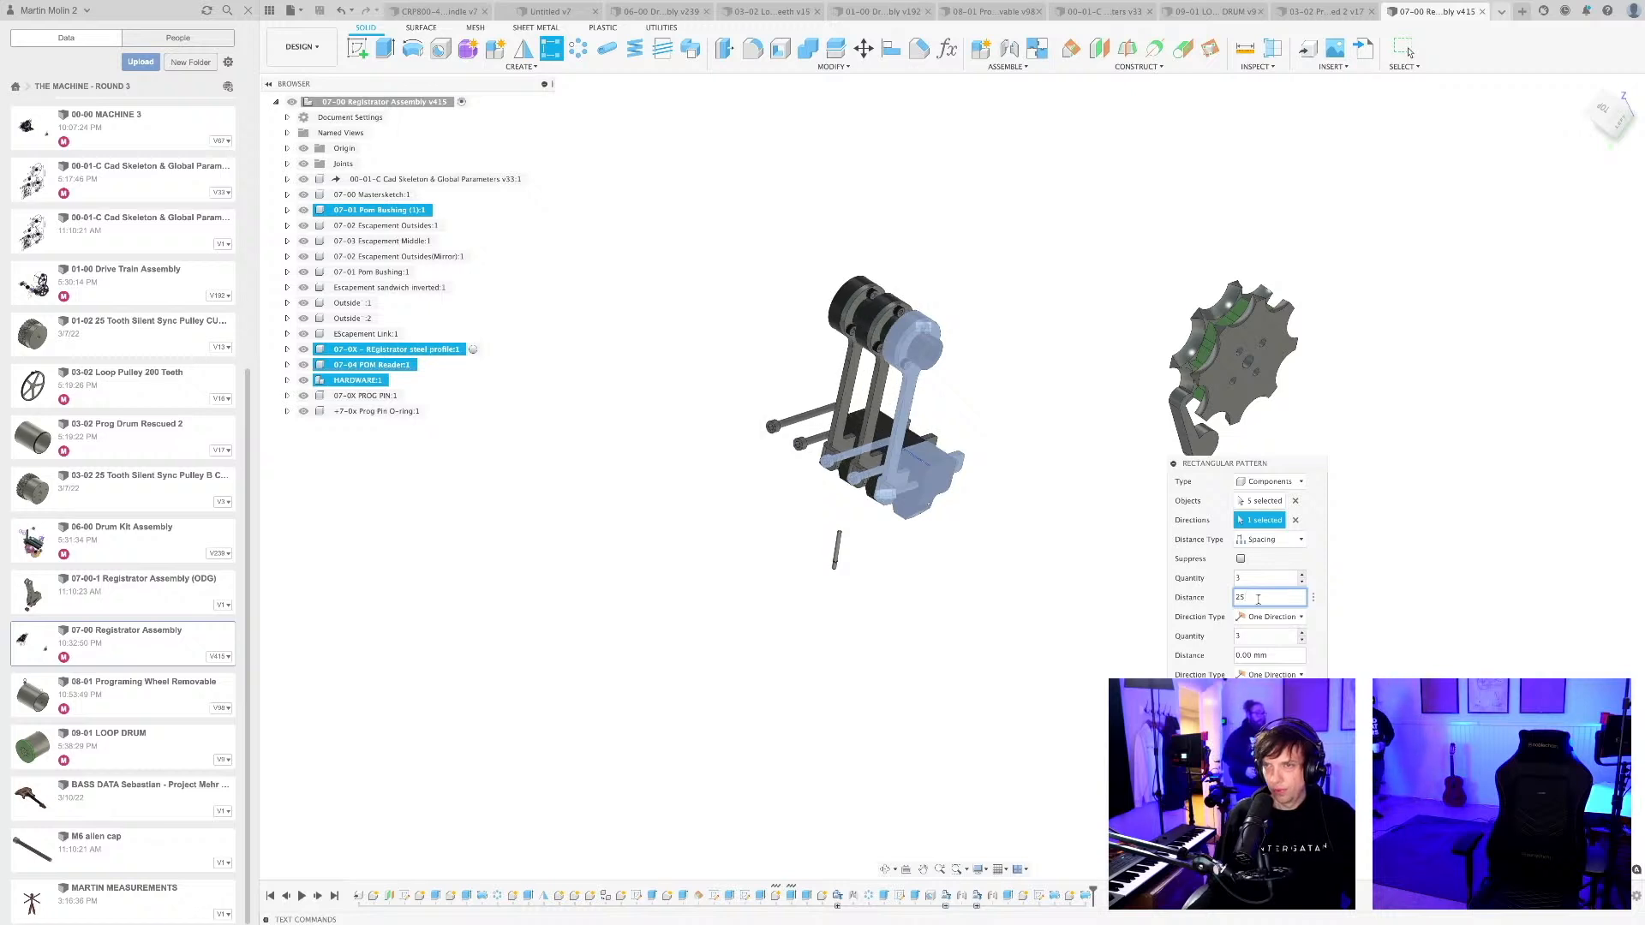
{"action": "type", "text": "5"}
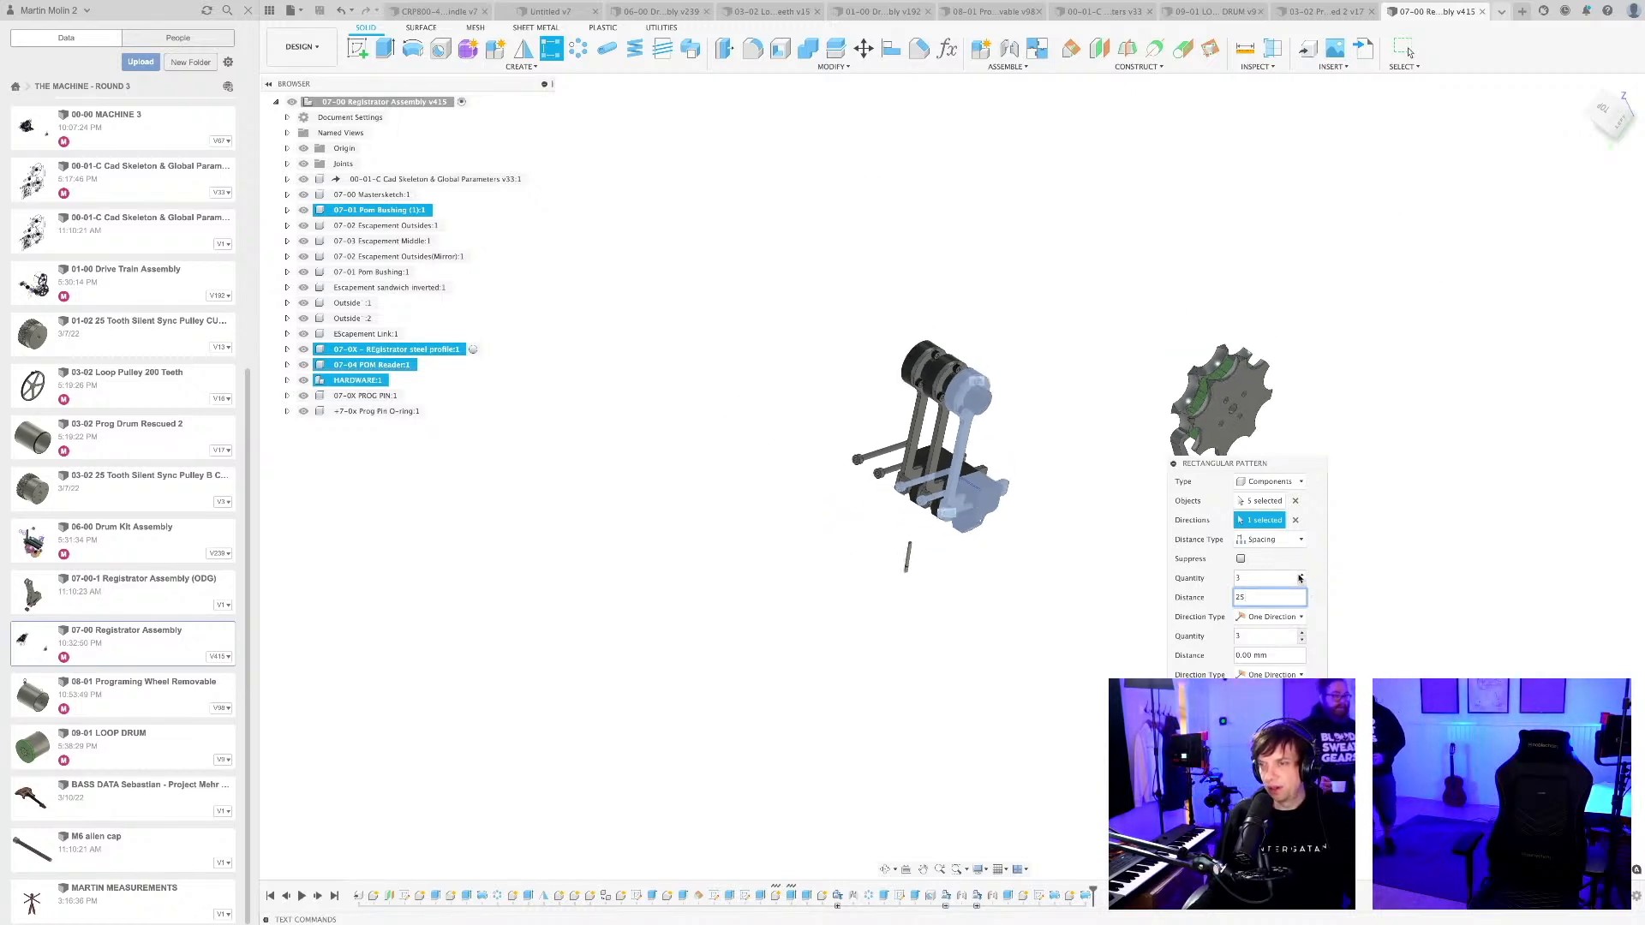
Set the quantity in the first direction to 30 and create the component pattern.
{"action": "left_click", "coordinate": [1285, 577]}
{"action": "type", "text": "0"}
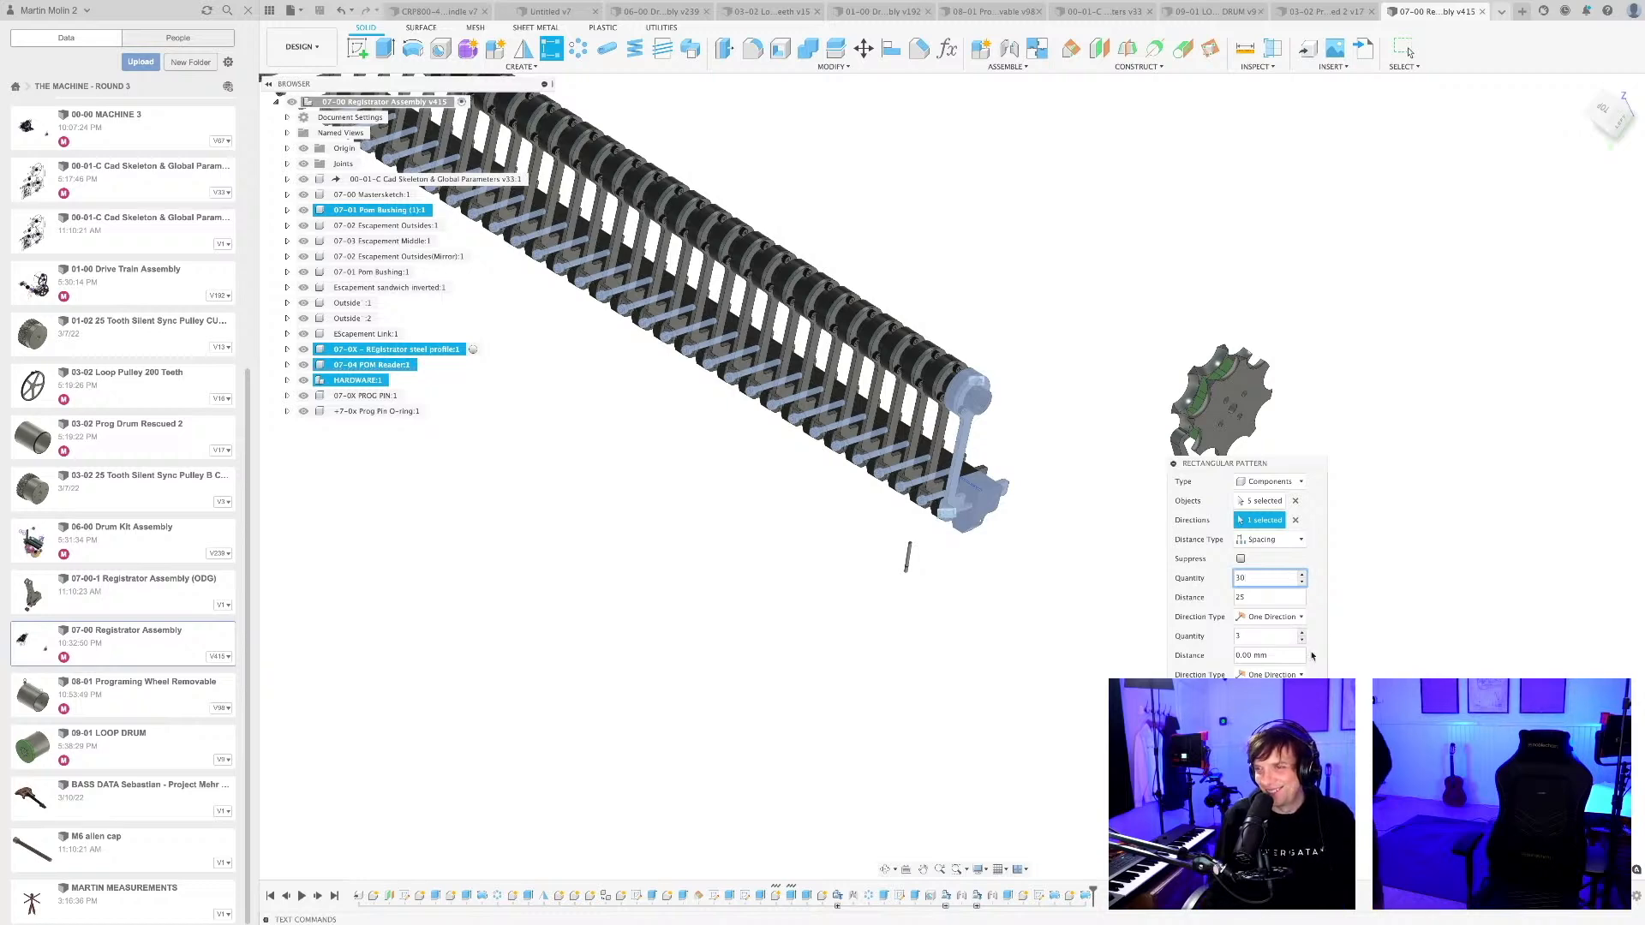
{"action": "key", "text": "Return"}
{"action": "scroll", "coordinate": [1098, 594], "scroll_direction": "down", "scroll_amount": 3}
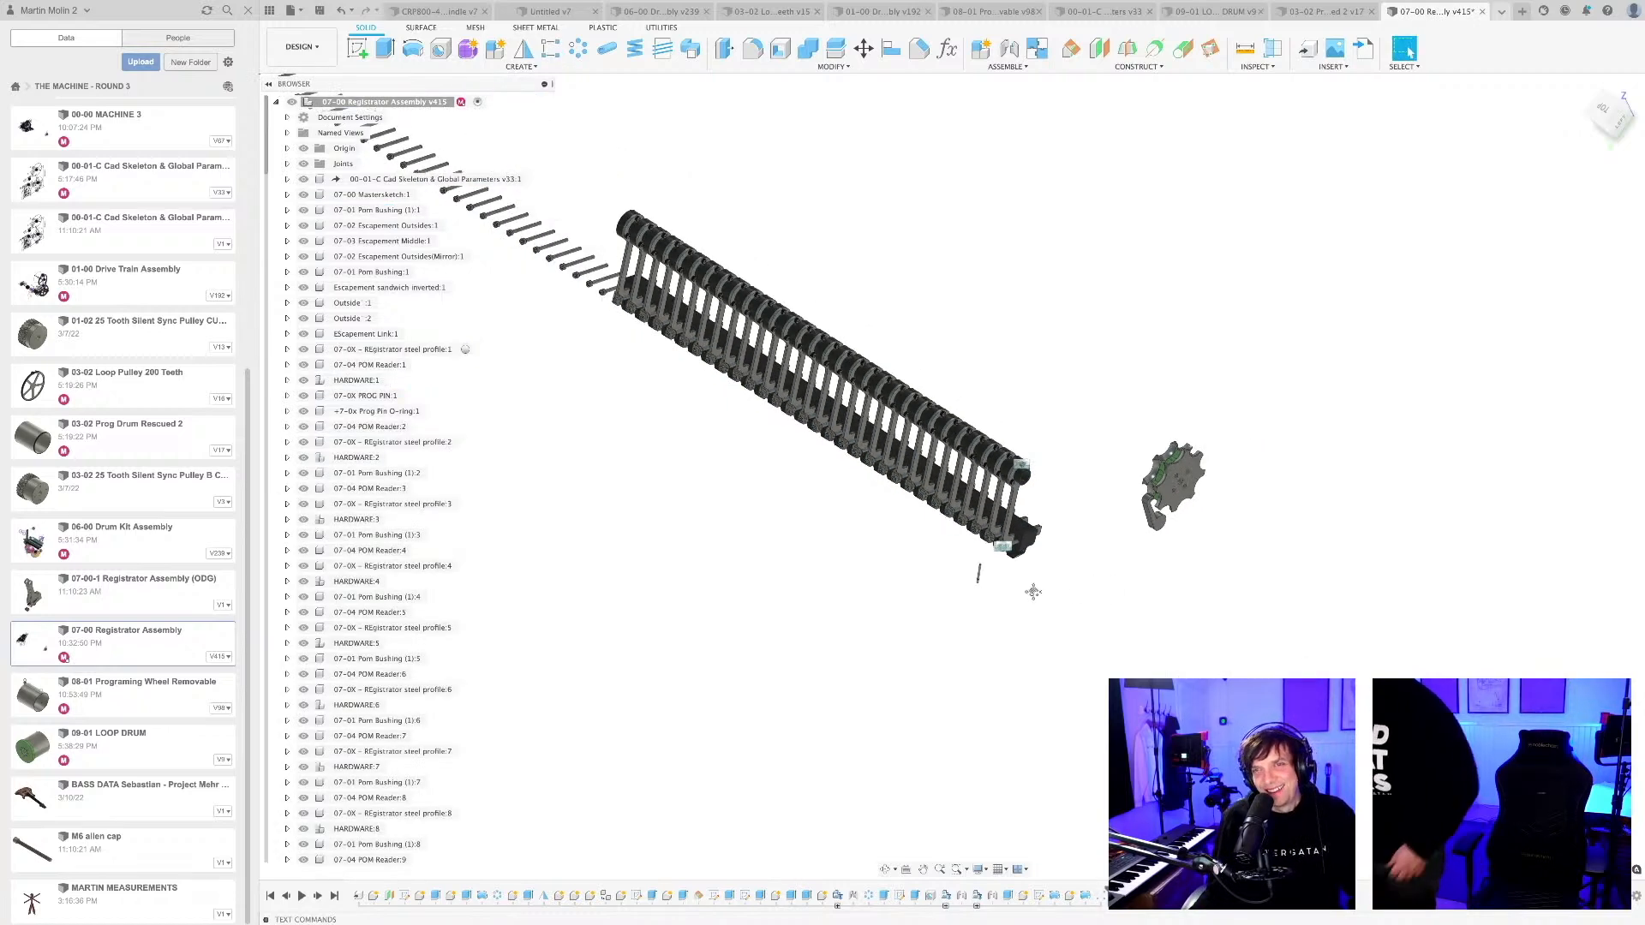
Examine the patterned row of registrator readers and their hardware from several angles and distances.
{"action": "scroll", "coordinate": [1033, 591], "scroll_direction": "down", "scroll_amount": 3}
{"action": "scroll", "coordinate": [845, 388], "scroll_direction": "up", "scroll_amount": 6}
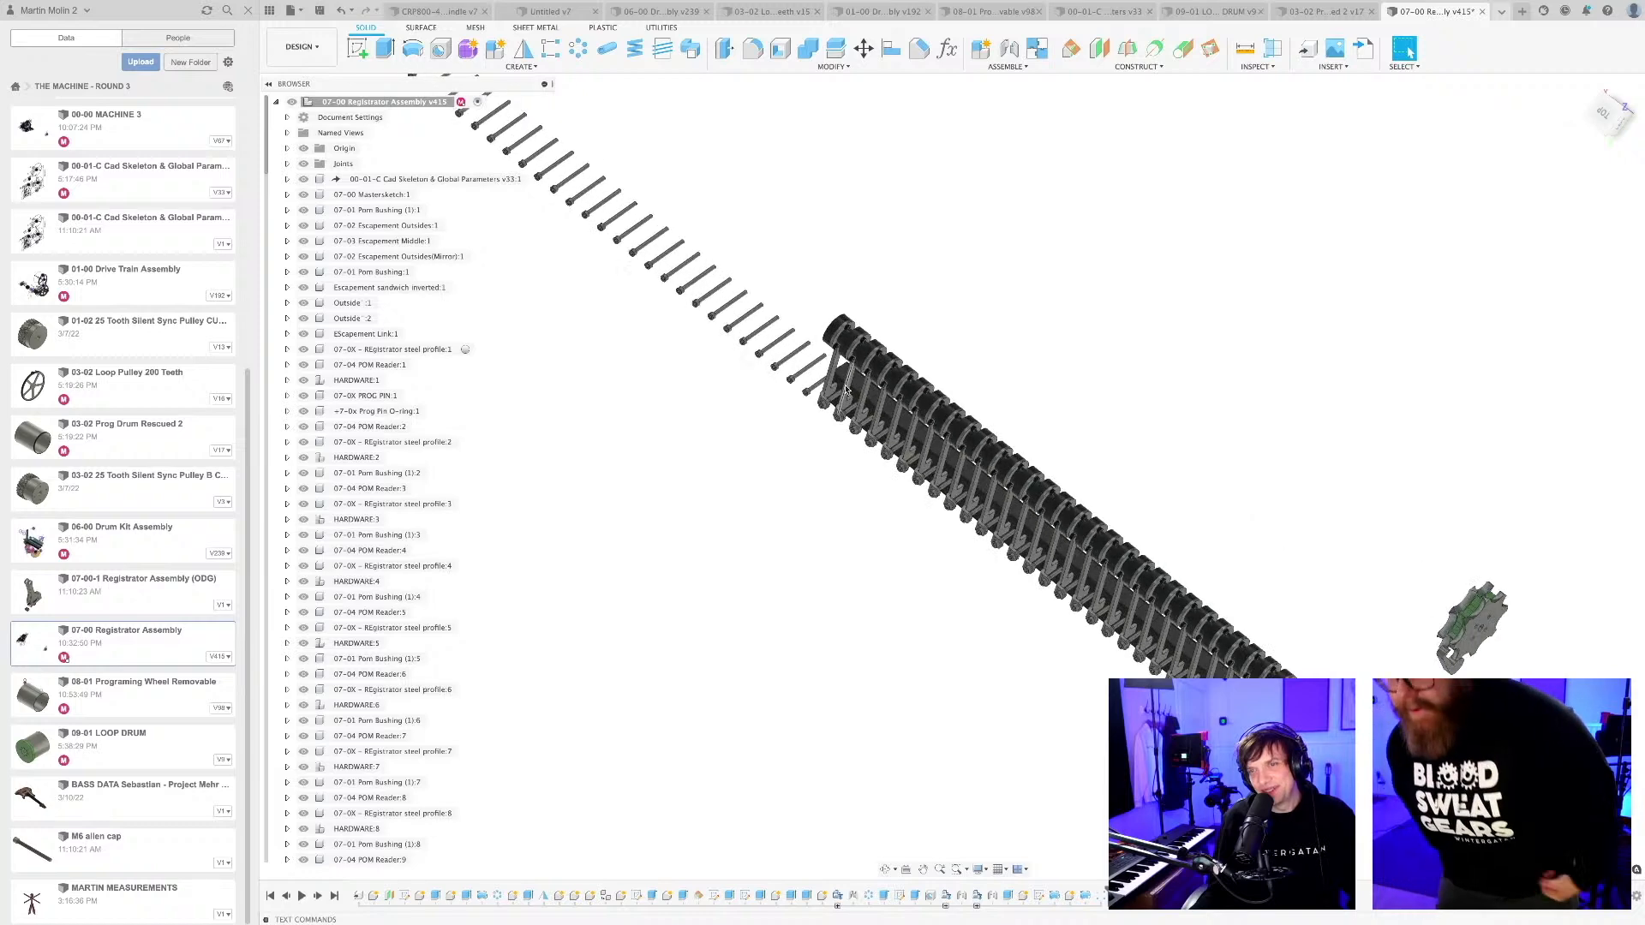
{"action": "scroll", "coordinate": [717, 444], "scroll_direction": "up", "scroll_amount": 3}
{"action": "scroll", "coordinate": [718, 450], "scroll_direction": "down", "scroll_amount": 4}
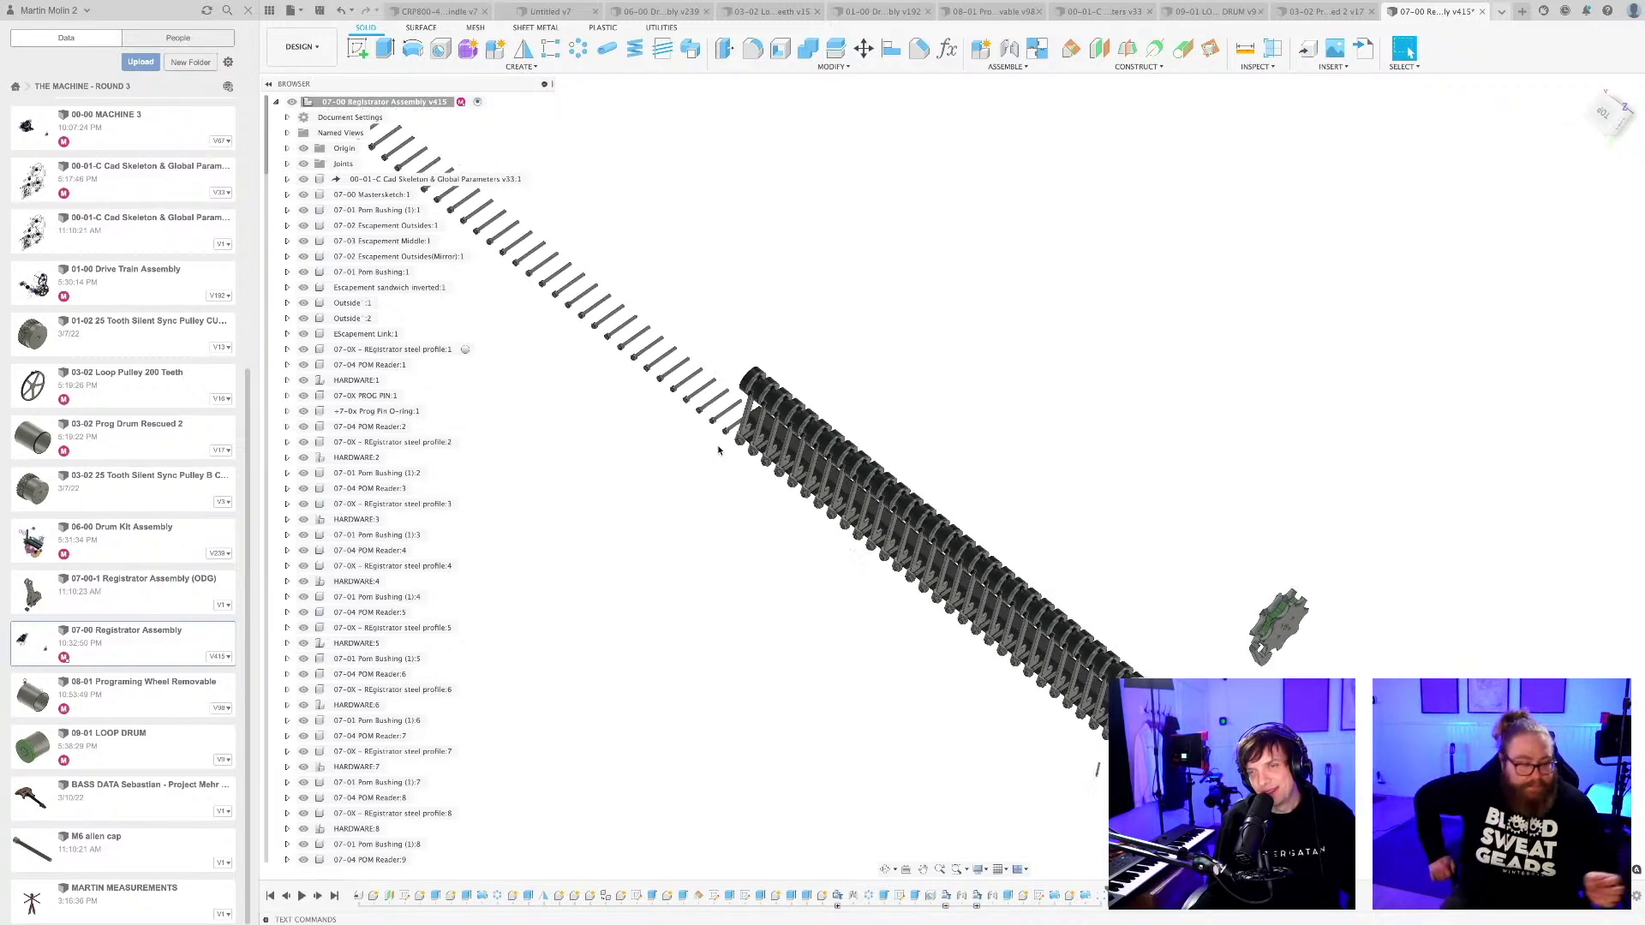
{"action": "scroll", "coordinate": [717, 450], "scroll_direction": "down", "scroll_amount": 3}
{"action": "middle_click_drag", "start_coordinate": [716, 459], "coordinate": [855, 600]}
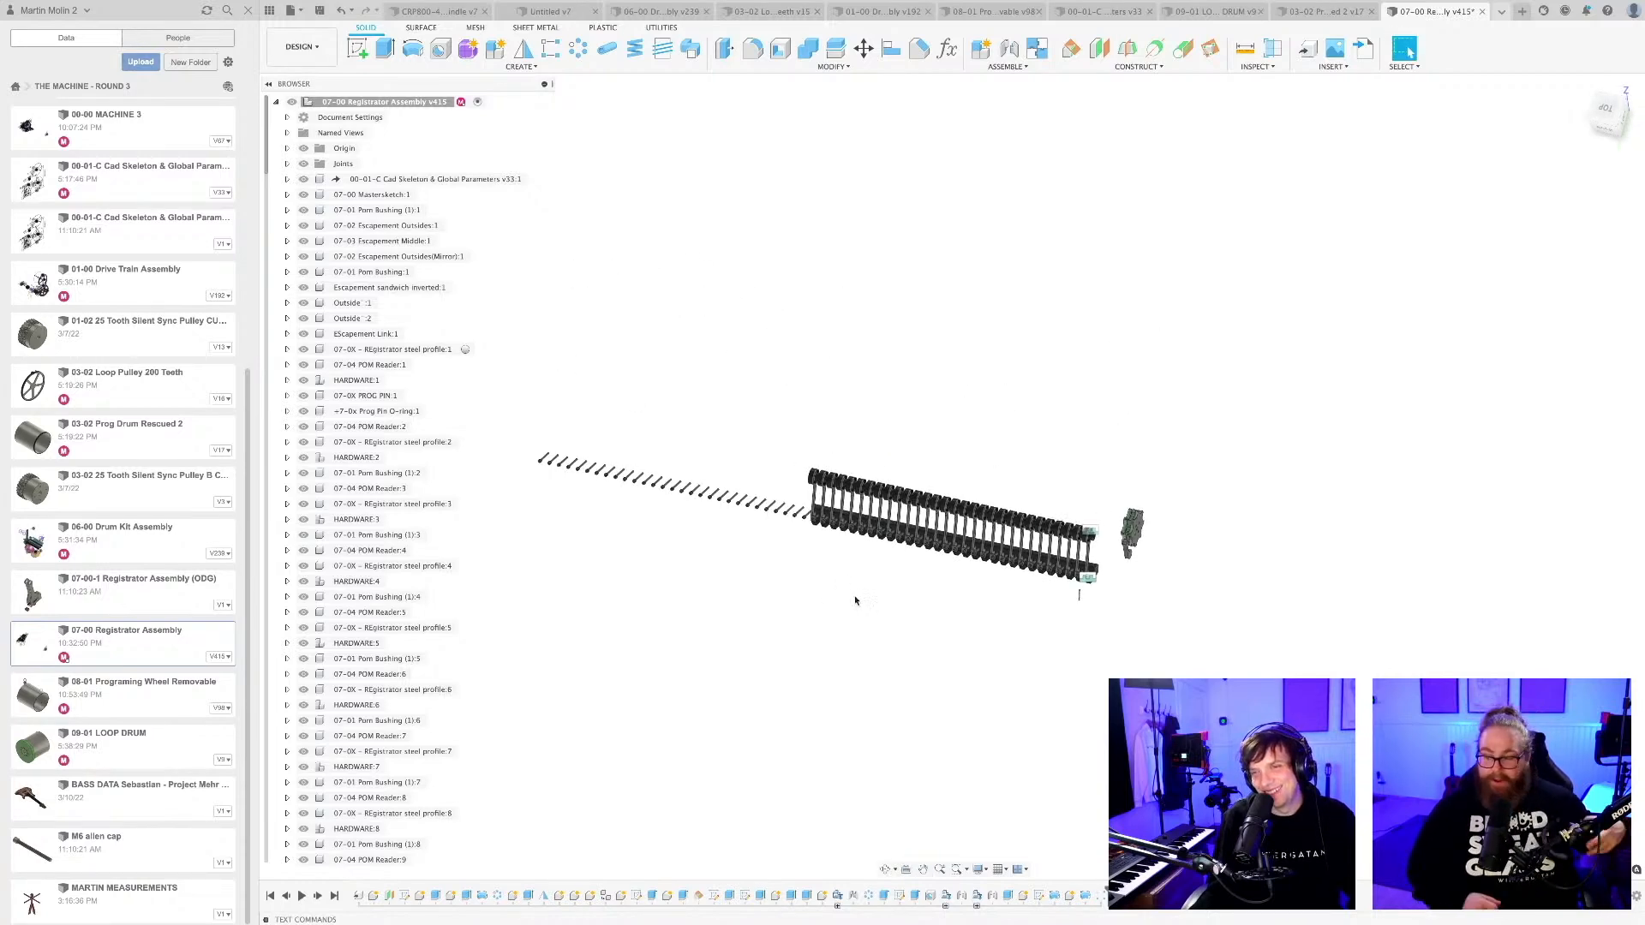
{"action": "scroll", "coordinate": [857, 601], "scroll_direction": "up", "scroll_amount": 2}
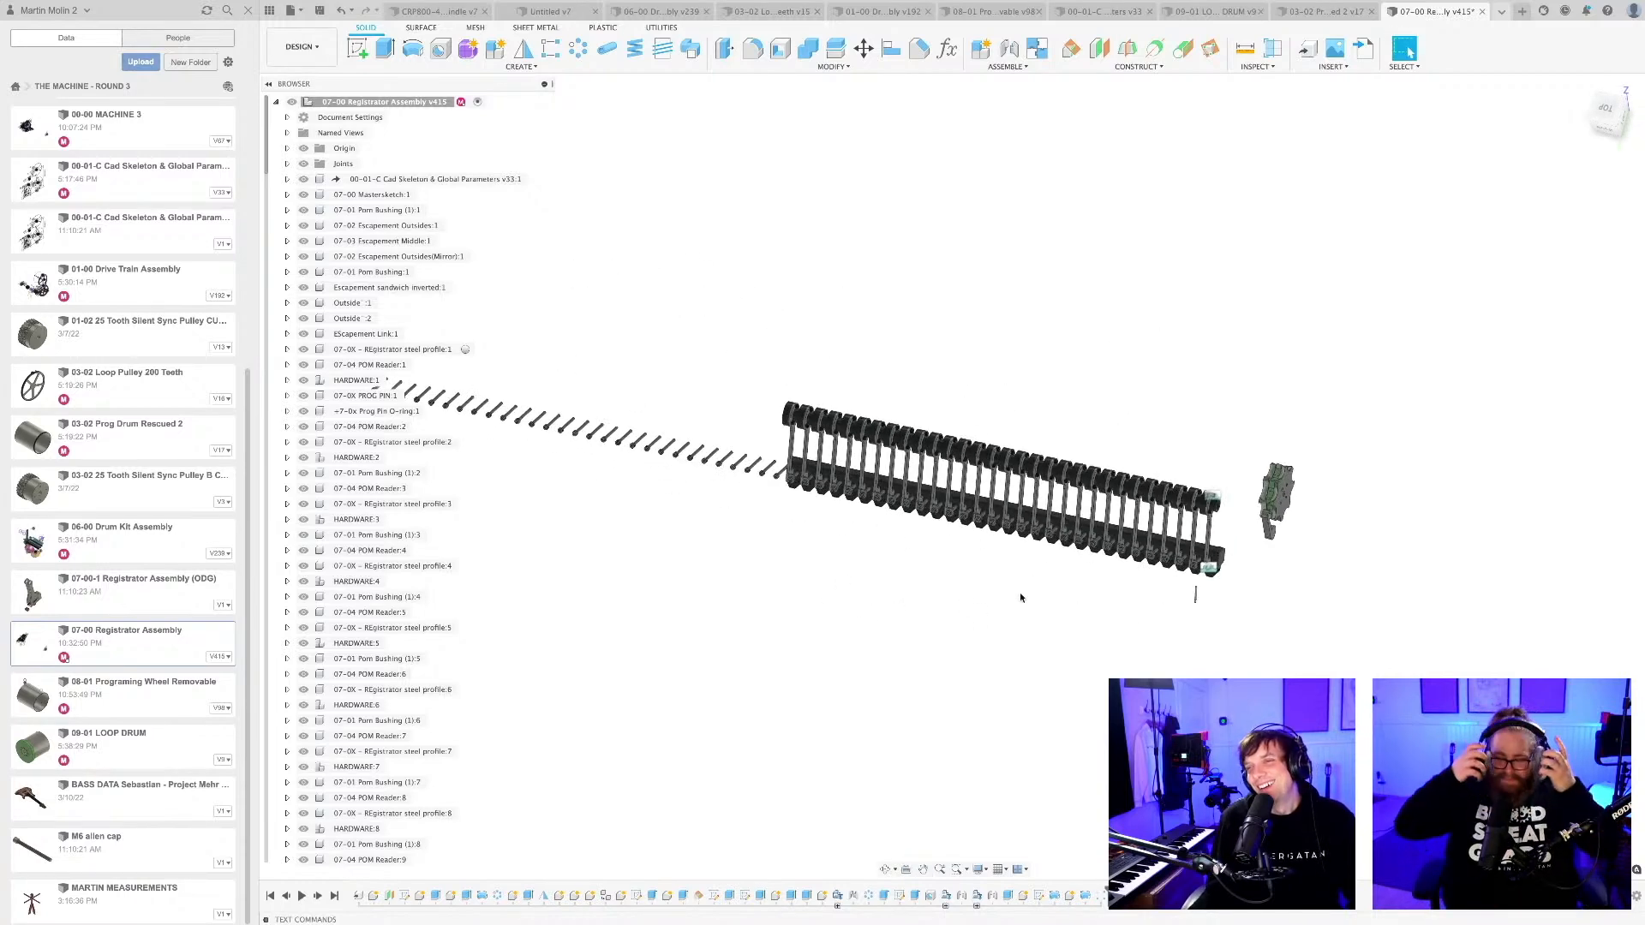
{"action": "scroll", "coordinate": [1143, 601], "scroll_direction": "up", "scroll_amount": 2}
{"action": "middle_click_drag", "start_coordinate": [1002, 562], "coordinate": [1028, 590]}
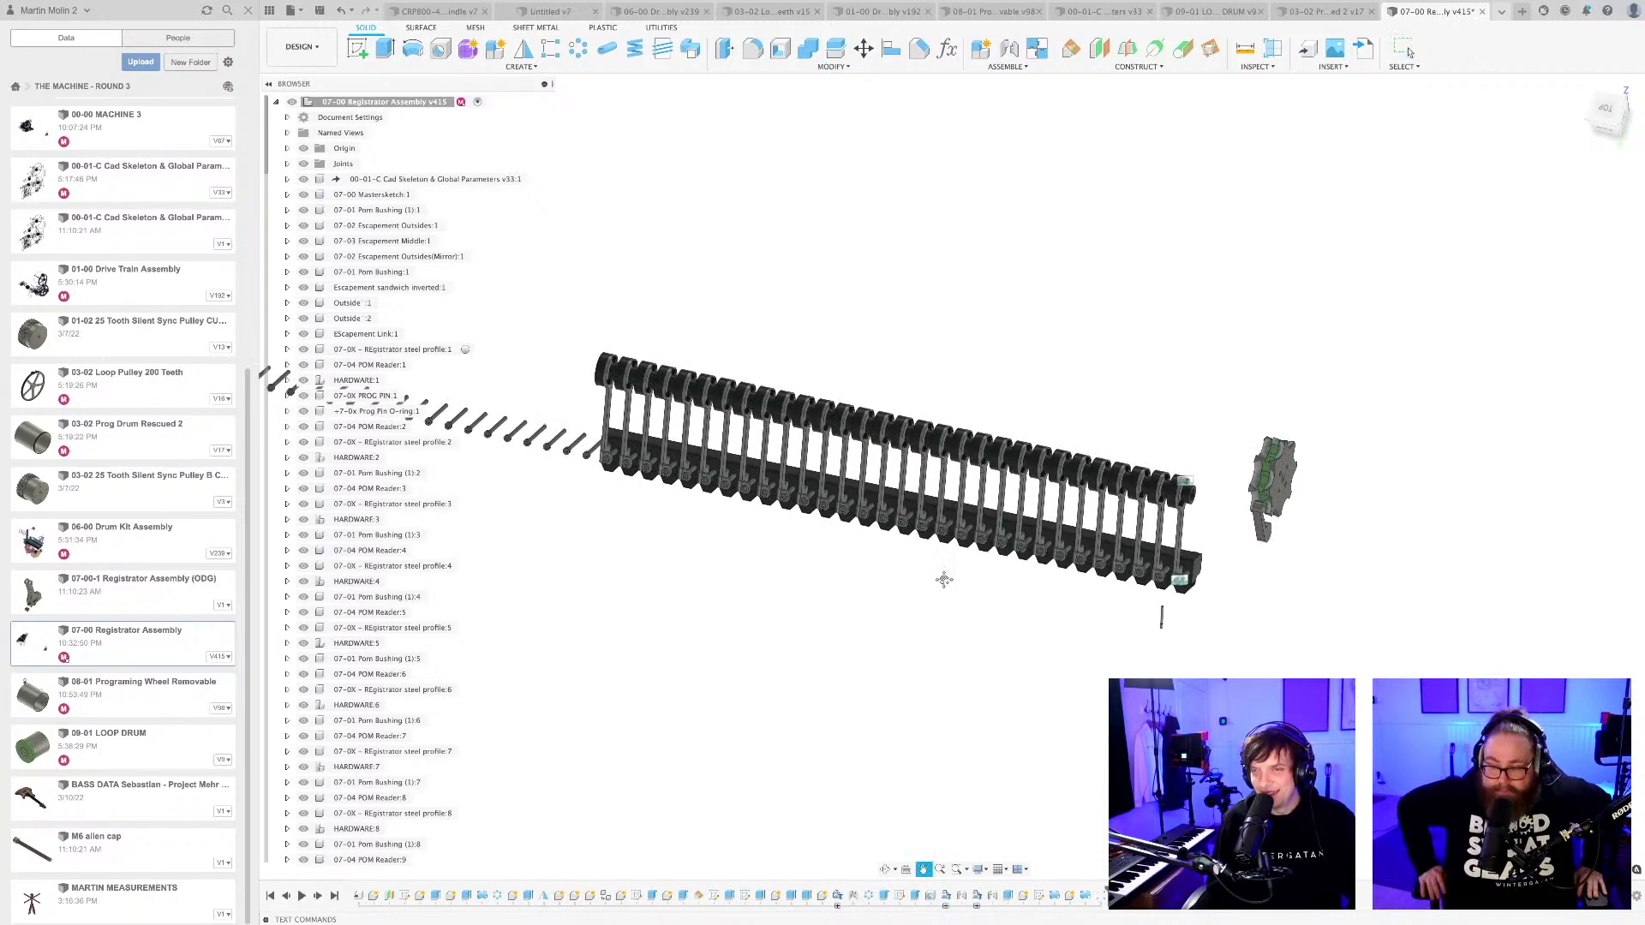
{"action": "scroll", "coordinate": [925, 553], "scroll_direction": "up", "scroll_amount": 2}
{"action": "middle_click_drag", "start_coordinate": [921, 549], "coordinate": [840, 535]}
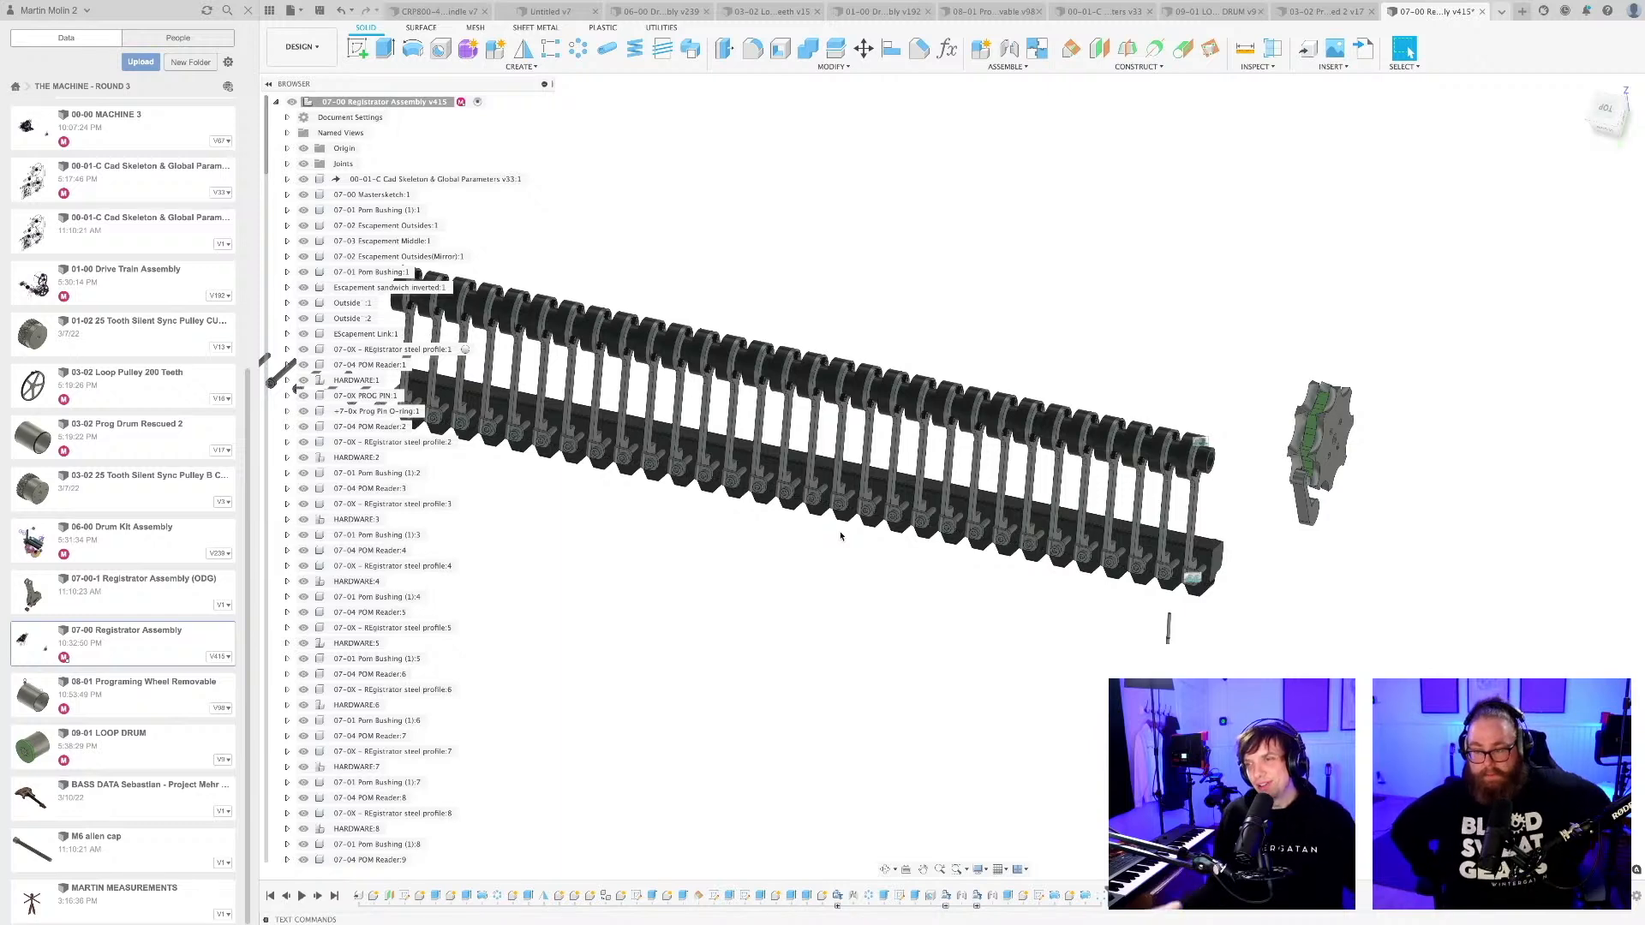
{"action": "scroll", "coordinate": [841, 536], "scroll_direction": "down", "scroll_amount": 2}
{"action": "middle_click_drag", "start_coordinate": [850, 573], "coordinate": [920, 594], "text": "shift"}
{"action": "scroll", "coordinate": [838, 576], "scroll_direction": "up", "scroll_amount": 2}
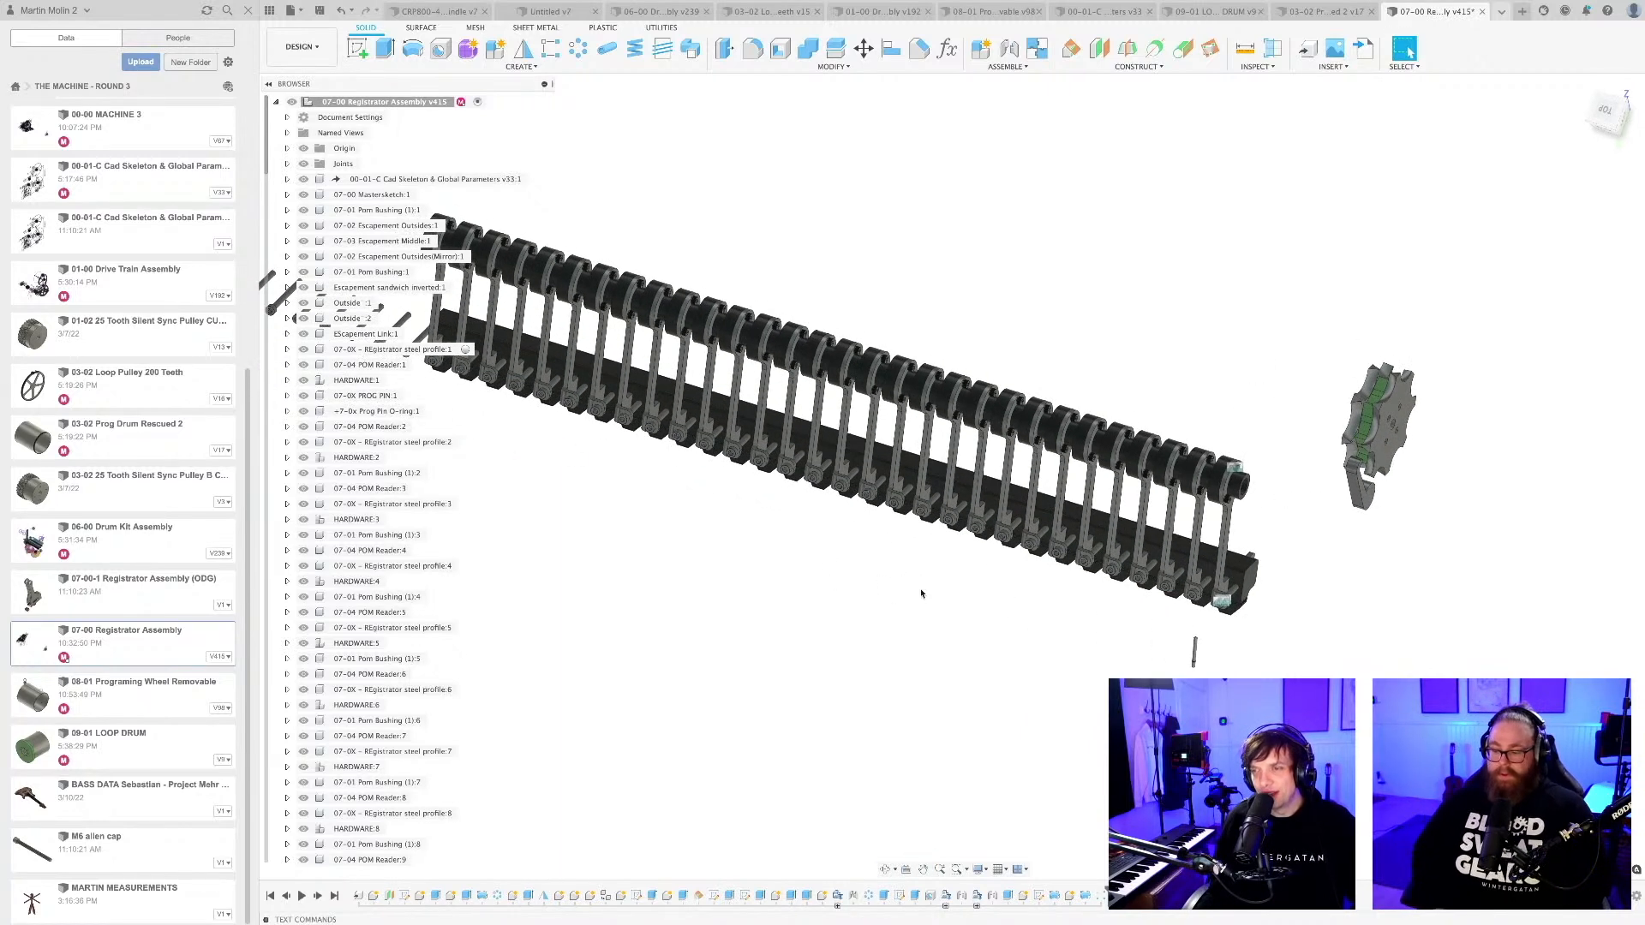
Save the Registrator Assembly with the reader pattern as a new version.
{"action": "key", "text": "ctrl+s"}
{"action": "key", "text": "Return"}
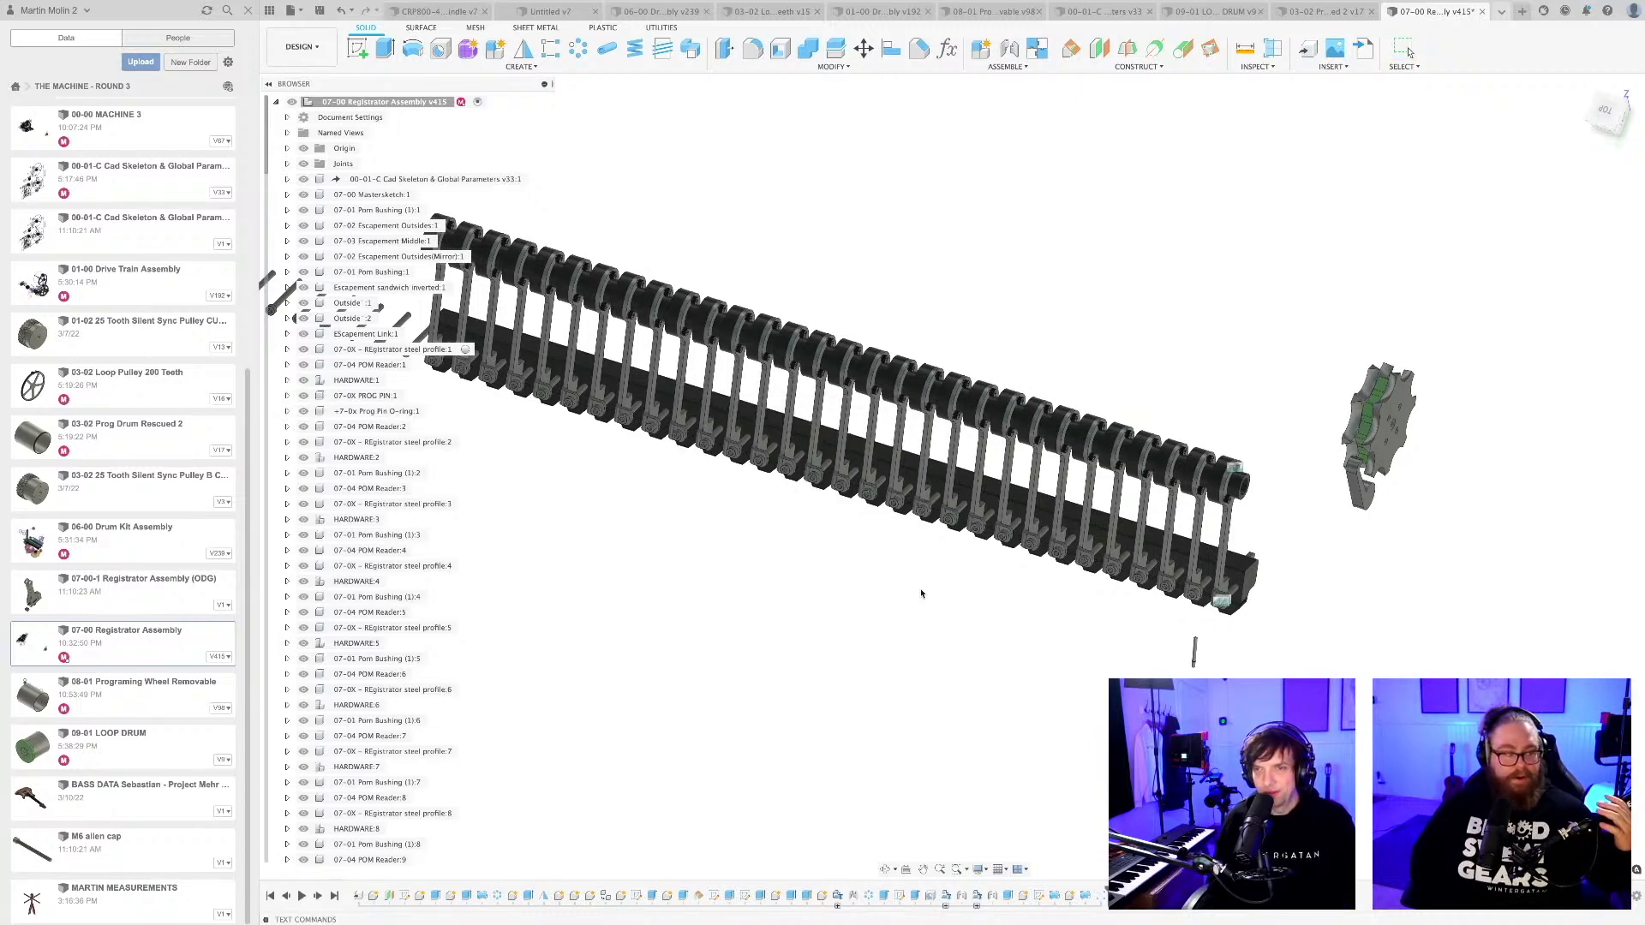
{"action": "scroll", "coordinate": [916, 582], "scroll_direction": "down", "scroll_amount": 4}
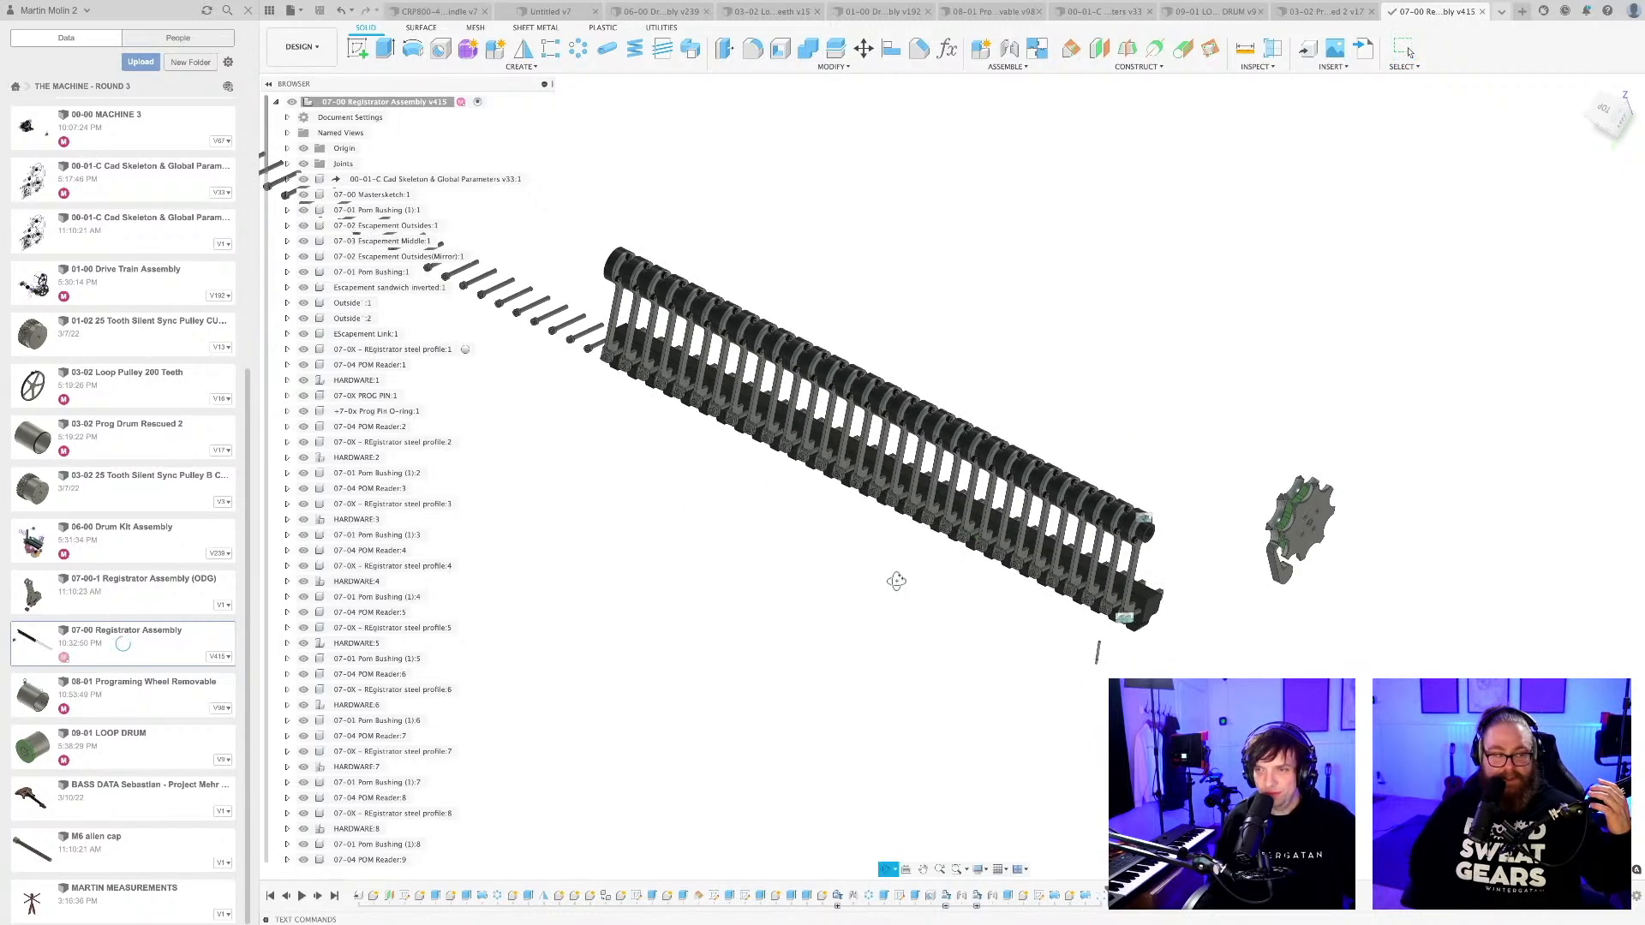
{"action": "middle_click_drag", "start_coordinate": [902, 594], "coordinate": [923, 779], "text": "shift"}
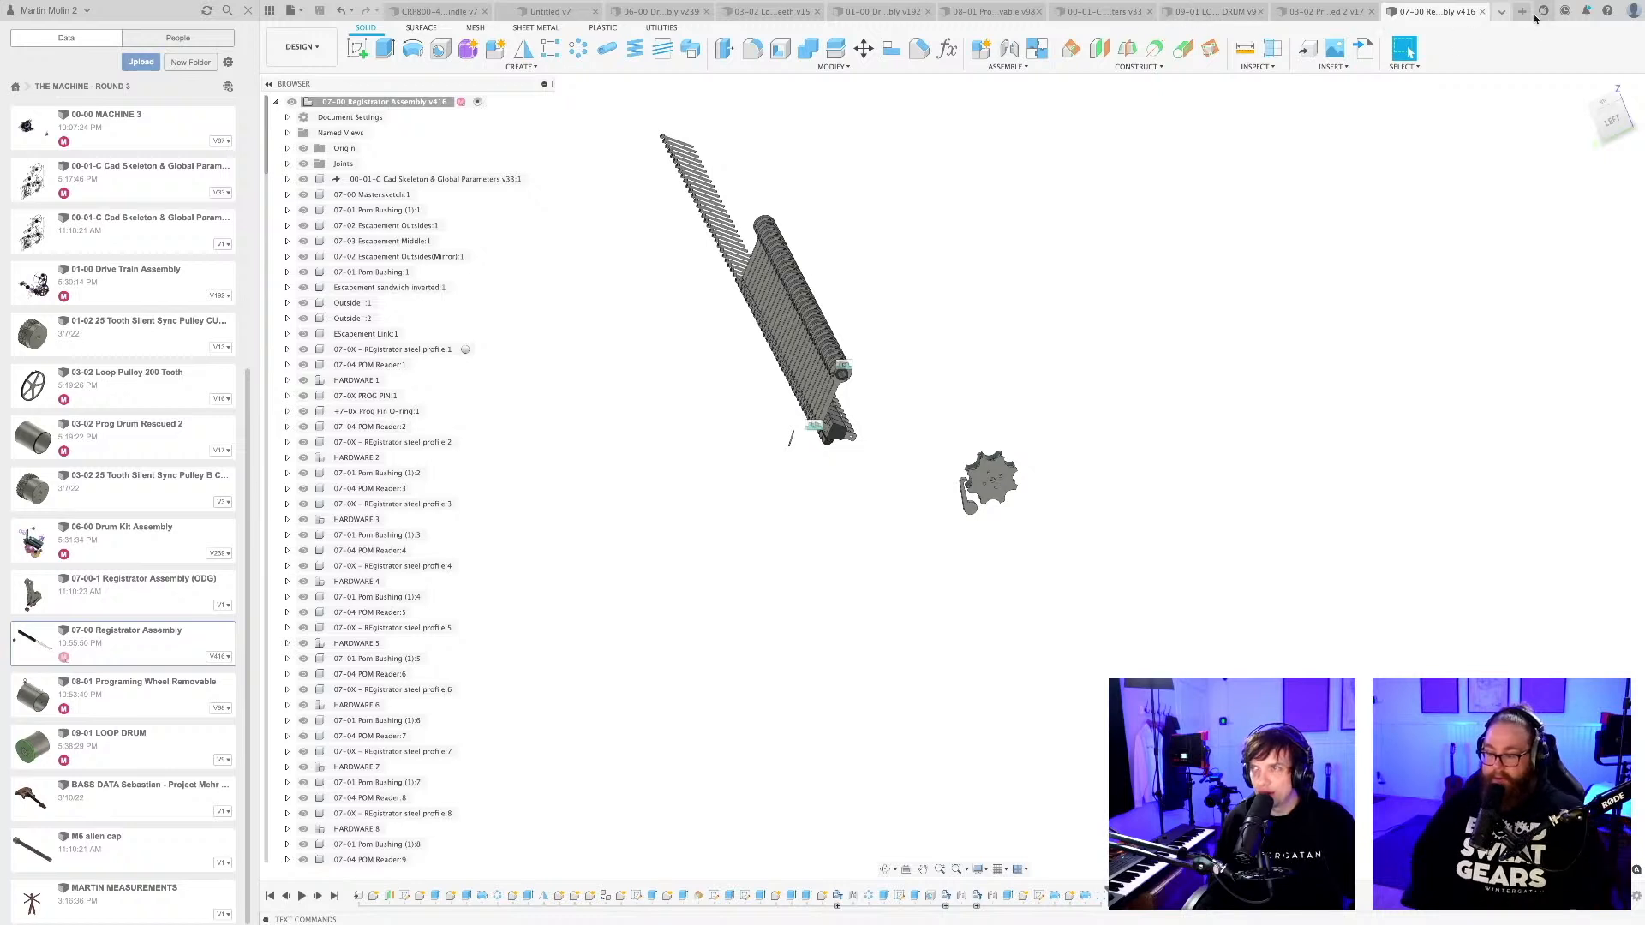
Examine the reader lever at the programming wheel in BLOCKING FOR DESIGN REQUIREMENTS, then bring up the 00-00 MACHINE 3 design.
{"action": "left_click", "coordinate": [1501, 11]}
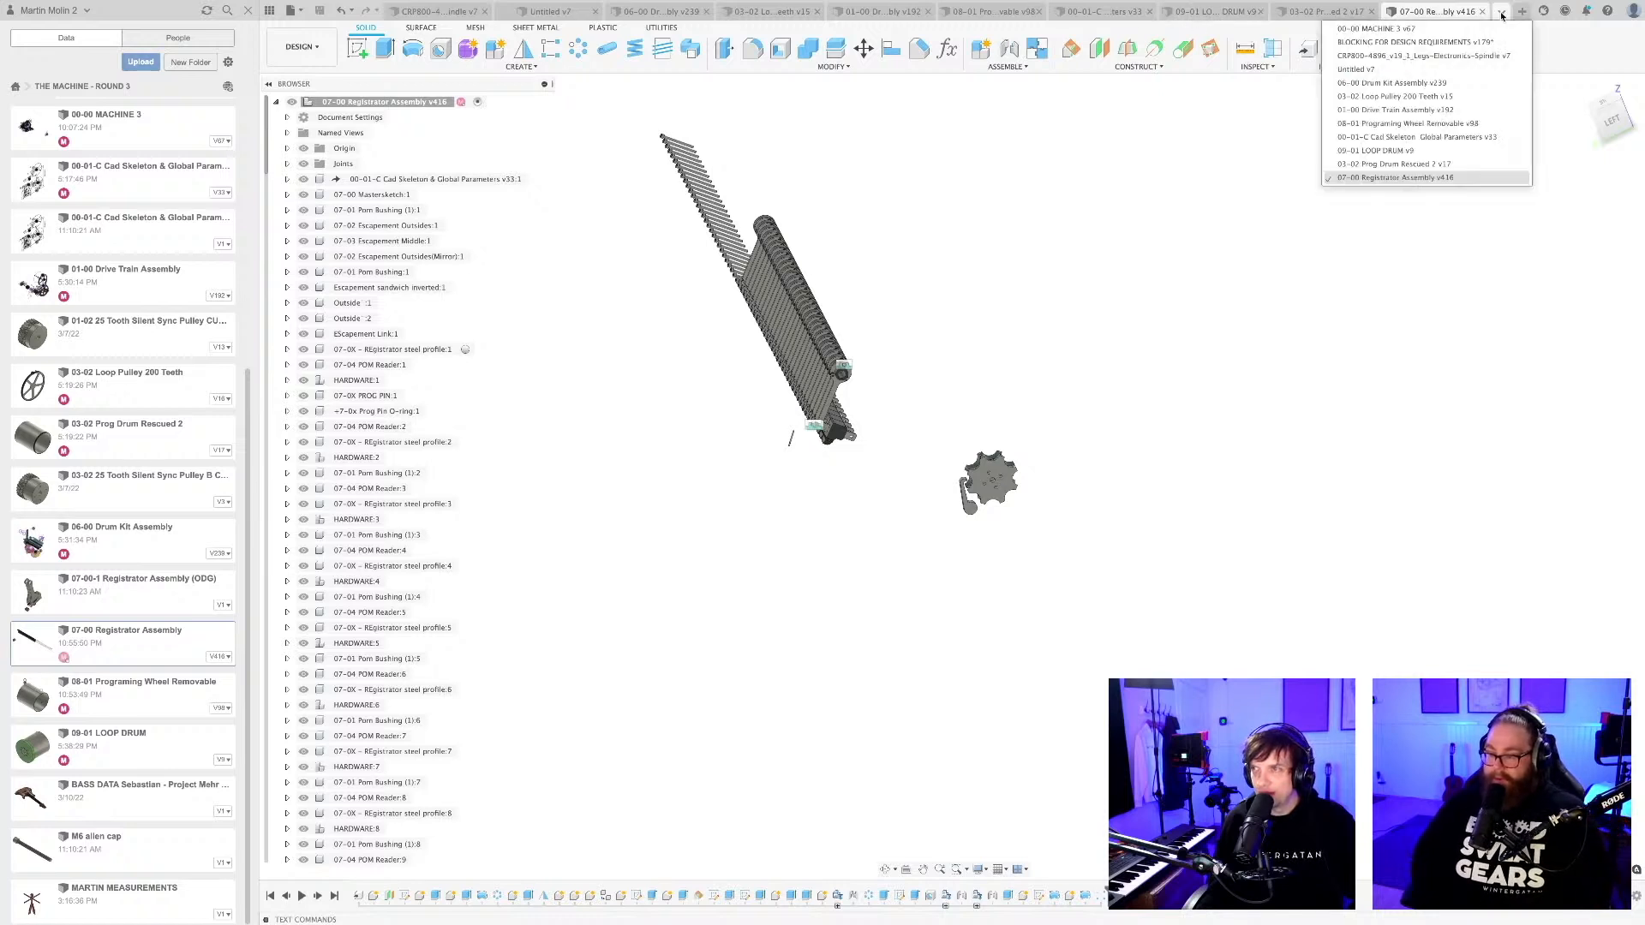
{"action": "left_click", "coordinate": [1444, 42]}
{"action": "middle_click_drag", "start_coordinate": [753, 487], "coordinate": [804, 381], "text": "shift"}
{"action": "scroll", "coordinate": [757, 454], "scroll_direction": "up", "scroll_amount": 10}
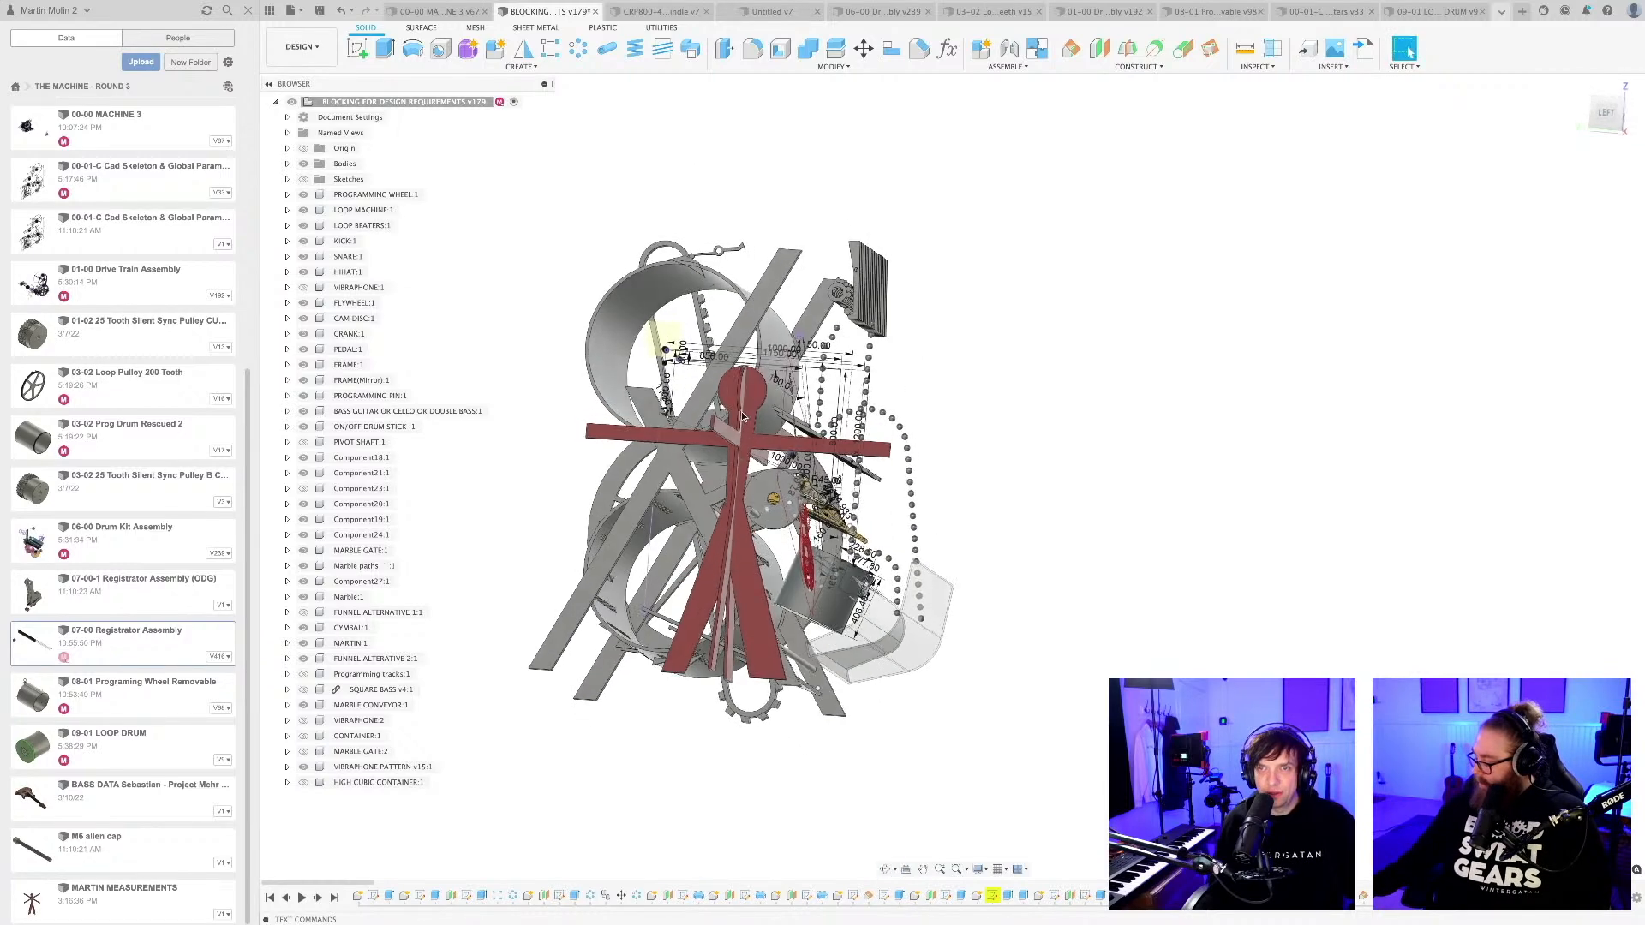
{"action": "scroll", "coordinate": [659, 204], "scroll_direction": "up", "scroll_amount": 8}
{"action": "scroll", "coordinate": [763, 323], "scroll_direction": "up", "scroll_amount": 8}
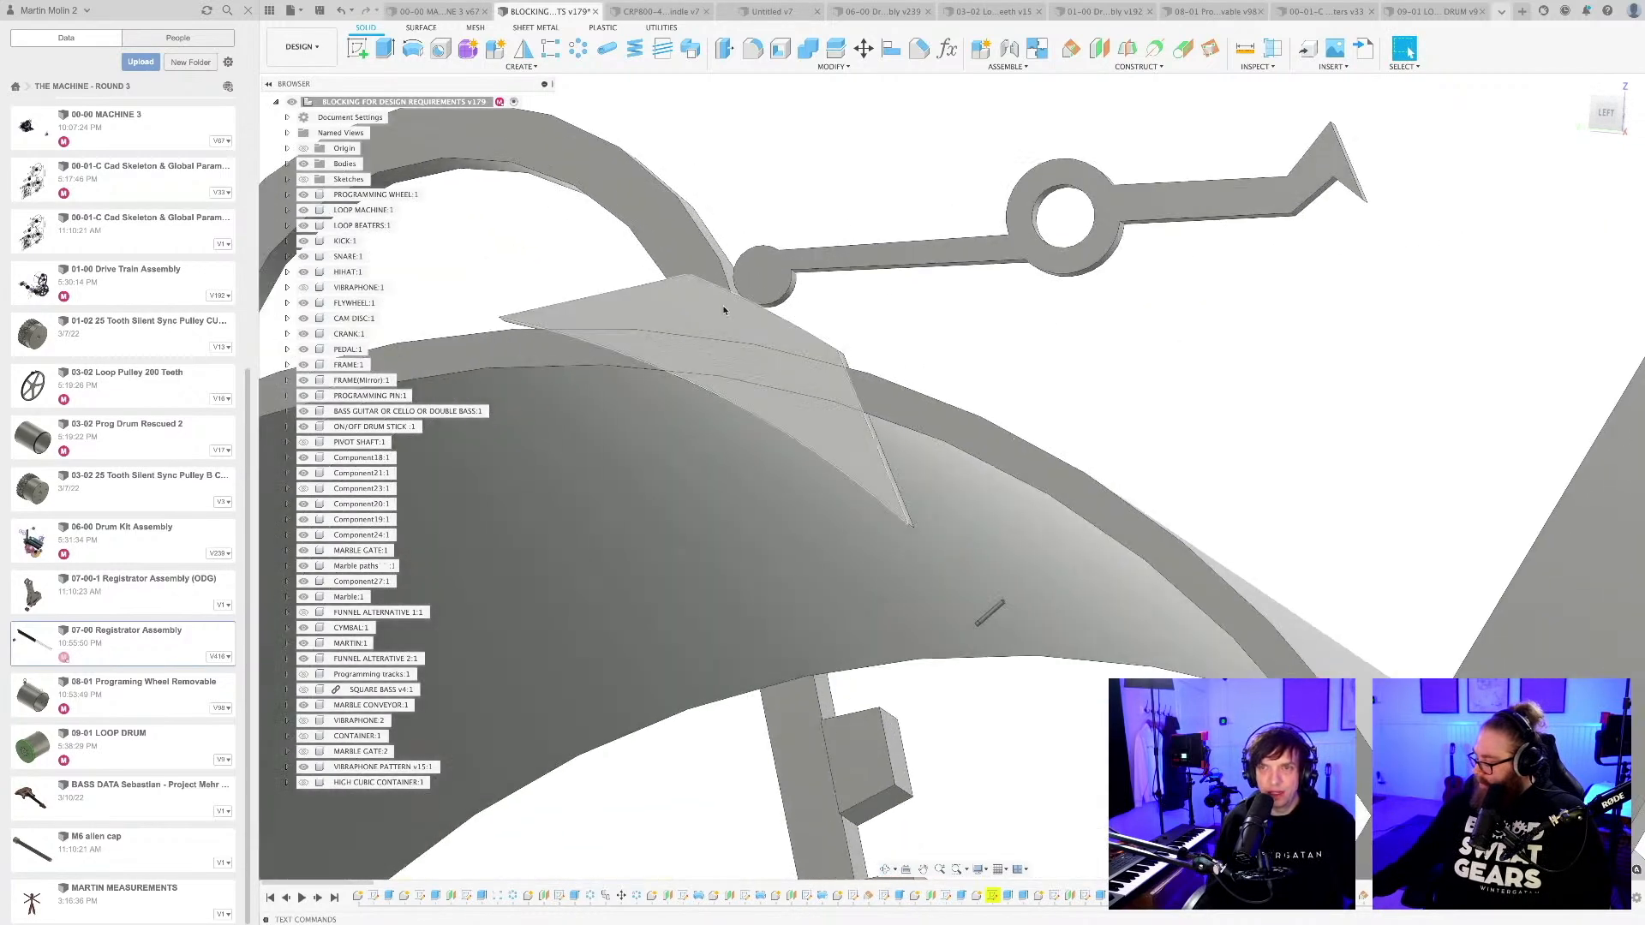
{"action": "left_click", "coordinate": [723, 308]}
{"action": "scroll", "coordinate": [725, 313], "scroll_direction": "down", "scroll_amount": 10}
{"action": "scroll", "coordinate": [735, 343], "scroll_direction": "down", "scroll_amount": 4}
{"action": "middle_click_drag", "start_coordinate": [735, 344], "coordinate": [659, 385], "text": "shift"}
{"action": "left_click", "coordinate": [1309, 12]}
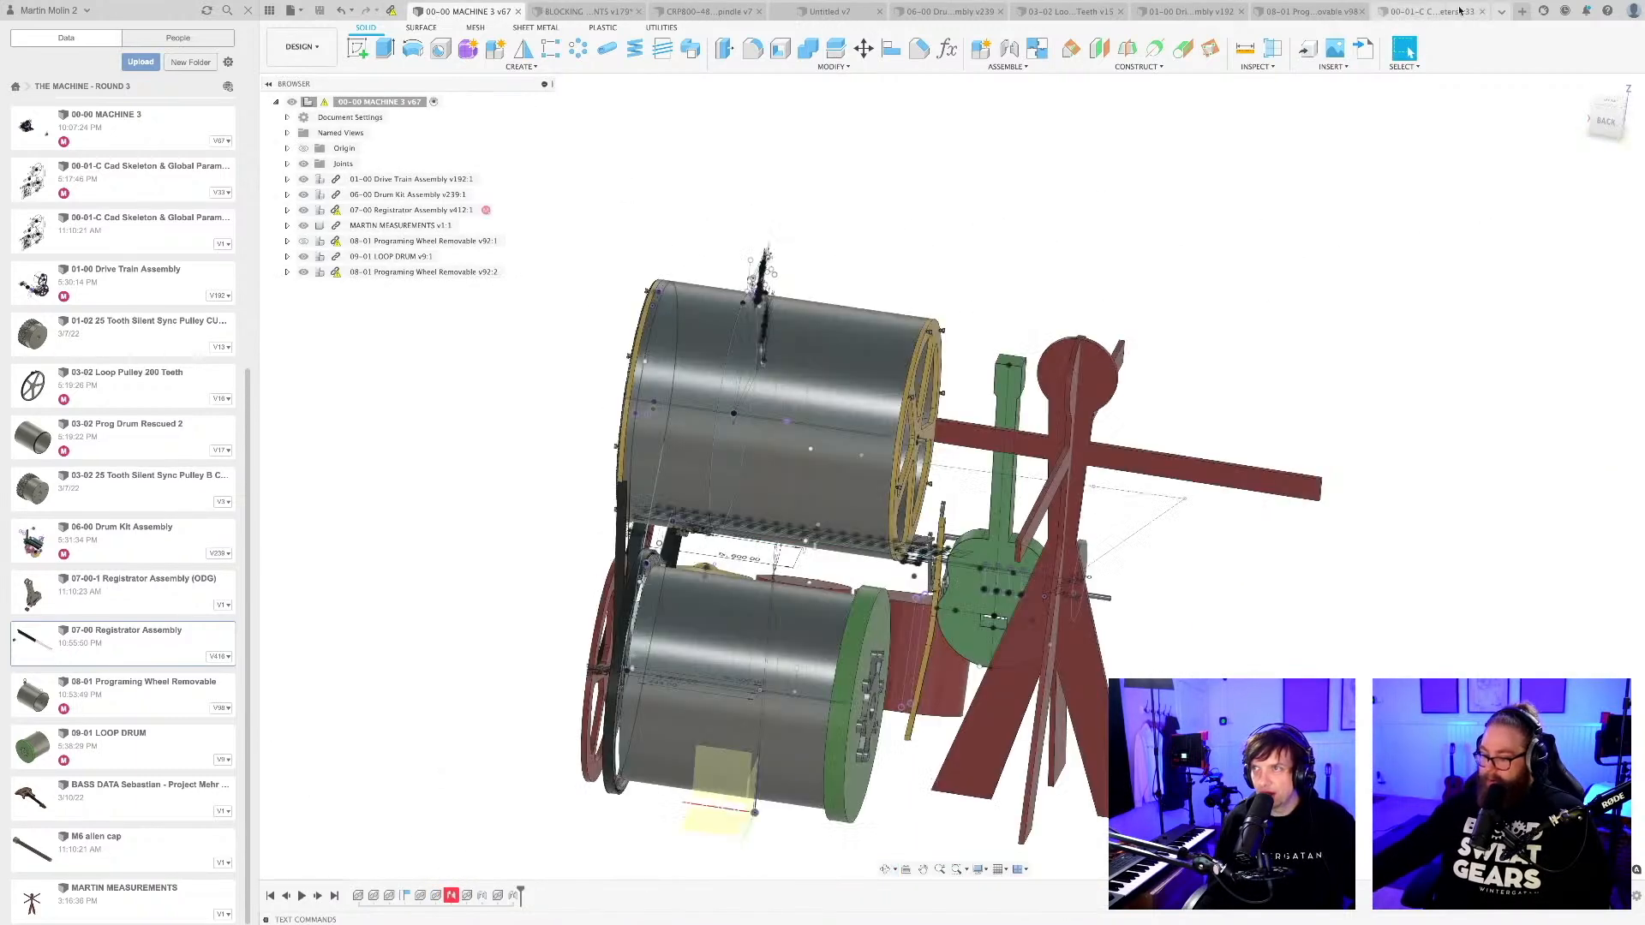
Return to the 07-00 Registrator Assembly and create a new component in it.
{"action": "left_click", "coordinate": [1501, 11]}
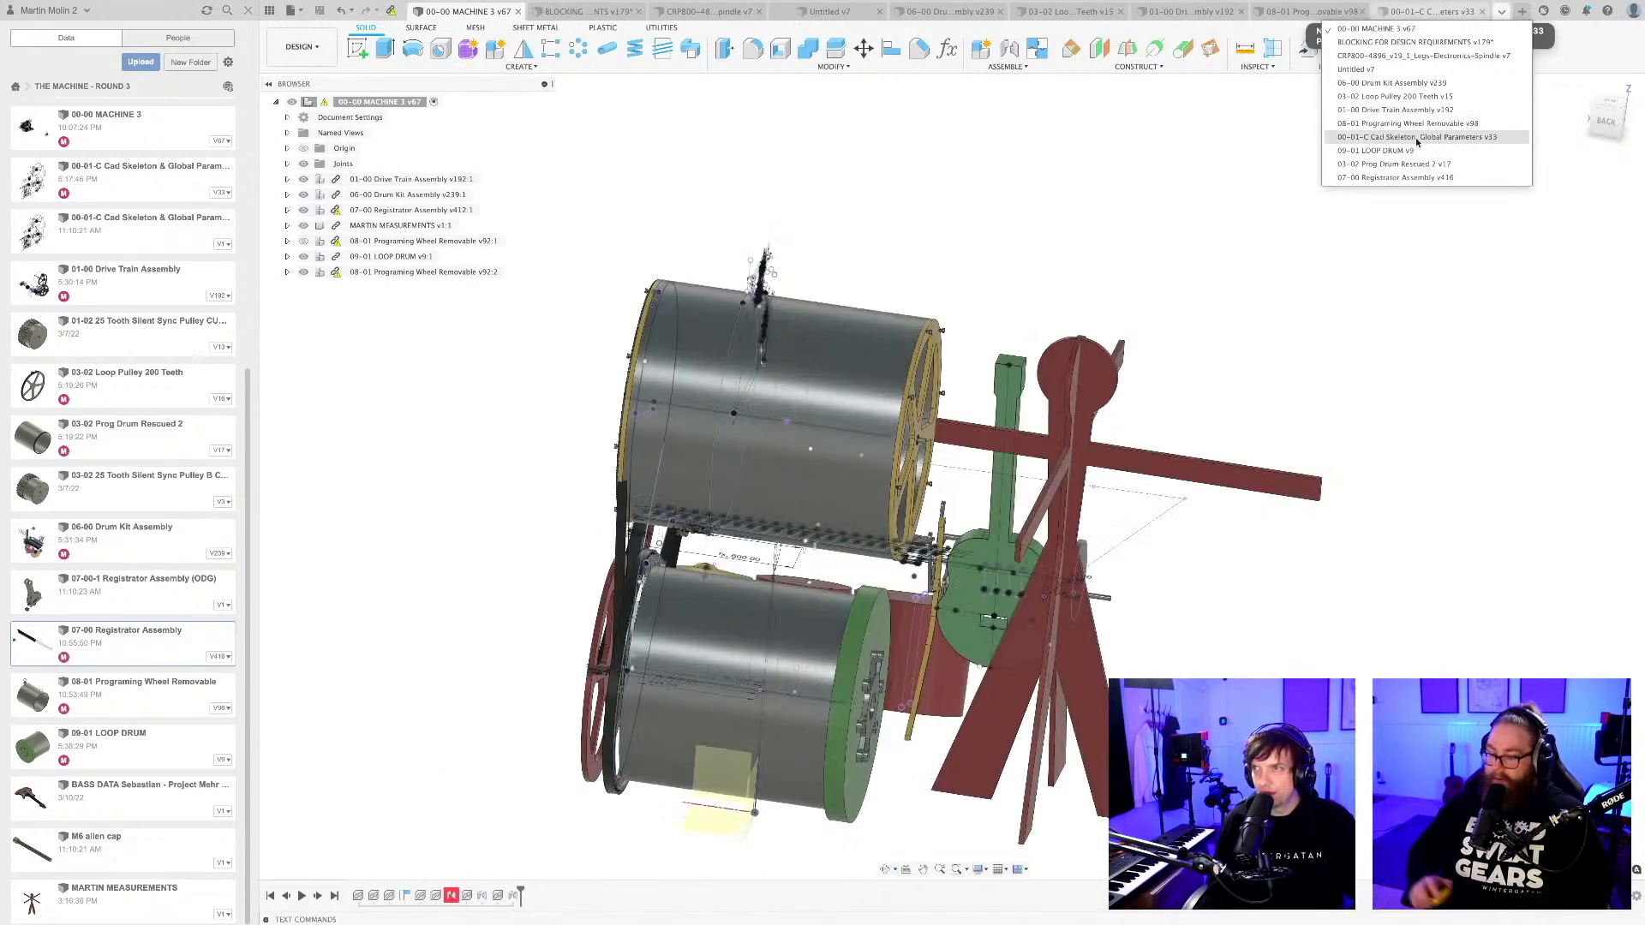
{"action": "left_click", "coordinate": [1398, 178]}
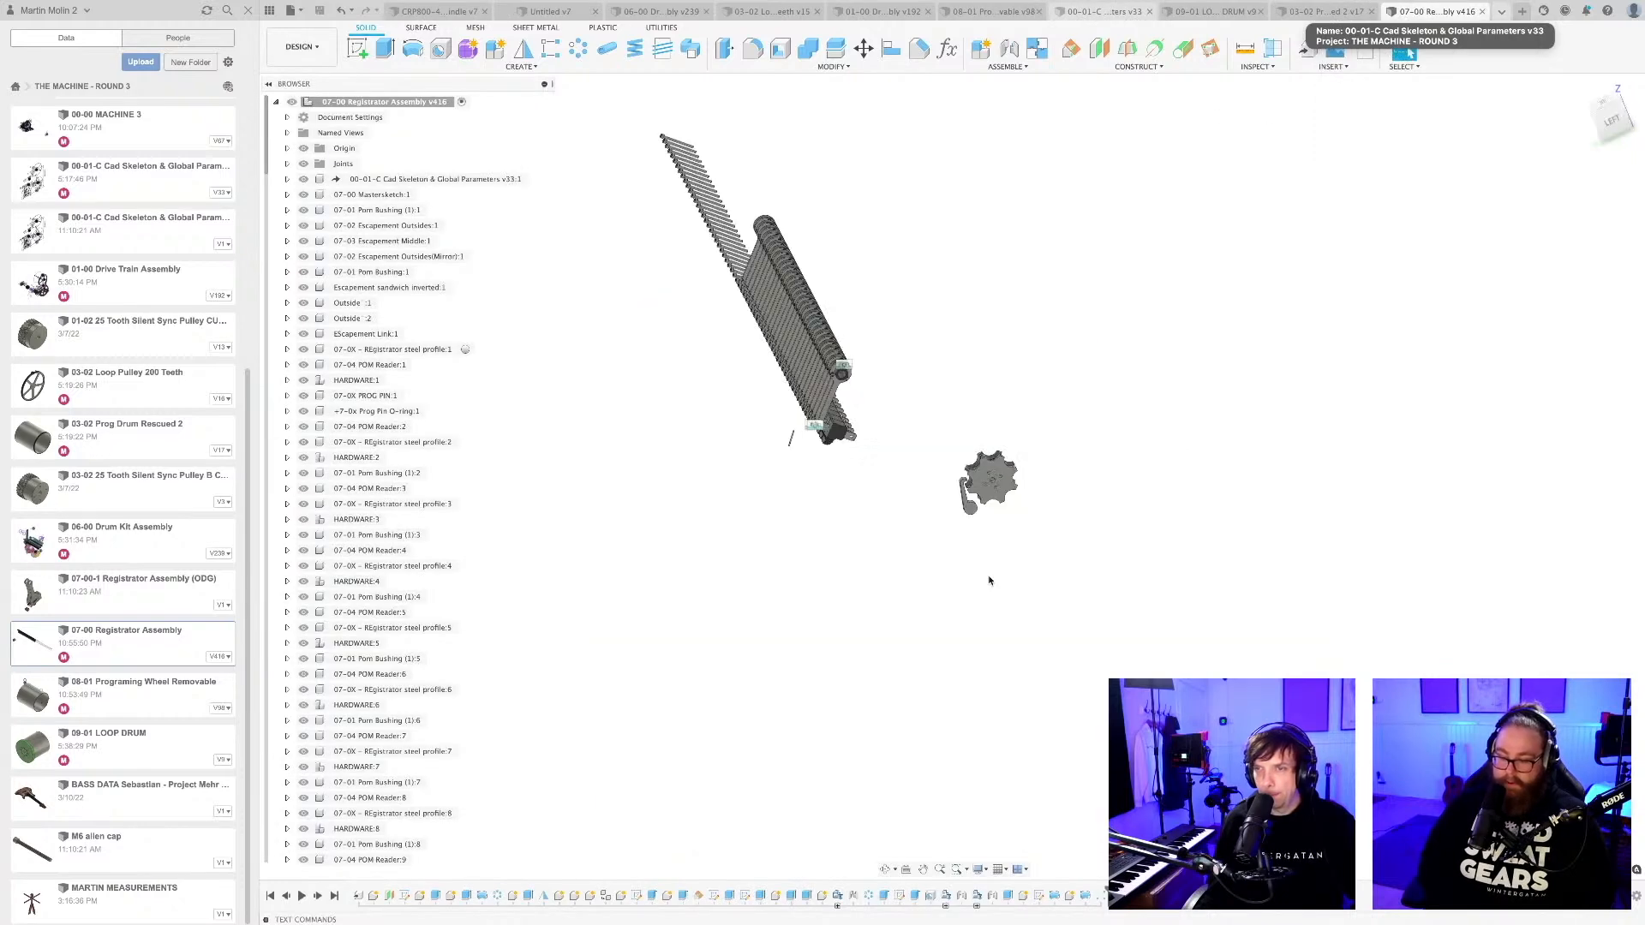
{"action": "mouse_move", "coordinate": [861, 460]}
{"action": "middle_mouse_down", "text": "shift"}
{"action": "mouse_move", "coordinate": [848, 528]}
{"action": "mouse_move", "coordinate": [866, 445]}
{"action": "middle_mouse_up", "text": "shift"}
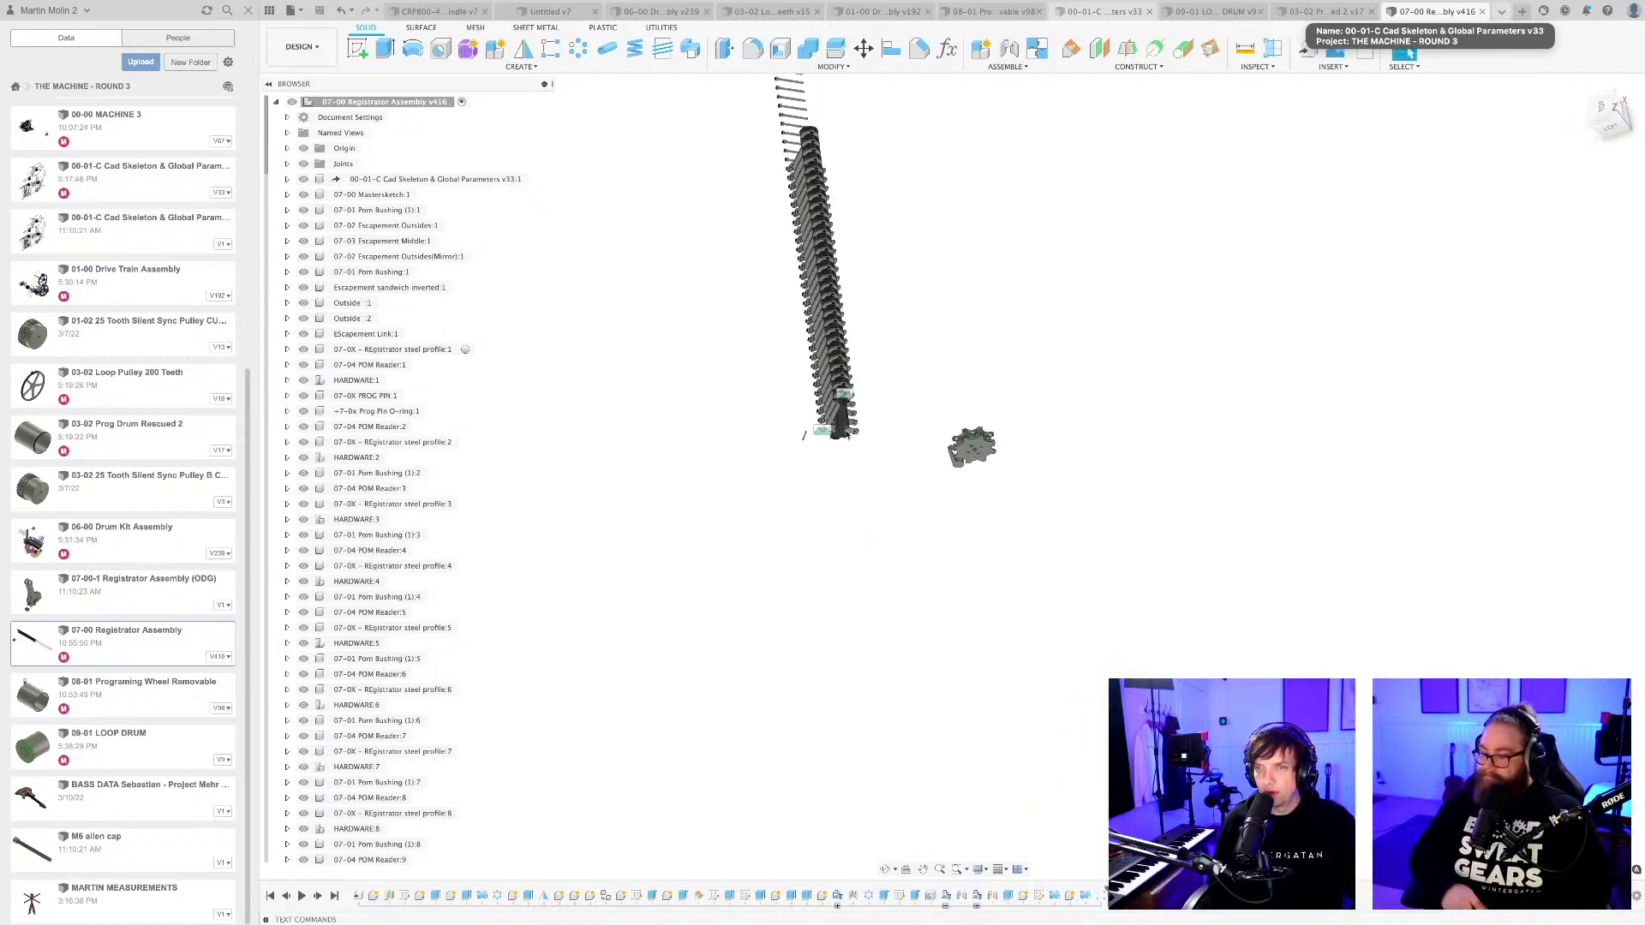
{"action": "scroll", "coordinate": [839, 445], "scroll_direction": "up", "scroll_amount": 5}
{"action": "scroll", "coordinate": [839, 445], "scroll_direction": "up", "scroll_amount": 3}
{"action": "mouse_move", "coordinate": [854, 514]}
{"action": "middle_mouse_down", "text": "shift"}
{"action": "mouse_move", "coordinate": [840, 525]}
{"action": "mouse_move", "coordinate": [852, 496]}
{"action": "mouse_move", "coordinate": [856, 532]}
{"action": "mouse_move", "coordinate": [848, 514]}
{"action": "middle_mouse_up", "text": "shift"}
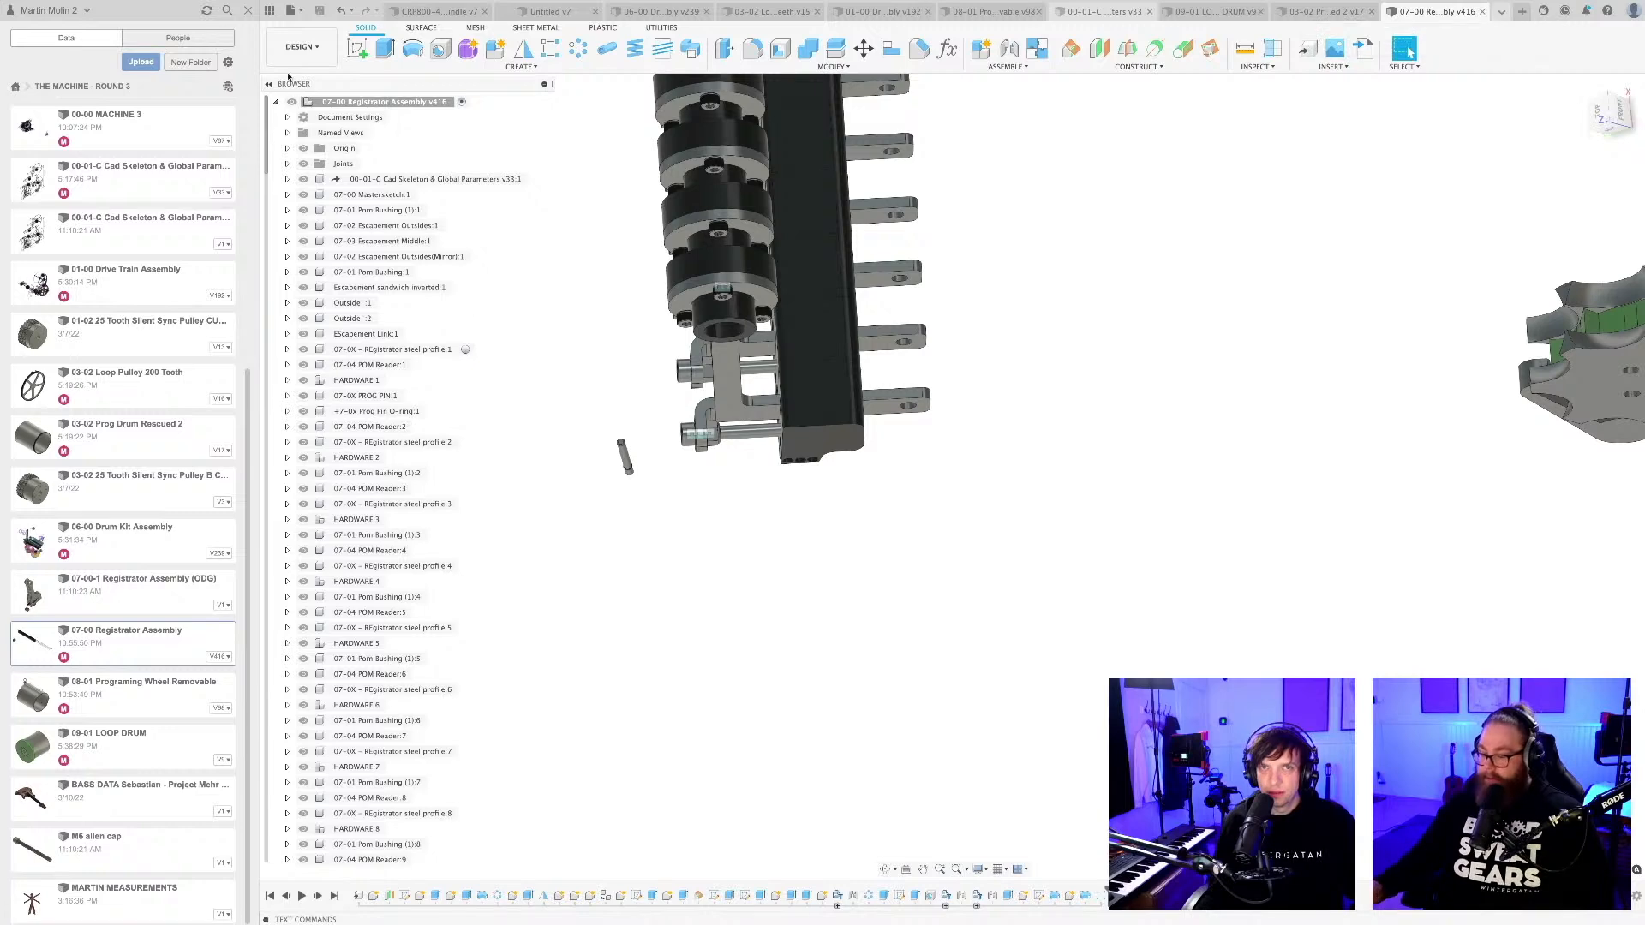
{"action": "right_click", "coordinate": [358, 103]}
{"action": "left_click", "coordinate": [403, 120]}
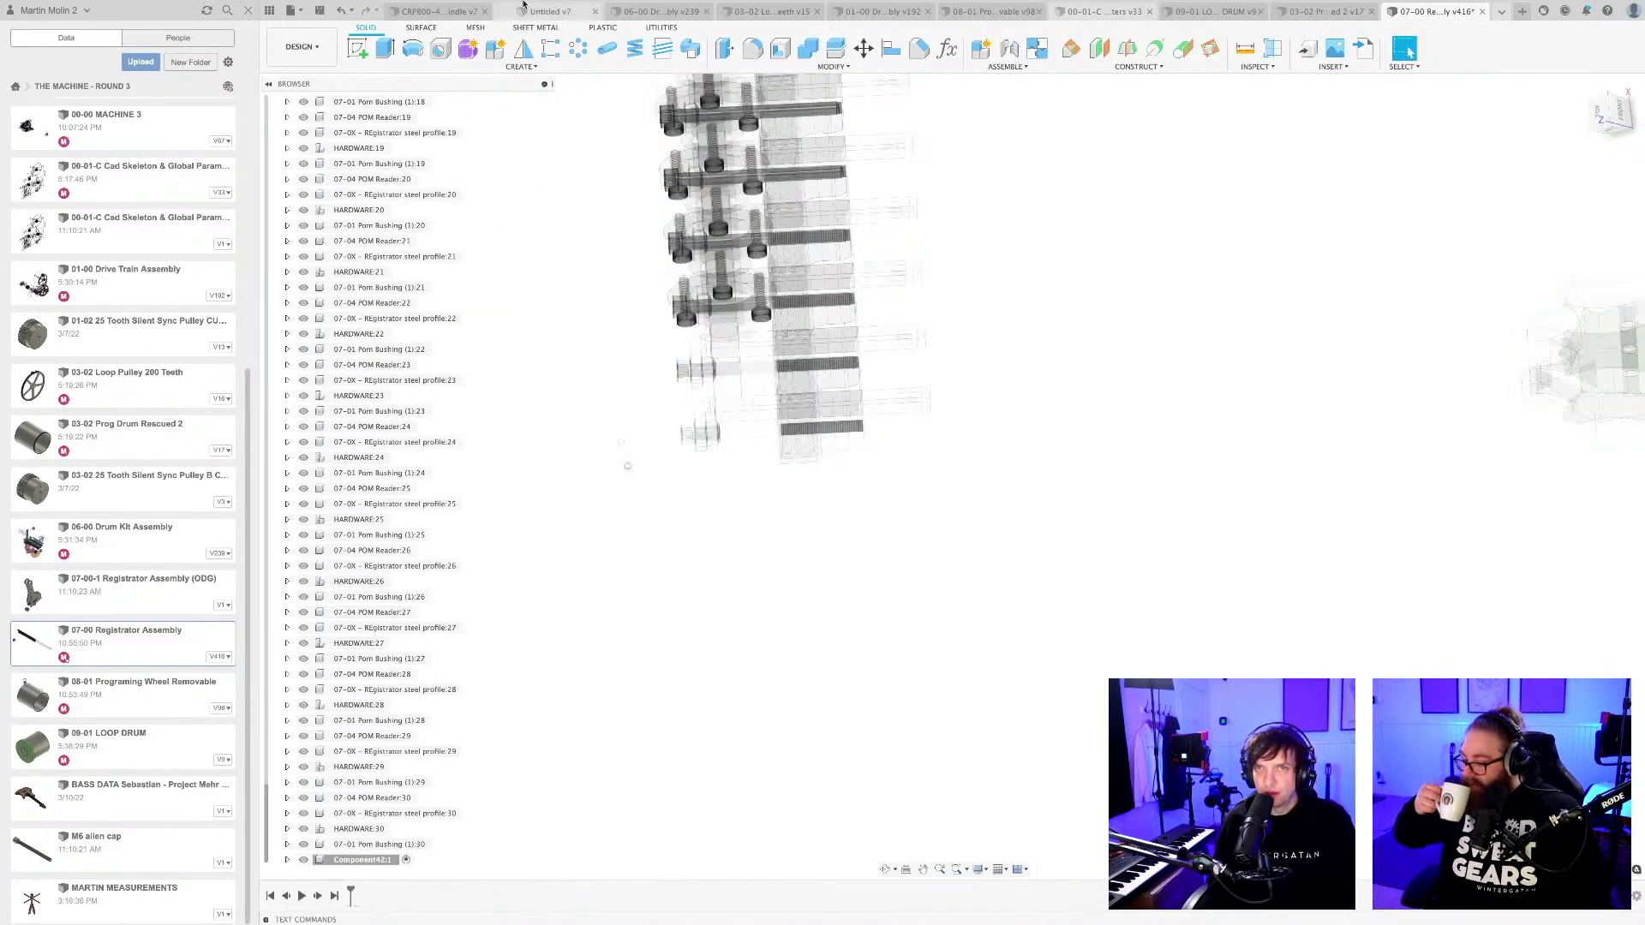
Start a sketch in the new component facing the front of the reader row and draw a small circle beside the row's end.
{"action": "left_click", "coordinate": [357, 48]}
{"action": "scroll", "coordinate": [780, 511], "scroll_direction": "up", "scroll_amount": 3}
{"action": "scroll", "coordinate": [767, 459], "scroll_direction": "up", "scroll_amount": 2}
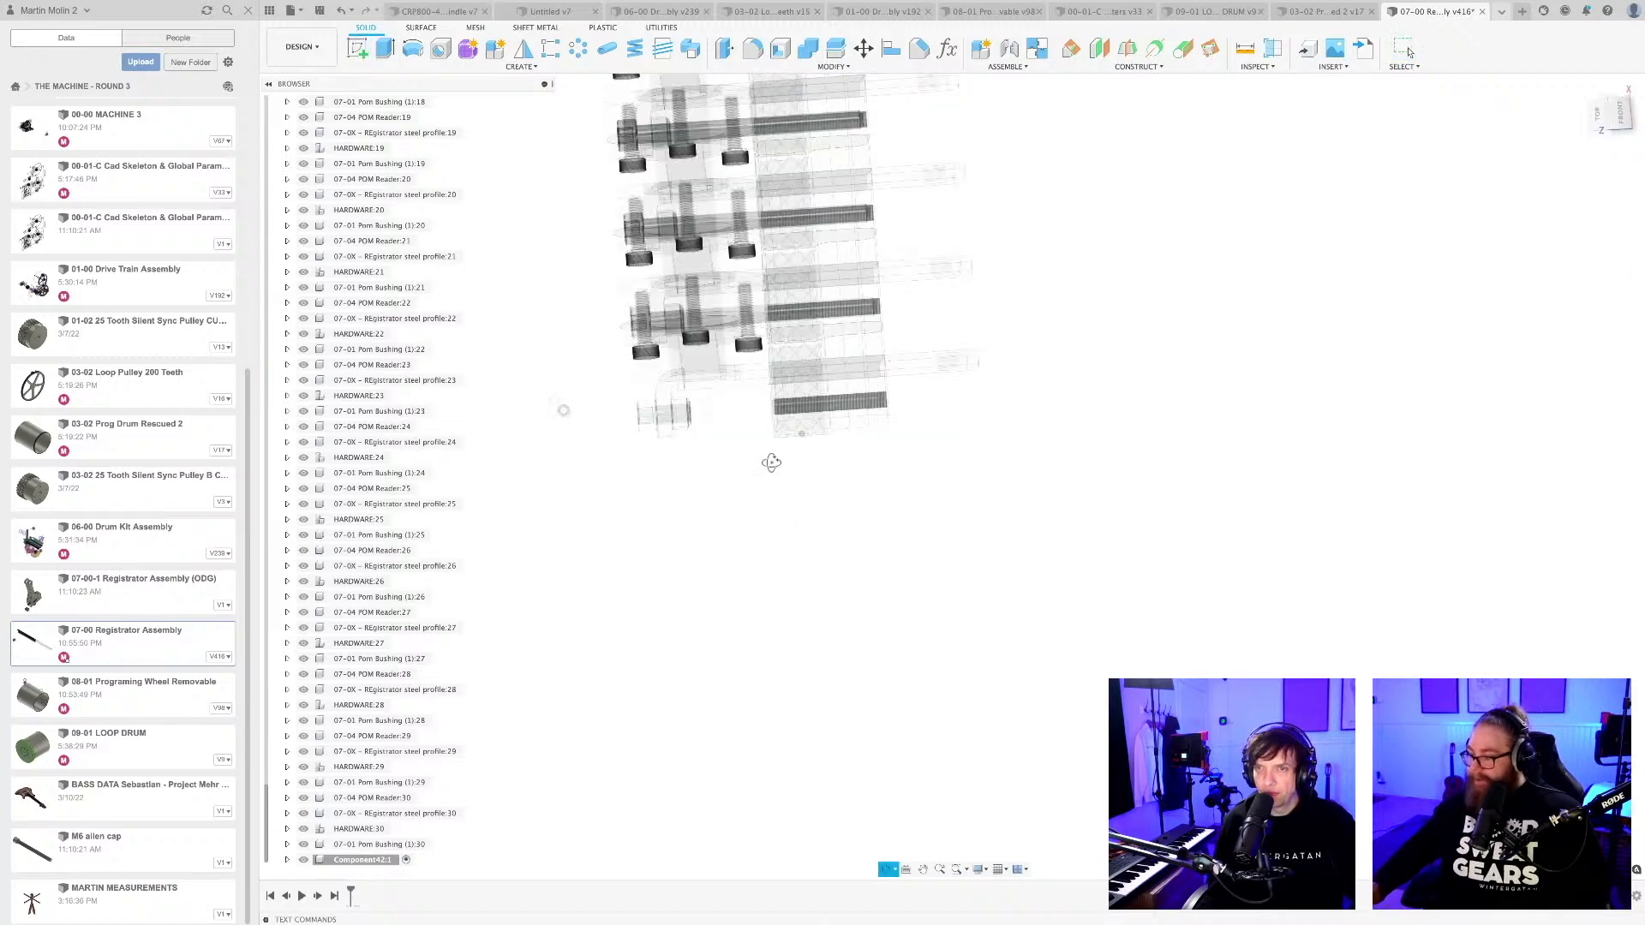
{"action": "left_click", "coordinate": [762, 353]}
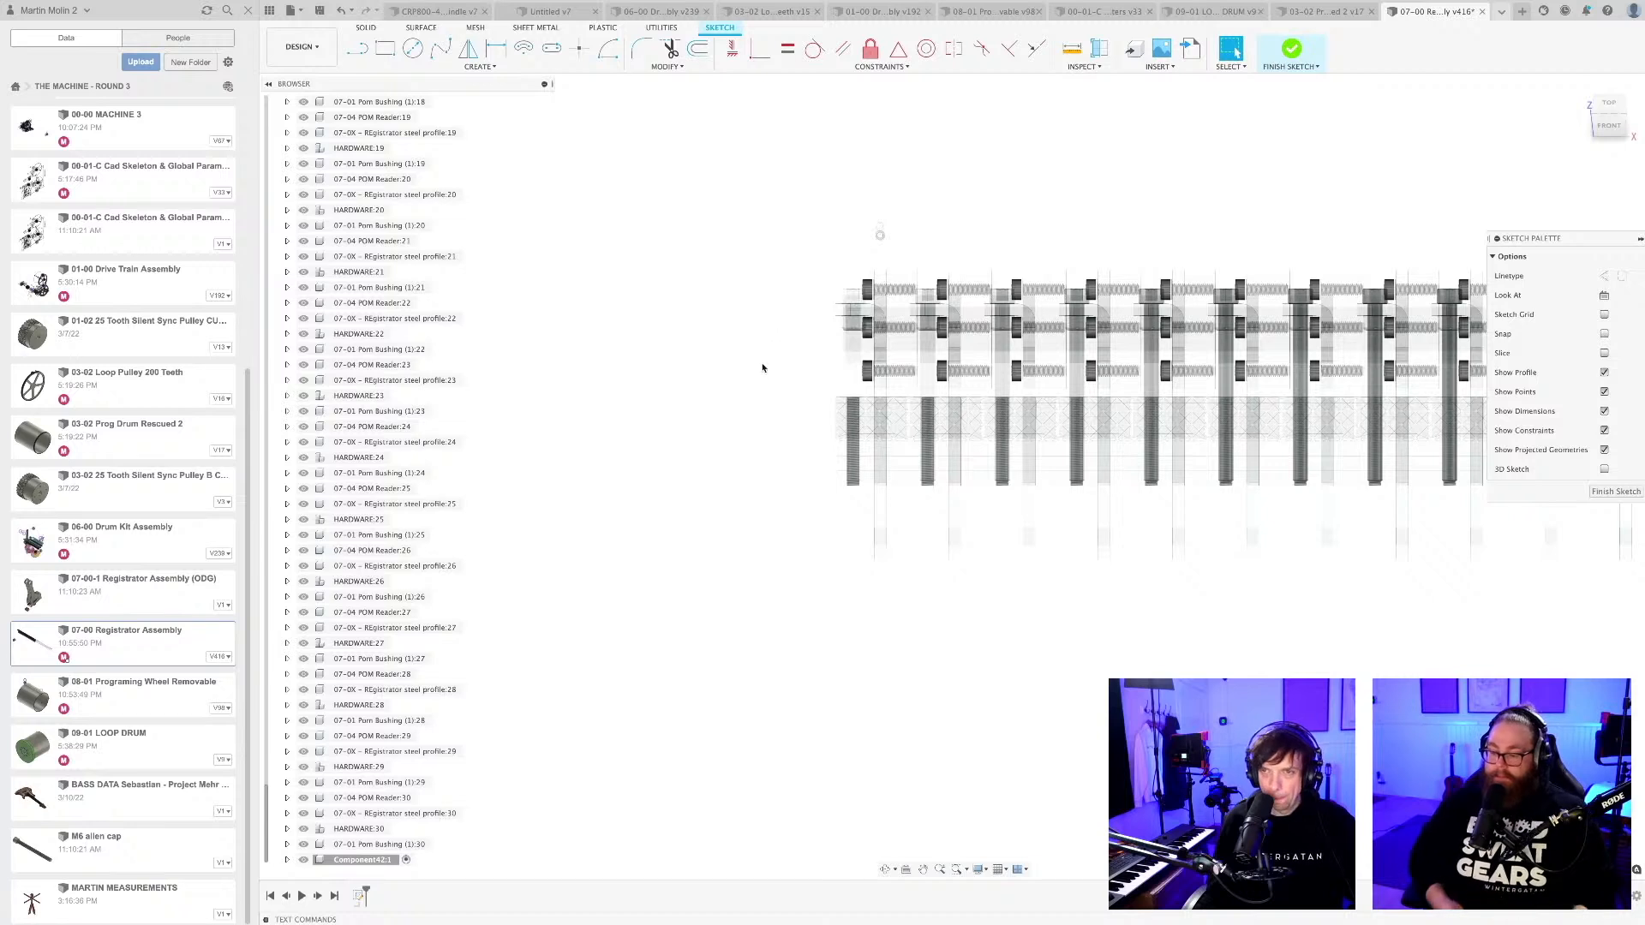
{"action": "key", "text": "c"}
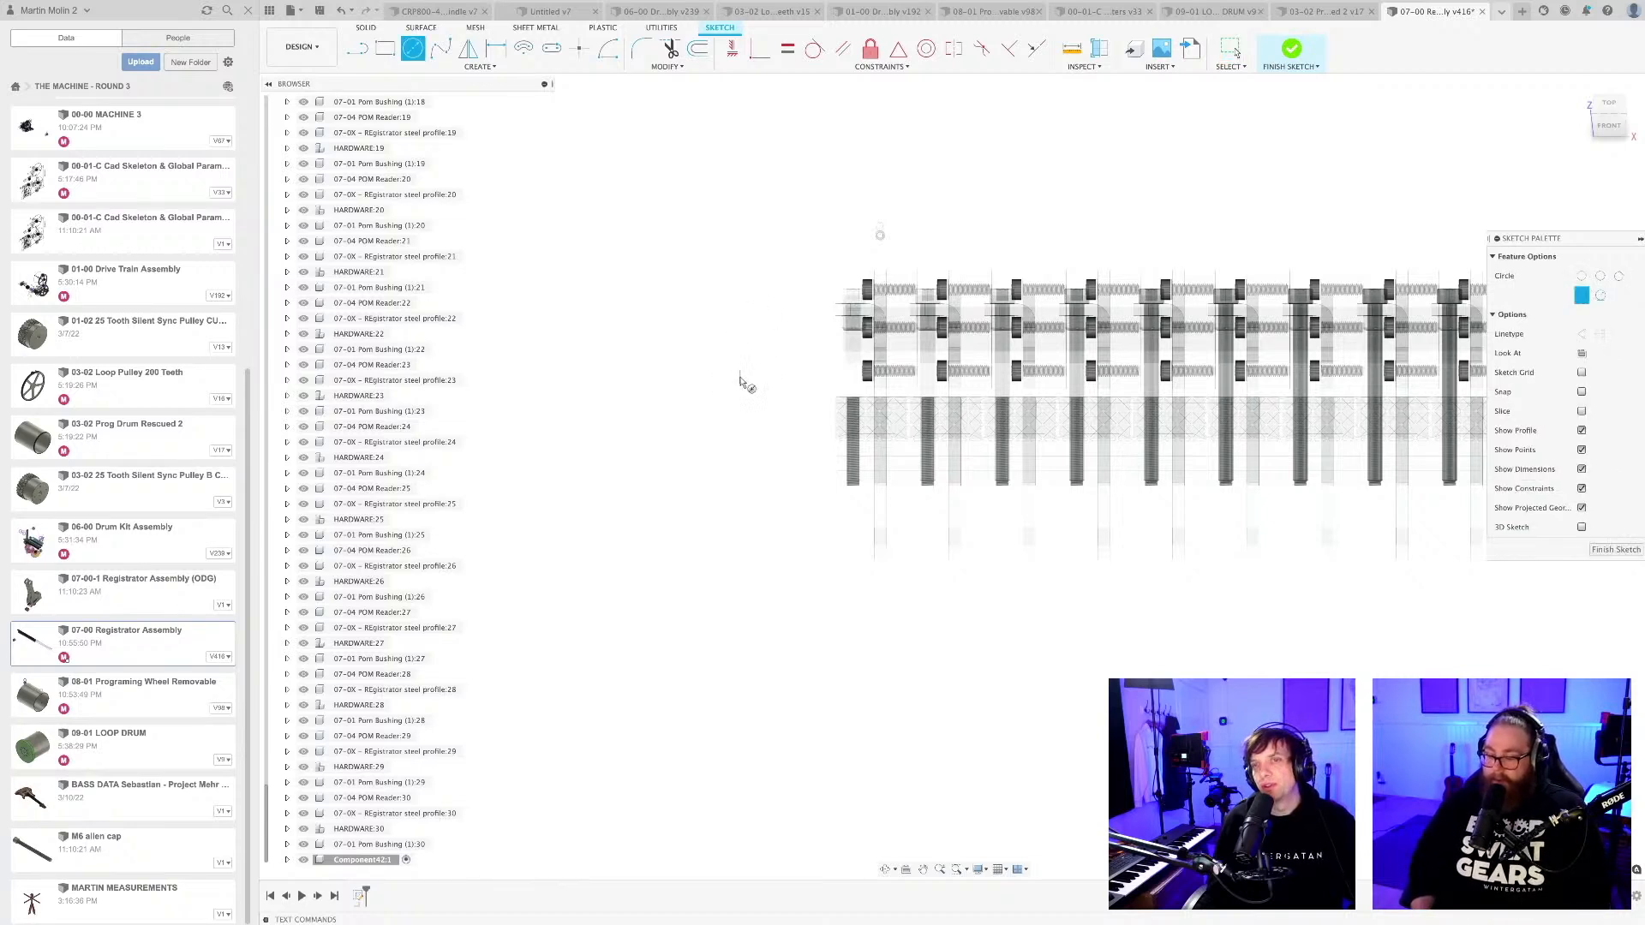
{"action": "left_click", "coordinate": [750, 412]}
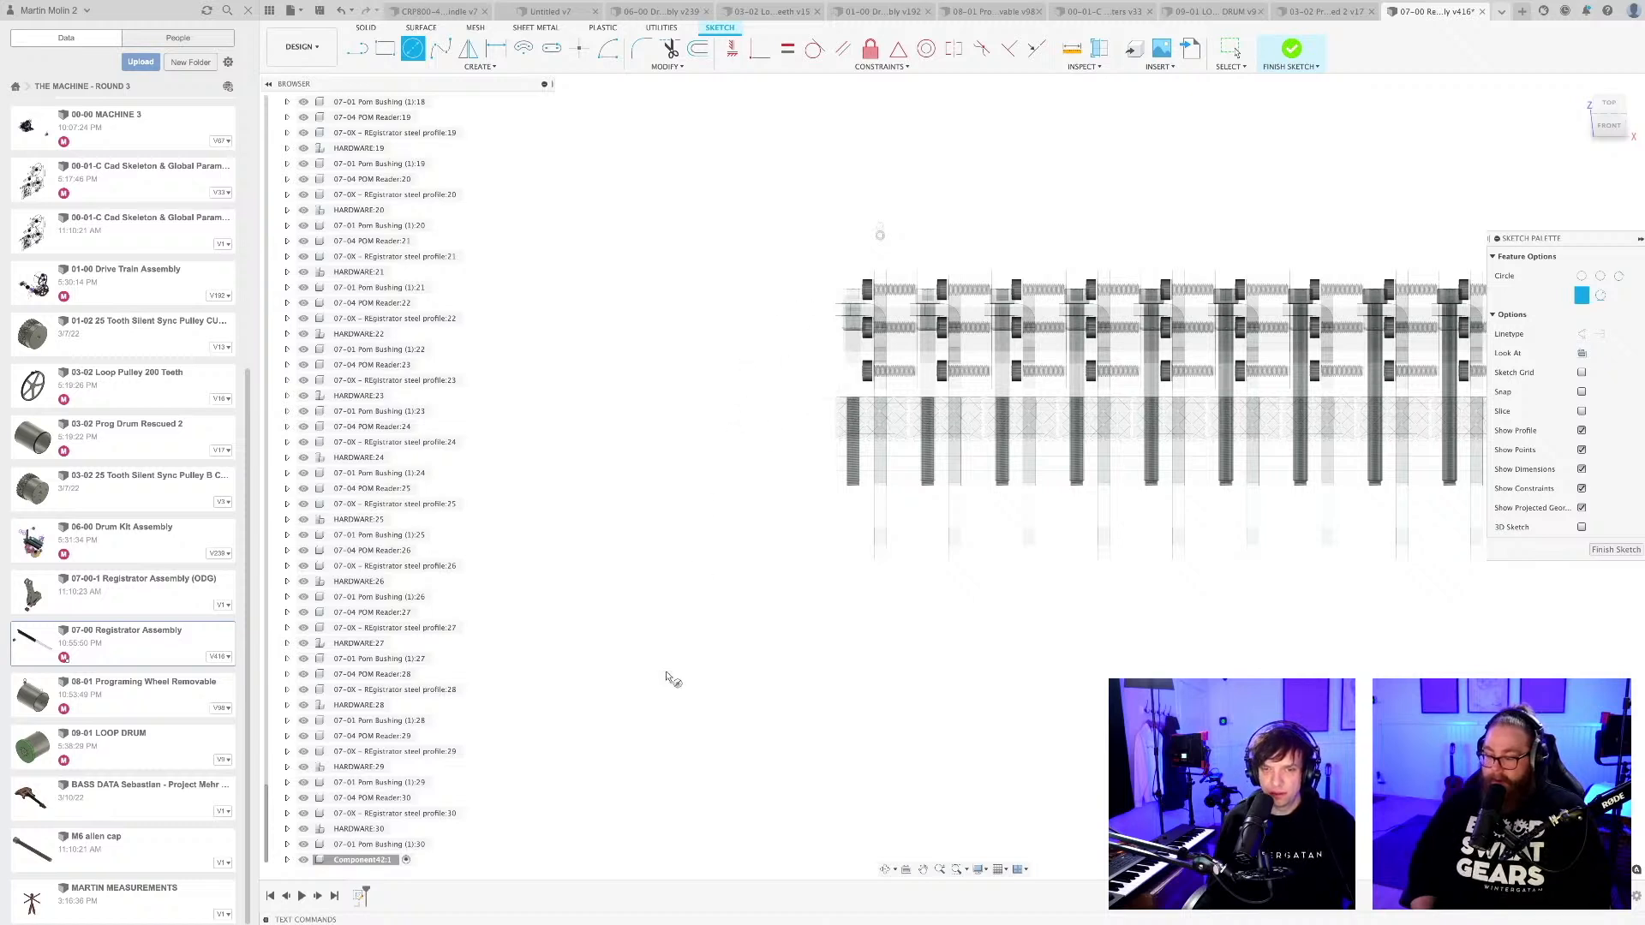
Adjust the object visibility and draw a much larger circle concentric with the small one.
{"action": "left_click", "coordinate": [979, 872]}
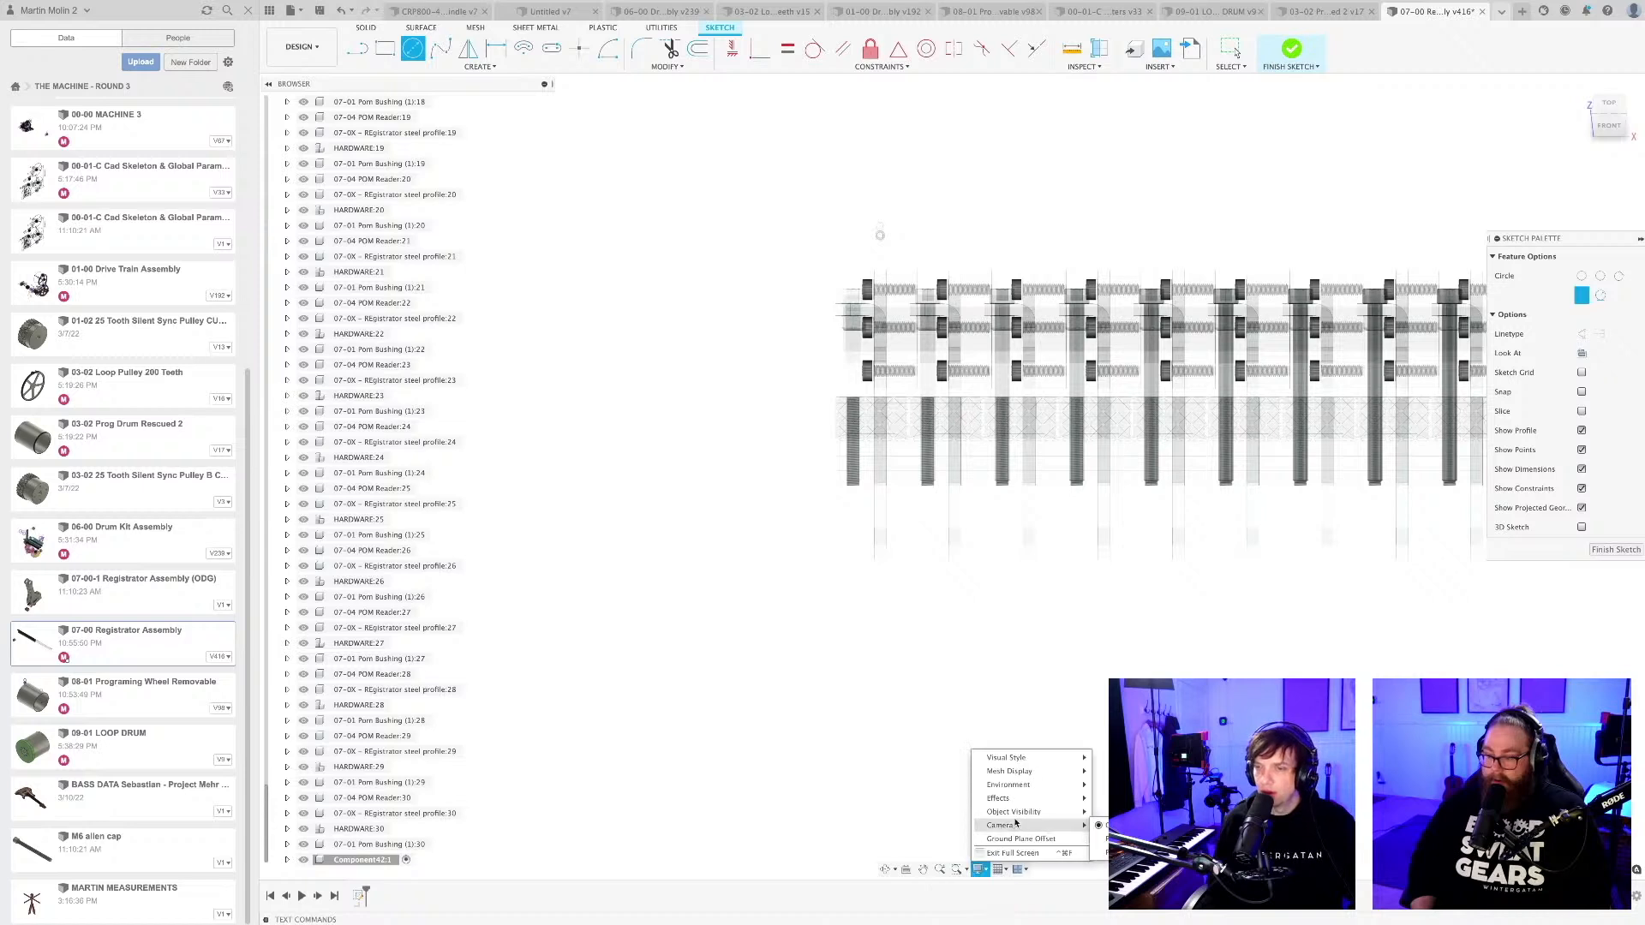
{"action": "mouse_move", "coordinate": [1062, 811]}
{"action": "left_click", "coordinate": [1103, 883]}
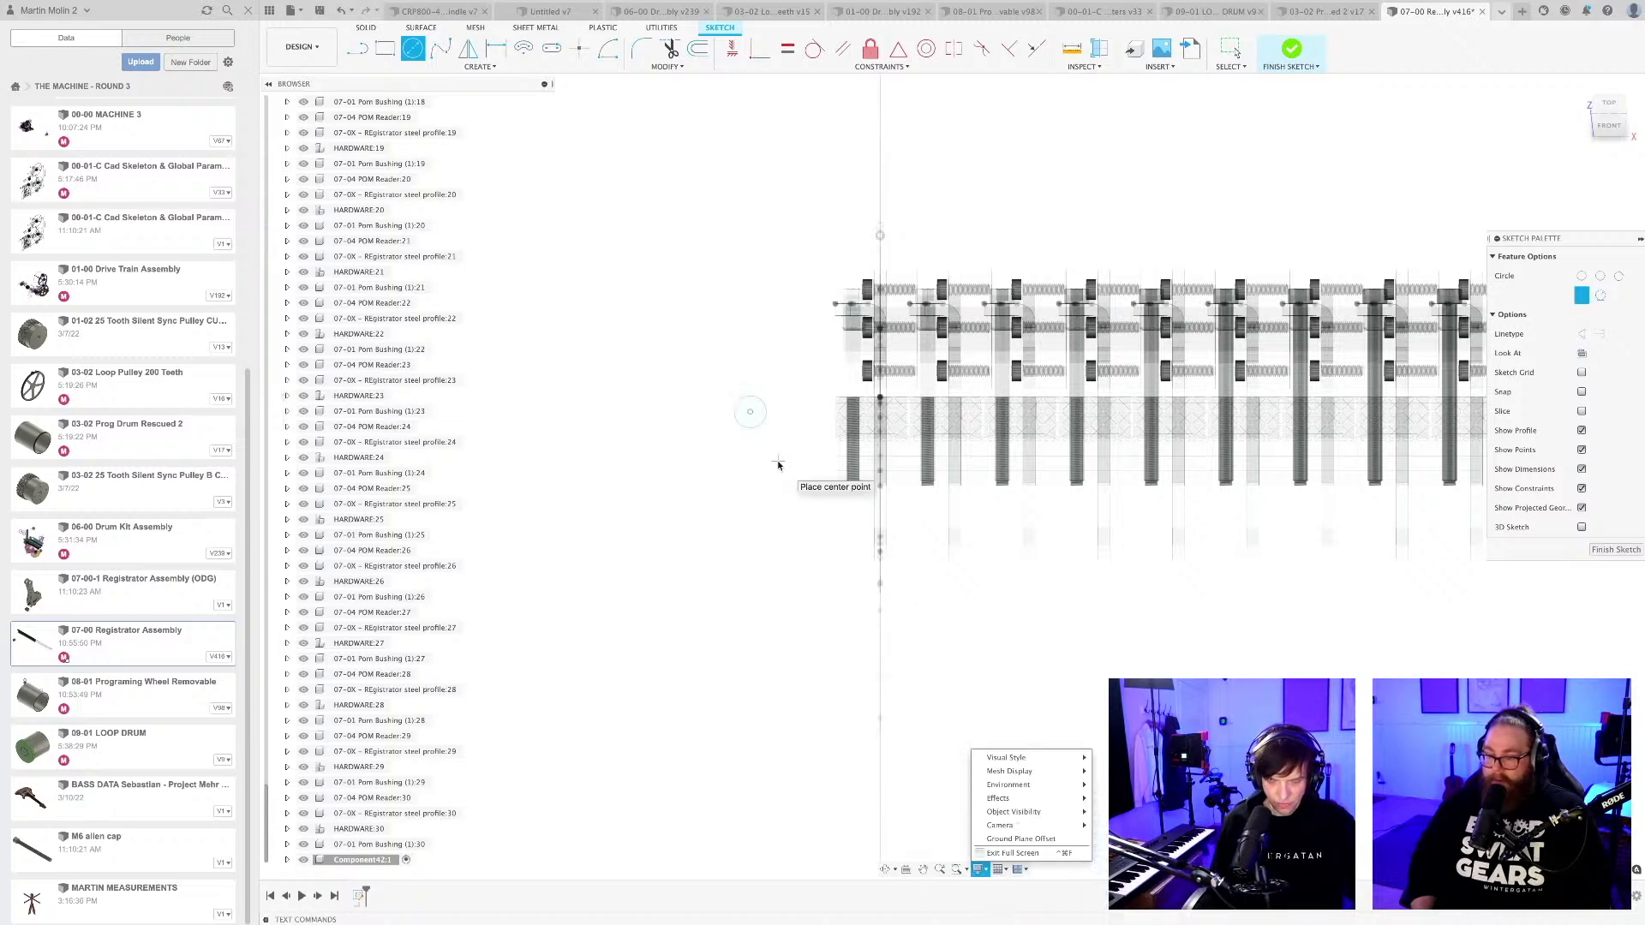
{"action": "scroll", "coordinate": [778, 433], "scroll_direction": "up", "scroll_amount": 1}
{"action": "left_click", "coordinate": [746, 410]}
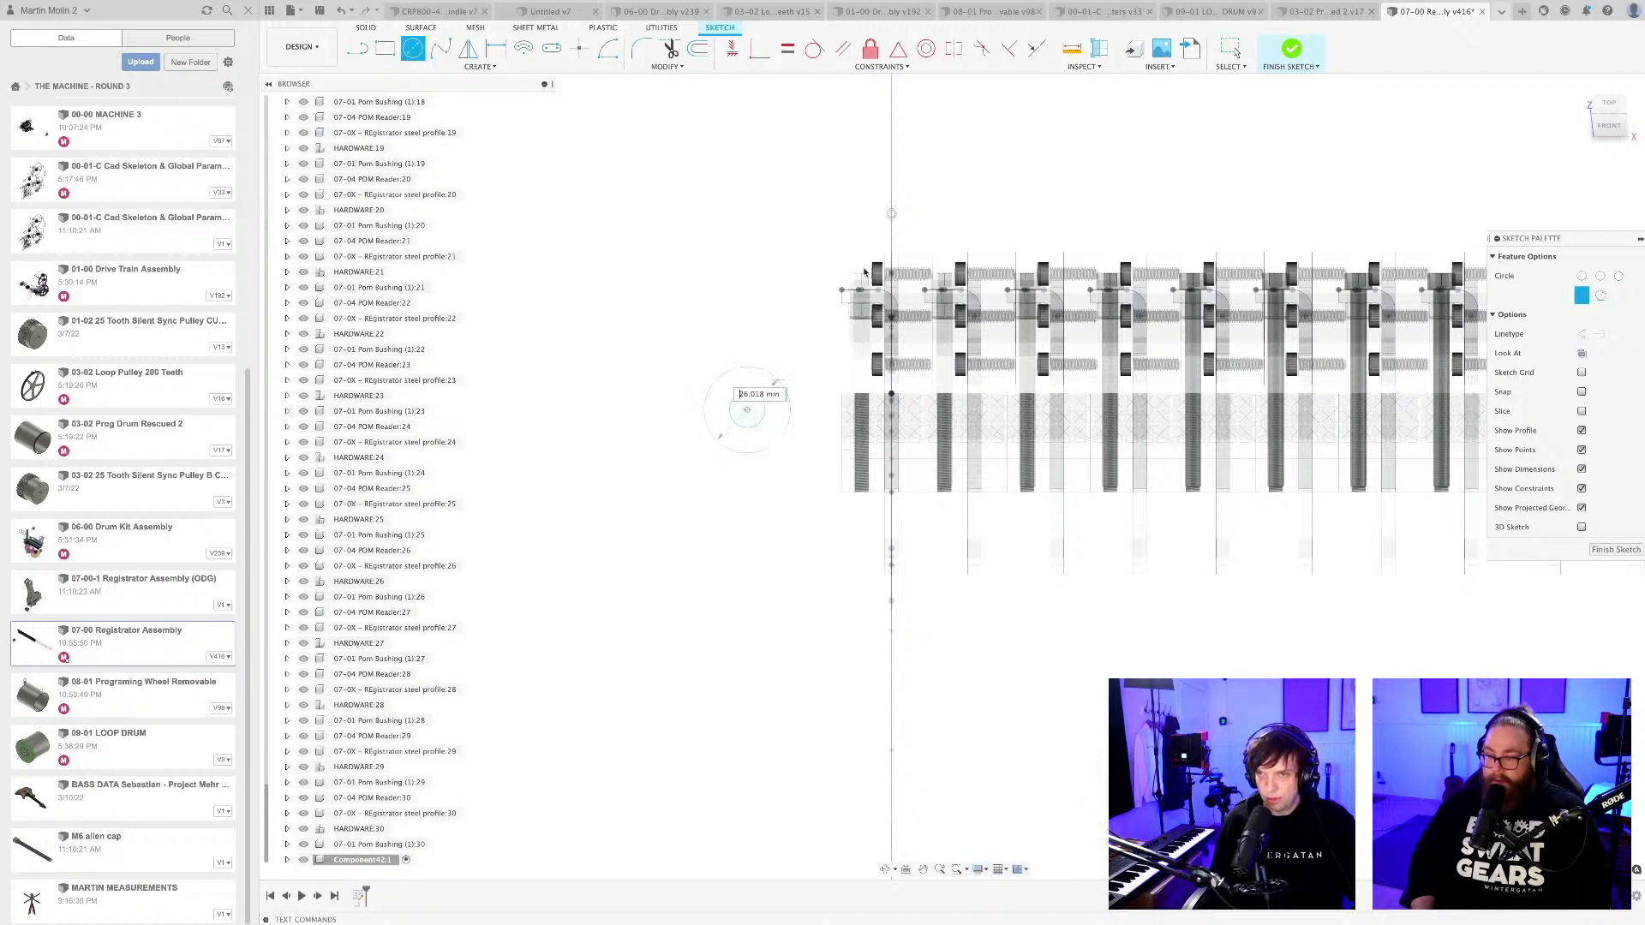
{"action": "key", "text": "Return"}
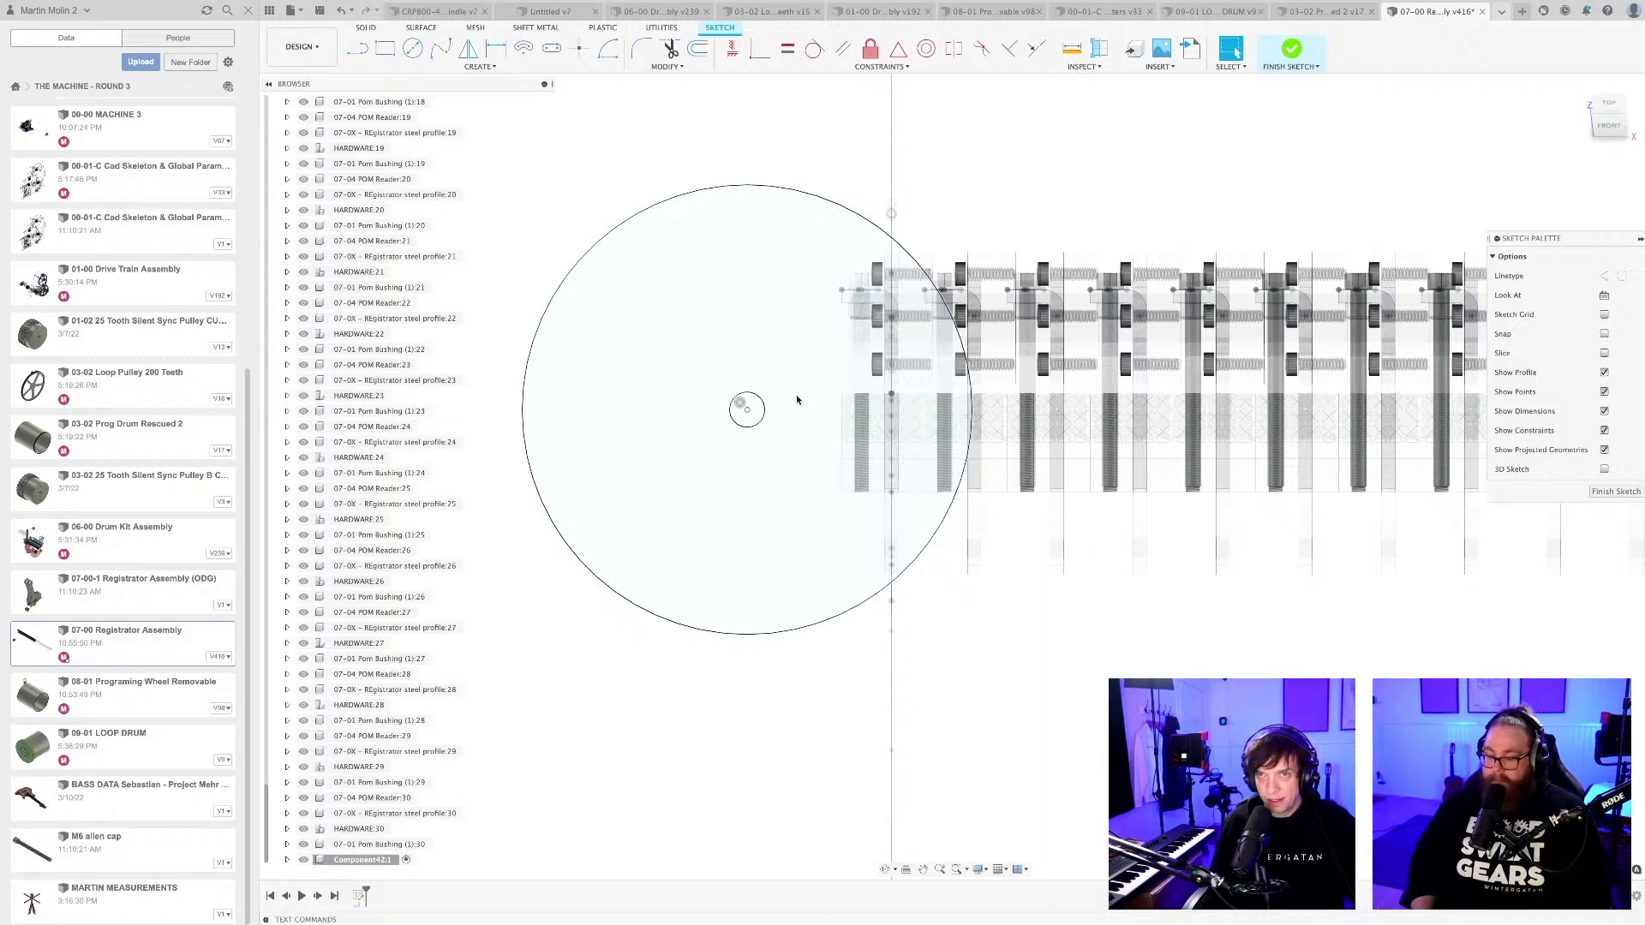
Draw a horizontal line from the circles' centre toward the reader row, ending in a short perpendicular segment.
{"action": "key", "text": "l"}
{"action": "scroll", "coordinate": [793, 401], "scroll_direction": "up", "scroll_amount": 2}
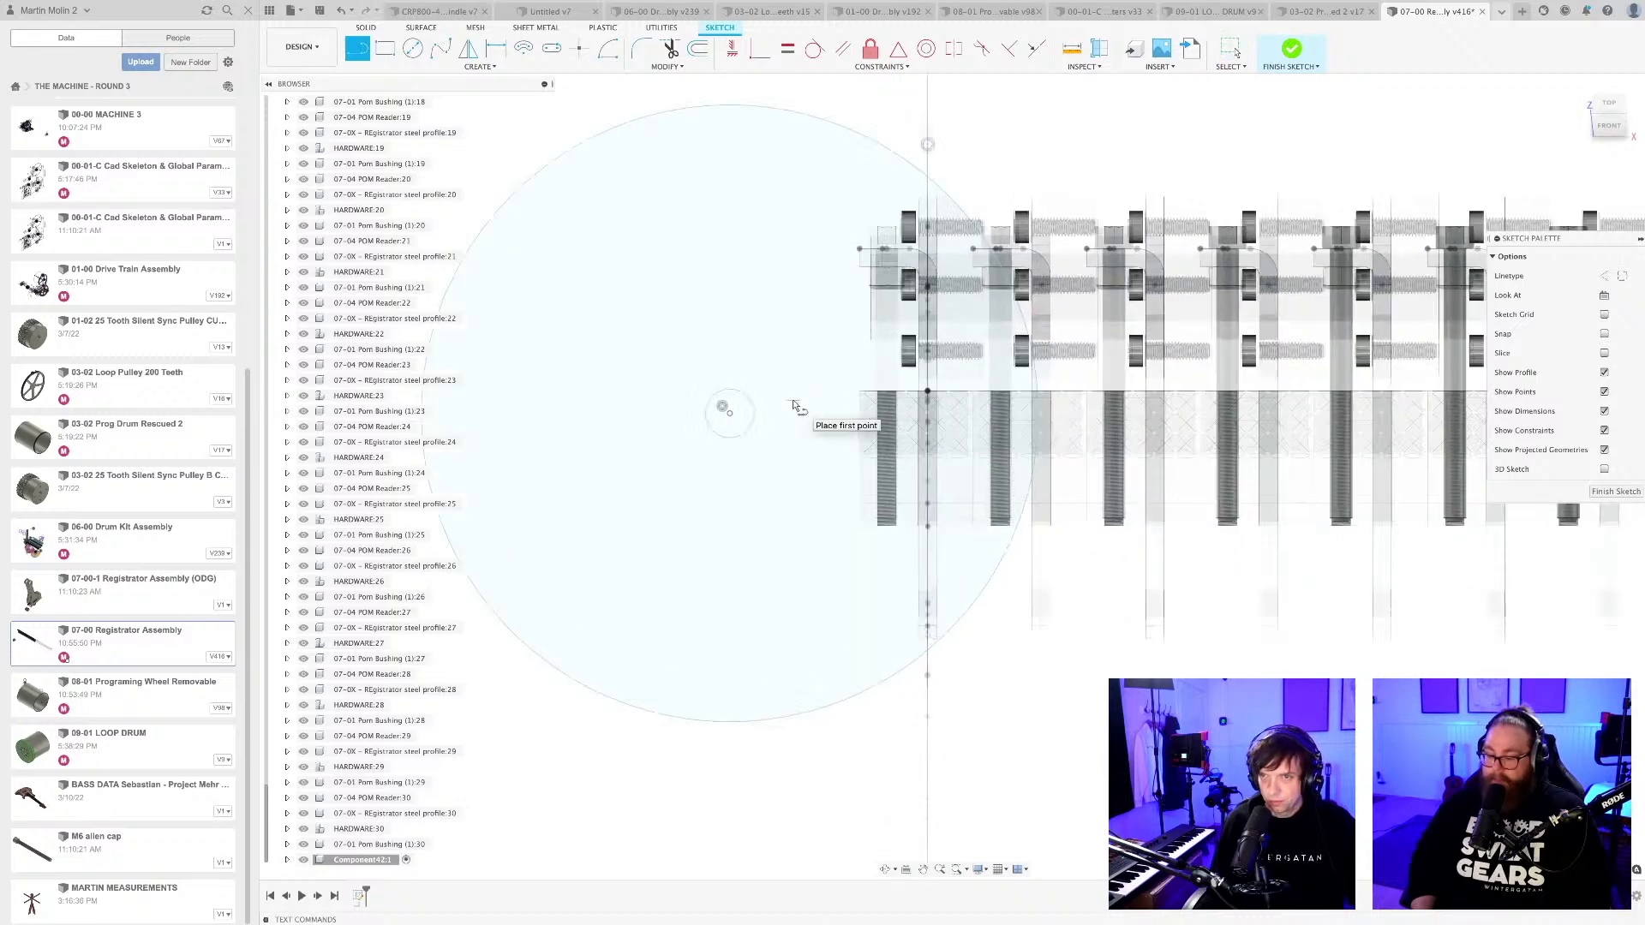
{"action": "left_click", "coordinate": [729, 413]}
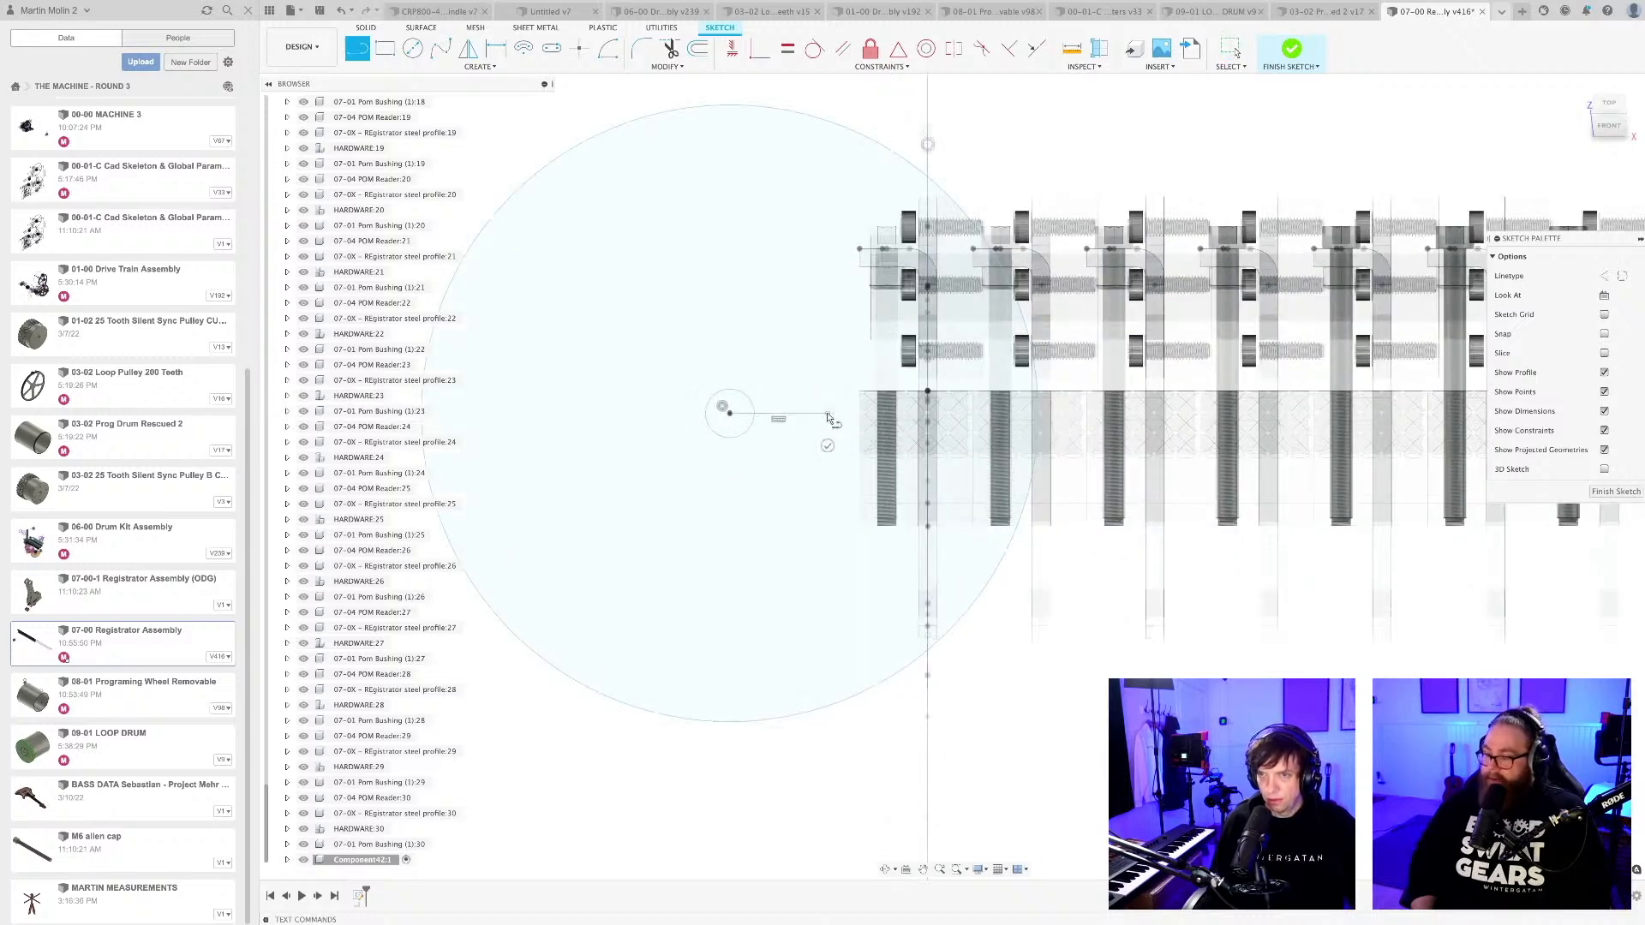
{"action": "left_click", "coordinate": [826, 413]}
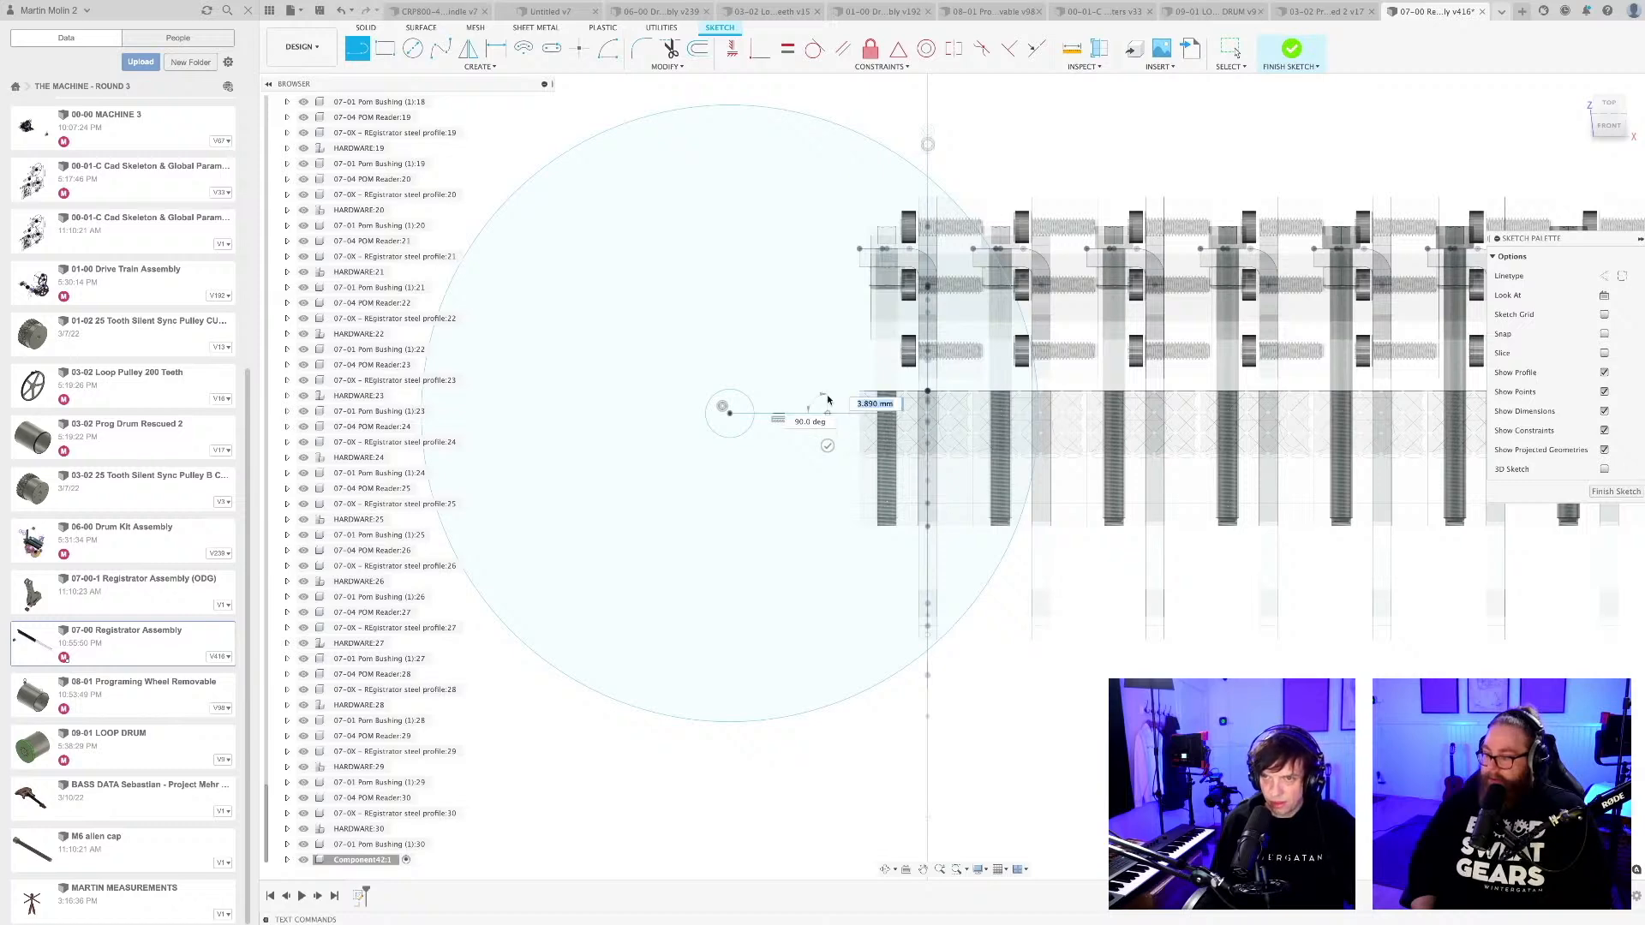
{"action": "key", "text": "Escape"}
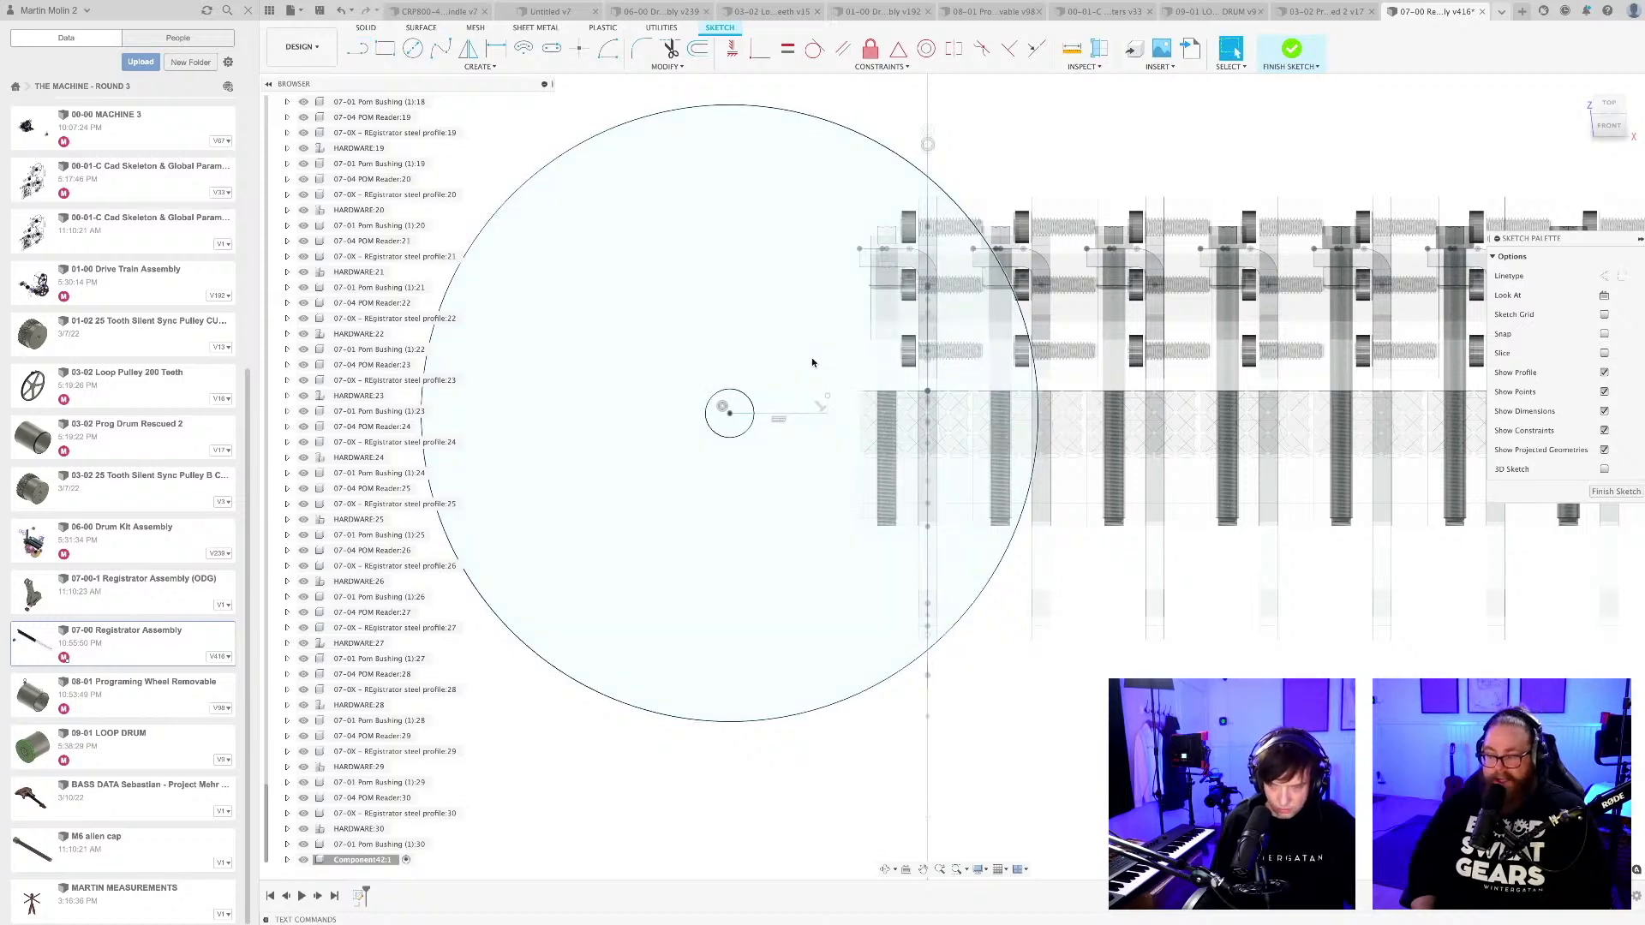
Draw an arc from the end of the short upright segment up to the large outer circle.
{"action": "key", "text": "l"}
{"action": "left_click_drag", "start_coordinate": [826, 395], "coordinate": [692, 171]}
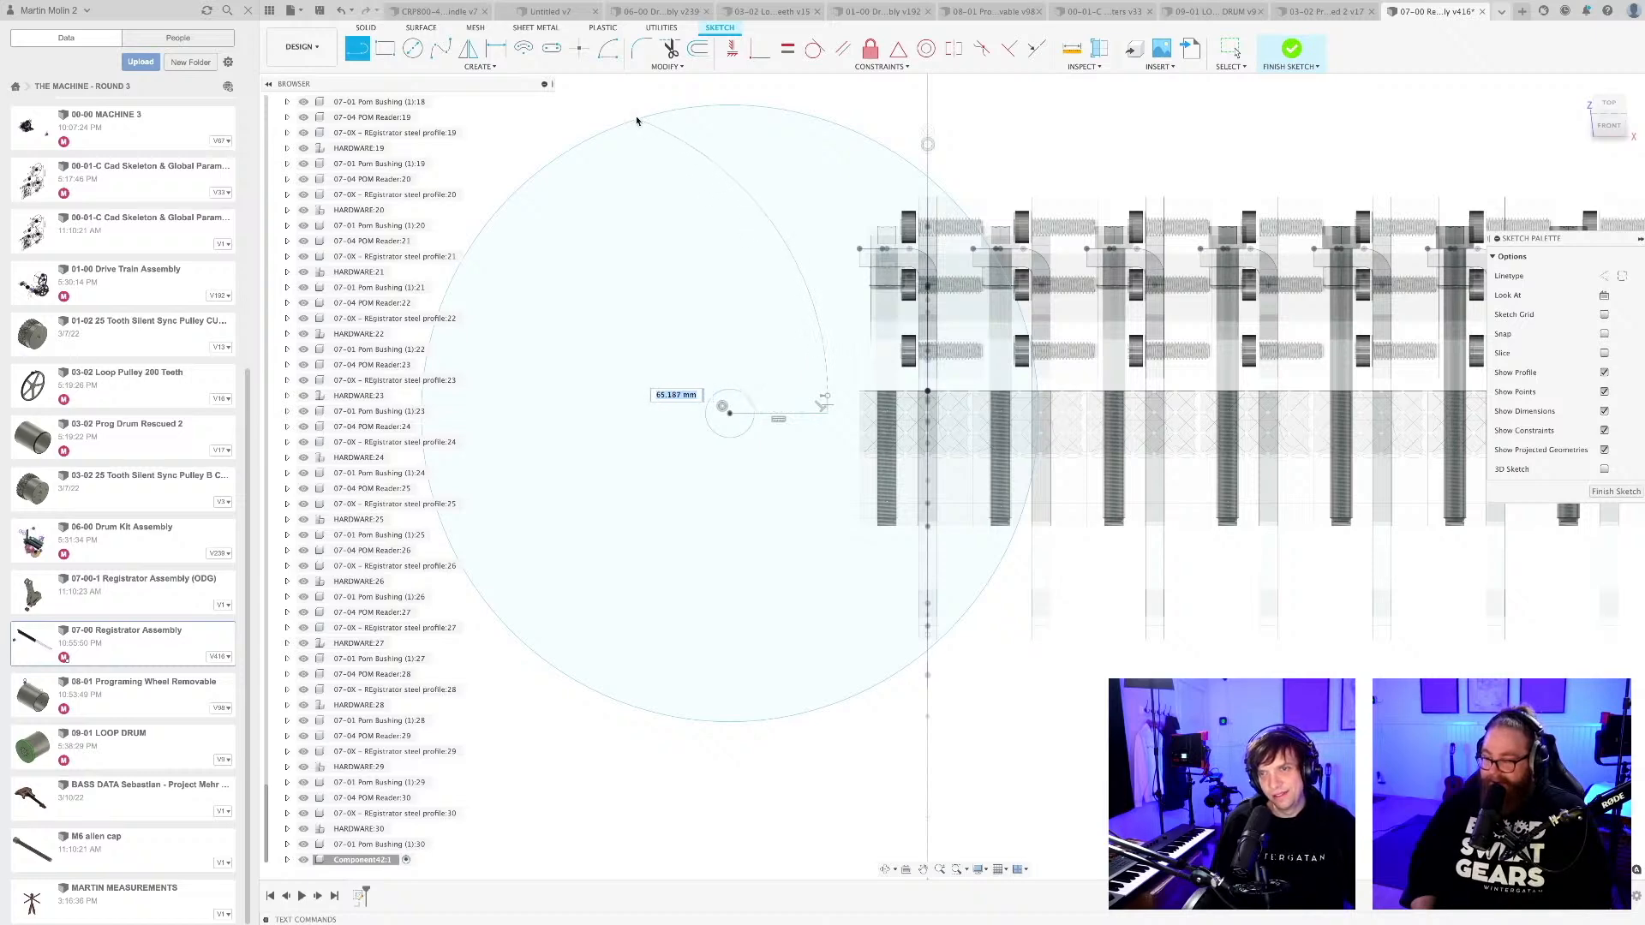
{"action": "left_click_drag", "start_coordinate": [636, 121], "coordinate": [638, 120]}
{"action": "key", "text": "Escape"}
{"action": "scroll", "coordinate": [668, 203], "scroll_direction": "down", "scroll_amount": 5}
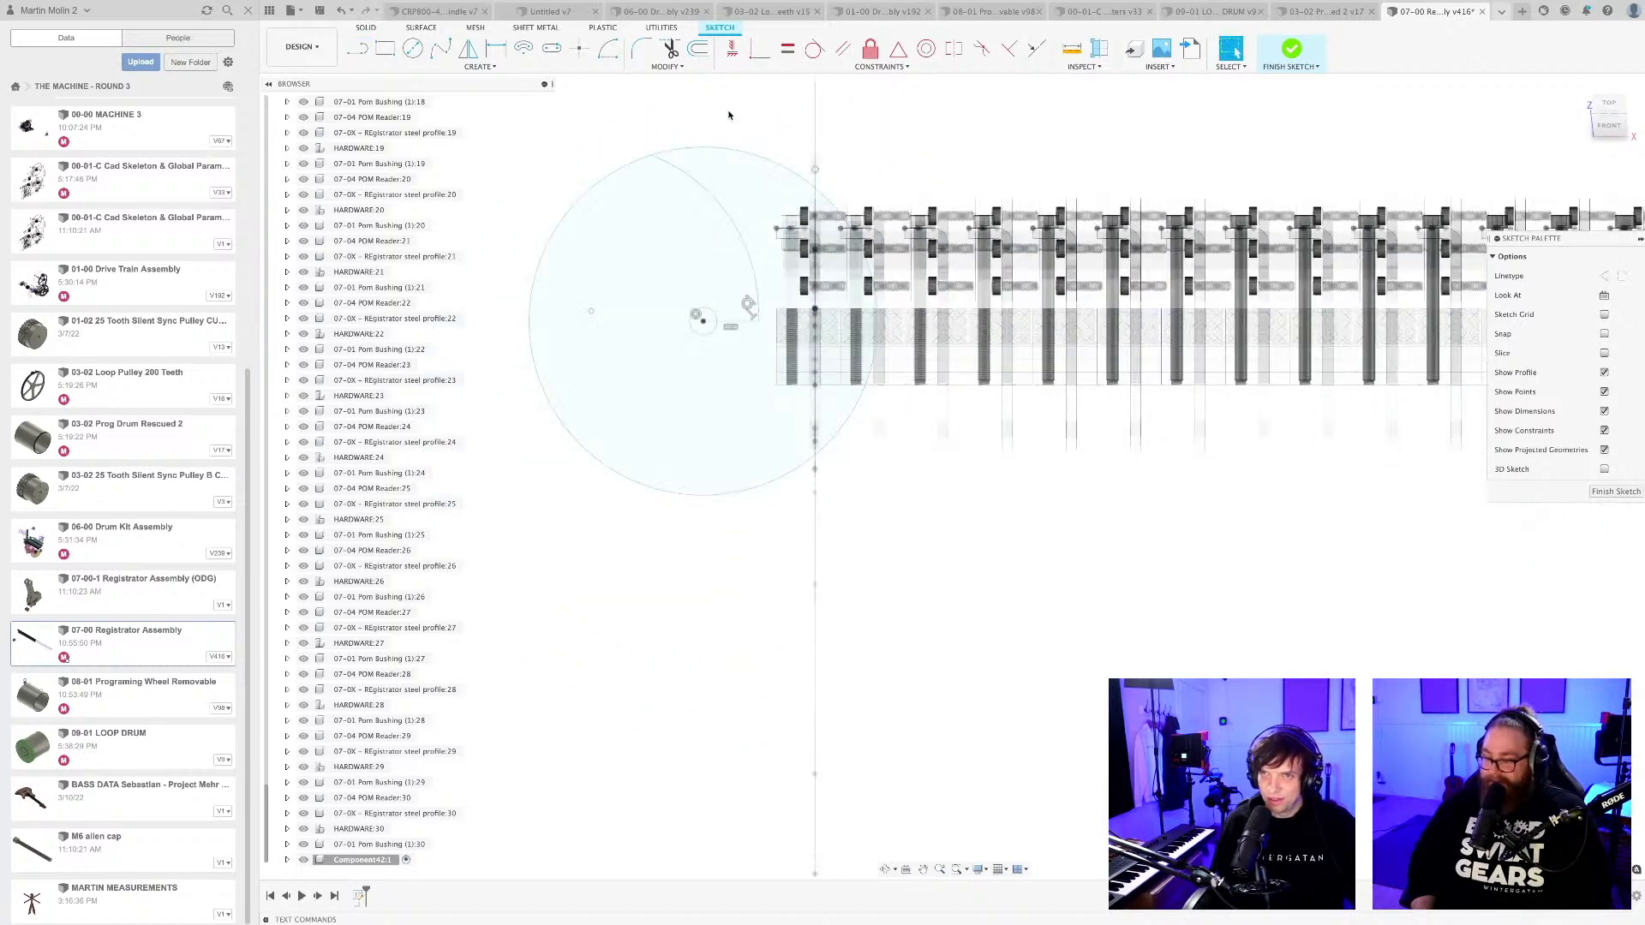
Try to make the arc tangent to the large outer circle and undo the constraint.
{"action": "left_click", "coordinate": [814, 50]}
{"action": "left_click", "coordinate": [665, 161]}
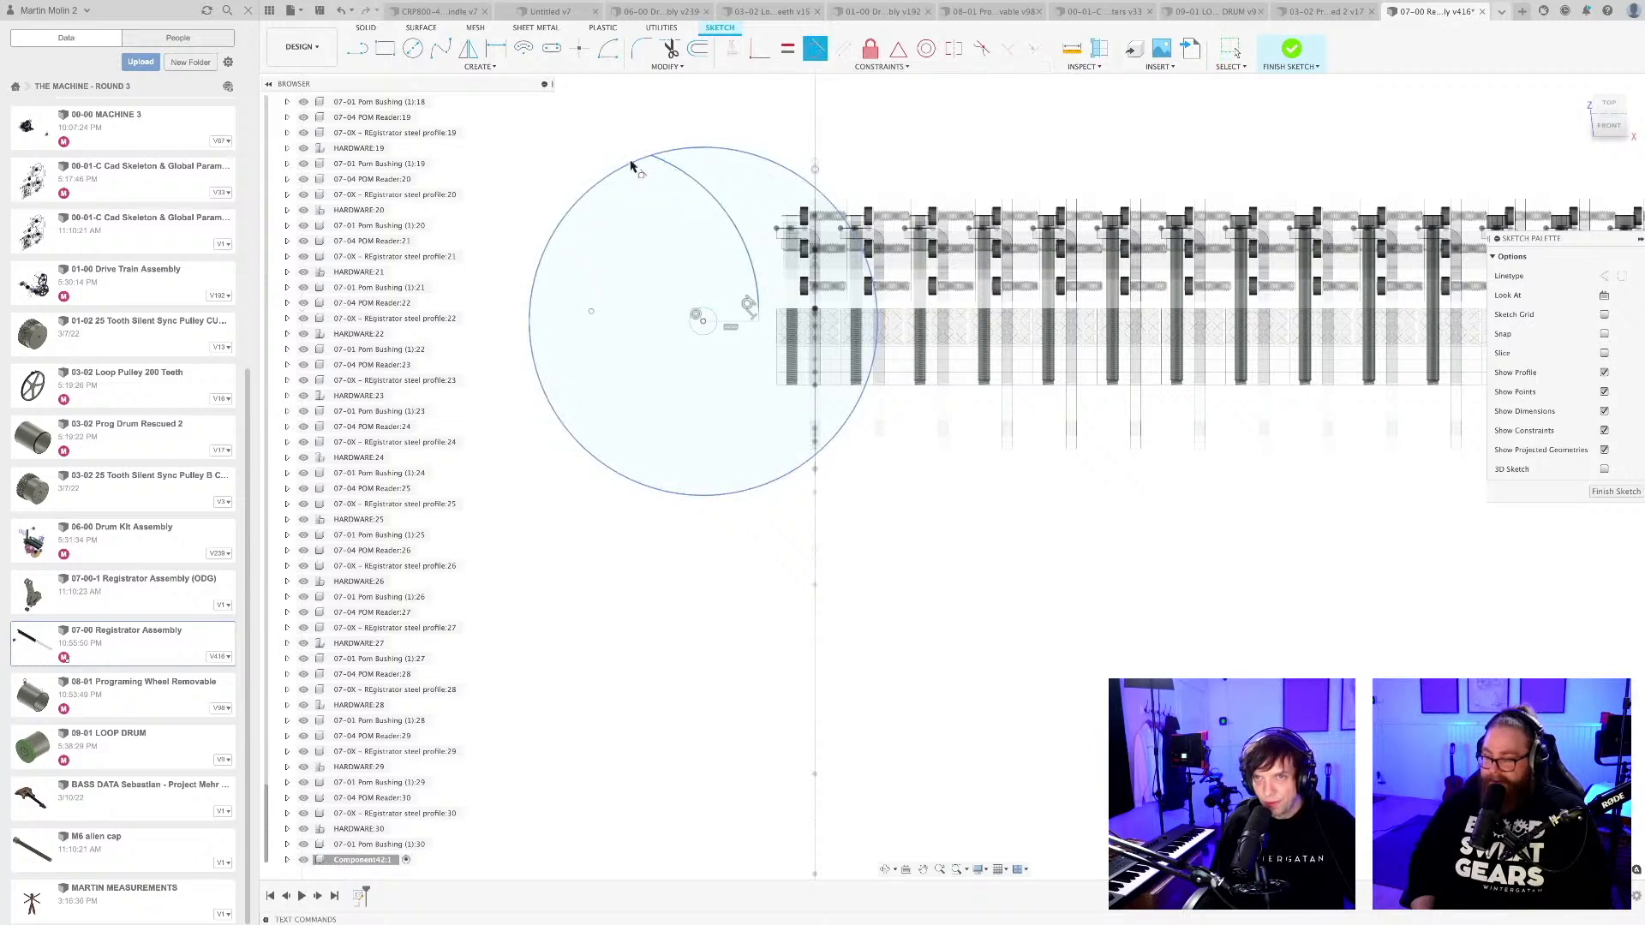
{"action": "left_click", "coordinate": [634, 165]}
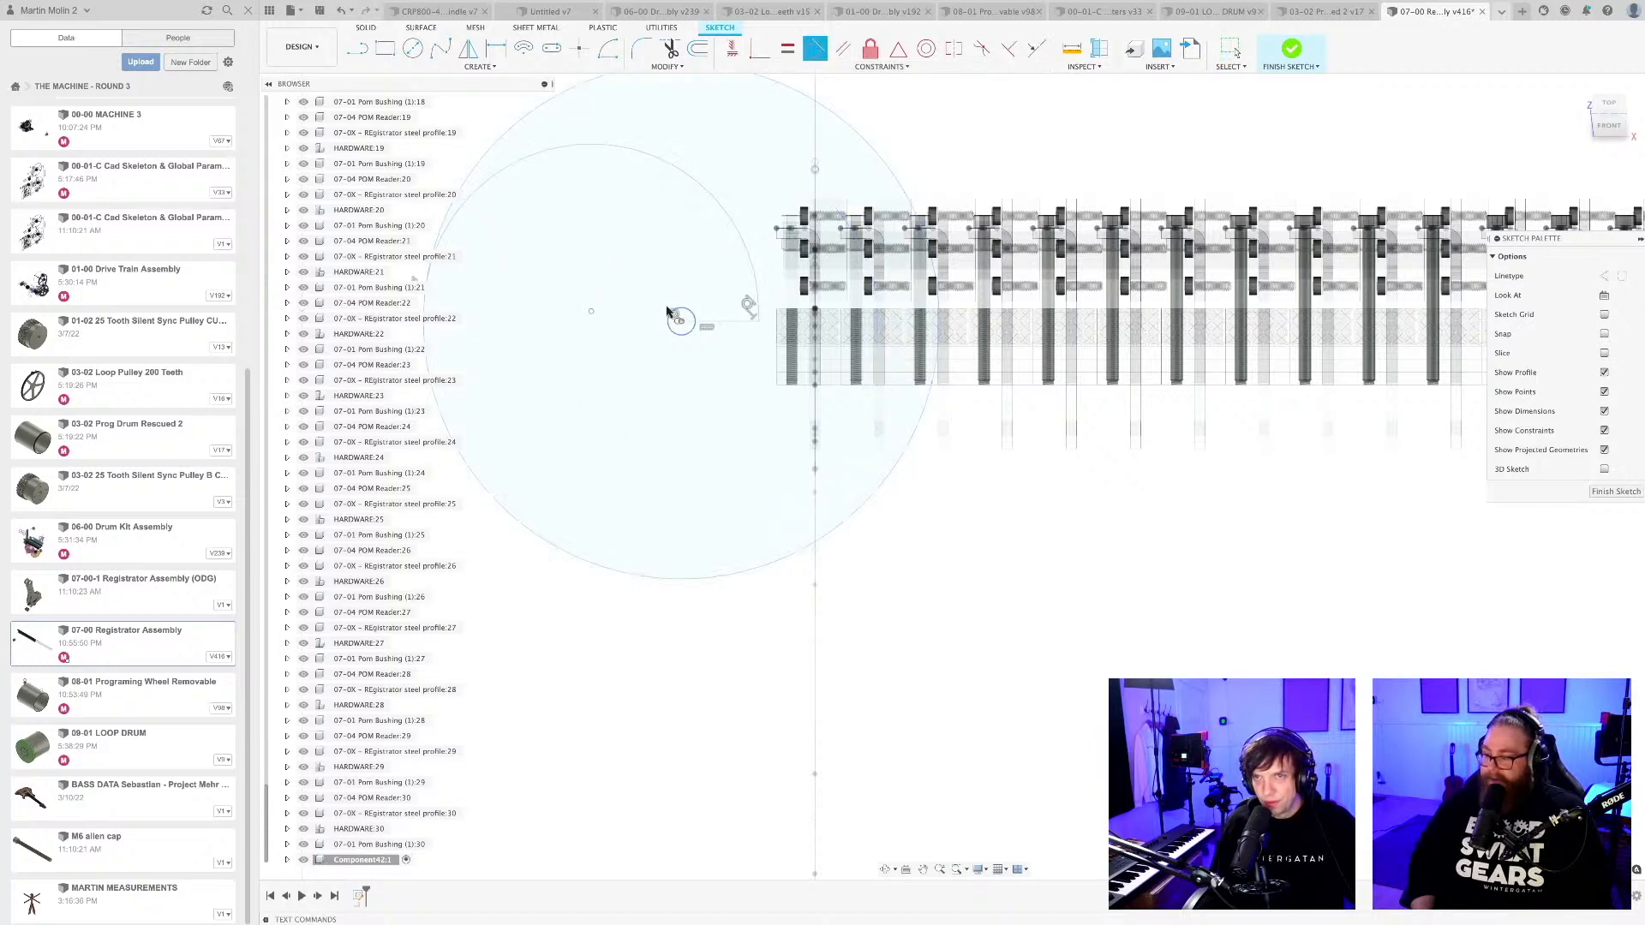
{"action": "scroll", "coordinate": [669, 313], "scroll_direction": "down", "scroll_amount": 2}
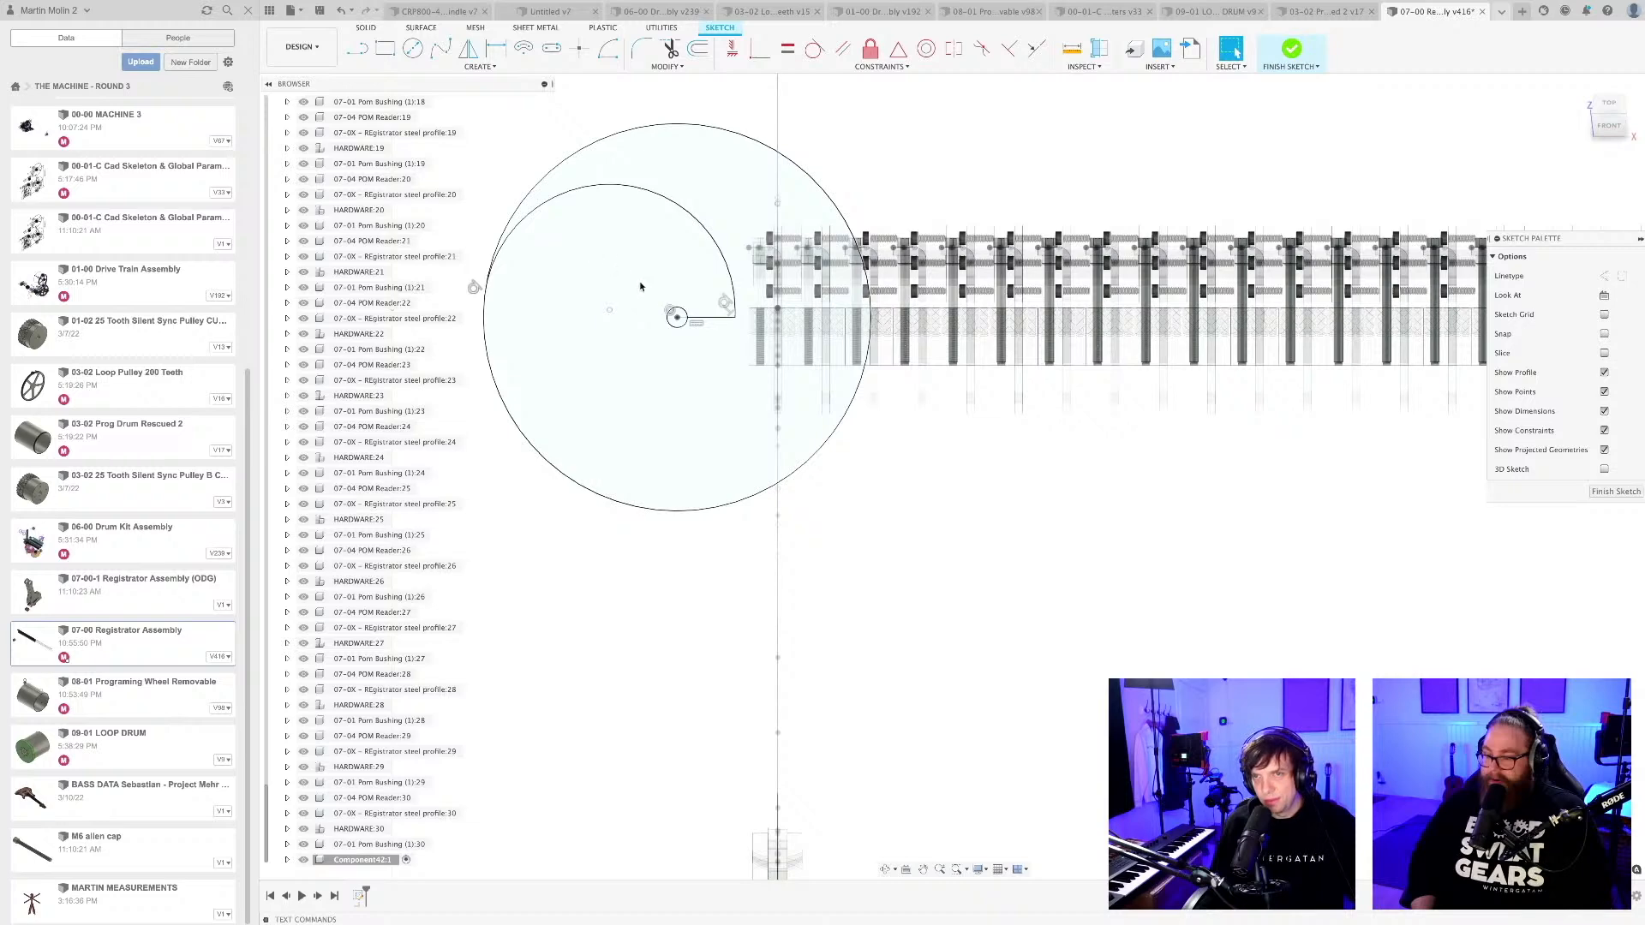
{"action": "key", "text": "super+z"}
Draw a diagonal line from the small centre circle to the outer circle on the side away from the reader row.
{"action": "scroll", "coordinate": [698, 341], "scroll_direction": "up", "scroll_amount": 1}
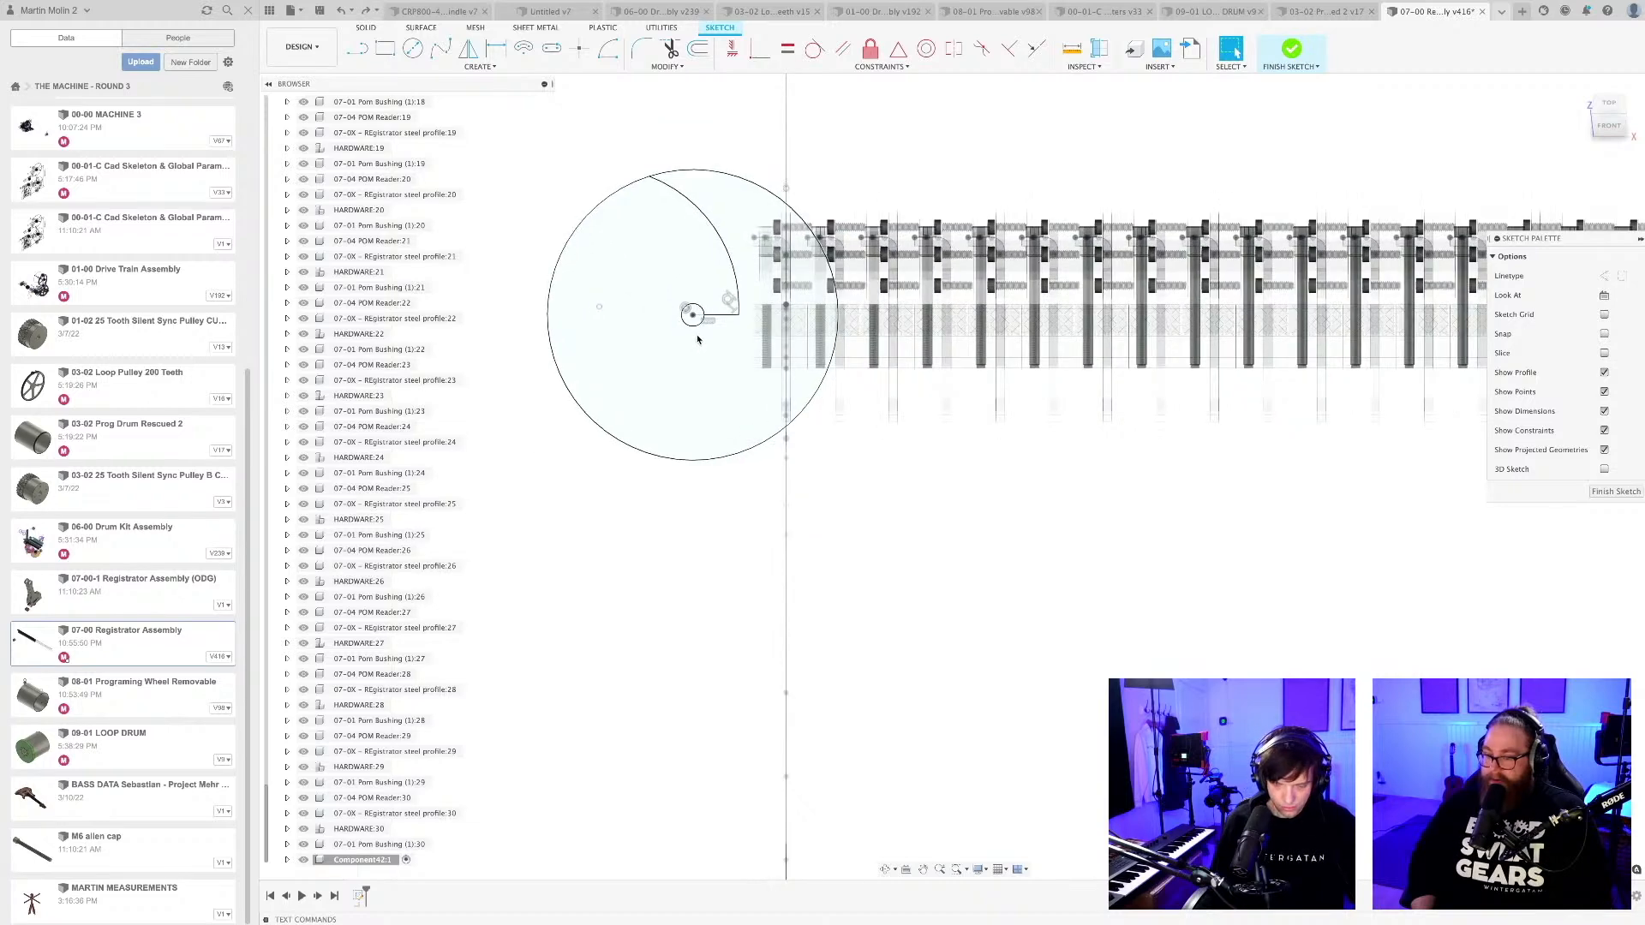
{"action": "key", "text": "l"}
{"action": "left_click", "coordinate": [686, 324]}
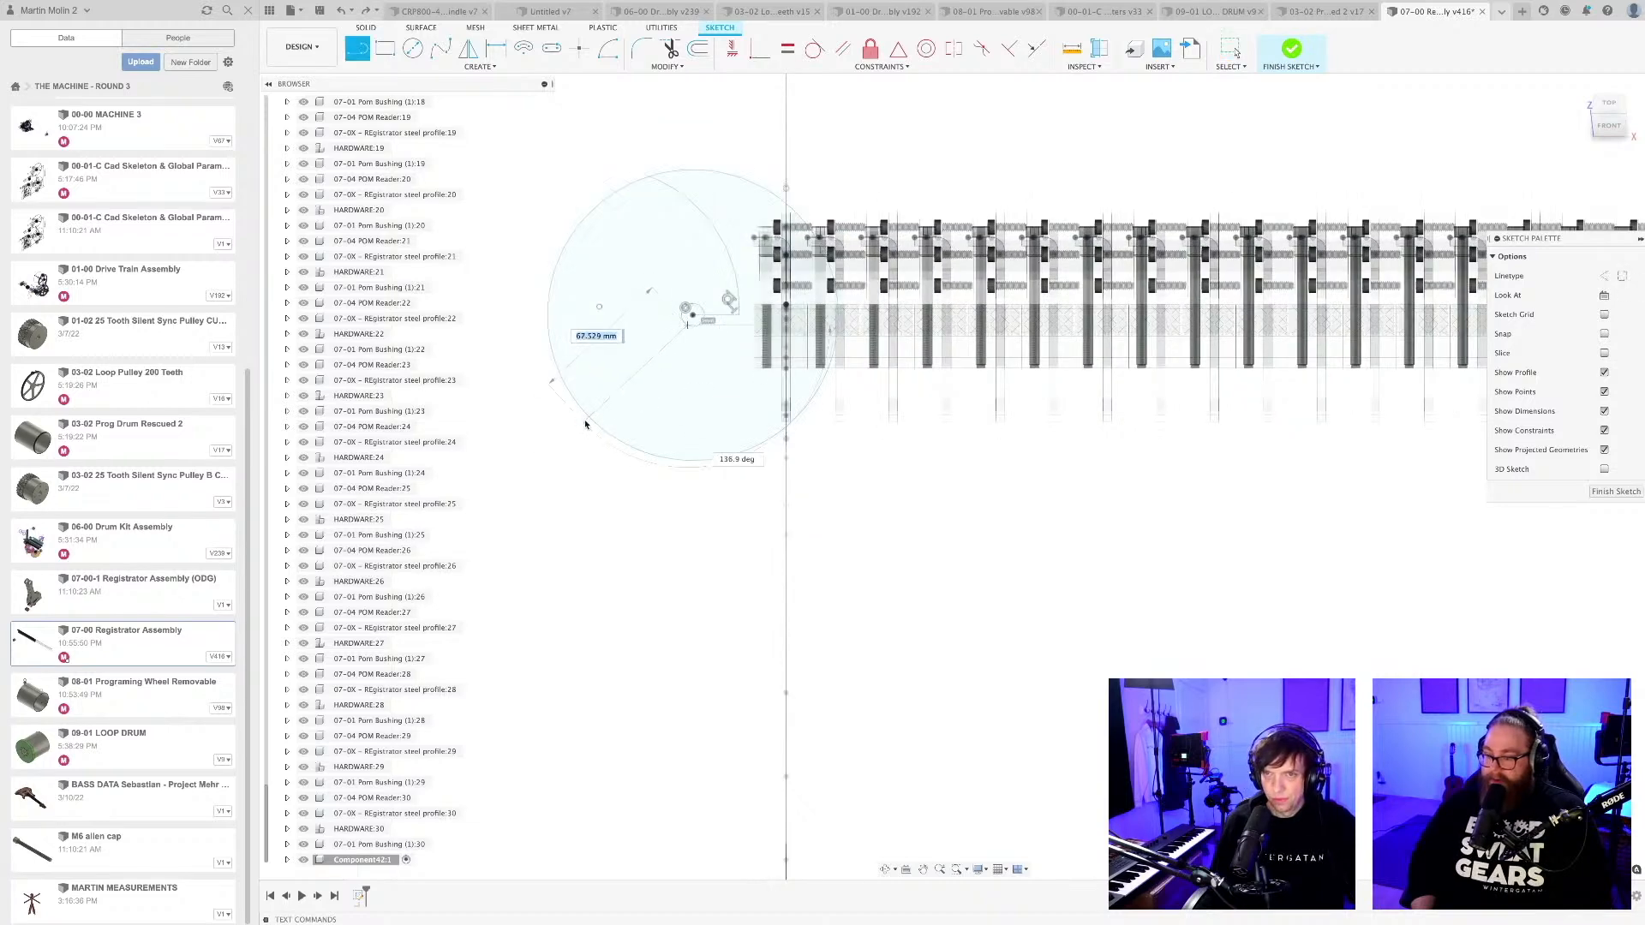
{"action": "left_click", "coordinate": [586, 413]}
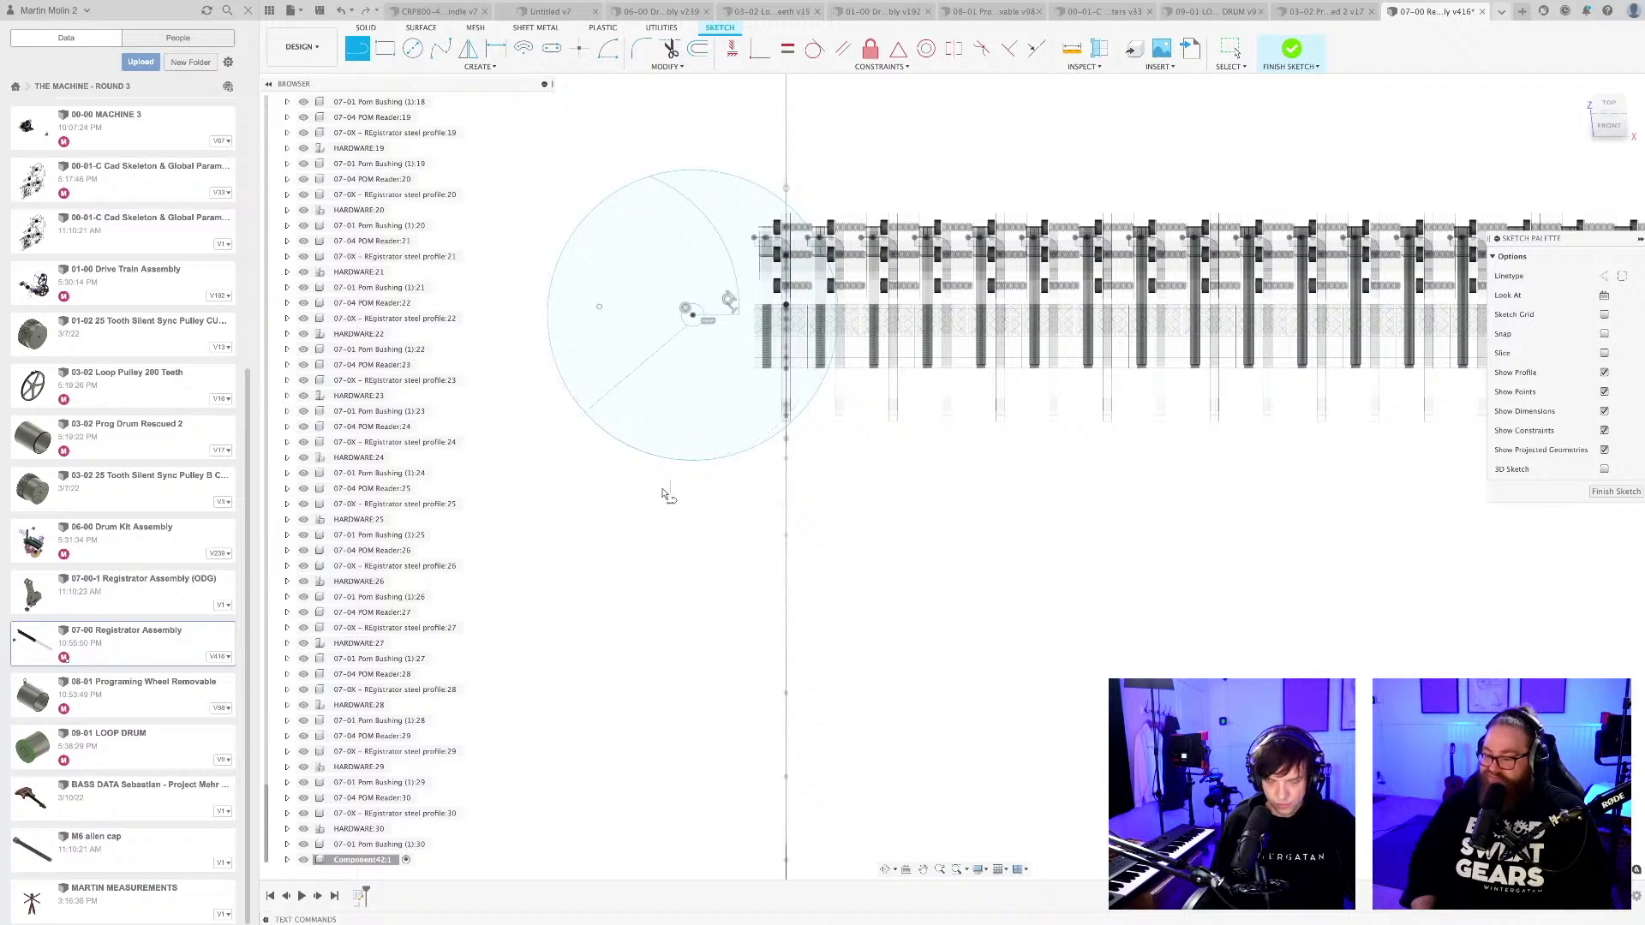
Draw a concentric circle about 43 mm in diameter reaching the end of the horizontal line.
{"action": "scroll", "coordinate": [711, 369], "scroll_direction": "up", "scroll_amount": 3}
{"action": "key", "text": "c"}
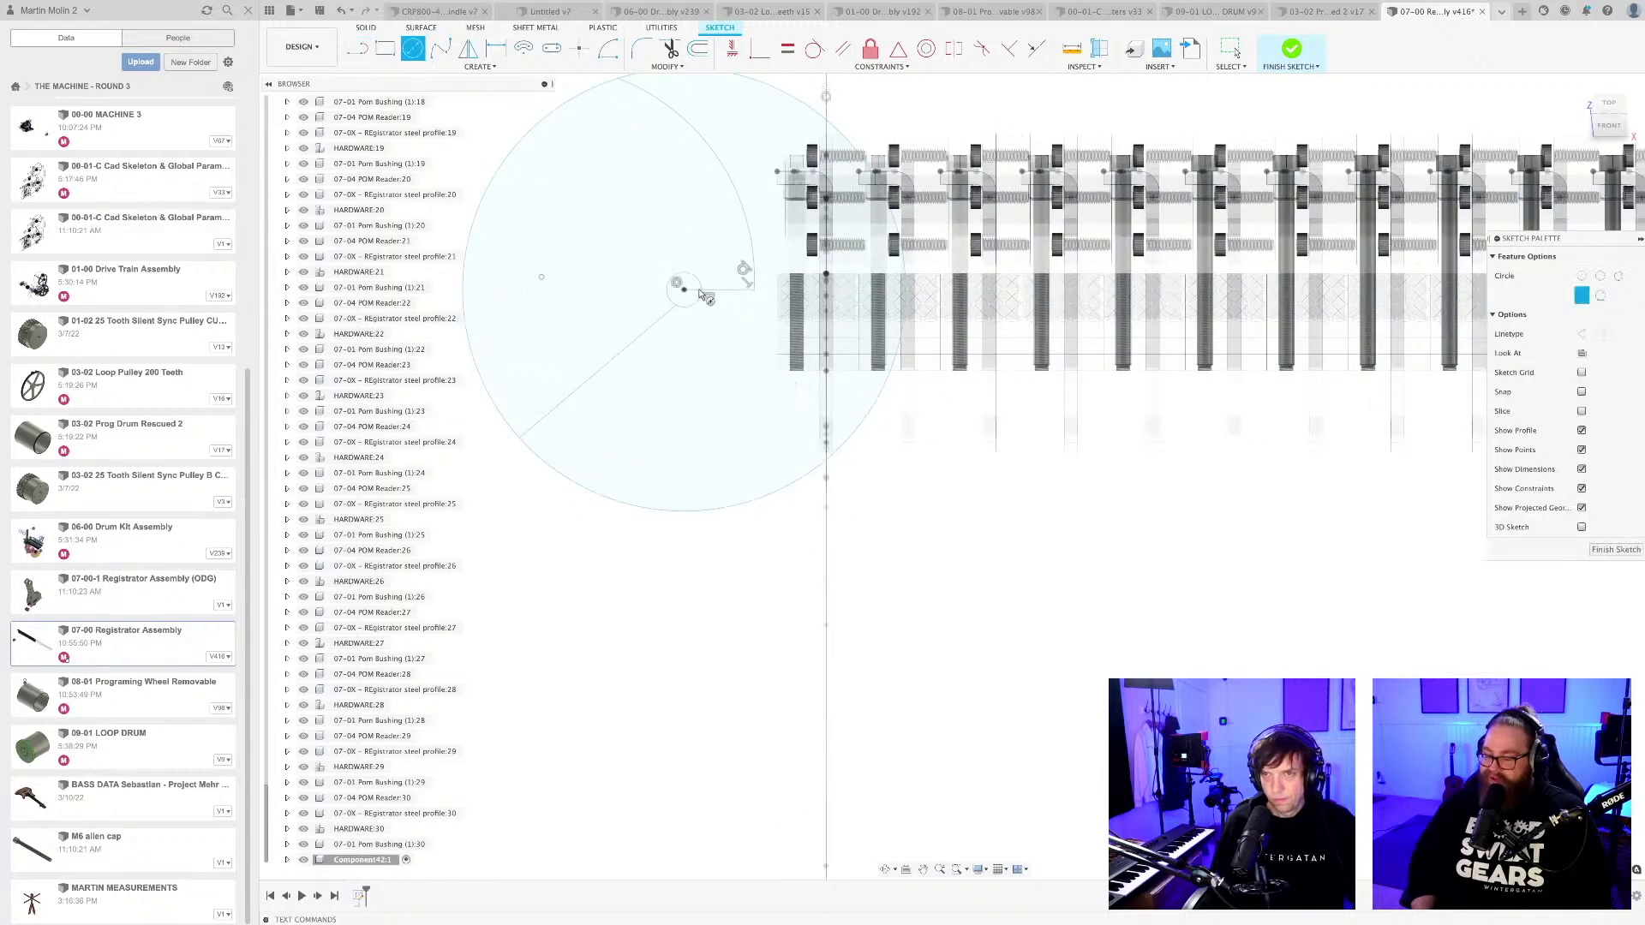
{"action": "left_click", "coordinate": [752, 289]}
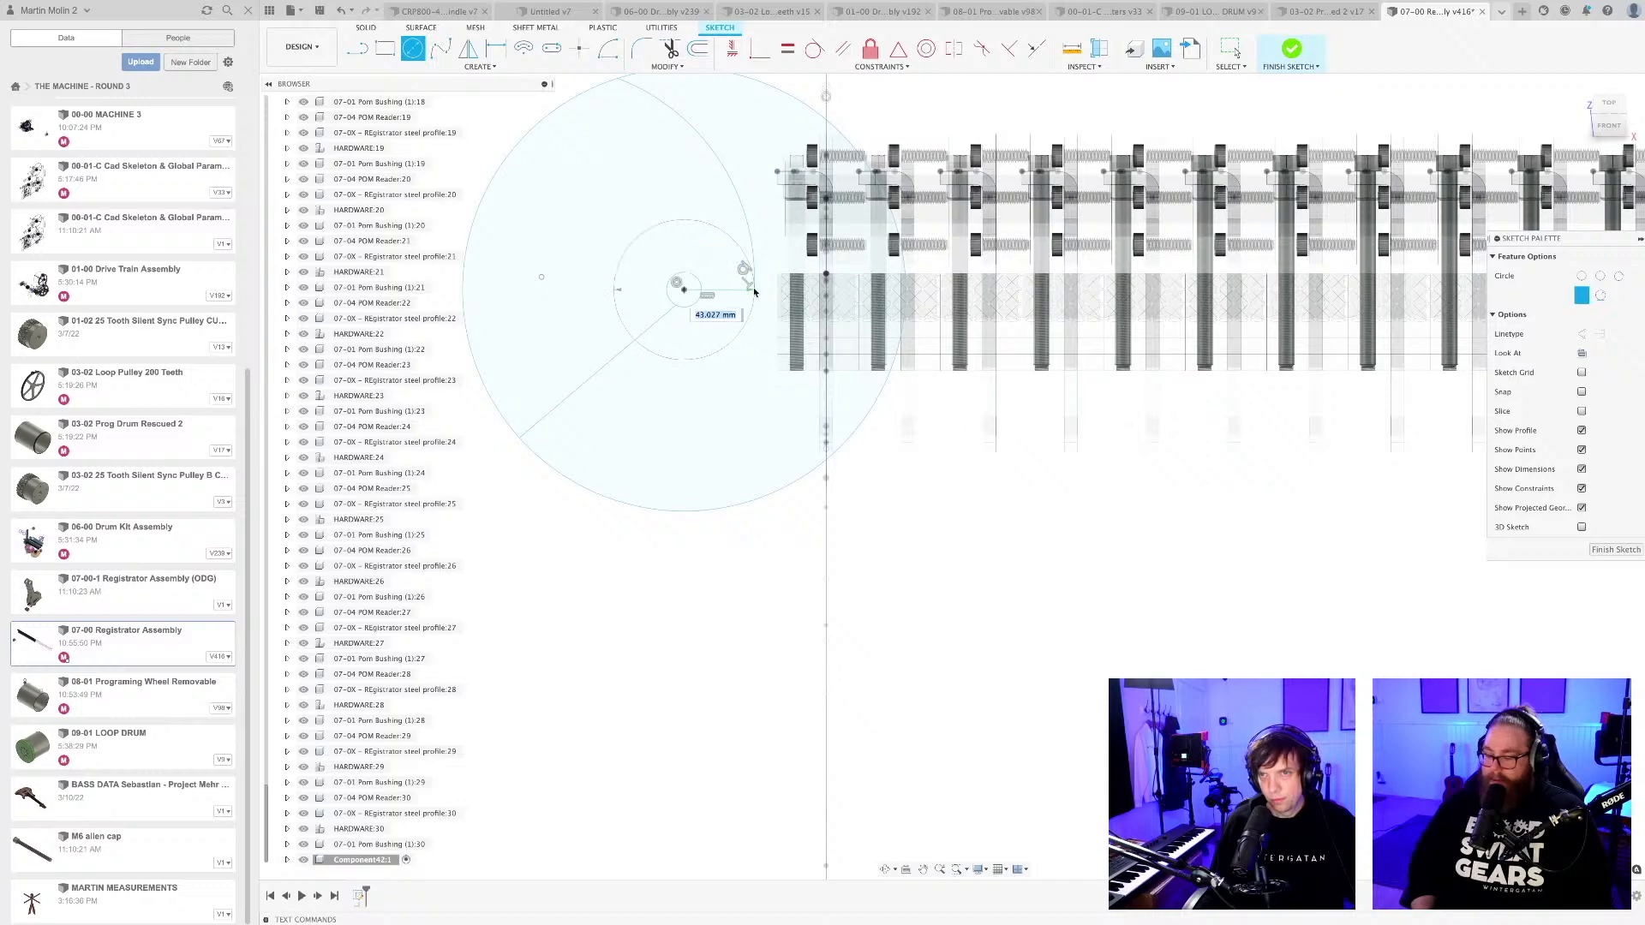
{"action": "key", "text": "Escape"}
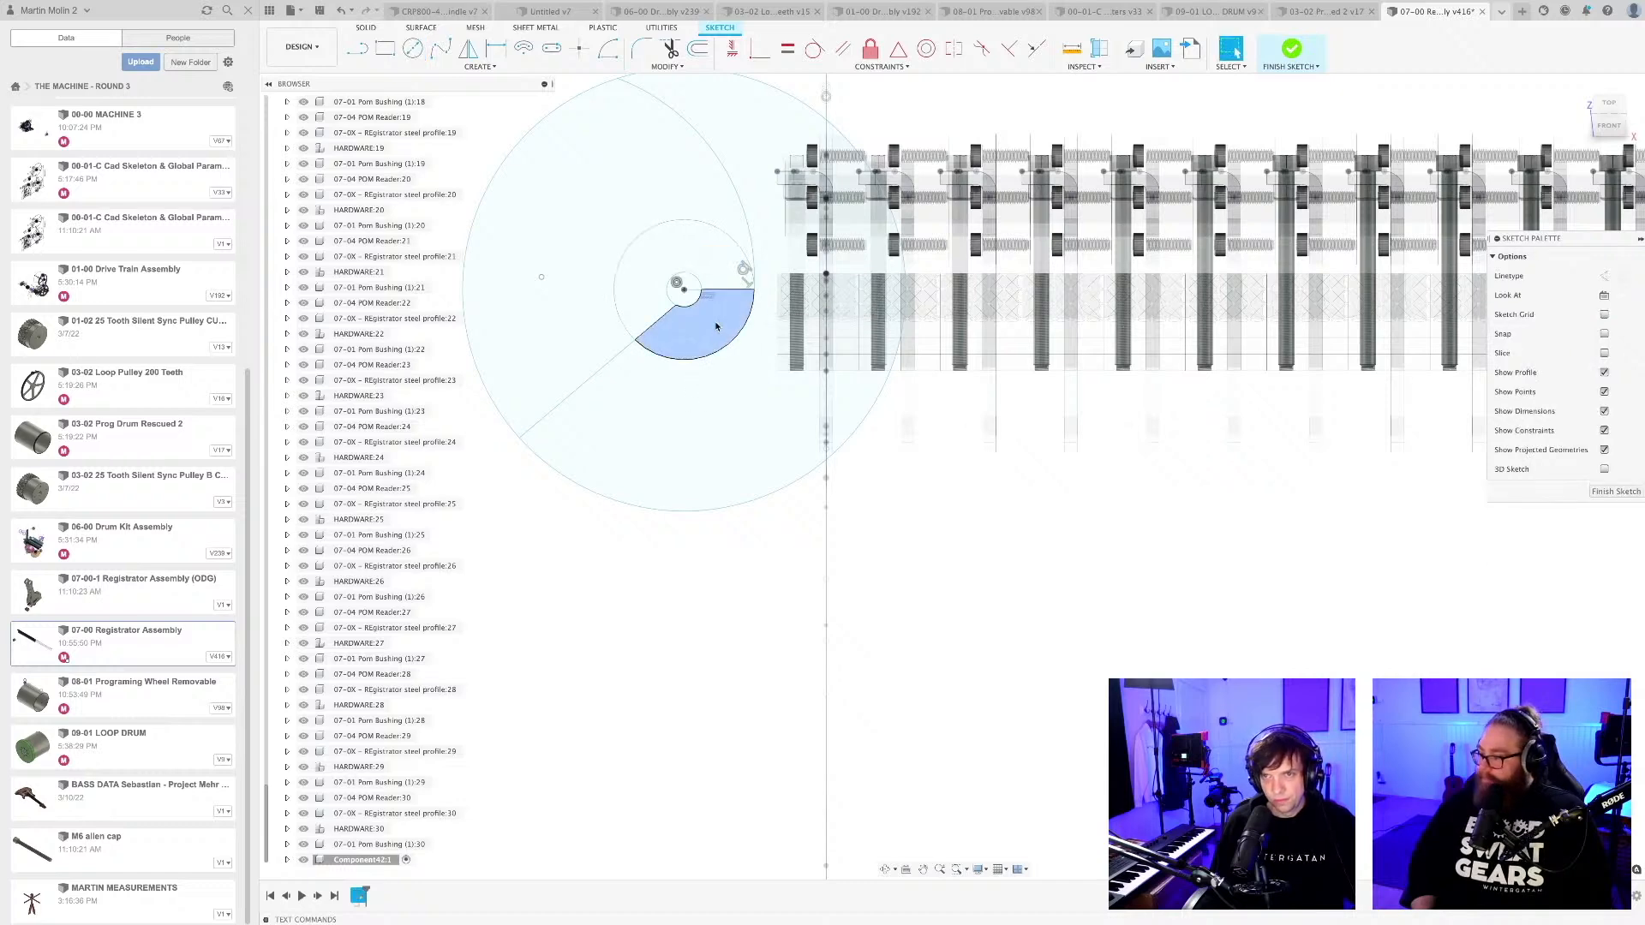
Extrude the cam profiles about 21.7 mm behind the sketch plane as a new body.
{"action": "scroll", "coordinate": [659, 411], "scroll_direction": "down", "scroll_amount": 3}
{"action": "middle_click_drag", "start_coordinate": [664, 438], "coordinate": [673, 401], "text": "shift"}
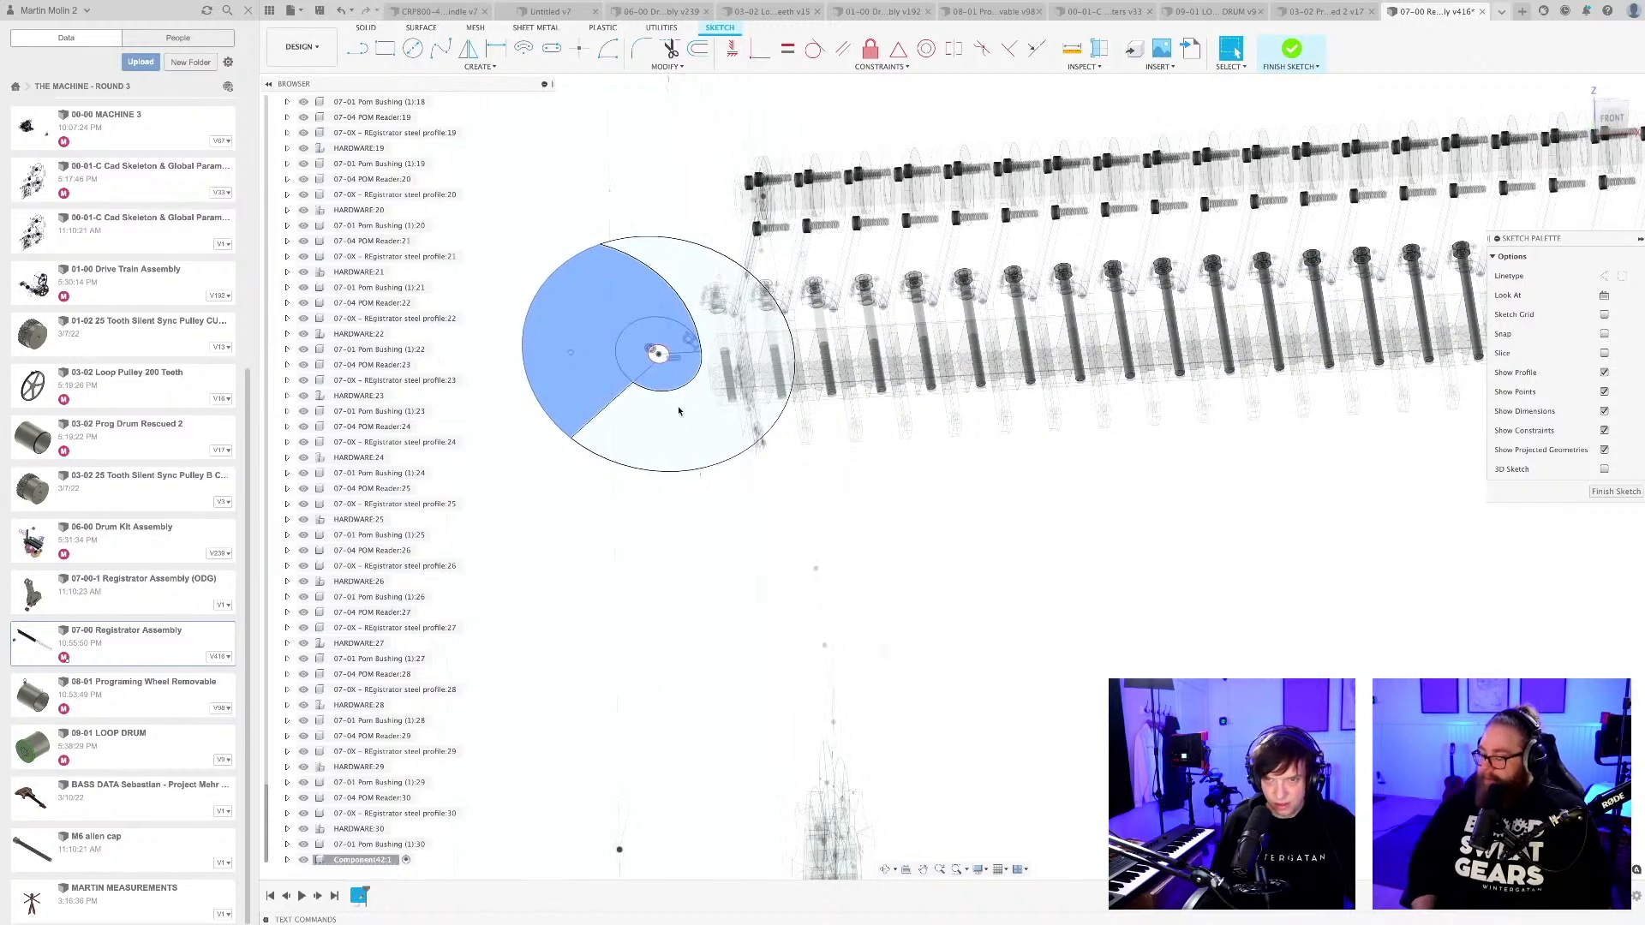
{"action": "key", "text": "e"}
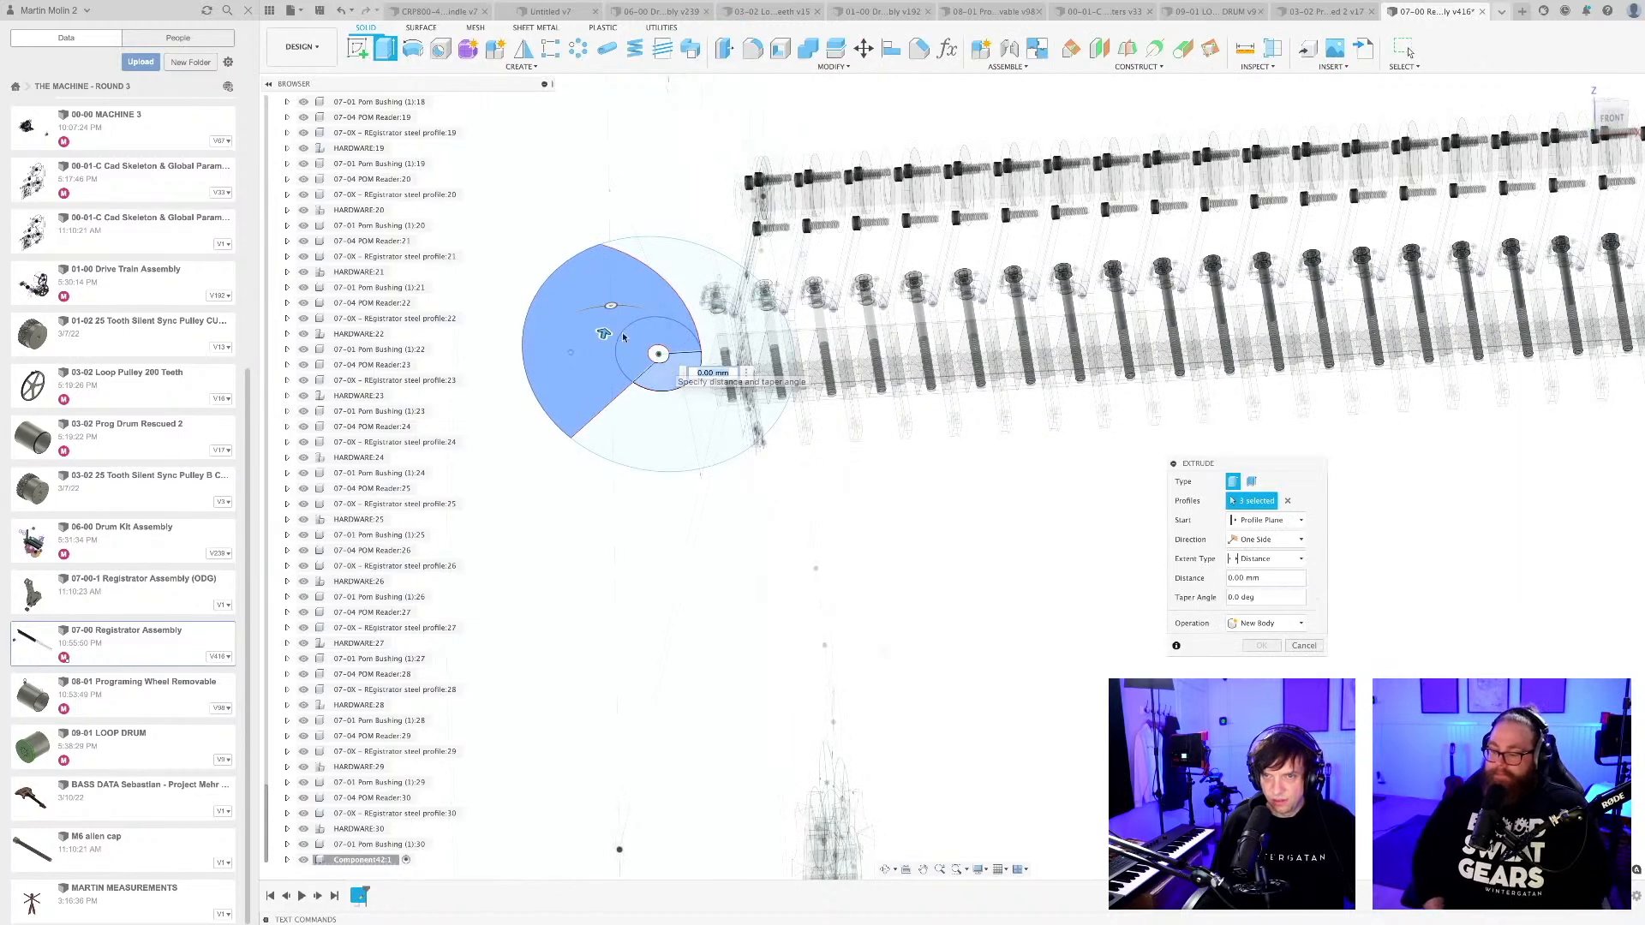
{"action": "left_click_drag", "start_coordinate": [606, 342], "coordinate": [660, 473]}
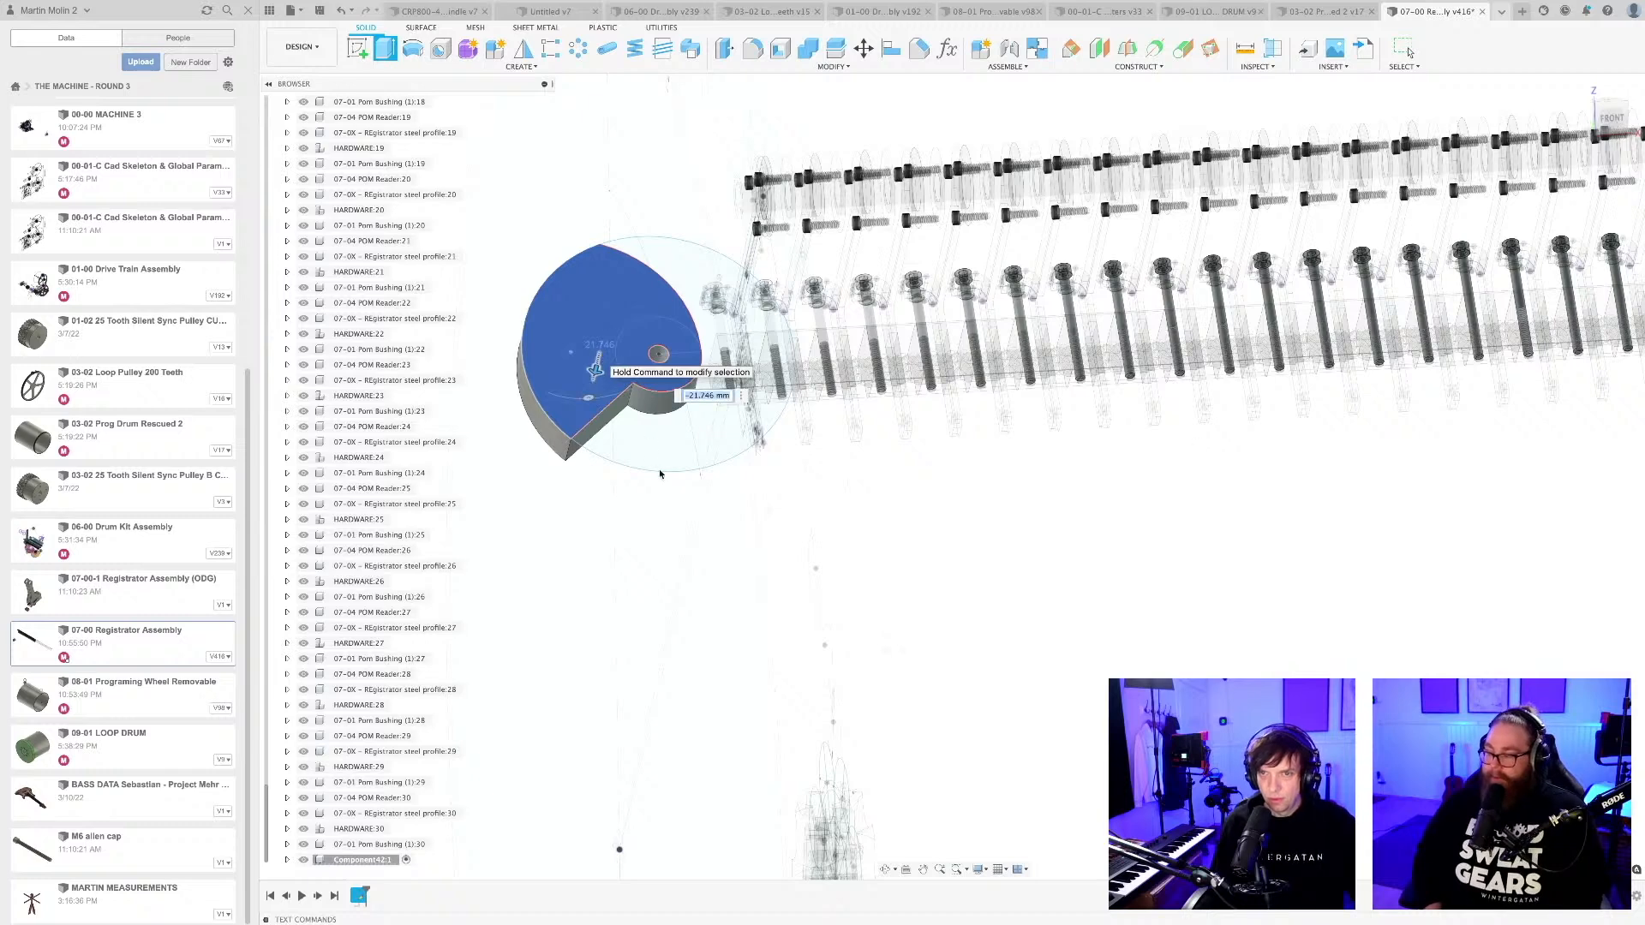
{"action": "key", "text": "Return"}
{"action": "scroll", "coordinate": [662, 472], "scroll_direction": "down", "scroll_amount": 5}
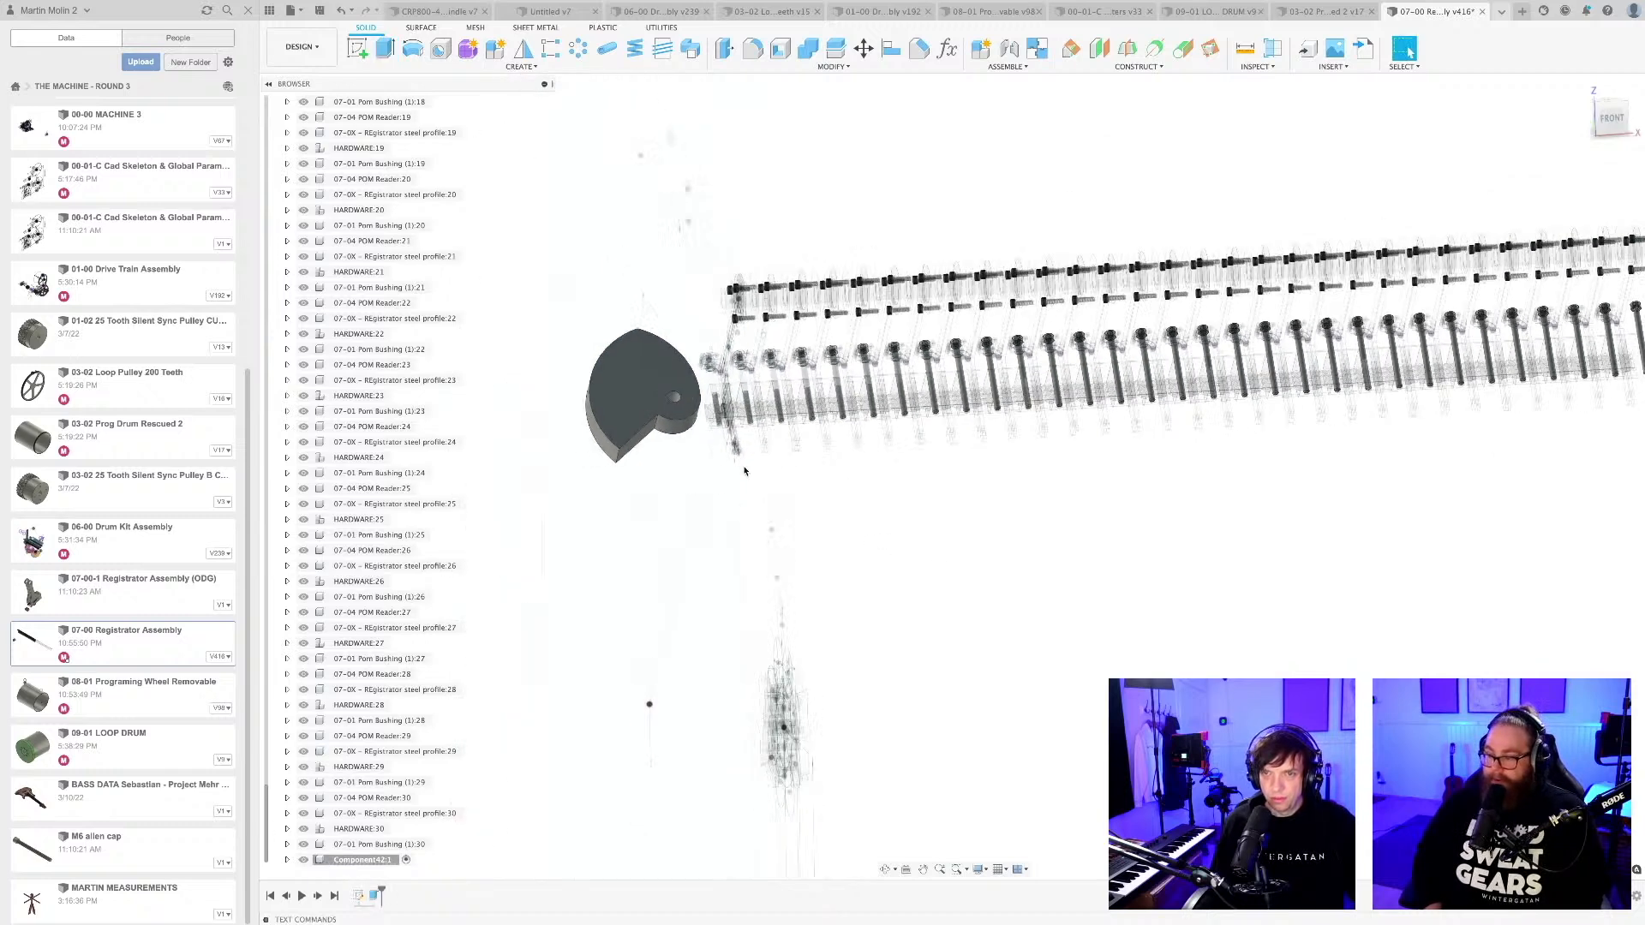
Reopen the cam sketch and draw a long diagonal line from the cam outwards, away from the reader row.
{"action": "scroll", "coordinate": [744, 470], "scroll_direction": "down", "scroll_amount": 2}
{"action": "middle_click_drag", "start_coordinate": [622, 525], "coordinate": [687, 450]}
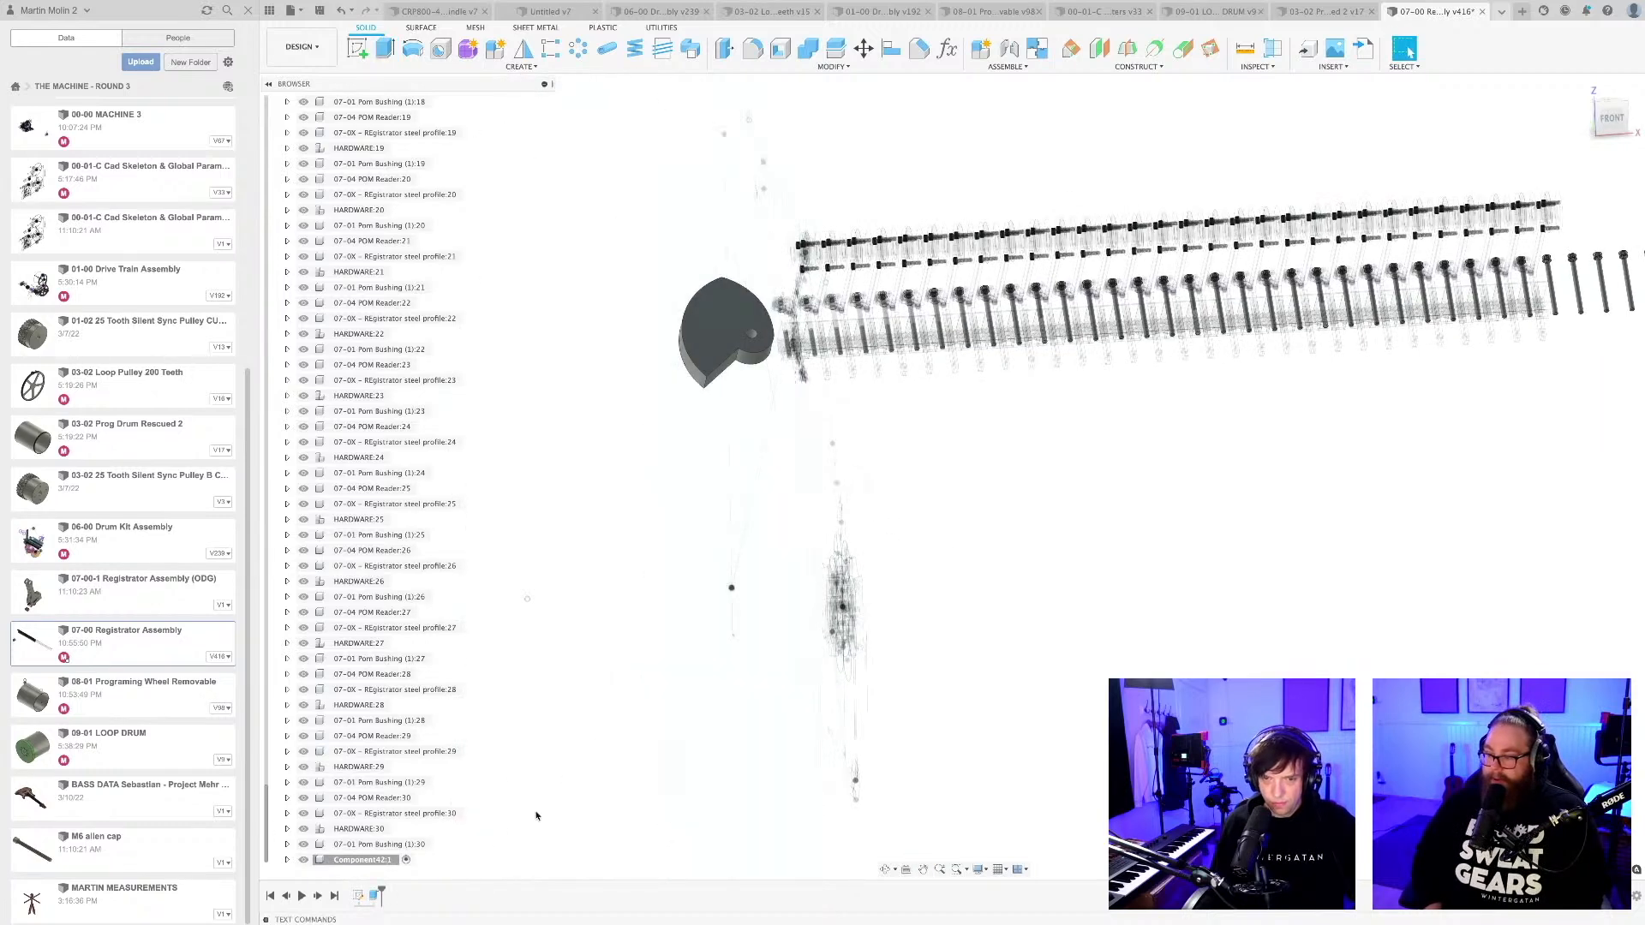
{"action": "double_click", "coordinate": [359, 896]}
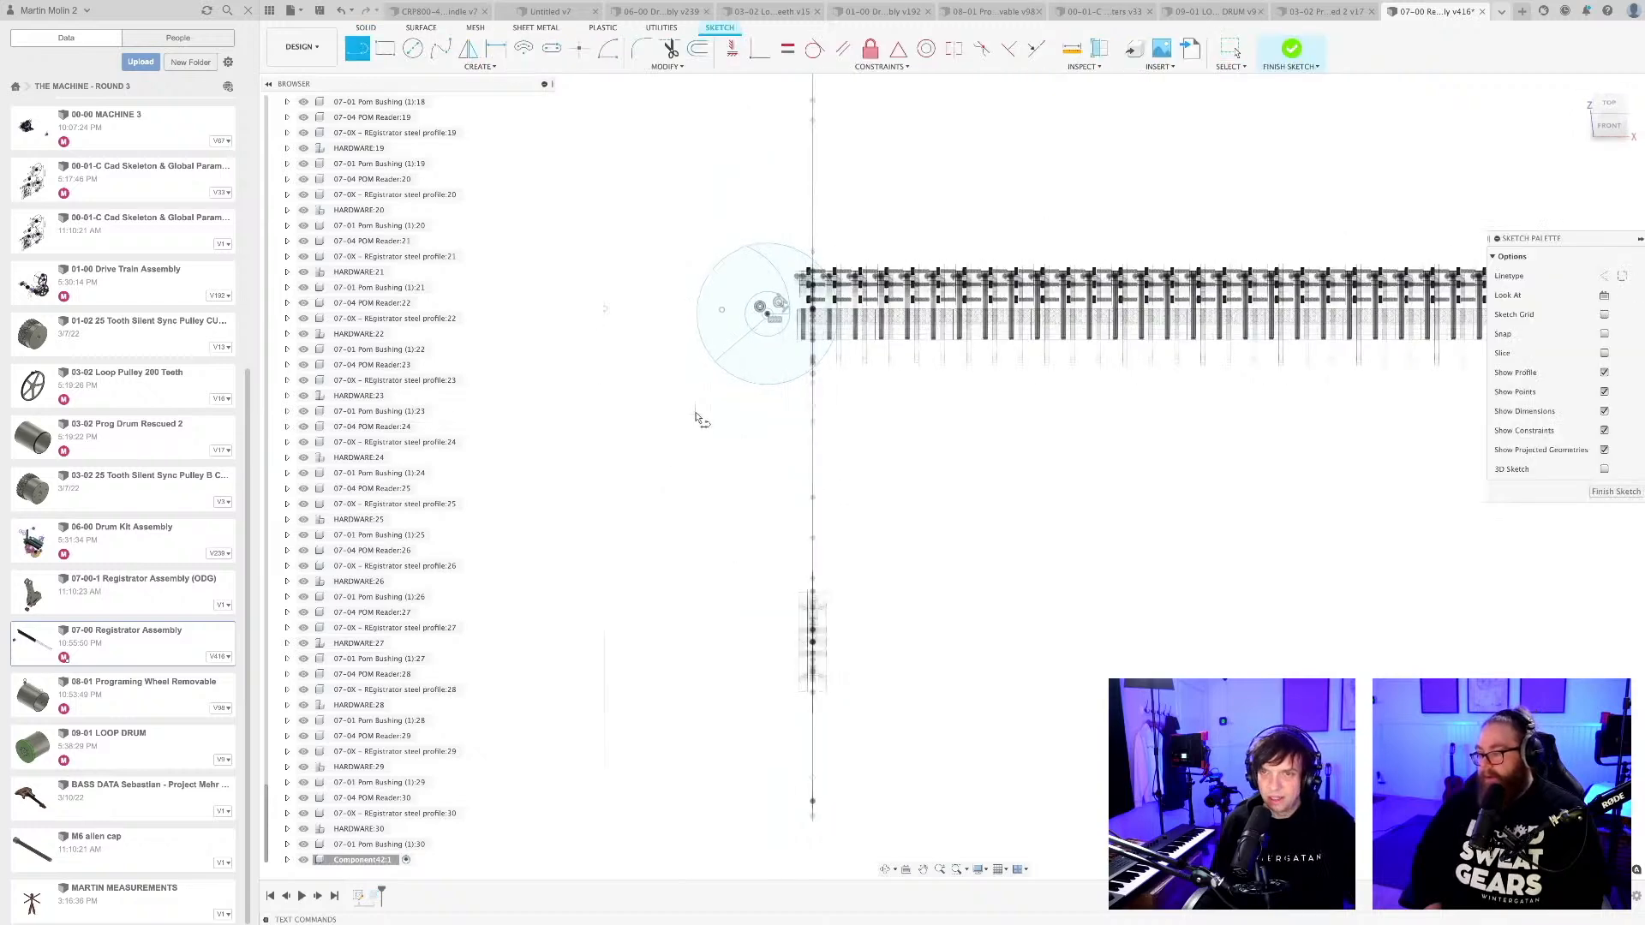
{"action": "left_click", "coordinate": [721, 309]}
{"action": "scroll", "coordinate": [544, 470], "scroll_direction": "down", "scroll_amount": 2}
{"action": "mouse_move", "coordinate": [544, 470]}
{"action": "middle_mouse_down"}
{"action": "mouse_move", "coordinate": [790, 431]}
{"action": "mouse_move", "coordinate": [665, 448]}
{"action": "middle_mouse_up"}
{"action": "left_click", "coordinate": [642, 474]}
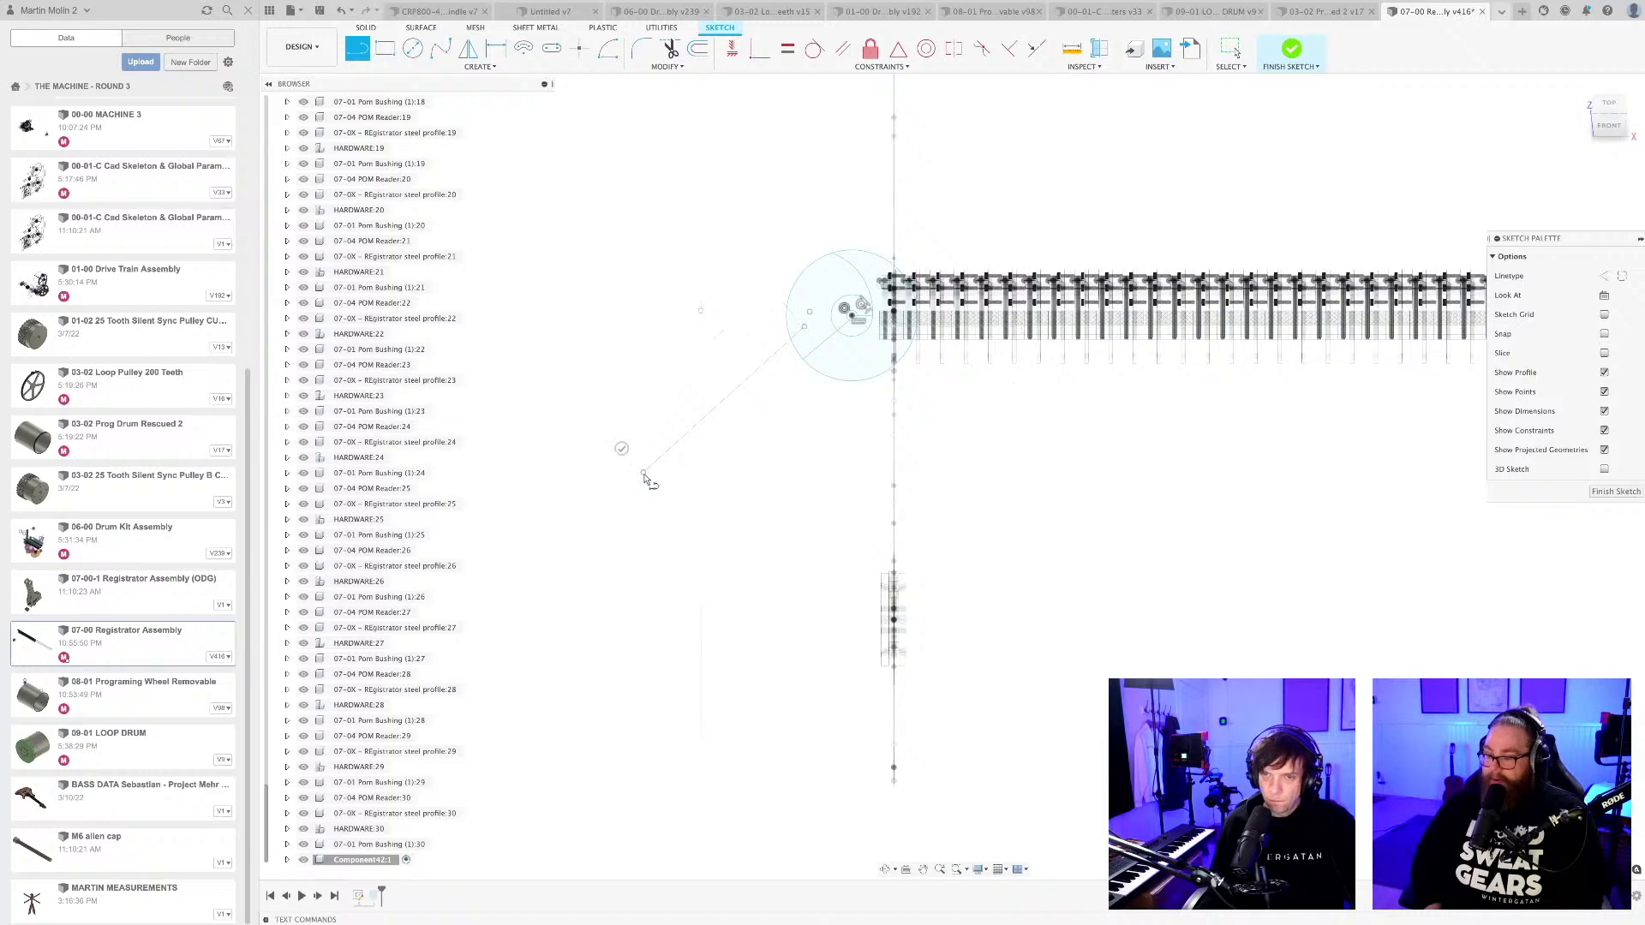
{"action": "key", "text": "Escape"}
Draw a circle about 28 mm in diameter at the line's end and a second line back to the cam, forming a lever arm.
{"action": "scroll", "coordinate": [644, 476], "scroll_direction": "up", "scroll_amount": 2}
{"action": "key", "text": "c"}
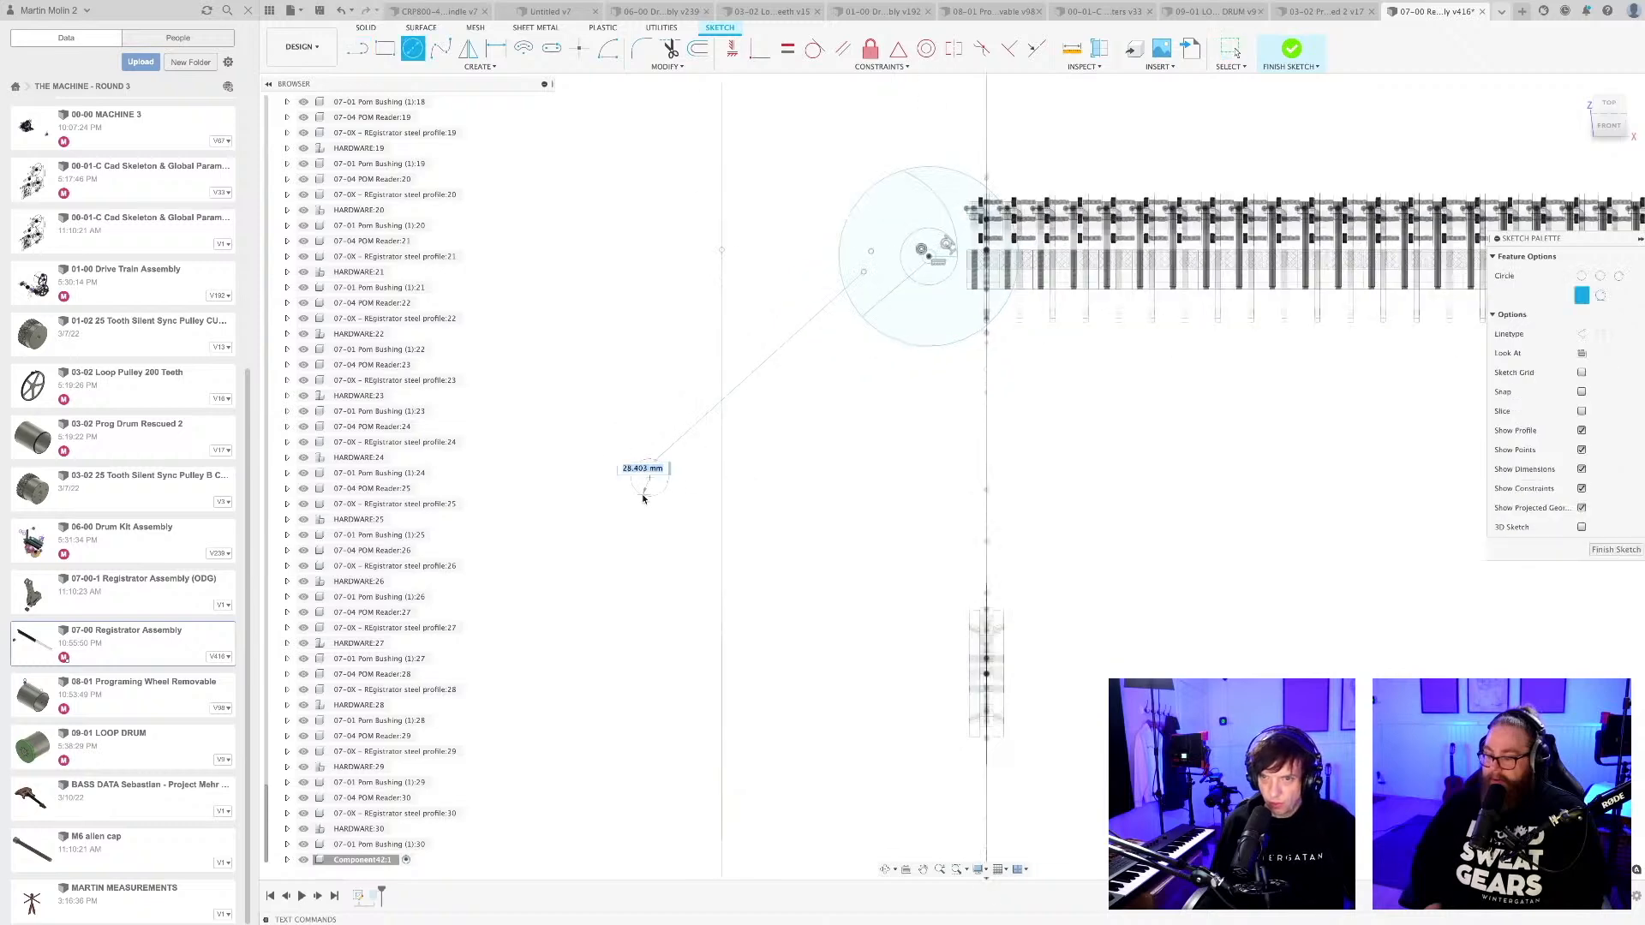
{"action": "key", "text": "l"}
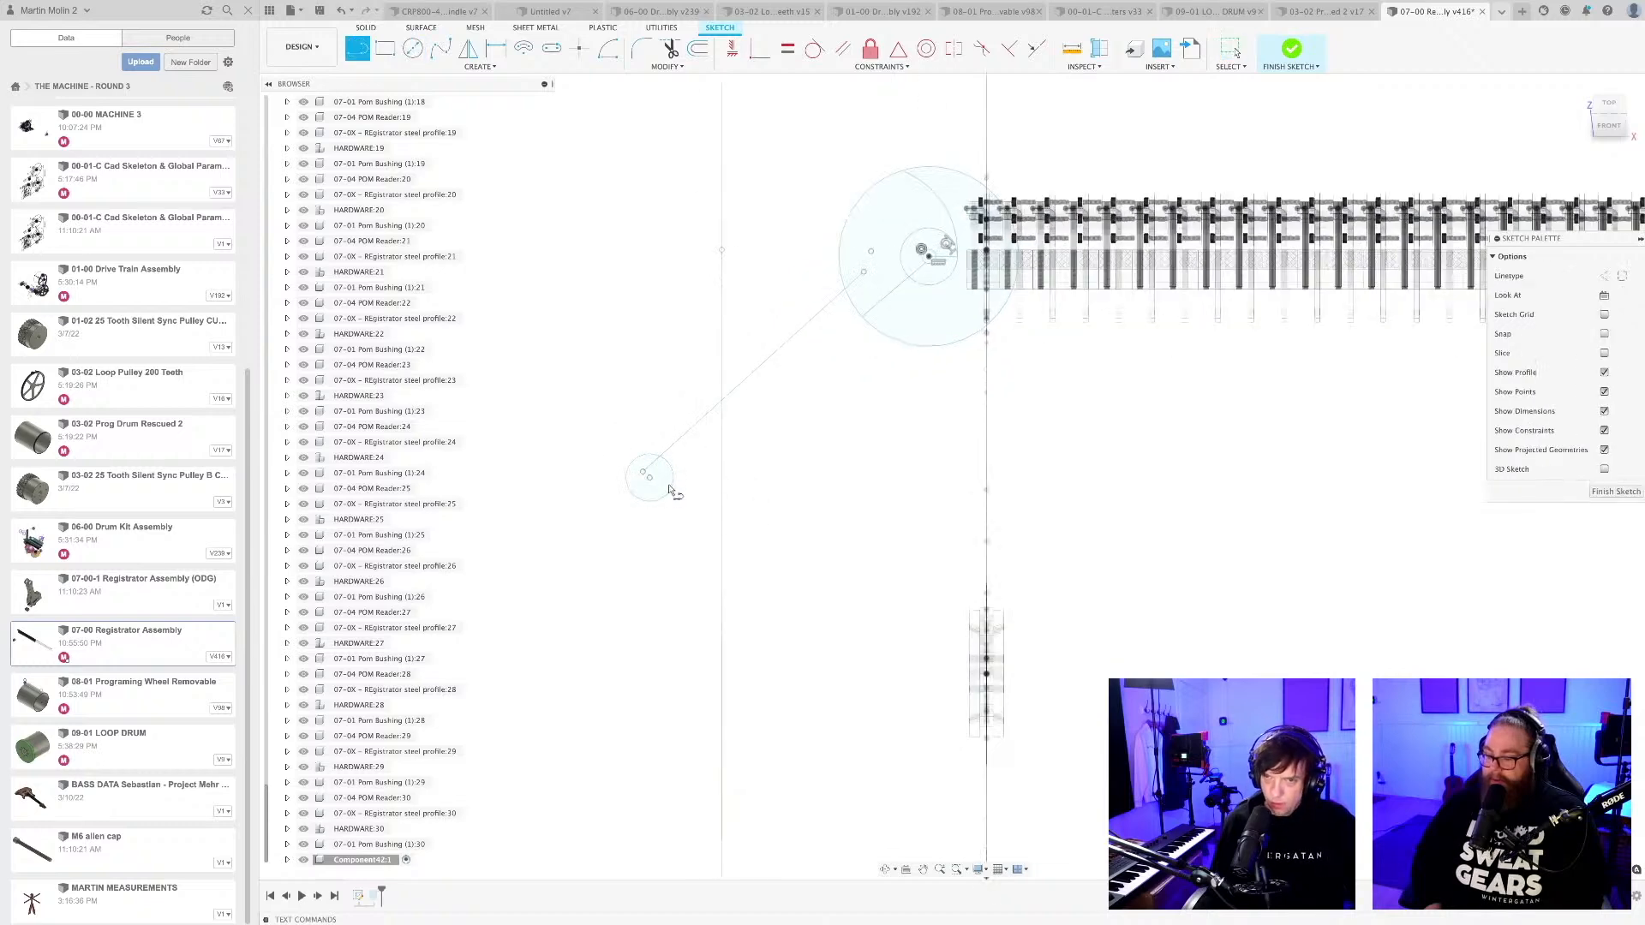
{"action": "left_click", "coordinate": [865, 300]}
{"action": "key", "text": "Escape"}
{"action": "scroll", "coordinate": [852, 323], "scroll_direction": "down", "scroll_amount": 5}
{"action": "middle_click_drag", "start_coordinate": [842, 413], "coordinate": [729, 481]}
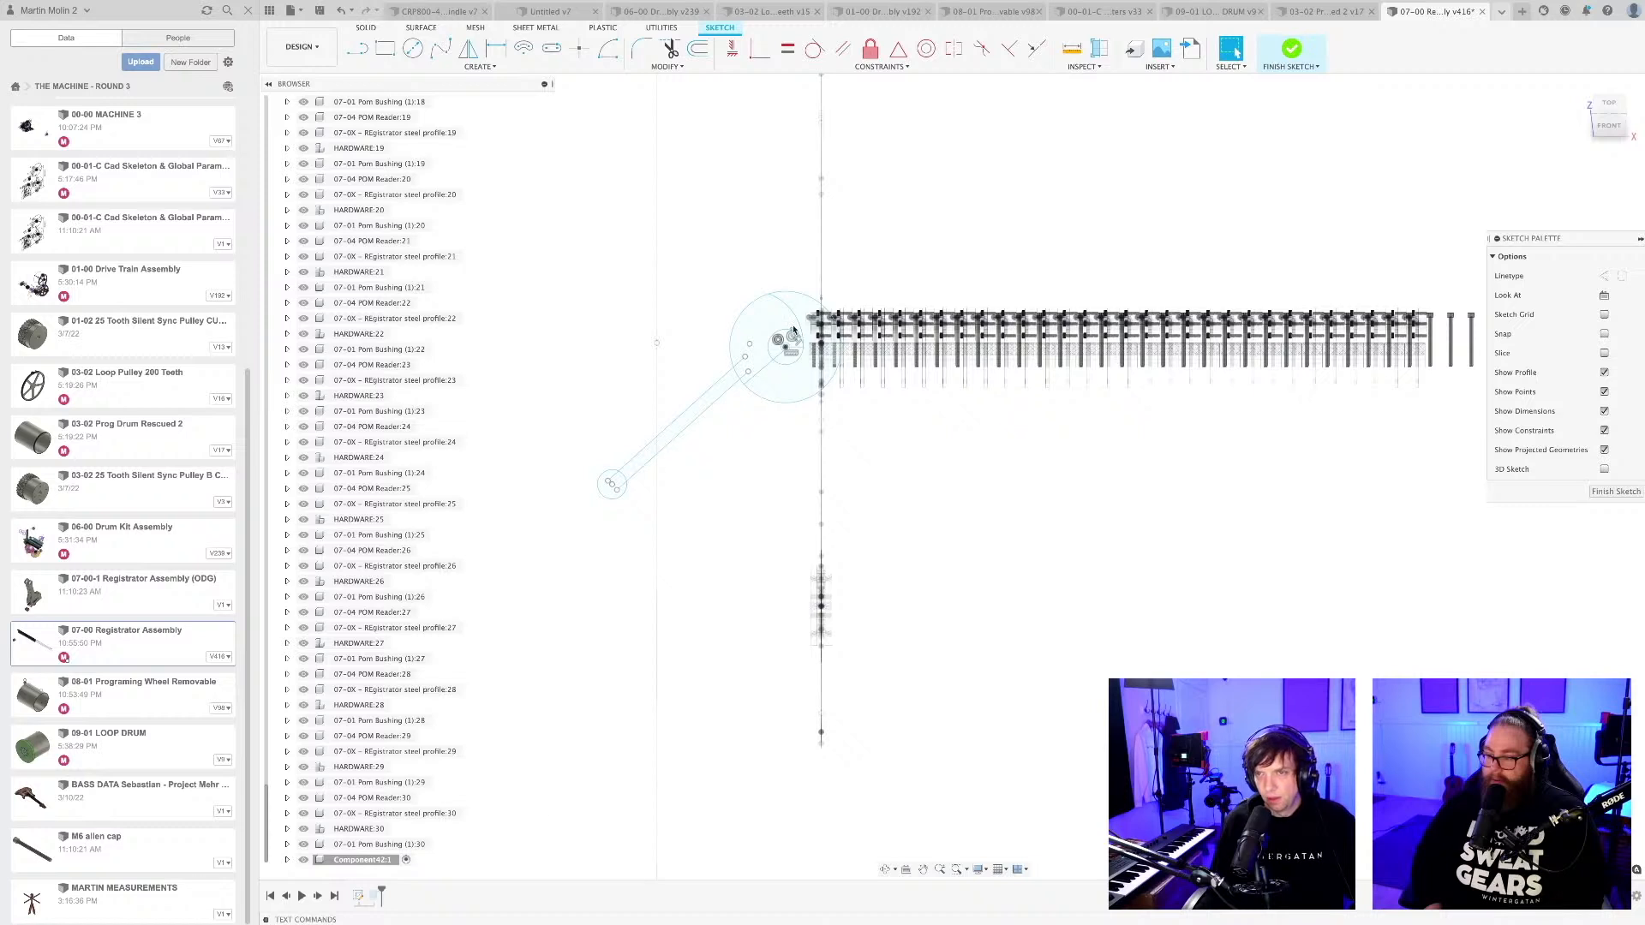
{"action": "scroll", "coordinate": [719, 455], "scroll_direction": "up", "scroll_amount": 1}
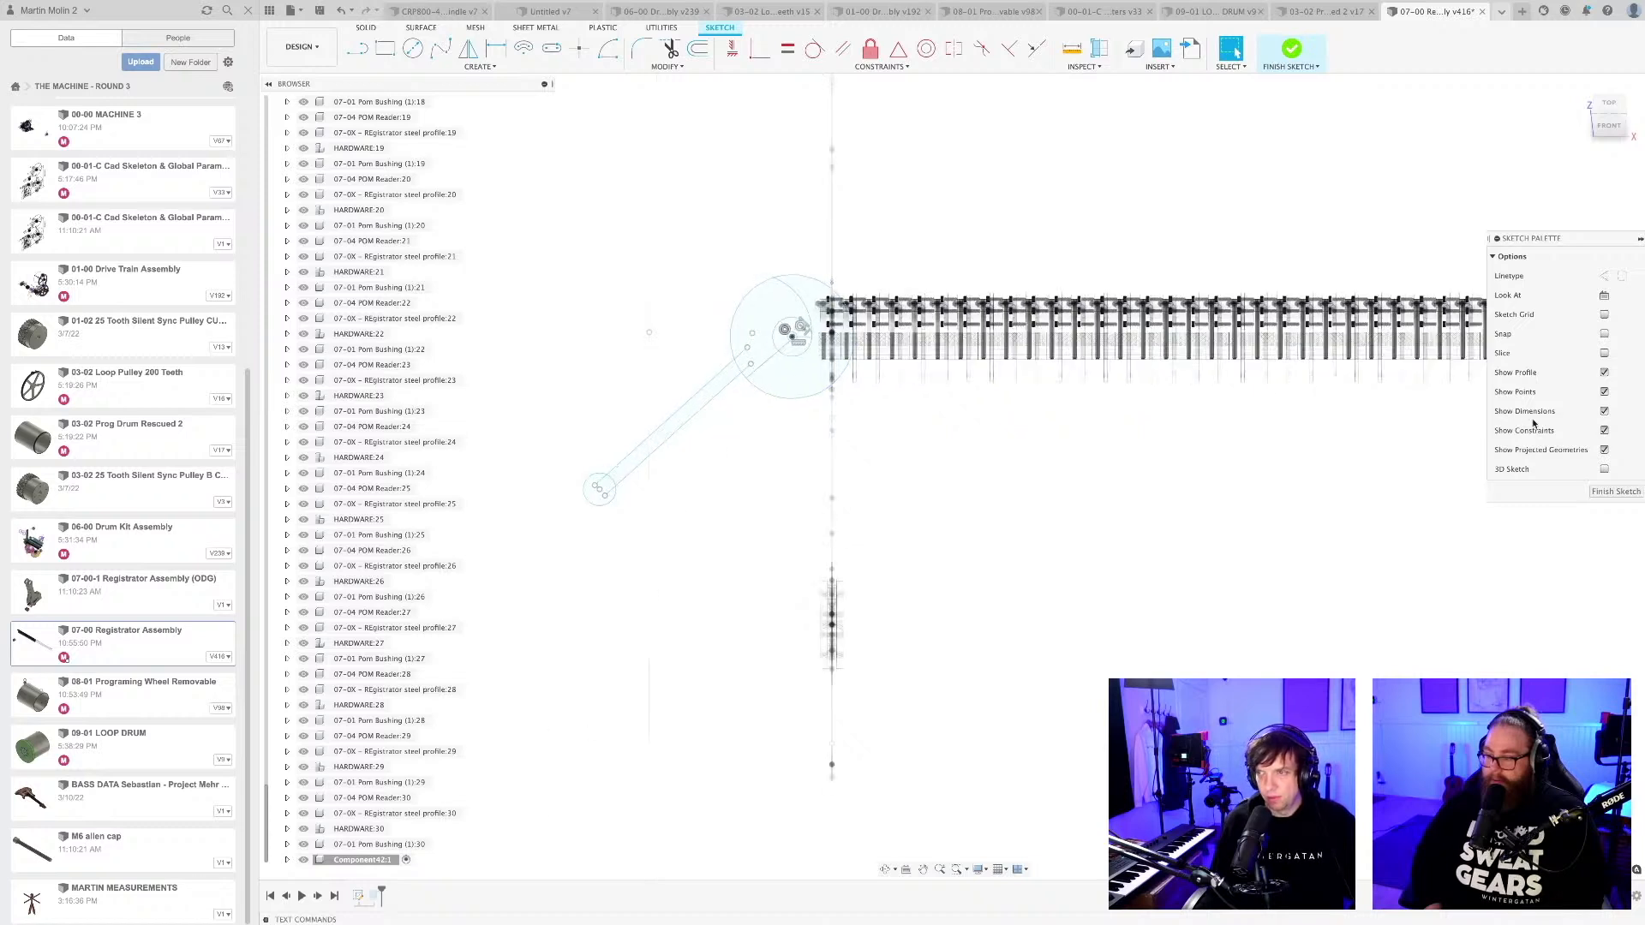
{"action": "left_click", "coordinate": [1598, 495]}
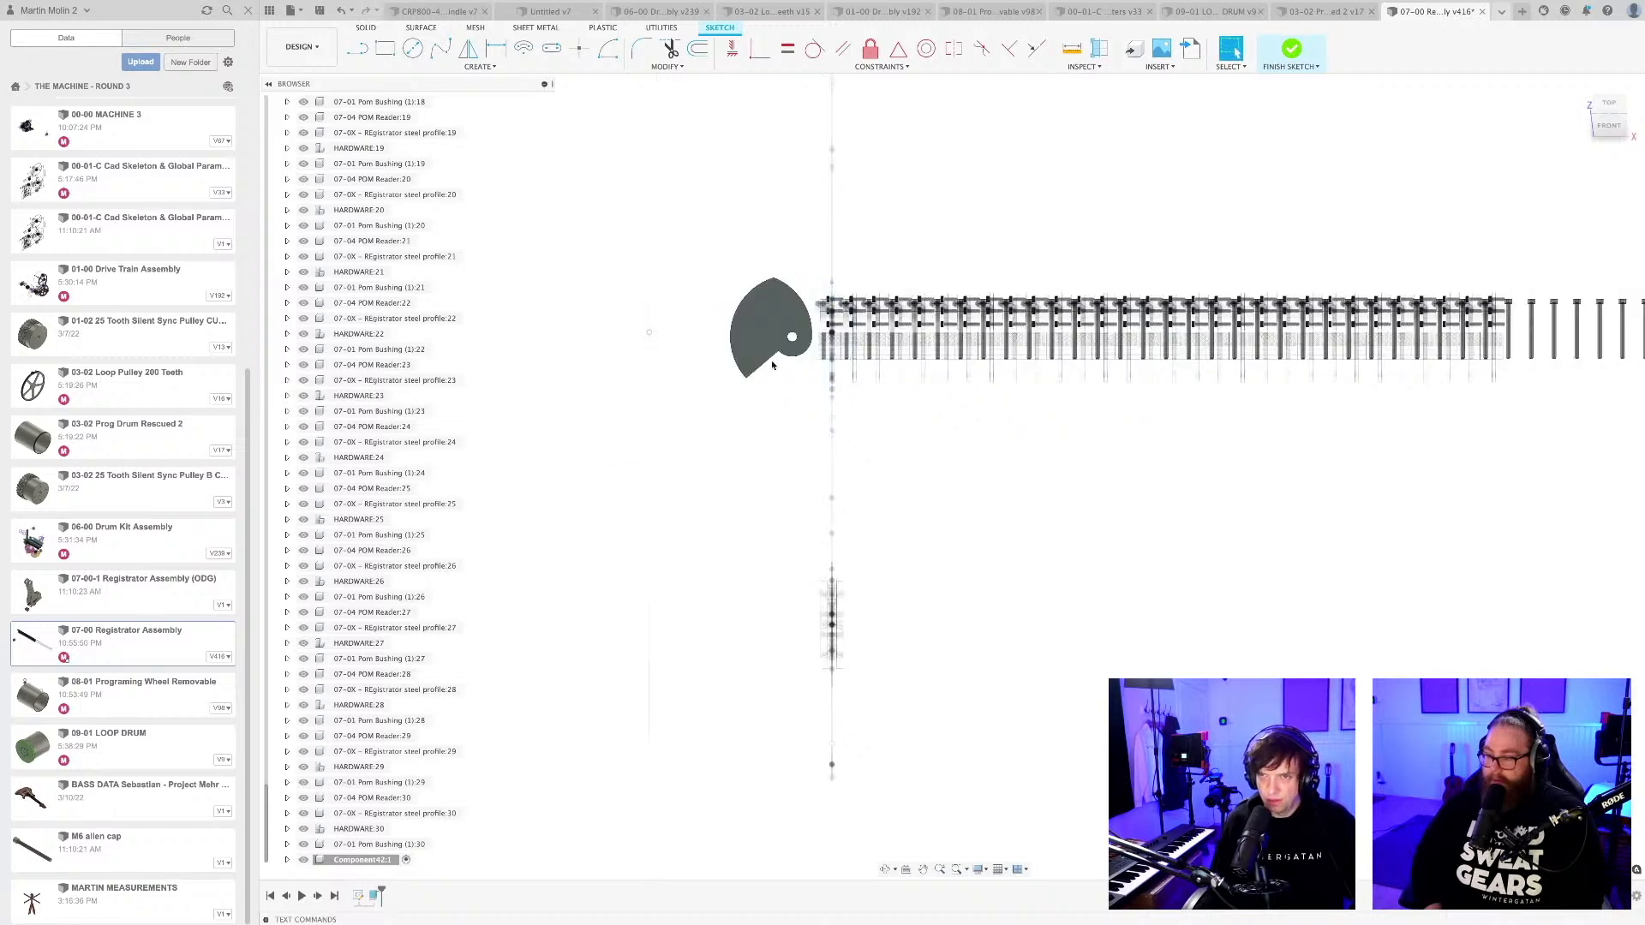
Edit the cam's extrusion to include the lever arm and round end profiles.
{"action": "right_click", "coordinate": [379, 889]}
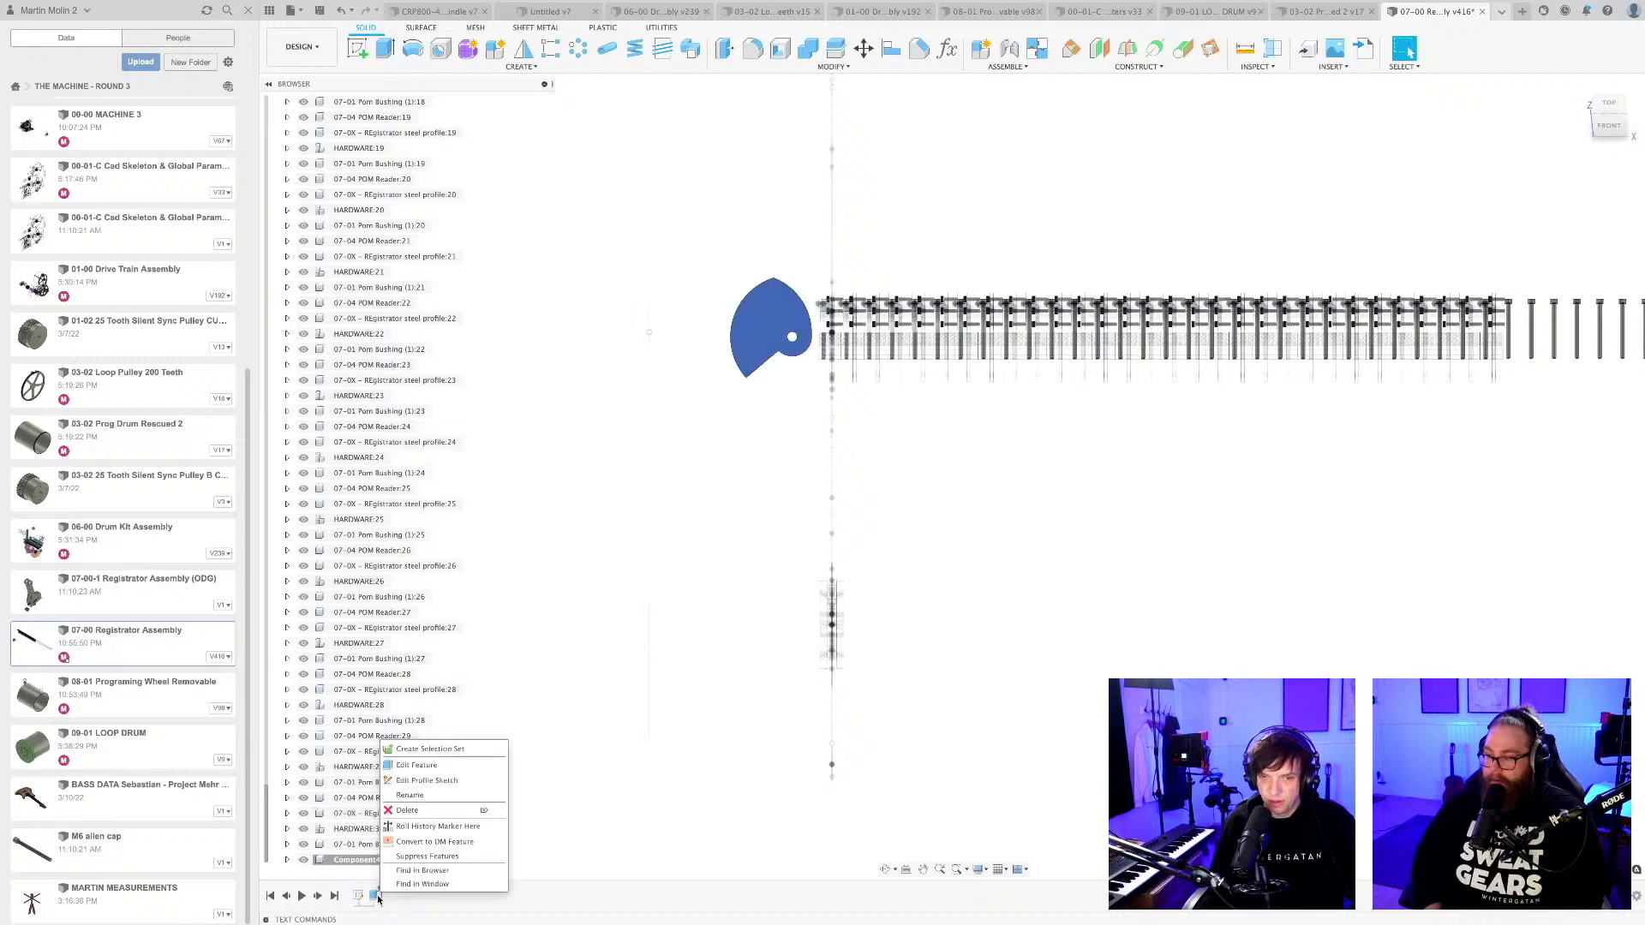
{"action": "left_click", "coordinate": [432, 766]}
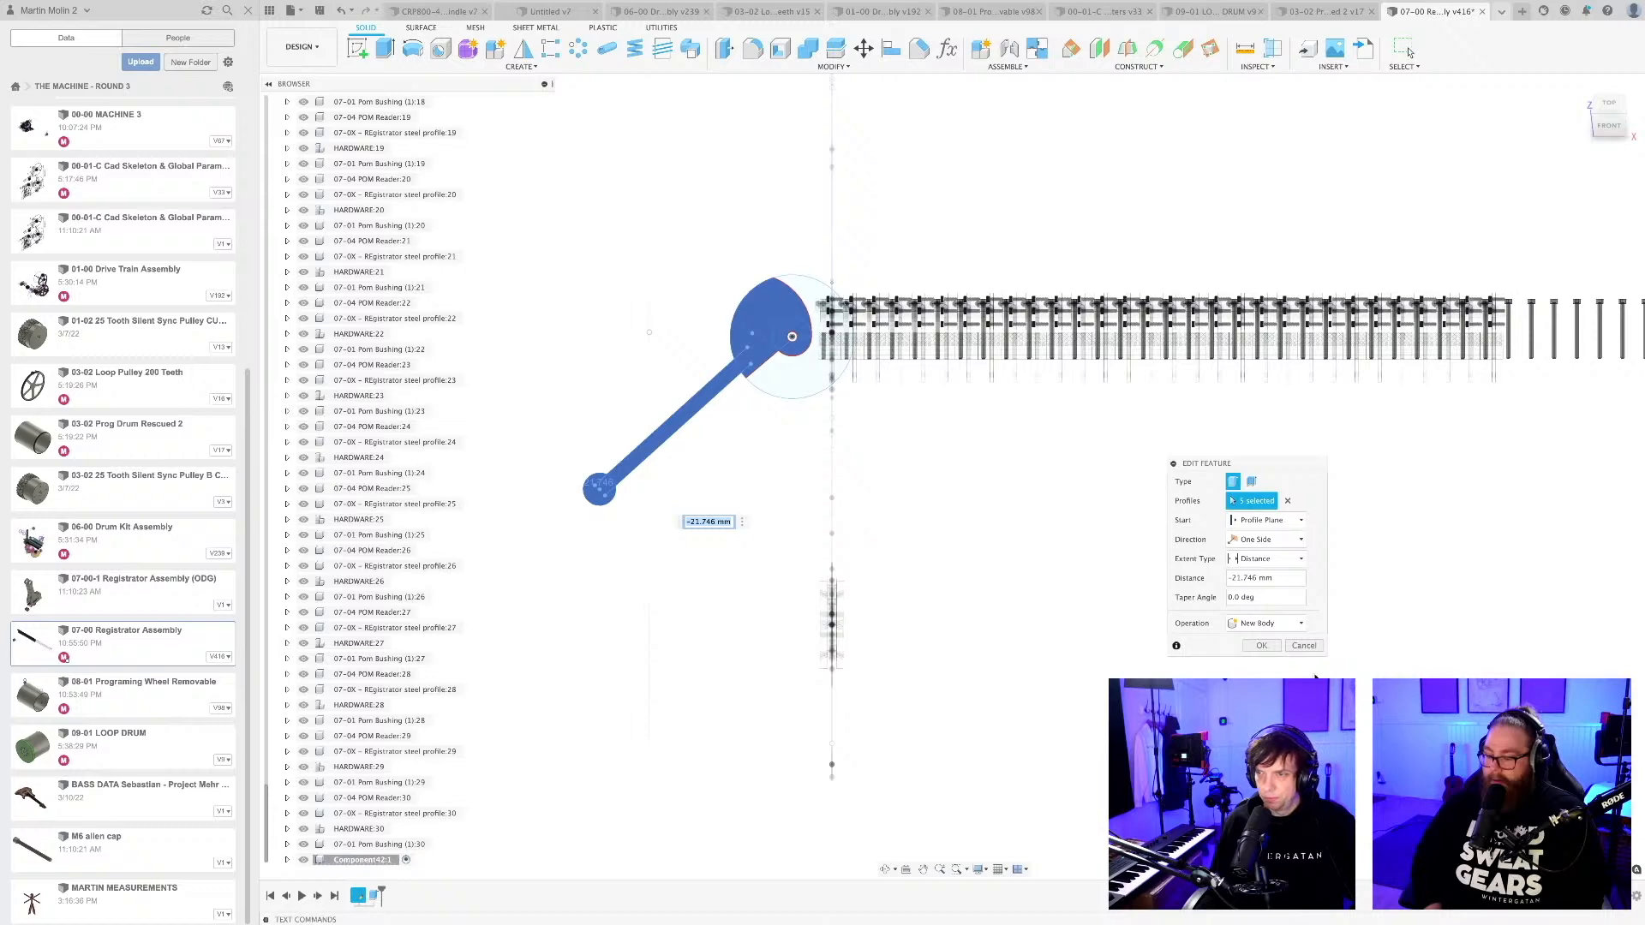
{"action": "left_click", "coordinate": [1262, 646]}
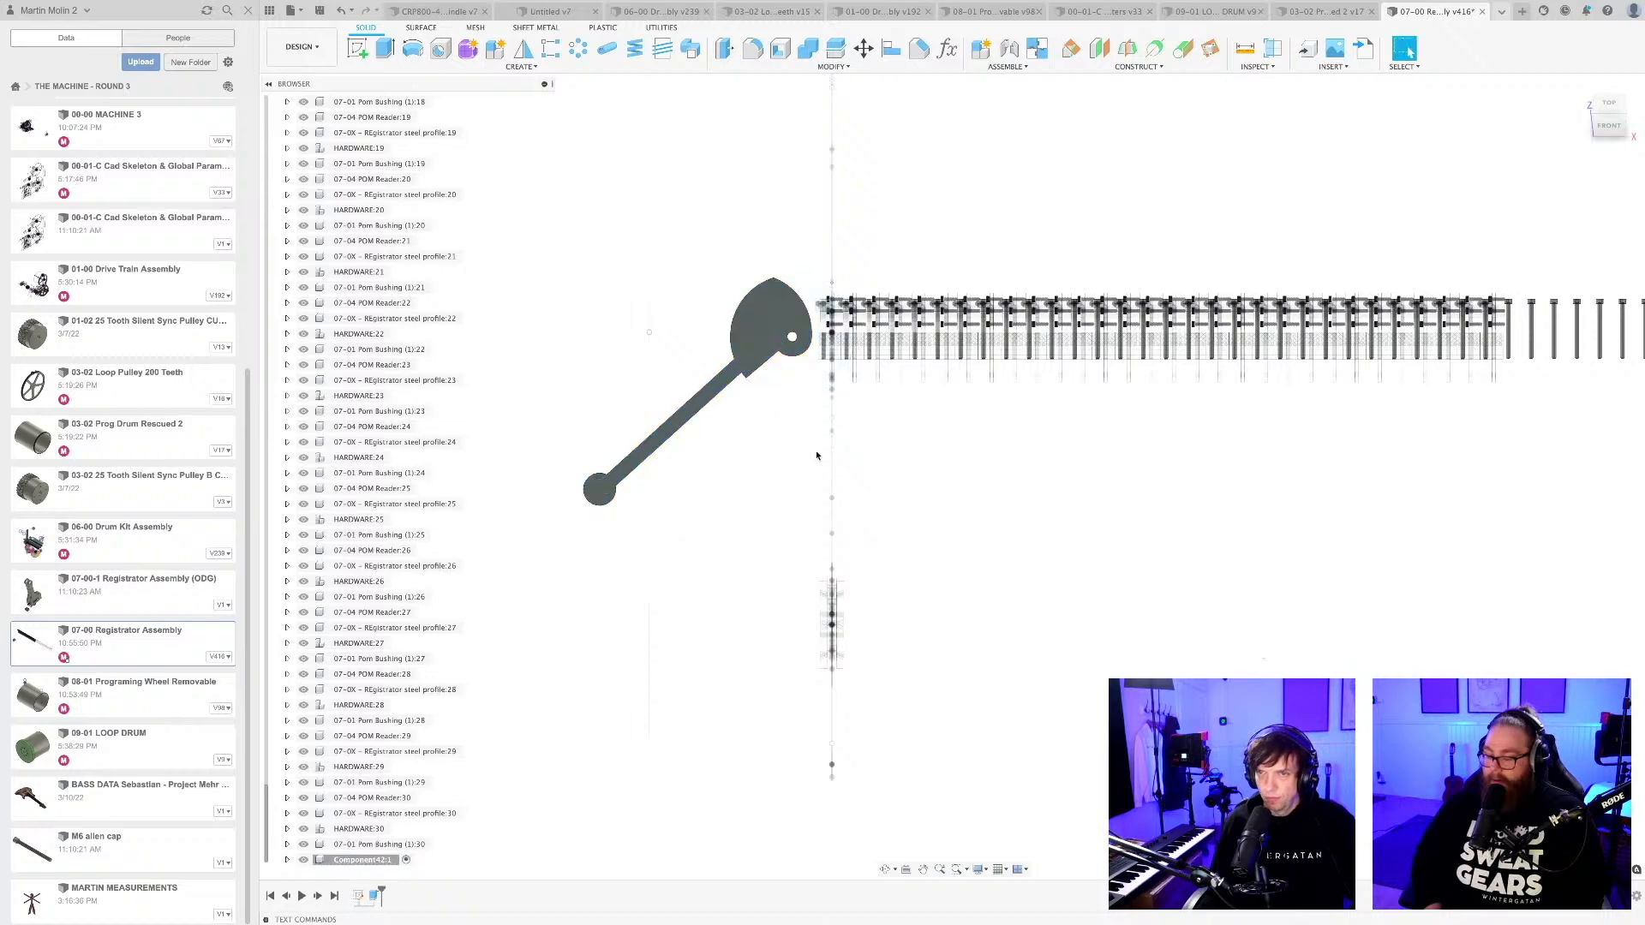
Set up a rotation of the cam lever component about the axis of its pivot hole.
{"action": "middle_click_drag", "start_coordinate": [816, 453], "coordinate": [848, 487]}
{"action": "scroll", "coordinate": [848, 487], "scroll_direction": "up", "scroll_amount": 3}
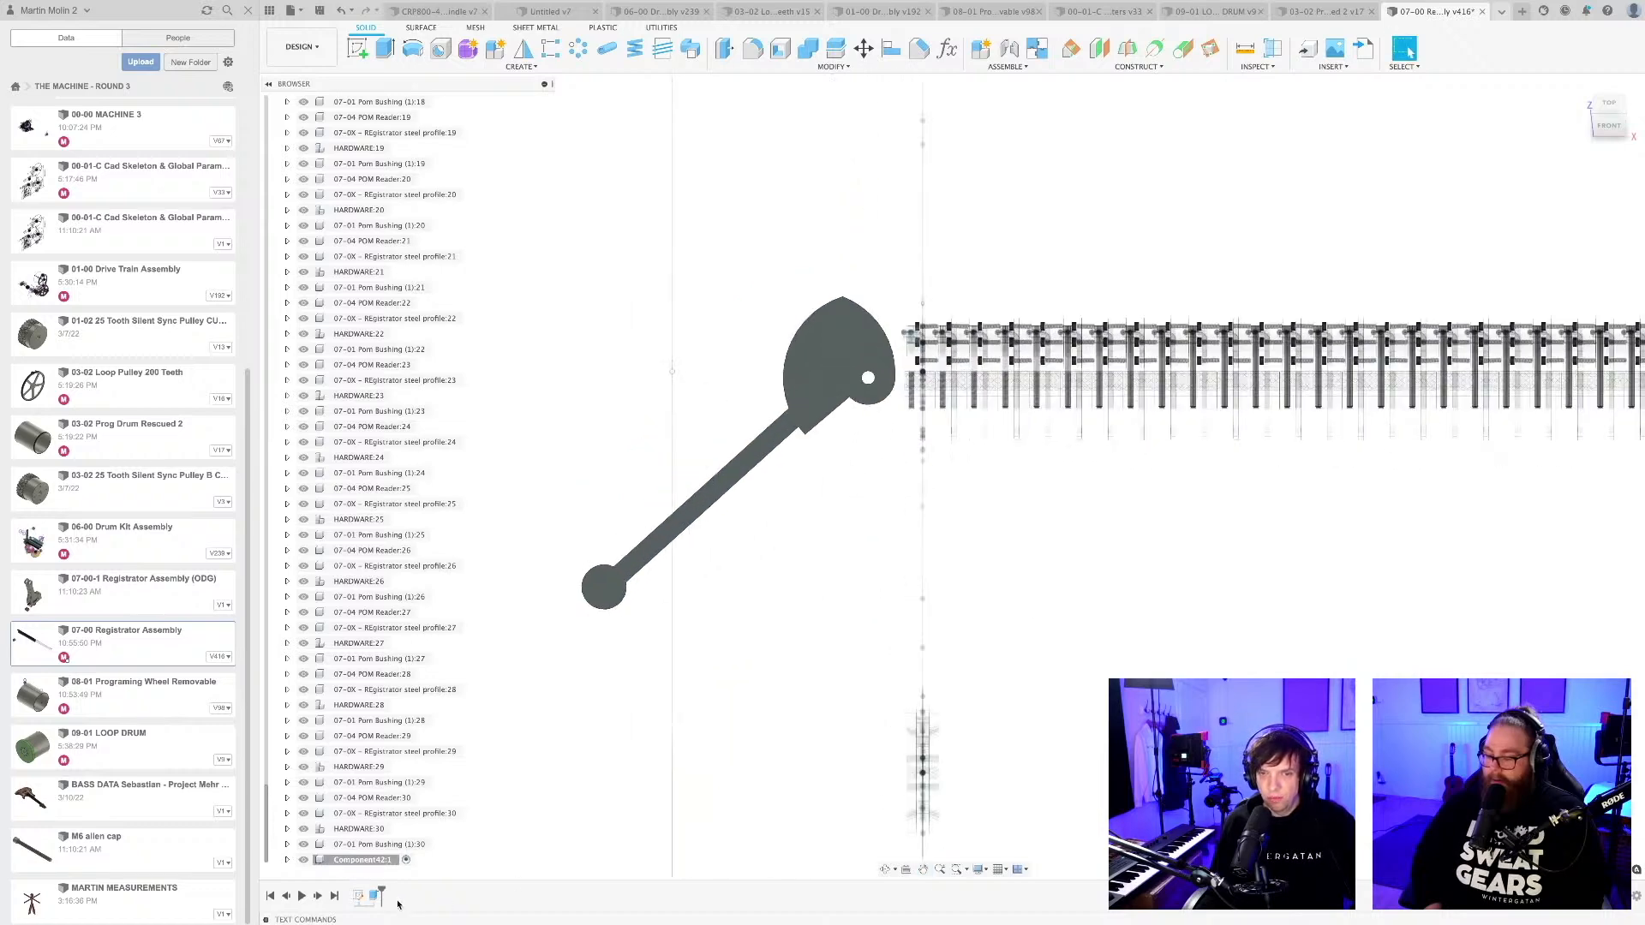
{"action": "right_click", "coordinate": [369, 859]}
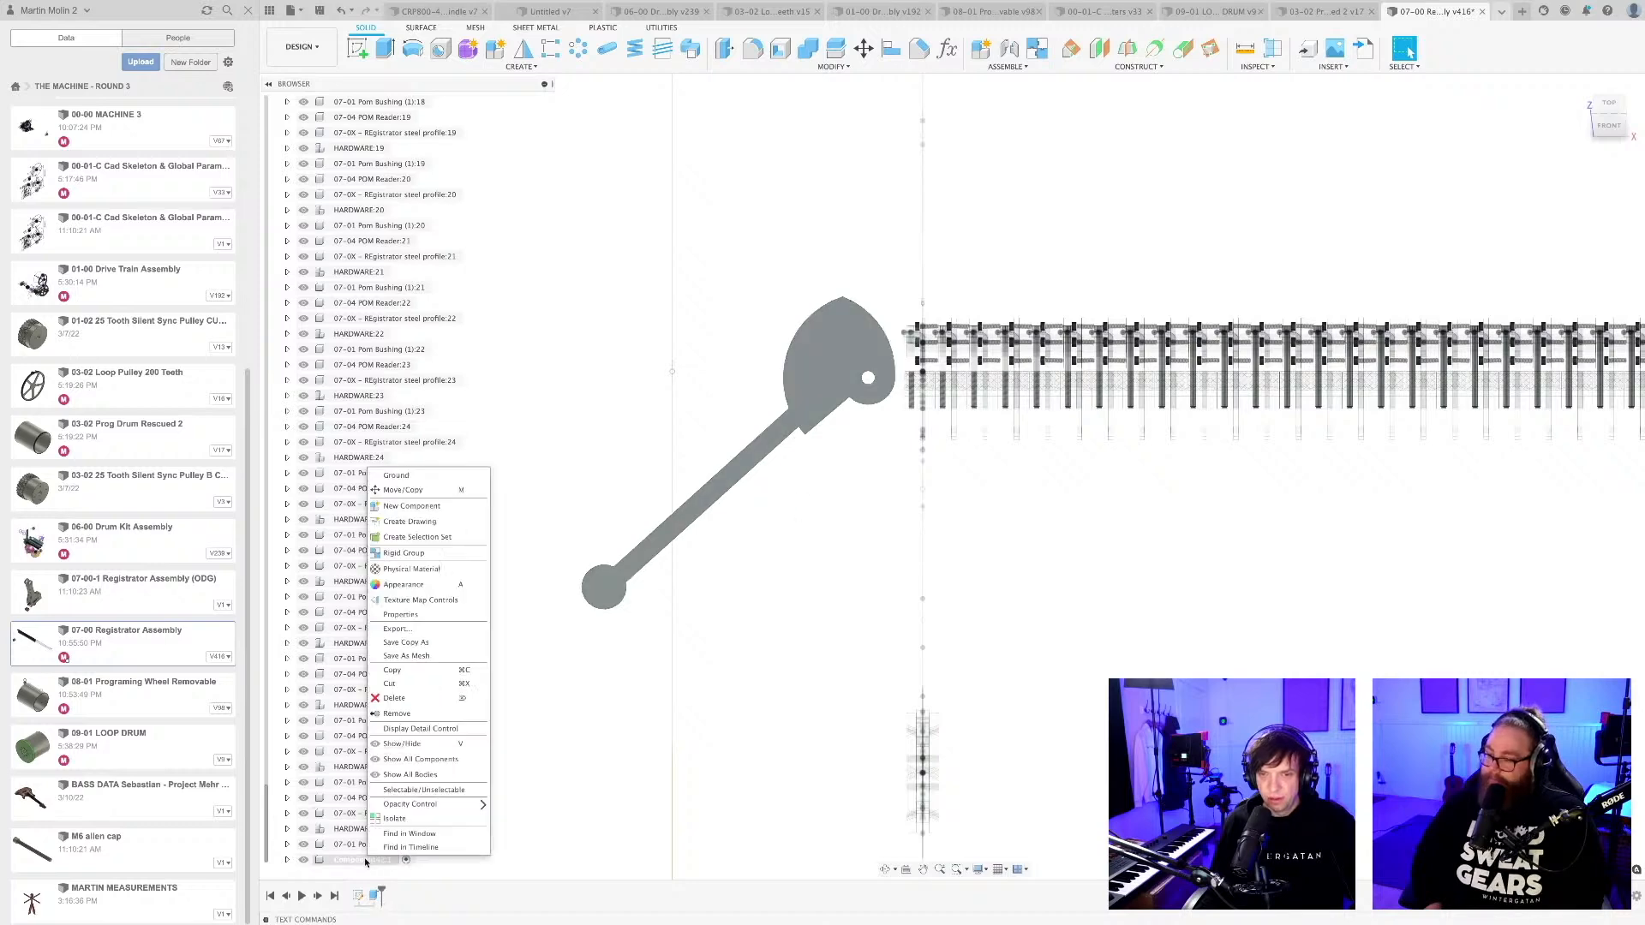
{"action": "left_click", "coordinate": [404, 489]}
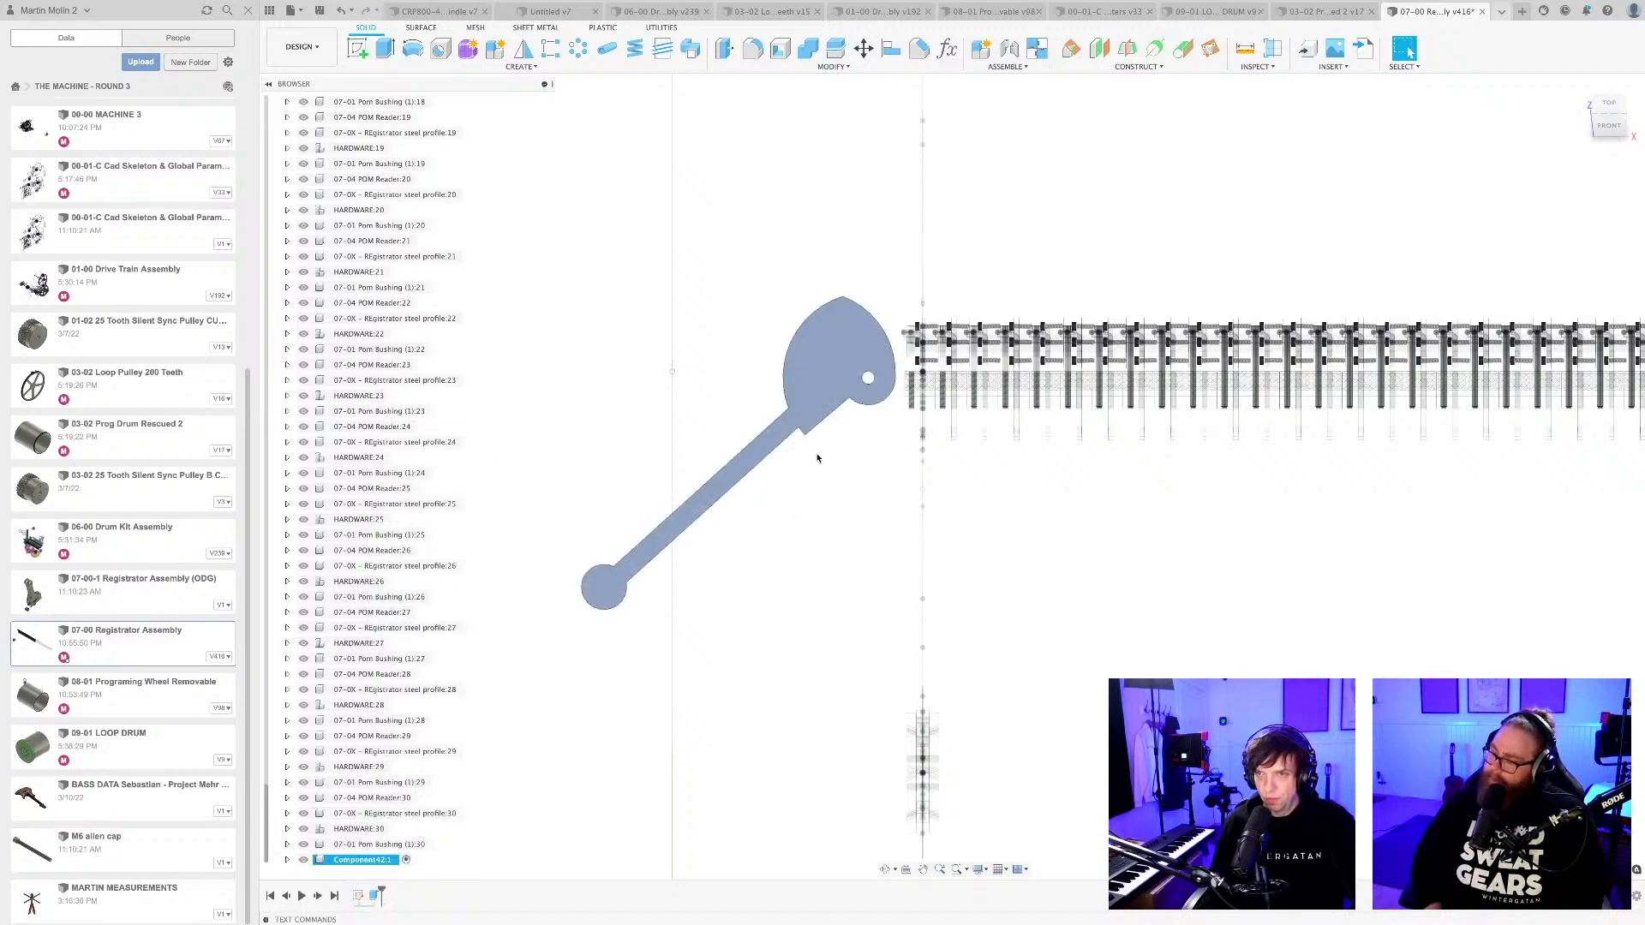
{"action": "left_click", "coordinate": [1285, 521]}
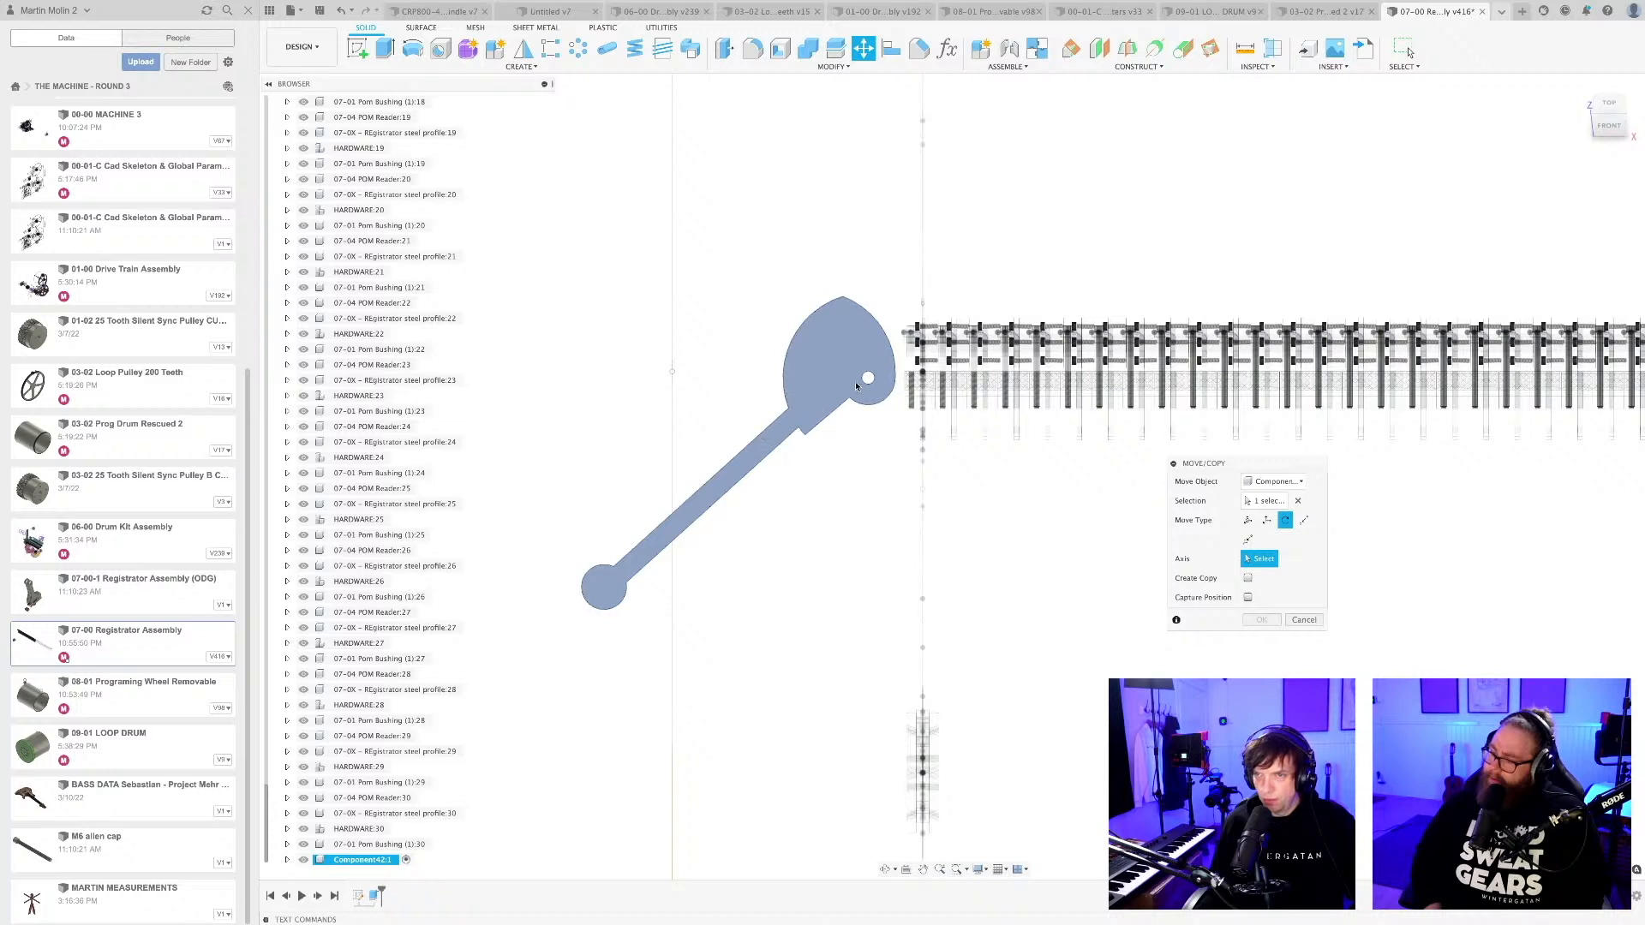
{"action": "left_click", "coordinate": [869, 383]}
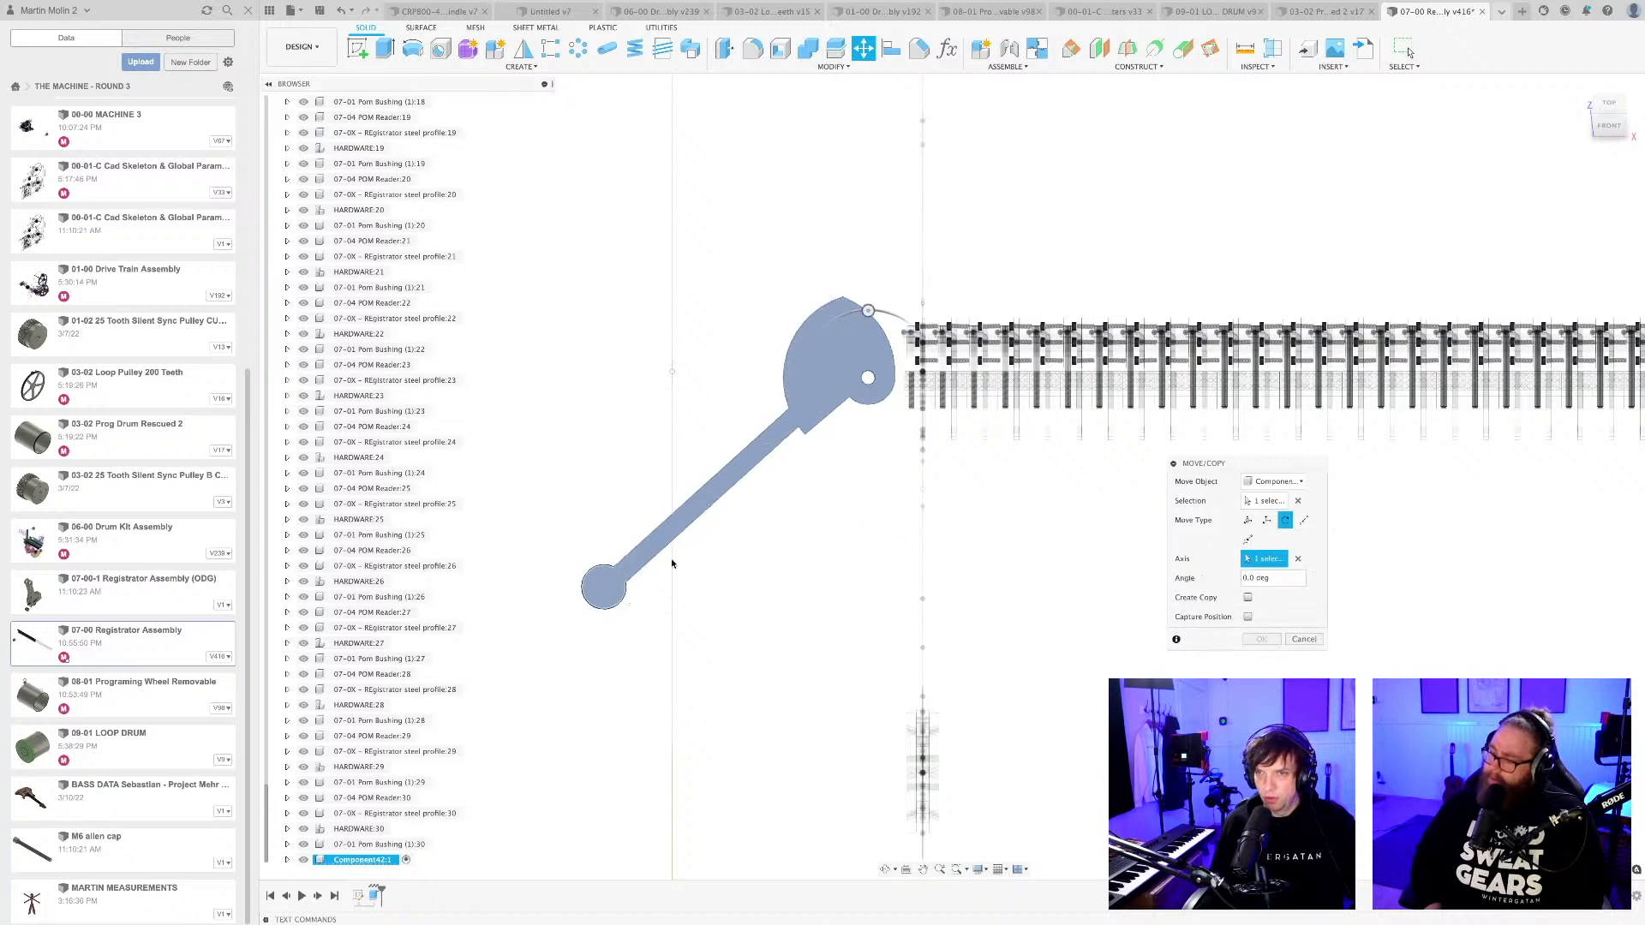
Swing the cam lever upwards to about 97 degrees so that the cam lobe pushes into the reader row.
{"action": "left_click_drag", "start_coordinate": [869, 322], "coordinate": [969, 417]}
{"action": "middle_click_drag", "start_coordinate": [969, 418], "coordinate": [988, 569]}
{"action": "scroll", "coordinate": [971, 460], "scroll_direction": "up", "scroll_amount": 5}
{"action": "scroll", "coordinate": [962, 404], "scroll_direction": "down", "scroll_amount": 3}
{"action": "middle_click_drag", "start_coordinate": [959, 400], "coordinate": [1026, 462]}
{"action": "scroll", "coordinate": [1027, 463], "scroll_direction": "down", "scroll_amount": 3}
{"action": "middle_click_drag", "start_coordinate": [1017, 583], "coordinate": [980, 569]}
{"action": "scroll", "coordinate": [986, 518], "scroll_direction": "up", "scroll_amount": 5}
{"action": "scroll", "coordinate": [984, 517], "scroll_direction": "down", "scroll_amount": 3}
{"action": "scroll", "coordinate": [983, 517], "scroll_direction": "down", "scroll_amount": 3}
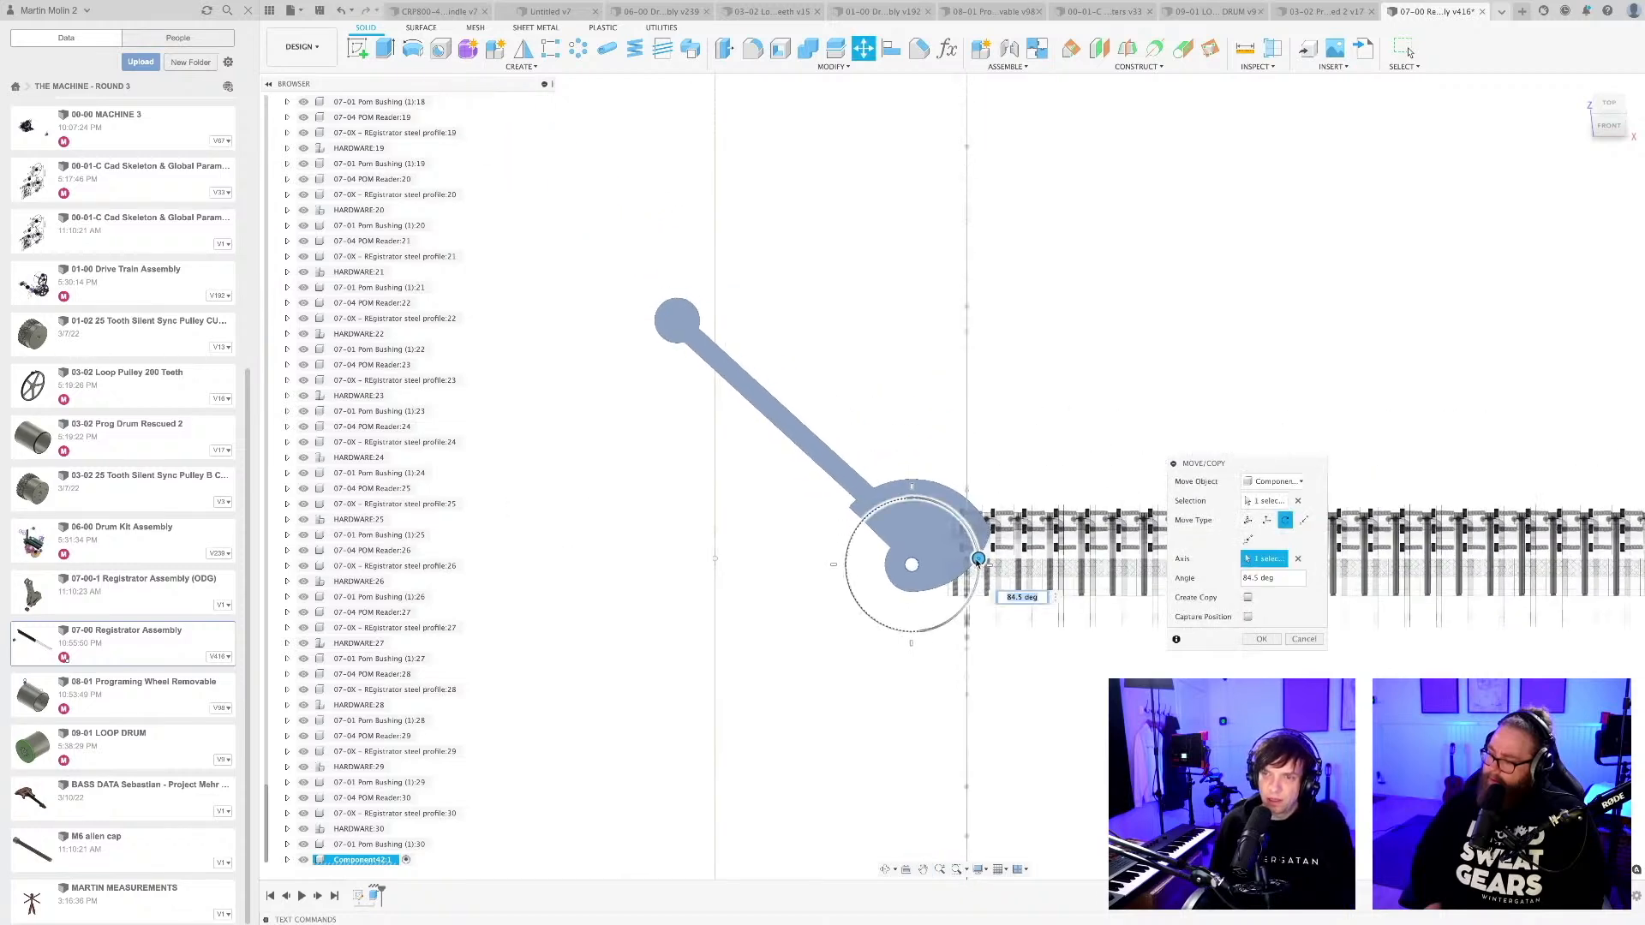
{"action": "mouse_move", "coordinate": [978, 560]}
{"action": "left_mouse_down"}
{"action": "mouse_move", "coordinate": [976, 587]}
{"action": "mouse_move", "coordinate": [979, 572]}
{"action": "left_mouse_up"}
{"action": "scroll", "coordinate": [979, 572], "scroll_direction": "down", "scroll_amount": 3}
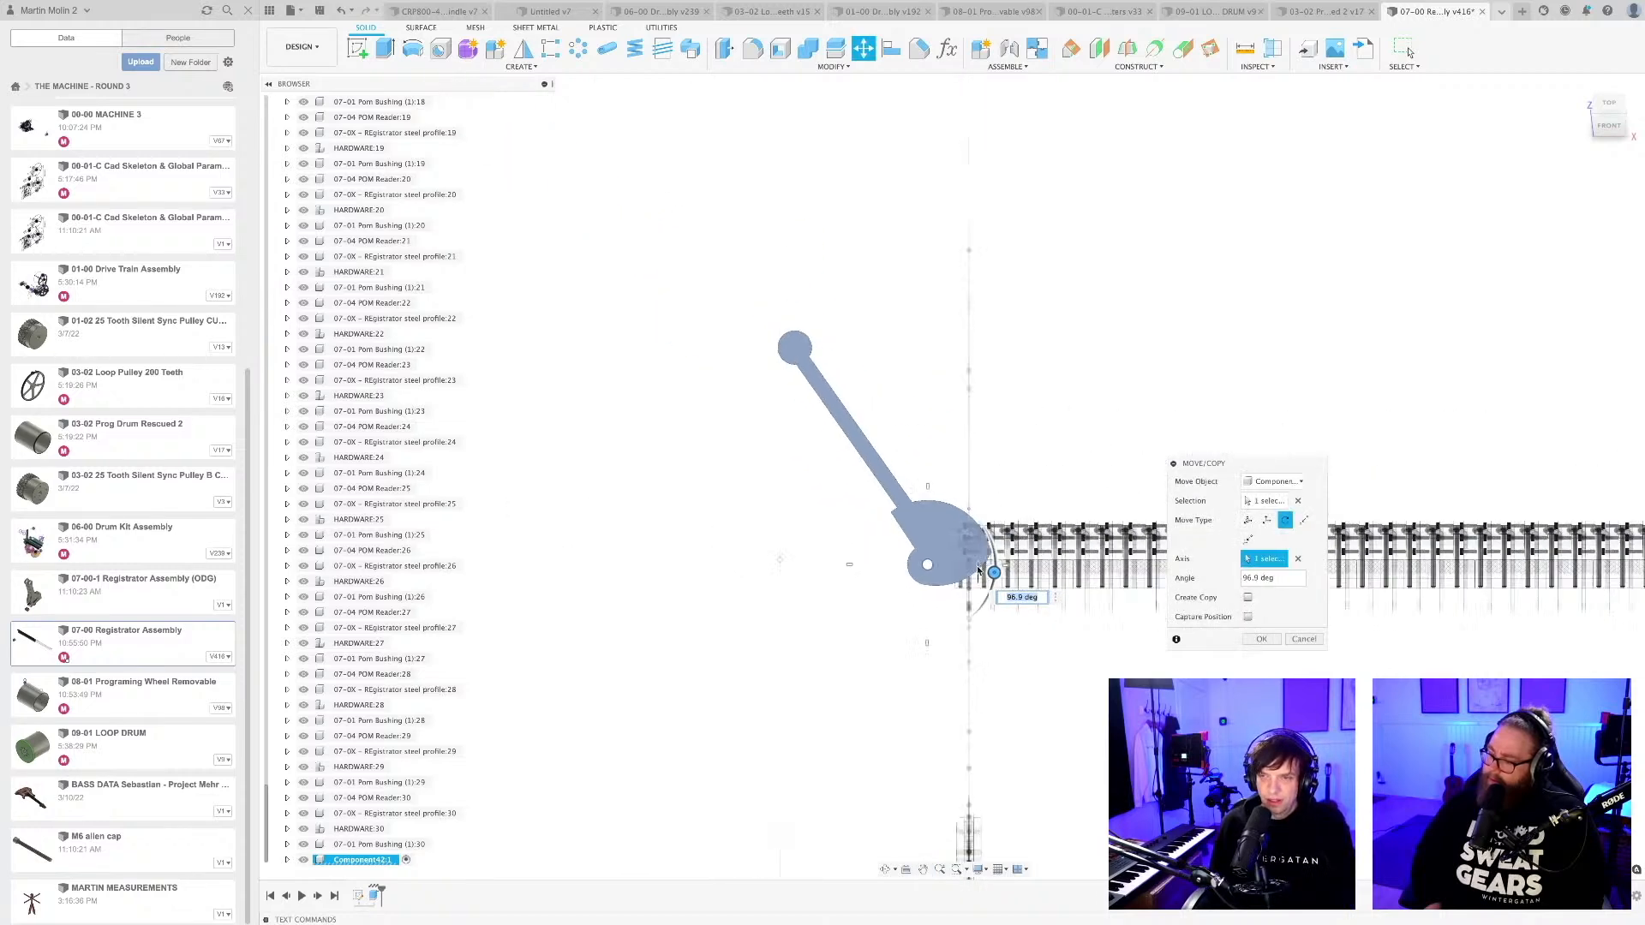
{"action": "middle_click_drag", "start_coordinate": [1011, 651], "coordinate": [958, 493]}
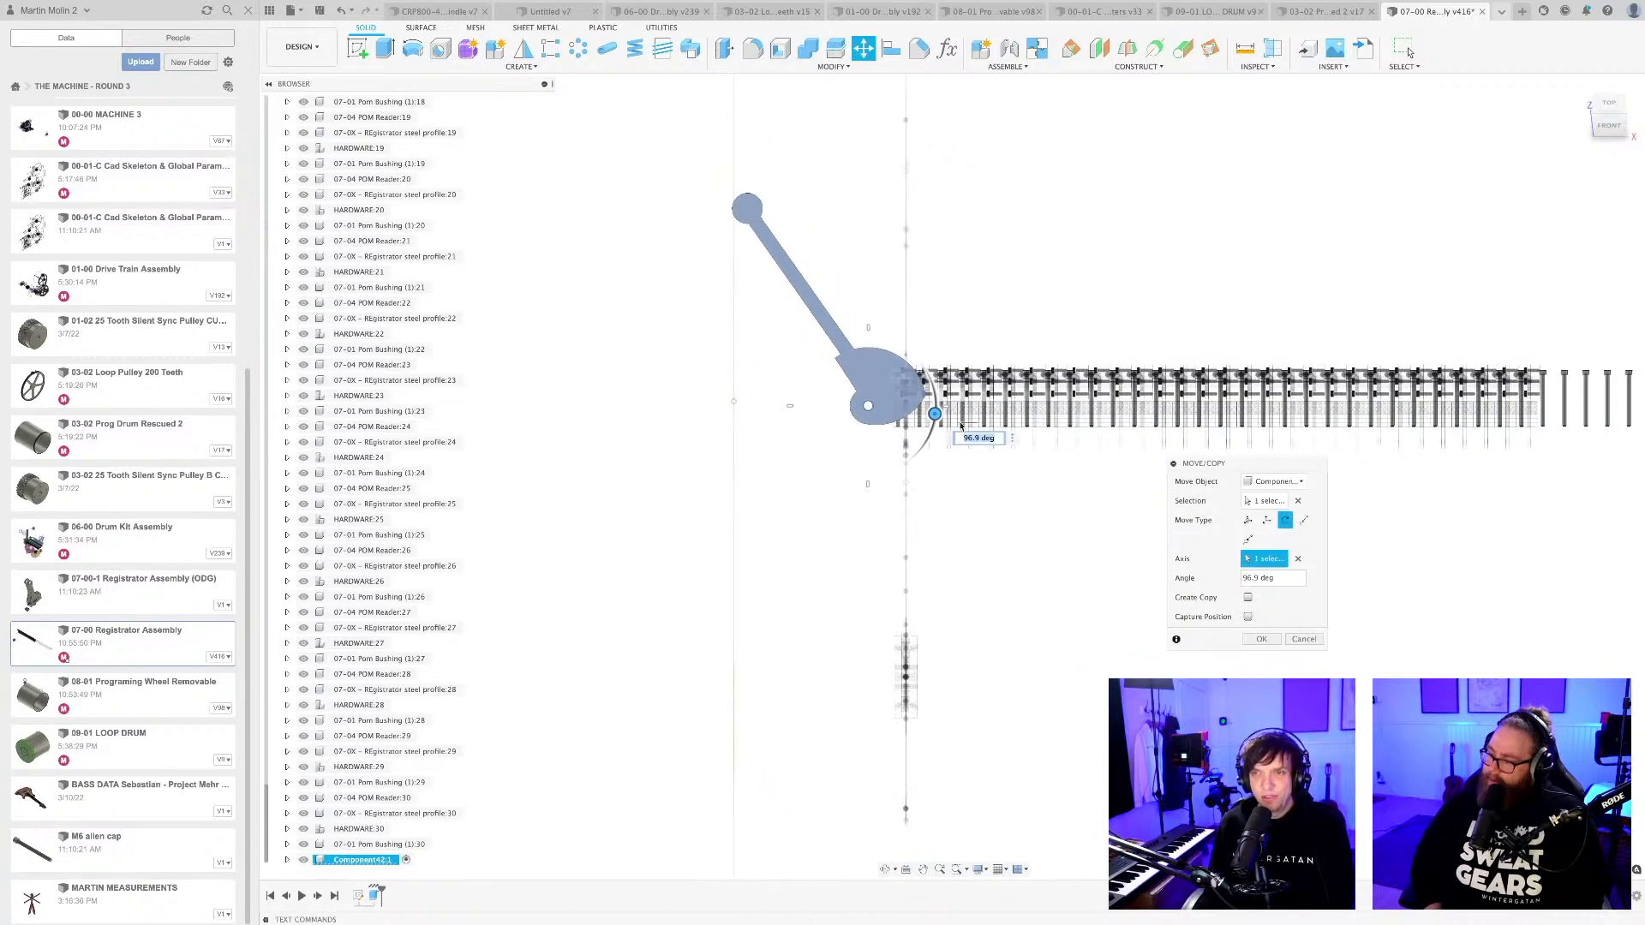
Rotate the cam lever back down to -15 degrees, away from the reader row.
{"action": "left_click_drag", "start_coordinate": [940, 417], "coordinate": [853, 350]}
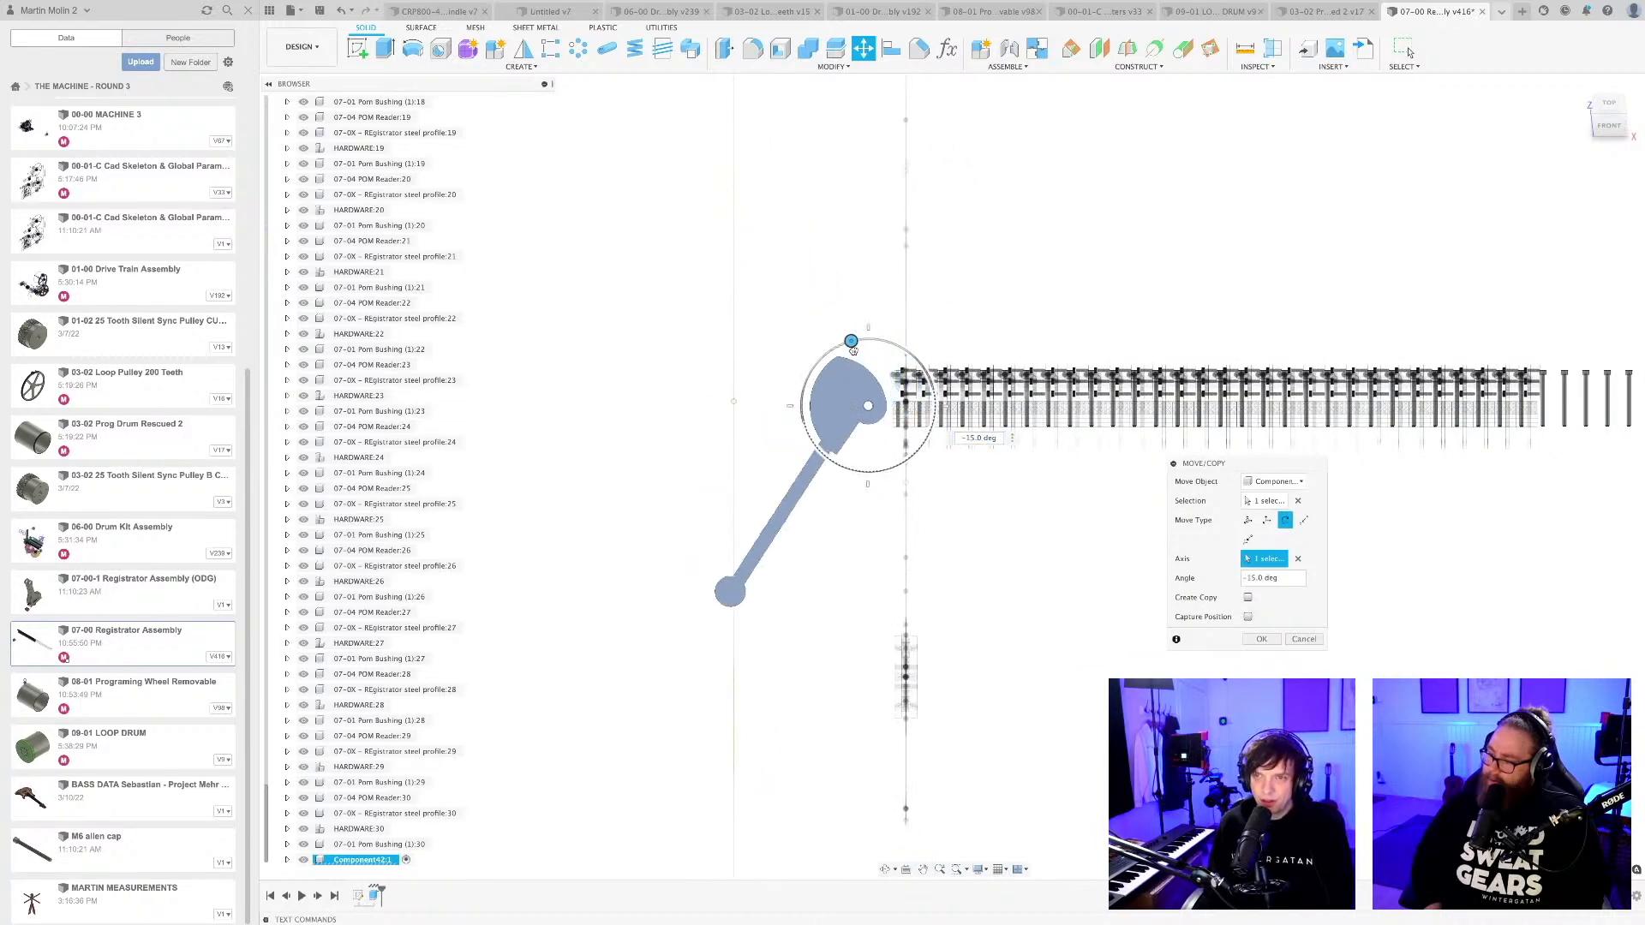
{"action": "middle_click_drag", "start_coordinate": [1014, 322], "coordinate": [1014, 404]}
{"action": "scroll", "coordinate": [958, 430], "scroll_direction": "up", "scroll_amount": 3}
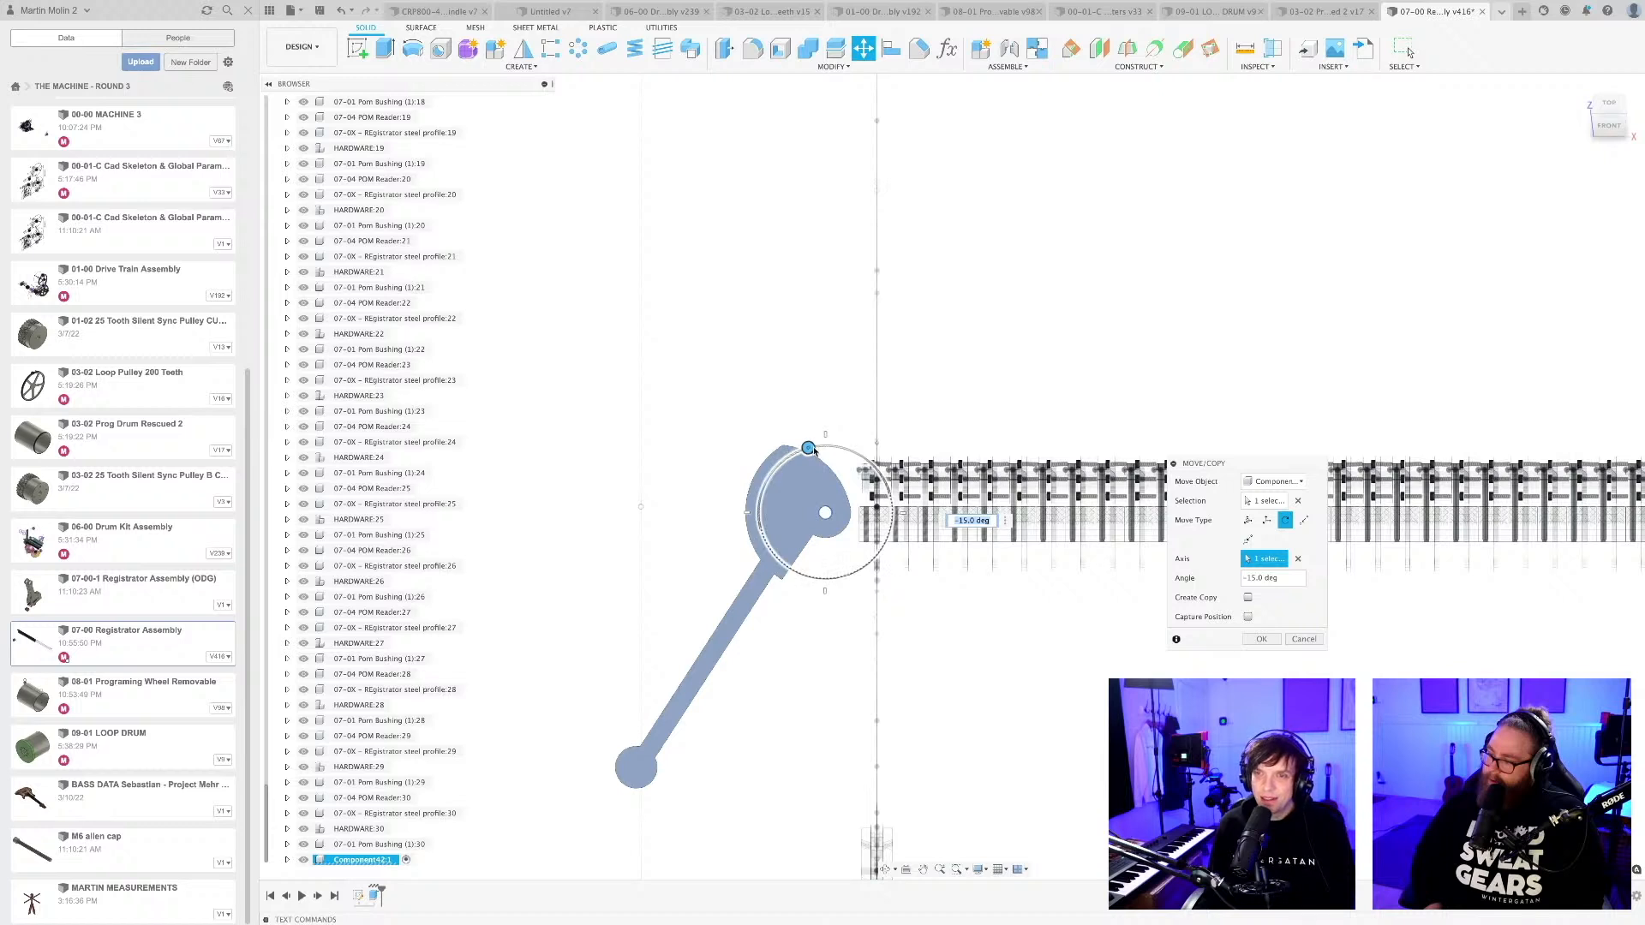
{"action": "left_click_drag", "start_coordinate": [809, 447], "coordinate": [787, 326]}
{"action": "scroll", "coordinate": [809, 342], "scroll_direction": "down", "scroll_amount": 1}
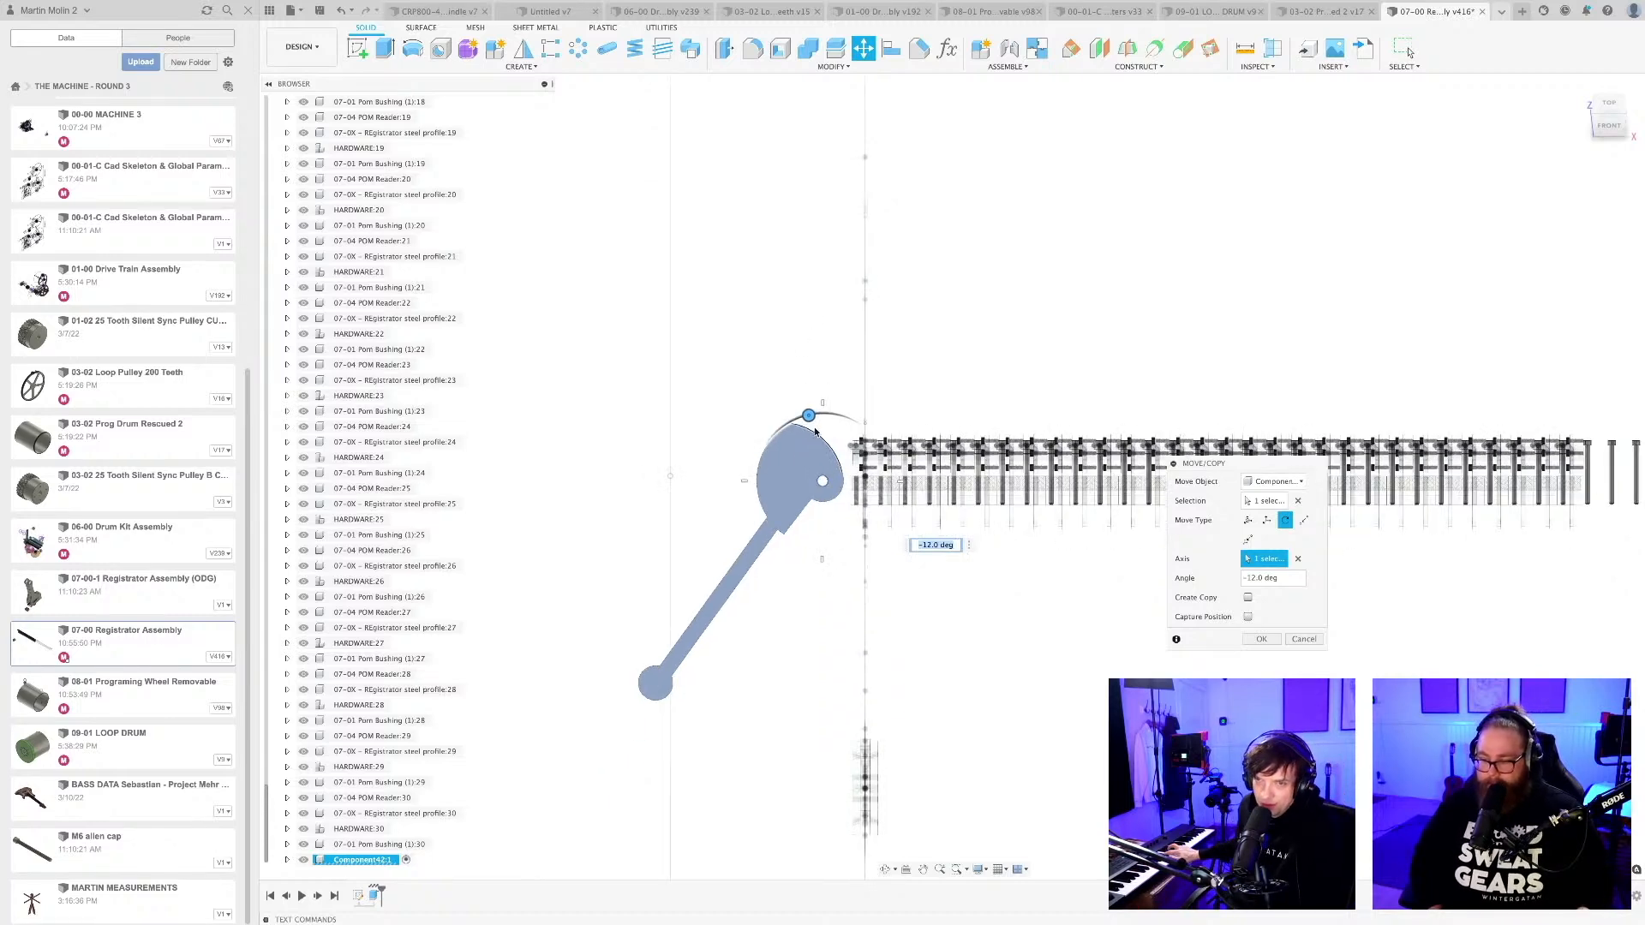
{"action": "mouse_move", "coordinate": [808, 416]}
{"action": "left_mouse_down"}
{"action": "mouse_move", "coordinate": [865, 428]}
{"action": "mouse_move", "coordinate": [908, 505]}
{"action": "mouse_move", "coordinate": [956, 546]}
{"action": "mouse_move", "coordinate": [882, 510]}
{"action": "mouse_move", "coordinate": [842, 409]}
{"action": "mouse_move", "coordinate": [788, 407]}
{"action": "mouse_move", "coordinate": [934, 549]}
{"action": "mouse_move", "coordinate": [823, 415]}
{"action": "mouse_move", "coordinate": [806, 419]}
{"action": "left_mouse_up"}
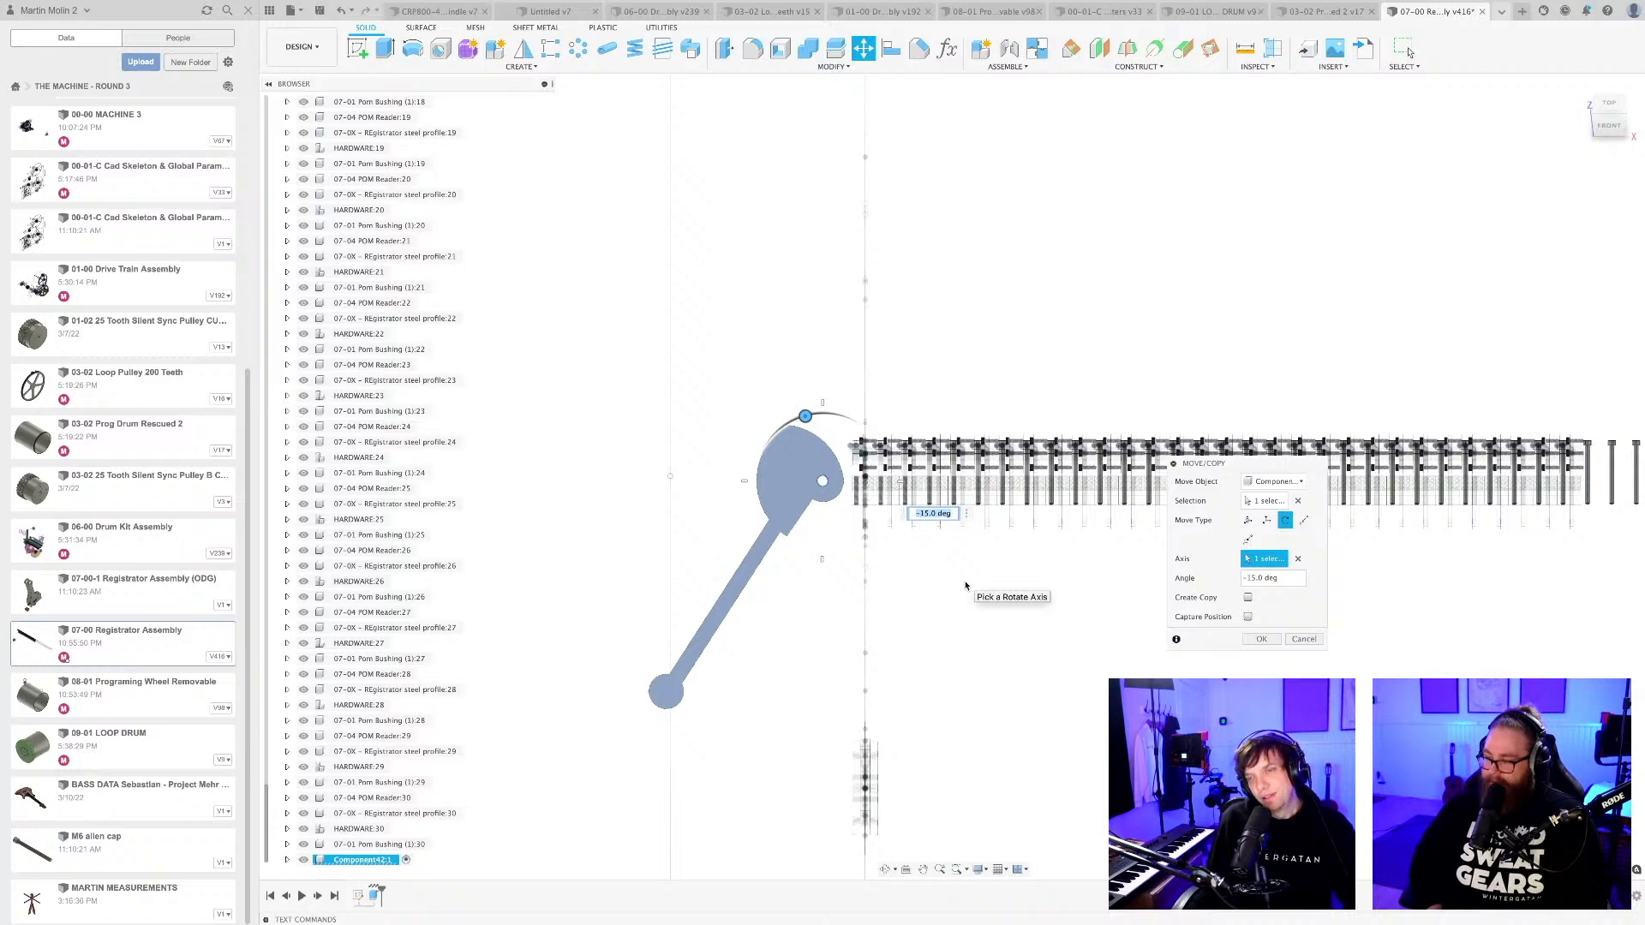
{"action": "left_click", "coordinate": [1261, 639]}
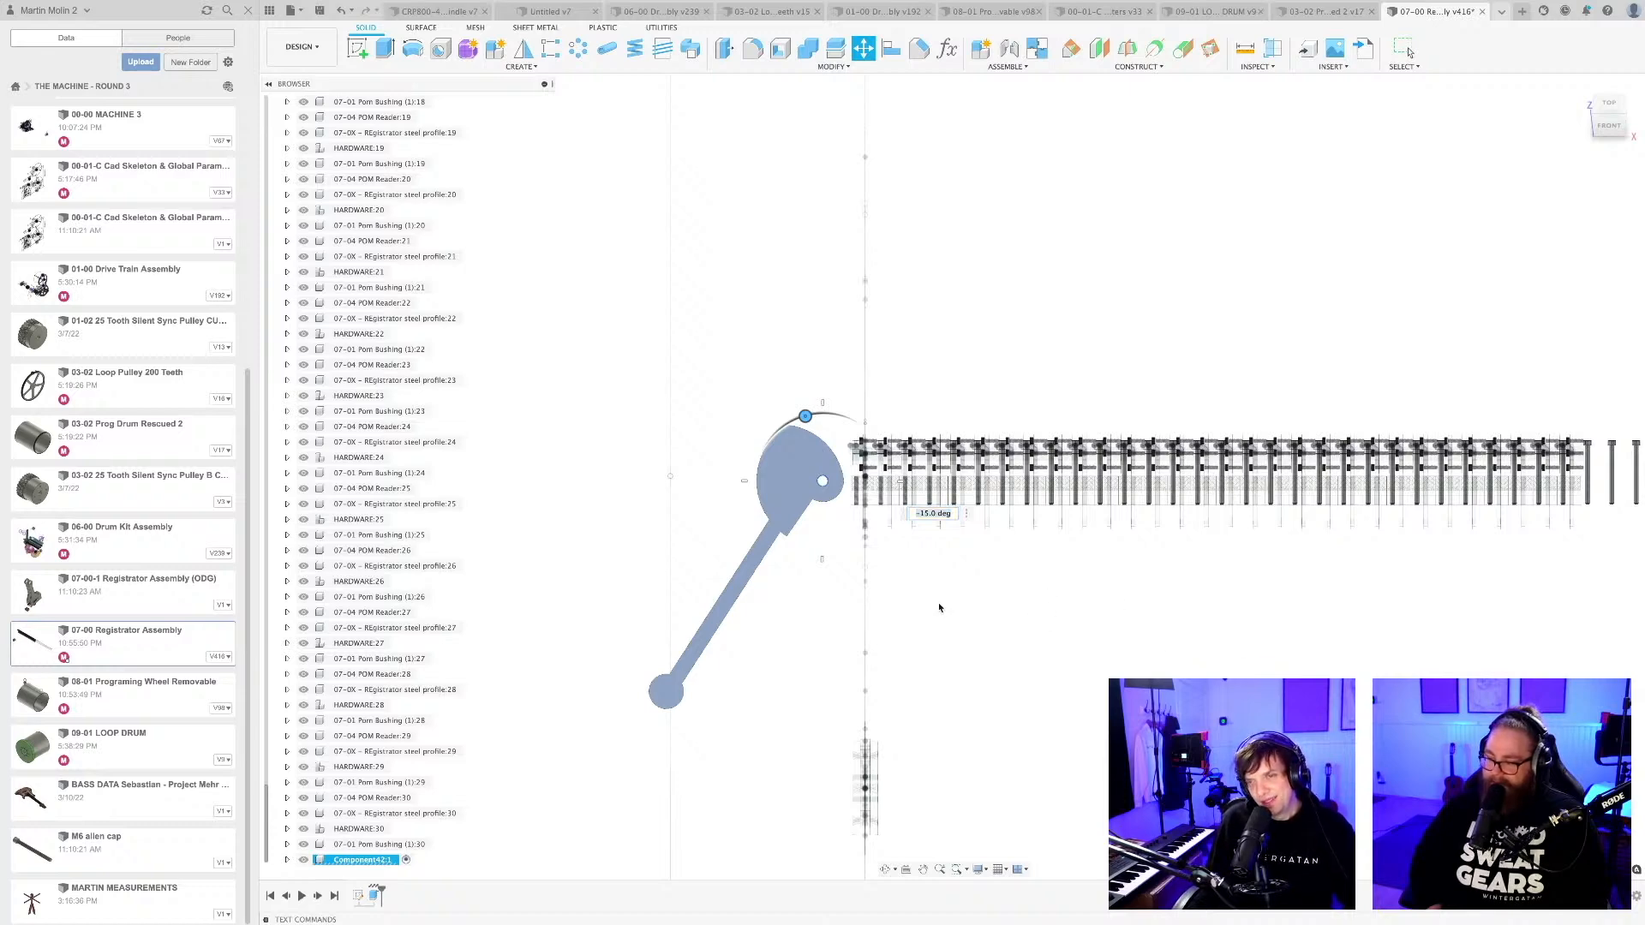
Save the Registrator Assembly as a new version.
{"action": "scroll", "coordinate": [940, 610], "scroll_direction": "down", "scroll_amount": 5}
{"action": "middle_click_drag", "start_coordinate": [970, 624], "coordinate": [881, 529]}
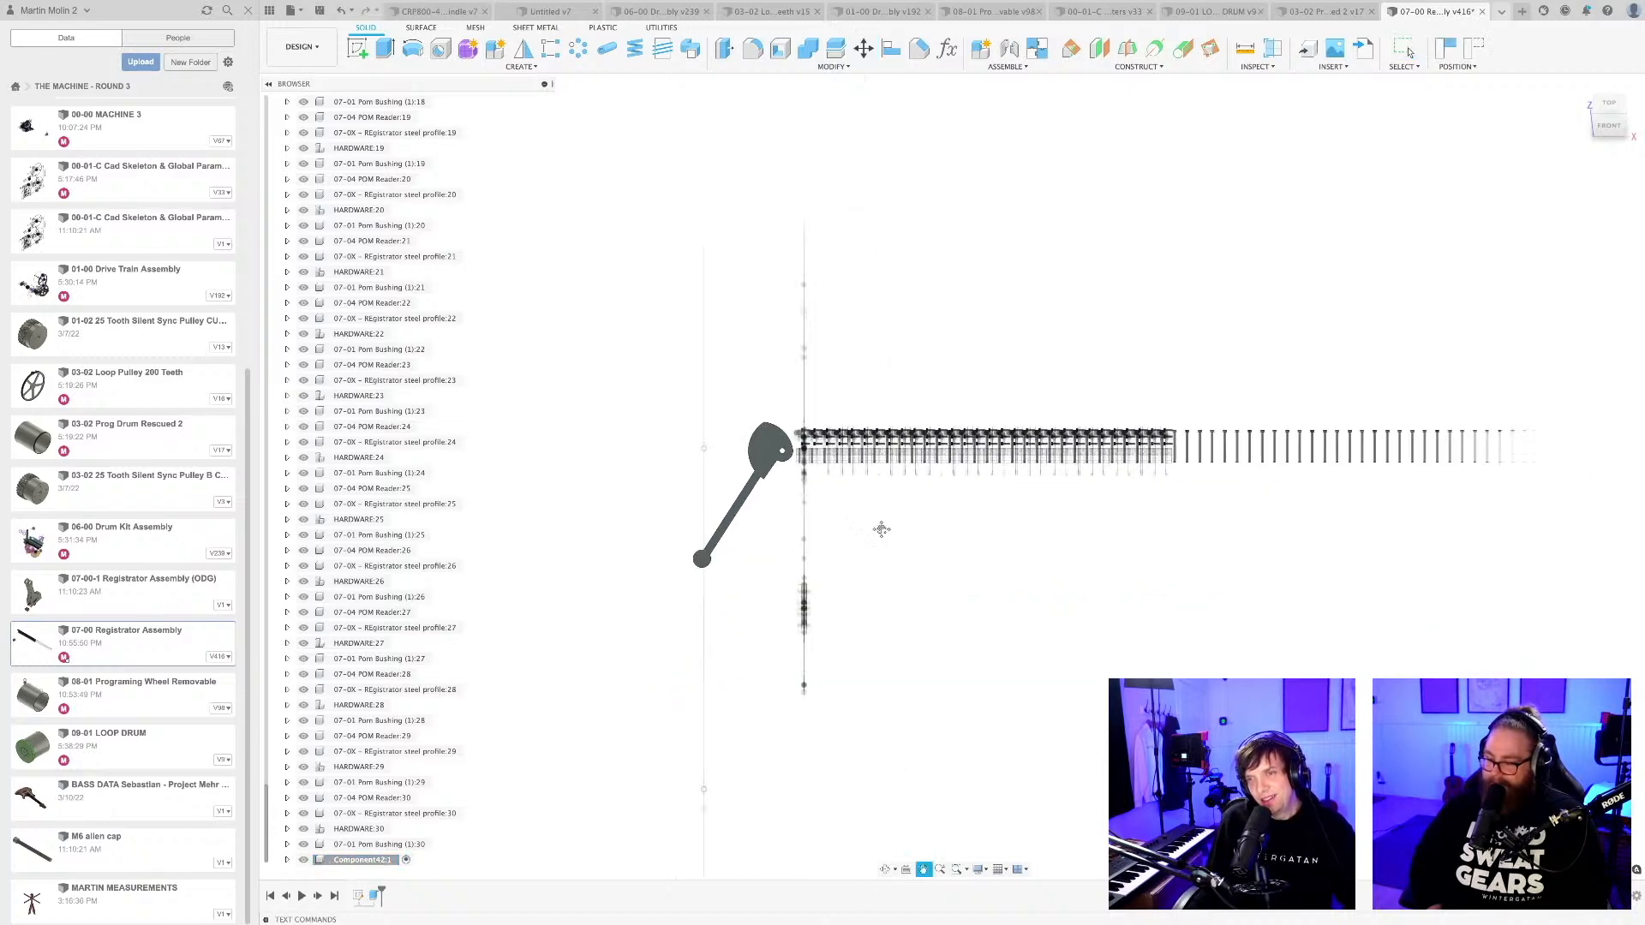
{"action": "scroll", "coordinate": [881, 528], "scroll_direction": "down", "scroll_amount": 2}
{"action": "key", "text": "ctrl+s"}
{"action": "key", "text": "Return"}
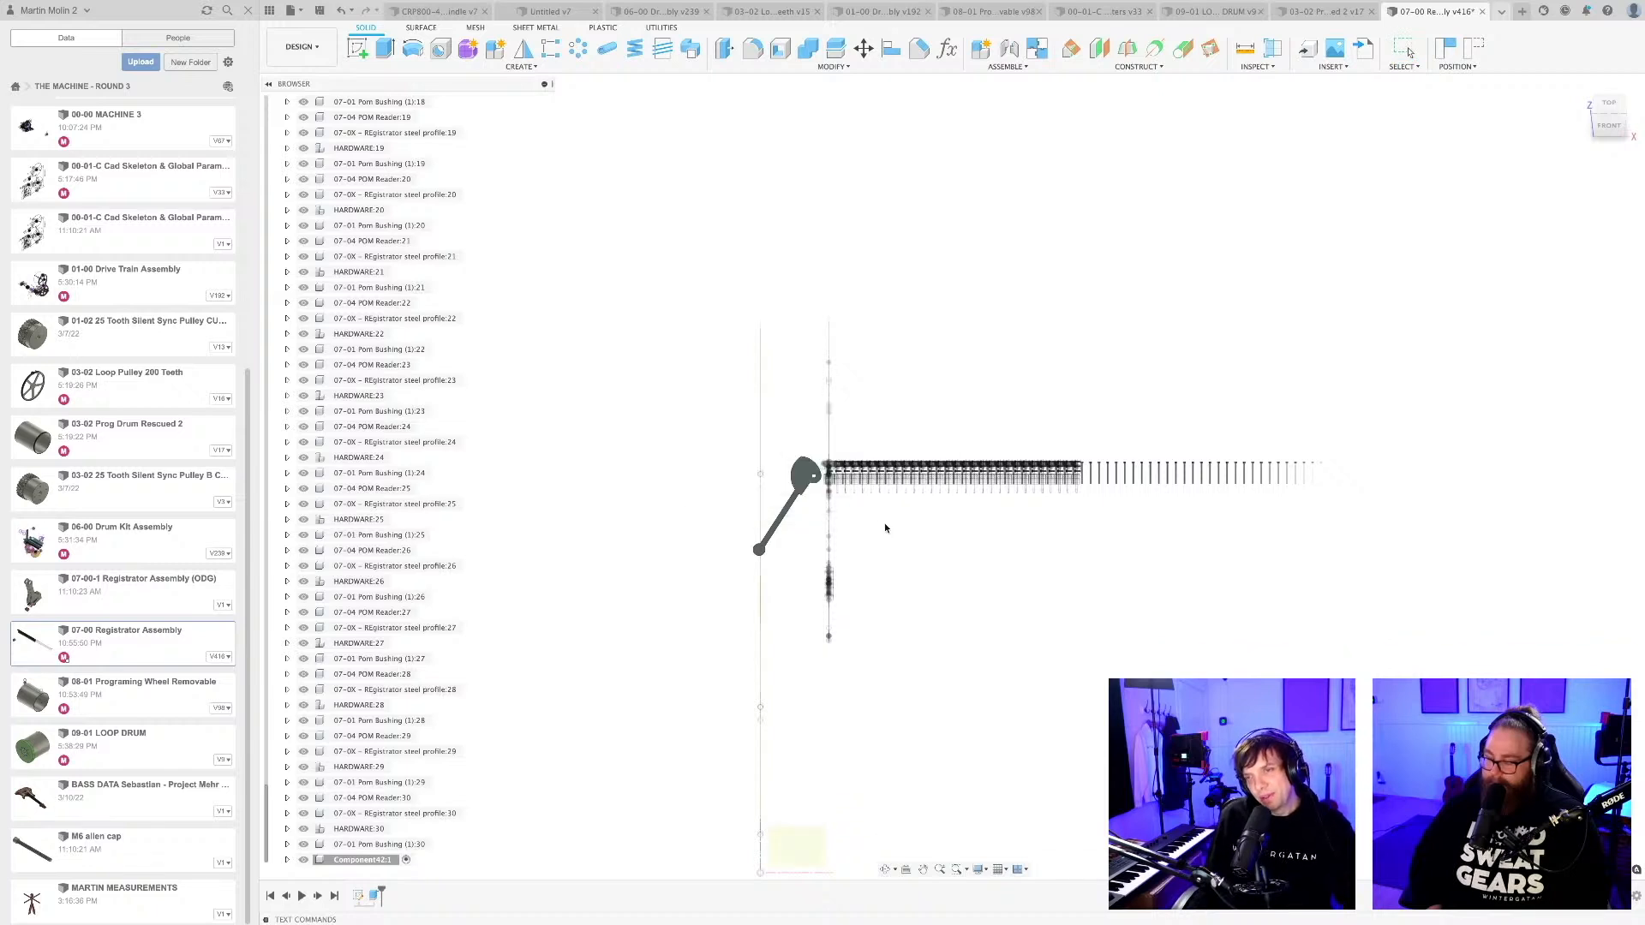
{"action": "middle_click_drag", "start_coordinate": [903, 499], "coordinate": [922, 533], "text": "shift"}
{"action": "scroll", "coordinate": [927, 521], "scroll_direction": "up", "scroll_amount": 3}
{"action": "middle_click_drag", "start_coordinate": [788, 561], "coordinate": [848, 613], "text": "shift"}
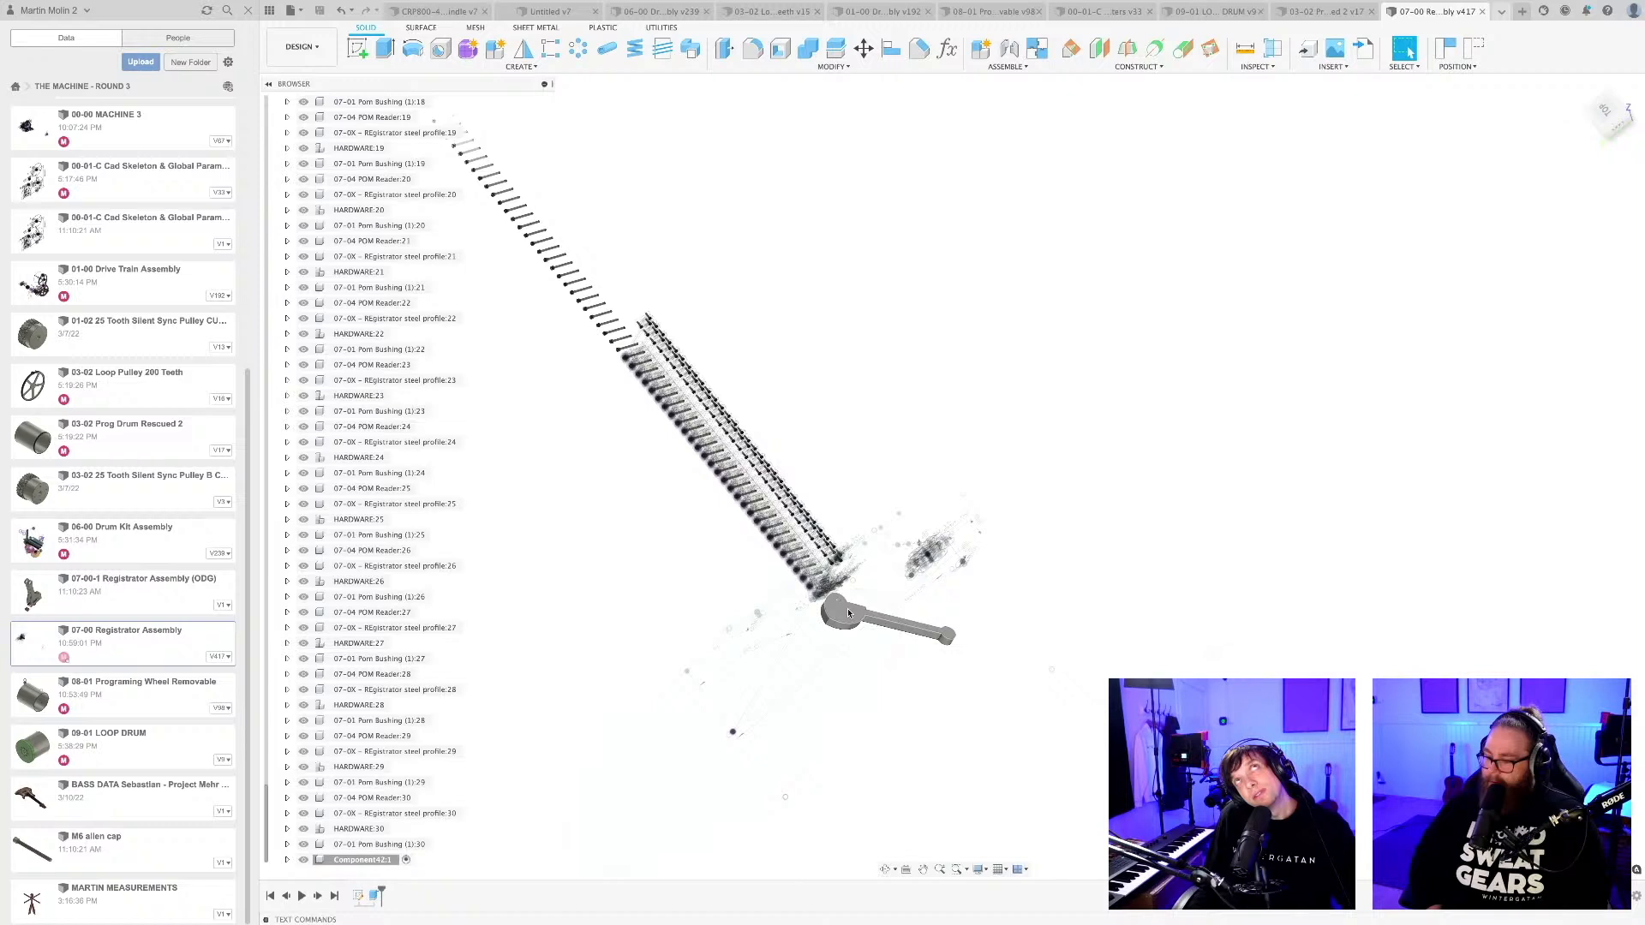
{"action": "scroll", "coordinate": [842, 603], "scroll_direction": "down", "scroll_amount": 2}
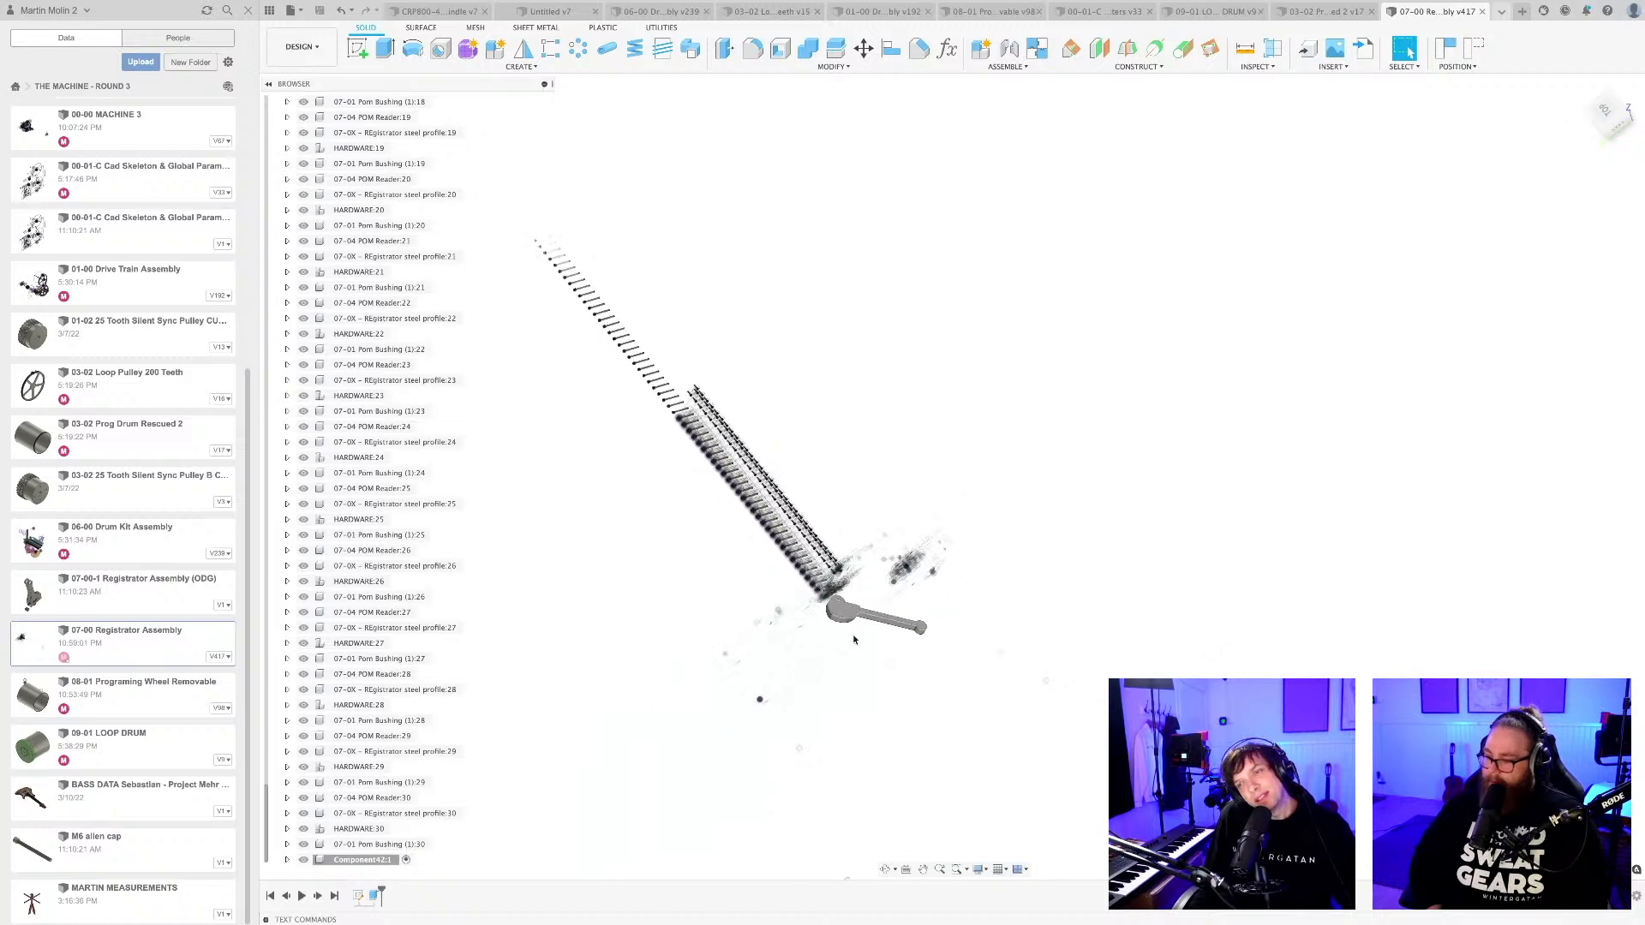
{"action": "middle_click_drag", "start_coordinate": [823, 638], "coordinate": [833, 602]}
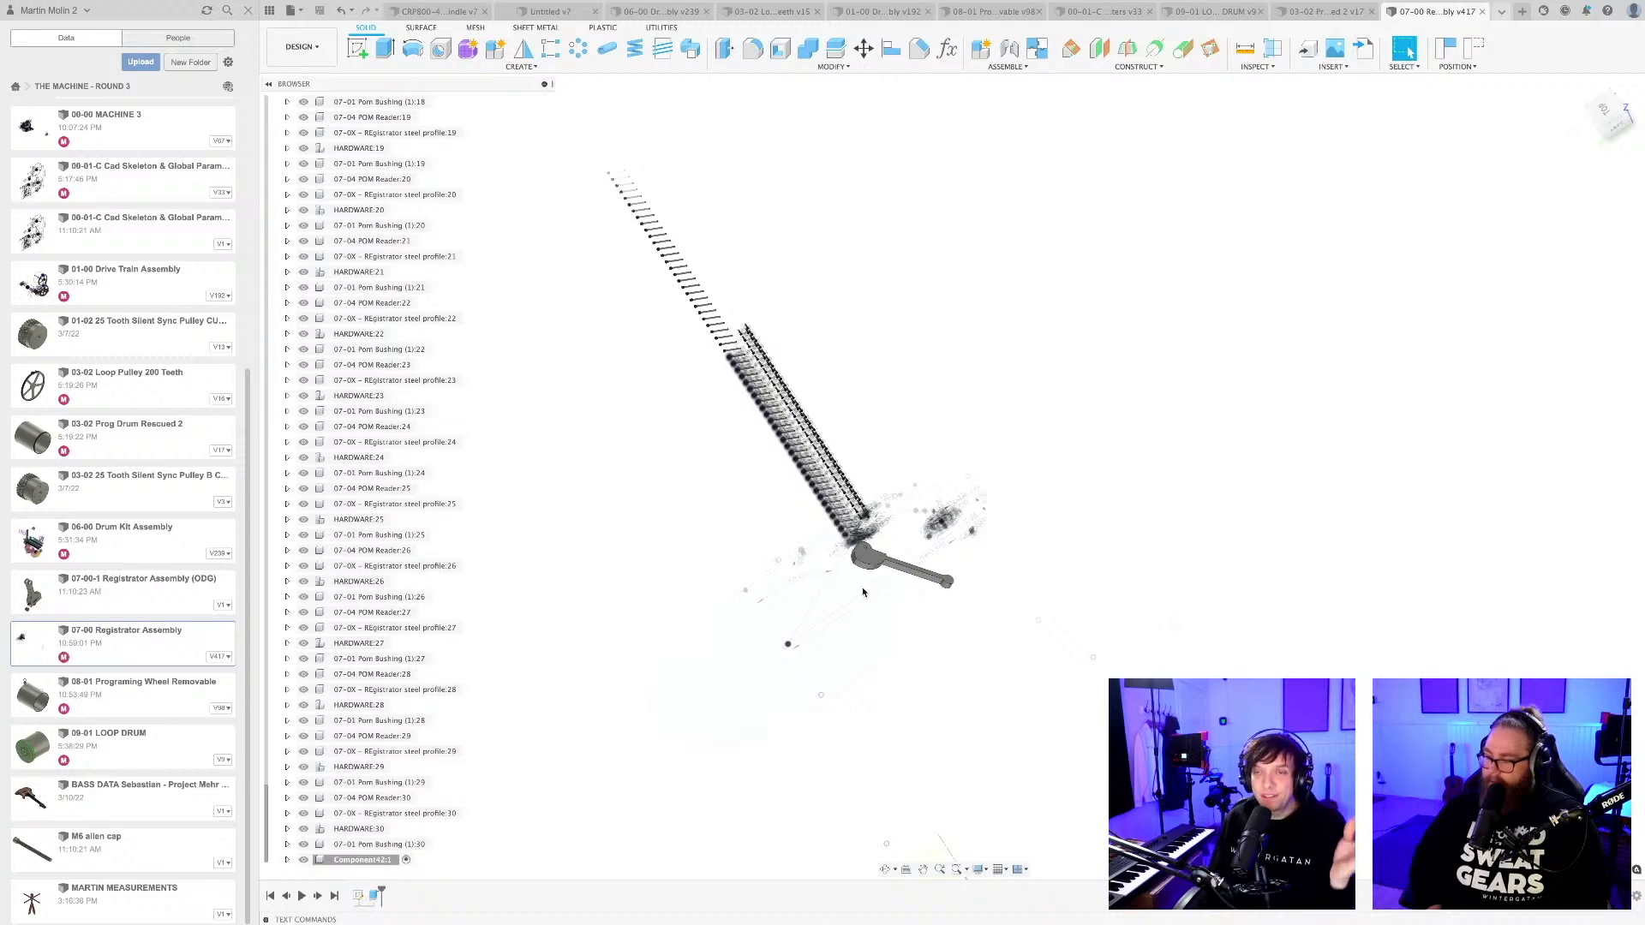
{"action": "mouse_move", "coordinate": [864, 592]}
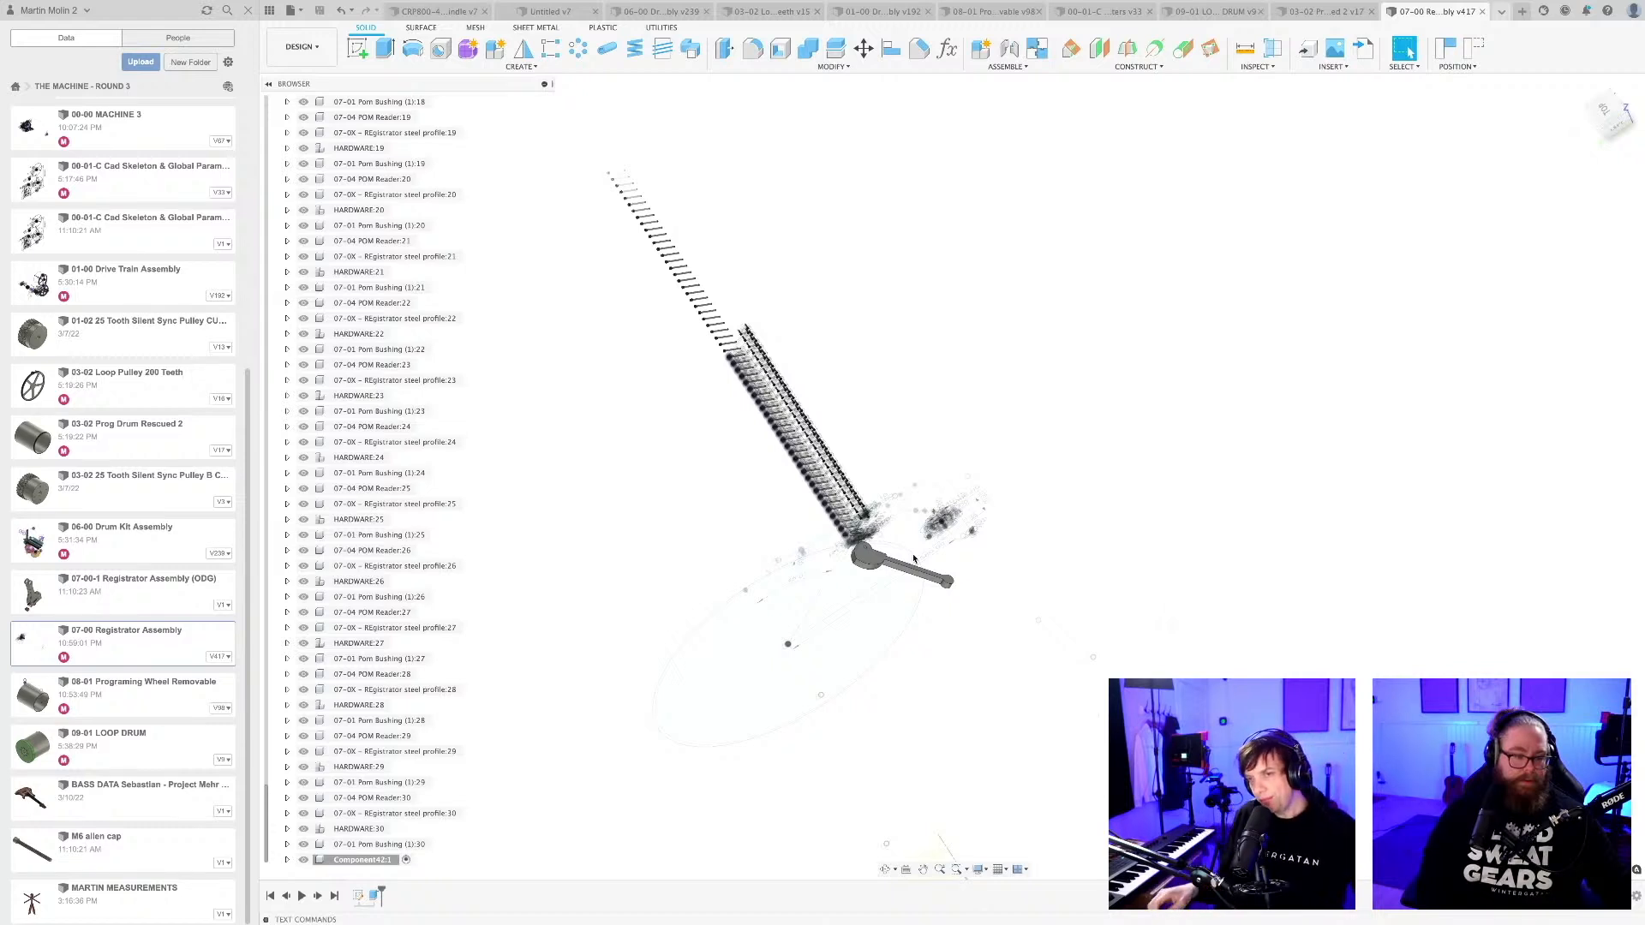
{"action": "left_click", "coordinate": [913, 559]}
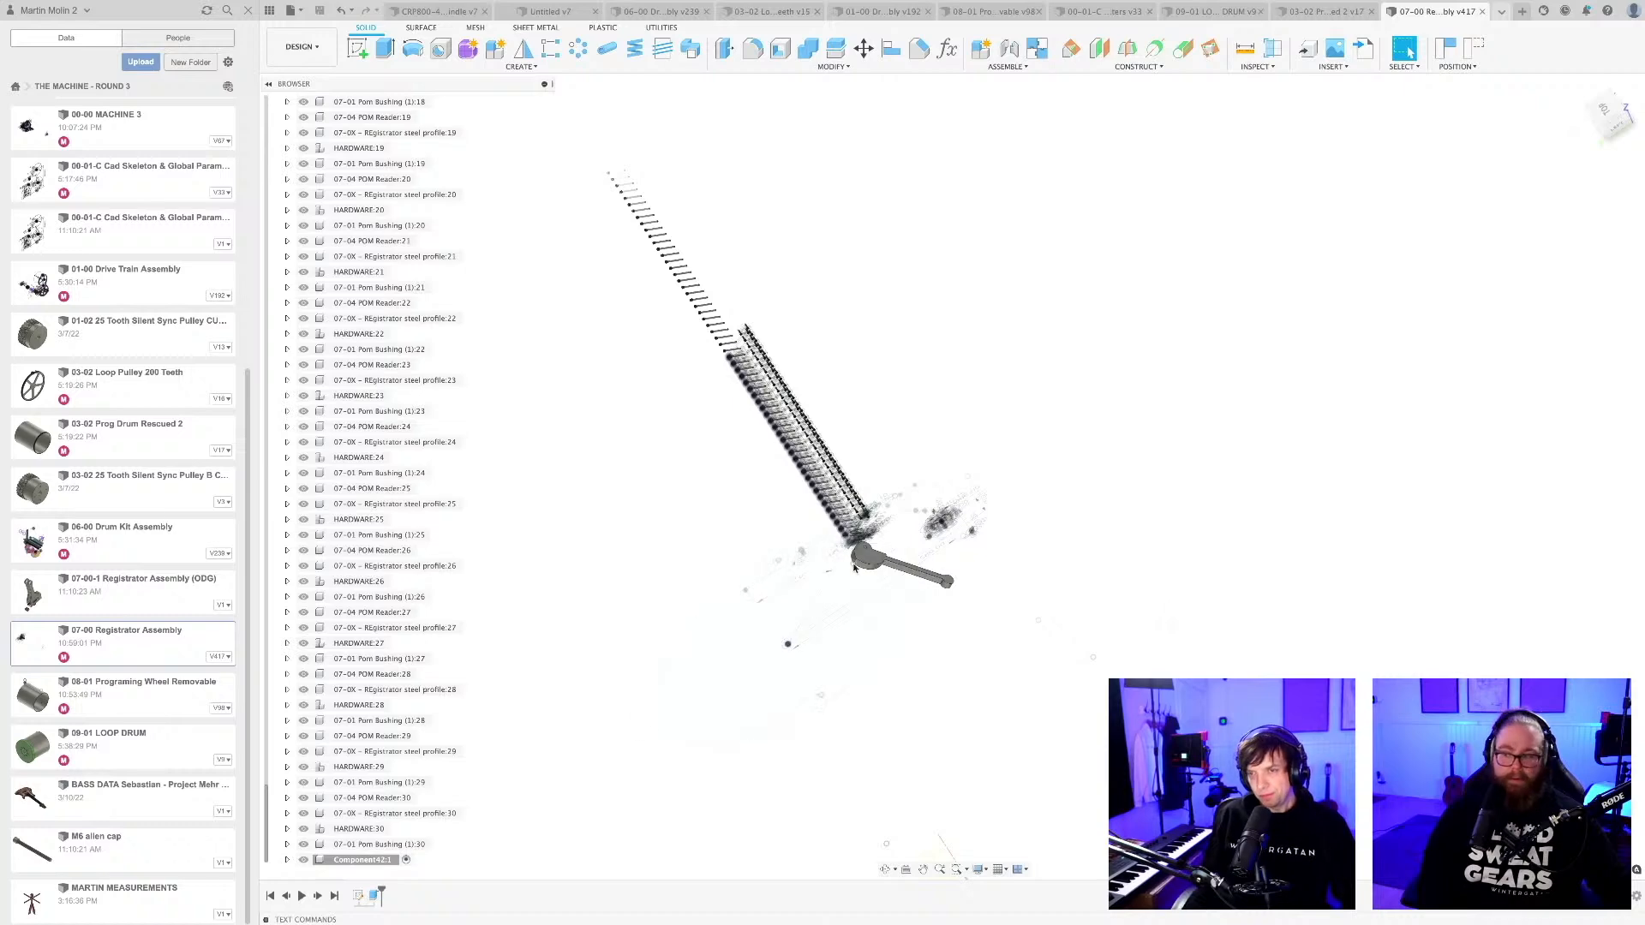
Examine how the cam lever sits against the end of the reader row from several viewing angles.
{"action": "scroll", "coordinate": [883, 574], "scroll_direction": "up", "scroll_amount": 2}
{"action": "mouse_move", "coordinate": [902, 597]}
{"action": "middle_mouse_down", "text": "shift"}
{"action": "mouse_move", "coordinate": [873, 591]}
{"action": "mouse_move", "coordinate": [872, 562]}
{"action": "mouse_move", "coordinate": [888, 572]}
{"action": "middle_mouse_up", "text": "shift"}
{"action": "scroll", "coordinate": [829, 481], "scroll_direction": "up", "scroll_amount": 4}
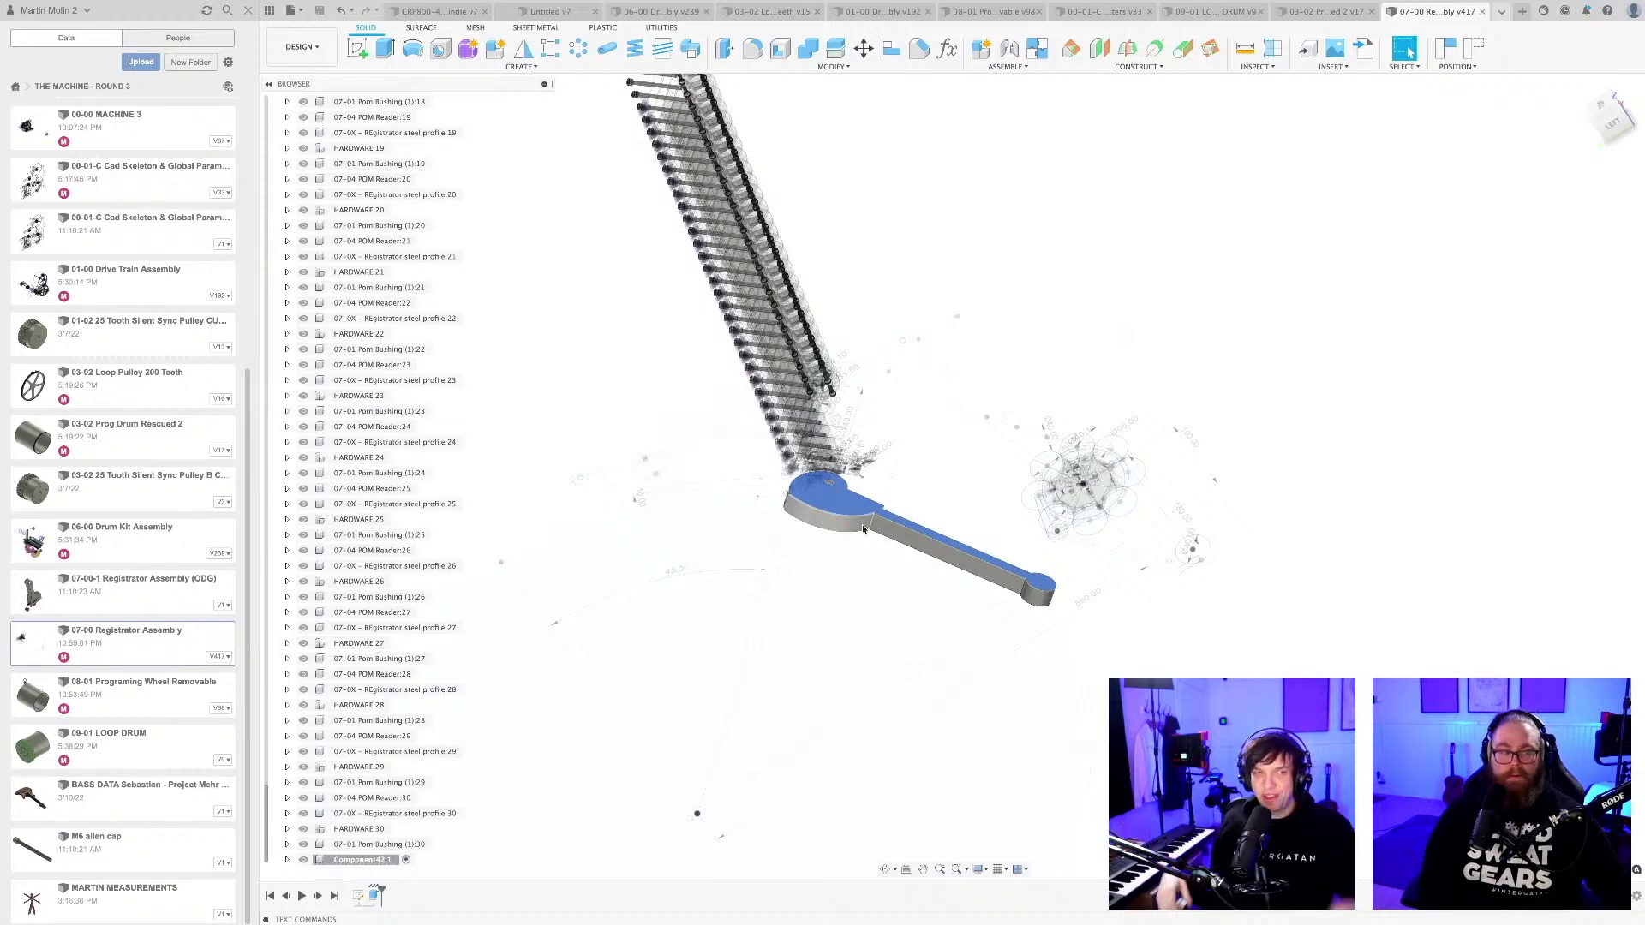
{"action": "left_click", "coordinate": [955, 449]}
{"action": "middle_click_drag", "start_coordinate": [956, 449], "coordinate": [865, 519], "text": "shift"}
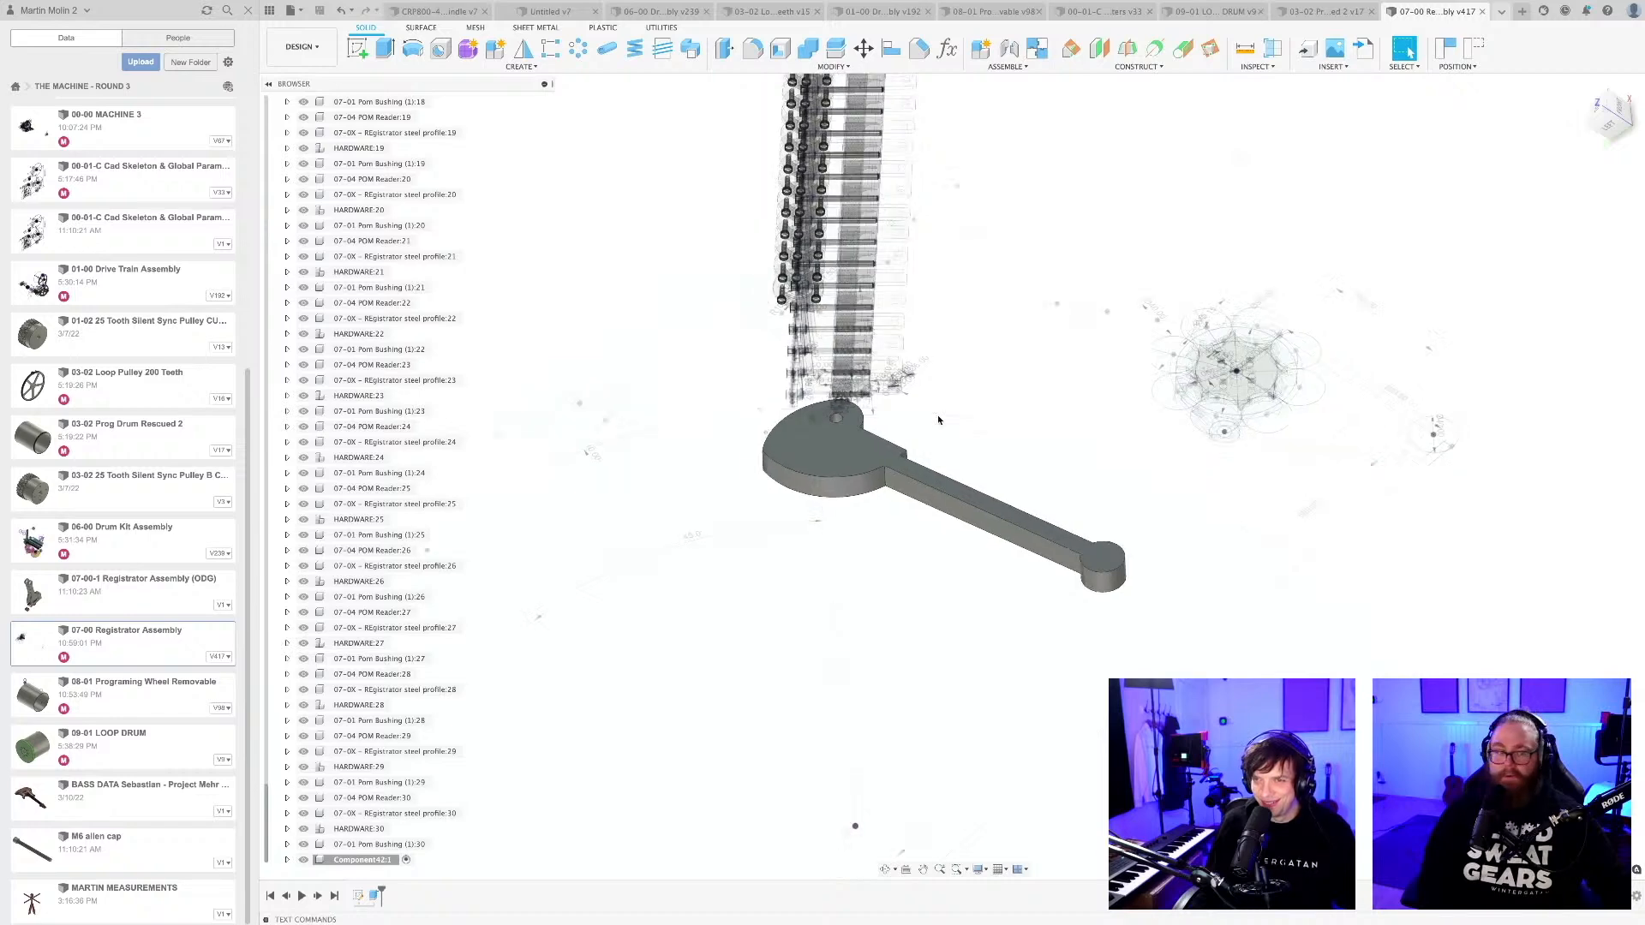
{"action": "middle_click_drag", "start_coordinate": [930, 424], "coordinate": [930, 601], "text": "shift"}
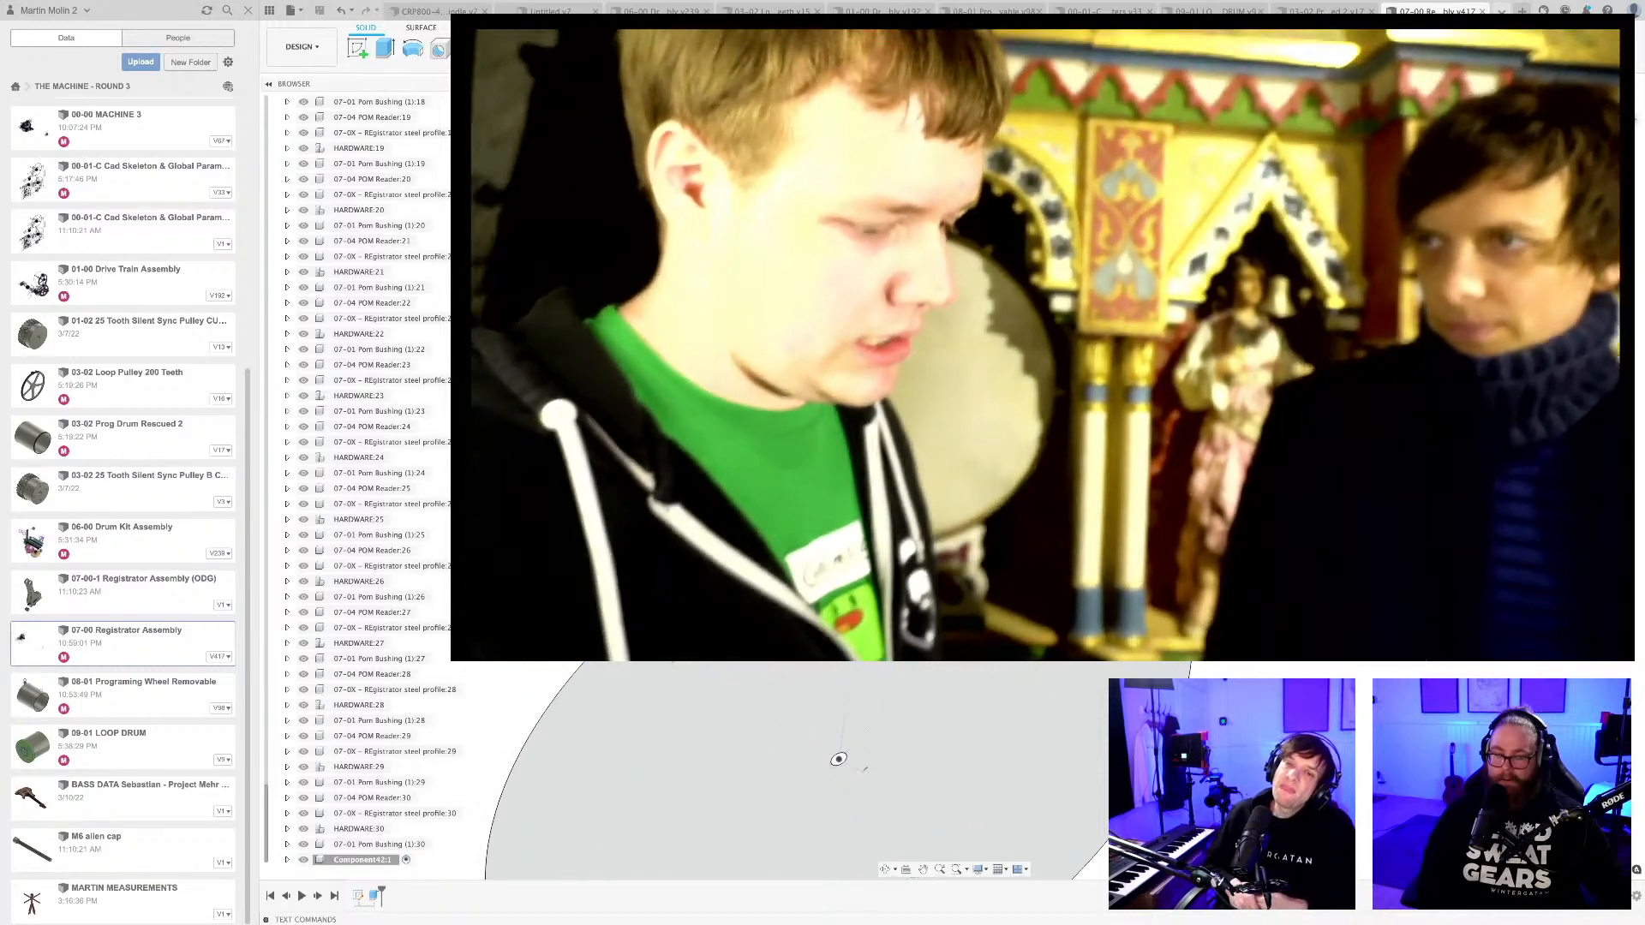
{"action": "left_click", "coordinate": [504, 652]}
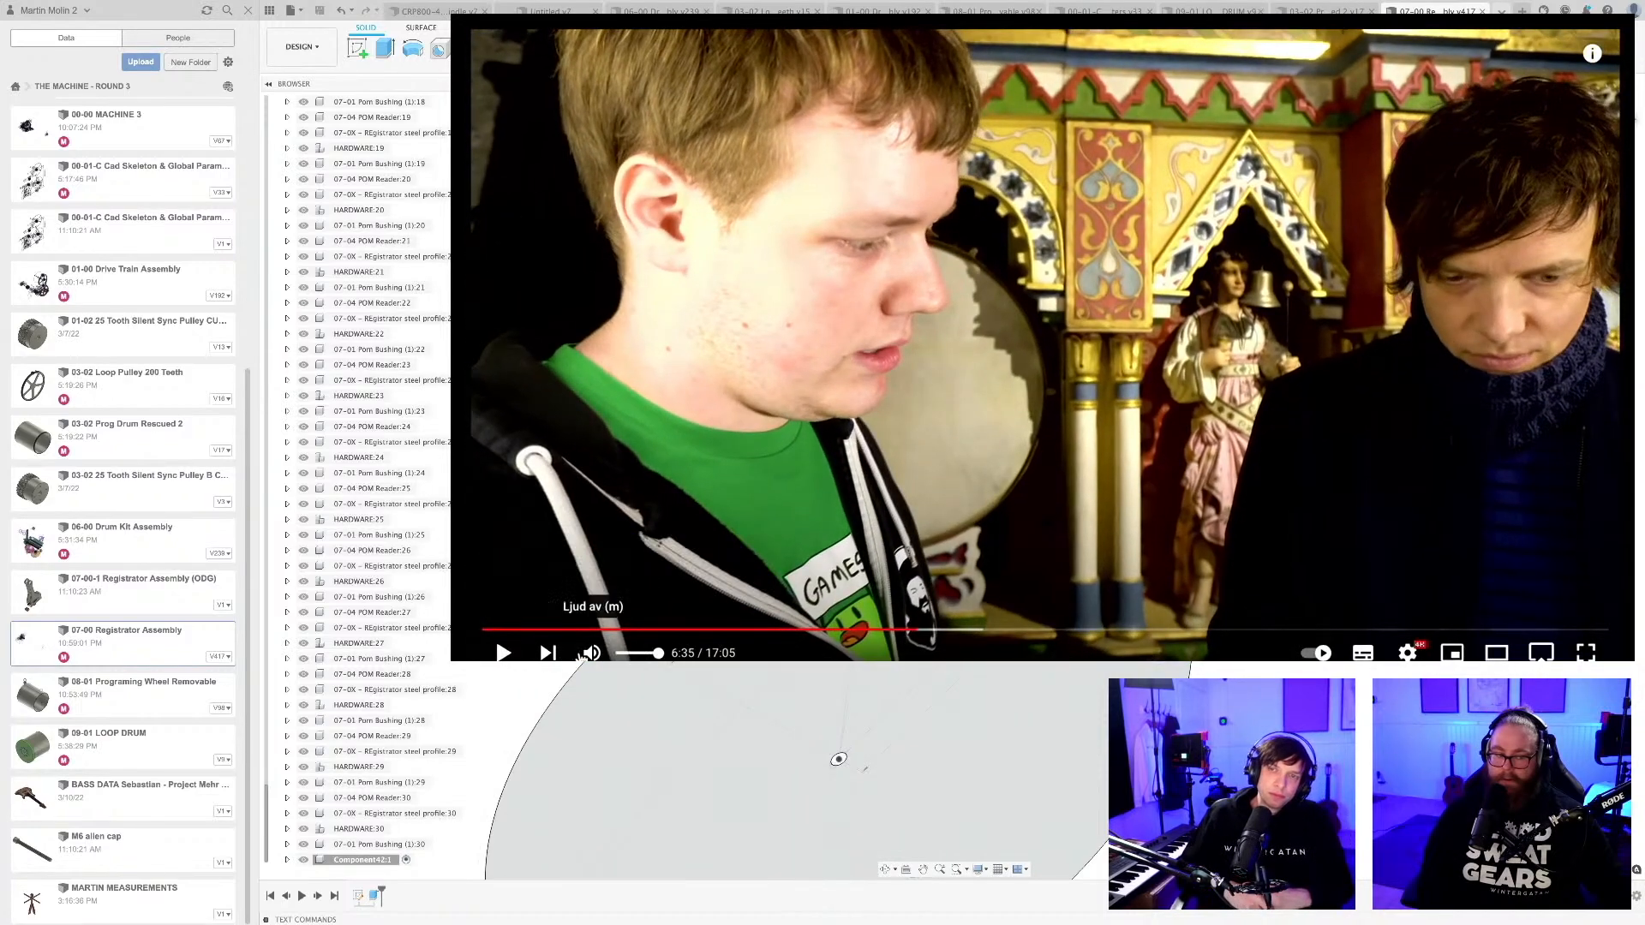
{"action": "left_click", "coordinate": [584, 654]}
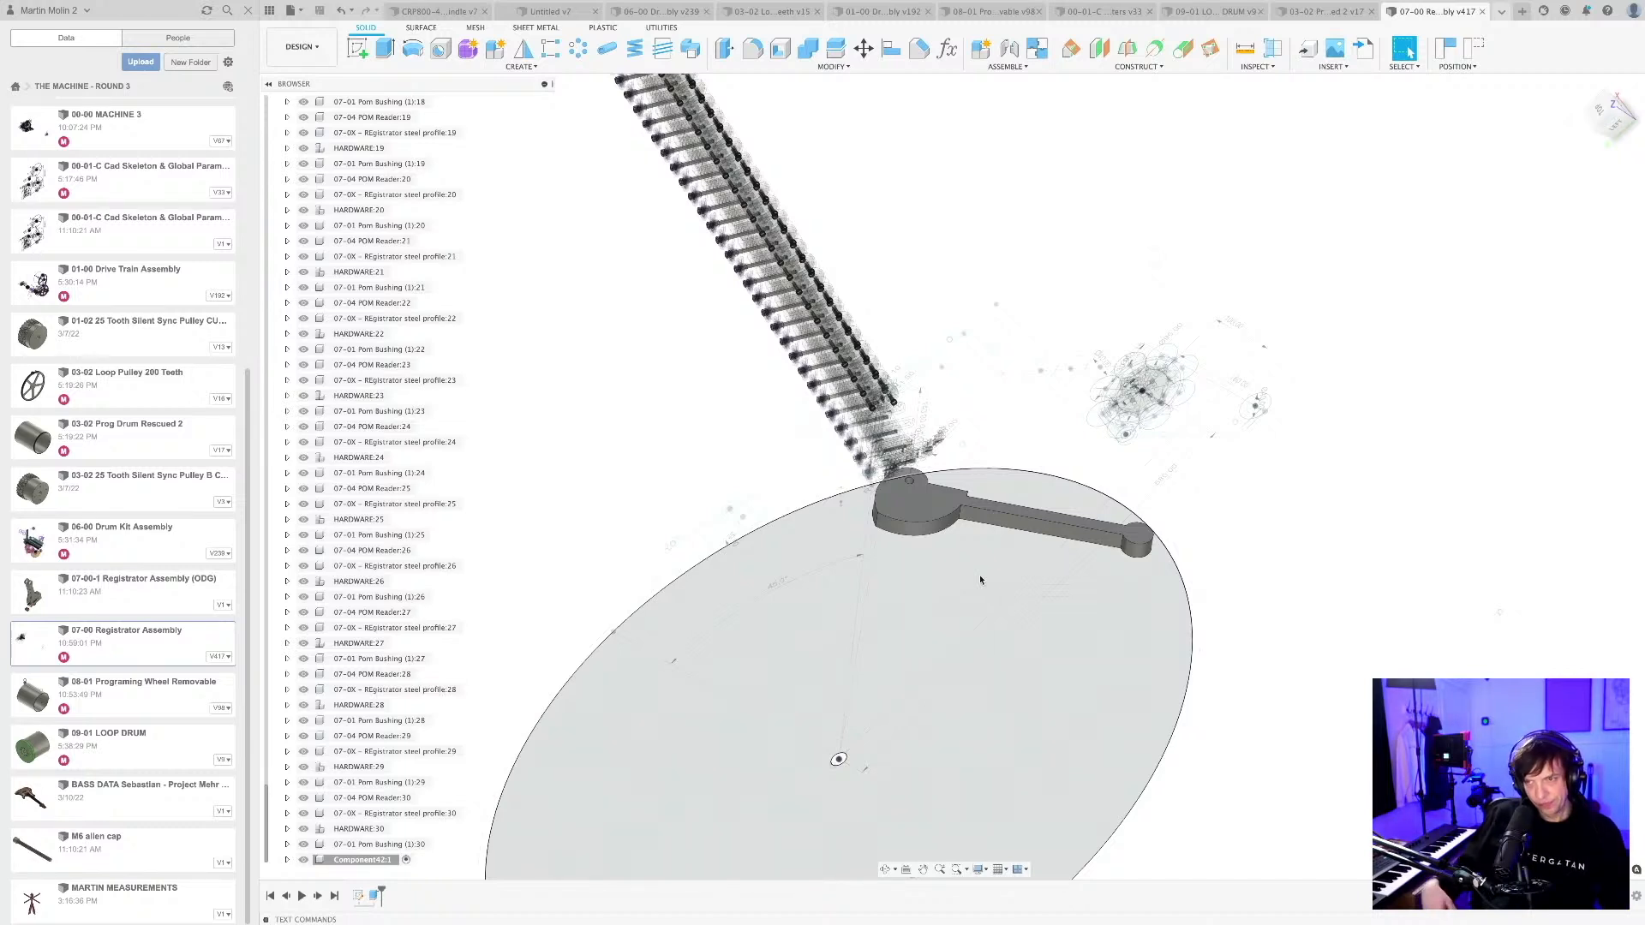
Capture the cam lever's current position and save the Registrator Assembly as a new version described as User Saved.
{"action": "scroll", "coordinate": [983, 579], "scroll_direction": "down", "scroll_amount": 3}
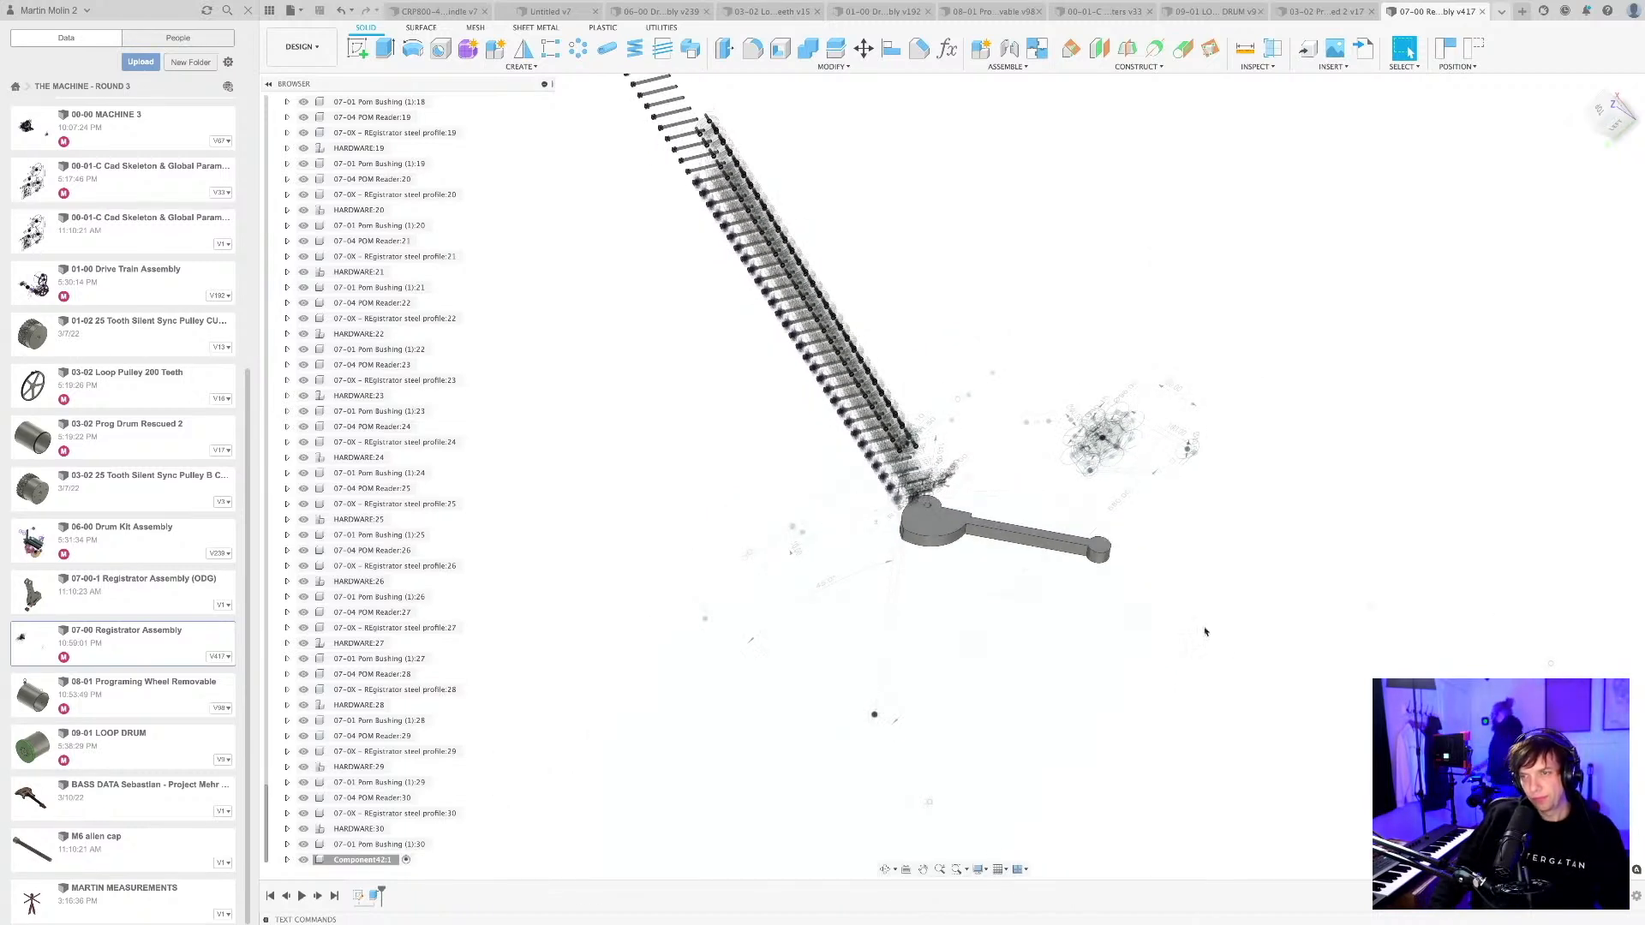
{"action": "scroll", "coordinate": [1180, 601], "scroll_direction": "down", "scroll_amount": 3}
{"action": "middle_click_drag", "start_coordinate": [1180, 605], "coordinate": [1217, 580], "text": "shift"}
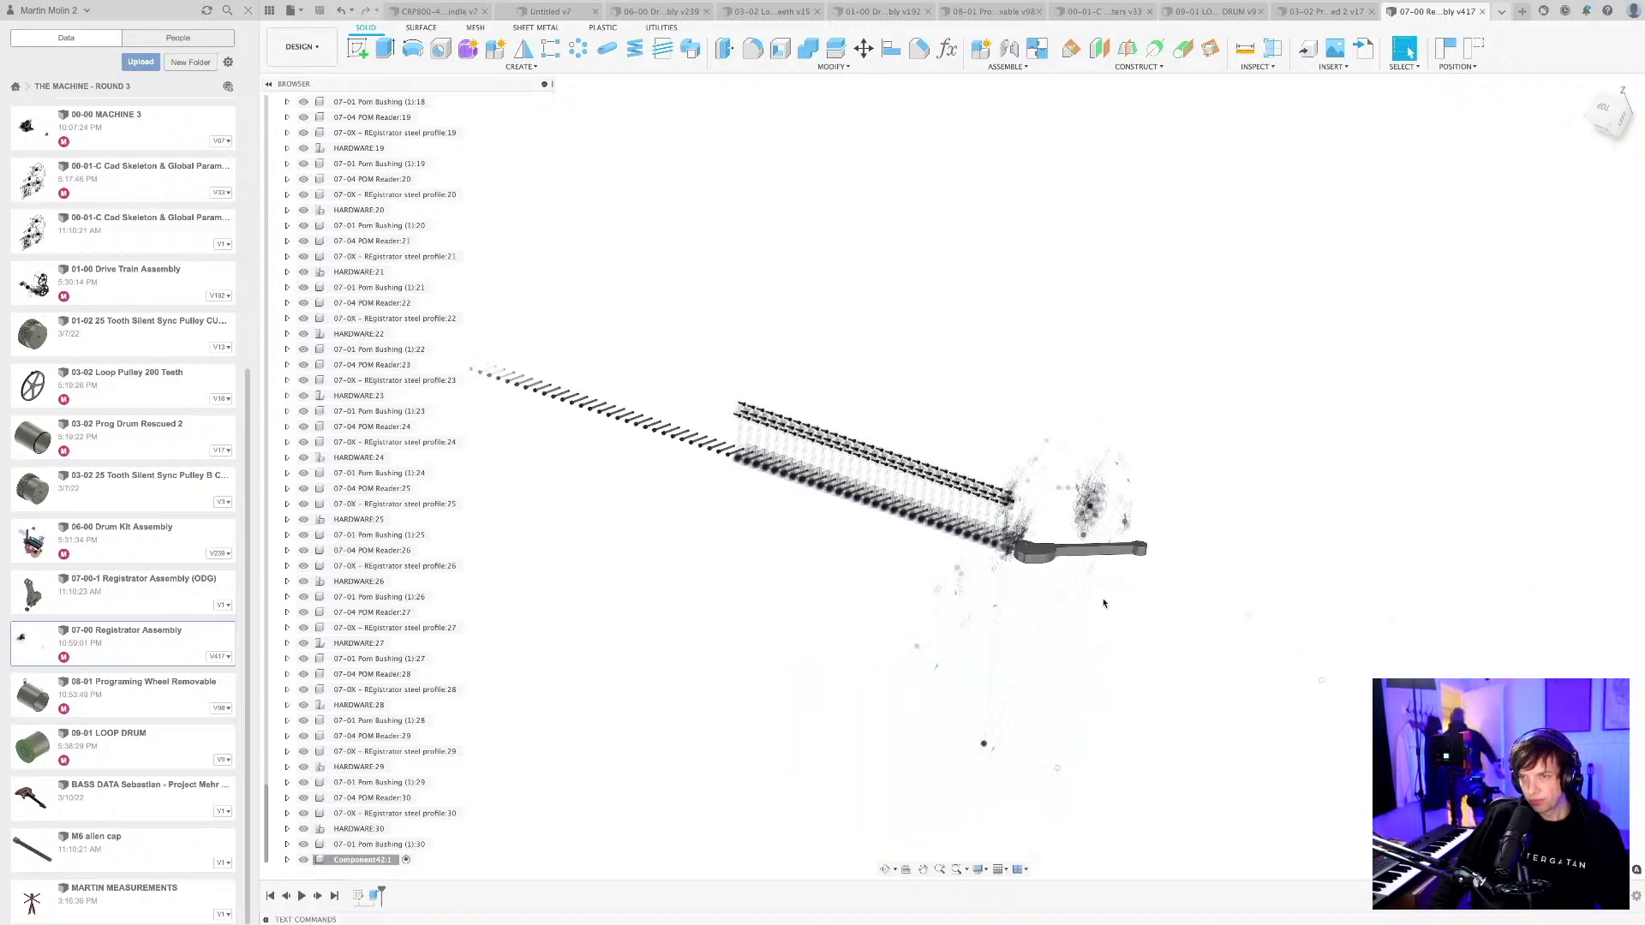
{"action": "scroll", "coordinate": [1047, 598], "scroll_direction": "up", "scroll_amount": 3}
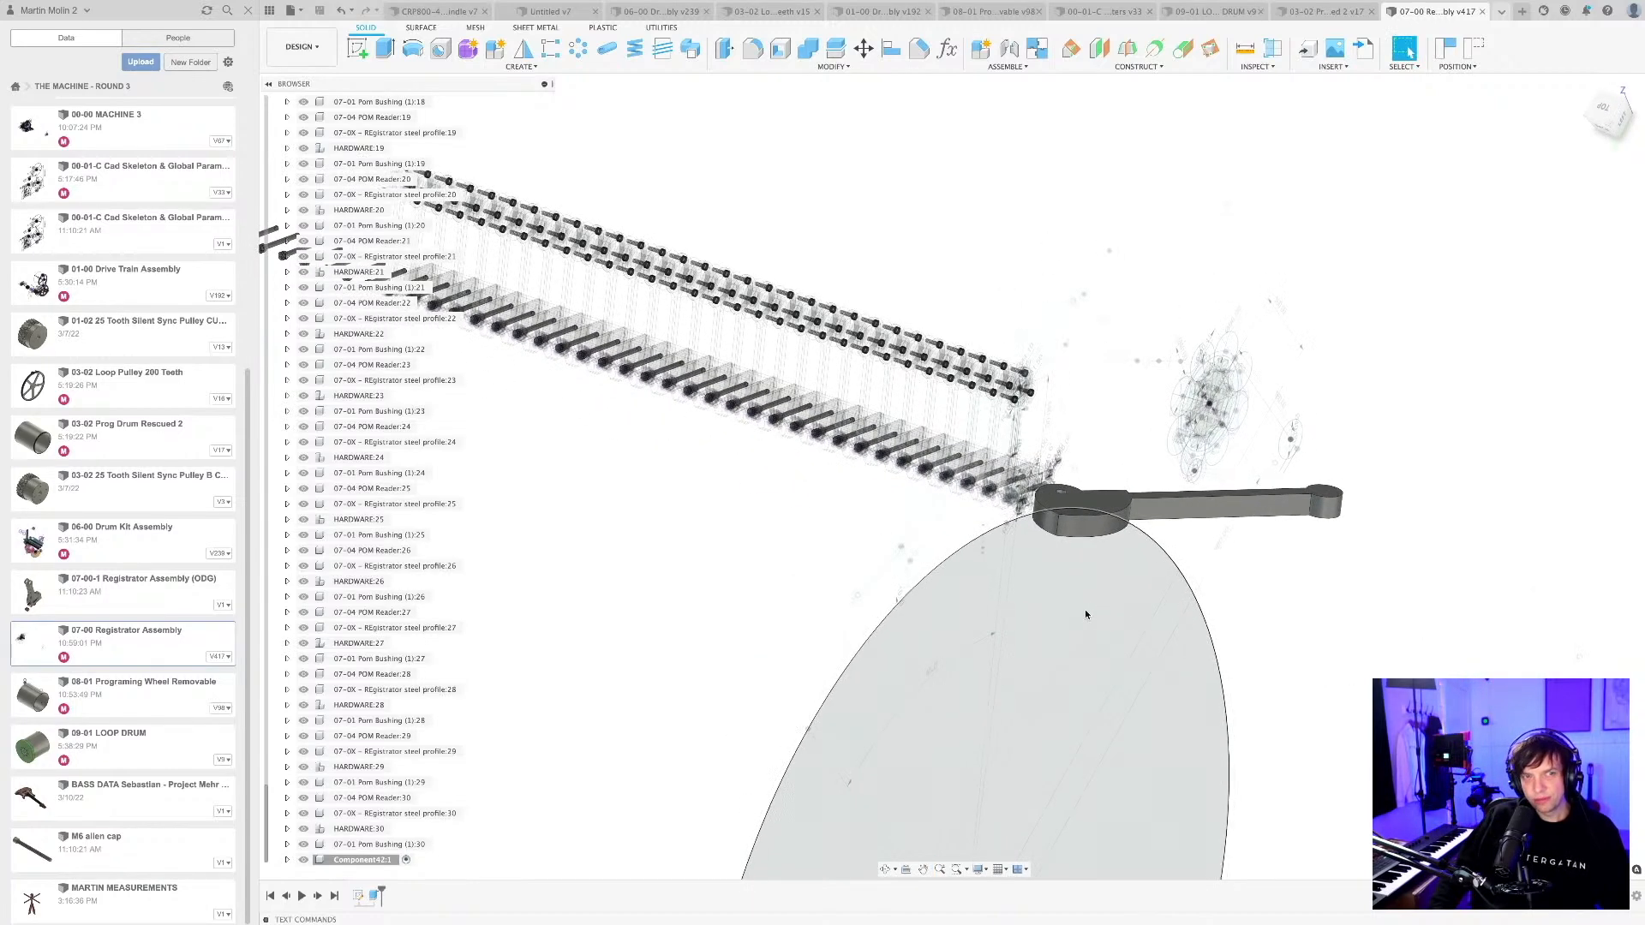
{"action": "middle_click_drag", "start_coordinate": [1085, 616], "coordinate": [1143, 616]}
{"action": "scroll", "coordinate": [1153, 595], "scroll_direction": "down", "scroll_amount": 3}
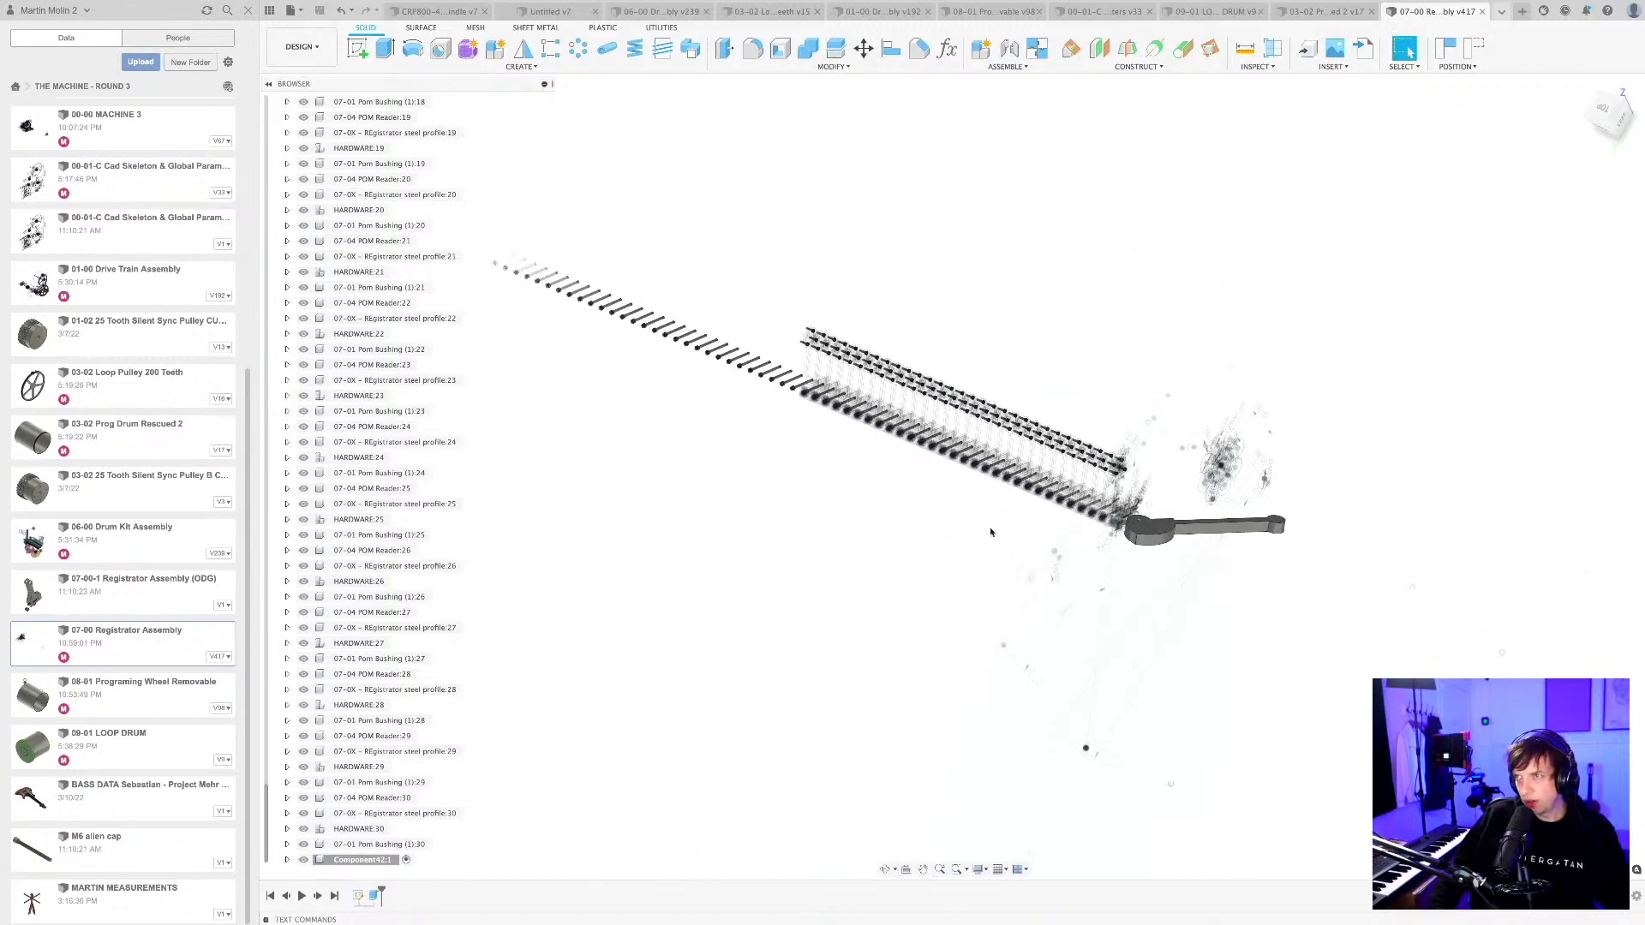
{"action": "left_click", "coordinate": [1446, 49]}
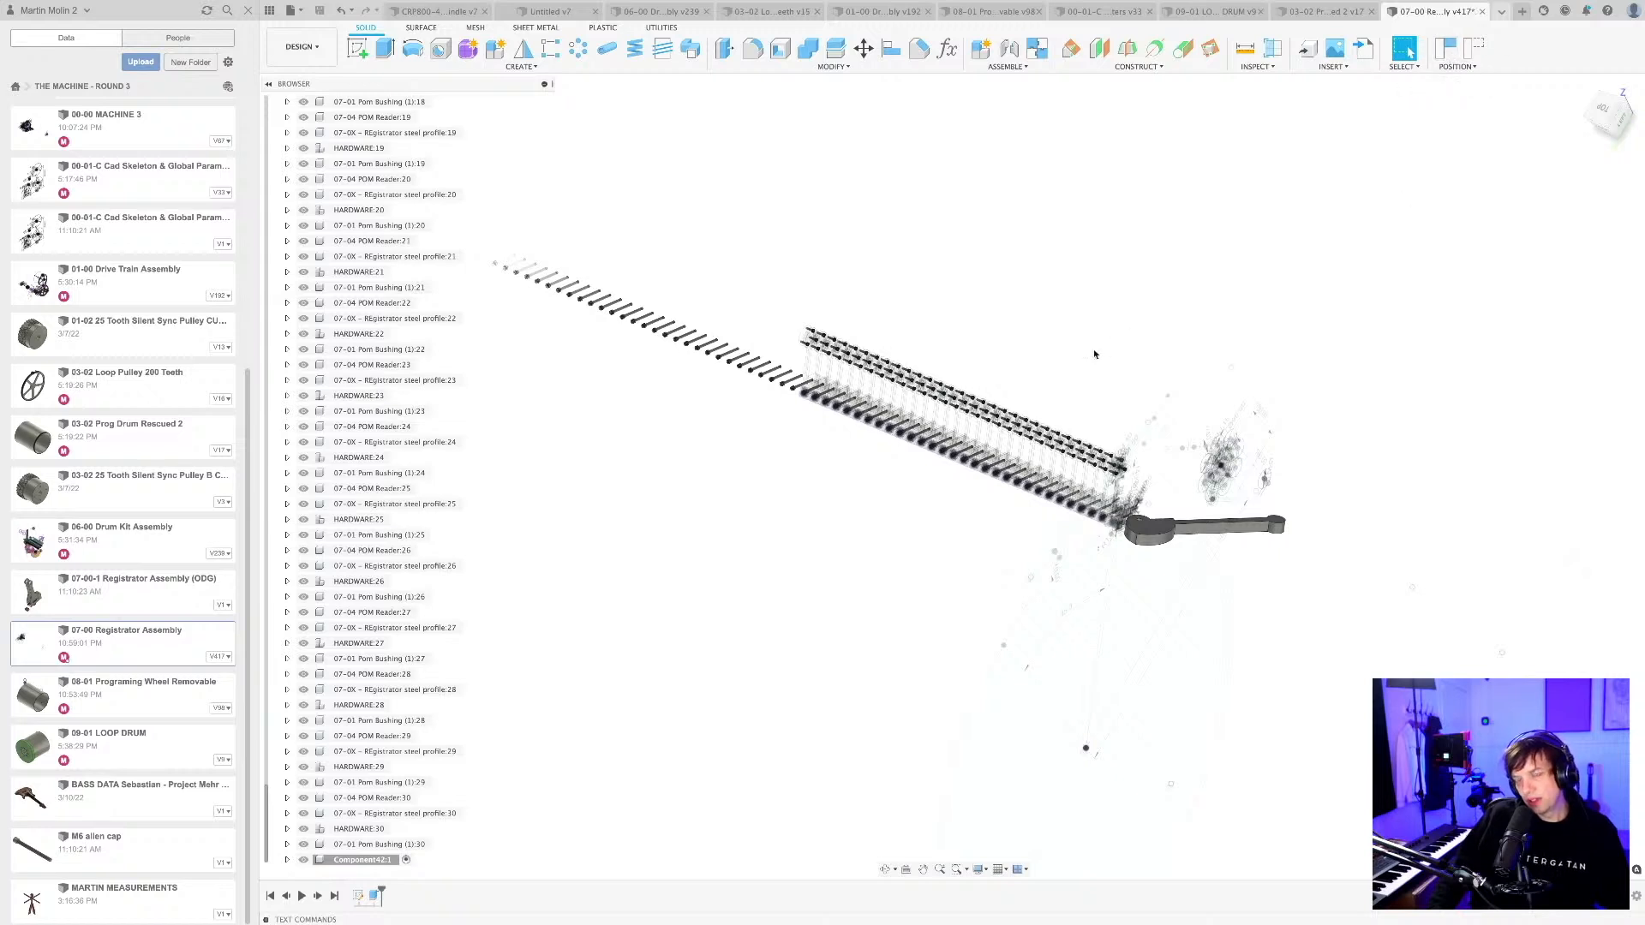
{"action": "scroll", "coordinate": [1094, 354], "scroll_direction": "down", "scroll_amount": 2}
{"action": "key", "text": "super+s"}
{"action": "left_click", "coordinate": [830, 475]}
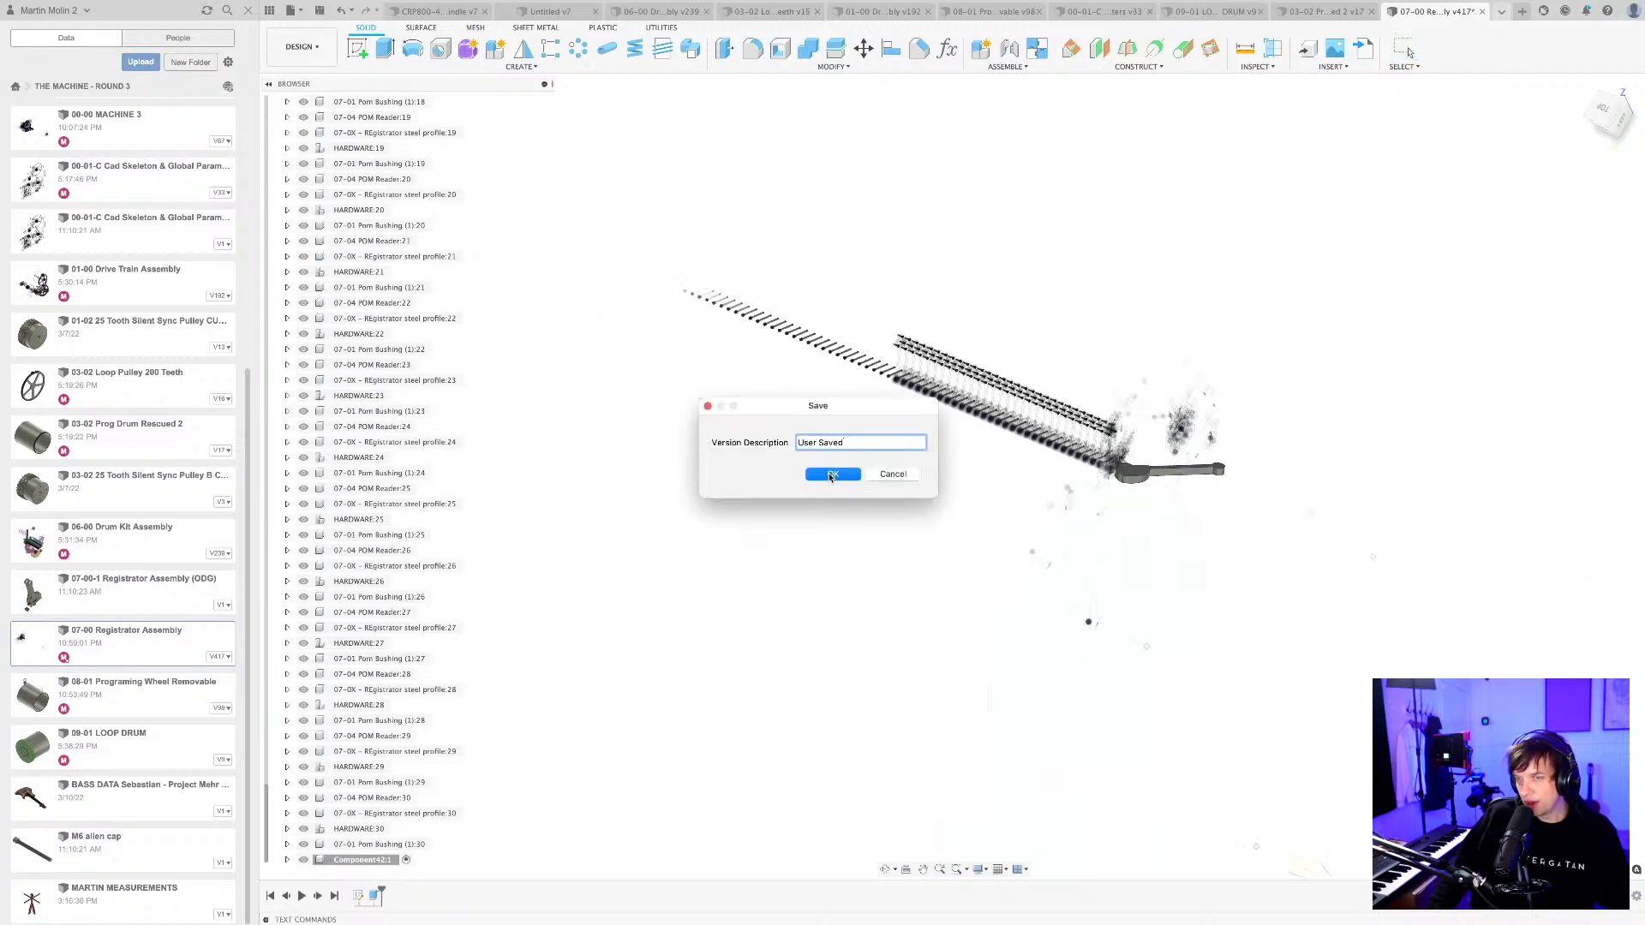
Inspect the full length of the reader row together with the cam lever at its end.
{"action": "scroll", "coordinate": [1037, 375], "scroll_direction": "up", "scroll_amount": 4}
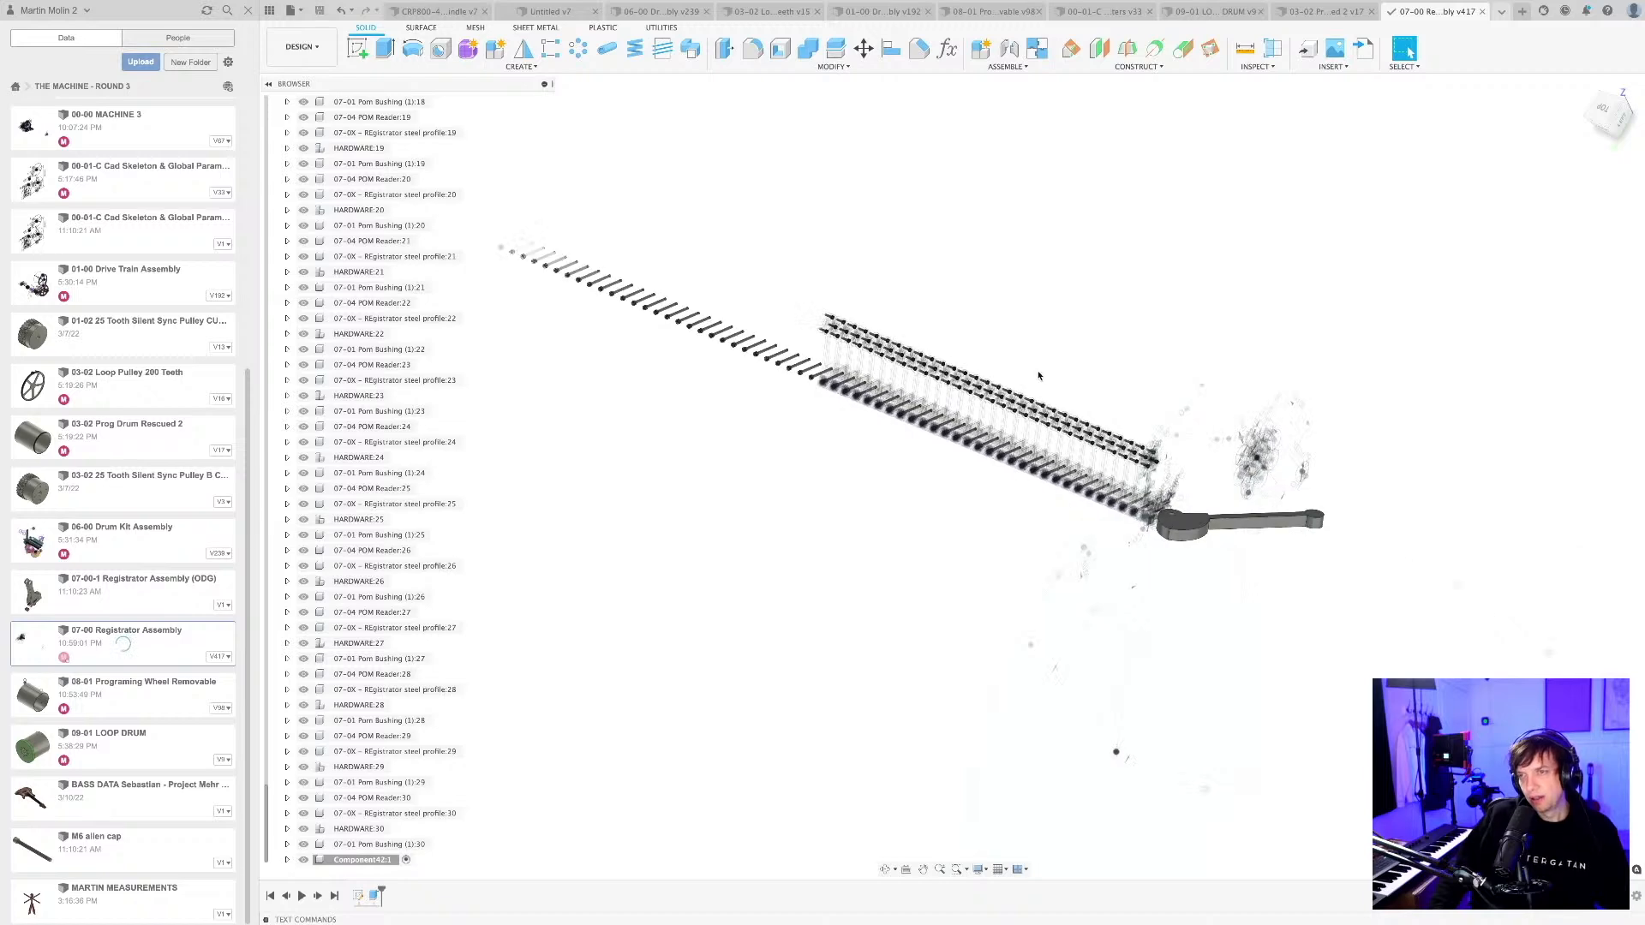
{"action": "mouse_move", "coordinate": [1037, 376]}
{"action": "middle_mouse_down", "text": "shift"}
{"action": "mouse_move", "coordinate": [1051, 418]}
{"action": "mouse_move", "coordinate": [1054, 390]}
{"action": "middle_mouse_up", "text": "shift"}
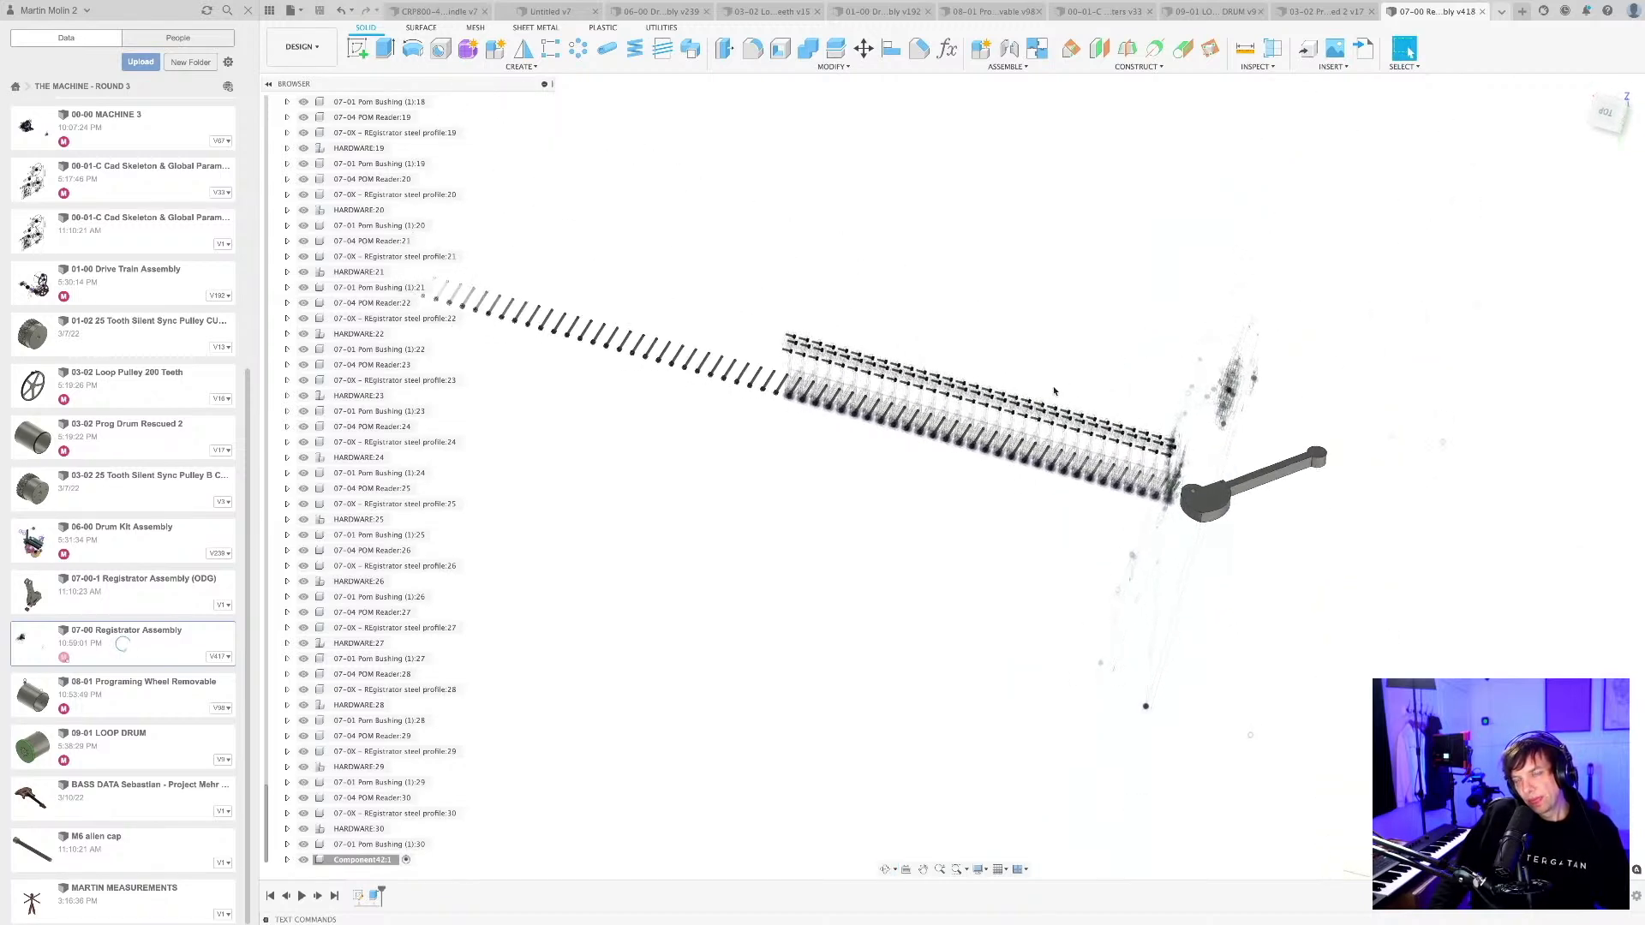
{"action": "scroll", "coordinate": [1053, 390], "scroll_direction": "down", "scroll_amount": 1}
{"action": "scroll", "coordinate": [1028, 442], "scroll_direction": "down", "scroll_amount": 1}
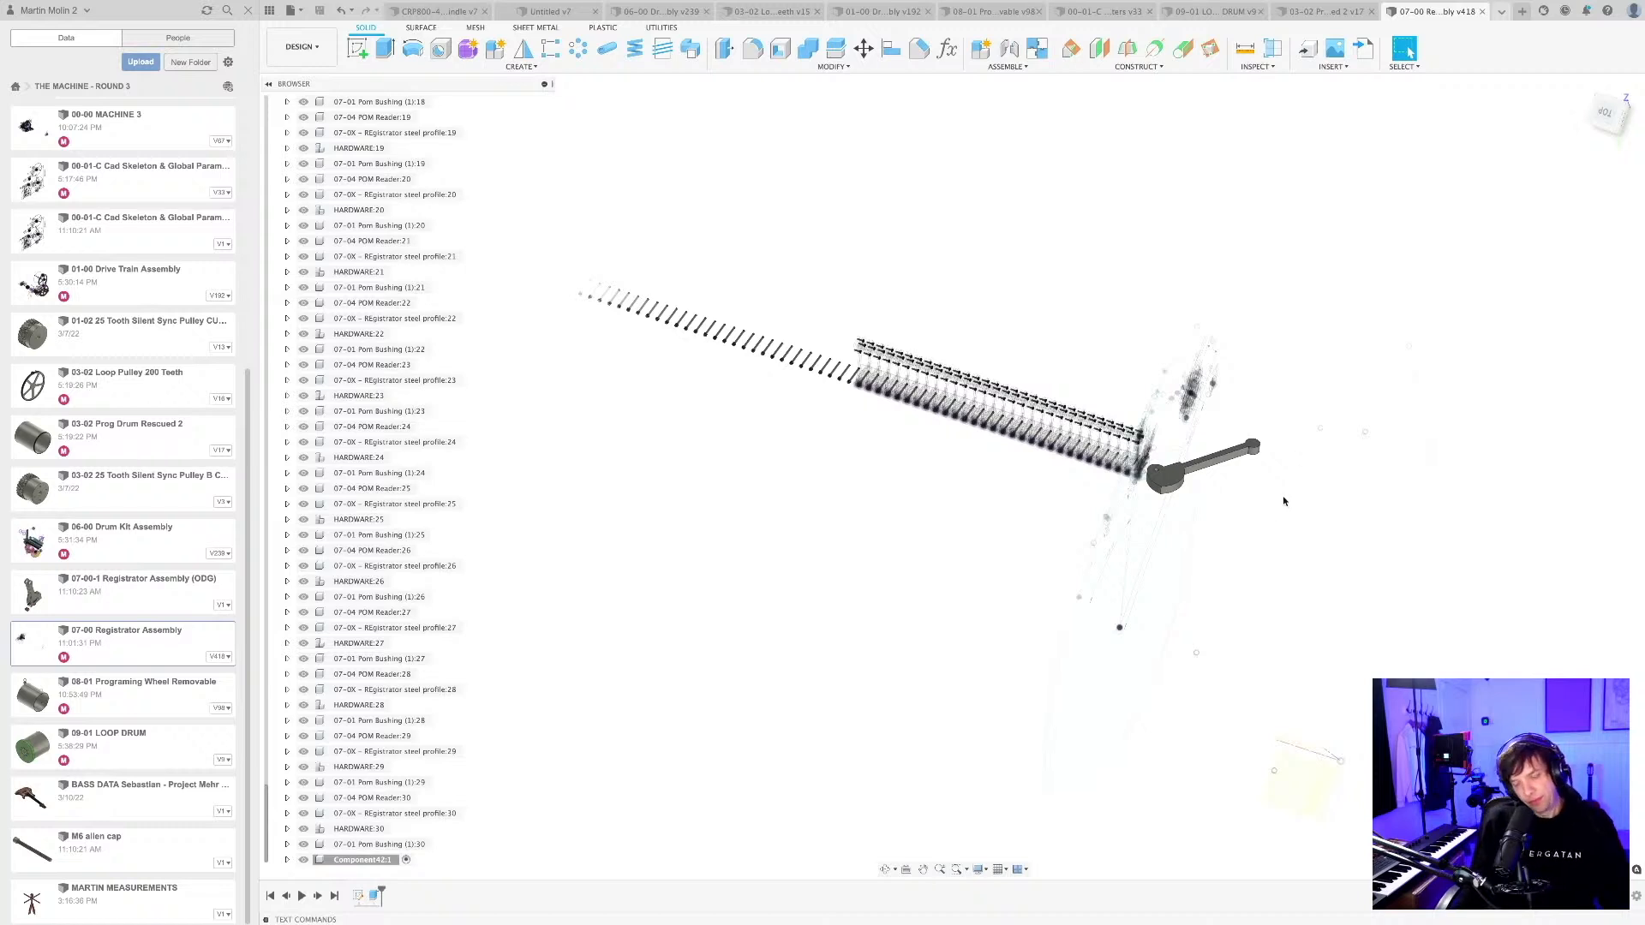
{"action": "scroll", "coordinate": [1040, 438], "scroll_direction": "up", "scroll_amount": 3}
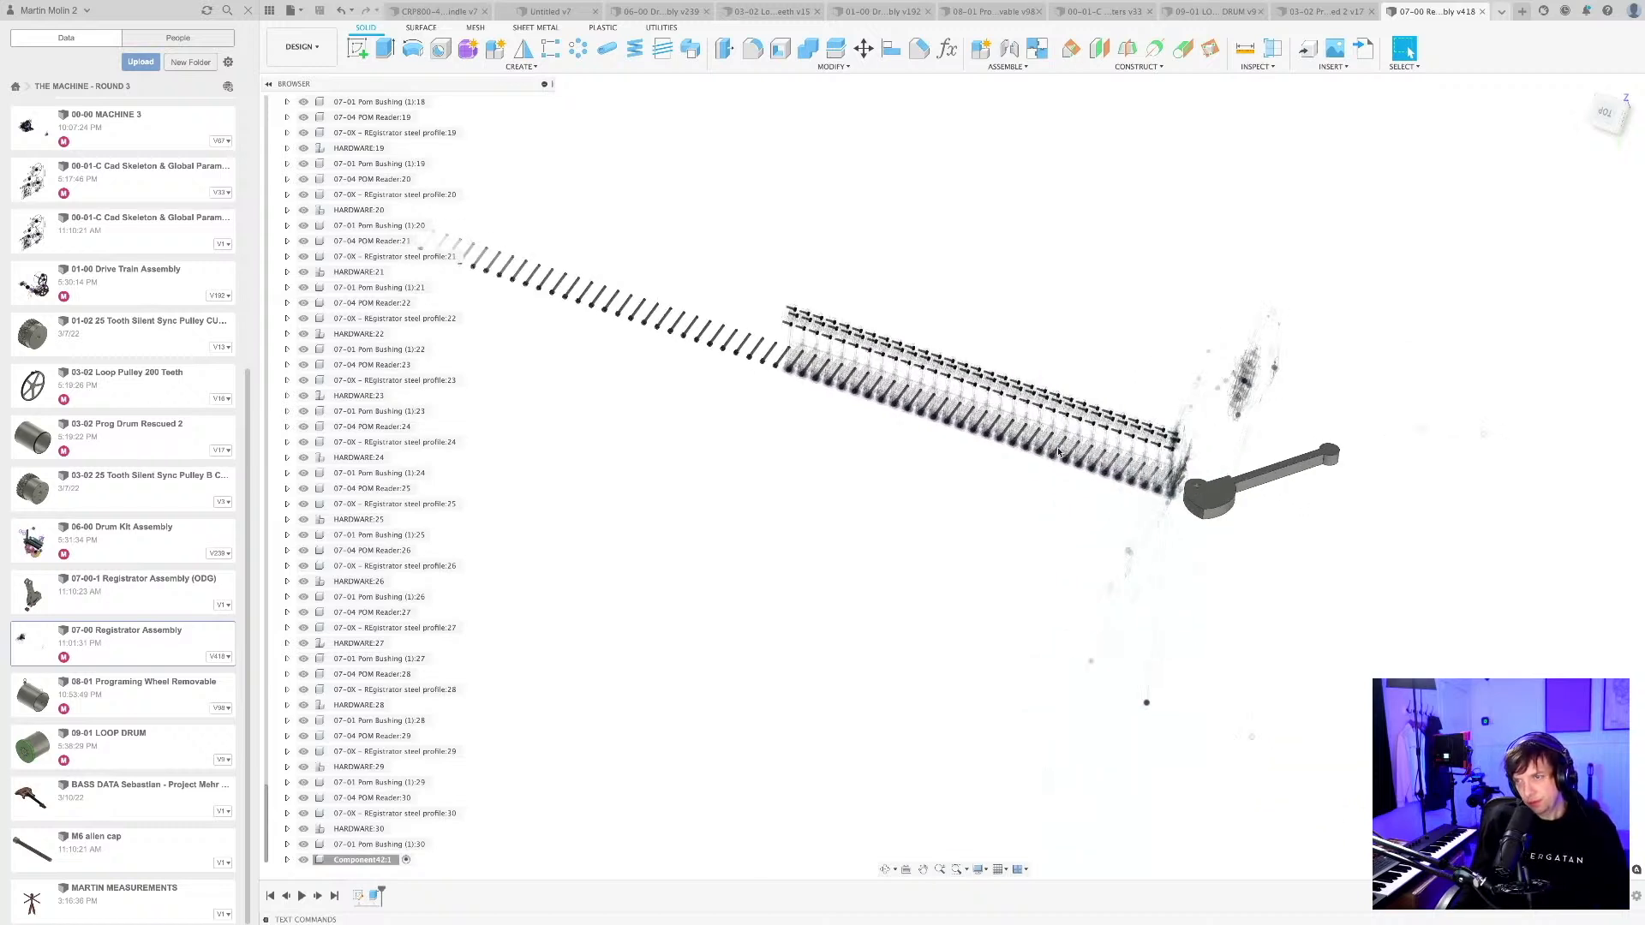
{"action": "scroll", "coordinate": [1035, 458], "scroll_direction": "down", "scroll_amount": 4}
{"action": "middle_click_drag", "start_coordinate": [1076, 502], "coordinate": [1074, 489], "text": "shift"}
{"action": "scroll", "coordinate": [397, 229], "scroll_direction": "up", "scroll_amount": 4}
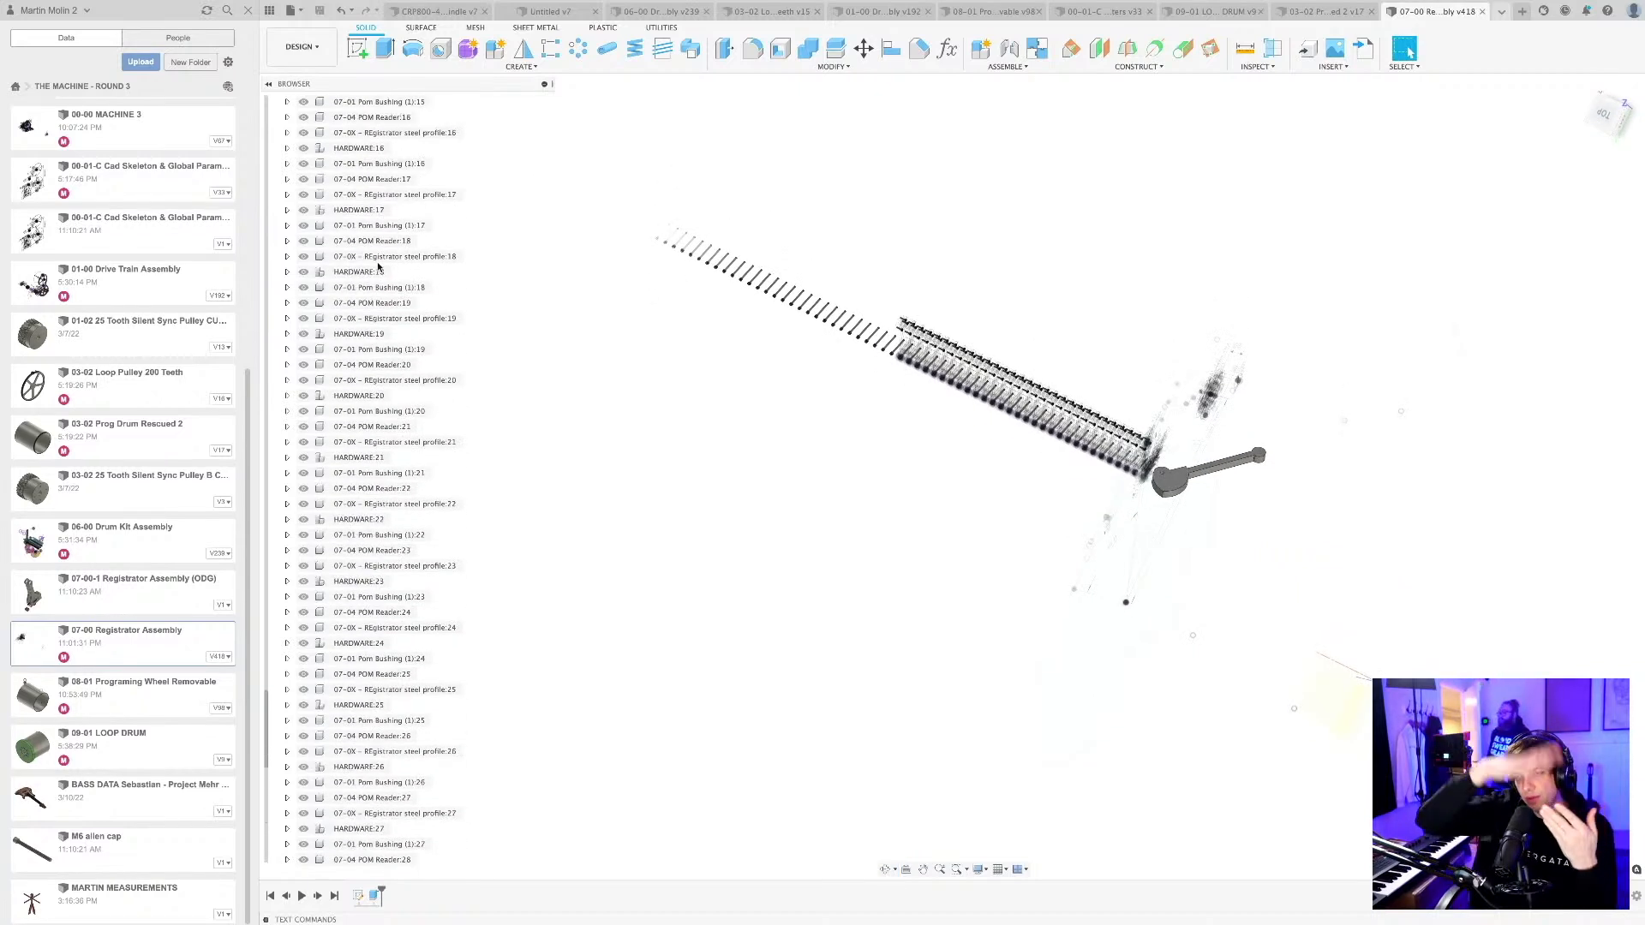
{"action": "scroll", "coordinate": [672, 396], "scroll_direction": "down", "scroll_amount": 3}
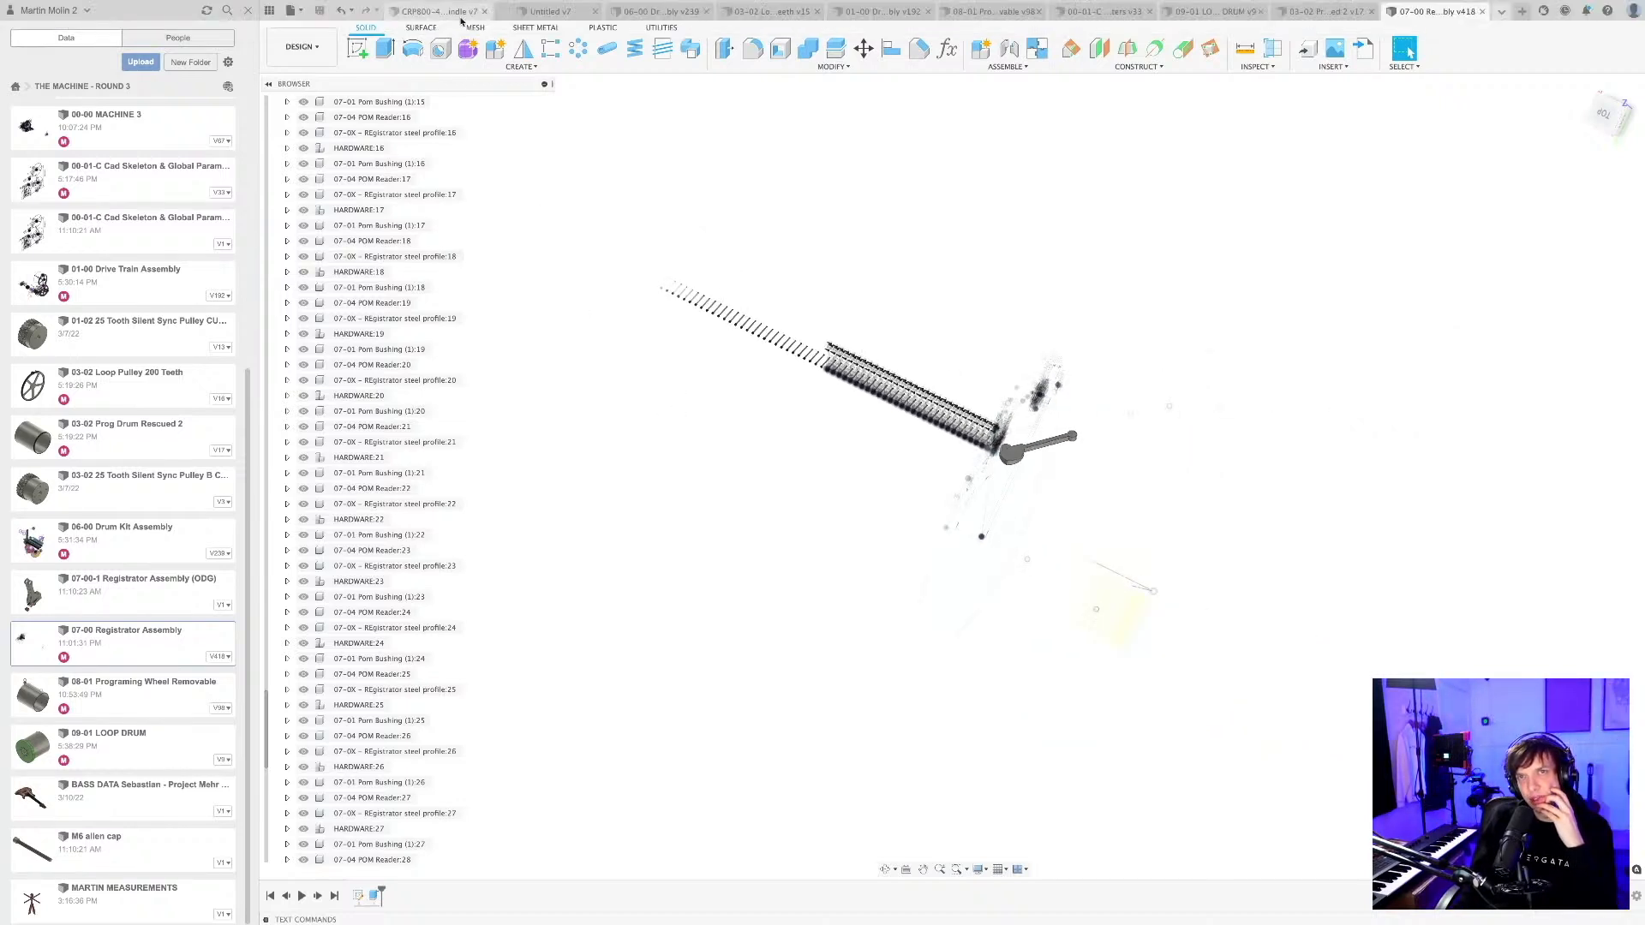
Switch to the BLOCKING FOR DESIGN REQUIREMENTS document and save it as a new version.
{"action": "left_click", "coordinate": [660, 11]}
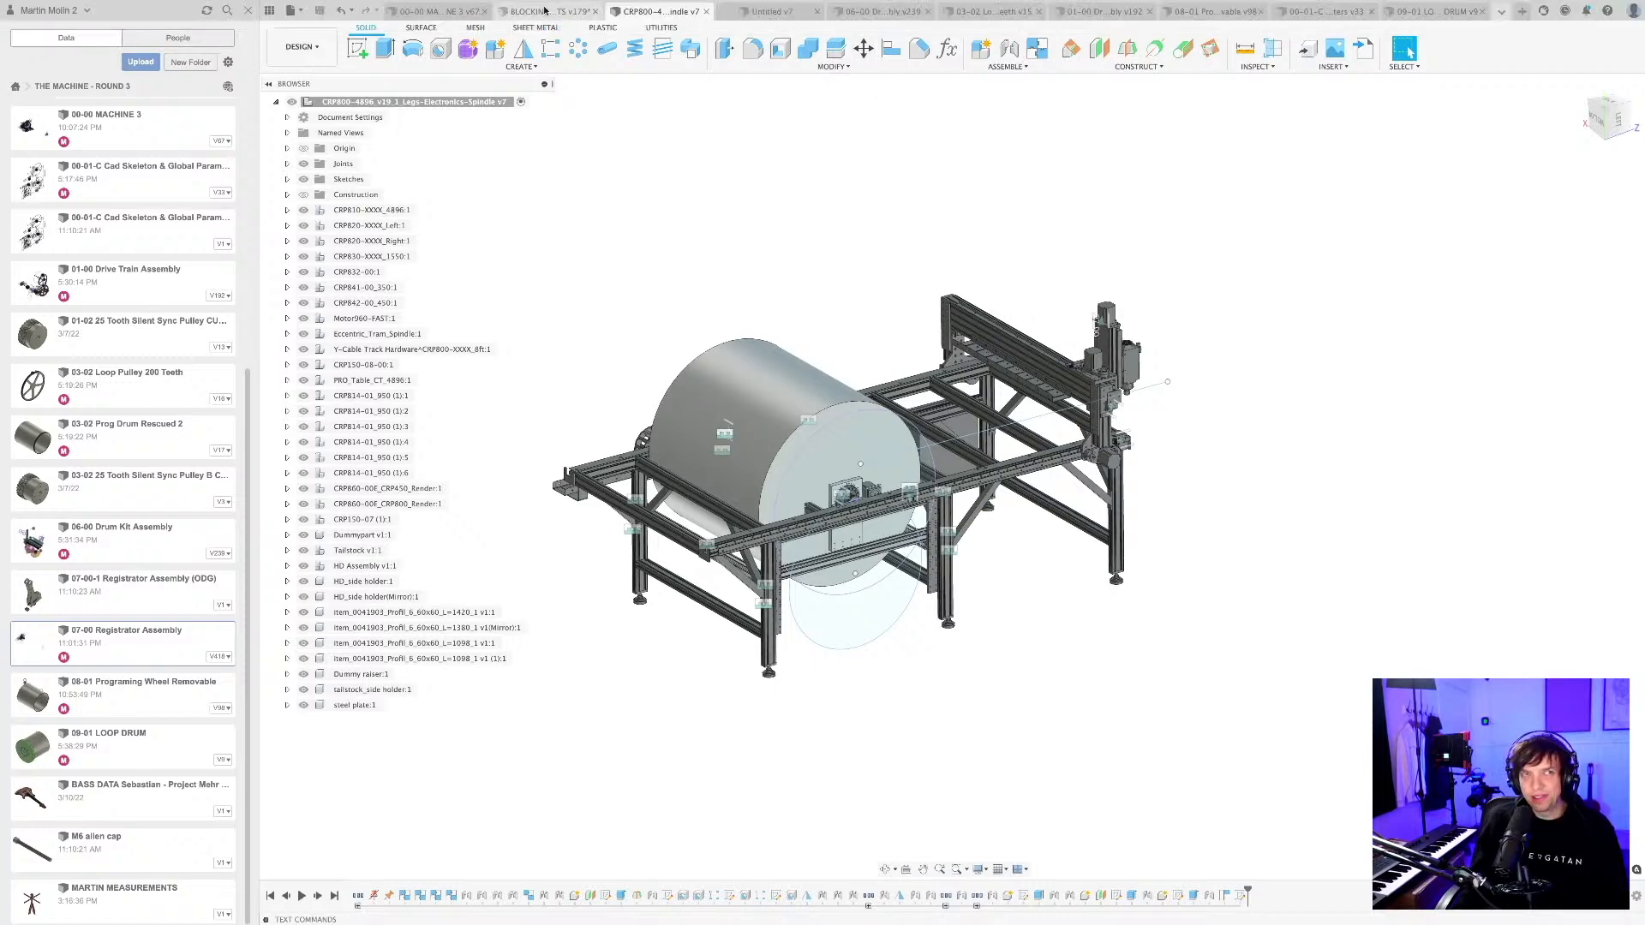
{"action": "left_click", "coordinate": [545, 11]}
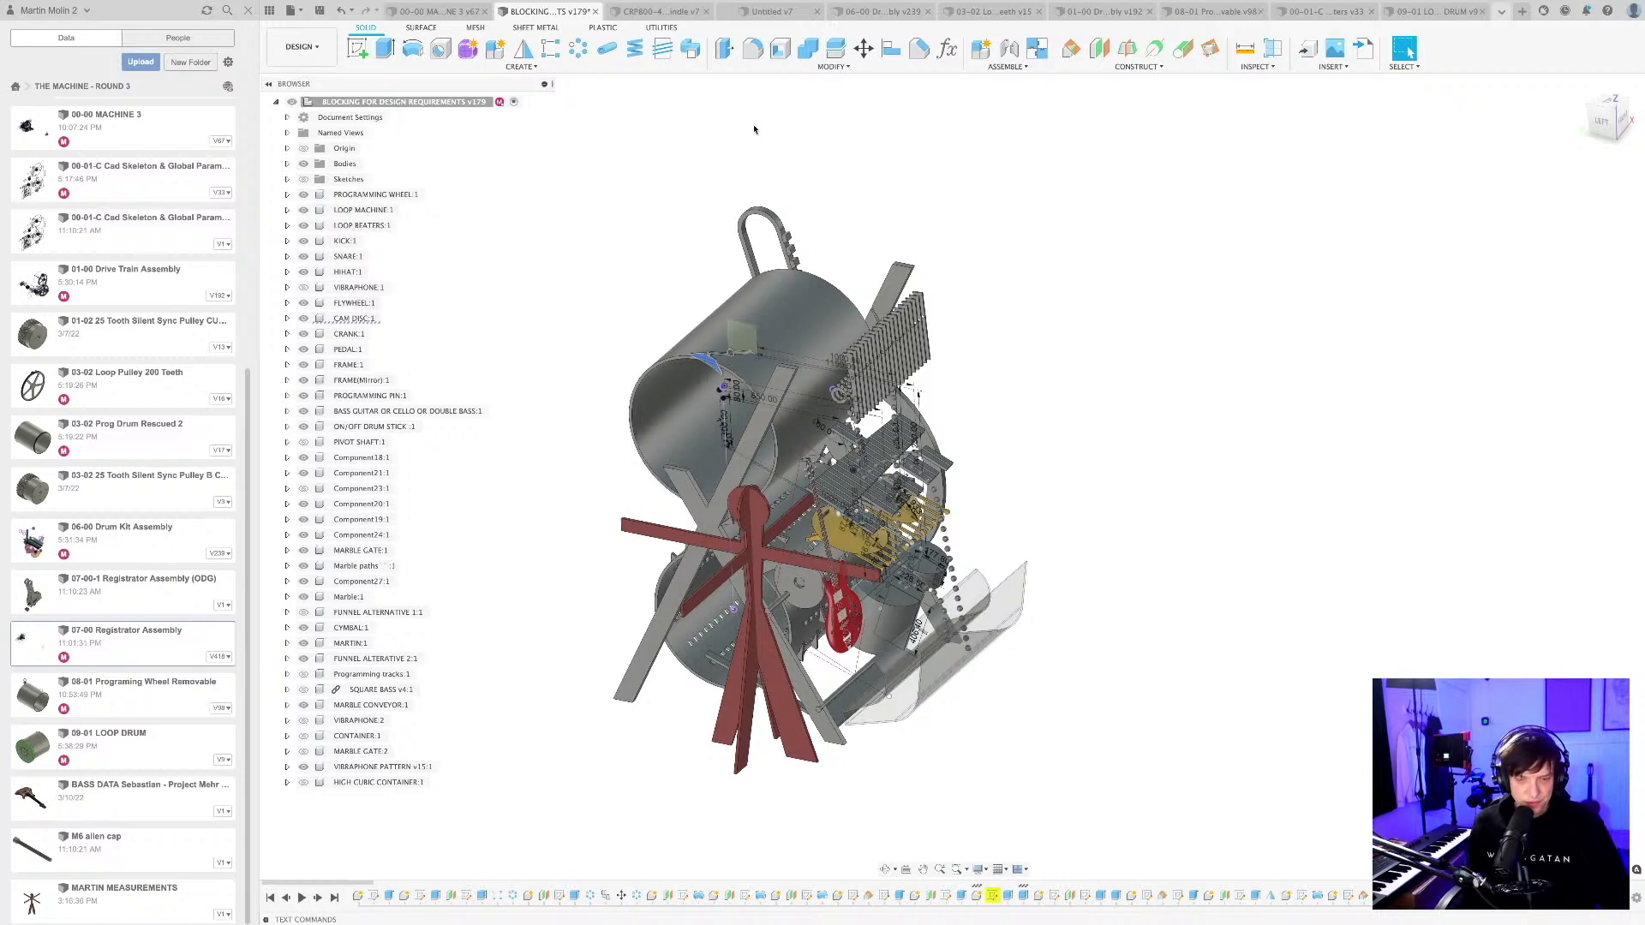
{"action": "key", "text": "super+s"}
{"action": "key", "text": "Return"}
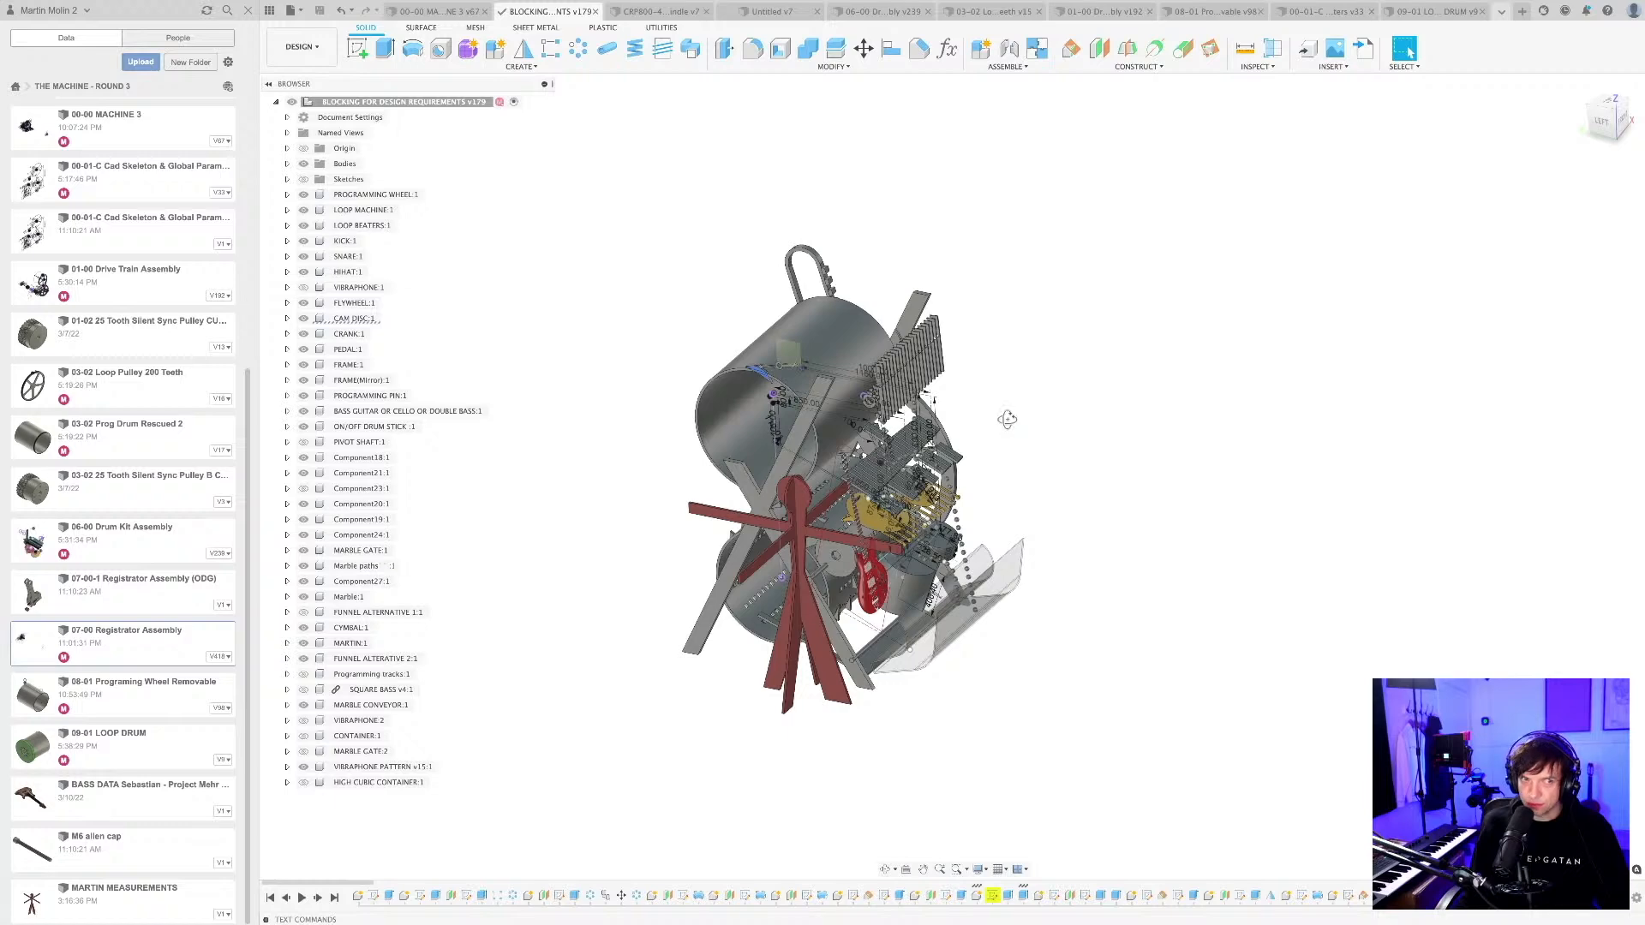
{"action": "middle_click_drag", "start_coordinate": [1007, 419], "coordinate": [887, 272], "text": "shift"}
Switch to the 06-00 Drum Kit Assembly and examine the bass hammer mechanism, vibraphone, drums and cymbals.
{"action": "left_click", "coordinate": [659, 11]}
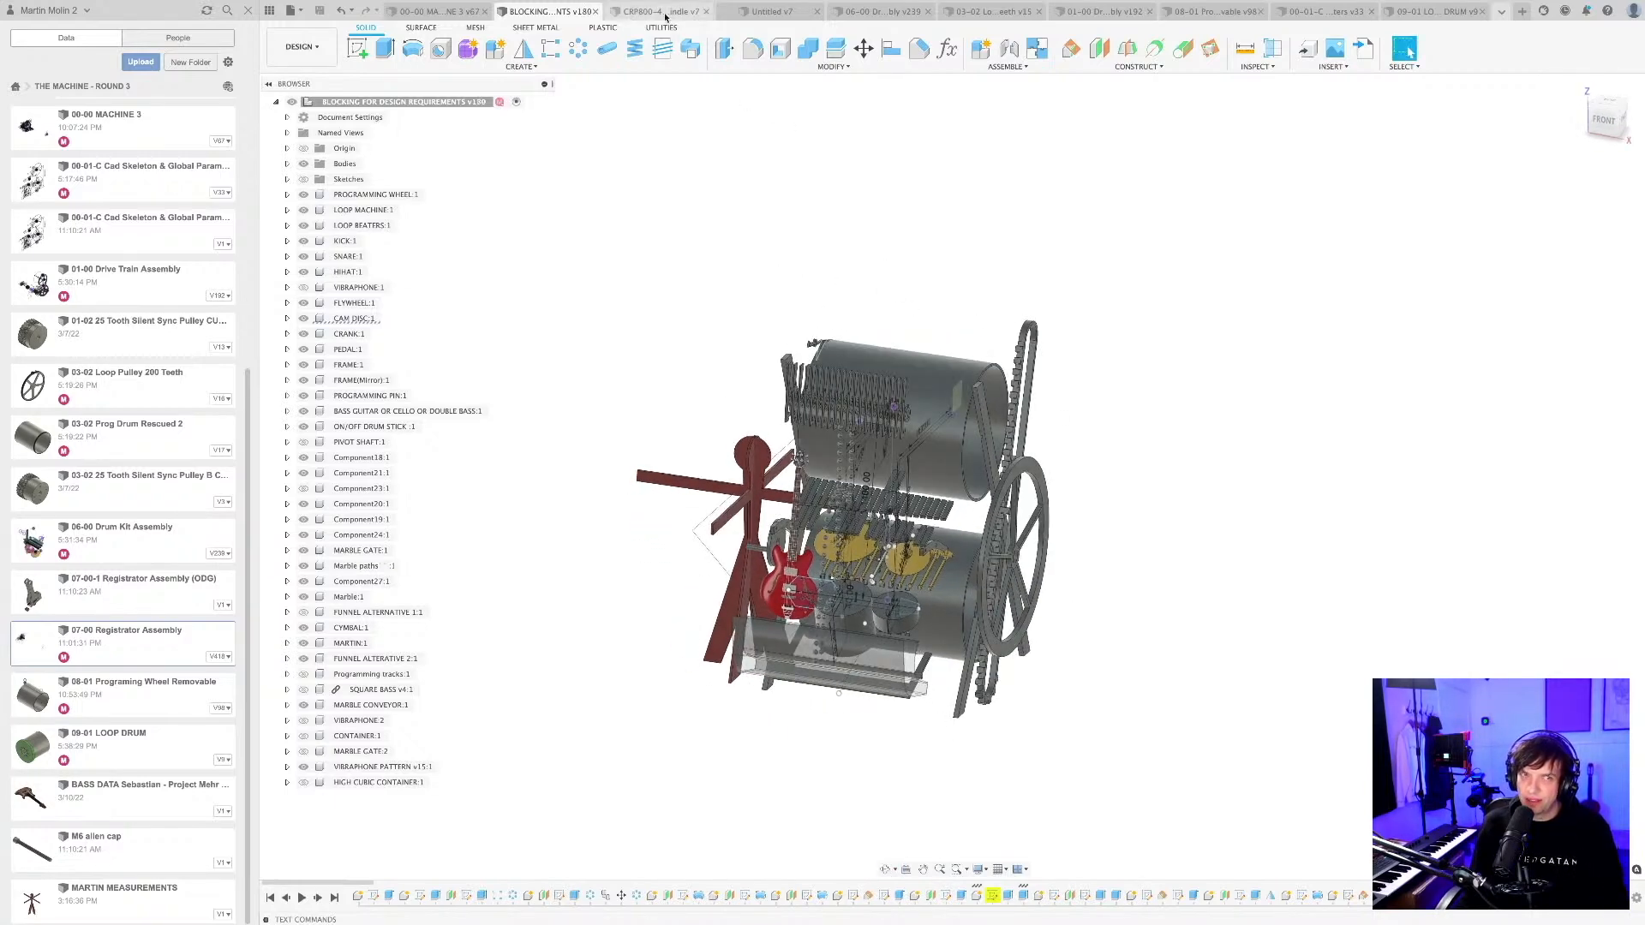
{"action": "left_click", "coordinate": [882, 11]}
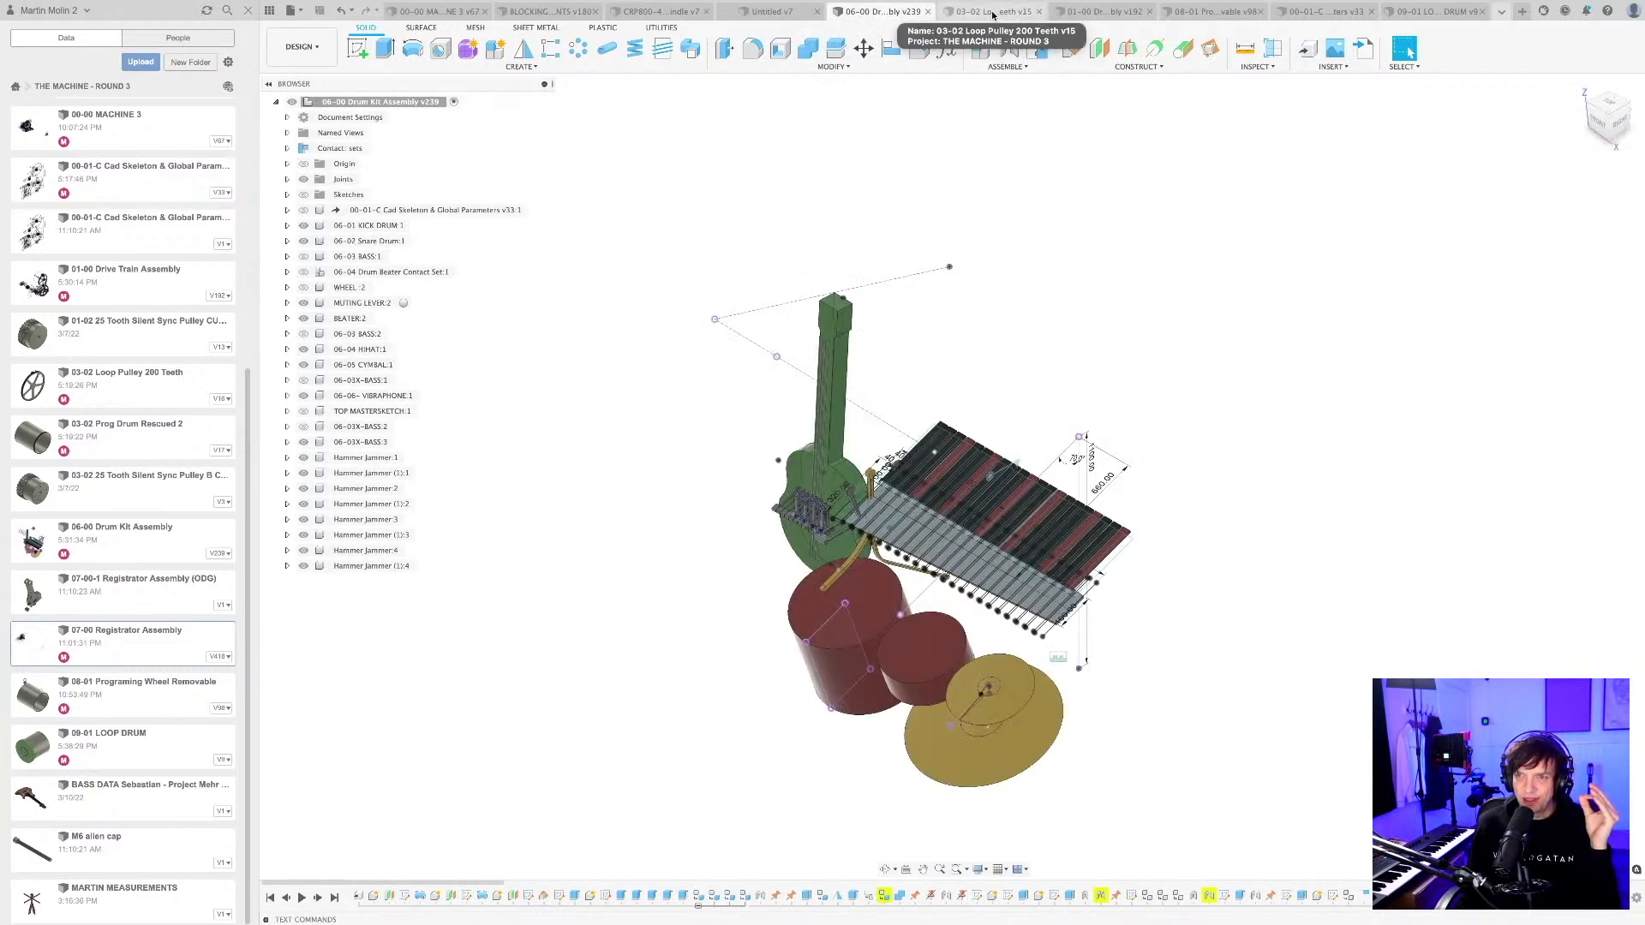
{"action": "mouse_move", "coordinate": [1056, 222]}
{"action": "middle_mouse_down", "text": "shift"}
{"action": "mouse_move", "coordinate": [1038, 206]}
{"action": "mouse_move", "coordinate": [1037, 234]}
{"action": "middle_mouse_up", "text": "shift"}
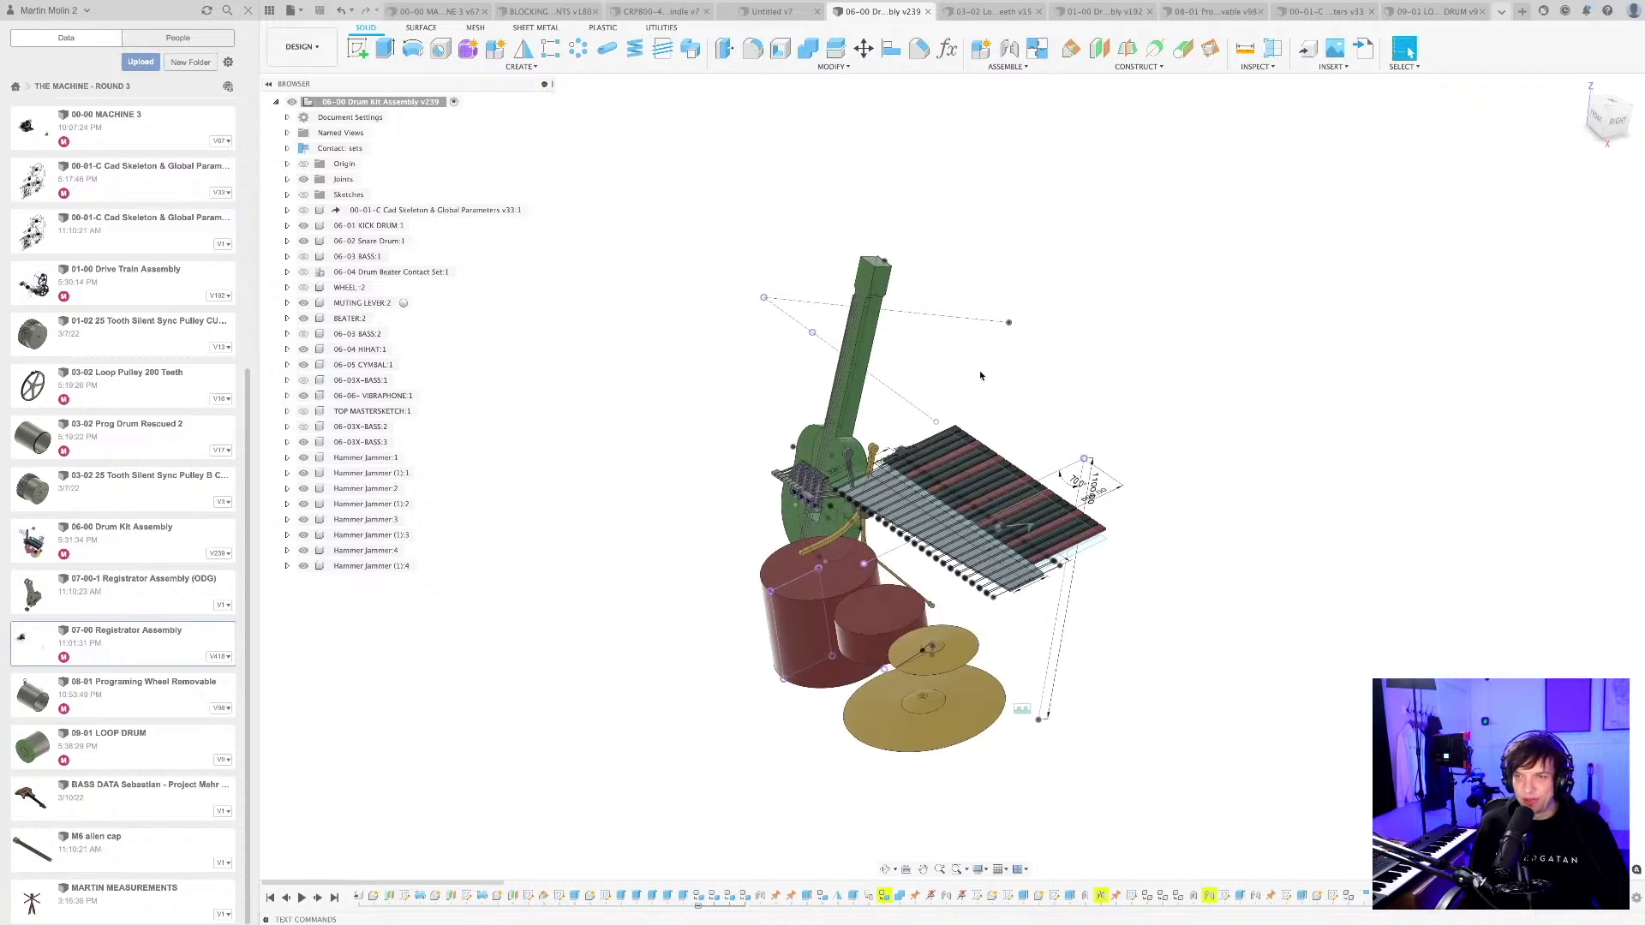
{"action": "middle_click_drag", "start_coordinate": [981, 375], "coordinate": [984, 396], "text": "shift"}
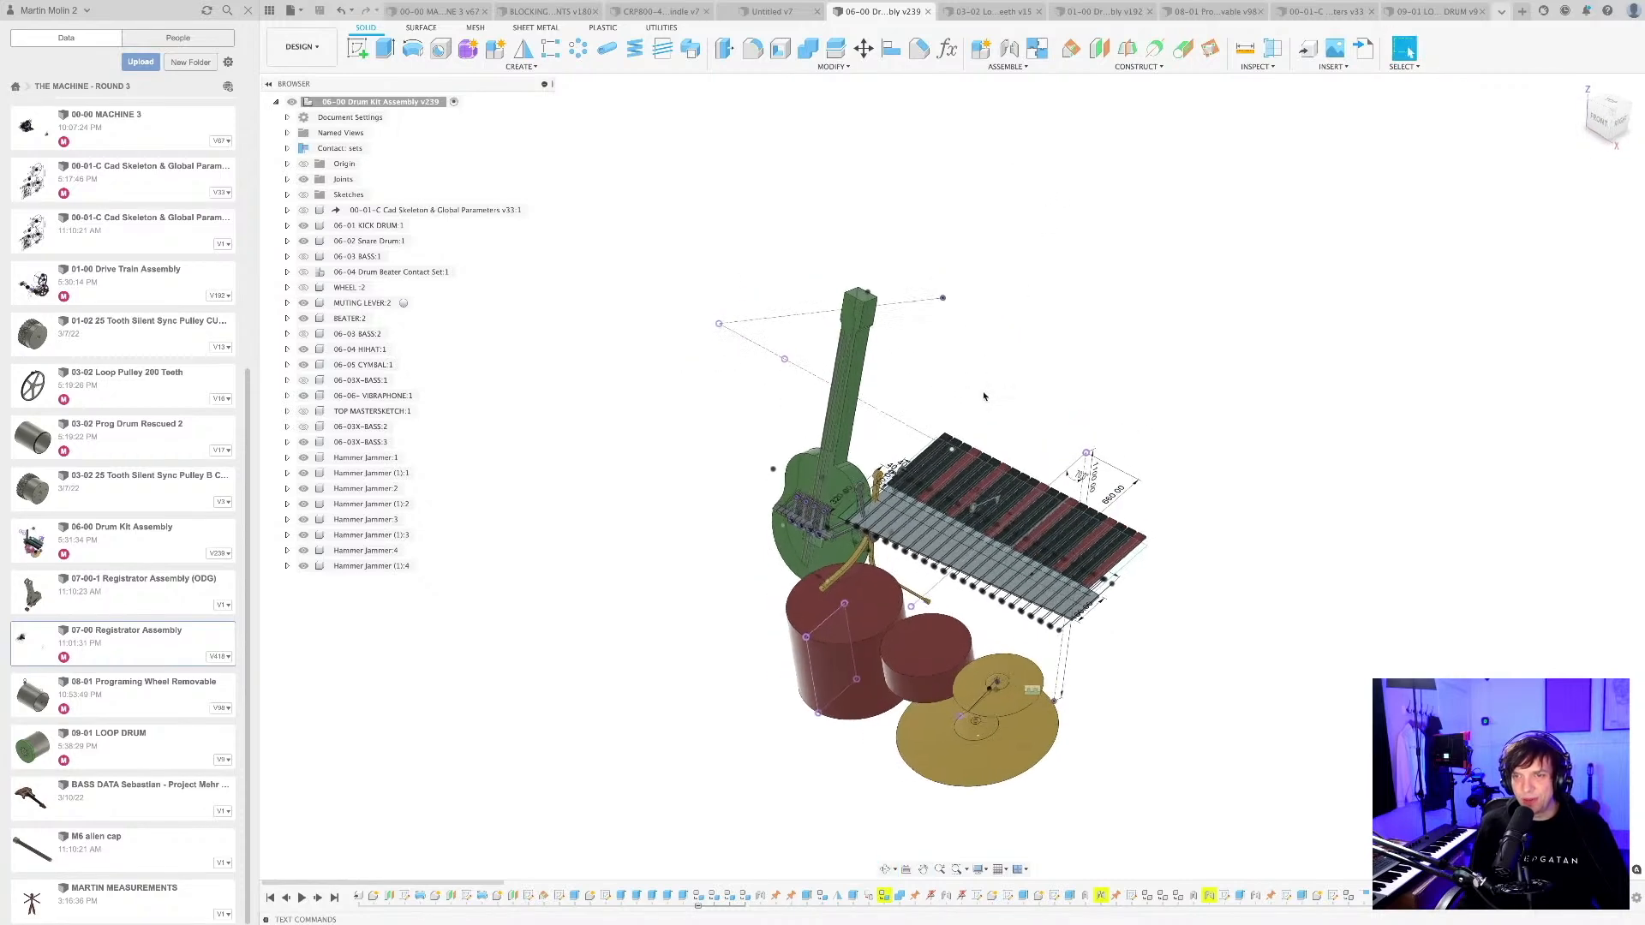
{"action": "scroll", "coordinate": [833, 485], "scroll_direction": "up", "scroll_amount": 6}
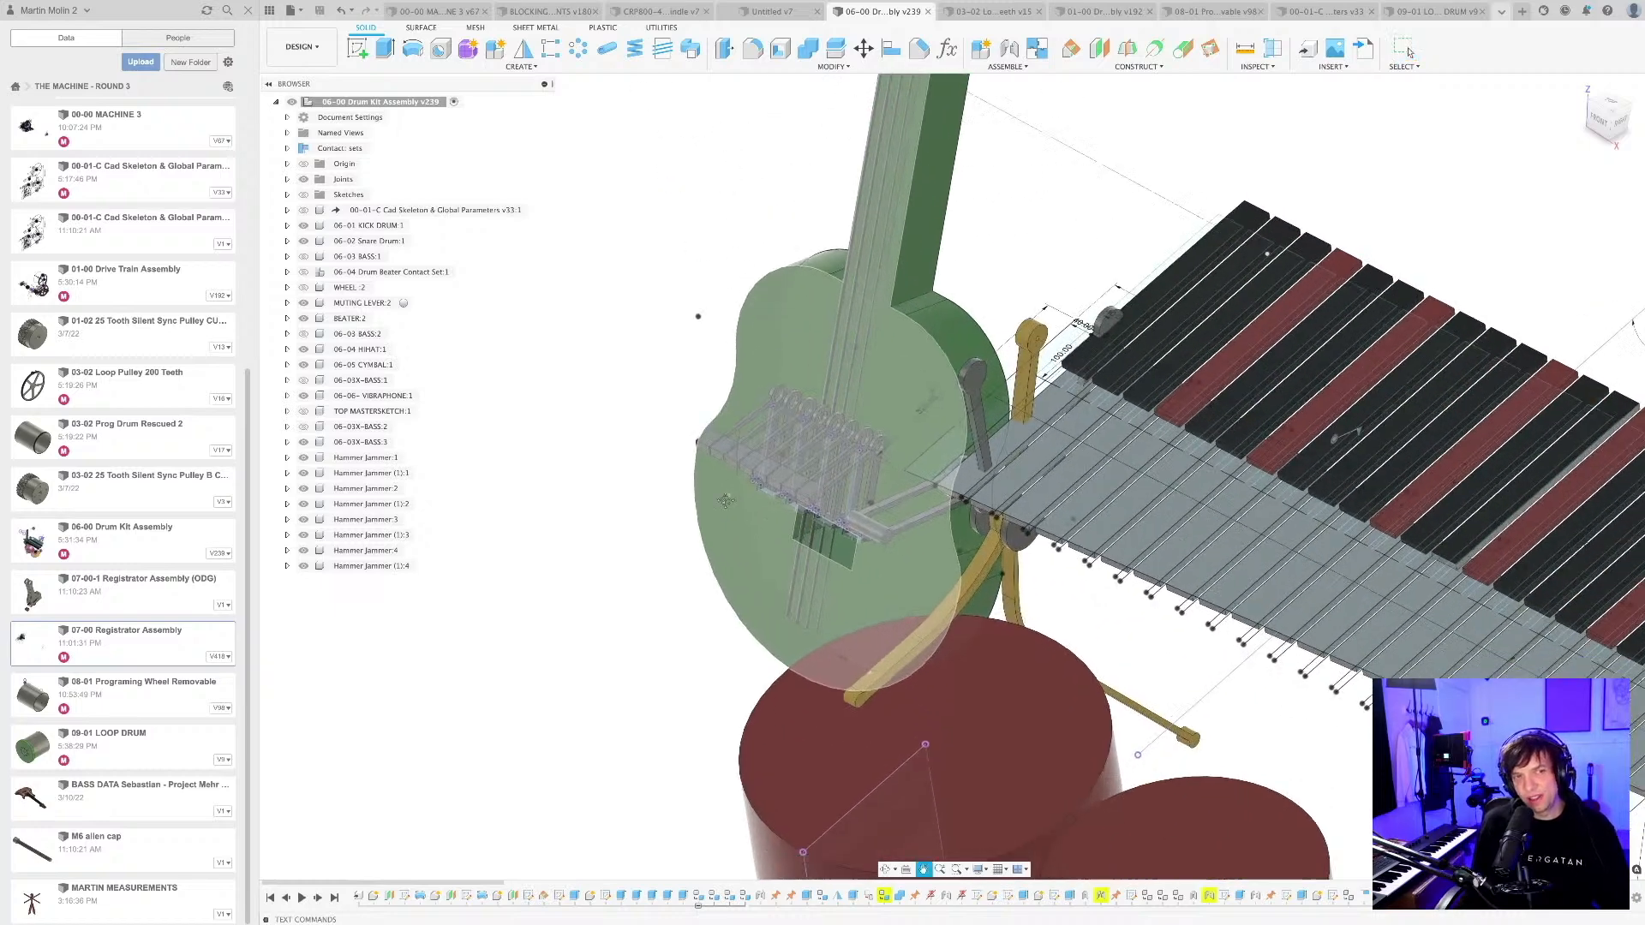
{"action": "scroll", "coordinate": [687, 484], "scroll_direction": "down", "scroll_amount": 1}
{"action": "middle_click_drag", "start_coordinate": [724, 513], "coordinate": [718, 498], "text": "shift"}
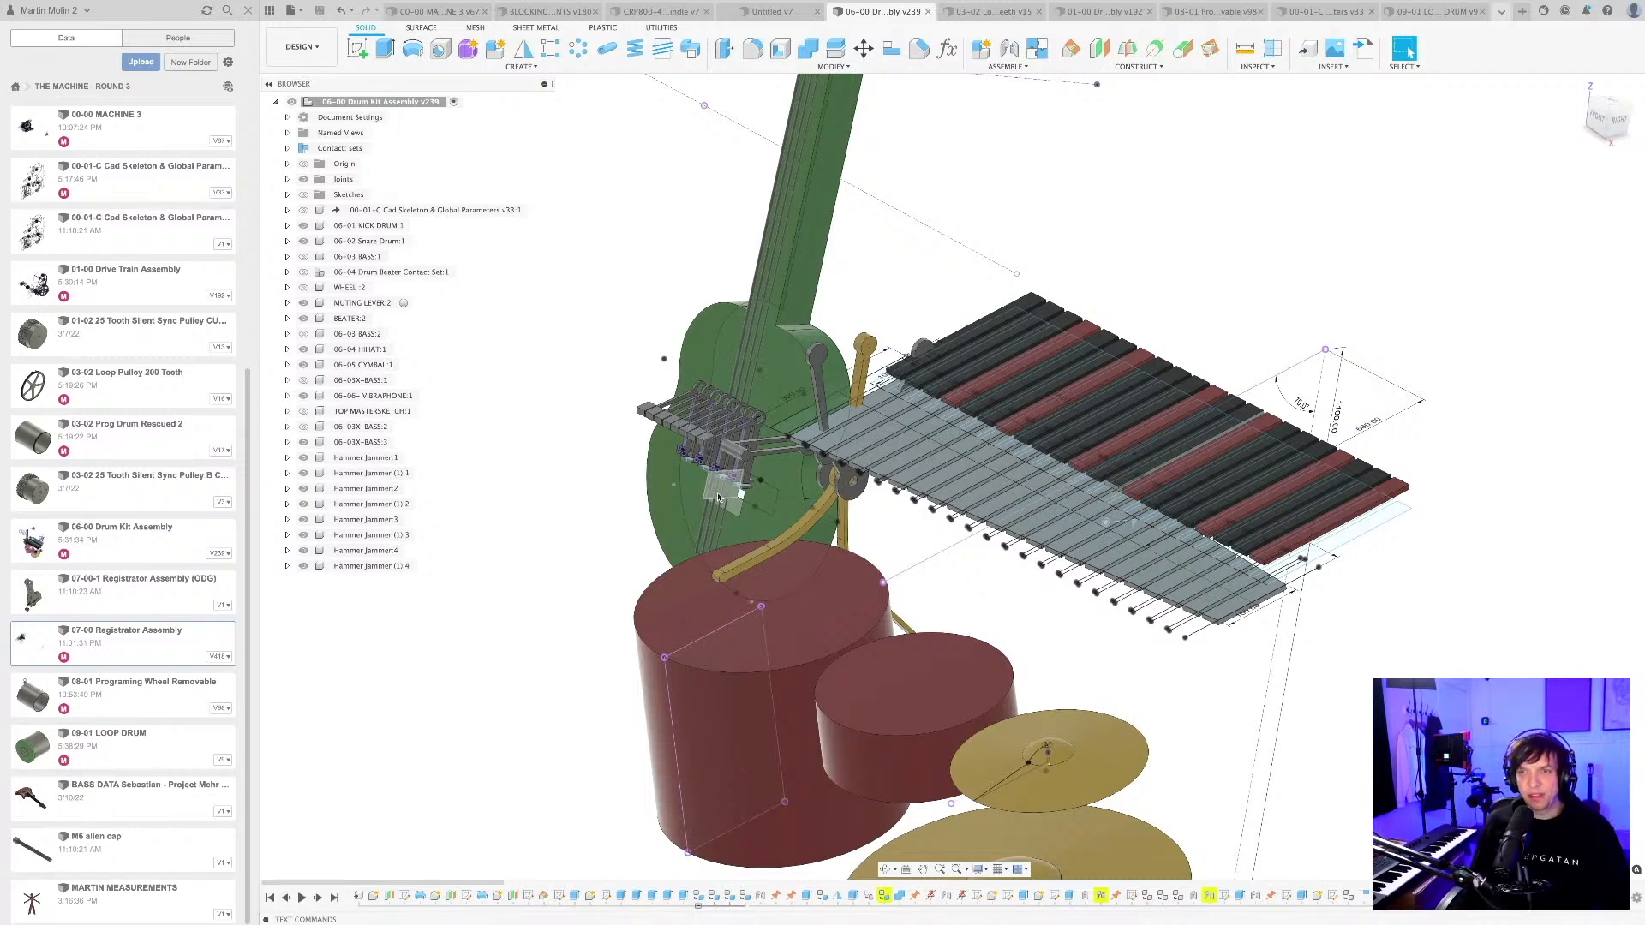
{"action": "scroll", "coordinate": [718, 495], "scroll_direction": "up", "scroll_amount": 5}
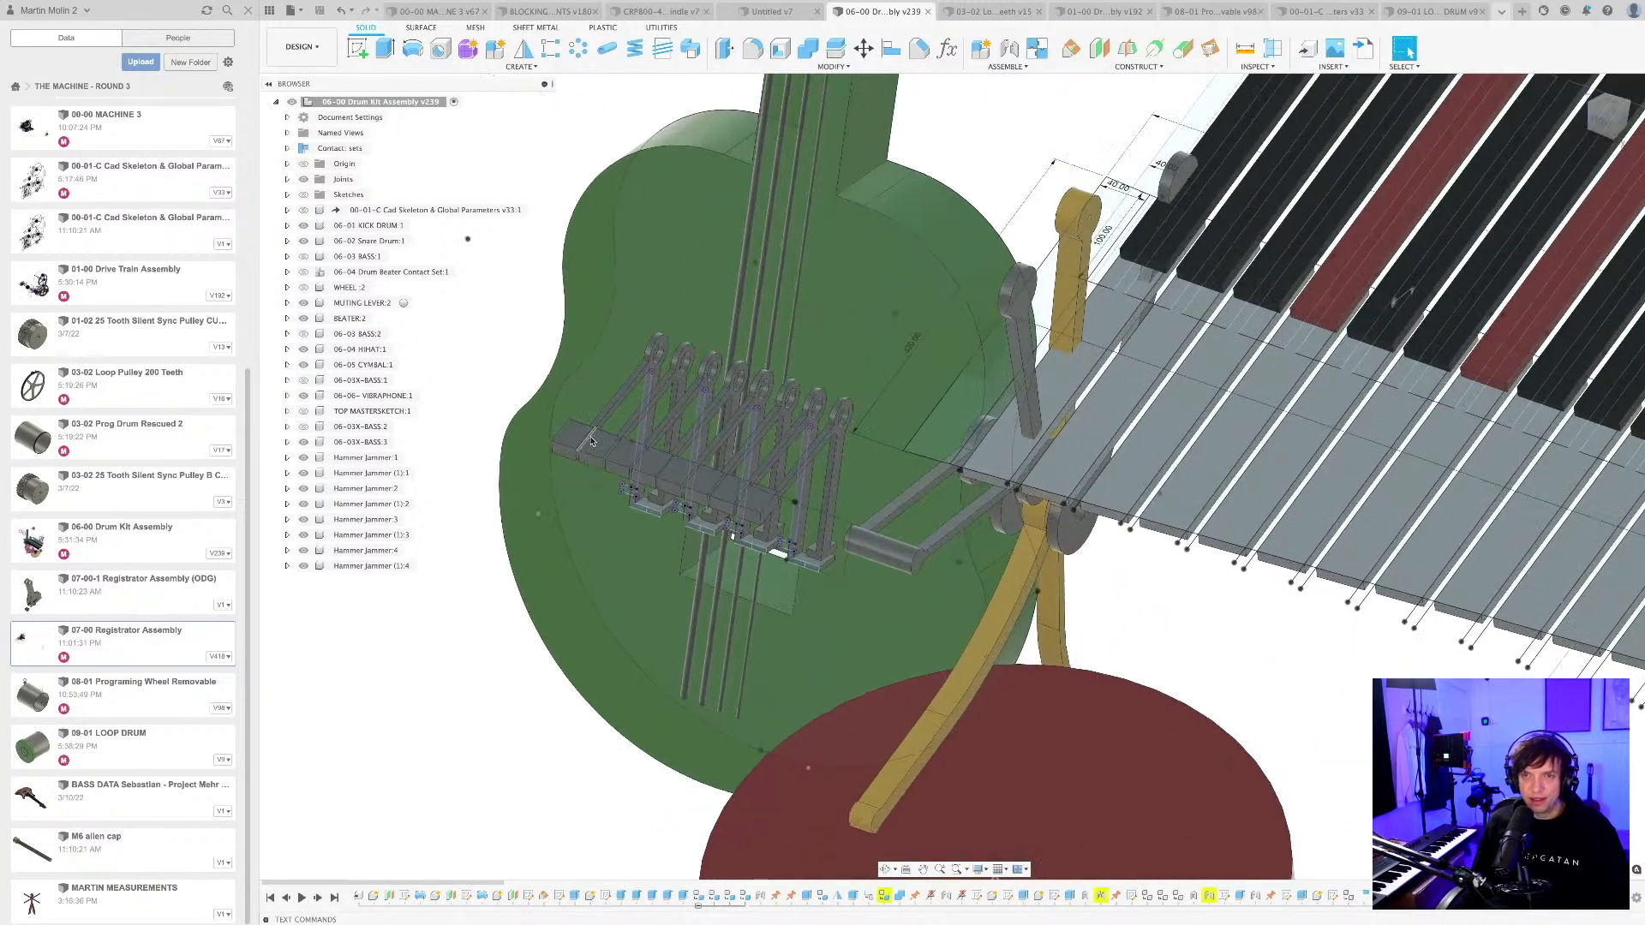
{"action": "scroll", "coordinate": [599, 445], "scroll_direction": "down", "scroll_amount": 8}
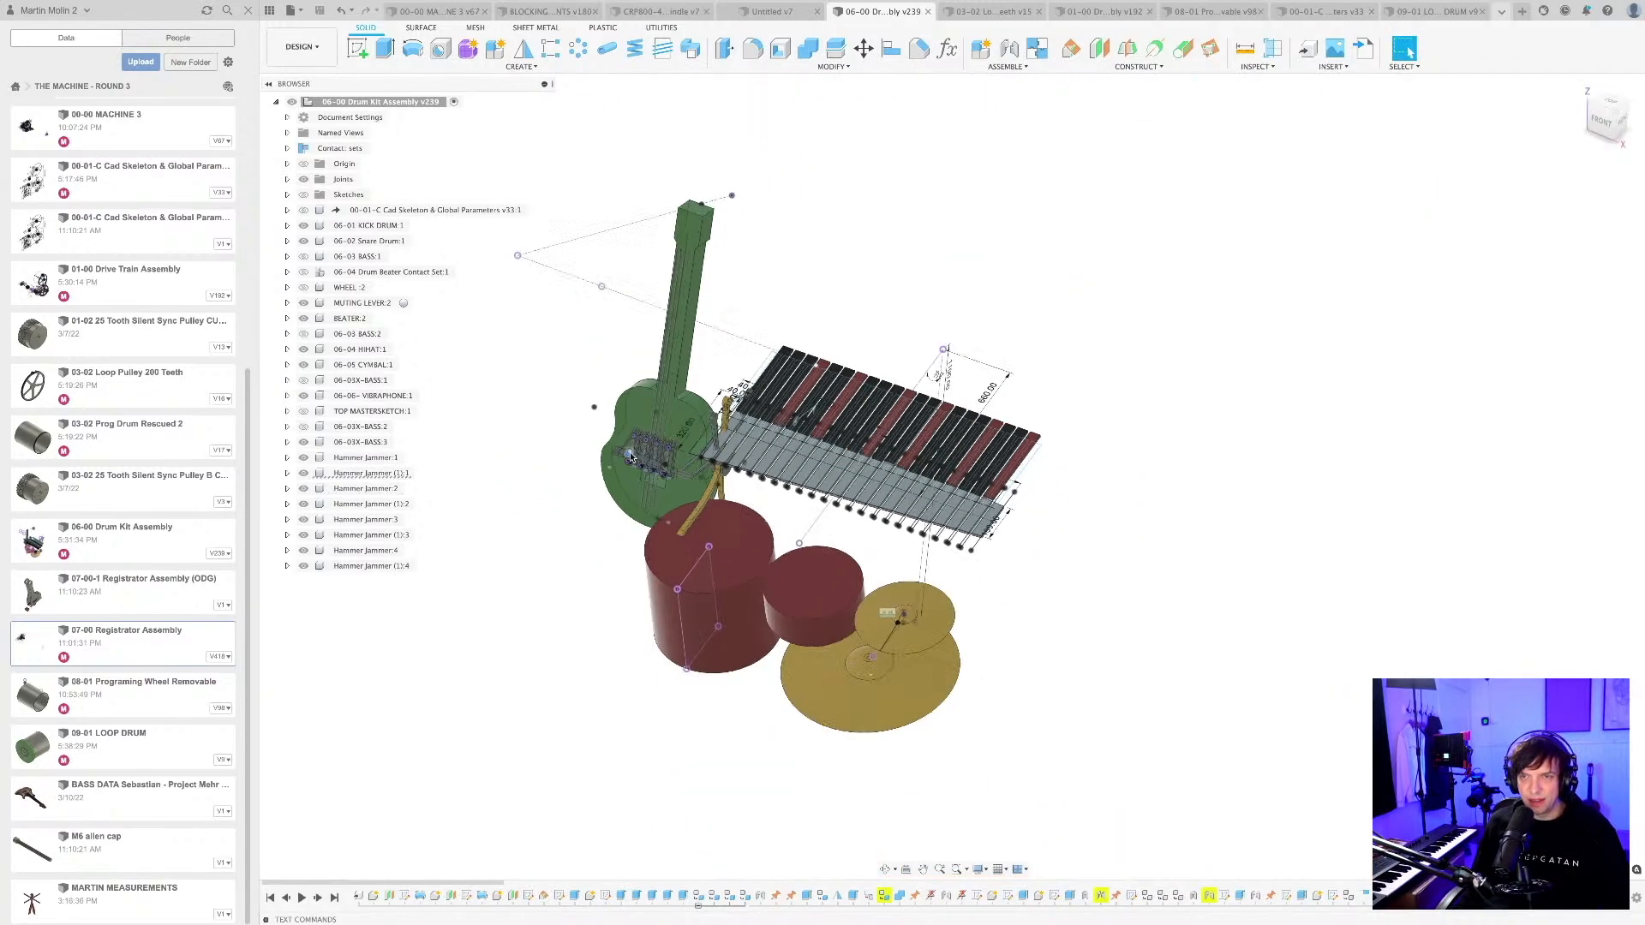
{"action": "middle_click_drag", "start_coordinate": [630, 457], "coordinate": [645, 369], "text": "shift"}
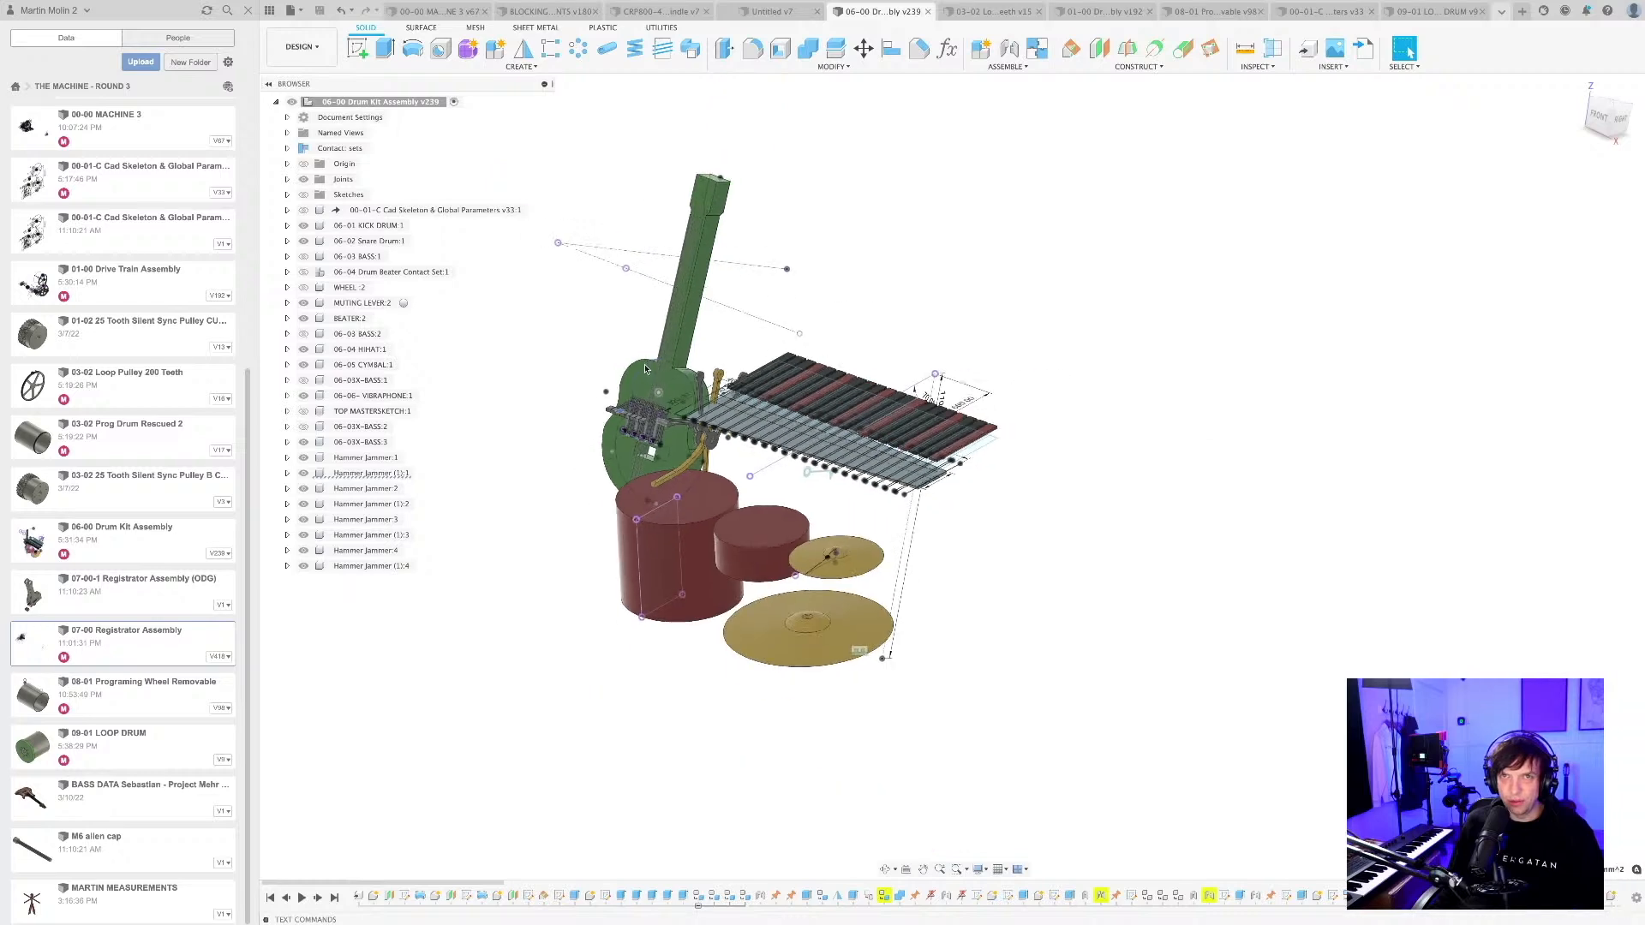
{"action": "scroll", "coordinate": [645, 369], "scroll_direction": "up", "scroll_amount": 3}
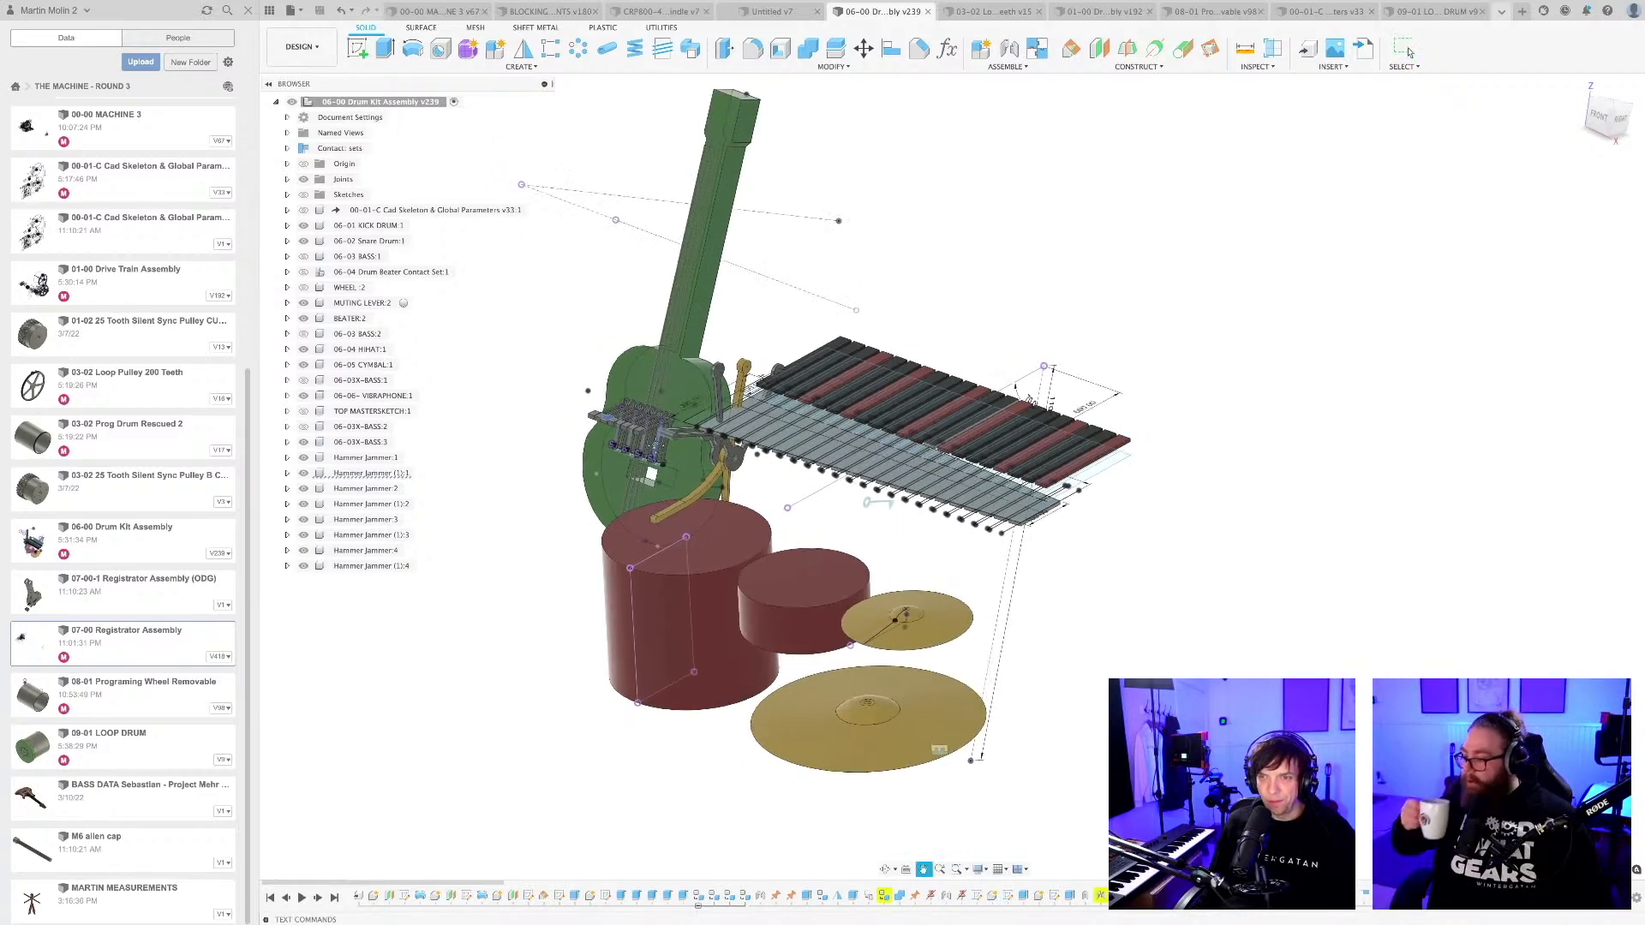
{"action": "scroll", "coordinate": [1066, 589], "scroll_direction": "down", "scroll_amount": 3}
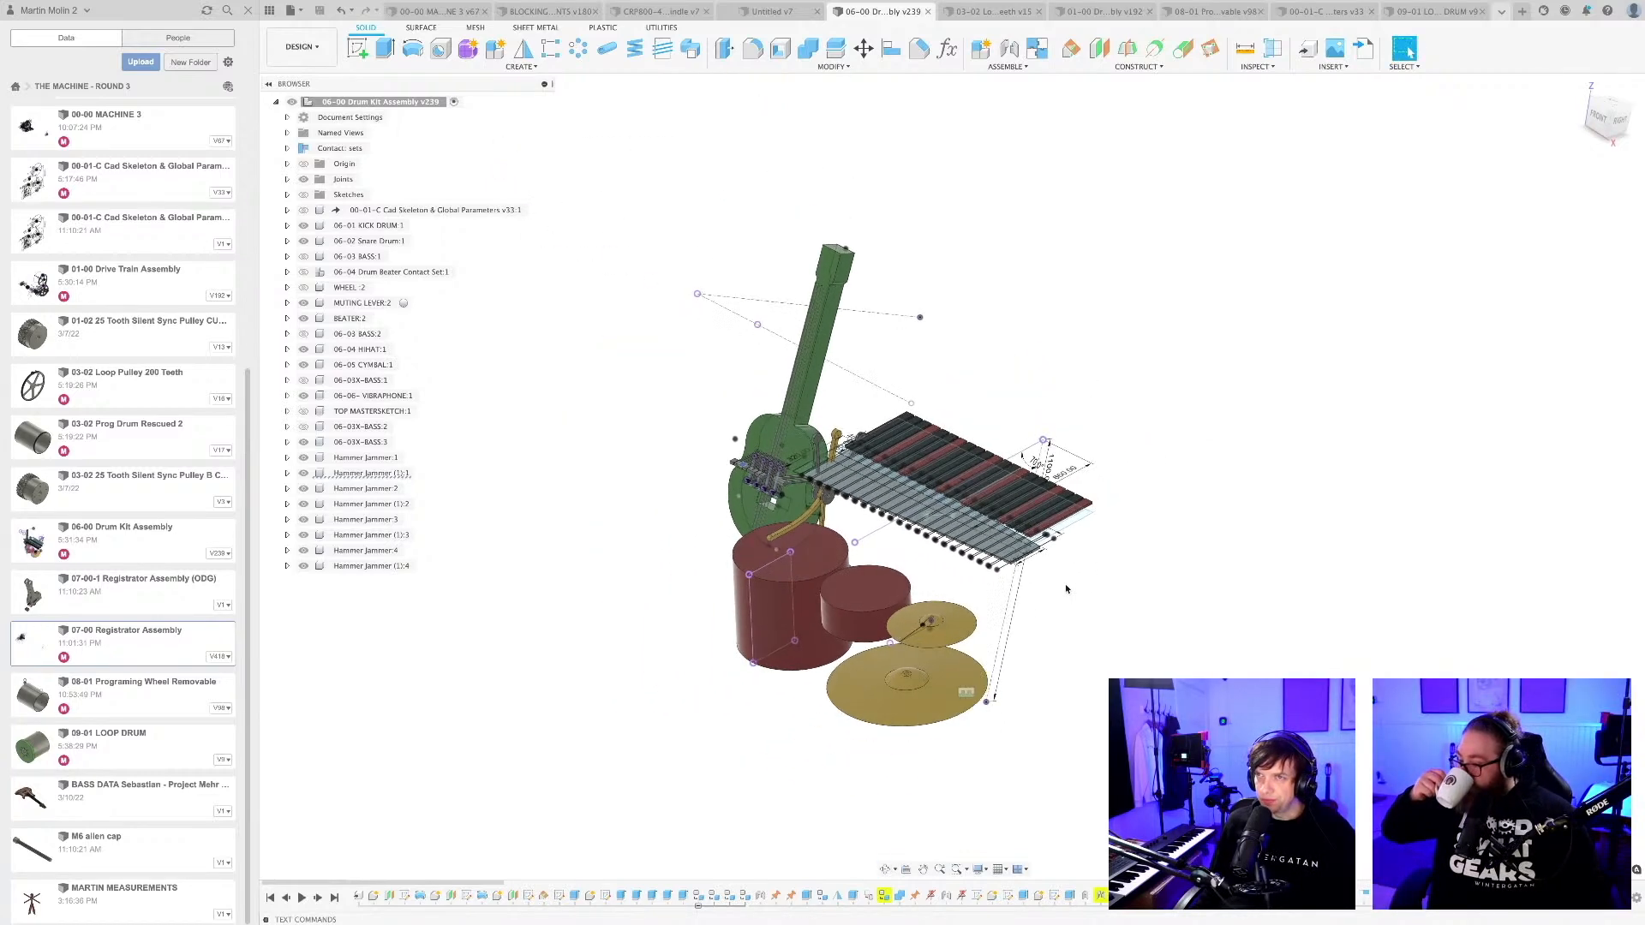
{"action": "middle_click_drag", "start_coordinate": [1076, 588], "coordinate": [1054, 598]}
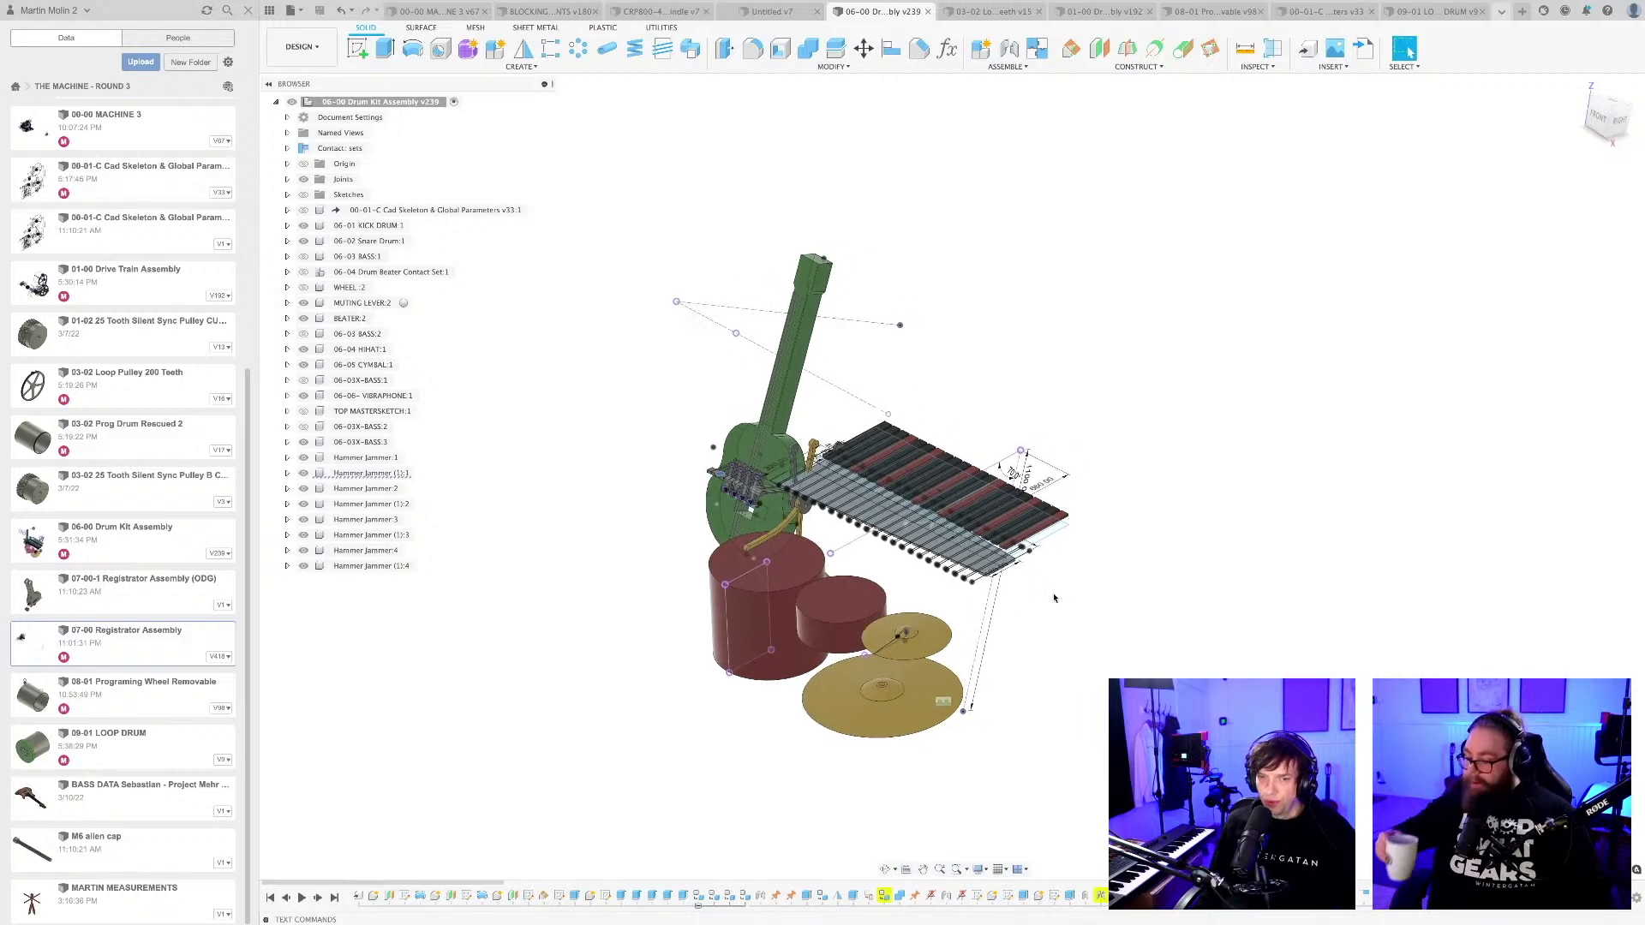
Switch to the THE MACHINE - ROUND 3 spreadsheet in the browser and look through the DESIGN REQUIREMENTS list.
{"action": "key", "text": "super+Tab"}
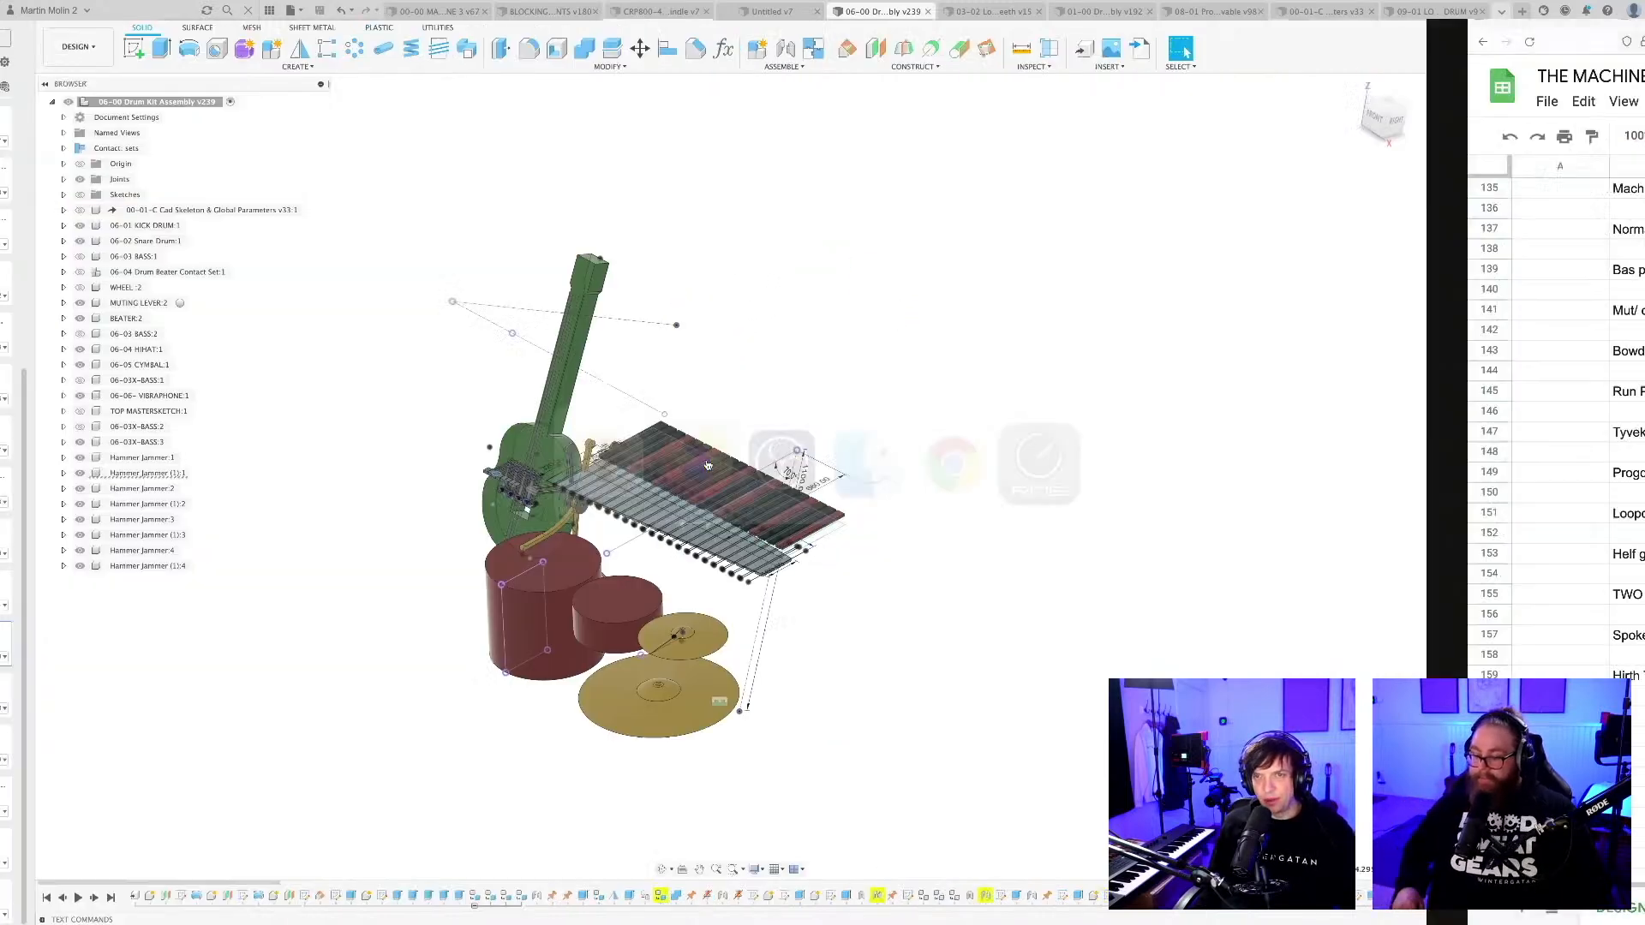
{"action": "scroll", "coordinate": [424, 734], "scroll_direction": "up", "scroll_amount": 20}
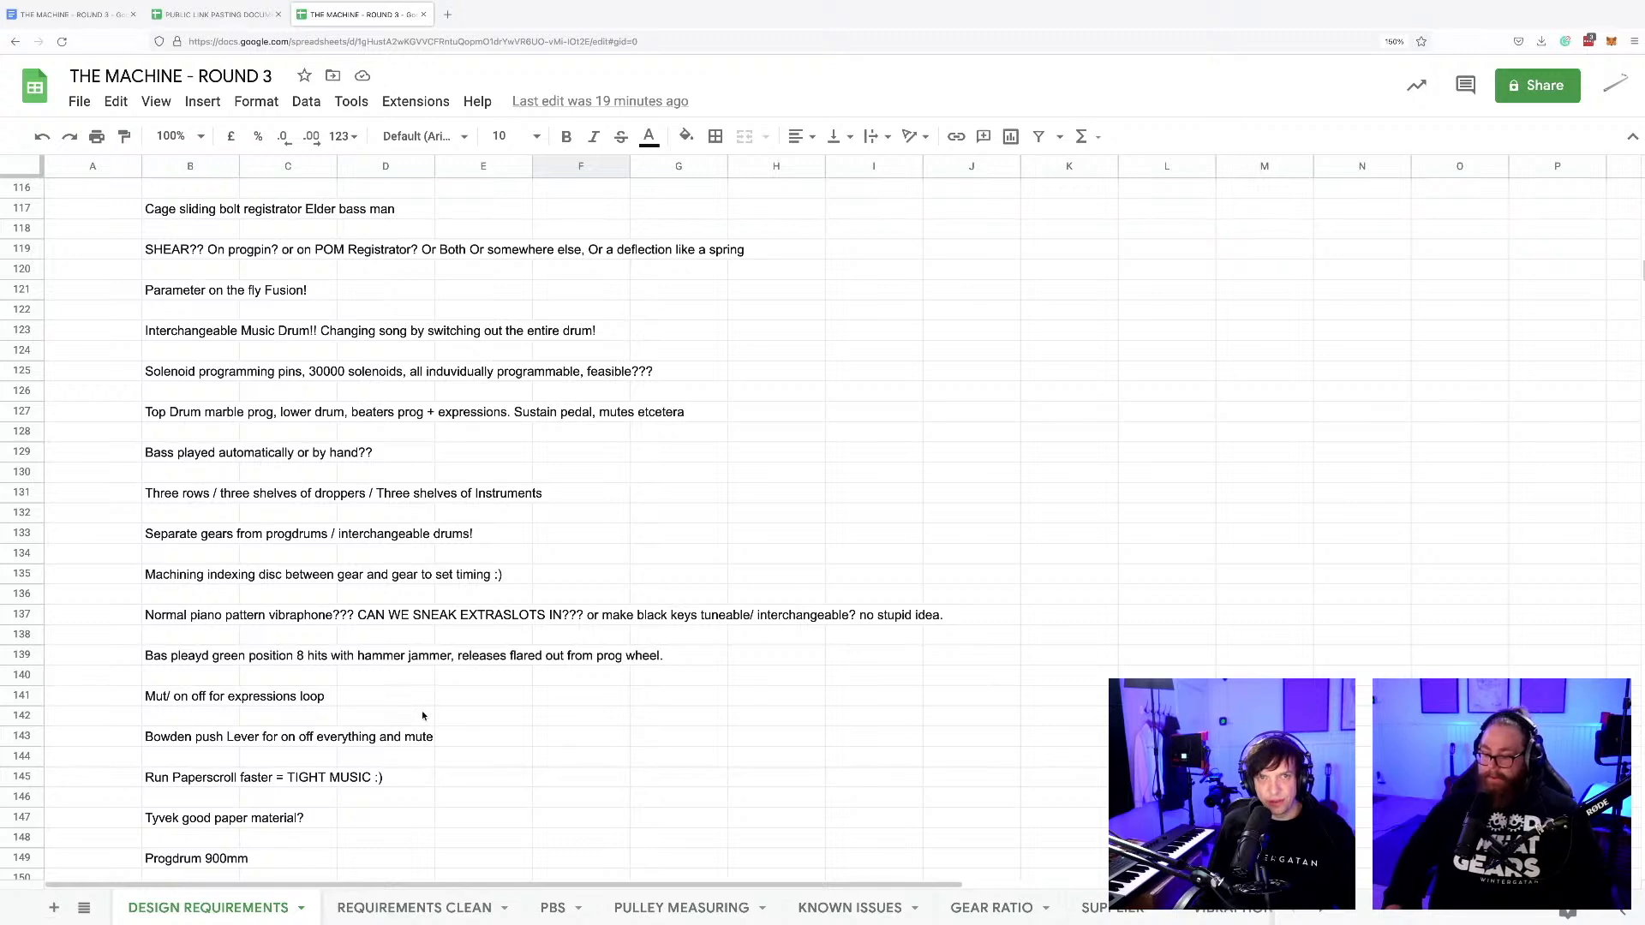
{"action": "scroll", "coordinate": [424, 718], "scroll_direction": "up", "scroll_amount": 6}
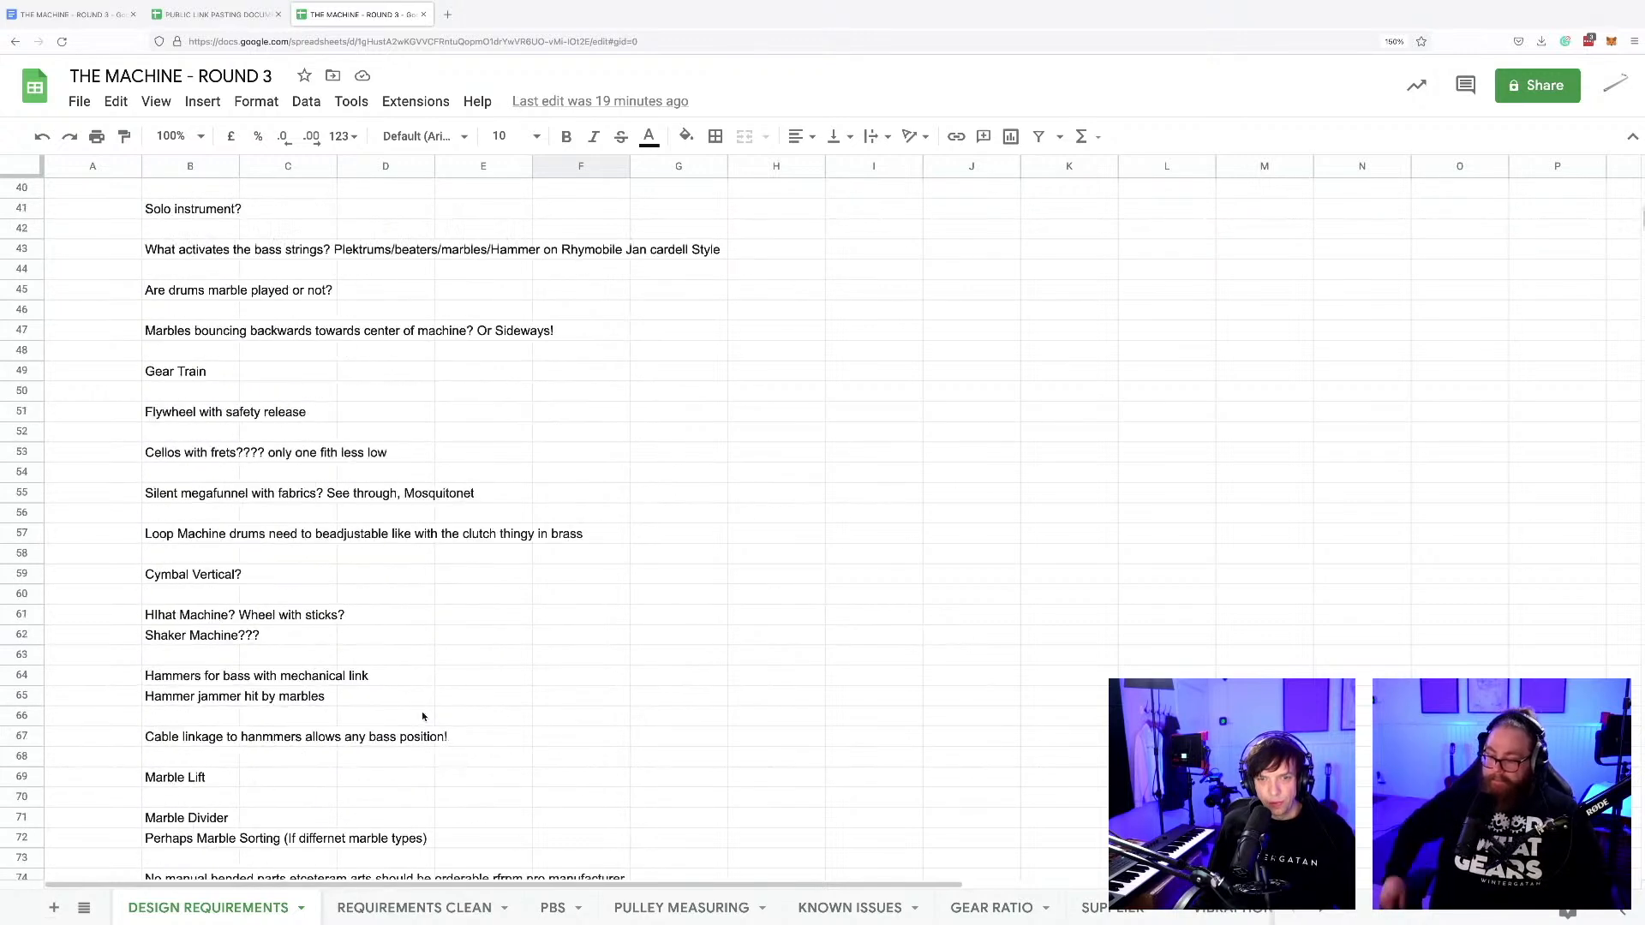
{"action": "scroll", "coordinate": [422, 724], "scroll_direction": "down", "scroll_amount": 20}
{"action": "scroll", "coordinate": [423, 731], "scroll_direction": "down", "scroll_amount": 4}
On the REQUIREMENTS CLEAN sheet, enter the question "DOUBLE LENGTH" Prog wheel with shifted registrators? in cell B14.
{"action": "left_click", "coordinate": [424, 906]}
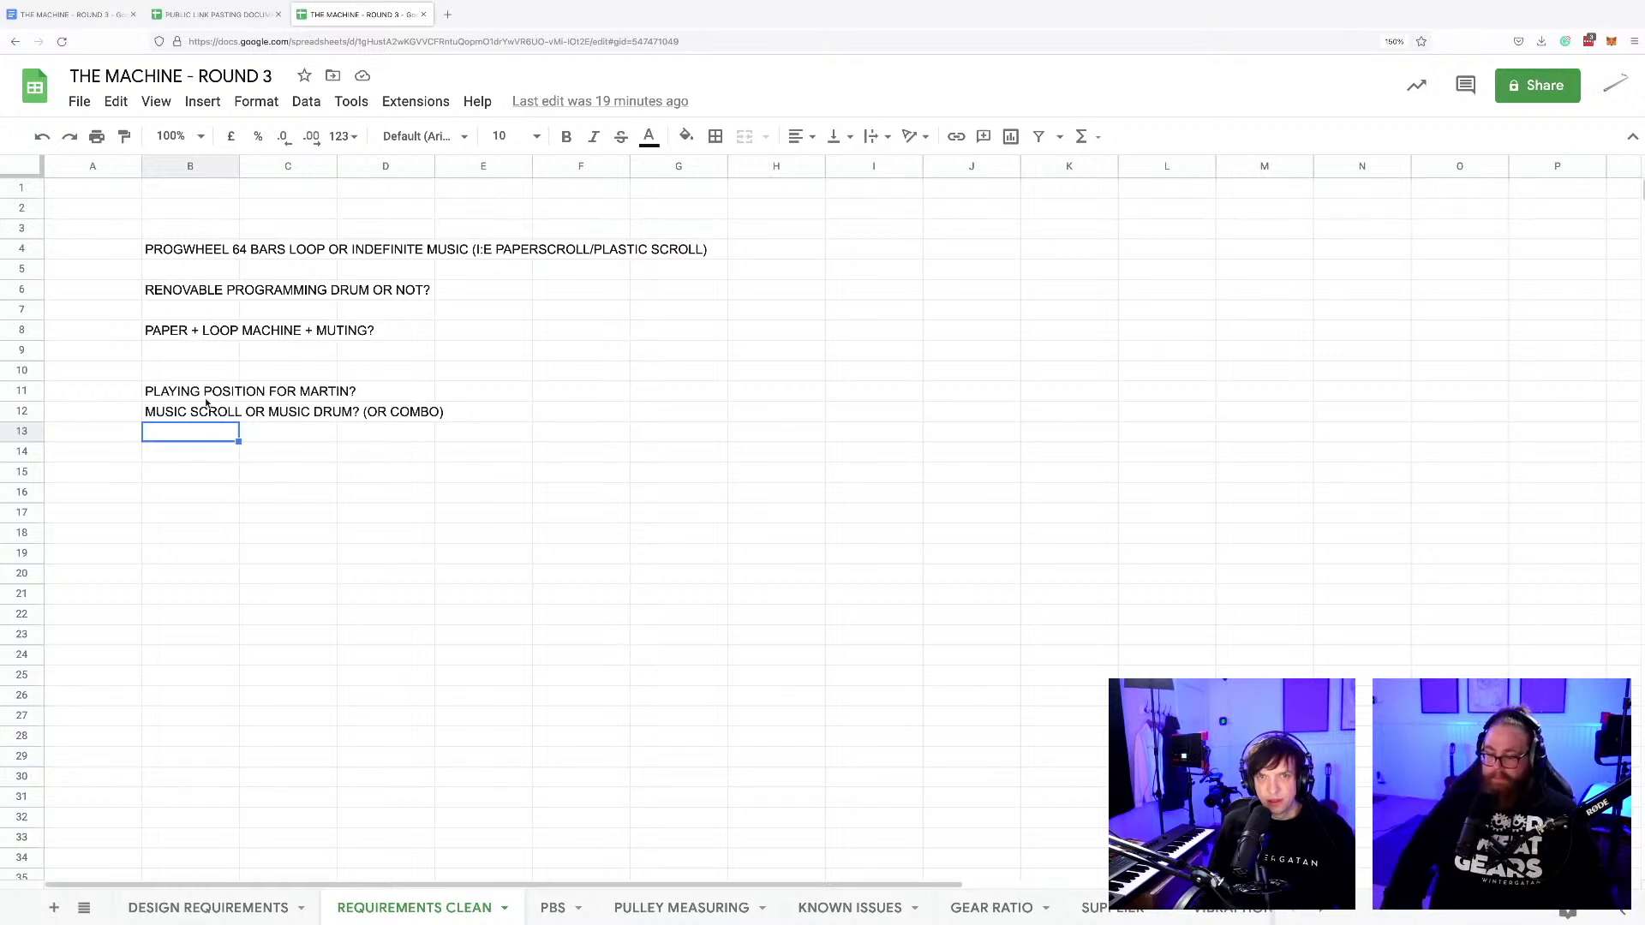
{"action": "left_click", "coordinate": [182, 451]}
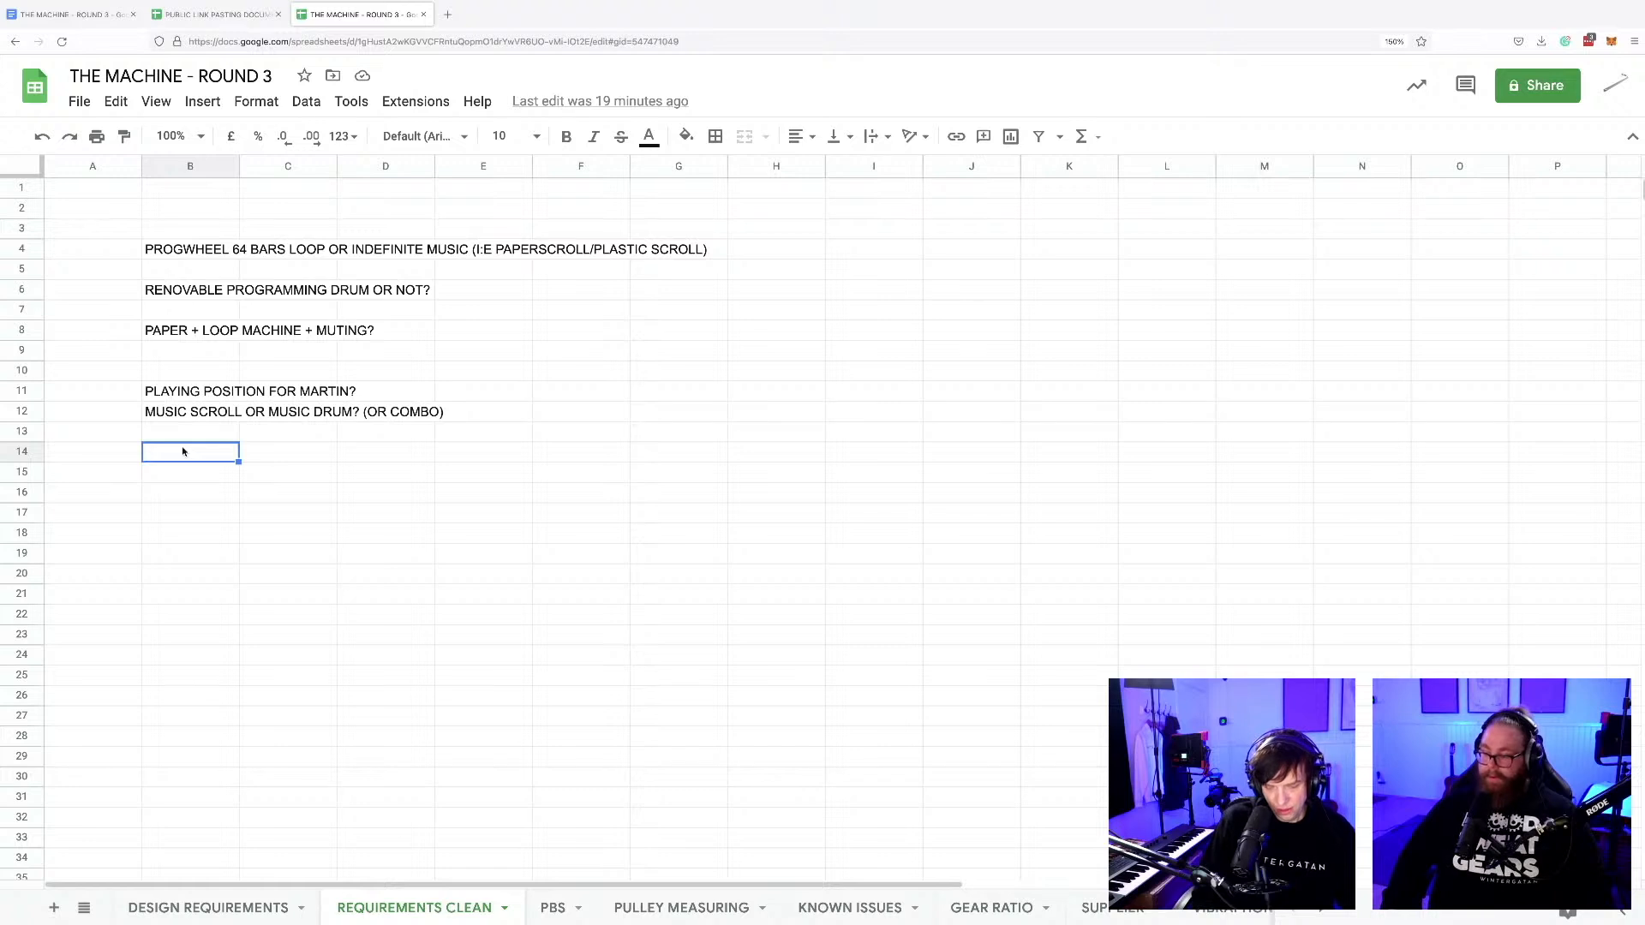
{"action": "type", "text": "\"DOU"}
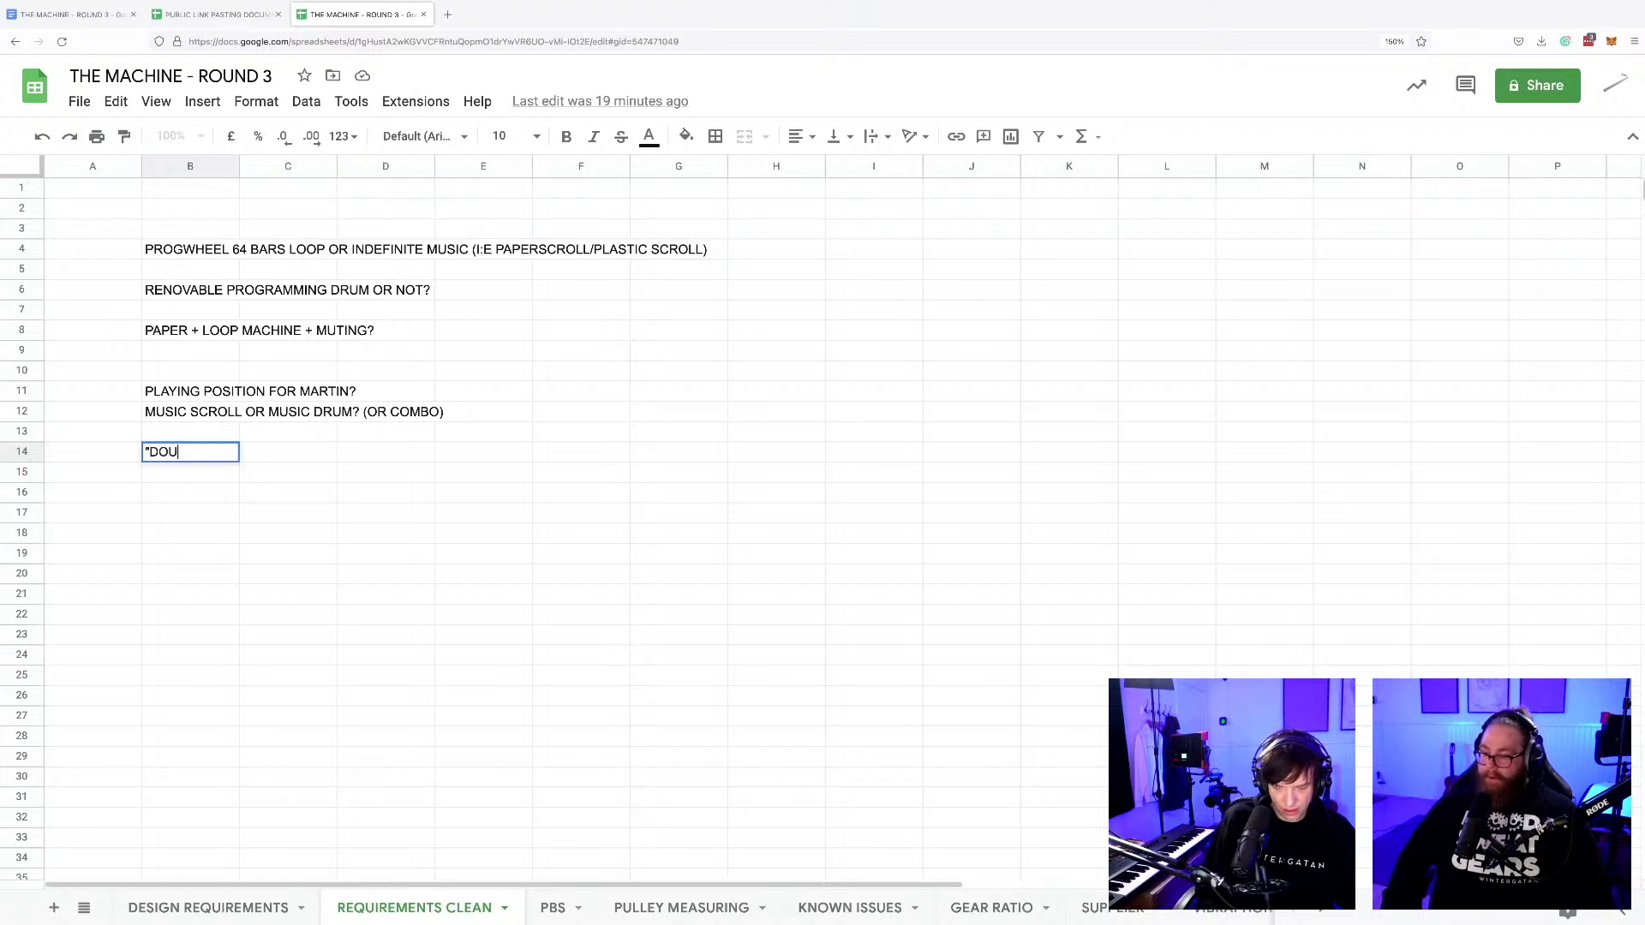
{"action": "type", "text": "BLE LENGTH"}
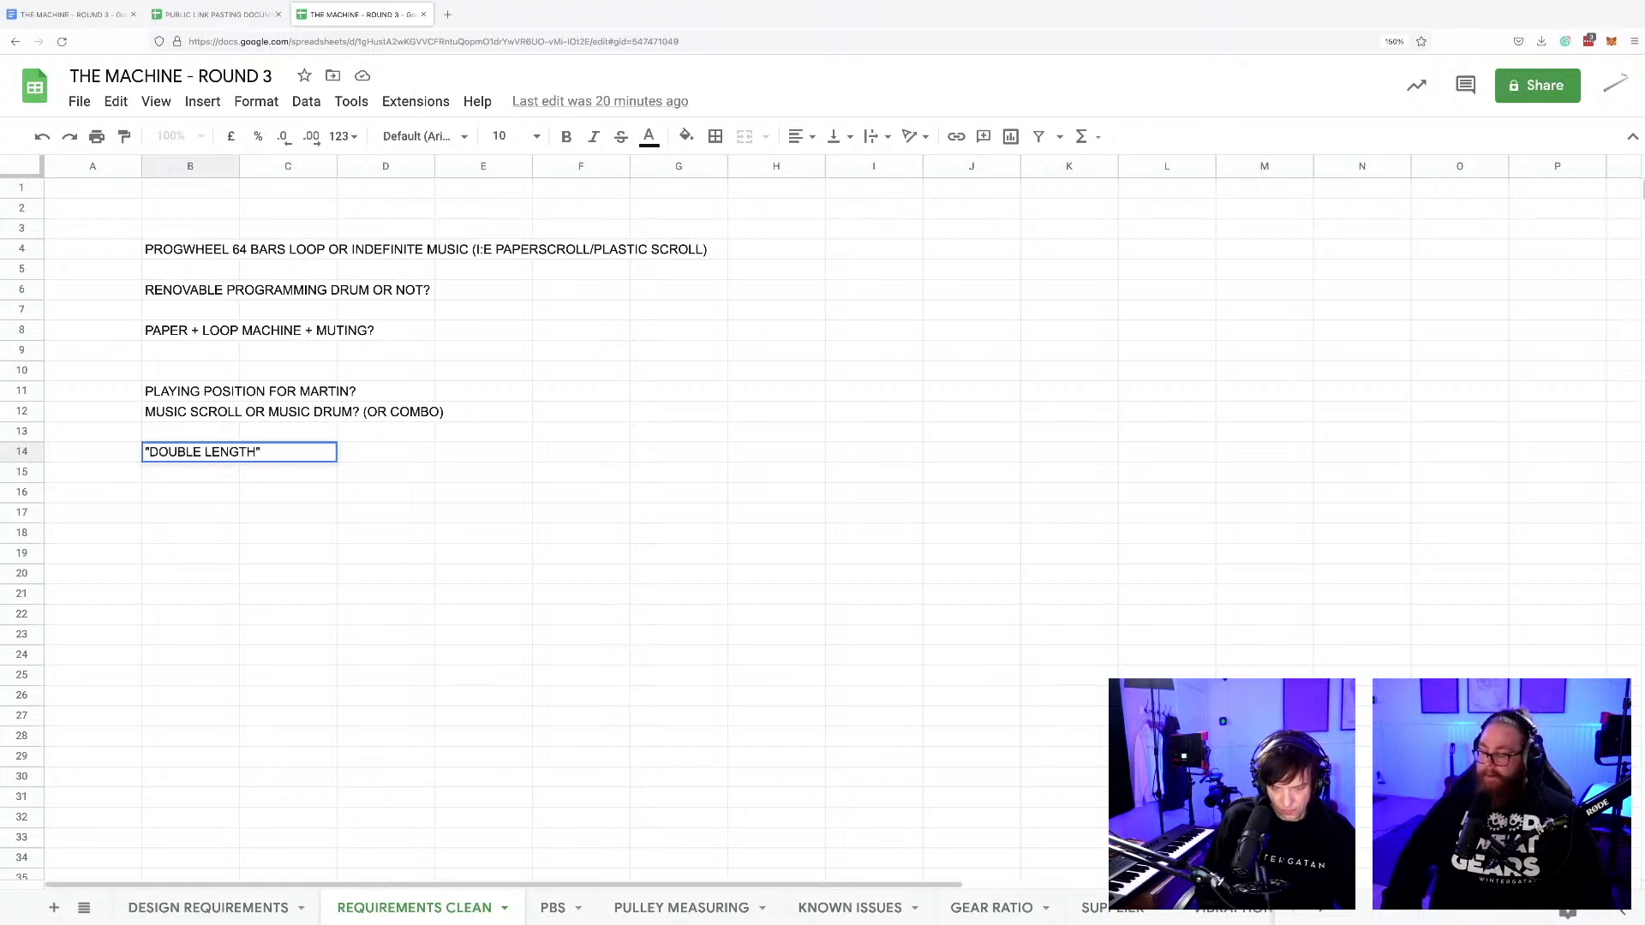
{"action": "type", "text": "\" Prog wheel w"}
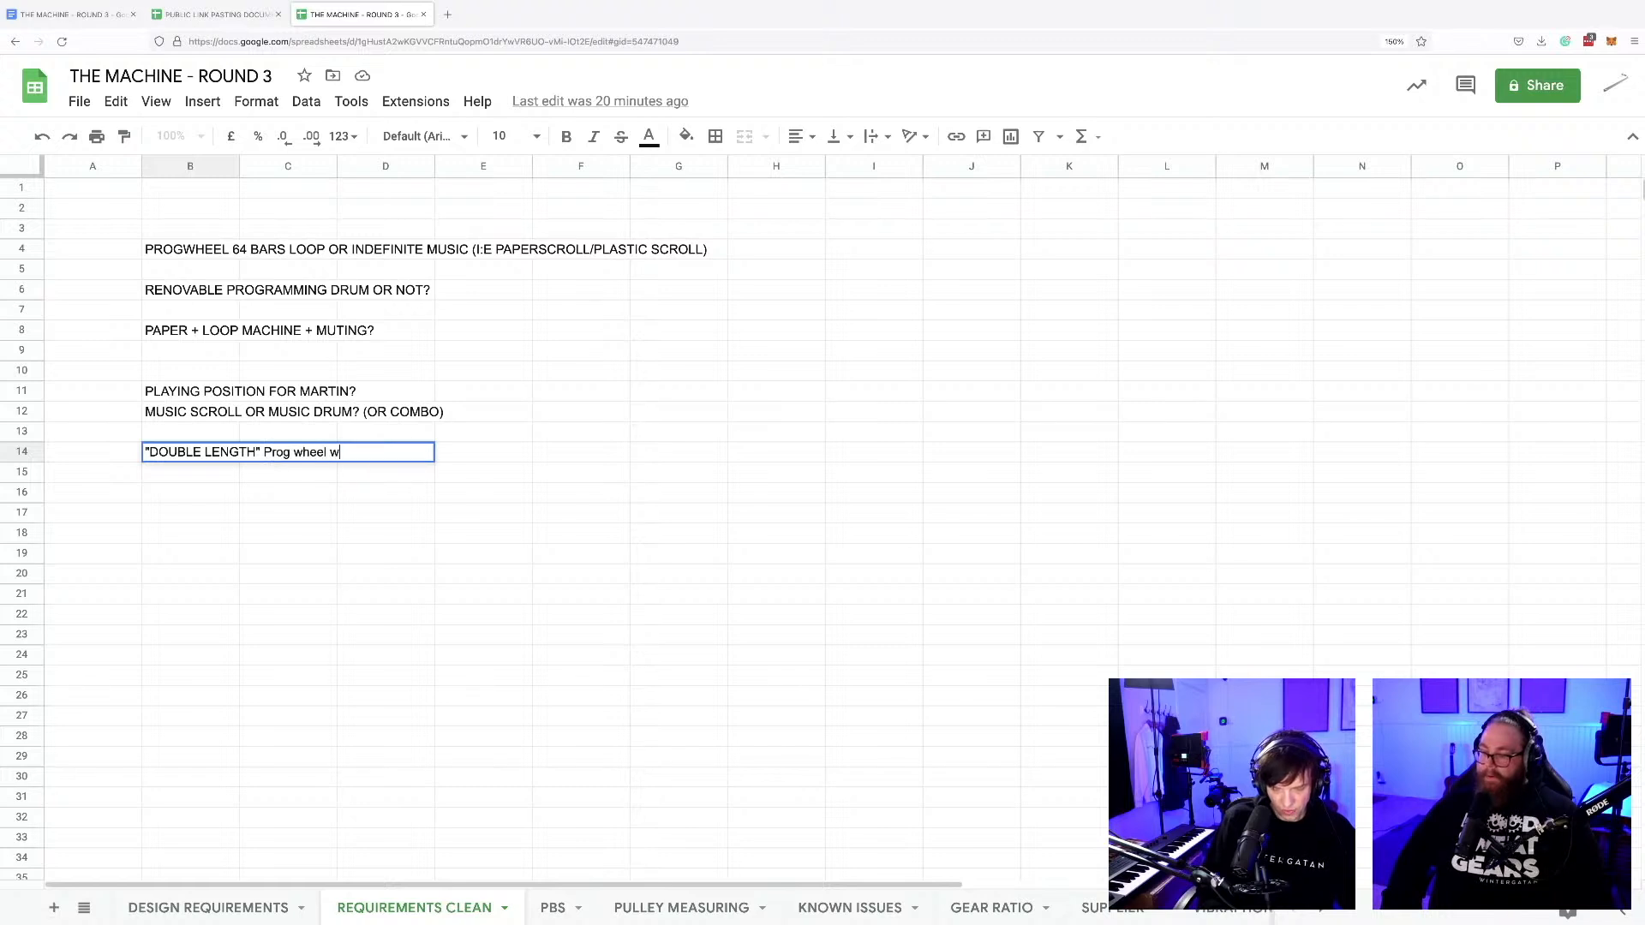
{"action": "type", "text": "ith shifted registr"}
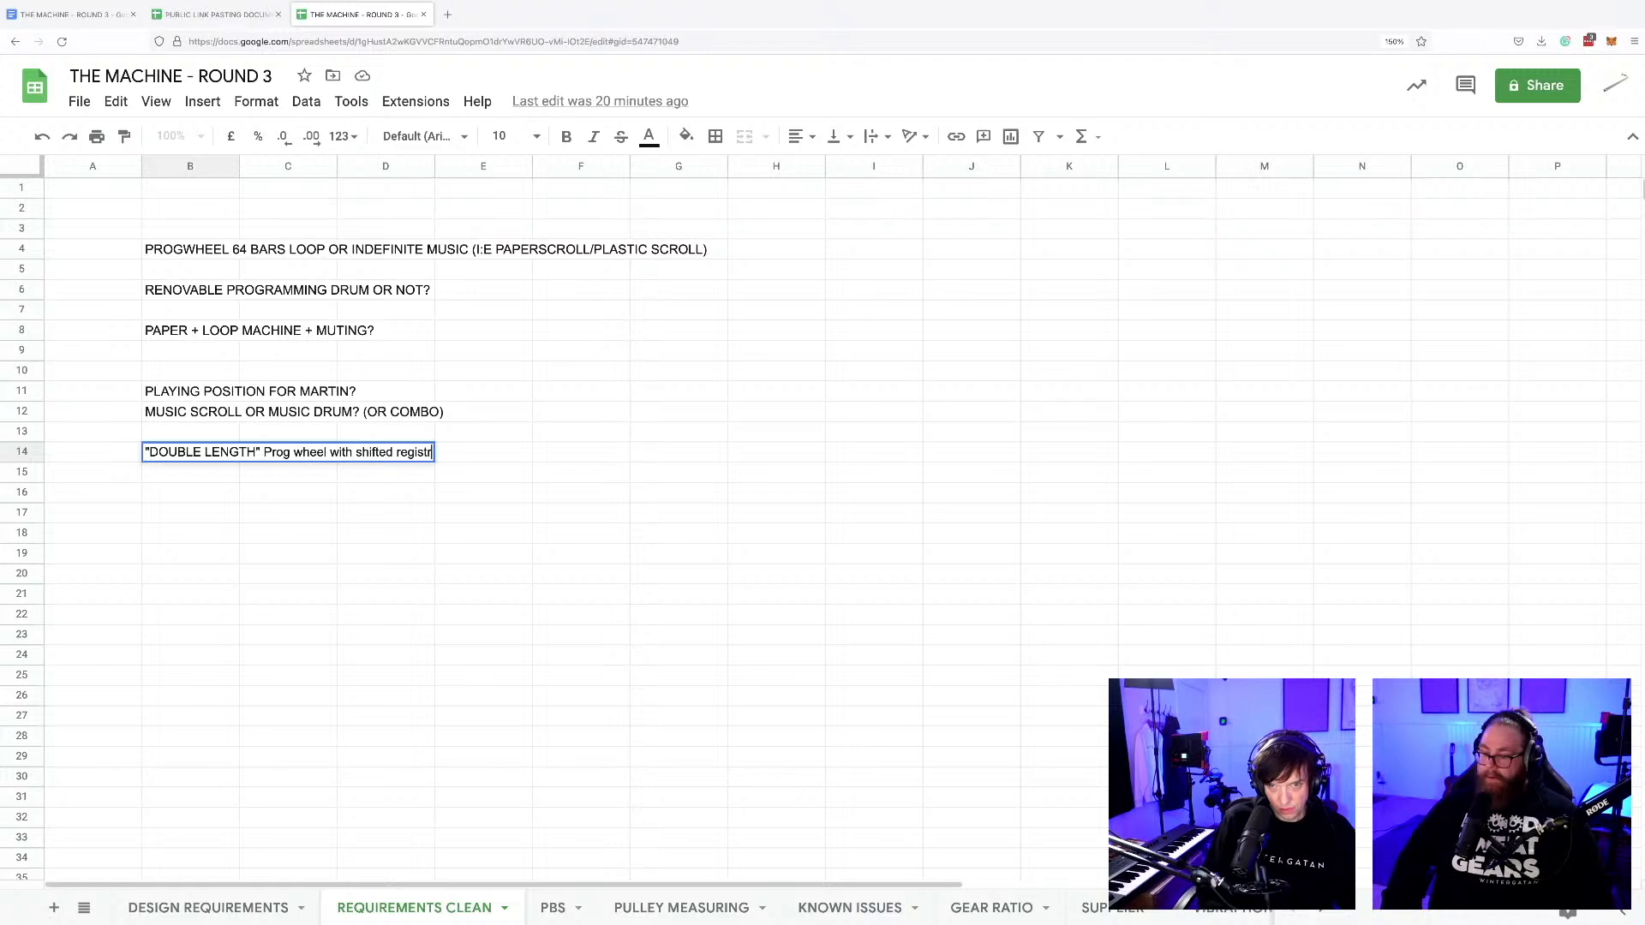
{"action": "type", "text": "ators?"}
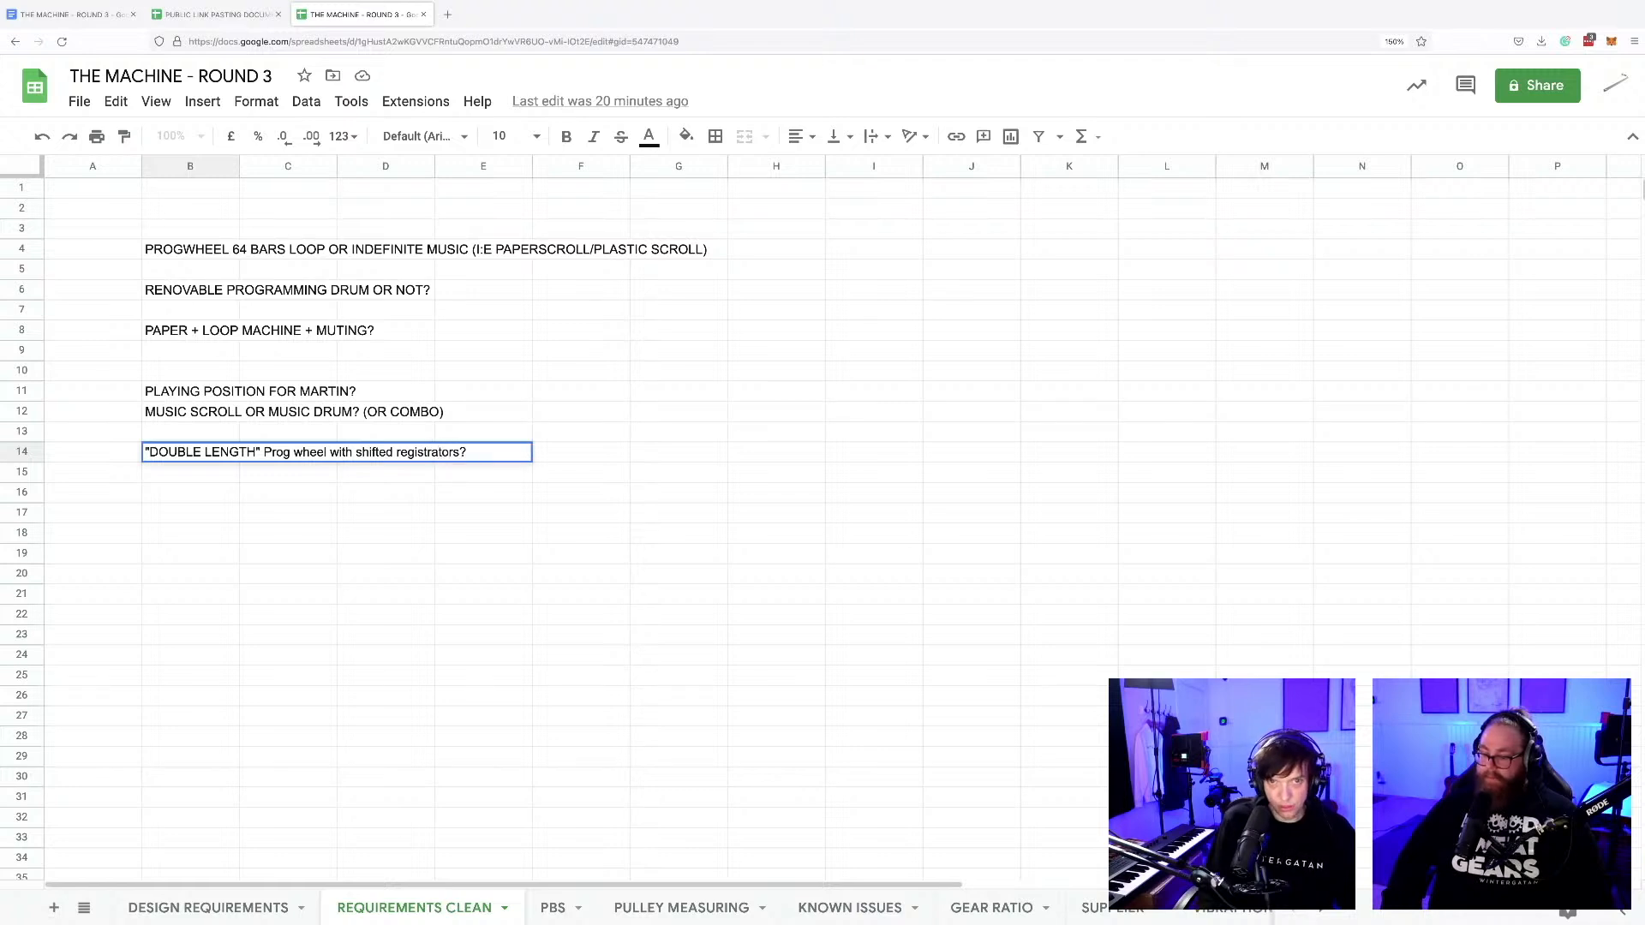
{"action": "left_click", "coordinate": [372, 507]}
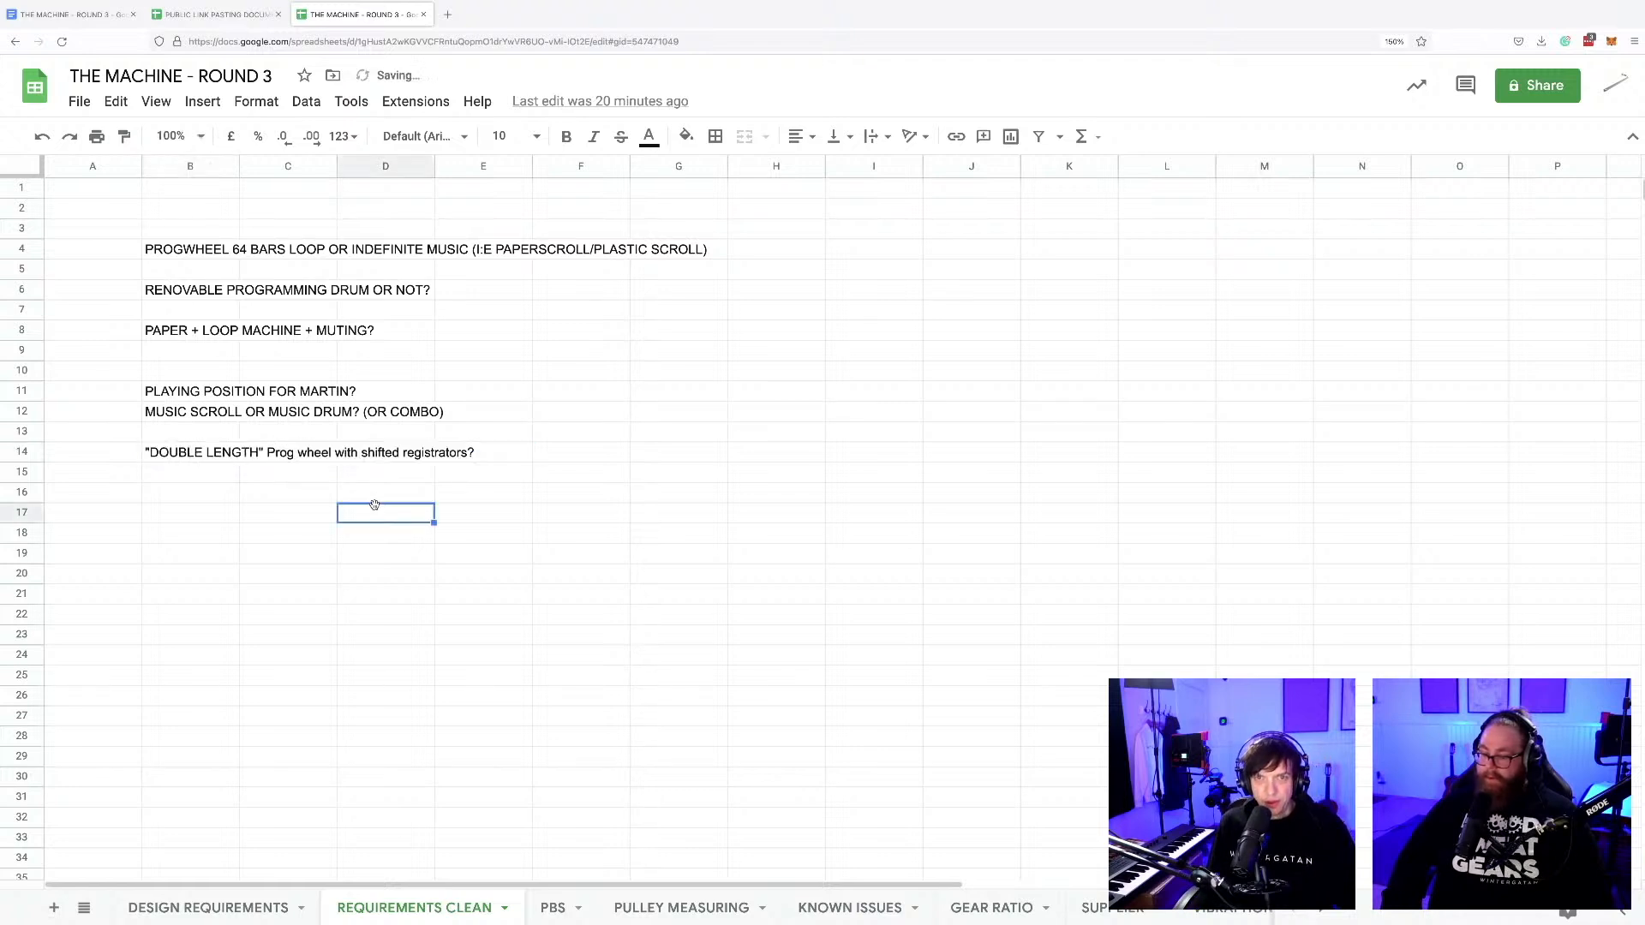
Review the requirement questions in column B about the progwheel loop, programming drum, loop machine, playing position and double length.
{"action": "left_click", "coordinate": [193, 251]}
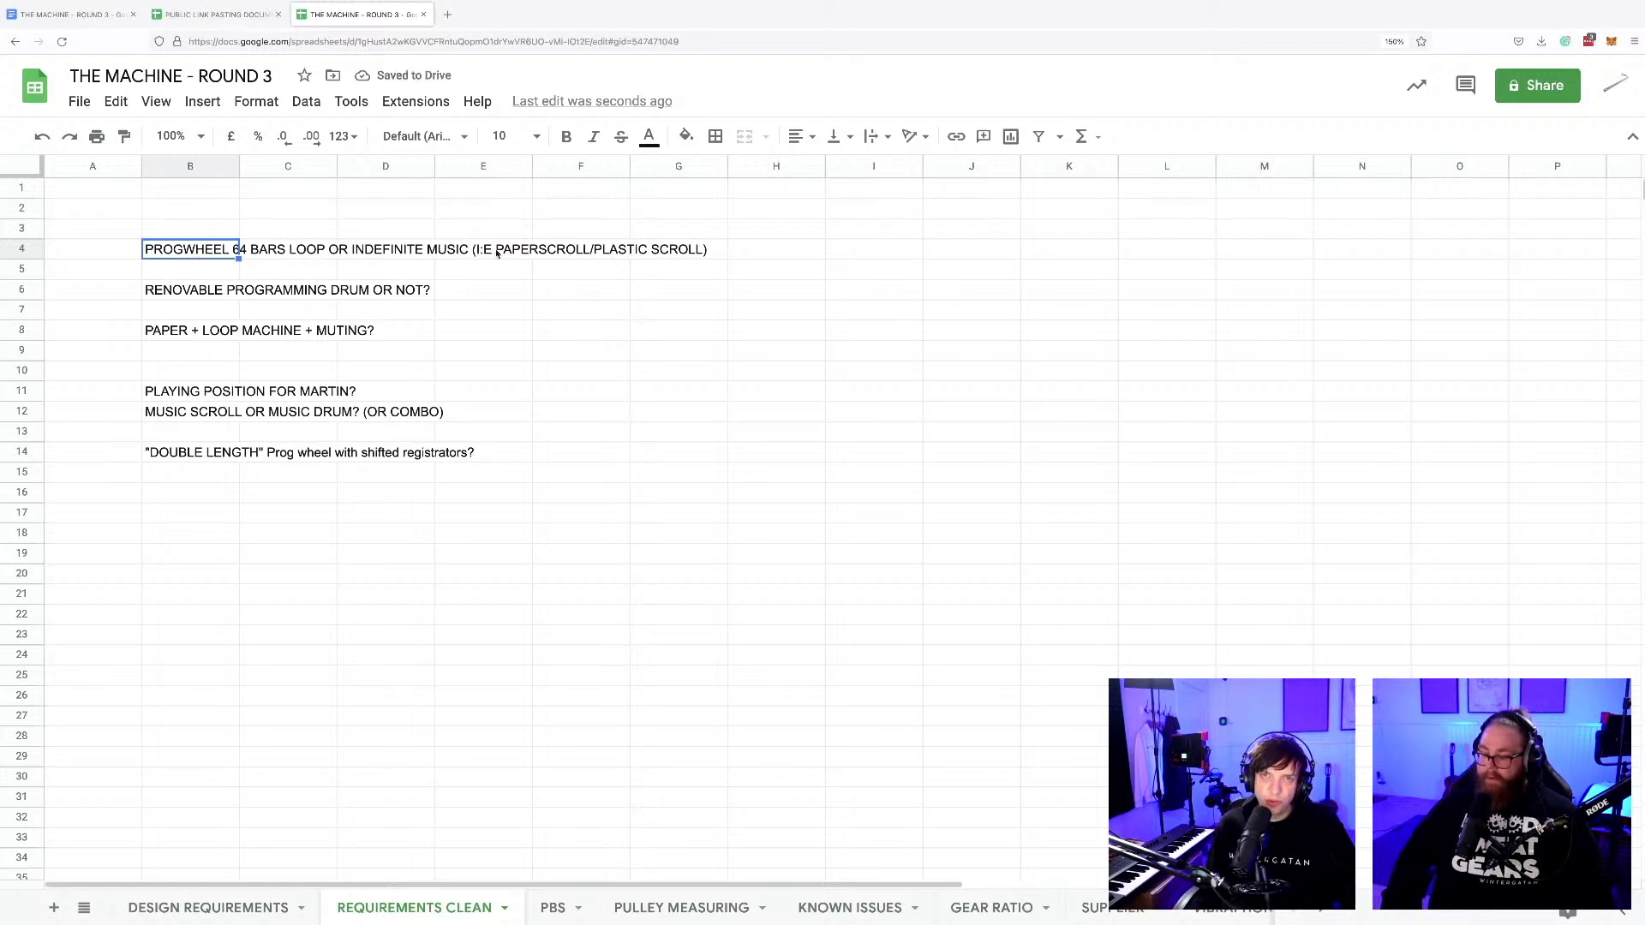
{"action": "left_click_drag", "start_coordinate": [497, 254], "coordinate": [677, 252]}
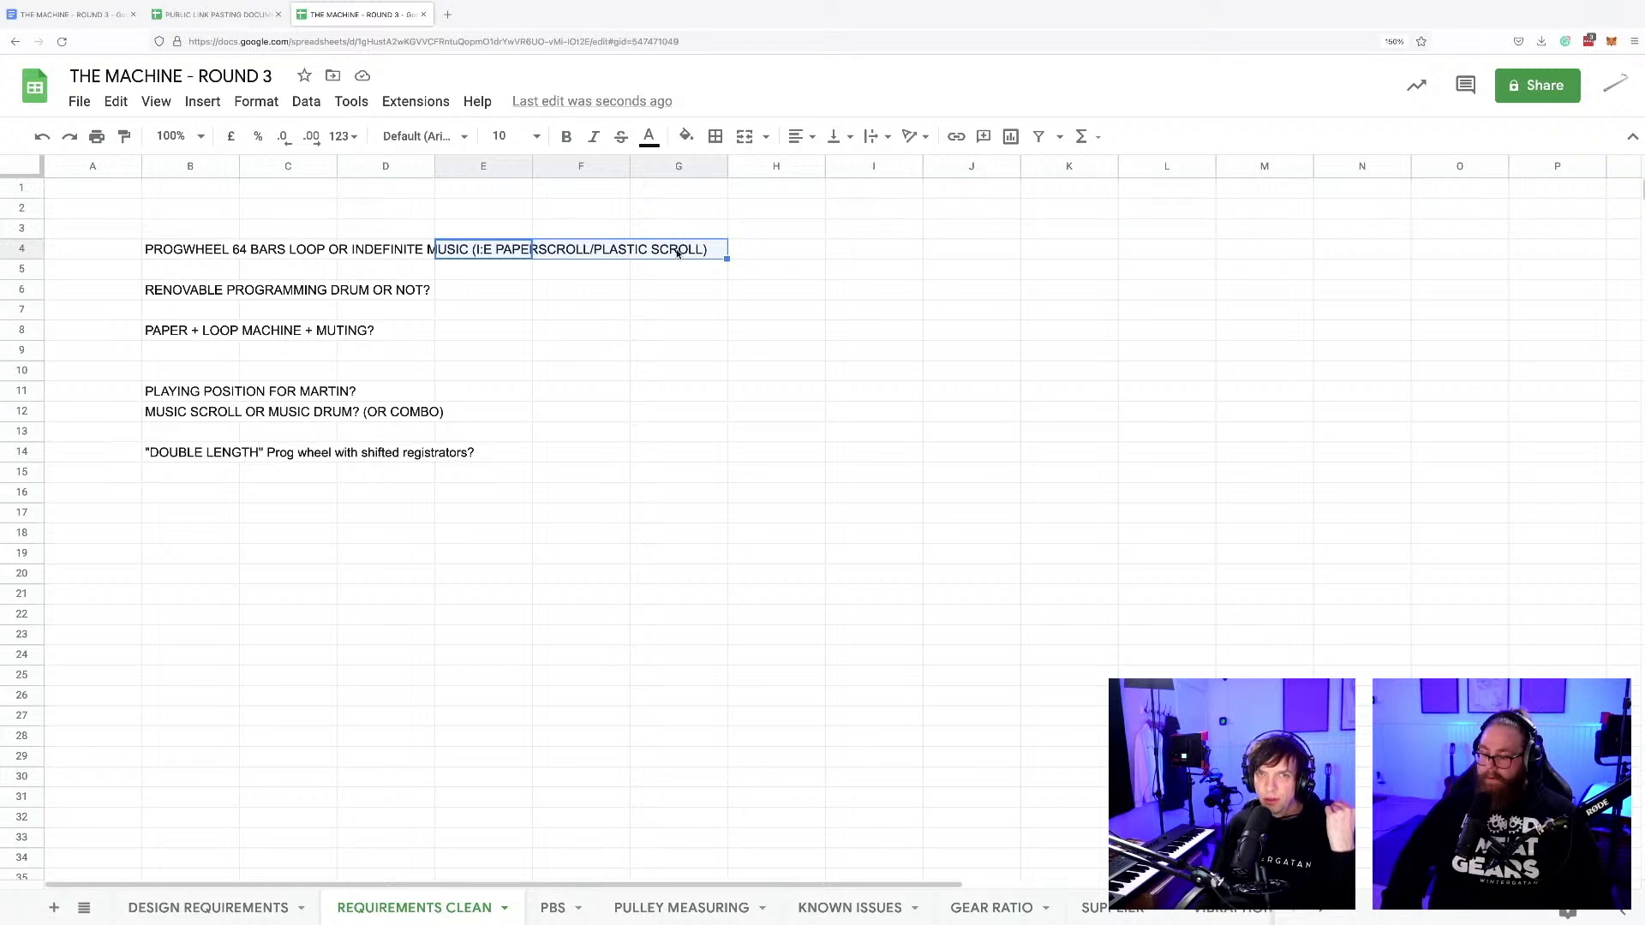
{"action": "left_click", "coordinate": [677, 253]}
{"action": "left_click_drag", "start_coordinate": [204, 251], "coordinate": [314, 251]}
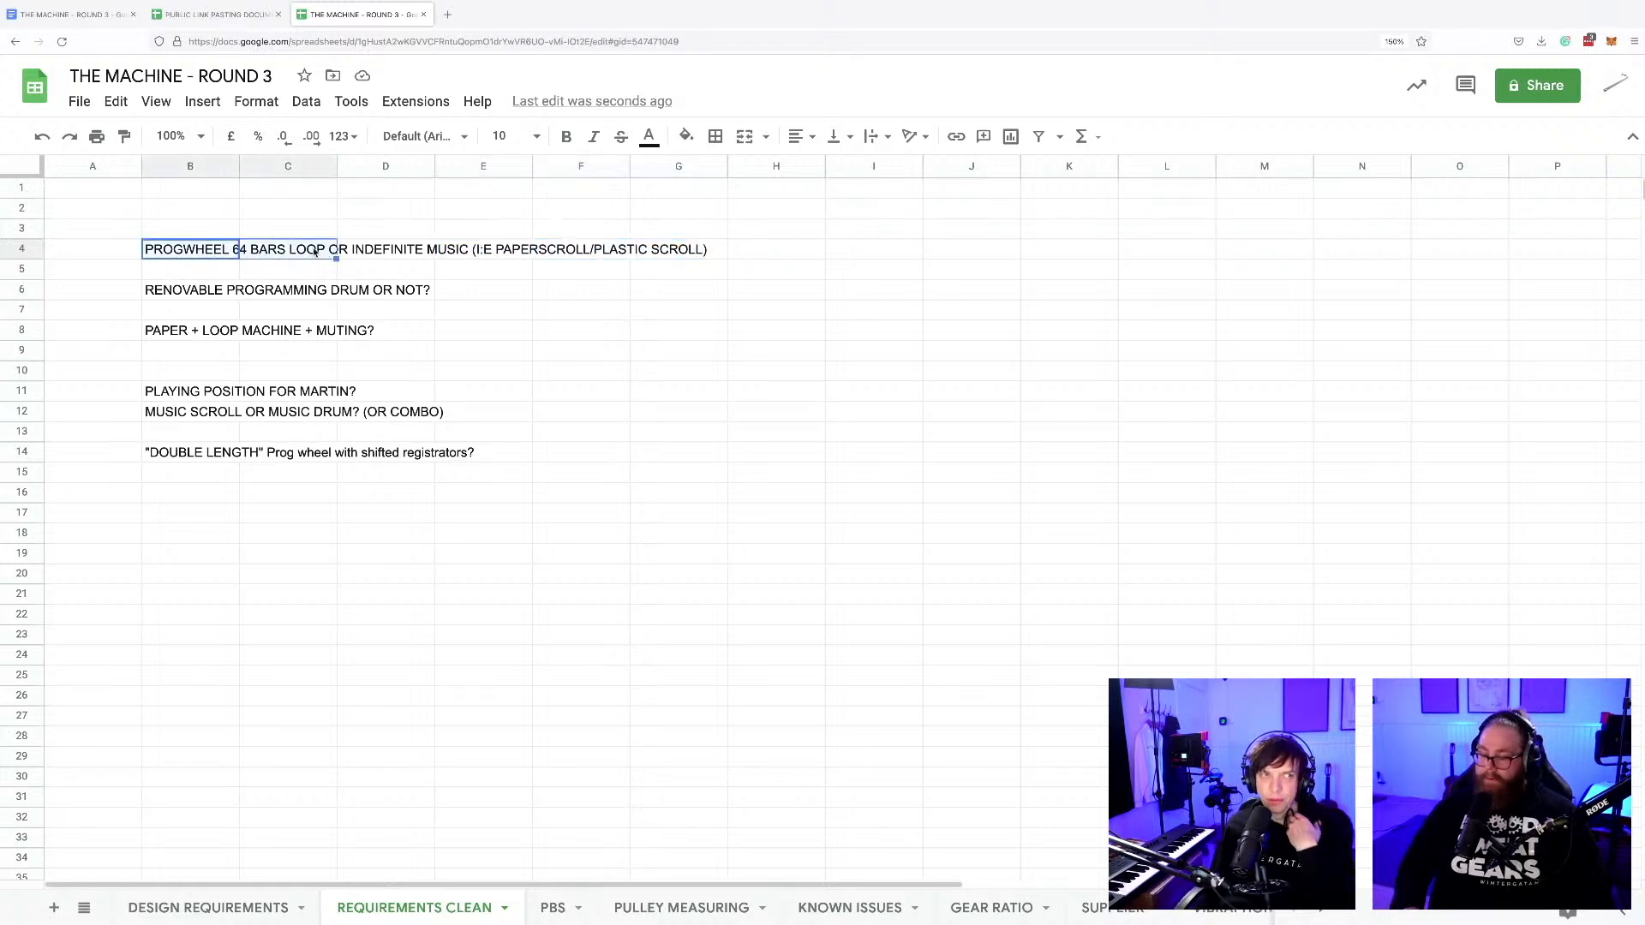
{"action": "left_click", "coordinate": [314, 251]}
{"action": "left_click", "coordinate": [221, 249]}
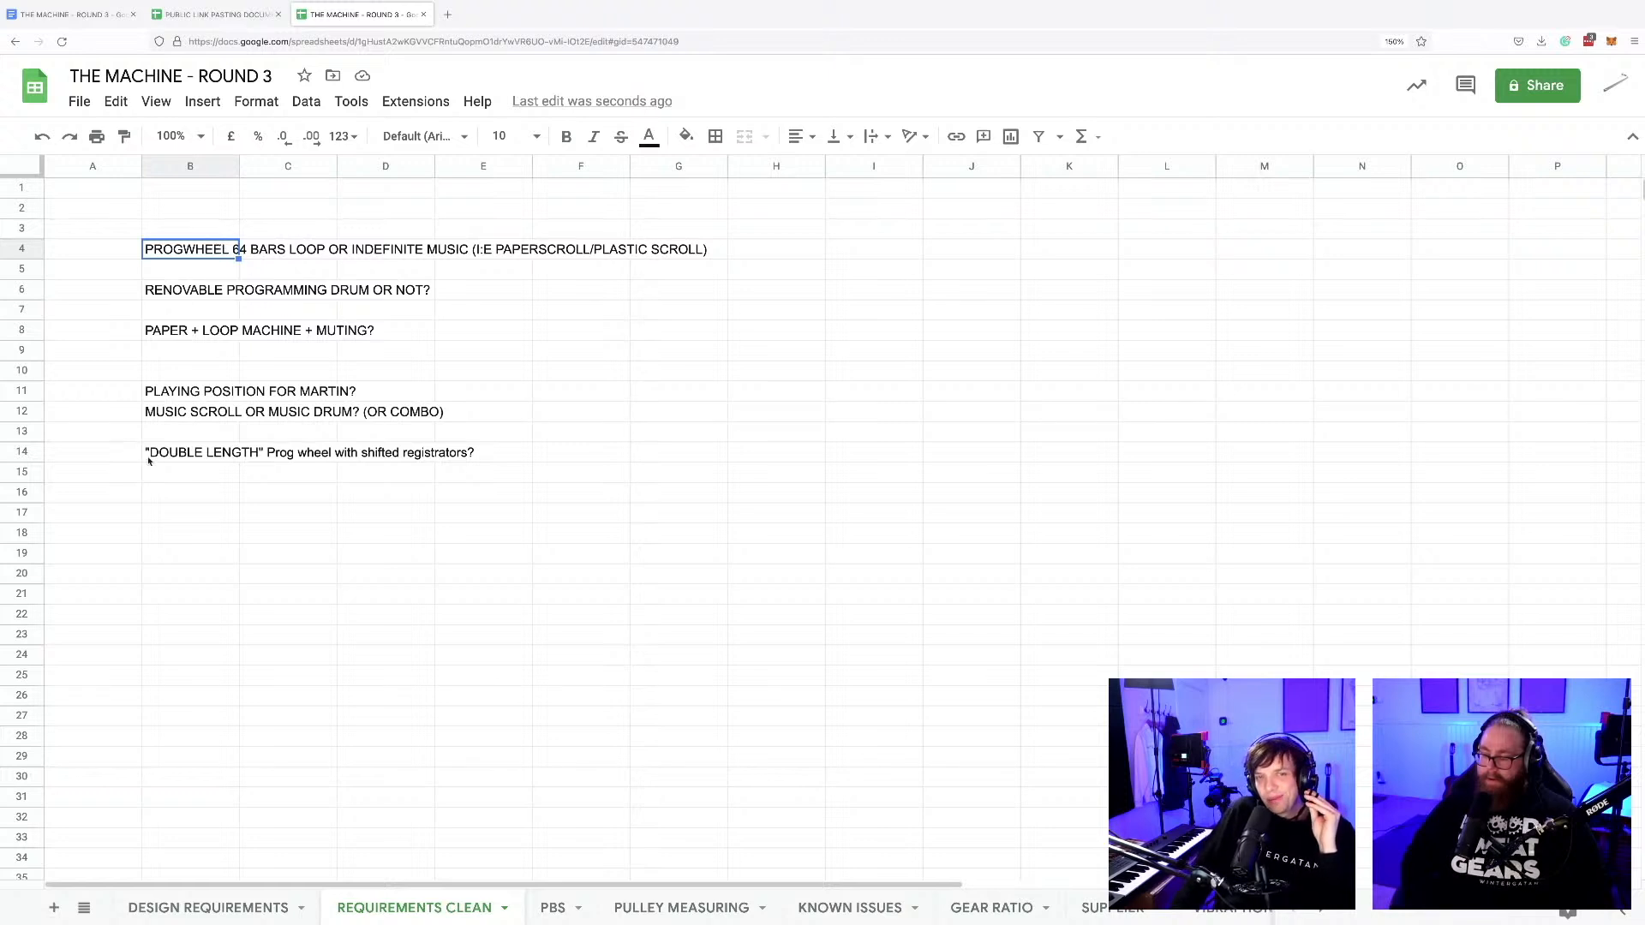
{"action": "left_click_drag", "start_coordinate": [154, 453], "coordinate": [369, 451]}
{"action": "left_click", "coordinate": [211, 251]}
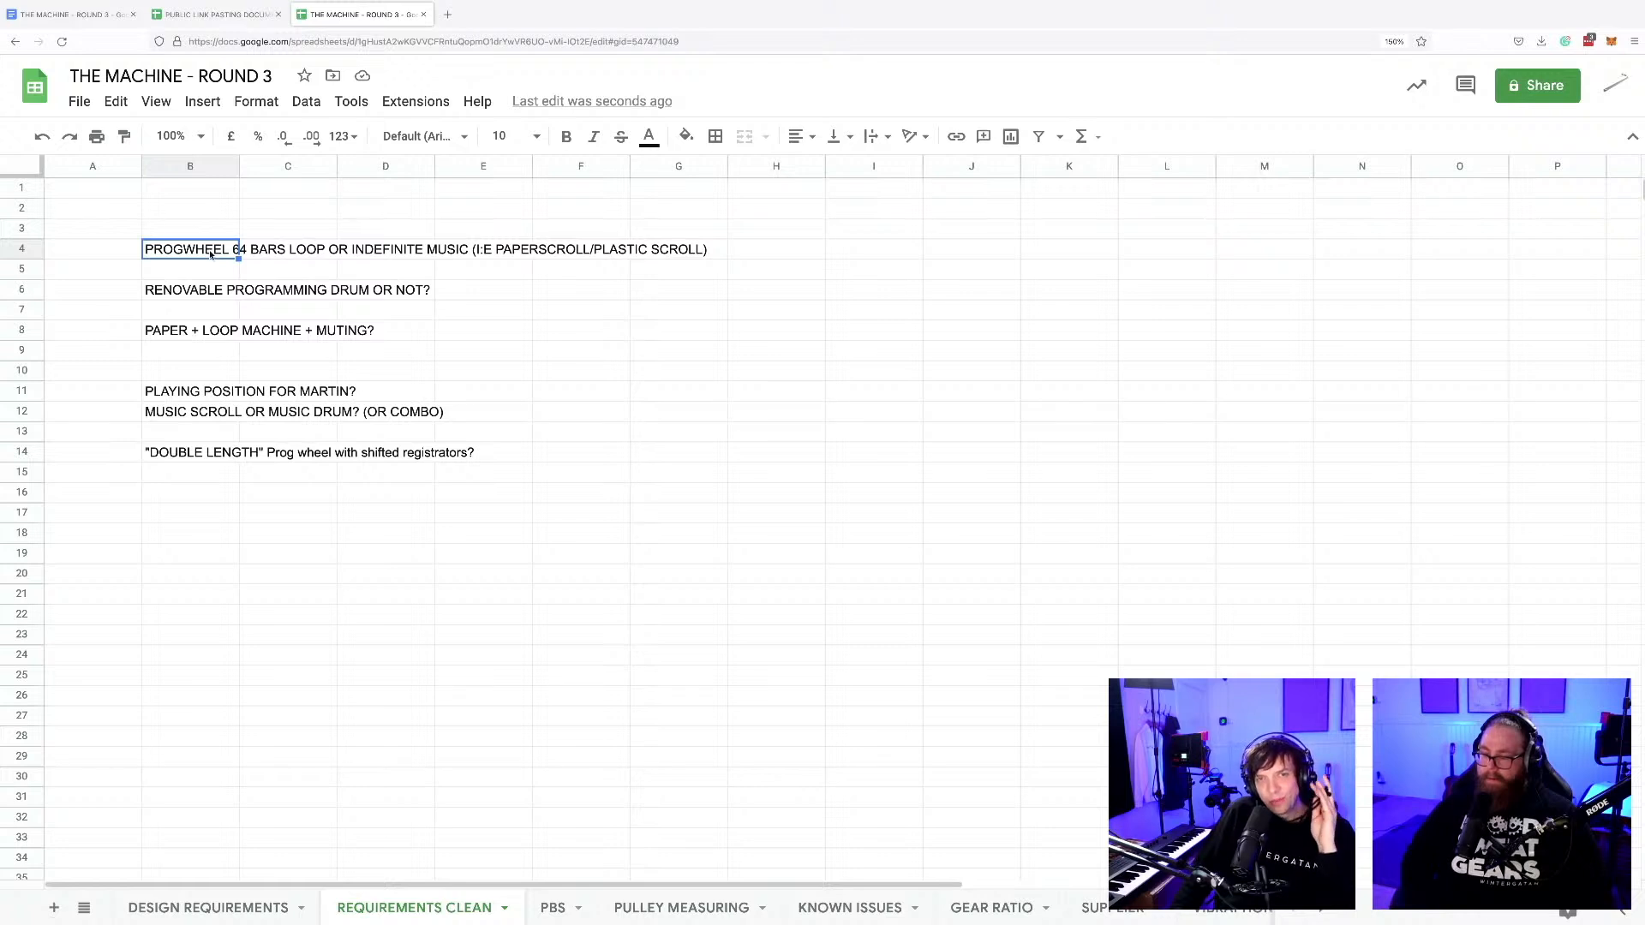
{"action": "left_click", "coordinate": [187, 292]}
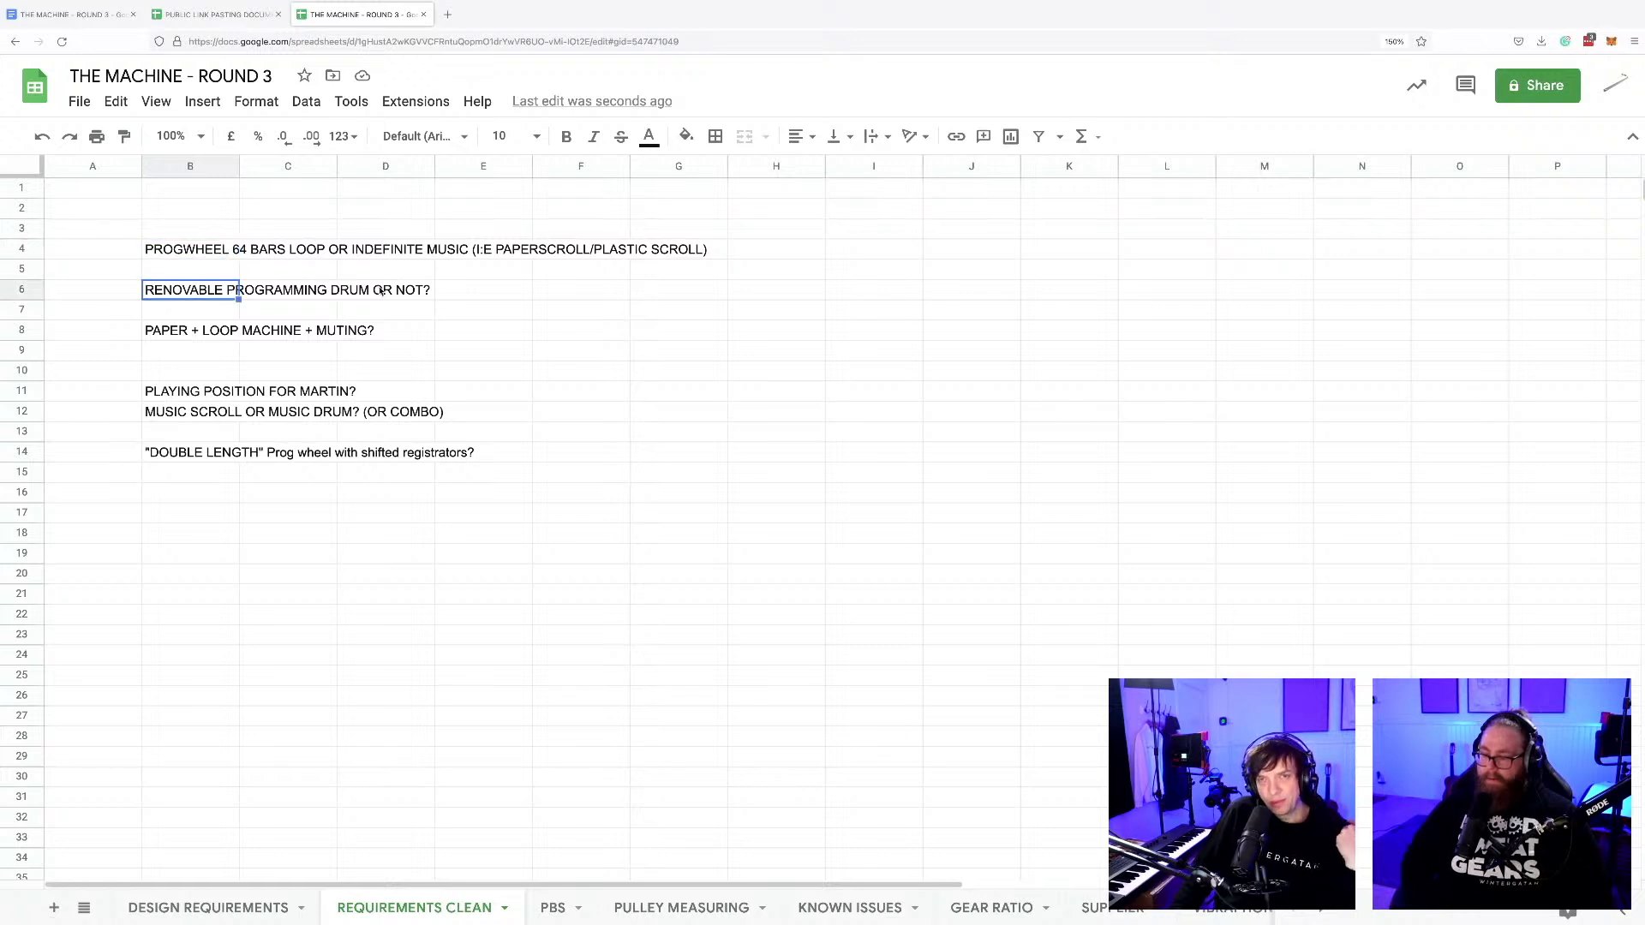
{"action": "left_click", "coordinate": [455, 279]}
{"action": "left_click", "coordinate": [467, 295]}
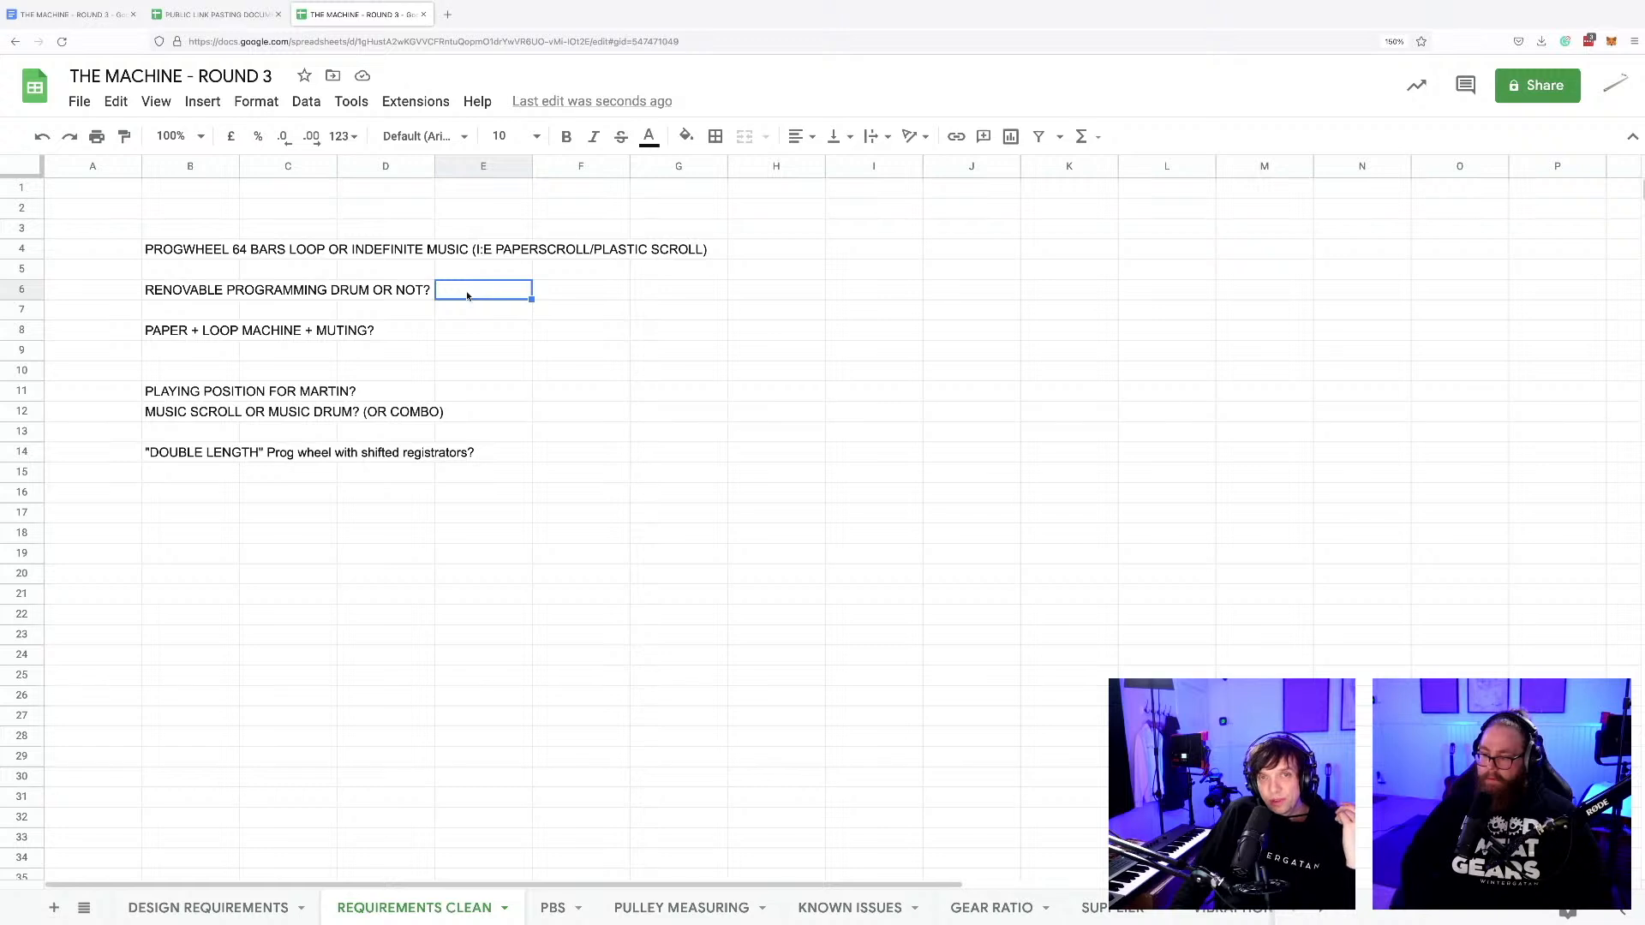
{"action": "left_click", "coordinate": [195, 335]}
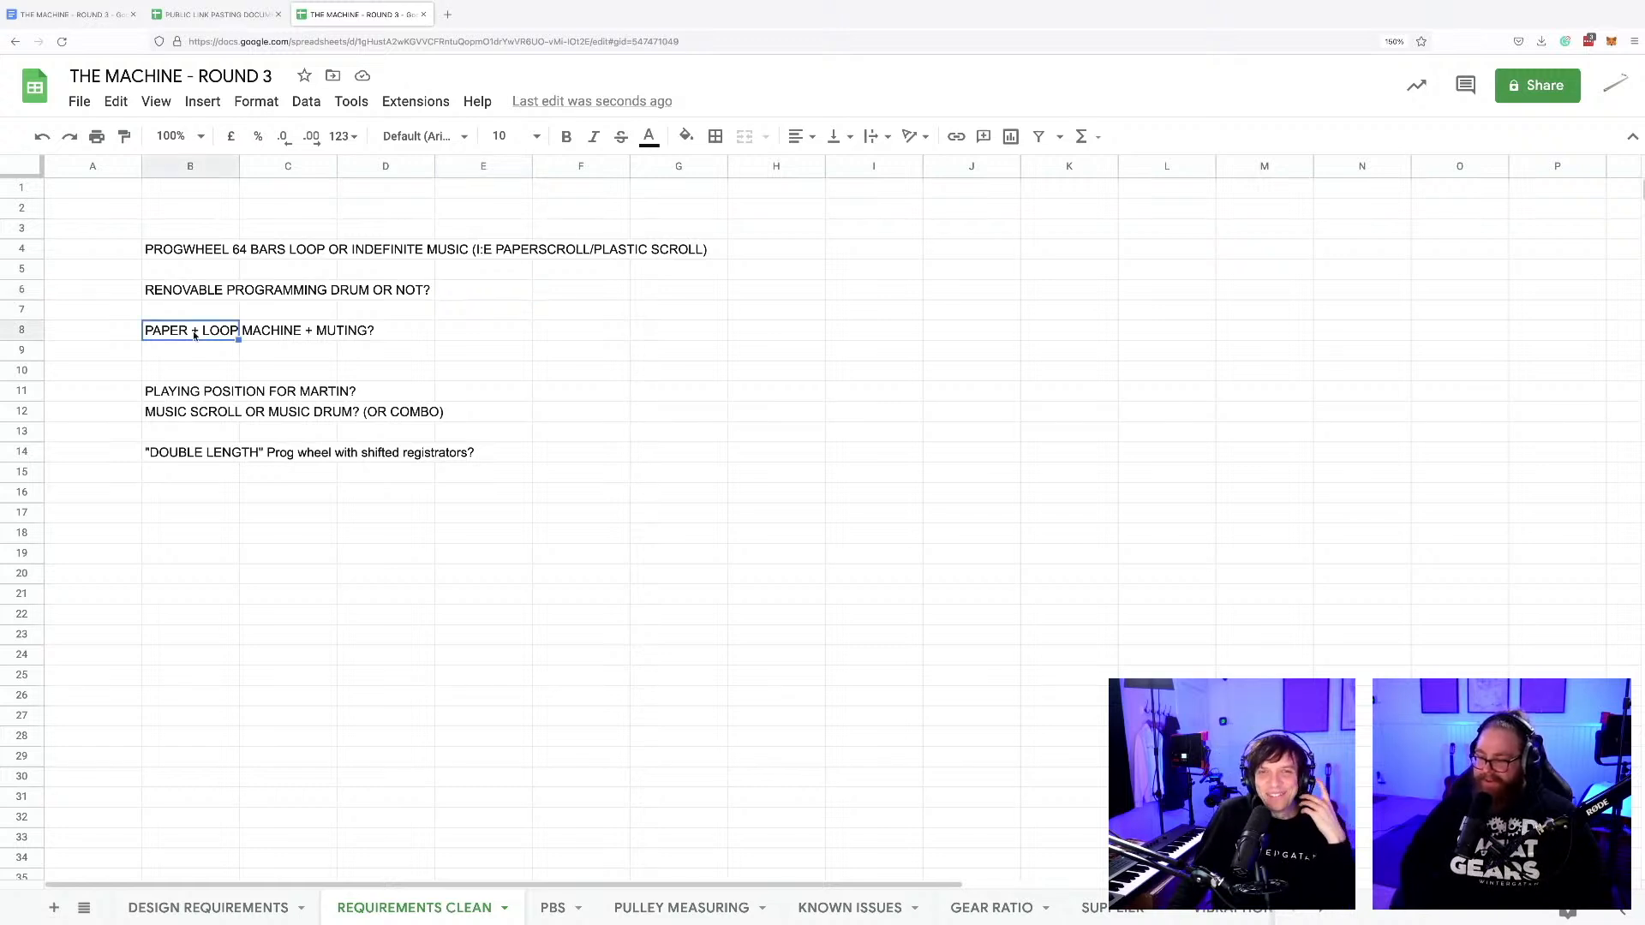
{"action": "left_click", "coordinate": [239, 394]}
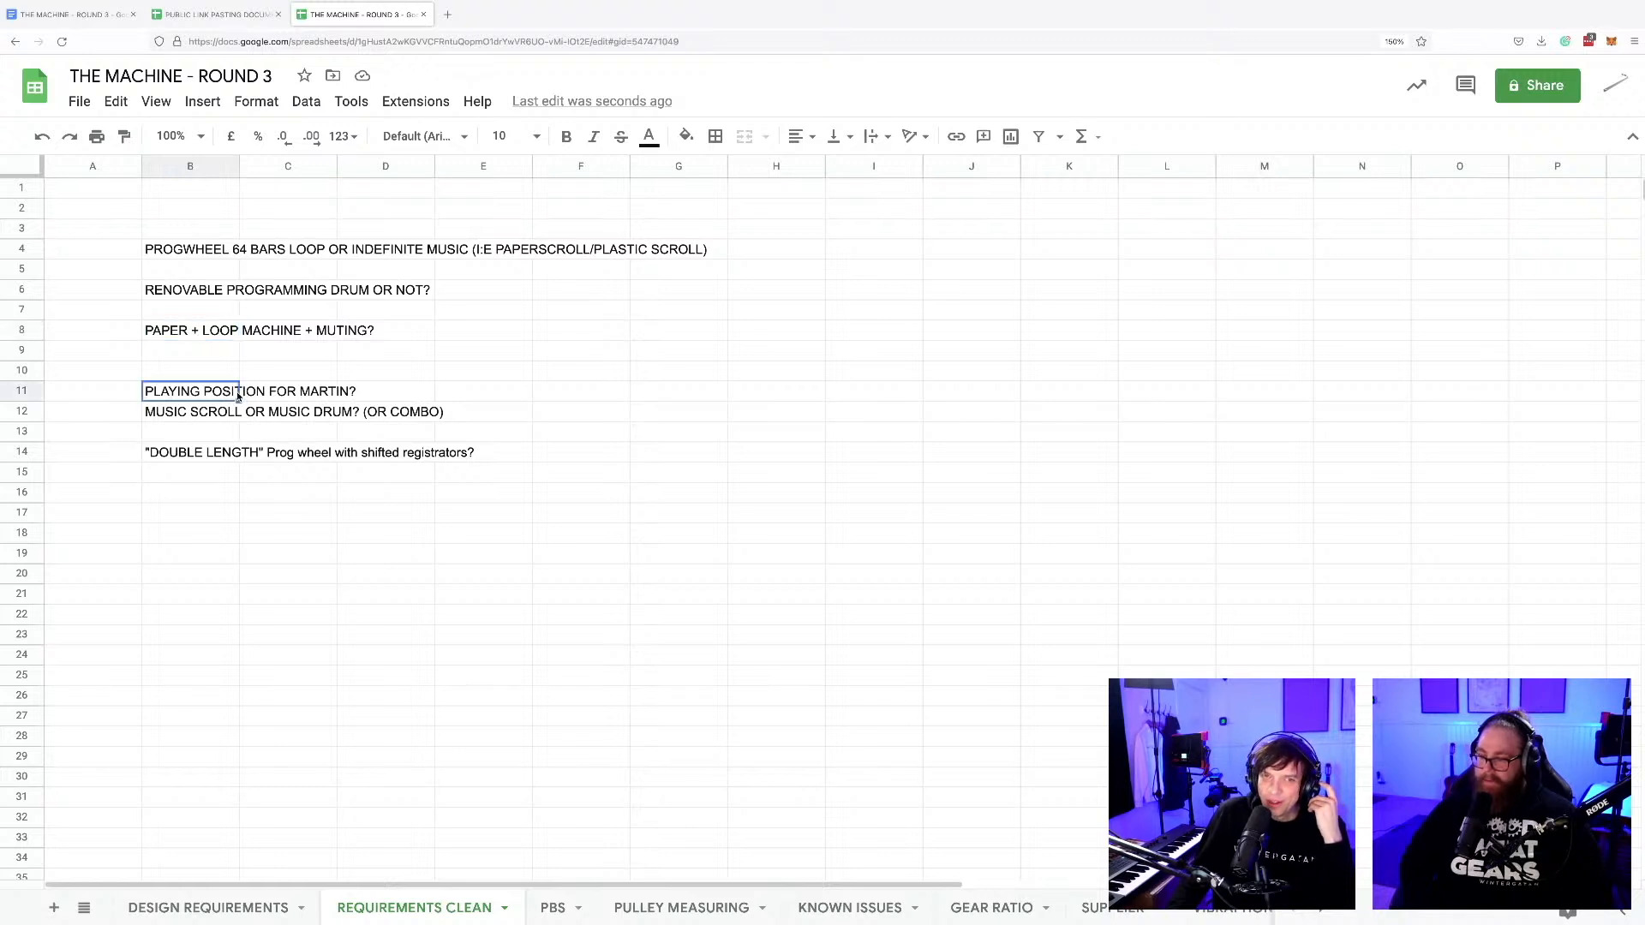
{"action": "left_click", "coordinate": [202, 332]}
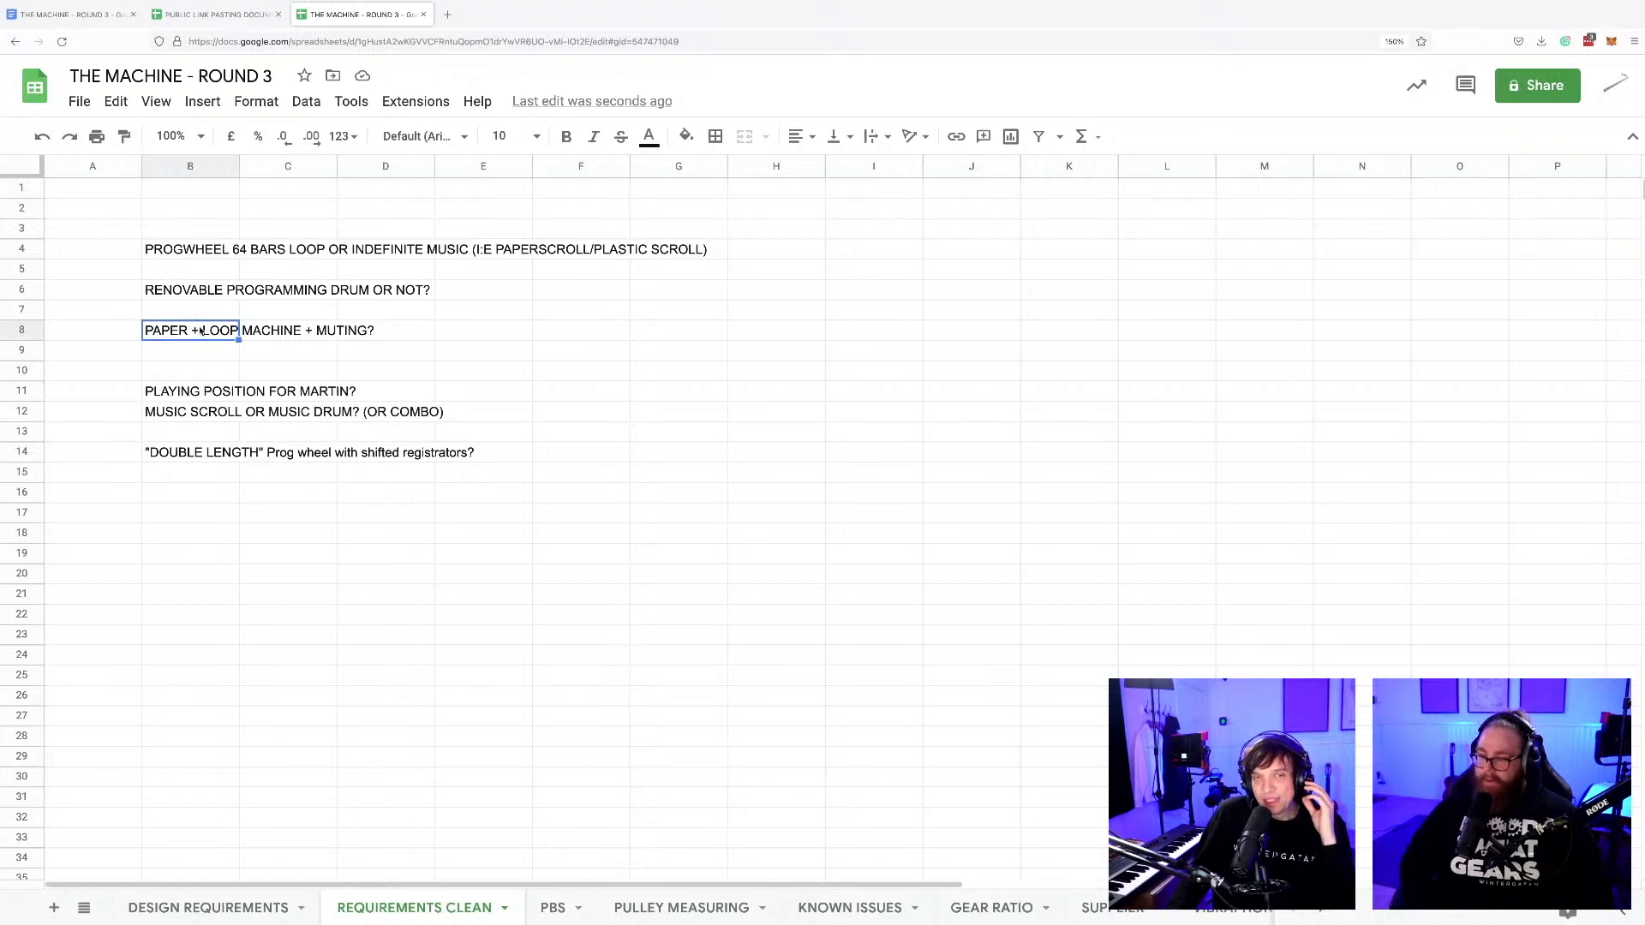
{"action": "left_click", "coordinate": [220, 397]}
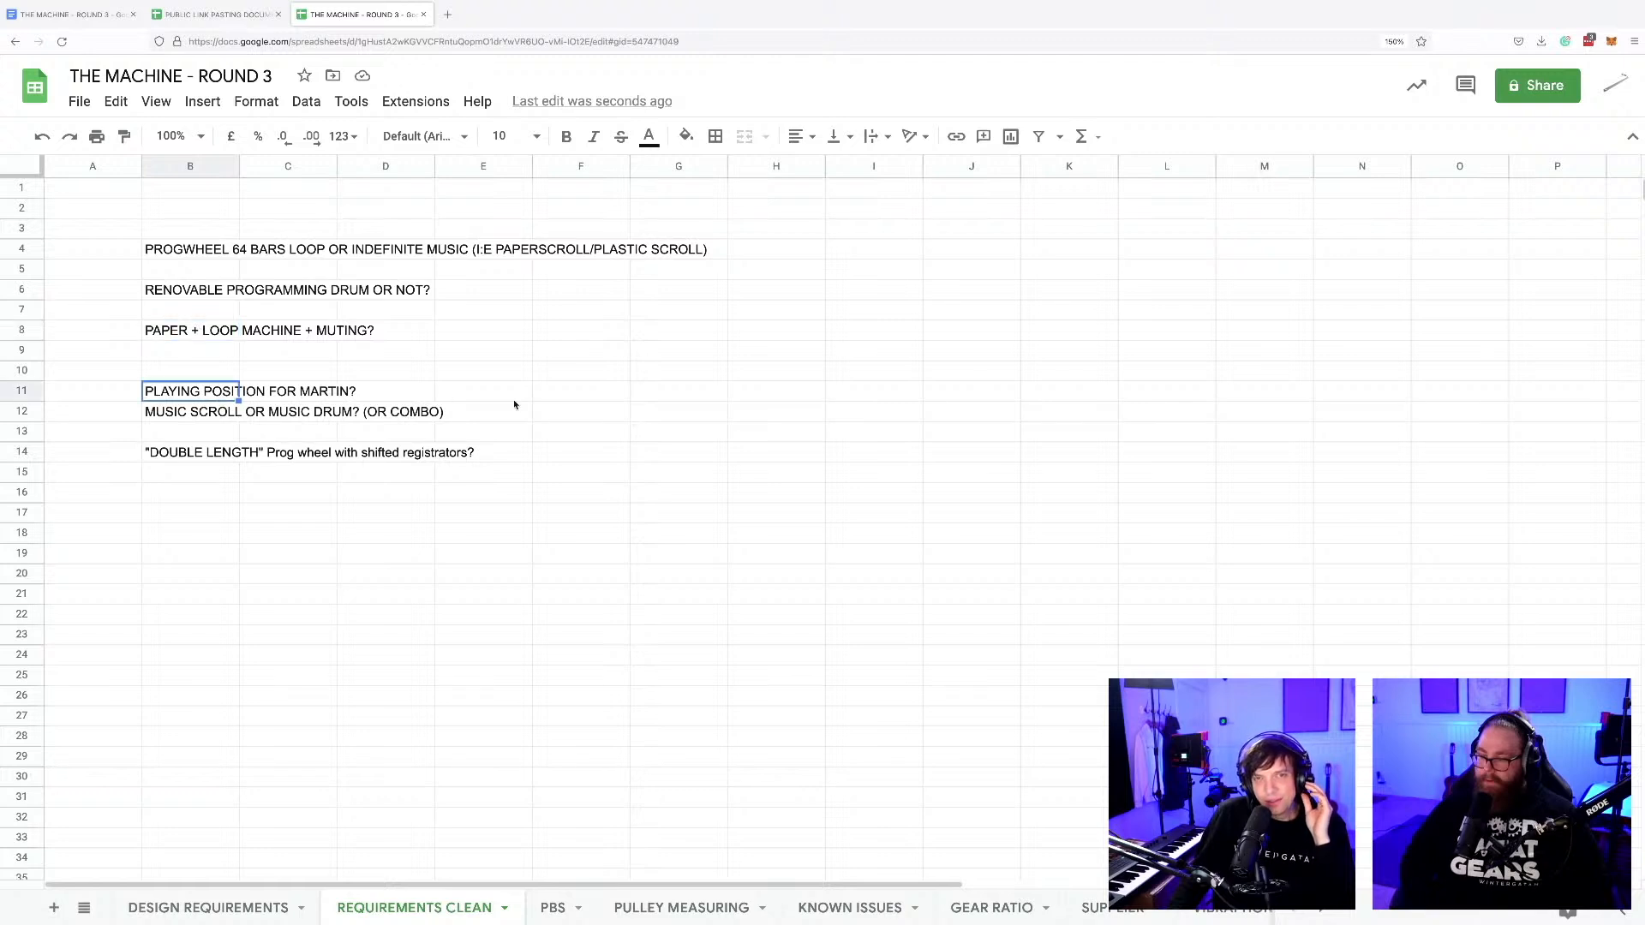
Enter the column heading Answer in cell H2, beside the requirement questions.
{"action": "left_click", "coordinate": [763, 250]}
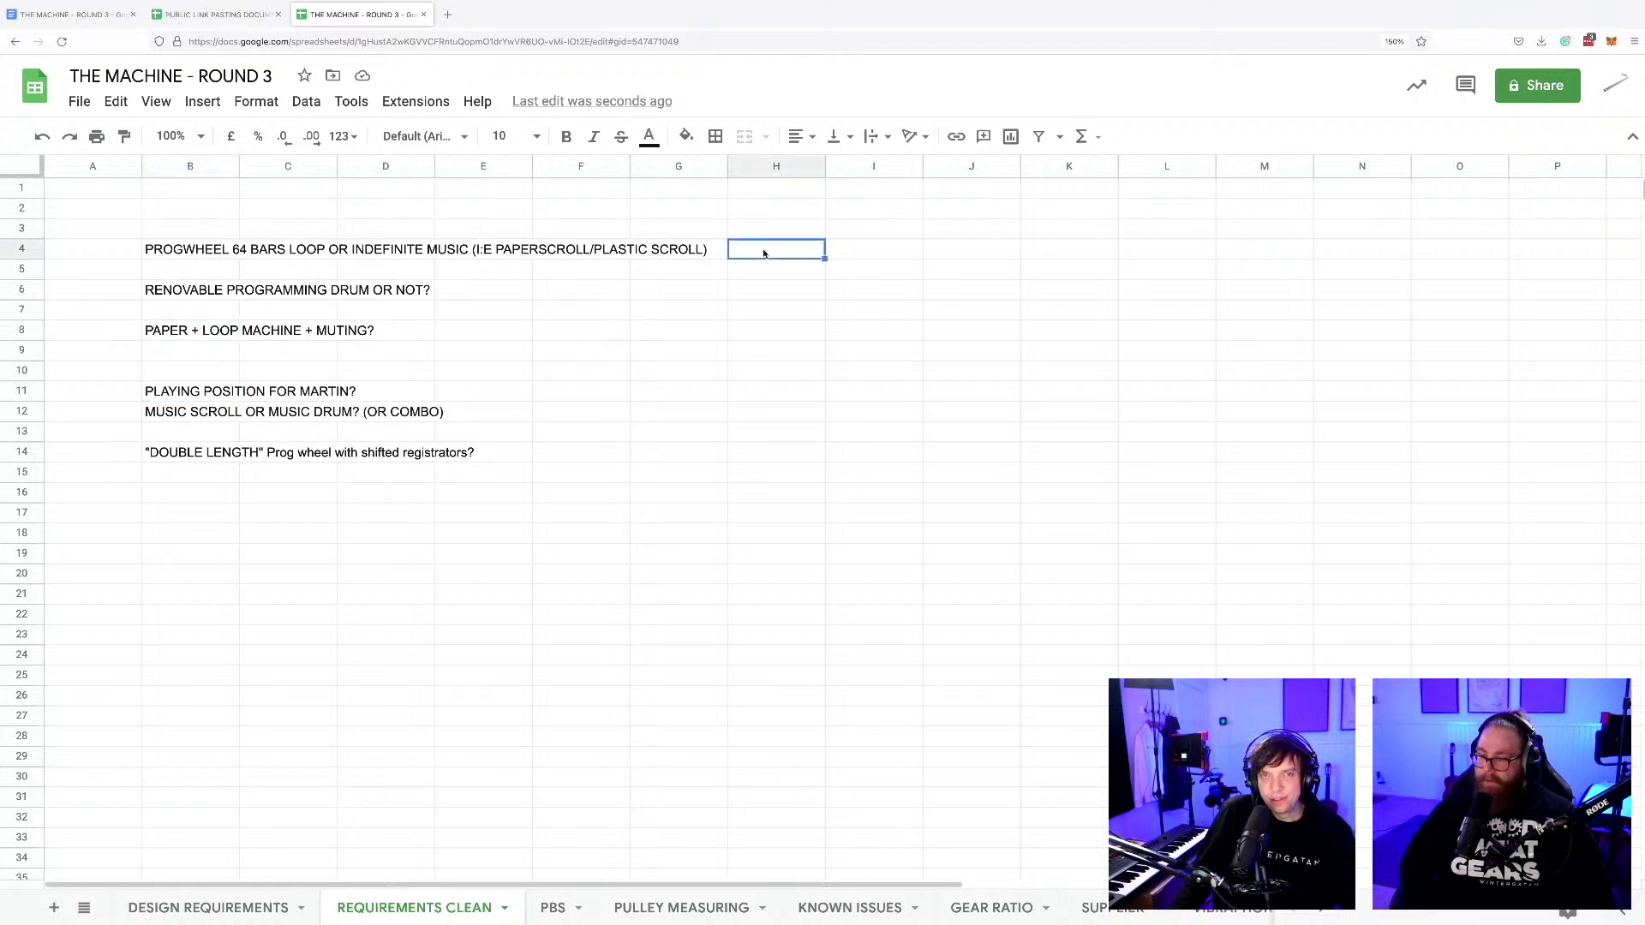
{"action": "left_click", "coordinate": [777, 210]}
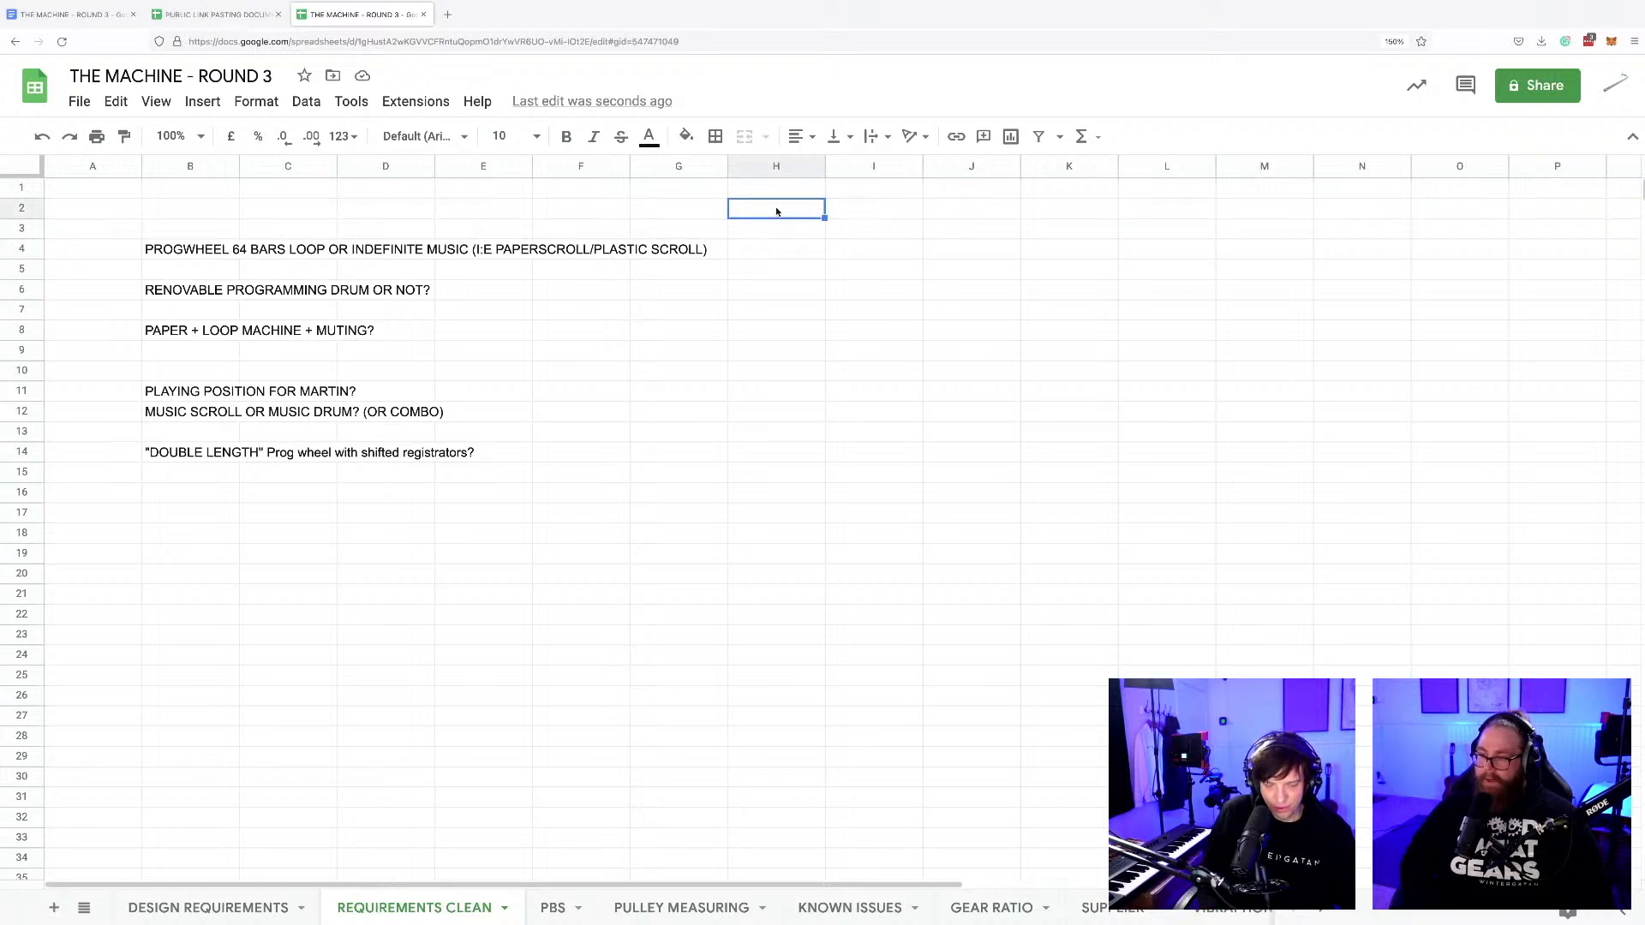
{"action": "type", "text": "Answer"}
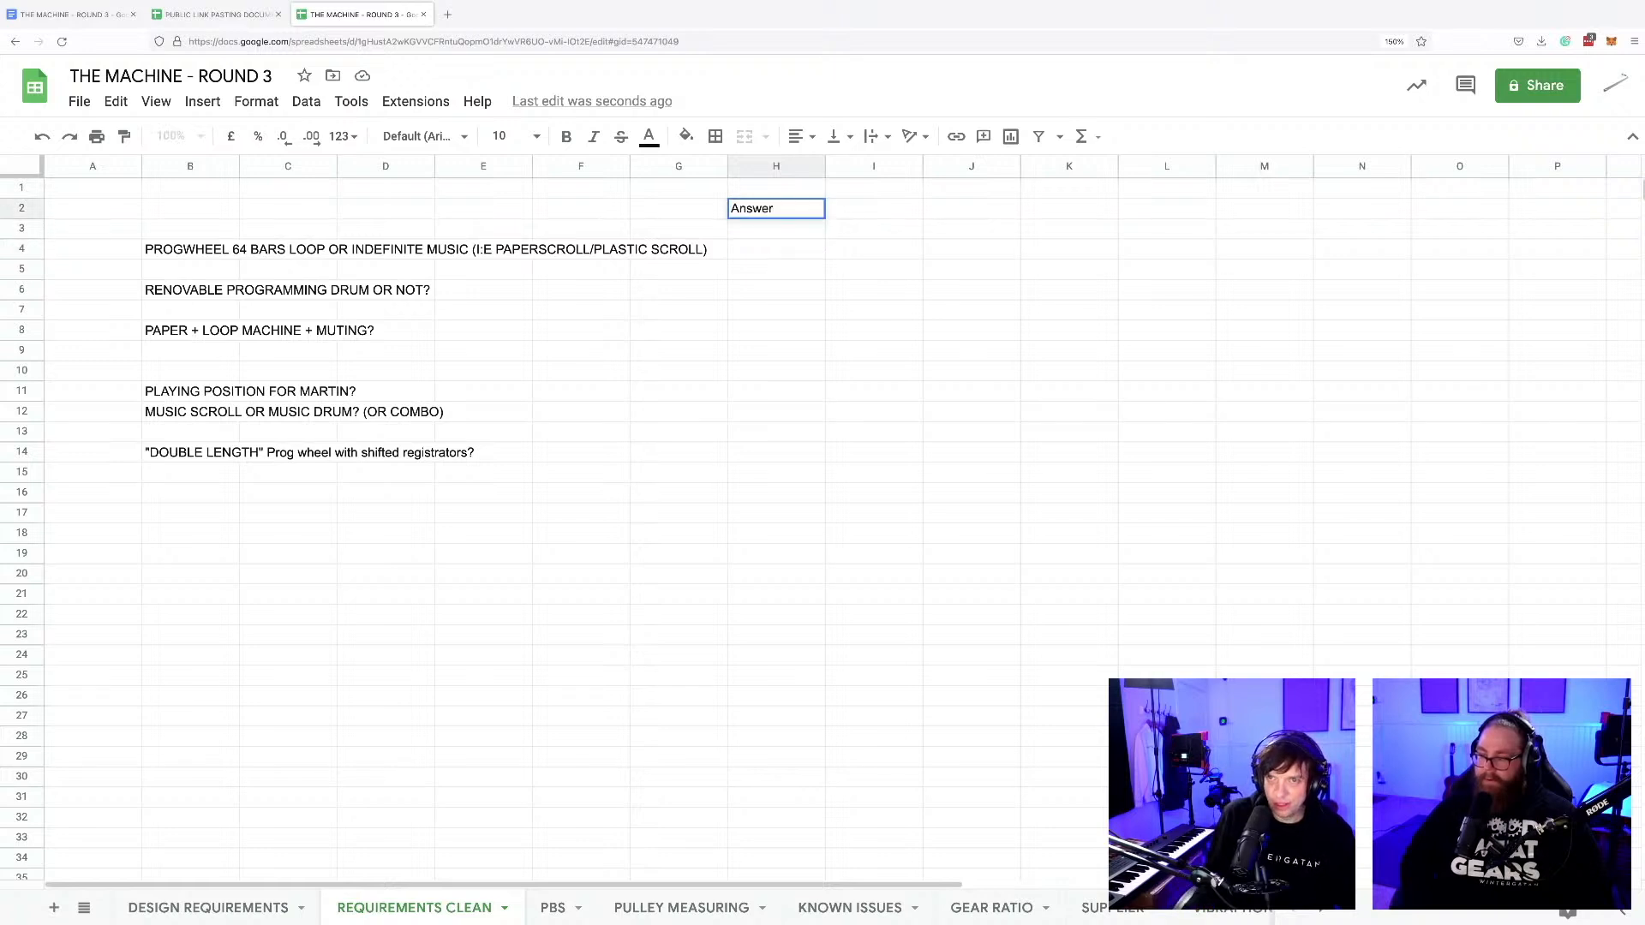
Enter Progwheel in H4 as the answer to the loop-or-indefinite-music question and Removable in H6 for the programming drum question.
{"action": "left_click", "coordinate": [781, 250]}
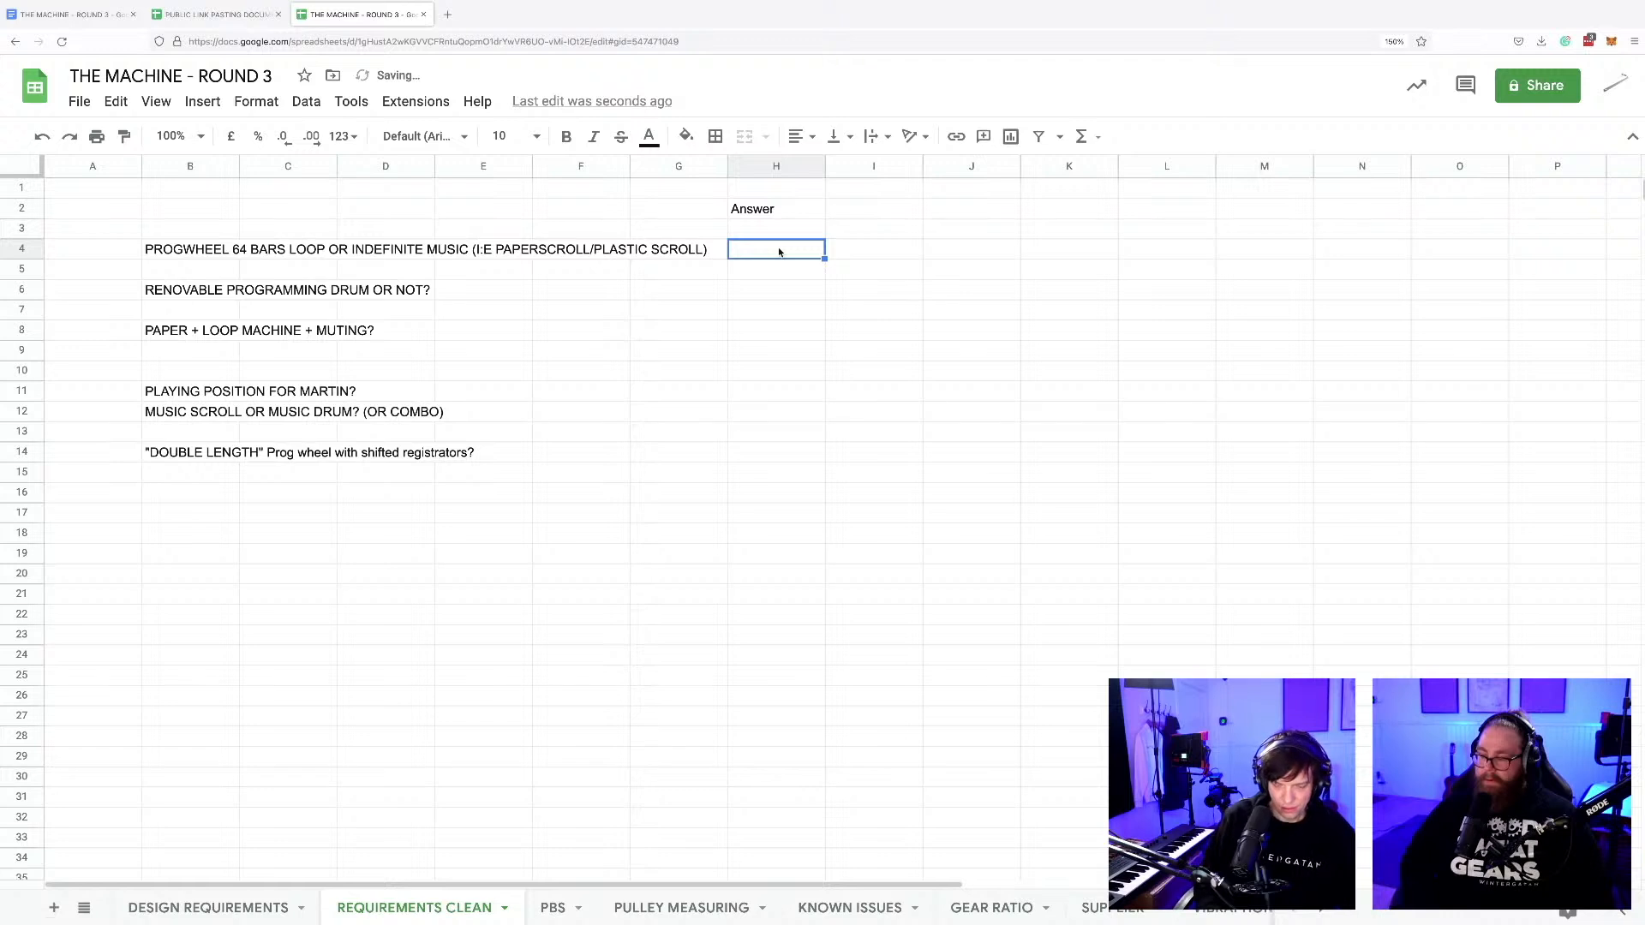
{"action": "type", "text": "Progwheel"}
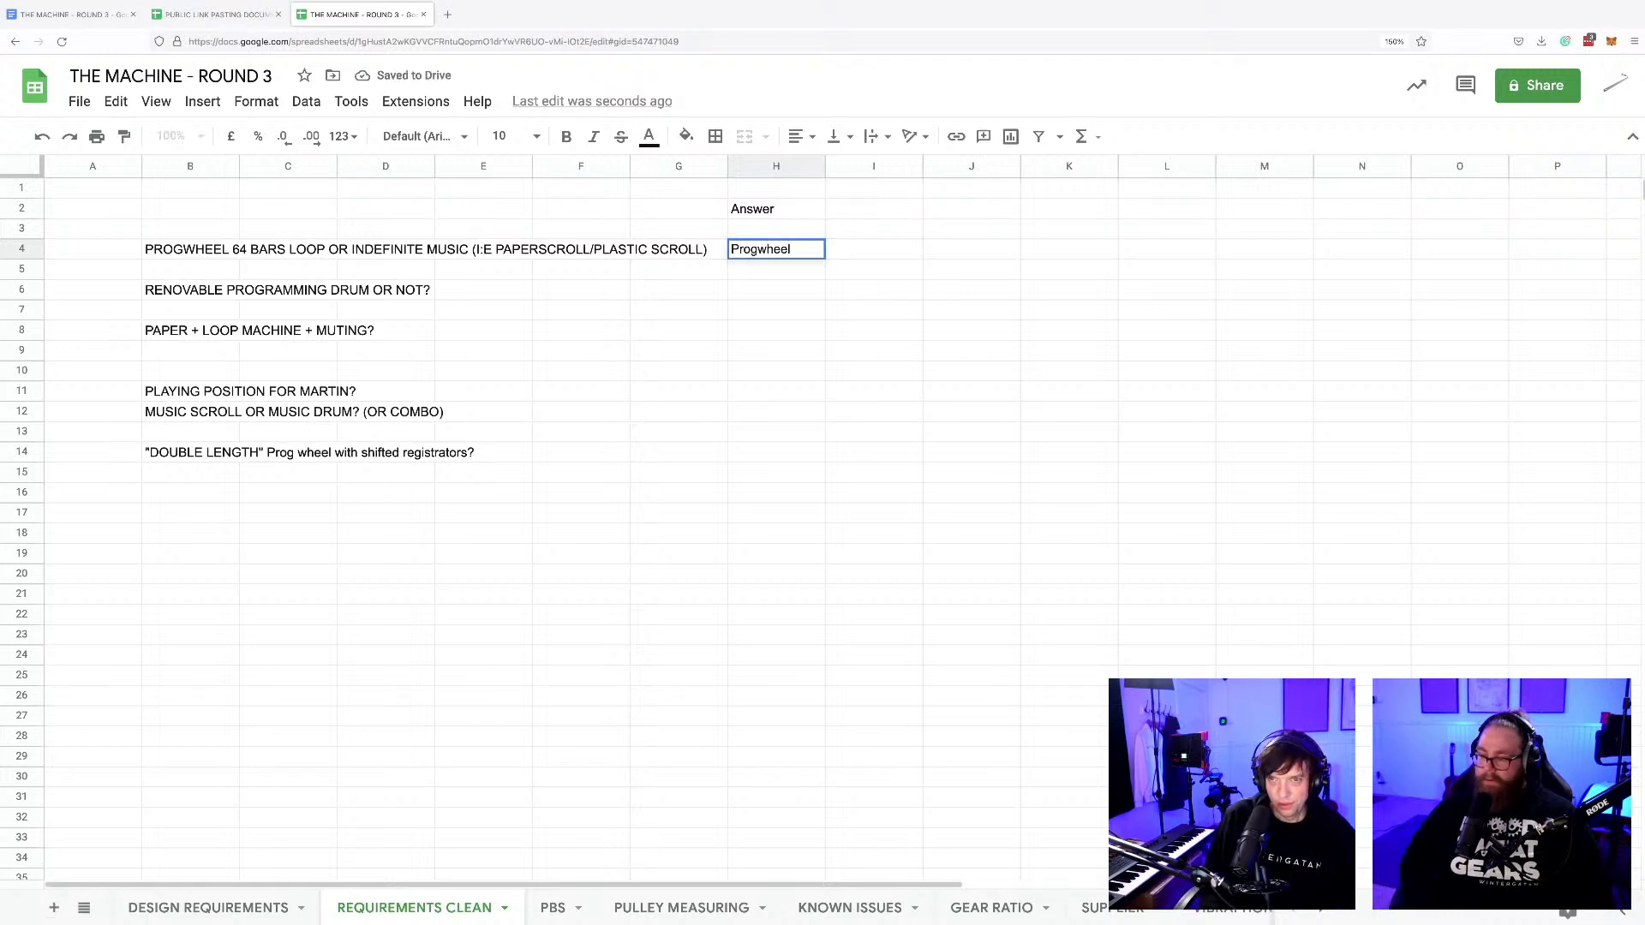
{"action": "left_click", "coordinate": [781, 292]}
{"action": "type", "text": "R"}
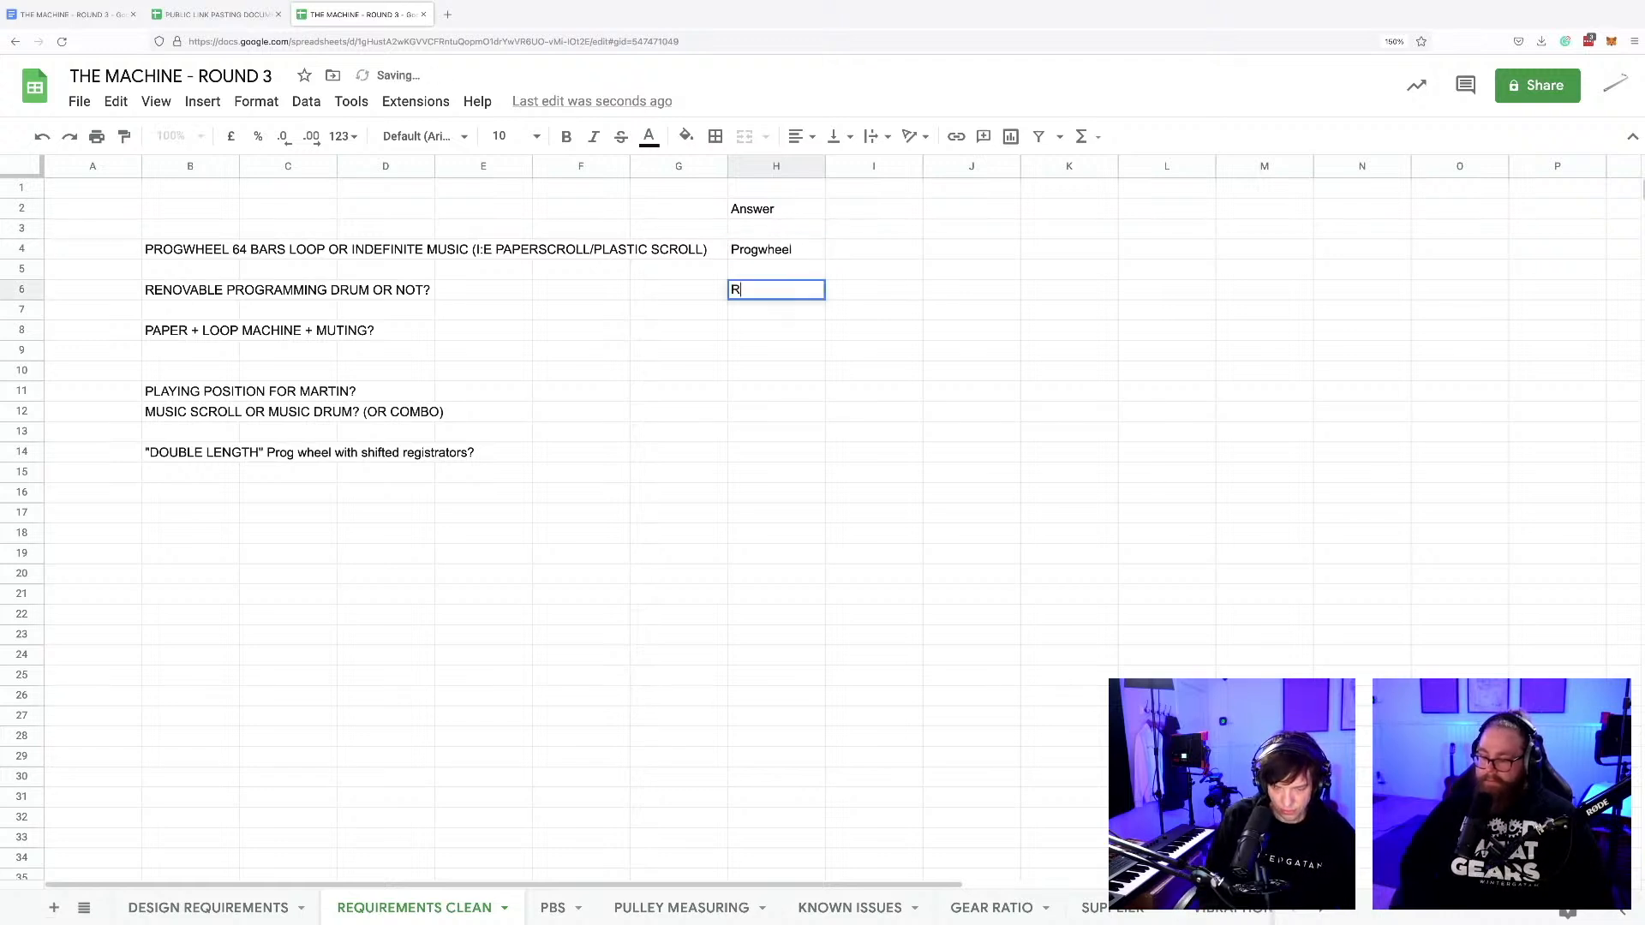
{"action": "type", "text": "emovable"}
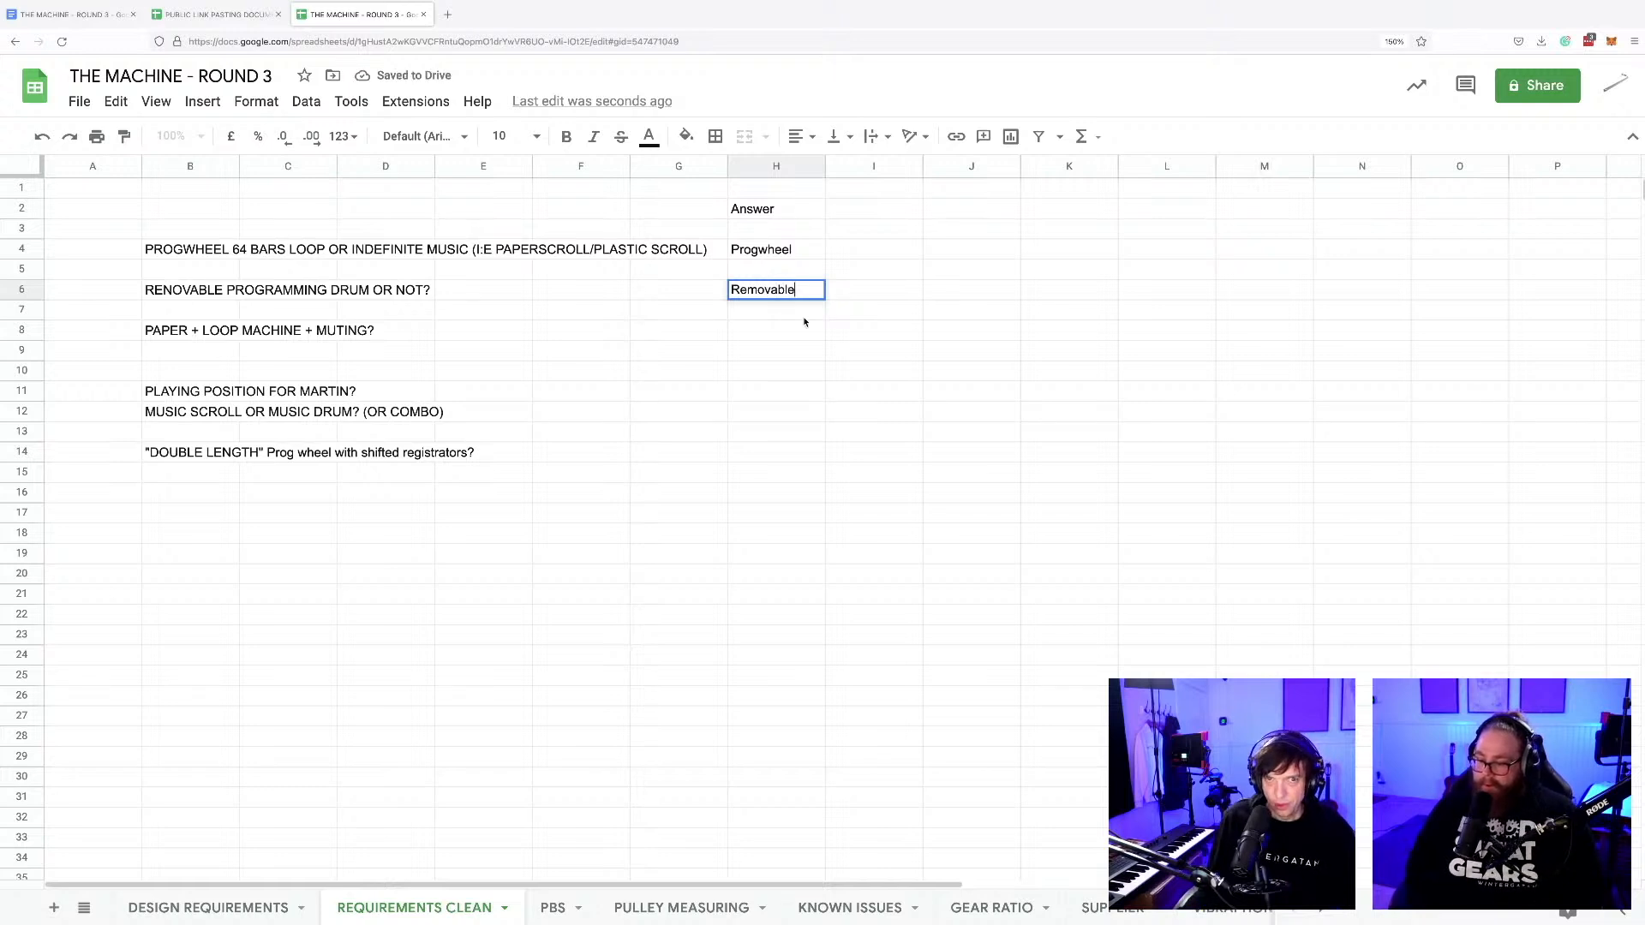
Enter Left side in H11 as the answer to the playing position question.
{"action": "left_click", "coordinate": [776, 334]}
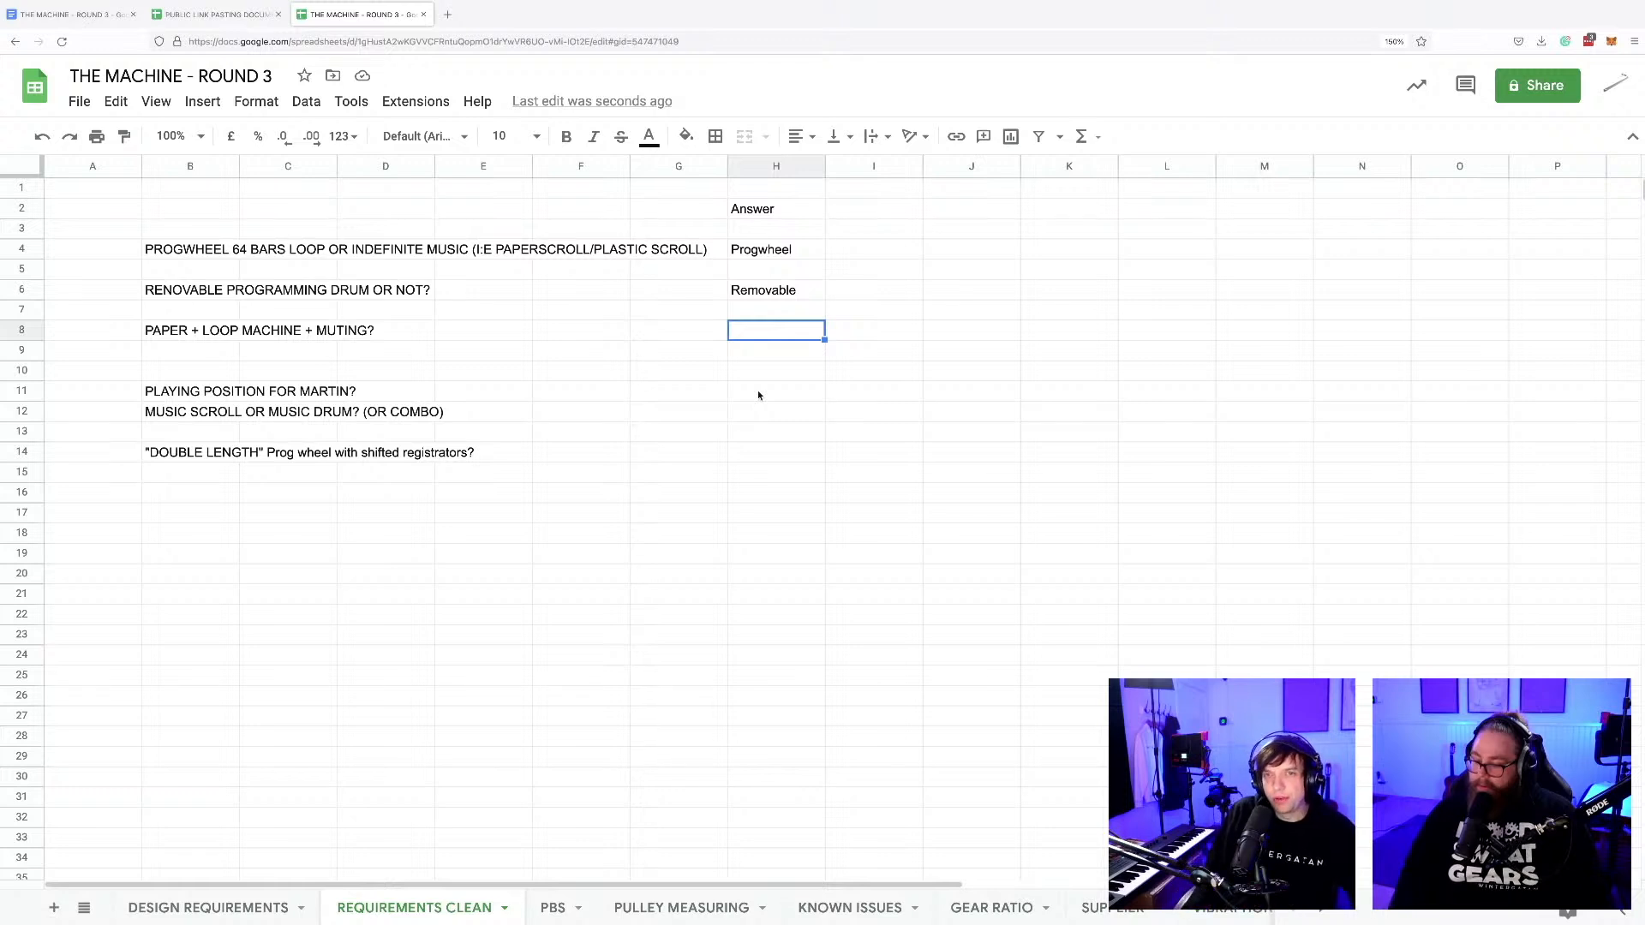
{"action": "left_click", "coordinate": [745, 396]}
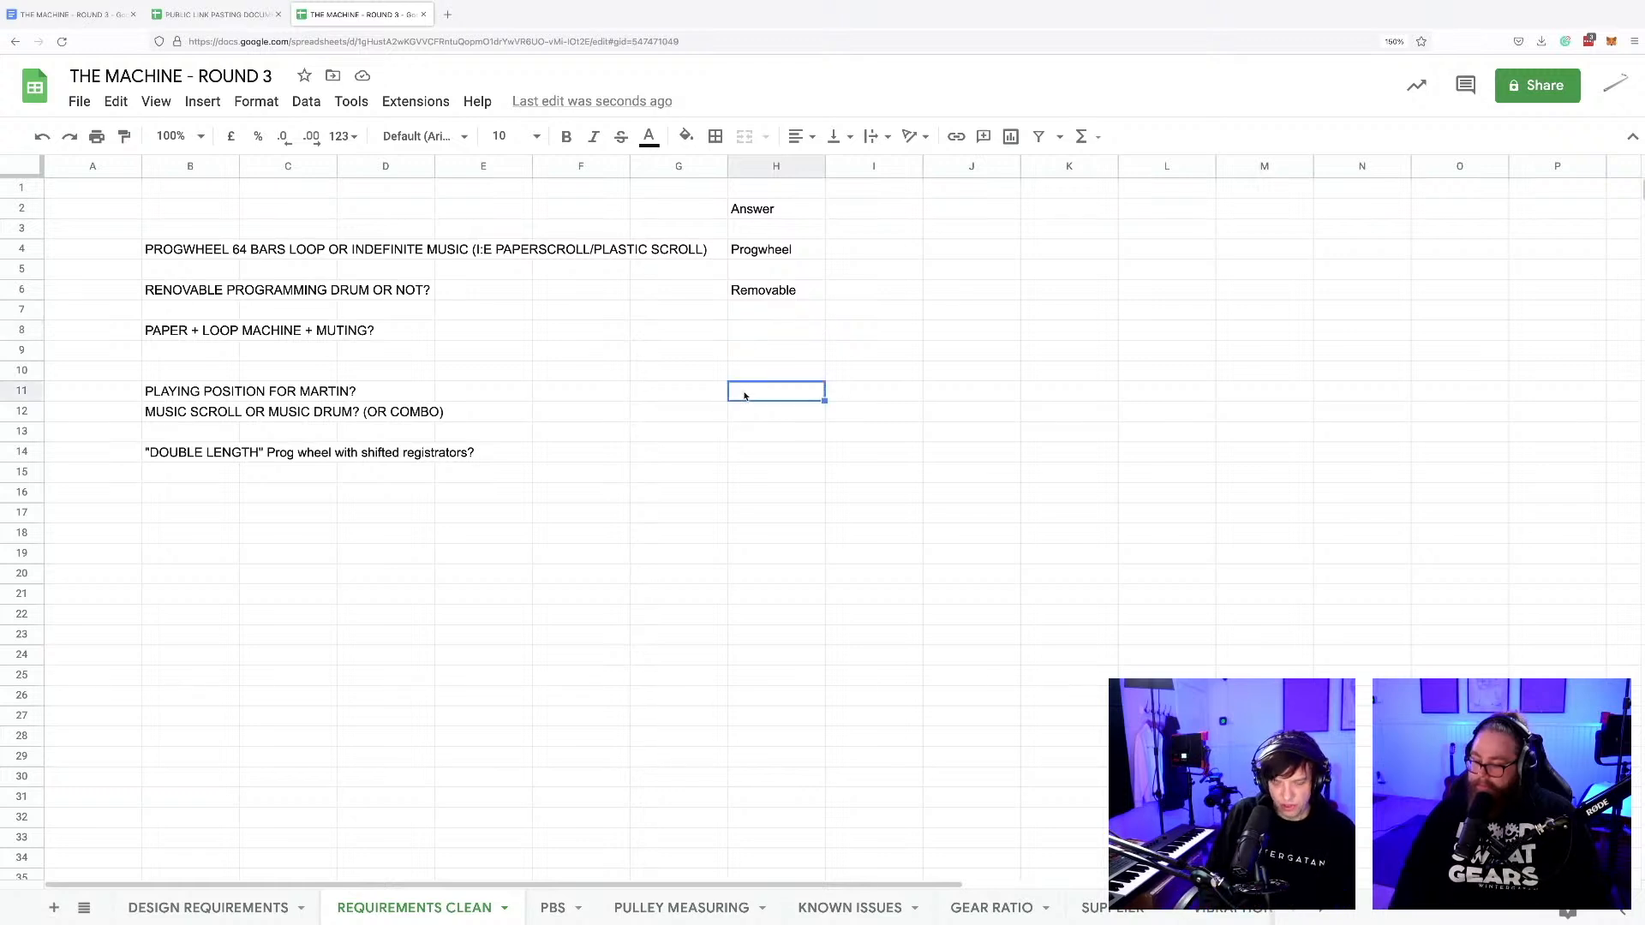
{"action": "type", "text": "Left side"}
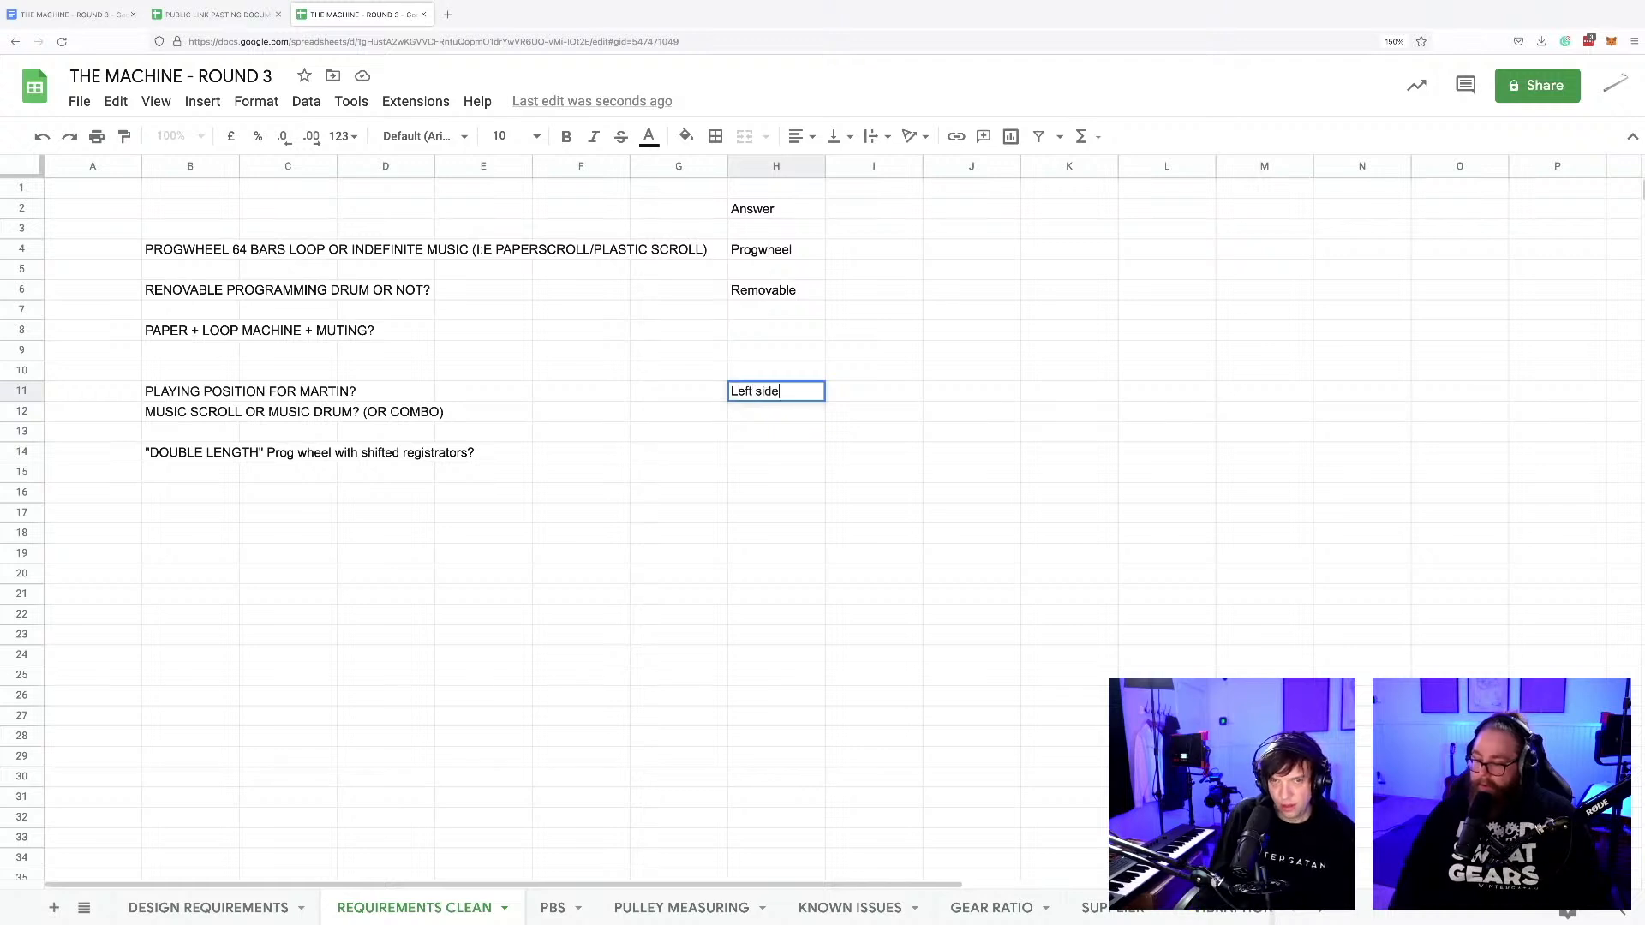
Delete the music scroll or music drum question from B12 and answer the double-length prog wheel question with YES in H14.
{"action": "left_click", "coordinate": [760, 417]}
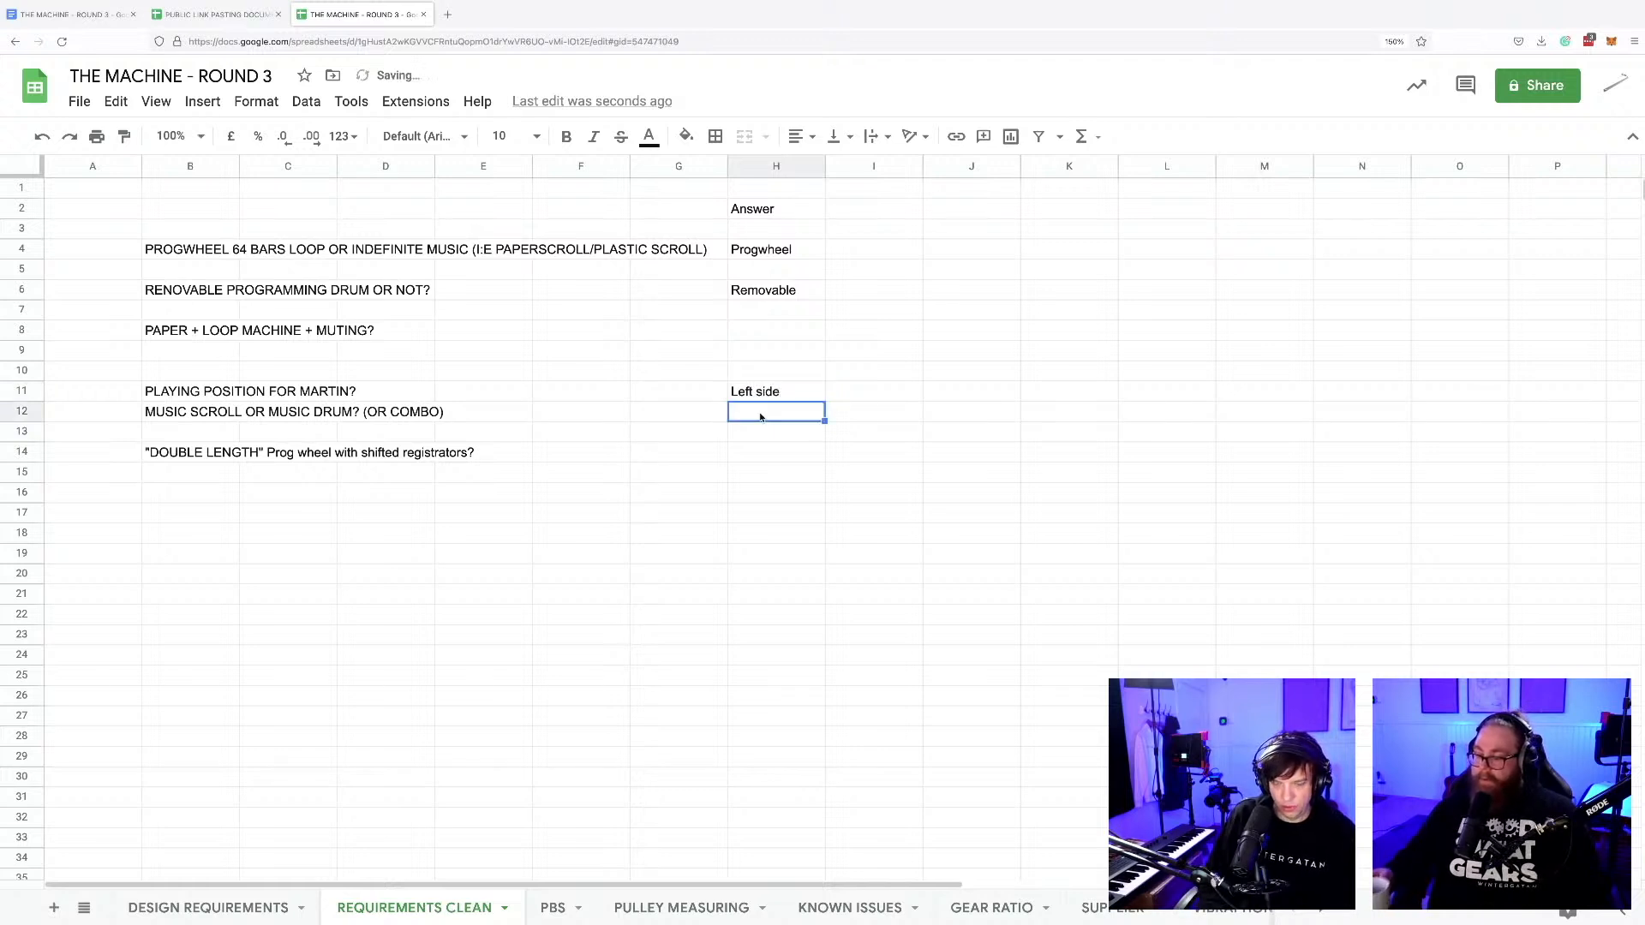
{"action": "left_click", "coordinate": [190, 412]}
{"action": "key", "text": "Delete"}
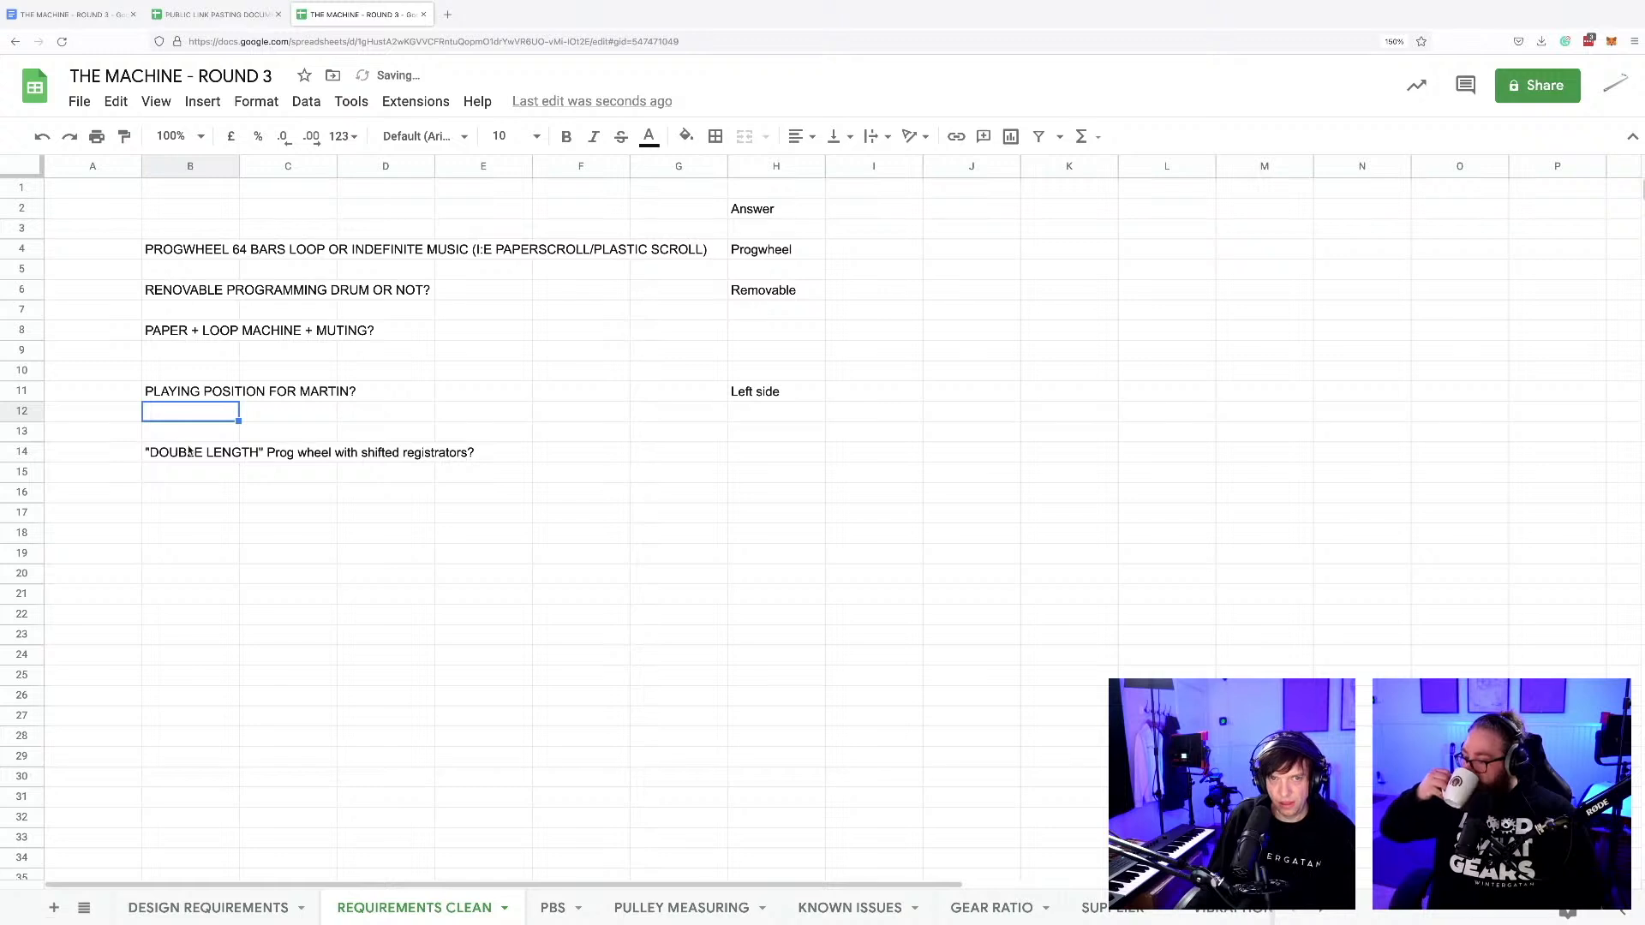
{"action": "left_click", "coordinate": [745, 456]}
{"action": "type", "text": "YES"}
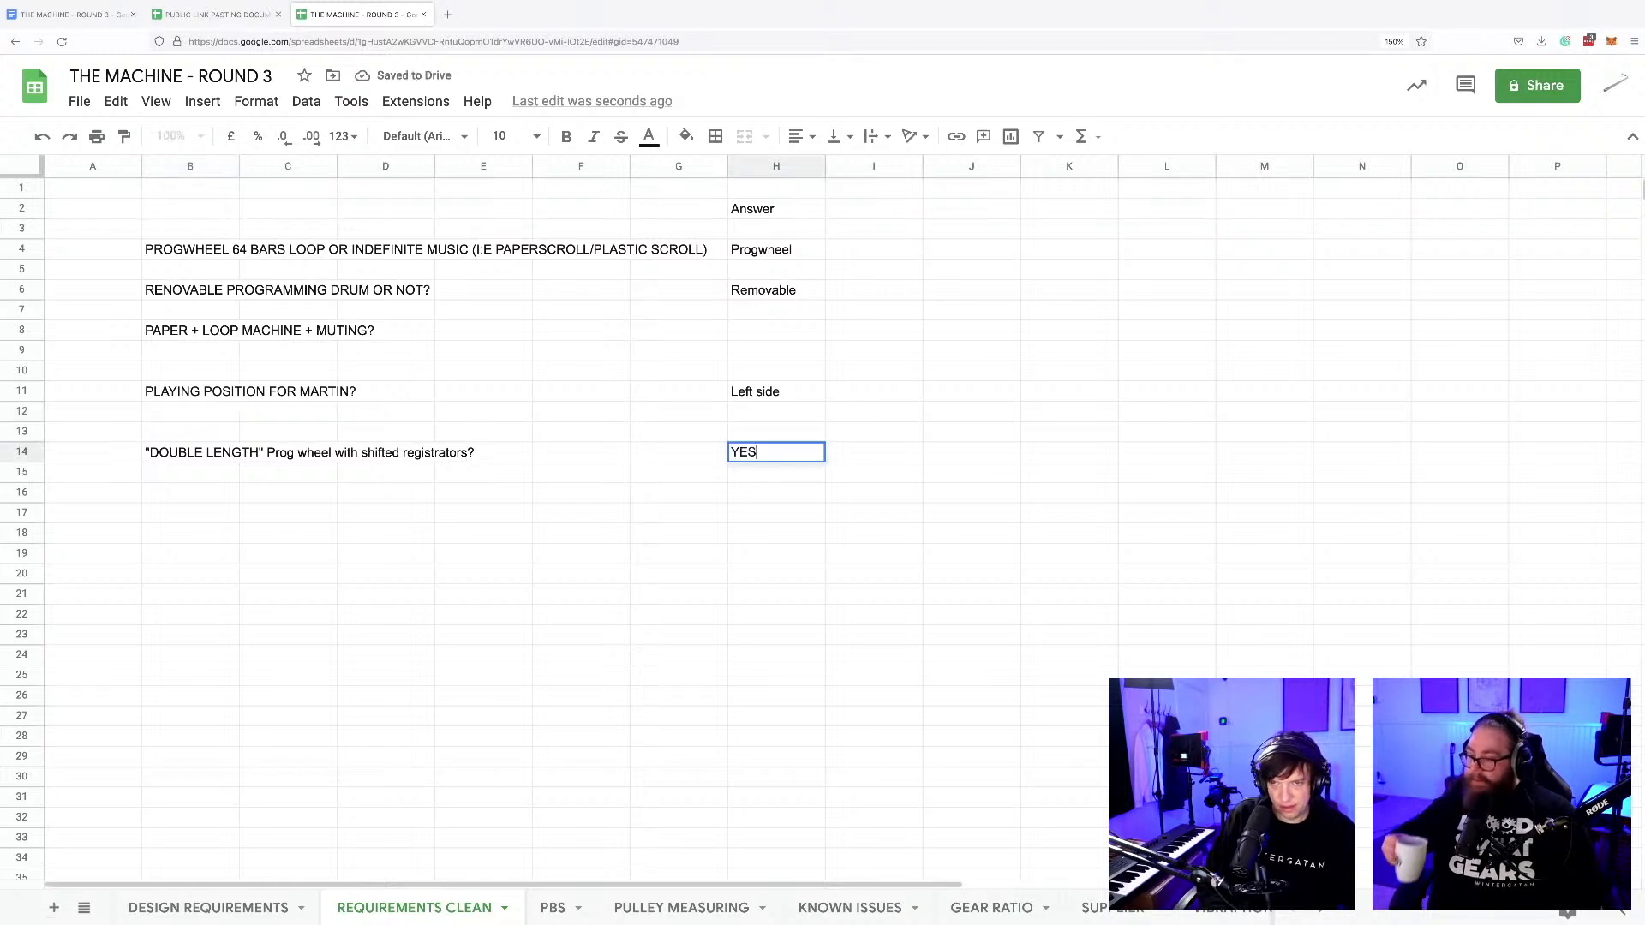
{"action": "type", "text": "!"}
Add an exclamation mark to the double-length prog wheel answer in H14 so it reads YES!, and commit it.
{"action": "key", "text": "Return"}
{"action": "key", "text": "Down"}
{"action": "key", "text": "Down"}
{"action": "key", "text": "Down"}
{"action": "key", "text": "Down"}
{"action": "key", "text": "Down"}
{"action": "key", "text": "Down"}
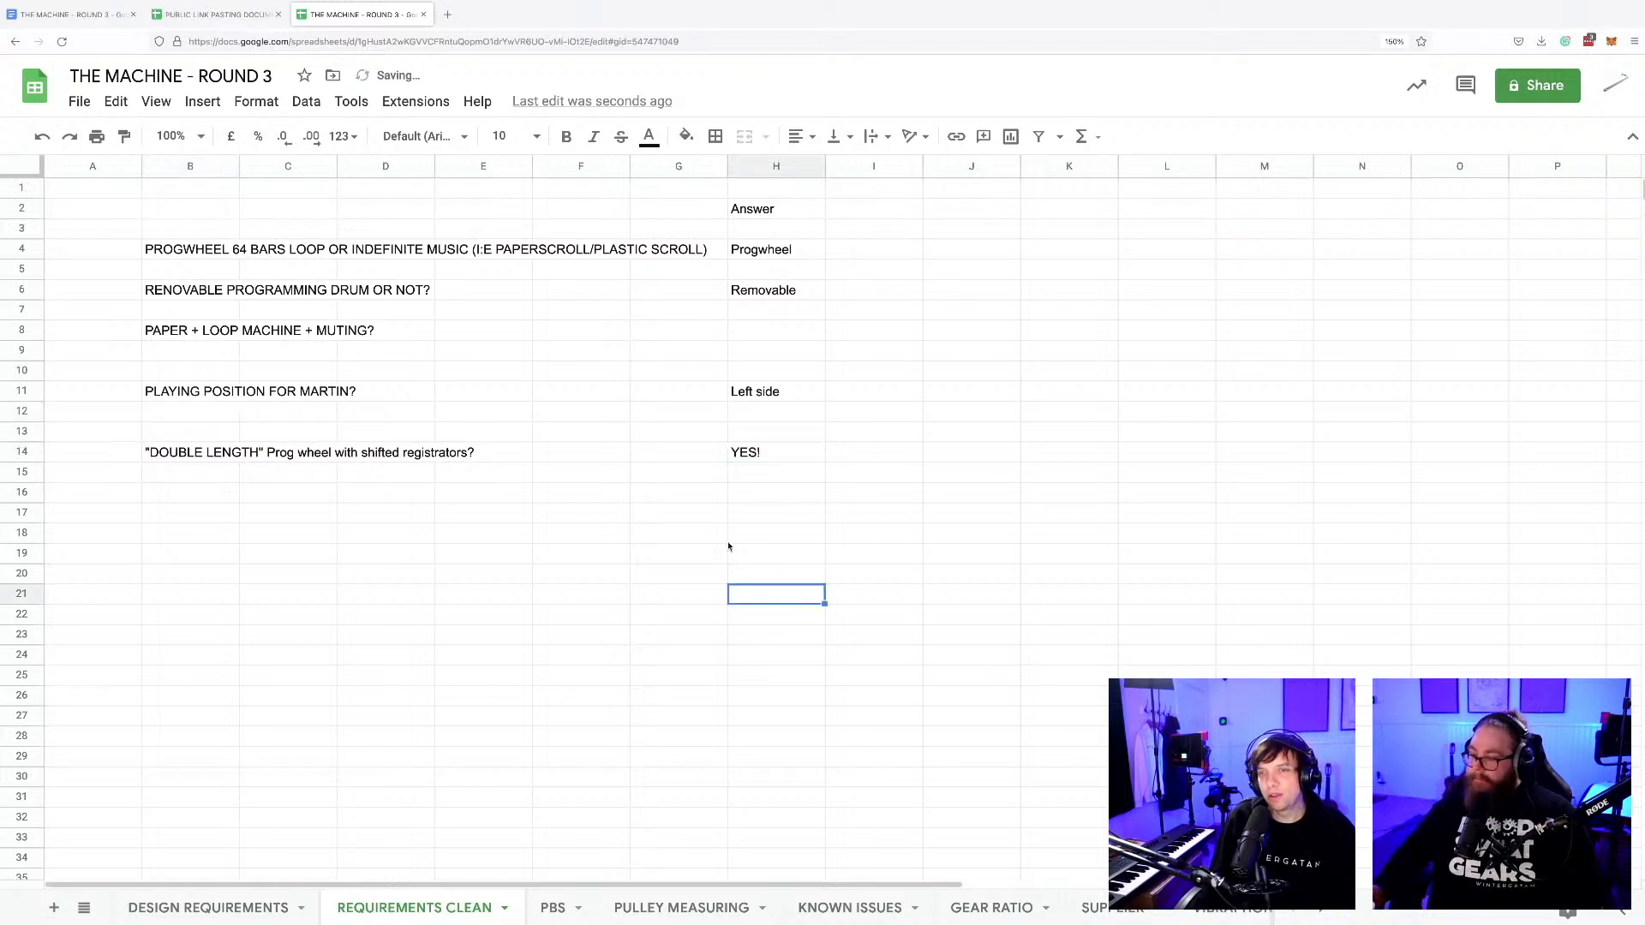
{"action": "scroll", "coordinate": [711, 527], "scroll_direction": "down", "scroll_amount": 1}
{"action": "scroll", "coordinate": [707, 532], "scroll_direction": "up", "scroll_amount": 1}
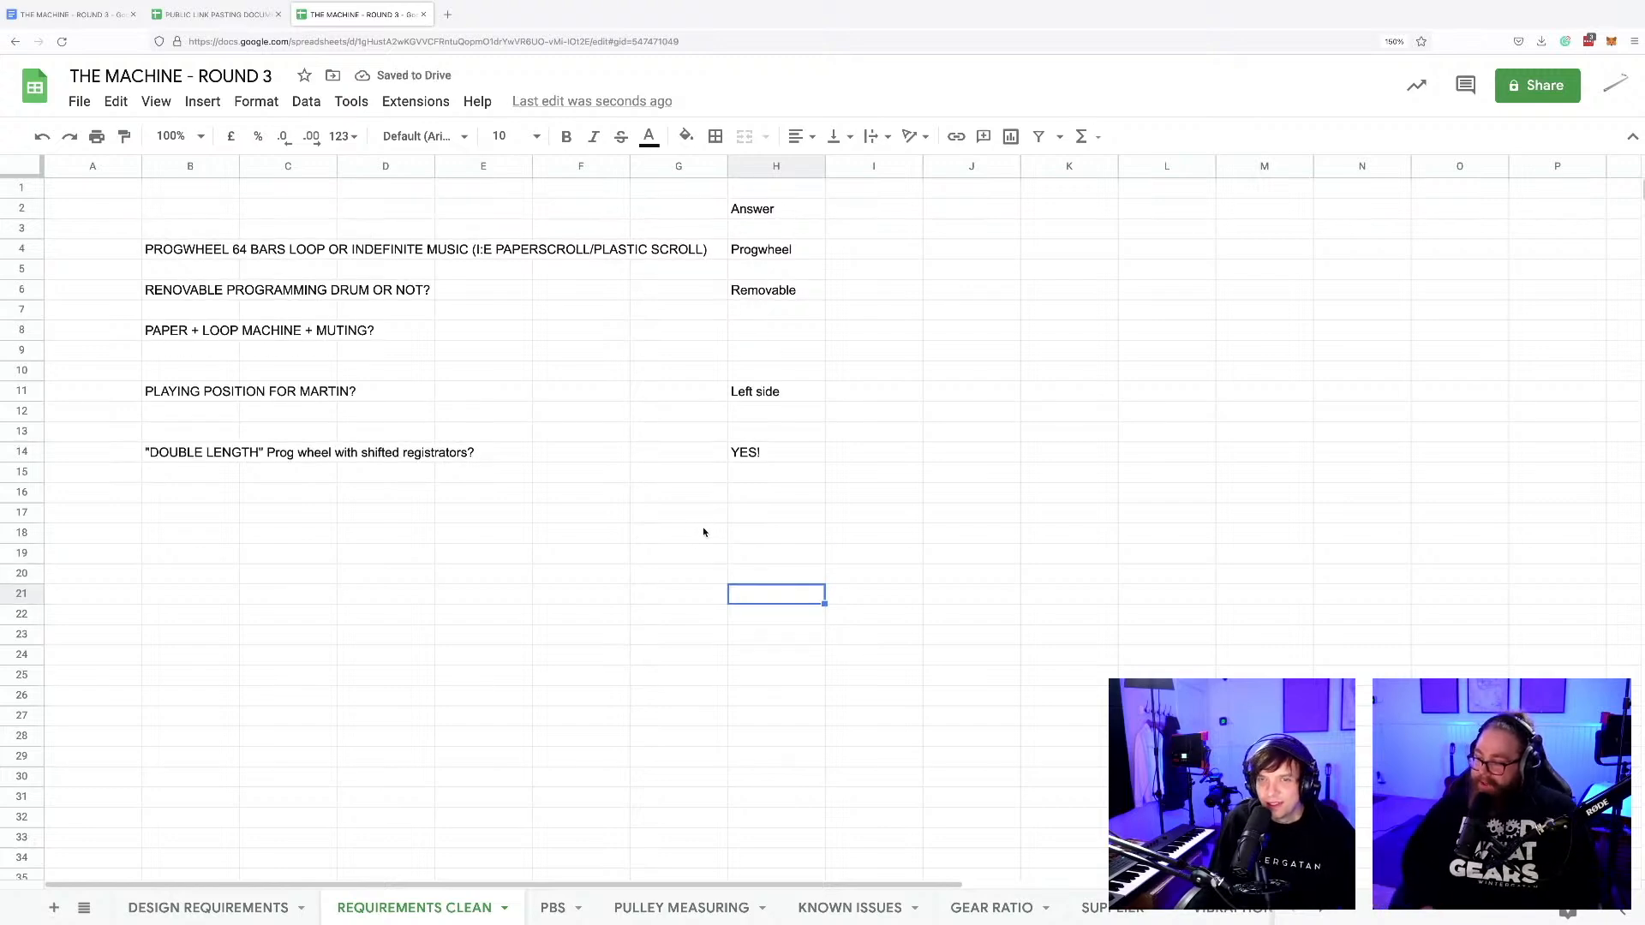
Switch to Fusion 360, open the 07-00 Registrator Assembly and examine the row of registrators and the lever arm.
{"action": "key", "text": "super+Tab"}
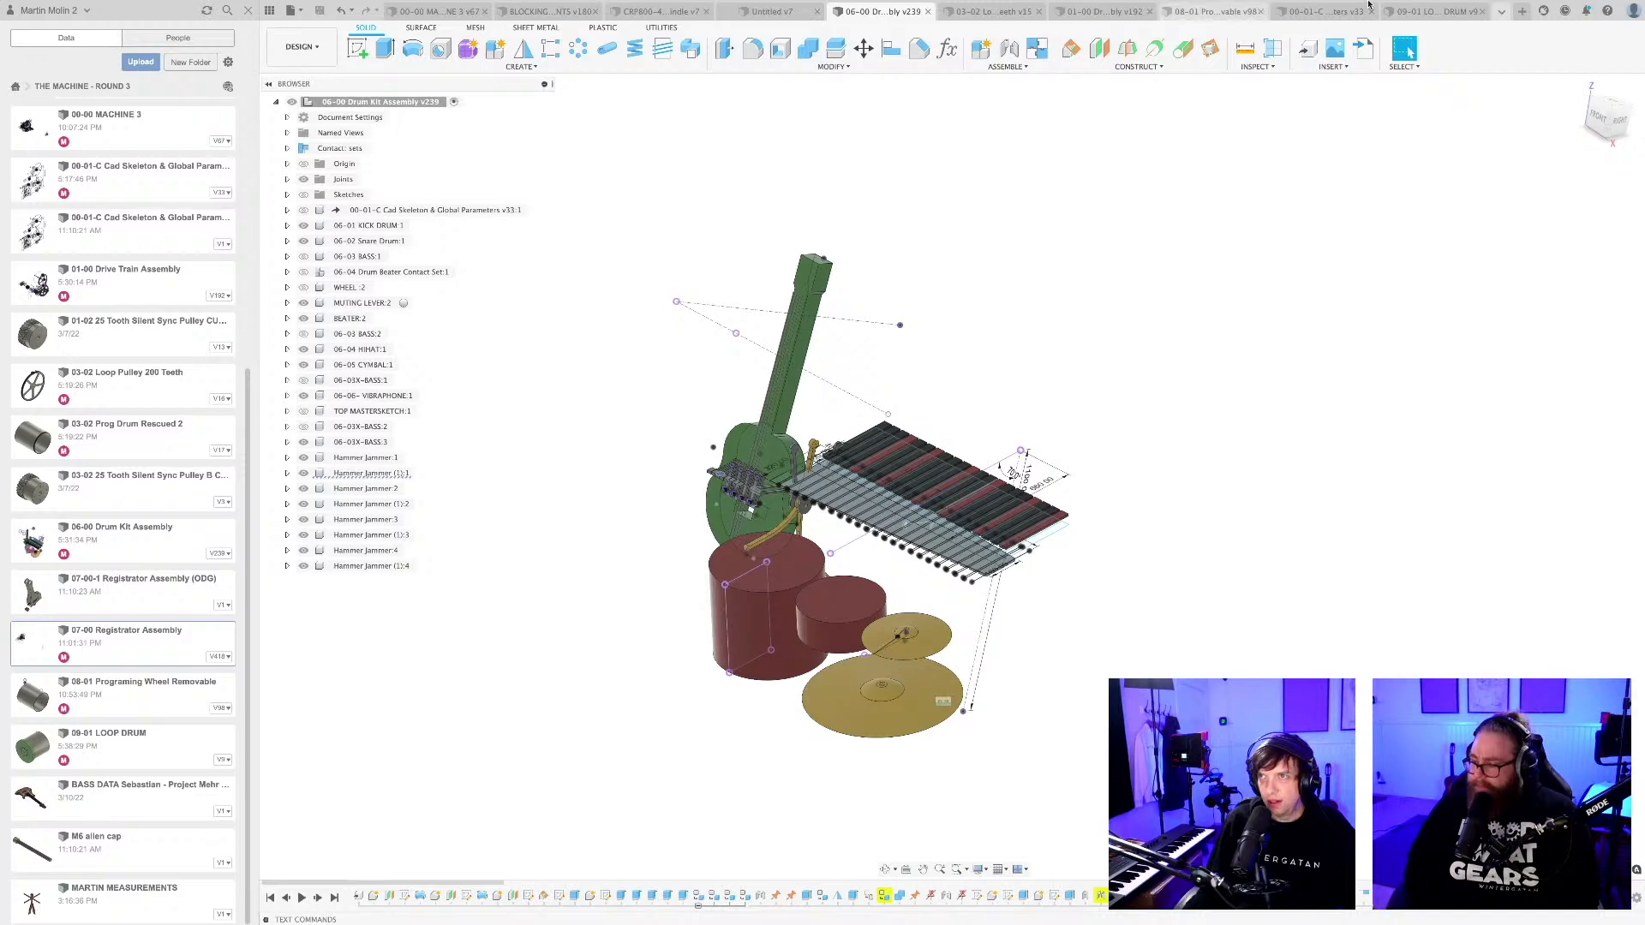
{"action": "left_click", "coordinate": [1499, 13]}
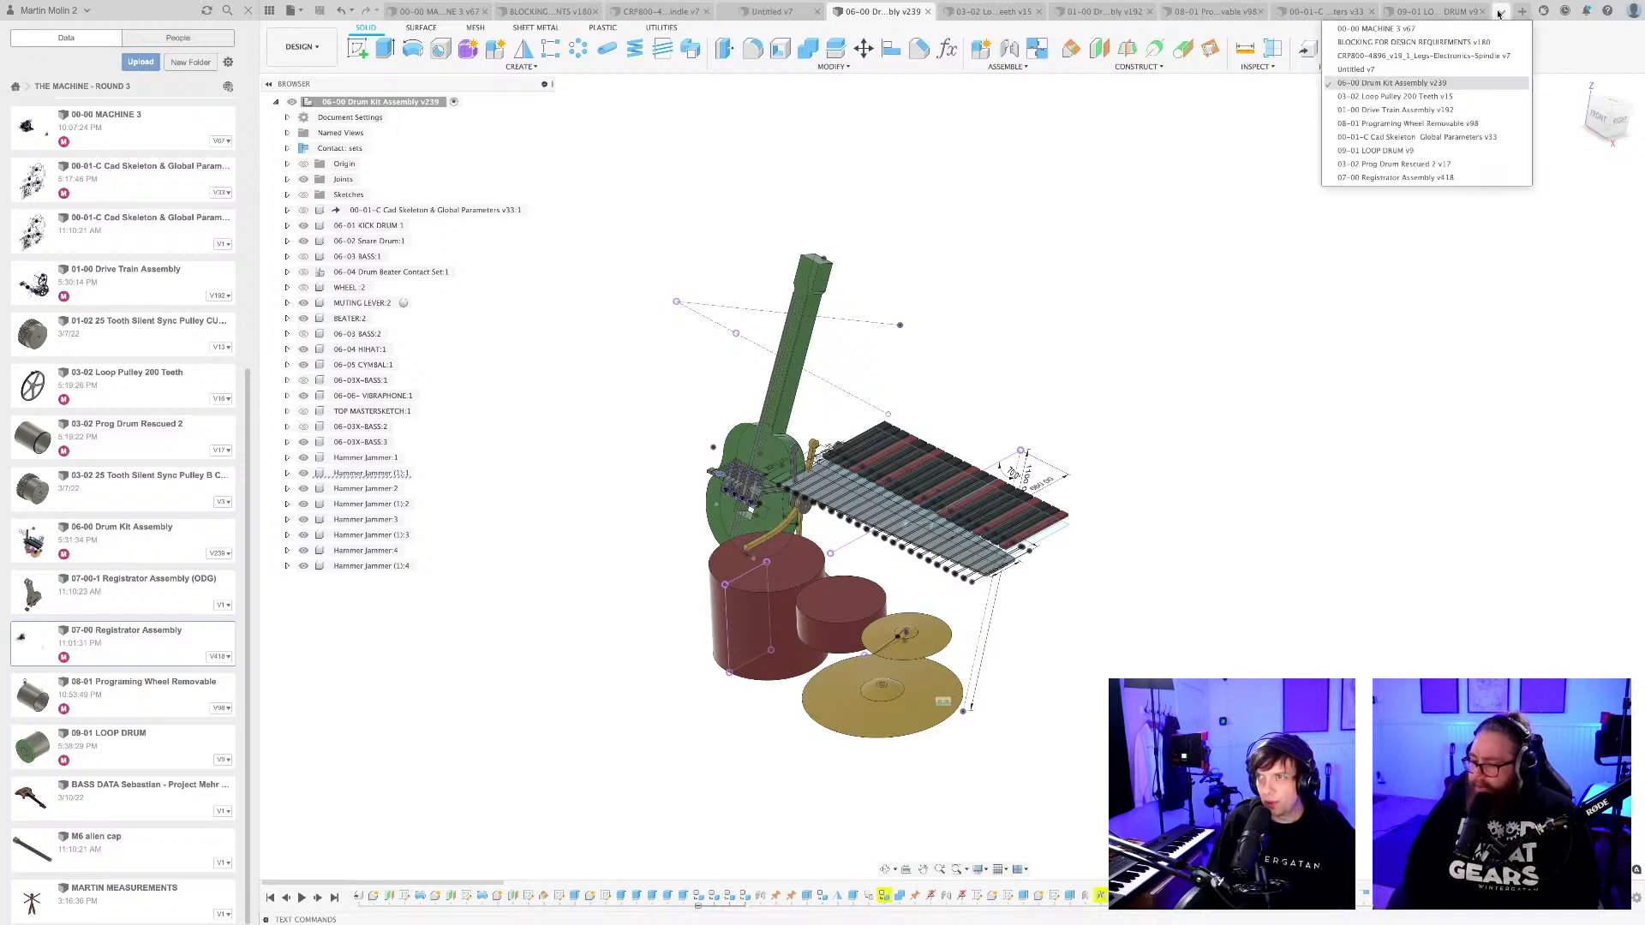
{"action": "left_click", "coordinate": [1358, 178]}
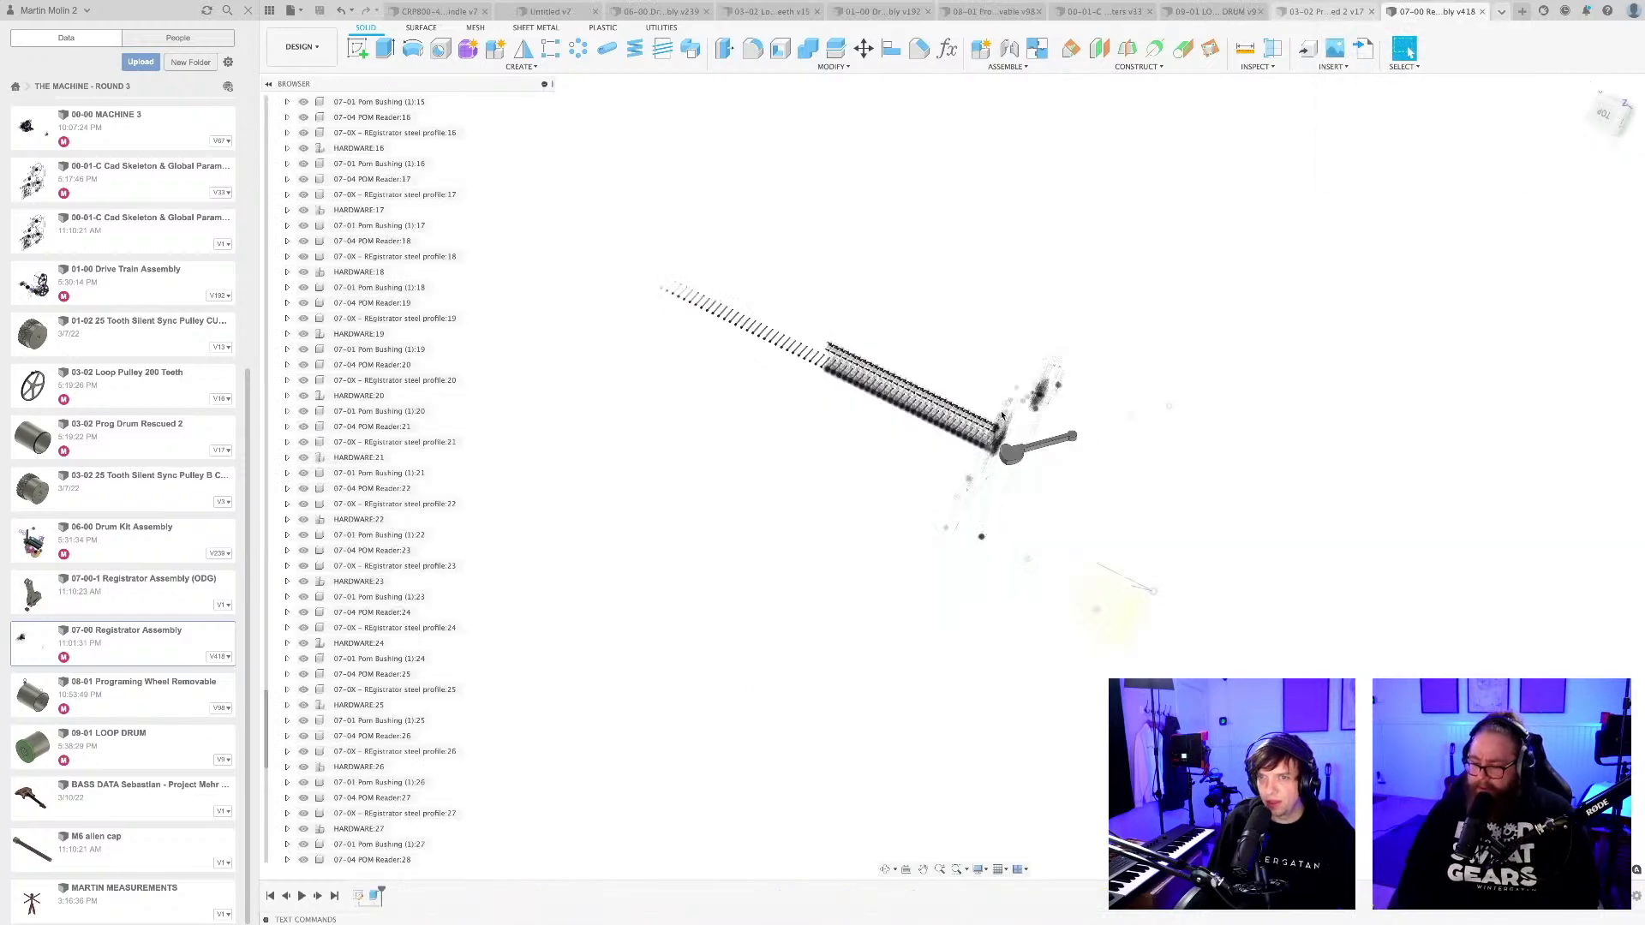
{"action": "scroll", "coordinate": [958, 456], "scroll_direction": "up", "scroll_amount": 5}
{"action": "middle_click_drag", "start_coordinate": [910, 430], "coordinate": [877, 490], "text": "shift"}
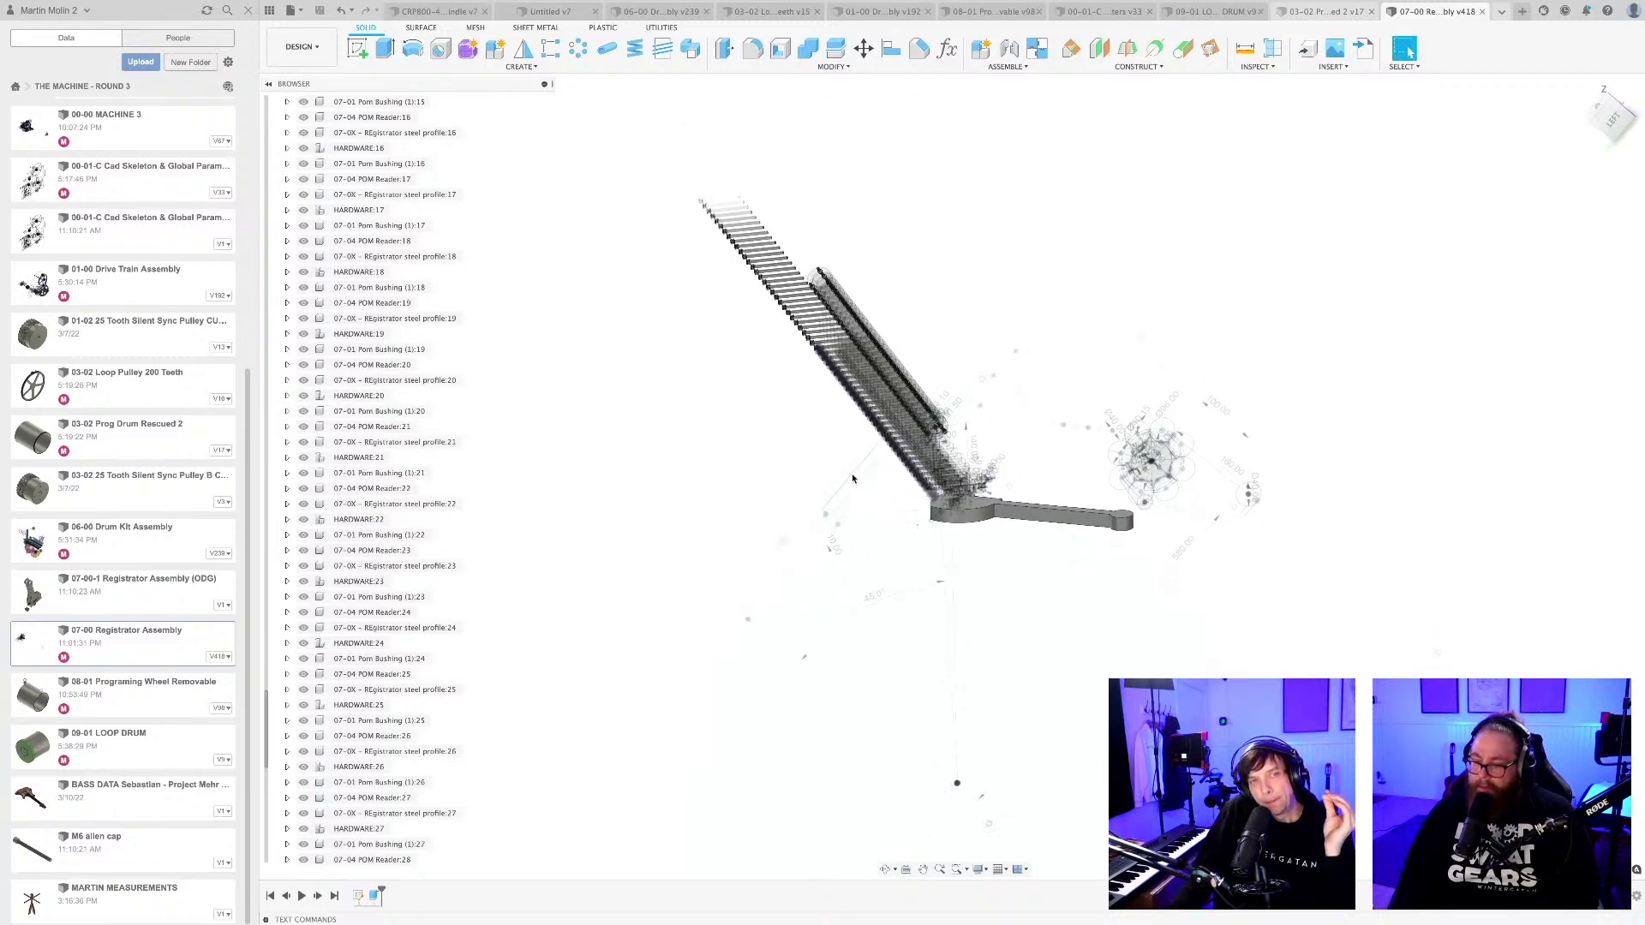
{"action": "middle_click_drag", "start_coordinate": [843, 480], "coordinate": [907, 490], "text": "shift"}
{"action": "left_click", "coordinate": [907, 490]}
{"action": "scroll", "coordinate": [975, 457], "scroll_direction": "down", "scroll_amount": 2}
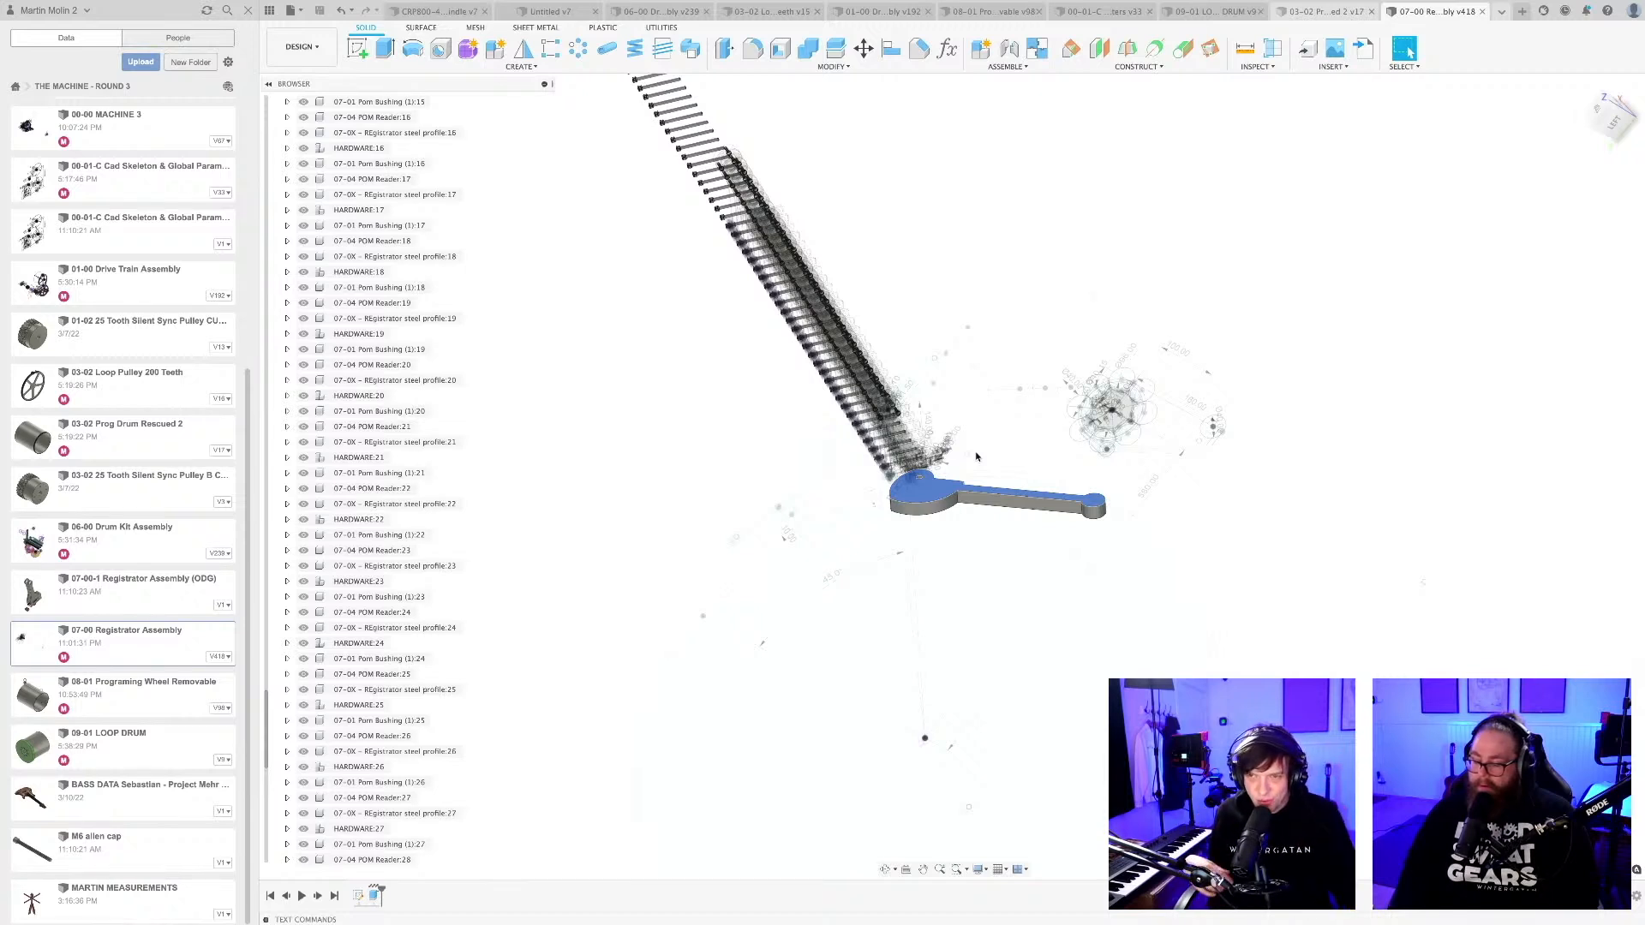
{"action": "left_click", "coordinate": [1164, 639]}
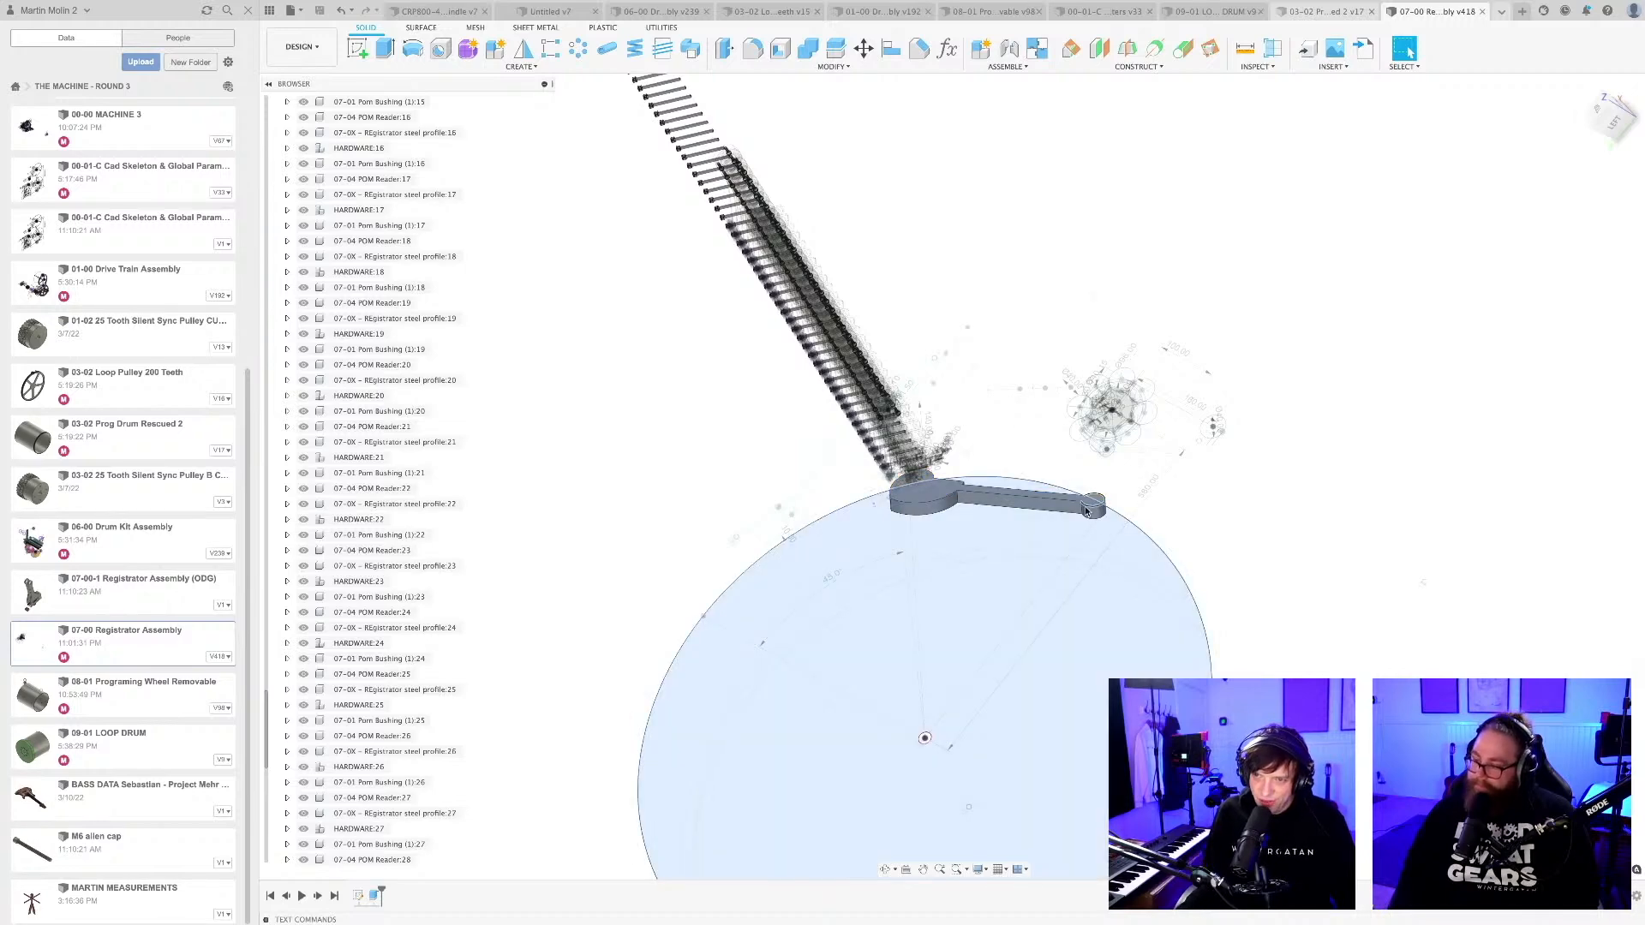
{"action": "left_click", "coordinate": [1248, 506]}
{"action": "scroll", "coordinate": [1032, 534], "scroll_direction": "down", "scroll_amount": 1}
{"action": "scroll", "coordinate": [1032, 534], "scroll_direction": "down", "scroll_amount": 1}
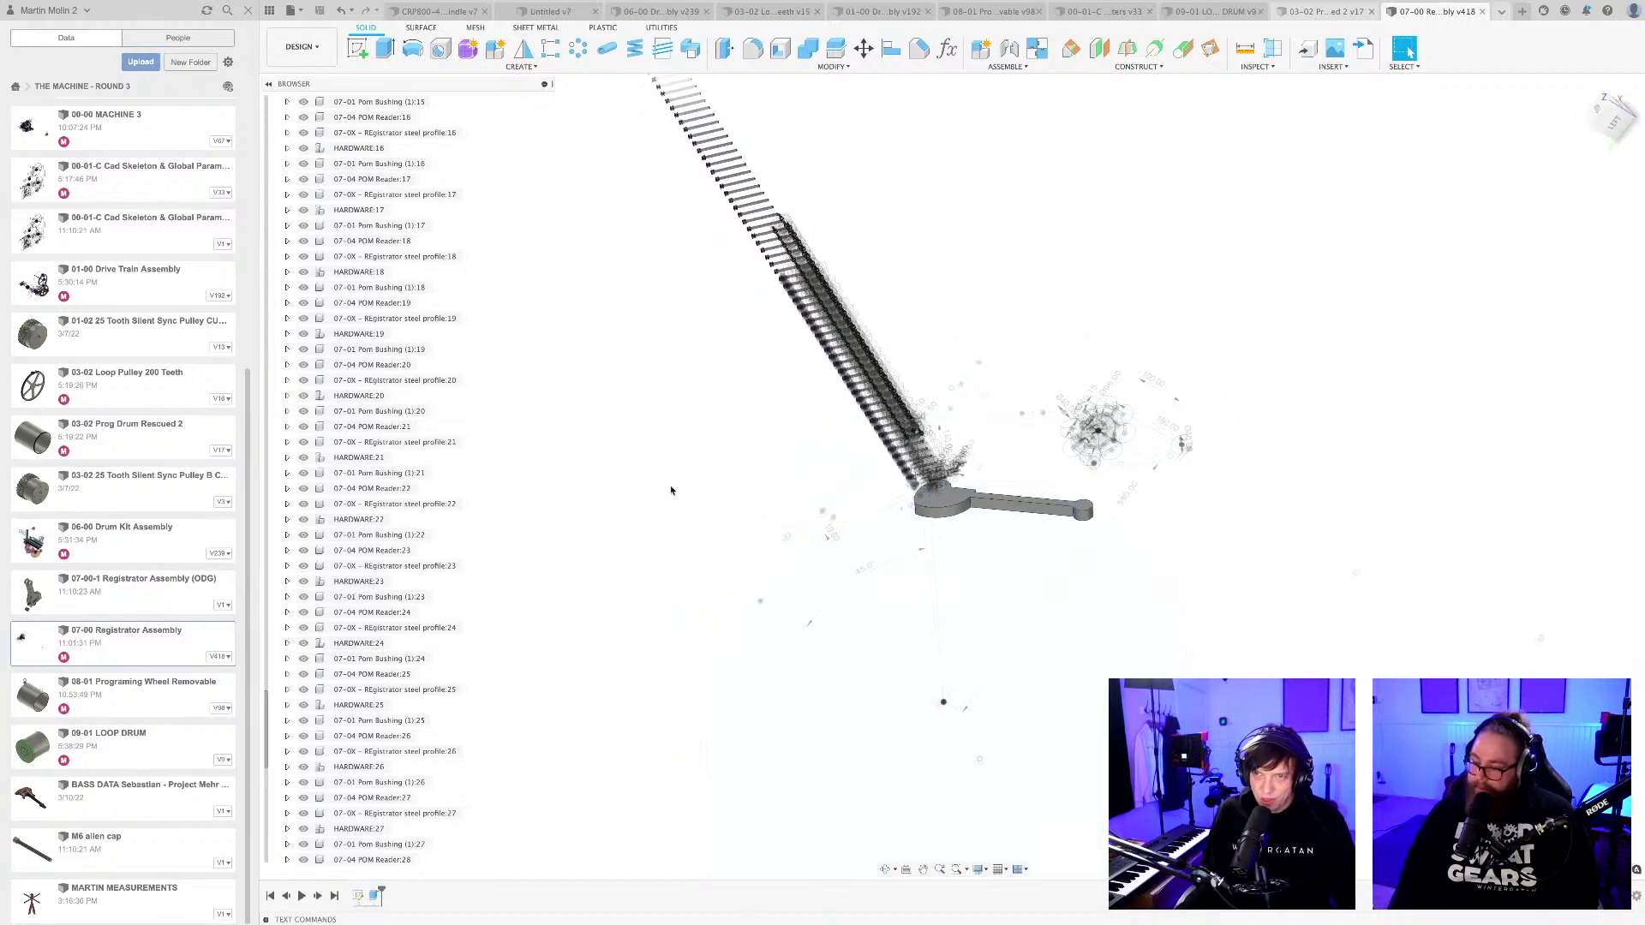
Return to the requirements spreadsheet and write "Pull Lever = MUTES ALL TRACKS 0 Swings all registrators backwards" in B18.
{"action": "key", "text": "super+Tab"}
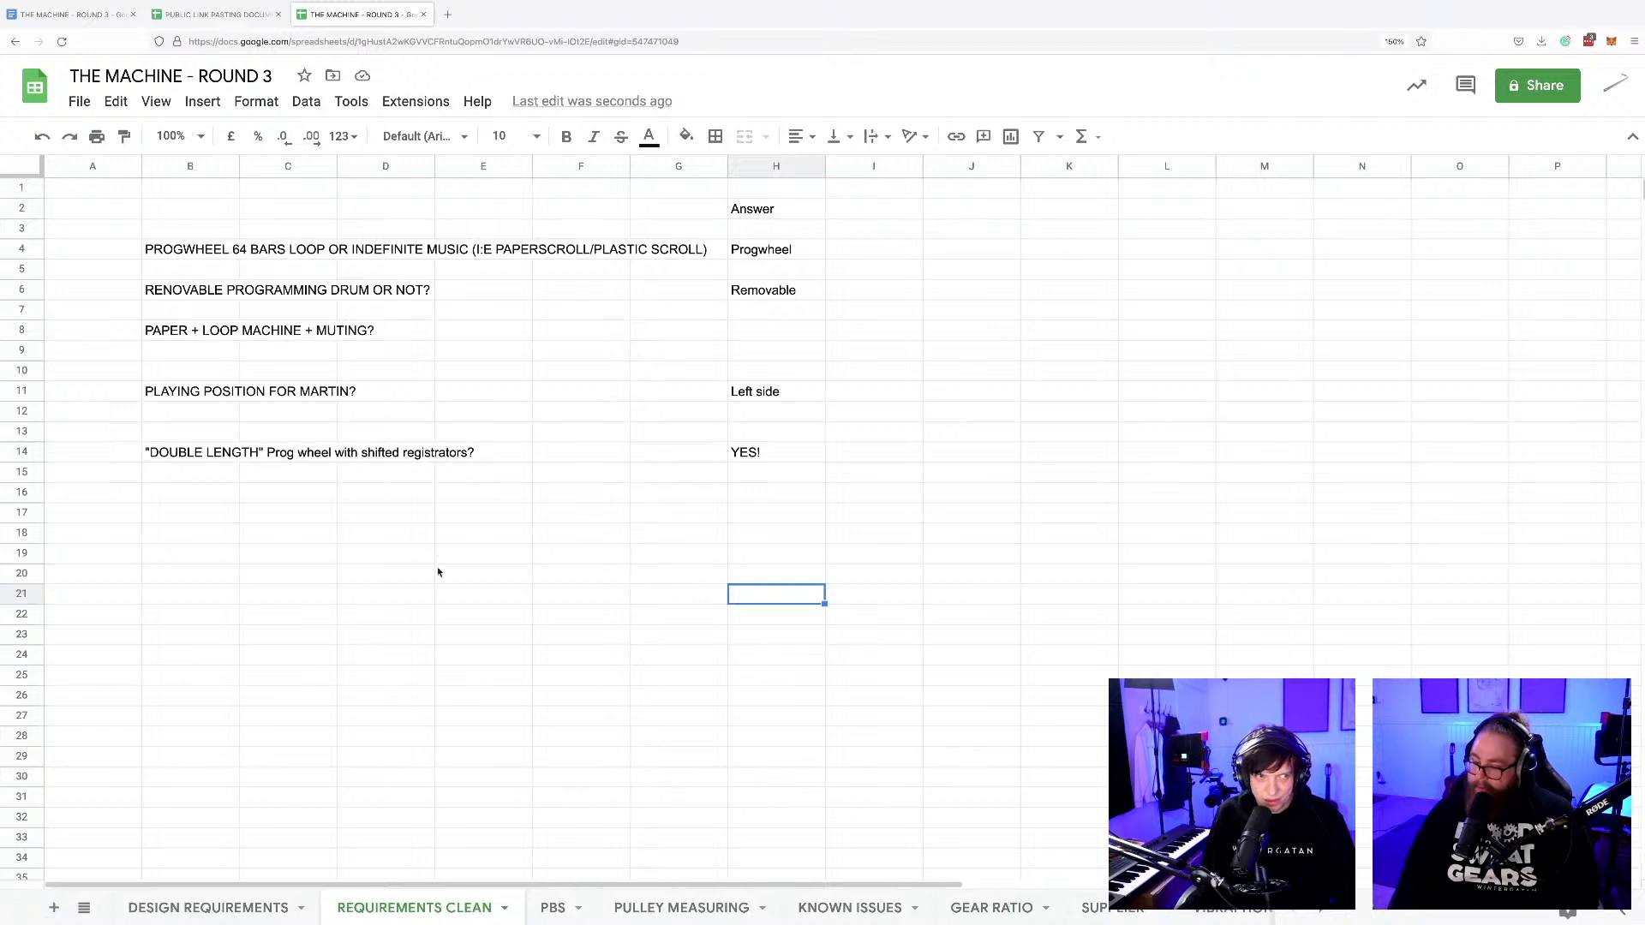
{"action": "left_click", "coordinate": [190, 533]}
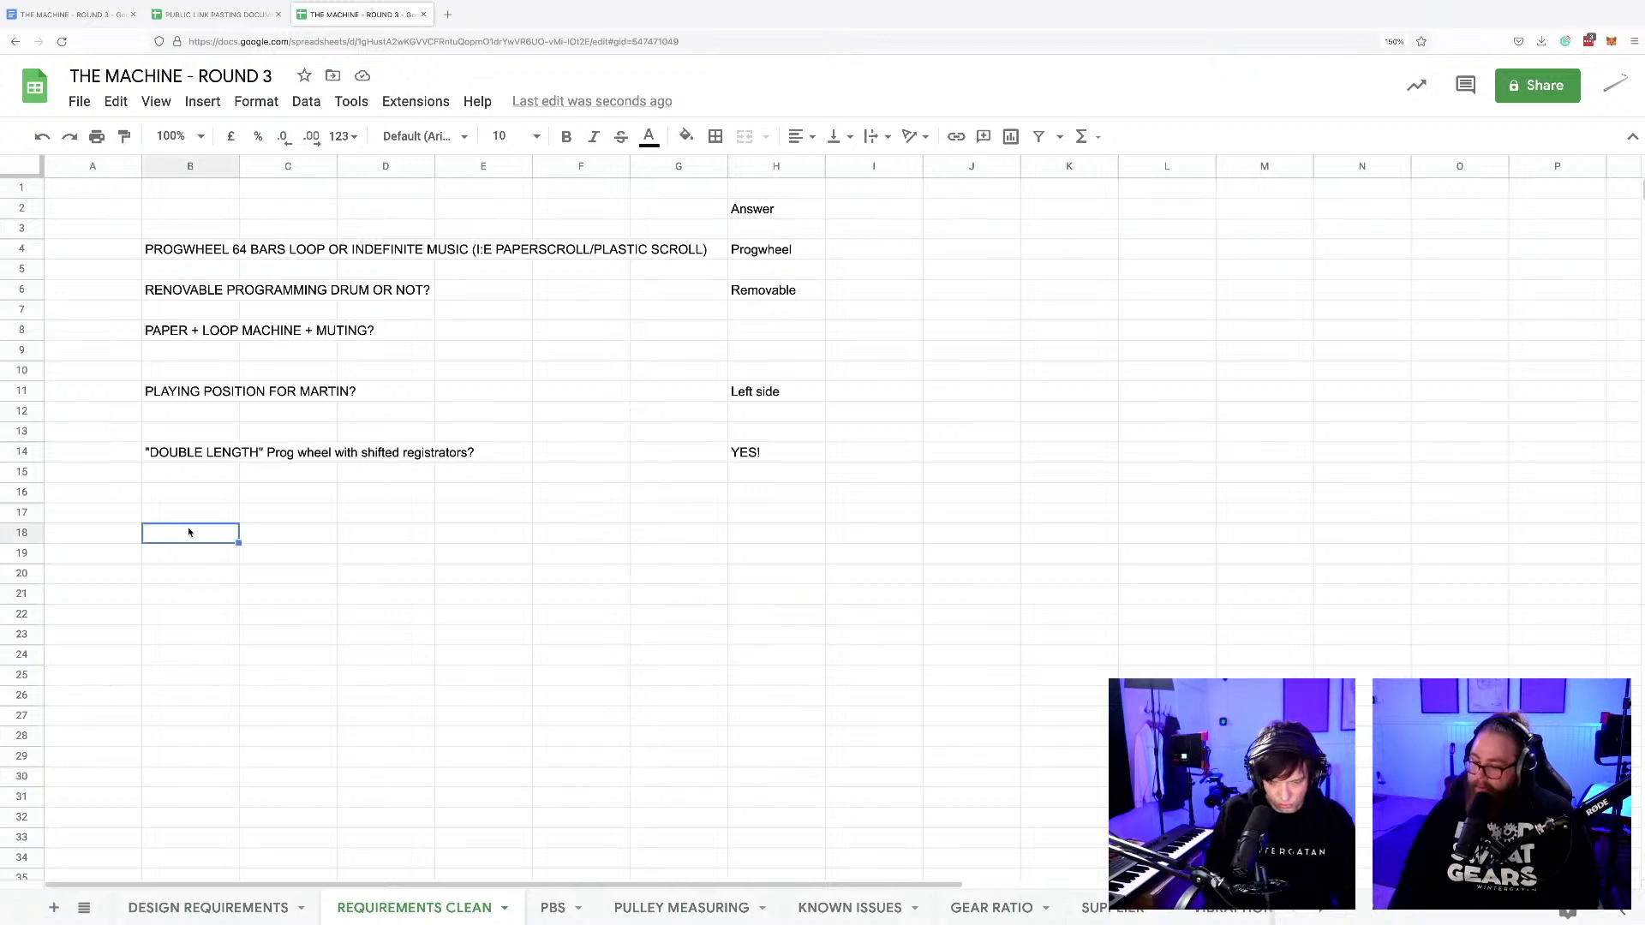
{"action": "type", "text": "Pull Lever"}
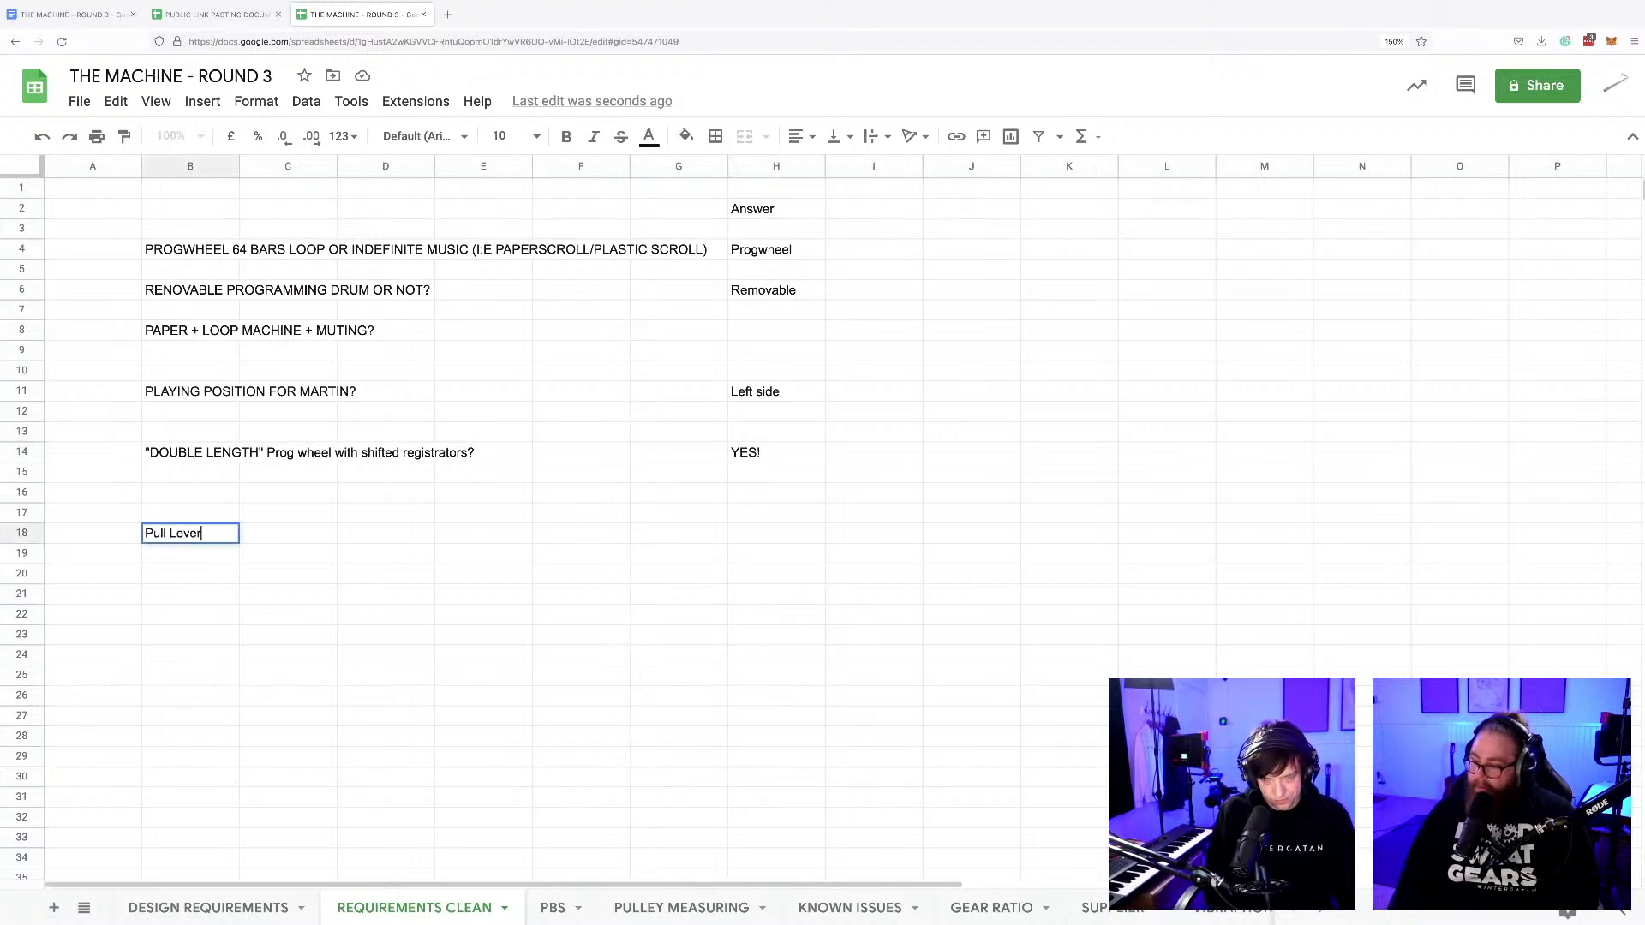
{"action": "type", "text": " = M"}
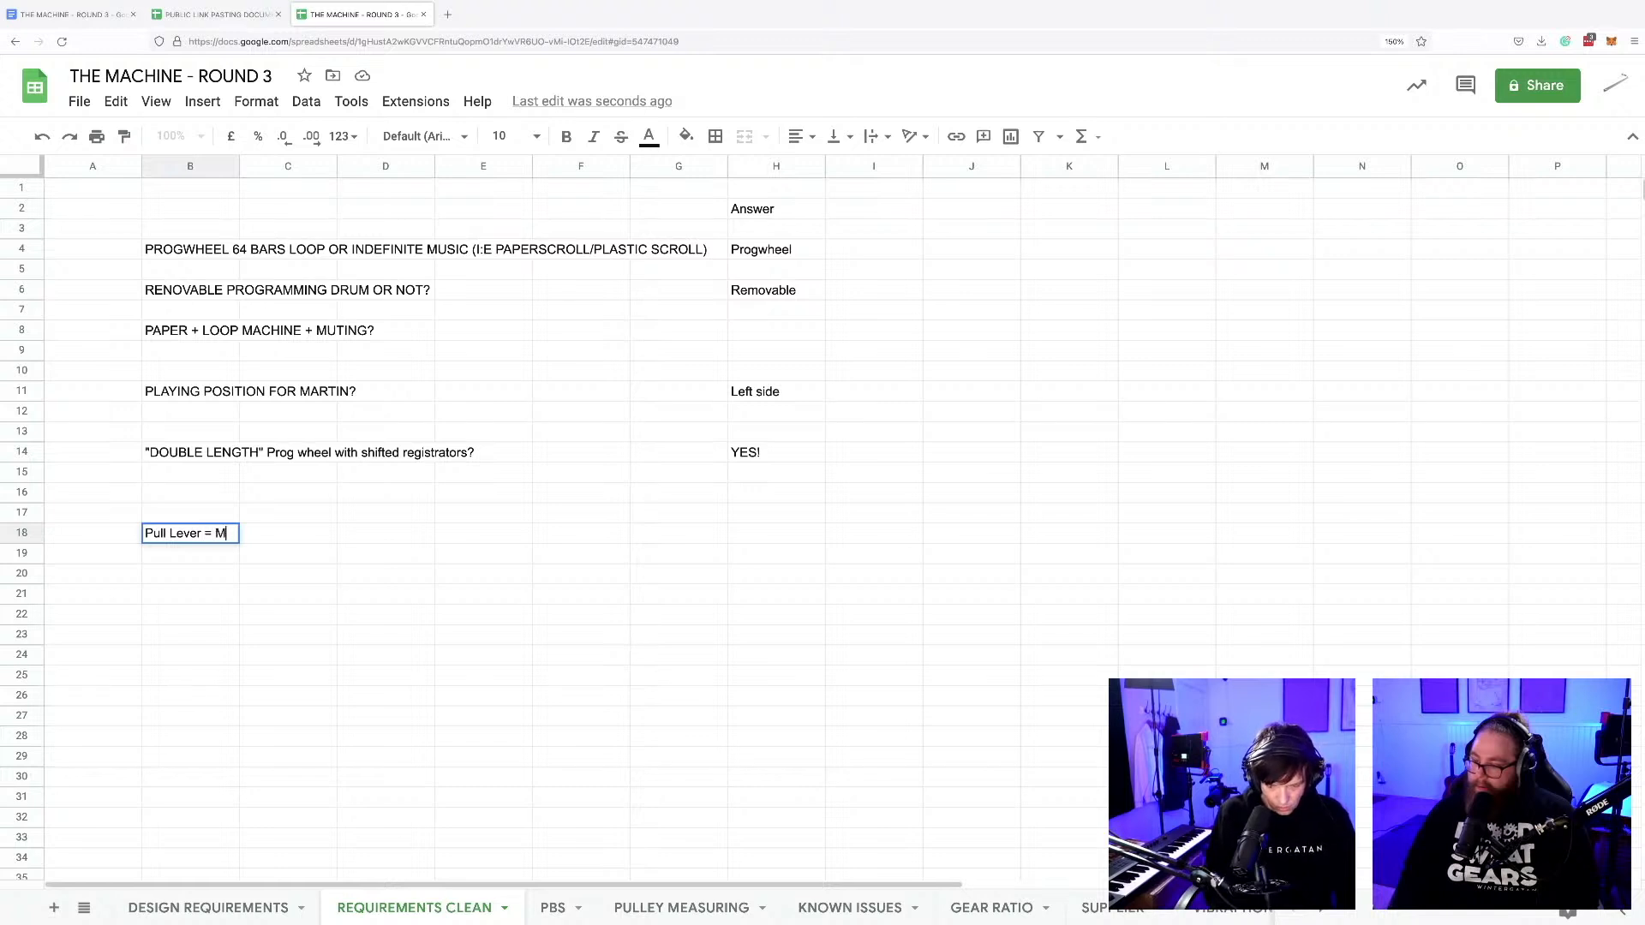
{"action": "type", "text": "UTES ALL "}
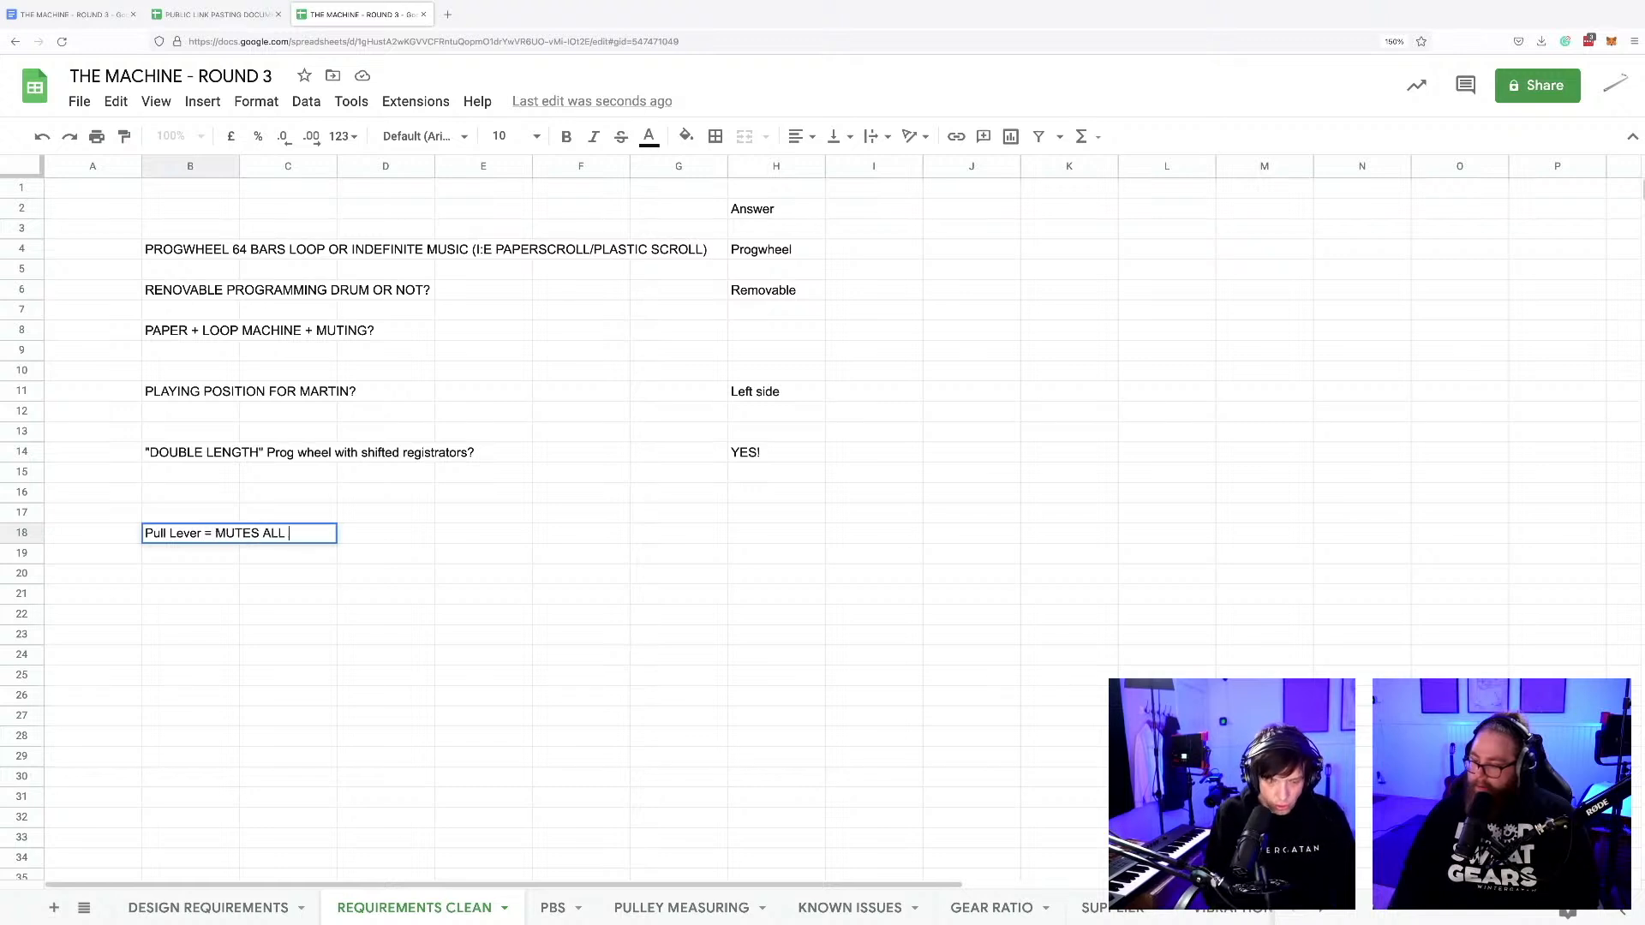
{"action": "type", "text": "TRACKS 0"}
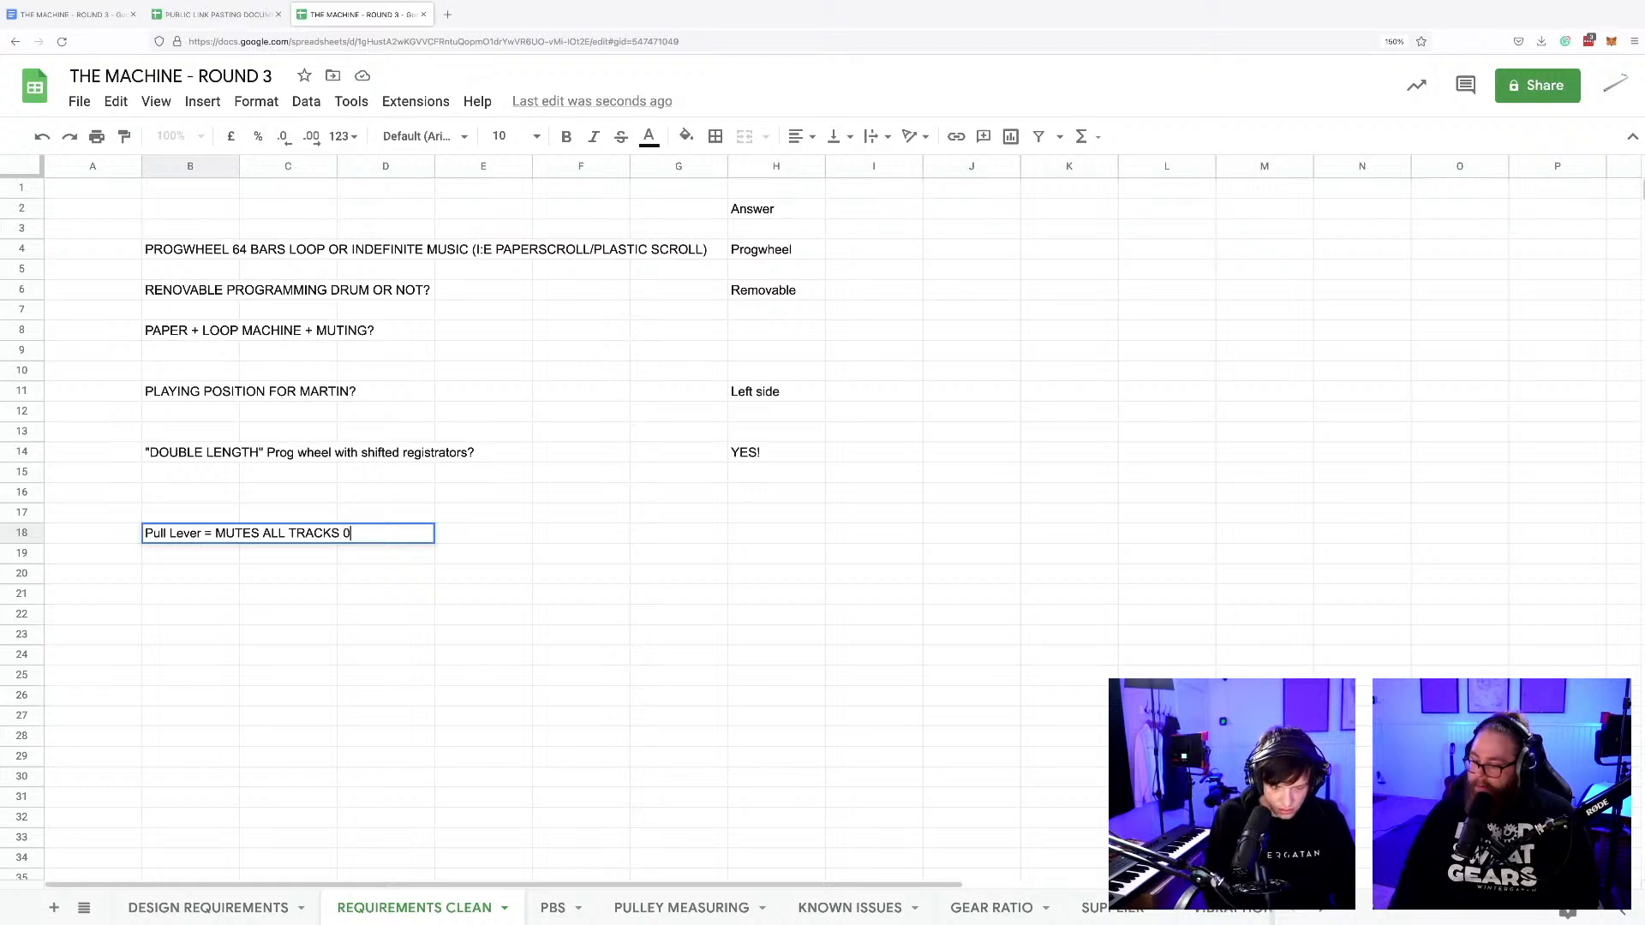
{"action": "type", "text": "gs "}
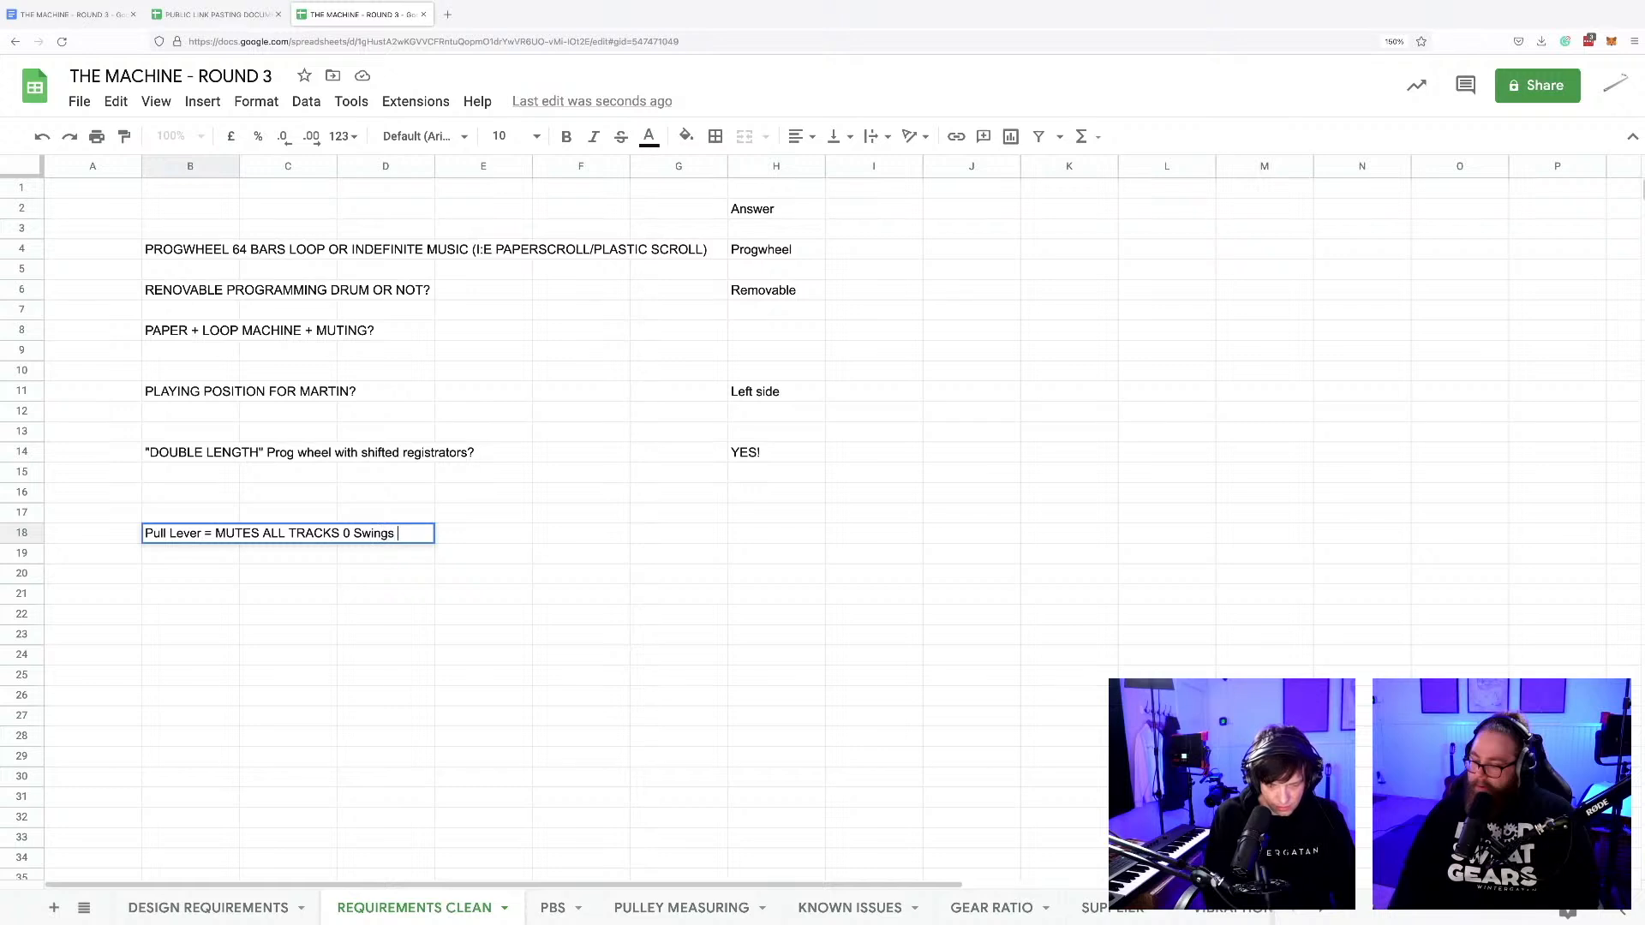
{"action": "type", "text": "all registr"}
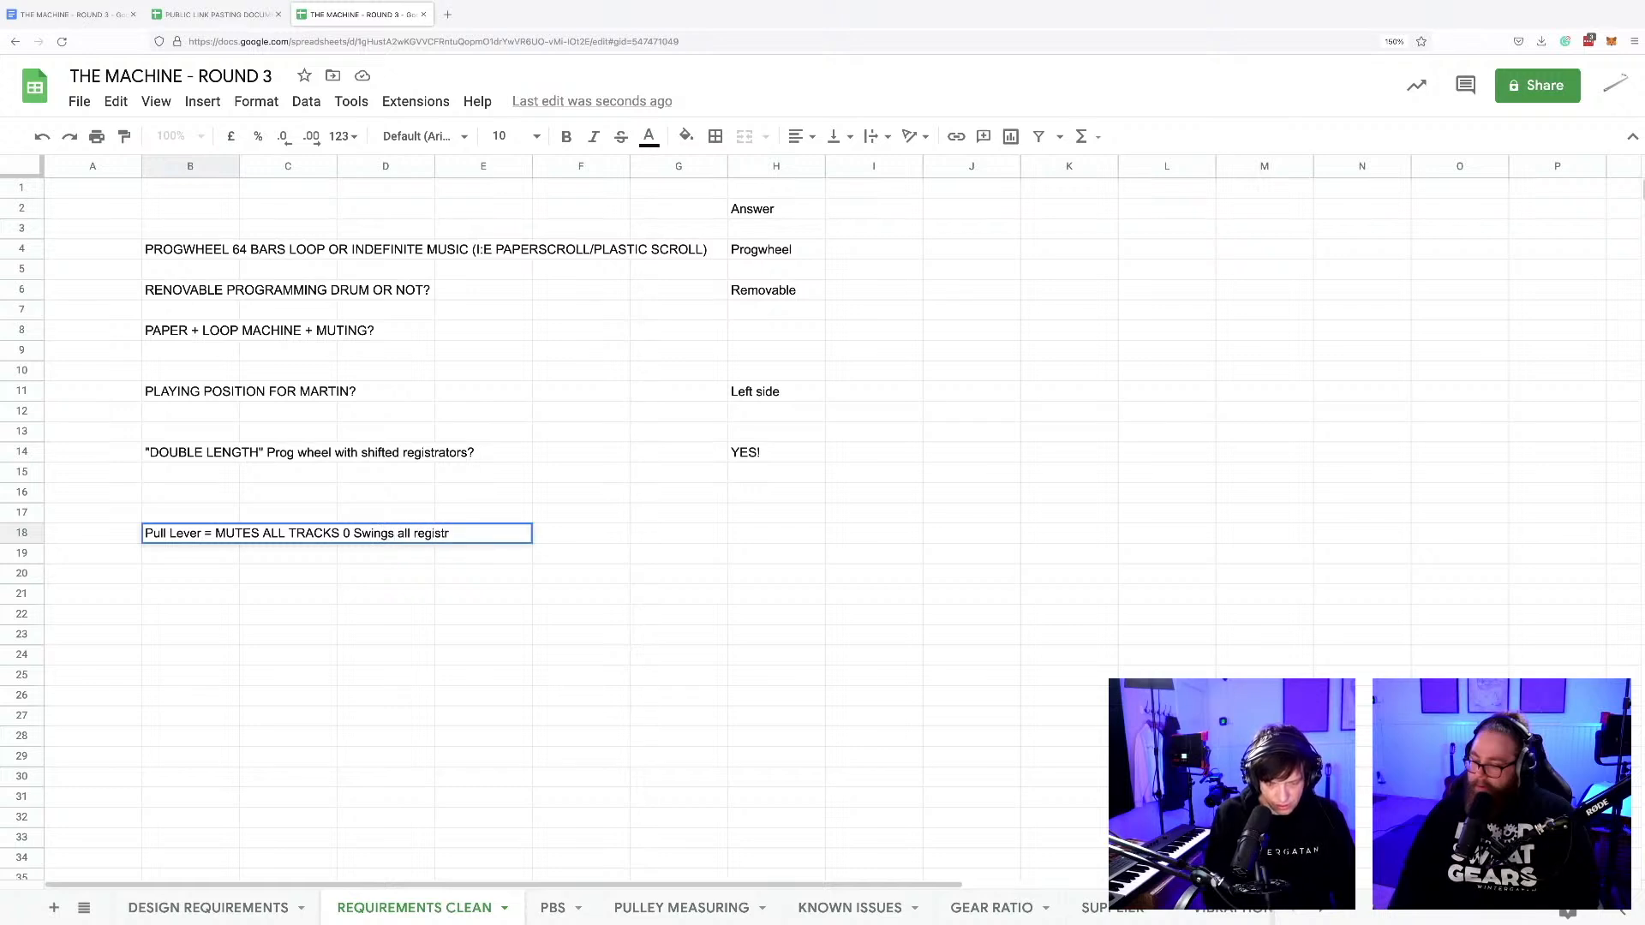
{"action": "type", "text": "a"}
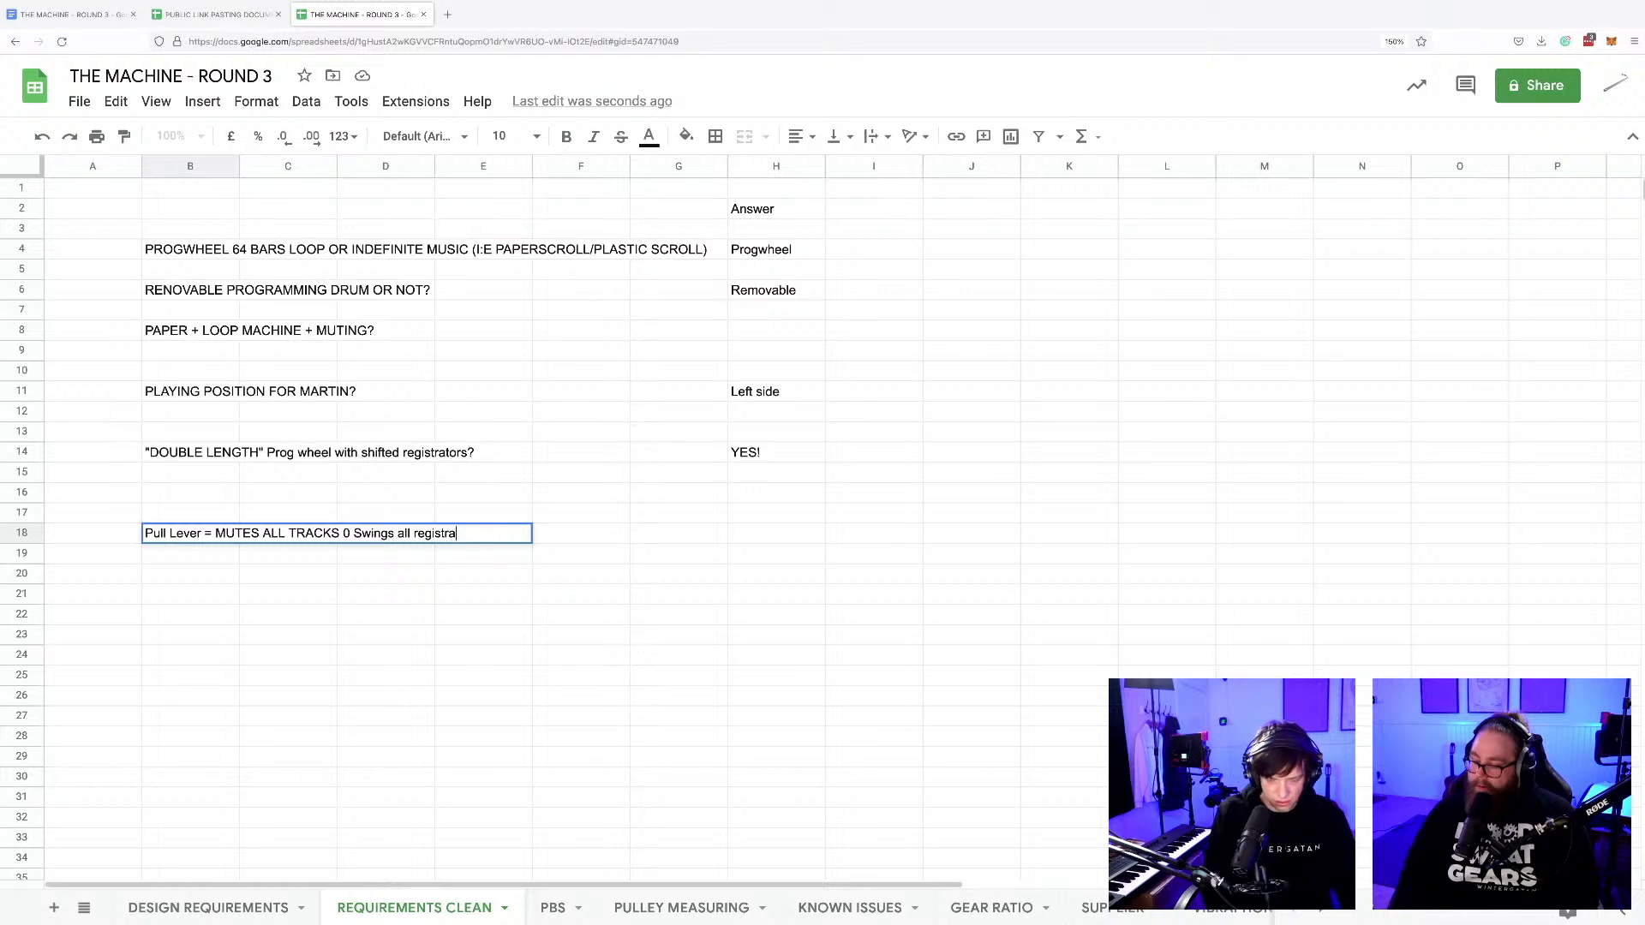
{"action": "type", "text": "tors backwards"}
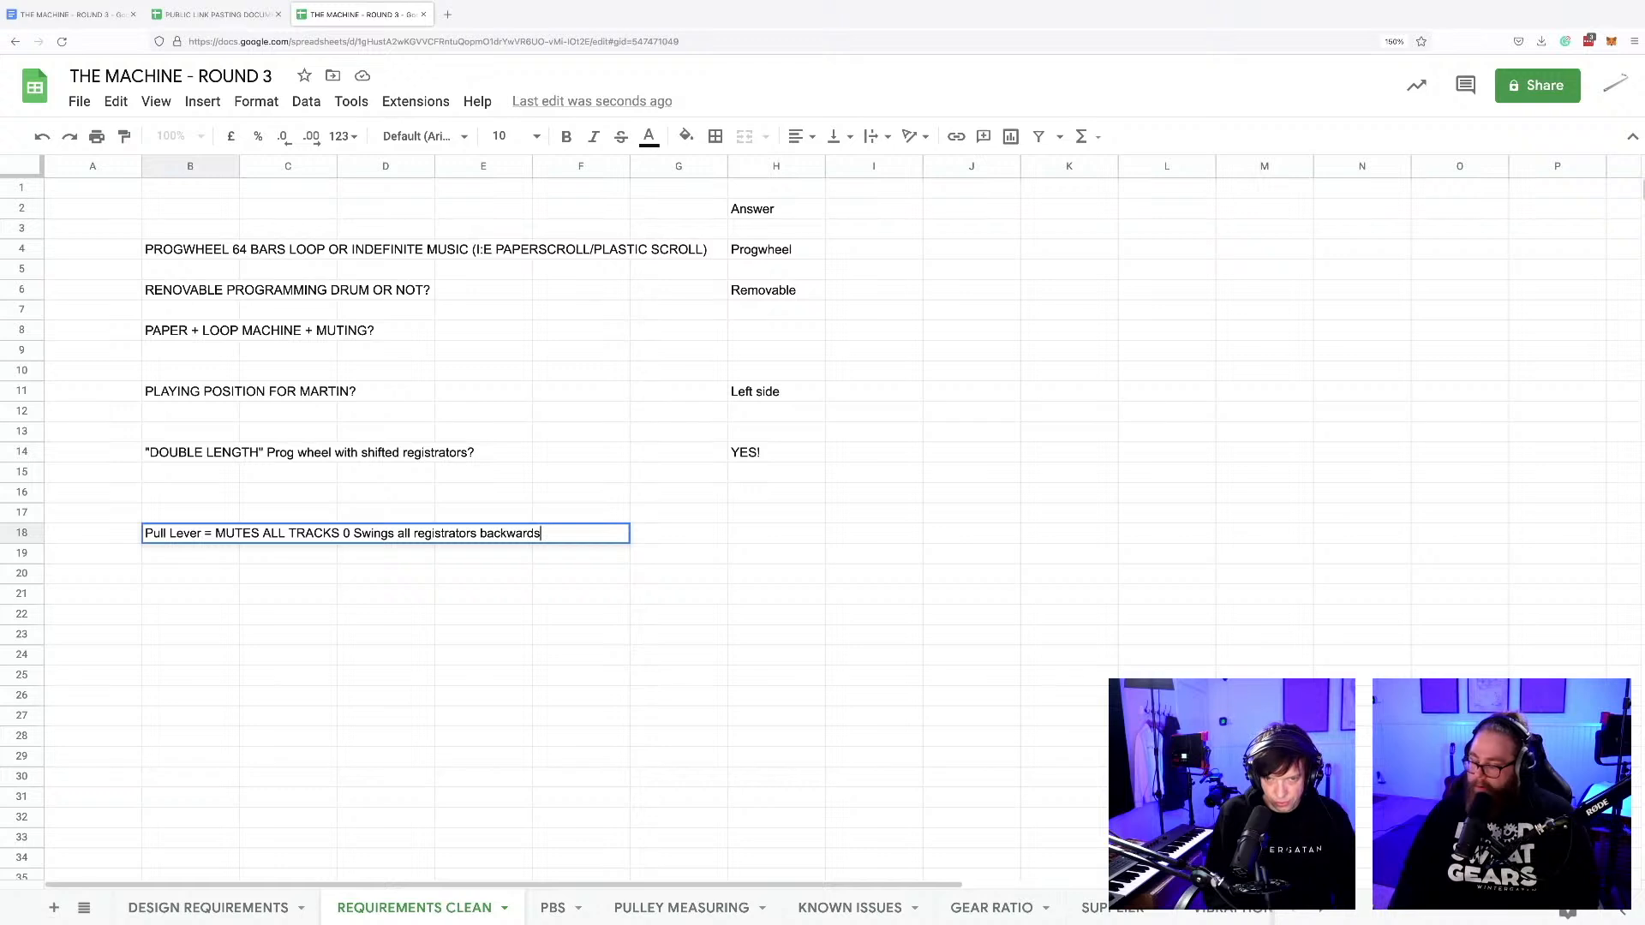
Replace both the 0 and the equals sign in the B18 lever sequence with > separators.
{"action": "left_click", "coordinate": [349, 534]}
{"action": "key", "text": "BackSpace"}
{"action": "type", "text": ">"}
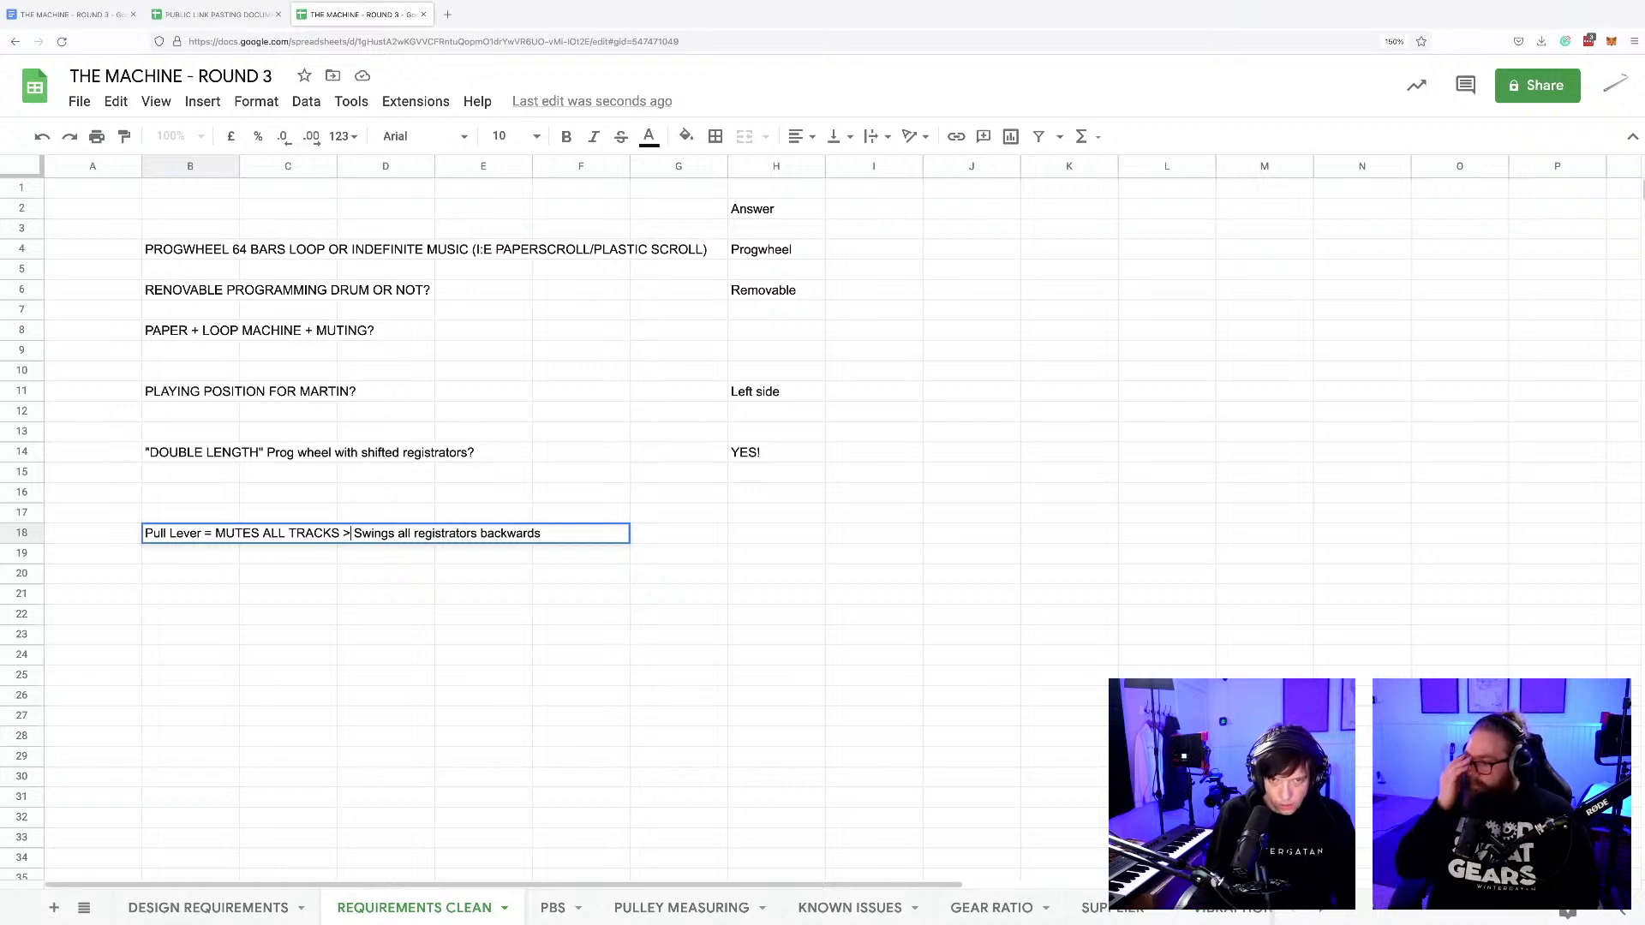
{"action": "left_click", "coordinate": [211, 534]}
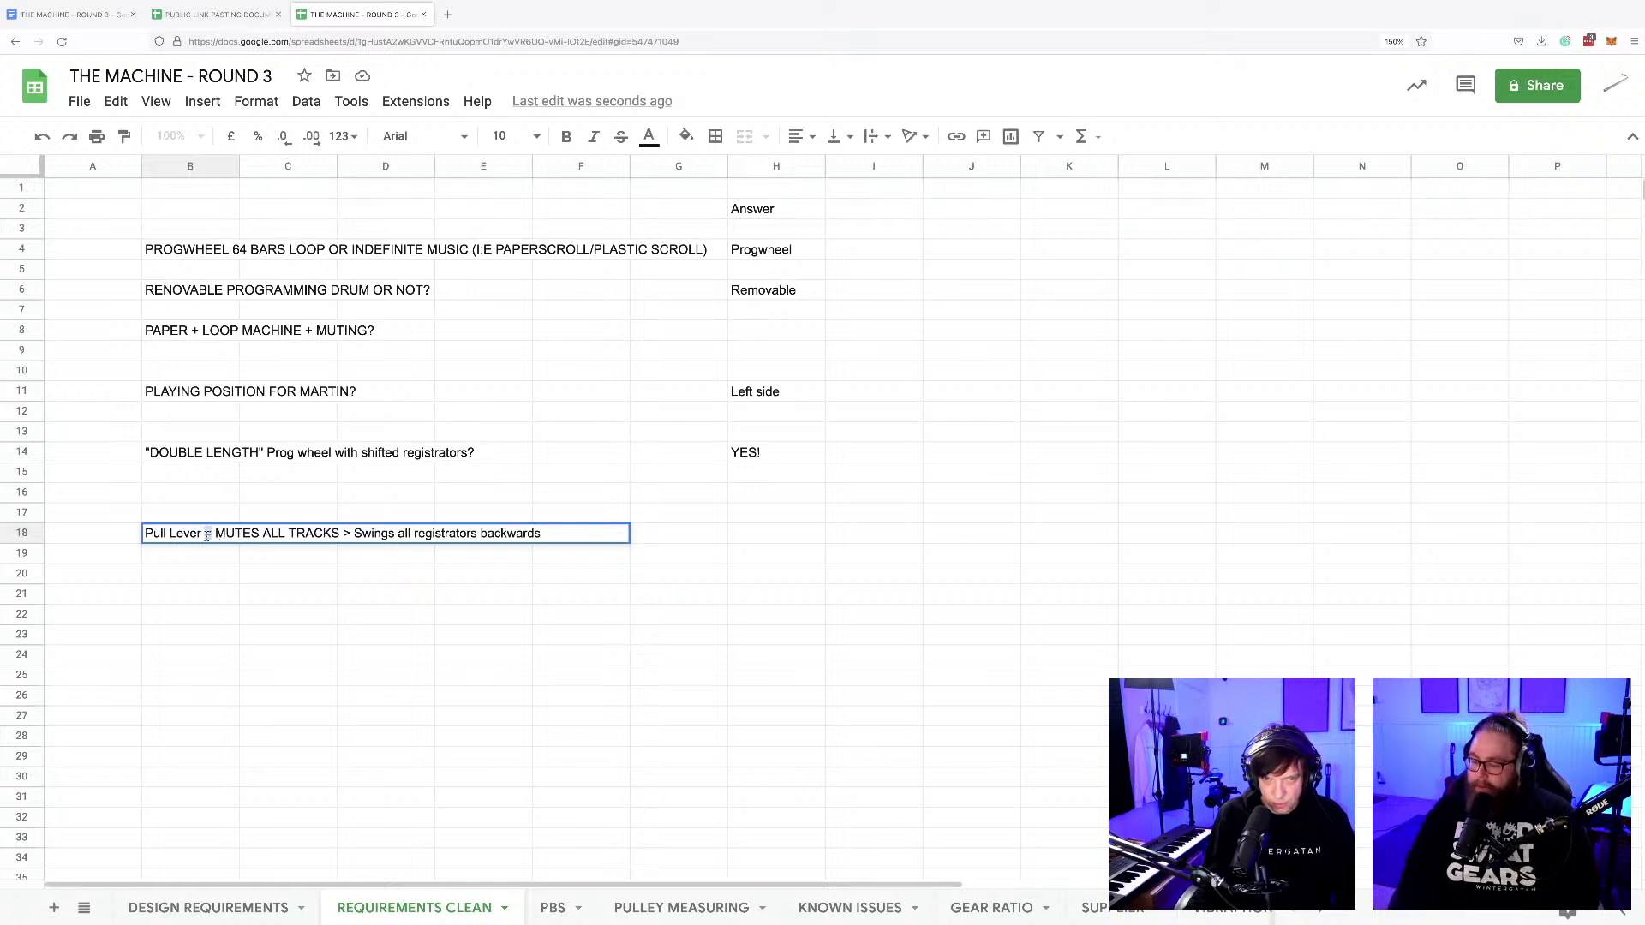
{"action": "key", "text": "BackSpace"}
{"action": "type", "text": ">"}
Append "> Shifts all registrators 10 cm" to the lever sequence in B18.
{"action": "left_click", "coordinate": [555, 537]}
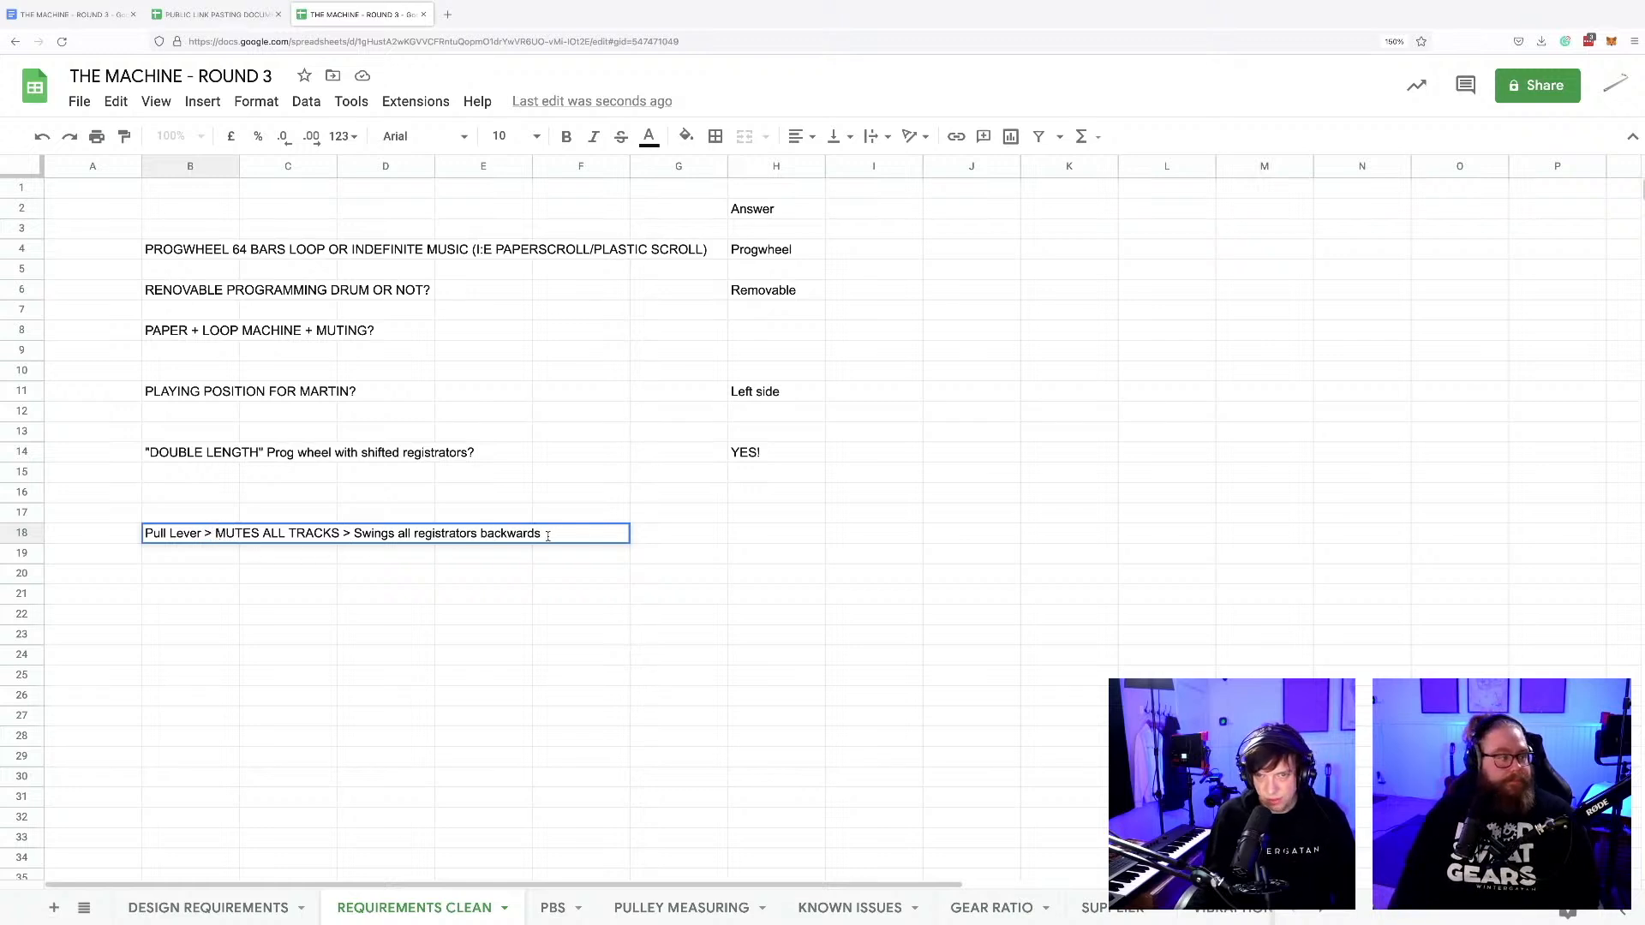
{"action": "type", "text": "> "}
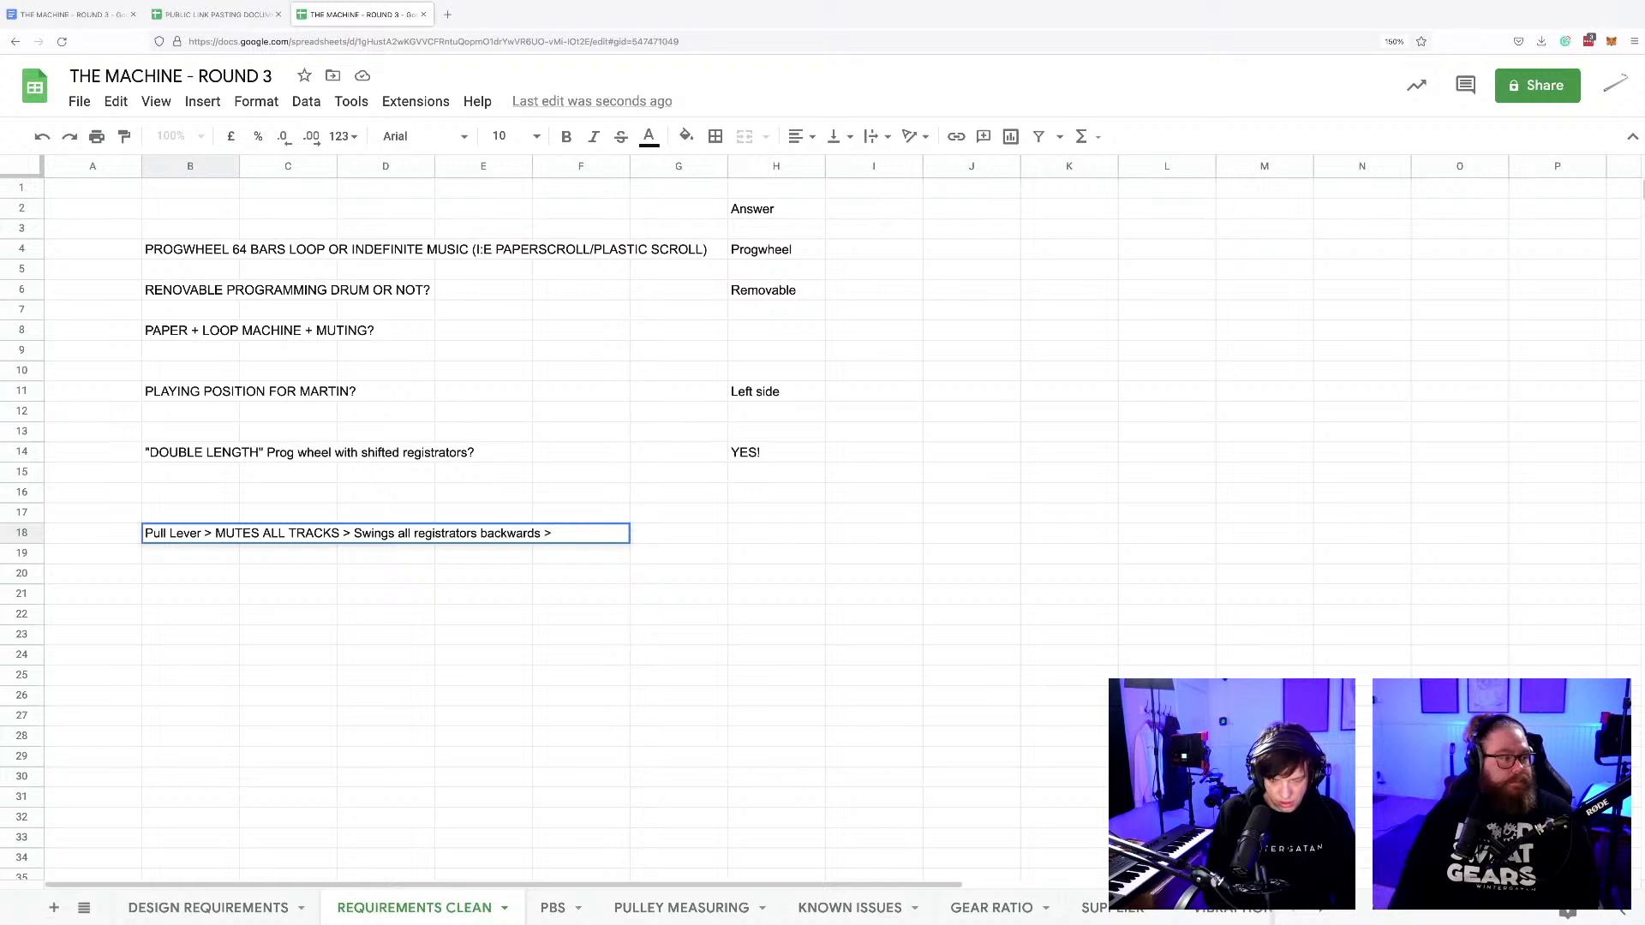
{"action": "type", "text": "Shifts all r"}
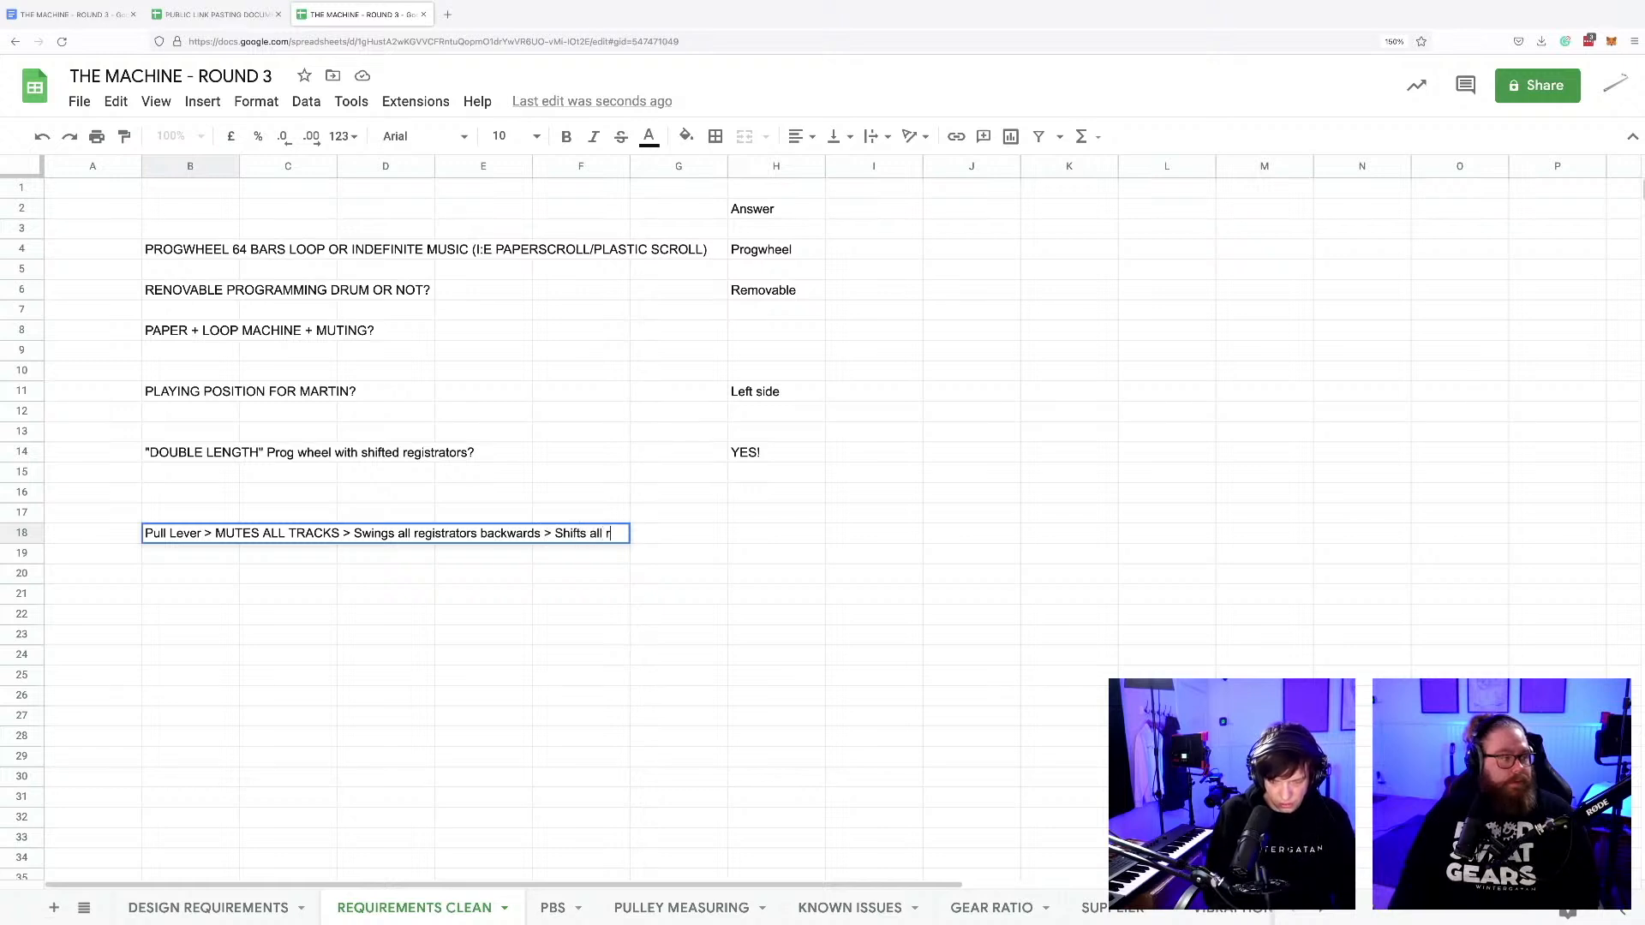
{"action": "type", "text": "egistrators 1"}
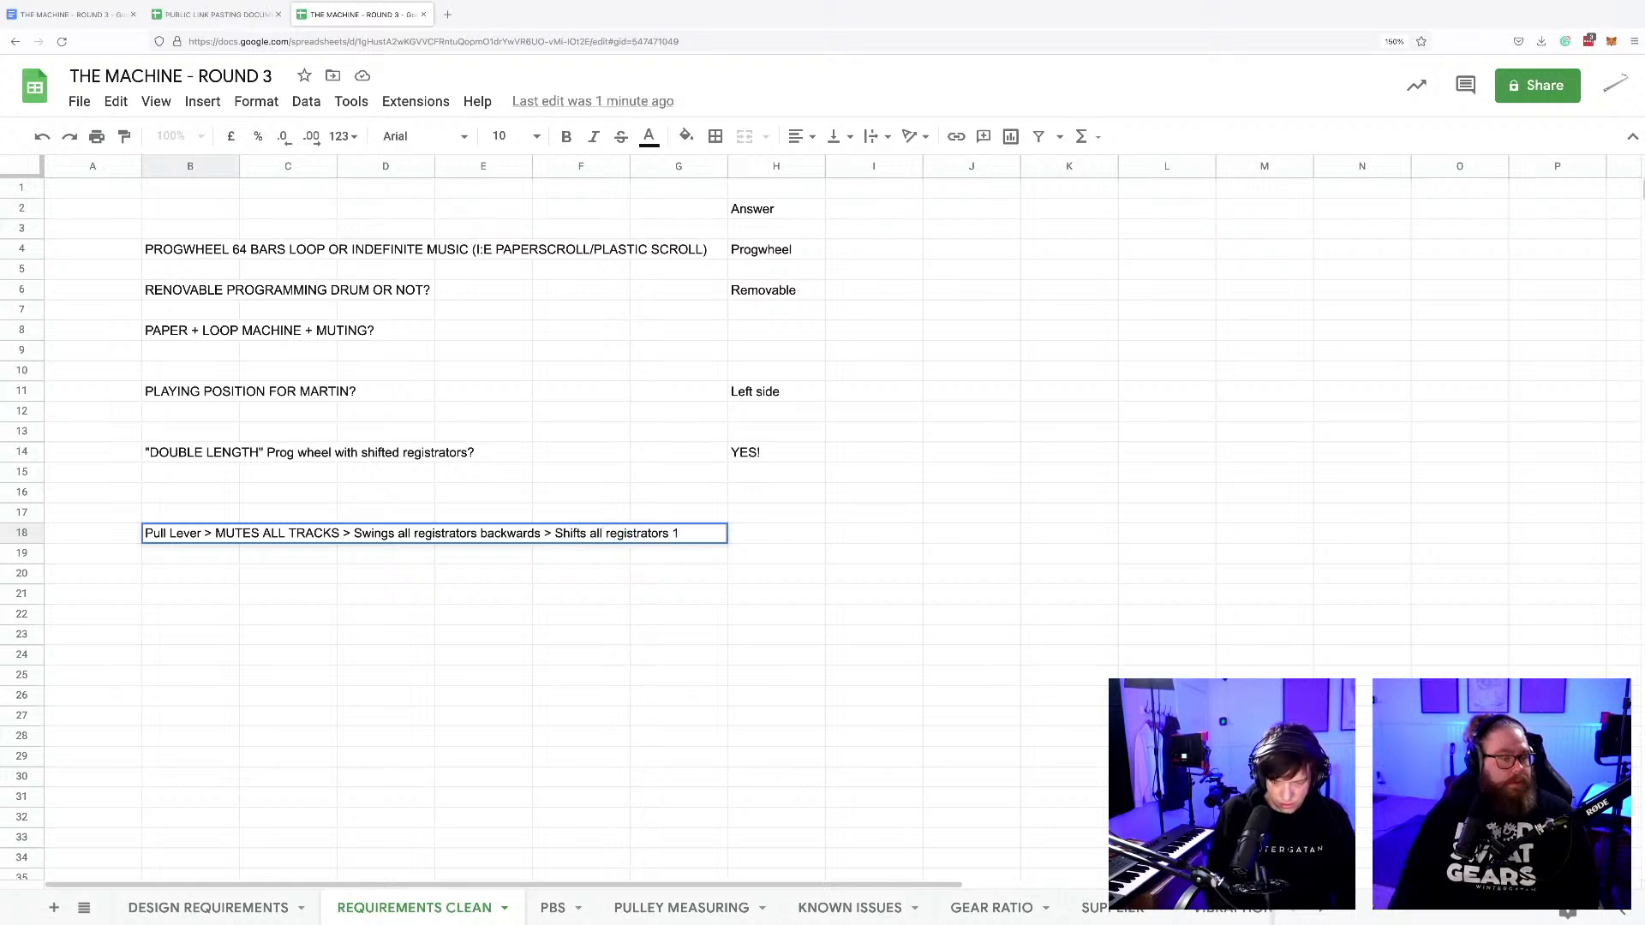
{"action": "type", "text": "0 cm"}
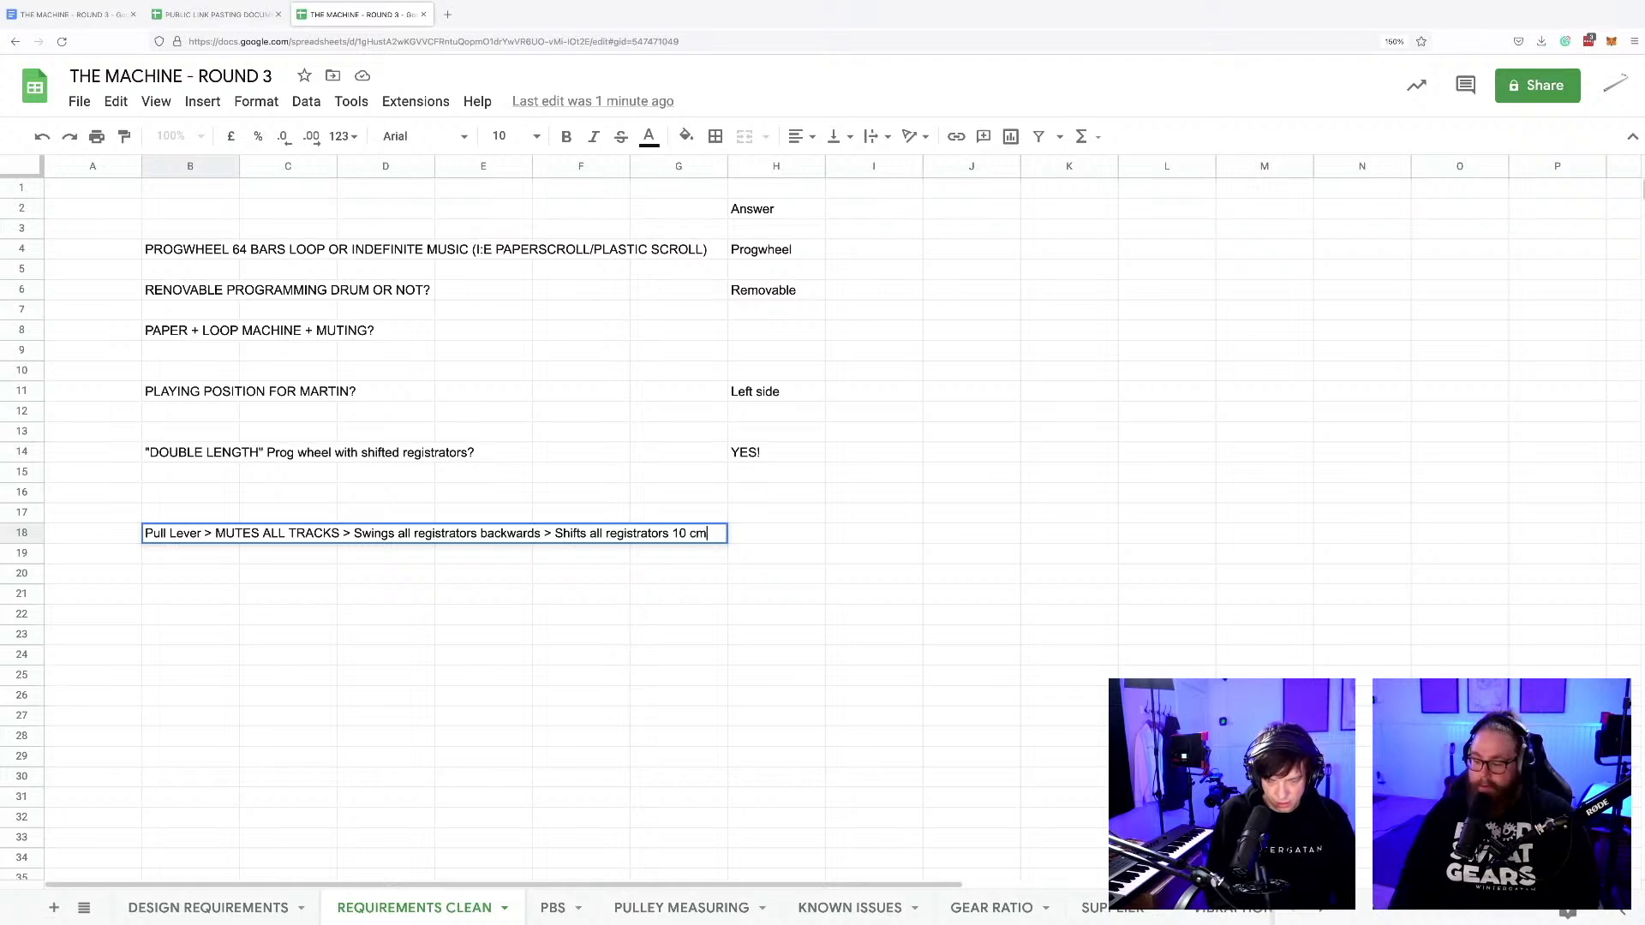
{"action": "type", "text": " > rotat"}
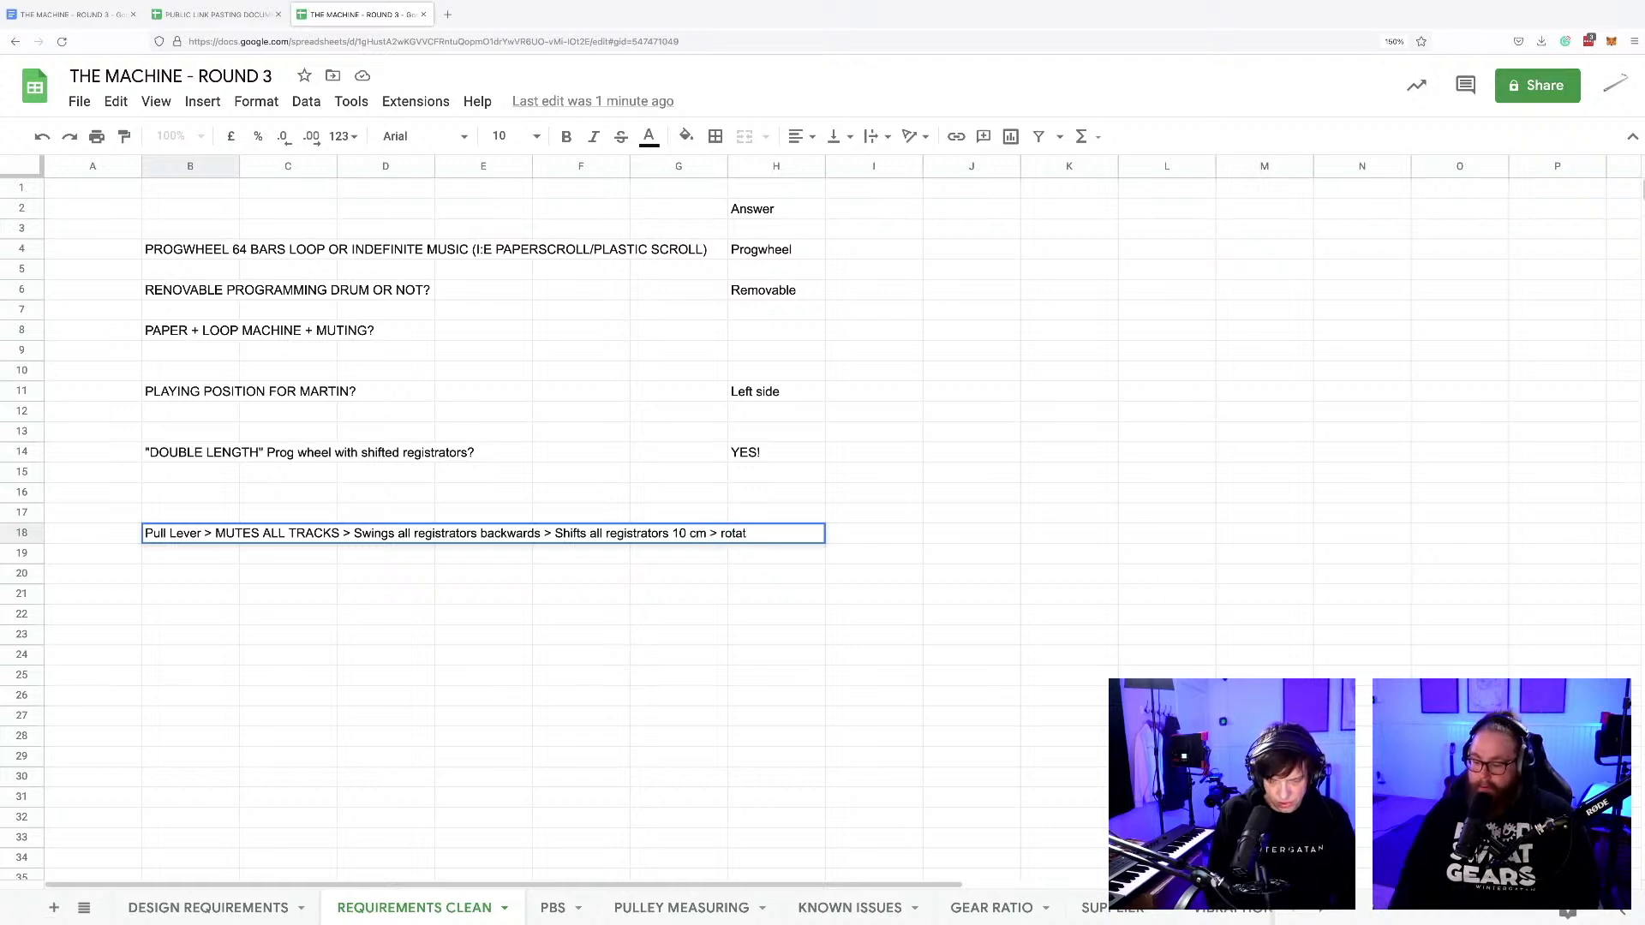
{"action": "type", "text": "es the r"}
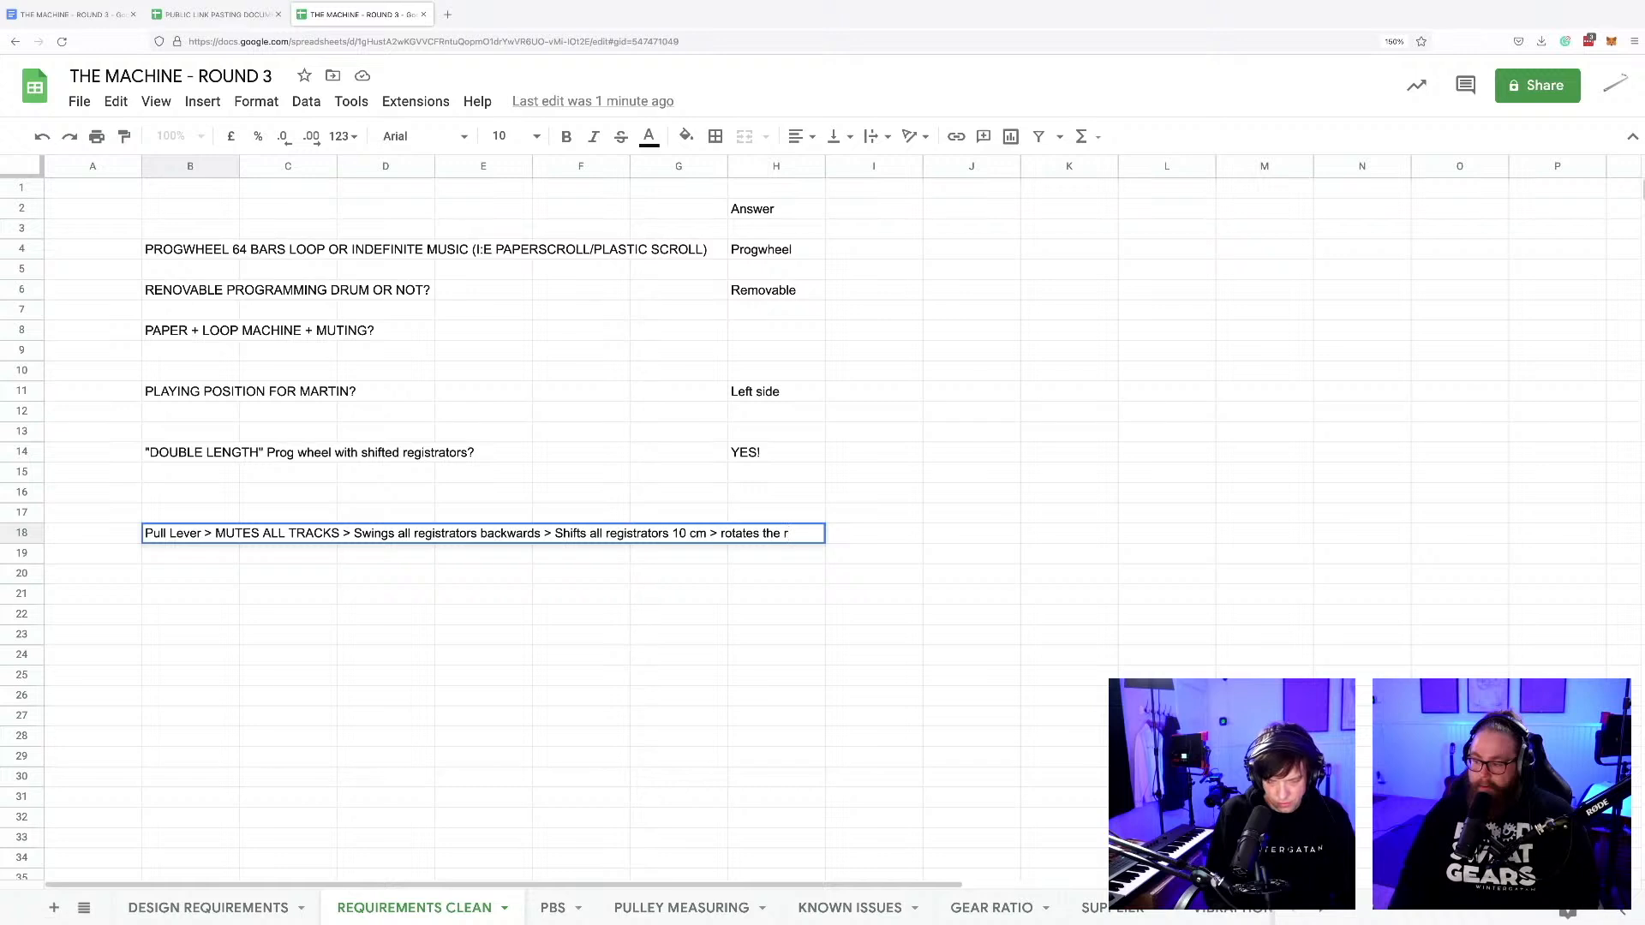
{"action": "type", "text": "egistrator"}
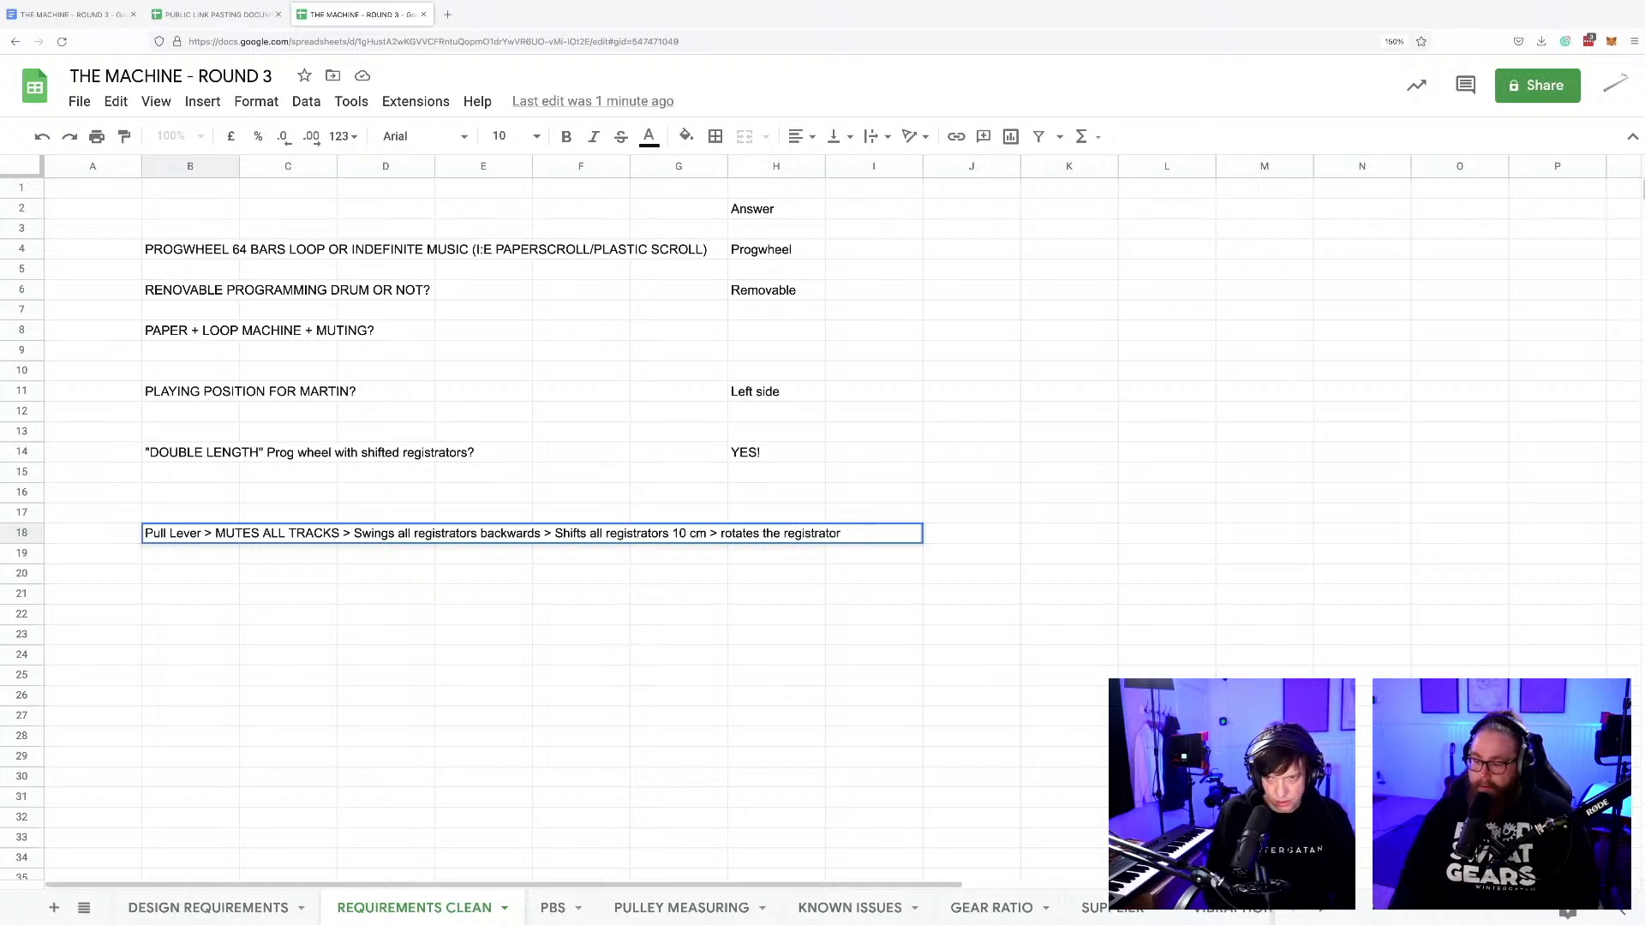
{"action": "type", "text": "s forward"}
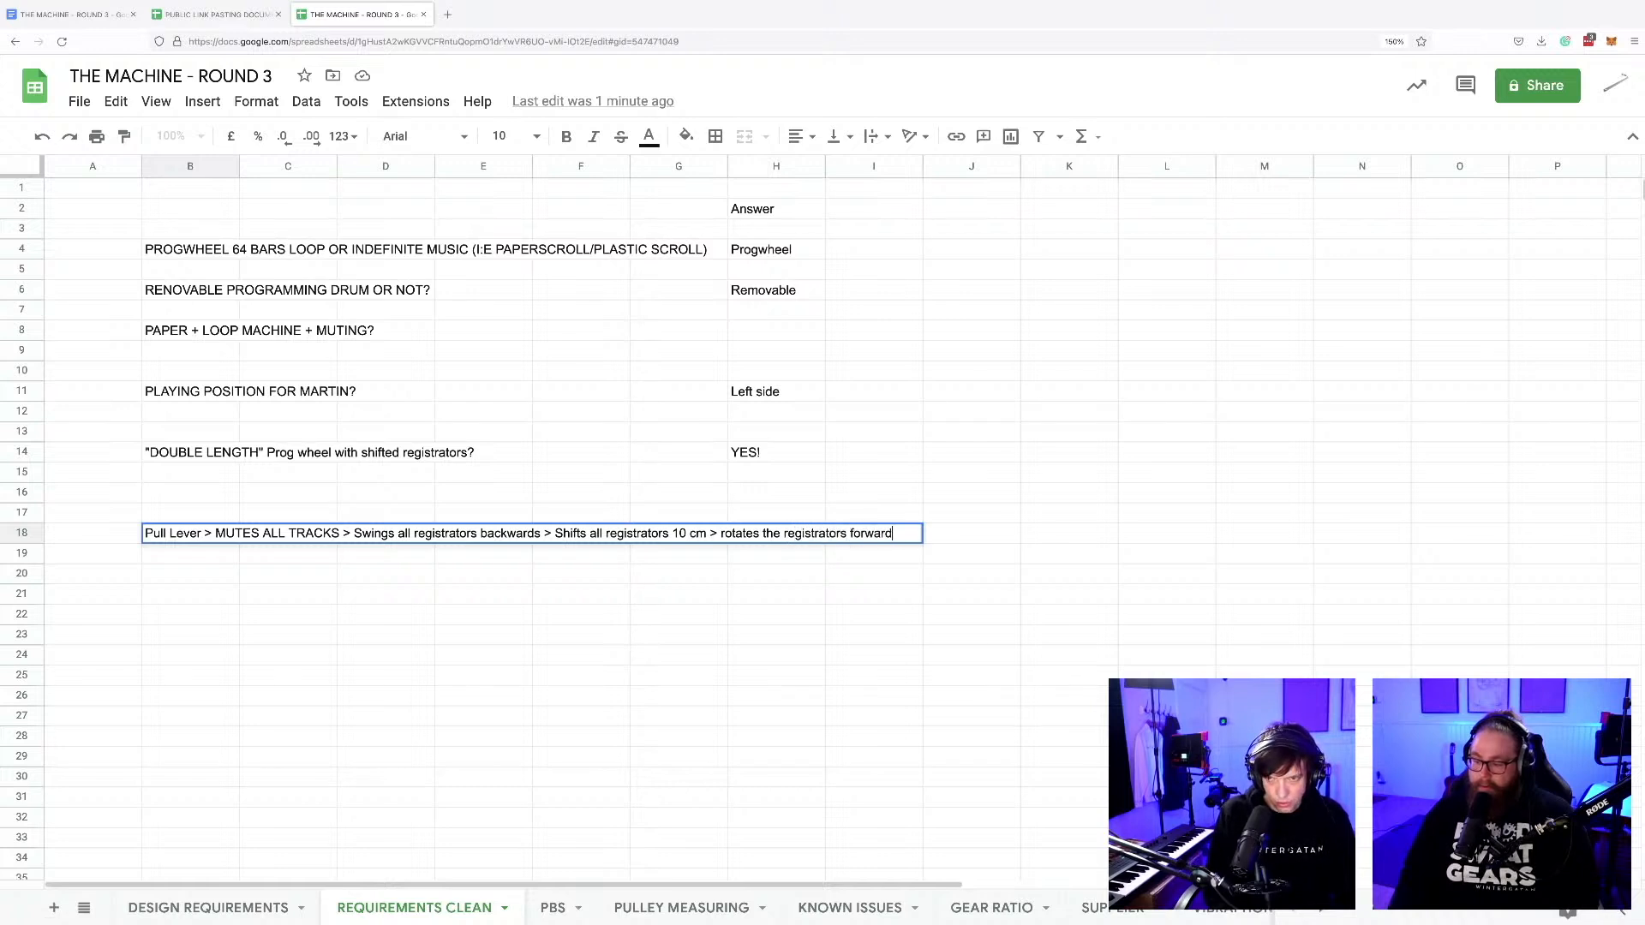
{"action": "type", "text": " again"}
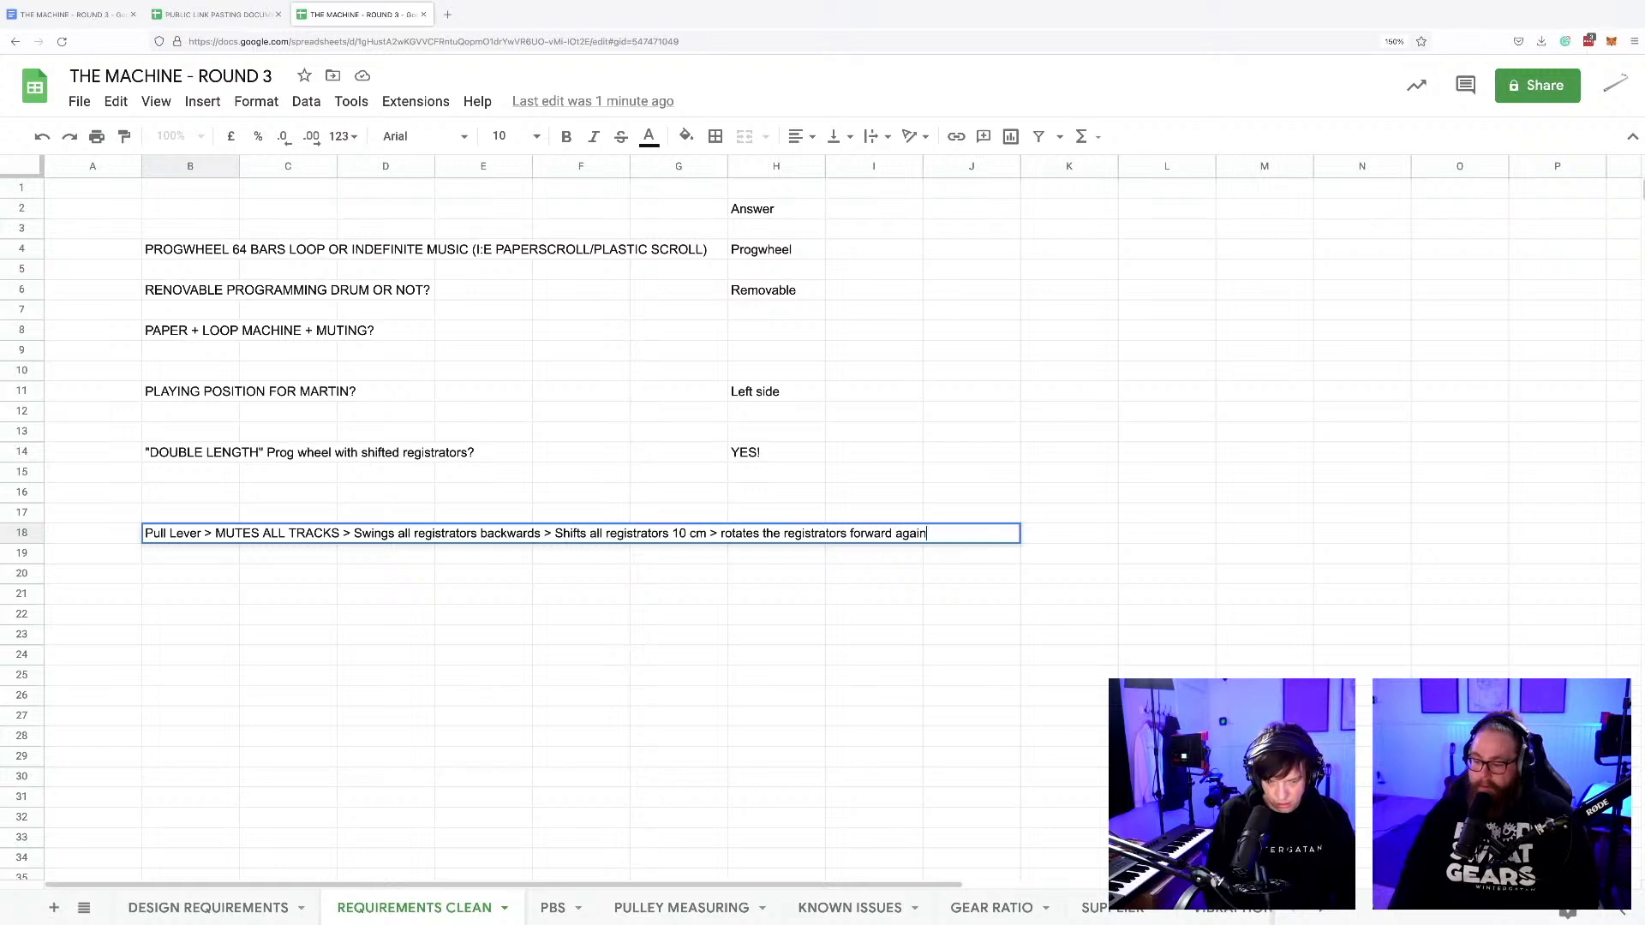
{"action": "type", "text": " > Unmut"}
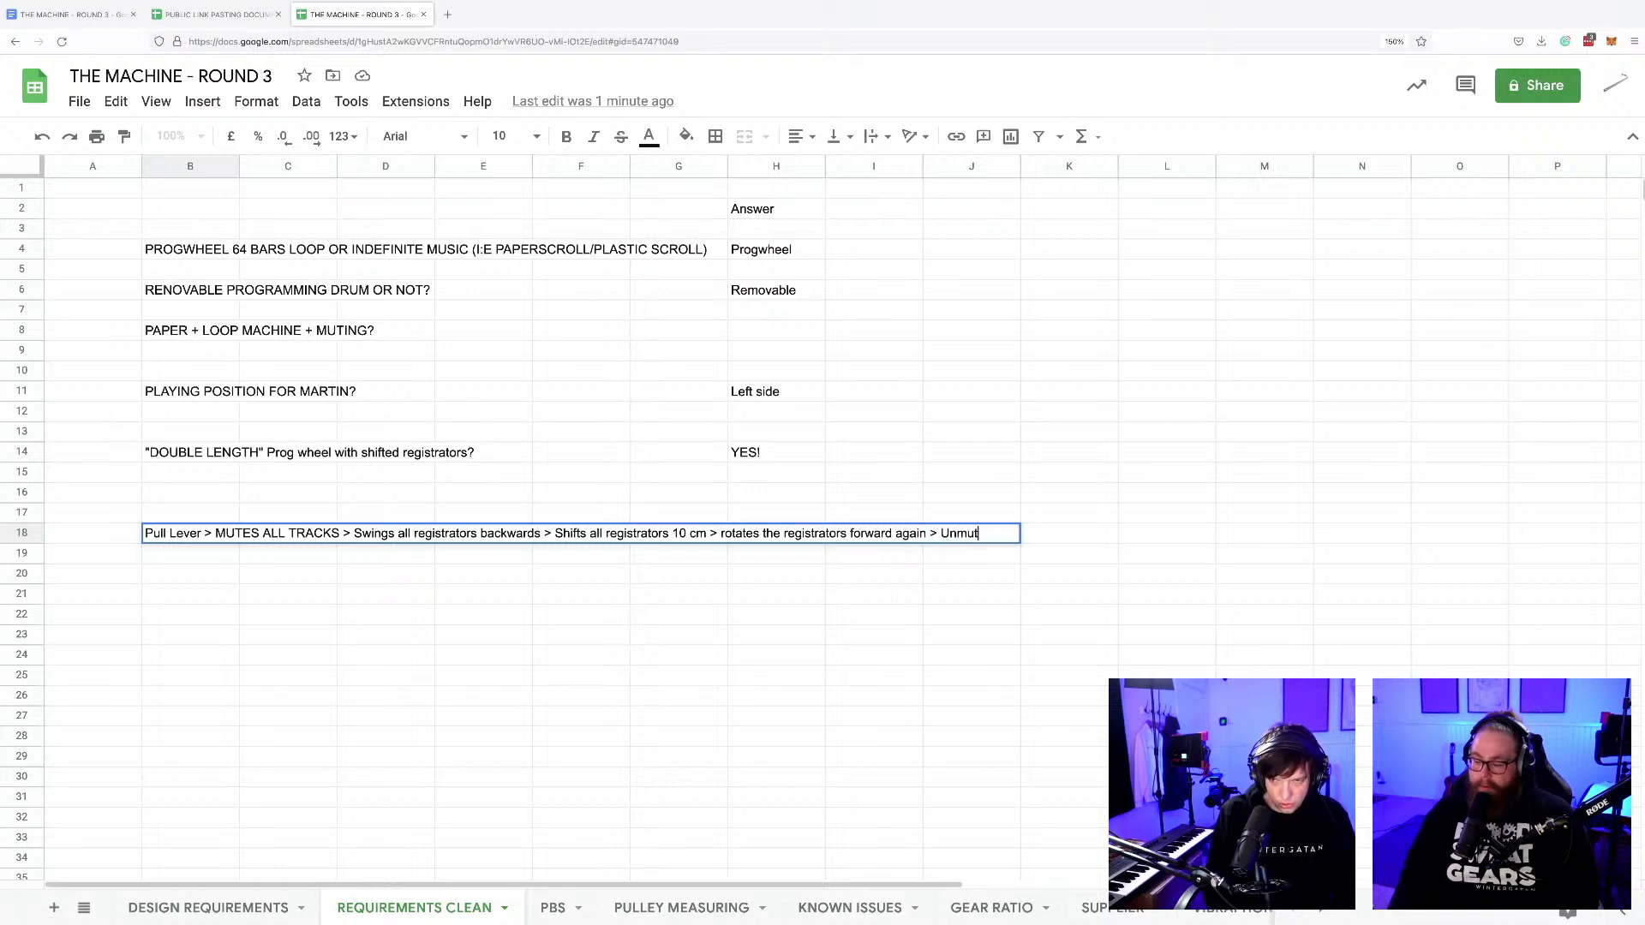
{"action": "type", "text": "es all tra"}
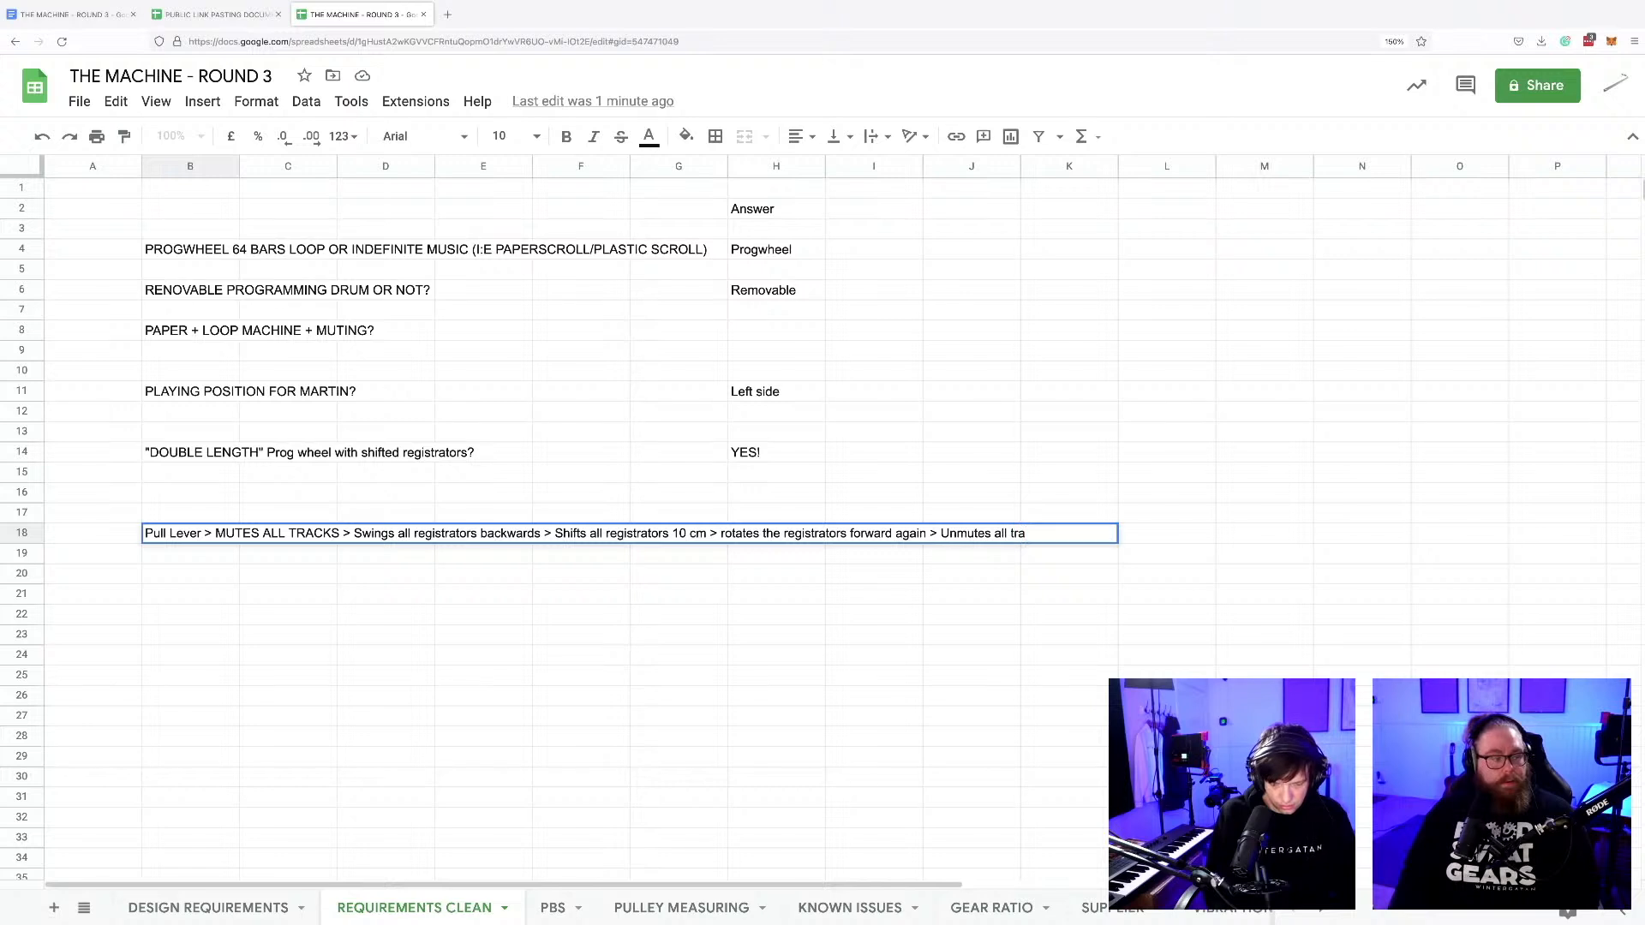
{"action": "type", "text": "cks"}
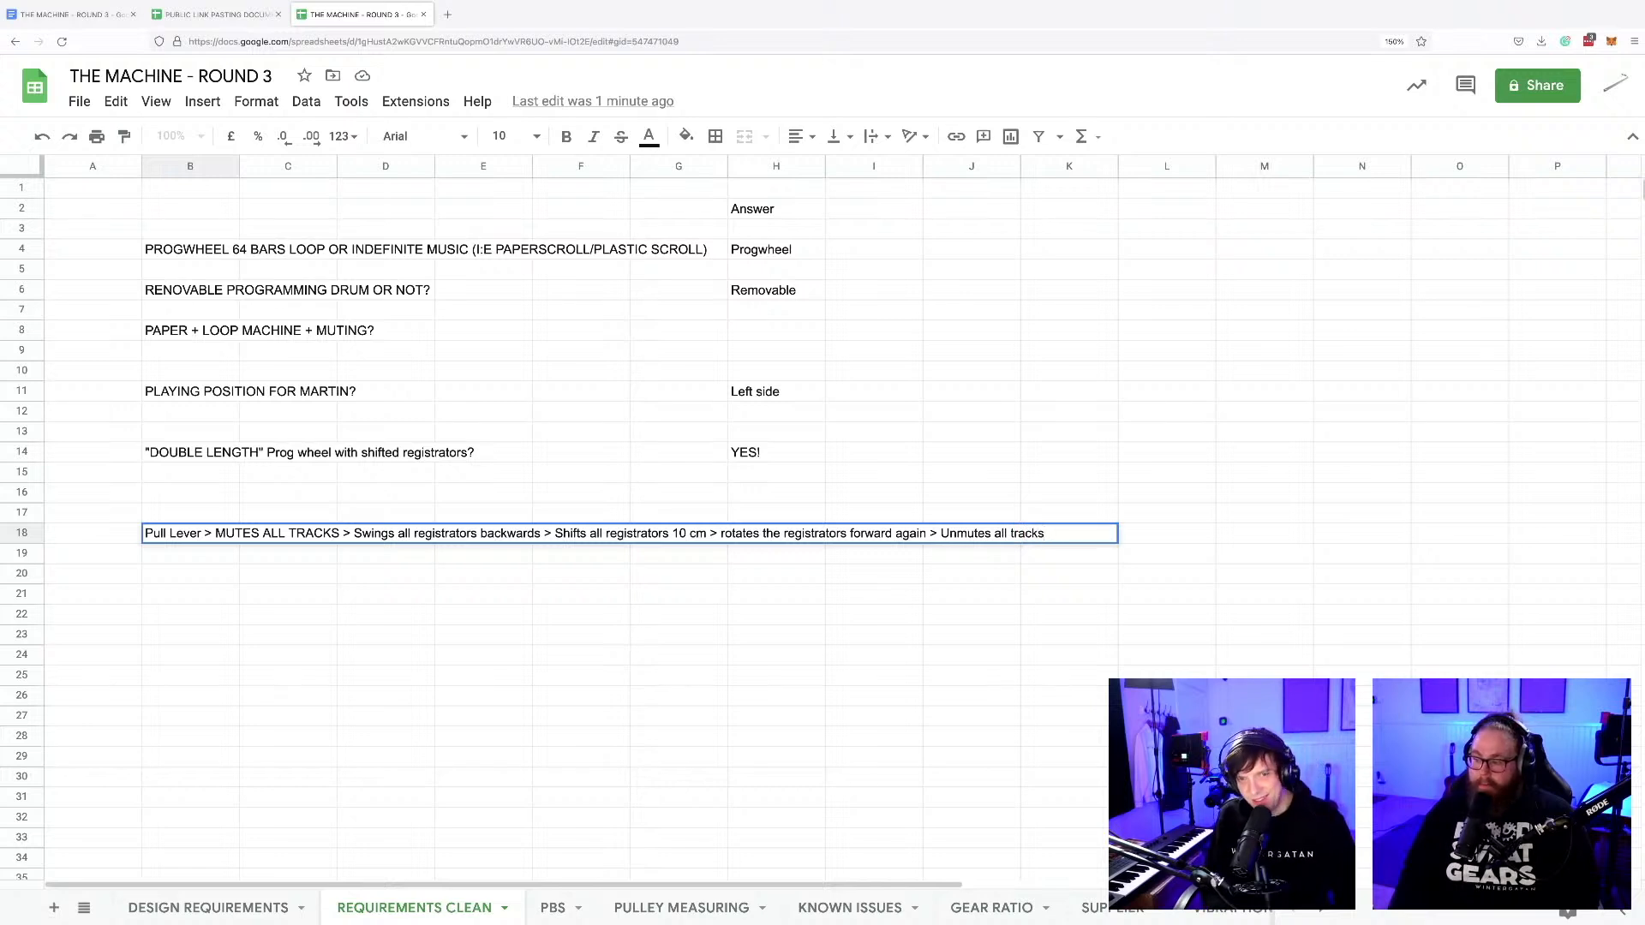
Finish the B18 lever sequence with "> rotates the registrators forward again > Unmutes all tracks" and commit the cell.
{"action": "left_click", "coordinate": [669, 587]}
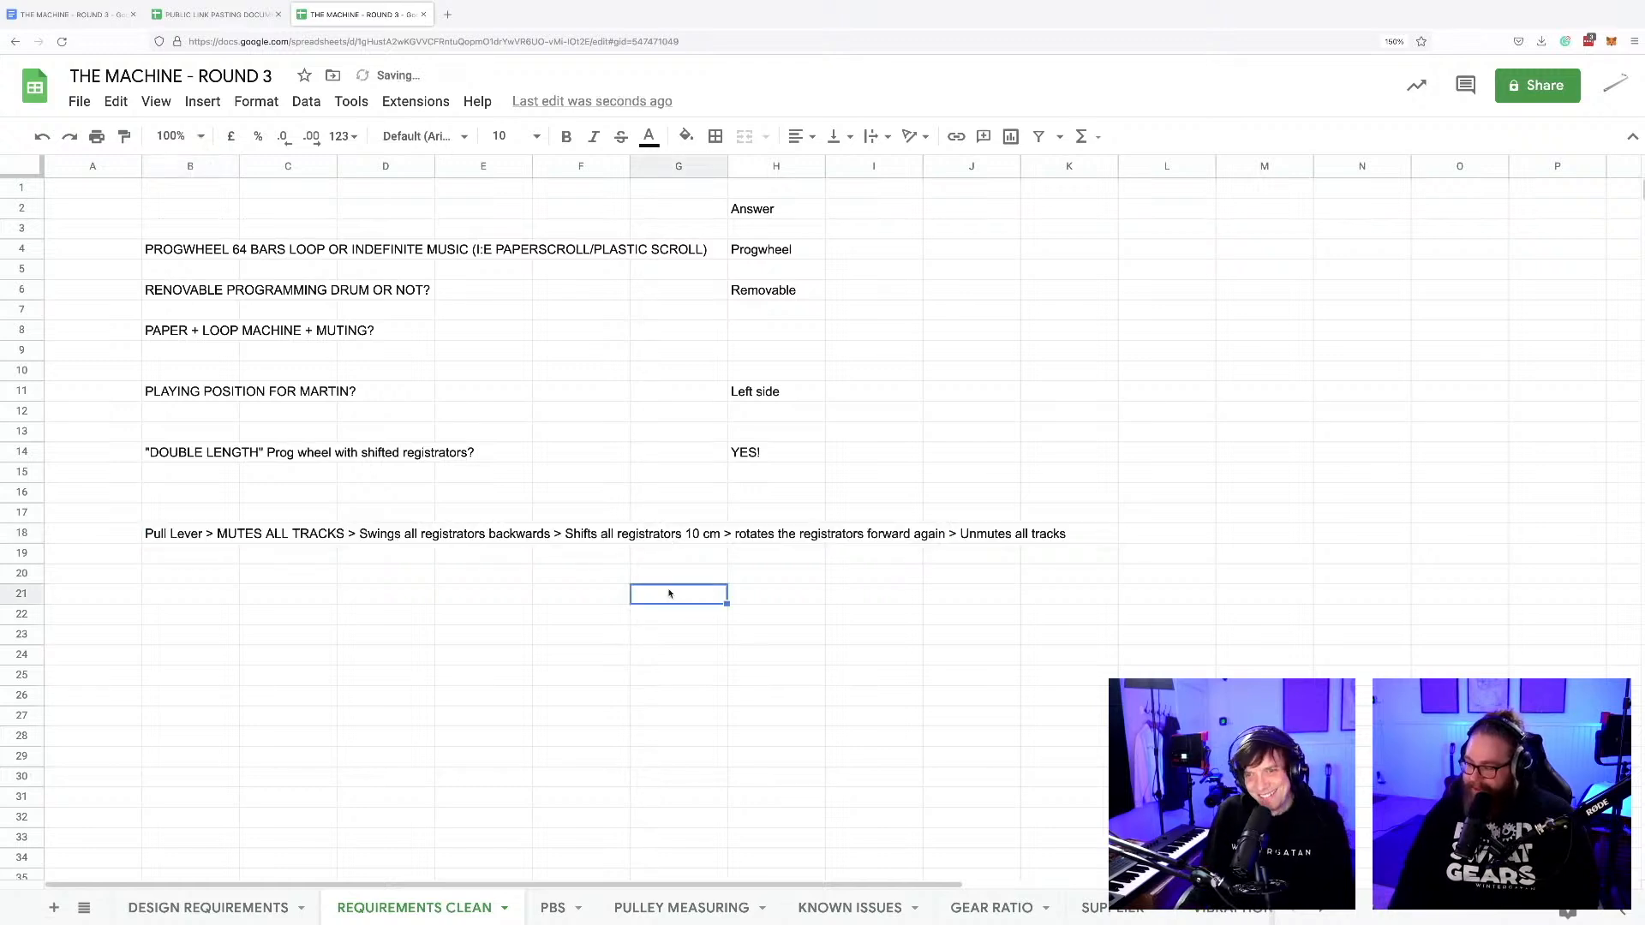
{"action": "left_click", "coordinate": [442, 595]}
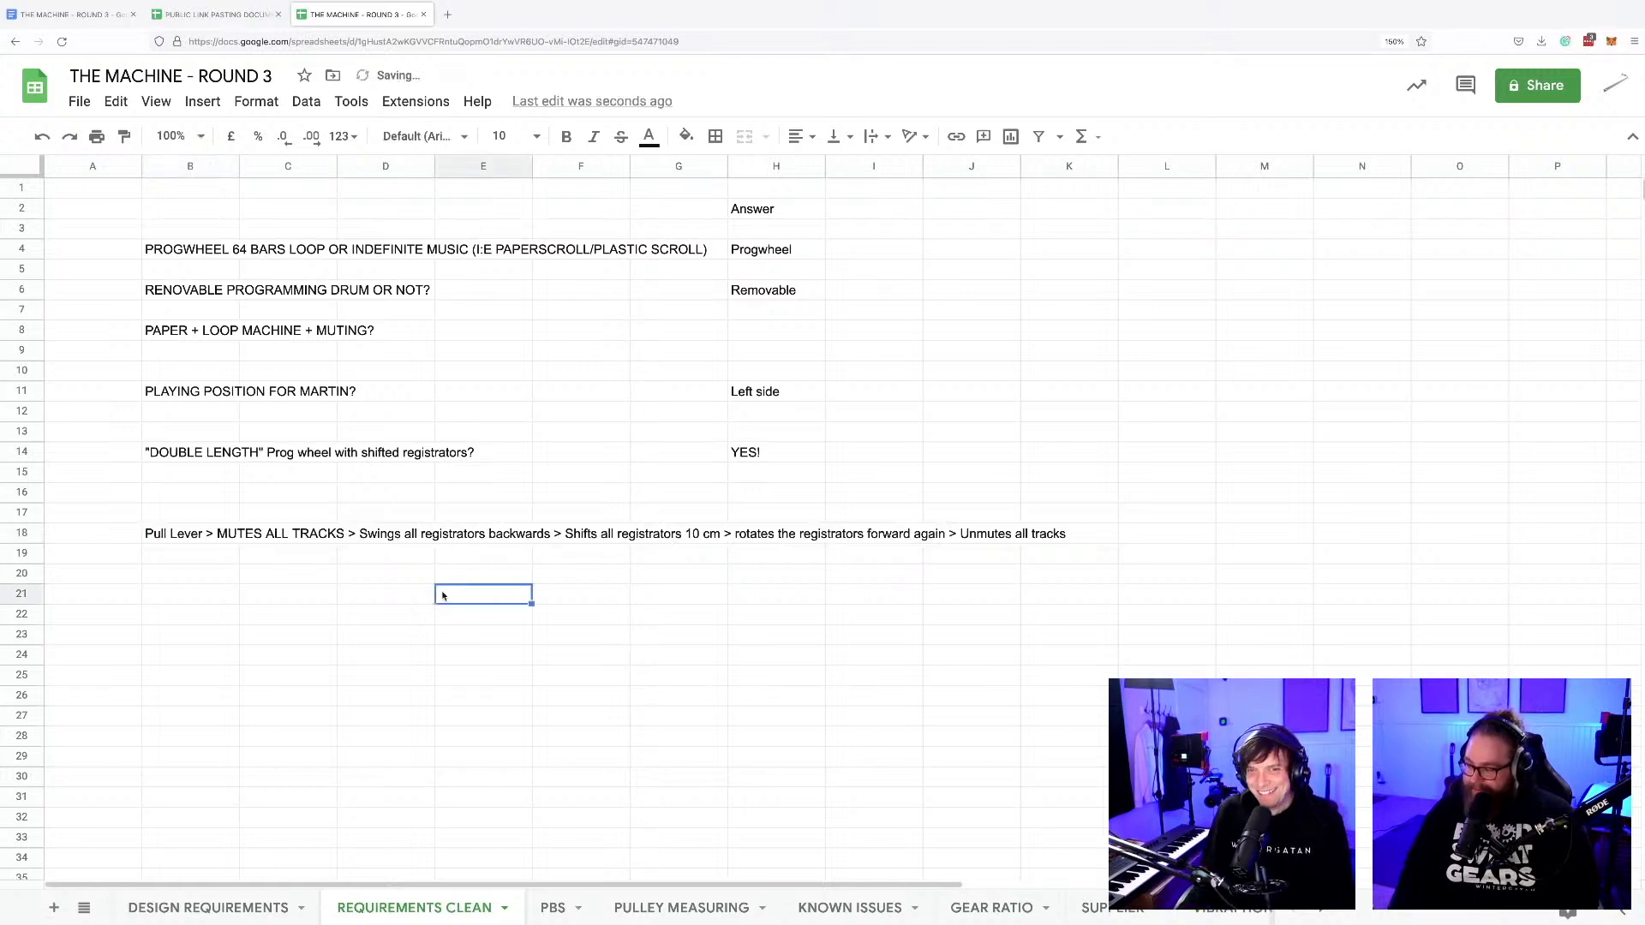
{"action": "left_click", "coordinate": [214, 578]}
{"action": "left_click", "coordinate": [299, 578]}
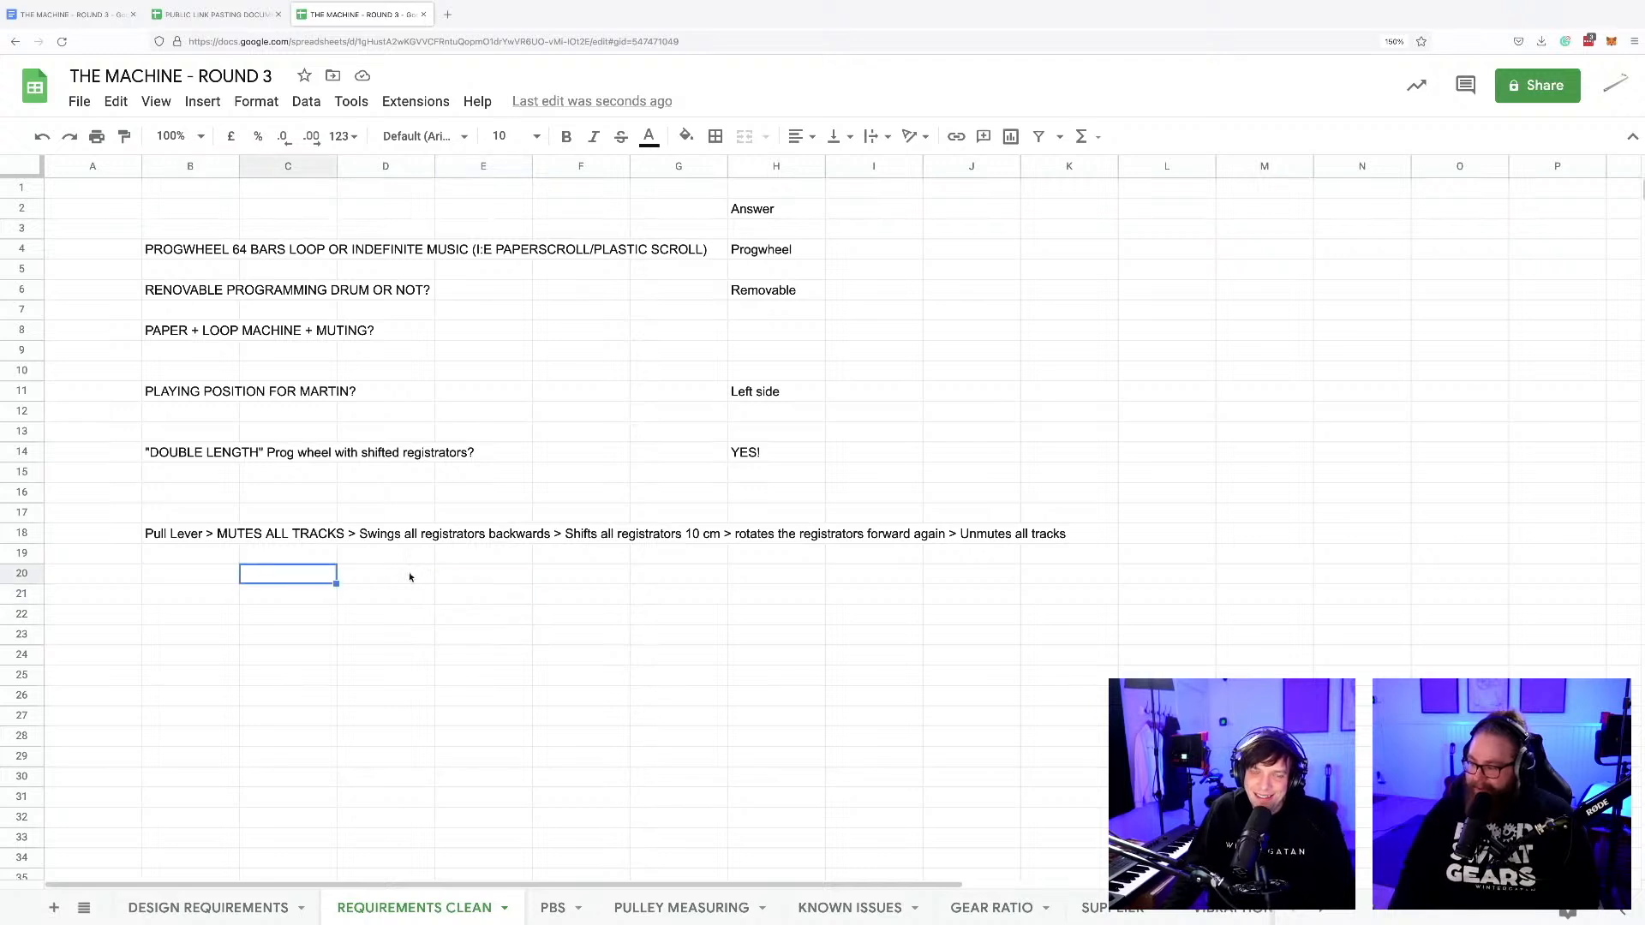
{"action": "left_click", "coordinate": [402, 577]}
{"action": "left_click", "coordinate": [480, 583]}
{"action": "left_click", "coordinate": [392, 576]}
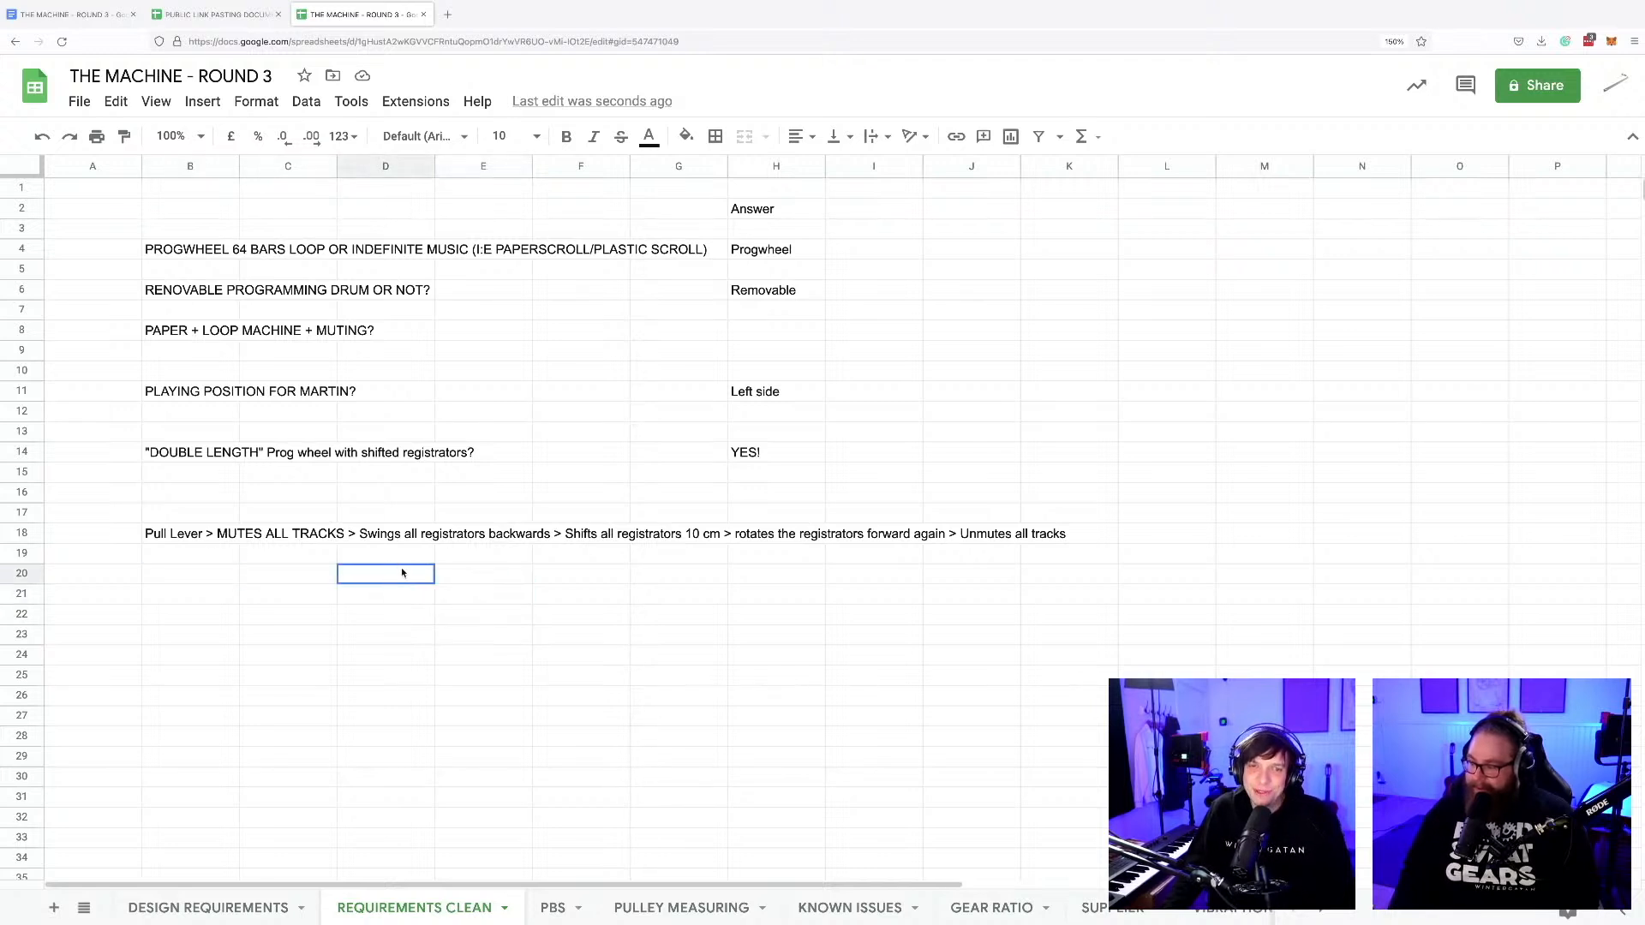
{"action": "left_click", "coordinate": [282, 578]}
{"action": "left_click", "coordinate": [206, 580]}
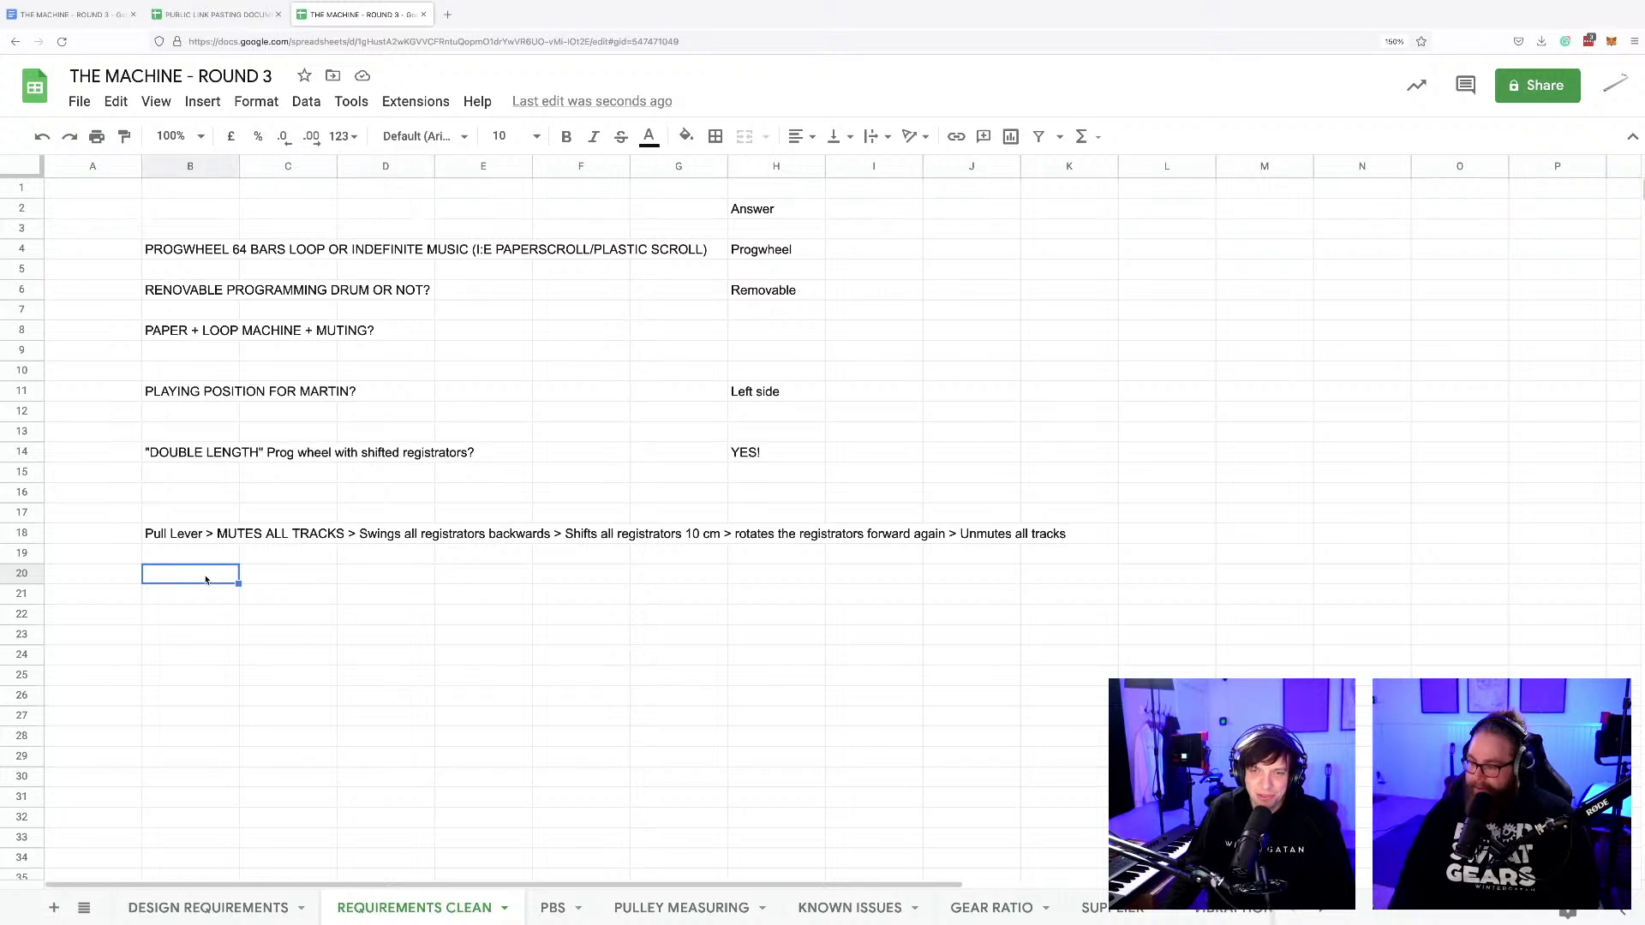
{"action": "left_click", "coordinate": [284, 582]}
{"action": "left_click", "coordinate": [375, 583]}
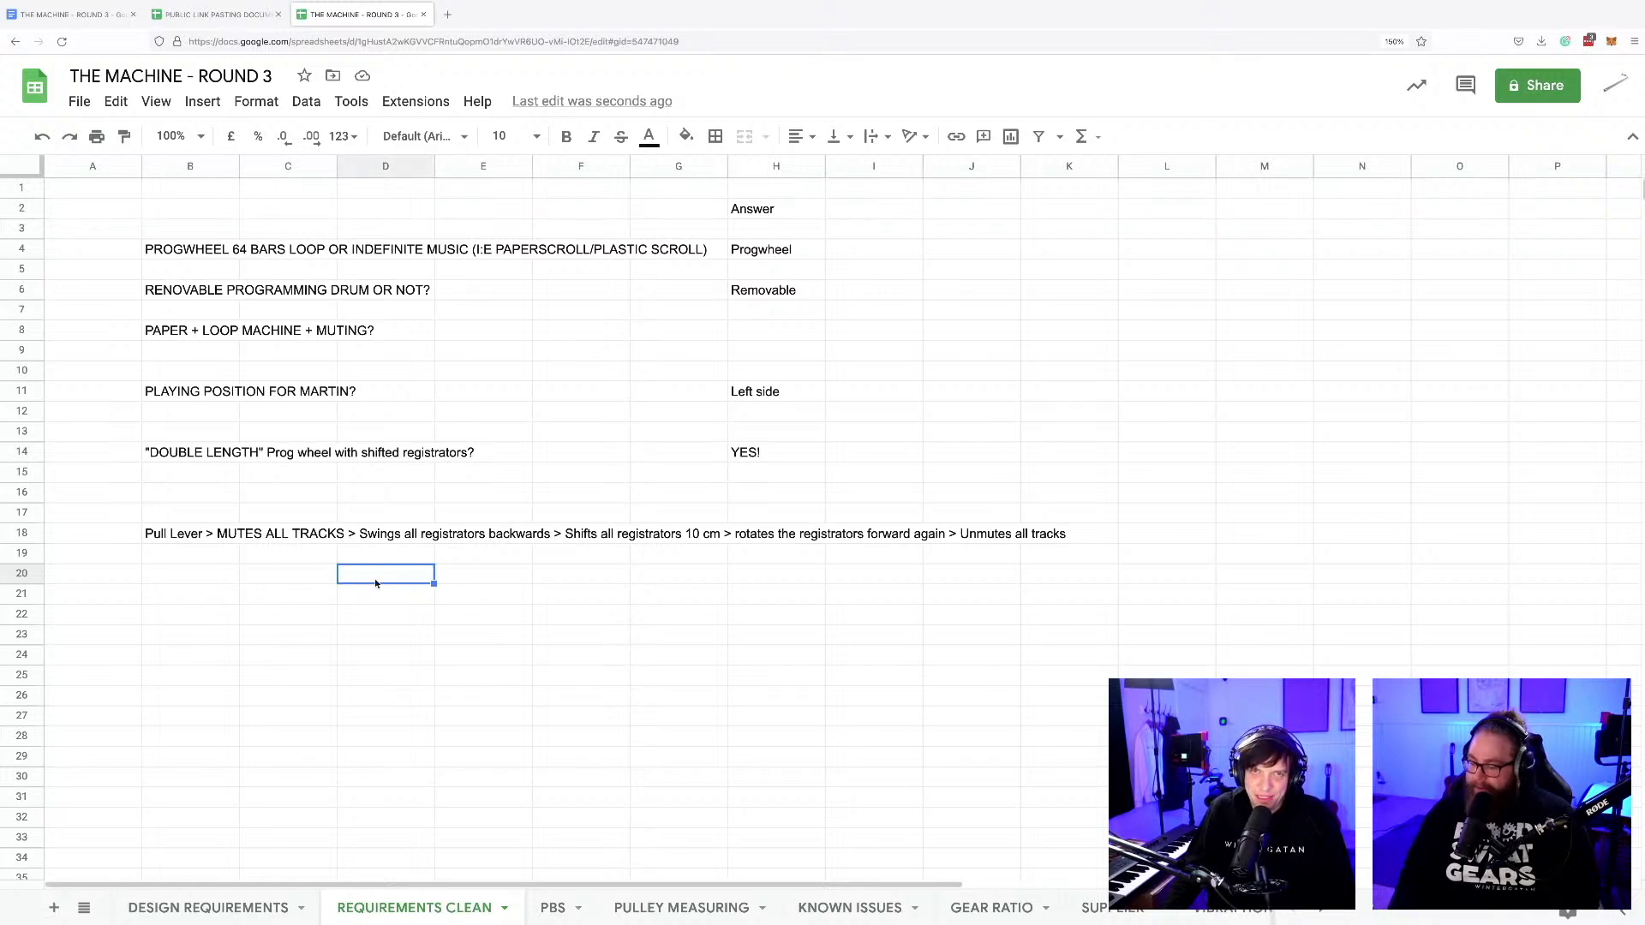
{"action": "left_click", "coordinate": [483, 742]}
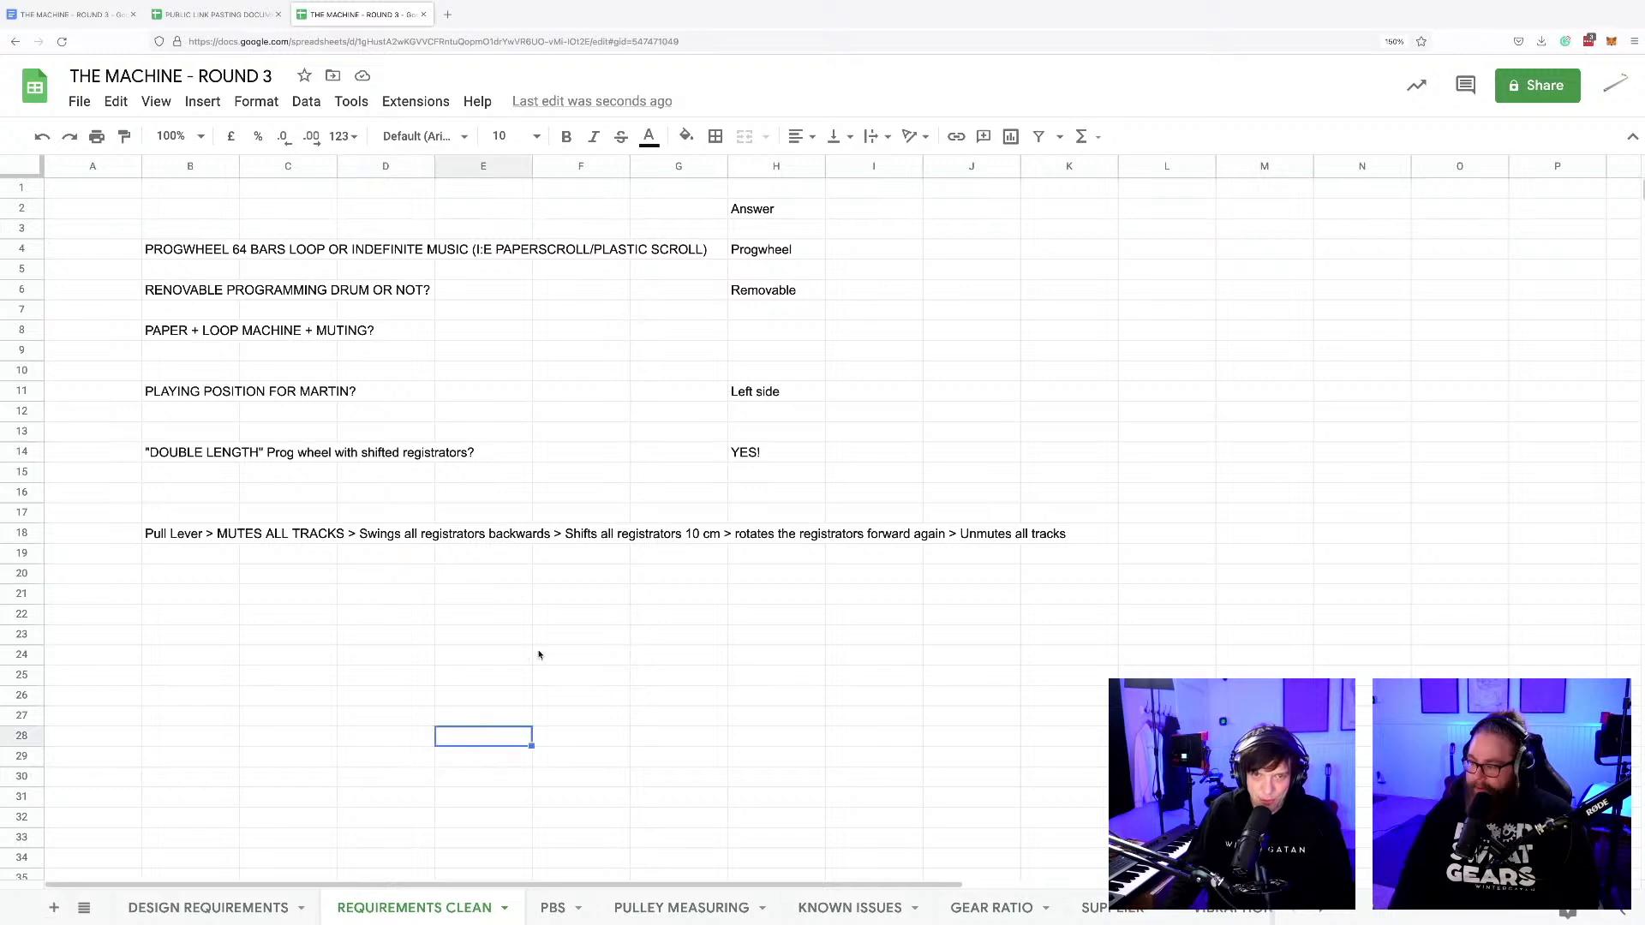
Switch to Fusion 360 and examine the whole machine in the BLOCKING FOR DESIGN REQUIREMENTS design, including the upper programming wheel and registrators.
{"action": "key", "text": "super+Tab"}
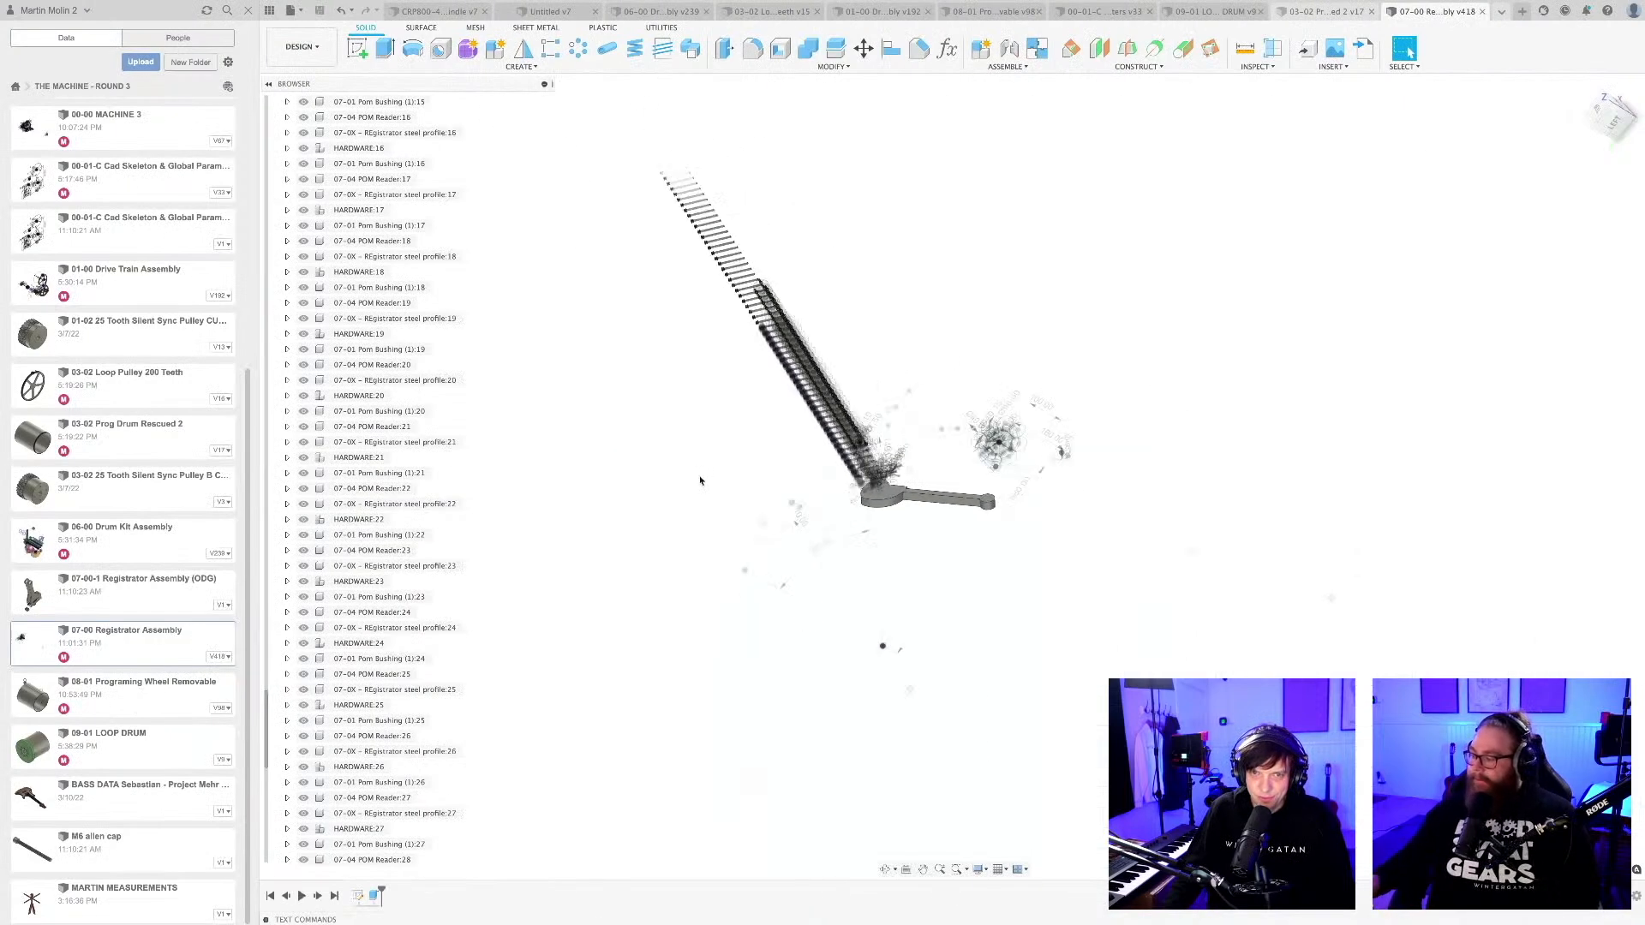
{"action": "scroll", "coordinate": [696, 478], "scroll_direction": "down", "scroll_amount": 3}
{"action": "middle_click_drag", "start_coordinate": [695, 476], "coordinate": [833, 522], "text": "shift"}
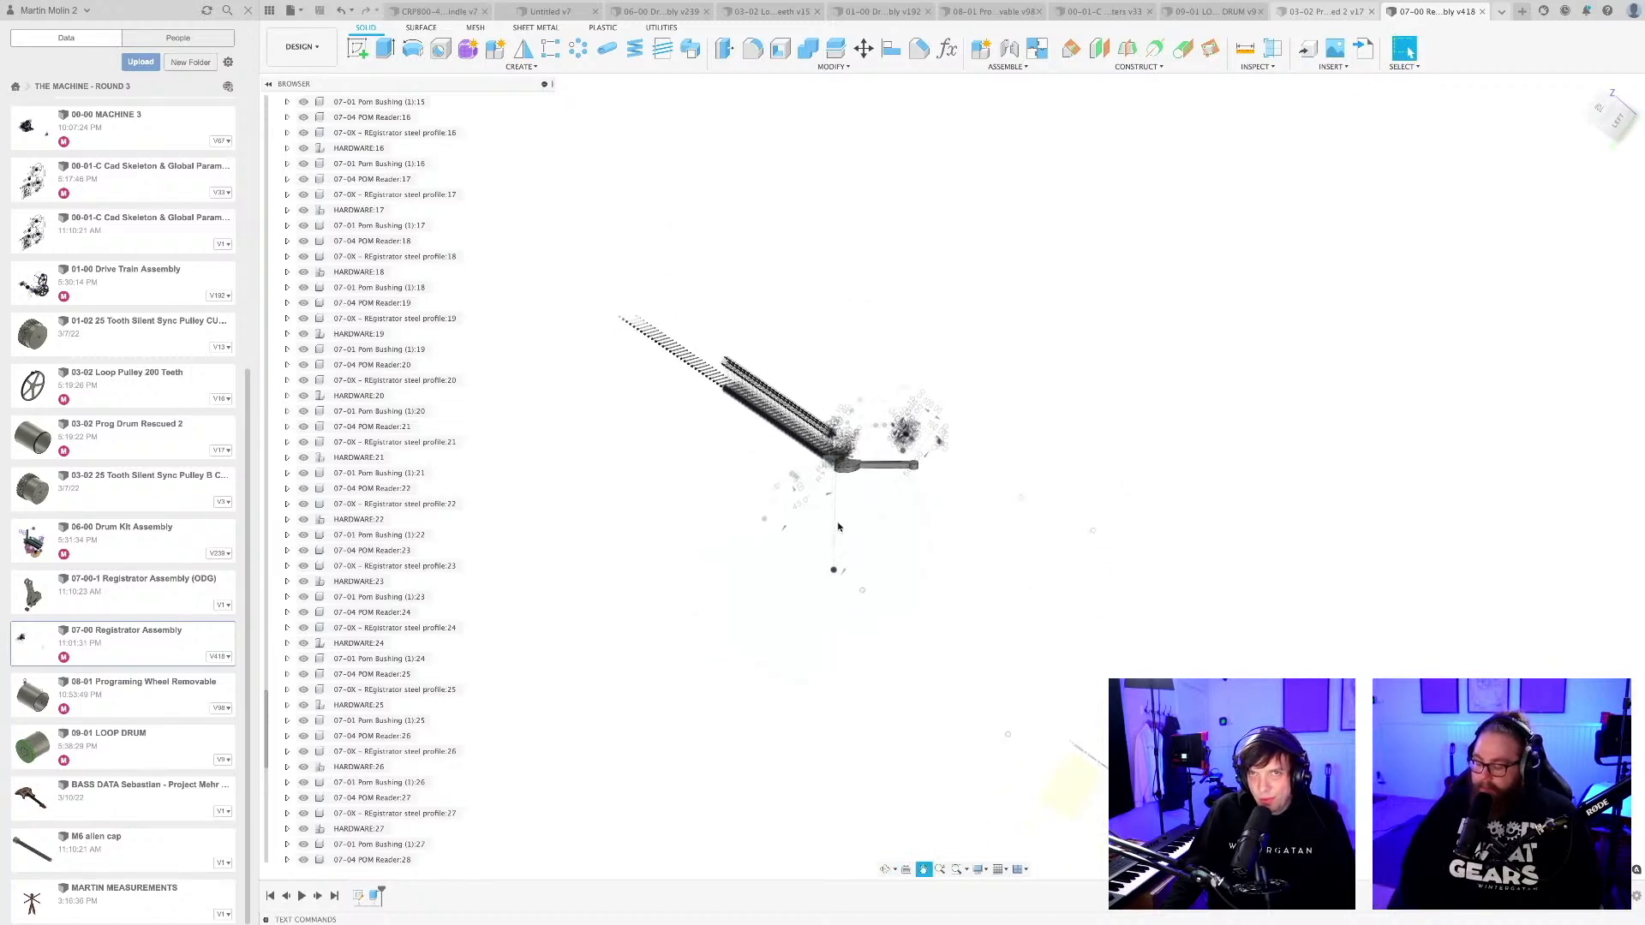
{"action": "left_click", "coordinate": [439, 12]}
{"action": "left_click", "coordinate": [566, 12]}
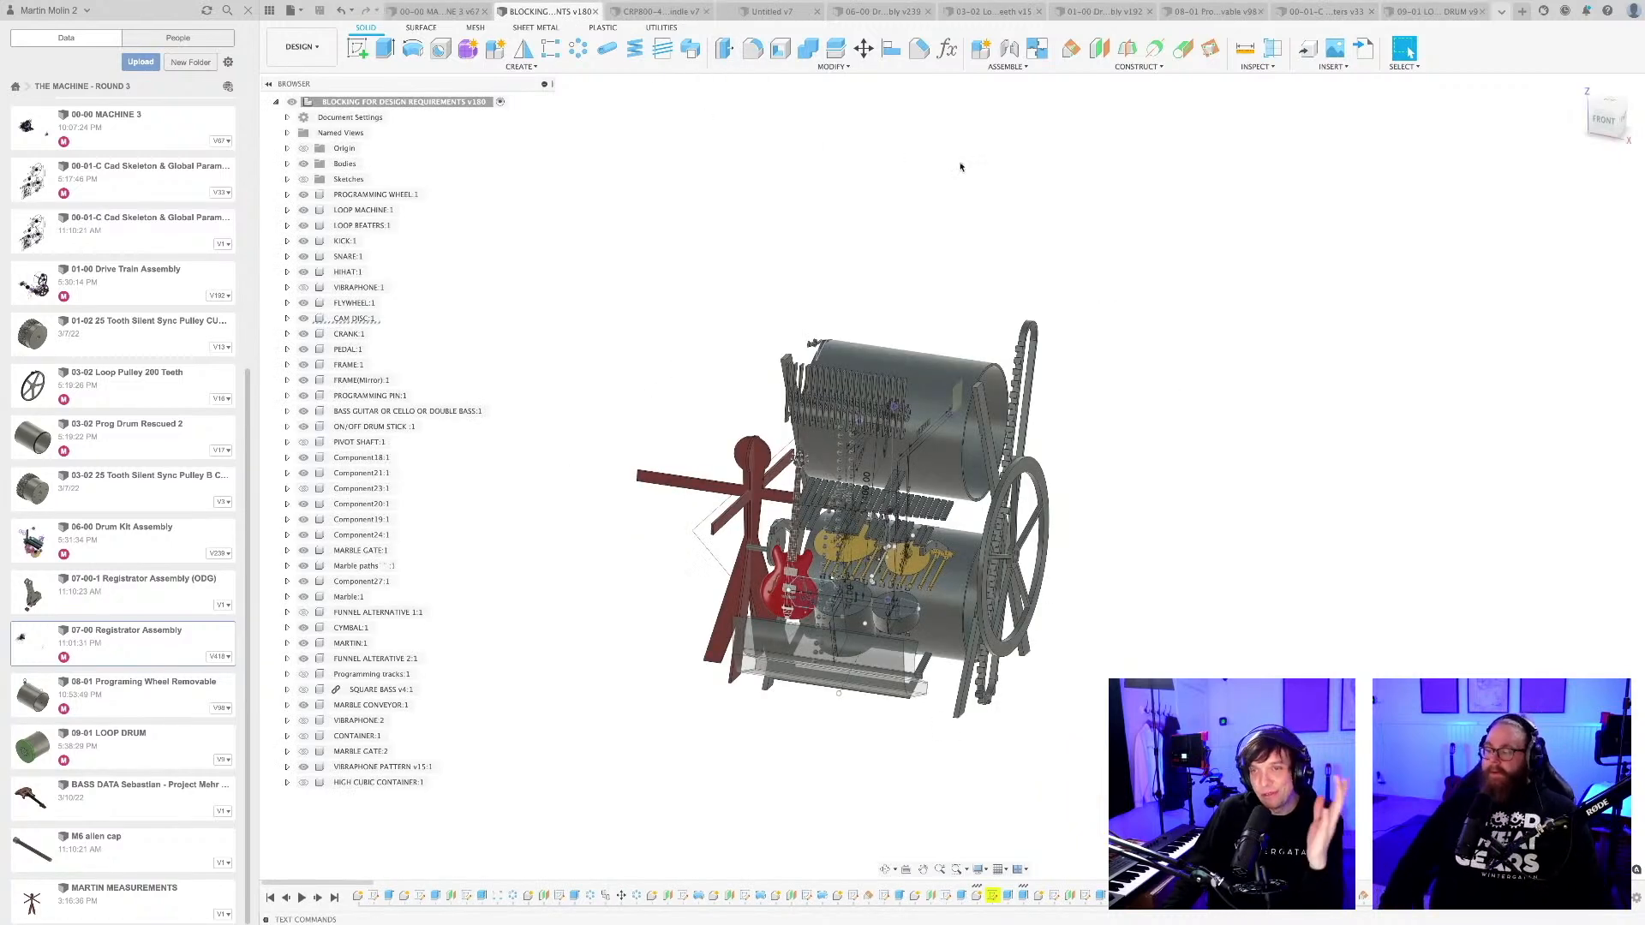
{"action": "middle_click_drag", "start_coordinate": [826, 220], "coordinate": [1024, 356], "text": "shift"}
{"action": "scroll", "coordinate": [1001, 325], "scroll_direction": "up", "scroll_amount": 3}
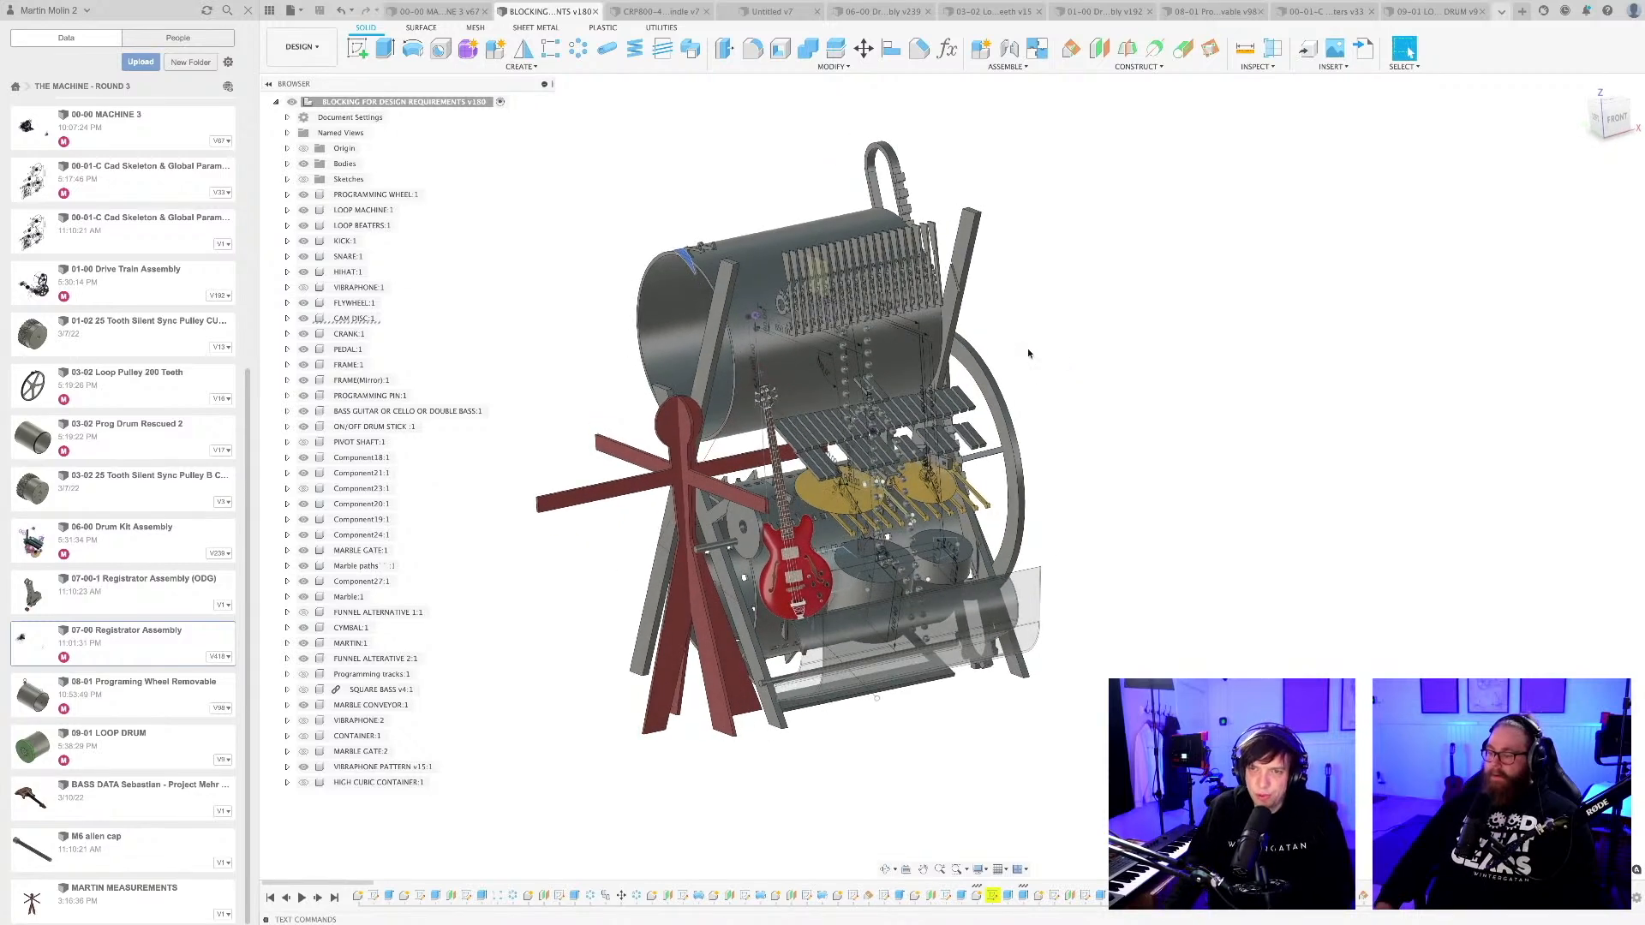
{"action": "middle_click_drag", "start_coordinate": [1028, 353], "coordinate": [1034, 263], "text": "shift"}
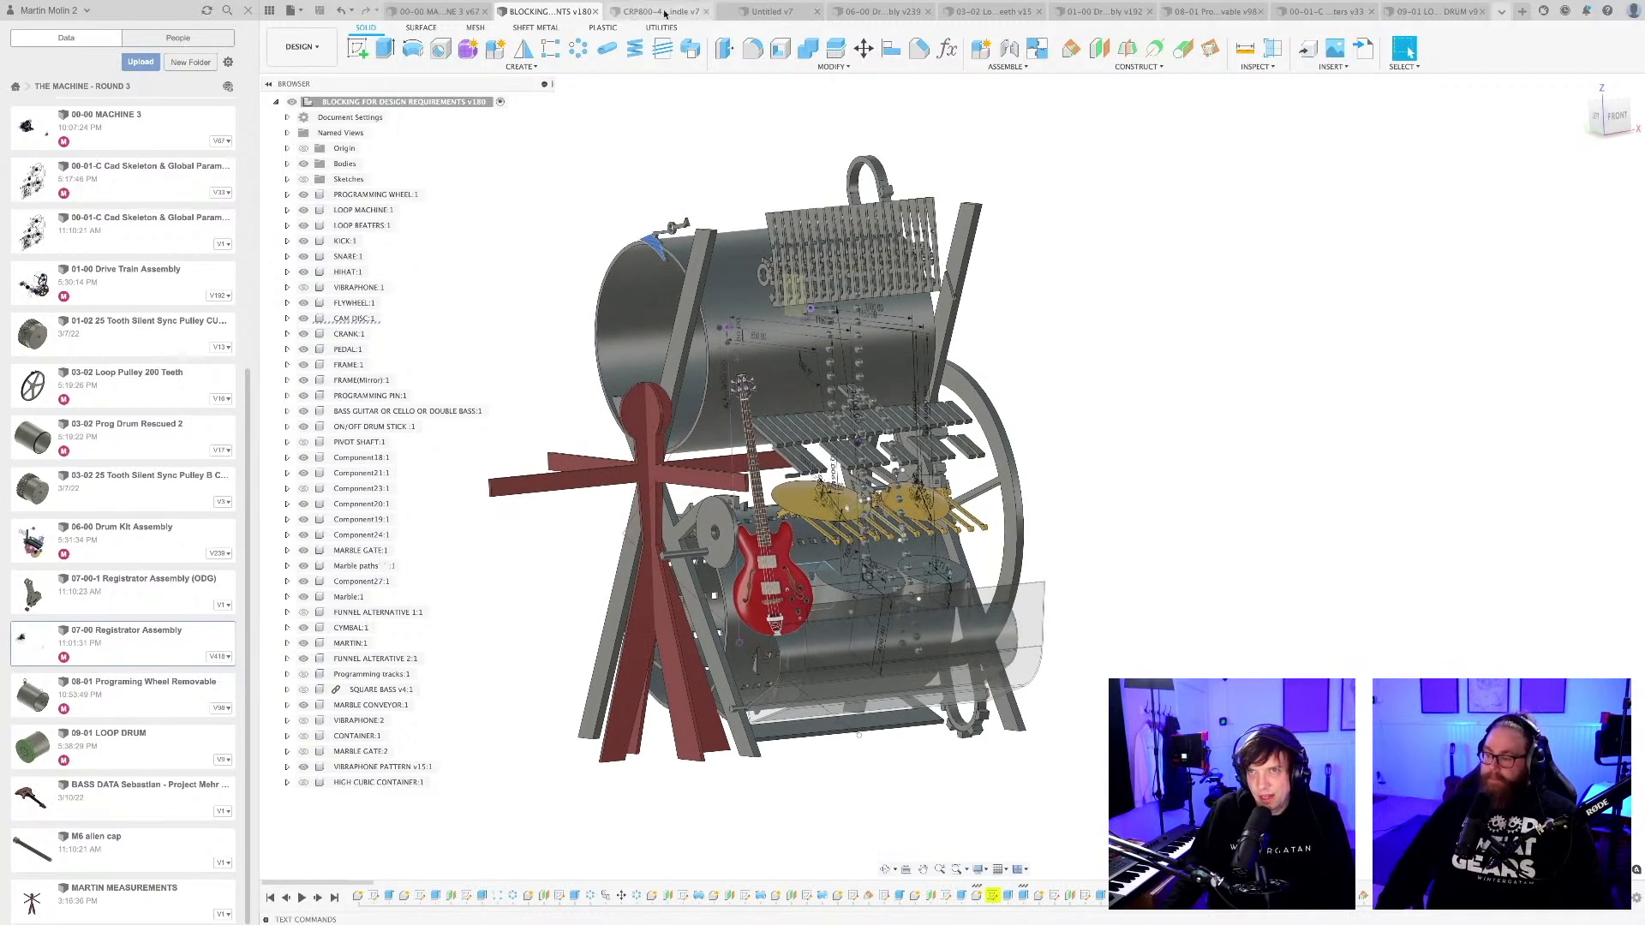
Review the open drum kit, loop pulley, drive train, CAD skeleton and loop drum designs, then return to the blocking design.
{"action": "left_click", "coordinate": [884, 11]}
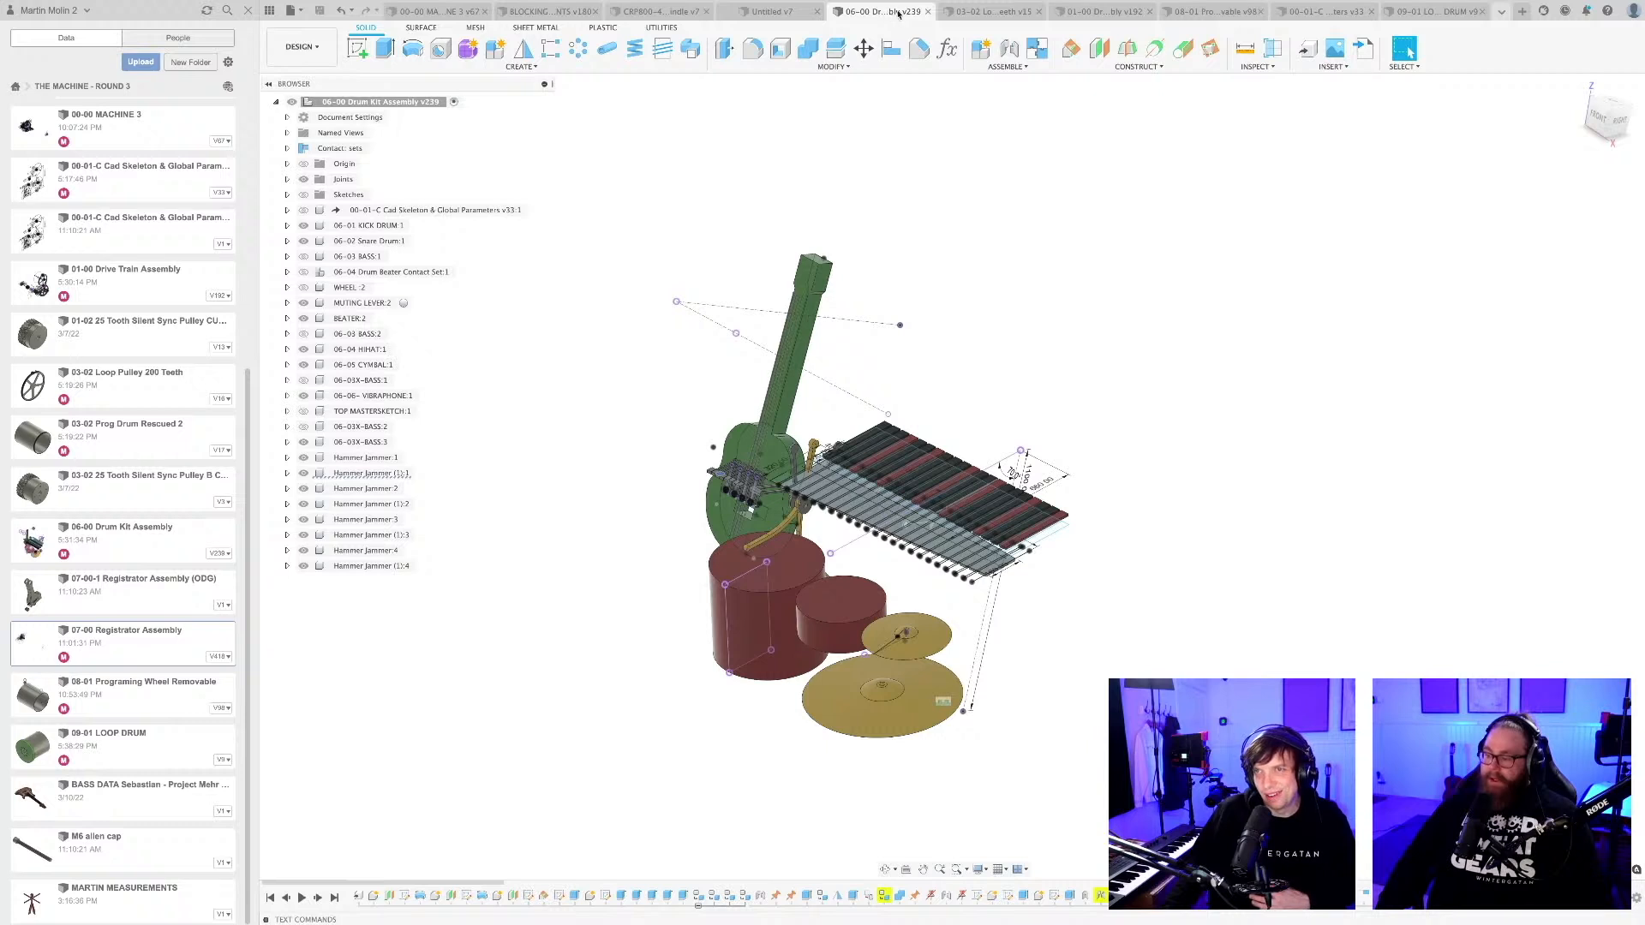
{"action": "left_click", "coordinate": [993, 11]}
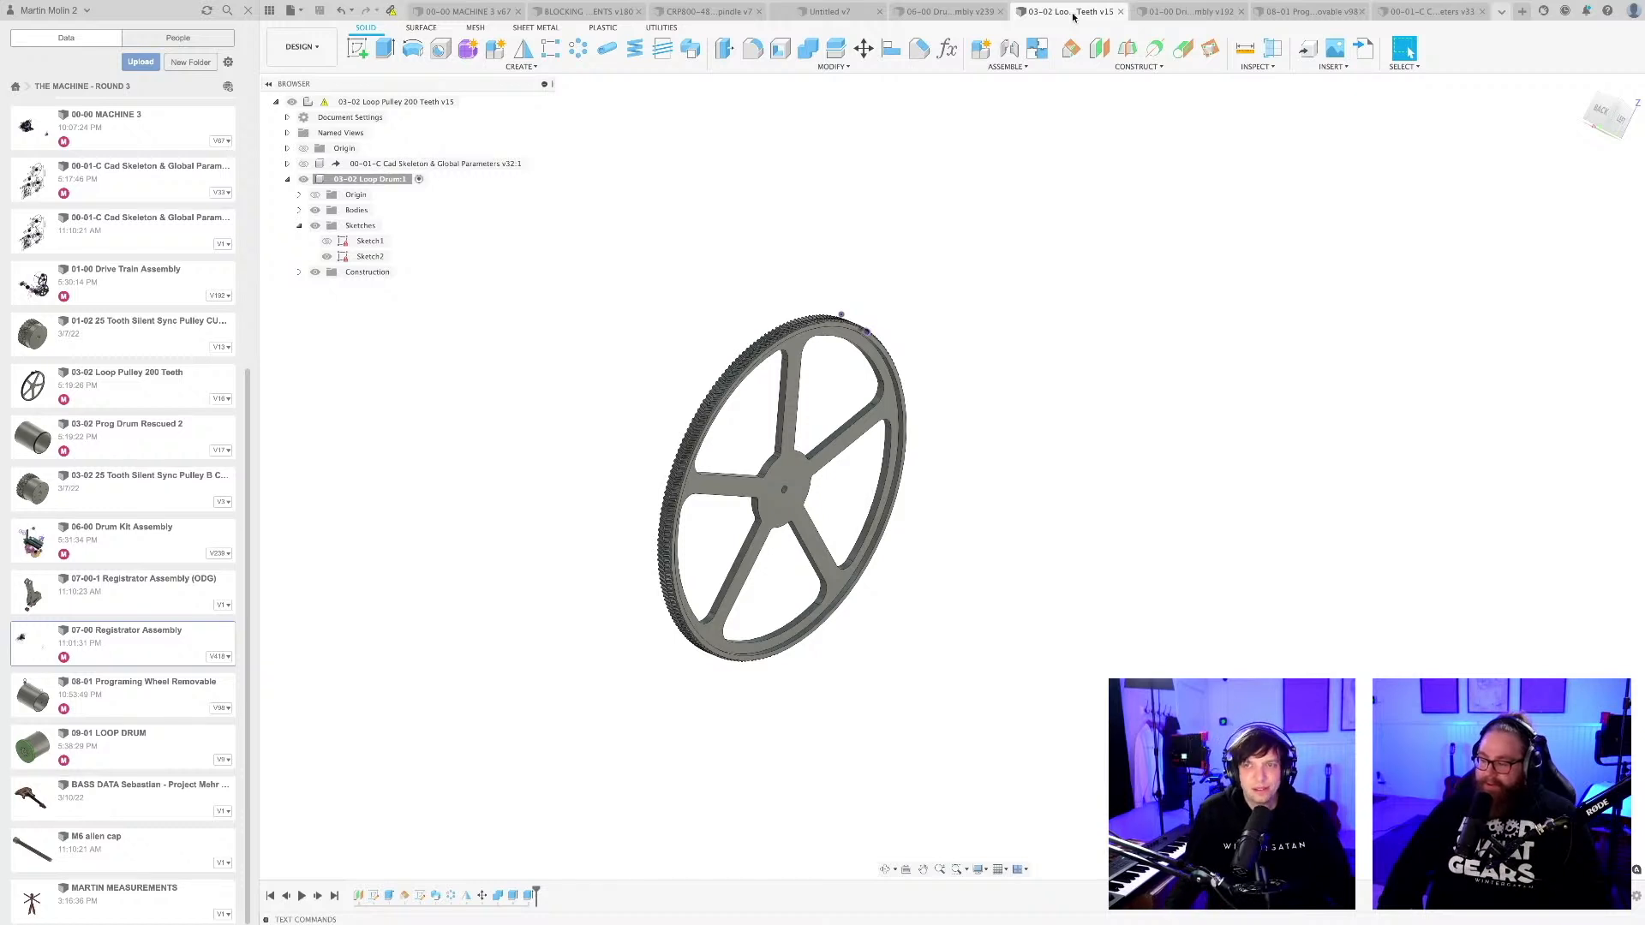
{"action": "left_click", "coordinate": [1197, 11]}
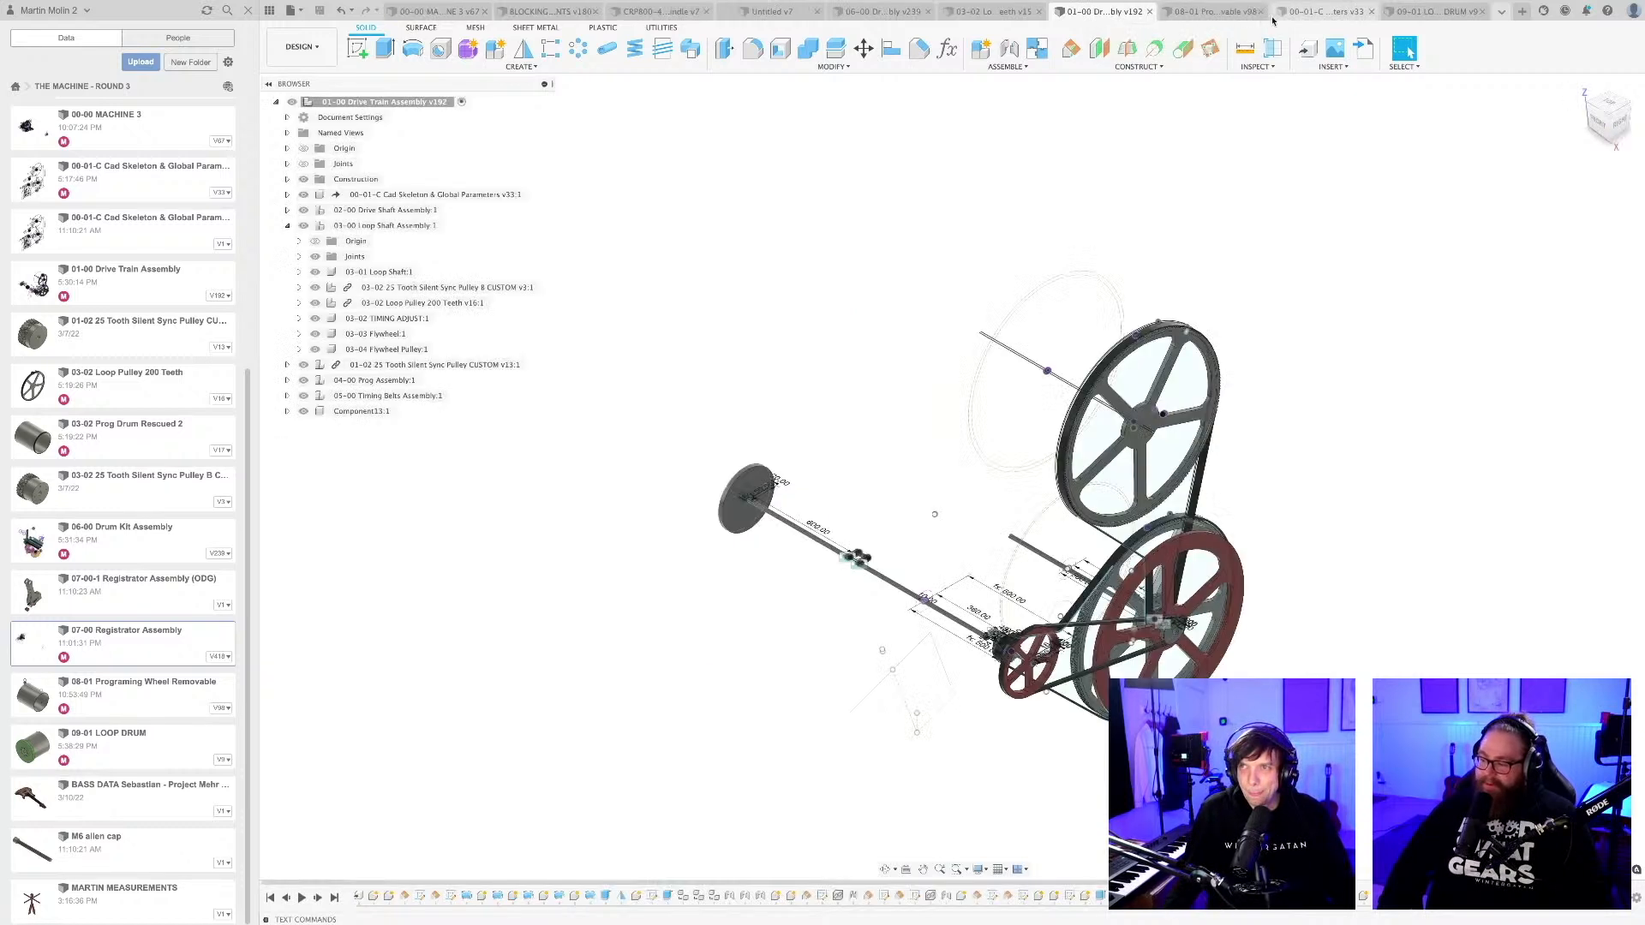
{"action": "left_click", "coordinate": [1304, 11]}
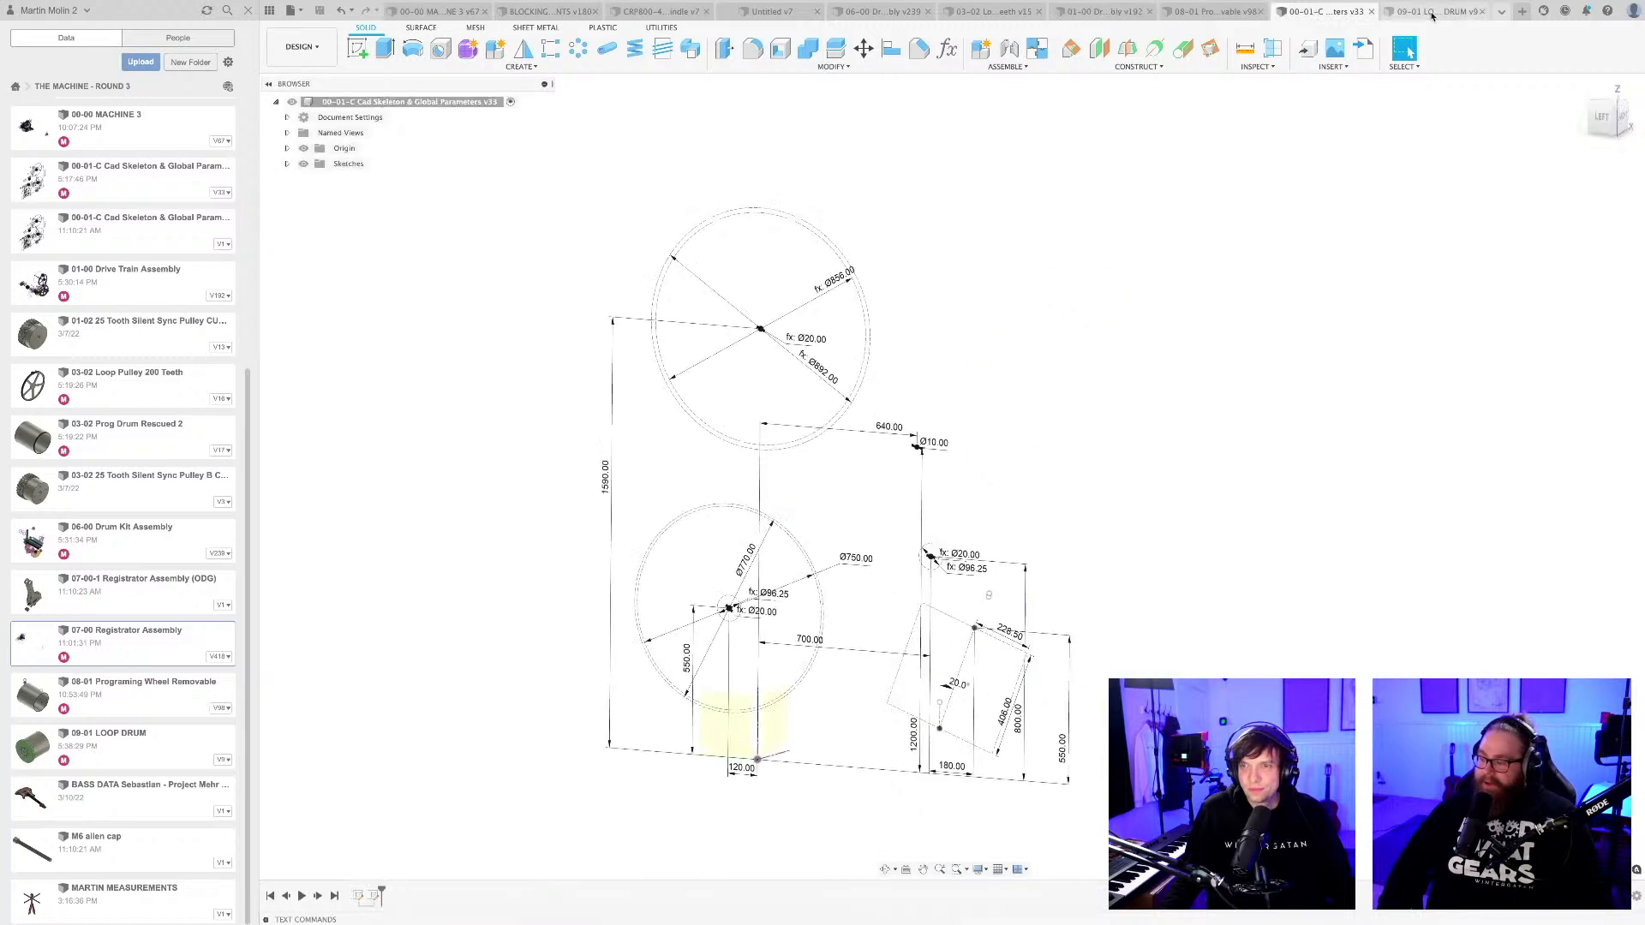
{"action": "left_click", "coordinate": [1384, 13]}
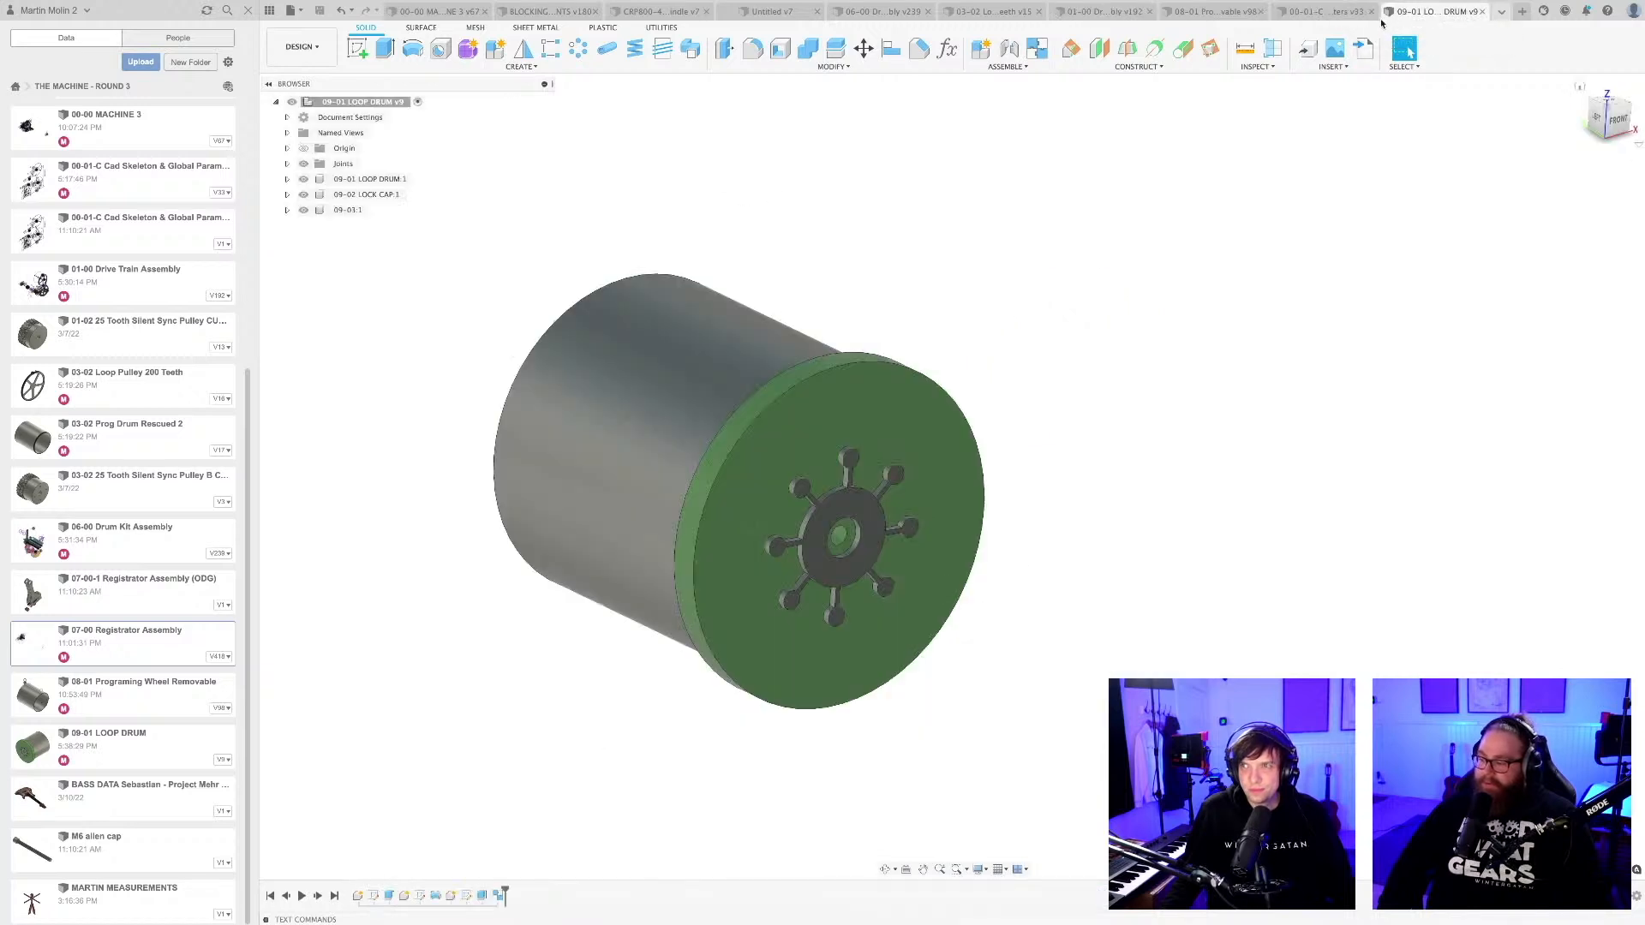
{"action": "left_click", "coordinate": [1319, 11]}
{"action": "left_click", "coordinate": [1104, 12]}
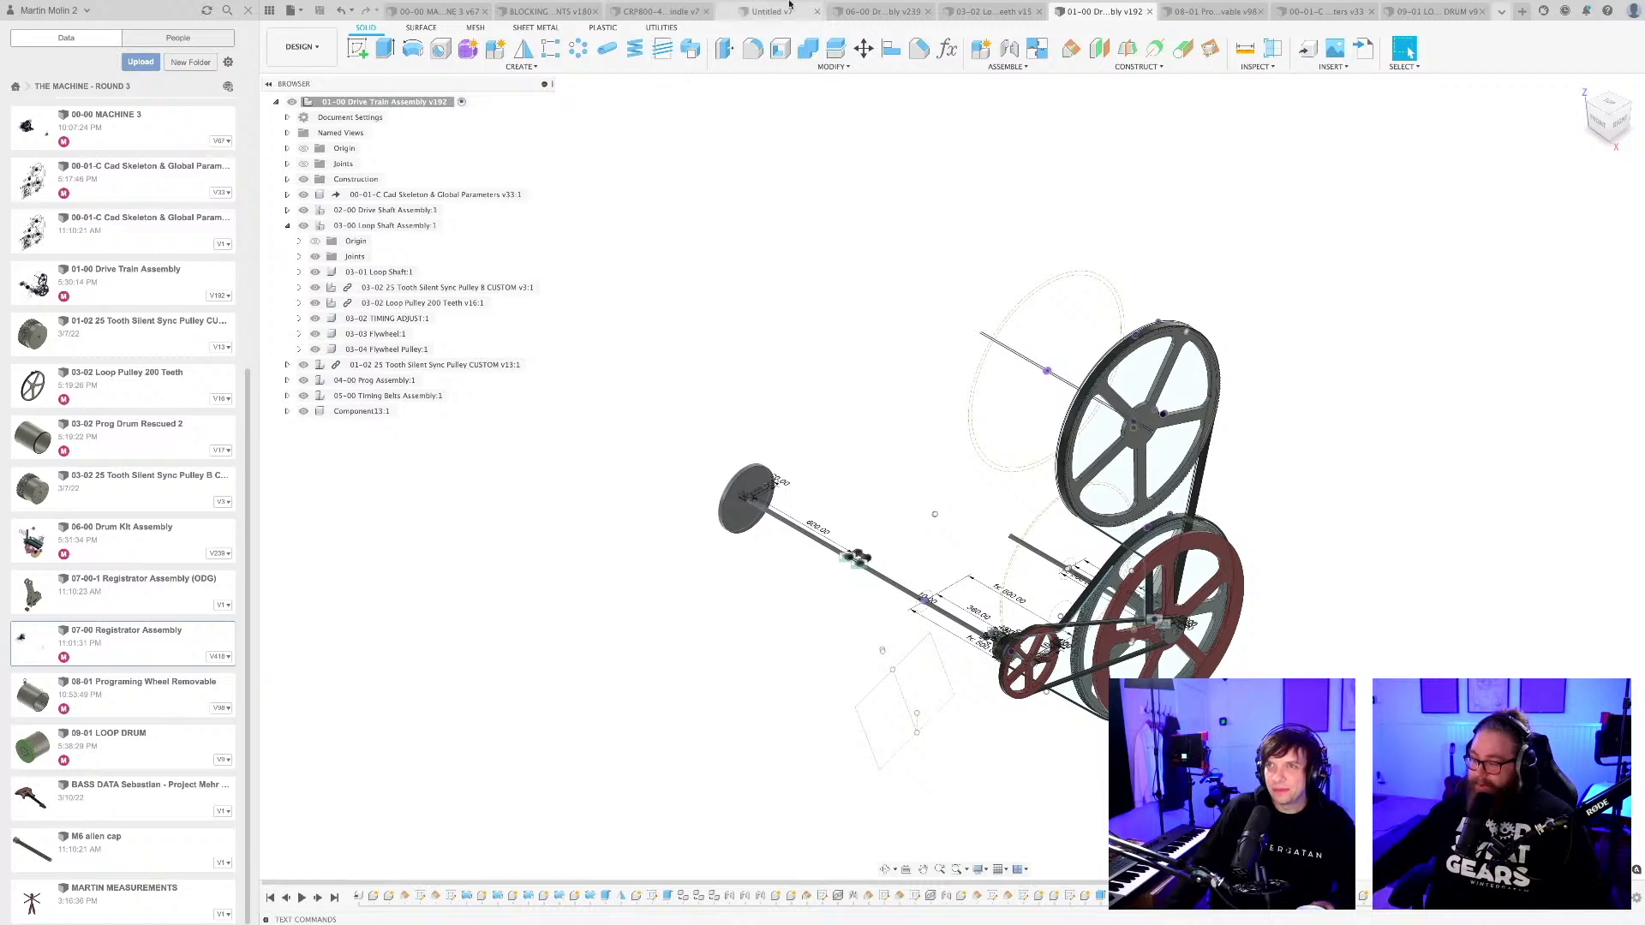
{"action": "left_click", "coordinate": [557, 9]}
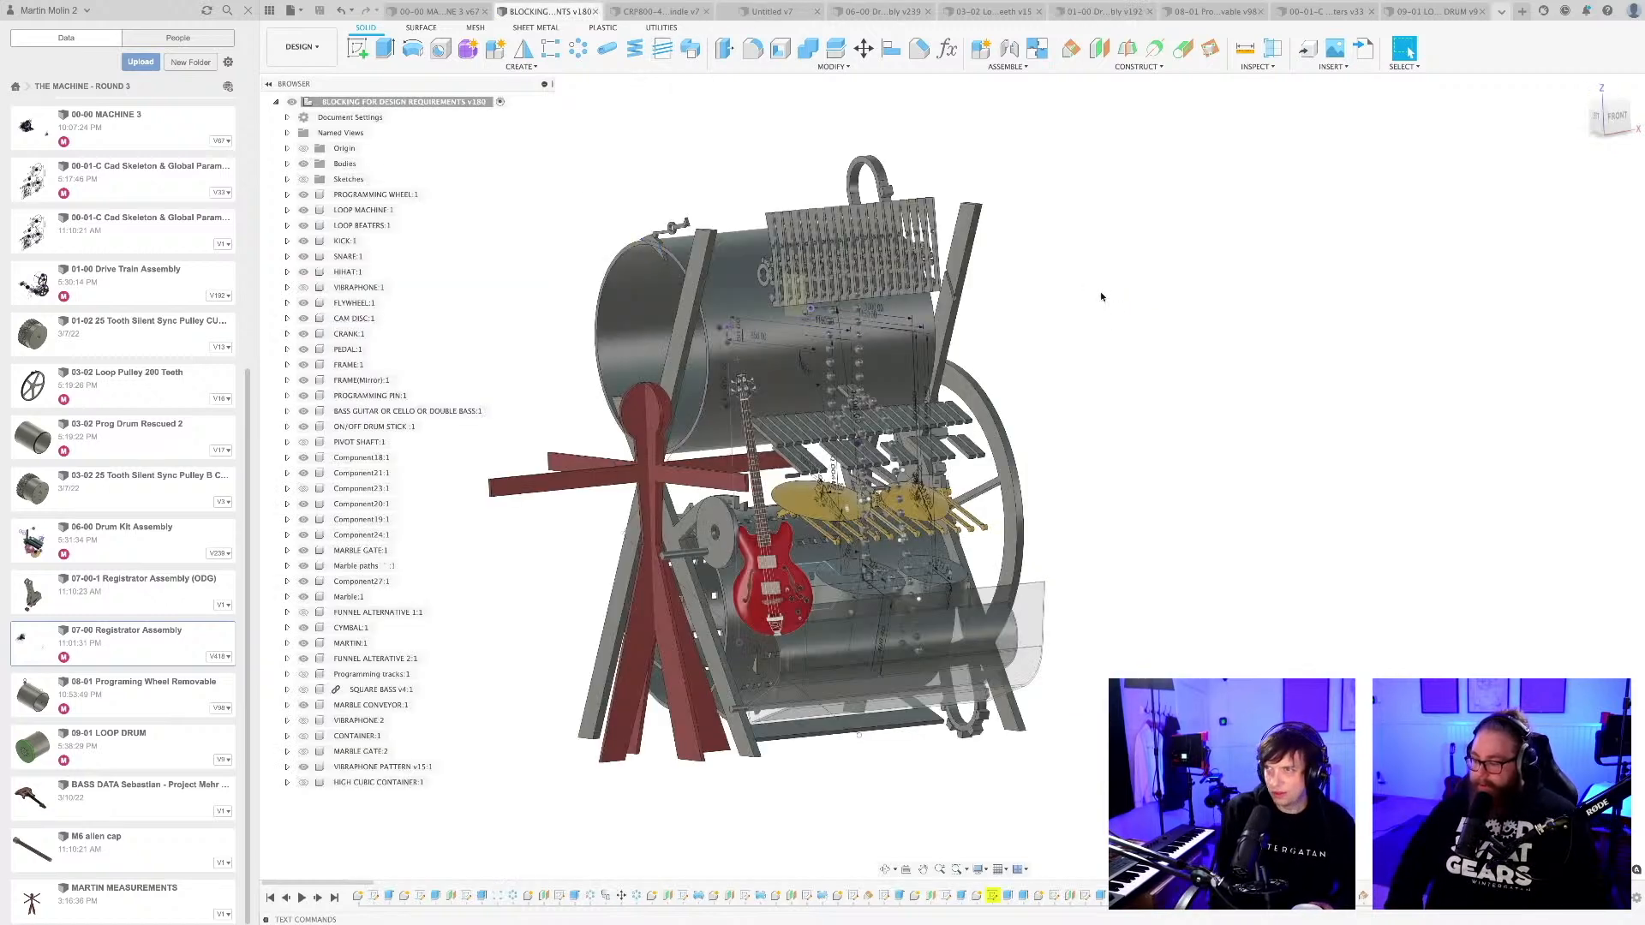
Bring up the 00-00 MACHINE 3 assembly and examine its overall layout from the instrument side and the player's side.
{"action": "left_click", "coordinate": [880, 10]}
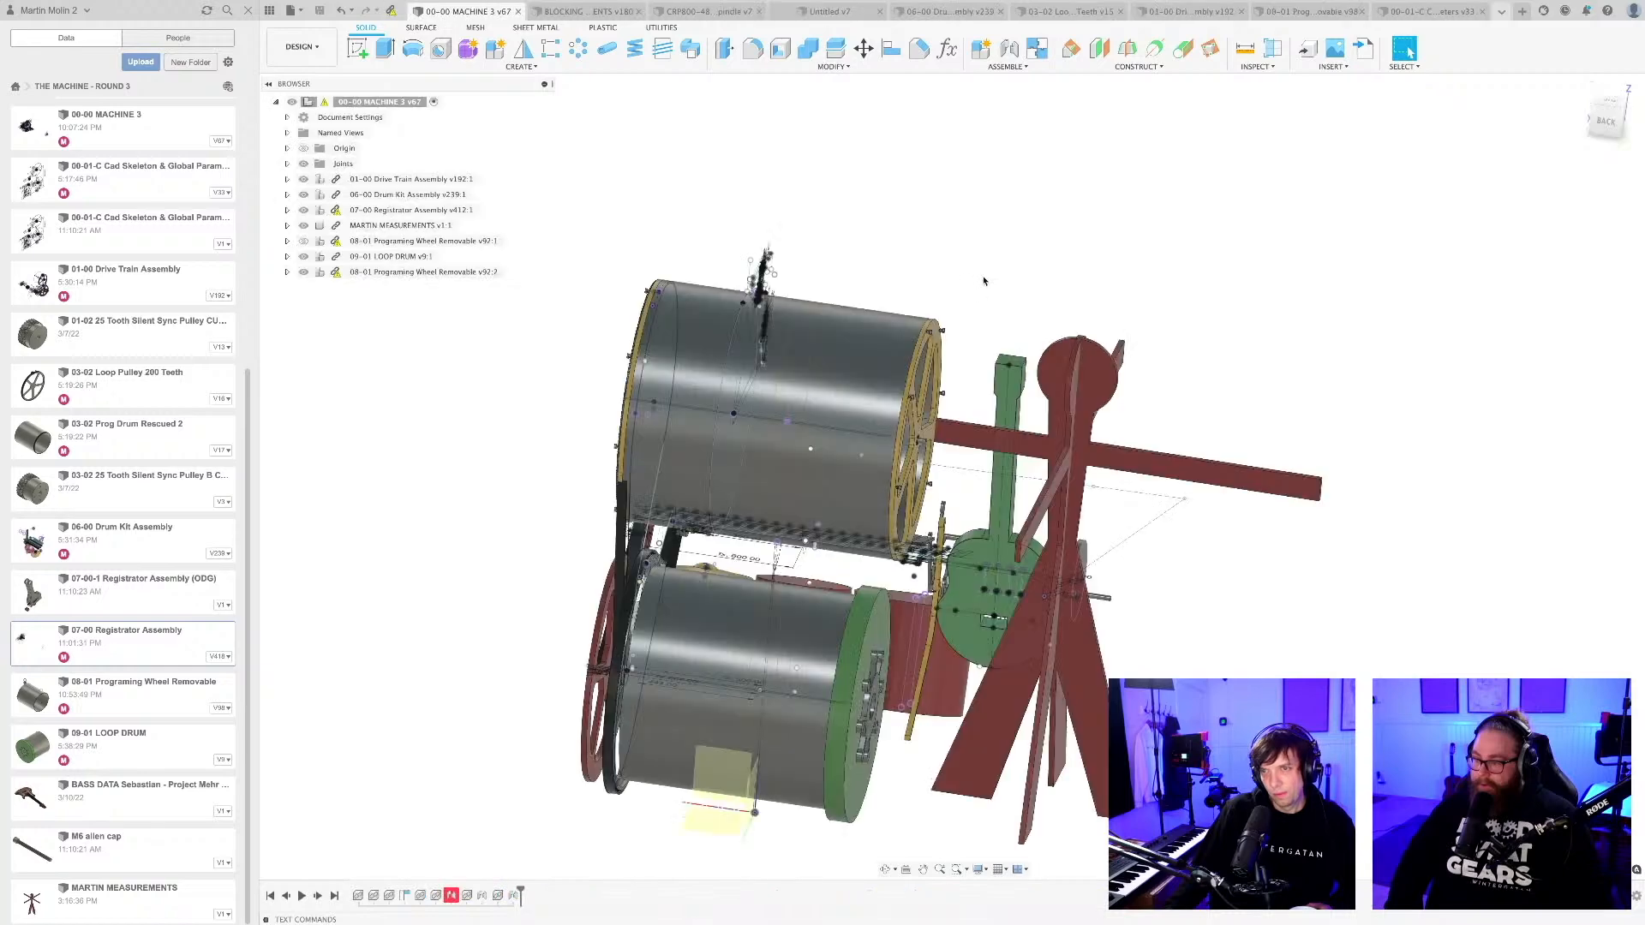
{"action": "middle_click_drag", "start_coordinate": [981, 278], "coordinate": [1138, 279], "text": "shift"}
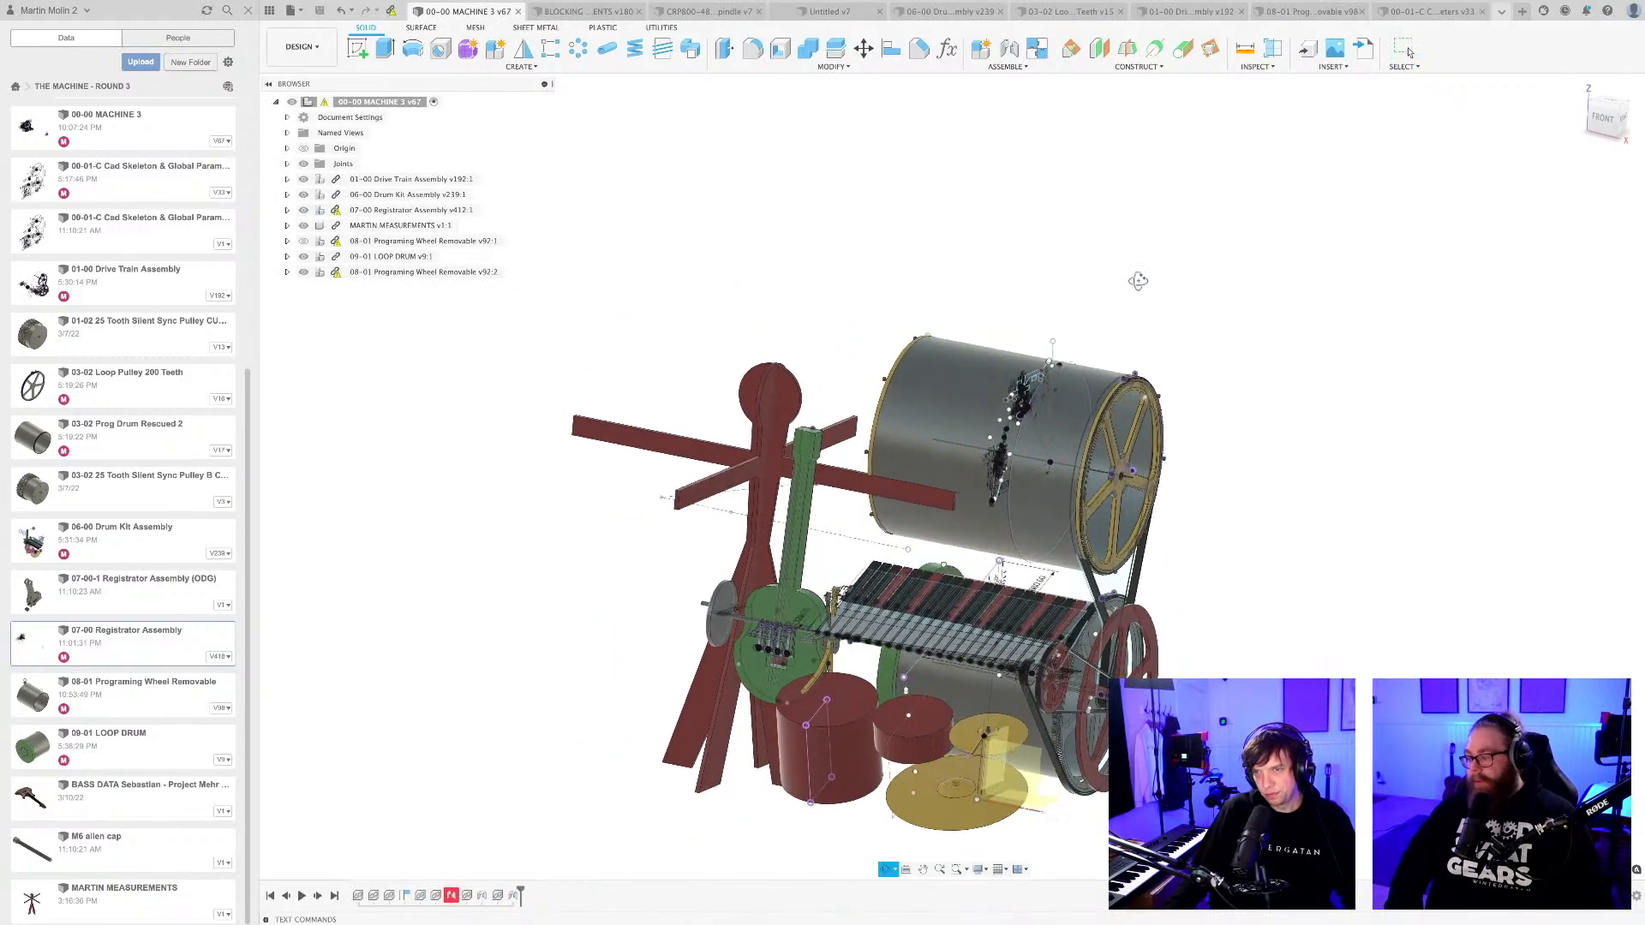
{"action": "middle_click_drag", "start_coordinate": [1069, 483], "coordinate": [1022, 492]}
{"action": "scroll", "coordinate": [1025, 337], "scroll_direction": "down", "scroll_amount": 2}
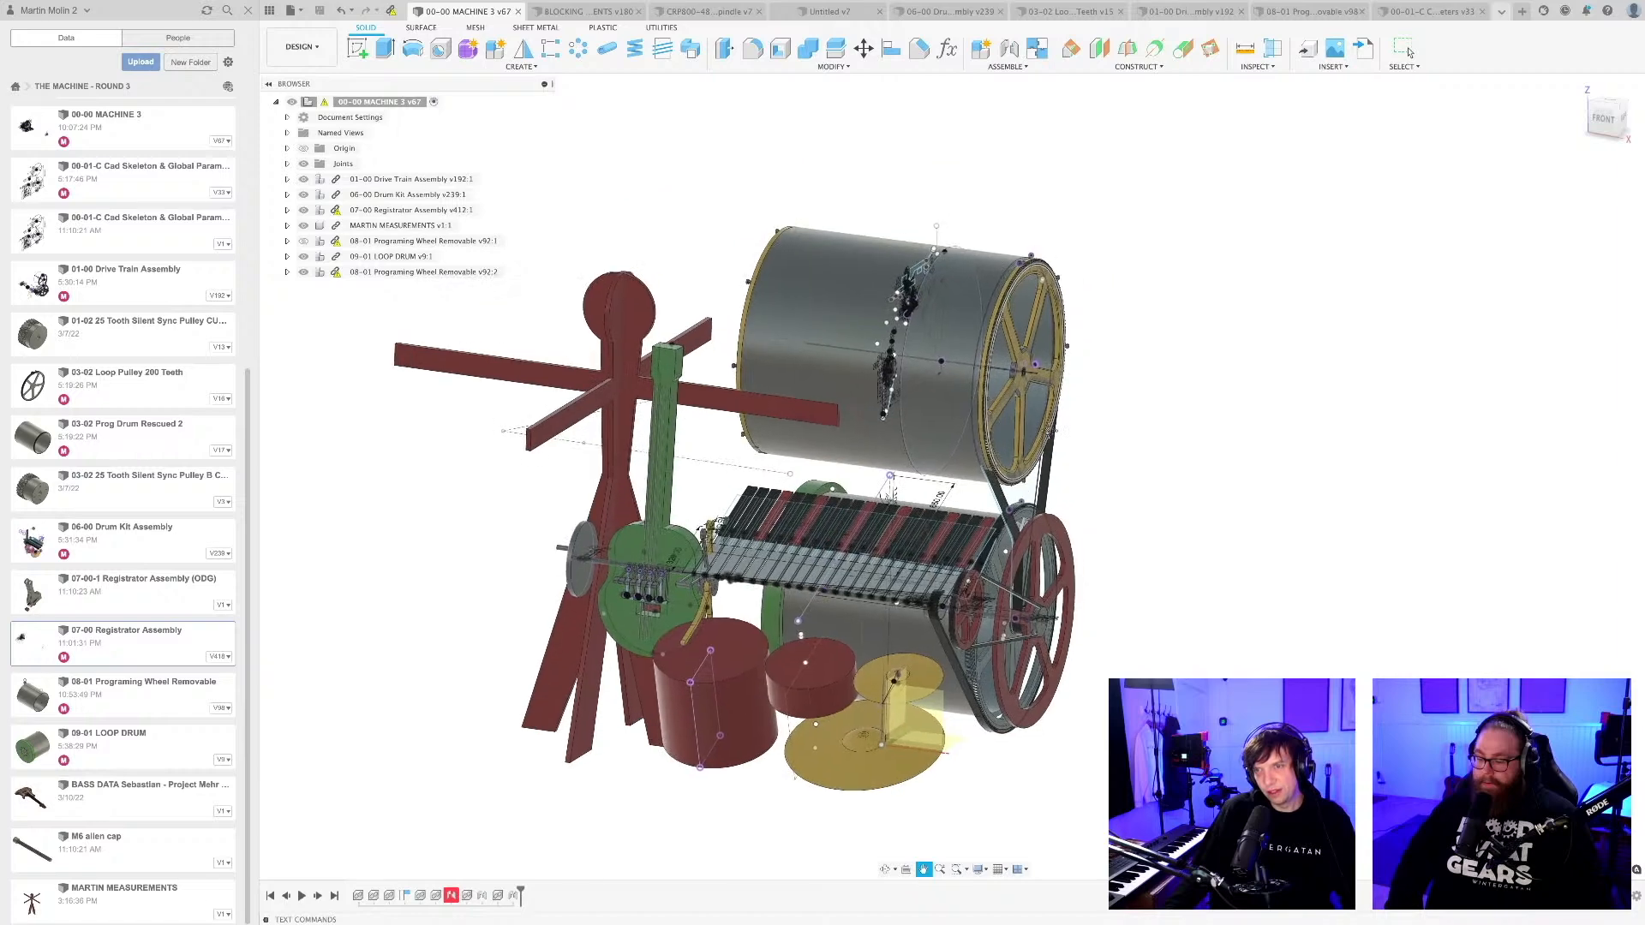
{"action": "middle_click_drag", "start_coordinate": [1105, 541], "coordinate": [1074, 505]}
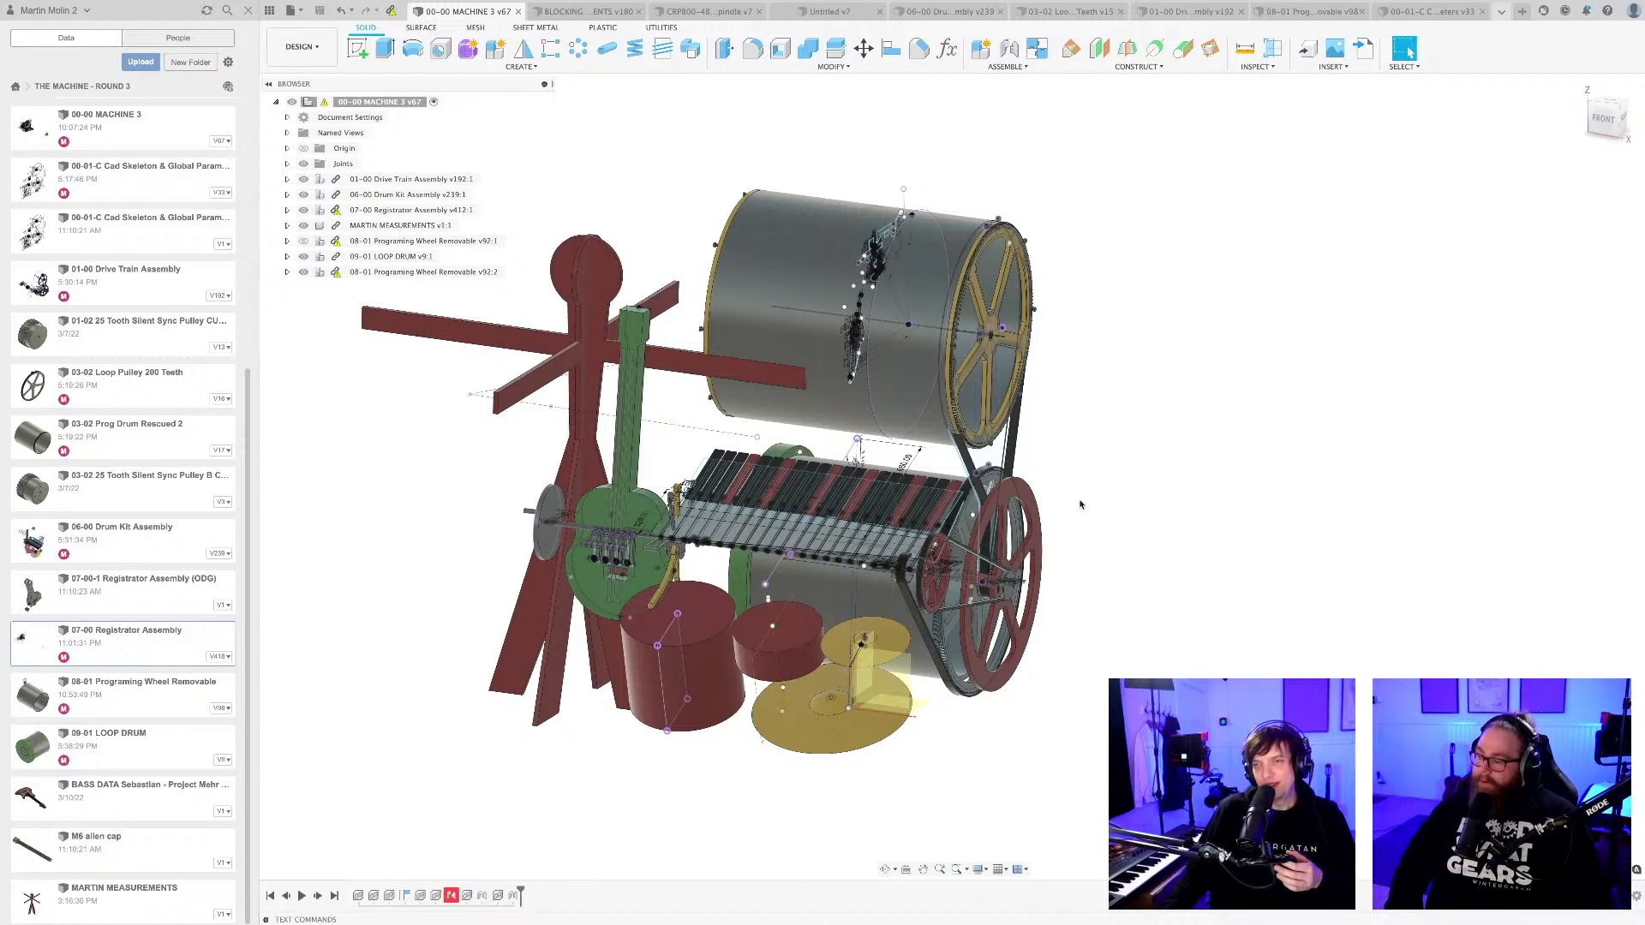
{"action": "scroll", "coordinate": [1081, 504], "scroll_direction": "down", "scroll_amount": 1}
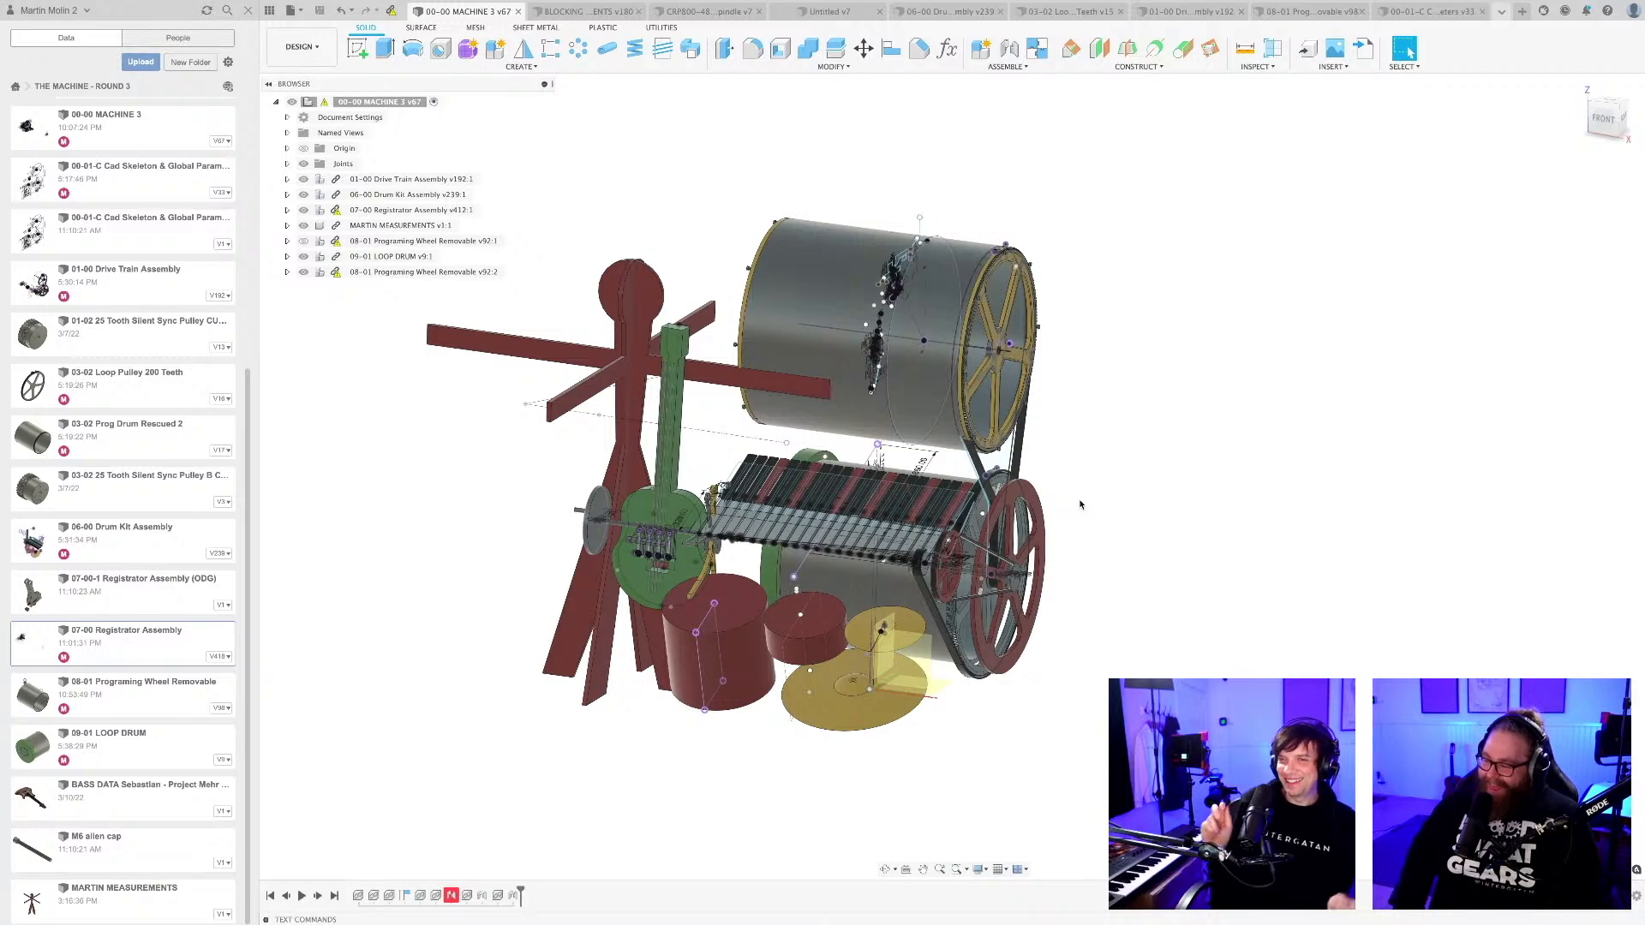
{"action": "middle_click_drag", "start_coordinate": [1079, 509], "coordinate": [915, 576], "text": "shift"}
{"action": "middle_click_drag", "start_coordinate": [1115, 642], "coordinate": [1004, 632], "text": "shift"}
{"action": "scroll", "coordinate": [981, 602], "scroll_direction": "up", "scroll_amount": 5}
{"action": "middle_click_drag", "start_coordinate": [1102, 702], "coordinate": [1077, 686], "text": "shift"}
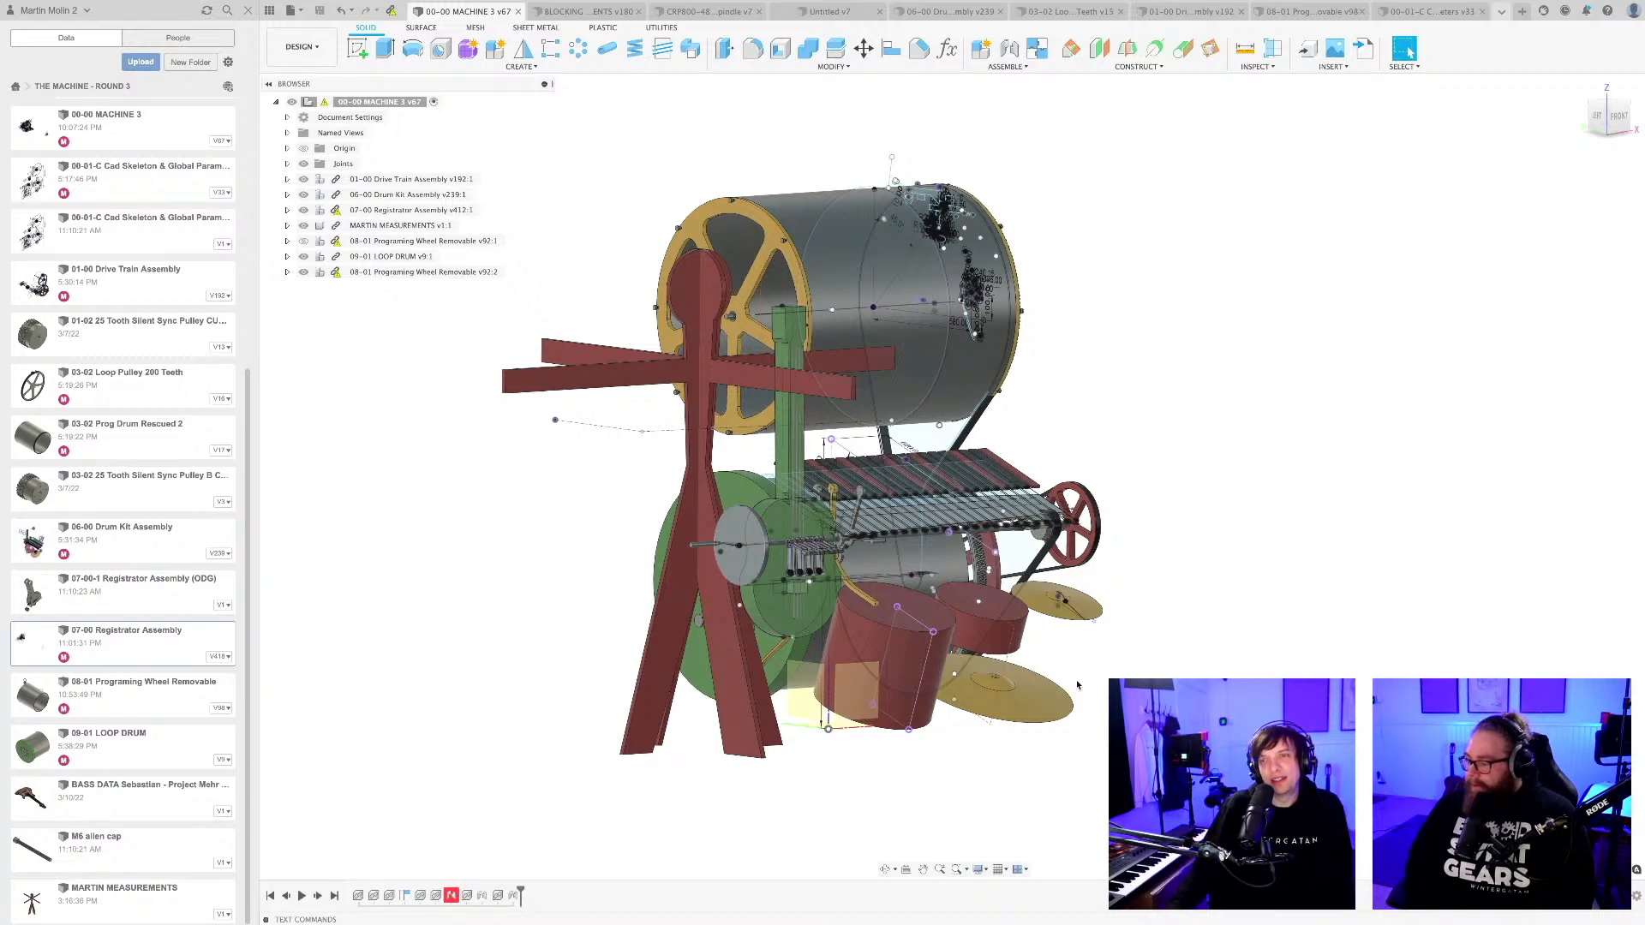
{"action": "middle_click_drag", "start_coordinate": [1043, 483], "coordinate": [974, 415], "text": "shift"}
{"action": "scroll", "coordinate": [1033, 456], "scroll_direction": "up", "scroll_amount": 2}
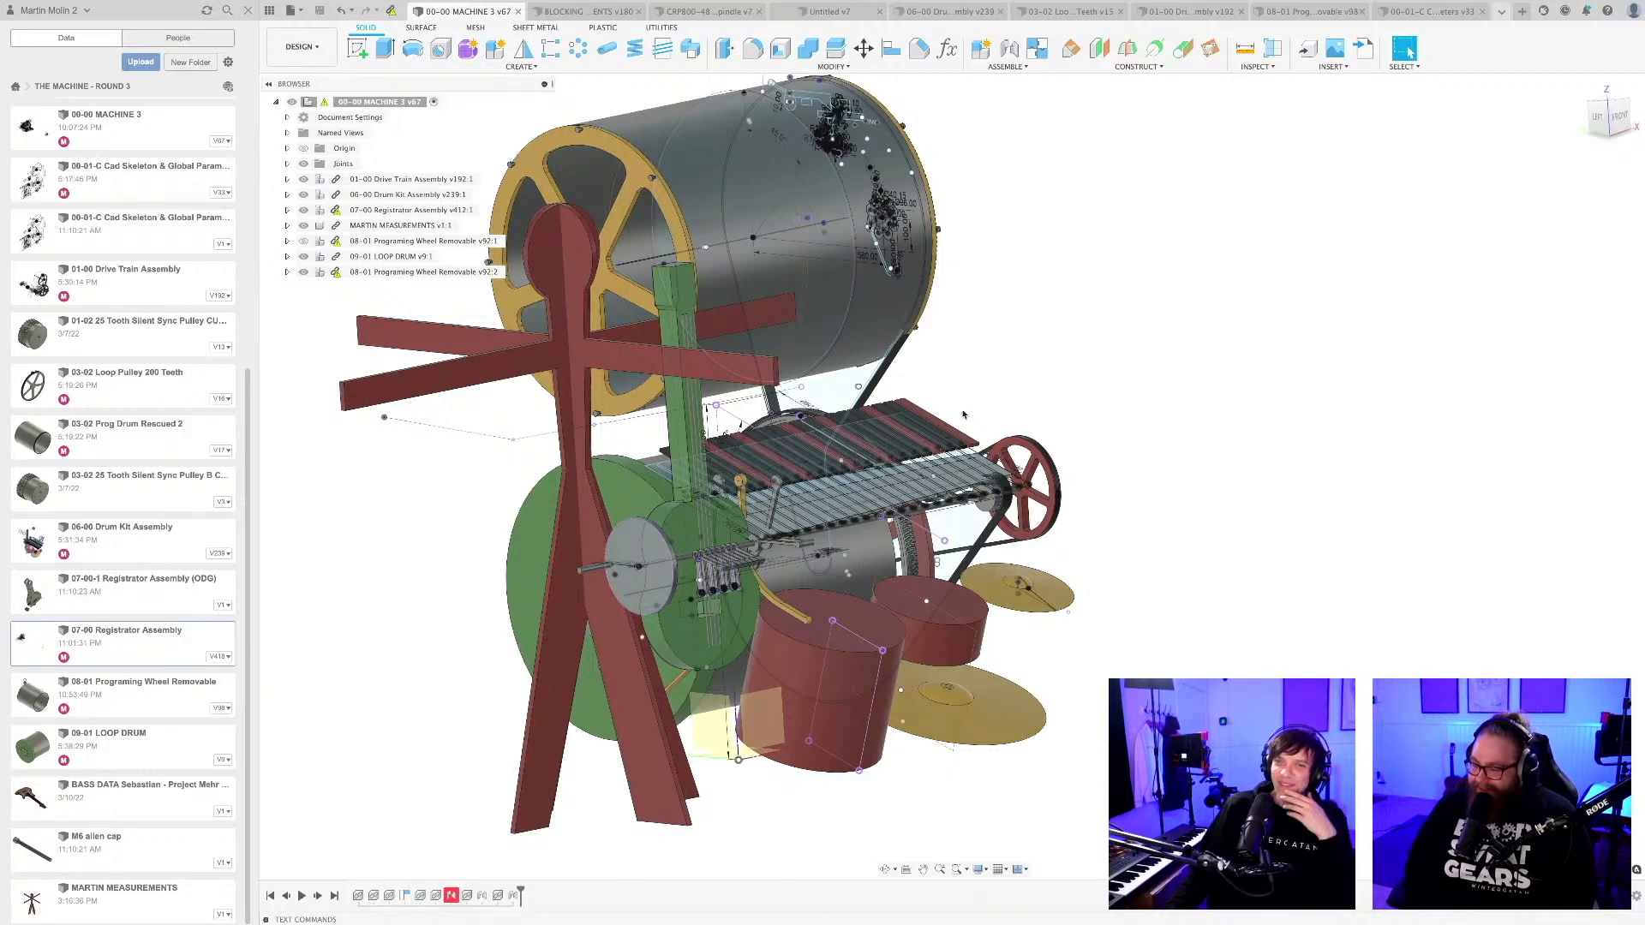
Examine the row of small levers in front of the green bass up close, inspecting their block-shaped ends from above.
{"action": "scroll", "coordinate": [607, 569], "scroll_direction": "up", "scroll_amount": 10}
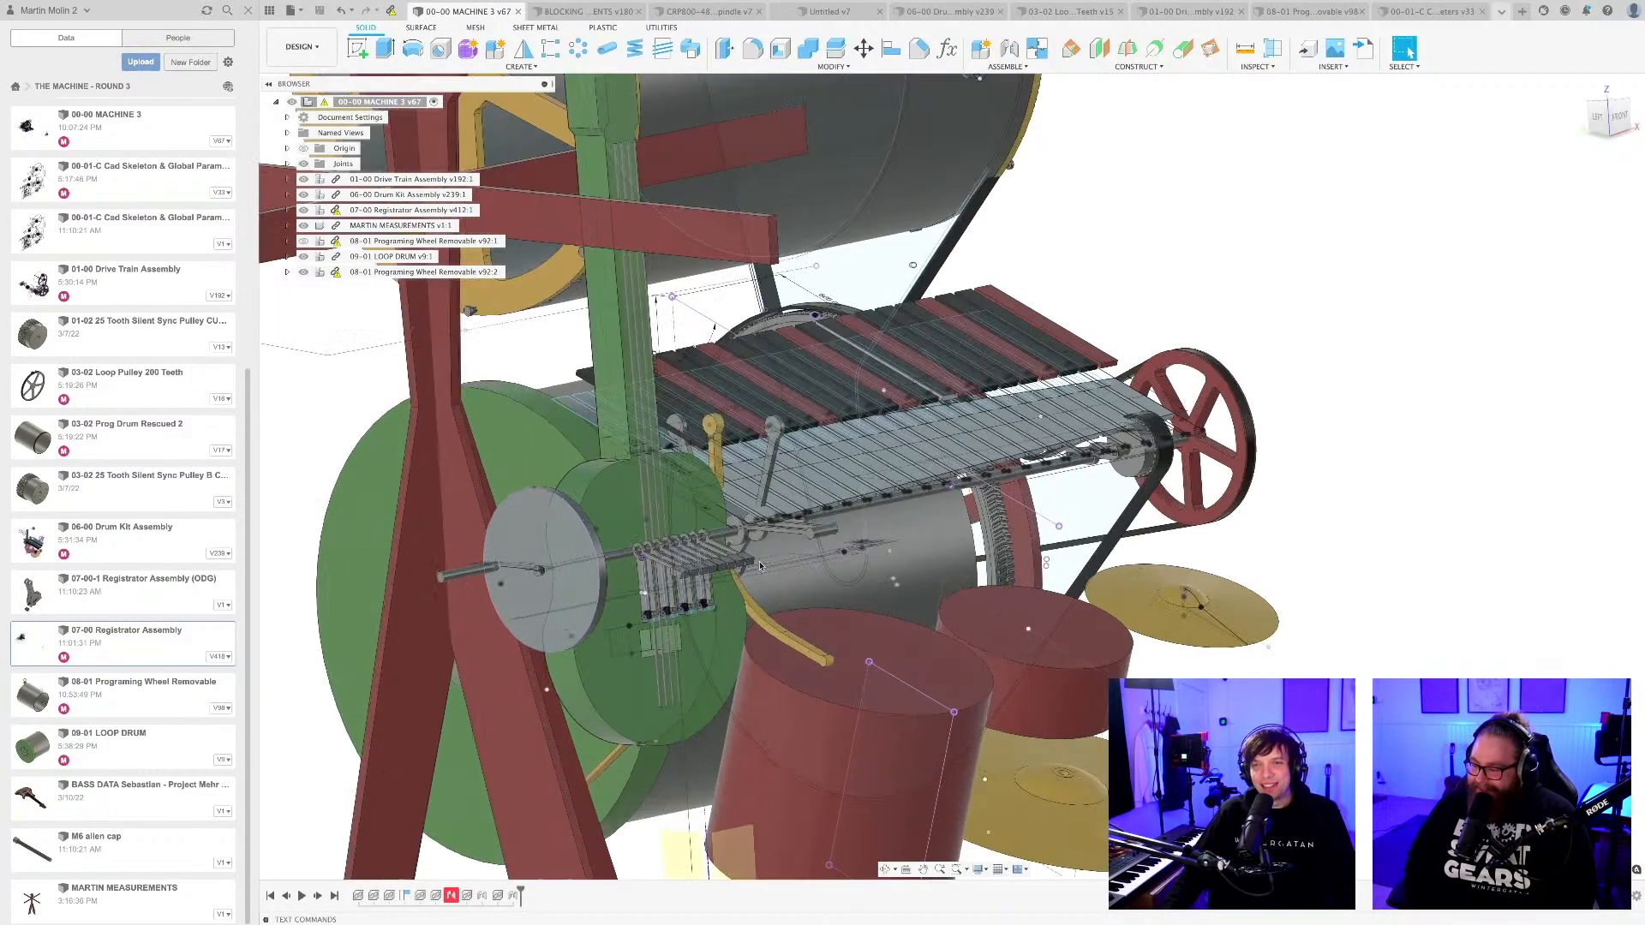
{"action": "scroll", "coordinate": [606, 569], "scroll_direction": "up", "scroll_amount": 5}
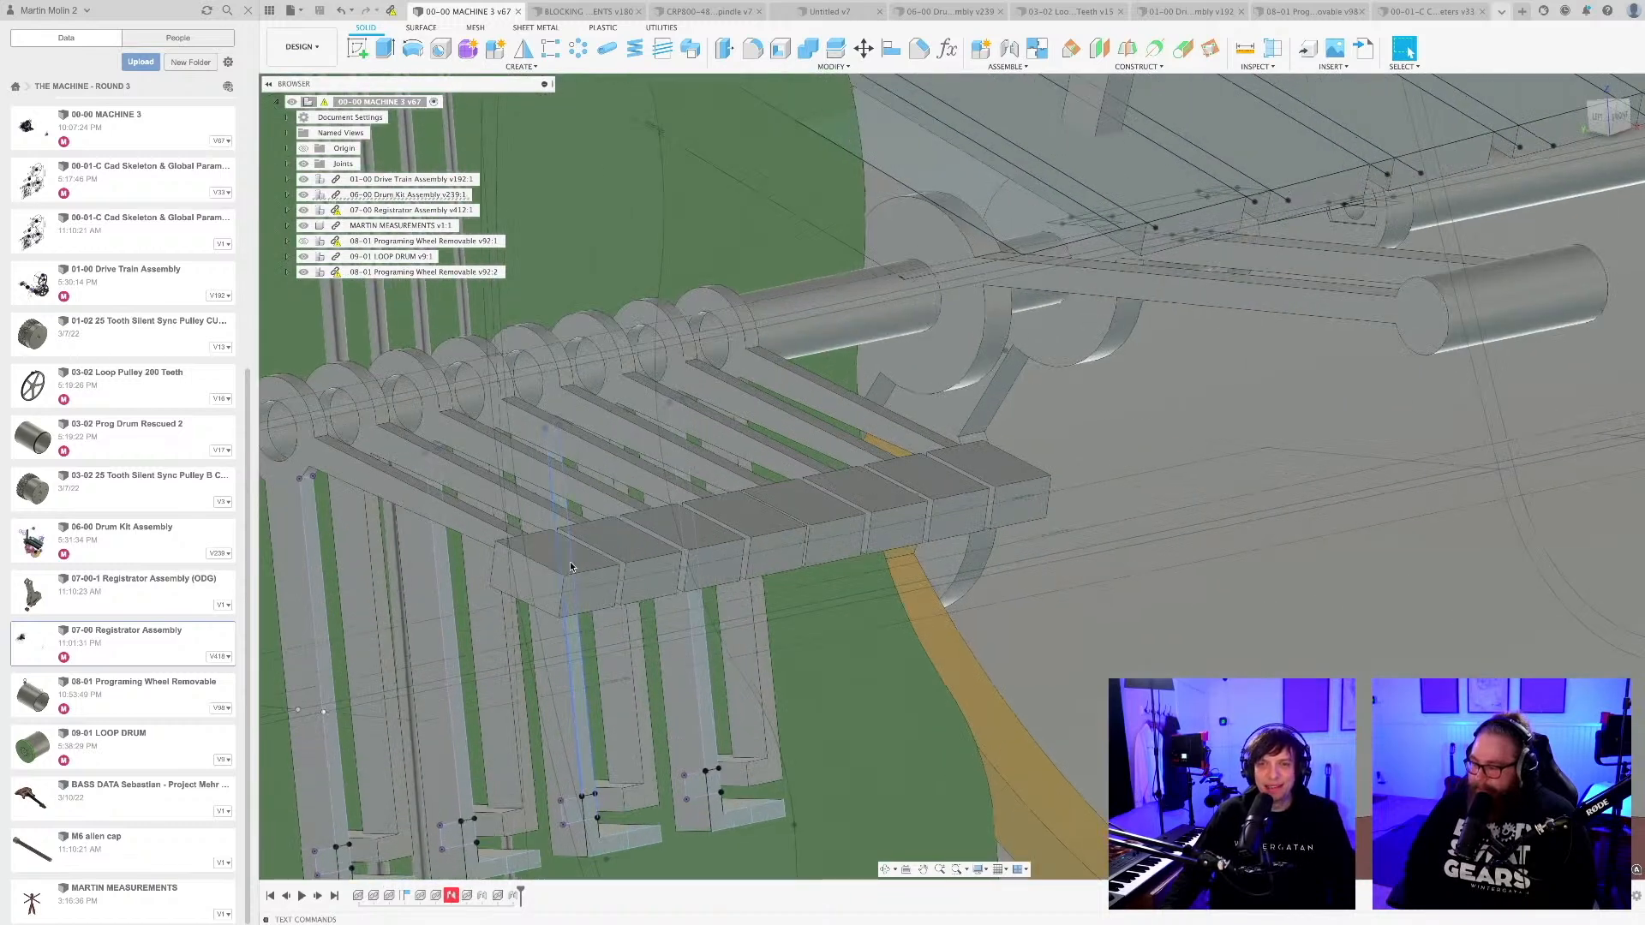
{"action": "left_click", "coordinate": [588, 564]}
{"action": "scroll", "coordinate": [590, 565], "scroll_direction": "down", "scroll_amount": 7}
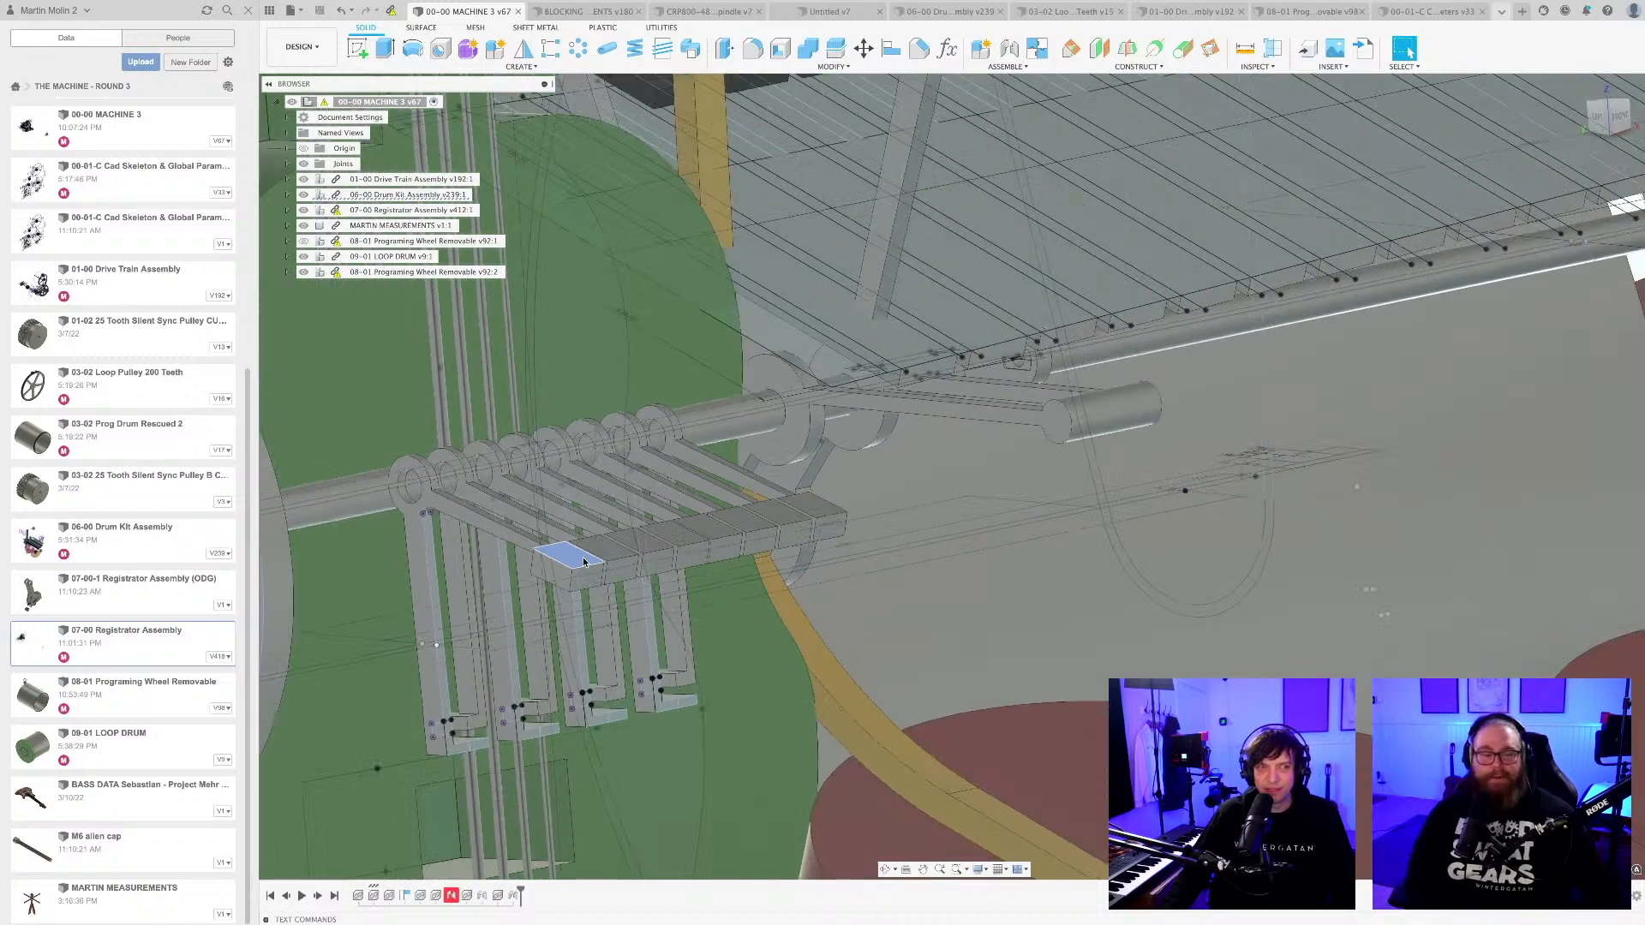
{"action": "middle_click_drag", "start_coordinate": [593, 569], "coordinate": [573, 668], "text": "shift"}
{"action": "scroll", "coordinate": [600, 578], "scroll_direction": "down", "scroll_amount": 8}
{"action": "scroll", "coordinate": [600, 578], "scroll_direction": "up", "scroll_amount": 8}
{"action": "scroll", "coordinate": [599, 582], "scroll_direction": "up", "scroll_amount": 3}
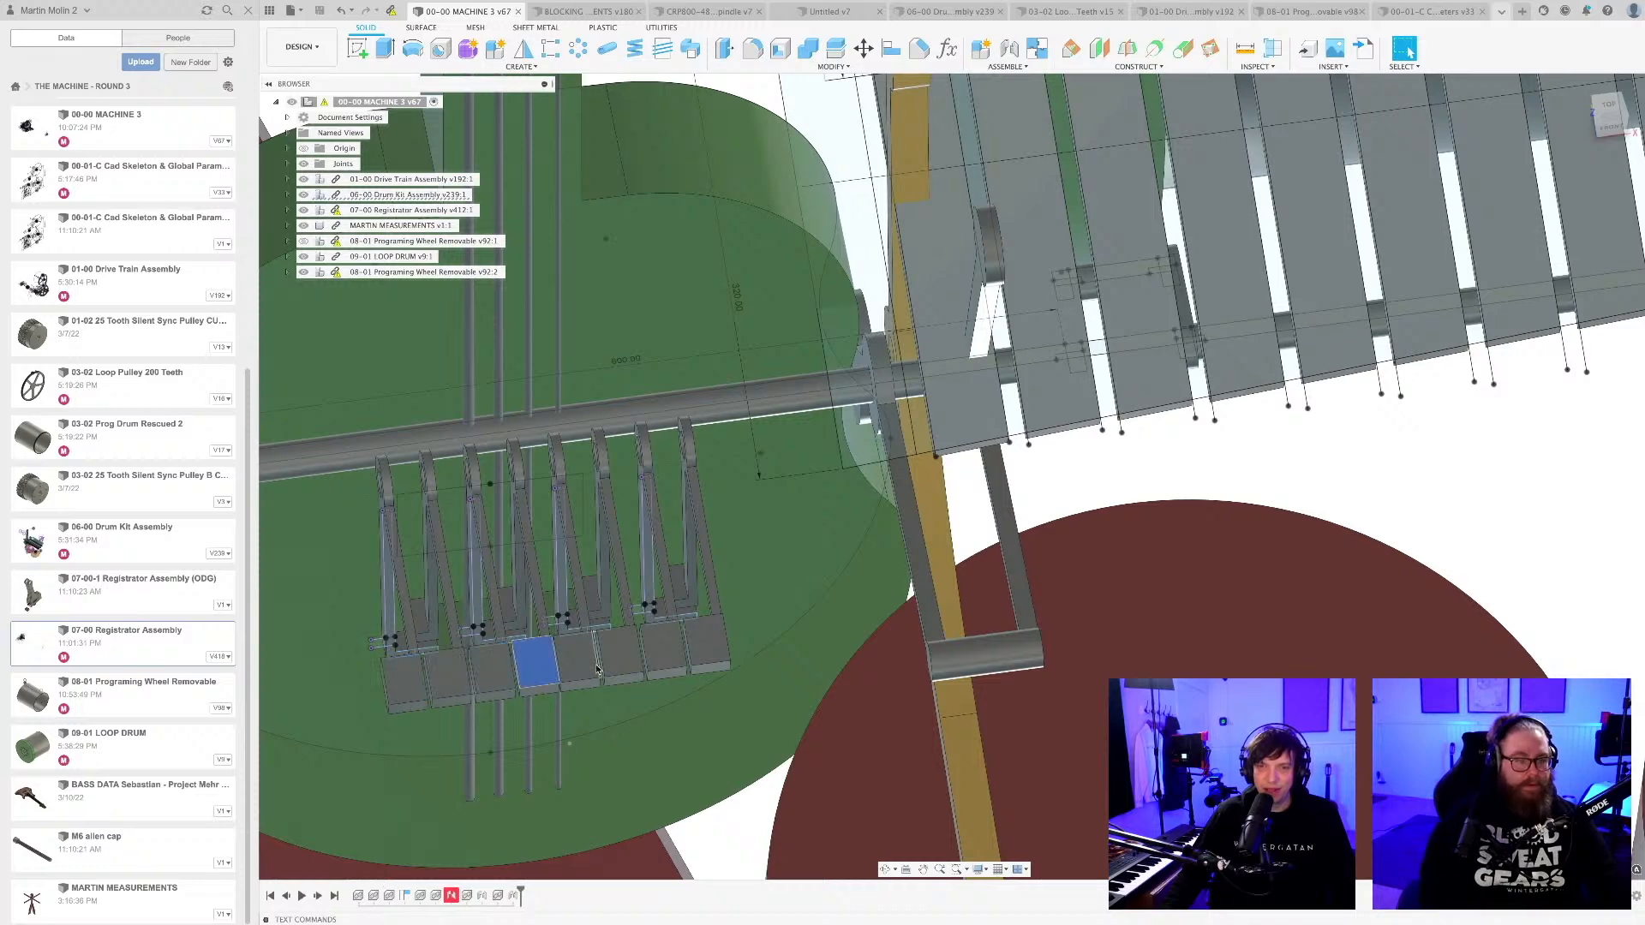
{"action": "left_click", "coordinate": [663, 648]}
{"action": "left_click", "coordinate": [701, 656]}
{"action": "scroll", "coordinate": [701, 656], "scroll_direction": "down", "scroll_amount": 5}
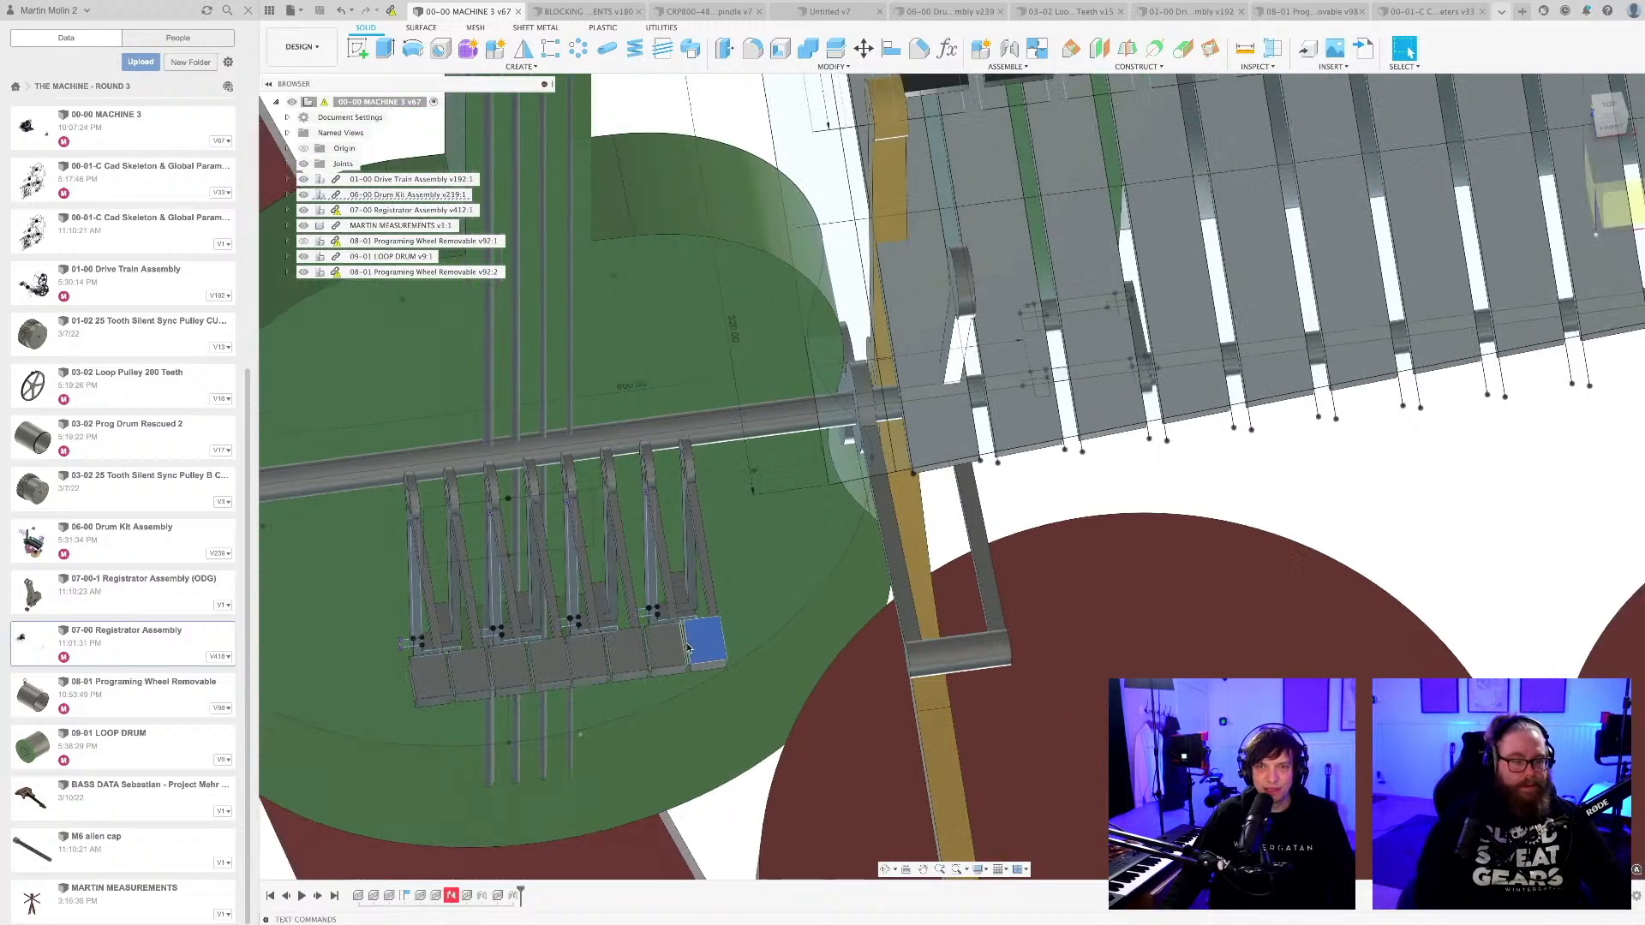
Examine the row of small bass levers from the front, including their shaft rings, end blocks and lower hooks over the strings.
{"action": "middle_click_drag", "start_coordinate": [670, 646], "coordinate": [630, 565], "text": "shift"}
{"action": "middle_click_drag", "start_coordinate": [619, 675], "coordinate": [621, 503]}
{"action": "scroll", "coordinate": [535, 666], "scroll_direction": "up", "scroll_amount": 5}
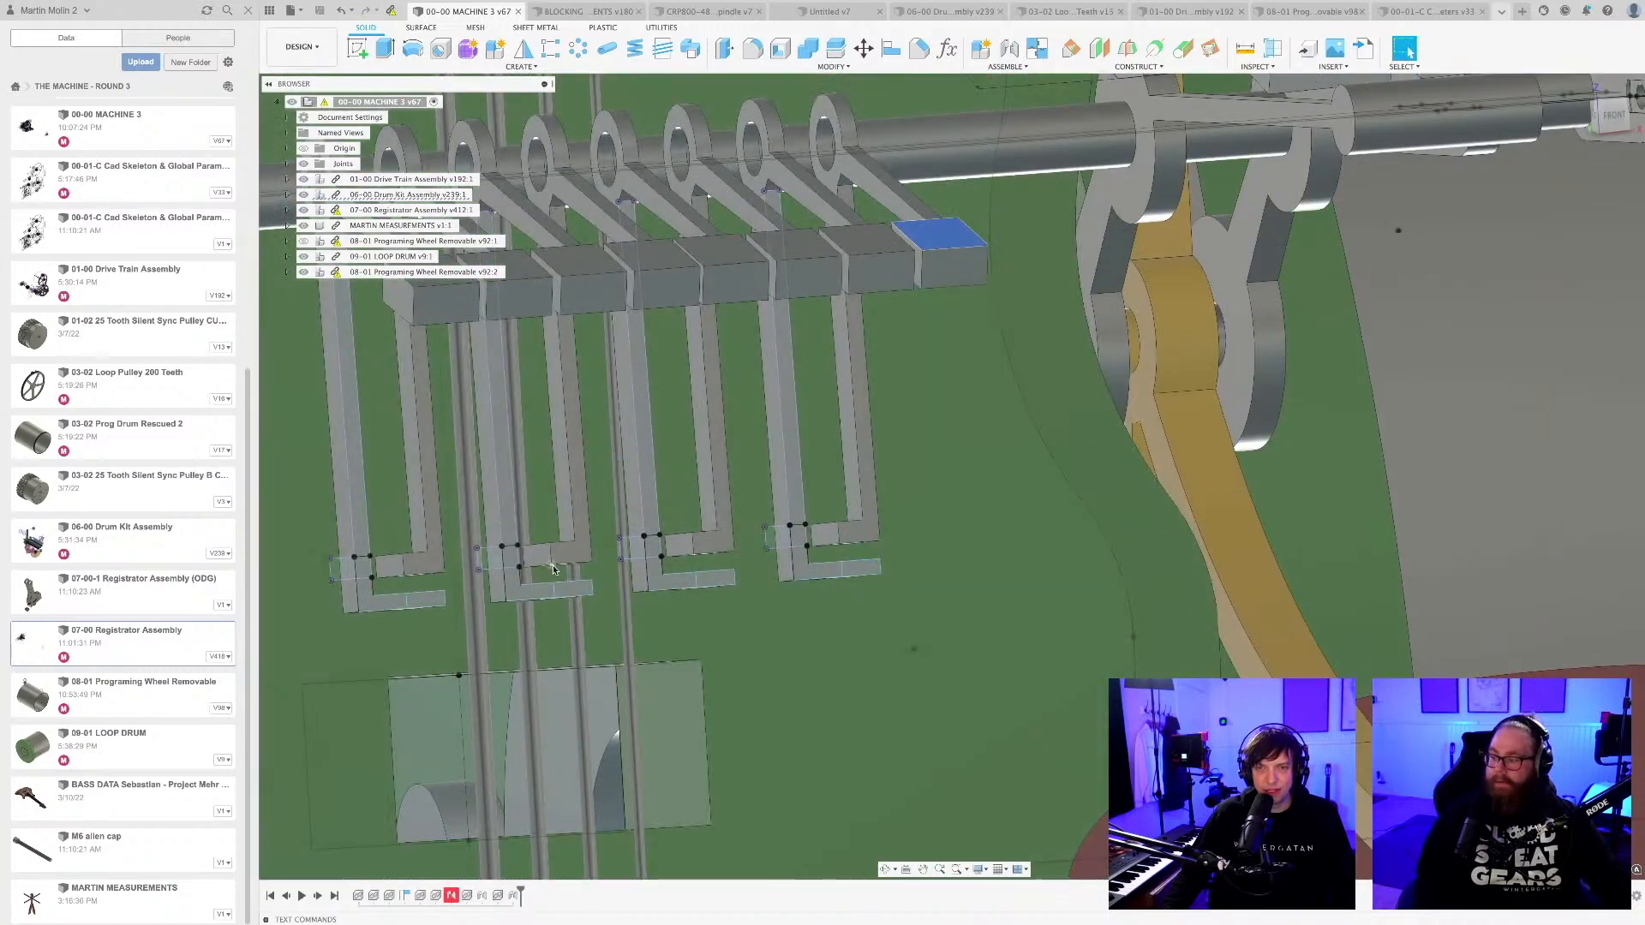
{"action": "left_click", "coordinate": [531, 672]}
{"action": "scroll", "coordinate": [531, 673], "scroll_direction": "down", "scroll_amount": 8}
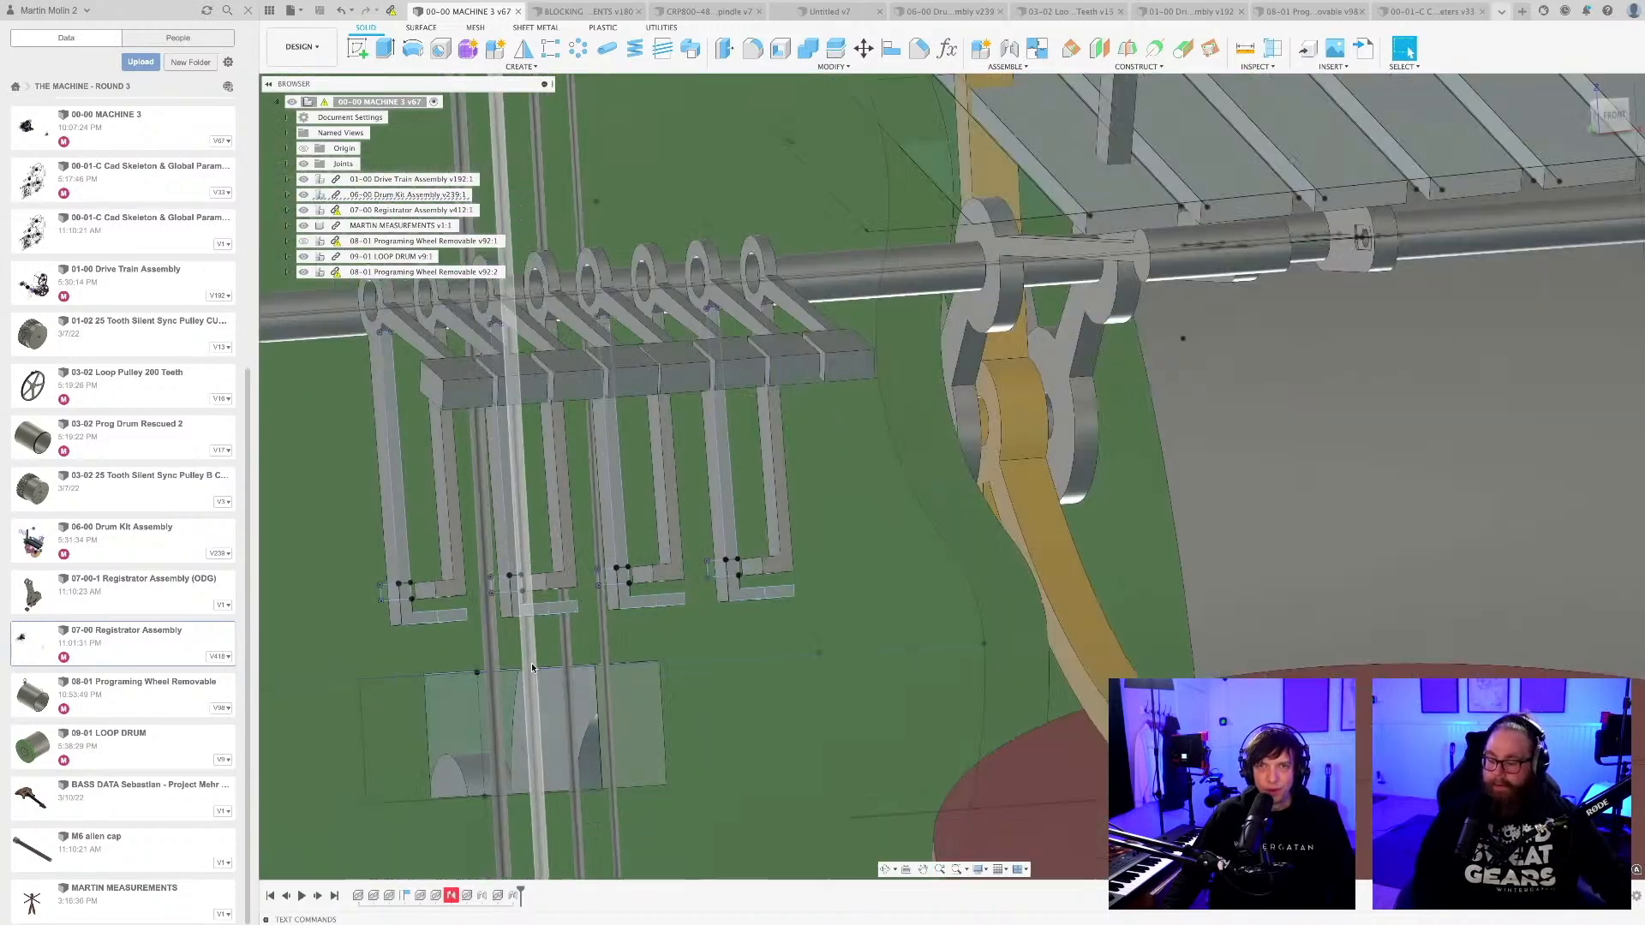
{"action": "middle_click_drag", "start_coordinate": [533, 671], "coordinate": [588, 657], "text": "shift"}
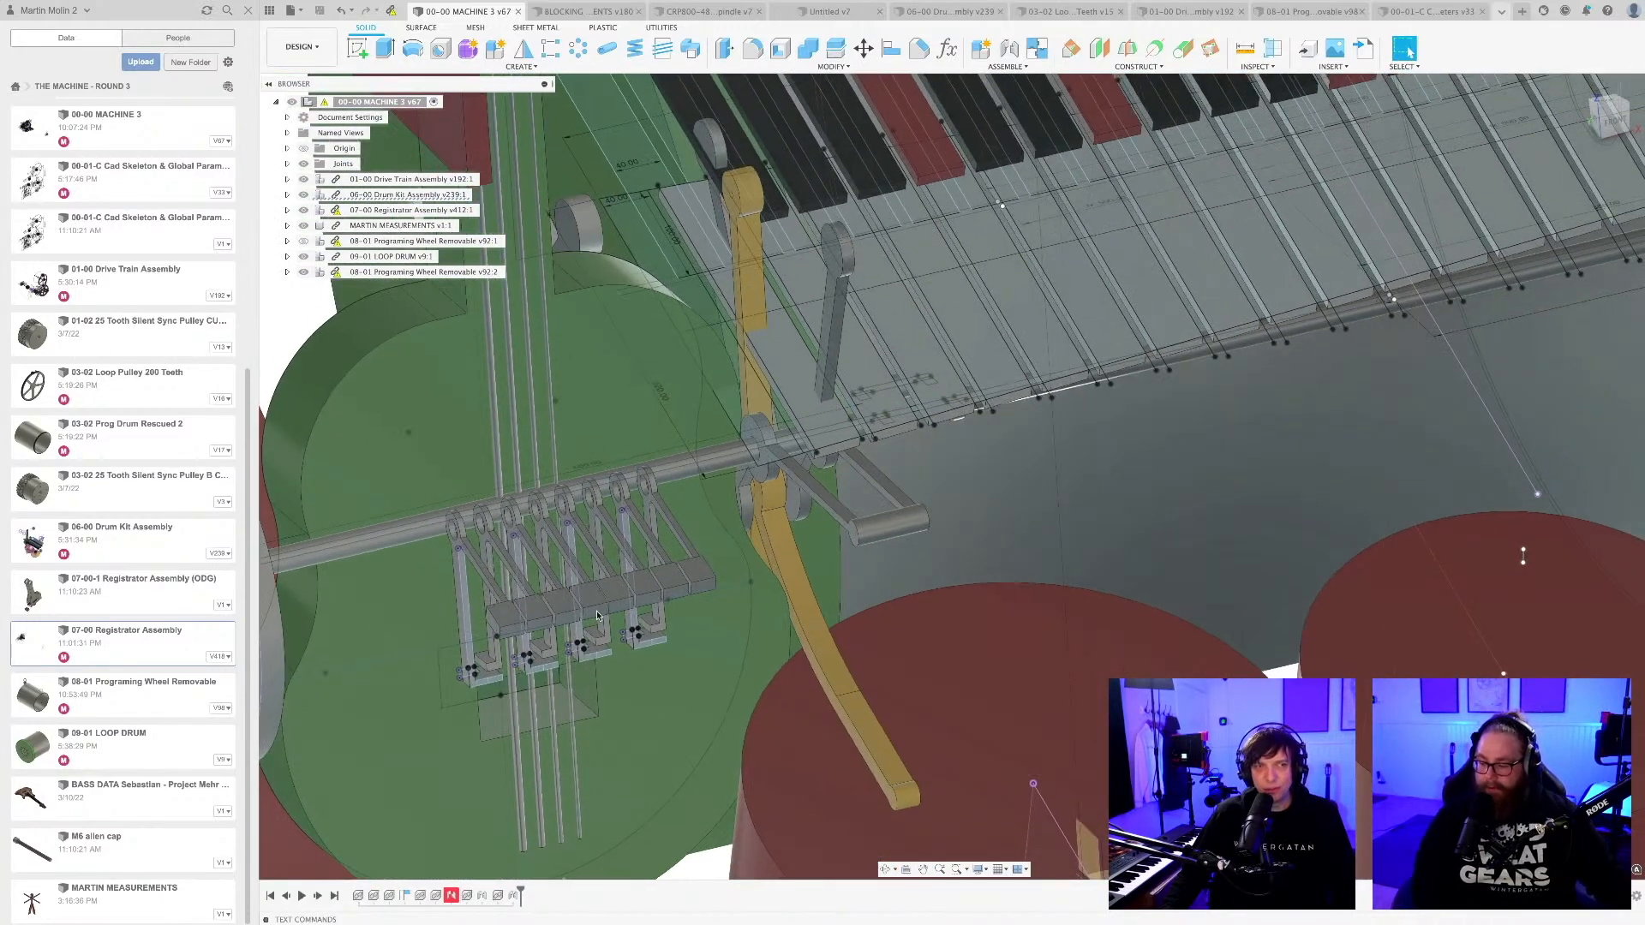
Inspect how the bass lever row sits relative to the red drums and the rest of the machine.
{"action": "scroll", "coordinate": [597, 615], "scroll_direction": "down", "scroll_amount": 5}
{"action": "scroll", "coordinate": [603, 608], "scroll_direction": "down", "scroll_amount": 8}
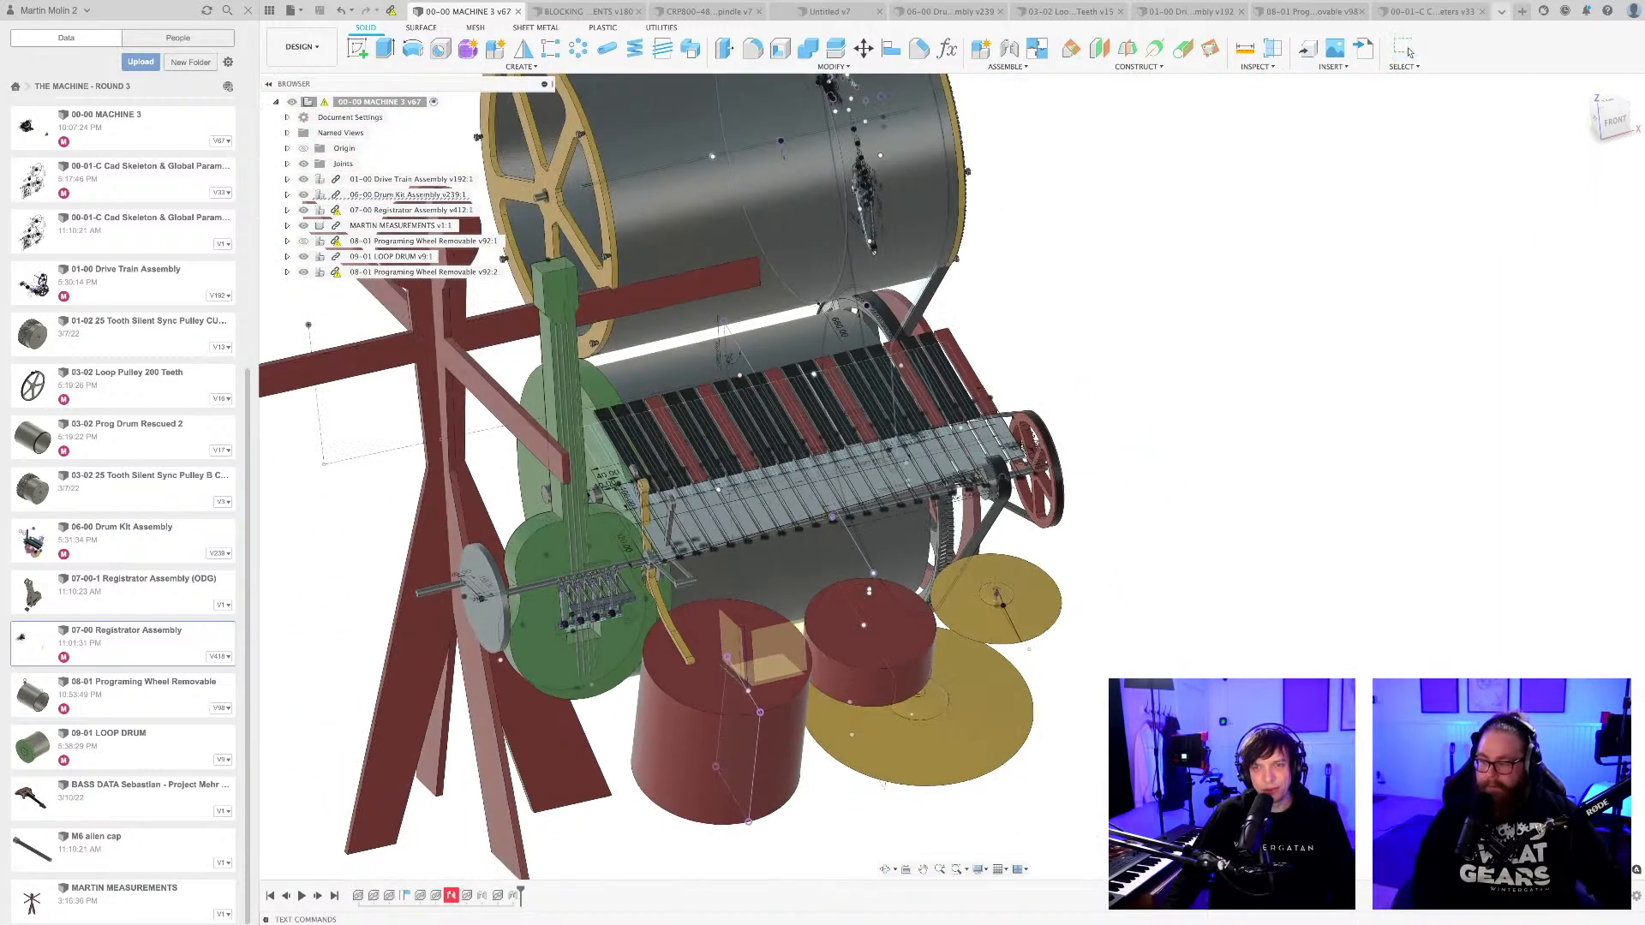
{"action": "middle_click_drag", "start_coordinate": [605, 609], "coordinate": [569, 634], "text": "shift"}
{"action": "scroll", "coordinate": [568, 634], "scroll_direction": "up", "scroll_amount": 5}
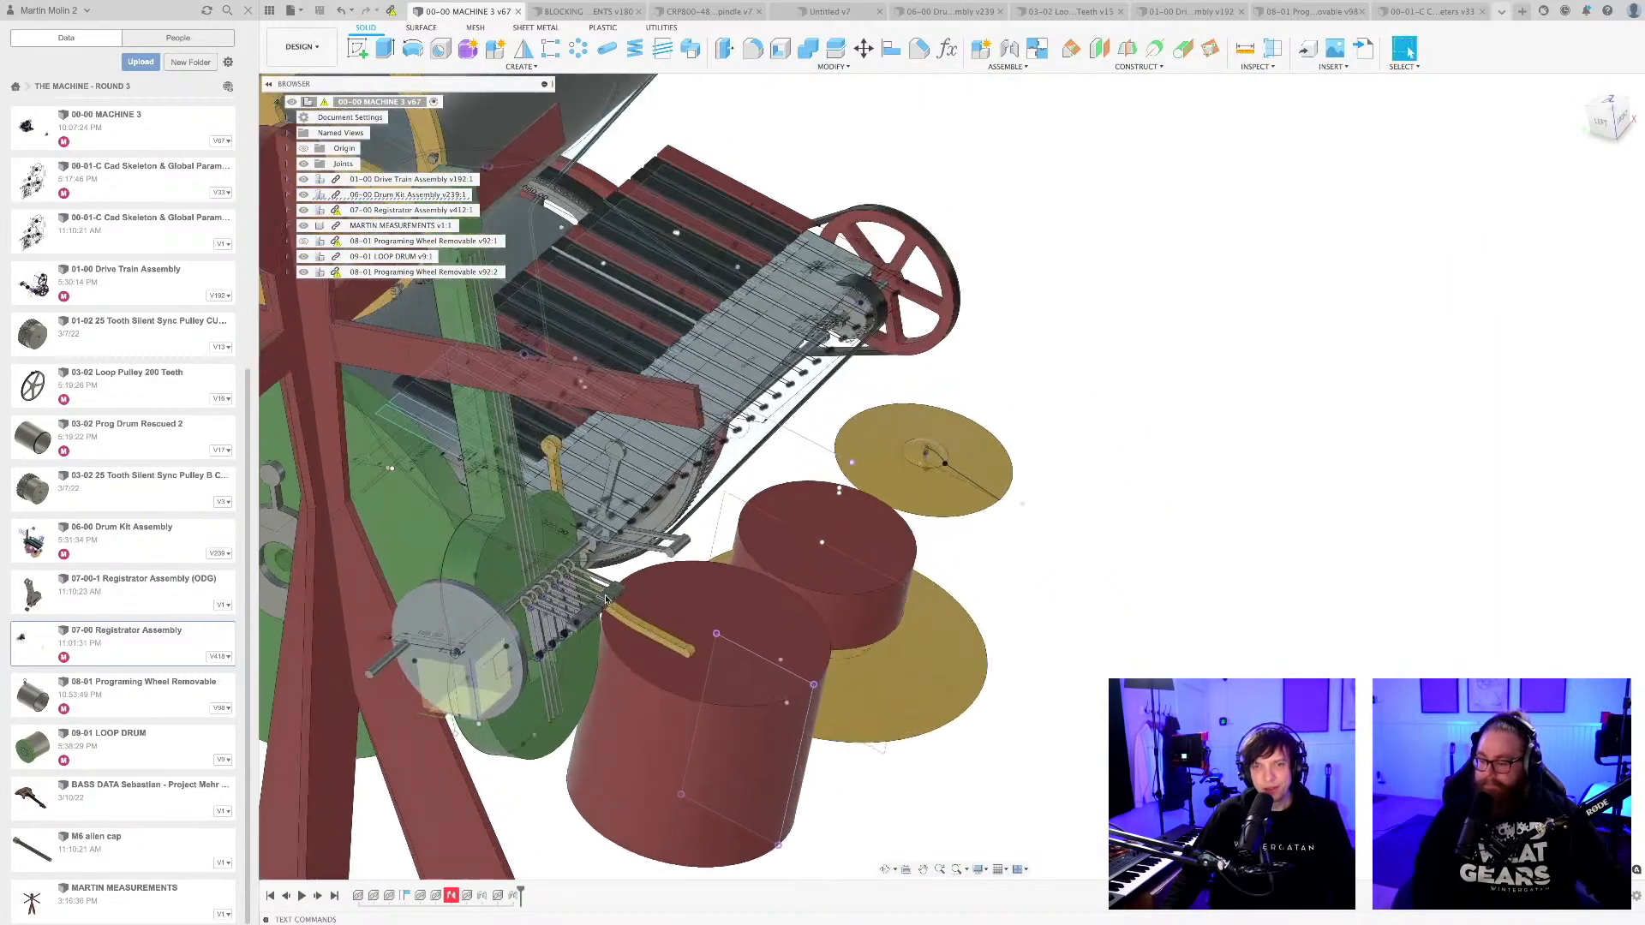
{"action": "scroll", "coordinate": [574, 636], "scroll_direction": "up", "scroll_amount": 3}
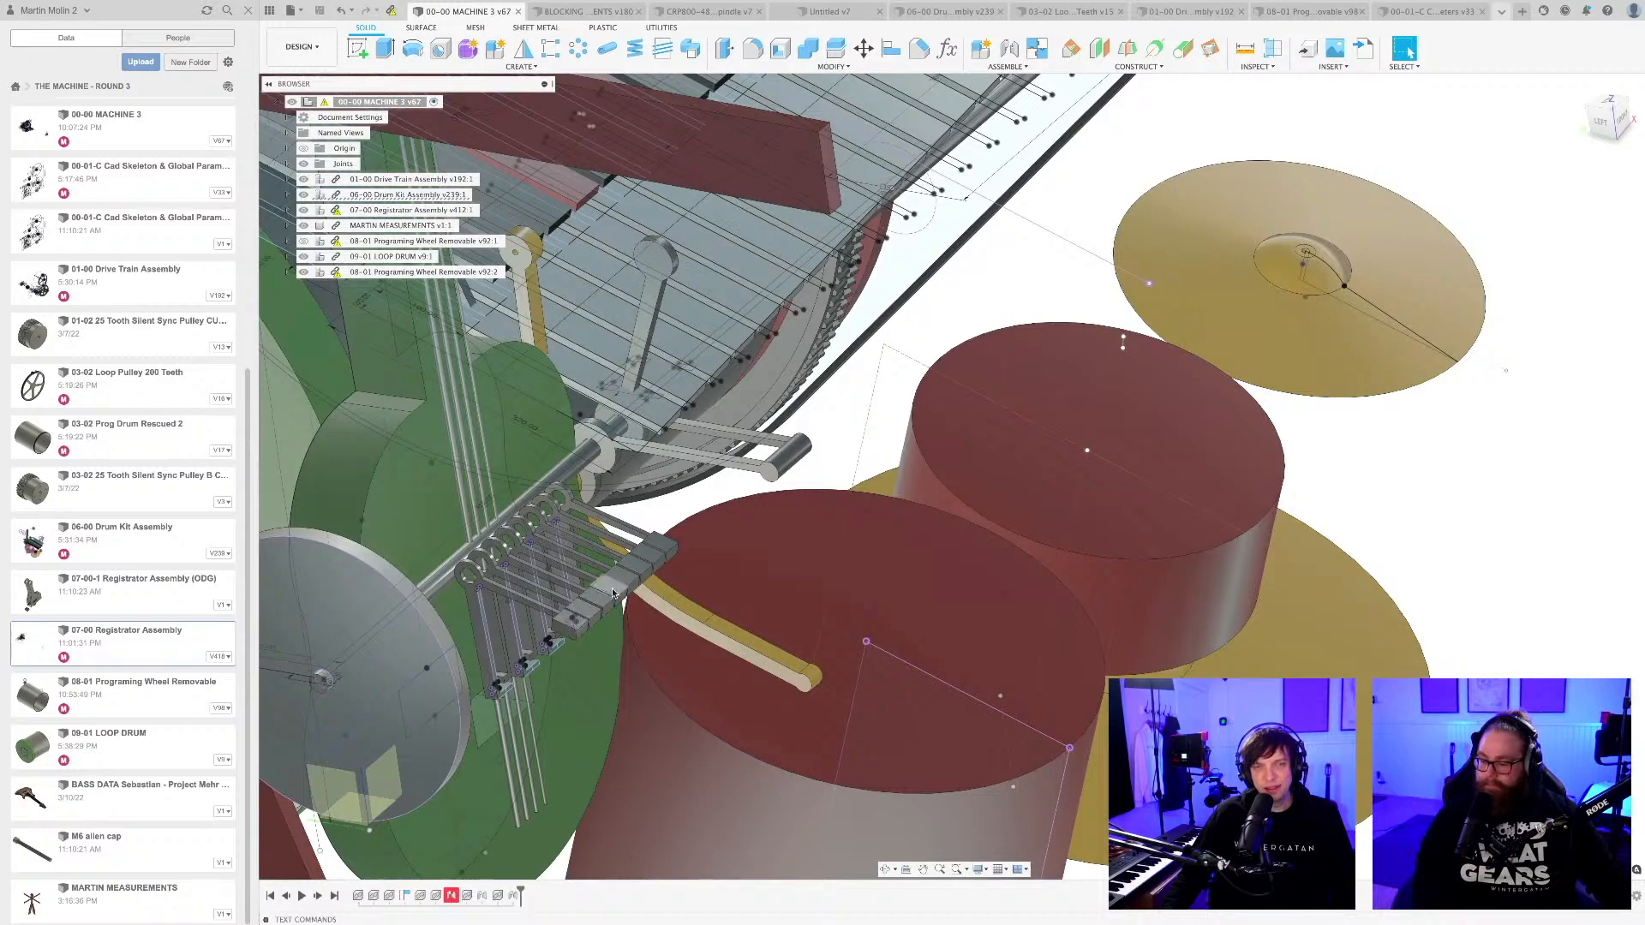
{"action": "scroll", "coordinate": [613, 593], "scroll_direction": "down", "scroll_amount": 8}
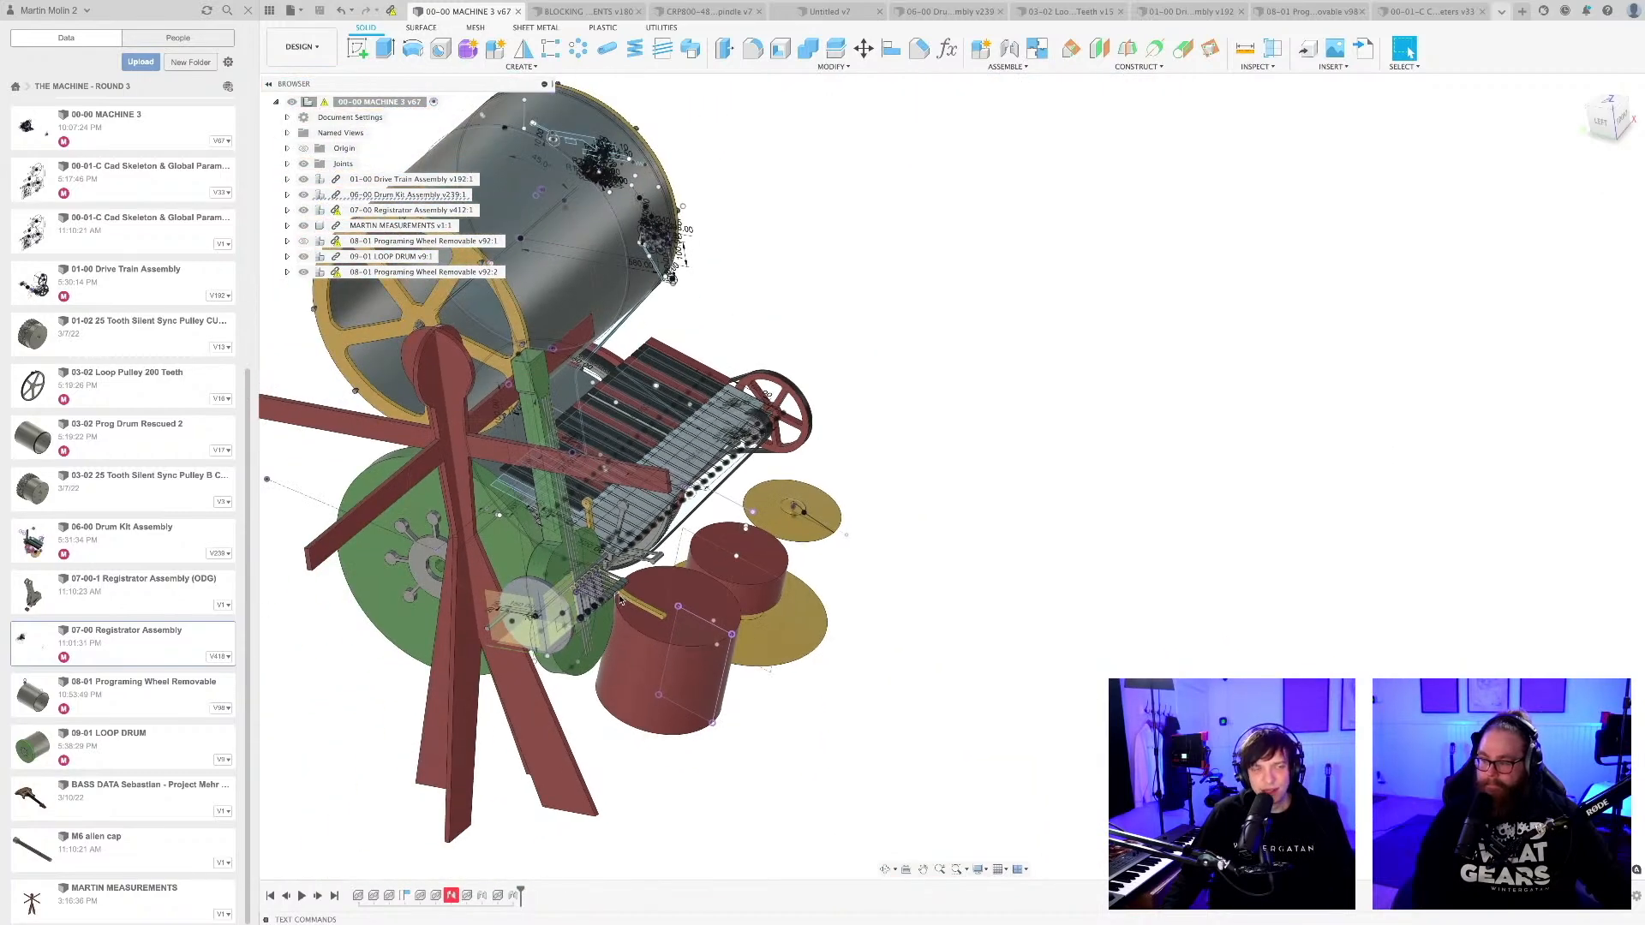
{"action": "middle_click_drag", "start_coordinate": [622, 600], "coordinate": [540, 597], "text": "shift"}
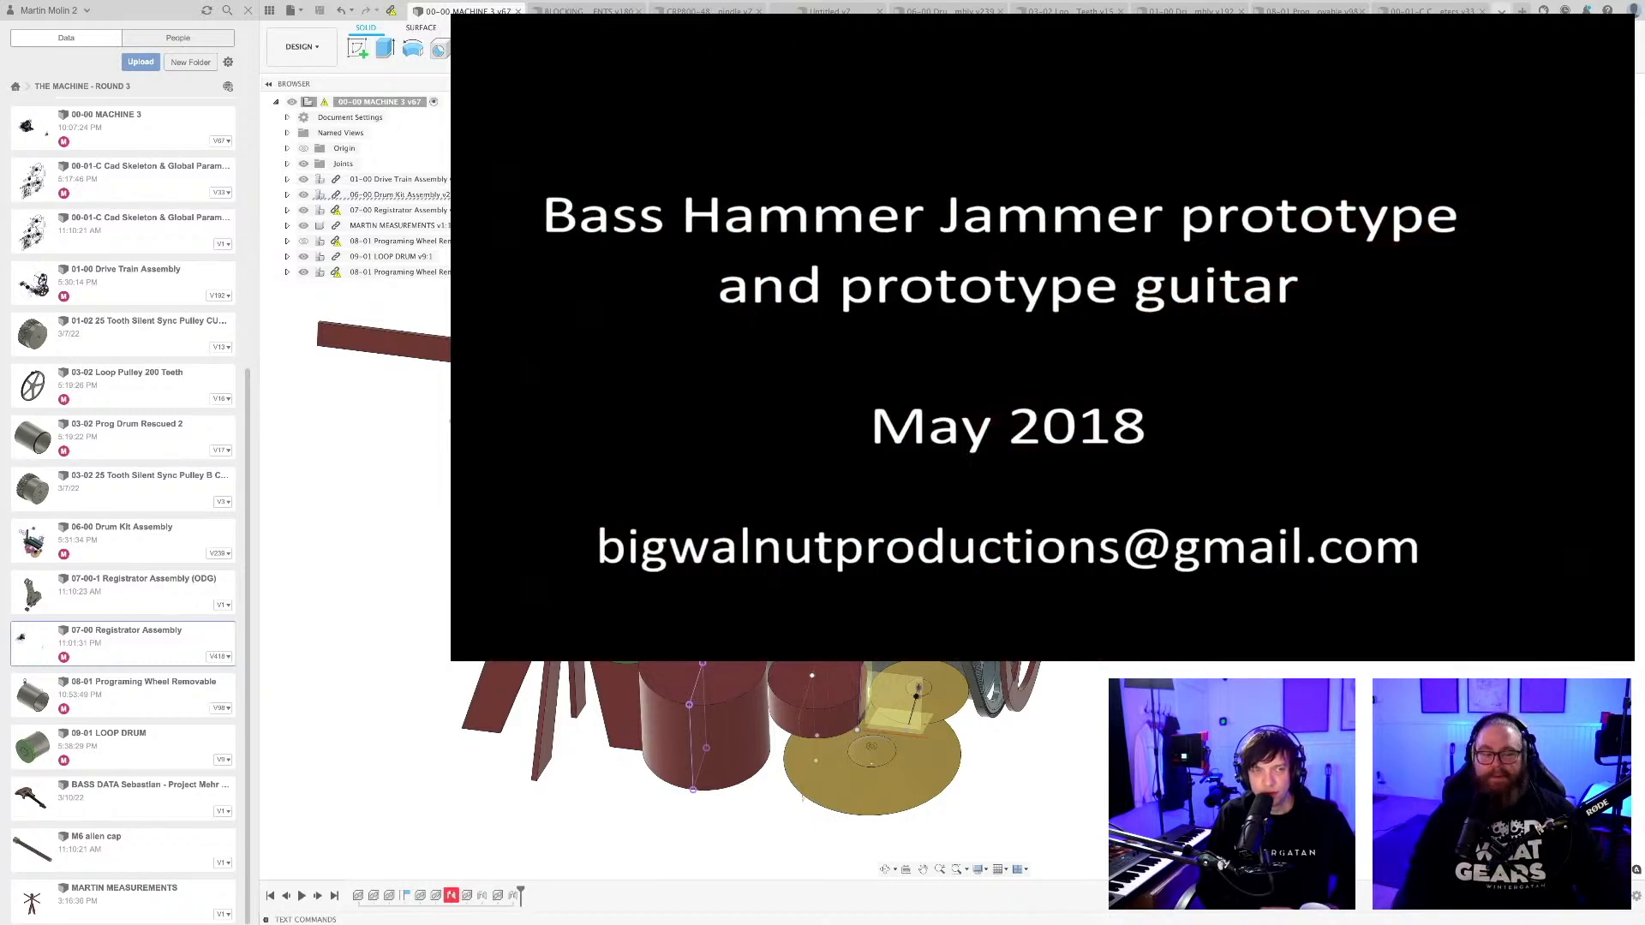
Return from the Bass Hammer Jammer video to the machine assembly and review it from the front and pulley side.
{"action": "mouse_move", "coordinate": [558, 506]}
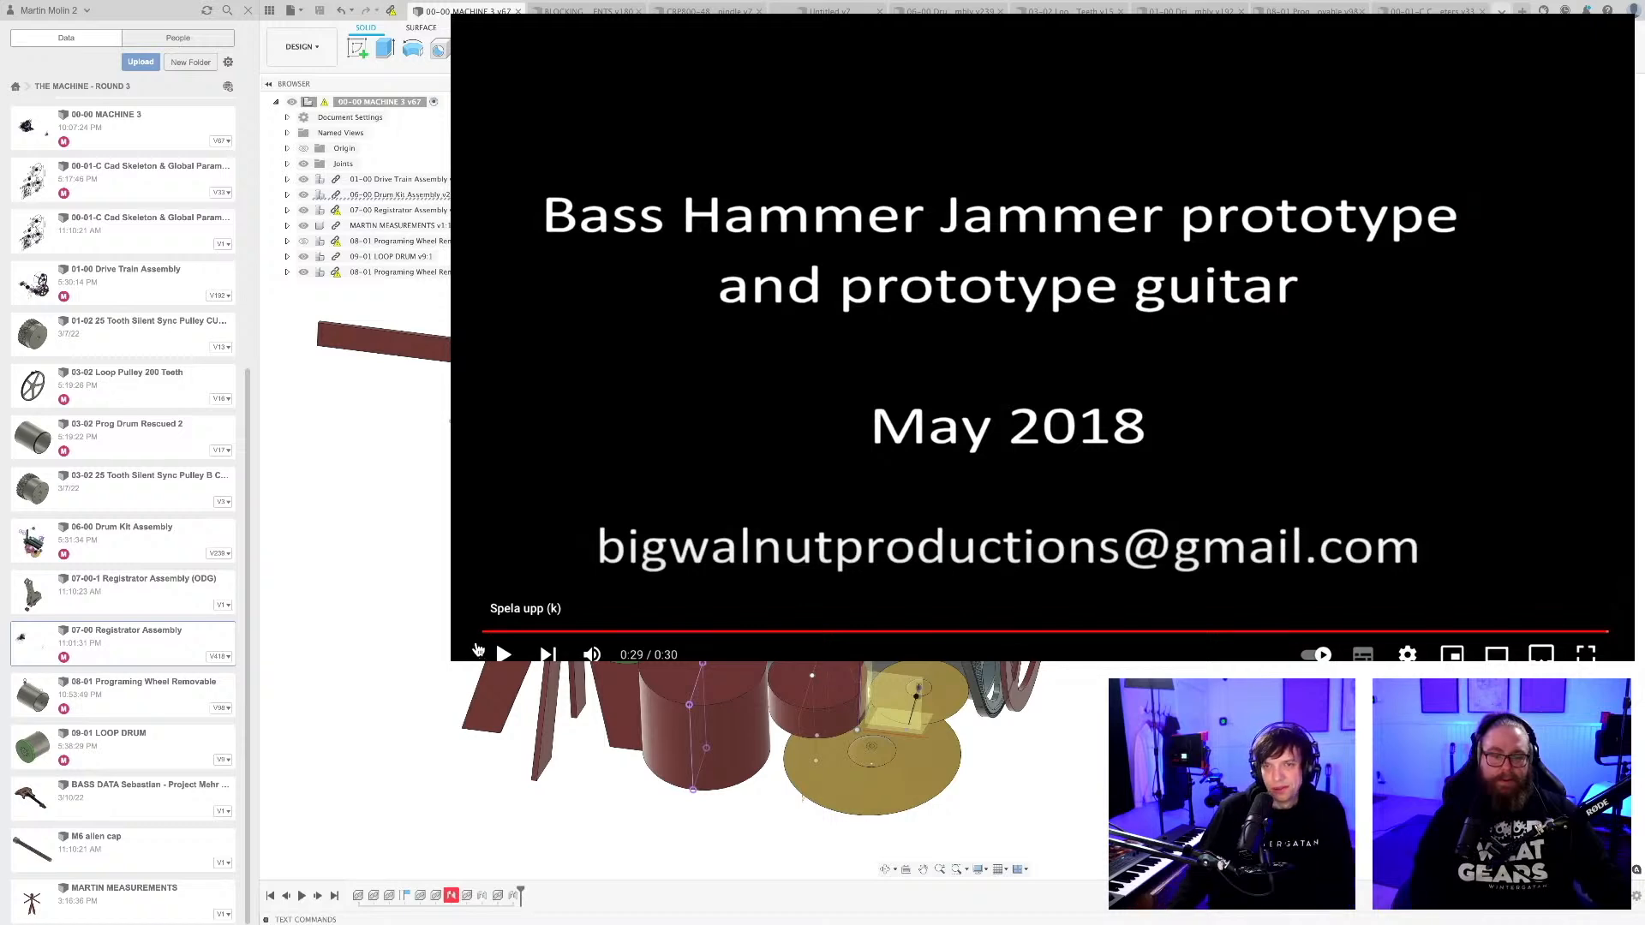
{"action": "middle_click_drag", "start_coordinate": [1011, 514], "coordinate": [1113, 521], "text": "shift"}
{"action": "scroll", "coordinate": [1112, 521], "scroll_direction": "down", "scroll_amount": 3}
{"action": "scroll", "coordinate": [1113, 521], "scroll_direction": "up", "scroll_amount": 4}
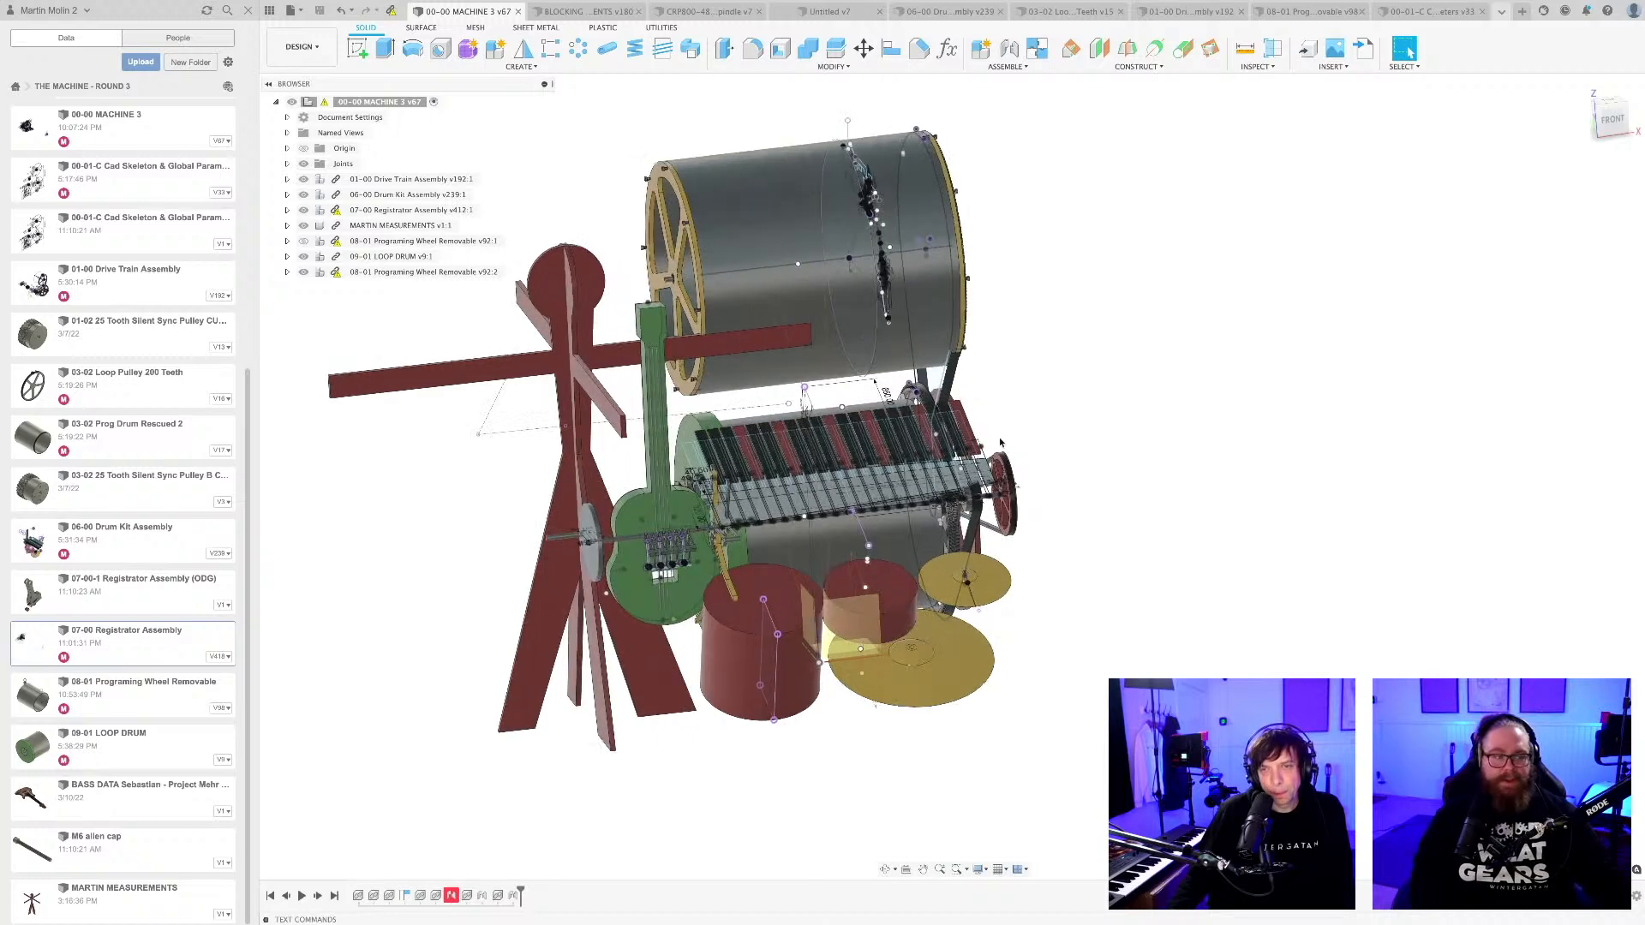
{"action": "middle_click_drag", "start_coordinate": [995, 462], "coordinate": [891, 470], "text": "shift"}
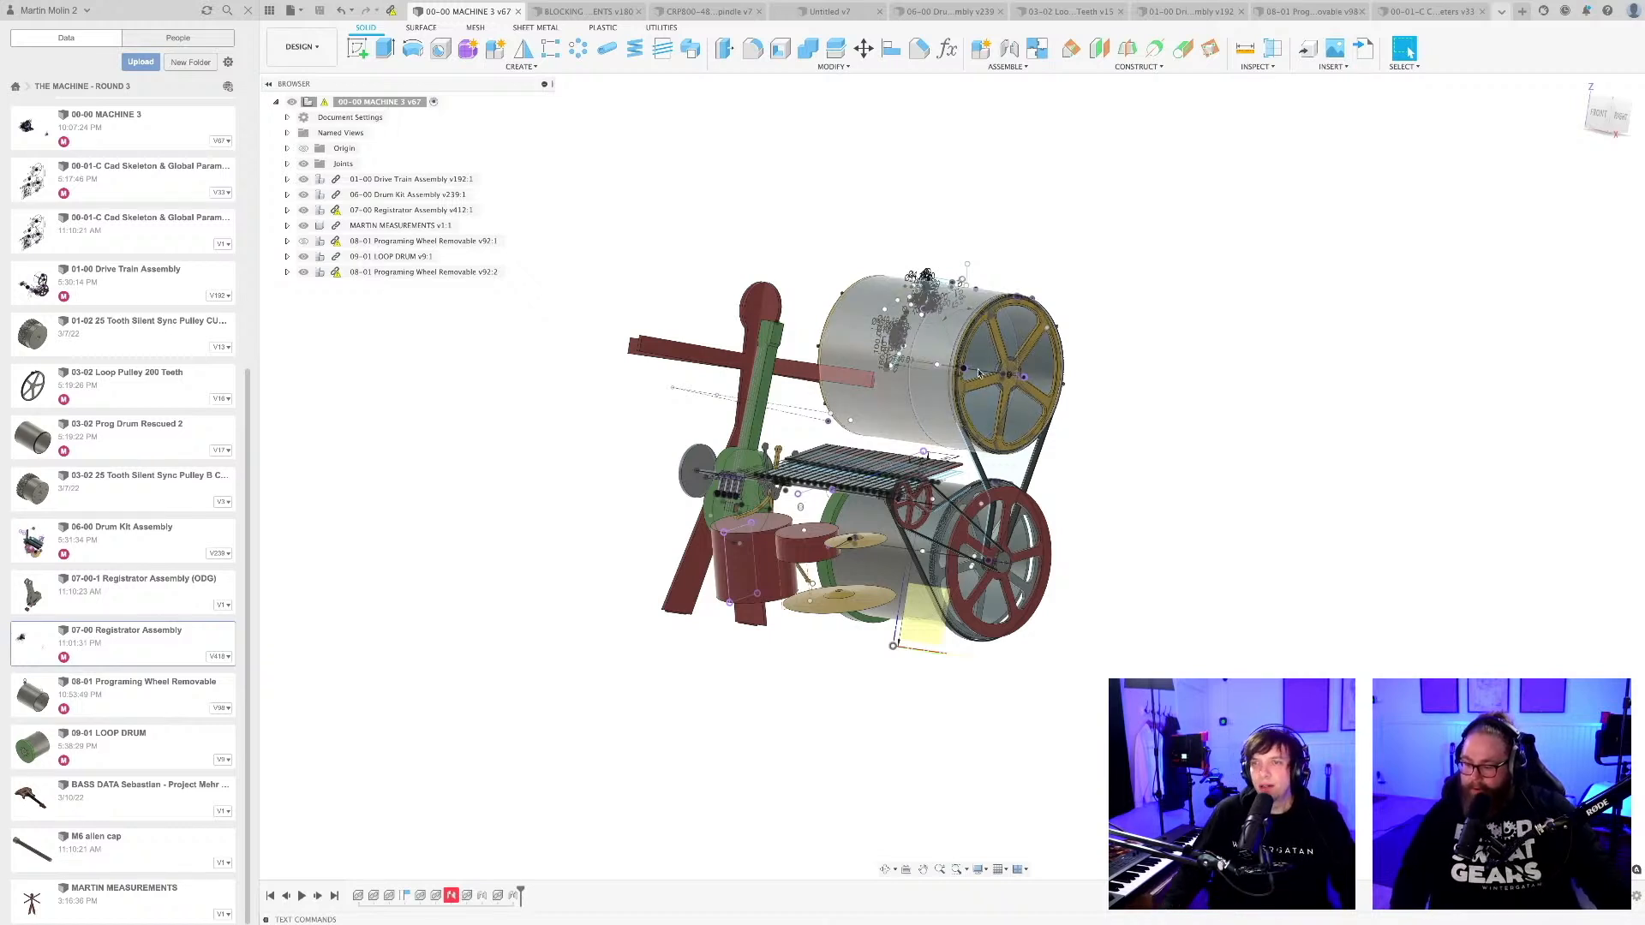
Update the outdated linked components of the 00-00 MACHINE 3 assembly to their latest versions.
{"action": "middle_click_drag", "start_coordinate": [891, 469], "coordinate": [1223, 212], "text": "shift"}
{"action": "scroll", "coordinate": [1105, 343], "scroll_direction": "up", "scroll_amount": 10}
{"action": "scroll", "coordinate": [1089, 320], "scroll_direction": "down", "scroll_amount": 2}
{"action": "middle_click_drag", "start_coordinate": [1105, 274], "coordinate": [1081, 306]}
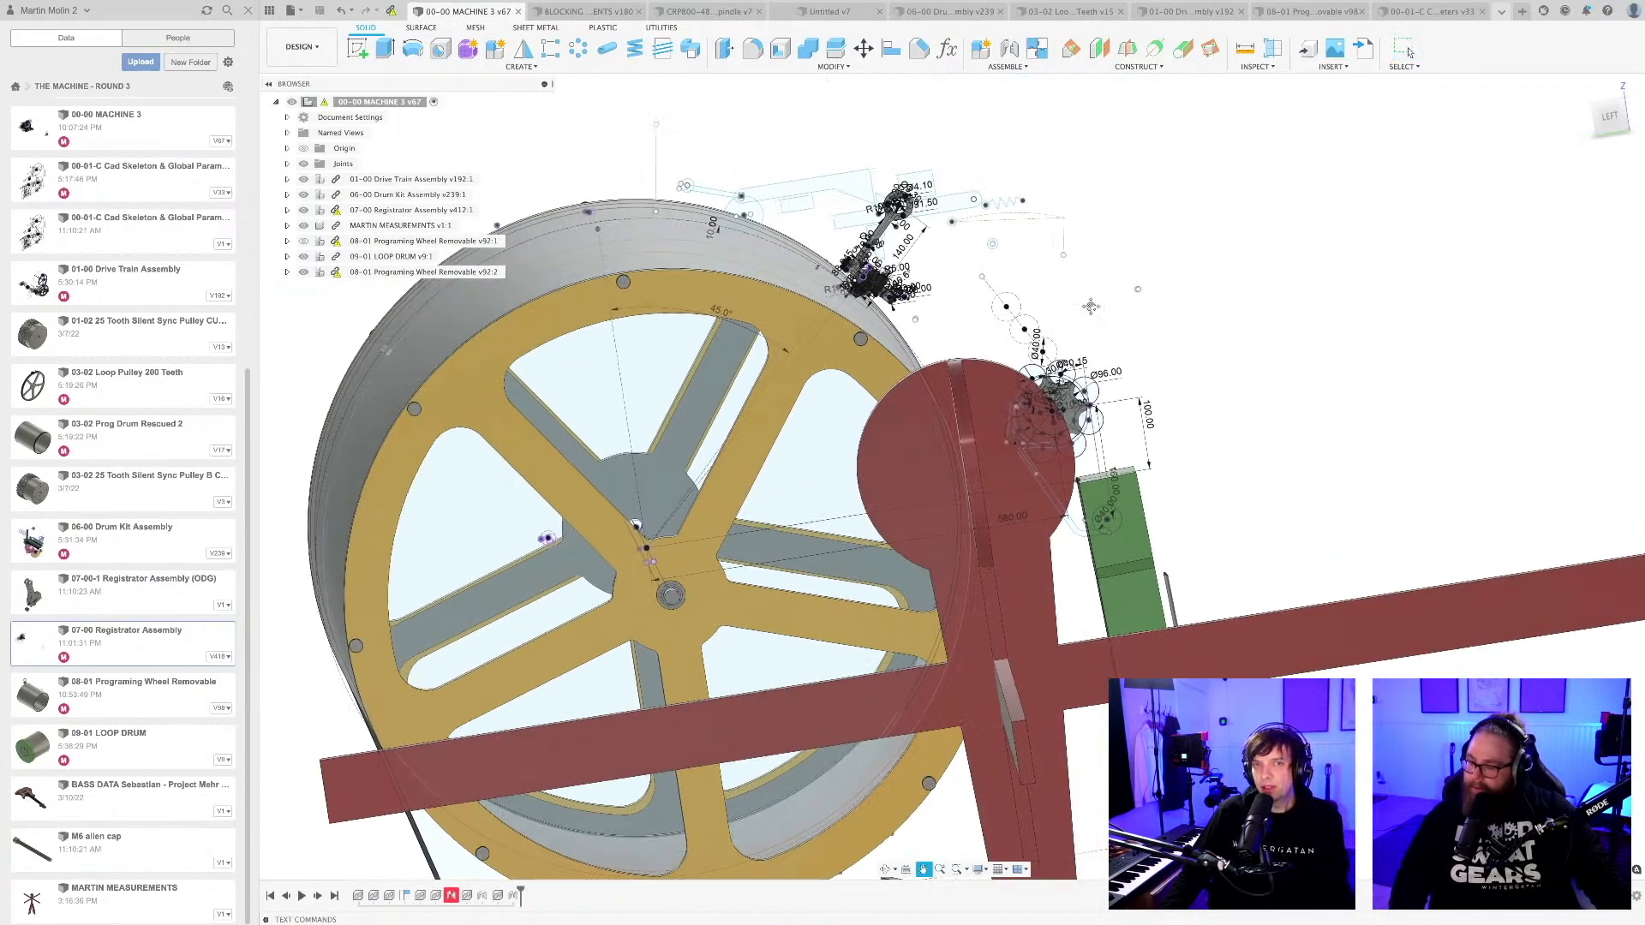
{"action": "left_click", "coordinate": [390, 11]}
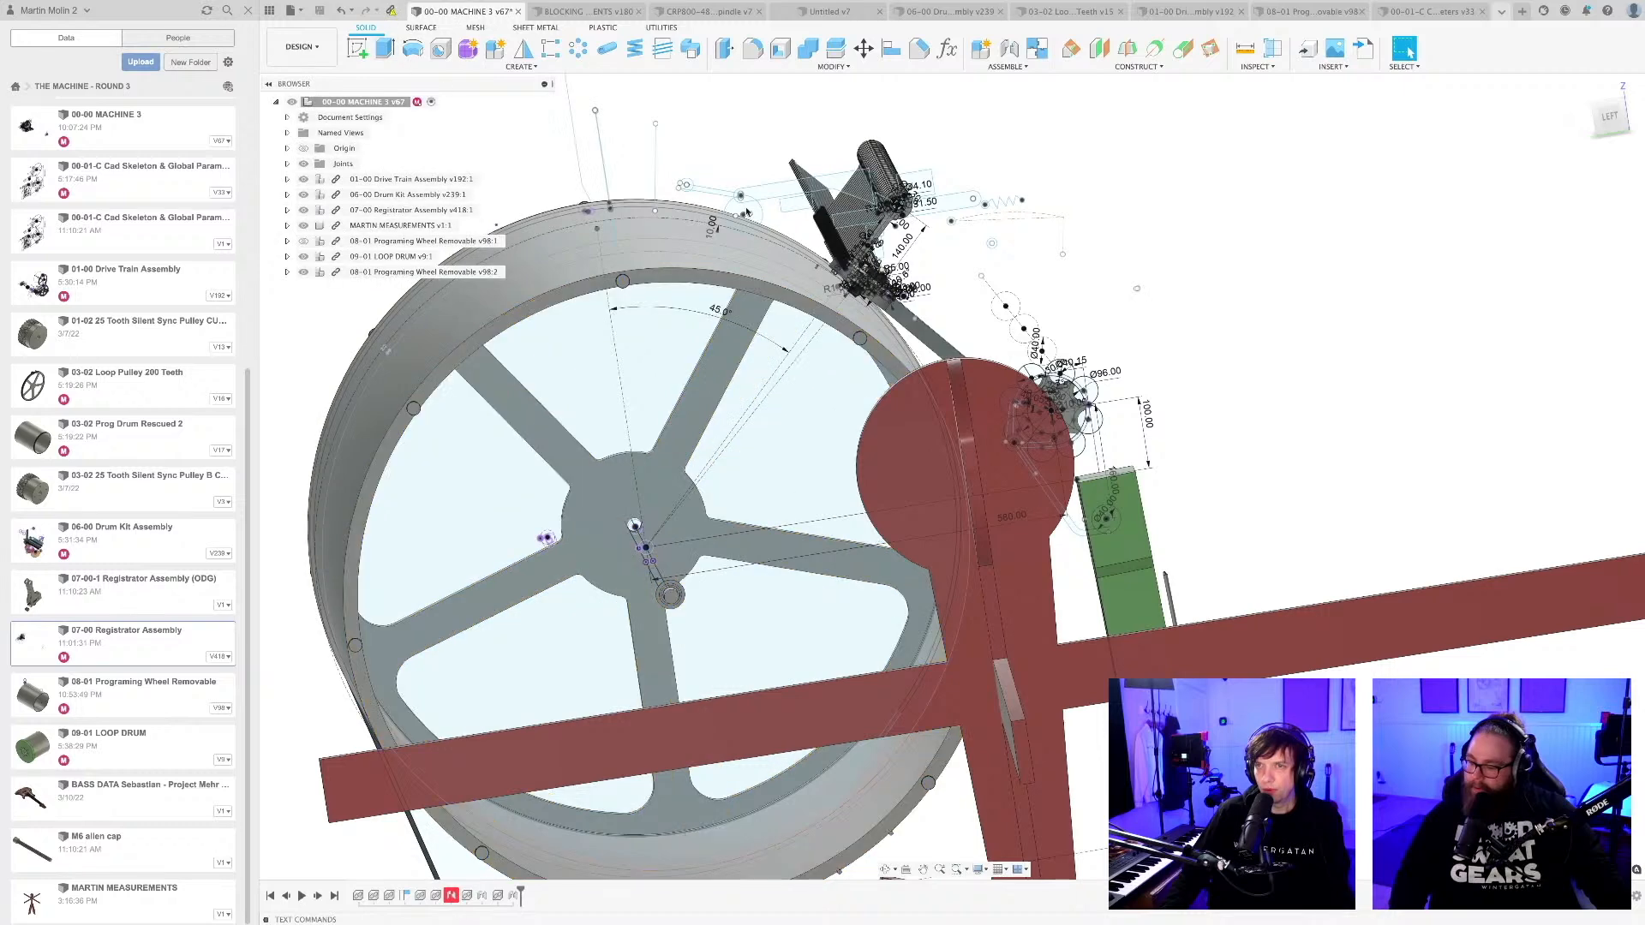
Examine the row of registrators on the upper programming wheel up close, along its length and from the wheel's end.
{"action": "middle_click_drag", "start_coordinate": [1170, 271], "coordinate": [862, 376], "text": "shift"}
{"action": "scroll", "coordinate": [863, 375], "scroll_direction": "up", "scroll_amount": 10}
{"action": "middle_click_drag", "start_coordinate": [920, 458], "coordinate": [911, 465], "text": "shift"}
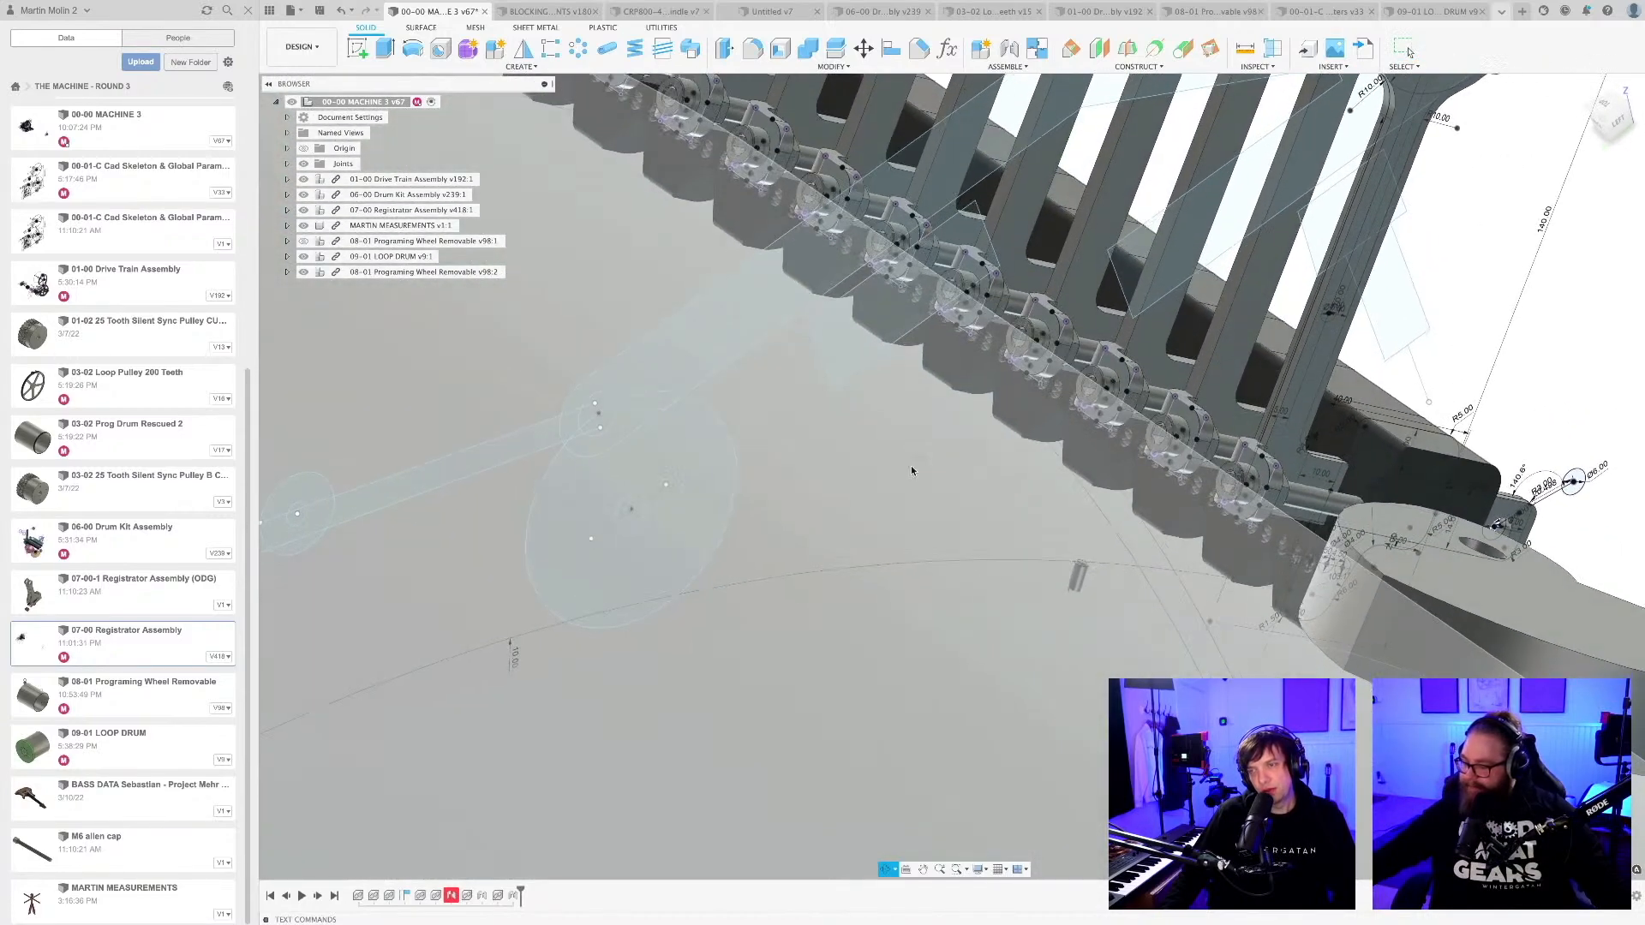
{"action": "scroll", "coordinate": [943, 467], "scroll_direction": "down", "scroll_amount": 6}
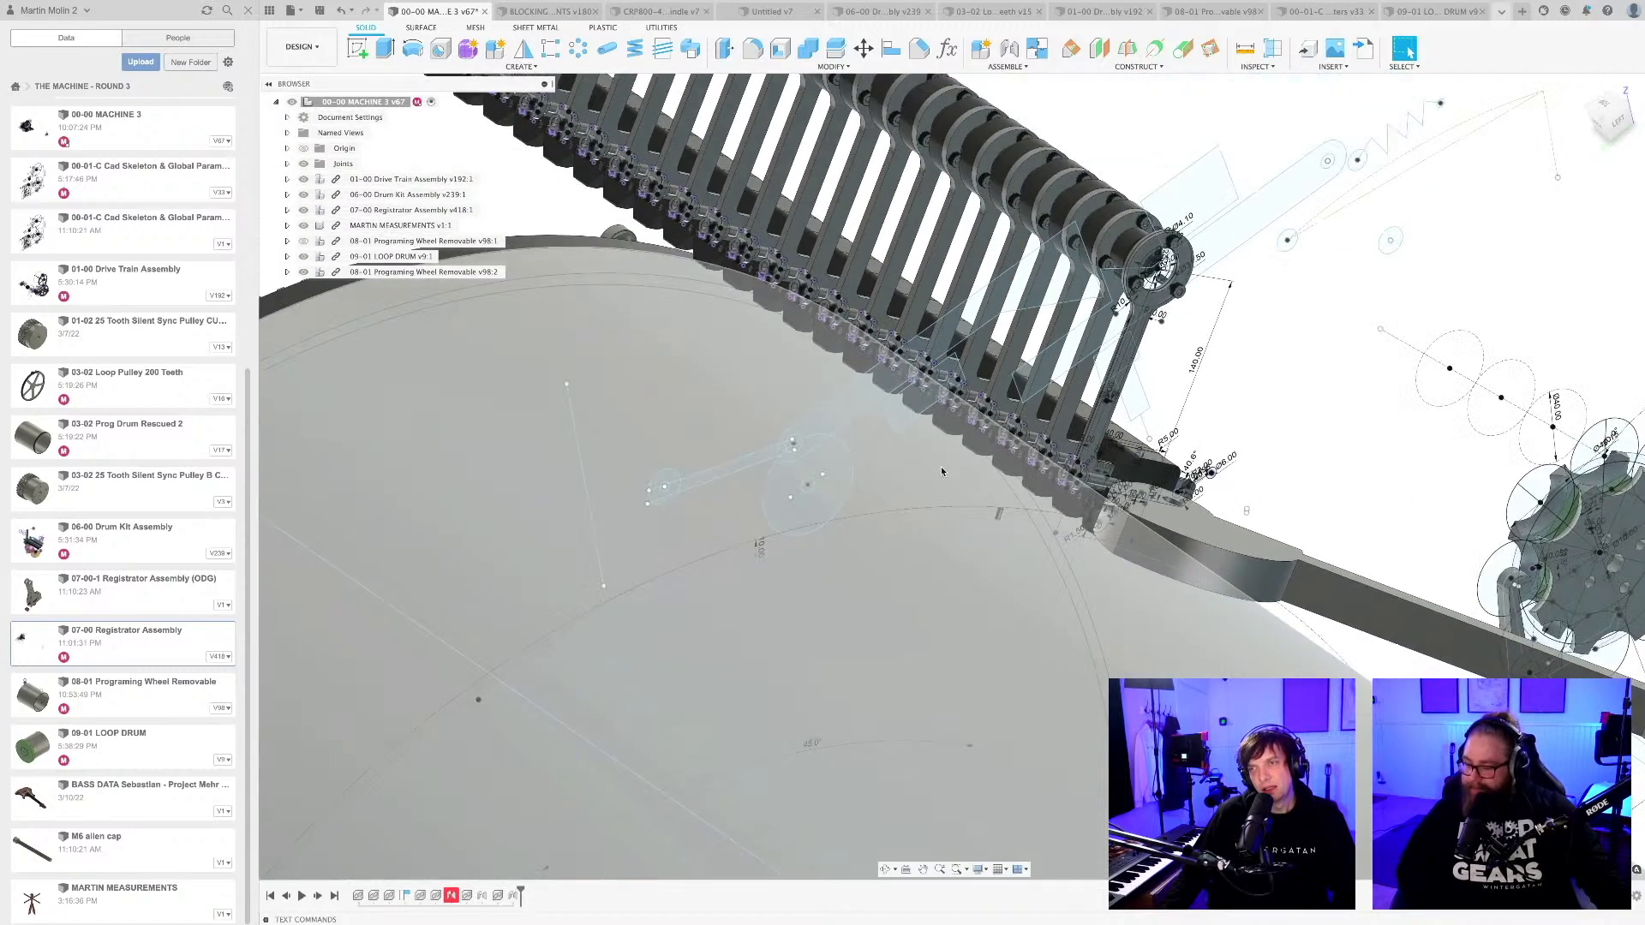
{"action": "scroll", "coordinate": [943, 469], "scroll_direction": "down", "scroll_amount": 3}
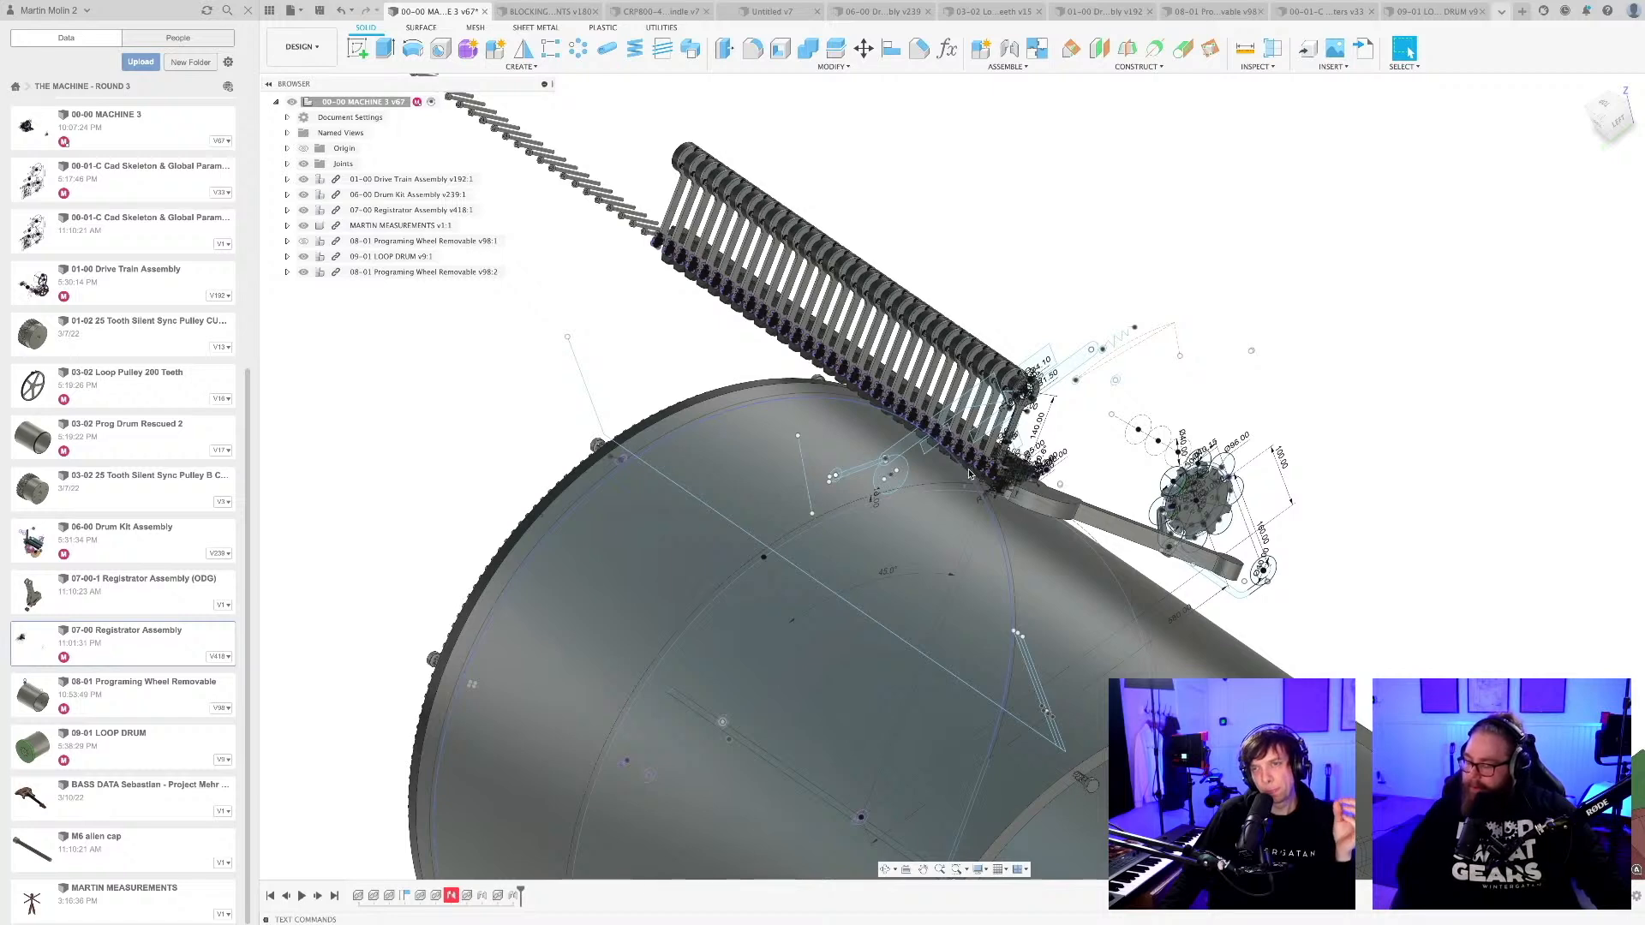
{"action": "mouse_move", "coordinate": [989, 431]}
{"action": "middle_mouse_down", "text": "shift"}
{"action": "mouse_move", "coordinate": [936, 426]}
{"action": "mouse_move", "coordinate": [966, 433]}
{"action": "middle_mouse_up", "text": "shift"}
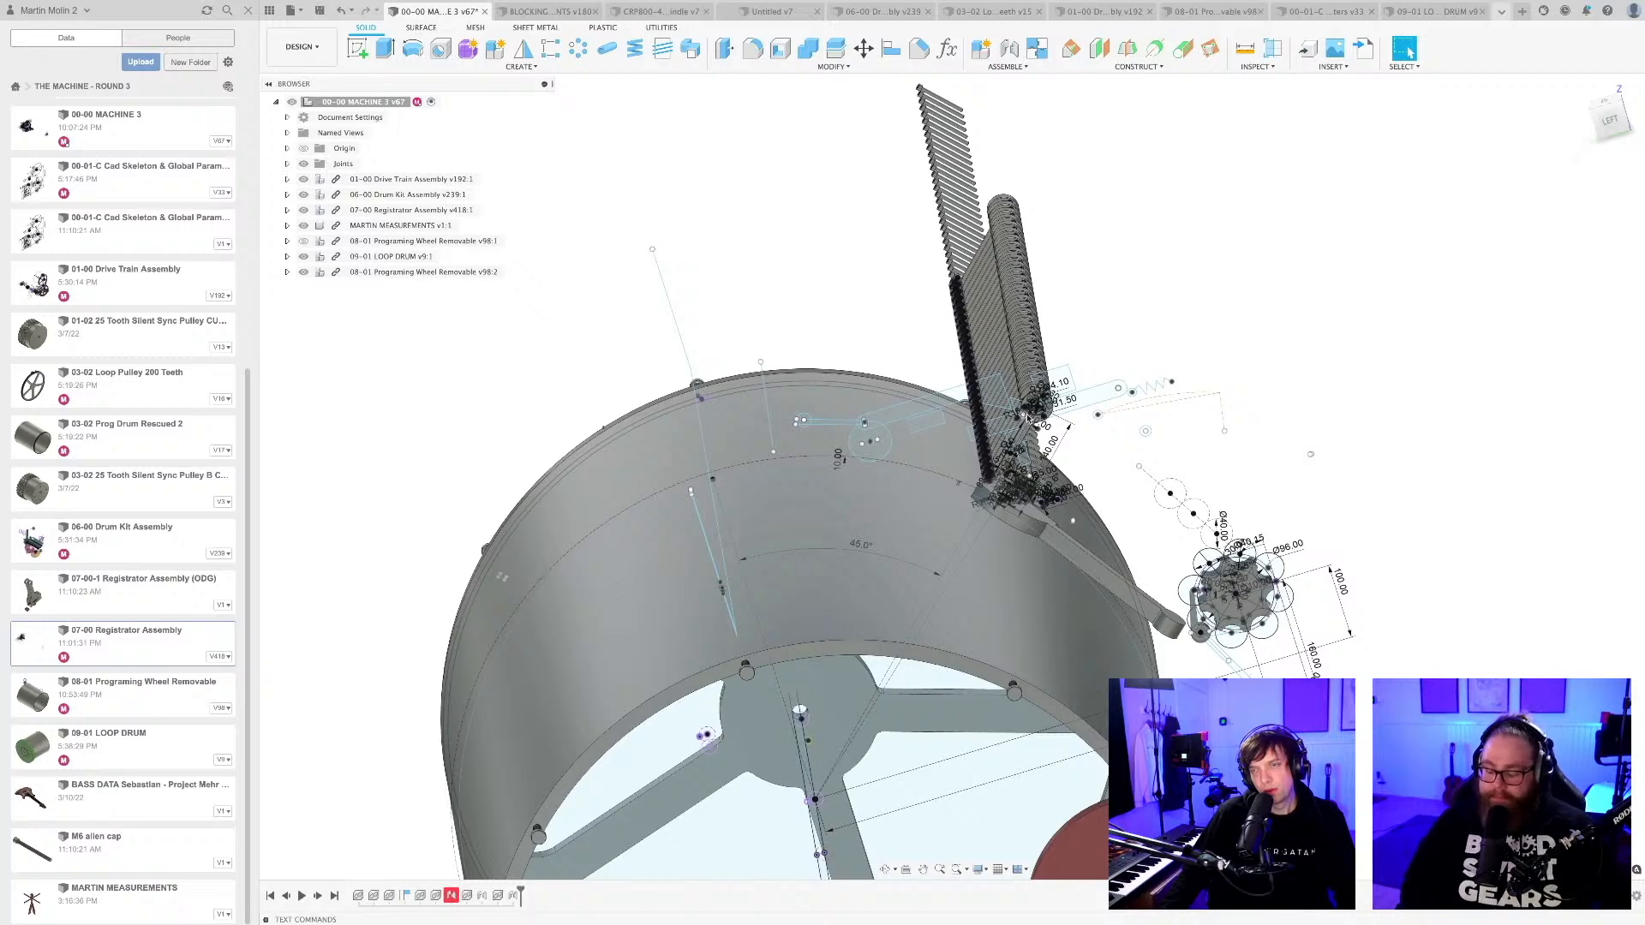
{"action": "middle_click_drag", "start_coordinate": [1029, 418], "coordinate": [881, 451]}
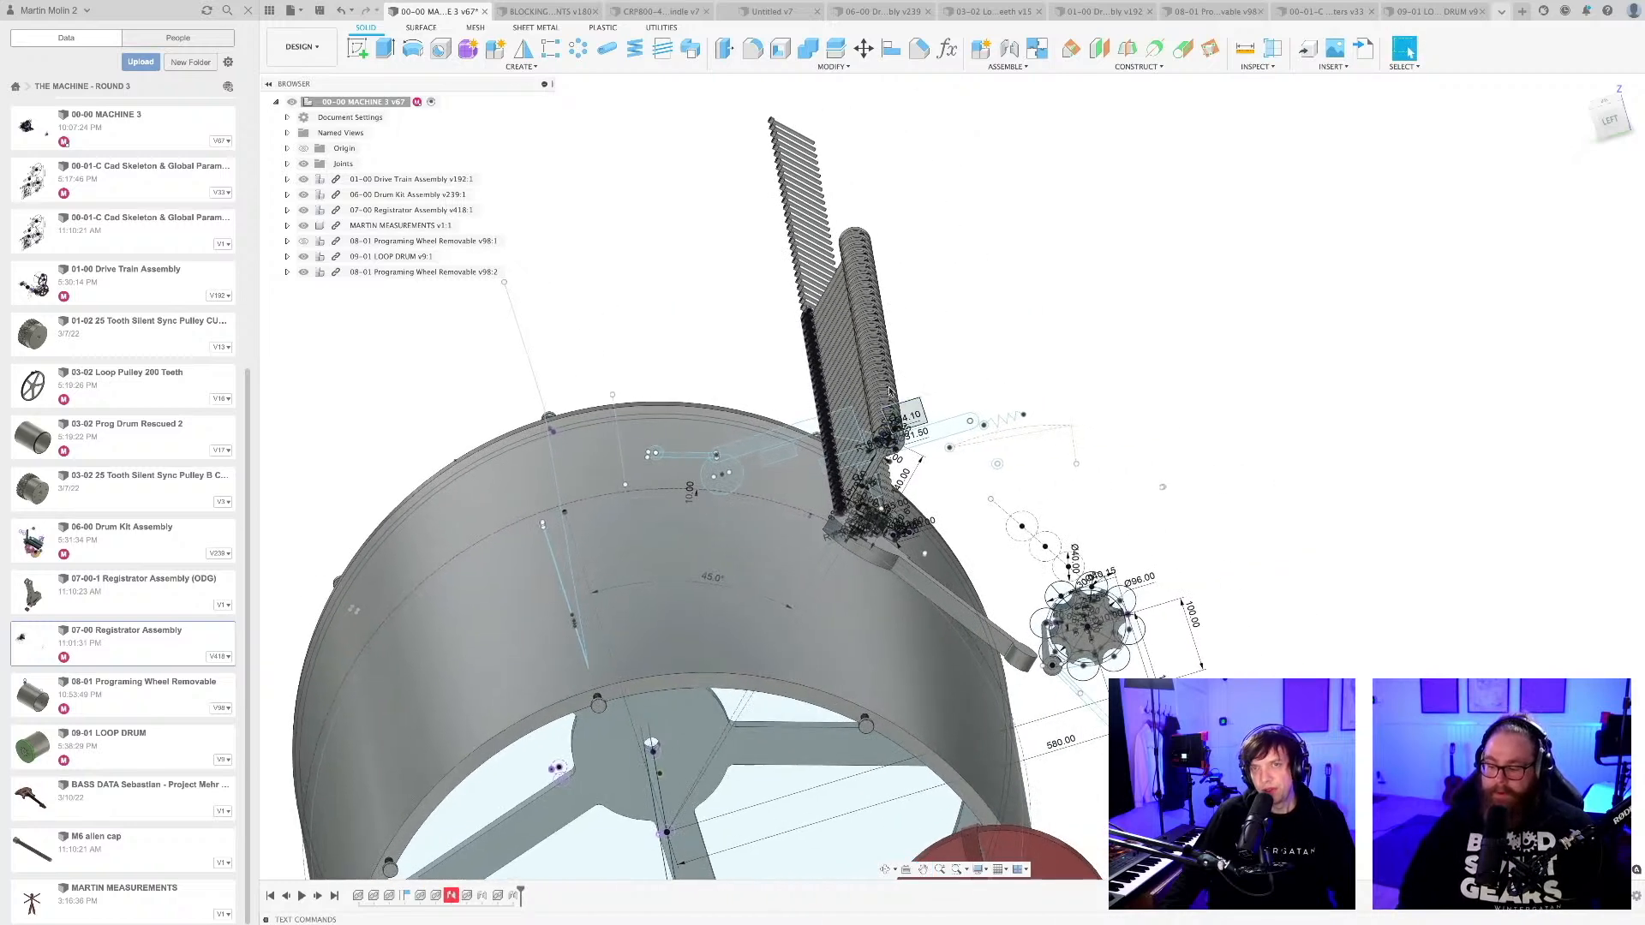
Switch to the THE MACHINE - ROUND 3 spreadsheet and select the Pull Lever sequence in B18:K18 of REQUIREMENTS CLEAN.
{"action": "key", "text": "super+Tab"}
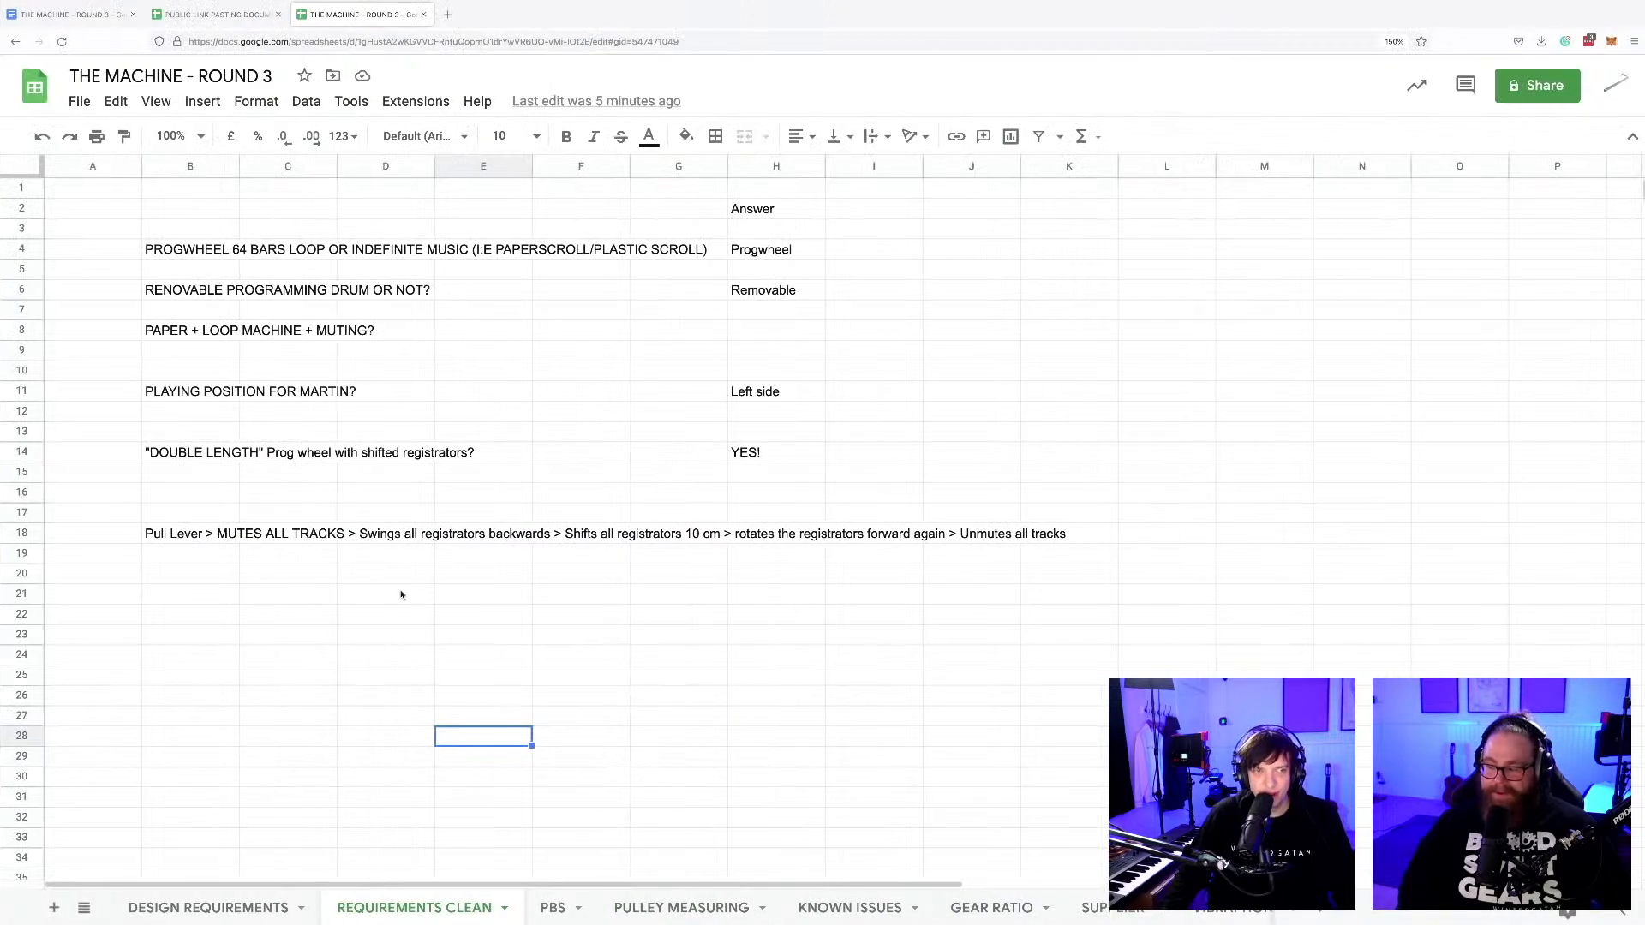
{"action": "scroll", "coordinate": [400, 594], "scroll_direction": "down", "scroll_amount": 1}
{"action": "left_click", "coordinate": [175, 494]}
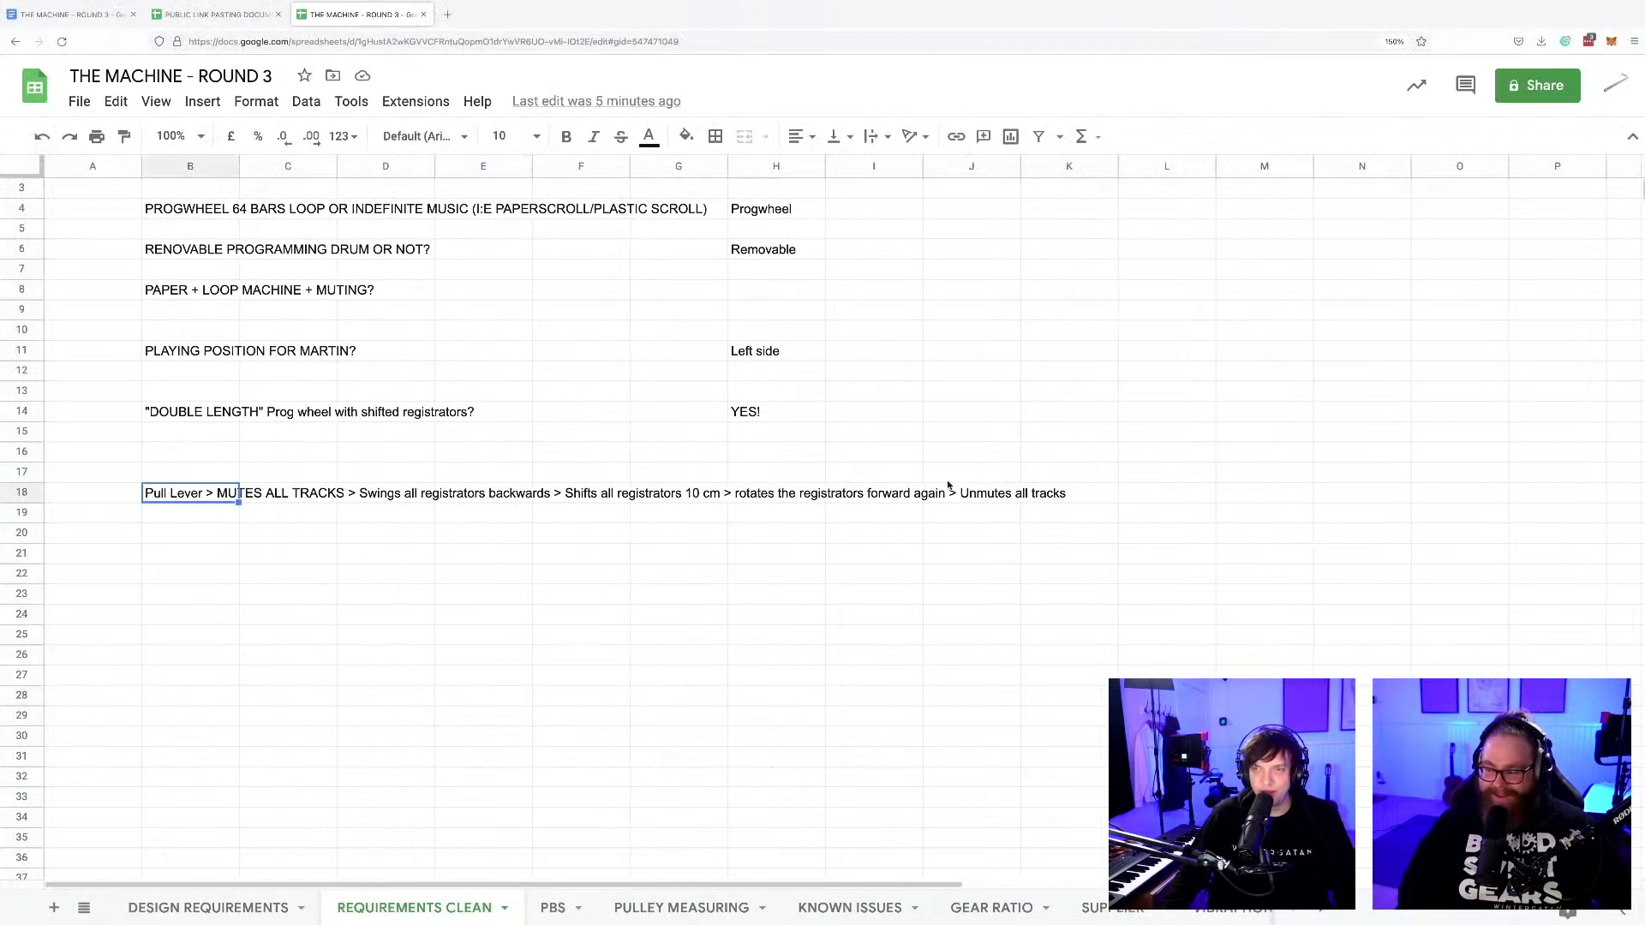
{"action": "left_click", "coordinate": [1071, 496], "text": "shift"}
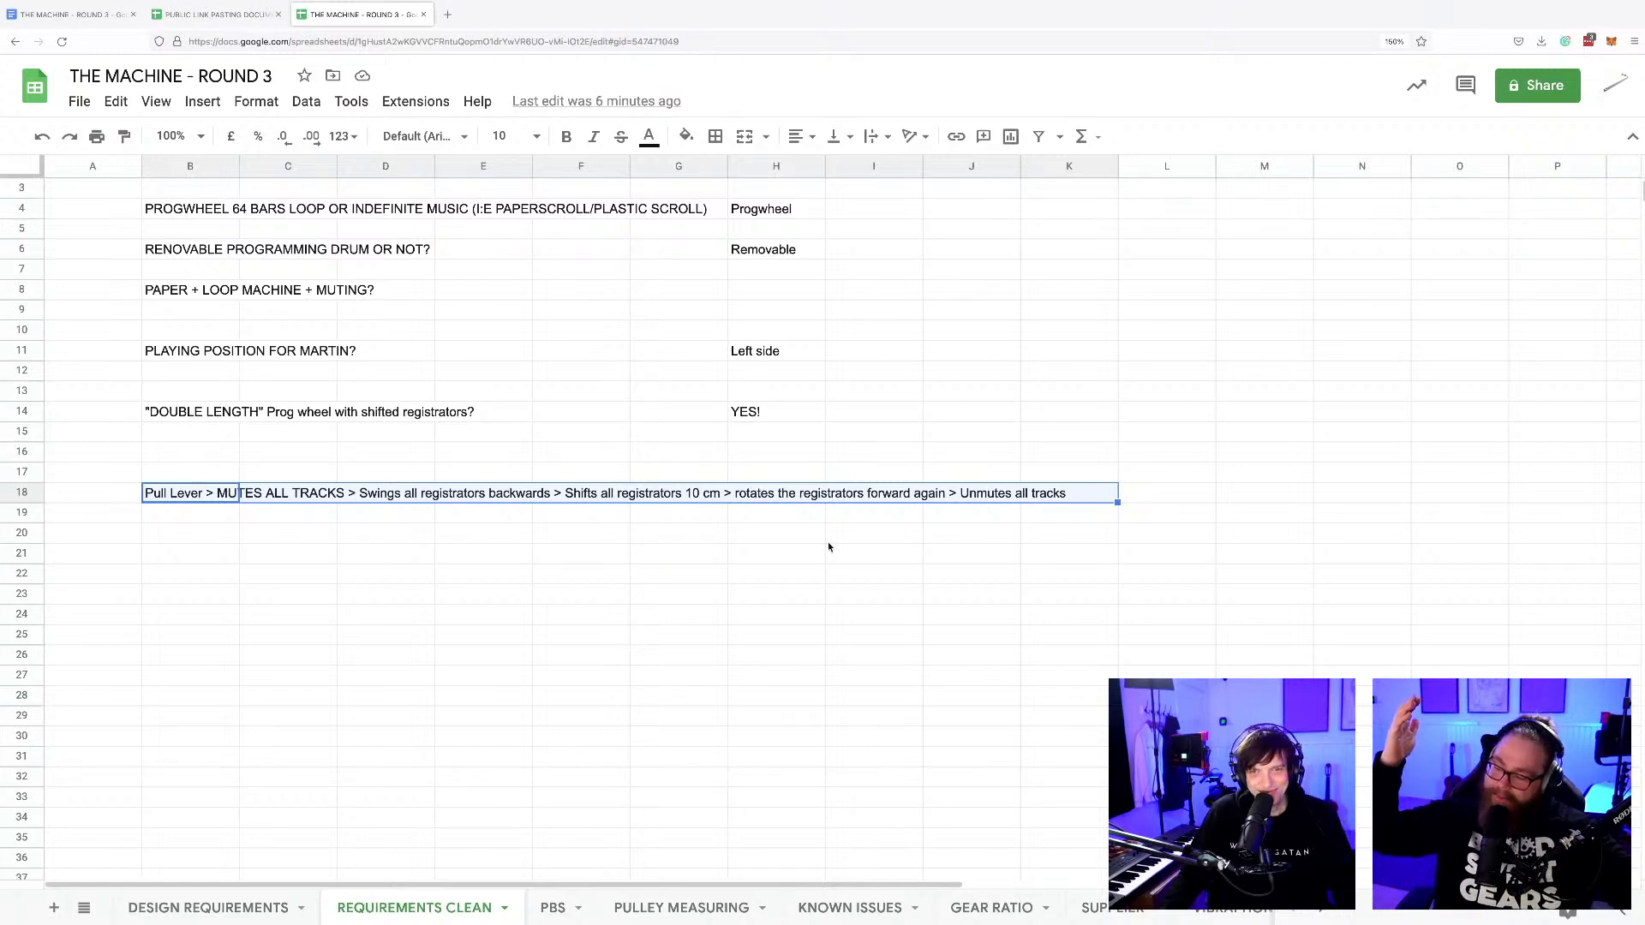
Switch back to Fusion 360 and save the 00-00 MACHINE 3 assembly with the version description User Saved.
{"action": "key", "text": "alt+Tab"}
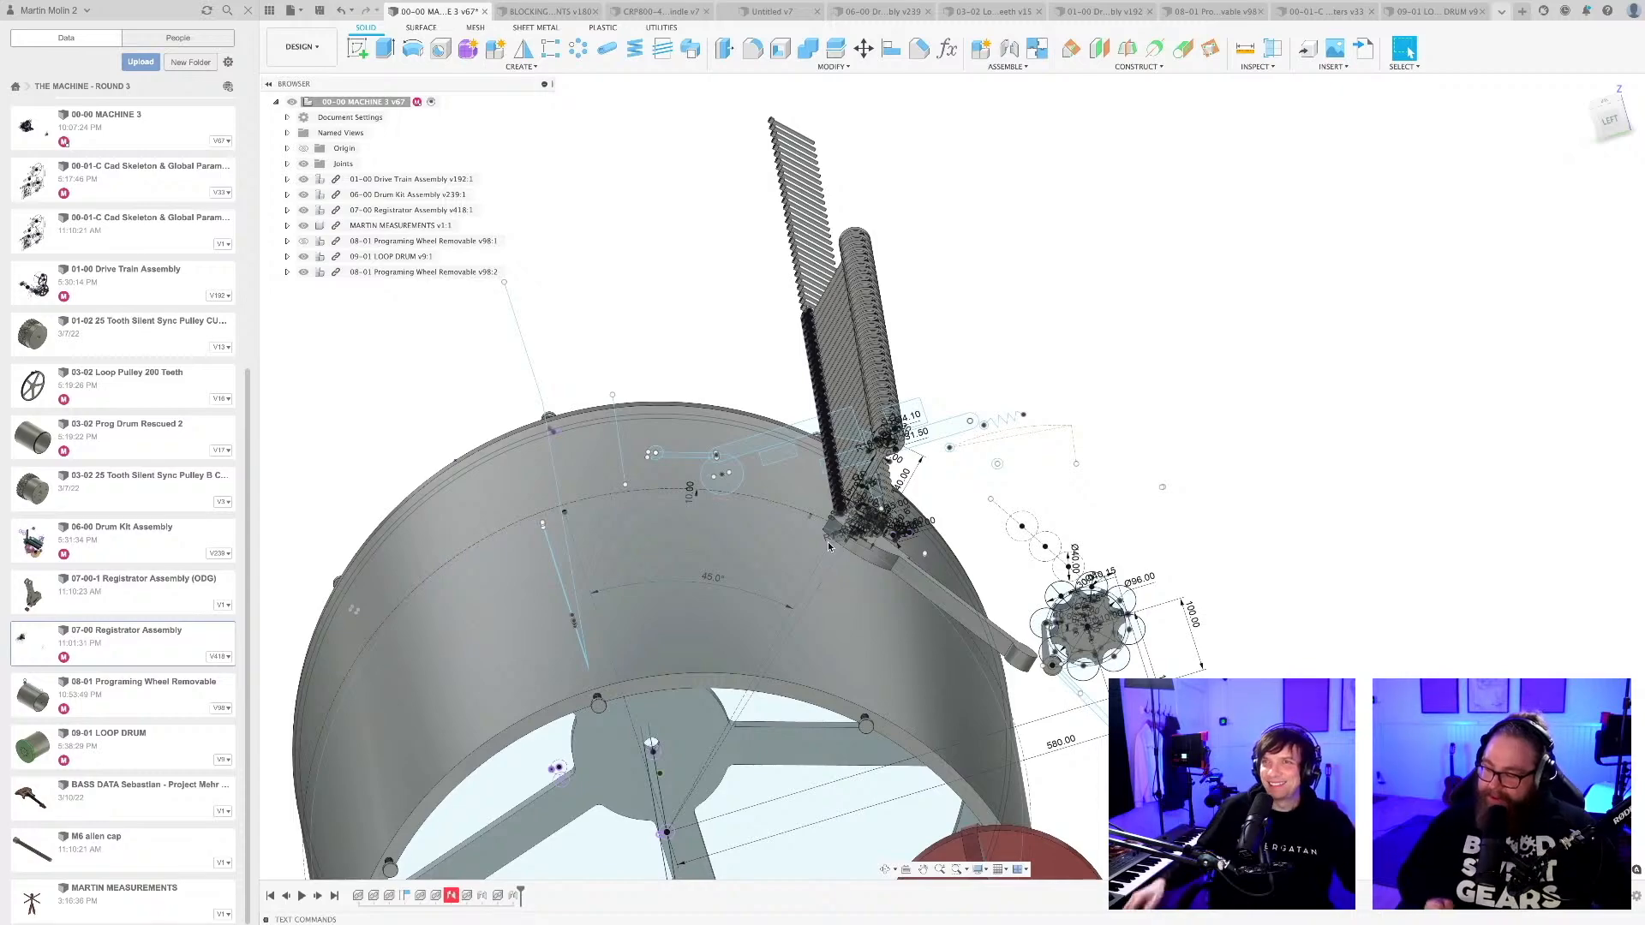
{"action": "scroll", "coordinate": [962, 510], "scroll_direction": "down", "scroll_amount": 3}
{"action": "middle_click_drag", "start_coordinate": [962, 511], "coordinate": [1000, 392], "text": "shift"}
{"action": "scroll", "coordinate": [1032, 361], "scroll_direction": "down", "scroll_amount": 3}
{"action": "middle_click_drag", "start_coordinate": [1084, 514], "coordinate": [933, 491]}
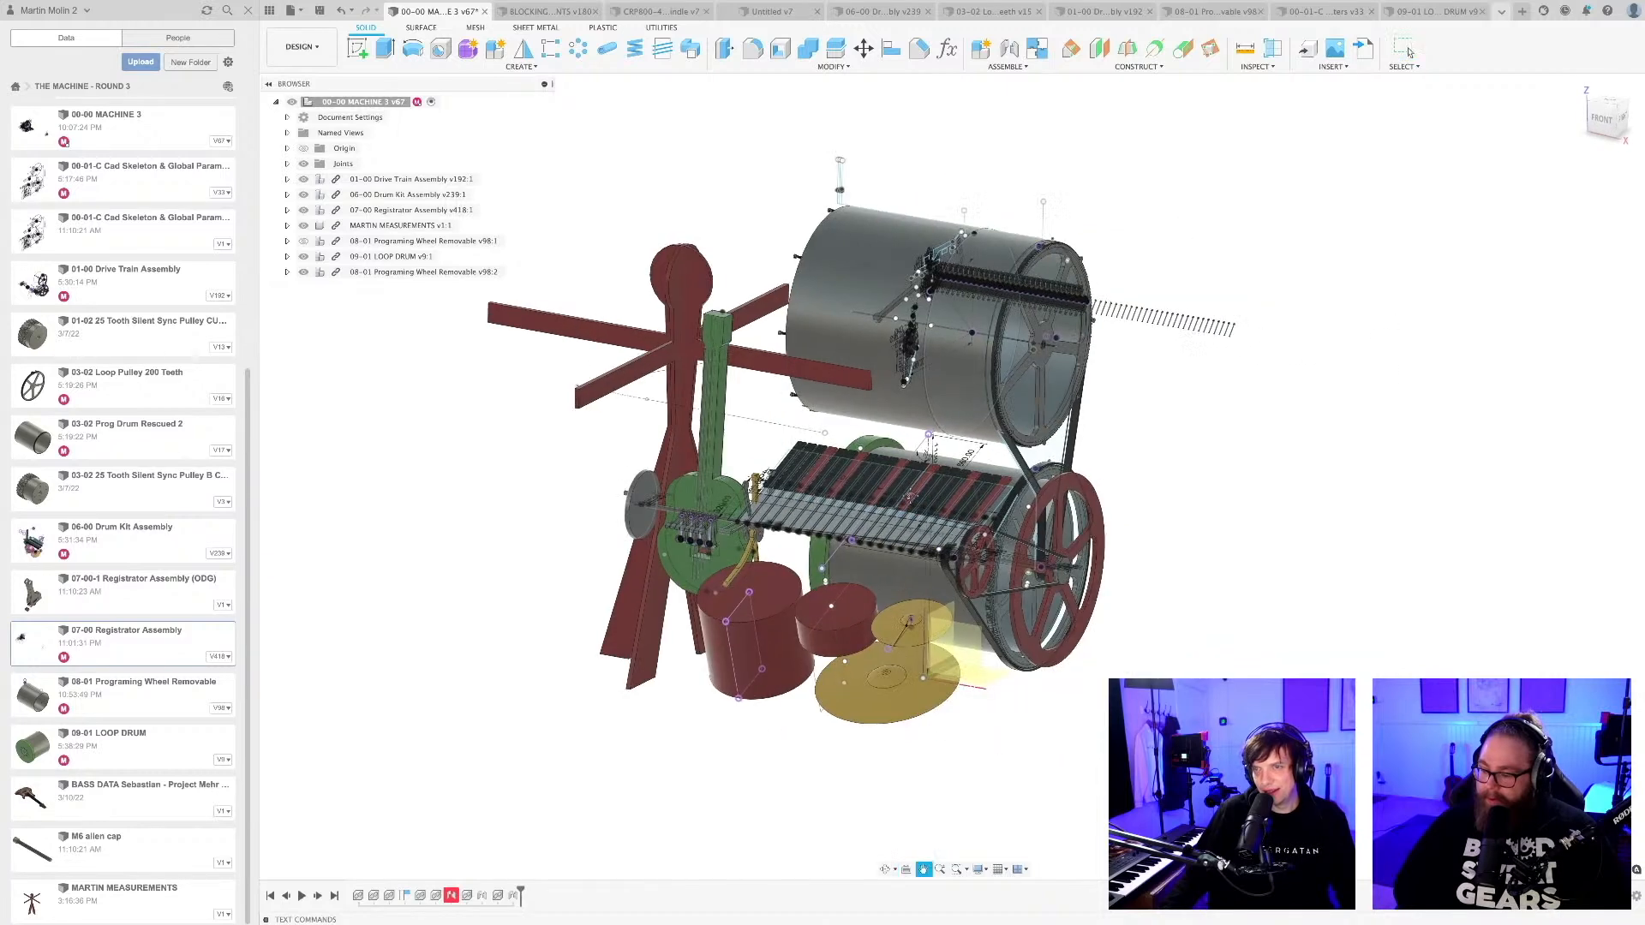
{"action": "key", "text": "super+s"}
{"action": "left_click", "coordinate": [828, 479]}
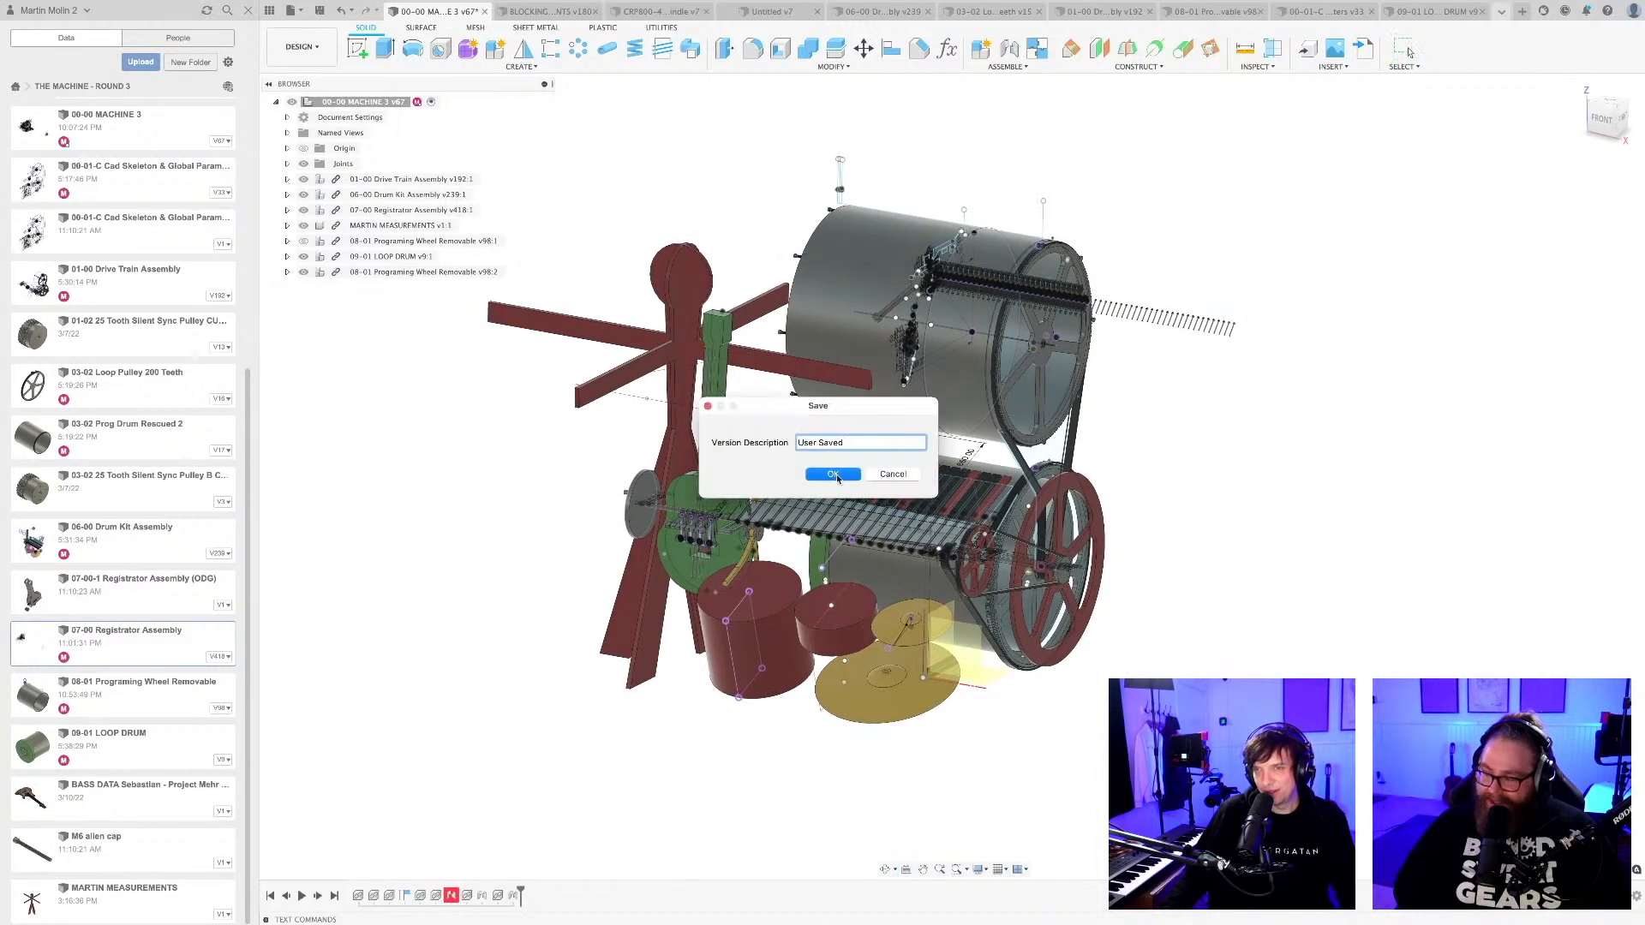
Examine the whole machine from the front and pulley side, including the registrator row, belts, keyboard and drum kit.
{"action": "middle_click_drag", "start_coordinate": [1085, 495], "coordinate": [1032, 503], "text": "shift"}
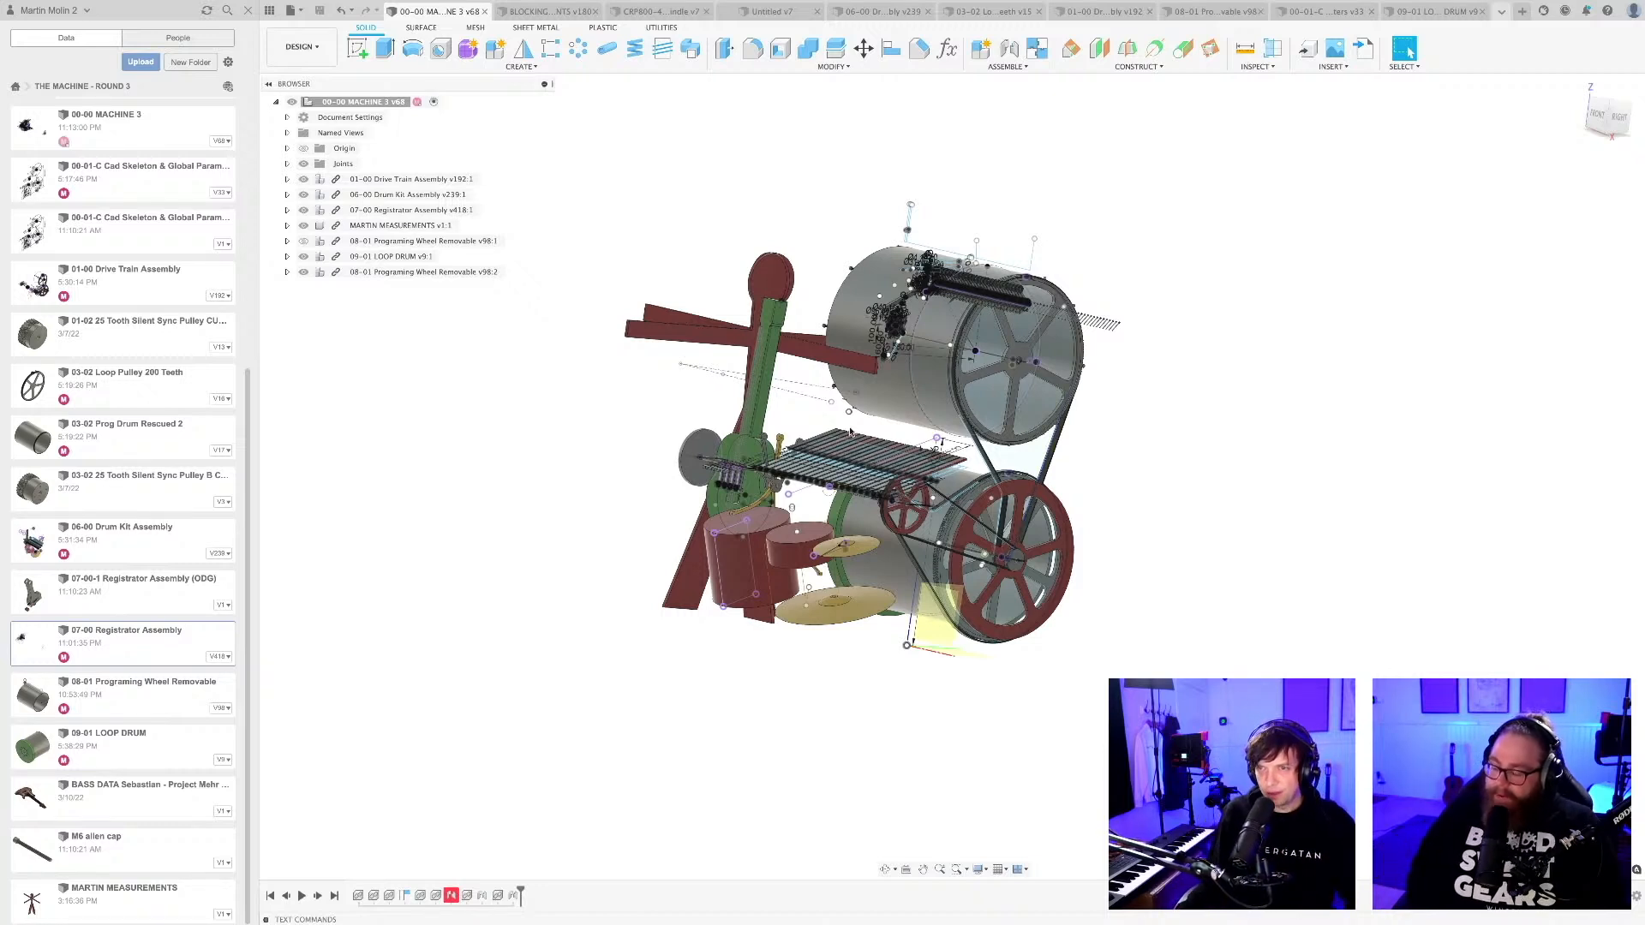
{"action": "scroll", "coordinate": [858, 401], "scroll_direction": "up", "scroll_amount": 8}
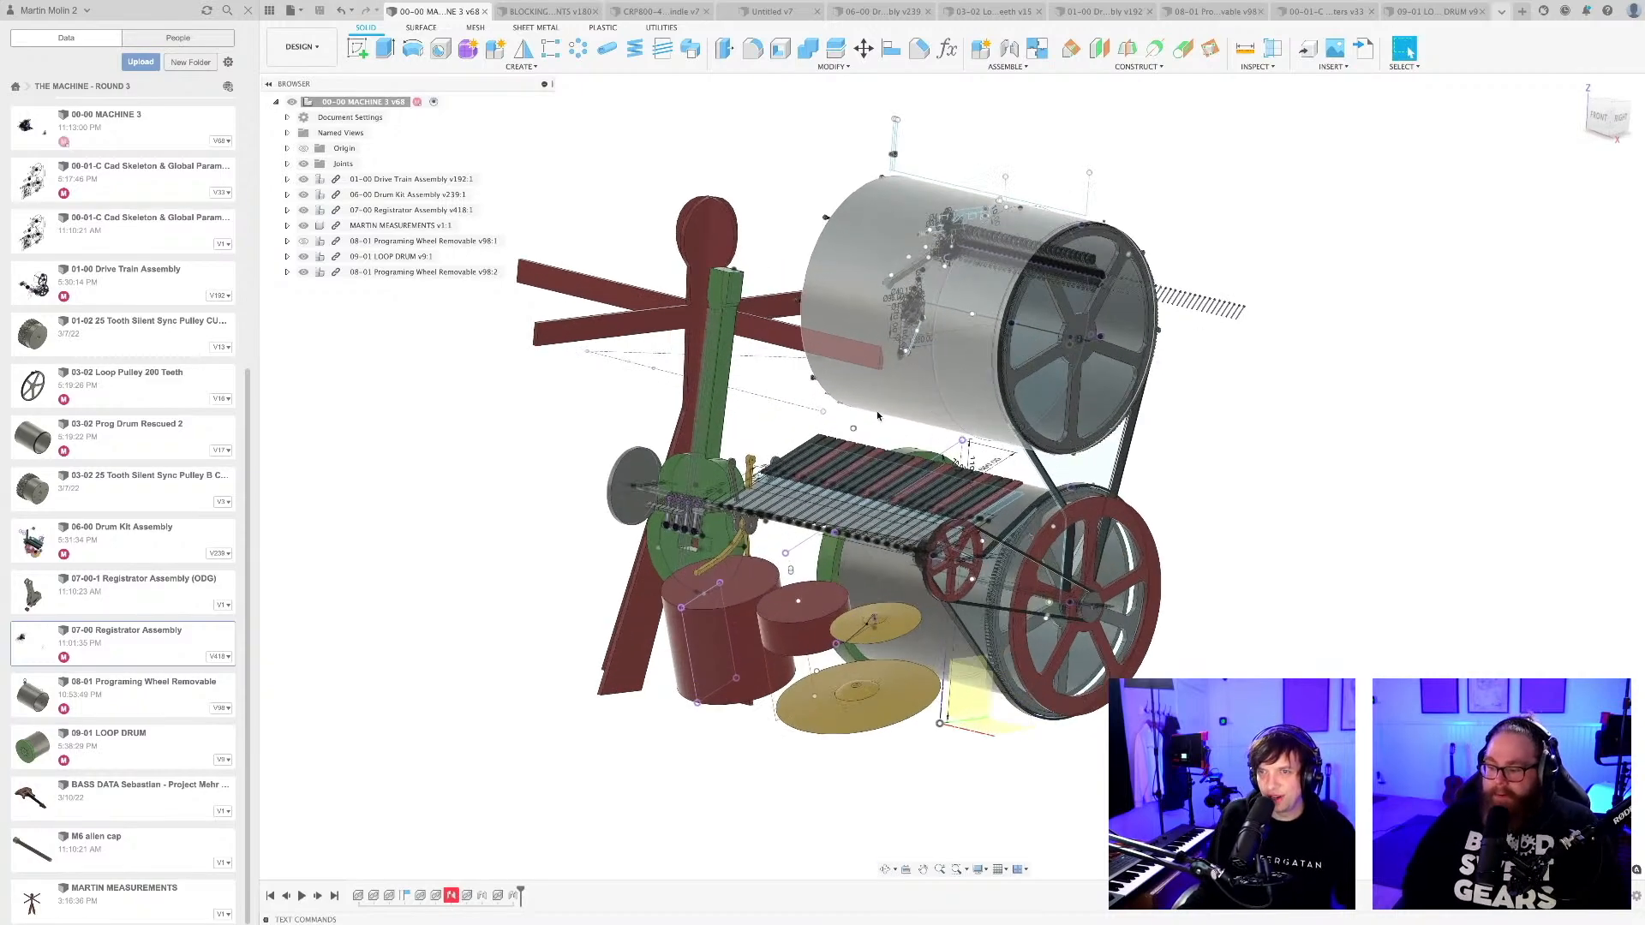
{"action": "mouse_move", "coordinate": [872, 441]}
{"action": "middle_mouse_down", "text": "shift"}
{"action": "mouse_move", "coordinate": [889, 454]}
{"action": "mouse_move", "coordinate": [886, 431]}
{"action": "mouse_move", "coordinate": [861, 423]}
{"action": "mouse_move", "coordinate": [867, 436]}
{"action": "middle_mouse_up", "text": "shift"}
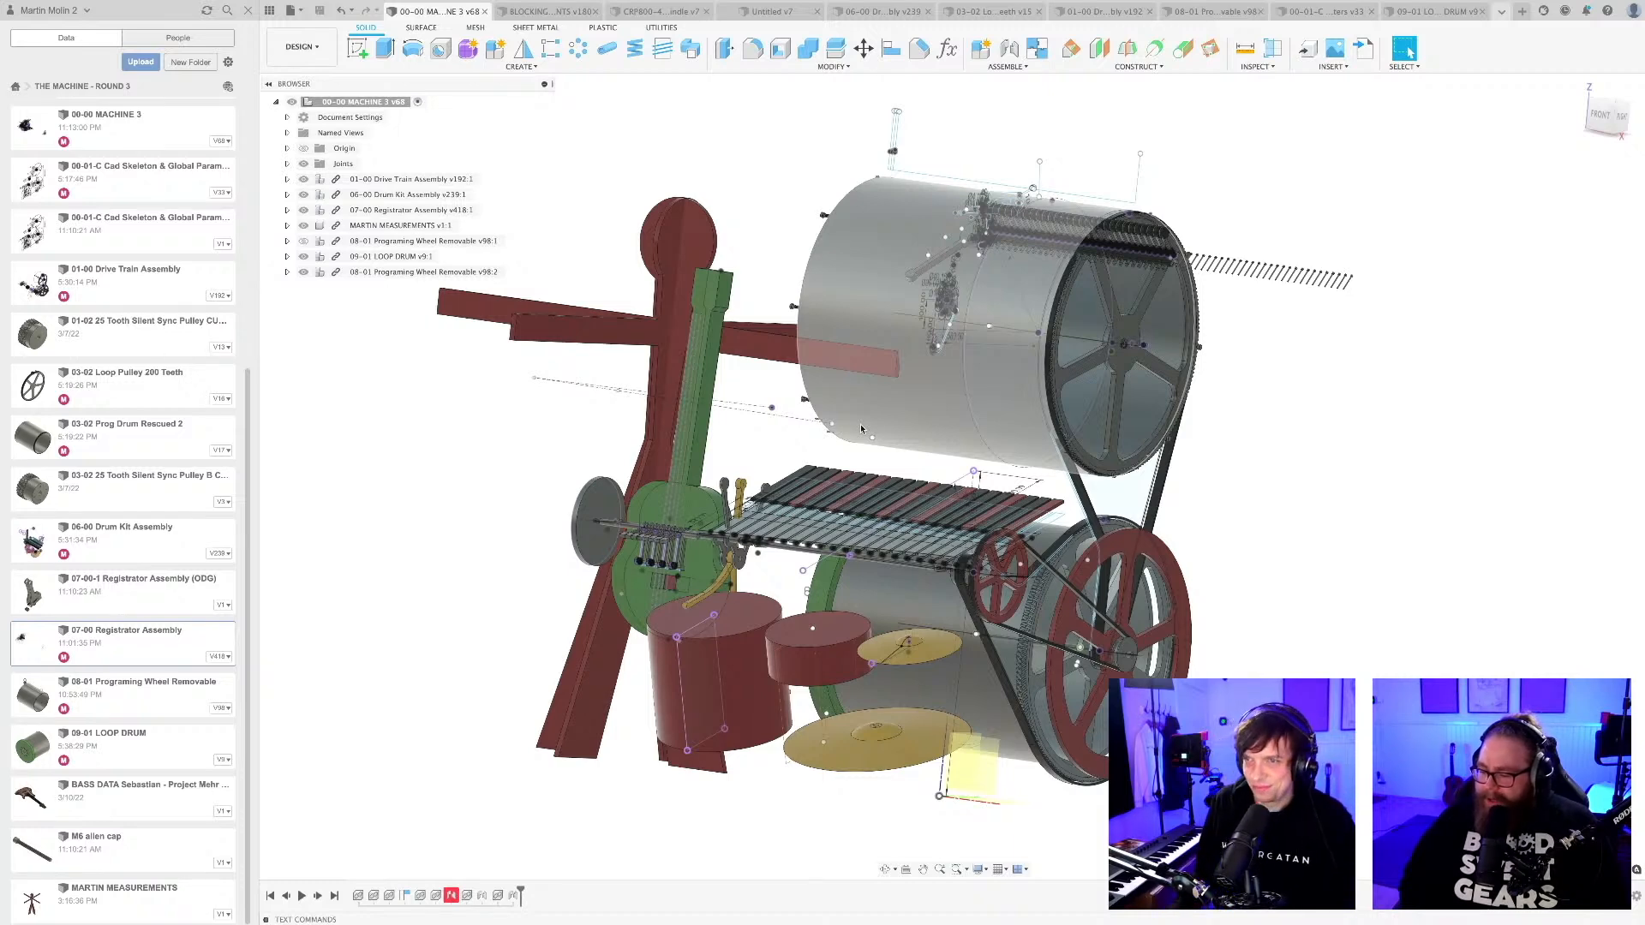
{"action": "middle_click_drag", "start_coordinate": [1227, 507], "coordinate": [1212, 490], "text": "shift"}
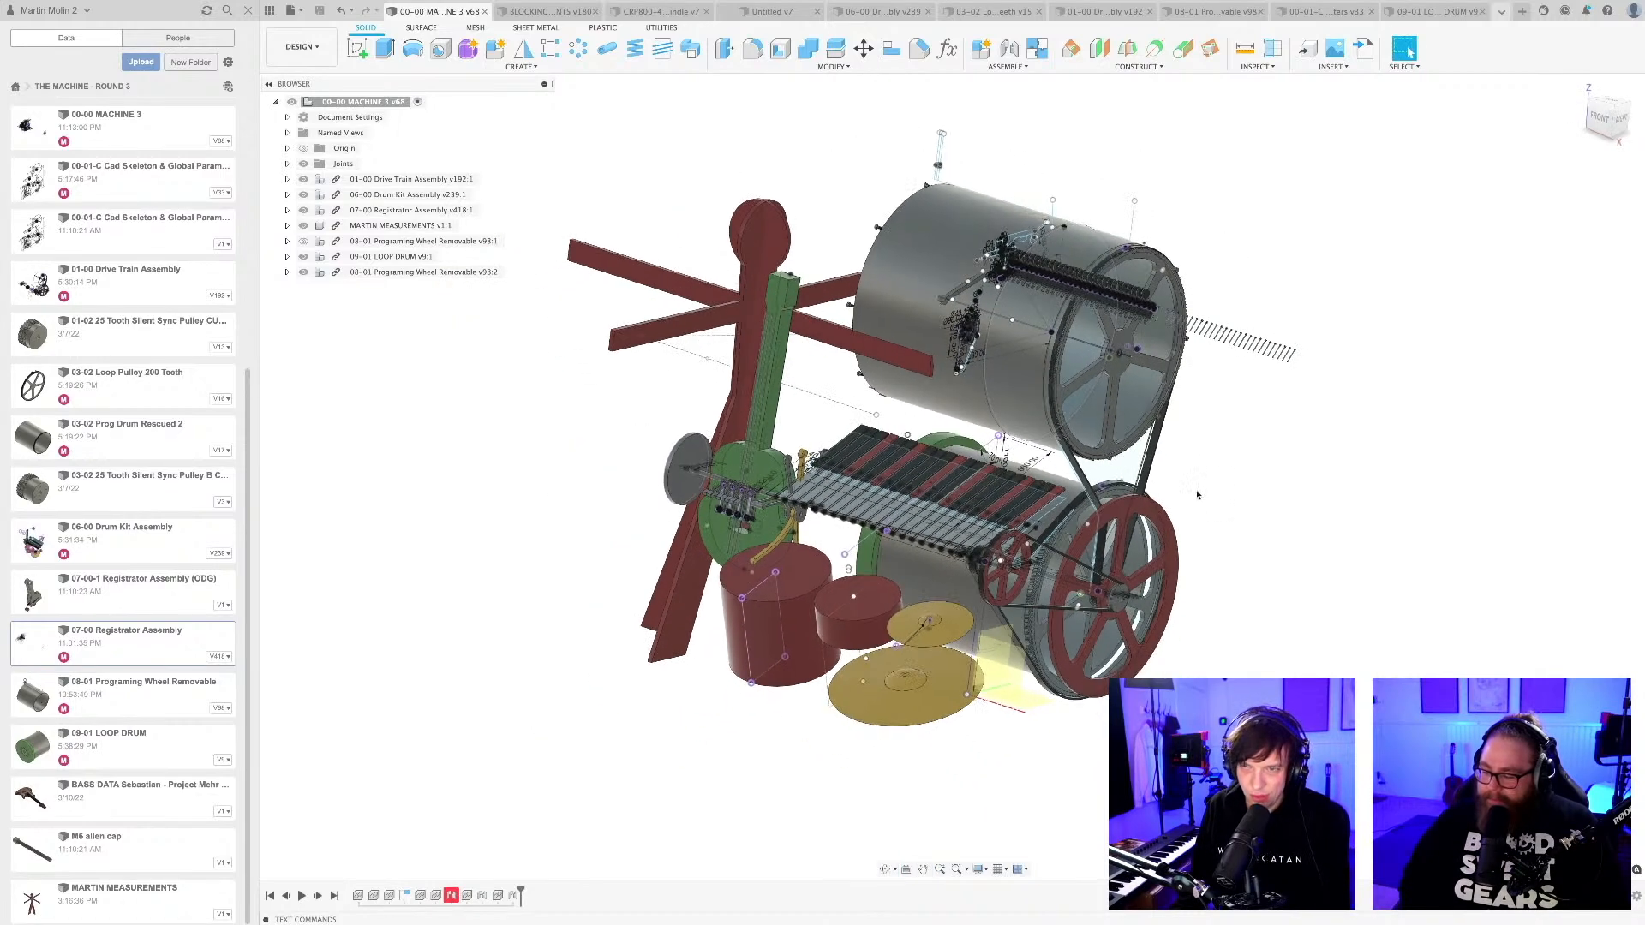
{"action": "scroll", "coordinate": [1204, 494], "scroll_direction": "down", "scroll_amount": 2}
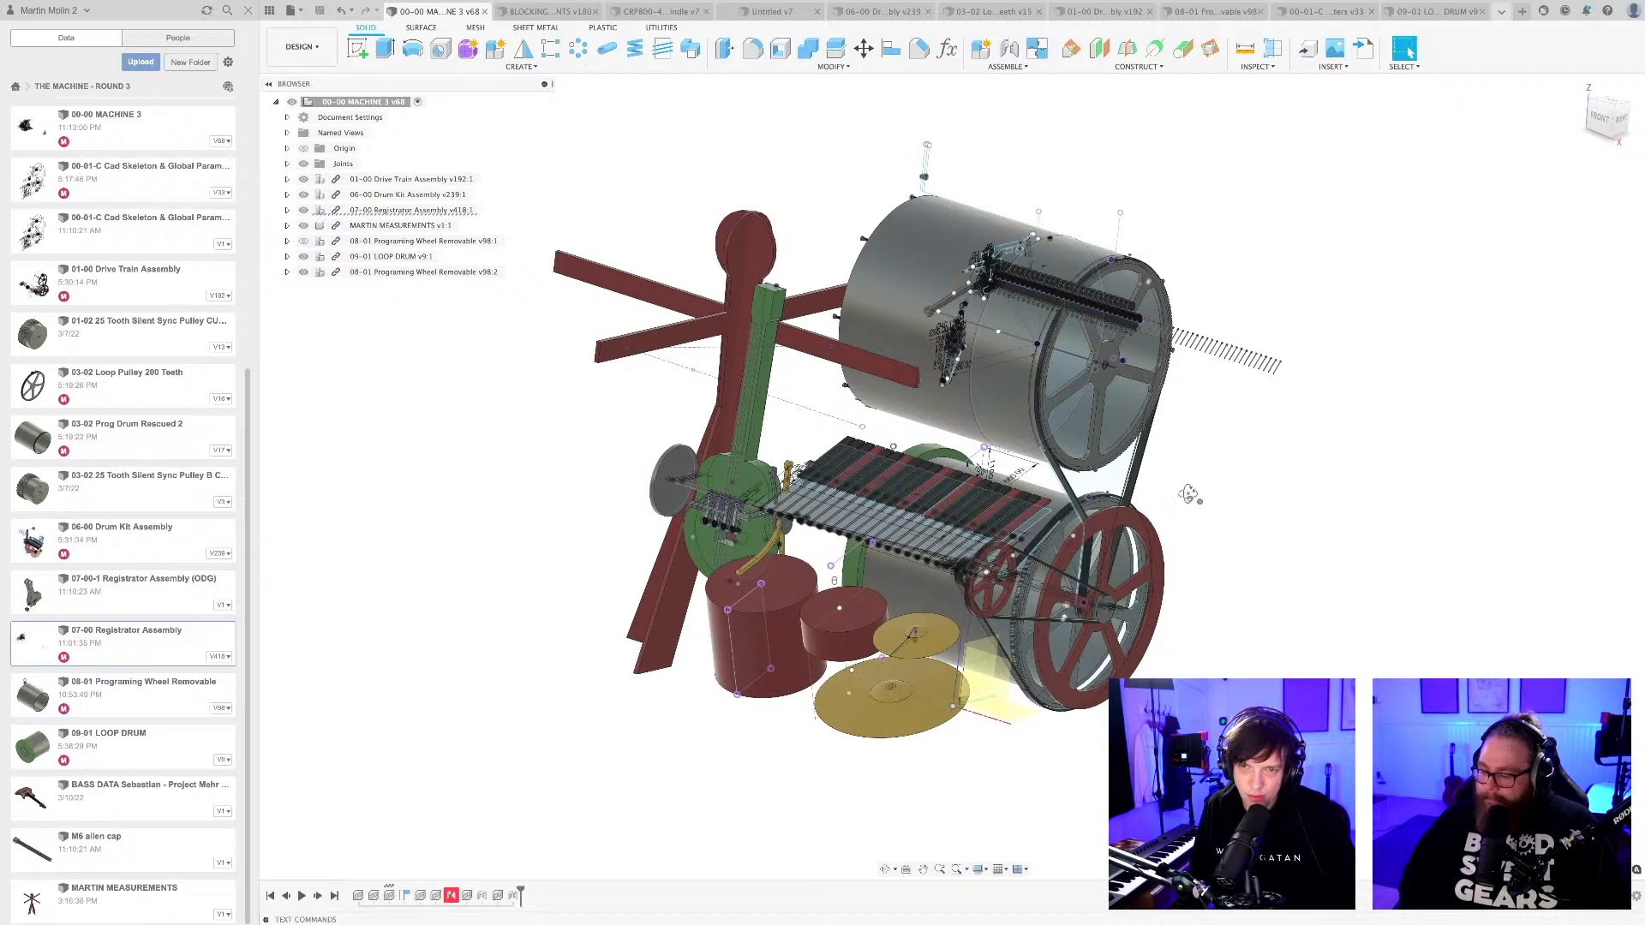
{"action": "middle_click_drag", "start_coordinate": [1191, 501], "coordinate": [1100, 512], "text": "shift"}
{"action": "scroll", "coordinate": [1189, 486], "scroll_direction": "down", "scroll_amount": 2}
{"action": "scroll", "coordinate": [1103, 508], "scroll_direction": "up", "scroll_amount": 3}
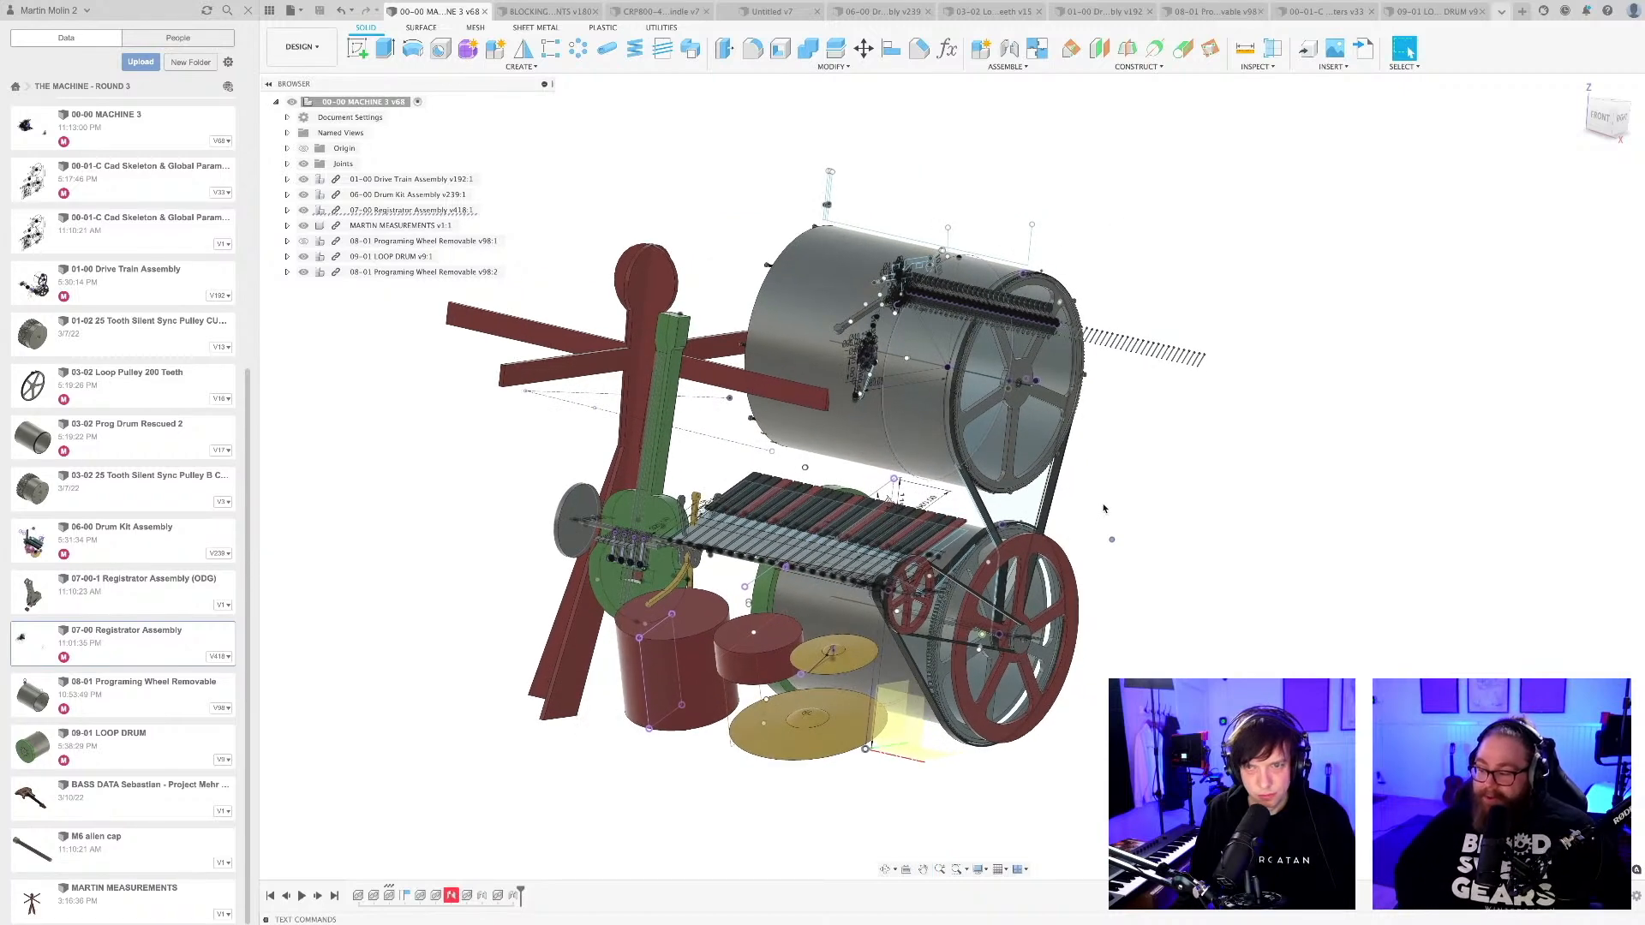
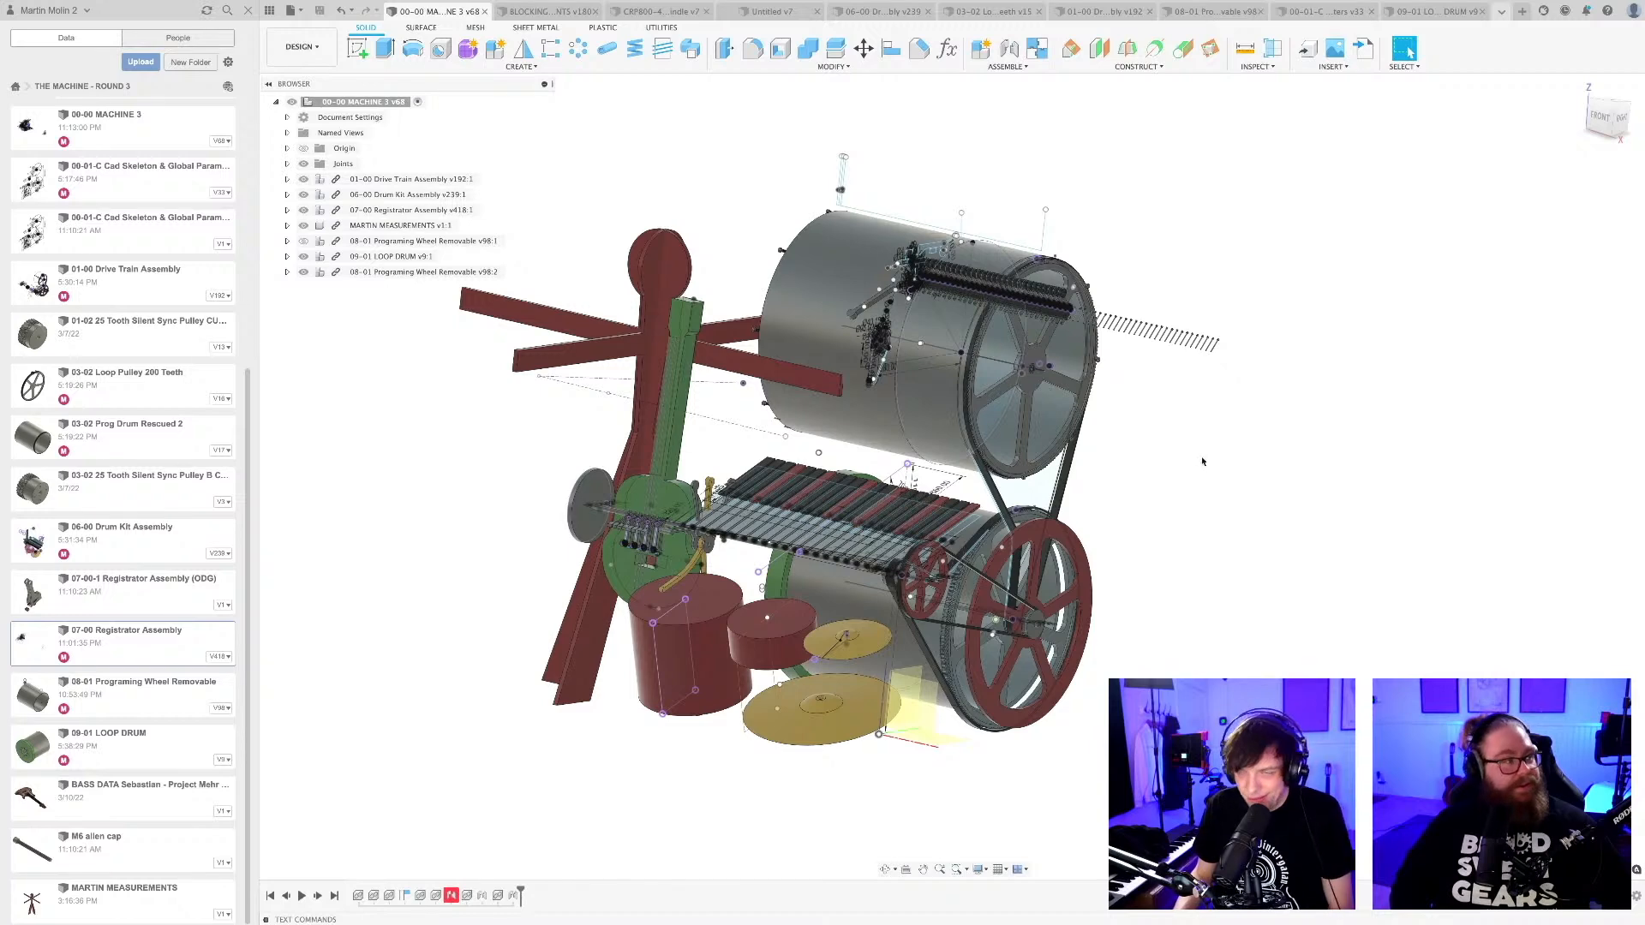
Open the 08-01 Programing Wheel Removable design and examine the hollow drum from both ends.
{"action": "middle_click_drag", "start_coordinate": [1199, 458], "coordinate": [1182, 454]}
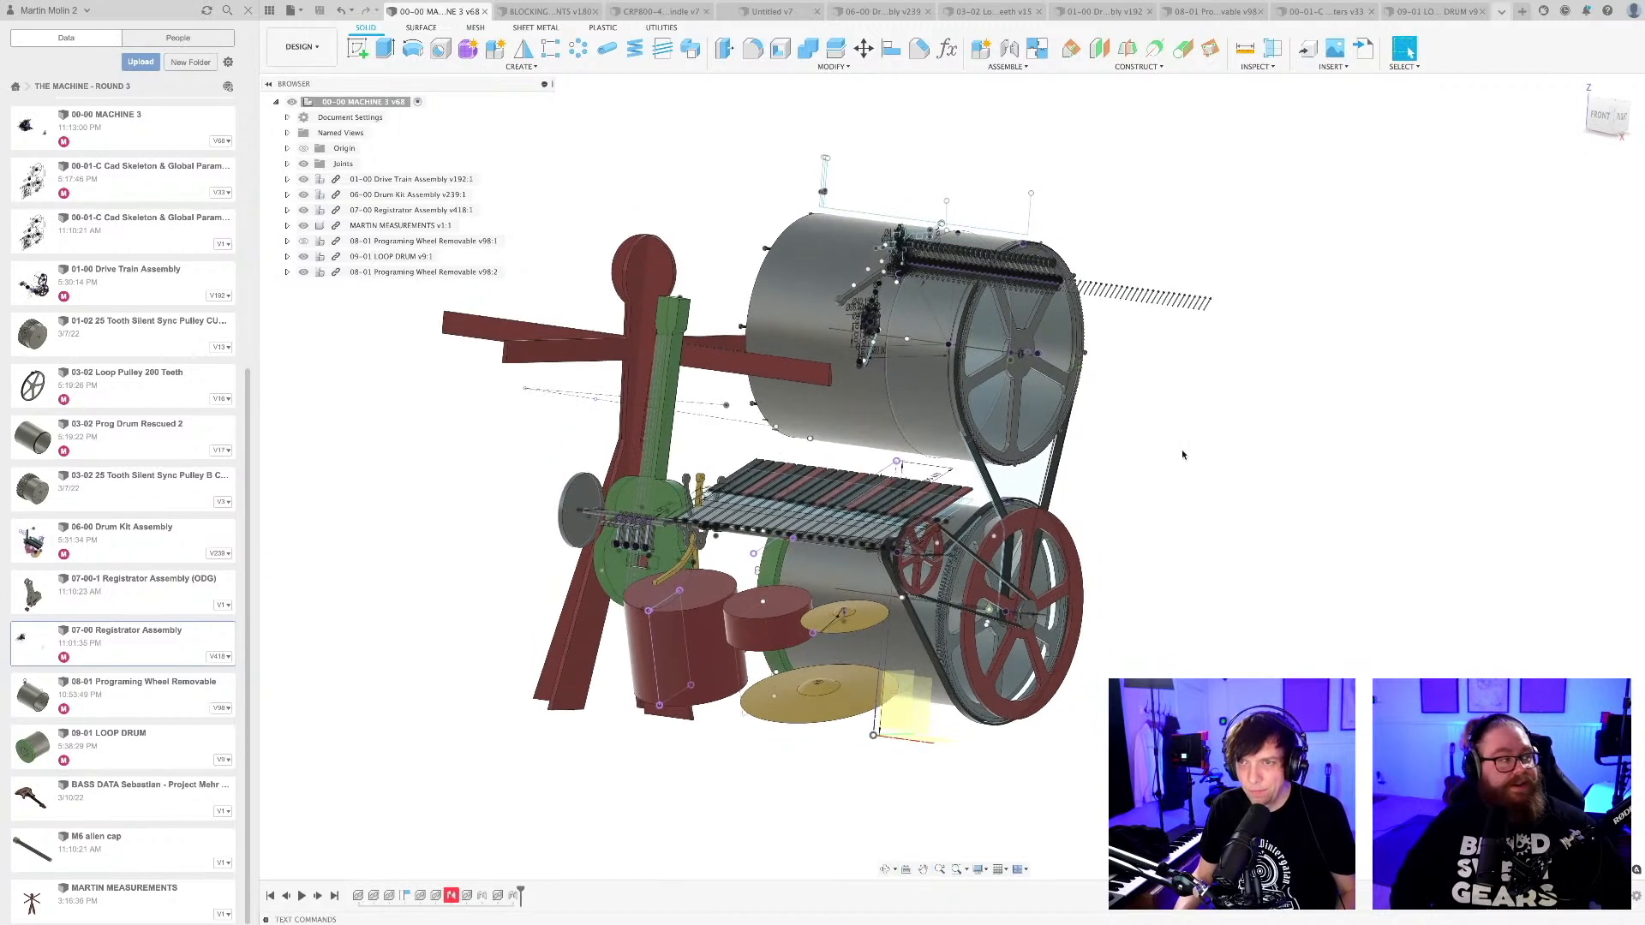
{"action": "scroll", "coordinate": [1173, 454], "scroll_direction": "down", "scroll_amount": 1}
{"action": "scroll", "coordinate": [1174, 461], "scroll_direction": "down", "scroll_amount": 1}
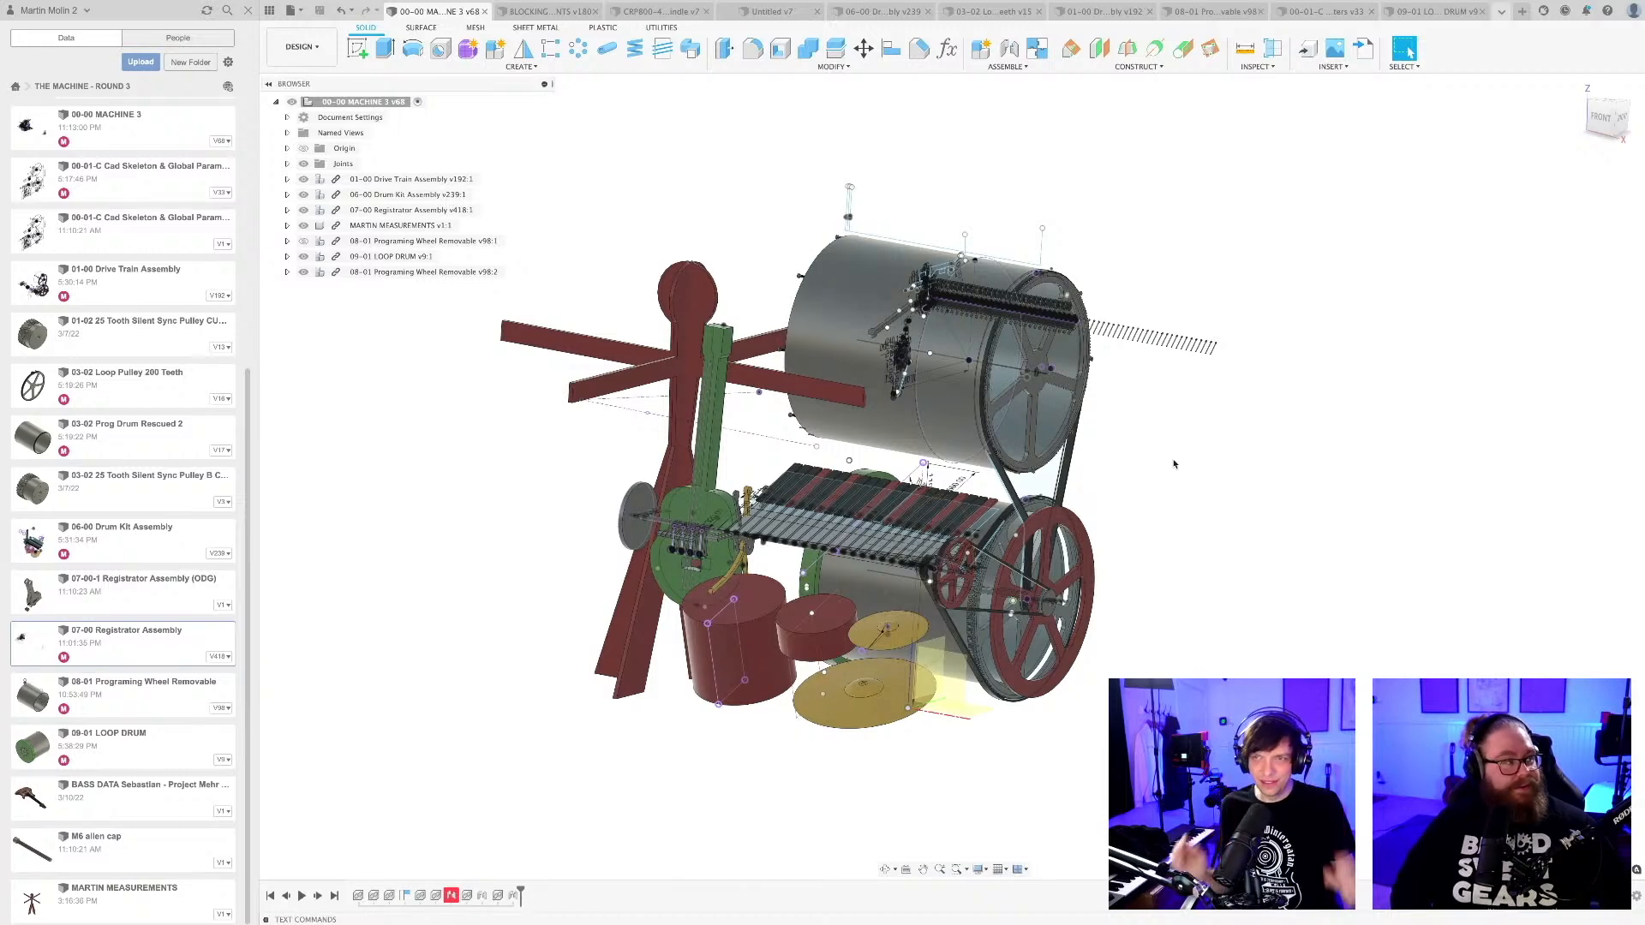
{"action": "left_click", "coordinate": [1212, 11]}
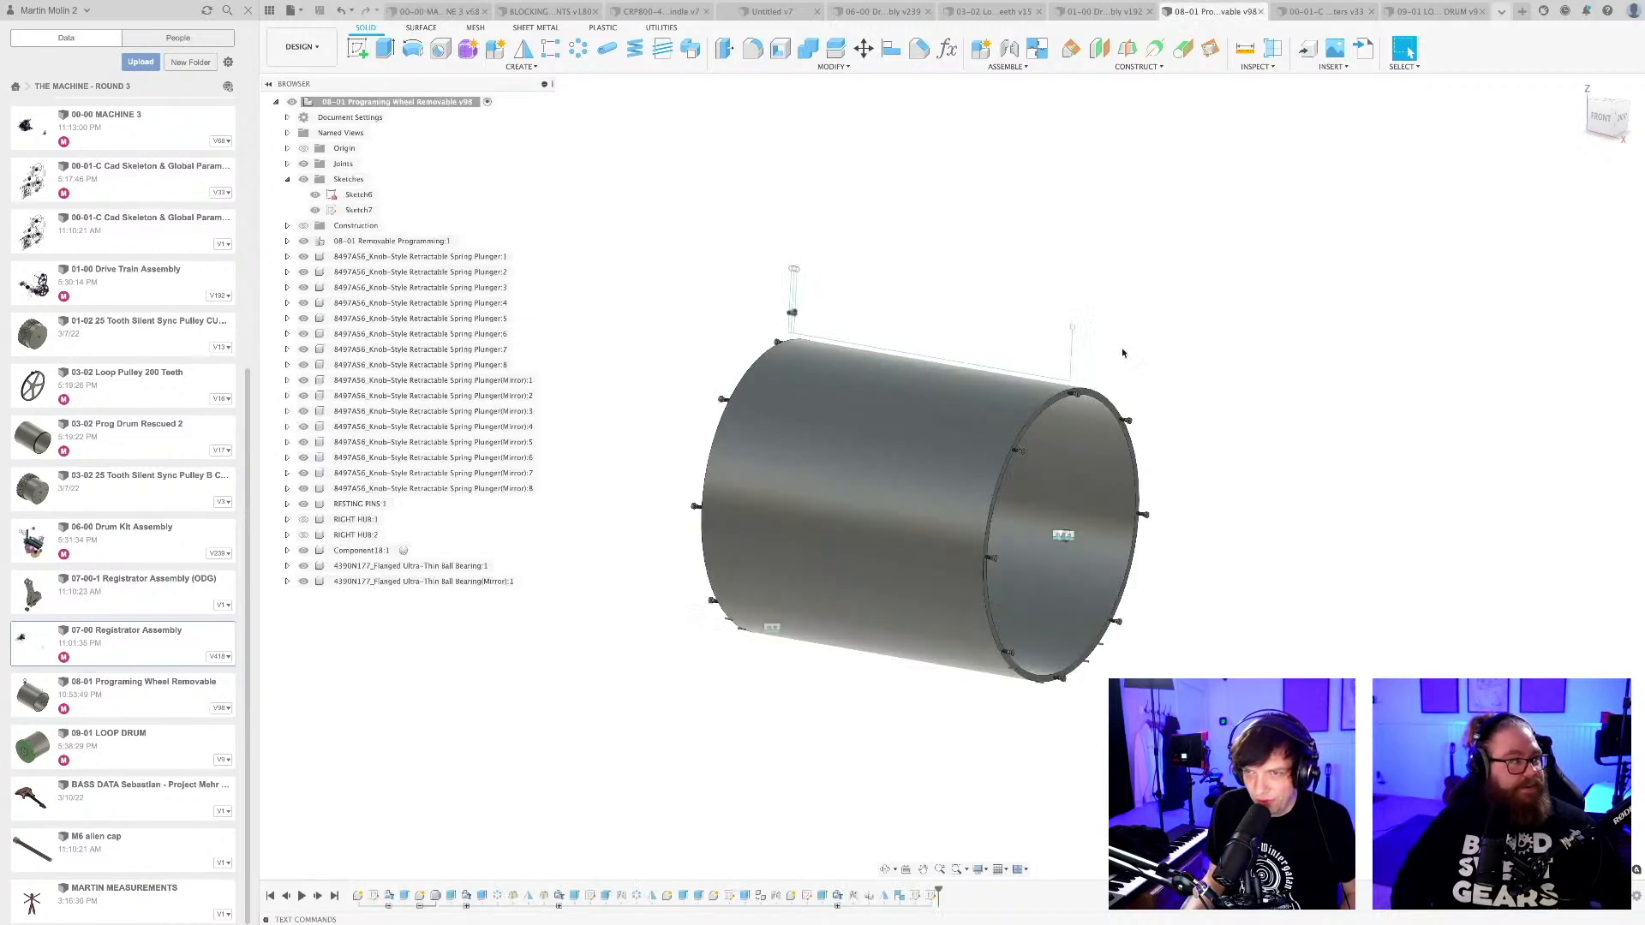
{"action": "middle_click_drag", "start_coordinate": [1125, 361], "coordinate": [1220, 450], "text": "shift"}
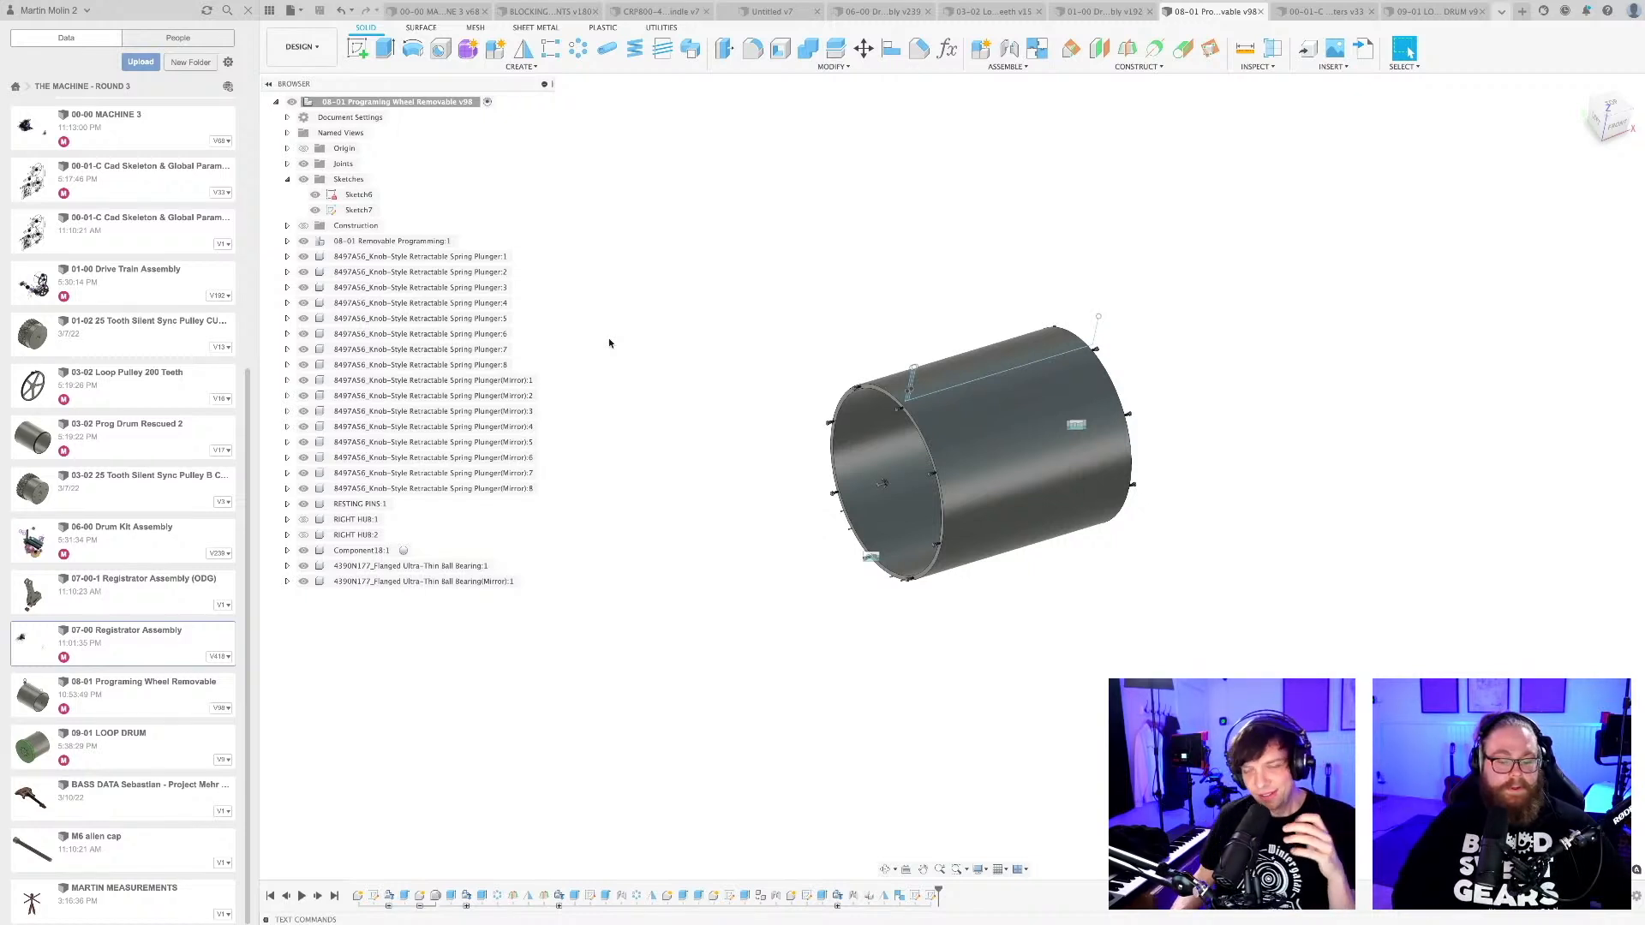
{"action": "scroll", "coordinate": [1079, 557], "scroll_direction": "up", "scroll_amount": 3}
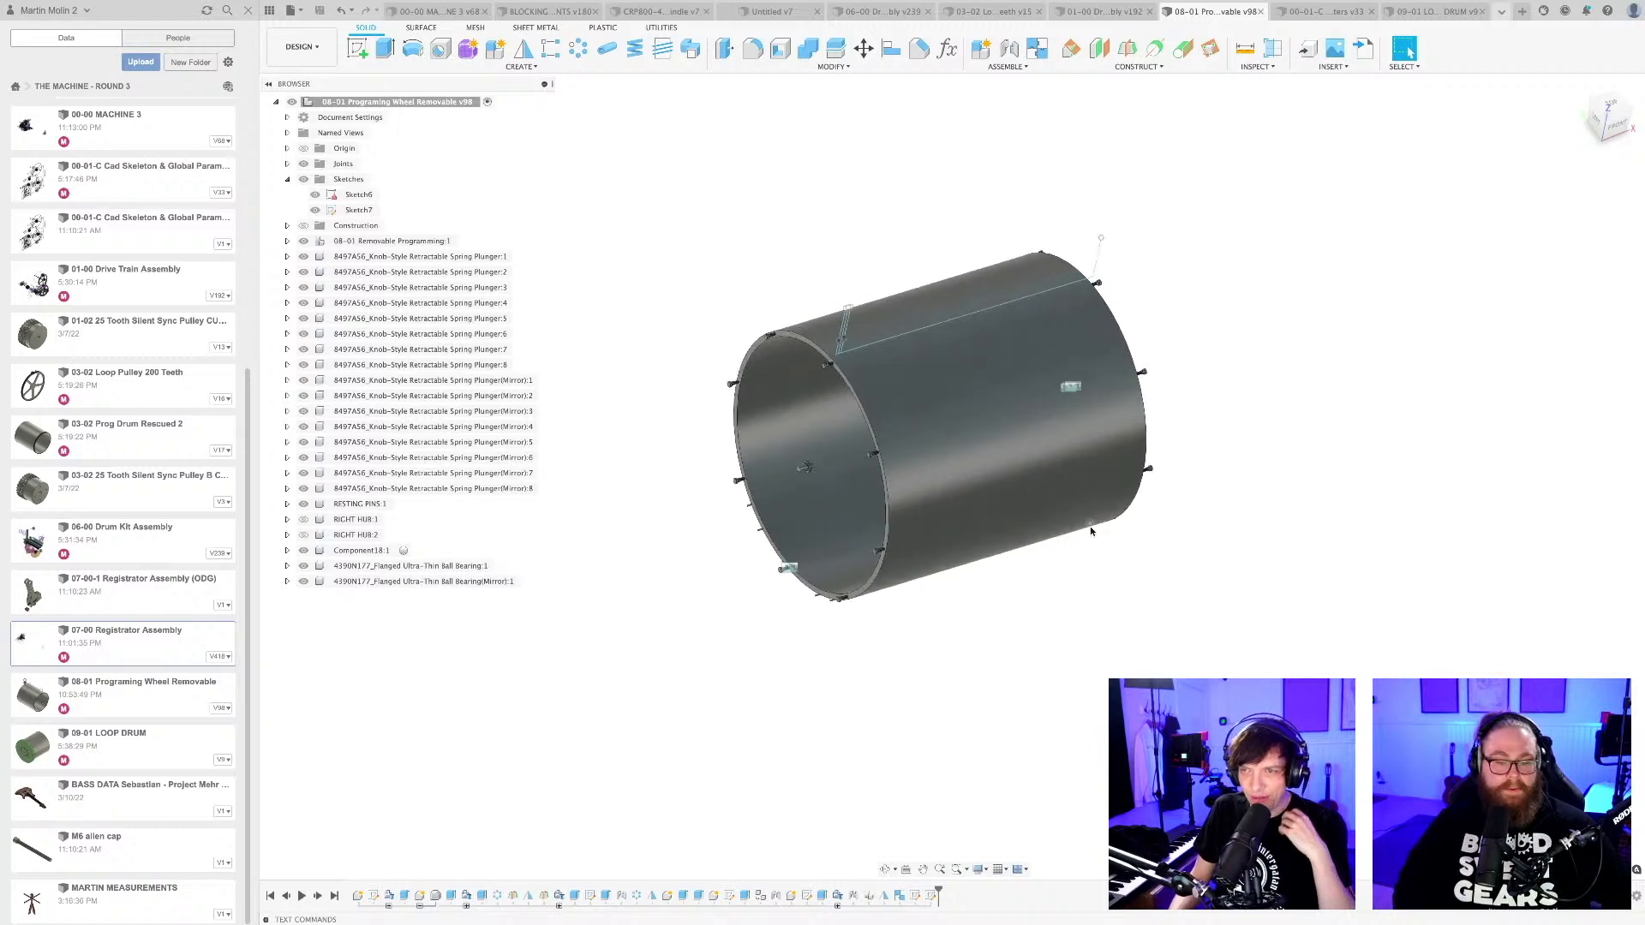
{"action": "scroll", "coordinate": [1070, 634], "scroll_direction": "up", "scroll_amount": 2}
{"action": "middle_click_drag", "start_coordinate": [1017, 611], "coordinate": [1034, 533], "text": "shift"}
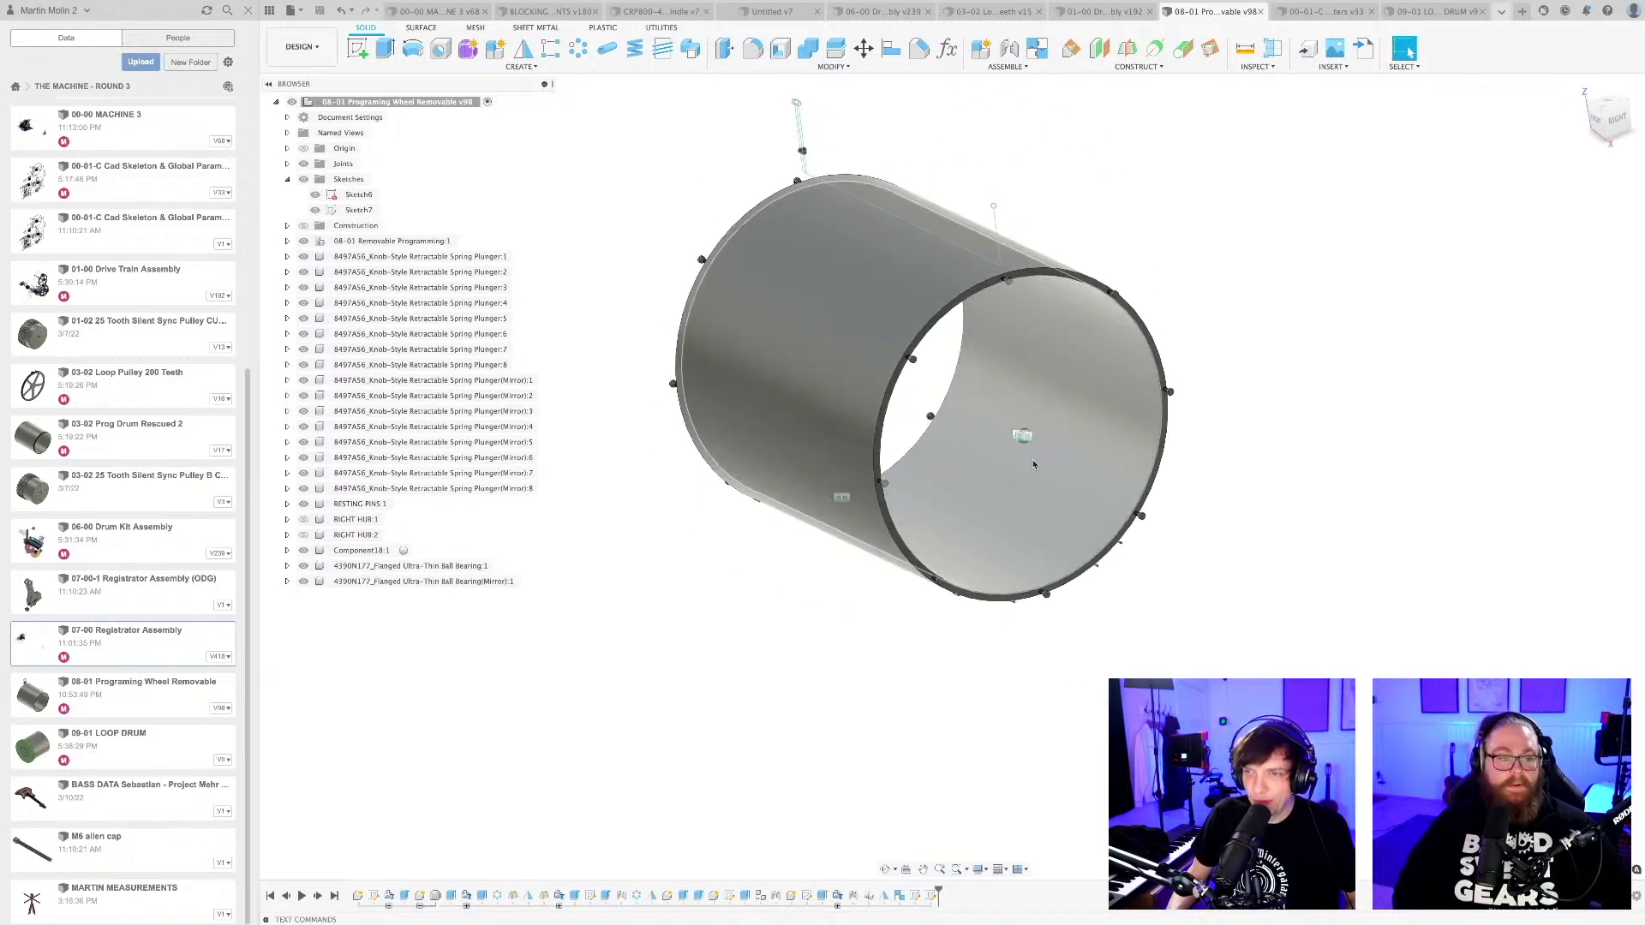
{"action": "scroll", "coordinate": [1028, 428], "scroll_direction": "up", "scroll_amount": 10}
{"action": "scroll", "coordinate": [1010, 420], "scroll_direction": "down", "scroll_amount": 5}
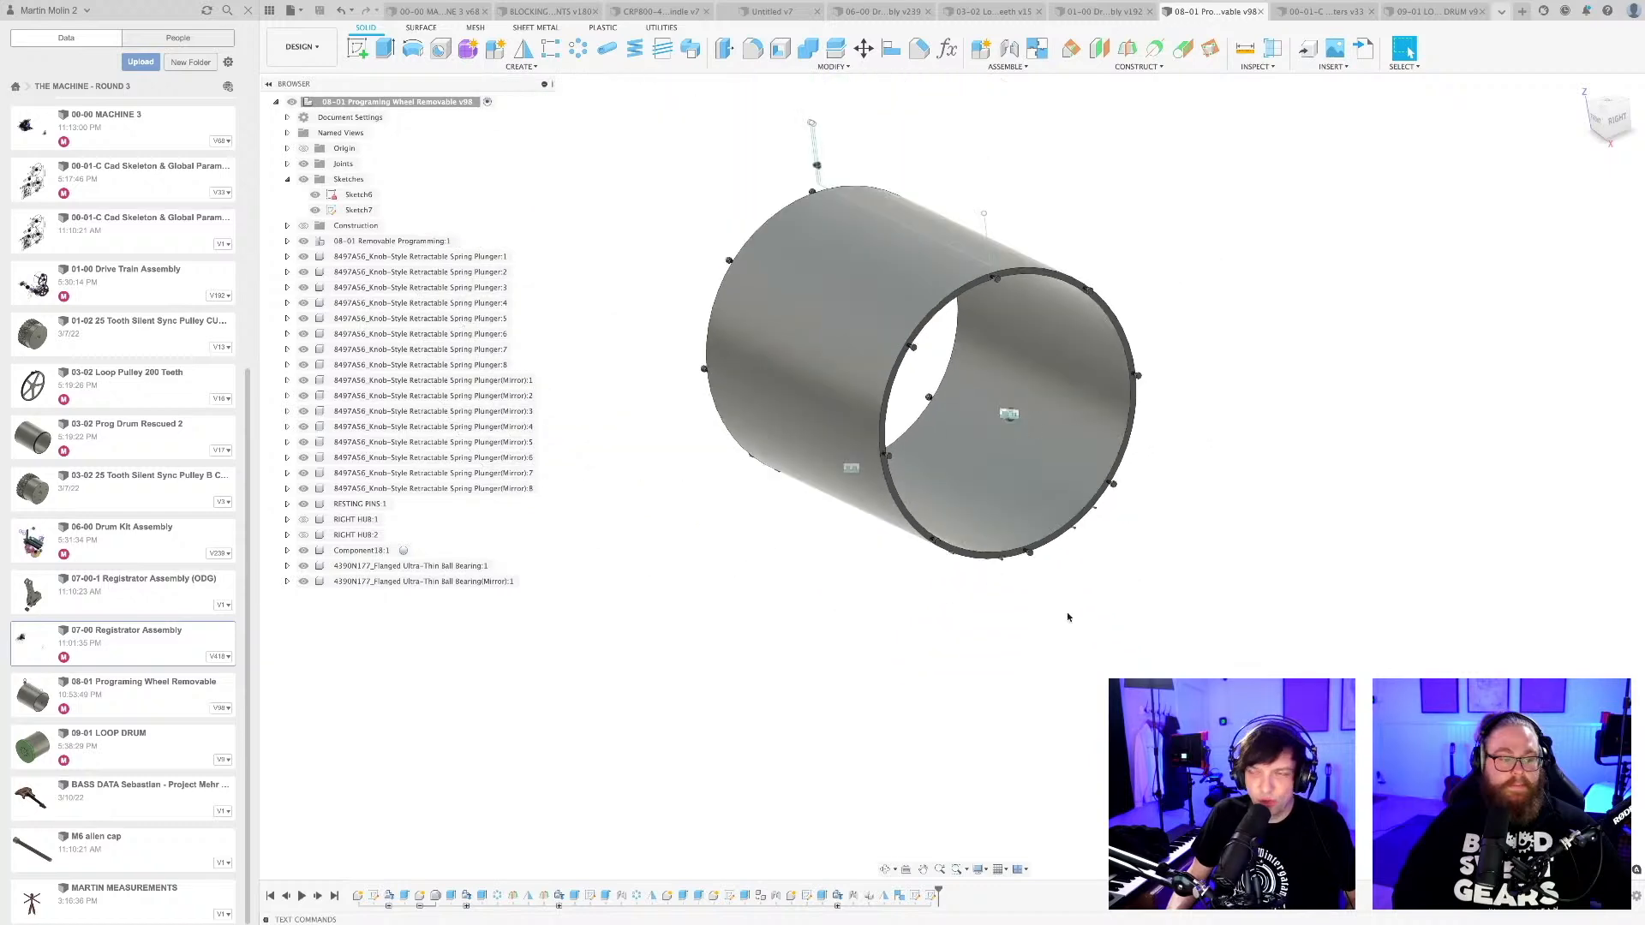
{"action": "middle_click_drag", "start_coordinate": [1071, 622], "coordinate": [1042, 757], "text": "shift"}
{"action": "scroll", "coordinate": [1085, 655], "scroll_direction": "up", "scroll_amount": 4}
{"action": "scroll", "coordinate": [973, 775], "scroll_direction": "up", "scroll_amount": 1}
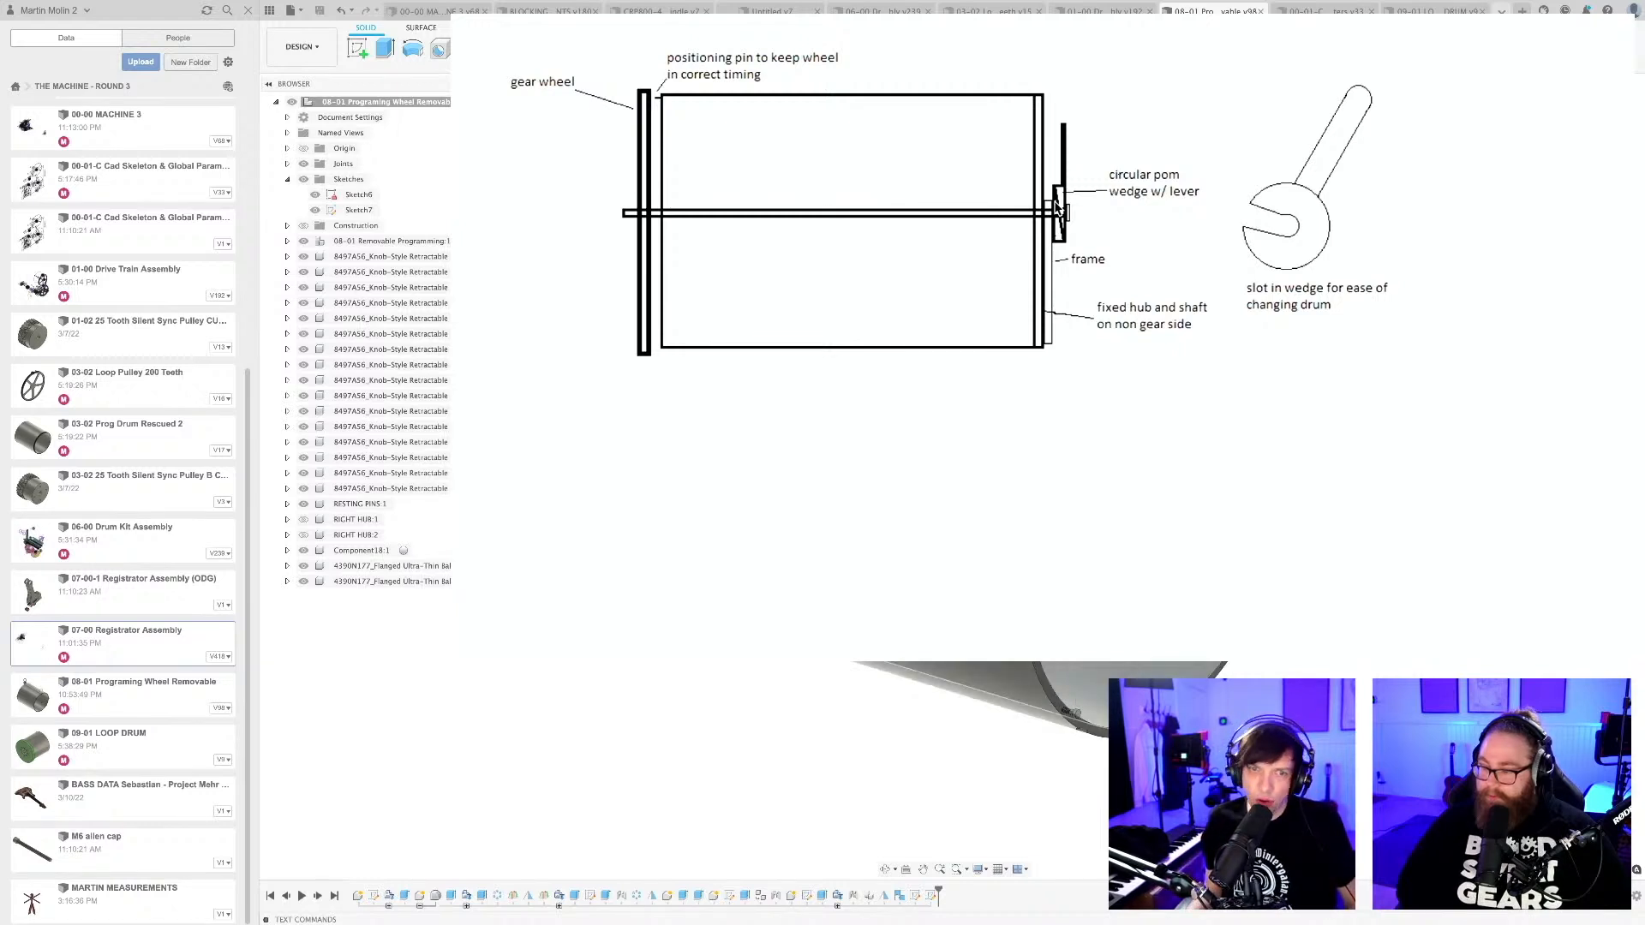
Show the RIGHT HUB:2 and RIGHT HUB:1 components on the drum and bring the spoked hub's centre into view.
{"action": "left_click", "coordinate": [303, 535]}
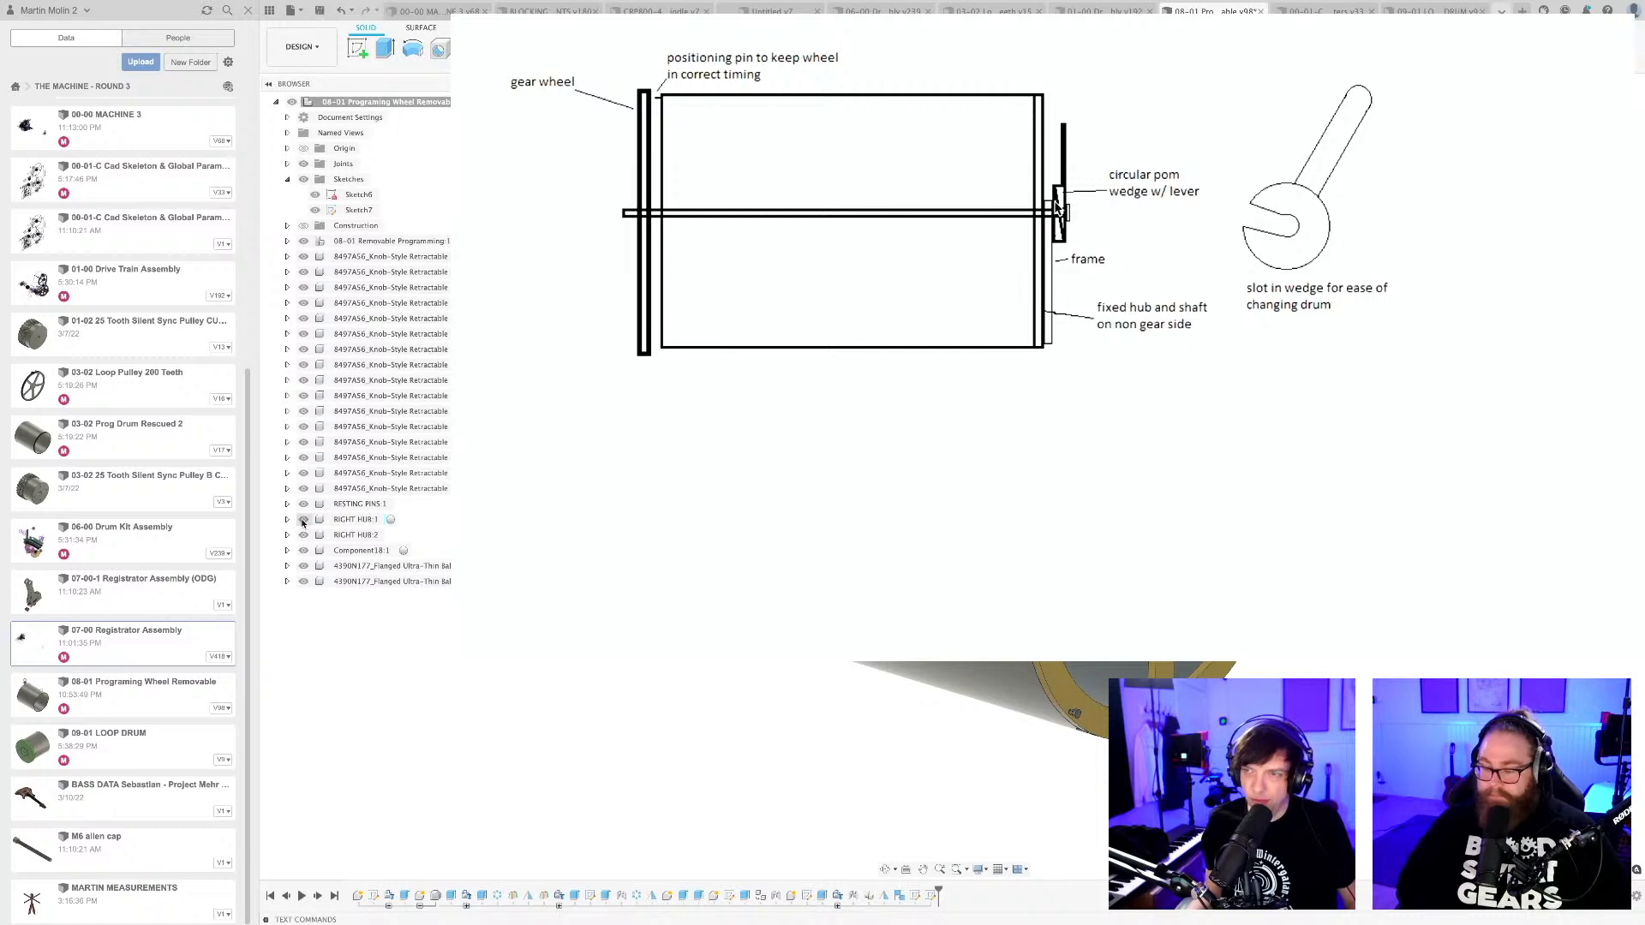
{"action": "left_click", "coordinate": [303, 520]}
{"action": "scroll", "coordinate": [943, 479], "scroll_direction": "down", "scroll_amount": 5}
{"action": "middle_click_drag", "start_coordinate": [908, 626], "coordinate": [822, 662], "text": "shift"}
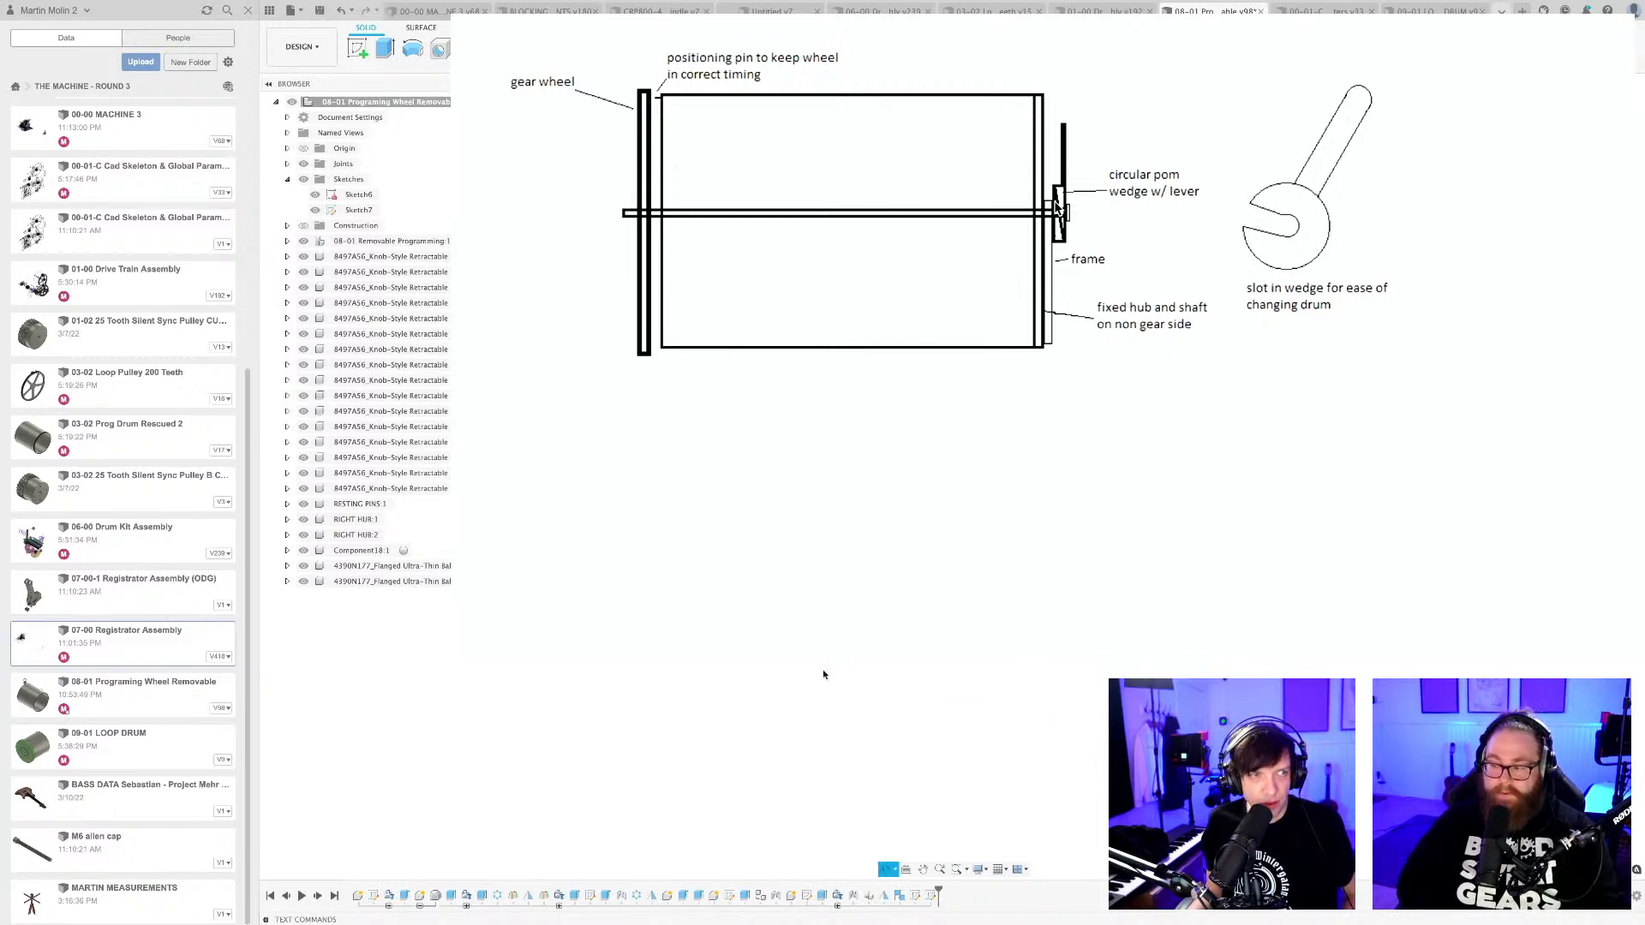
{"action": "scroll", "coordinate": [704, 517], "scroll_direction": "up", "scroll_amount": 3}
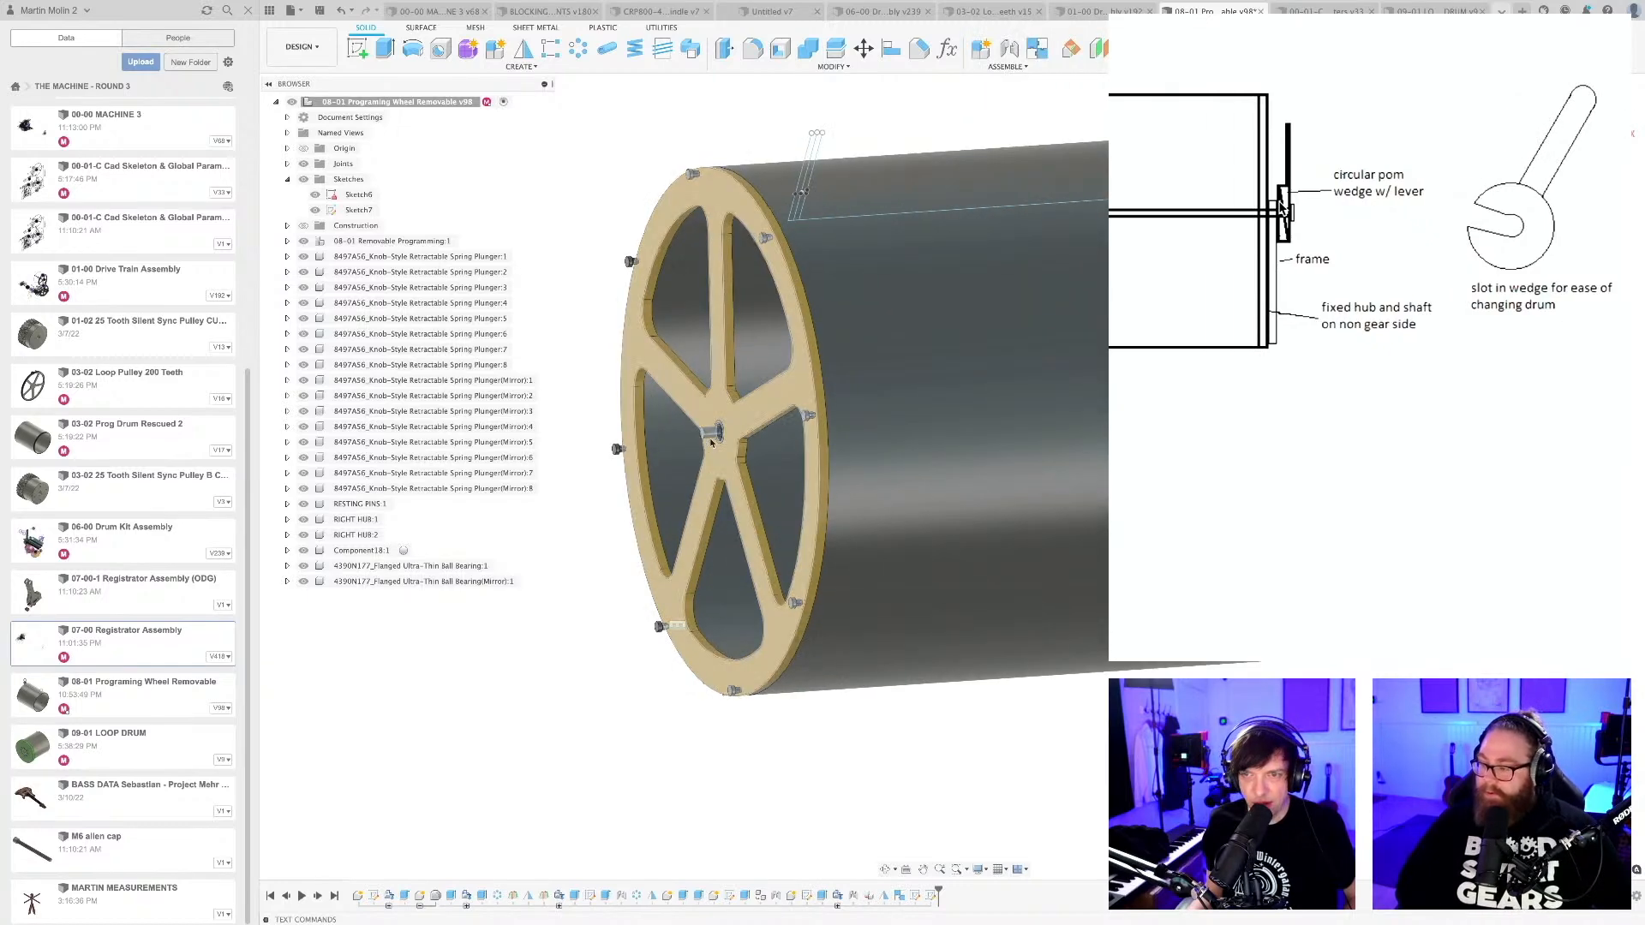
Edit the centre shaft's extrusion and extend its first side through the drum to the far hub, about 1081.6 mm.
{"action": "right_click", "coordinate": [828, 896]}
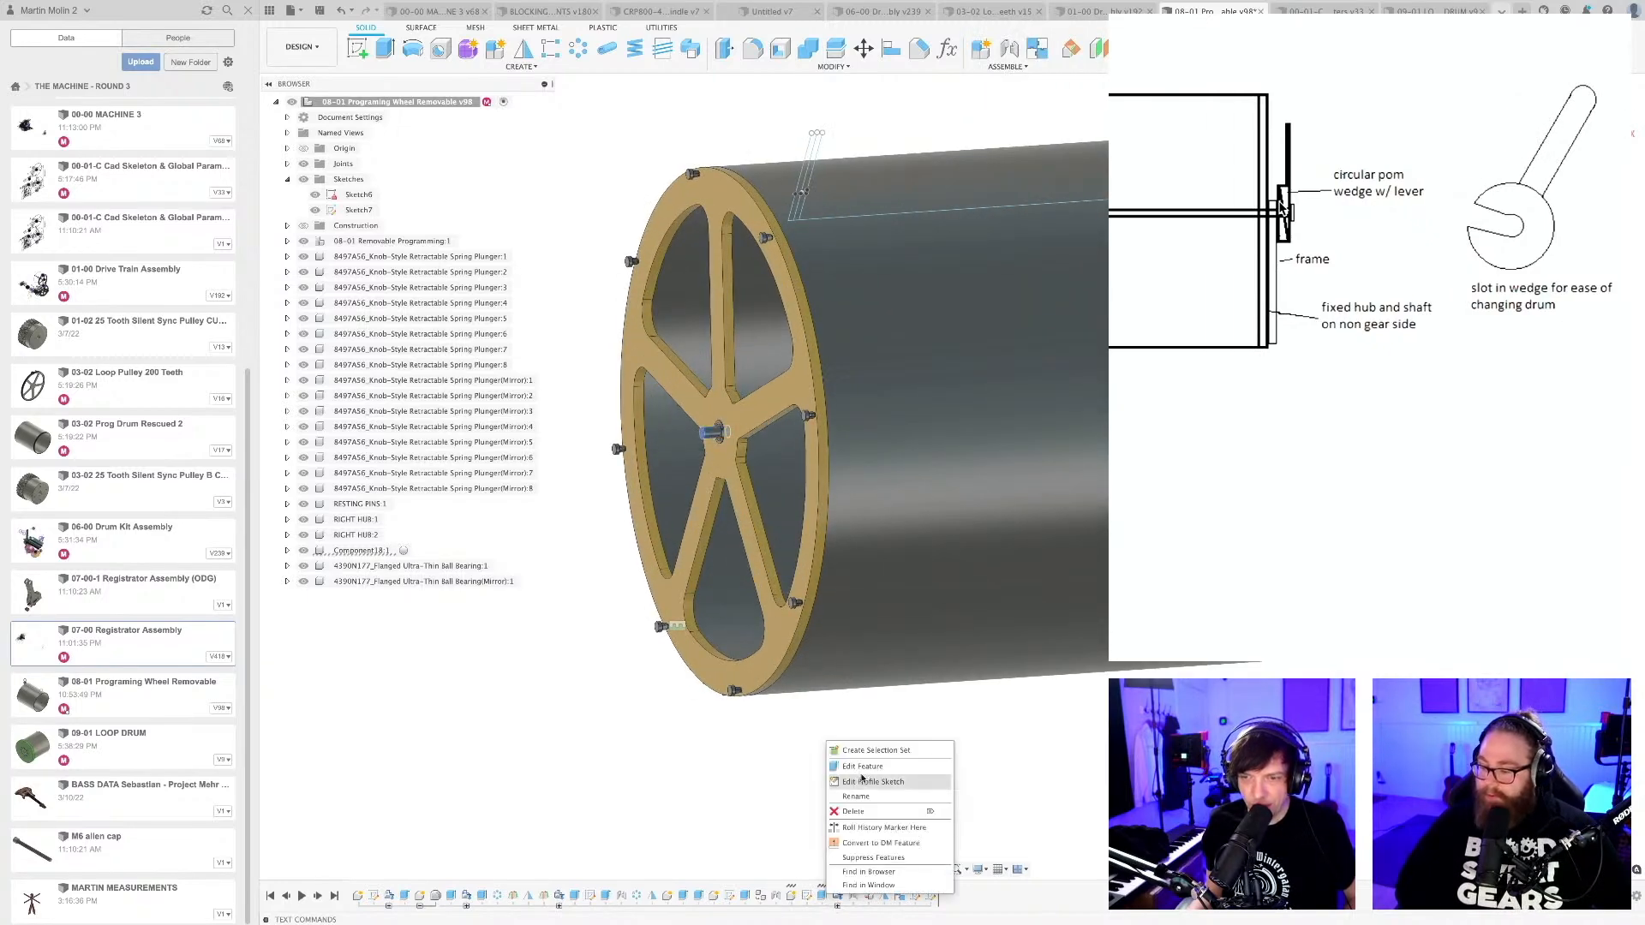
{"action": "left_click", "coordinate": [861, 767]}
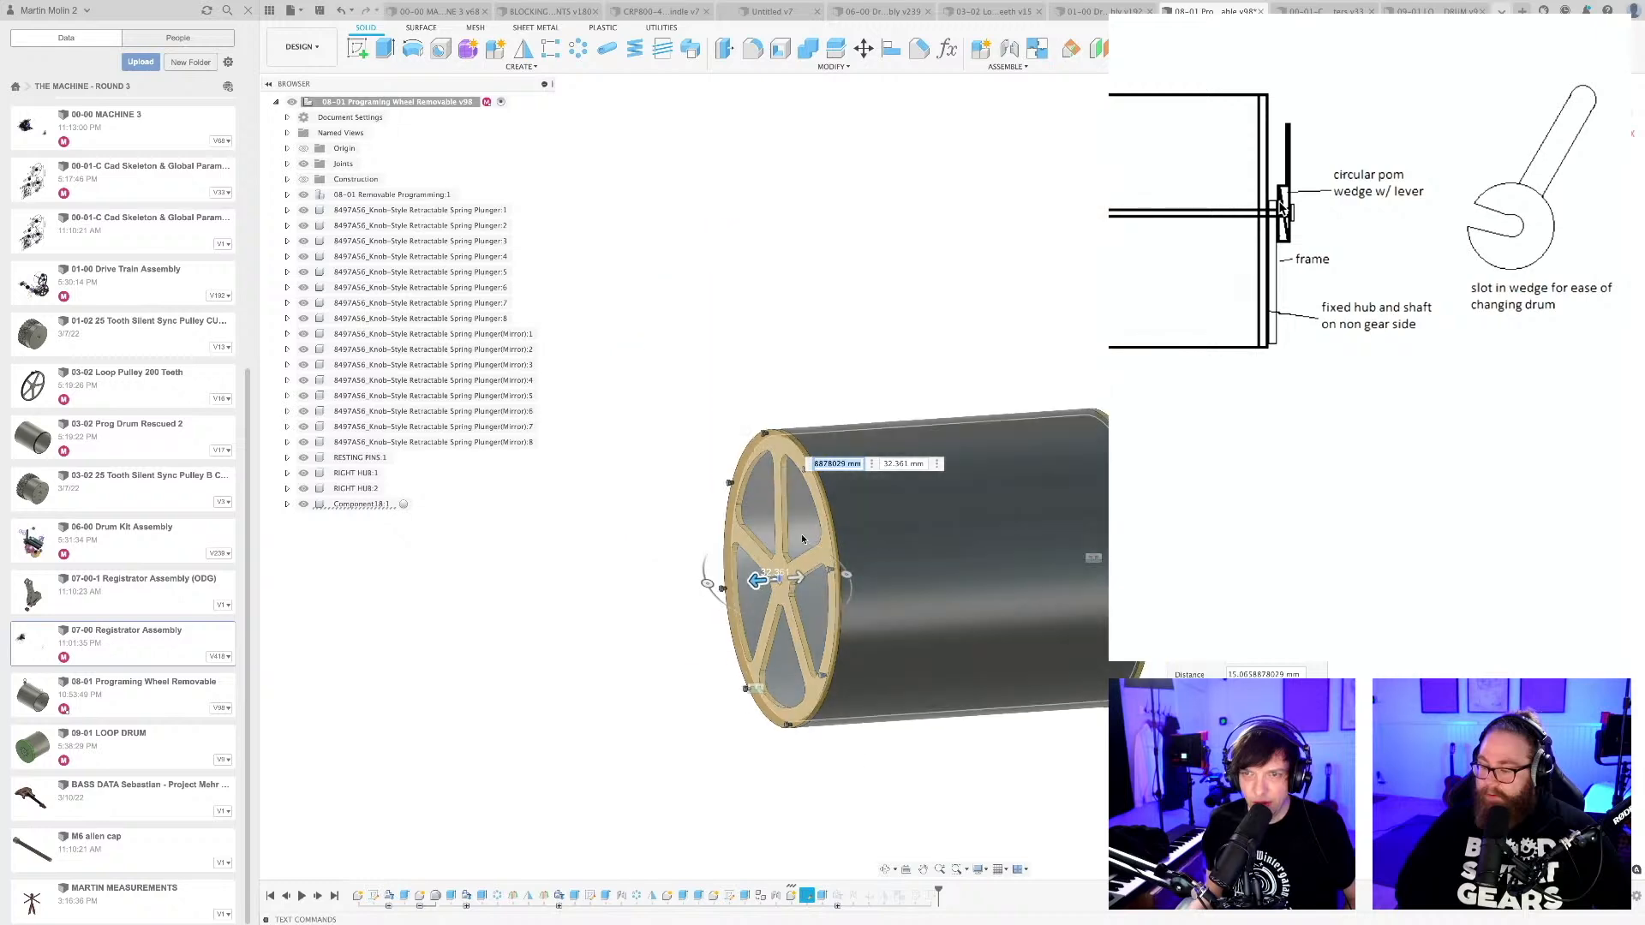
{"action": "left_click_drag", "start_coordinate": [798, 580], "coordinate": [1122, 578]}
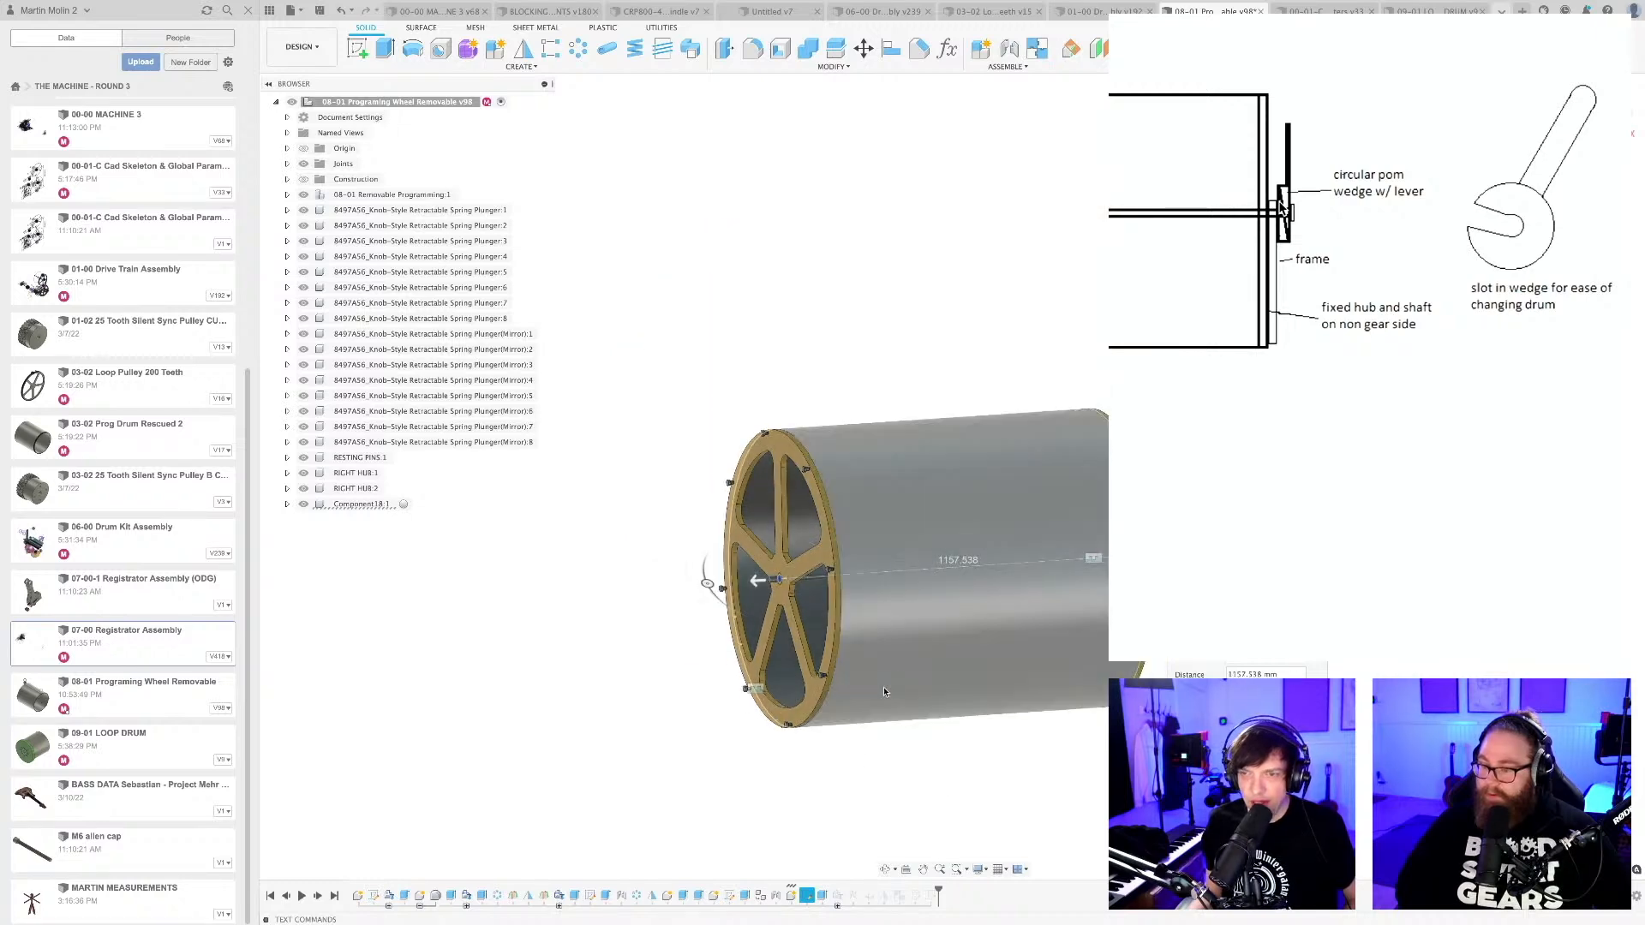
{"action": "scroll", "coordinate": [884, 689], "scroll_direction": "down", "scroll_amount": 3}
{"action": "middle_click_drag", "start_coordinate": [884, 688], "coordinate": [835, 745], "text": "shift"}
{"action": "scroll", "coordinate": [1041, 627], "scroll_direction": "up", "scroll_amount": 5}
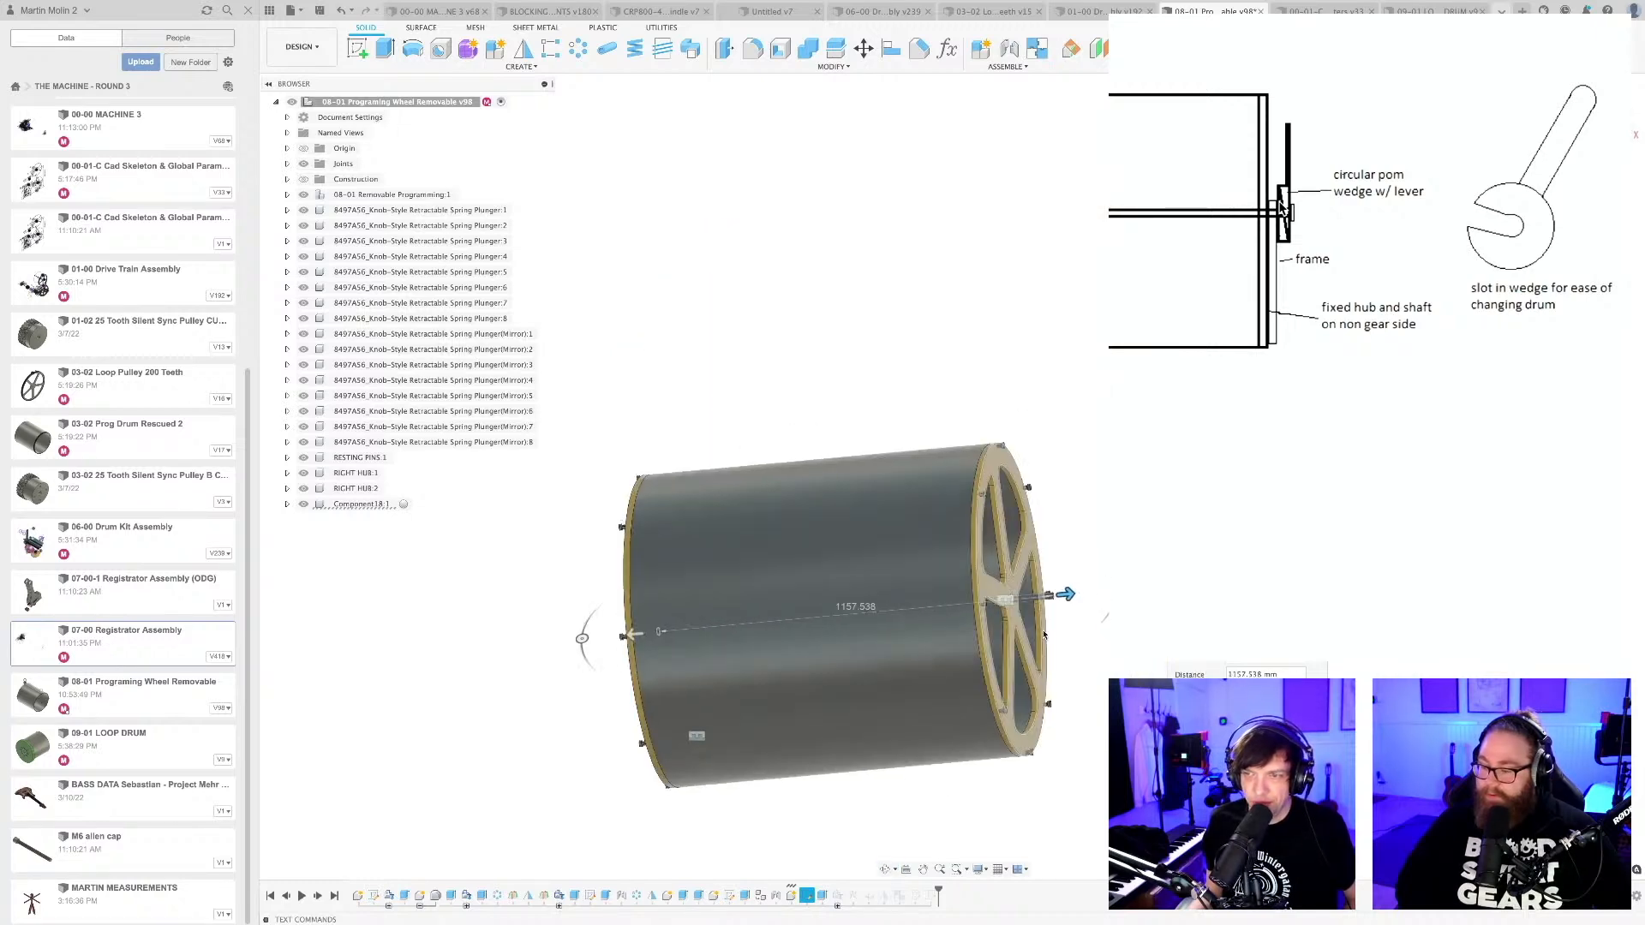
{"action": "left_click_drag", "start_coordinate": [1071, 578], "coordinate": [1024, 577]}
{"action": "scroll", "coordinate": [1030, 638], "scroll_direction": "down", "scroll_amount": 3}
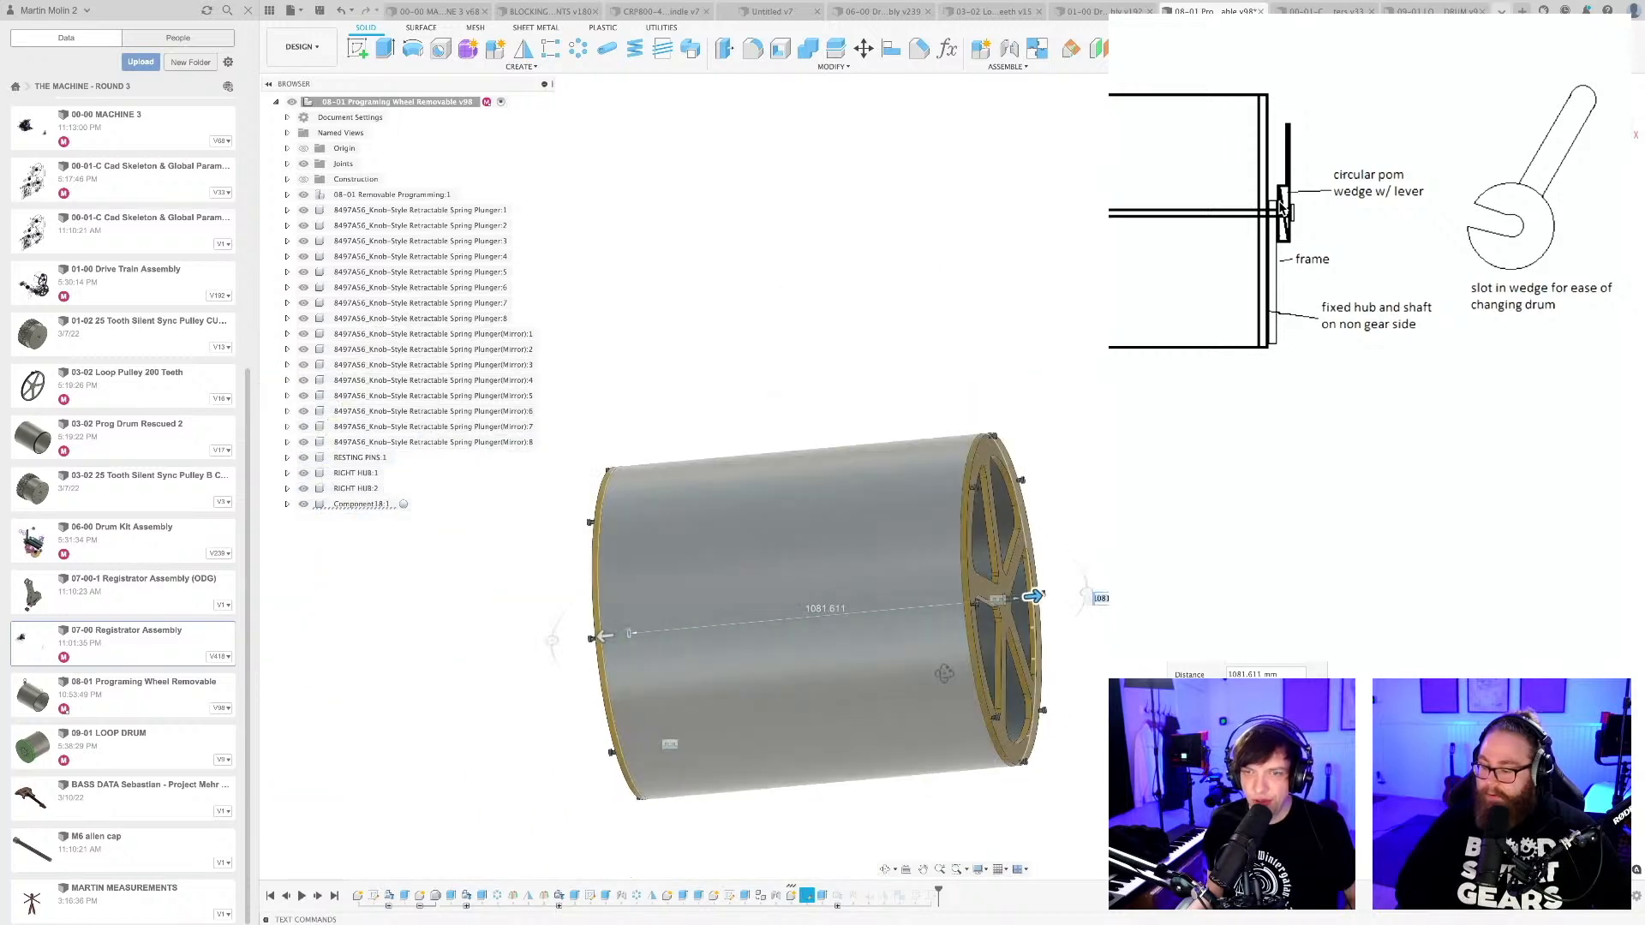
Set the second side of the centre shaft's extrusion to about 81.1 mm, past the near hub, and apply the edit.
{"action": "middle_click_drag", "start_coordinate": [943, 671], "coordinate": [644, 678], "text": "shift"}
{"action": "mouse_move", "coordinate": [607, 633]}
{"action": "left_mouse_down"}
{"action": "mouse_move", "coordinate": [582, 634]}
{"action": "mouse_move", "coordinate": [596, 633]}
{"action": "left_mouse_up"}
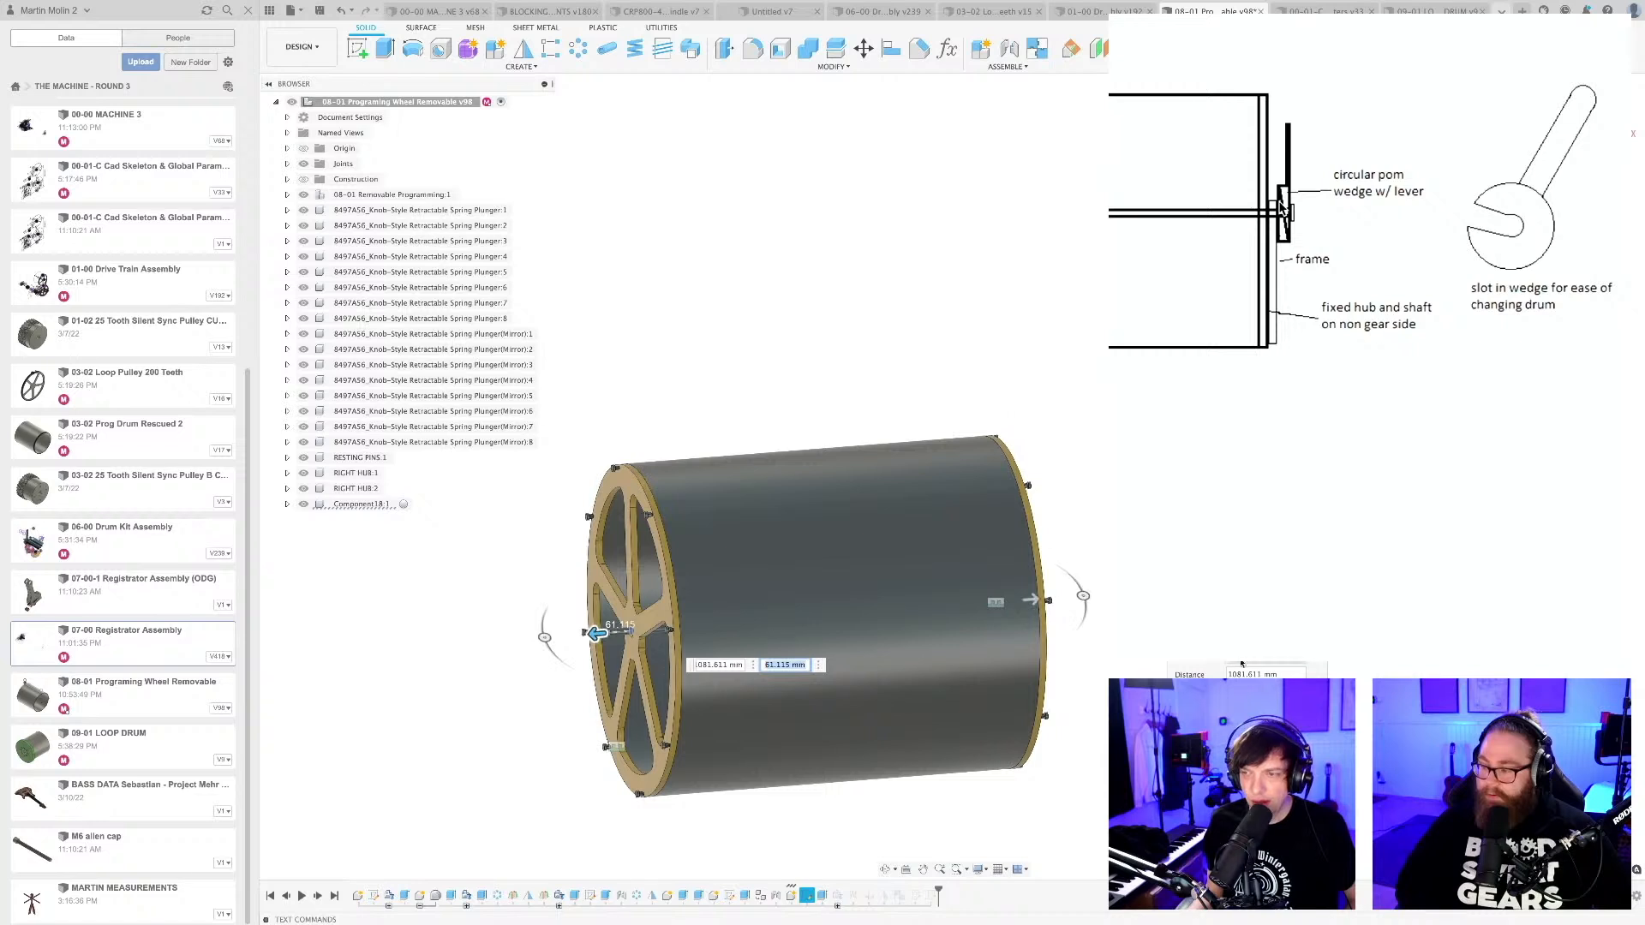
{"action": "key", "text": "Return"}
Inspect the drum with its hubs and save the design with the version description "User Saved".
{"action": "middle_click_drag", "start_coordinate": [937, 733], "coordinate": [1081, 723], "text": "shift"}
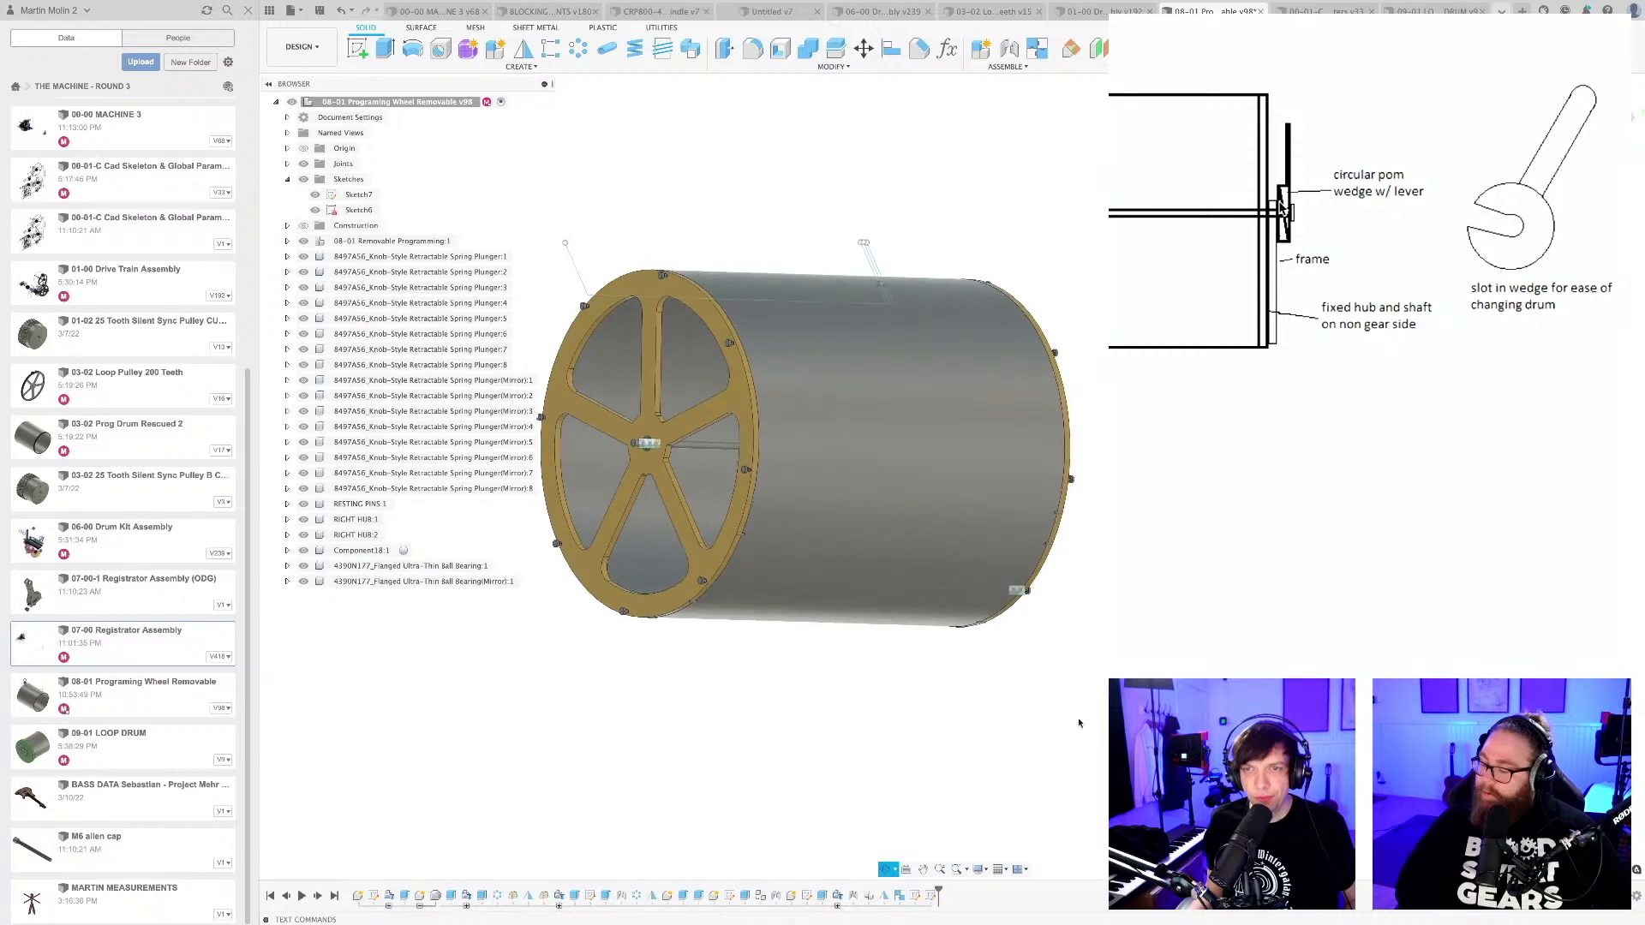
{"action": "scroll", "coordinate": [735, 411], "scroll_direction": "up", "scroll_amount": 1}
{"action": "scroll", "coordinate": [735, 411], "scroll_direction": "up", "scroll_amount": 2}
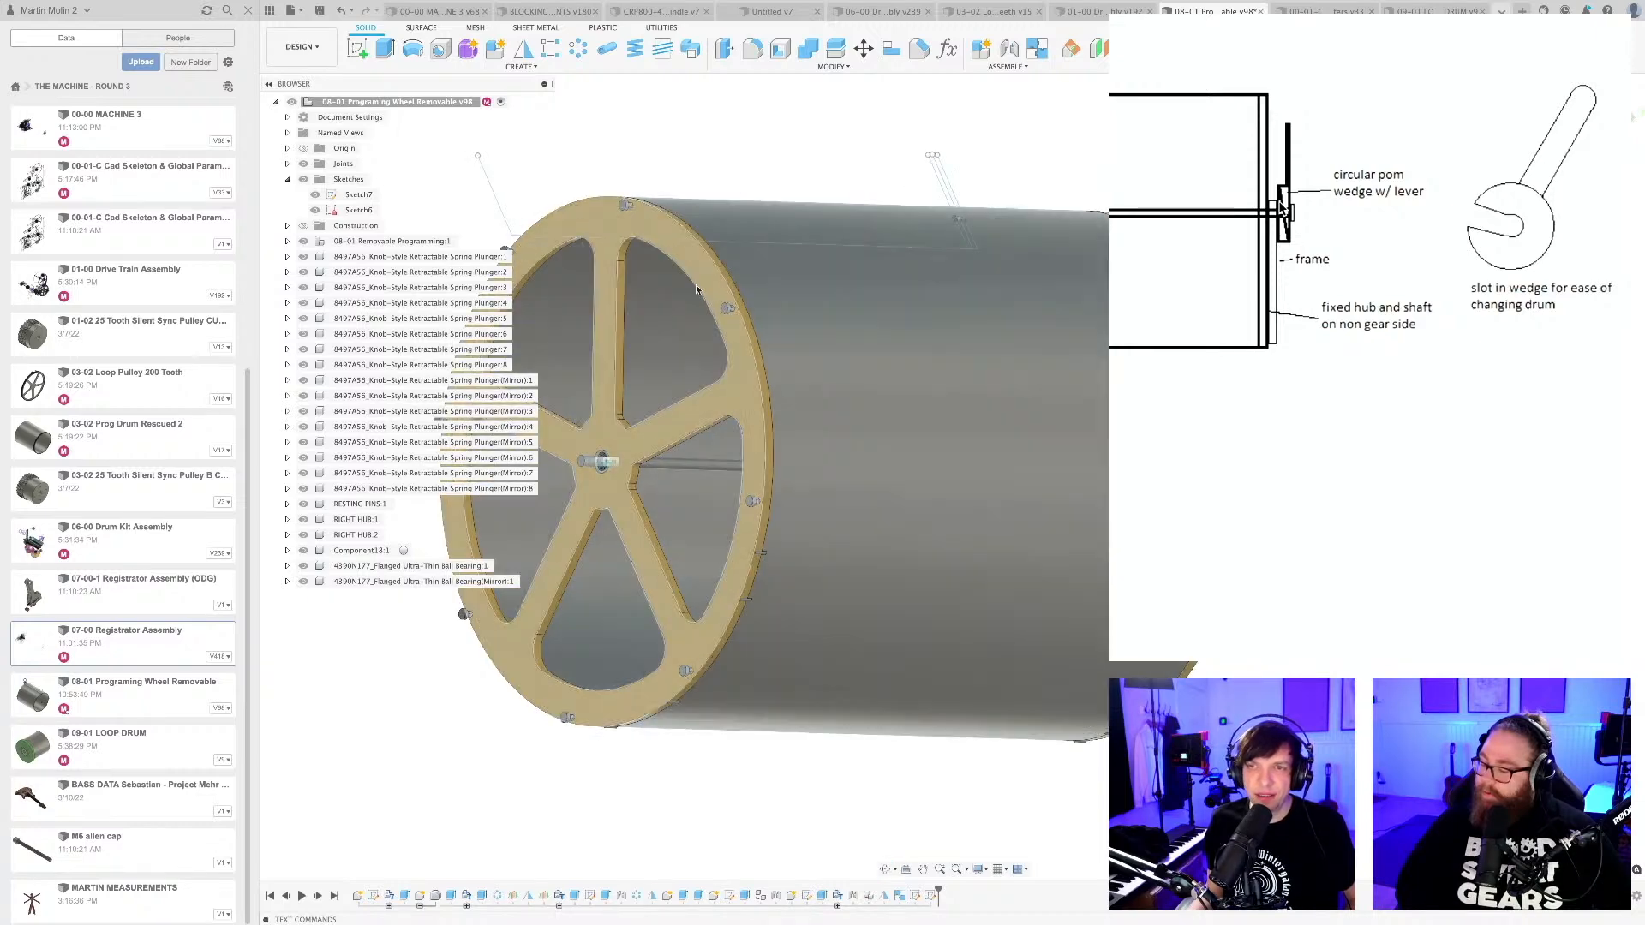
{"action": "scroll", "coordinate": [737, 334], "scroll_direction": "down", "scroll_amount": 3}
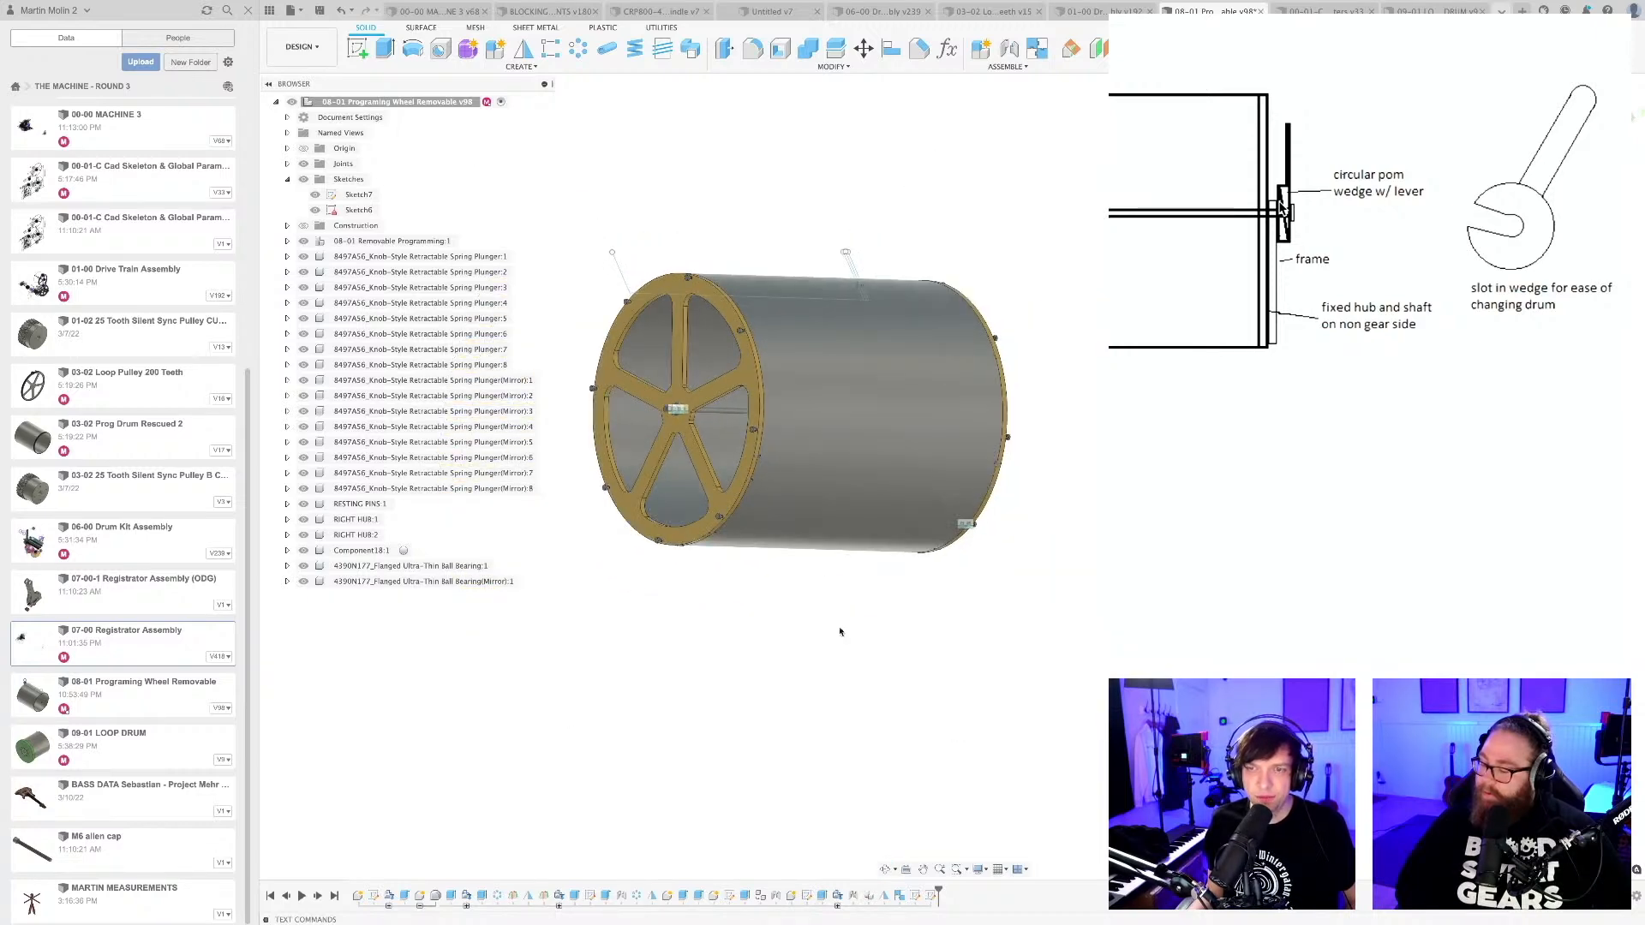
{"action": "key", "text": "super+s"}
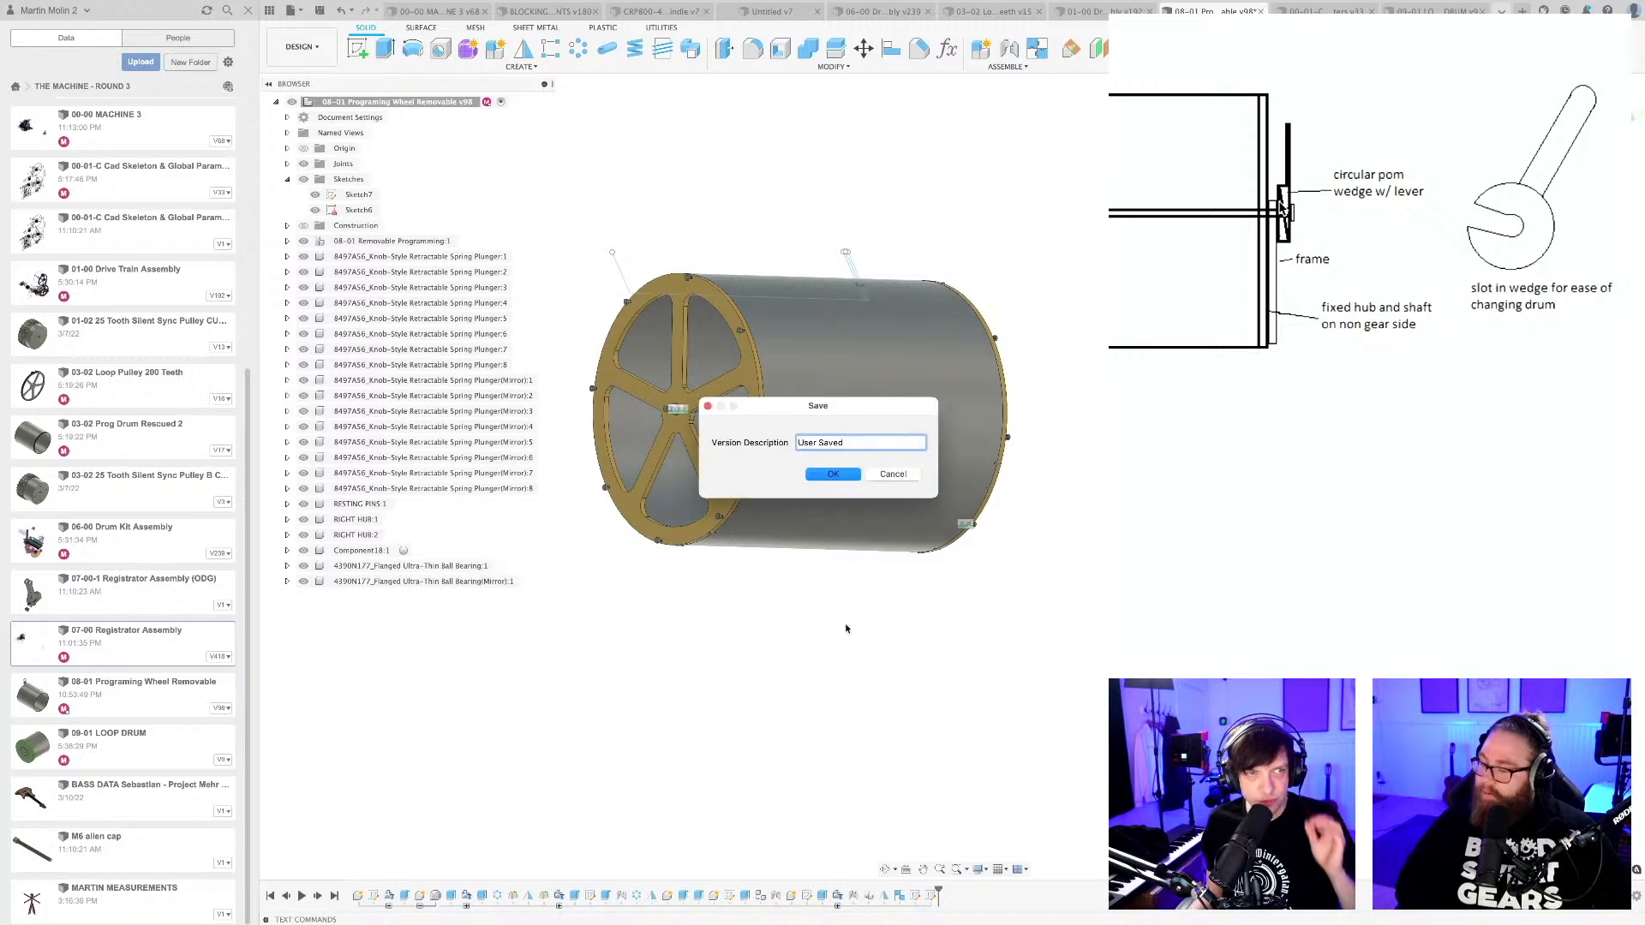
{"action": "left_click", "coordinate": [833, 474]}
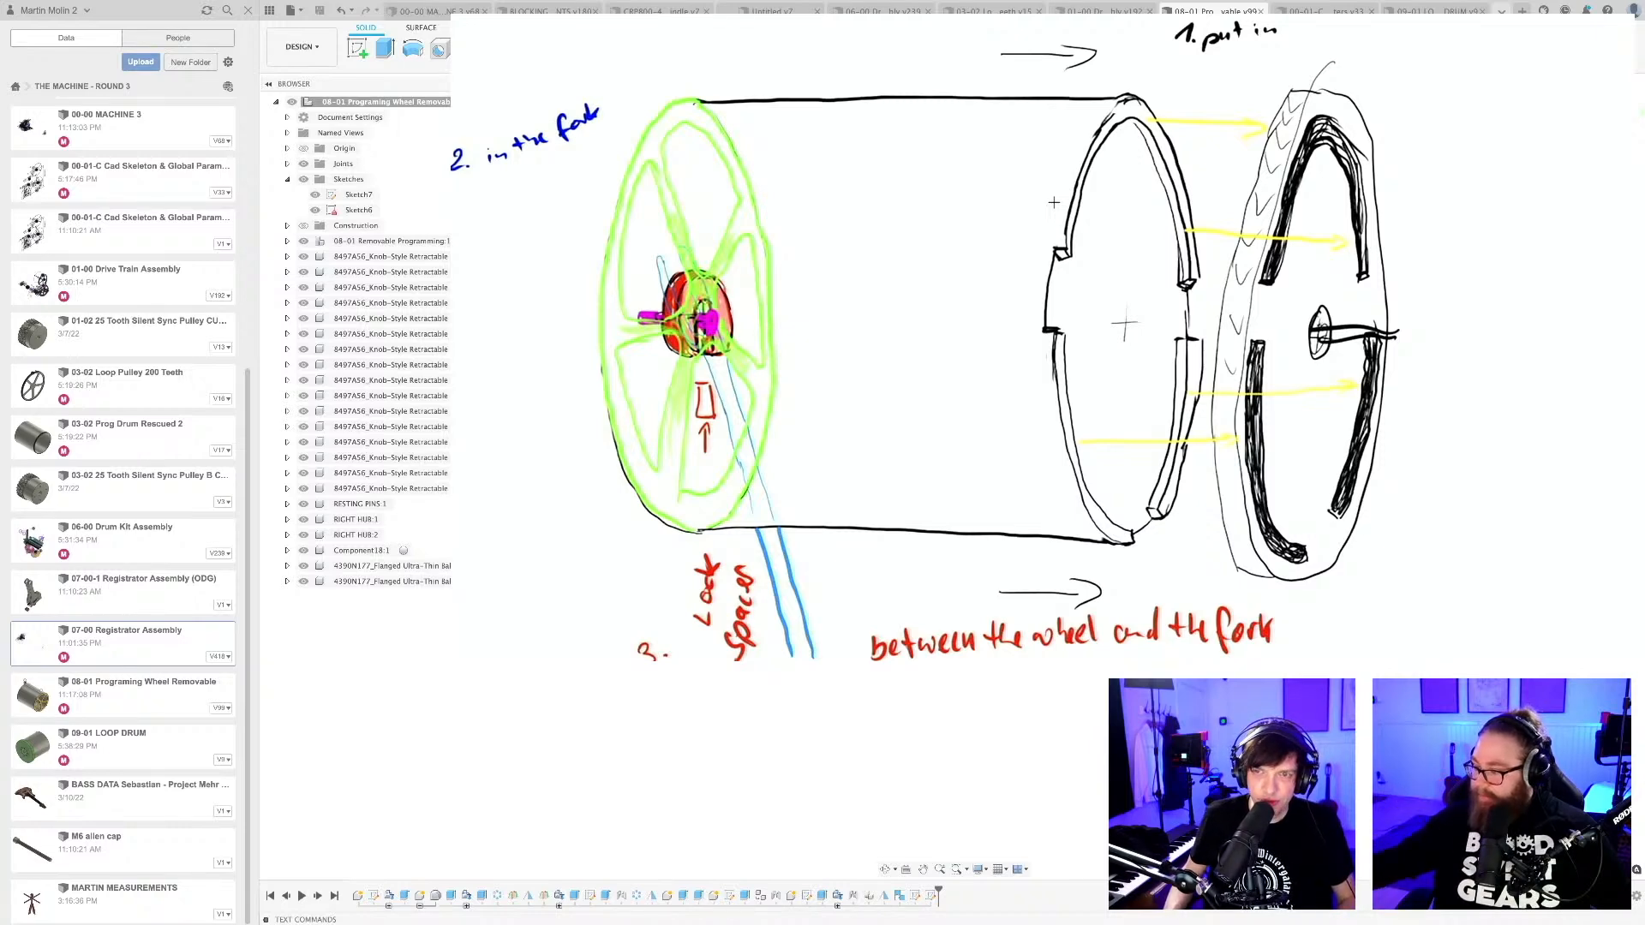
In the THE MACHINE - ROUND 3 spreadsheet, enter '"one side spokes stays on" Belt pulley stays on machine' in B161 of DESIGN REQUIREMENTS.
{"action": "key", "text": "ctrl+Right"}
{"action": "left_click", "coordinate": [172, 537]}
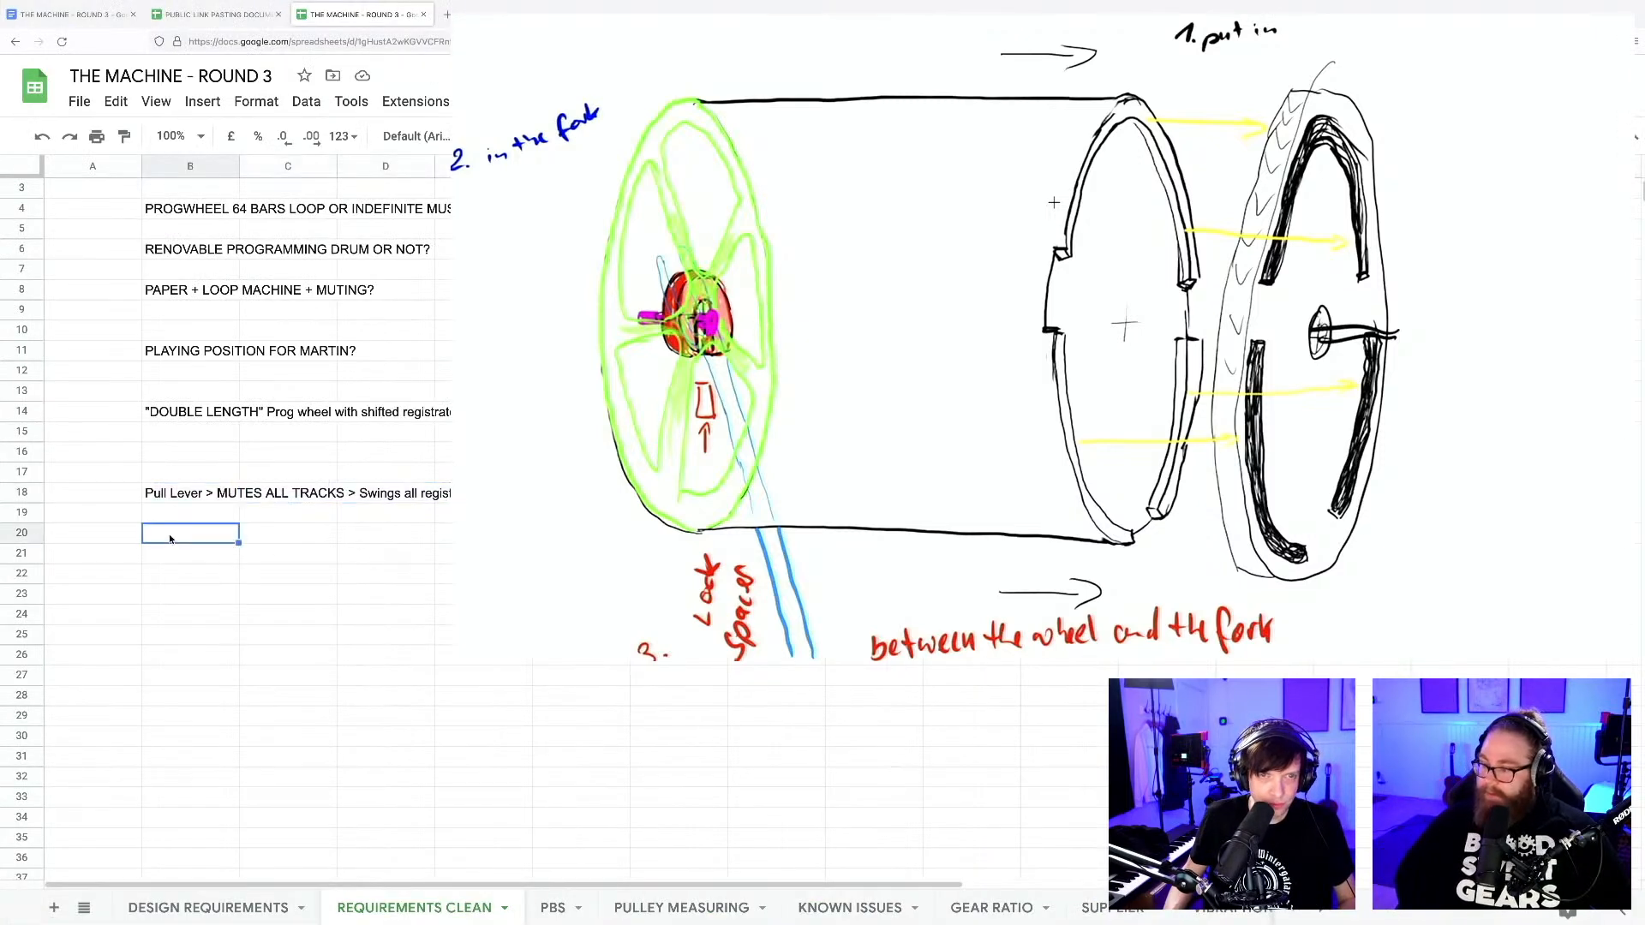
{"action": "left_click", "coordinate": [236, 905]}
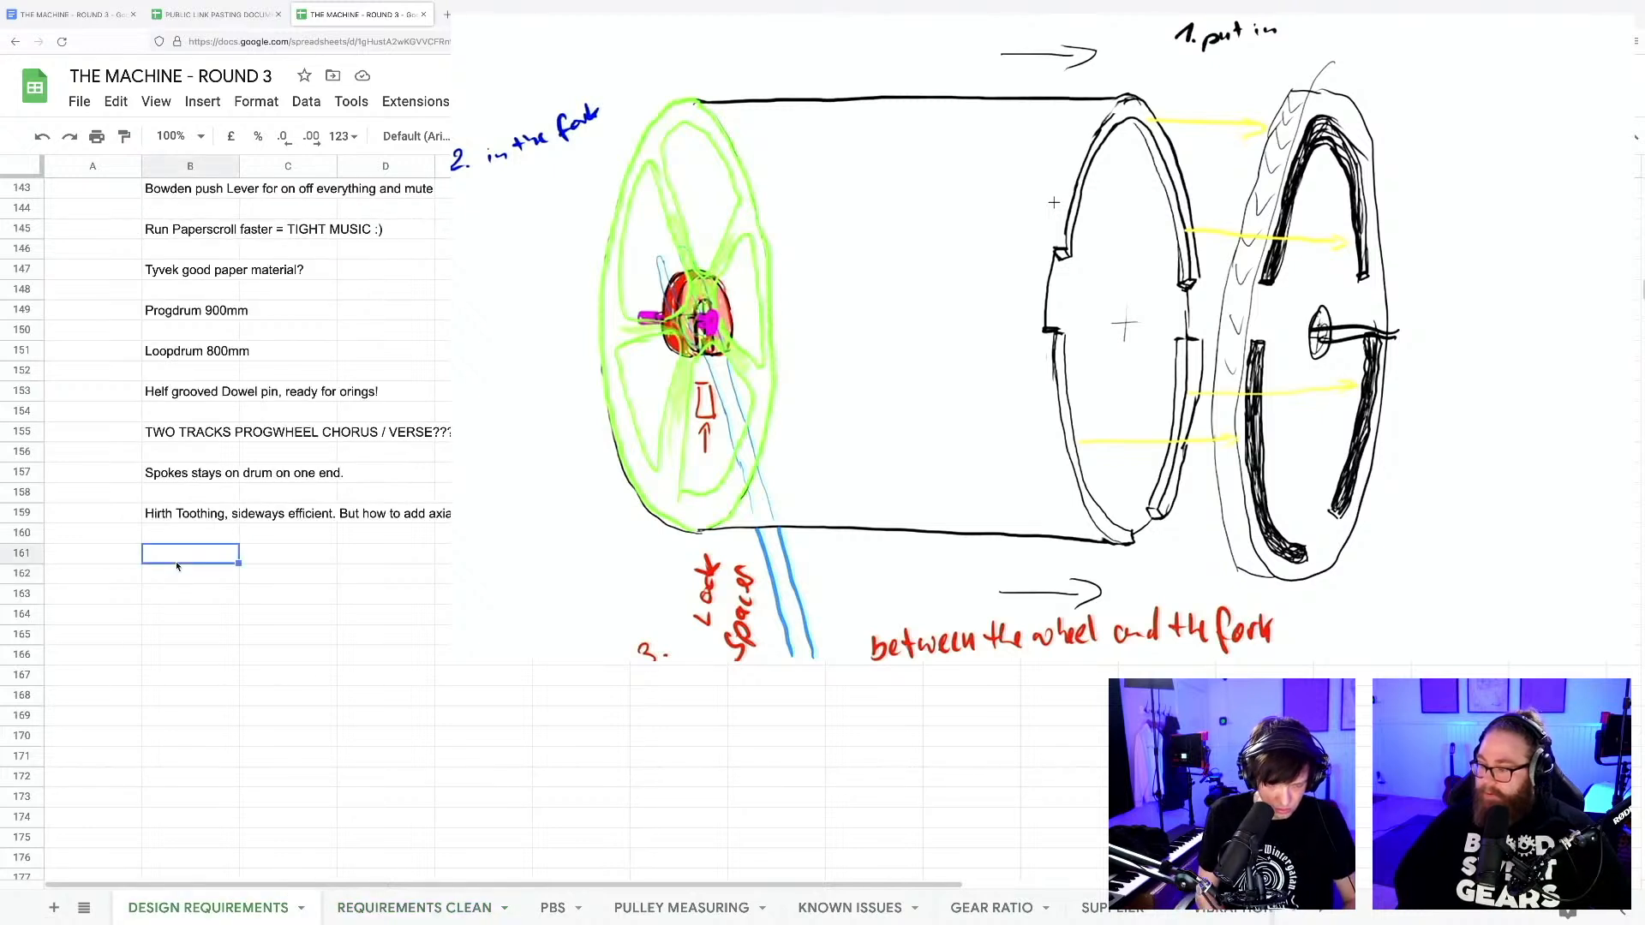
{"action": "type", "text": "\"one side spok"}
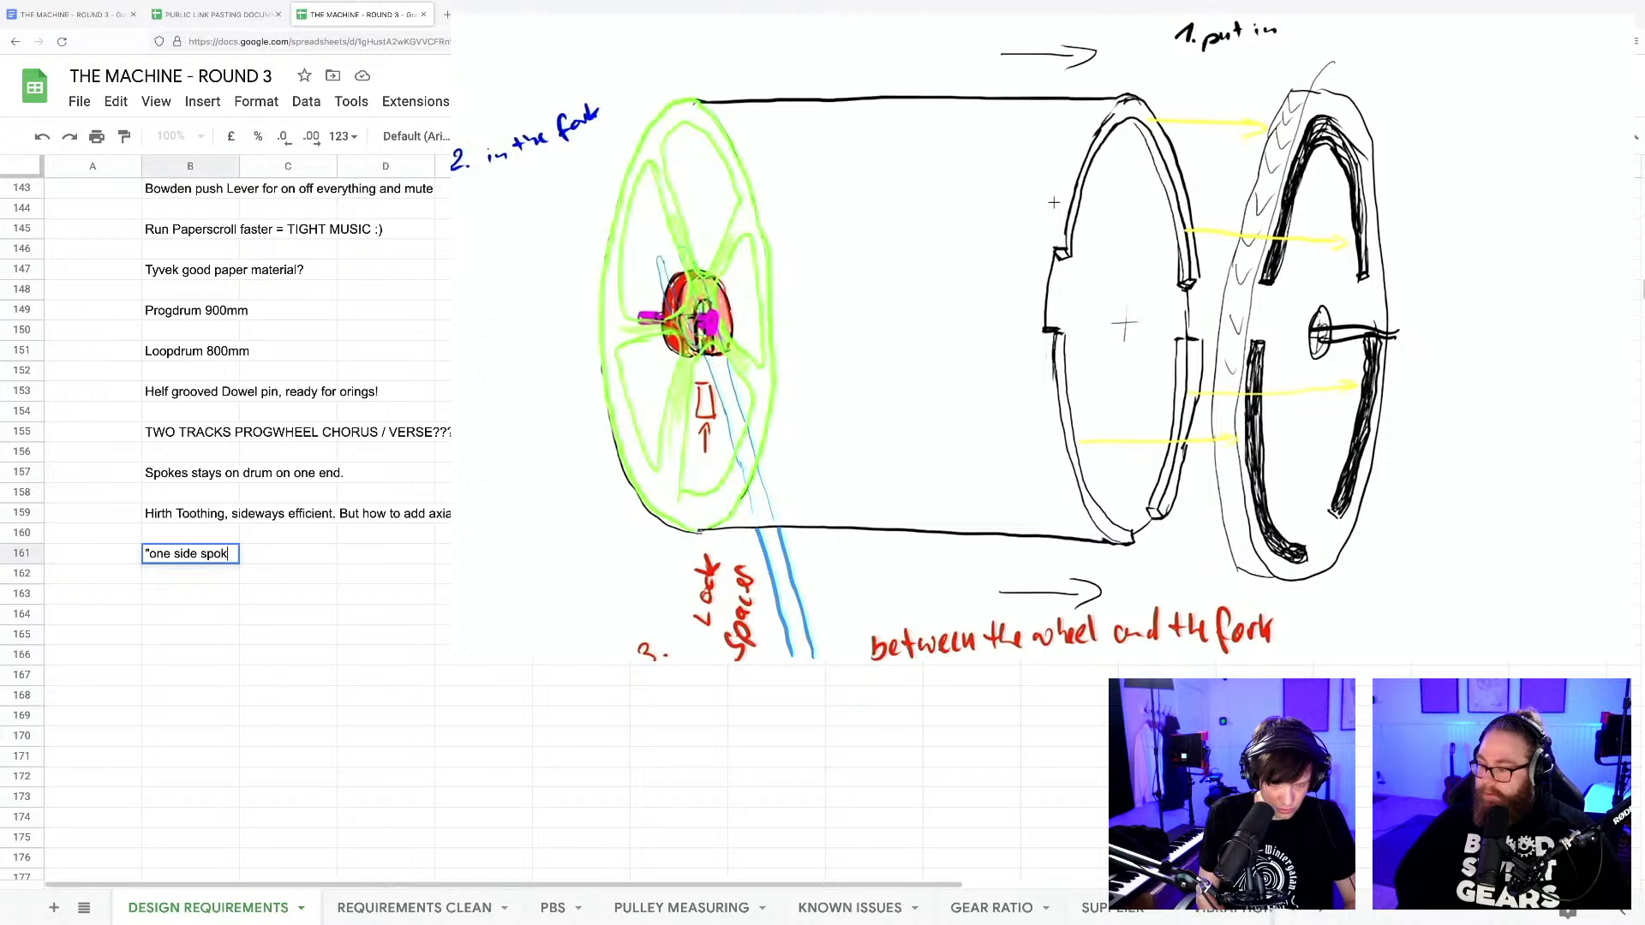
{"action": "type", "text": "es stays on\""}
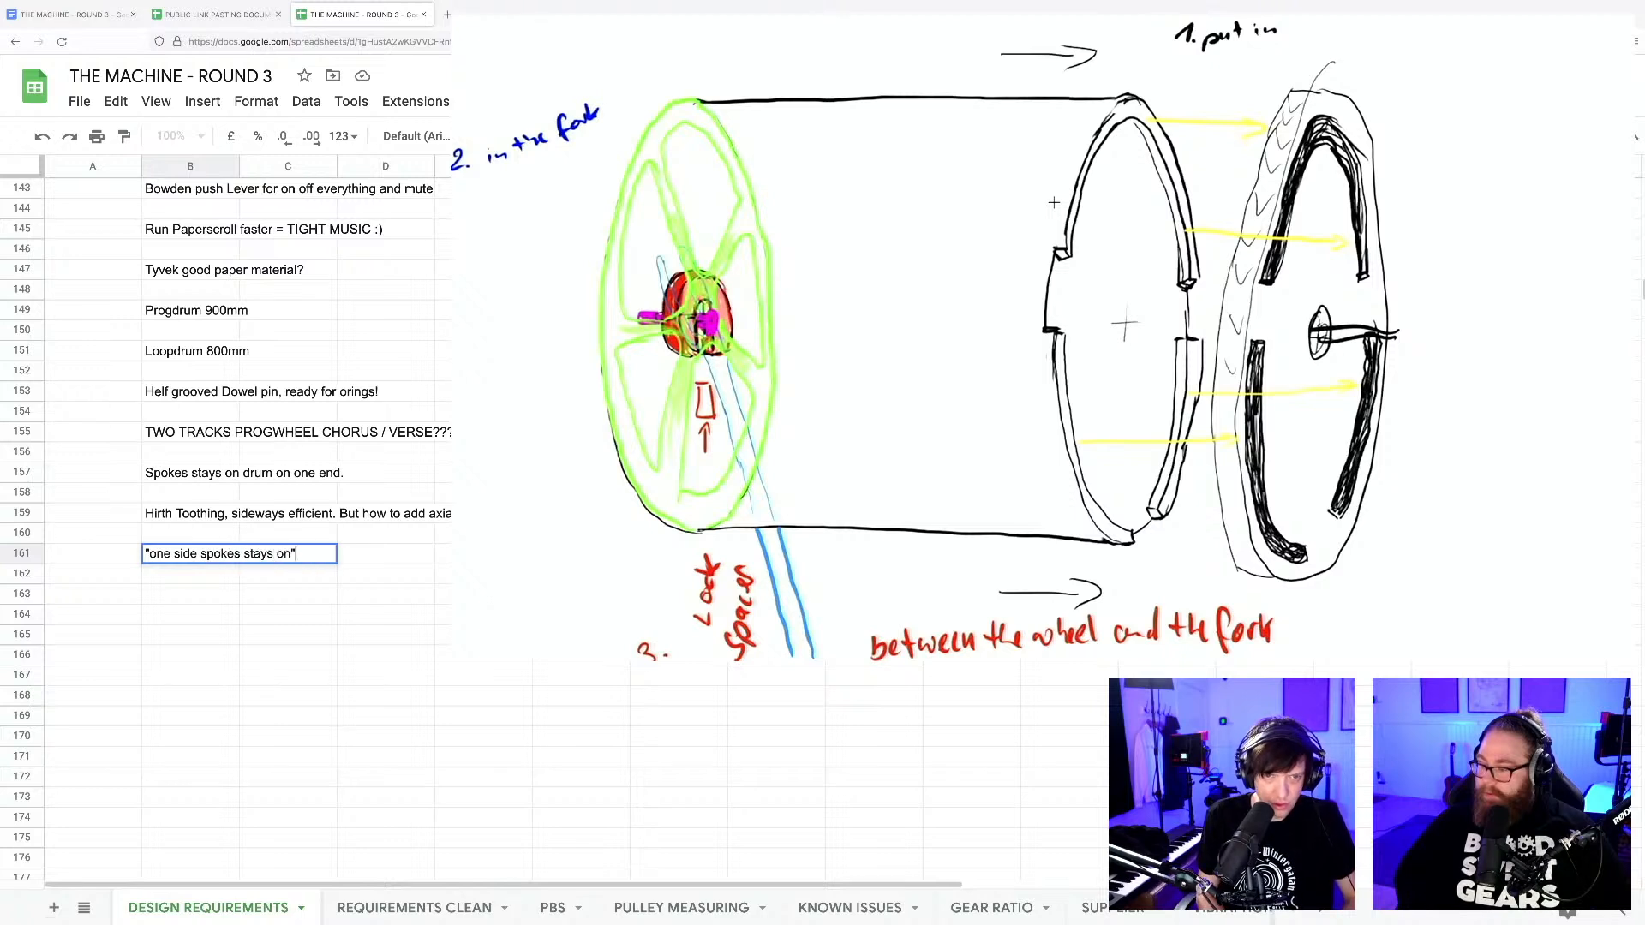
{"action": "type", "text": " B"}
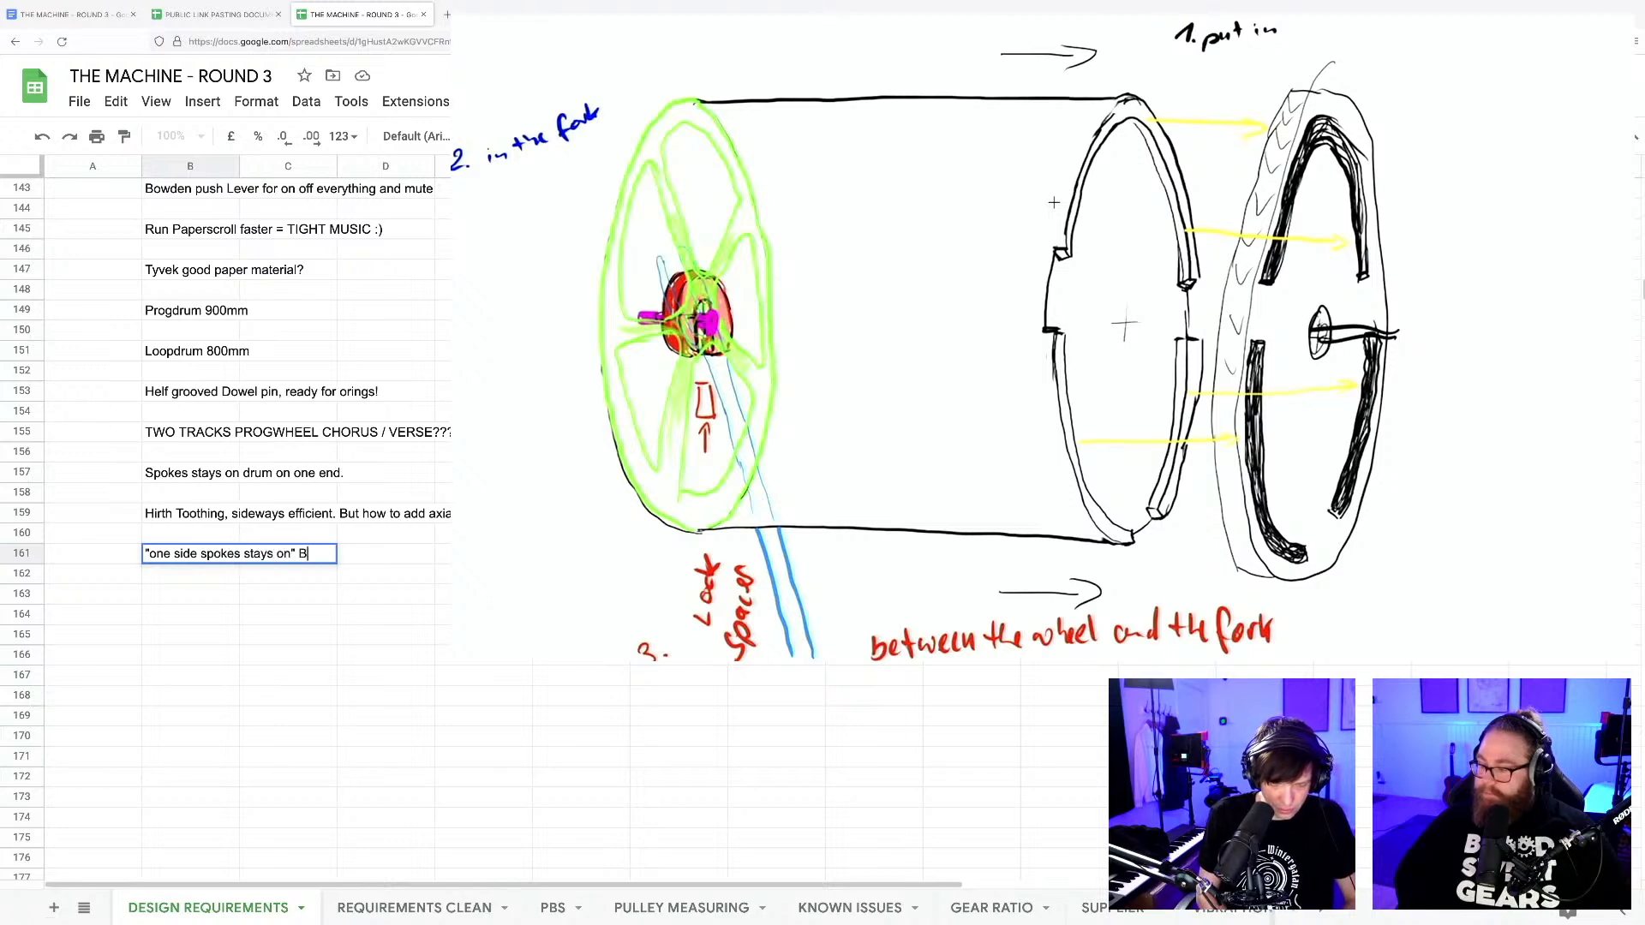
{"action": "type", "text": "elt pulley sta"}
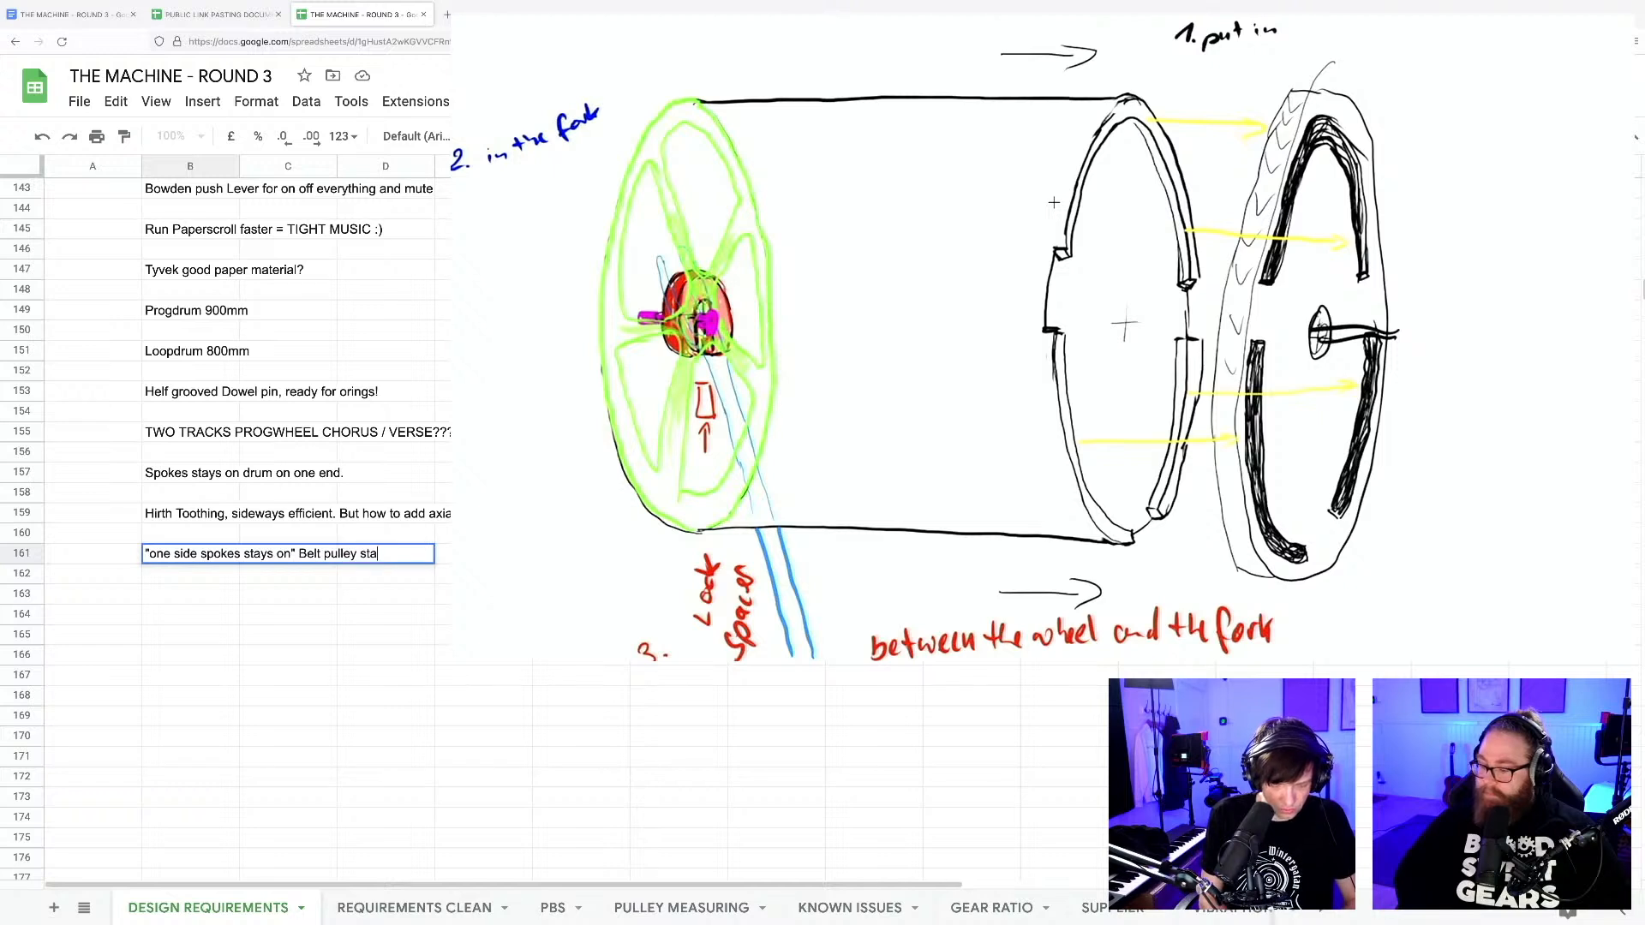
{"action": "type", "text": "ys on machin"}
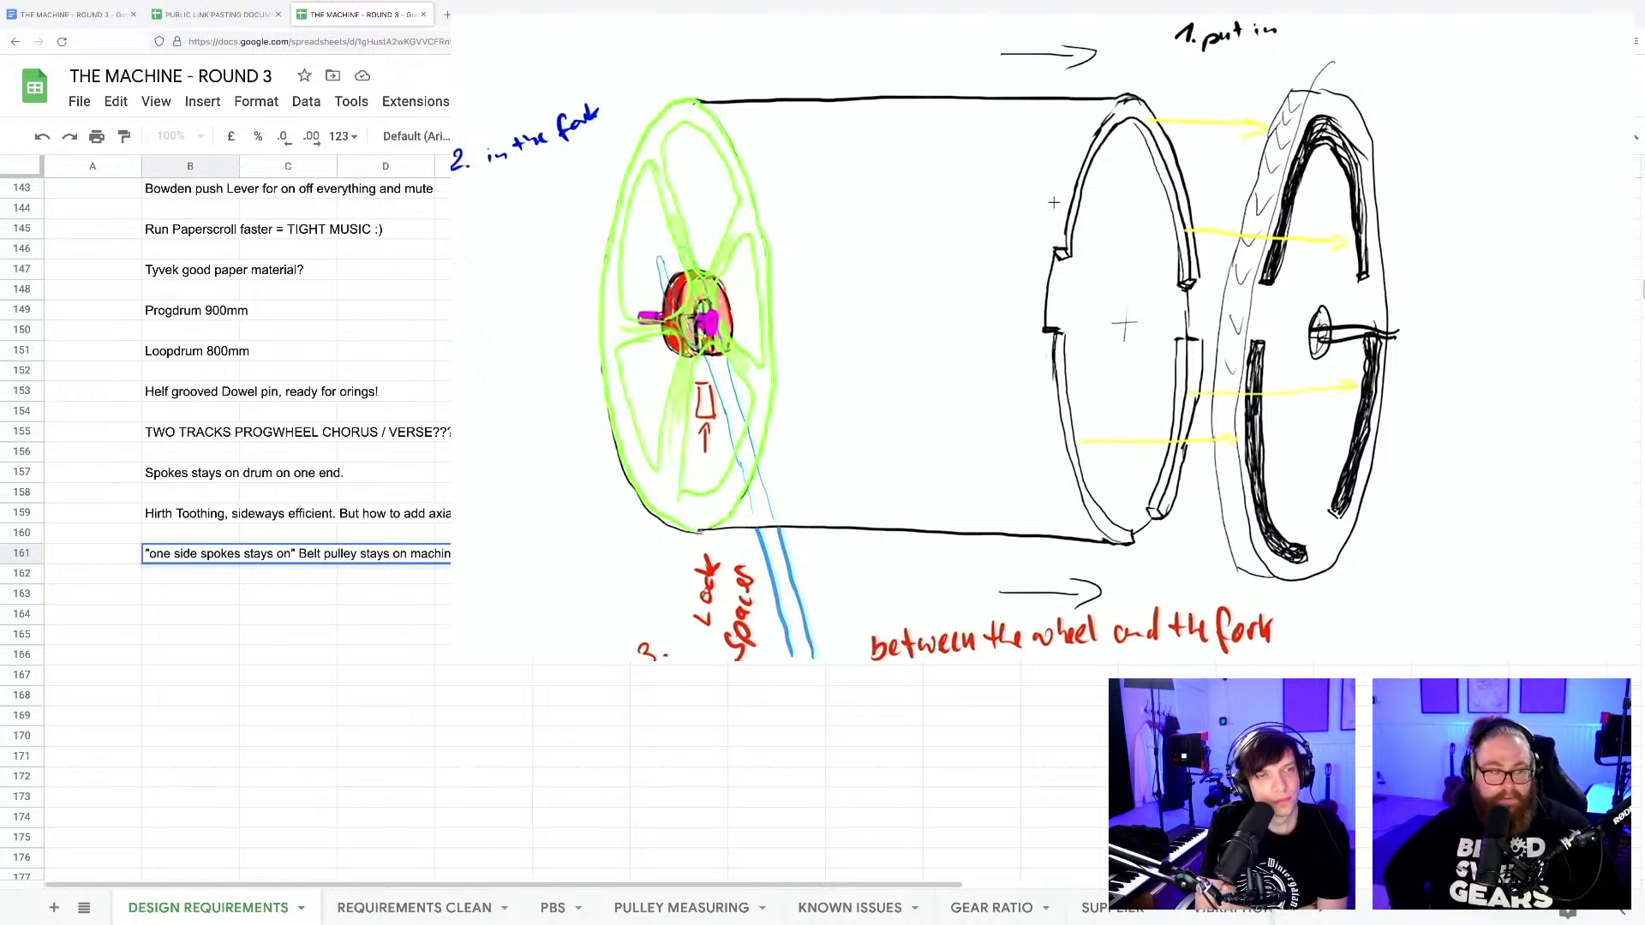
{"action": "key", "text": "Right"}
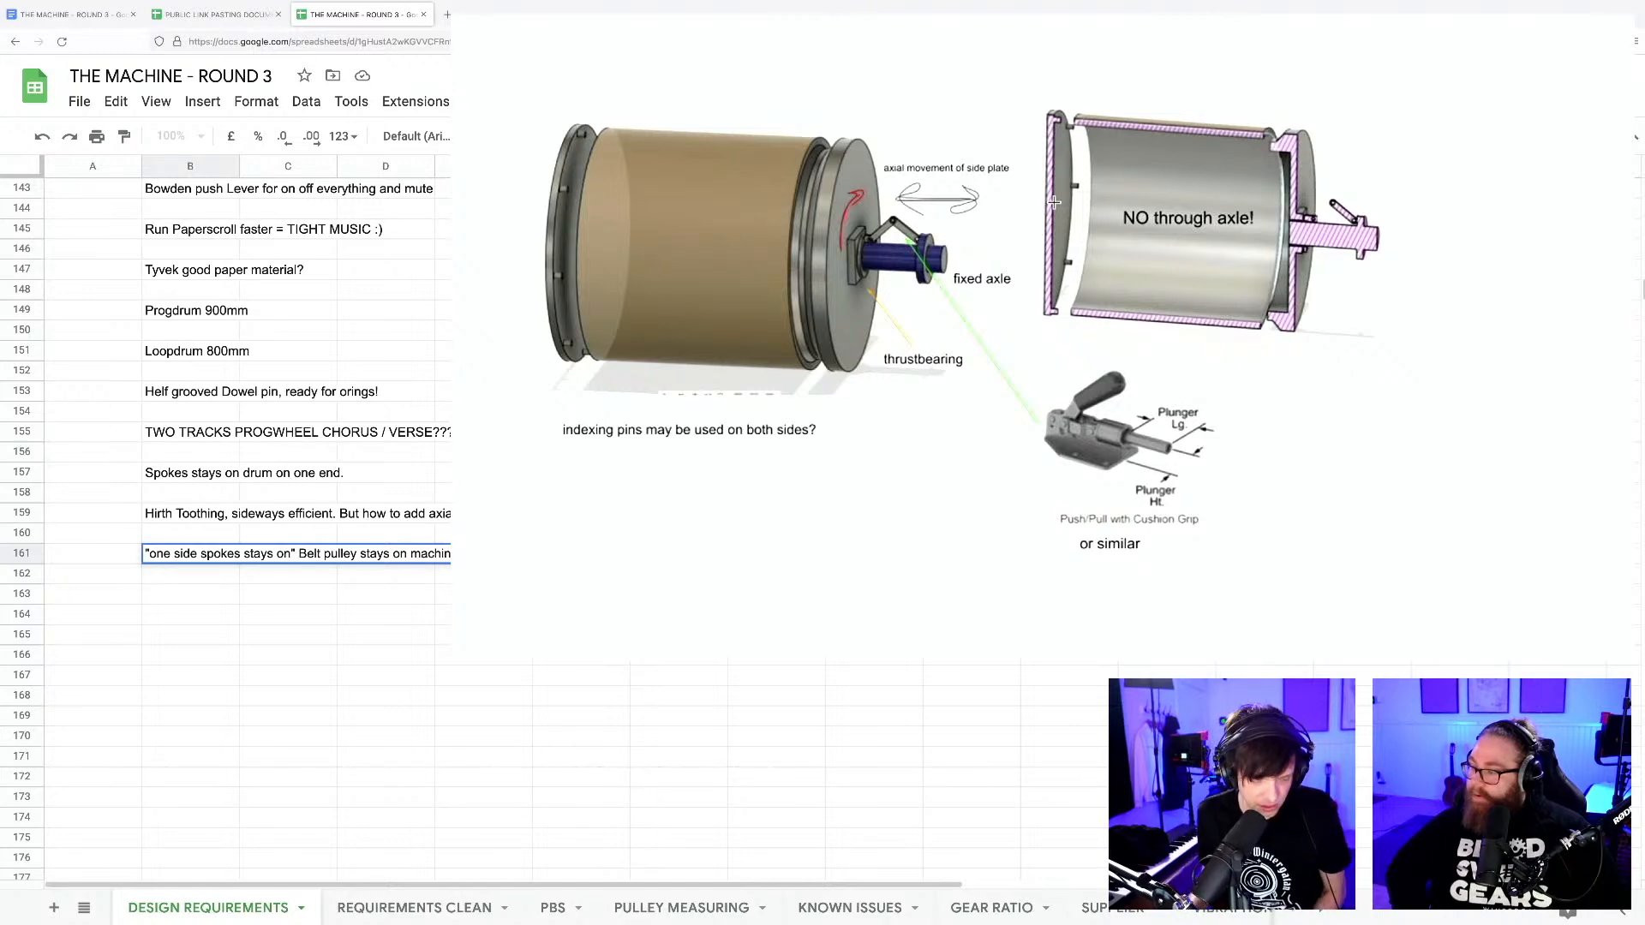
{"action": "left_click", "coordinate": [771, 493]}
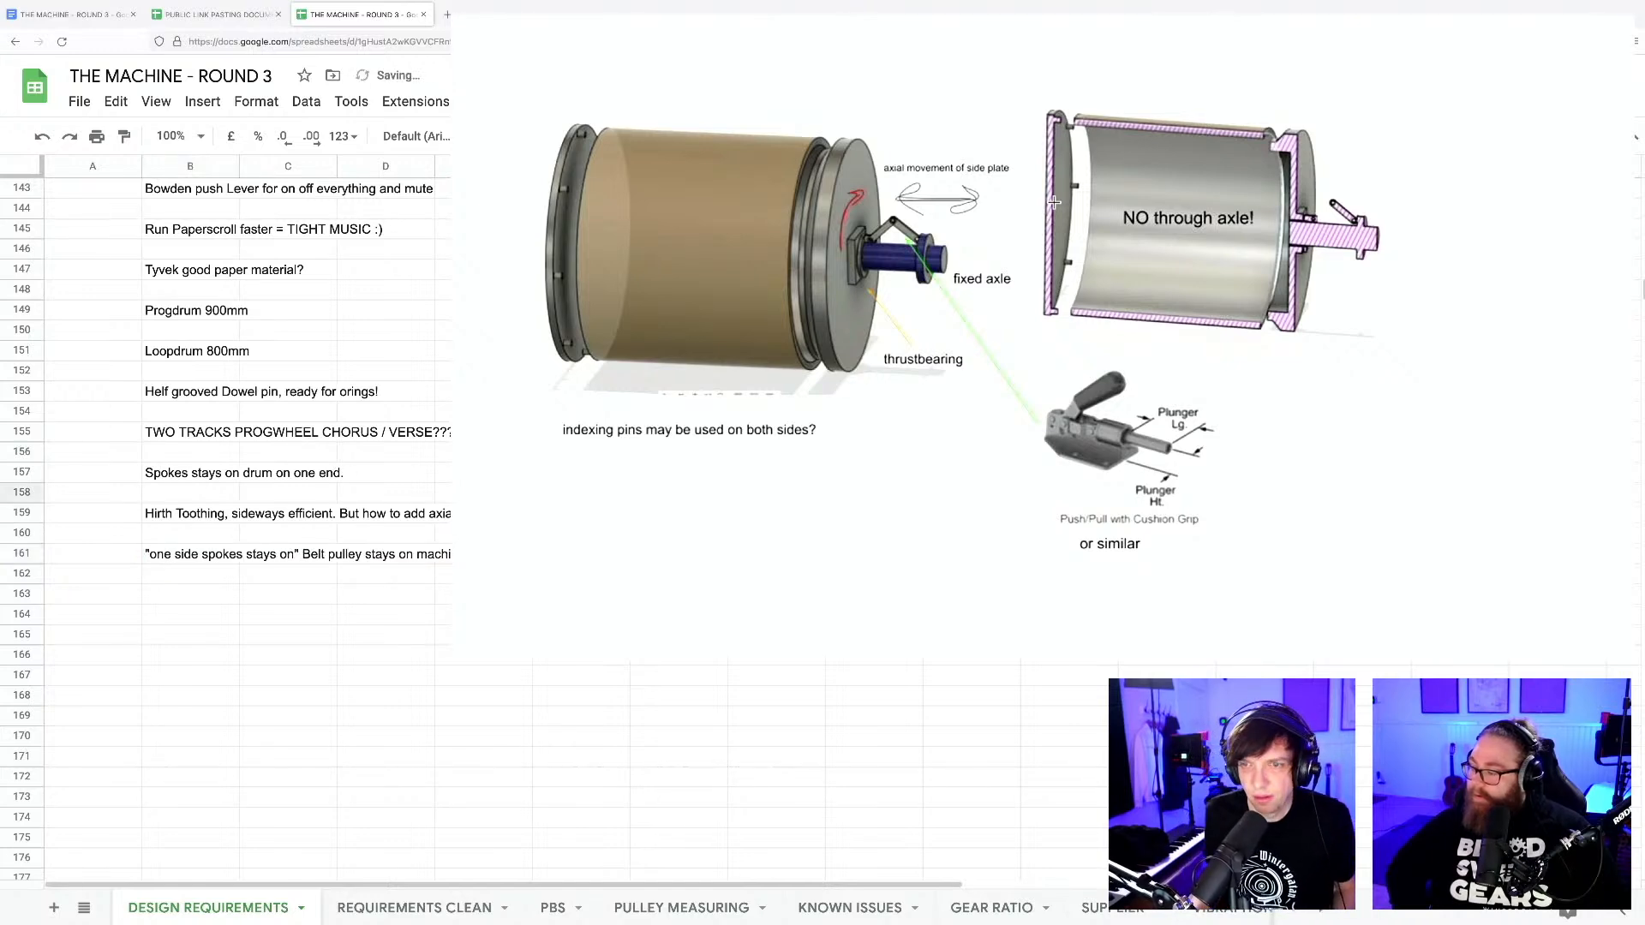
Switch back to Fusion 360 and browse the submitted drum-mounting images, through the light-bulb-style lock and the key-and-keyway hub.
{"action": "key", "text": "super+Tab"}
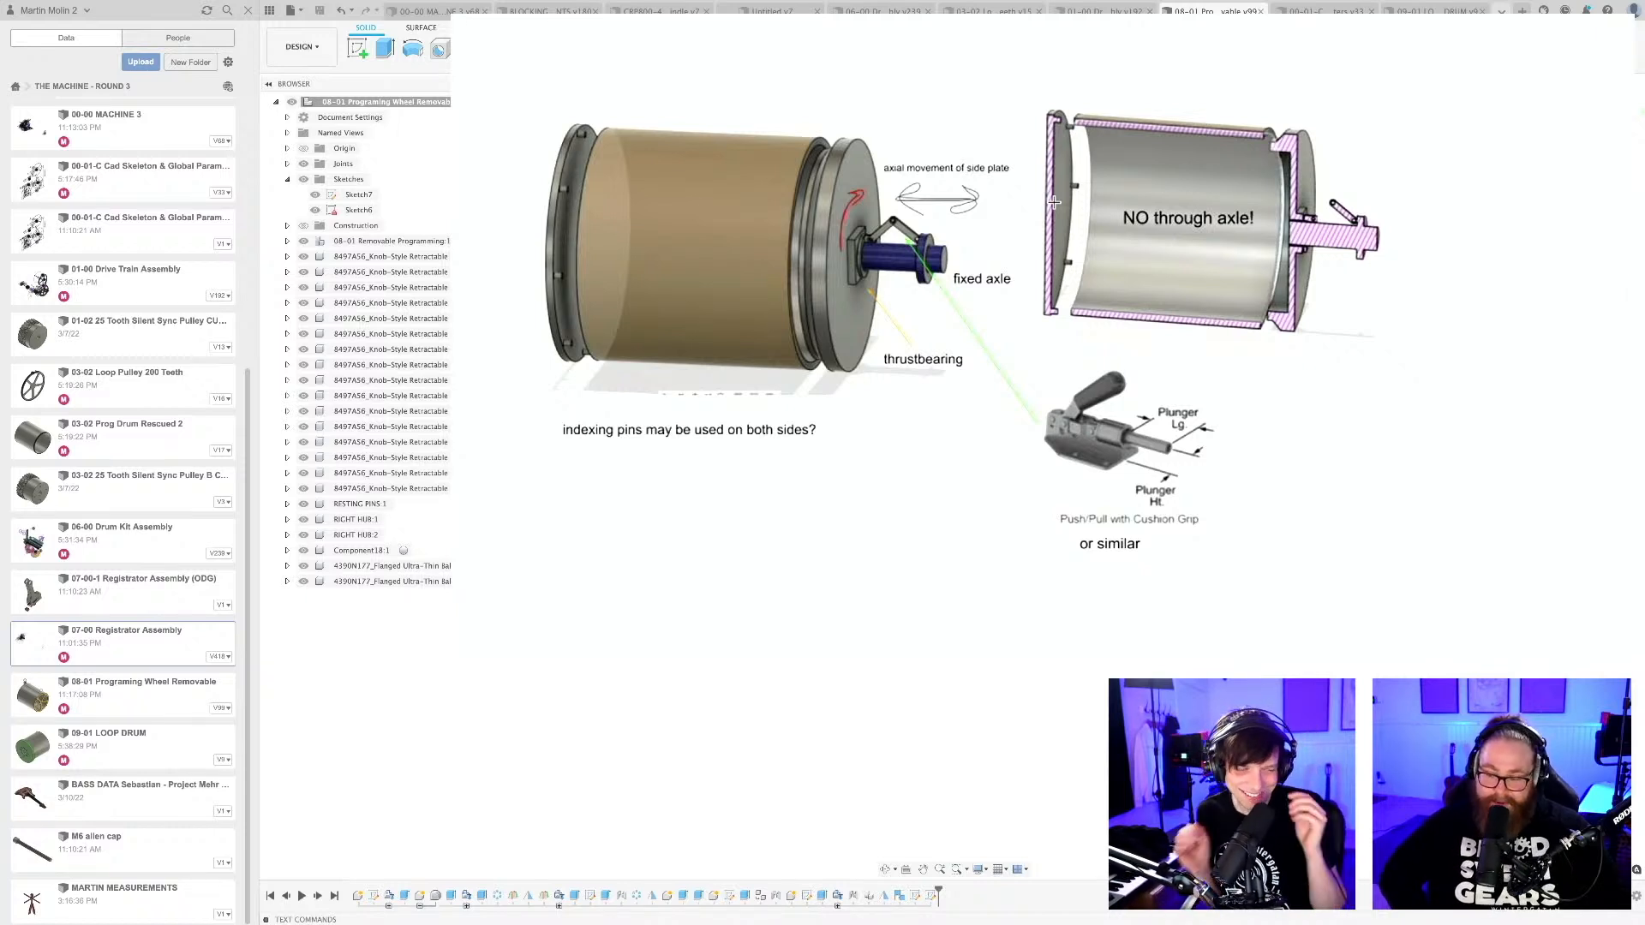
{"action": "key", "text": "Down"}
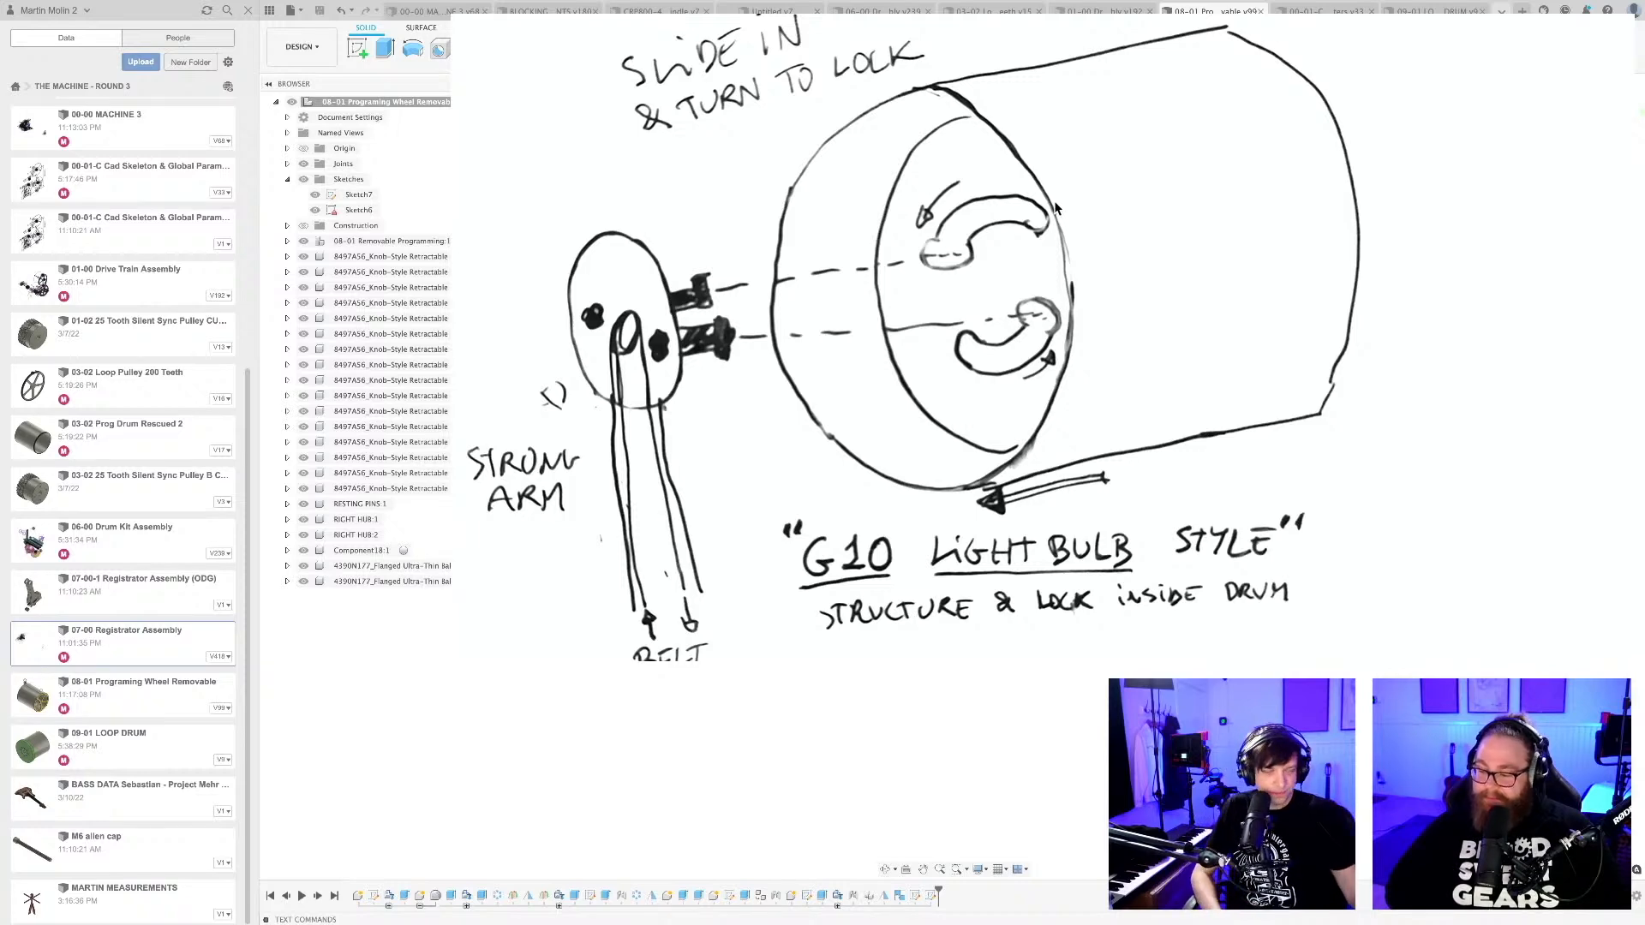
{"action": "key", "text": "Down"}
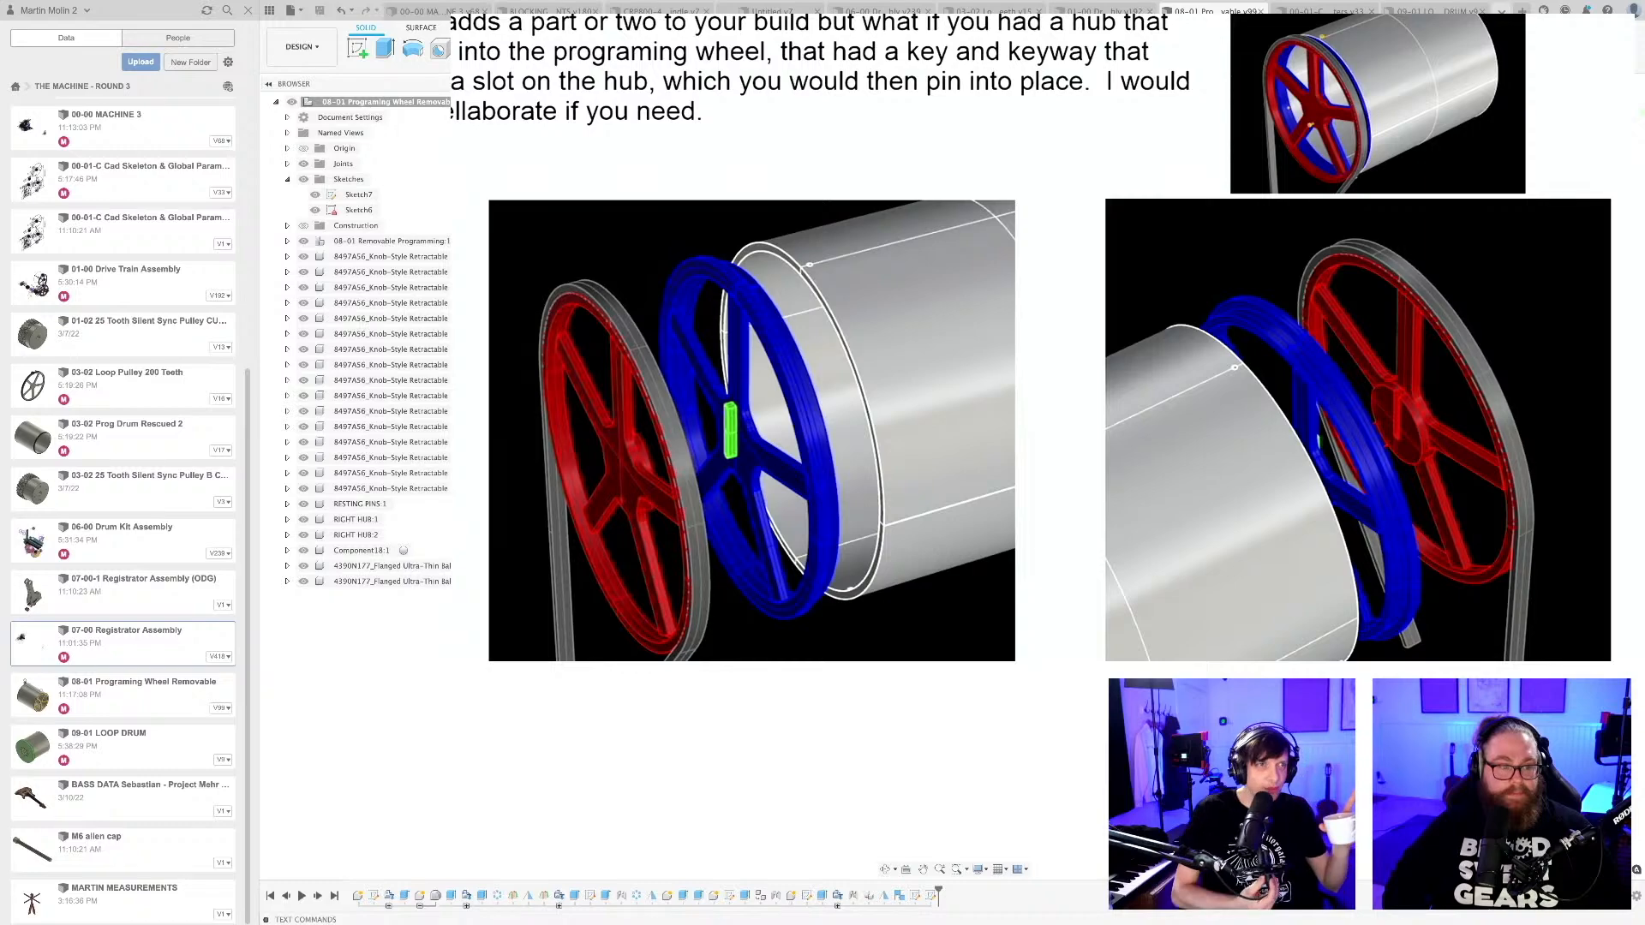
{"action": "left_click_drag", "start_coordinate": [794, 1], "coordinate": [981, 32]}
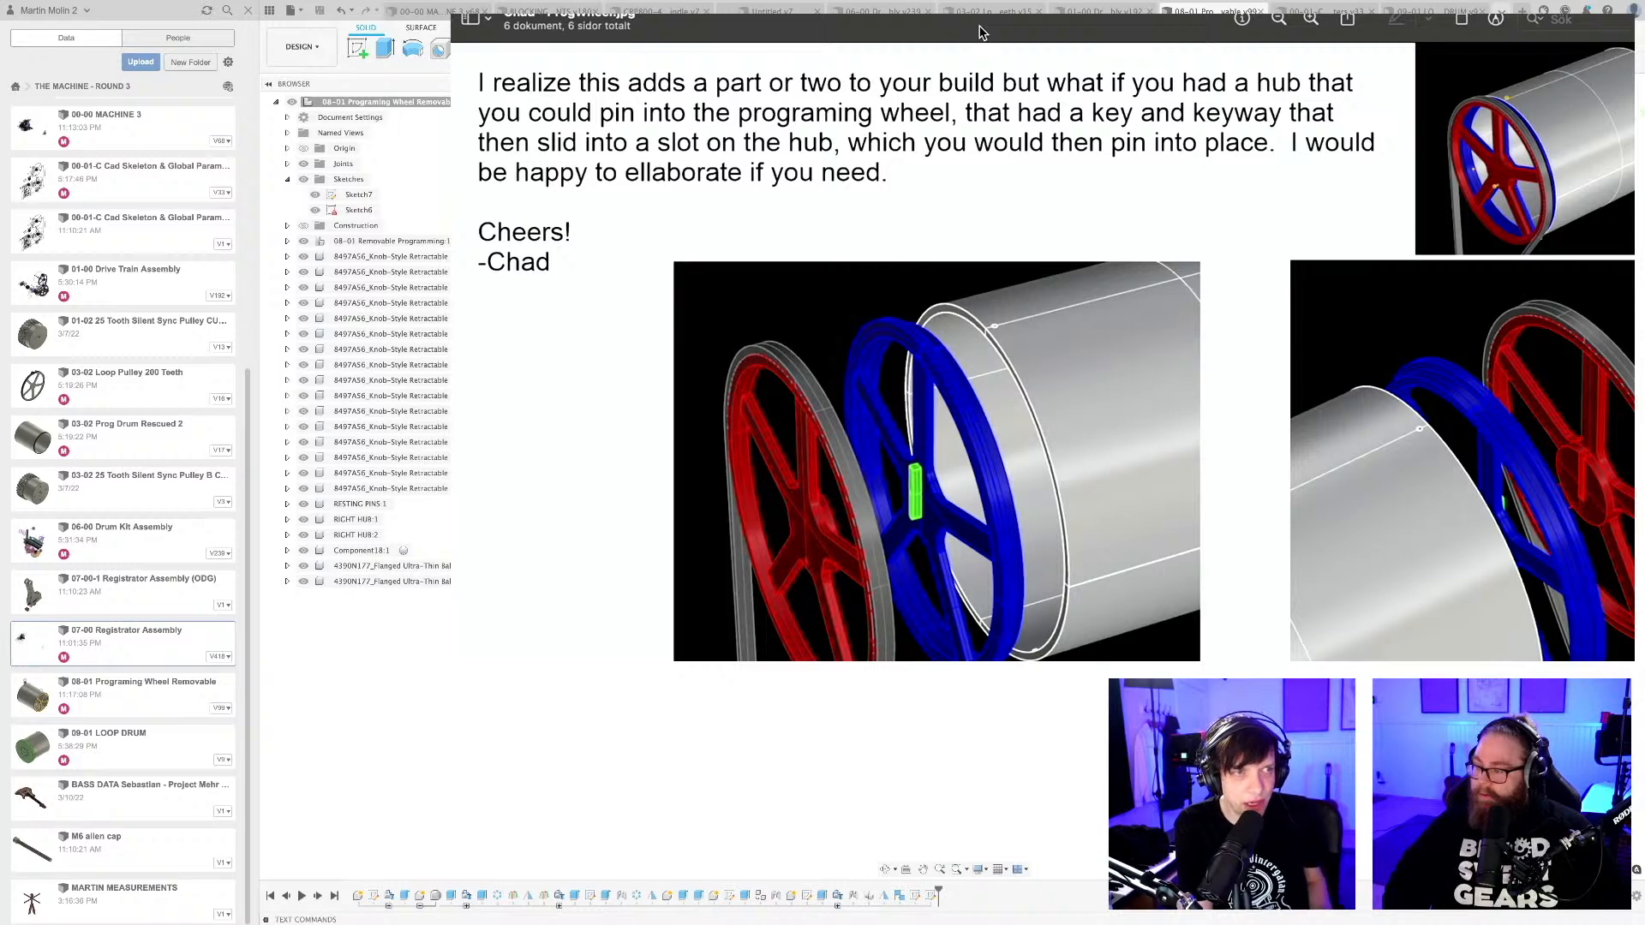
{"action": "left_click_drag", "start_coordinate": [980, 32], "coordinate": [812, 15]}
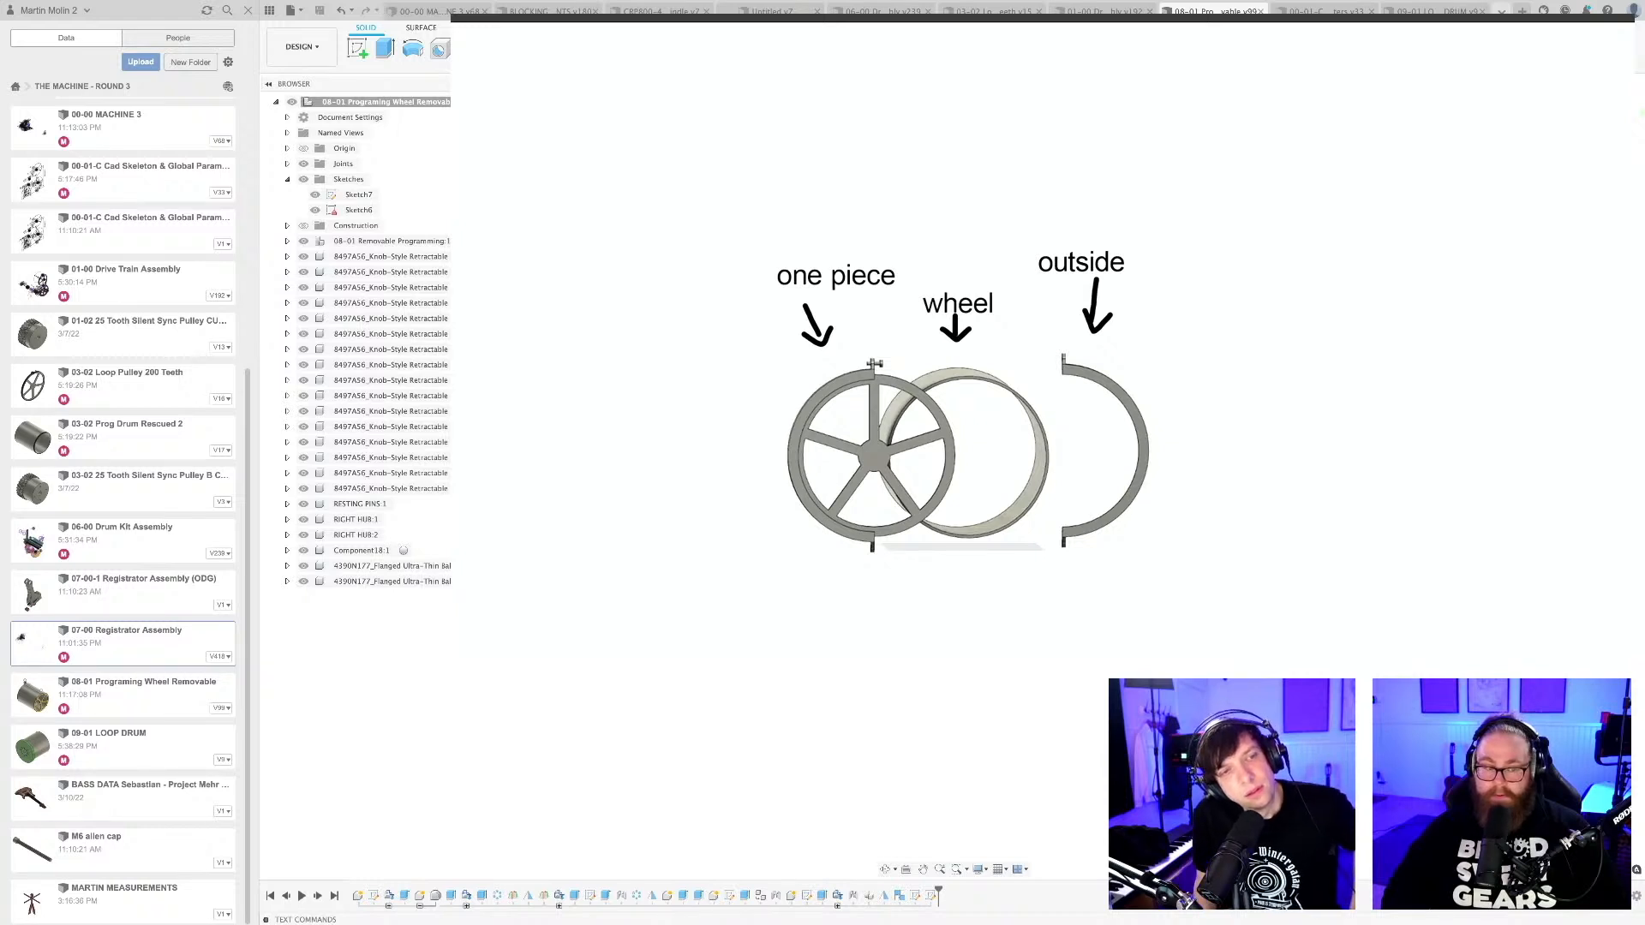
Display the "Part-free paper programming with timing" image and fit the whole marble-and-paper diagram in view.
{"action": "key", "text": "Right"}
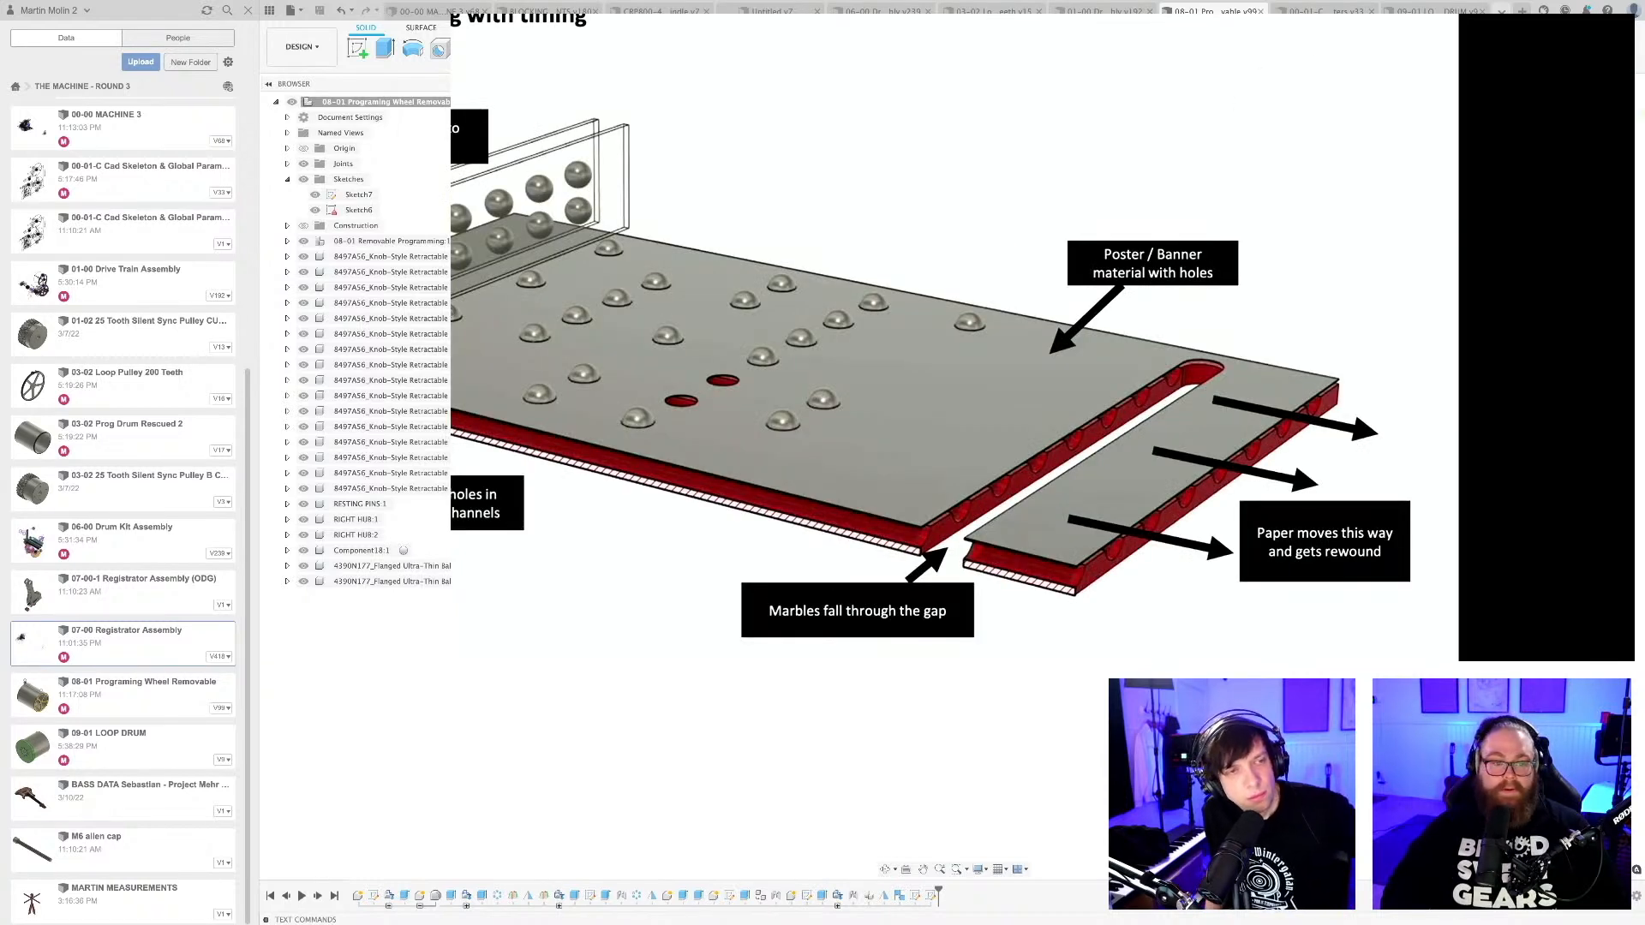
{"action": "scroll", "coordinate": [1042, 337], "scroll_direction": "down", "scroll_amount": 3}
{"action": "scroll", "coordinate": [1041, 338], "scroll_direction": "left", "scroll_amount": 5}
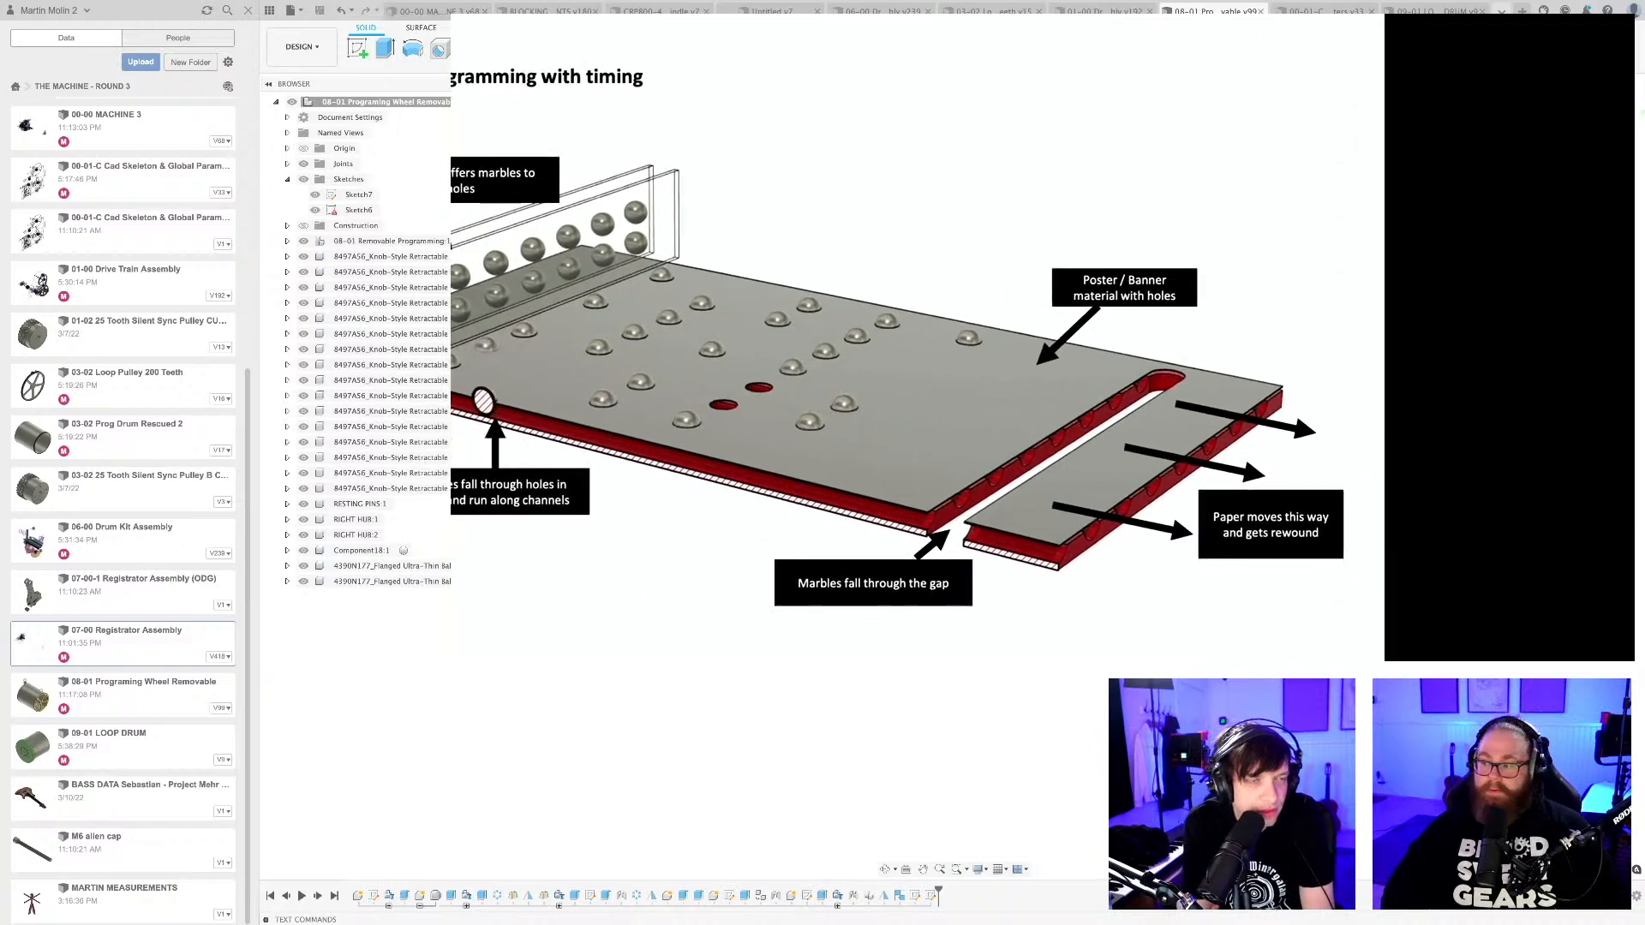
{"action": "scroll", "coordinate": [1042, 337], "scroll_direction": "right", "scroll_amount": 3}
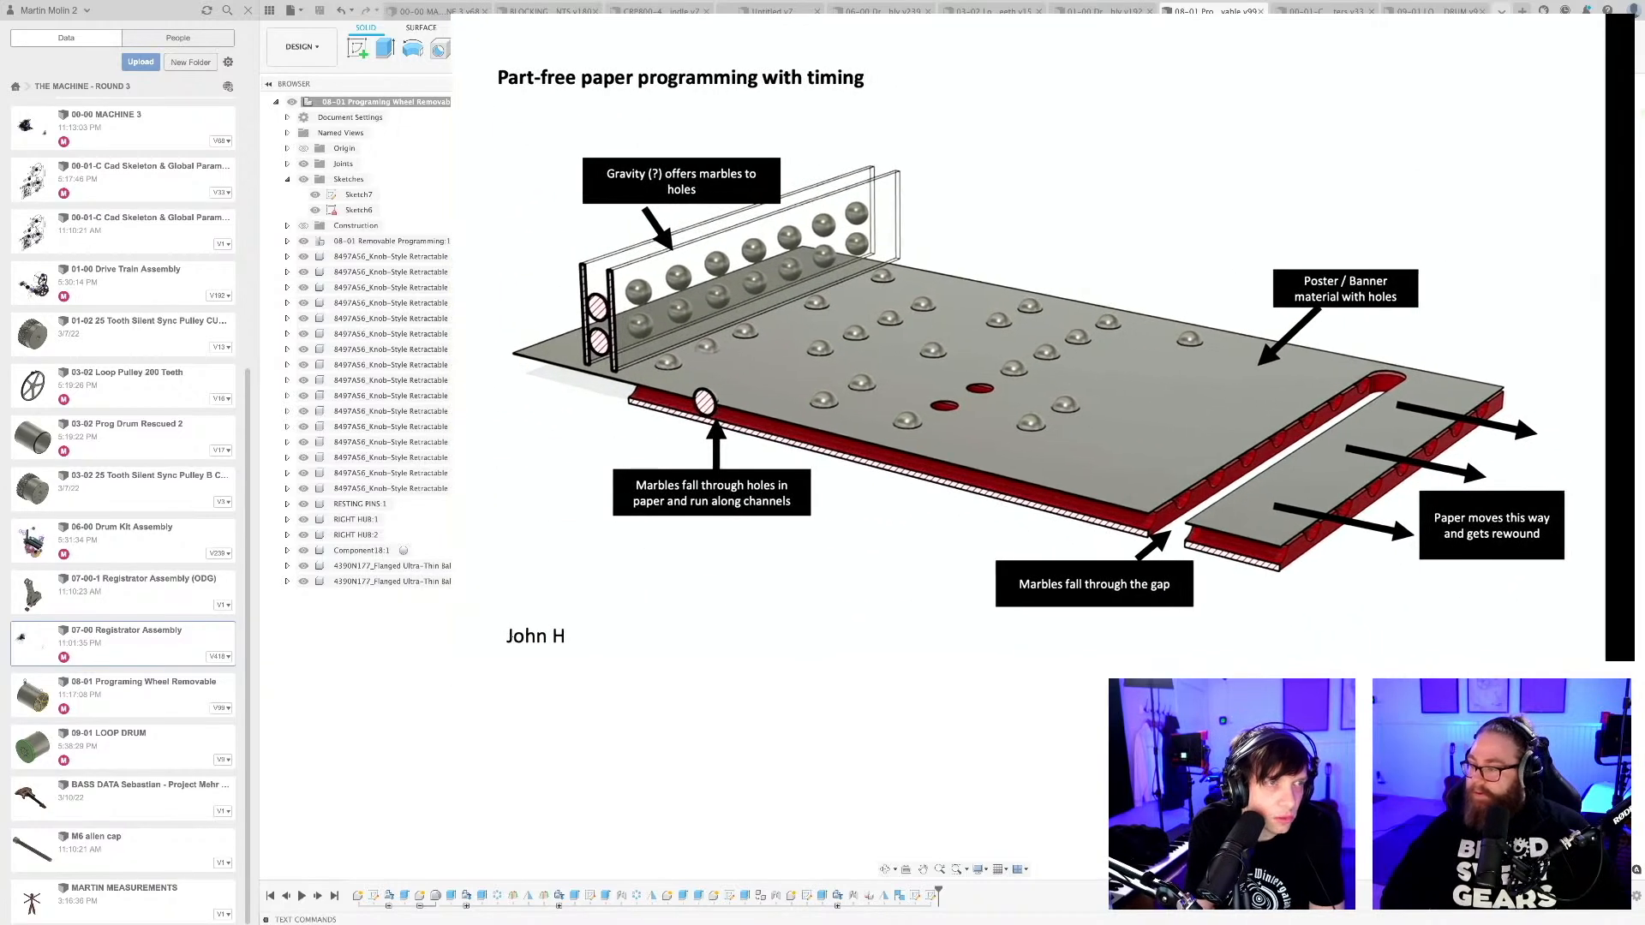
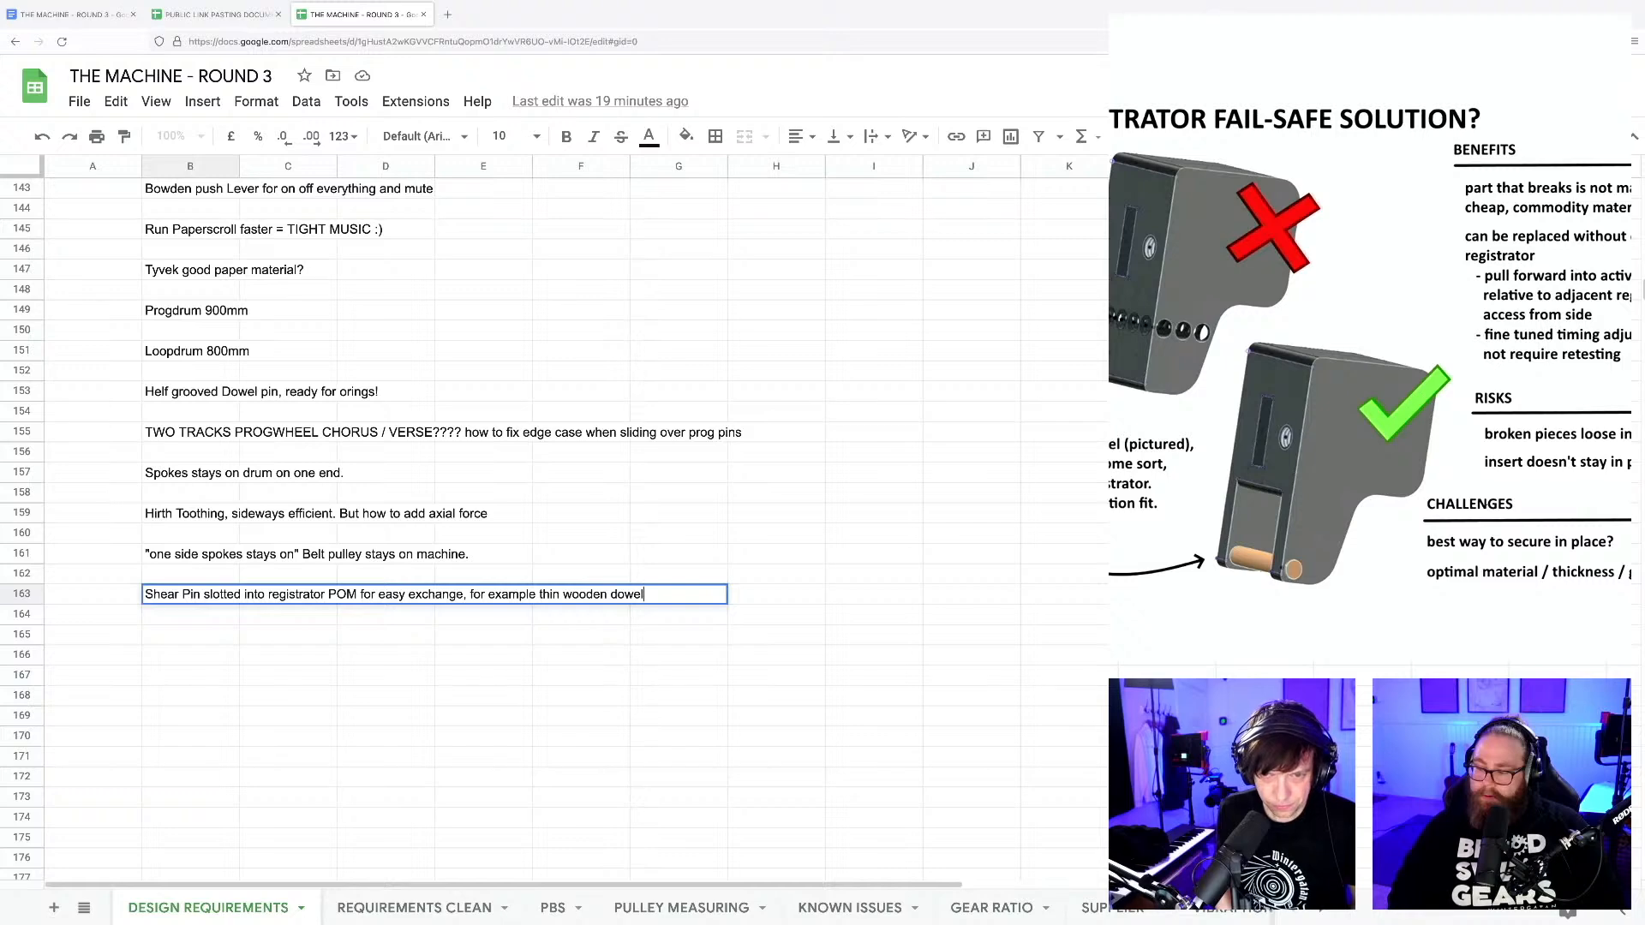
Commit the B163 note "Shear Pin slotted into registrator POM for easy exchange, for example thin wooden dowel" and switch to Fusion 360.
{"action": "left_click", "coordinate": [385, 696]}
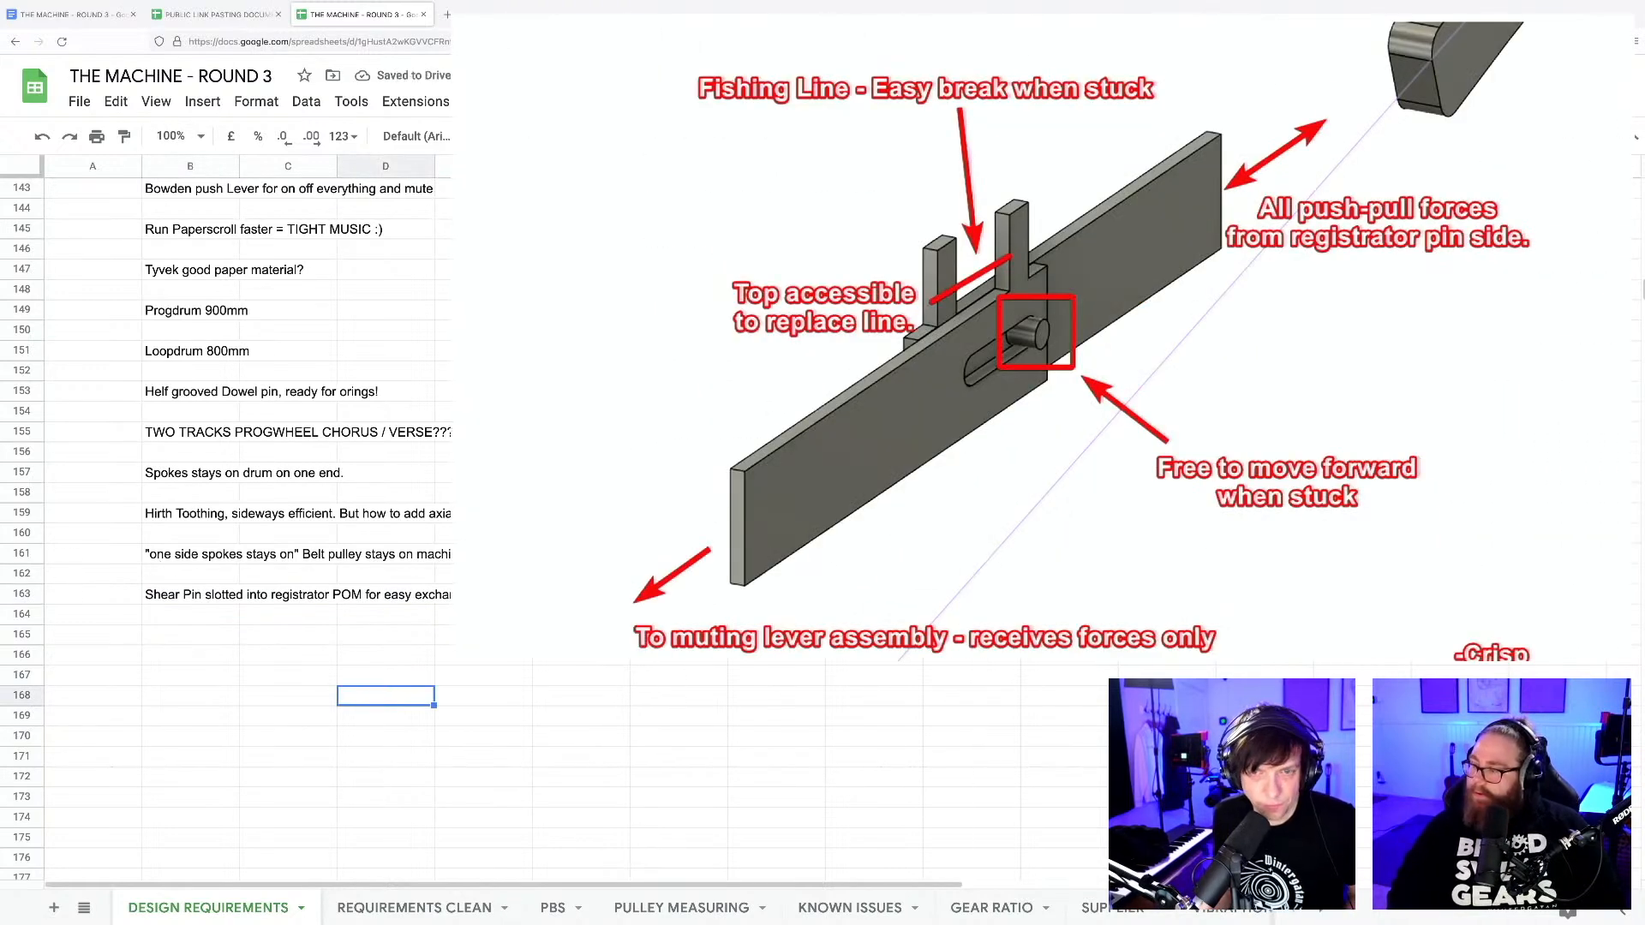
{"action": "key", "text": "super+Tab"}
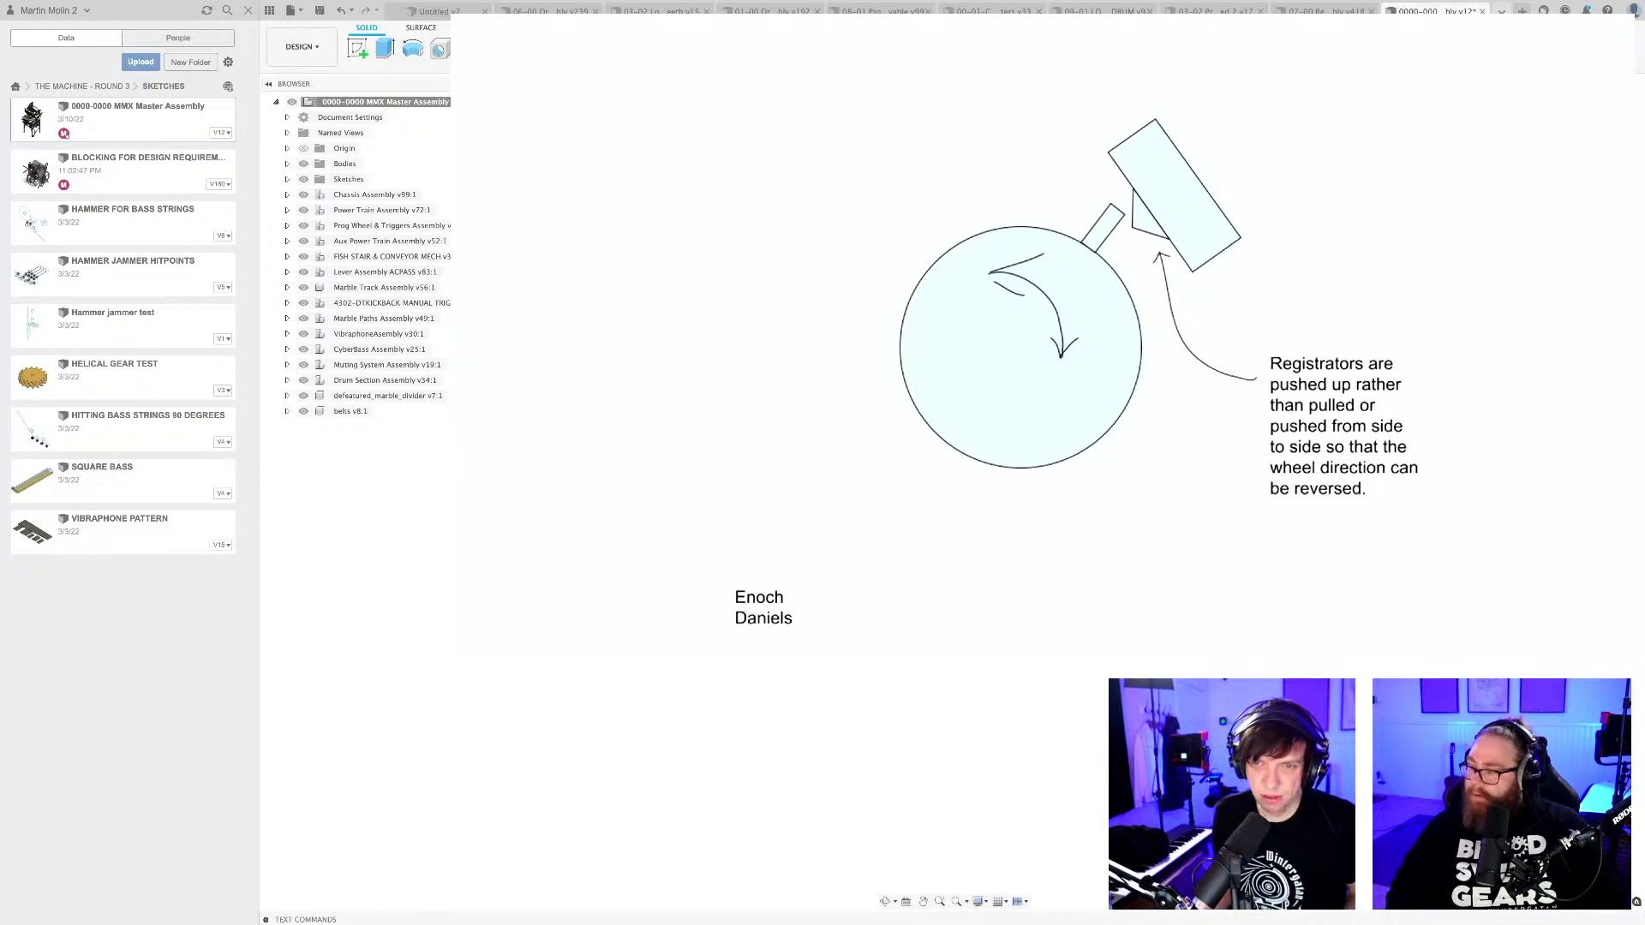
Enter "Fishing line shear break!" in B164 of the THE MACHINE - ROUND 3 spreadsheet and switch back to Fusion 360.
{"action": "key", "text": "ctrl+Right"}
{"action": "left_click", "coordinate": [183, 618]}
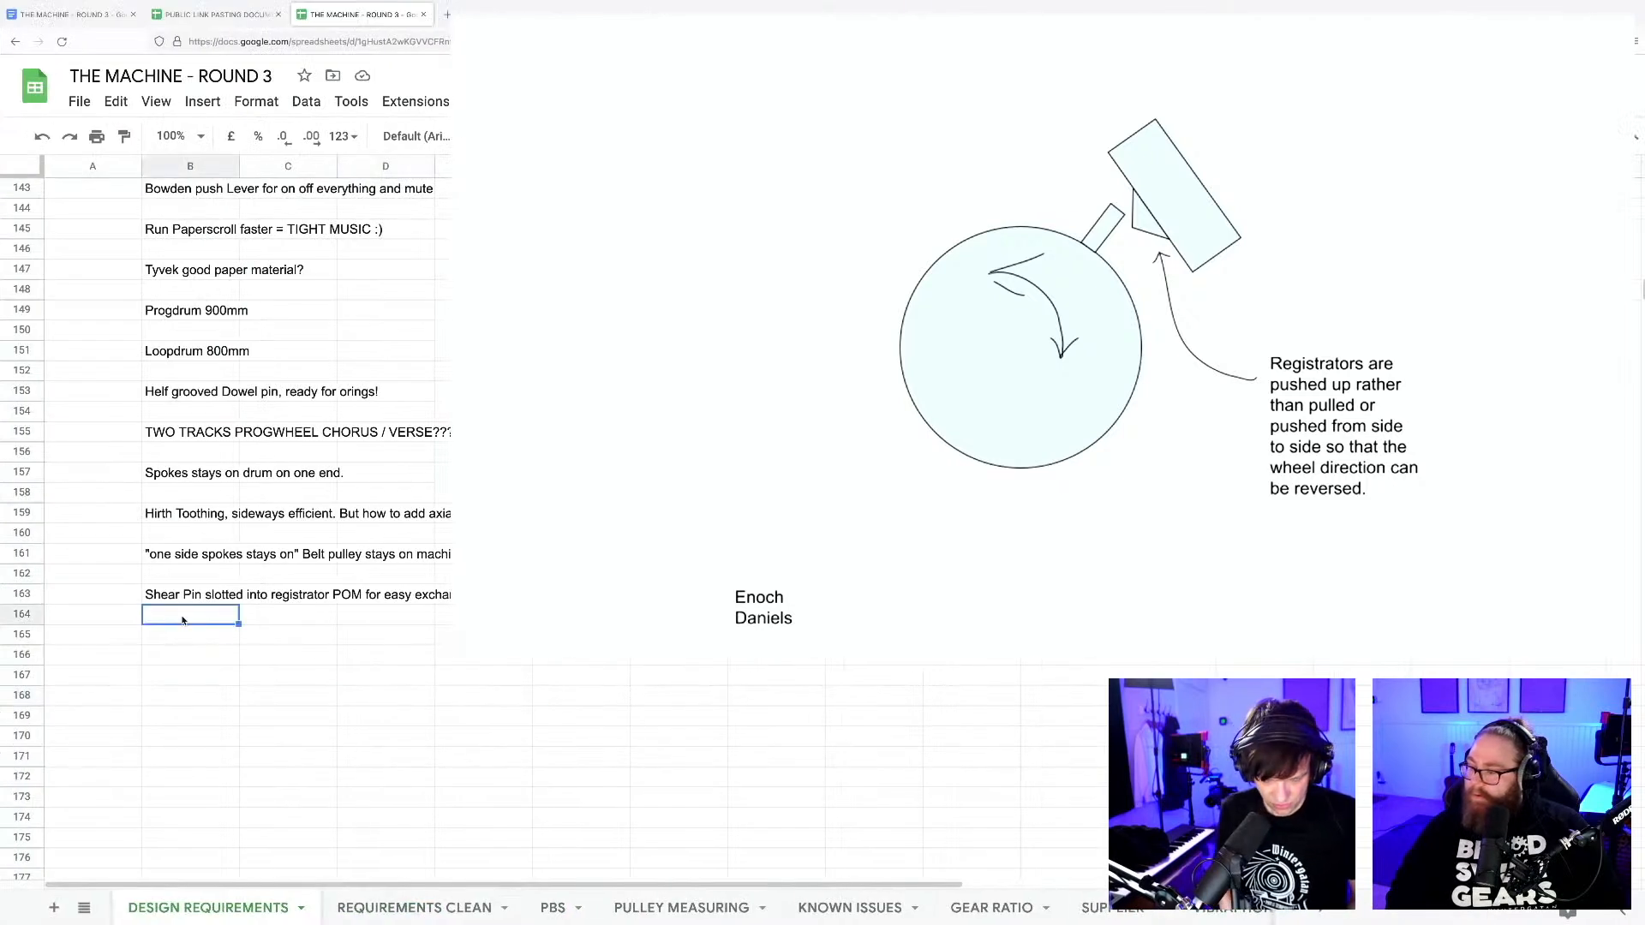
{"action": "type", "text": "Fishing line "}
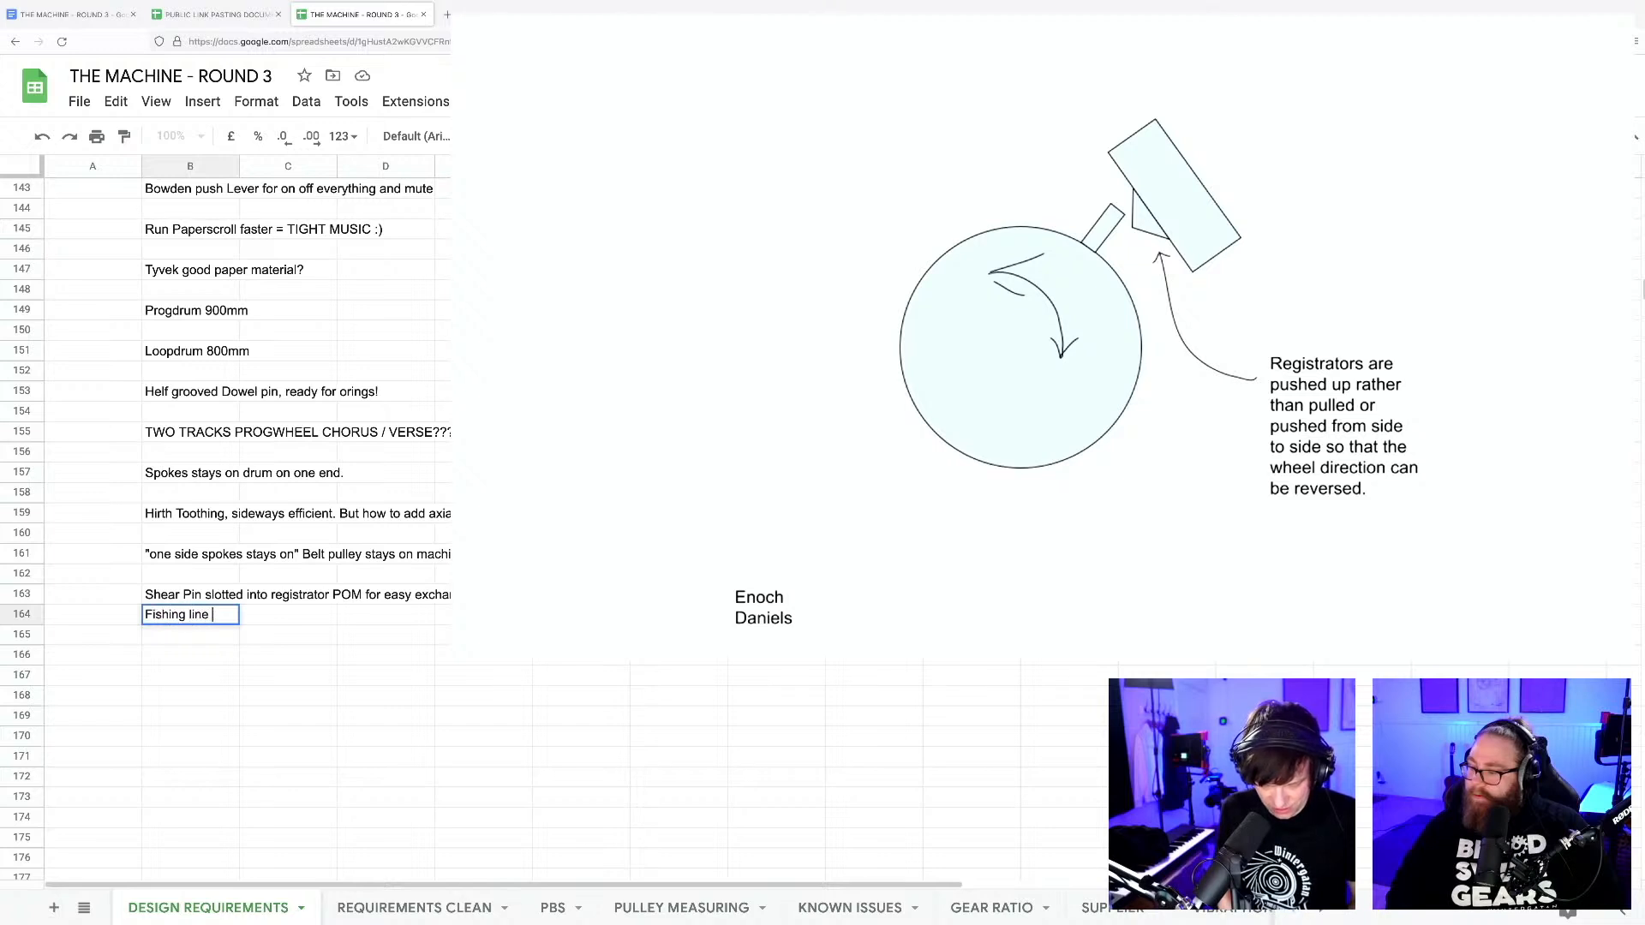
{"action": "type", "text": "shear break!"}
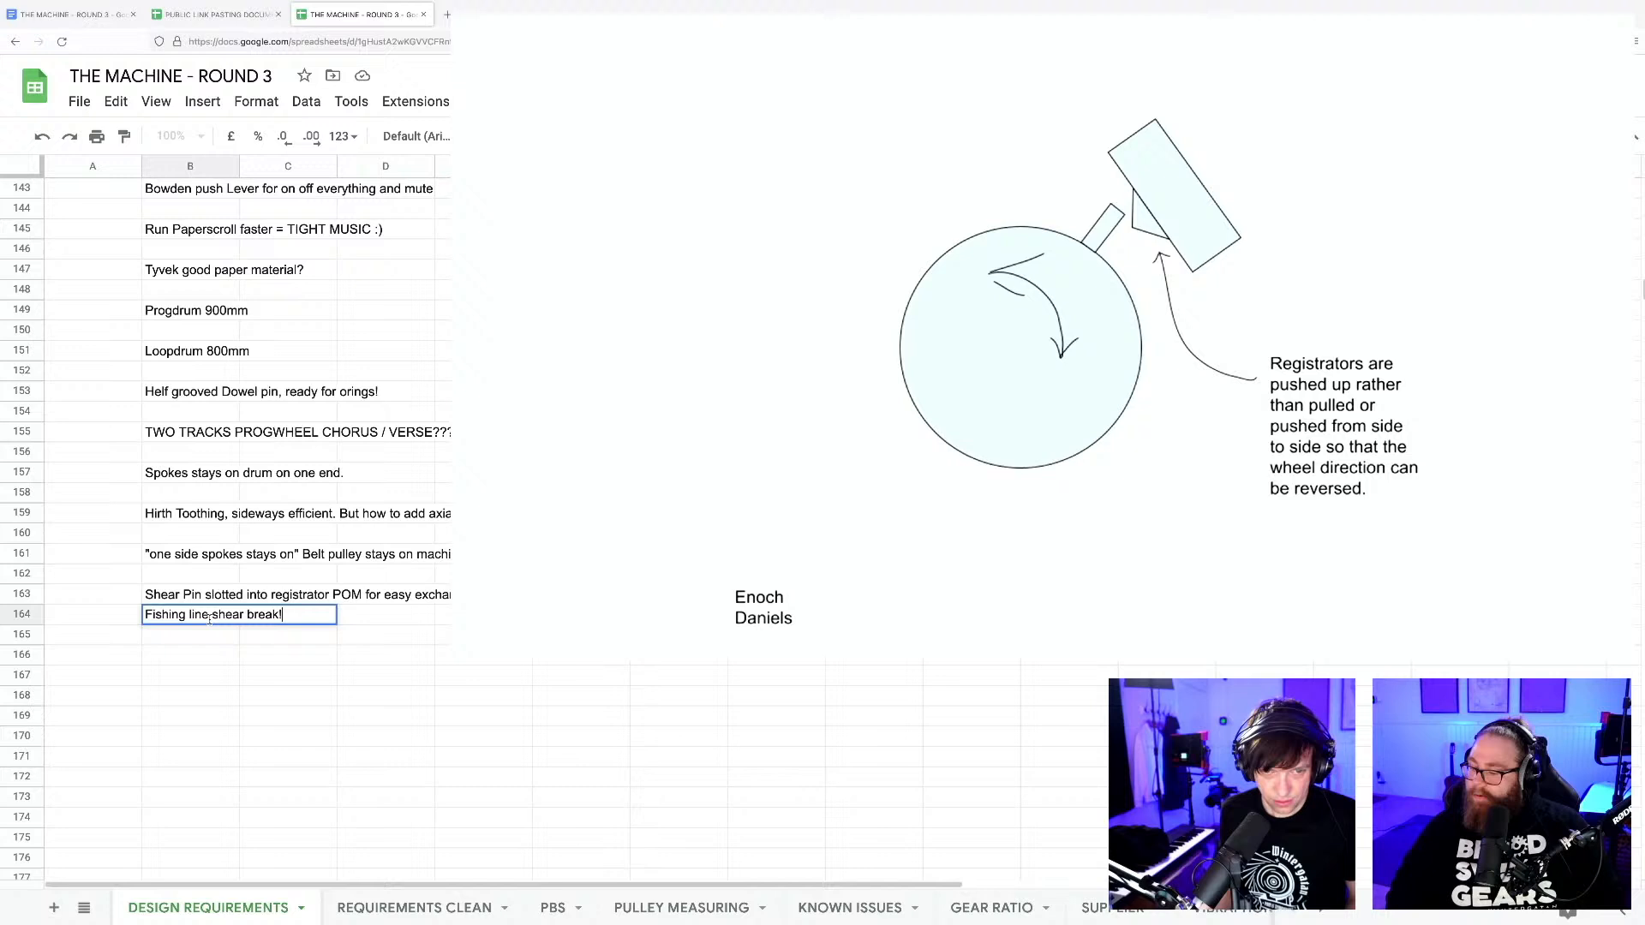
{"action": "left_click", "coordinate": [317, 651]}
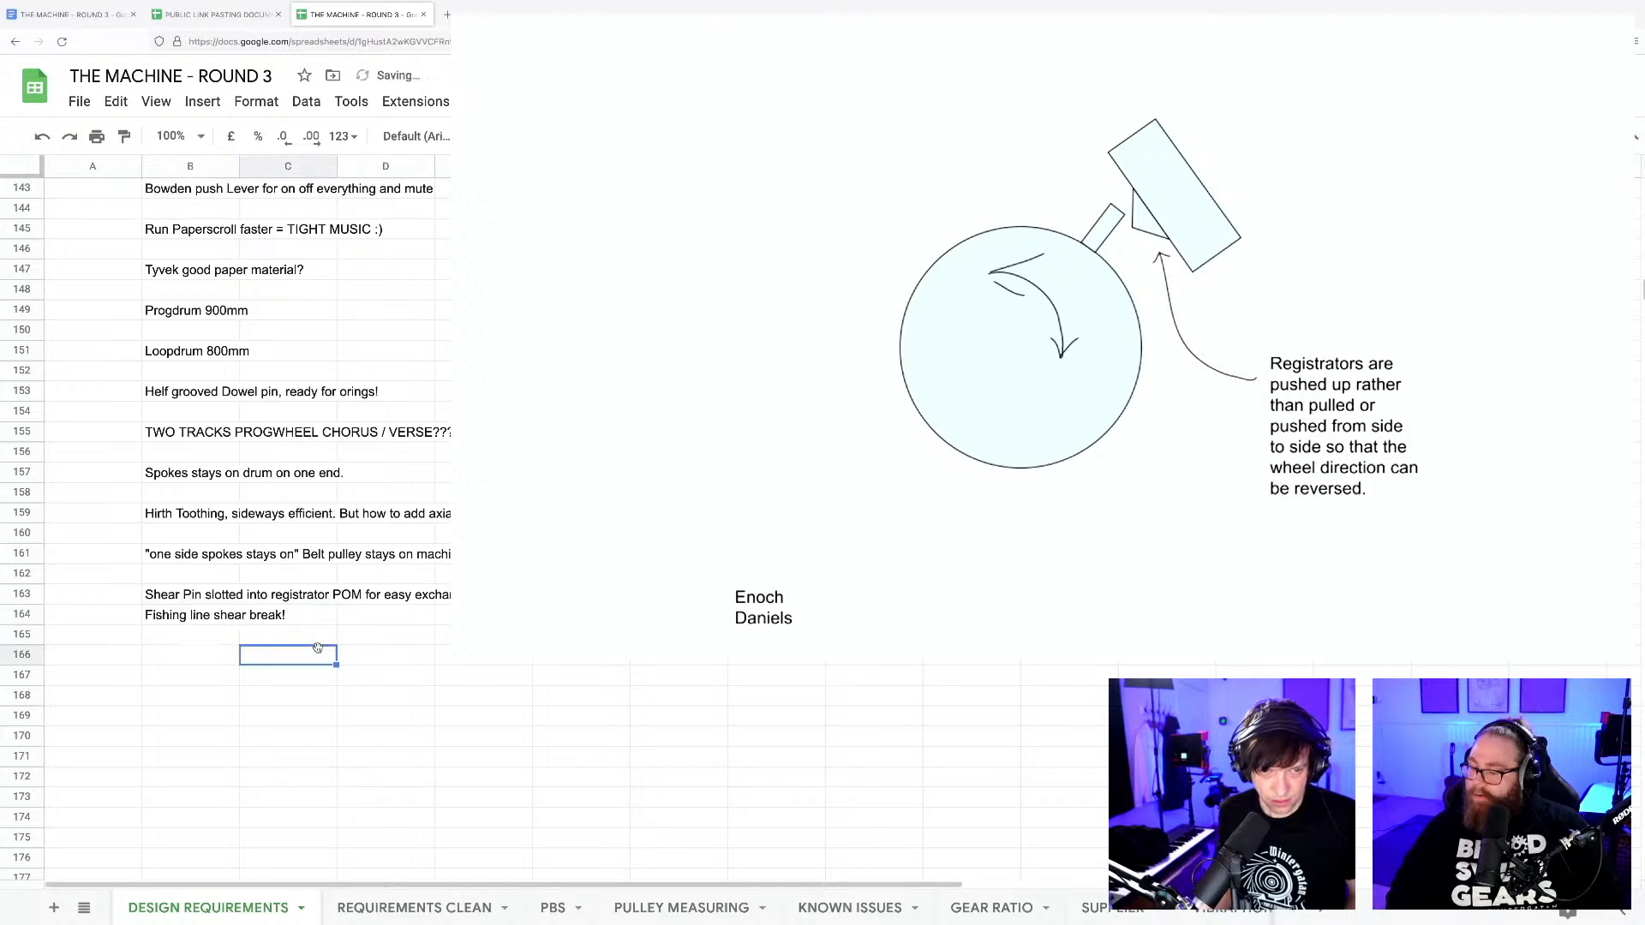
{"action": "left_click", "coordinate": [408, 657]}
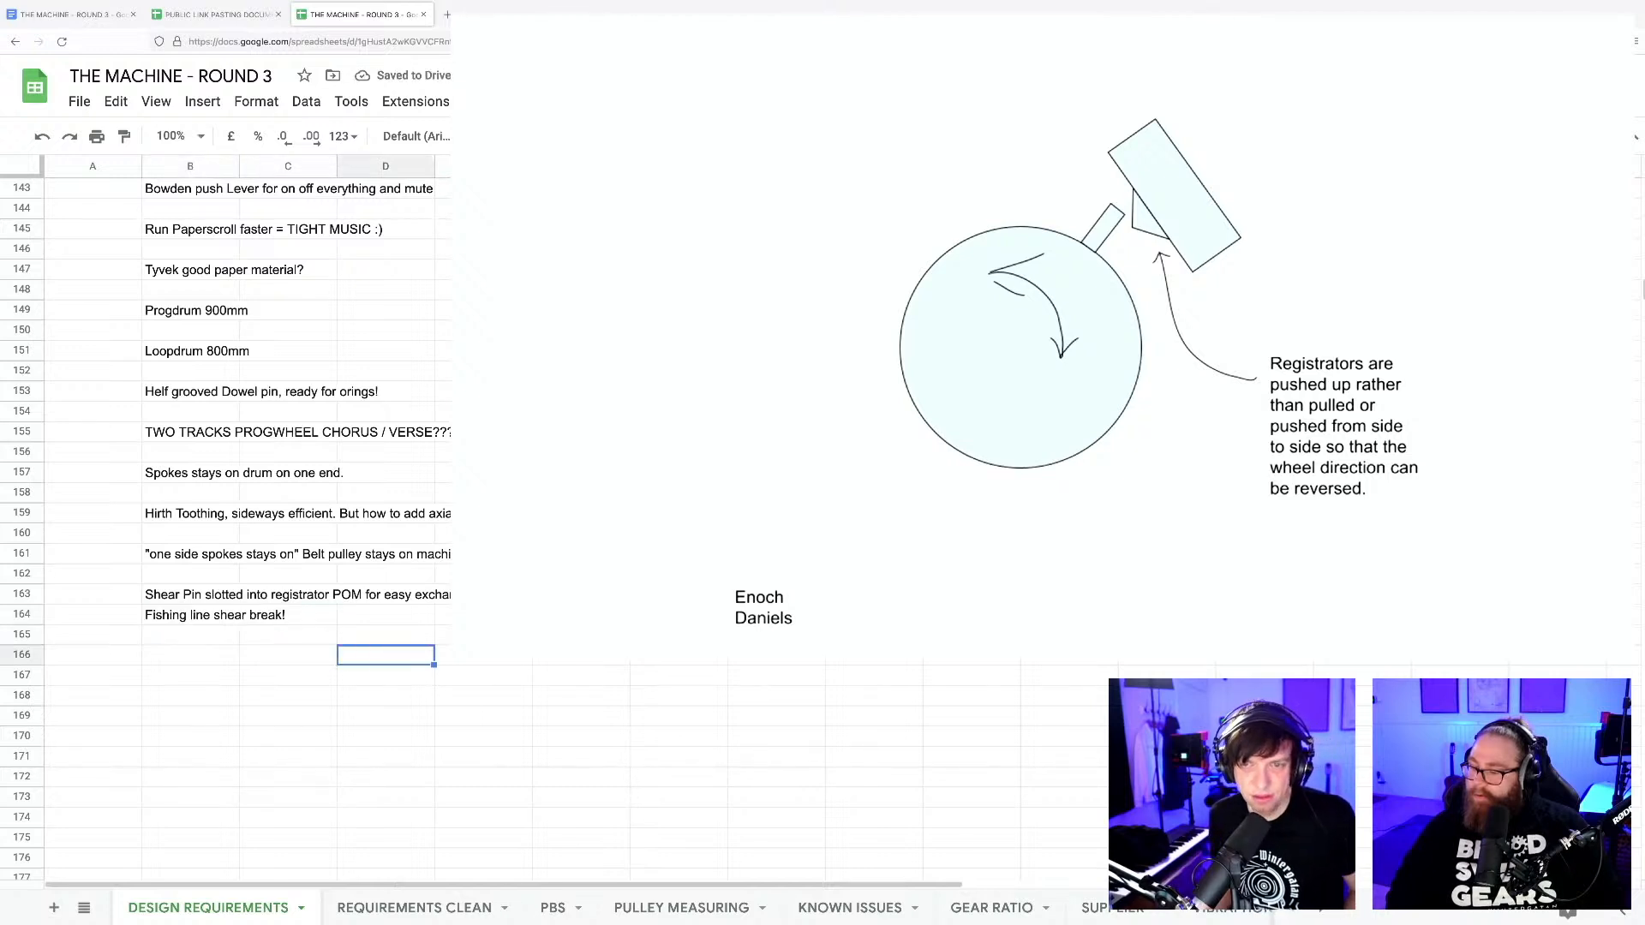
{"action": "key", "text": "ctrl+Left"}
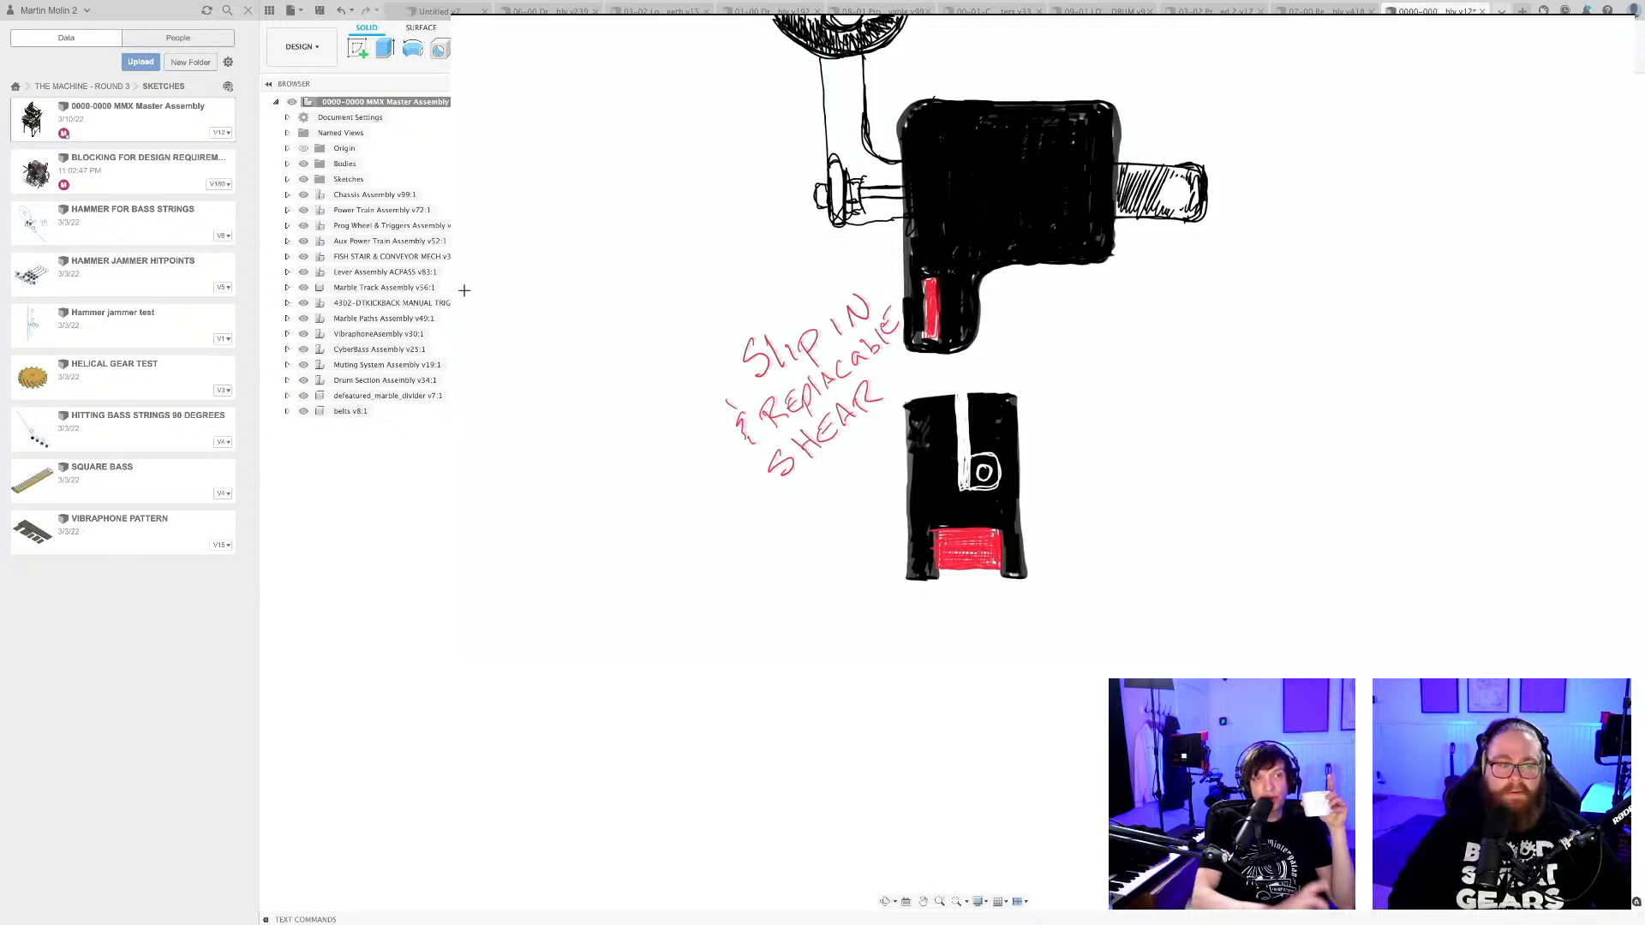
Start a sketch in the unsaved design and draw an L from a vertical line about 84 mm and a horizontal line about 52 mm.
{"action": "mouse_move", "coordinate": [698, 34]}
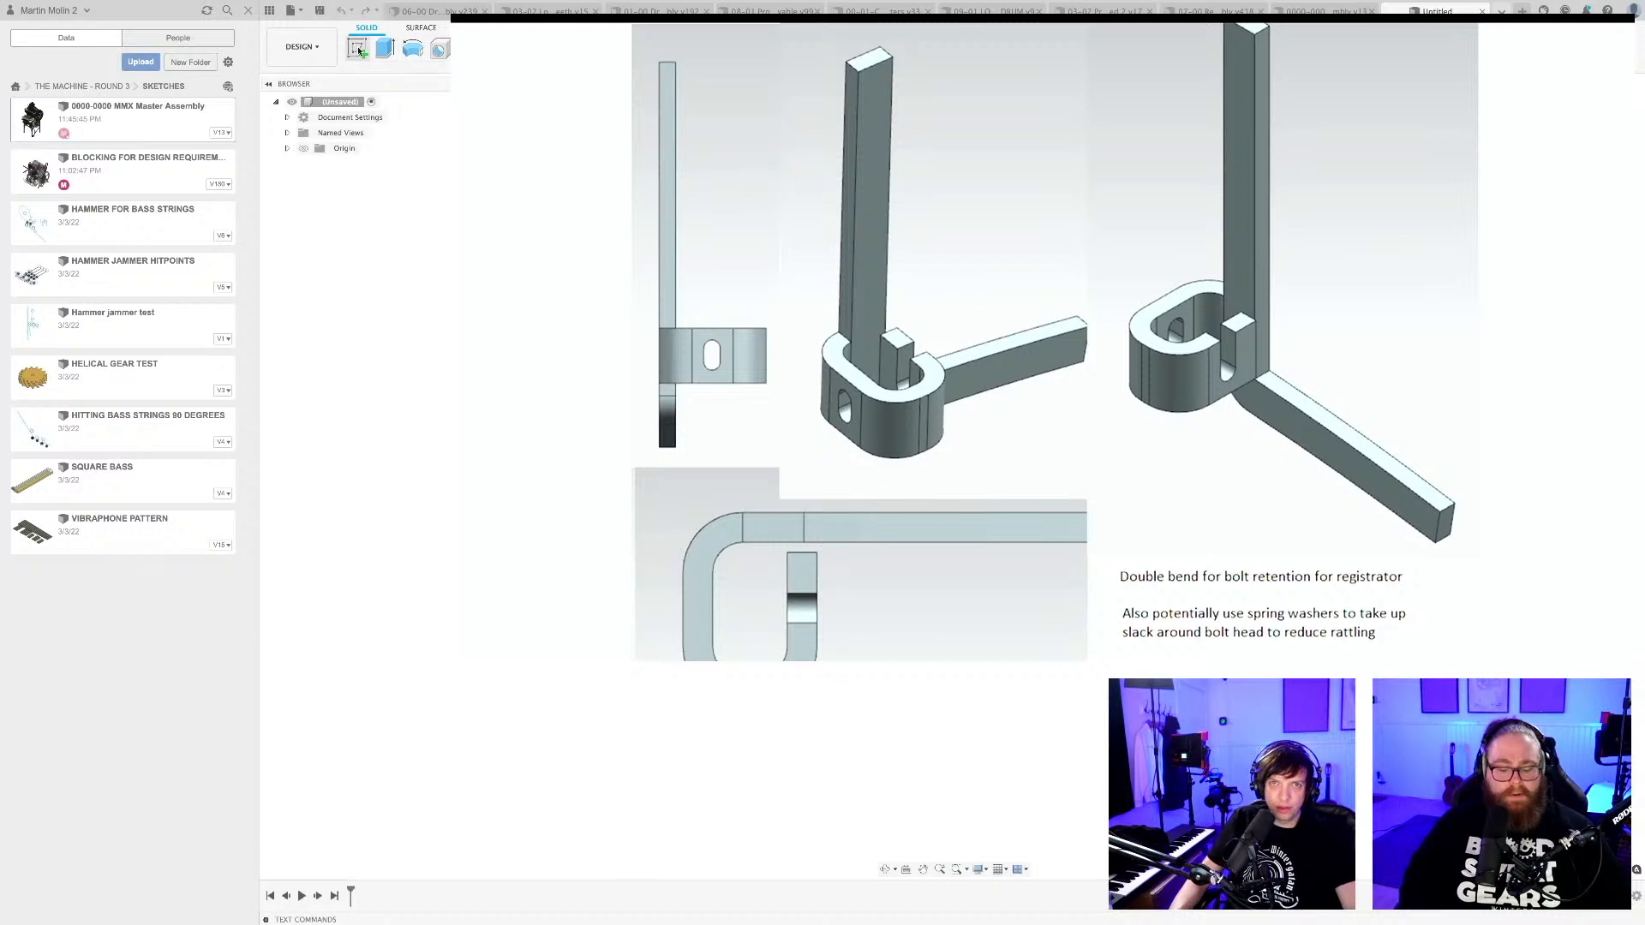
{"action": "left_click", "coordinate": [357, 48]}
{"action": "left_click", "coordinate": [894, 457]}
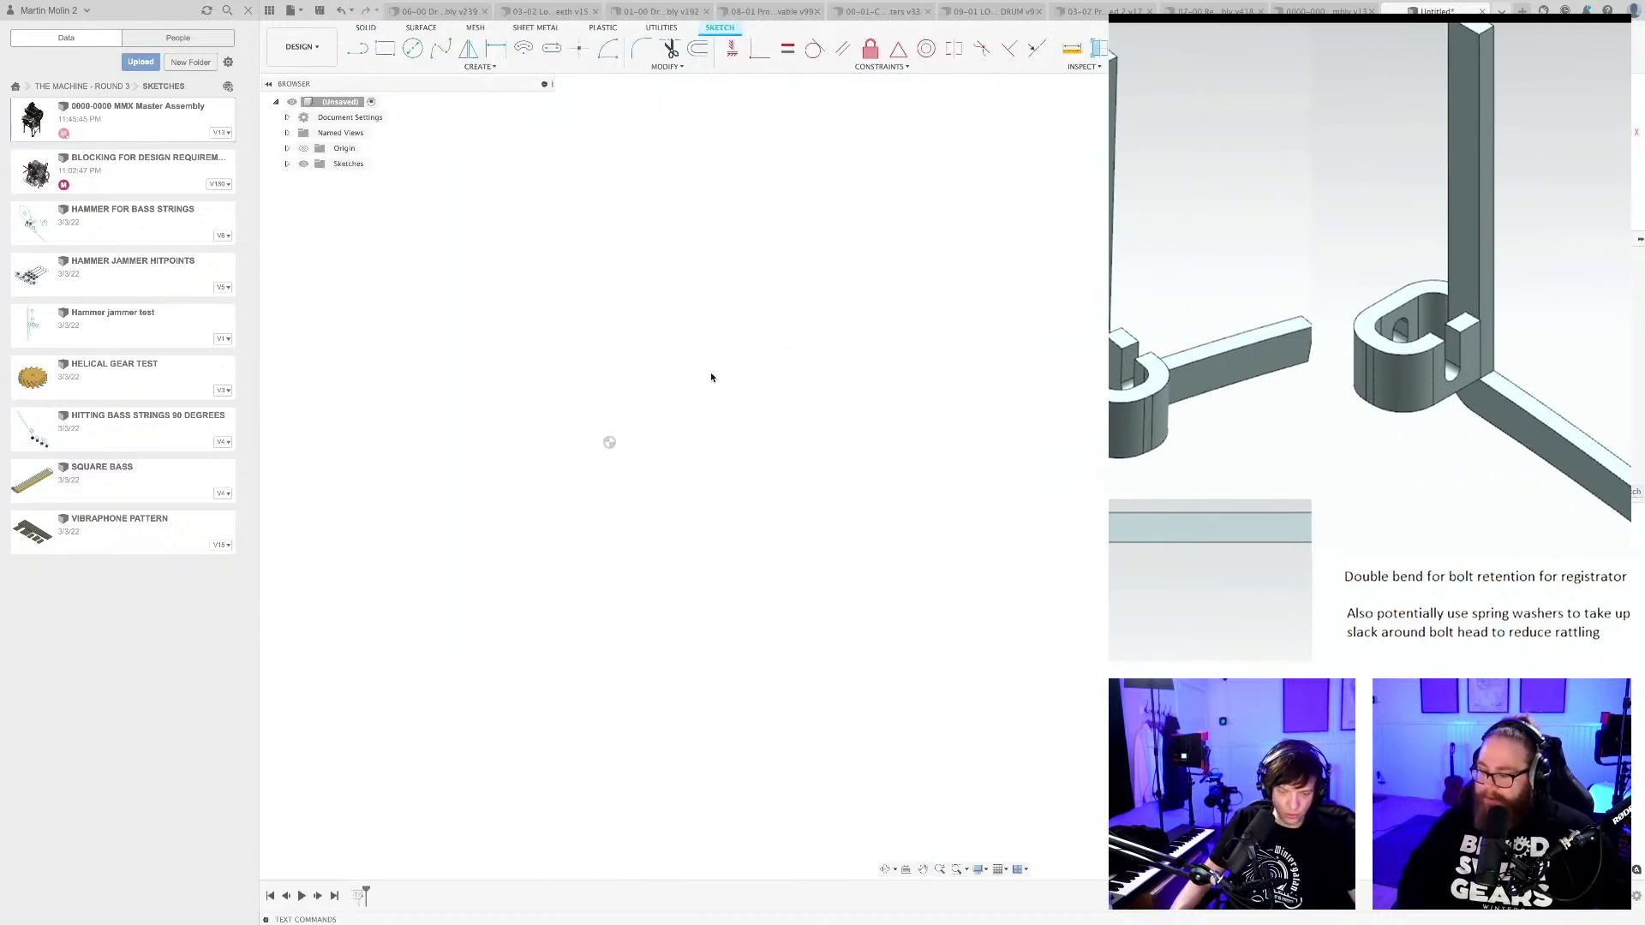
{"action": "left_click", "coordinate": [621, 230]}
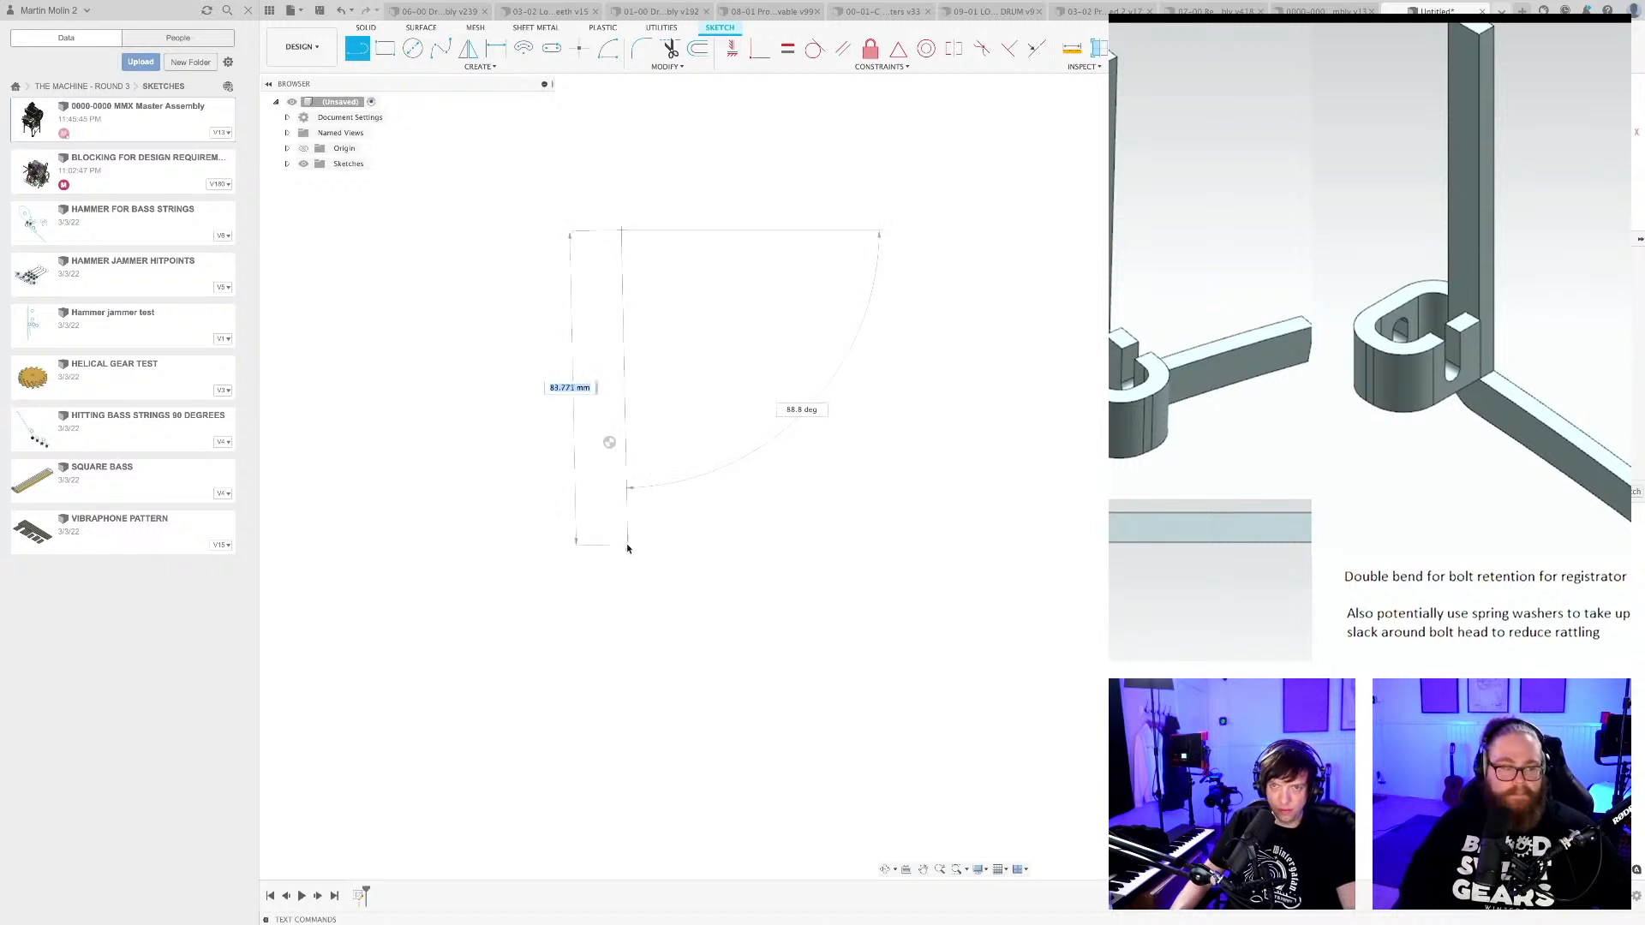
{"action": "left_click", "coordinate": [622, 545]}
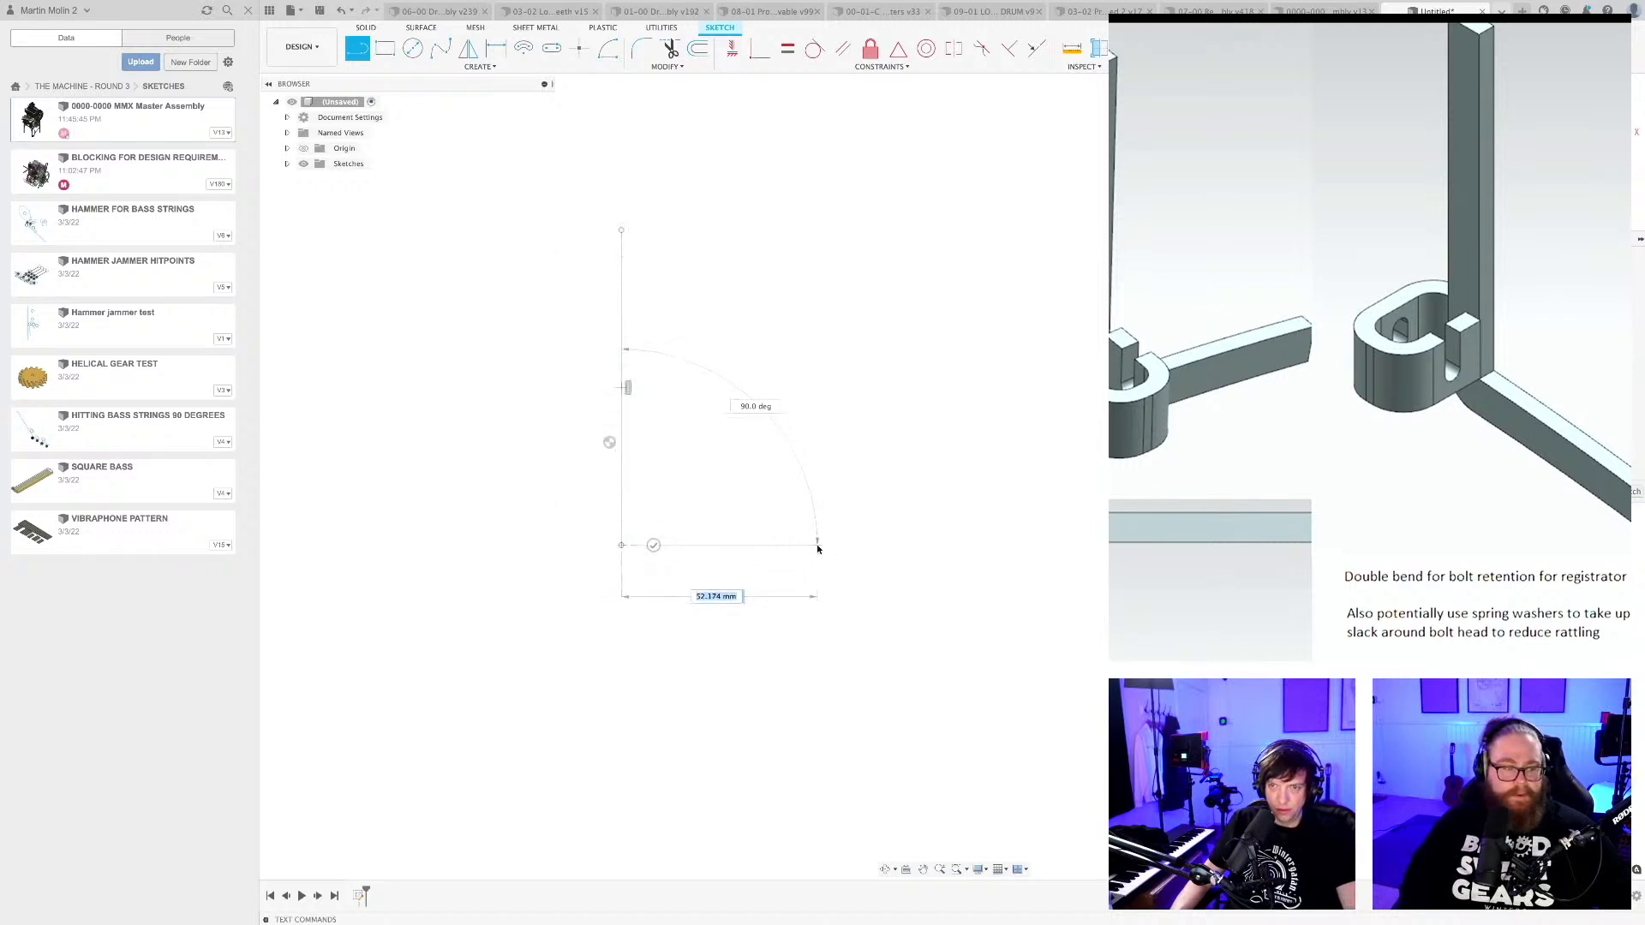
{"action": "left_click", "coordinate": [818, 547]}
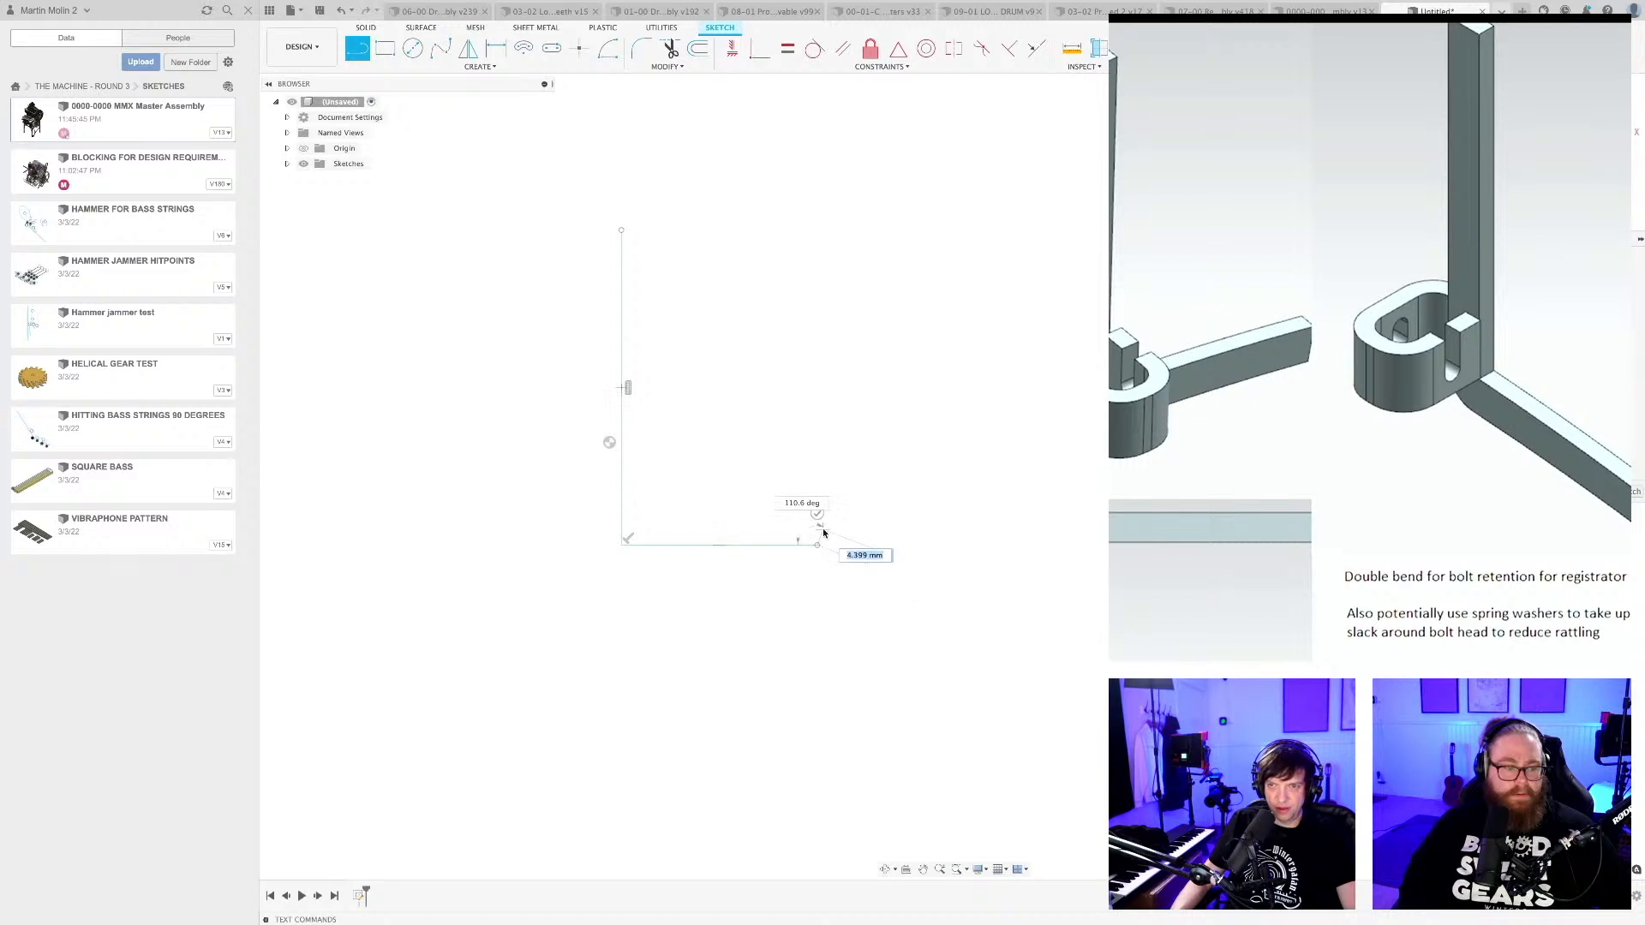
{"action": "scroll", "coordinate": [817, 530], "scroll_direction": "up", "scroll_amount": 1}
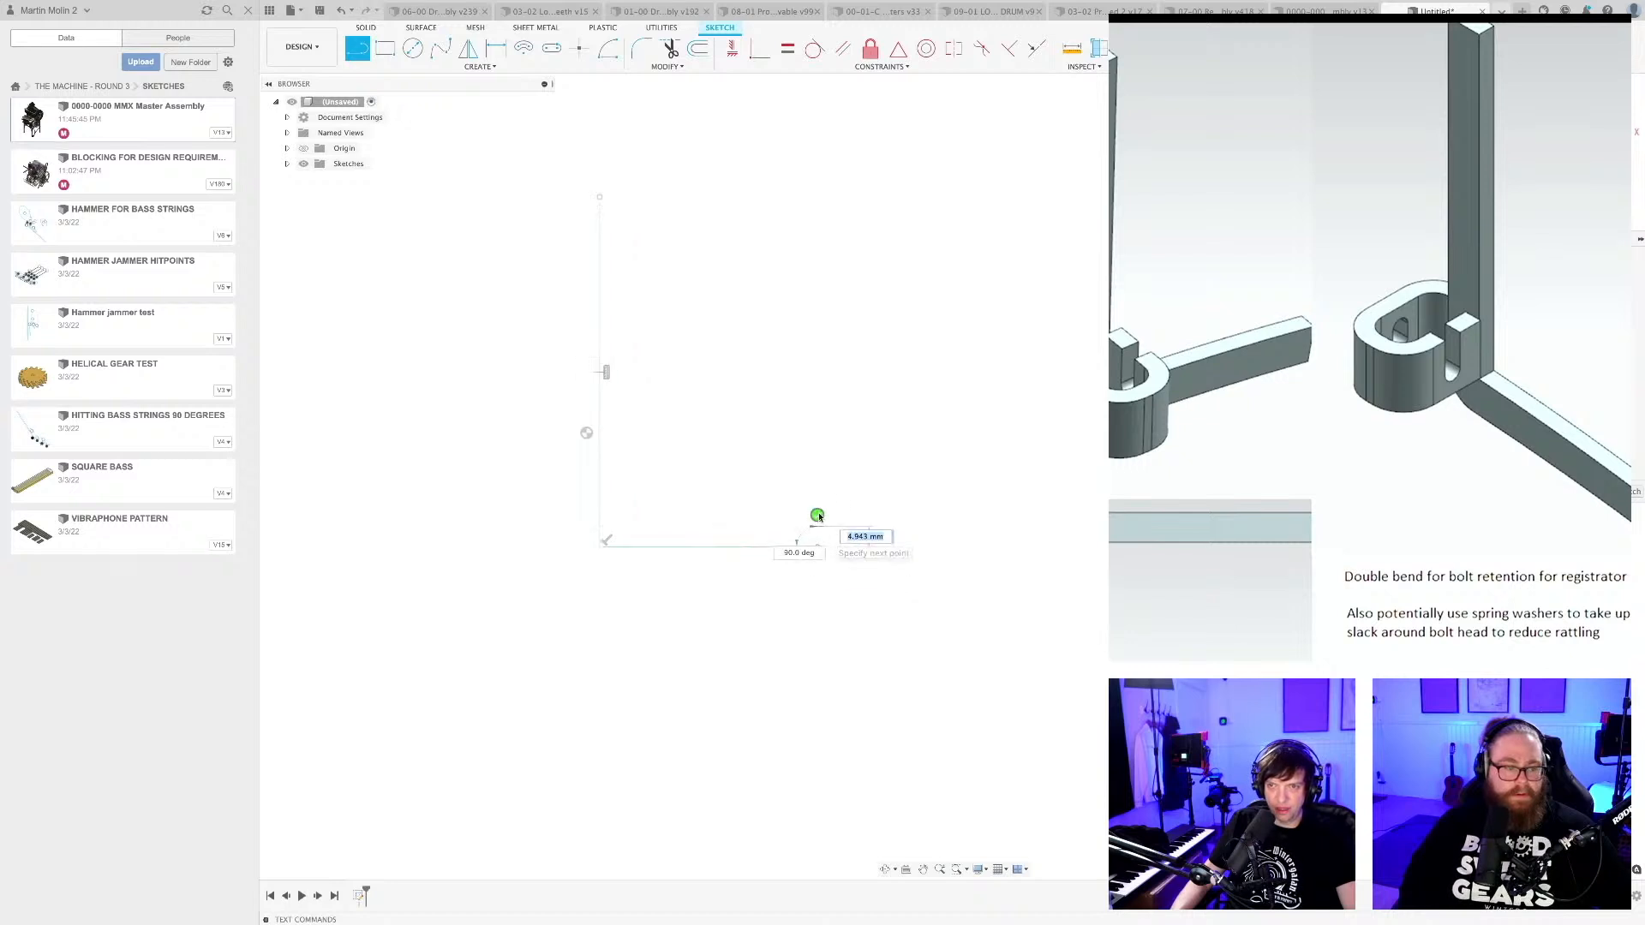
{"action": "key", "text": "Escape"}
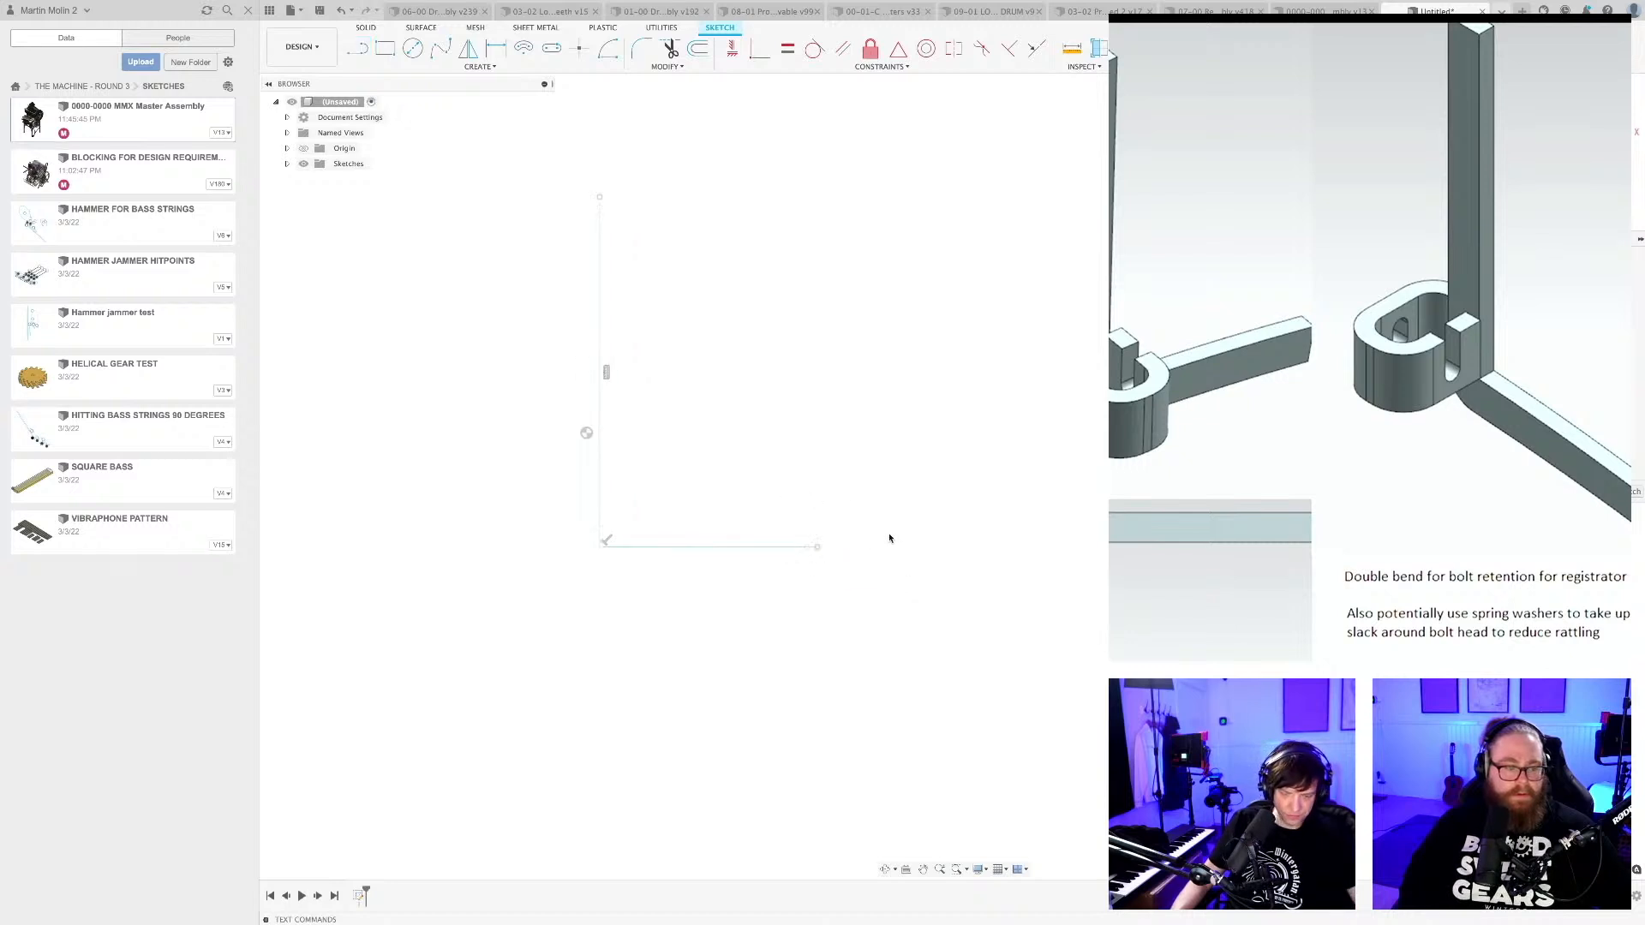
Close the L into an outline about 10 mm wide, rounding the free end of the horizontal leg with a tangent arc.
{"action": "scroll", "coordinate": [885, 540], "scroll_direction": "up", "scroll_amount": 1}
{"action": "key", "text": "l"}
{"action": "left_click", "coordinate": [809, 546]}
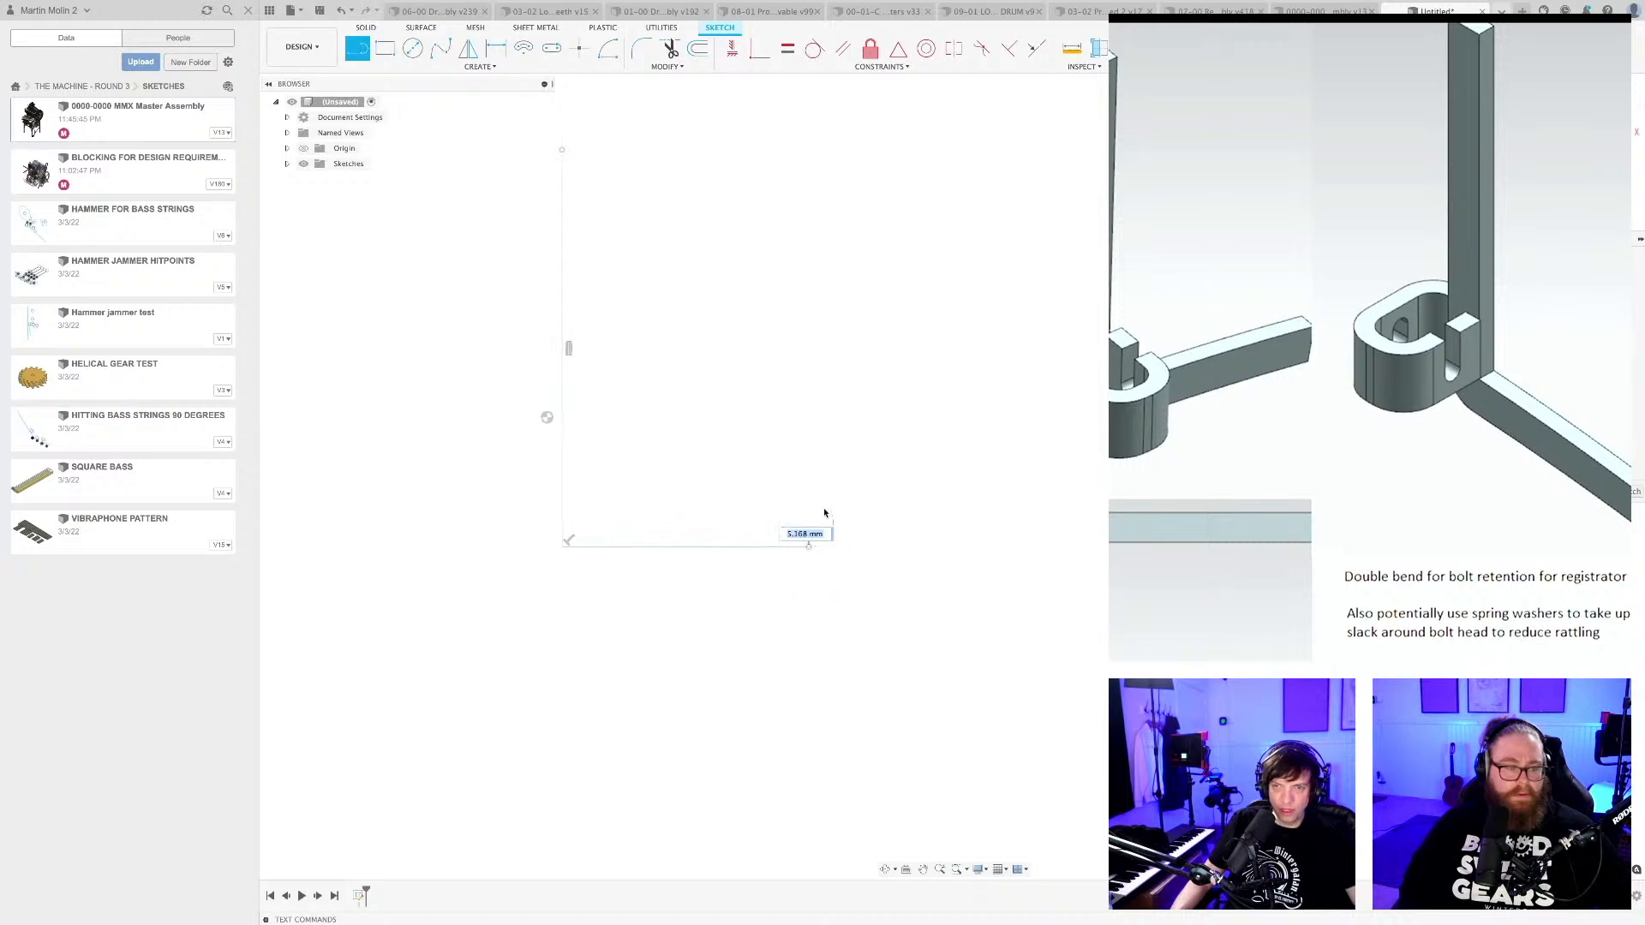
{"action": "left_click", "coordinate": [808, 501]}
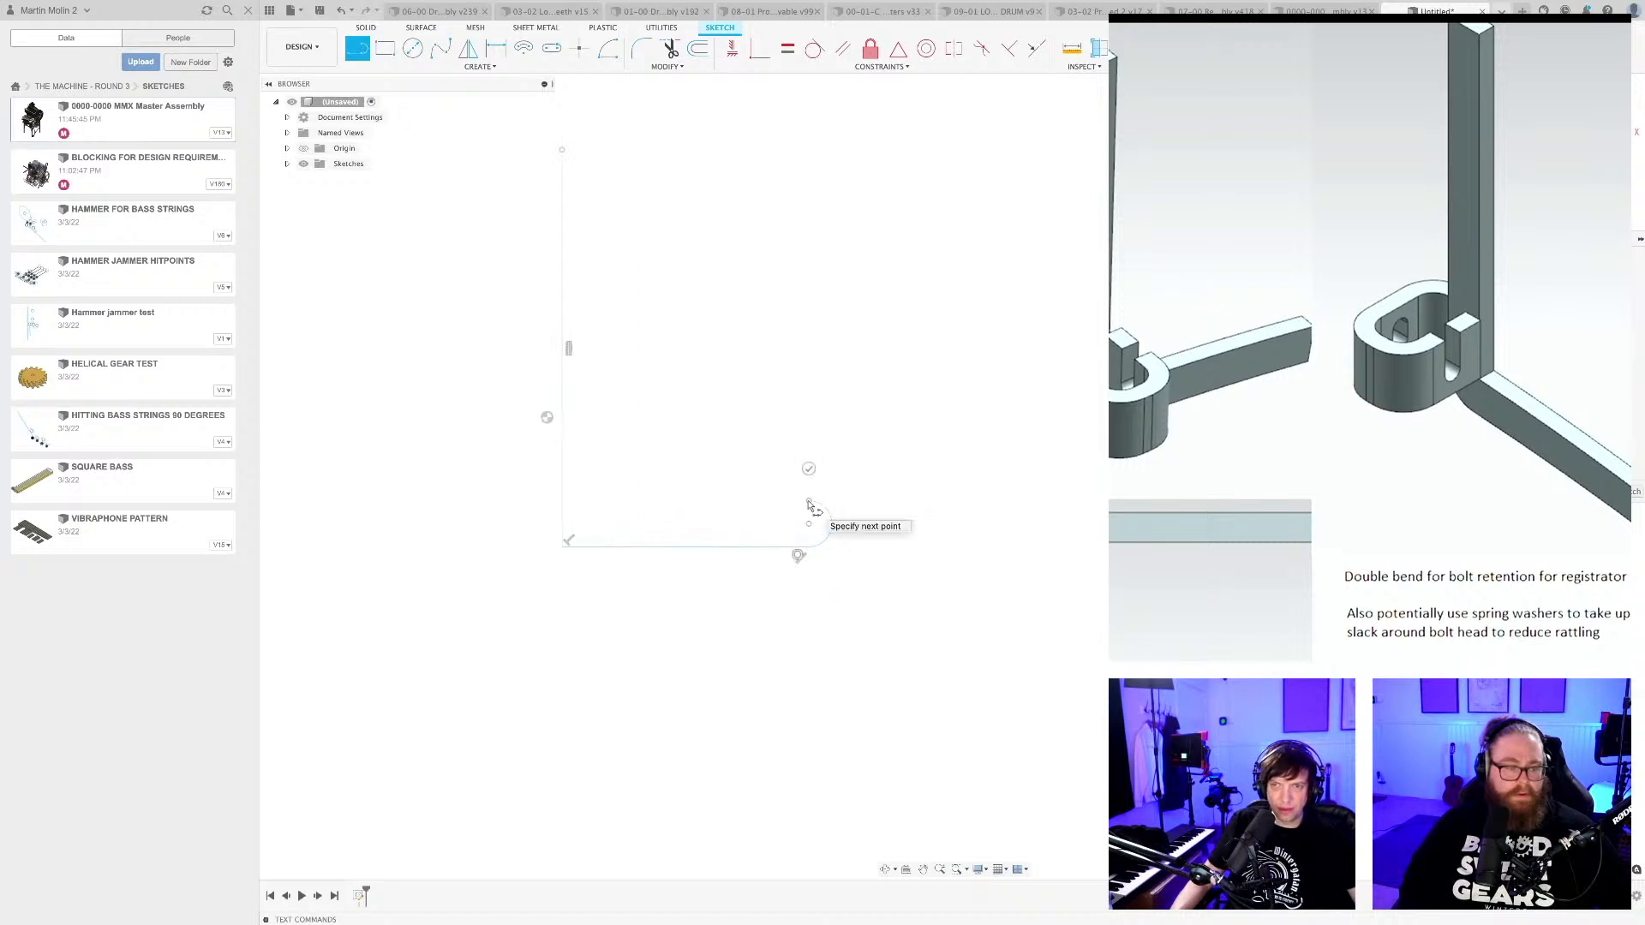
{"action": "left_click", "coordinate": [609, 501]}
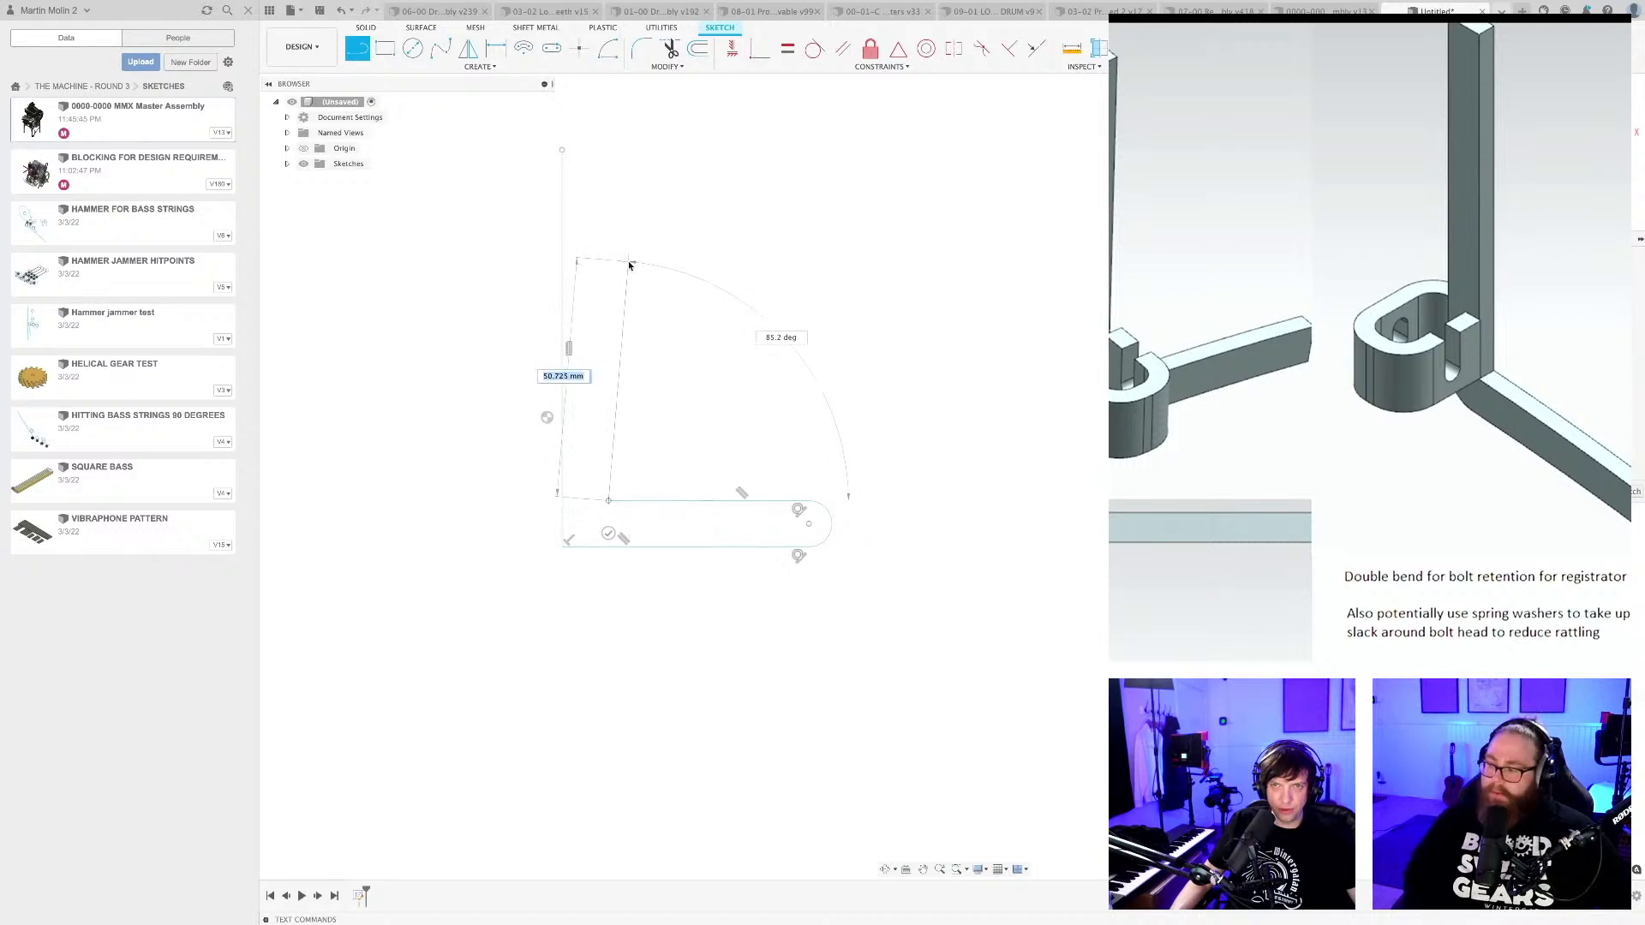
{"action": "left_click", "coordinate": [608, 151]}
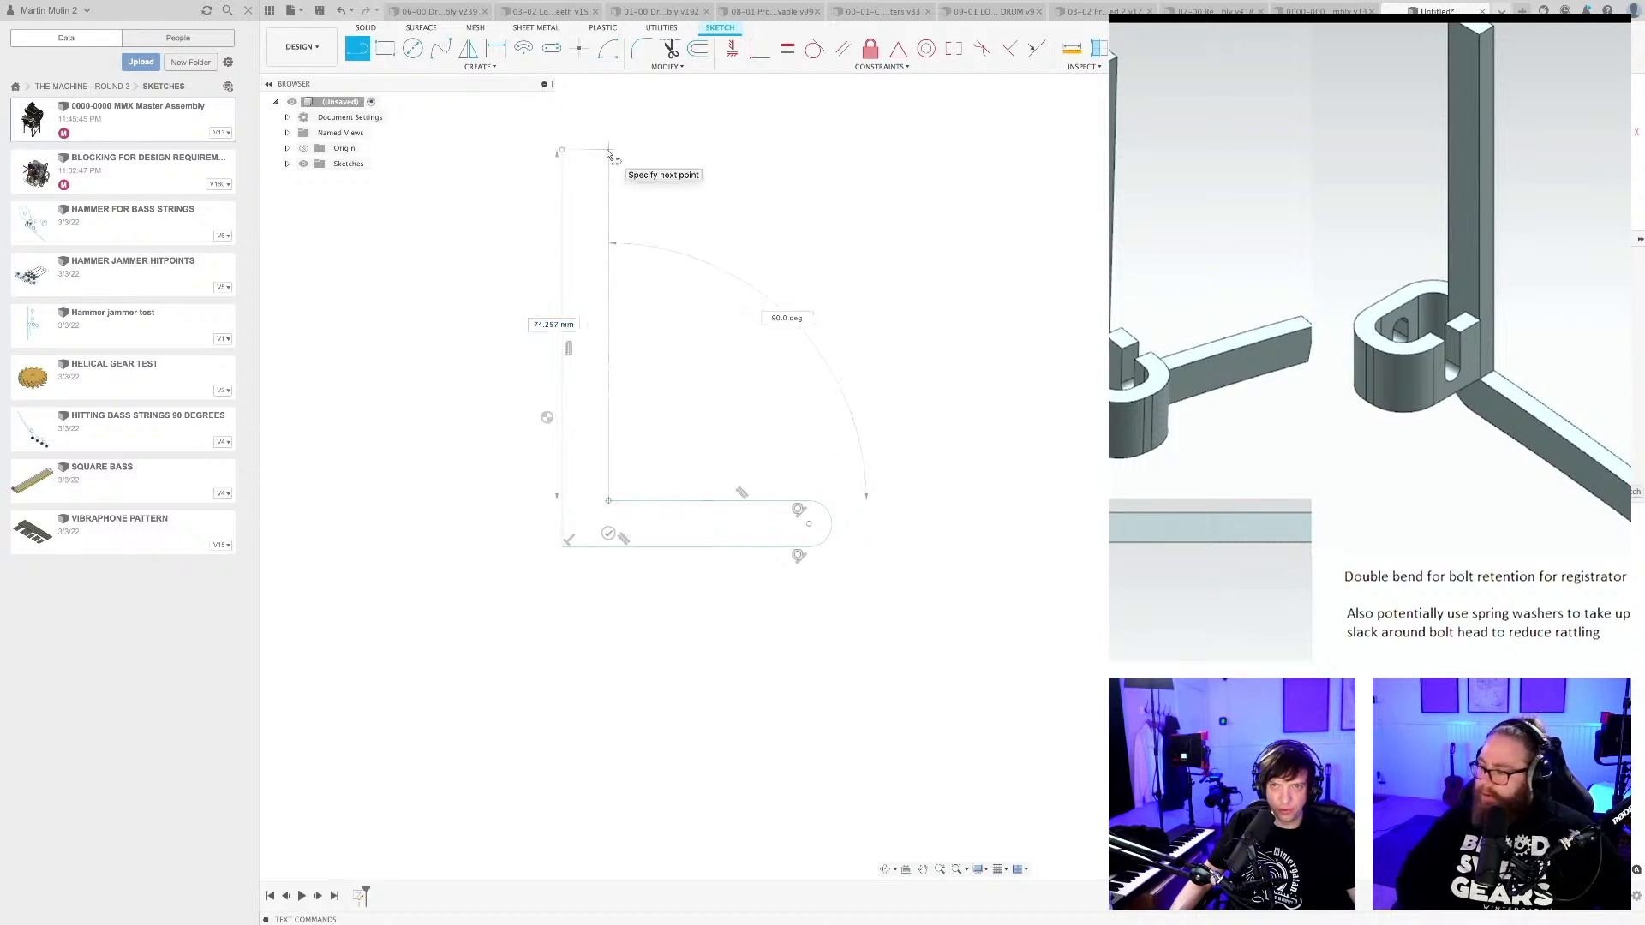
{"action": "left_click", "coordinate": [562, 151]}
Sketch a slot about 4 mm wide along the horizontal leg and reposition it centrally between the leg's edges.
{"action": "scroll", "coordinate": [660, 532], "scroll_direction": "up", "scroll_amount": 2}
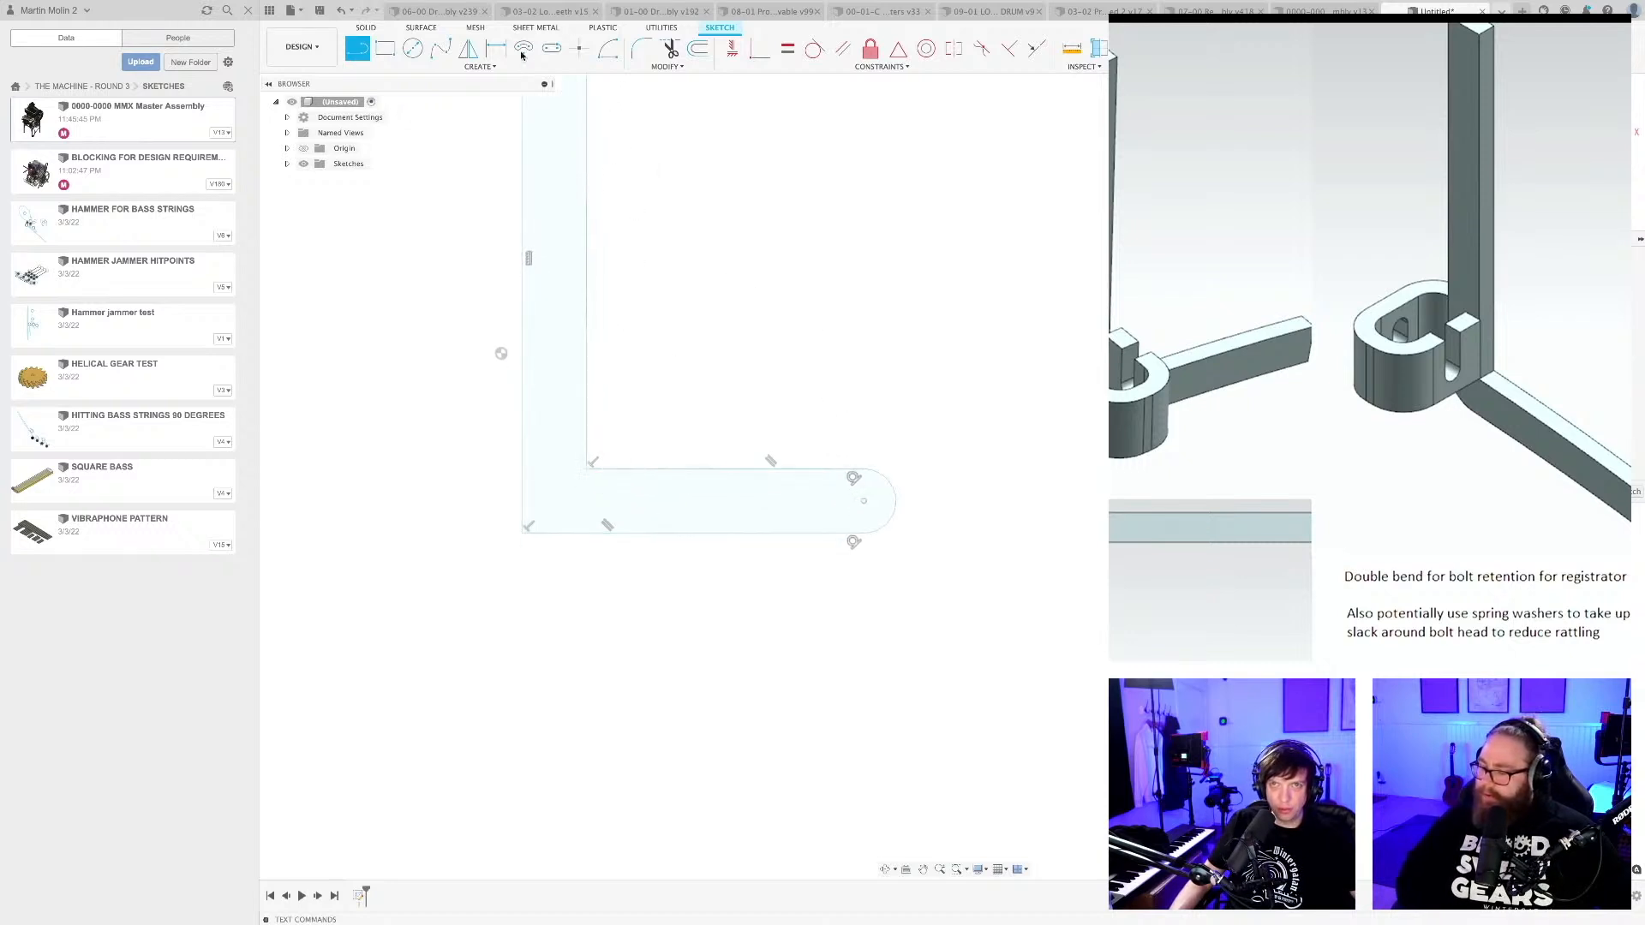
{"action": "left_click", "coordinate": [552, 48]}
{"action": "scroll", "coordinate": [644, 513], "scroll_direction": "up", "scroll_amount": 1}
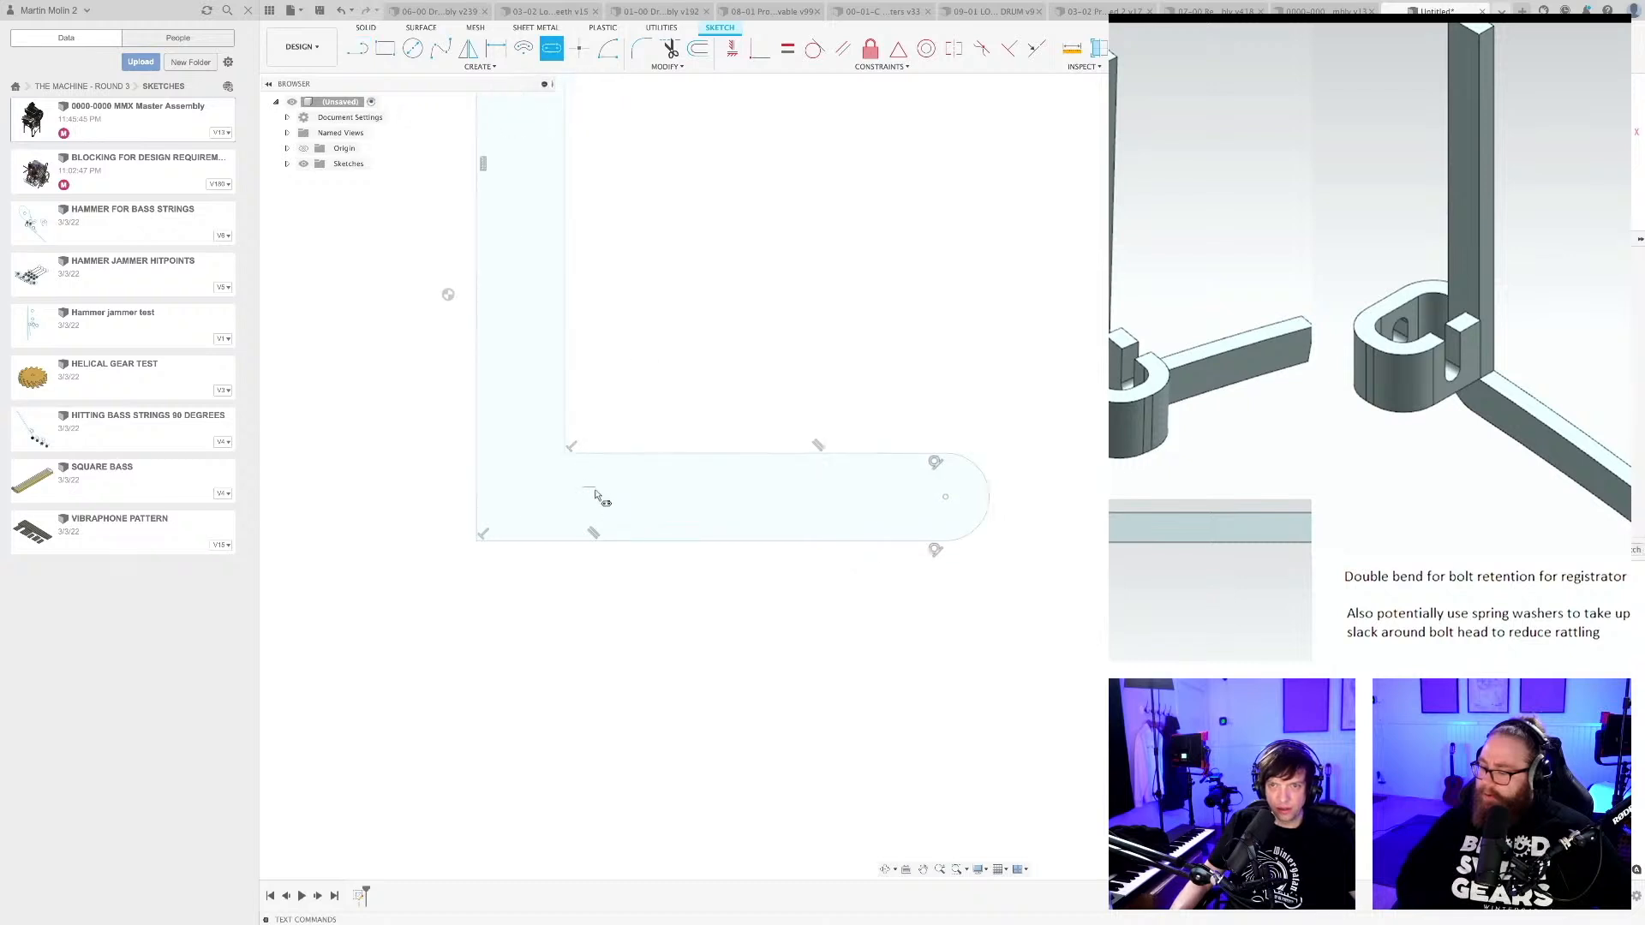
{"action": "left_click", "coordinate": [601, 493]}
{"action": "left_click", "coordinate": [908, 487]}
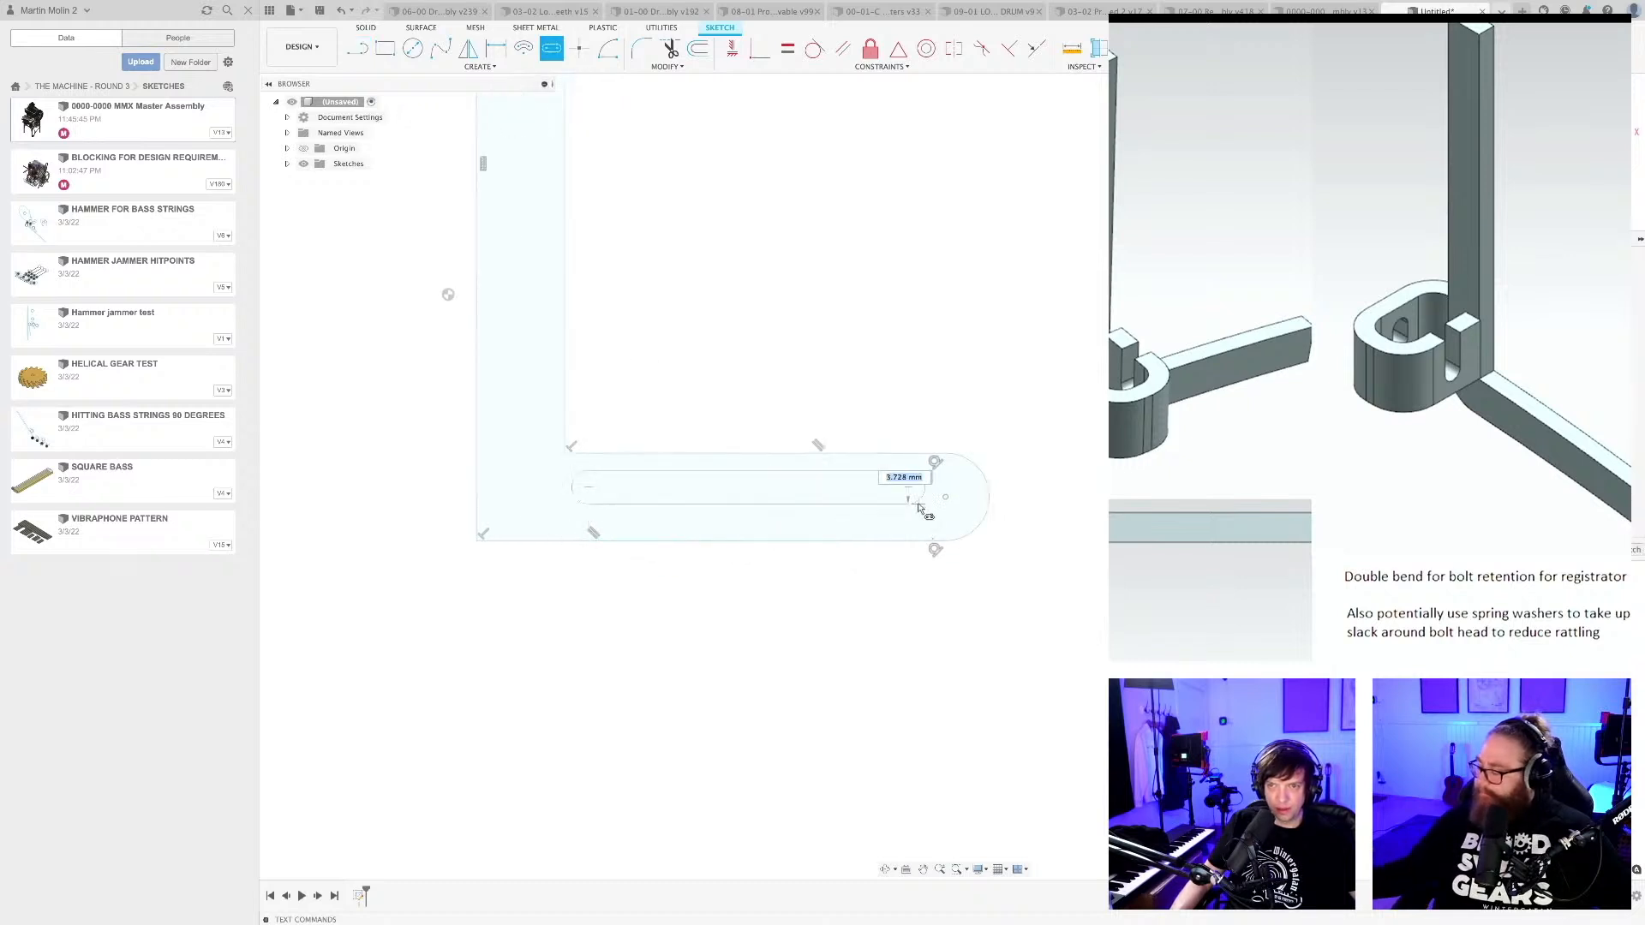
{"action": "left_click", "coordinate": [919, 504]}
{"action": "key", "text": "Escape"}
{"action": "scroll", "coordinate": [853, 499], "scroll_direction": "up", "scroll_amount": 1}
{"action": "left_click_drag", "start_coordinate": [776, 488], "coordinate": [819, 498]}
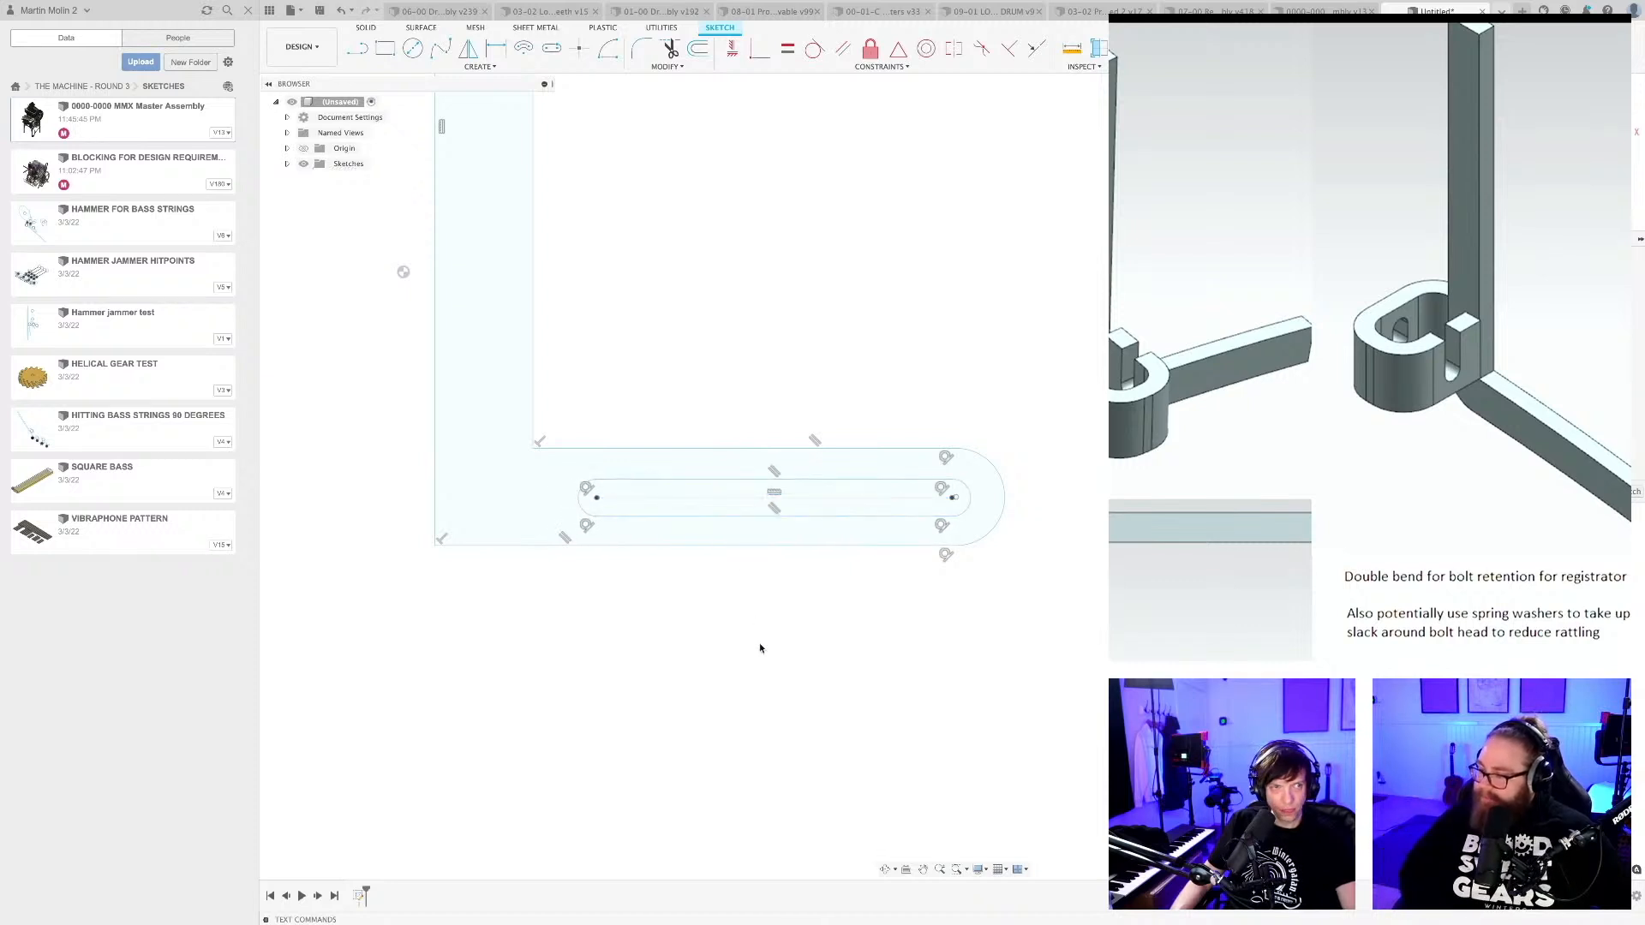
Extrude the L-shaped profile around the slot into a solid bracket and inspect it from an angle.
{"action": "scroll", "coordinate": [760, 645], "scroll_direction": "down", "scroll_amount": 4}
{"action": "key", "text": "e"}
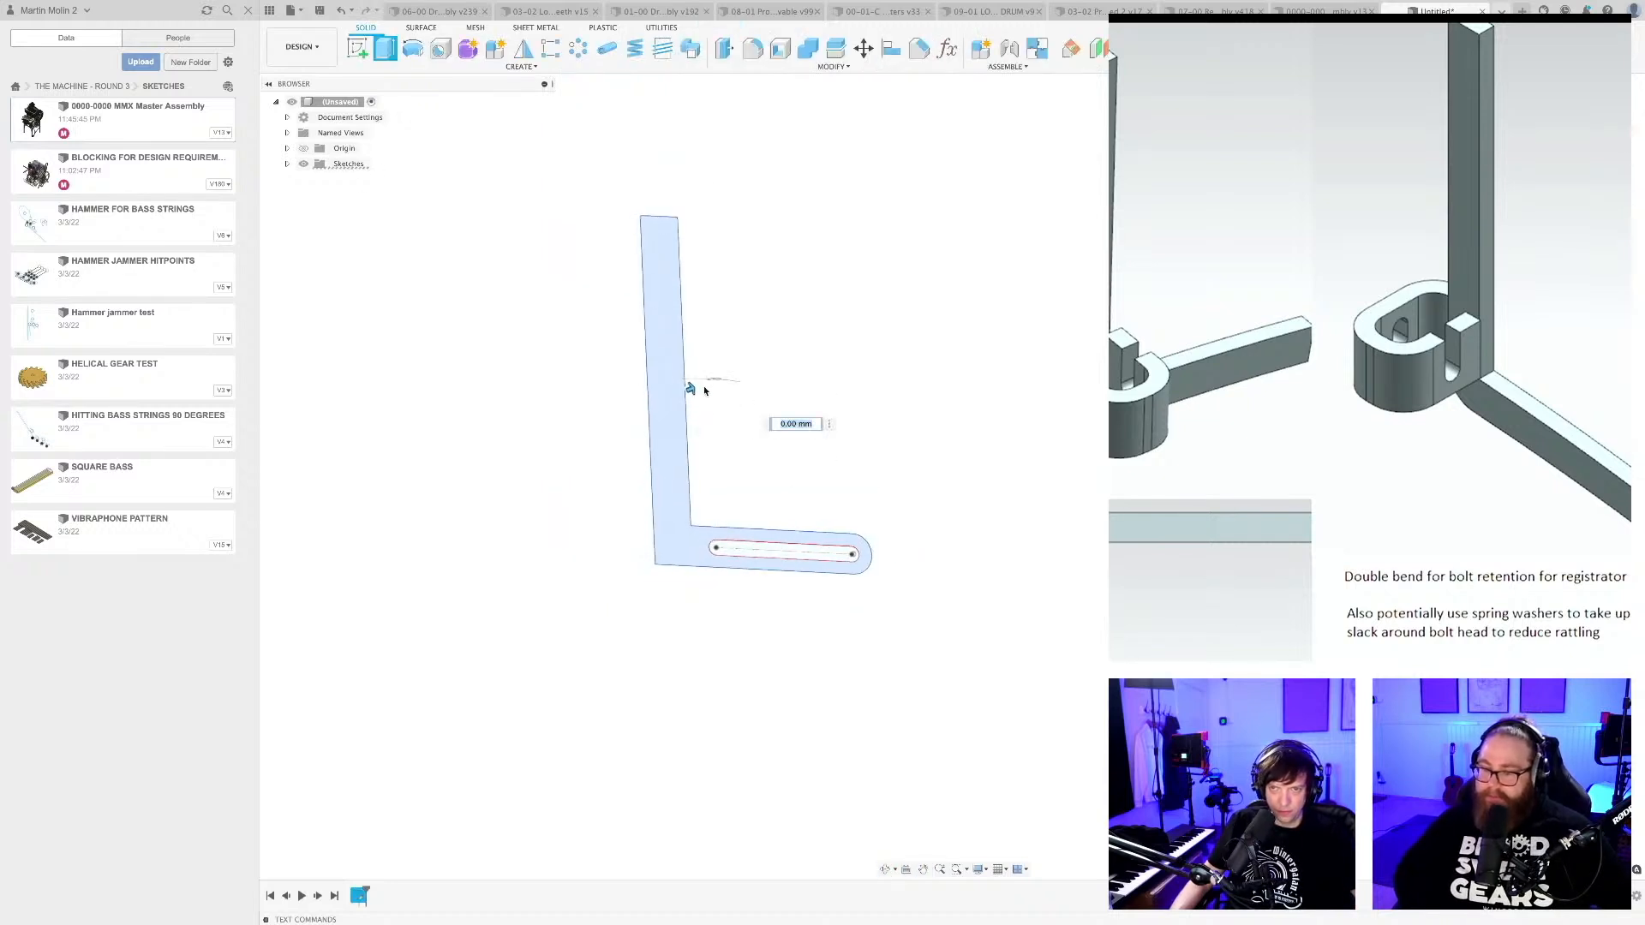
{"action": "left_click_drag", "start_coordinate": [690, 385], "coordinate": [702, 383]}
{"action": "key", "text": "Return"}
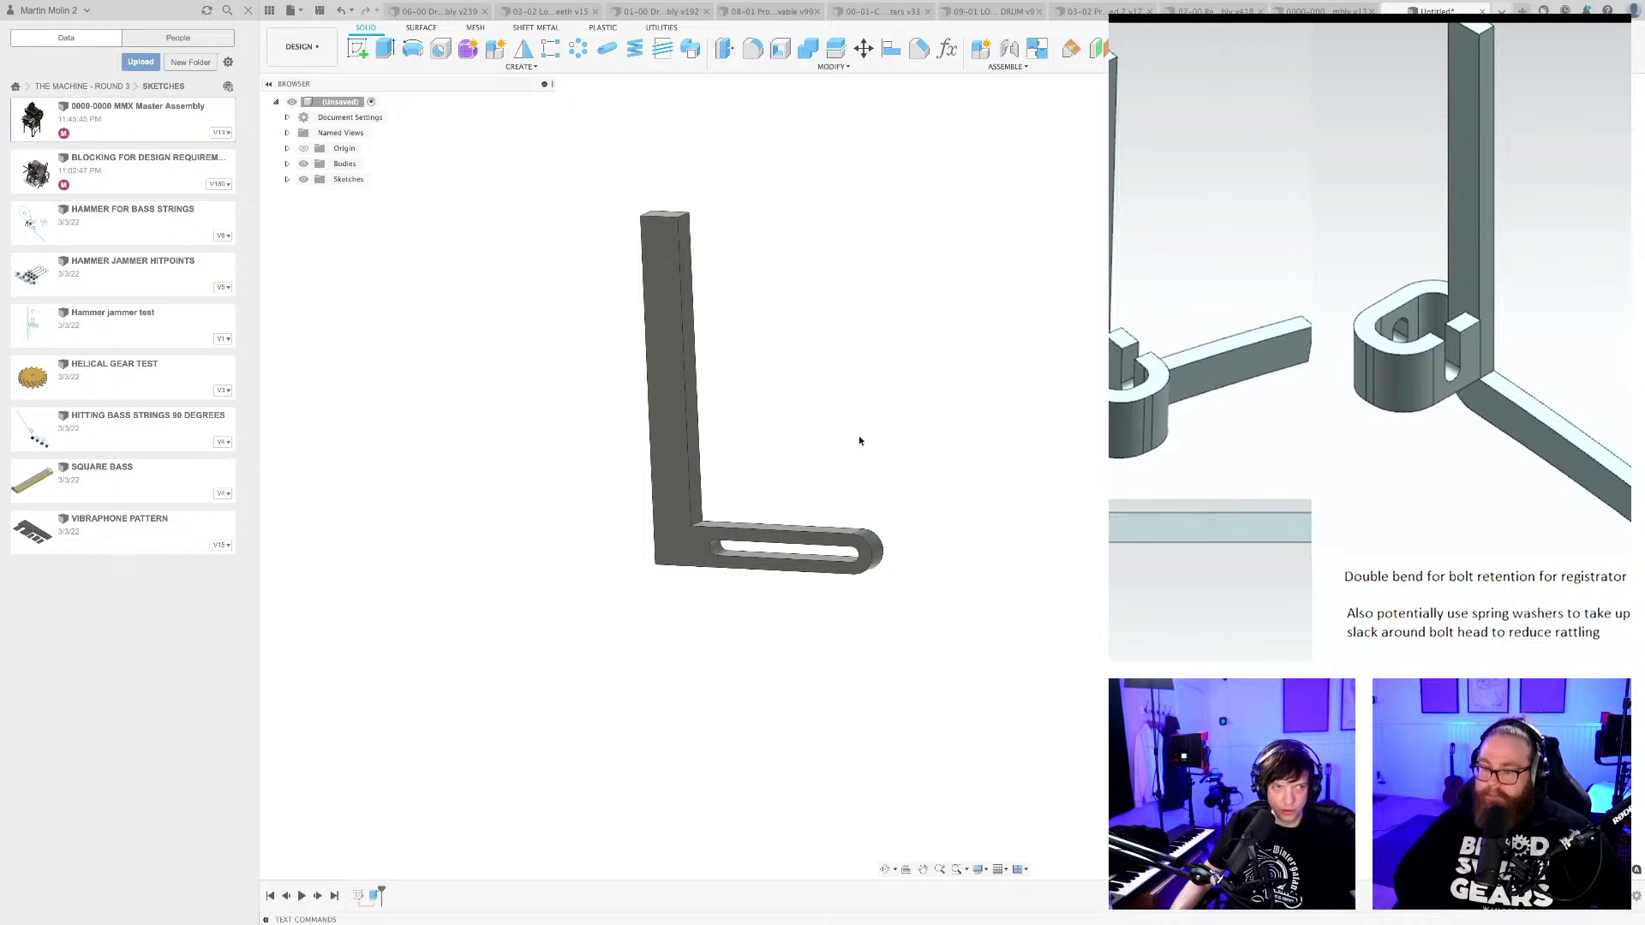
{"action": "middle_click_drag", "start_coordinate": [858, 435], "coordinate": [818, 508], "text": "shift"}
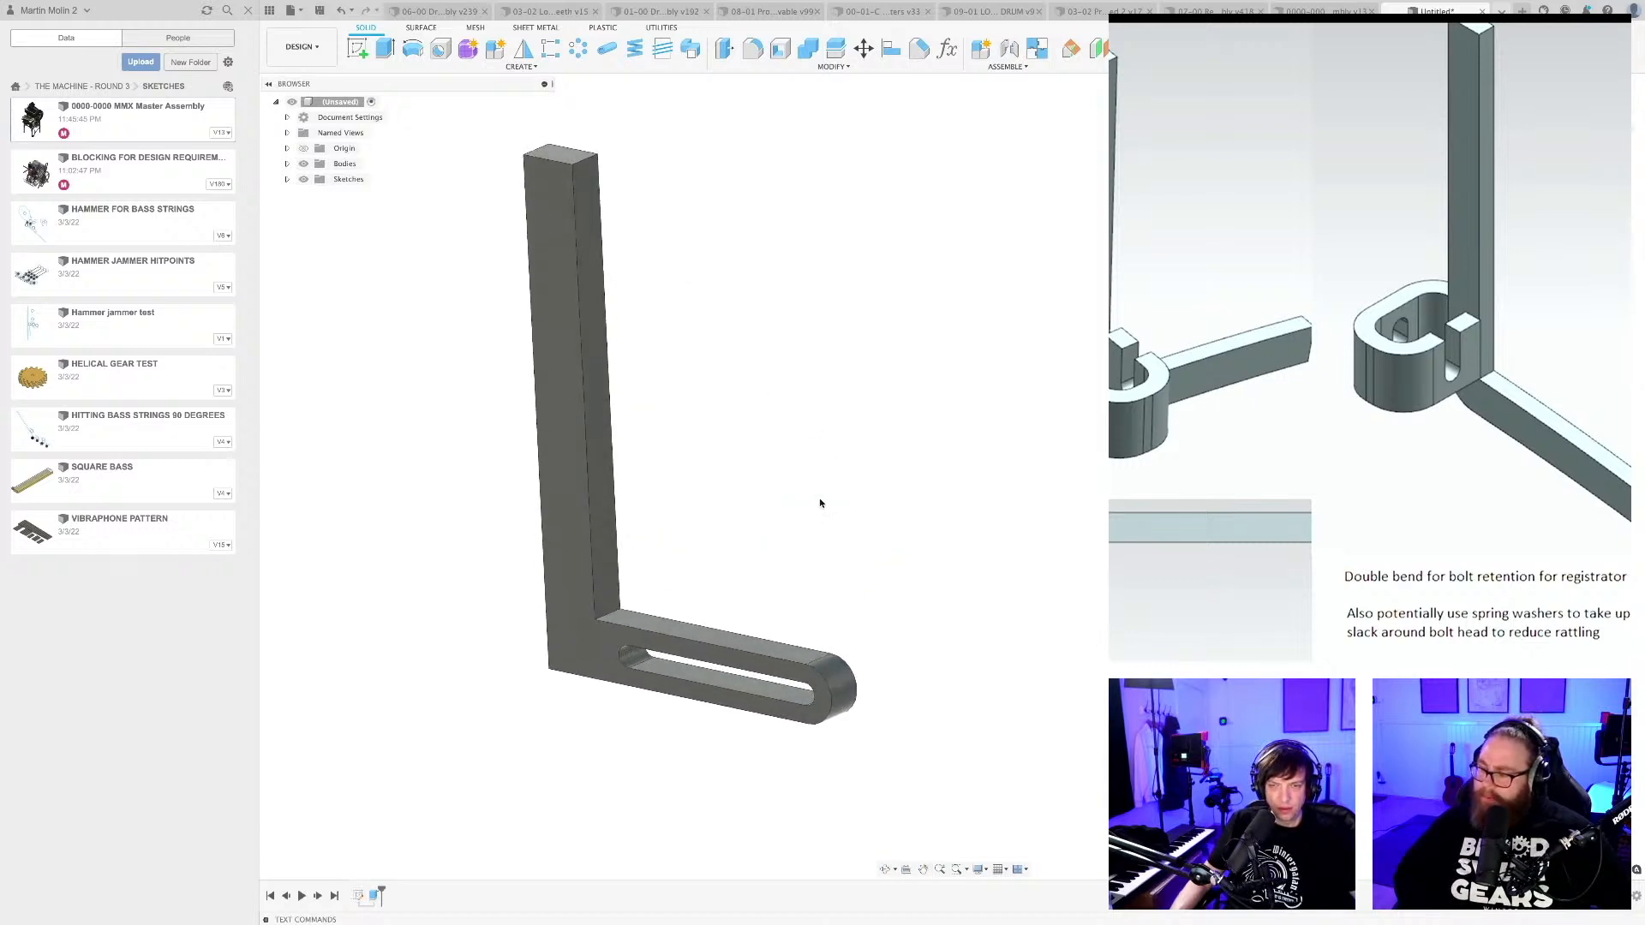
{"action": "scroll", "coordinate": [820, 505], "scroll_direction": "down", "scroll_amount": 3}
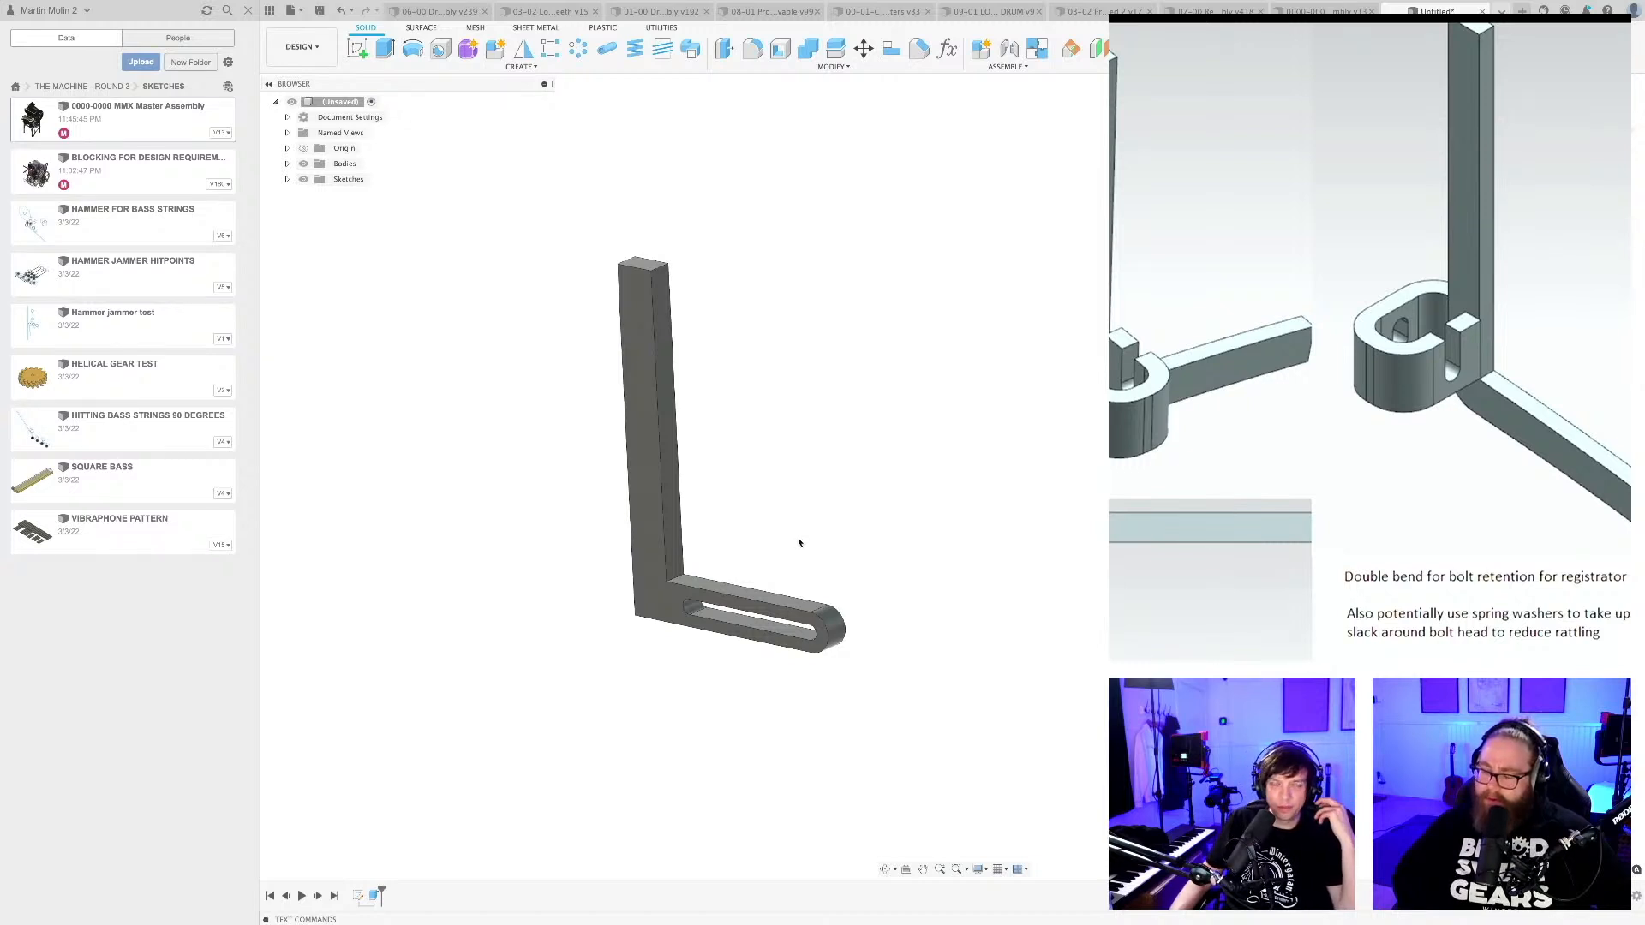
{"action": "middle_click_drag", "start_coordinate": [768, 540], "coordinate": [770, 555]}
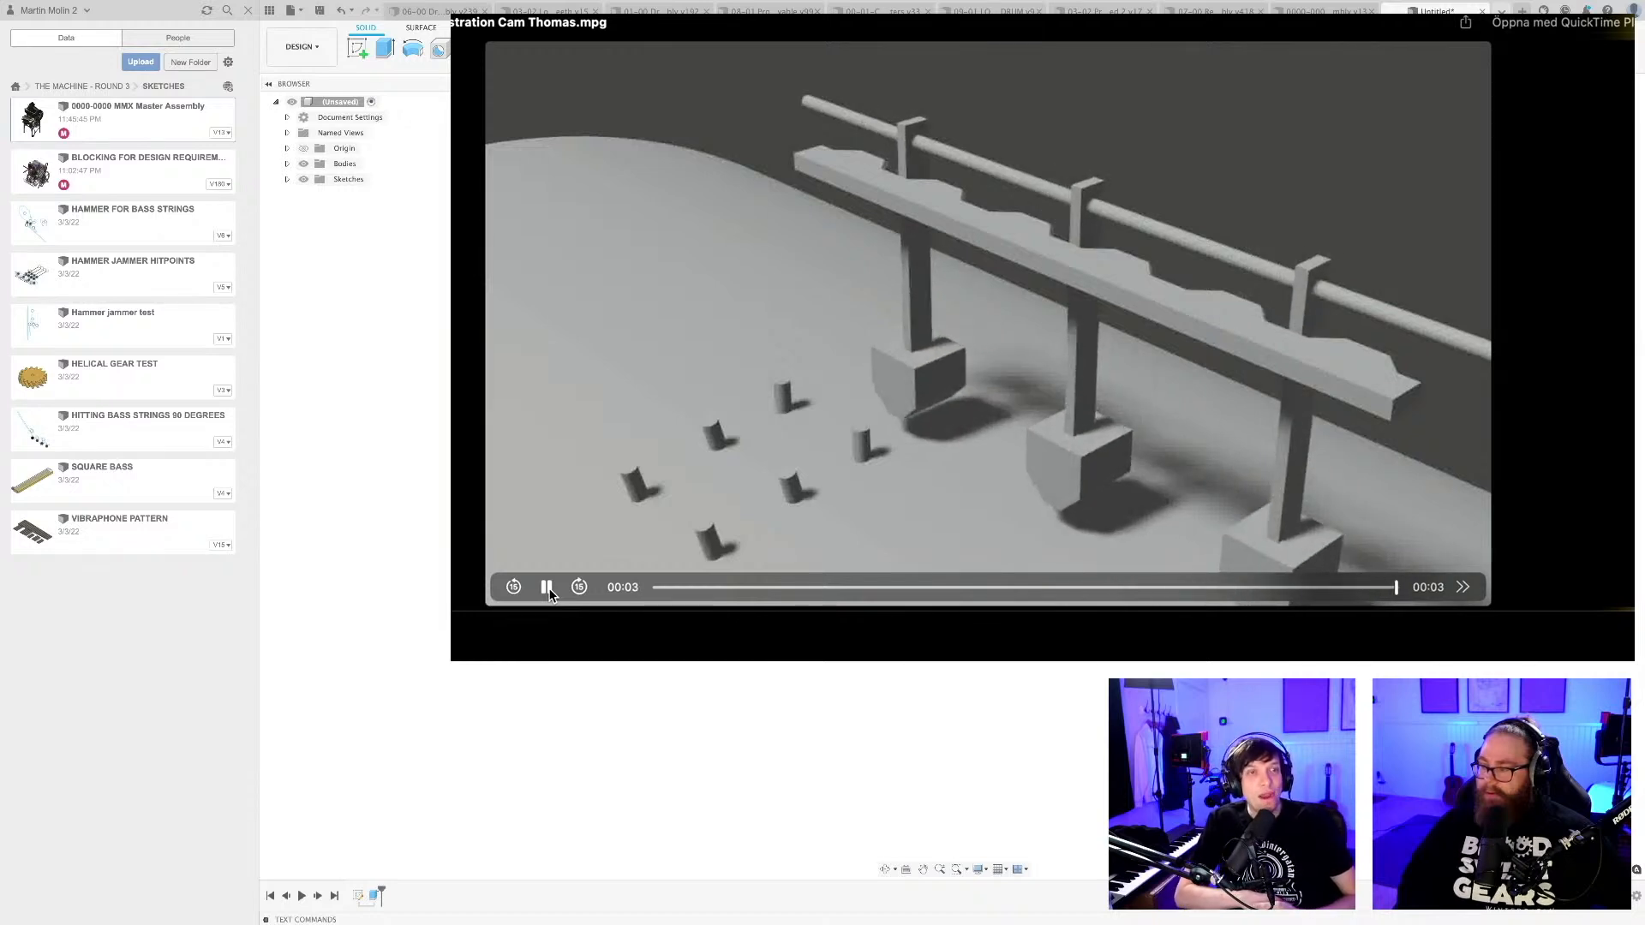
Replay the submitted cam animation to examine how the registrators swing along the rail above the pins.
{"action": "left_click", "coordinate": [546, 588]}
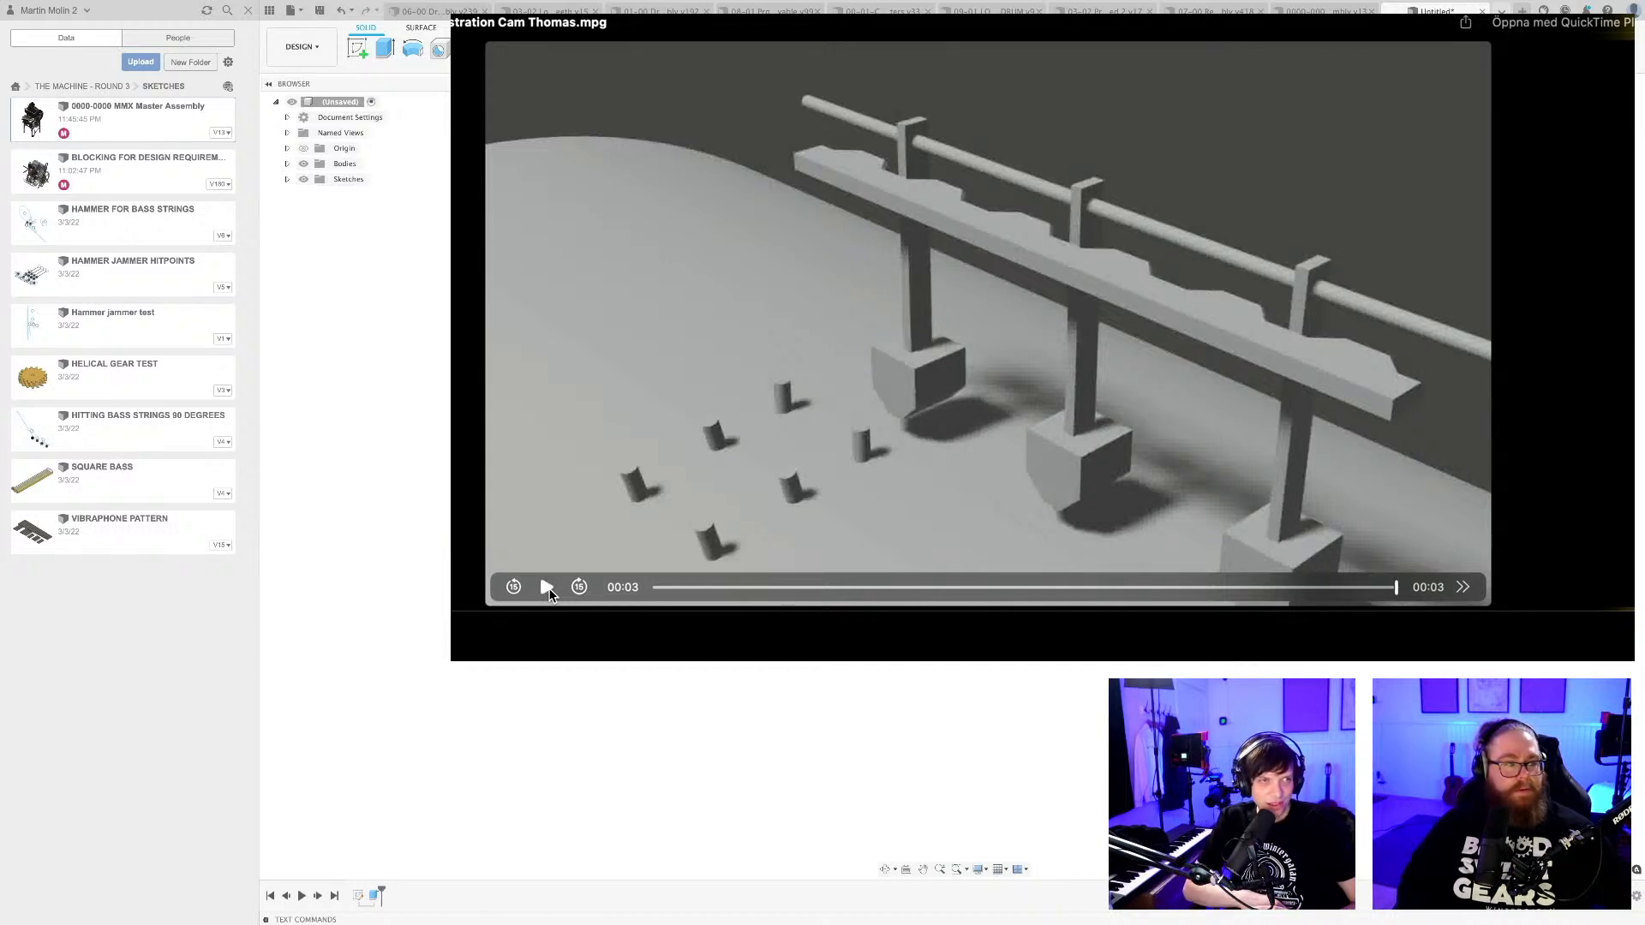
{"action": "left_click", "coordinate": [548, 587]}
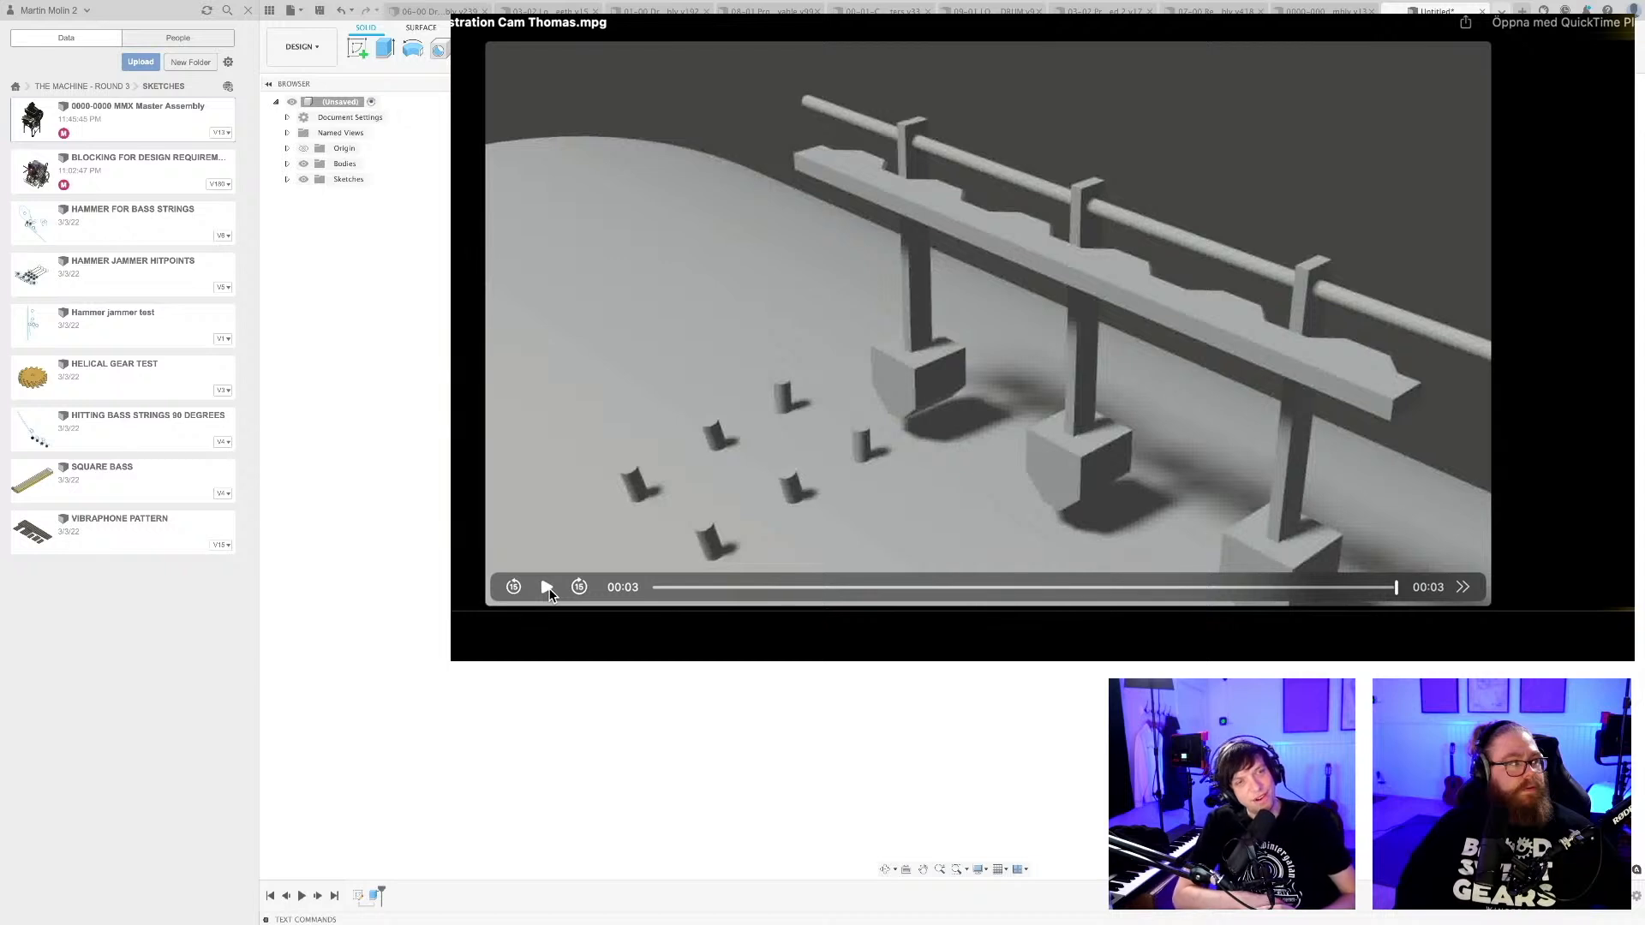
{"action": "left_click", "coordinate": [547, 587]}
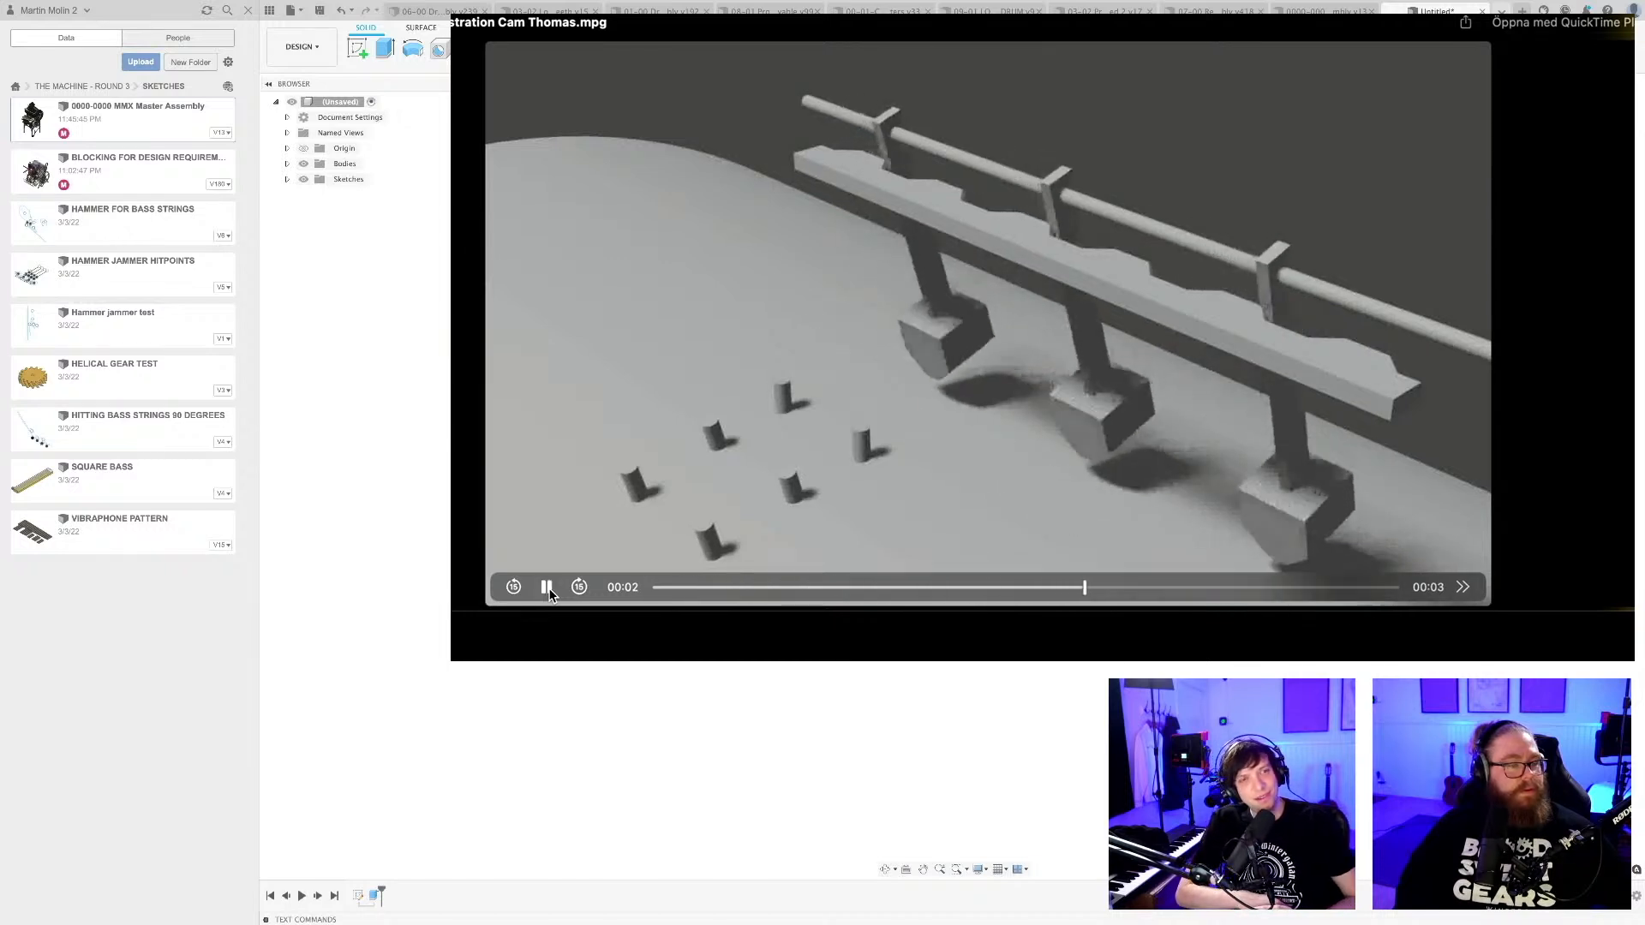
{"action": "left_click", "coordinate": [548, 588]}
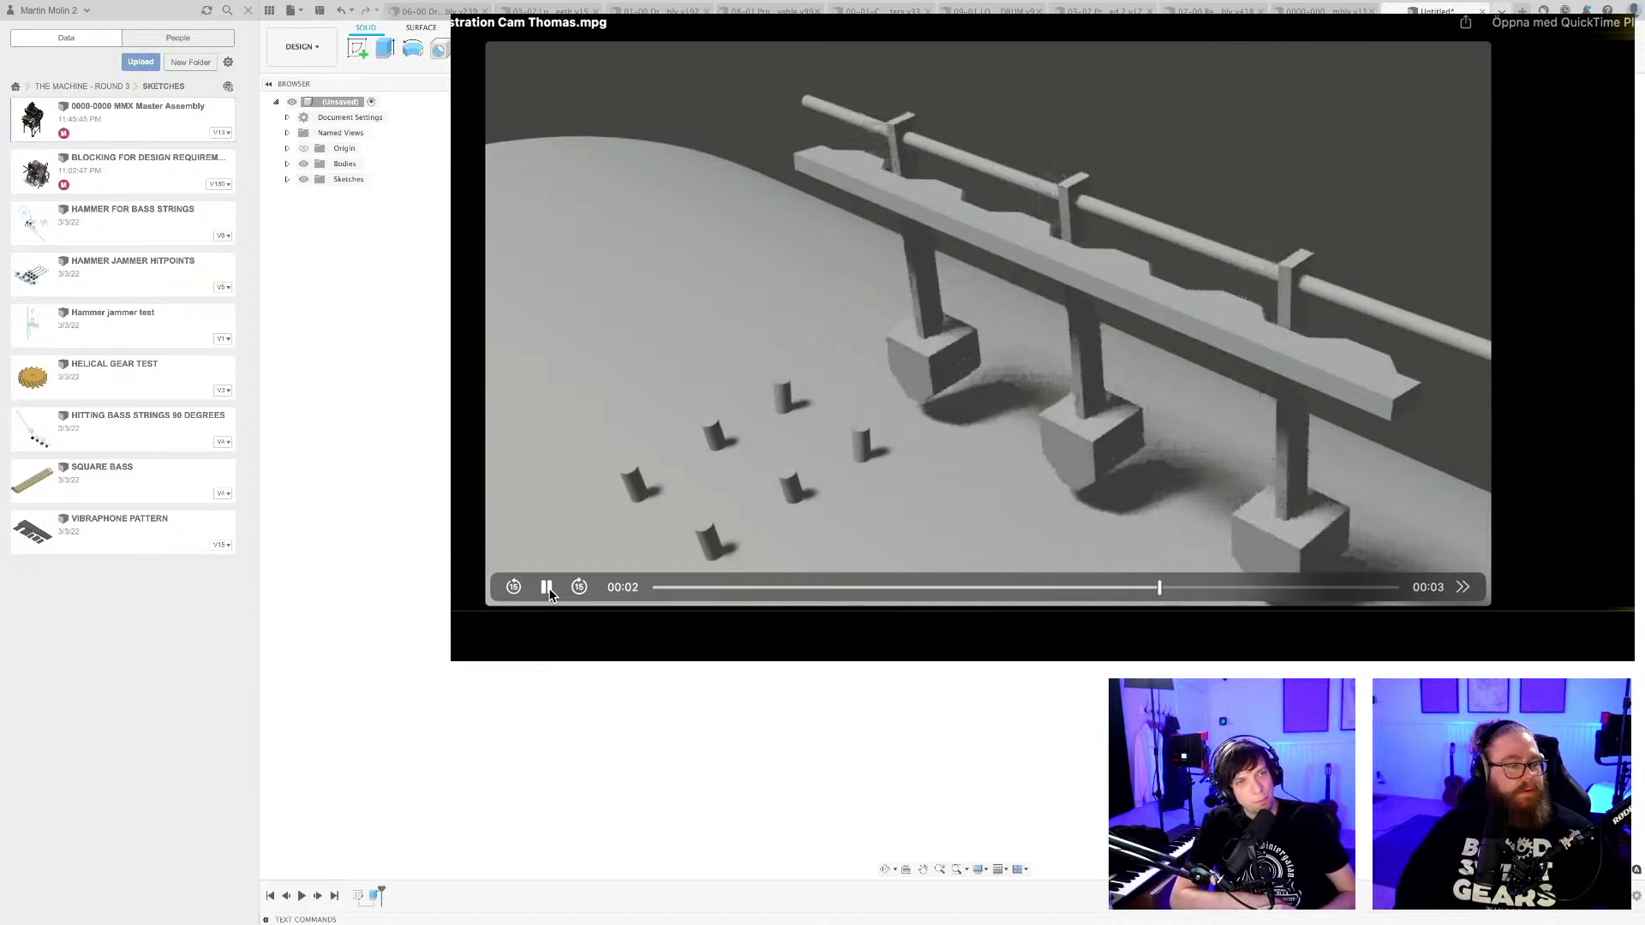
{"action": "left_click", "coordinate": [548, 588]}
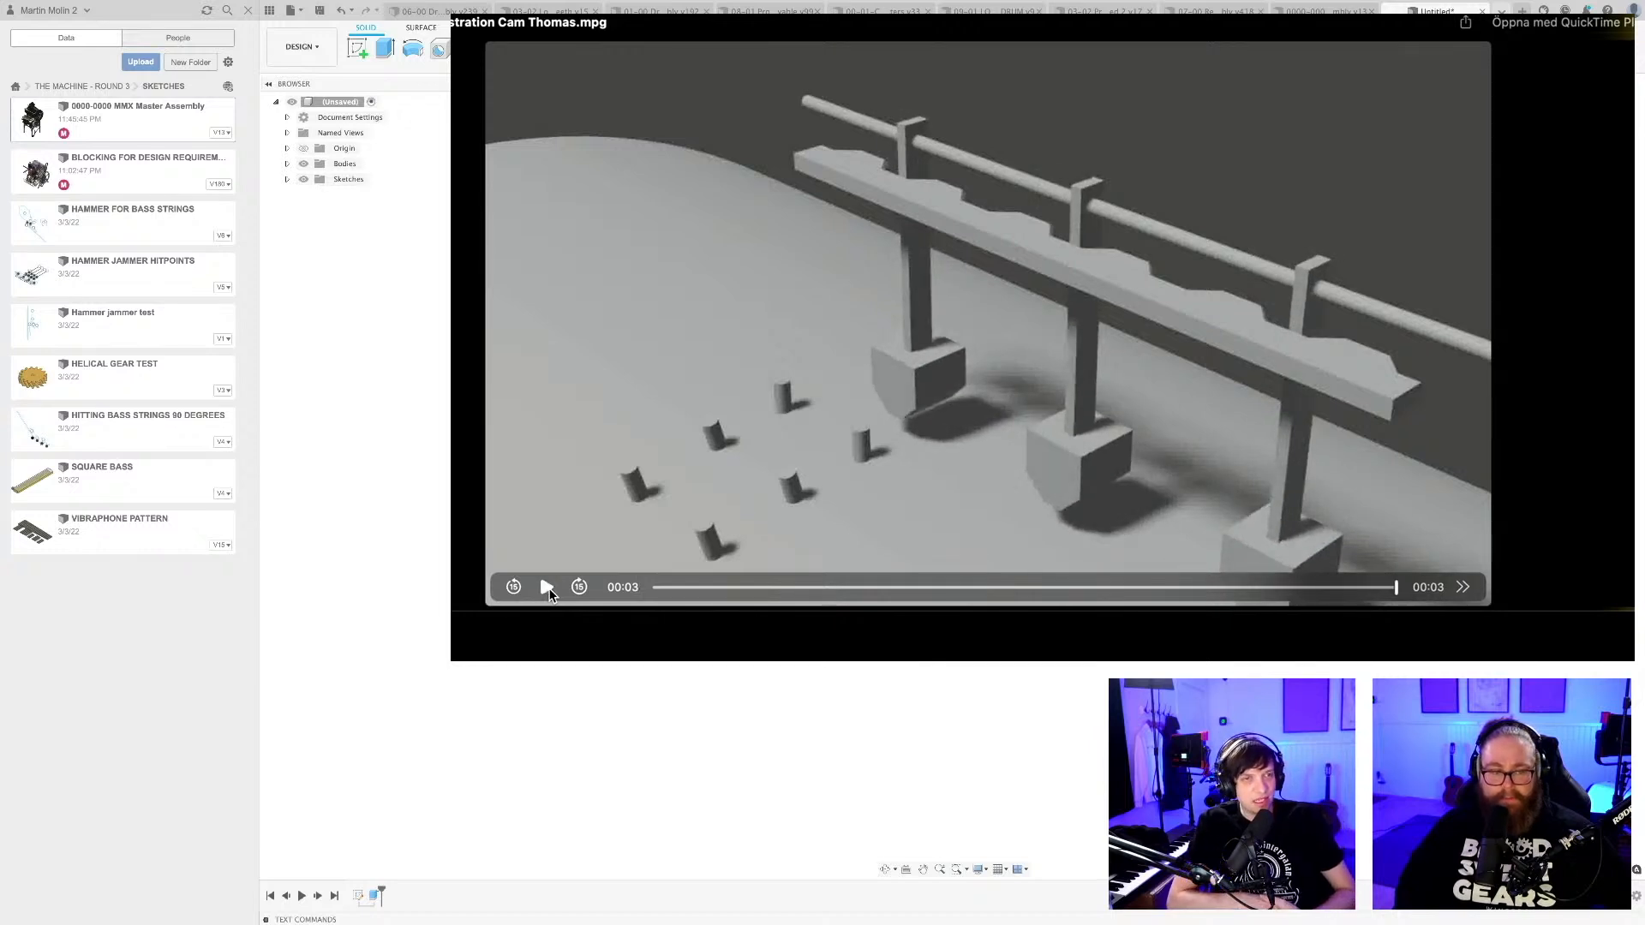
{"action": "left_click", "coordinate": [548, 588]}
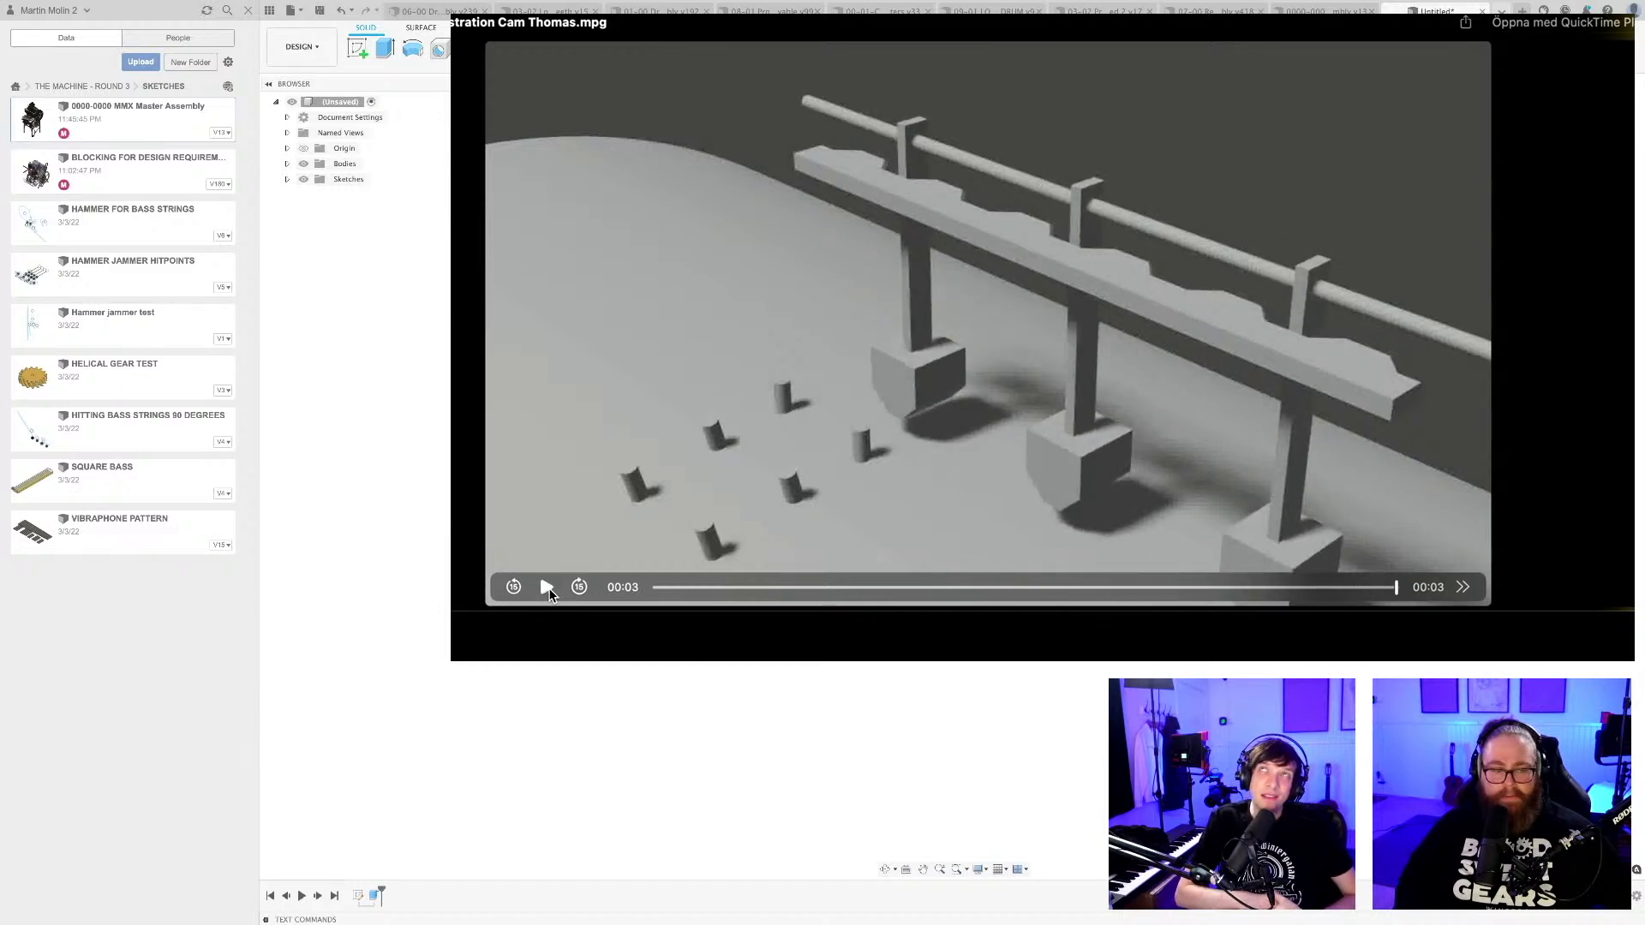
{"action": "left_click", "coordinate": [548, 588]}
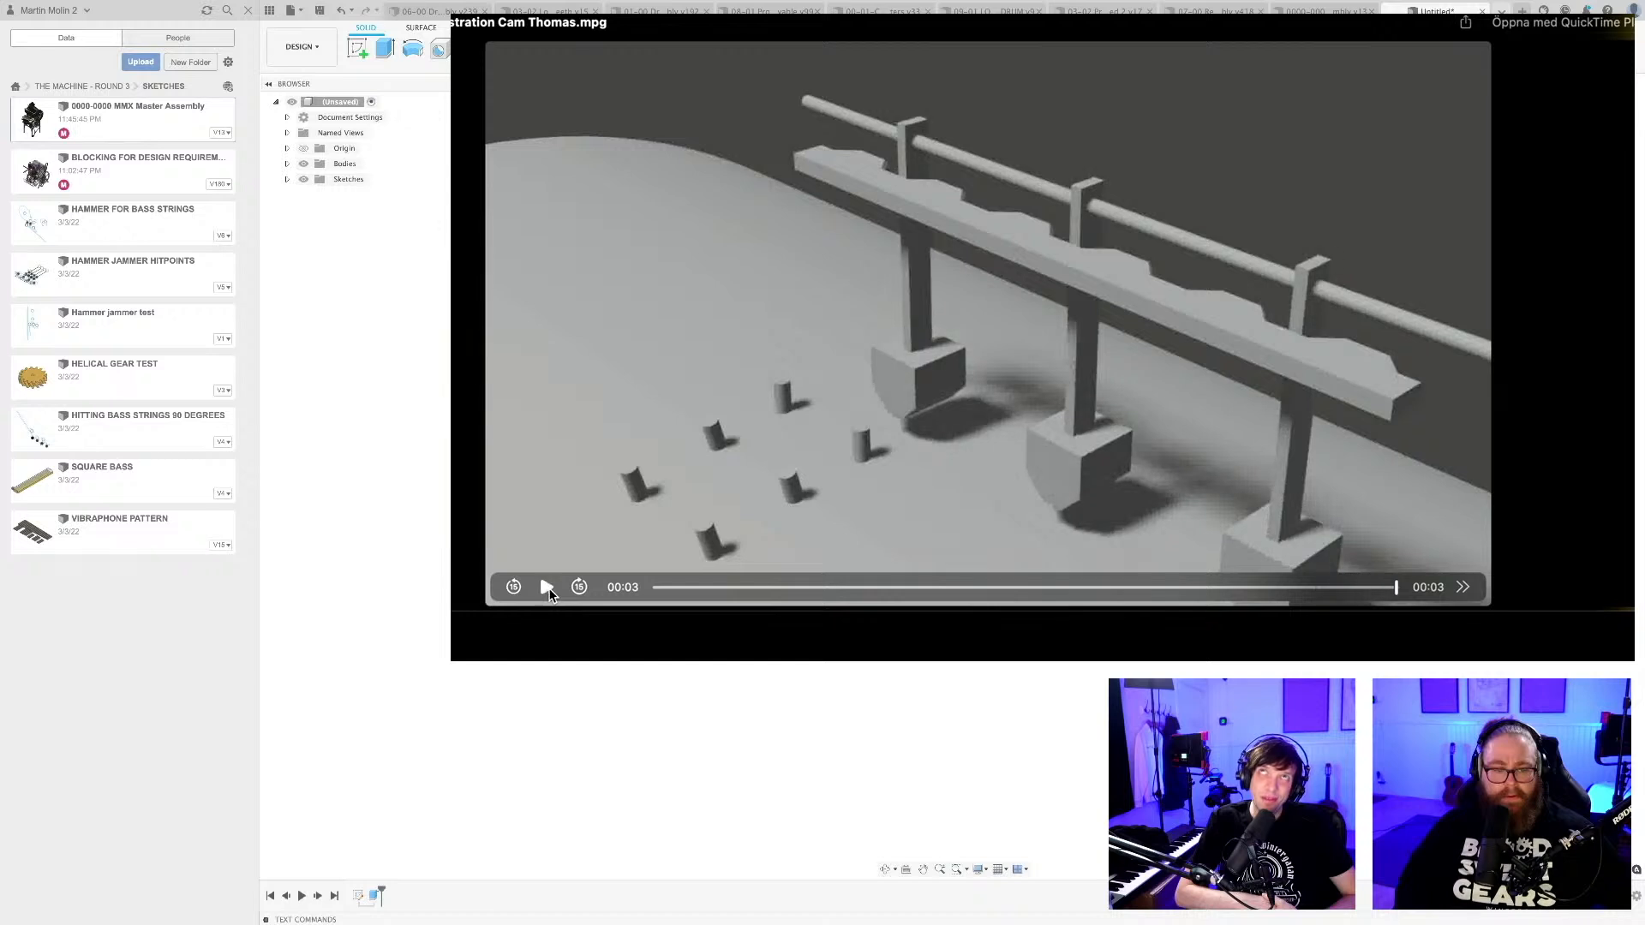
Replay the cam animation several times to study how the registrators lift and drop along the sliding rail.
{"action": "left_click", "coordinate": [547, 587]}
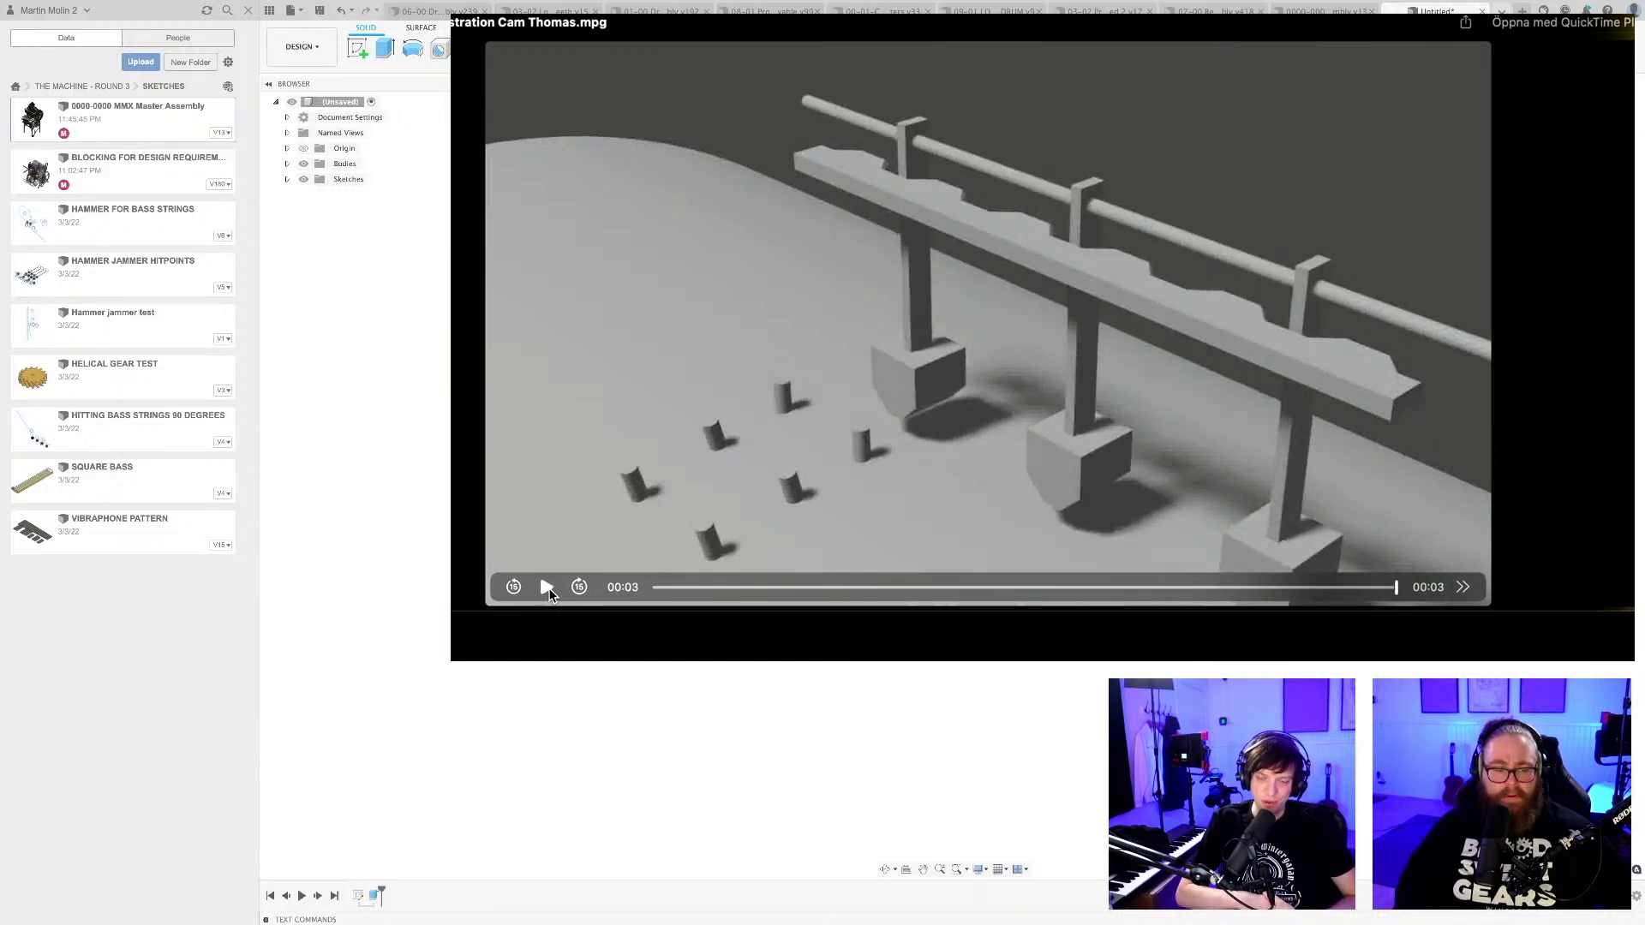
{"action": "left_click", "coordinate": [548, 588]}
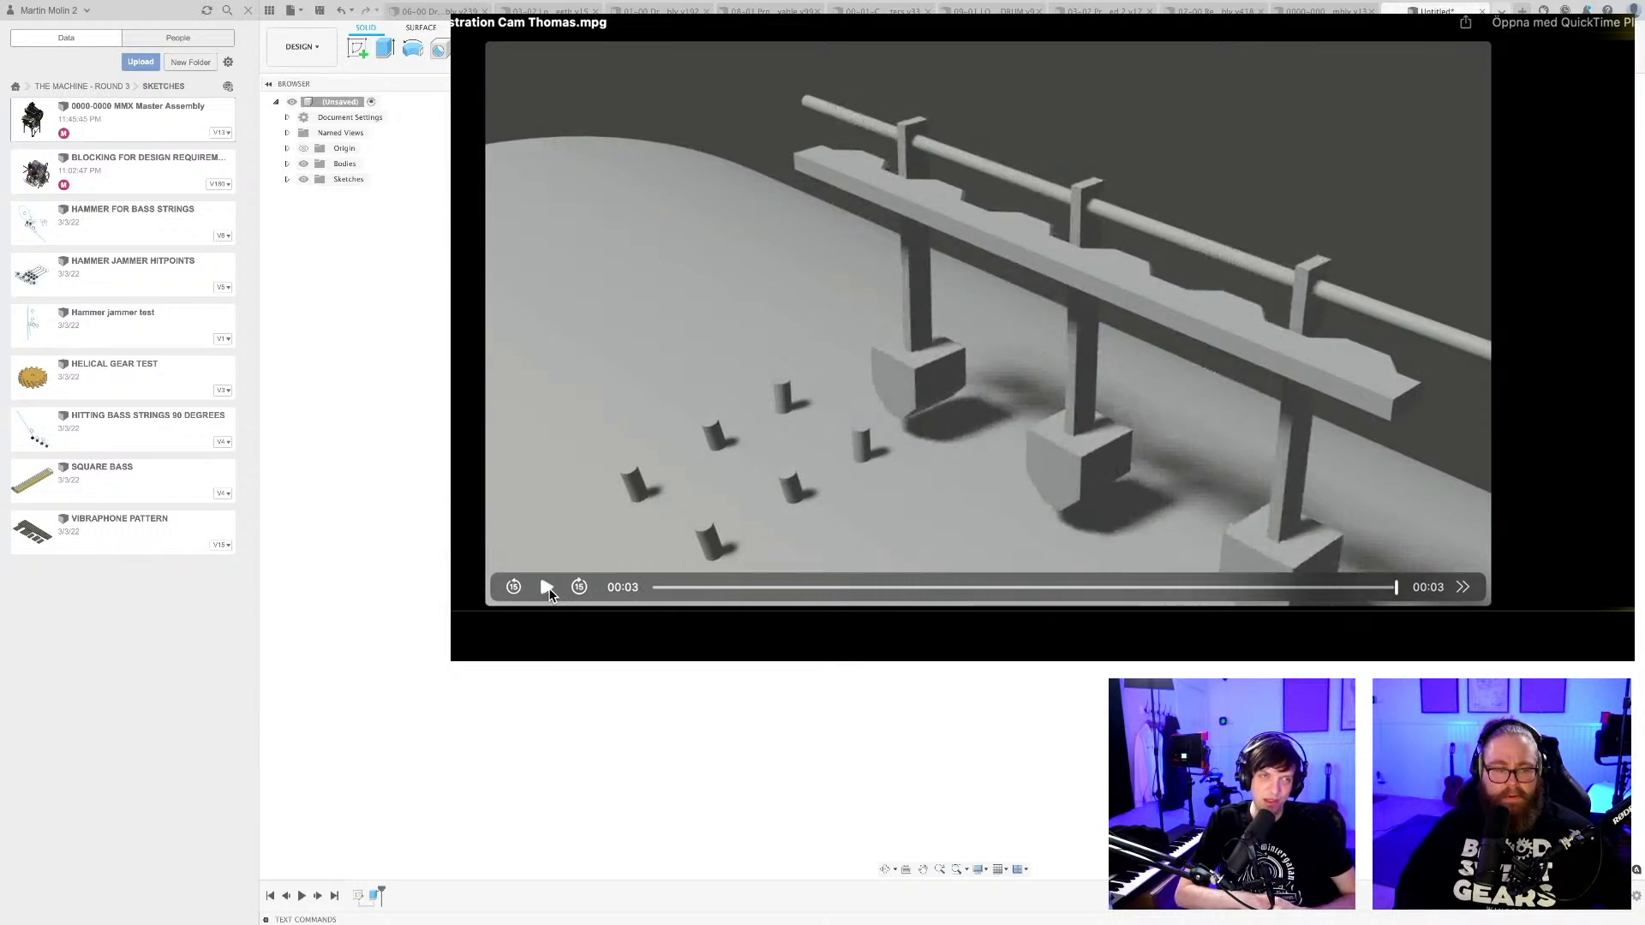
{"action": "left_click", "coordinate": [548, 588]}
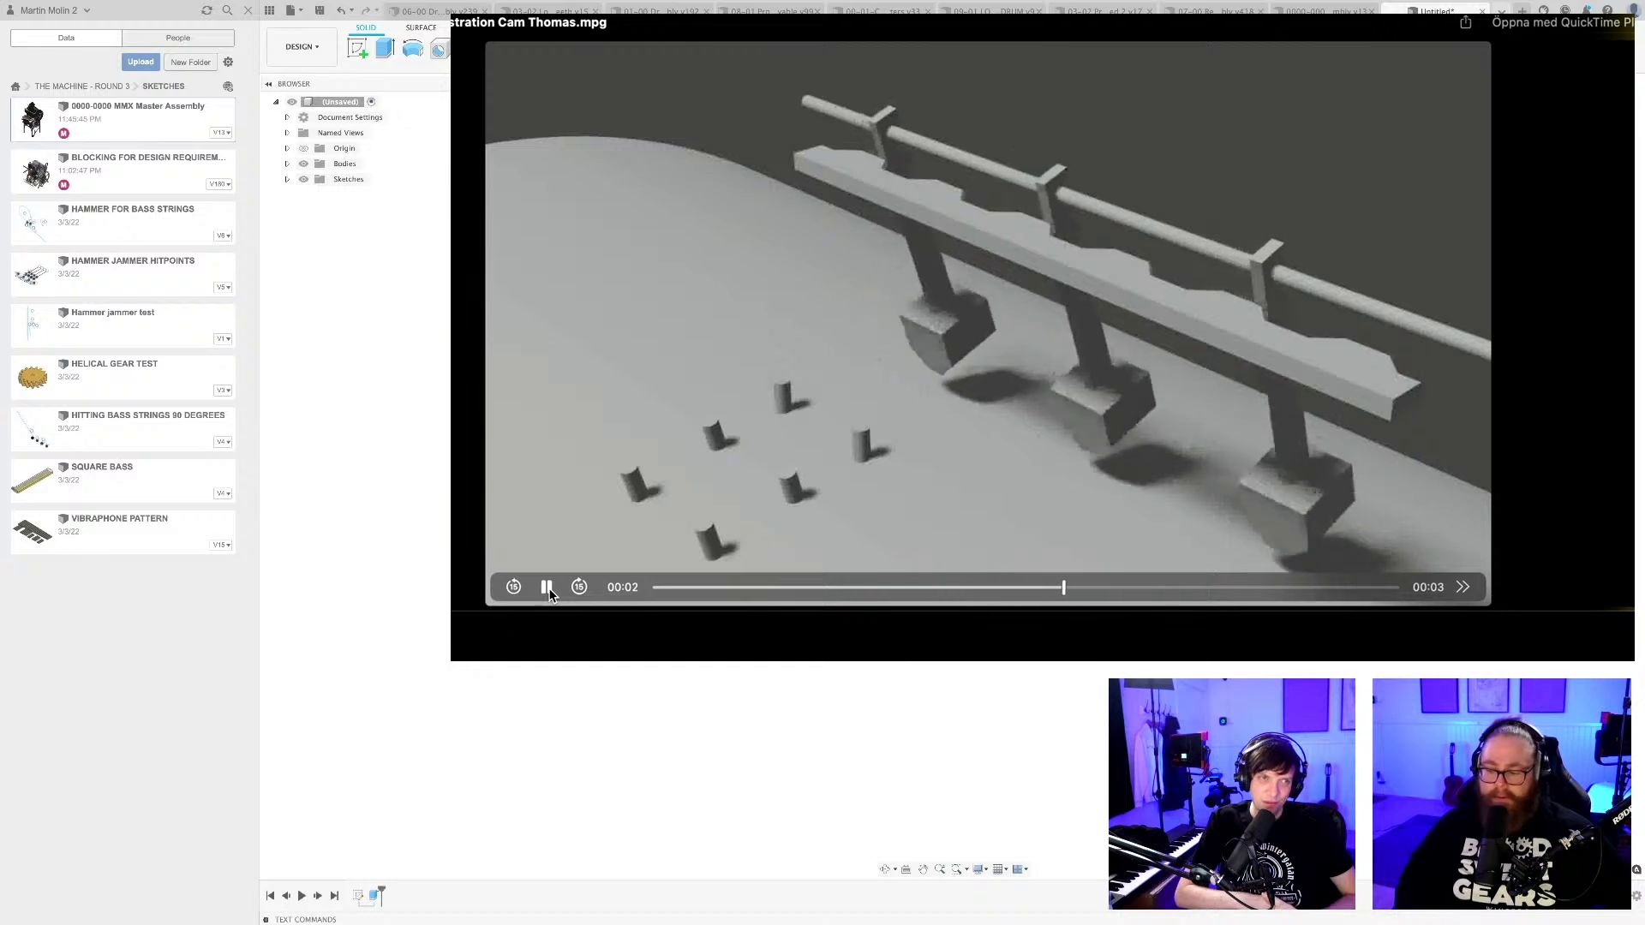
{"action": "left_click", "coordinate": [547, 588]}
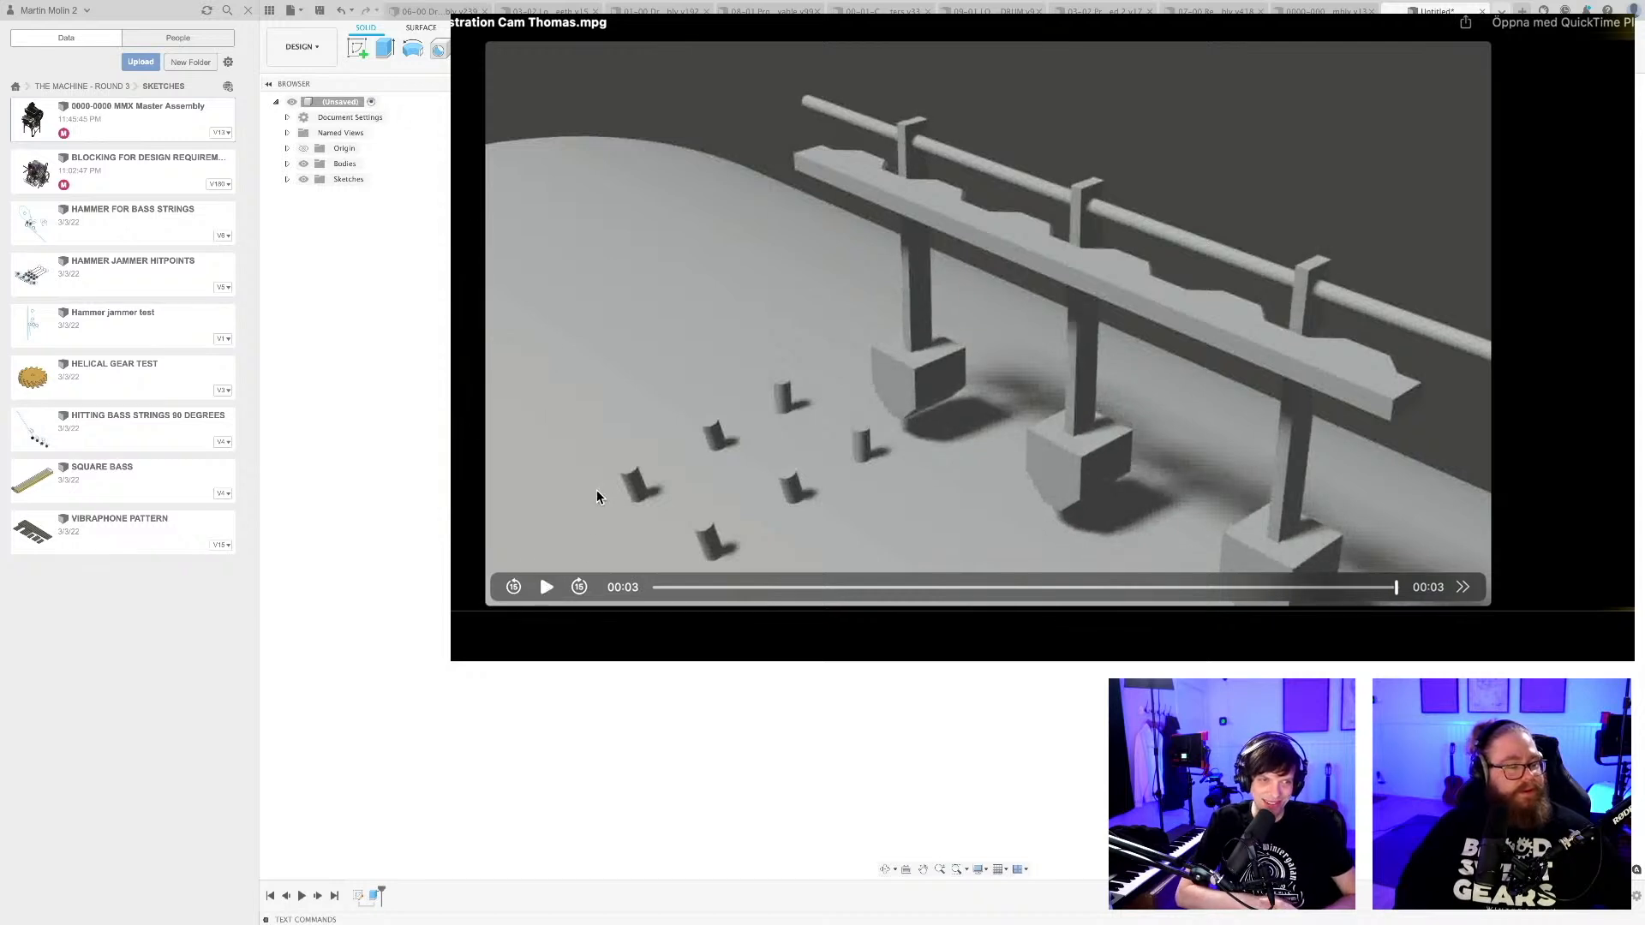
{"action": "left_click", "coordinate": [547, 588]}
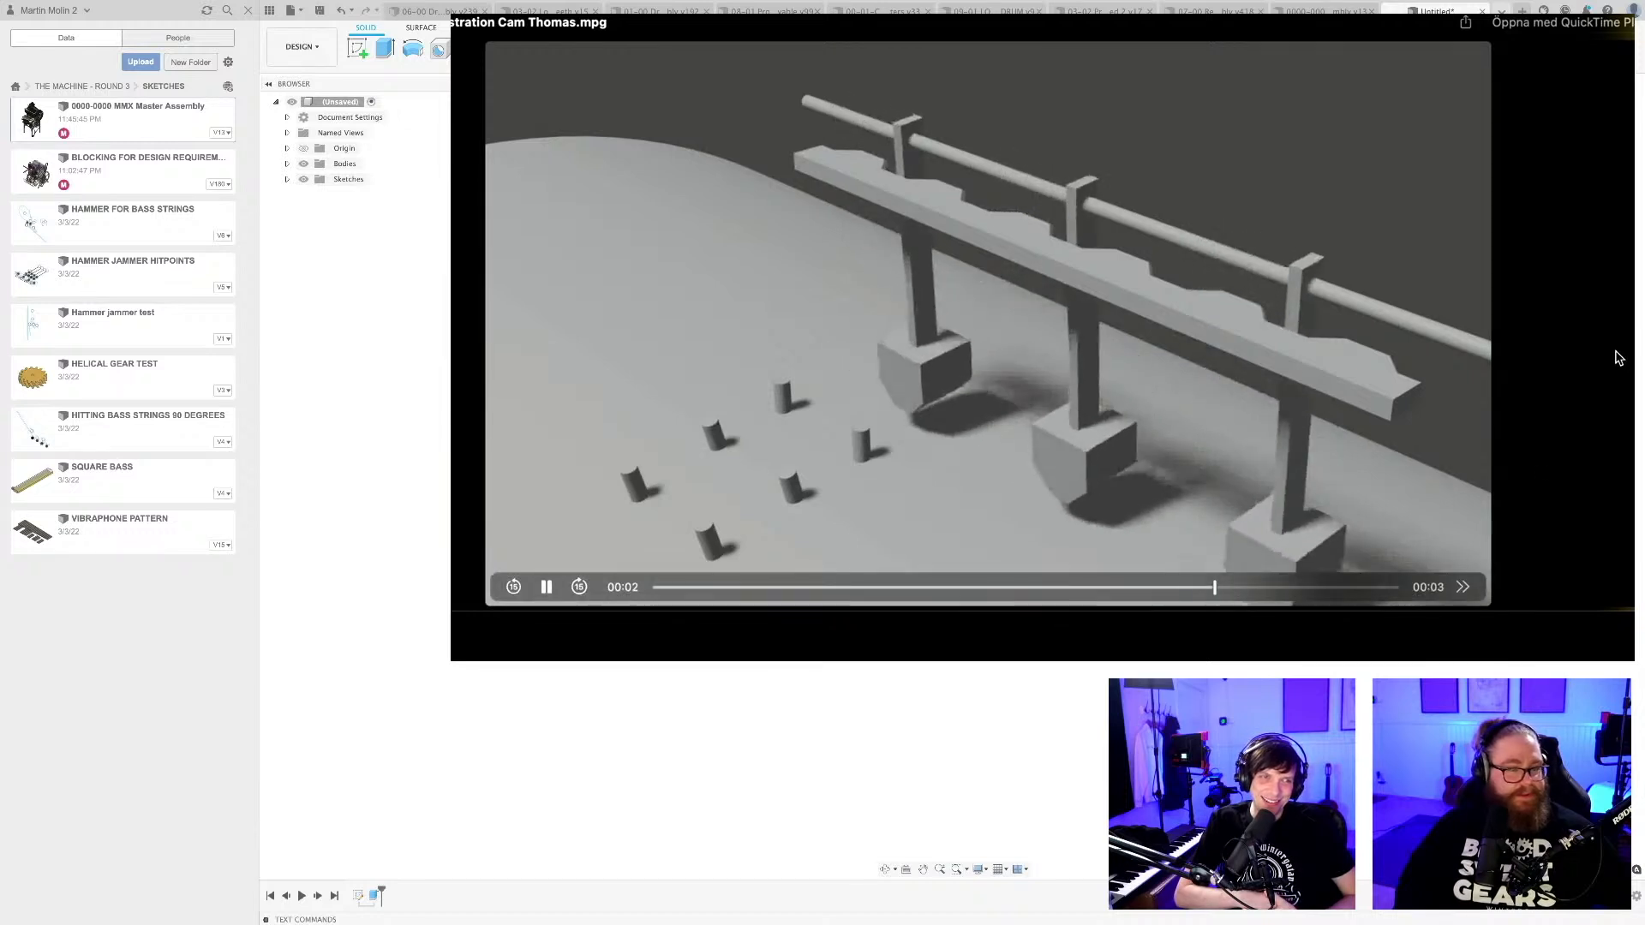
{"action": "left_click", "coordinate": [549, 587]}
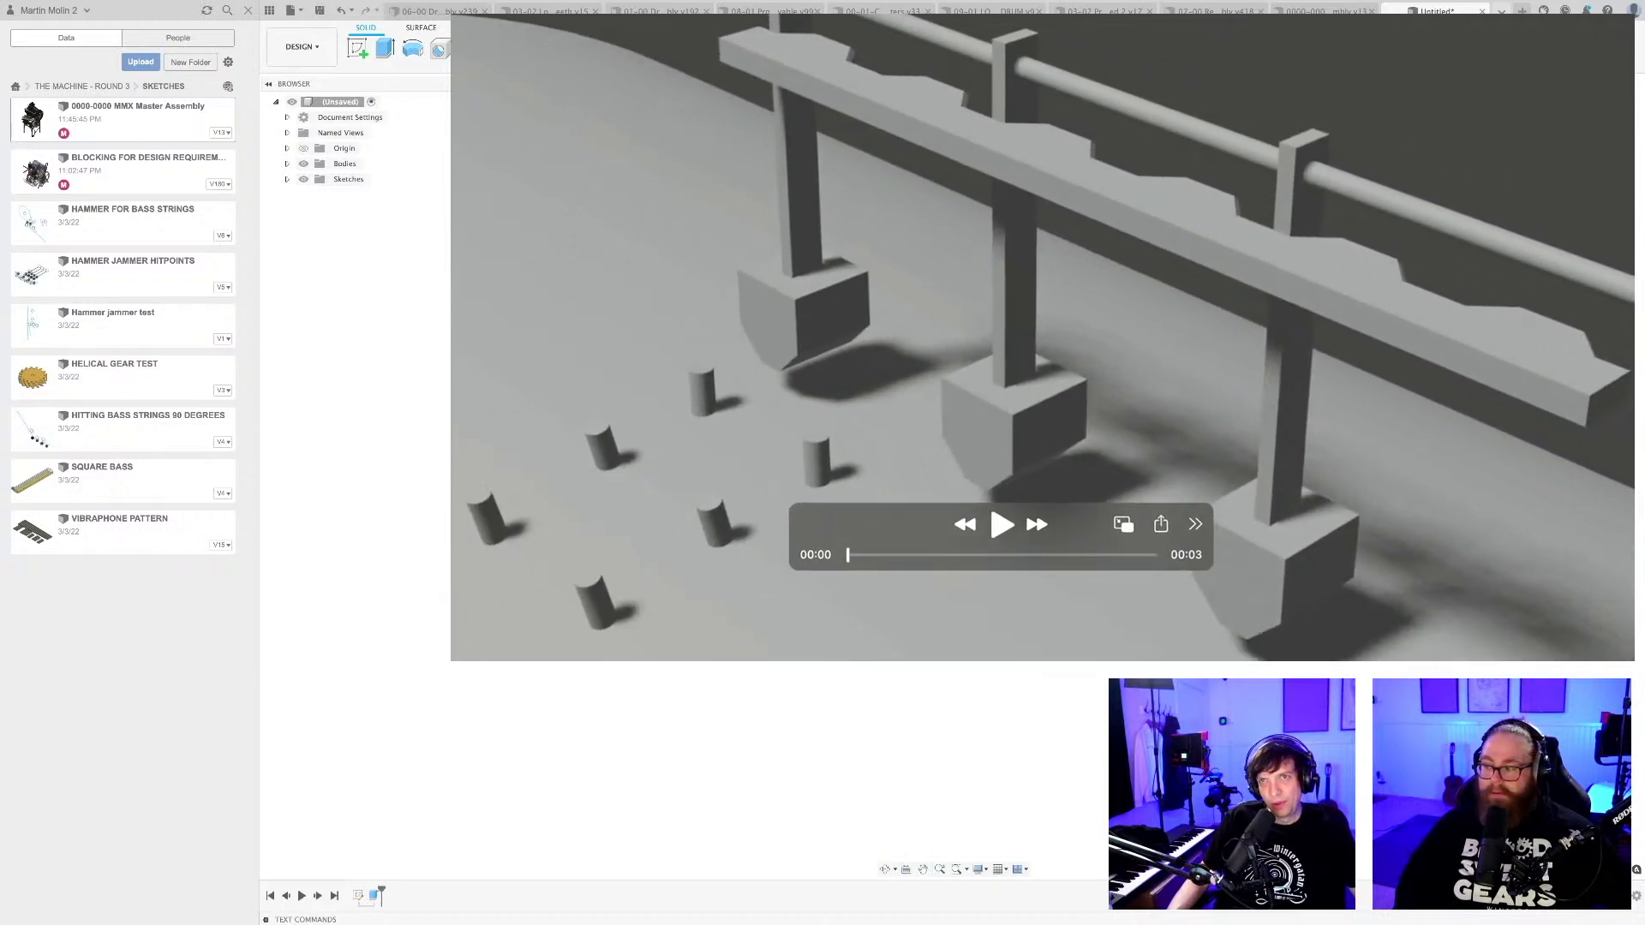
Switch to the 07-00 Registrator Assembly document and place the cam animation's window beside the model.
{"action": "mouse_move", "coordinate": [1633, 642]}
{"action": "left_mouse_down"}
{"action": "mouse_move", "coordinate": [1296, 617]}
{"action": "mouse_move", "coordinate": [1633, 659]}
{"action": "left_mouse_up"}
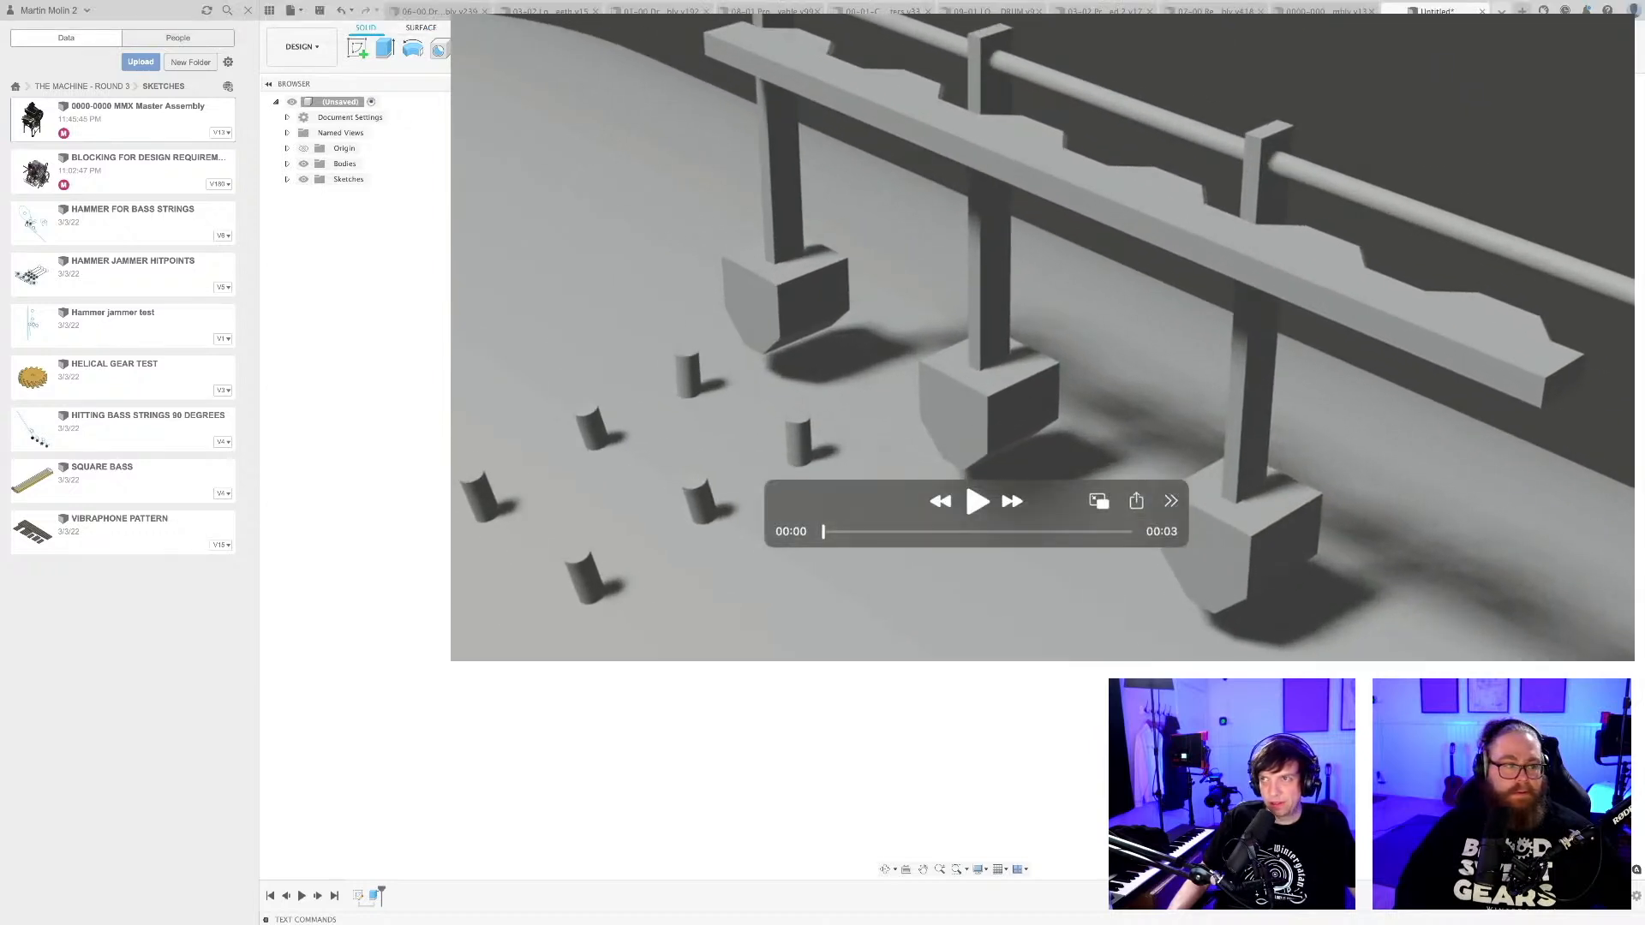
{"action": "left_click", "coordinate": [454, 15]}
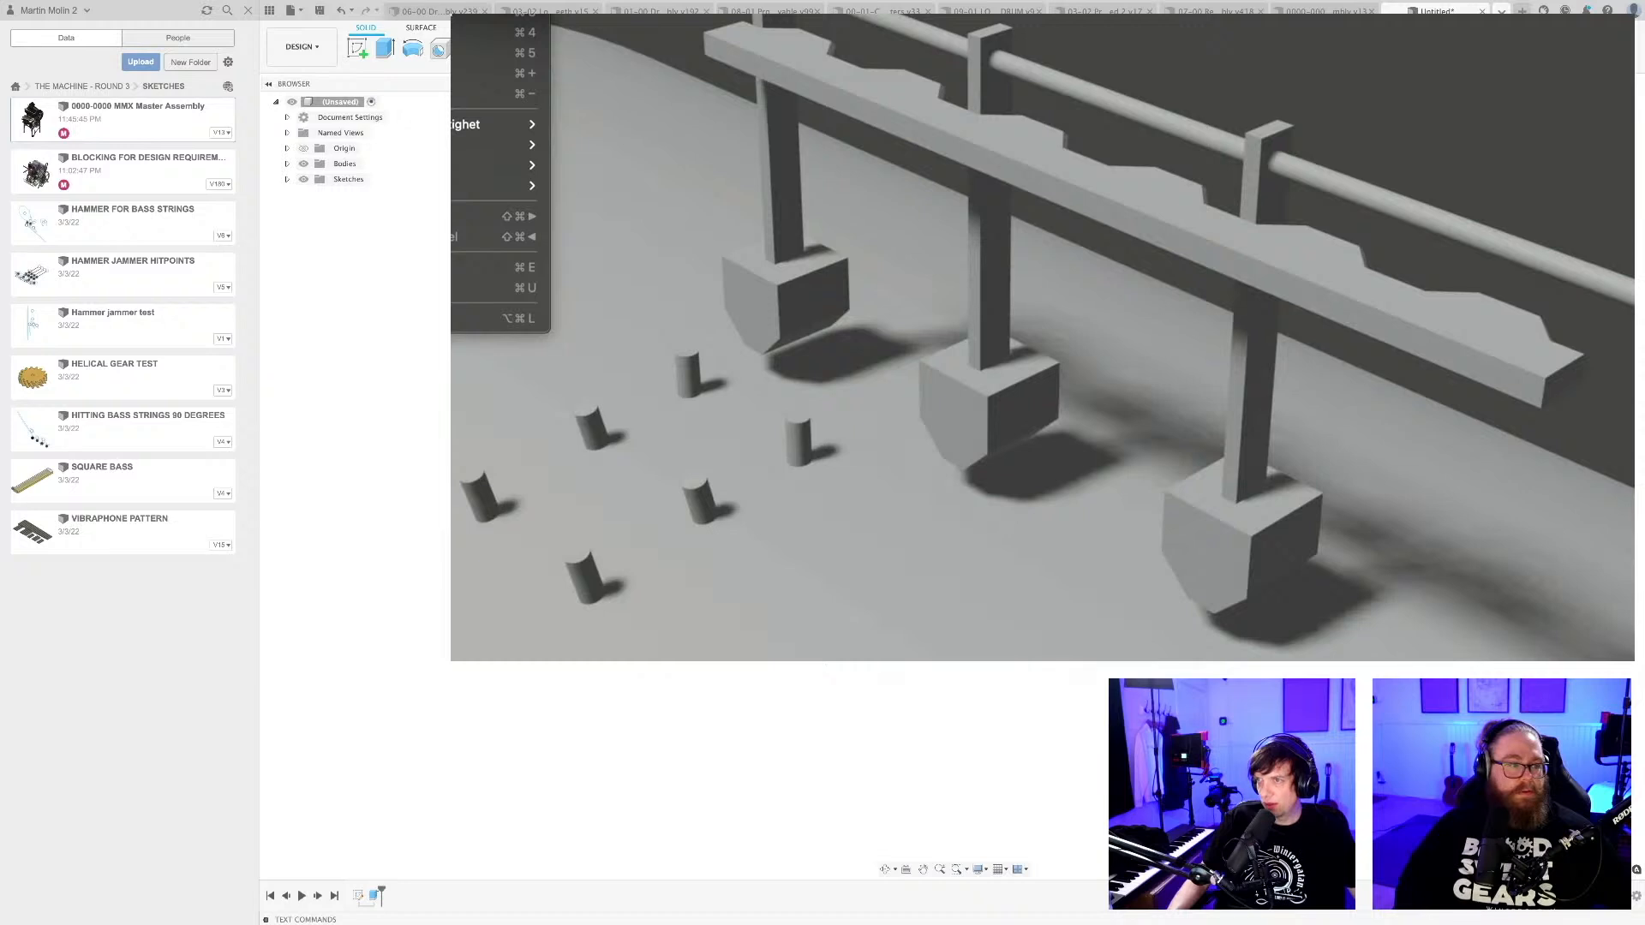
{"action": "left_click", "coordinate": [1214, 11]}
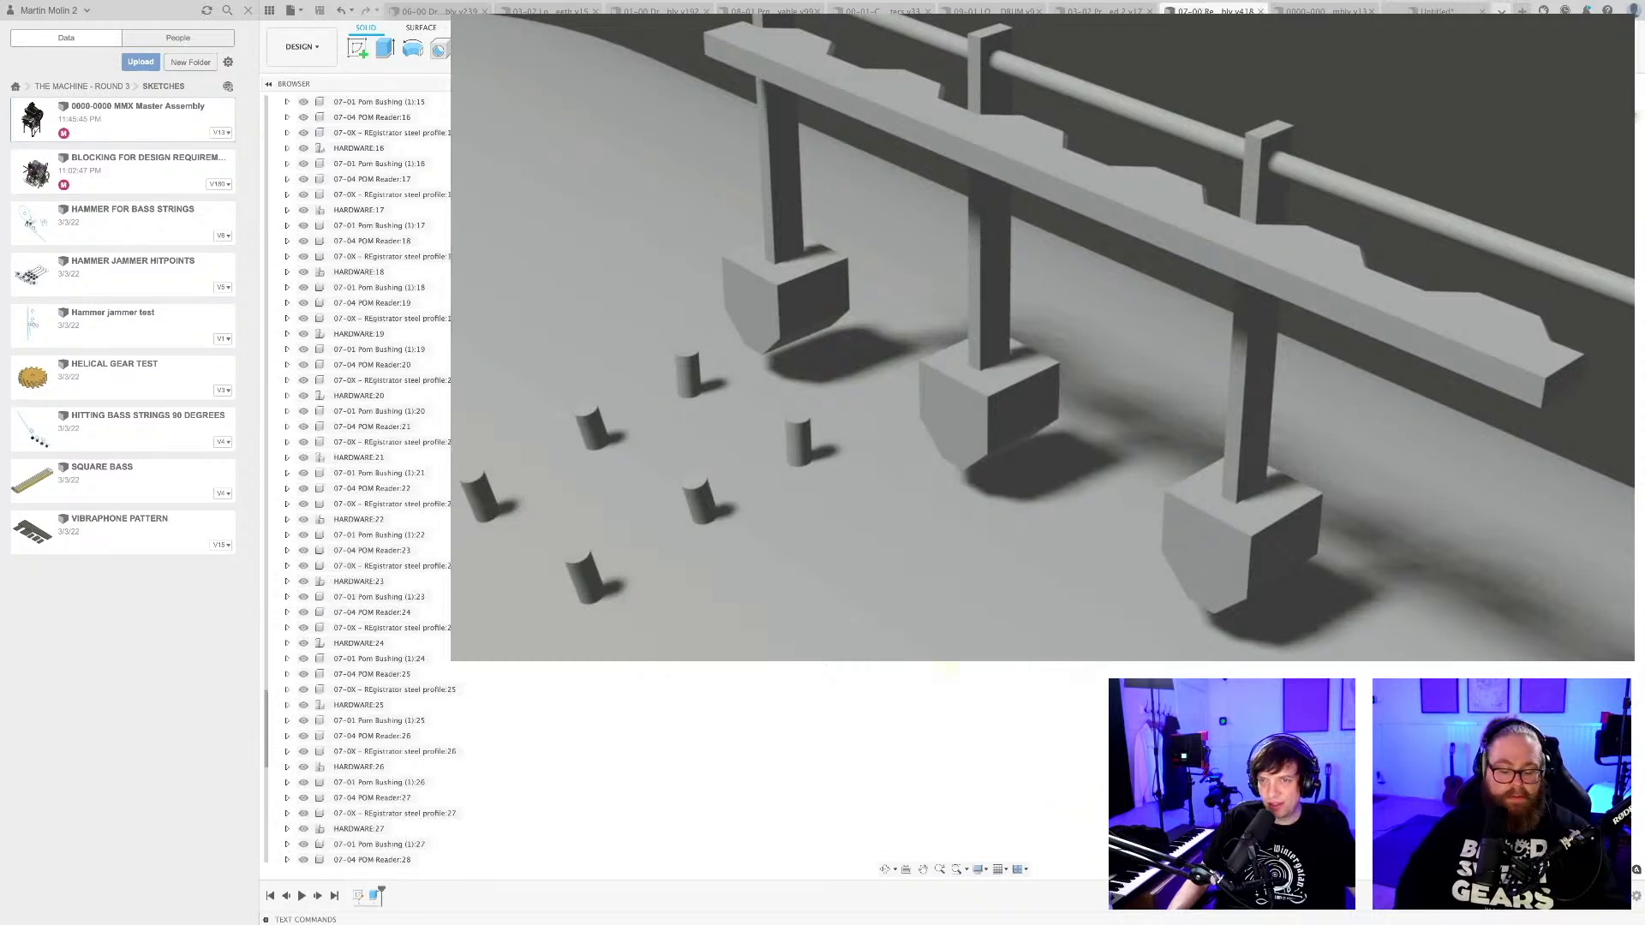
{"action": "middle_click_drag", "start_coordinate": [771, 505], "coordinate": [837, 467], "text": "shift"}
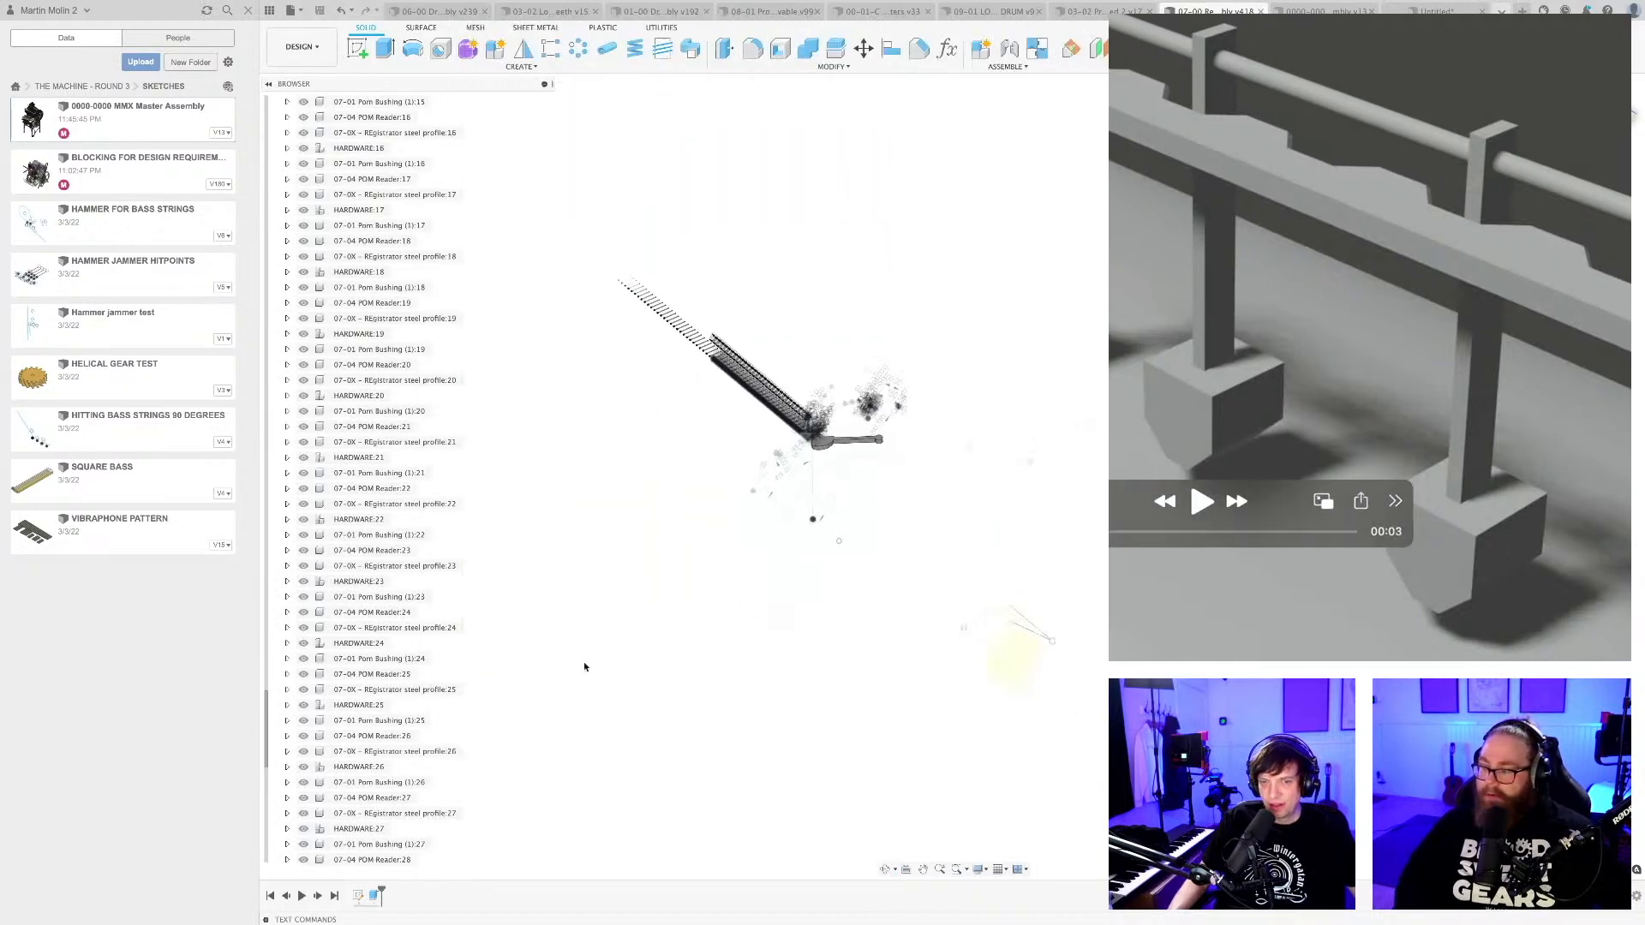
Activate the top-level component of the registrator assembly.
{"action": "scroll", "coordinate": [351, 328], "scroll_direction": "up", "scroll_amount": 5}
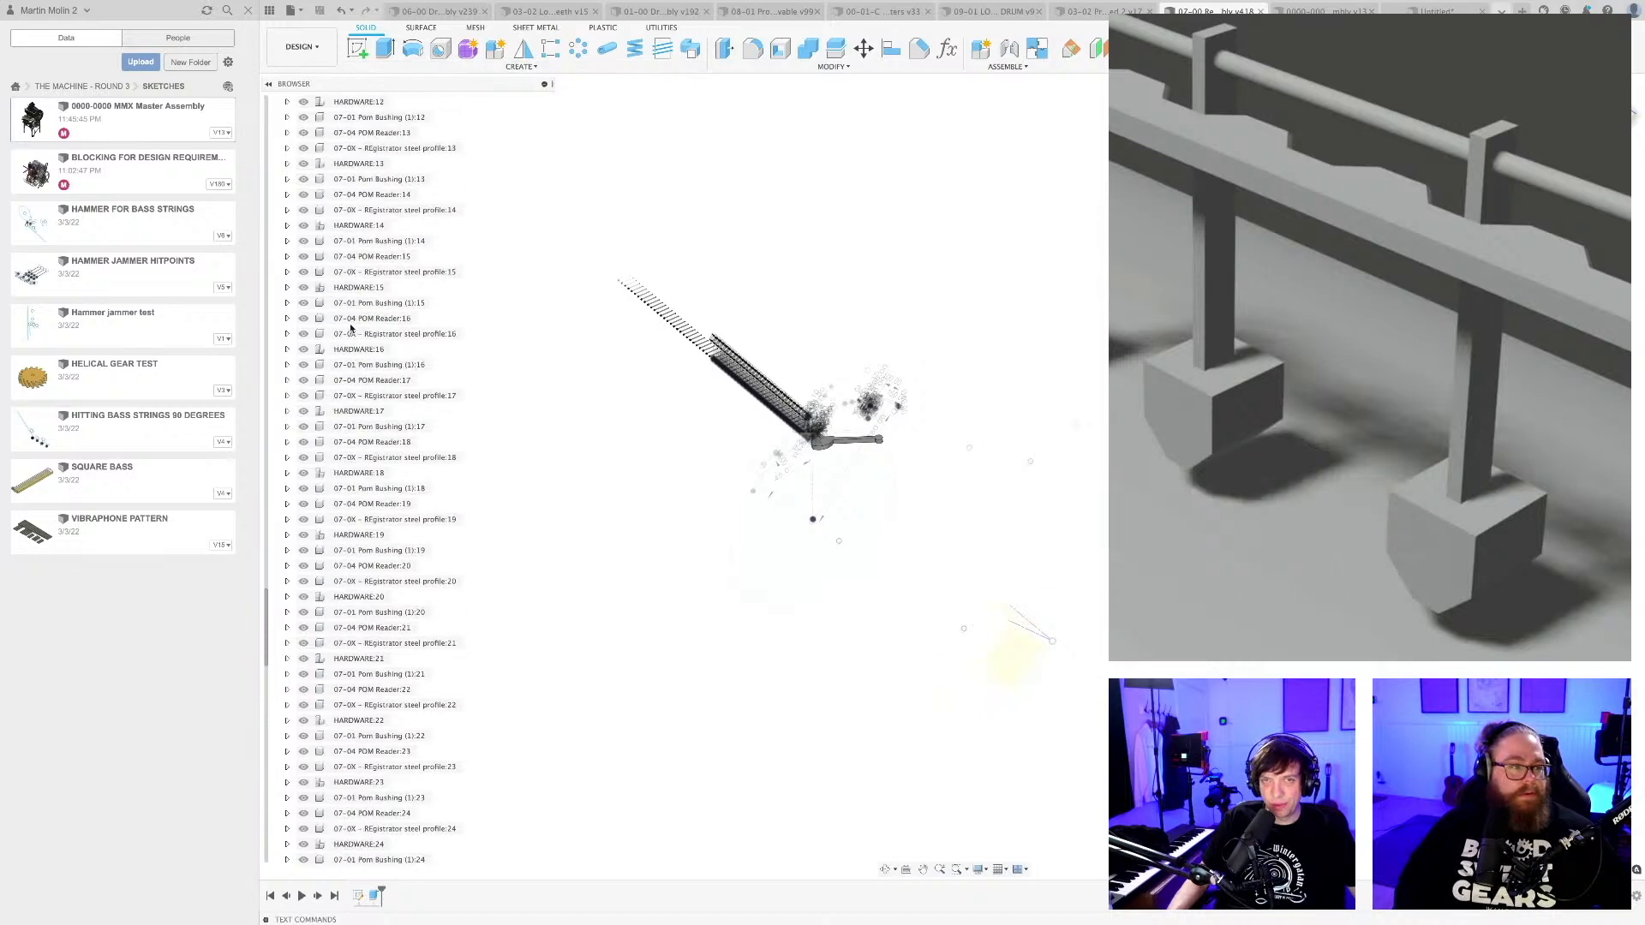
{"action": "scroll", "coordinate": [351, 314], "scroll_direction": "up", "scroll_amount": 3}
{"action": "scroll", "coordinate": [351, 314], "scroll_direction": "up", "scroll_amount": 9}
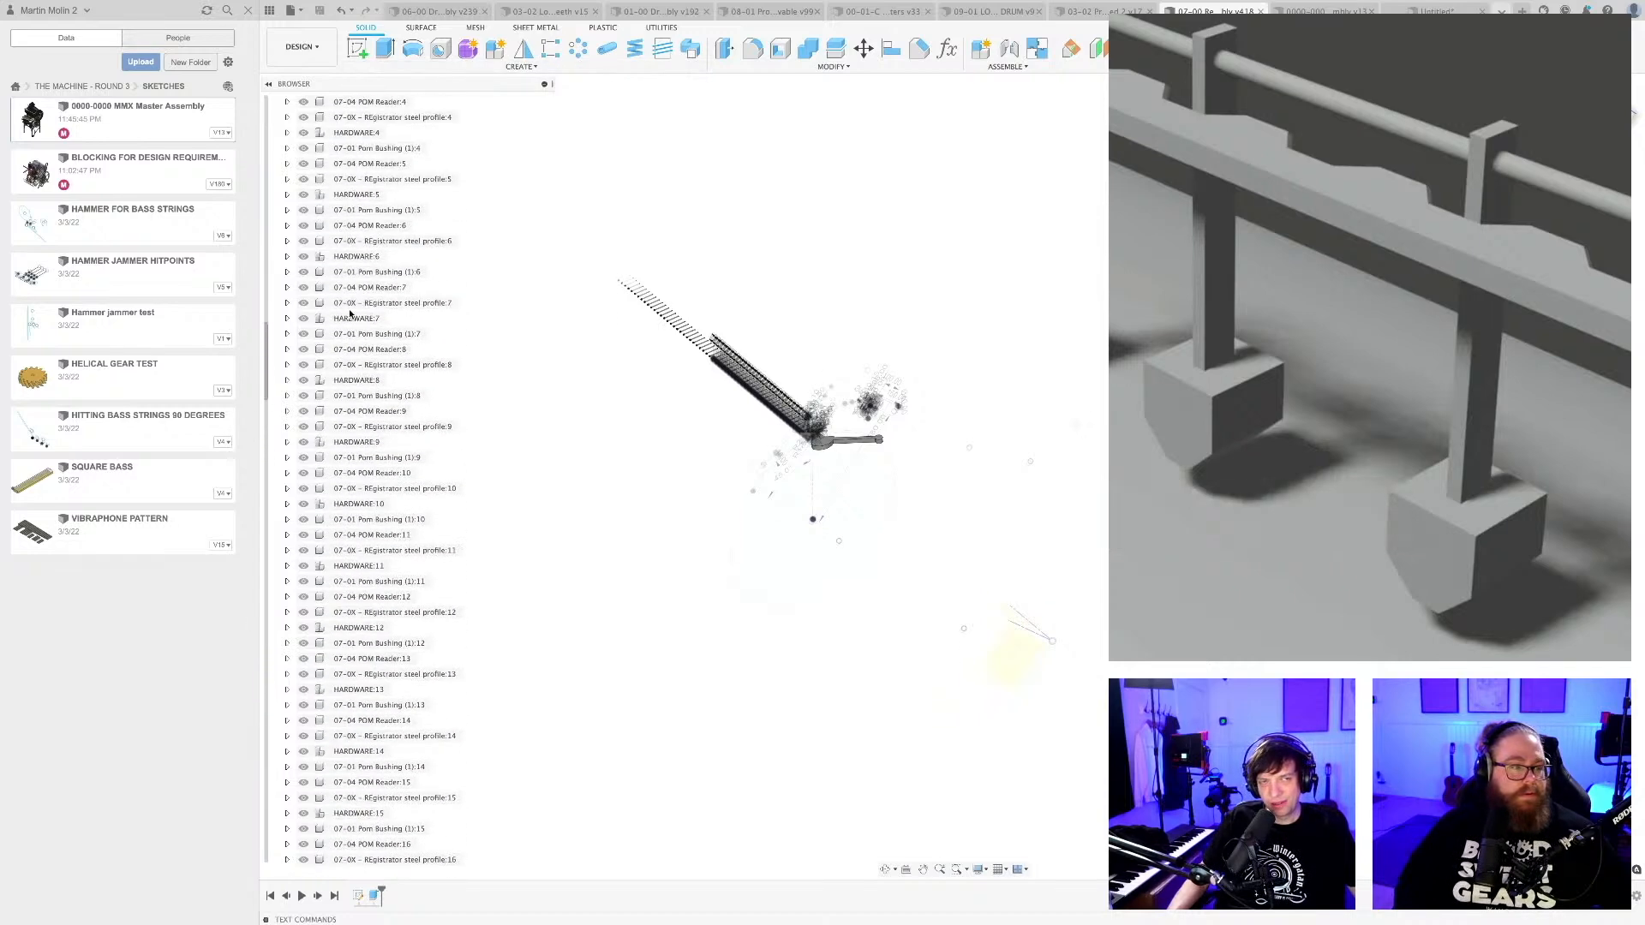
{"action": "scroll", "coordinate": [347, 312], "scroll_direction": "up", "scroll_amount": 3}
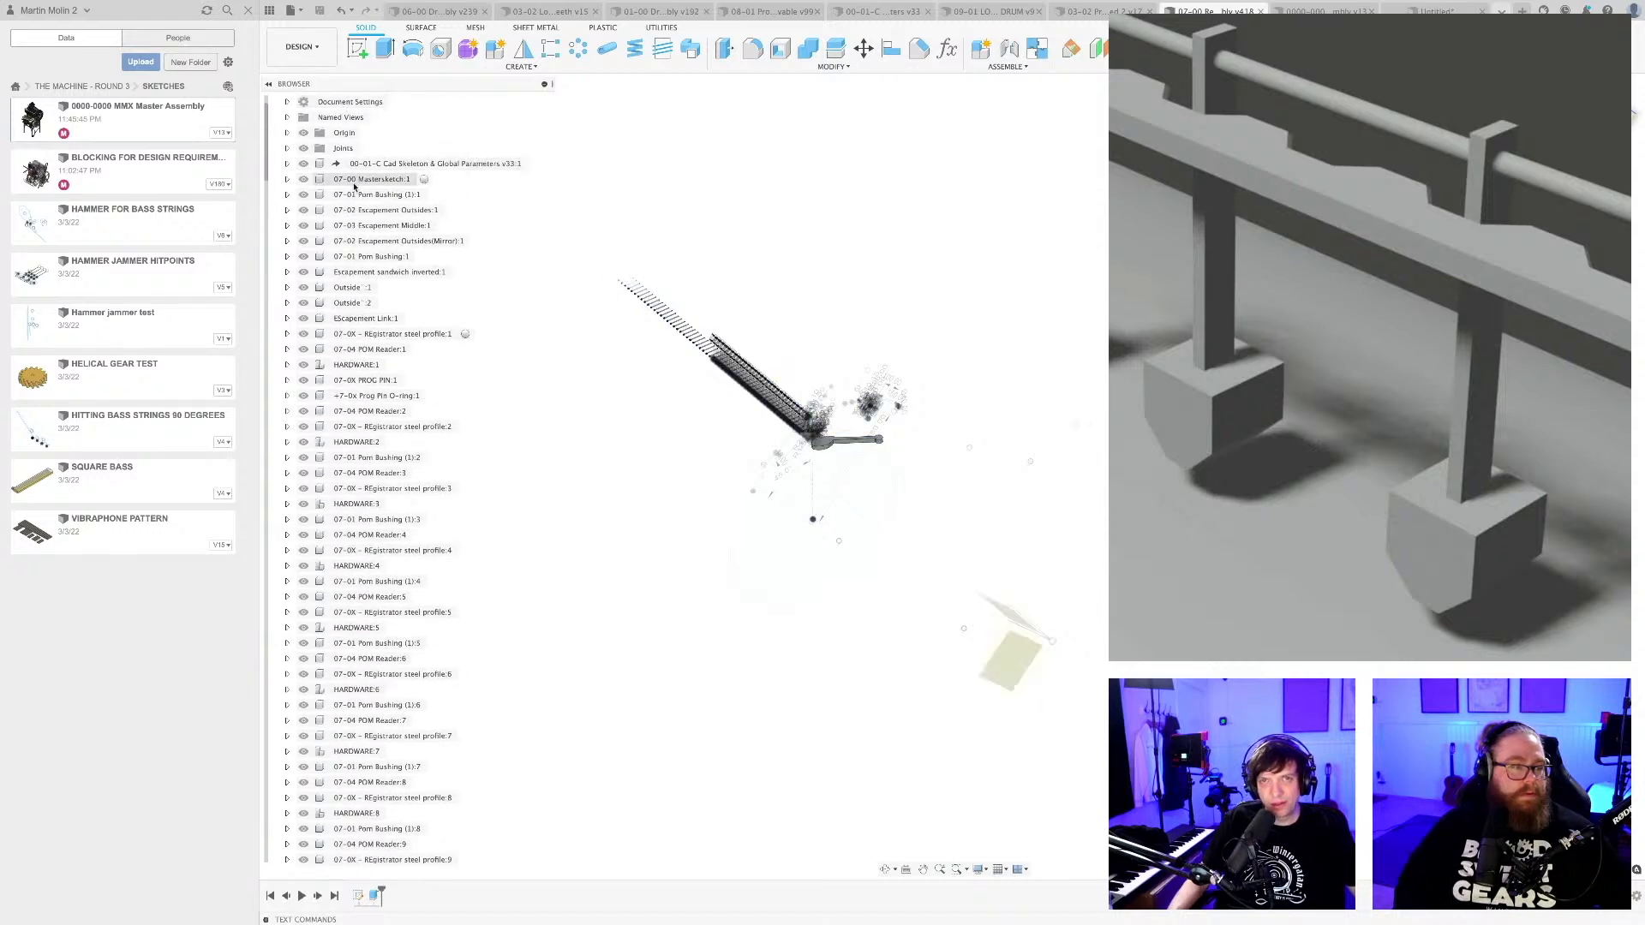
{"action": "scroll", "coordinate": [354, 185], "scroll_direction": "up", "scroll_amount": 1}
{"action": "left_click", "coordinate": [451, 102]}
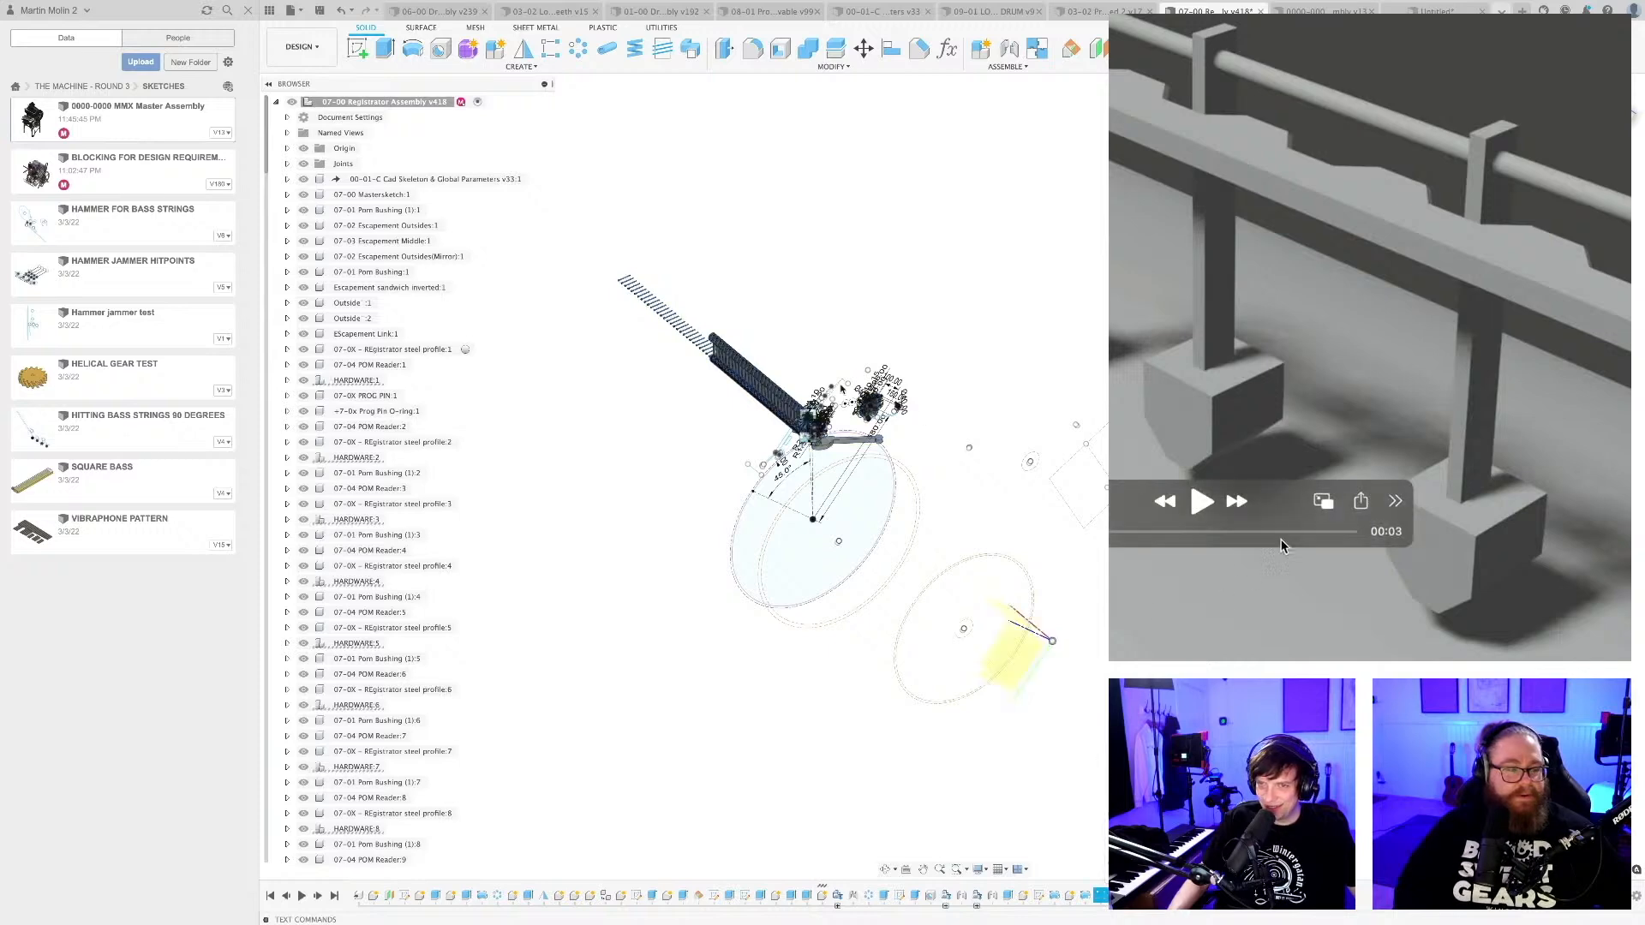
Hide Component42, the large lever covering the registrator, and view the registrator arm from the side.
{"action": "scroll", "coordinate": [770, 471], "scroll_direction": "up", "scroll_amount": 8}
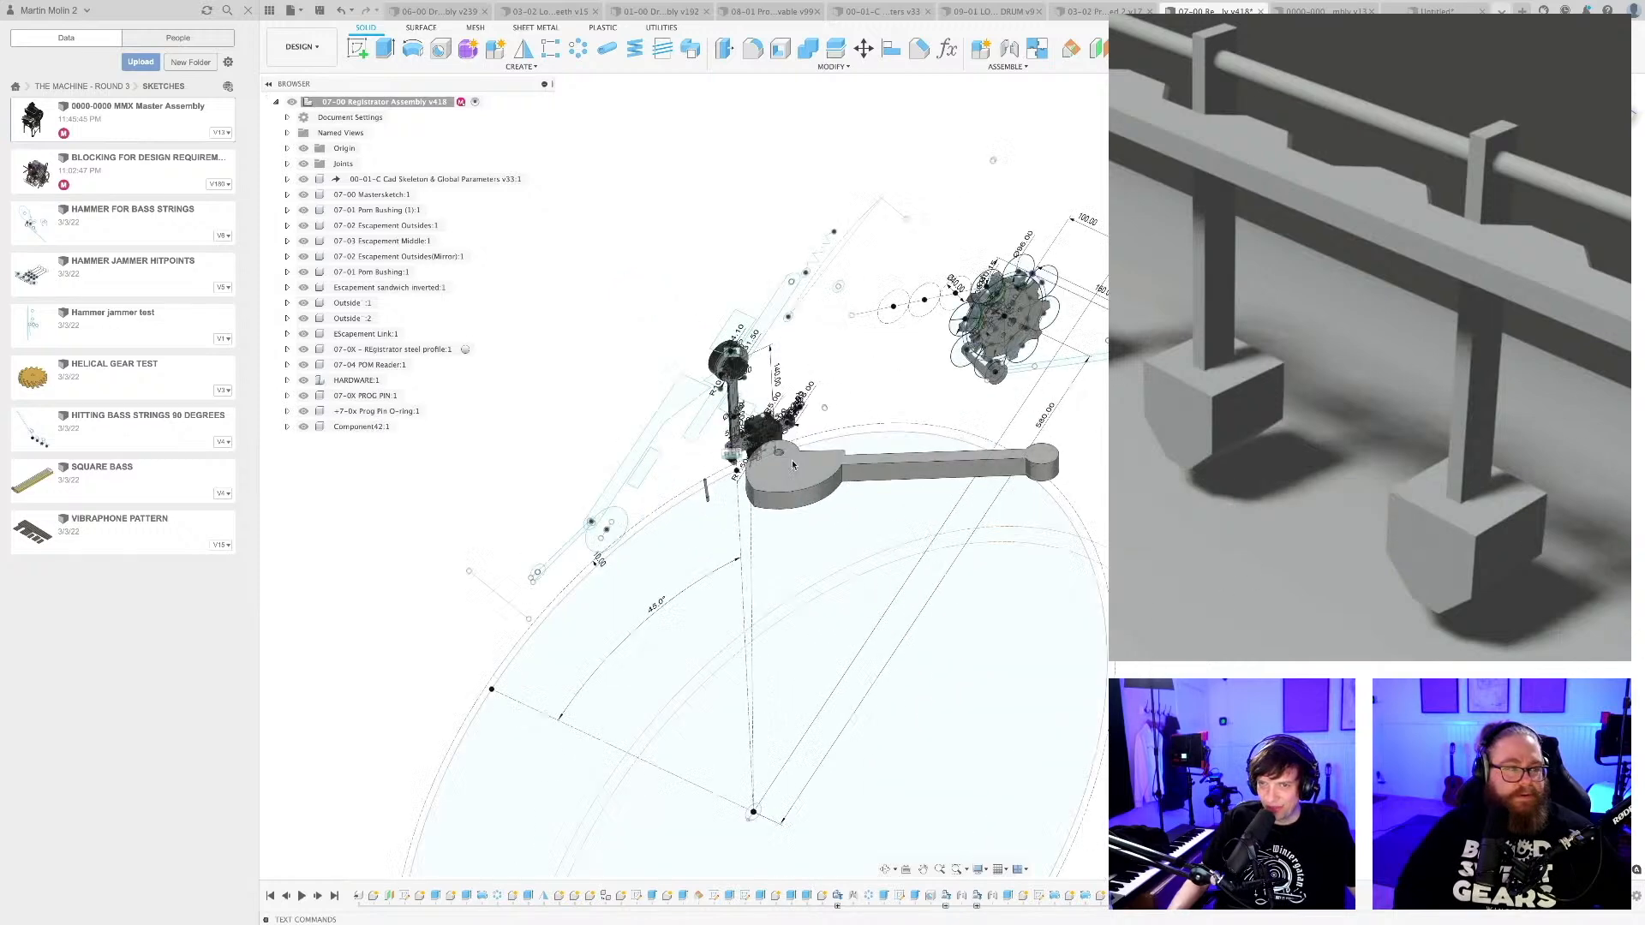
{"action": "middle_click_drag", "start_coordinate": [770, 471], "coordinate": [638, 472], "text": "shift"}
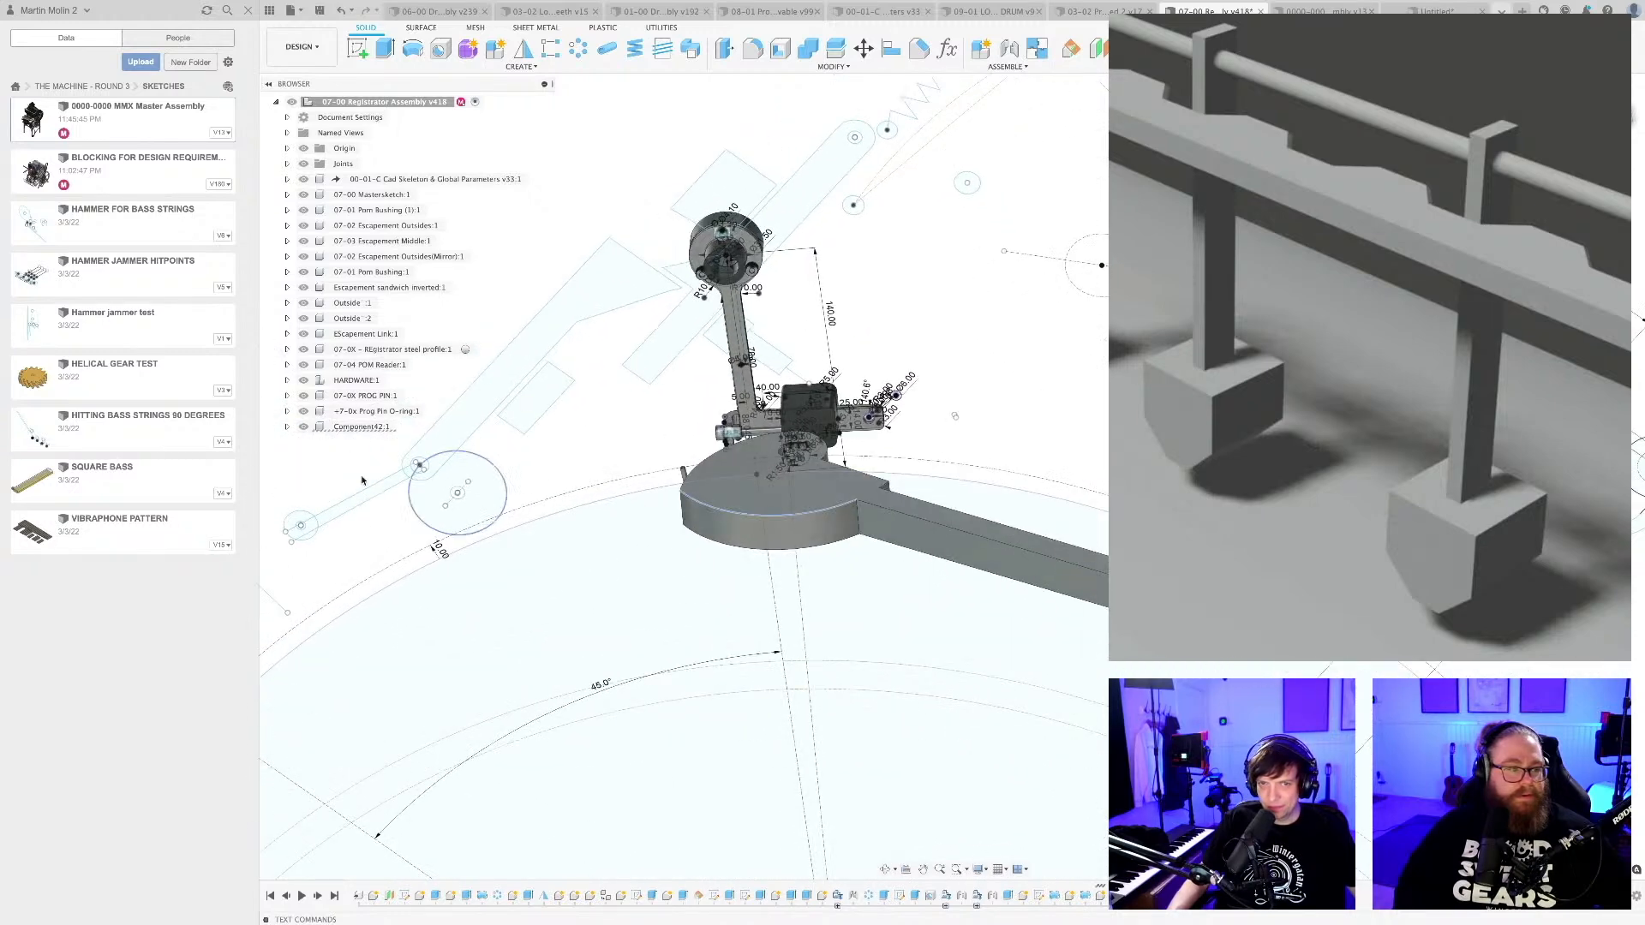
{"action": "left_click", "coordinate": [303, 427]}
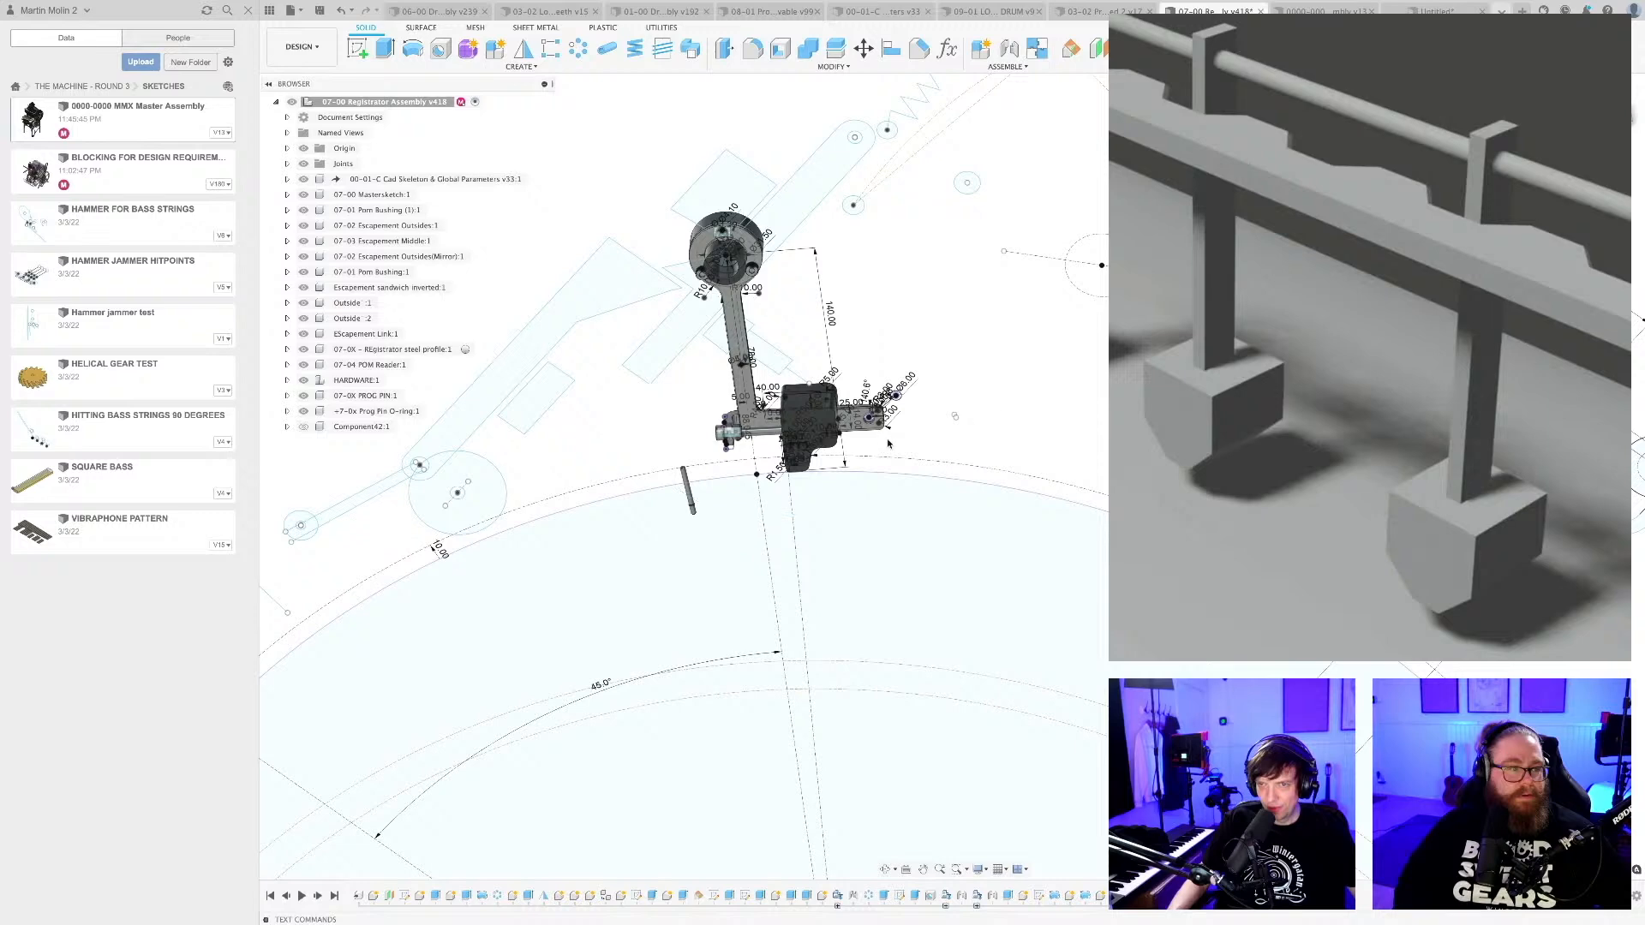
{"action": "middle_click_drag", "start_coordinate": [888, 443], "coordinate": [849, 488], "text": "shift"}
{"action": "scroll", "coordinate": [771, 470], "scroll_direction": "up", "scroll_amount": 5}
{"action": "scroll", "coordinate": [847, 455], "scroll_direction": "down", "scroll_amount": 4}
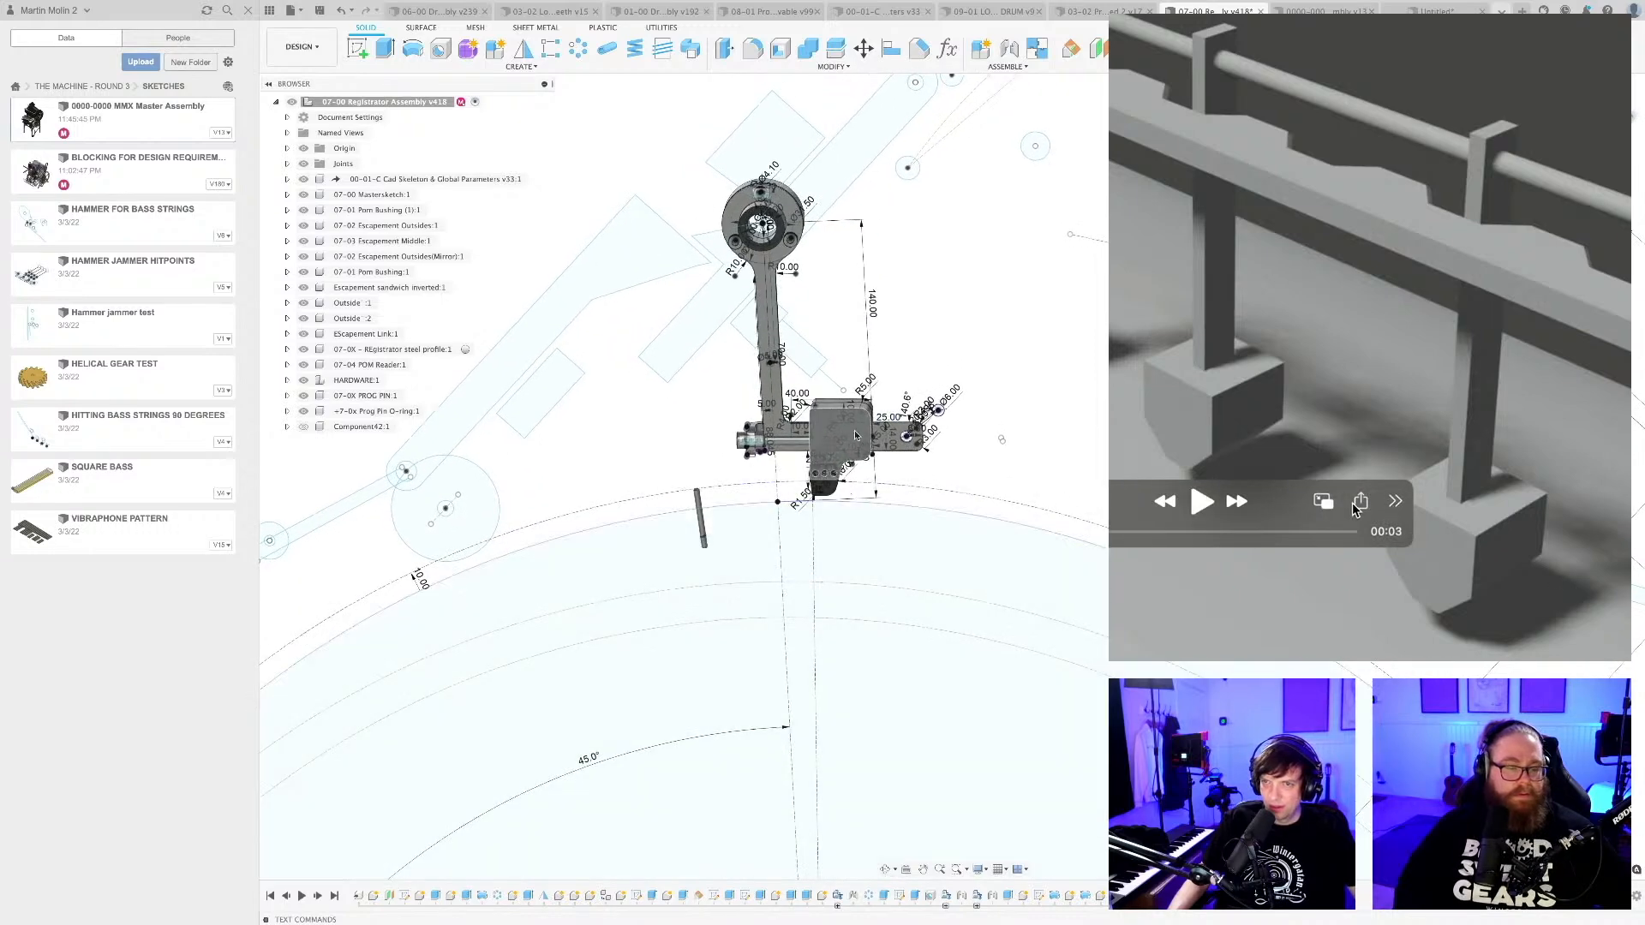
Rotate the 07-04 POM Reader component by -9.2 degrees about the registrator's pivot with Move/Copy.
{"action": "right_click", "coordinate": [358, 365]}
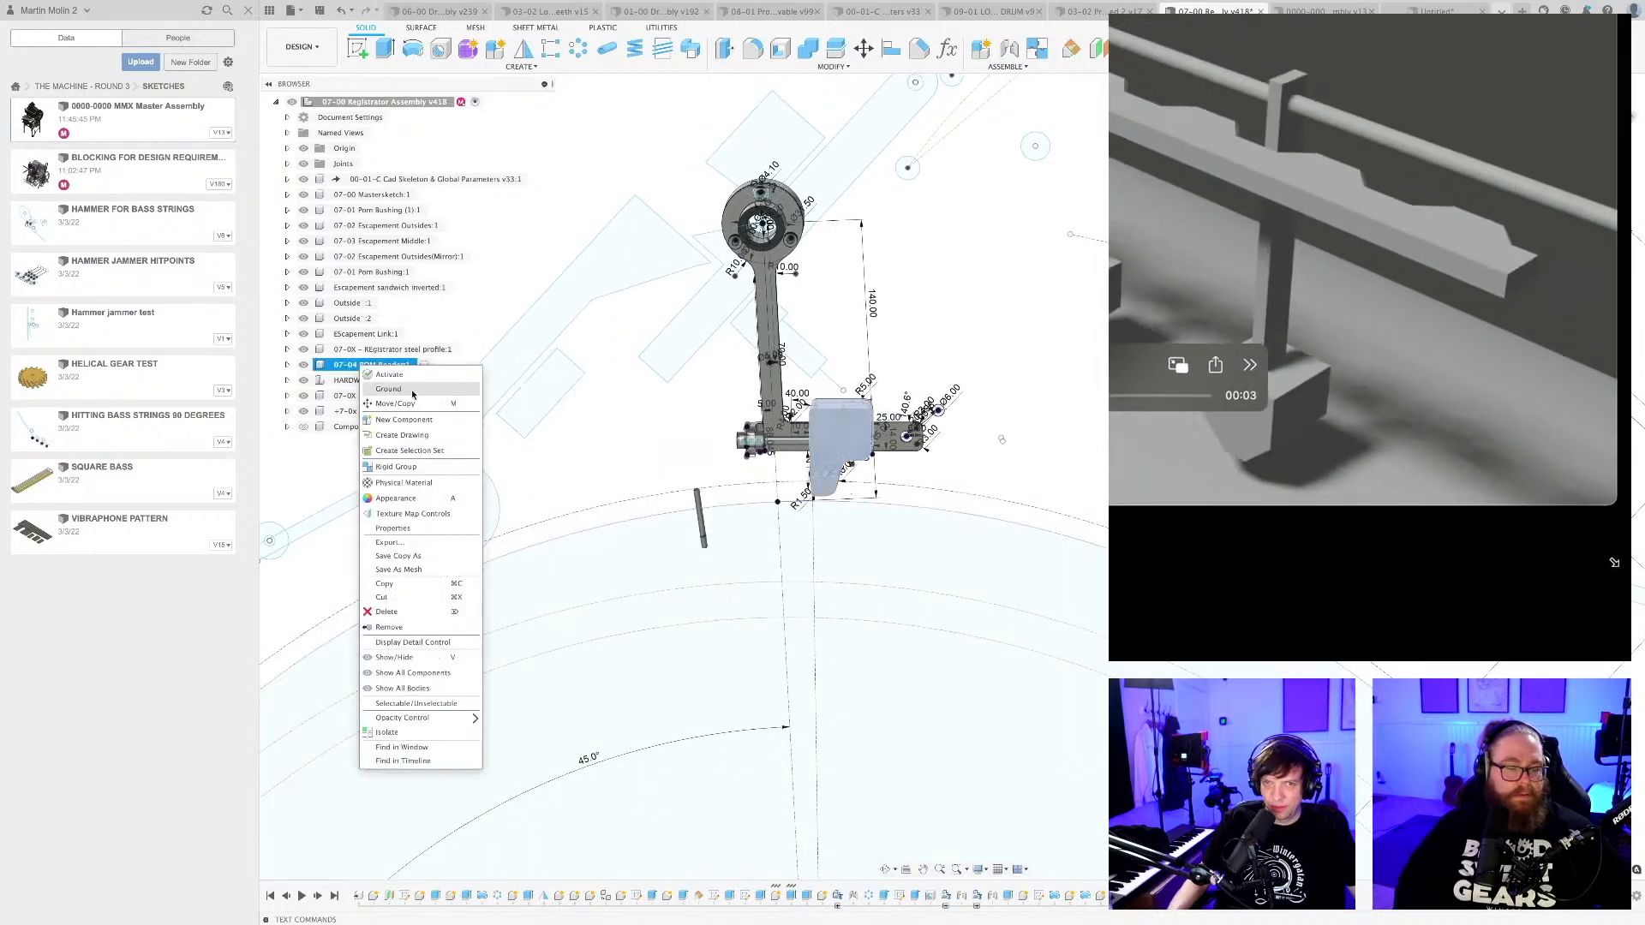
{"action": "left_click", "coordinate": [404, 404]}
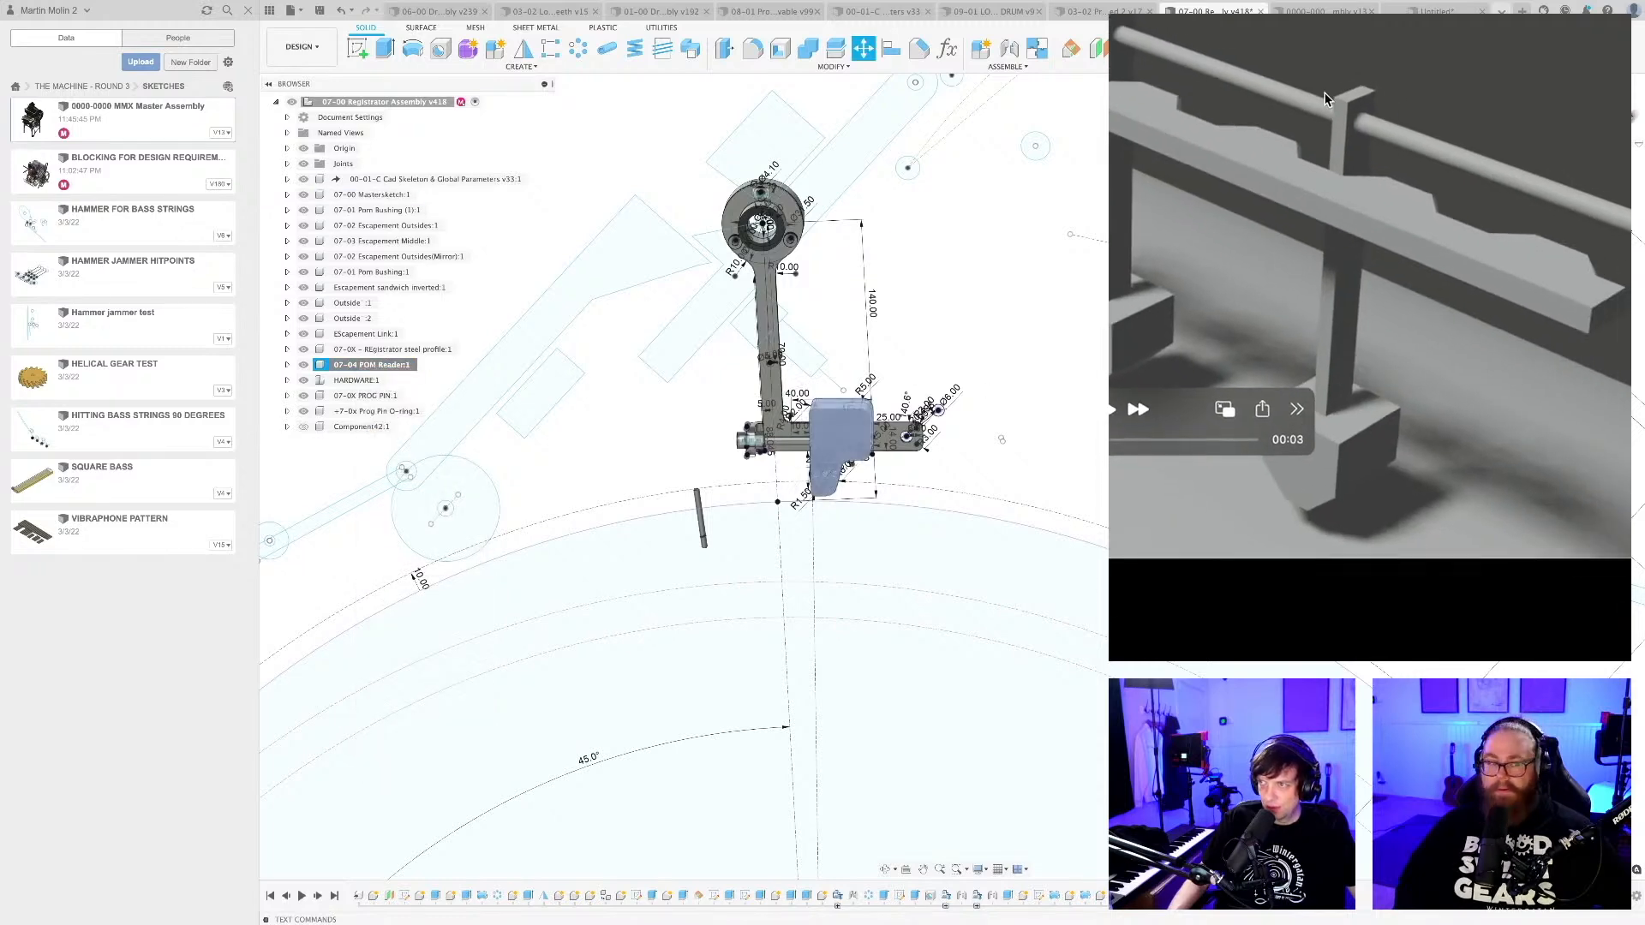
{"action": "left_click", "coordinate": [1599, 118]}
{"action": "middle_click_drag", "start_coordinate": [781, 477], "coordinate": [949, 513]}
{"action": "scroll", "coordinate": [949, 513], "scroll_direction": "up", "scroll_amount": 3}
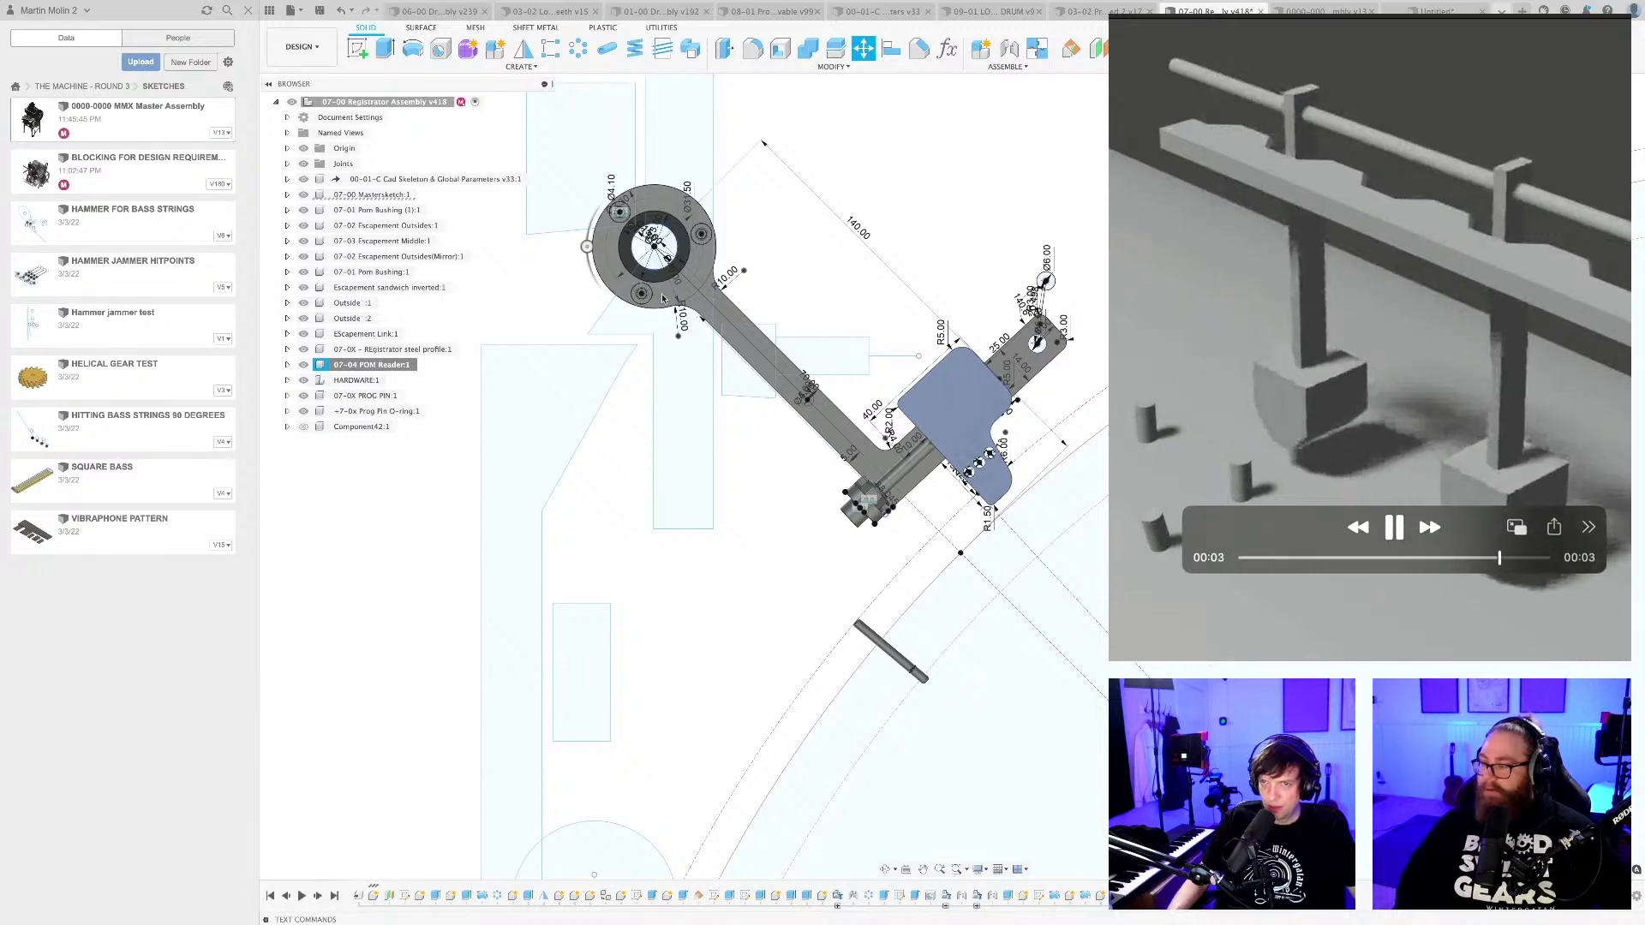
{"action": "left_click_drag", "start_coordinate": [587, 247], "coordinate": [589, 261]}
{"action": "scroll", "coordinate": [1024, 467], "scroll_direction": "up", "scroll_amount": 15}
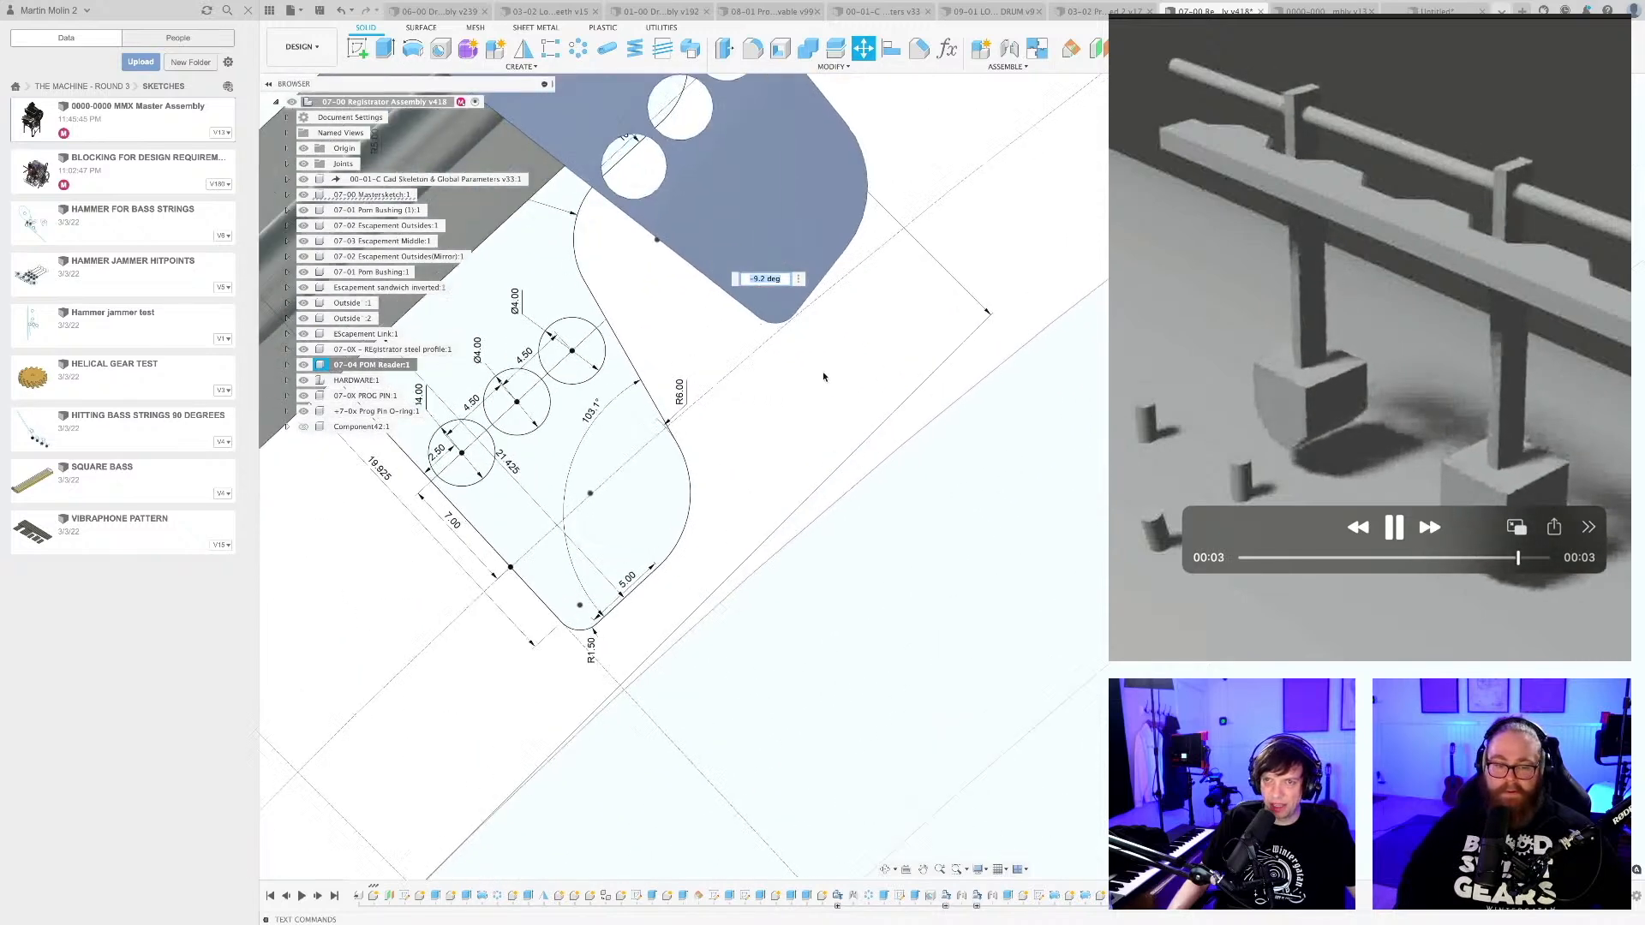
{"action": "scroll", "coordinate": [791, 361], "scroll_direction": "down", "scroll_amount": 15}
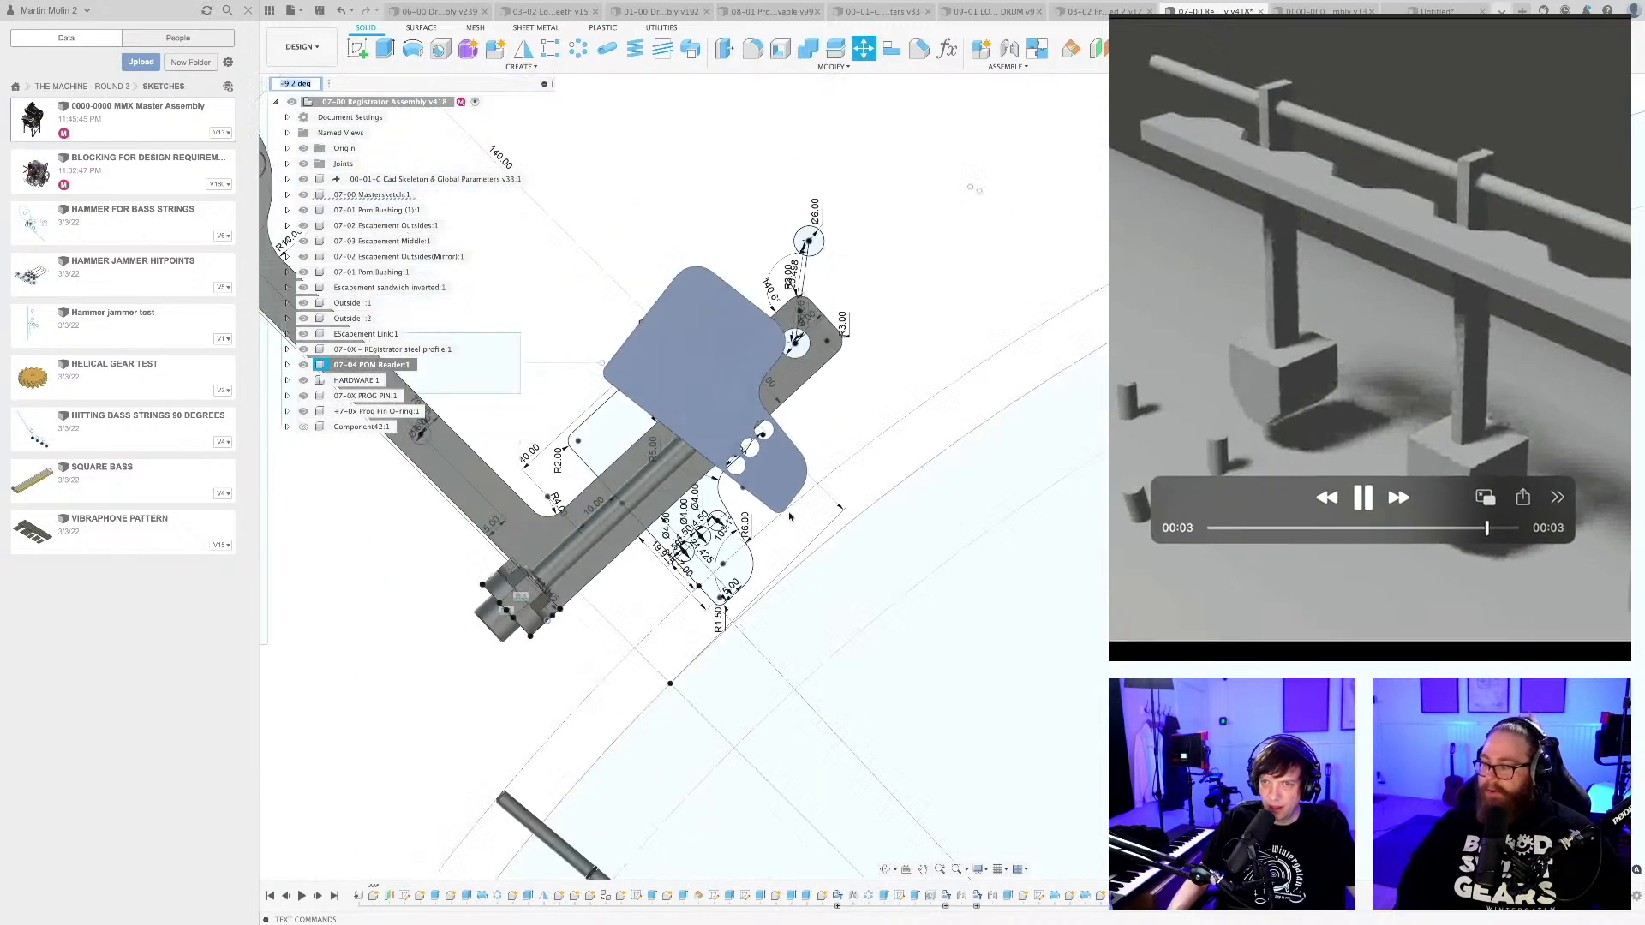
{"action": "scroll", "coordinate": [840, 467], "scroll_direction": "down", "scroll_amount": 5}
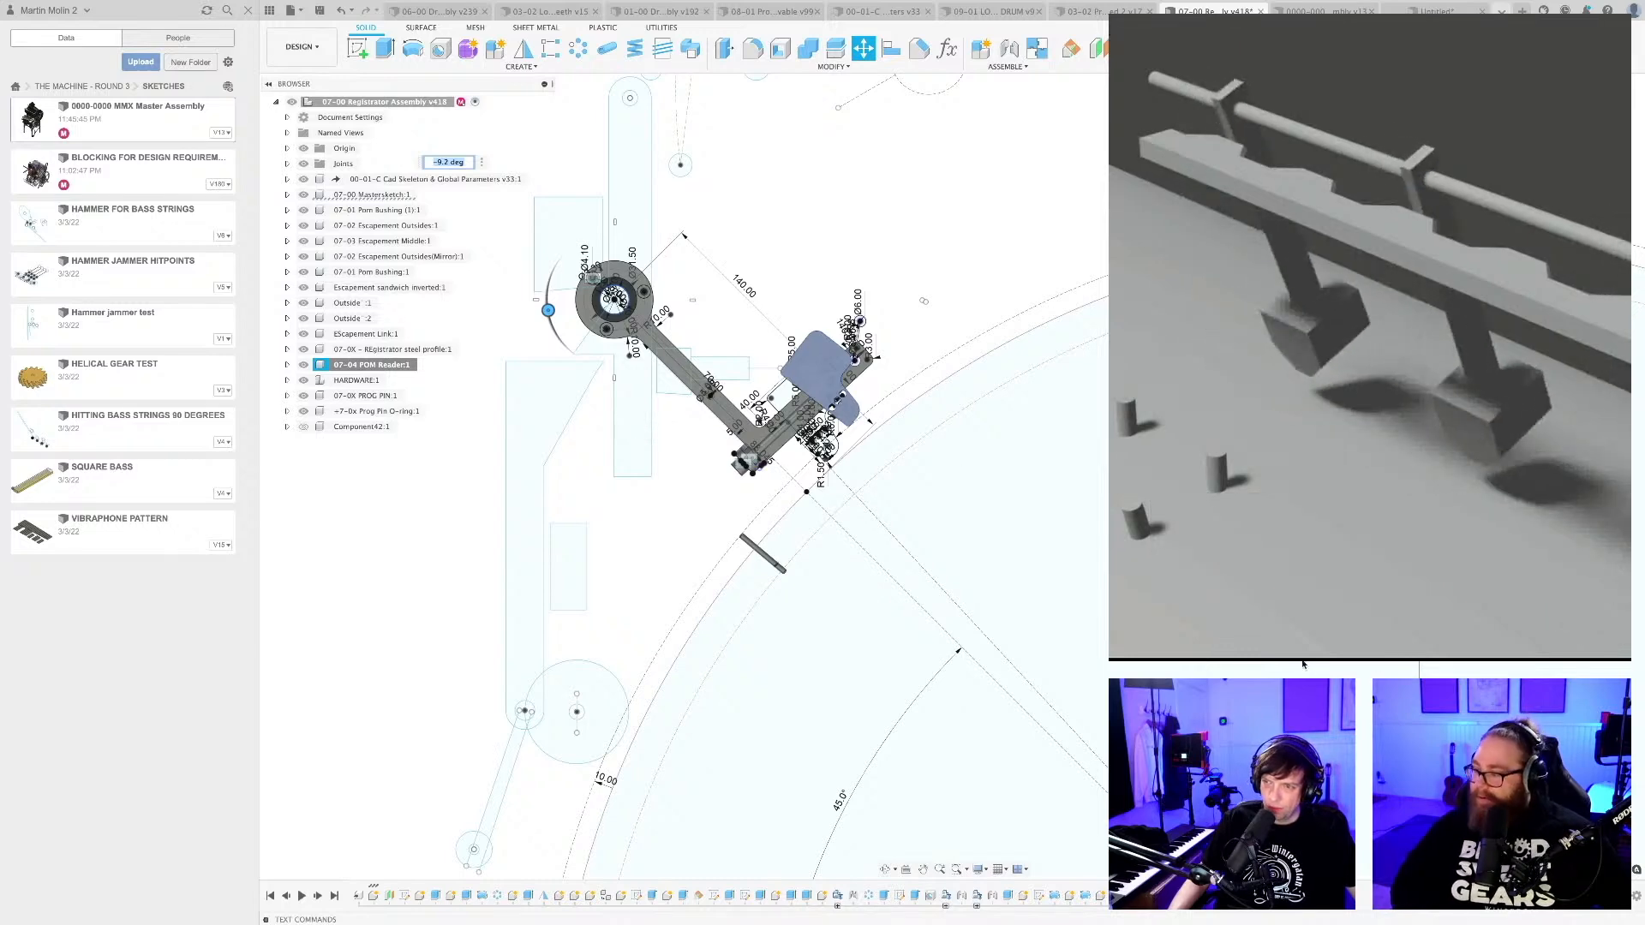
{"action": "key", "text": "Return"}
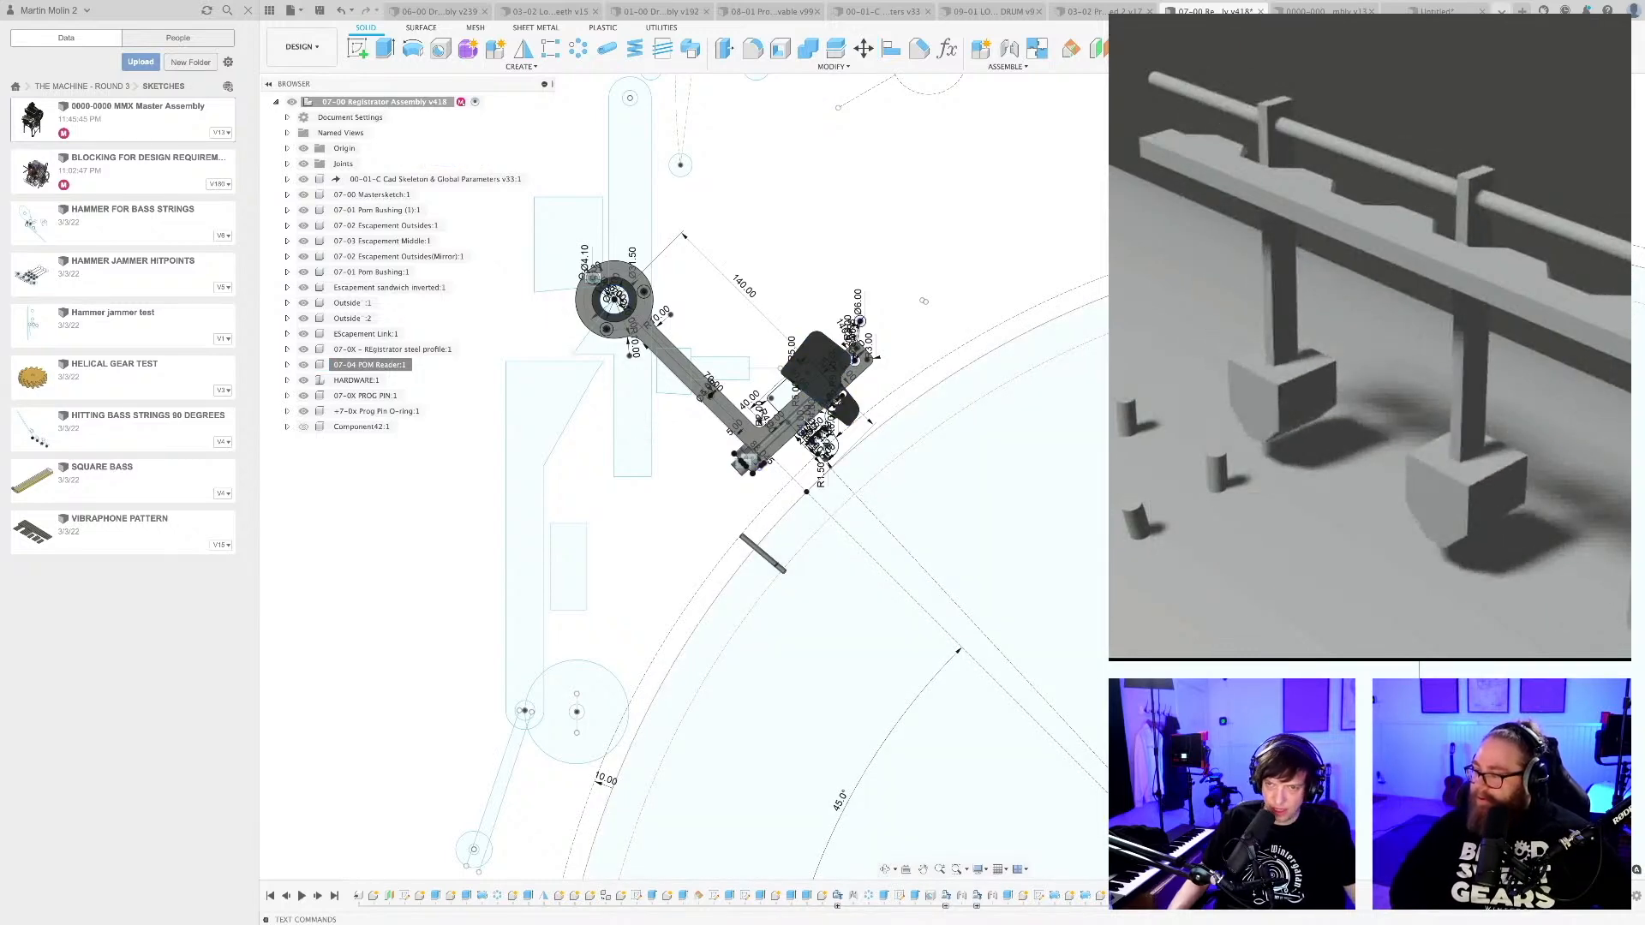
Measure the distance between the rotated POM reader's corner and its original sketched outline.
{"action": "scroll", "coordinate": [777, 276], "scroll_direction": "up", "scroll_amount": 10}
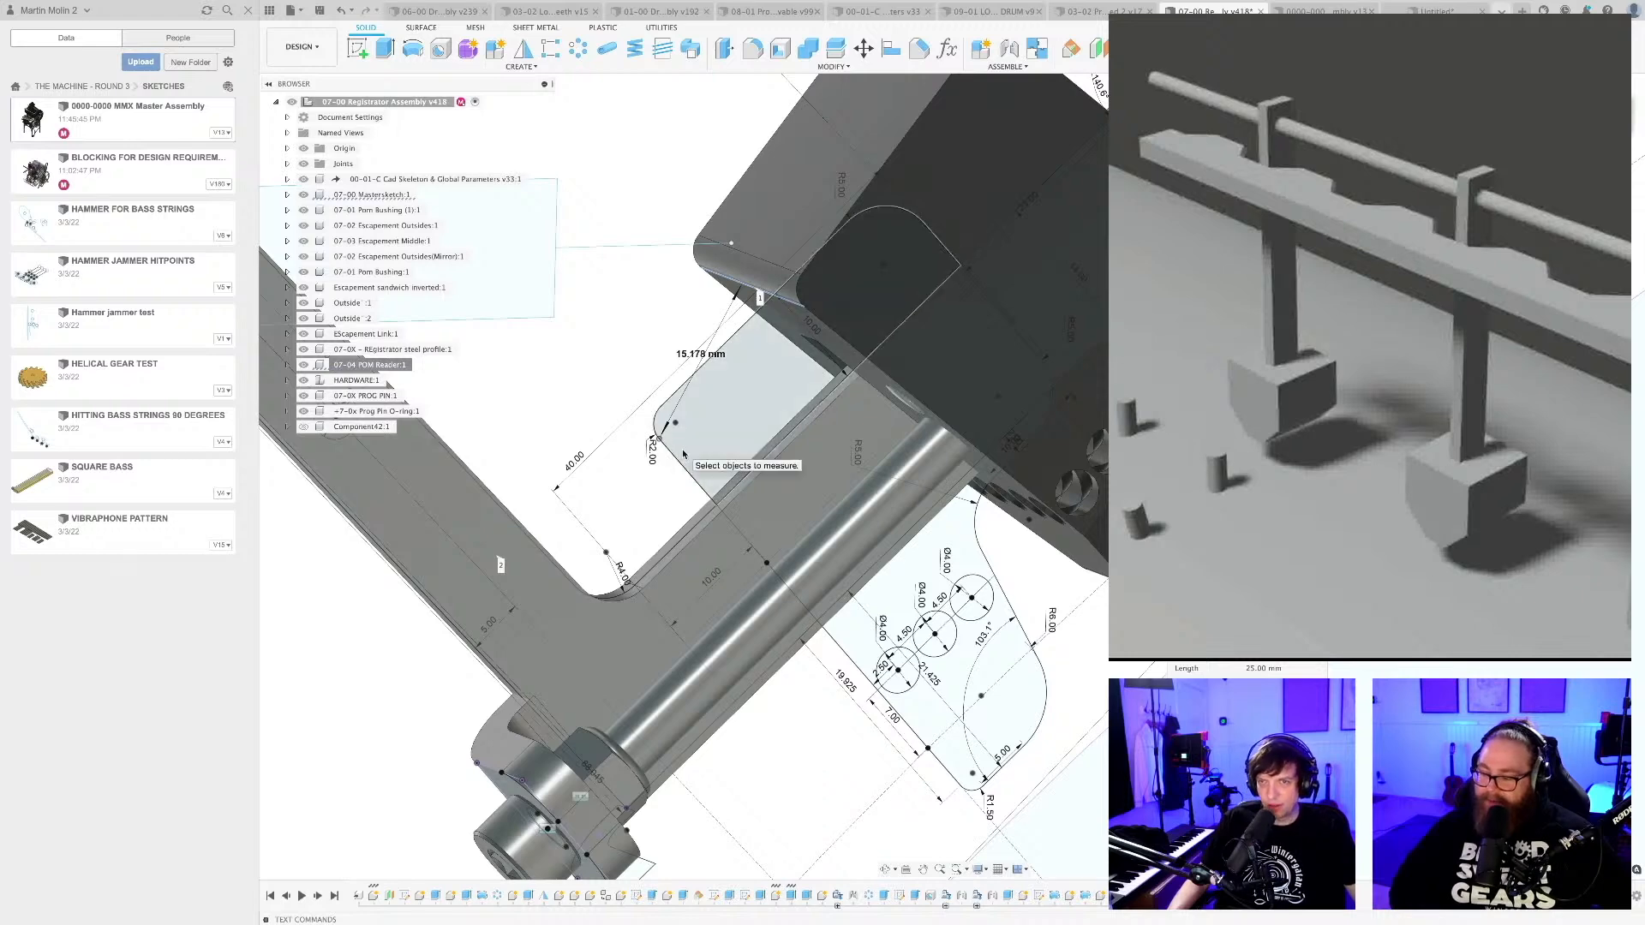
{"action": "scroll", "coordinate": [683, 454], "scroll_direction": "down", "scroll_amount": 10}
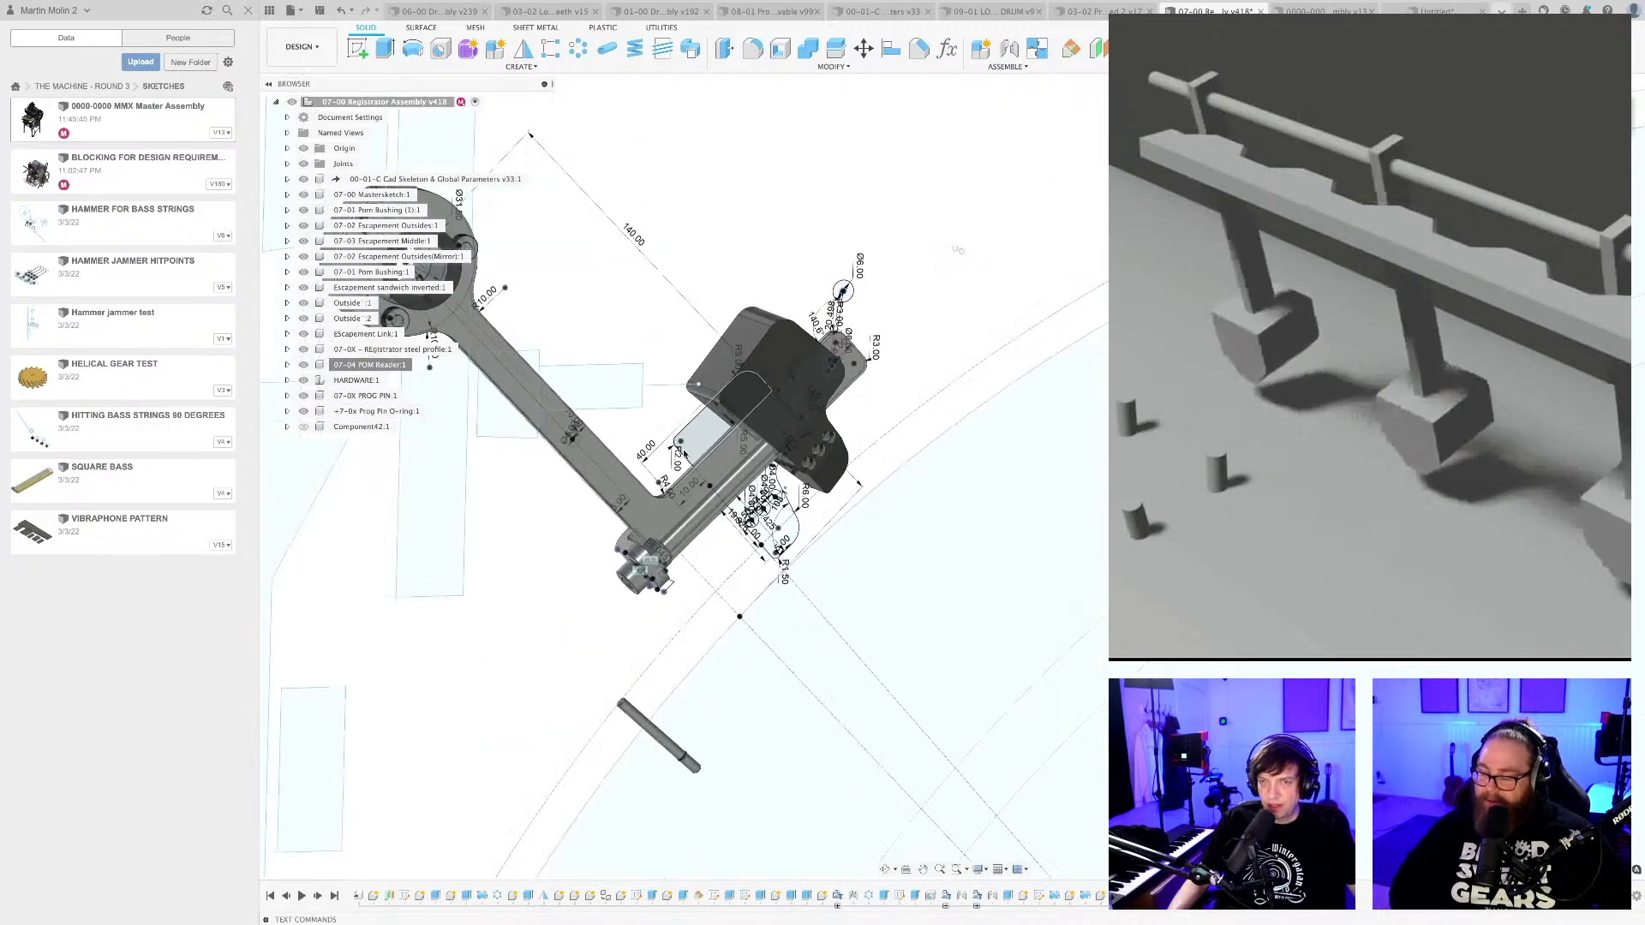
{"action": "scroll", "coordinate": [684, 454], "scroll_direction": "down", "scroll_amount": 3}
{"action": "scroll", "coordinate": [689, 471], "scroll_direction": "down", "scroll_amount": 10}
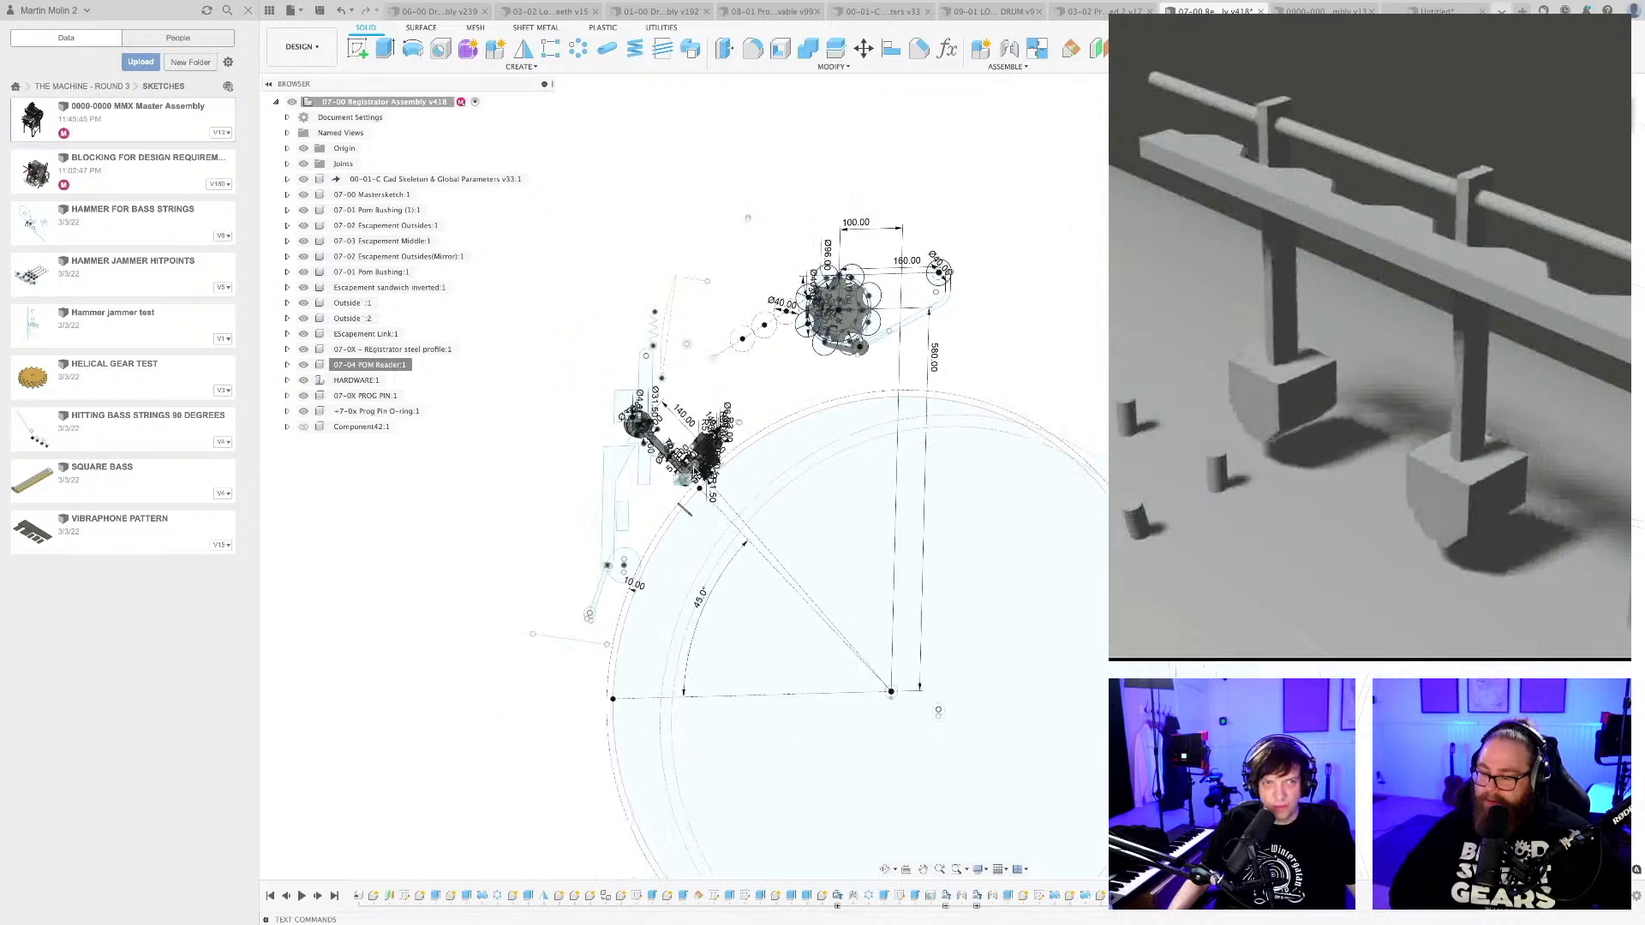
Save the registrator assembly with the version description User Saved.
{"action": "scroll", "coordinate": [687, 474], "scroll_direction": "down", "scroll_amount": 2}
{"action": "key", "text": "super+s"}
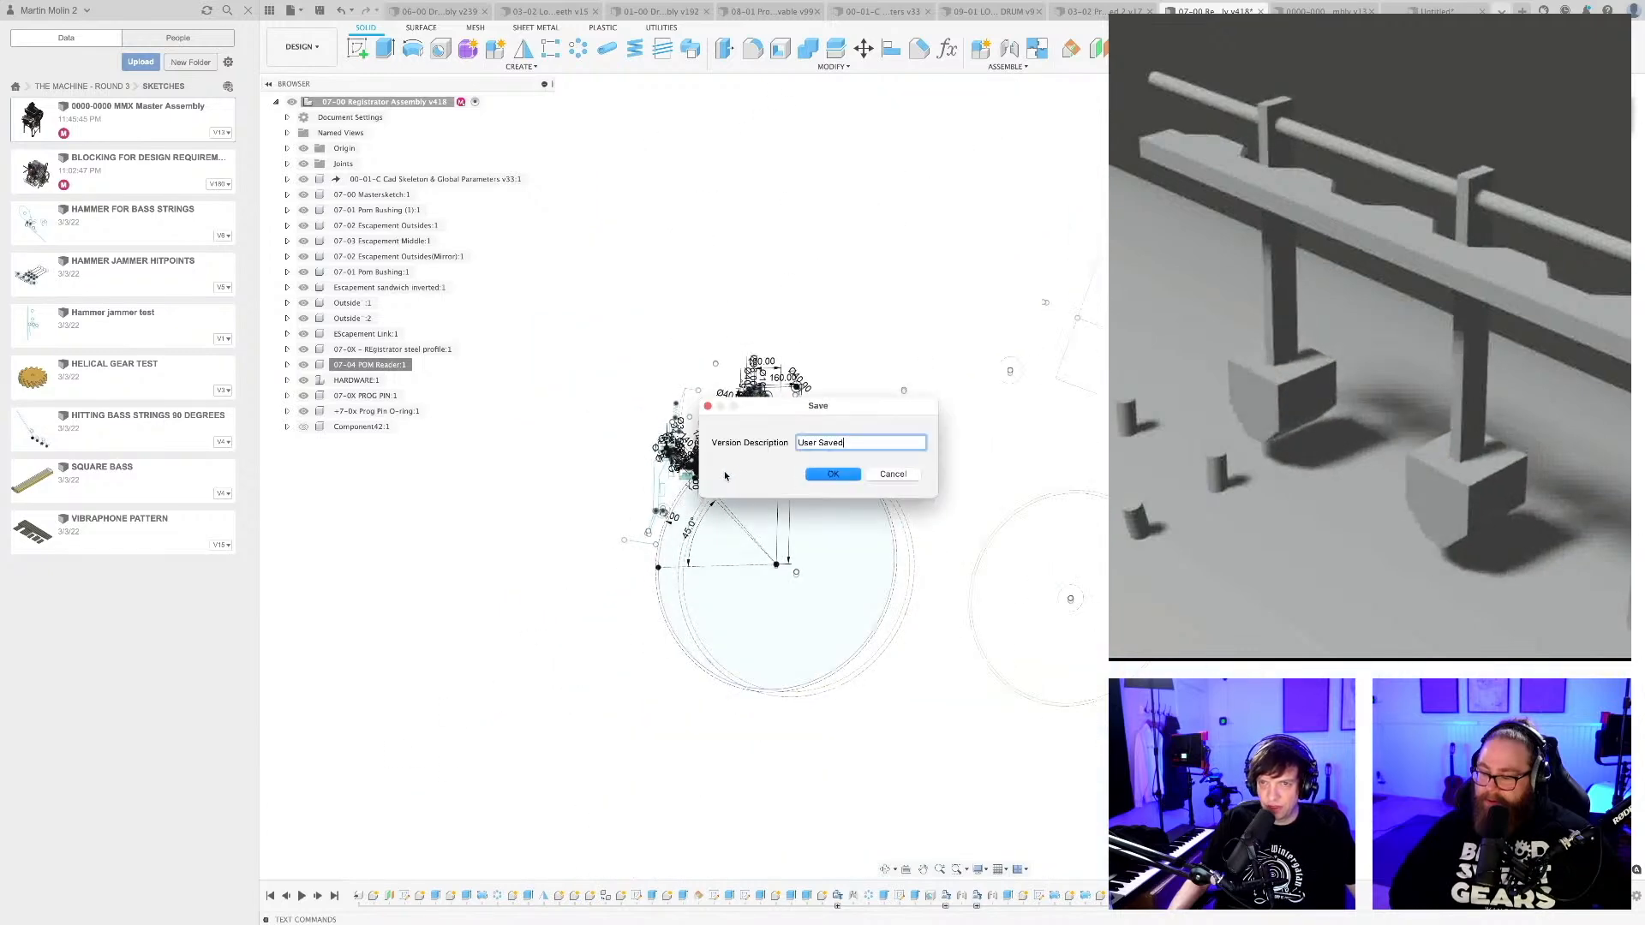
{"action": "left_click", "coordinate": [830, 475]}
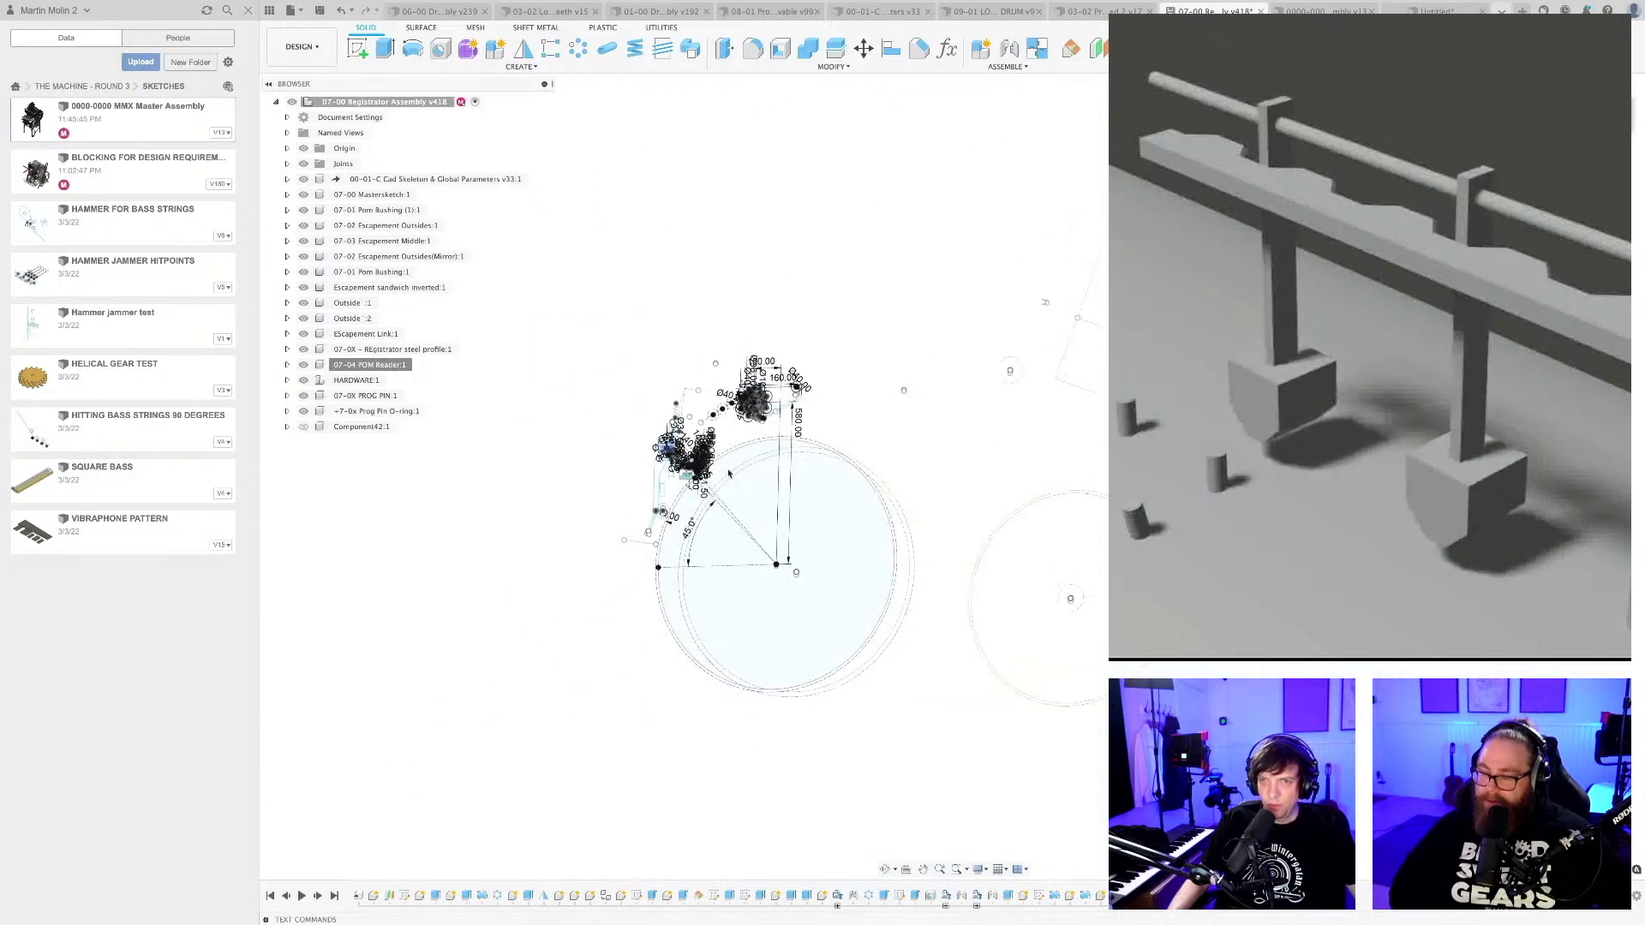
Examine the registrator arm and rotated POM reader above the drum pin from several angles.
{"action": "scroll", "coordinate": [732, 461], "scroll_direction": "up", "scroll_amount": 5}
{"action": "middle_click_drag", "start_coordinate": [1020, 352], "coordinate": [1085, 433], "text": "shift"}
{"action": "scroll", "coordinate": [642, 441], "scroll_direction": "up", "scroll_amount": 10}
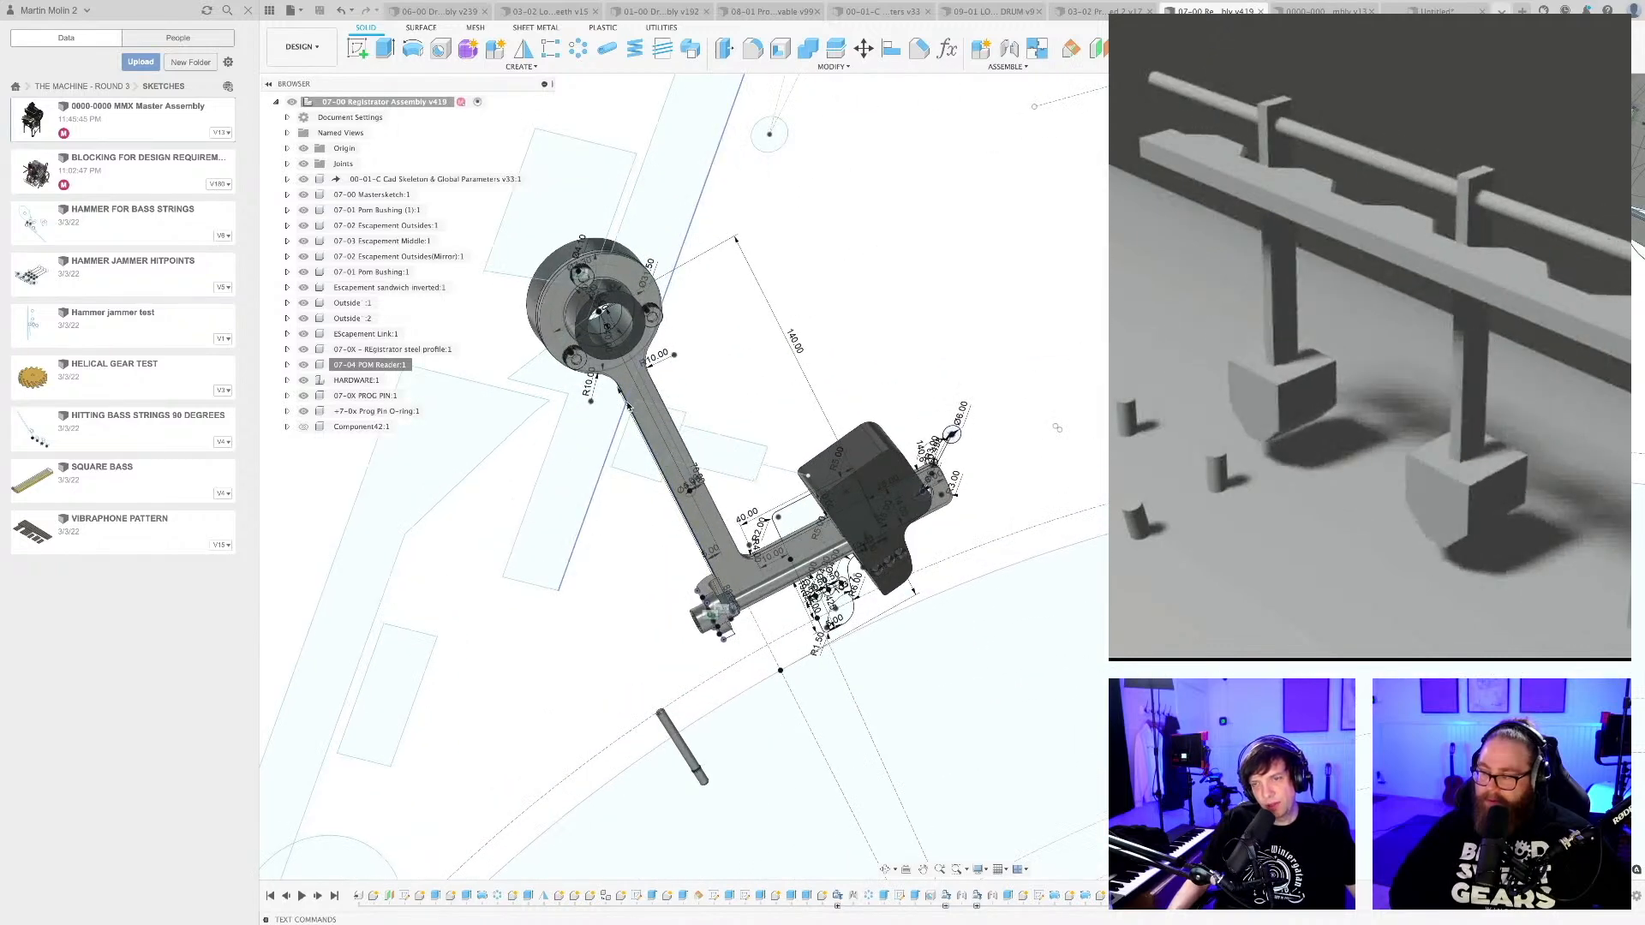
{"action": "middle_click_drag", "start_coordinate": [1057, 427], "coordinate": [1058, 498], "text": "shift"}
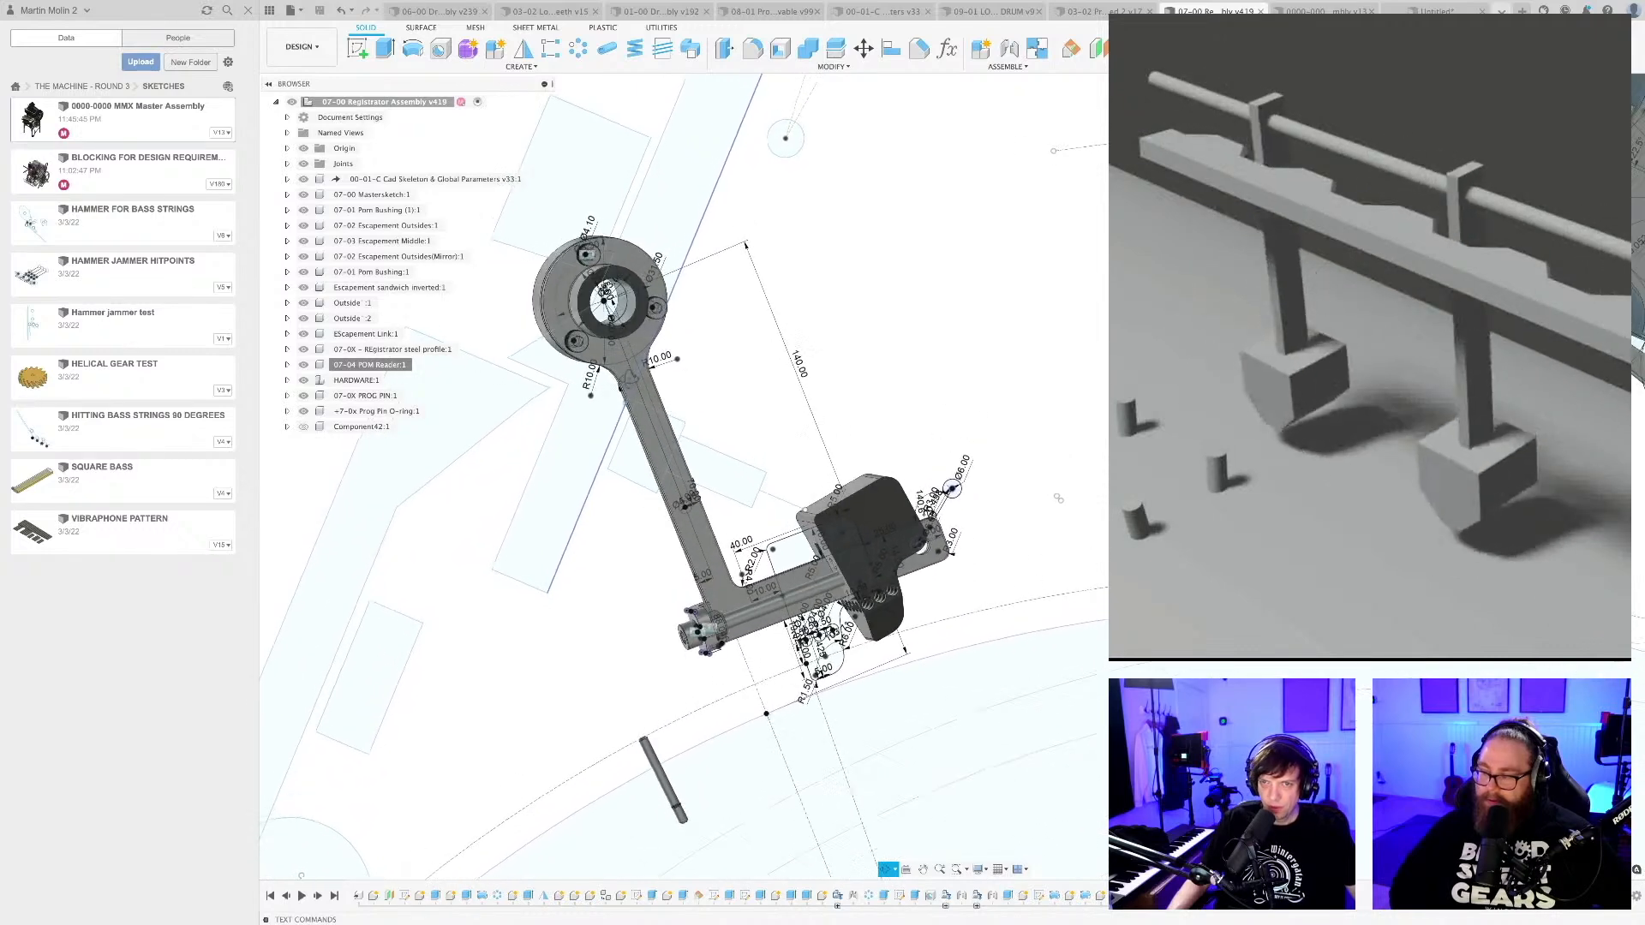
{"action": "scroll", "coordinate": [667, 499], "scroll_direction": "up", "scroll_amount": 3}
{"action": "scroll", "coordinate": [645, 583], "scroll_direction": "down", "scroll_amount": 5}
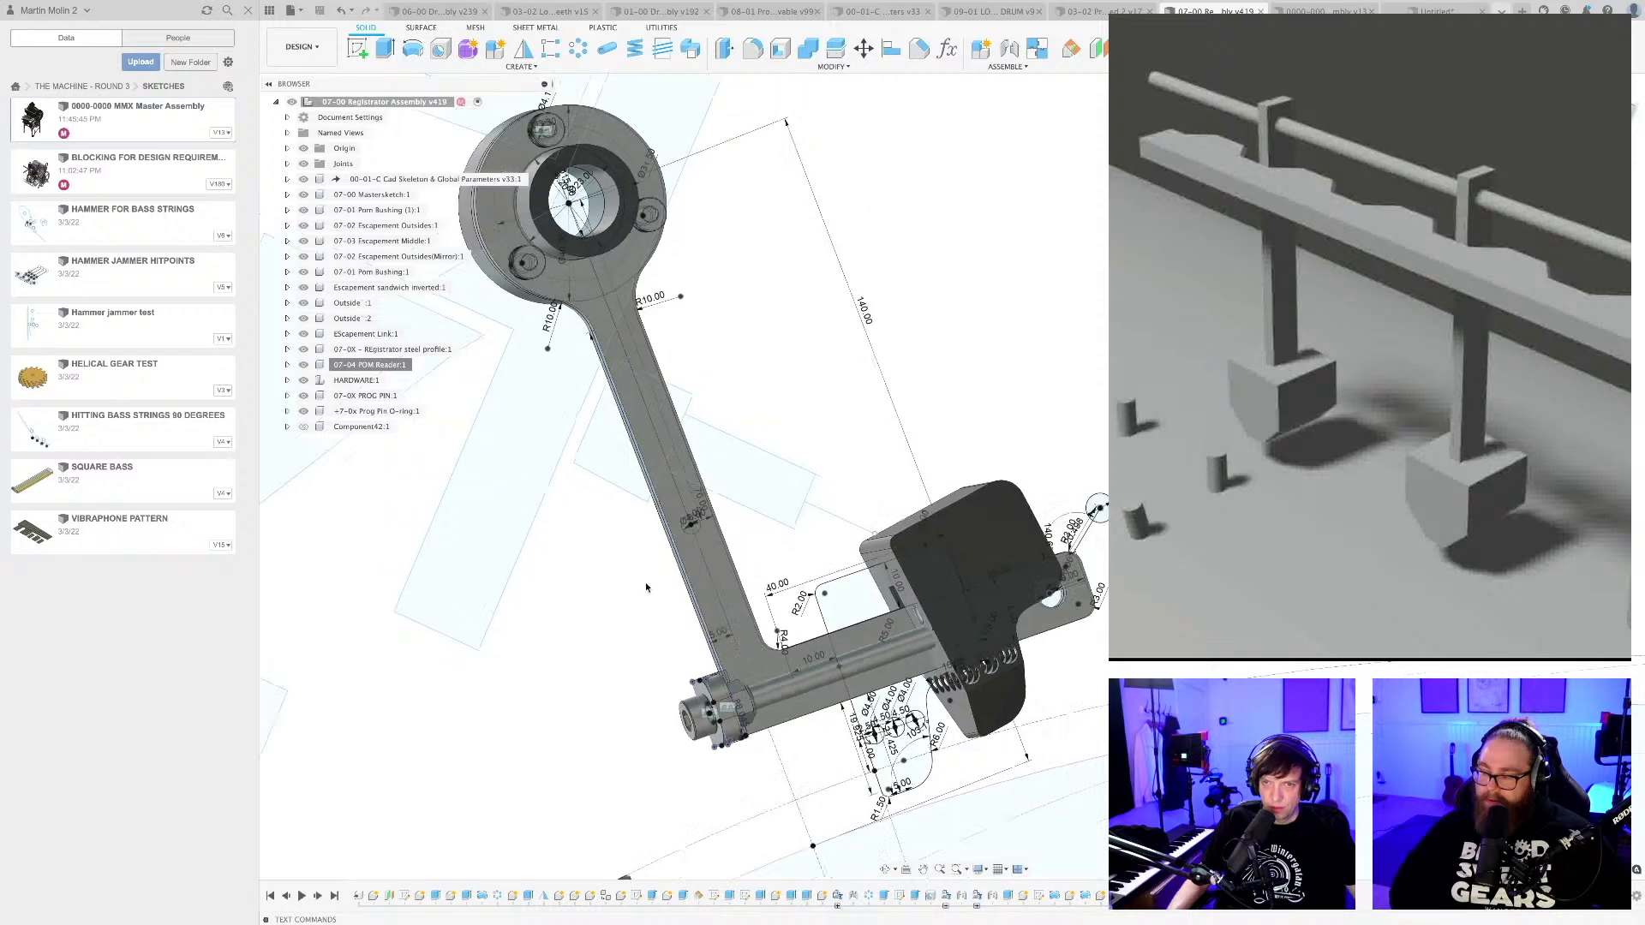
Open Sketch1 of the 07-00 Mastersketch component for editing.
{"action": "scroll", "coordinate": [700, 400], "scroll_direction": "up", "scroll_amount": 5}
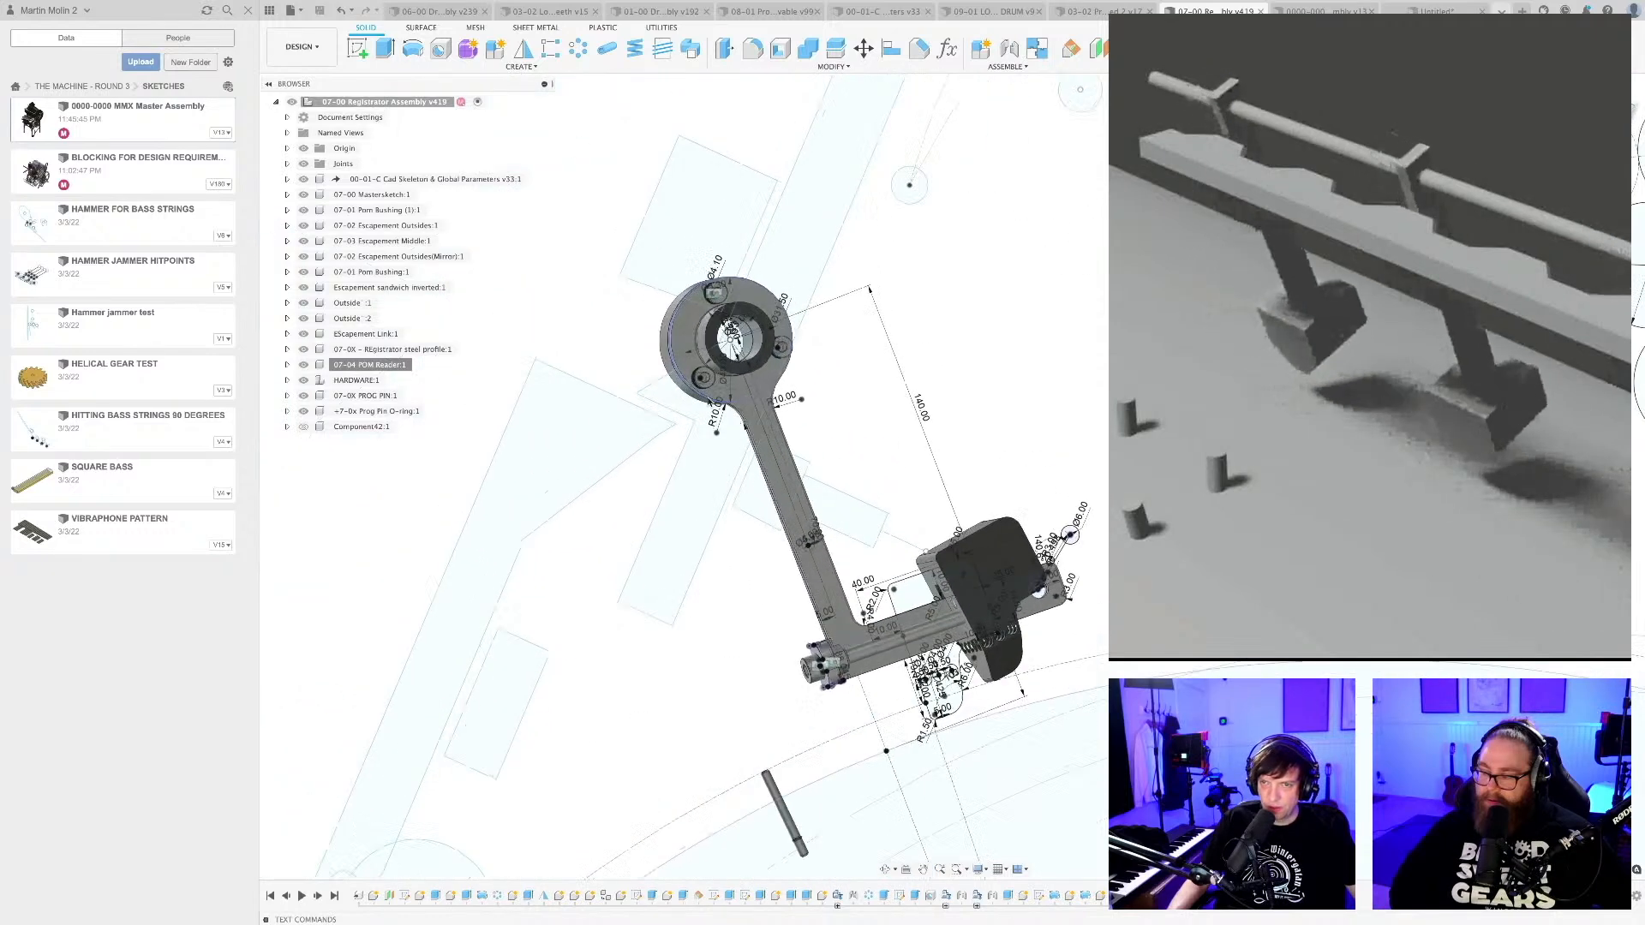
{"action": "left_click", "coordinate": [288, 195]}
{"action": "left_click", "coordinate": [299, 228]}
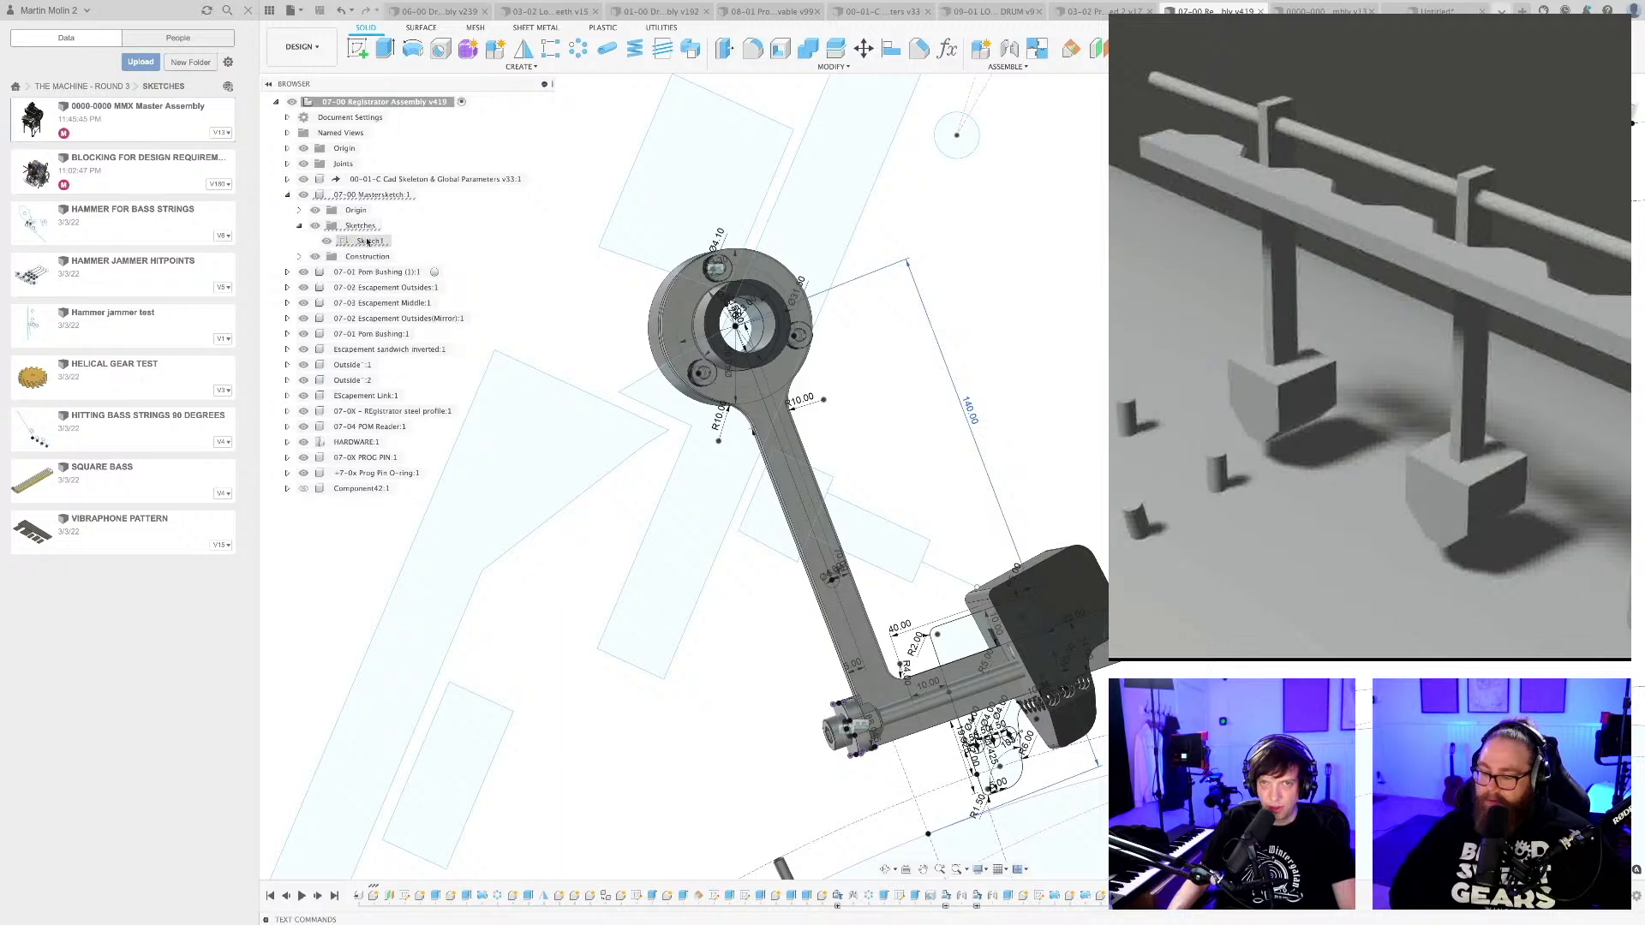
{"action": "double_click", "coordinate": [370, 241]}
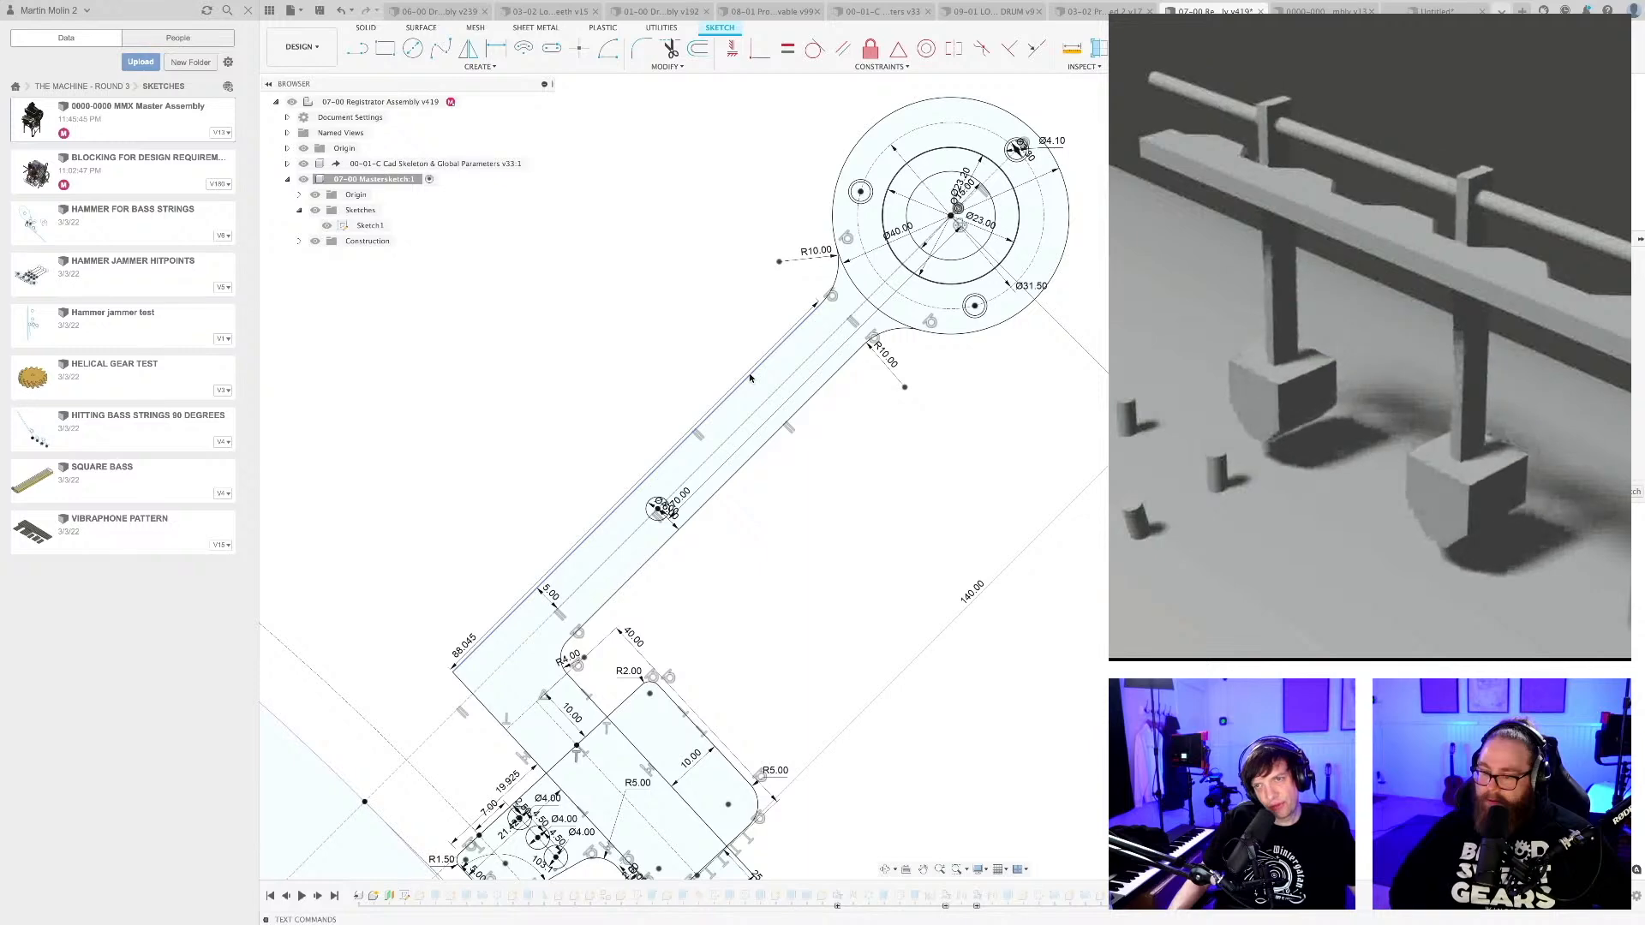
Create a copy of the arm's long edge line and the reader's R1.50 corner arc, rotated -9.3 degrees about the pivot centre.
{"action": "scroll", "coordinate": [881, 477], "scroll_direction": "down", "scroll_amount": 3}
{"action": "scroll", "coordinate": [516, 780], "scroll_direction": "up", "scroll_amount": 10}
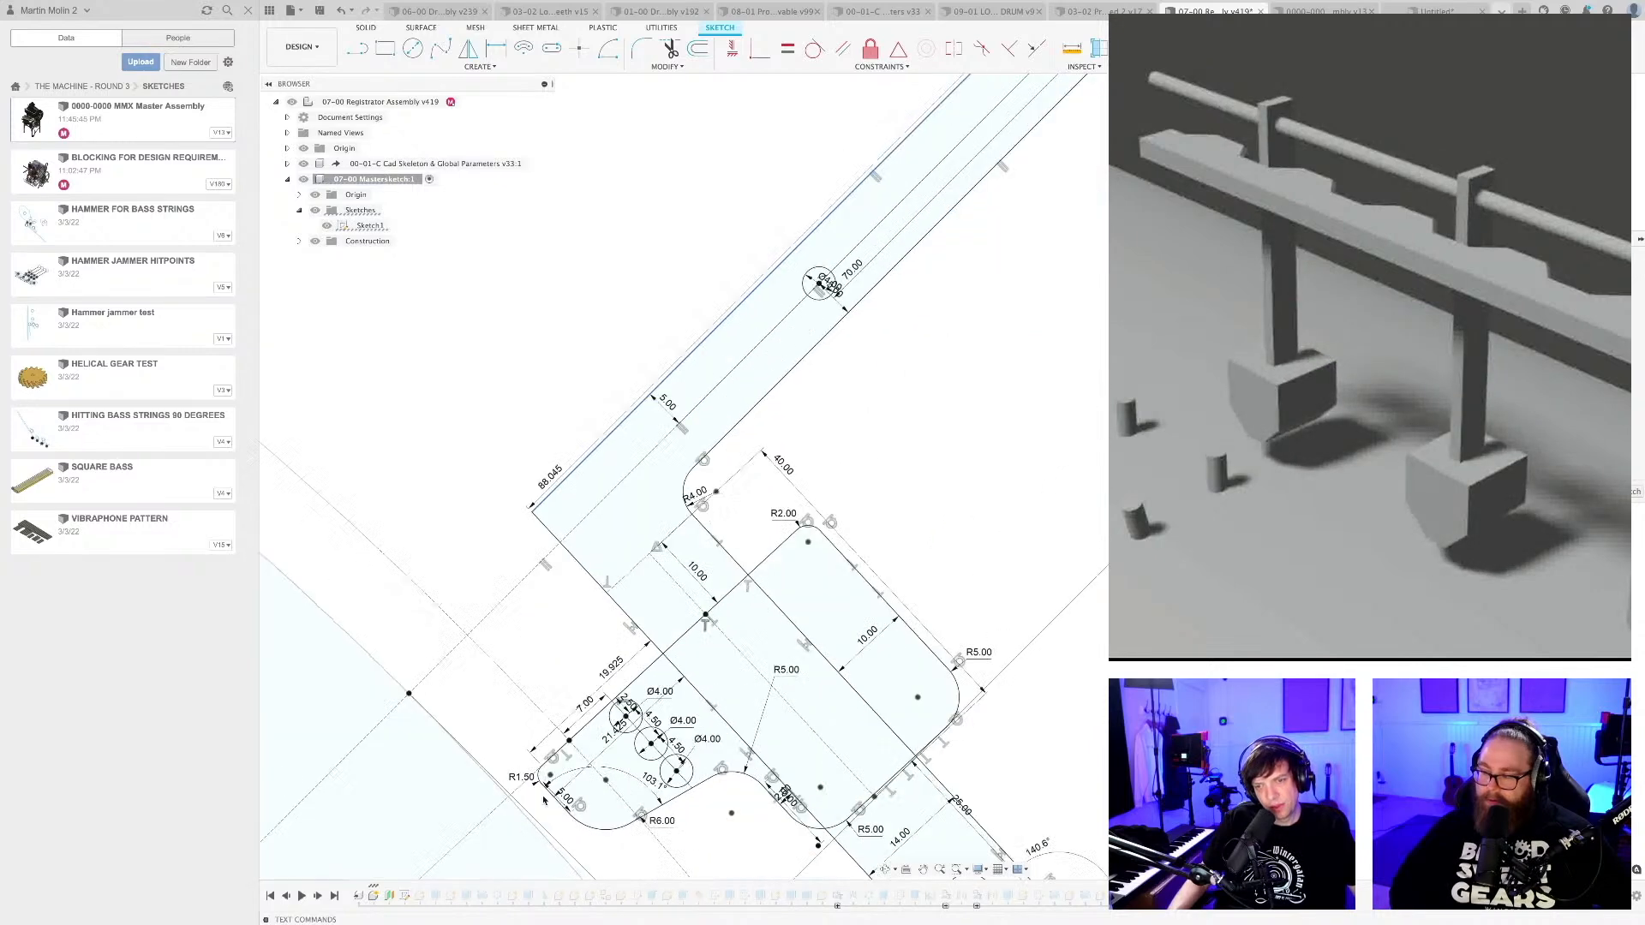
{"action": "scroll", "coordinate": [516, 779], "scroll_direction": "down", "scroll_amount": 5}
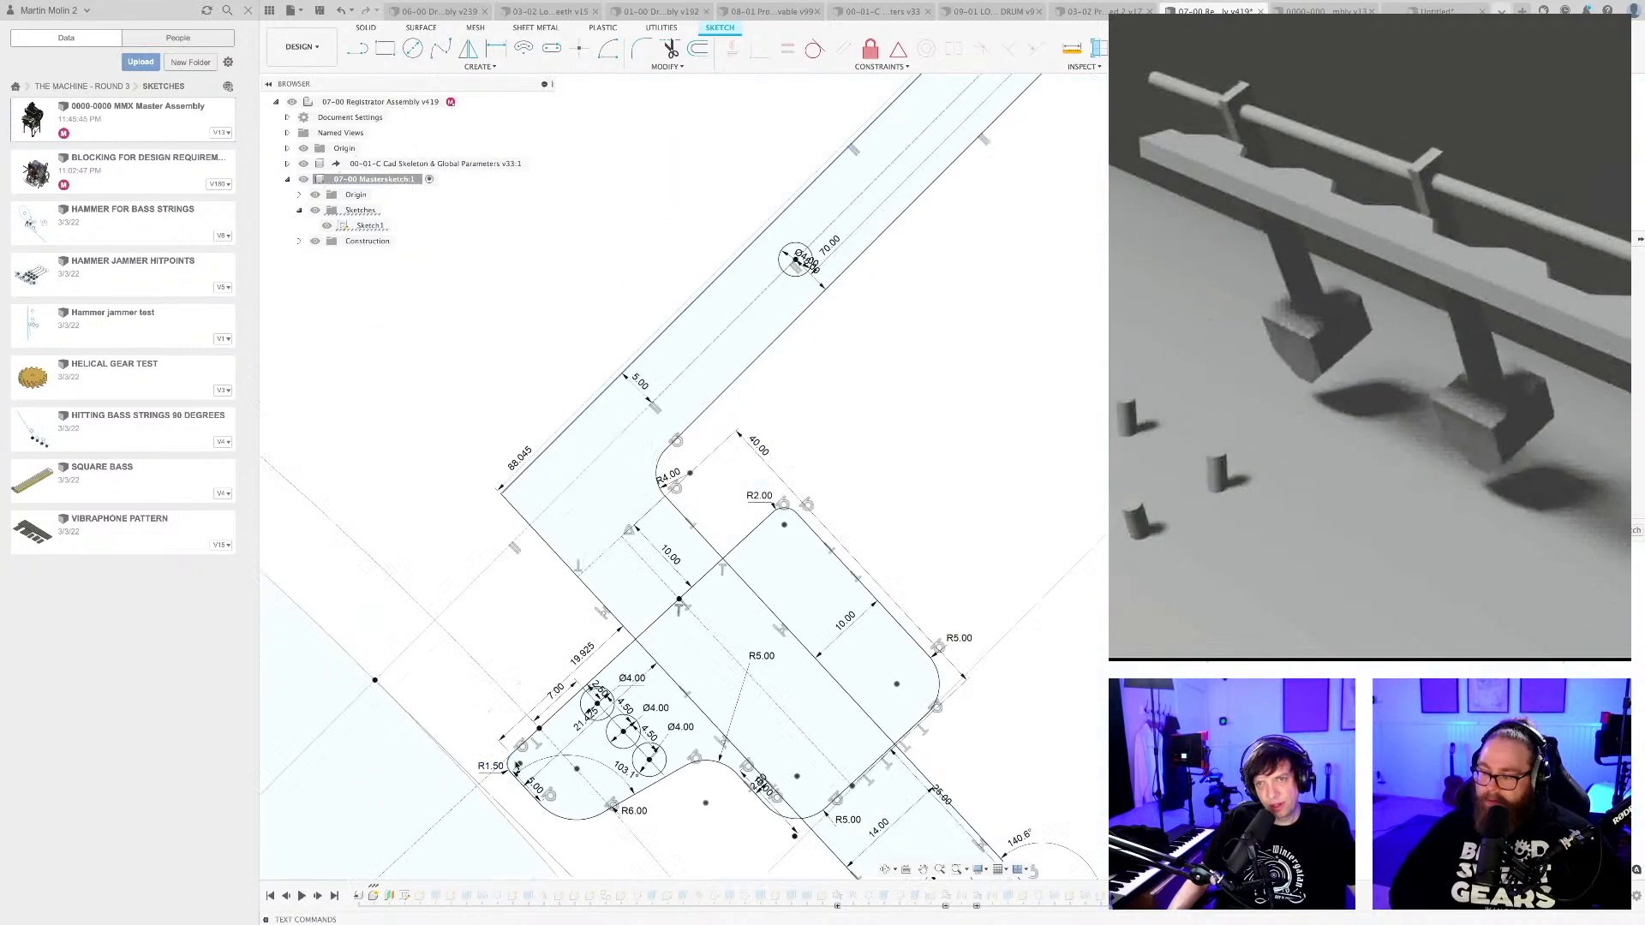
{"action": "scroll", "coordinate": [719, 476], "scroll_direction": "down", "scroll_amount": 5}
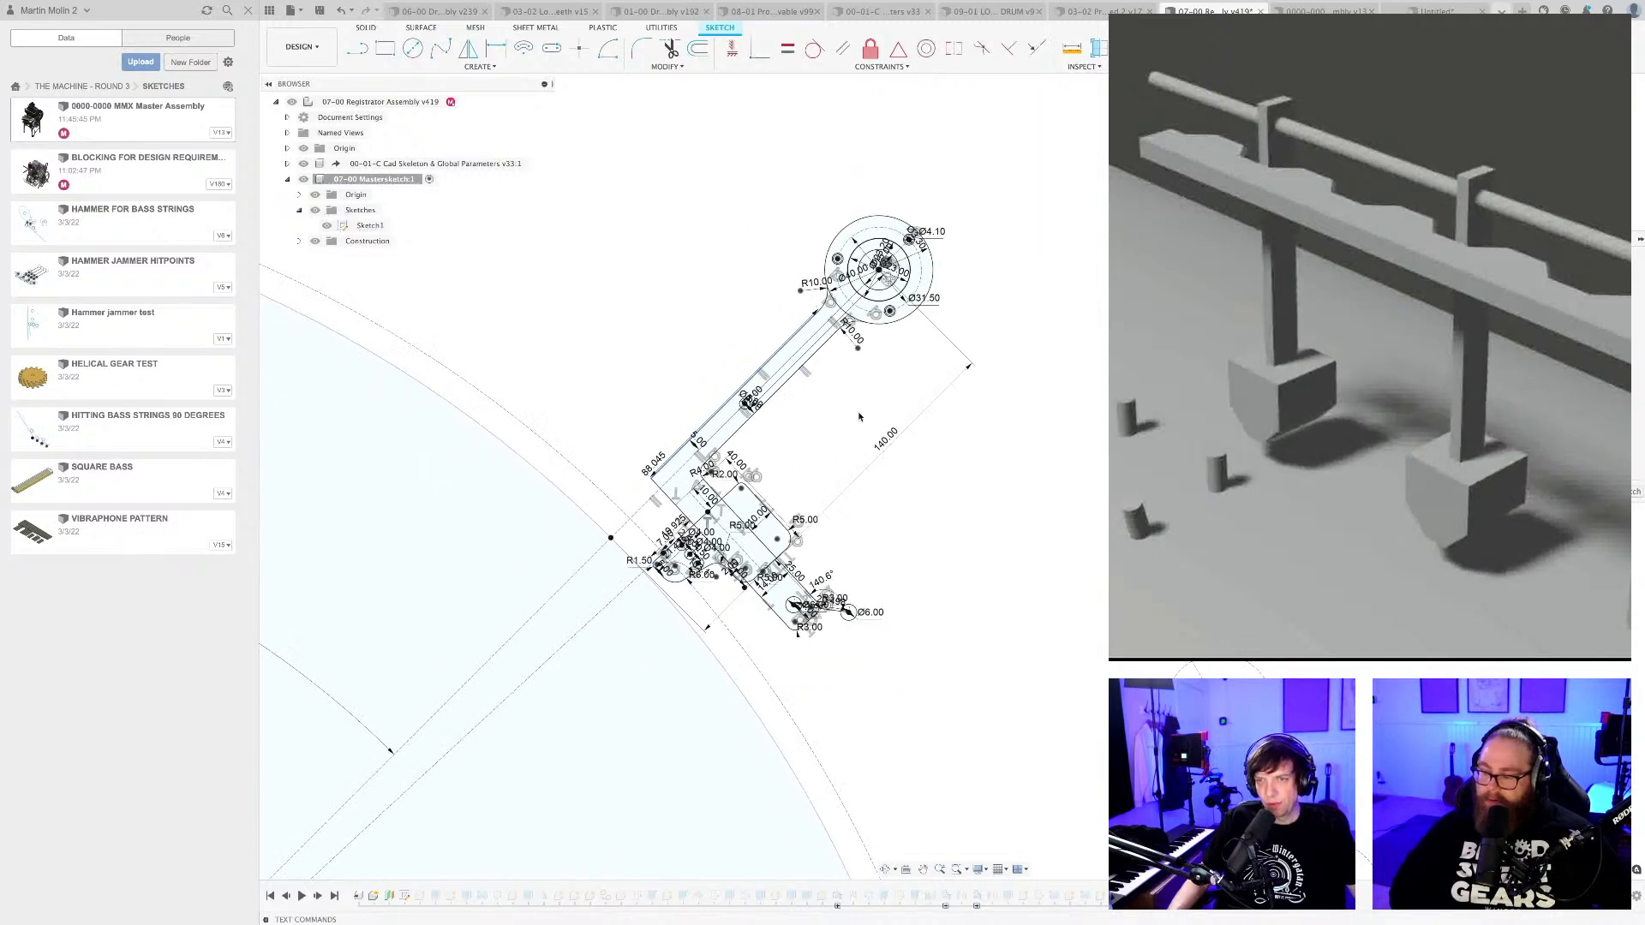
{"action": "scroll", "coordinate": [866, 224], "scroll_direction": "up", "scroll_amount": 6}
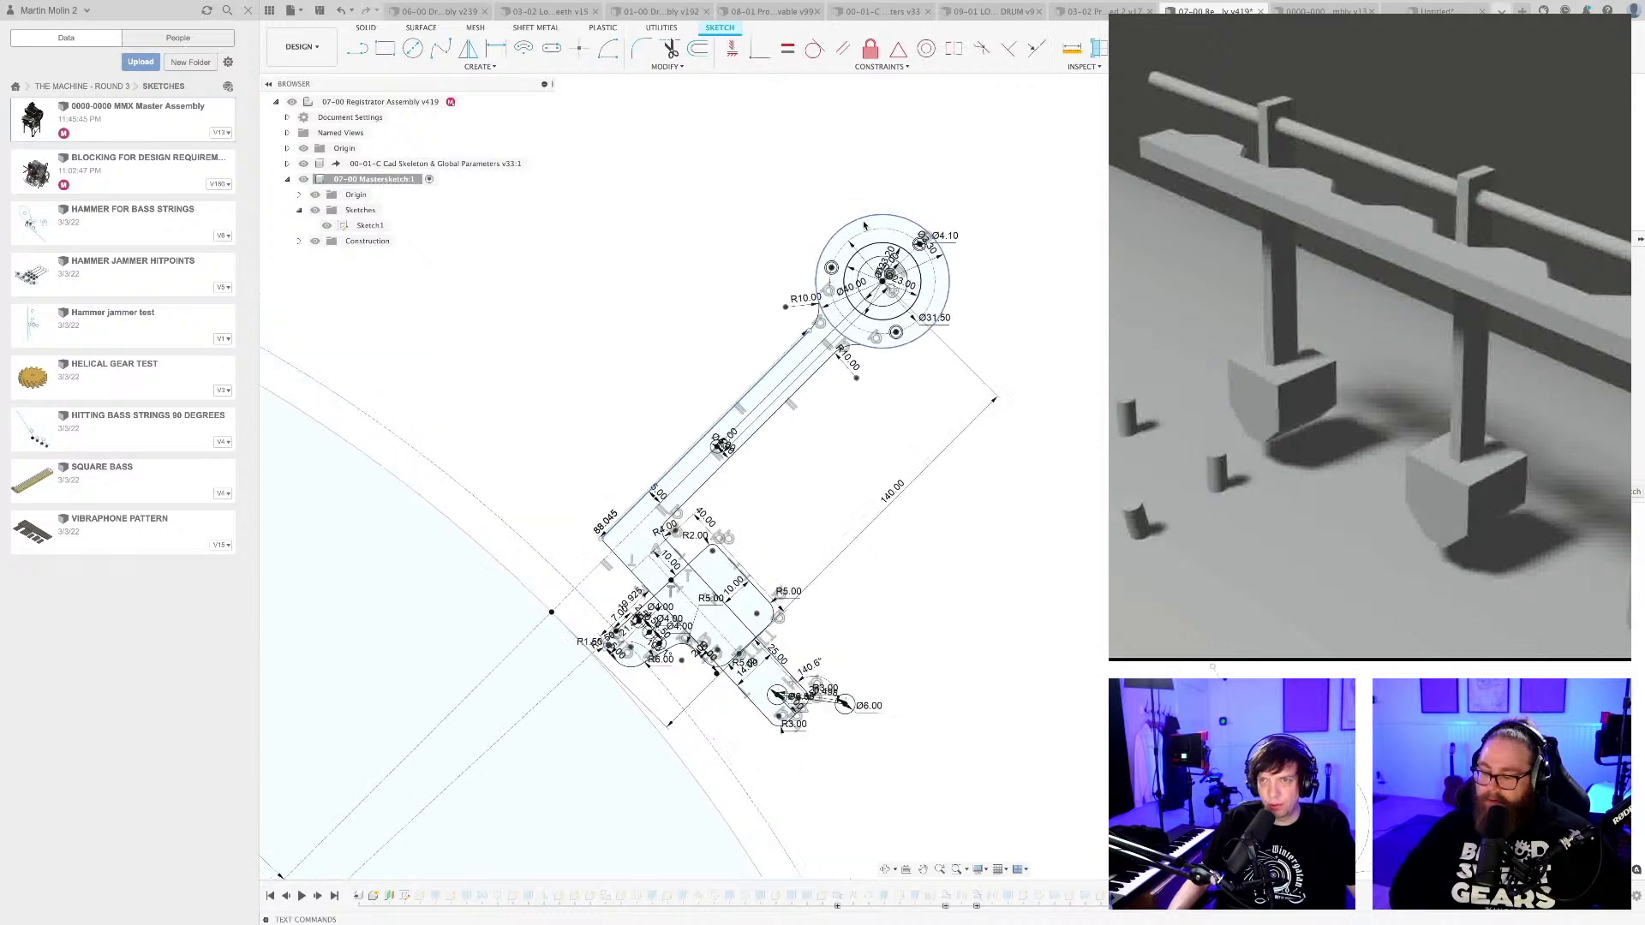
{"action": "scroll", "coordinate": [858, 202], "scroll_direction": "down", "scroll_amount": 5}
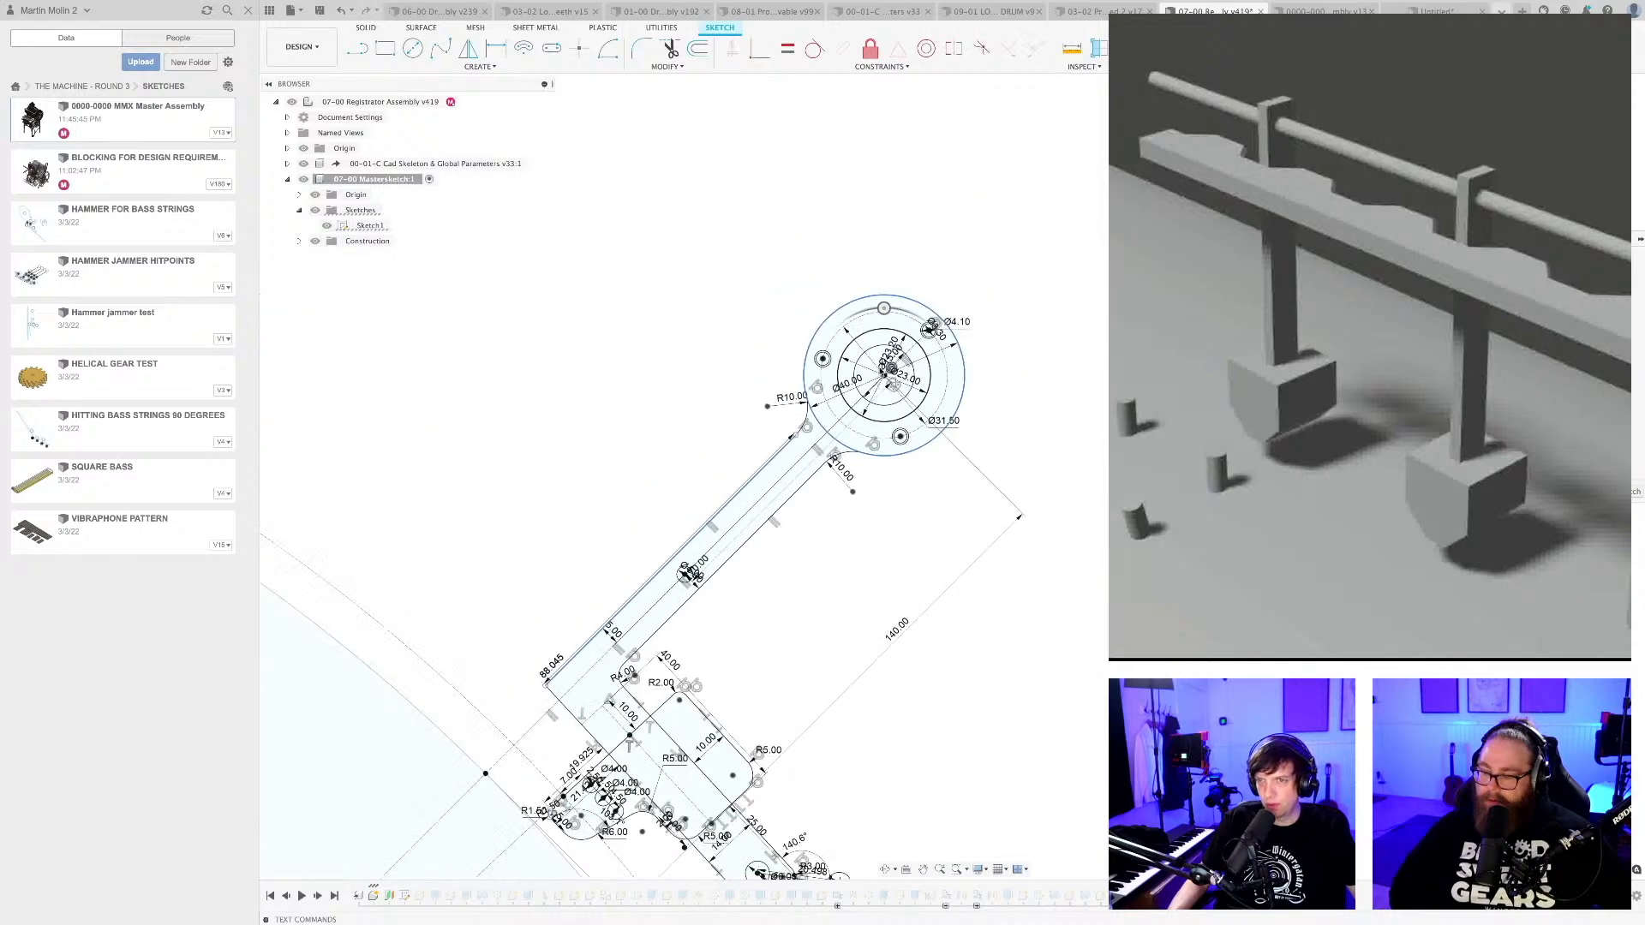
{"action": "scroll", "coordinate": [859, 244], "scroll_direction": "up", "scroll_amount": 2}
{"action": "left_click_drag", "start_coordinate": [856, 170], "coordinate": [846, 173]}
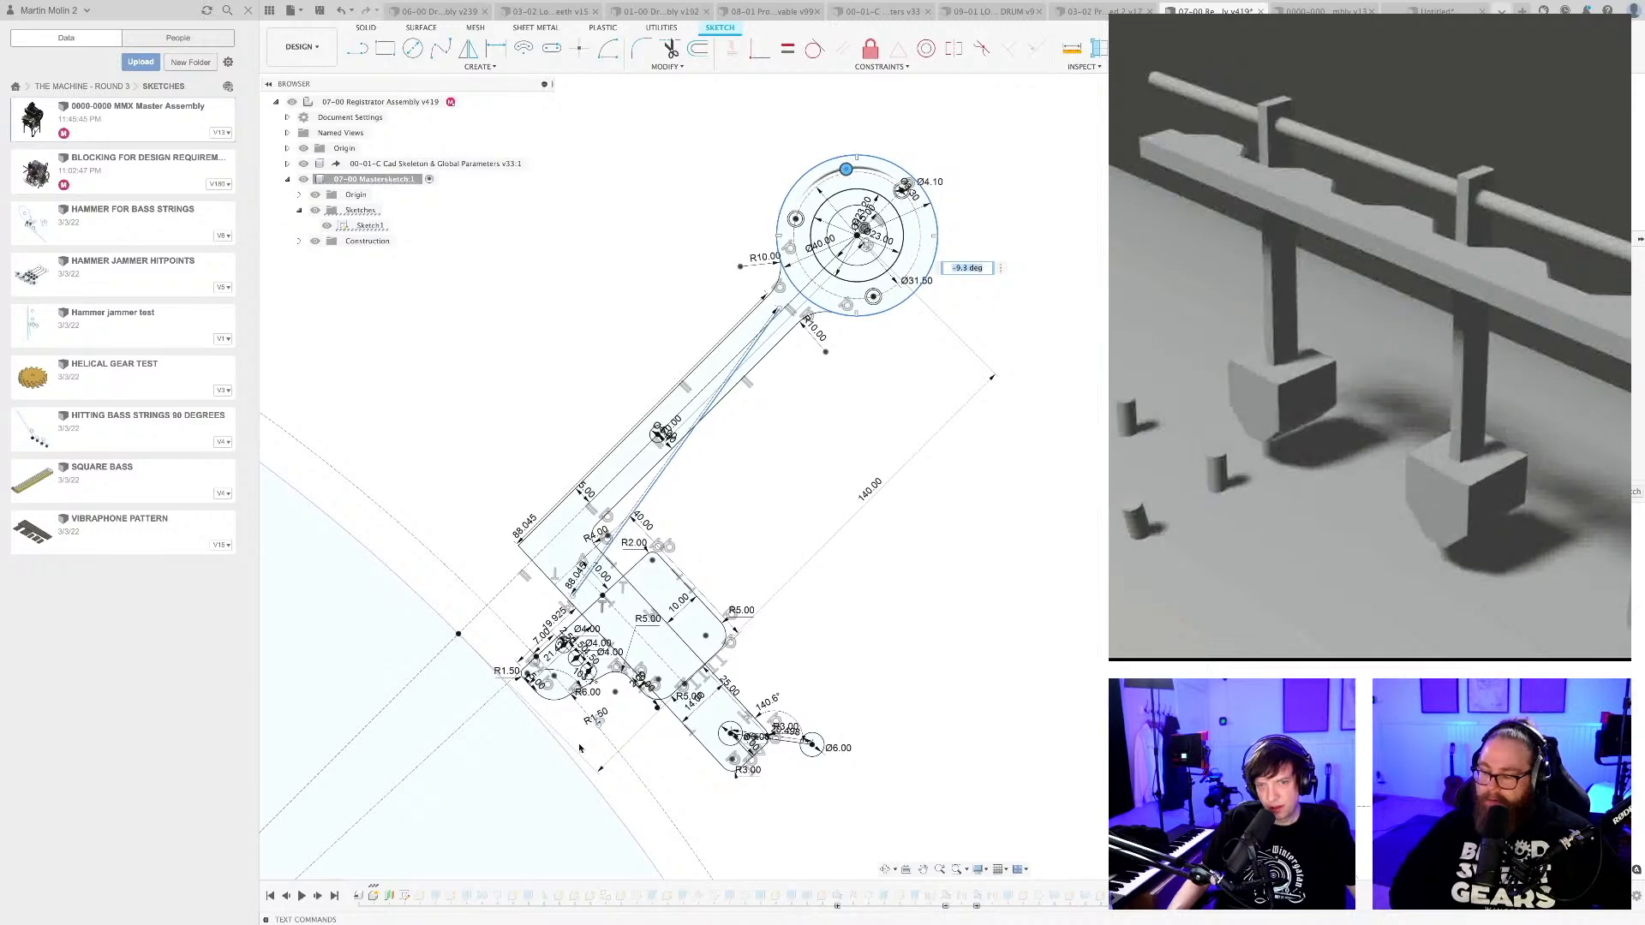
{"action": "scroll", "coordinate": [598, 730], "scroll_direction": "up", "scroll_amount": 3}
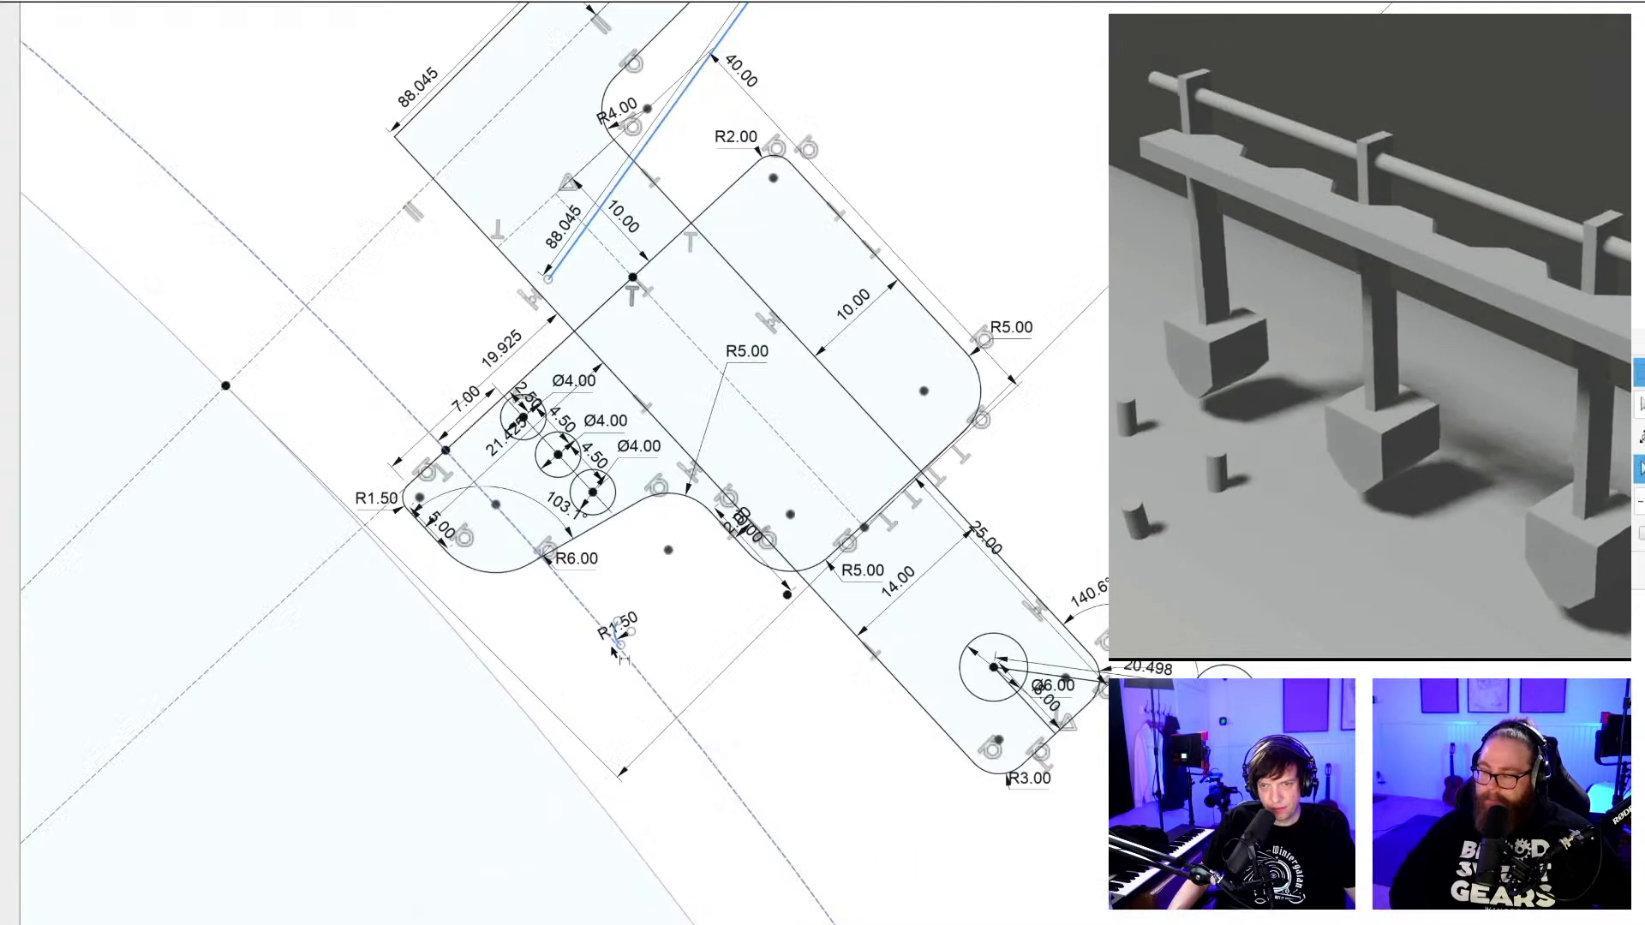
{"action": "scroll", "coordinate": [620, 643], "scroll_direction": "up", "scroll_amount": 8}
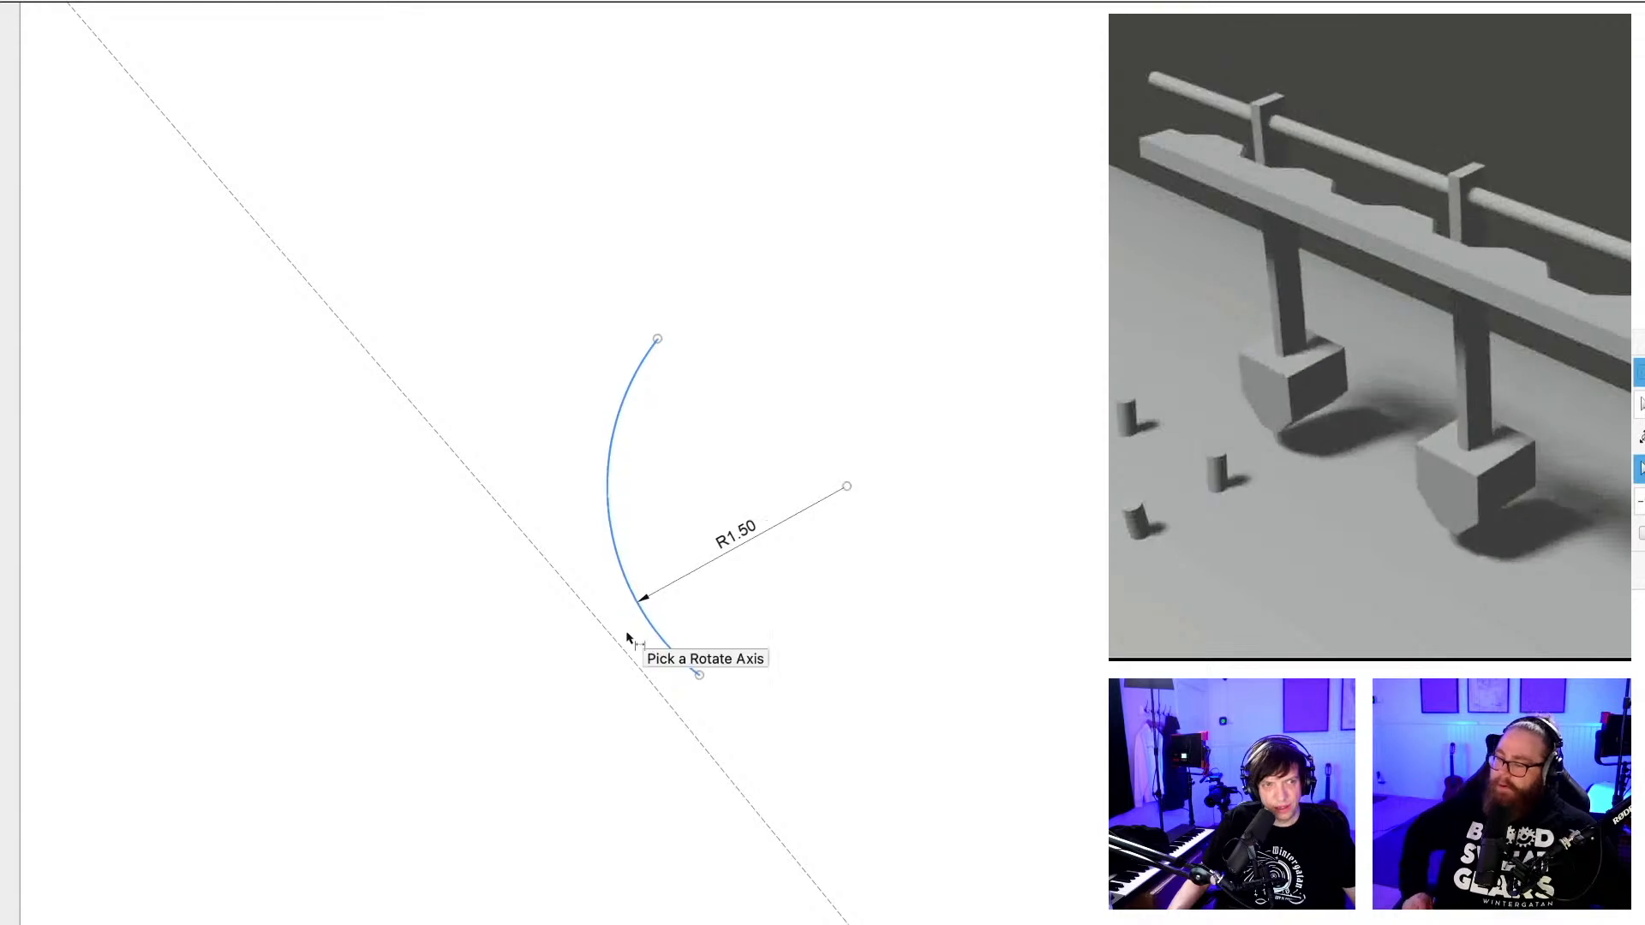
{"action": "scroll", "coordinate": [627, 636], "scroll_direction": "up", "scroll_amount": 4}
{"action": "scroll", "coordinate": [627, 636], "scroll_direction": "down", "scroll_amount": 10}
{"action": "scroll", "coordinate": [628, 637], "scroll_direction": "down", "scroll_amount": 8}
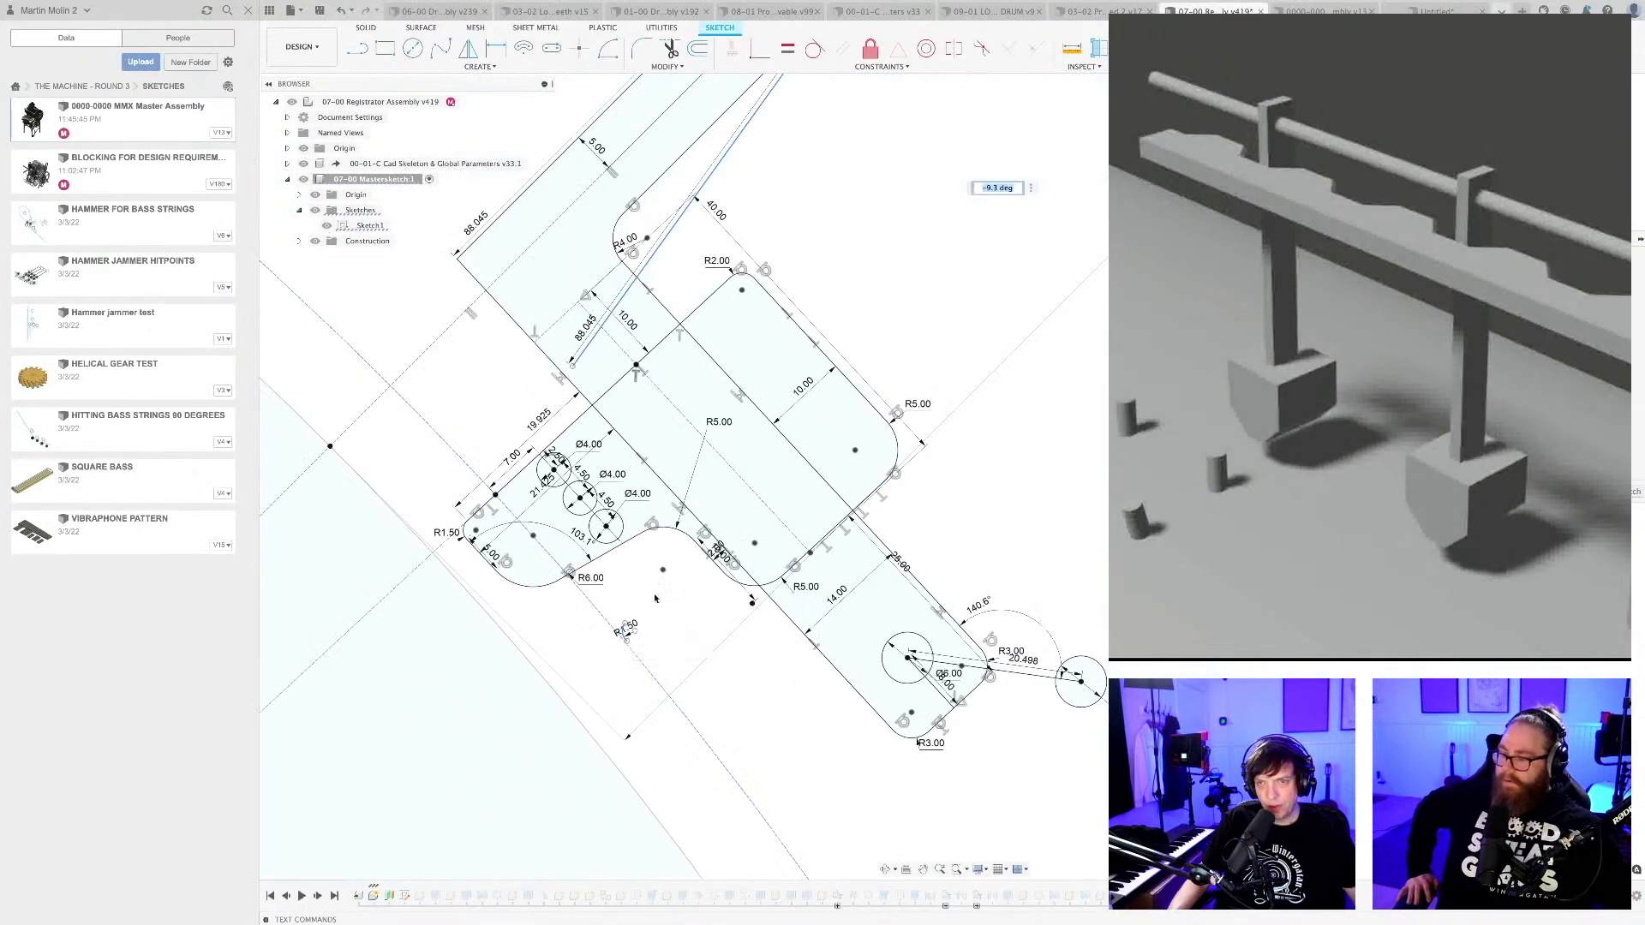
{"action": "scroll", "coordinate": [654, 598], "scroll_direction": "down", "scroll_amount": 3}
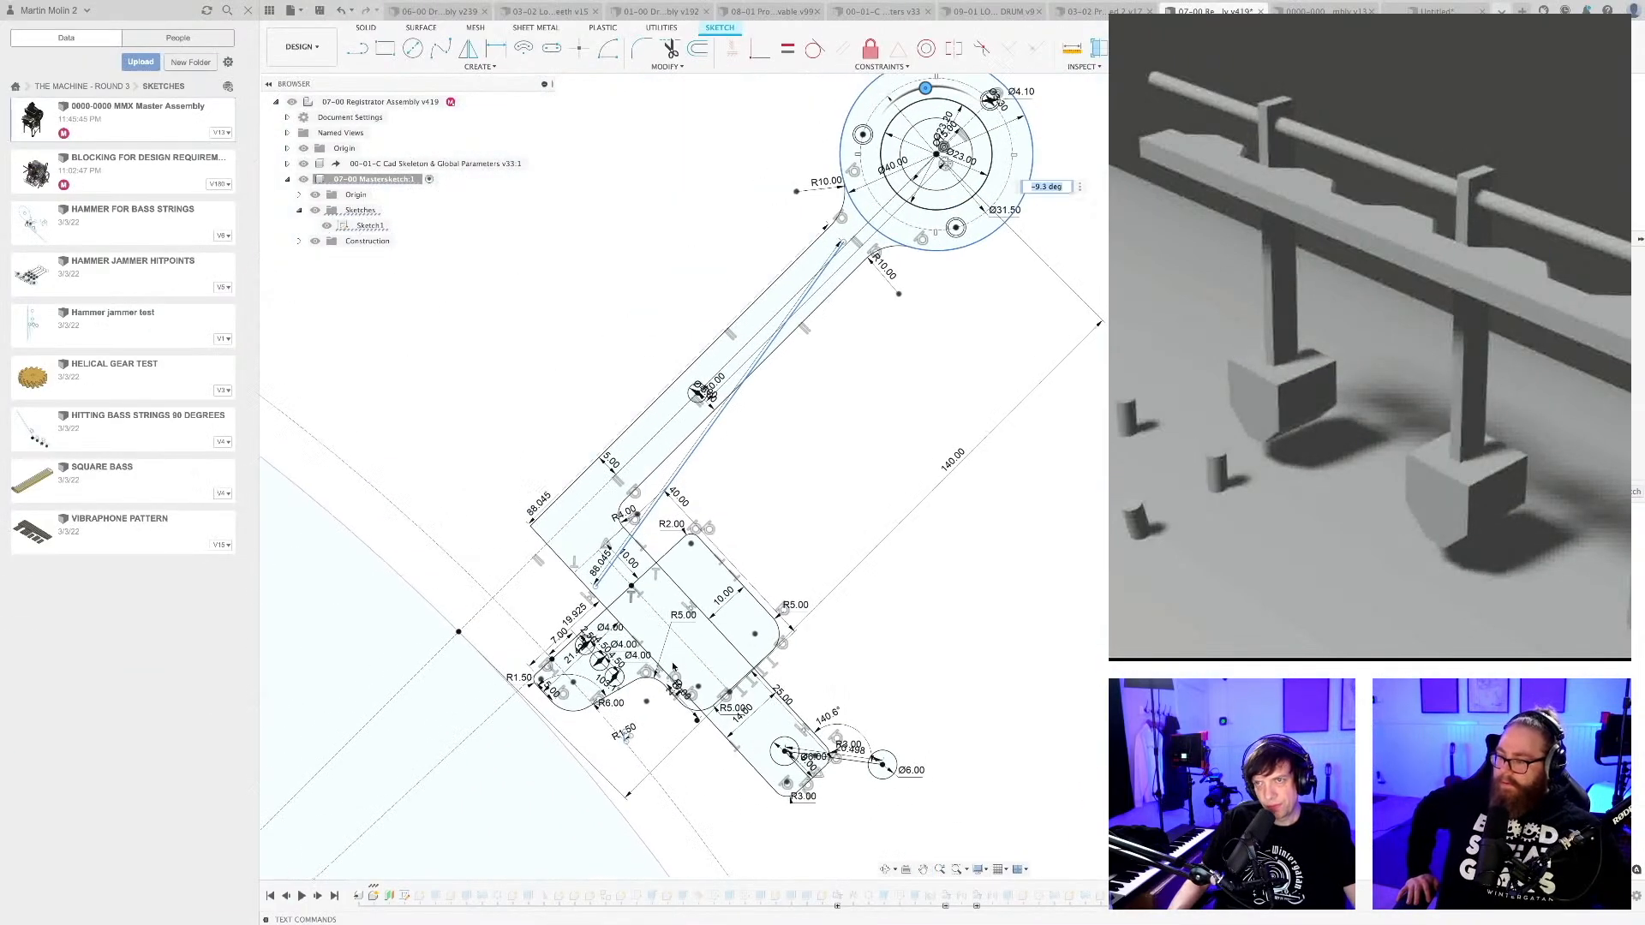
{"action": "key", "text": "Return"}
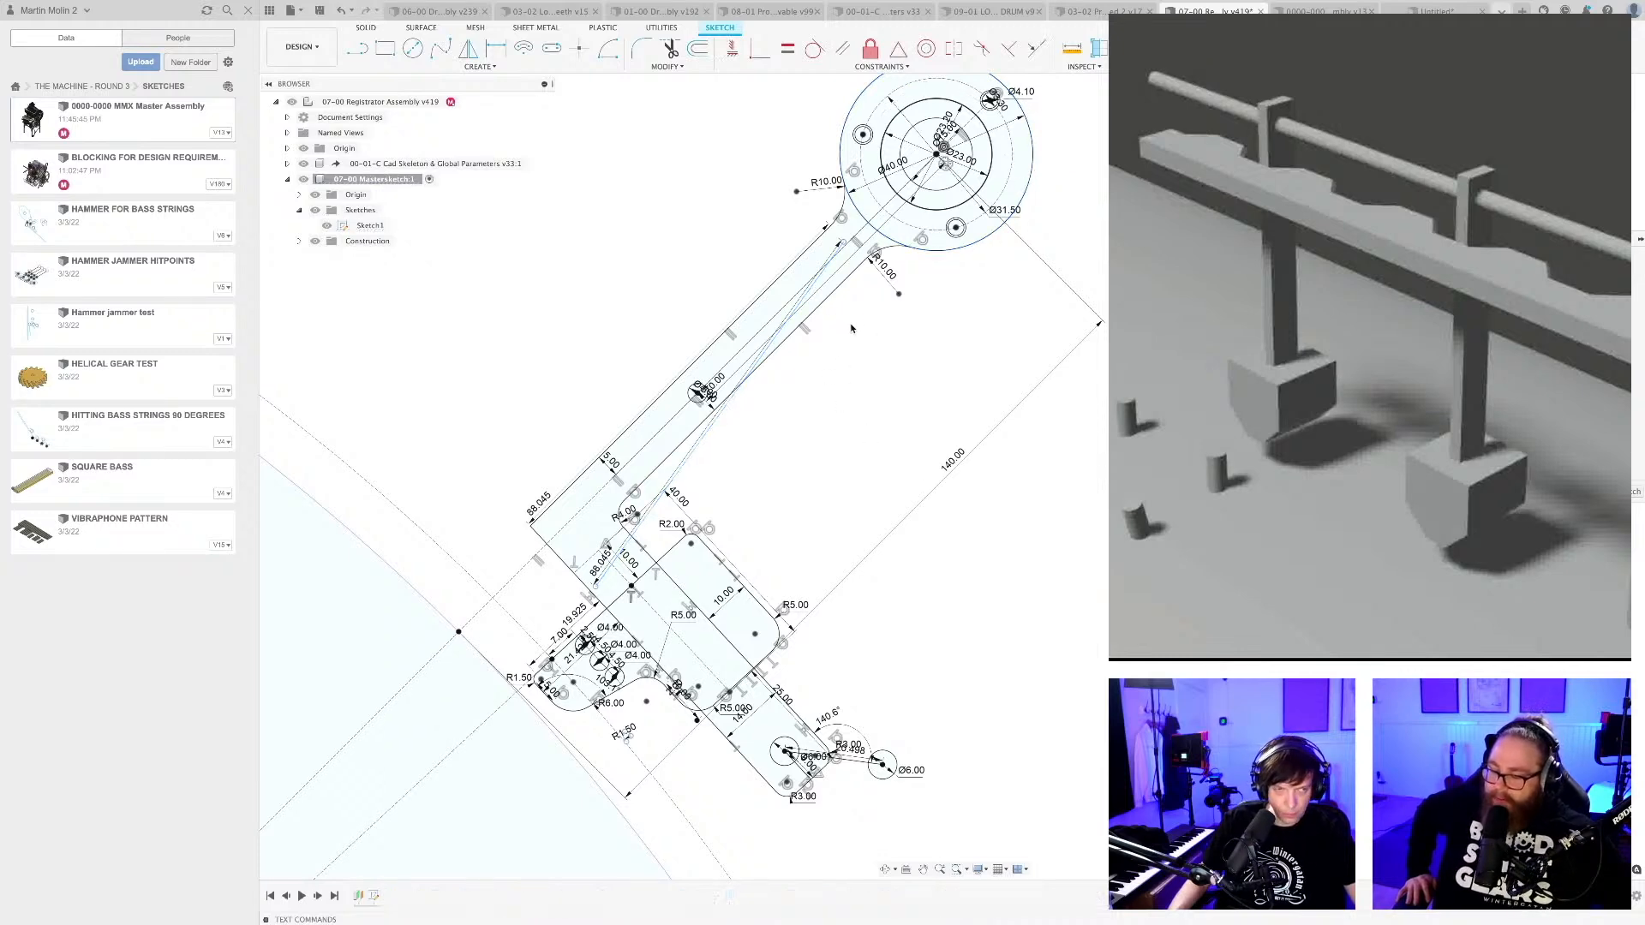
Compare the rotated copy with the arm and the full drum outline, and finish editing the mastersketch.
{"action": "scroll", "coordinate": [850, 328], "scroll_direction": "up", "scroll_amount": 2}
{"action": "scroll", "coordinate": [825, 299], "scroll_direction": "up", "scroll_amount": 2}
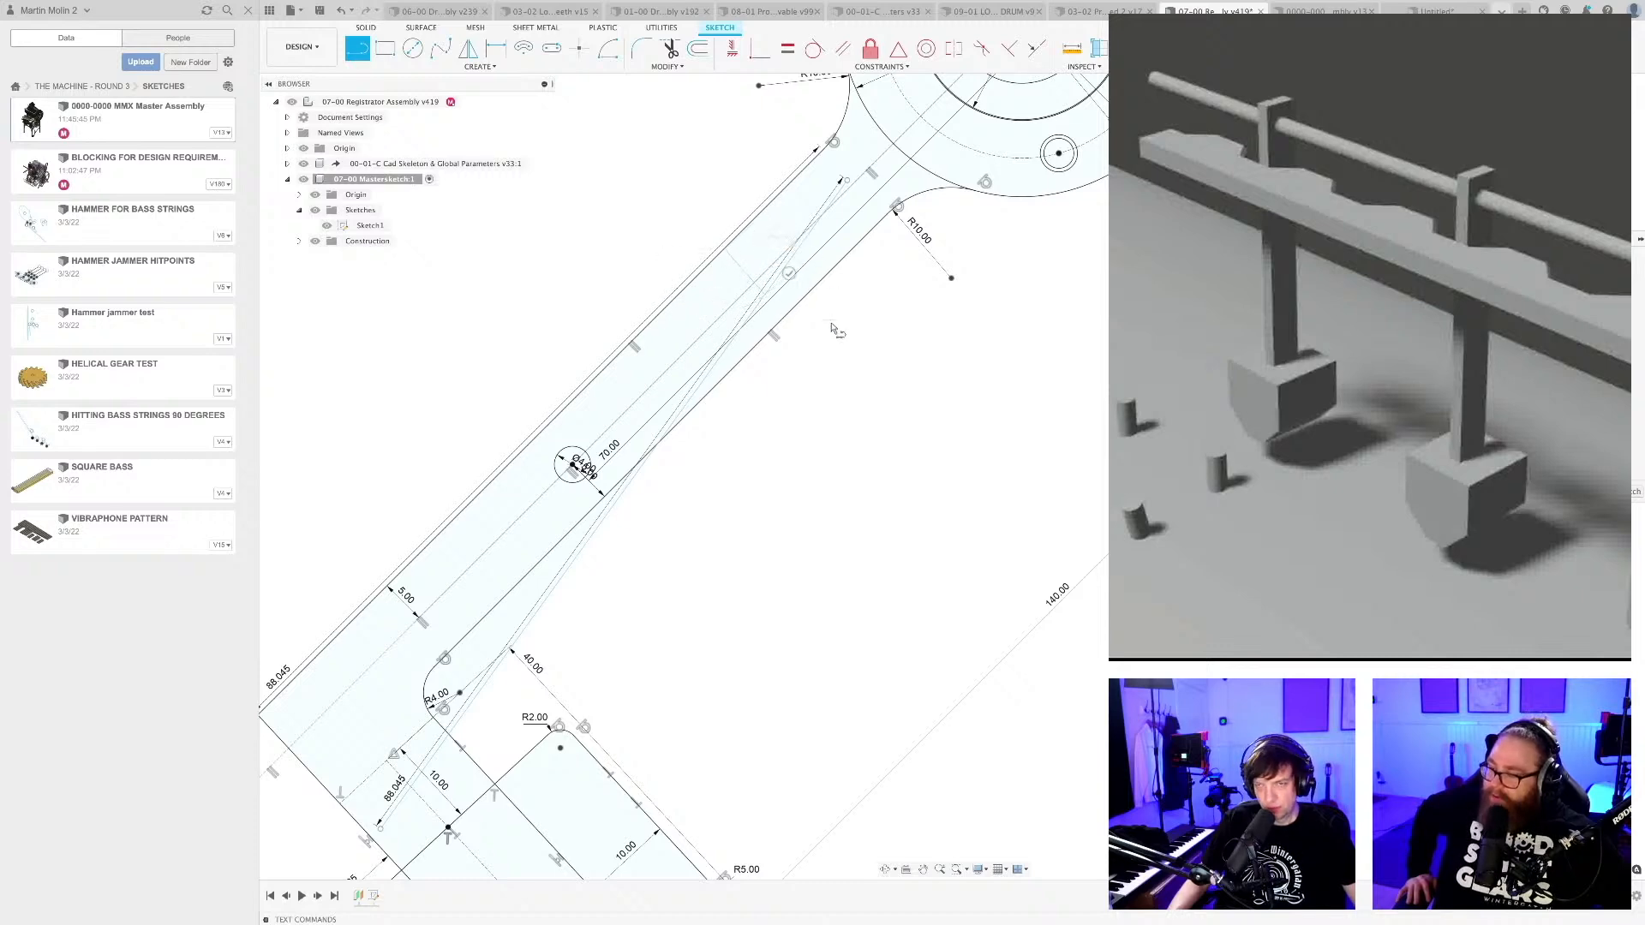
{"action": "scroll", "coordinate": [835, 330], "scroll_direction": "down", "scroll_amount": 8}
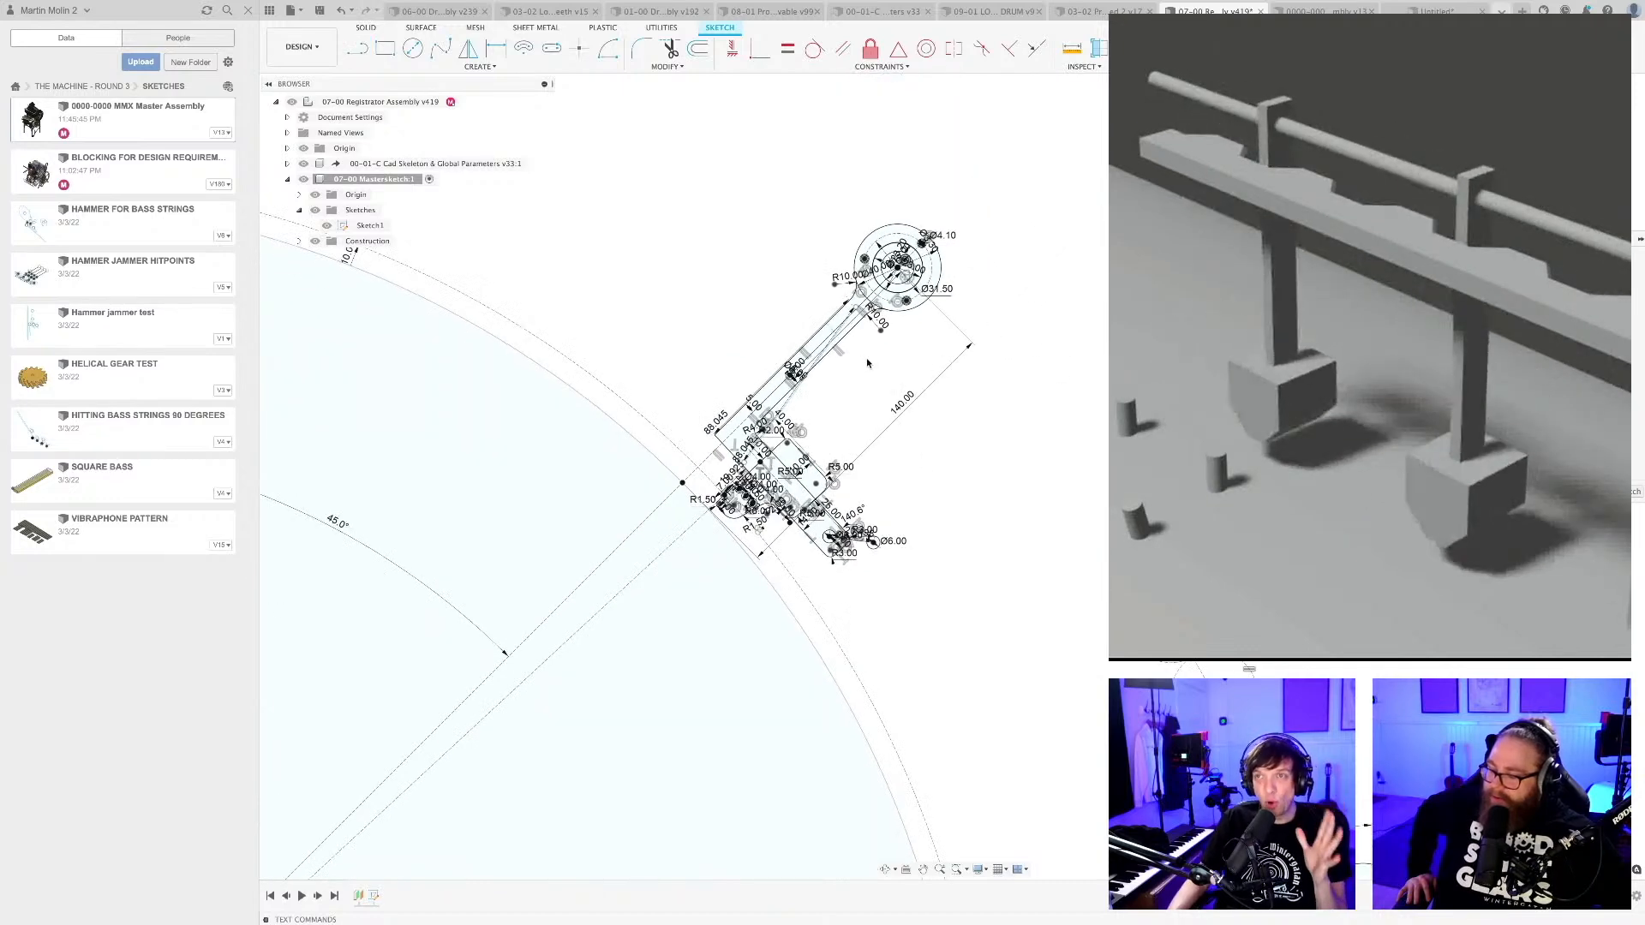
{"action": "scroll", "coordinate": [859, 359], "scroll_direction": "down", "scroll_amount": 4}
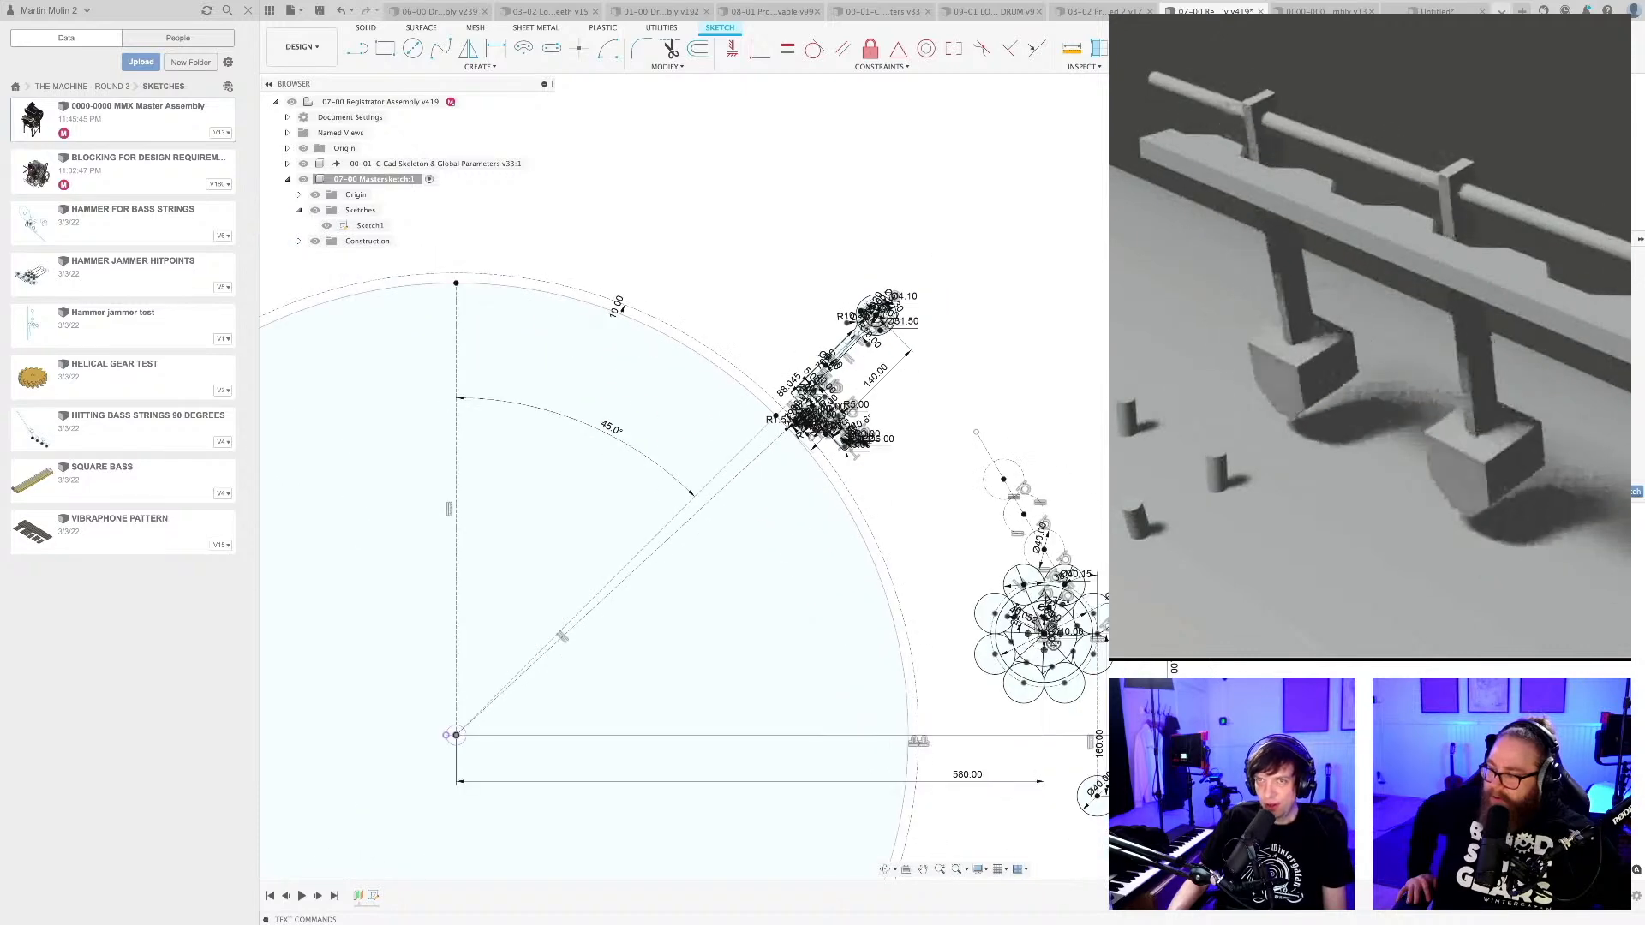
{"action": "left_click", "coordinate": [1624, 491]}
{"action": "scroll", "coordinate": [903, 332], "scroll_direction": "down", "scroll_amount": 5}
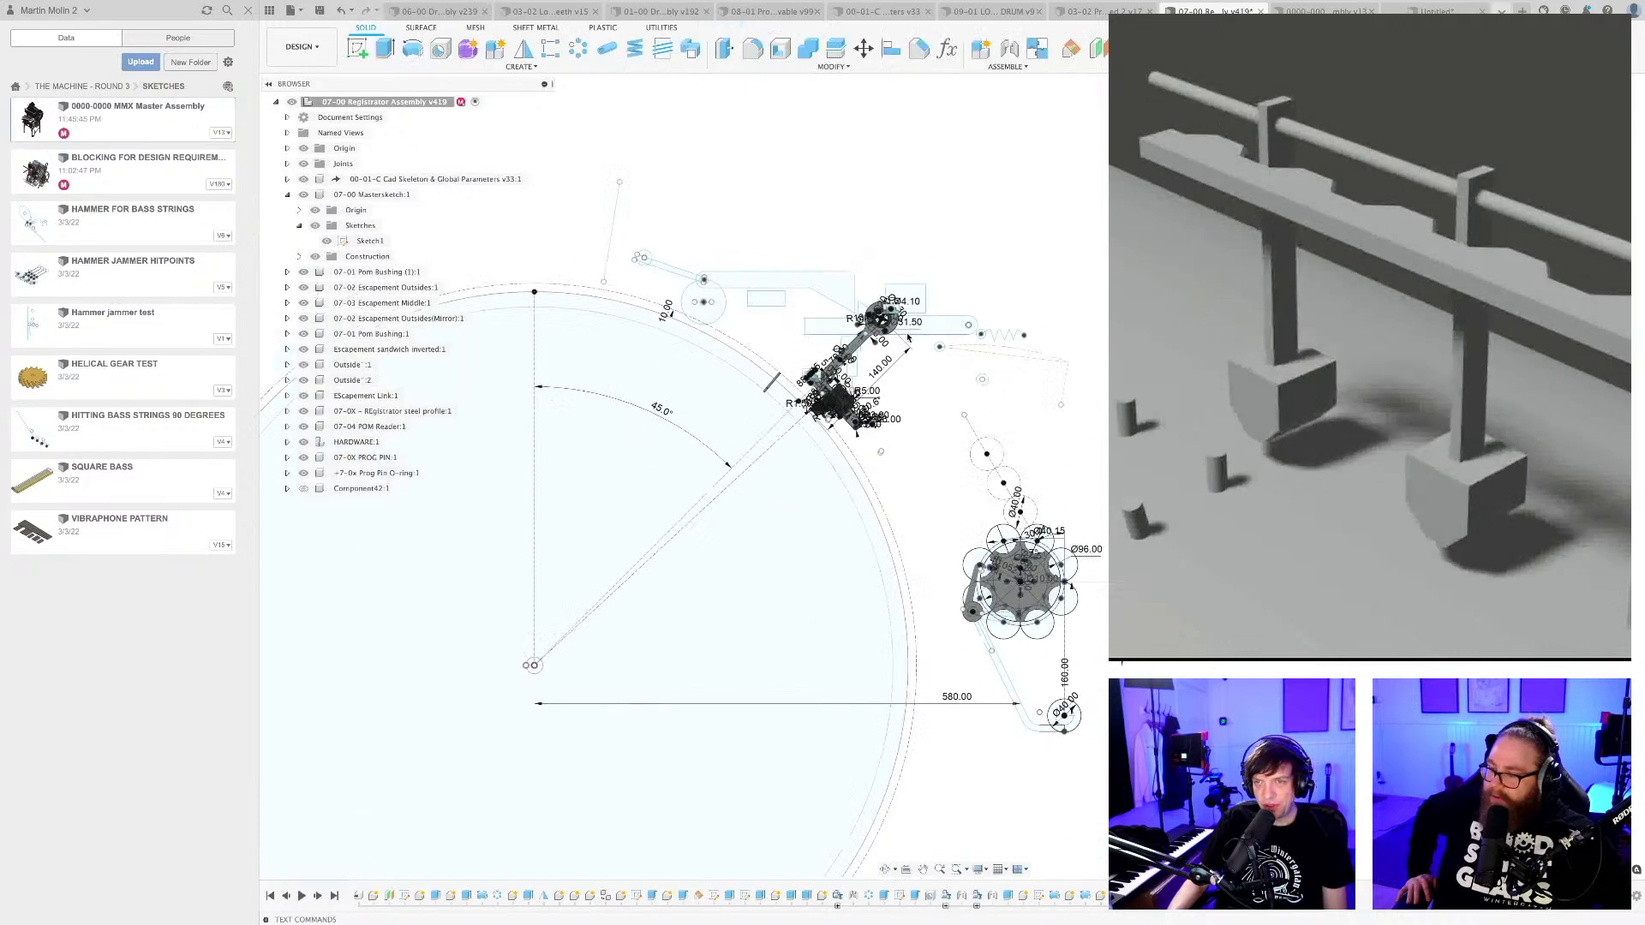
{"action": "mouse_move", "coordinate": [920, 358]}
{"action": "middle_mouse_down"}
{"action": "mouse_move", "coordinate": [937, 359]}
{"action": "mouse_move", "coordinate": [909, 429]}
{"action": "middle_mouse_up"}
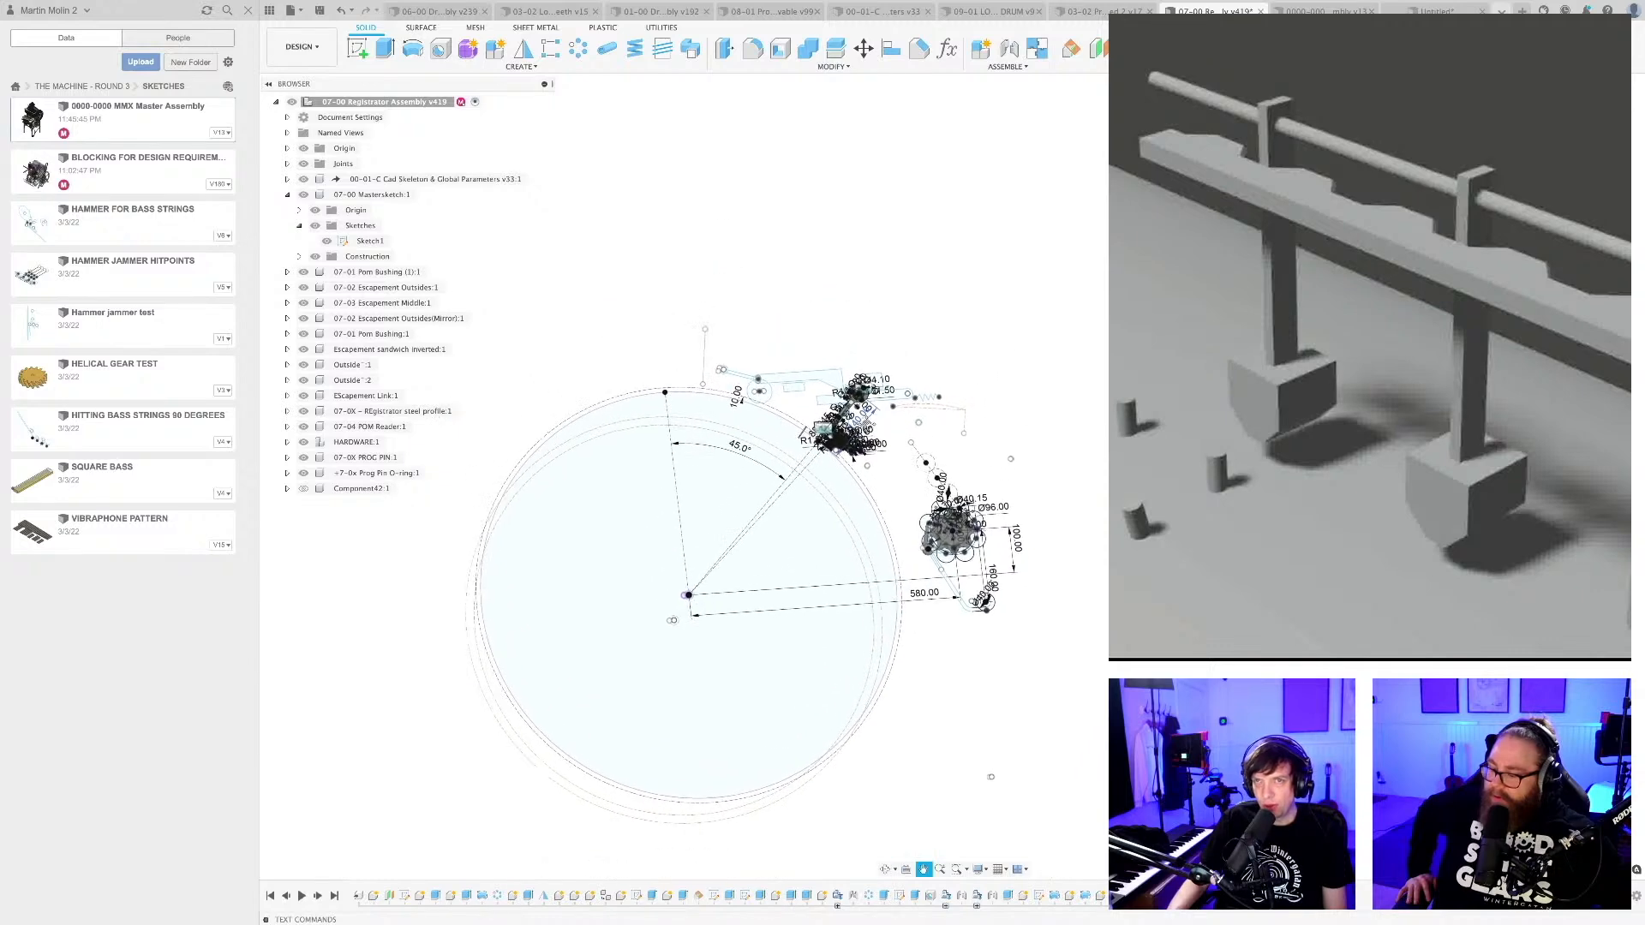
Look through the other open designs and switch to the 09-01 LOOP DRUM document.
{"action": "left_click", "coordinate": [994, 12]}
{"action": "left_click", "coordinate": [1081, 12]}
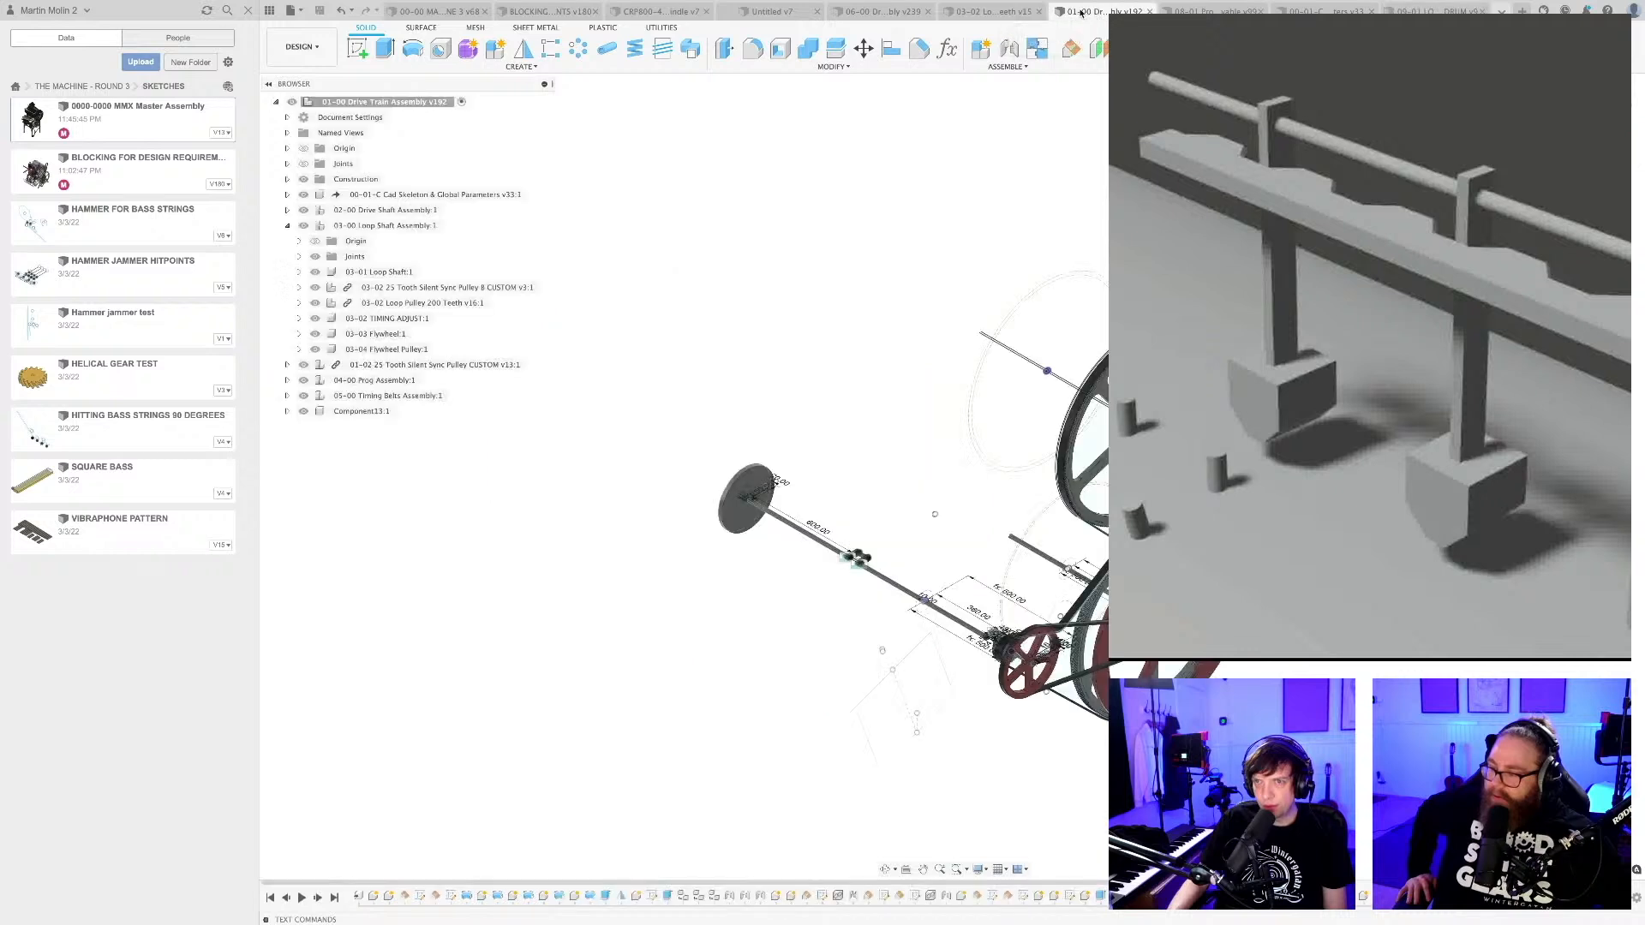
{"action": "left_click", "coordinate": [992, 12]}
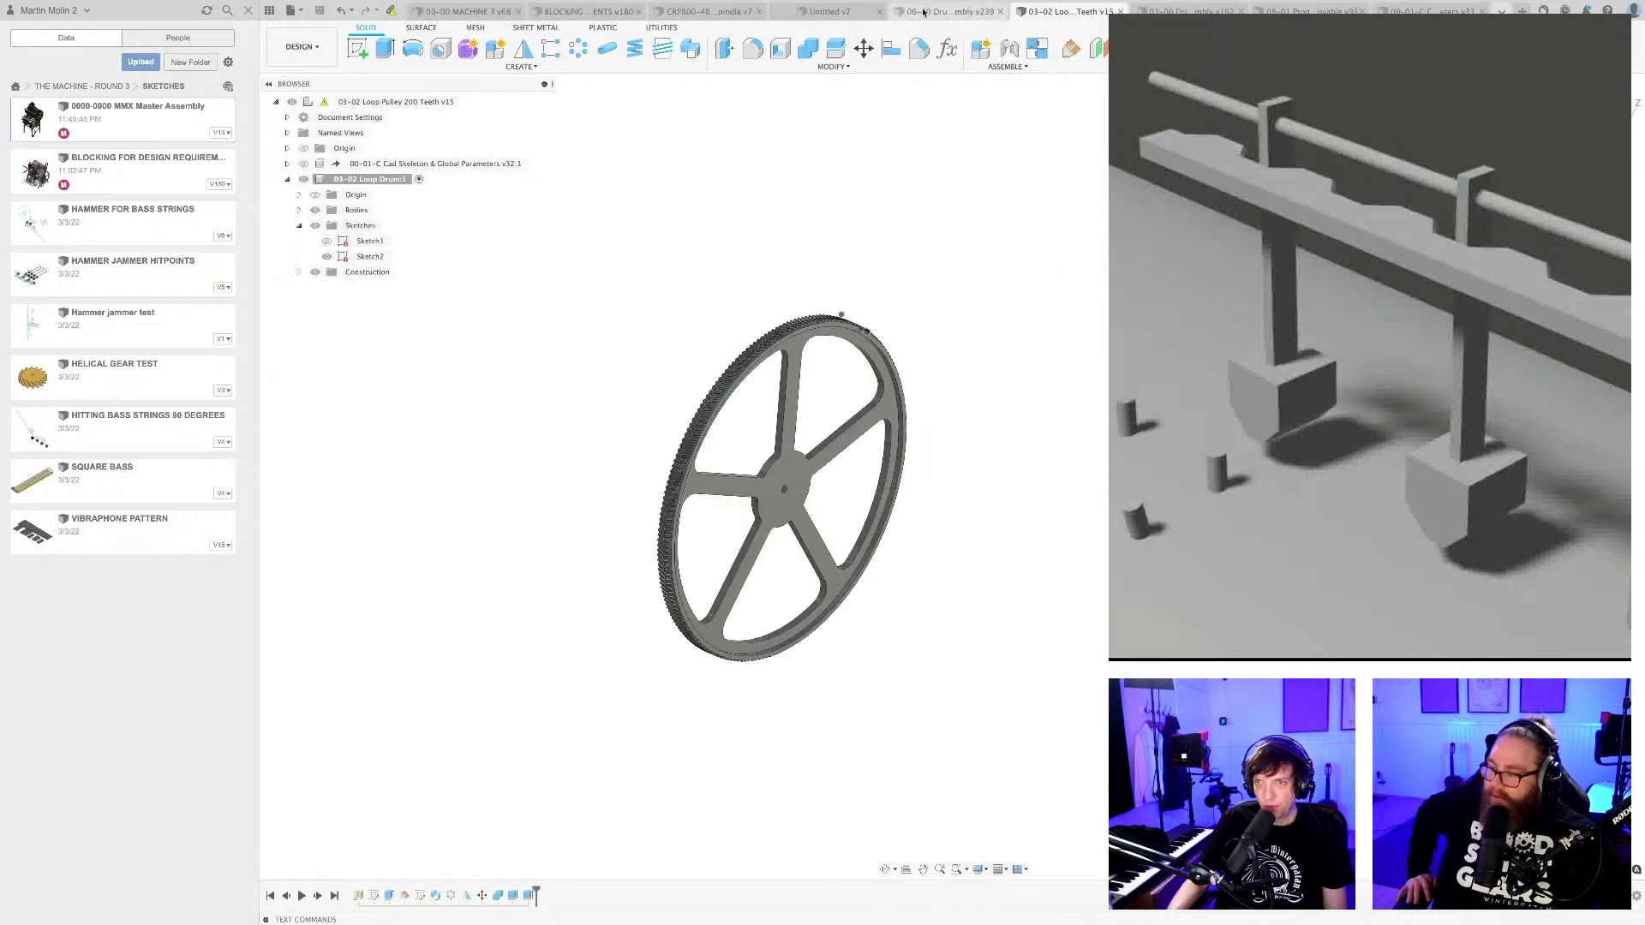
{"action": "left_click", "coordinate": [1086, 12]}
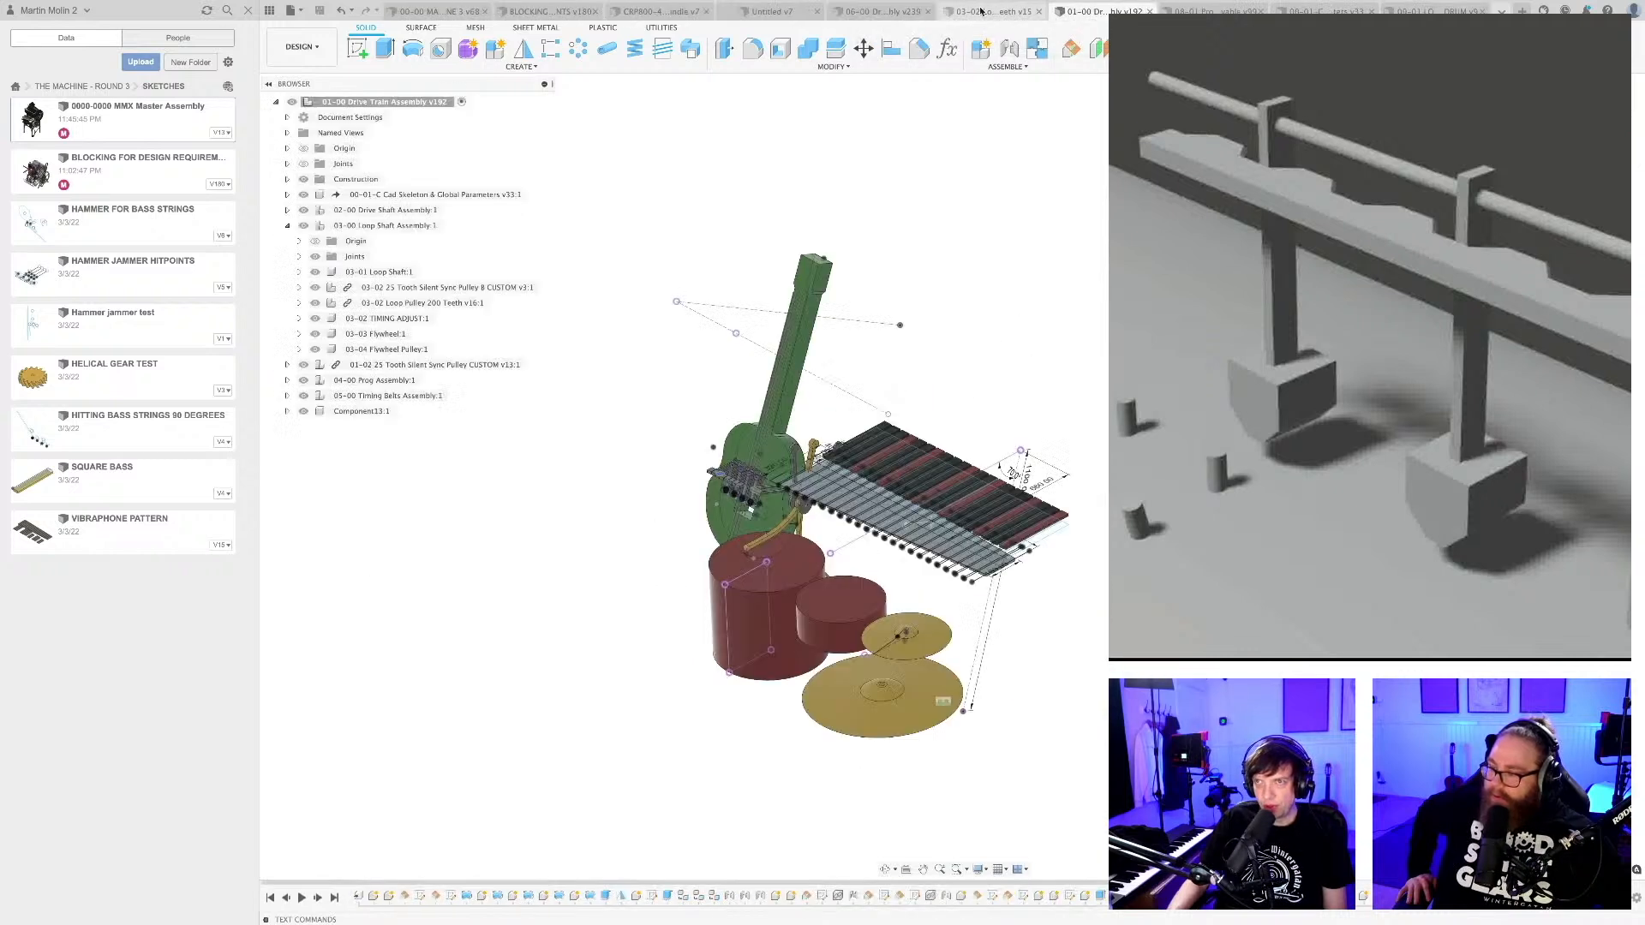
{"action": "left_click", "coordinate": [991, 12]}
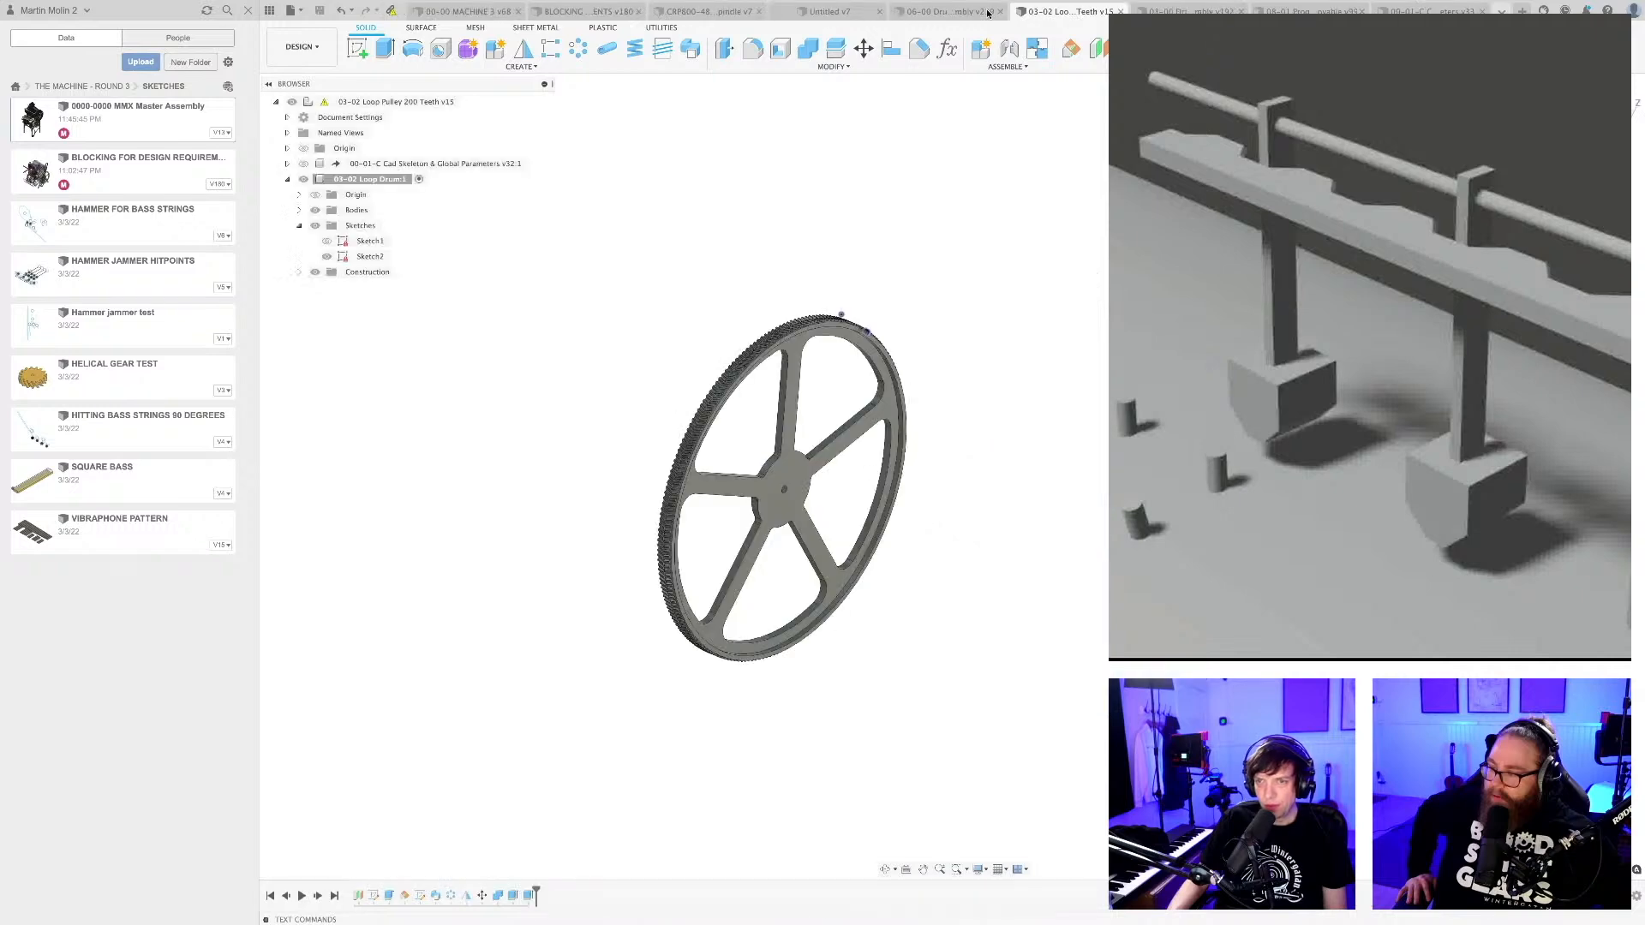
{"action": "left_click", "coordinate": [1165, 11]}
{"action": "left_click", "coordinate": [1324, 11]}
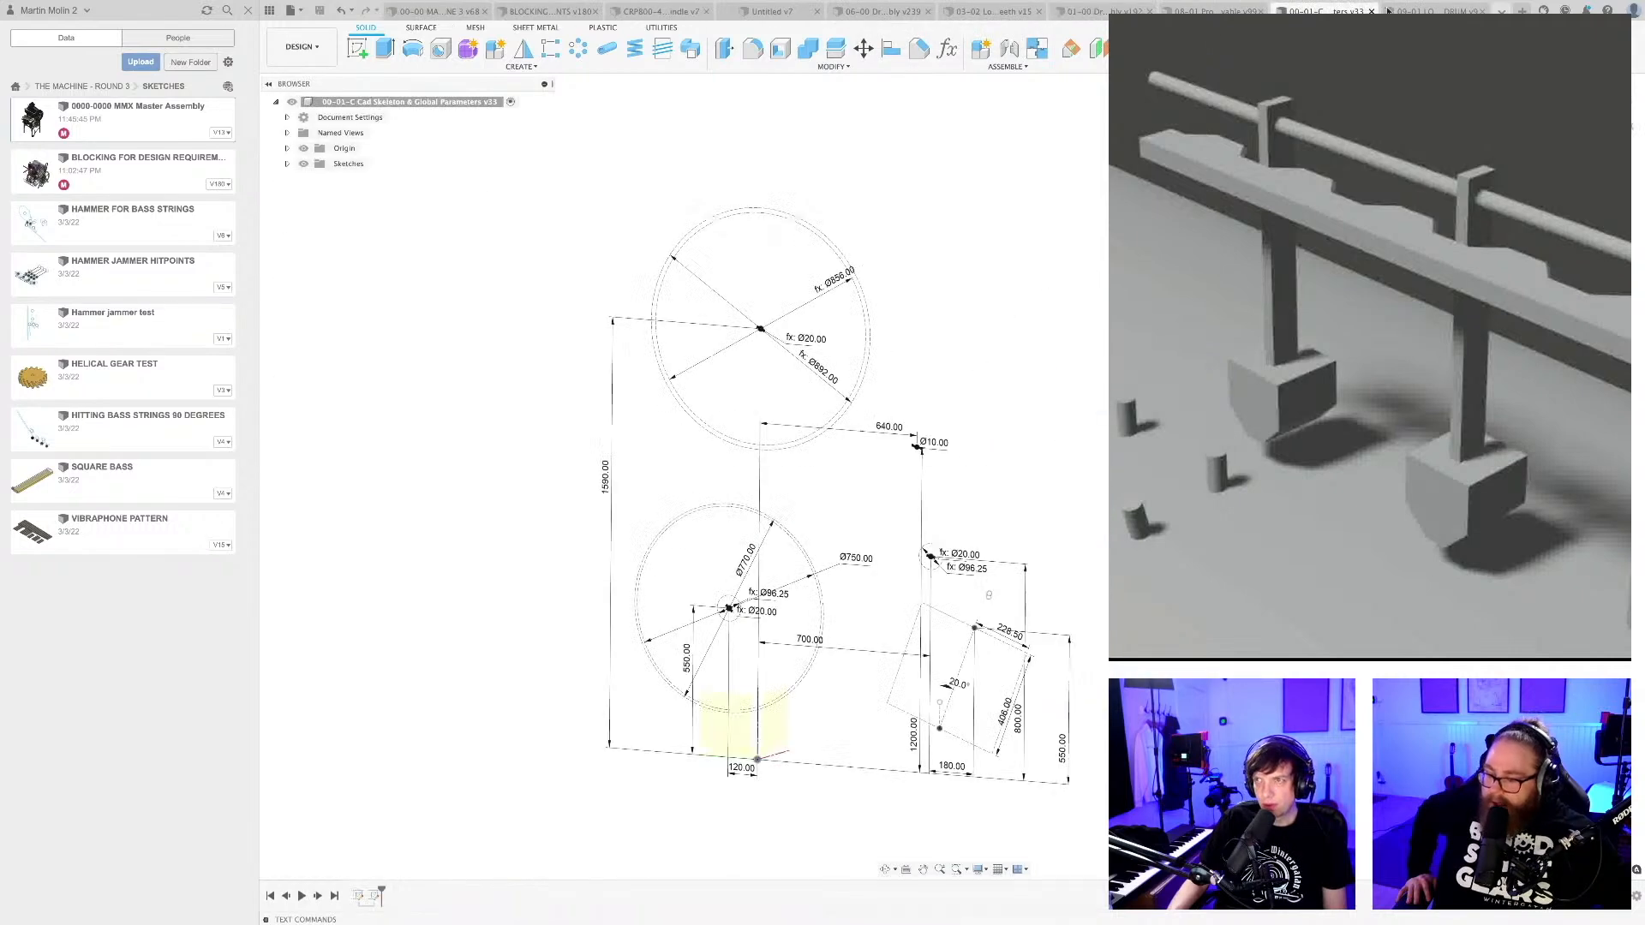
{"action": "left_click", "coordinate": [1422, 11]}
Locate the green lock cap's Sketch1 under 09-02 LOCK CAP, toggle its visibility, and open it for editing.
{"action": "scroll", "coordinate": [1028, 385], "scroll_direction": "down", "scroll_amount": 3}
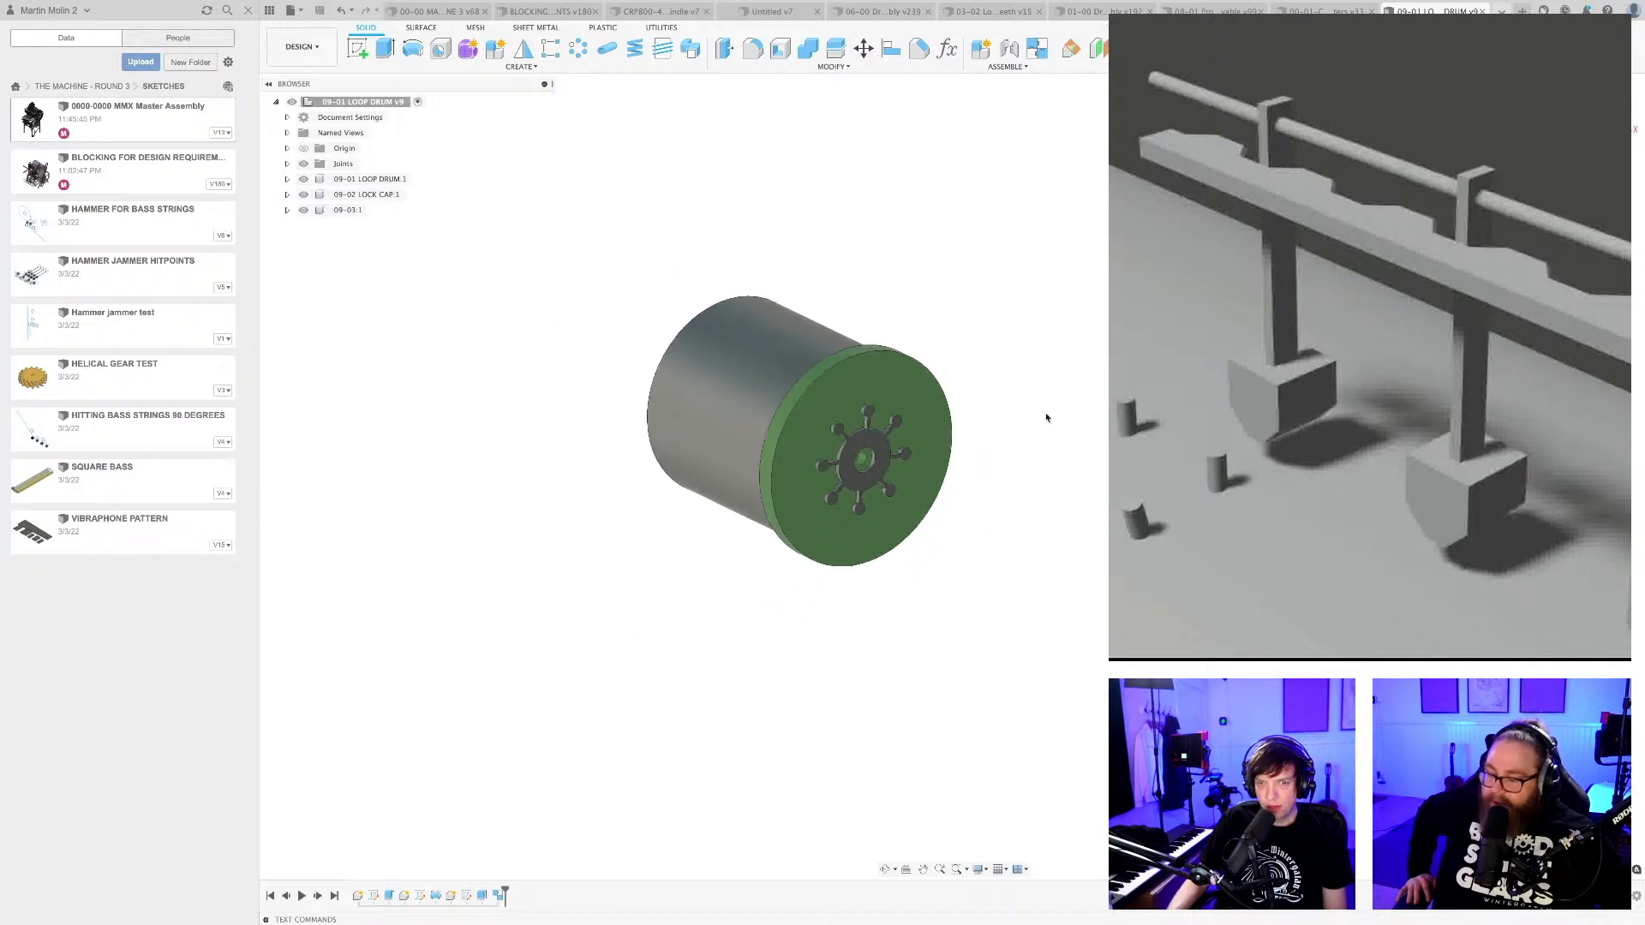
{"action": "middle_click_drag", "start_coordinate": [1062, 468], "coordinate": [1078, 460], "text": "shift"}
{"action": "left_click", "coordinate": [889, 375]}
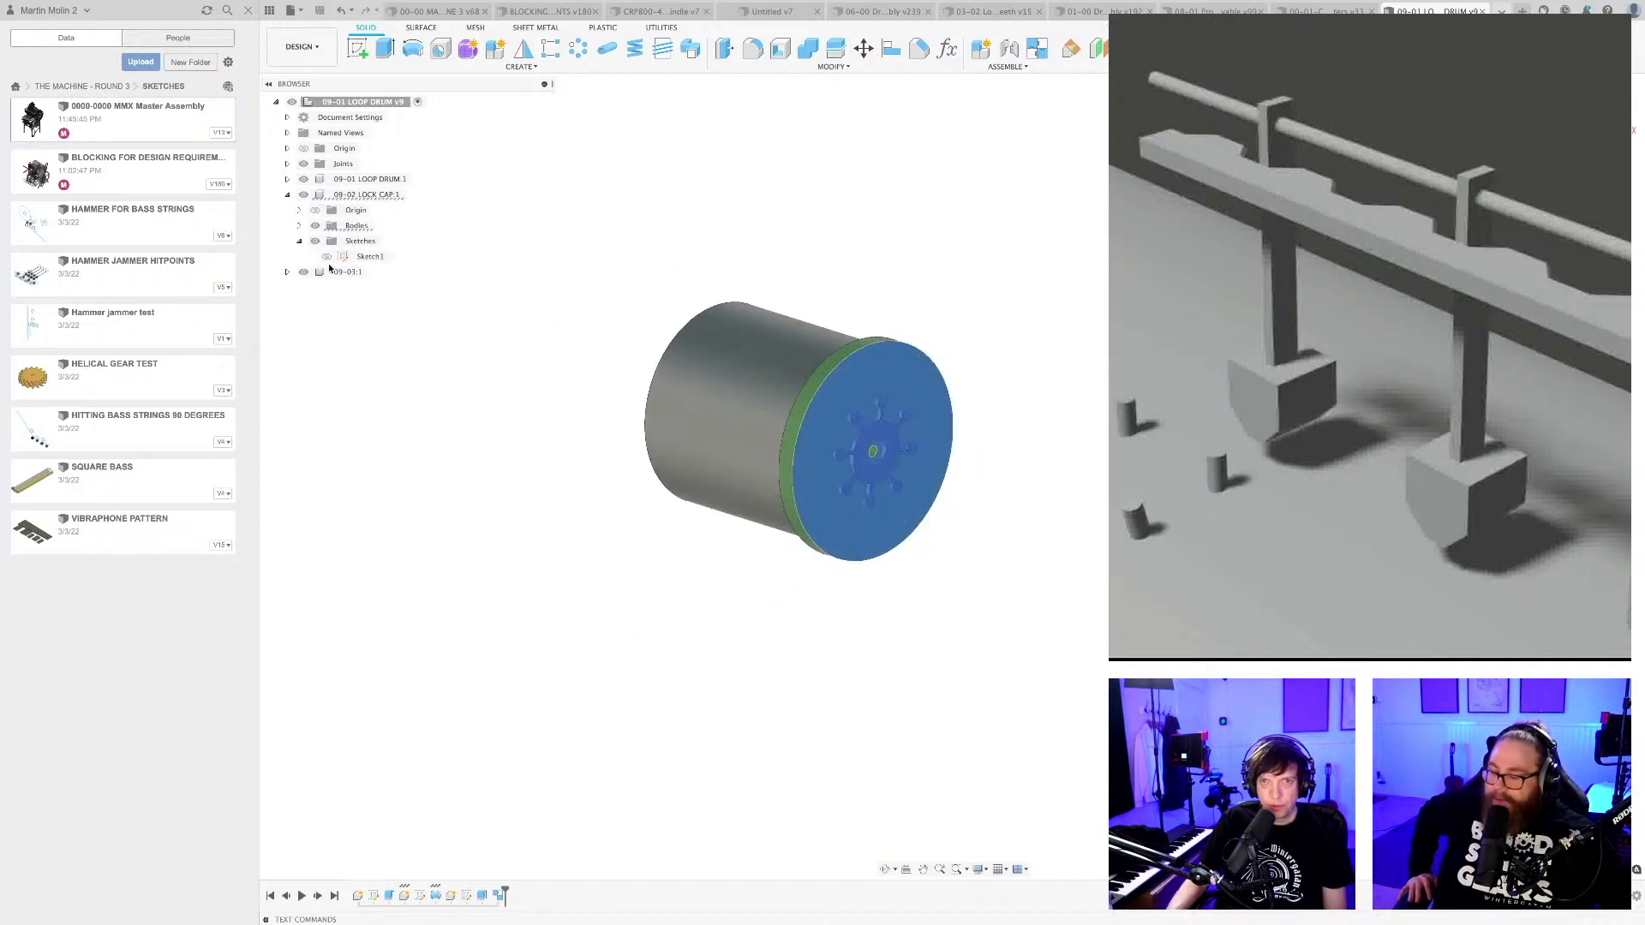
{"action": "left_click", "coordinate": [325, 257]}
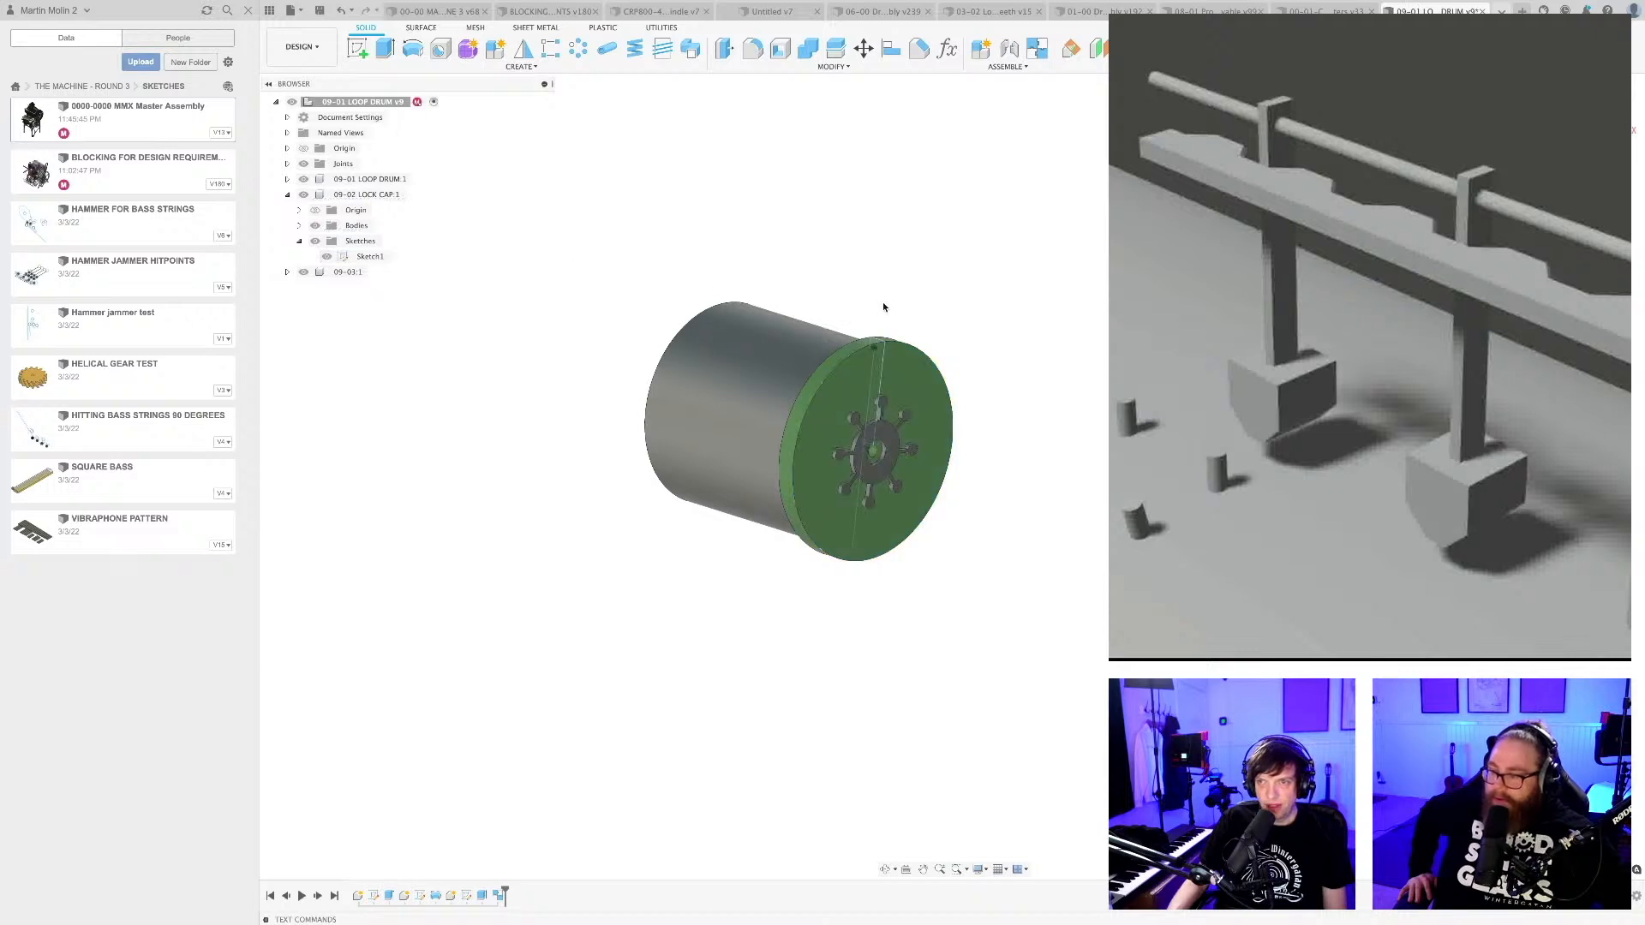
{"action": "scroll", "coordinate": [920, 368], "scroll_direction": "up", "scroll_amount": 5}
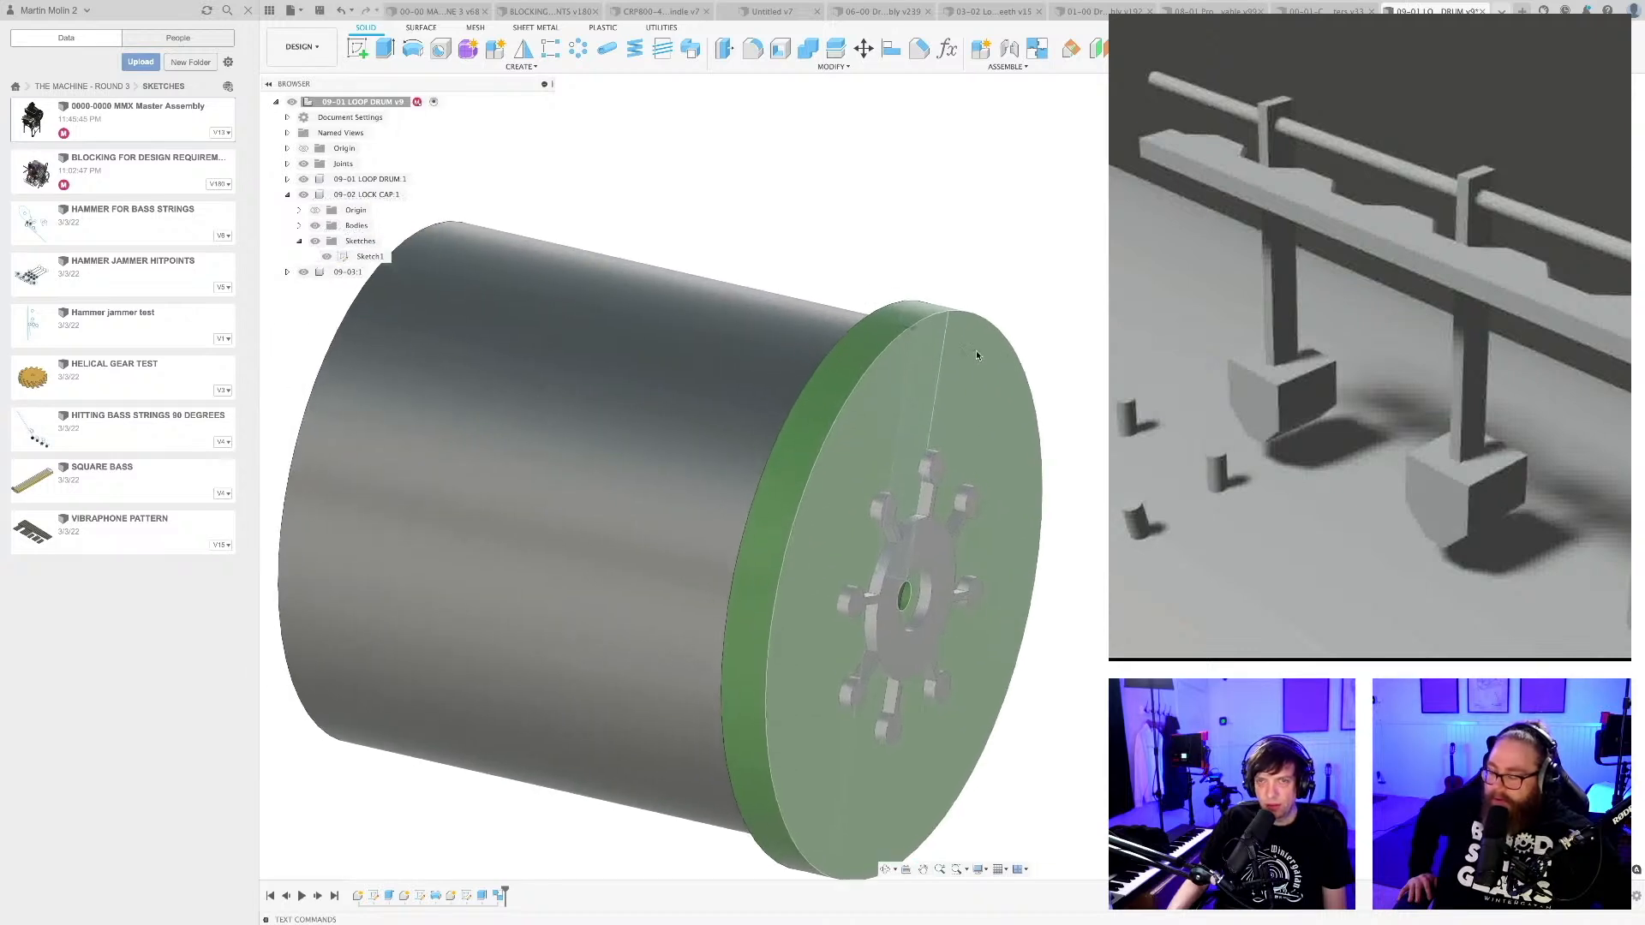
{"action": "double_click", "coordinate": [367, 257]}
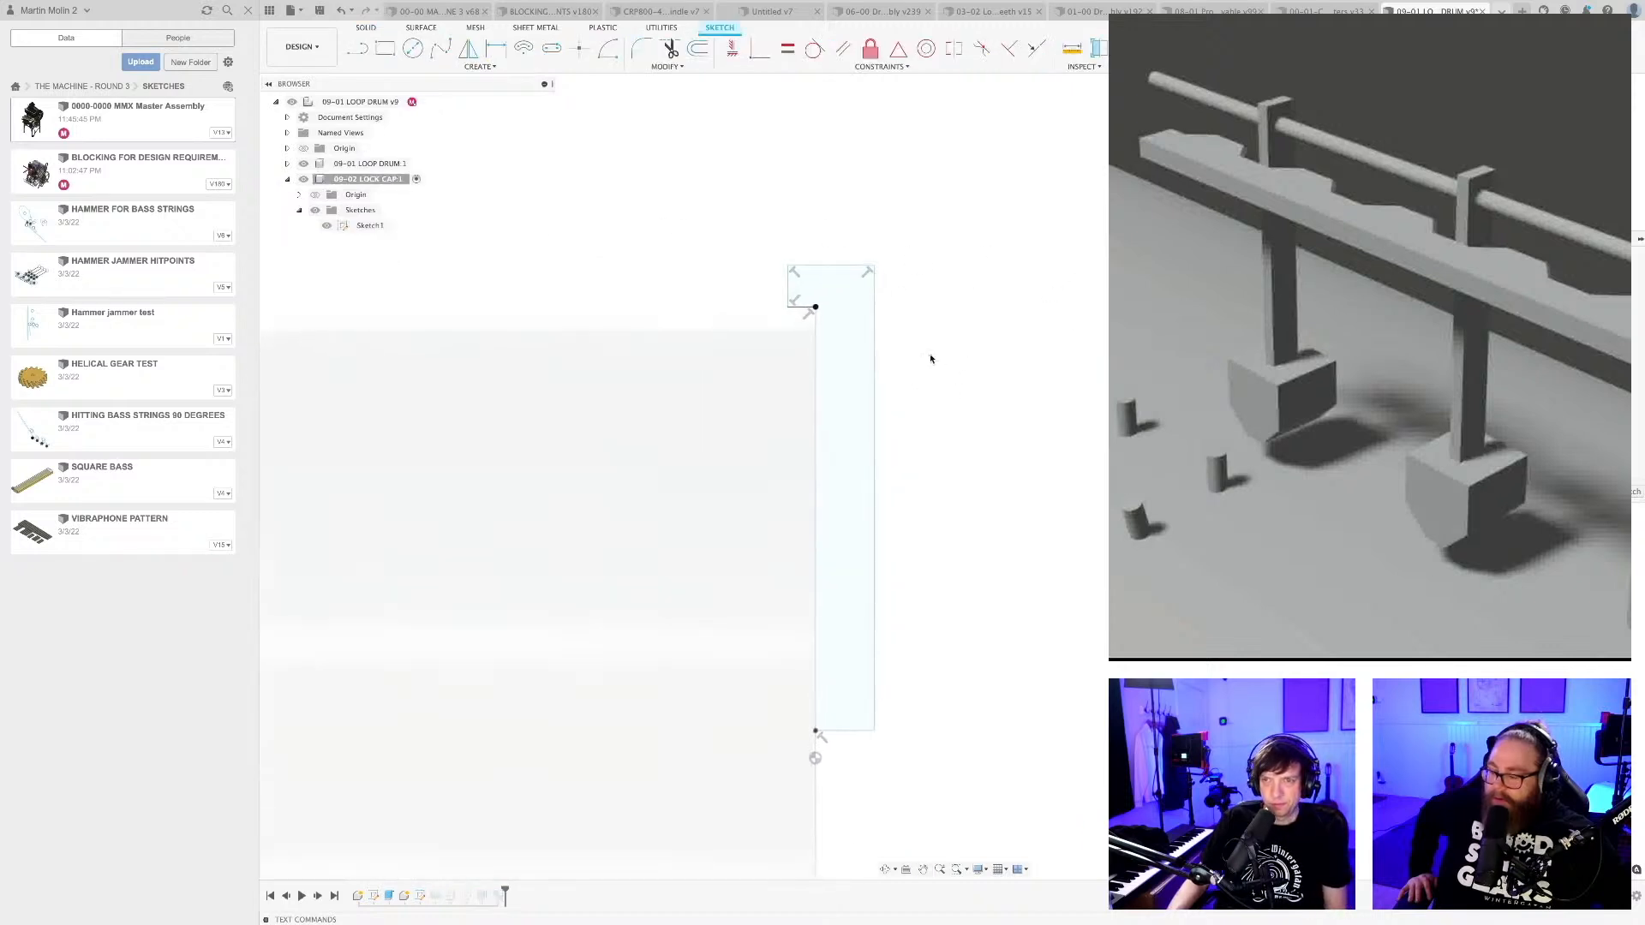
Dimension the overall width of the lock cap profile's upper edge to 80 mm and finish the sketch.
{"action": "double_click", "coordinate": [830, 246]}
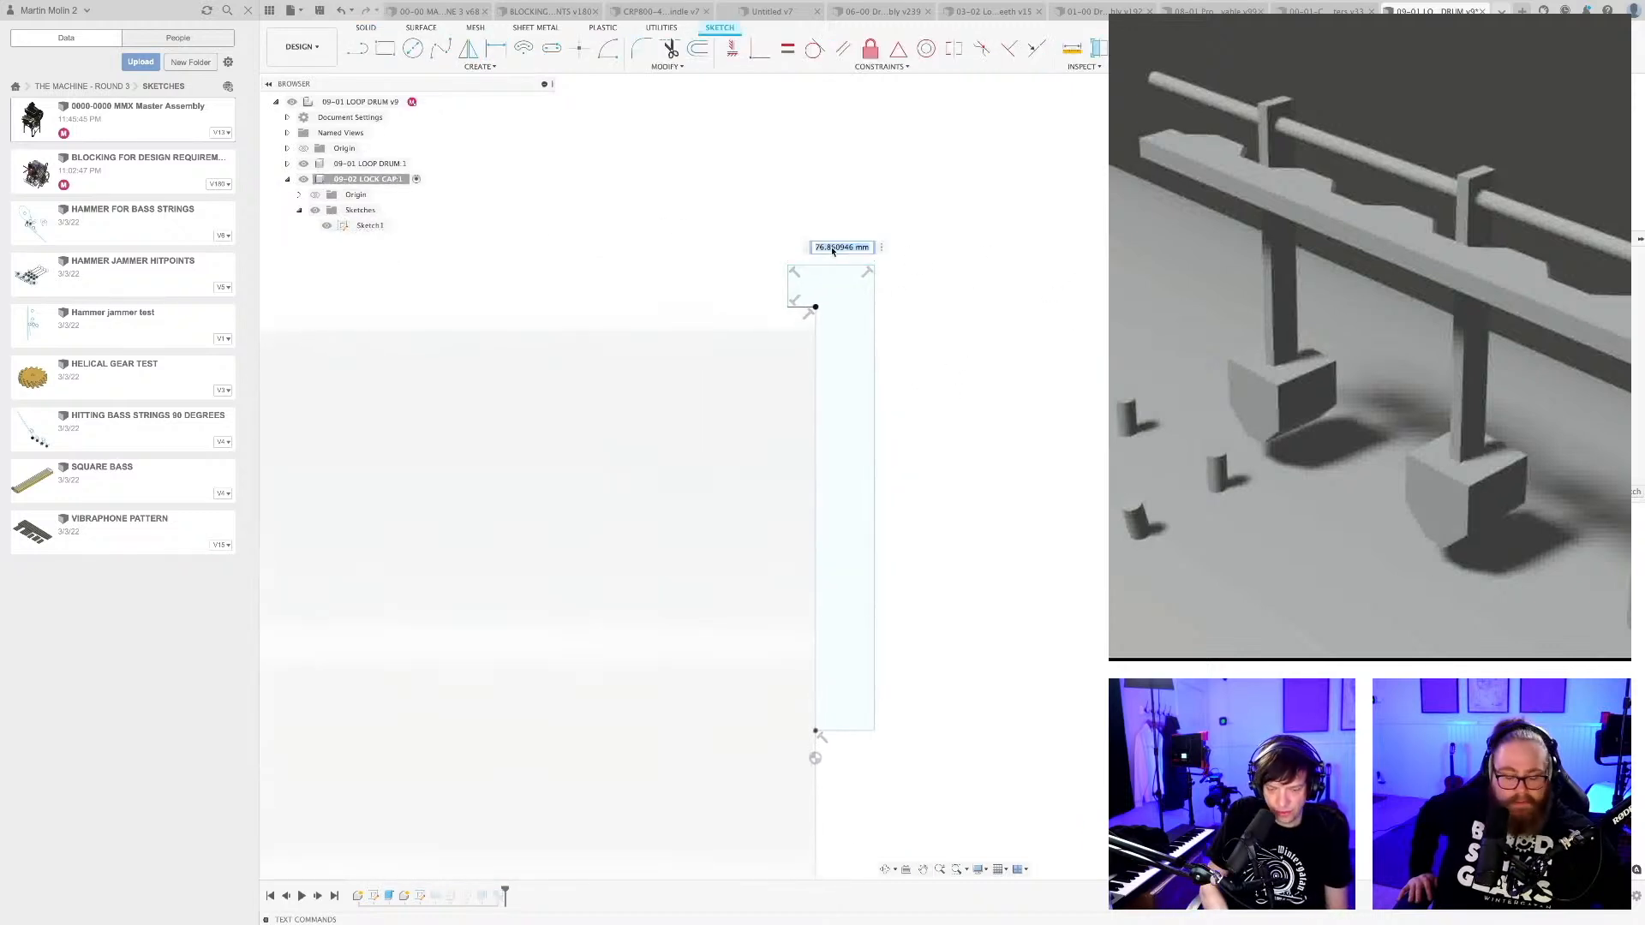
{"action": "type", "text": "80"}
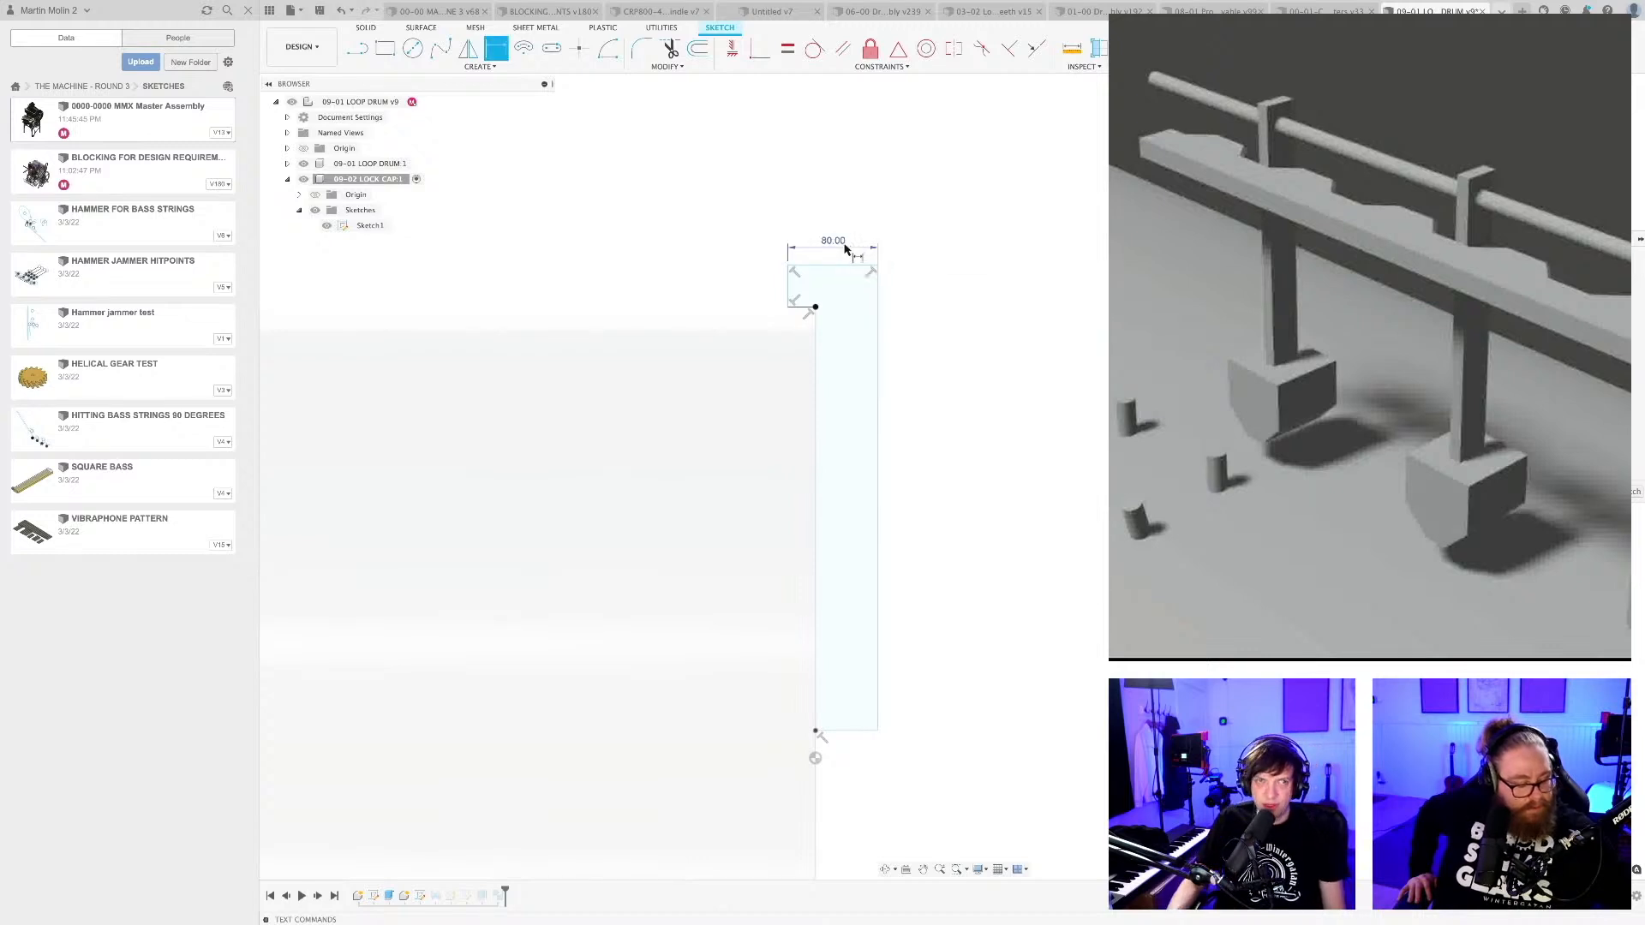
{"action": "key", "text": "Return"}
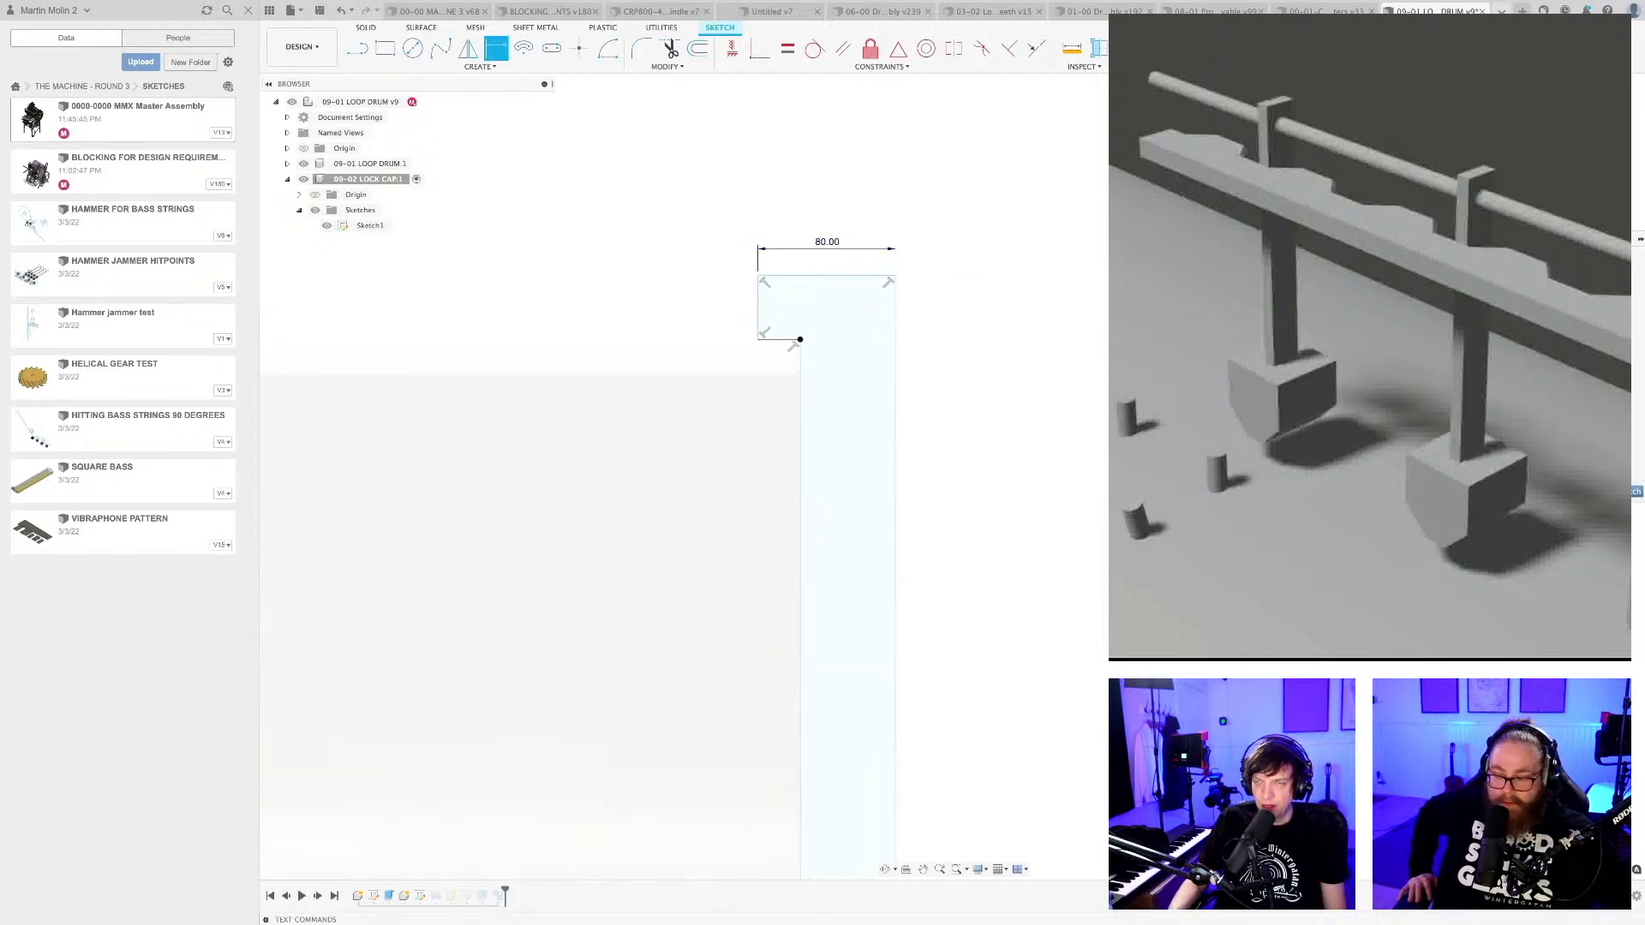
{"action": "left_click", "coordinate": [1631, 492]}
{"action": "scroll", "coordinate": [879, 383], "scroll_direction": "down", "scroll_amount": 4}
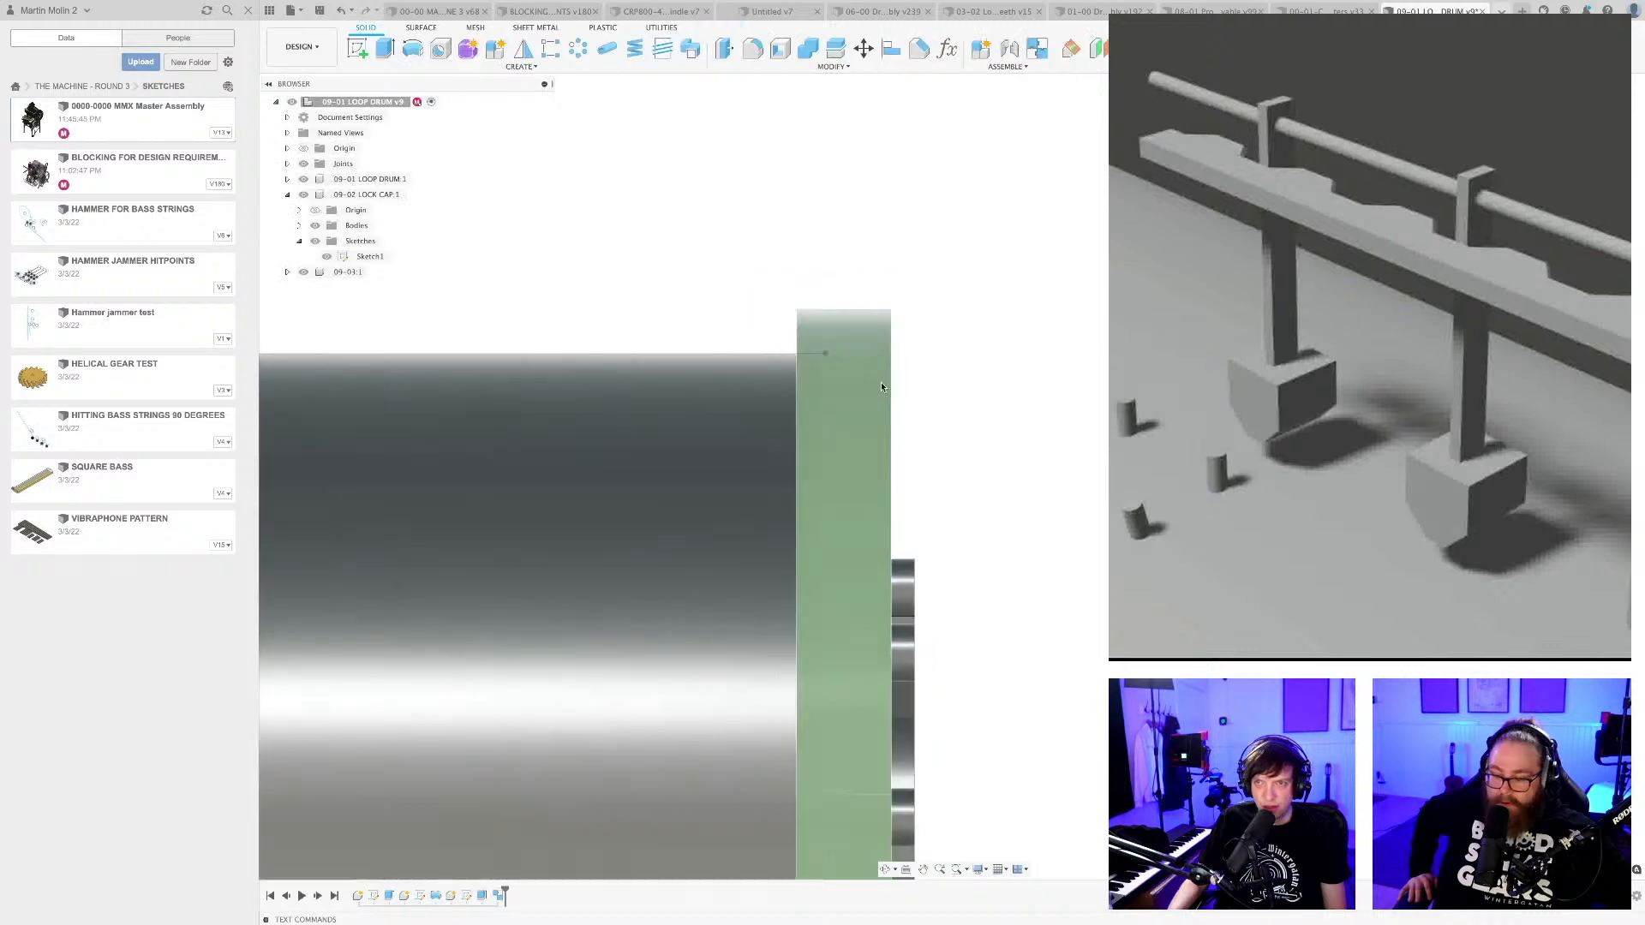
Hide the projected geometries of the lock cap's Sketch1.
{"action": "mouse_move", "coordinate": [842, 441]}
{"action": "middle_mouse_down"}
{"action": "mouse_move", "coordinate": [827, 362]}
{"action": "mouse_move", "coordinate": [817, 394]}
{"action": "middle_mouse_up"}
{"action": "scroll", "coordinate": [825, 374], "scroll_direction": "down", "scroll_amount": 3}
{"action": "middle_click_drag", "start_coordinate": [1032, 366], "coordinate": [1045, 370], "text": "shift"}
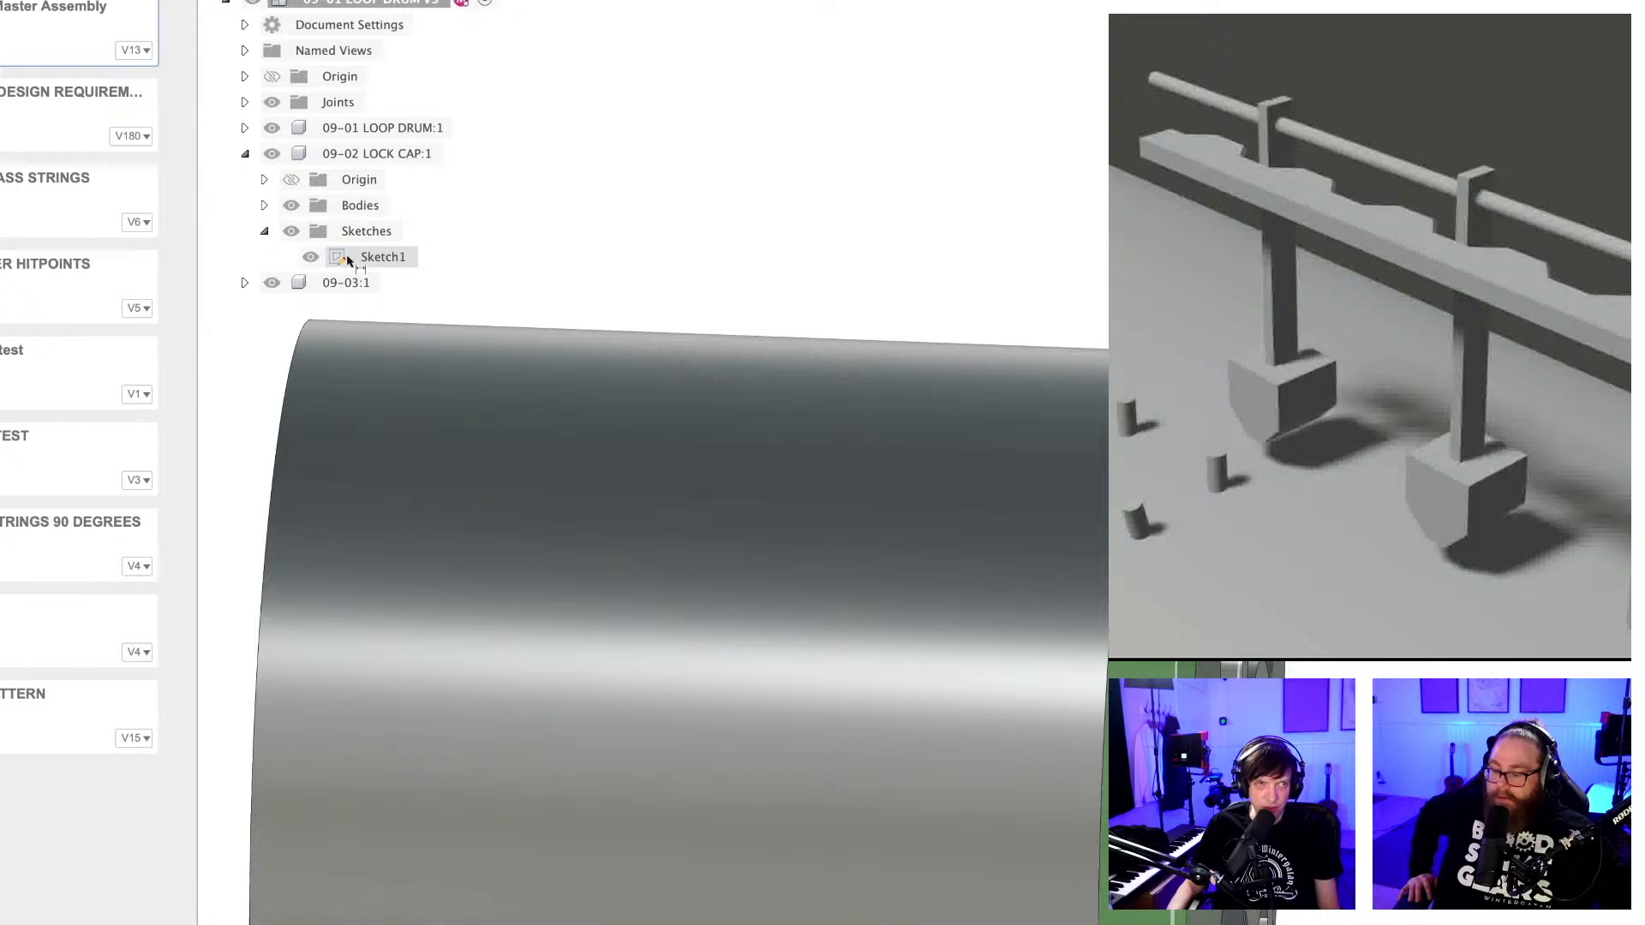
{"action": "right_click", "coordinate": [348, 260]}
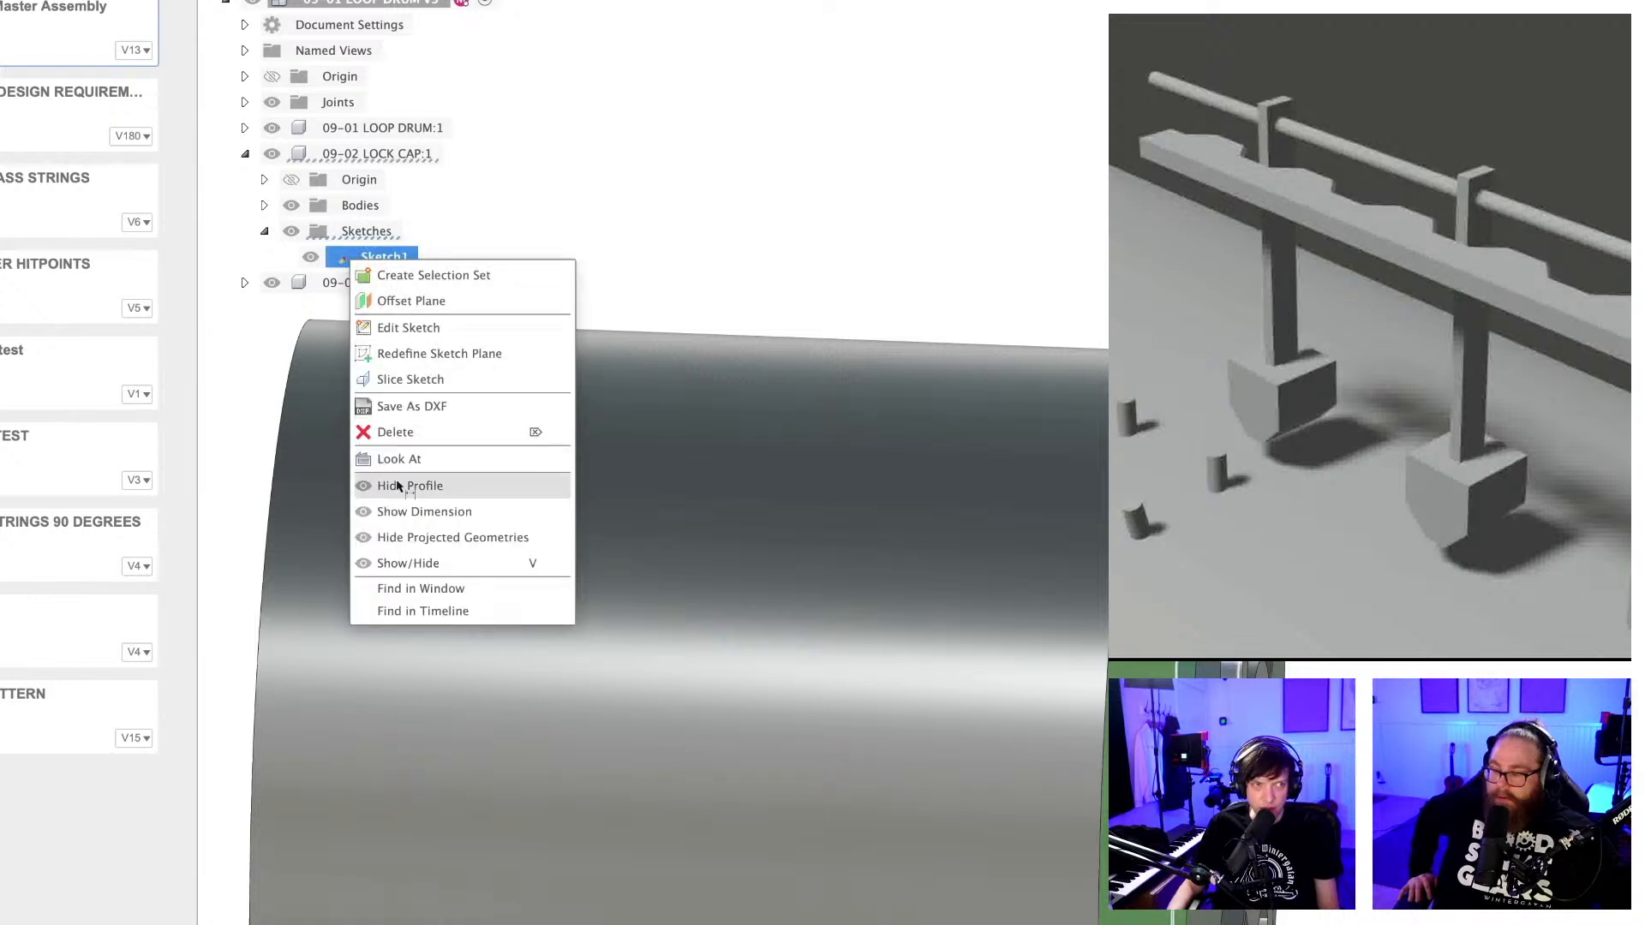
{"action": "left_click", "coordinate": [408, 537]}
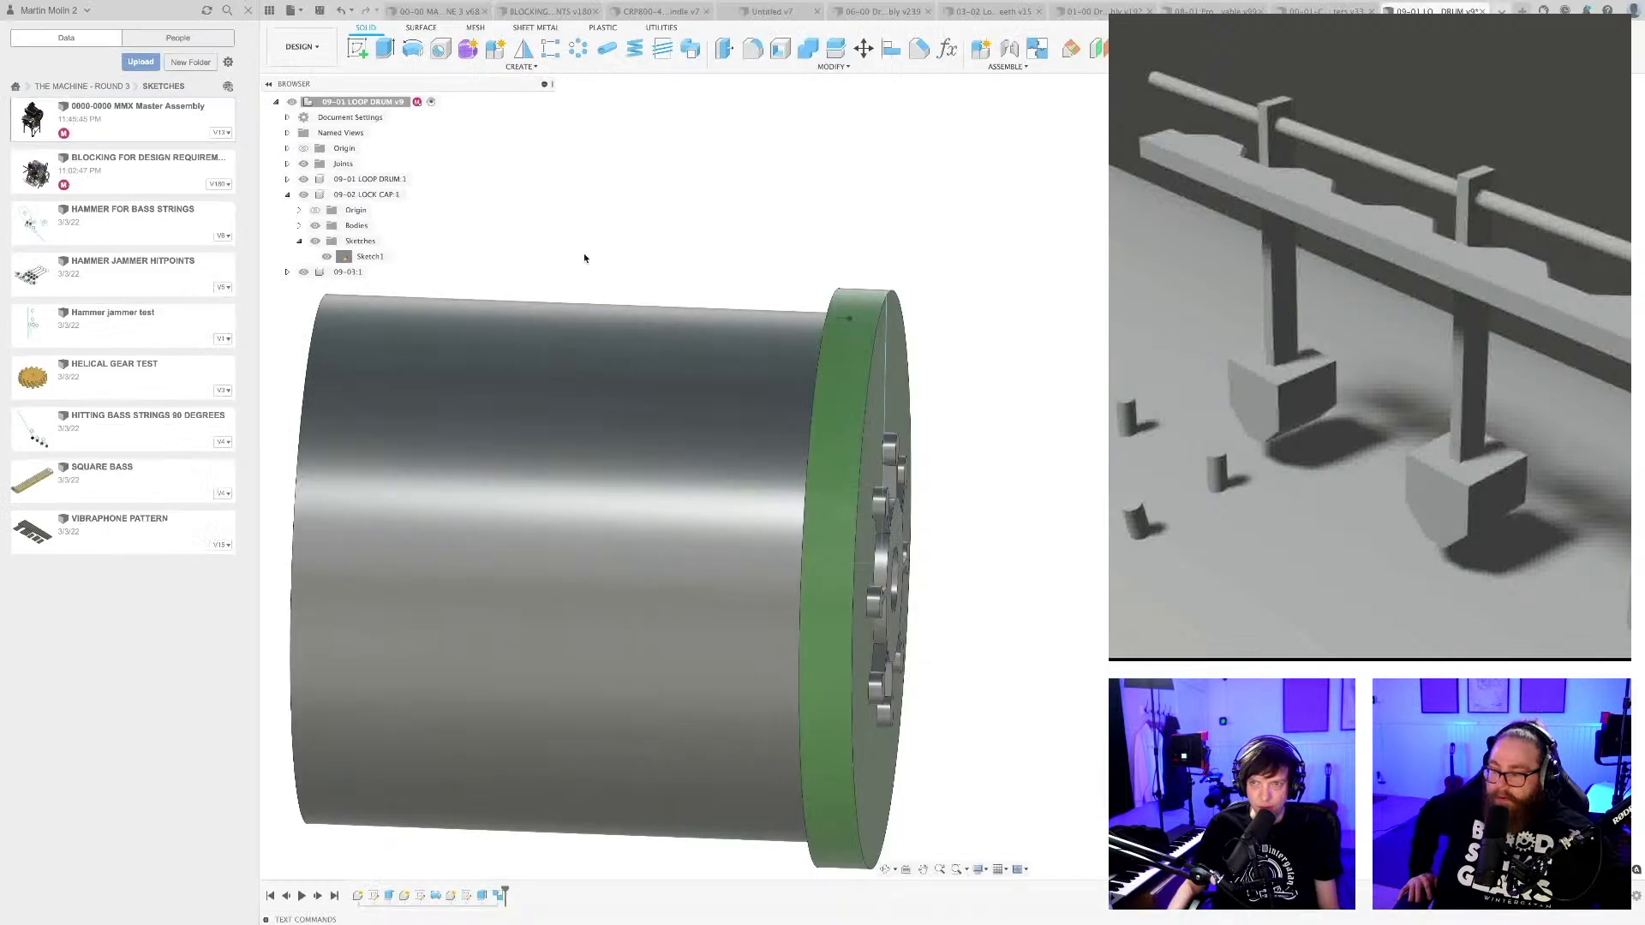
Show the dimensions of the lock cap's Sketch1 on the finished model.
{"action": "scroll", "coordinate": [738, 252], "scroll_direction": "down", "scroll_amount": 3}
{"action": "middle_click_drag", "start_coordinate": [738, 252], "coordinate": [773, 253]}
{"action": "mouse_move", "coordinate": [603, 254]}
{"action": "middle_mouse_down"}
{"action": "mouse_move", "coordinate": [624, 239]}
{"action": "mouse_move", "coordinate": [605, 240]}
{"action": "middle_mouse_up"}
{"action": "scroll", "coordinate": [797, 265], "scroll_direction": "up", "scroll_amount": 3}
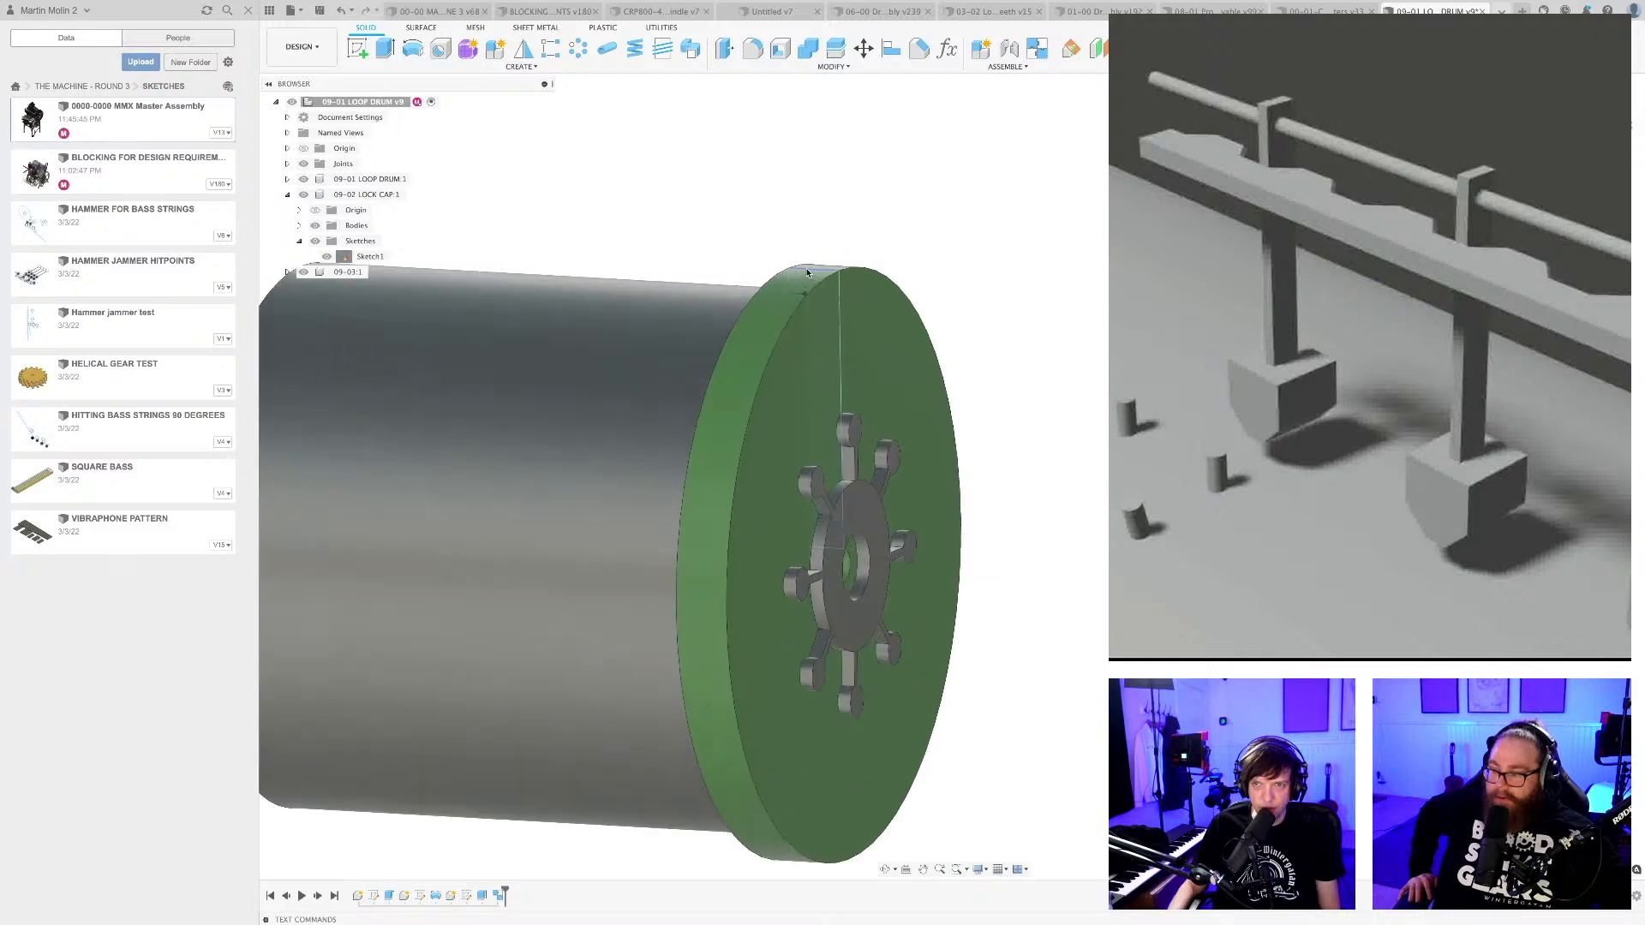
{"action": "right_click", "coordinate": [373, 257]}
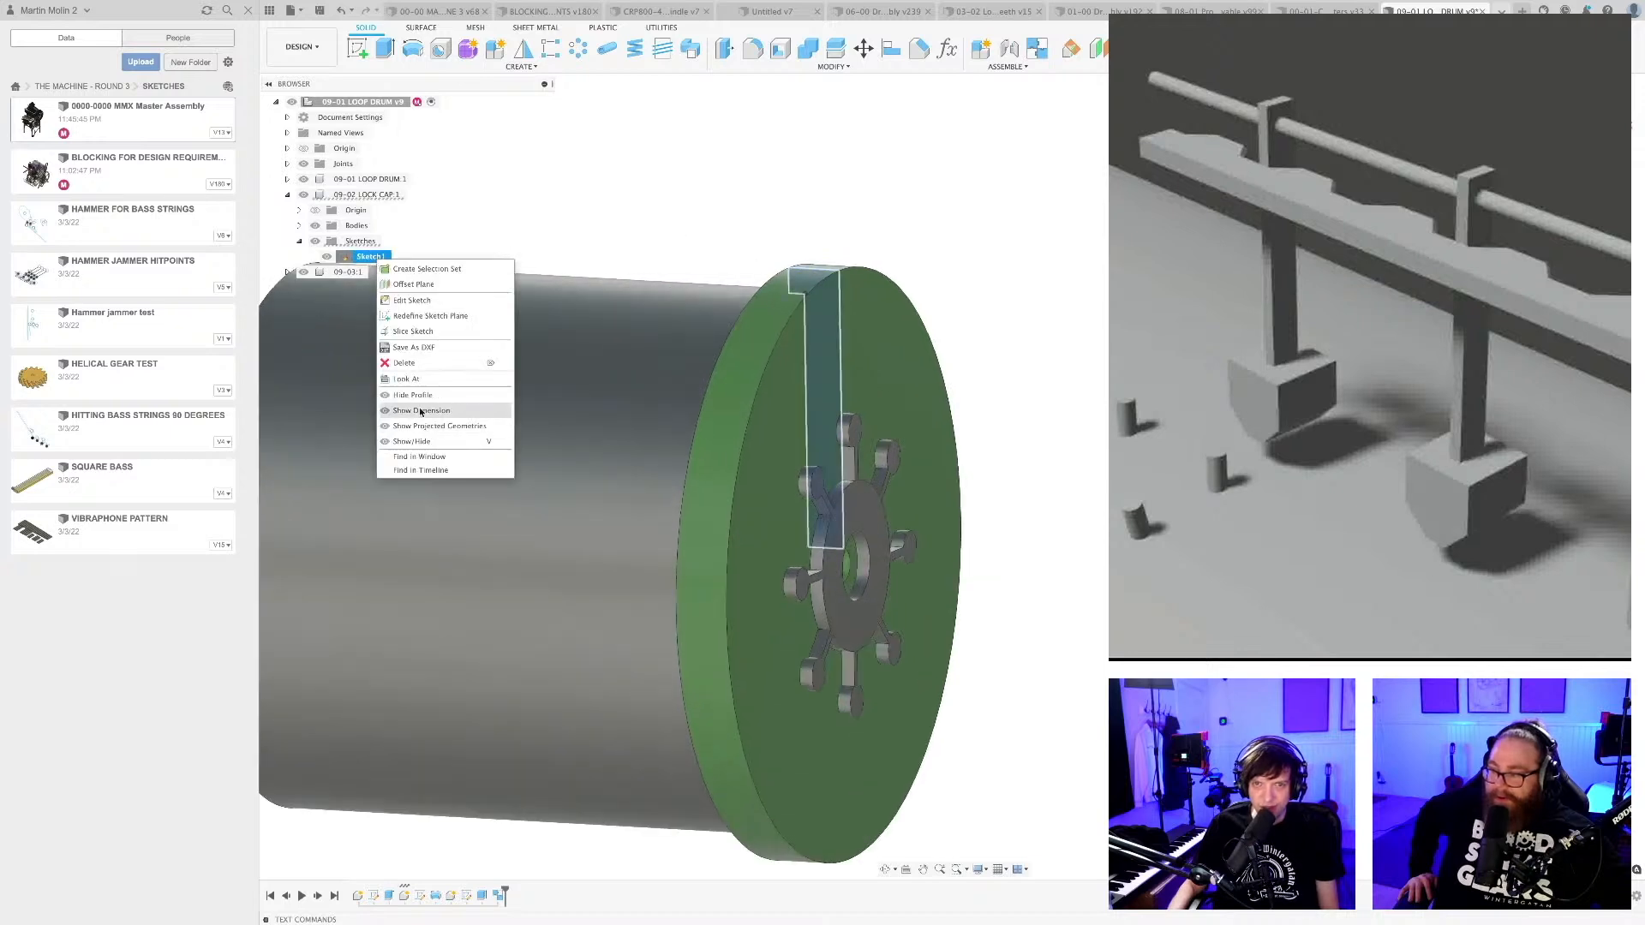
{"action": "left_click", "coordinate": [421, 410]}
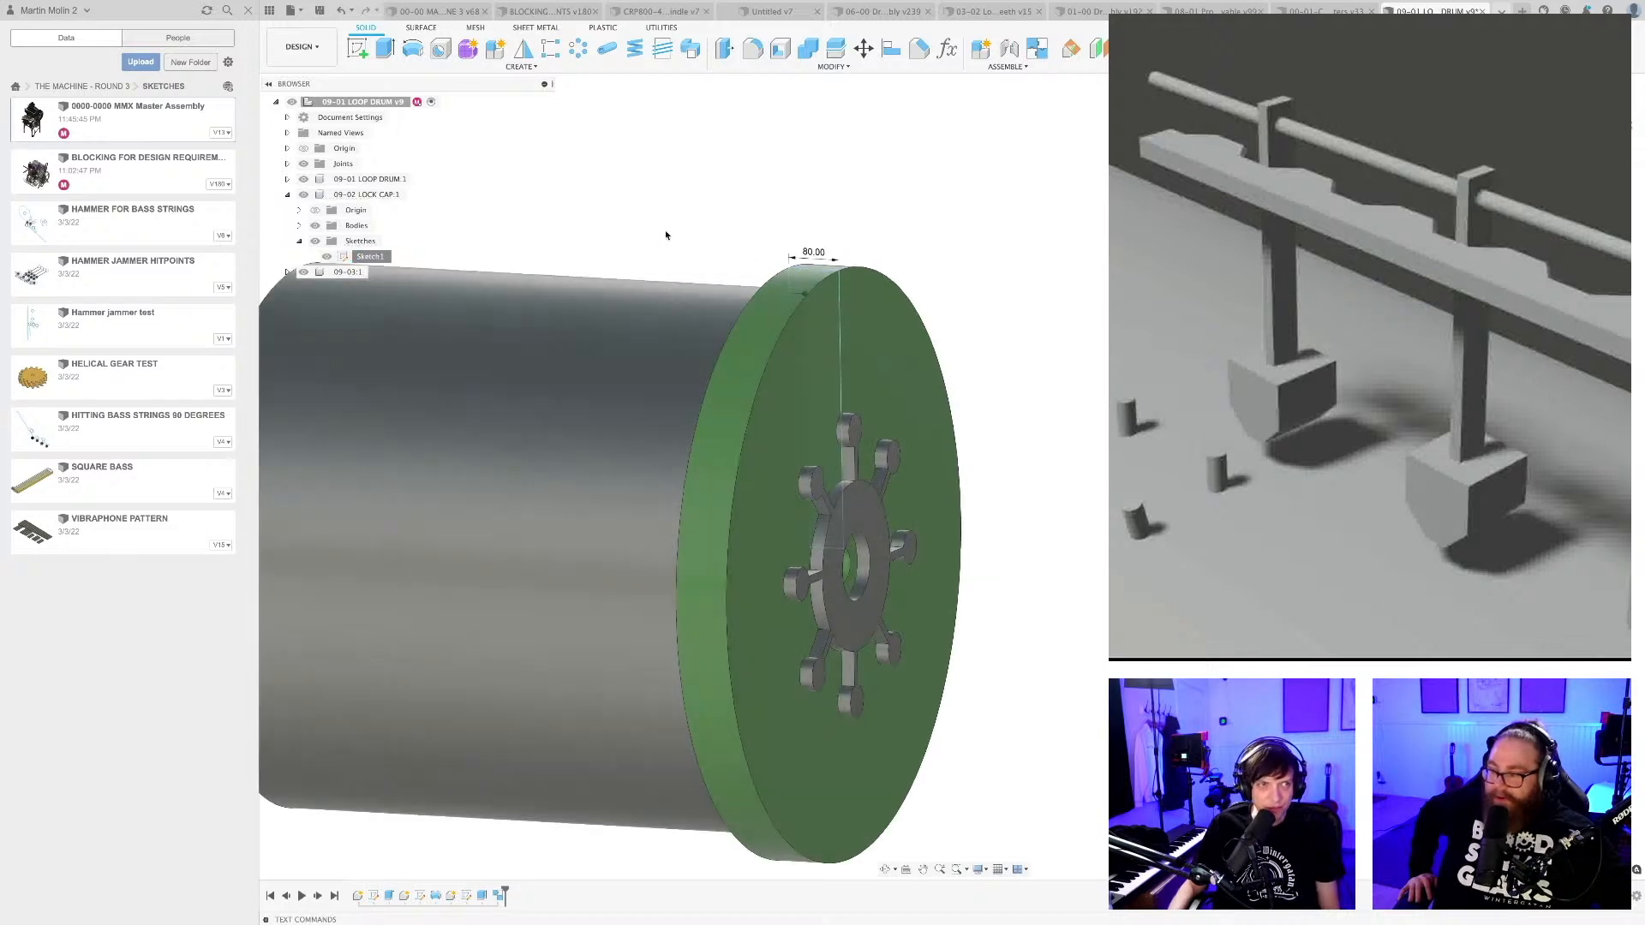
Set the lock cap's width dimension to 100 mm directly on the model.
{"action": "mouse_move", "coordinate": [665, 235]}
{"action": "middle_mouse_down", "text": "shift"}
{"action": "mouse_move", "coordinate": [657, 254]}
{"action": "mouse_move", "coordinate": [764, 259]}
{"action": "middle_mouse_up", "text": "shift"}
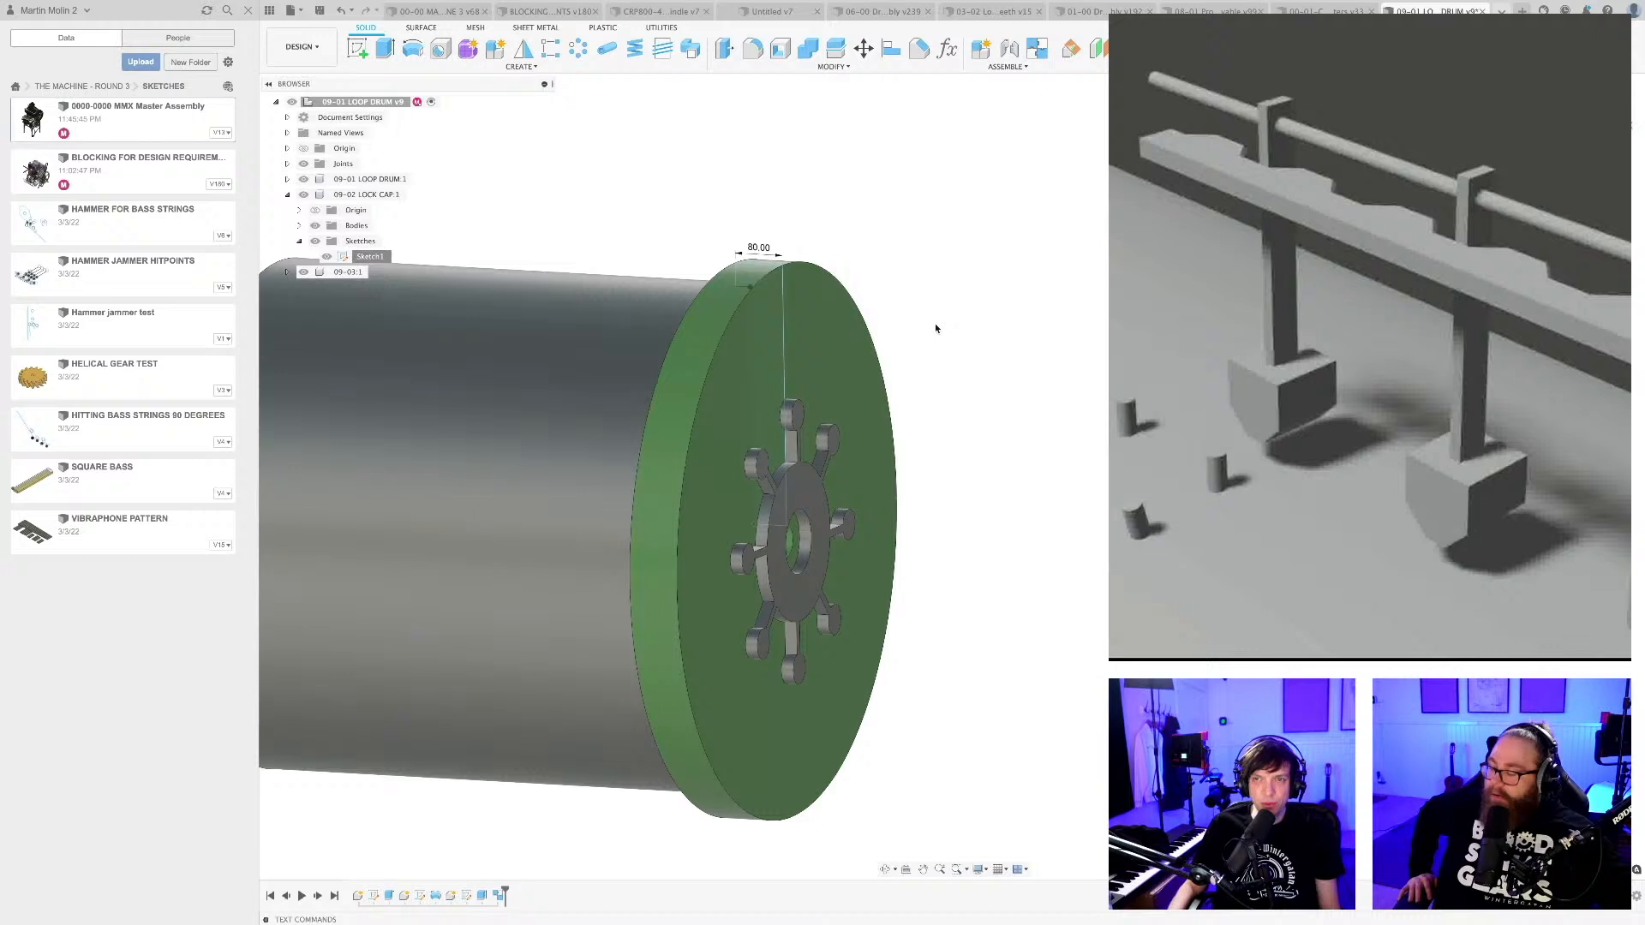
{"action": "mouse_move", "coordinate": [936, 326]}
{"action": "middle_mouse_down", "text": "shift"}
{"action": "mouse_move", "coordinate": [959, 323]}
{"action": "mouse_move", "coordinate": [875, 342]}
{"action": "mouse_move", "coordinate": [906, 327]}
{"action": "middle_mouse_up", "text": "shift"}
{"action": "scroll", "coordinate": [862, 295], "scroll_direction": "down", "scroll_amount": 3}
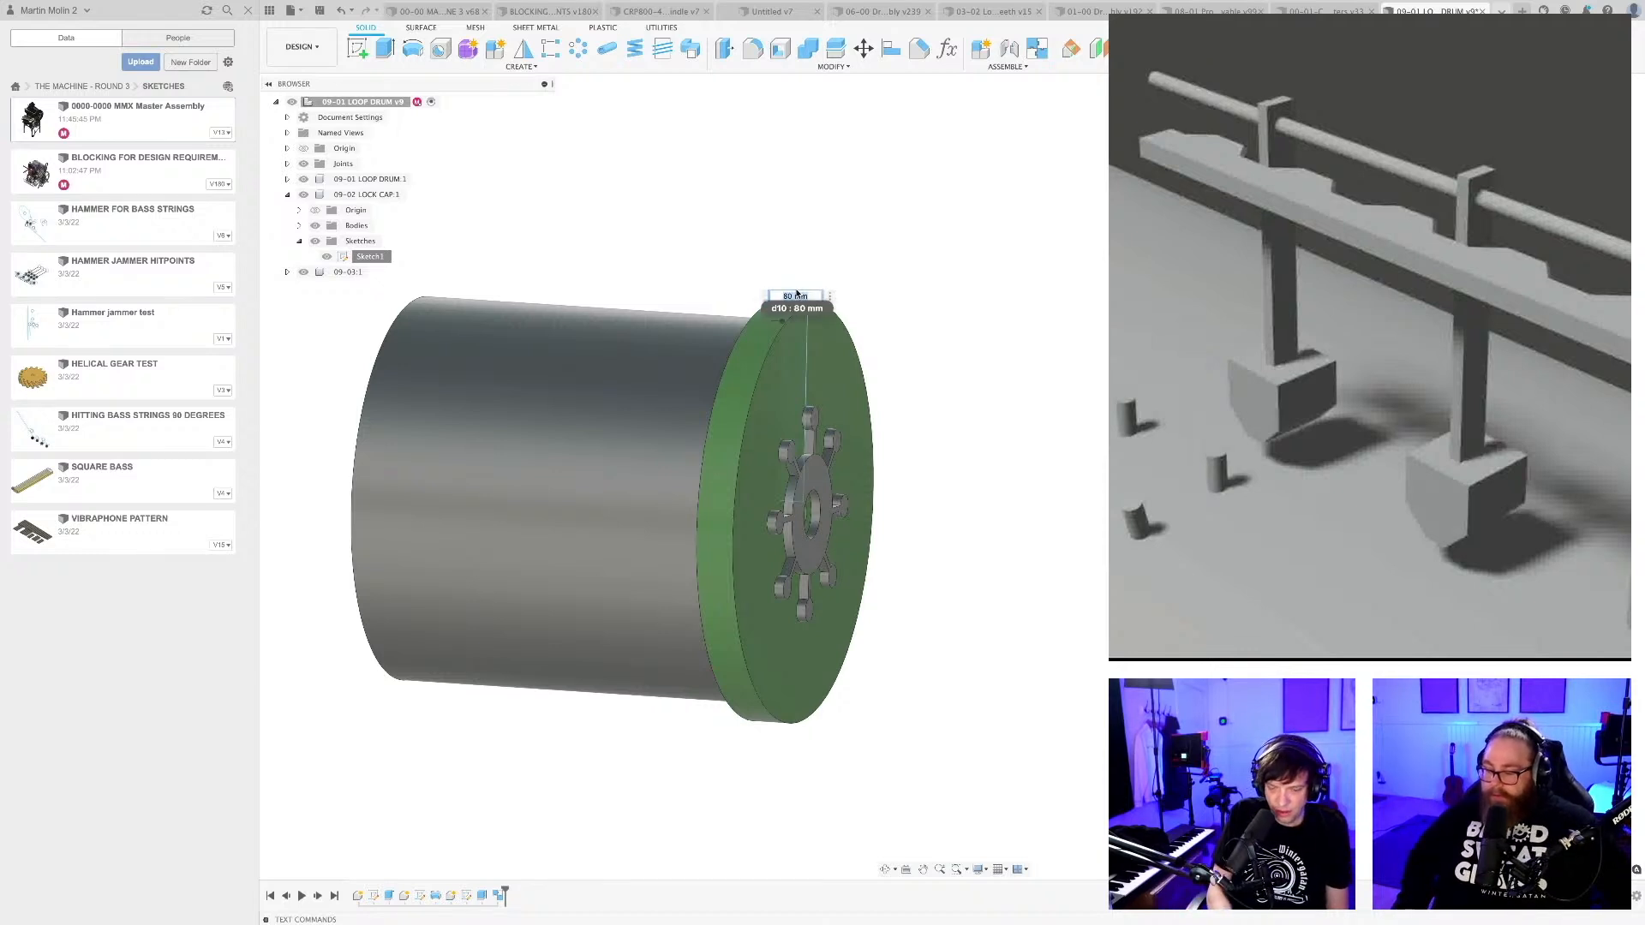
{"action": "key", "text": "Return"}
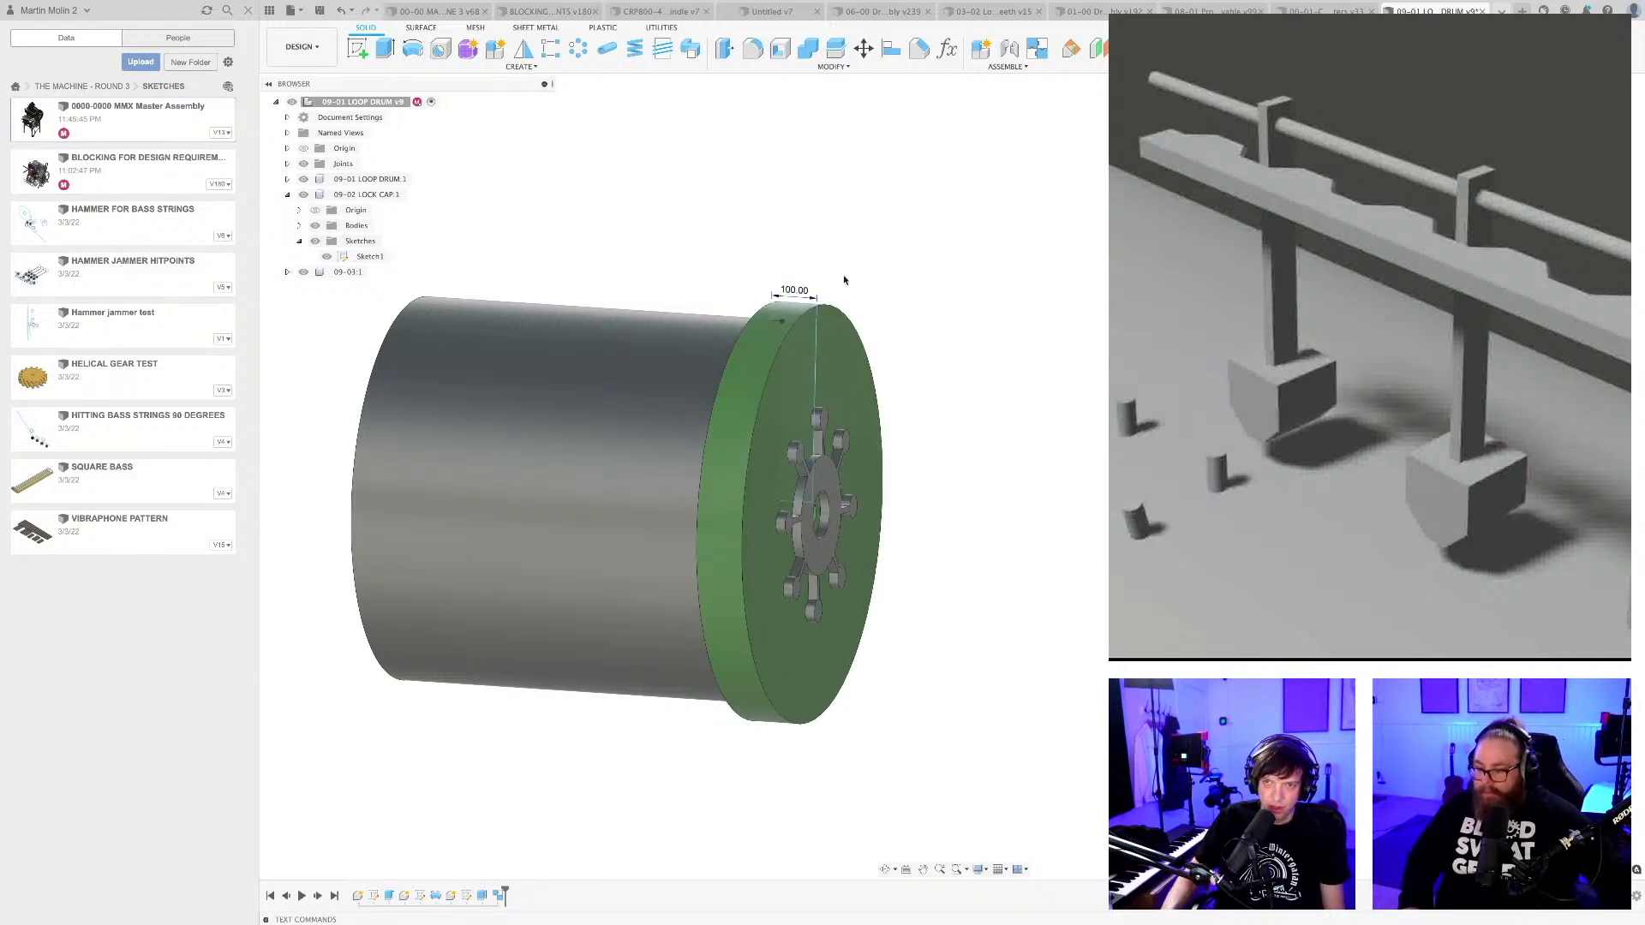
Try a lock cap width of 30 mm, then undo that change.
{"action": "middle_click_drag", "start_coordinate": [942, 424], "coordinate": [955, 417], "text": "shift"}
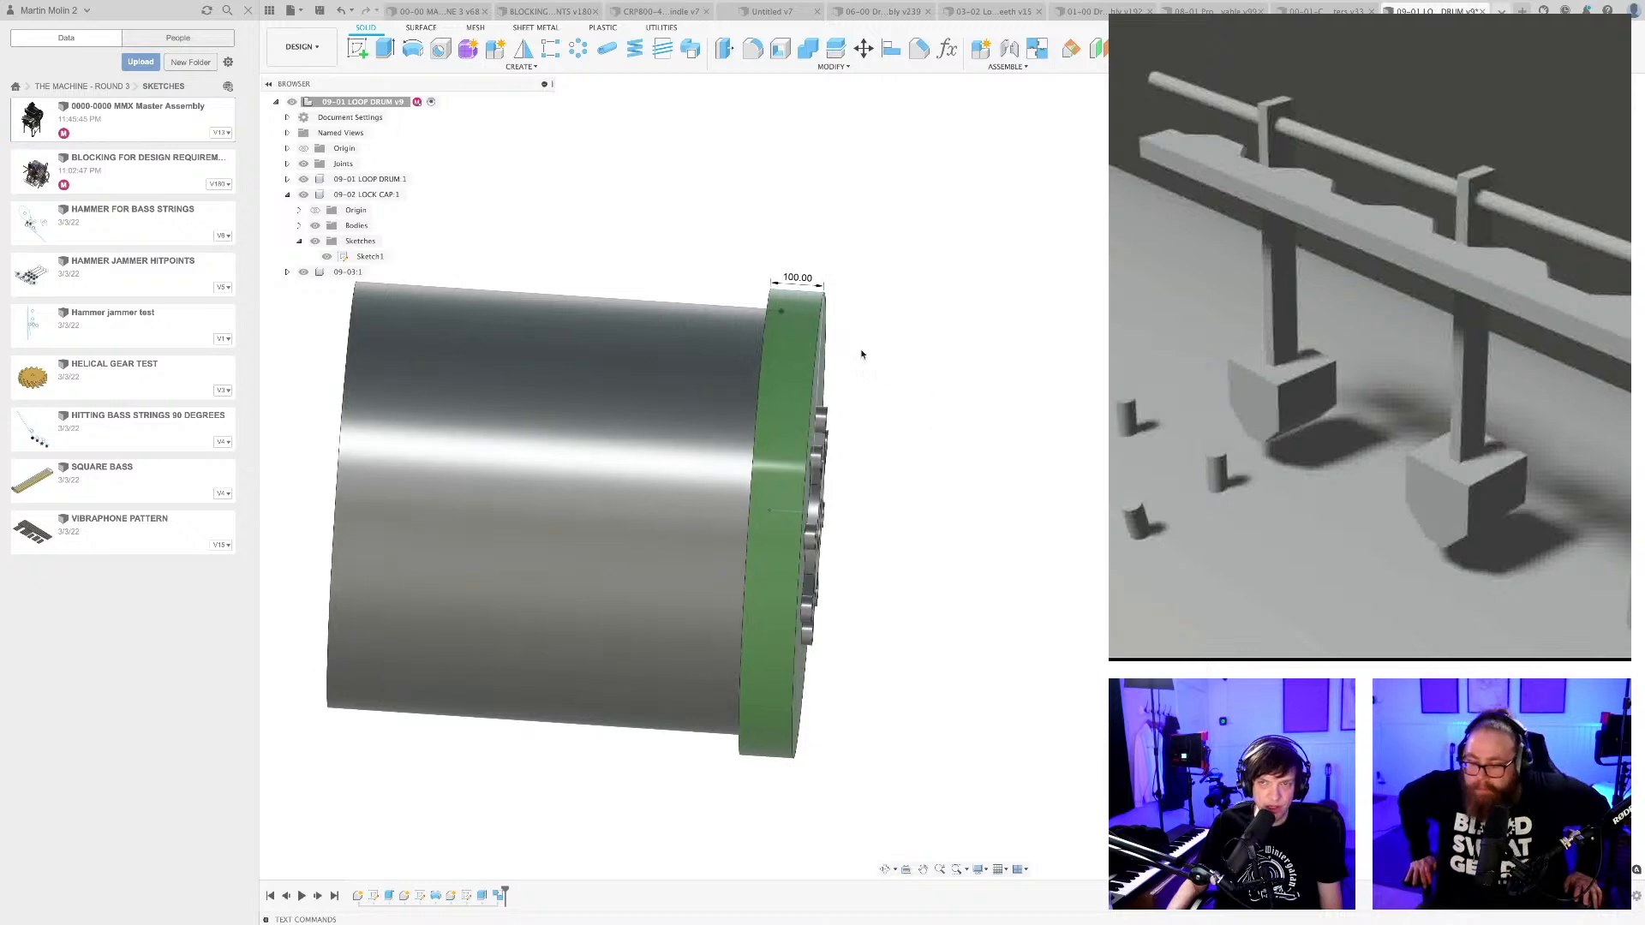
{"action": "scroll", "coordinate": [855, 352], "scroll_direction": "up", "scroll_amount": 3}
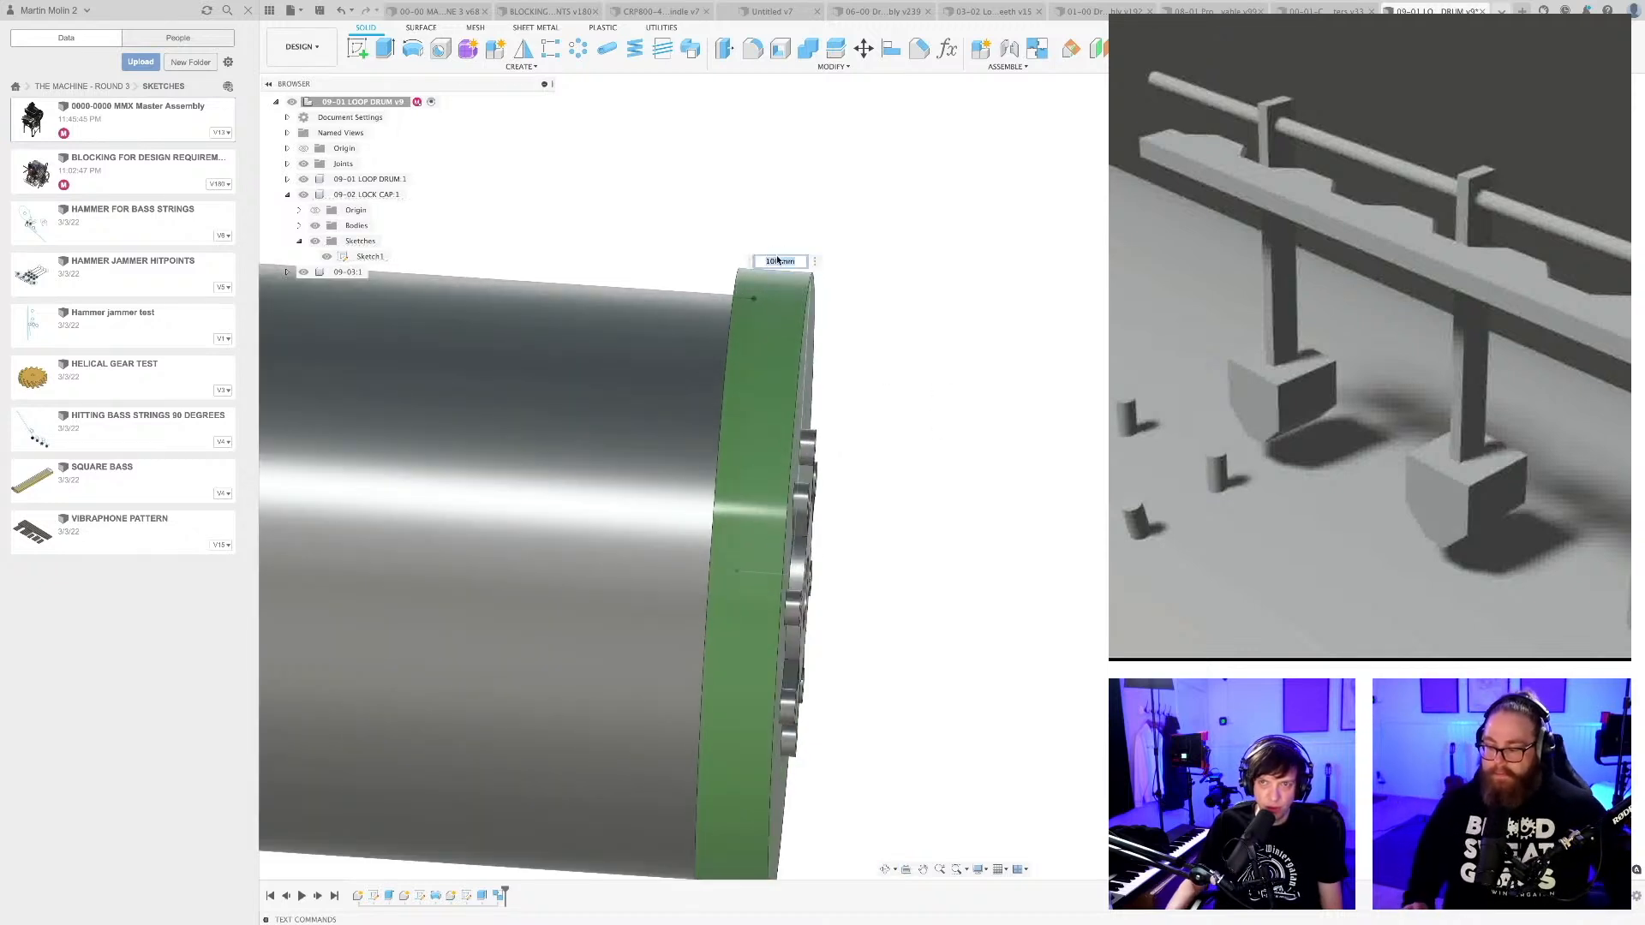
{"action": "type", "text": "30"}
{"action": "key", "text": "Return"}
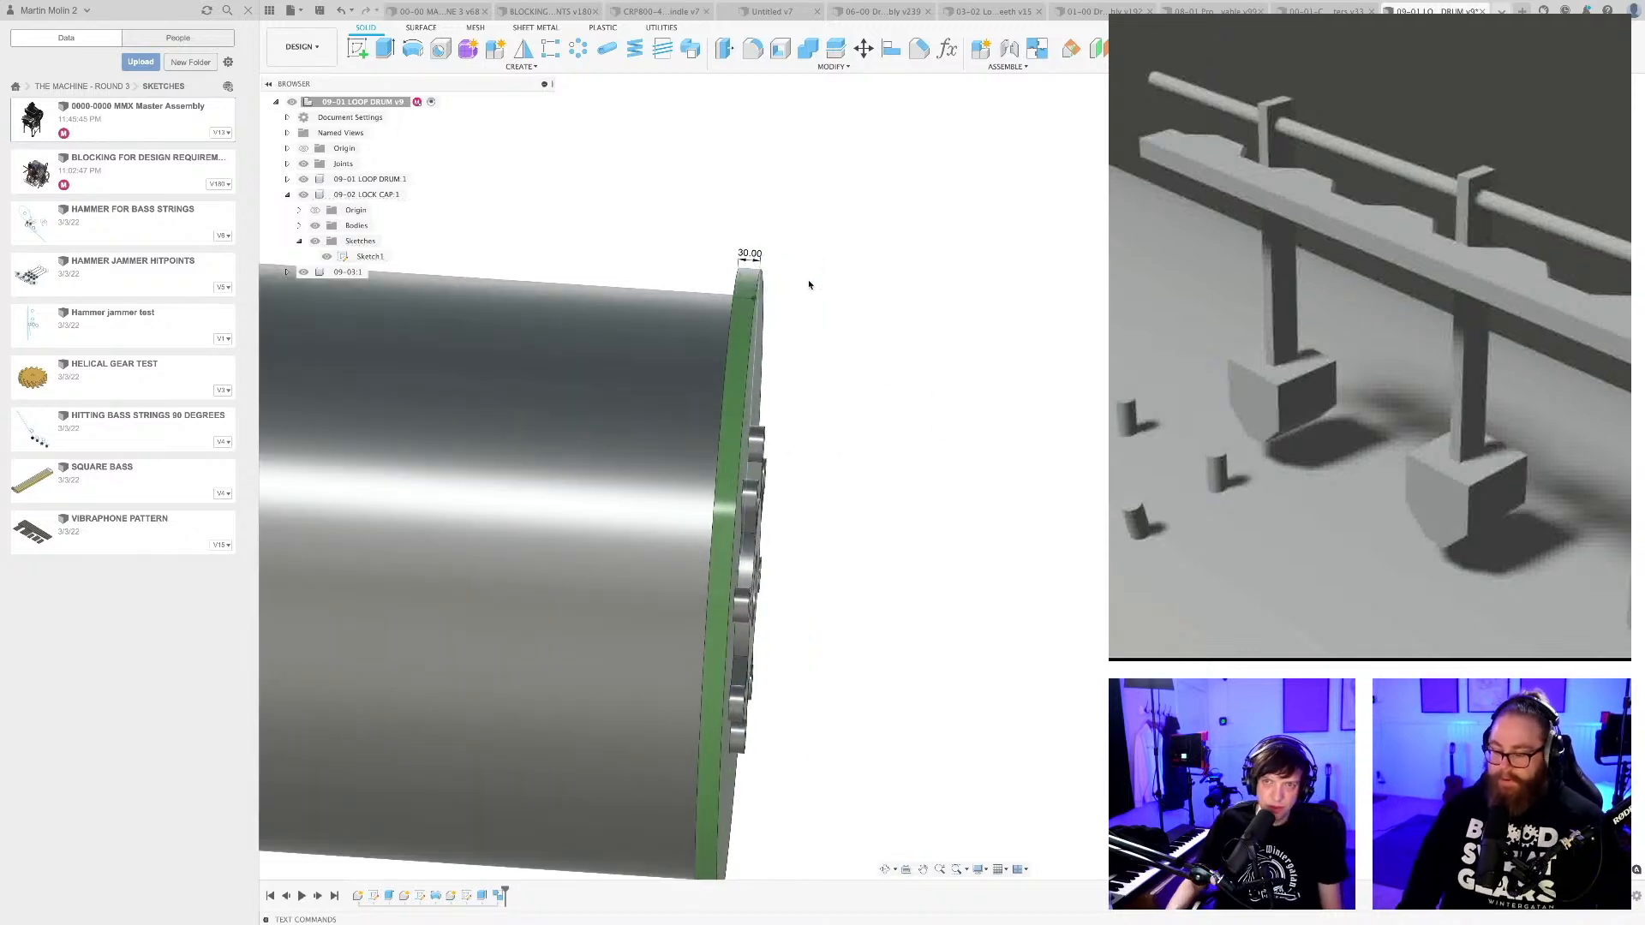
{"action": "key", "text": "super+z"}
{"action": "scroll", "coordinate": [811, 293], "scroll_direction": "down", "scroll_amount": 4}
{"action": "middle_click_drag", "start_coordinate": [901, 342], "coordinate": [837, 340], "text": "shift"}
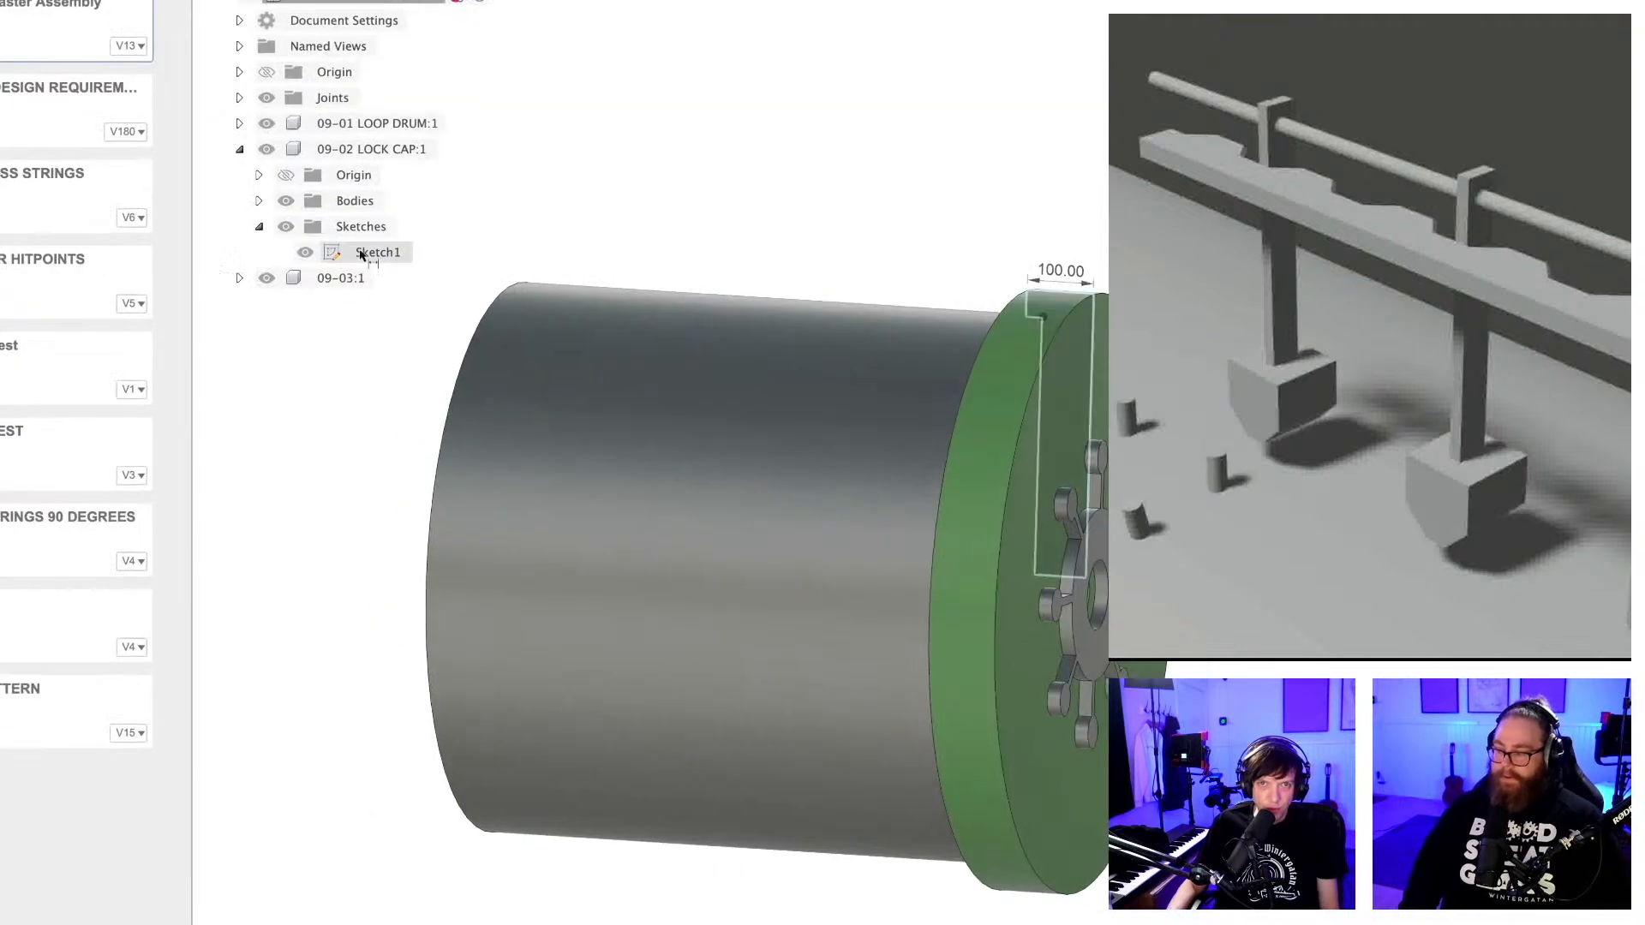
Hide the dimensions of the lock cap's Sketch1 and save the loop drum document with the version description User Saved.
{"action": "right_click", "coordinate": [360, 258]}
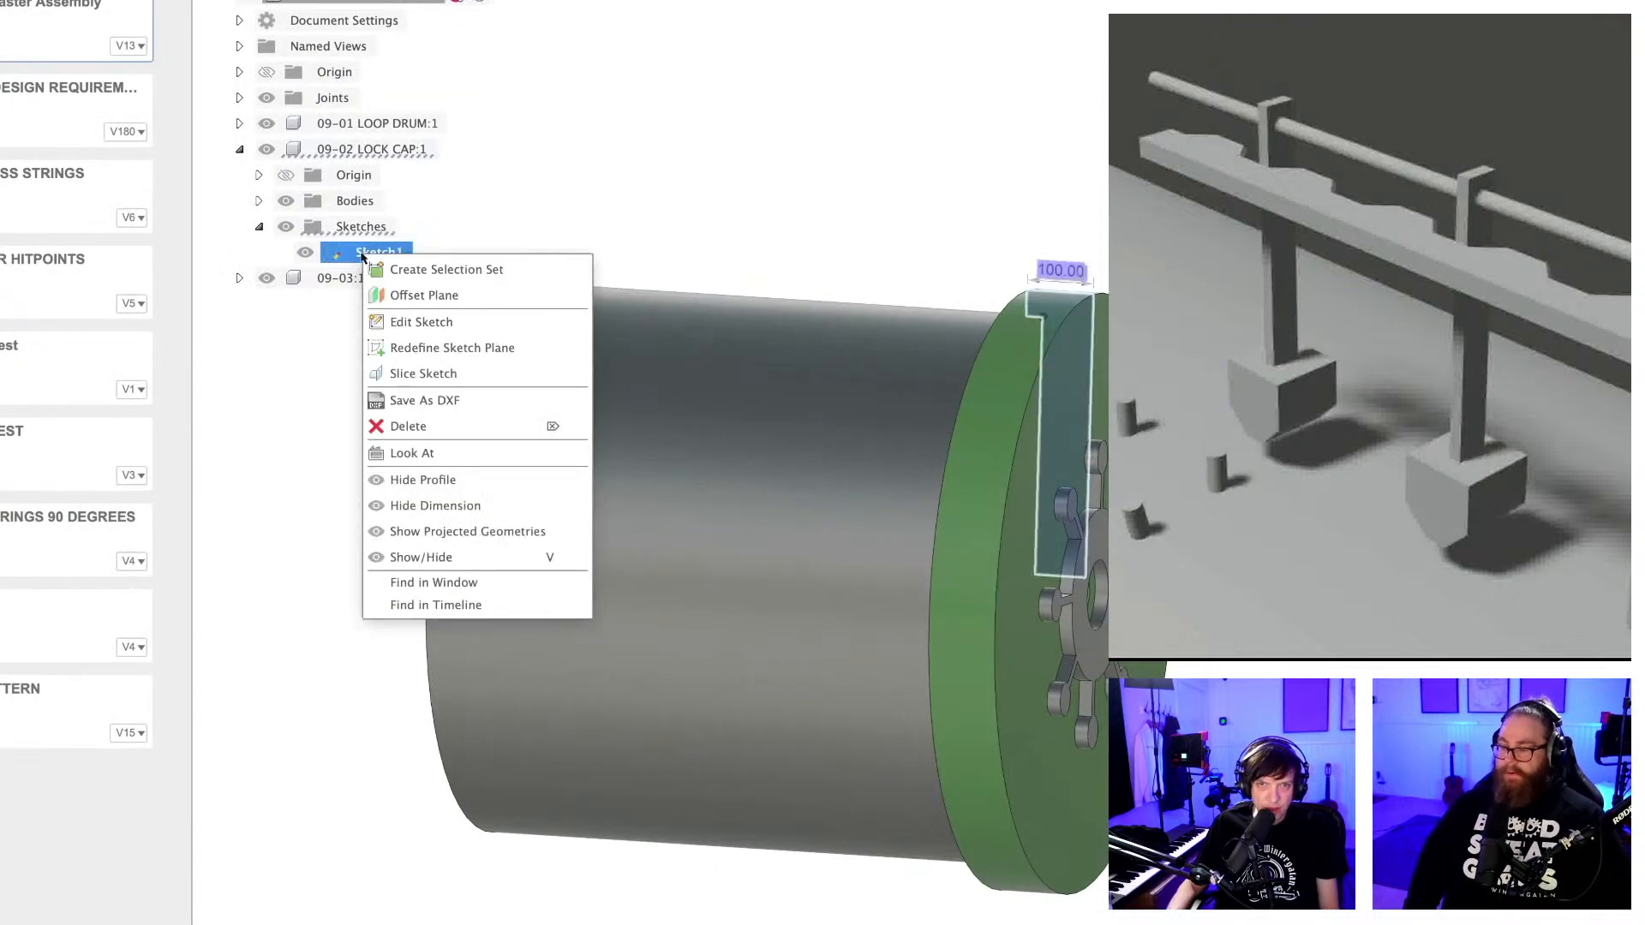
{"action": "left_click", "coordinate": [413, 506]}
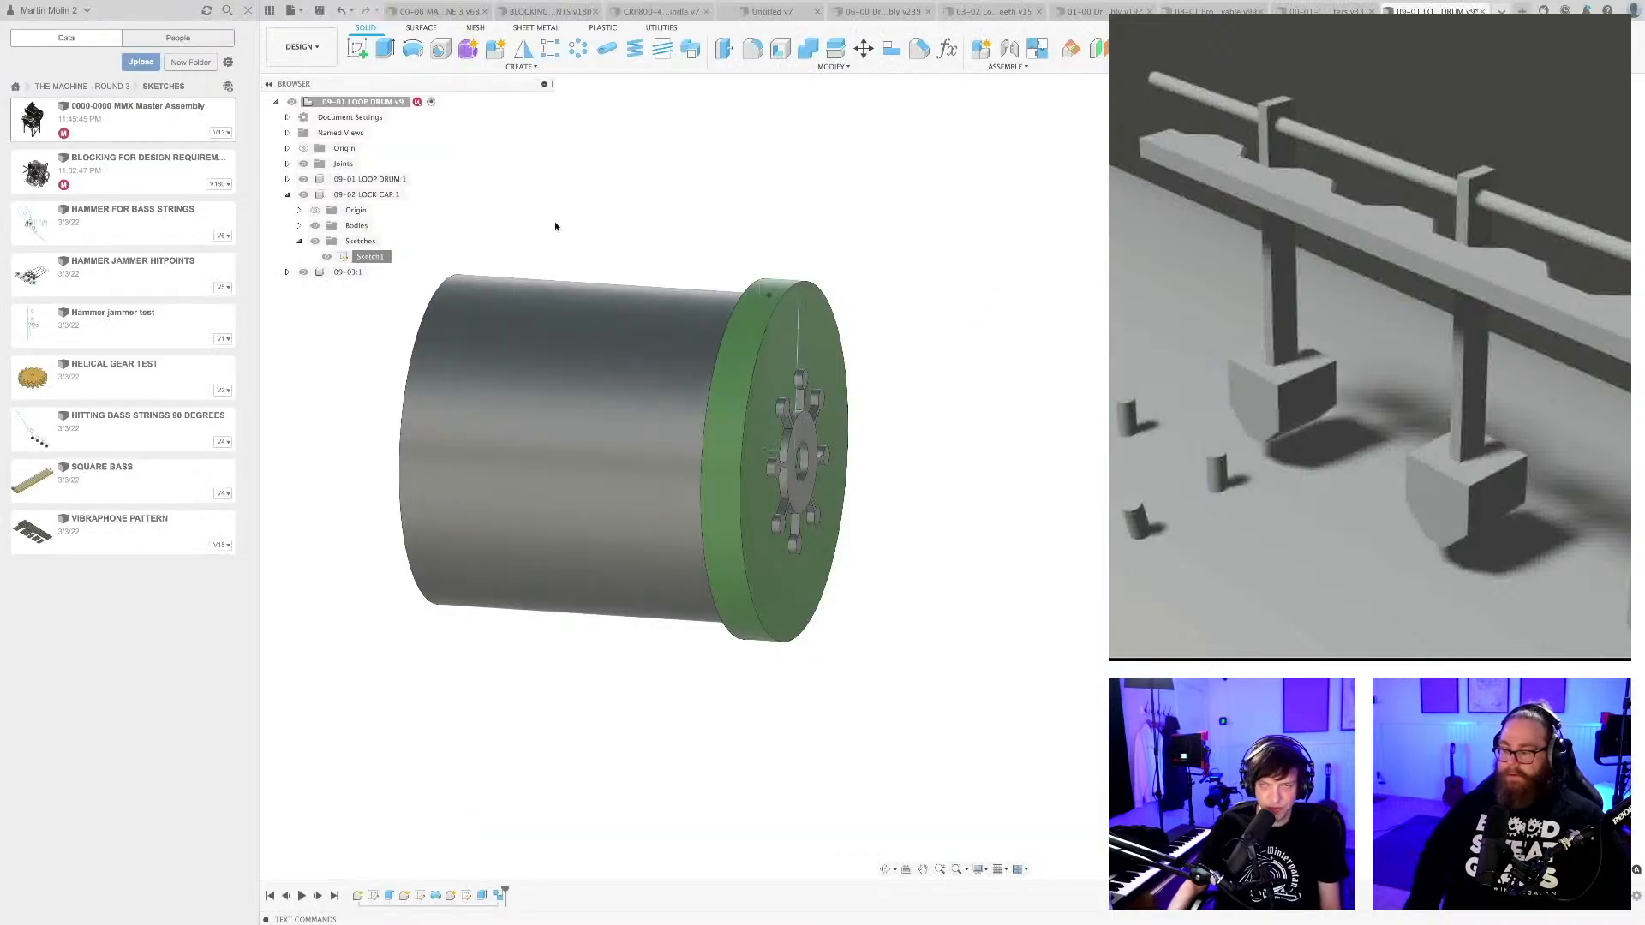
{"action": "key", "text": "super+s"}
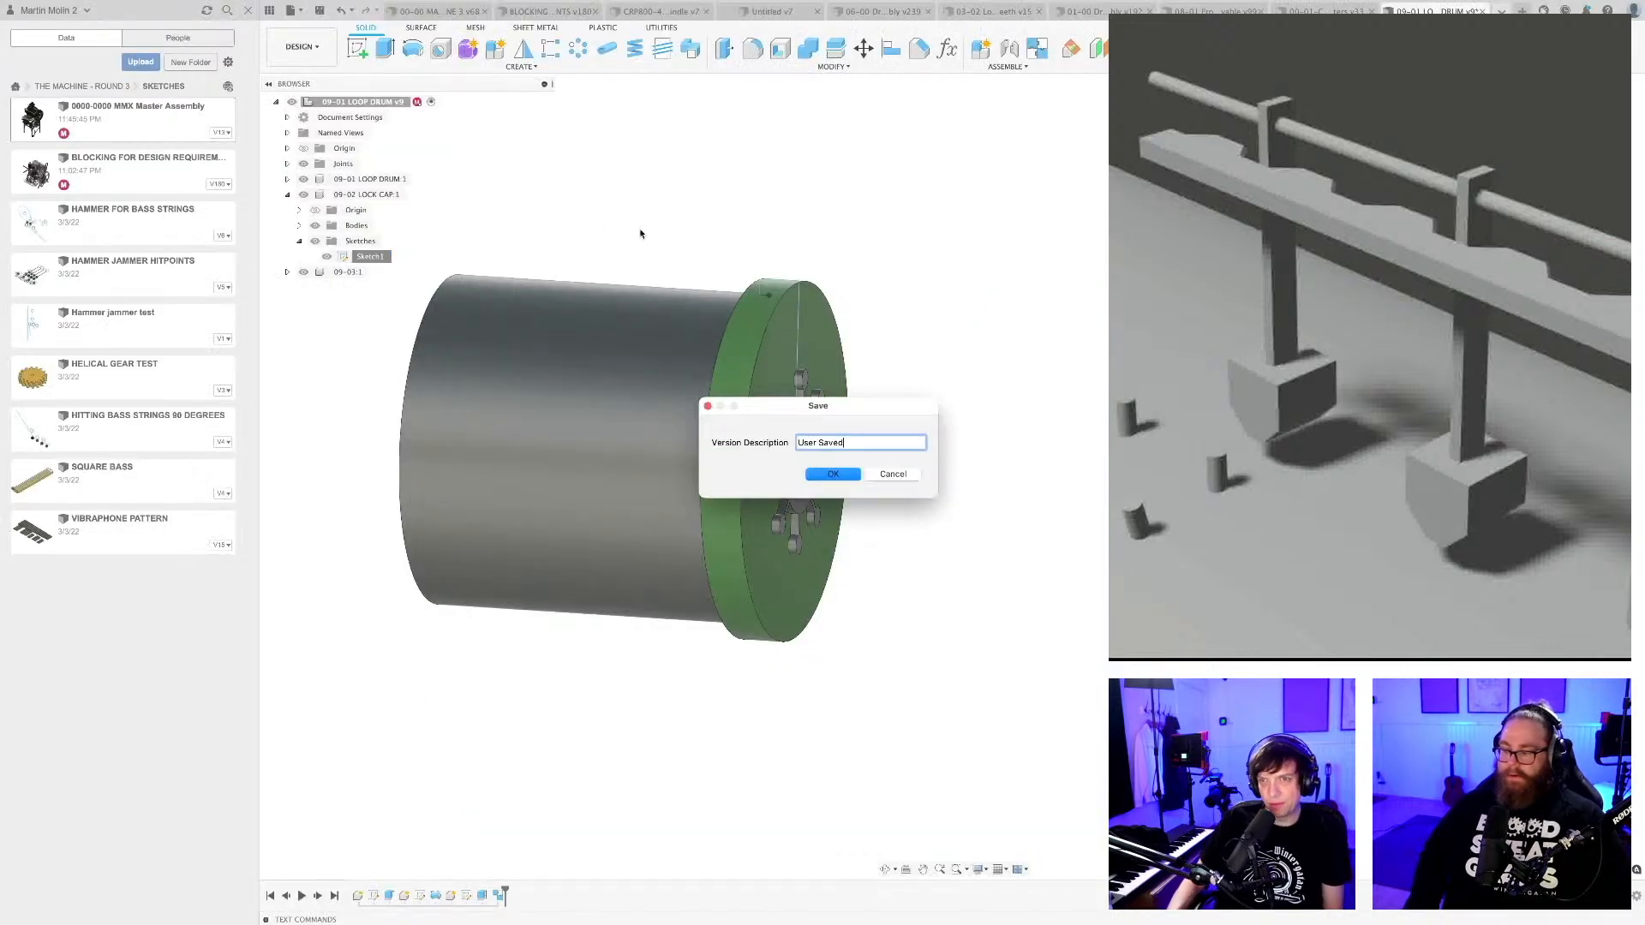
{"action": "left_click", "coordinate": [832, 473]}
{"action": "scroll", "coordinate": [900, 264], "scroll_direction": "down", "scroll_amount": 3}
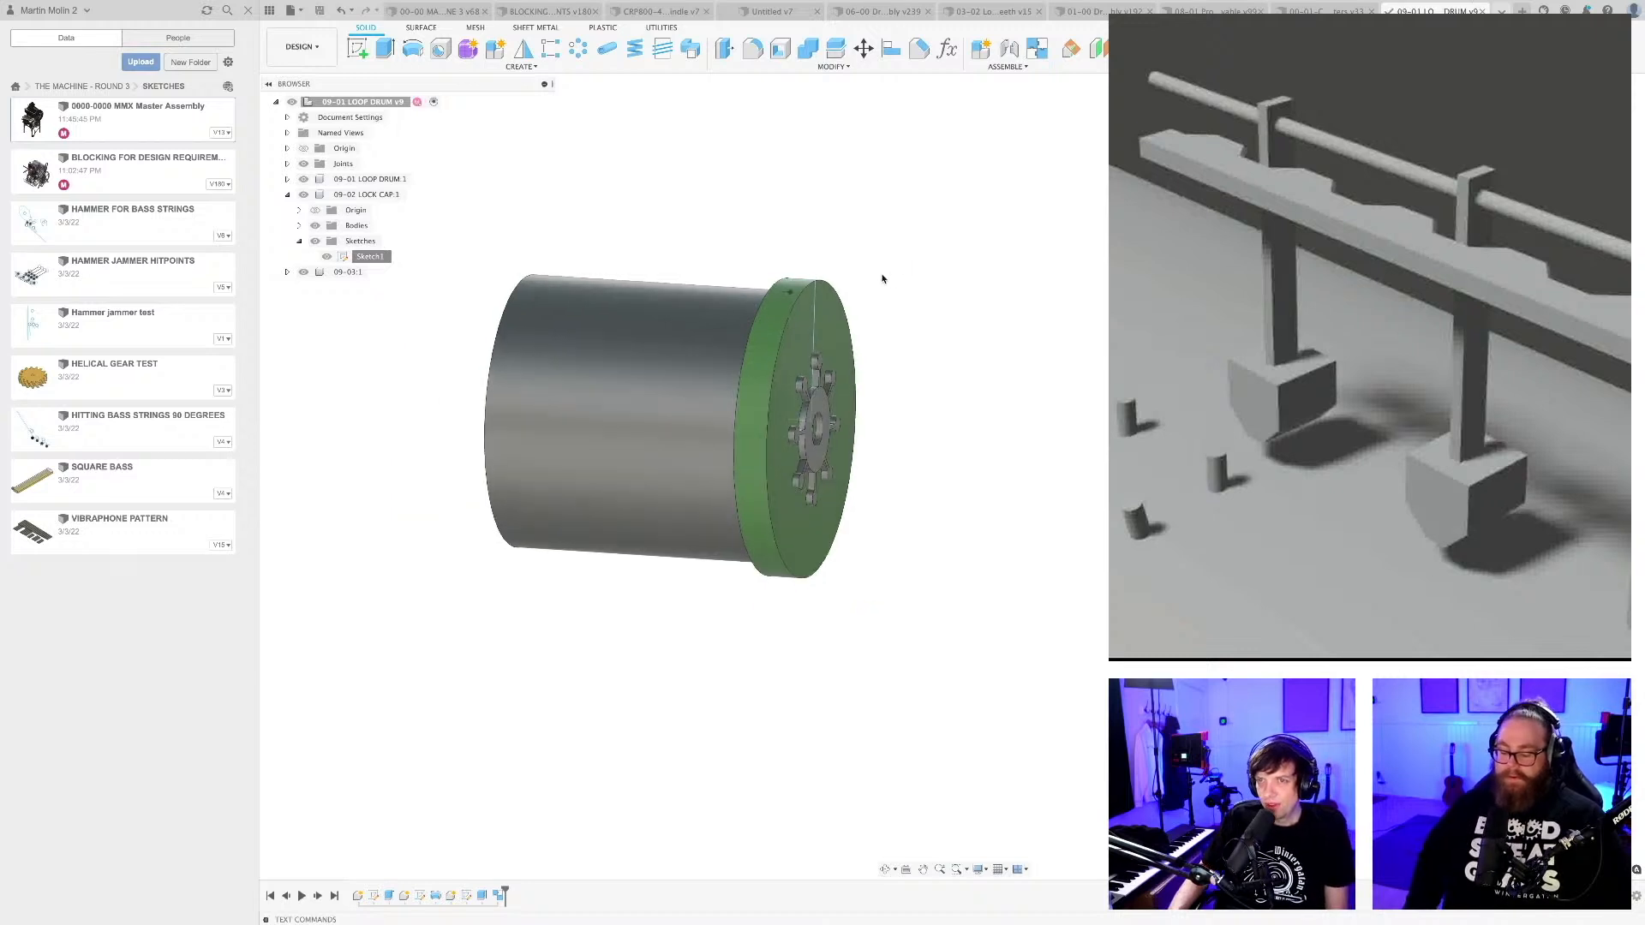
{"action": "middle_click_drag", "start_coordinate": [881, 272], "coordinate": [863, 261], "text": "shift"}
{"action": "middle_click_drag", "start_coordinate": [772, 207], "coordinate": [794, 247]}
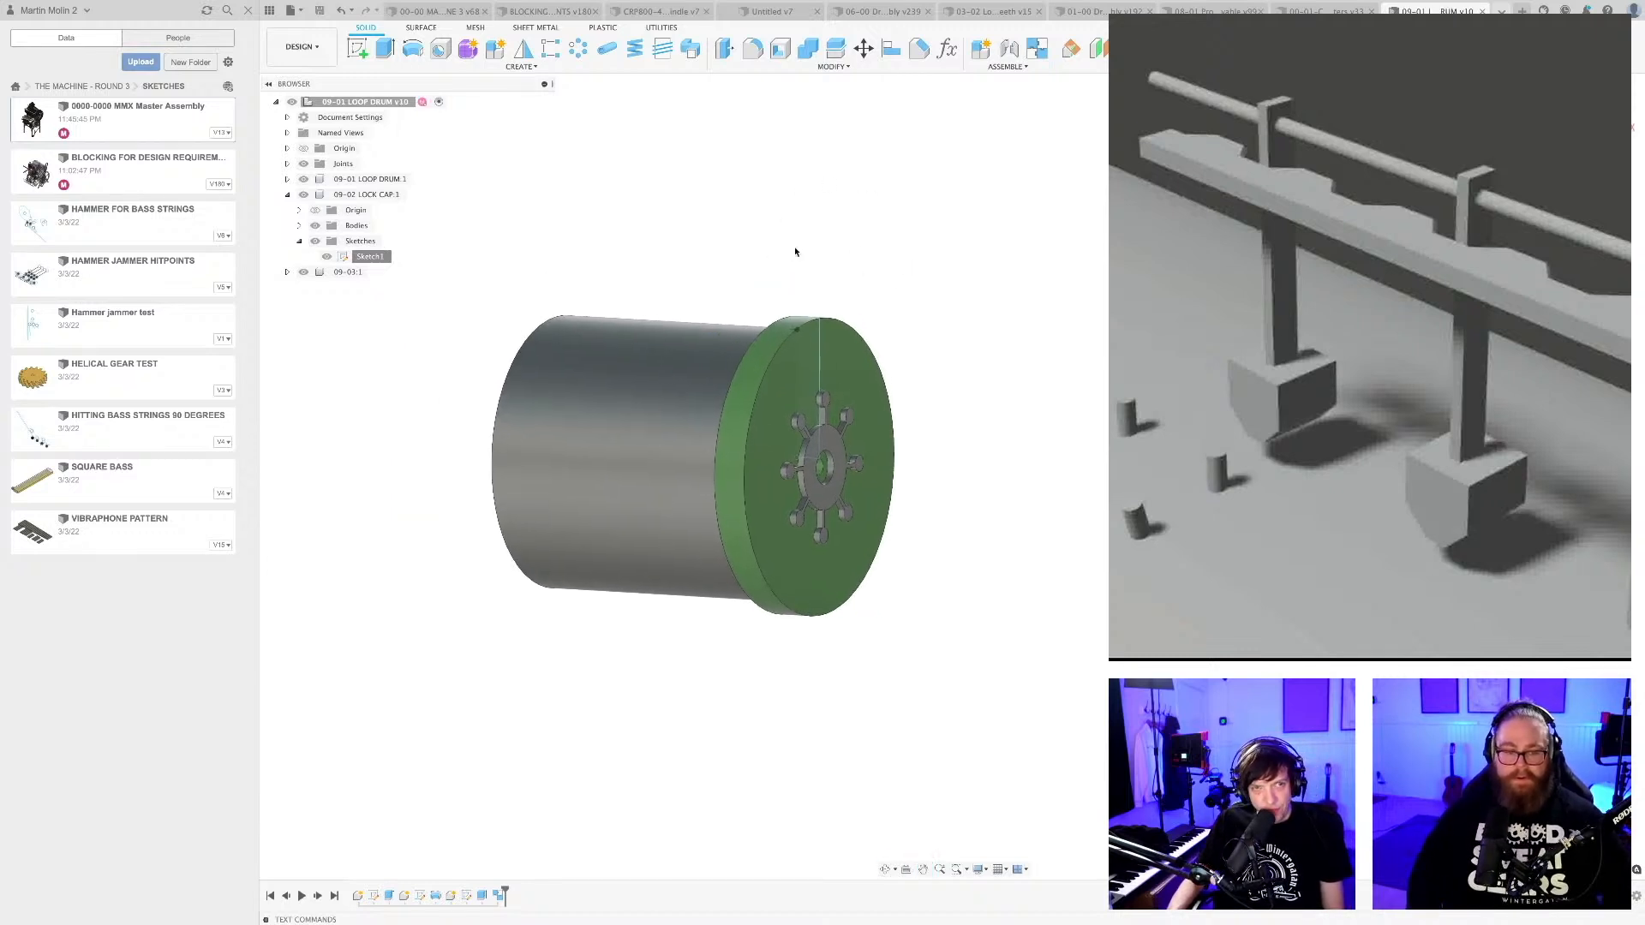
Switch to the 07-00 Registrator Assembly document and examine the swinging arm, the black reader and their position relative to the drum.
{"action": "left_click", "coordinate": [1097, 10]}
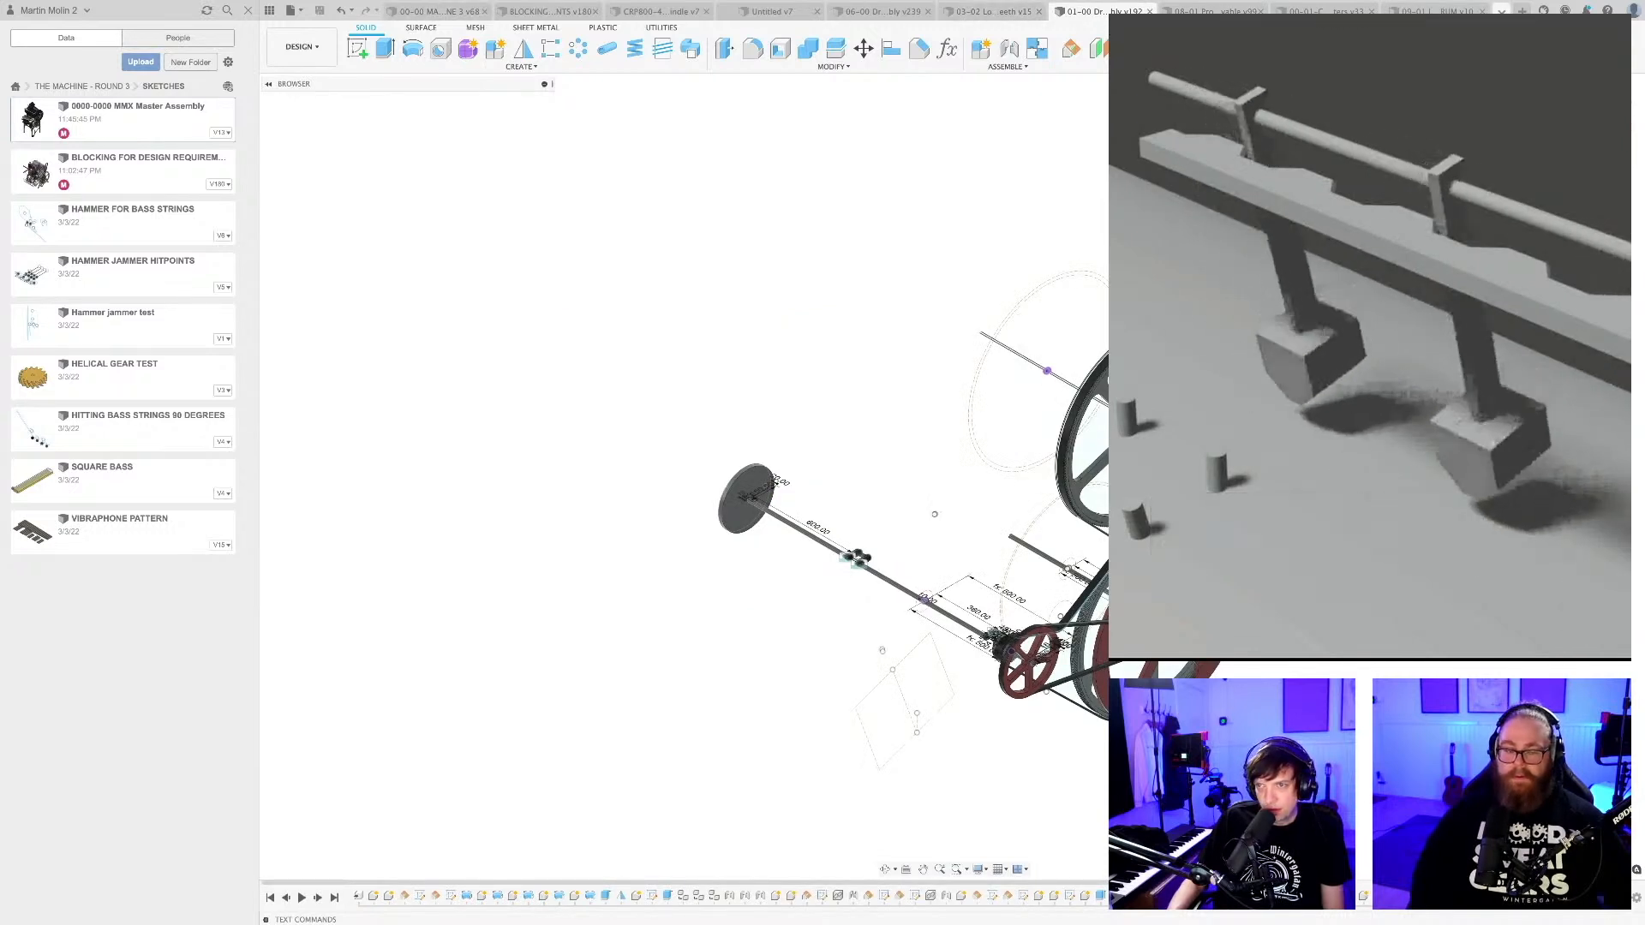
{"action": "scroll", "coordinate": [942, 420], "scroll_direction": "up", "scroll_amount": 10}
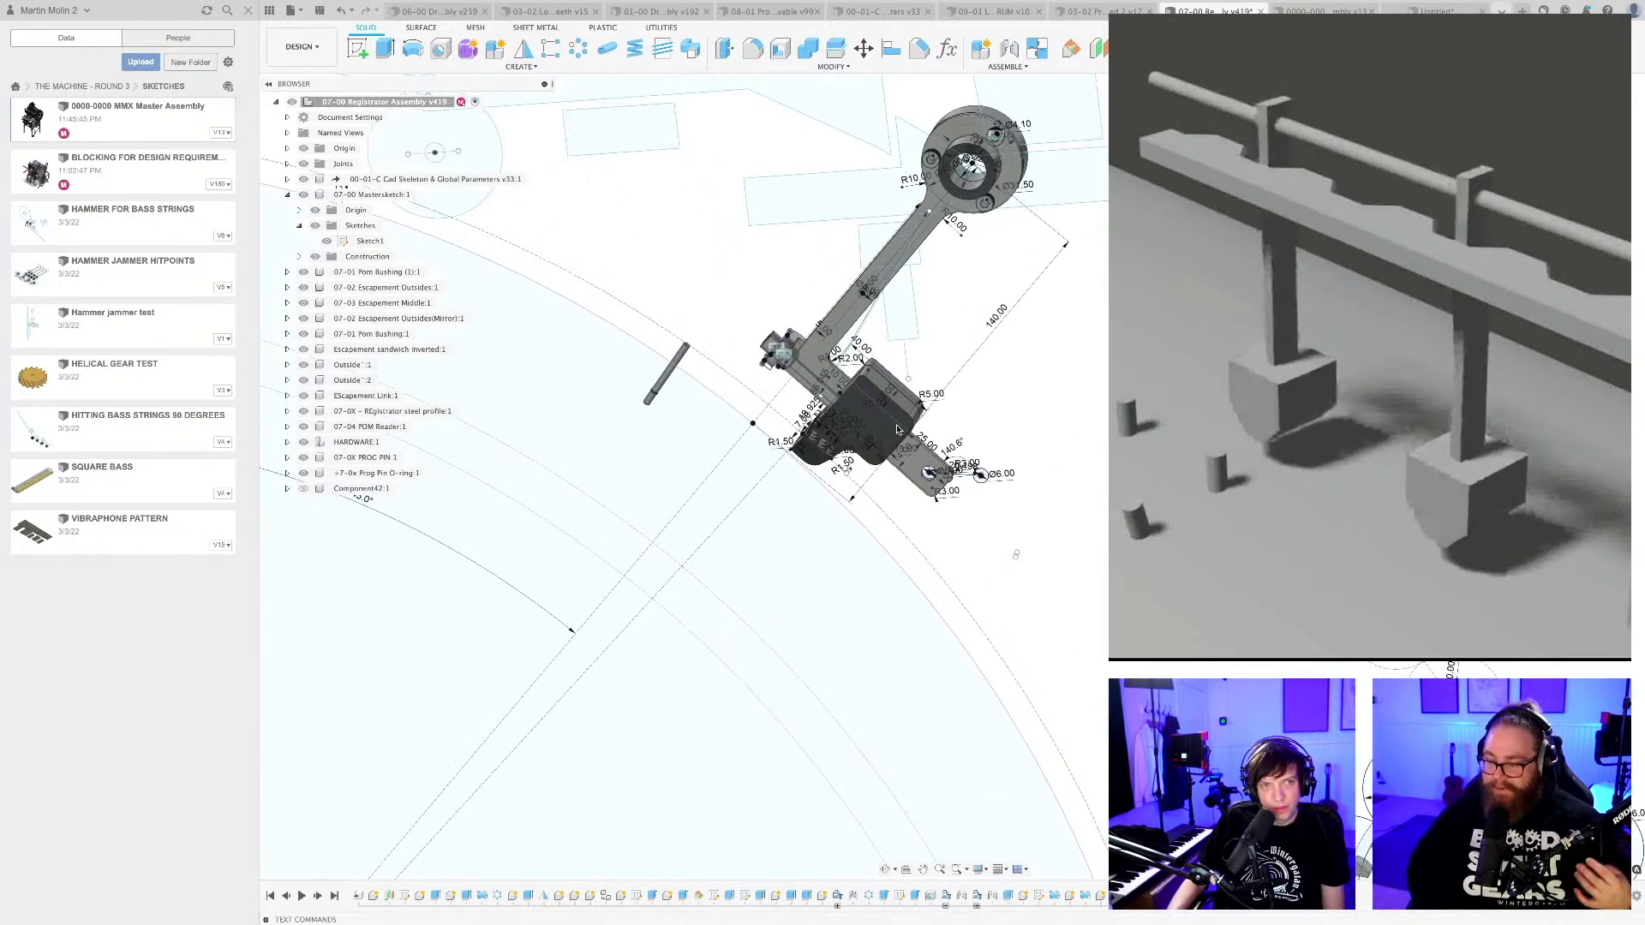
{"action": "scroll", "coordinate": [895, 436], "scroll_direction": "up", "scroll_amount": 2}
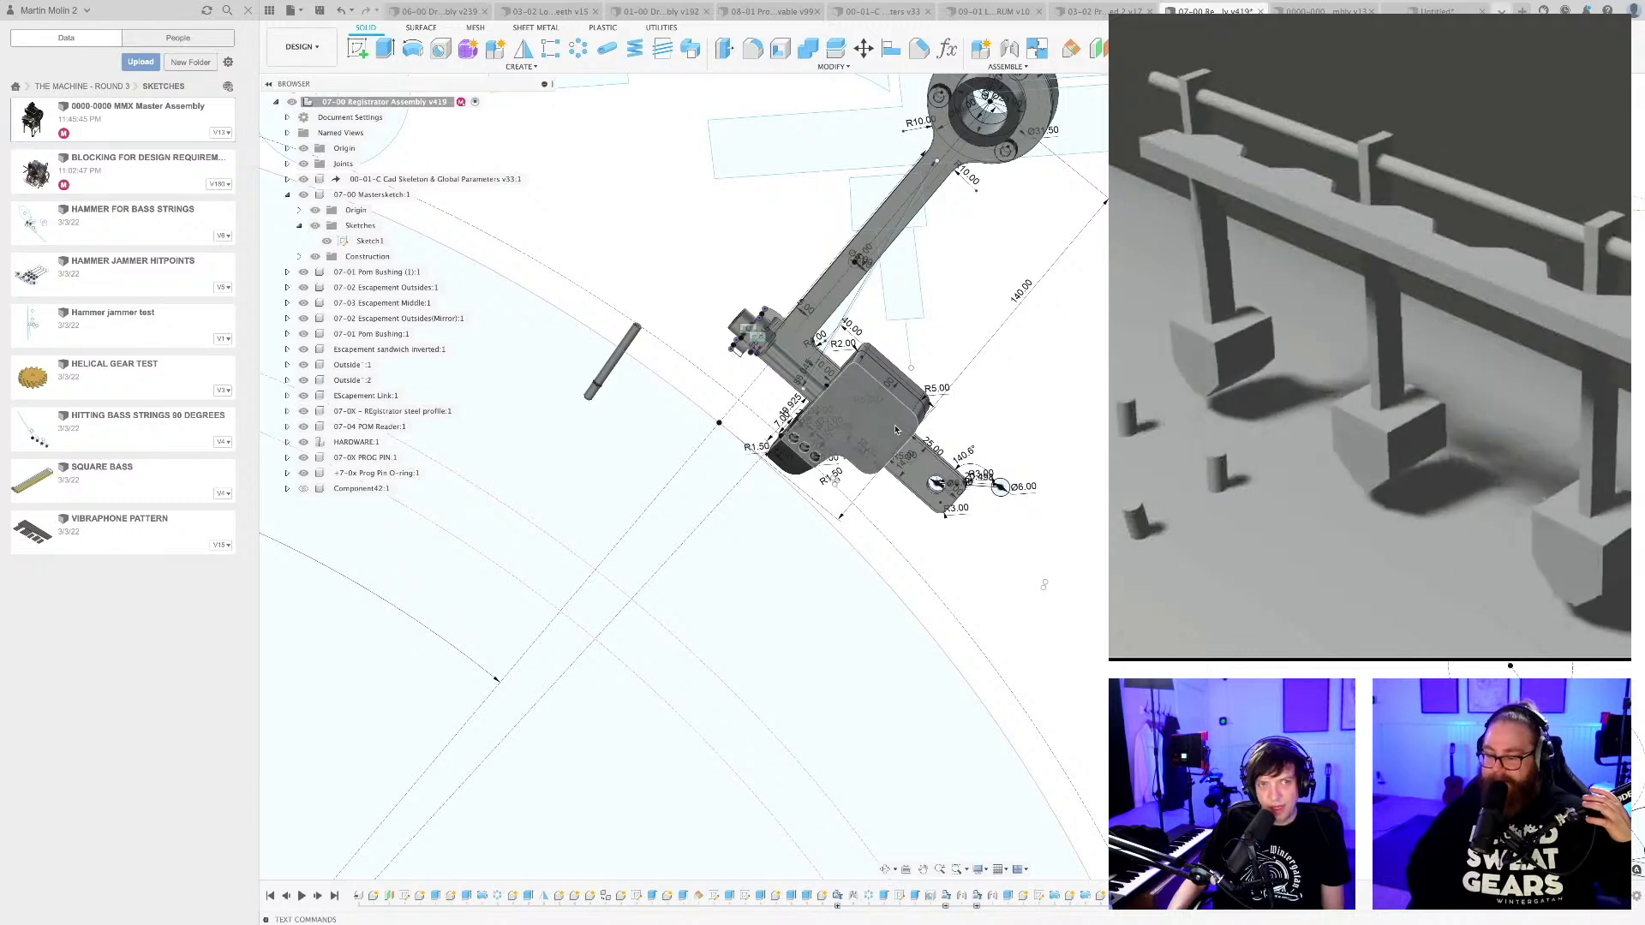
{"action": "middle_click_drag", "start_coordinate": [941, 361], "coordinate": [923, 462]}
{"action": "scroll", "coordinate": [925, 469], "scroll_direction": "up", "scroll_amount": 3}
{"action": "scroll", "coordinate": [802, 687], "scroll_direction": "up", "scroll_amount": 4}
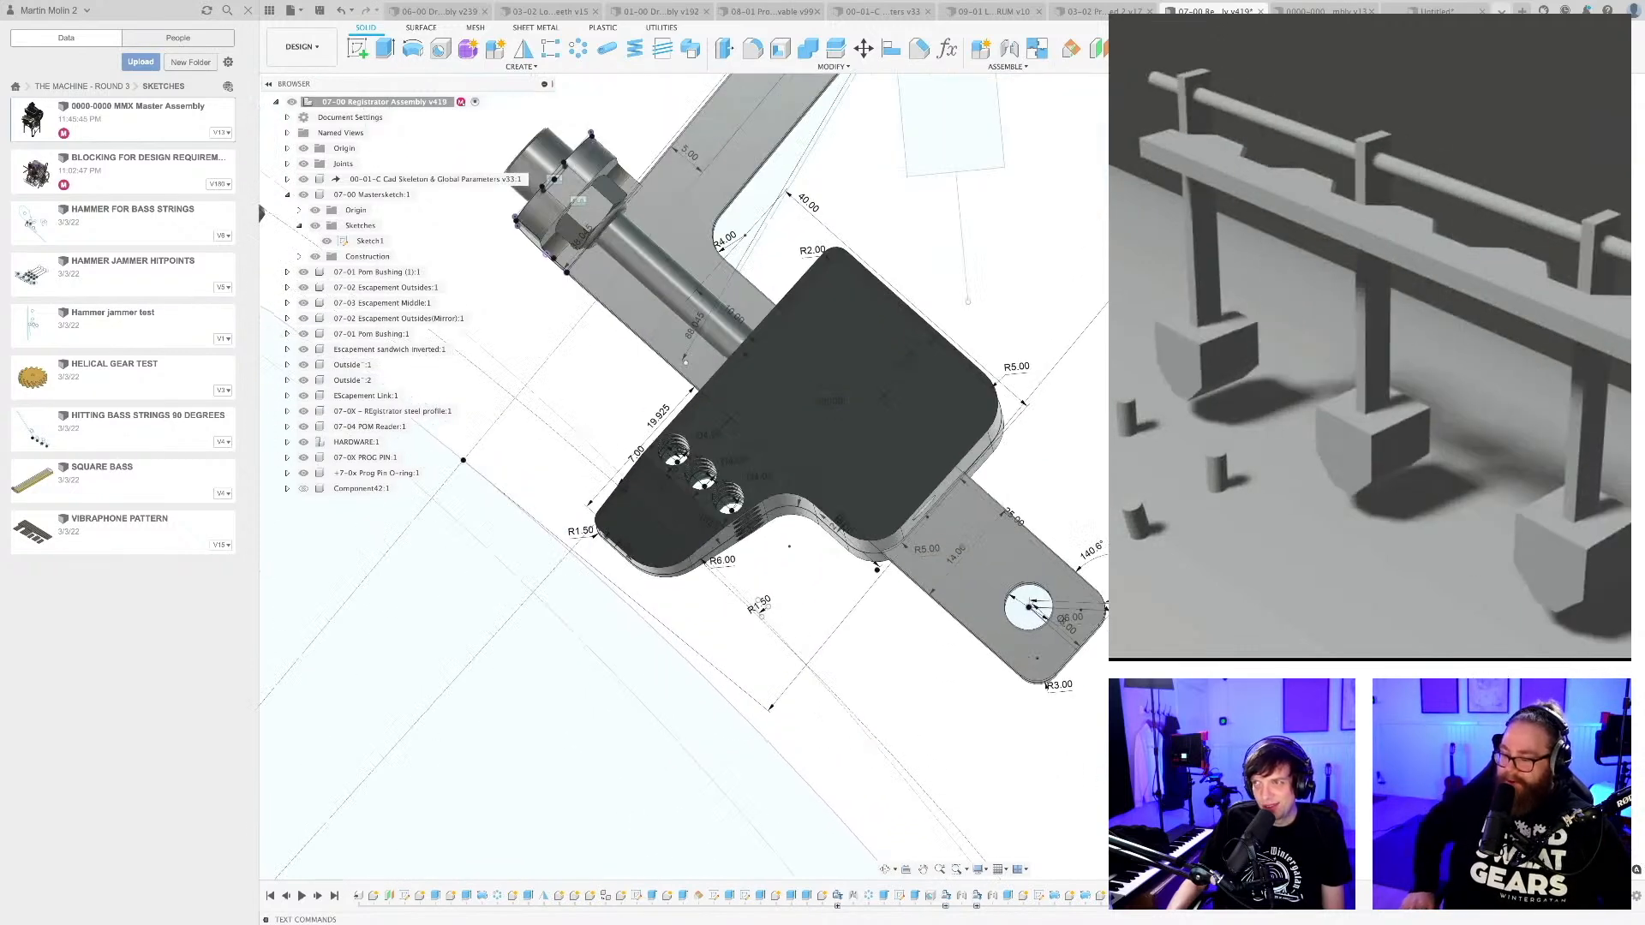
{"action": "middle_click_drag", "start_coordinate": [802, 687], "coordinate": [879, 514], "text": "shift"}
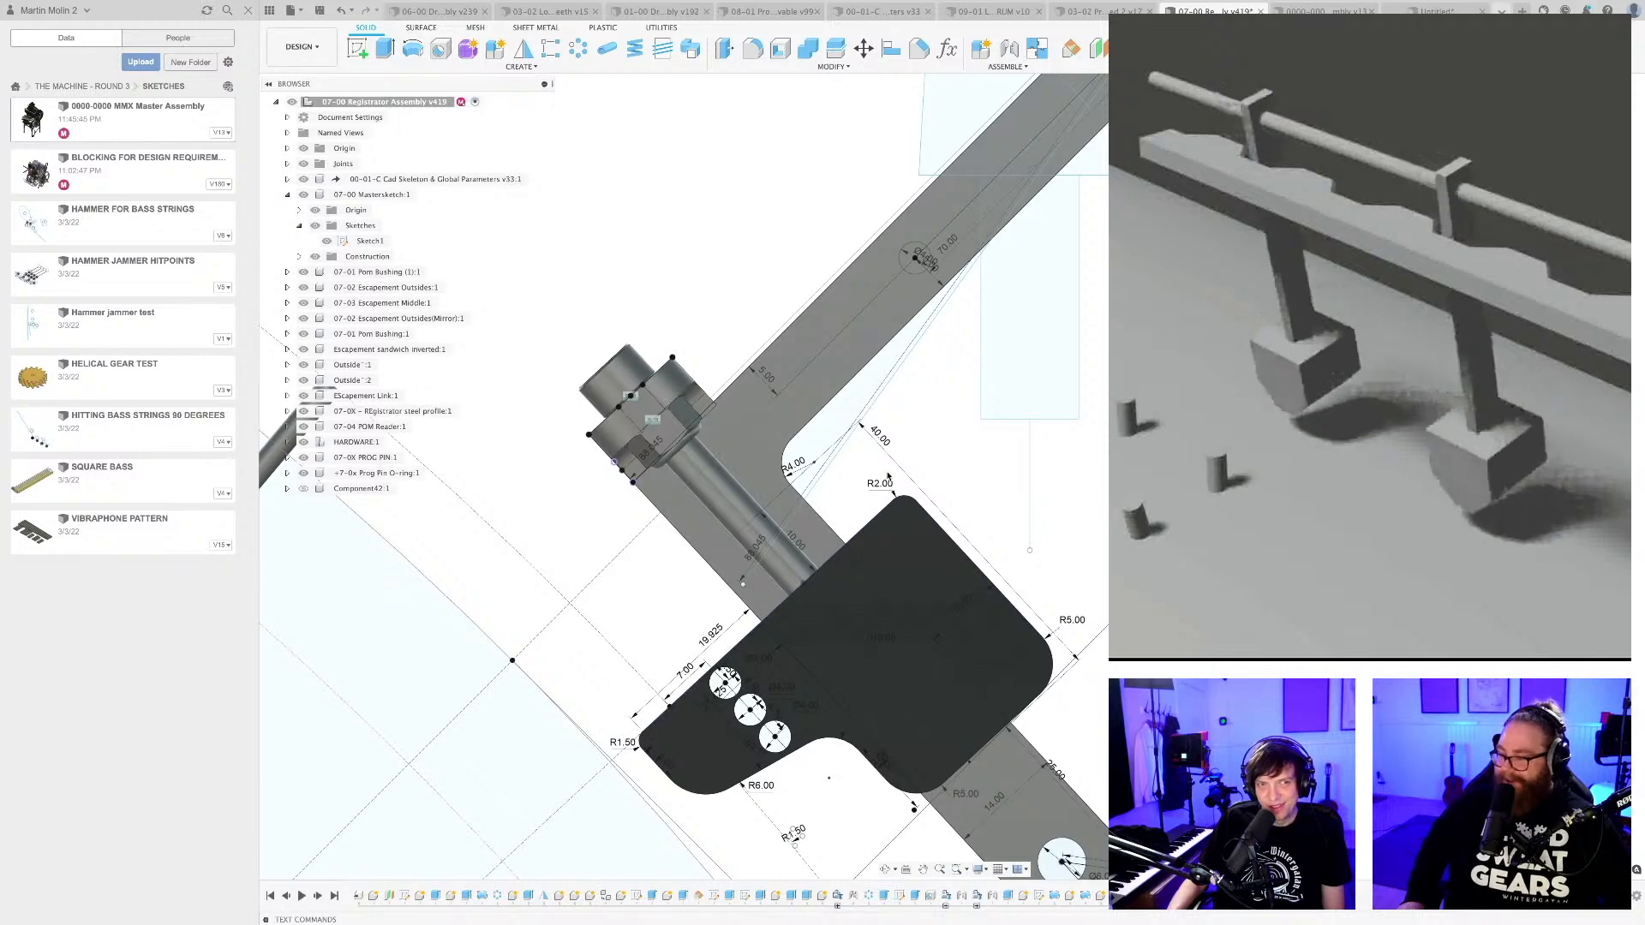
{"action": "scroll", "coordinate": [889, 477], "scroll_direction": "down", "scroll_amount": 2}
{"action": "scroll", "coordinate": [802, 742], "scroll_direction": "up", "scroll_amount": 3}
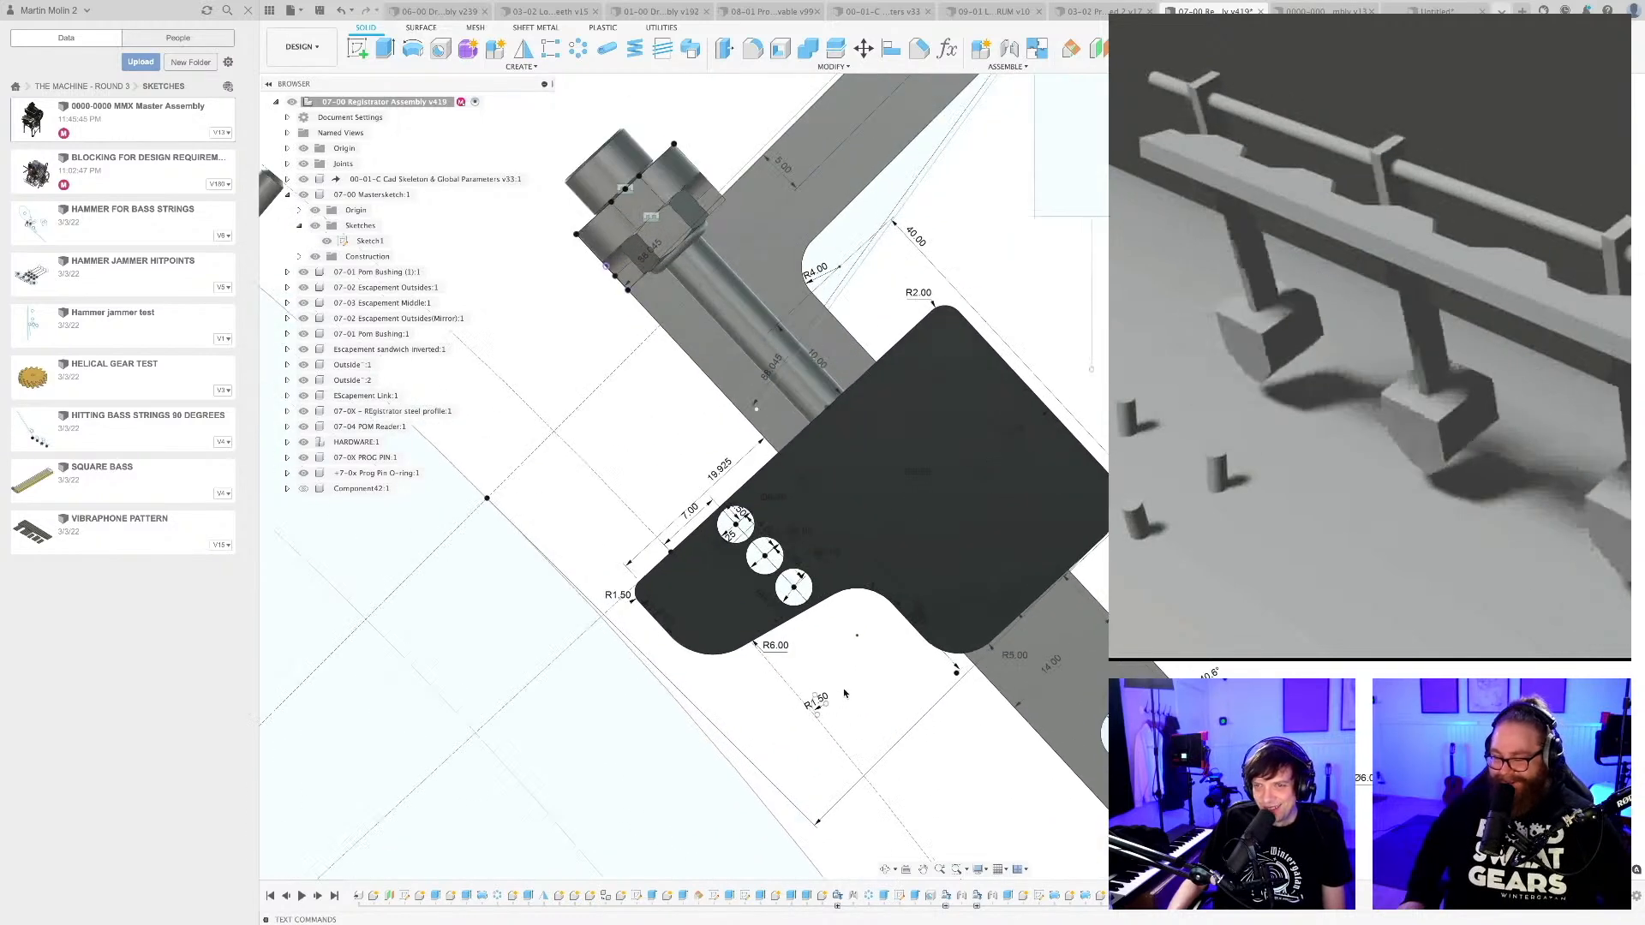
{"action": "scroll", "coordinate": [844, 683], "scroll_direction": "down", "scroll_amount": 2}
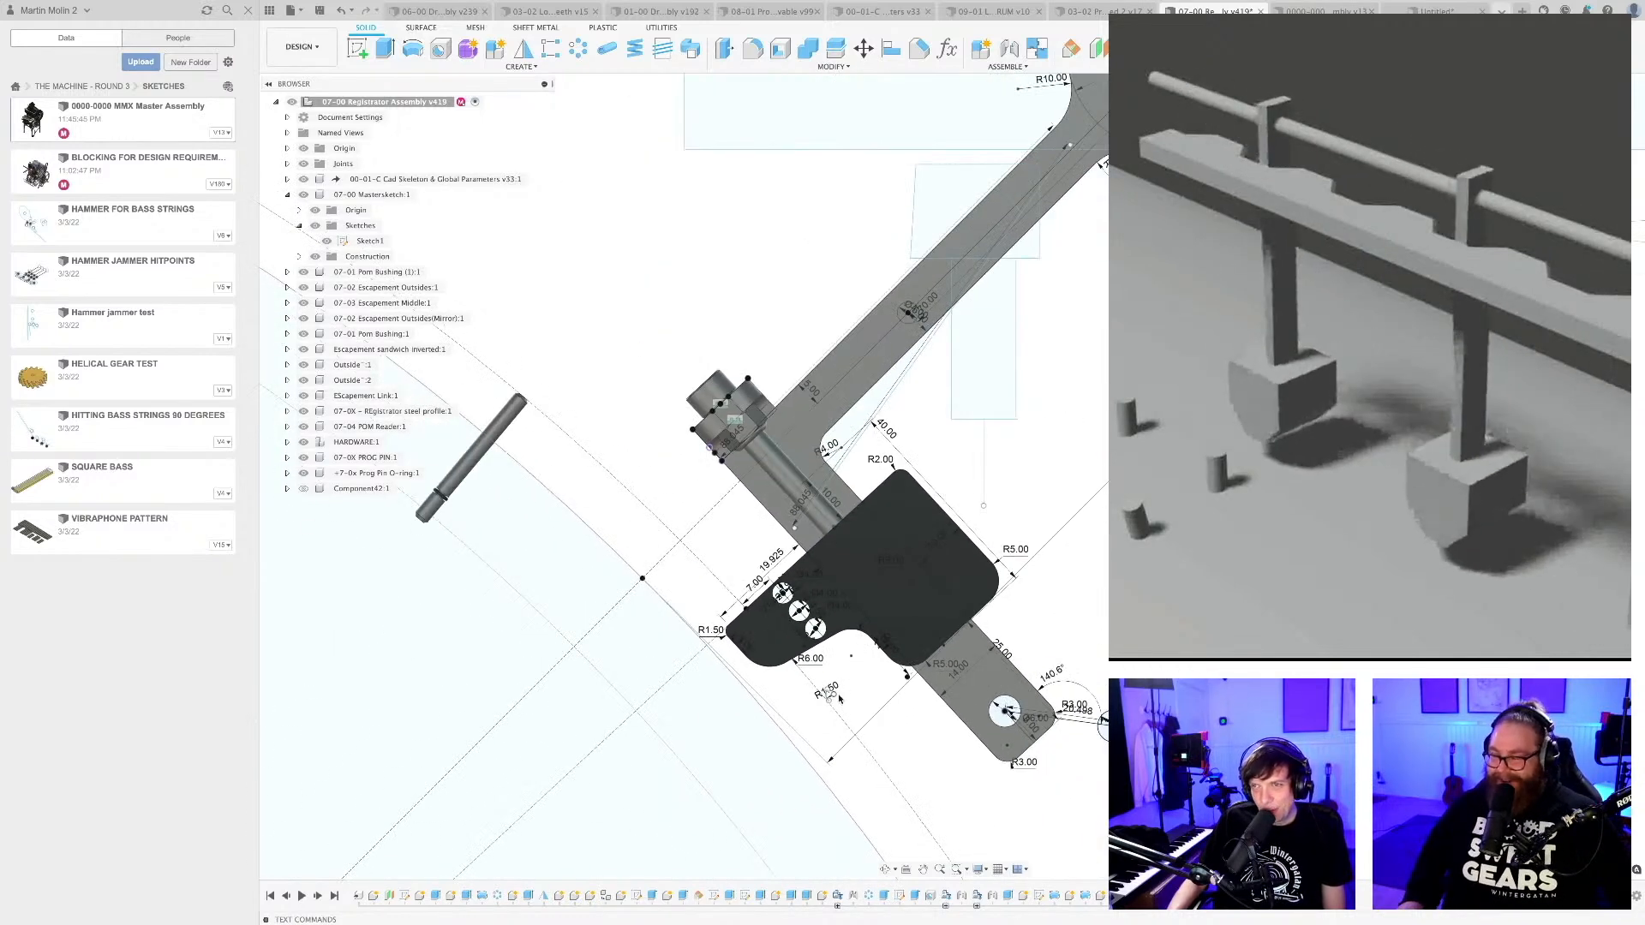
{"action": "scroll", "coordinate": [831, 716], "scroll_direction": "up", "scroll_amount": 2}
{"action": "scroll", "coordinate": [857, 694], "scroll_direction": "down", "scroll_amount": 4}
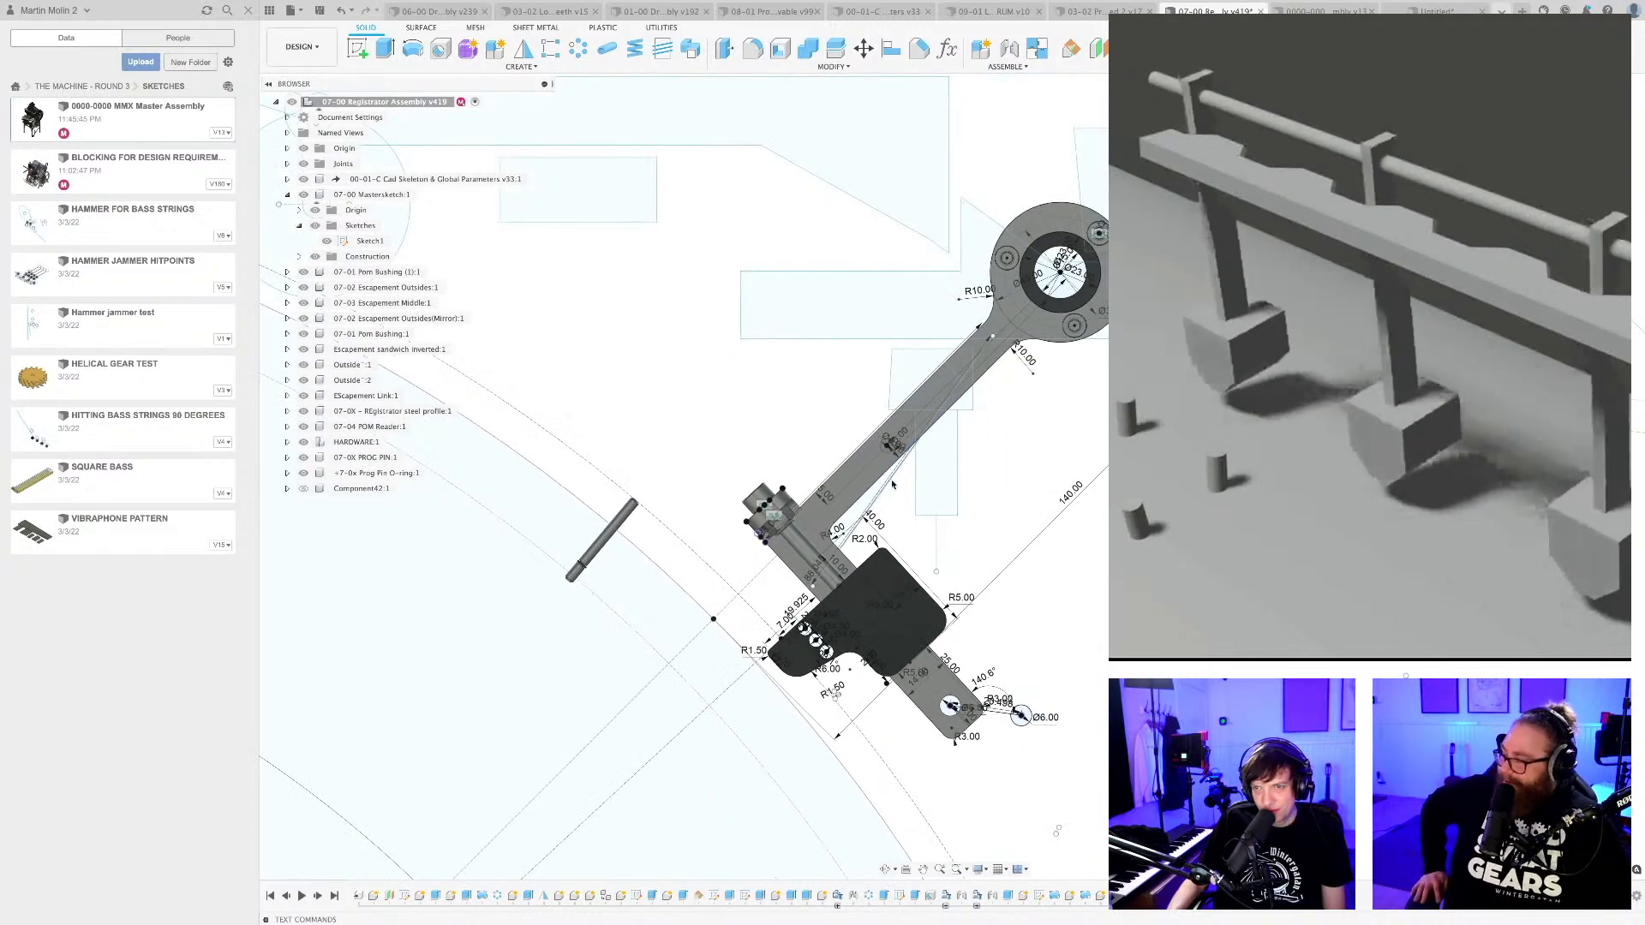
Open Sketch1 of the 07-00 Mastersketch for editing and inspect the separate R1.50 arc below the reader profile.
{"action": "double_click", "coordinate": [364, 241]}
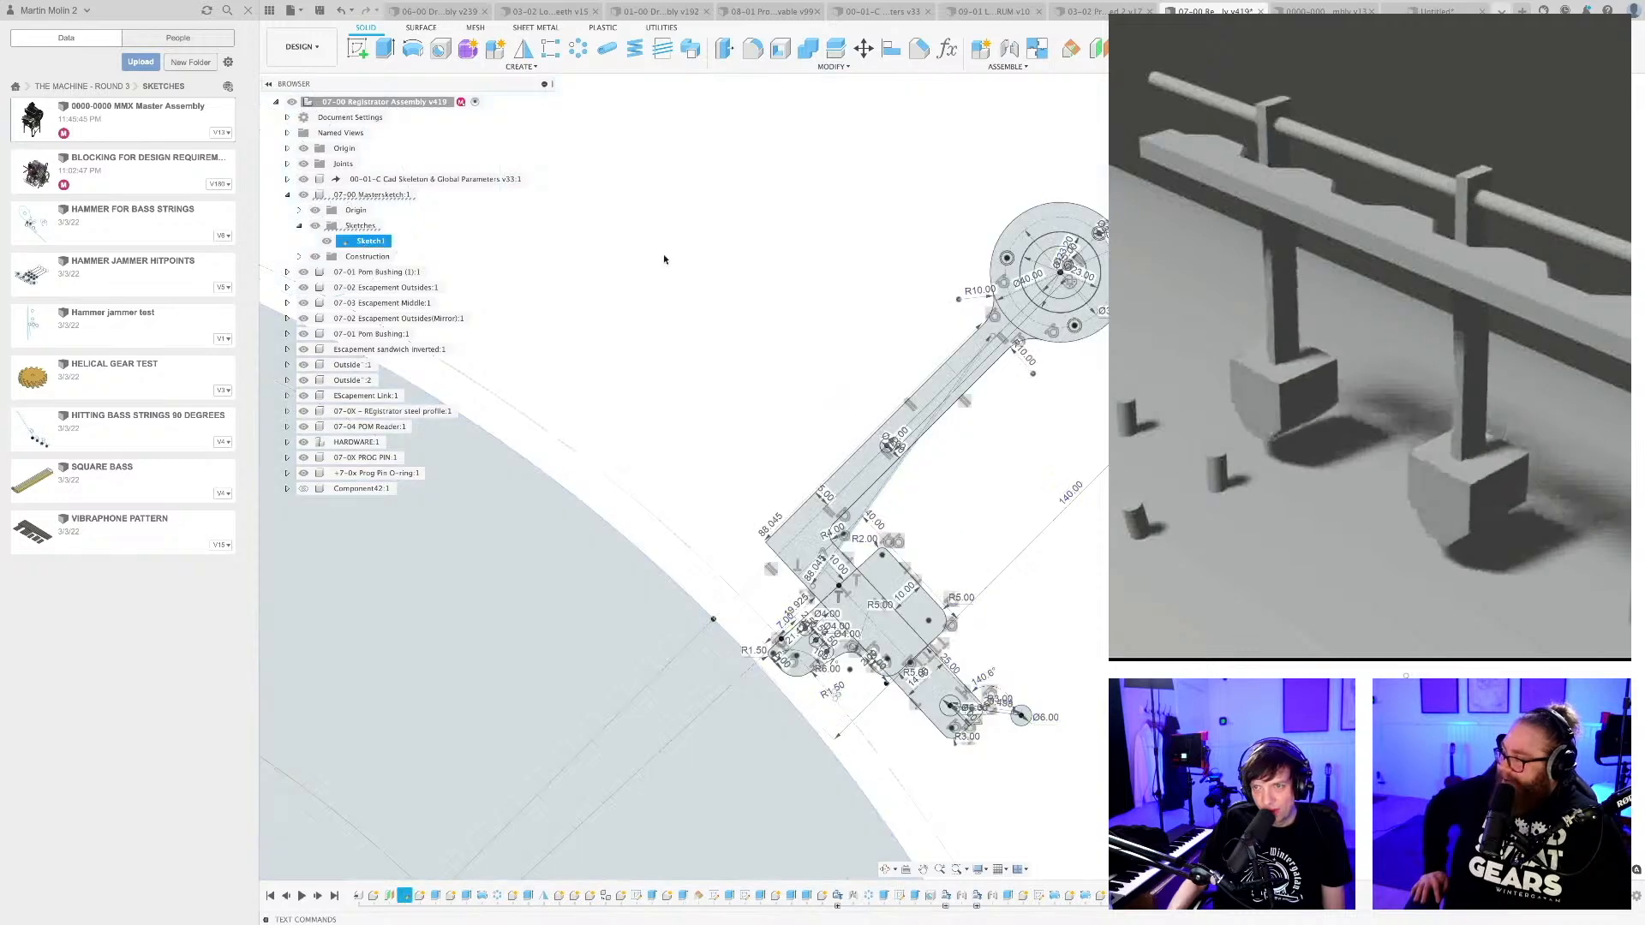
{"action": "scroll", "coordinate": [989, 477], "scroll_direction": "up", "scroll_amount": 3}
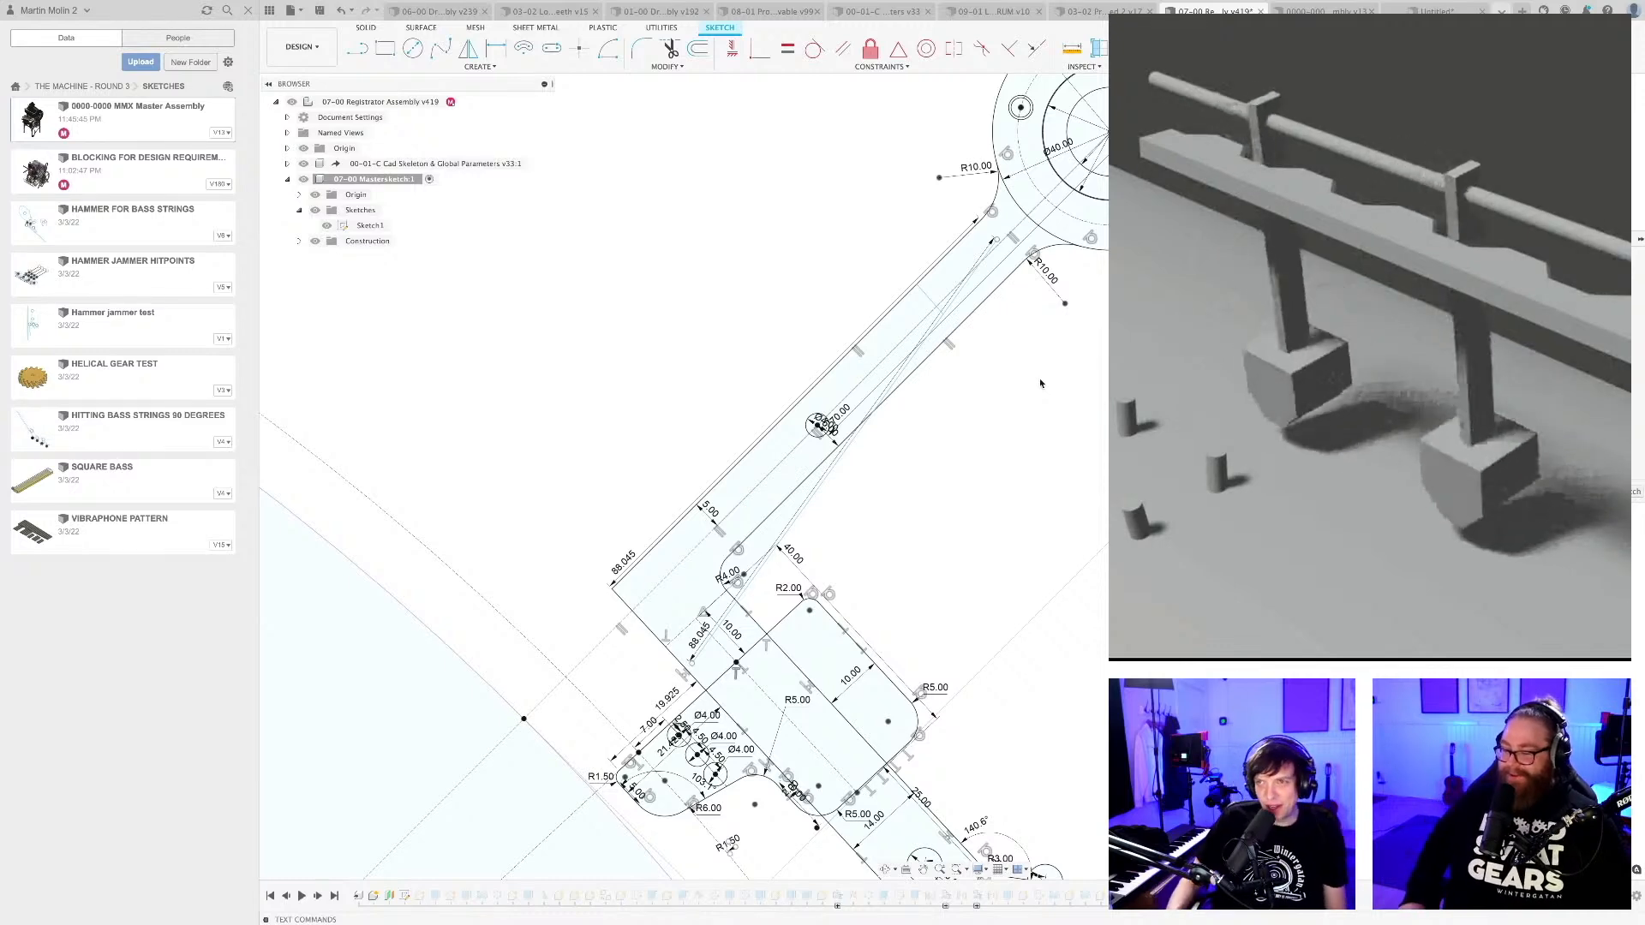
{"action": "scroll", "coordinate": [1032, 382], "scroll_direction": "down", "scroll_amount": 2}
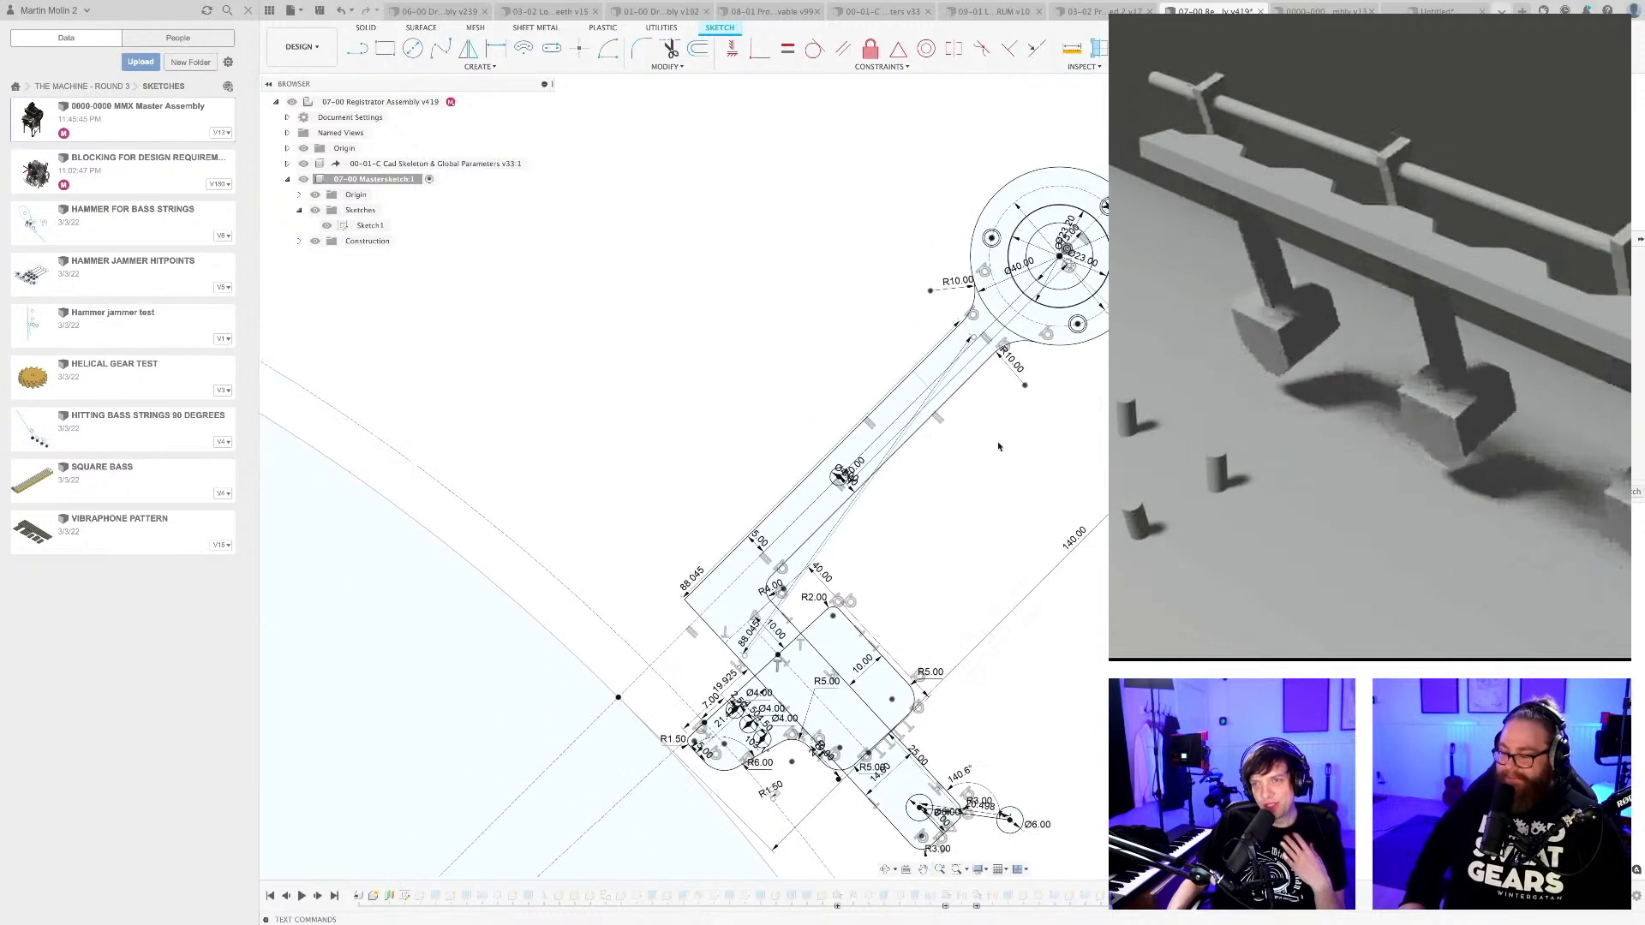
{"action": "middle_click_drag", "start_coordinate": [882, 658], "coordinate": [901, 478]}
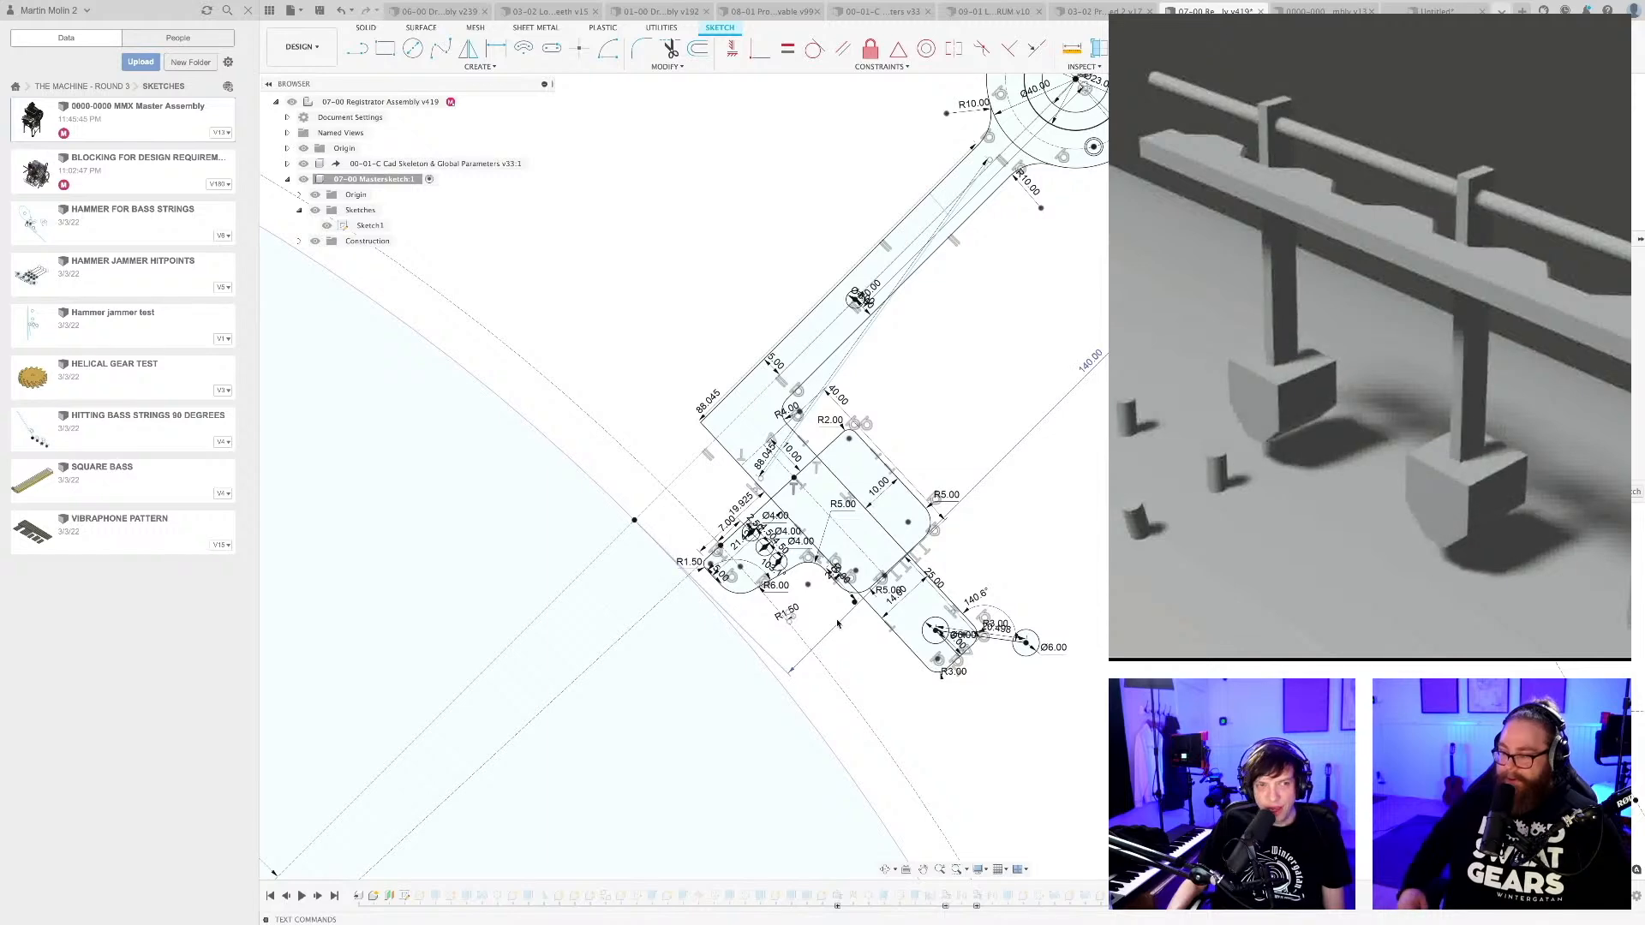
{"action": "scroll", "coordinate": [809, 615], "scroll_direction": "up", "scroll_amount": 6}
{"action": "scroll", "coordinate": [758, 618], "scroll_direction": "up", "scroll_amount": 8}
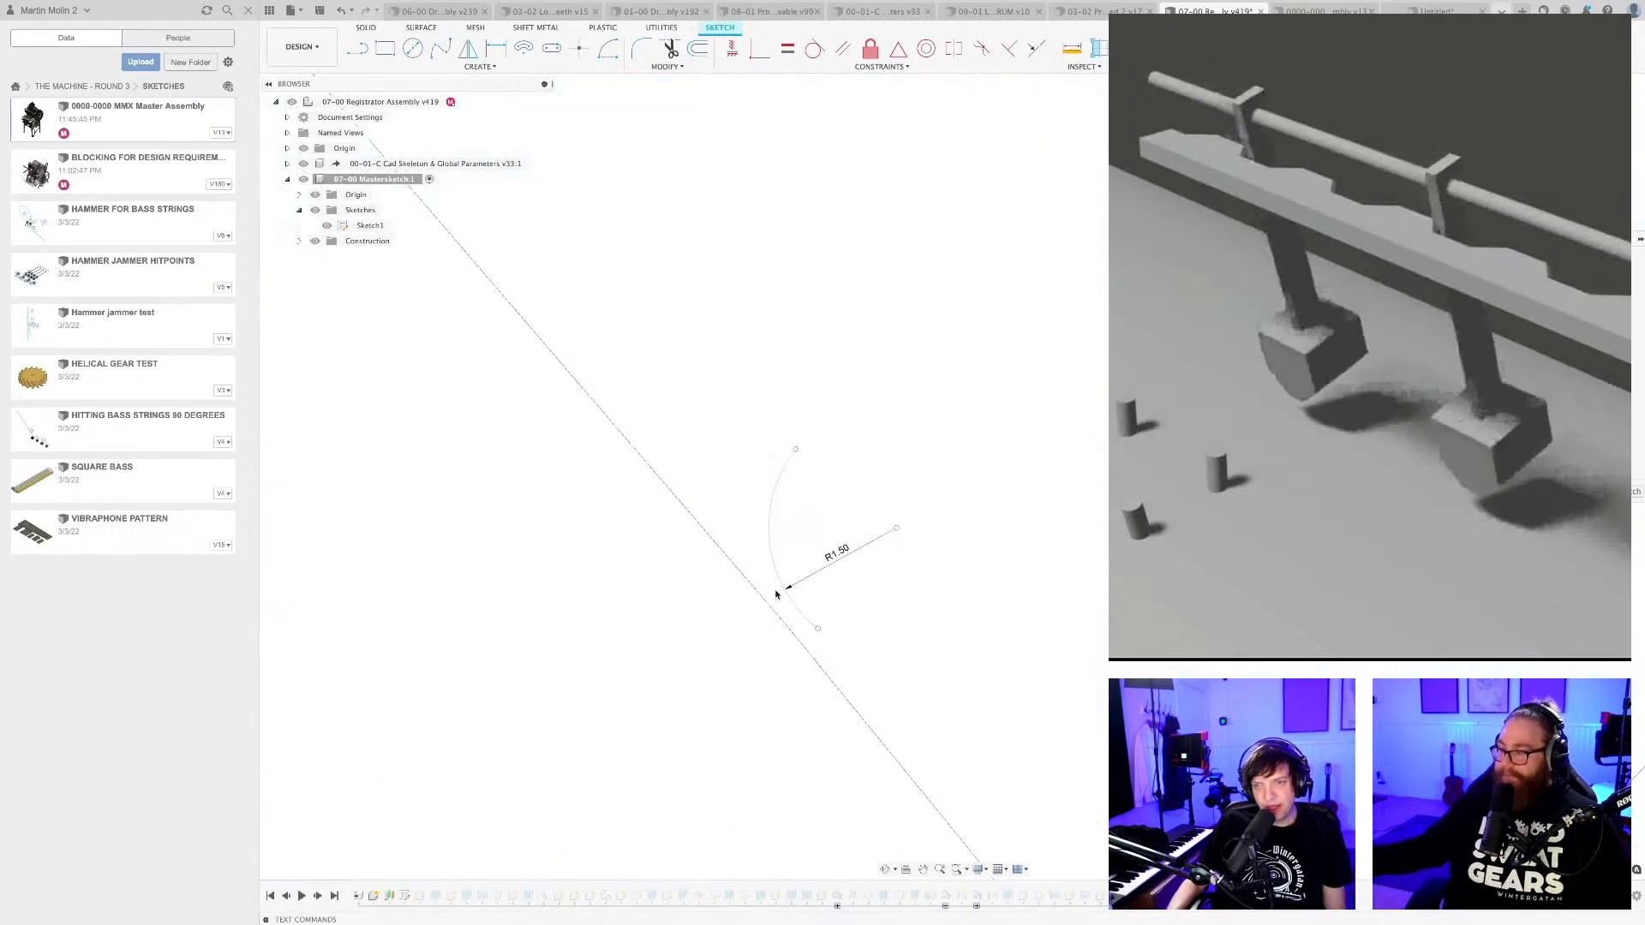
{"action": "scroll", "coordinate": [773, 570], "scroll_direction": "down", "scroll_amount": 10}
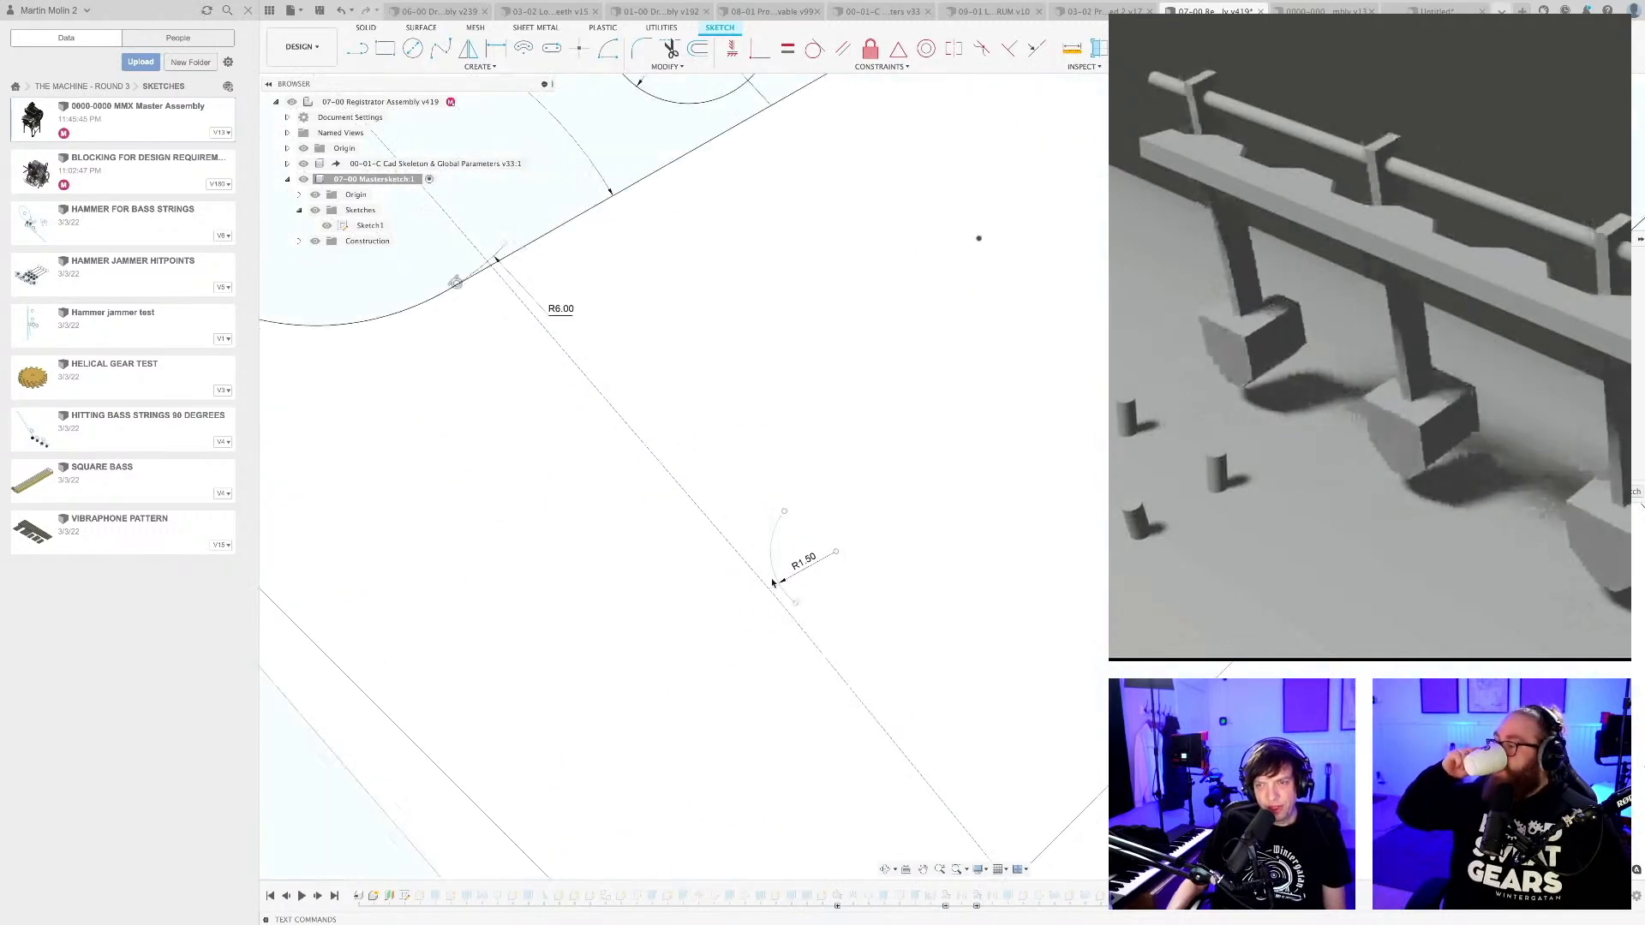
{"action": "middle_click_drag", "start_coordinate": [779, 576], "coordinate": [813, 579]}
{"action": "scroll", "coordinate": [813, 580], "scroll_direction": "down", "scroll_amount": 6}
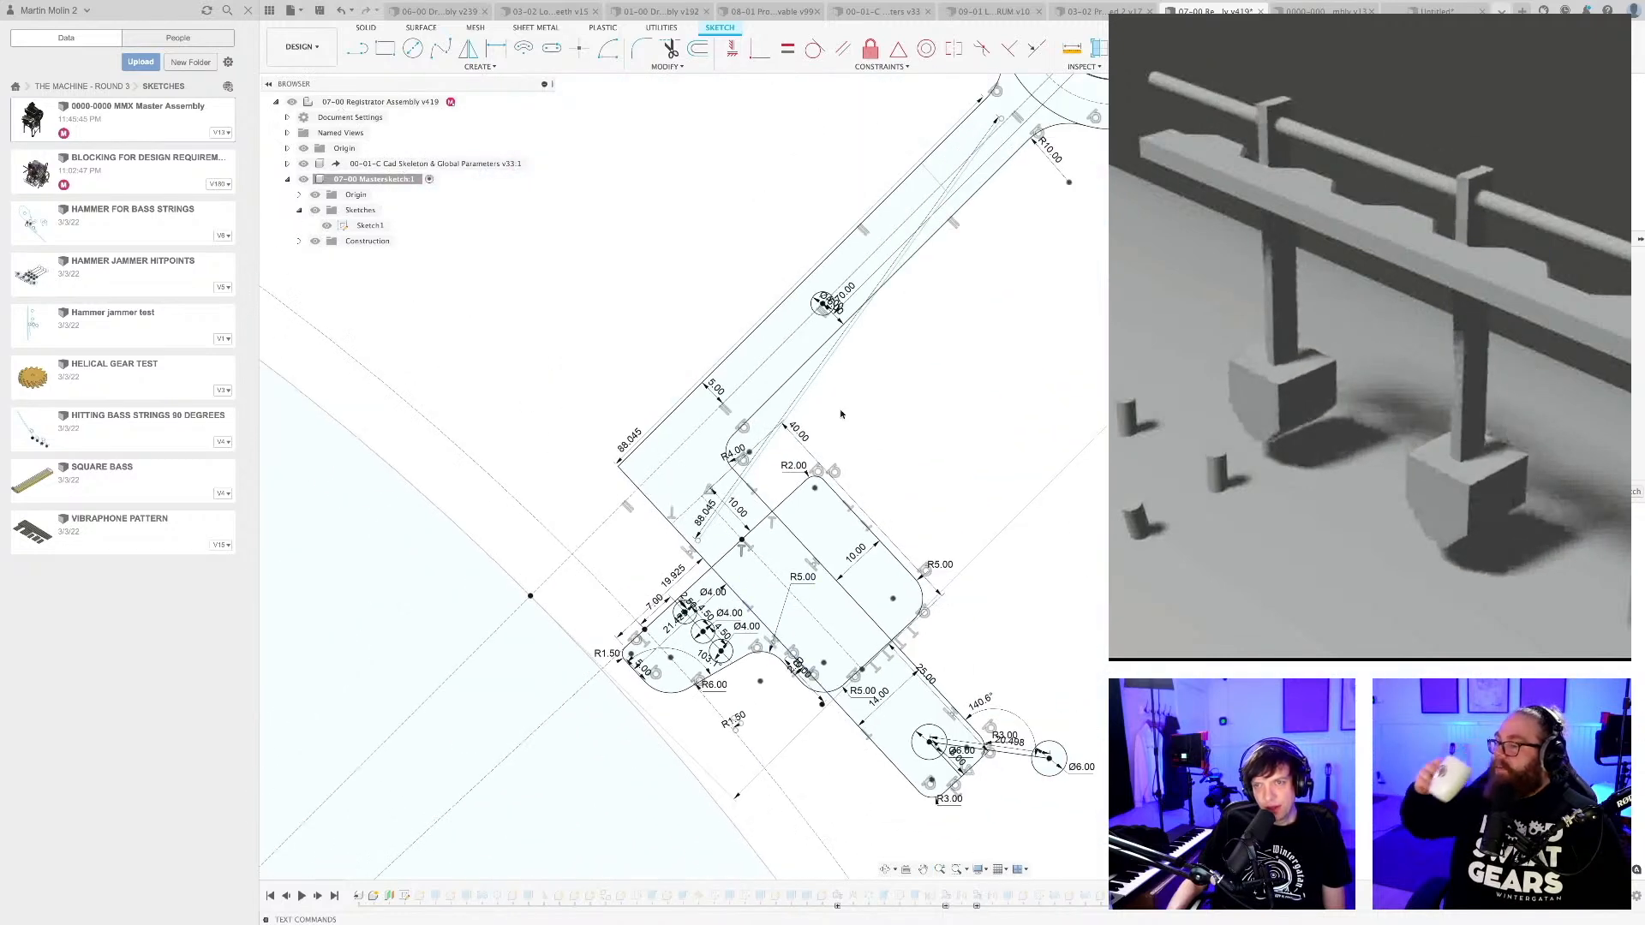
{"action": "scroll", "coordinate": [756, 473], "scroll_direction": "up", "scroll_amount": 3}
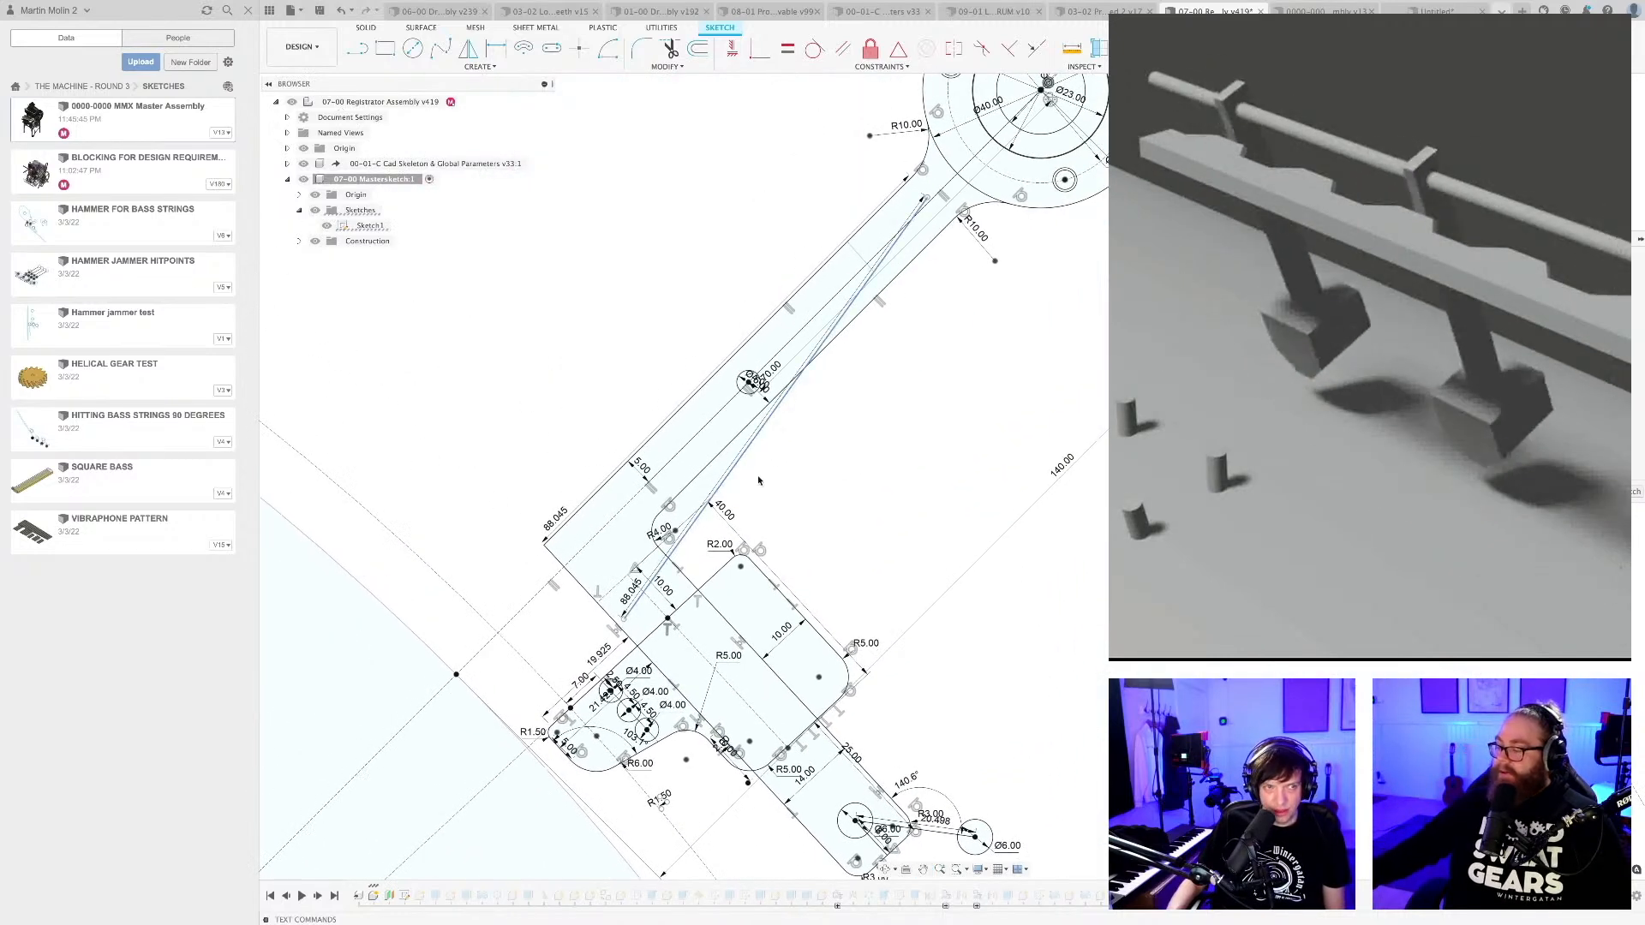
{"action": "key", "text": "l"}
{"action": "scroll", "coordinate": [759, 477], "scroll_direction": "up", "scroll_amount": 2}
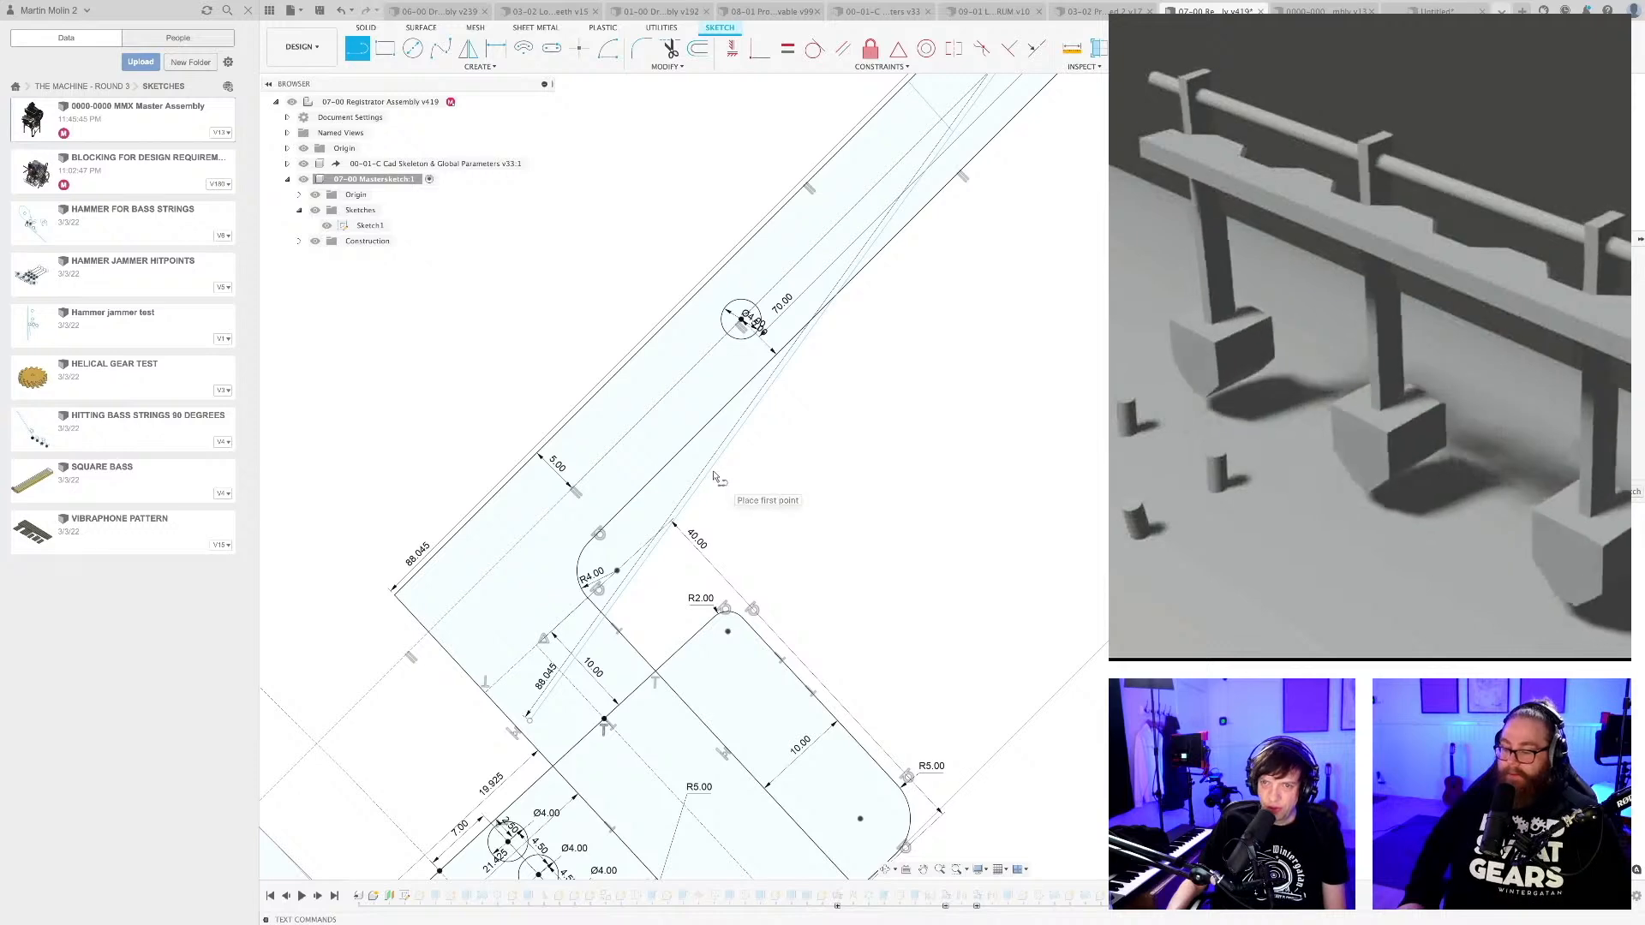
{"action": "left_click", "coordinate": [711, 468]}
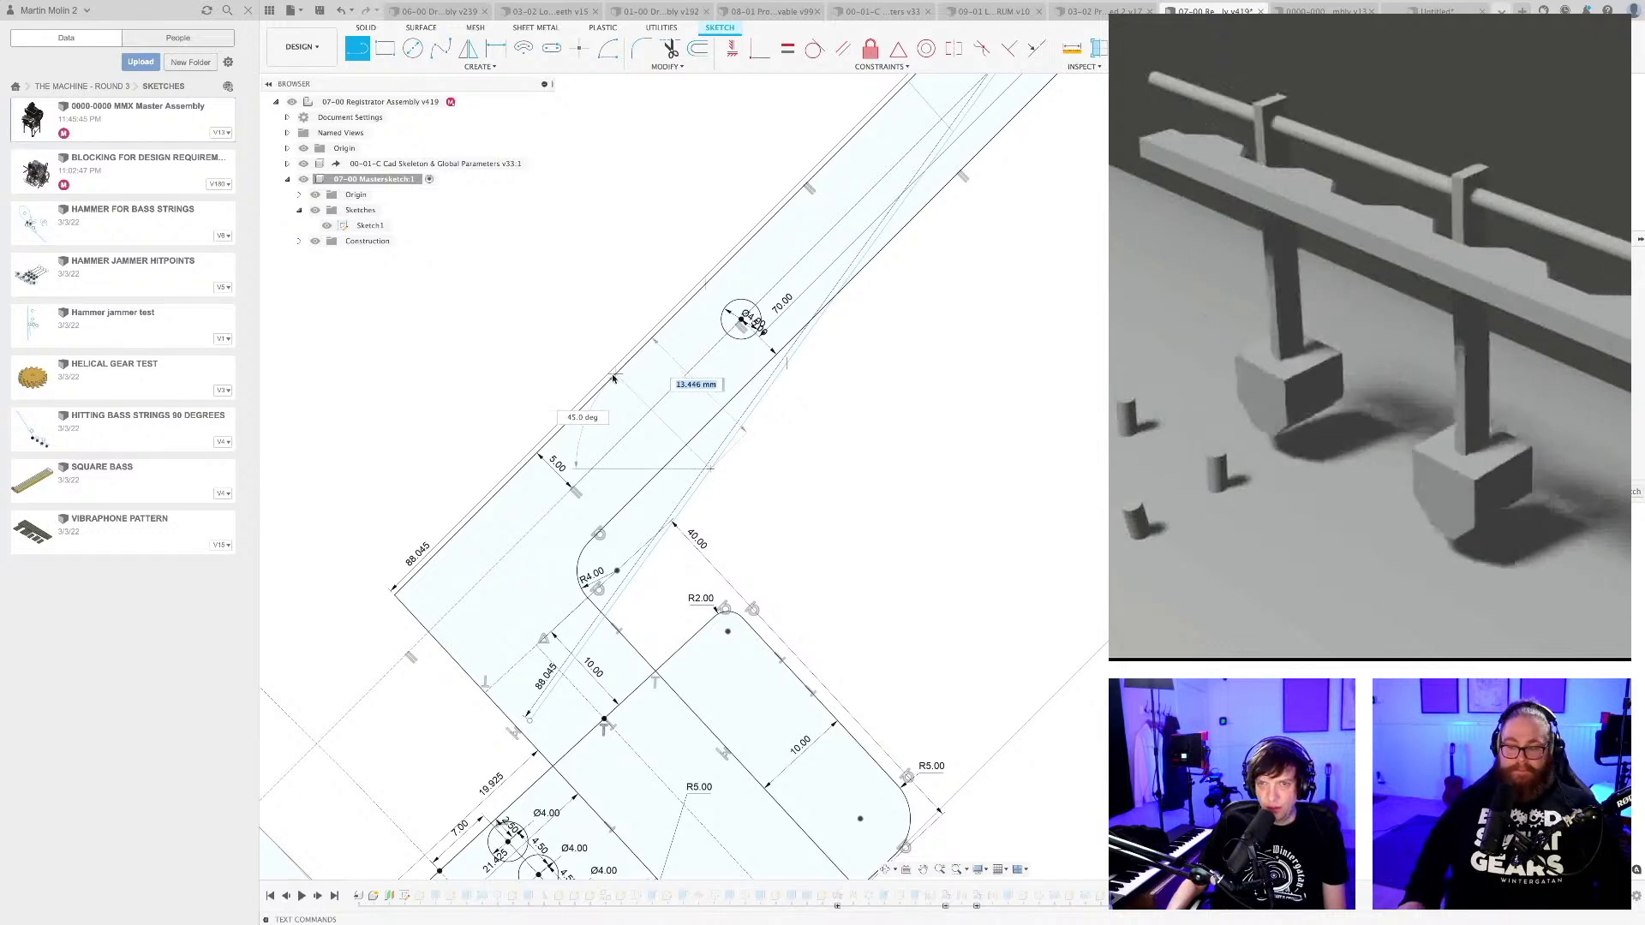
{"action": "key", "text": "Escape"}
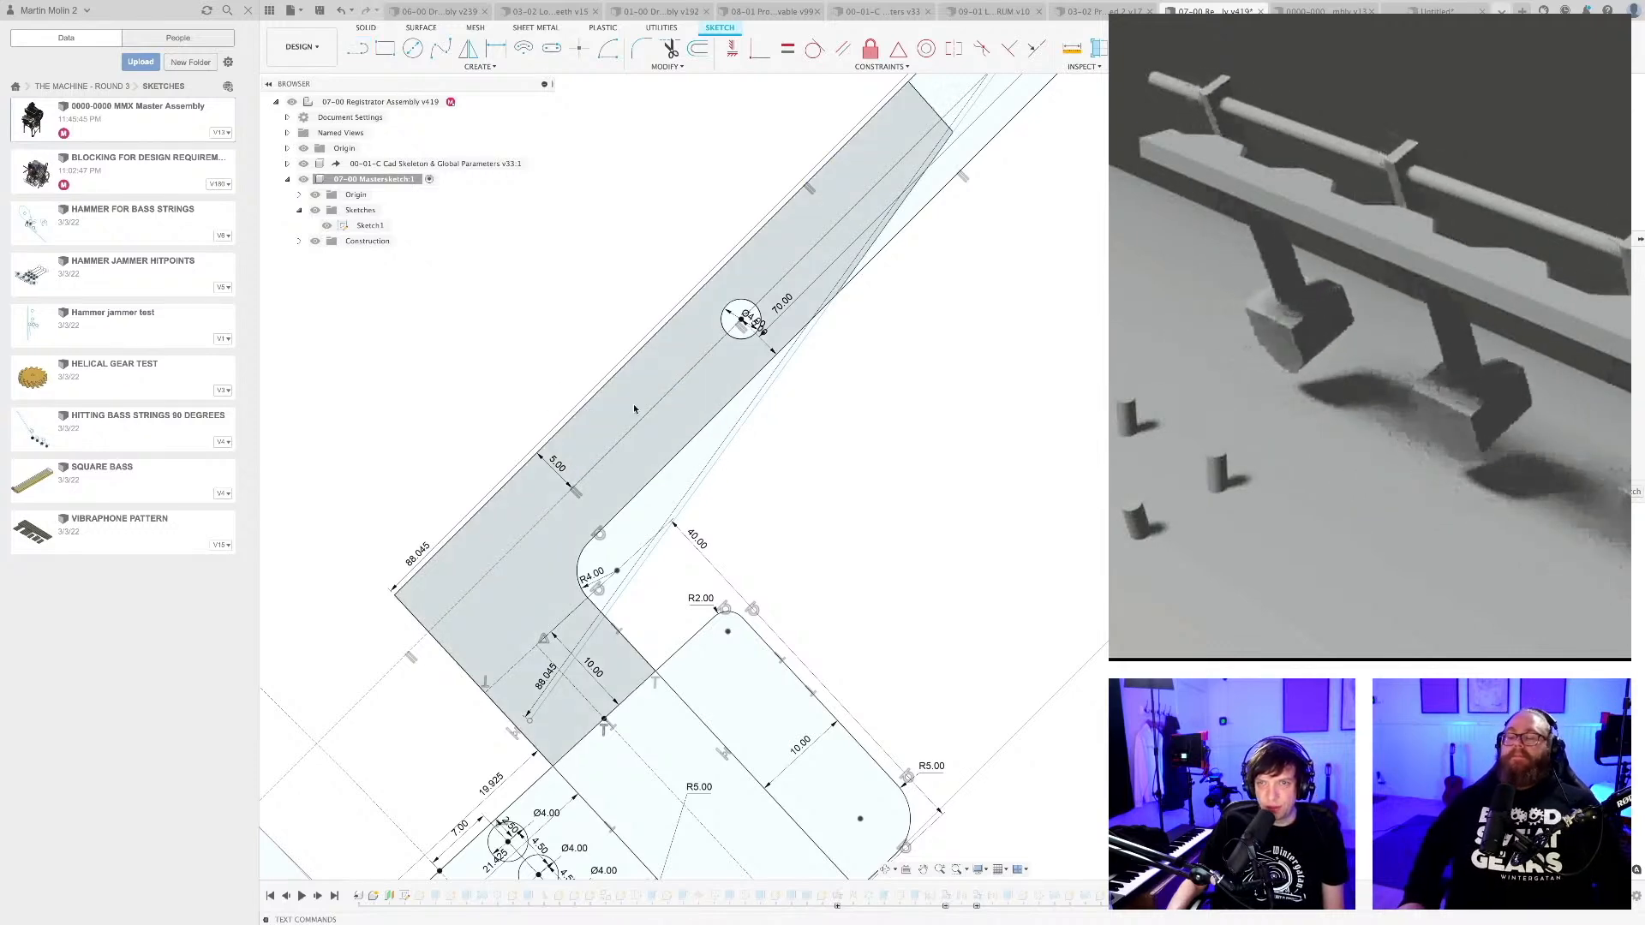
{"action": "scroll", "coordinate": [769, 510], "scroll_direction": "down", "scroll_amount": 3}
{"action": "scroll", "coordinate": [874, 433], "scroll_direction": "up", "scroll_amount": 4}
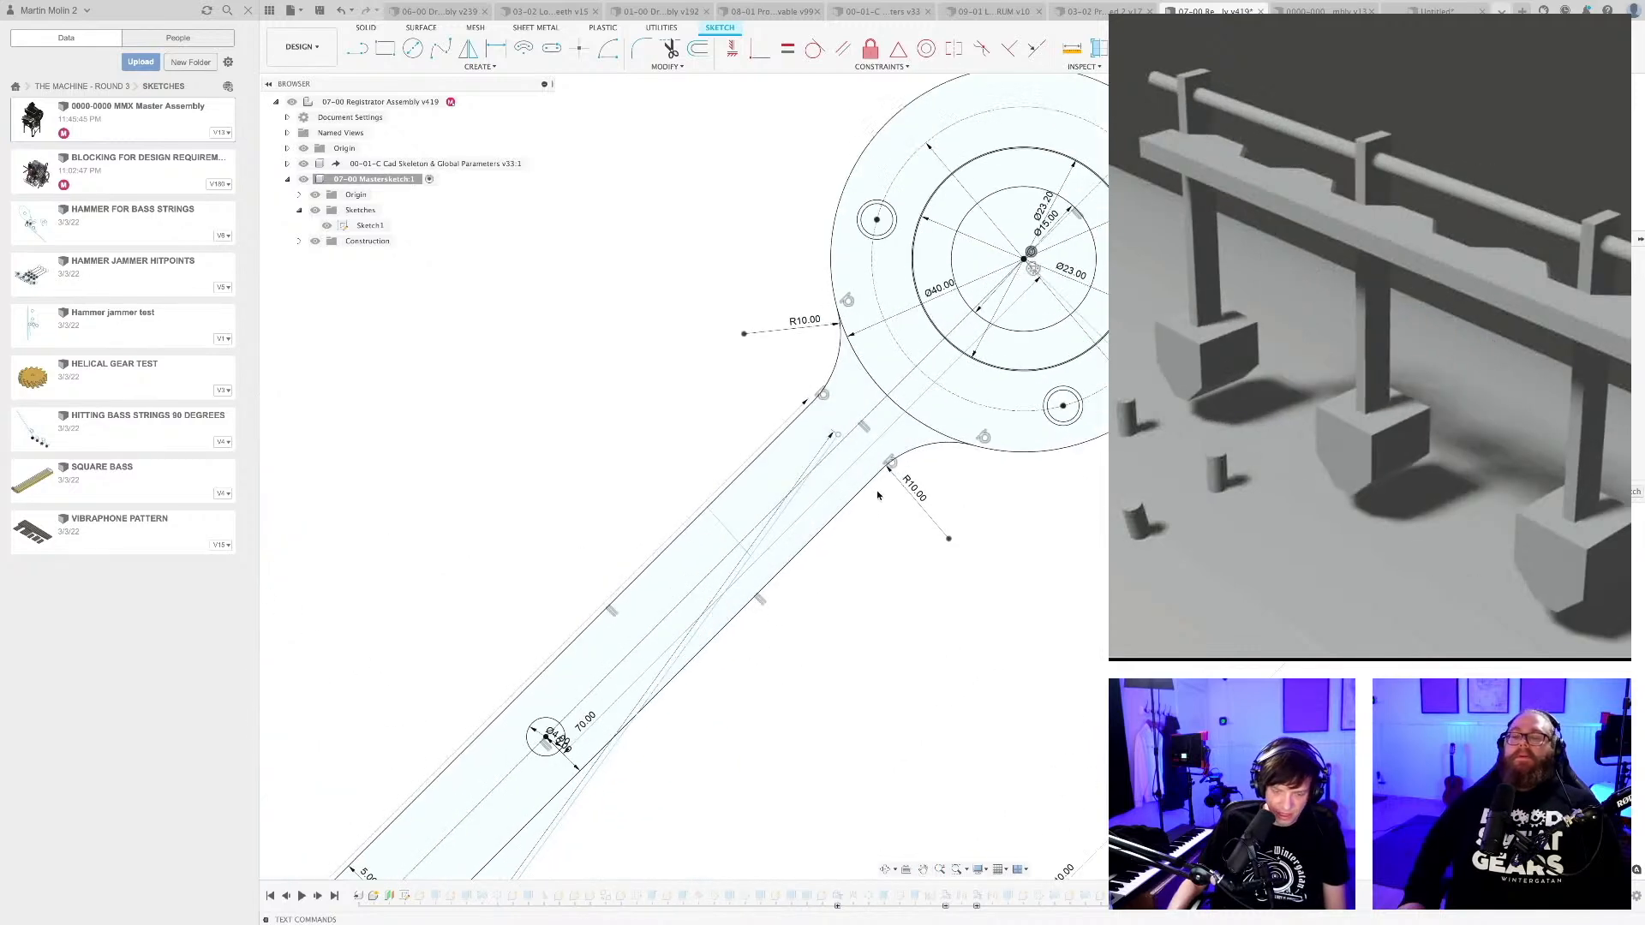
{"action": "key", "text": "l"}
{"action": "scroll", "coordinate": [838, 467], "scroll_direction": "up", "scroll_amount": 2}
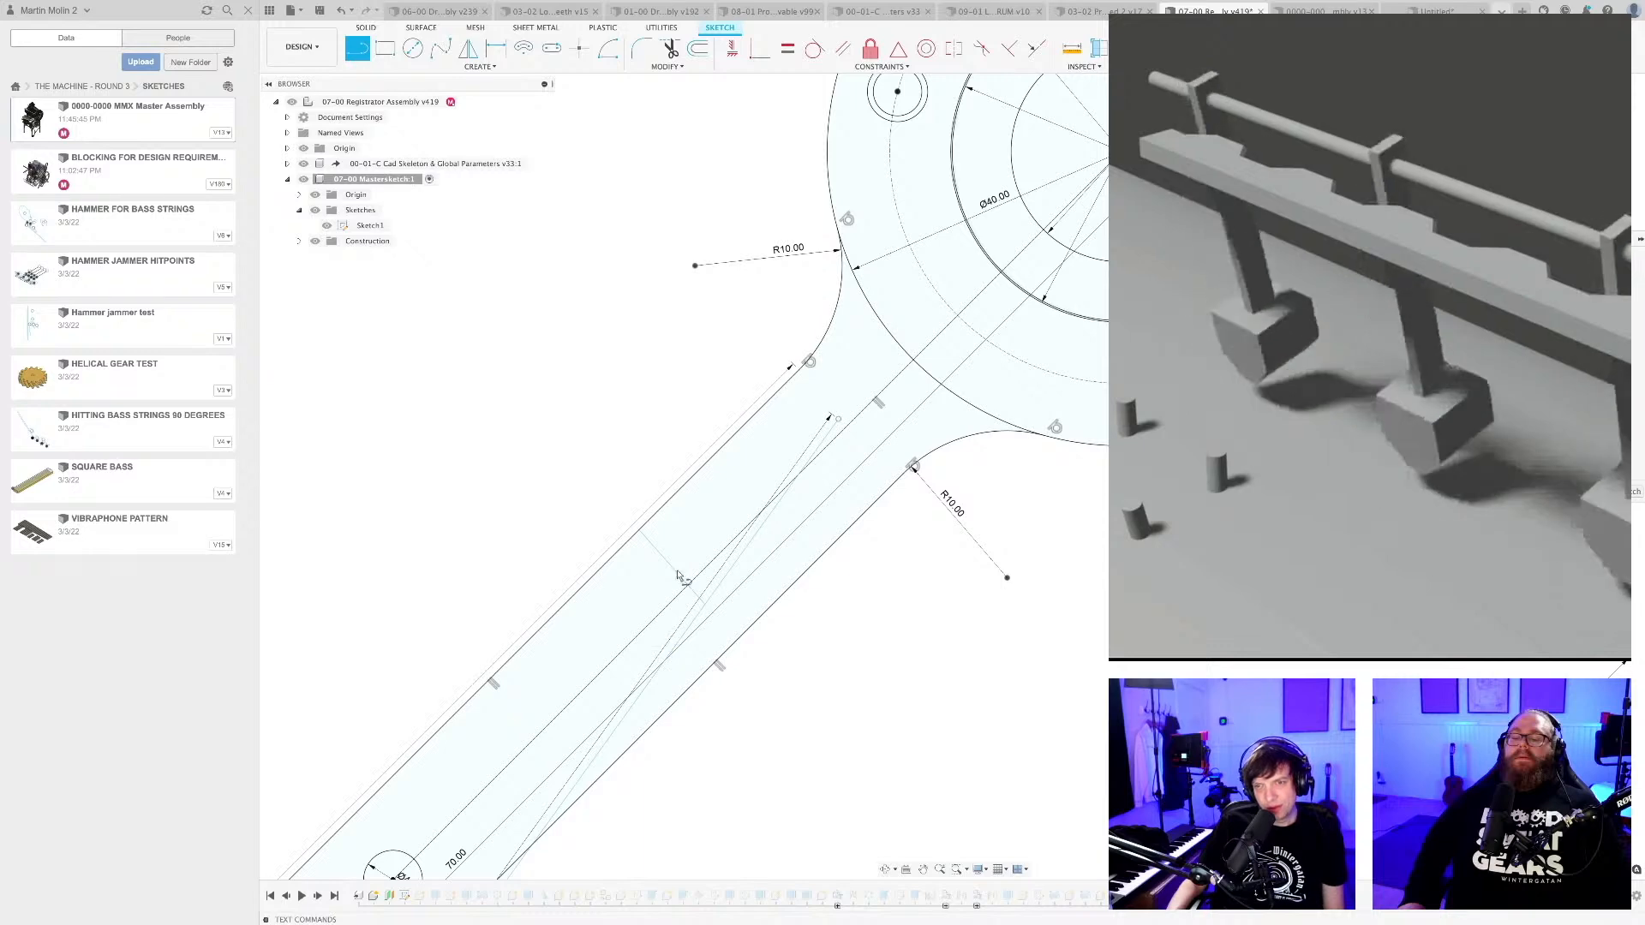
{"action": "middle_click_drag", "start_coordinate": [672, 654], "coordinate": [653, 647]}
{"action": "scroll", "coordinate": [663, 606], "scroll_direction": "up", "scroll_amount": 3}
{"action": "key", "text": "Escape"}
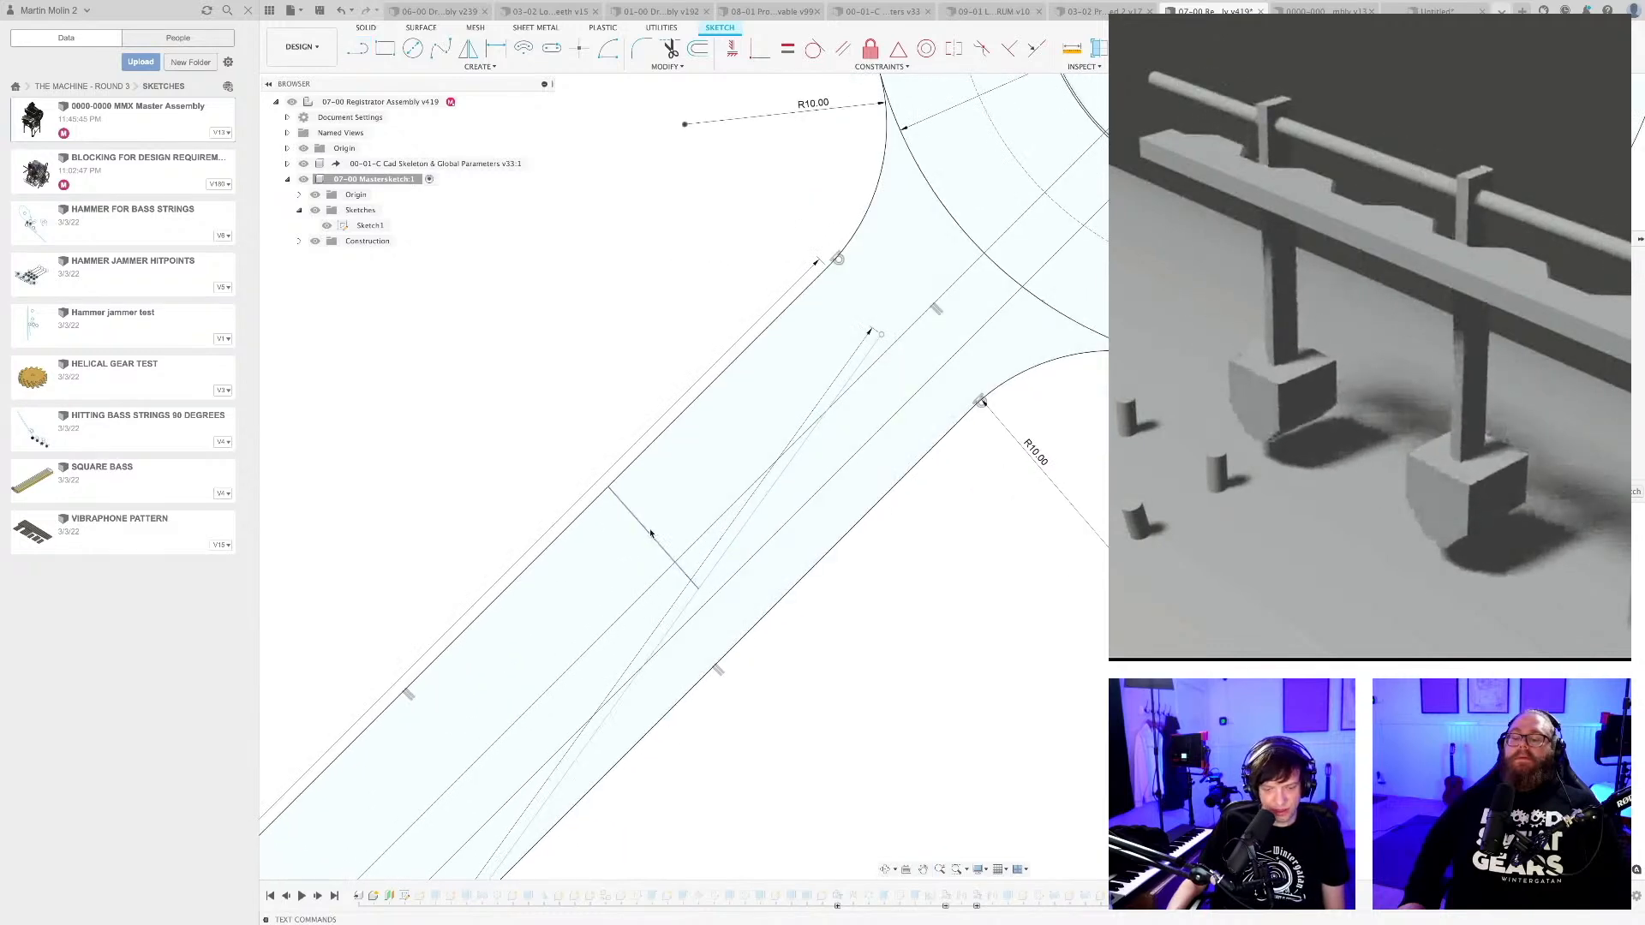
Check the length of the short line crossing the registrator arm with a trial dimension, without placing it.
{"action": "key", "text": "d"}
{"action": "left_click", "coordinate": [648, 535]}
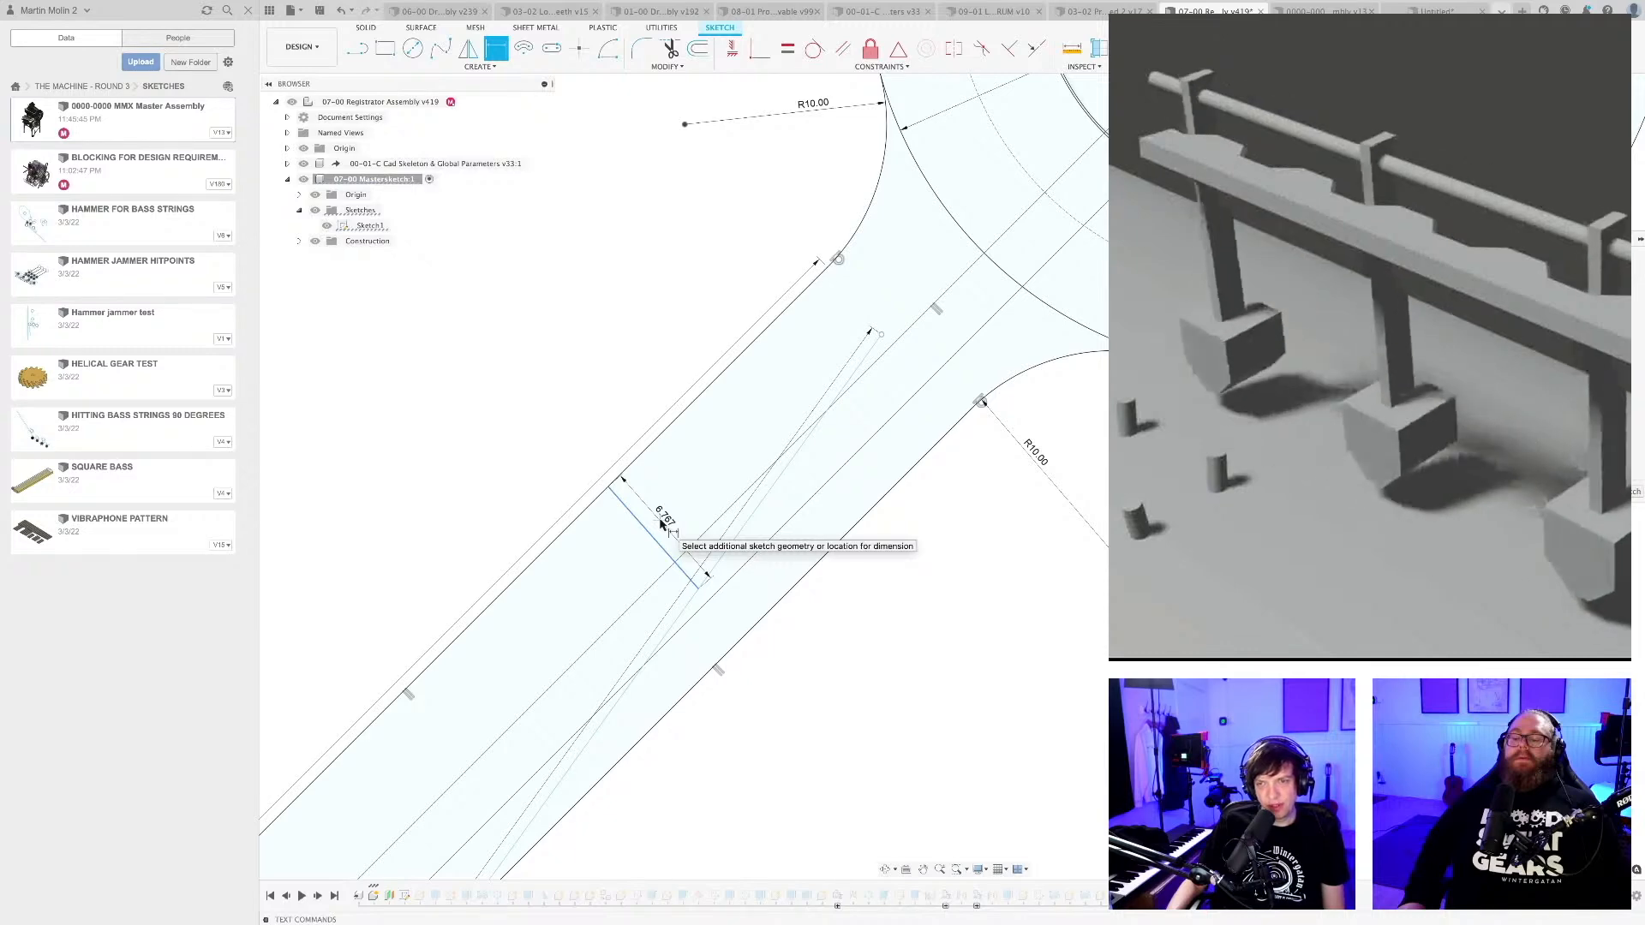
{"action": "scroll", "coordinate": [663, 524], "scroll_direction": "down", "scroll_amount": 8}
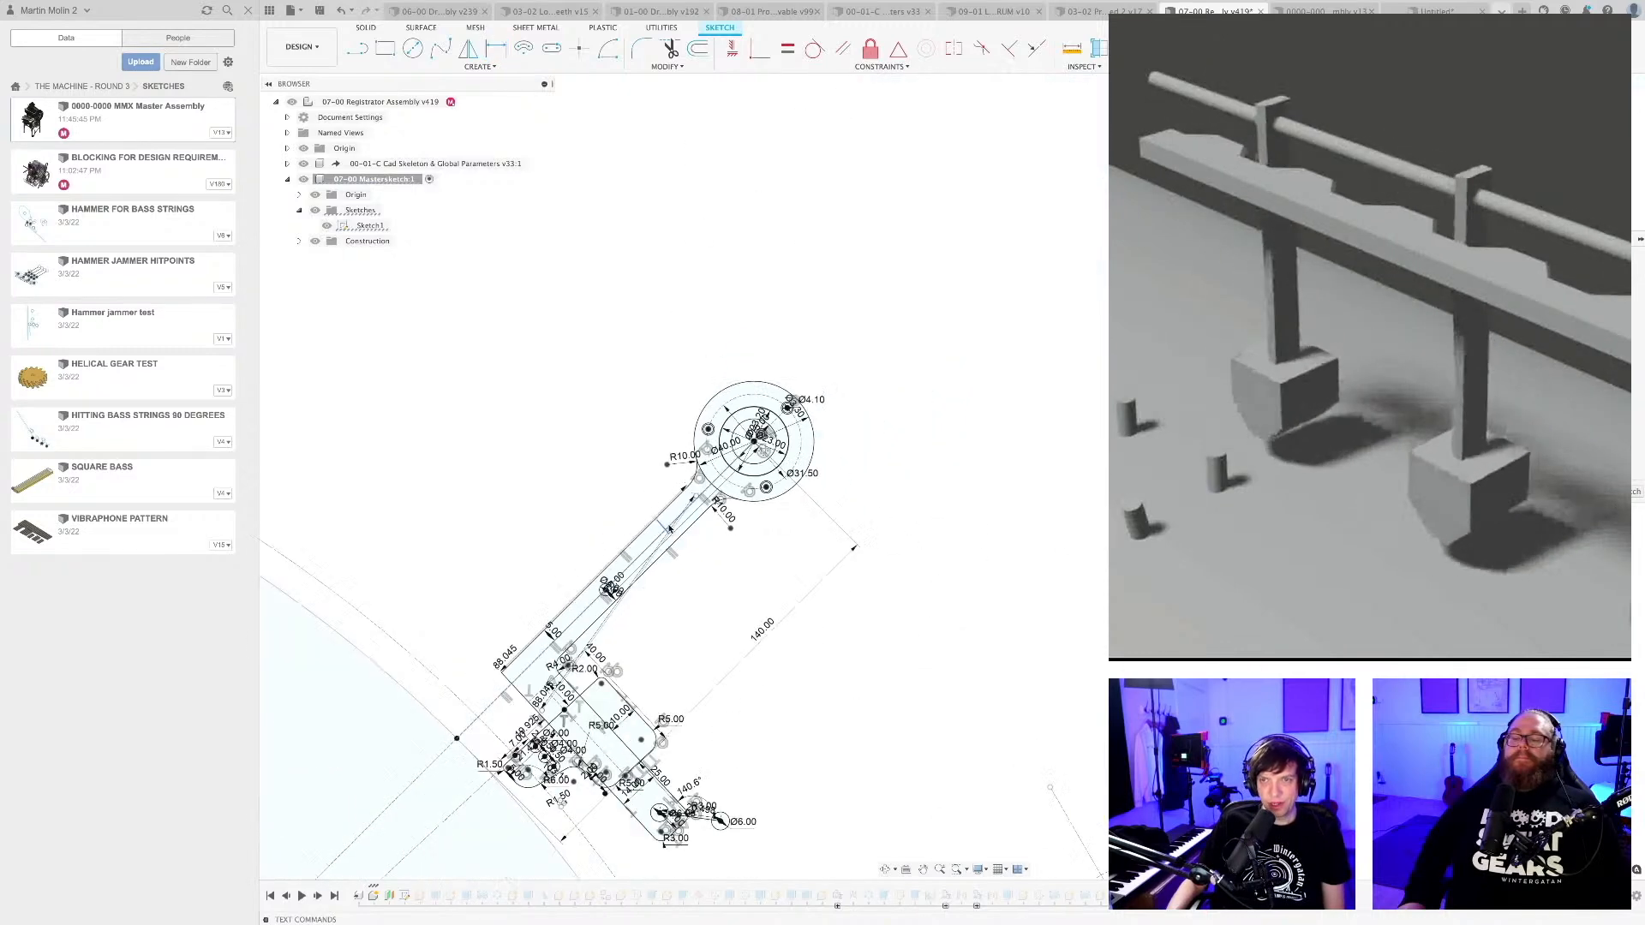
Draw a nearly horizontal line about 289 mm long in the empty area above the registrator arm.
{"action": "middle_click_drag", "start_coordinate": [805, 582], "coordinate": [815, 679]}
{"action": "middle_click_drag", "start_coordinate": [762, 457], "coordinate": [737, 456]}
{"action": "key", "text": "l"}
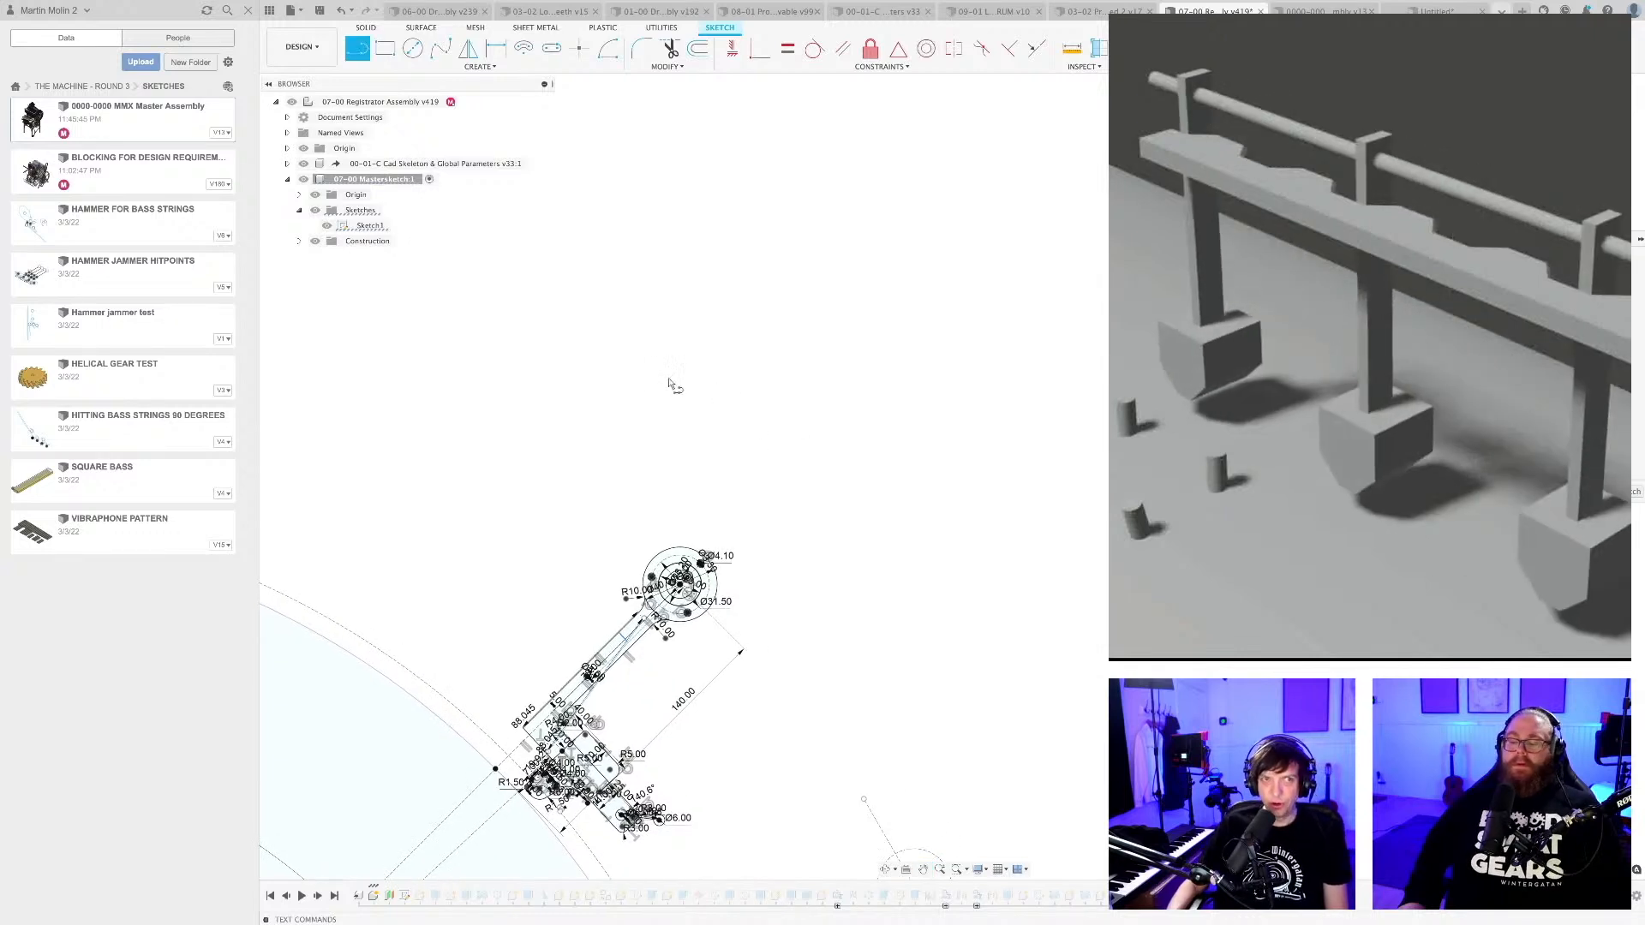
{"action": "left_click", "coordinate": [571, 323]}
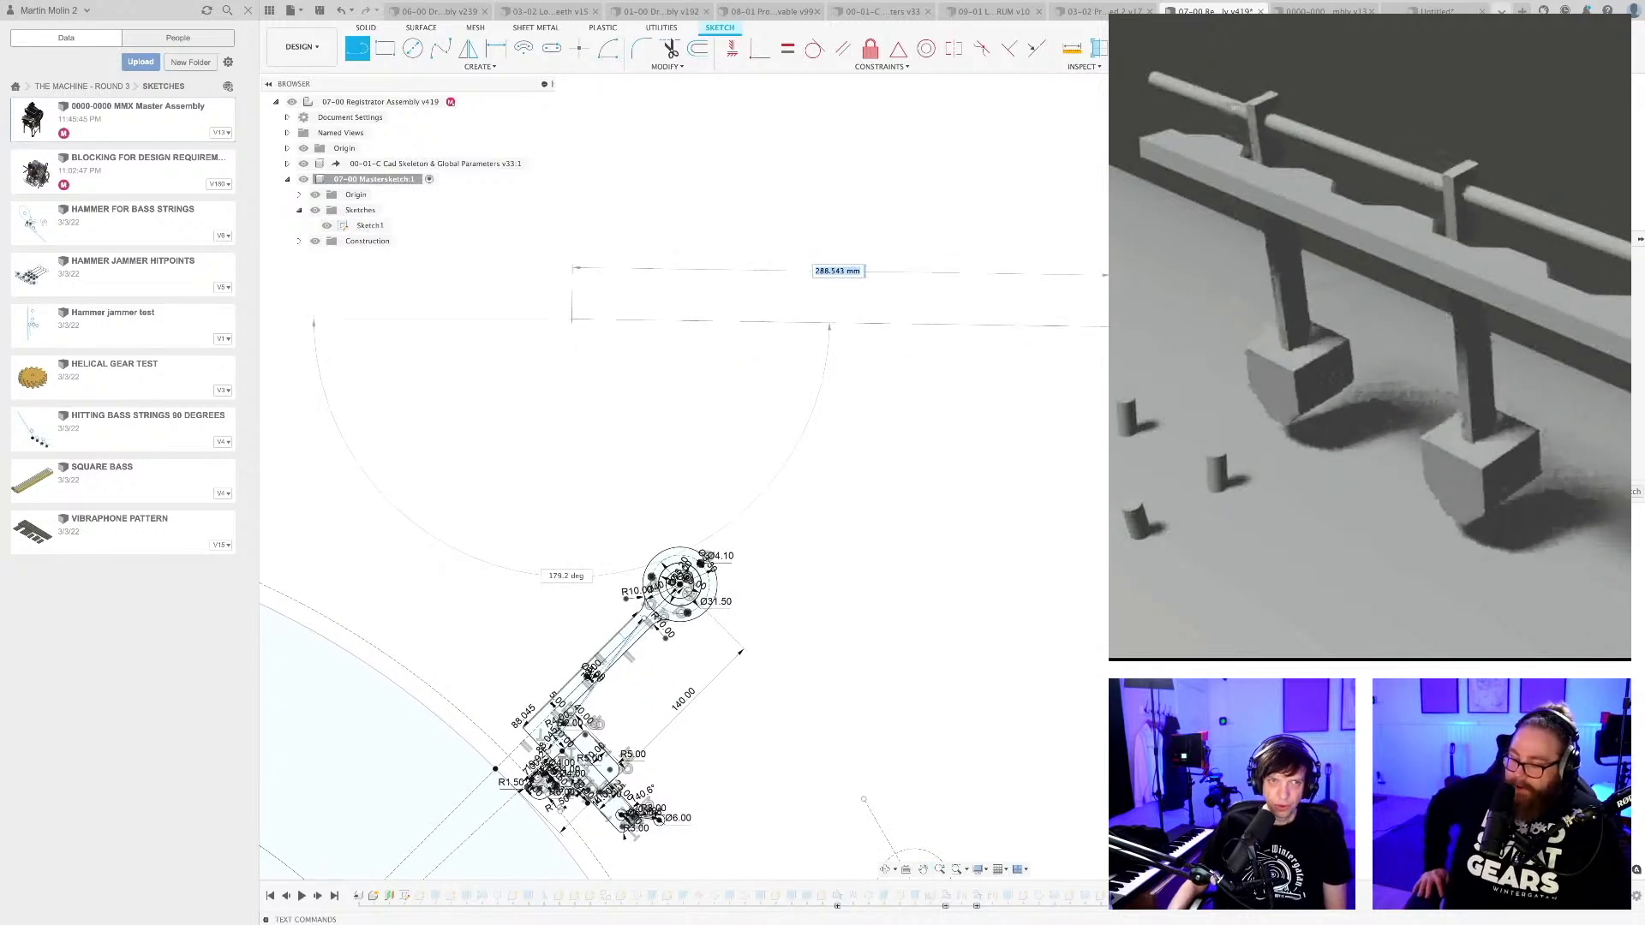
{"action": "left_click", "coordinate": [1109, 327]}
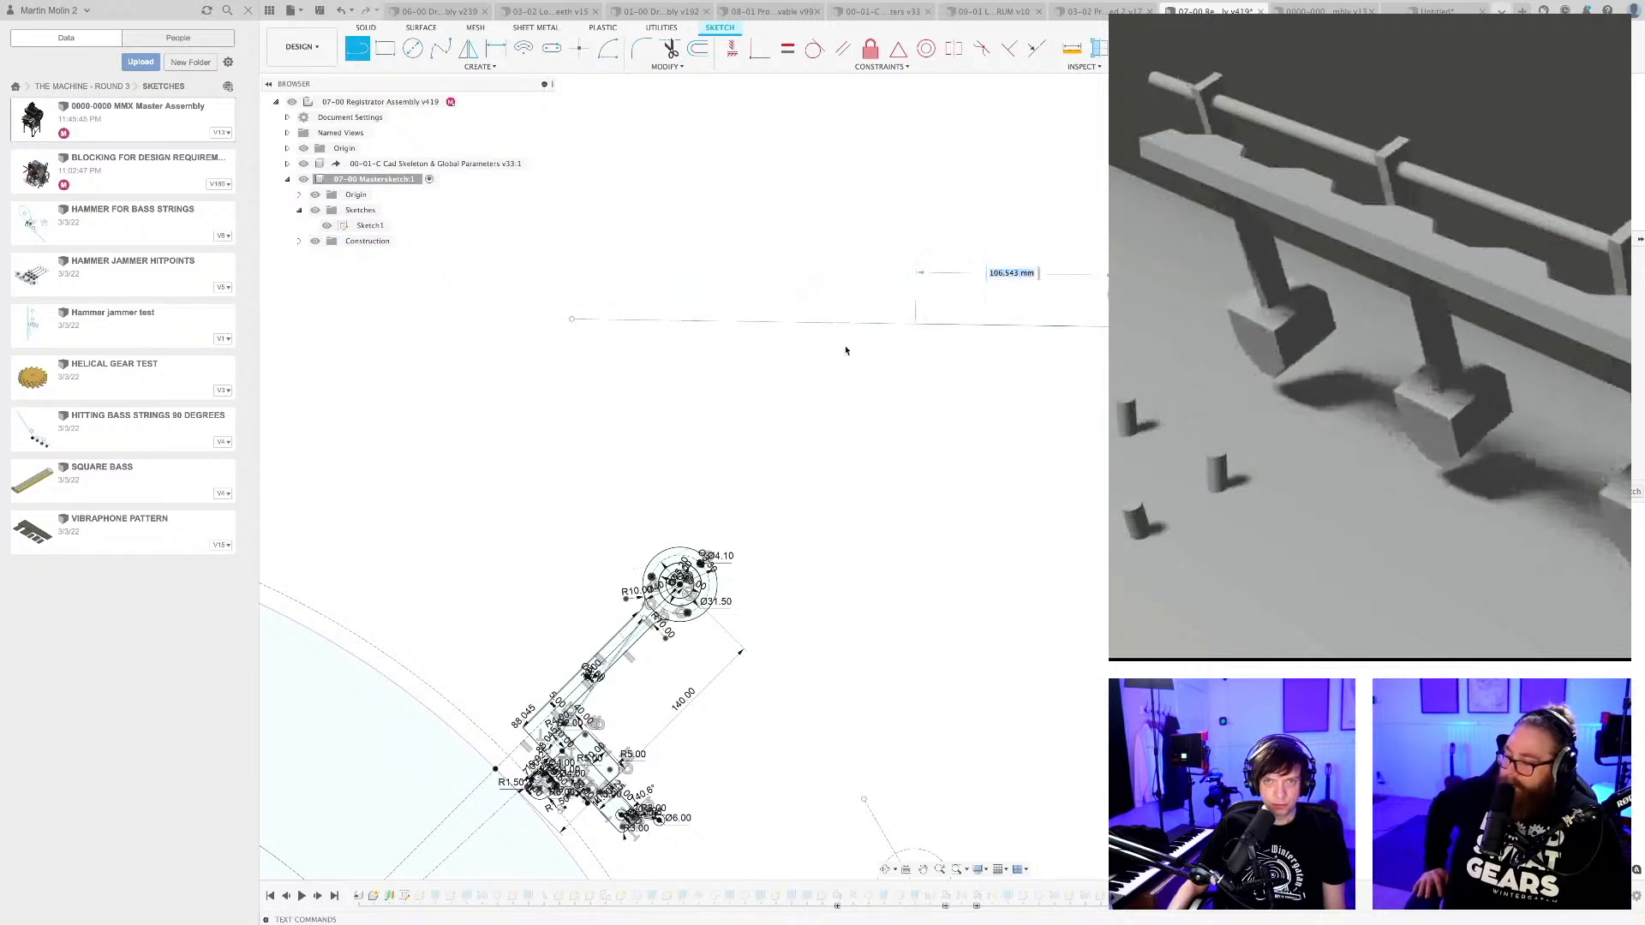
{"action": "key", "text": "Escape"}
Constrain the new long line to horizontal and save the document with the version description User Saved.
{"action": "left_click", "coordinate": [798, 321]}
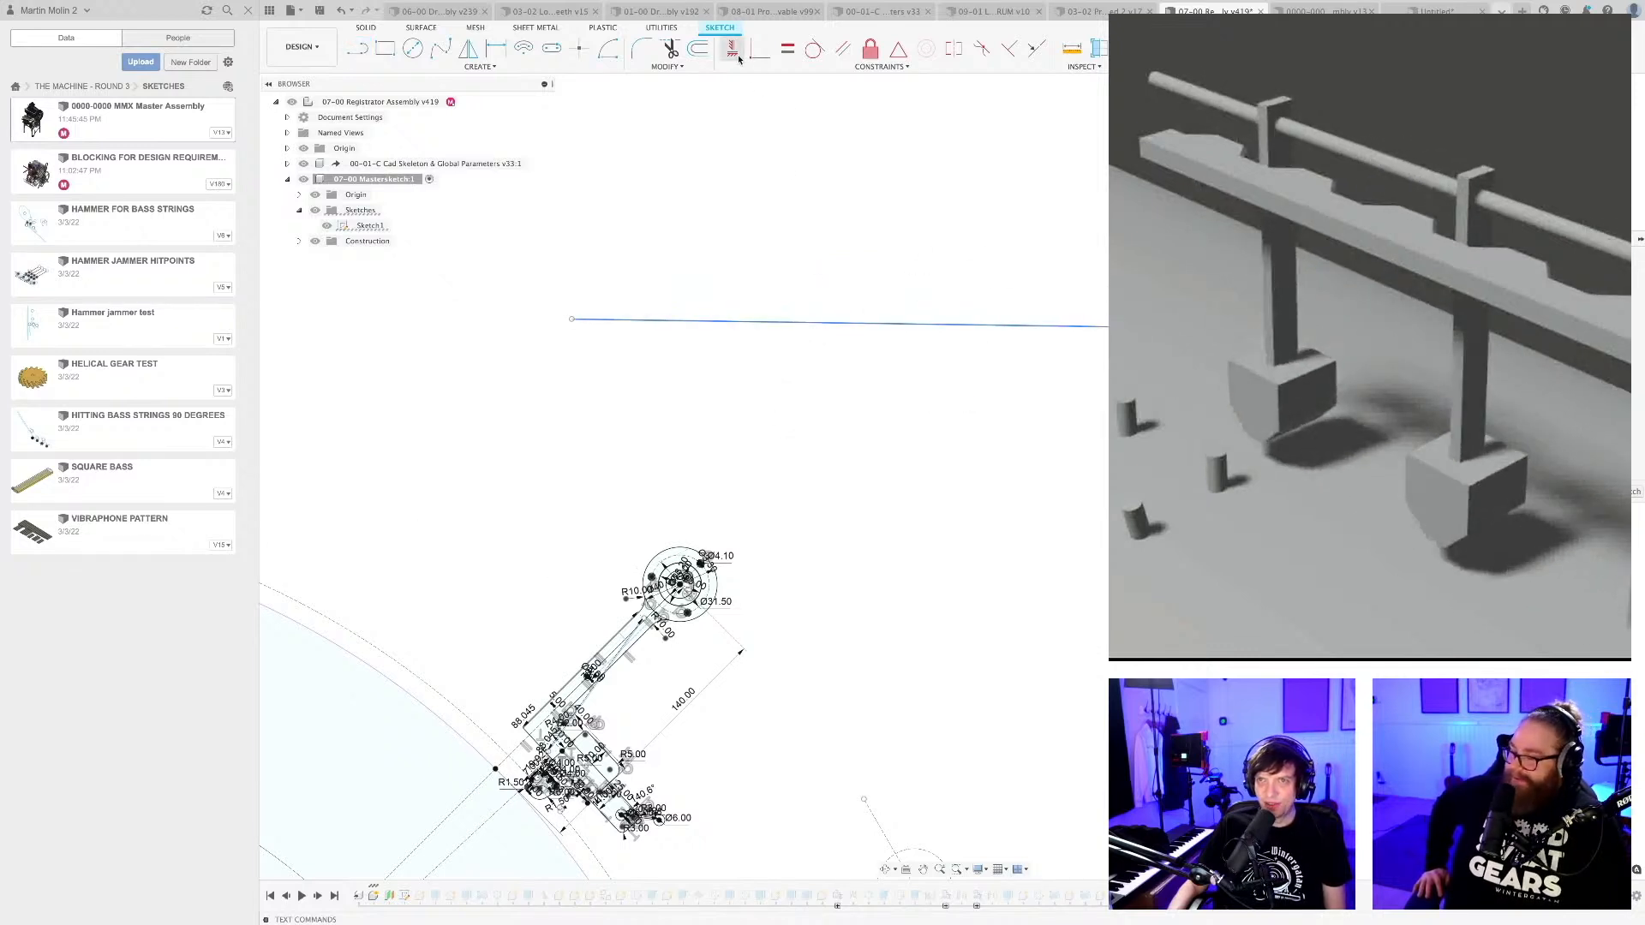
{"action": "left_click", "coordinate": [733, 49]}
{"action": "left_click", "coordinate": [792, 325]}
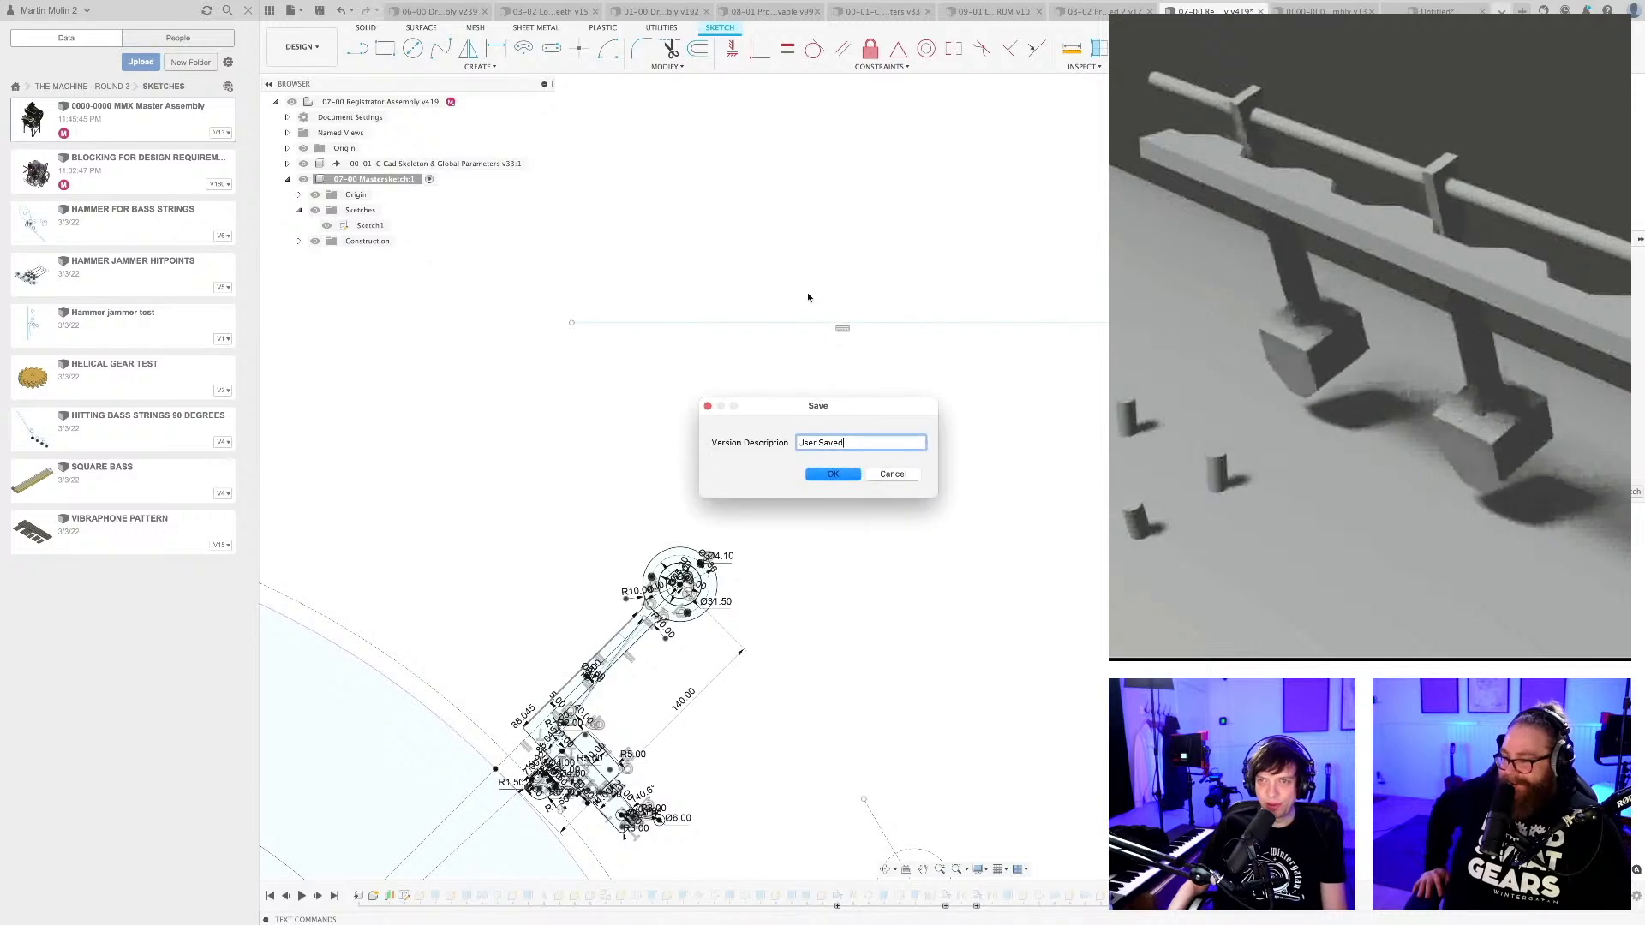
{"action": "key", "text": "Return"}
Draw a short vertical line upward from the left end of the long horizontal line.
{"action": "scroll", "coordinate": [787, 307], "scroll_direction": "up", "scroll_amount": 3}
{"action": "mouse_move", "coordinate": [767, 309]}
{"action": "middle_mouse_down"}
{"action": "mouse_move", "coordinate": [774, 337]}
{"action": "mouse_move", "coordinate": [819, 330]}
{"action": "mouse_move", "coordinate": [804, 342]}
{"action": "middle_mouse_up"}
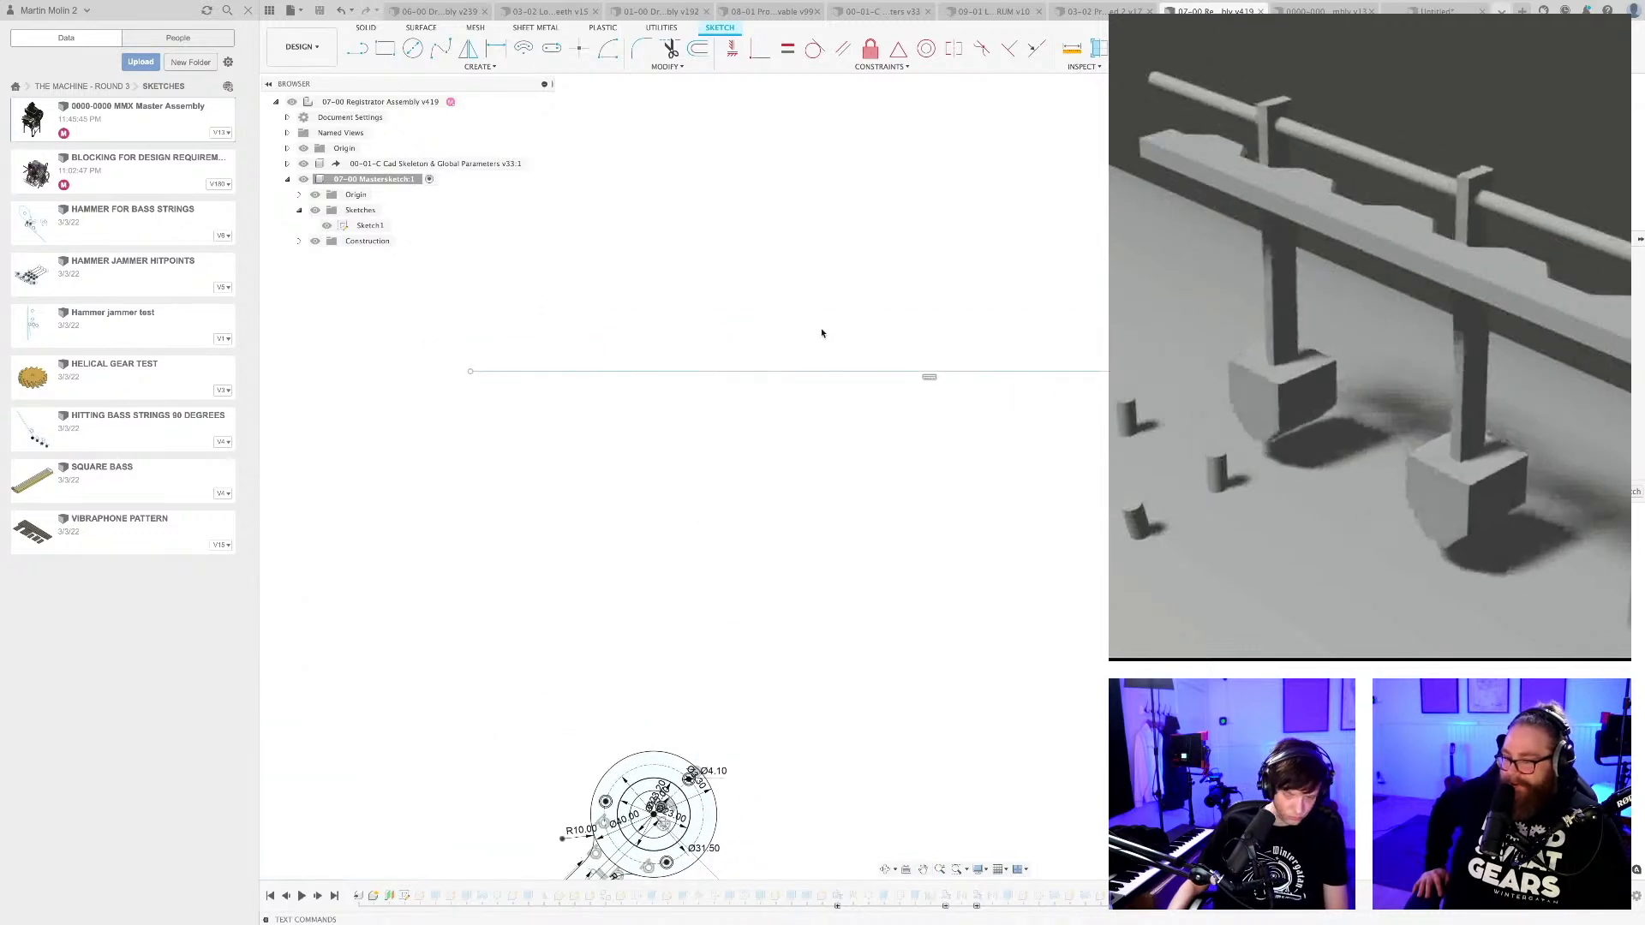
{"action": "key", "text": "l"}
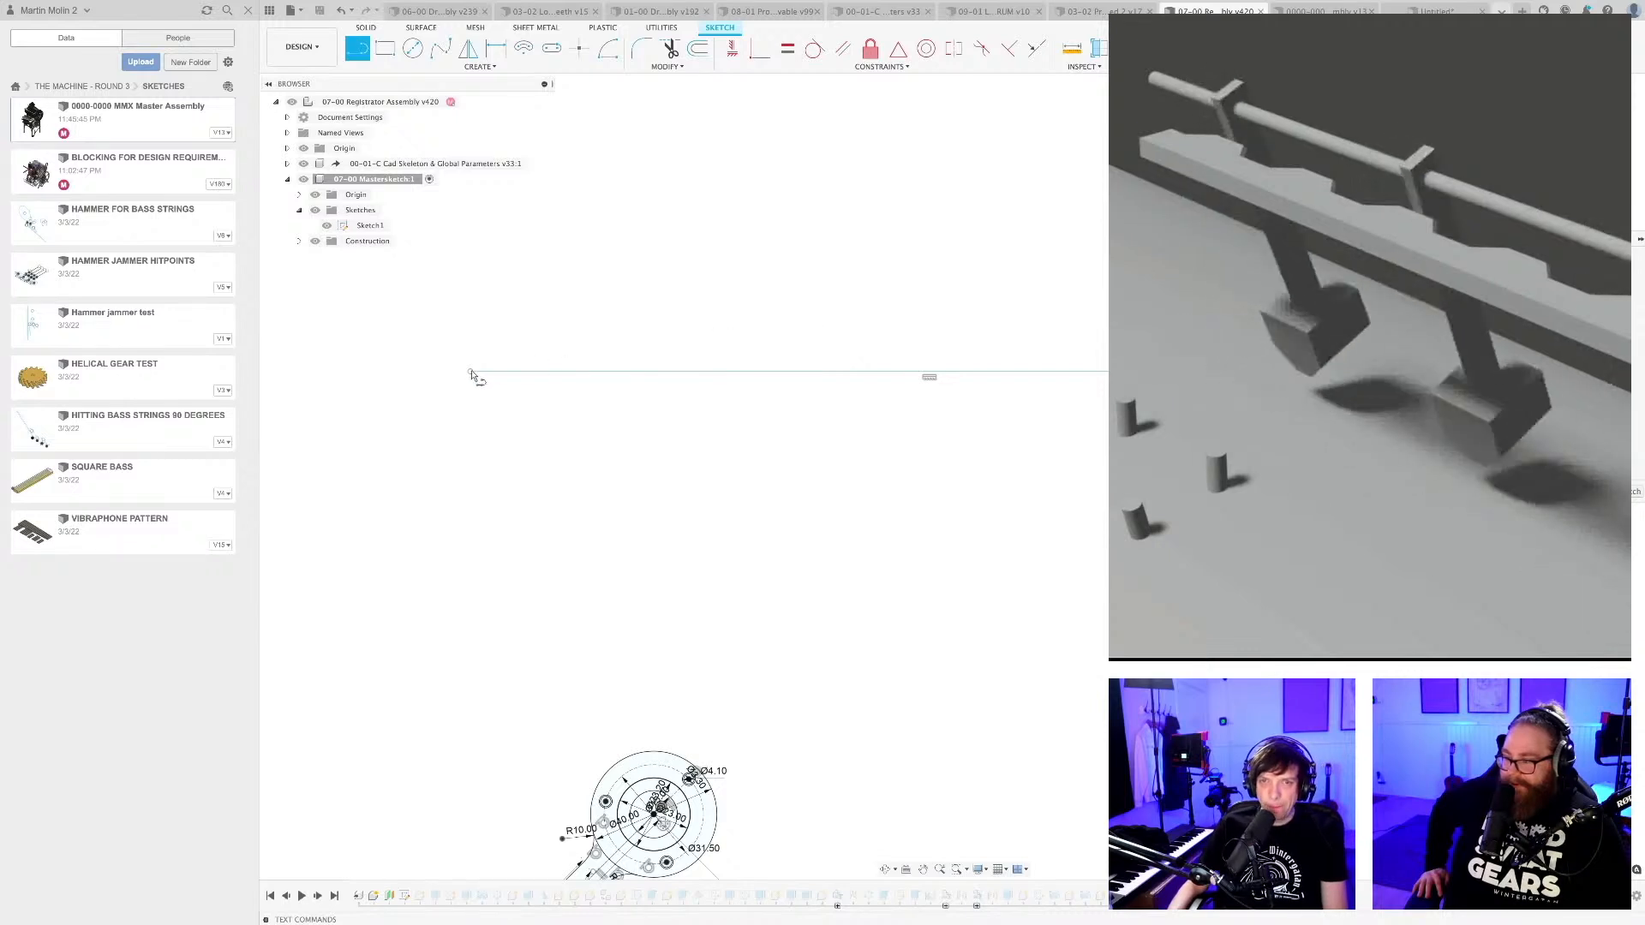
{"action": "key", "text": "Escape"}
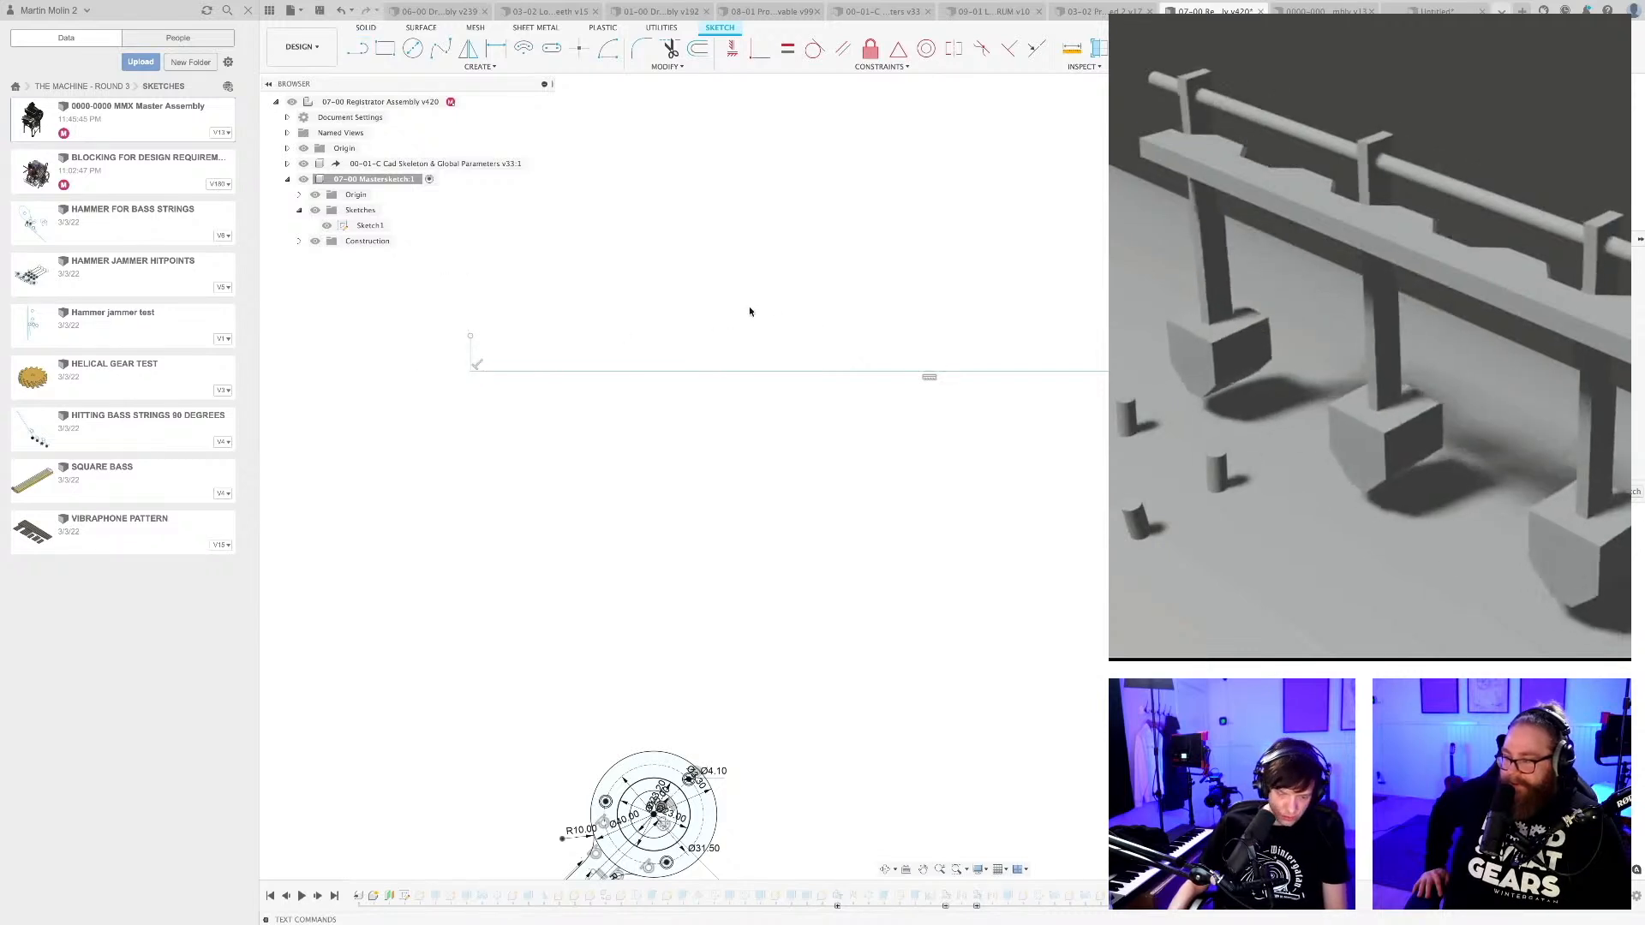
{"action": "middle_click_drag", "start_coordinate": [752, 308], "coordinate": [634, 287]}
{"action": "key", "text": "l"}
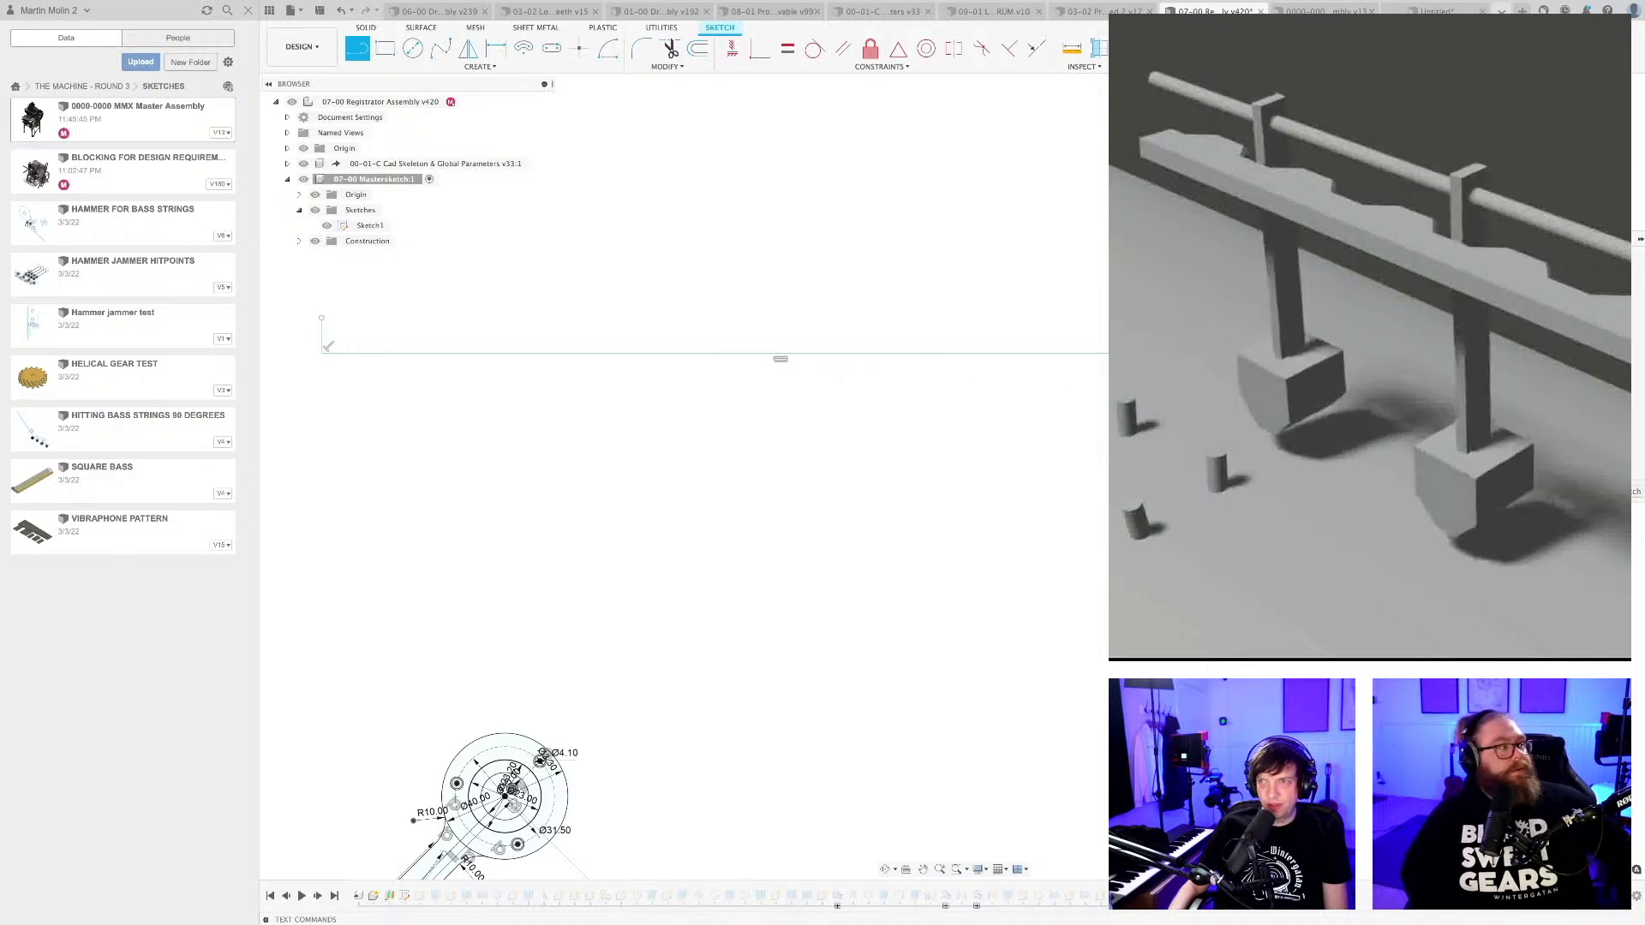
{"action": "key", "text": "Escape"}
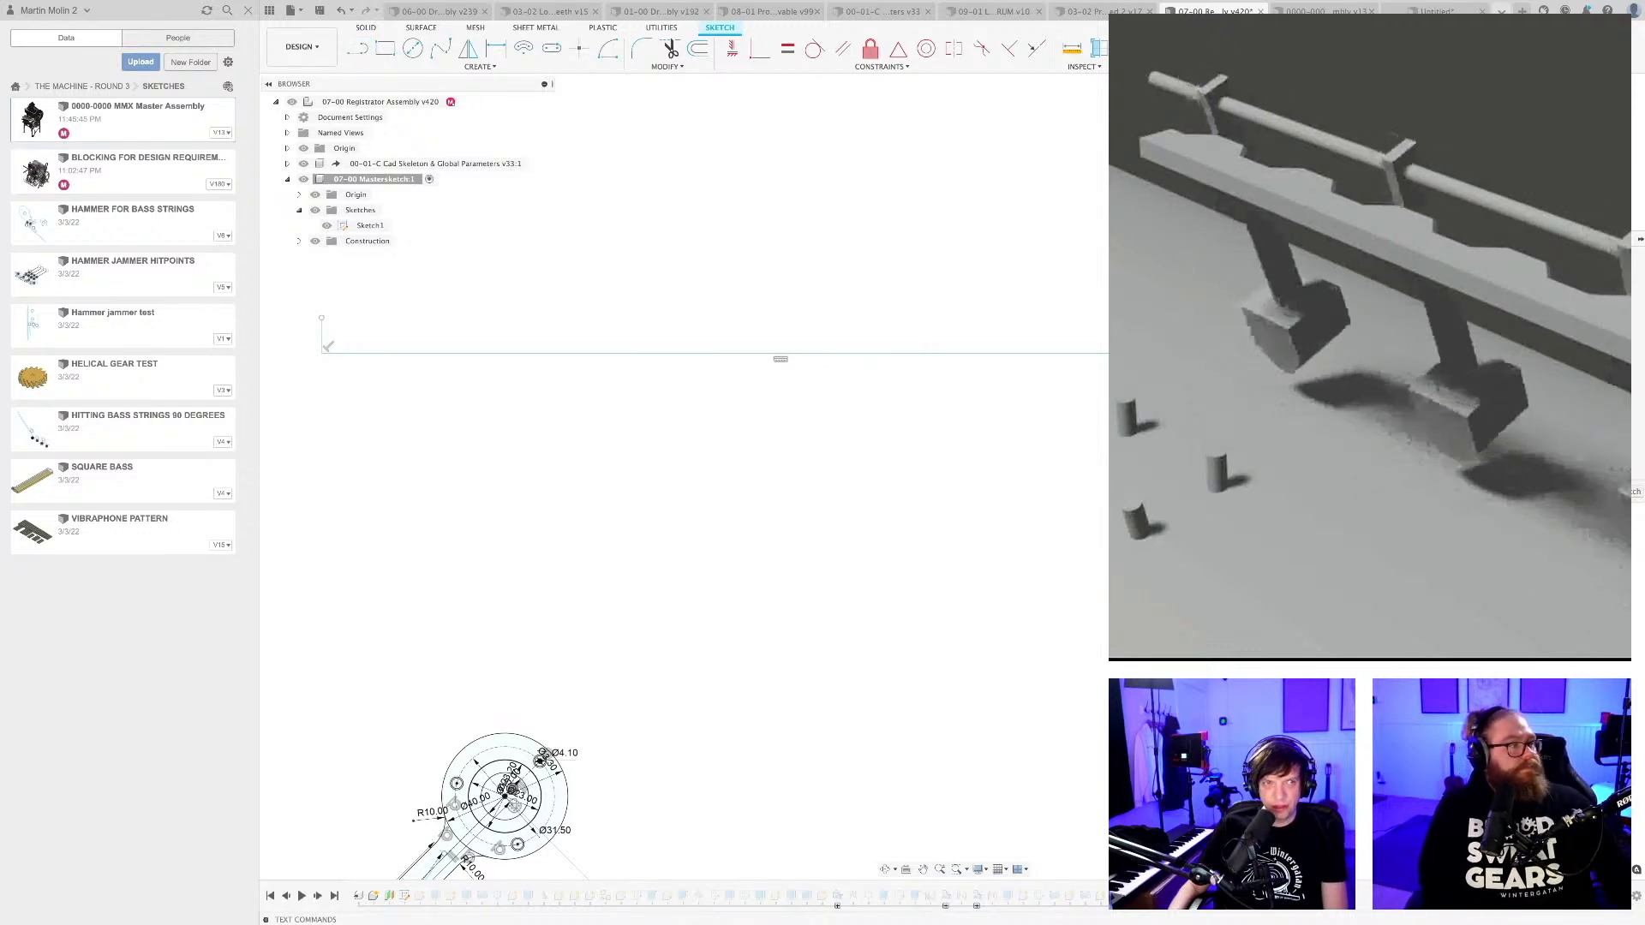
{"action": "mouse_move", "coordinate": [725, 338]}
{"action": "middle_mouse_down"}
{"action": "mouse_move", "coordinate": [786, 378]}
{"action": "mouse_move", "coordinate": [749, 390]}
{"action": "middle_mouse_up"}
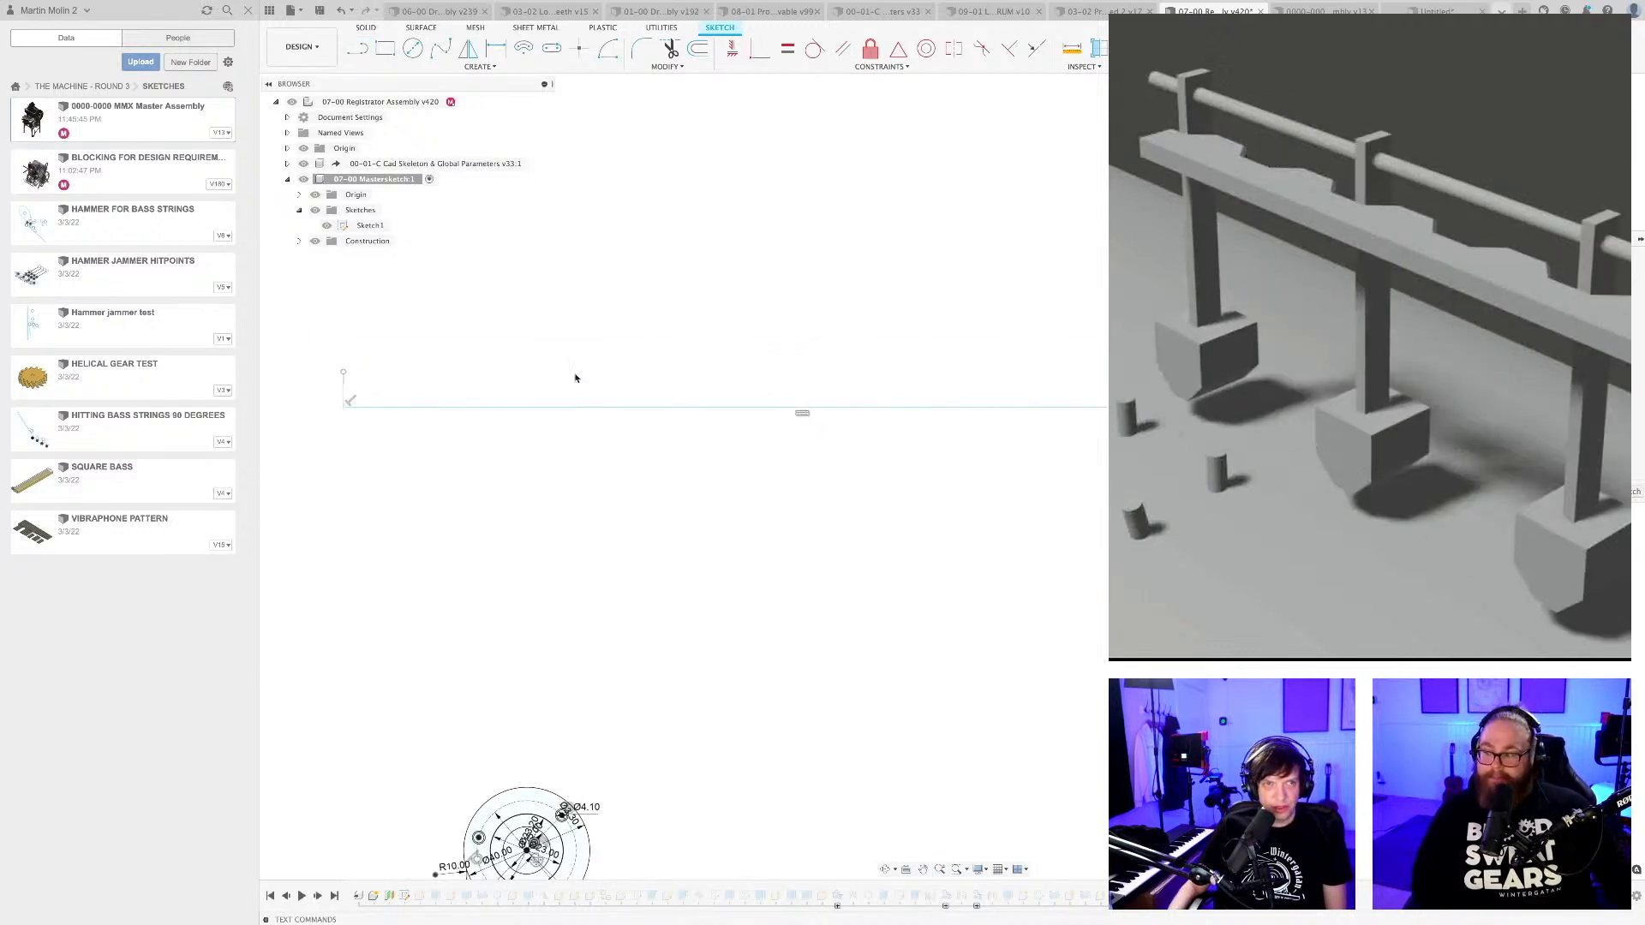
{"action": "middle_click_drag", "start_coordinate": [512, 358], "coordinate": [586, 364]}
{"action": "middle_click_drag", "start_coordinate": [459, 385], "coordinate": [468, 384]}
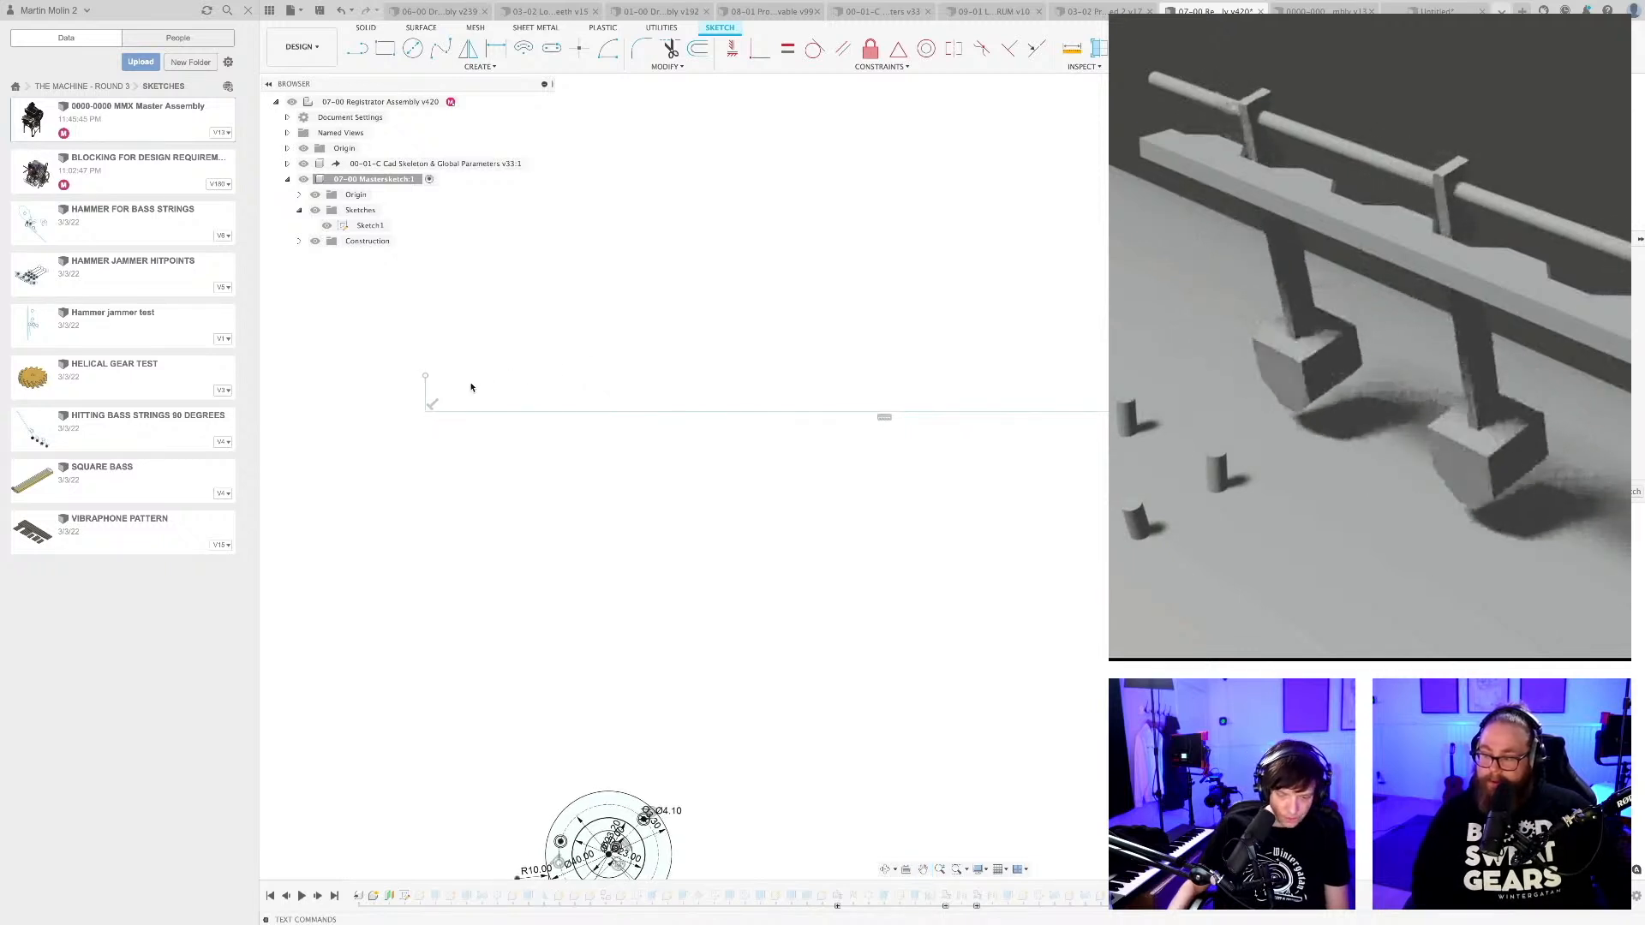
Draw a 10 mm horizontal line to the right from the upper end of the short vertical line.
{"action": "key", "text": "l"}
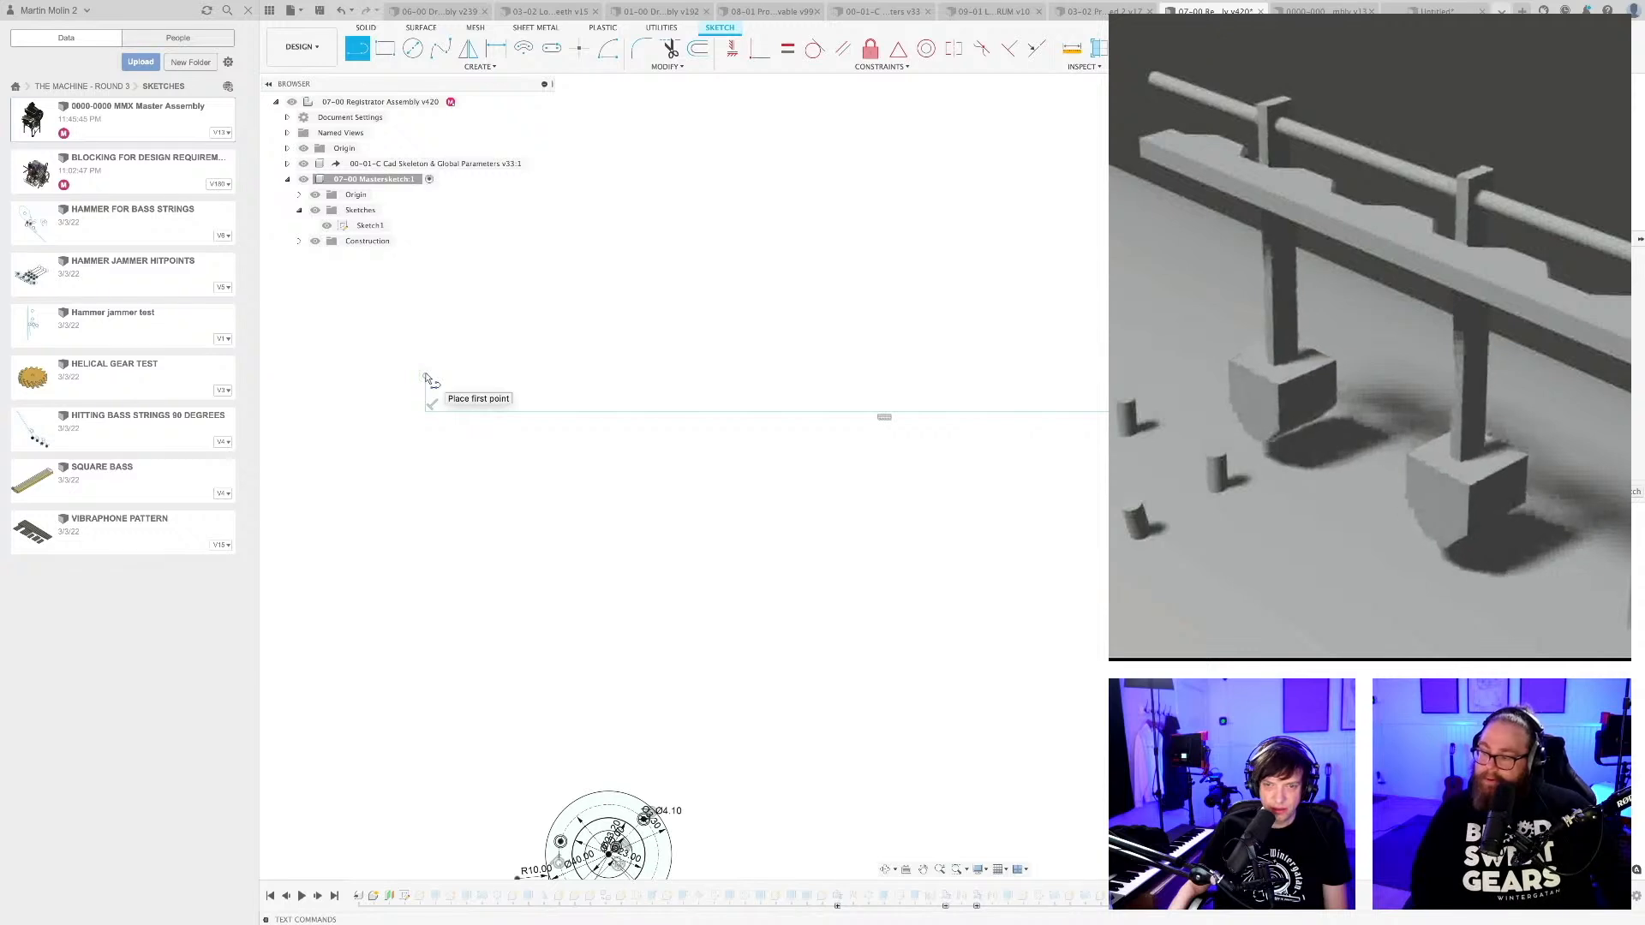
{"action": "left_click", "coordinate": [425, 378]}
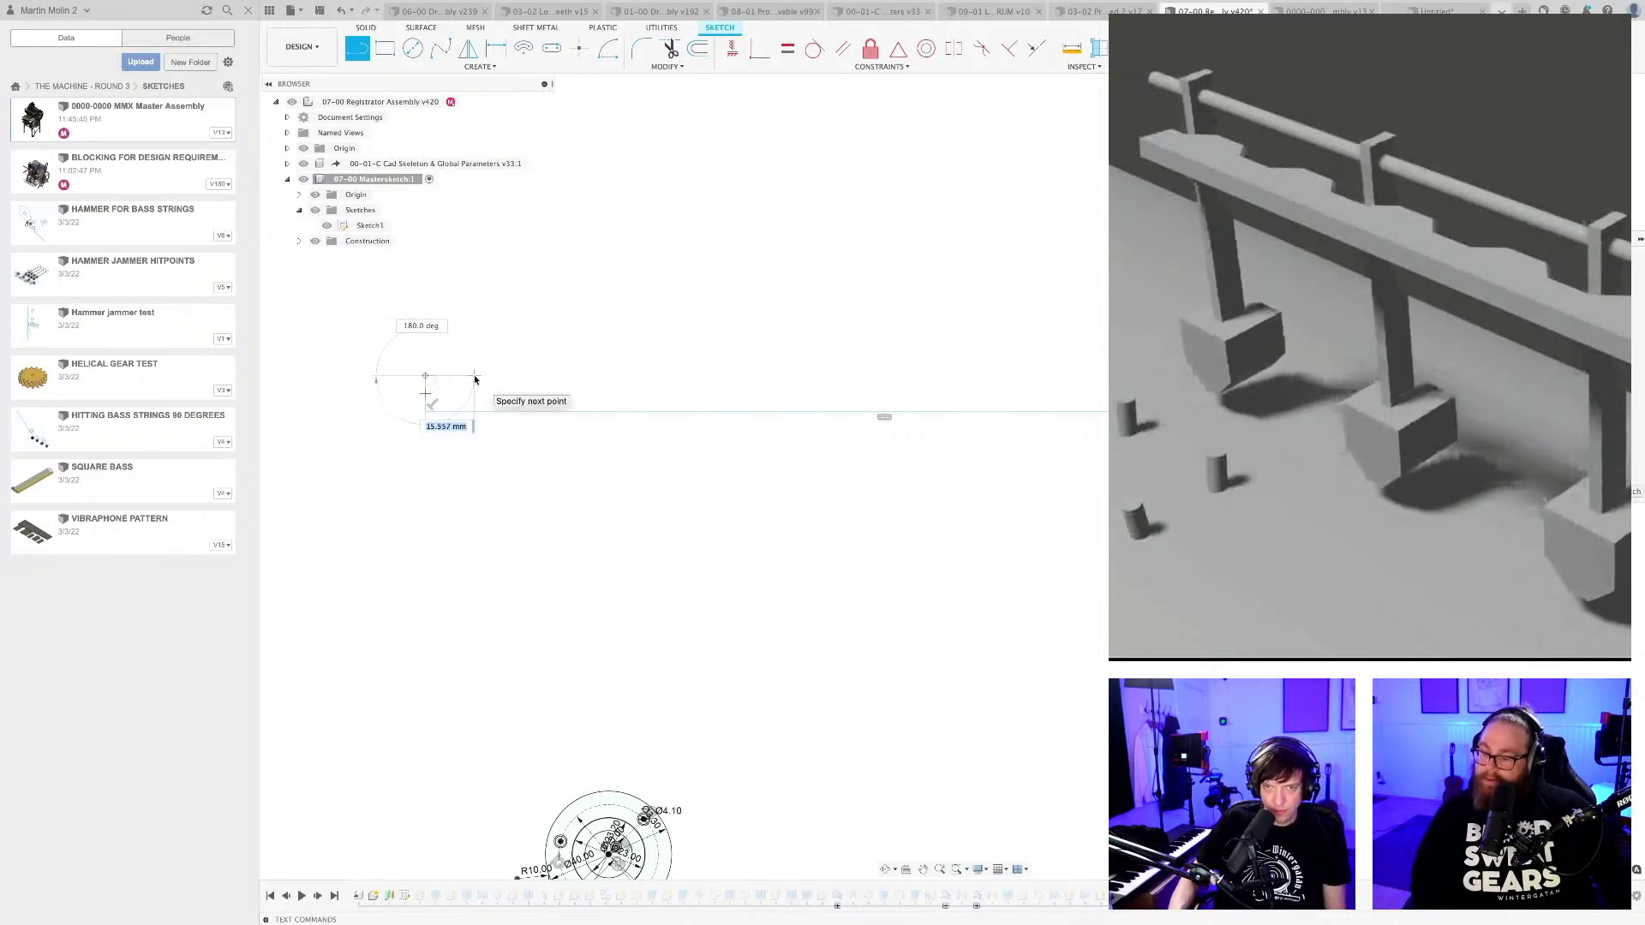
{"action": "key", "text": "Tab"}
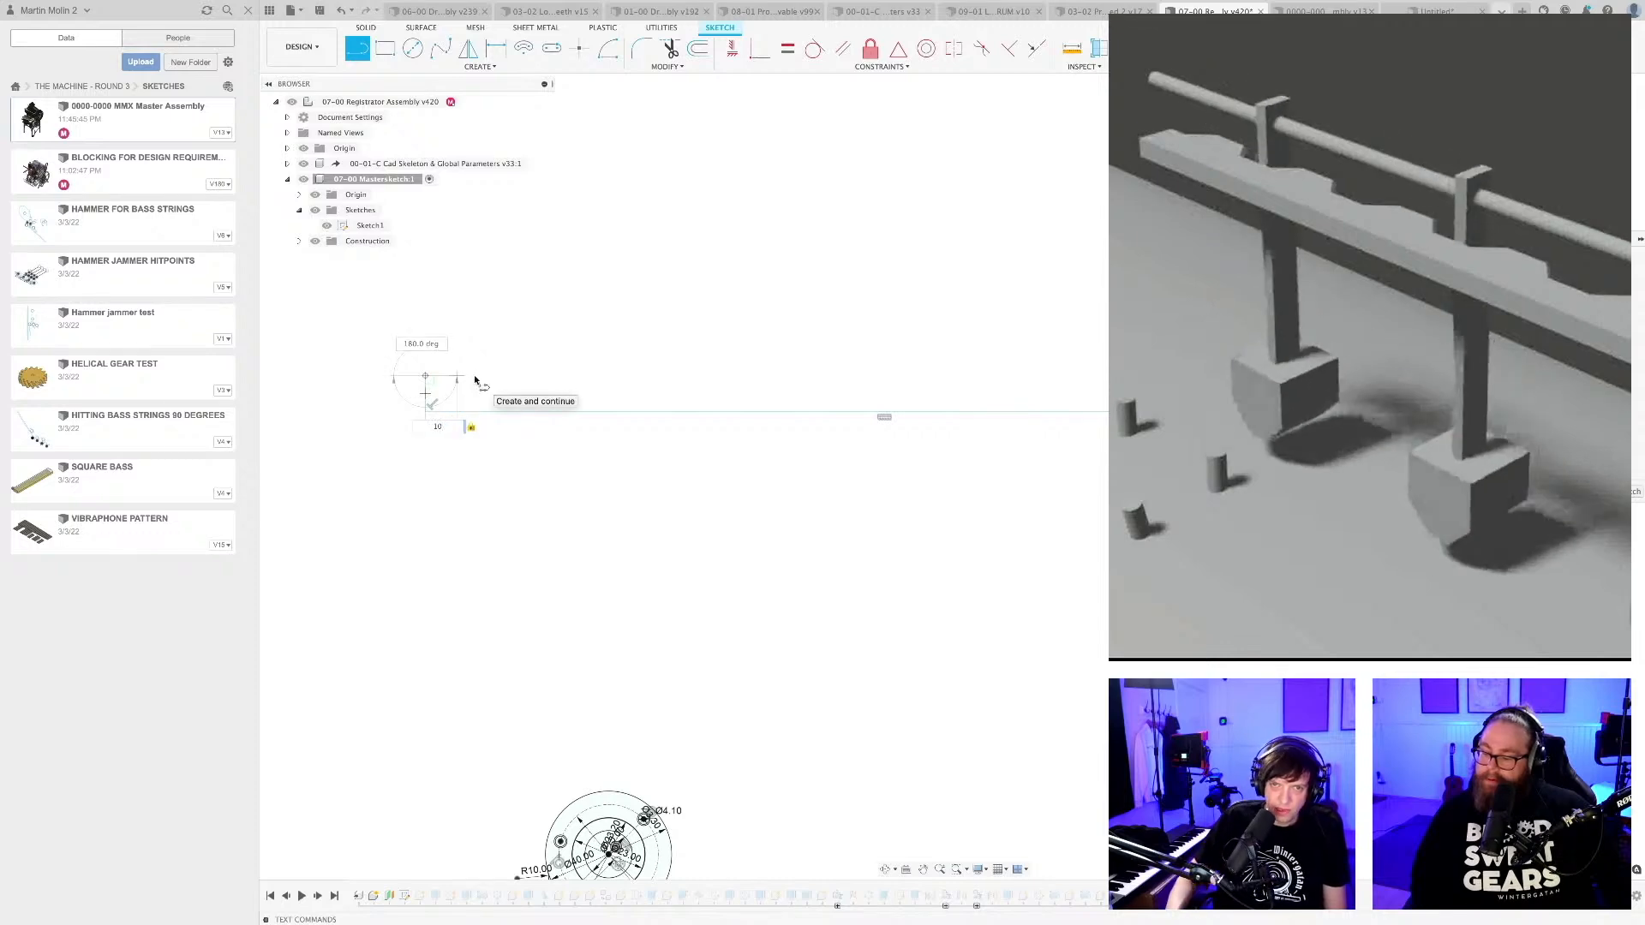
{"action": "key", "text": "Return"}
{"action": "middle_click_drag", "start_coordinate": [464, 385], "coordinate": [599, 332]}
{"action": "scroll", "coordinate": [600, 333], "scroll_direction": "up", "scroll_amount": 3}
{"action": "scroll", "coordinate": [600, 334], "scroll_direction": "down", "scroll_amount": 3}
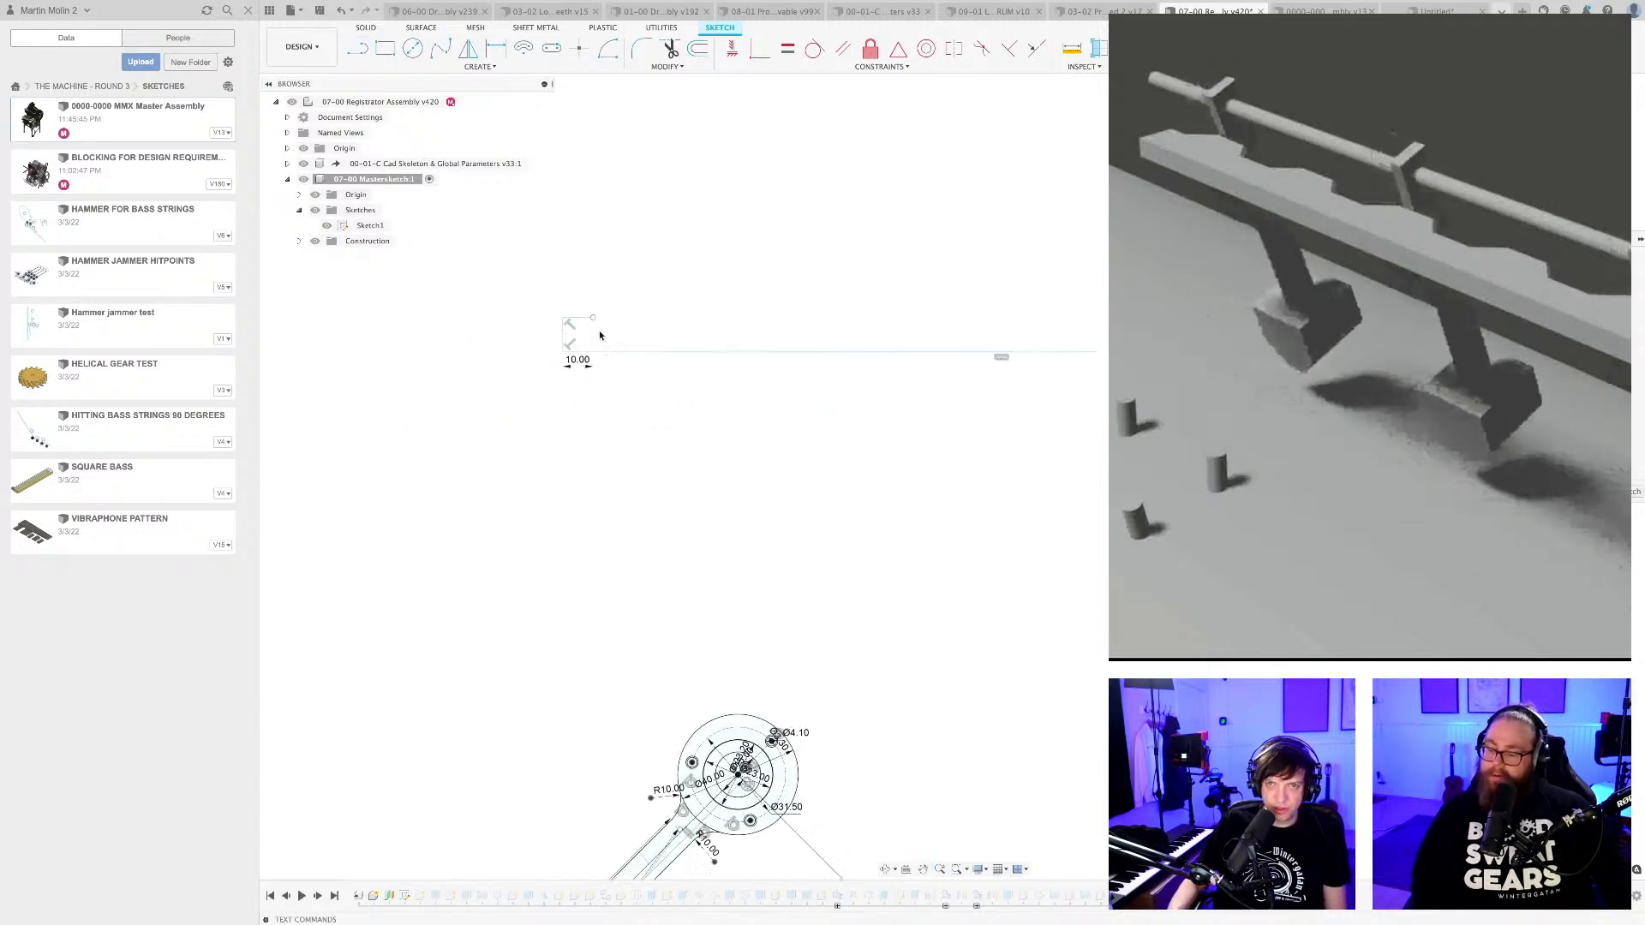
Recheck the length of the short cross line on the registrator arm with a trial dimension.
{"action": "scroll", "coordinate": [636, 415], "scroll_direction": "down", "scroll_amount": 3}
{"action": "middle_click_drag", "start_coordinate": [682, 531], "coordinate": [712, 363]}
{"action": "scroll", "coordinate": [654, 596], "scroll_direction": "up", "scroll_amount": 5}
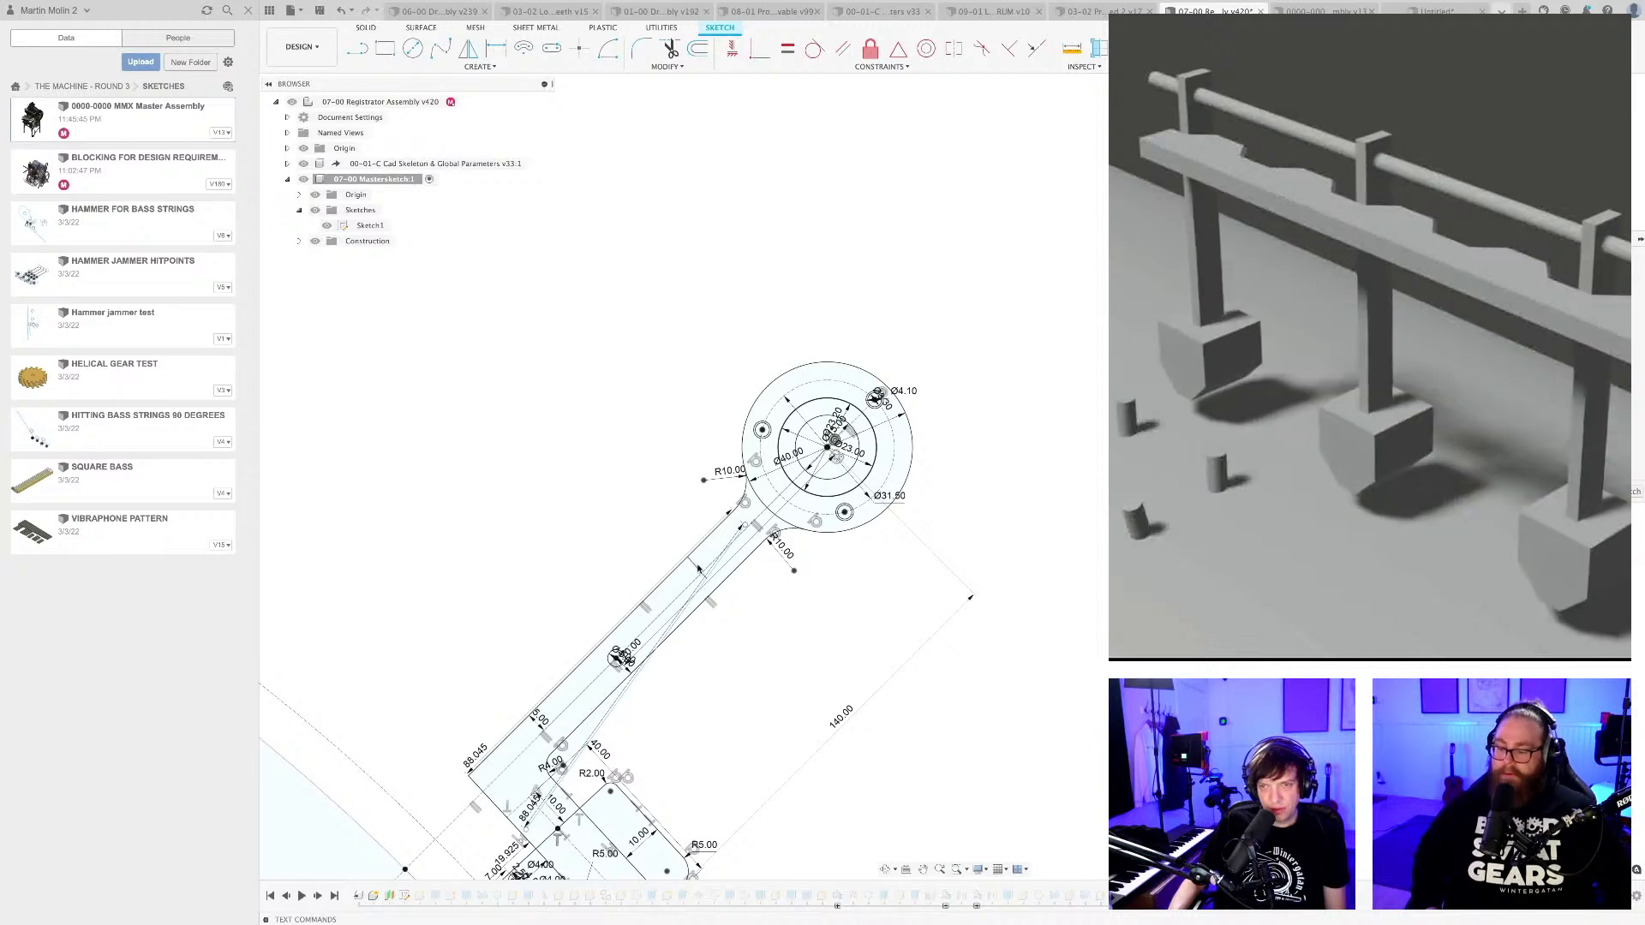
{"action": "scroll", "coordinate": [700, 570], "scroll_direction": "up", "scroll_amount": 2}
{"action": "key", "text": "d"}
{"action": "left_click", "coordinate": [706, 561]}
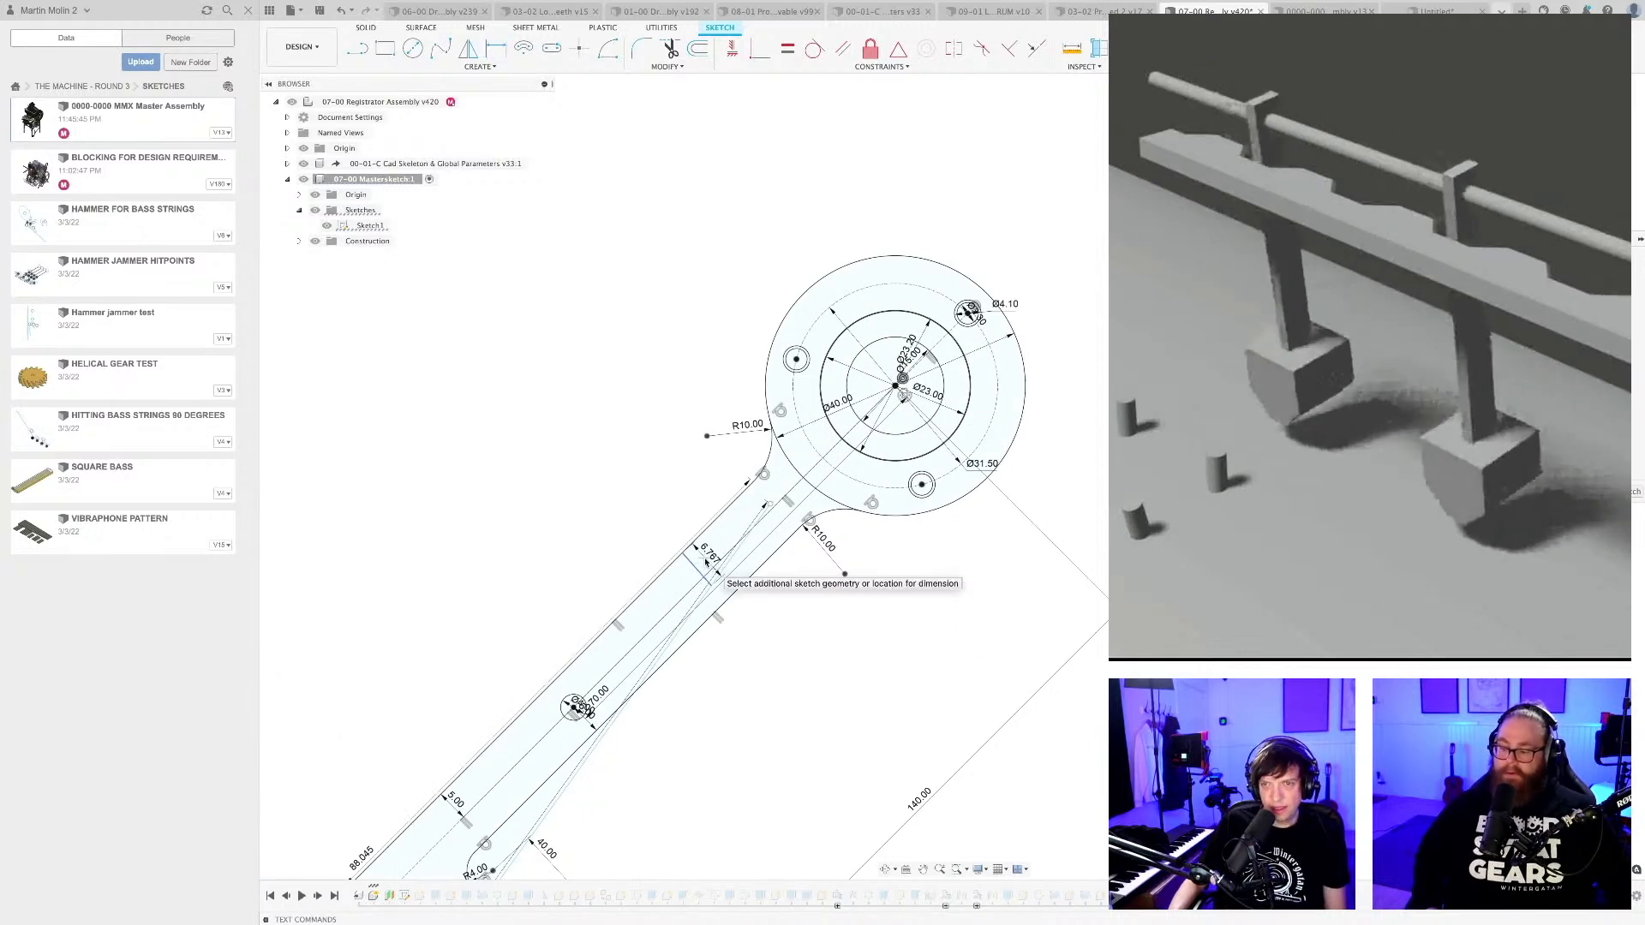
{"action": "key", "text": "Escape"}
Draw a 6.7 mm vertical line upward from the midpoint of the 10 mm horizontal line.
{"action": "scroll", "coordinate": [706, 562], "scroll_direction": "down", "scroll_amount": 5}
{"action": "mouse_move", "coordinate": [667, 137]}
{"action": "middle_mouse_down"}
{"action": "mouse_move", "coordinate": [697, 342]}
{"action": "mouse_move", "coordinate": [664, 342]}
{"action": "middle_mouse_up"}
{"action": "scroll", "coordinate": [697, 347], "scroll_direction": "up", "scroll_amount": 5}
{"action": "key", "text": "l"}
{"action": "scroll", "coordinate": [582, 342], "scroll_direction": "up", "scroll_amount": 3}
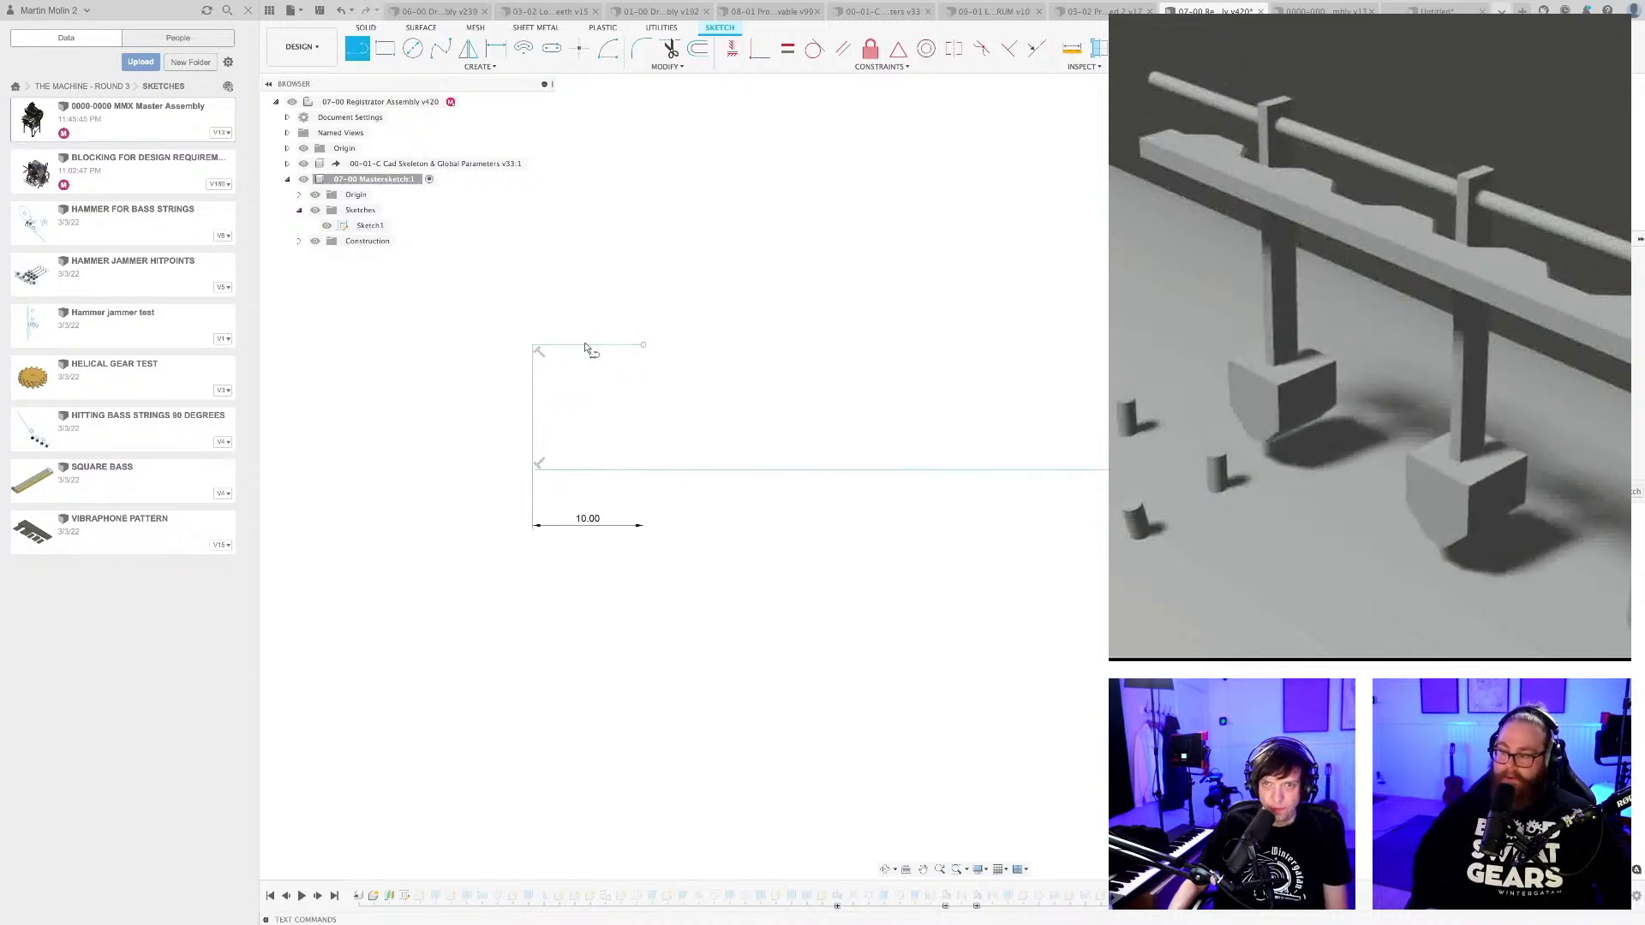
{"action": "left_click", "coordinate": [588, 344]}
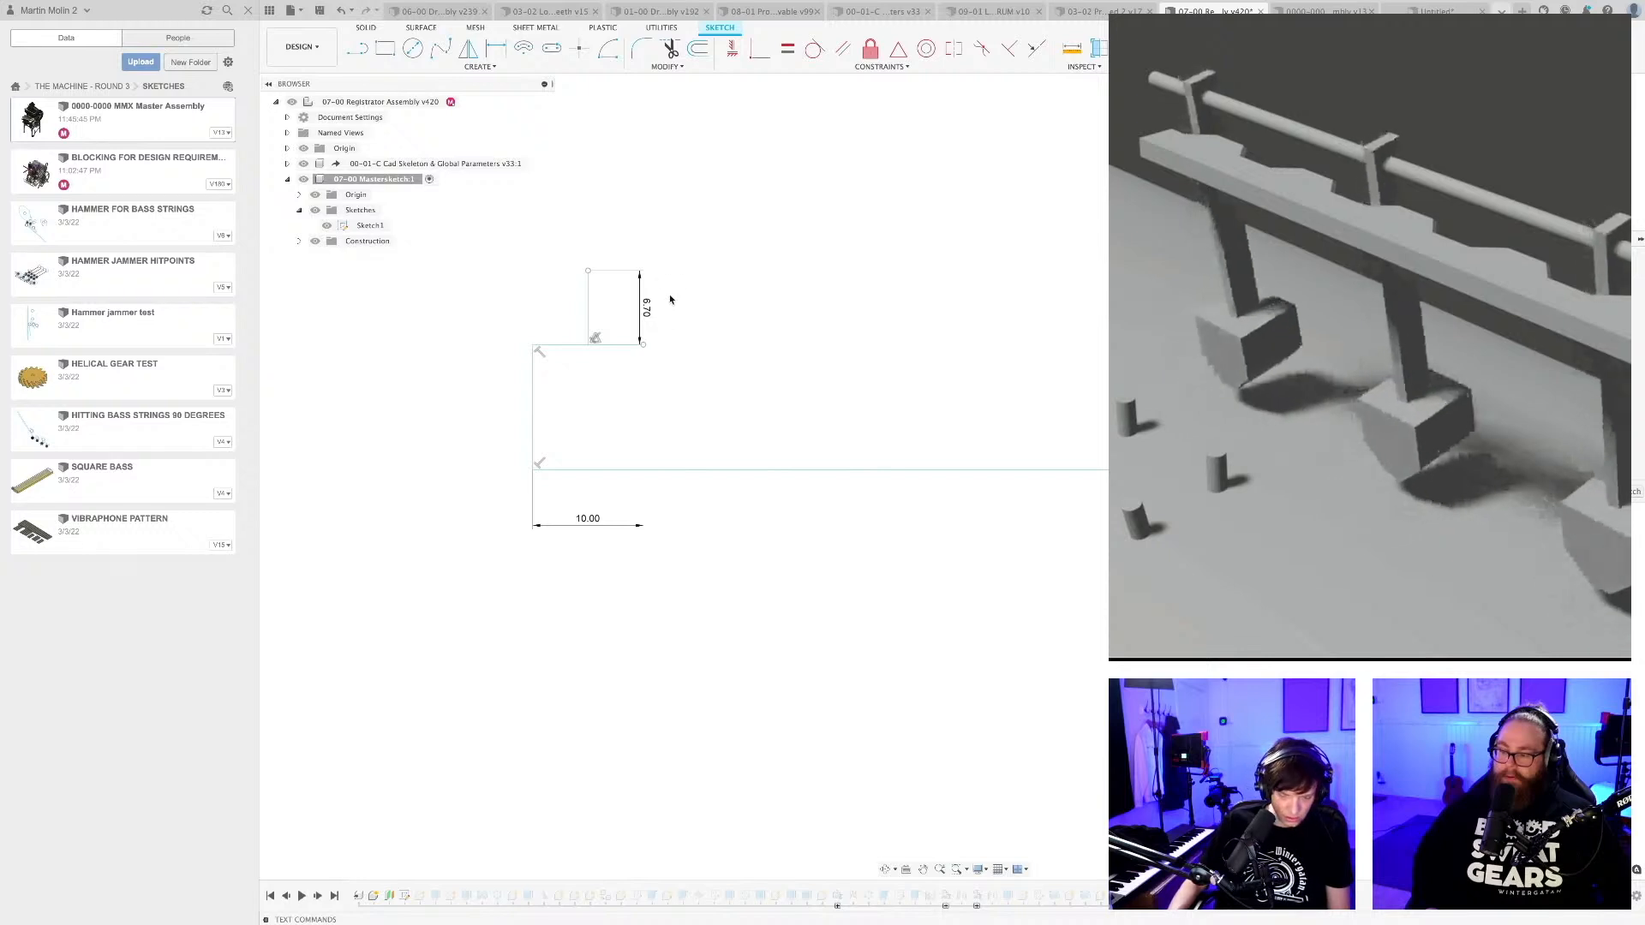
Connect the top of the 6.7 mm vertical line to both ends of the 10 mm line to form a triangle.
{"action": "scroll", "coordinate": [581, 272], "scroll_direction": "up", "scroll_amount": 2}
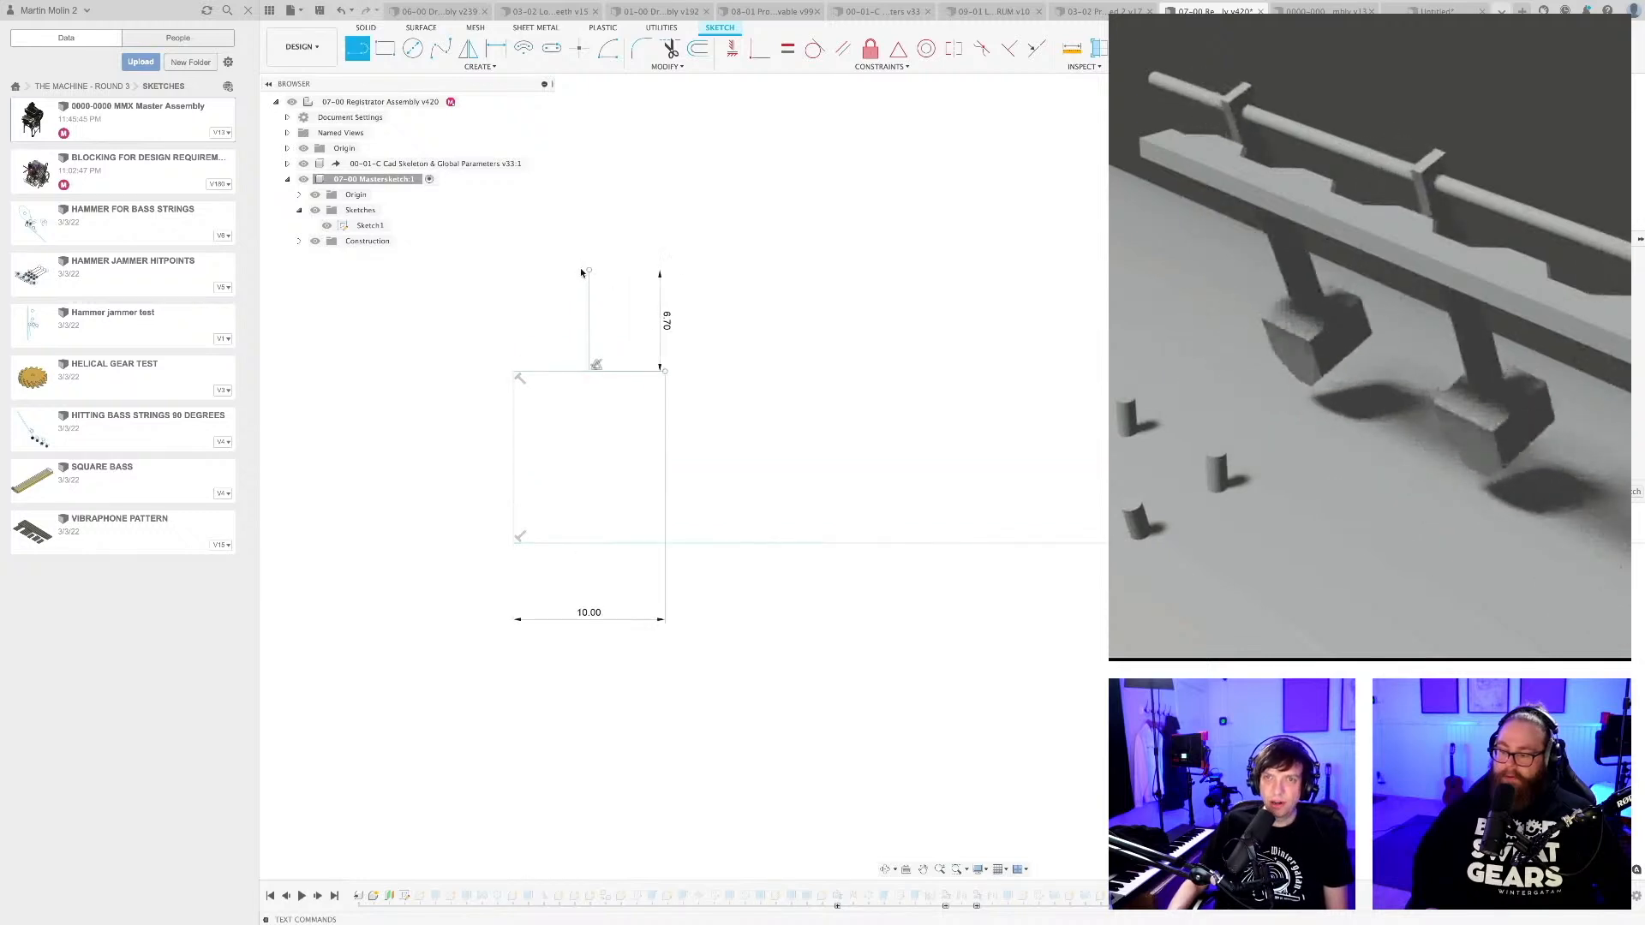
{"action": "left_click", "coordinate": [515, 372]}
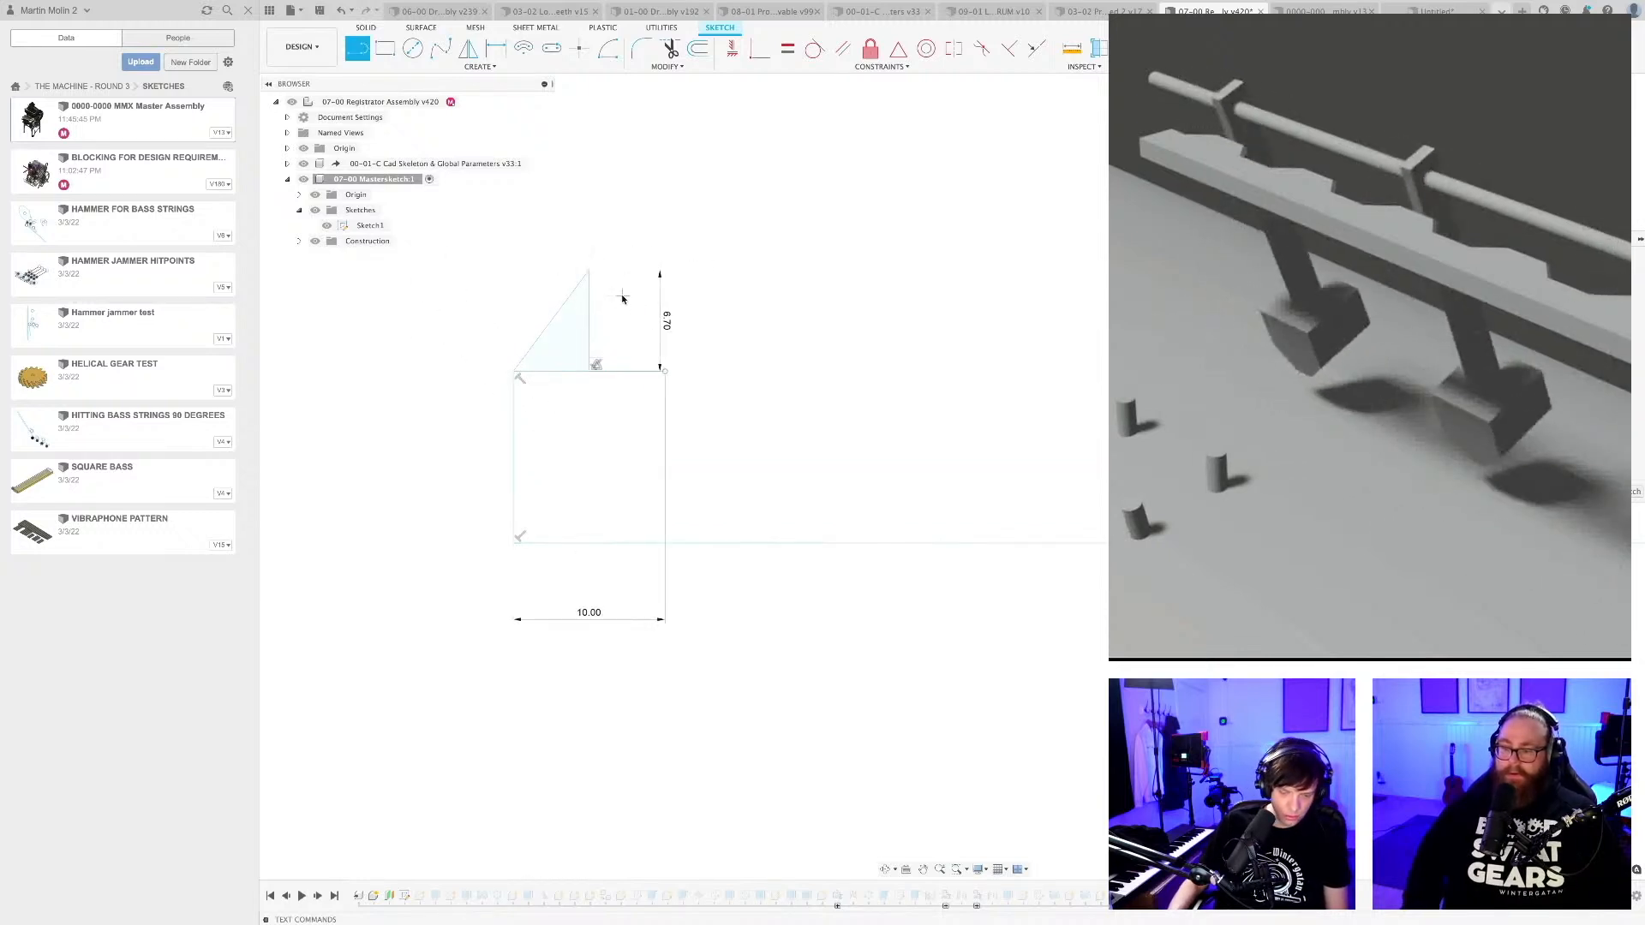
{"action": "left_click", "coordinate": [591, 274]}
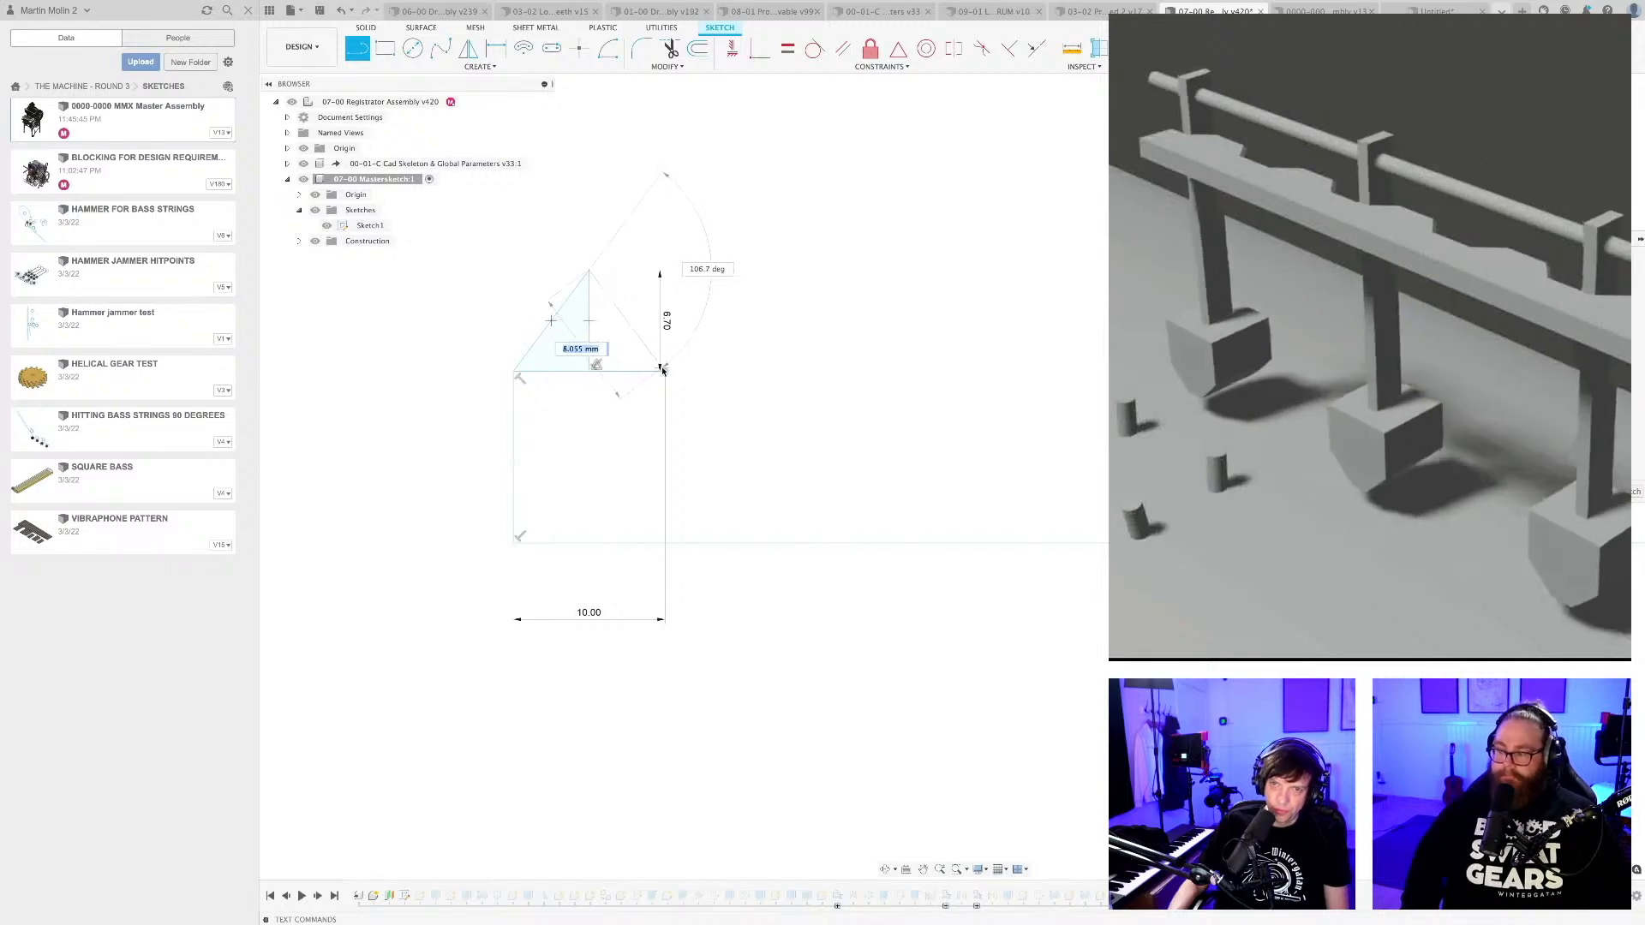
{"action": "left_click", "coordinate": [661, 370]}
Sketch an upright four-sided profile about 2.4 mm wide and 7.5 mm tall beside the triangle's left corner.
{"action": "middle_click_drag", "start_coordinate": [815, 334], "coordinate": [925, 341]}
{"action": "key", "text": "l"}
{"action": "scroll", "coordinate": [609, 338], "scroll_direction": "up", "scroll_amount": 2}
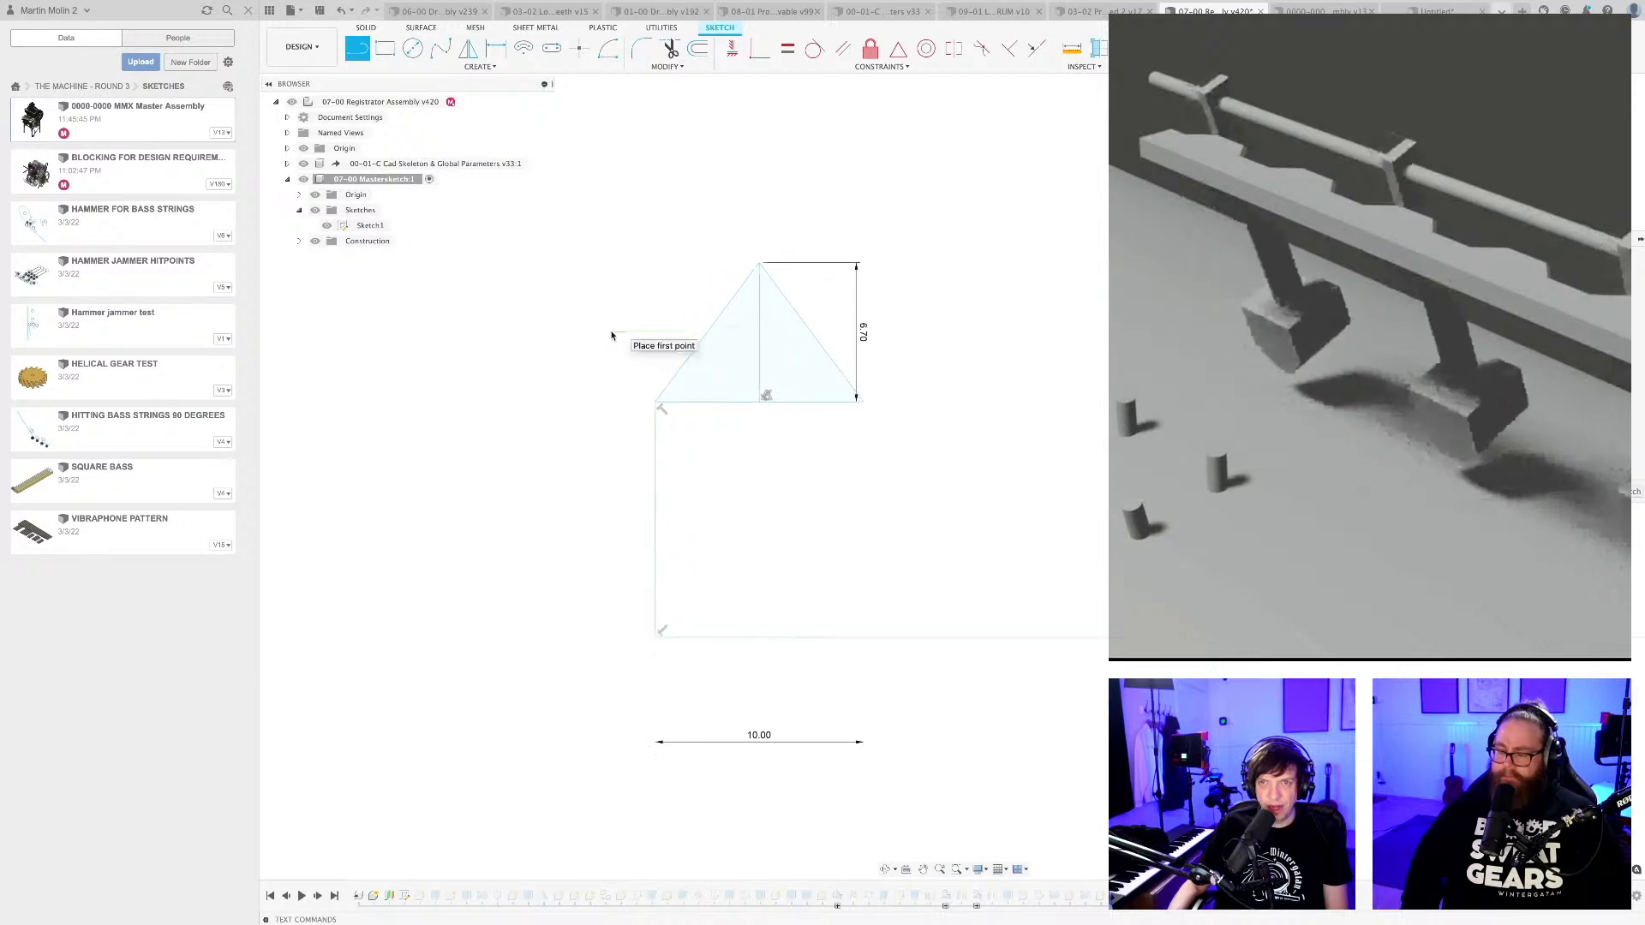
{"action": "left_click", "coordinate": [562, 262]}
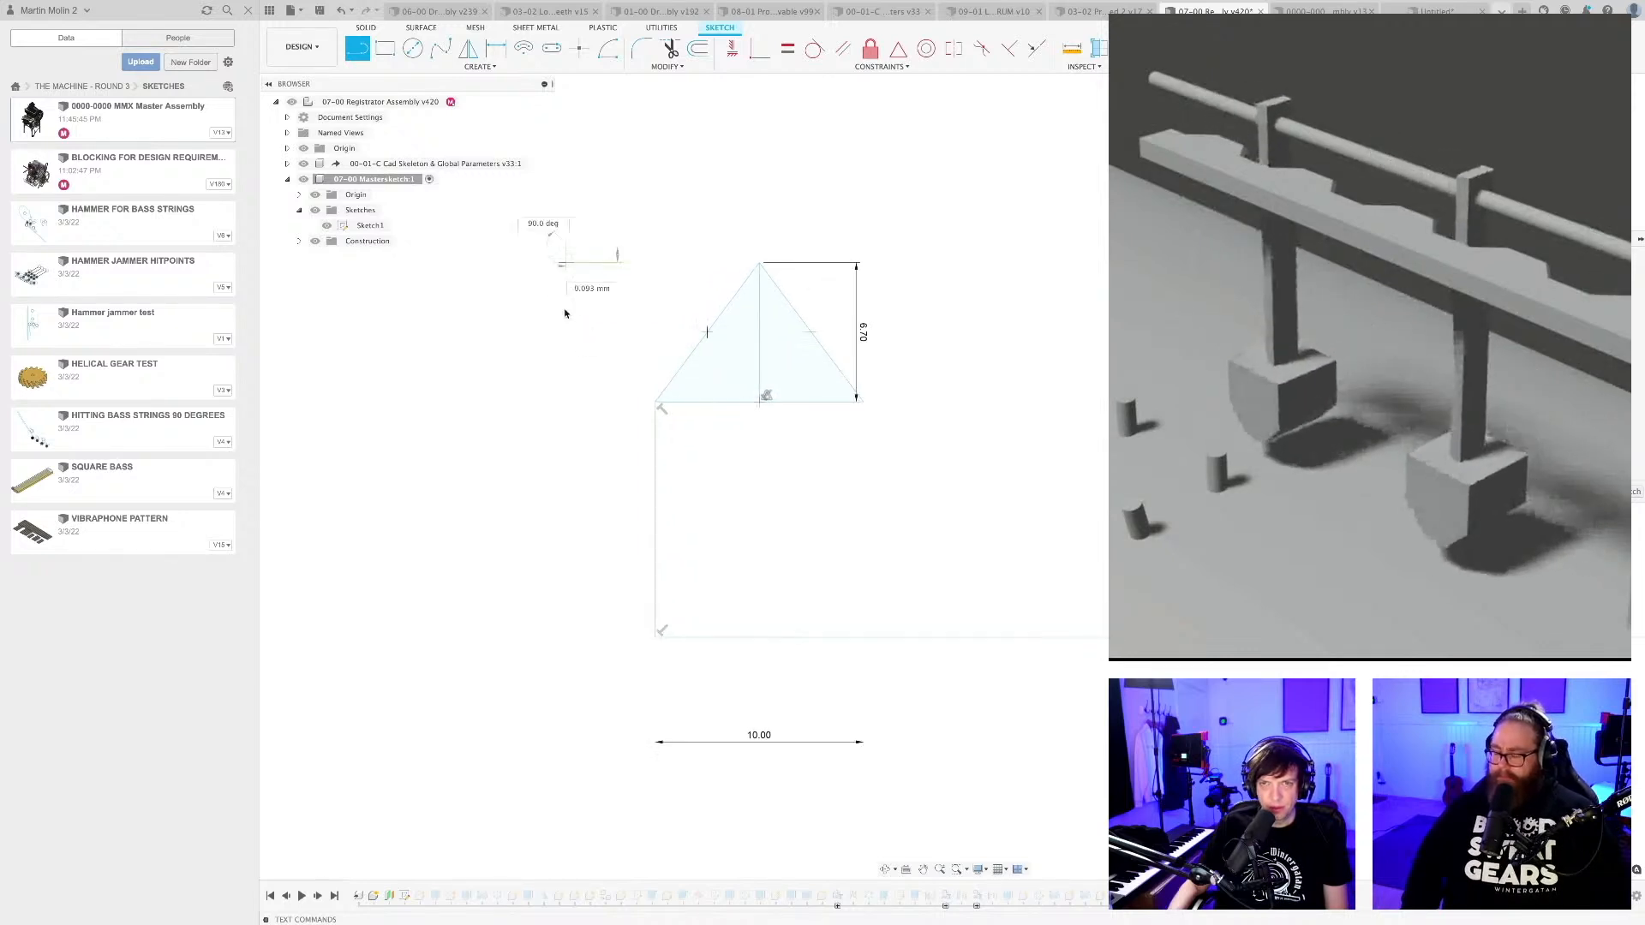
{"action": "left_click", "coordinate": [566, 402]}
{"action": "left_click", "coordinate": [614, 402]}
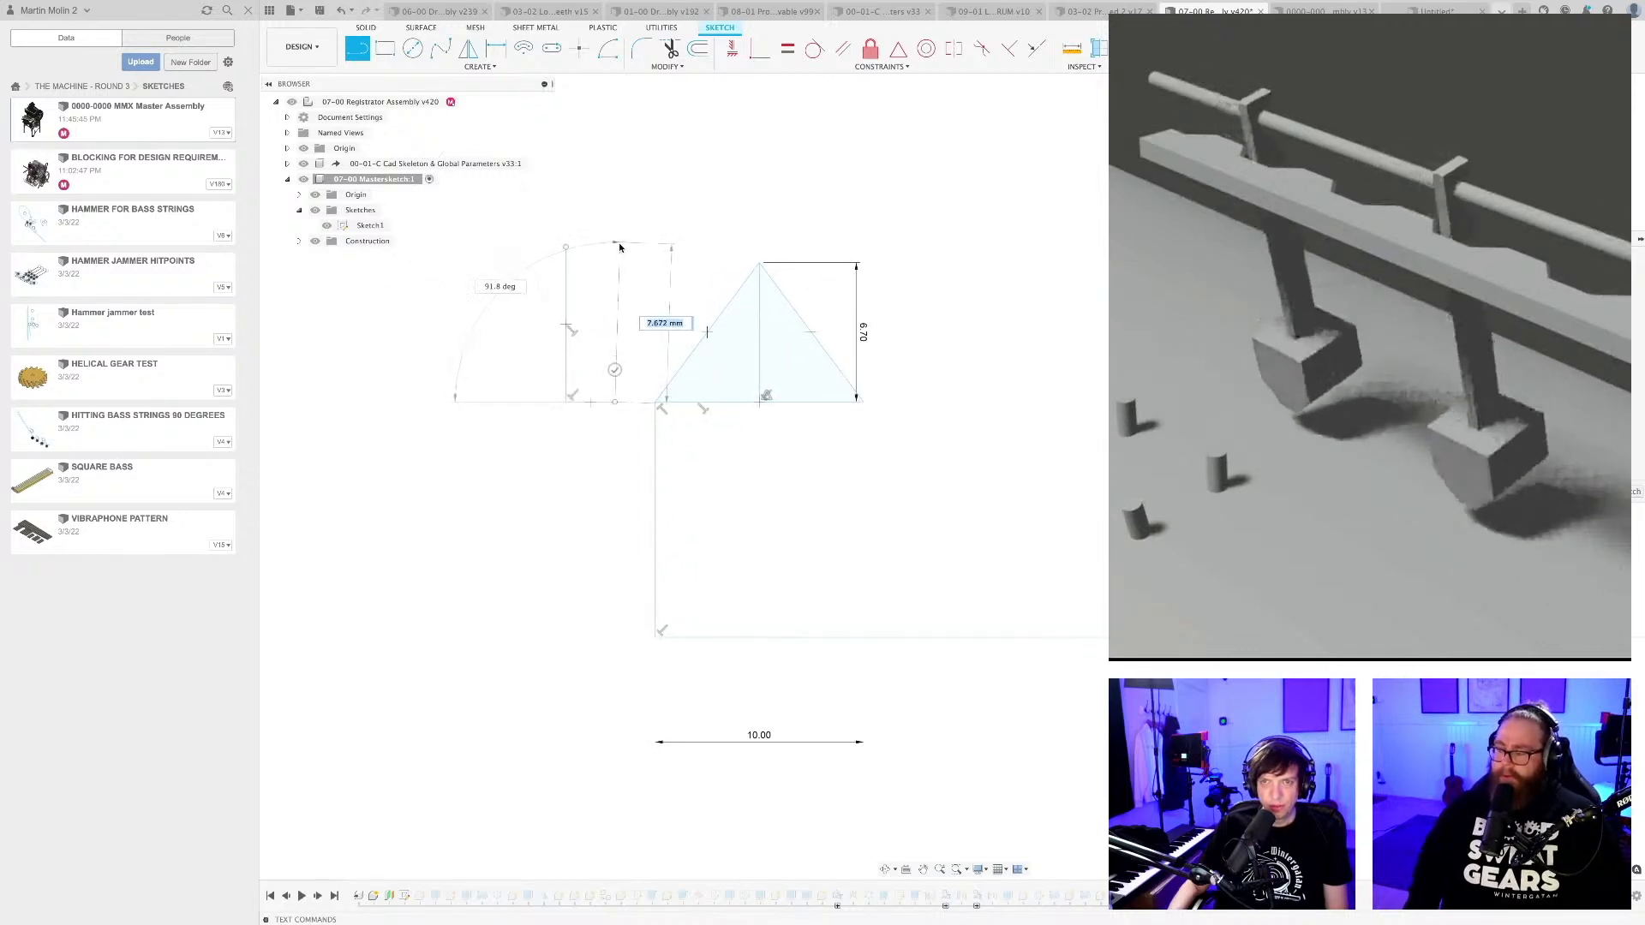
{"action": "left_click", "coordinate": [614, 243]}
{"action": "left_click", "coordinate": [565, 248]}
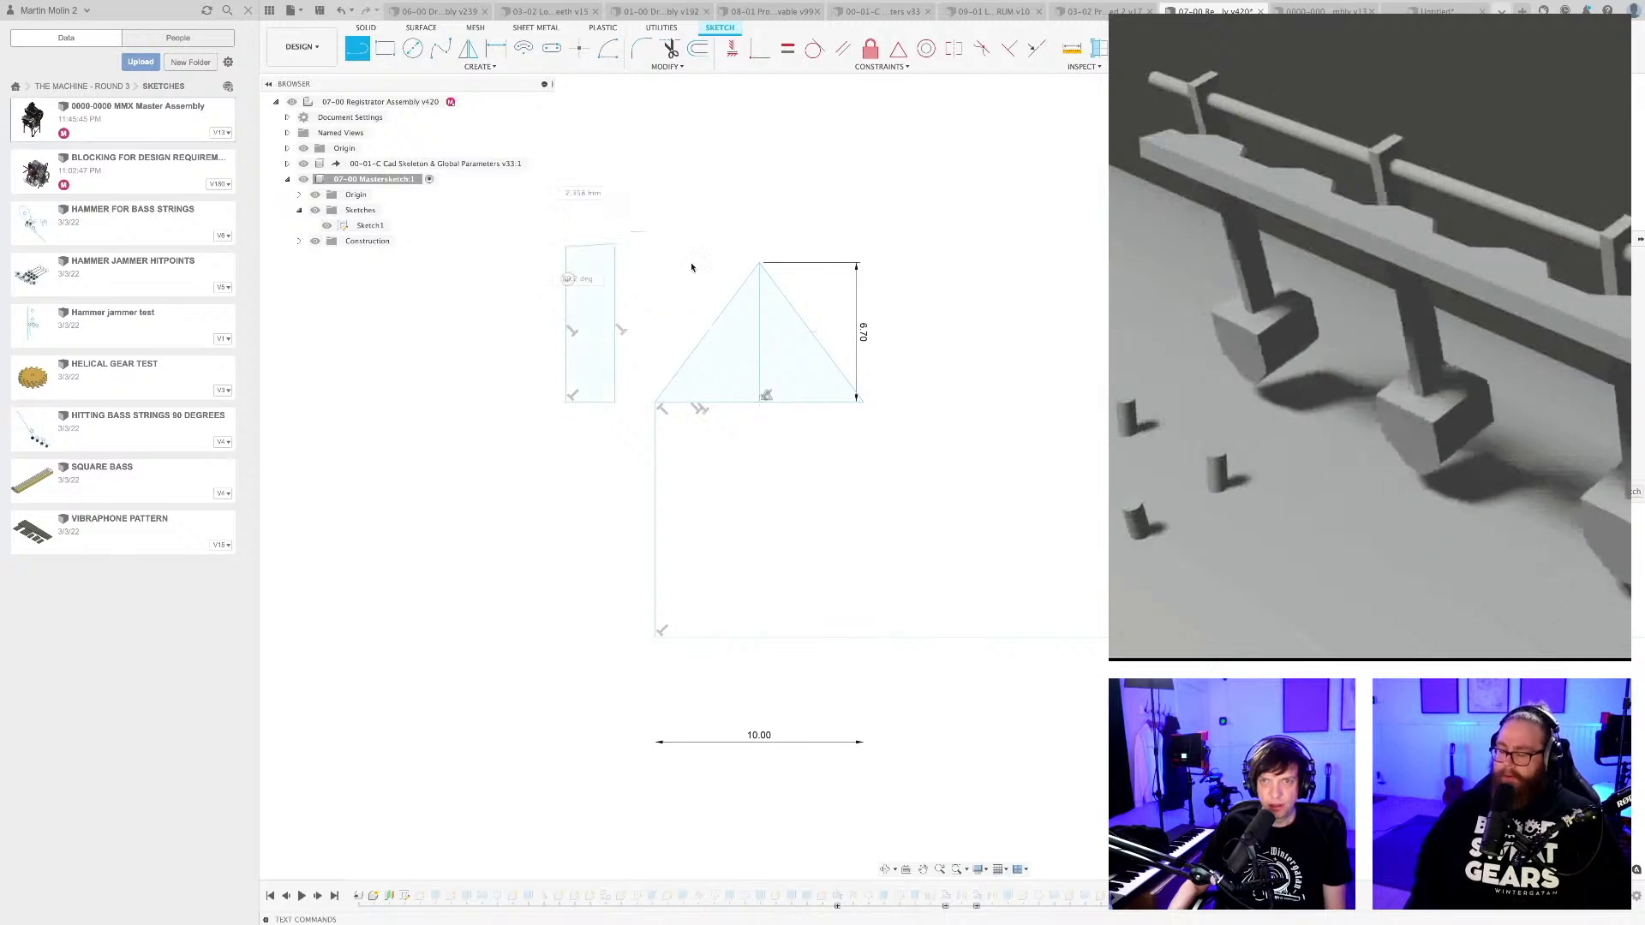
Check the angle between the upright profile's right side and the triangle's left slope with a driven dimension, and remove it.
{"action": "scroll", "coordinate": [669, 332], "scroll_direction": "up", "scroll_amount": 2}
{"action": "key", "text": "d"}
{"action": "left_click", "coordinate": [596, 360]}
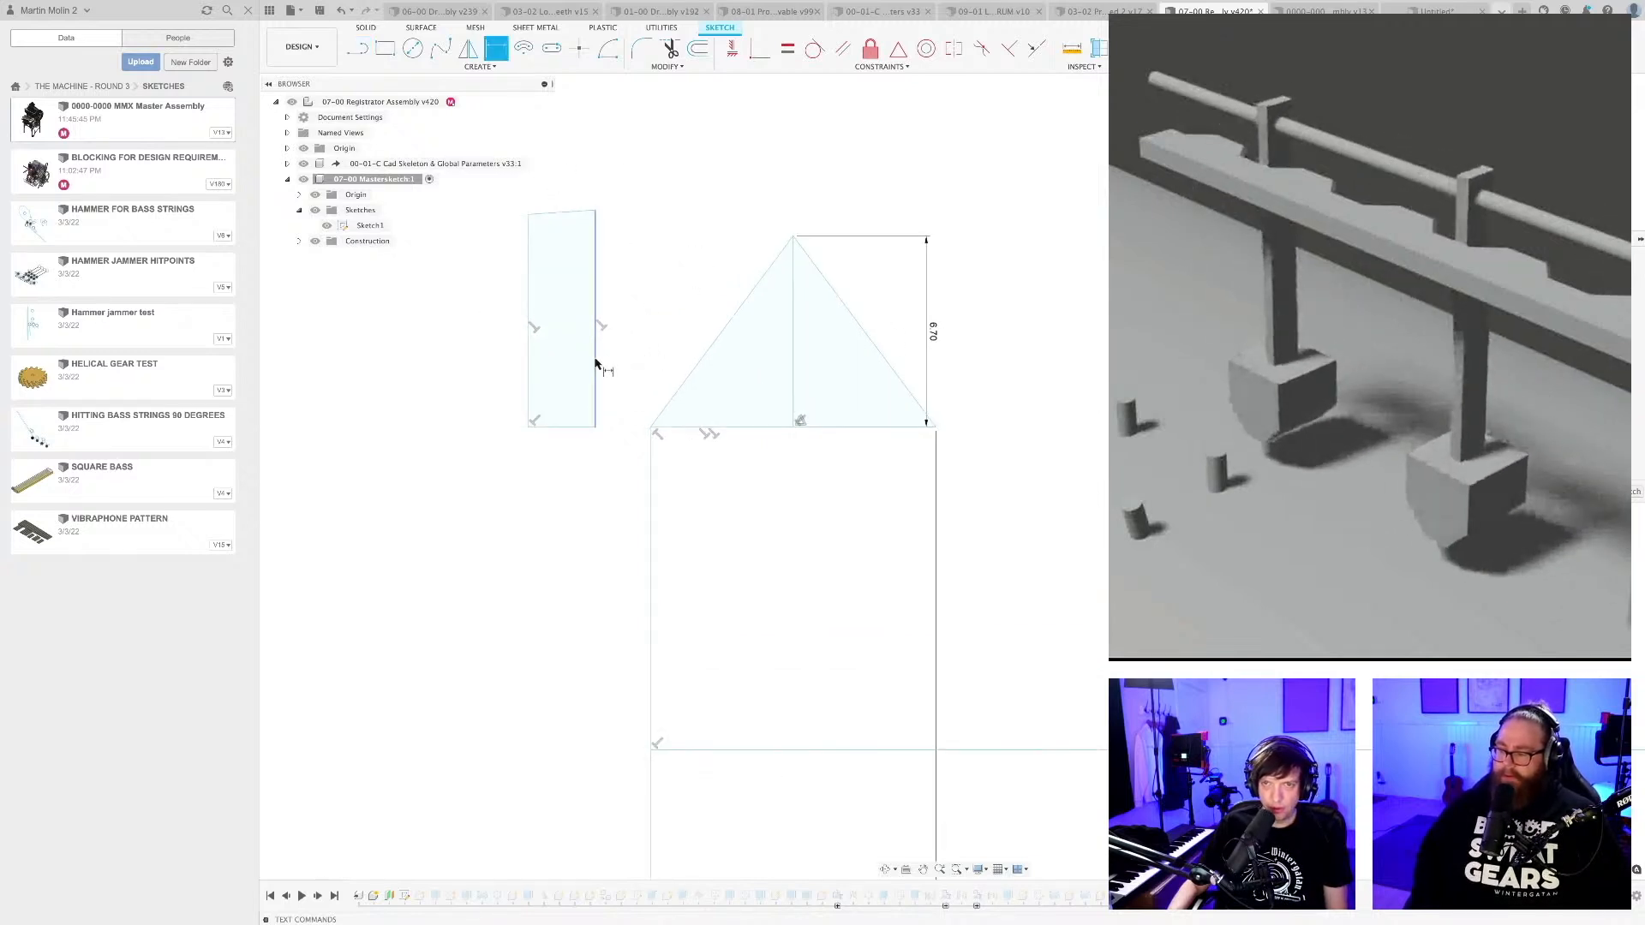
{"action": "left_click", "coordinate": [691, 370]}
{"action": "left_click", "coordinate": [650, 335]}
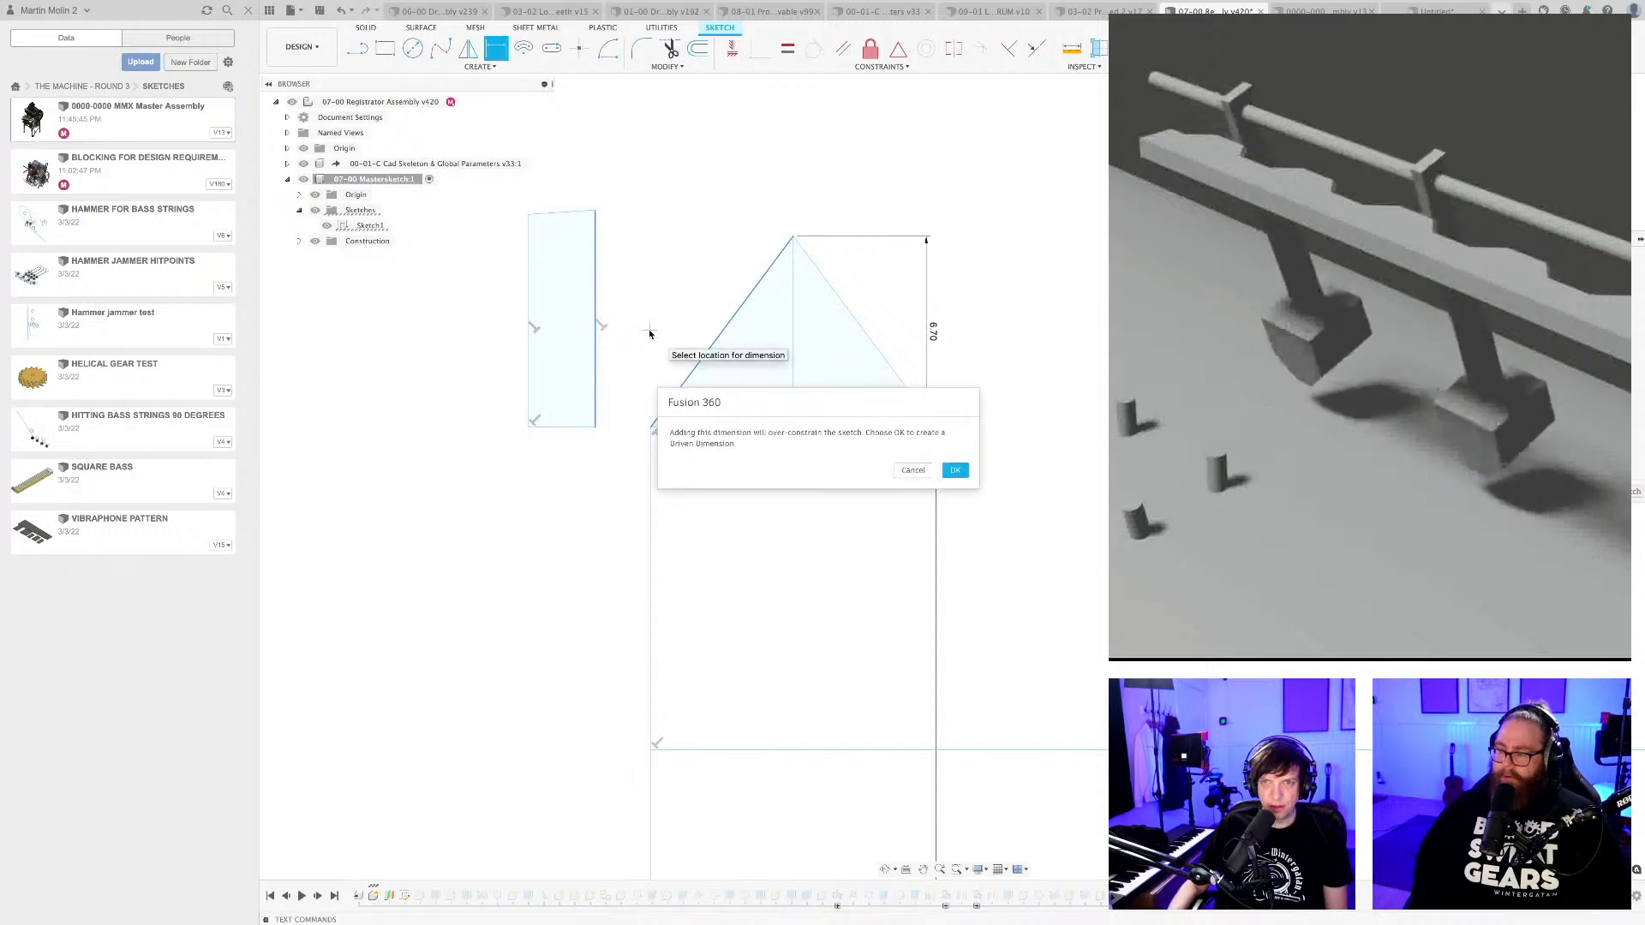
{"action": "left_click", "coordinate": [946, 472]}
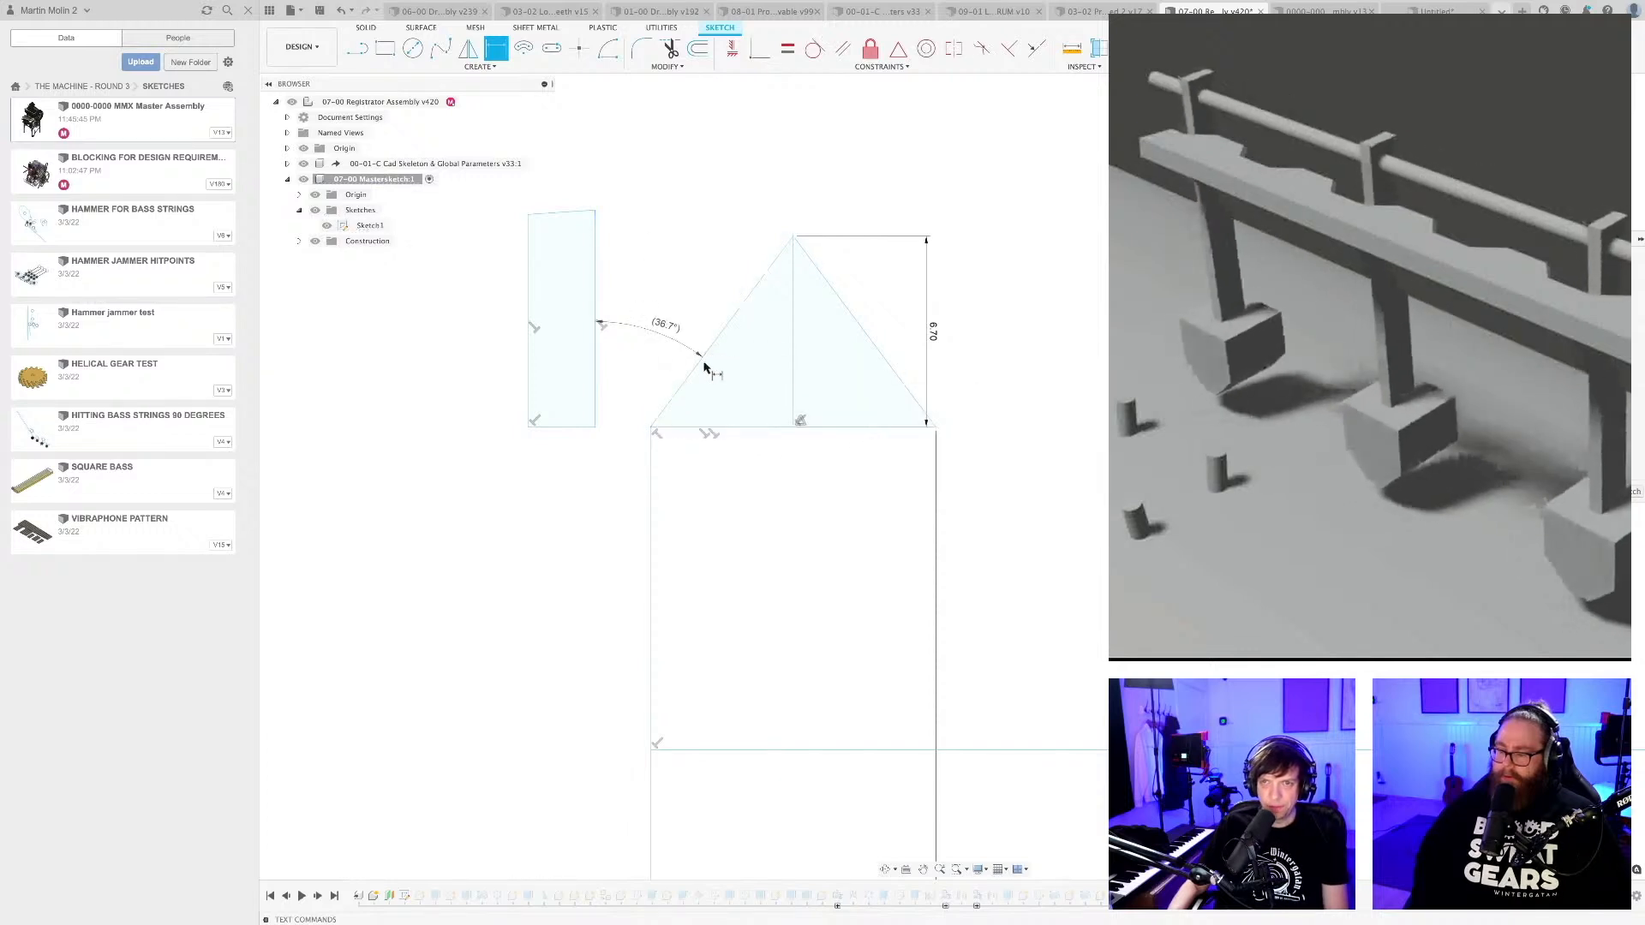
{"action": "scroll", "coordinate": [673, 353], "scroll_direction": "up", "scroll_amount": 2}
{"action": "scroll", "coordinate": [683, 283], "scroll_direction": "down", "scroll_amount": 2}
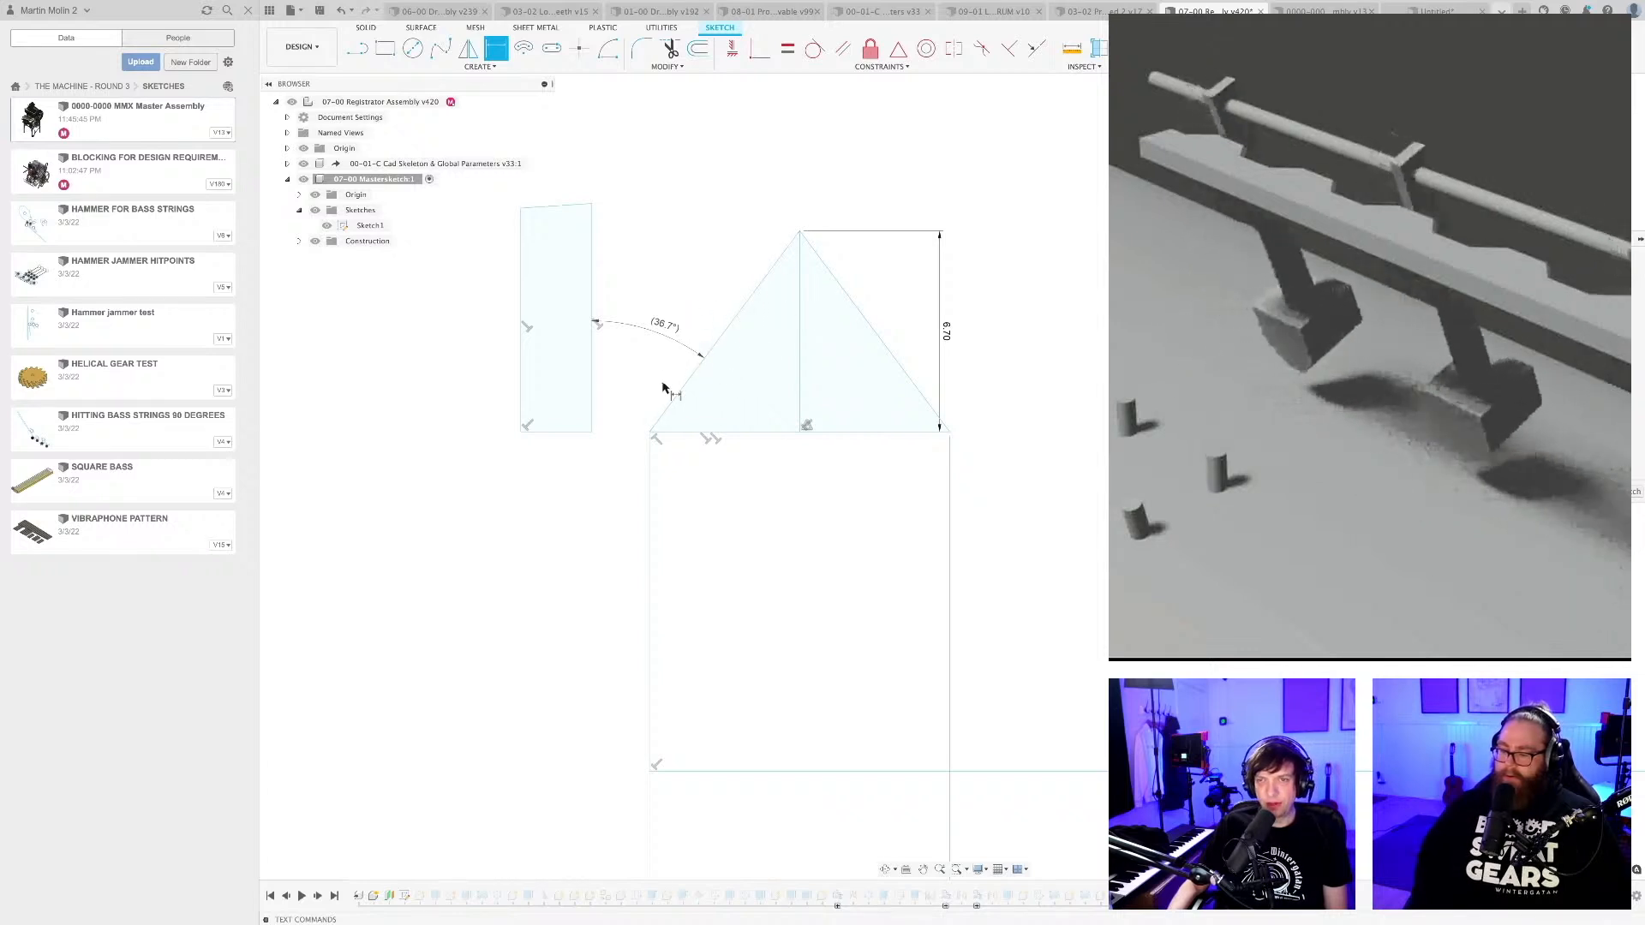
{"action": "middle_click_drag", "start_coordinate": [701, 319], "coordinate": [692, 428]}
{"action": "key", "text": "d"}
{"action": "key", "text": "Escape"}
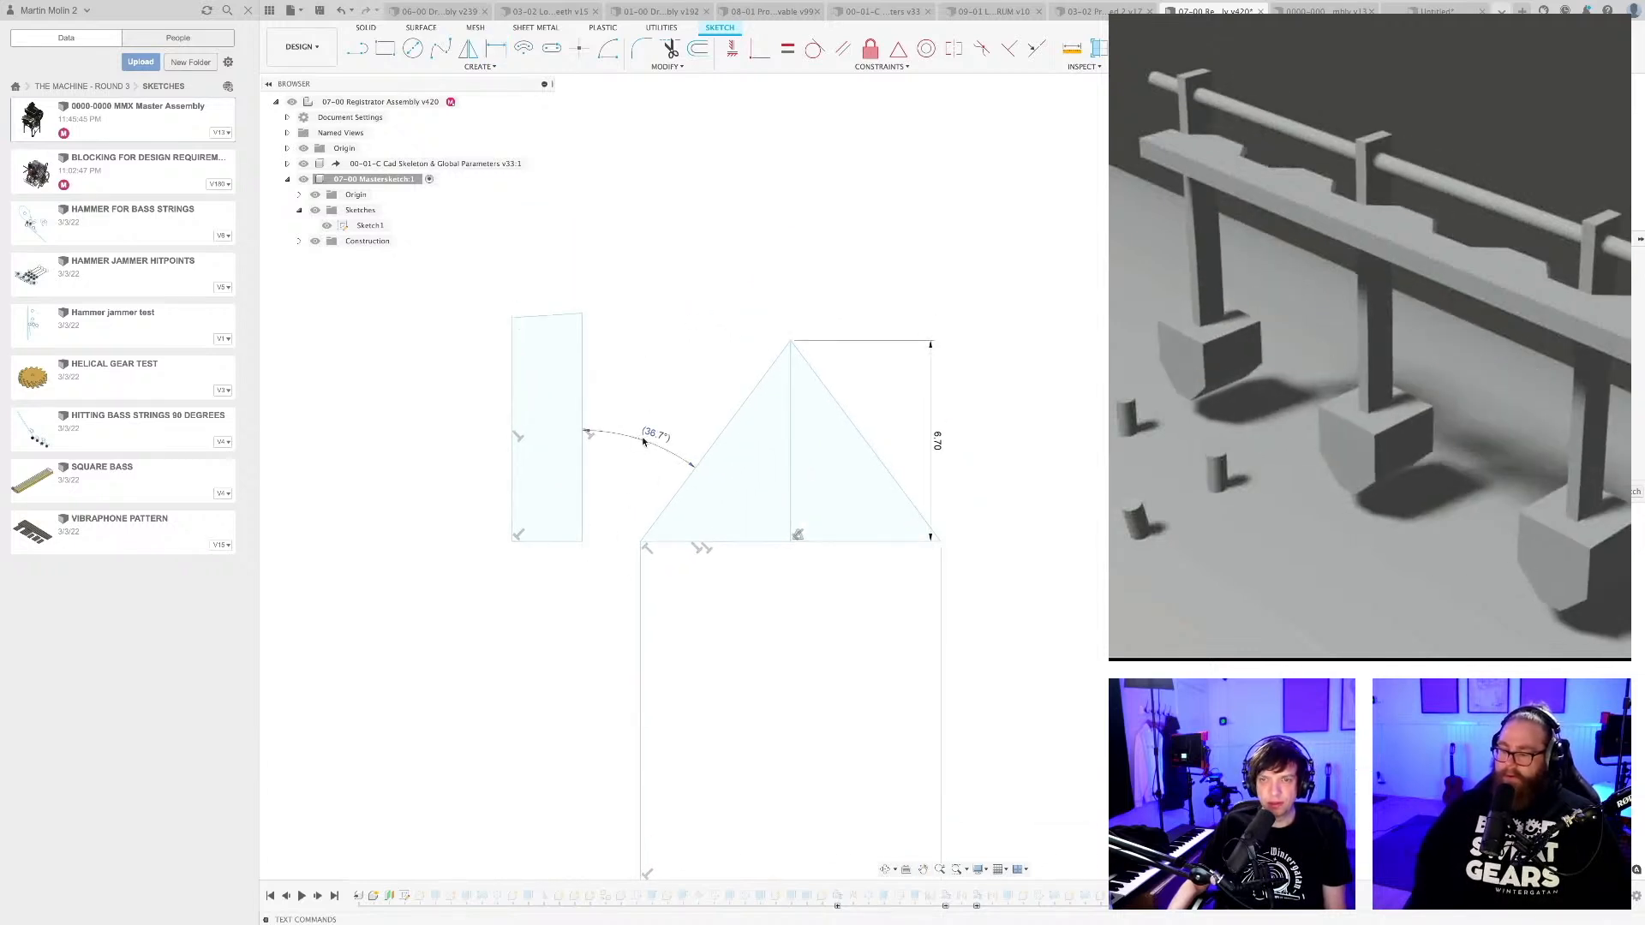
{"action": "left_click", "coordinate": [653, 436]}
{"action": "key", "text": "Delete"}
Raise the upright profile's bottom edge to shorten it to about 6.06 mm, and dimension the profile's width and right-side height.
{"action": "left_click_drag", "start_coordinate": [561, 543], "coordinate": [566, 497]}
{"action": "key", "text": "d"}
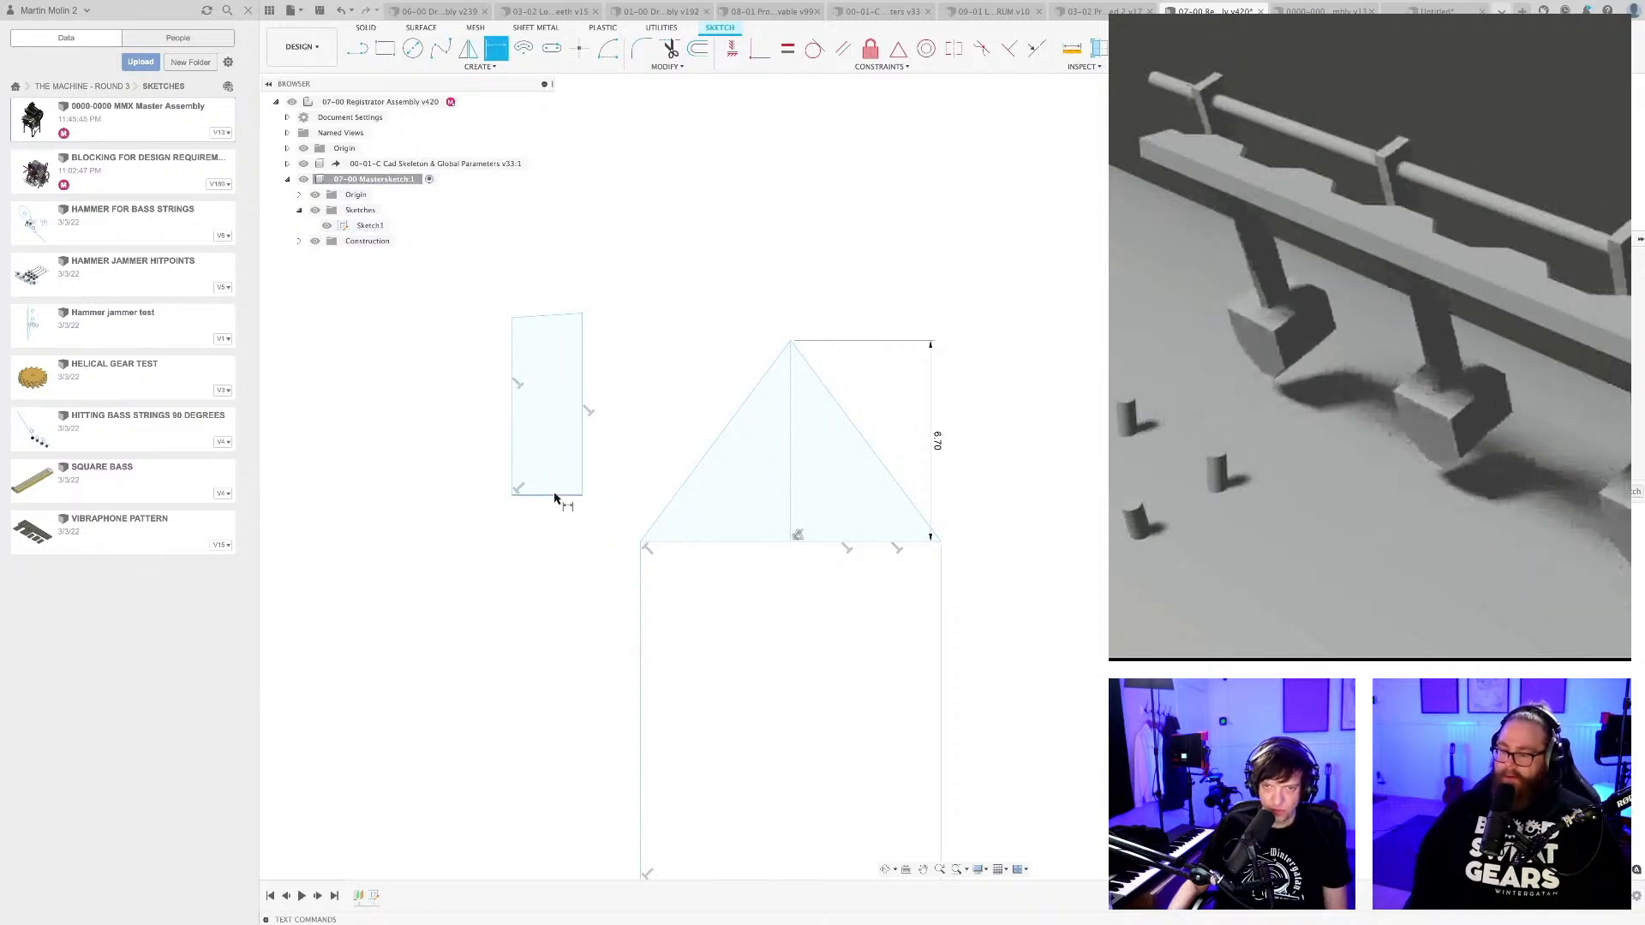
{"action": "left_click", "coordinate": [556, 495]}
{"action": "left_click", "coordinate": [559, 509]}
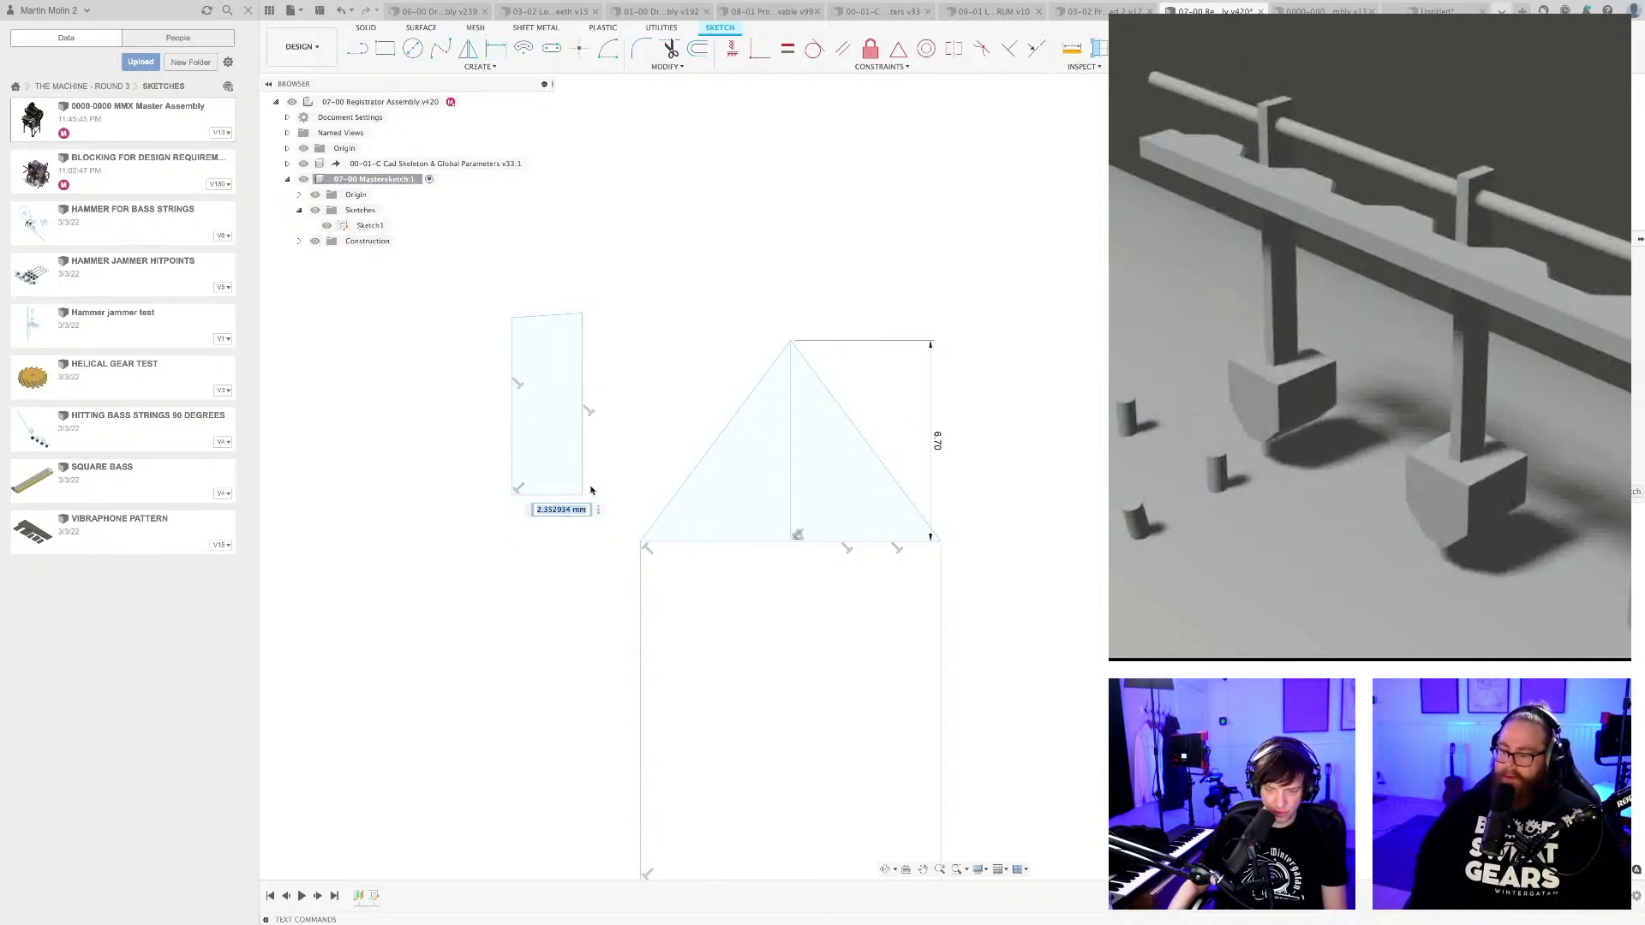
{"action": "key", "text": "Return"}
{"action": "left_click", "coordinate": [585, 484]}
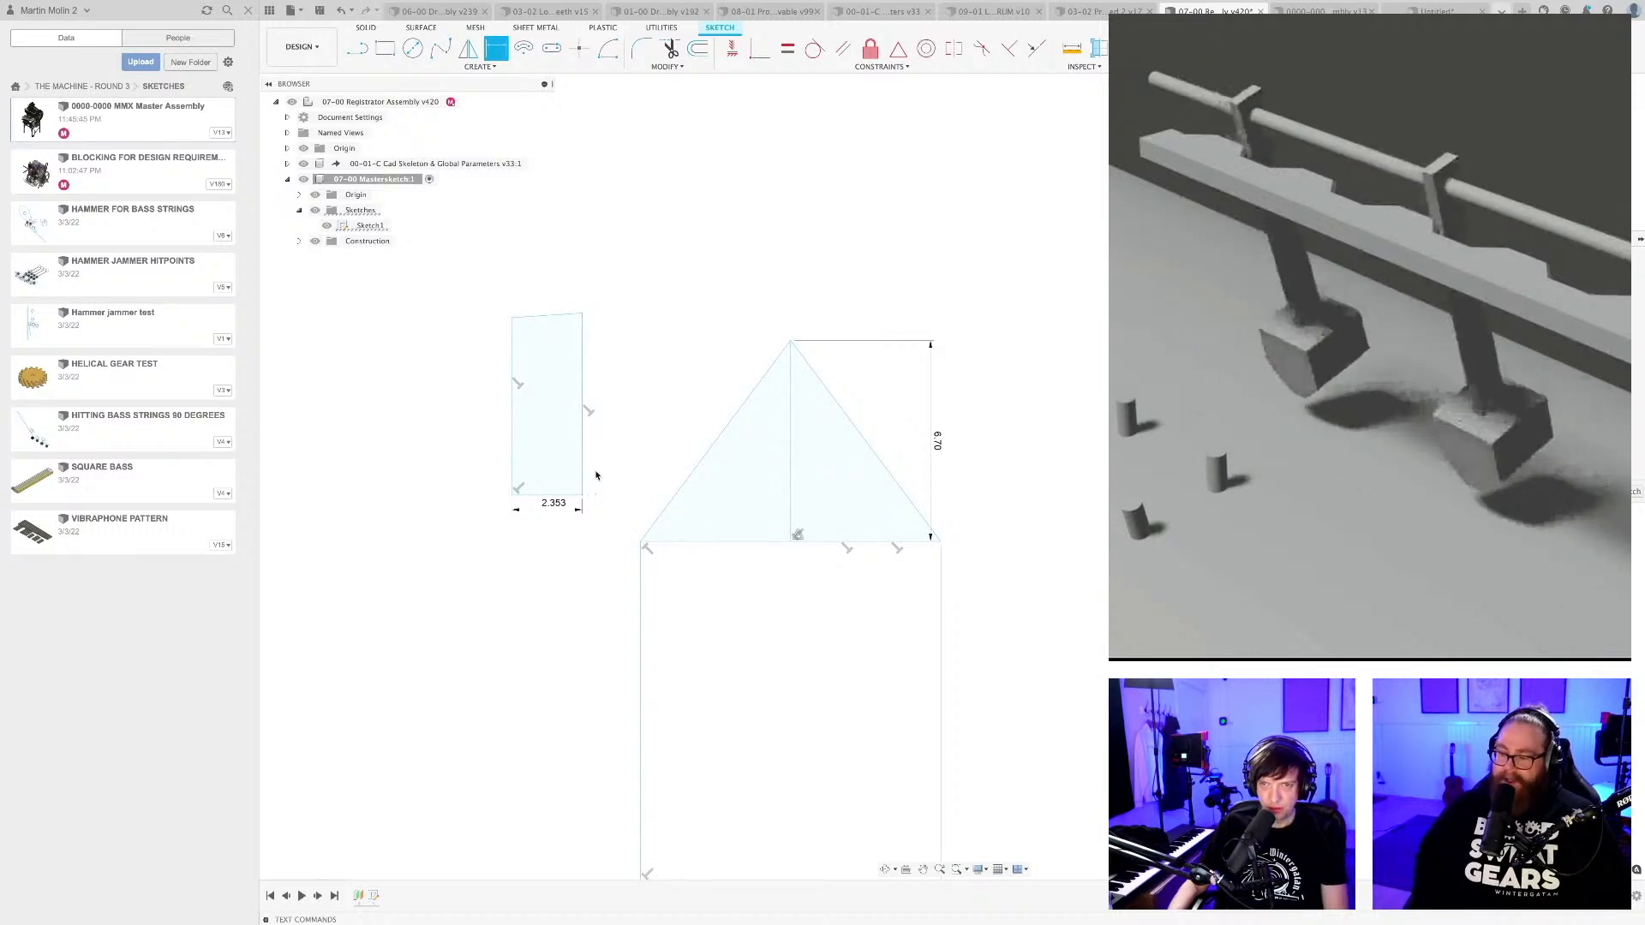
{"action": "left_click", "coordinate": [597, 475]}
{"action": "key", "text": "Return"}
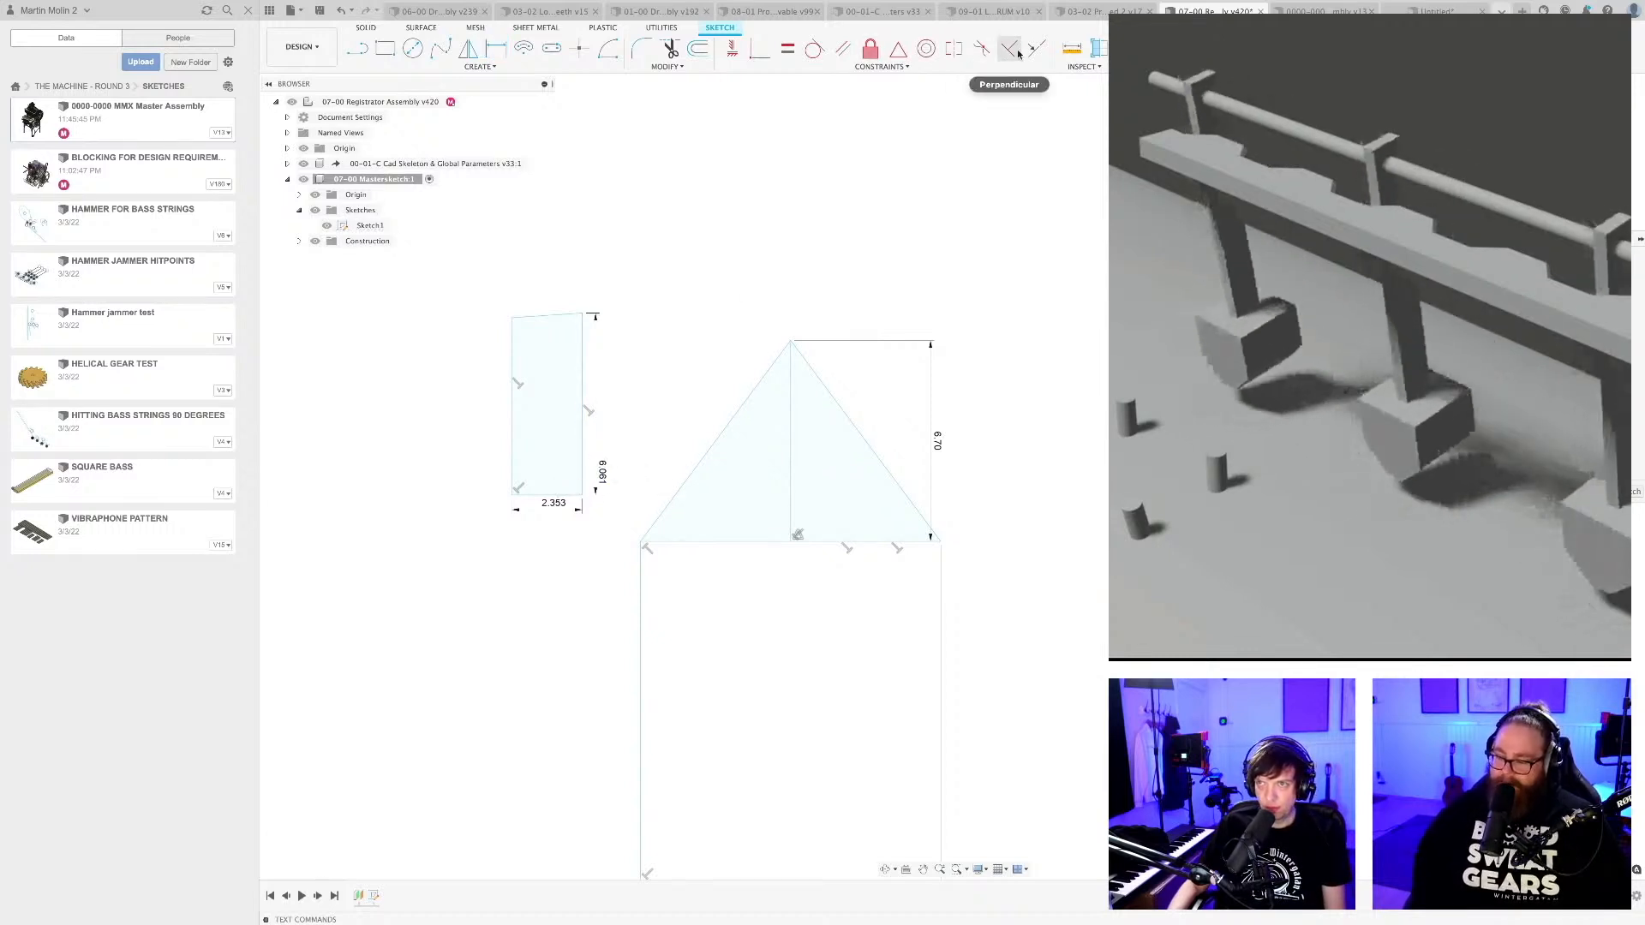
Square the upright profile with a Perpendicular constraint on its top edge, and move it next to the triangle's left slope.
{"action": "left_click", "coordinate": [1016, 53]}
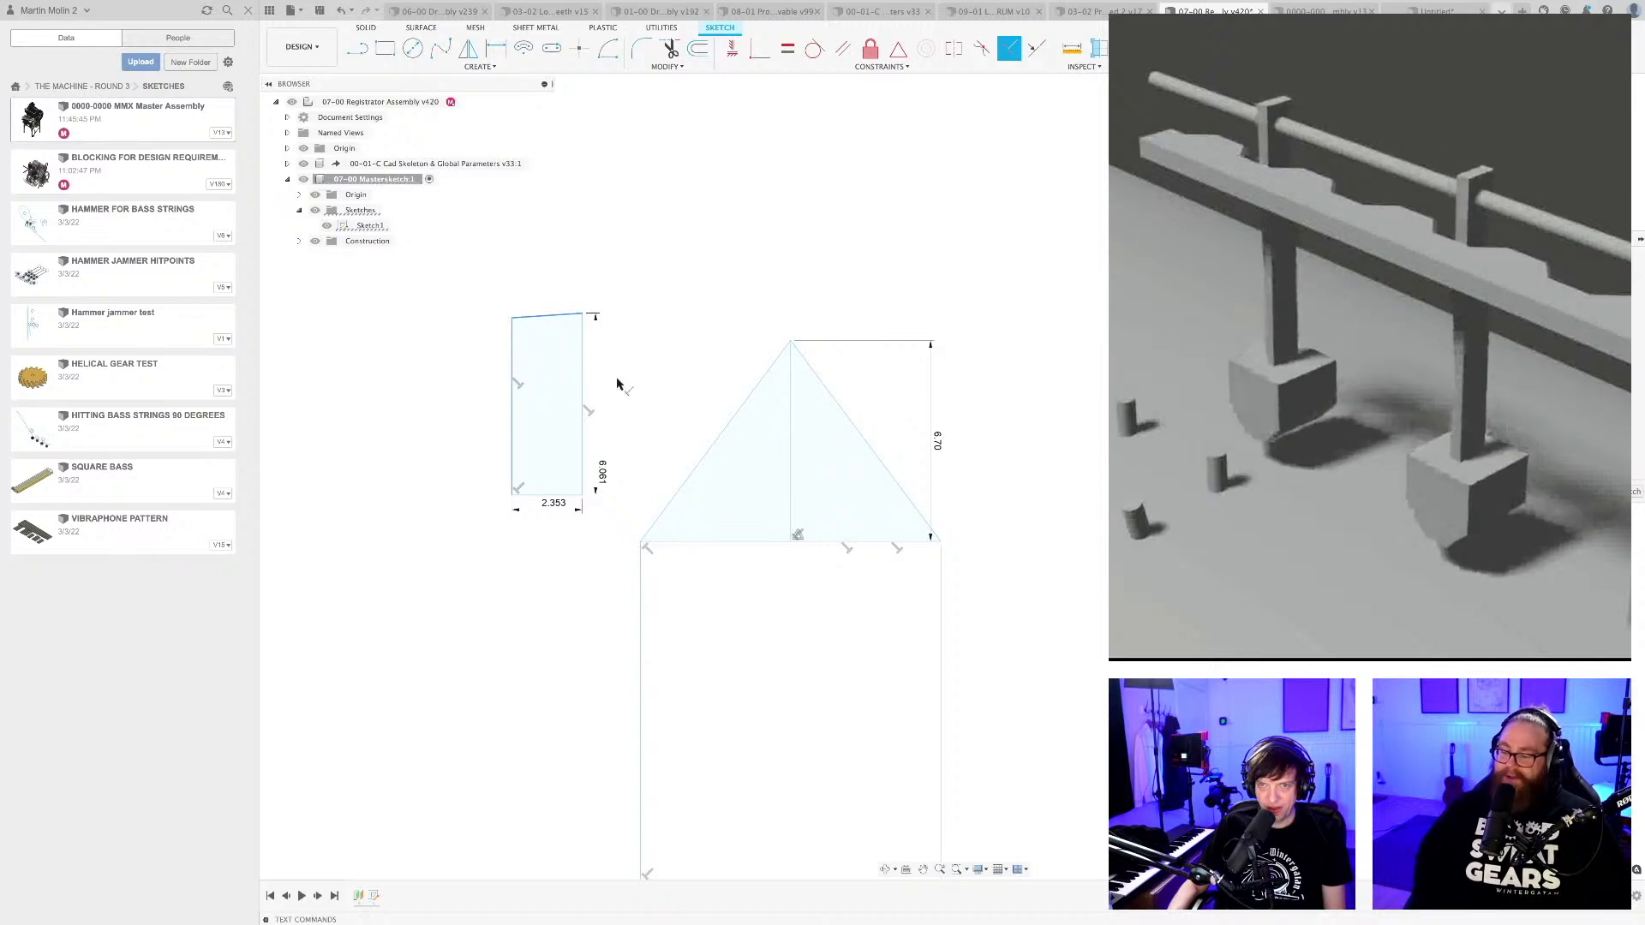
{"action": "left_click_drag", "start_coordinate": [582, 495], "coordinate": [598, 526]}
{"action": "scroll", "coordinate": [590, 537], "scroll_direction": "up", "scroll_amount": 2}
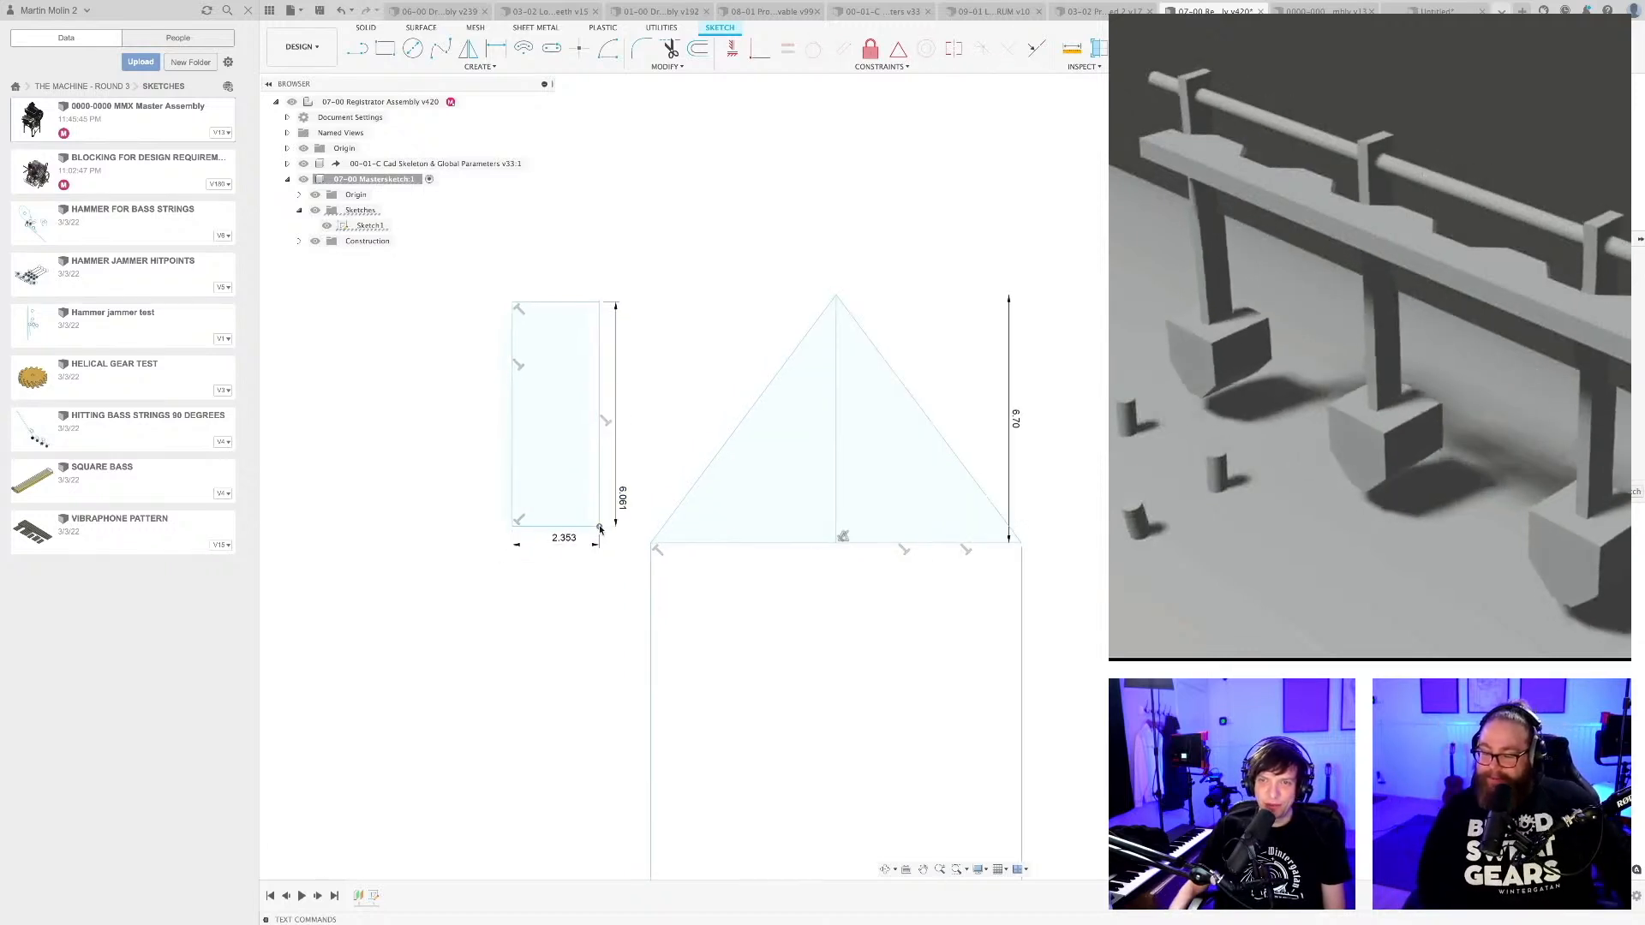
{"action": "left_click", "coordinate": [774, 480]}
{"action": "left_click", "coordinate": [889, 484], "text": "shift"}
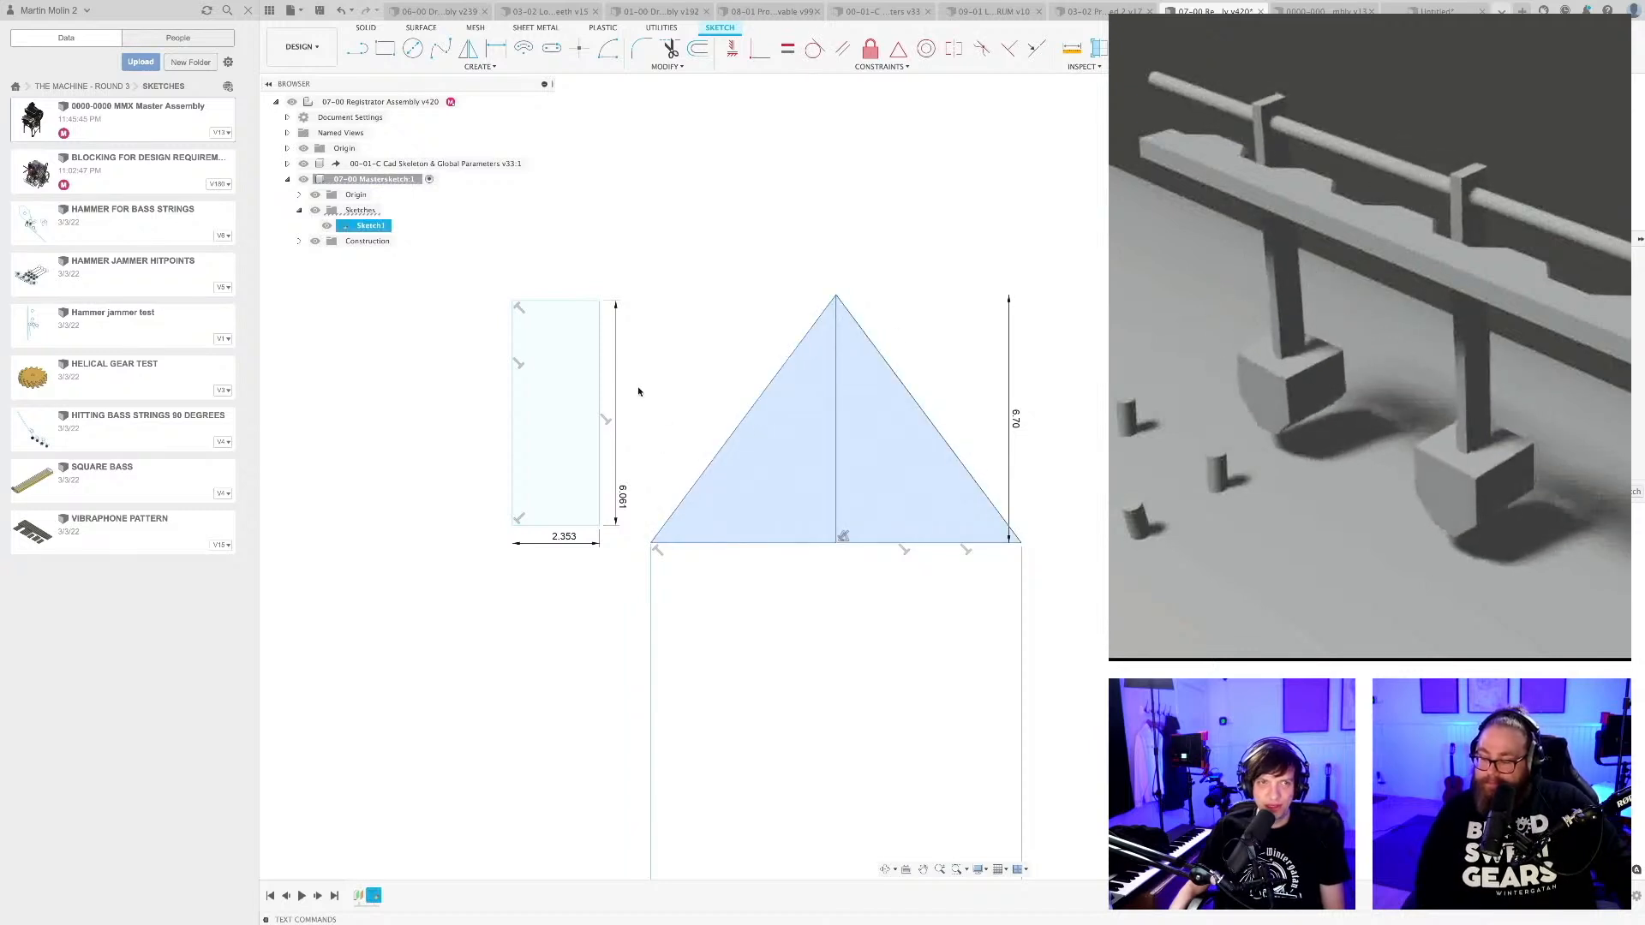
{"action": "left_click", "coordinate": [605, 500]}
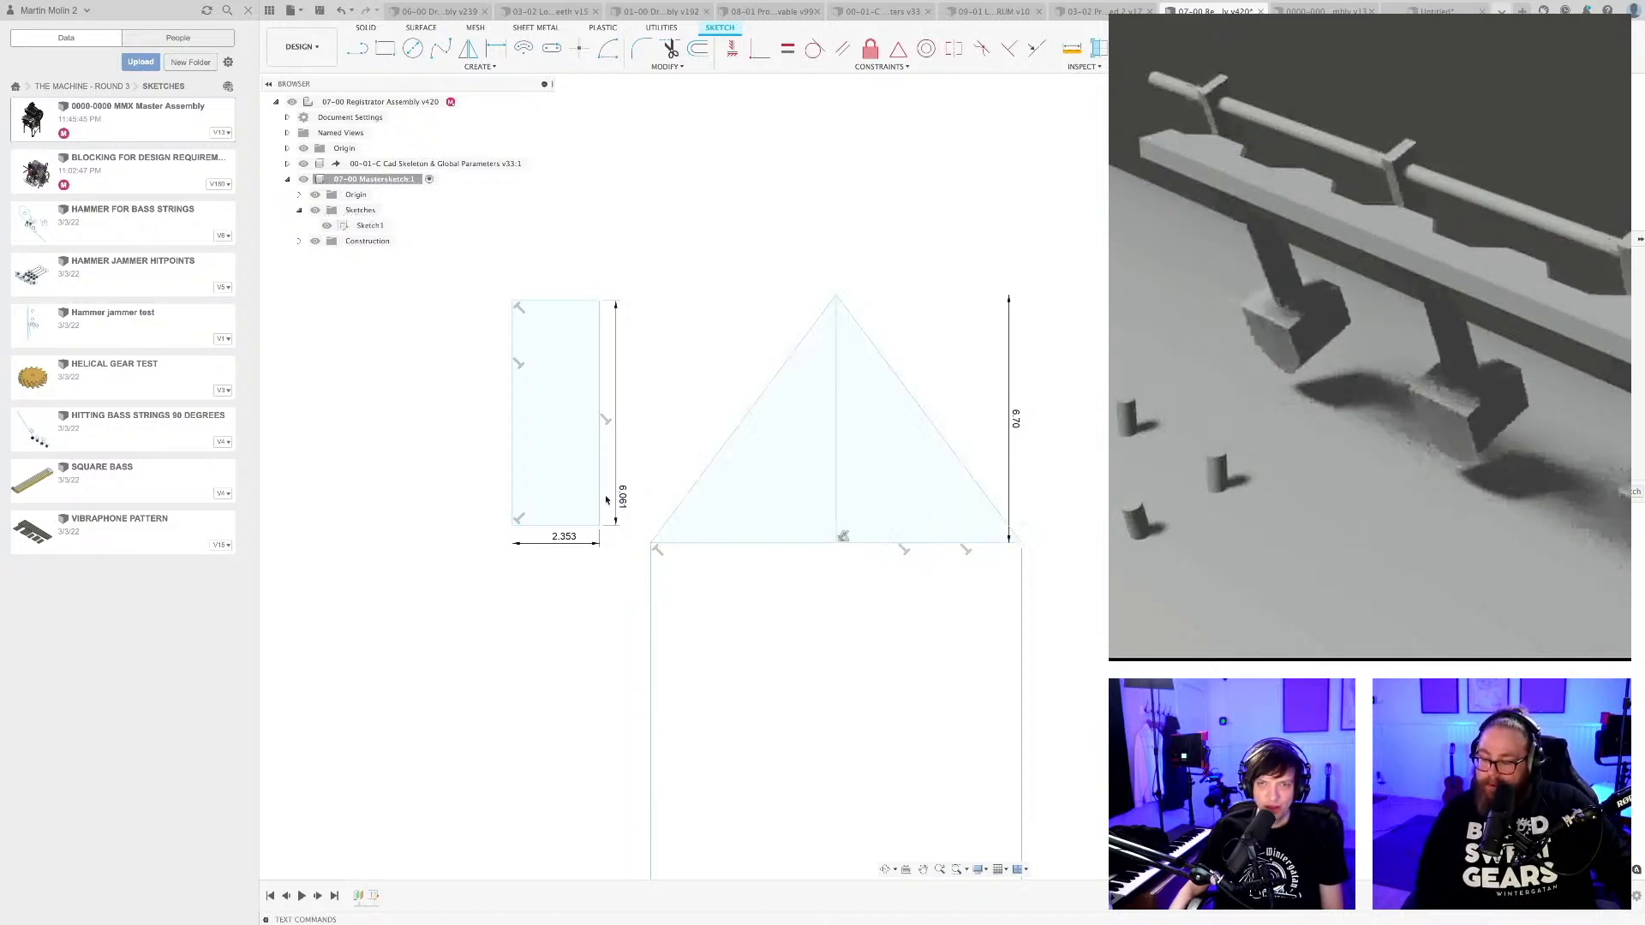
{"action": "mouse_move", "coordinate": [600, 526]}
{"action": "left_mouse_down"}
{"action": "mouse_move", "coordinate": [661, 512]}
{"action": "mouse_move", "coordinate": [857, 304]}
{"action": "mouse_move", "coordinate": [940, 306]}
{"action": "mouse_move", "coordinate": [1026, 477]}
{"action": "mouse_move", "coordinate": [1093, 541]}
{"action": "mouse_move", "coordinate": [982, 326]}
{"action": "mouse_move", "coordinate": [894, 271]}
{"action": "mouse_move", "coordinate": [791, 325]}
{"action": "mouse_move", "coordinate": [686, 486]}
{"action": "mouse_move", "coordinate": [848, 272]}
{"action": "mouse_move", "coordinate": [980, 311]}
{"action": "mouse_move", "coordinate": [1023, 497]}
{"action": "mouse_move", "coordinate": [1088, 548]}
{"action": "mouse_move", "coordinate": [1002, 313]}
{"action": "mouse_move", "coordinate": [870, 249]}
{"action": "mouse_move", "coordinate": [709, 437]}
{"action": "mouse_move", "coordinate": [599, 527]}
{"action": "mouse_move", "coordinate": [673, 487]}
{"action": "left_mouse_up"}
{"action": "scroll", "coordinate": [672, 487], "scroll_direction": "down", "scroll_amount": 2}
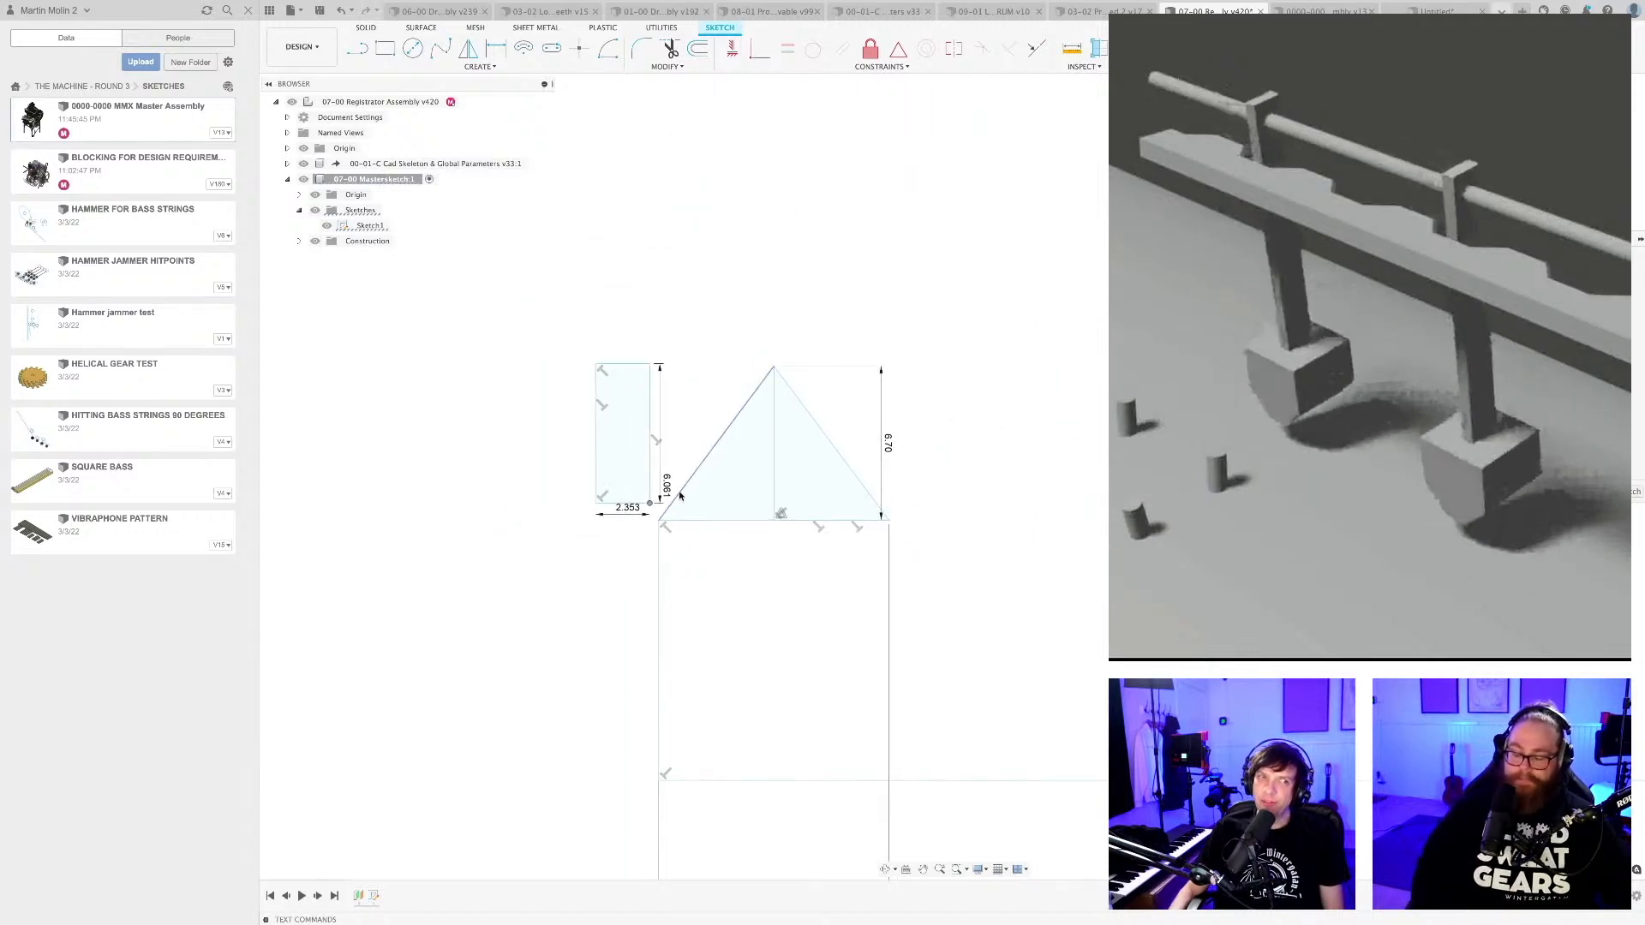
{"action": "scroll", "coordinate": [673, 484], "scroll_direction": "down", "scroll_amount": 3}
Save a new version of the registrator assembly with the description User Saved.
{"action": "key", "text": "super+s"}
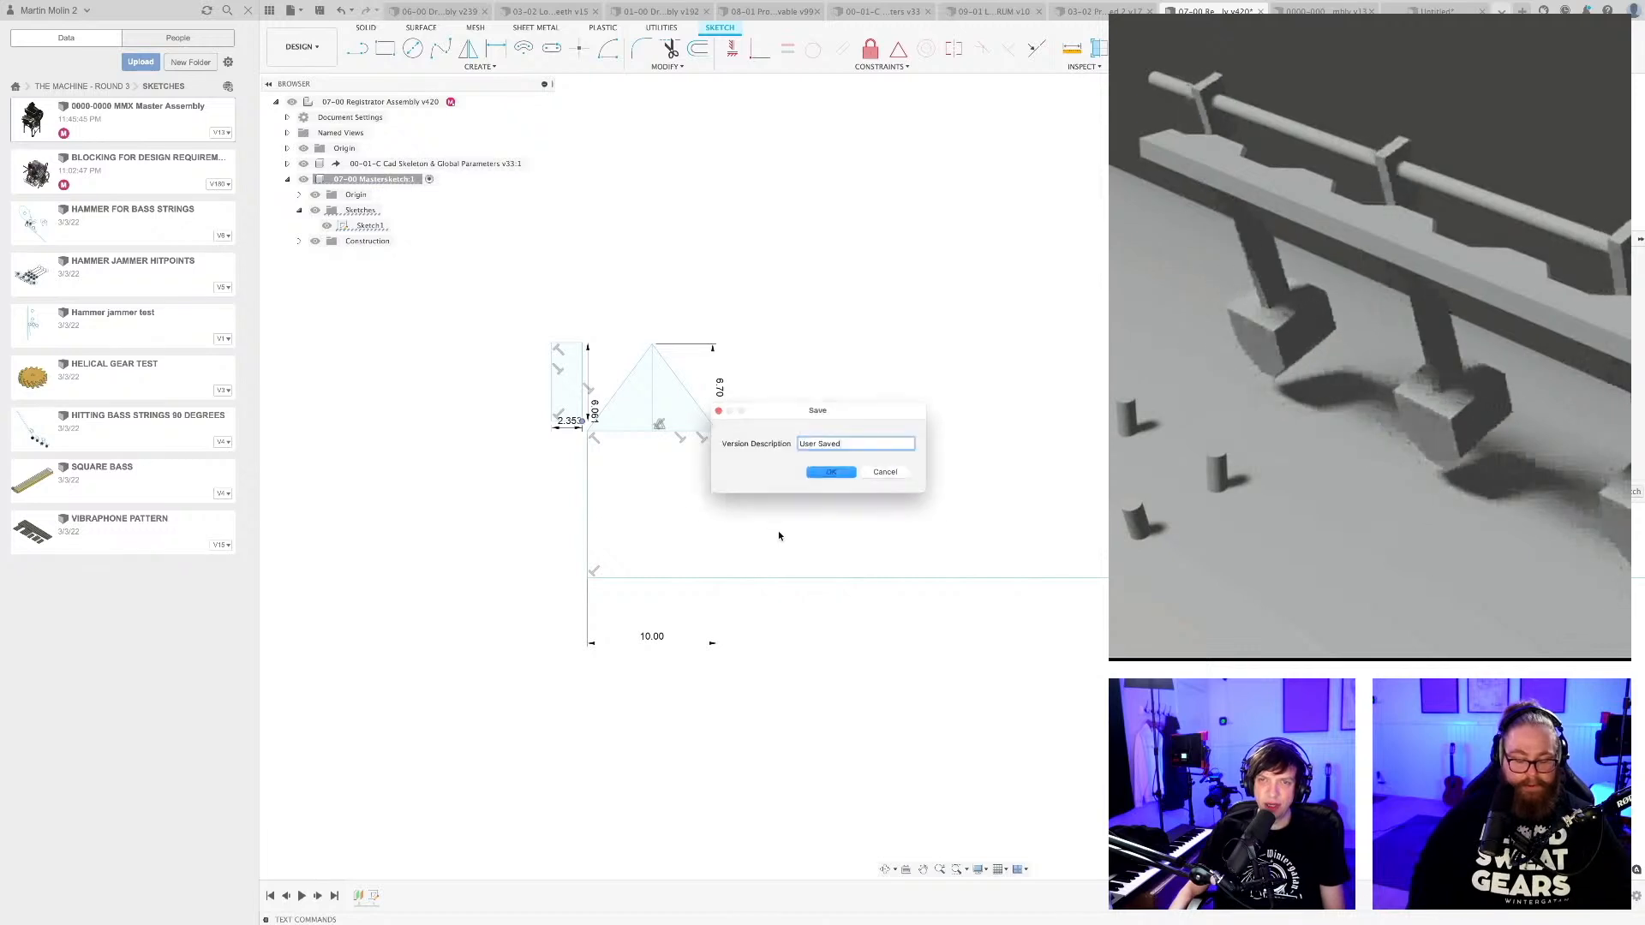
{"action": "key", "text": "Return"}
{"action": "scroll", "coordinate": [780, 533], "scroll_direction": "down", "scroll_amount": 1}
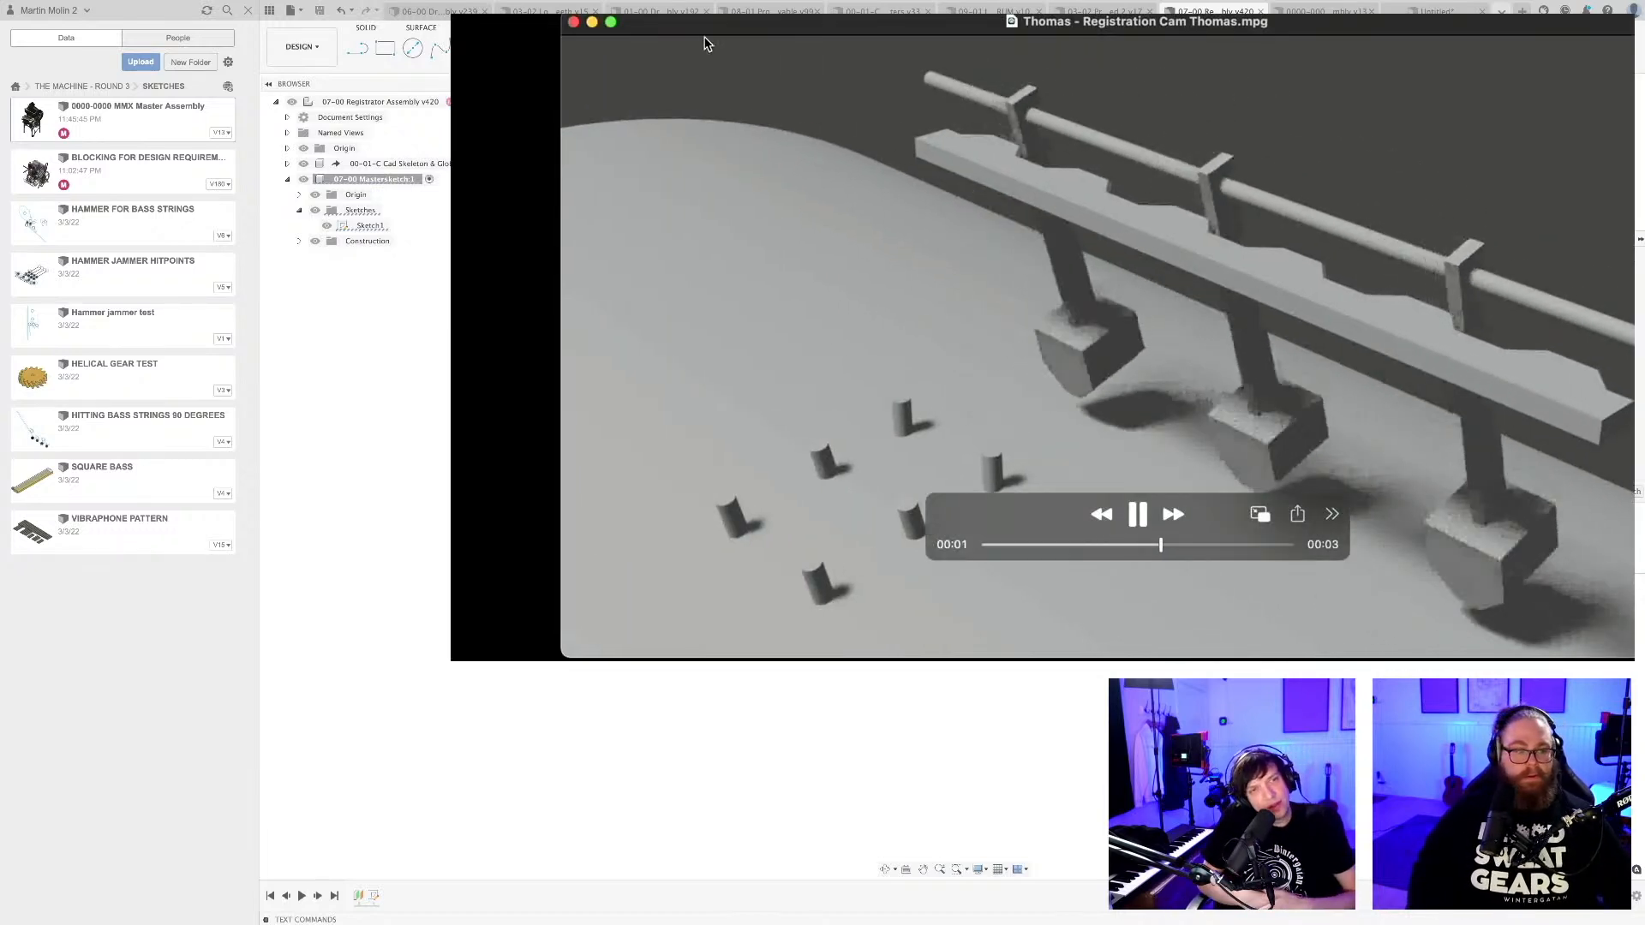
Close the registration cam video and bring the lever plate drawing with its rotating and shifting actions fully into view.
{"action": "left_click", "coordinate": [573, 23]}
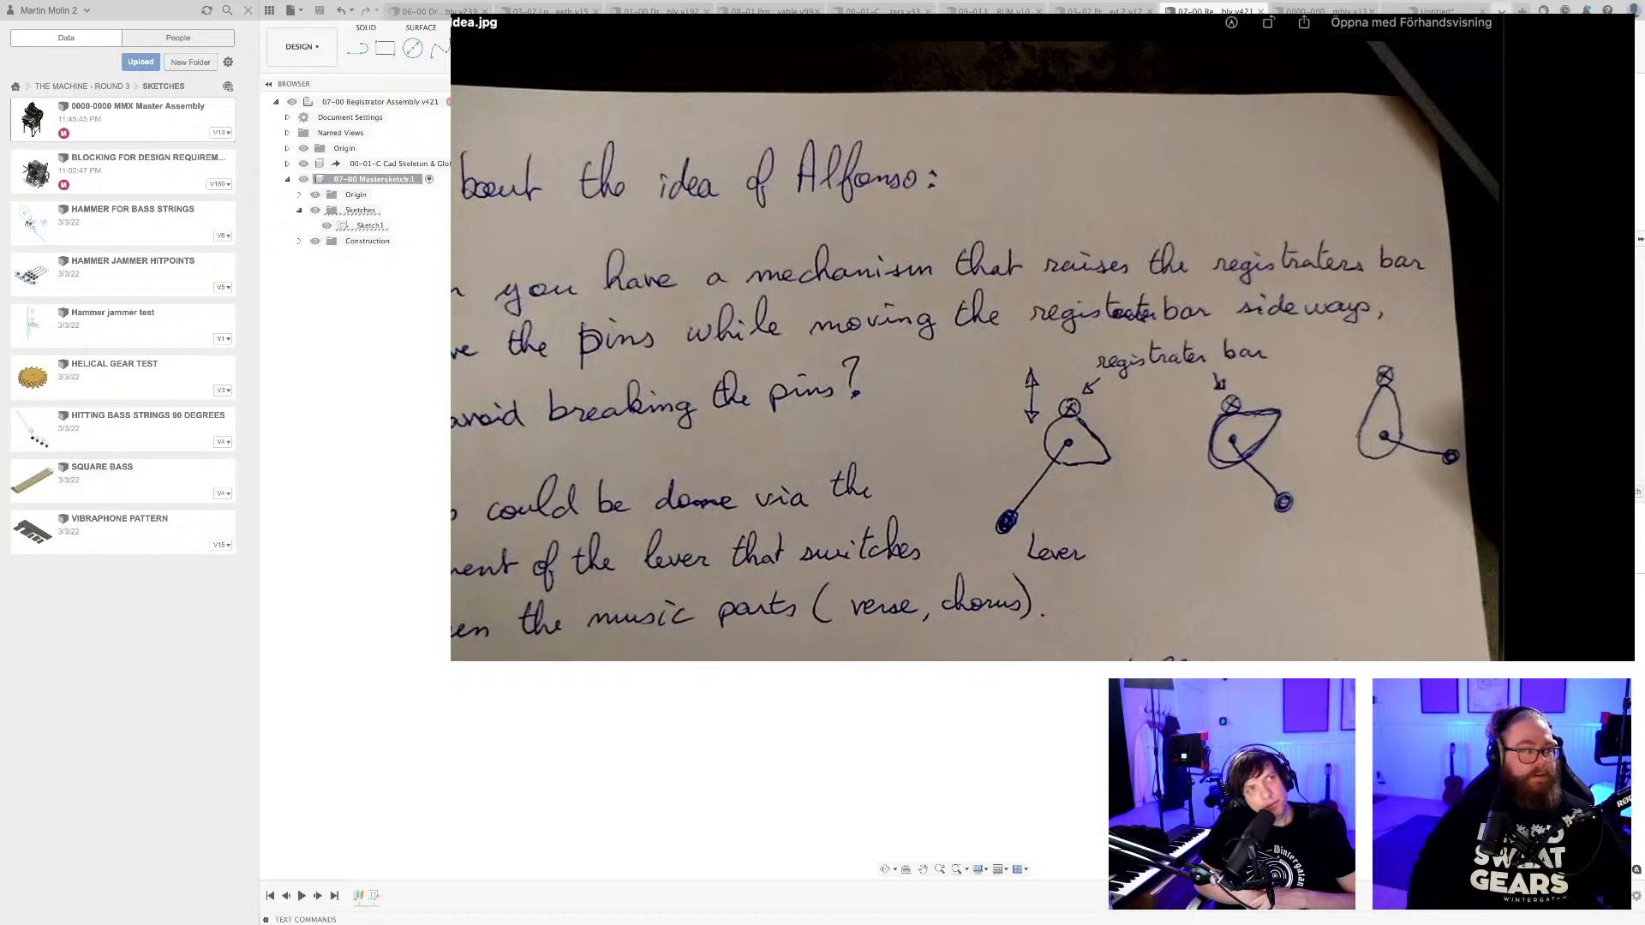
{"action": "key", "text": "Down"}
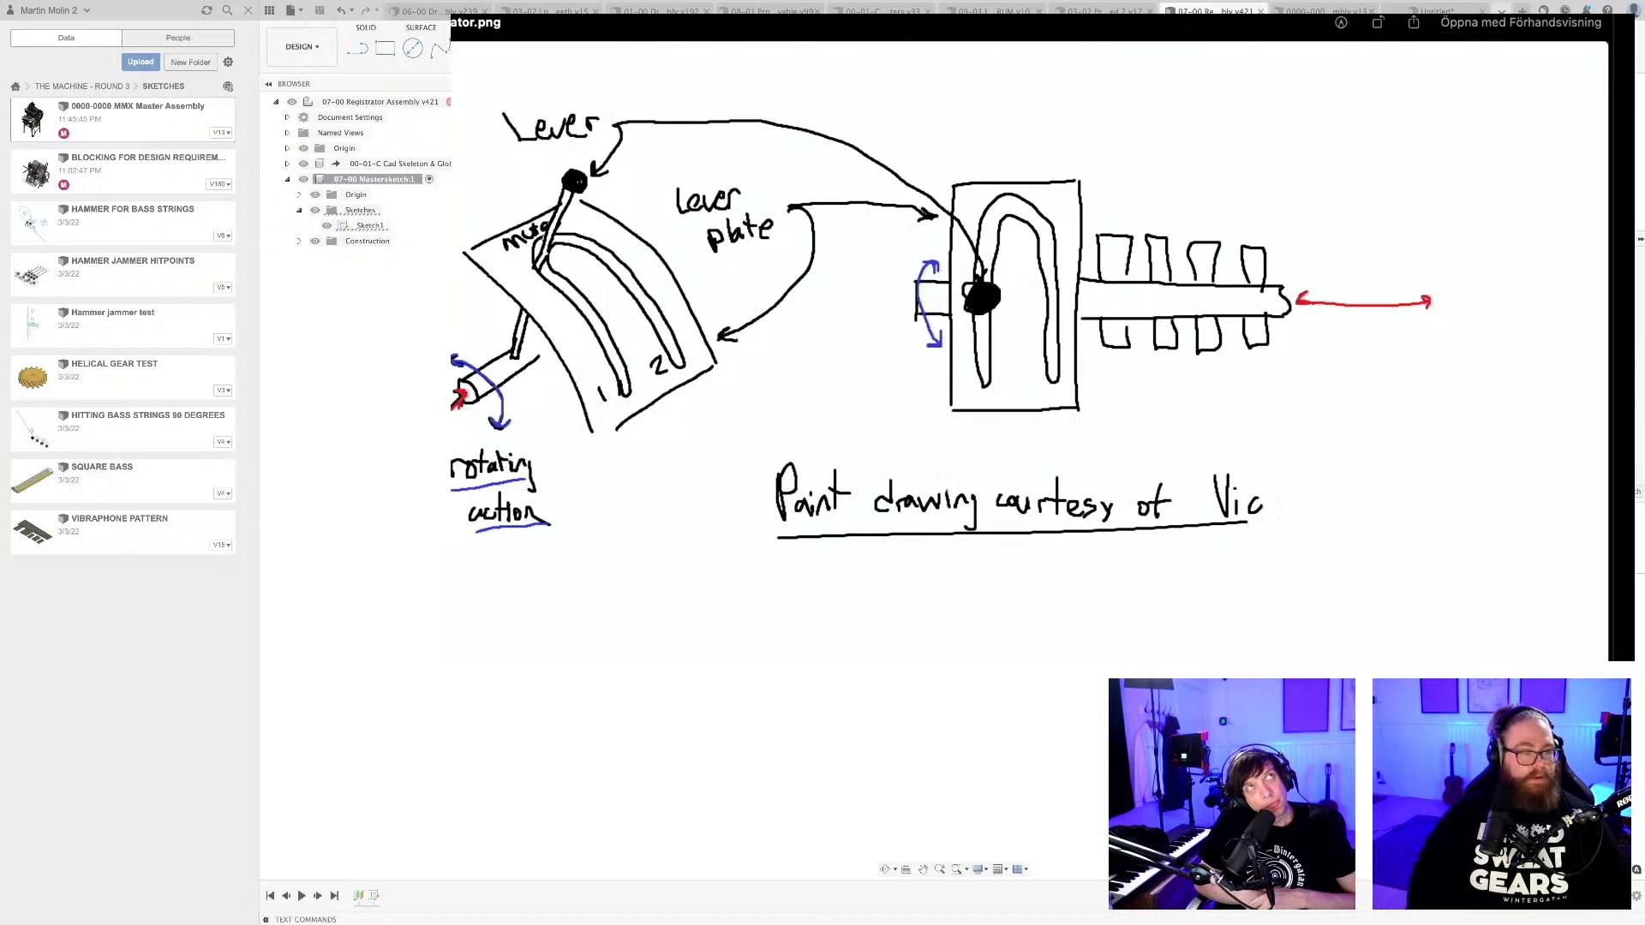
{"action": "mouse_move", "coordinate": [991, 20]}
{"action": "left_mouse_down"}
{"action": "mouse_move", "coordinate": [1010, 0]}
{"action": "mouse_move", "coordinate": [1140, 15]}
{"action": "left_mouse_up"}
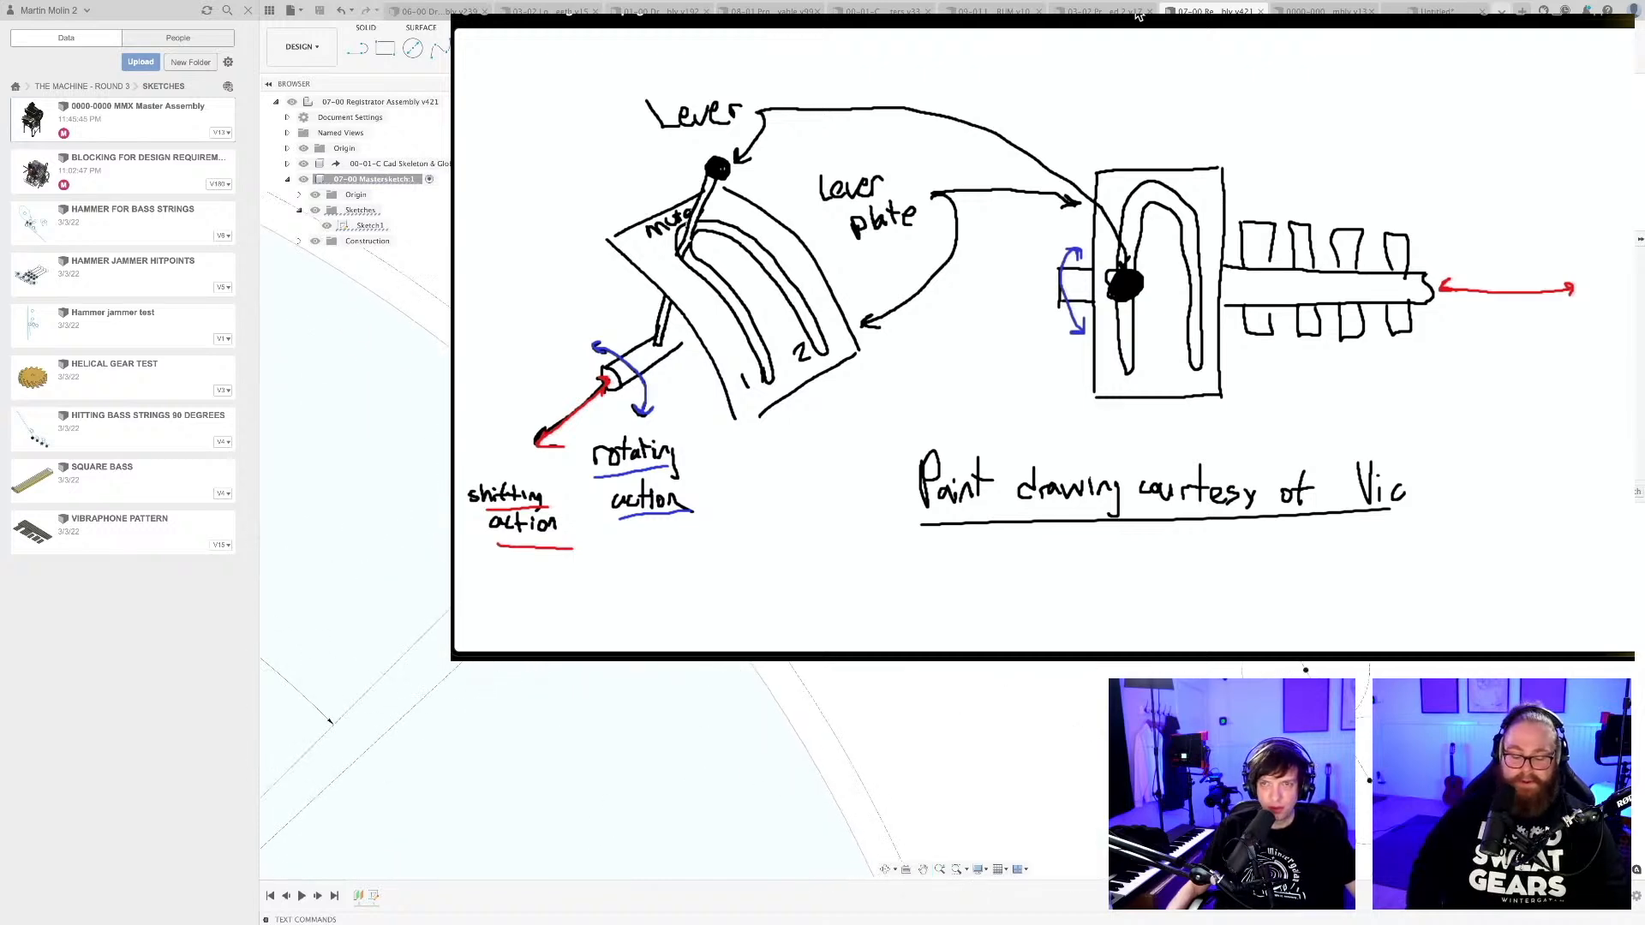
Draw a circle about 13 mm in diameter to the left of the registrator arm's long shank.
{"action": "key", "text": "c"}
{"action": "scroll", "coordinate": [701, 290], "scroll_direction": "up", "scroll_amount": 4}
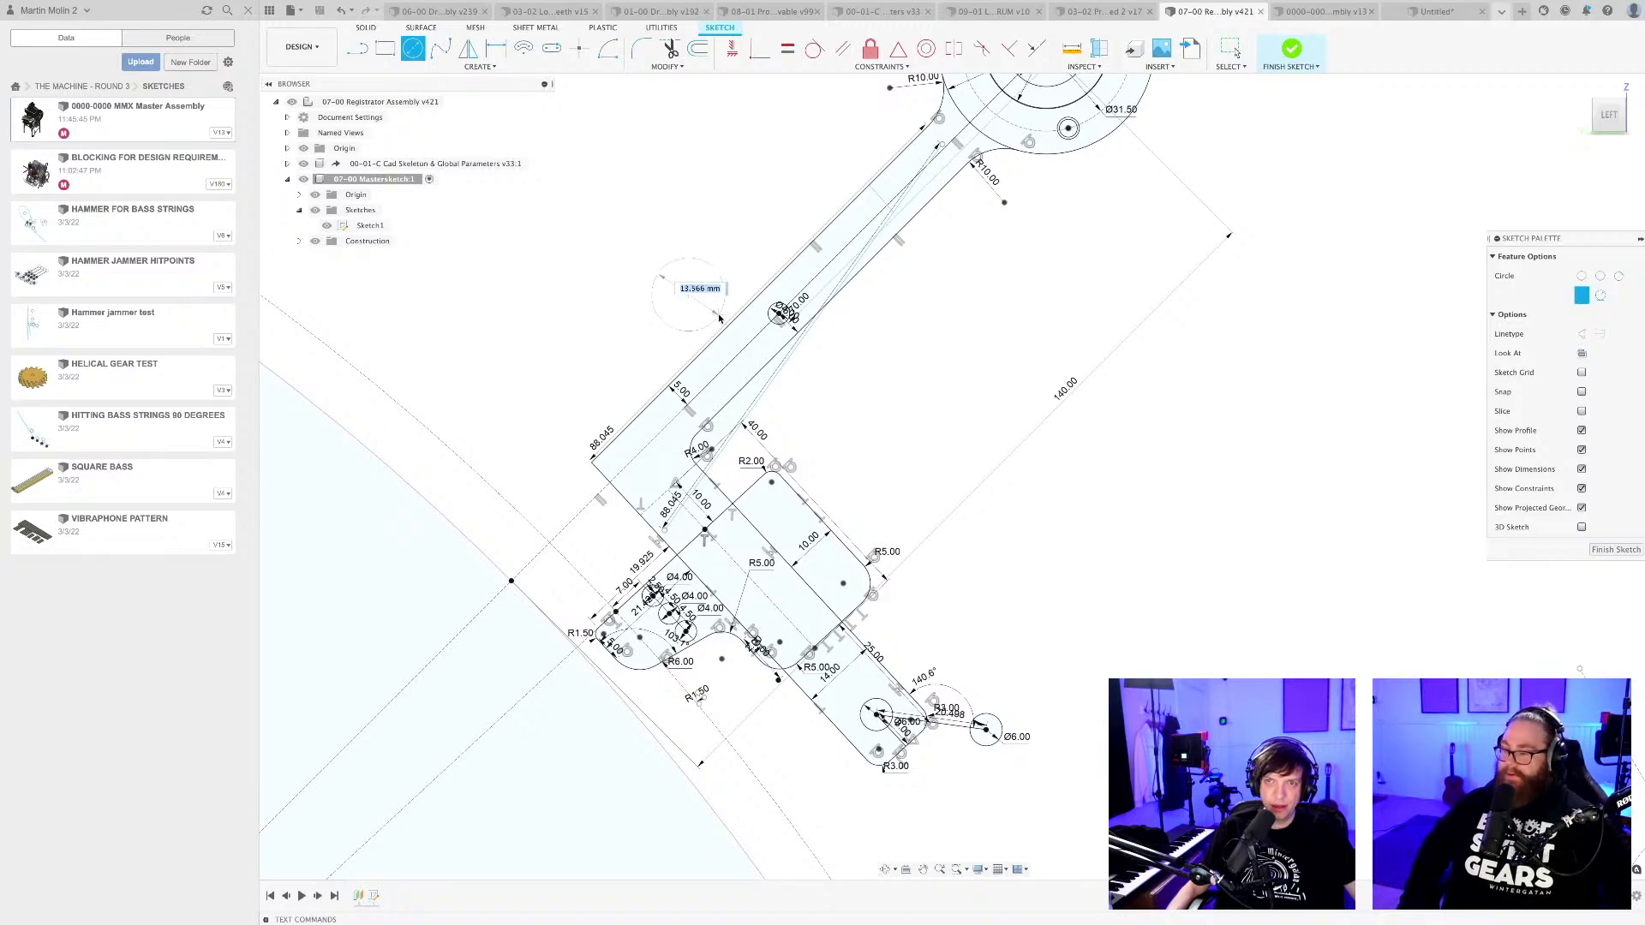
{"action": "scroll", "coordinate": [799, 391], "scroll_direction": "down", "scroll_amount": 4}
{"action": "scroll", "coordinate": [795, 392], "scroll_direction": "up", "scroll_amount": 3}
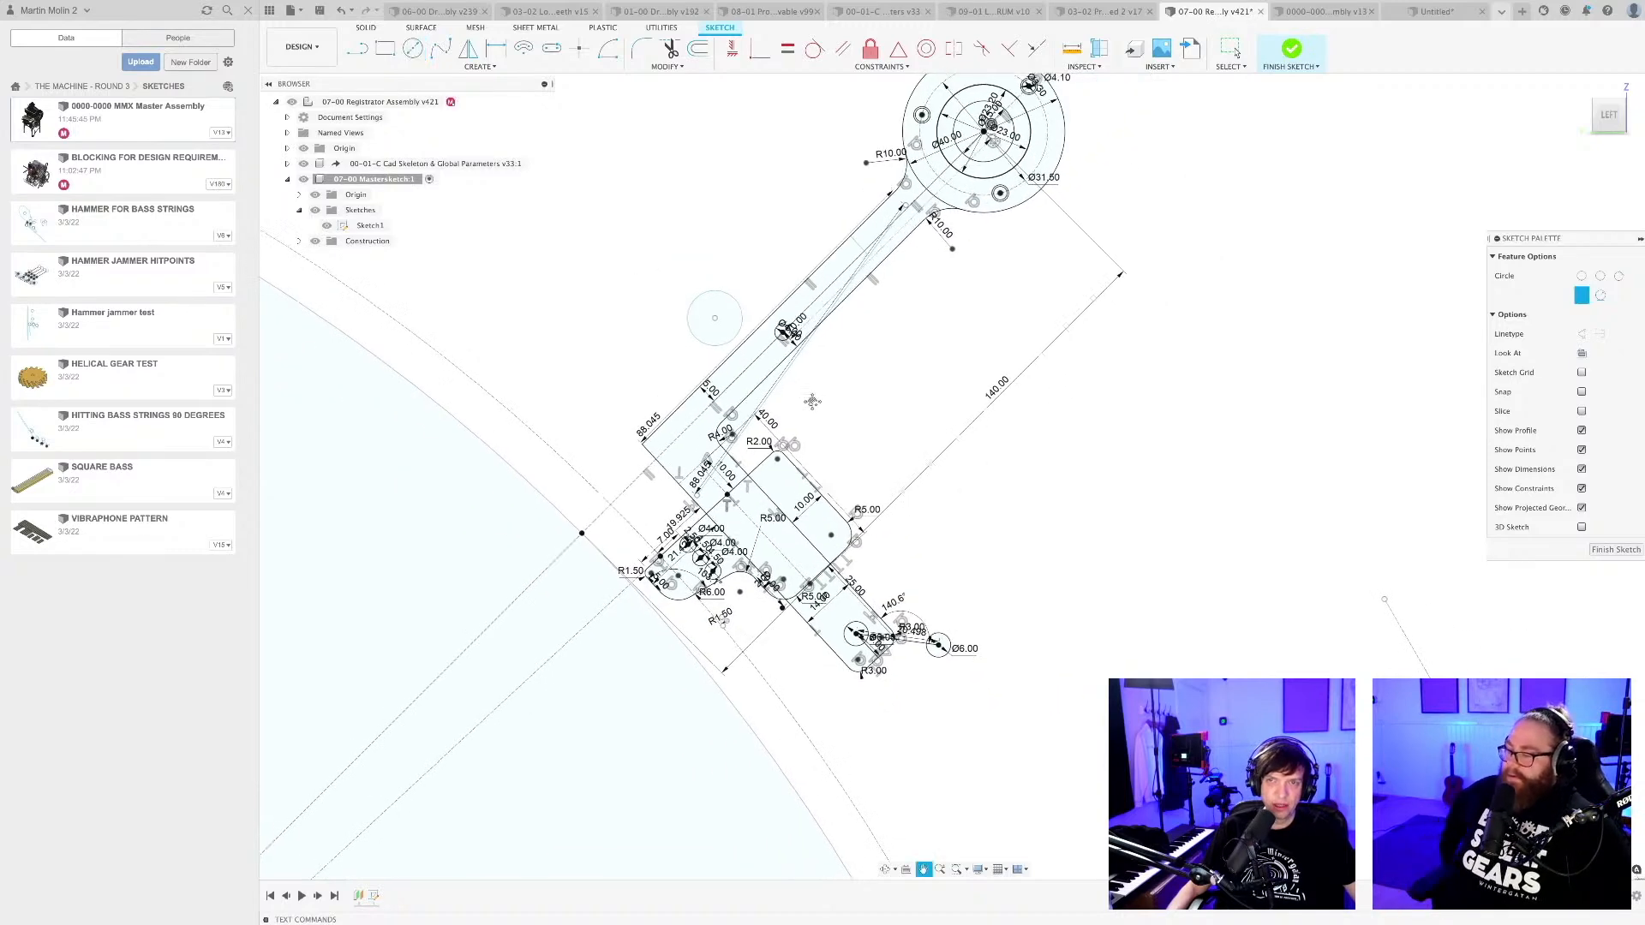
{"action": "scroll", "coordinate": [791, 391], "scroll_direction": "down", "scroll_amount": 5}
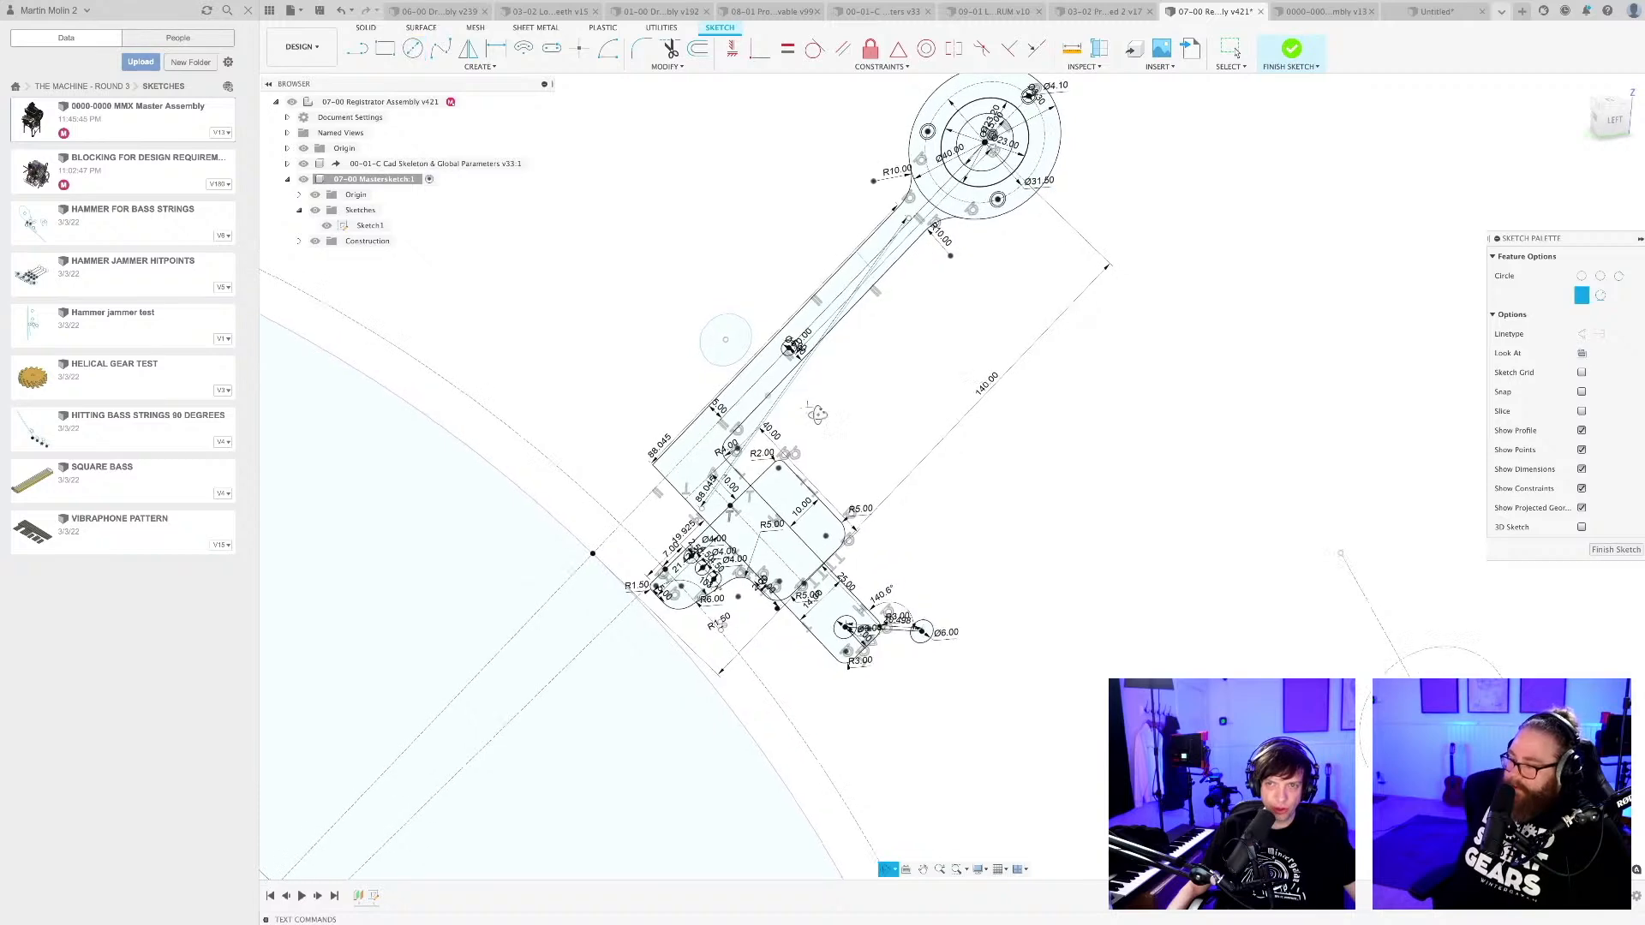
{"action": "scroll", "coordinate": [811, 410], "scroll_direction": "up", "scroll_amount": 4}
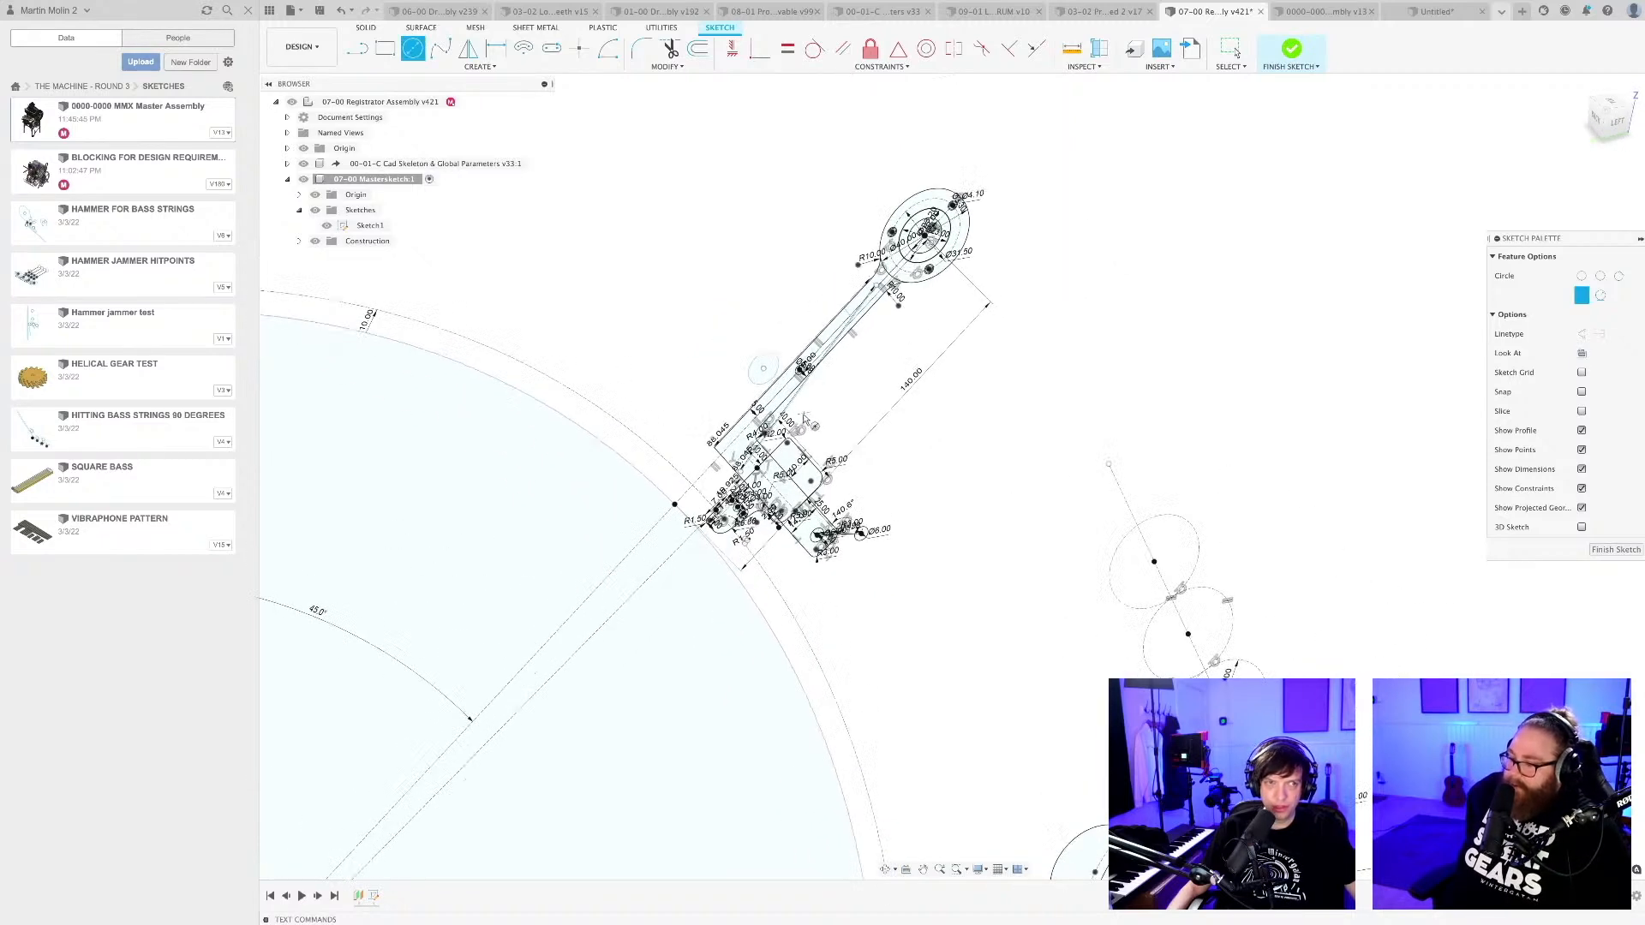
{"action": "scroll", "coordinate": [815, 419], "scroll_direction": "up", "scroll_amount": 5}
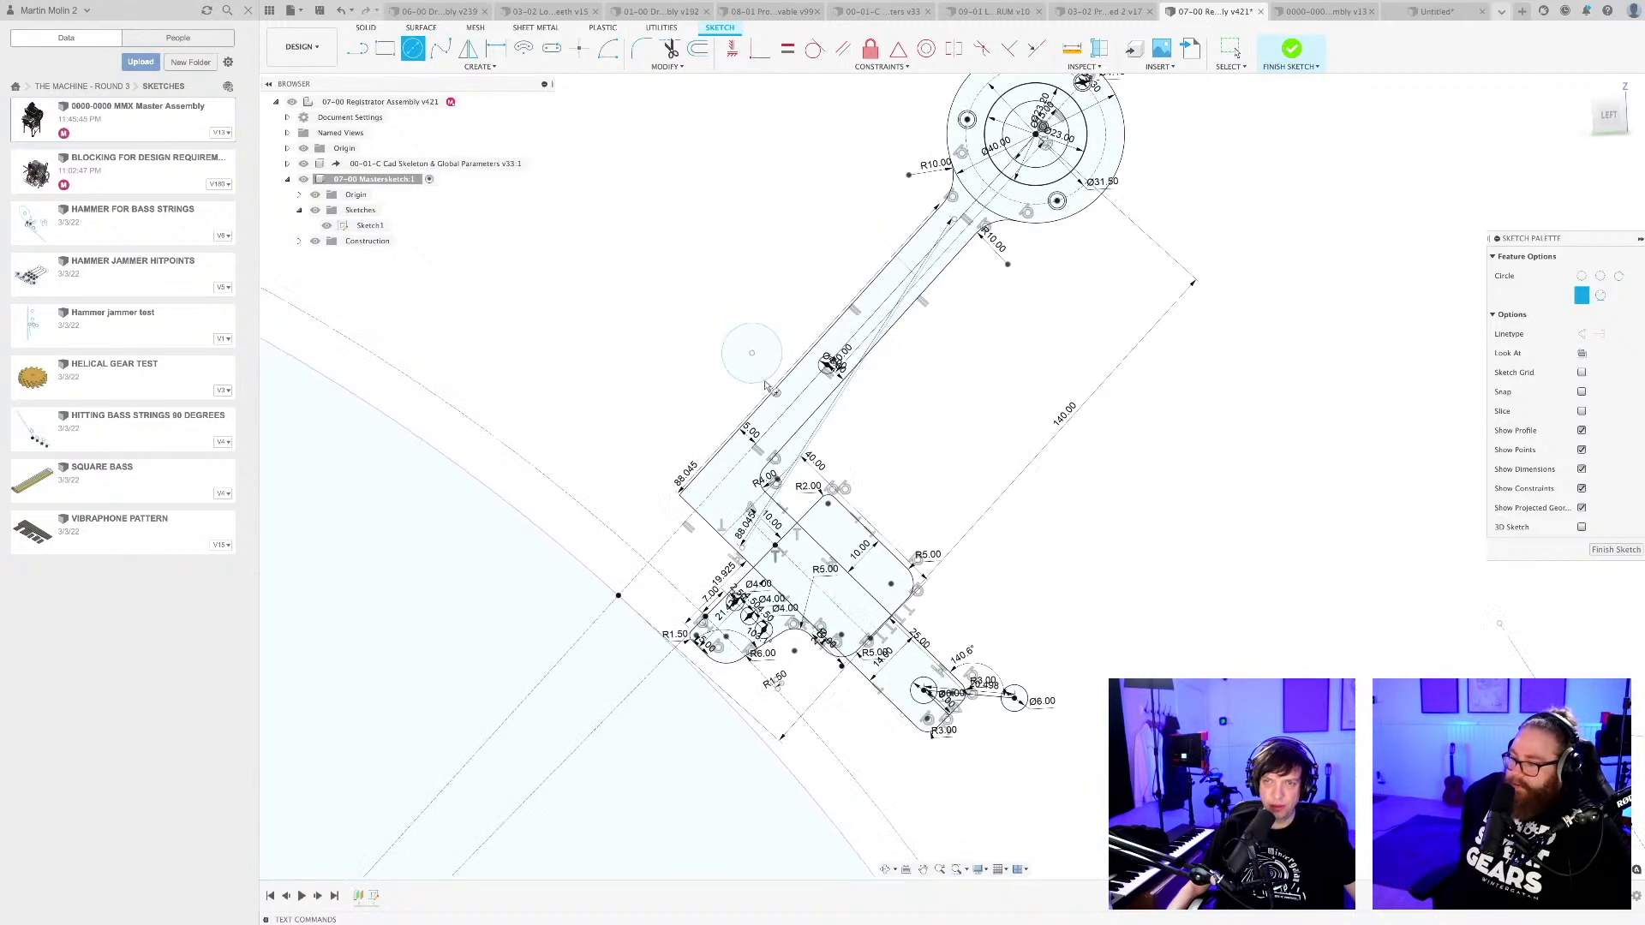
Try the circle at several positions around the registrator arm, leave it left of the shank's lower half, and save the assembly.
{"action": "key", "text": "Escape"}
{"action": "left_click_drag", "start_coordinate": [746, 339], "coordinate": [772, 361]}
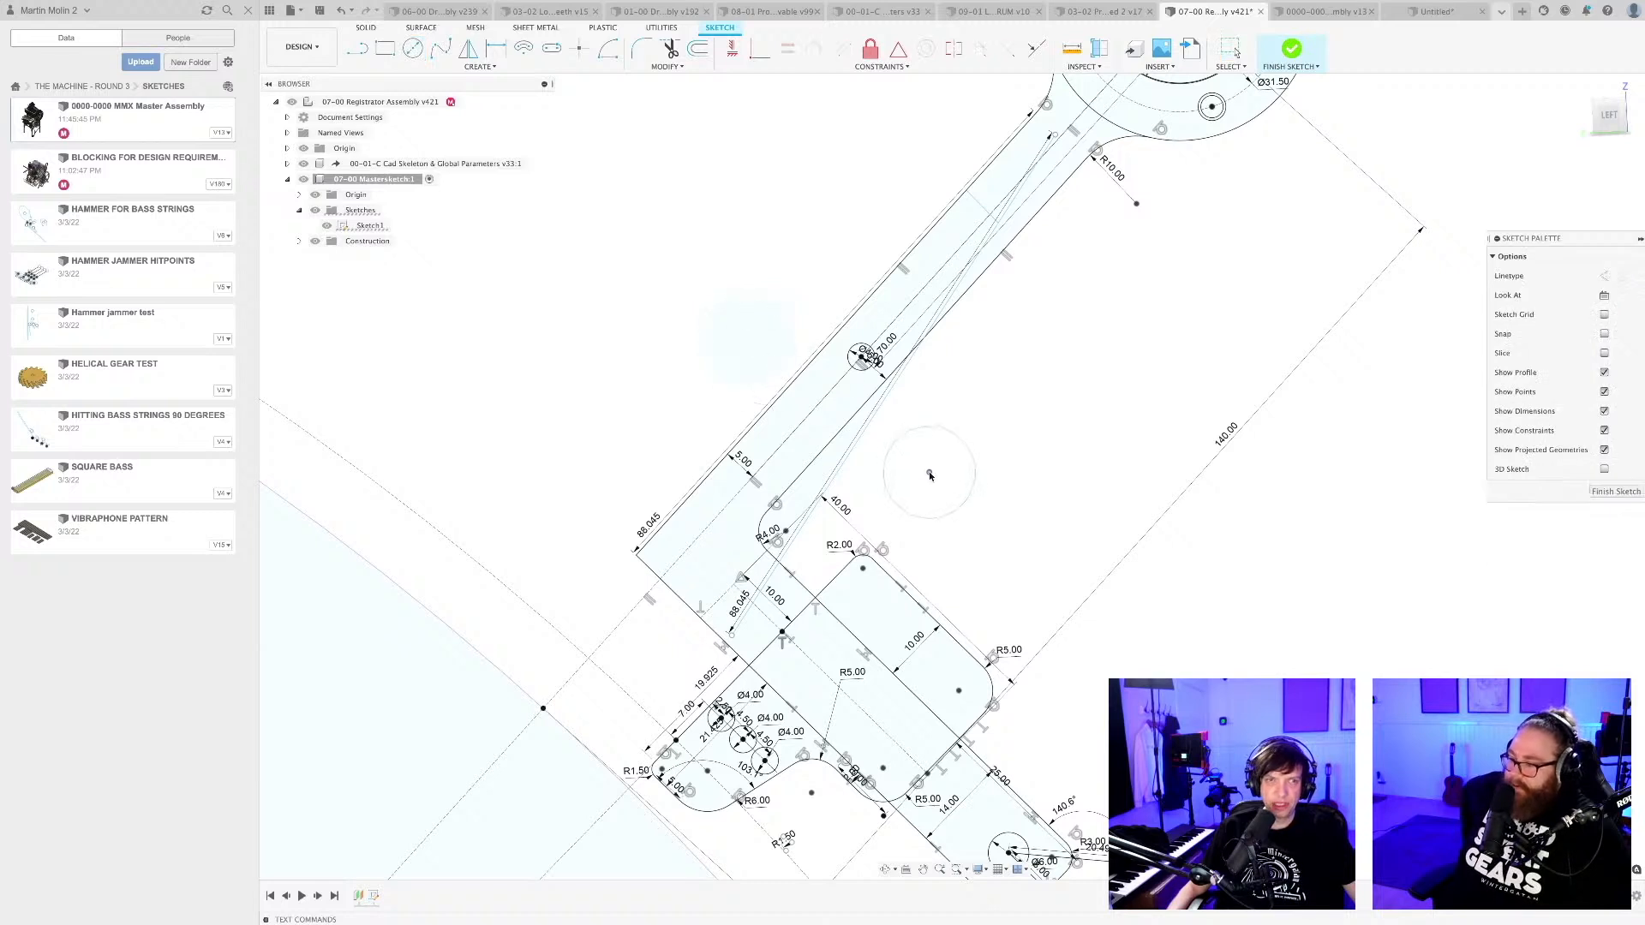
{"action": "left_click_drag", "start_coordinate": [929, 472], "coordinate": [745, 348]}
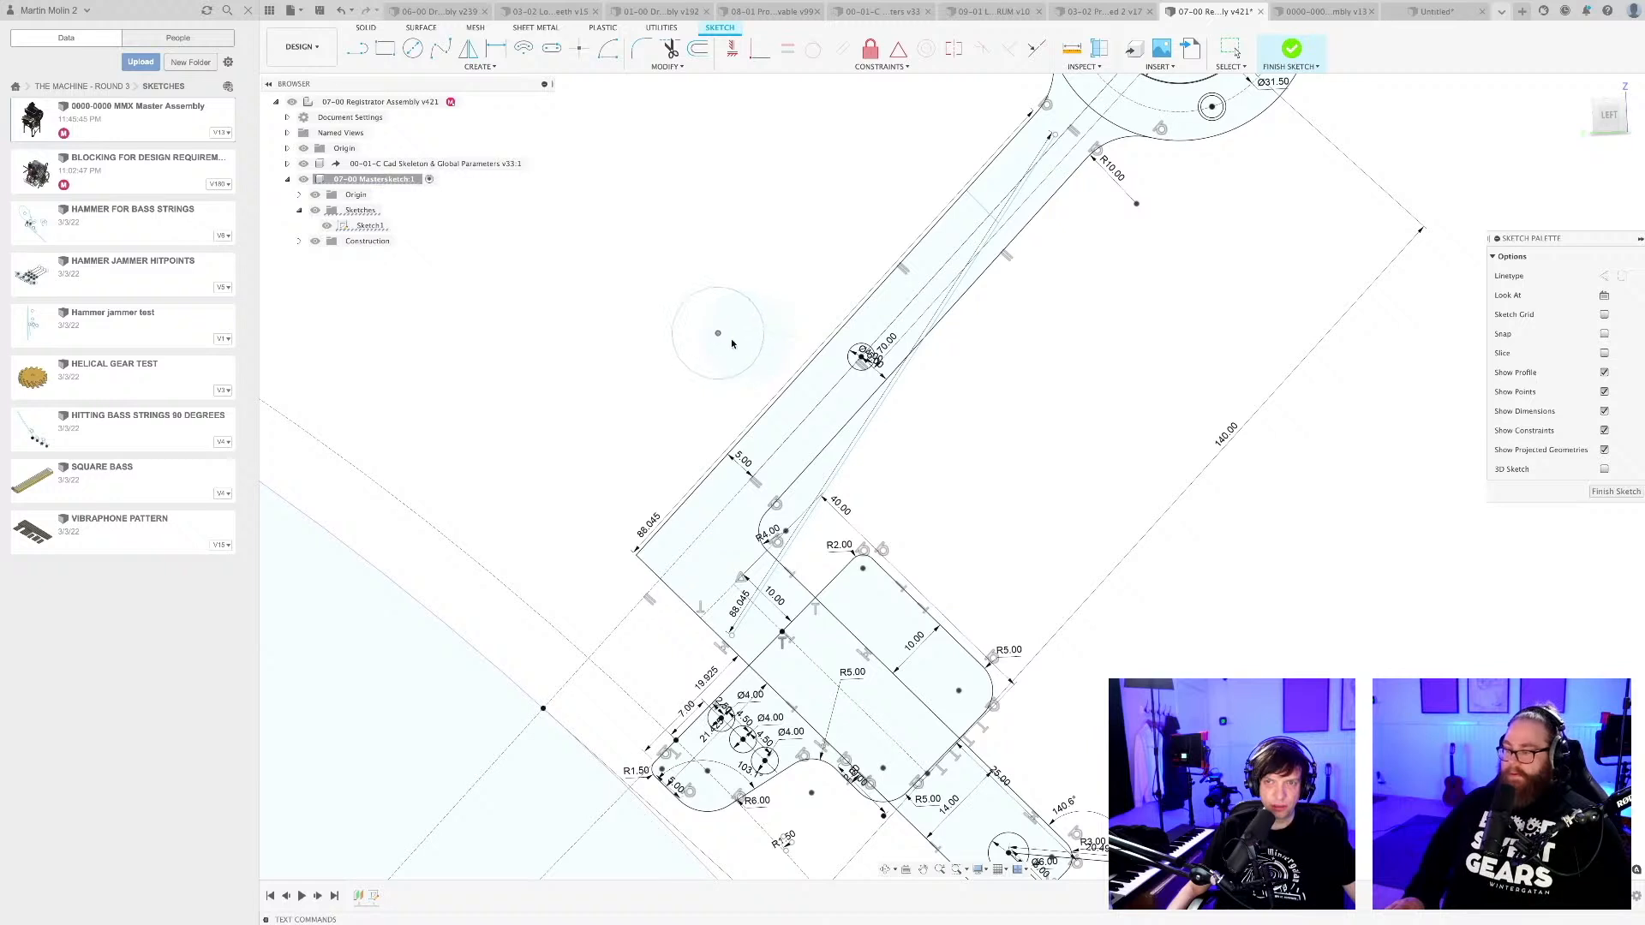
{"action": "left_click_drag", "start_coordinate": [987, 512], "coordinate": [755, 335]}
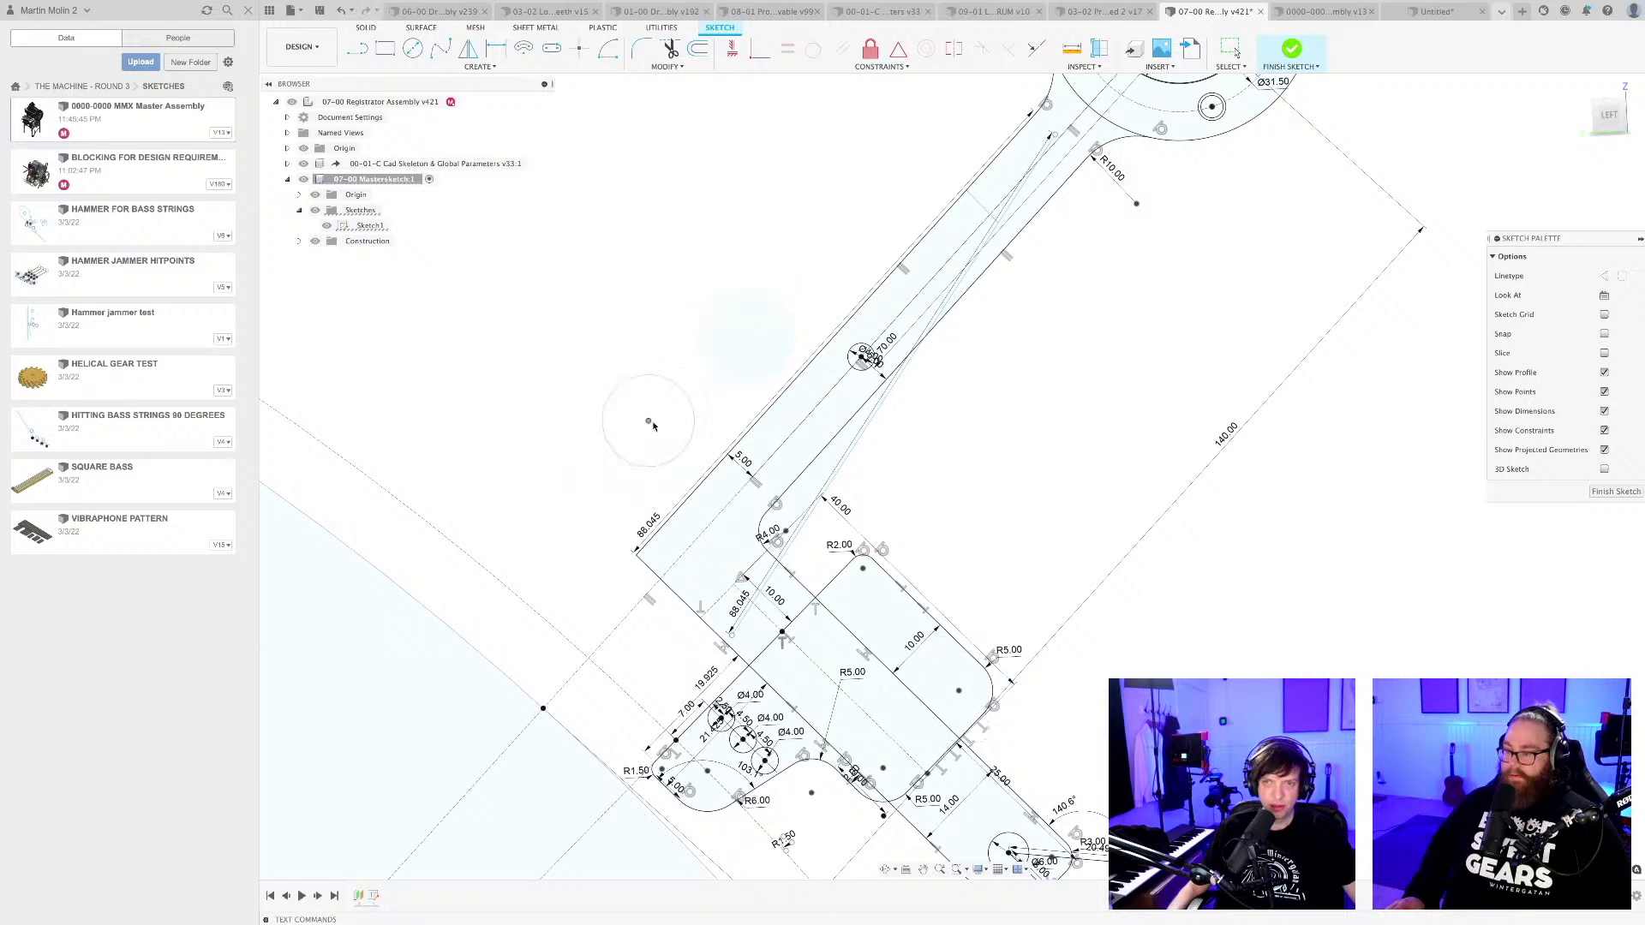
{"action": "left_click_drag", "start_coordinate": [650, 421], "coordinate": [993, 620]}
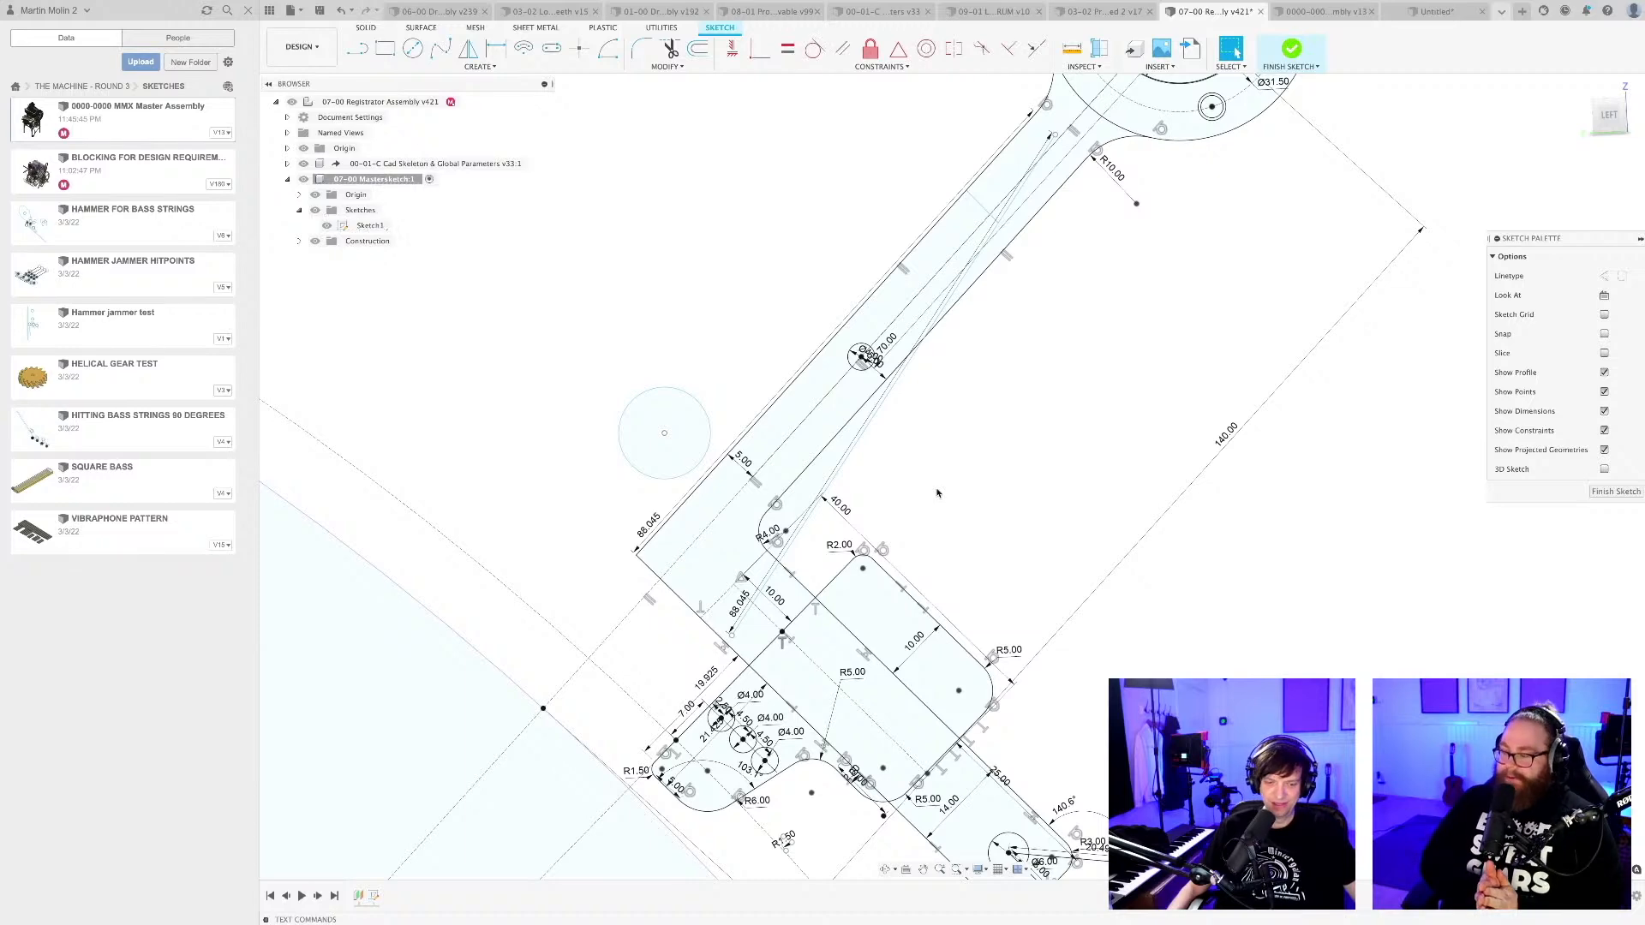
{"action": "key", "text": "super+s"}
{"action": "left_click", "coordinate": [833, 474]}
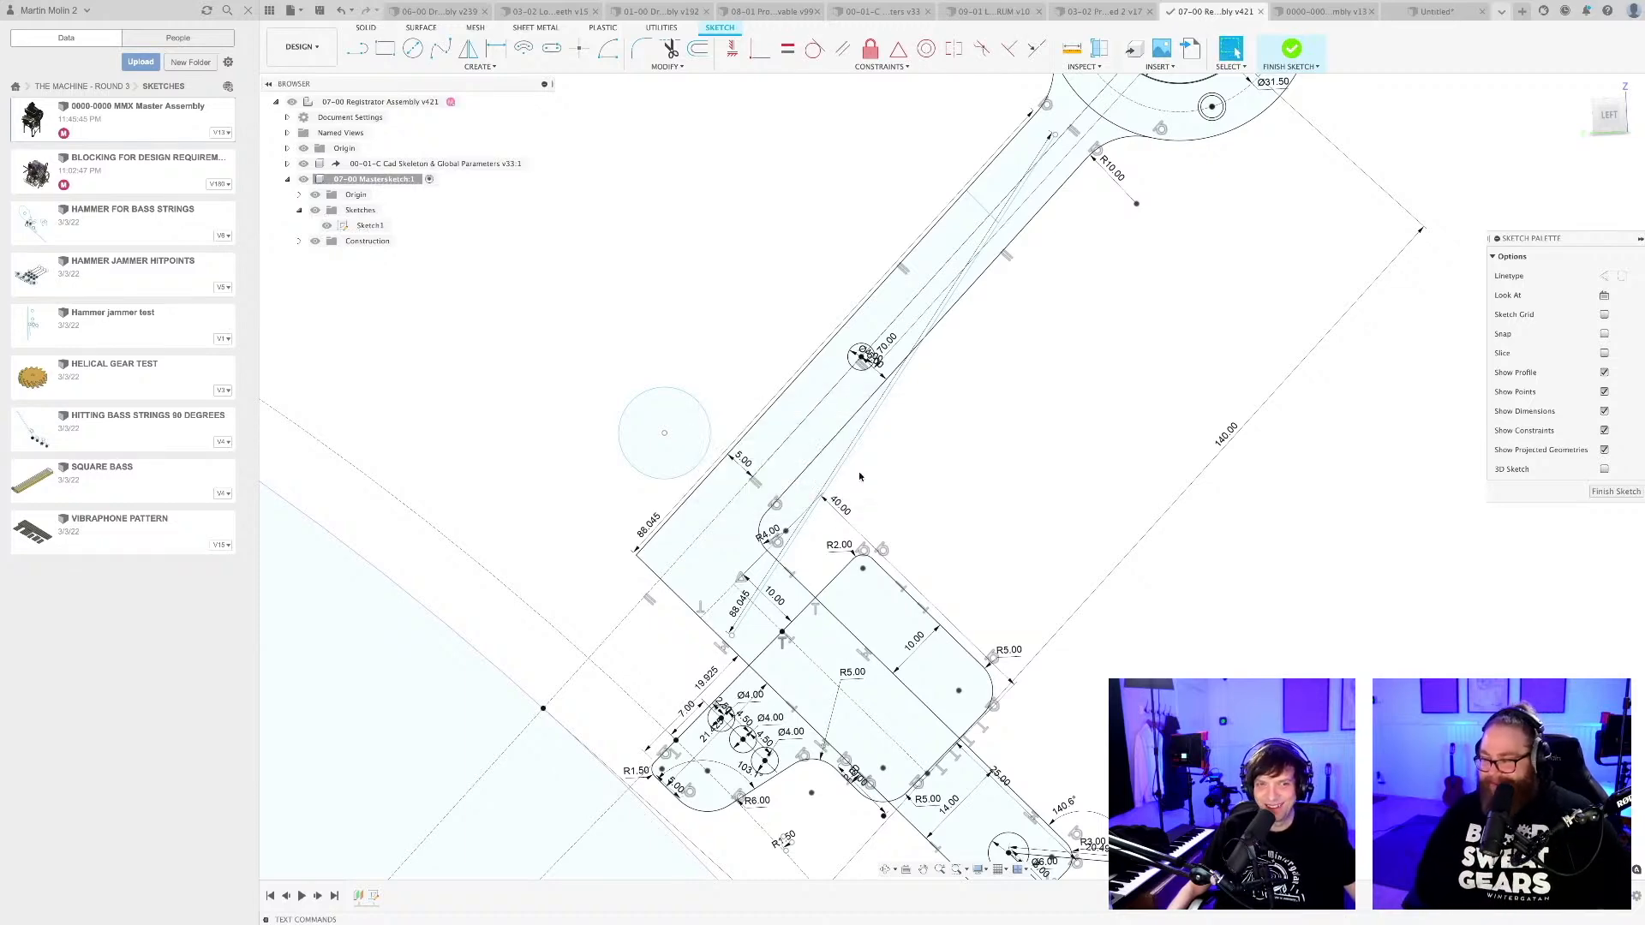
Move the circle slightly upward, away from the registrator arm's left edge.
{"action": "scroll", "coordinate": [858, 471], "scroll_direction": "down", "scroll_amount": 5}
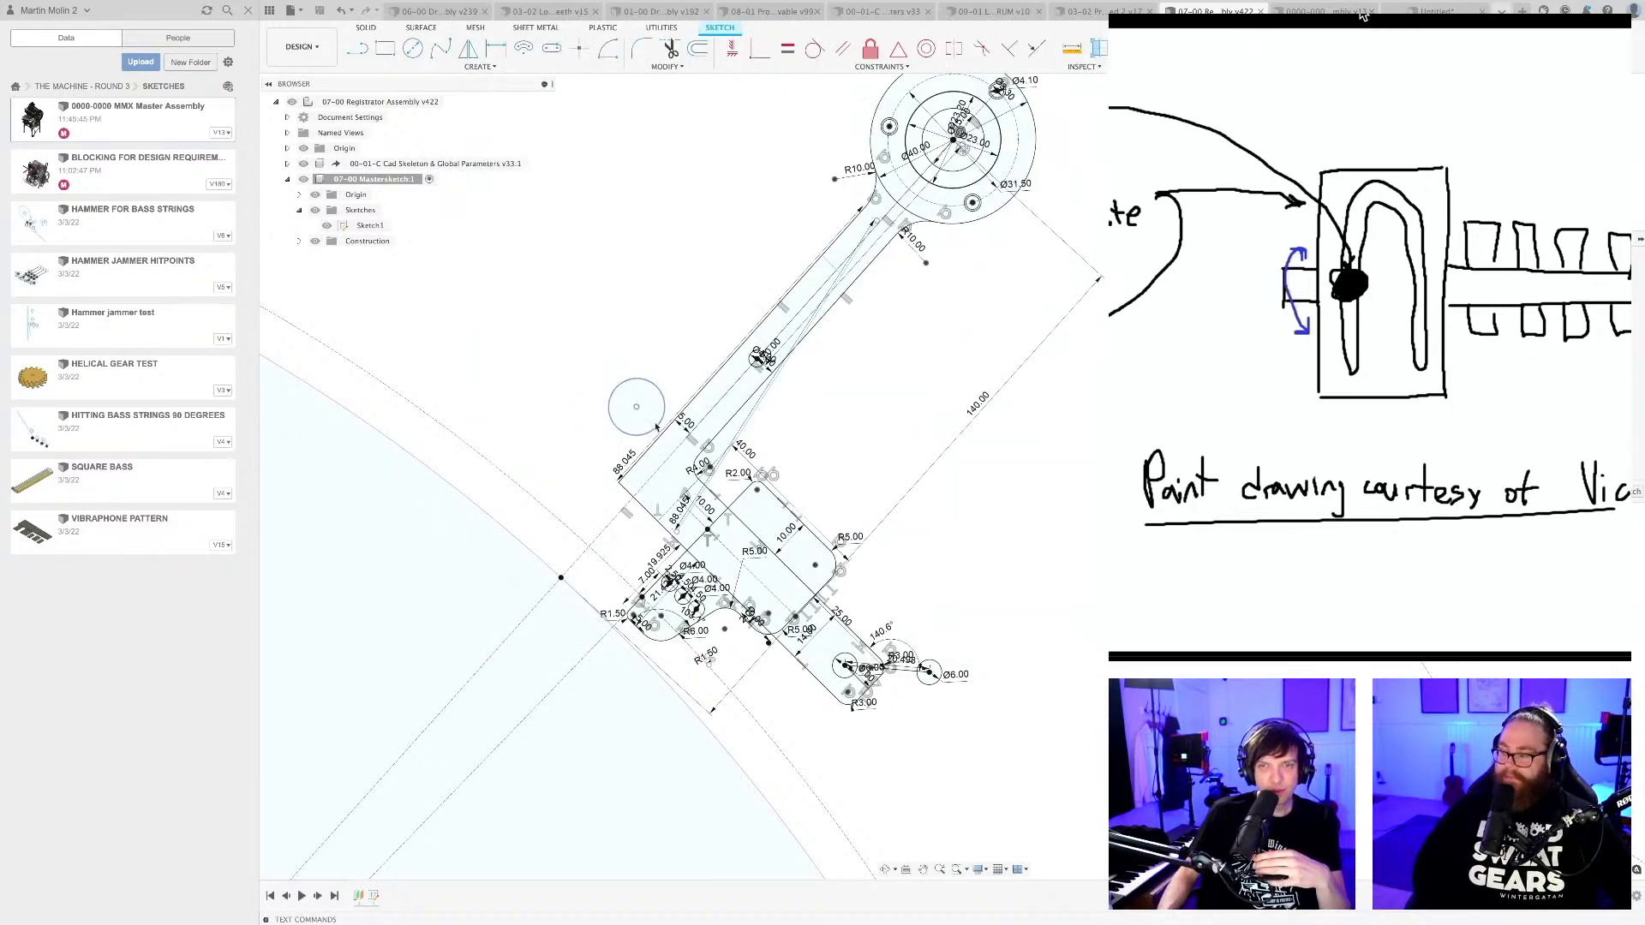
{"action": "mouse_move", "coordinate": [637, 407]}
{"action": "left_mouse_down"}
{"action": "mouse_move", "coordinate": [657, 304]}
{"action": "mouse_move", "coordinate": [648, 361]}
{"action": "mouse_move", "coordinate": [655, 345]}
{"action": "mouse_move", "coordinate": [845, 507]}
{"action": "mouse_move", "coordinate": [658, 399]}
{"action": "mouse_move", "coordinate": [643, 376]}
{"action": "mouse_move", "coordinate": [773, 472]}
{"action": "mouse_move", "coordinate": [648, 361]}
{"action": "left_mouse_up"}
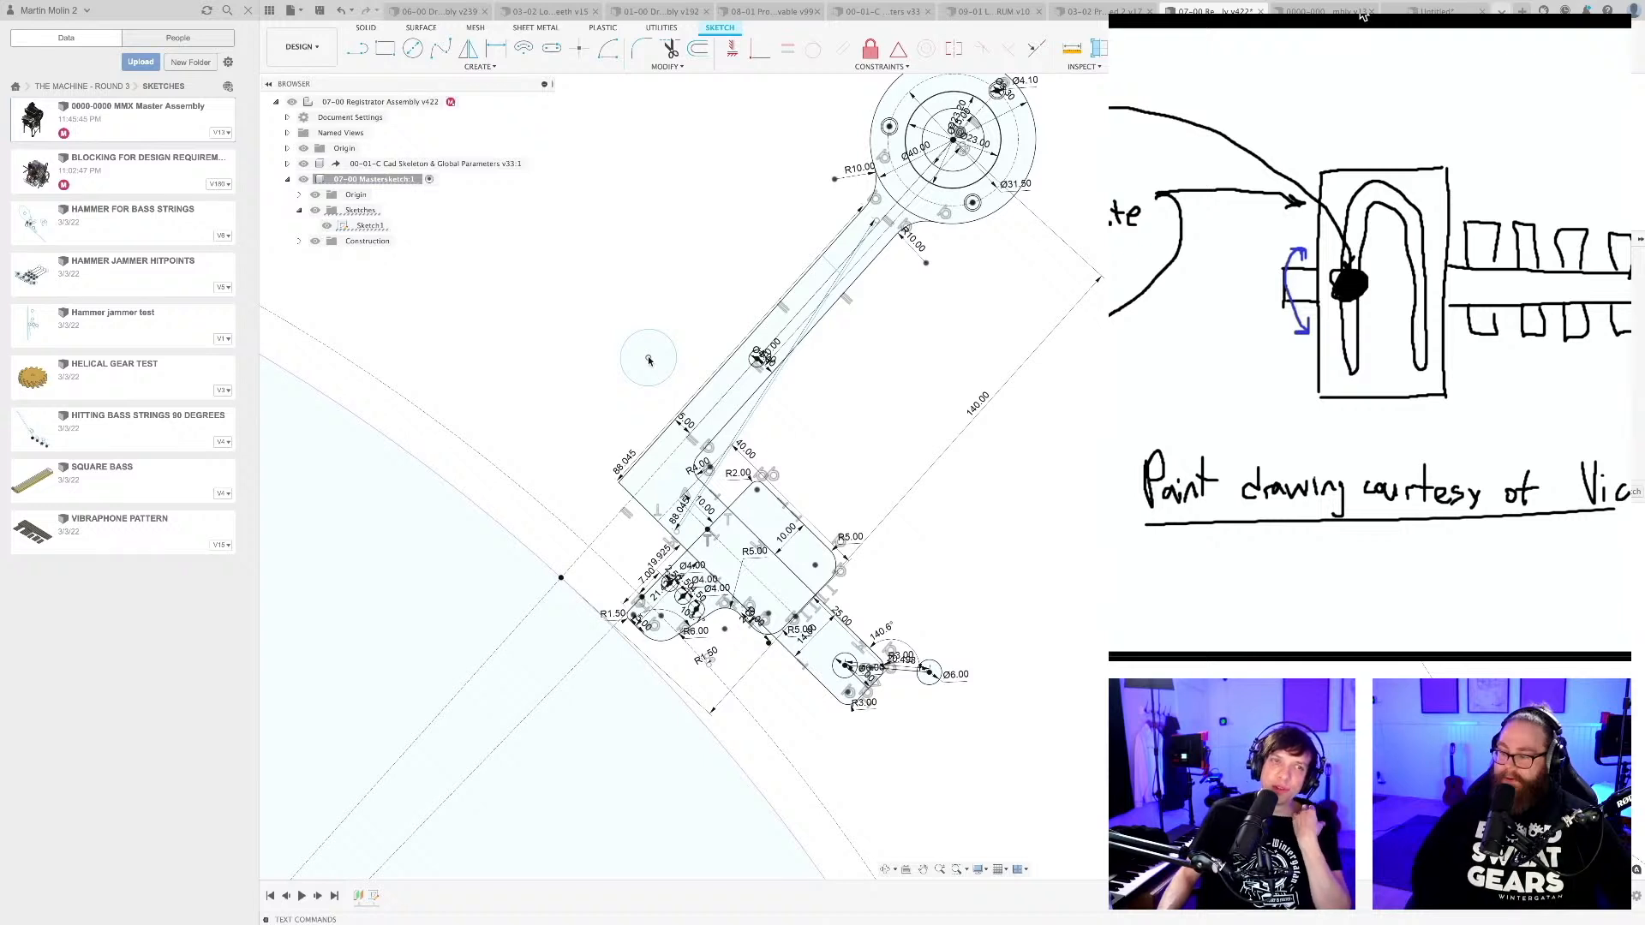
{"action": "left_click", "coordinate": [647, 358]}
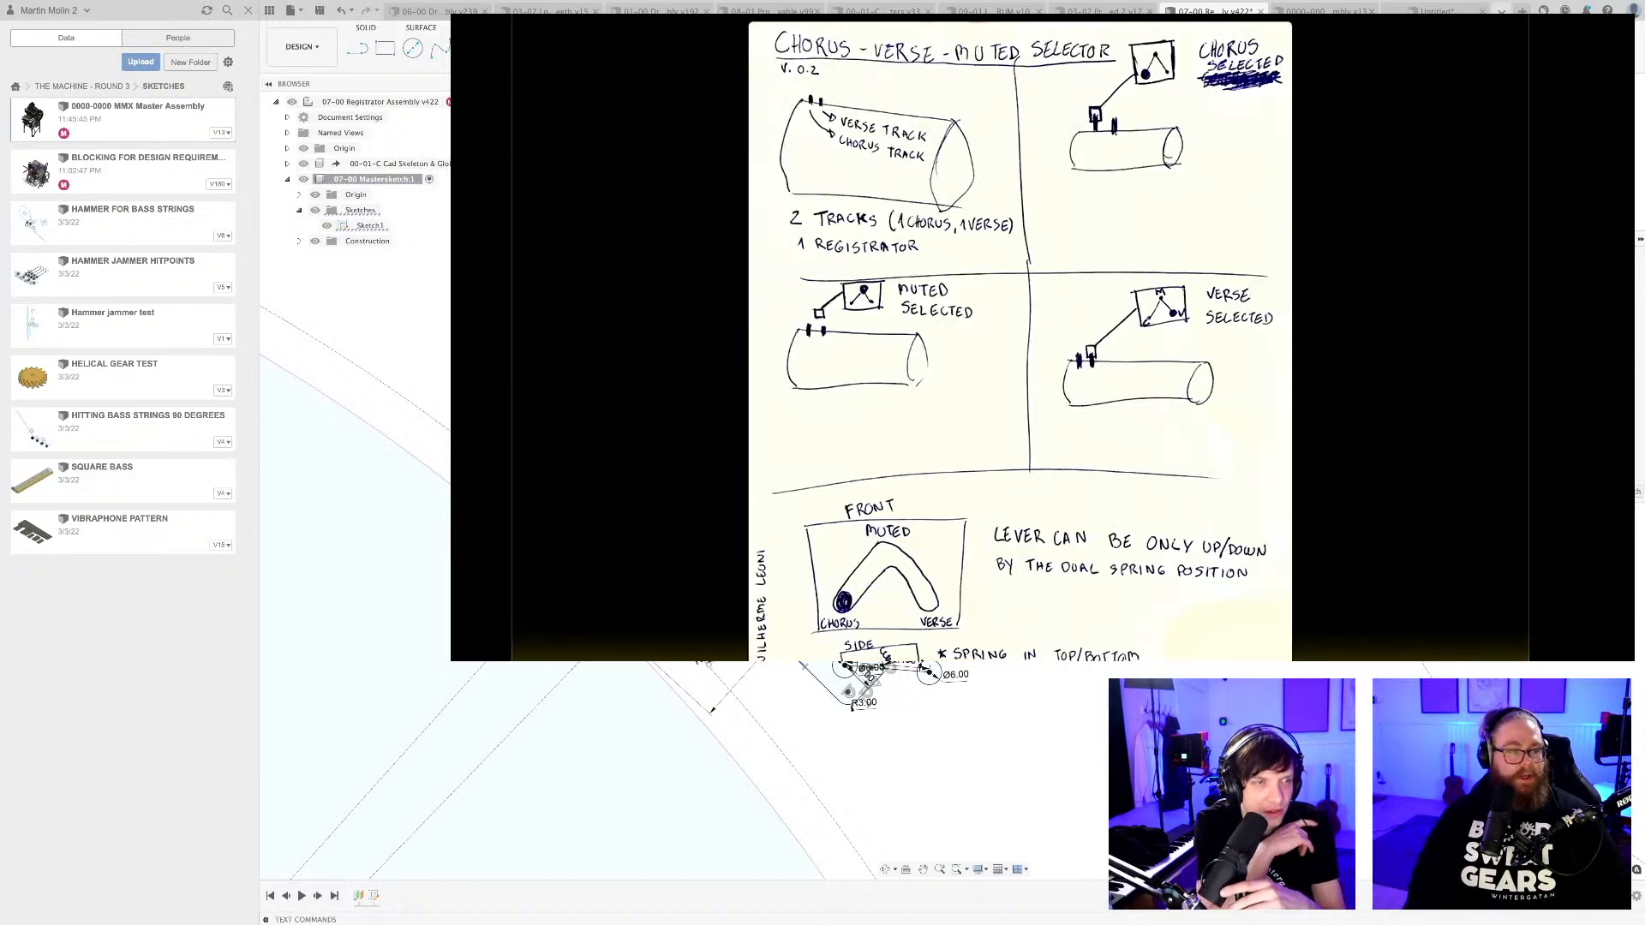
Shrink the preview of the chorus-verse-muted selector drawing so the whole page is in view.
{"action": "mouse_move", "coordinate": [1525, 710]}
{"action": "left_mouse_down"}
{"action": "mouse_move", "coordinate": [1452, 650]}
{"action": "mouse_move", "coordinate": [1466, 659]}
{"action": "left_mouse_up"}
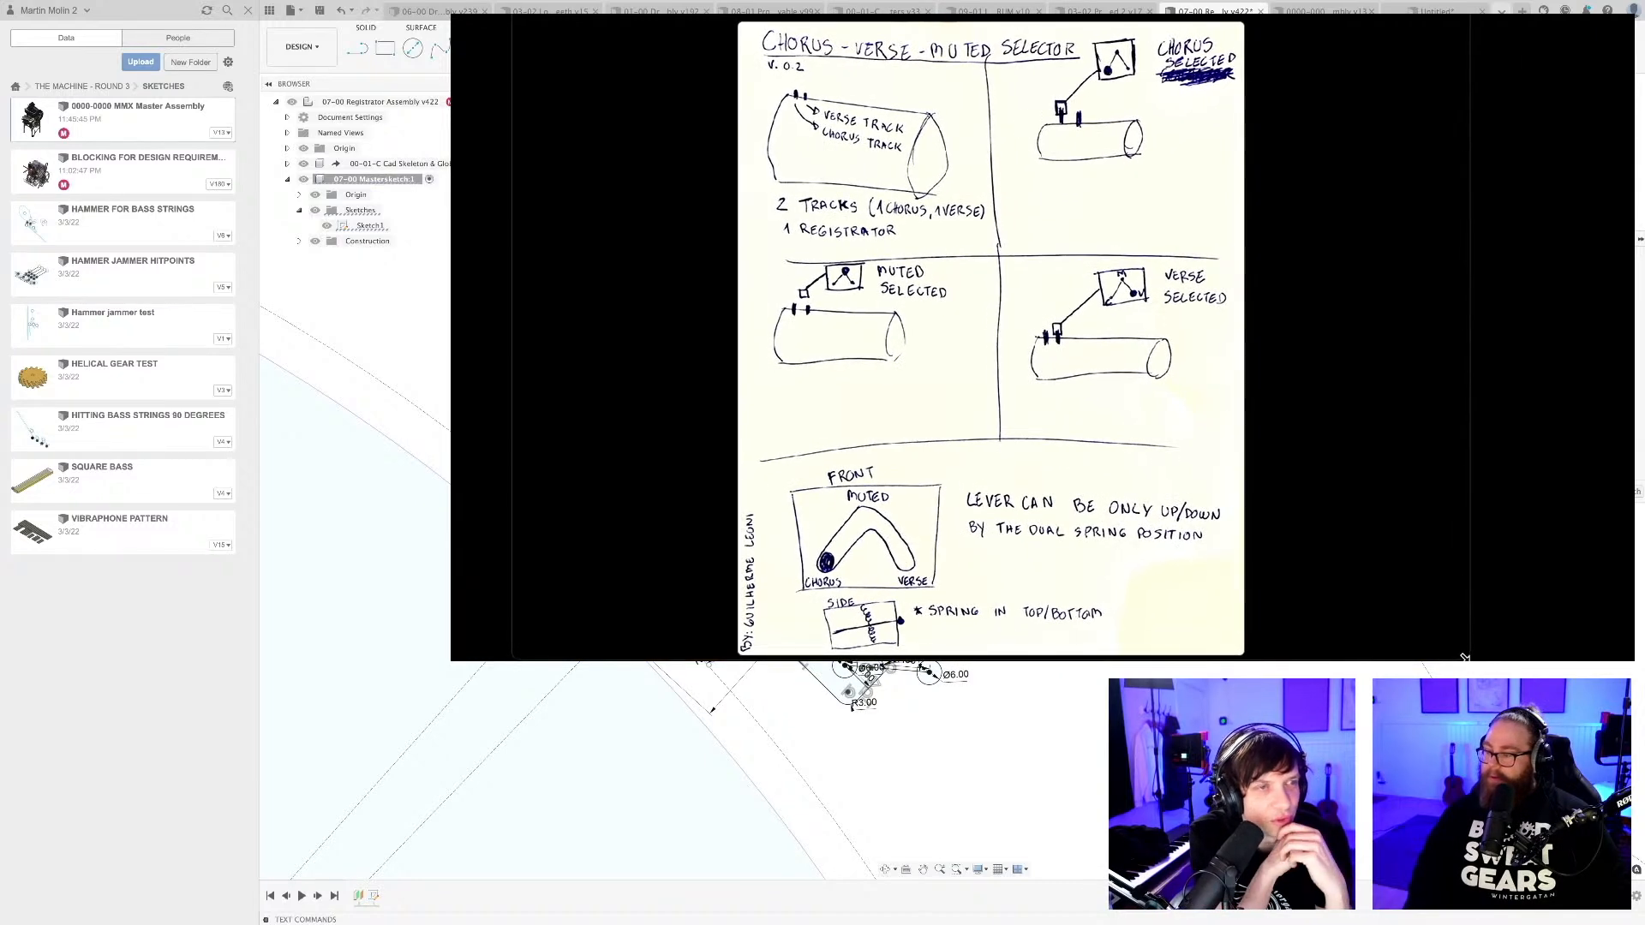